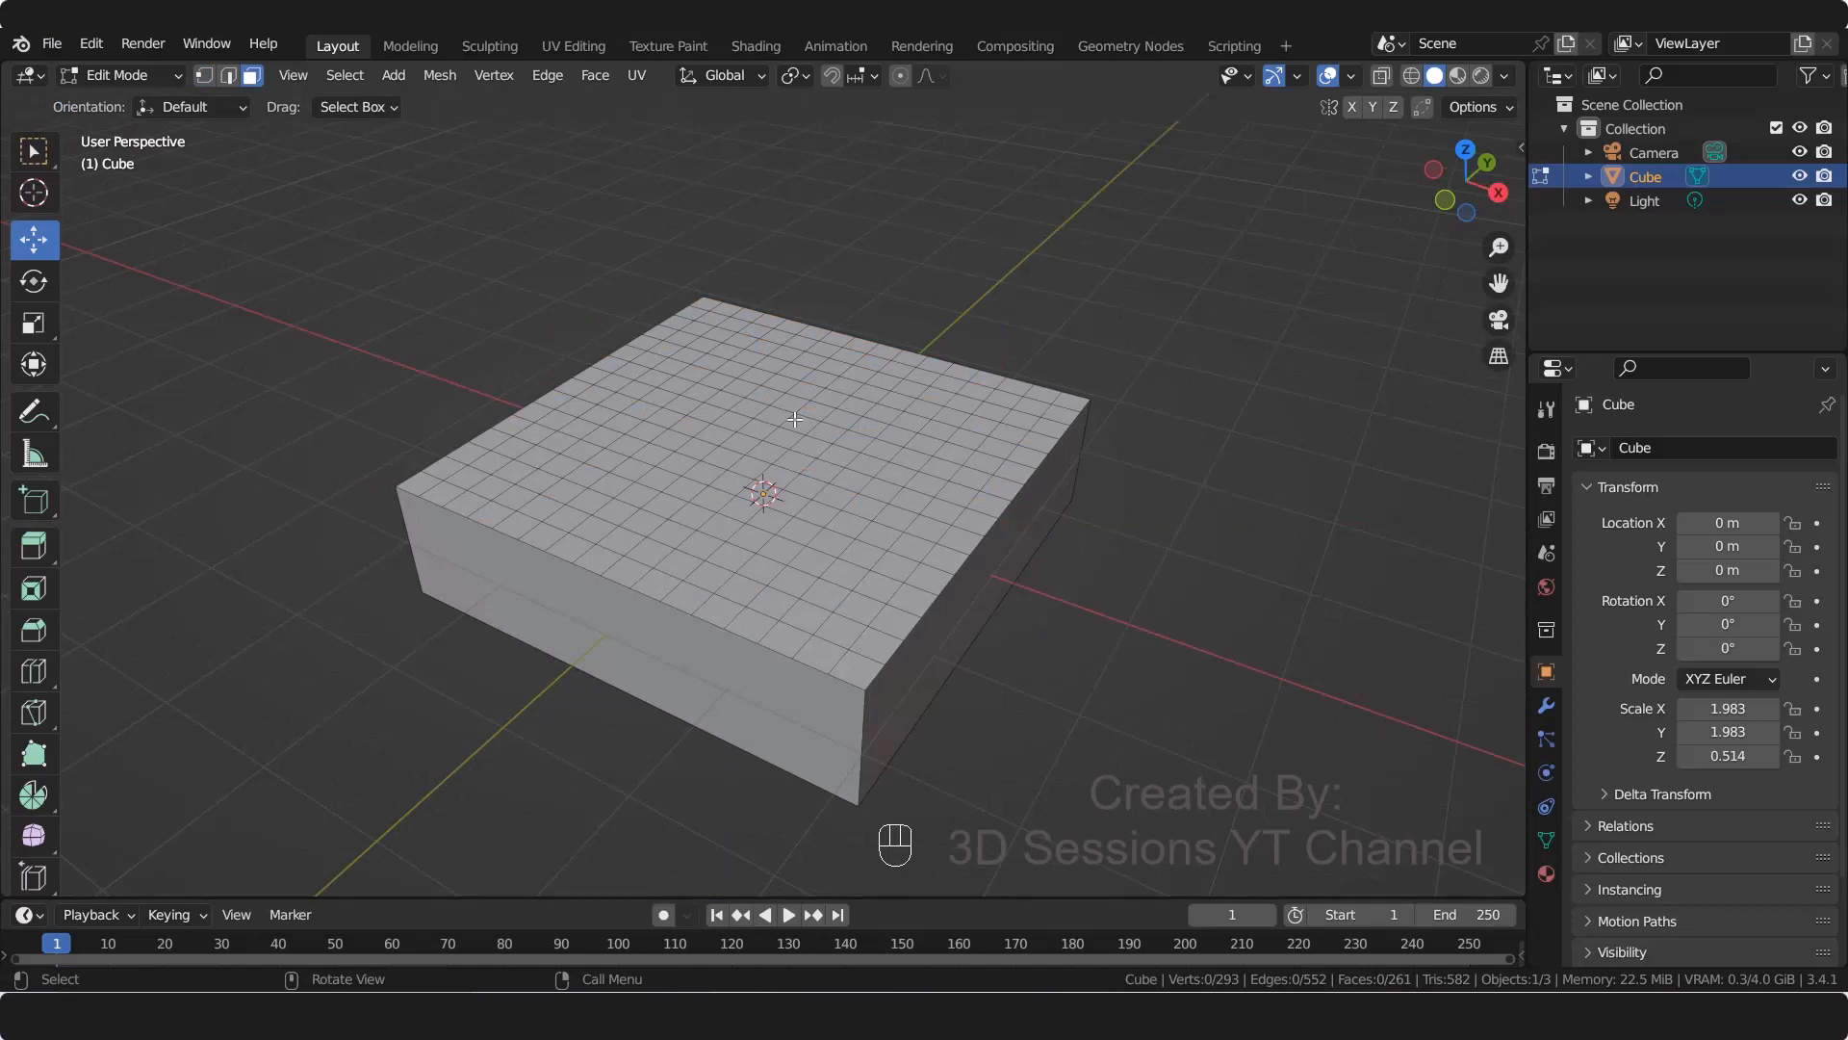
# Step: Select five adjacent lengthwise rows of top faces right of the block's centre and lower them along Z to form a river channel
pyautogui.keyDown('alt'); pyautogui.keyDown('shift'); pyautogui.click(870, 388); pyautogui.keyUp('shift'); pyautogui.keyUp('alt')
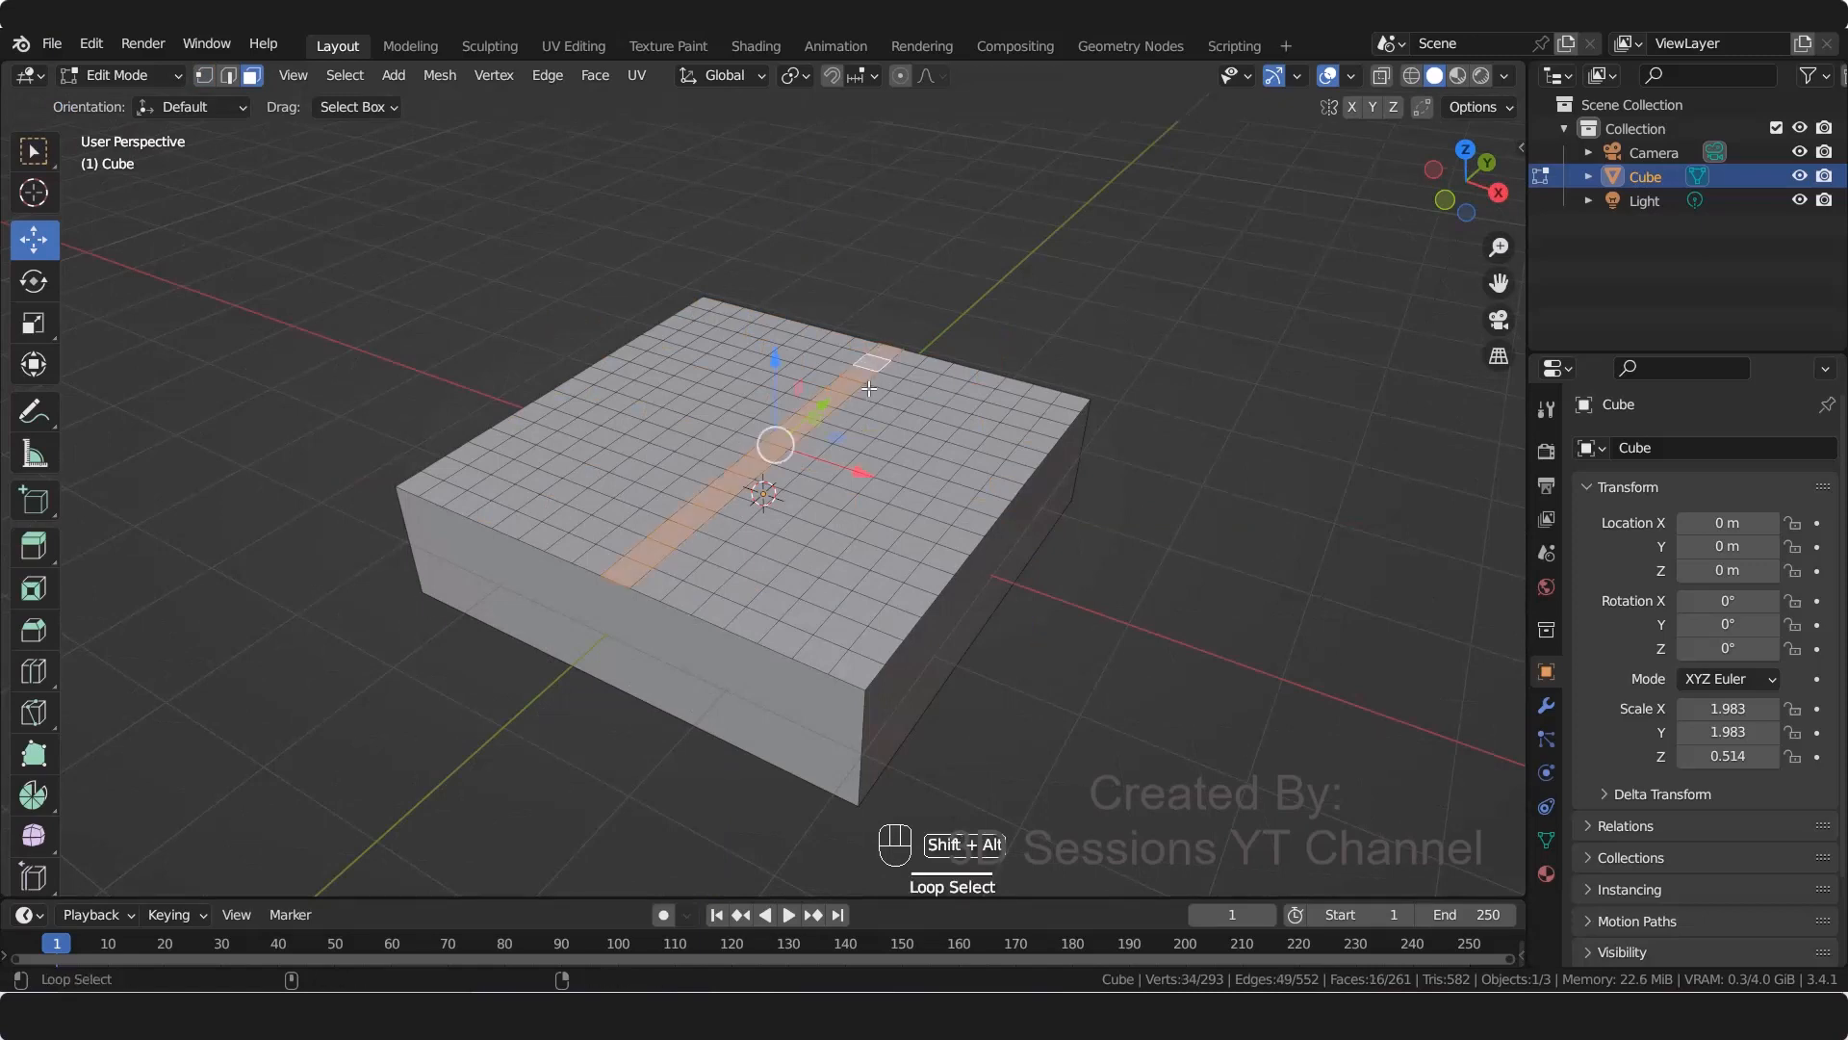
pyautogui.keyDown('alt'); pyautogui.keyDown('shift'); pyautogui.click(872, 429); pyautogui.keyUp('shift'); pyautogui.keyUp('alt')
pyautogui.keyDown('alt'); pyautogui.keyDown('shift'); pyautogui.click(893, 449); pyautogui.keyUp('shift'); pyautogui.keyUp('alt')
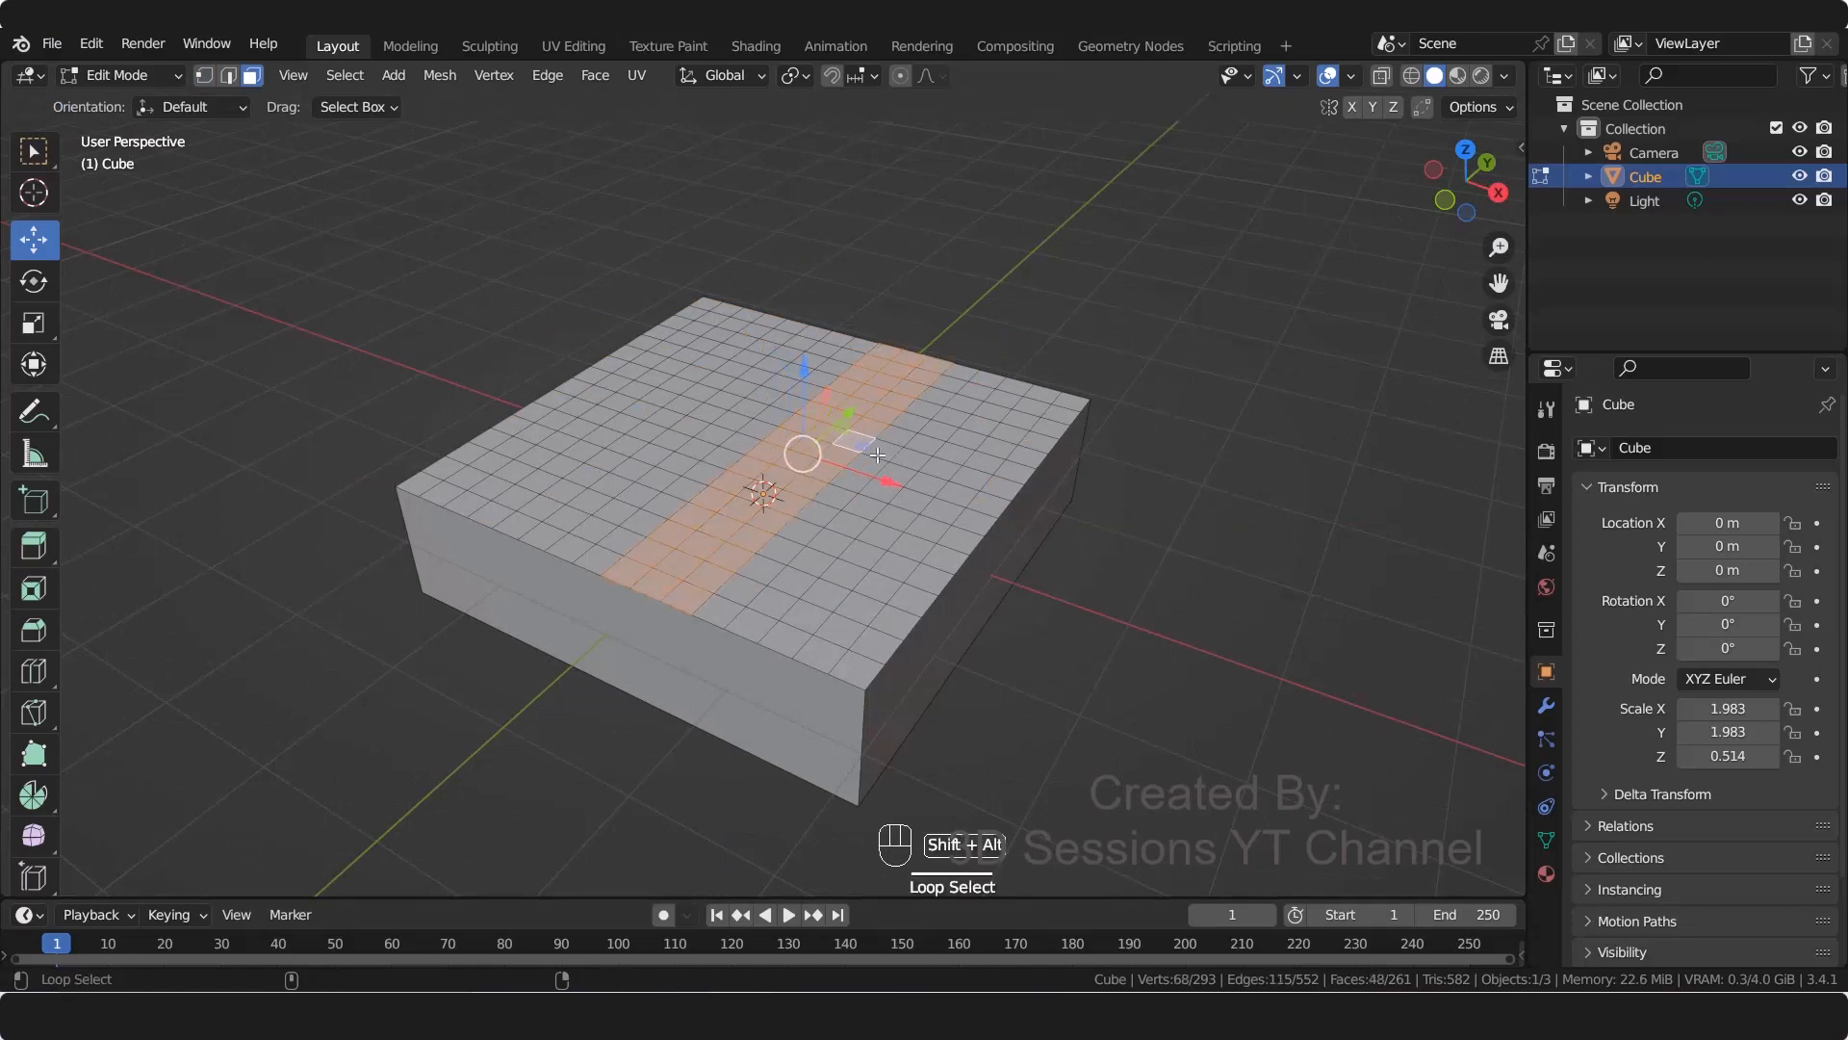
pyautogui.keyDown('alt'); pyautogui.keyDown('shift'); pyautogui.click(900, 474); pyautogui.keyUp('shift'); pyautogui.keyUp('alt')
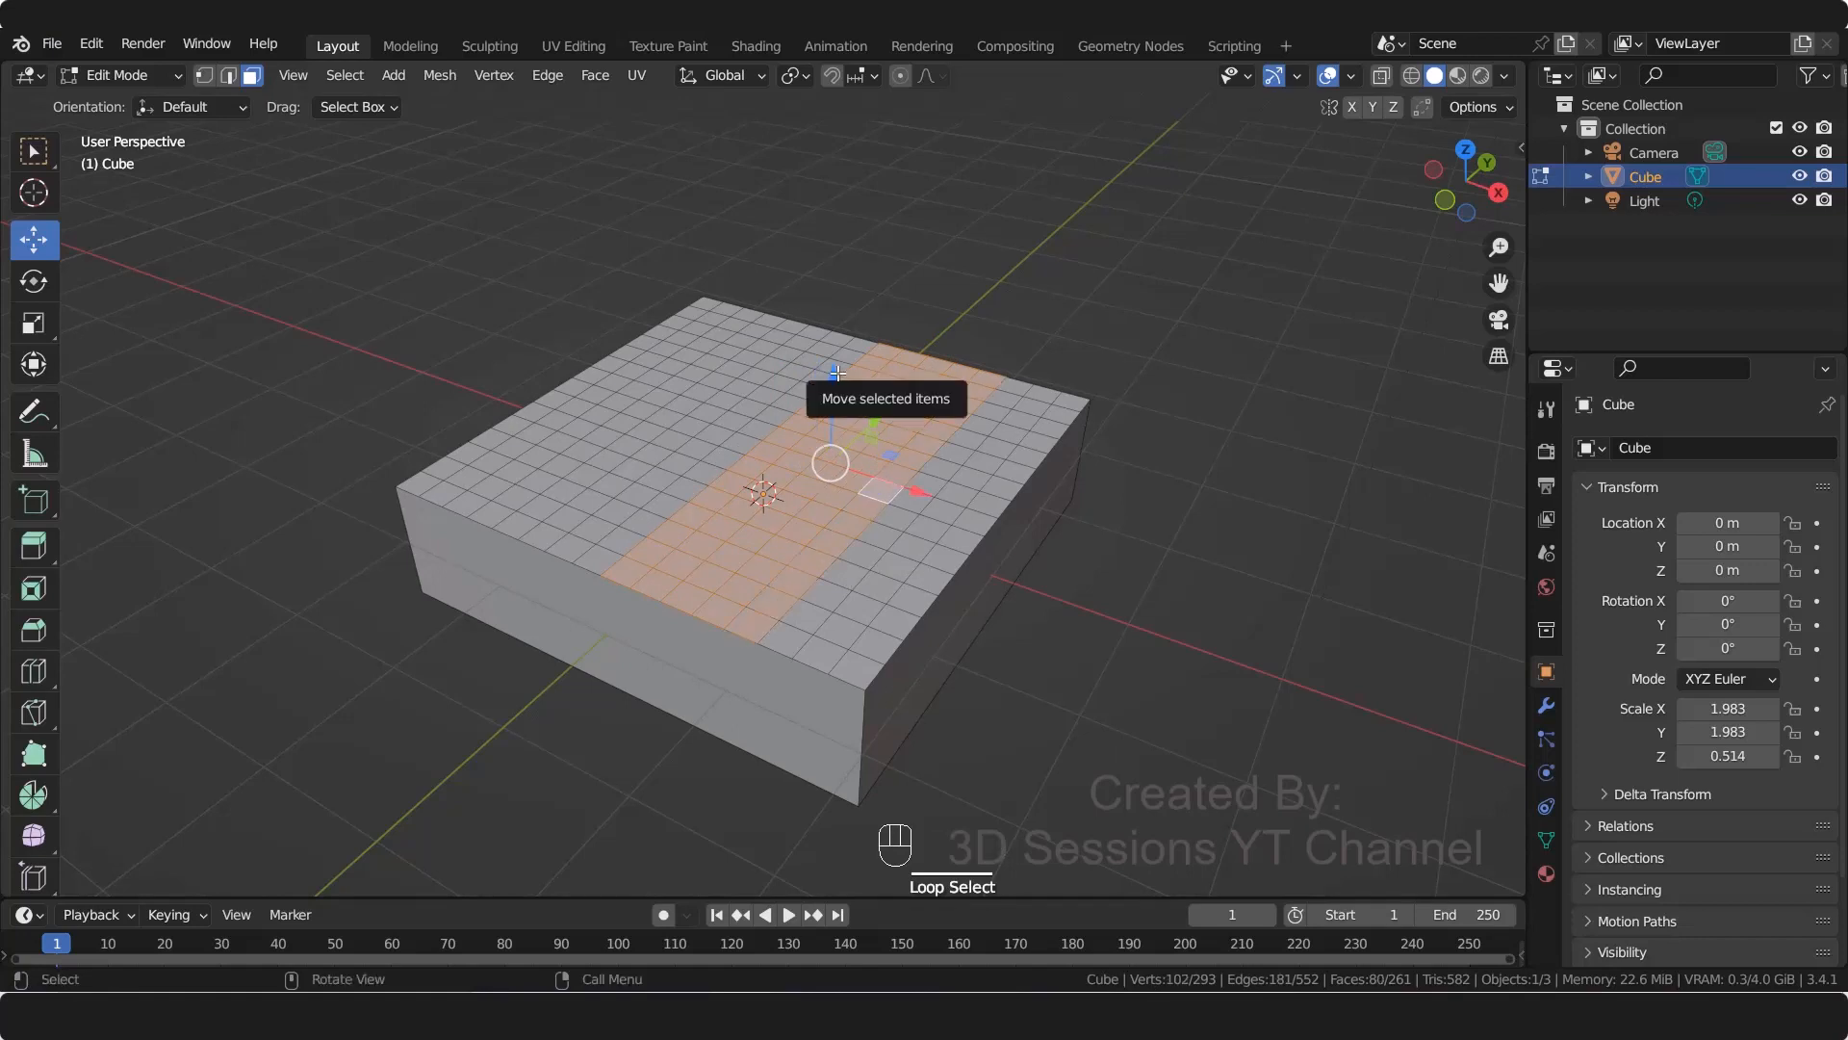
pyautogui.moveTo(834, 377); pyautogui.dragTo(835, 412)
pyautogui.moveTo(673, 767); pyautogui.dragTo(784, 739, button='middle')
pyautogui.click(771, 742)
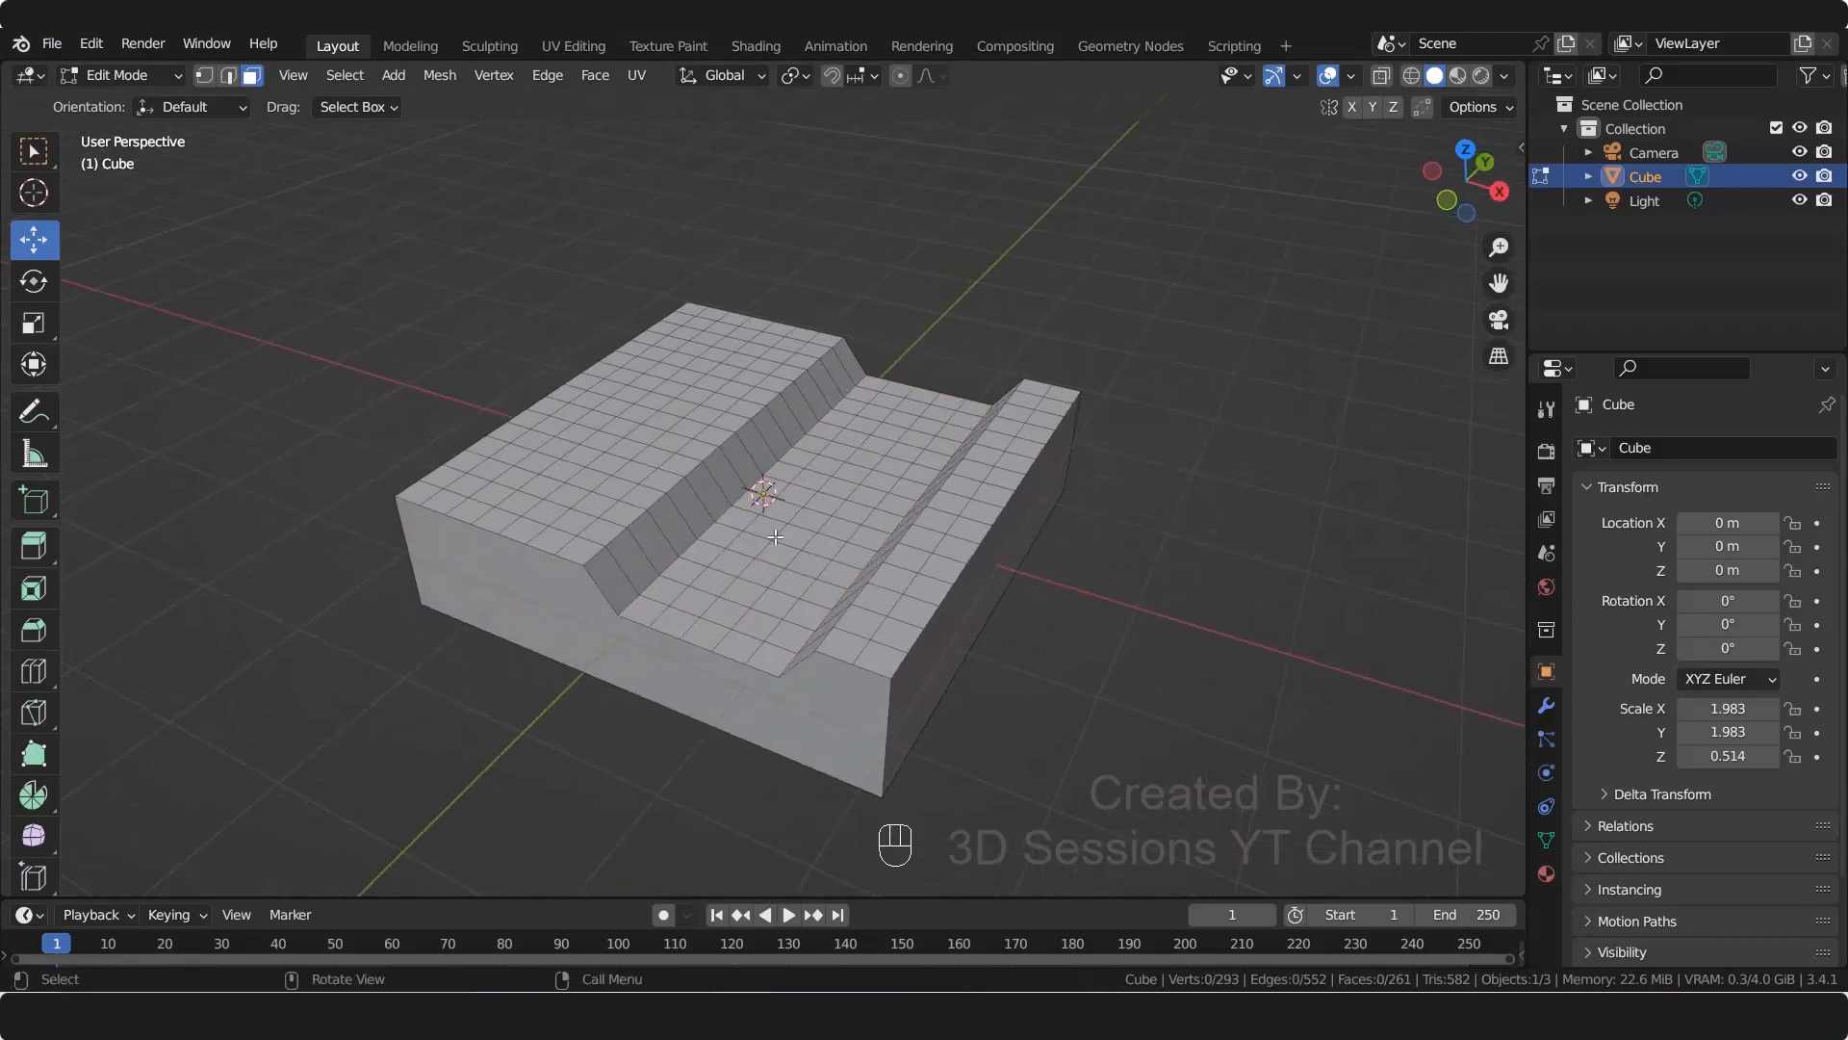
# Step: Bend the channel's left bank by moving two edge vertices with smooth proportional editing at a size of about 0.91 m
pyautogui.press('1')
pyautogui.scroll(1, 751, 654)
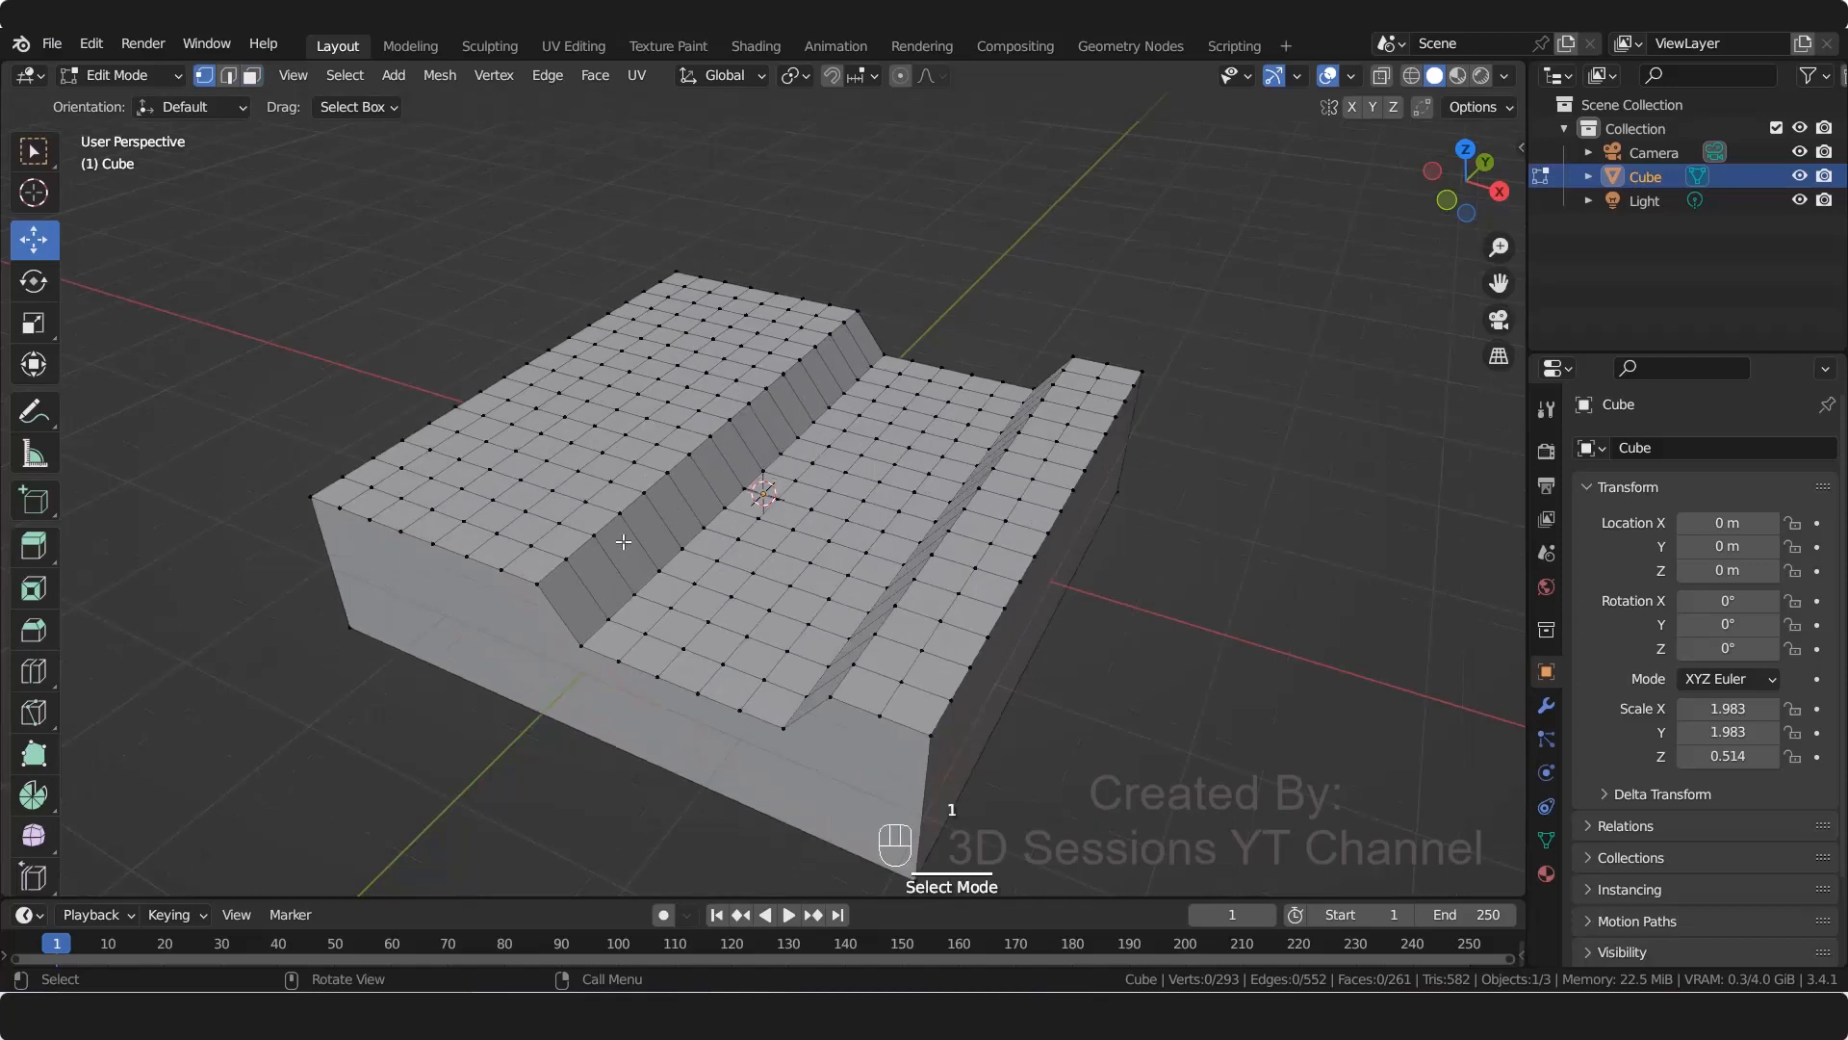
pyautogui.click(619, 513)
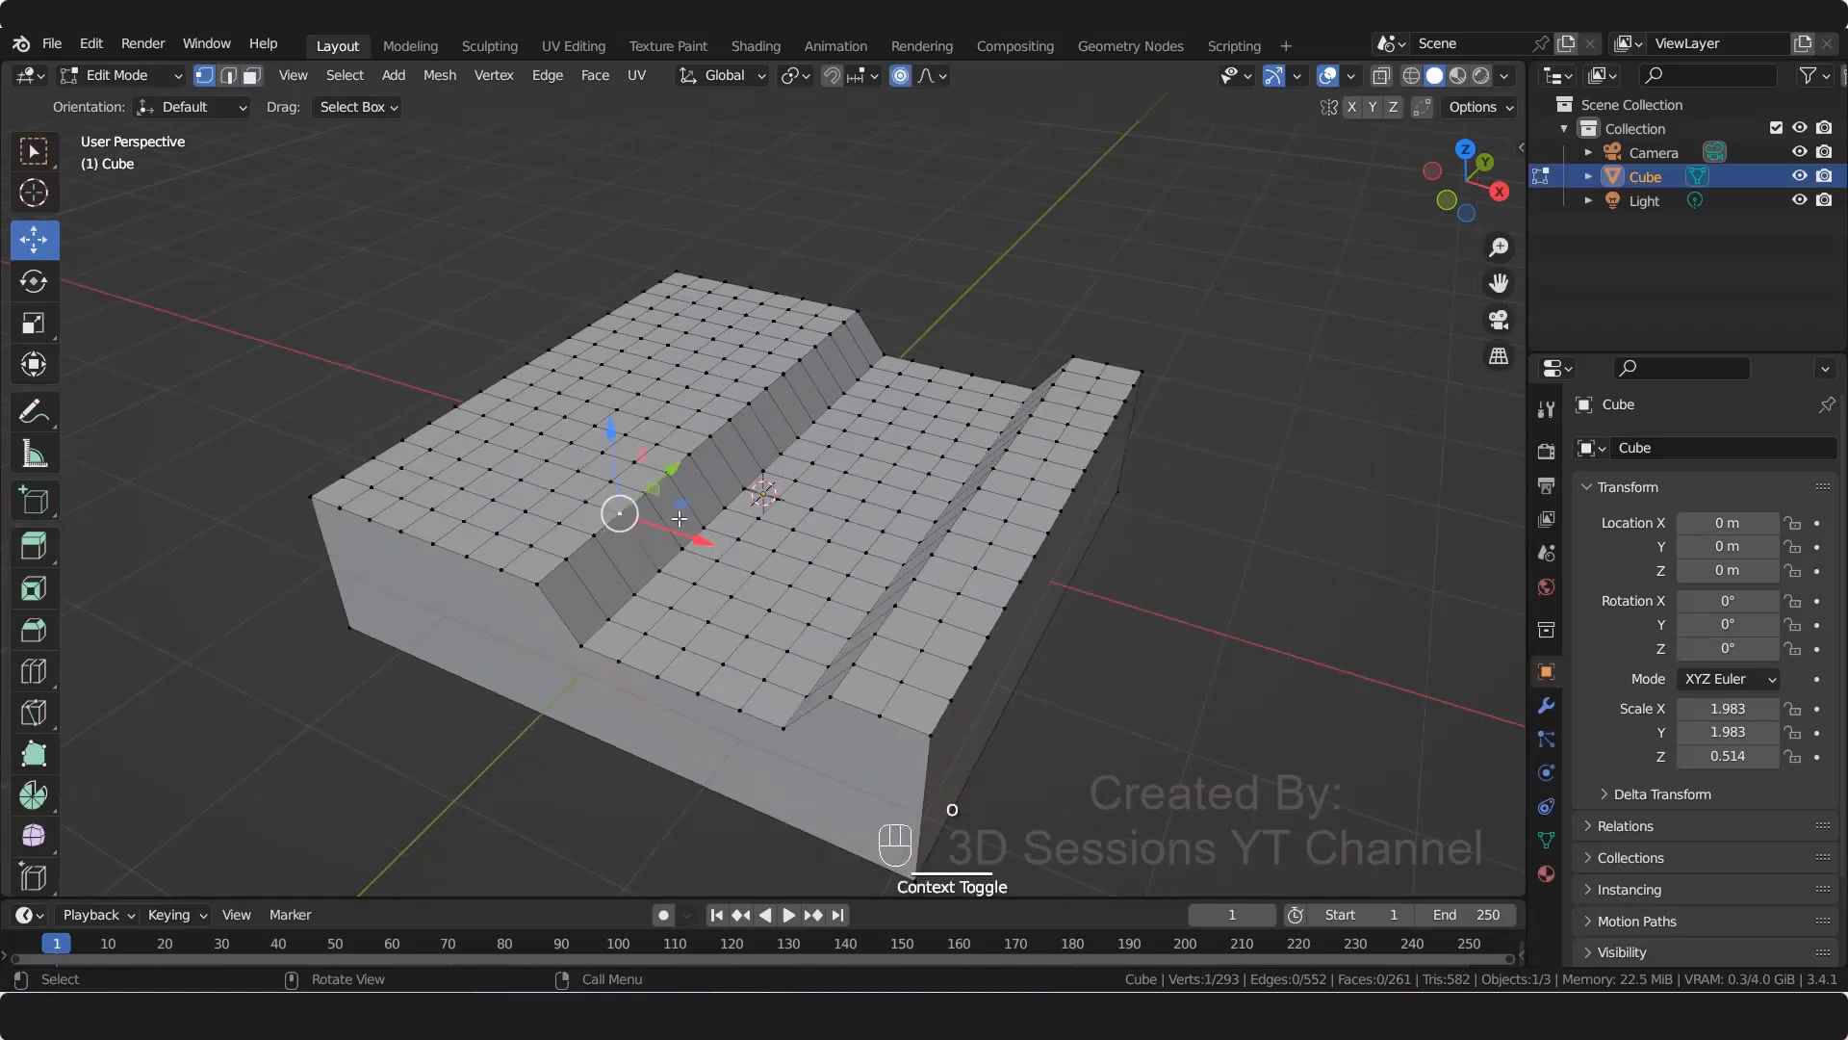
pyautogui.press('g')
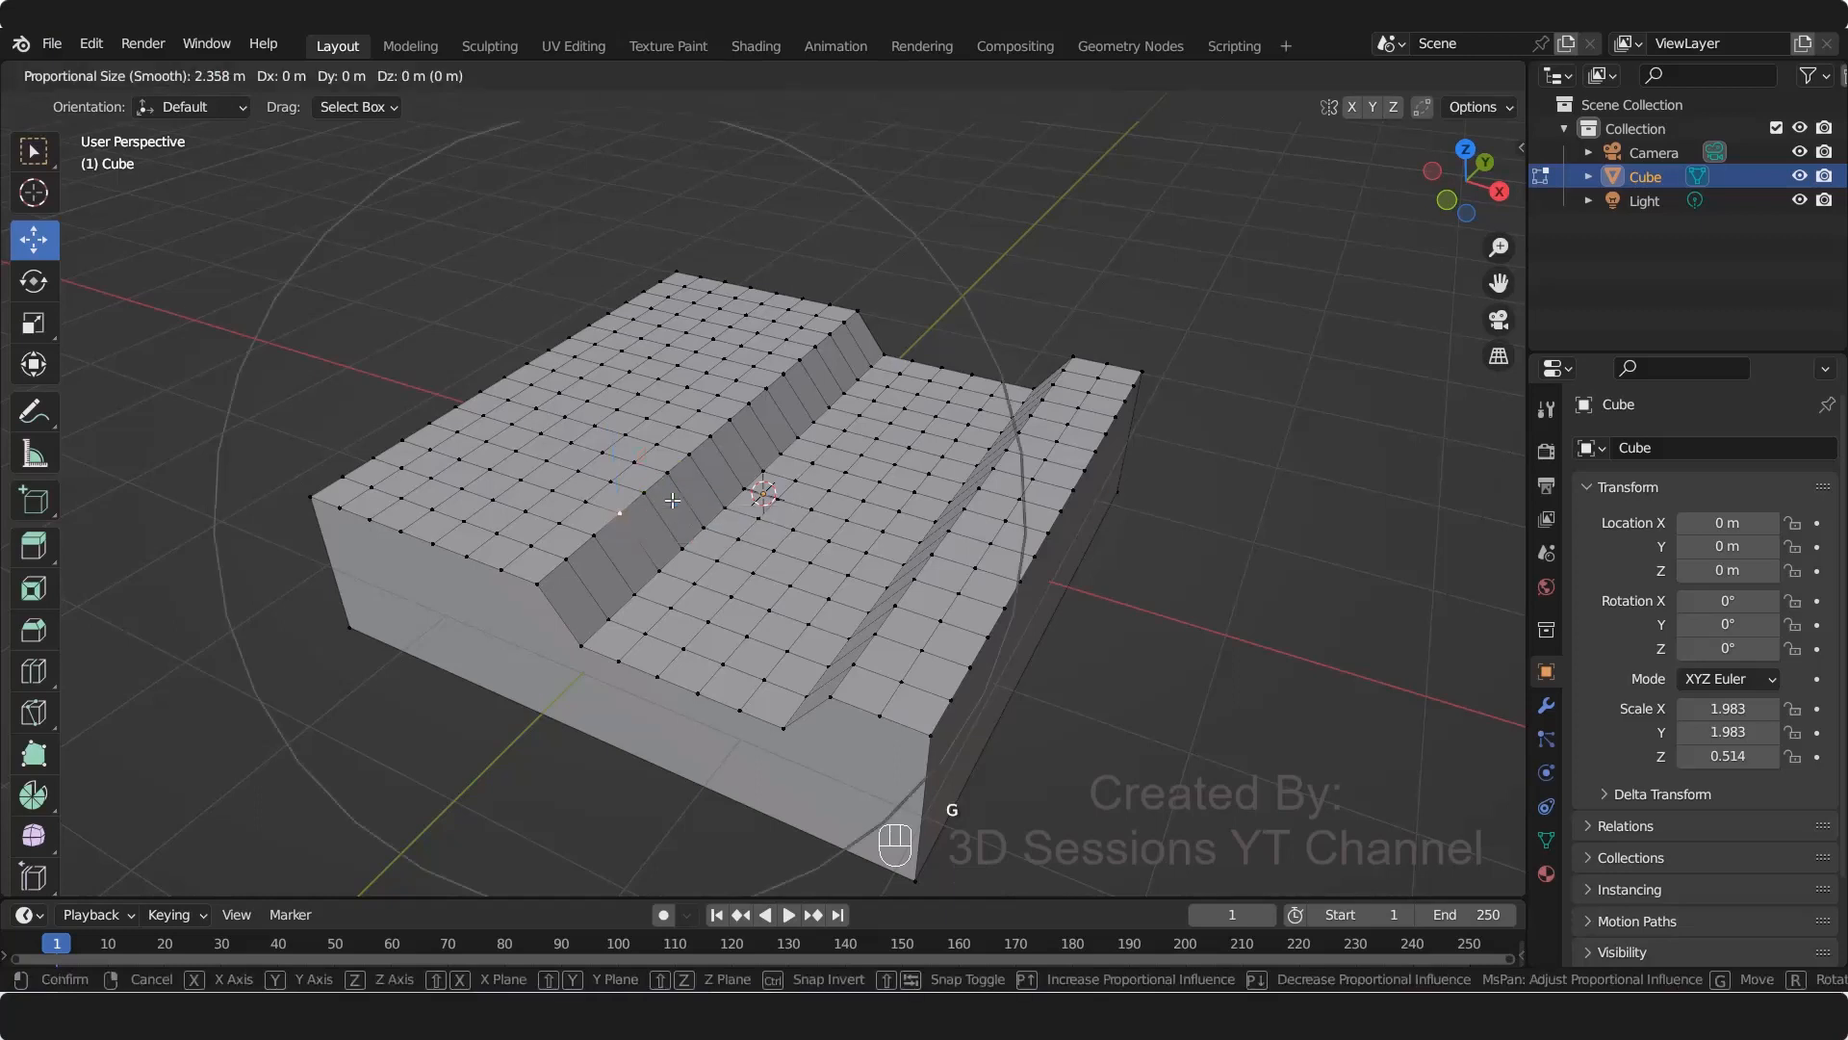
pyautogui.scroll(-3, 672, 500)
pyautogui.scroll(9, 676, 503)
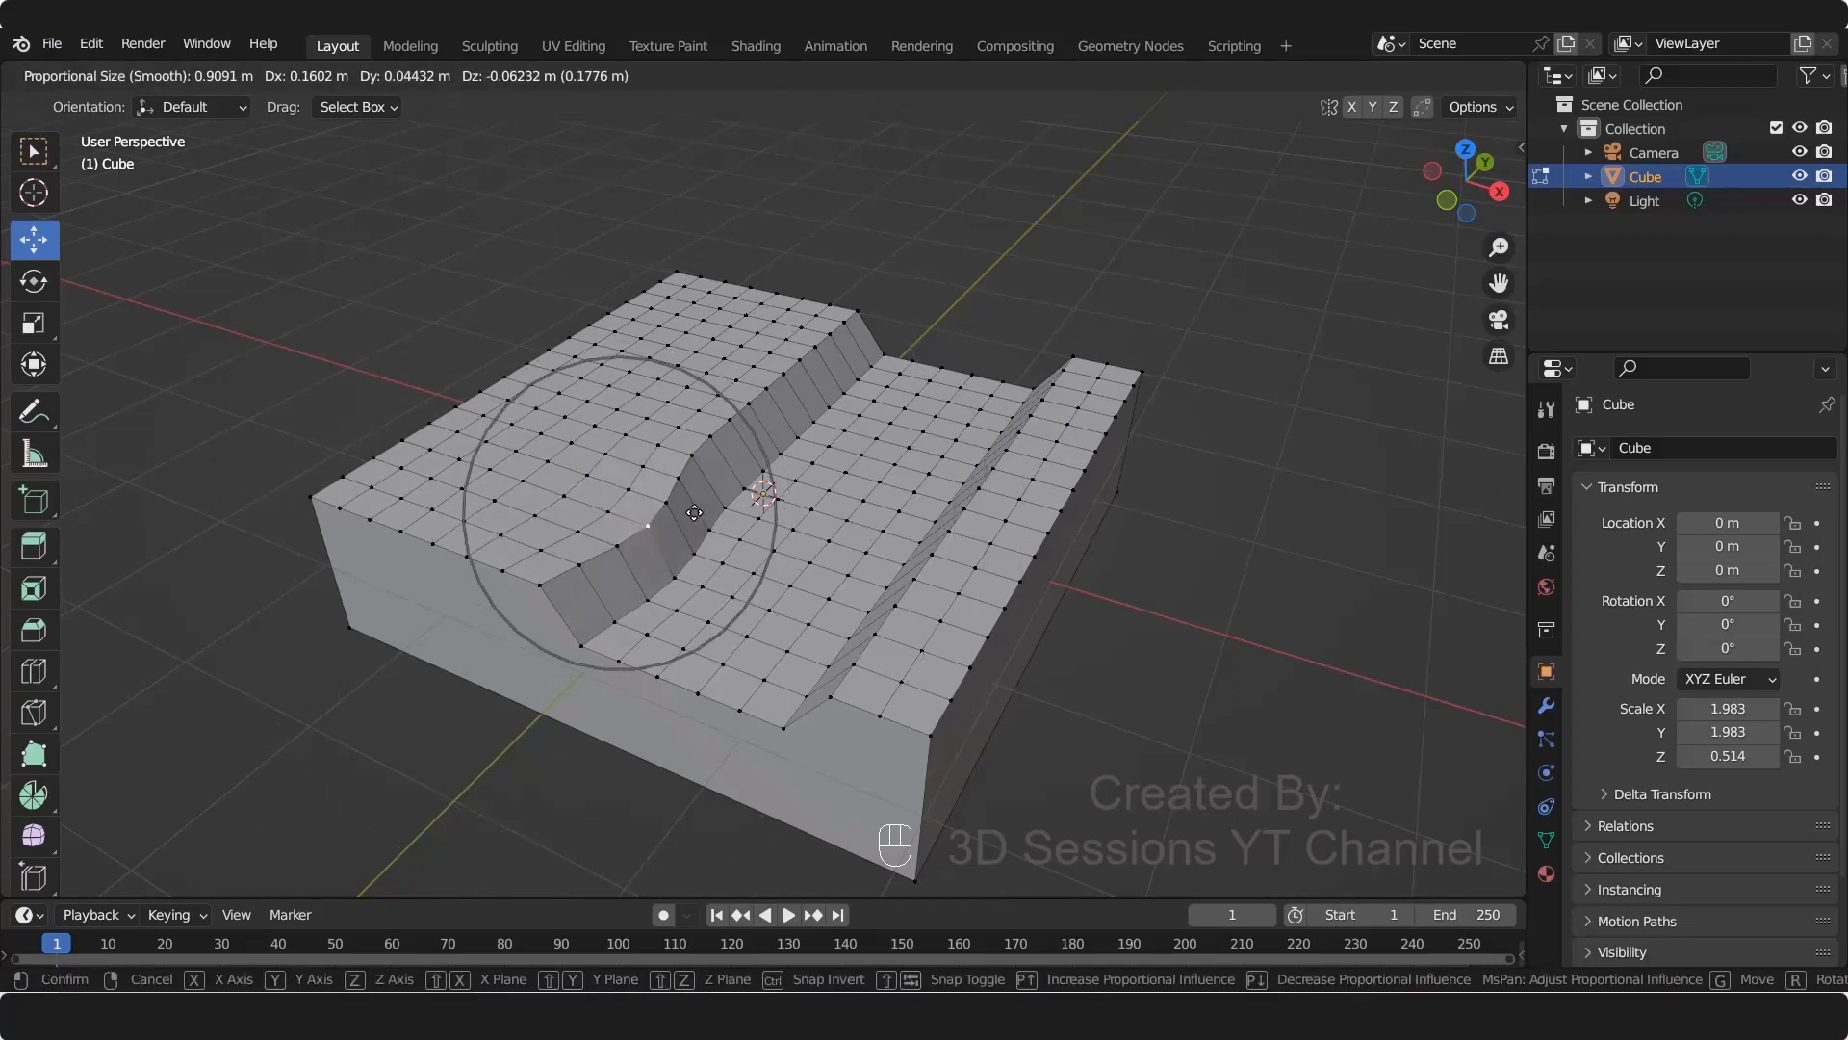
pyautogui.click(689, 515)
pyautogui.click(768, 387)
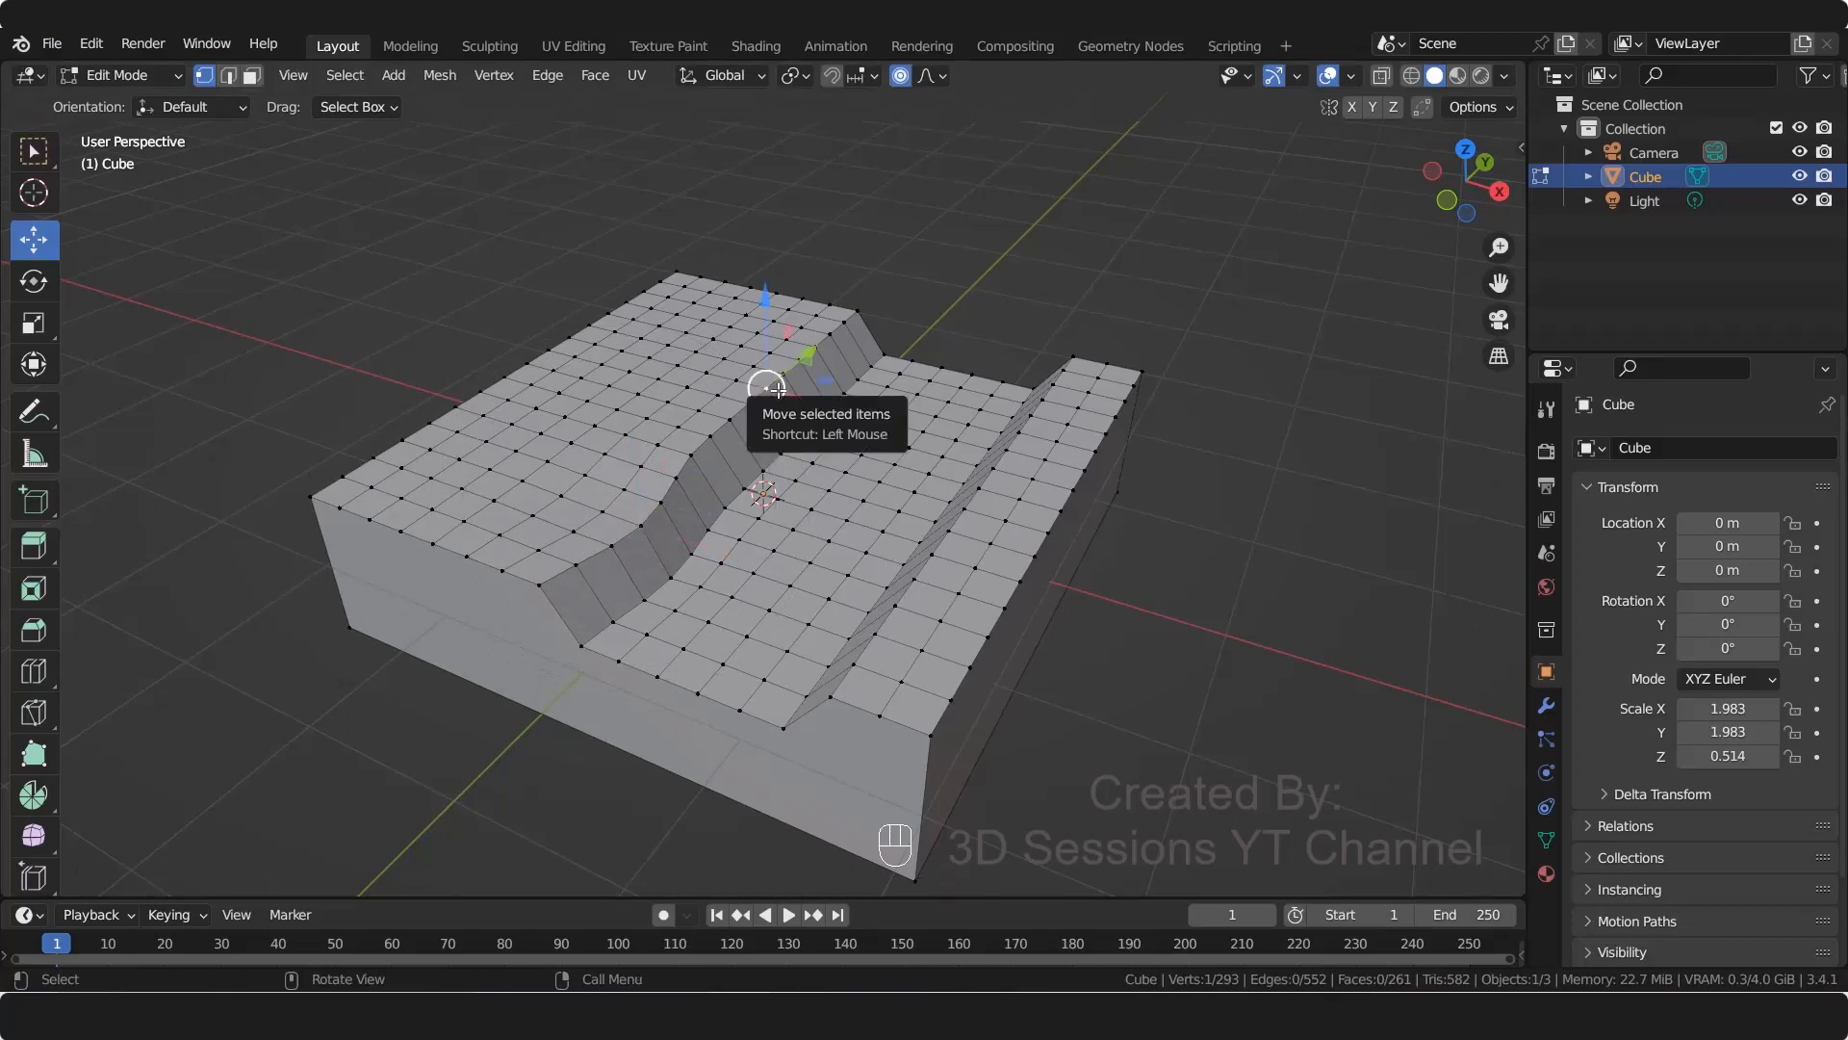
pyautogui.moveTo(778, 389); pyautogui.dragTo(780, 396)
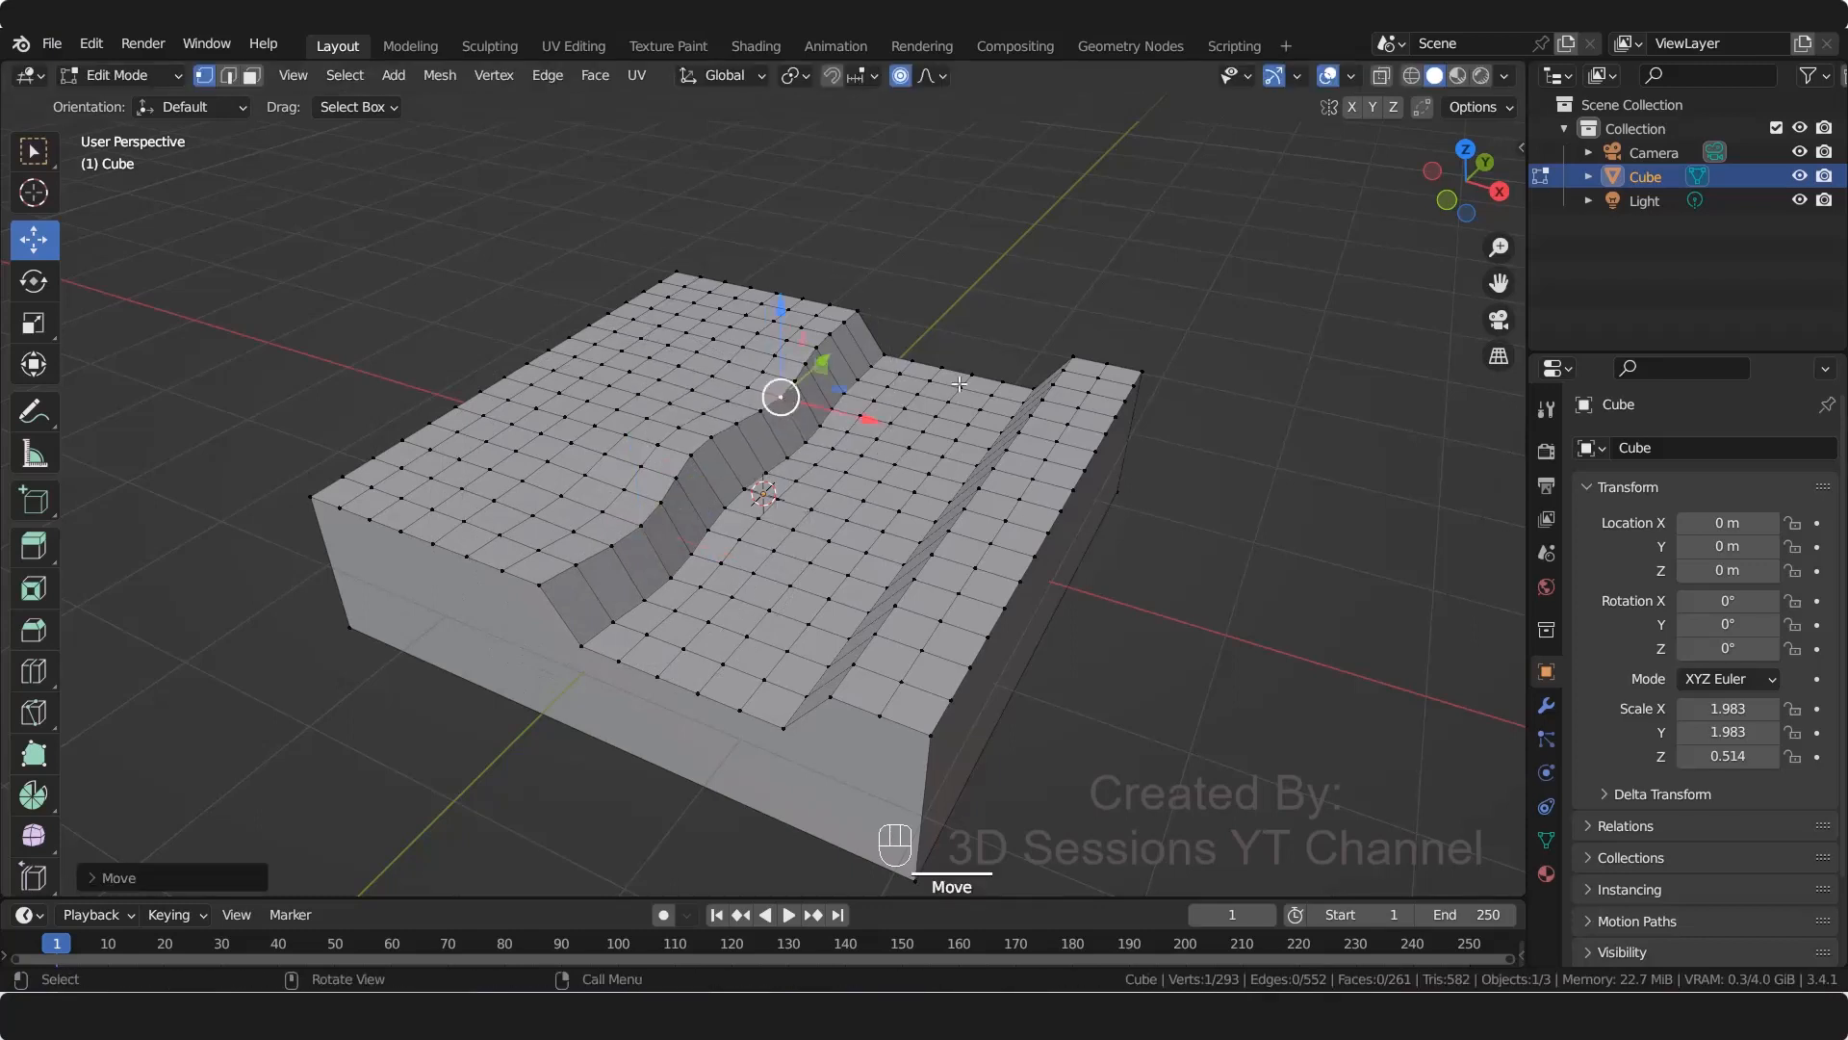
# Step: Make the channel's right bank wavy by moving vertices along its upper edge with proportional editing
pyautogui.click(998, 456)
pyautogui.moveTo(1001, 445); pyautogui.dragTo(914, 573)
pyautogui.click(1059, 371)
pyautogui.moveTo(1059, 370); pyautogui.dragTo(1046, 363)
# Step: Shape gentle bumps in the ground left of the channel by moving three surface vertices with proportional editing
pyautogui.click(464, 521)
pyautogui.press('g')
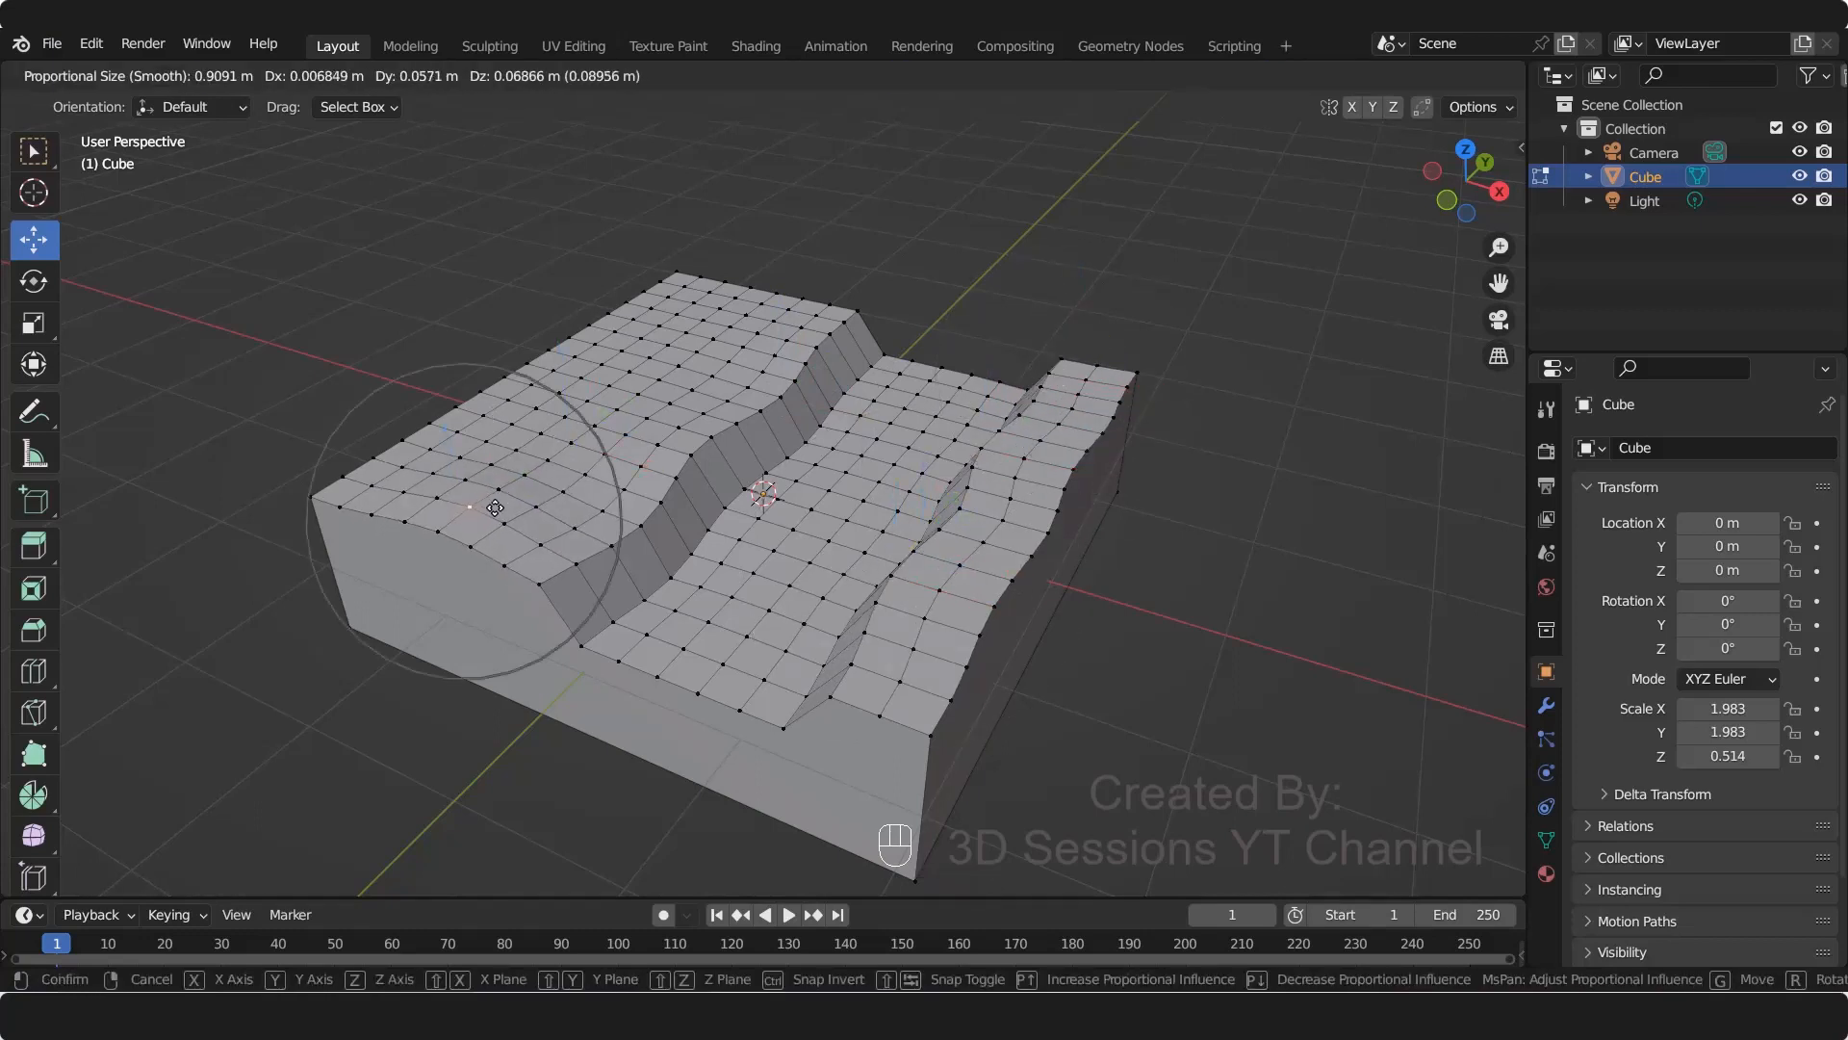
pyautogui.click(485, 514)
pyautogui.click(459, 433)
pyautogui.press('g')
pyautogui.click(480, 481)
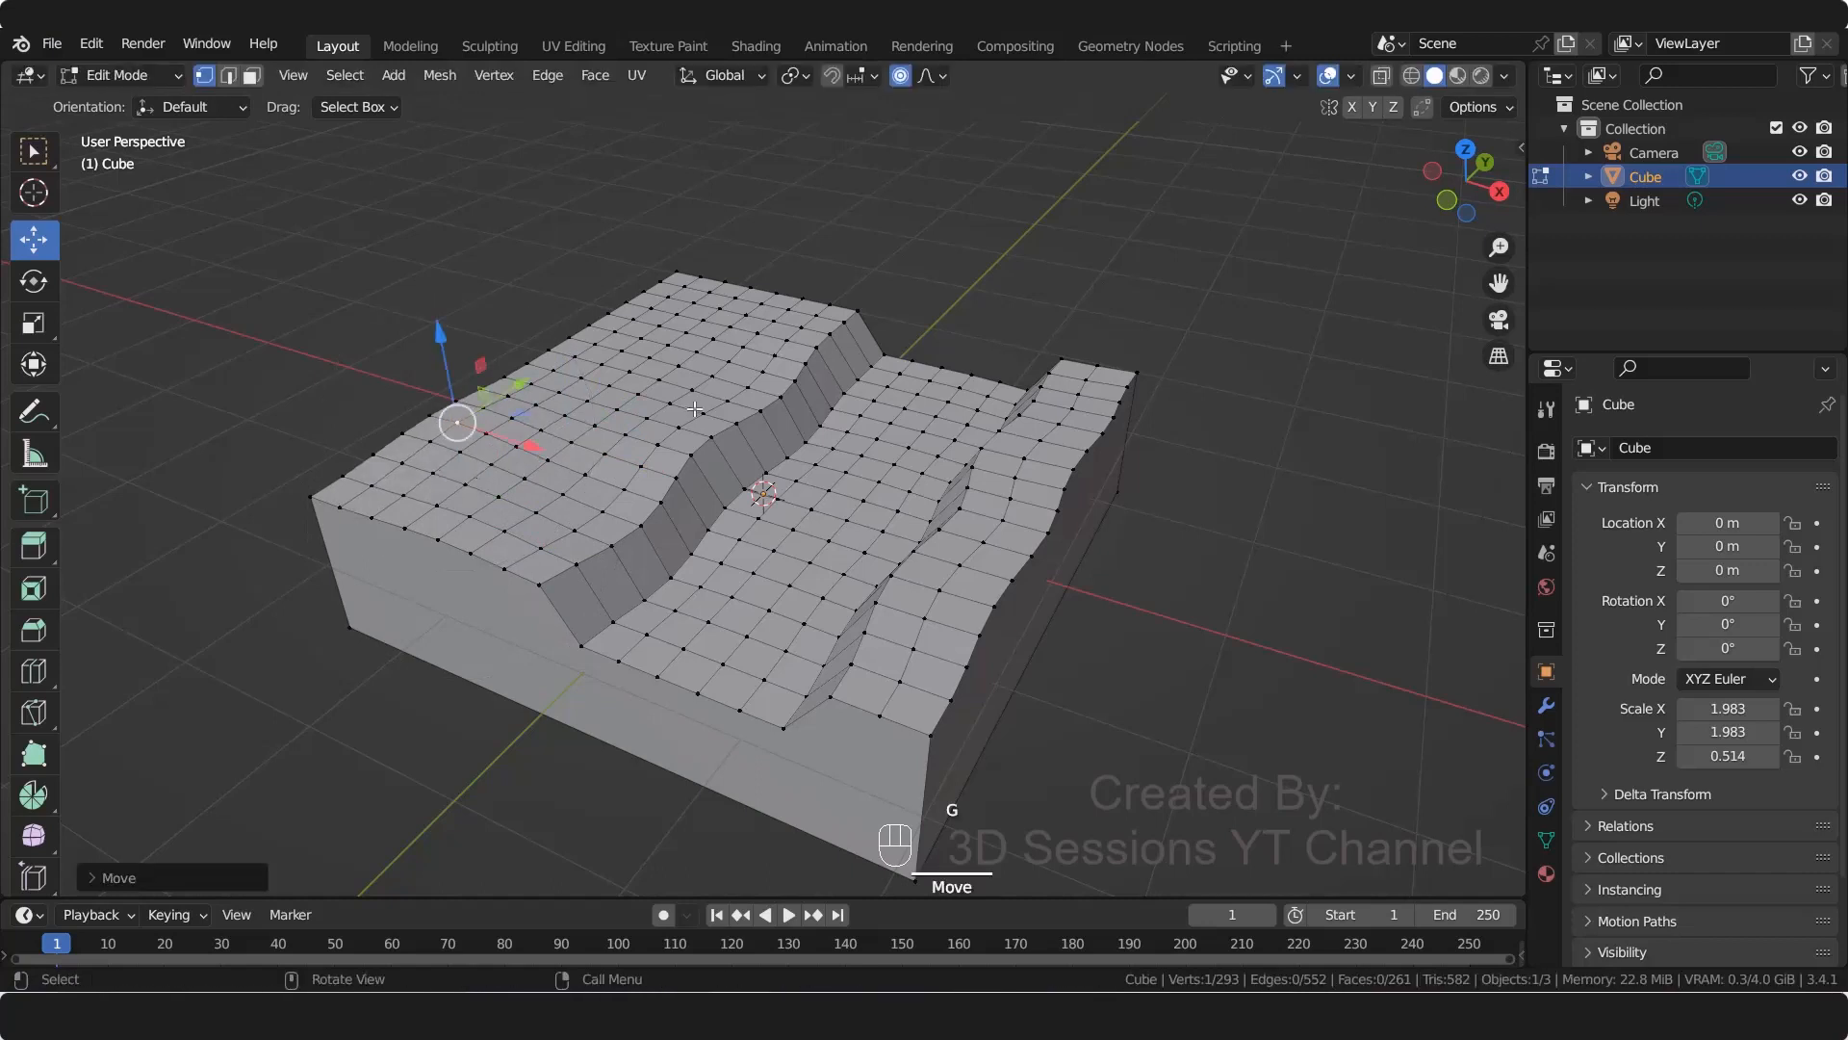
pyautogui.click(638, 462)
pyautogui.press('g')
pyautogui.click(639, 456)
# Step: Reduce the proportional size to about 0.47 m, reshape the right-hand ground by moving three vertices, and return to Object Mode
pyautogui.click(941, 584)
pyautogui.press('g')
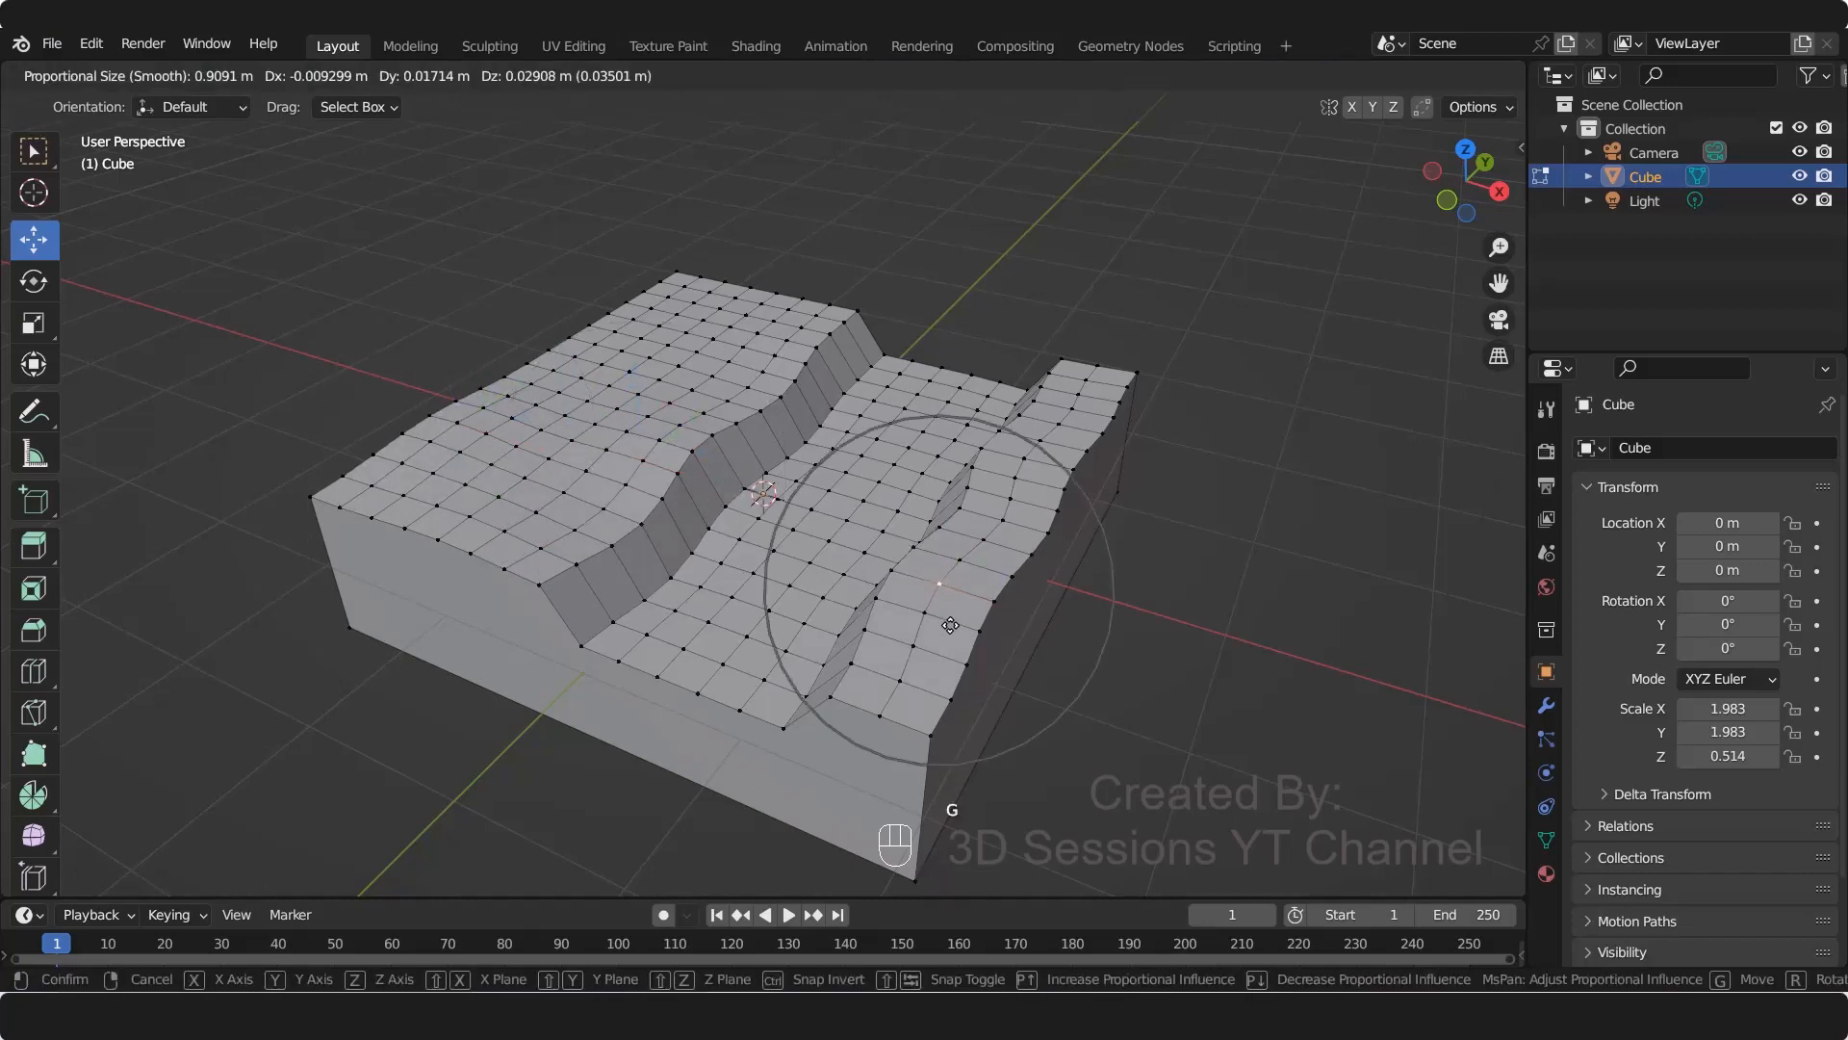
pyautogui.scroll(7, 953, 628)
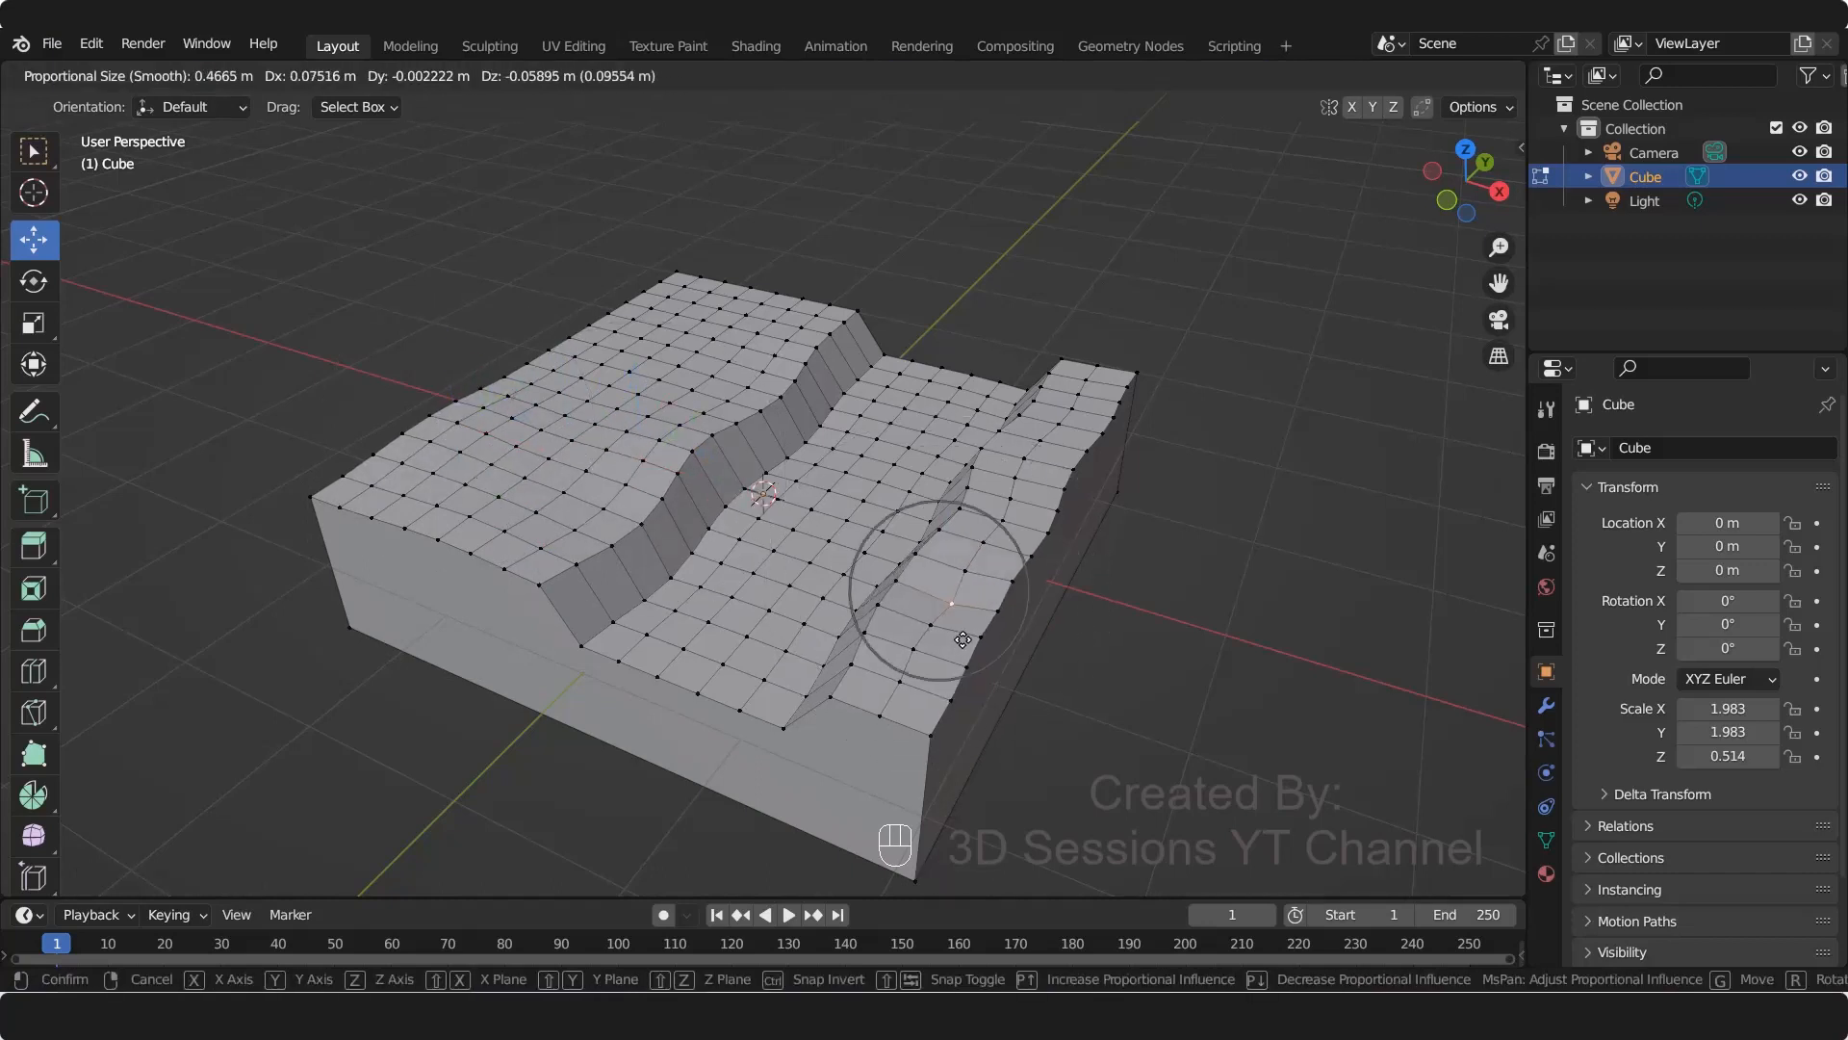
pyautogui.click(963, 639)
pyautogui.click(1078, 469)
pyautogui.press('g')
pyautogui.click(1082, 473)
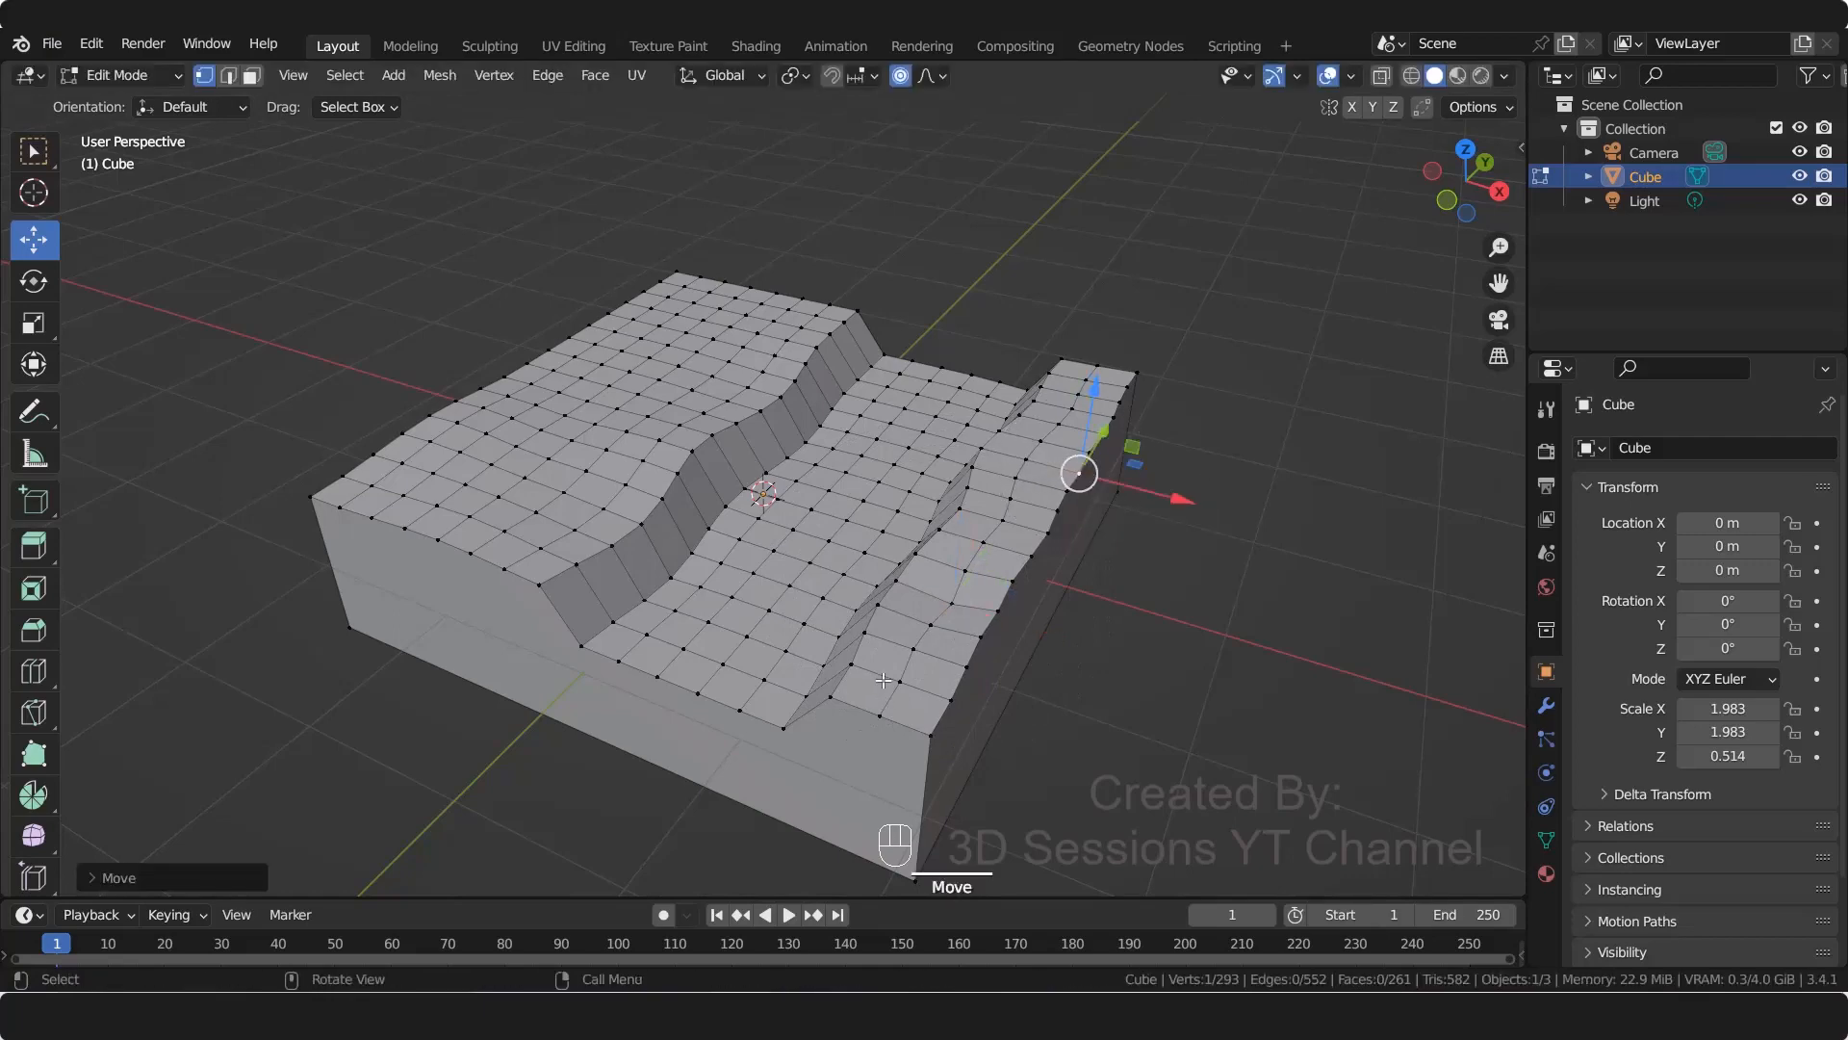
pyautogui.click(895, 681)
pyautogui.press('g')
pyautogui.click(900, 676)
pyautogui.moveTo(697, 801); pyautogui.dragTo(706, 791, button='middle')
pyautogui.press('Tab')
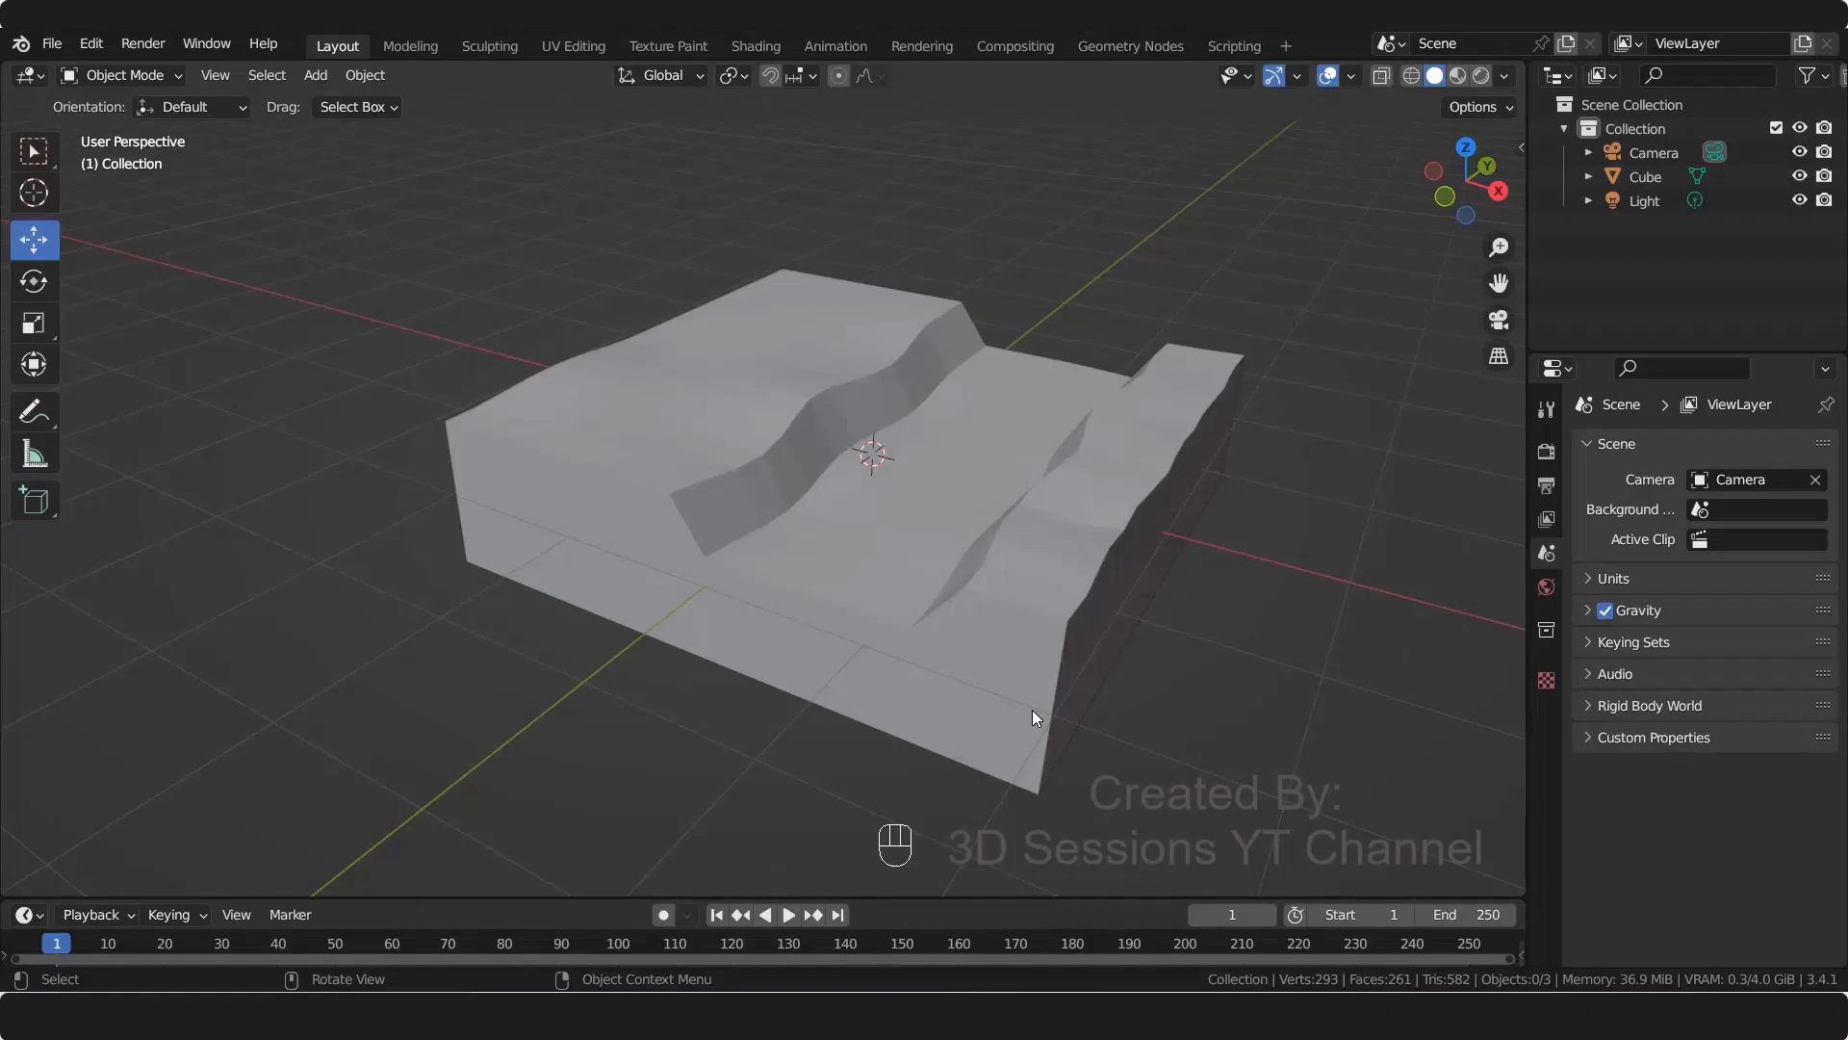
# Step: Add a new cube mesh at the world origin
pyautogui.click(1032, 708)
pyautogui.click(1546, 840)
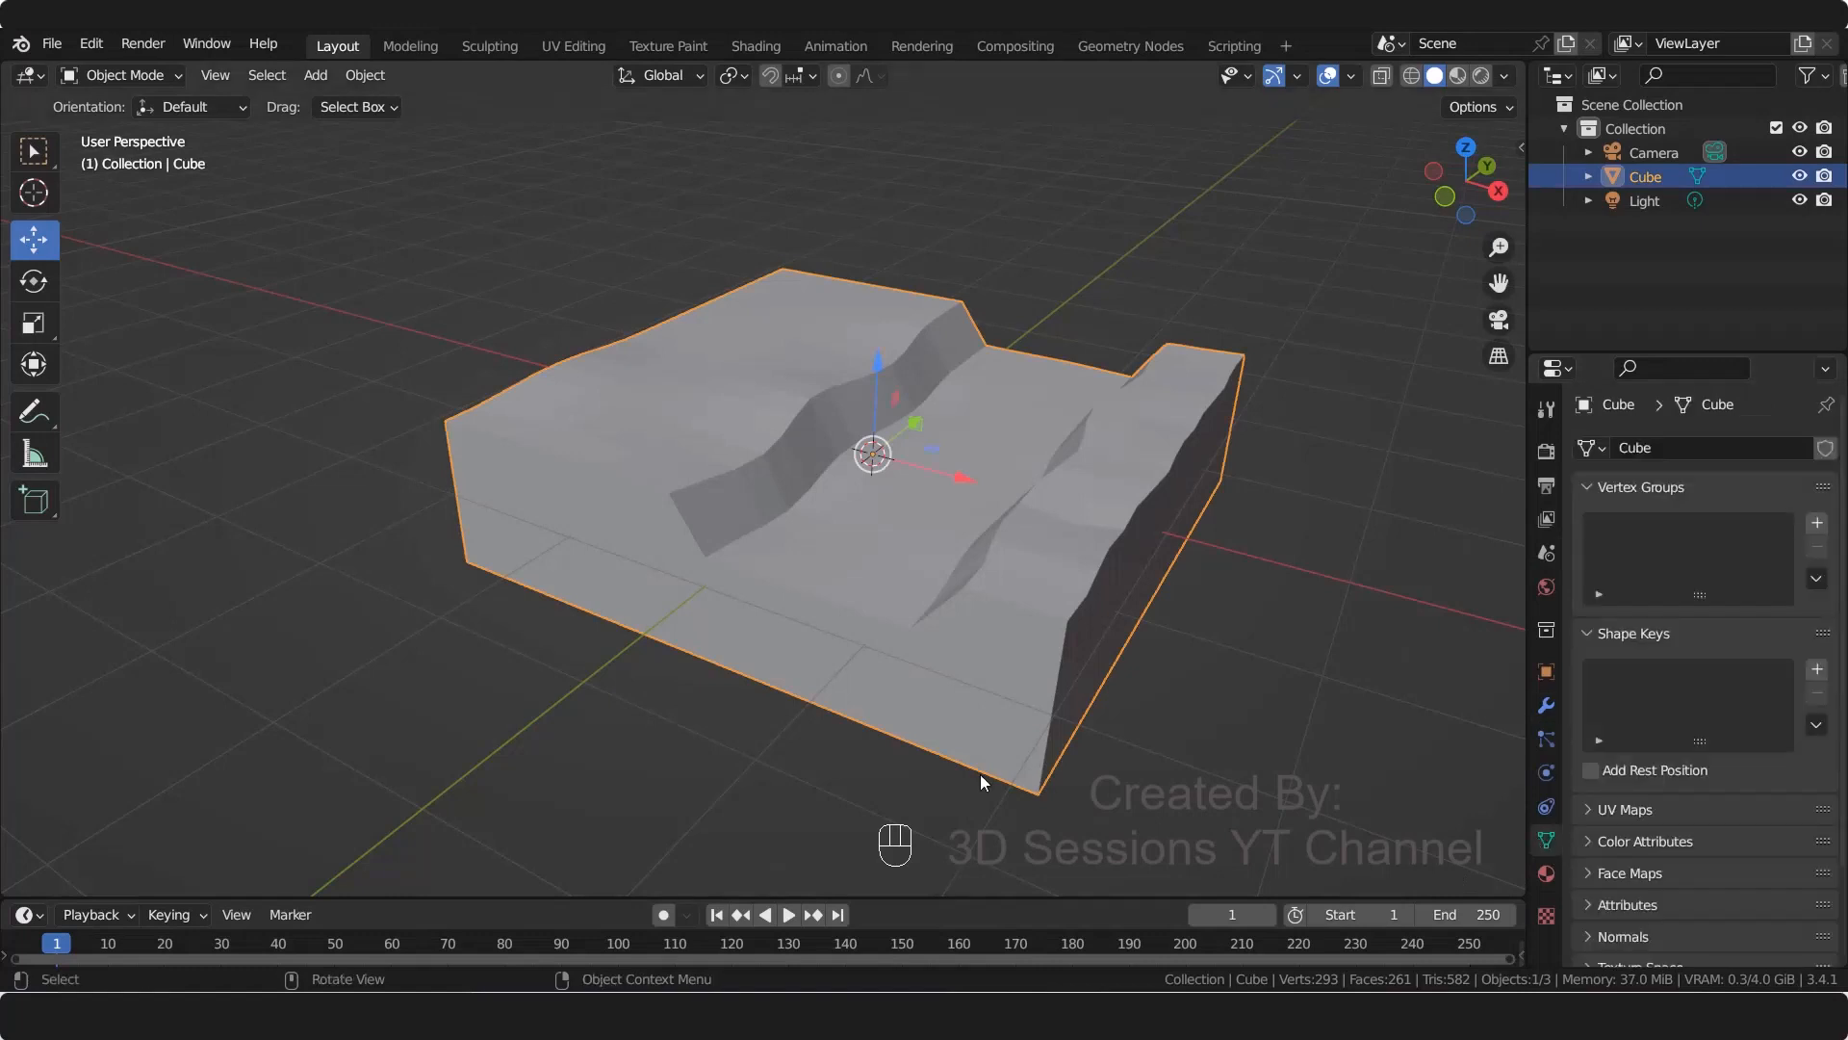
pyautogui.click(665, 743)
pyautogui.hotkey('shift', 'a')
pyautogui.moveTo(588, 528)
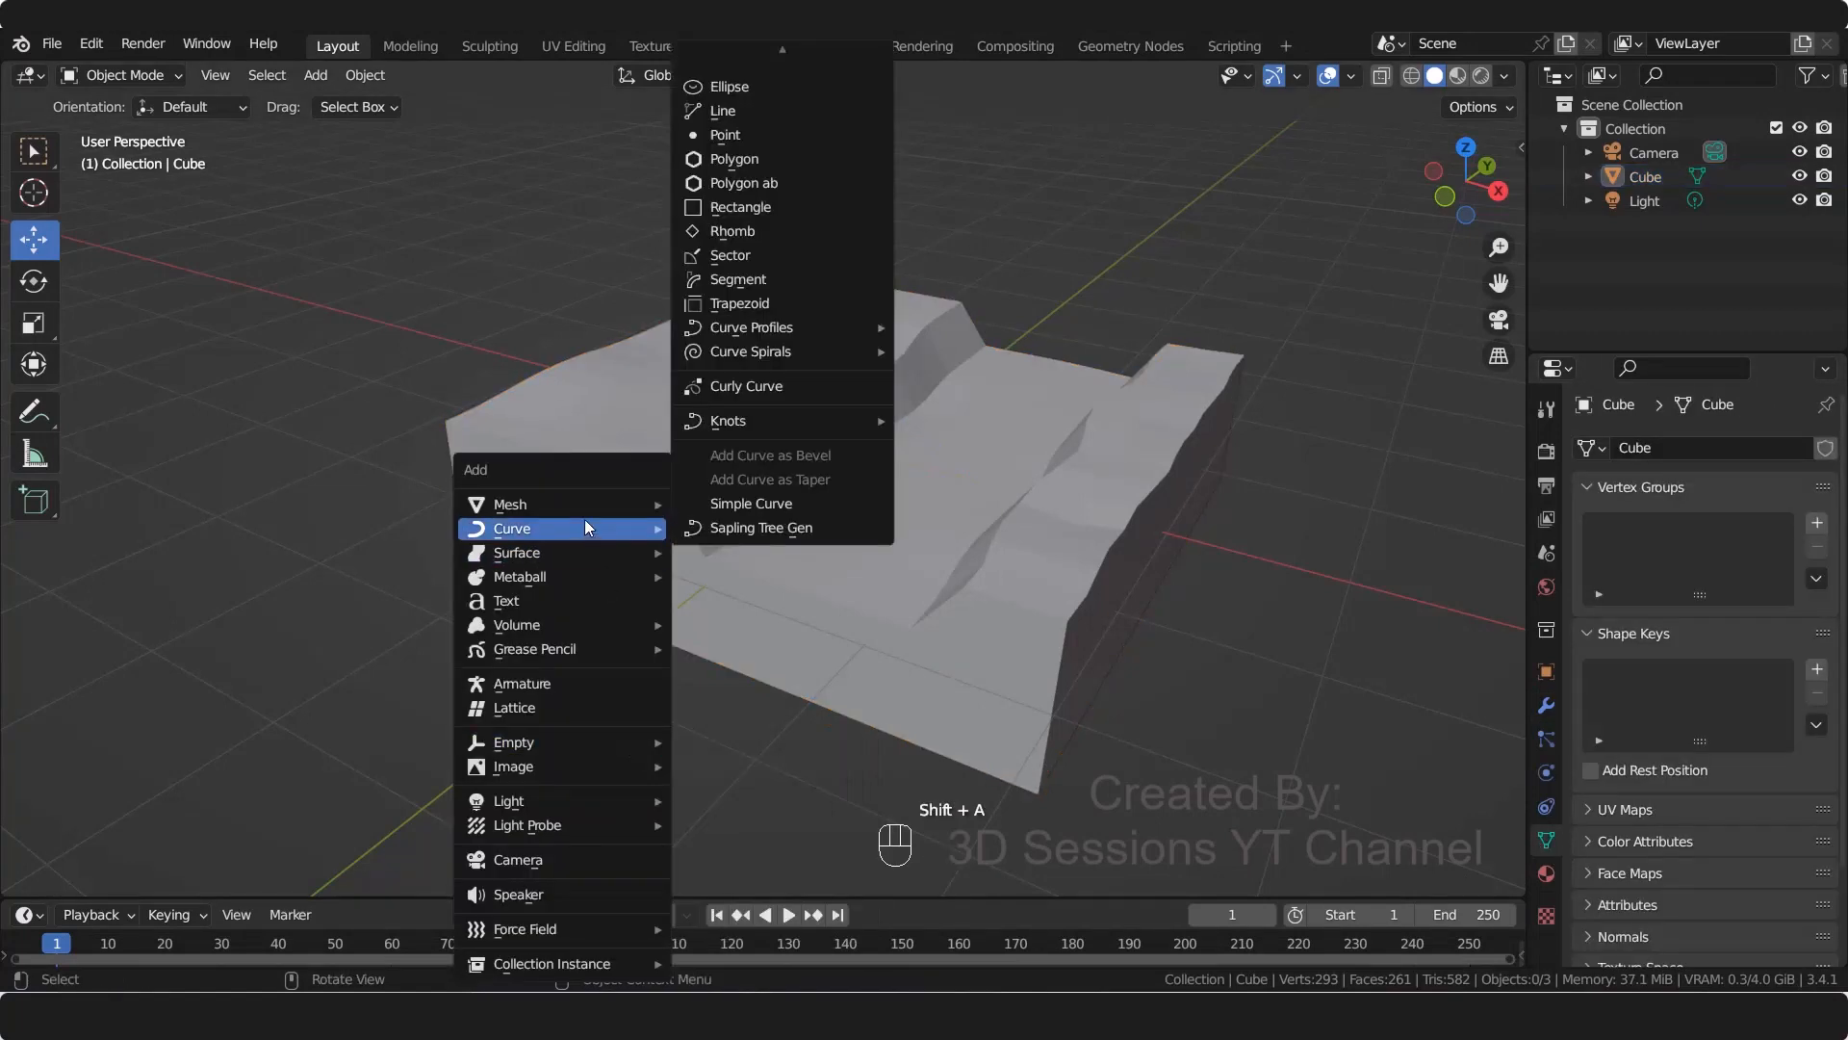
pyautogui.click(724, 523)
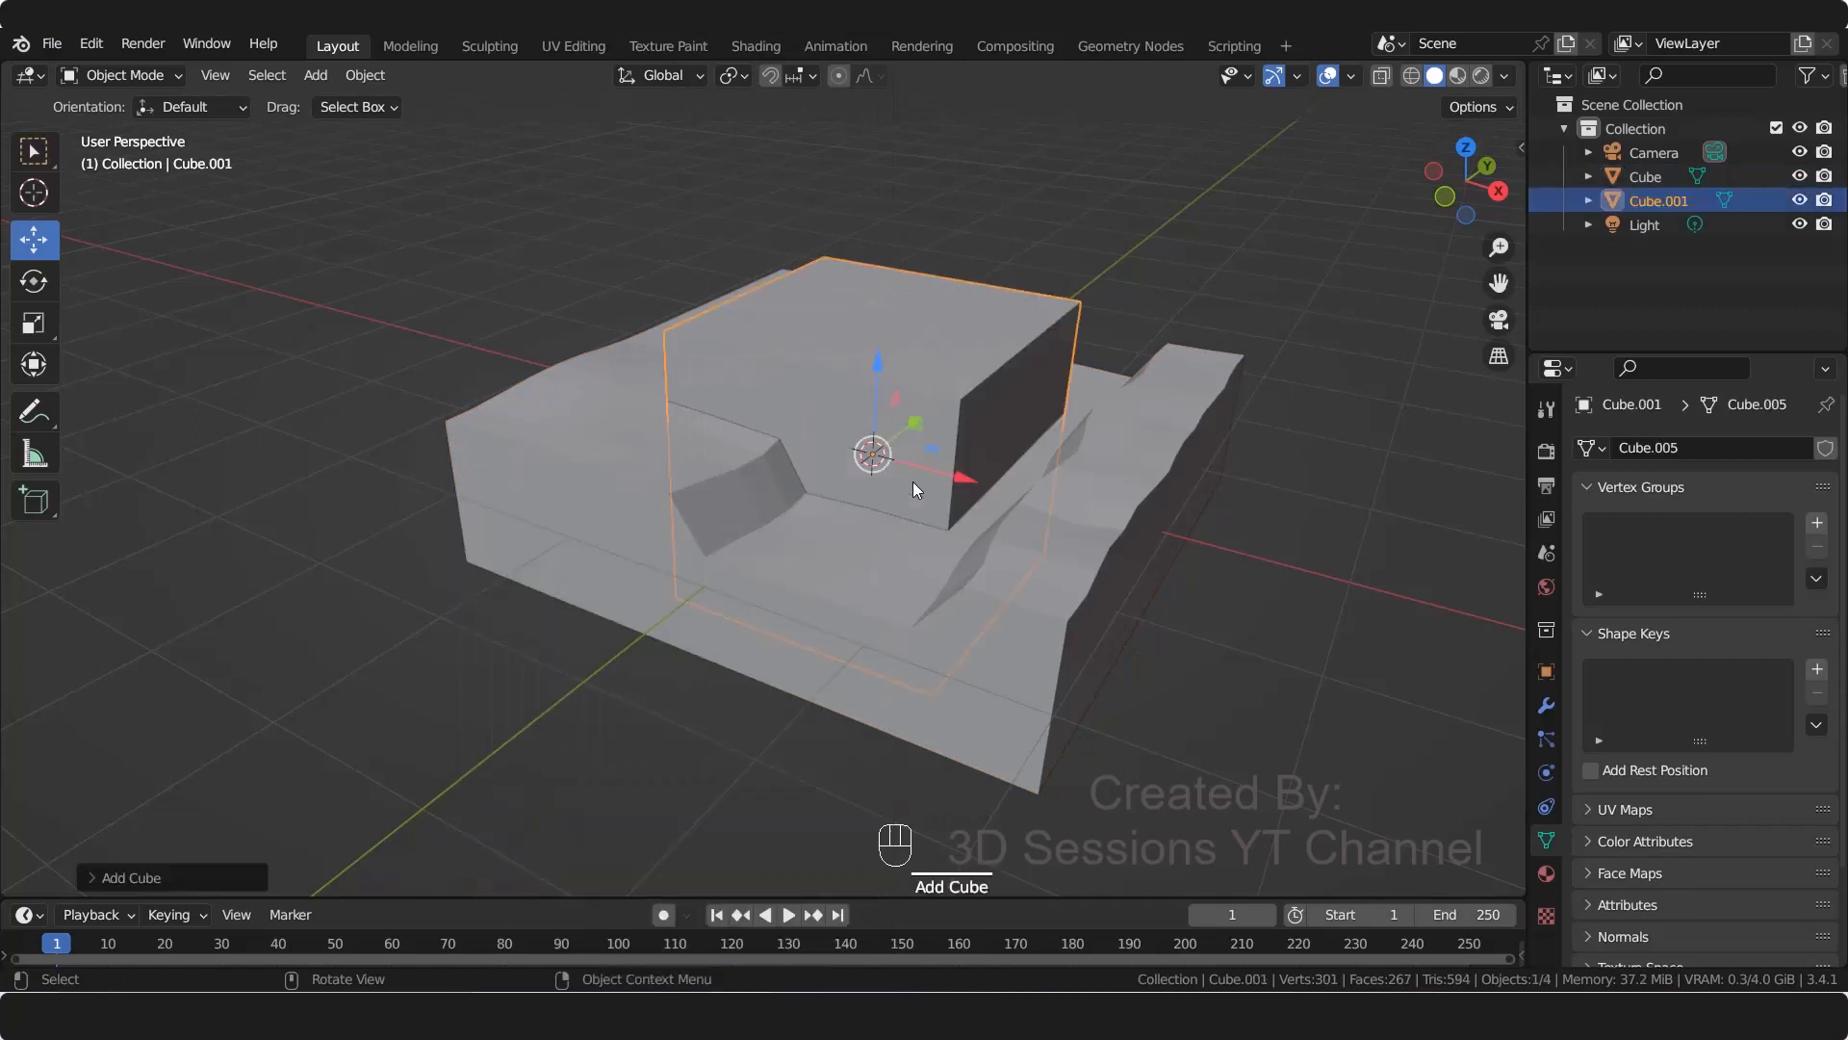
# Step: In top view, move the new cube along X over the channel and scale it along Y by about 1.95 to span the terrain
pyautogui.press('`')
pyautogui.click(813, 288)
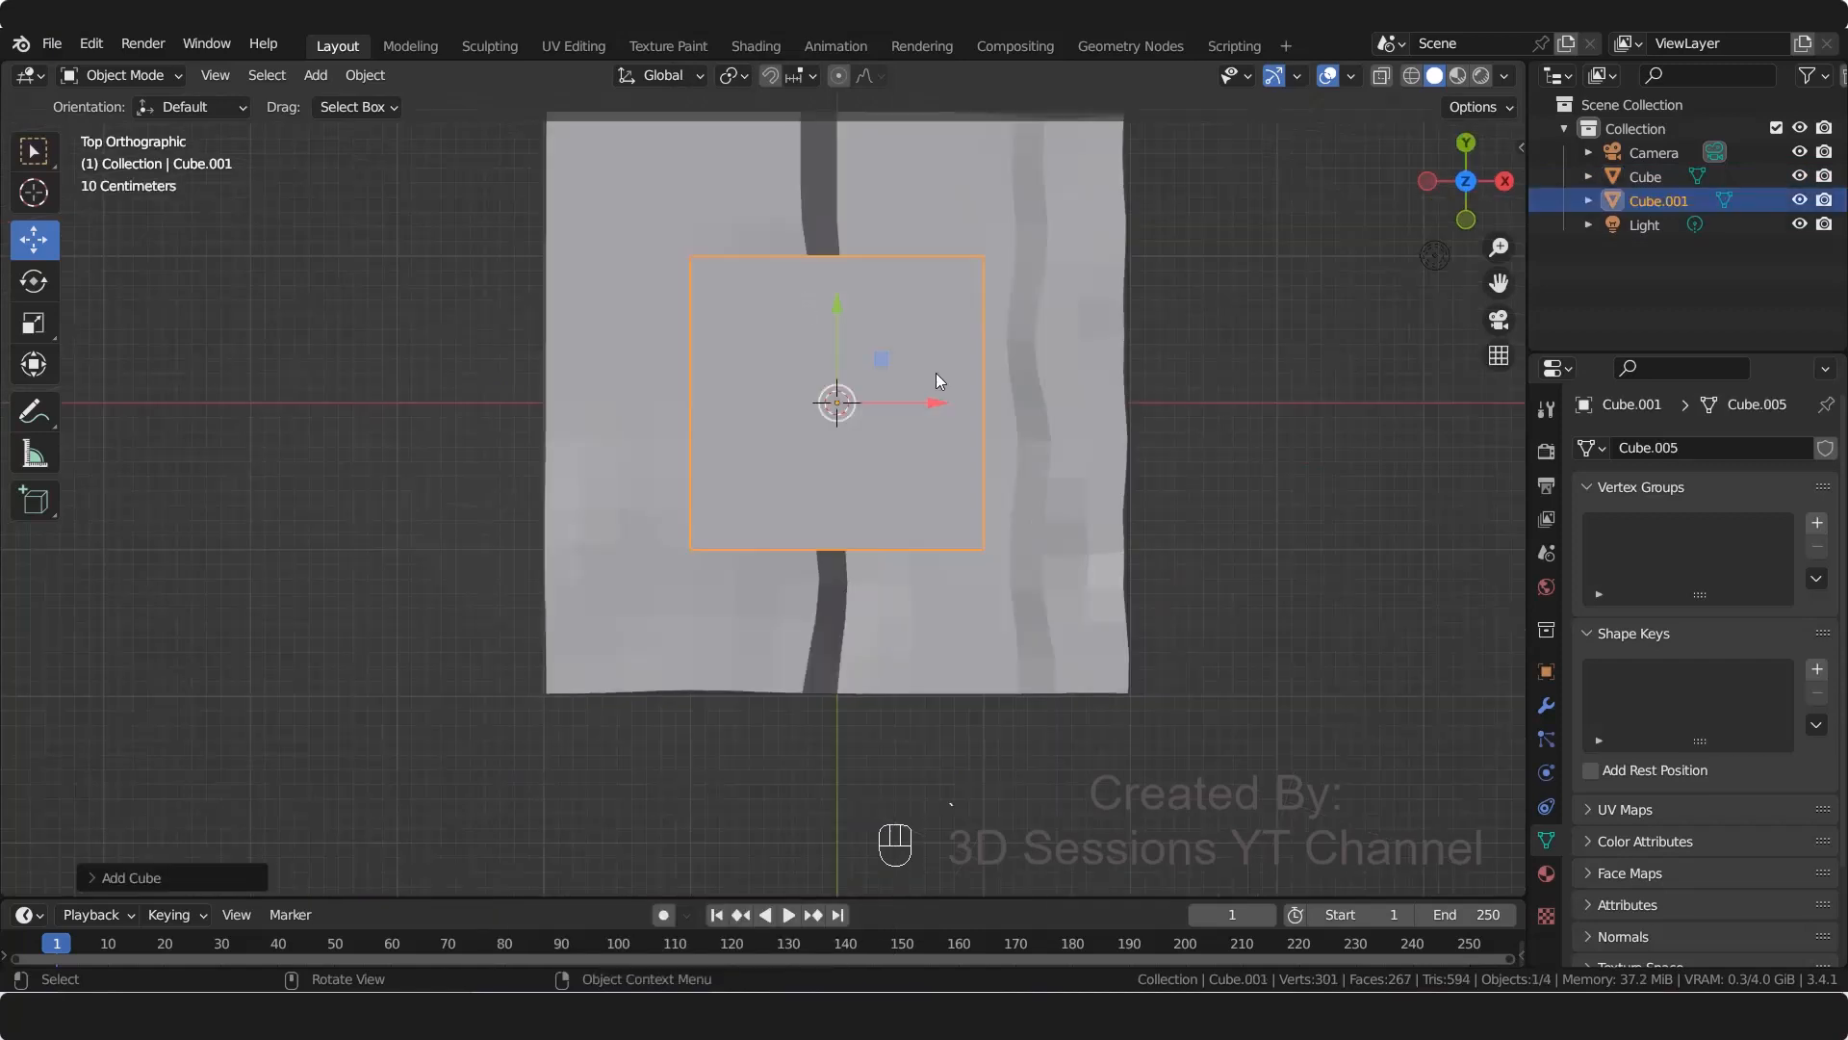
pyautogui.moveTo(939, 402); pyautogui.dragTo(1025, 406)
pyautogui.scroll(-1, 847, 515)
pyautogui.press('s')
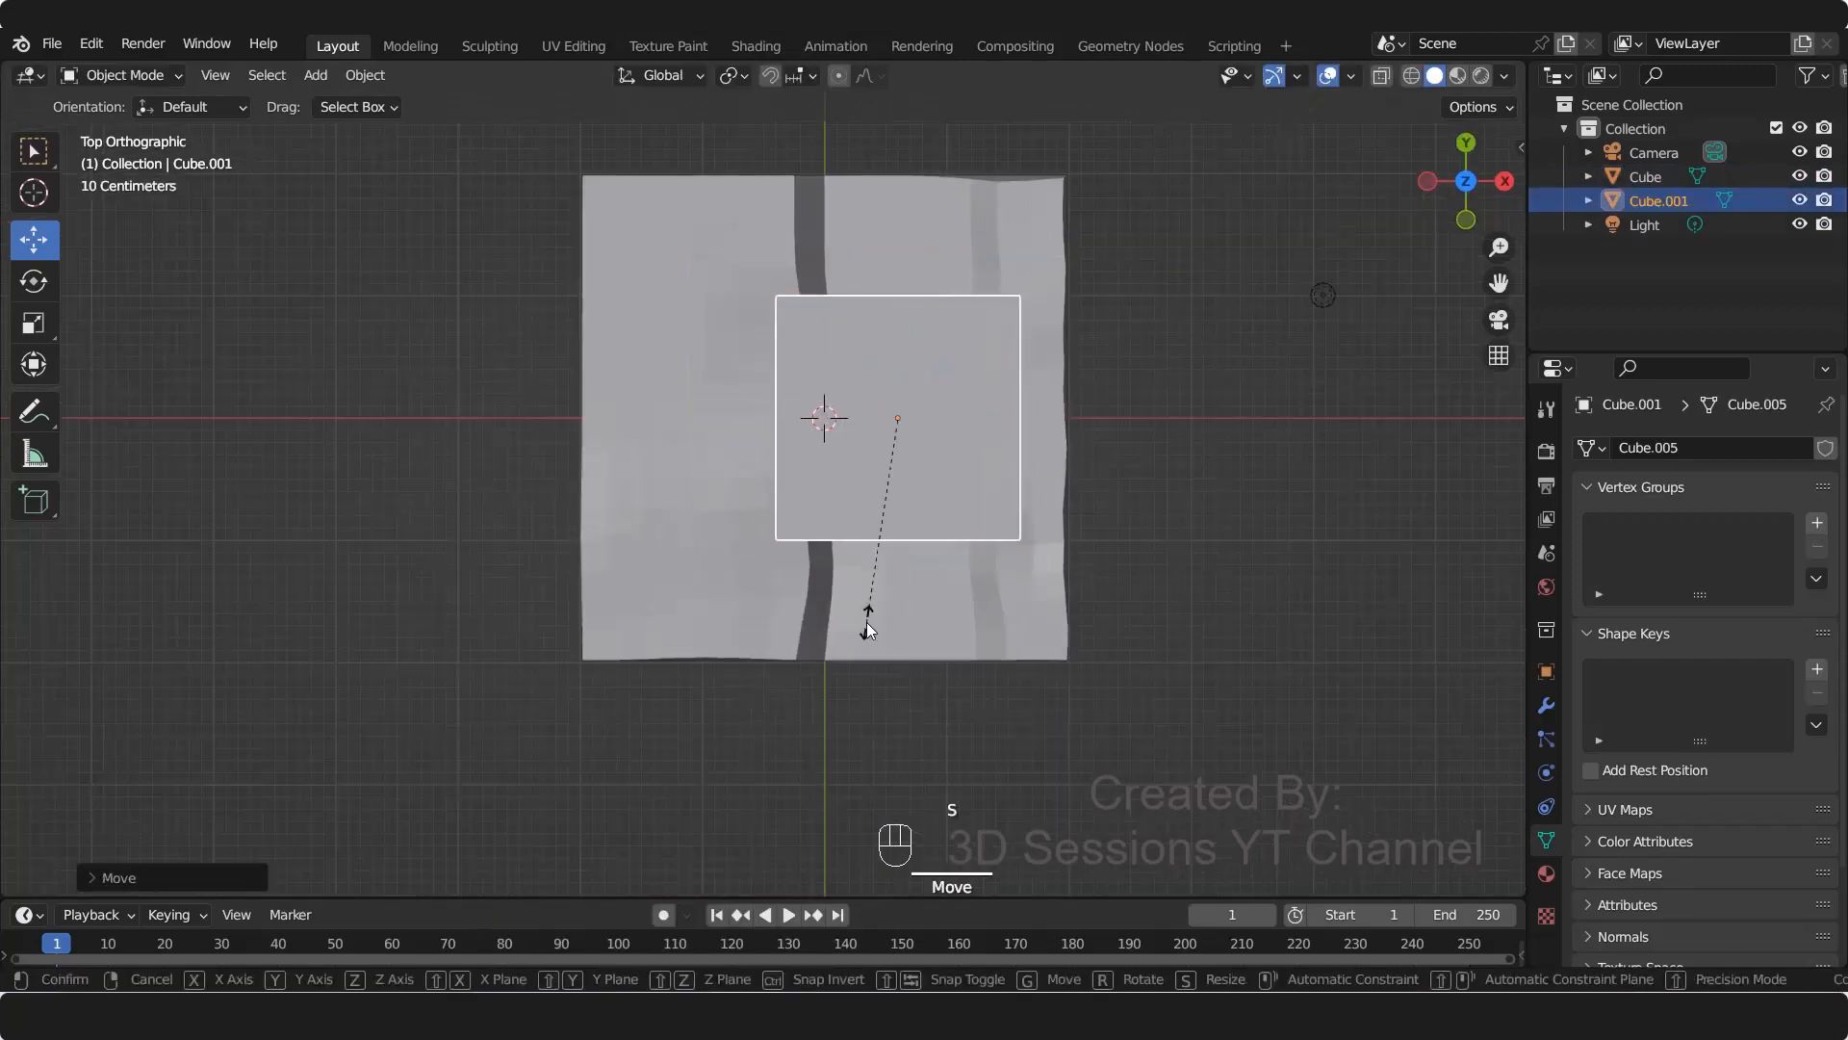
pyautogui.press('y')
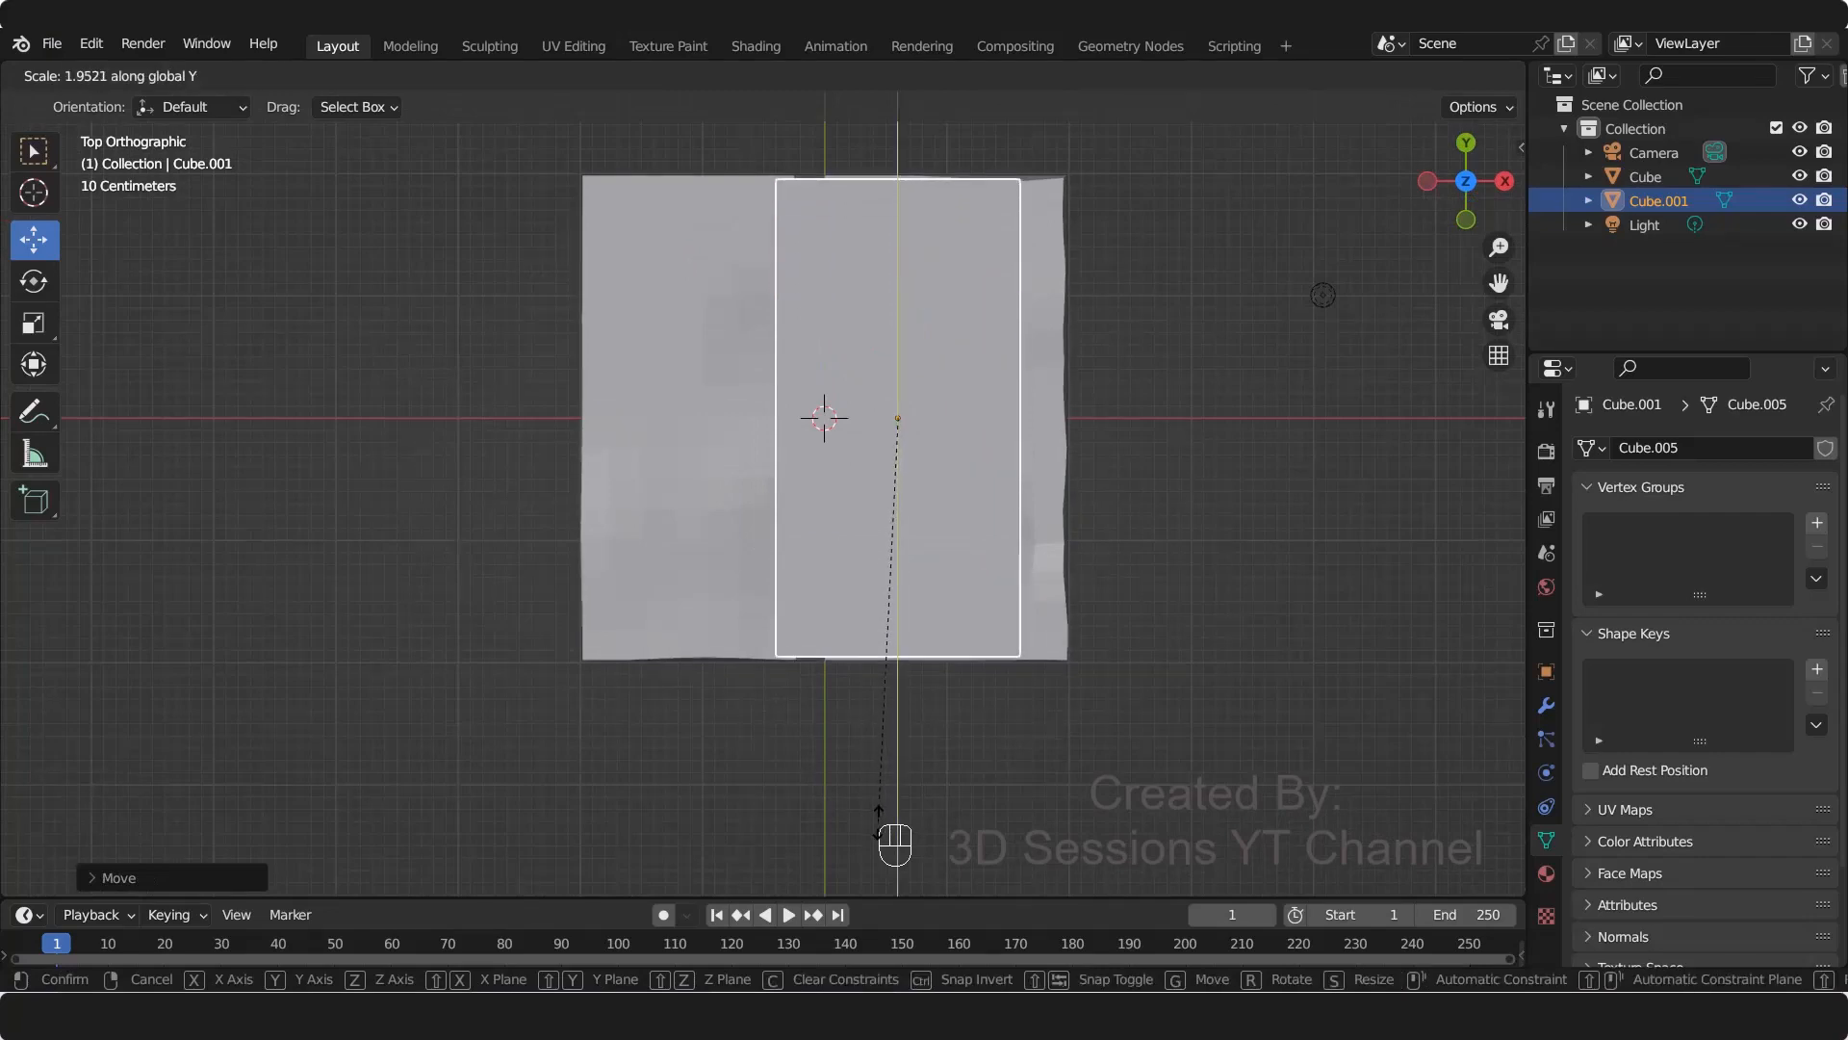
pyautogui.click(880, 793)
# Step: Flatten the new block along Z to about 0.29 and raise it slightly within the channel
pyautogui.moveTo(880, 794); pyautogui.dragTo(762, 709, button='middle')
pyautogui.press('s')
pyautogui.press('z')
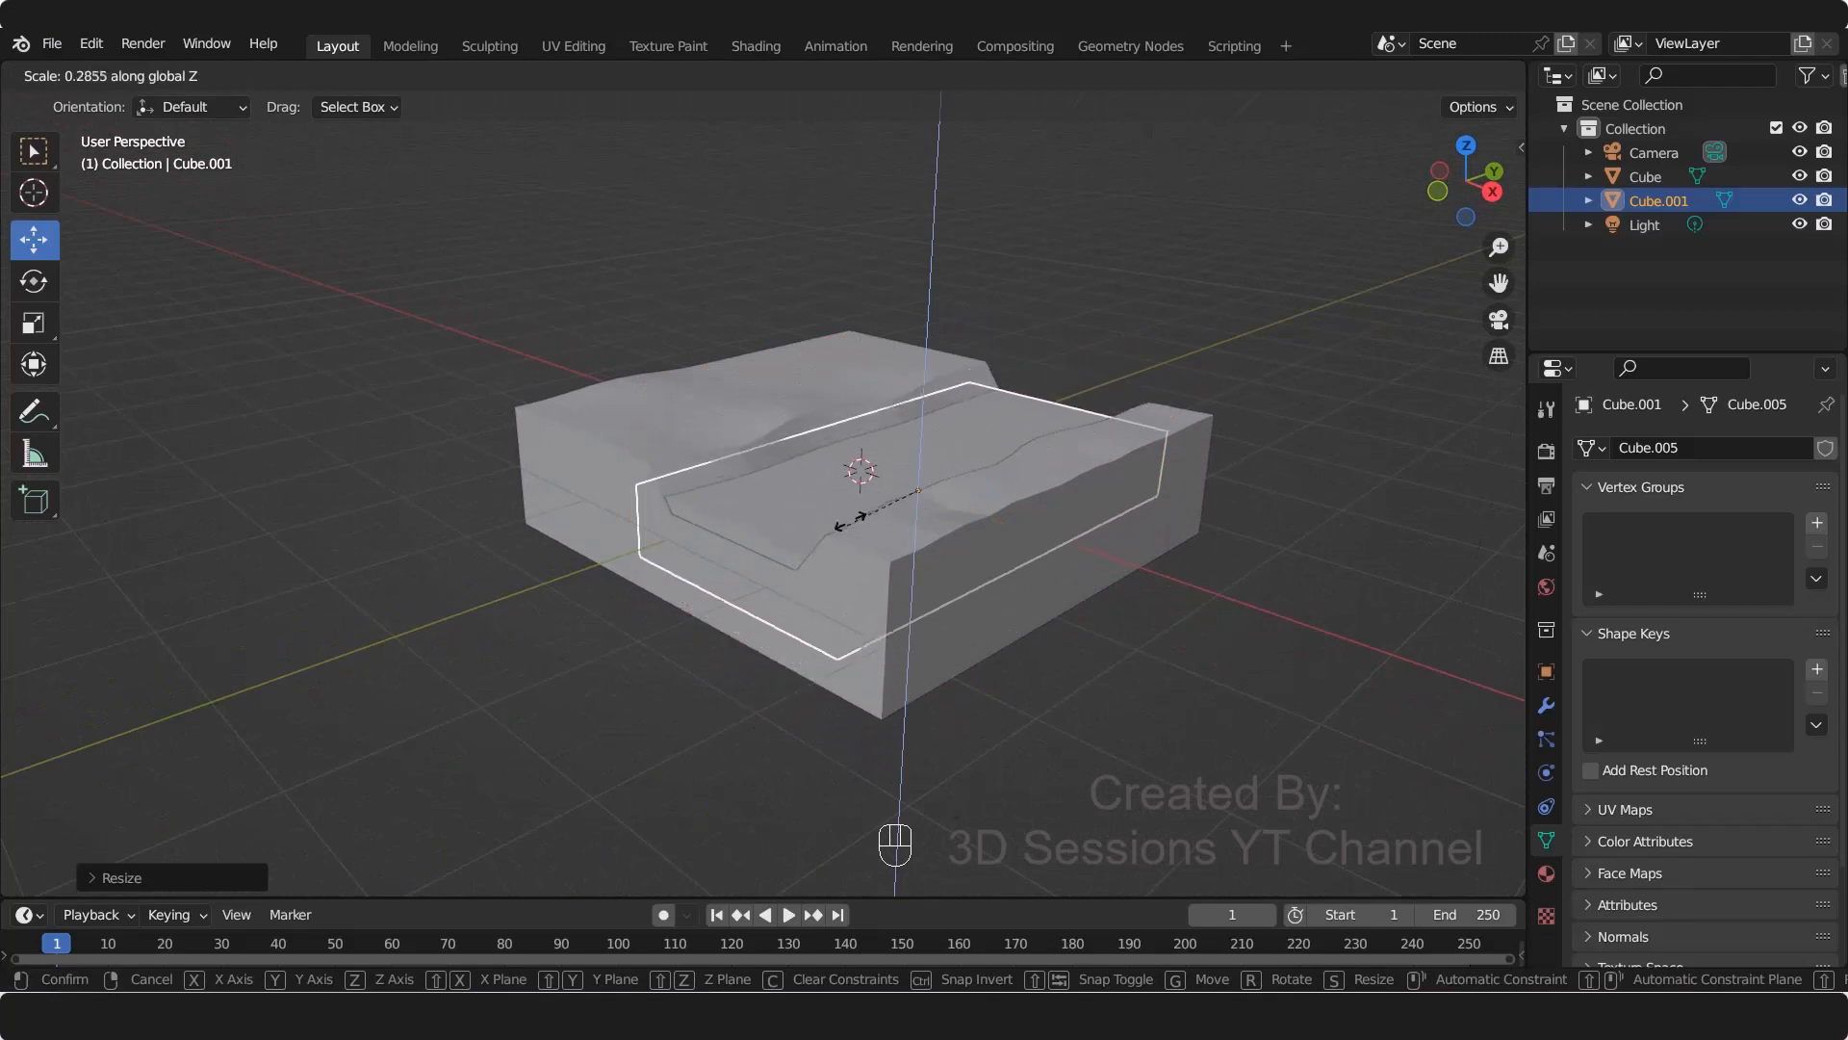
pyautogui.click(847, 525)
pyautogui.moveTo(926, 384); pyautogui.dragTo(926, 354)
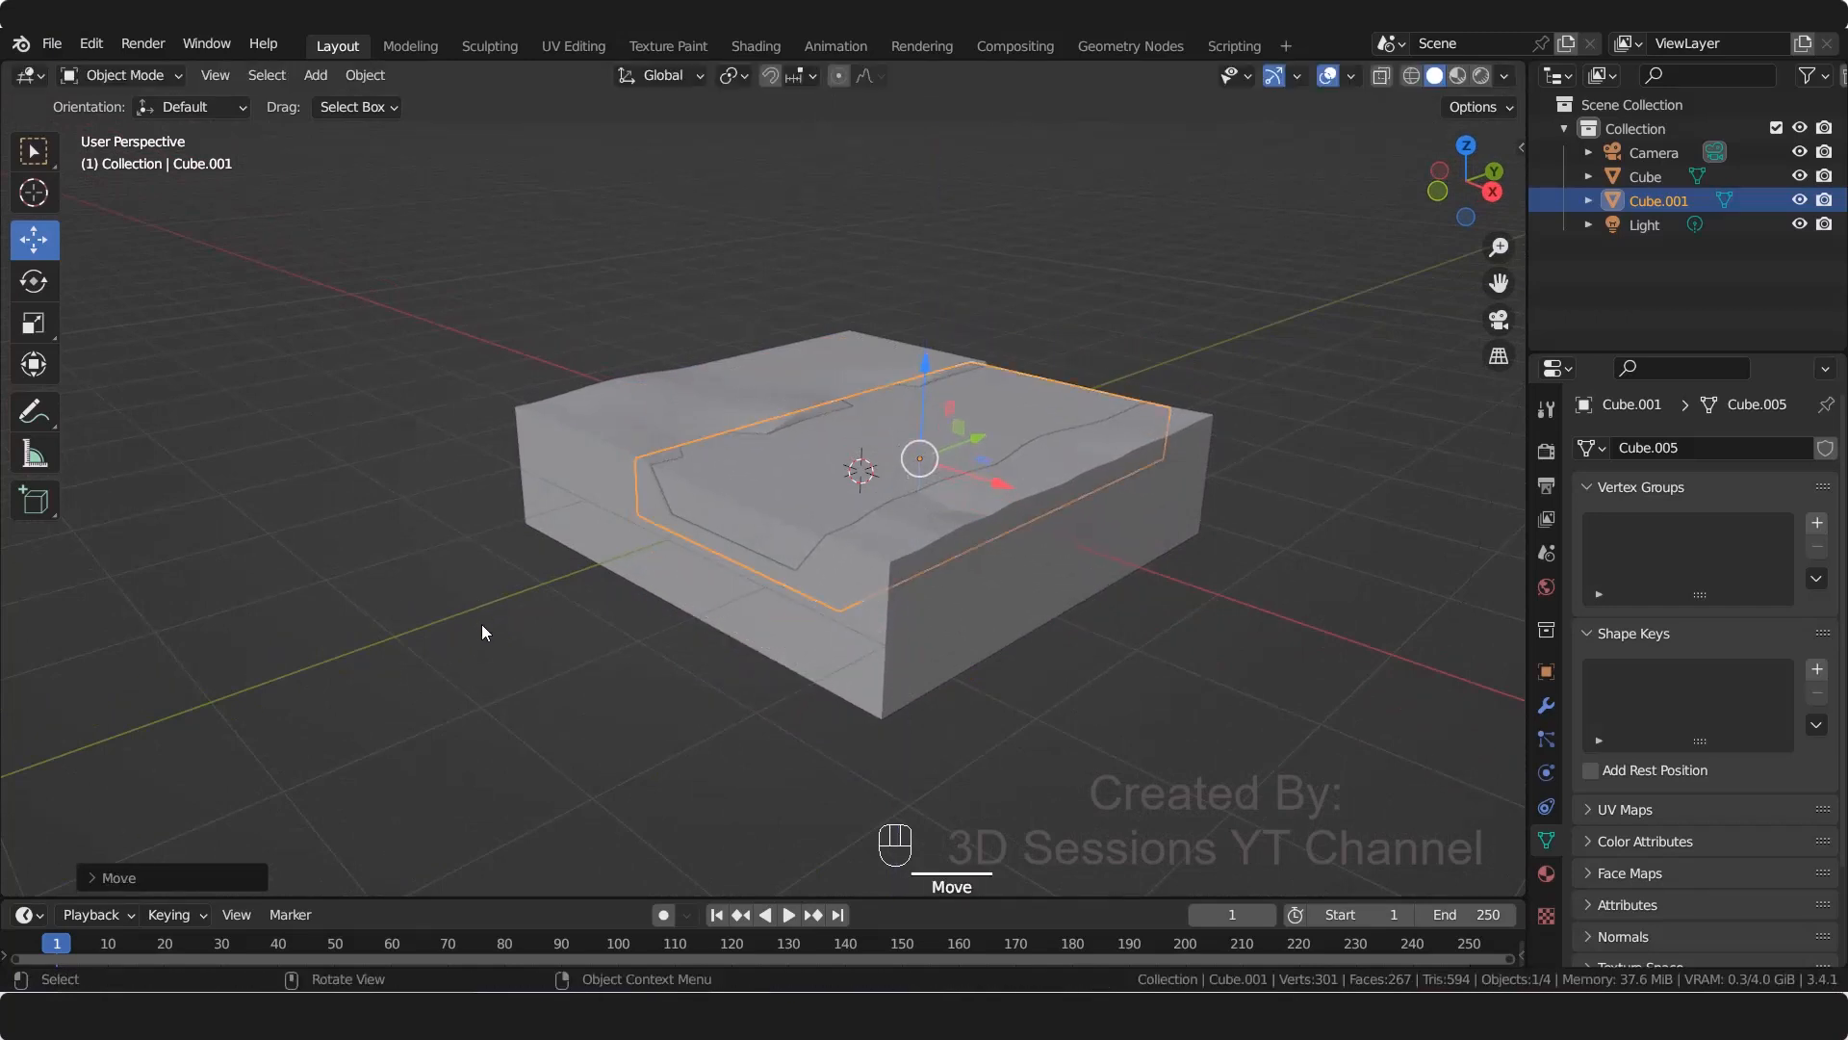
# Step: Narrow the new block along X to about 0.69 so it fits between the channel banks
pyautogui.moveTo(861, 647); pyautogui.dragTo(887, 749, button='middle')
pyautogui.press('s')
pyautogui.press('x')
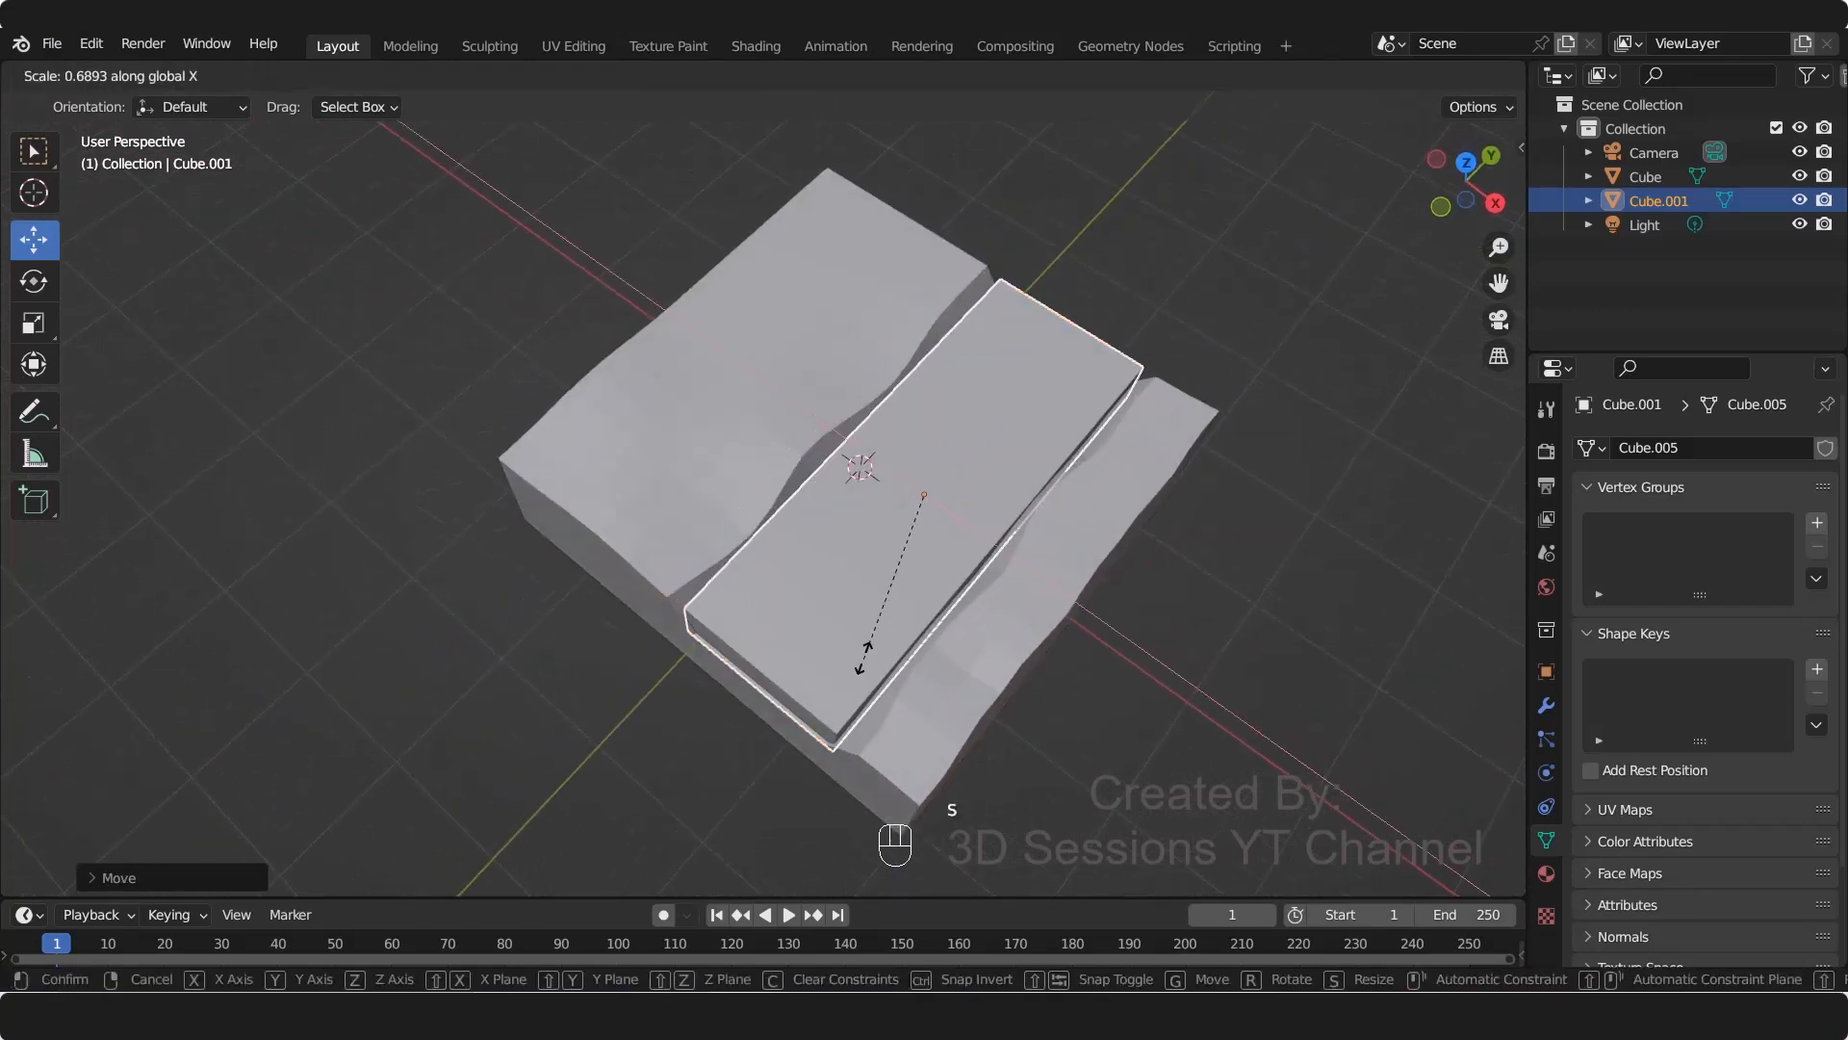
pyautogui.click(859, 657)
# Step: Thin the new block further along Z into a slab lying in the channel
pyautogui.moveTo(859, 657)
pyautogui.mouseDown(button='middle')
pyautogui.moveTo(649, 737)
pyautogui.moveTo(635, 702)
pyautogui.moveTo(682, 778)
pyautogui.moveTo(726, 654)
pyautogui.moveTo(655, 753)
pyautogui.moveTo(846, 639)
pyautogui.mouseUp(button='middle')
pyautogui.press('s')
pyautogui.press('z')
pyautogui.click(702, 762)
pyautogui.press('s')
pyautogui.press('z')
pyautogui.click(763, 657)
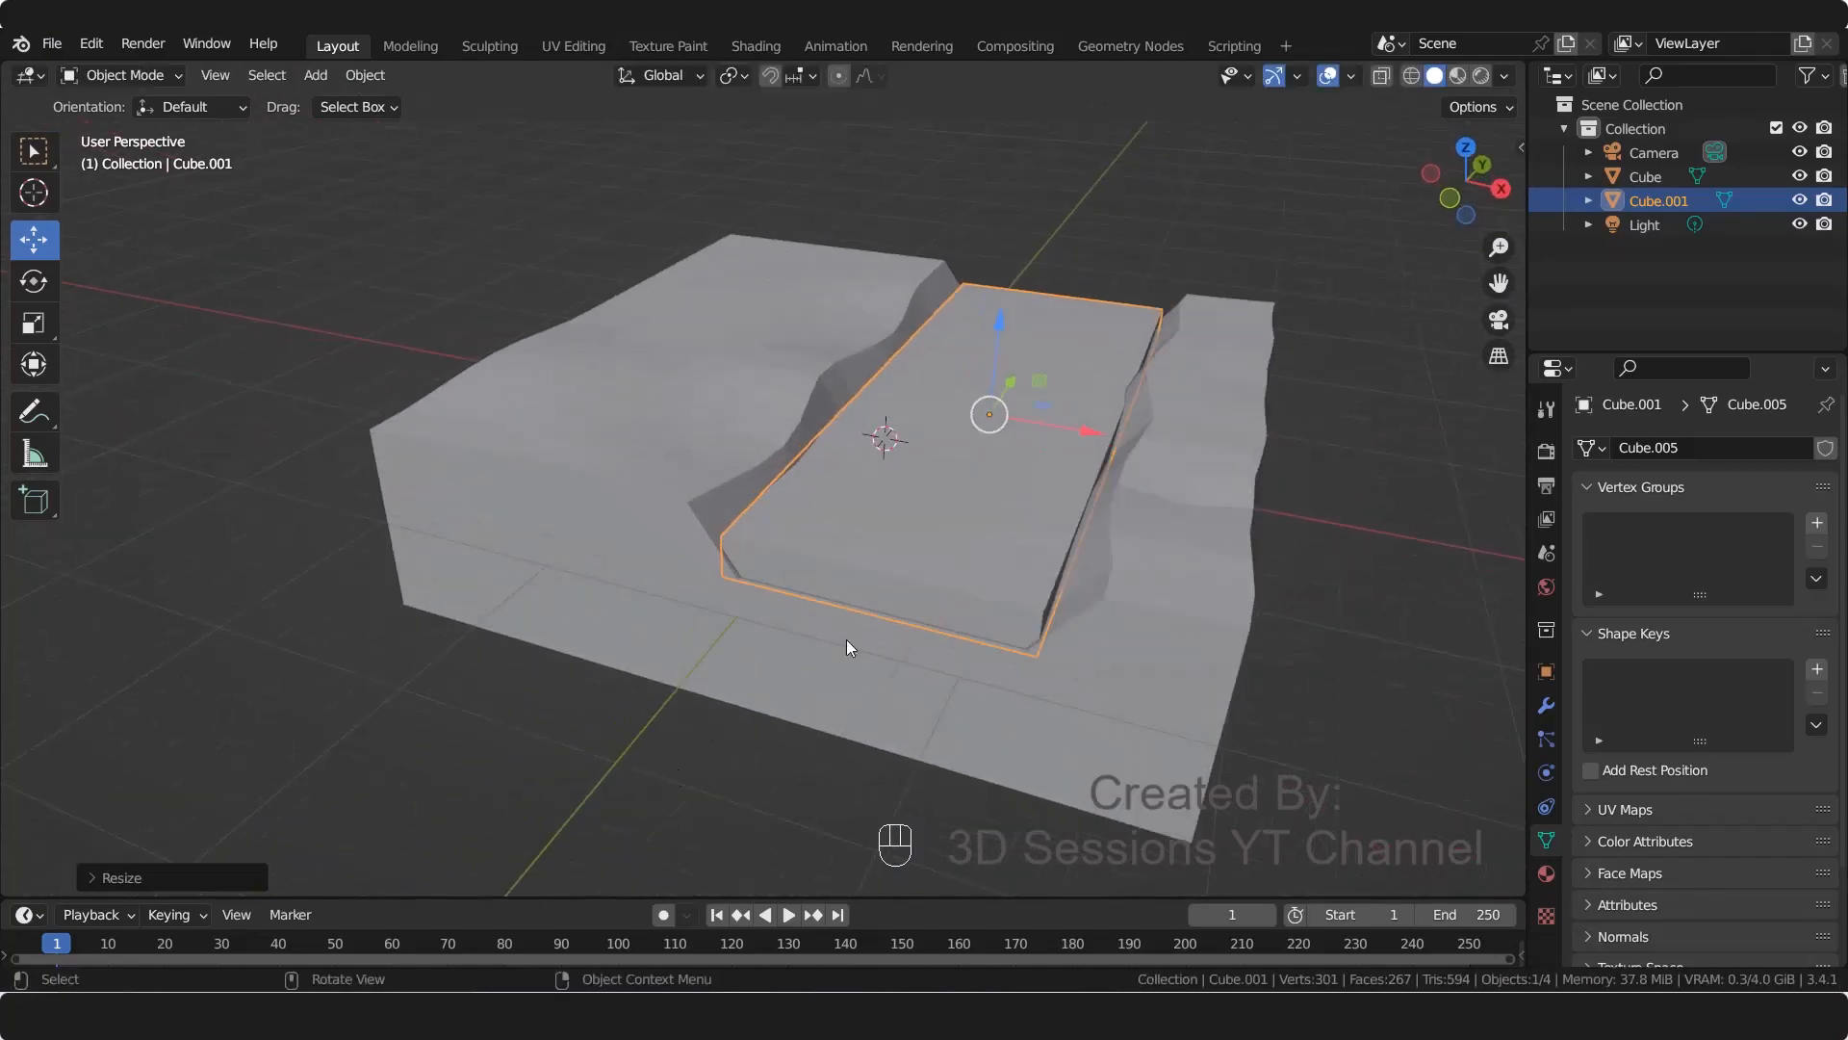
# Step: In face selection, select the slab's top face and subdivide it four times
pyautogui.press('Tab')
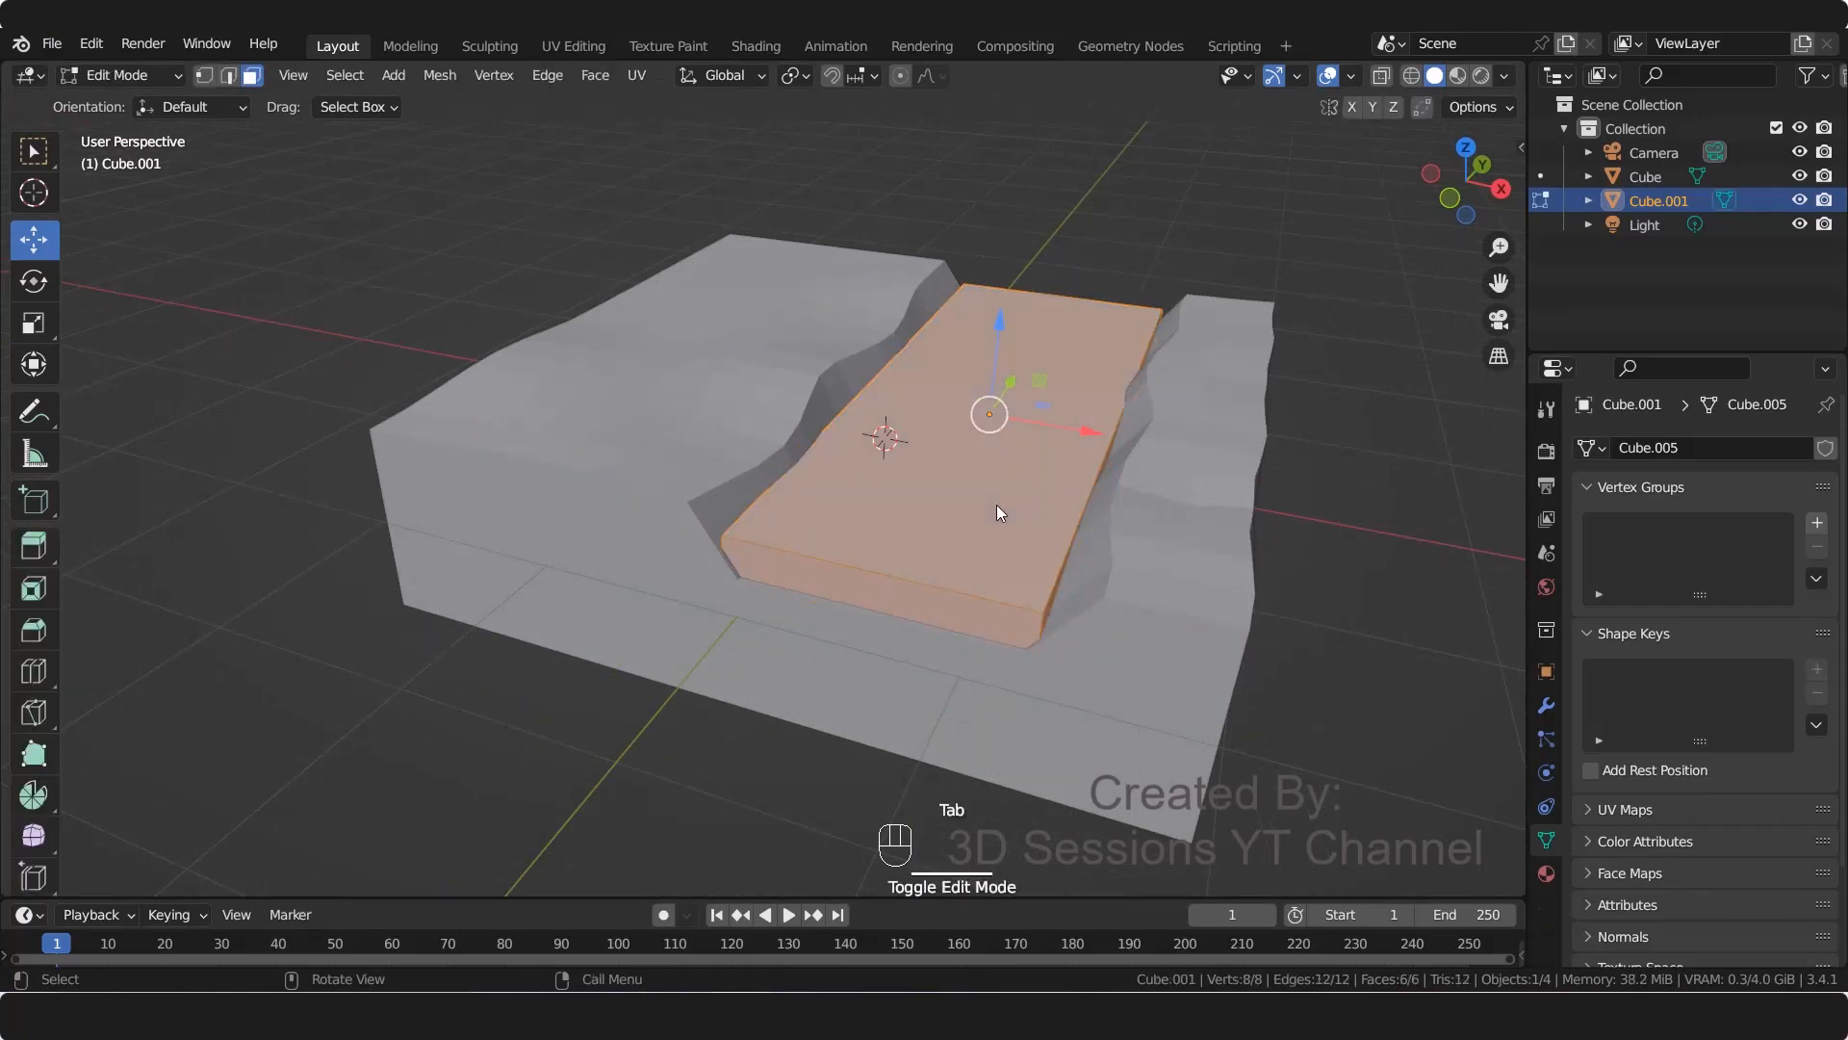
pyautogui.press('3')
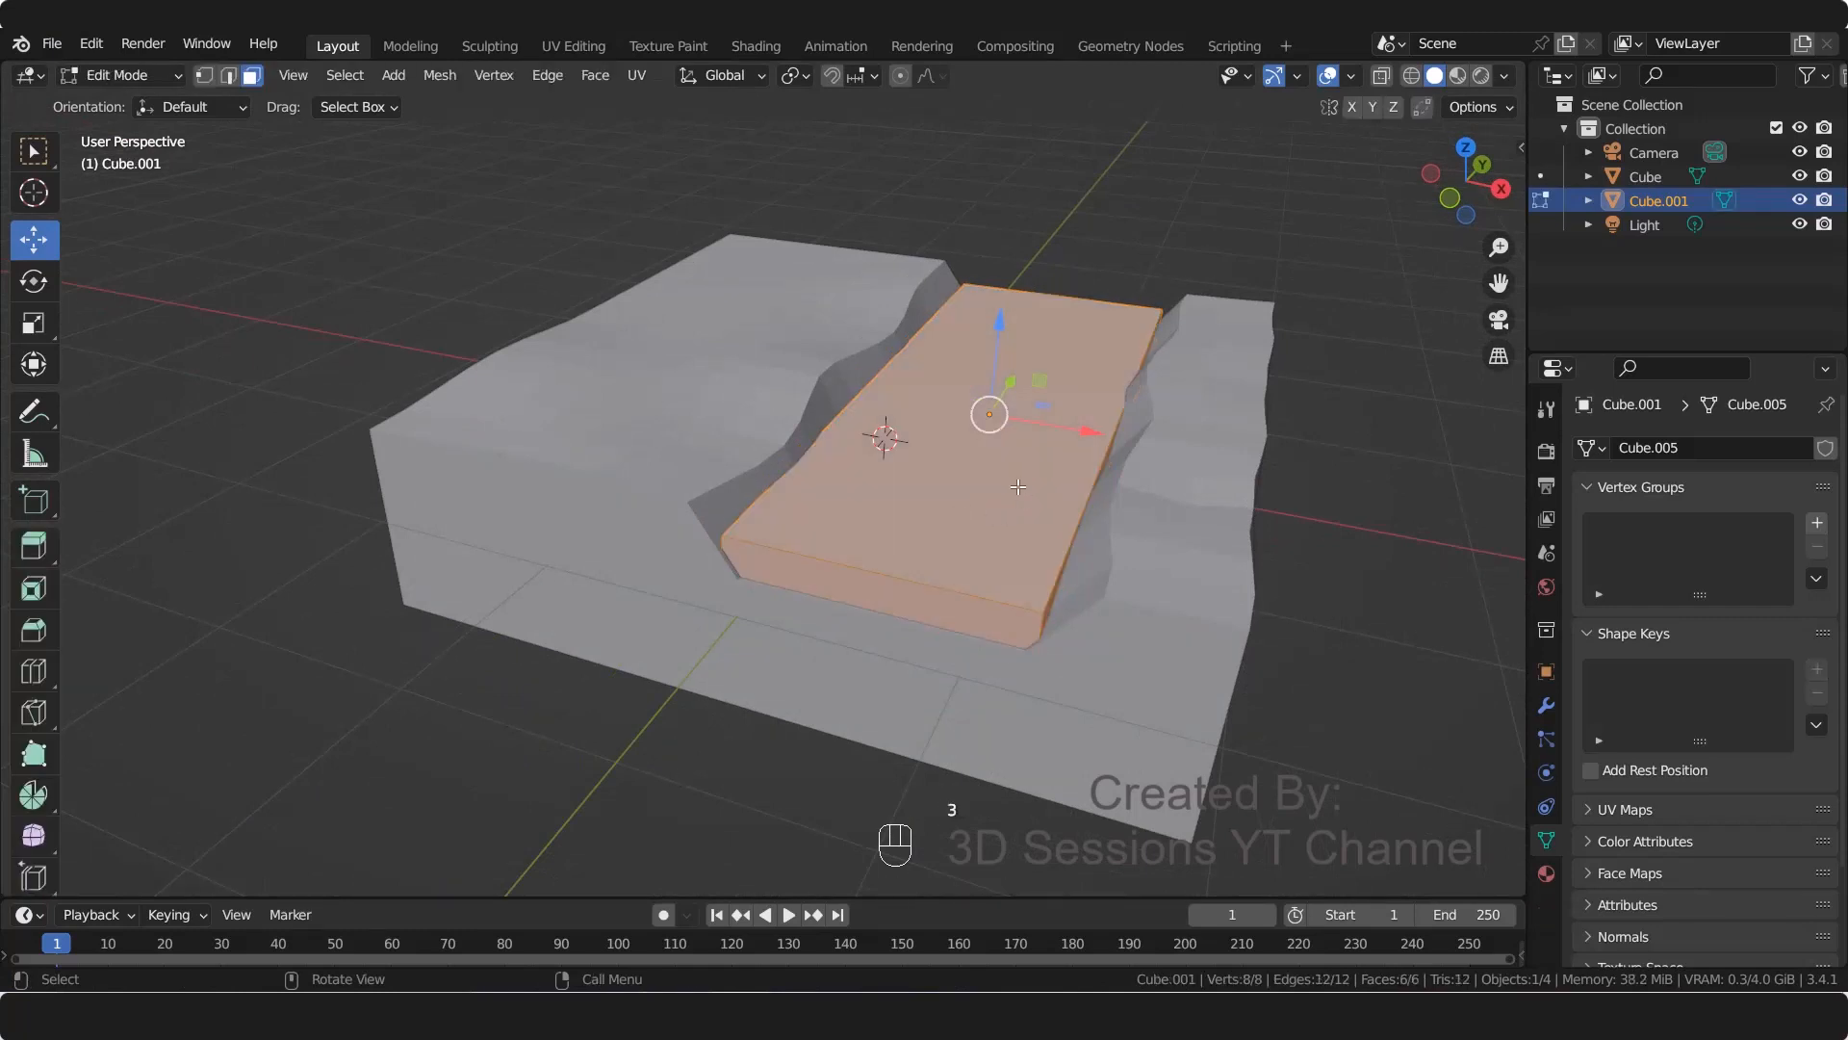
pyautogui.click(986, 494)
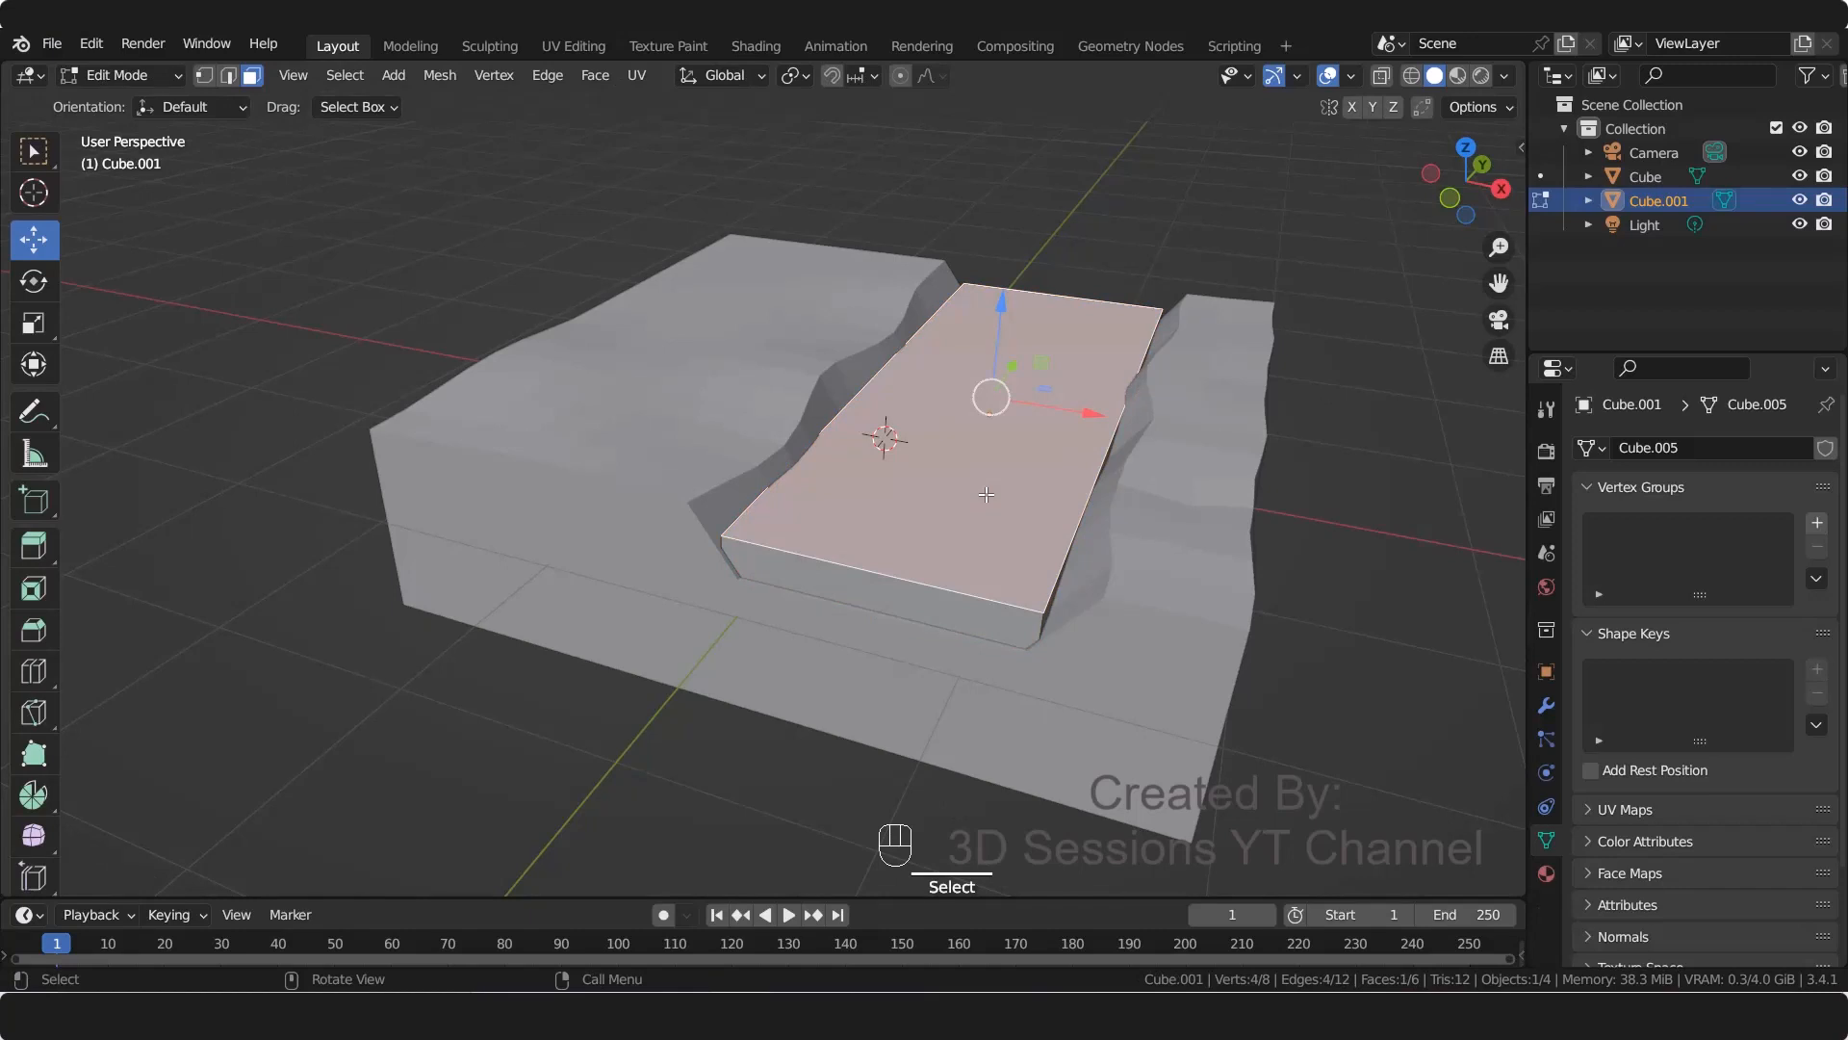
pyautogui.rightClick(987, 494)
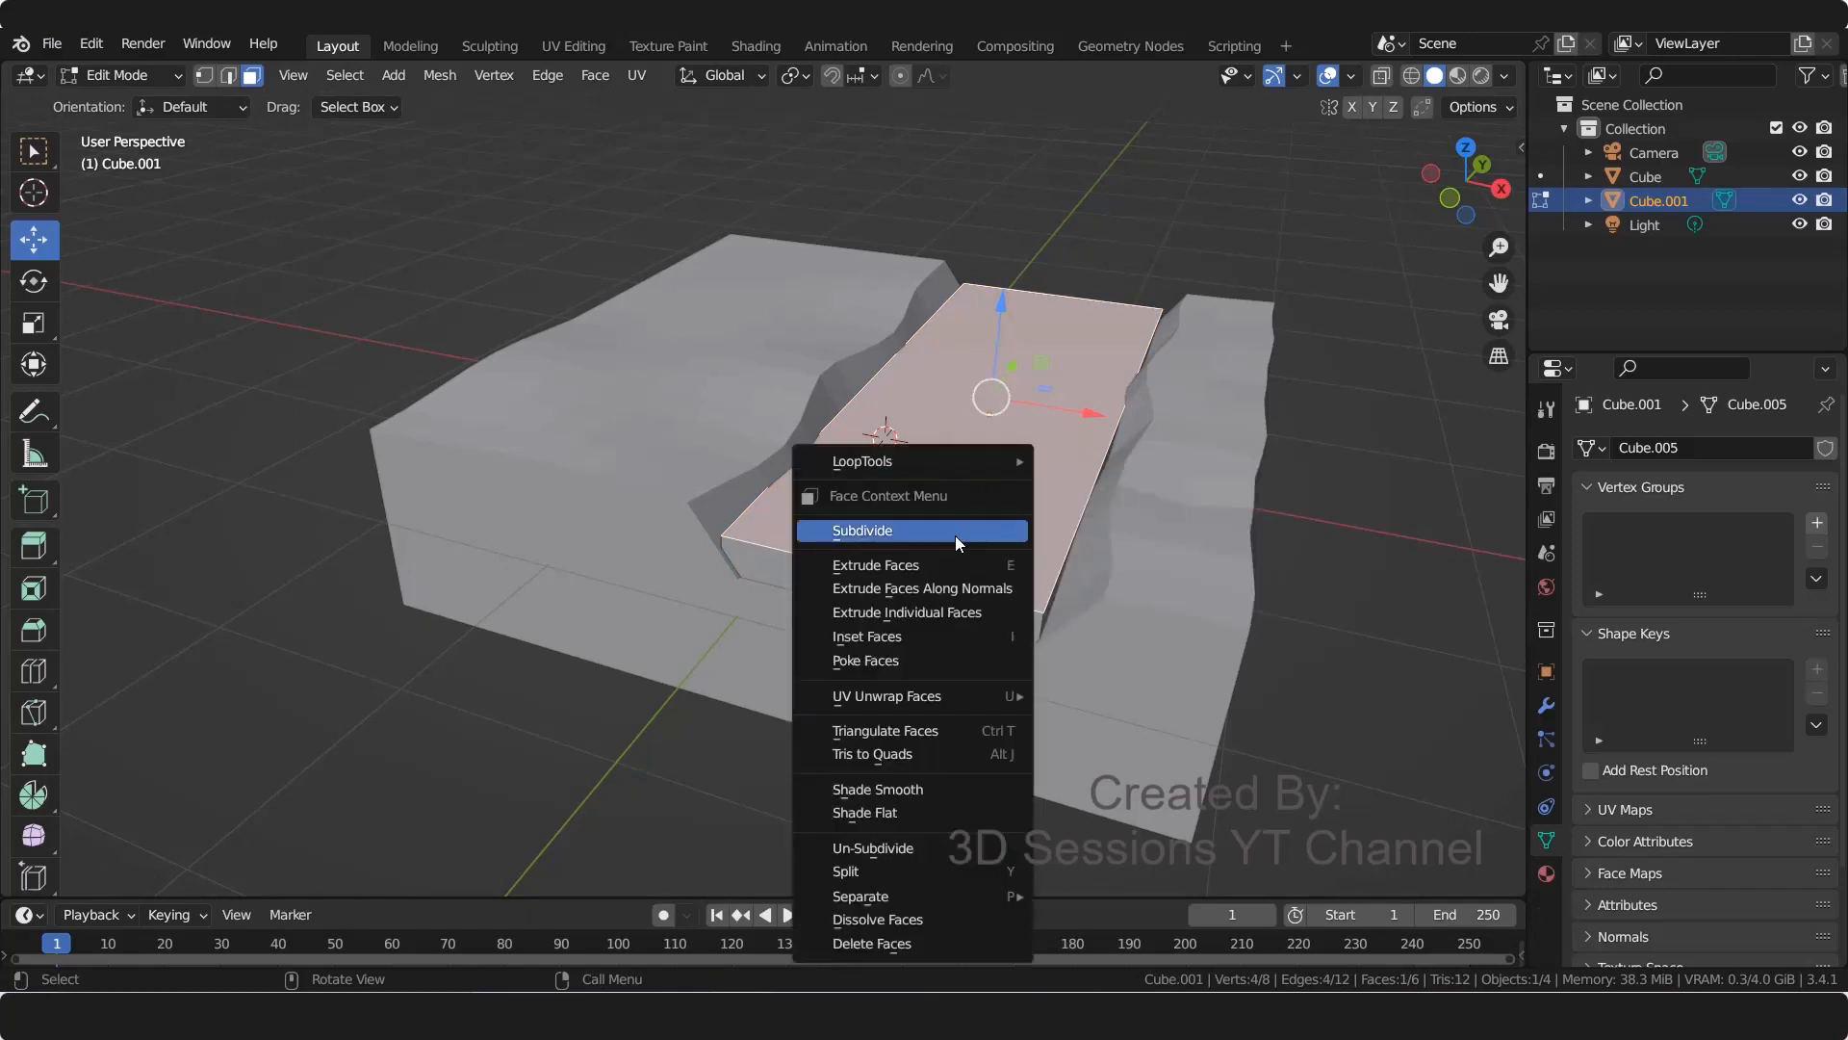
pyautogui.click(955, 536)
pyautogui.rightClick(955, 536)
pyautogui.click(955, 535)
pyautogui.rightClick(952, 531)
pyautogui.click(951, 531)
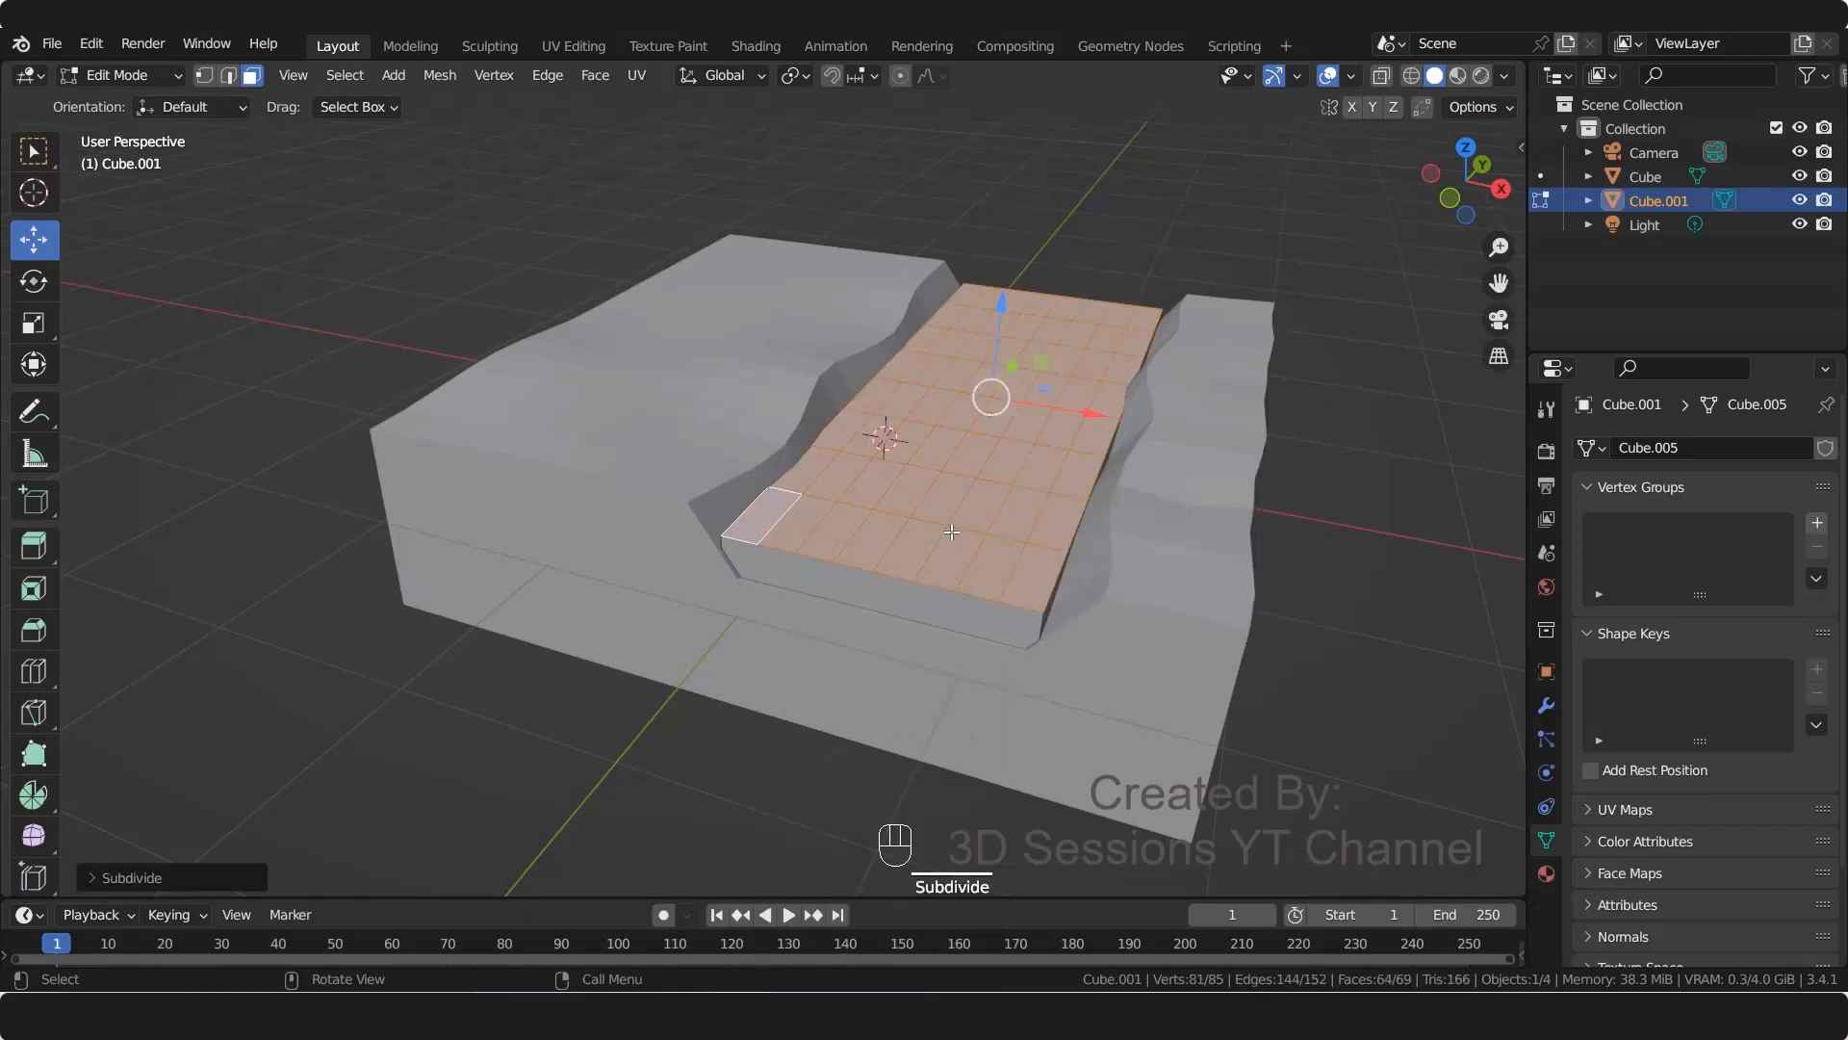
pyautogui.rightClick(951, 531)
pyautogui.click(951, 532)
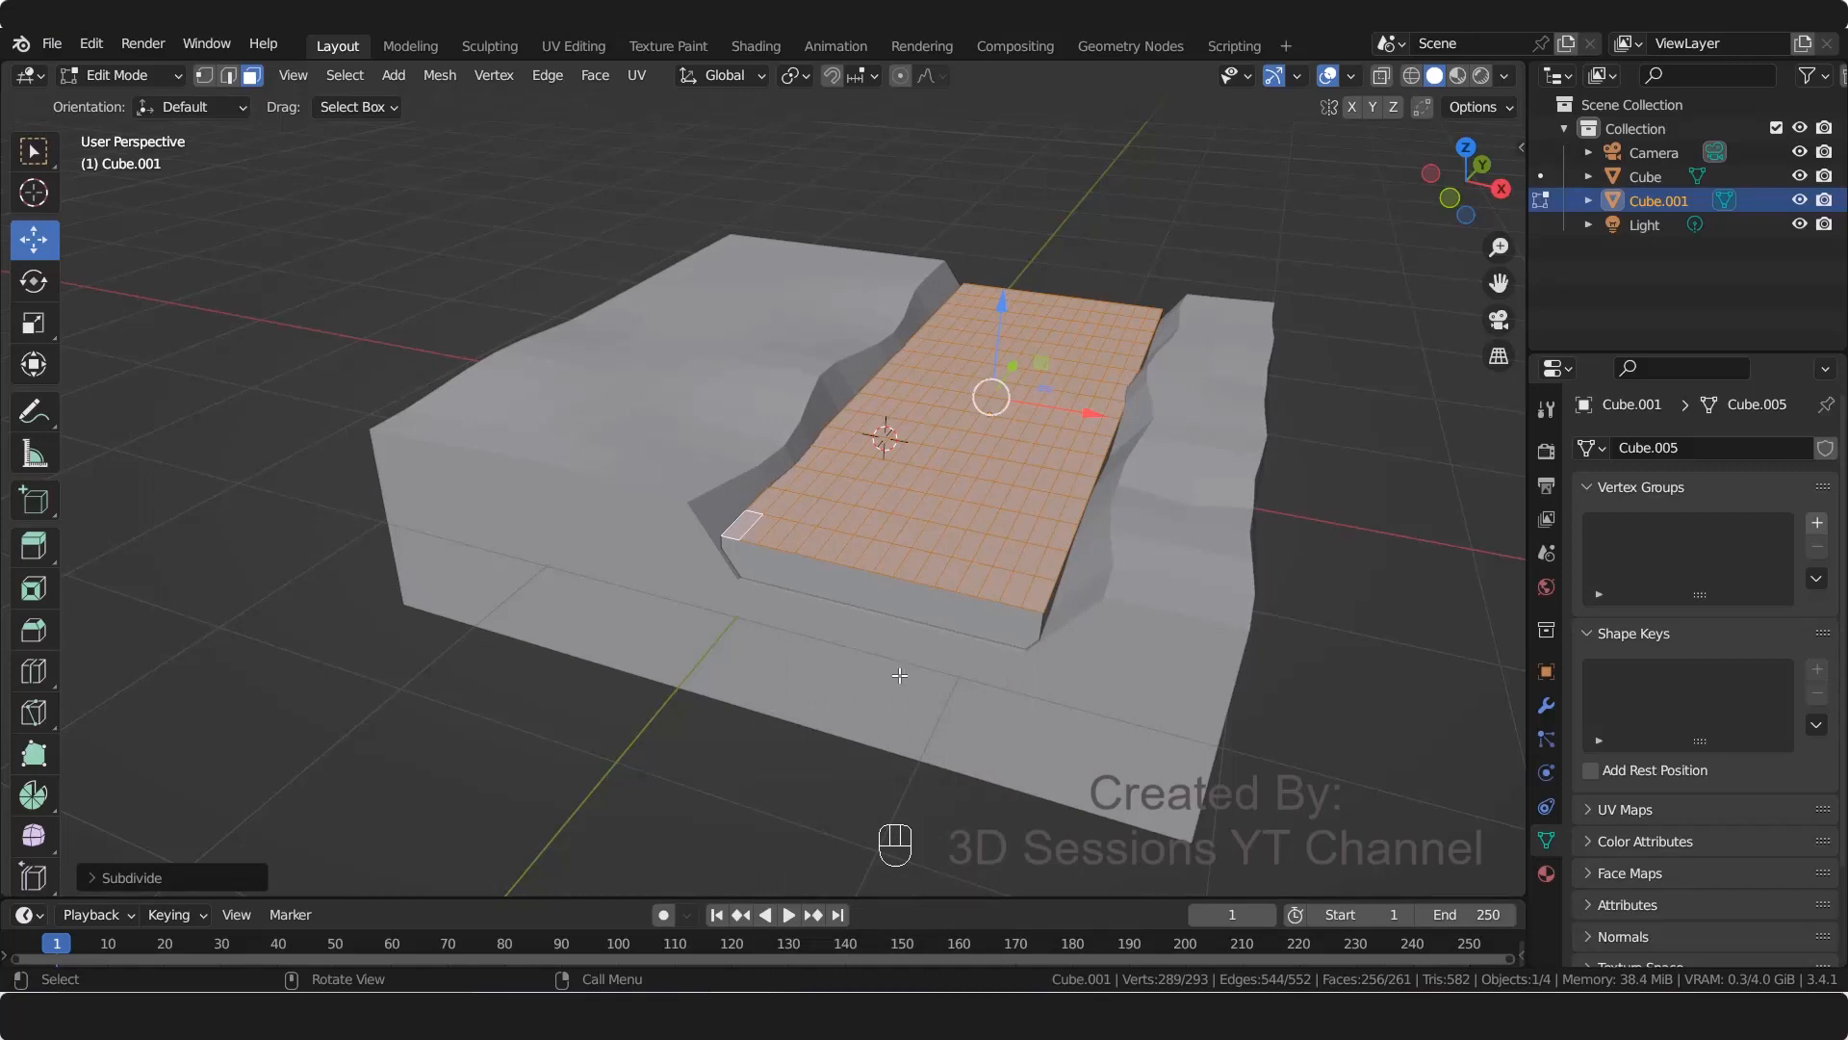
# Step: Clear the slab's selection in vertex mode and enable proportional editing with Random falloff
pyautogui.press('1')
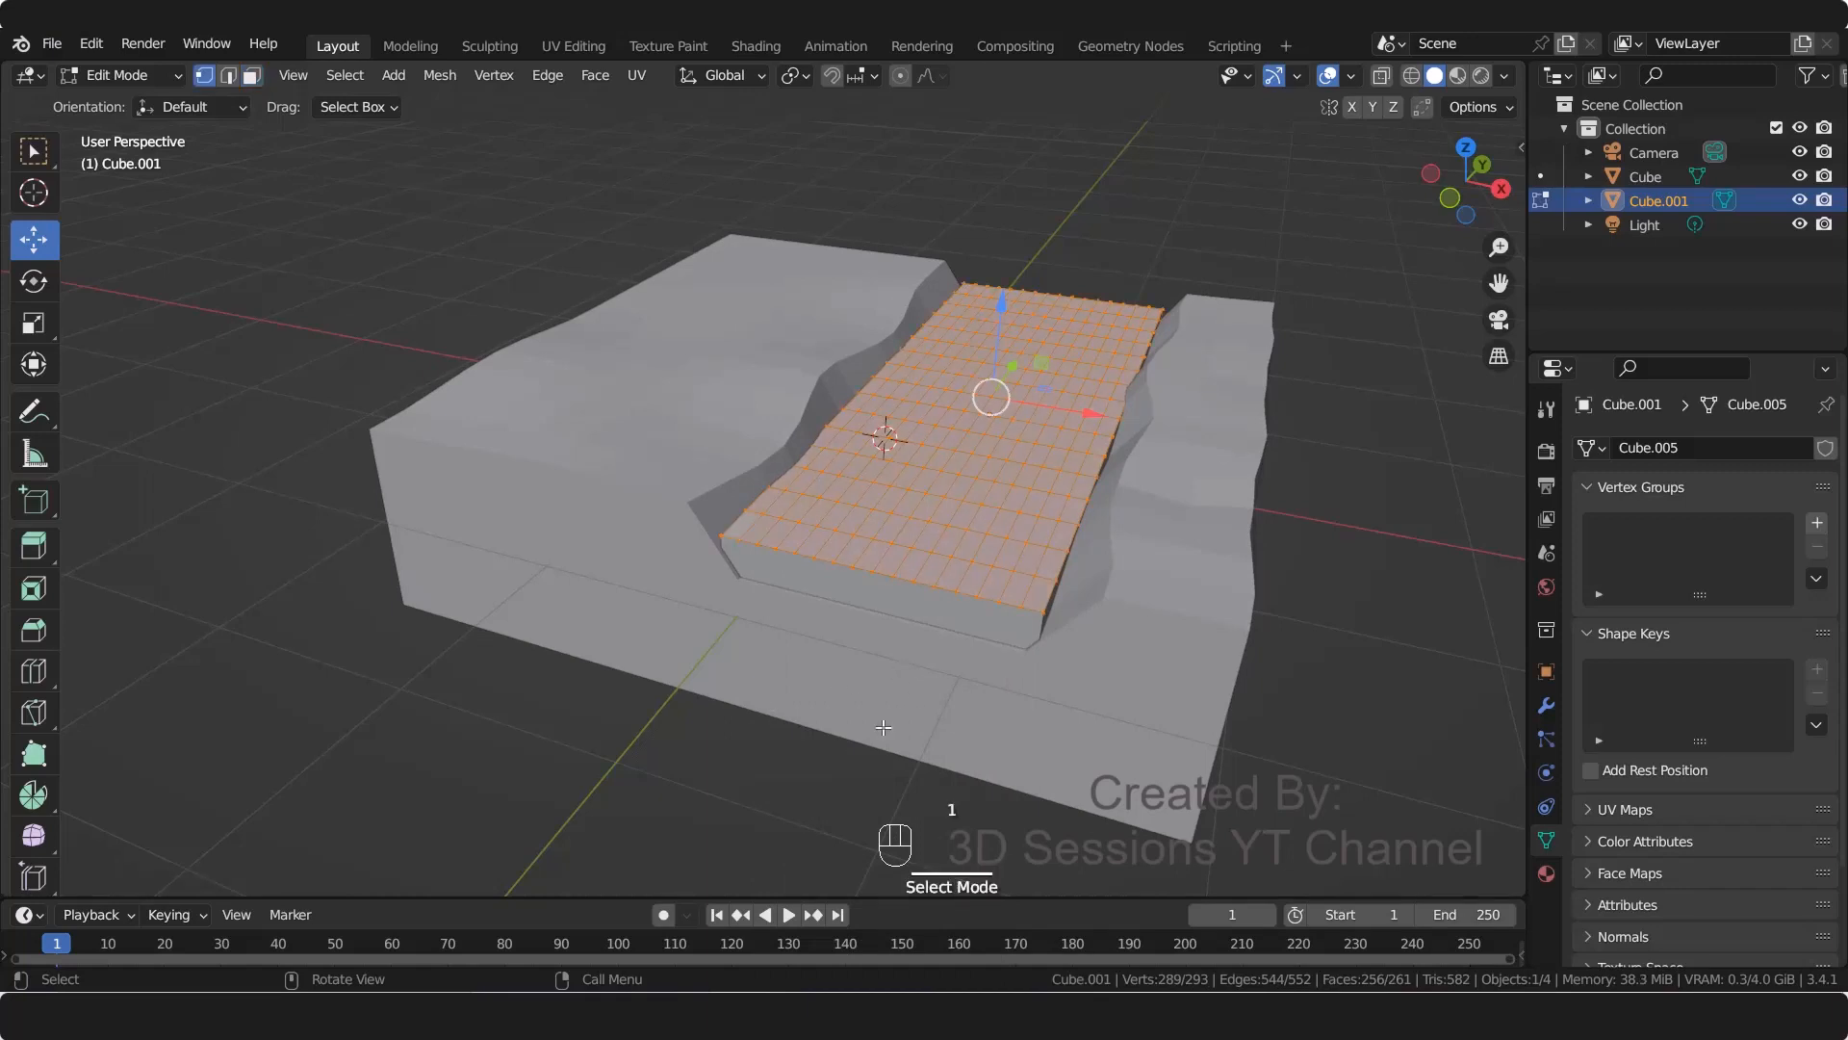
pyautogui.click(885, 100)
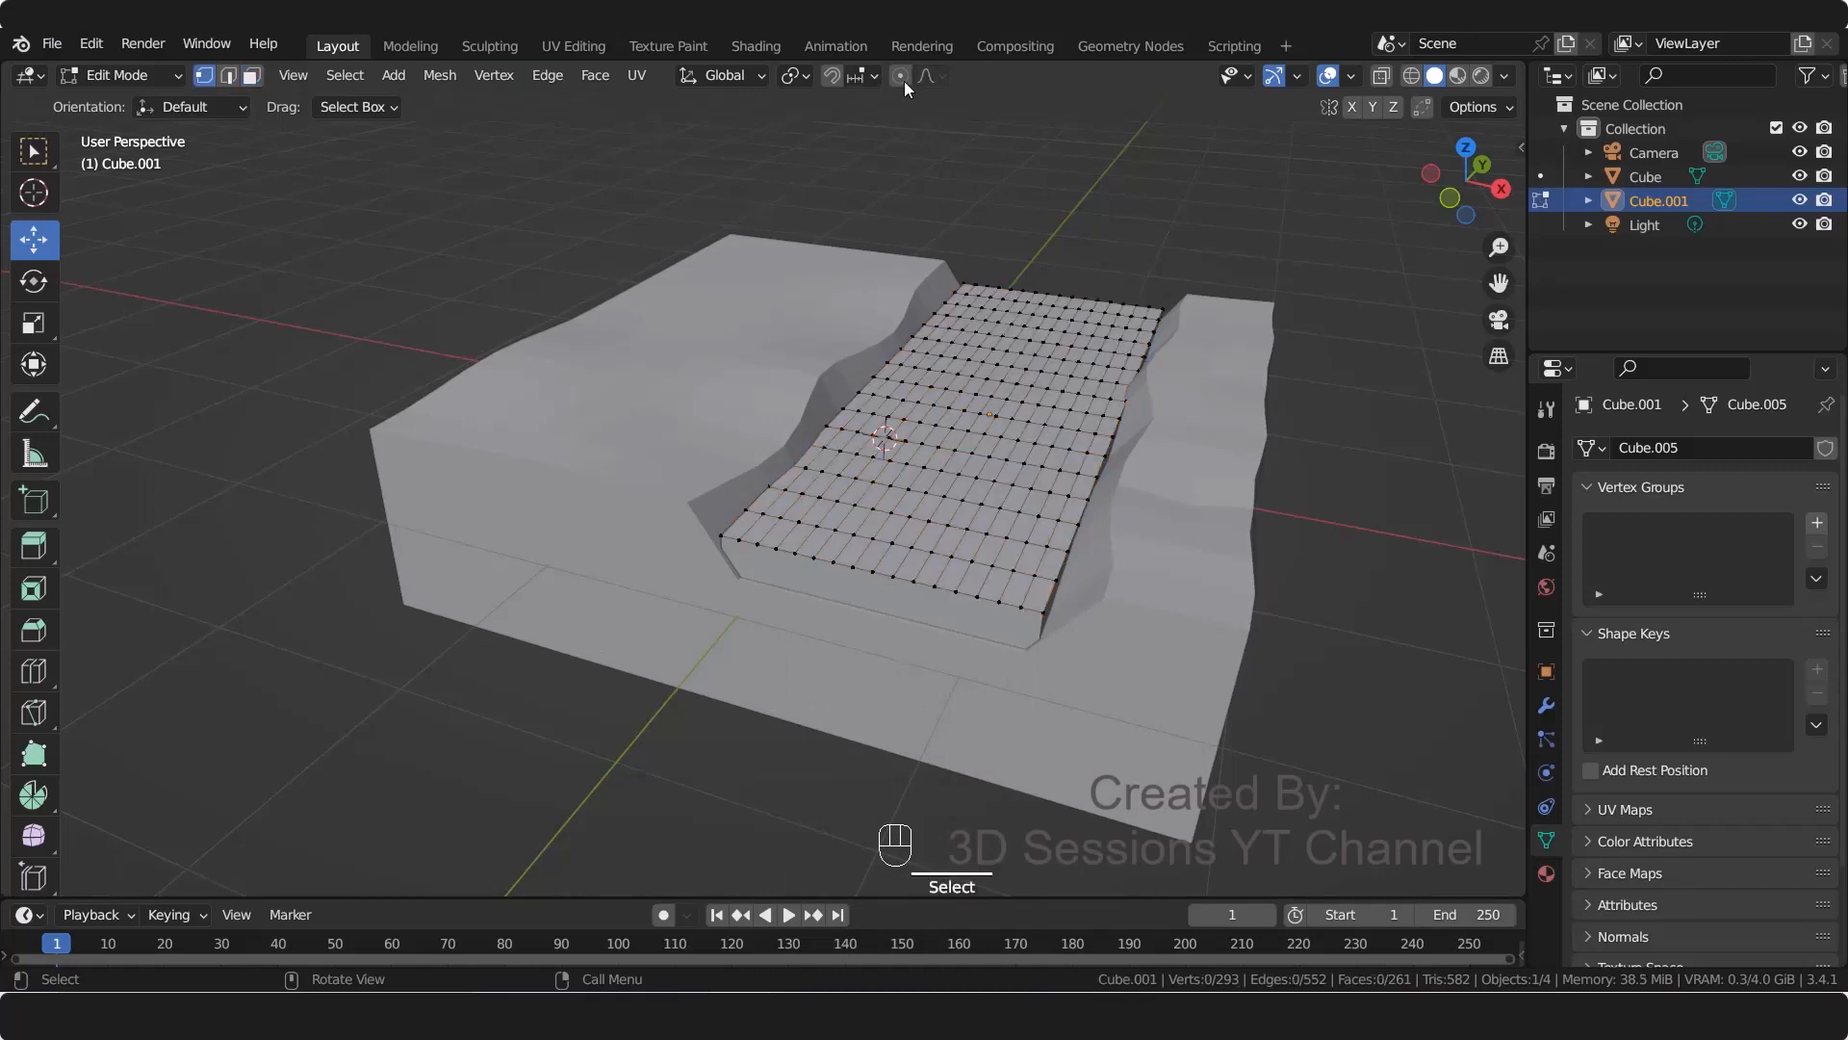
pyautogui.click(933, 75)
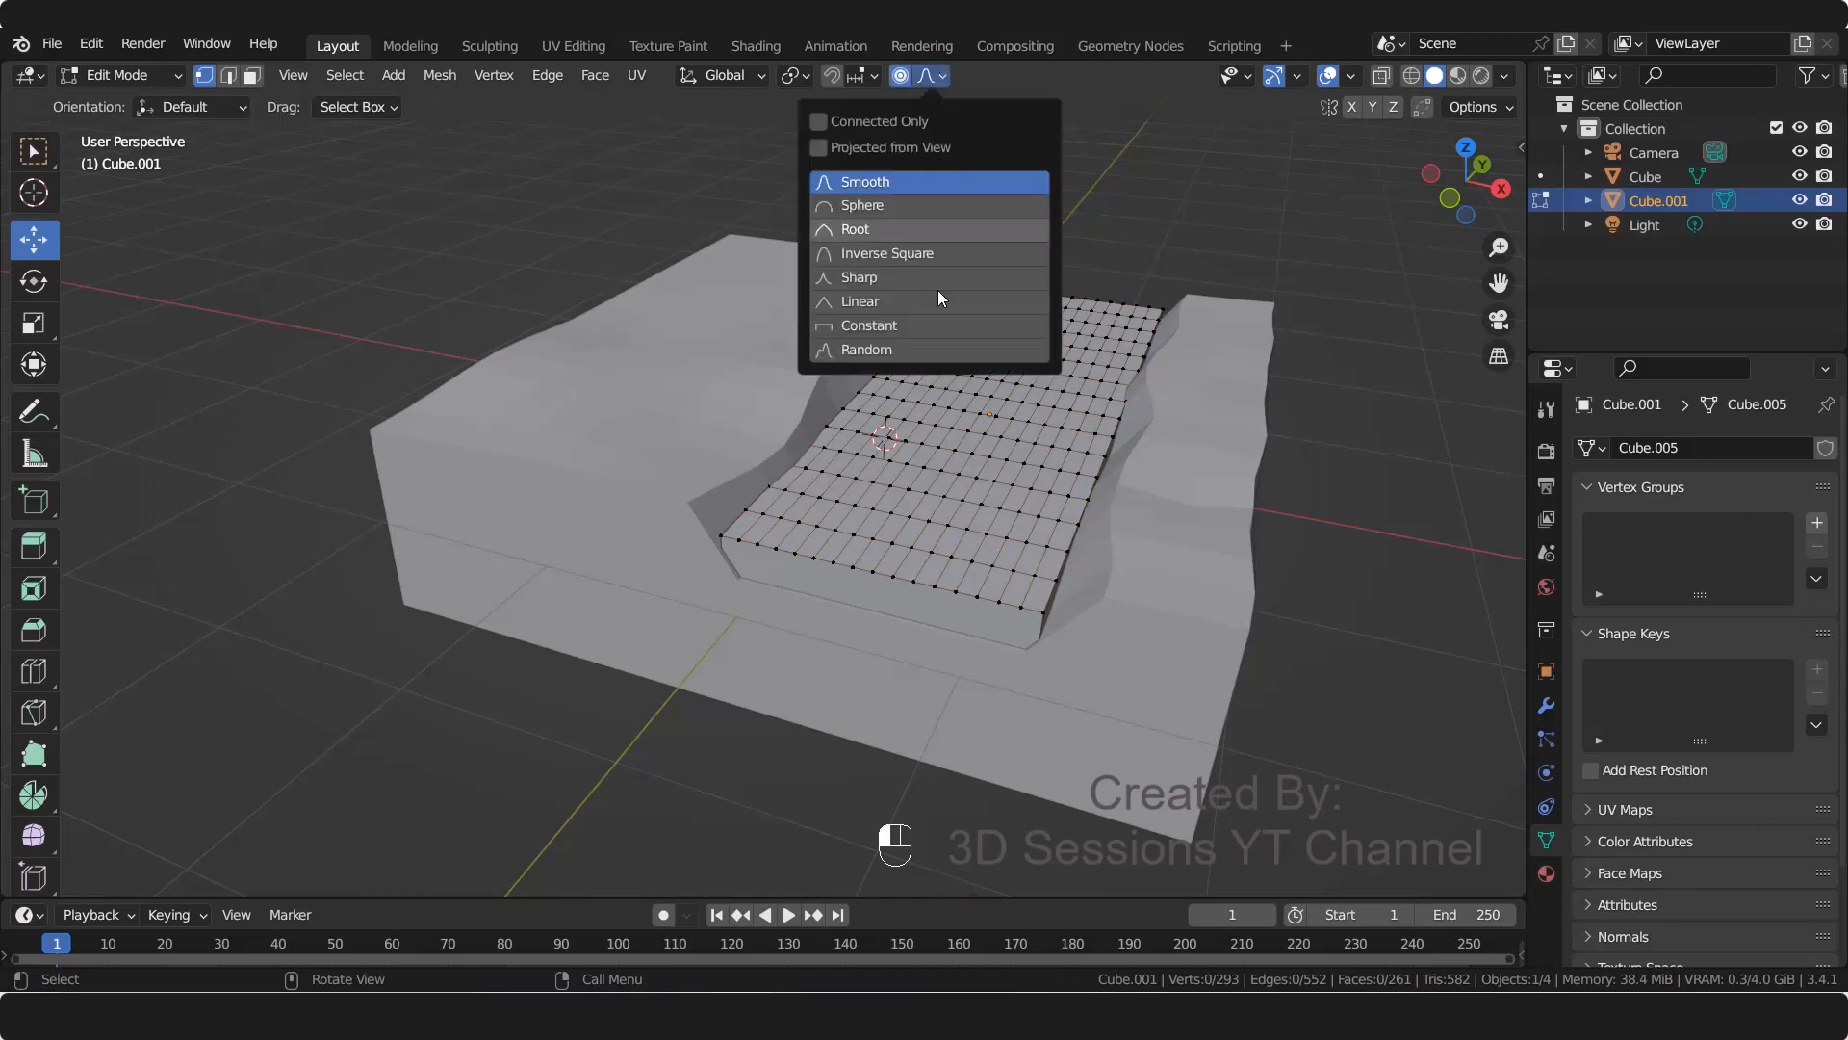
pyautogui.click(851, 349)
# Step: Raise a vertex near the middle of the slab's top and another near its far end slightly along Z
pyautogui.click(958, 473)
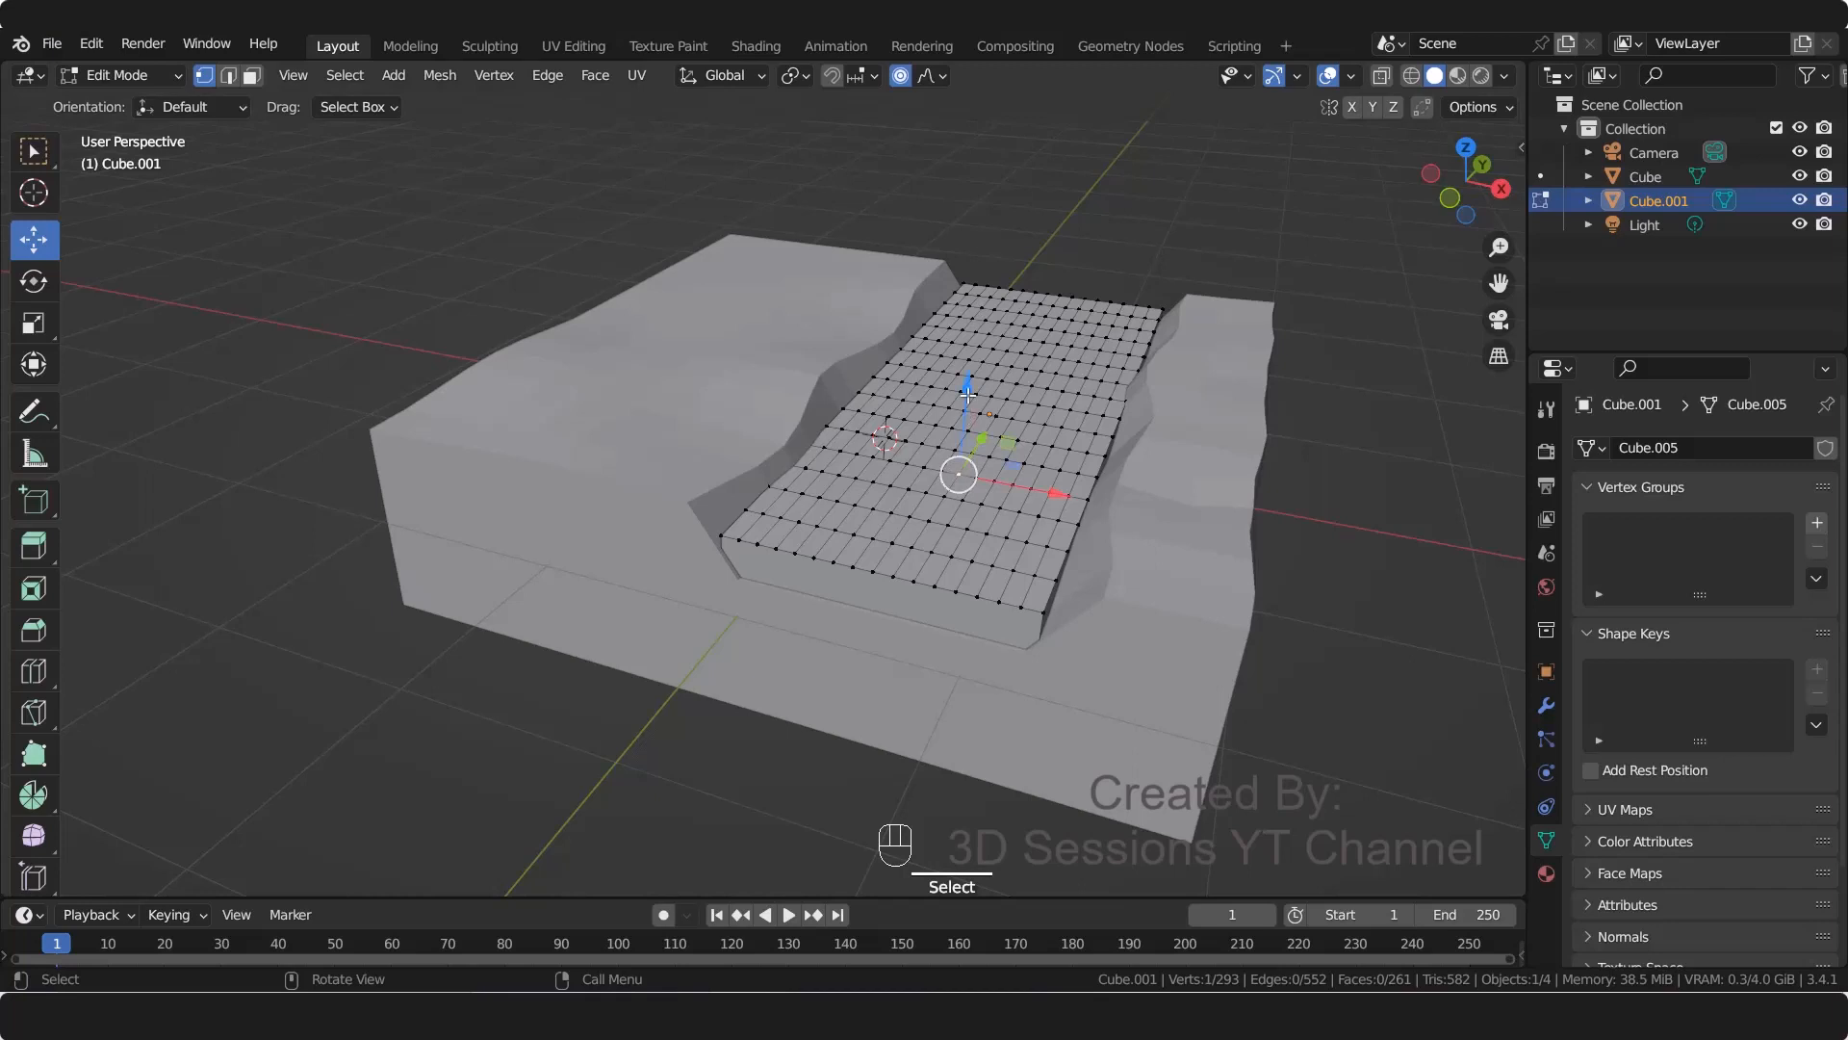
pyautogui.moveTo(968, 394); pyautogui.dragTo(969, 380)
pyautogui.click(1027, 327)
pyautogui.moveTo(1035, 261); pyautogui.dragTo(1035, 249)
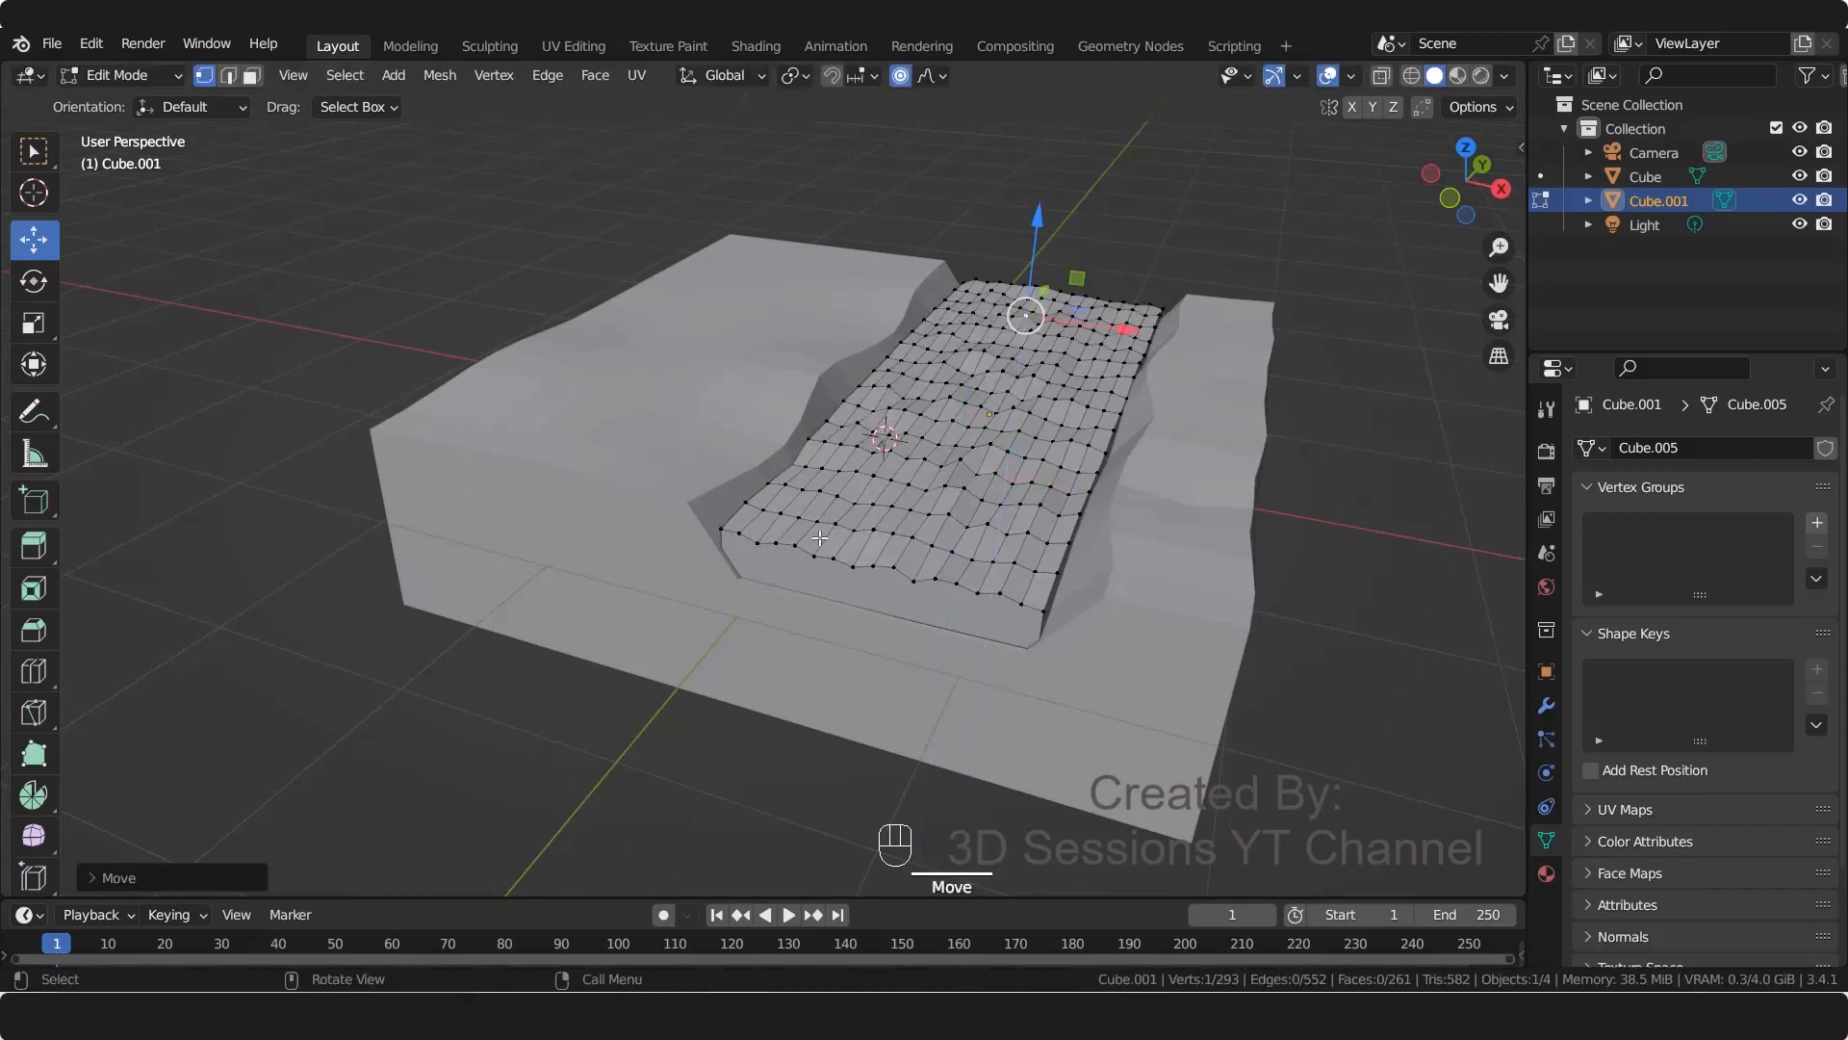
# Step: Raise two more top vertices in the near part of the slab slightly along Z to form random ripples
pyautogui.click(837, 525)
pyautogui.scroll(12, 854, 537)
pyautogui.moveTo(851, 535); pyautogui.dragTo(852, 526)
pyautogui.scroll(2, 855, 515)
pyautogui.click(884, 459)
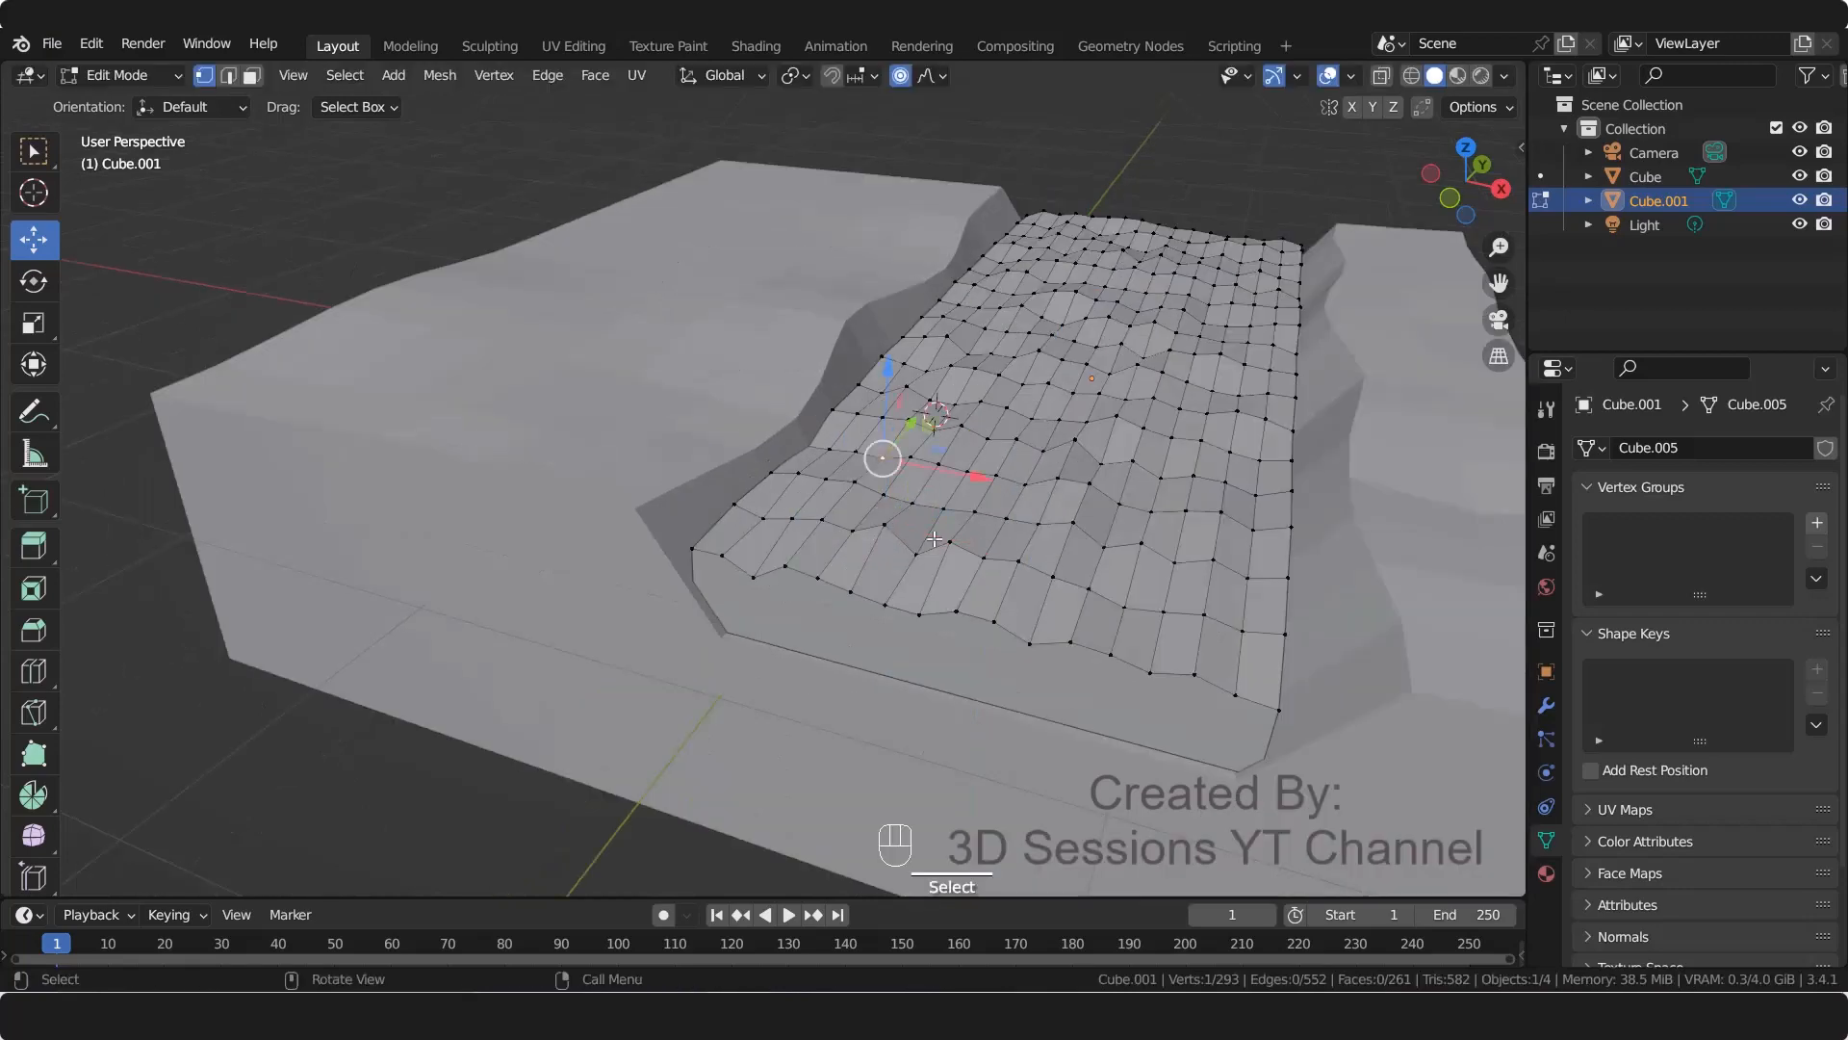
pyautogui.moveTo(890, 377); pyautogui.dragTo(889, 370)
pyautogui.click(1296, 463)
pyautogui.press('g')
pyautogui.rightClick(1323, 536)
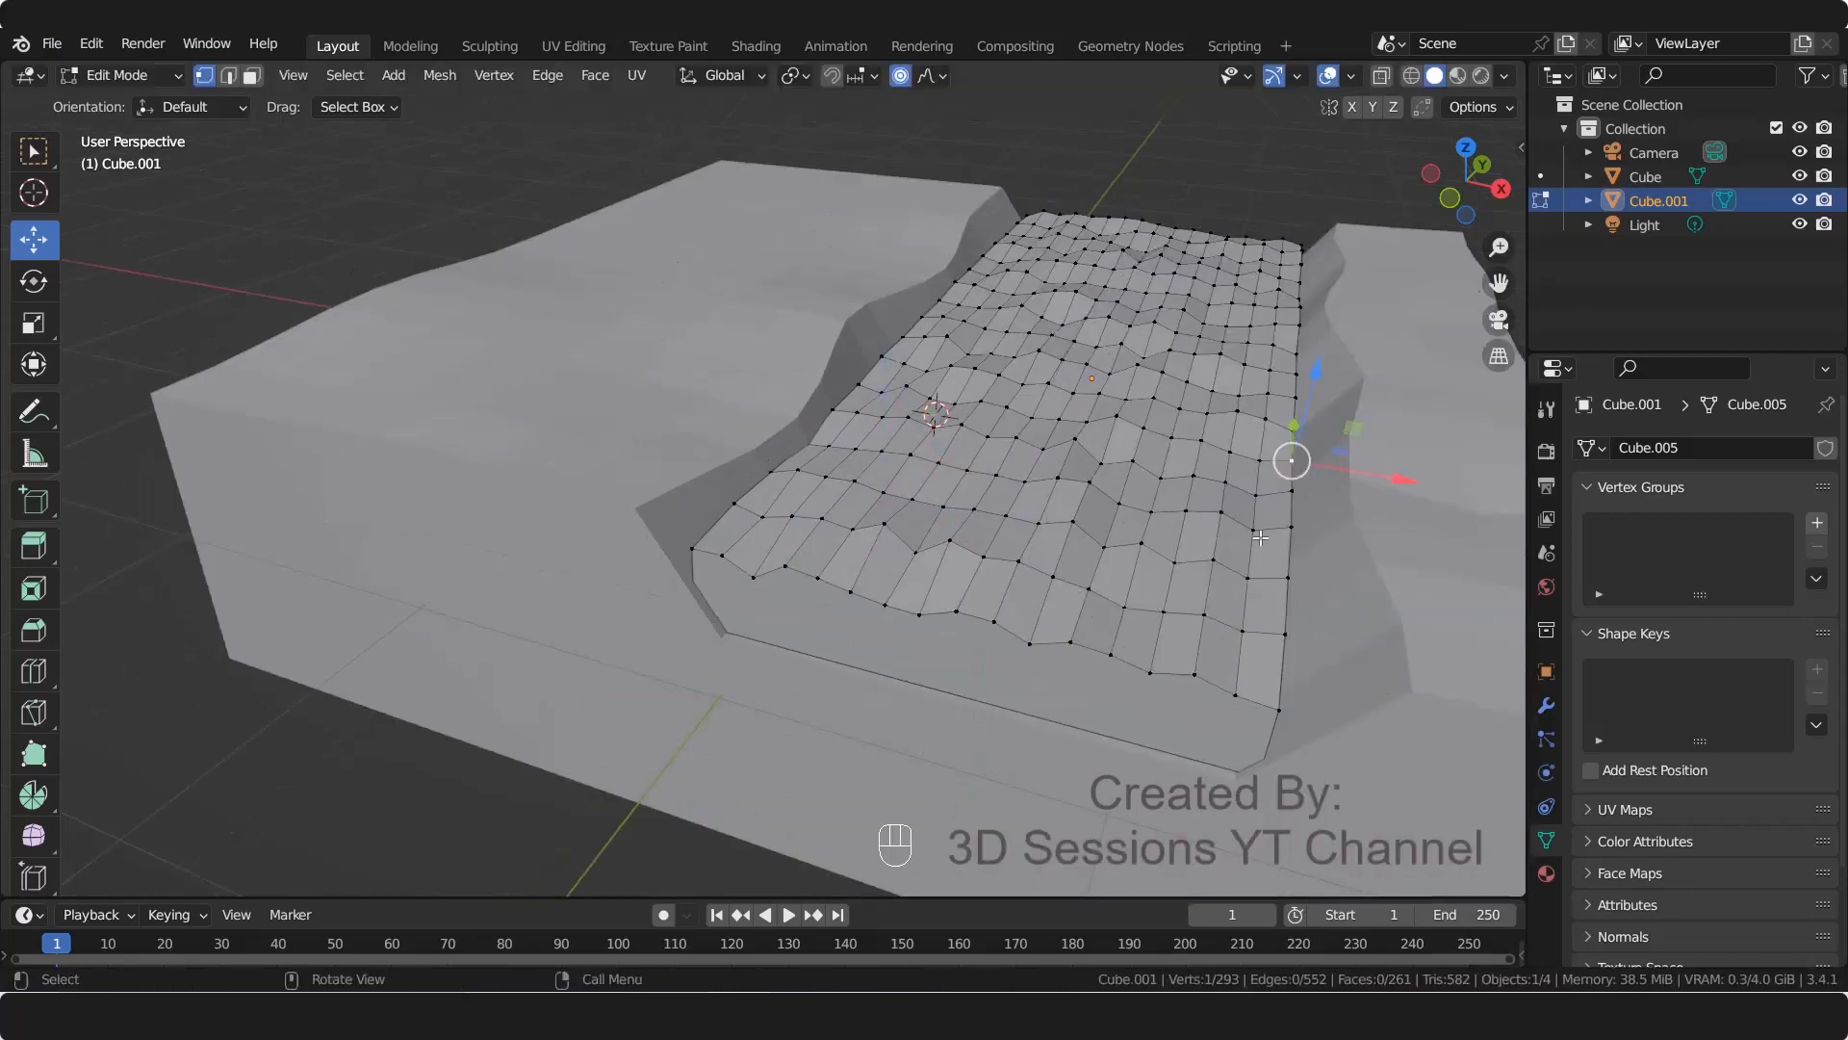
# Step: Move two vertices on the slab's edge beside the narrow bank outward so the water follows that bank
pyautogui.scroll(-3, 1323, 536)
pyautogui.click(1101, 476)
pyautogui.press('g')
pyautogui.scroll(-10, 1109, 494)
pyautogui.click(1125, 502)
pyautogui.click(1147, 356)
pyautogui.moveTo(1360, 430); pyautogui.dragTo(1329, 503, button='middle')
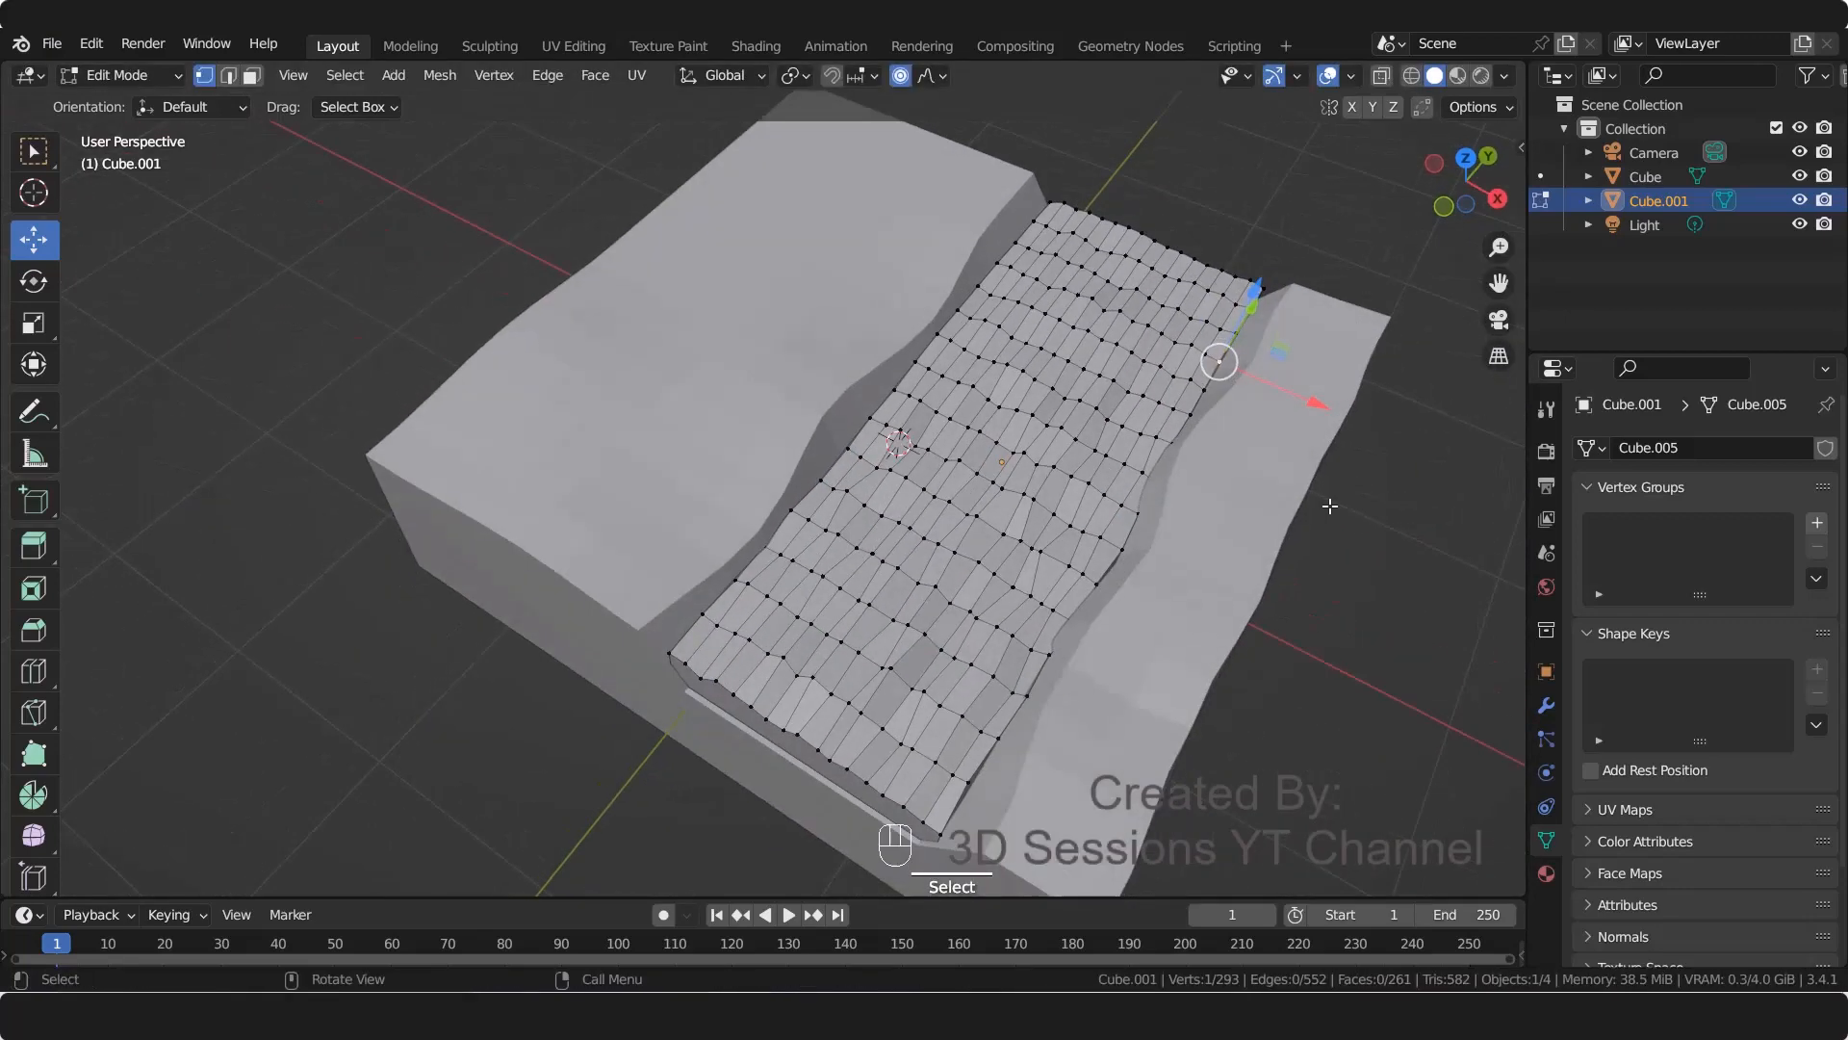
pyautogui.press('g')
pyautogui.click(1339, 507)
# Step: Reduce the proportional size to about 0.91 m and move a mid-edge vertex beside the wide bank outward
pyautogui.click(852, 452)
pyautogui.press('g')
pyautogui.rightClick(868, 489)
pyautogui.press('g')
pyautogui.scroll(8, 871, 488)
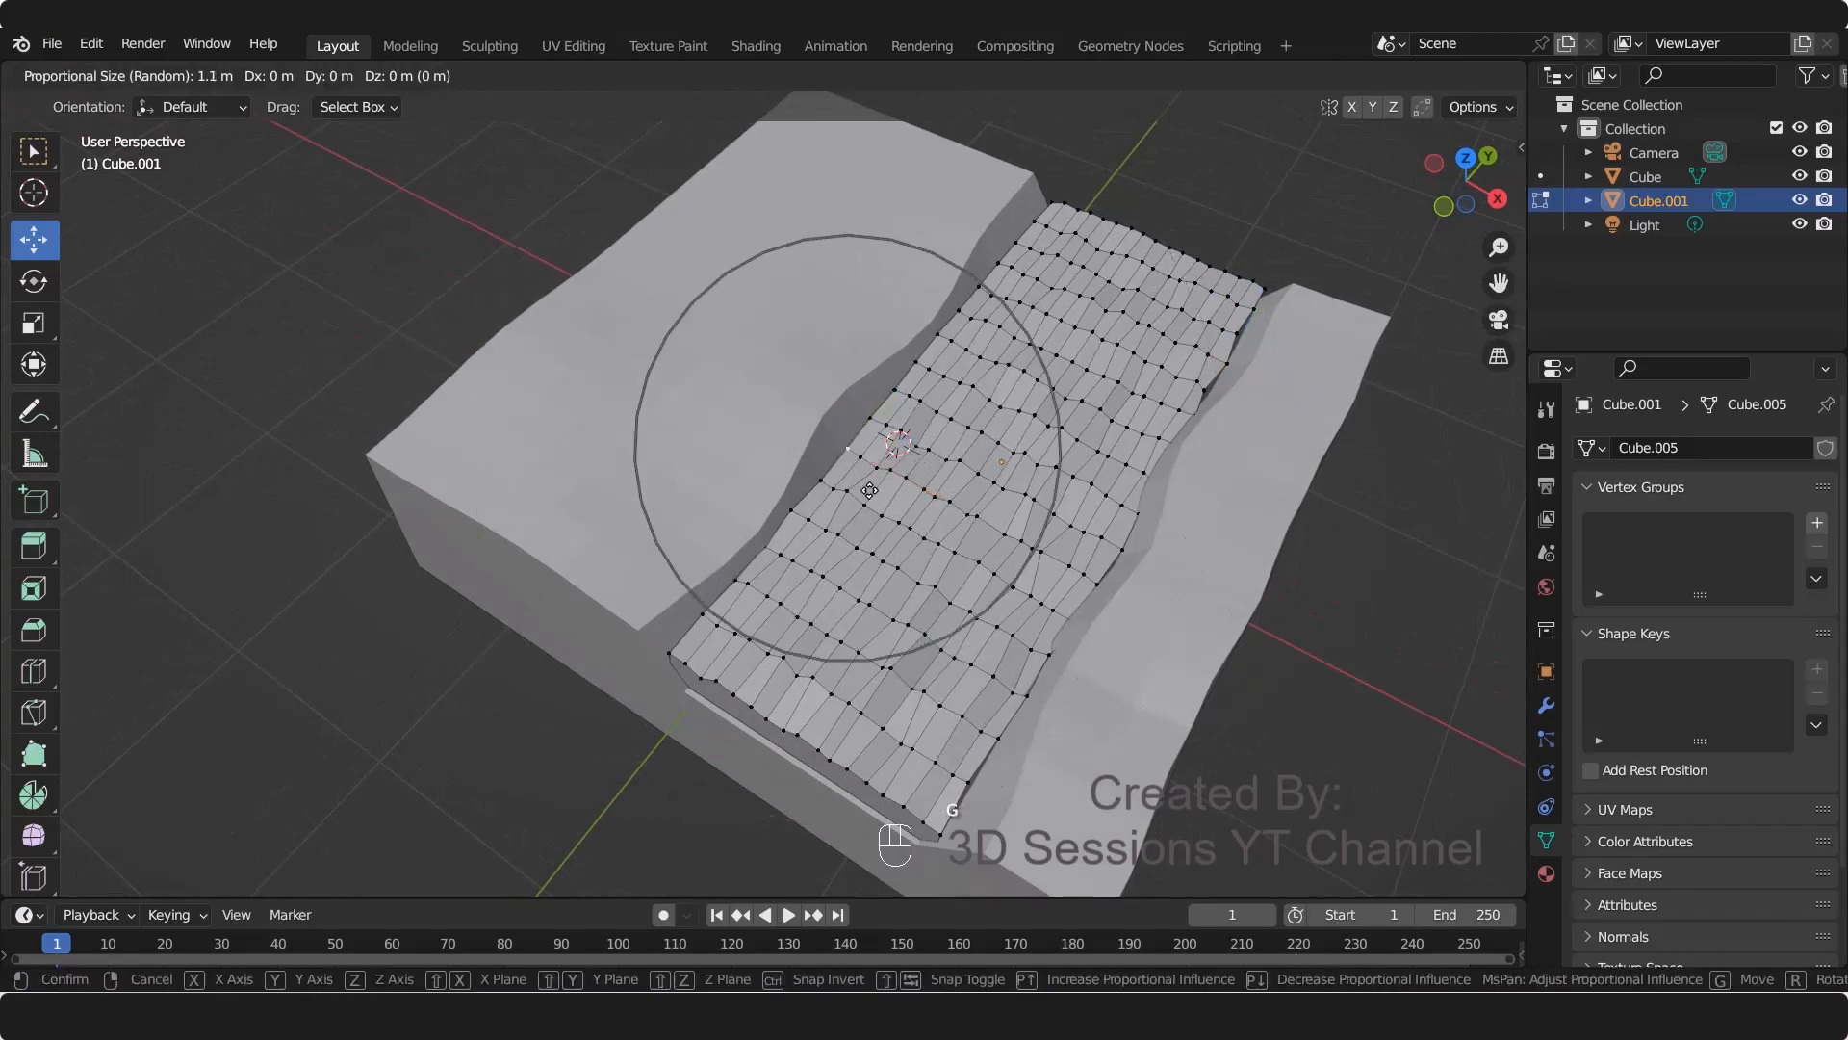
pyautogui.click(862, 484)
# Step: Shift two more vertices on the wide-bank edge, one near the front end and one toward the far end
pyautogui.click(703, 615)
pyautogui.press('g')
pyautogui.click(719, 696)
pyautogui.click(982, 289)
pyautogui.press('g')
pyautogui.click(967, 286)
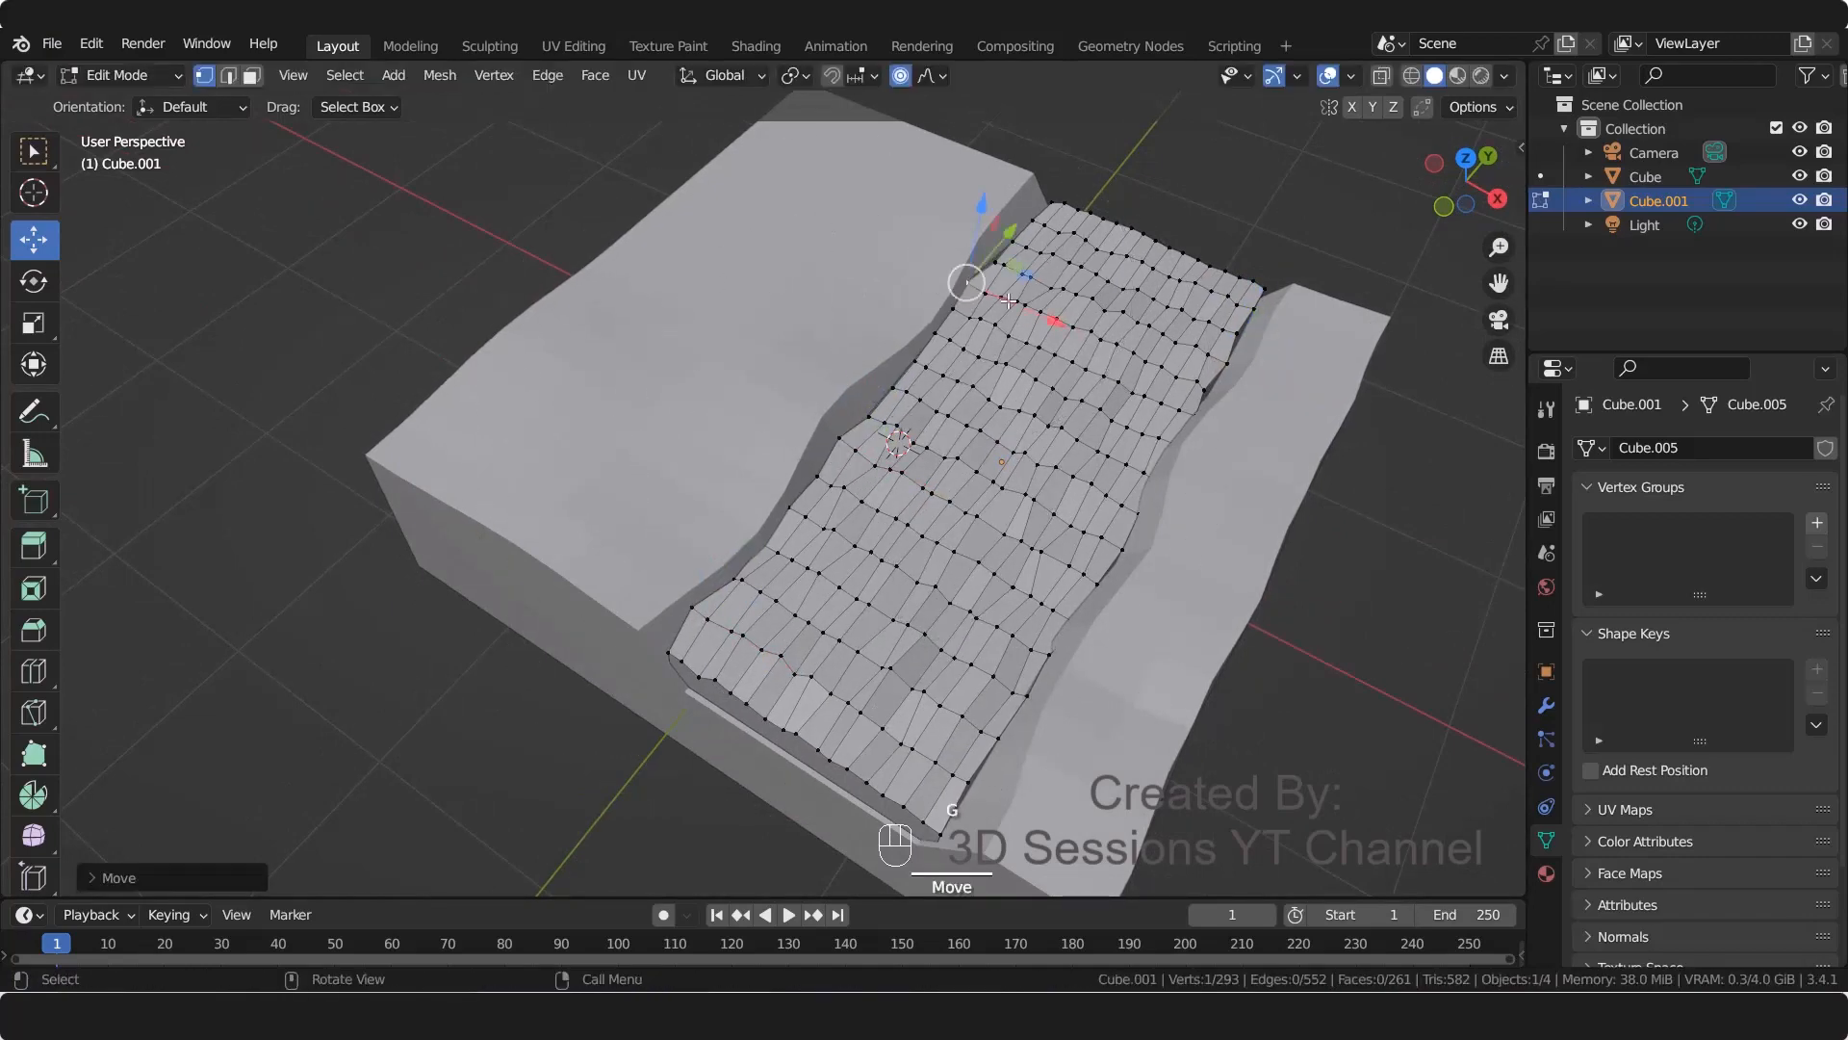
# Step: Pull the edge vertex near the slab's far corner outward to meet the wide bank
pyautogui.click(1044, 225)
pyautogui.press('g')
pyautogui.rightClick(1065, 337)
pyautogui.click(1032, 225)
pyautogui.press('g')
pyautogui.click(1024, 231)
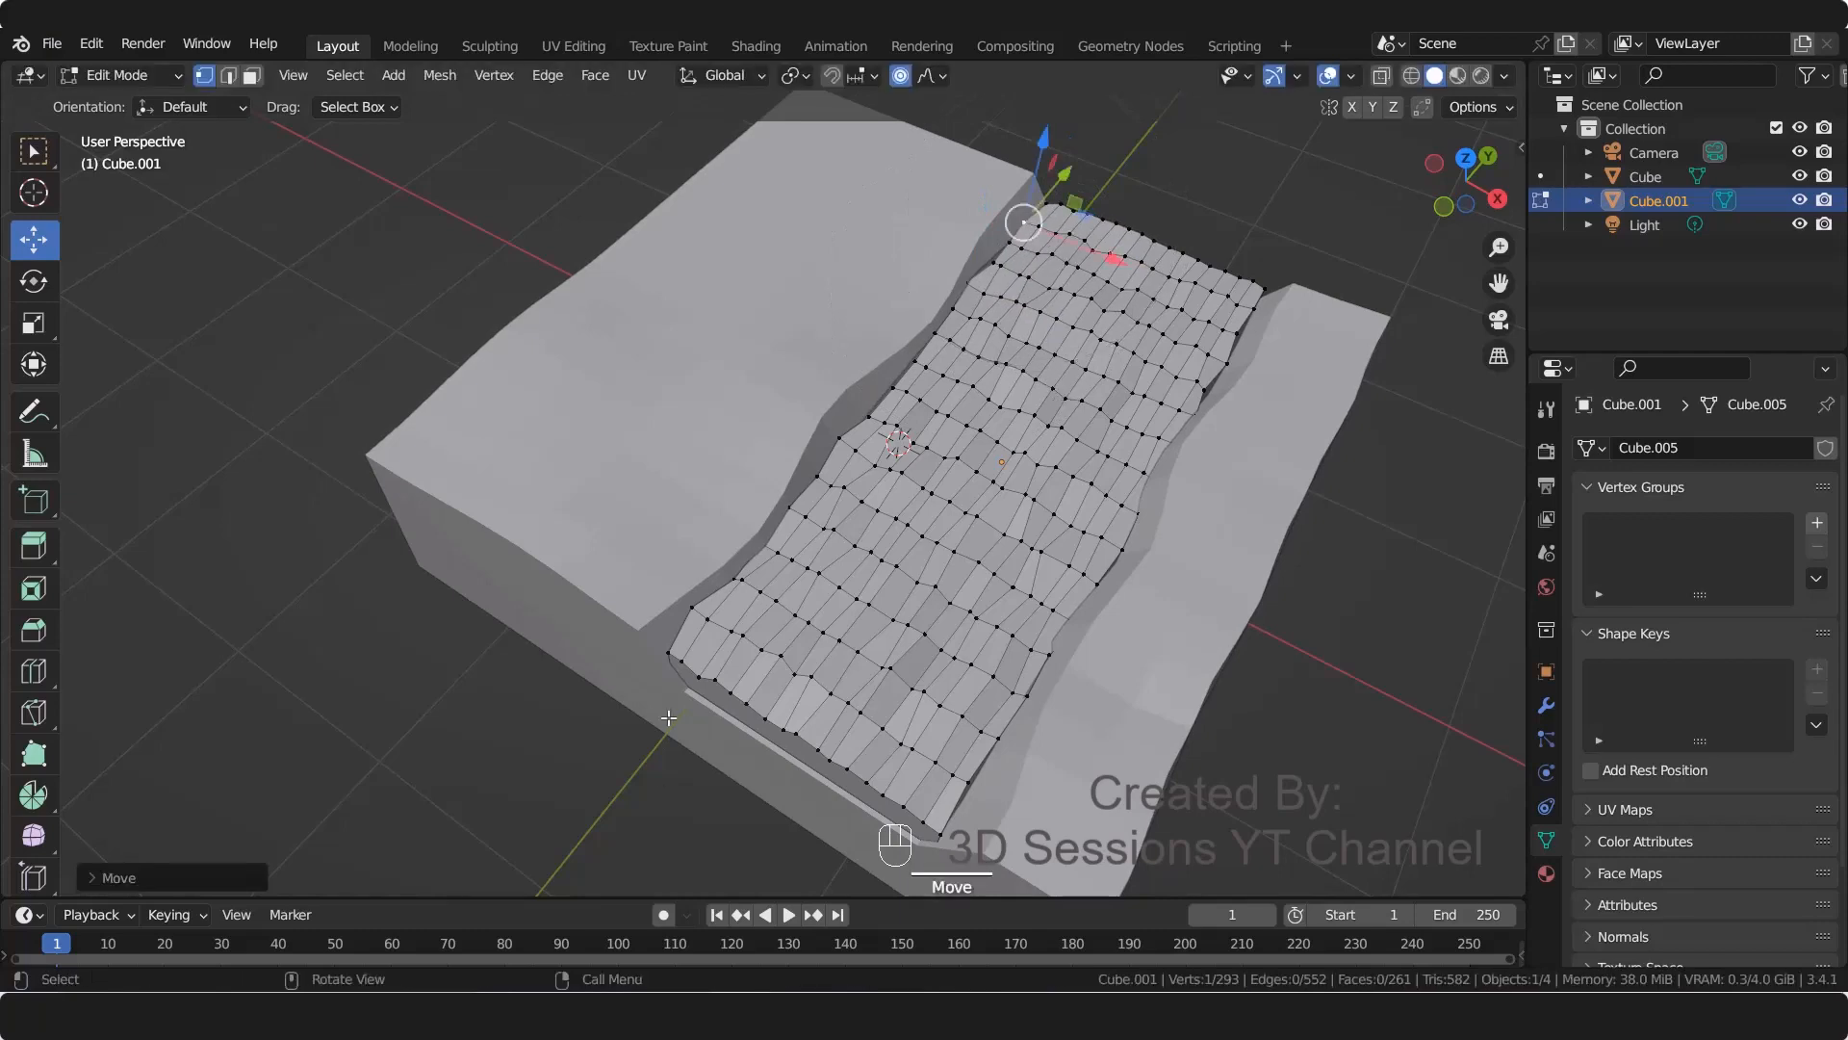
# Step: Pull the slab's near wide-bank corner and a vertex on its front edge outward
pyautogui.click(664, 669)
pyautogui.press('g')
pyautogui.click(590, 772)
pyautogui.click(780, 753)
pyautogui.press('g')
pyautogui.click(776, 841)
# Step: Move a vertex on the slab's far end edge outward and return to Object Mode
pyautogui.click(1155, 237)
pyautogui.press('g')
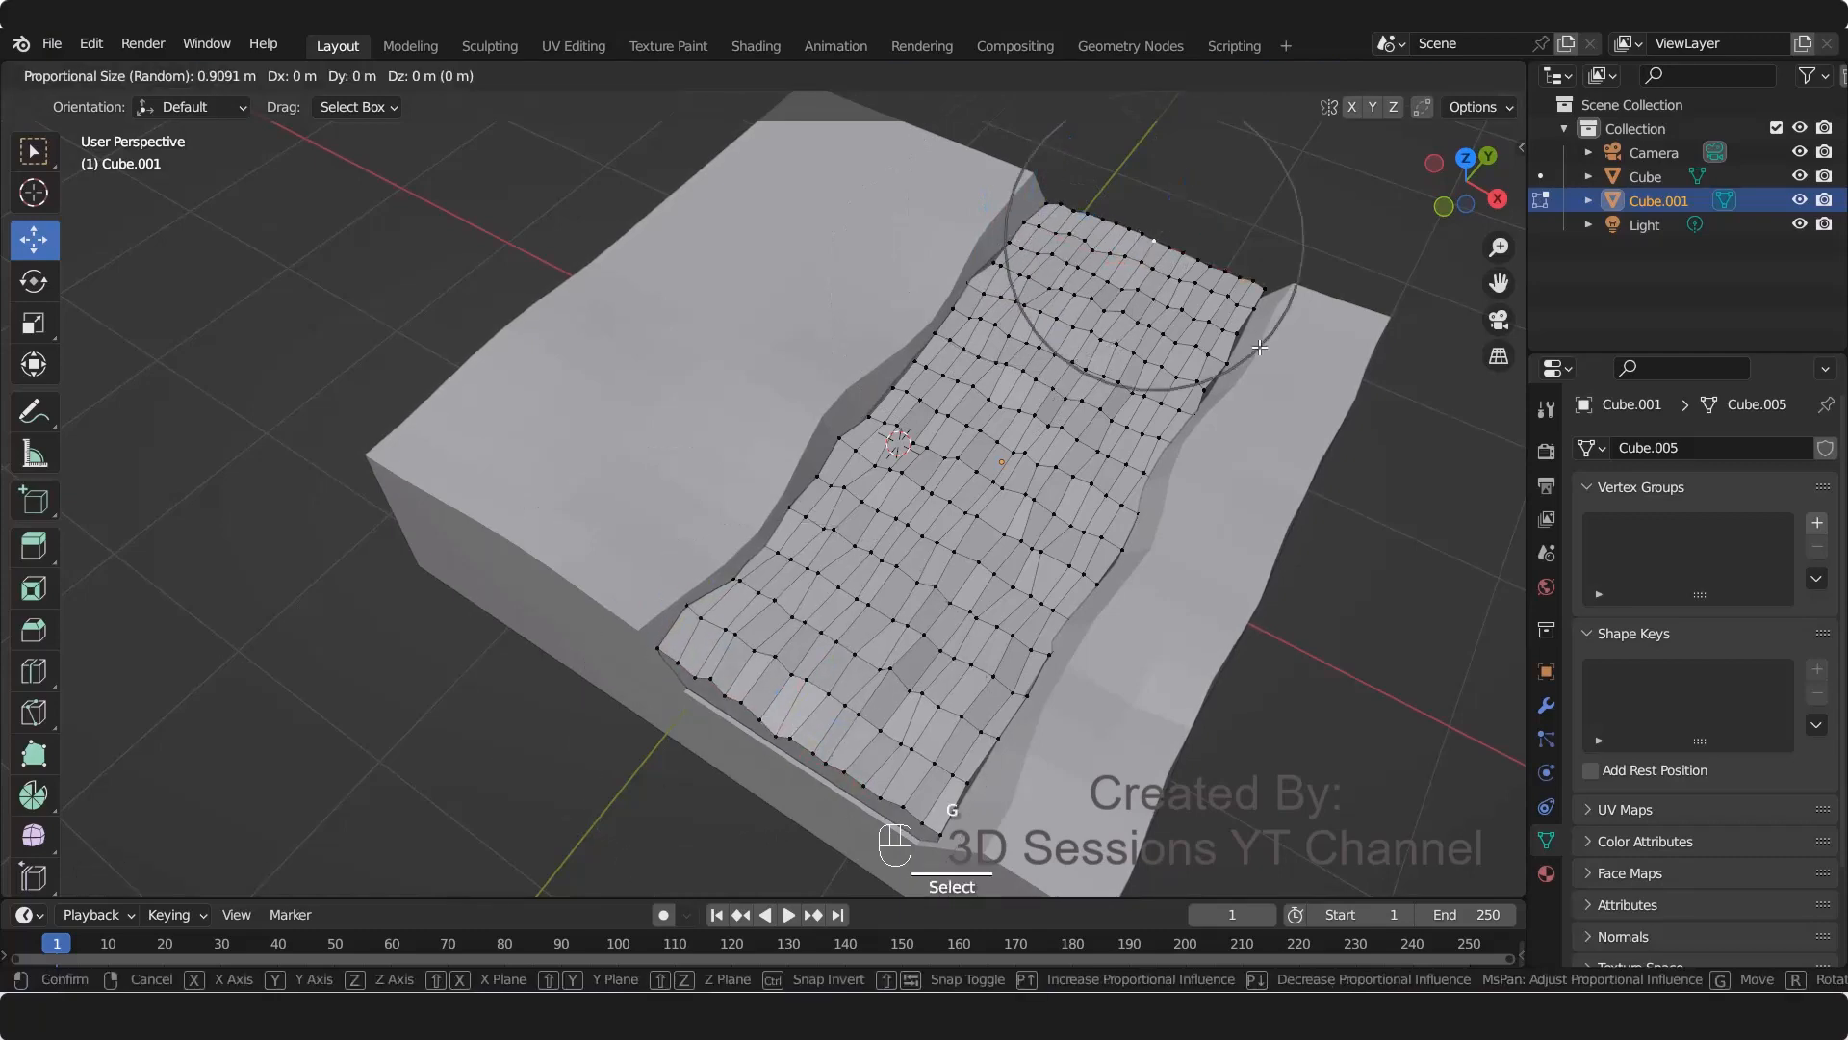
pyautogui.click(1158, 231)
pyautogui.press('Tab')
pyautogui.moveTo(878, 686); pyautogui.dragTo(925, 684, button='middle')
pyautogui.press('Tab')
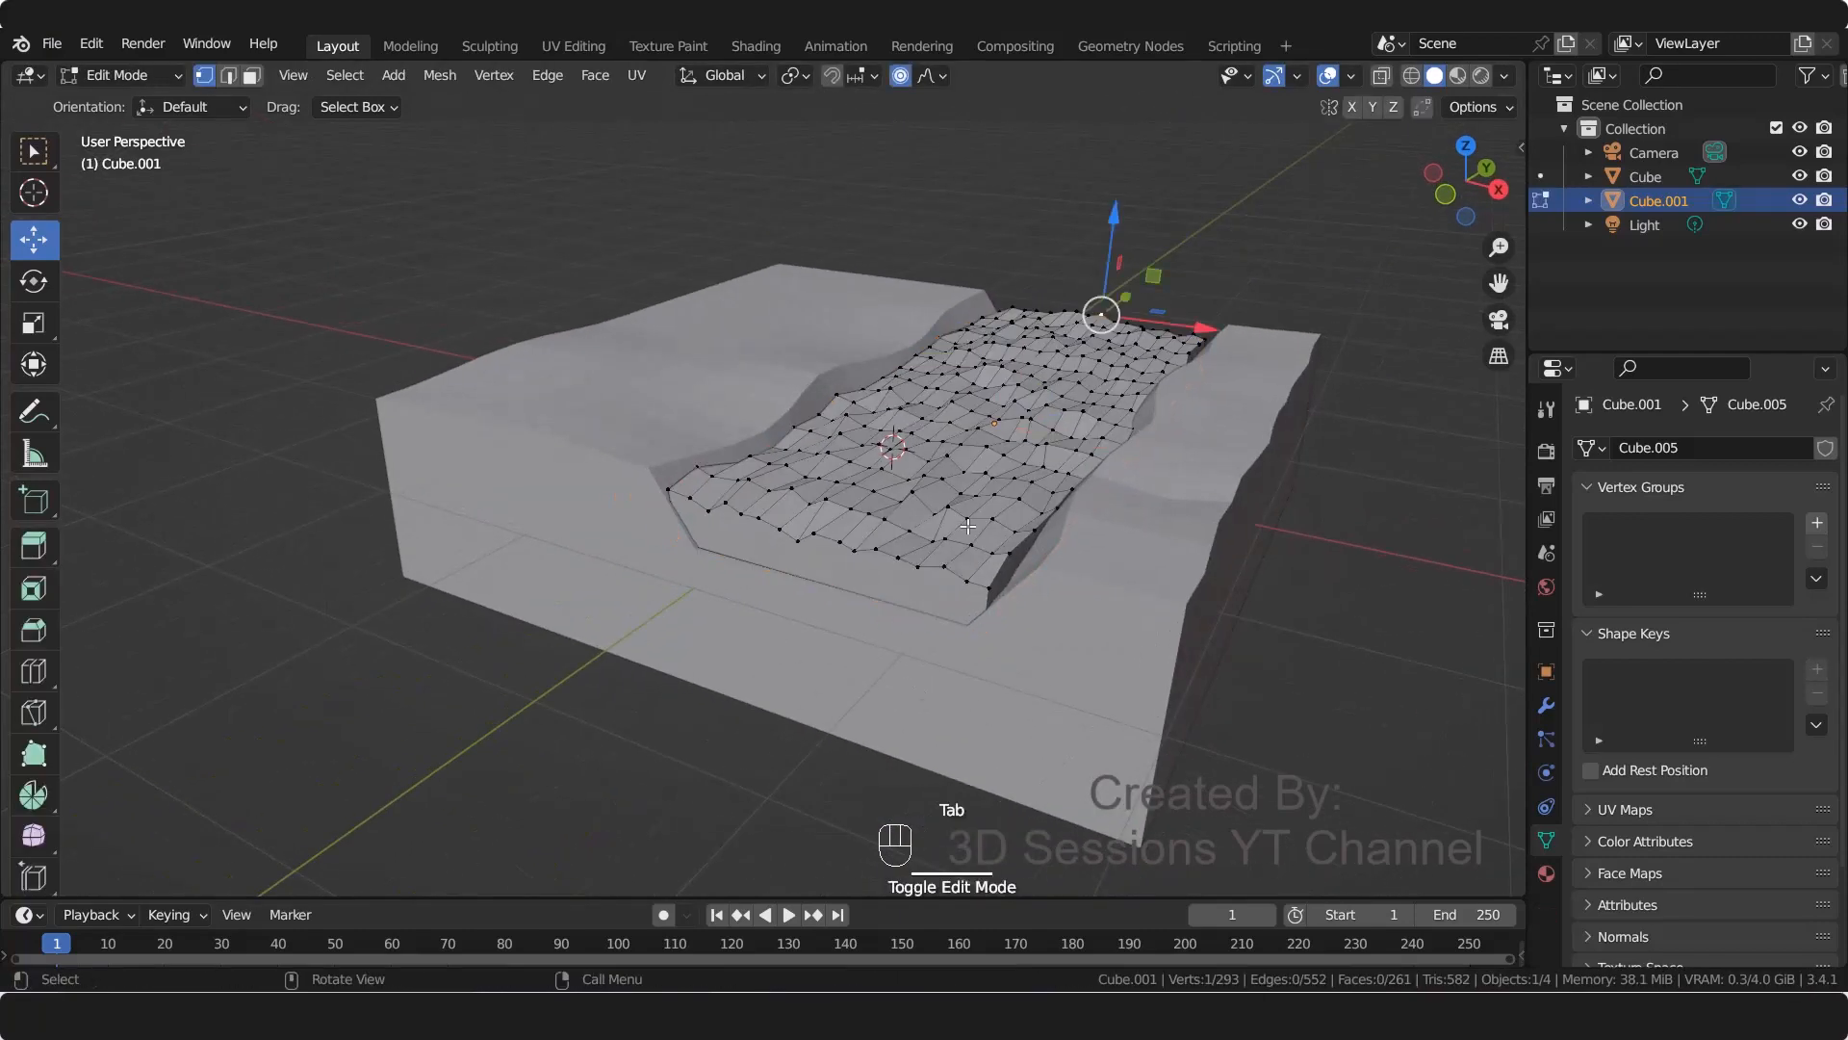
pyautogui.press('Tab')
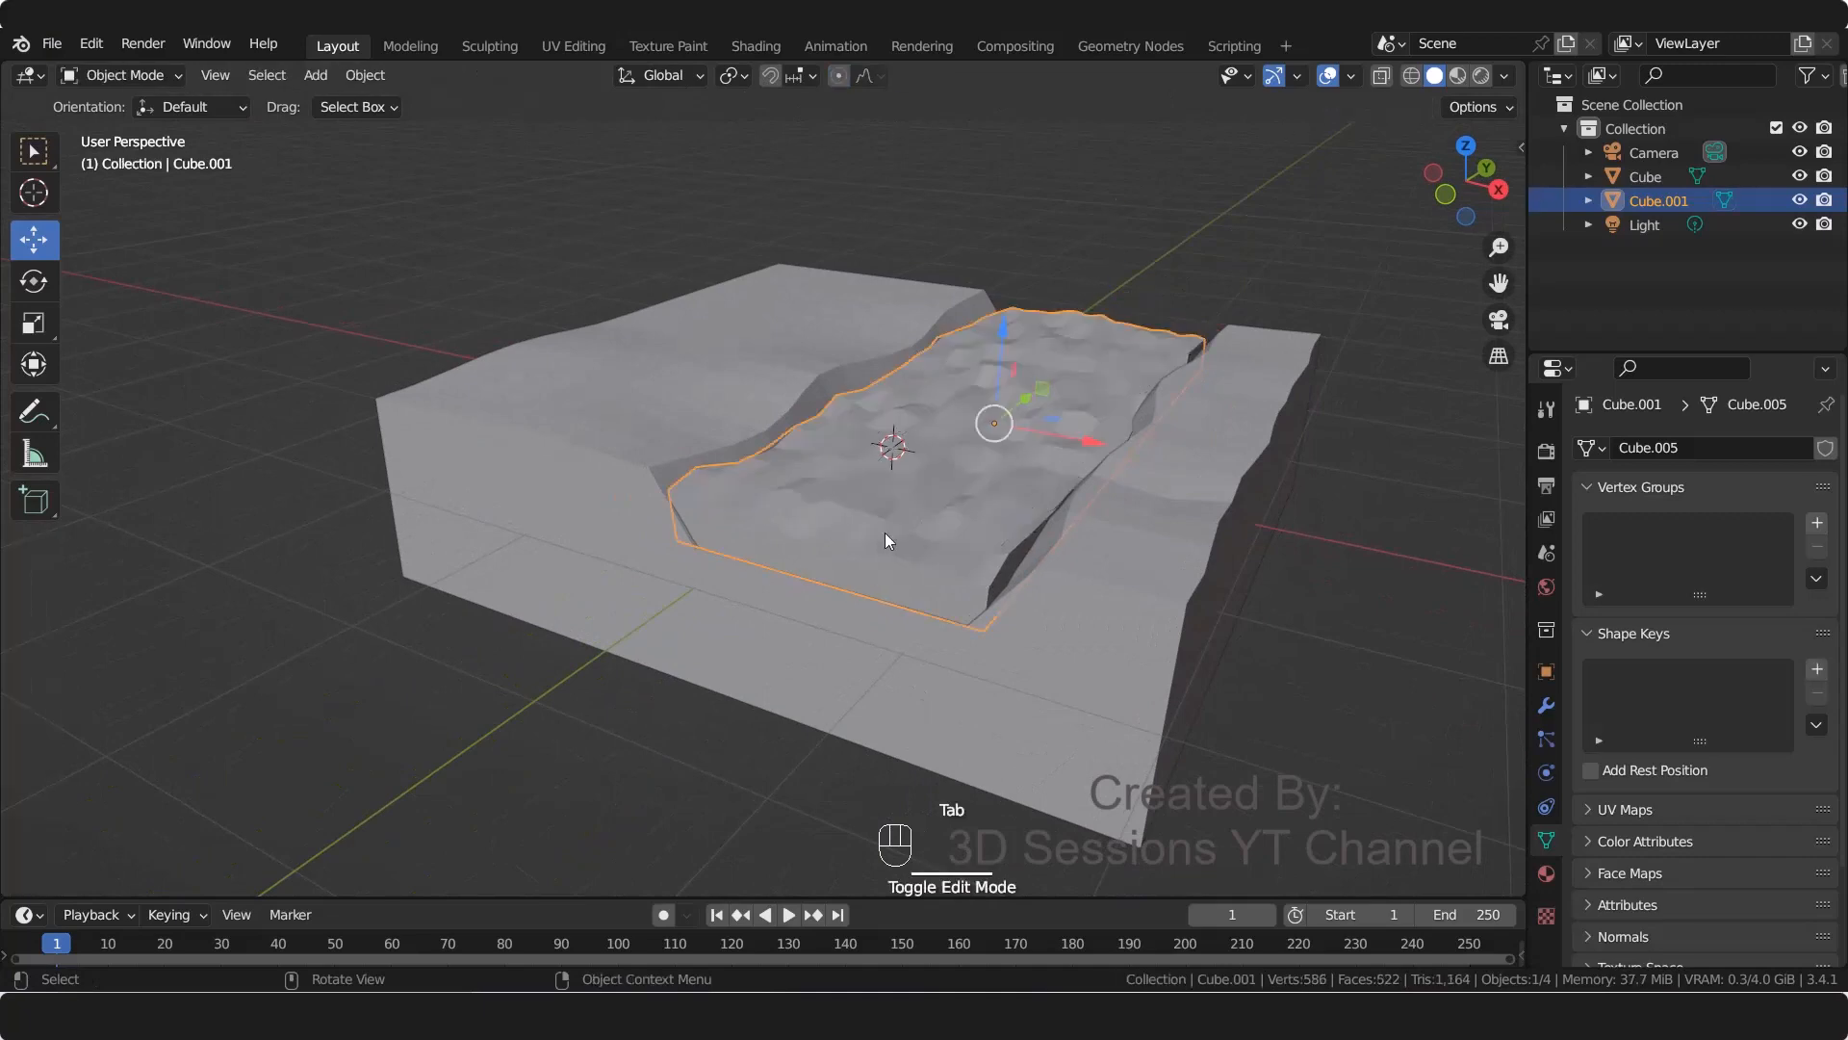
# Step: Reopen the water slab for vertex editing and, without proportional editing, move its near narrow-bank corner toward the bank
pyautogui.moveTo(909, 575); pyautogui.dragTo(731, 639, button='middle')
pyautogui.click(728, 641)
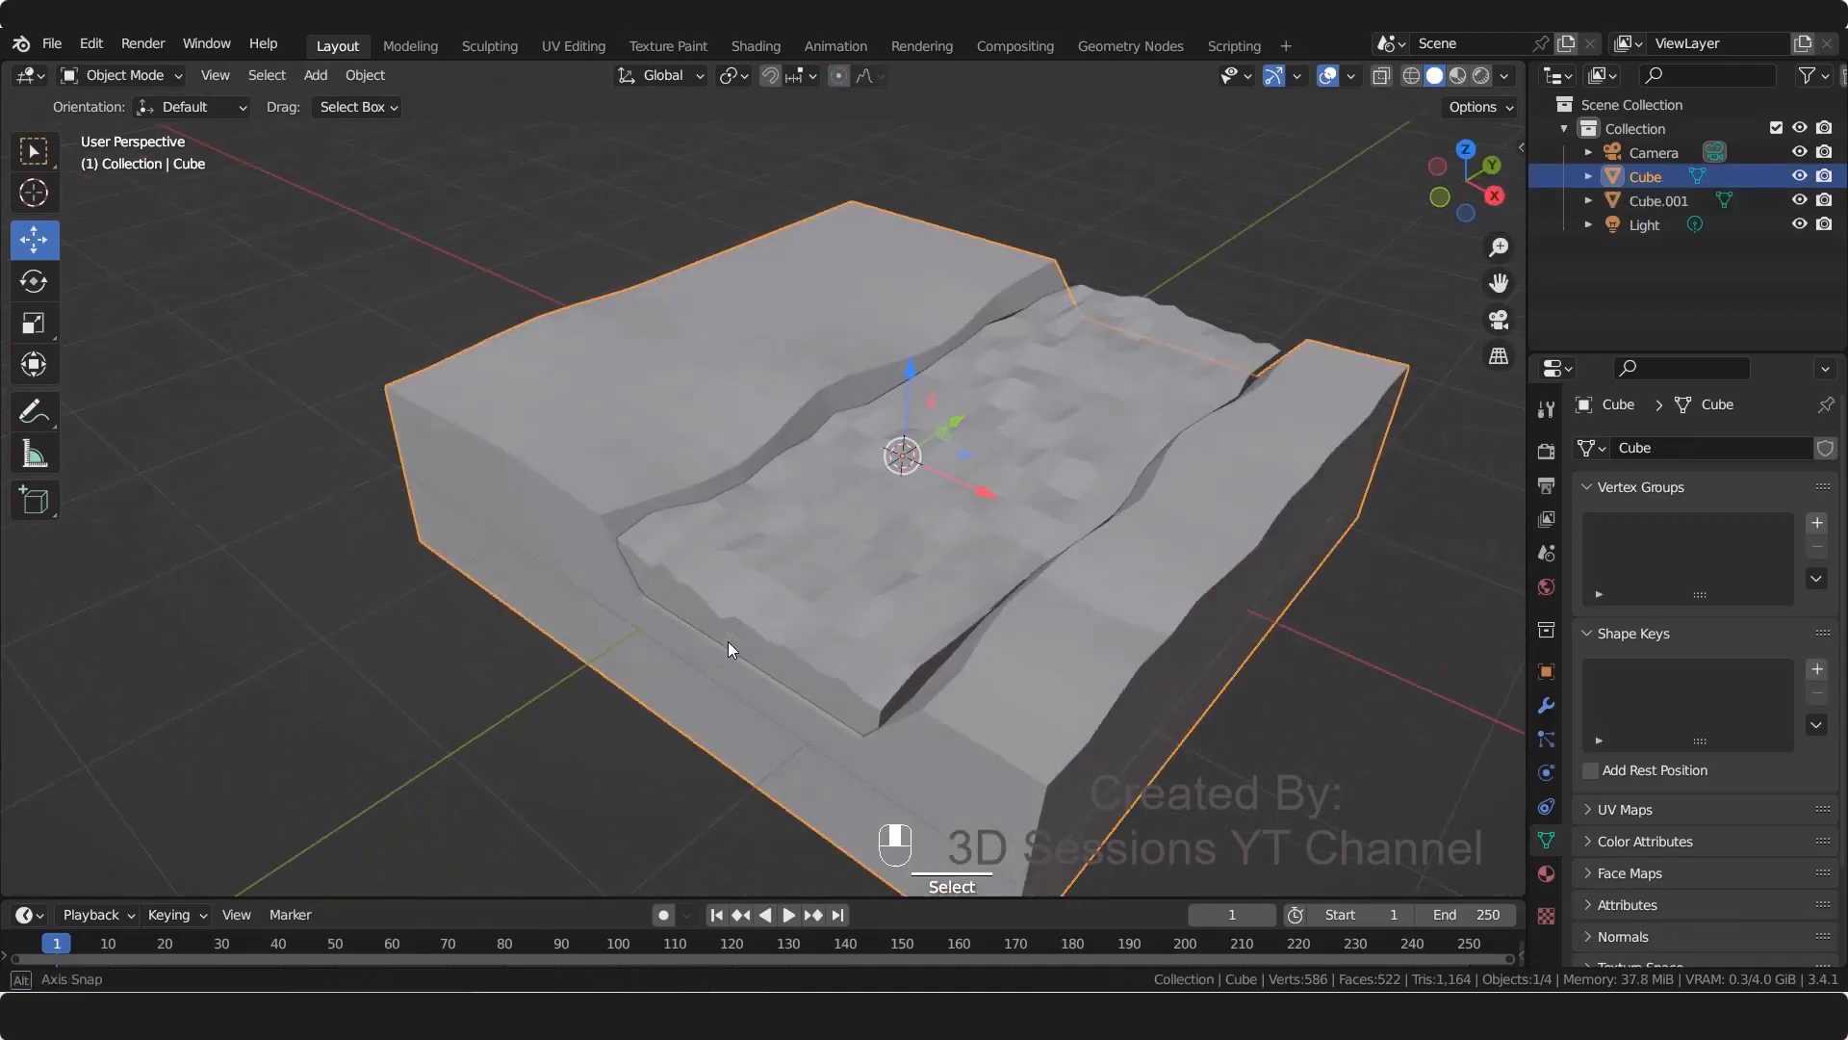
pyautogui.click(734, 635)
pyautogui.press('Tab')
pyautogui.click(913, 668)
pyautogui.moveTo(955, 706); pyautogui.dragTo(943, 748)
pyautogui.click(880, 712)
# Step: Move the adjacent edge vertex along X toward the narrow bank to close the gap, then return to Object Mode
pyautogui.click(957, 636)
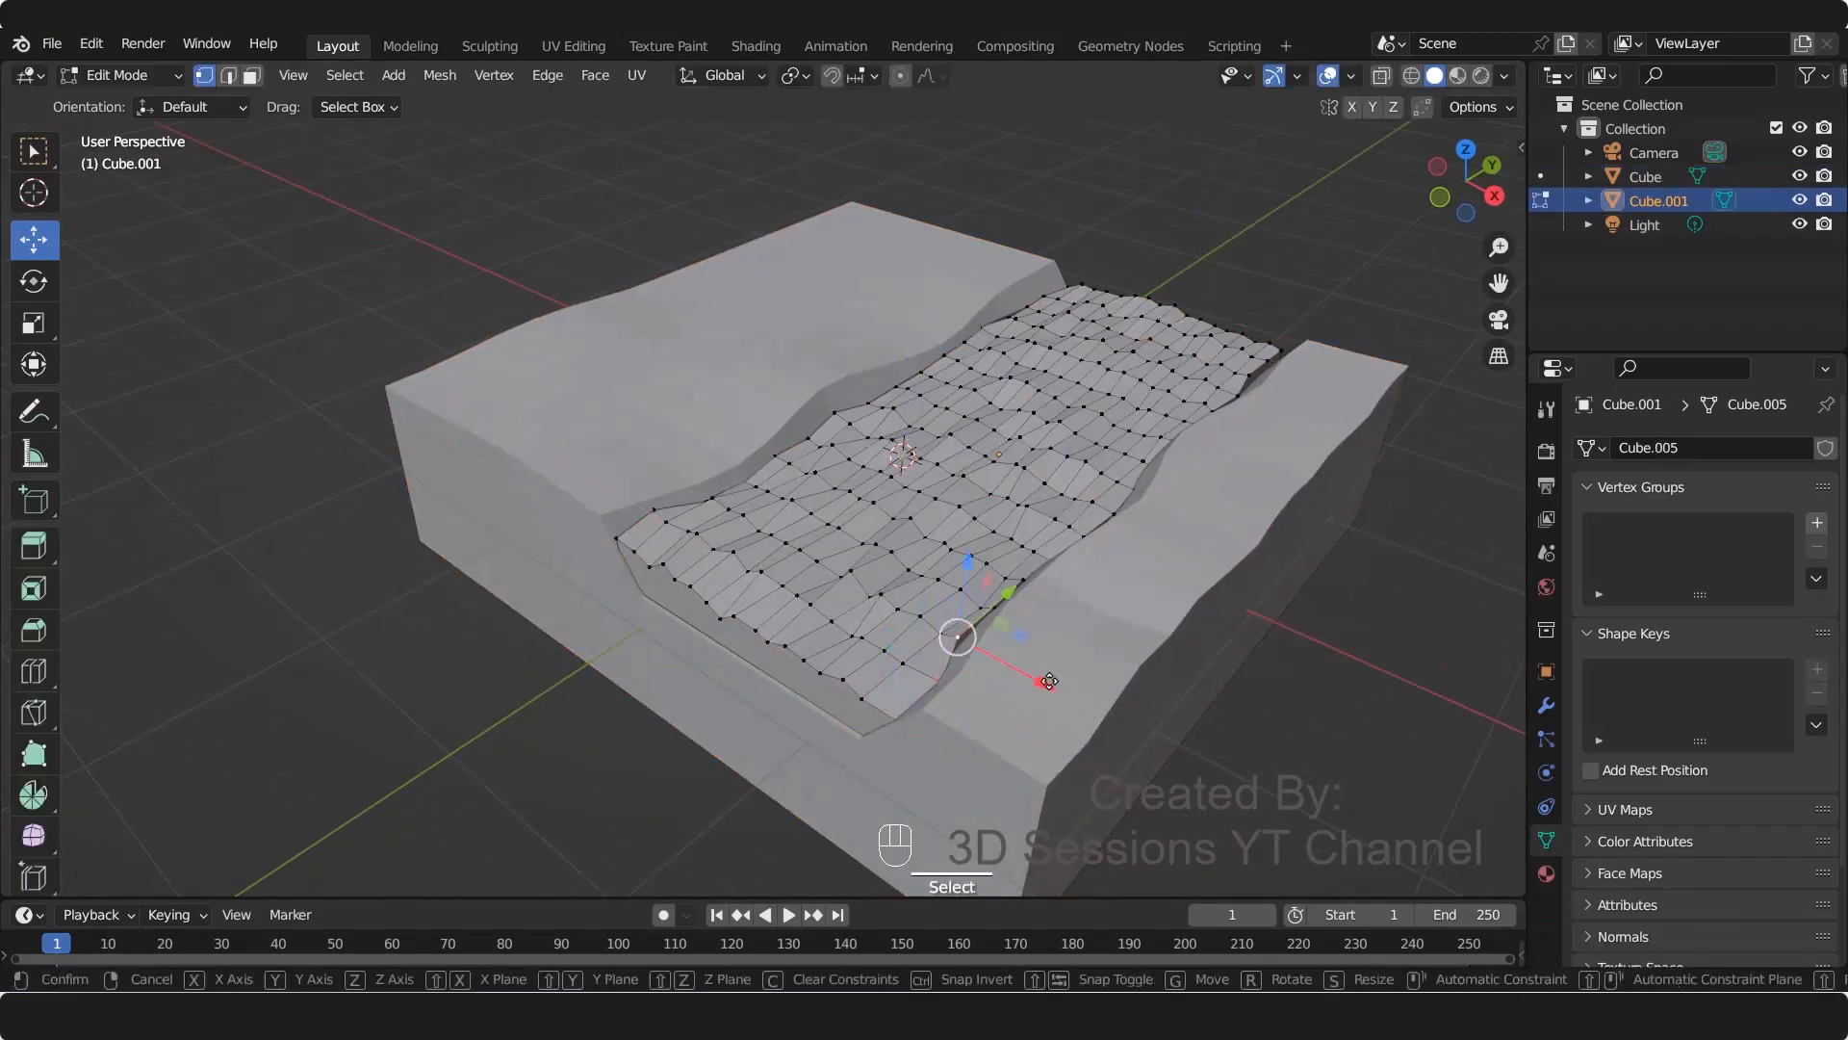
pyautogui.moveTo(999, 662); pyautogui.dragTo(1017, 670)
pyautogui.press('Tab')
pyautogui.moveTo(714, 689)
pyautogui.mouseDown(button='middle')
pyautogui.moveTo(750, 639)
pyautogui.moveTo(735, 679)
pyautogui.mouseUp(button='middle')
pyautogui.press('Tab')
pyautogui.press('Tab')
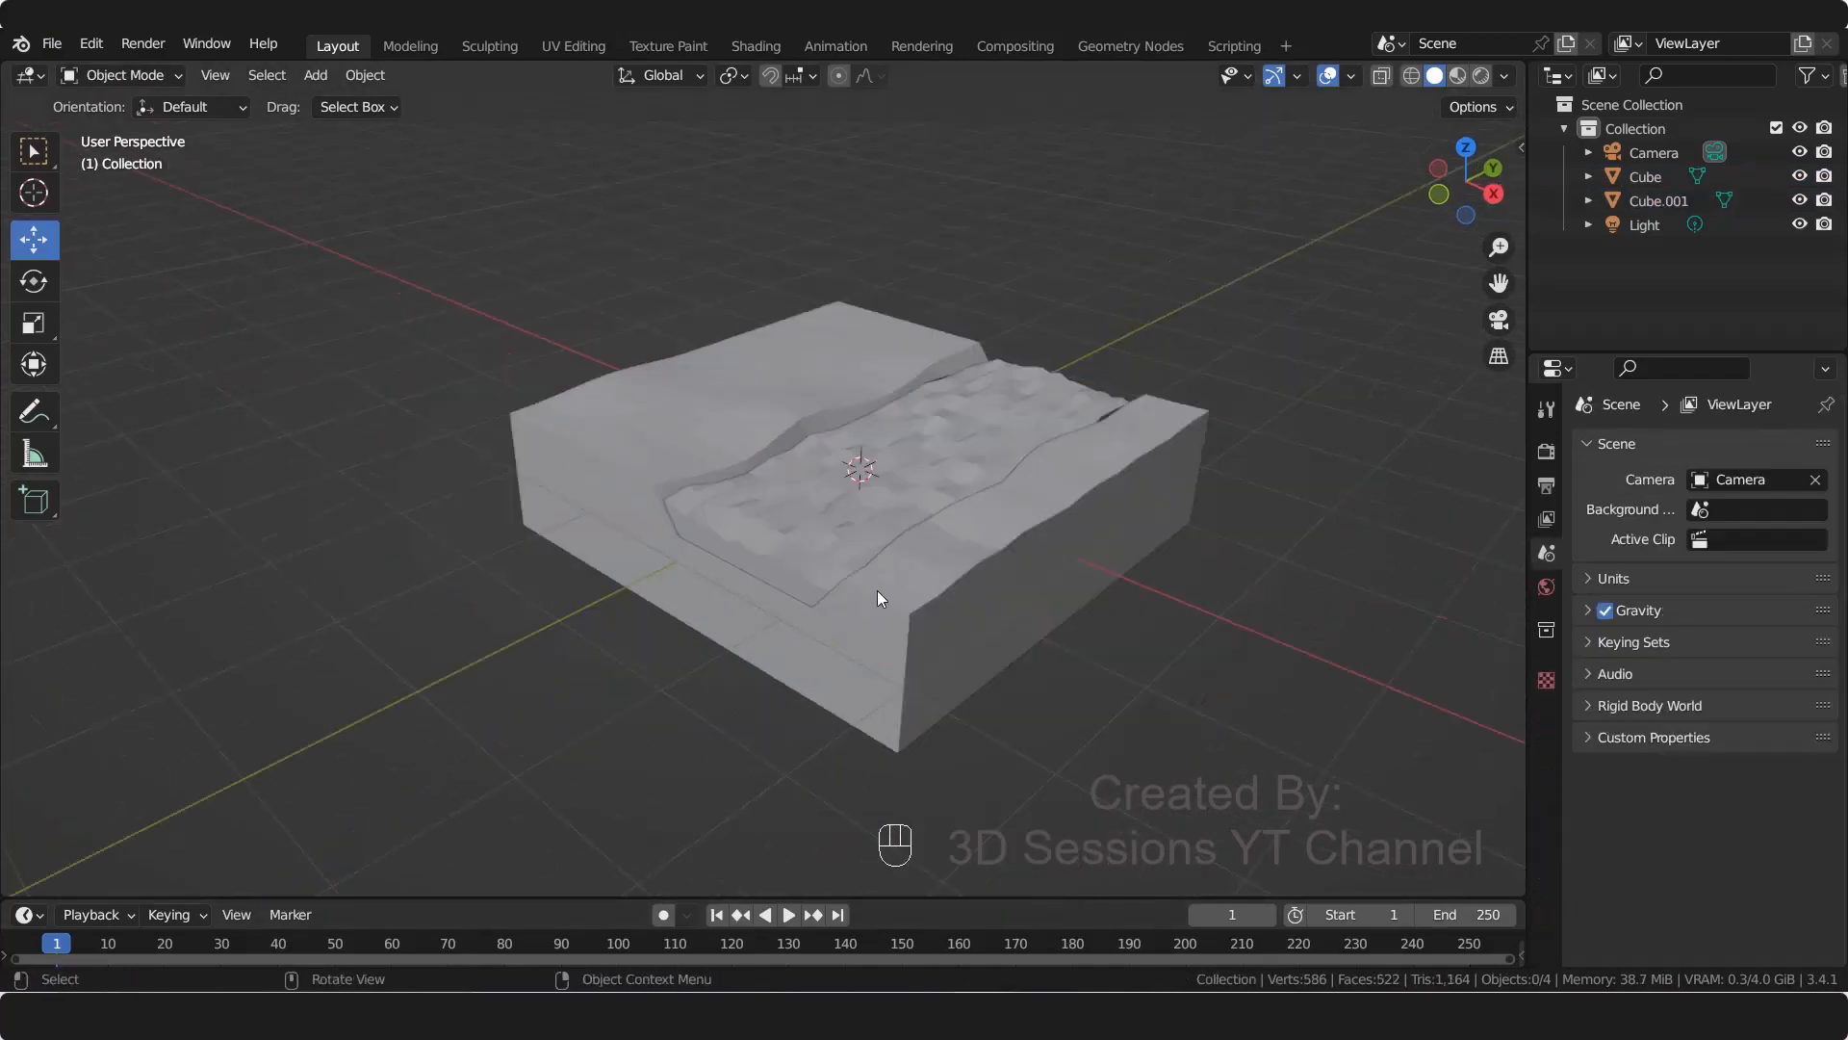
# Step: Look through the camera, enable Camera to View, and orbit the camera to frame the terrain from the river's other side
pyautogui.click(1499, 320)
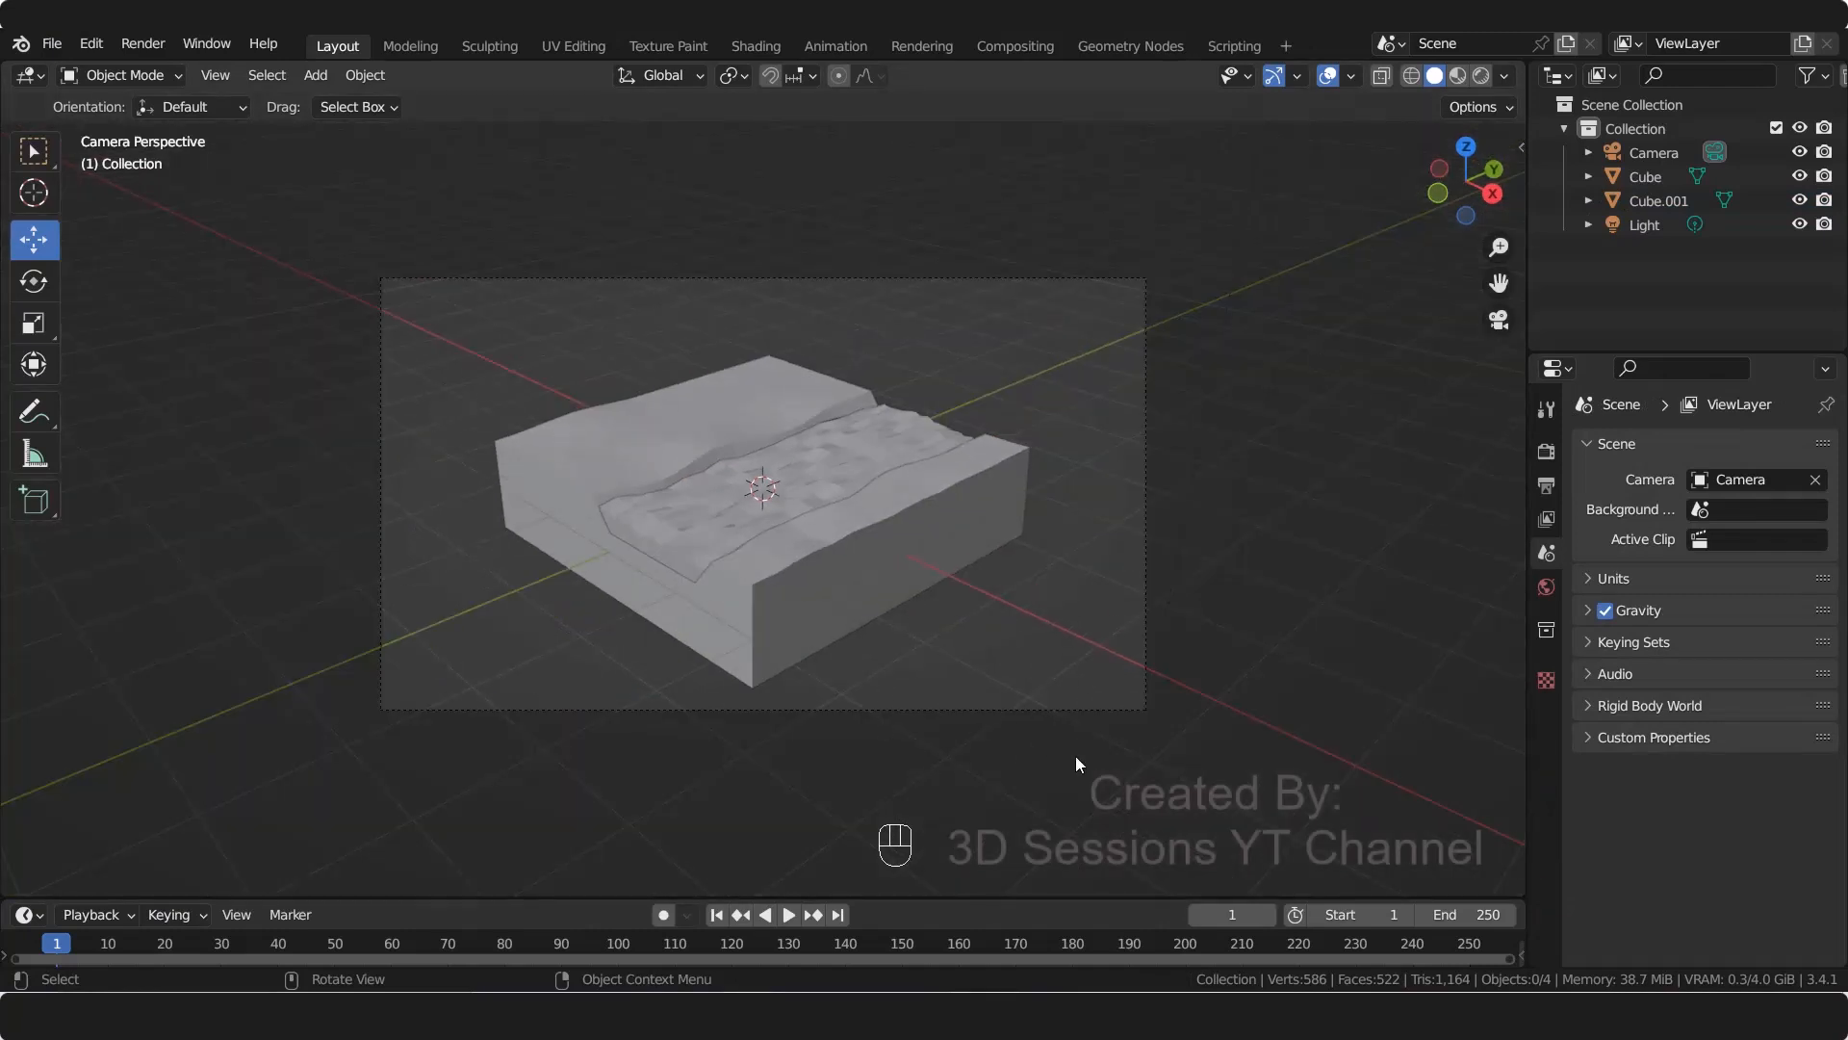
pyautogui.press('n')
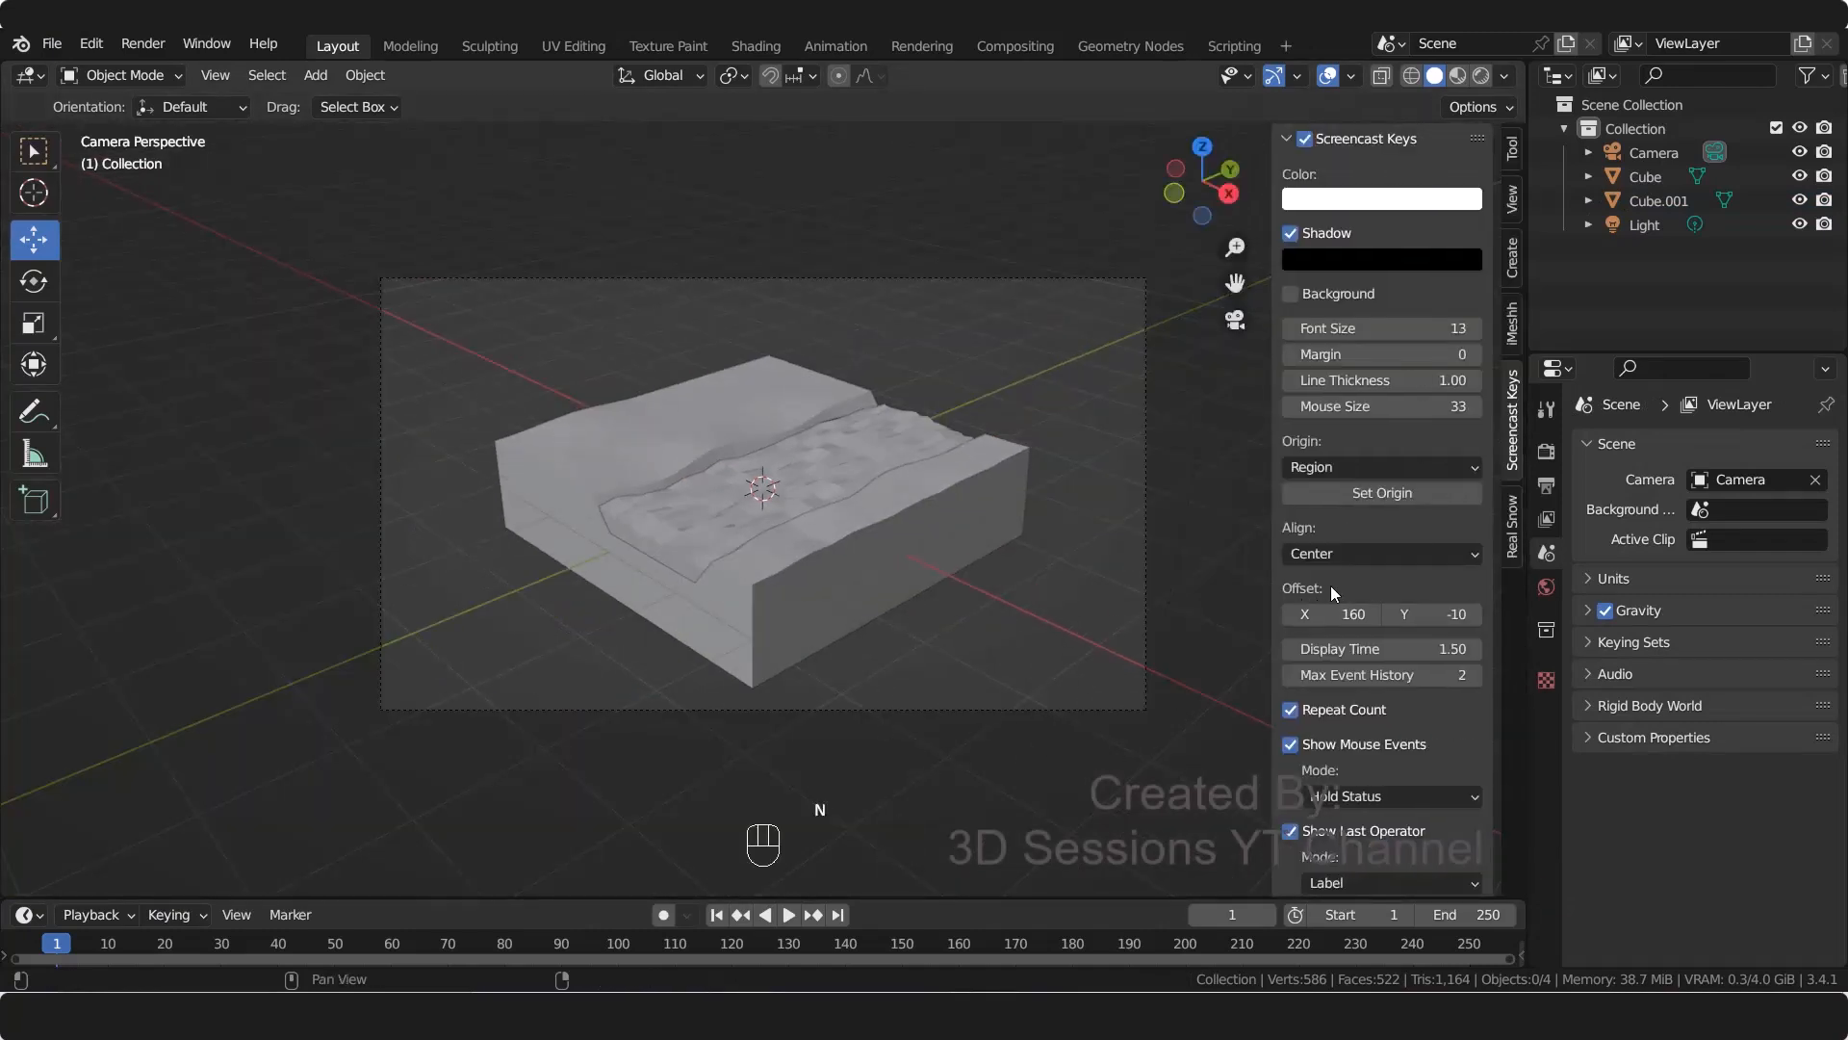
pyautogui.click(1511, 204)
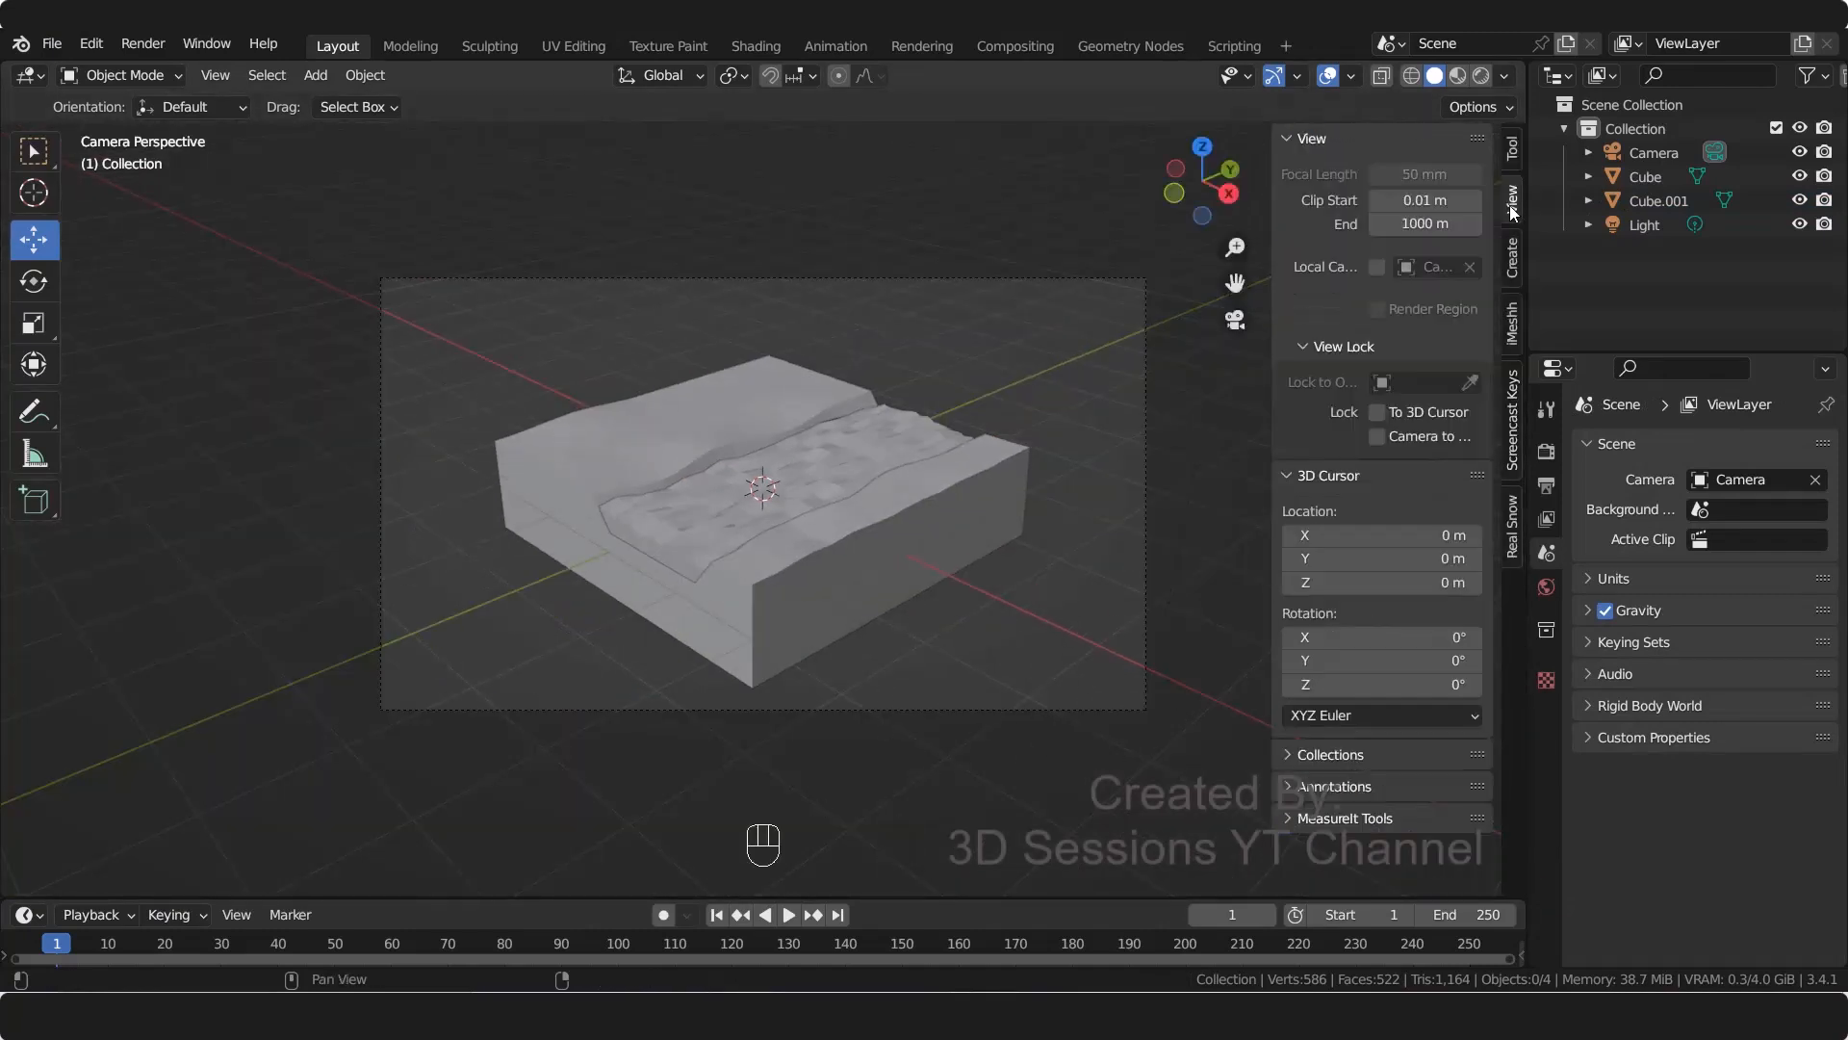
pyautogui.click(1379, 439)
pyautogui.moveTo(988, 610); pyautogui.dragTo(712, 622, button='middle')
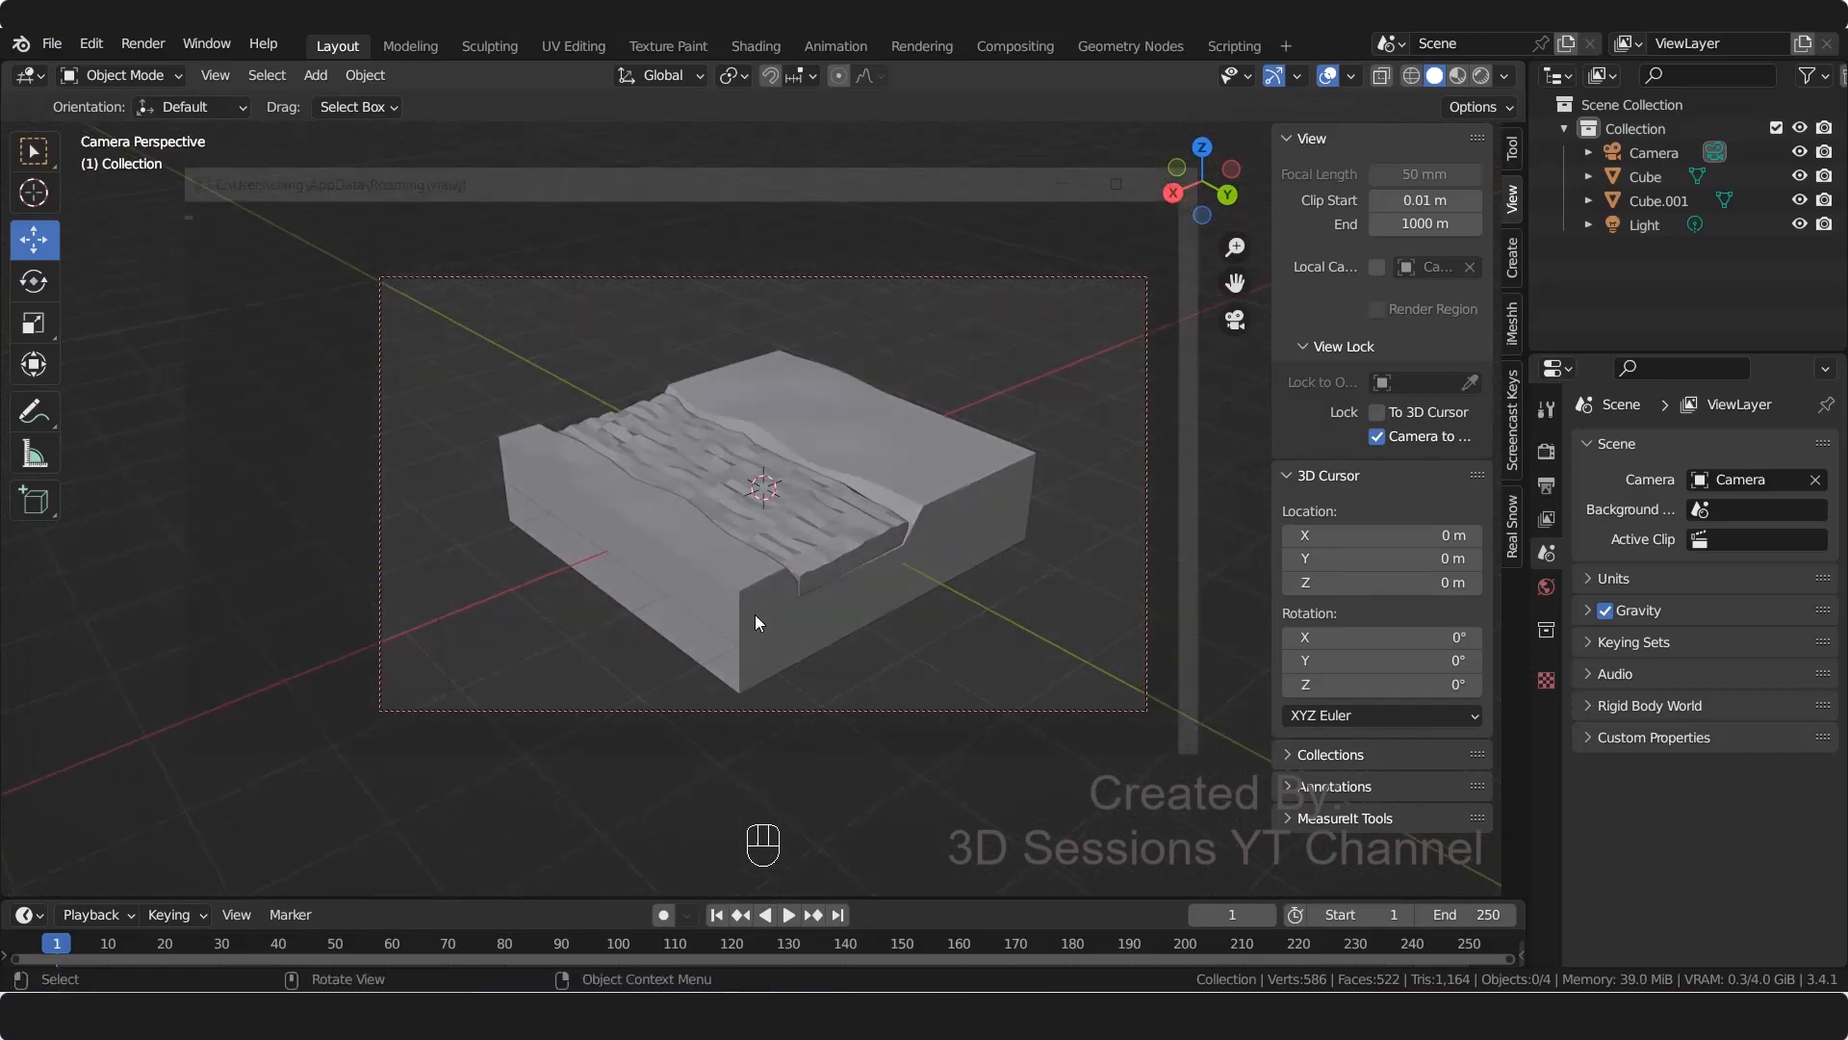
pyautogui.scroll(2, 805, 622)
pyautogui.scroll(-1, 795, 614)
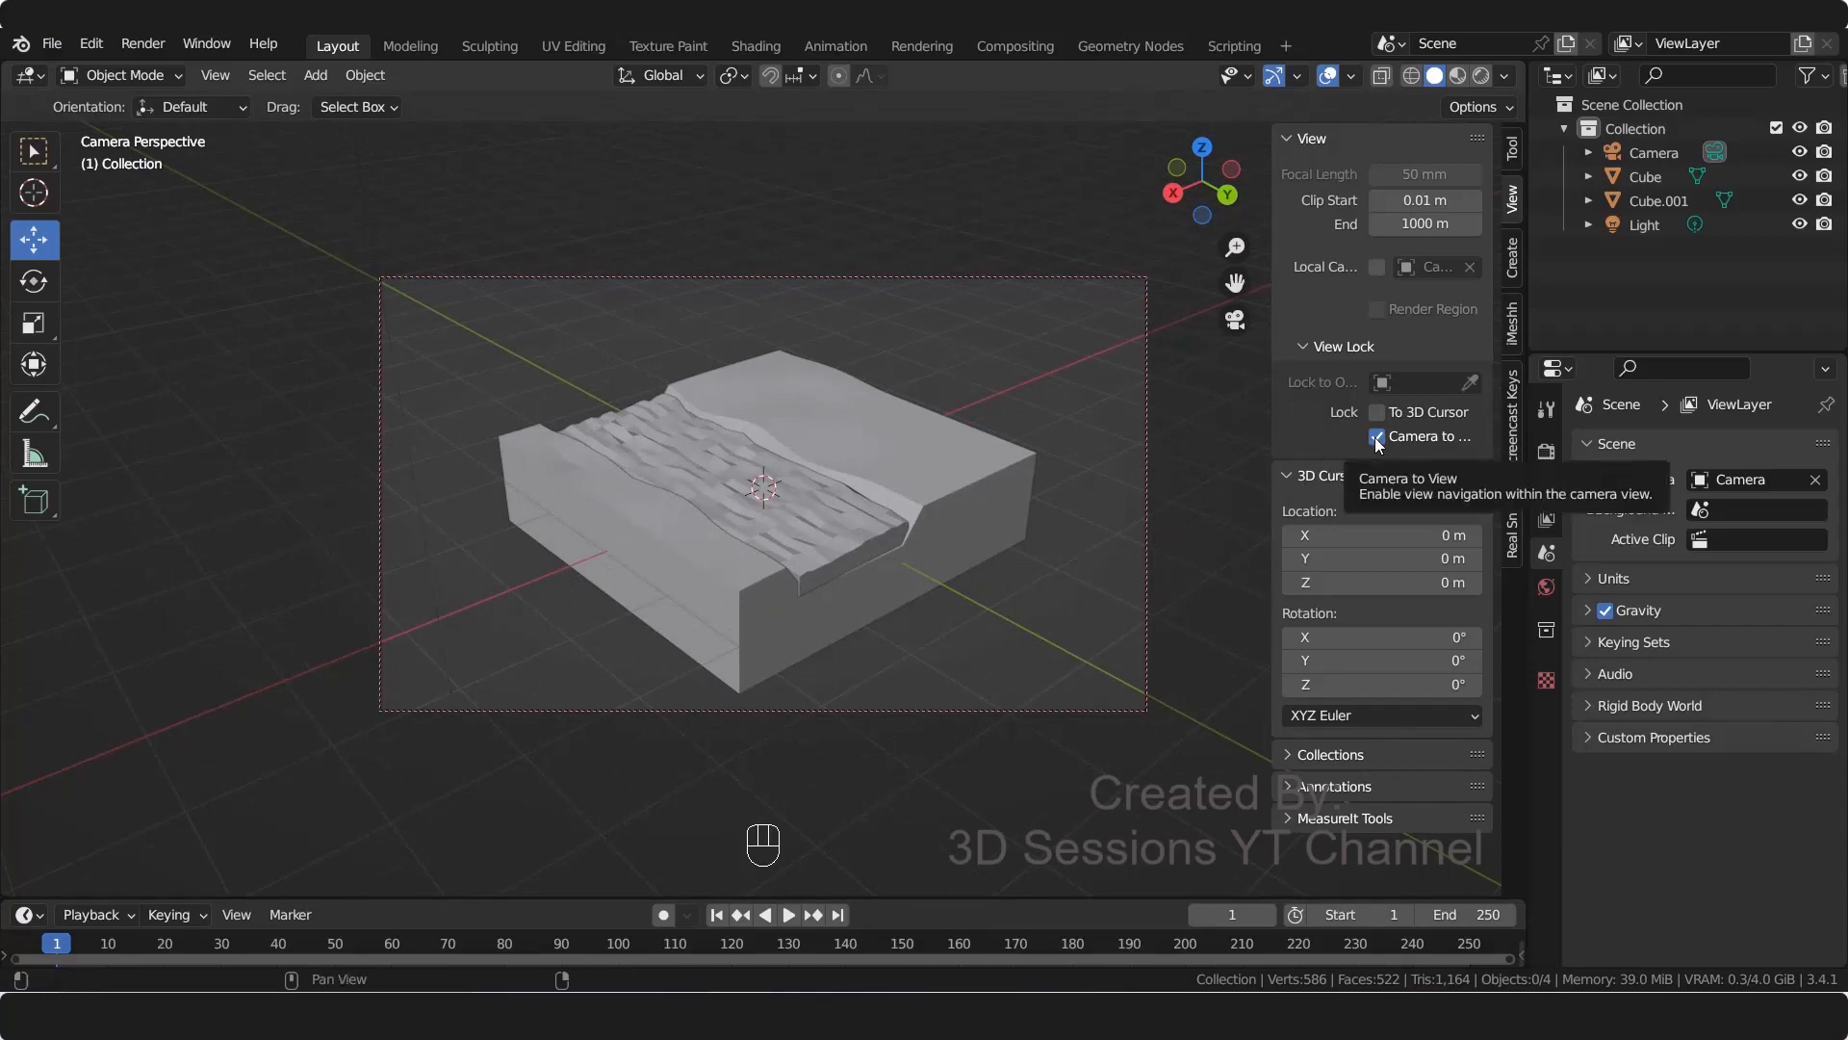
# Step: Turn off the Camera to View lock and save the file
pyautogui.press('n')
pyautogui.press('KP_0')
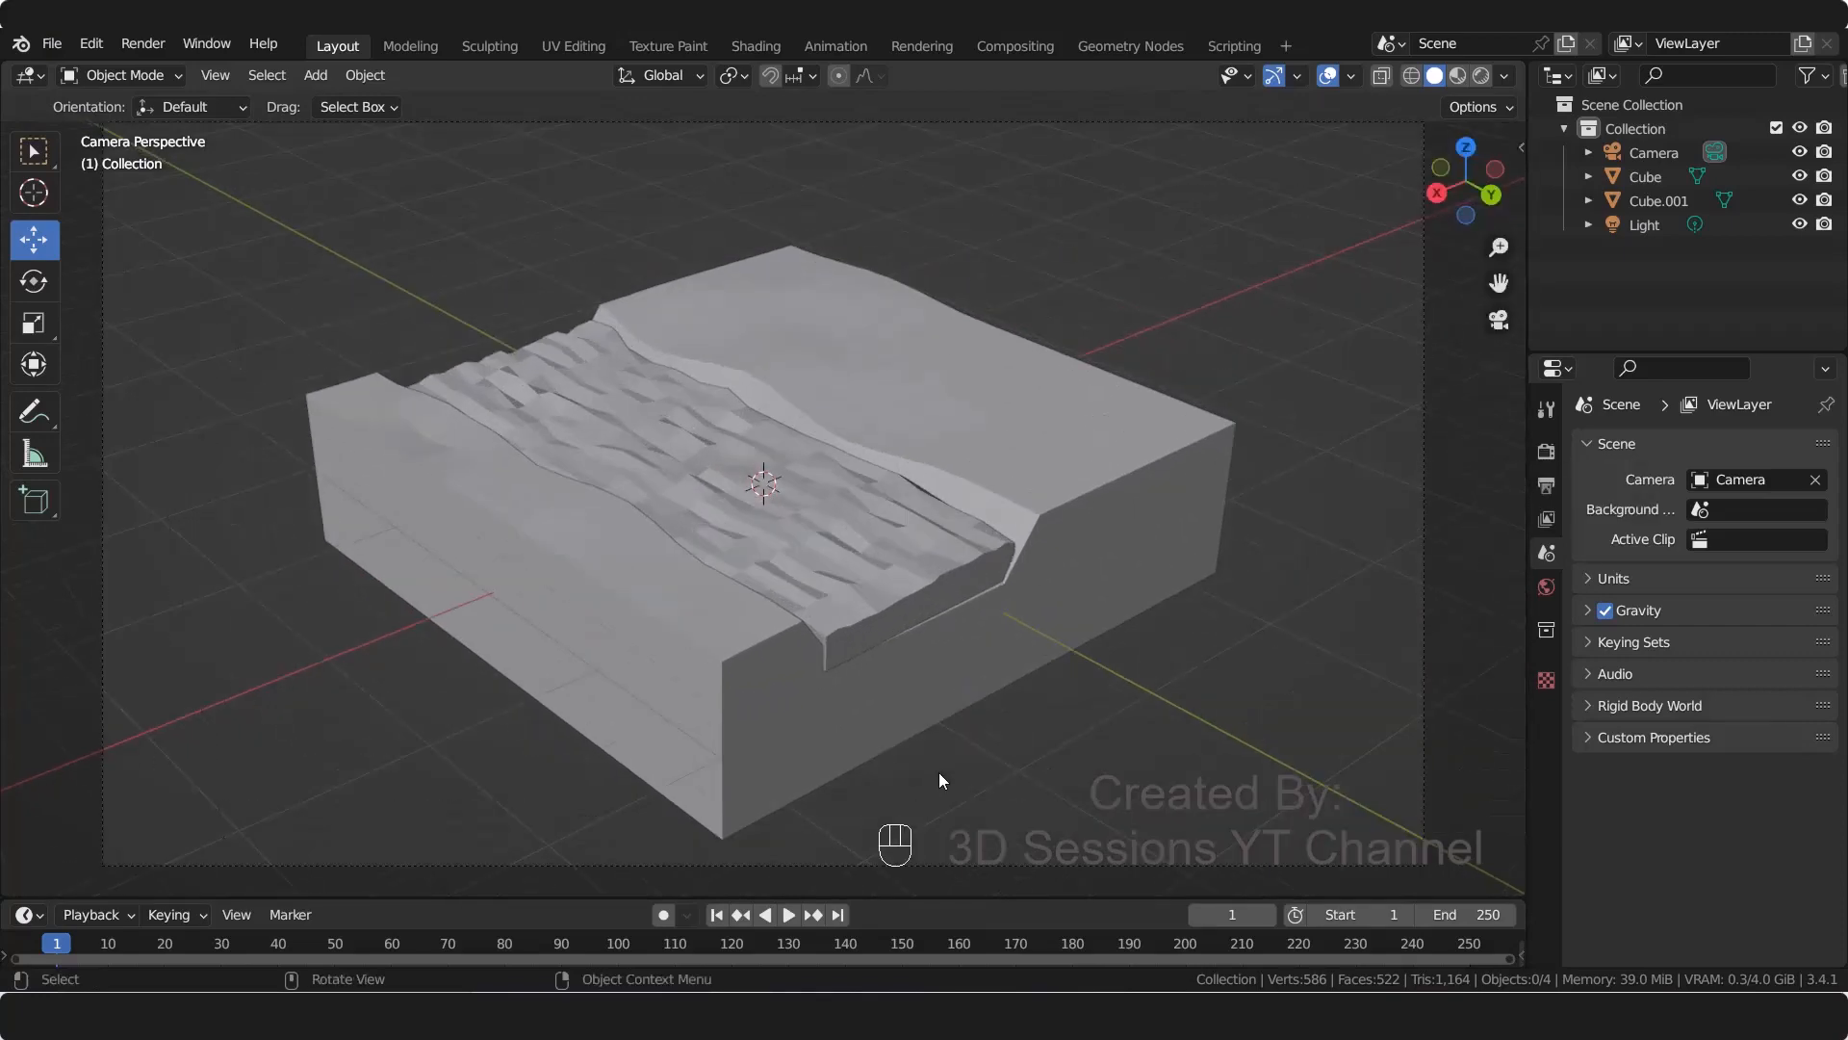
pyautogui.press('KP_0')
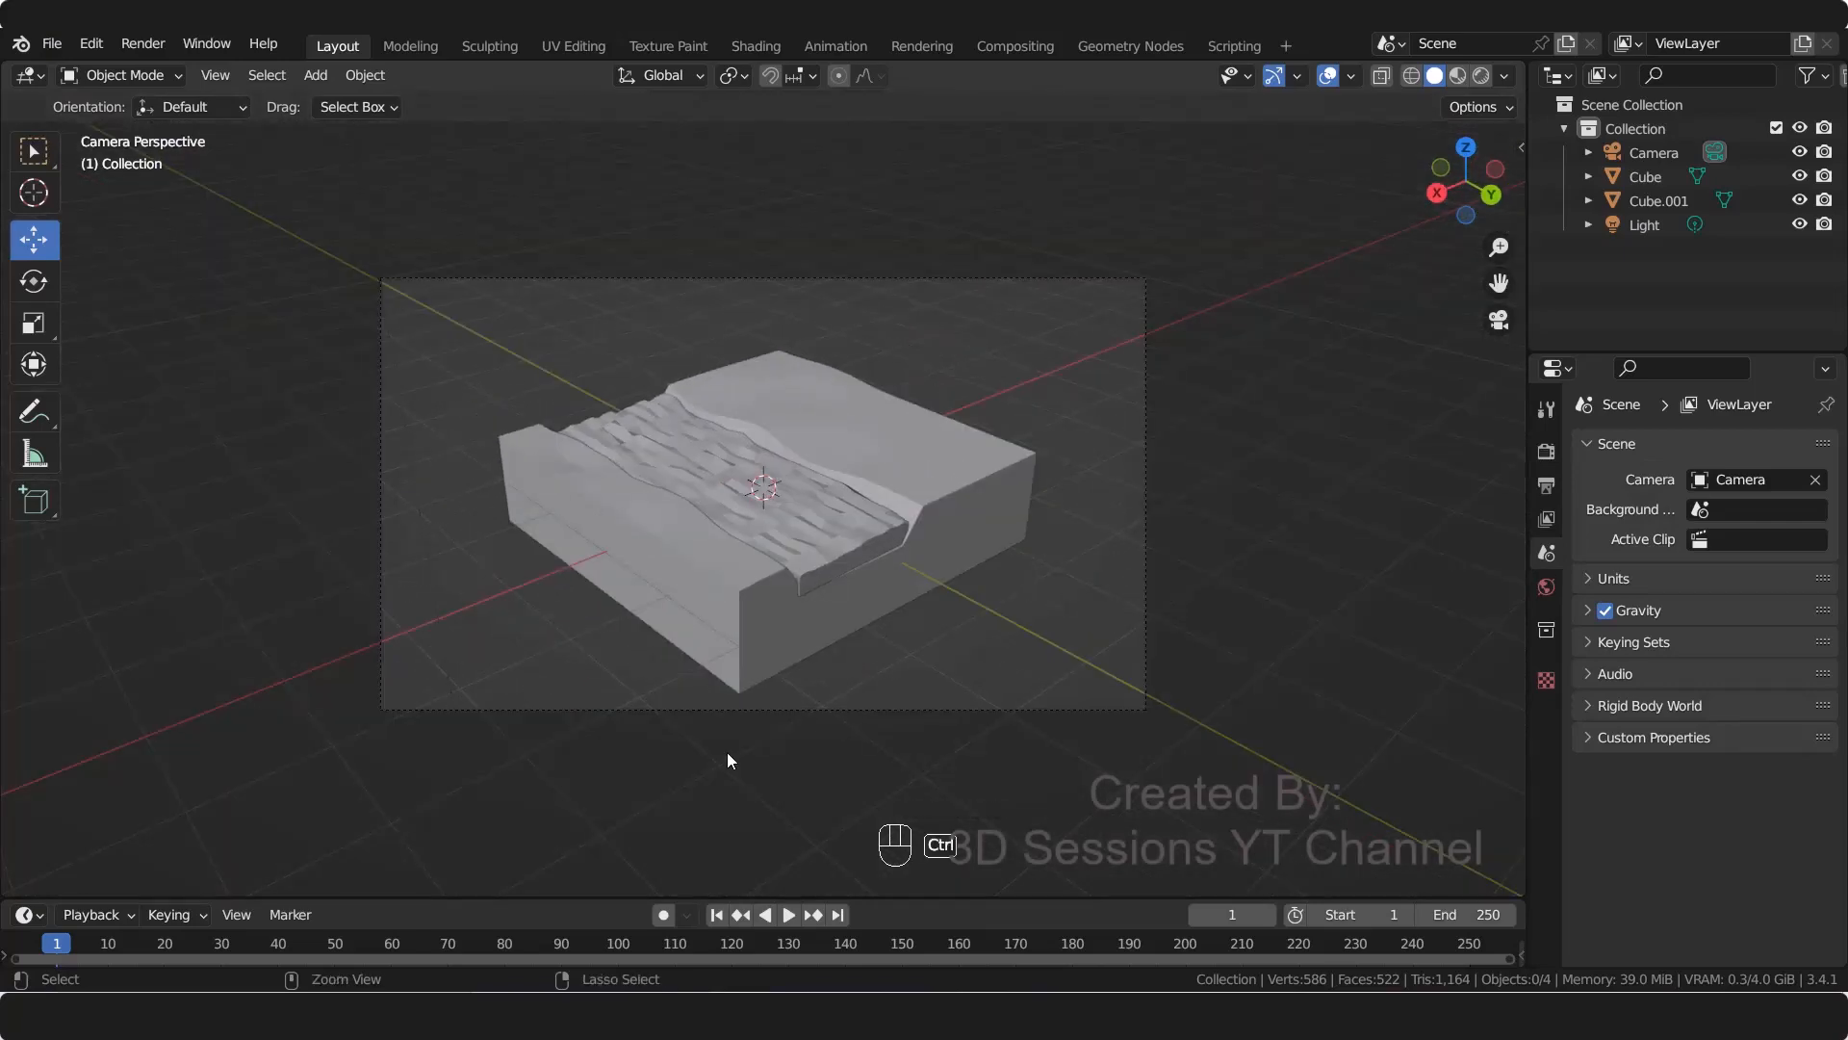
pyautogui.hotkey('ctrl', 's')
# Step: Add a cube mesh and raise it along Z above the terrain
pyautogui.scroll(2, 730, 755)
pyautogui.scroll(3, 730, 619)
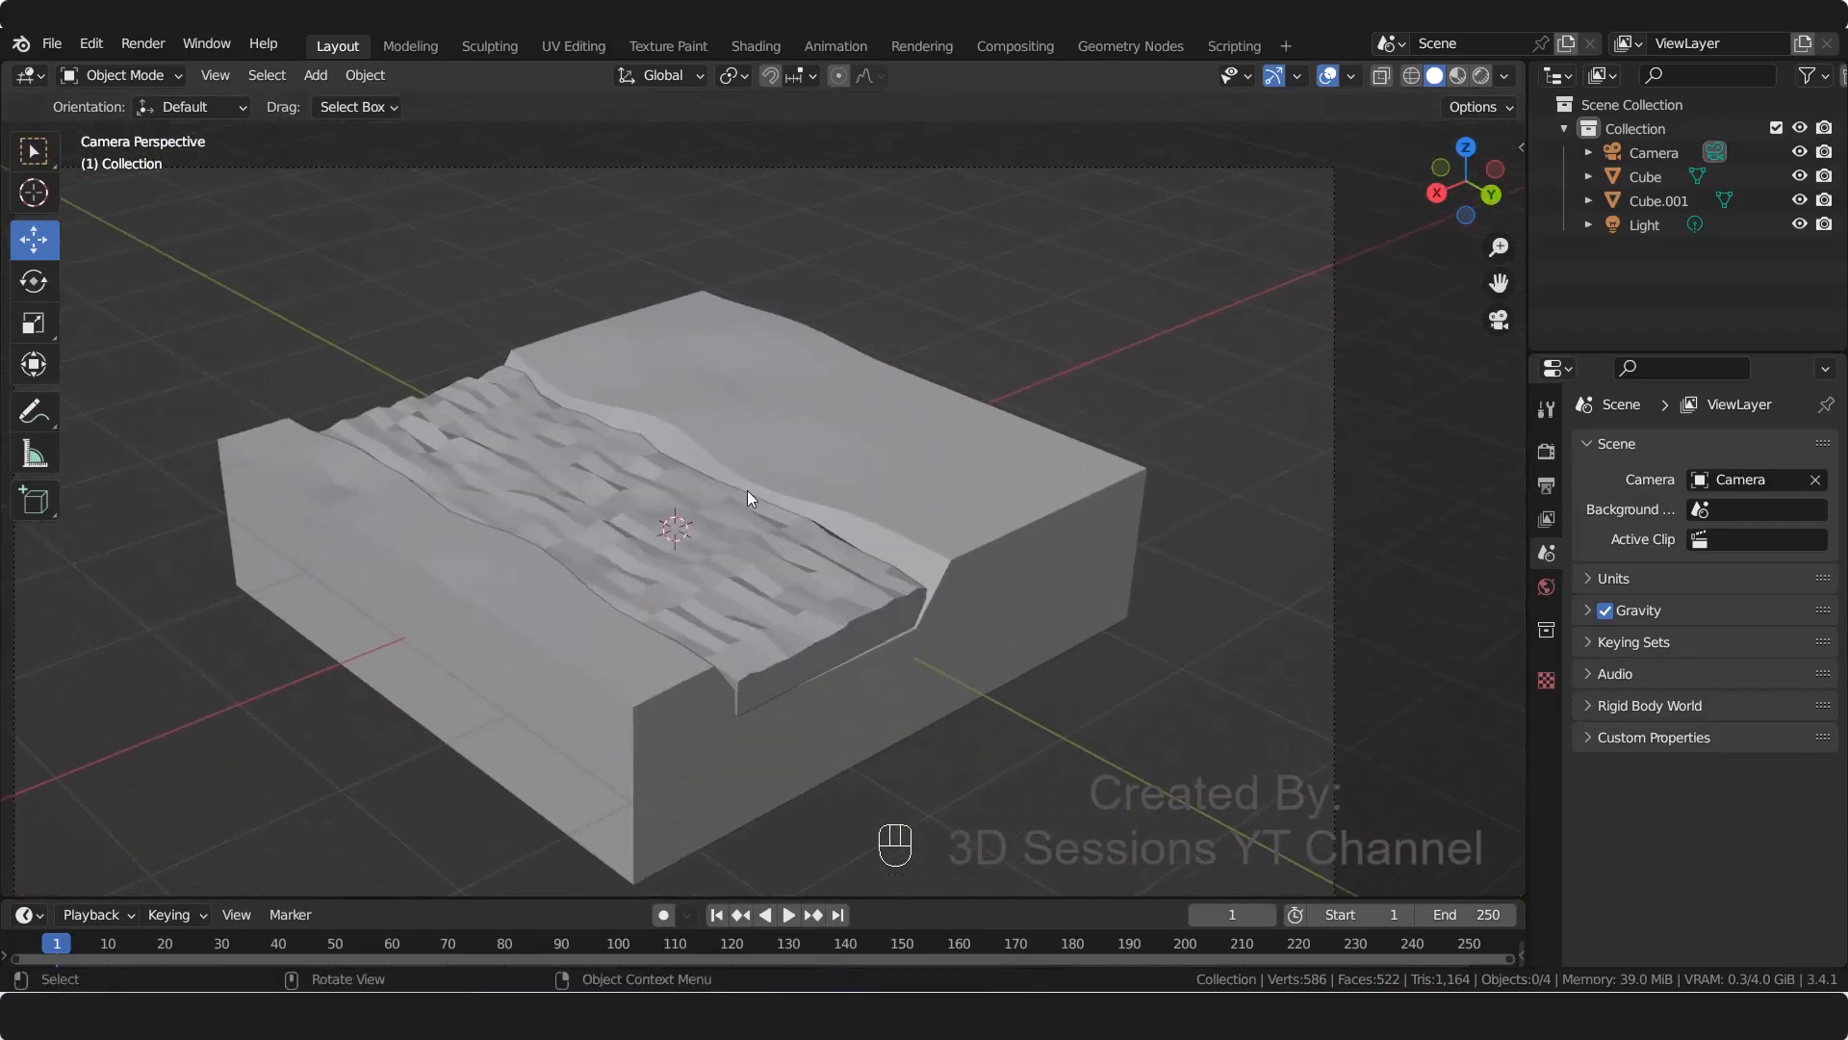
pyautogui.hotkey('shift', 'a')
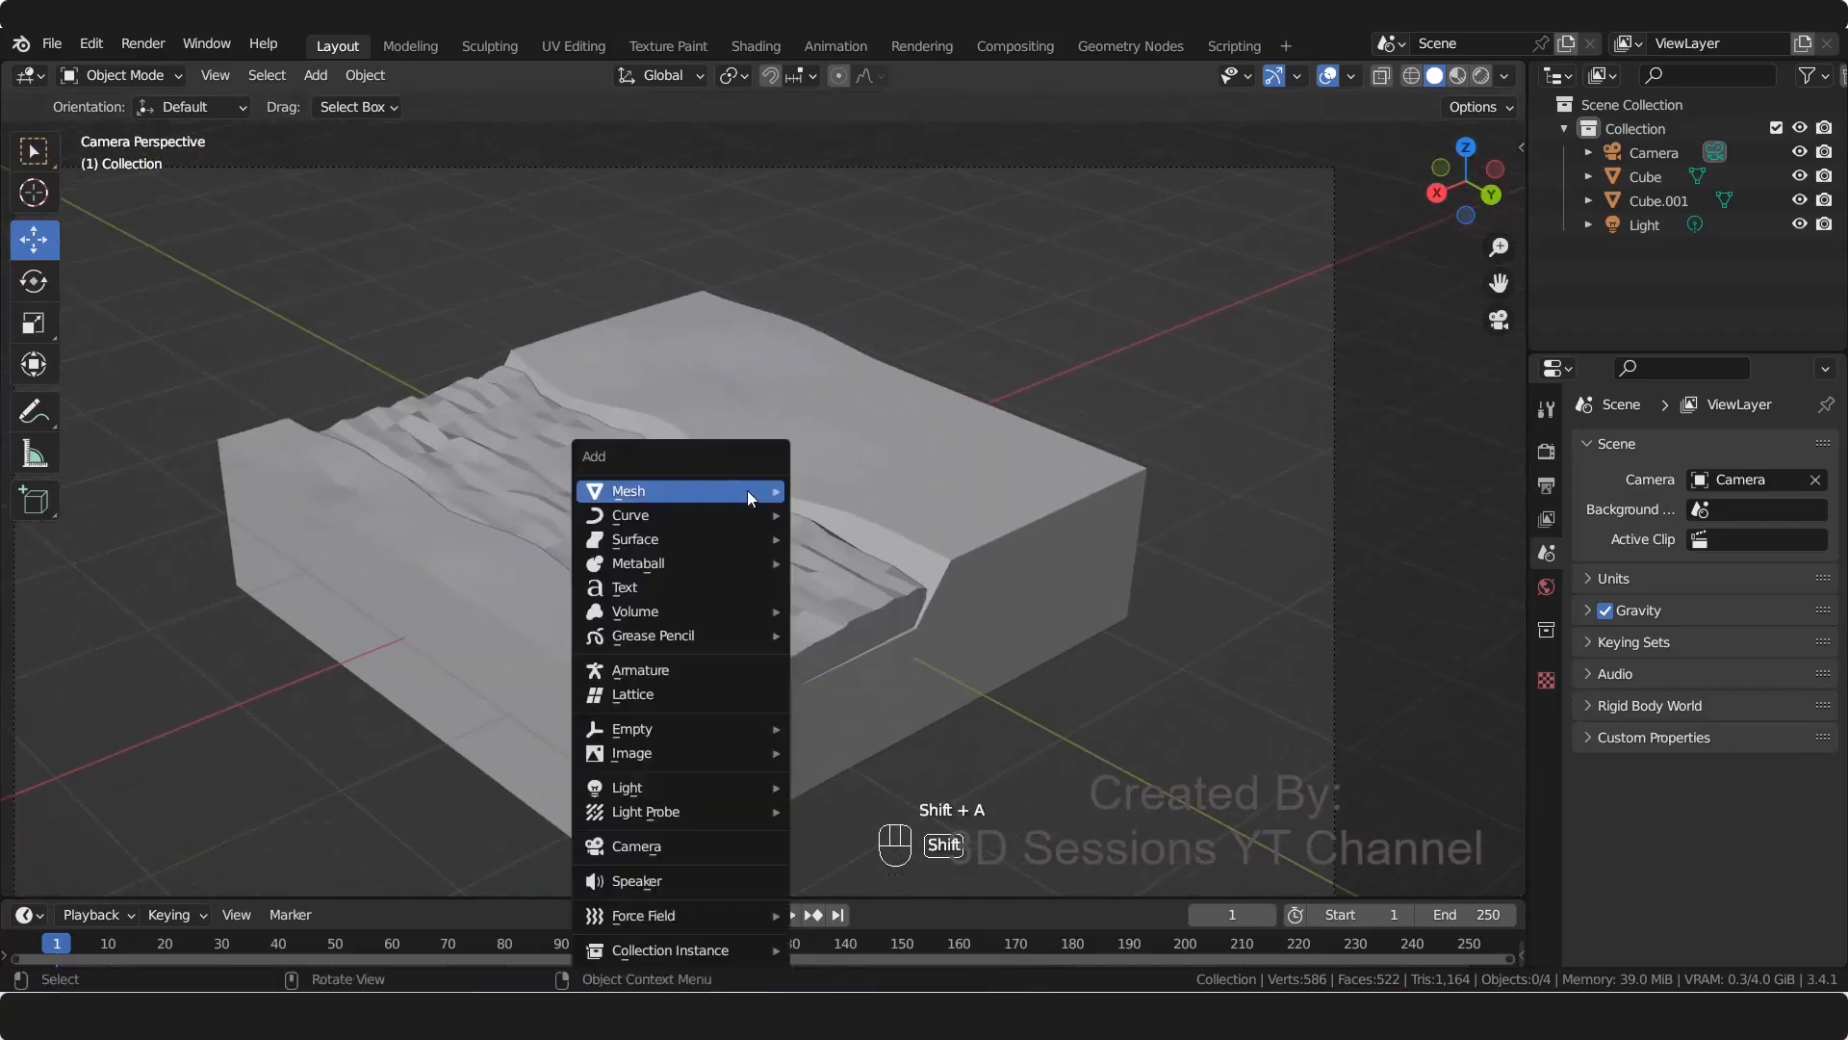
pyautogui.moveTo(731, 491)
pyautogui.click(852, 516)
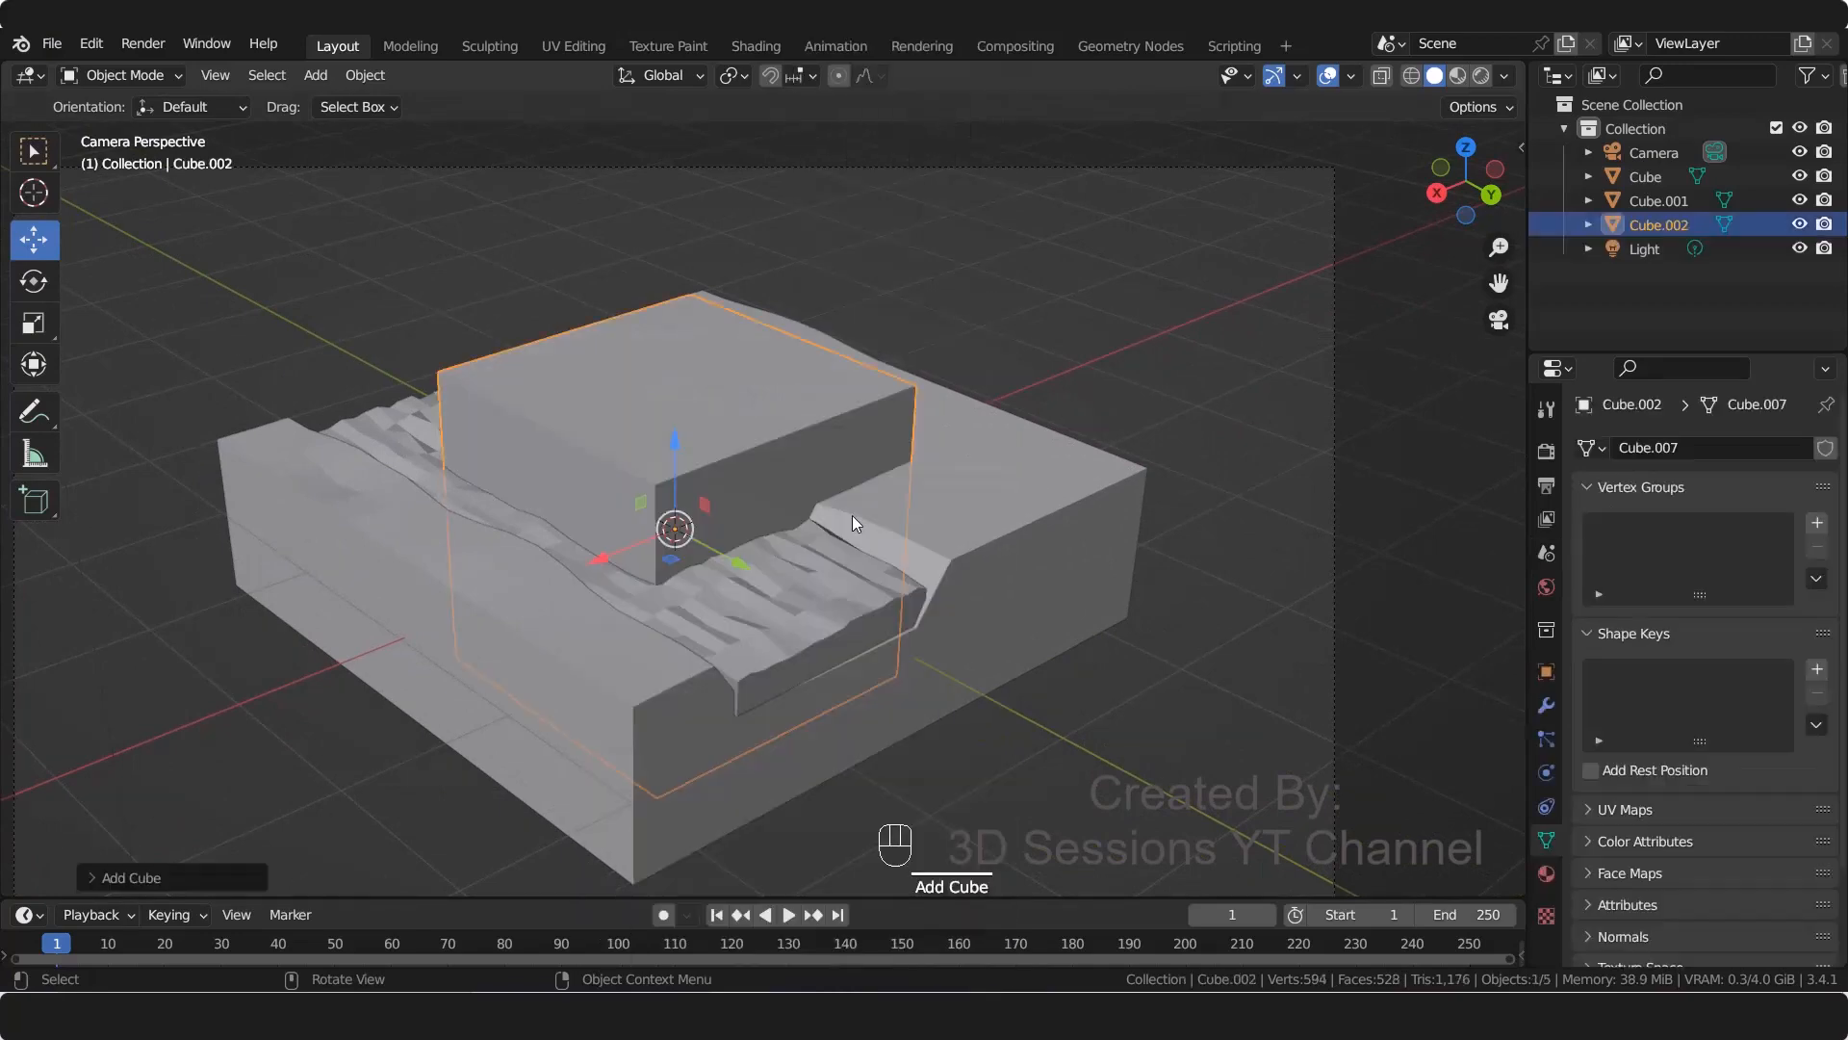
pyautogui.moveTo(678, 443); pyautogui.dragTo(695, 242)
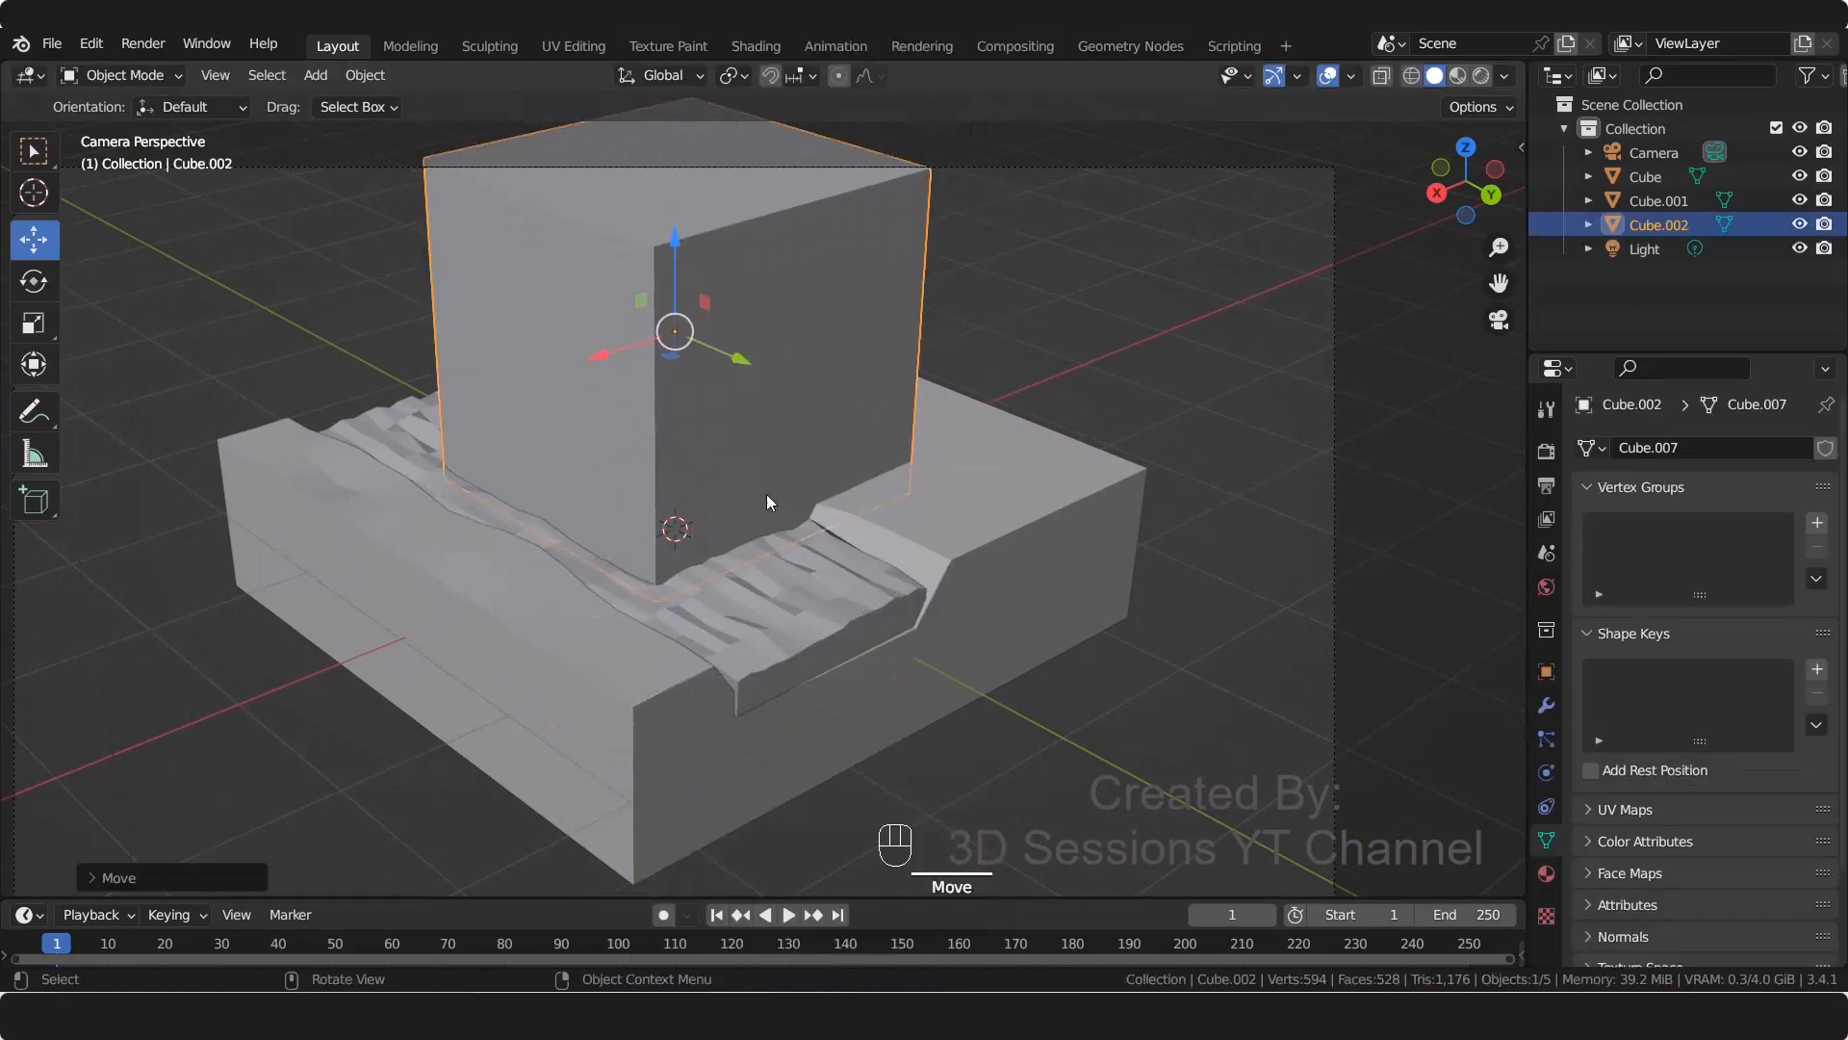
# Step: Scale the new cube down uniformly and move it along X and Y over the wide bank
pyautogui.press('s')
pyautogui.click(630, 545)
pyautogui.moveTo(600, 356); pyautogui.dragTo(697, 324)
pyautogui.moveTo(846, 330); pyautogui.dragTo(773, 303)
pyautogui.press('KP_0')
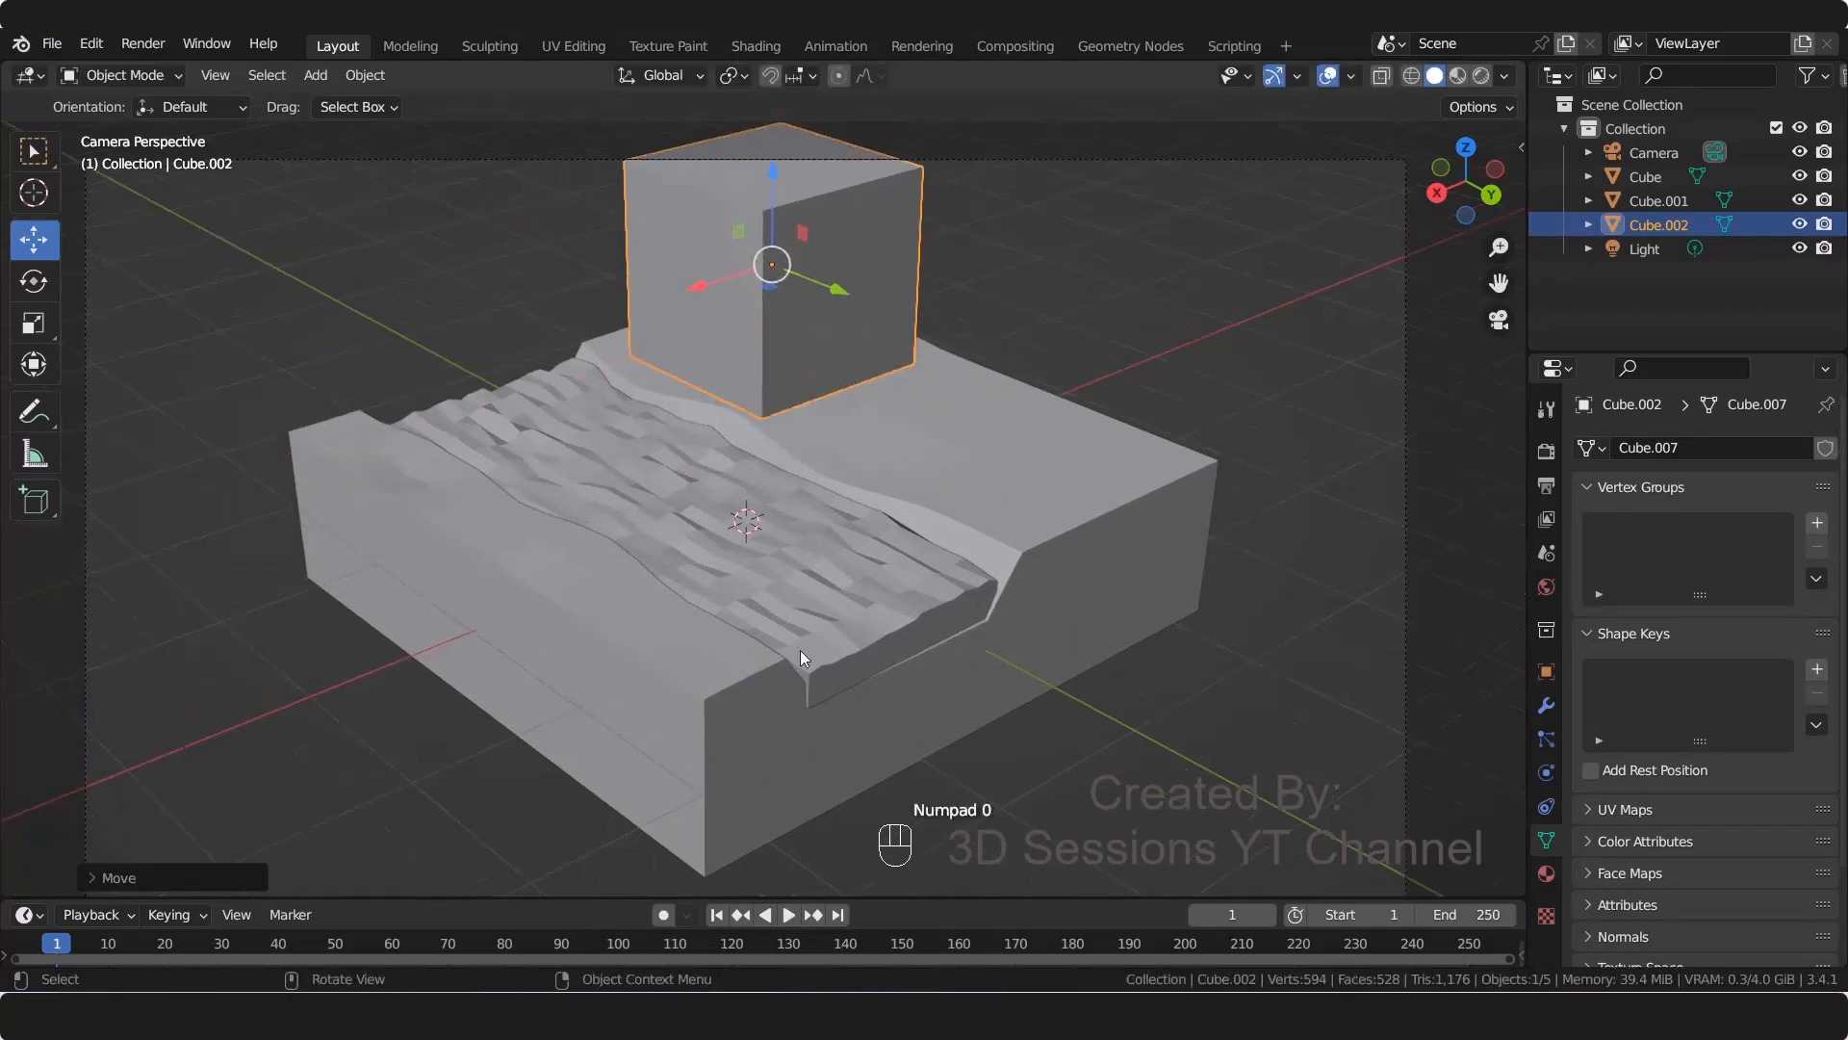
pyautogui.keyDown('shift'); pyautogui.moveTo(826, 414); pyautogui.dragTo(806, 481, button='middle'); pyautogui.keyUp('shift')
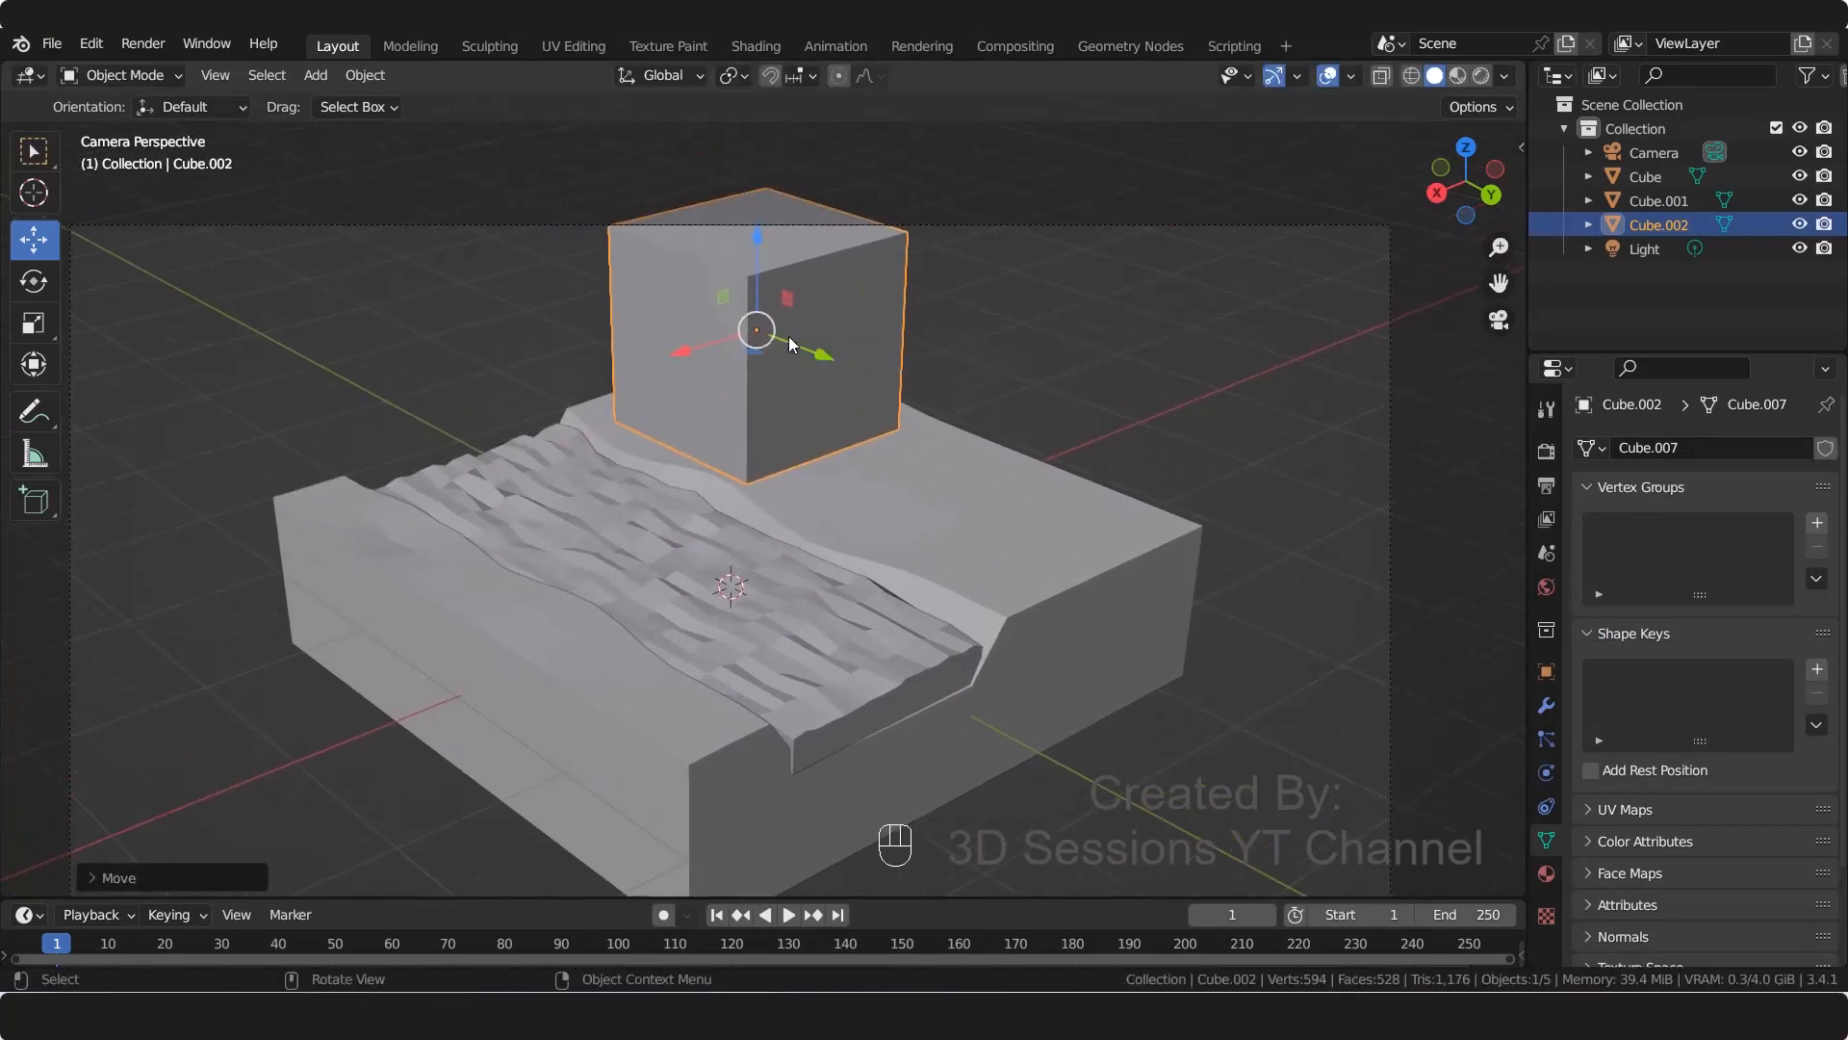
# Step: Add one centred vertical loop cut around the new cube in Edit Mode and clear the selection
pyautogui.press('Tab')
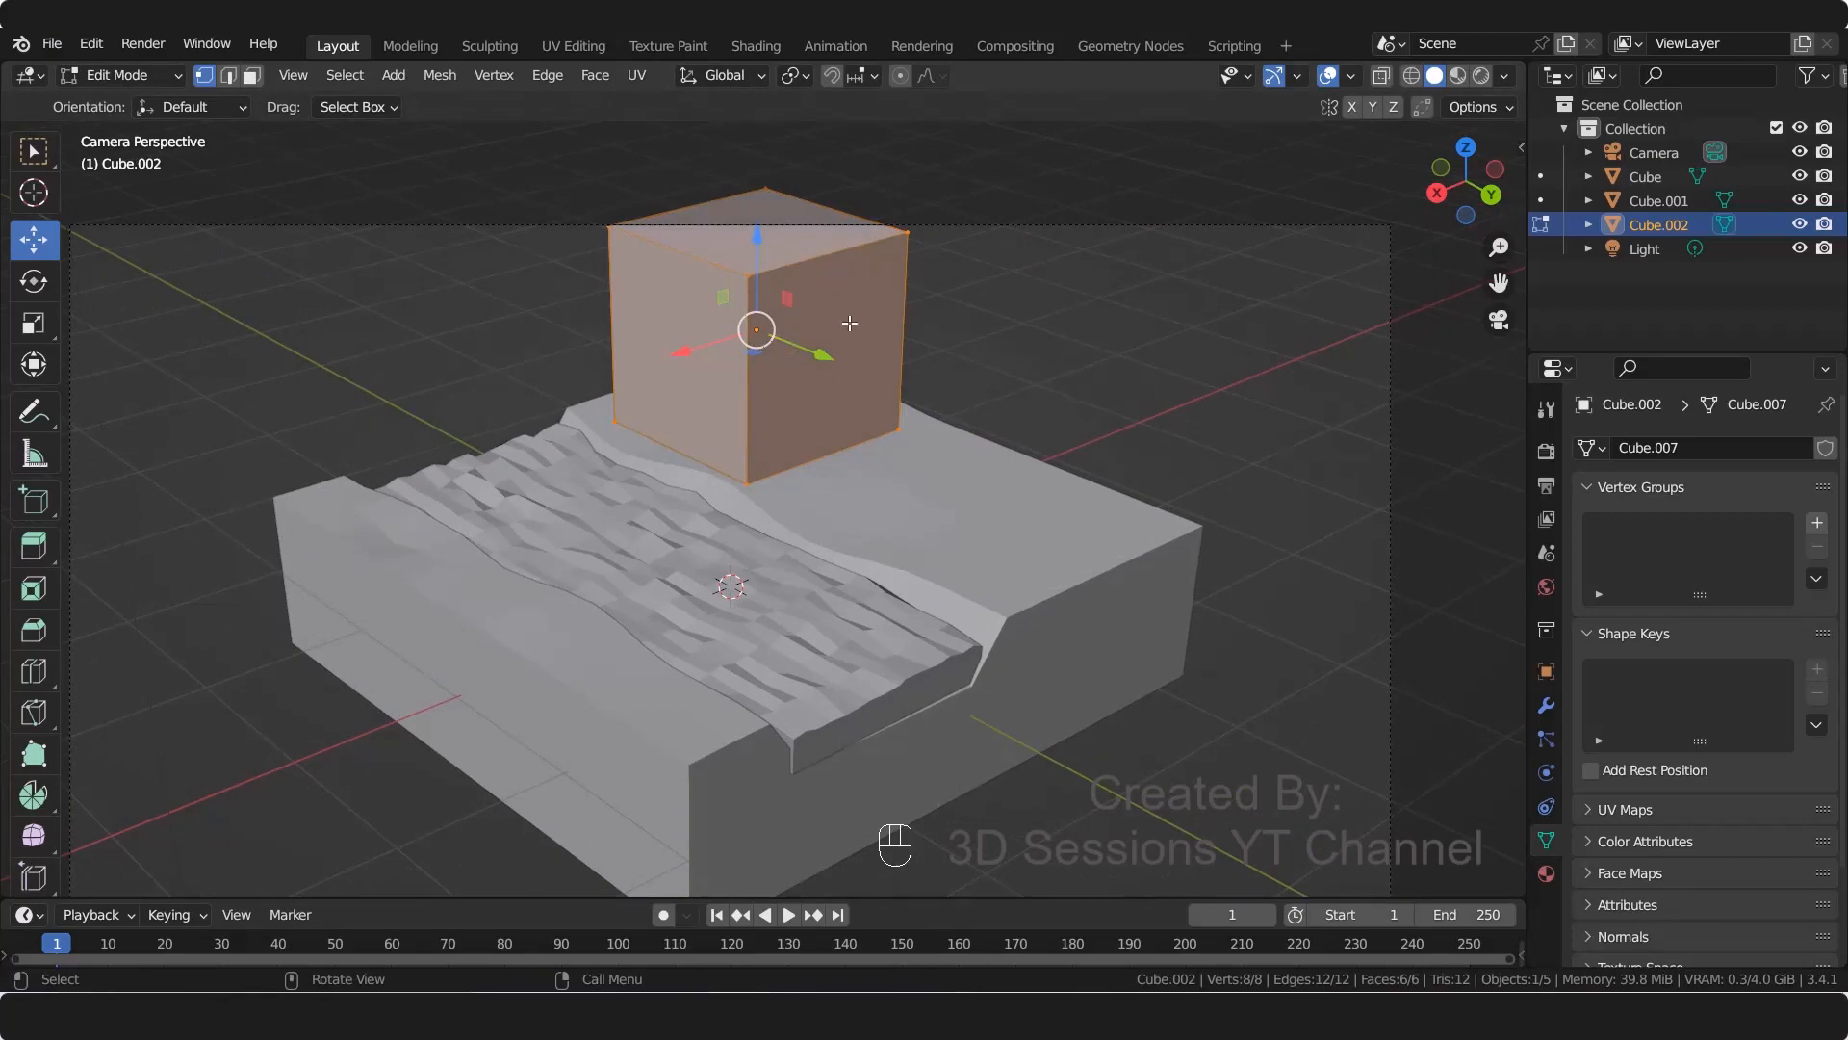
pyautogui.keyDown('shift'); pyautogui.moveTo(838, 367); pyautogui.dragTo(779, 367, button='middle'); pyautogui.keyUp('shift')
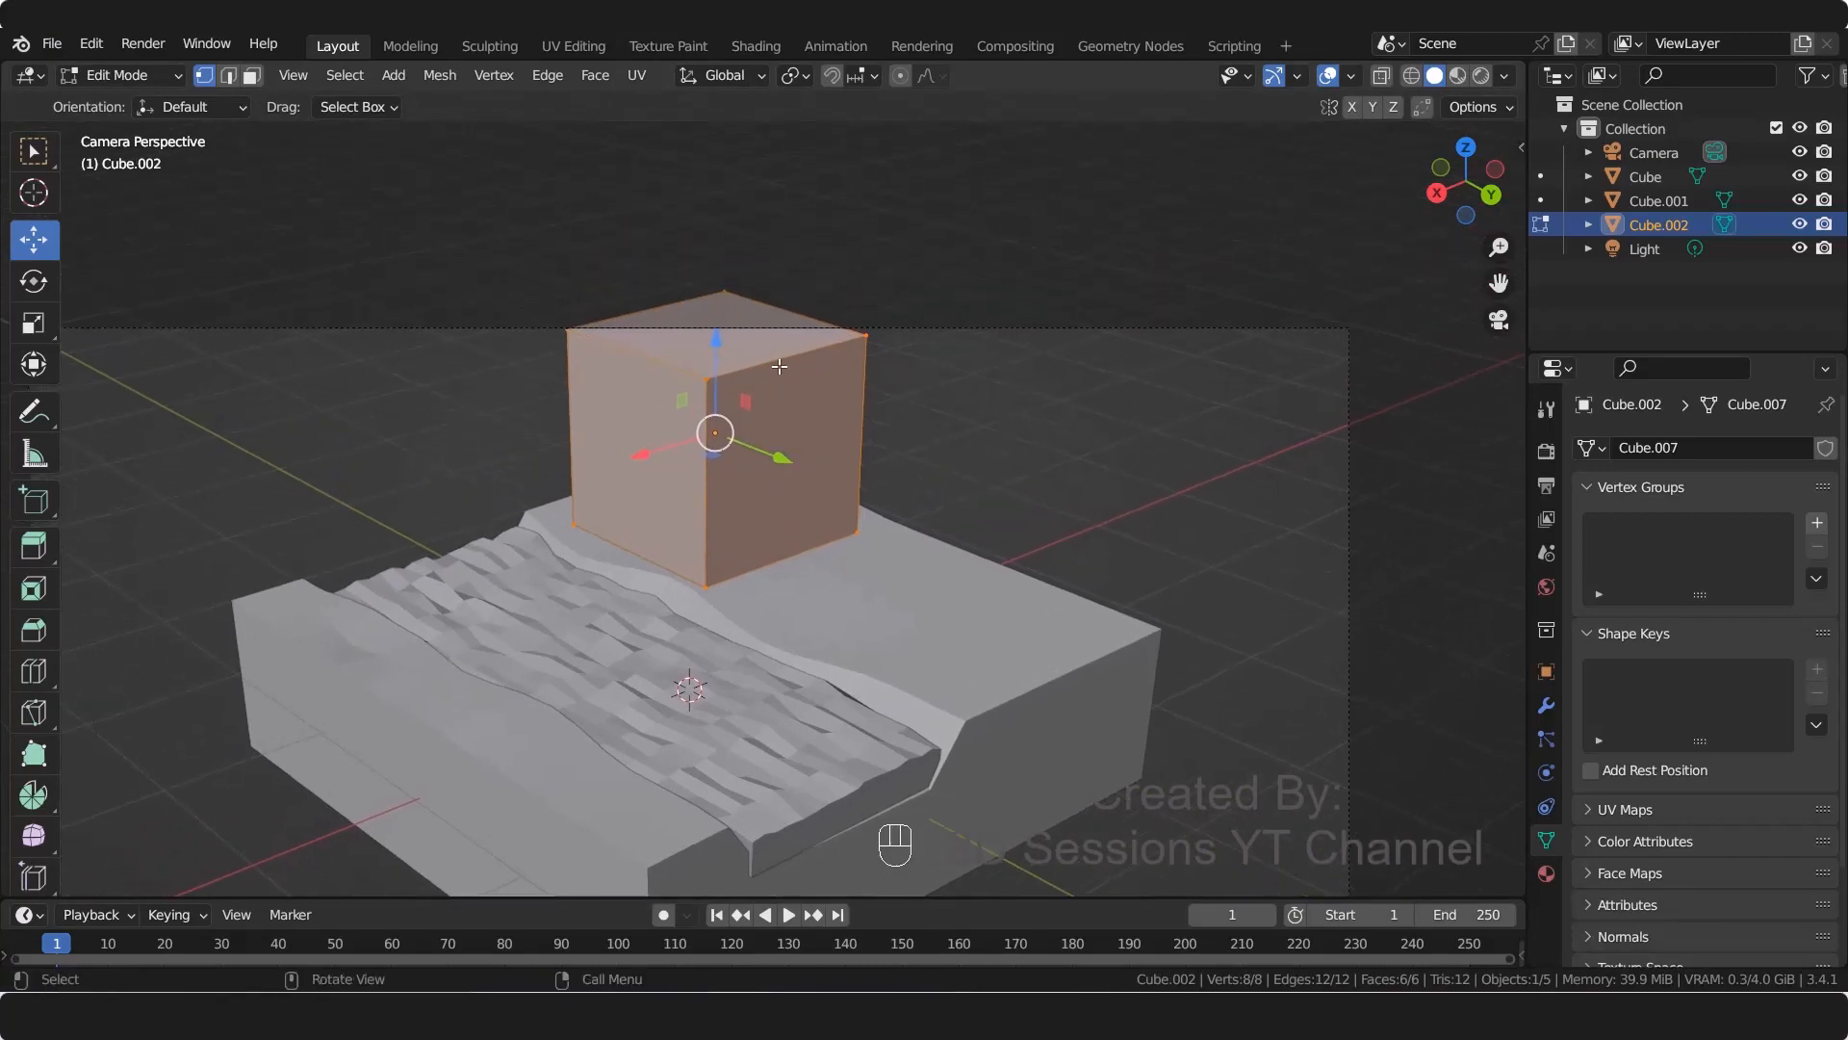
pyautogui.hotkey('ctrl', 'r')
pyautogui.click(779, 367)
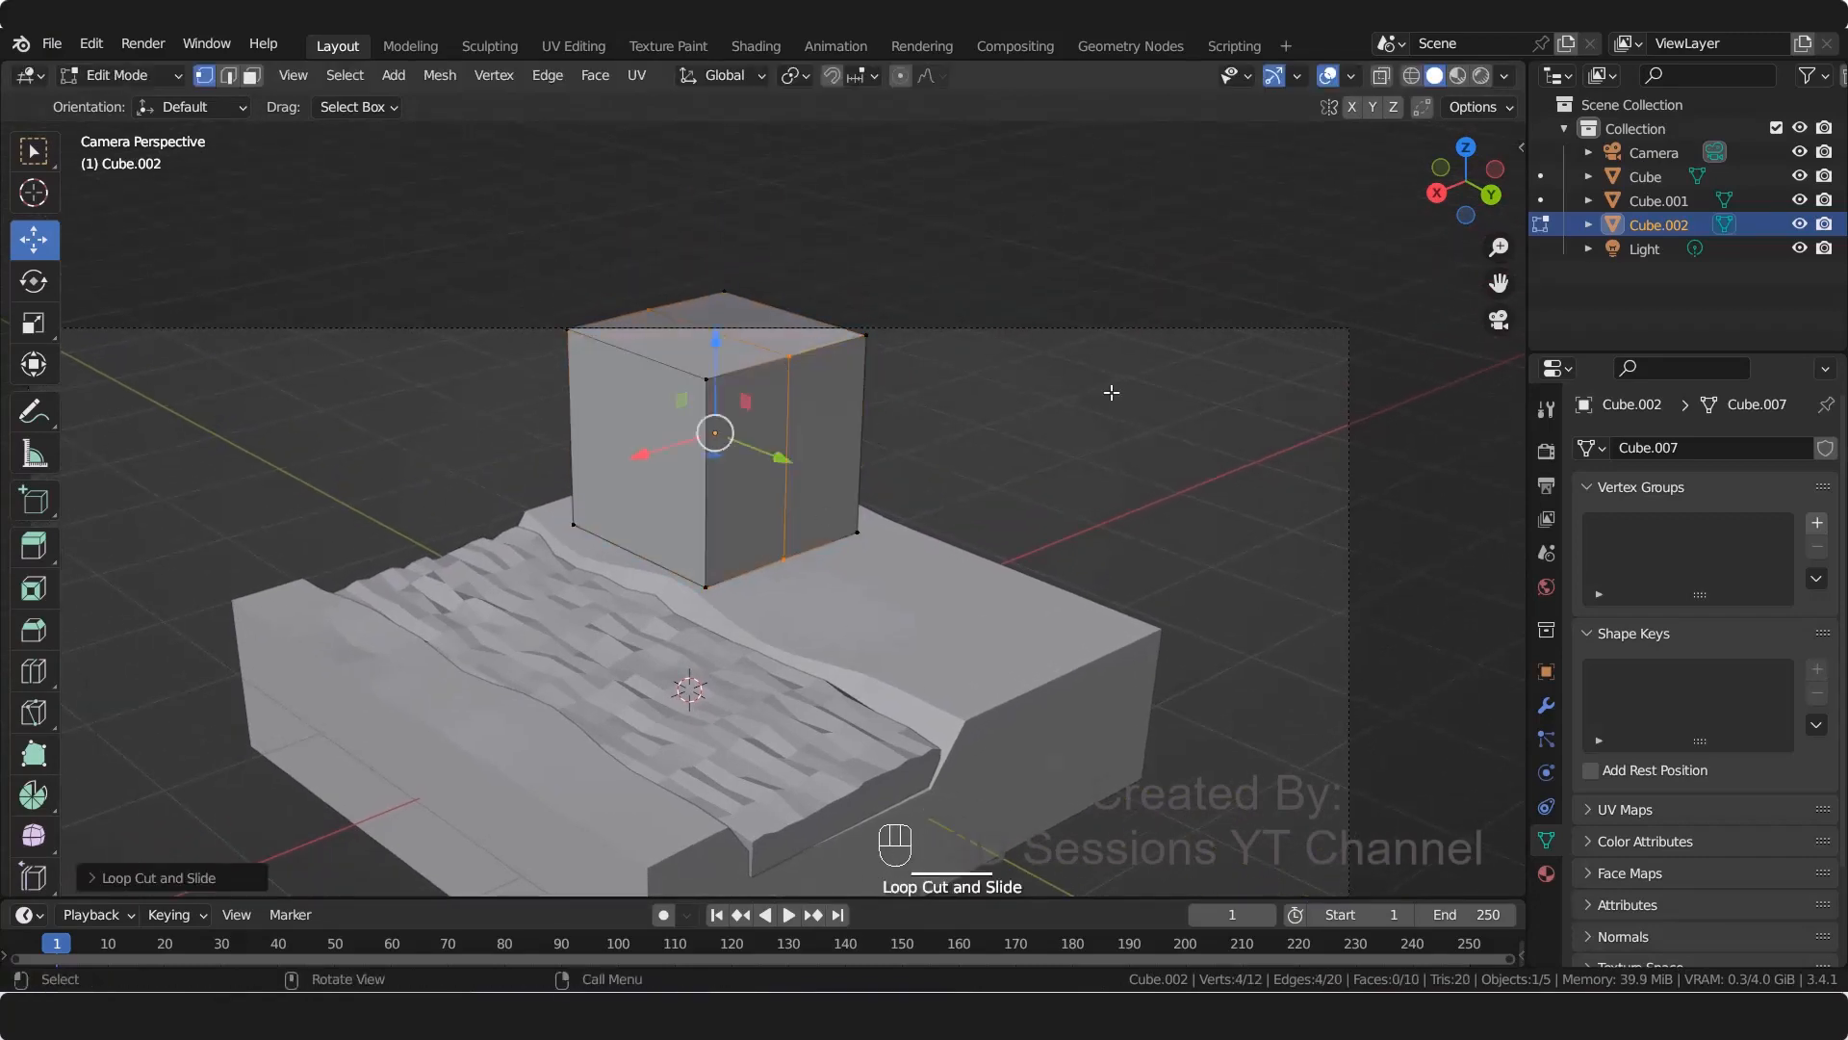
pyautogui.click(979, 412)
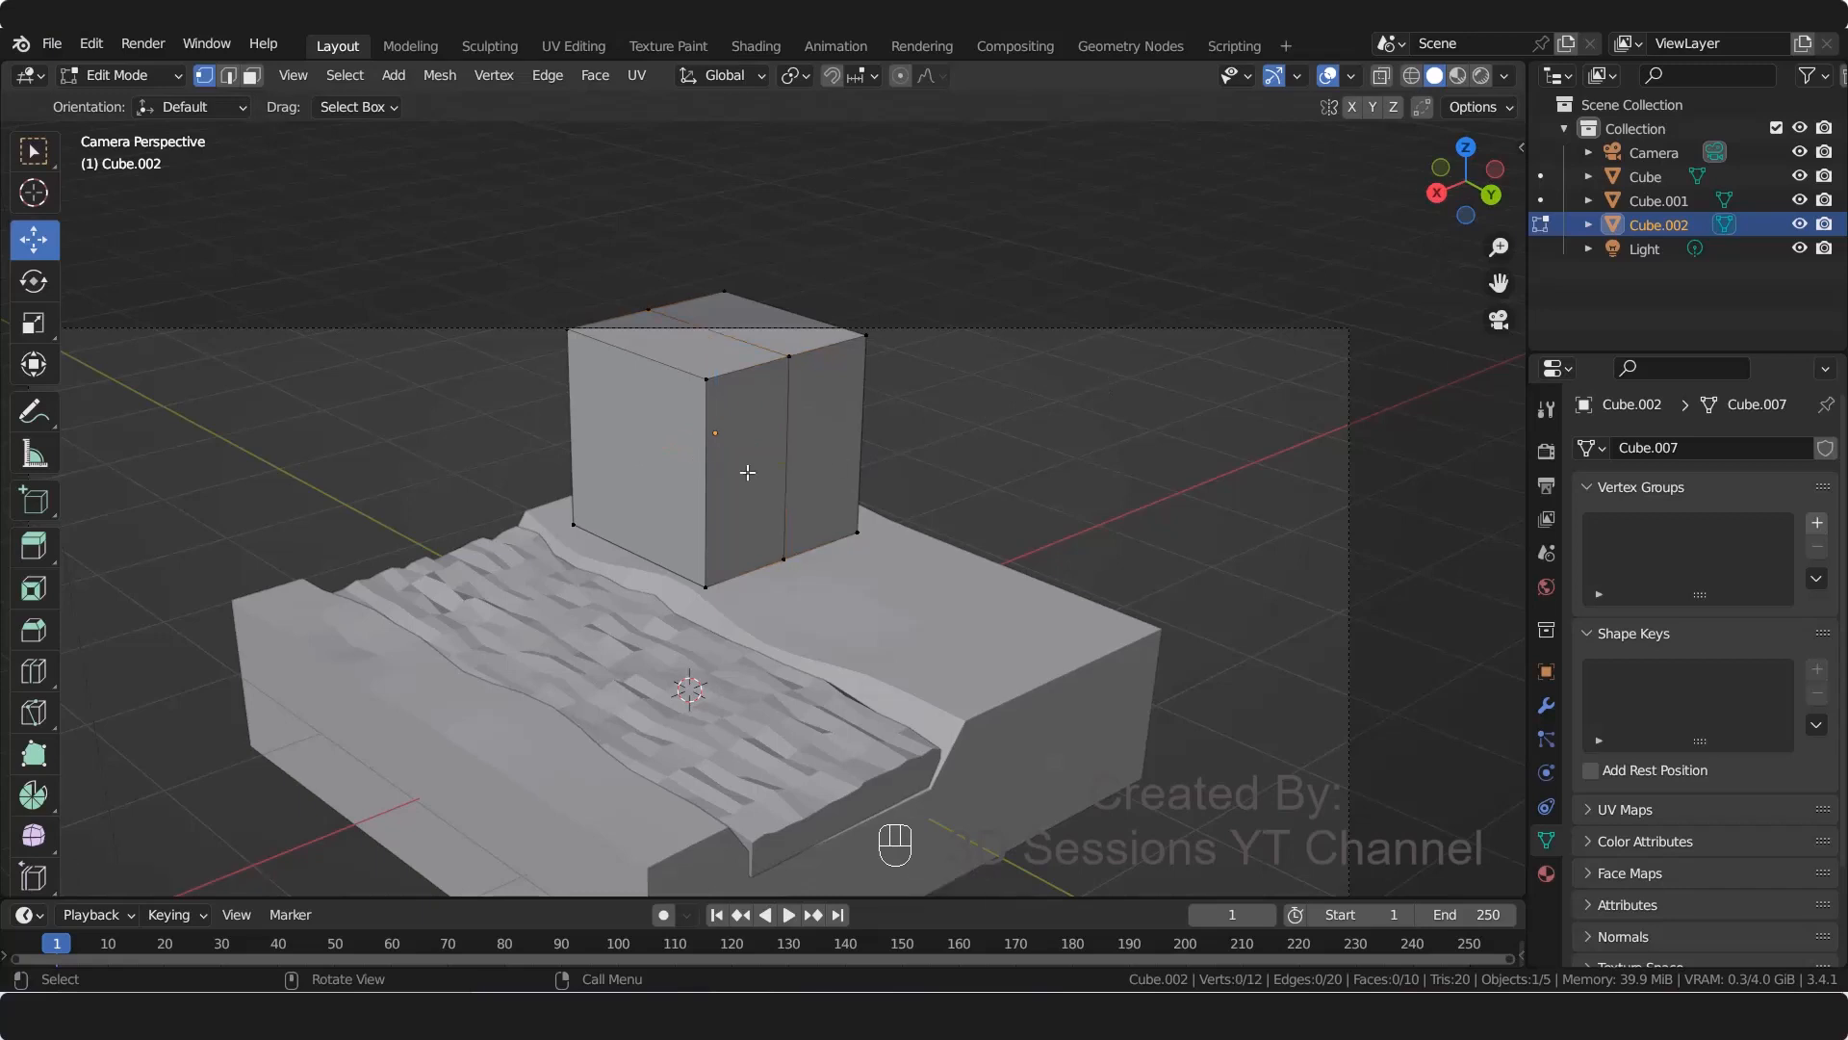
# Step: Raise the middle top edge of the house cube along Z to form a gabled roof
pyautogui.press('2')
pyautogui.click(737, 342)
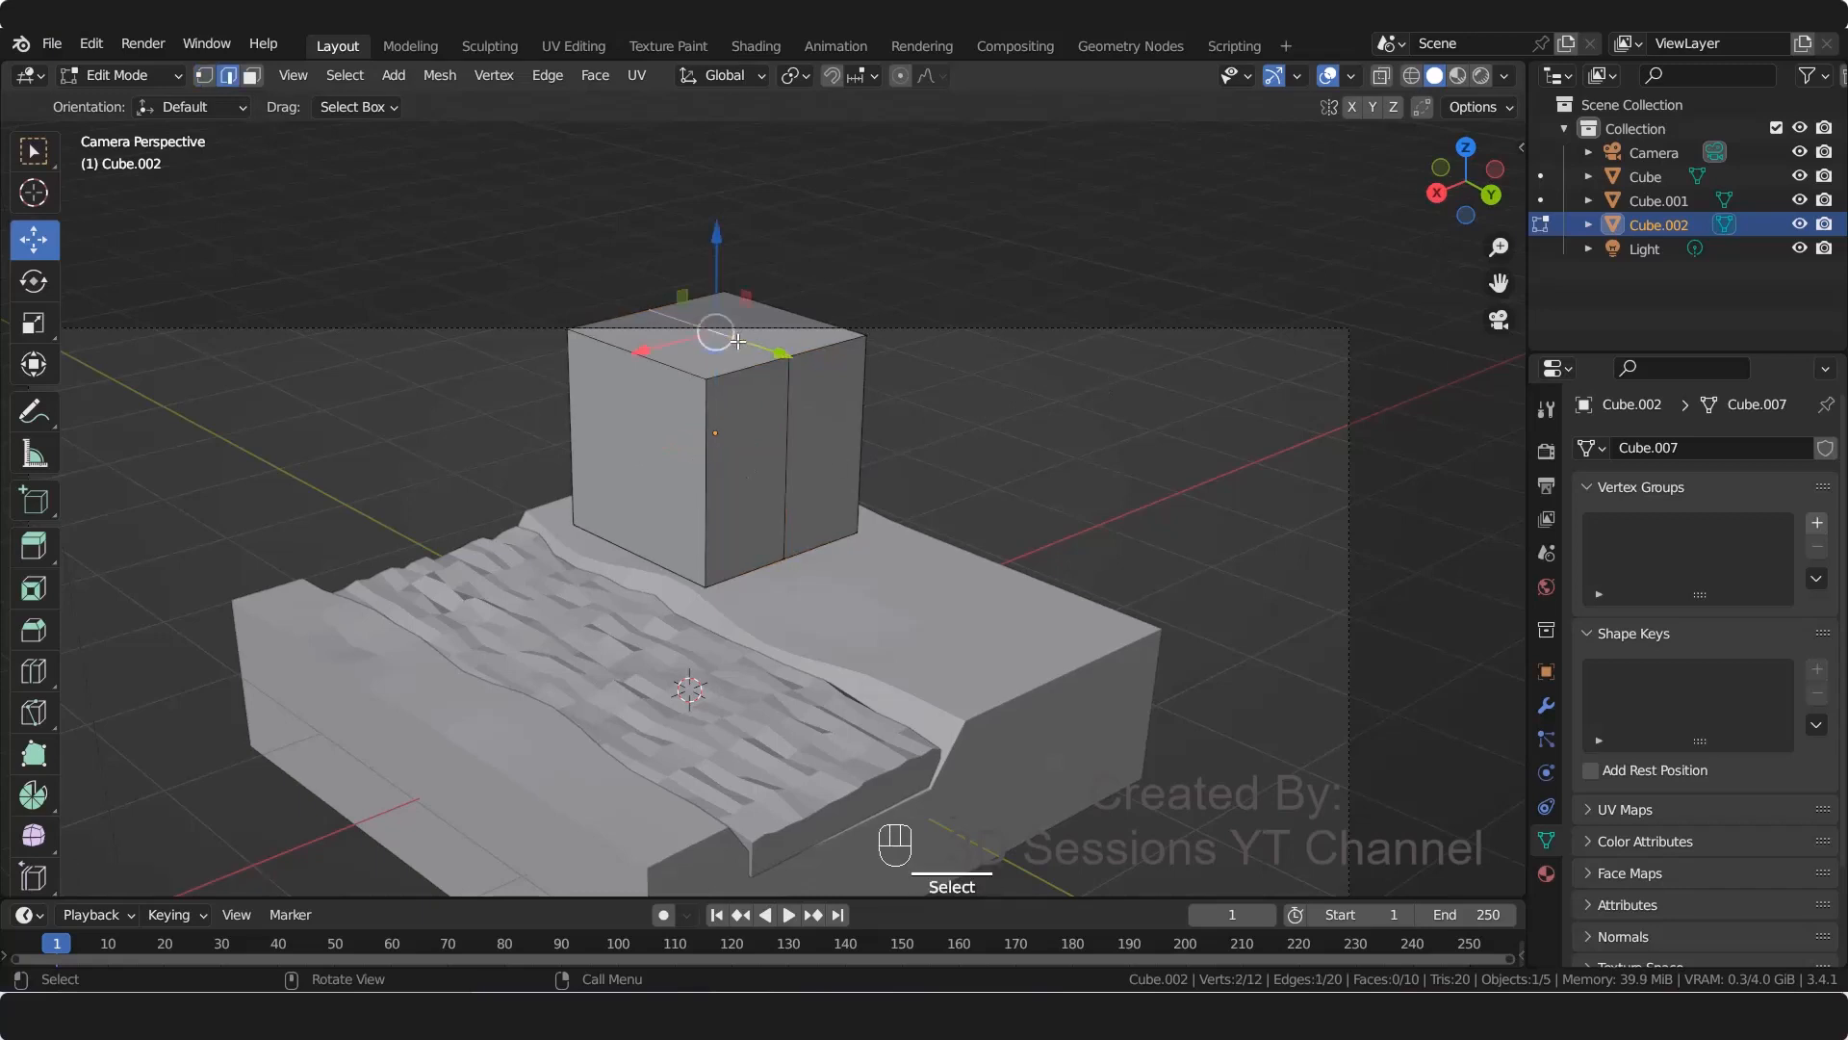
pyautogui.moveTo(718, 247); pyautogui.dragTo(721, 161)
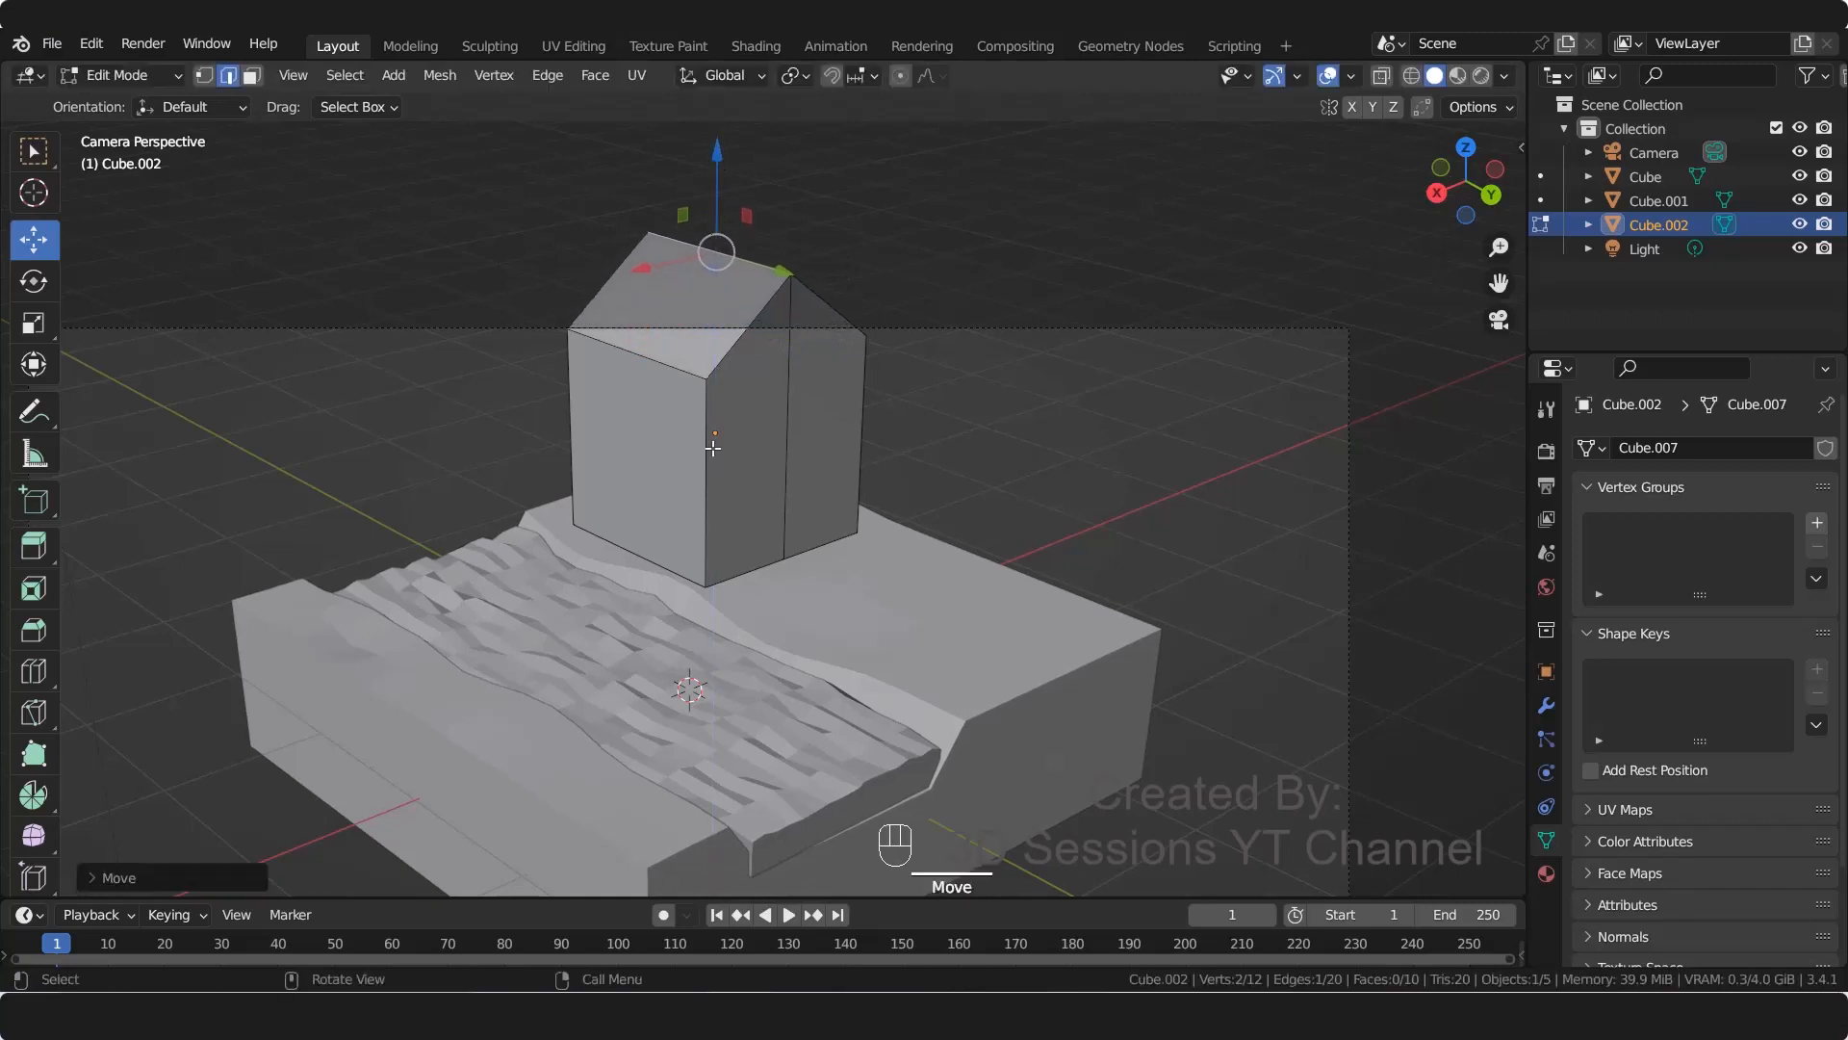
pyautogui.press('Tab')
# Step: Scale the house down along Z and lower it onto the wide bank
pyautogui.press('s')
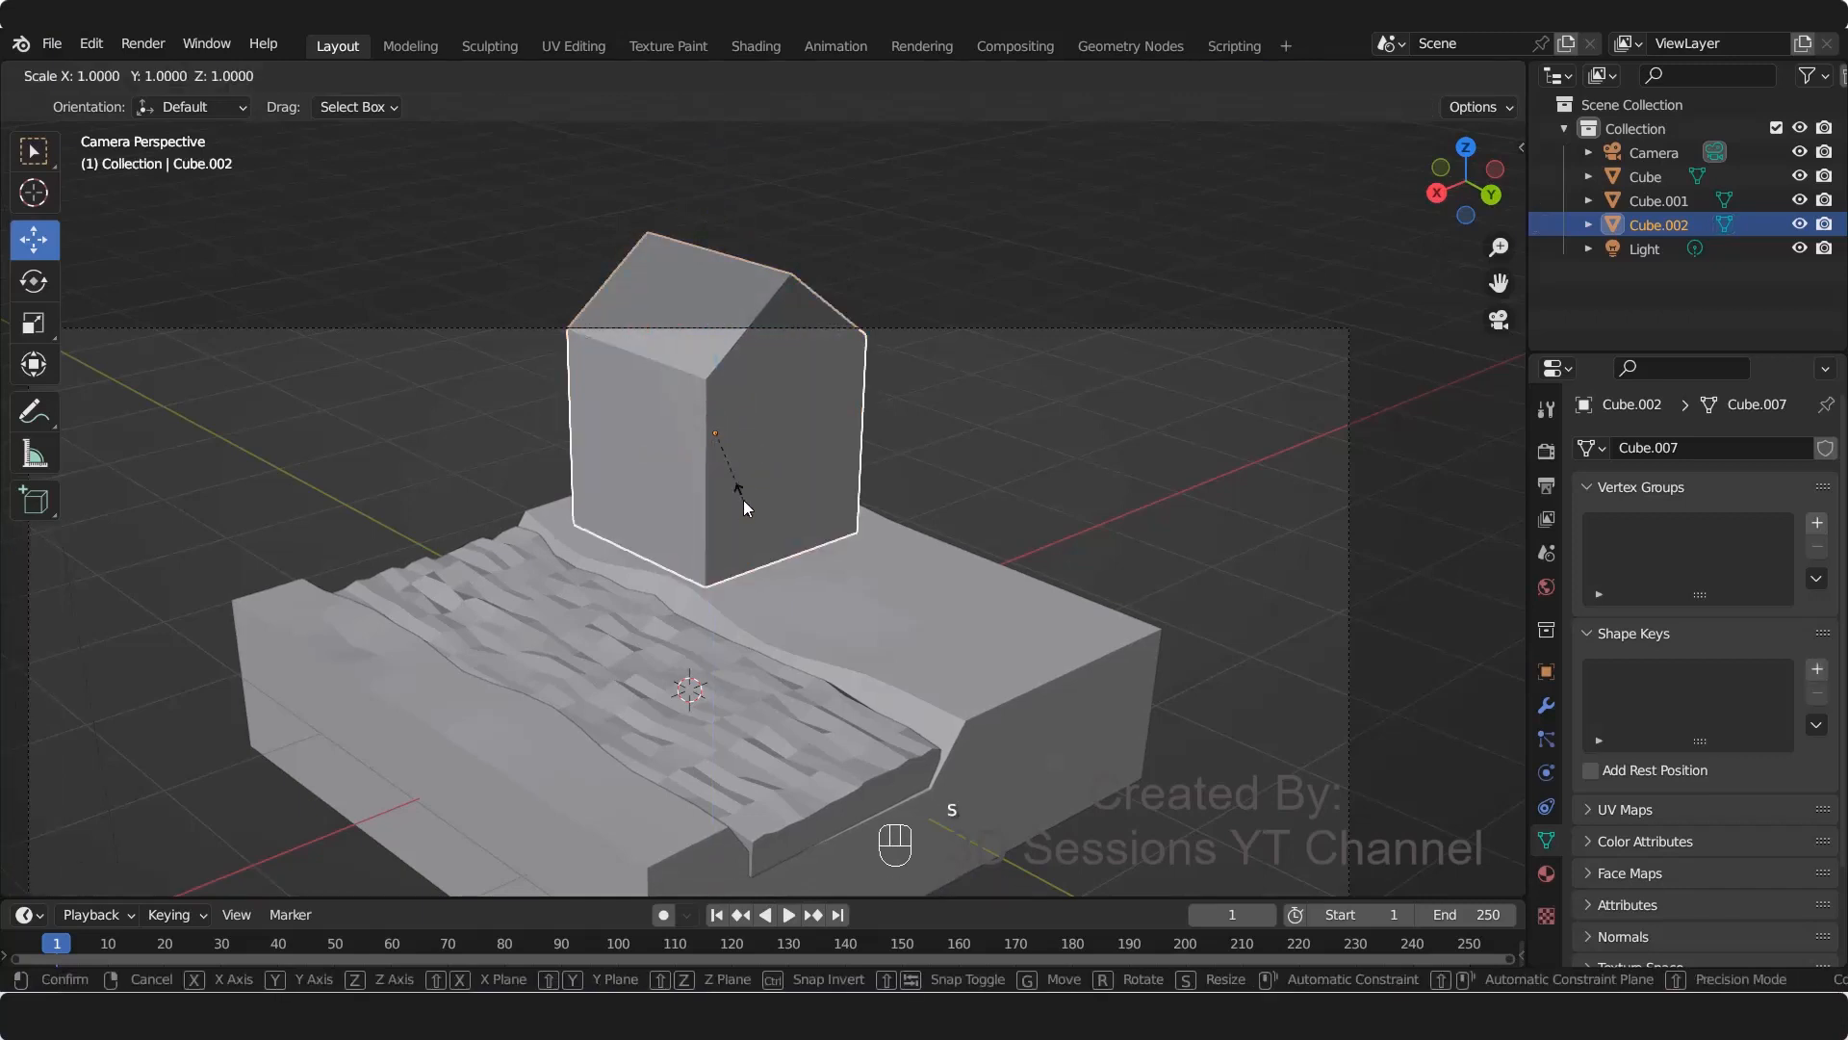
pyautogui.press('z')
pyautogui.click(747, 471)
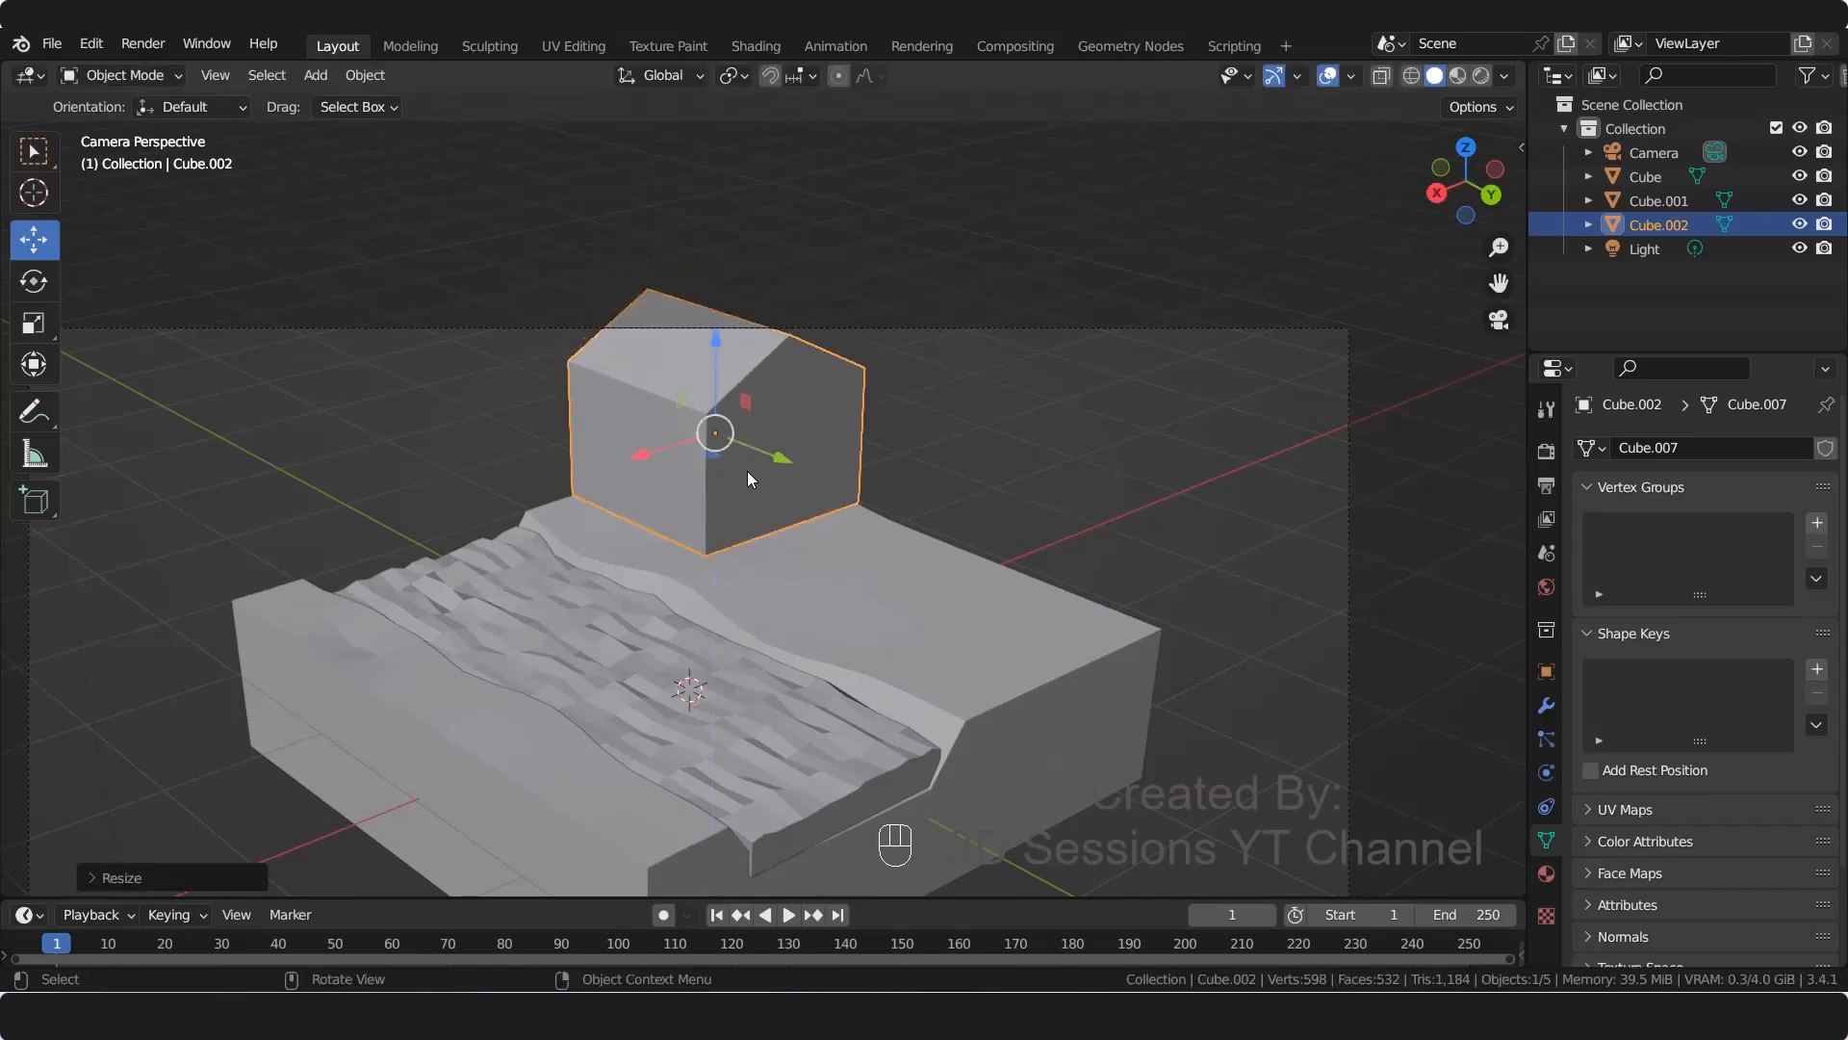
pyautogui.moveTo(712, 339); pyautogui.dragTo(713, 364)
pyautogui.click(783, 662)
pyautogui.click(749, 429)
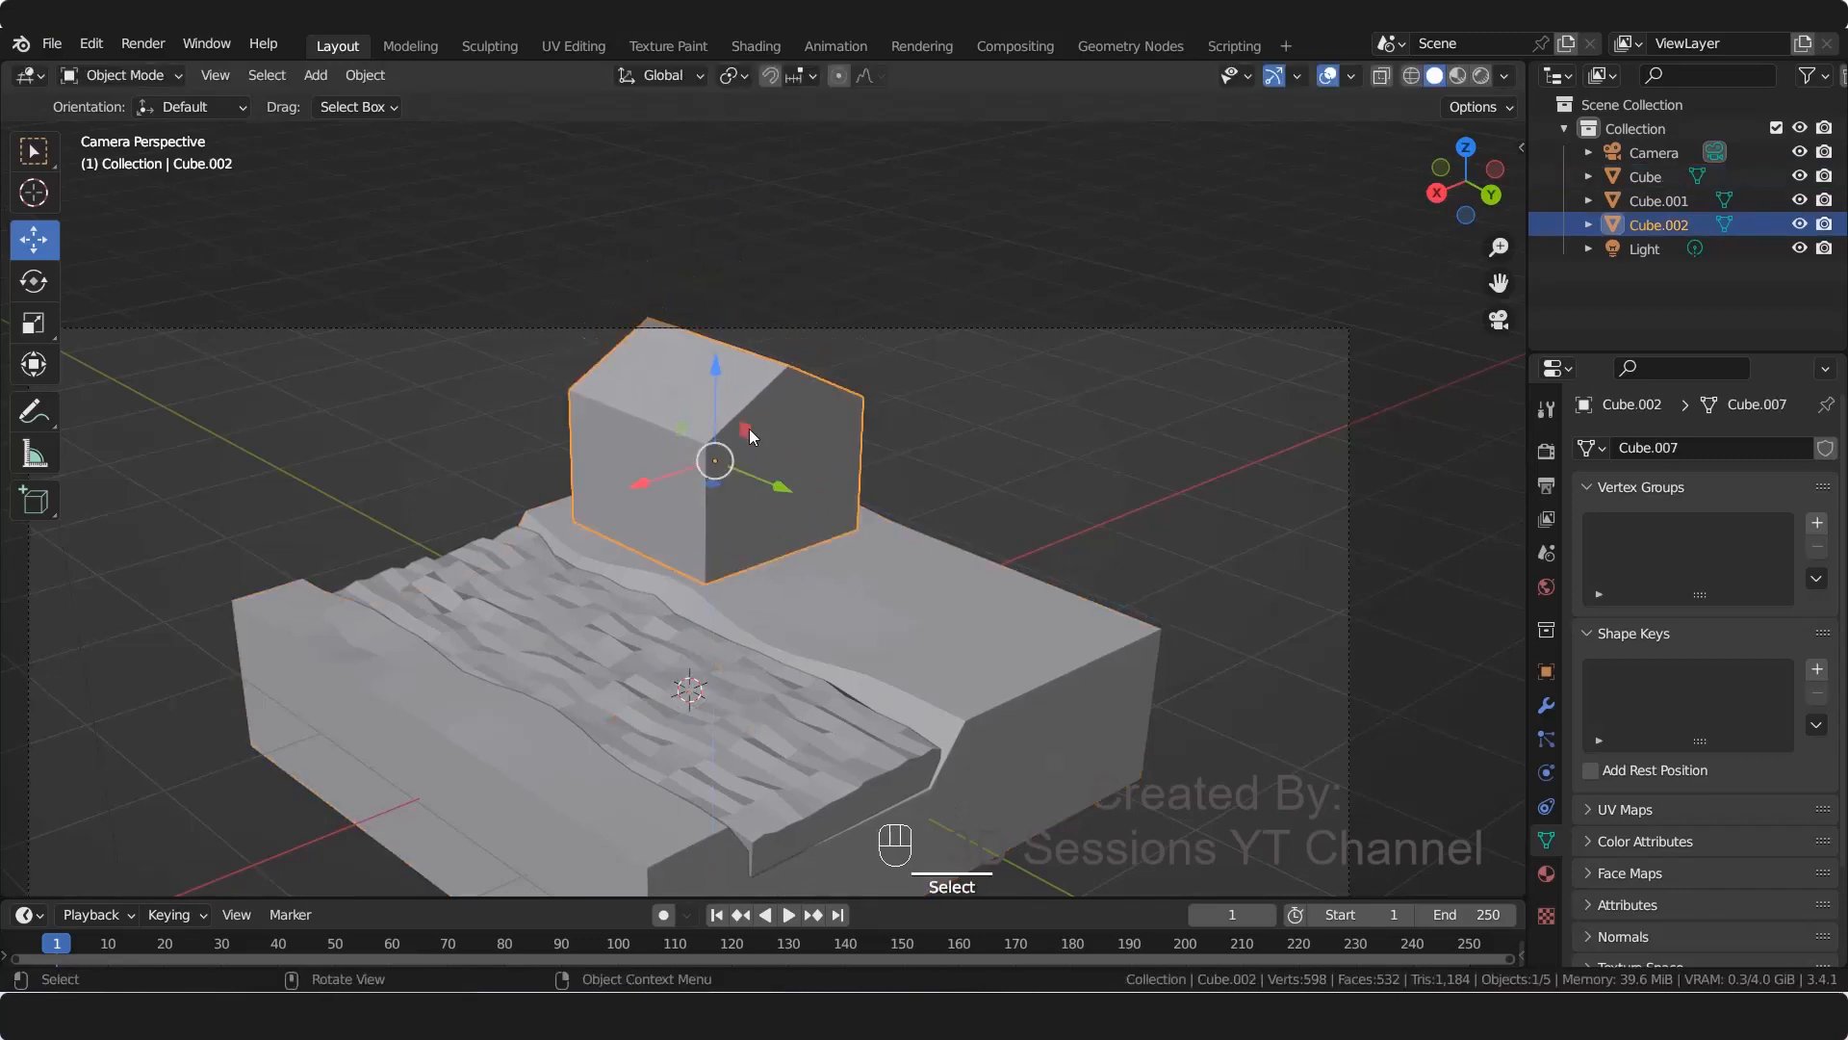
# Step: Raise the roof ridge edge about 0.38 m further along Z in Edit Mode and clear the selection
pyautogui.press('Tab')
pyautogui.moveTo(717, 255); pyautogui.dragTo(722, 191)
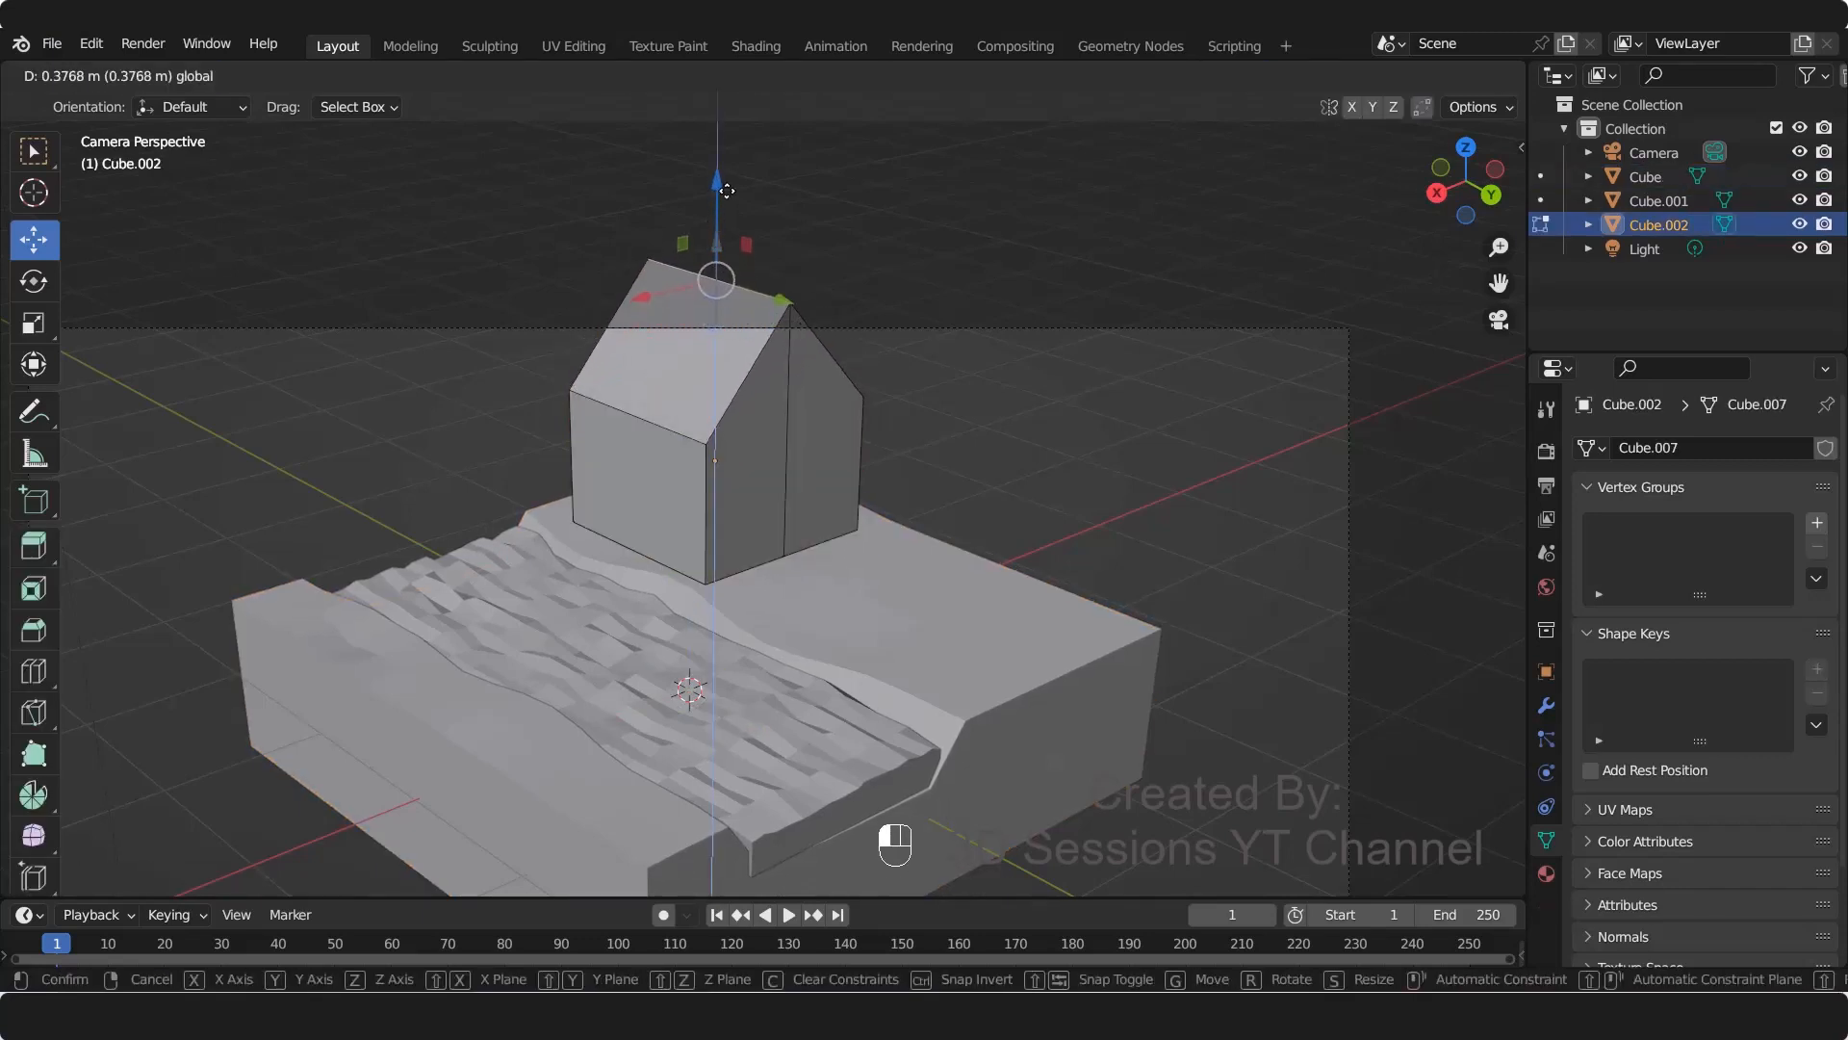
pyautogui.press('Tab')
pyautogui.click(943, 453)
# Step: Extend the terrain block along X by moving the outer-side vertices of the wide bank outward, selected through the mesh in front view
pyautogui.moveTo(811, 672); pyautogui.dragTo(872, 616, button='middle')
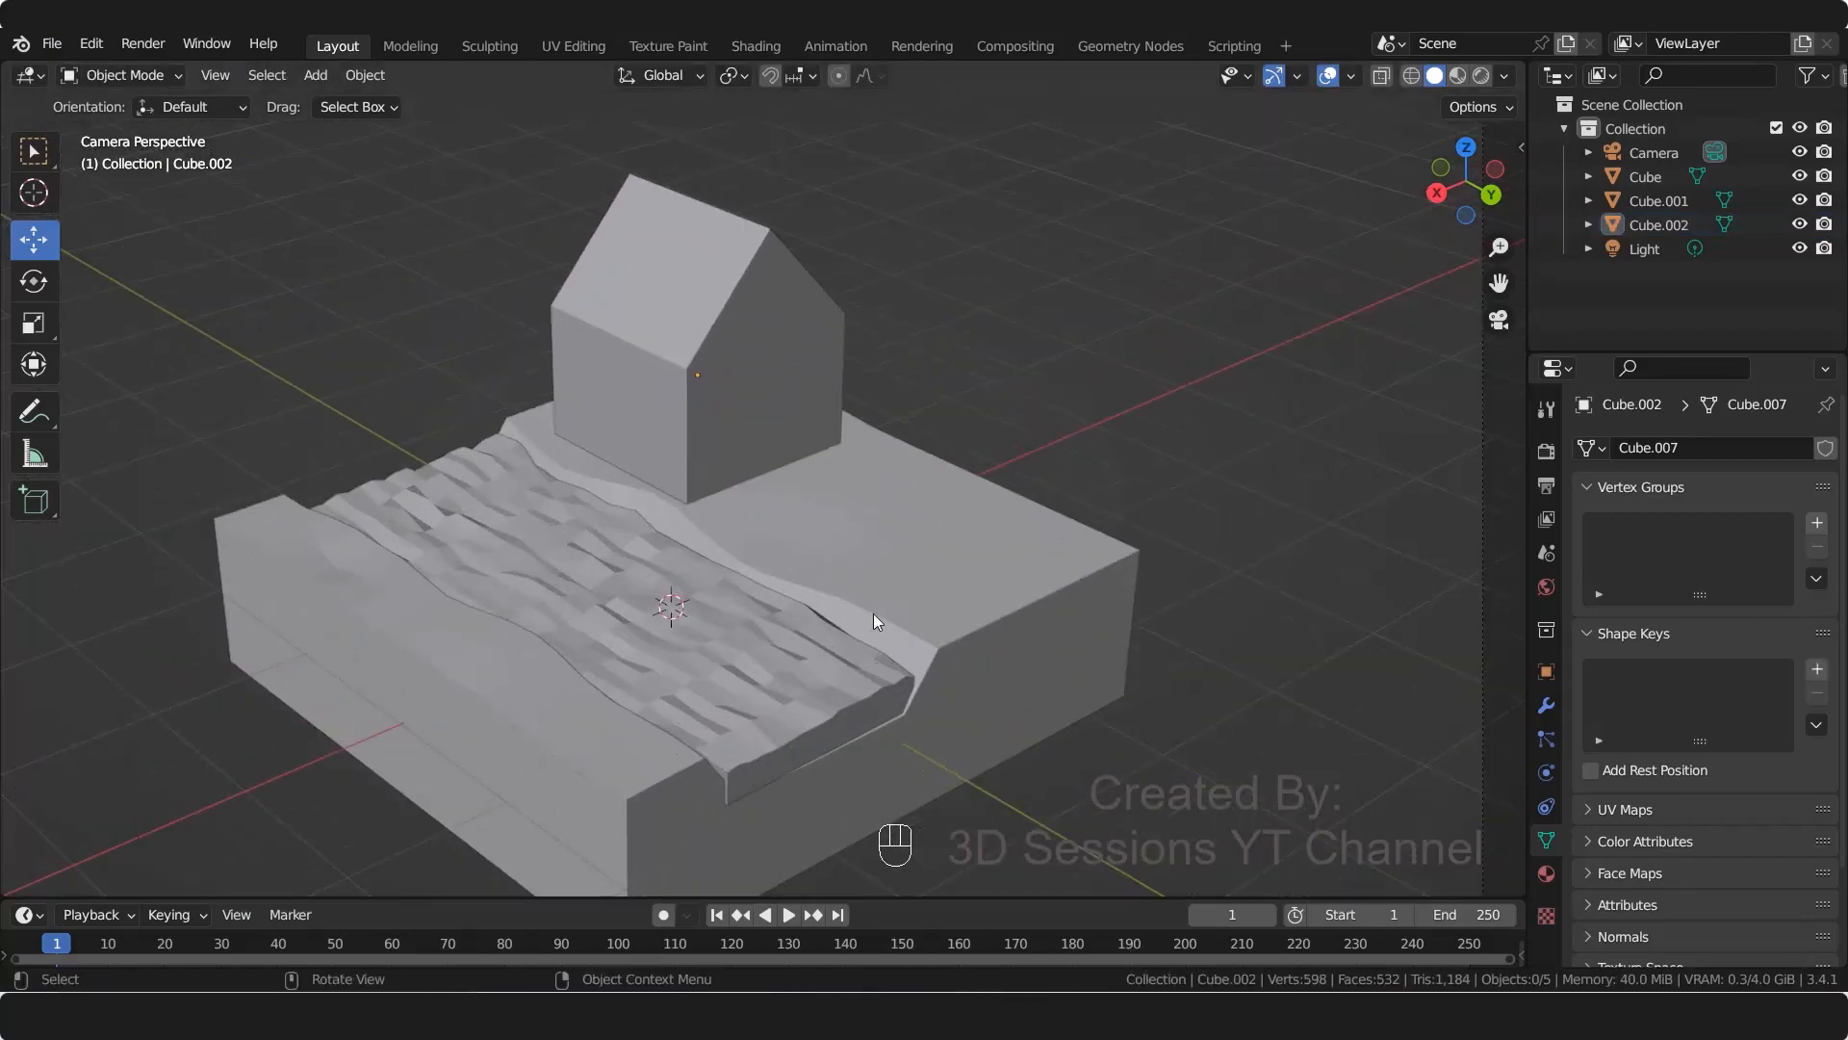
pyautogui.click(860, 566)
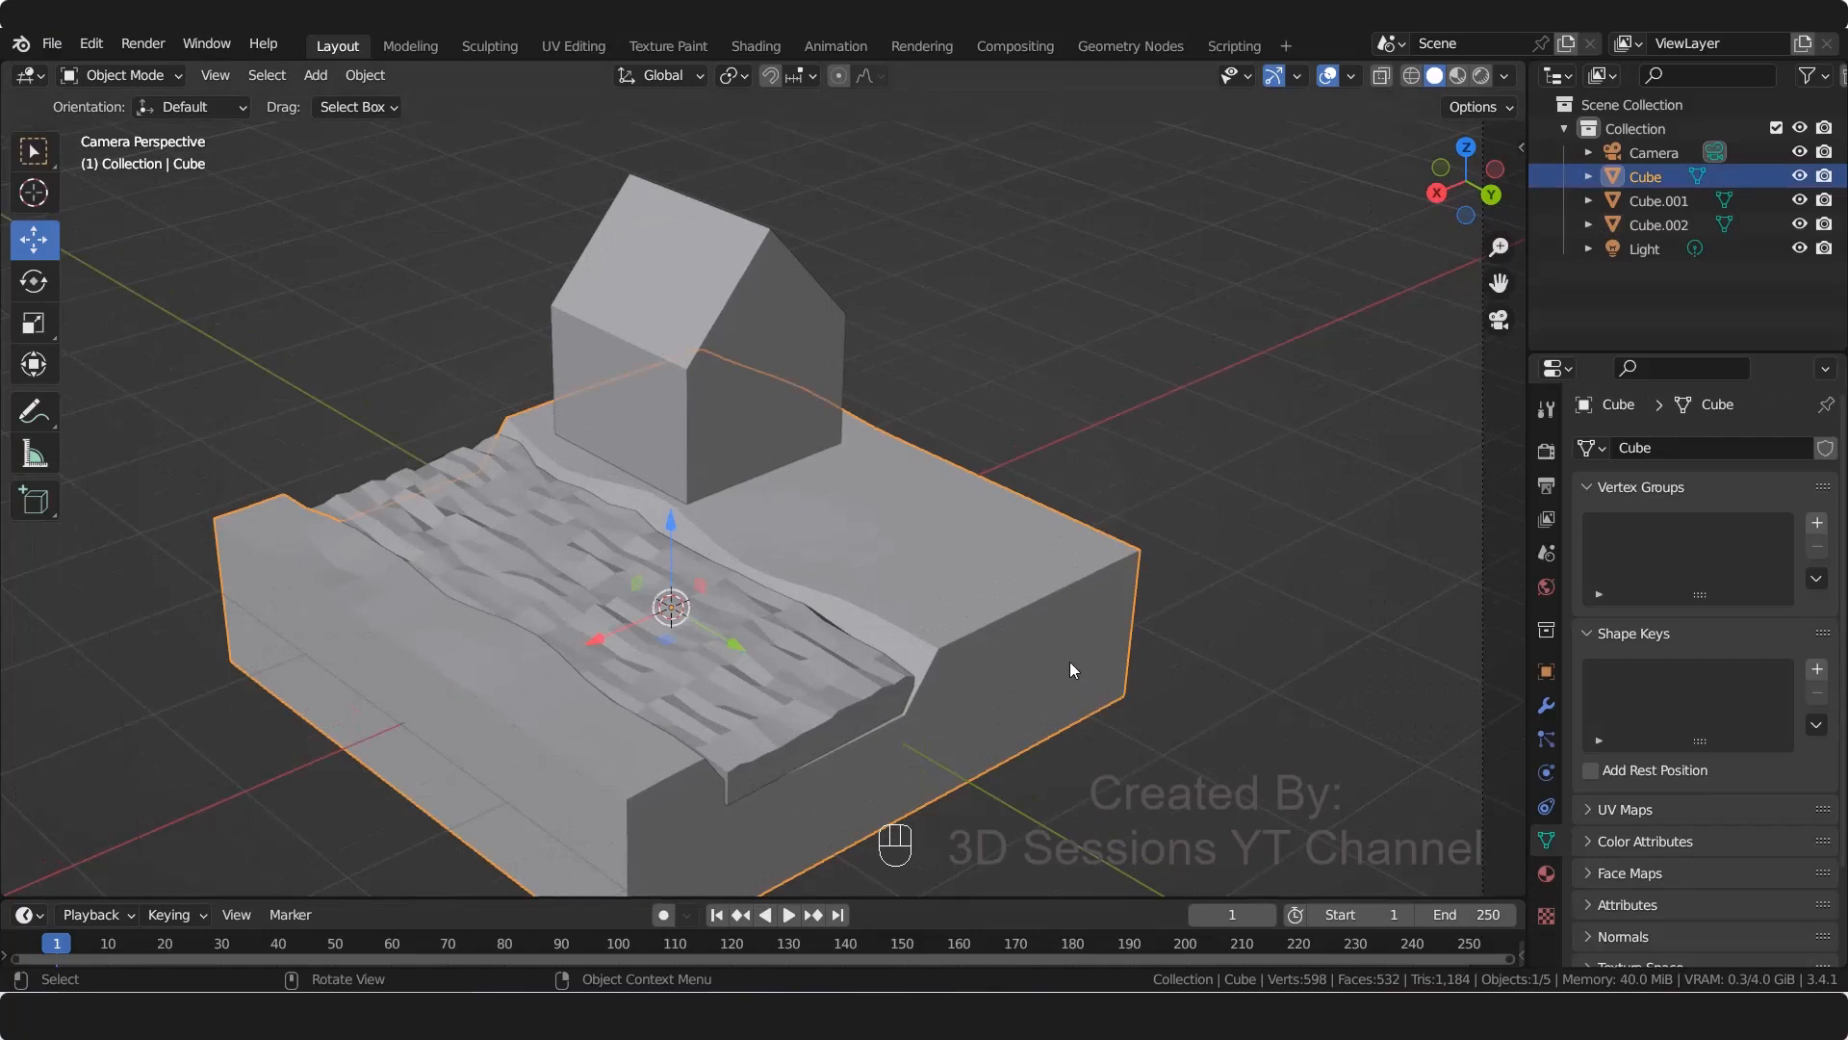
pyautogui.press('Tab')
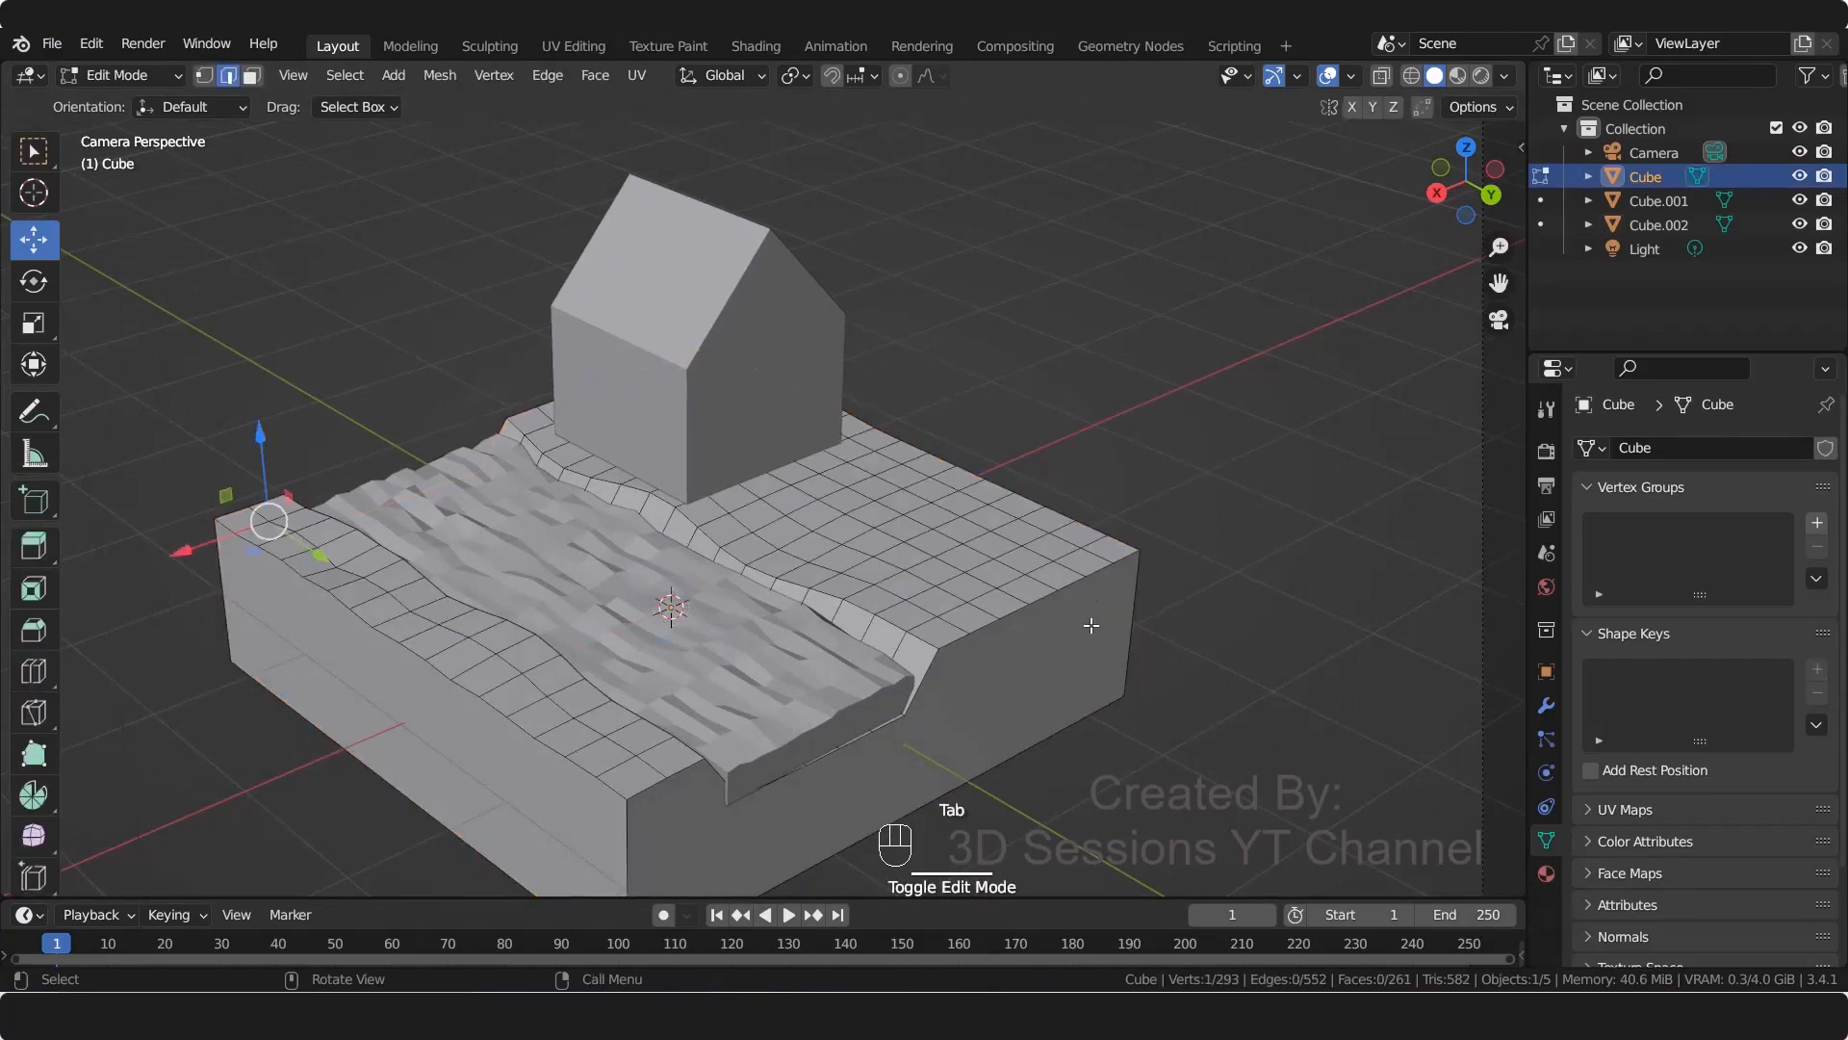
pyautogui.press('1')
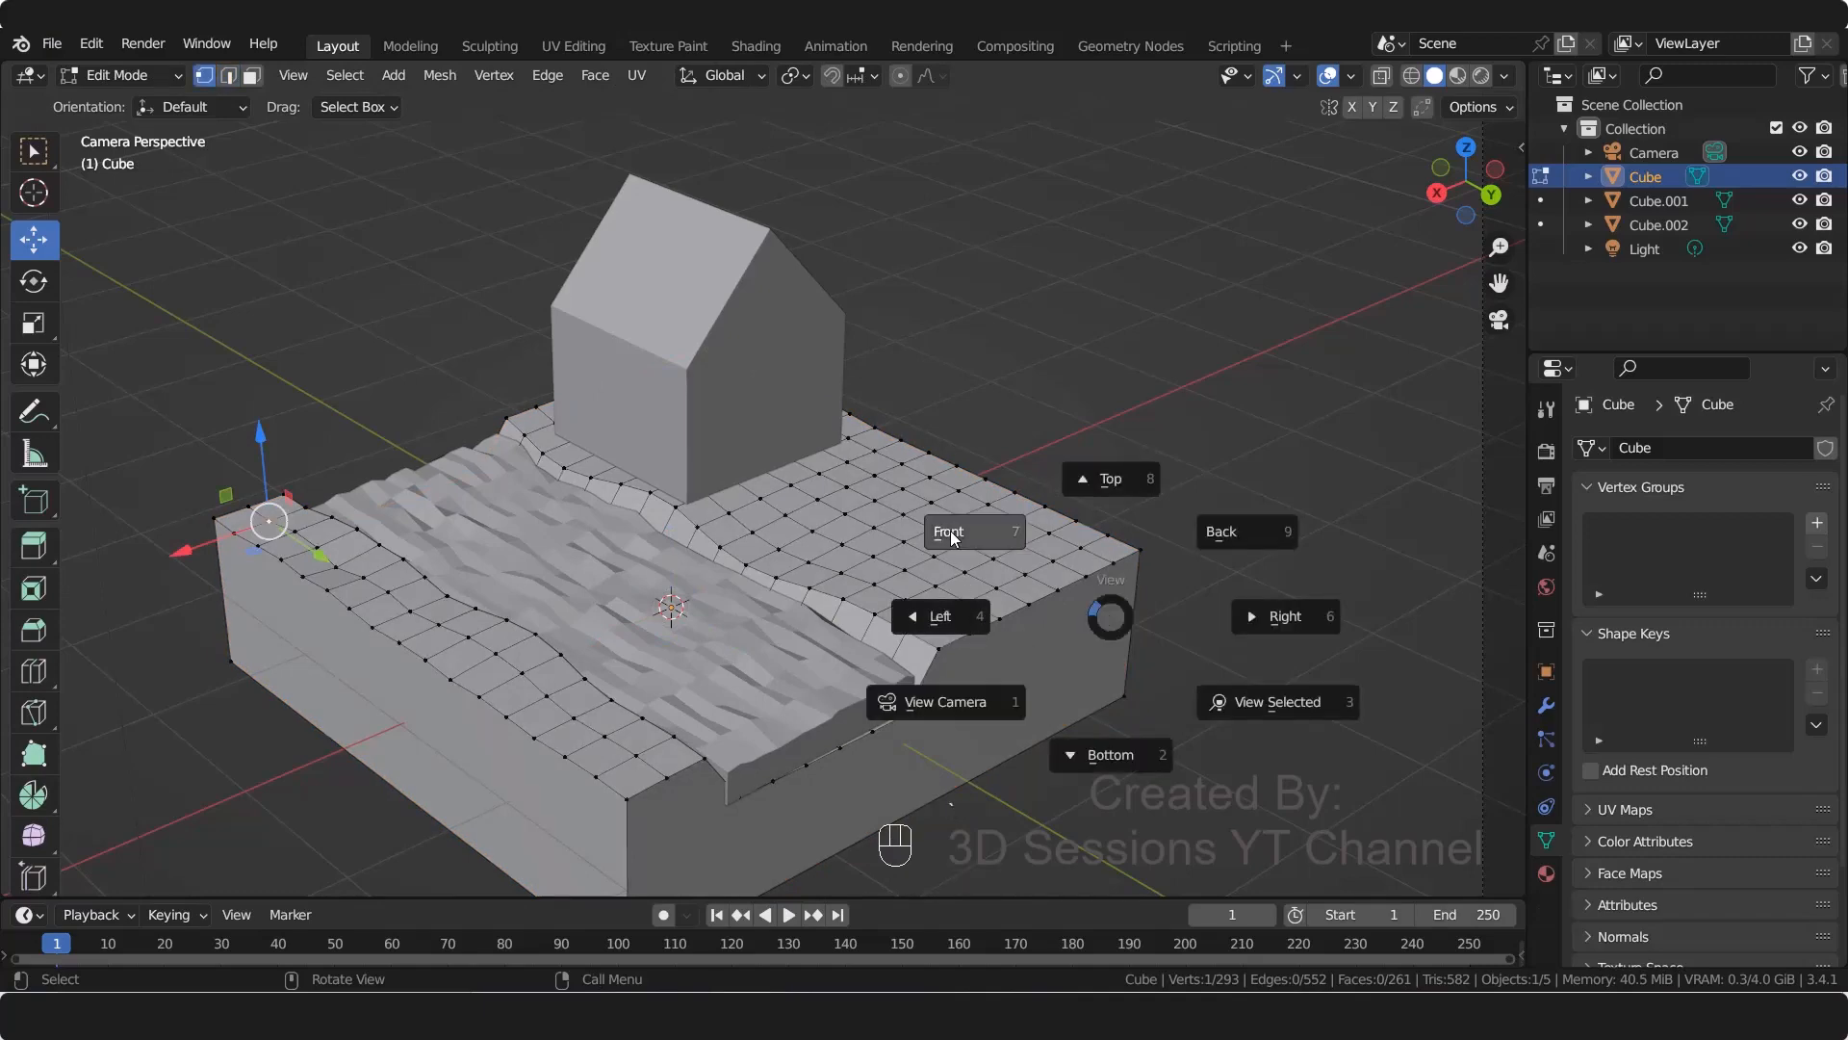
pyautogui.click(951, 536)
pyautogui.hotkey('alt', 'z')
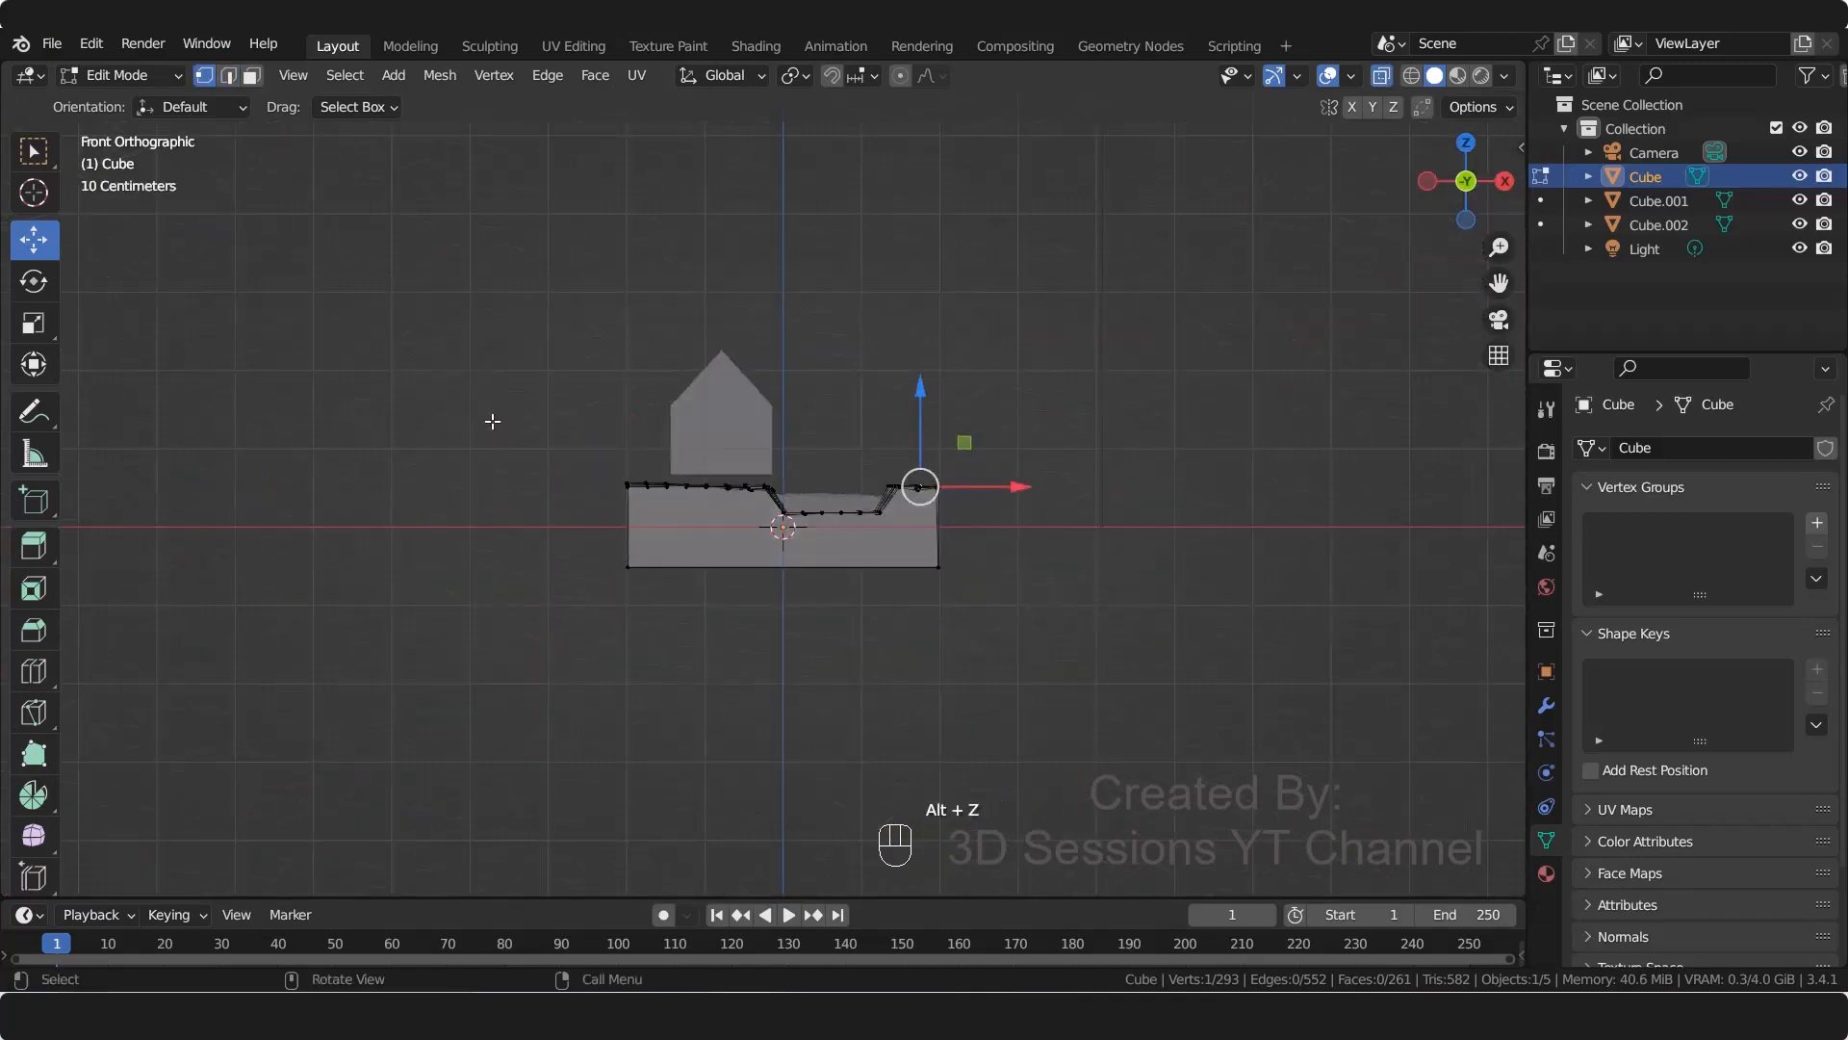
pyautogui.moveTo(489, 413); pyautogui.dragTo(640, 647)
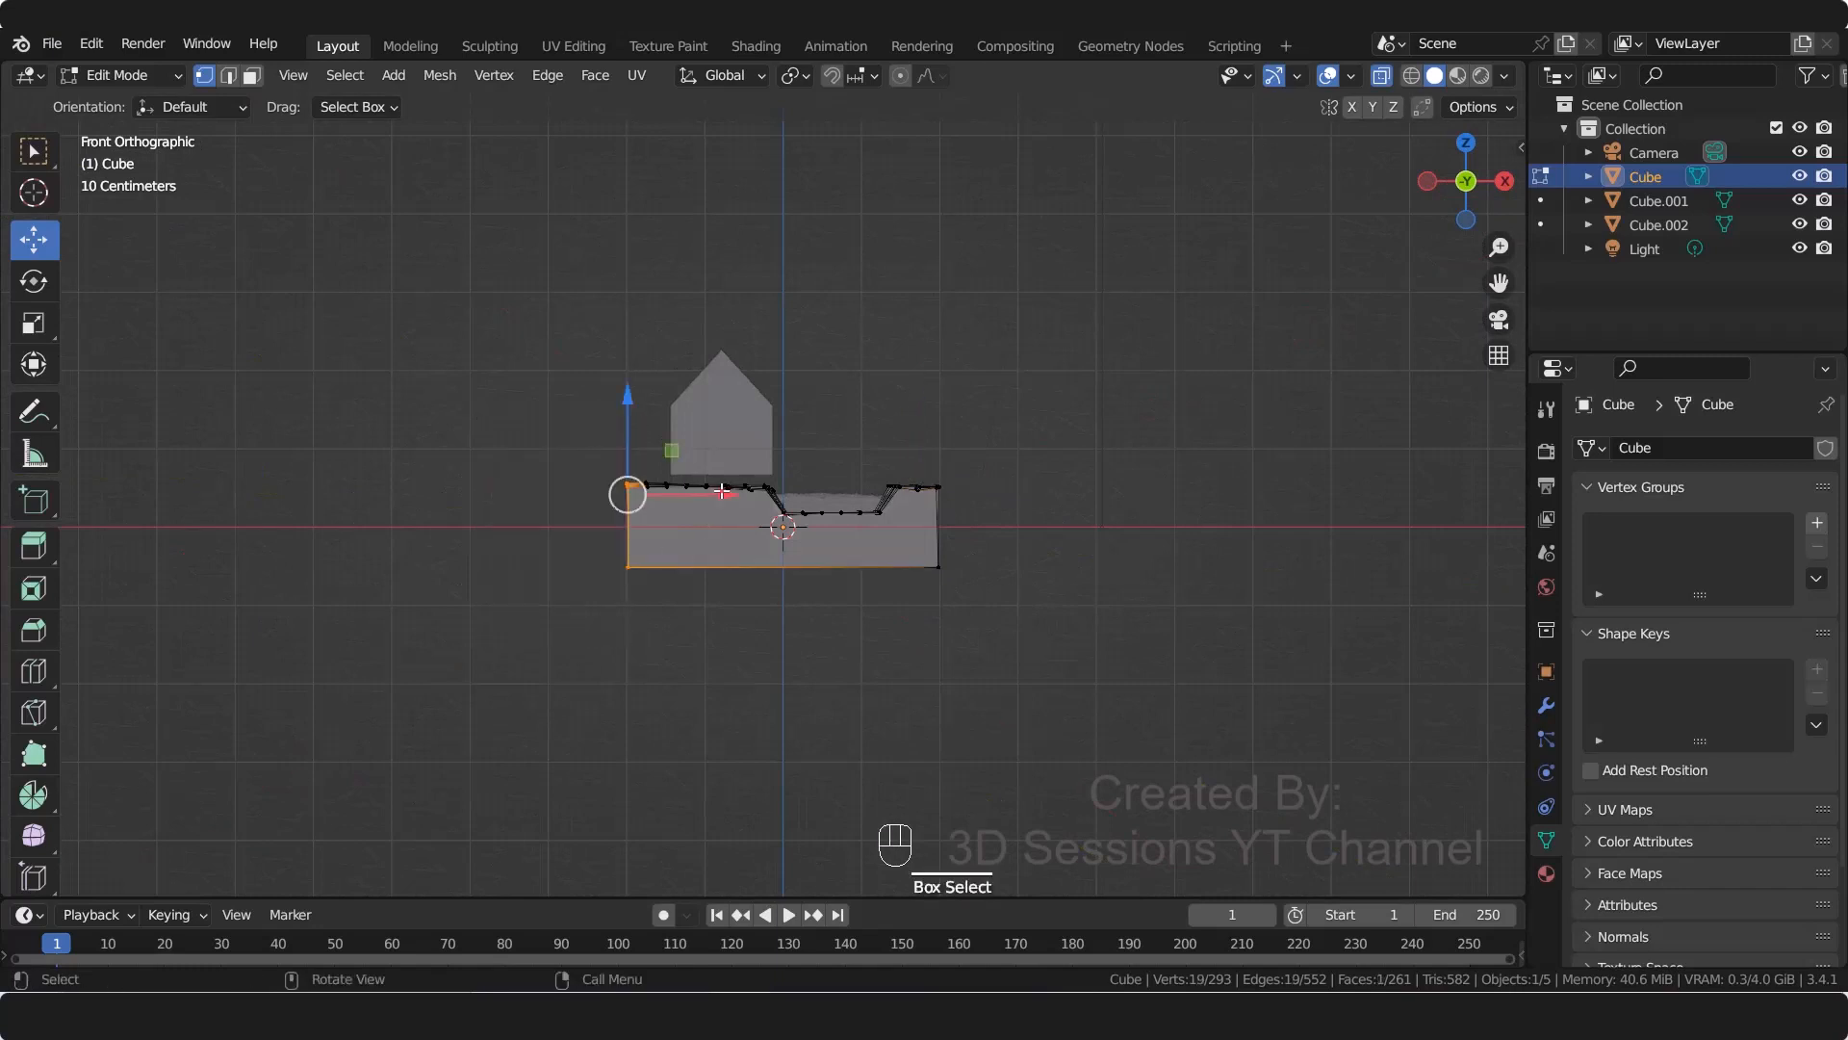
pyautogui.moveTo(713, 497); pyautogui.dragTo(690, 502)
pyautogui.press('Tab')
pyautogui.press('KP_0')
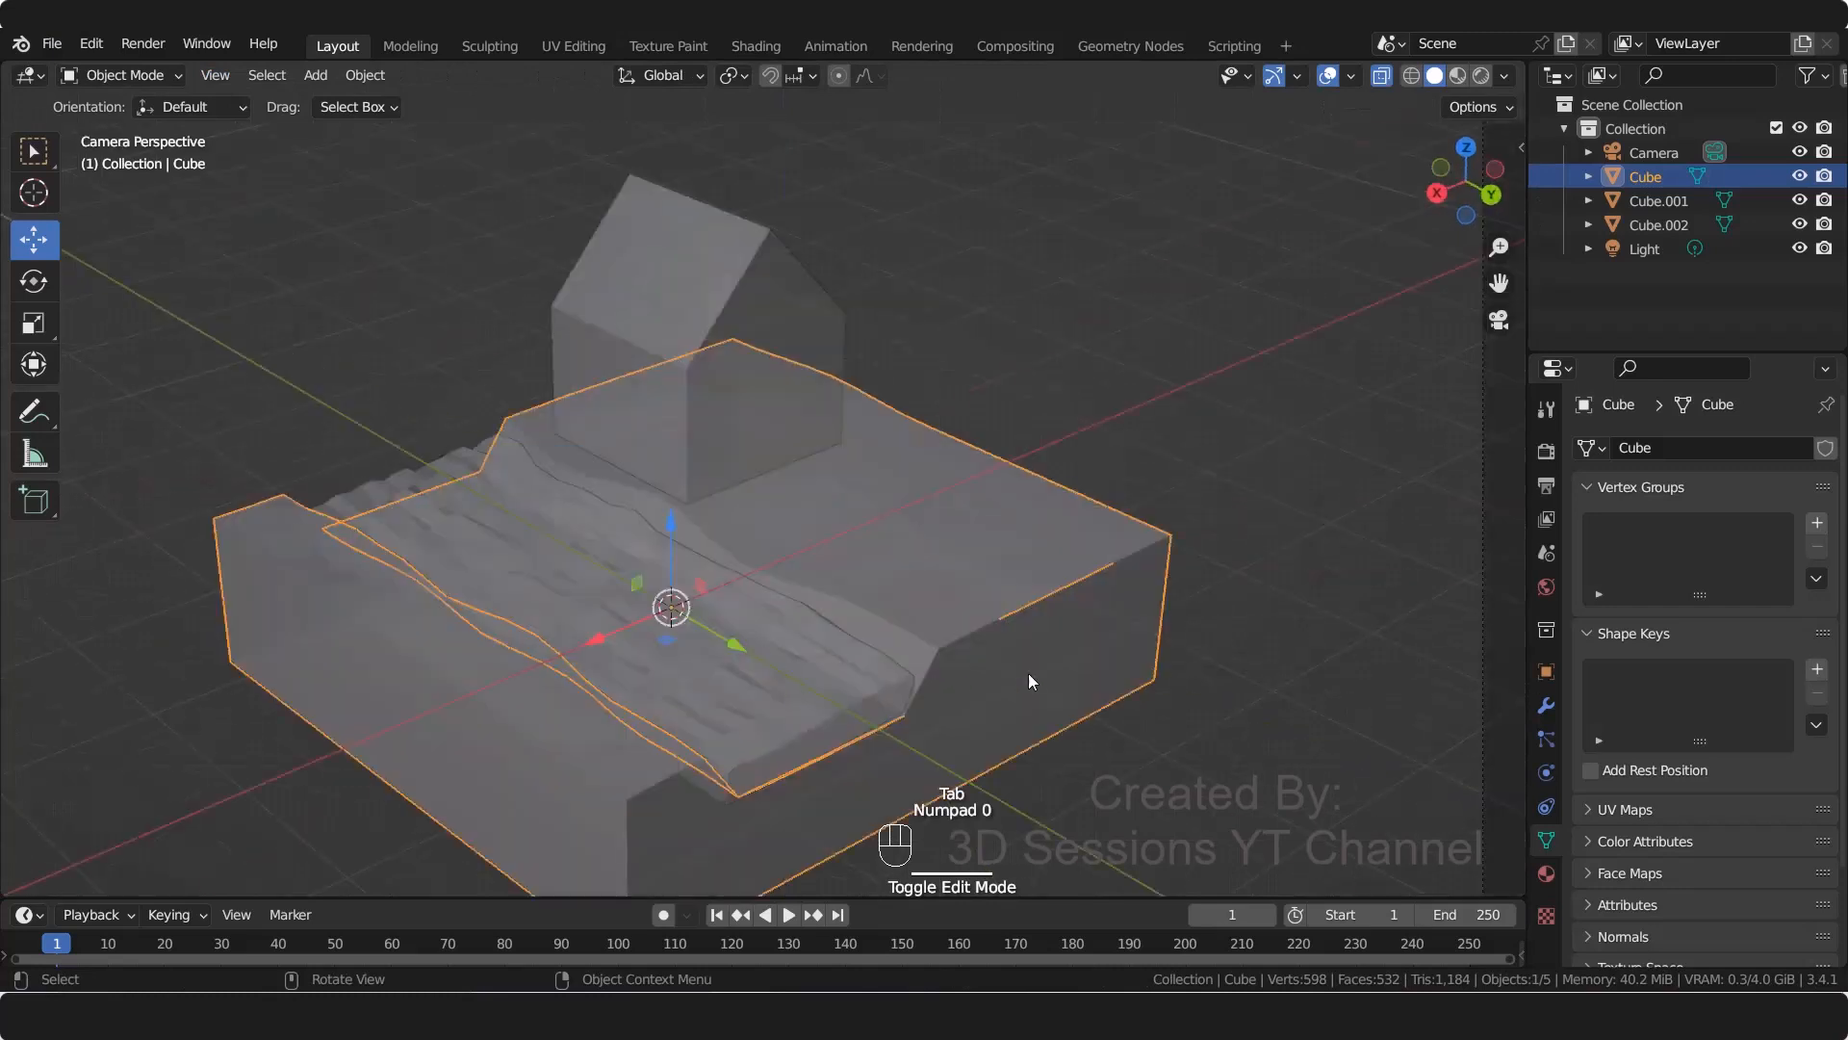
pyautogui.hotkey('alt', 'z')
pyautogui.click(1232, 697)
# Step: Move the house along X away from the river and widen it along X
pyautogui.click(756, 462)
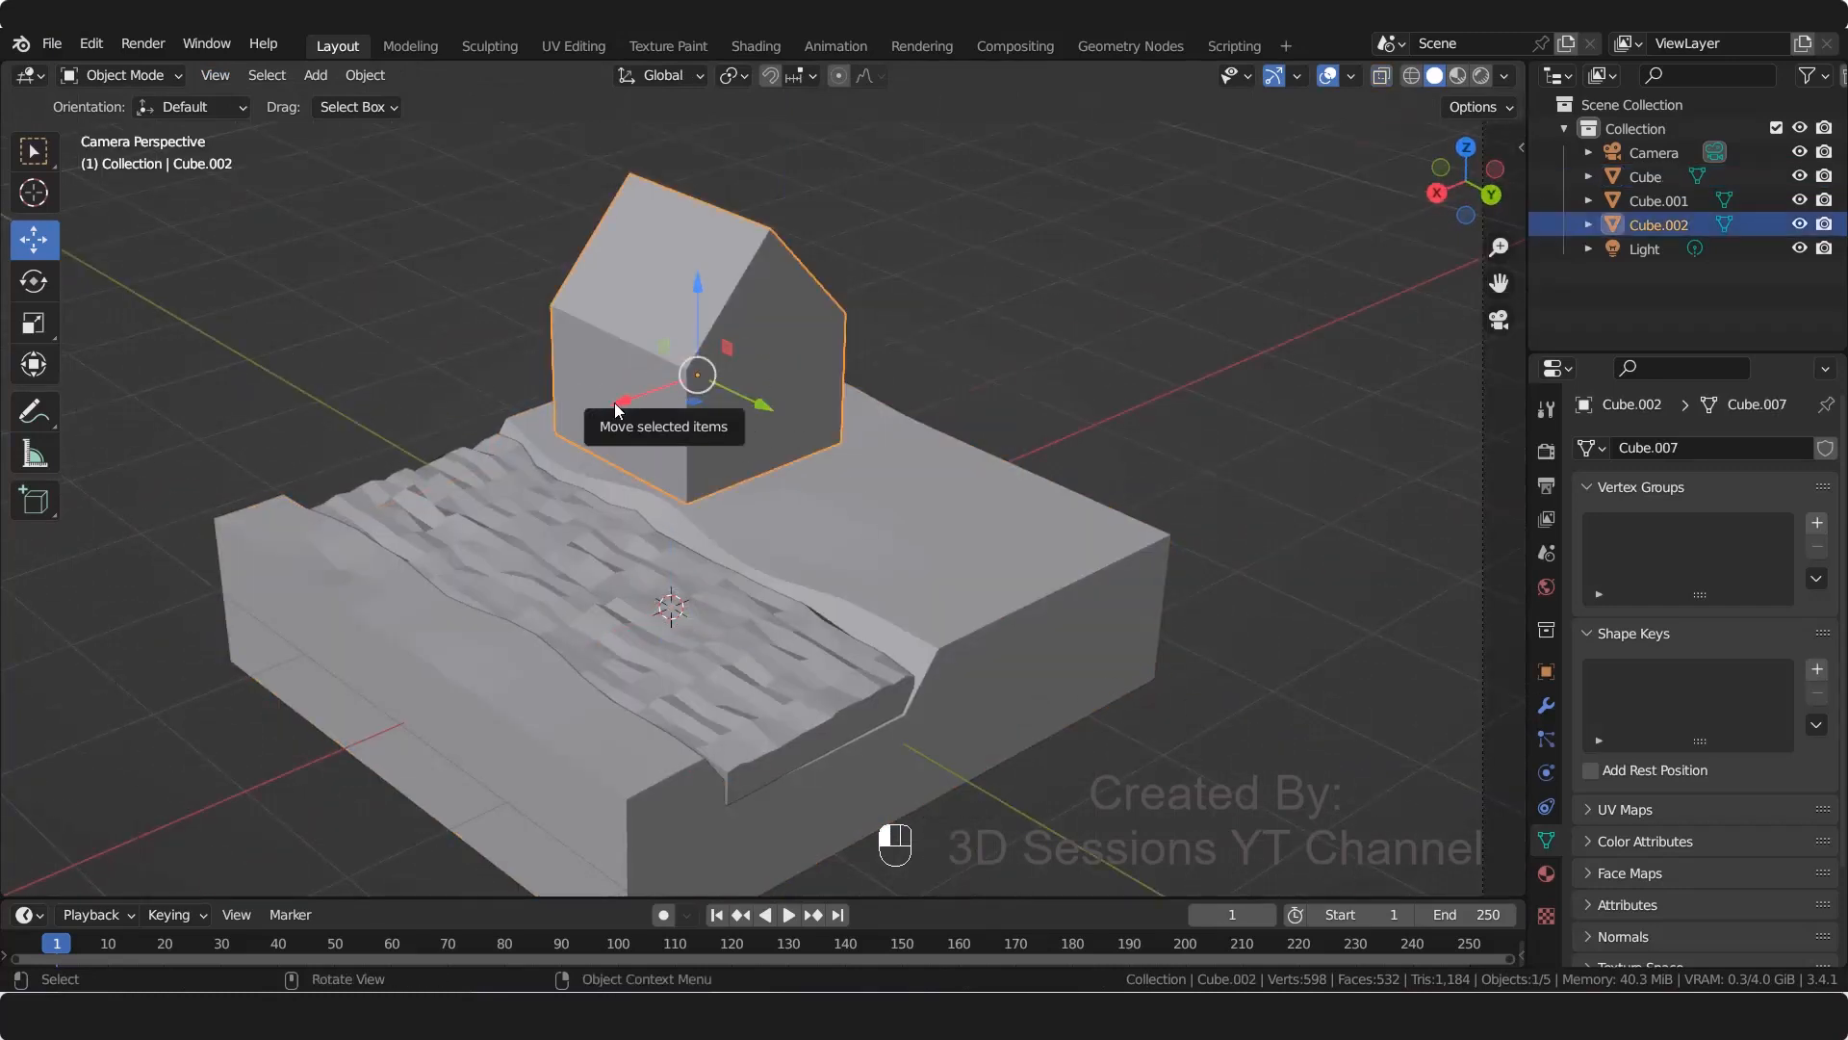
pyautogui.moveTo(626, 405)
pyautogui.mouseDown()
pyautogui.moveTo(664, 387)
pyautogui.moveTo(647, 393)
pyautogui.mouseUp()
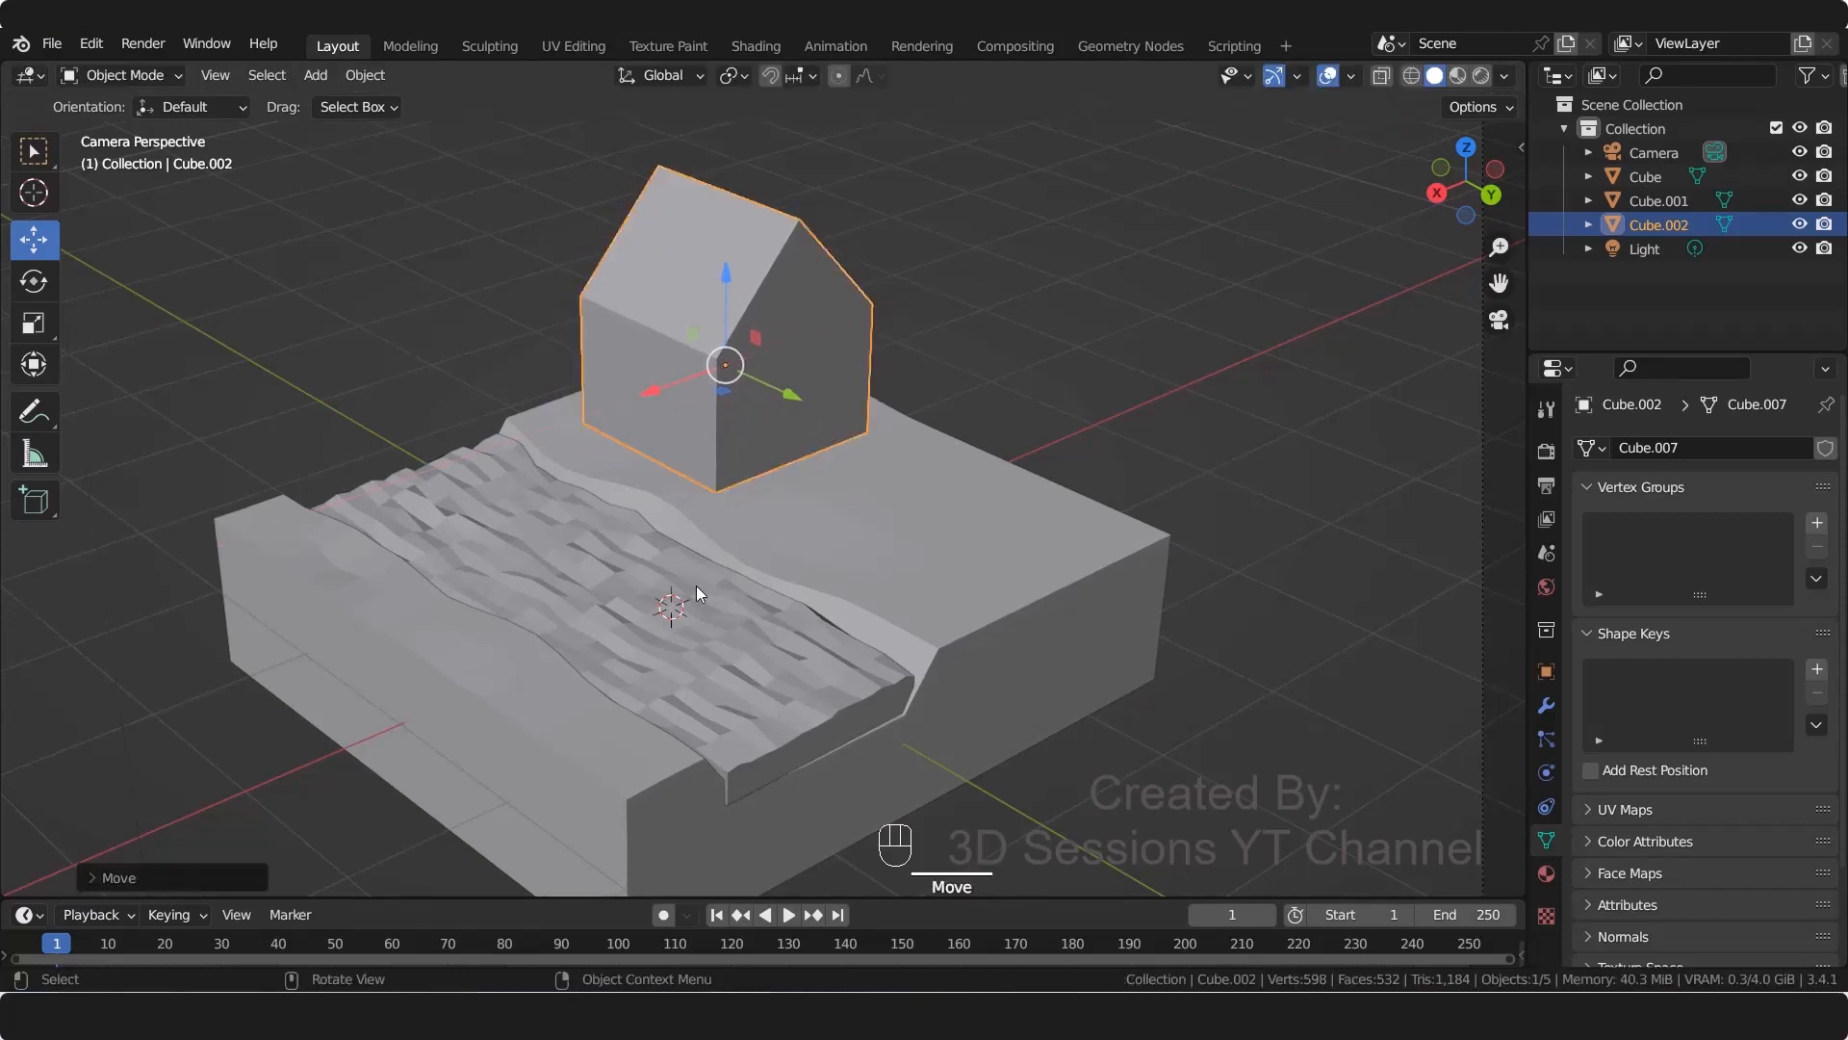
pyautogui.press('s')
pyautogui.press('x')
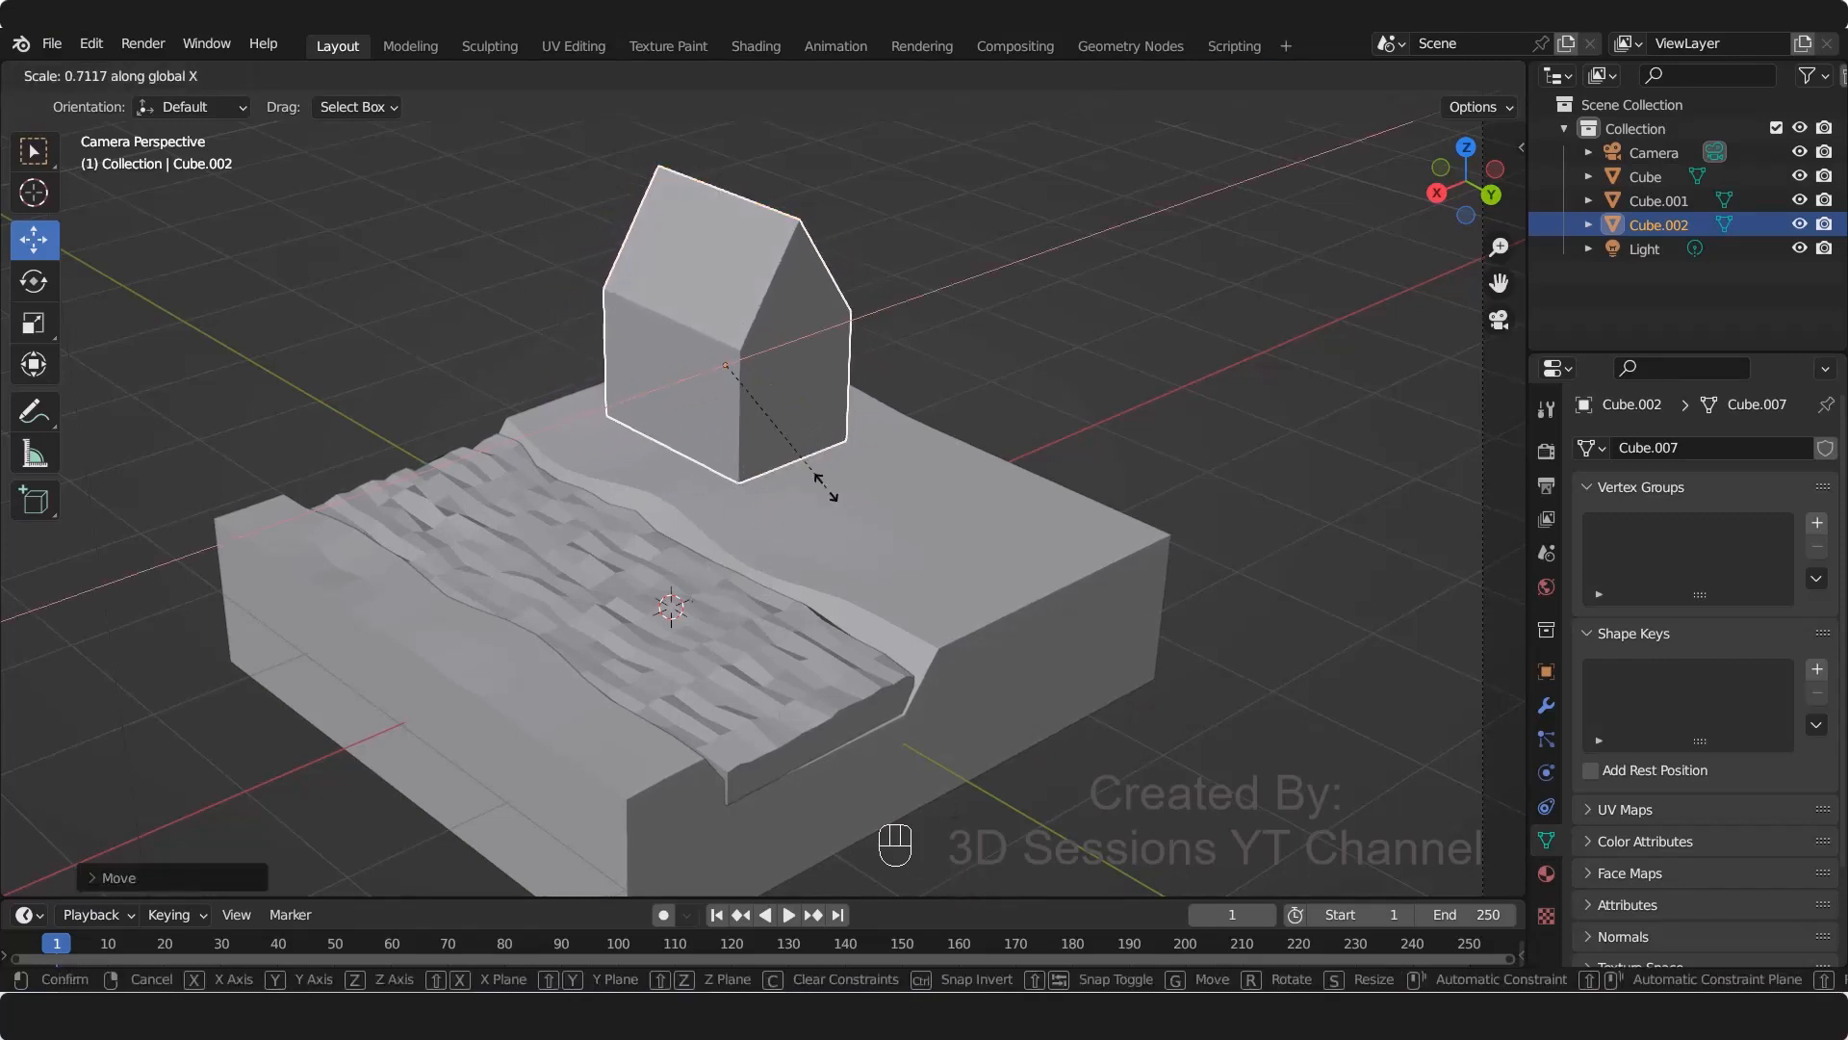
pyautogui.click(475, 481)
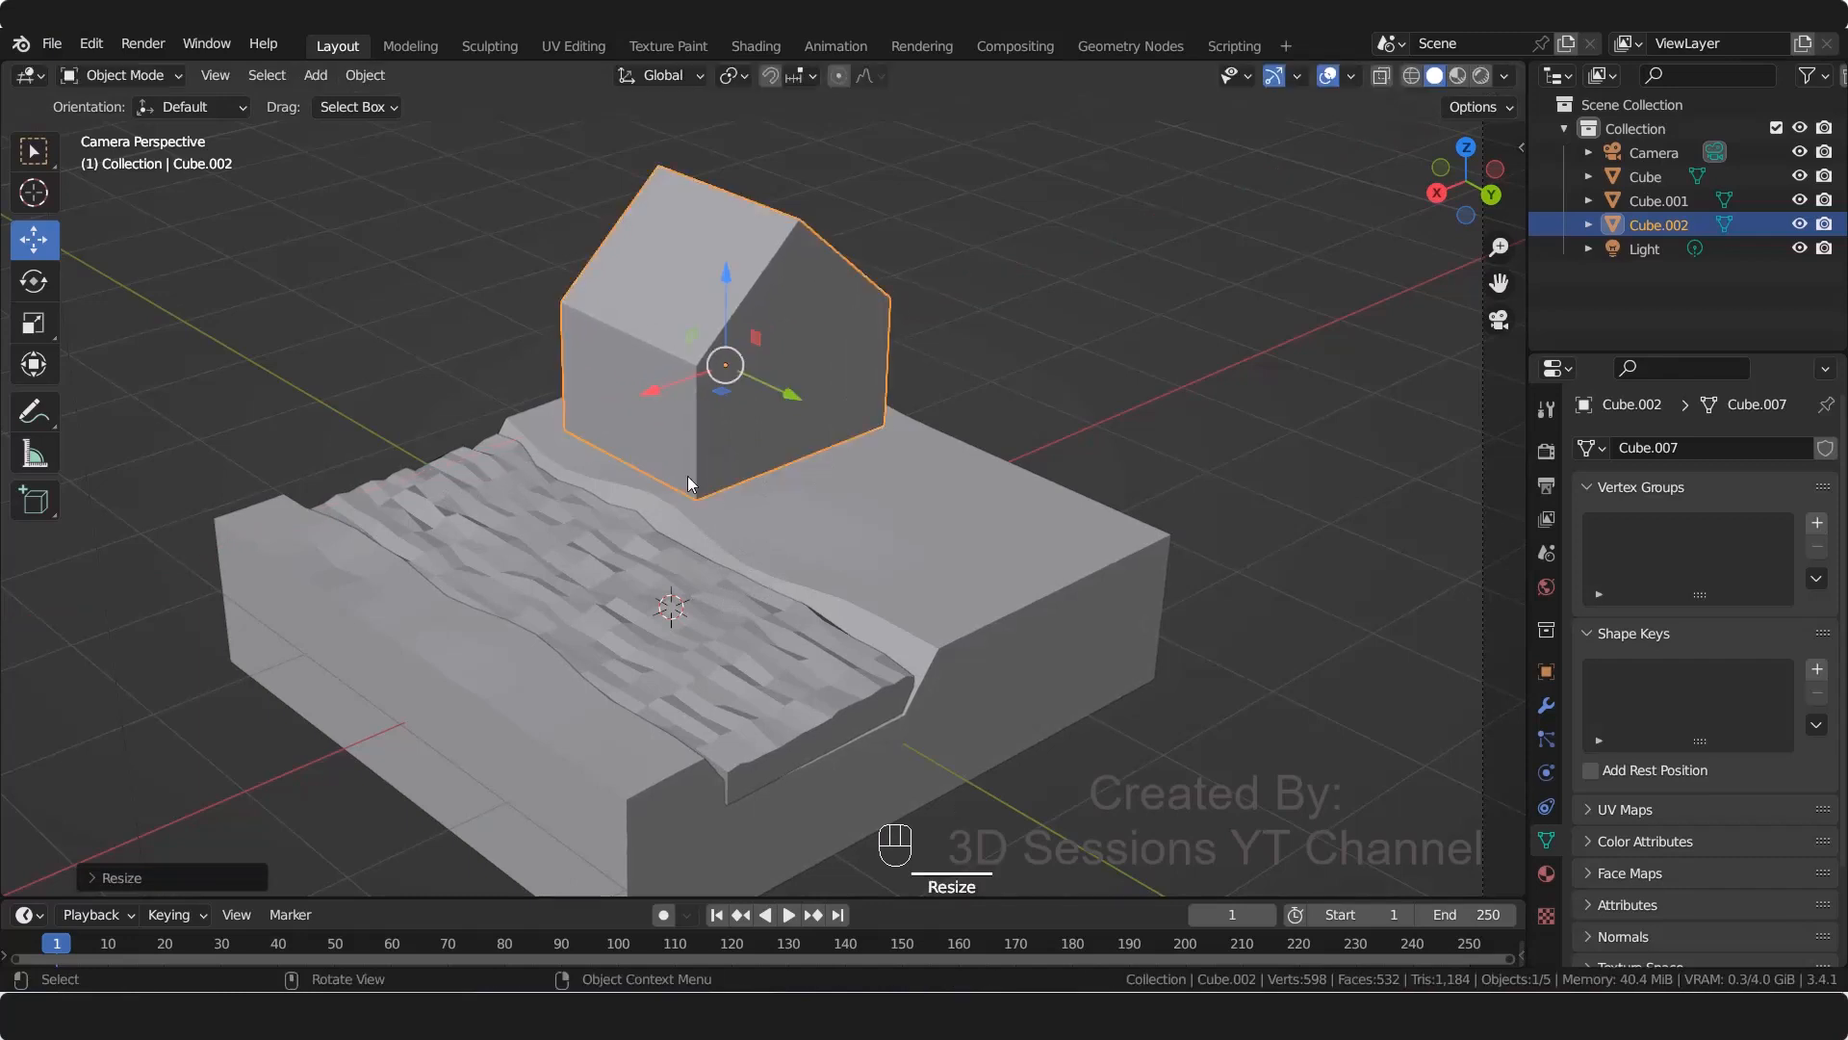
# Step: Raise the roof ridge edge of the widened house slightly along Z and save the file
pyautogui.press('Tab')
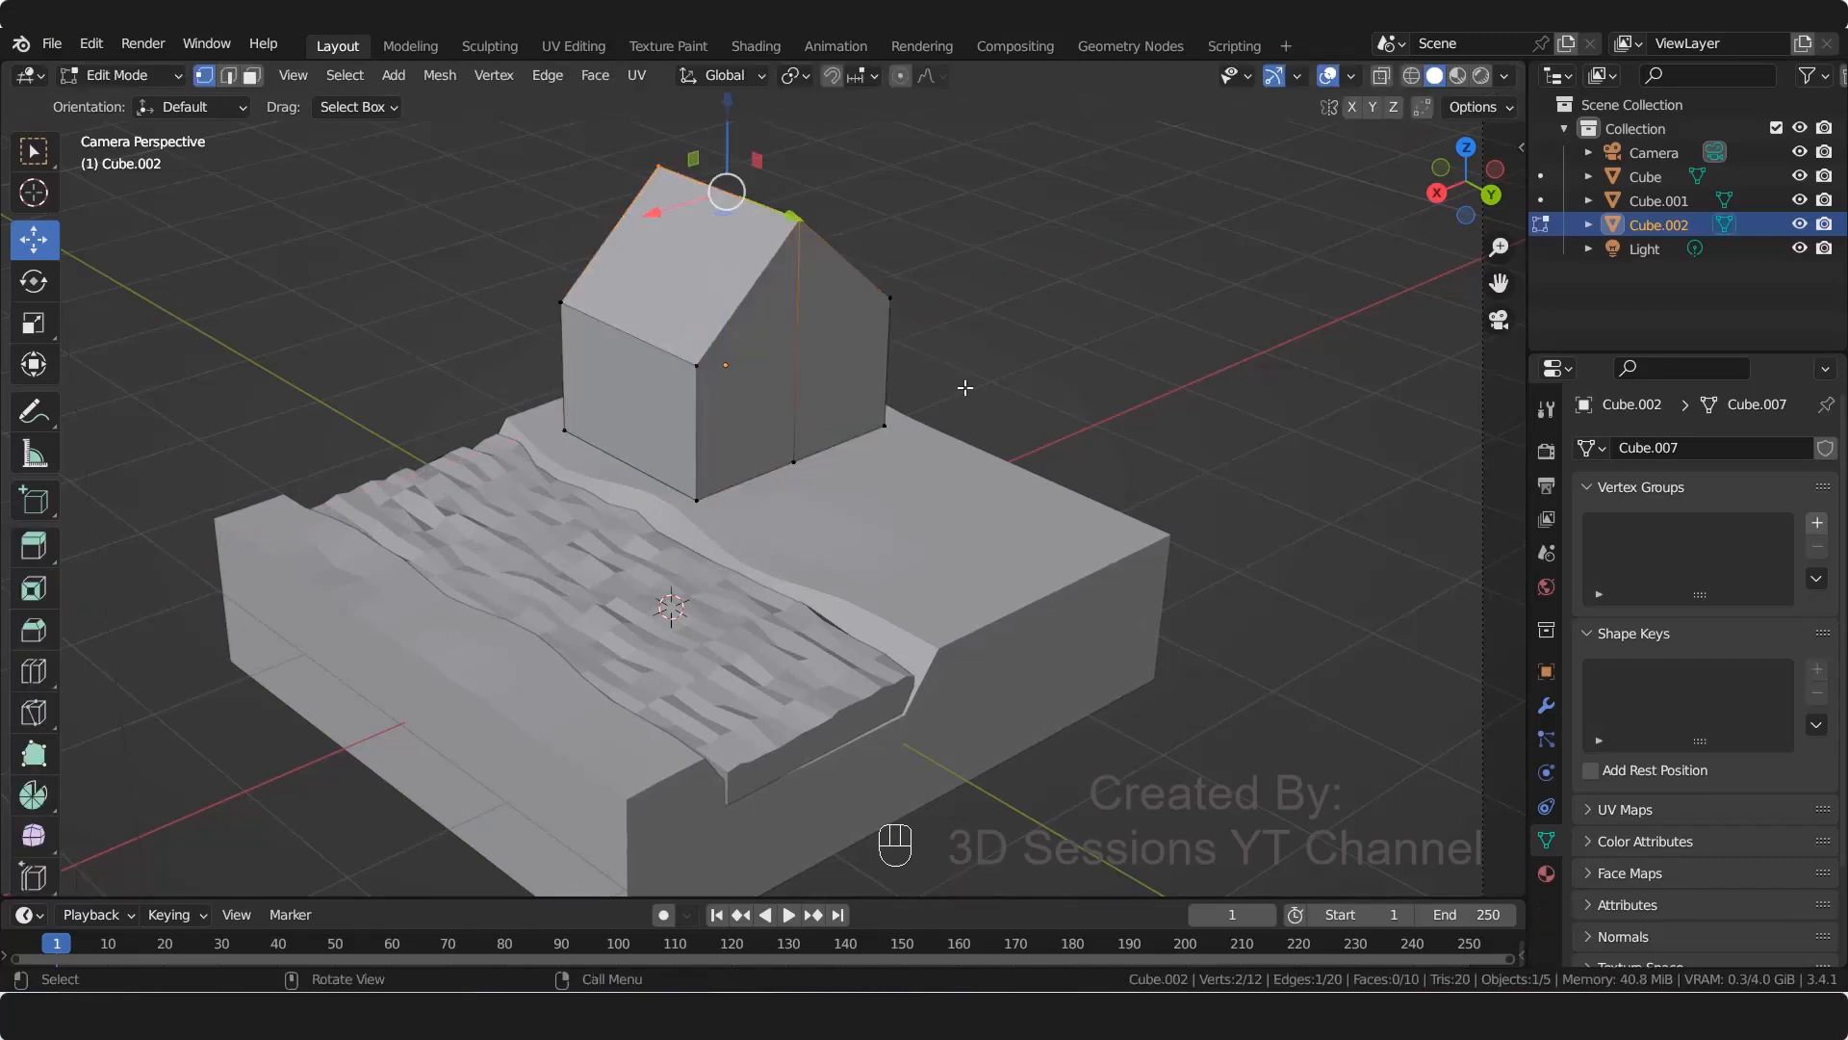
pyautogui.press('Tab')
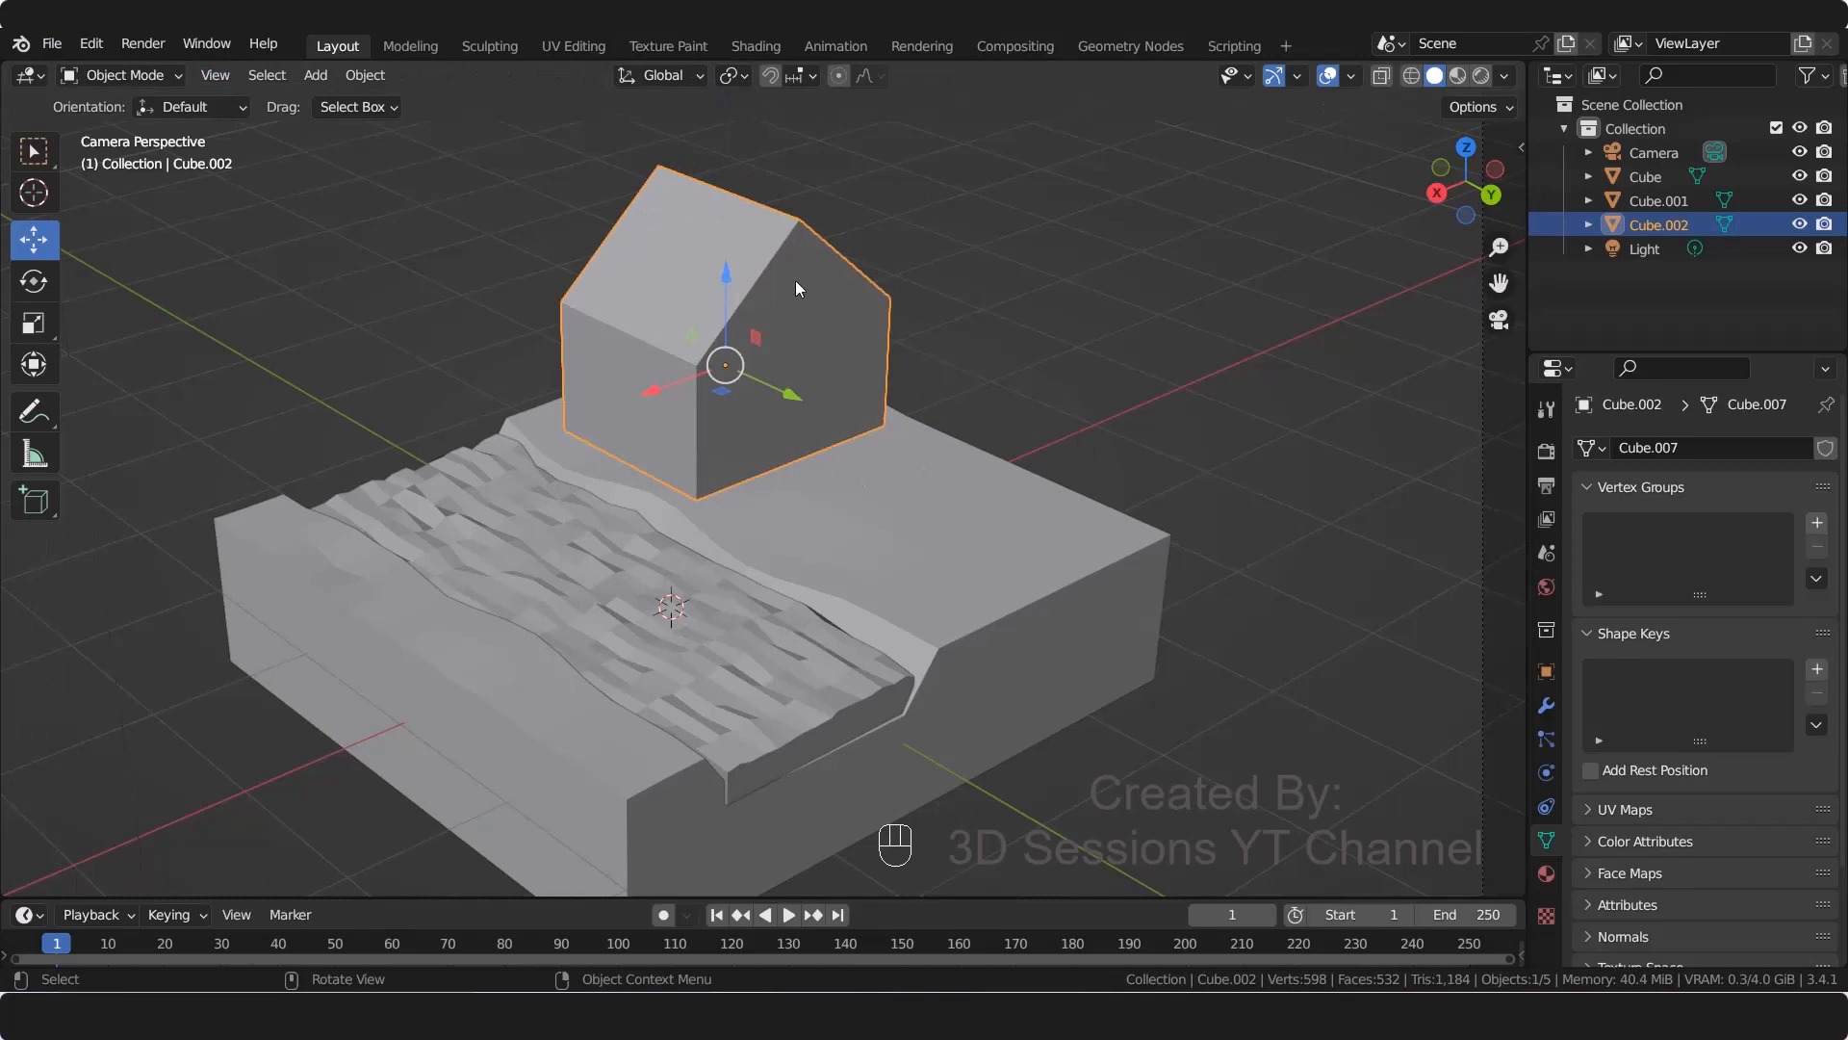
pyautogui.press('Tab')
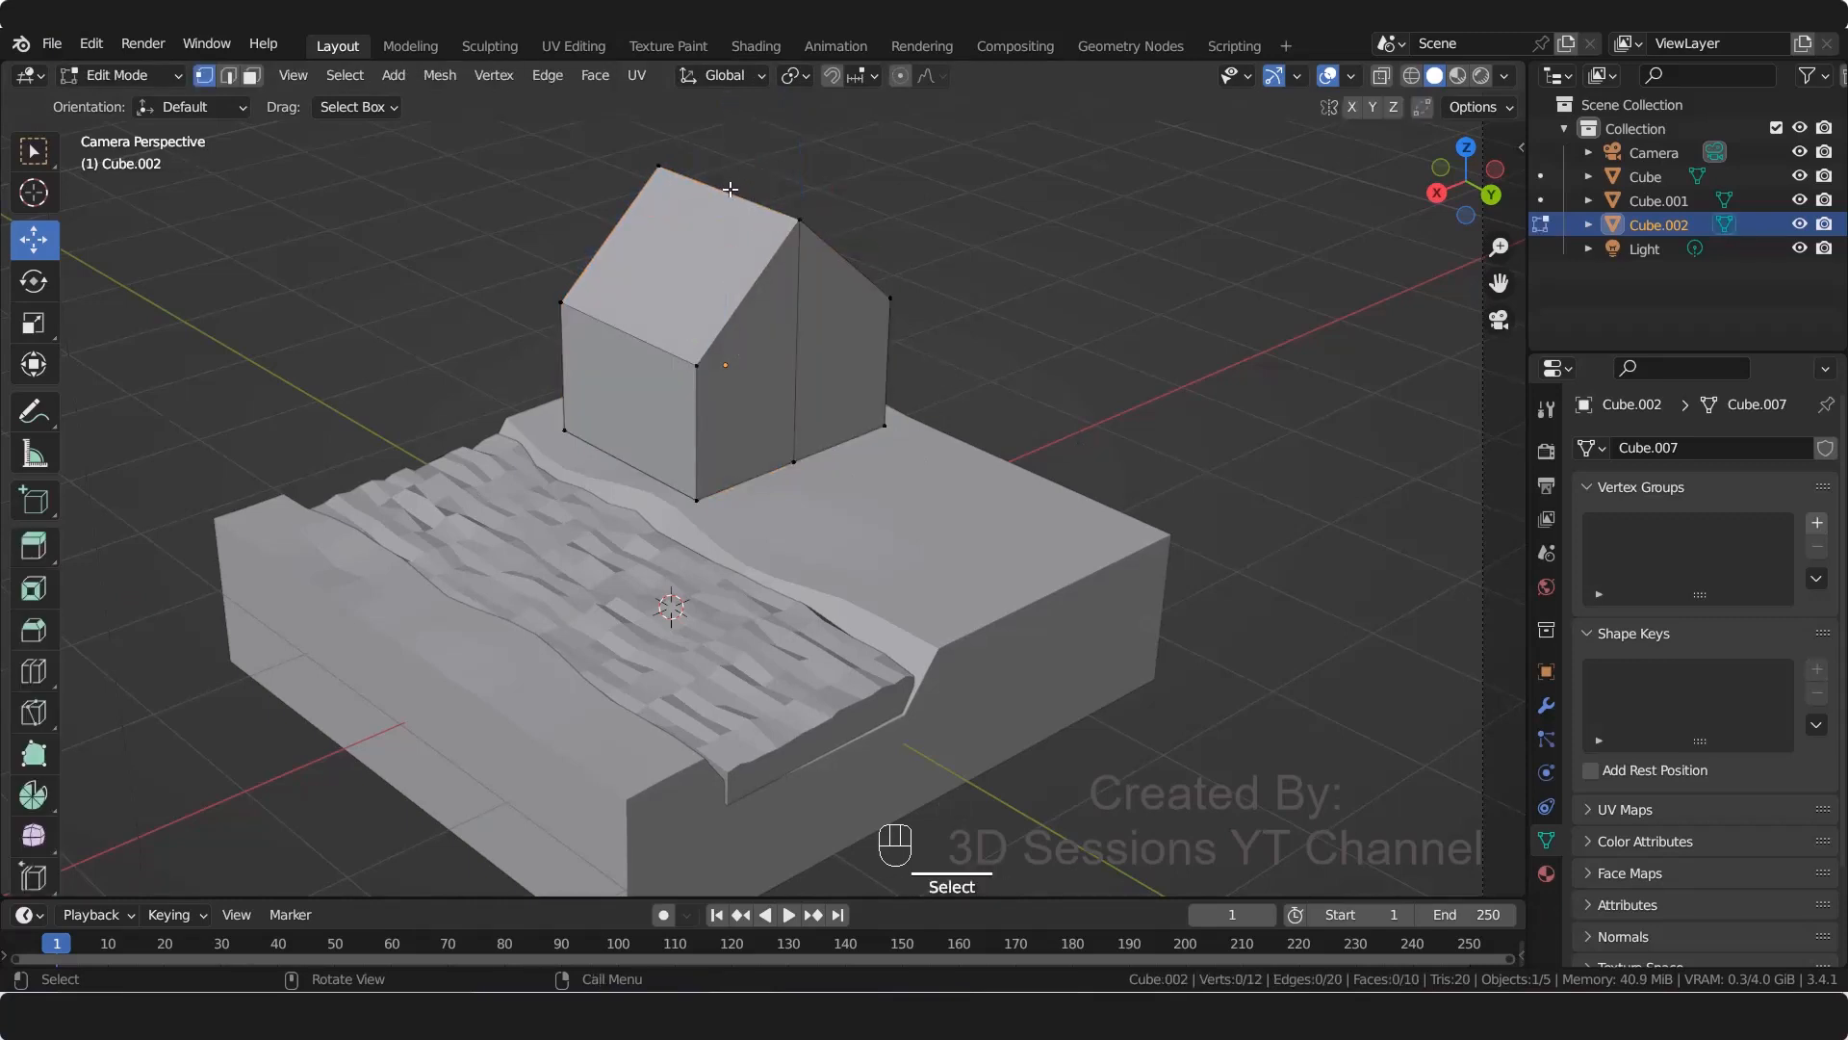
pyautogui.click(729, 123)
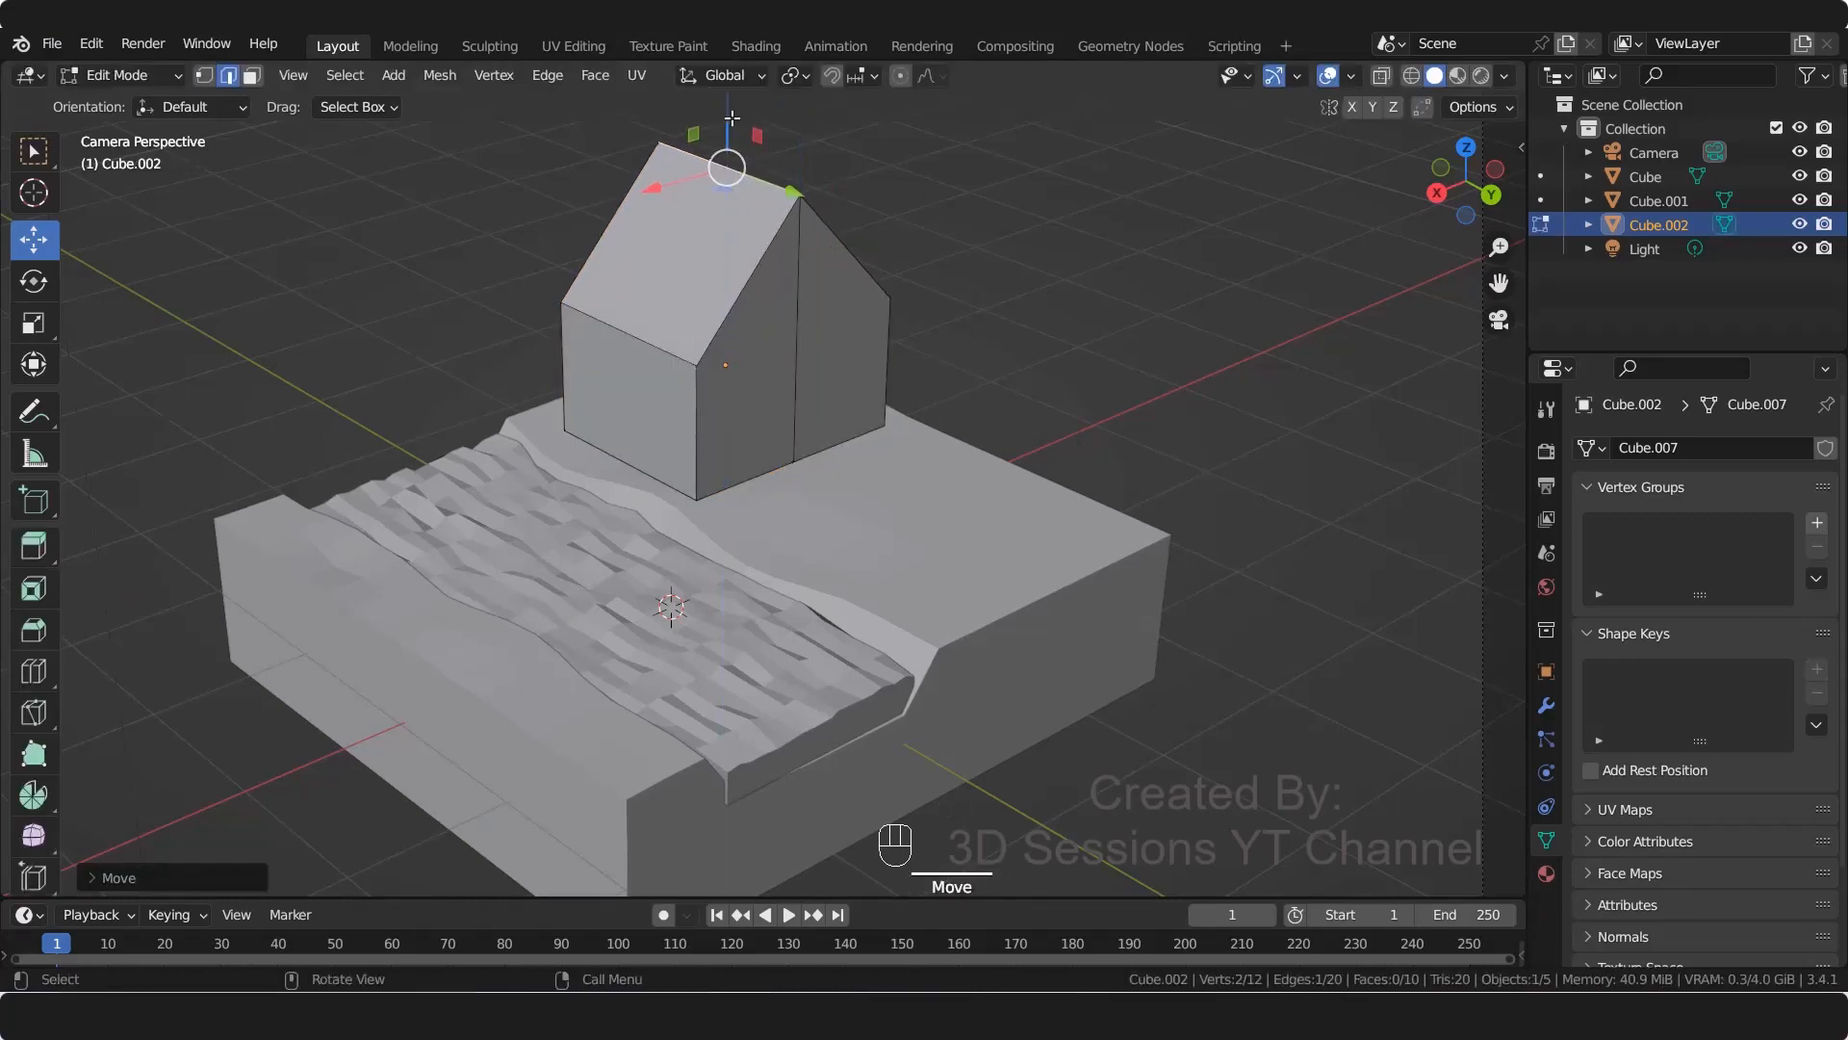
pyautogui.press('Tab')
pyautogui.hotkey('ctrl', 's')
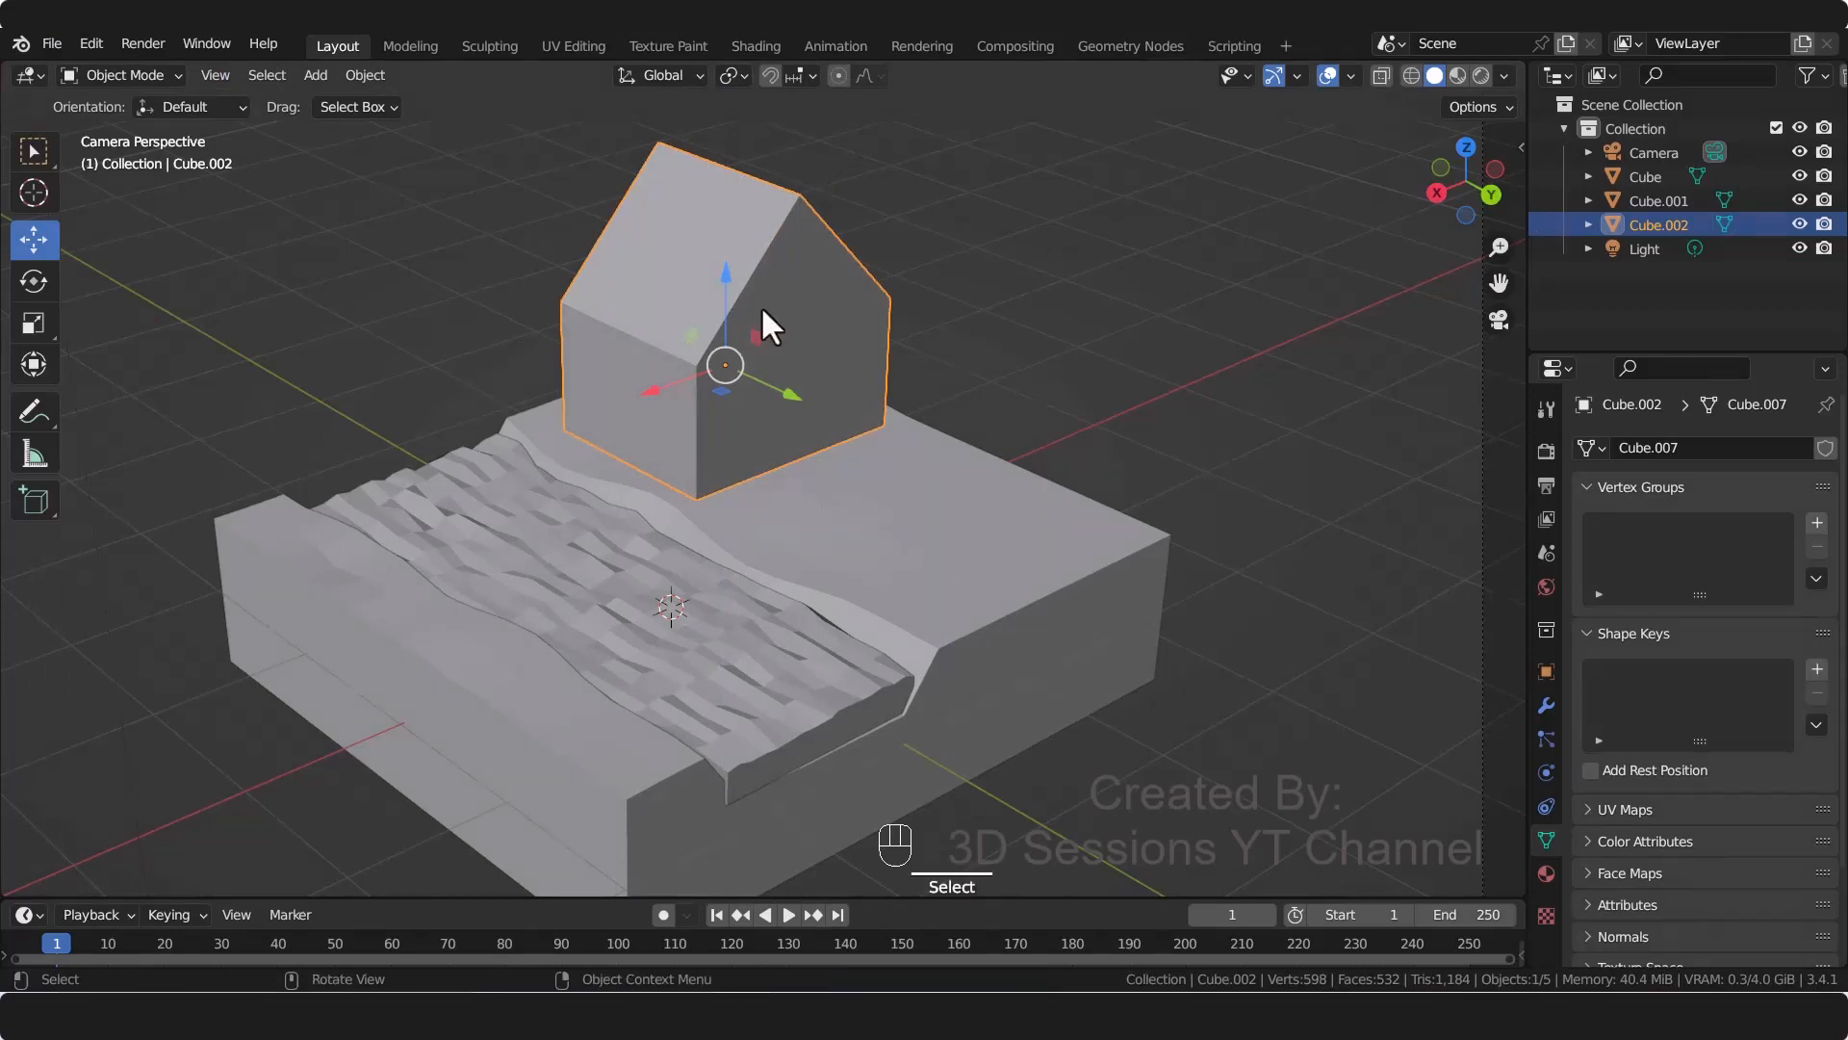
# Step: Isolate the house in Local View and clear the selection
pyautogui.press('/')
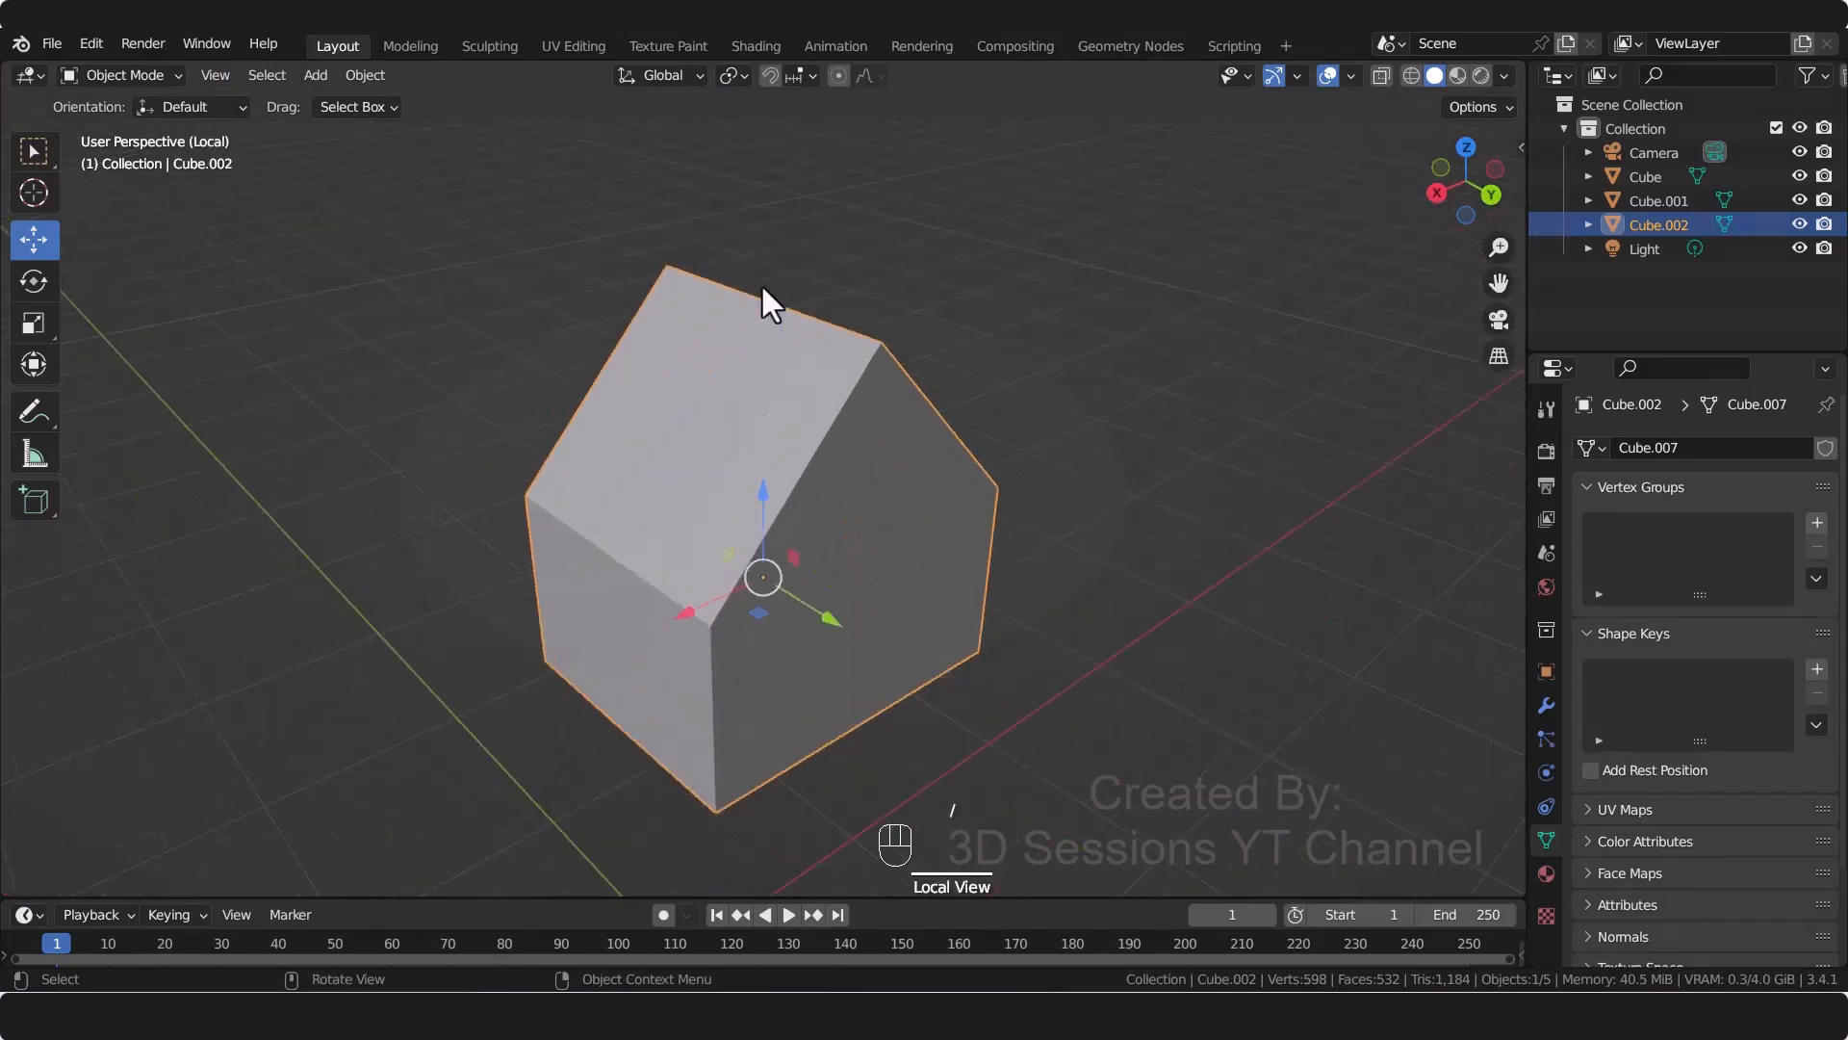
pyautogui.scroll(-2, 816, 670)
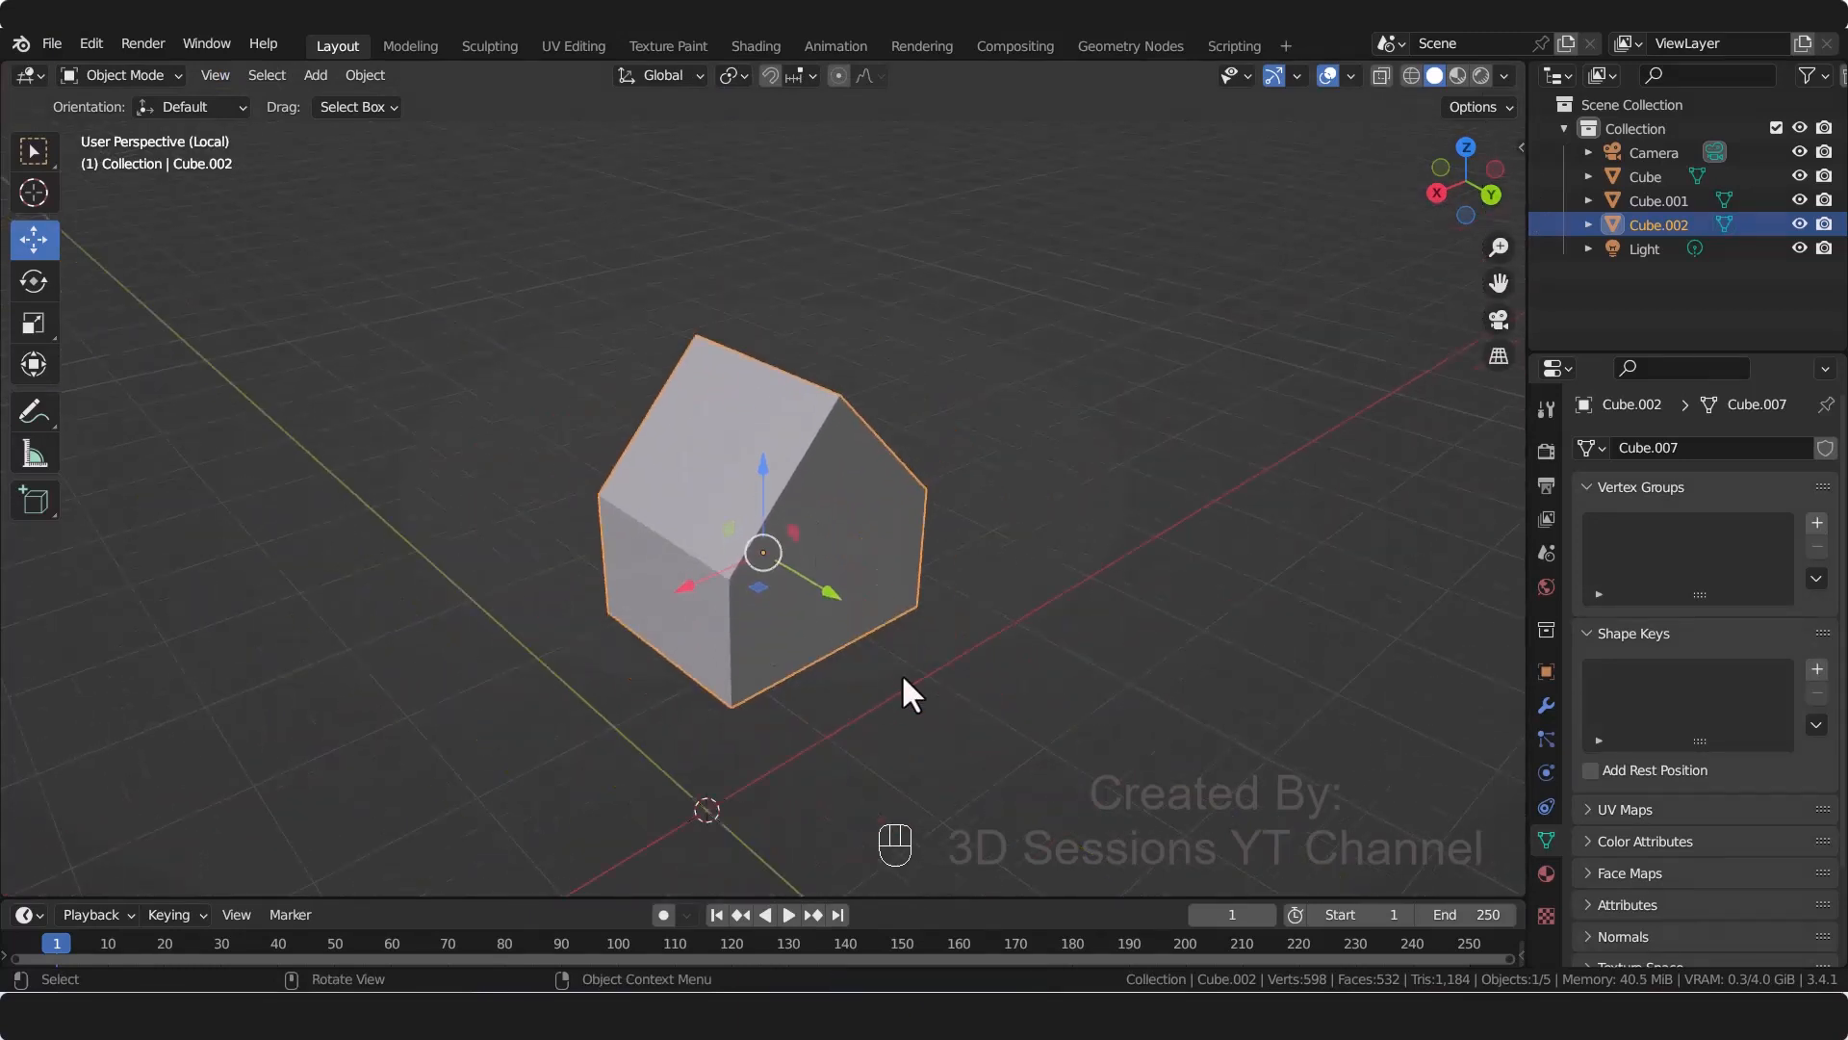
pyautogui.click(964, 668)
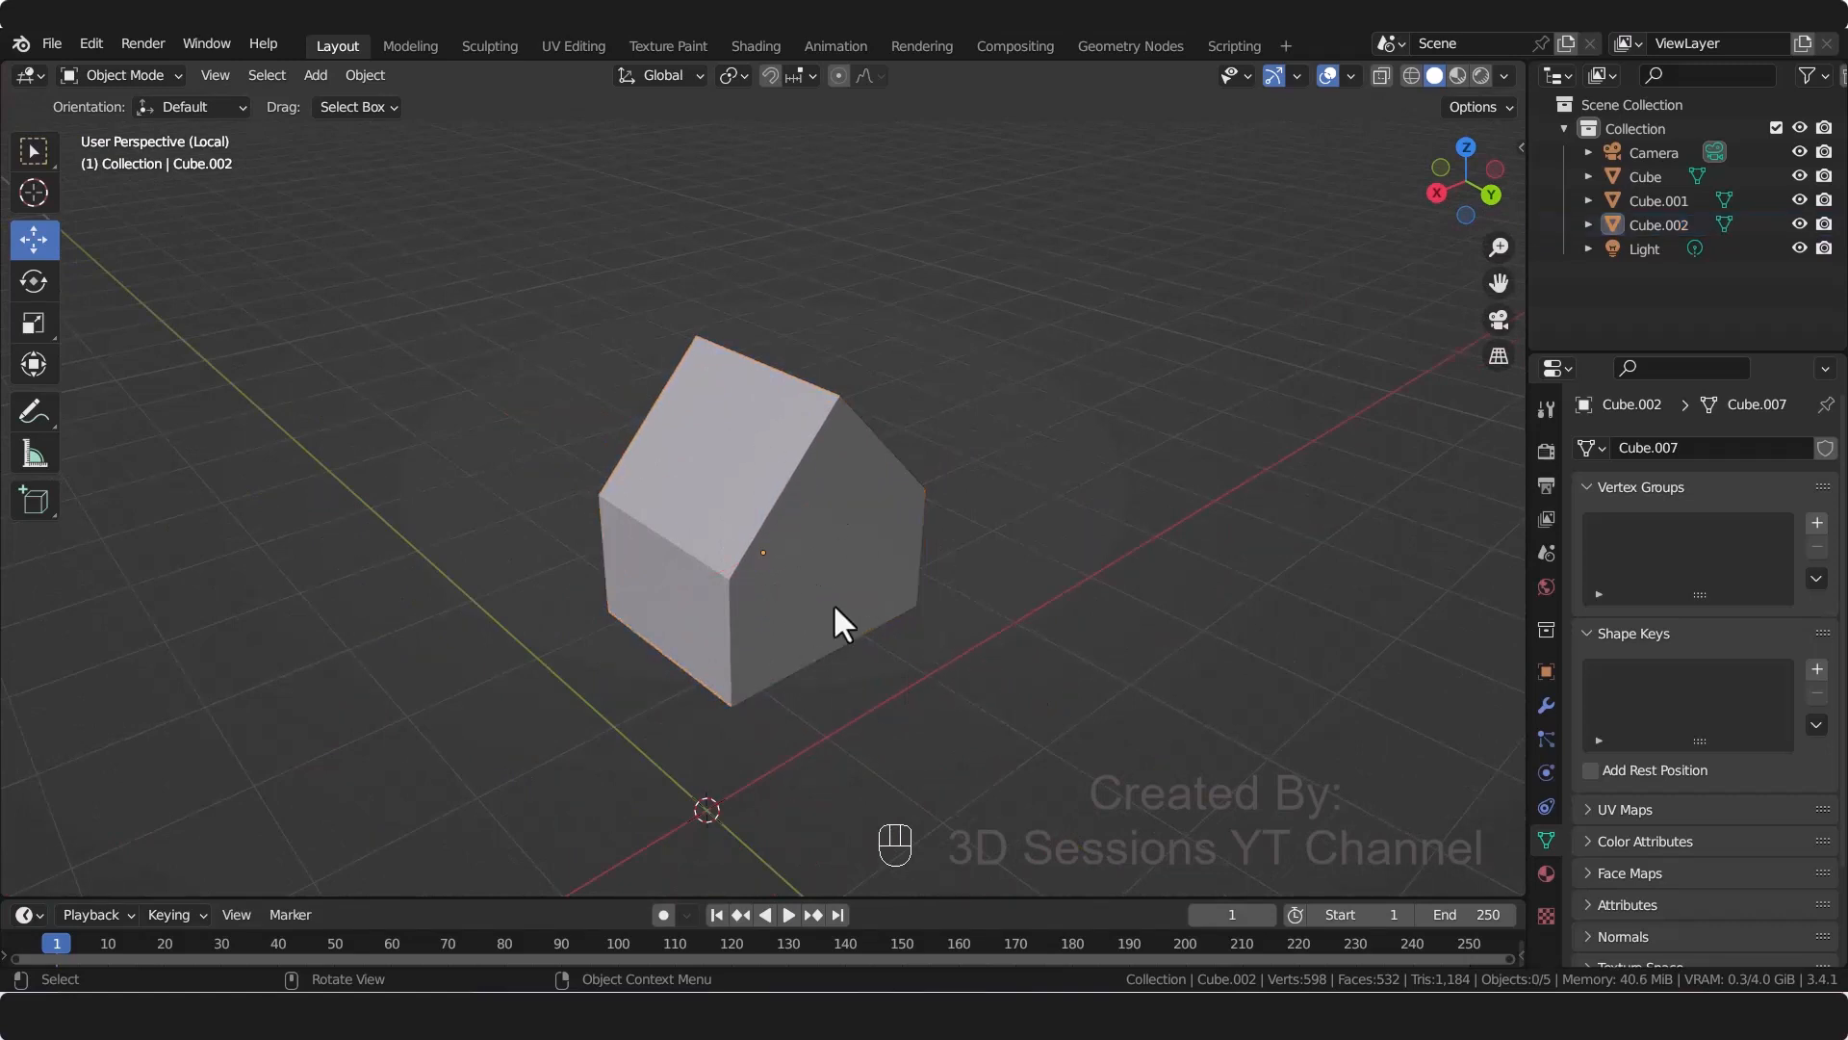
# Step: Add a cube mesh at the 3D cursor and scale it down uniformly to about half its size
pyautogui.hotkey('shift', 'a')
pyautogui.moveTo(851, 510)
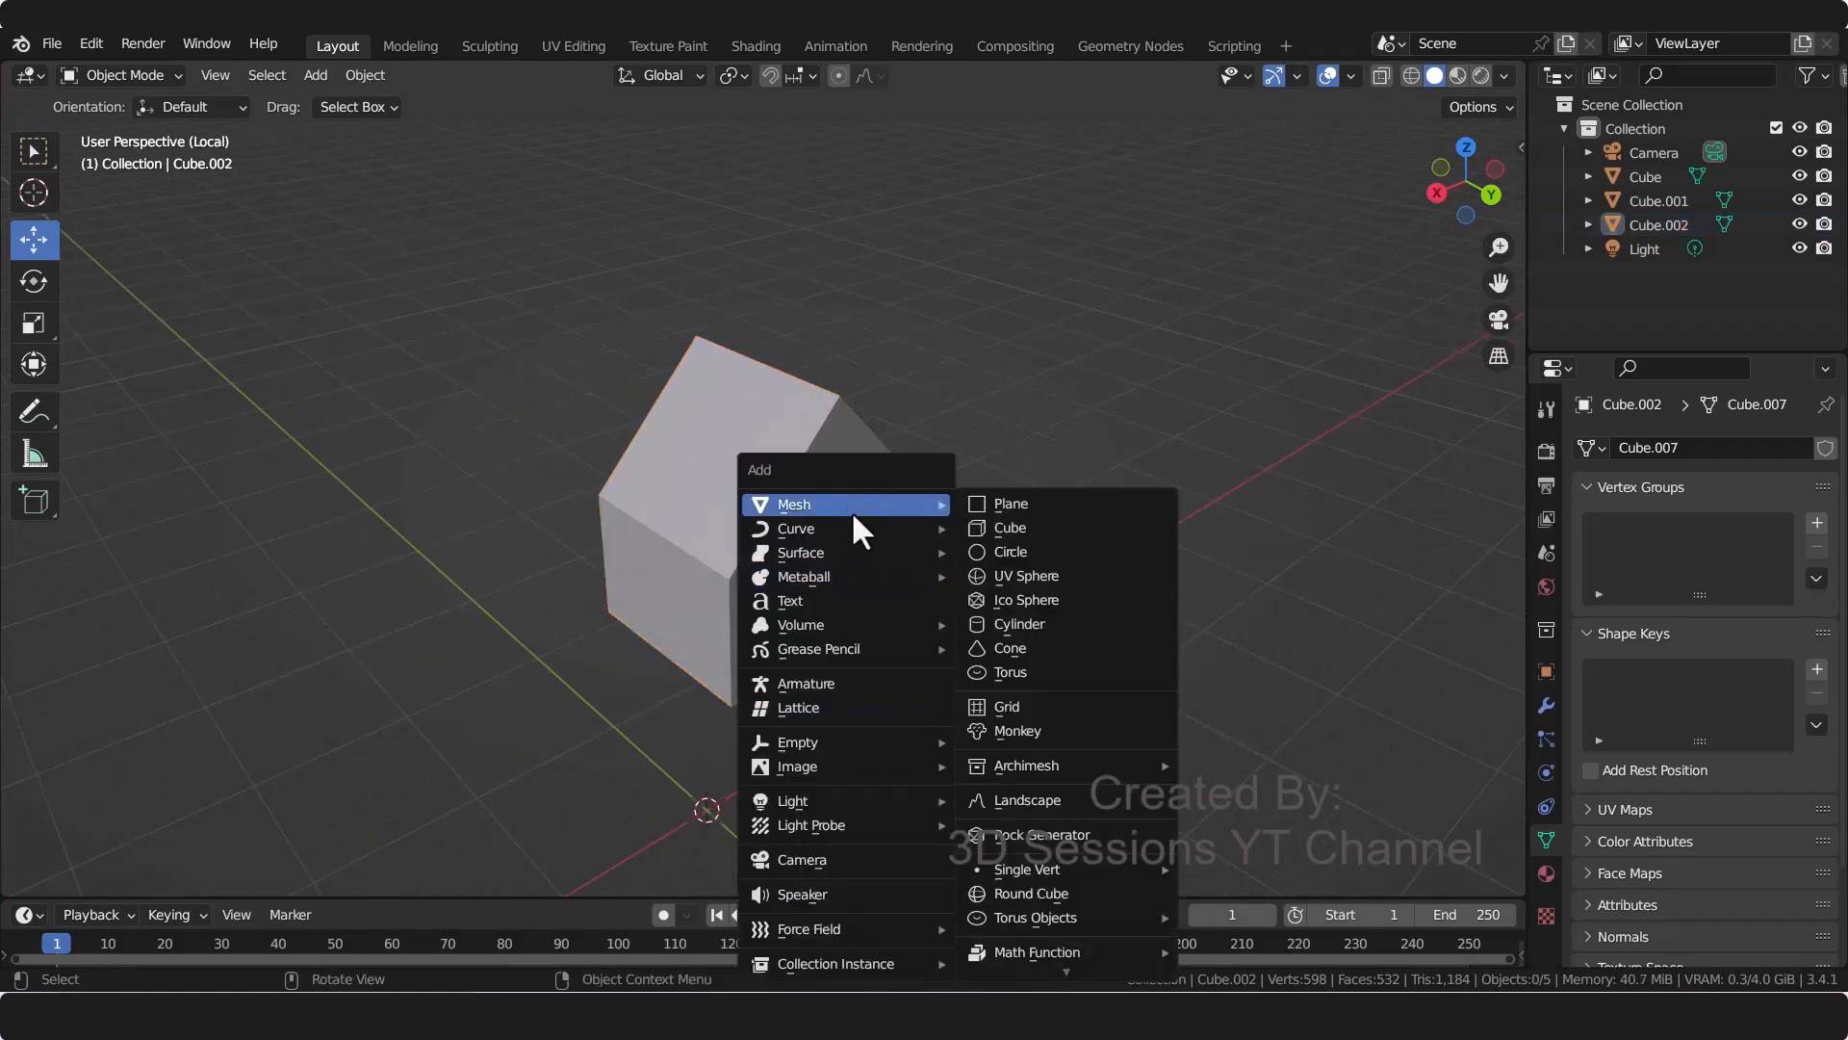
pyautogui.click(984, 529)
pyautogui.scroll(-4, 722, 760)
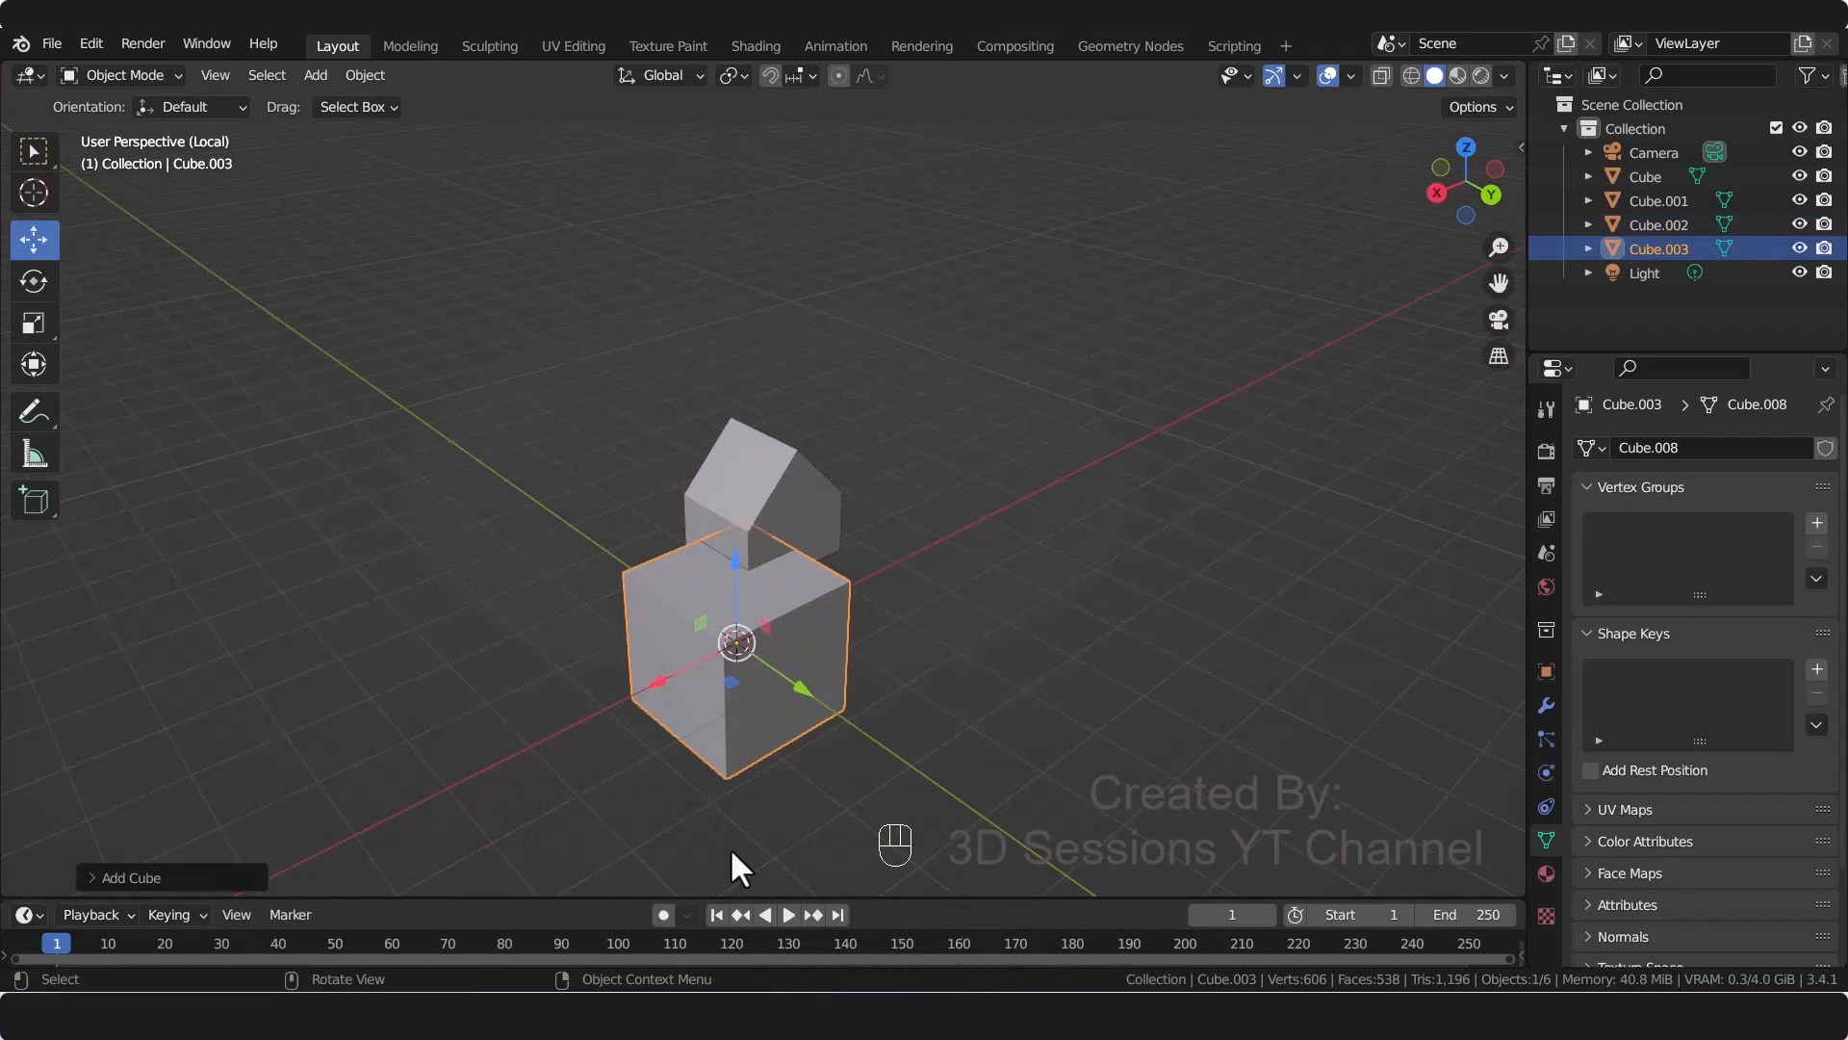
pyautogui.press('s')
pyautogui.click(738, 736)
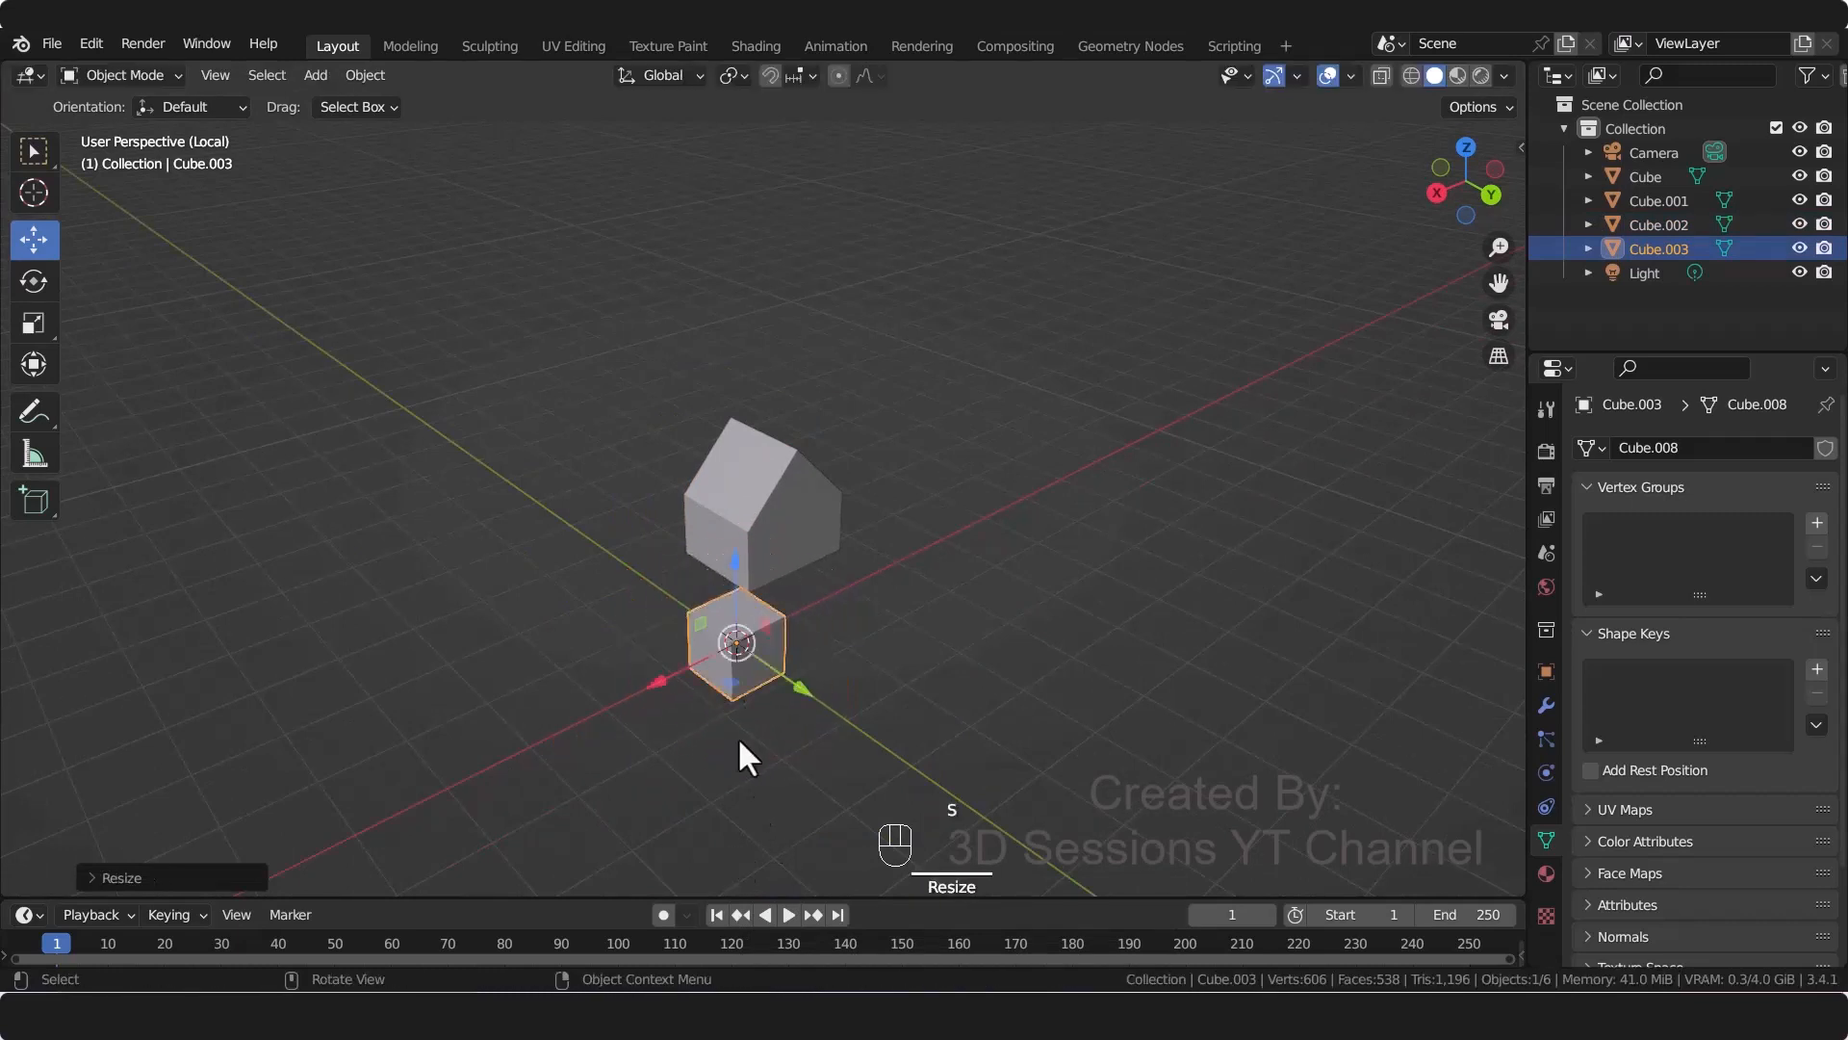
pyautogui.scroll(2, 738, 760)
pyautogui.scroll(-2, 737, 771)
# Step: Flatten the new cube along Z and narrow it along Y into a short plank
pyautogui.press('s')
pyautogui.press('z')
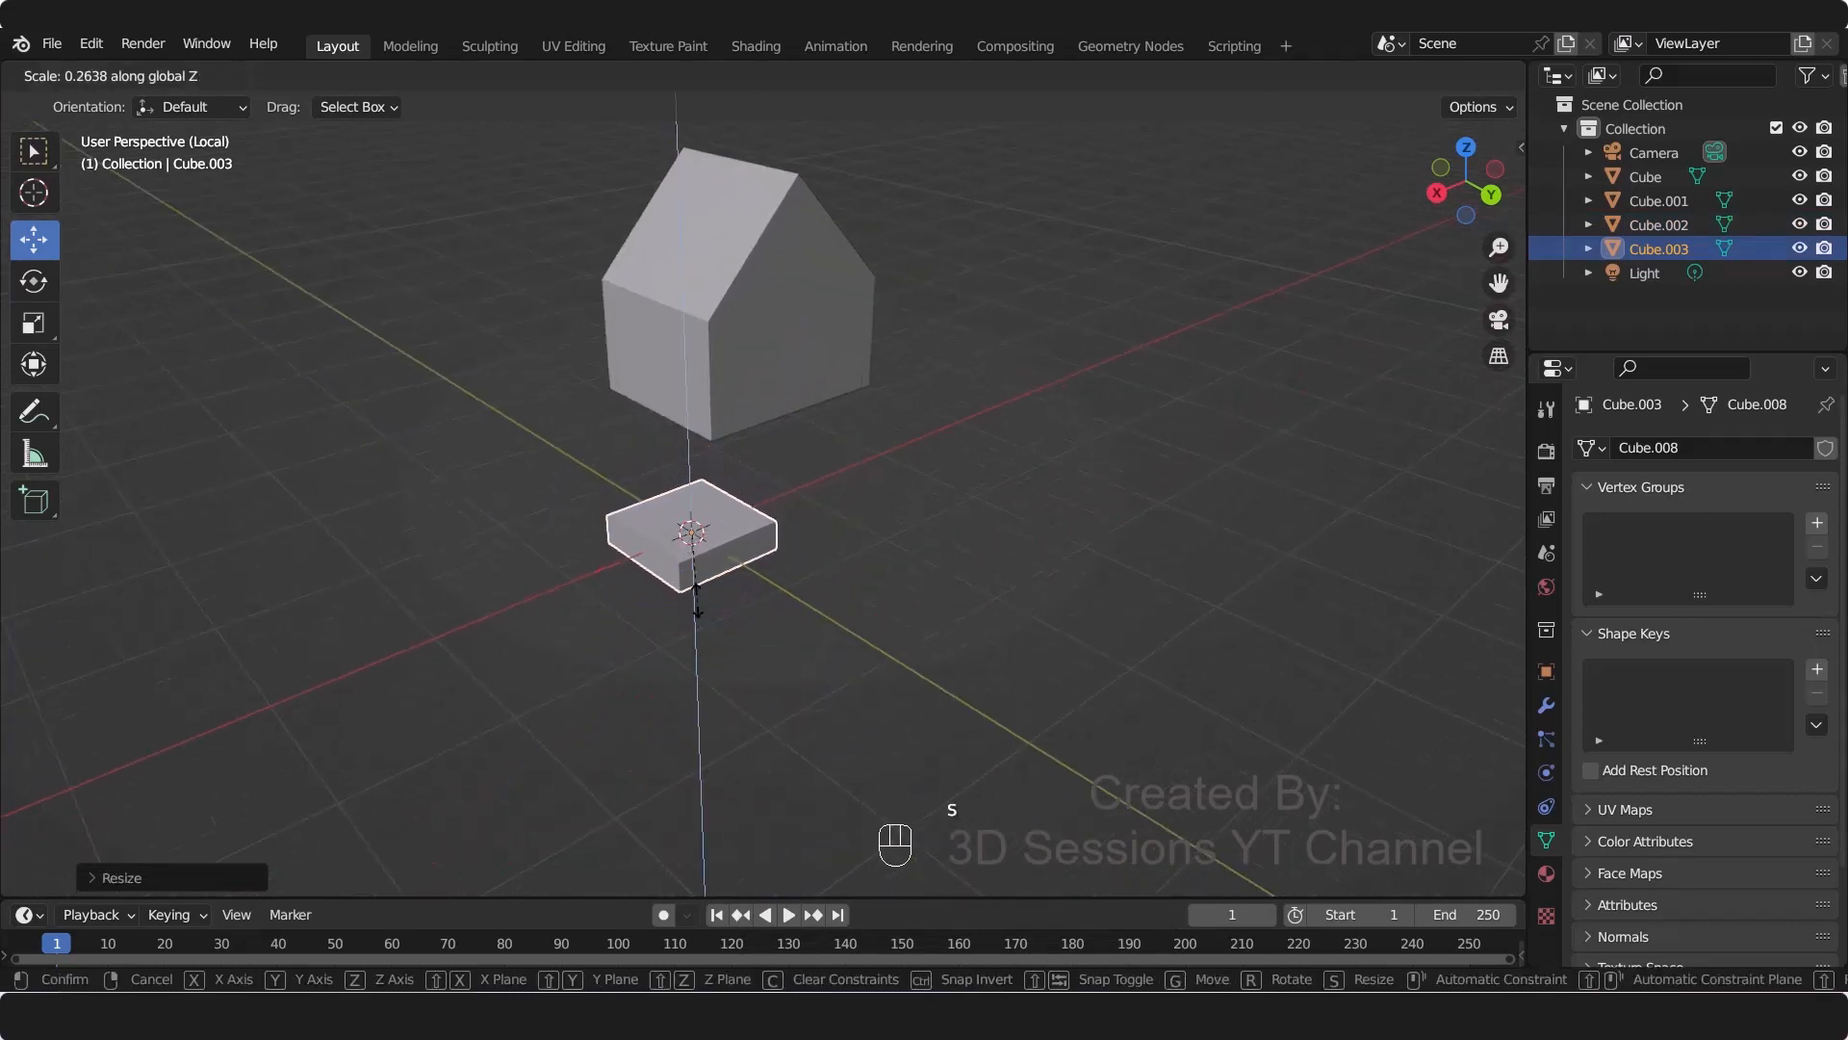
pyautogui.click(755, 739)
pyautogui.press('s')
pyautogui.press('y')
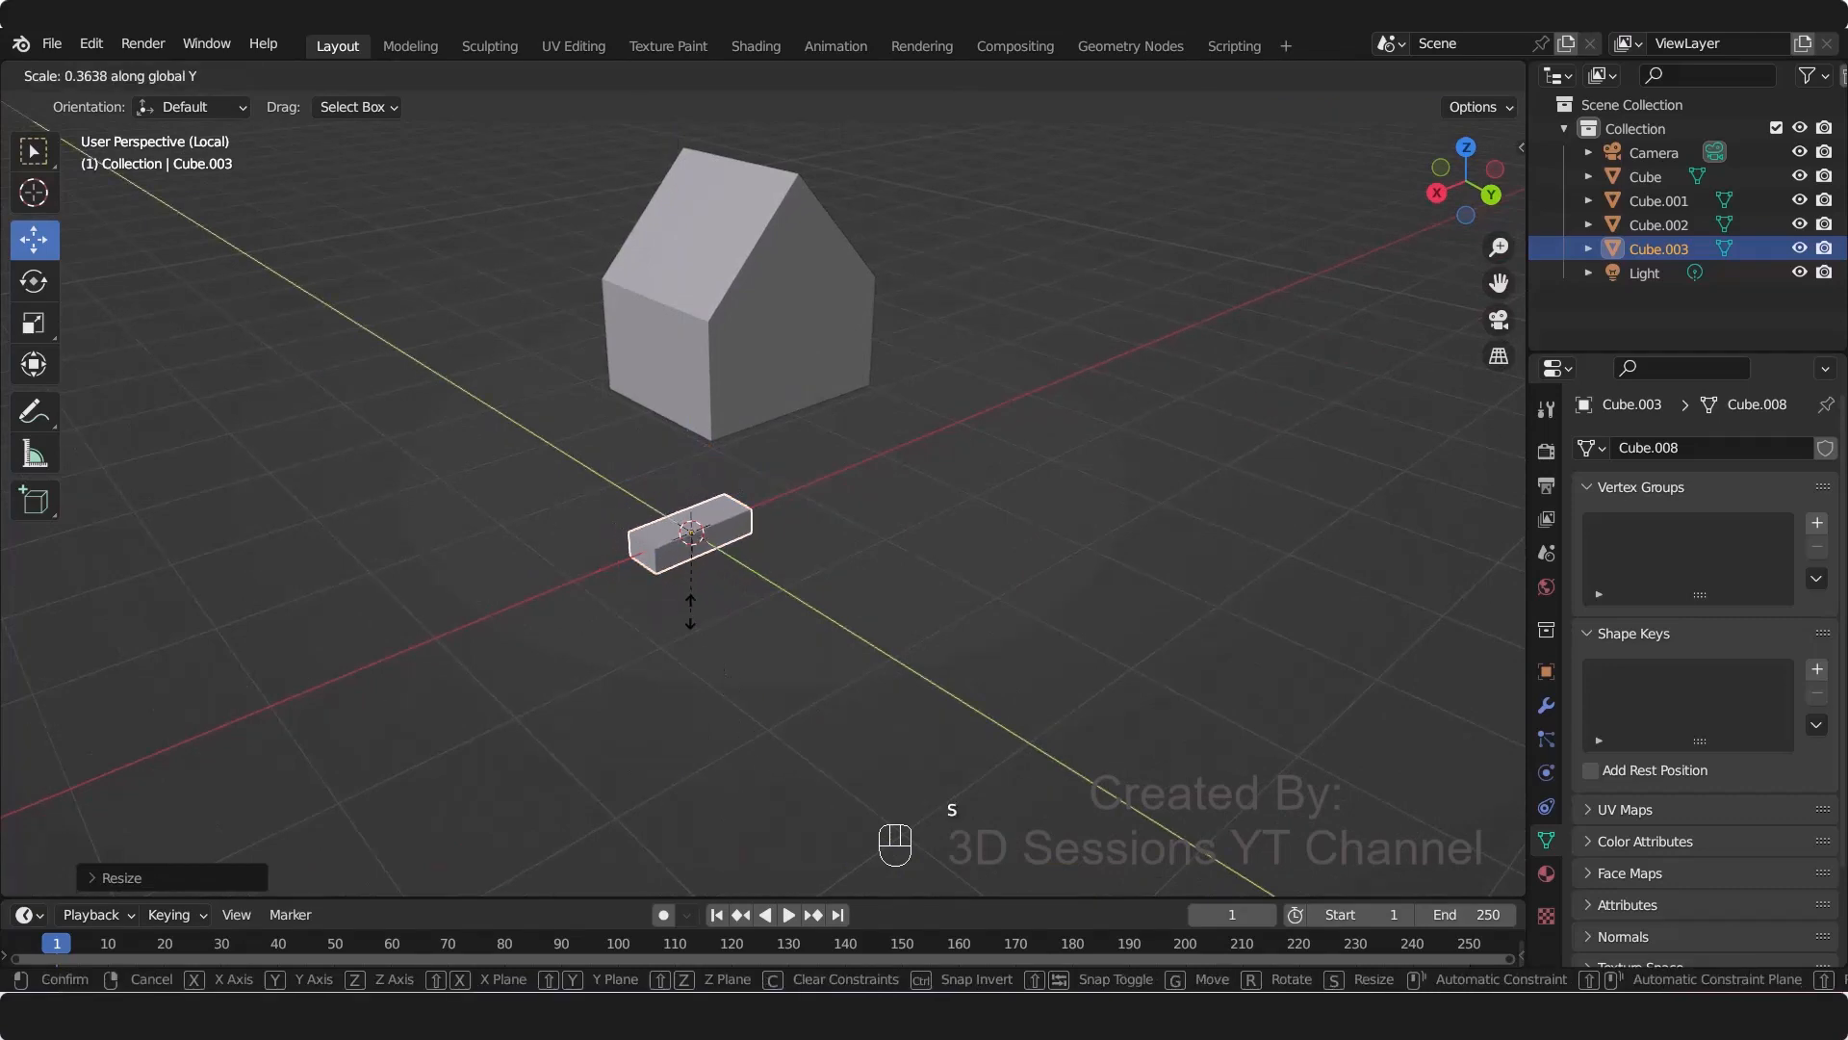
pyautogui.click(650, 770)
pyautogui.press('s')
pyautogui.press('z')
pyautogui.click(680, 616)
# Step: Lengthen the plank to about 2.6 times along X and thin it further along Z
pyautogui.scroll(3, 662, 632)
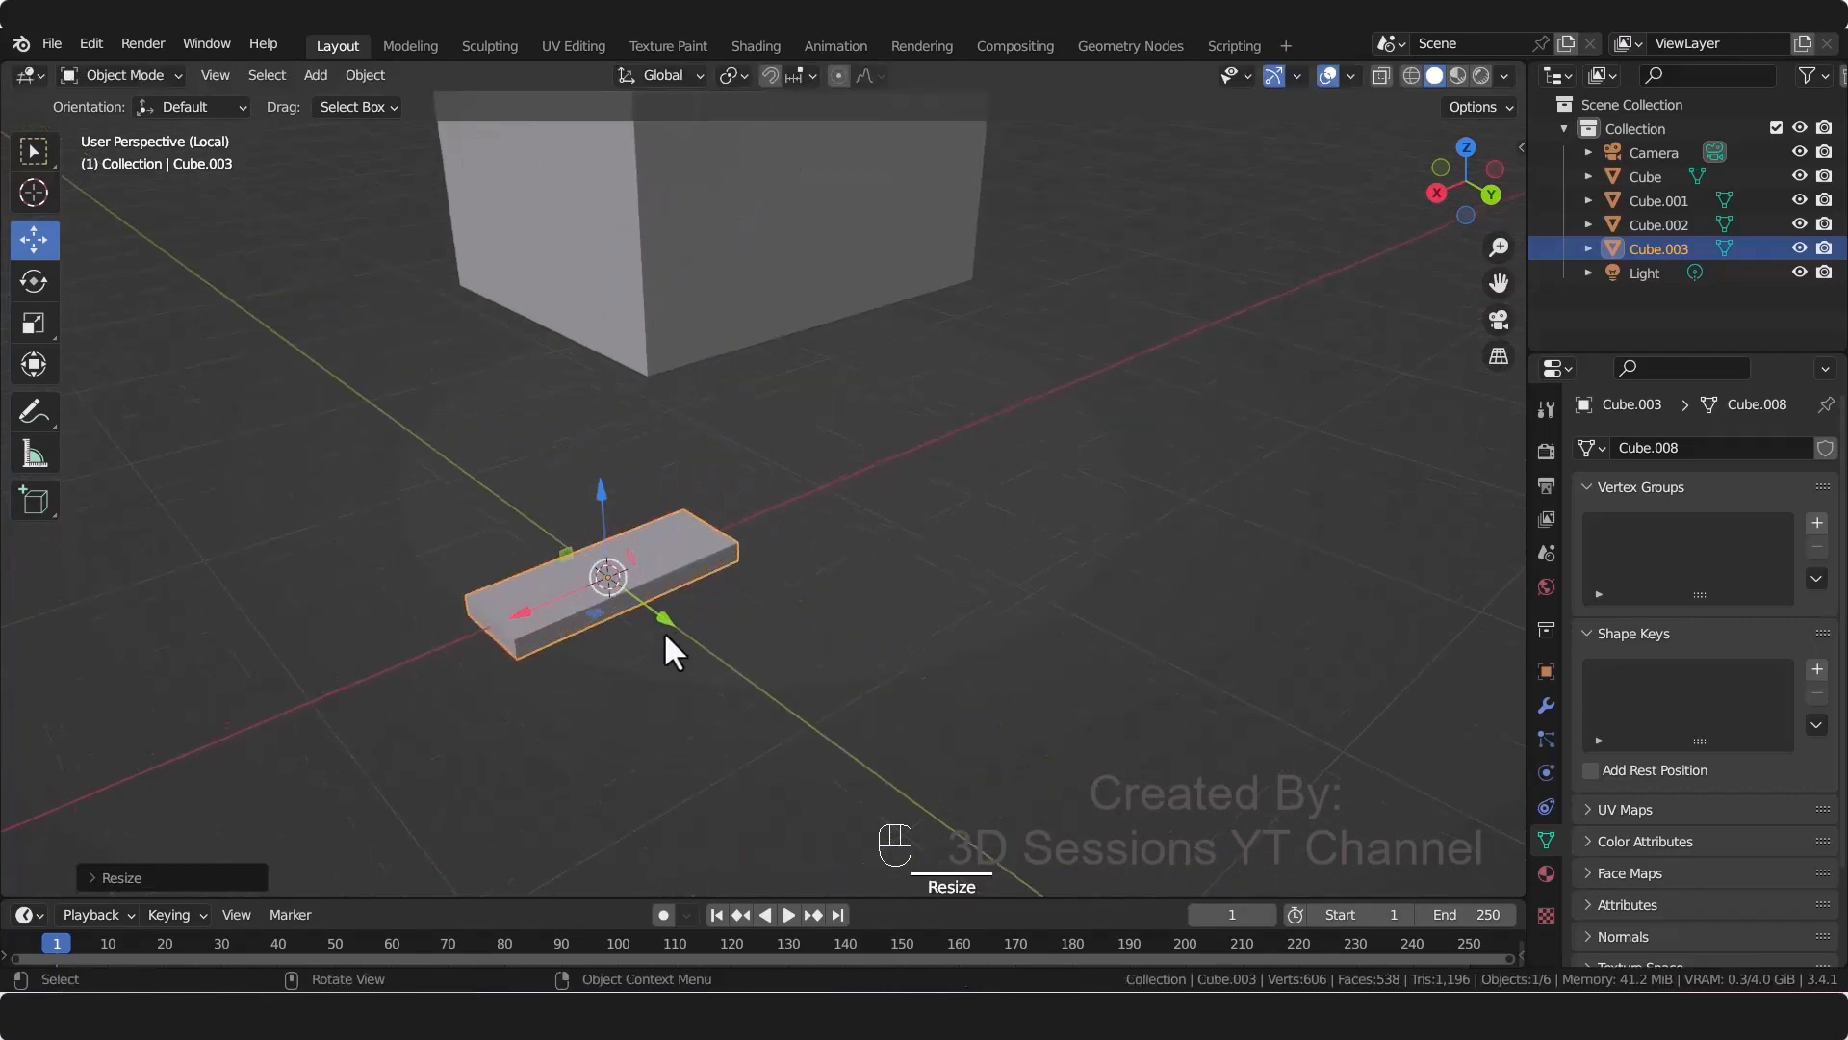
pyautogui.press('s')
pyautogui.press('x')
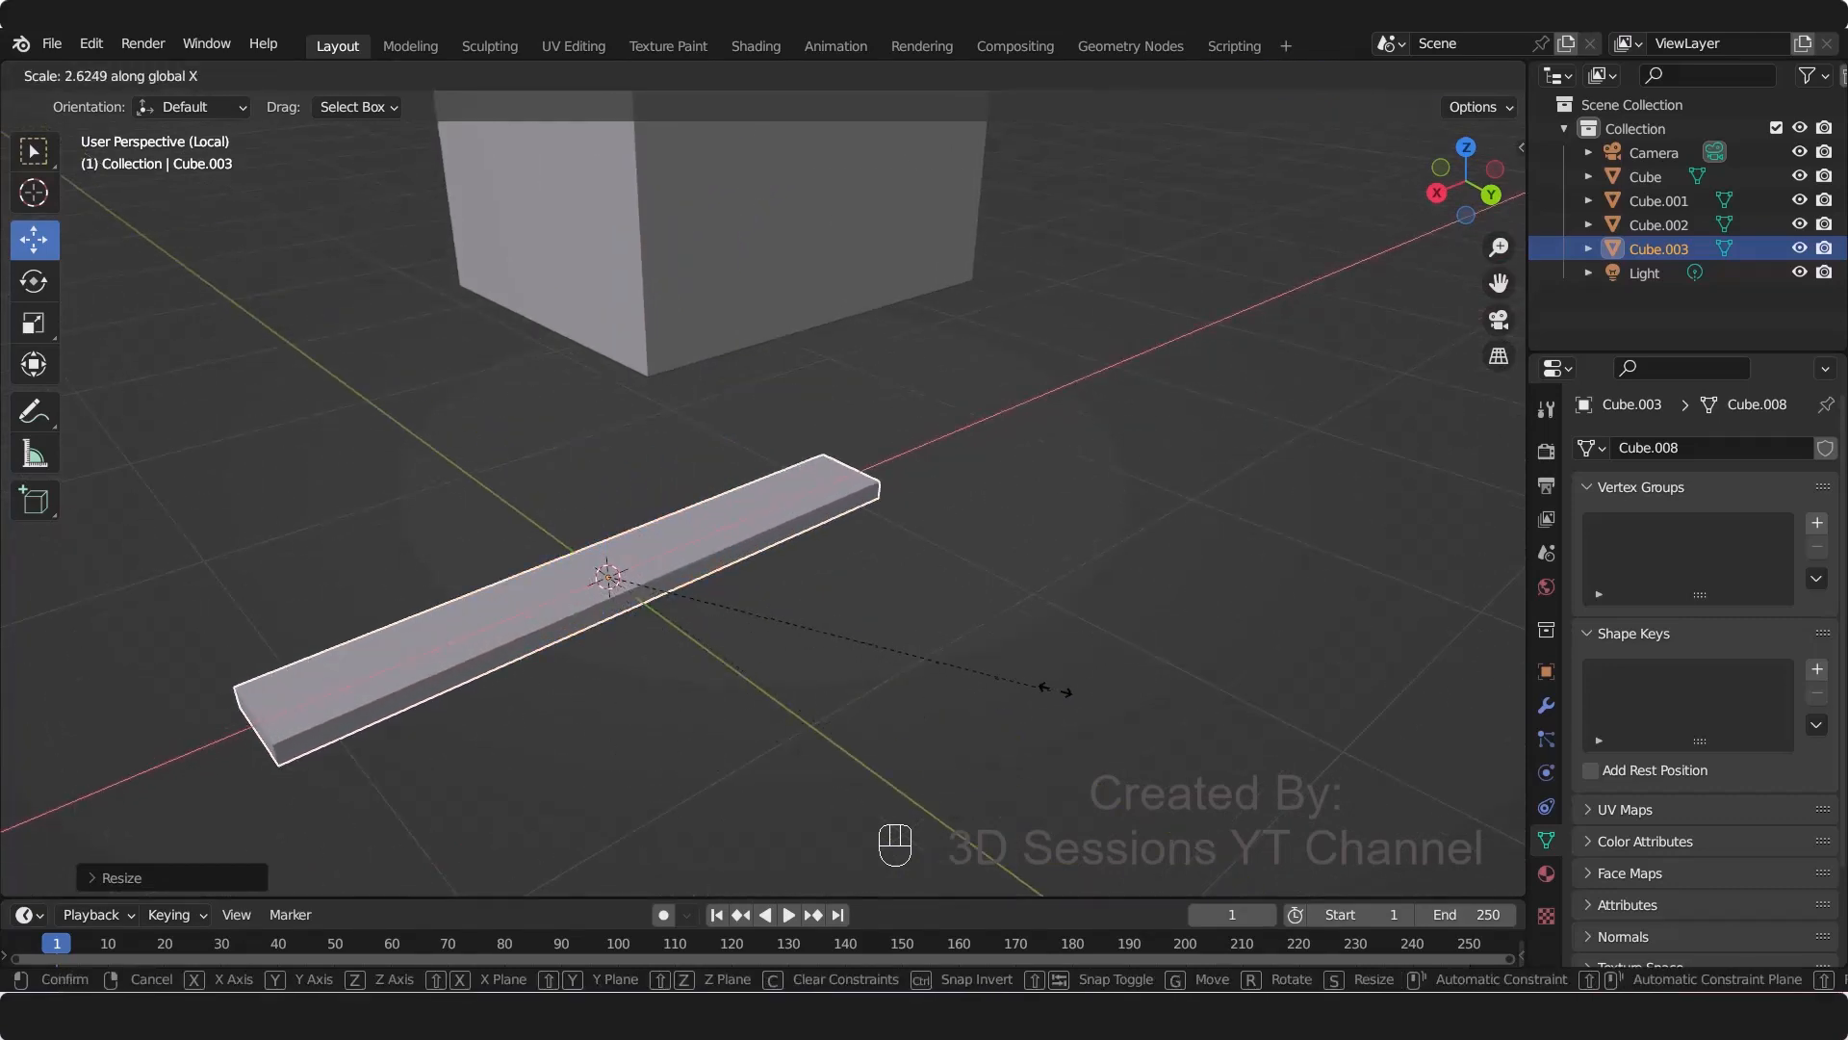
pyautogui.click(1056, 689)
pyautogui.click(611, 725)
pyautogui.click(540, 621)
pyautogui.press('s')
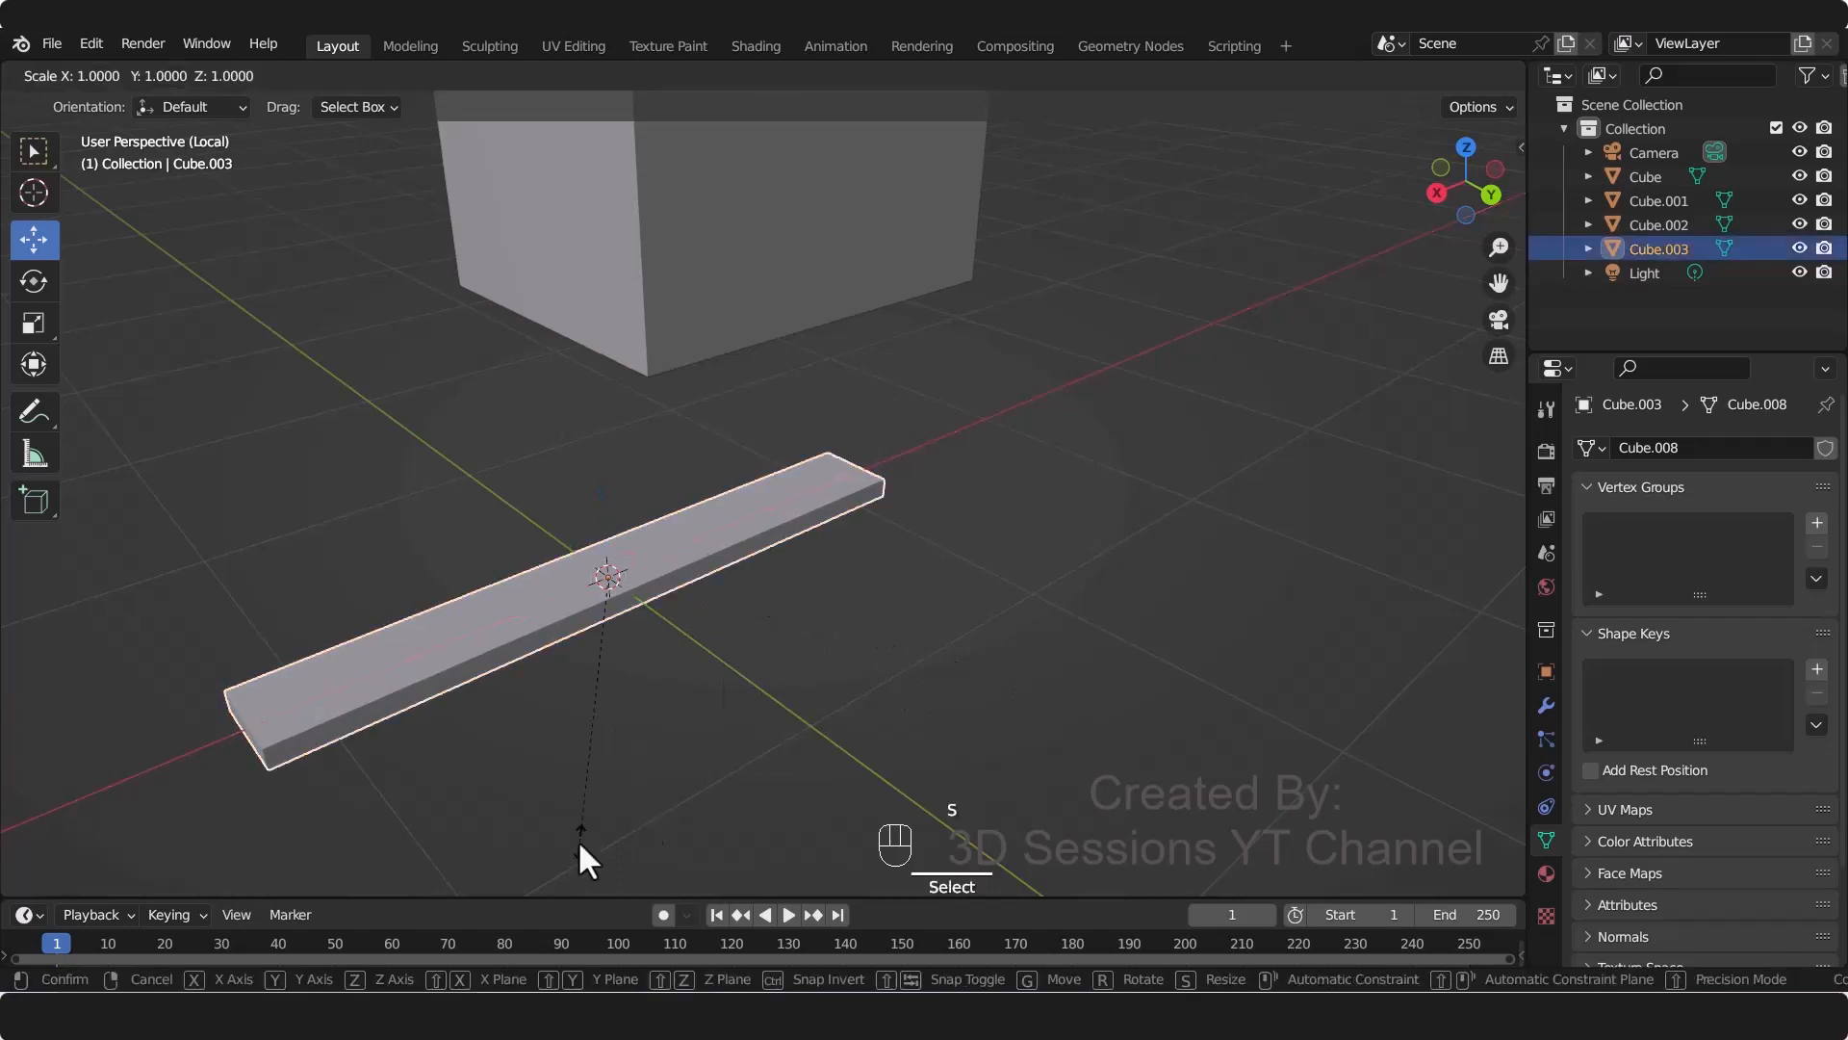
pyautogui.press('z')
pyautogui.click(576, 765)
pyautogui.scroll(-3, 672, 722)
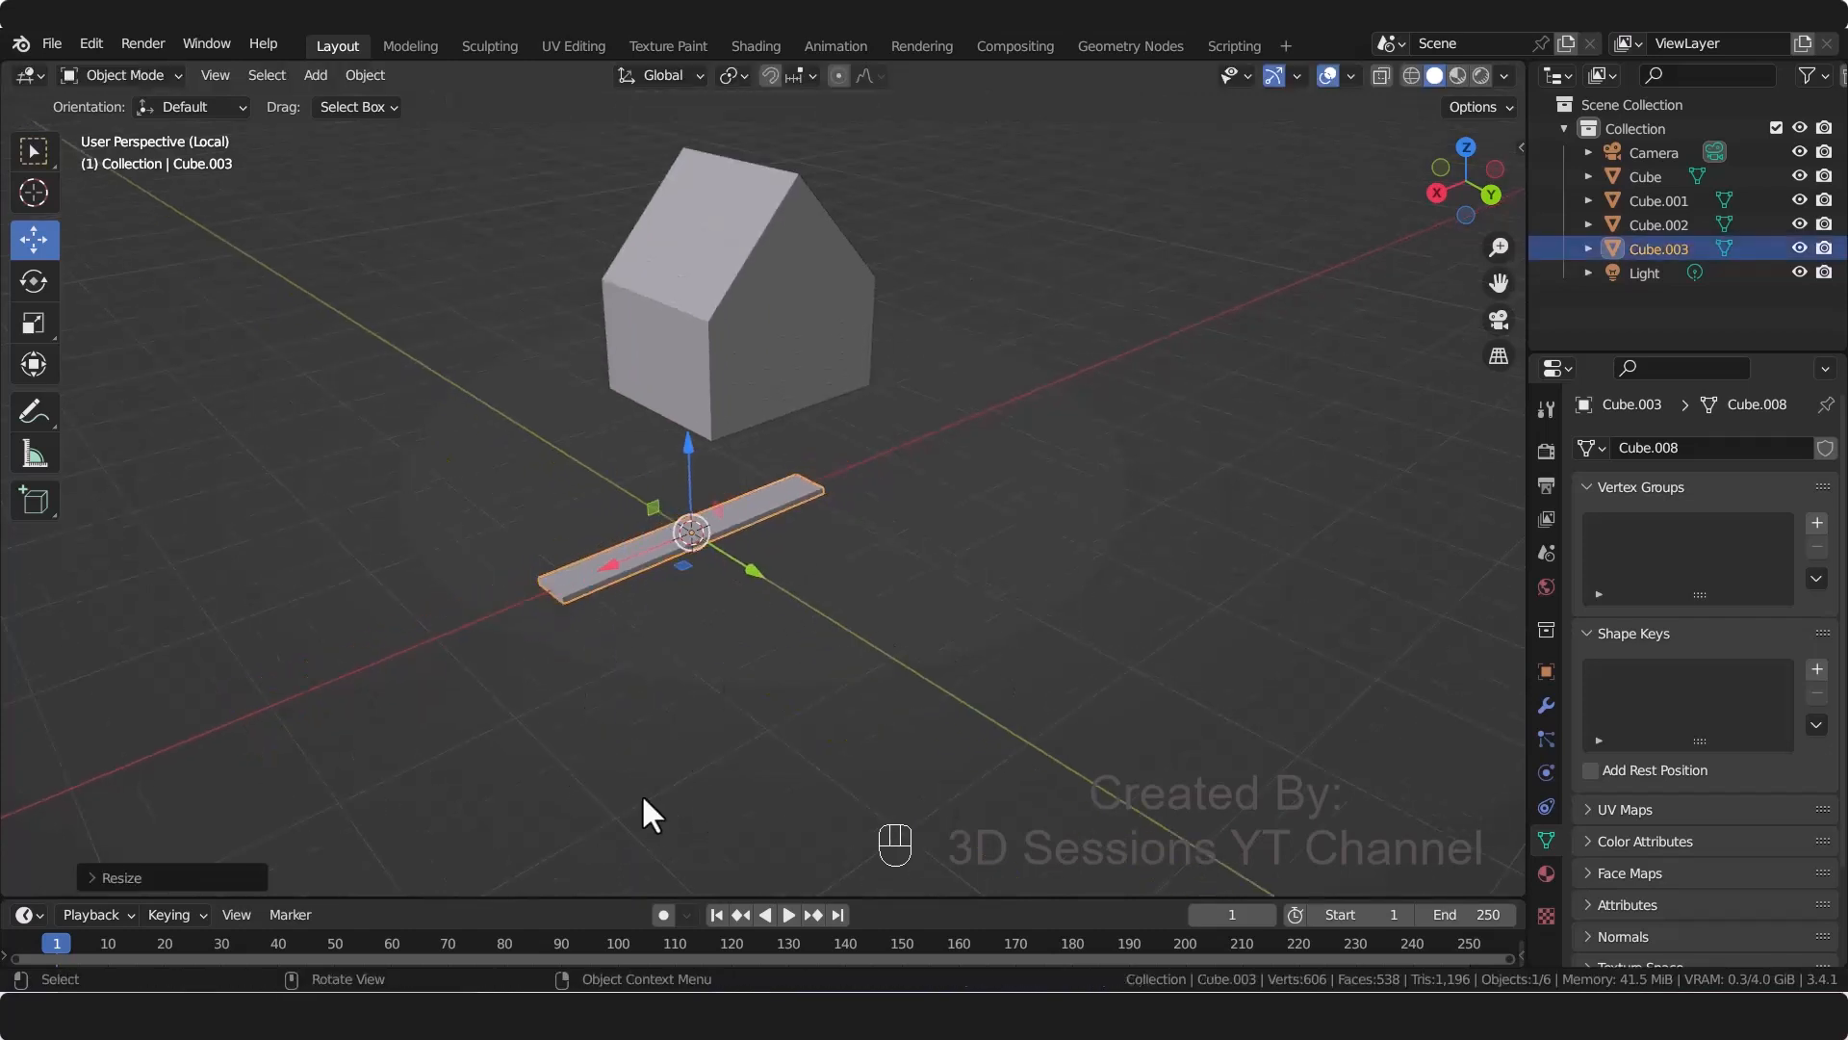
# Step: Rotate the plank 90 degrees about the X axis so it stands on its long edge
pyautogui.keyDown('shift'); pyautogui.moveTo(733, 627); pyautogui.dragTo(623, 708, button='middle'); pyautogui.keyUp('shift')
pyautogui.write('rx90')
pyautogui.press('Return')
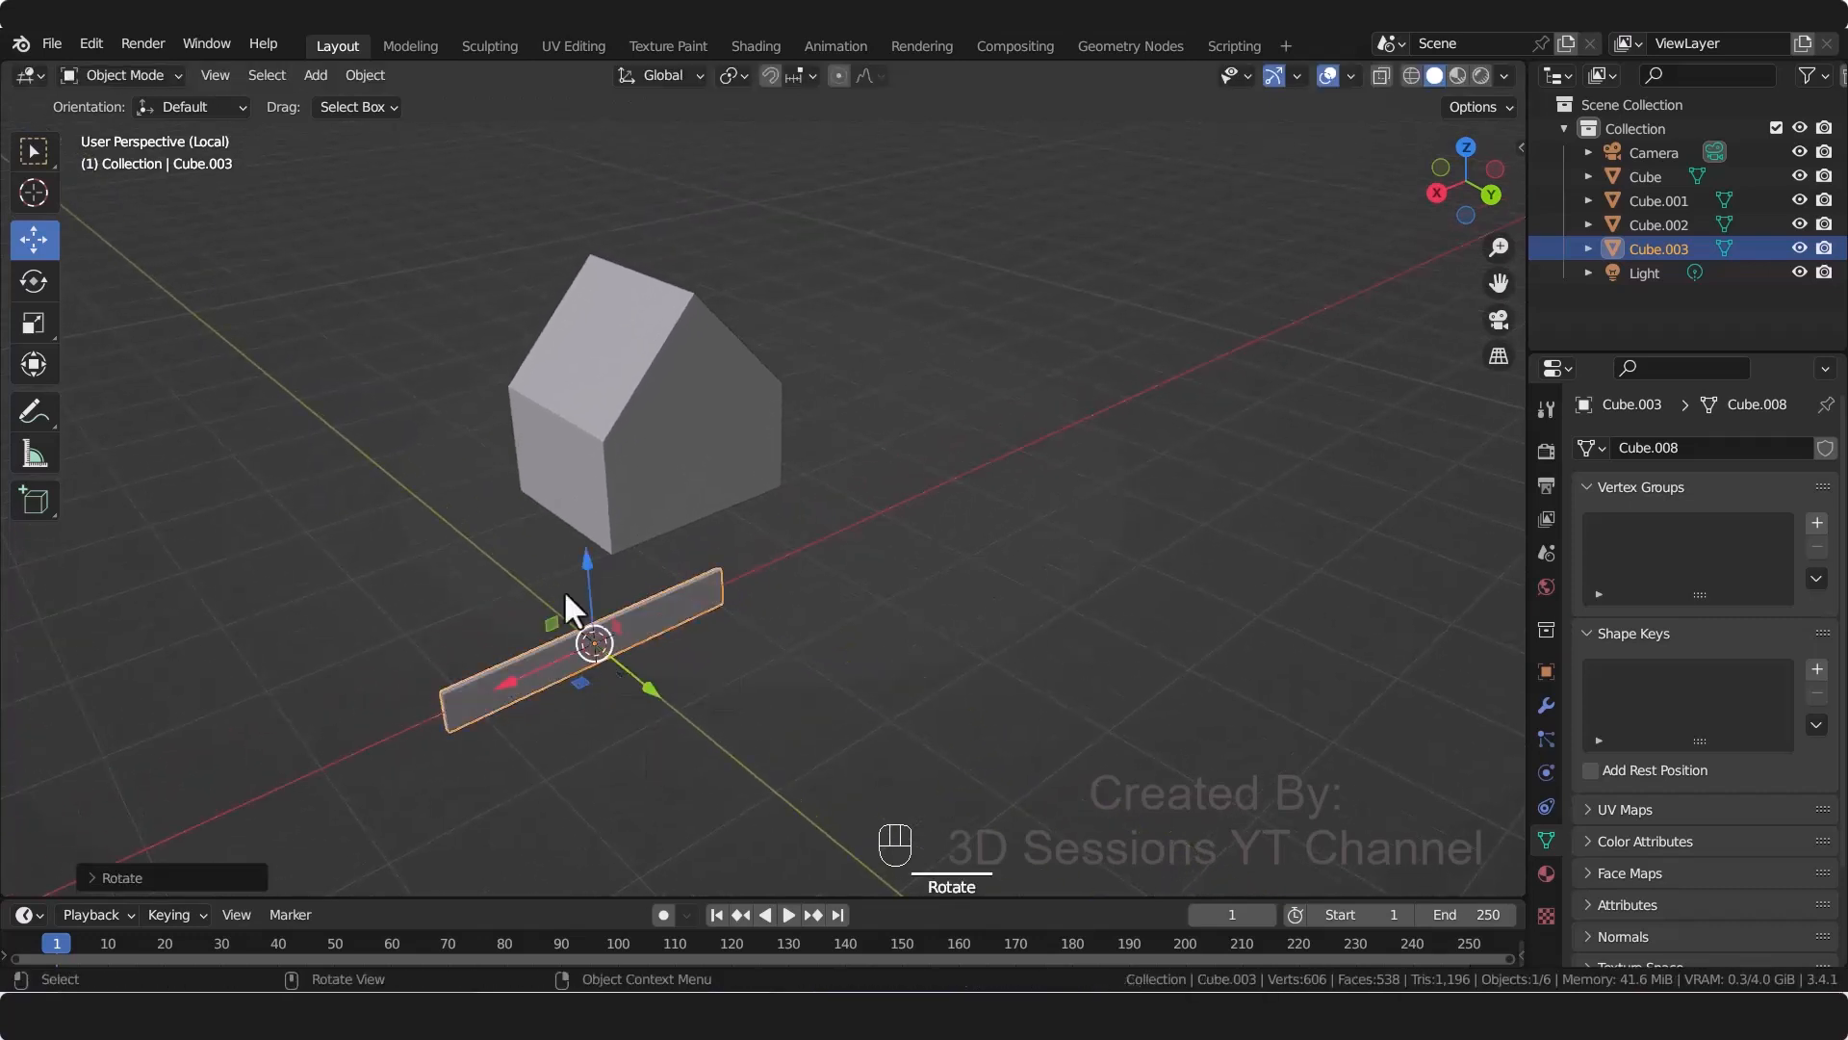
# Step: Move the upright plank against the base of the house's gabled wall, level with the wall's lower edge
pyautogui.press('`')
pyautogui.click(465, 560)
pyautogui.moveTo(1056, 714); pyautogui.dragTo(651, 565, button='middle')
pyautogui.moveTo(568, 528); pyautogui.dragTo(631, 366)
pyautogui.moveTo(590, 483); pyautogui.dragTo(783, 529, button='middle')
pyautogui.scroll(4, 783, 530)
pyautogui.moveTo(694, 242); pyautogui.dragTo(690, 121)
pyautogui.moveTo(809, 458); pyautogui.dragTo(747, 489, button='middle')
pyautogui.moveTo(652, 224); pyautogui.dragTo(588, 589)
pyautogui.press('`')
pyautogui.click(502, 607)
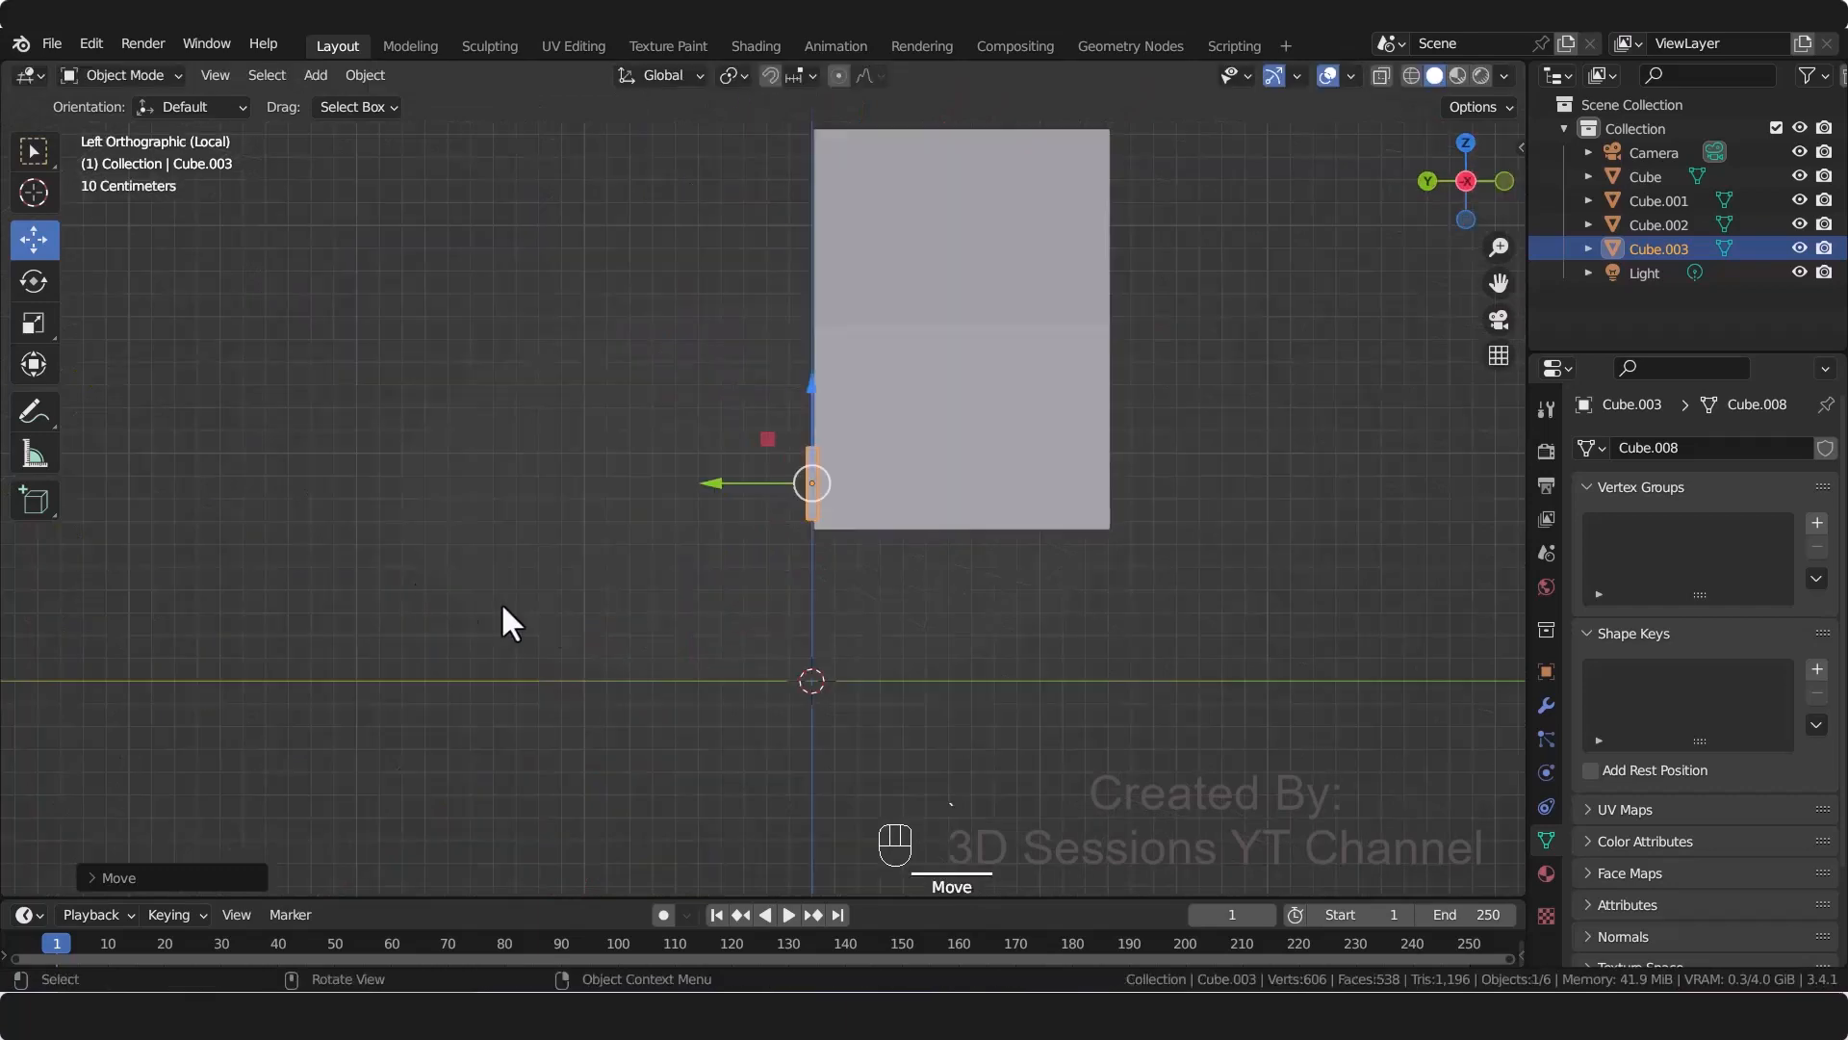
pyautogui.click(811, 404)
pyautogui.scroll(3, 767, 626)
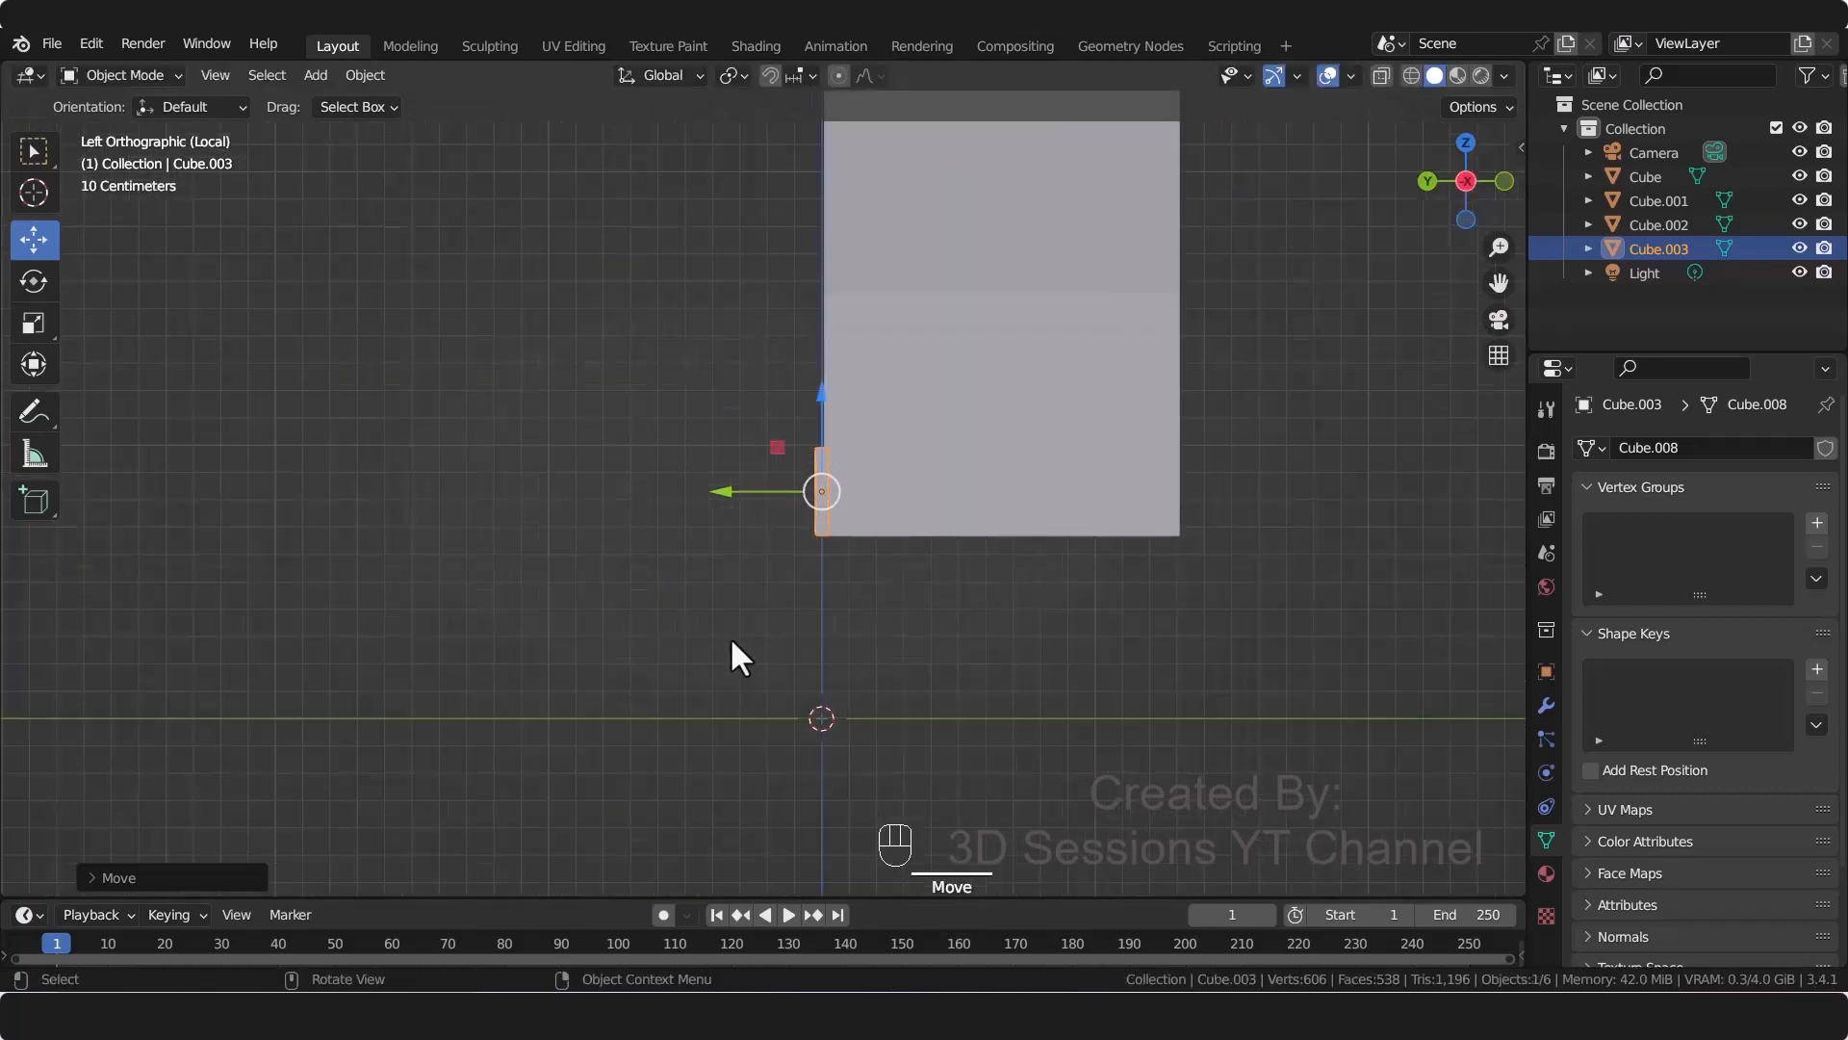
# Step: Thin the plank along Y and shorten it along X to roughly the width of the gabled wall
pyautogui.press('s')
pyautogui.press('y')
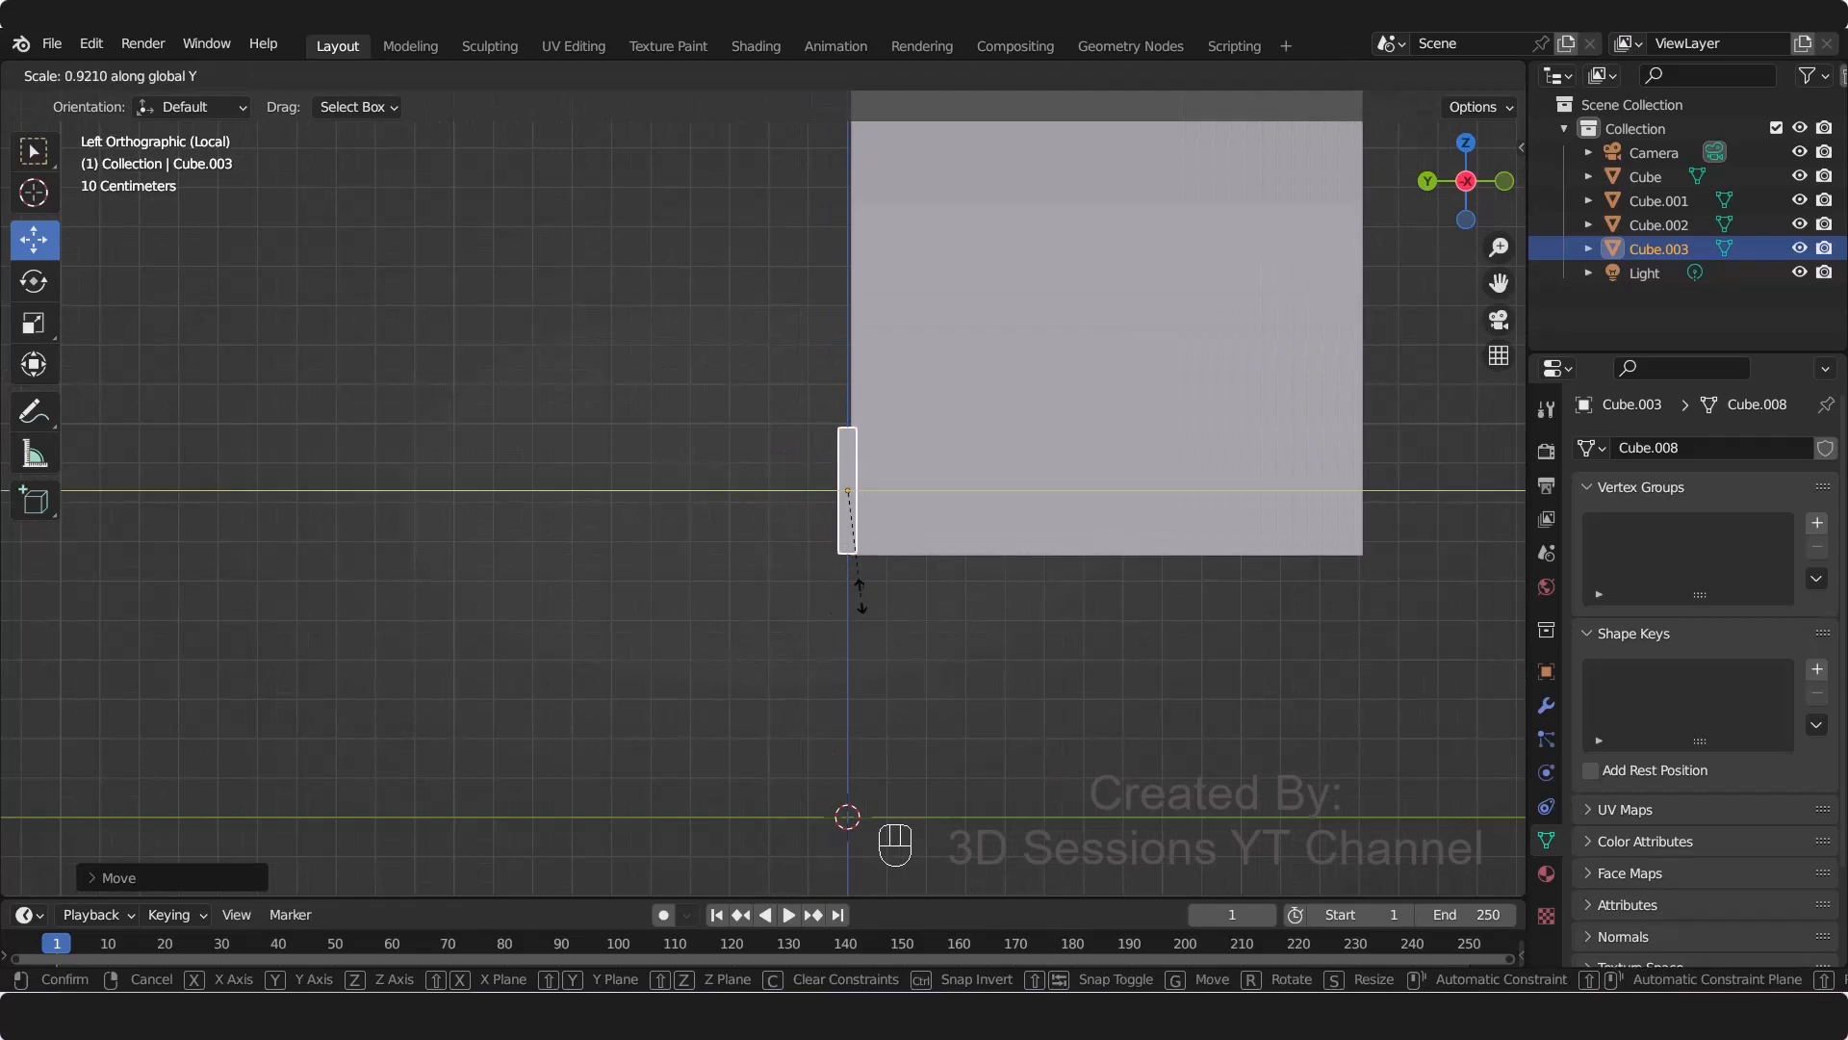
pyautogui.click(893, 519)
pyautogui.moveTo(481, 624); pyautogui.dragTo(761, 683, button='middle')
pyautogui.click(760, 683)
pyautogui.click(789, 515)
pyautogui.press('s')
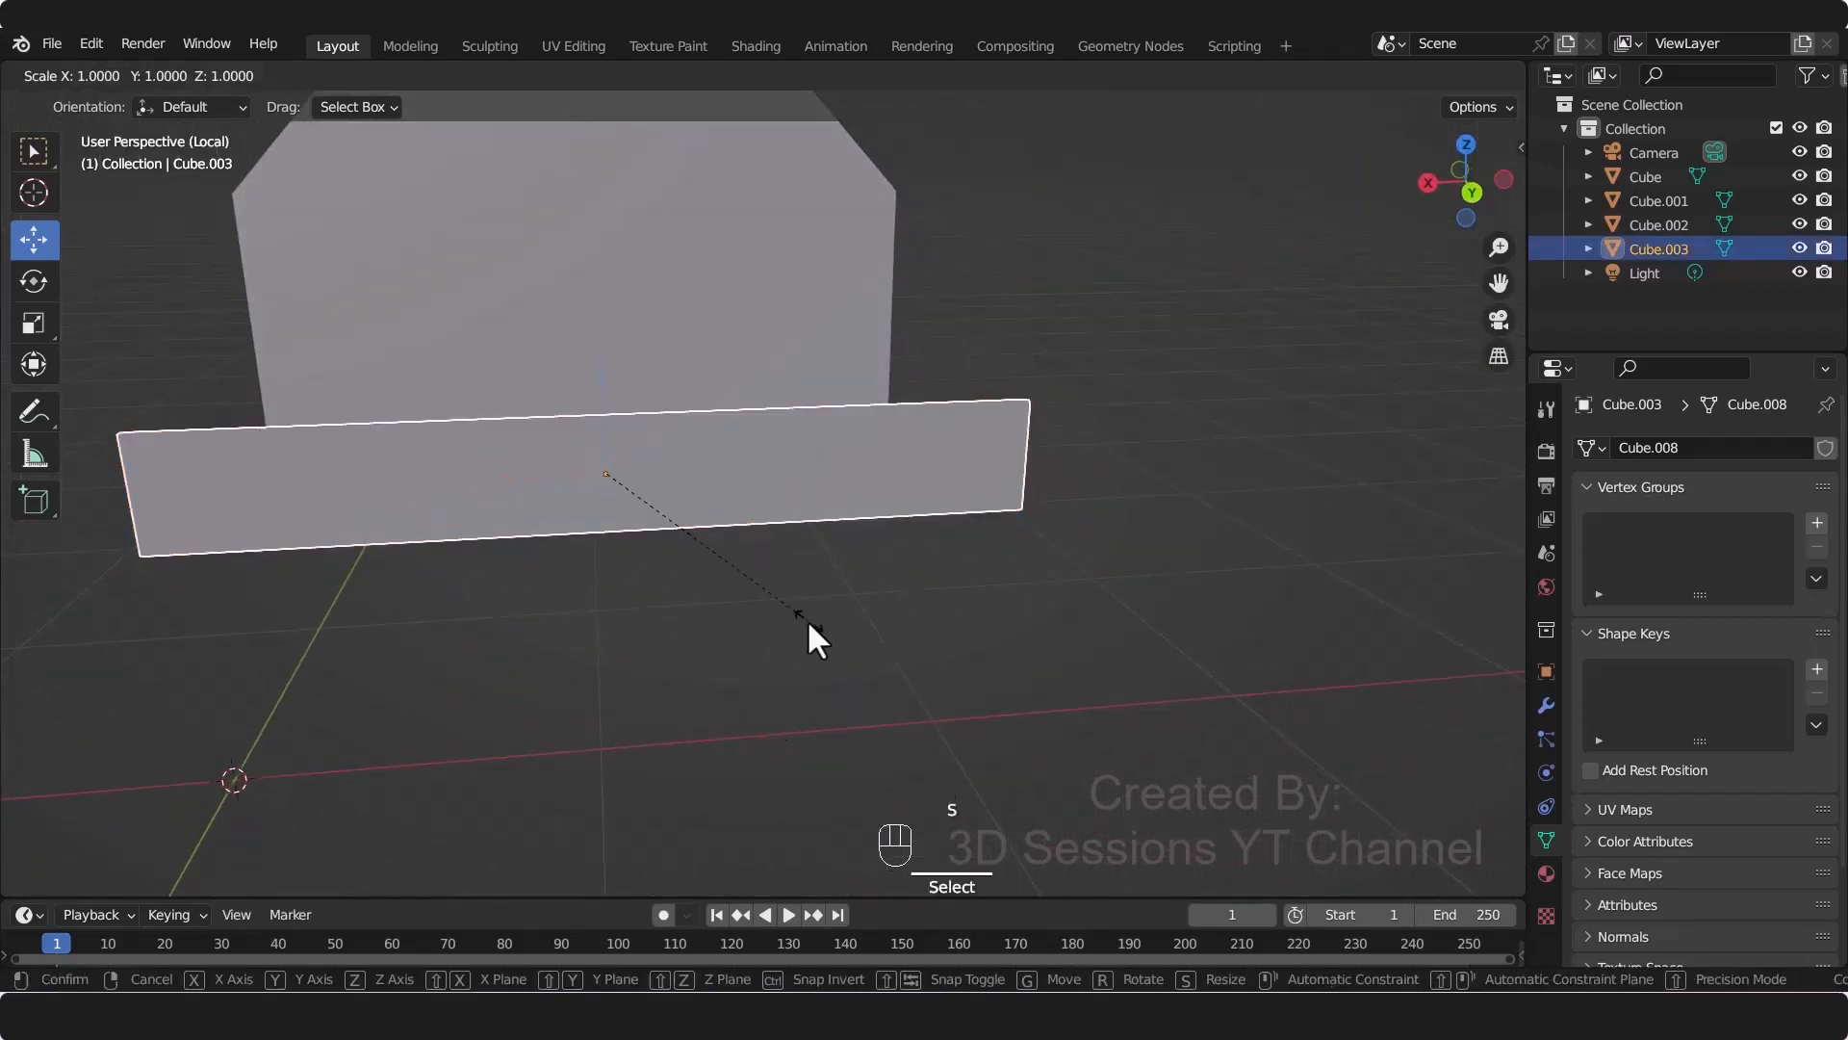
pyautogui.press('x')
pyautogui.click(744, 582)
# Step: In front view, move the plank's left and right end vertices flush with the side edges of the gabled wall
pyautogui.press('`')
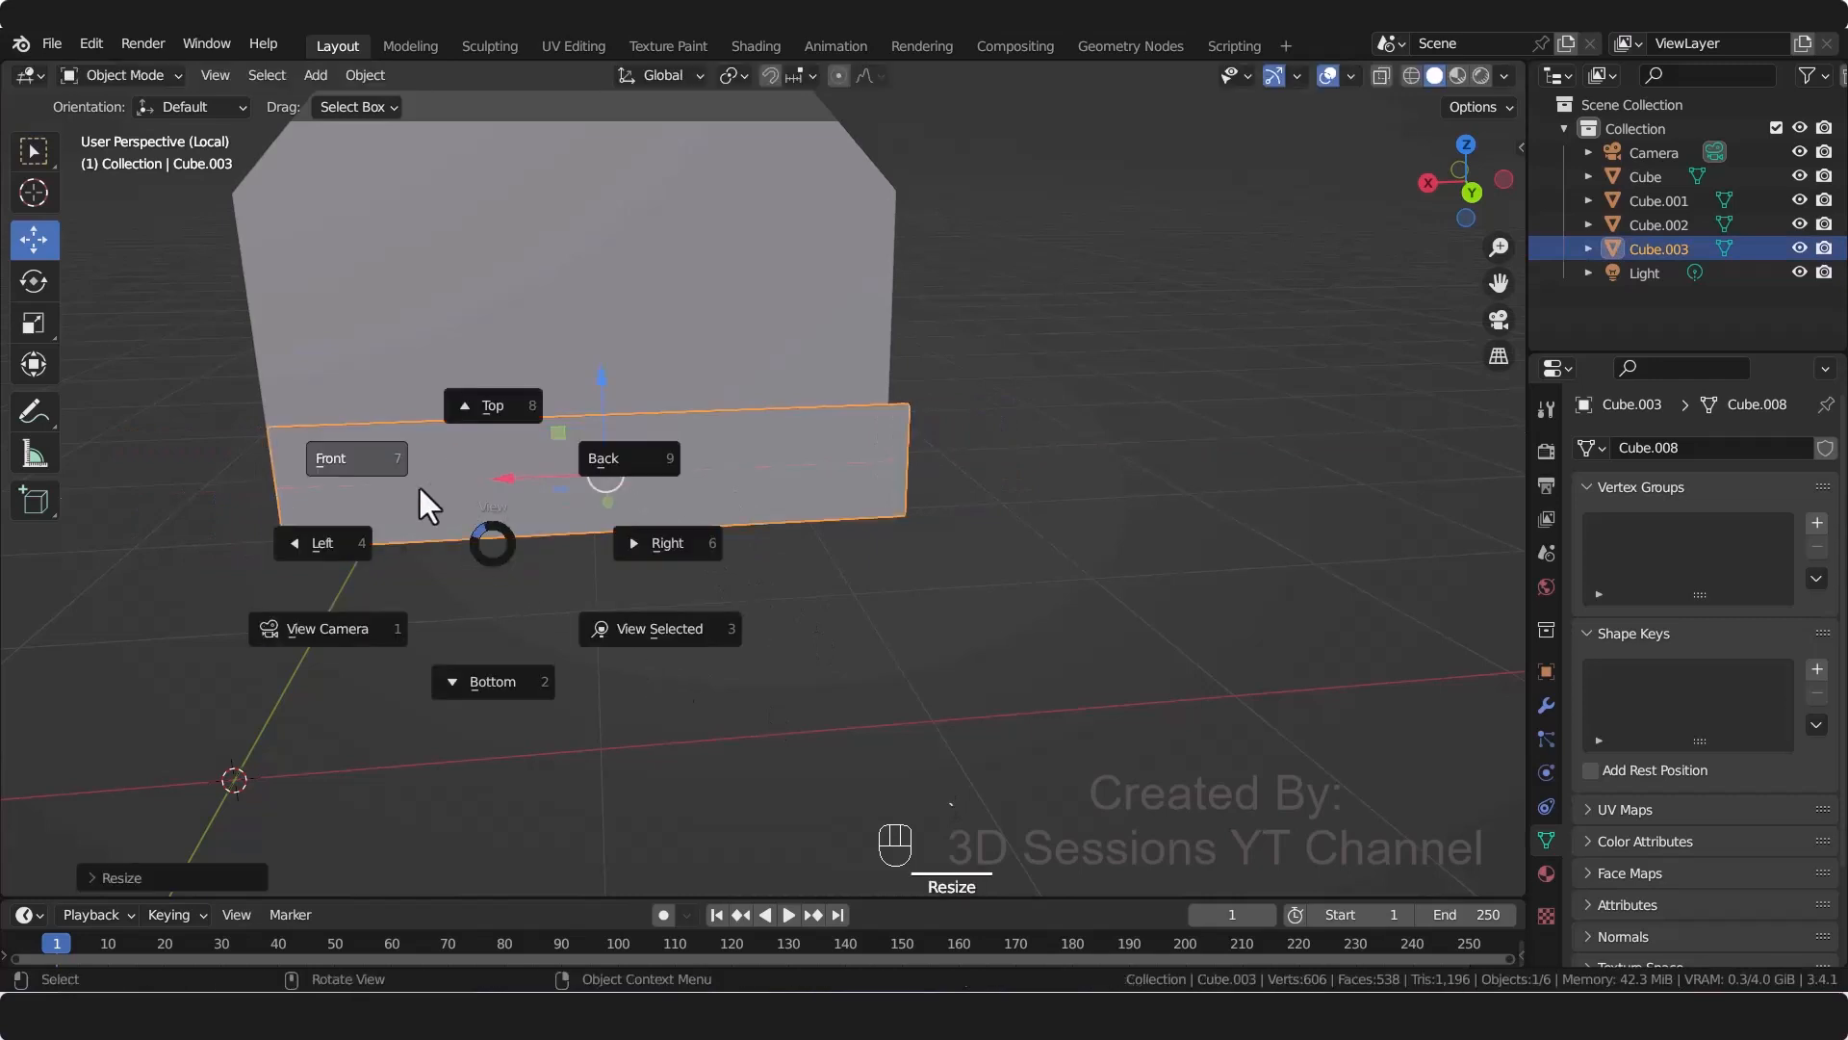
pyautogui.click(342, 466)
pyautogui.press('Tab')
pyautogui.press('Tab')
pyautogui.press('`')
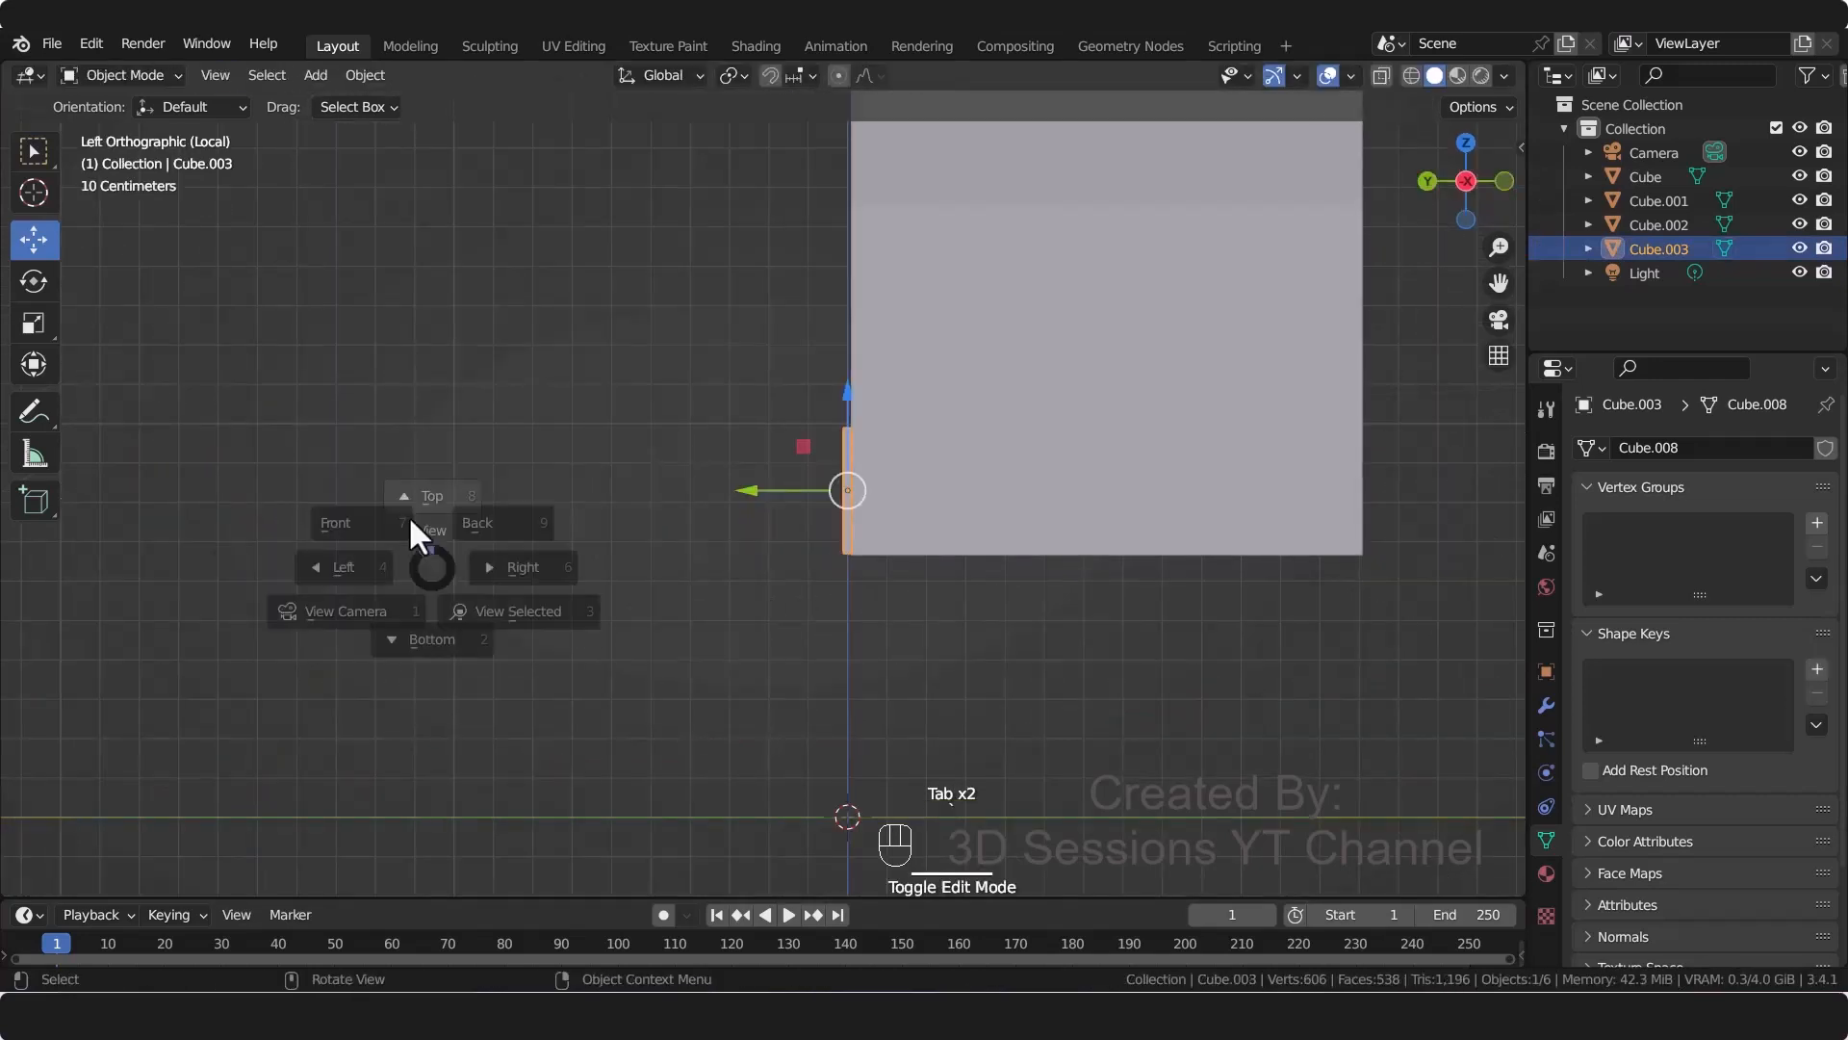
pyautogui.click(707, 624)
pyautogui.press('Tab')
pyautogui.press('2')
pyautogui.moveTo(491, 375); pyautogui.dragTo(632, 627)
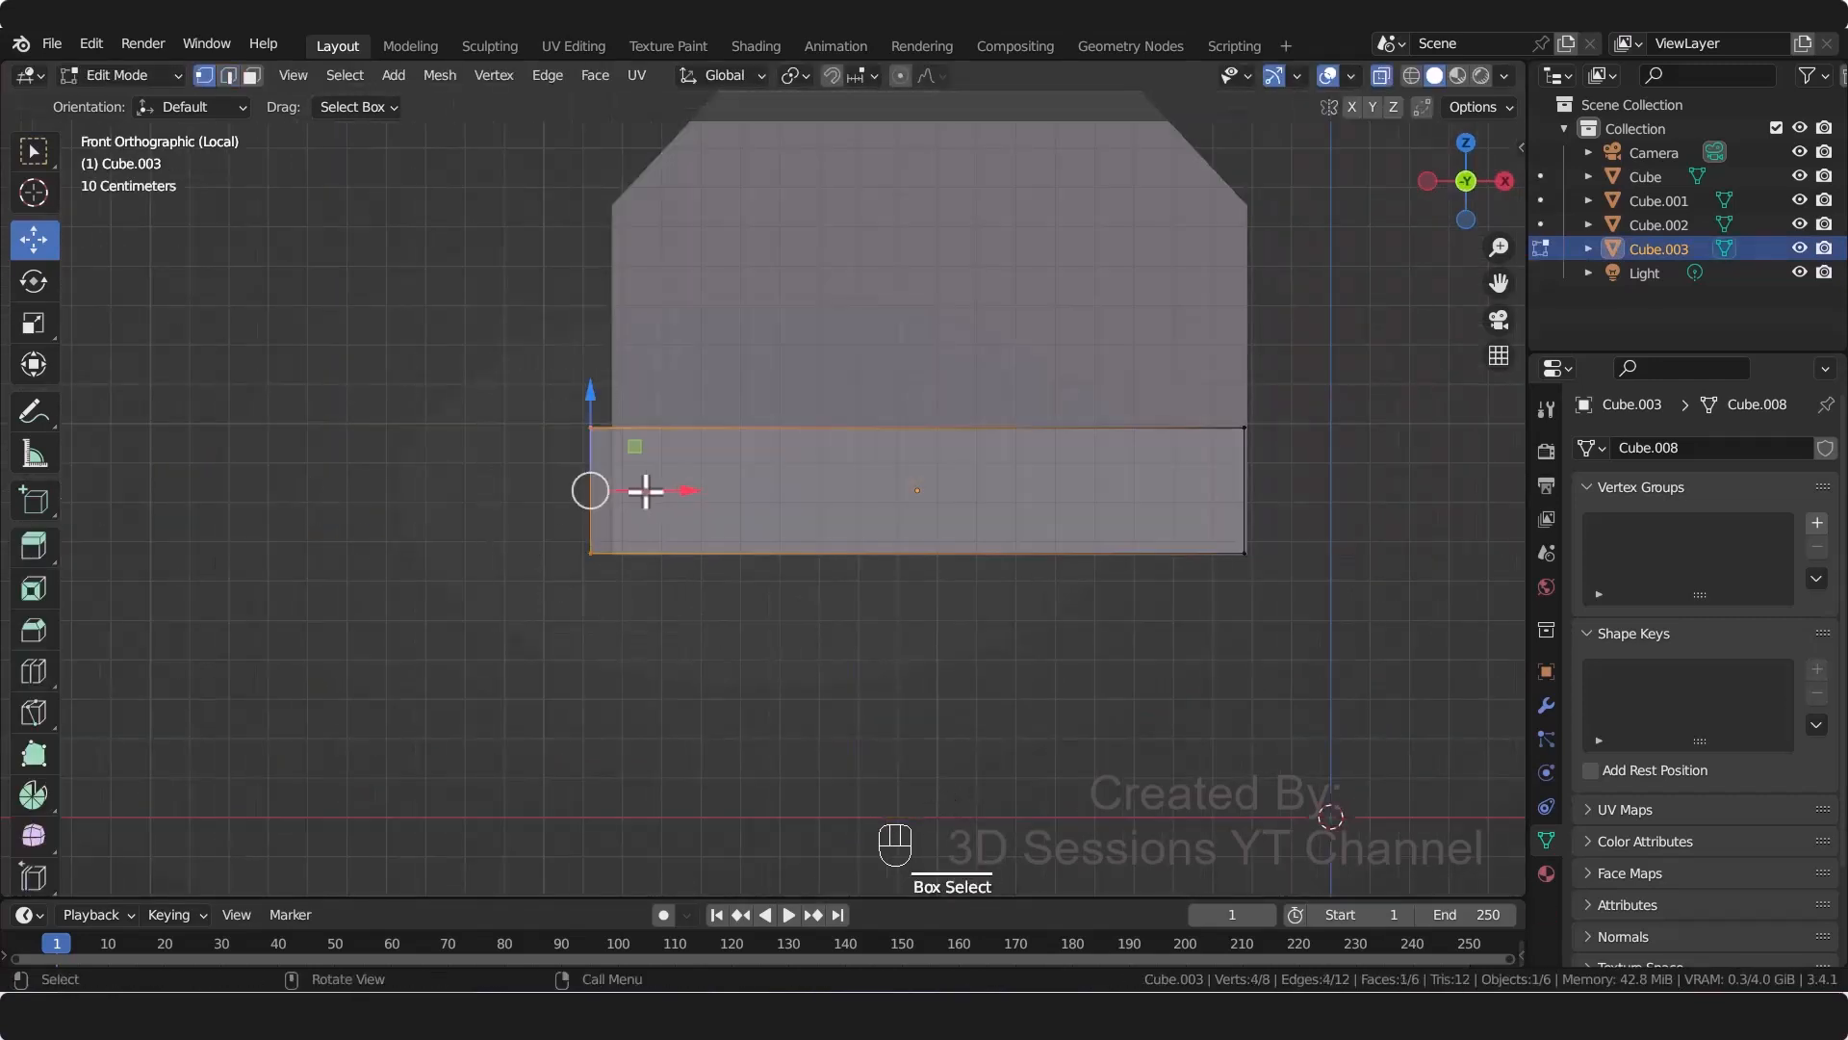
pyautogui.press('g')
pyautogui.moveTo(674, 492); pyautogui.dragTo(674, 492)
pyautogui.moveTo(1189, 390); pyautogui.dragTo(1300, 595)
pyautogui.moveTo(1296, 490); pyautogui.dragTo(1299, 491)
# Step: Lower the plank's upper vertices slightly to reduce its height and return to Object Mode
pyautogui.moveTo(565, 397); pyautogui.dragTo(1295, 477)
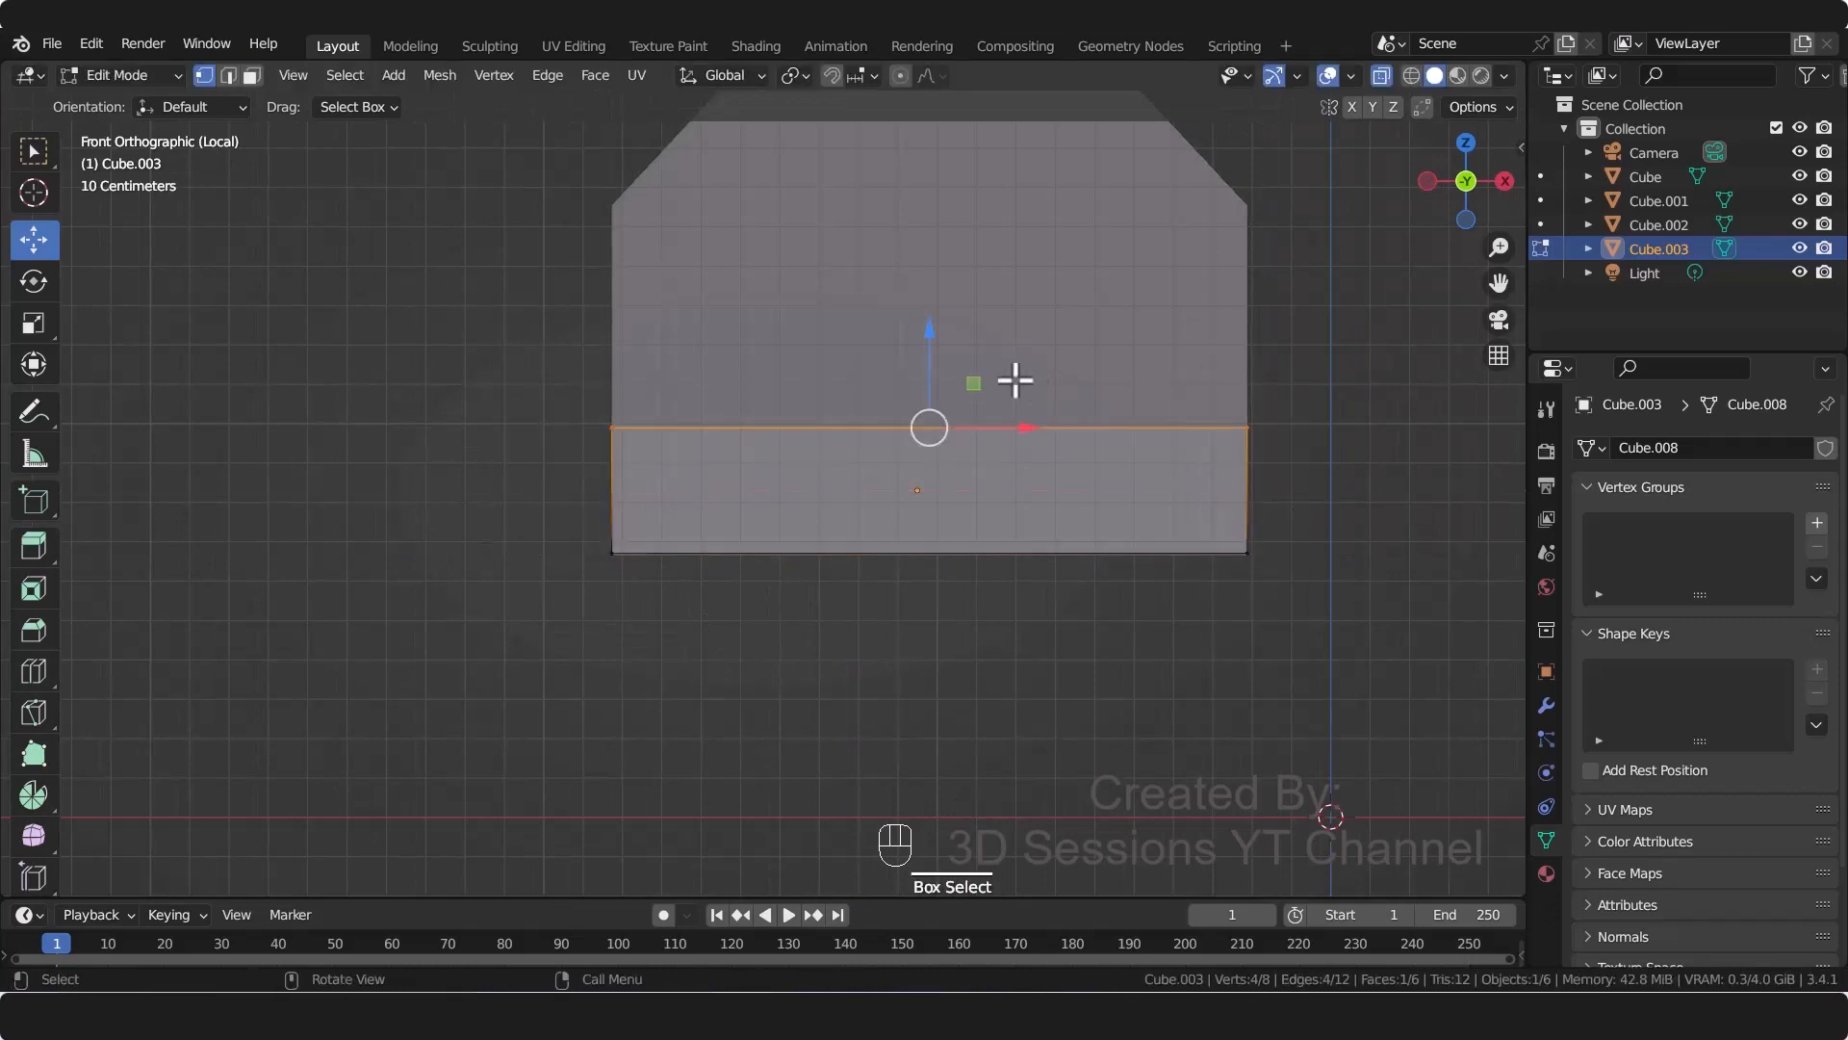
pyautogui.moveTo(931, 337); pyautogui.dragTo(931, 373)
pyautogui.hotkey('alt', 'z')
pyautogui.press('Tab')
# Step: Scale the plank down along Y so it becomes a thin board against the wall
pyautogui.click(534, 627)
pyautogui.moveTo(533, 627); pyautogui.dragTo(780, 654, button='middle')
pyautogui.scroll(-4, 585, 668)
pyautogui.click(782, 479)
pyautogui.moveTo(781, 481); pyautogui.dragTo(824, 601, button='middle')
pyautogui.scroll(4, 481, 698)
pyautogui.keyDown('shift'); pyautogui.moveTo(453, 708); pyautogui.dragTo(778, 776, button='middle'); pyautogui.keyUp('shift')
pyautogui.scroll(2, 778, 776)
pyautogui.press('s')
pyautogui.press('y')
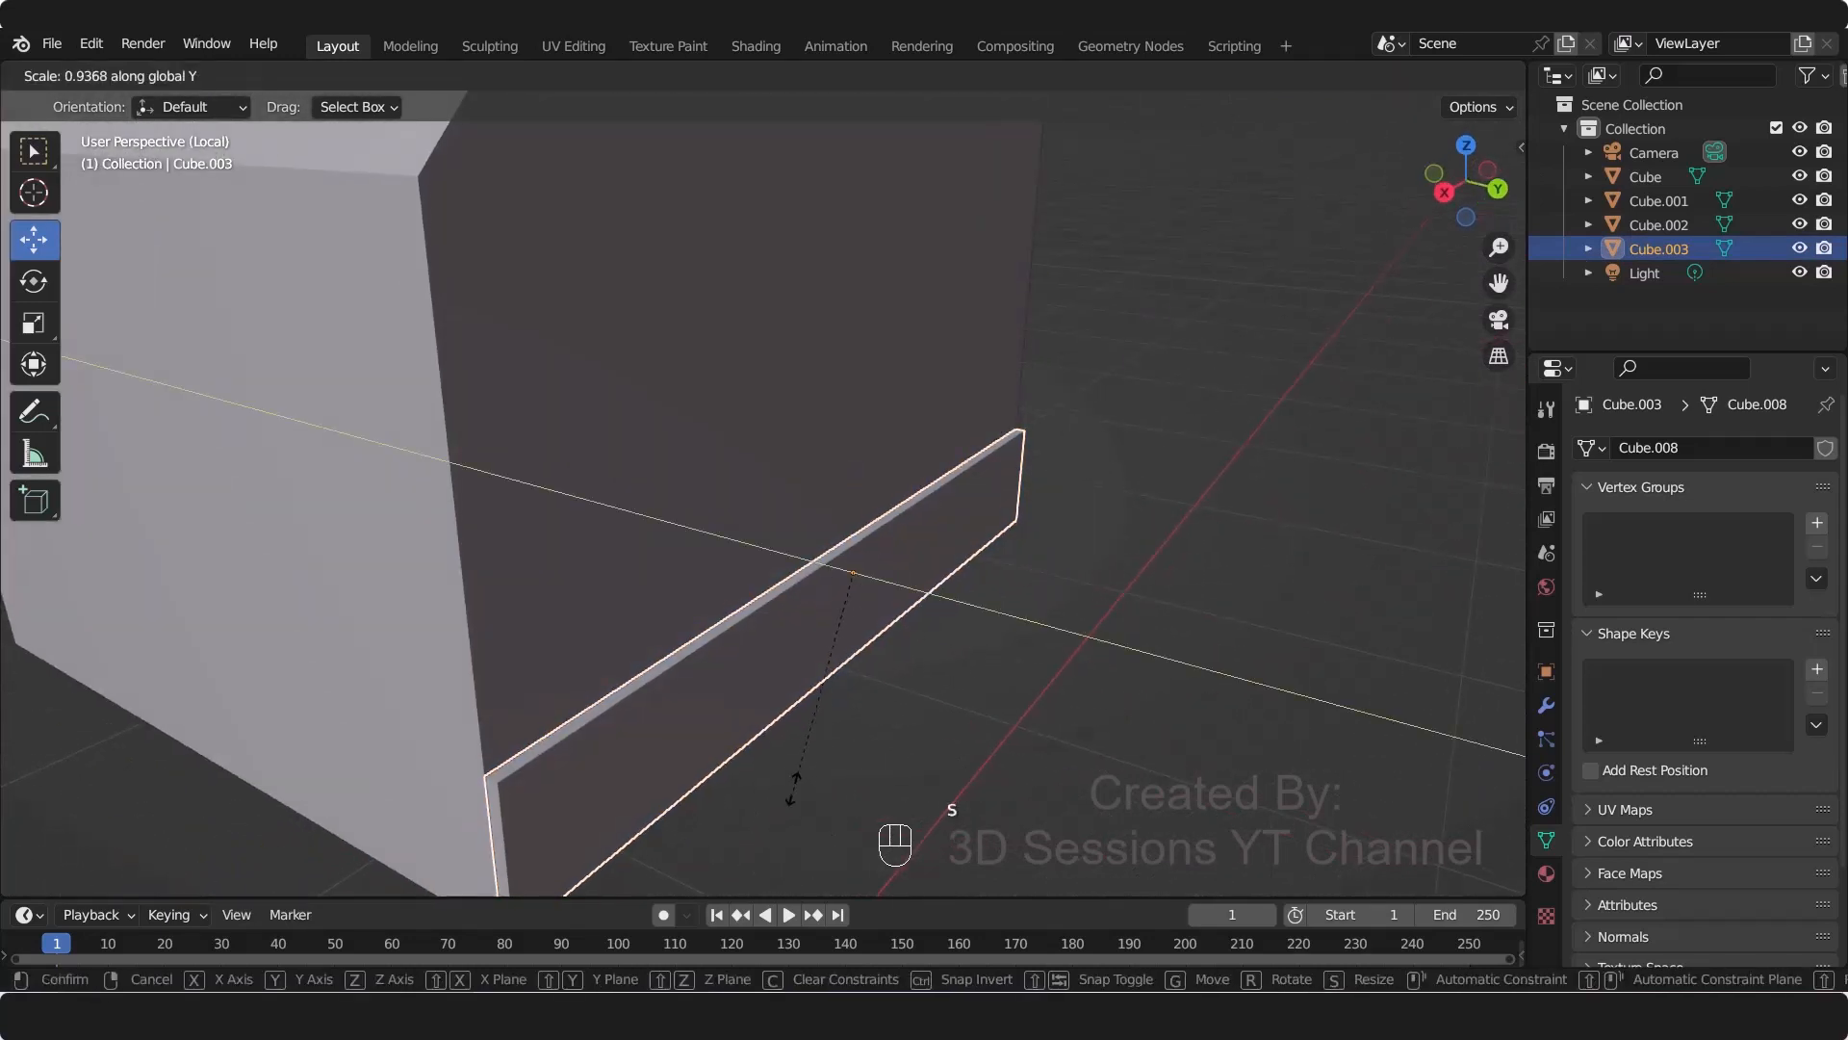
pyautogui.click(856, 694)
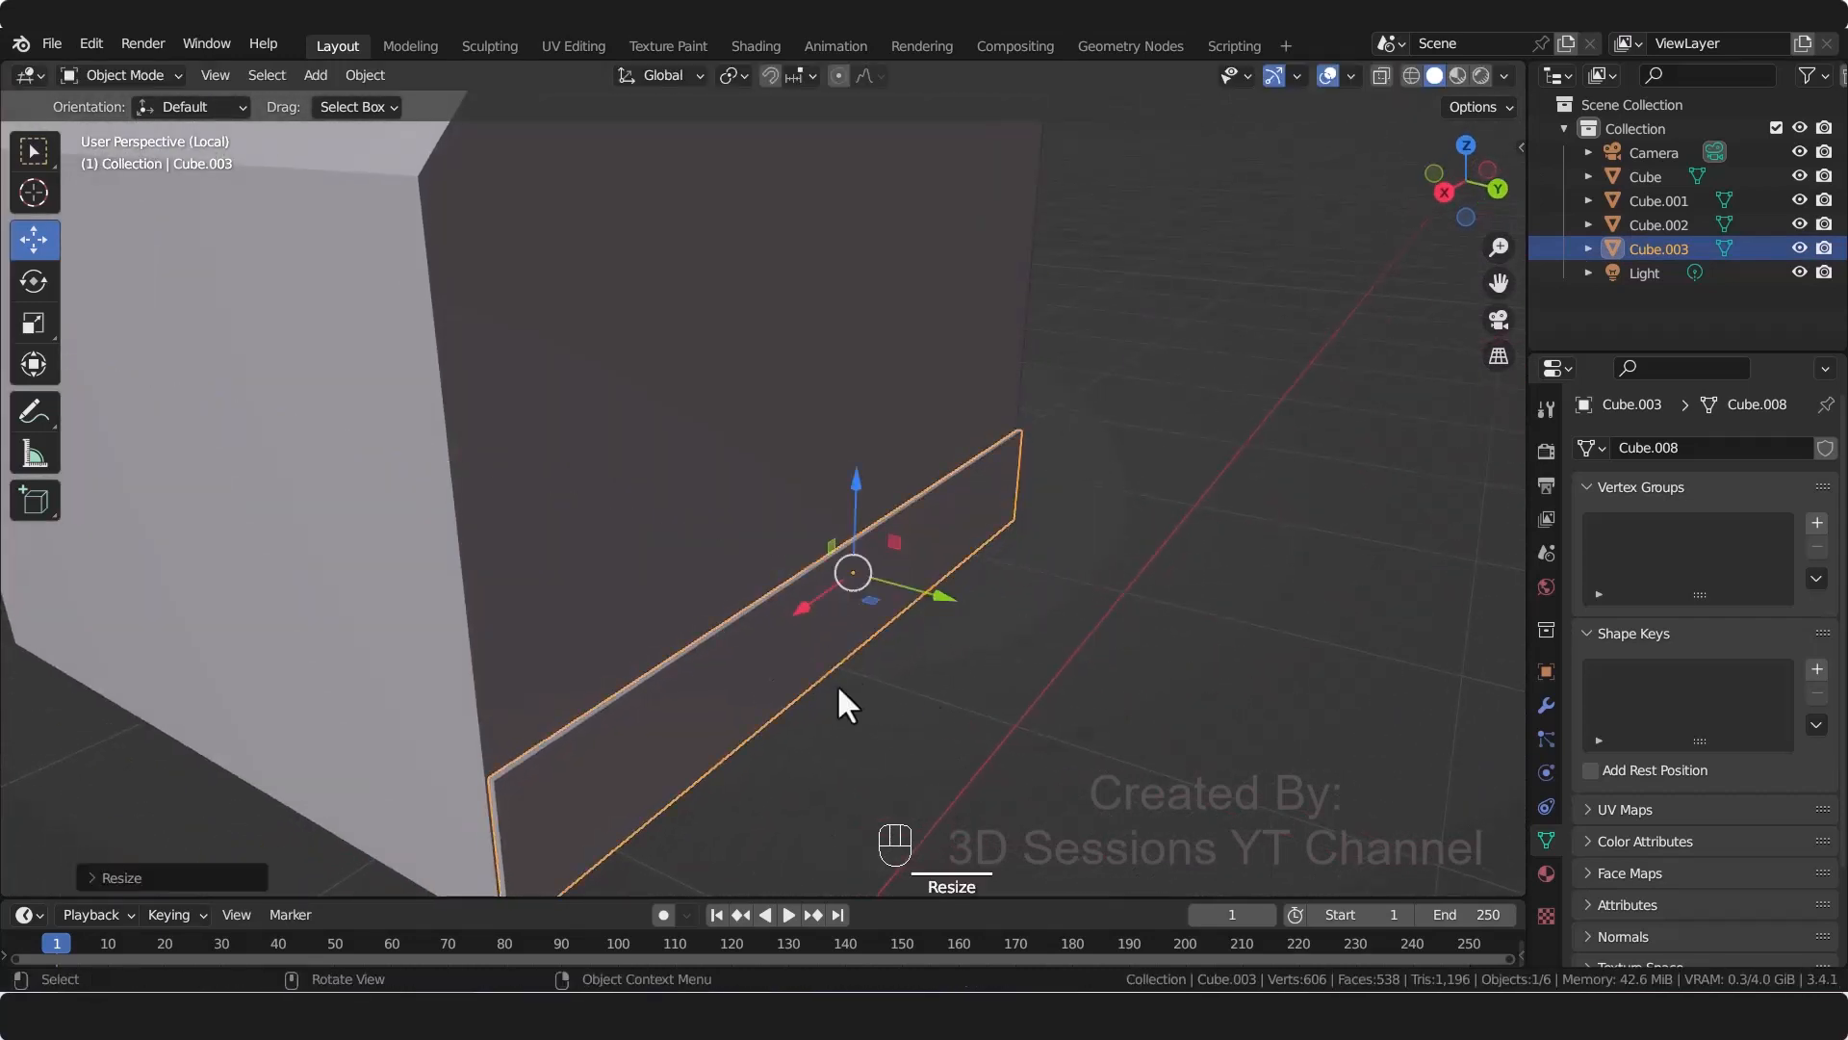
# Step: Duplicate the board about 0.19 m up along Z and tilt the copy slightly about the X axis
pyautogui.hotkey('shift', 'd')
pyautogui.press('z')
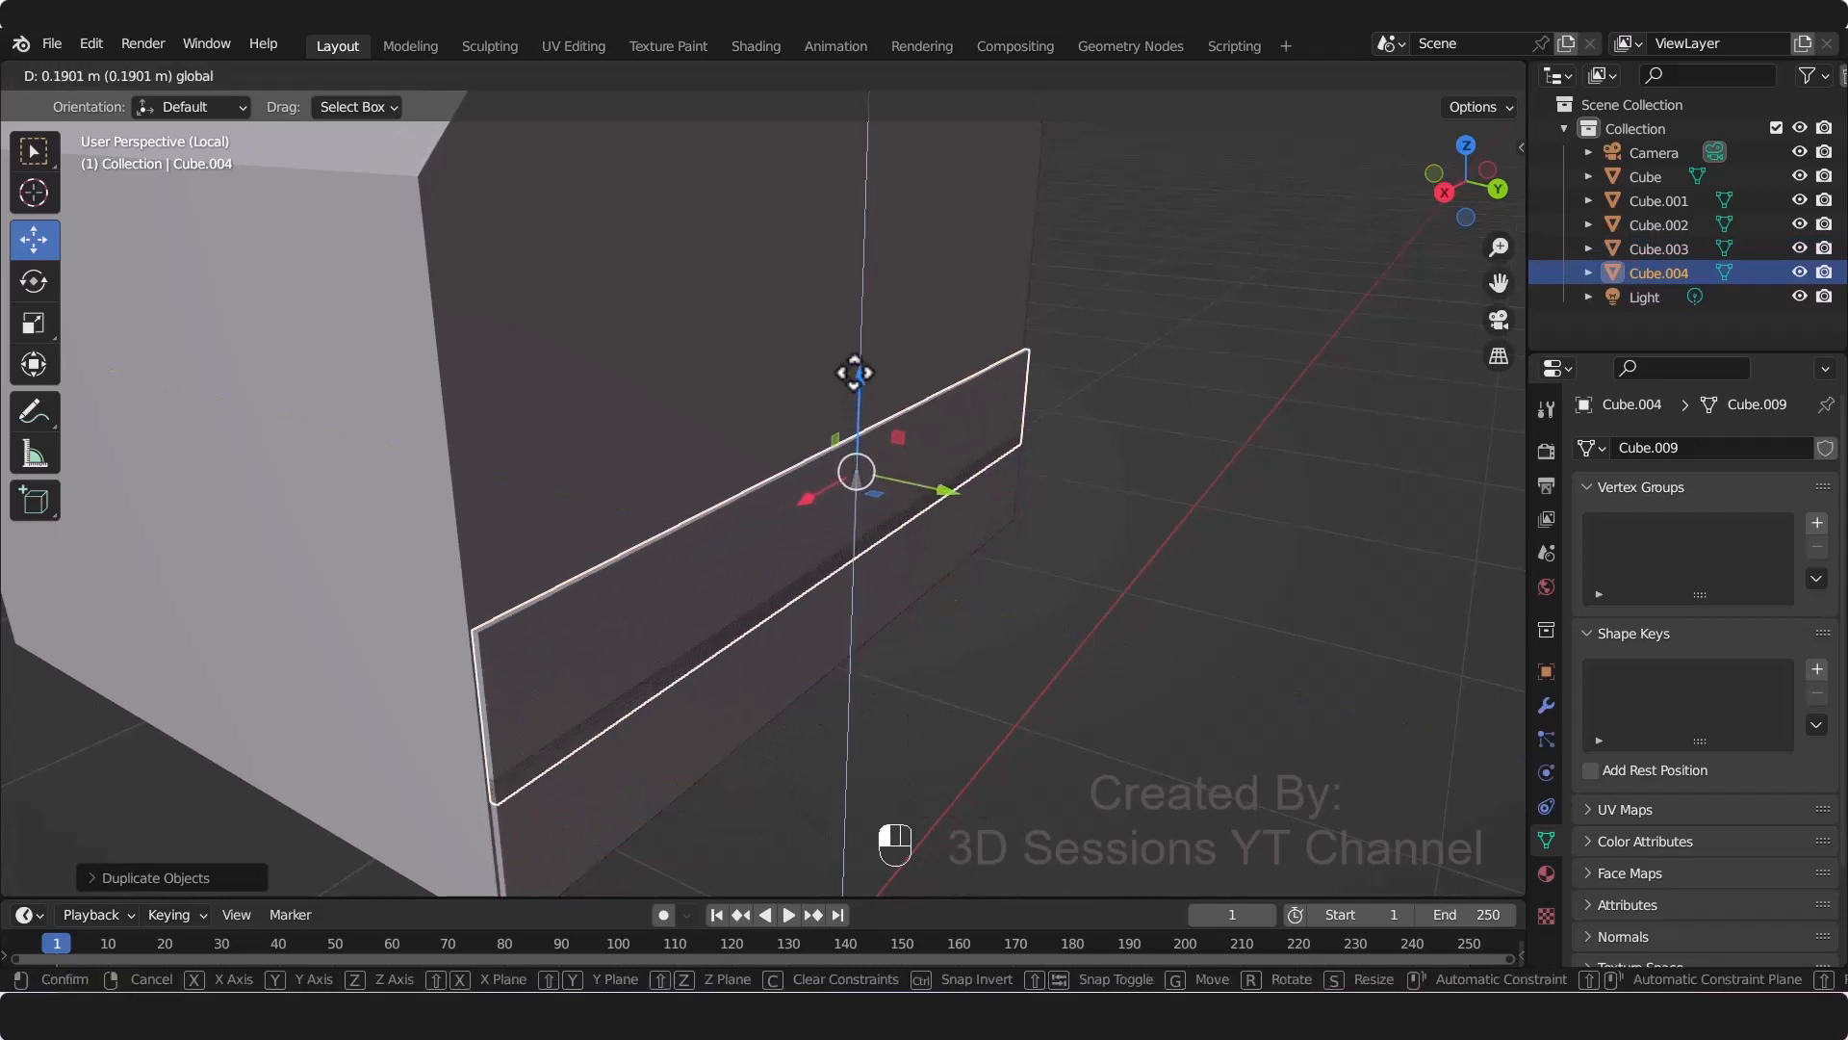
pyautogui.click(854, 372)
pyautogui.click(33, 280)
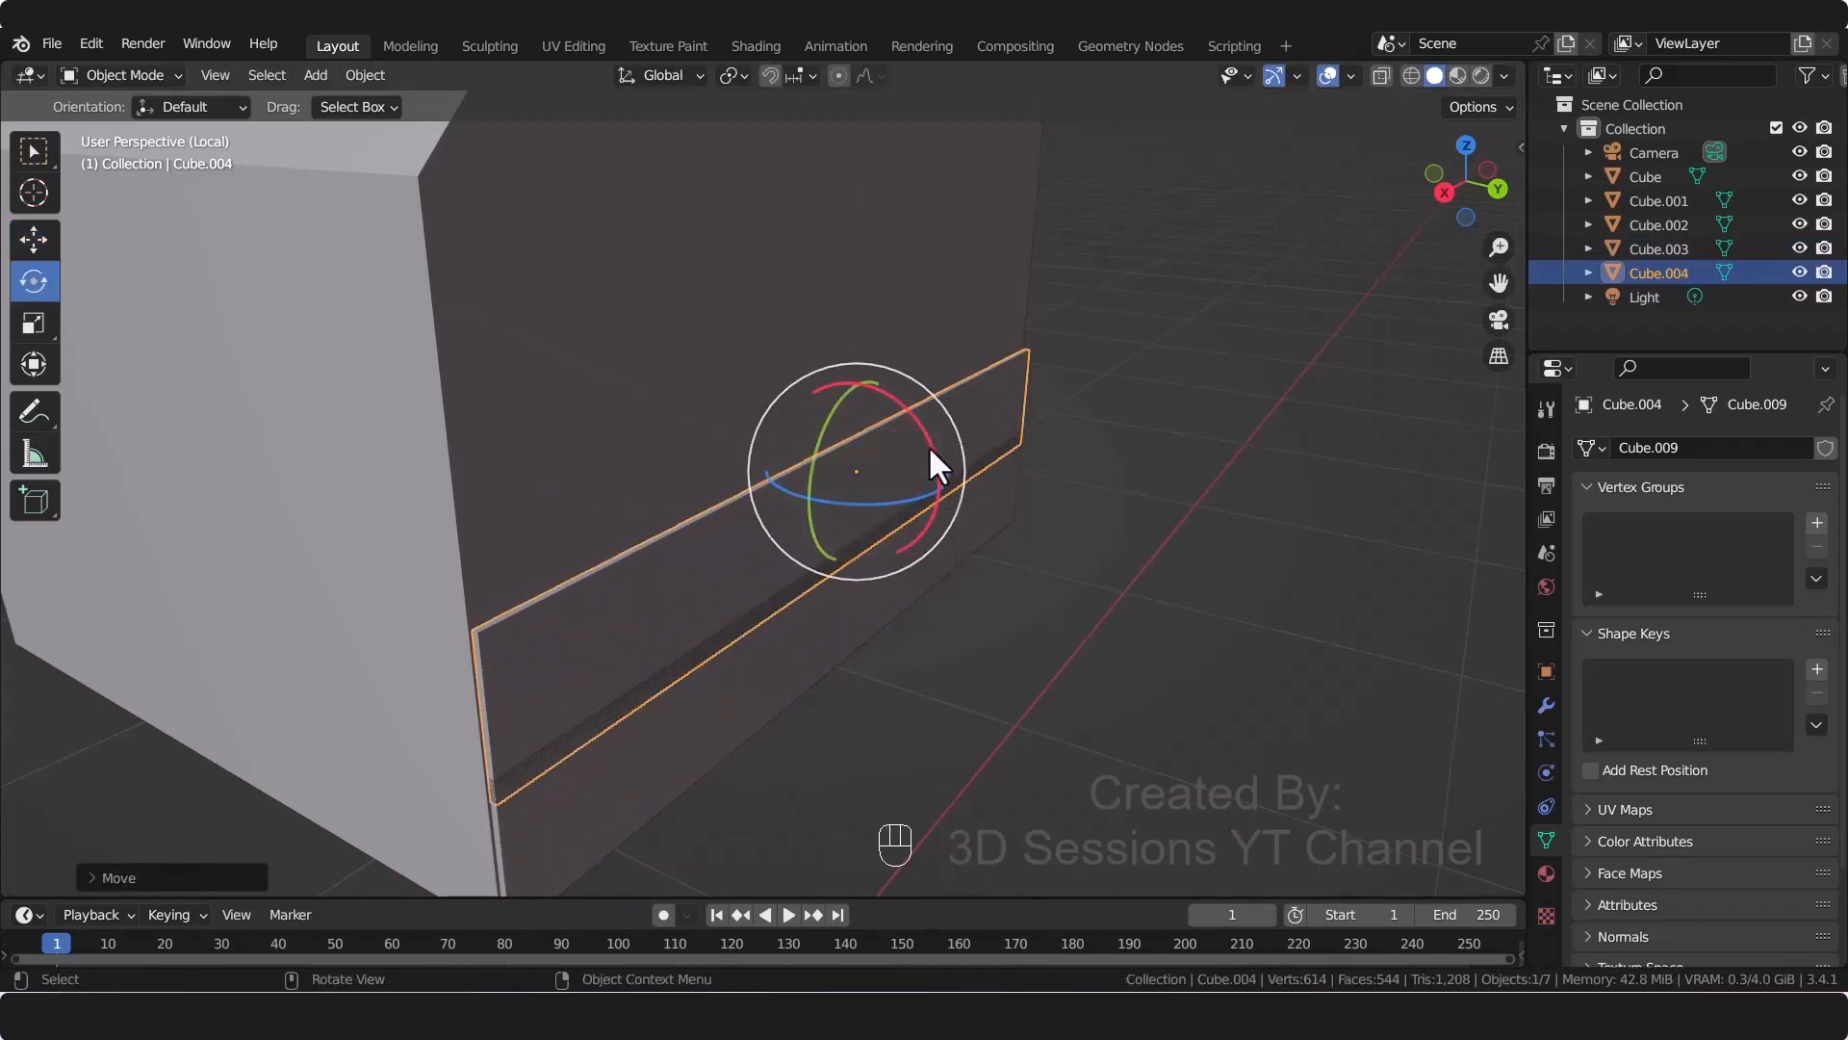
pyautogui.press('r')
pyautogui.moveTo(931, 444); pyautogui.dragTo(914, 411)
pyautogui.click(1044, 677)
# Step: Duplicate the tilted board and raise the copy along Z so it sits directly above it
pyautogui.moveTo(903, 686); pyautogui.dragTo(928, 722, button='middle')
pyautogui.click(755, 565)
pyautogui.moveTo(754, 565); pyautogui.dragTo(732, 597, button='middle')
pyautogui.click(29, 248)
pyautogui.hotkey('shift', 'd')
pyautogui.rightClick(692, 674)
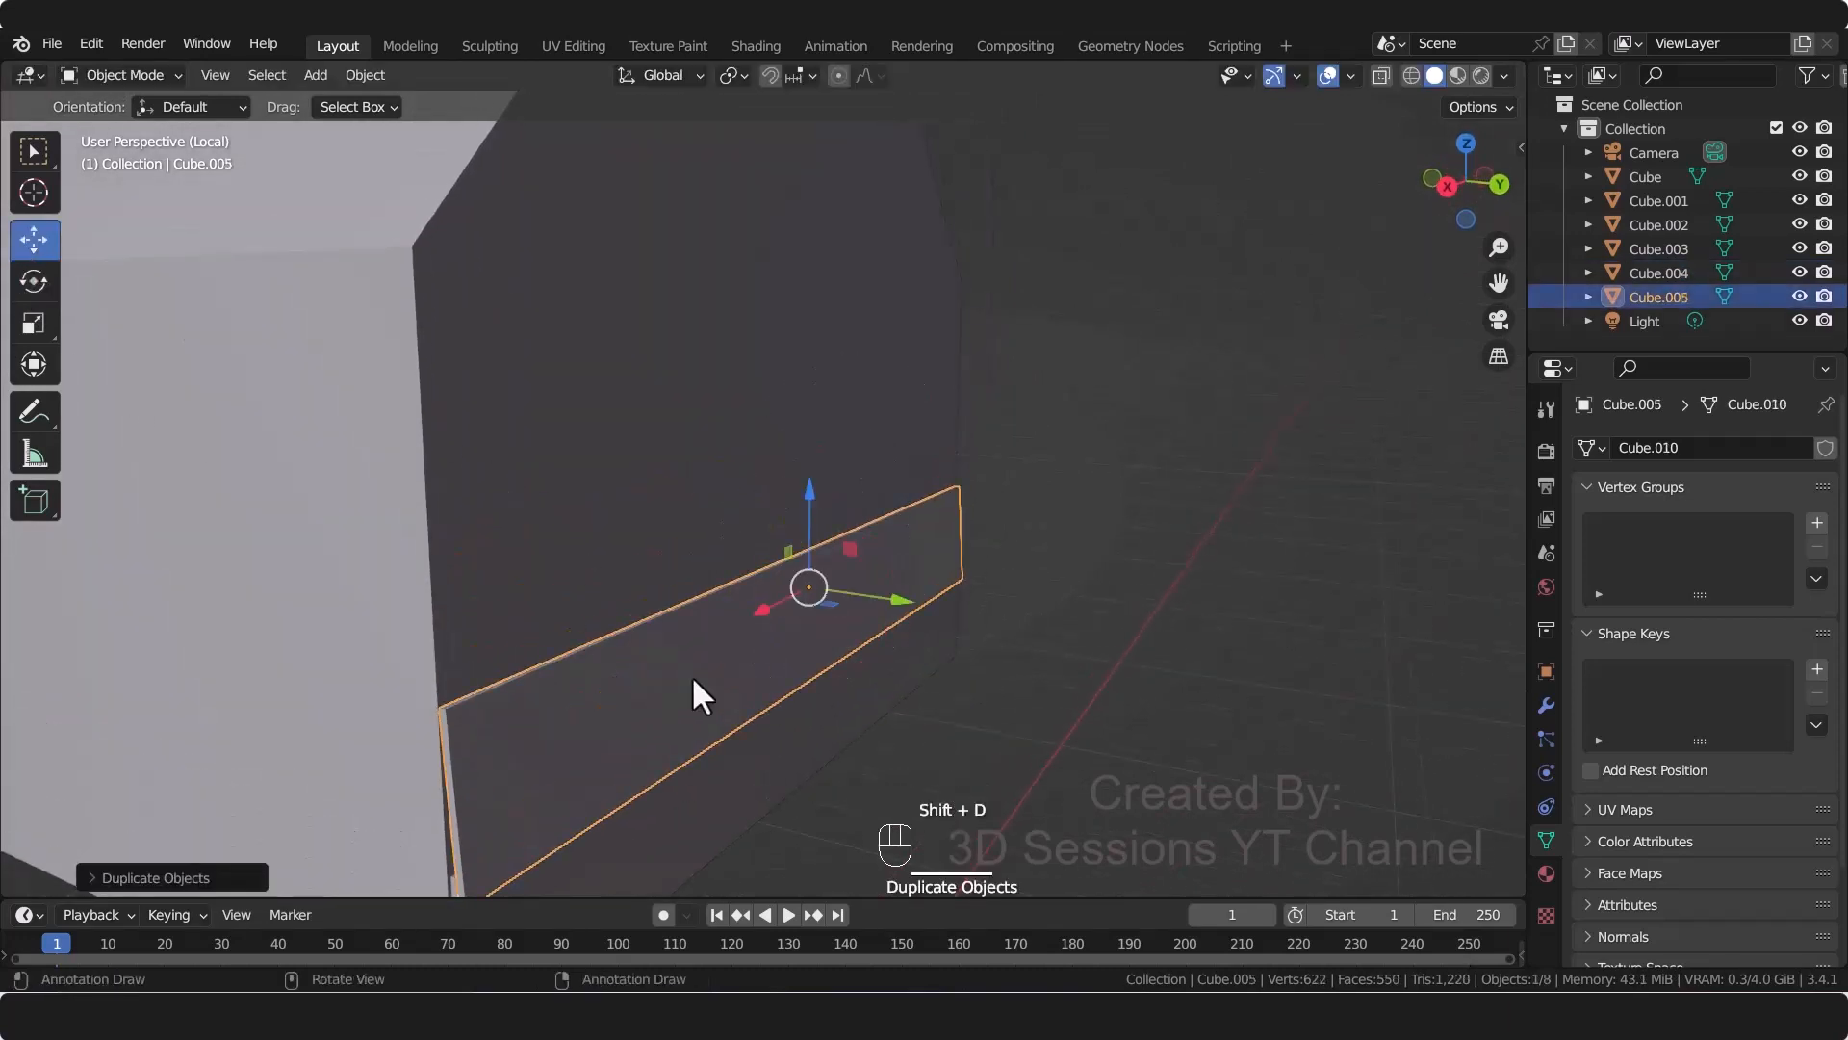
pyautogui.moveTo(807, 496); pyautogui.dragTo(809, 371)
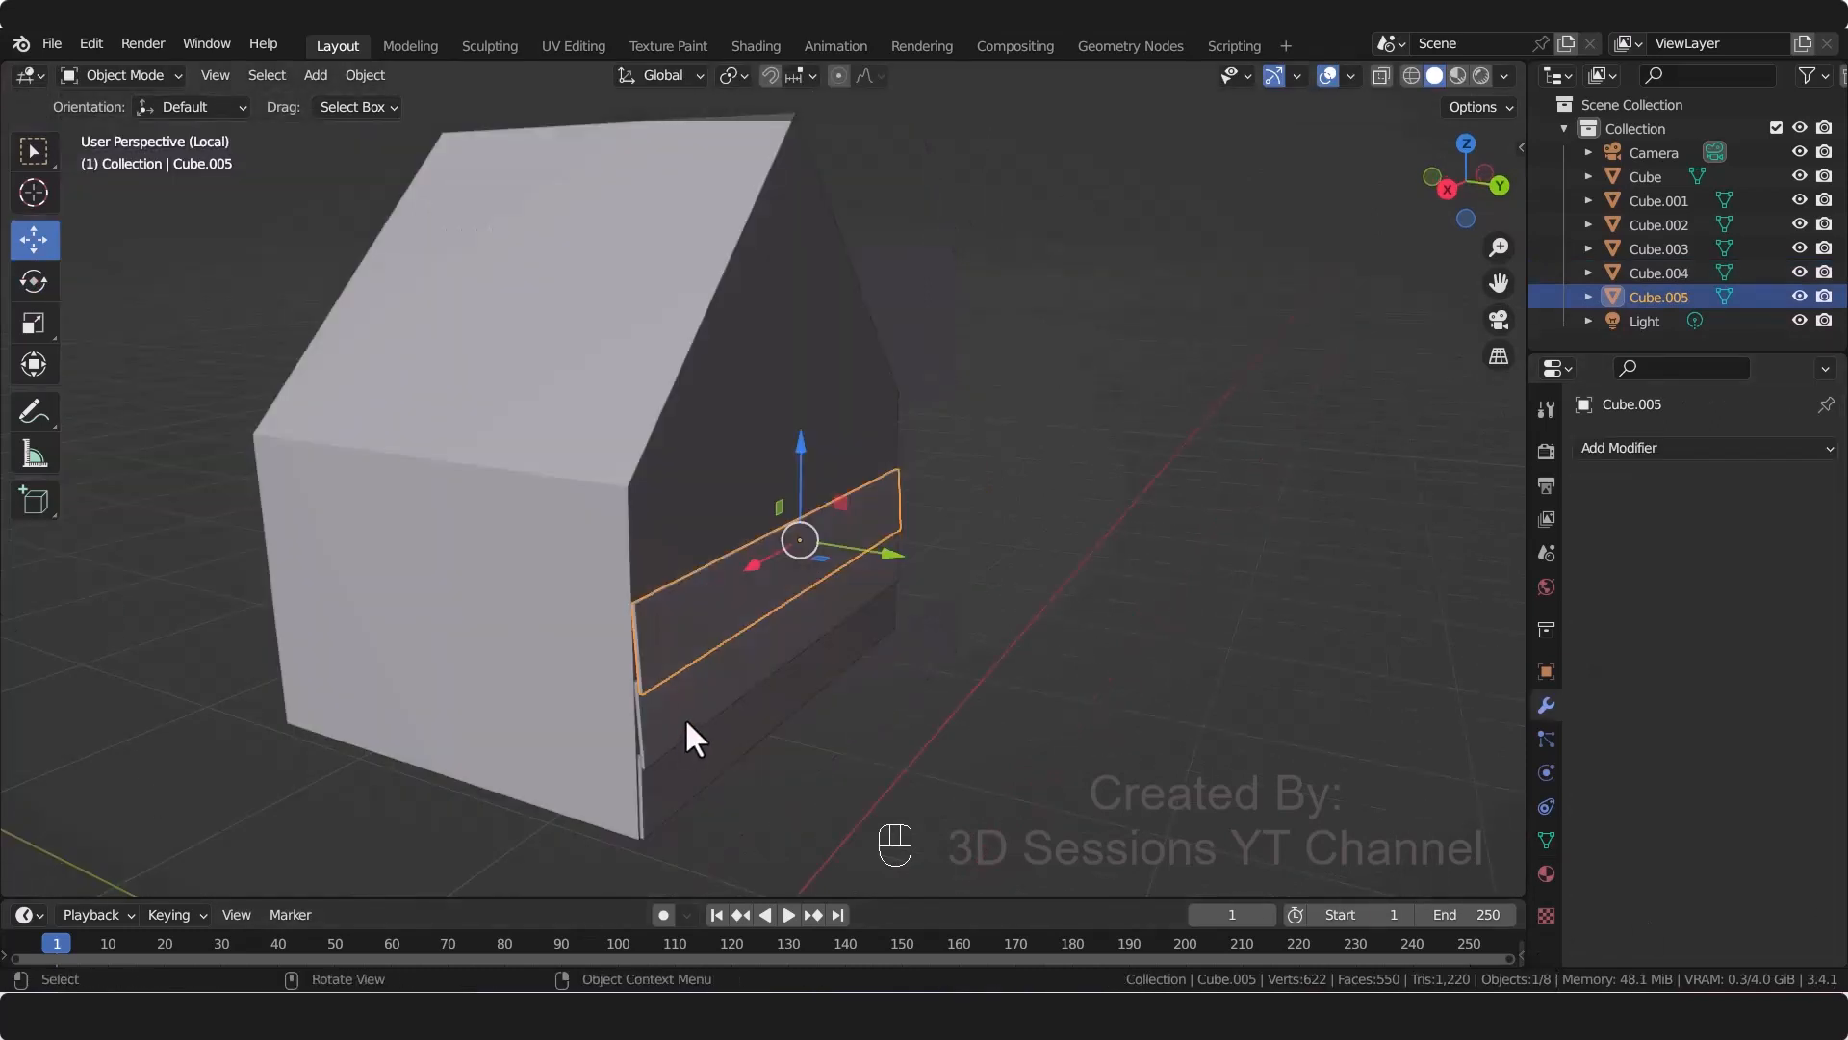
# Step: Duplicate the two tilted boards as a pair three times, stacking the copies up the gabled wall to the roof ridge
pyautogui.keyDown('shift'); pyautogui.click(684, 718); pyautogui.keyUp('shift')
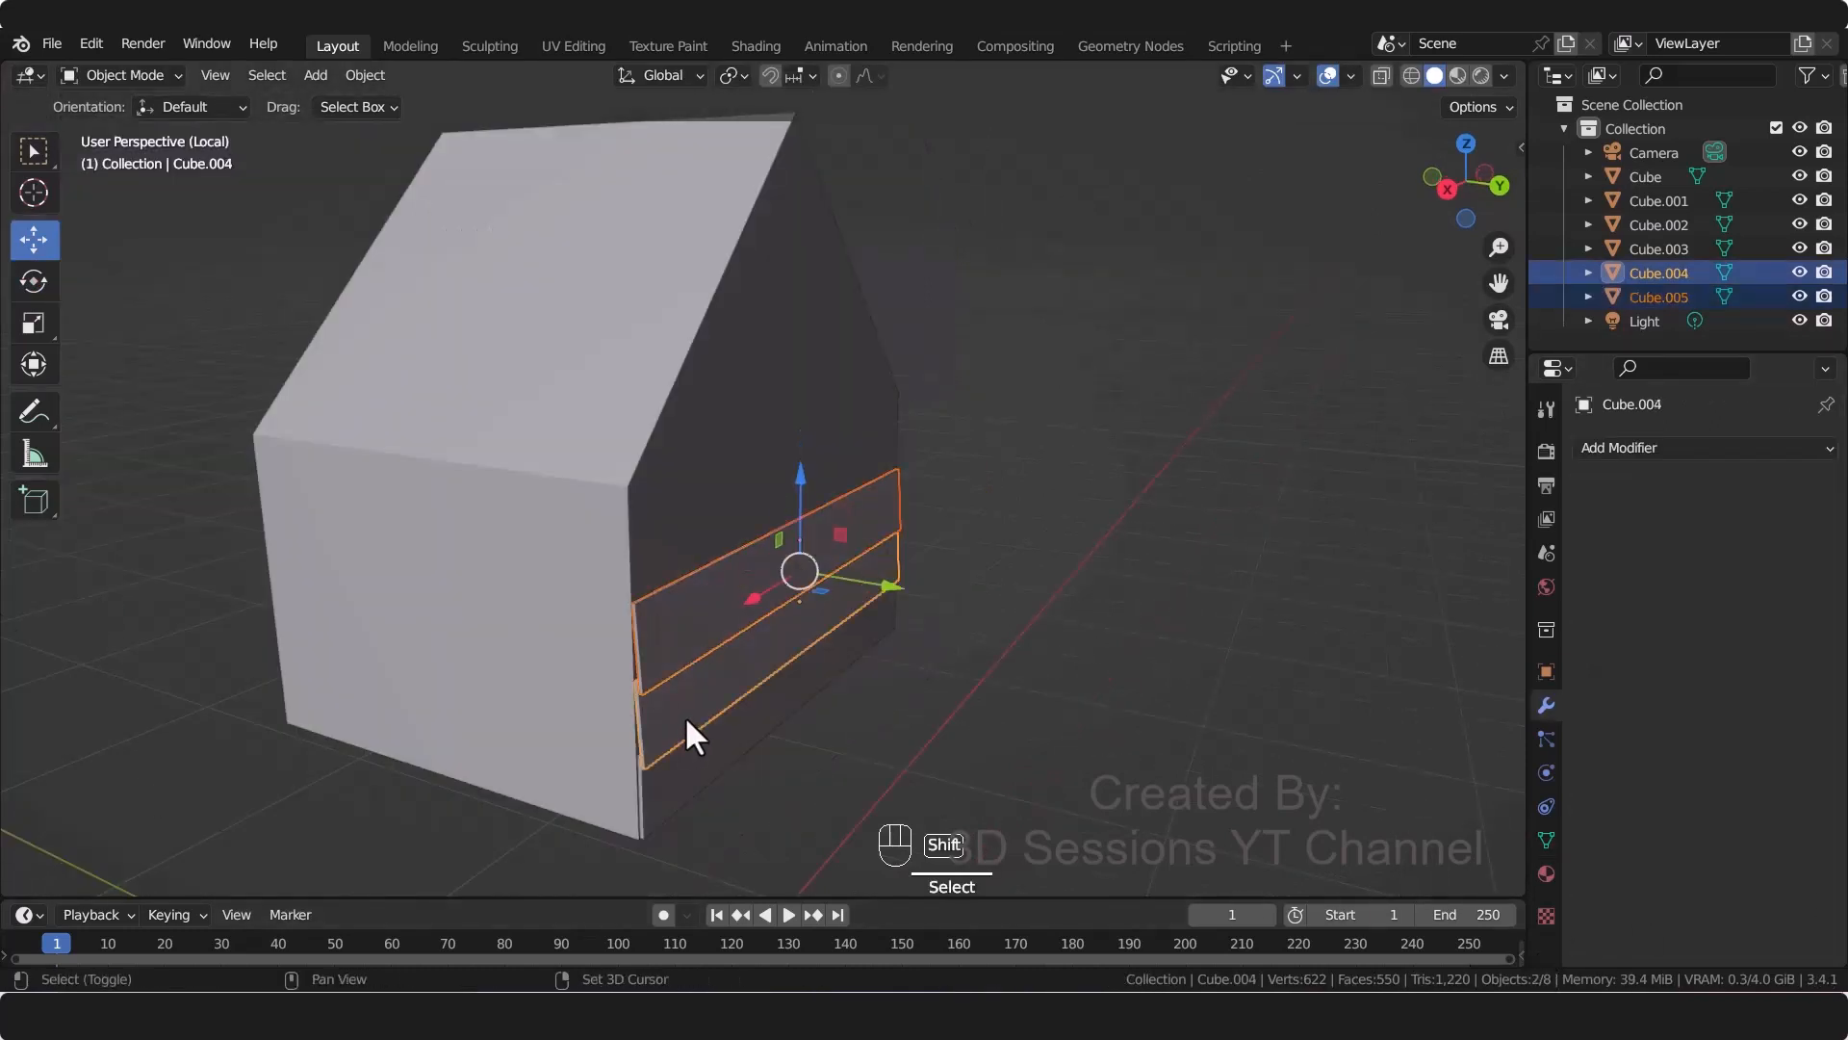
pyautogui.hotkey('shift', 'd')
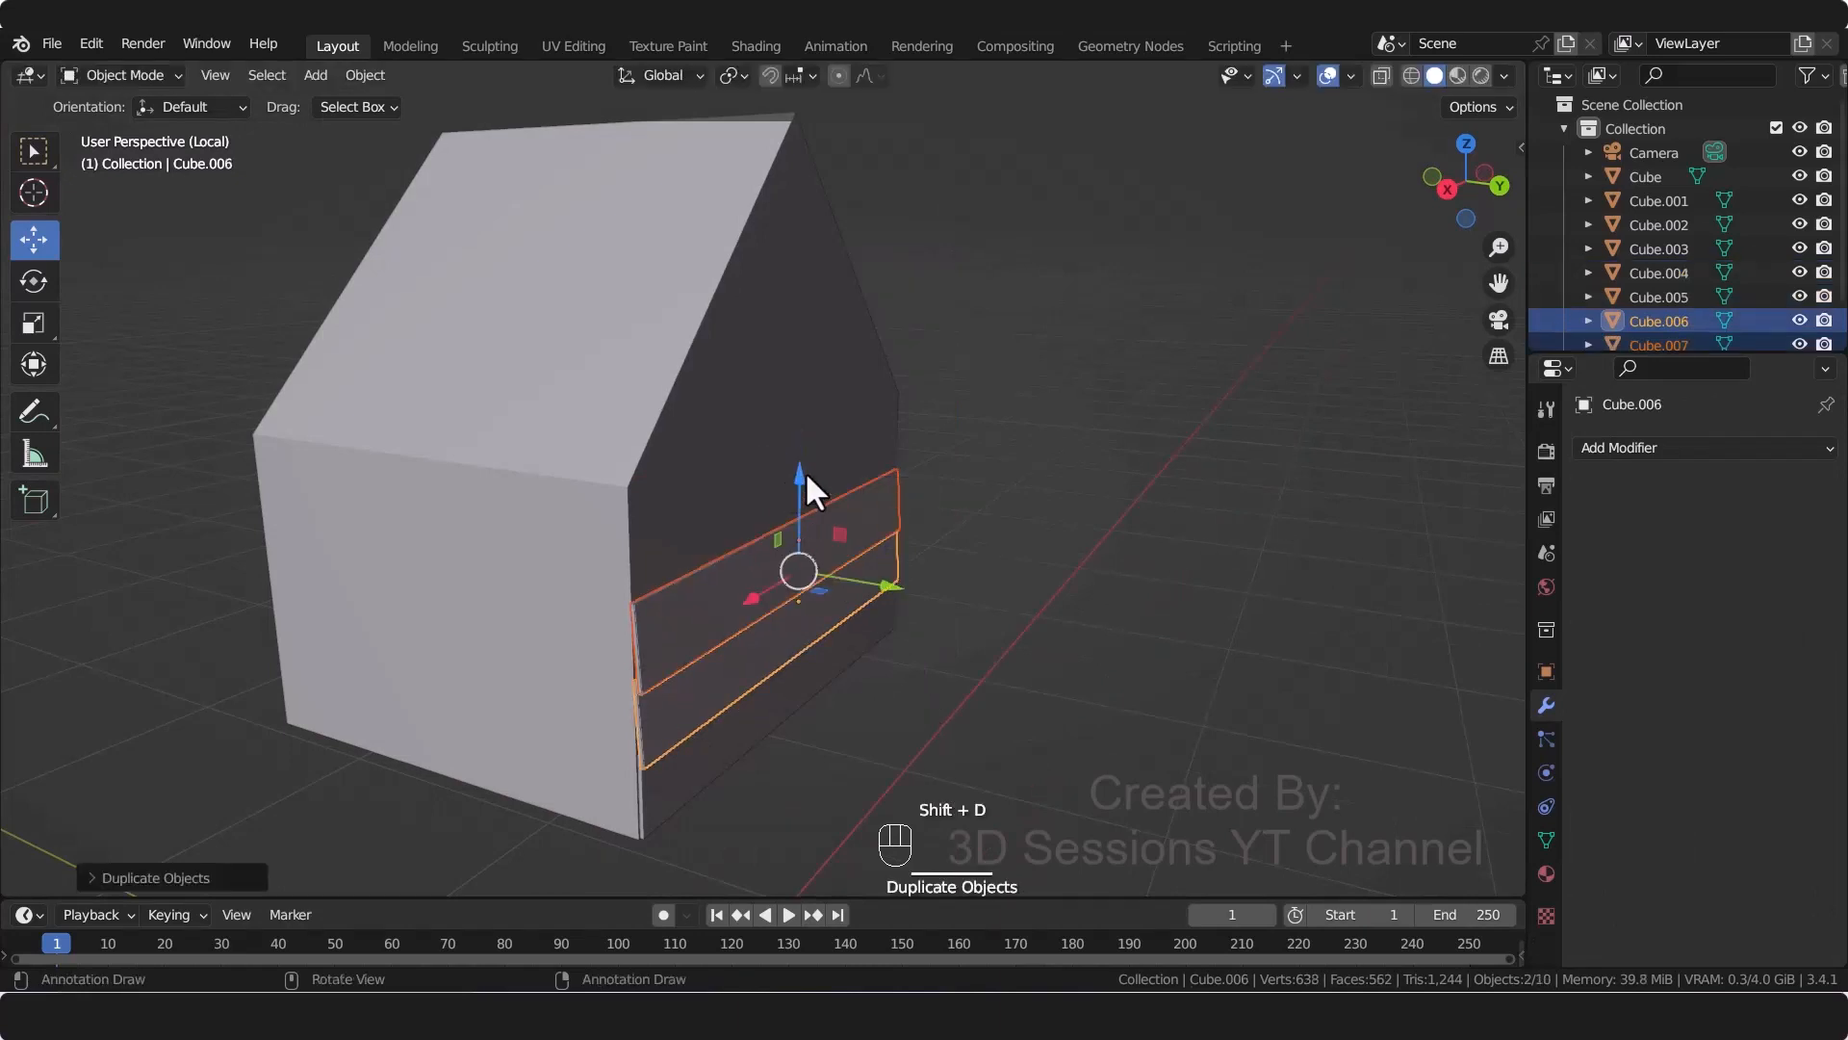
pyautogui.moveTo(805, 473); pyautogui.dragTo(799, 202)
pyautogui.hotkey('shift', 'd')
pyautogui.rightClick(920, 651)
pyautogui.keyDown('shift'); pyautogui.moveTo(1007, 152); pyautogui.dragTo(938, 407, button='middle'); pyautogui.keyUp('shift')
pyautogui.hotkey('shift', 'd')
pyautogui.rightClick(938, 407)
pyautogui.moveTo(736, 456); pyautogui.dragTo(729, 313)
pyautogui.moveTo(722, 651); pyautogui.dragTo(667, 690, button='middle')
pyautogui.click(1044, 562)
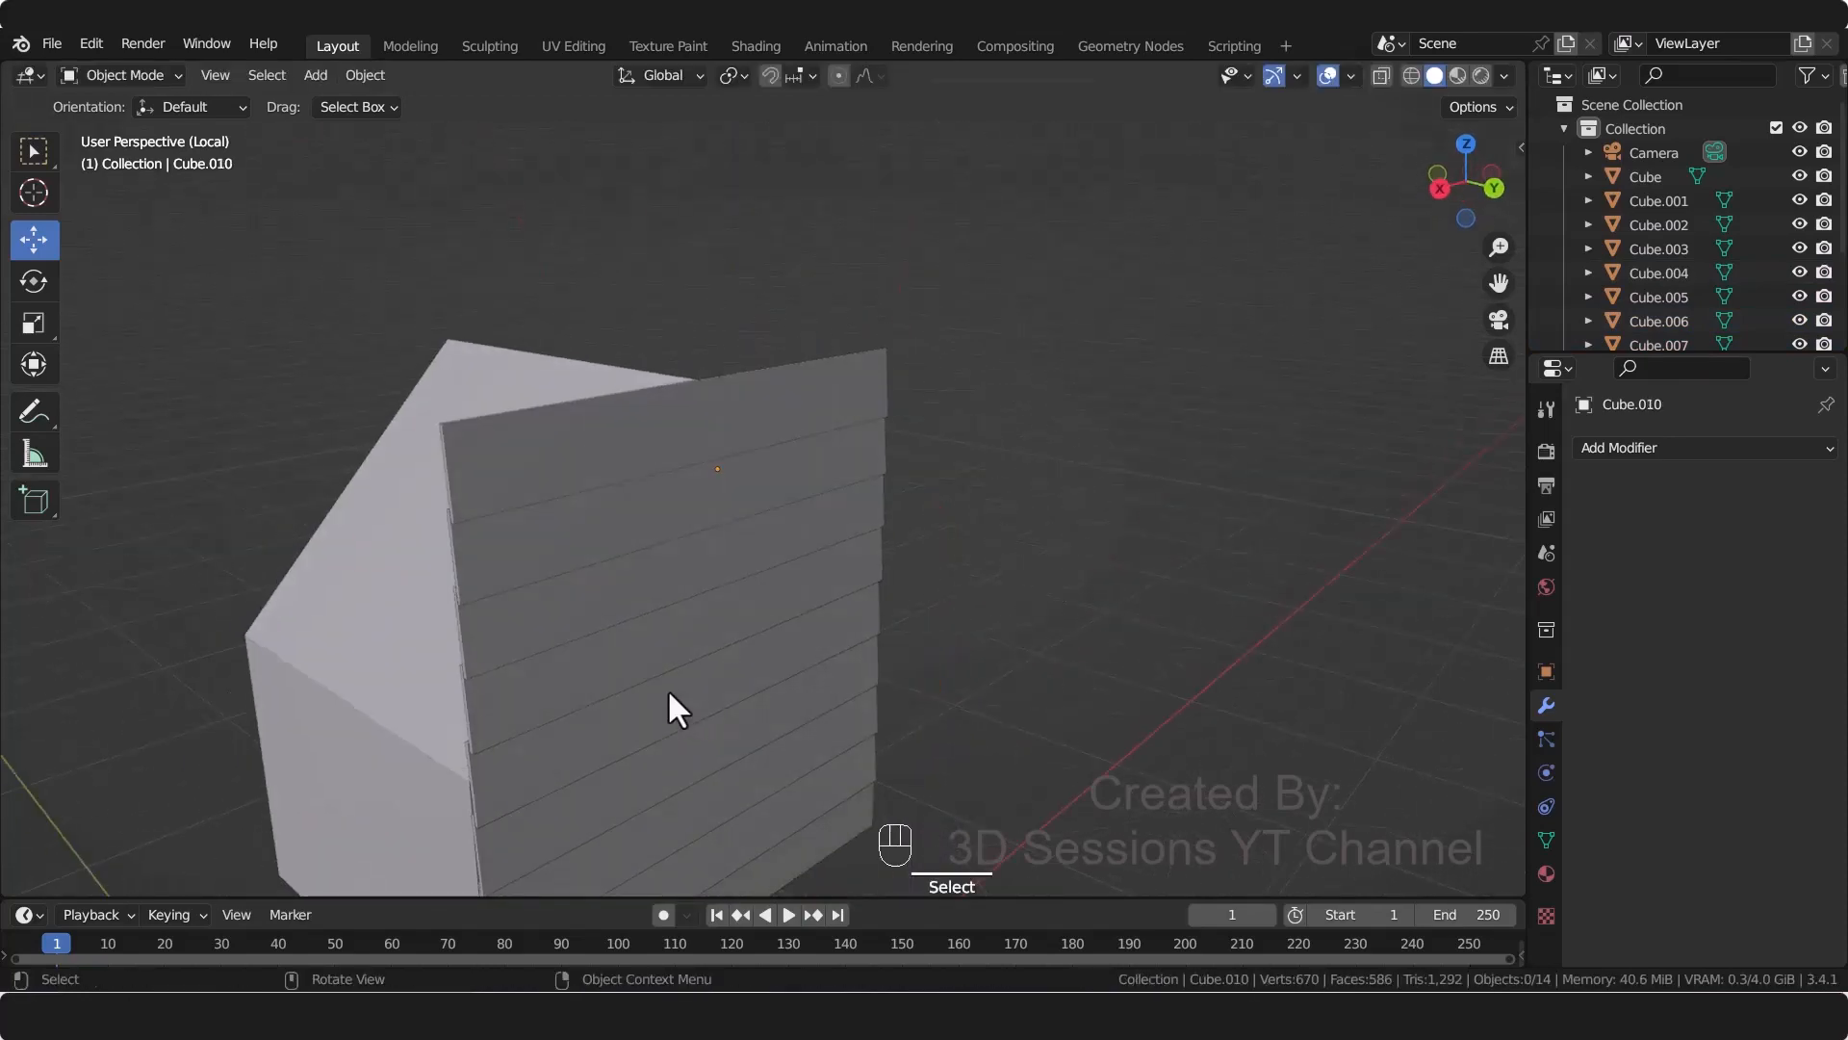
# Step: Select all nine stacked boards on the gabled wall and join them into one object
pyautogui.press('KP_1')
pyautogui.moveTo(582, 453); pyautogui.dragTo(625, 737, button='middle')
pyautogui.click(626, 746)
pyautogui.keyDown('shift'); pyautogui.click(616, 714); pyautogui.keyUp('shift')
pyautogui.keyDown('shift'); pyautogui.click(607, 682); pyautogui.keyUp('shift')
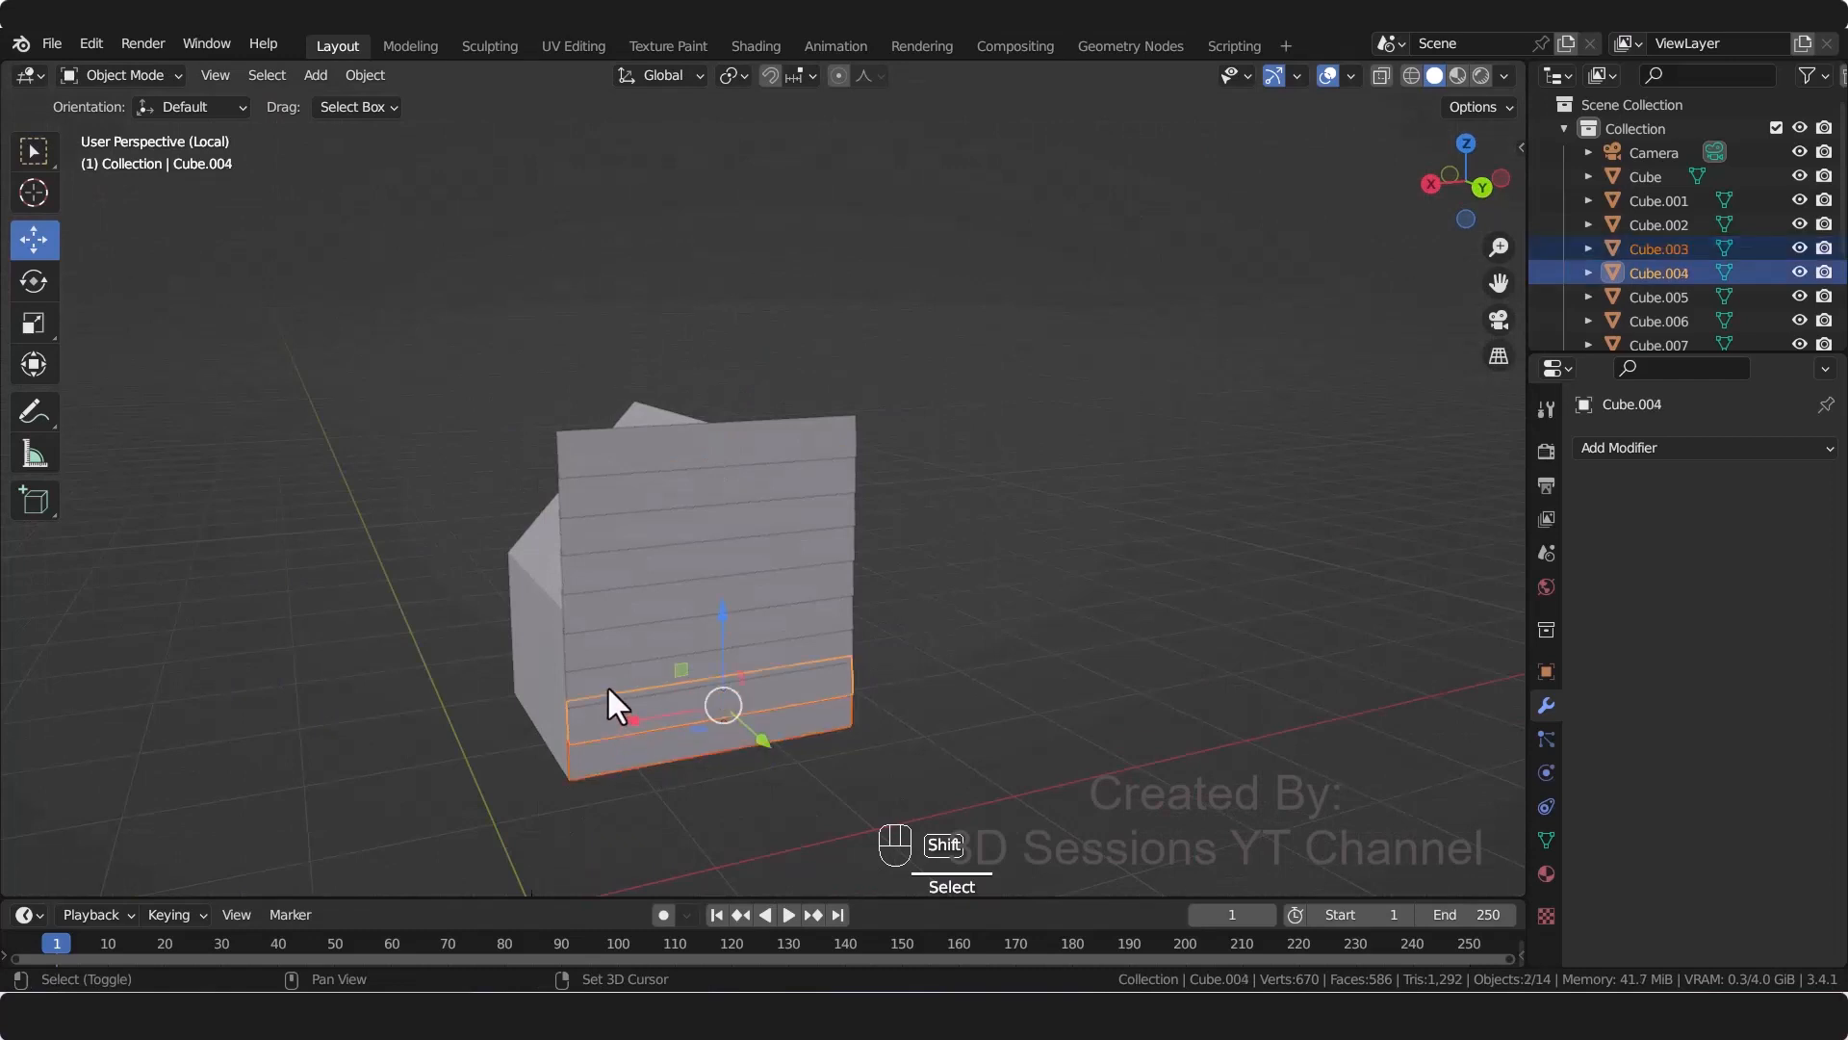
pyautogui.keyDown('shift'); pyautogui.click(596, 647); pyautogui.keyUp('shift')
pyautogui.keyDown('shift'); pyautogui.click(589, 607); pyautogui.keyUp('shift')
pyautogui.keyDown('shift'); pyautogui.click(588, 541); pyautogui.keyUp('shift')
pyautogui.keyDown('shift'); pyautogui.click(585, 499); pyautogui.keyUp('shift')
pyautogui.keyDown('shift'); pyautogui.click(574, 510); pyautogui.keyUp('shift')
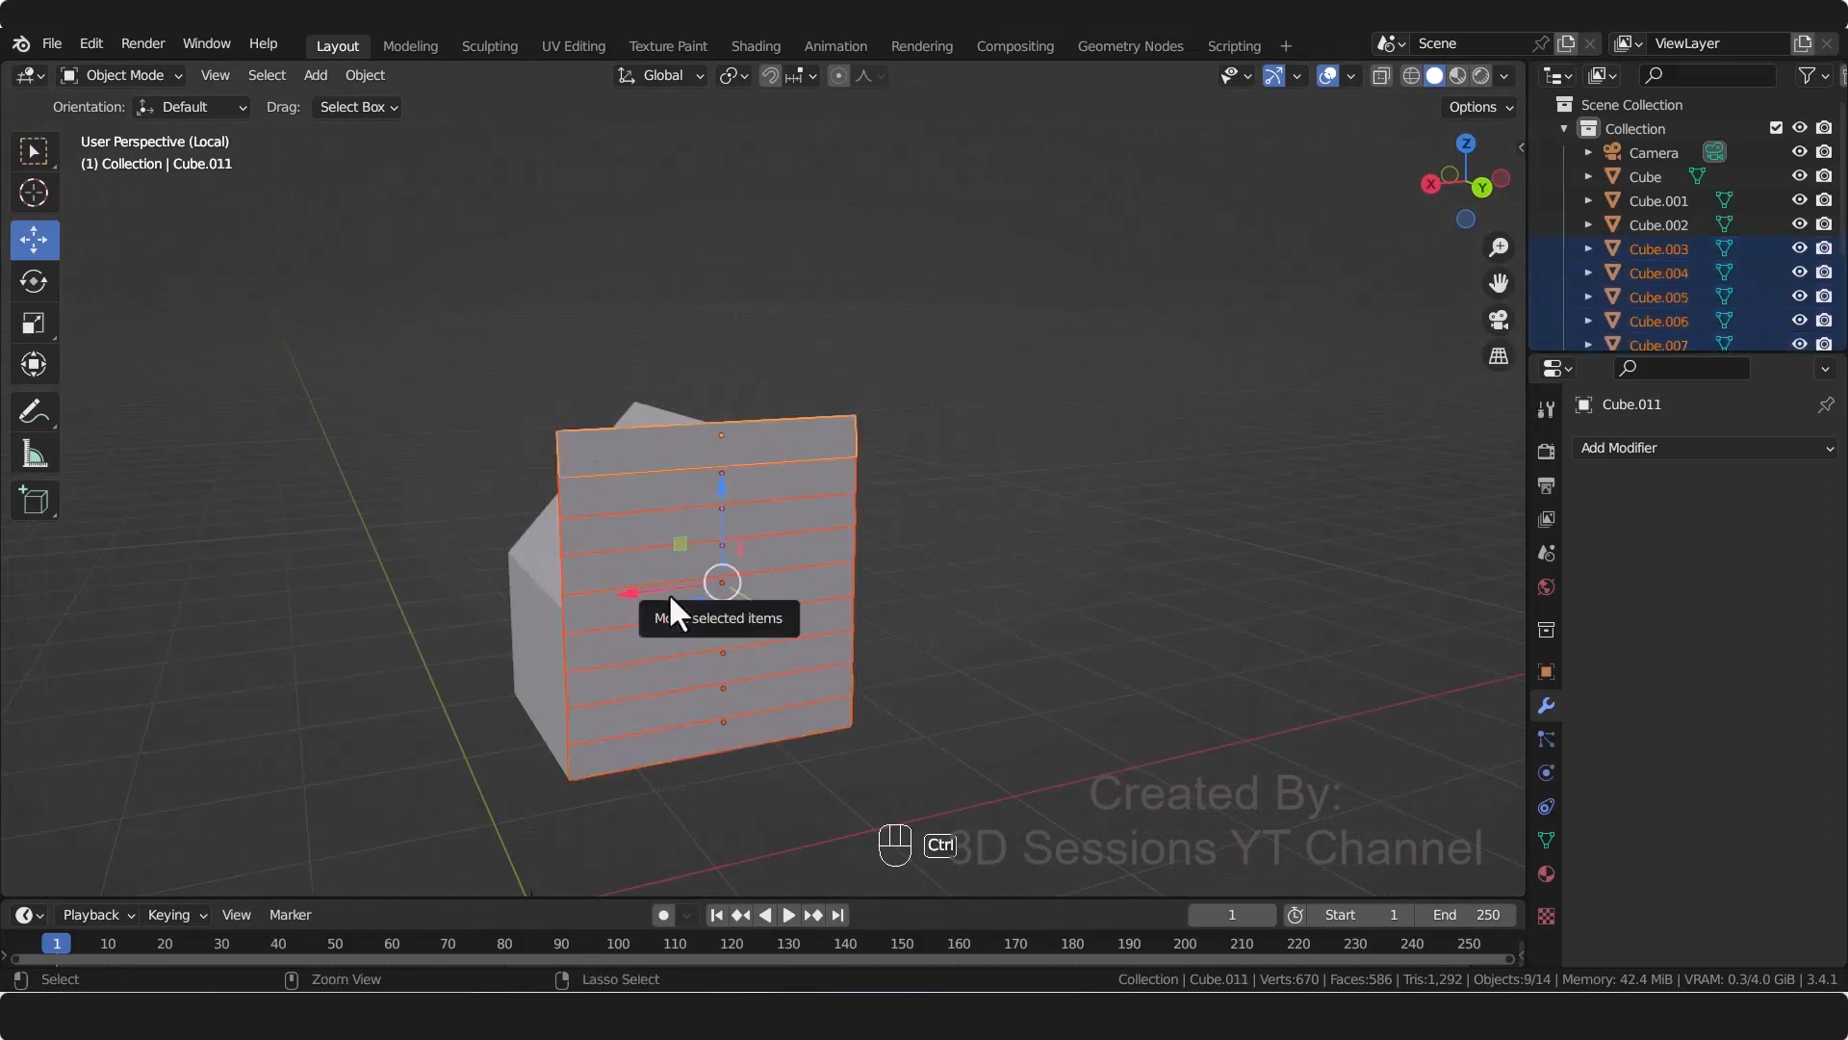
pyautogui.hotkey('ctrl', 'j')
pyautogui.scroll(2, 724, 702)
pyautogui.scroll(-1, 725, 708)
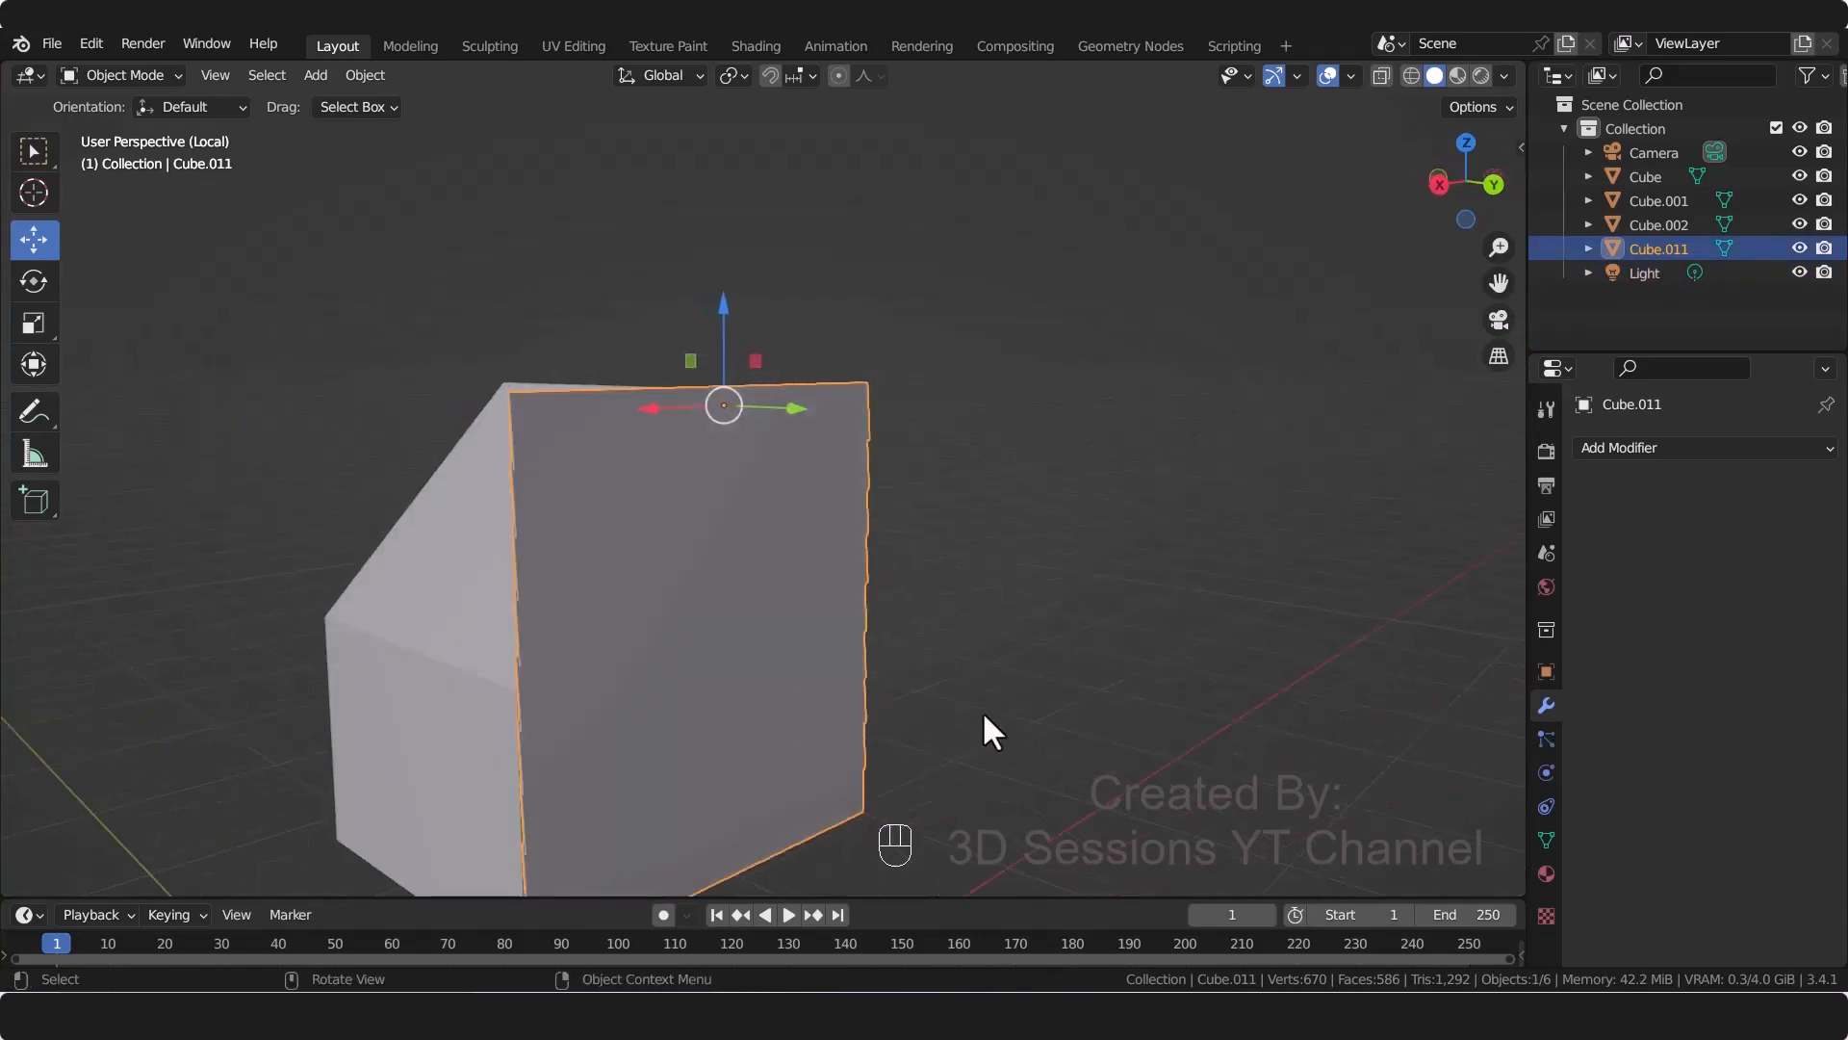
# Step: Edit the joined boards in front X-ray view without proportional editing, and move their upper-left corner vertices to the roof ridge
pyautogui.click(977, 726)
pyautogui.moveTo(830, 731); pyautogui.dragTo(501, 734, button='middle')
pyautogui.click(793, 713)
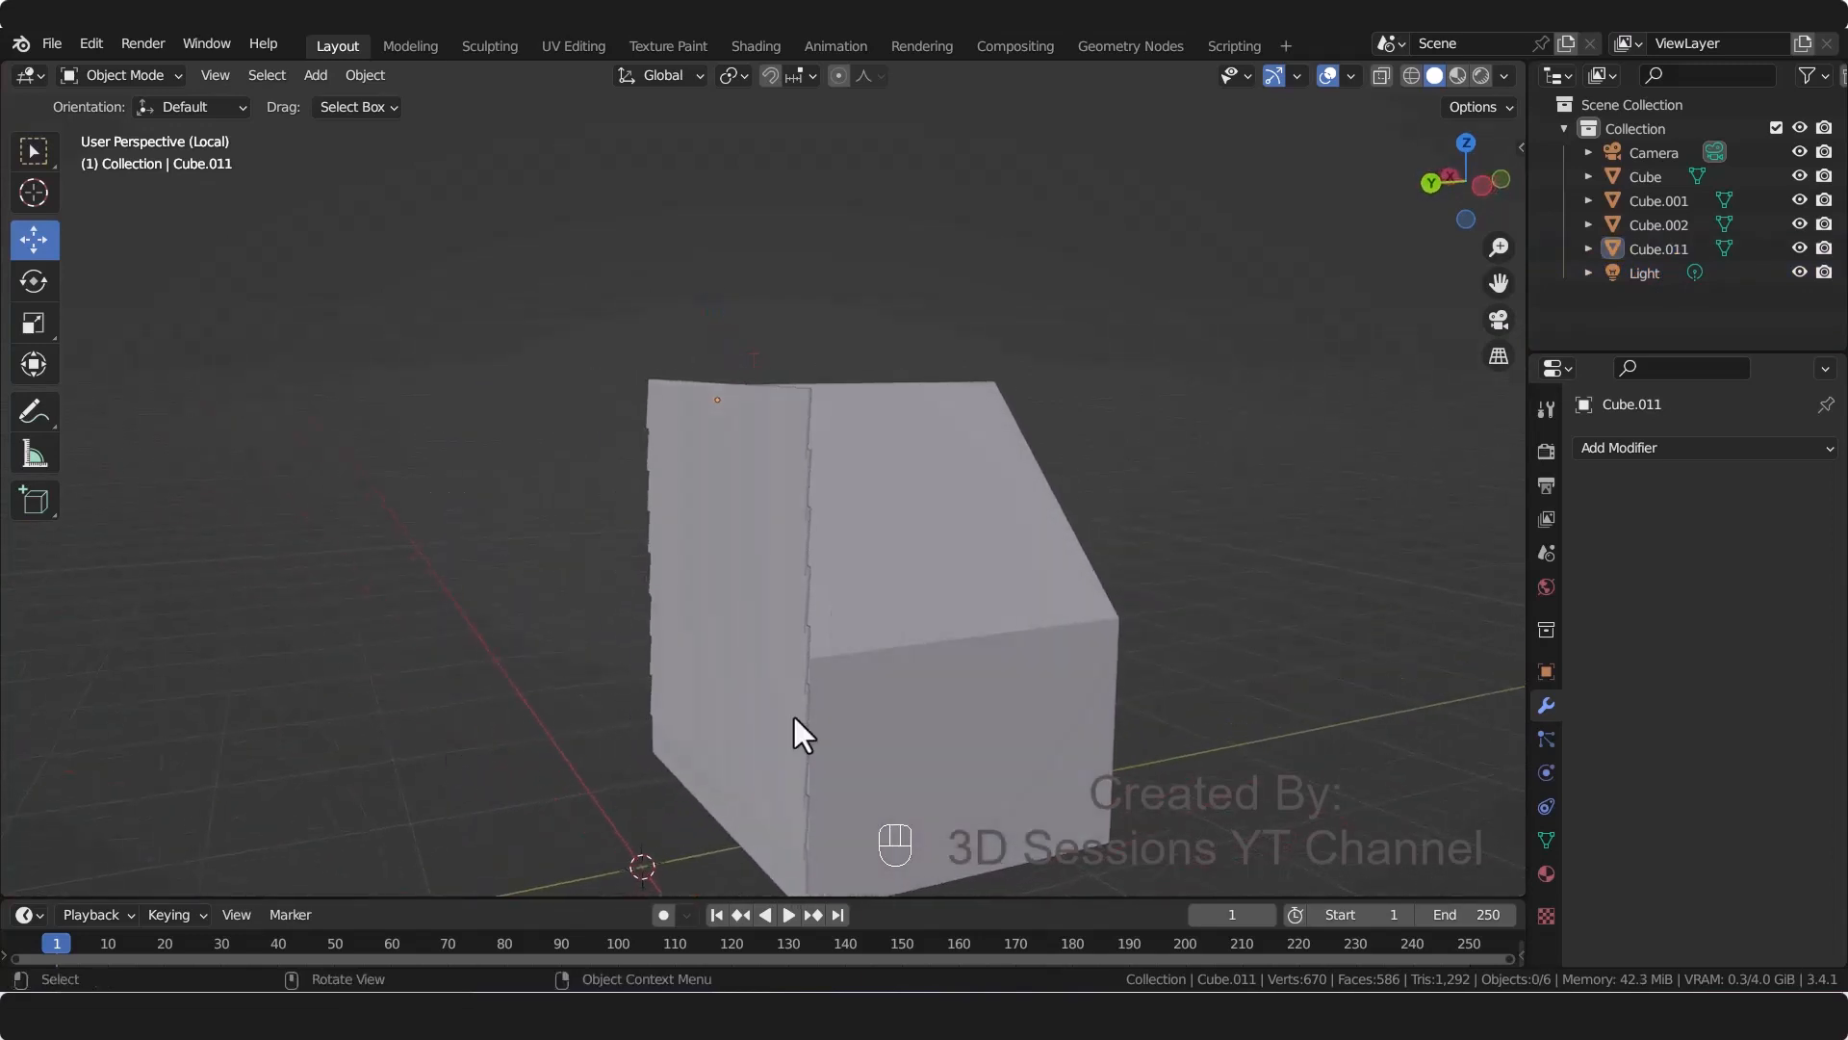
pyautogui.press('Tab')
pyautogui.press('`')
pyautogui.click(688, 528)
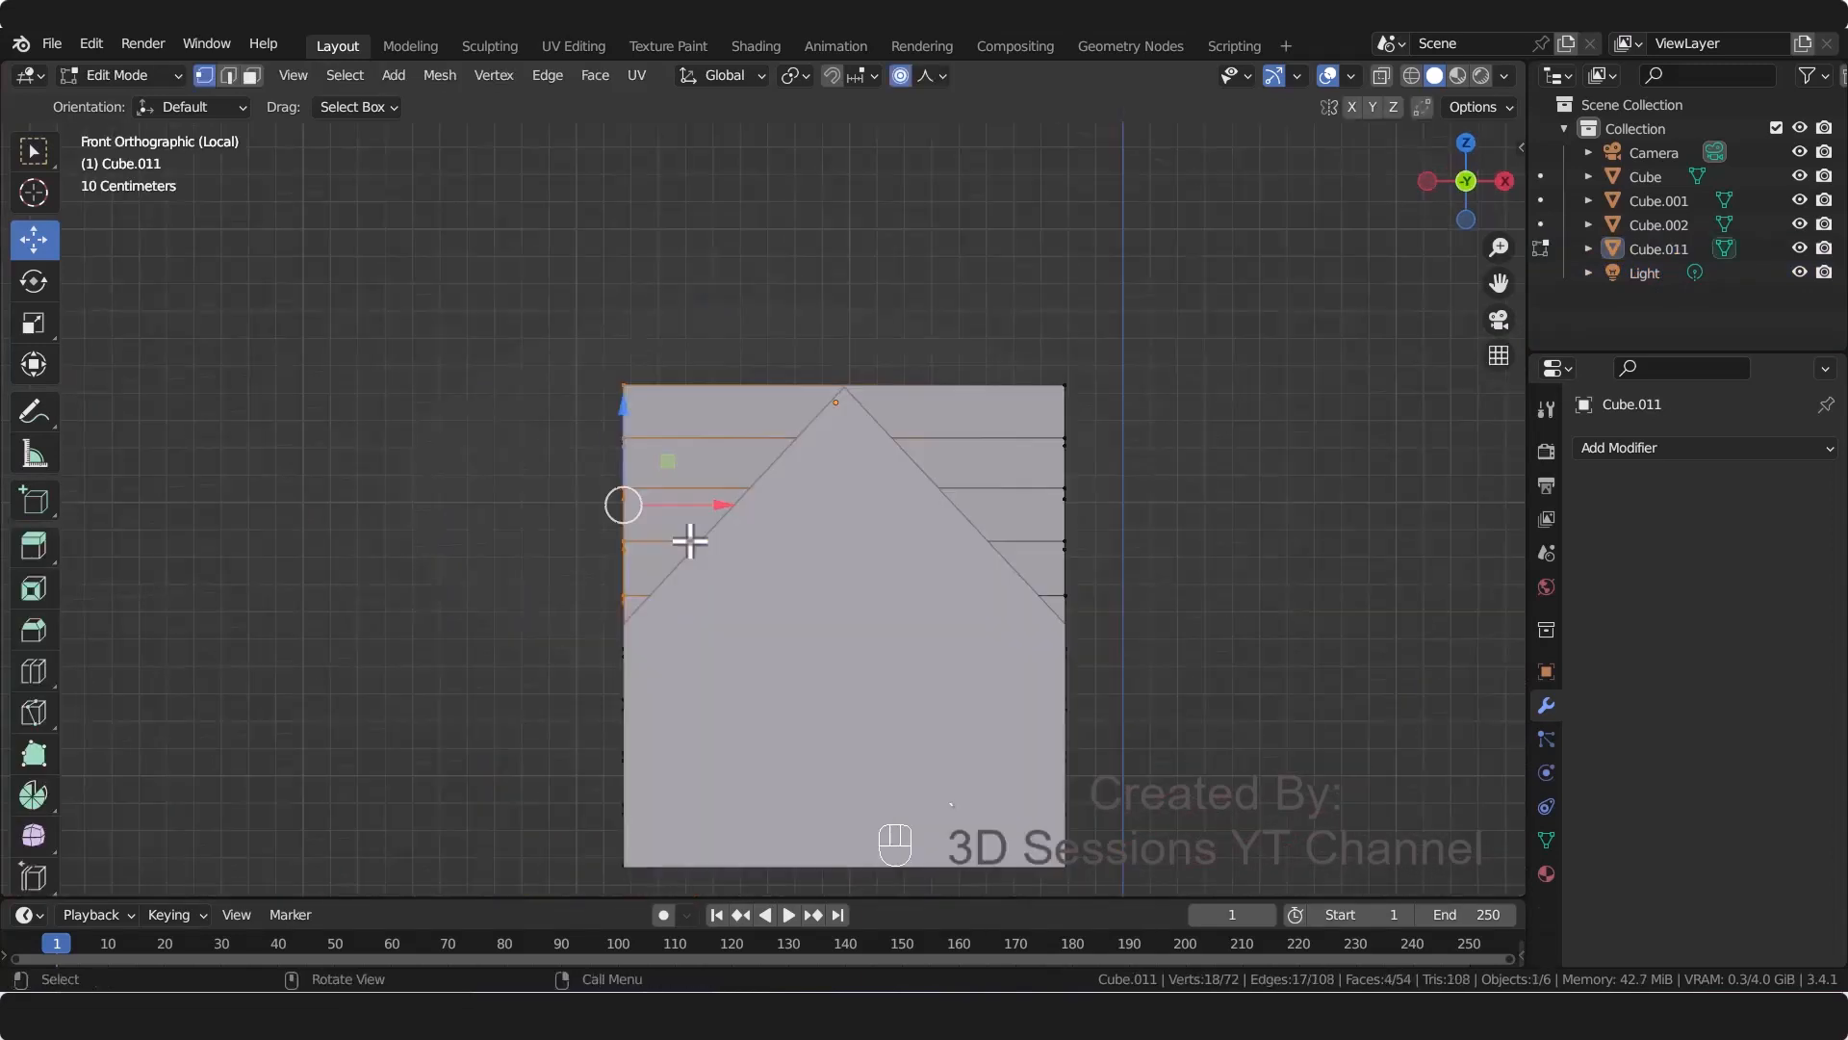
pyautogui.hotkey('alt', 'z')
pyautogui.press('o')
pyautogui.moveTo(605, 316); pyautogui.dragTo(666, 410)
pyautogui.moveTo(729, 385); pyautogui.dragTo(948, 395)
# Step: Move the left end vertices of the three uppermost board seams onto the left roof slope
pyautogui.moveTo(588, 466); pyautogui.dragTo(654, 423)
pyautogui.moveTo(710, 444); pyautogui.dragTo(877, 454)
pyautogui.moveTo(591, 469); pyautogui.dragTo(825, 501)
pyautogui.scroll(7, 722, 583)
pyautogui.moveTo(828, 267); pyautogui.dragTo(939, 296)
pyautogui.moveTo(628, 453); pyautogui.dragTo(718, 496)
pyautogui.moveTo(730, 478); pyautogui.dragTo(710, 529)
pyautogui.moveTo(682, 512); pyautogui.dragTo(673, 511)
pyautogui.moveTo(216, 635); pyautogui.dragTo(511, 681)
pyautogui.moveTo(535, 695); pyautogui.dragTo(518, 690)
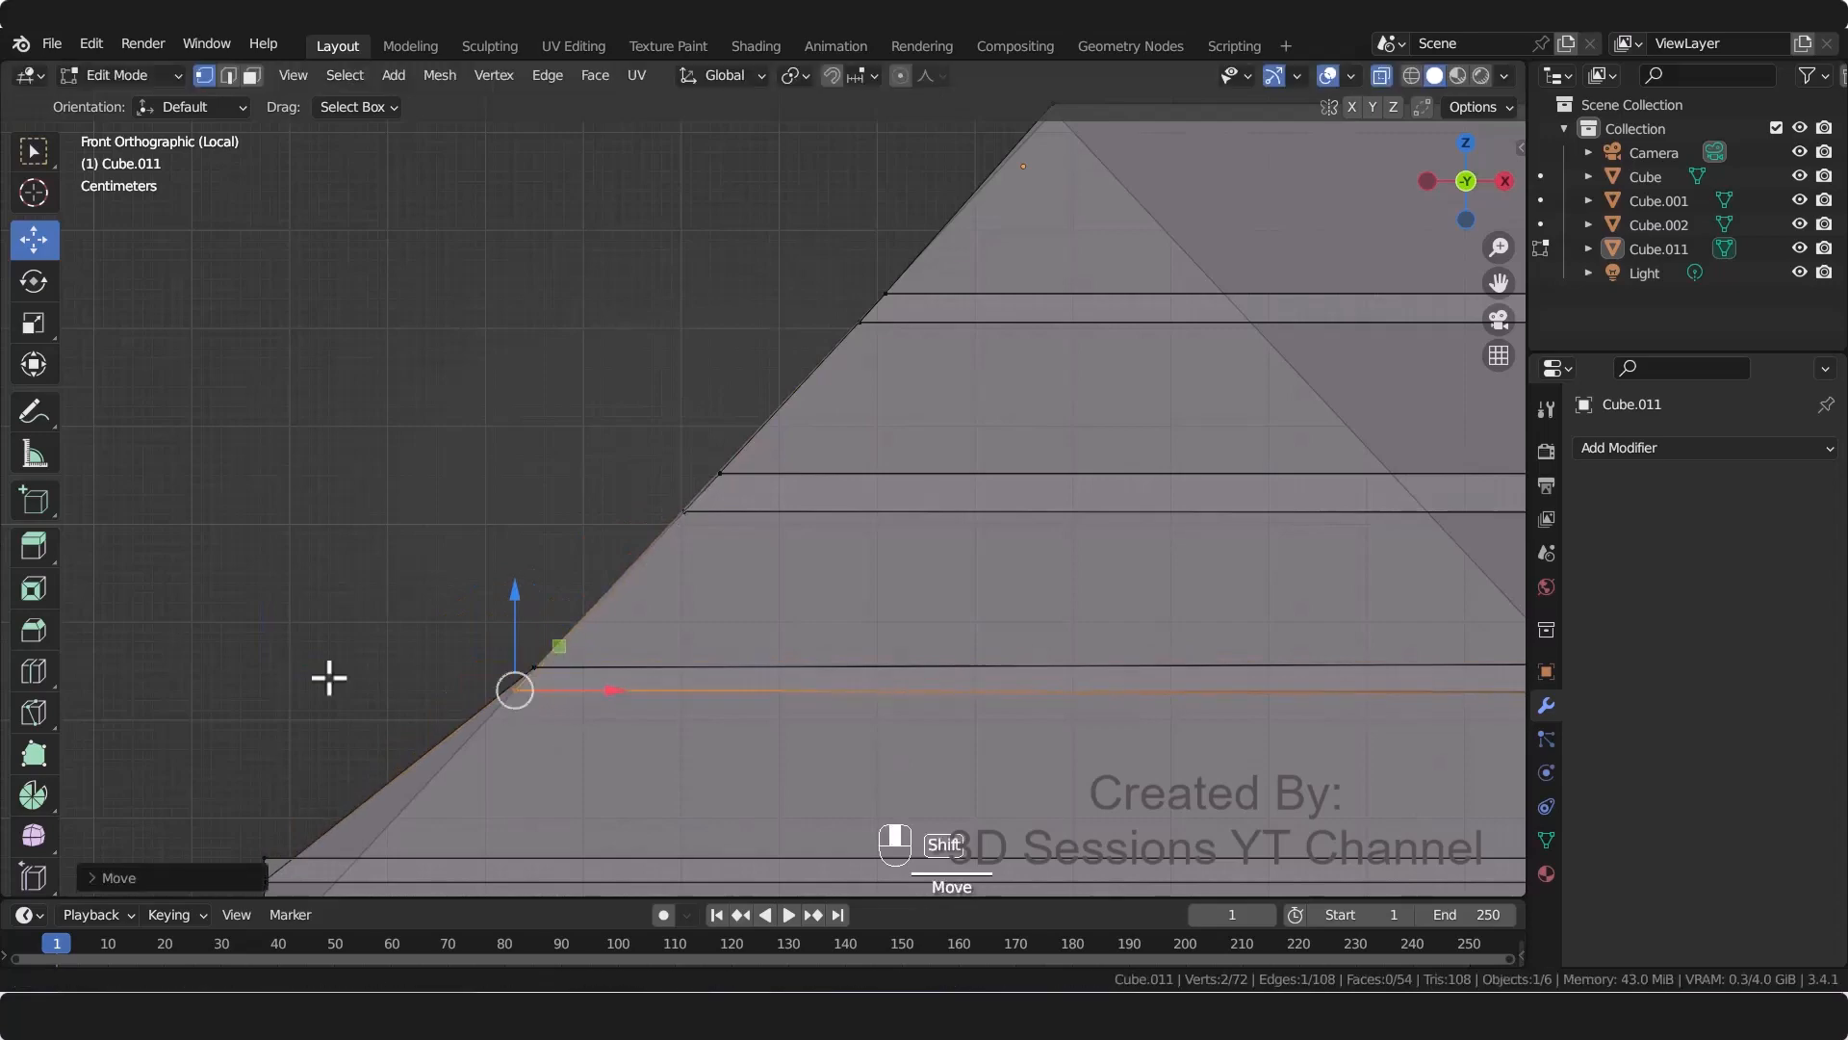
# Step: Try to fit the left end vertices of the board seam just above the eave onto the left roof slope
pyautogui.keyDown('shift'); pyautogui.moveTo(330, 677); pyautogui.dragTo(351, 444, button='middle'); pyautogui.keyUp('shift')
pyautogui.moveTo(224, 599); pyautogui.dragTo(310, 669)
pyautogui.moveTo(297, 641); pyautogui.dragTo(354, 675)
pyautogui.moveTo(375, 704); pyautogui.dragTo(300, 672)
pyautogui.moveTo(341, 682)
pyautogui.mouseDown()
pyautogui.moveTo(322, 682)
pyautogui.moveTo(366, 671)
pyautogui.mouseUp()
pyautogui.moveTo(345, 660); pyautogui.dragTo(288, 719)
pyautogui.moveTo(193, 581); pyautogui.dragTo(352, 689)
pyautogui.moveTo(331, 685); pyautogui.dragTo(292, 740)
pyautogui.moveTo(209, 673); pyautogui.dragTo(327, 728)
pyautogui.moveTo(285, 707); pyautogui.dragTo(292, 713)
# Step: Try lowering the right end of the seam above the eave, and undo the latest vertex moves
pyautogui.keyDown('shift'); pyautogui.moveTo(1133, 732); pyautogui.dragTo(624, 537, button='middle'); pyautogui.keyUp('shift')
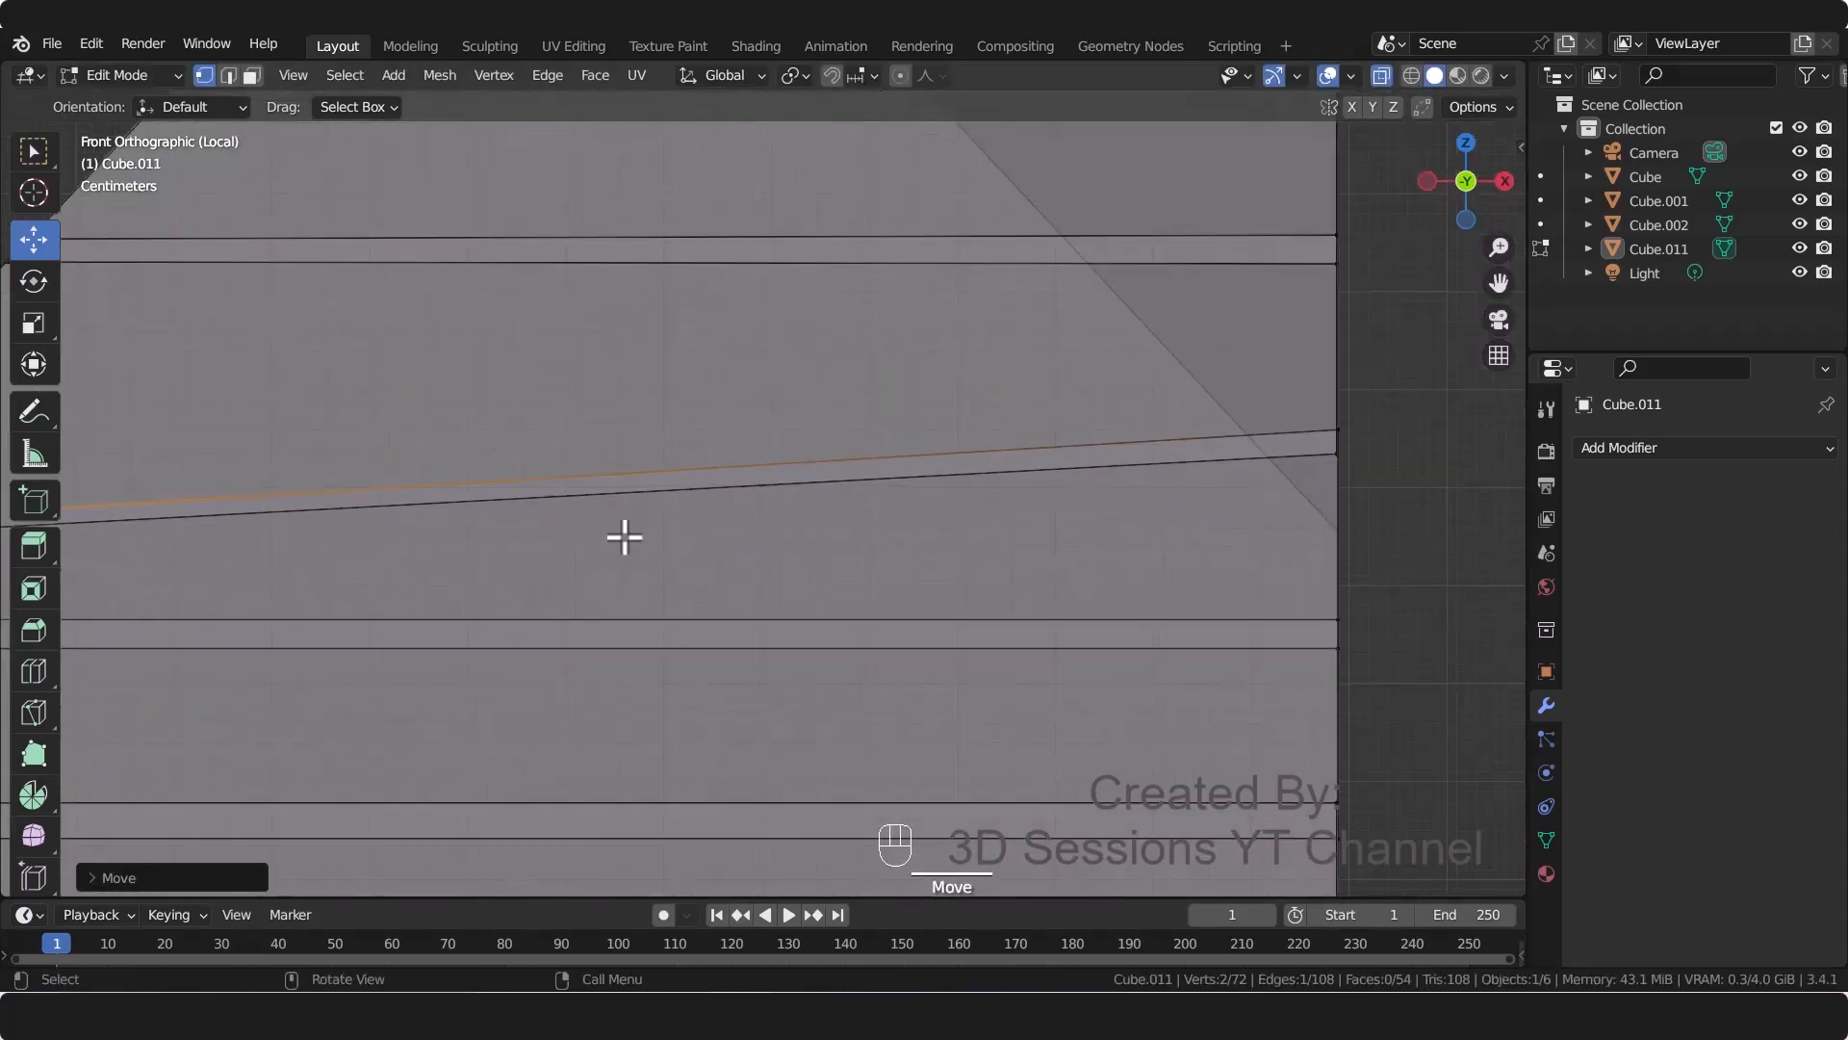
pyautogui.scroll(-2, 624, 537)
pyautogui.moveTo(1117, 405); pyautogui.dragTo(1215, 491)
pyautogui.moveTo(1159, 412); pyautogui.dragTo(1159, 492)
pyautogui.hotkey('ctrl', 'z')
pyautogui.hotkey('ctrl', 'z')
pyautogui.hotkey('ctrl', 'z')
pyautogui.hotkey('ctrl', 'z')
pyautogui.hotkey('ctrl', 'z')
pyautogui.hotkey('ctrl', 'z')
pyautogui.hotkey('ctrl', 'z')
pyautogui.hotkey('ctrl', 'z')
pyautogui.hotkey('ctrl', 'z')
pyautogui.hotkey('ctrl', 'z')
pyautogui.hotkey('ctrl', 'z')
pyautogui.hotkey('ctrl', 'z')
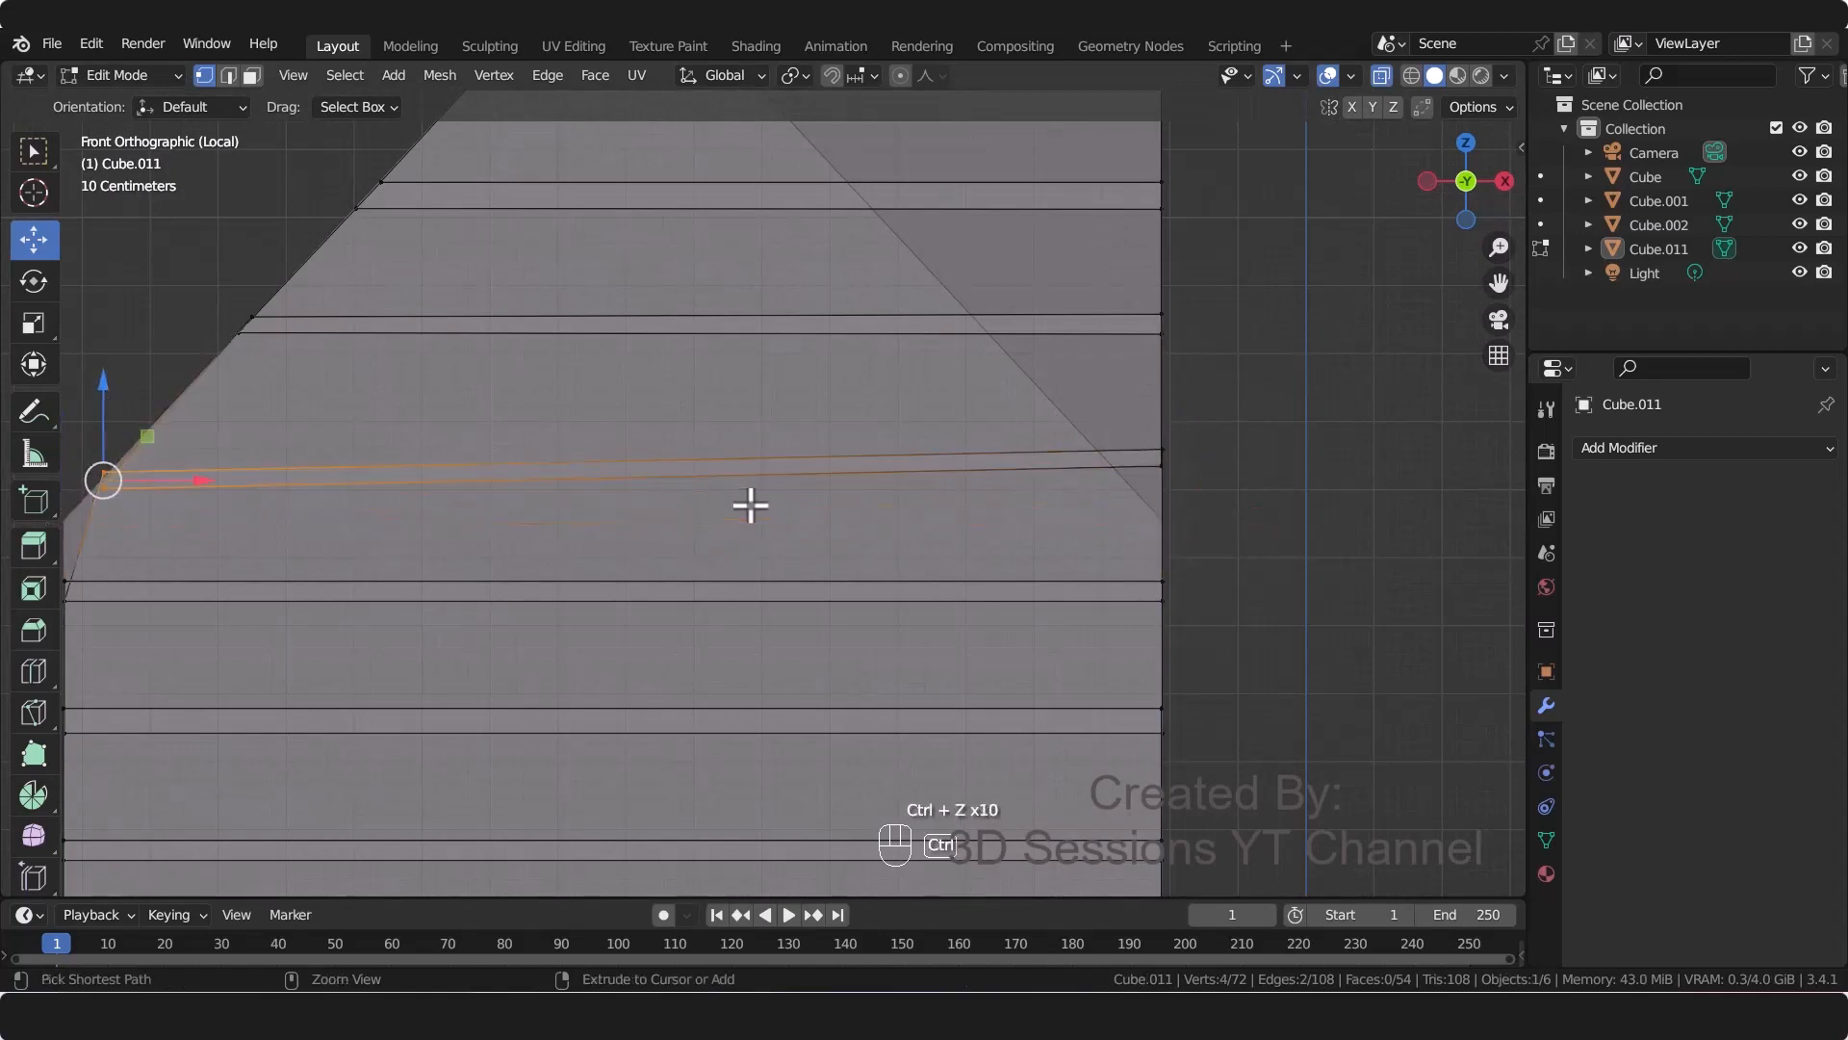
# Step: Try lowering the left end vertices of the seam above the eave to the left eave corner
pyautogui.keyDown('shift'); pyautogui.moveTo(362, 572); pyautogui.dragTo(592, 574, button='middle'); pyautogui.keyUp('shift')
pyautogui.moveTo(237, 417); pyautogui.dragTo(344, 498)
pyautogui.moveTo(292, 396); pyautogui.dragTo(291, 468)
pyautogui.scroll(2, 276, 558)
pyautogui.click(221, 594)
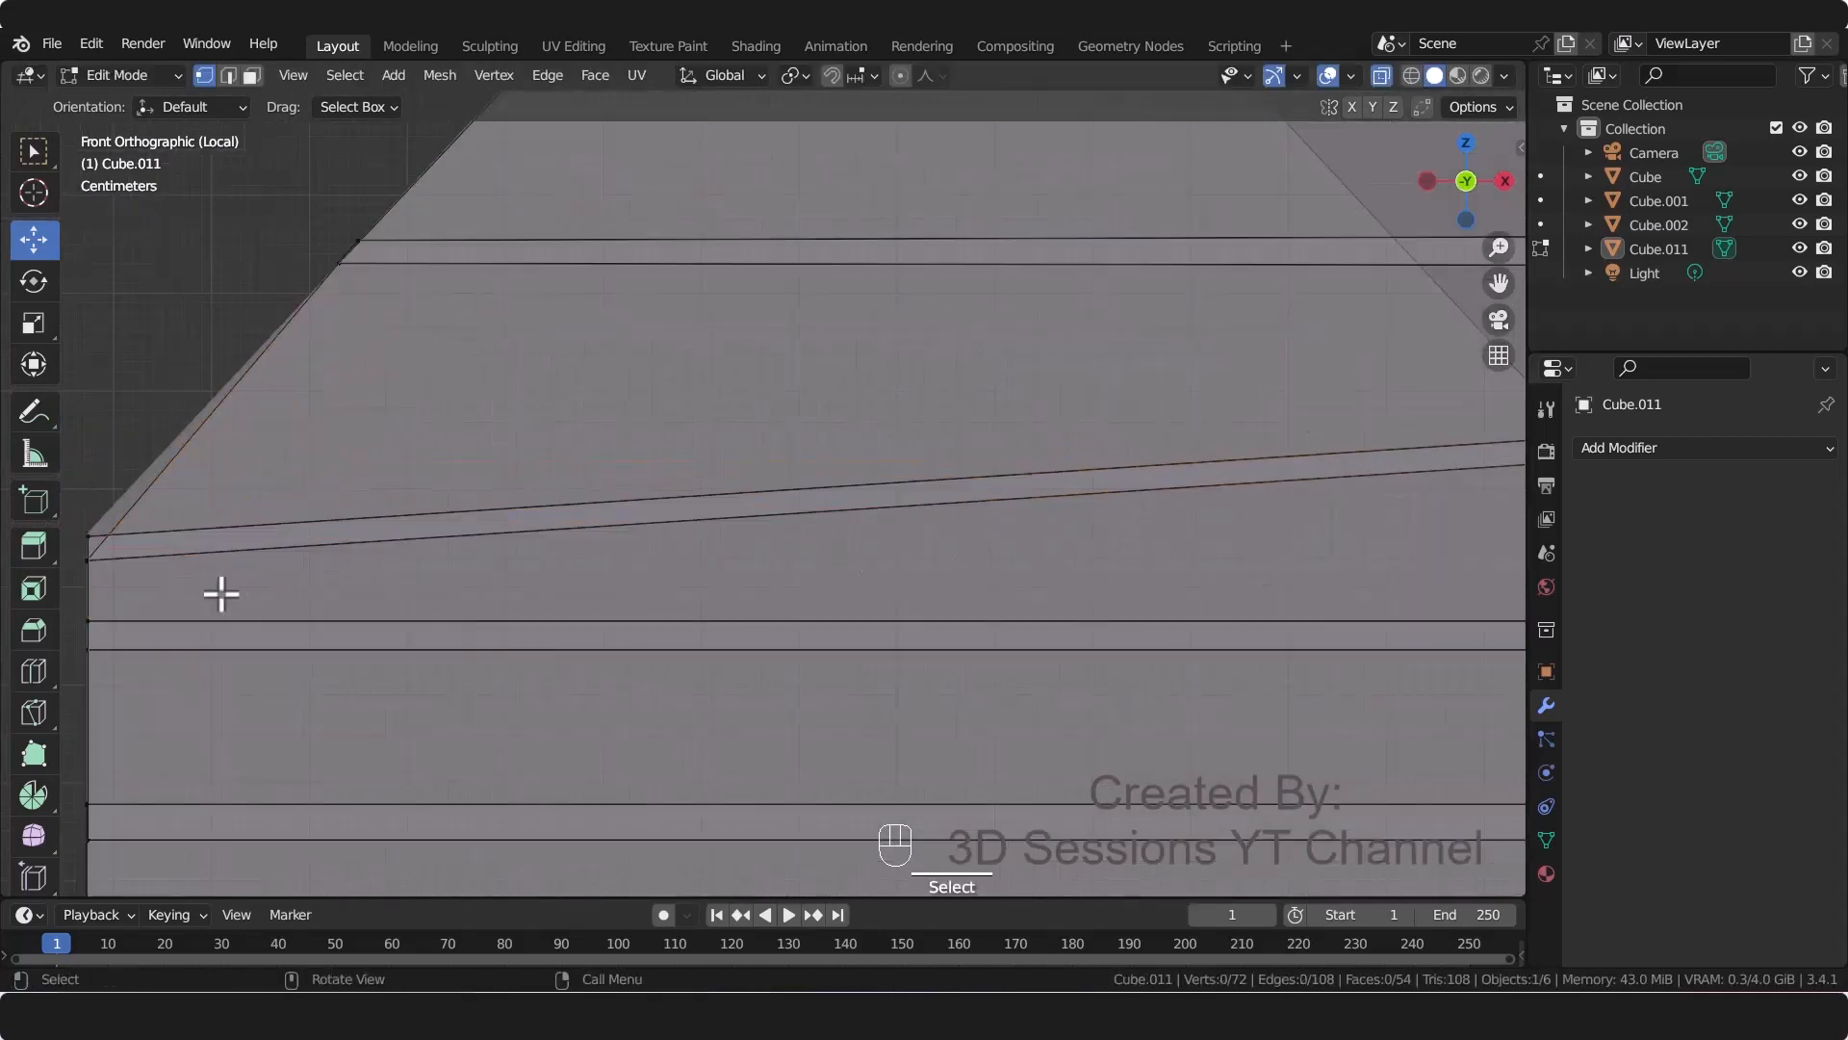
pyautogui.moveTo(111, 576); pyautogui.dragTo(114, 577)
pyautogui.moveTo(88, 558); pyautogui.dragTo(86, 547)
# Step: Try lowering the same seam's right end to the right eave corner, and undo the moves at both ends
pyautogui.scroll(-3, 751, 529)
pyautogui.keyDown('shift'); pyautogui.moveTo(1395, 466); pyautogui.dragTo(934, 491, button='middle'); pyautogui.keyUp('shift')
pyautogui.moveTo(977, 467); pyautogui.dragTo(1042, 532)
pyautogui.moveTo(1004, 512); pyautogui.dragTo(1006, 539)
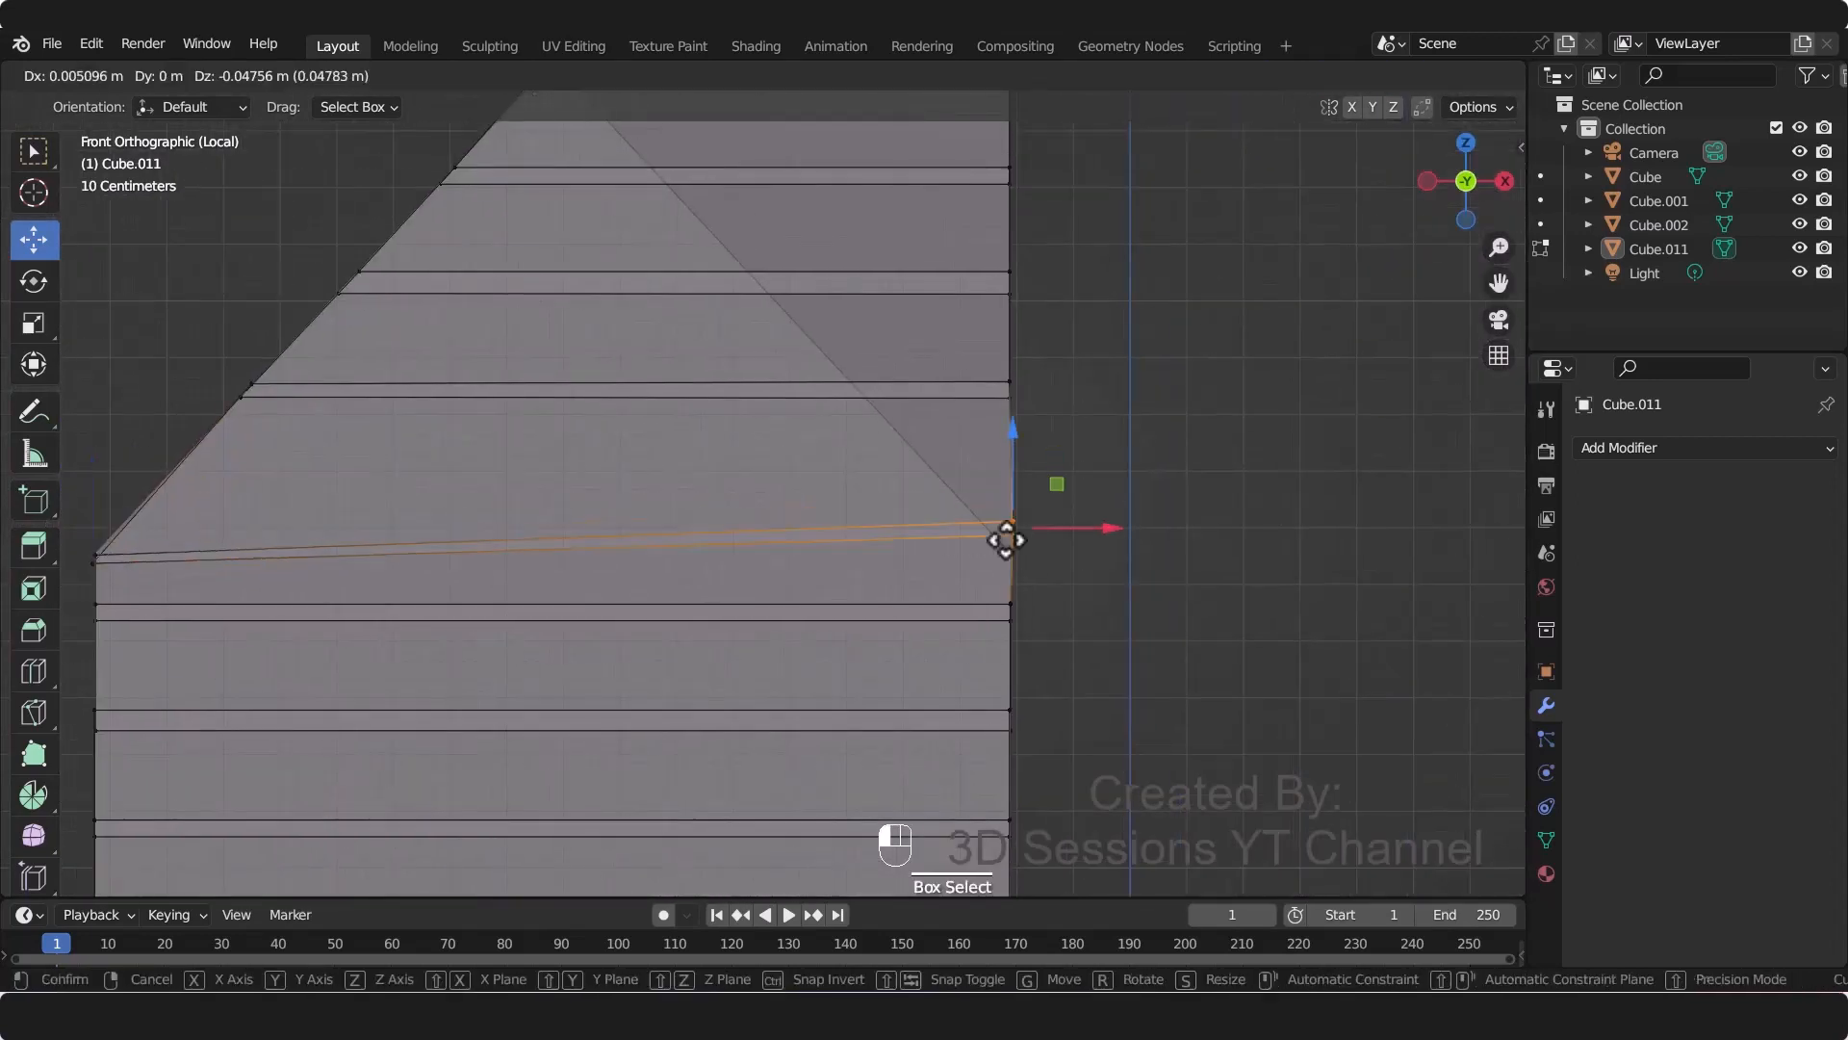
pyautogui.hotkey('ctrl', 'z')
pyautogui.hotkey('ctrl', 'z')
pyautogui.hotkey('ctrl', 'z')
pyautogui.hotkey('ctrl', 'z')
pyautogui.hotkey('ctrl', 'z')
pyautogui.hotkey('ctrl', 'z')
pyautogui.keyDown('shift'); pyautogui.moveTo(220, 578); pyautogui.dragTo(497, 562, button='middle'); pyautogui.keyUp('shift')
pyautogui.scroll(2, 482, 558)
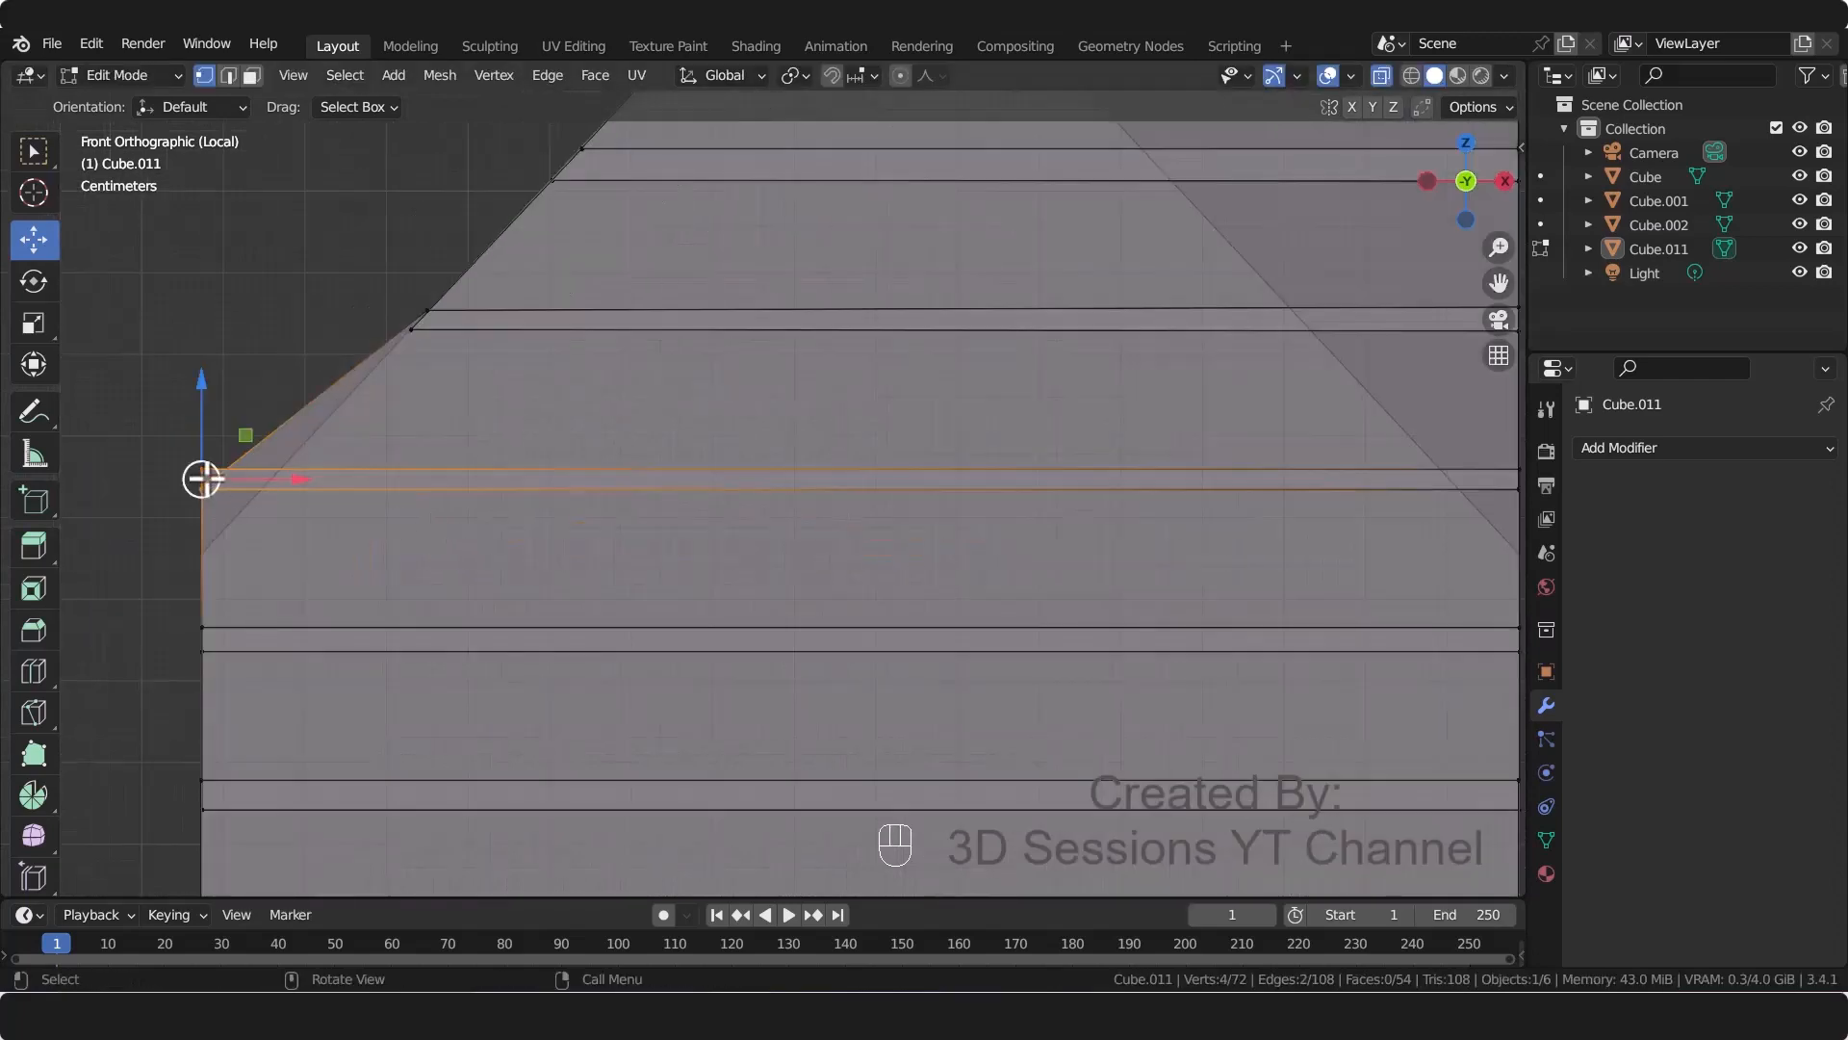
# Step: Lower the left end vertices of the seam above the eave to the left eave corner and nudge them into place
pyautogui.moveTo(199, 480); pyautogui.dragTo(241, 537)
pyautogui.click(238, 612)
pyautogui.hotkey('ctrl', 'z')
pyautogui.moveTo(203, 529); pyautogui.dragTo(215, 538)
# Step: Lower the same seam's right end vertices to the right eave corner and nudge them slightly inward
pyautogui.scroll(-2, 1090, 559)
pyautogui.keyDown('shift'); pyautogui.moveTo(1278, 435); pyautogui.dragTo(666, 424, button='middle'); pyautogui.keyUp('shift')
pyautogui.scroll(4, 764, 491)
pyautogui.moveTo(729, 438); pyautogui.dragTo(830, 547)
pyautogui.moveTo(788, 499); pyautogui.dragTo(782, 595)
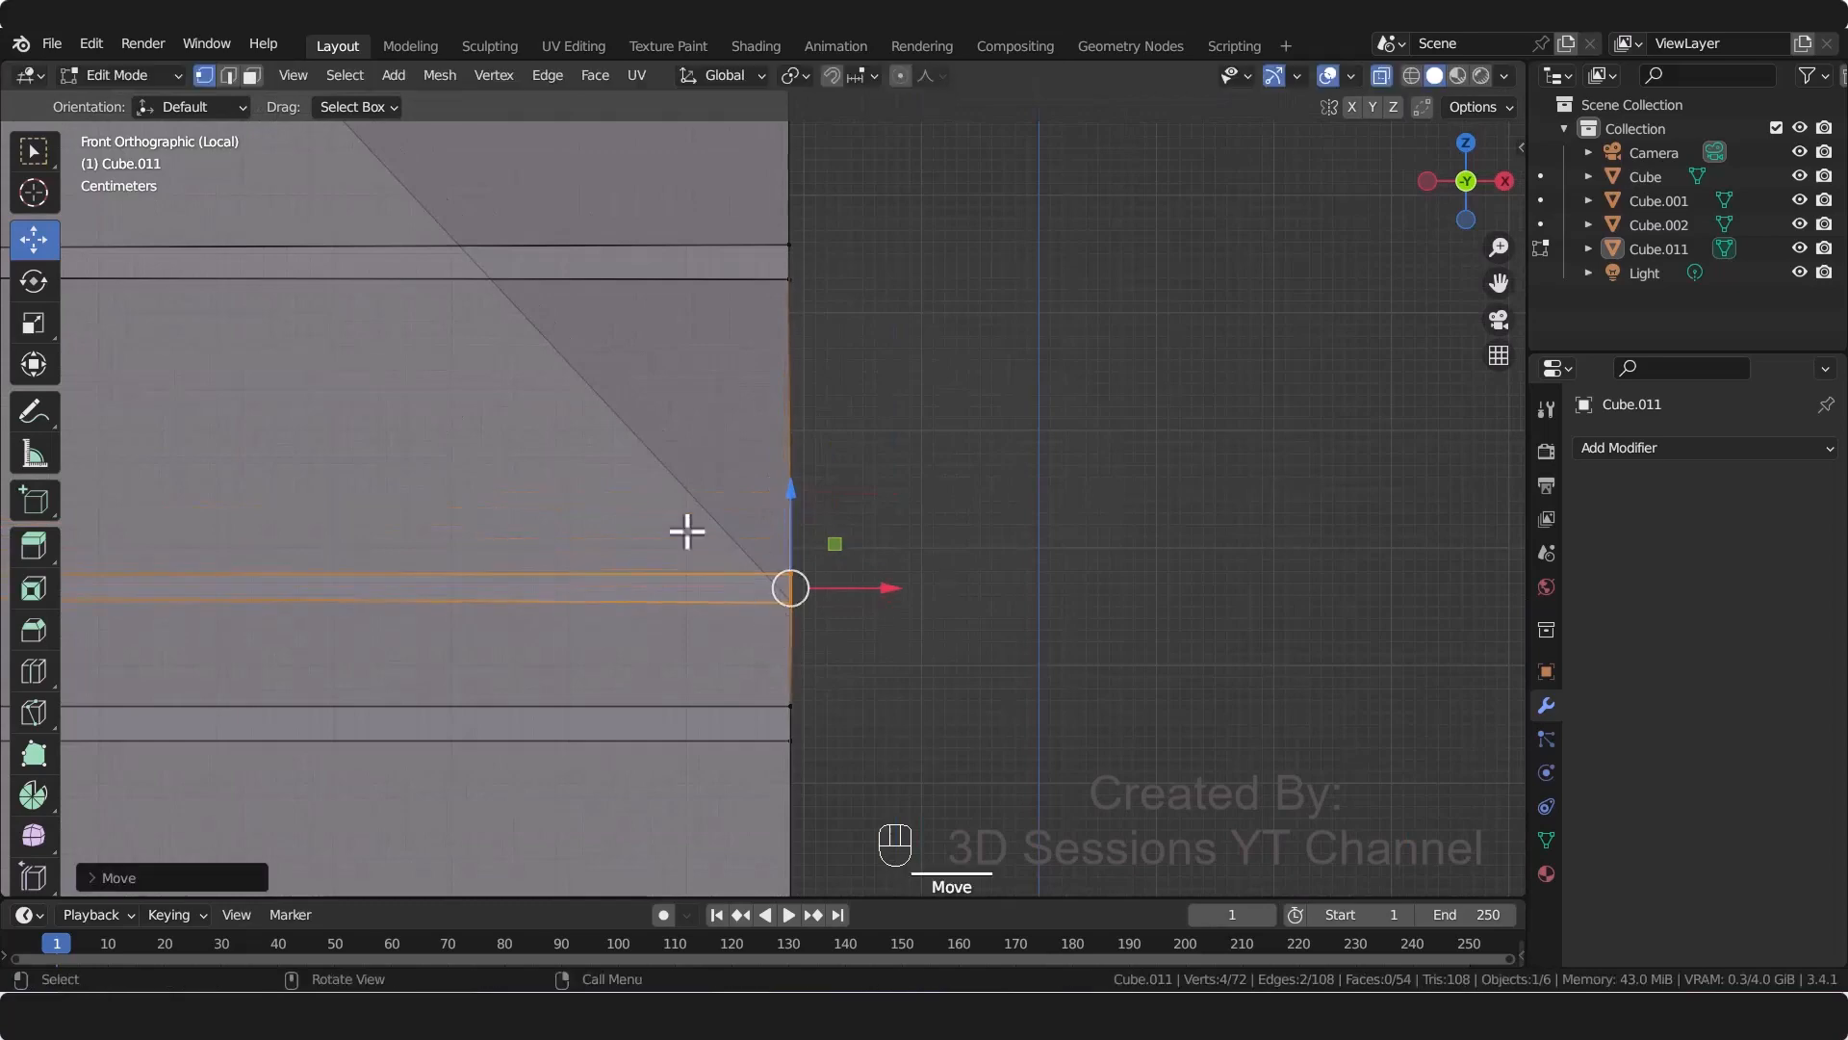
pyautogui.moveTo(687, 529); pyautogui.dragTo(824, 581)
pyautogui.moveTo(789, 568); pyautogui.dragTo(776, 578)
# Step: Move the right end vertices of the next two board seams inward onto the right roof slope
pyautogui.keyDown('shift'); pyautogui.moveTo(726, 250); pyautogui.dragTo(813, 406, button='middle'); pyautogui.keyUp('shift')
pyautogui.moveTo(811, 360); pyautogui.dragTo(896, 455)
pyautogui.moveTo(862, 433); pyautogui.dragTo(608, 491)
pyautogui.moveTo(577, 467); pyautogui.dragTo(604, 462)
pyautogui.keyDown('shift'); pyautogui.moveTo(789, 183); pyautogui.dragTo(976, 404, button='middle'); pyautogui.keyUp('shift')
pyautogui.moveTo(1002, 361); pyautogui.dragTo(576, 496)
pyautogui.moveTo(545, 472); pyautogui.dragTo(585, 471)
# Step: Fit the right end of the uppermost seam to the right roof slope and bring the top right vertices to the roof peak
pyautogui.keyDown('shift'); pyautogui.moveTo(934, 221); pyautogui.dragTo(1084, 416, button='middle'); pyautogui.keyUp('shift')
pyautogui.moveTo(1160, 342); pyautogui.dragTo(1246, 438)
pyautogui.moveTo(1191, 388); pyautogui.dragTo(496, 408)
pyautogui.keyDown('shift'); pyautogui.moveTo(1051, 259); pyautogui.dragTo(1125, 307, button='middle'); pyautogui.keyUp('shift')
pyautogui.moveTo(1249, 144); pyautogui.dragTo(1326, 233)
pyautogui.moveTo(1287, 190); pyautogui.dragTo(346, 193)
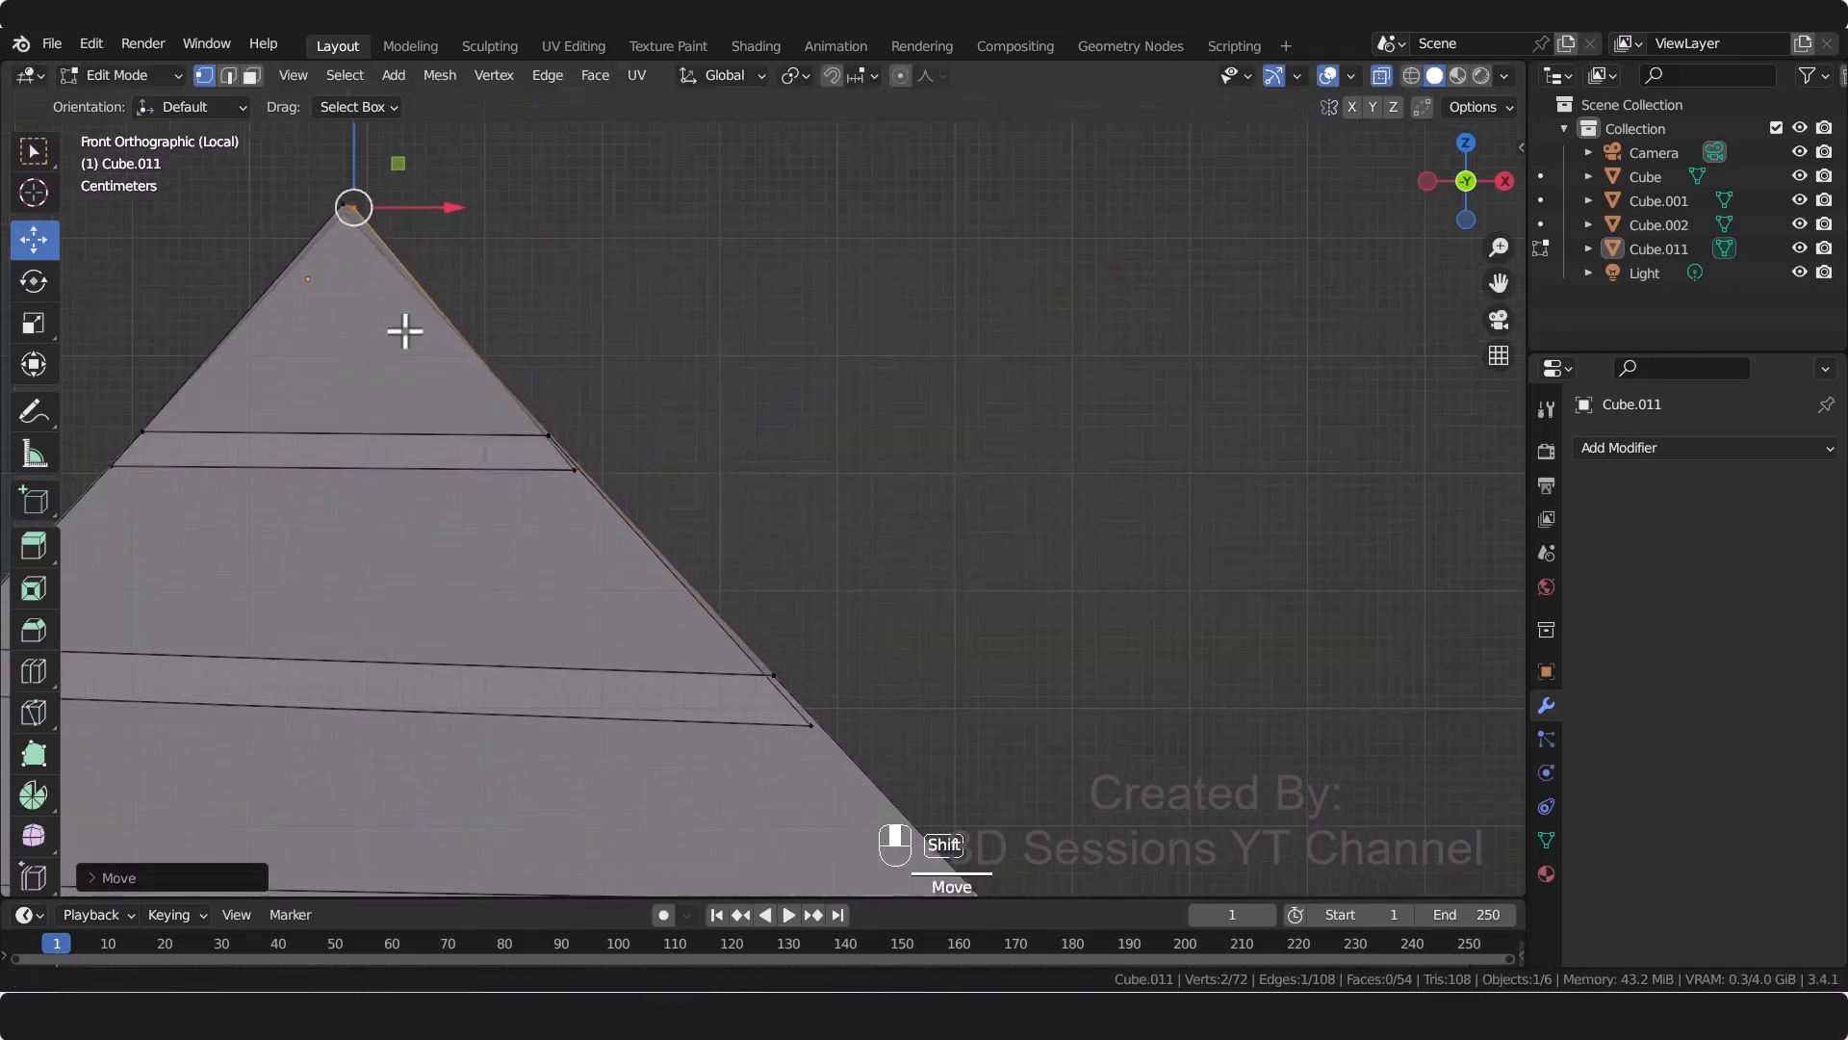
# Step: Collapse the plank vertices at the peak by scaling them to 0, and fit them to the roof apex
pyautogui.keyDown('shift'); pyautogui.moveTo(397, 318); pyautogui.dragTo(667, 501, button='middle'); pyautogui.keyUp('shift')
pyautogui.scroll(3, 667, 502)
pyautogui.moveTo(450, 260); pyautogui.dragTo(502, 315)
pyautogui.moveTo(494, 297); pyautogui.dragTo(493, 302)
pyautogui.moveTo(408, 246); pyautogui.dragTo(568, 414)
pyautogui.press('s')
pyautogui.press('0')
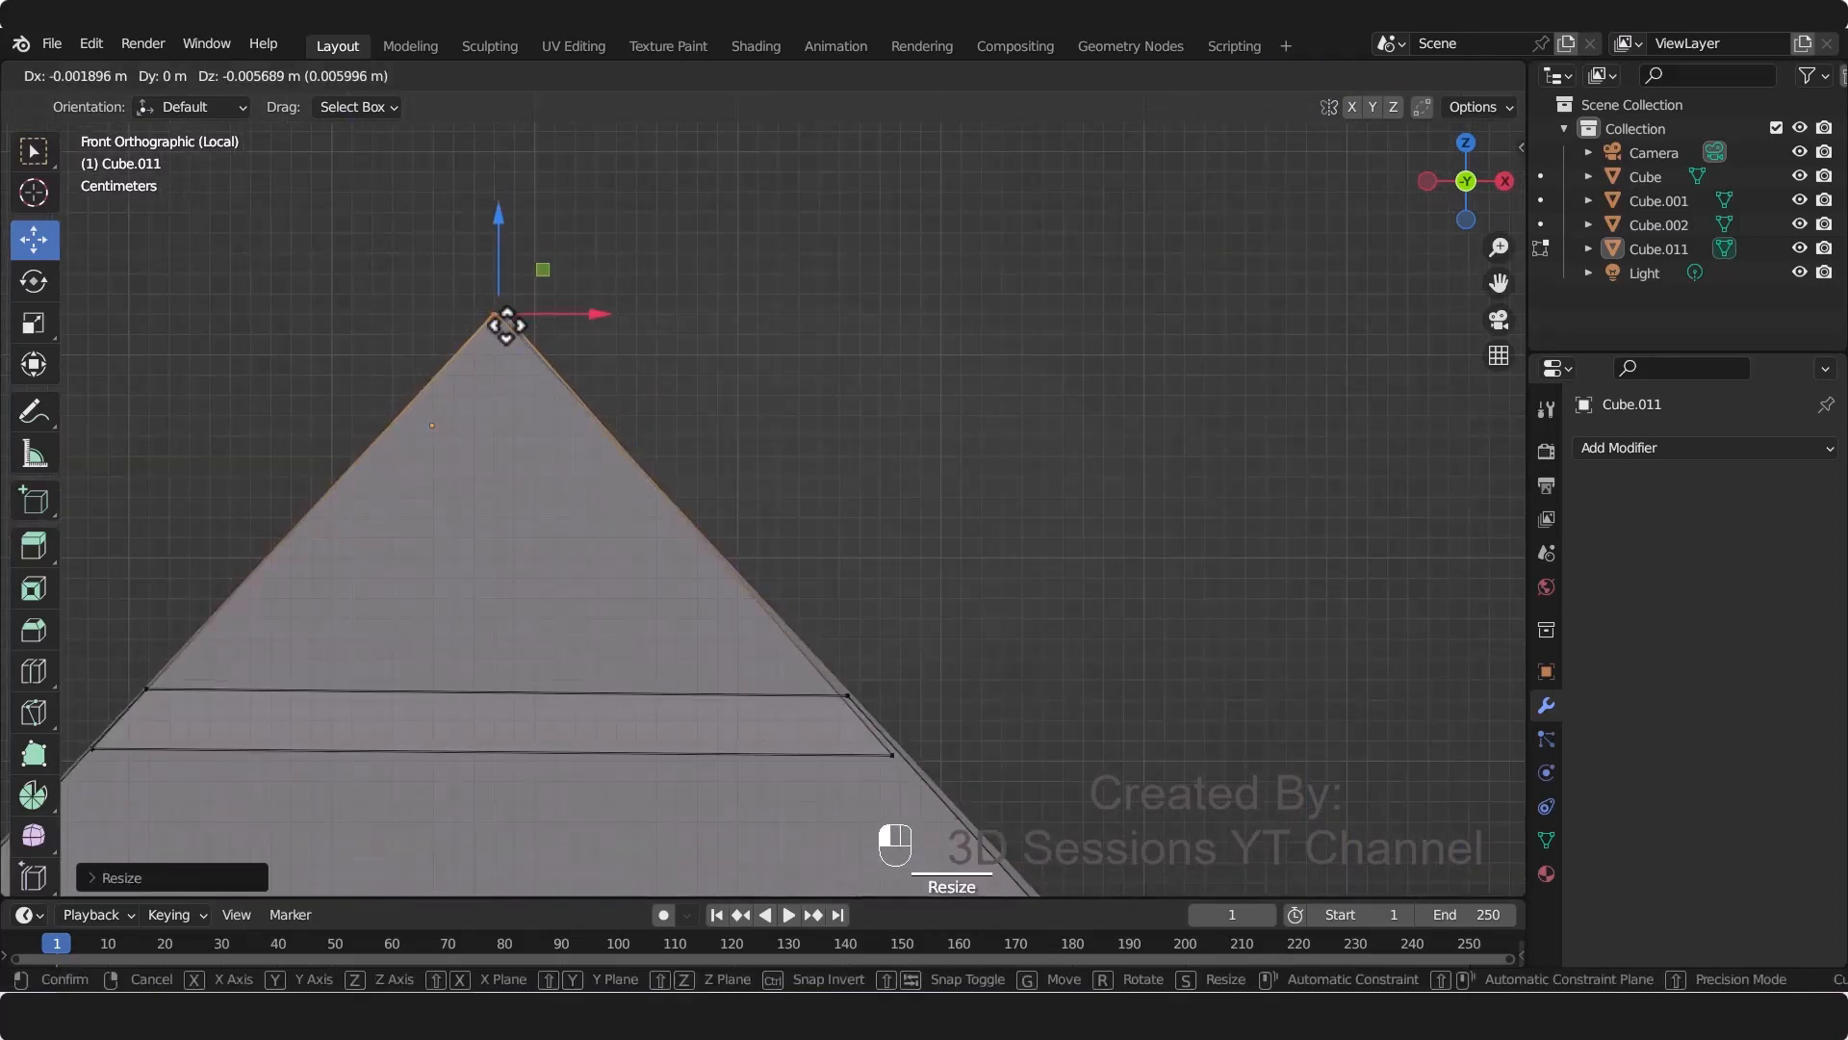
pyautogui.press('Return')
pyautogui.scroll(-3, 768, 567)
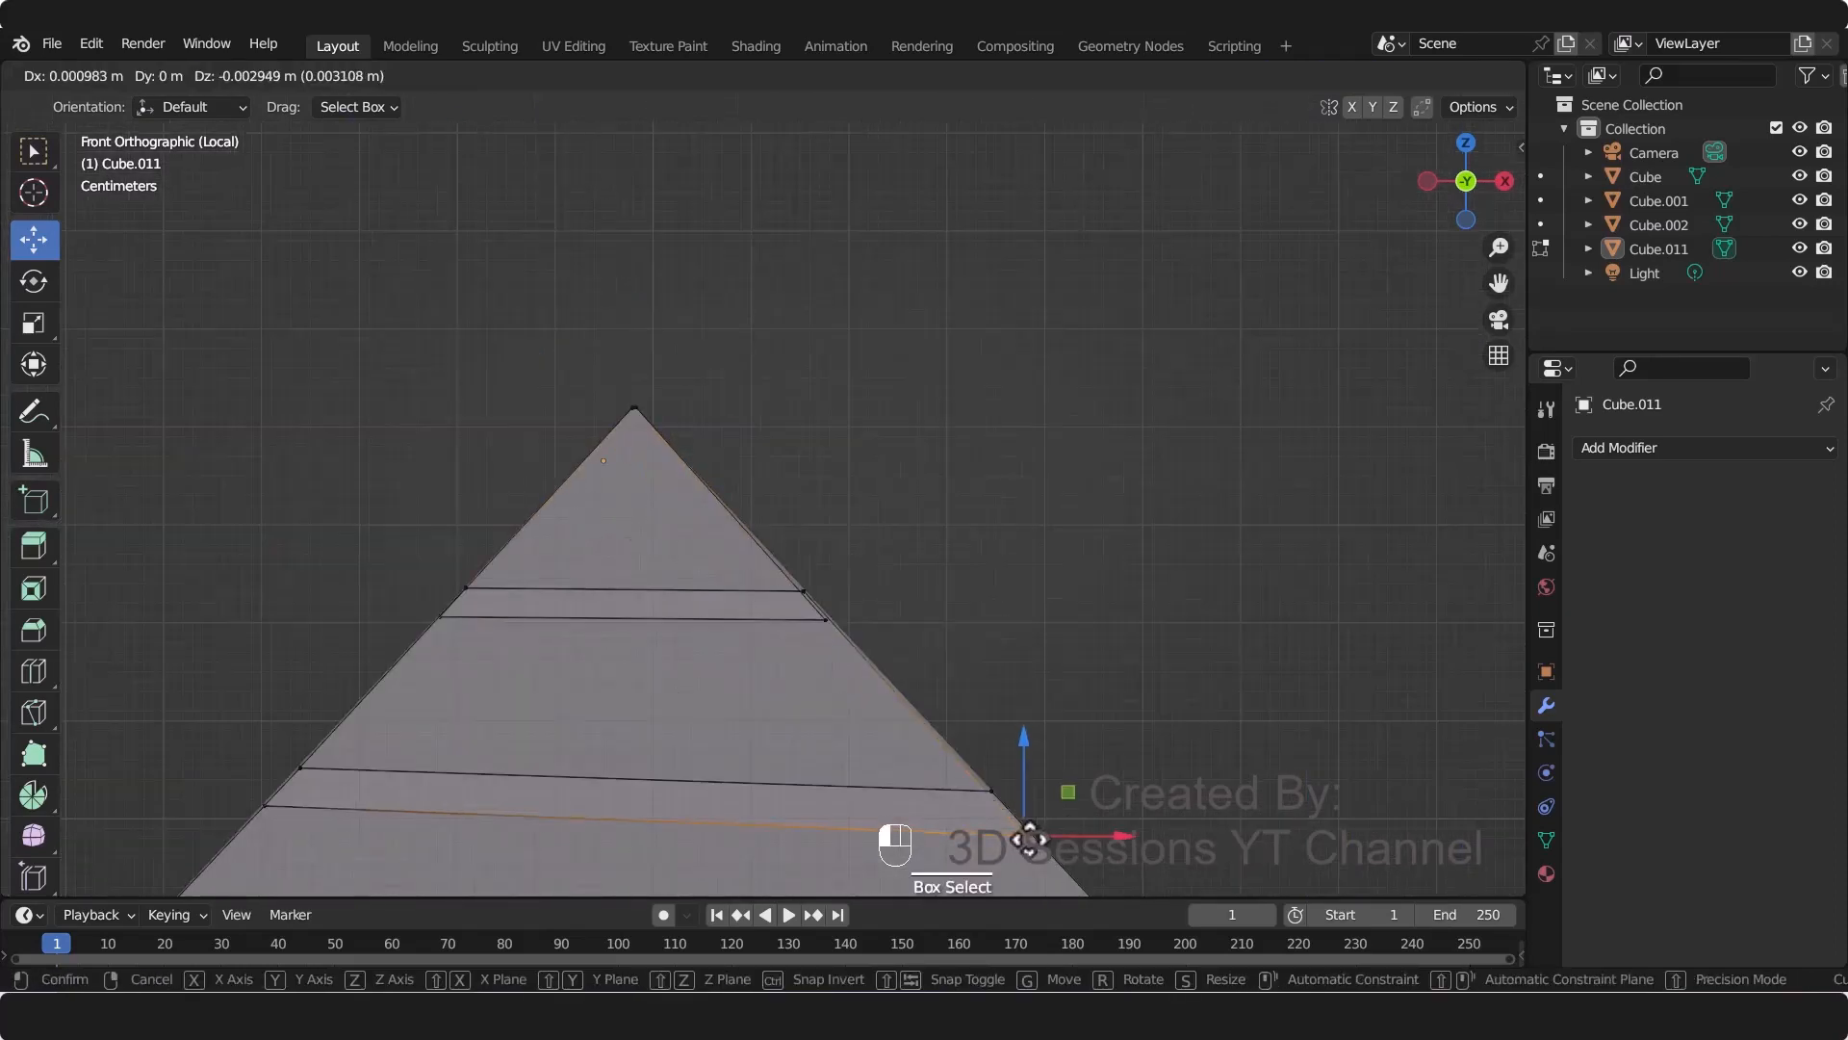
# Step: Finish editing the gable plank mesh and save the file
pyautogui.press('Tab')
pyautogui.moveTo(1036, 619); pyautogui.dragTo(616, 802, button='middle')
pyautogui.keyDown('ctrl'); pyautogui.click(789, 550); pyautogui.keyUp('ctrl')
# Step: Add a Mirror modifier to the gable planks, with the house block as mirror object and only the Y axis enabled
pyautogui.click(1705, 448)
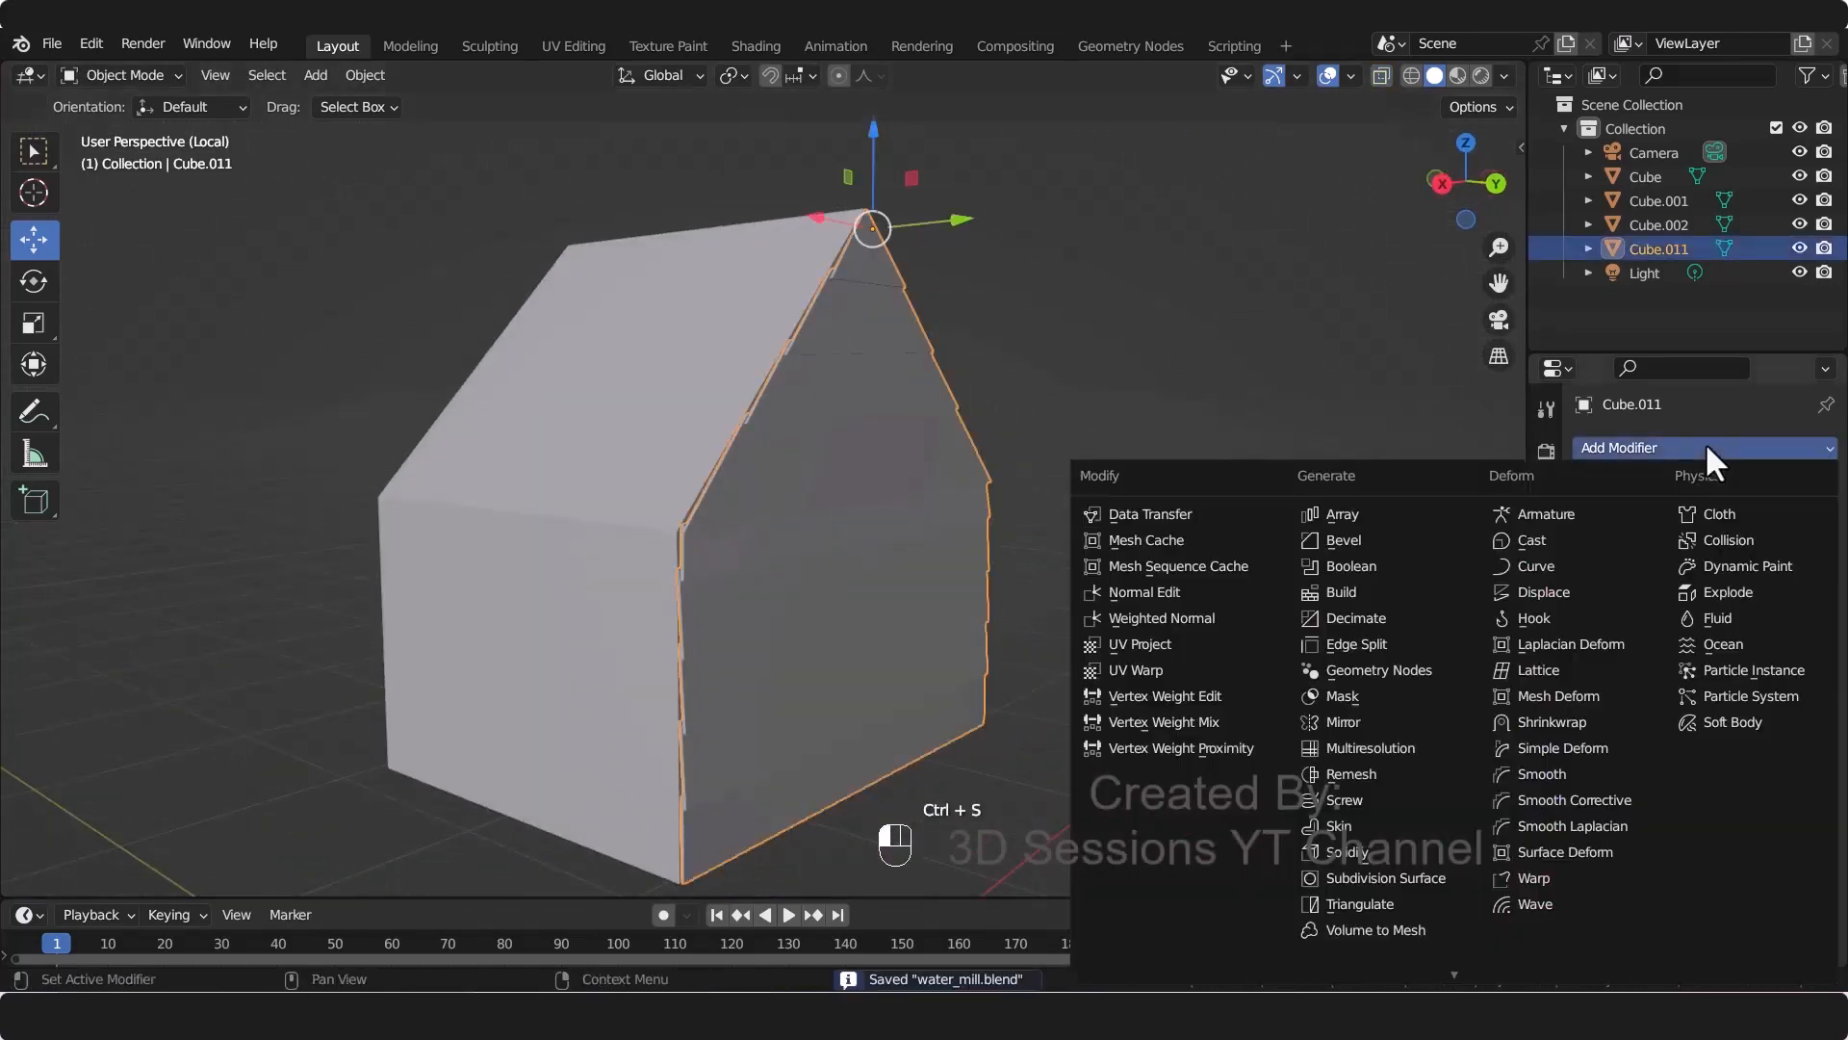
pyautogui.click(1365, 724)
pyautogui.moveTo(841, 568); pyautogui.dragTo(1834, 606, button='middle')
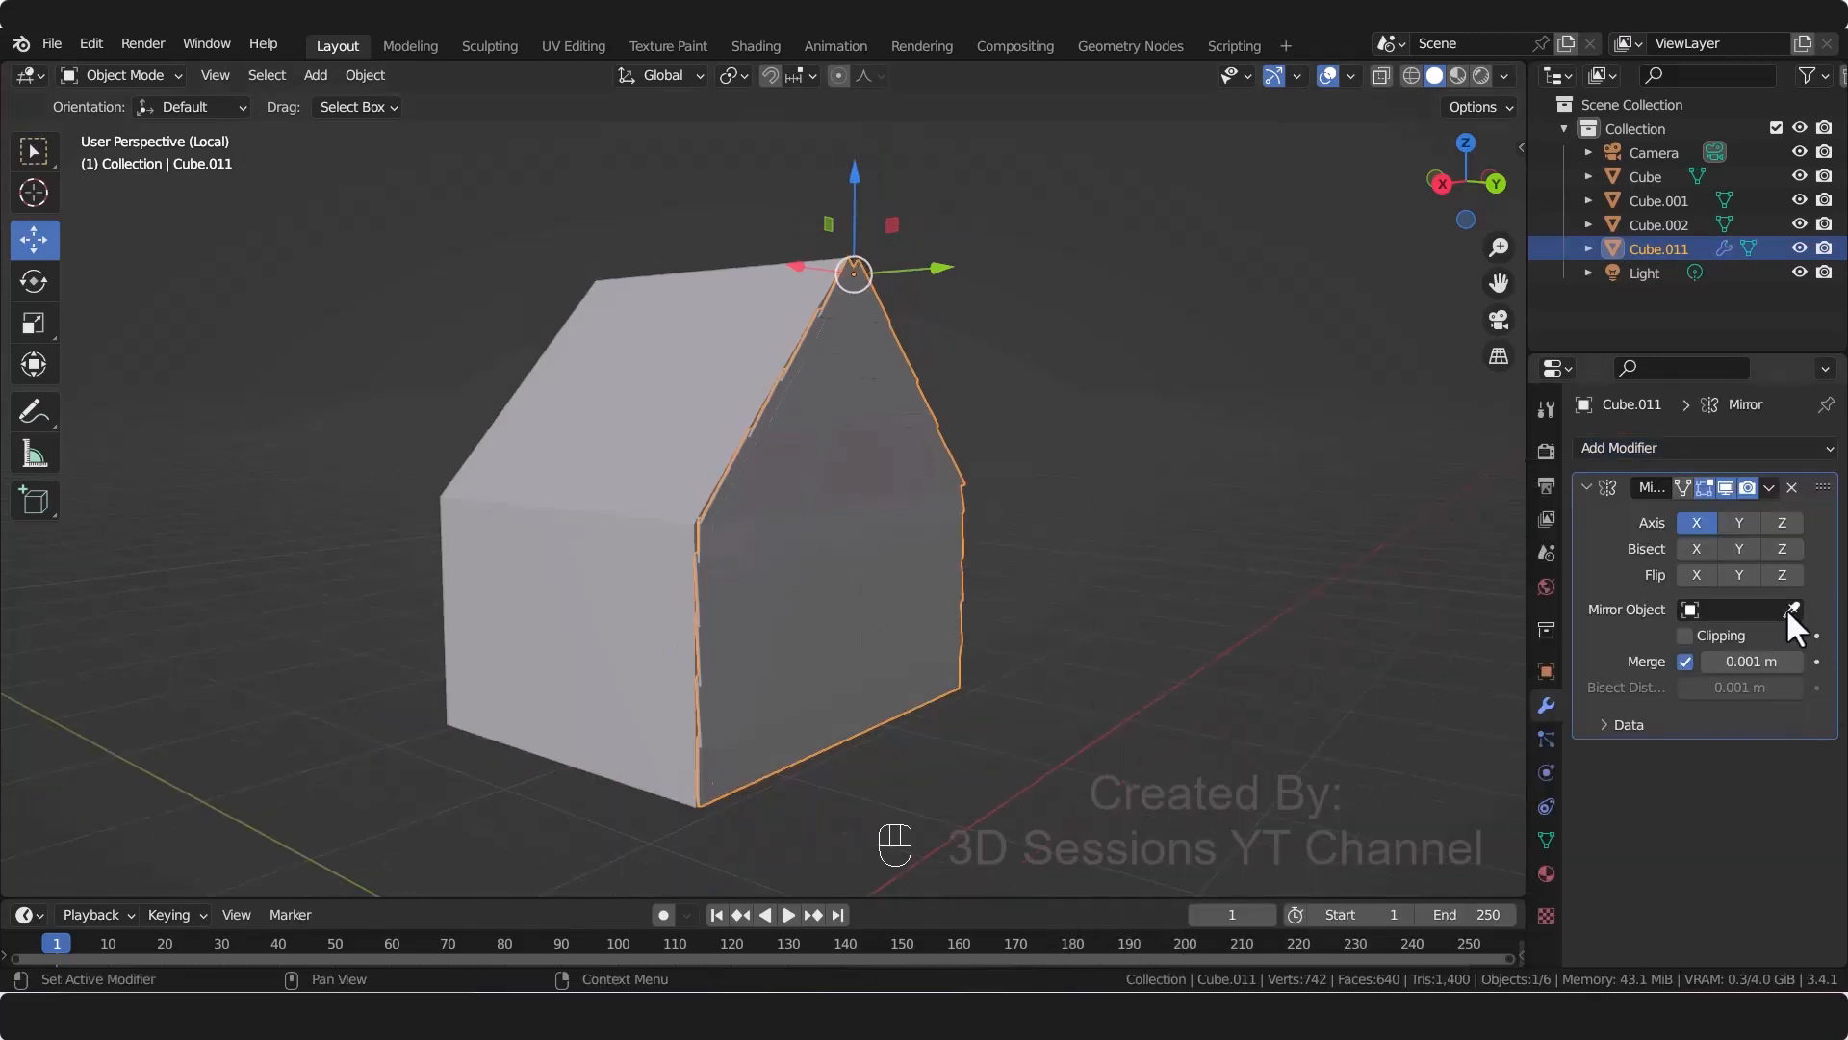
pyautogui.click(705, 331)
pyautogui.moveTo(709, 309); pyautogui.dragTo(742, 605, button='middle')
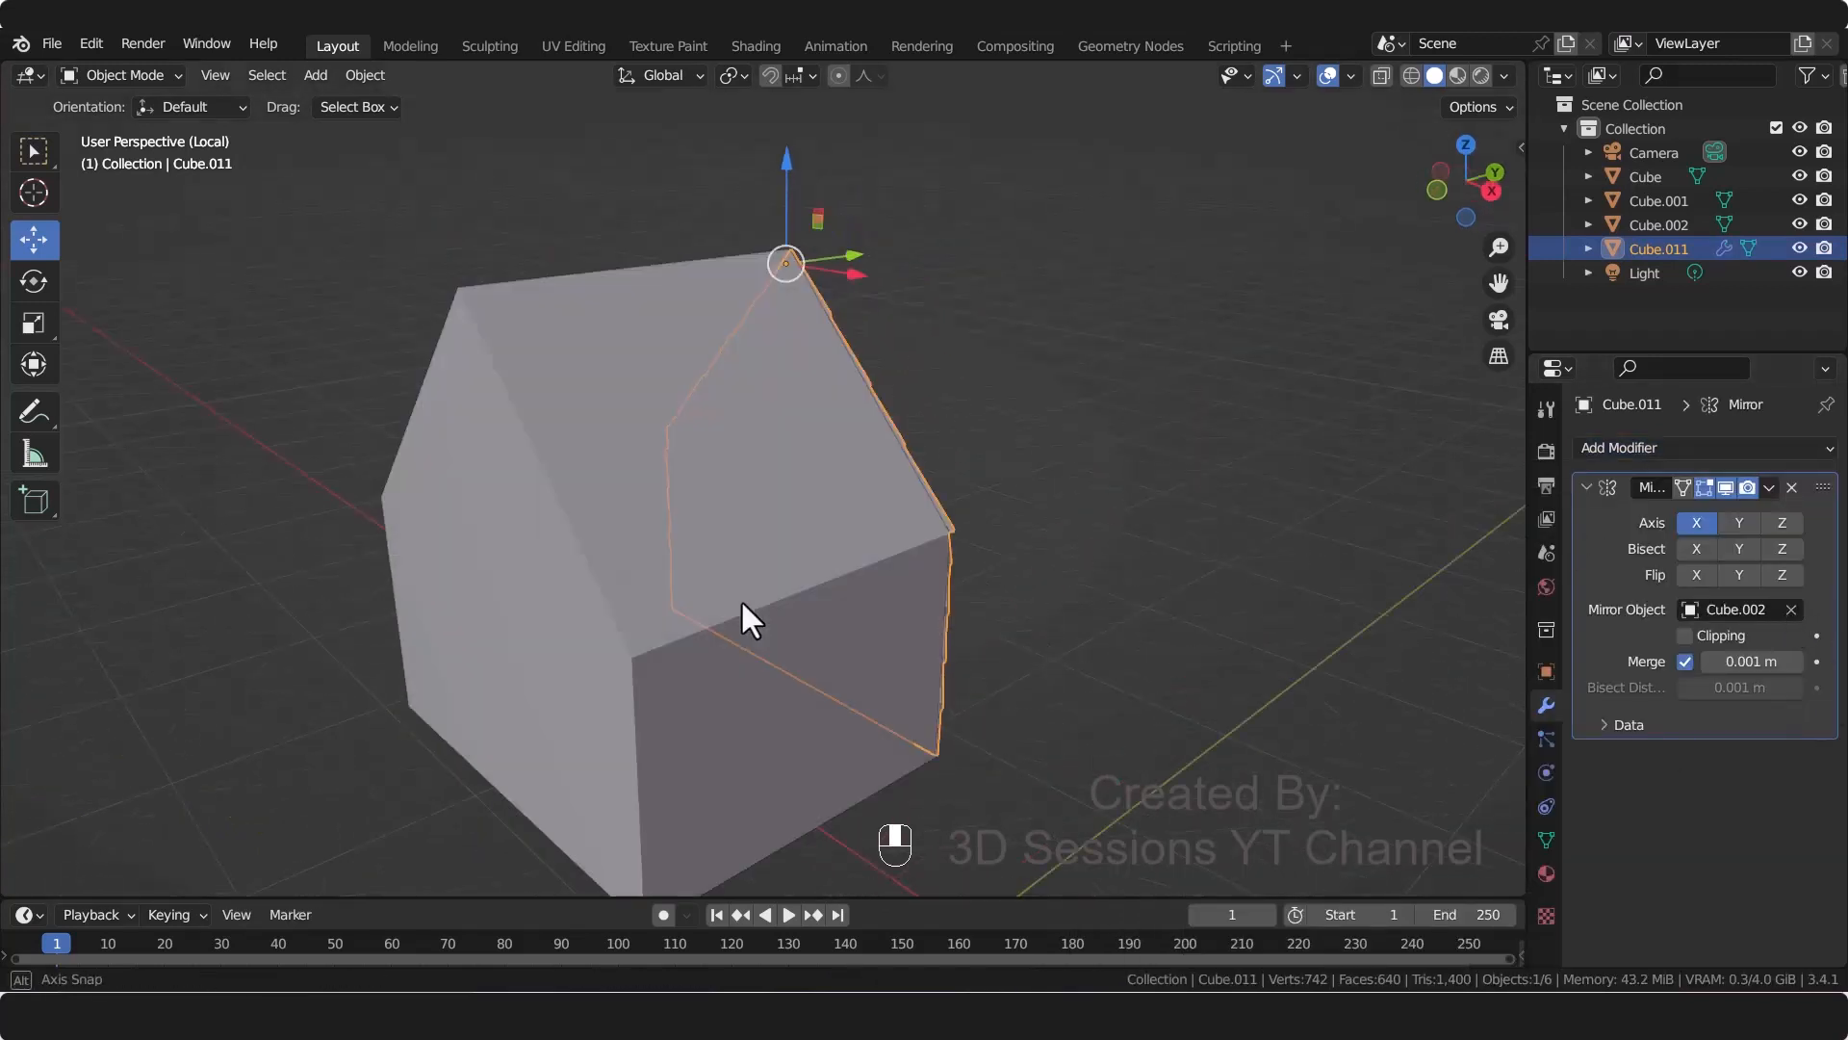
pyautogui.click(1696, 522)
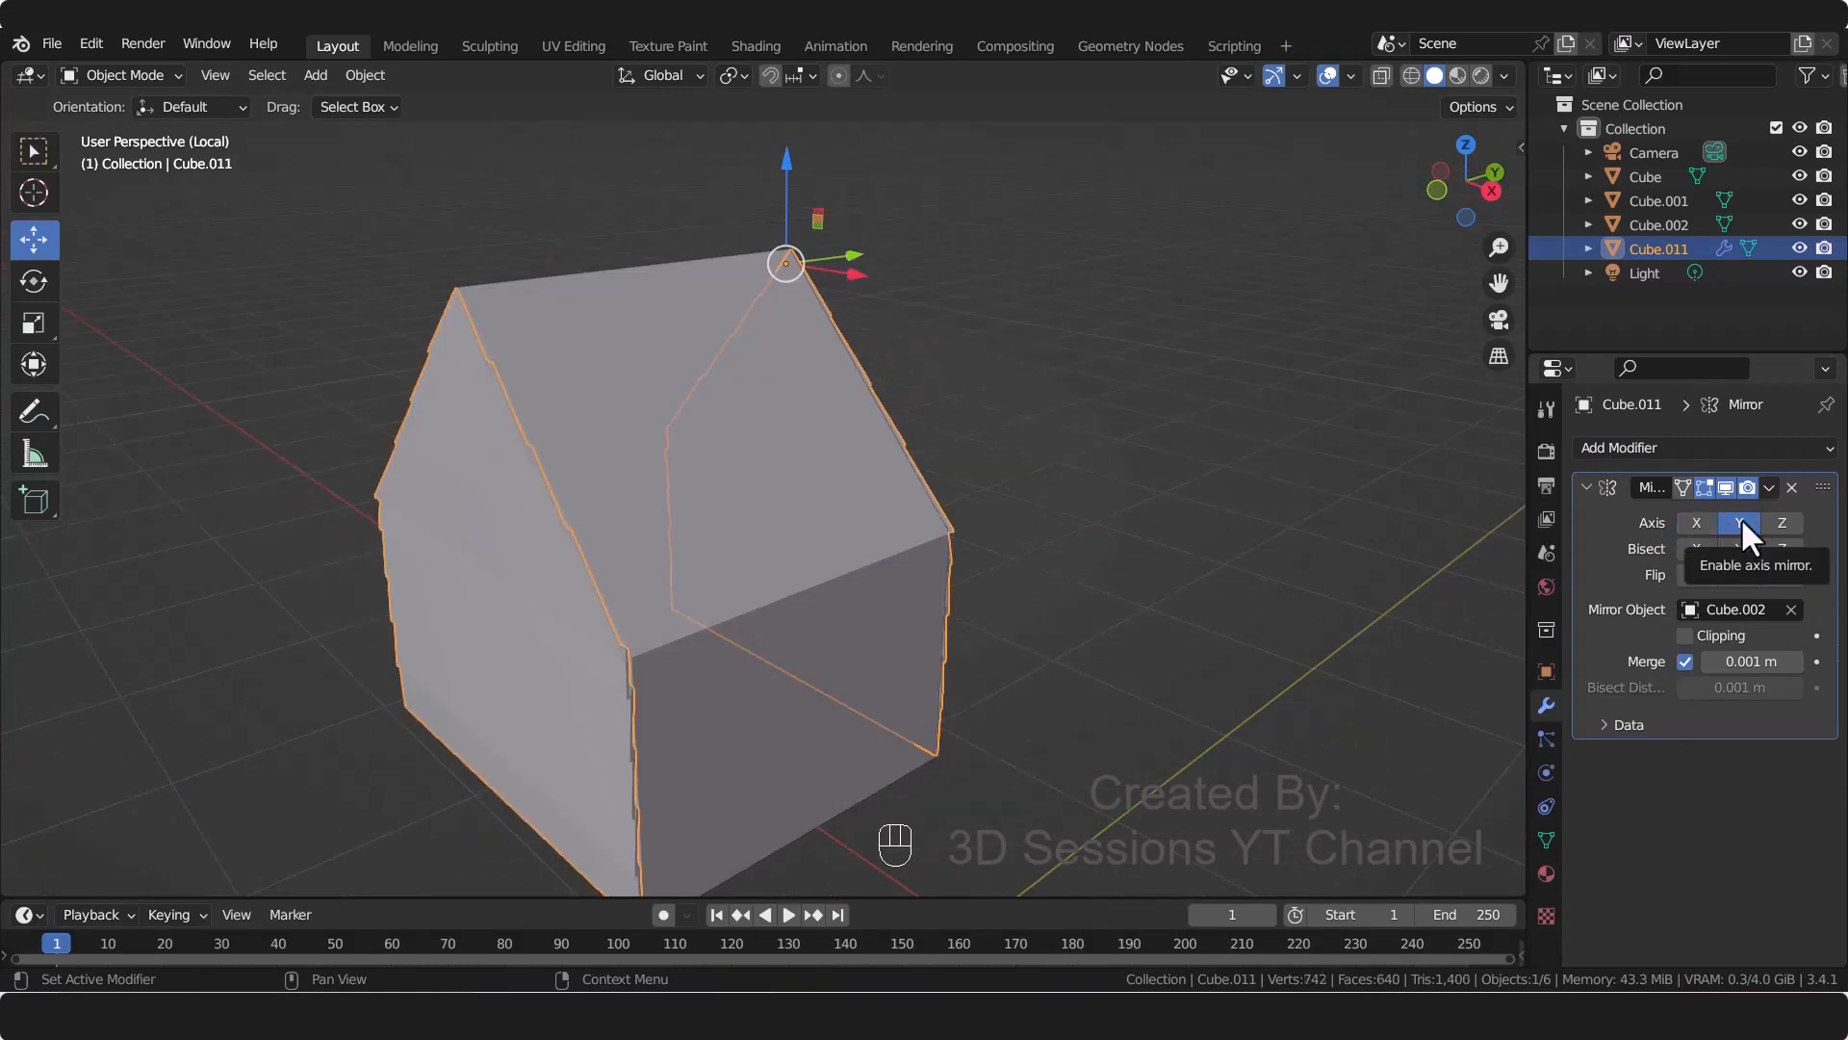
# Step: Check the mirrored planks on both gable ends of the house
pyautogui.click(1330, 570)
pyautogui.moveTo(536, 710); pyautogui.dragTo(754, 666, button='middle')
pyautogui.click(524, 647)
pyautogui.click(1049, 667)
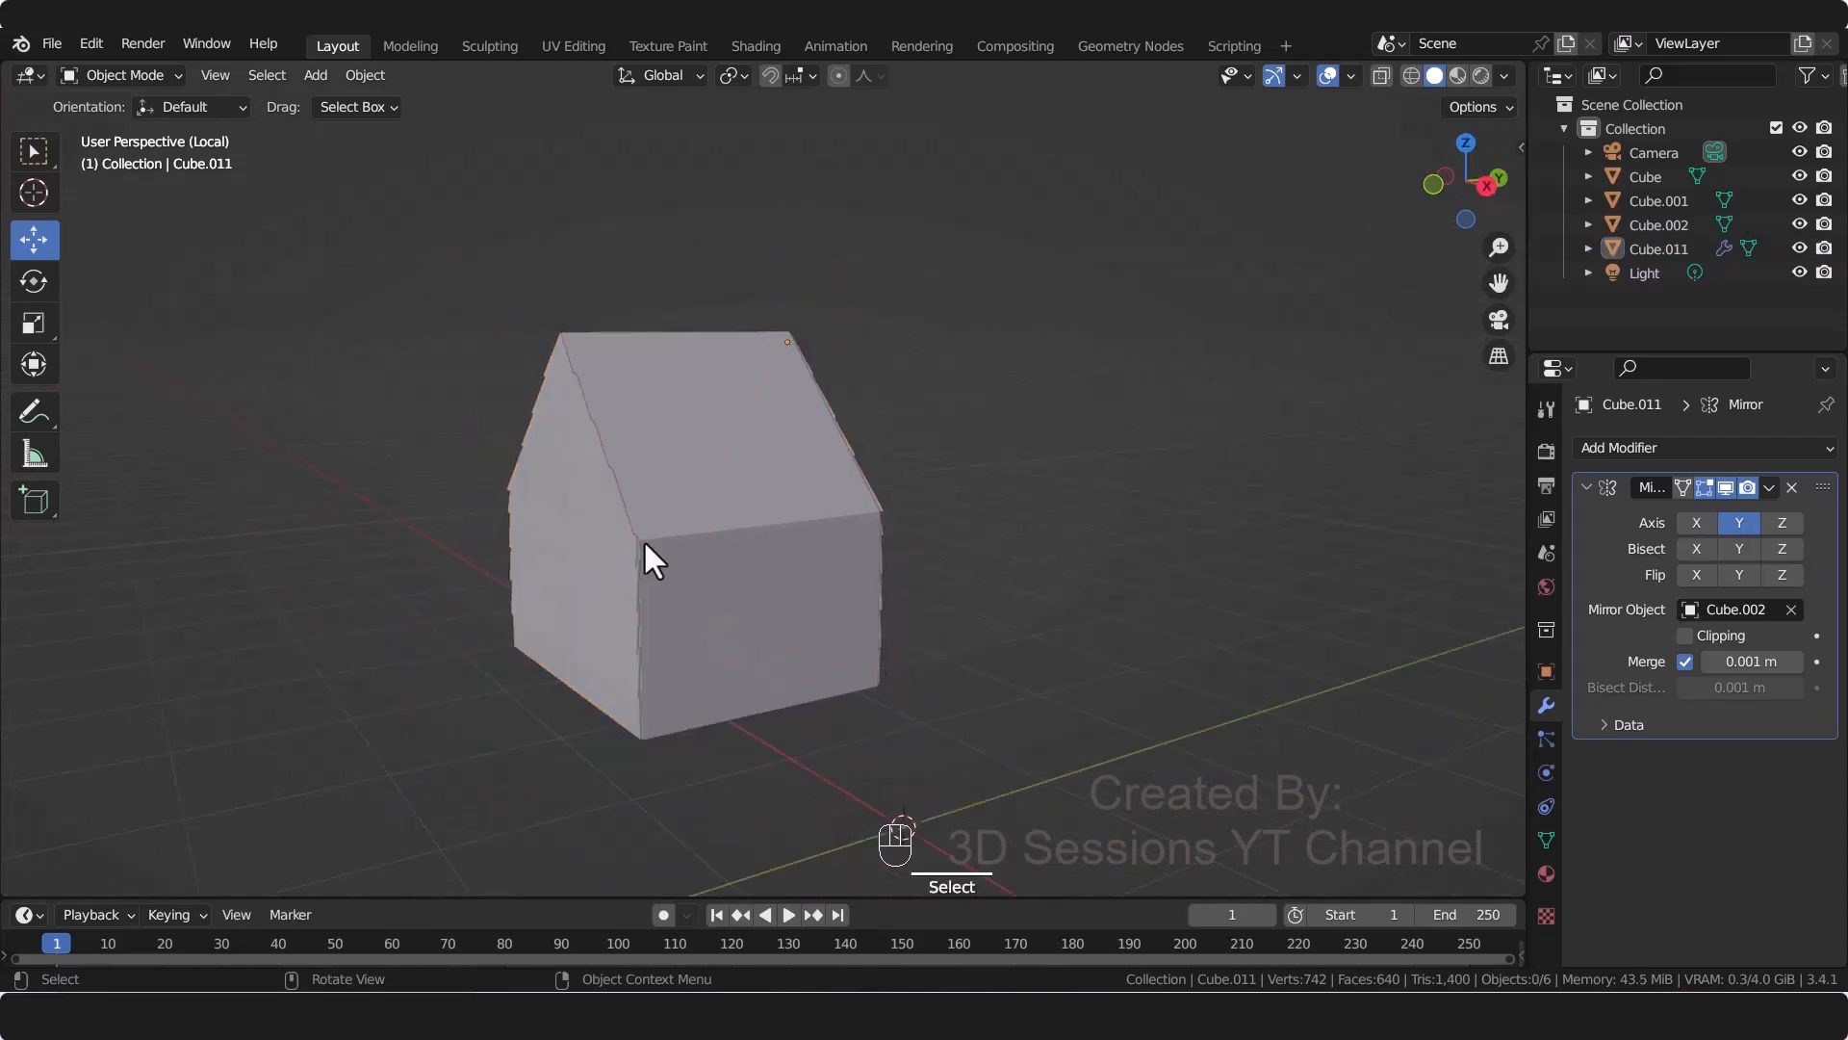
pyautogui.click(807, 611)
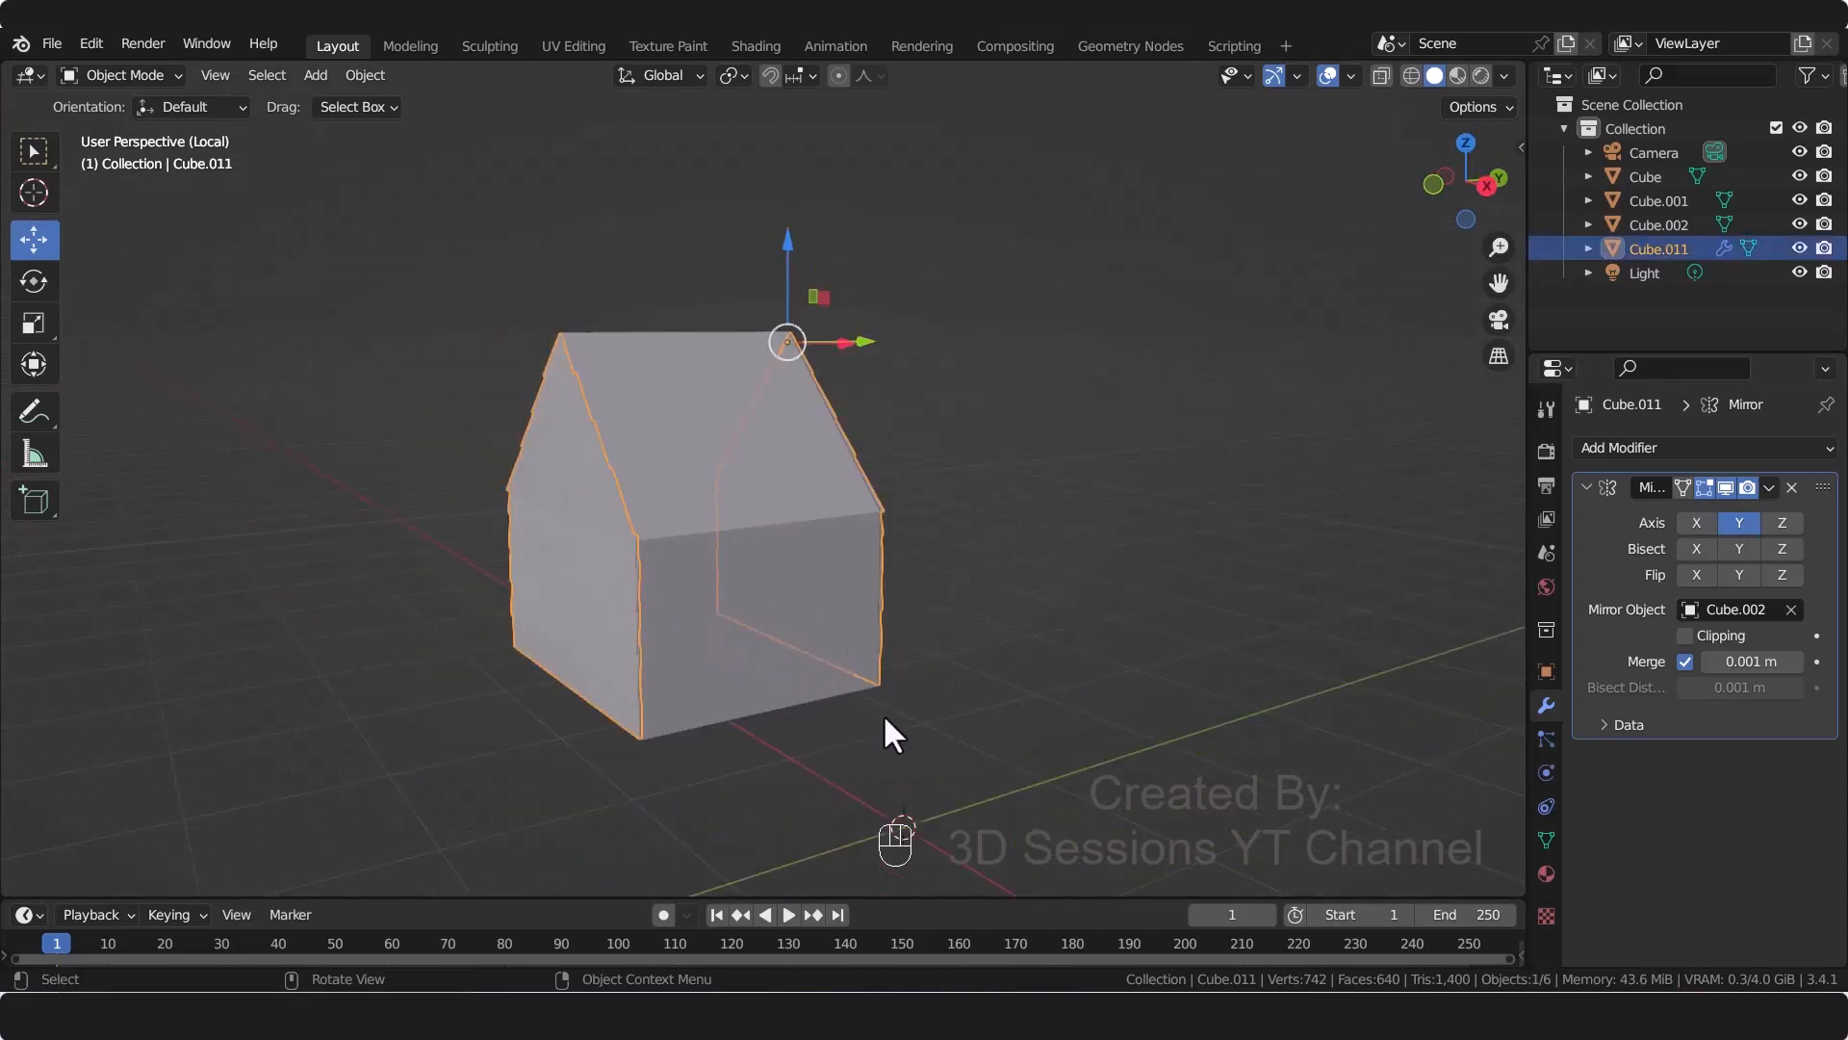
pyautogui.moveTo(719, 680); pyautogui.dragTo(685, 730, button='middle')
pyautogui.click(689, 730)
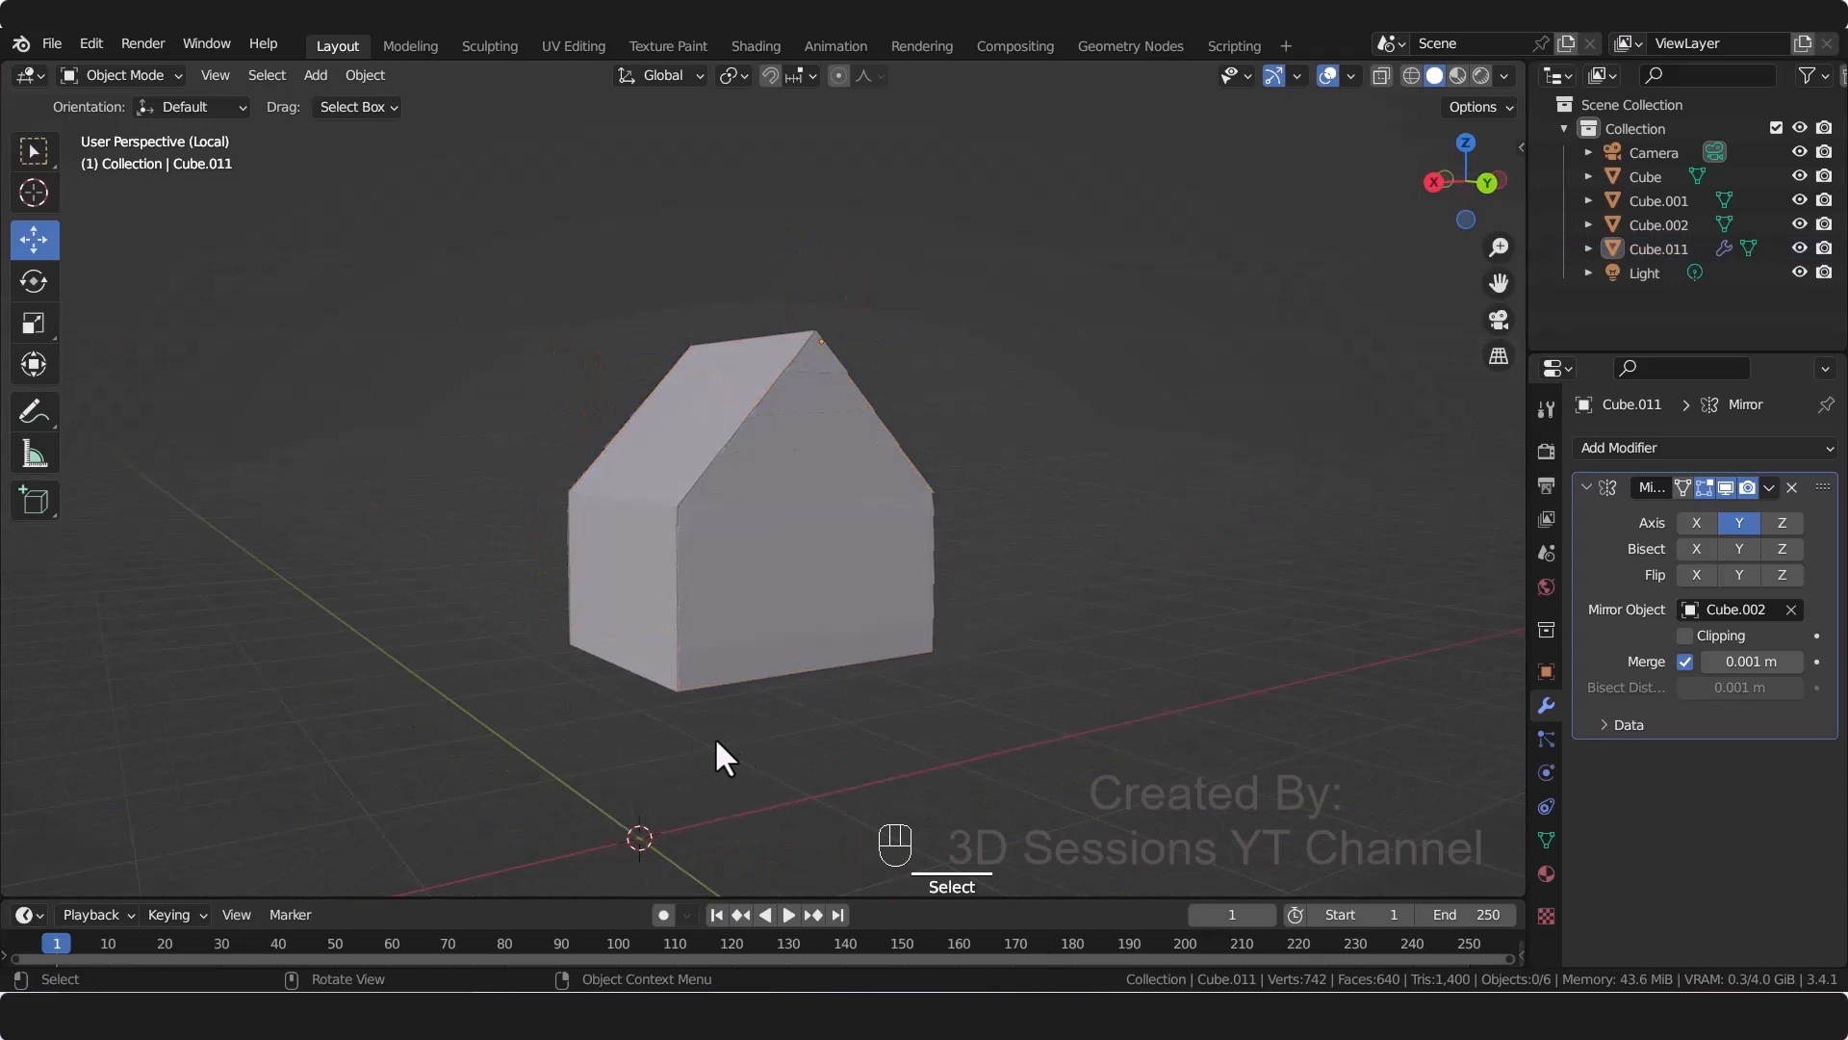
# Step: Duplicate the gable planks in place and rotate the copy 90° about the Z axis
pyautogui.click(751, 626)
pyautogui.hotkey('shift', 'd')
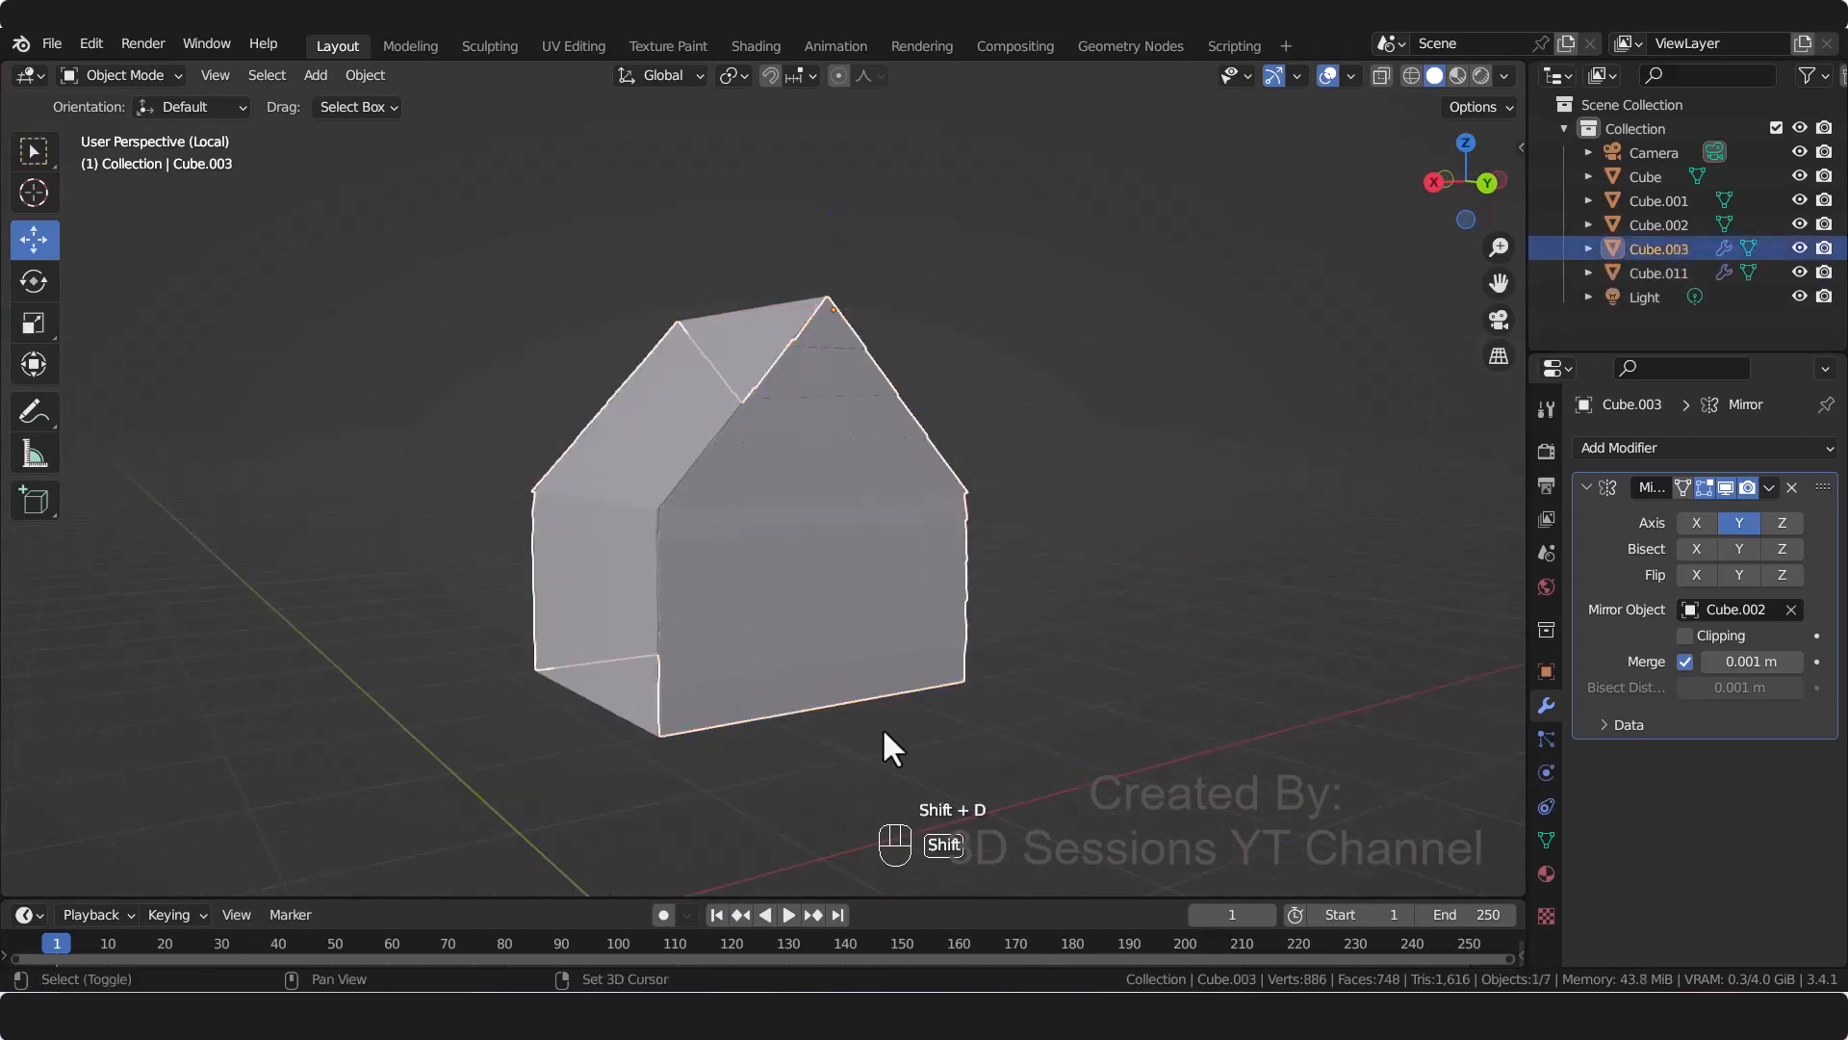
pyautogui.rightClick(882, 726)
pyautogui.moveTo(645, 730); pyautogui.dragTo(807, 758, button='middle')
pyautogui.write('rz')
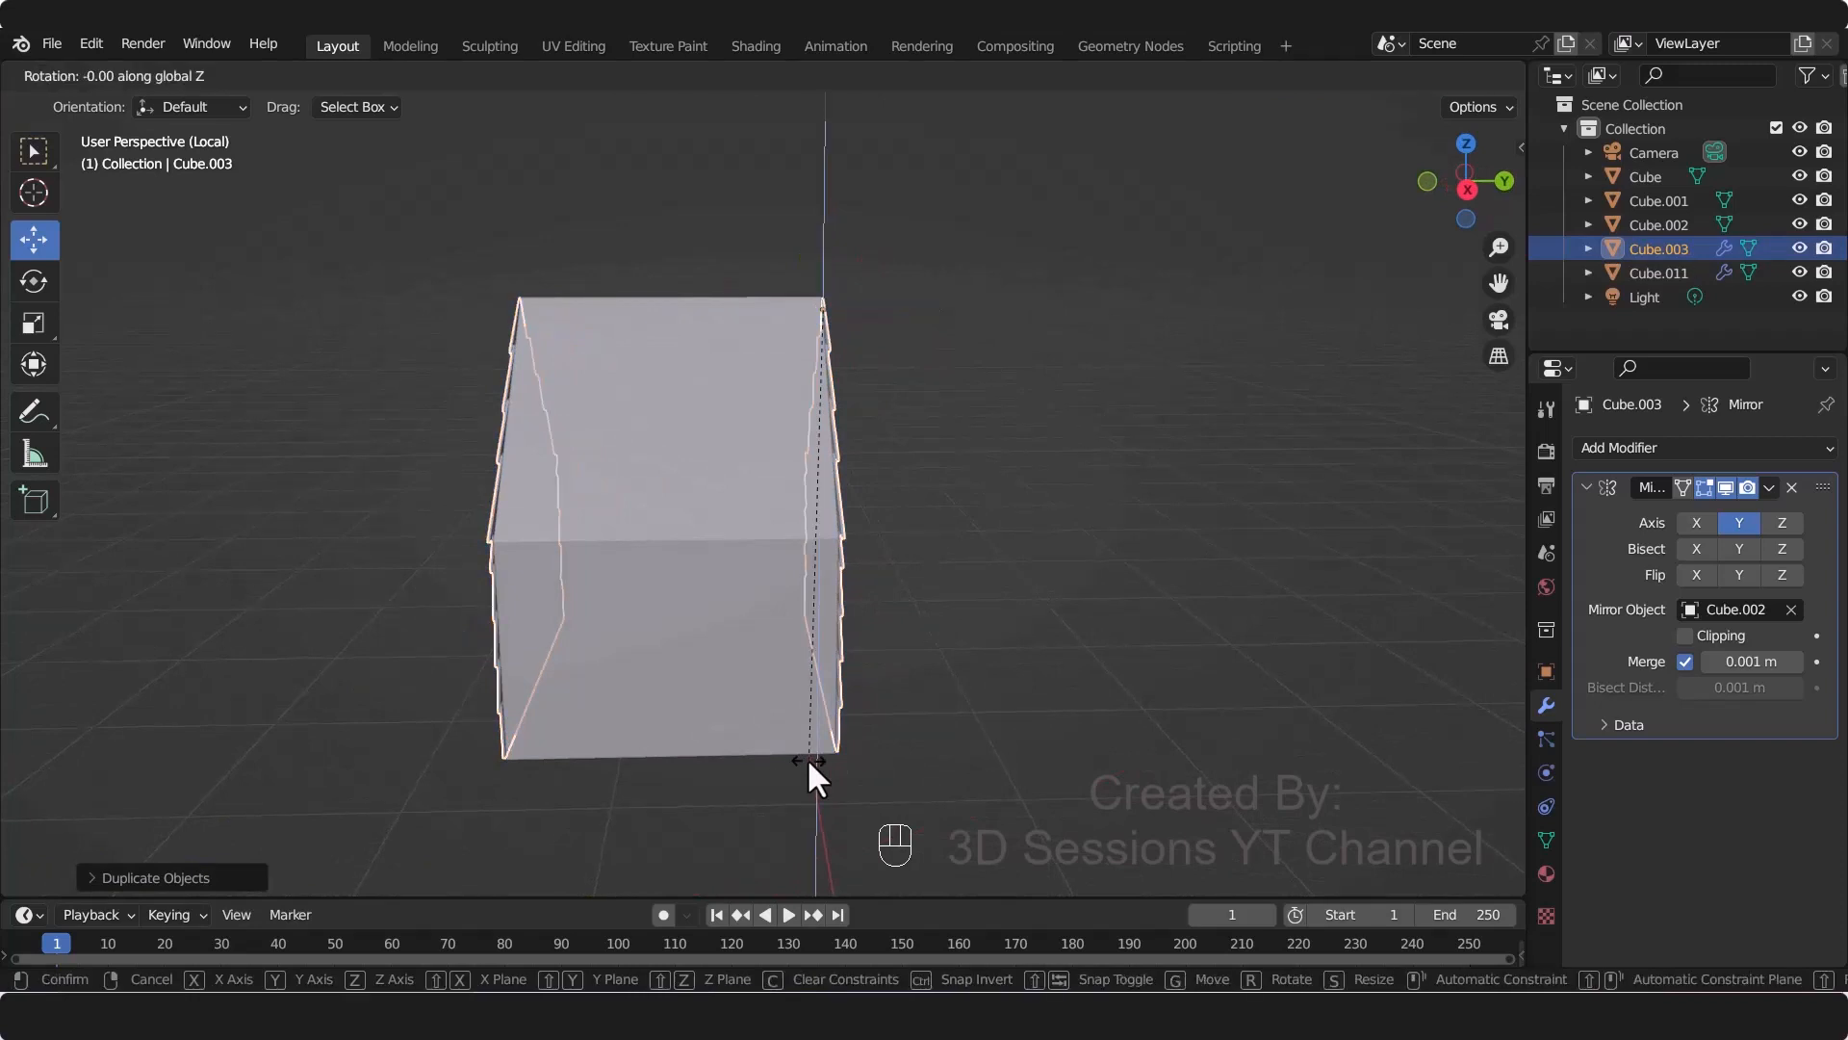
pyautogui.write('90')
pyautogui.press('Return')
# Step: Remove the Mirror modifier from the rotated copy and move it out of the house along the X axis
pyautogui.moveTo(806, 758); pyautogui.dragTo(414, 703, button='middle')
pyautogui.click(1792, 487)
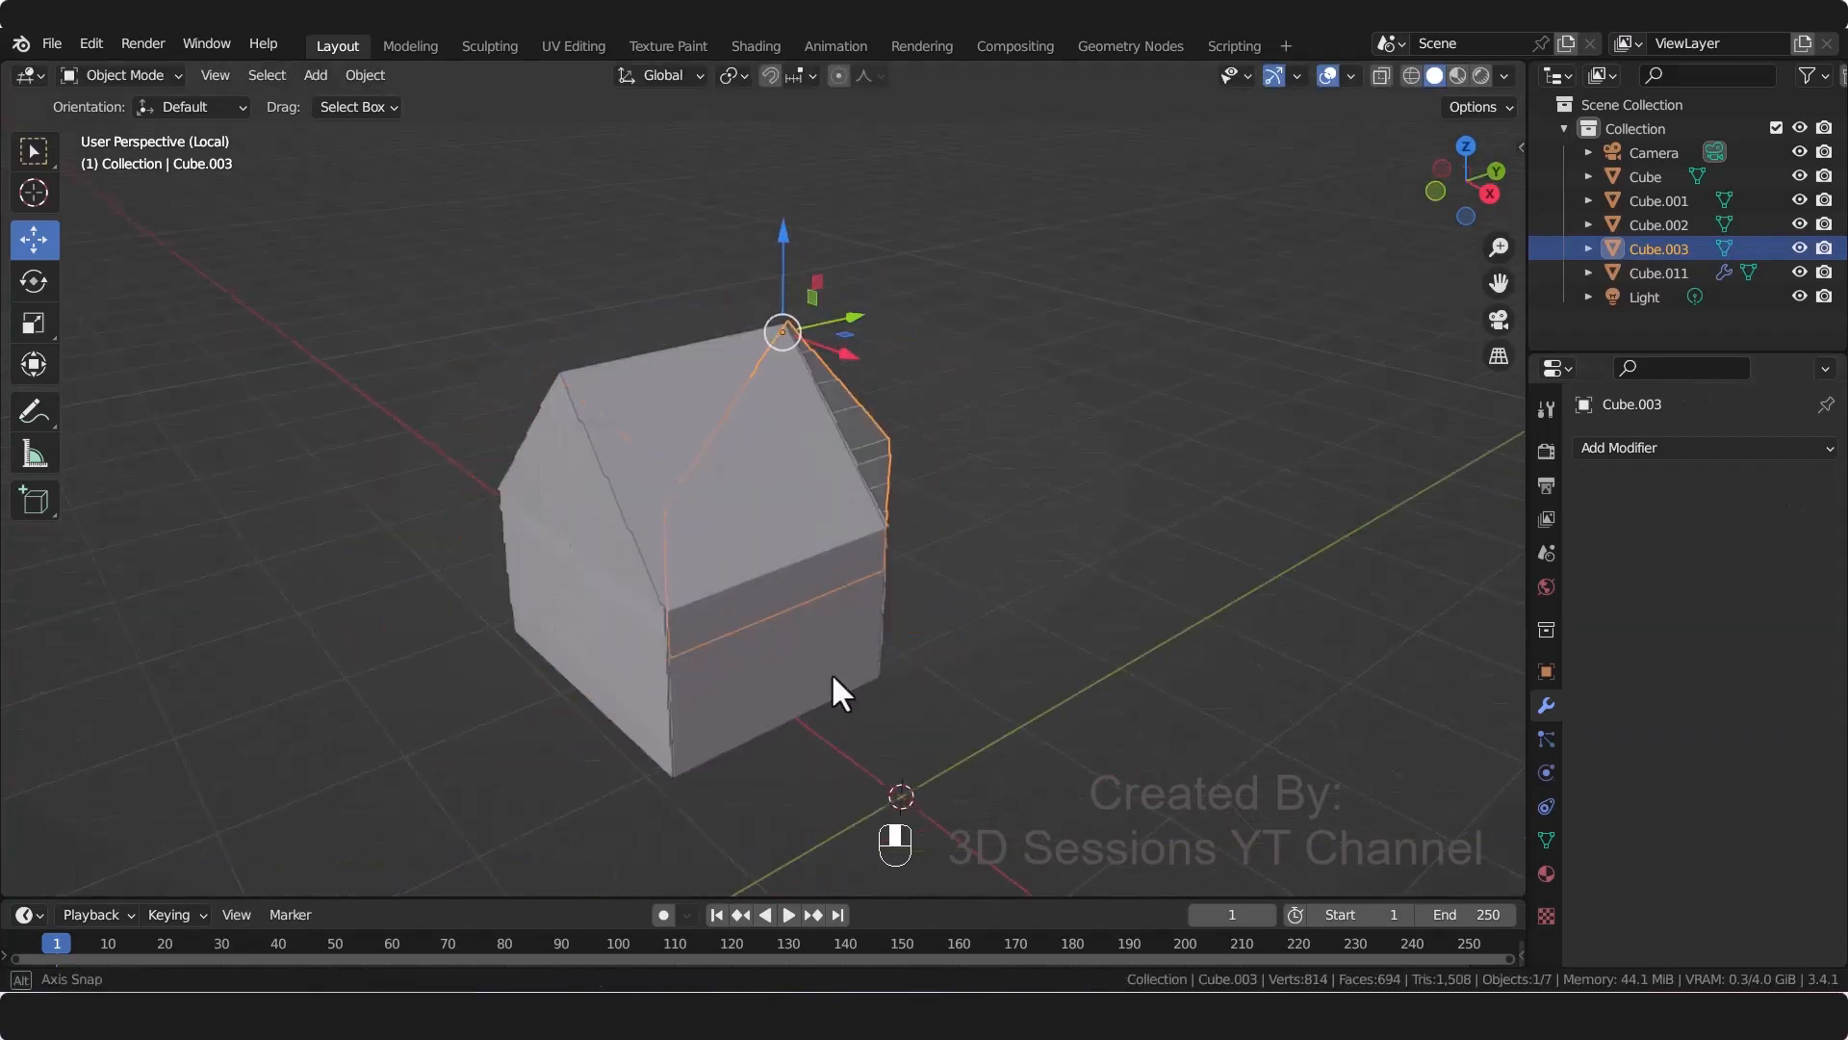
pyautogui.moveTo(834, 693); pyautogui.dragTo(597, 460, button='middle')
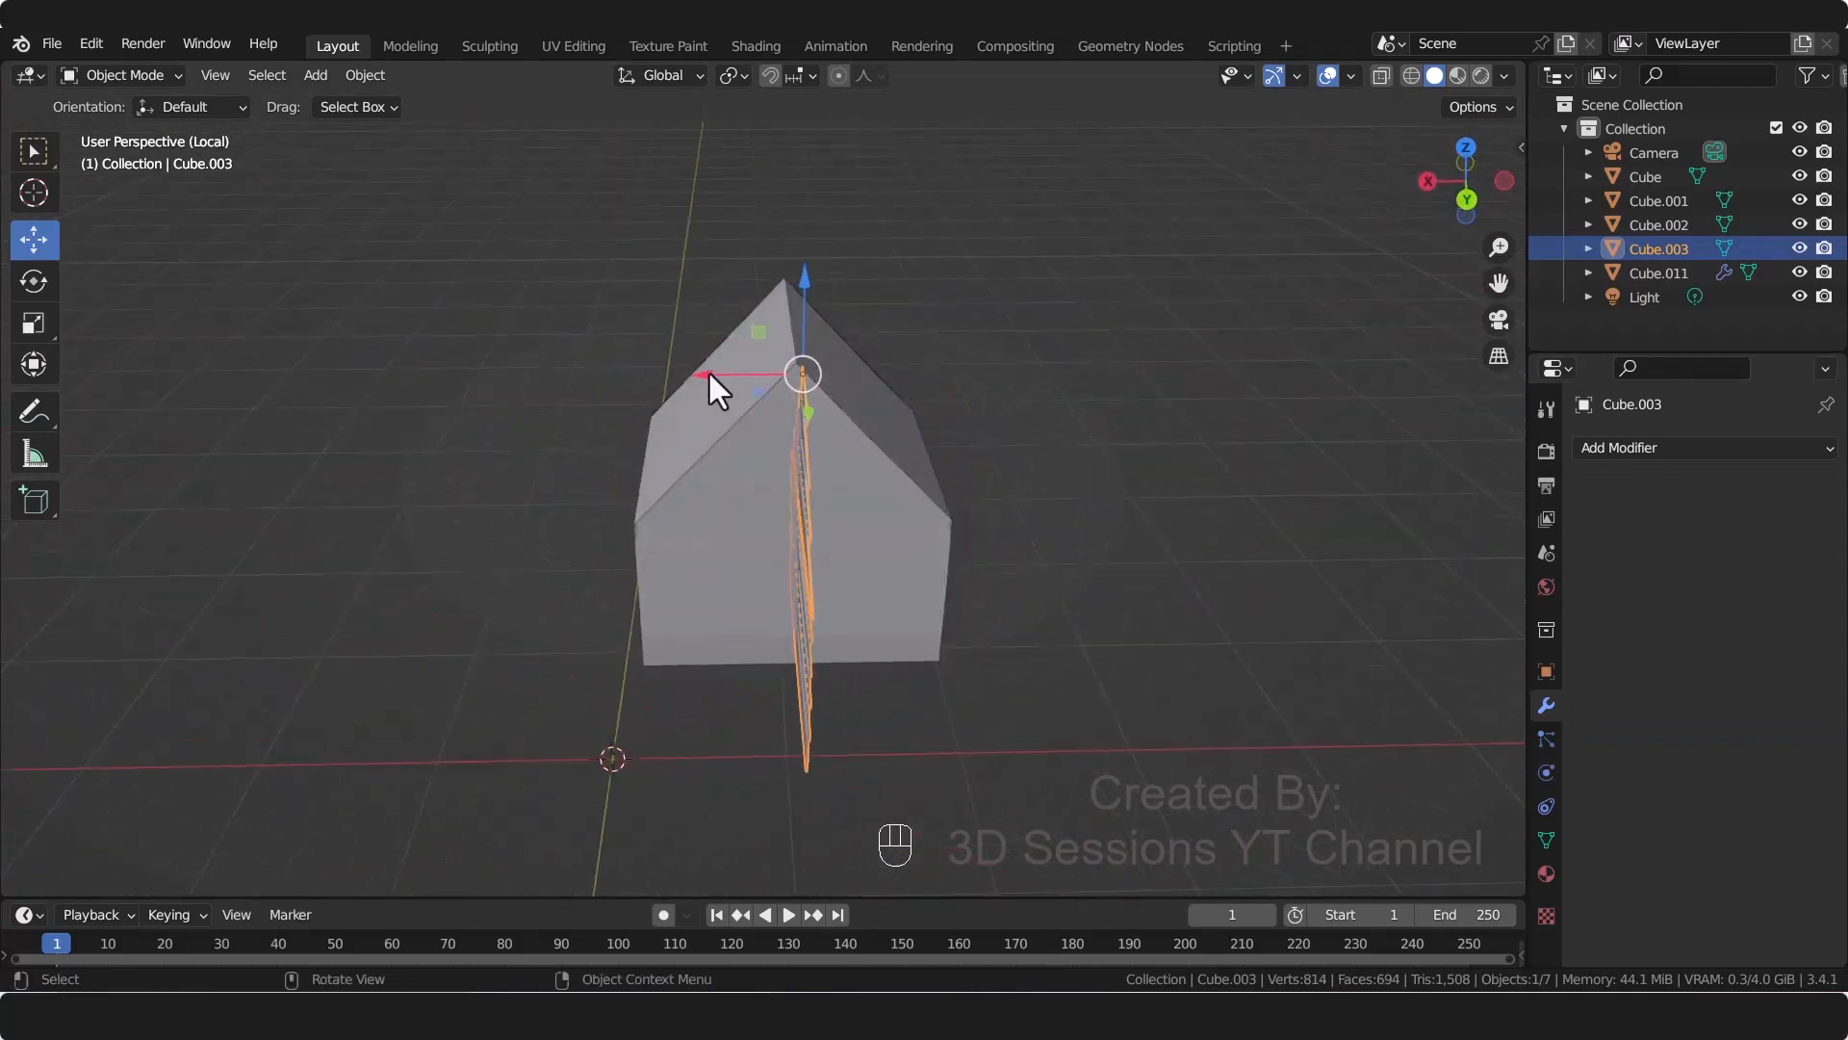
pyautogui.moveTo(708, 372); pyautogui.dragTo(481, 378)
pyautogui.moveTo(303, 542); pyautogui.dragTo(424, 505, button='middle')
pyautogui.scroll(8, 406, 632)
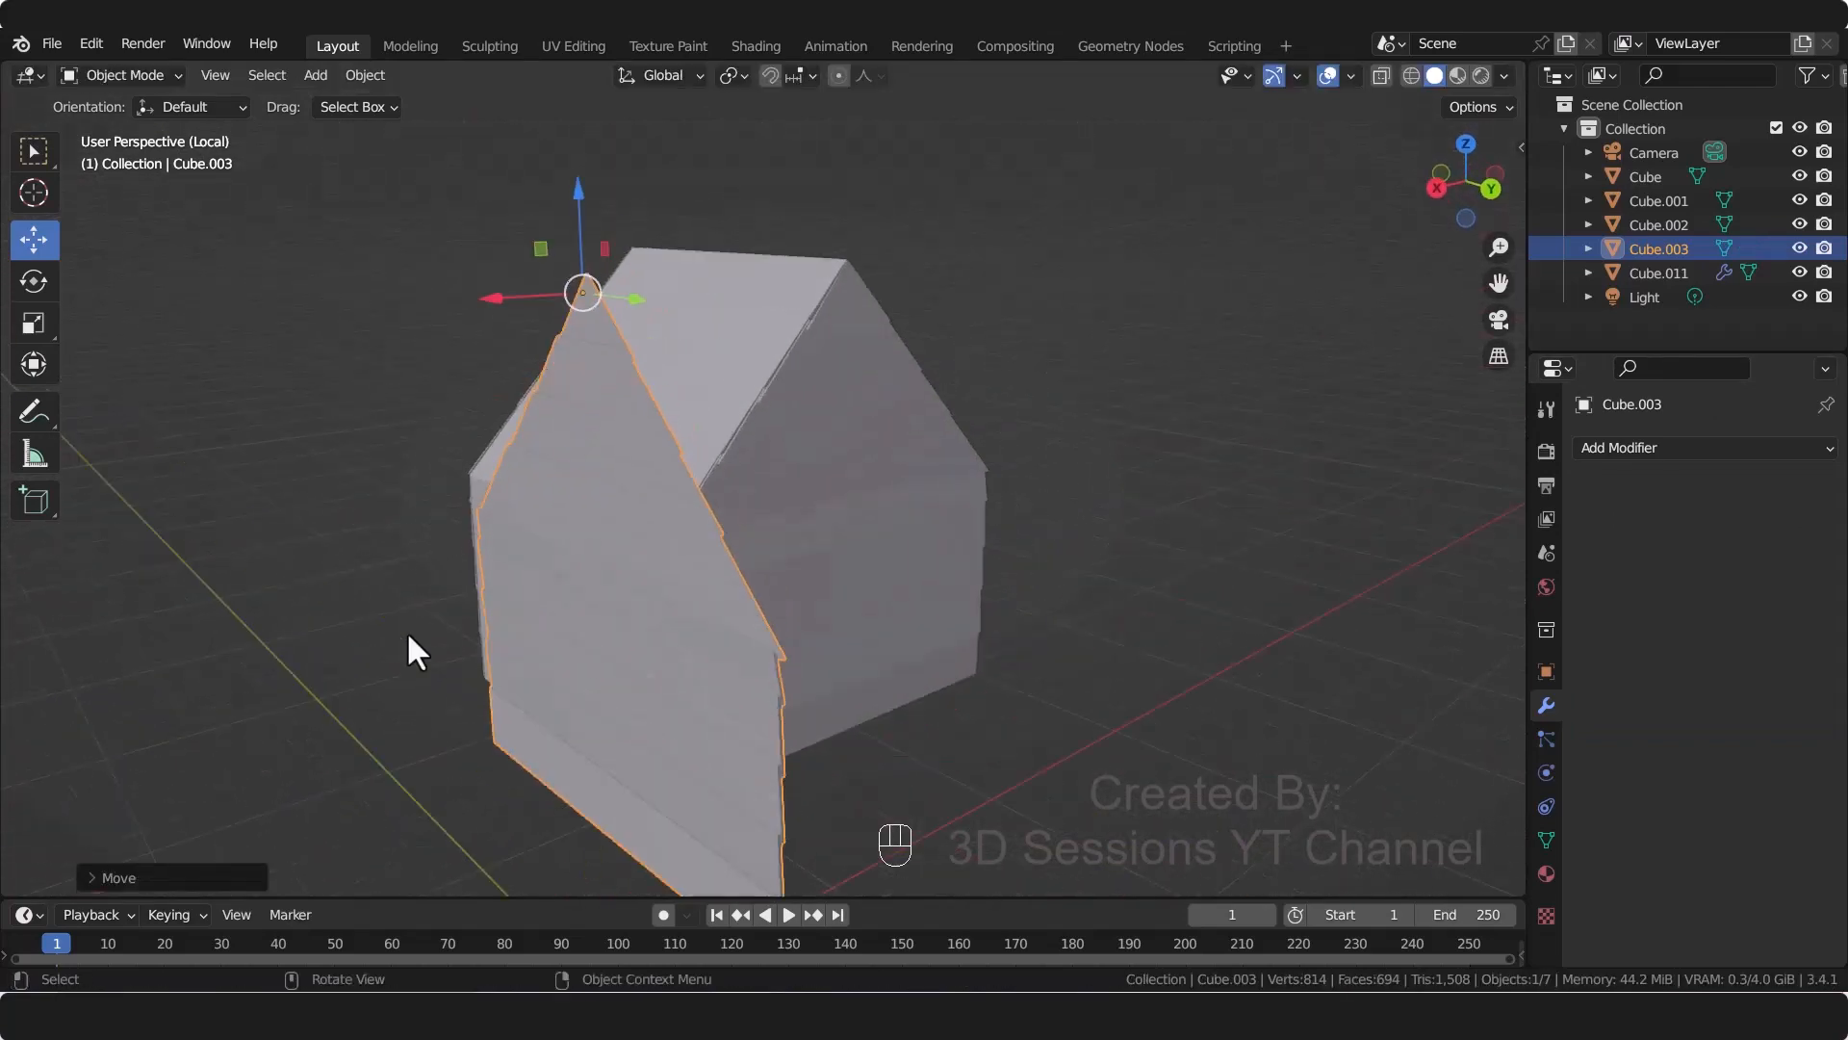
pyautogui.moveTo(449, 634); pyautogui.dragTo(575, 557, button='middle')
pyautogui.scroll(-5, 800, 553)
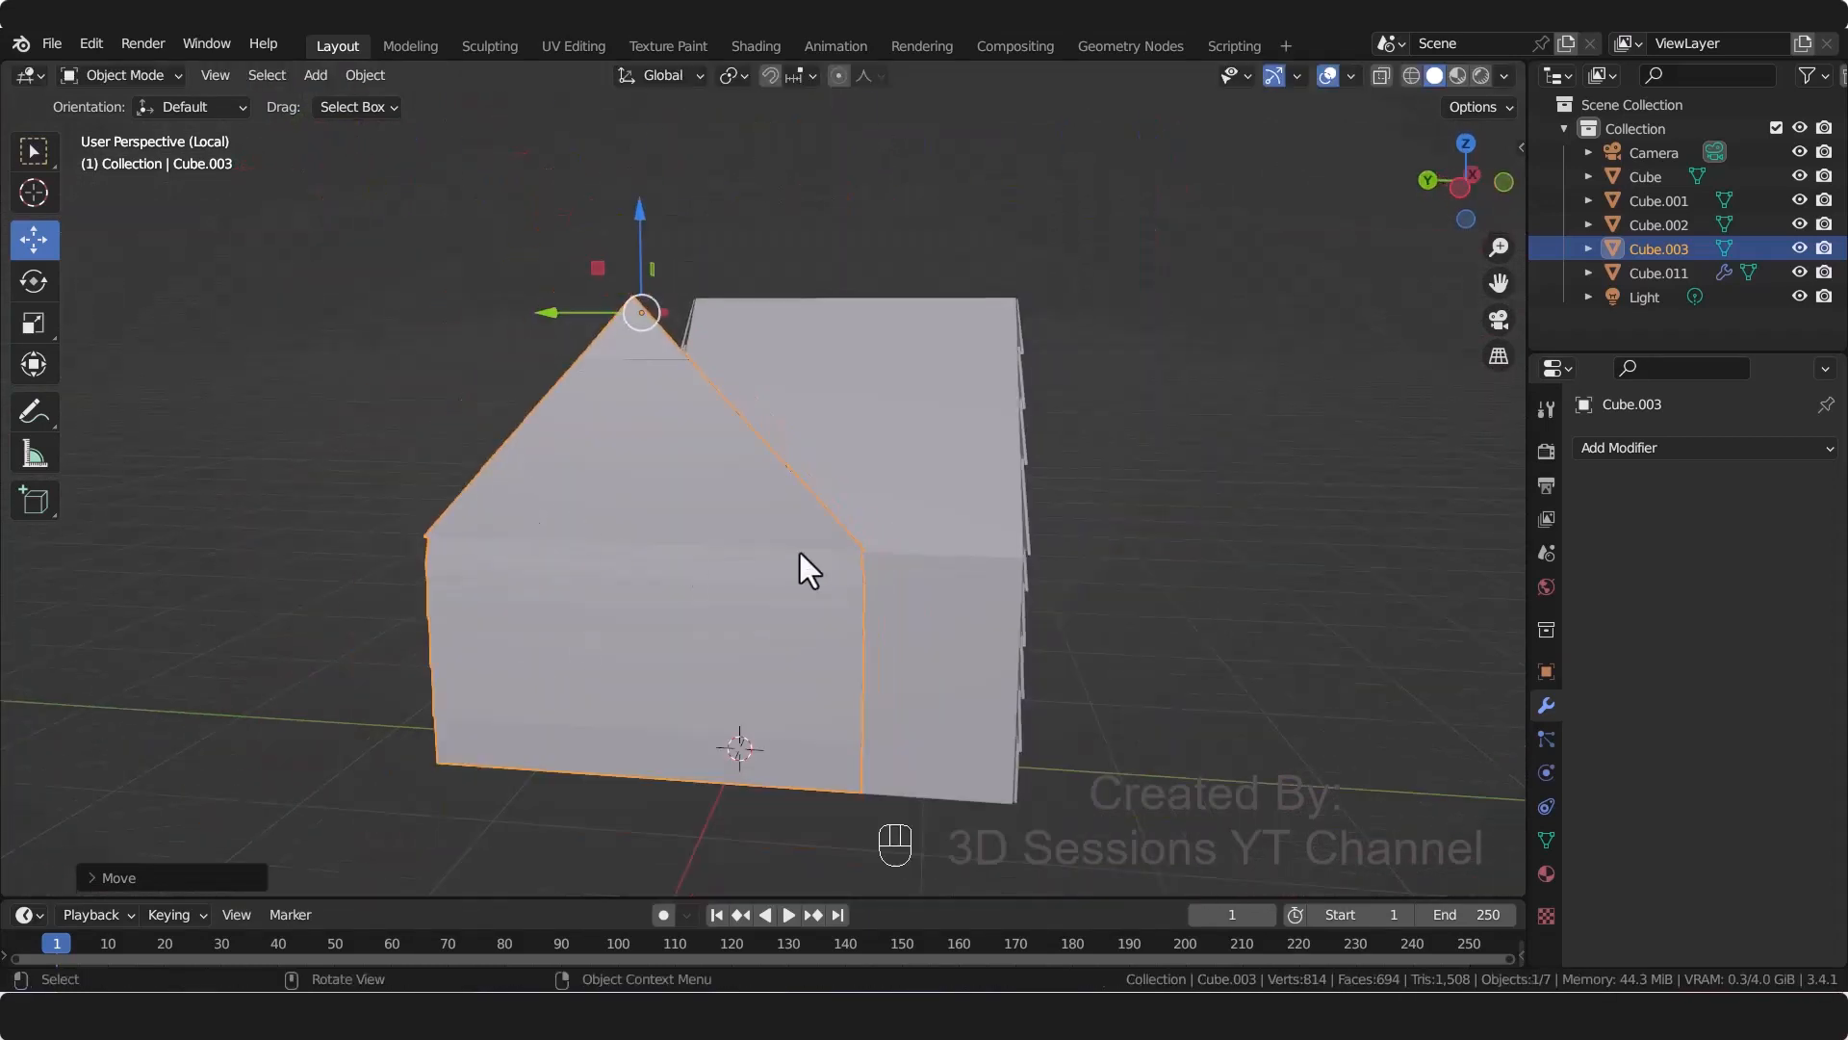
# Step: Shift the copied planks sideways so one end lines up with the corner of the side wall
pyautogui.press('`')
pyautogui.click(506, 576)
pyautogui.moveTo(594, 318); pyautogui.dragTo(724, 334)
pyautogui.moveTo(724, 334); pyautogui.dragTo(529, 743, button='middle')
pyautogui.press('`')
pyautogui.click(205, 631)
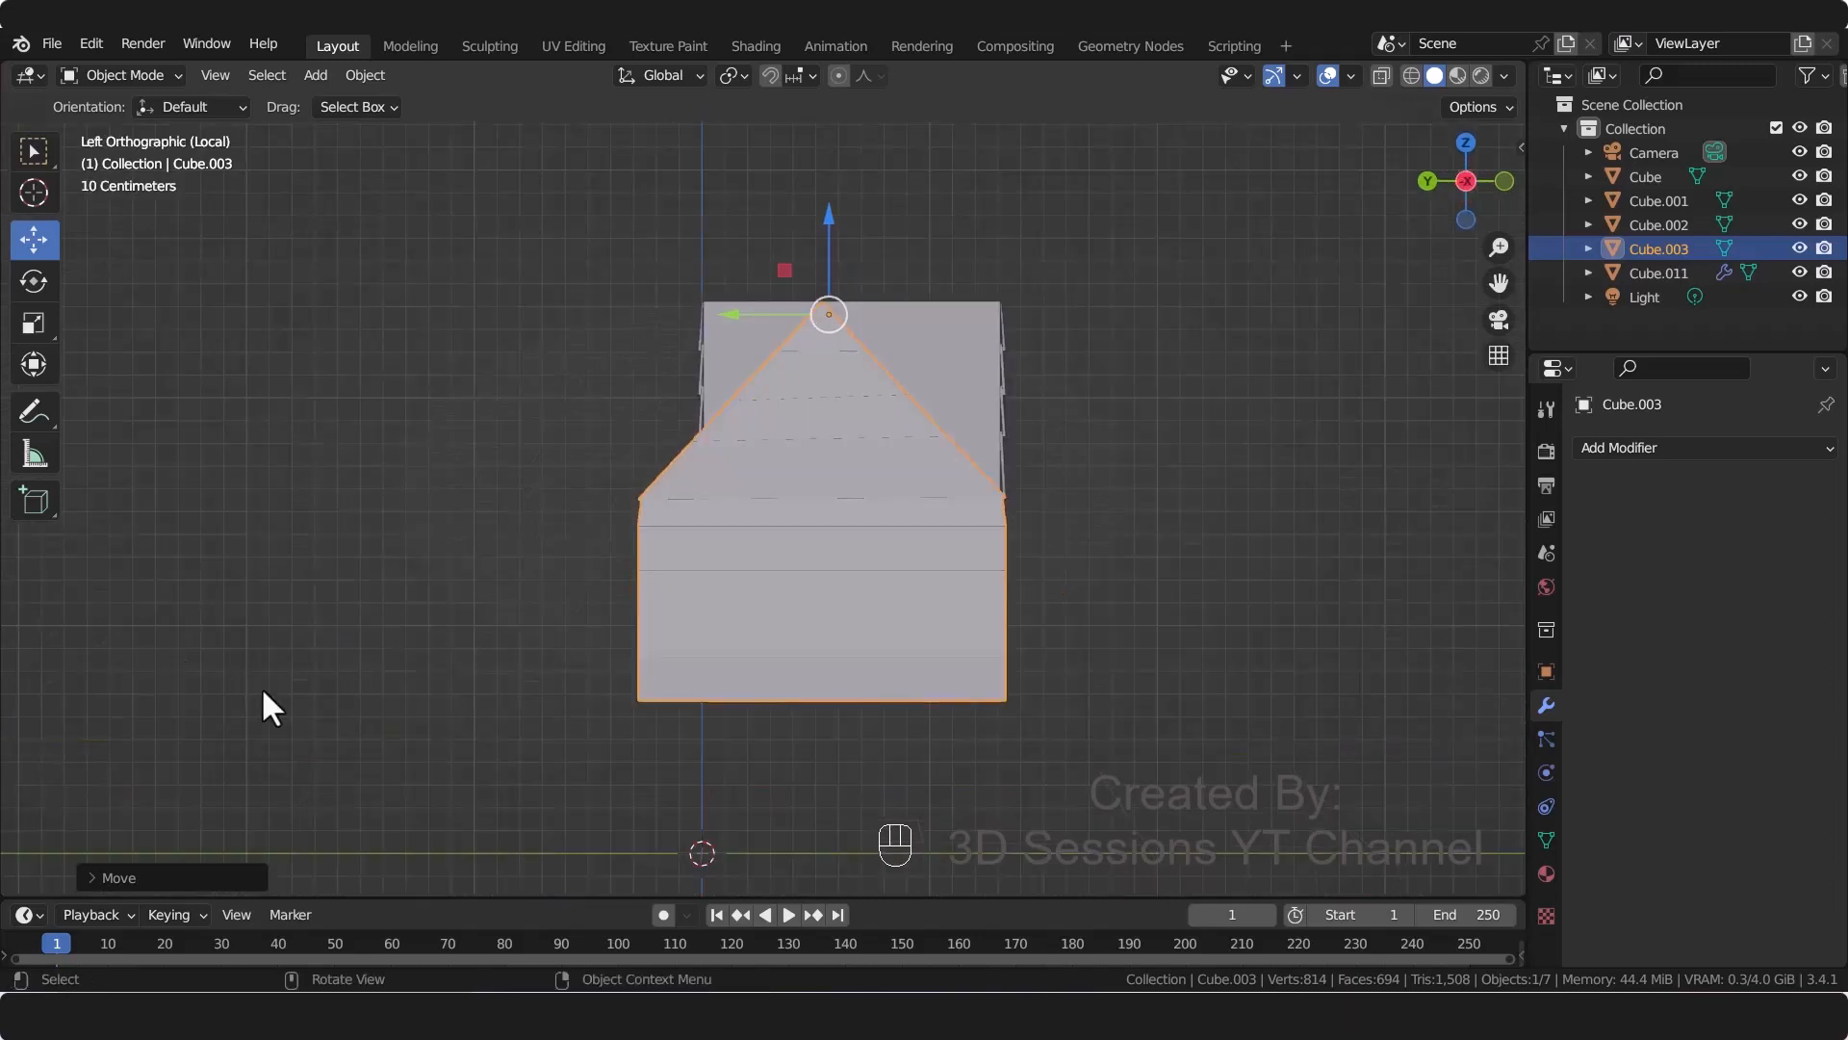
# Step: Delete the vertices of the triangular gable part above the eave from the side-wall planks, using X-ray view
pyautogui.hotkey('alt', 'z')
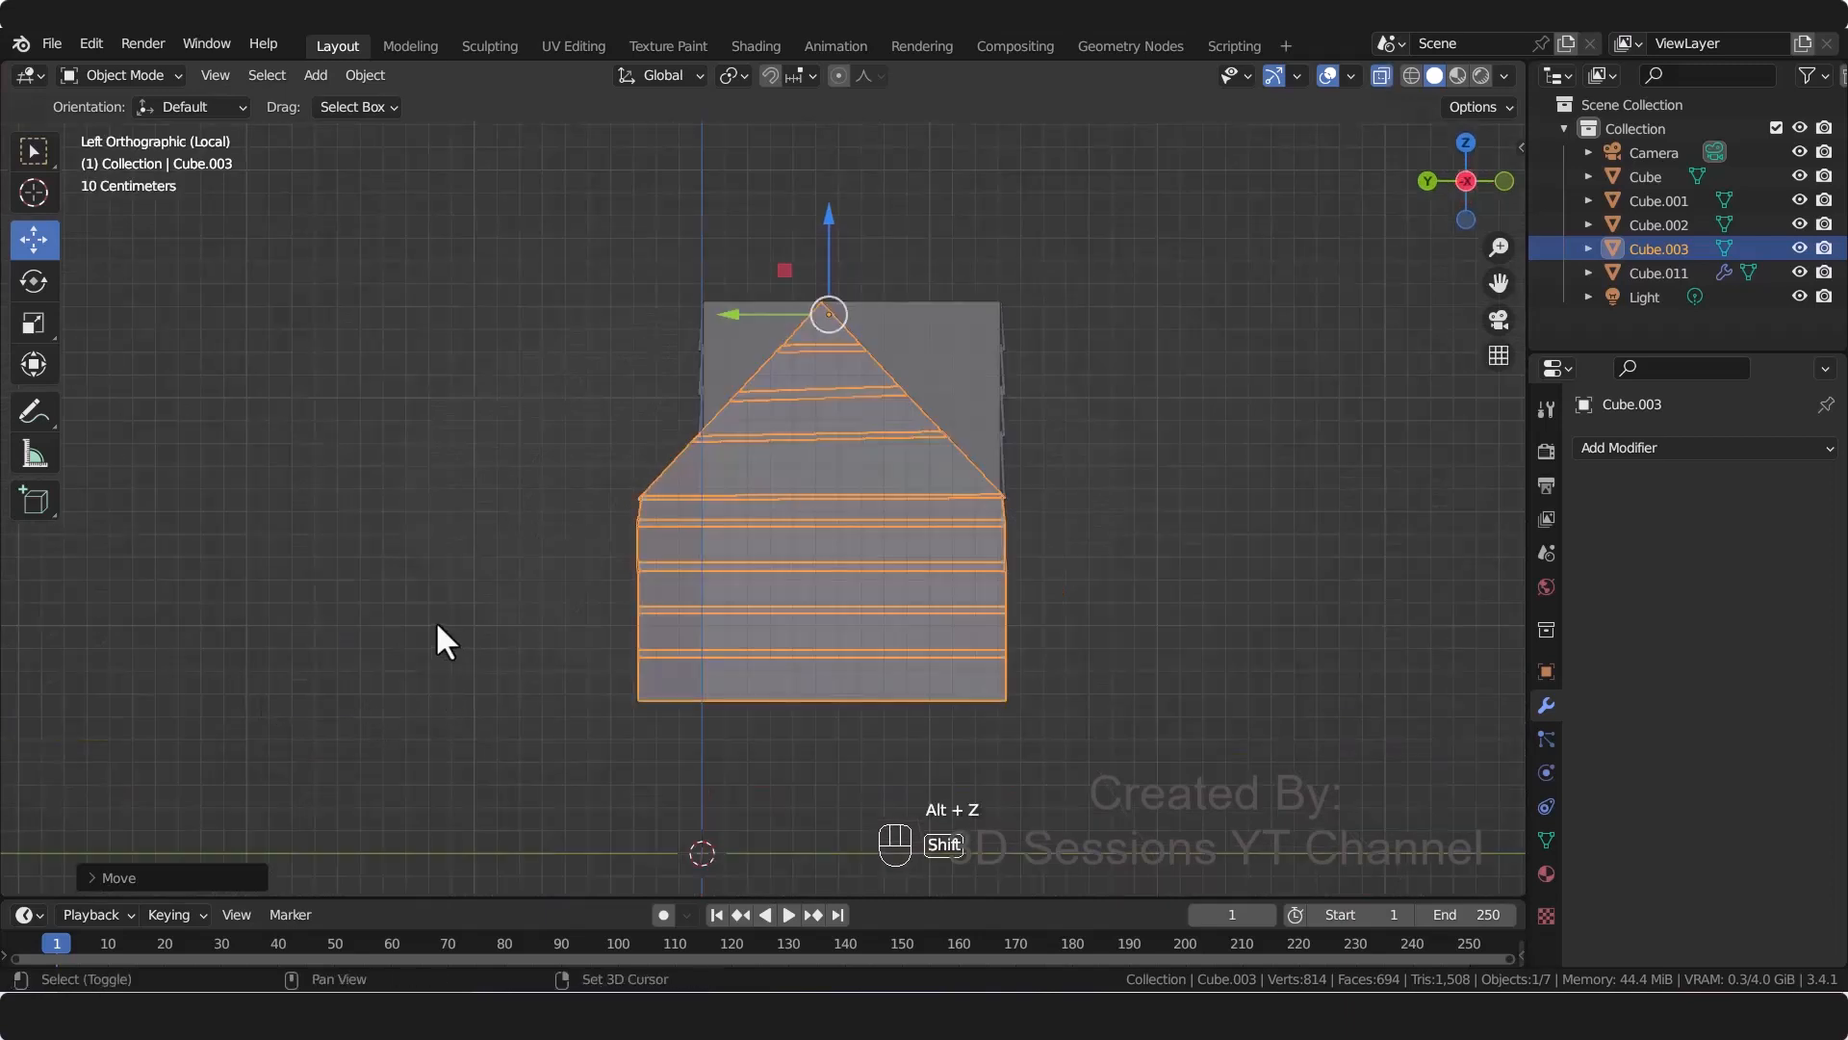
pyautogui.keyDown('shift'); pyautogui.moveTo(435, 620); pyautogui.dragTo(470, 620, button='middle'); pyautogui.keyUp('shift')
pyautogui.press('Tab')
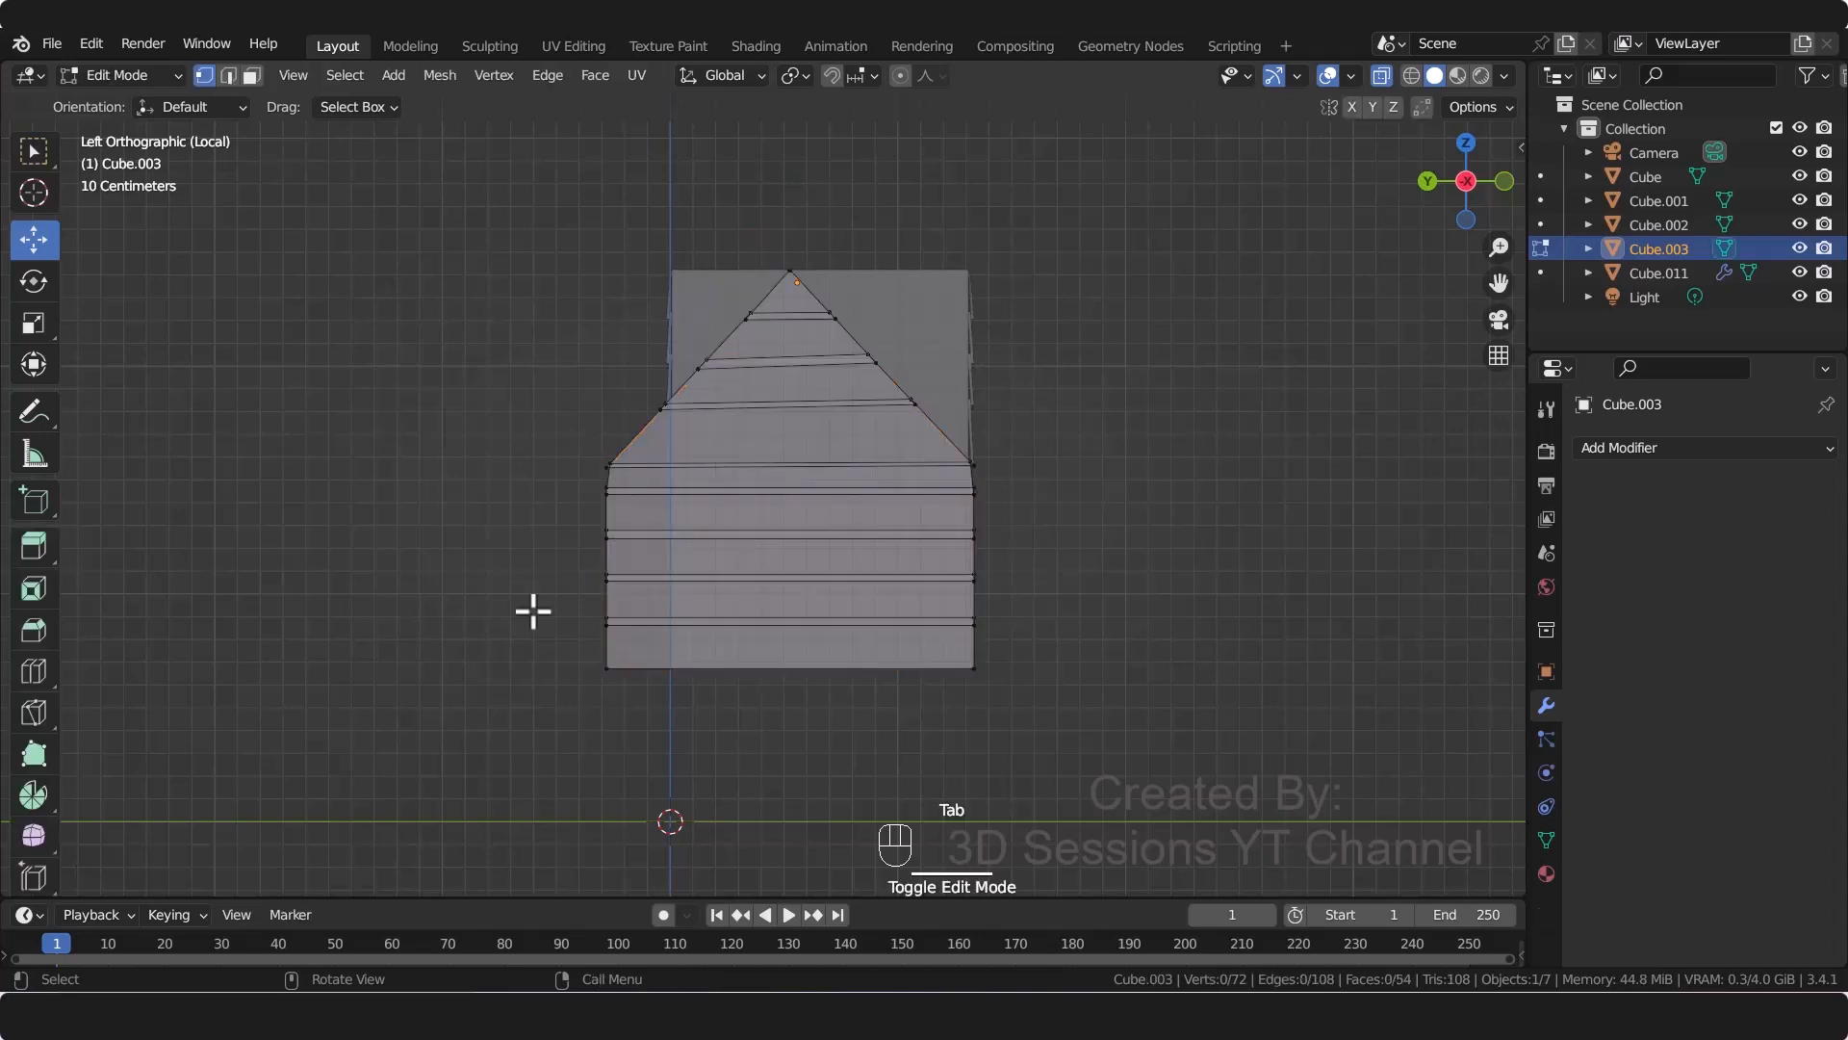
pyautogui.scroll(1, 390, 462)
pyautogui.moveTo(384, 159); pyautogui.dragTo(1196, 443)
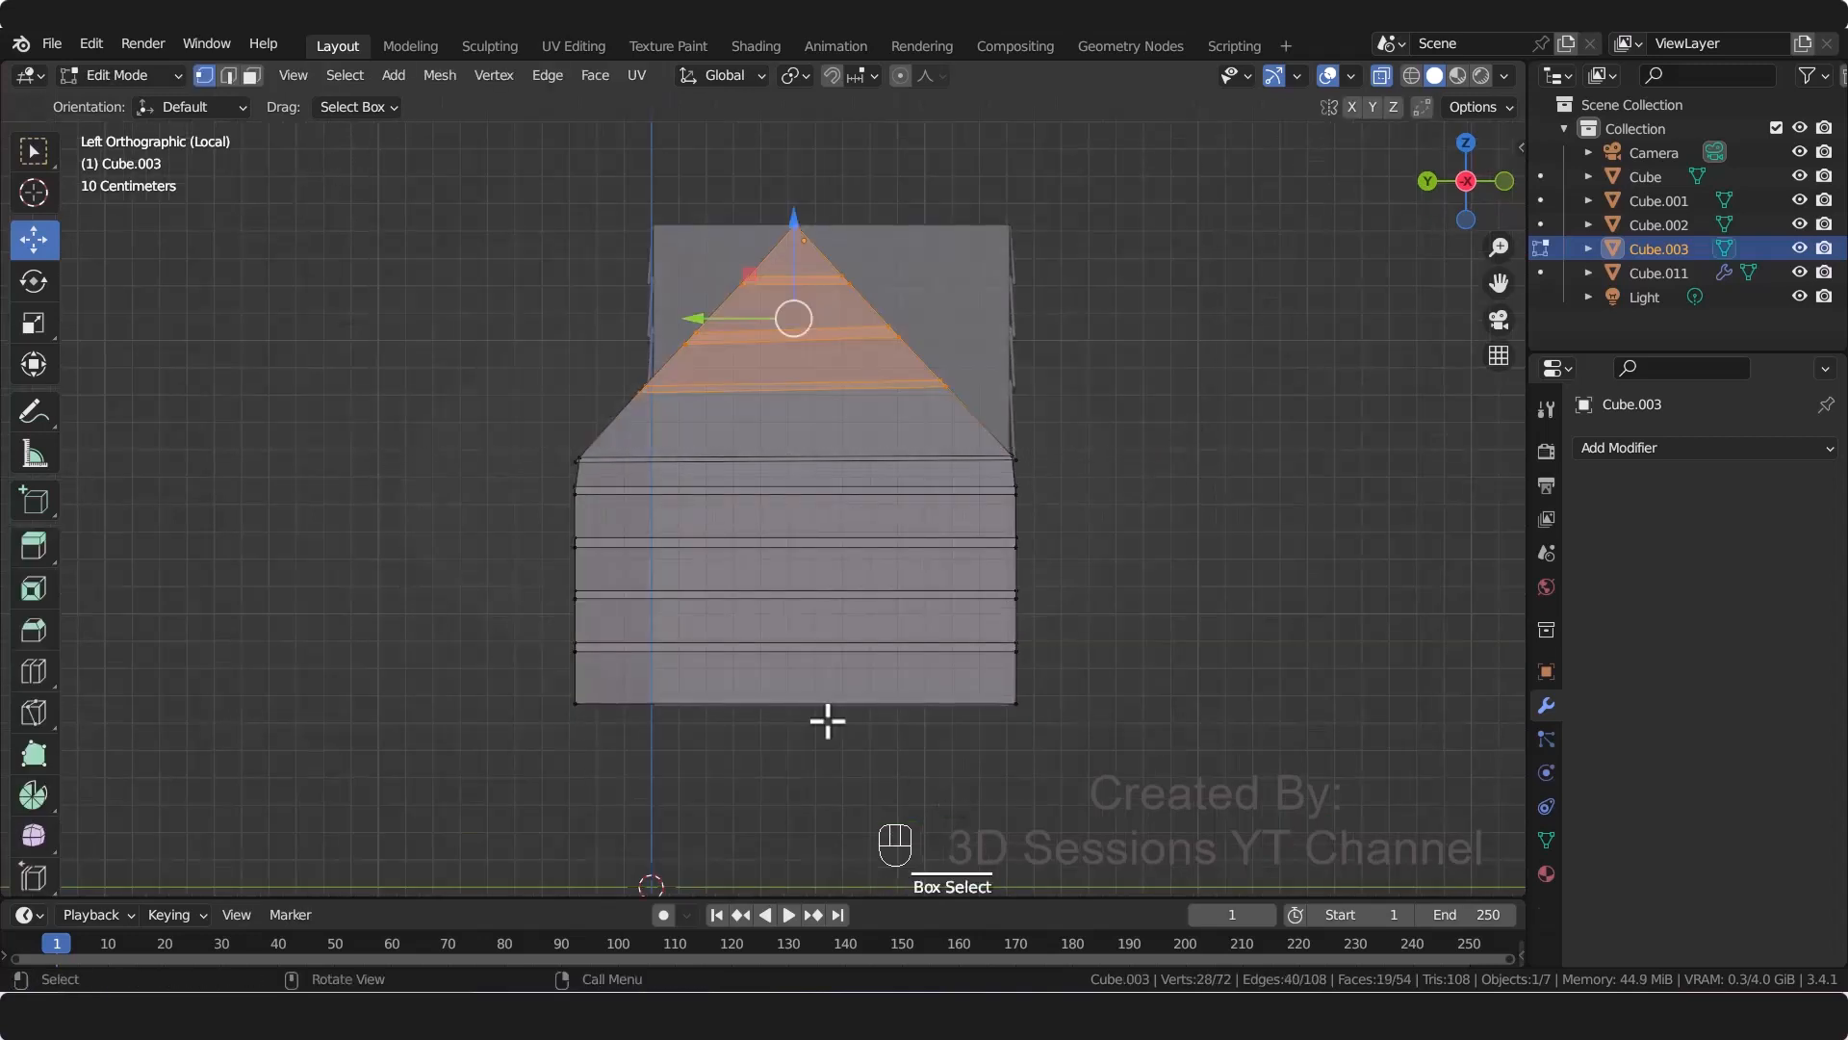
pyautogui.press('x')
pyautogui.click(743, 686)
# Step: Shorten the side-wall planks by moving their overhanging end vertices in to the wall corner, and finish mesh editing
pyautogui.moveTo(401, 405); pyautogui.dragTo(609, 712)
pyautogui.moveTo(495, 560); pyautogui.dragTo(559, 560)
pyautogui.click(619, 591)
pyautogui.moveTo(619, 590); pyautogui.dragTo(667, 617, button='middle')
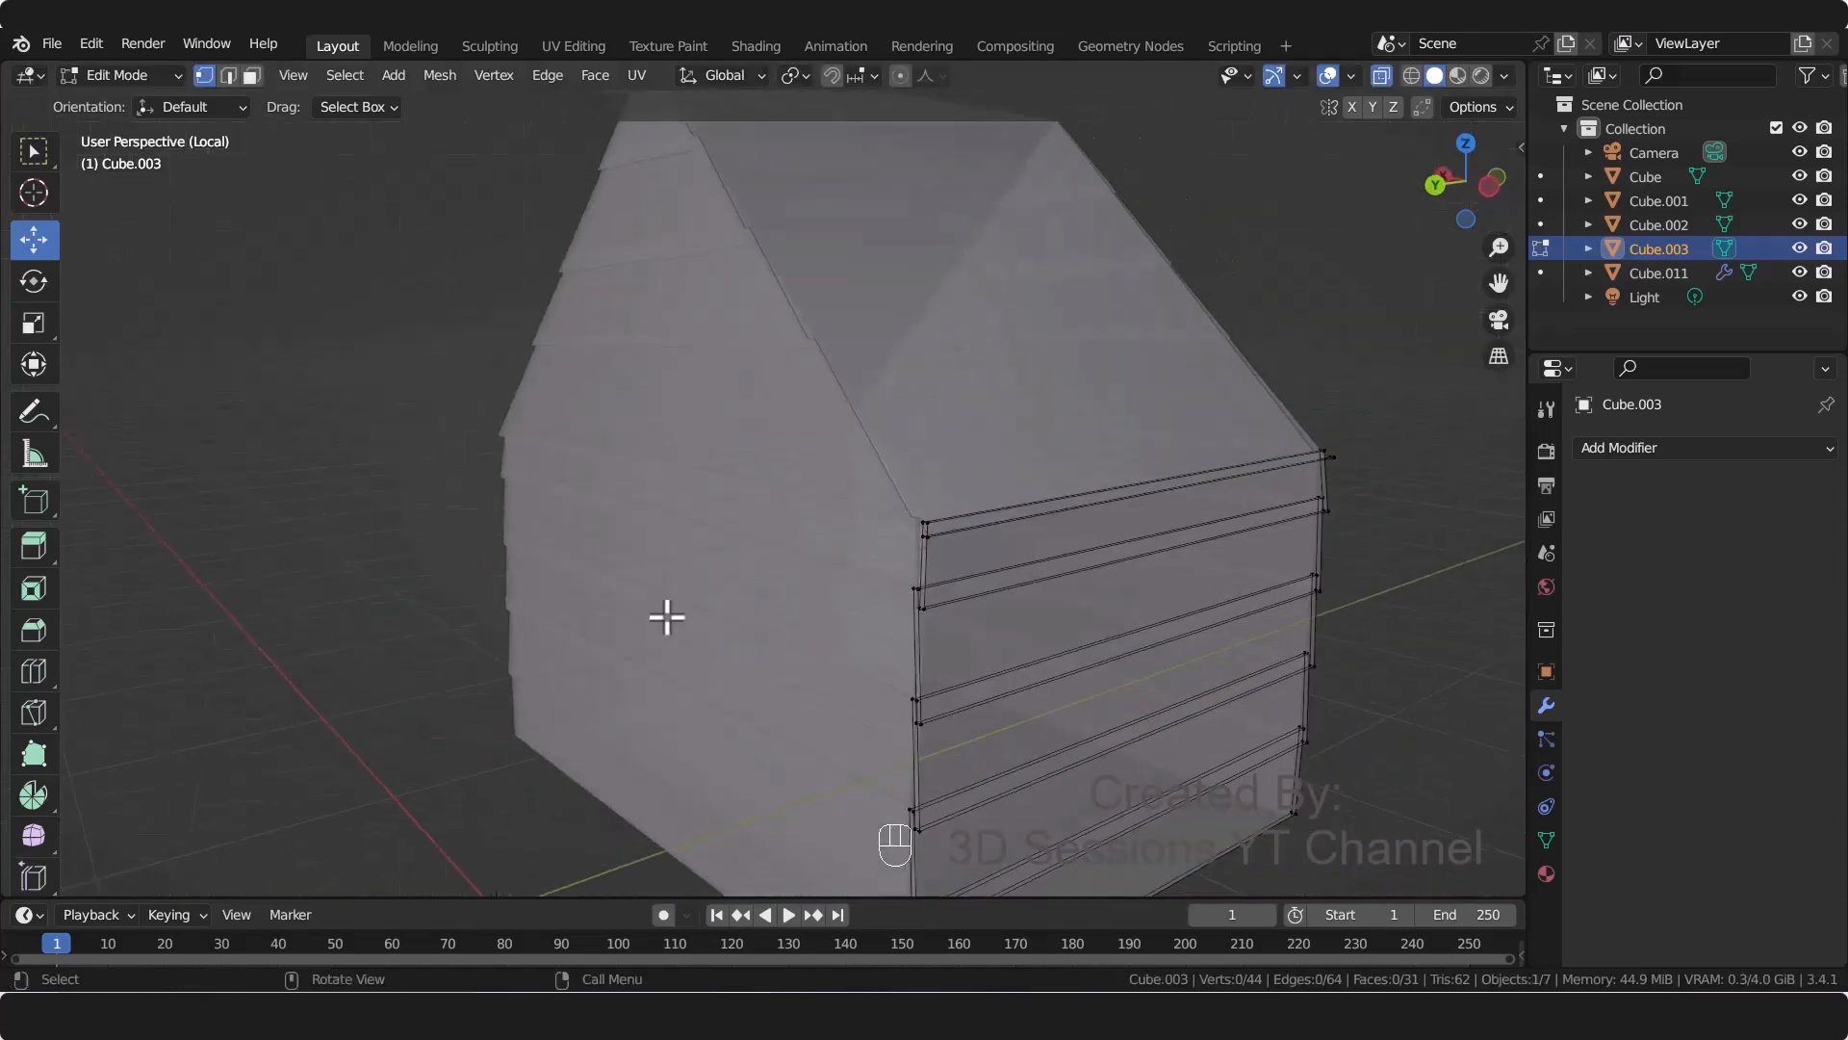
pyautogui.press('Tab')
pyautogui.hotkey('alt', 'a')
# Step: Duplicate the side-wall planks and rotate the copy 180° about the Z axis
pyautogui.moveTo(1023, 629); pyautogui.dragTo(1080, 680, button='middle')
pyautogui.click(1082, 639)
pyautogui.scroll(-3, 1082, 640)
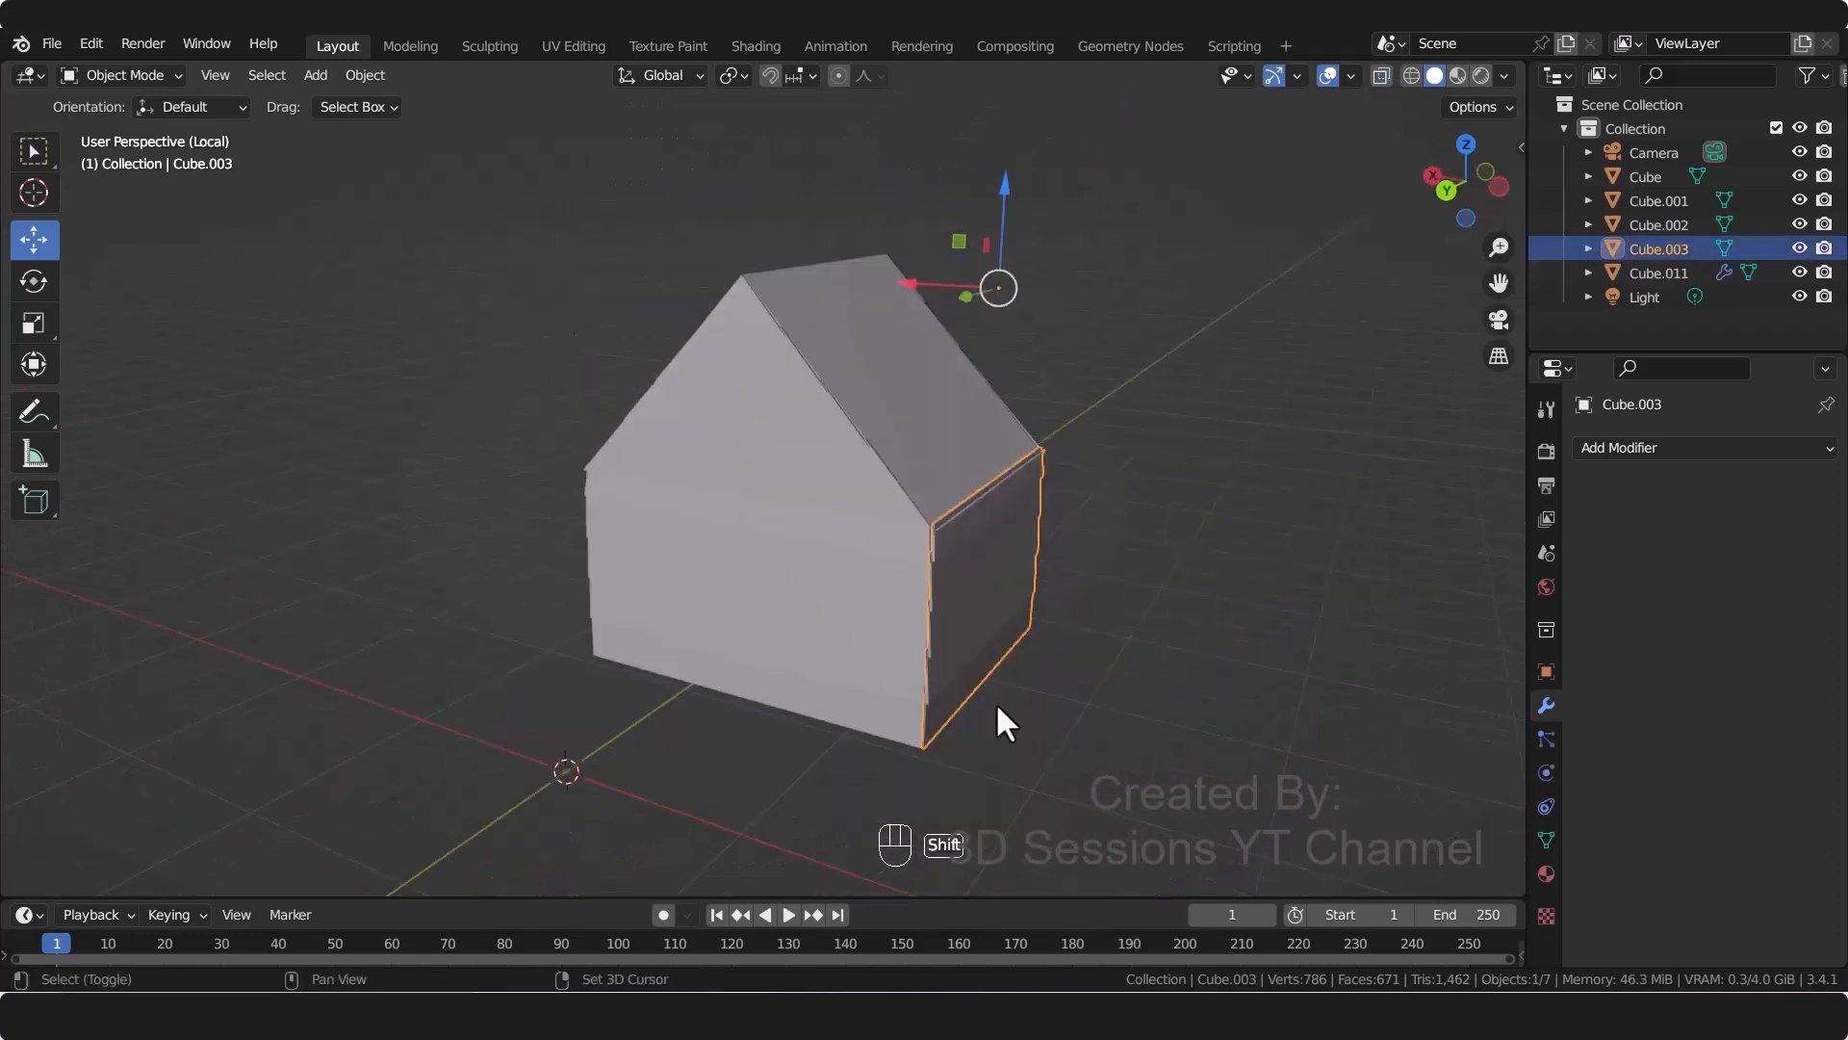
pyautogui.hotkey('shift', 'd')
pyautogui.write('r')
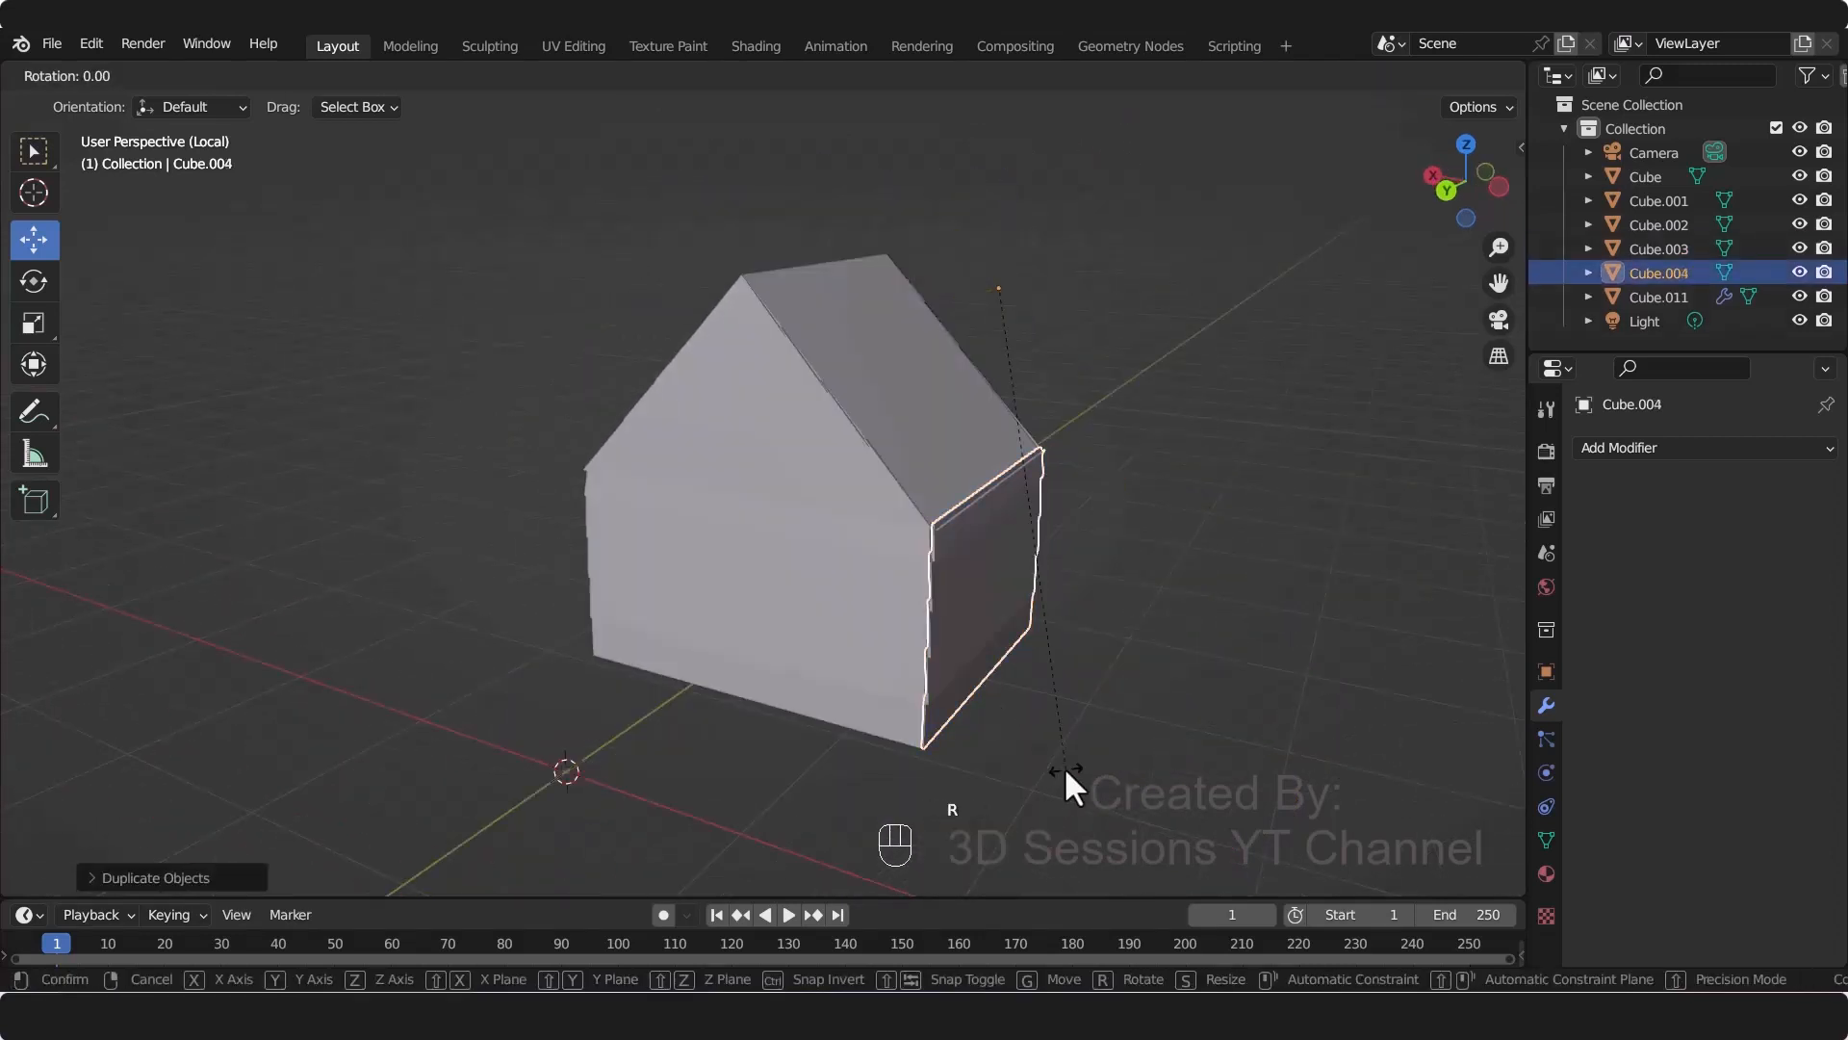
pyautogui.write('z180')
pyautogui.press('Return')
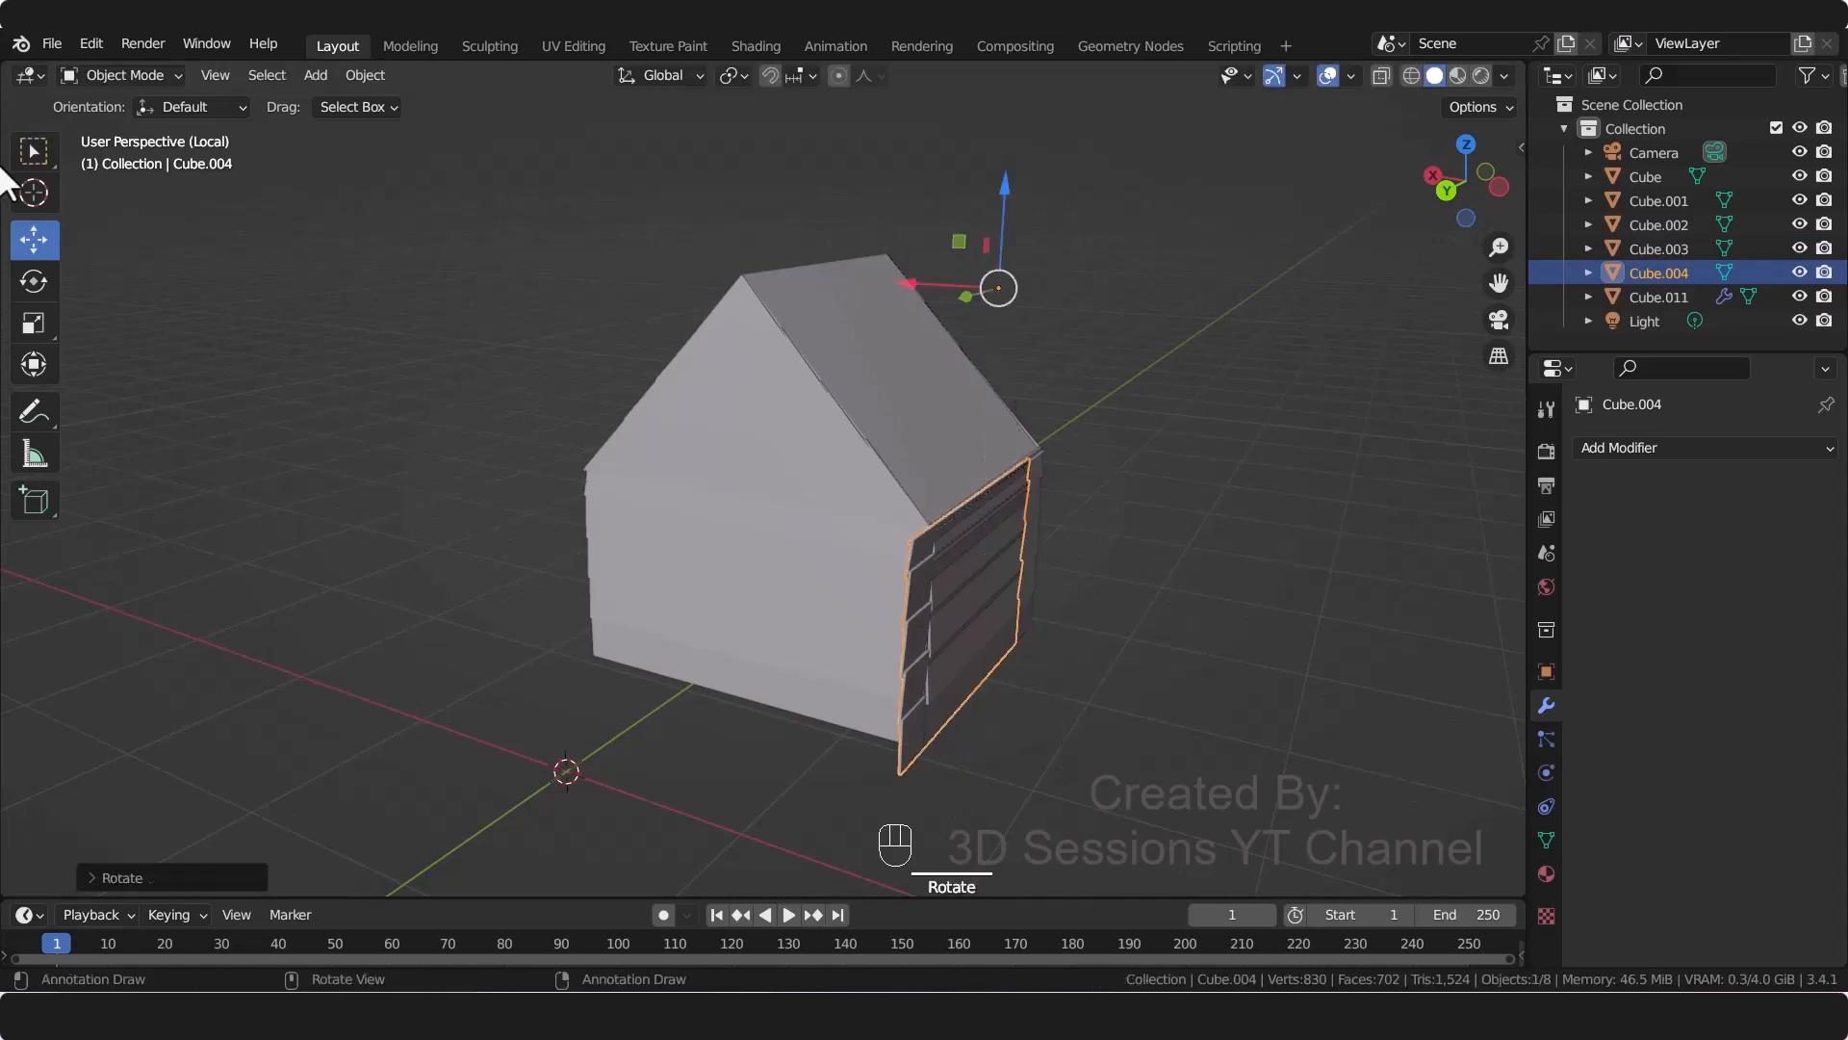
# Step: Move the rotated copy along the X axis until it sits against the opposite side wall
pyautogui.moveTo(911, 282); pyautogui.dragTo(508, 217)
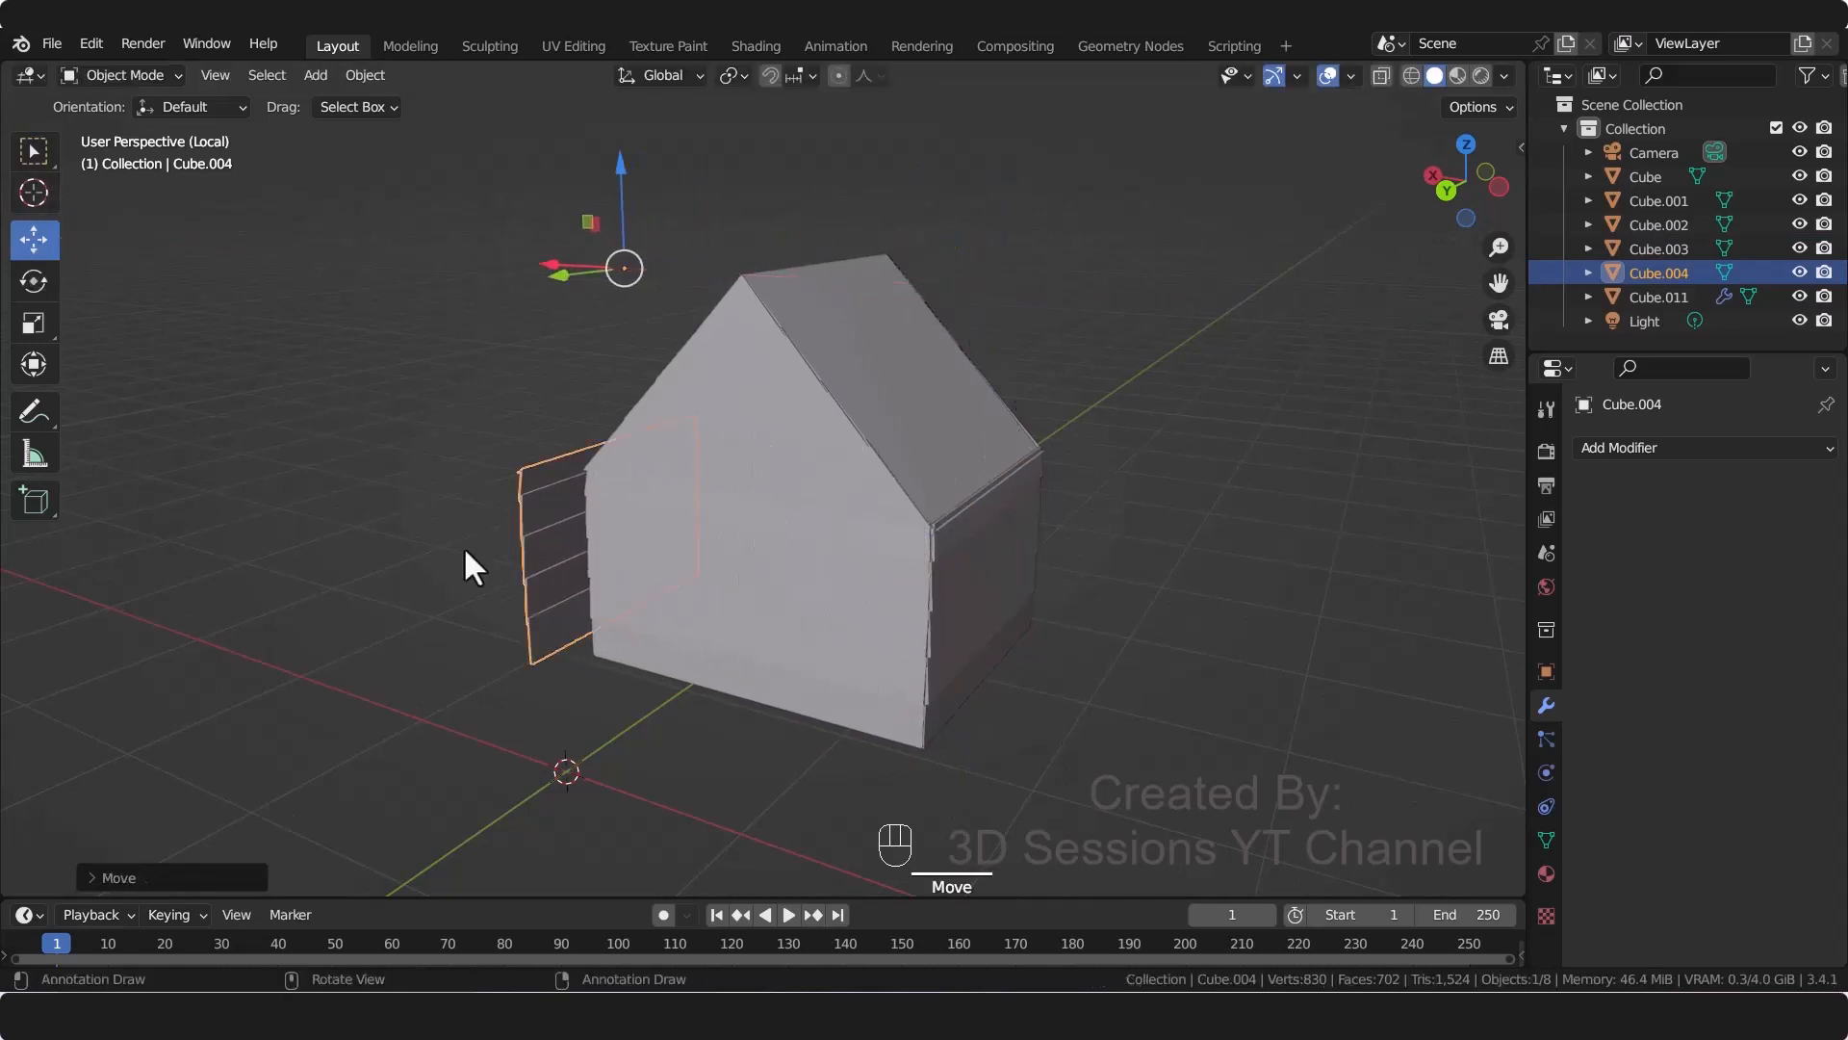
pyautogui.moveTo(616, 587); pyautogui.dragTo(731, 594, button='middle')
pyautogui.press('`')
pyautogui.click(395, 572)
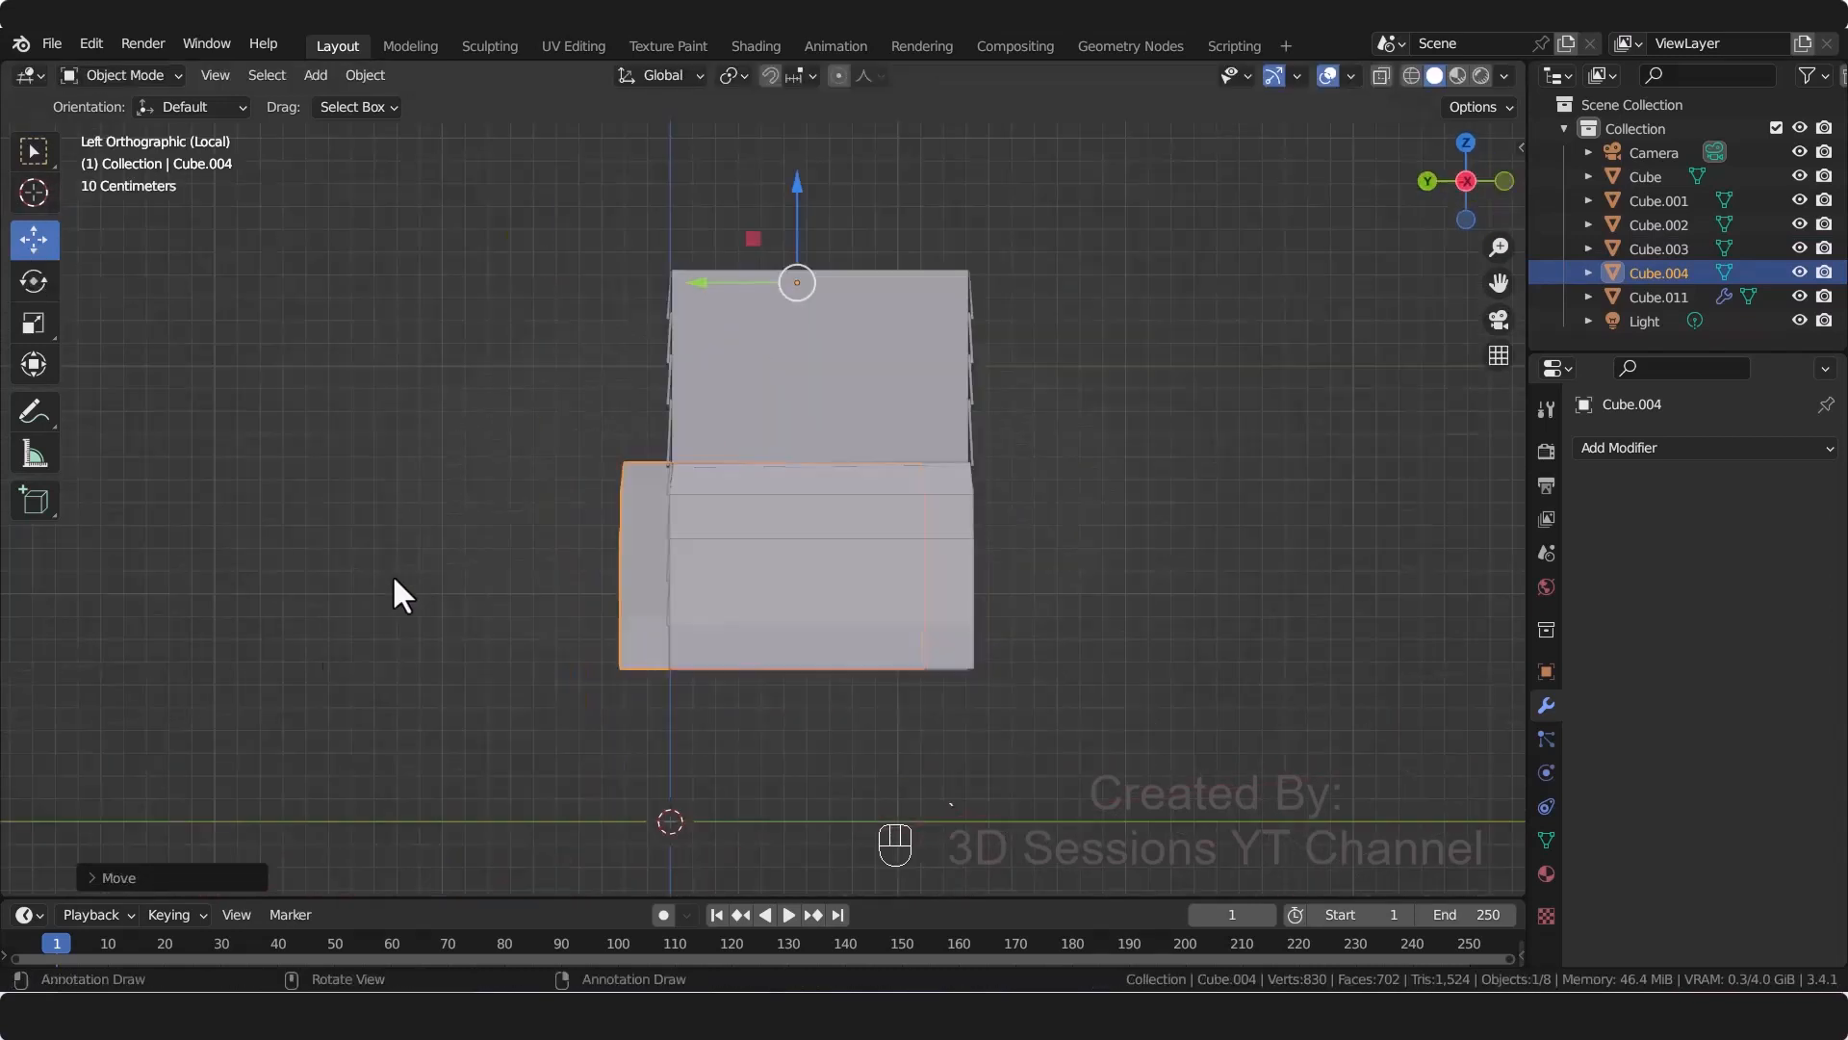
pyautogui.press('`')
pyautogui.click(343, 523)
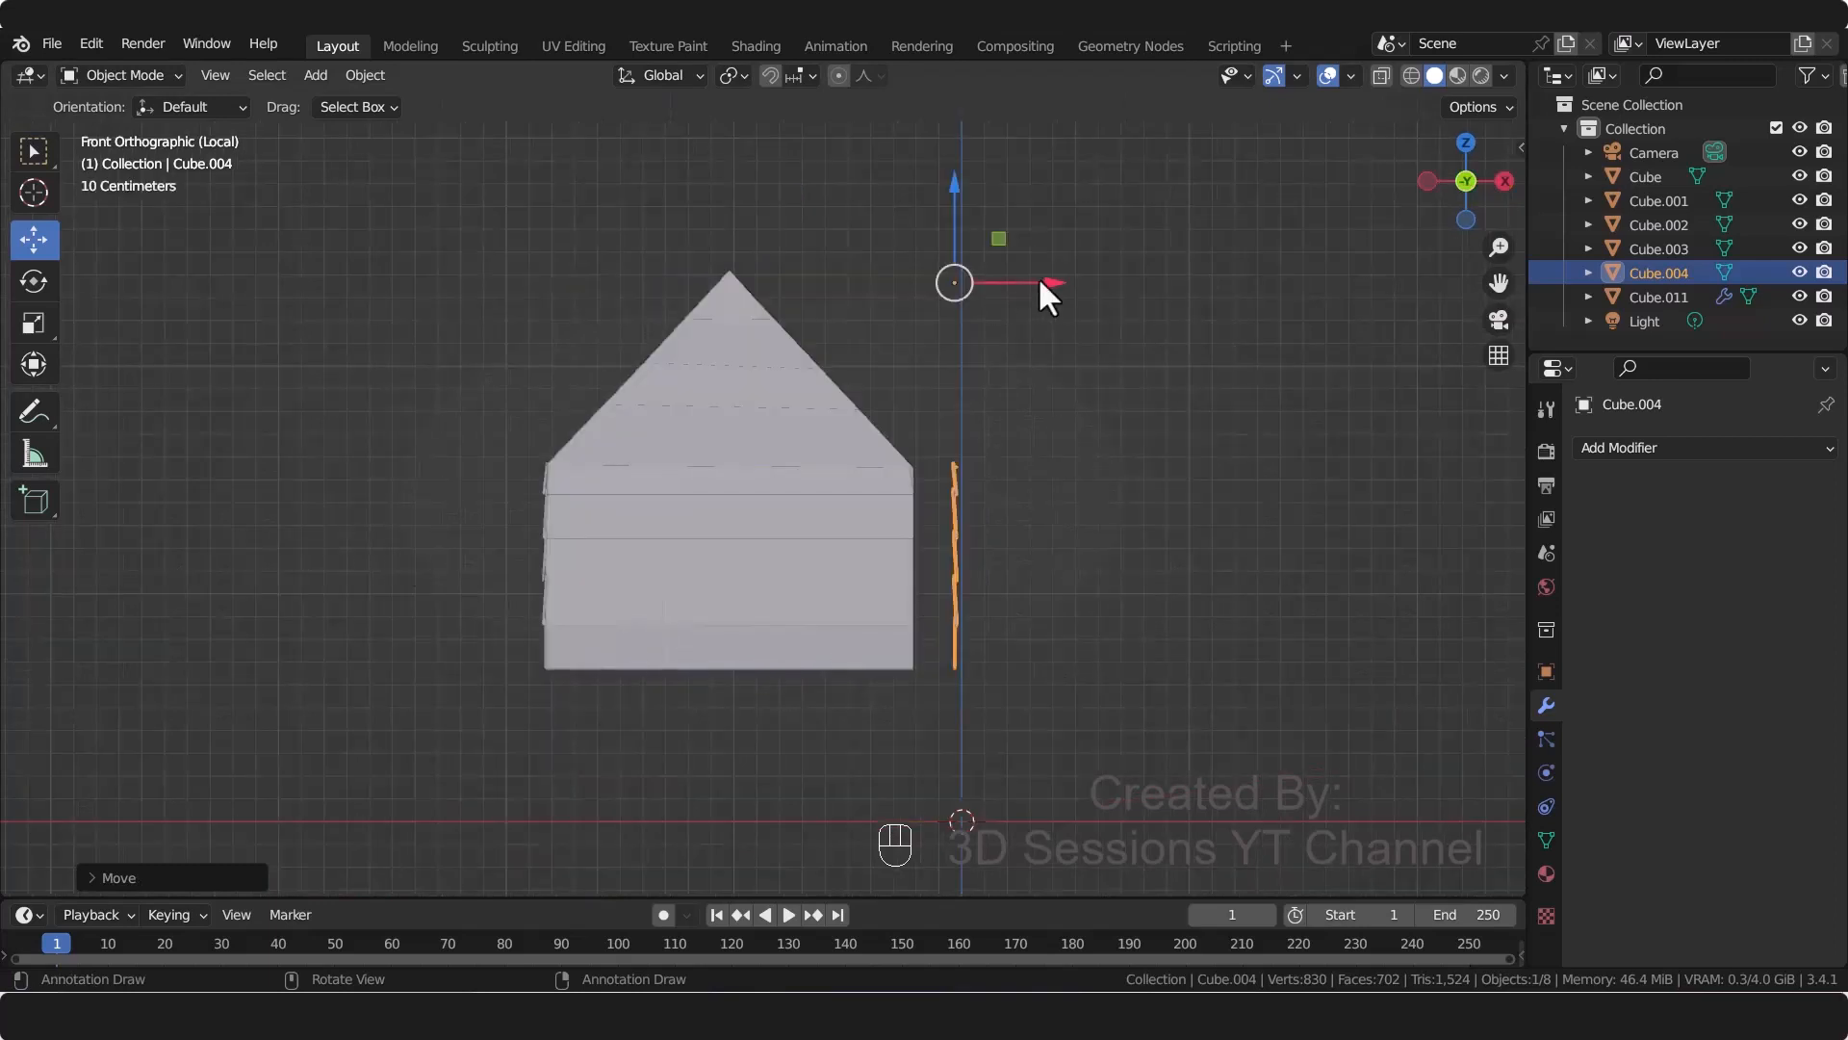
pyautogui.moveTo(1041, 281); pyautogui.dragTo(992, 289)
pyautogui.click(863, 730)
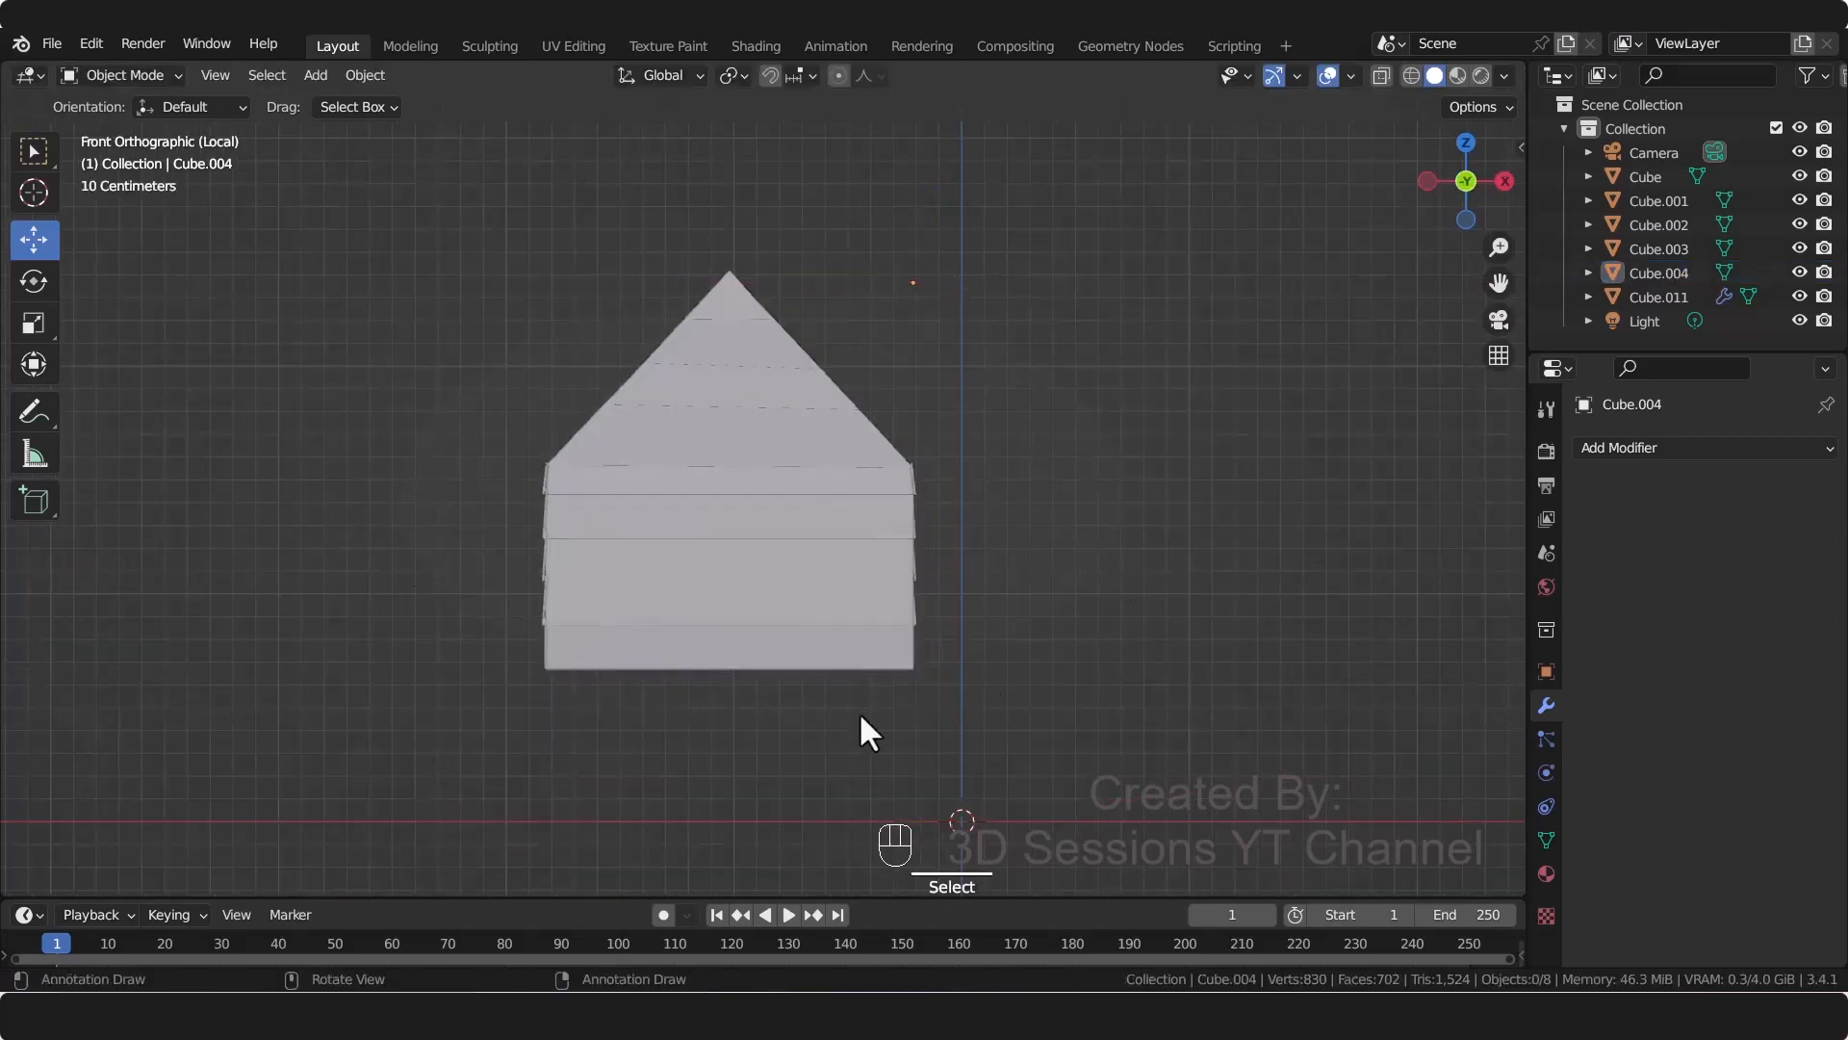
# Step: Slide the copied side planks along the Y axis to line up with the ends of their wall
pyautogui.moveTo(862, 730); pyautogui.dragTo(776, 681, button='middle')
pyautogui.click(776, 681)
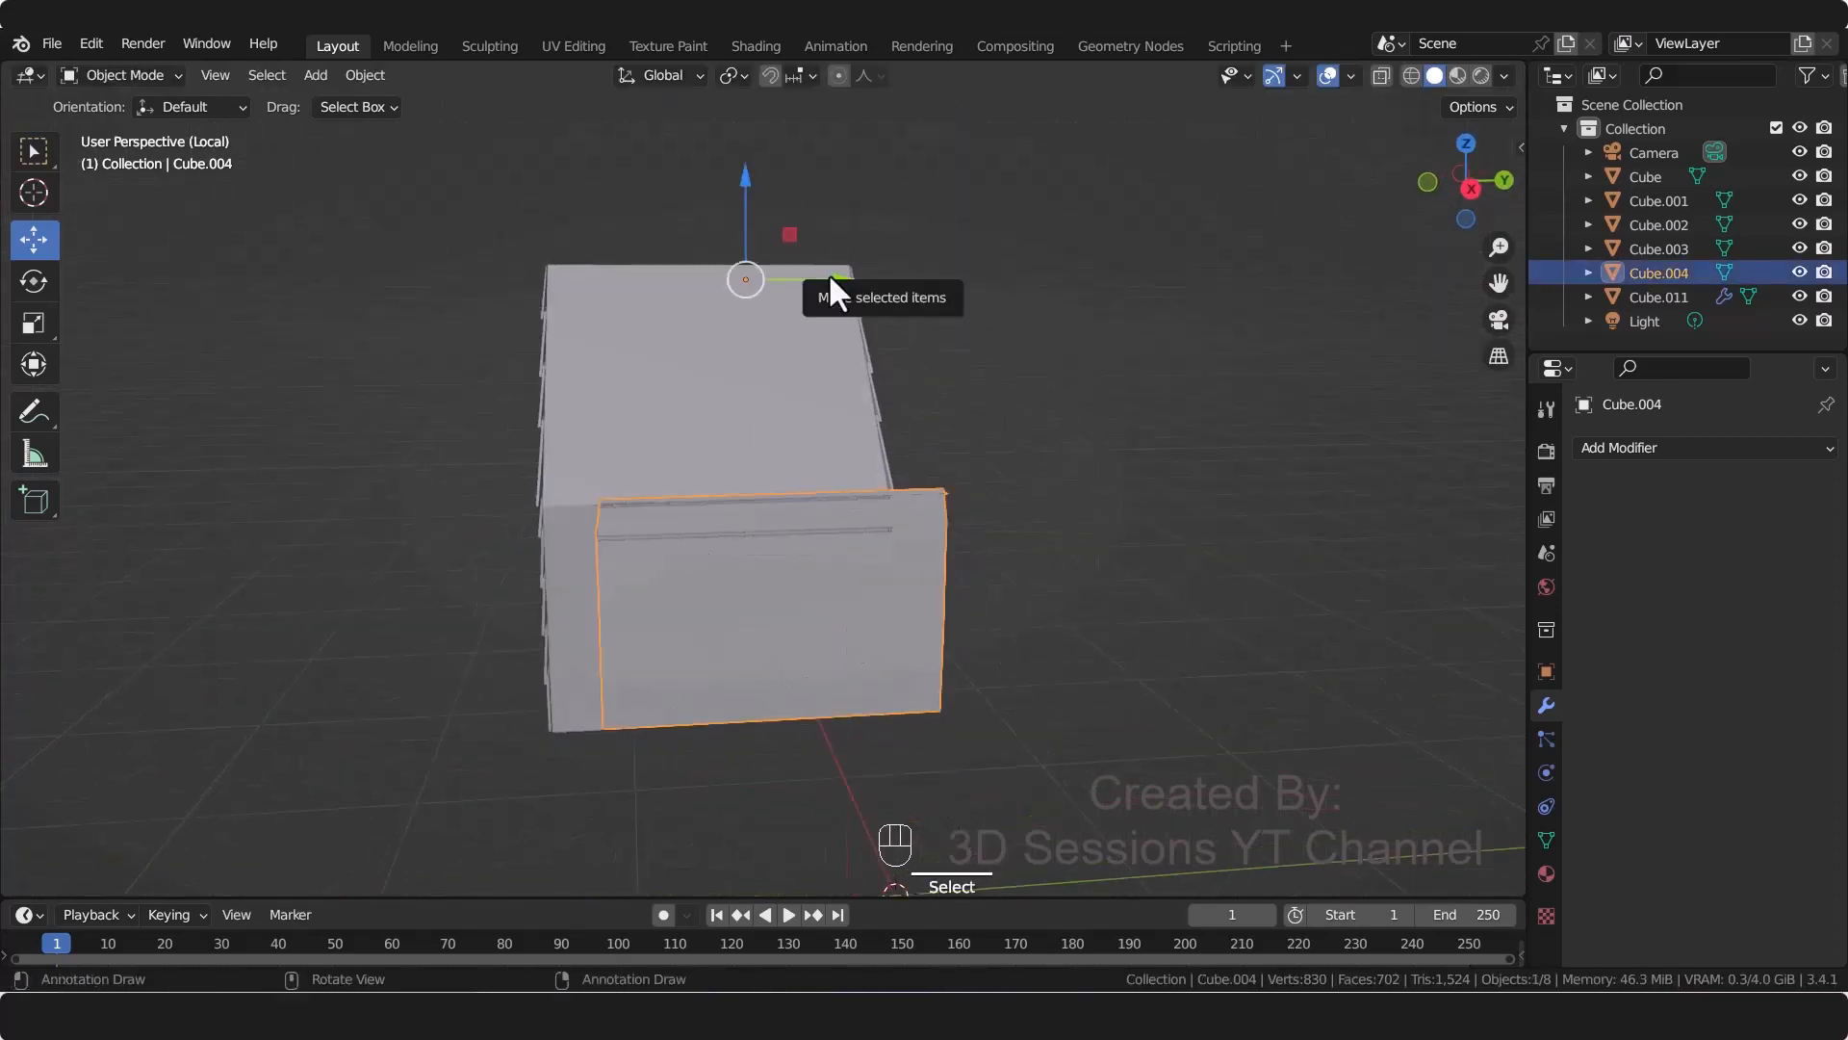
pyautogui.moveTo(828, 276); pyautogui.dragTo(777, 286)
pyautogui.moveTo(1031, 652); pyautogui.dragTo(1183, 829, button='middle')
# Step: Add a cube at the scene origin and scale it down to a small block
pyautogui.press('KP_0')
pyautogui.hotkey('shift', 'a')
pyautogui.moveTo(783, 497)
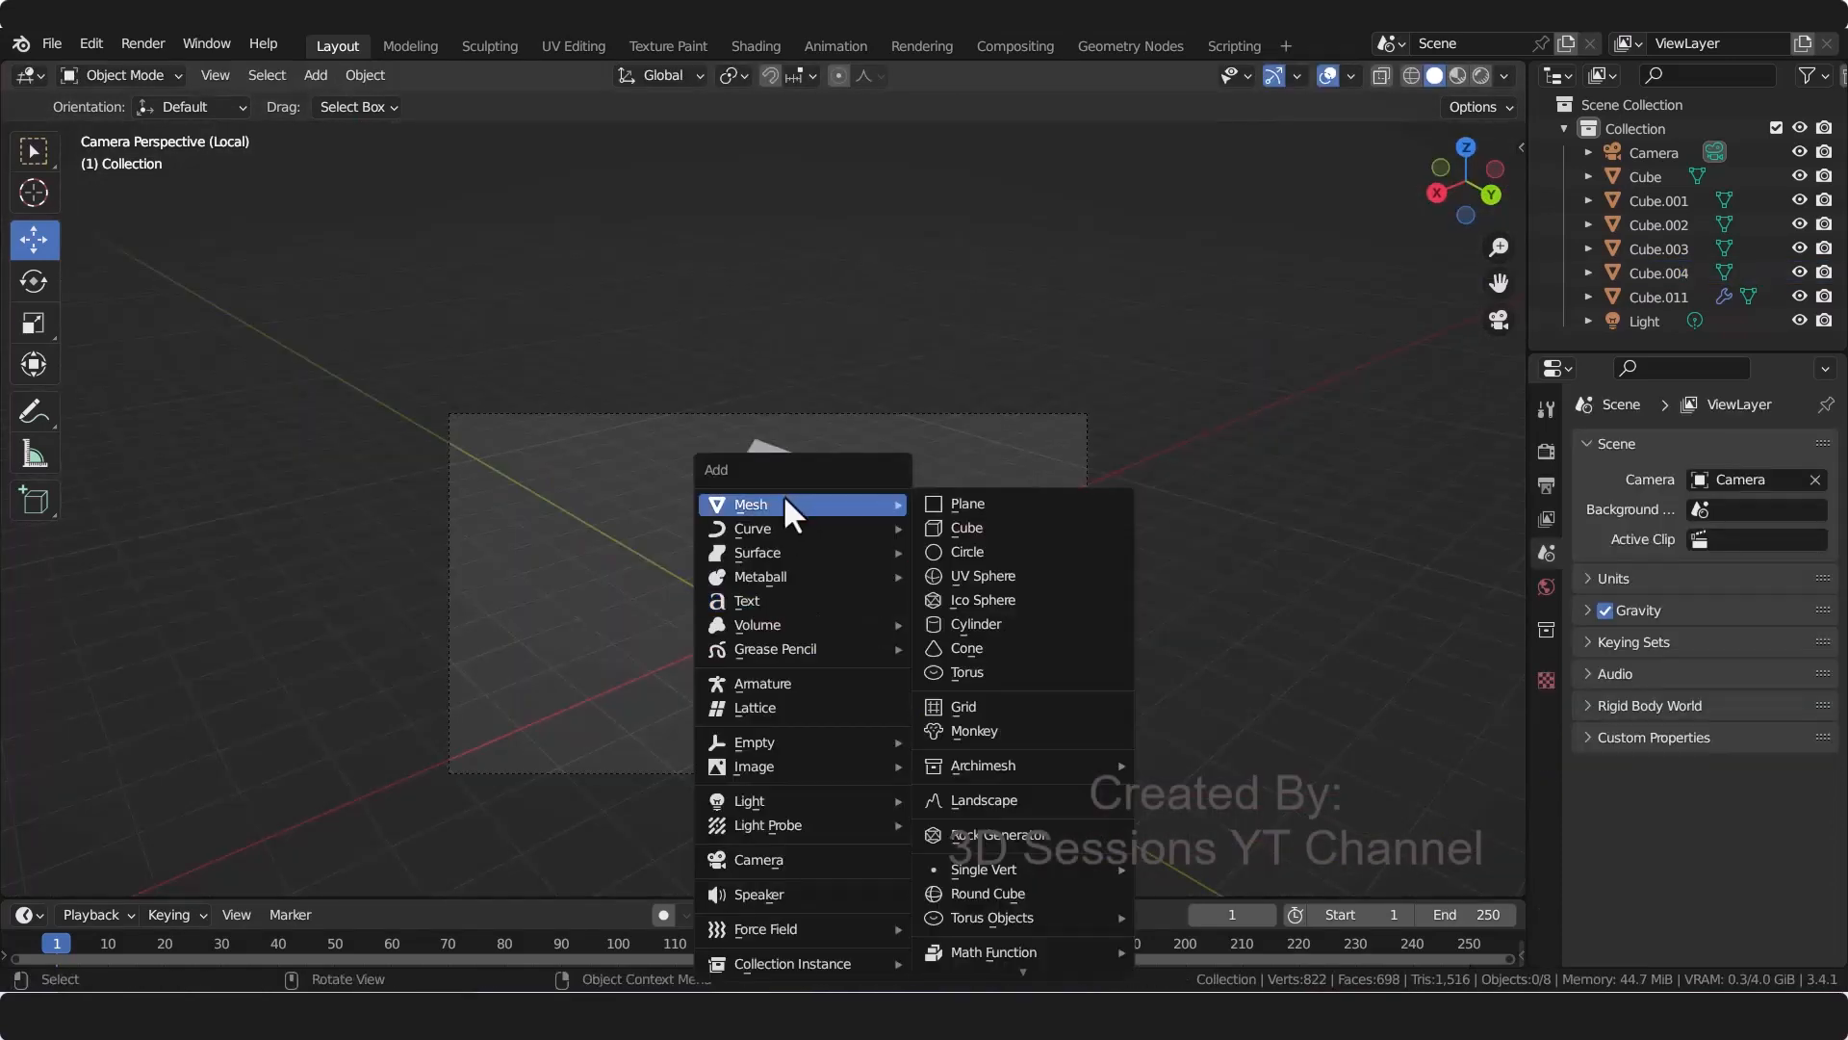
pyautogui.click(972, 529)
pyautogui.press('s')
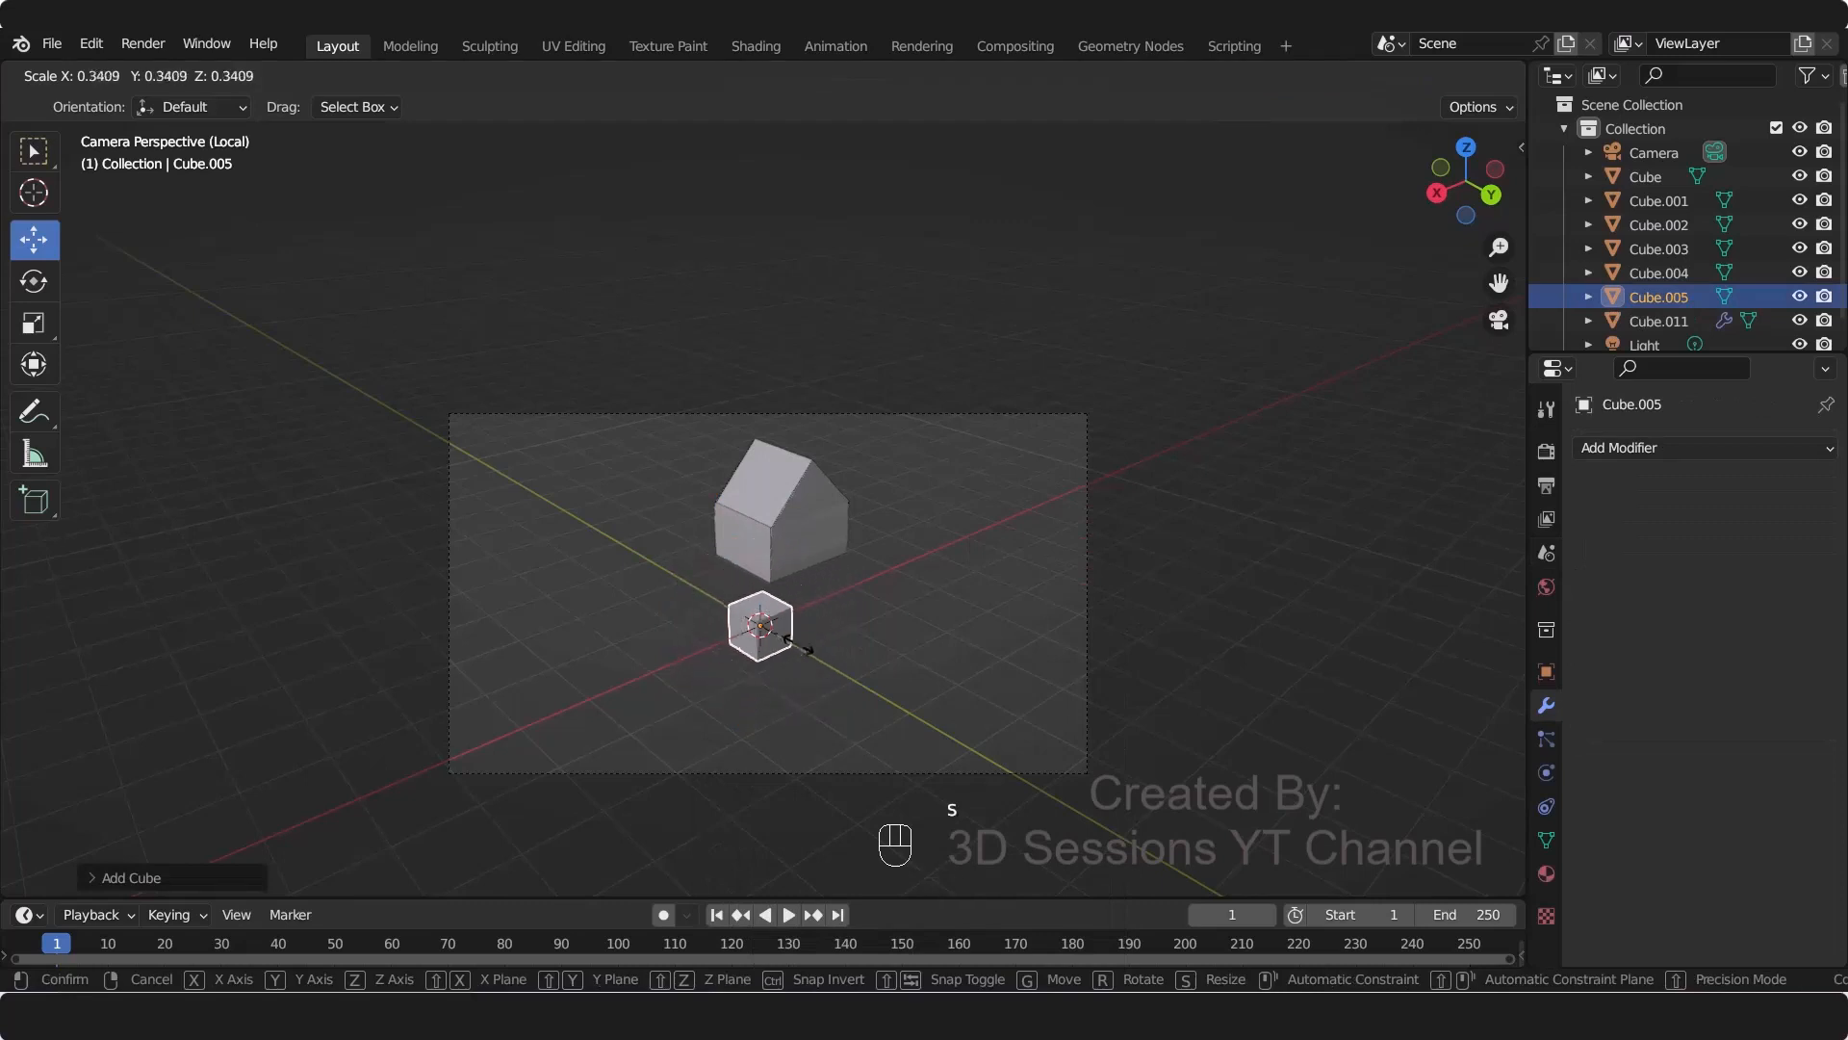
pyautogui.click(774, 637)
# Step: Raise the small cube to roof height and scale it down further
pyautogui.scroll(2, 784, 659)
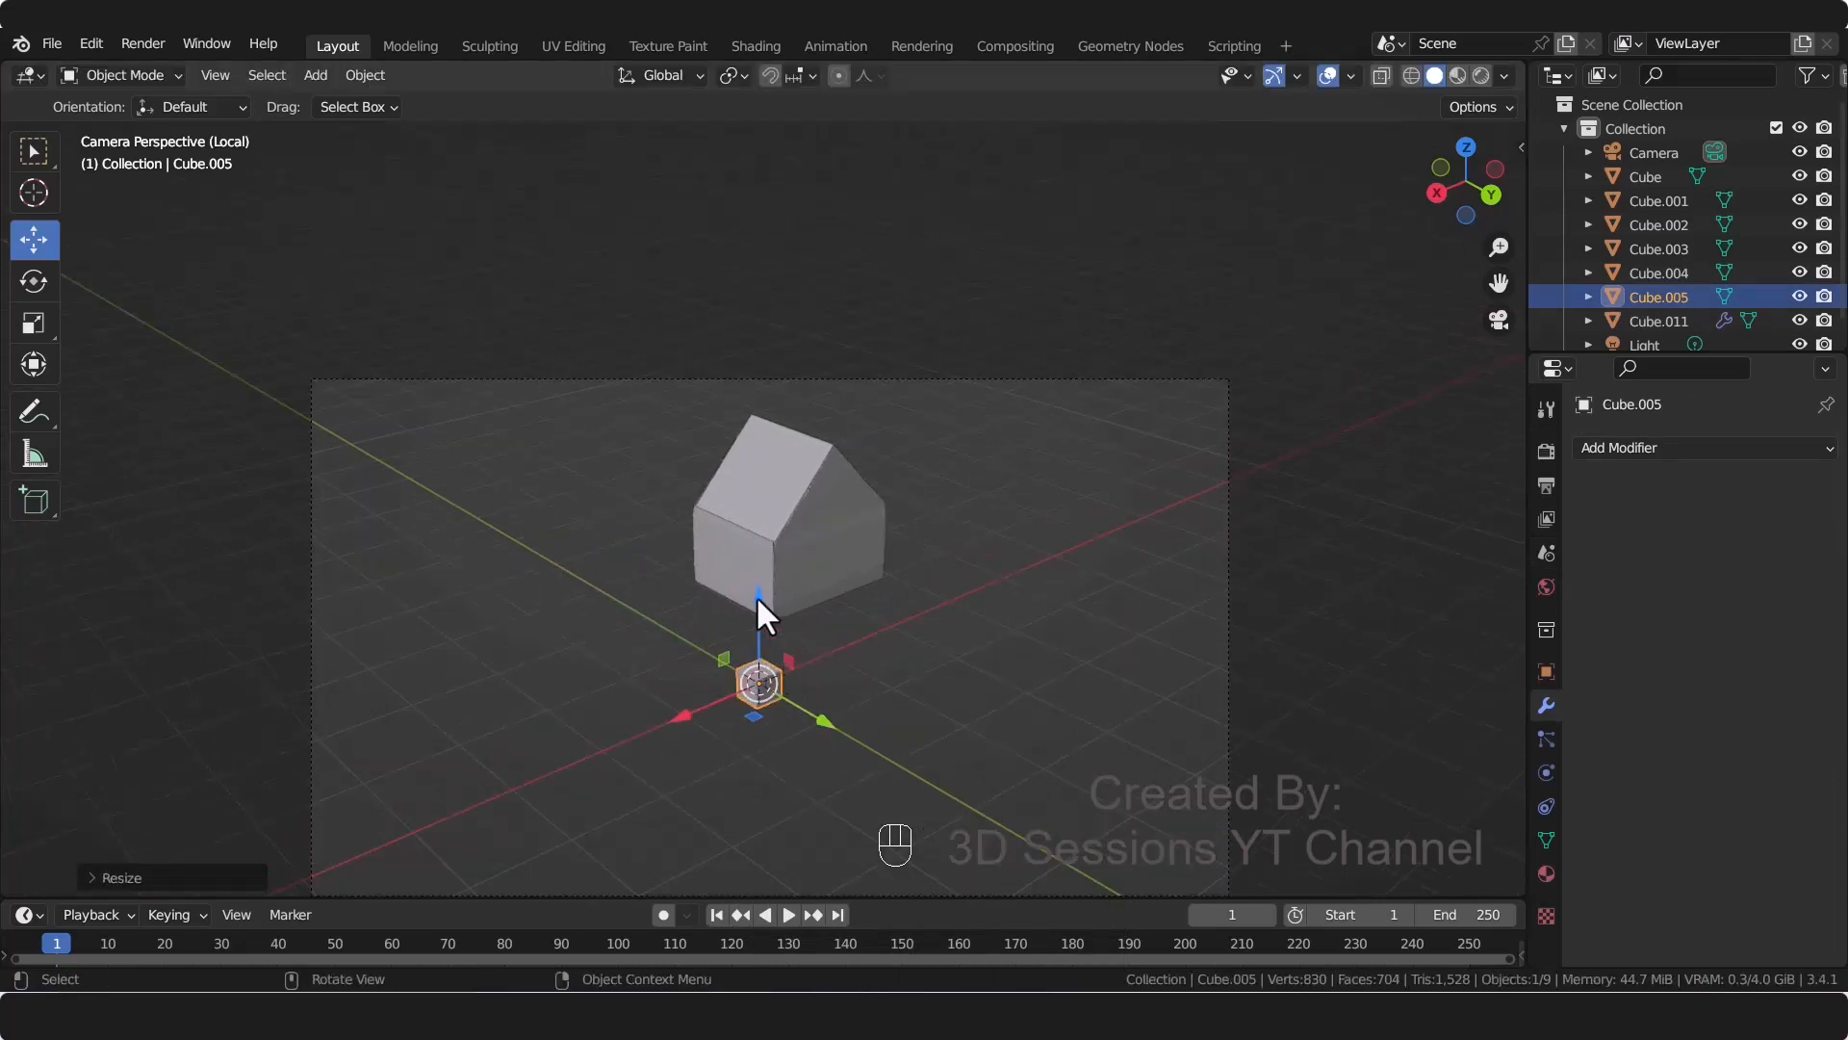
pyautogui.moveTo(771, 608); pyautogui.dragTo(741, 287)
pyautogui.scroll(3, 726, 529)
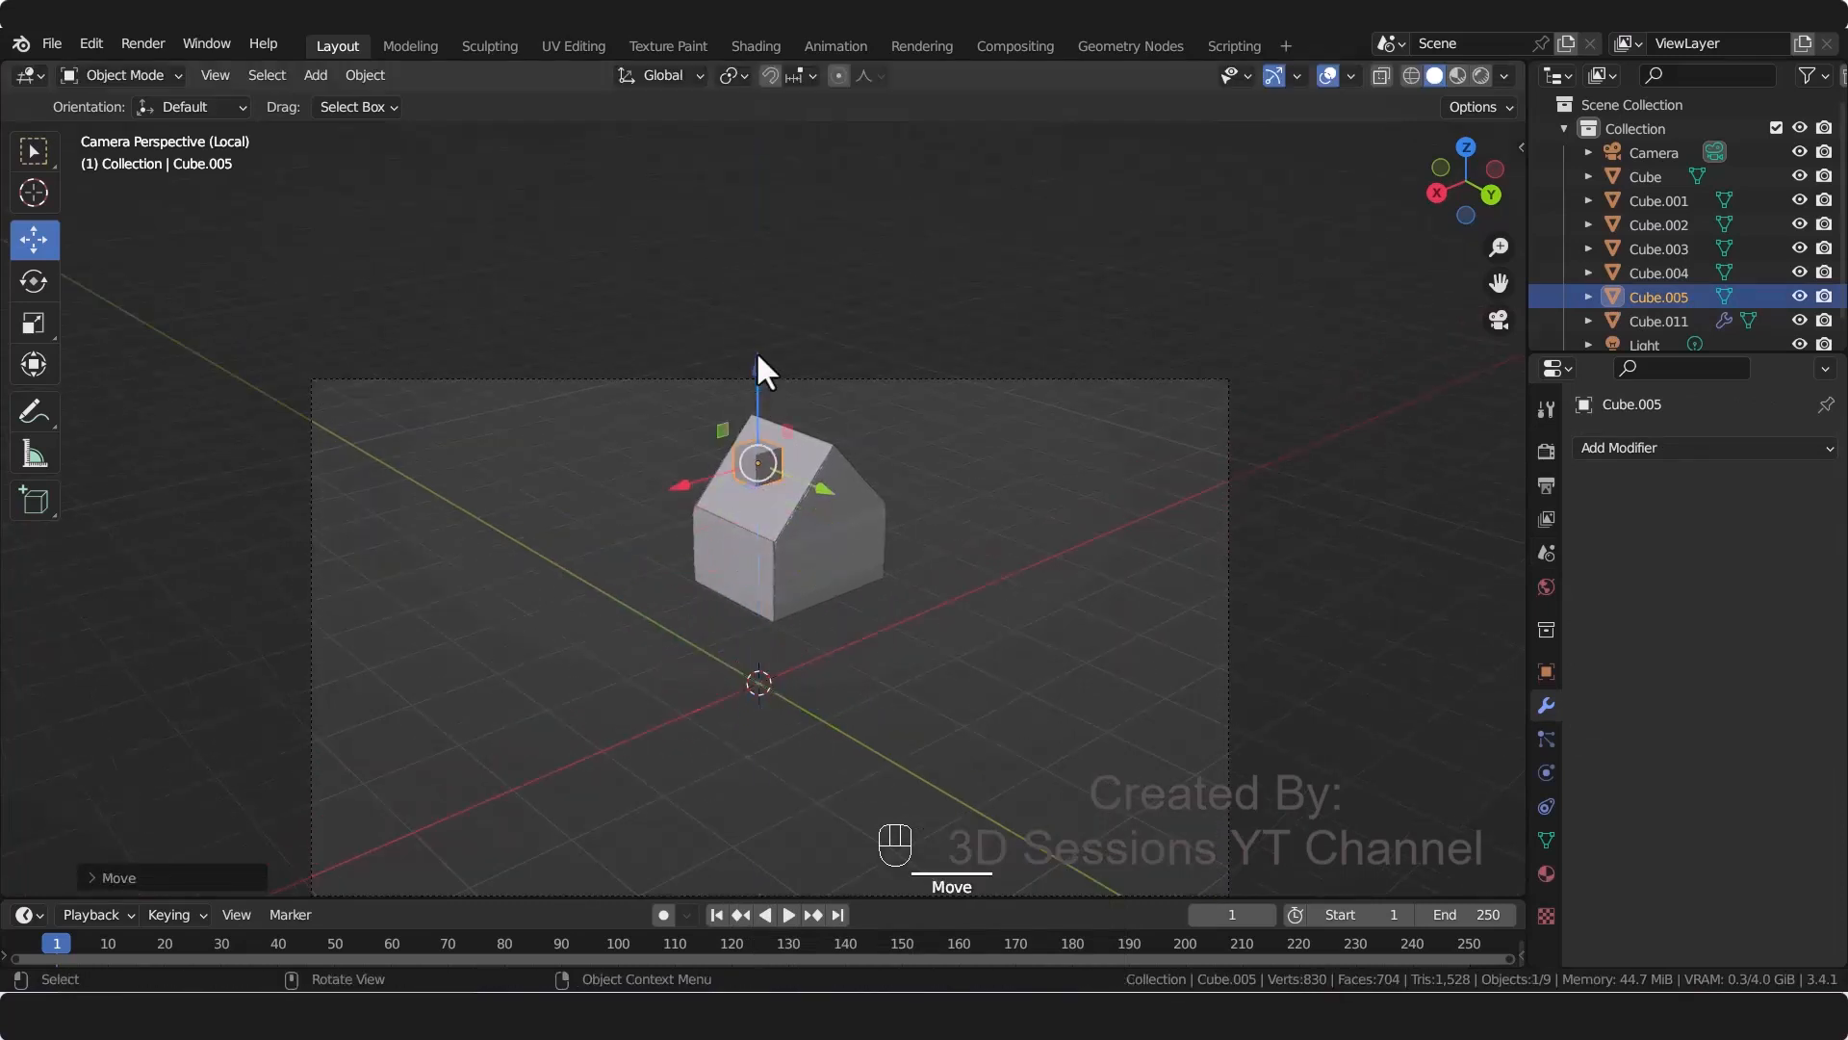
pyautogui.scroll(3, 726, 529)
pyautogui.press('s')
pyautogui.click(712, 539)
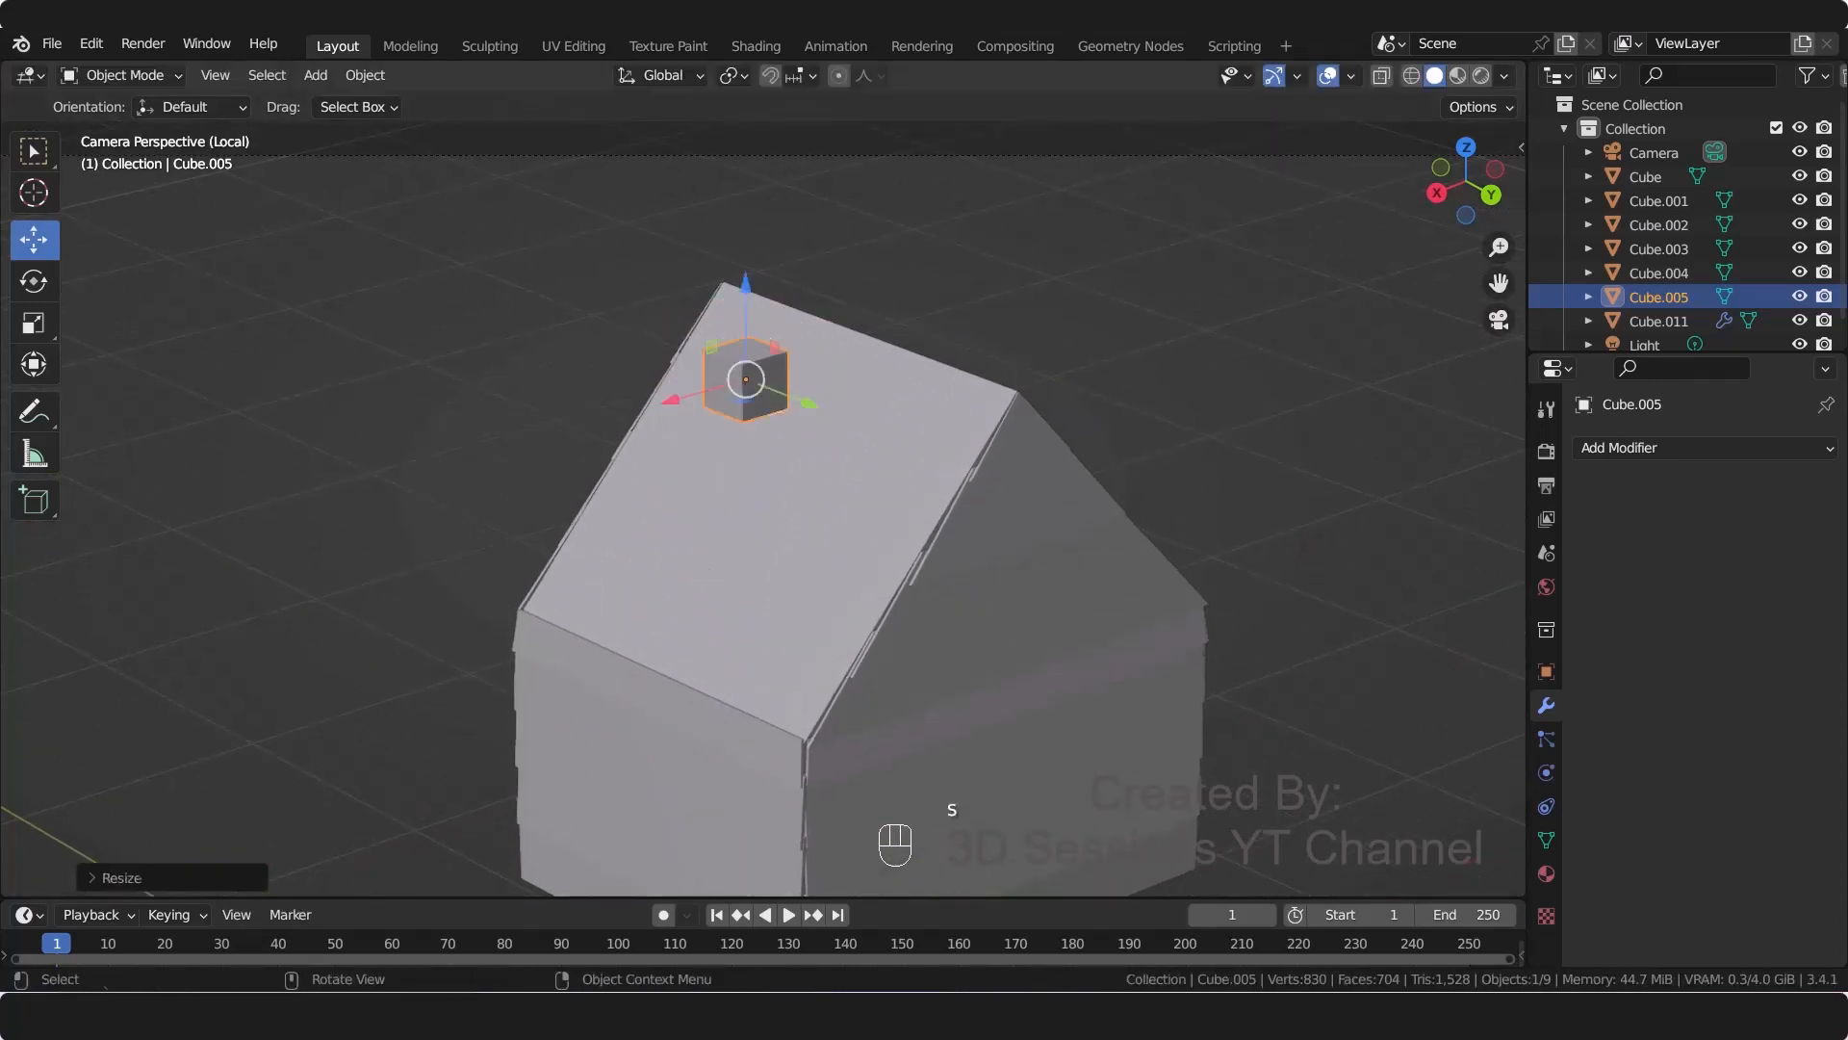
# Step: Flatten the small cube along the Z axis into a thin block
pyautogui.press('s')
pyautogui.press('z')
pyautogui.click(706, 512)
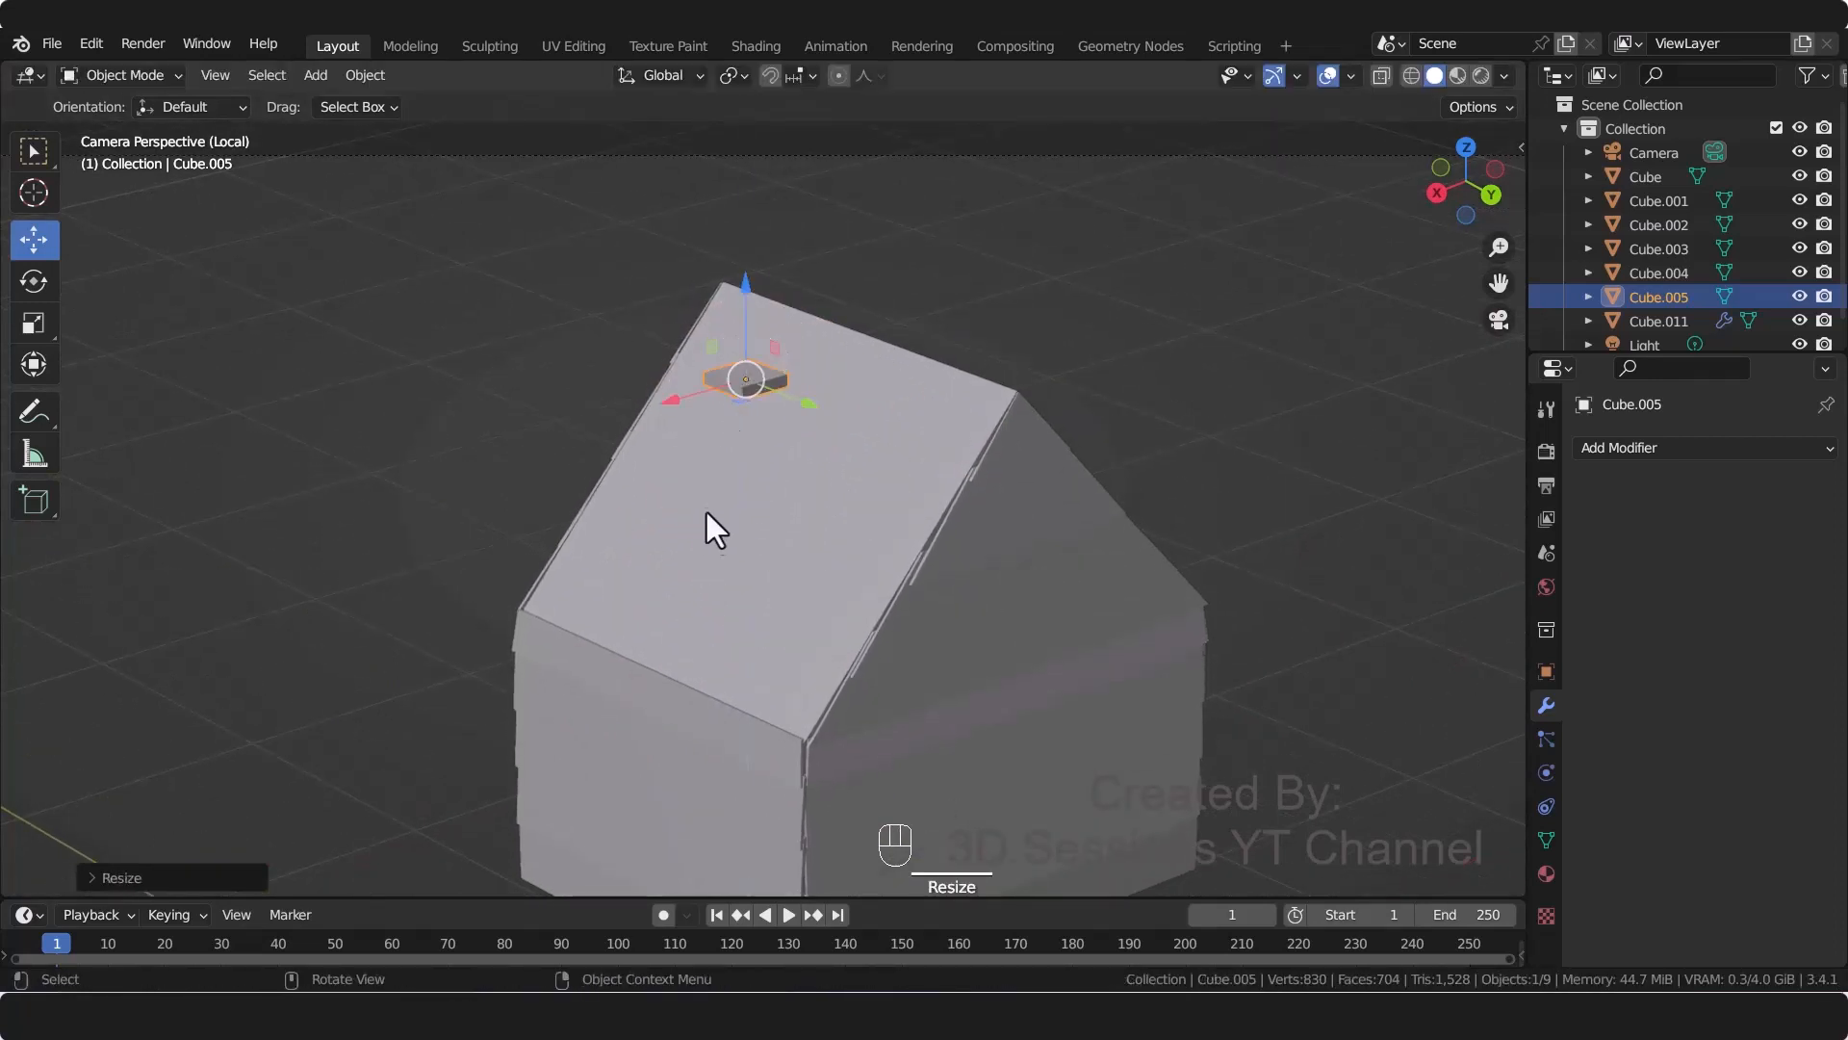
pyautogui.press('s')
pyautogui.press('z')
pyautogui.click(782, 462)
# Step: Set the transform orientation to Local and tilt the block to match the roof slope
pyautogui.scroll(2, 730, 389)
pyautogui.keyDown('shift'); pyautogui.moveTo(680, 346); pyautogui.dragTo(631, 518, button='middle'); pyautogui.keyUp('shift')
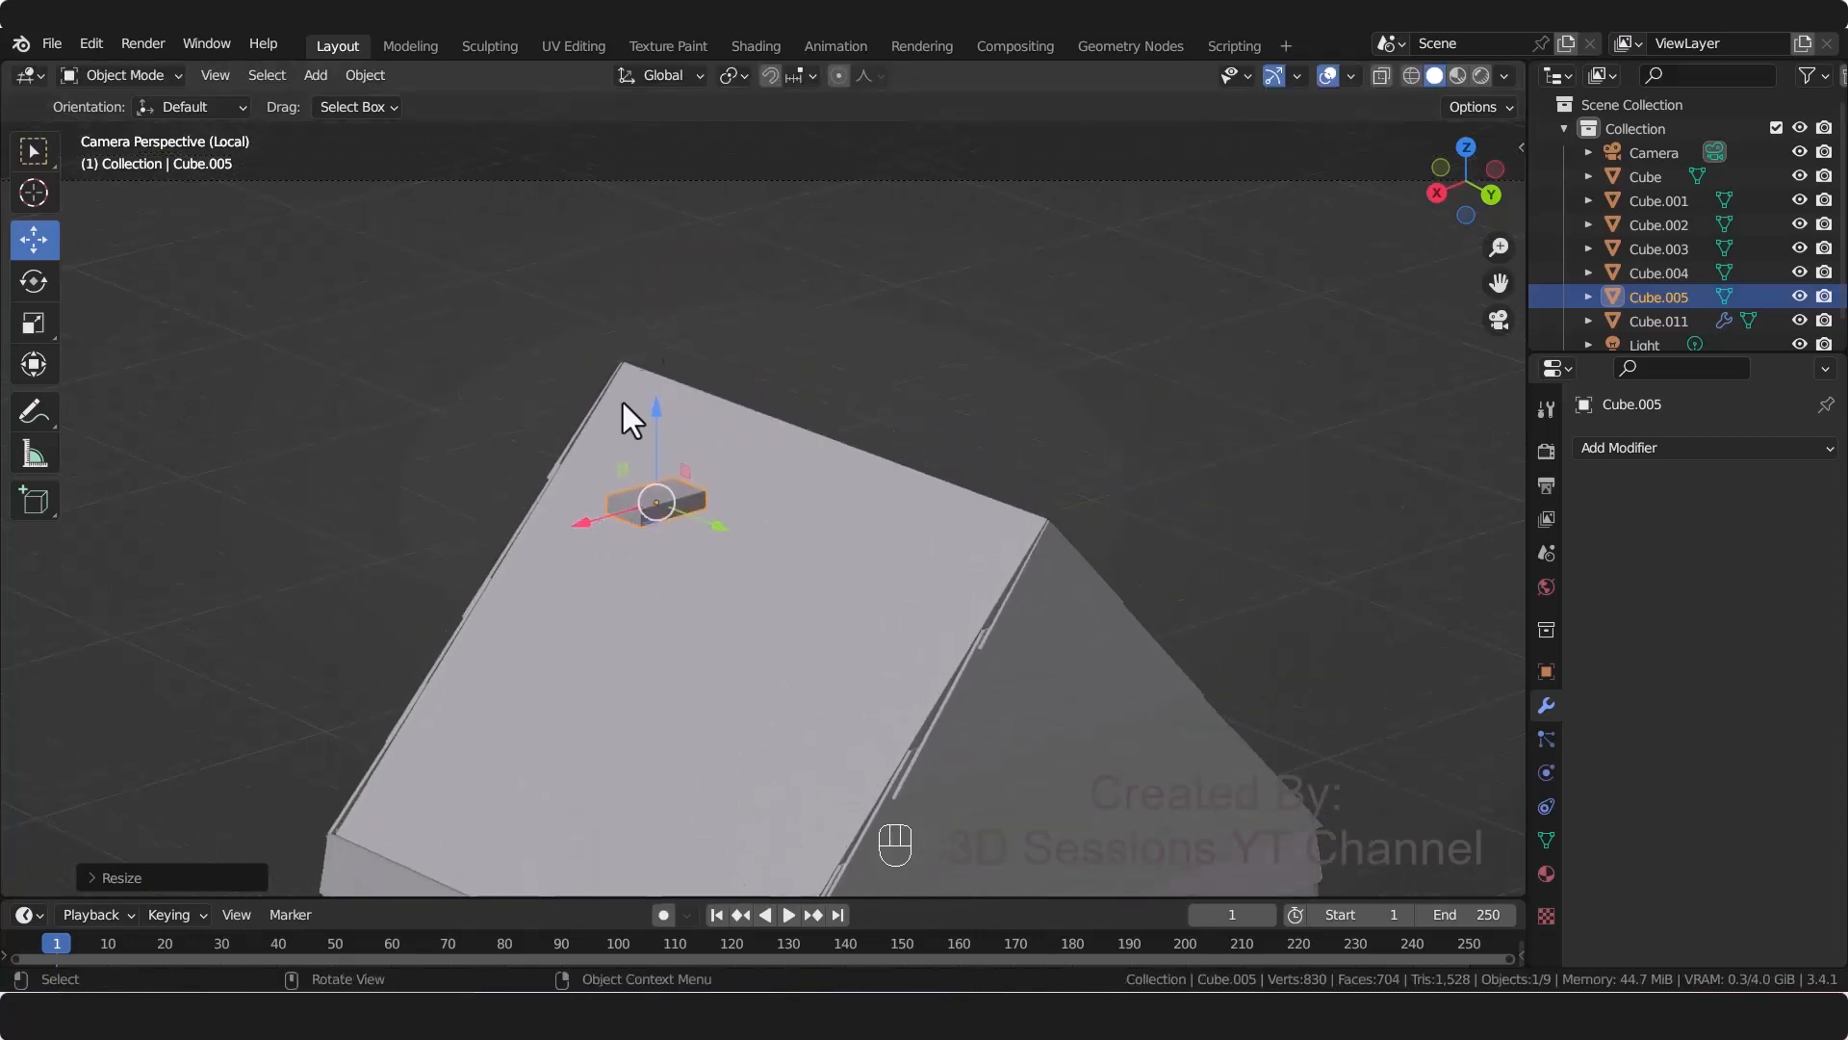
pyautogui.click(697, 77)
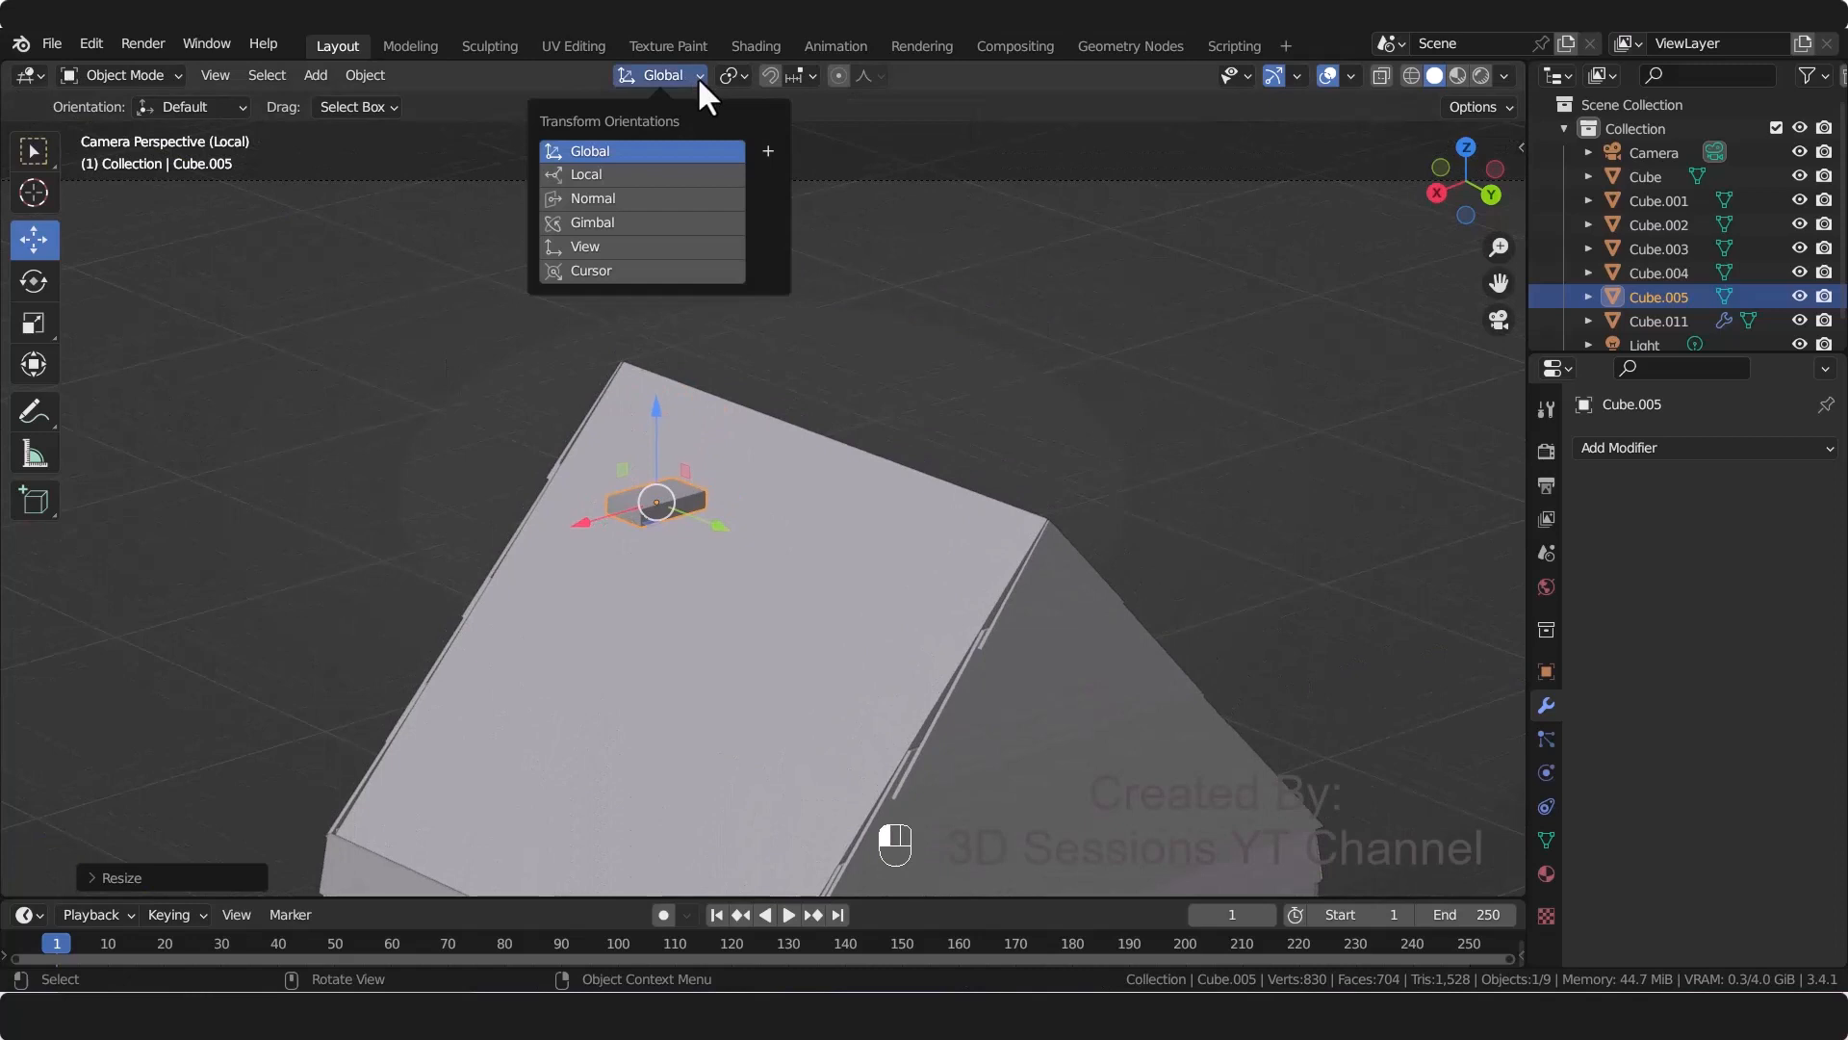
pyautogui.click(649, 174)
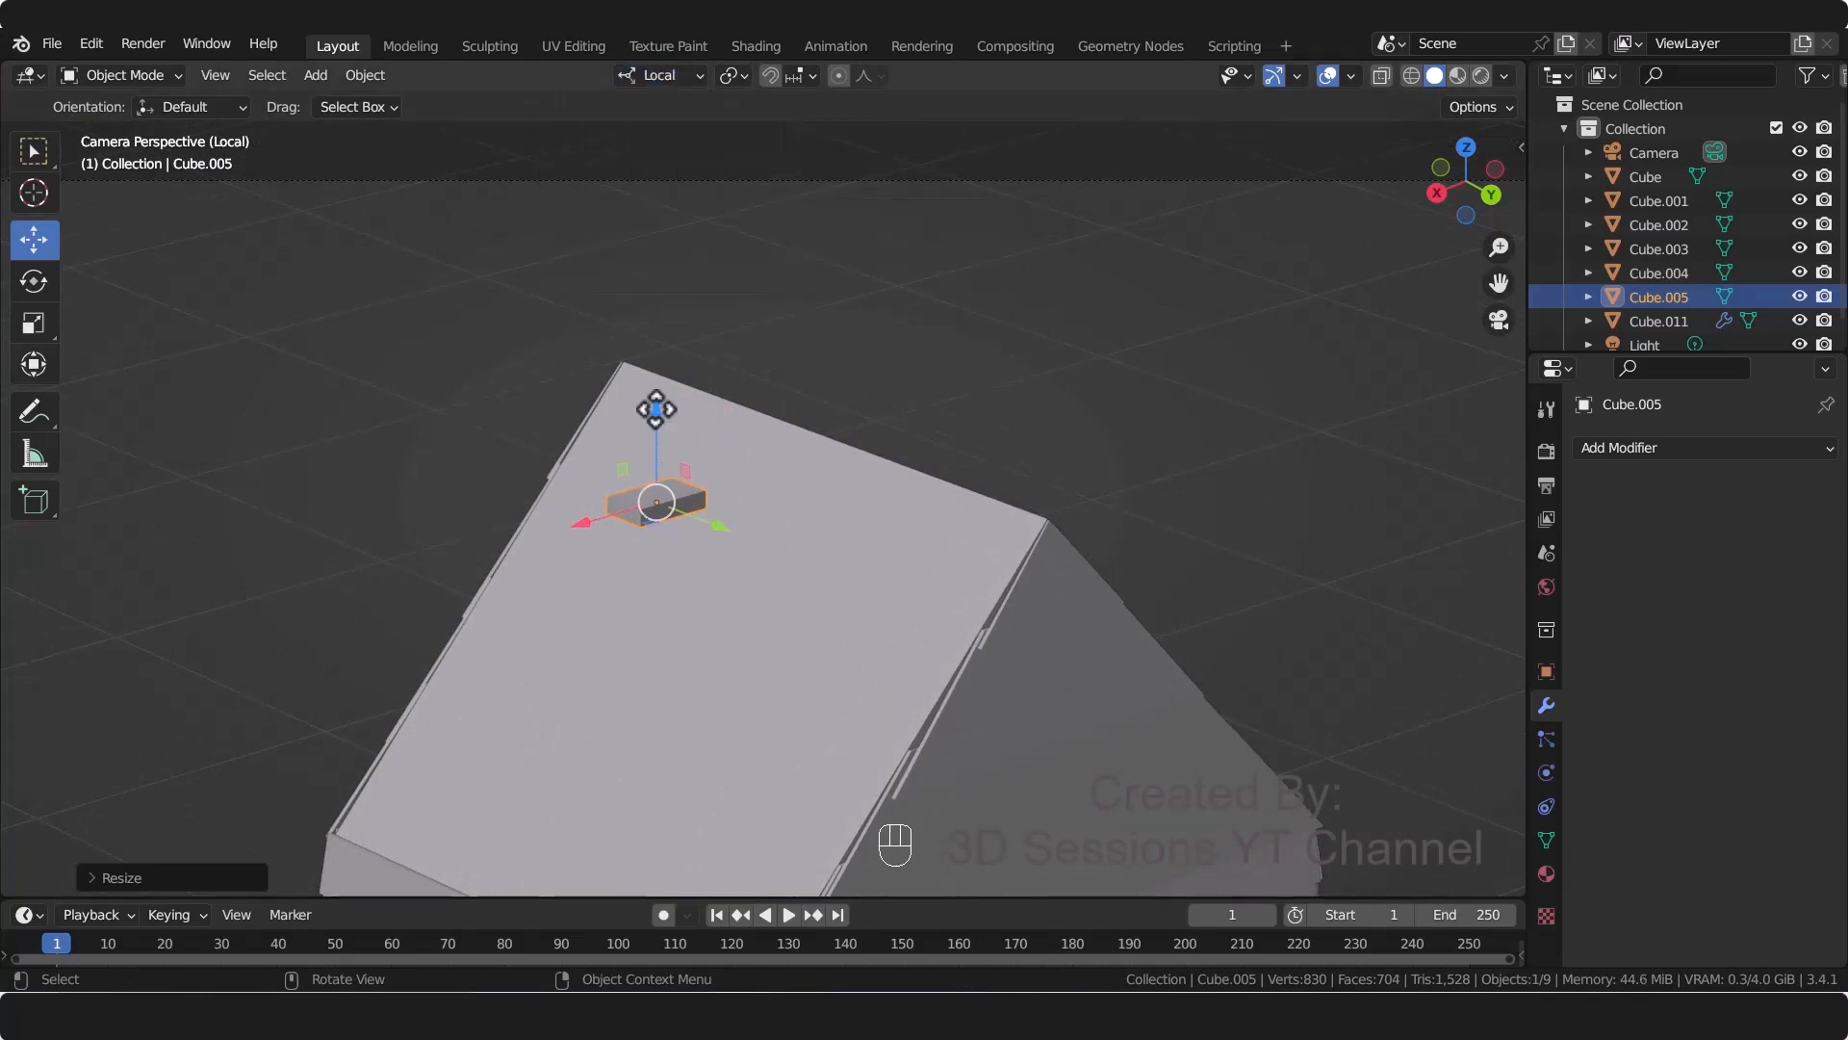
pyautogui.moveTo(656, 410); pyautogui.dragTo(603, 426)
pyautogui.moveTo(390, 474); pyautogui.dragTo(488, 562, button='middle')
pyautogui.press('`')
pyautogui.click(328, 482)
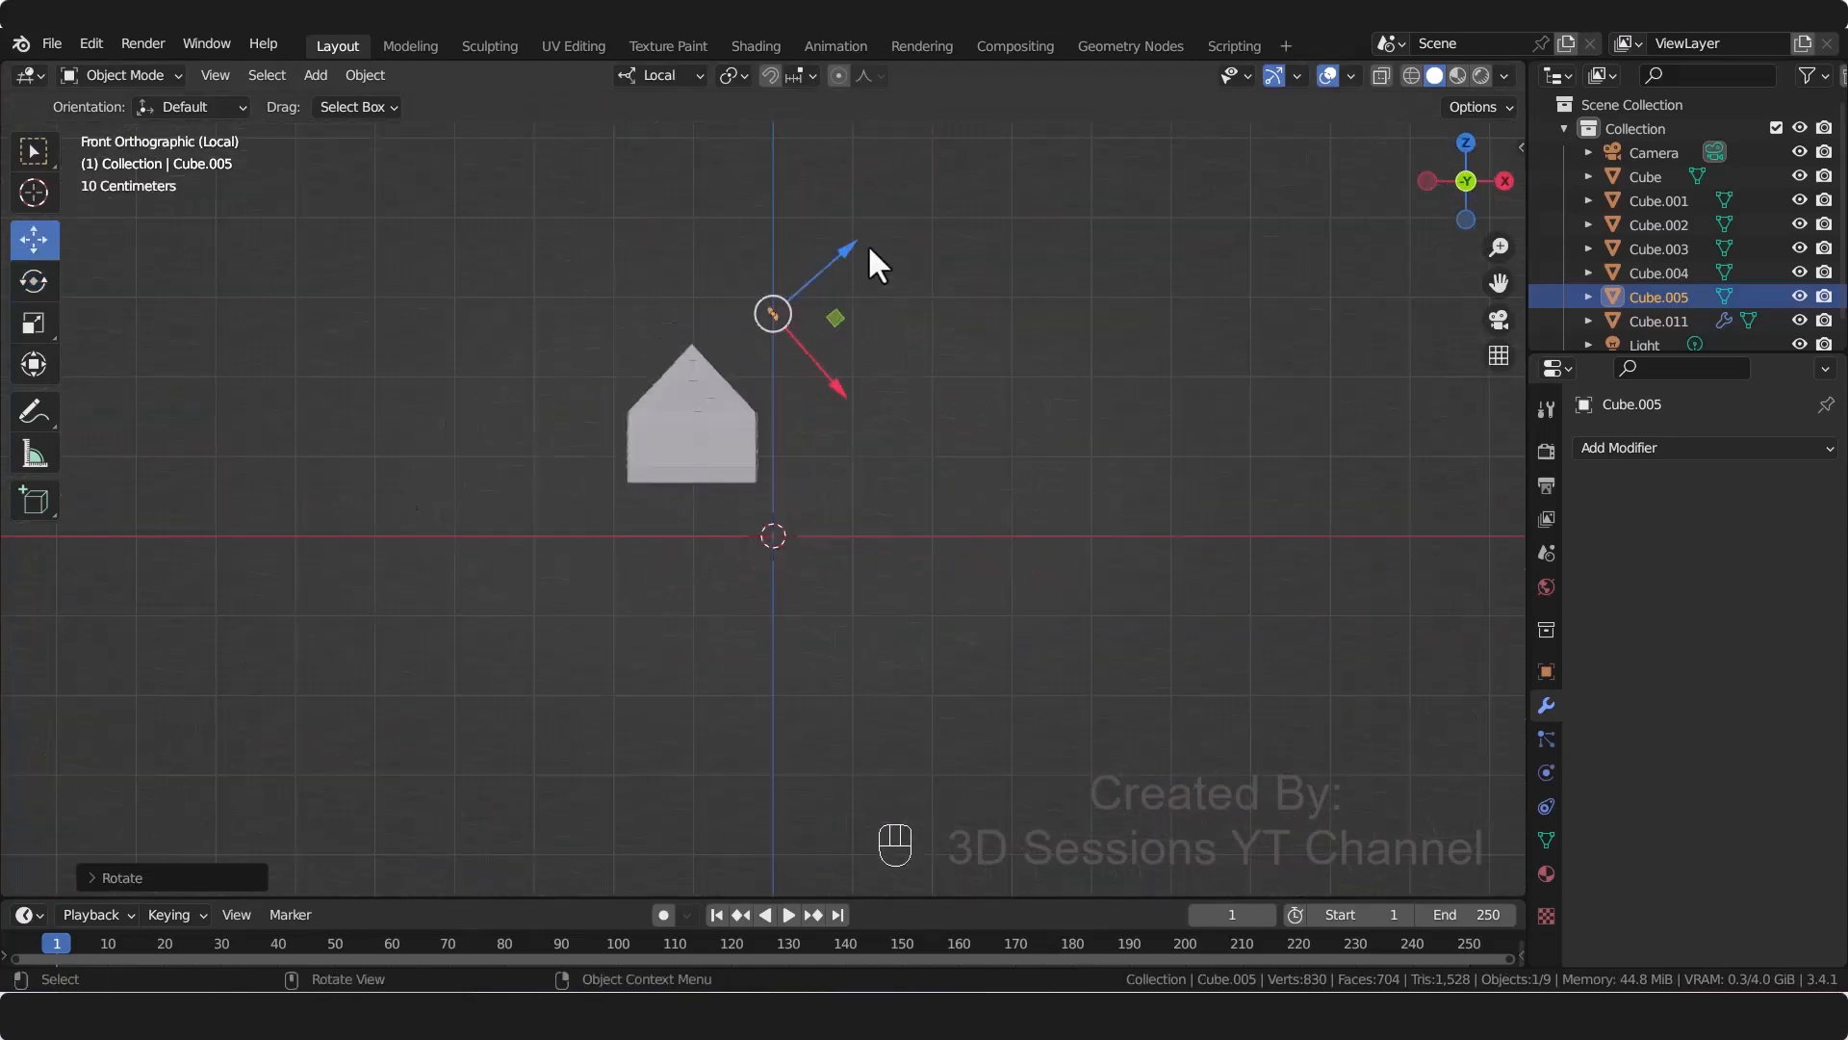
# Step: In the front view, move the tilted block along its local Z axis onto the roof slope
pyautogui.moveTo(847, 249); pyautogui.dragTo(794, 290)
pyautogui.scroll(6, 618, 419)
pyautogui.keyDown('shift'); pyautogui.moveTo(537, 234); pyautogui.dragTo(709, 648, button='middle'); pyautogui.keyUp('shift')
pyautogui.moveTo(893, 440); pyautogui.dragTo(871, 461)
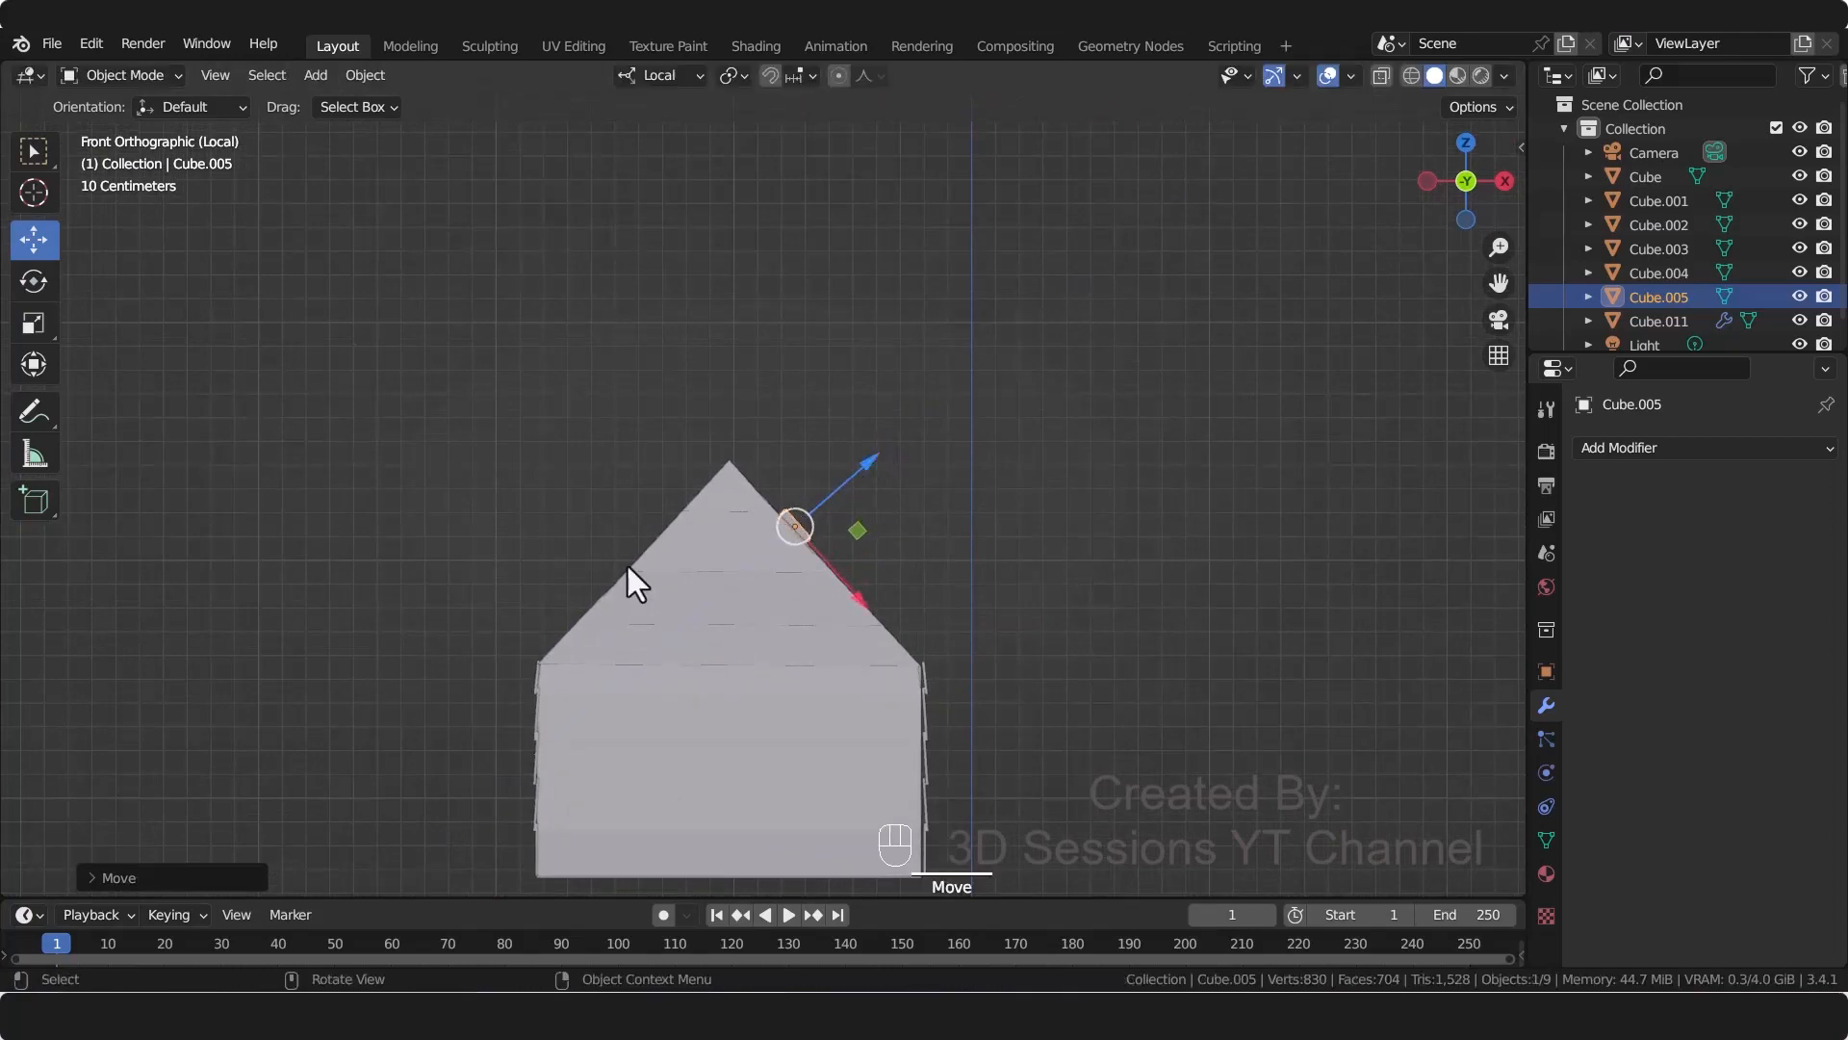
# Step: Slide the block up the slope to the ridge and along Y to the gable end of the roof
pyautogui.scroll(5, 719, 618)
pyautogui.moveTo(897, 651); pyautogui.dragTo(784, 496)
pyautogui.press('`')
pyautogui.click(267, 618)
pyautogui.moveTo(685, 439); pyautogui.dragTo(735, 438)
pyautogui.moveTo(682, 557); pyautogui.dragTo(817, 455, button='middle')
pyautogui.moveTo(816, 455); pyautogui.dragTo(454, 539)
pyautogui.press('KP_0')
pyautogui.scroll(3, 568, 541)
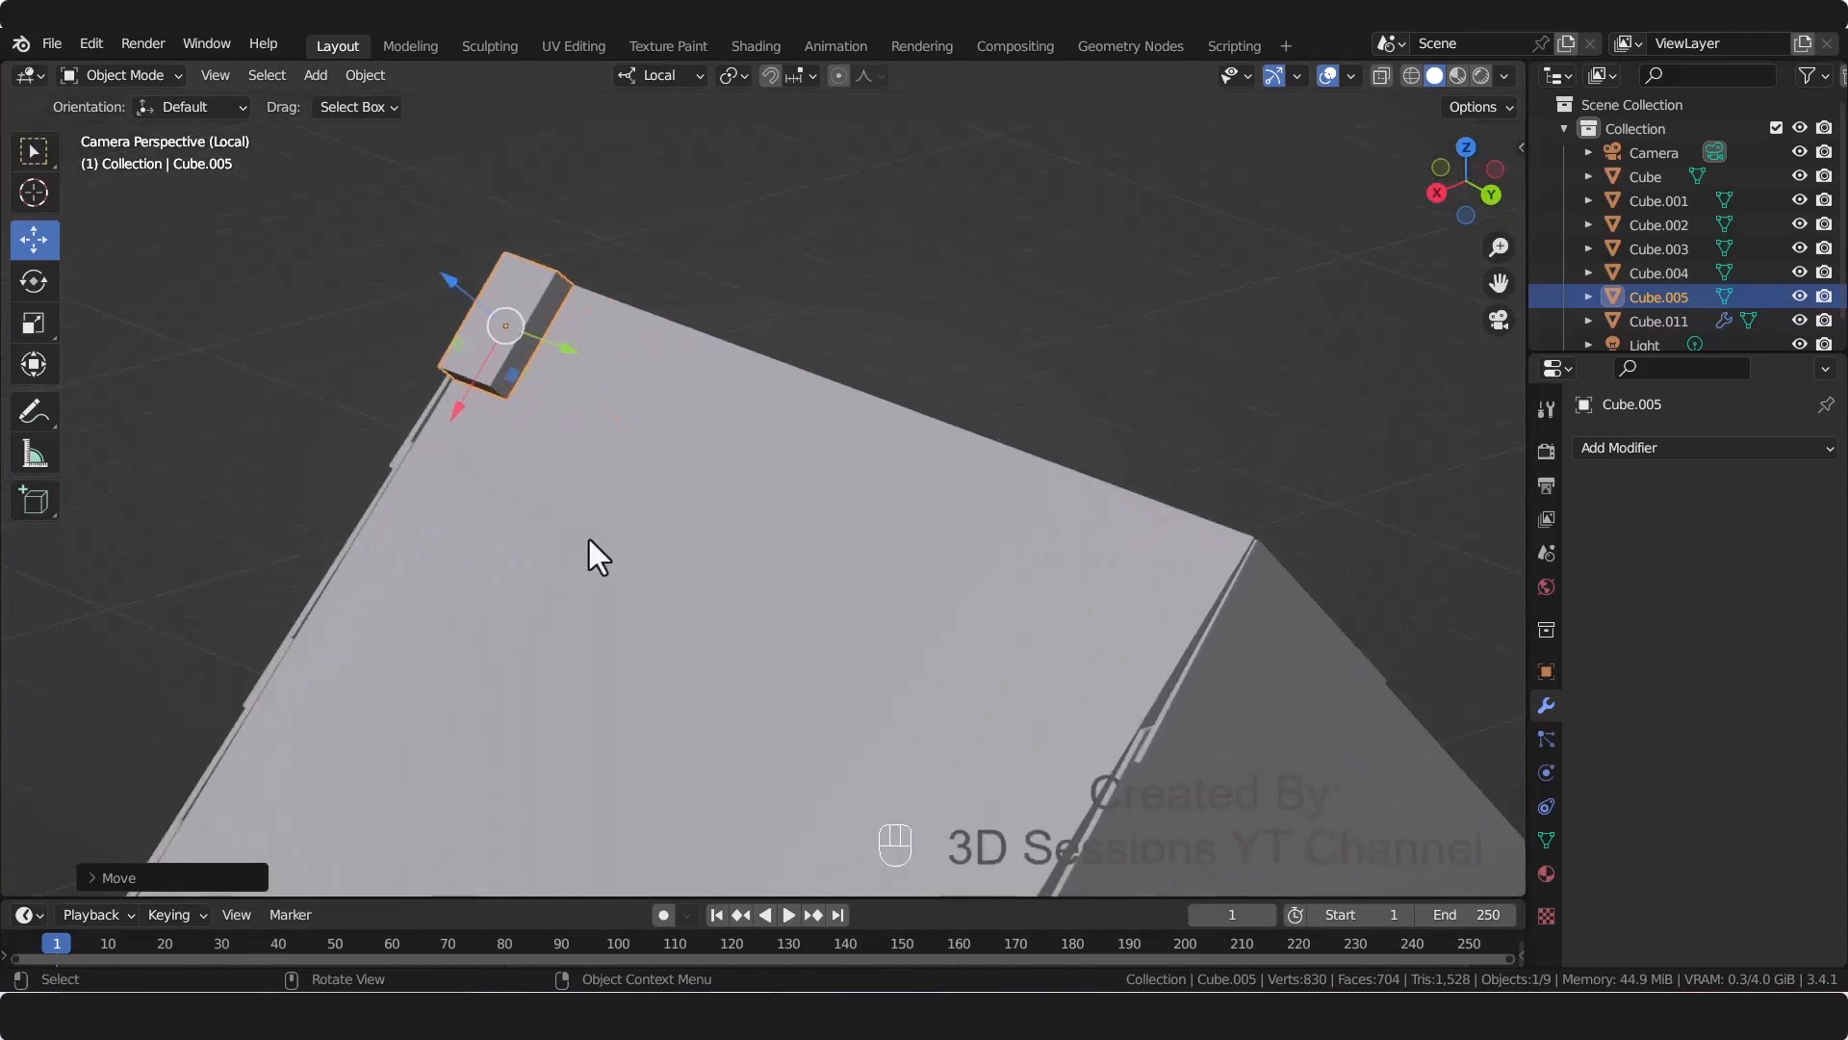
# Step: Scale the block to about 0.41 along its local Z axis and nudge it along Y at the gable edge
pyautogui.press('s')
pyautogui.press('z')
pyautogui.press('z')
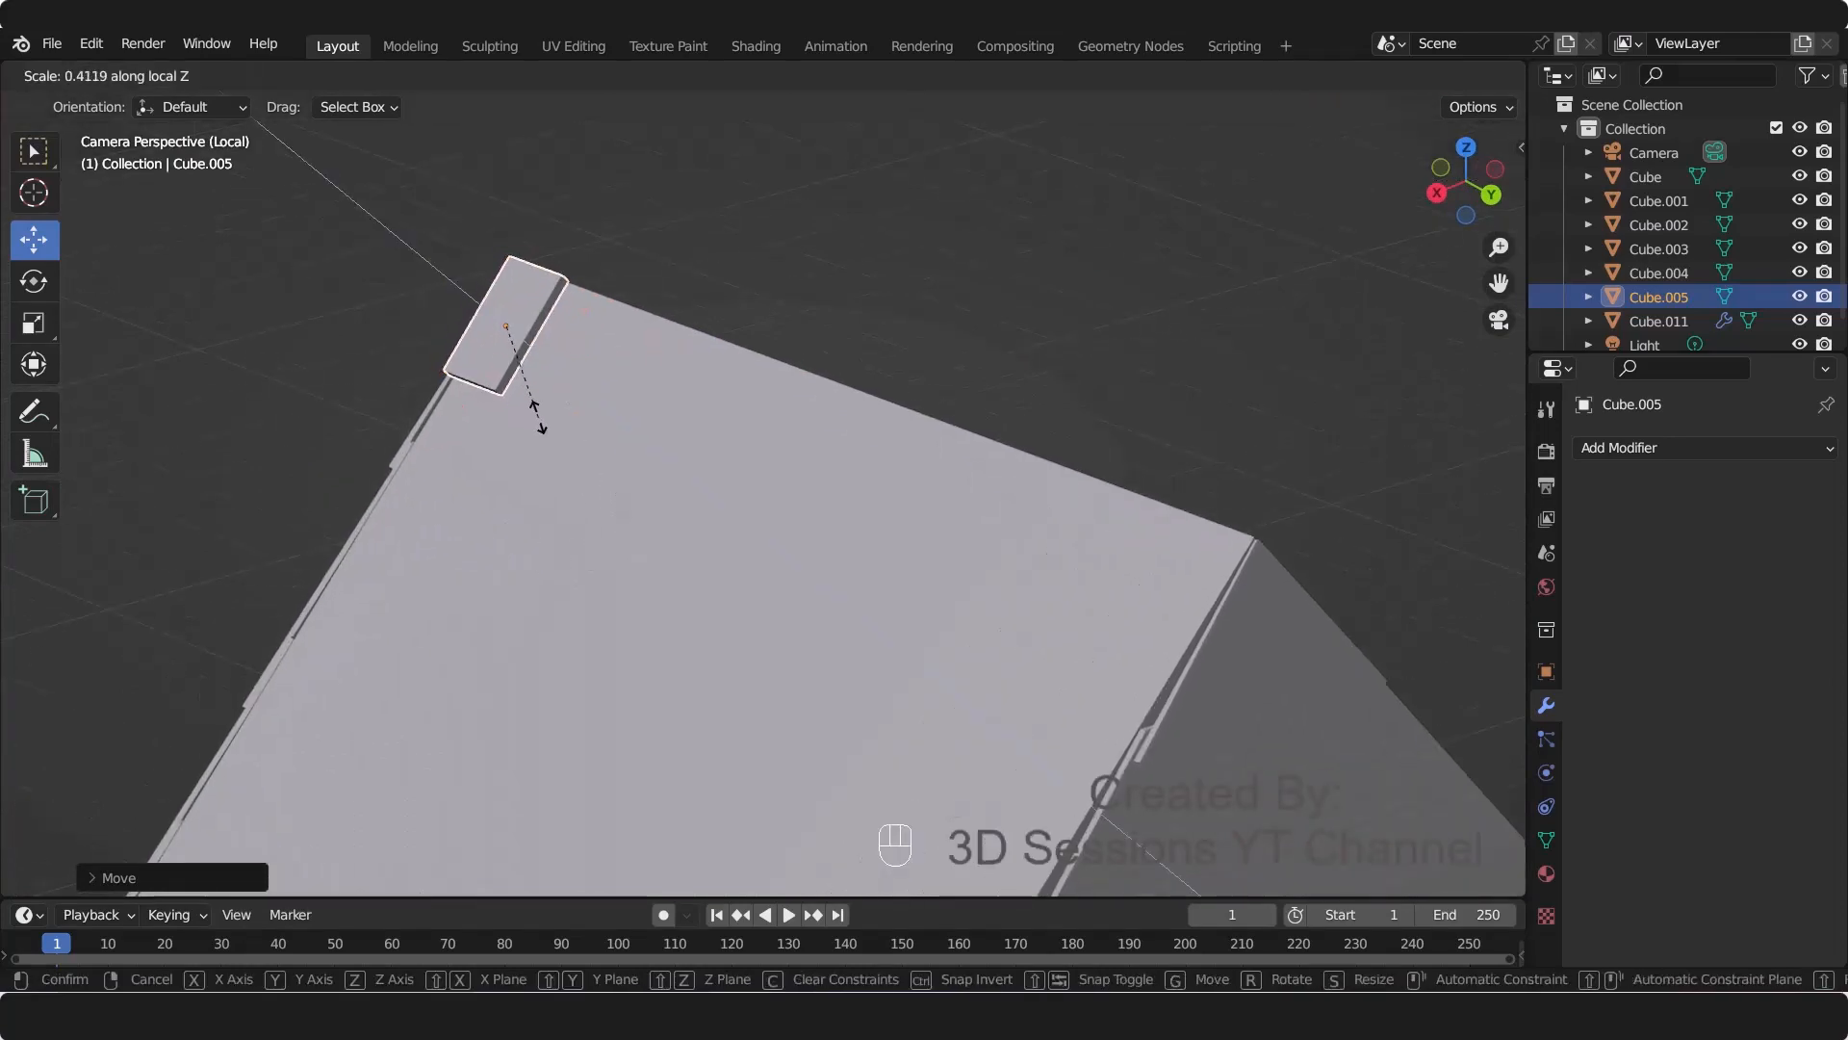
pyautogui.click(538, 416)
pyautogui.moveTo(541, 423); pyautogui.dragTo(869, 506, button='middle')
pyautogui.scroll(5, 614, 482)
pyautogui.keyDown('shift'); pyautogui.moveTo(240, 231); pyautogui.dragTo(322, 679, button='middle'); pyautogui.keyUp('shift')
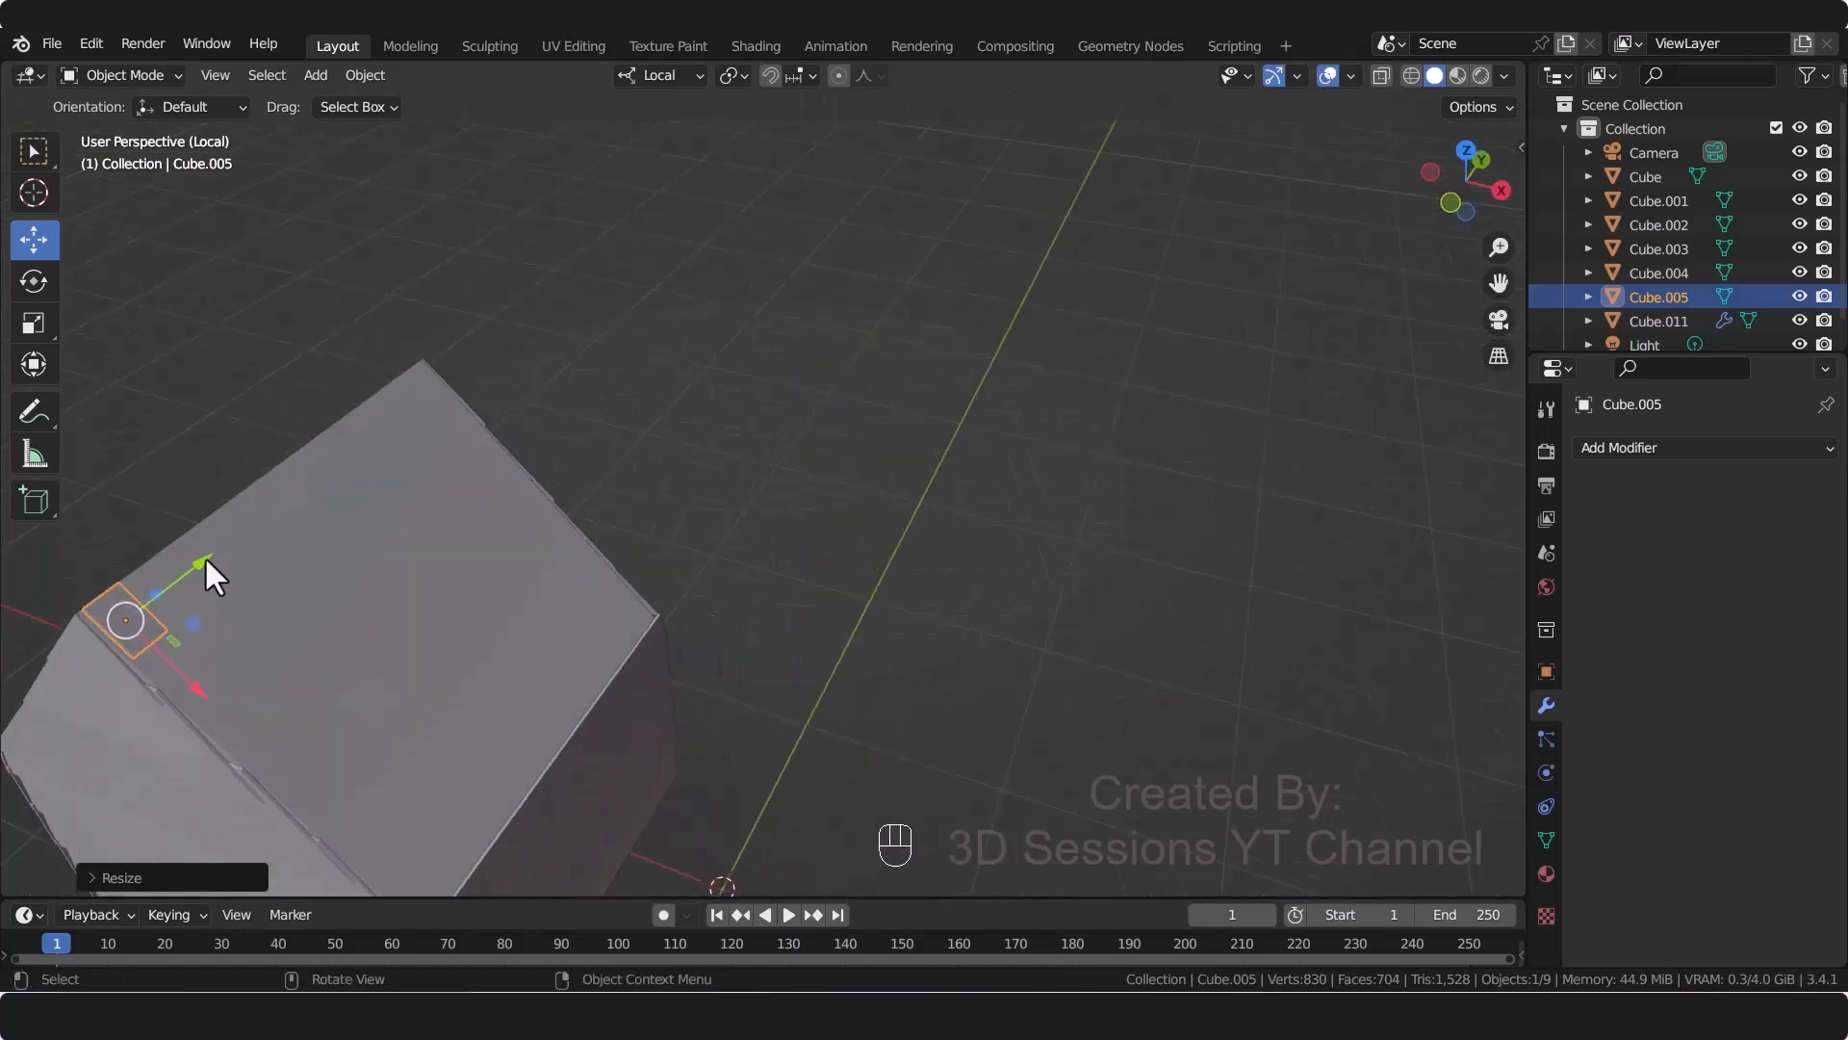
pyautogui.moveTo(203, 560); pyautogui.dragTo(197, 566)
pyautogui.keyDown('shift'); pyautogui.moveTo(186, 626); pyautogui.dragTo(290, 532, button='middle'); pyautogui.keyUp('shift')
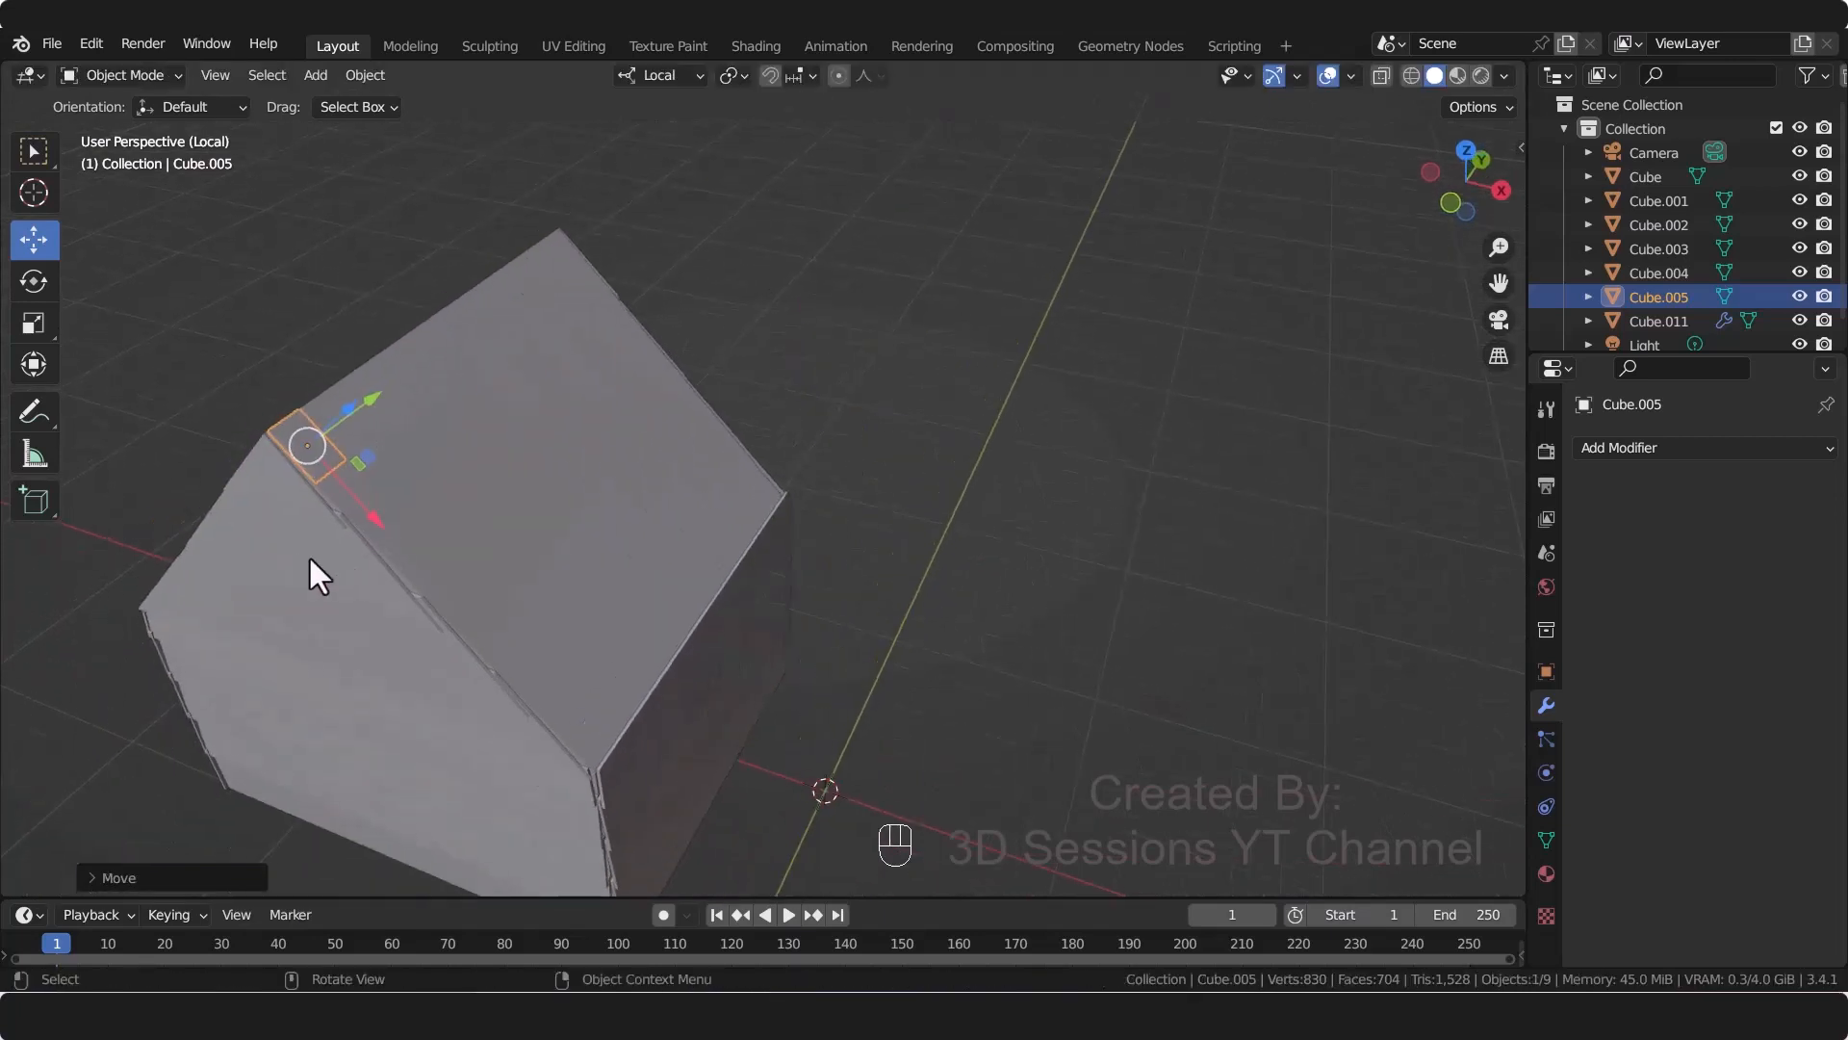
# Step: Bevel the block's two lower corners in Edit Mode to shape it into a roof tile
pyautogui.press('Tab')
pyautogui.scroll(1, 456, 492)
pyautogui.moveTo(456, 492); pyautogui.dragTo(510, 441, button='middle')
pyautogui.keyDown('shift'); pyautogui.moveTo(510, 441); pyautogui.dragTo(841, 310, button='middle'); pyautogui.keyUp('shift')
pyautogui.moveTo(992, 709); pyautogui.dragTo(847, 708, button='middle')
pyautogui.click(288, 441)
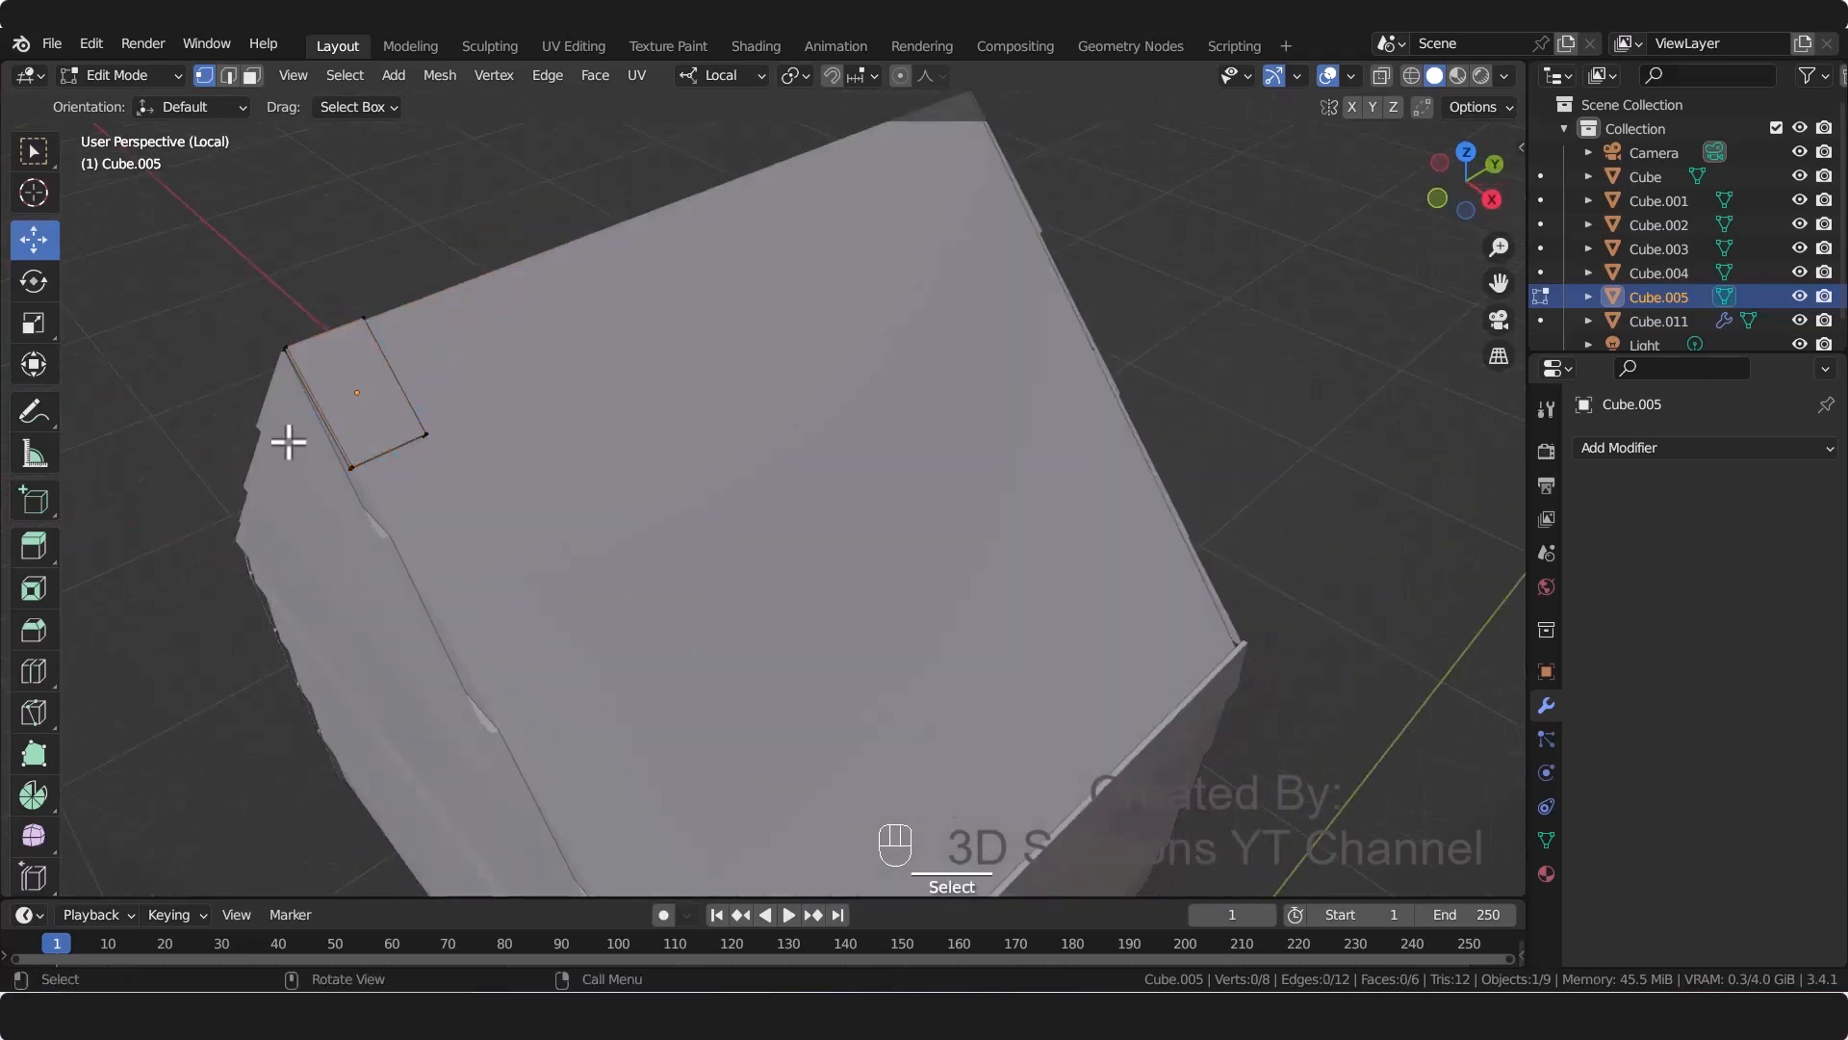
pyautogui.hotkey('ctrl', 'b')
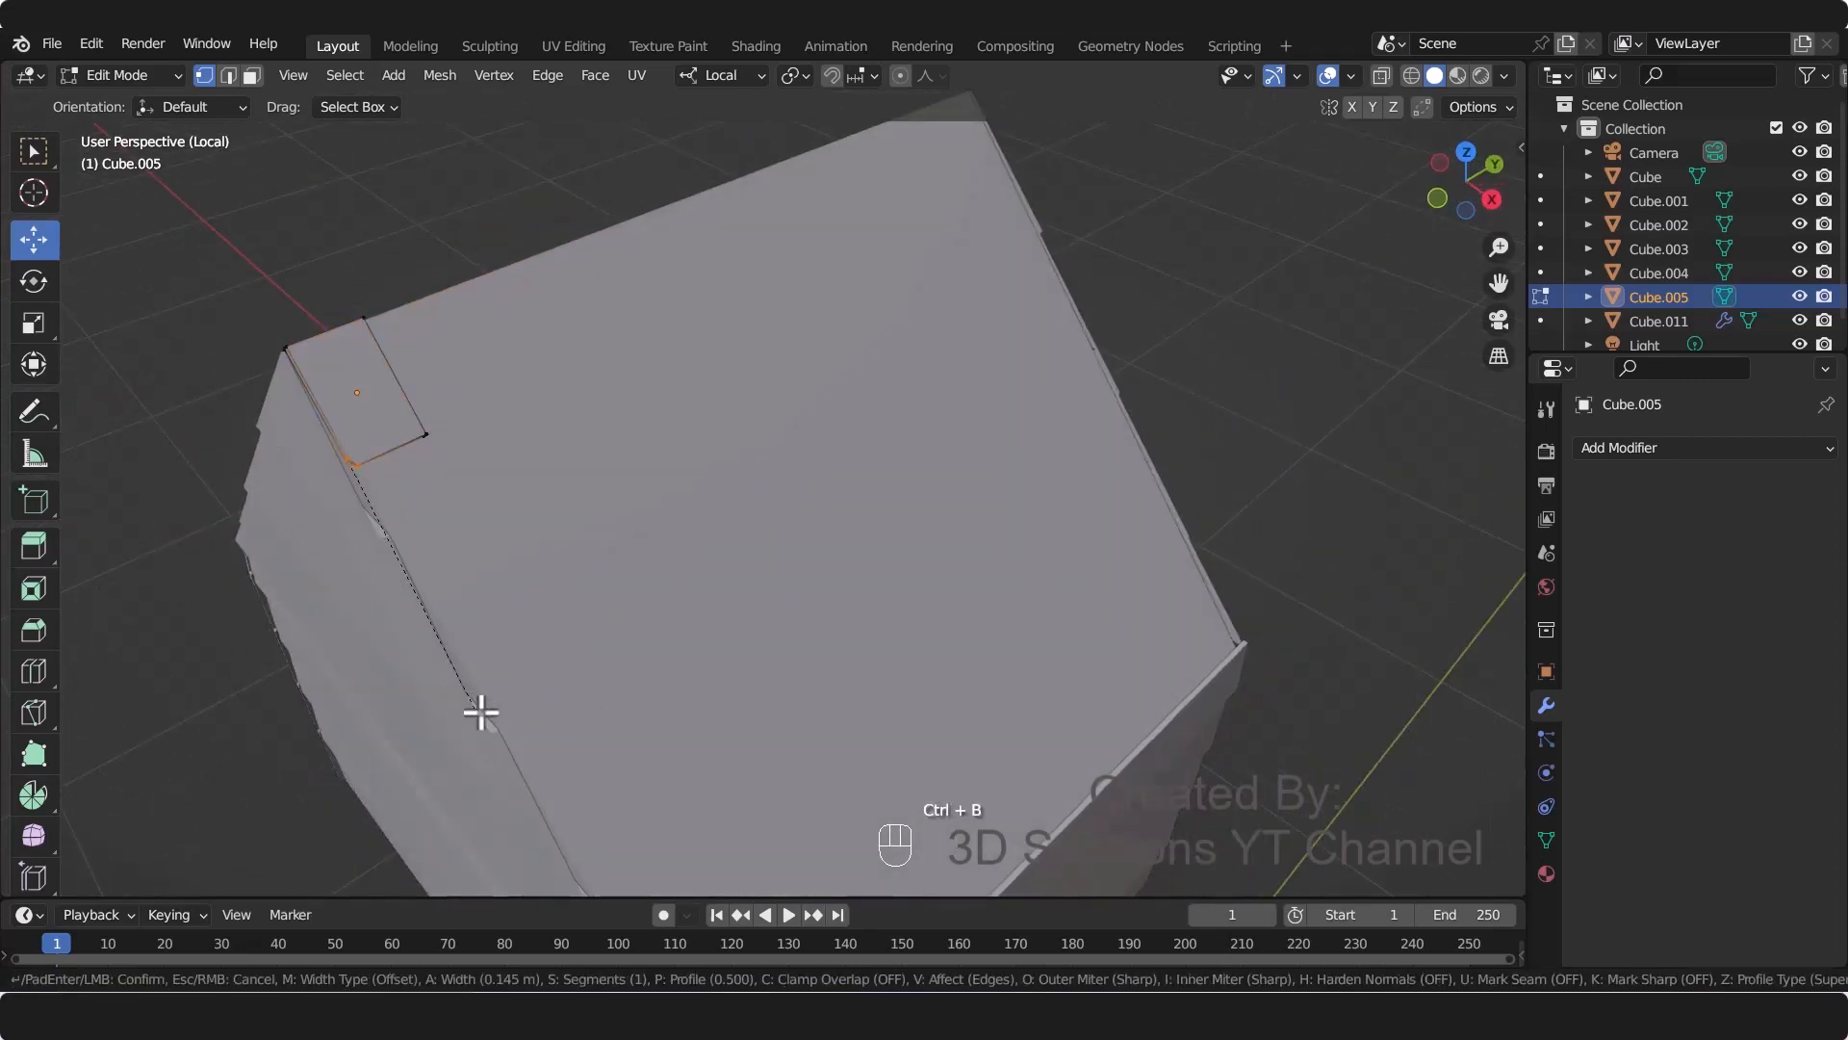
pyautogui.click(496, 712)
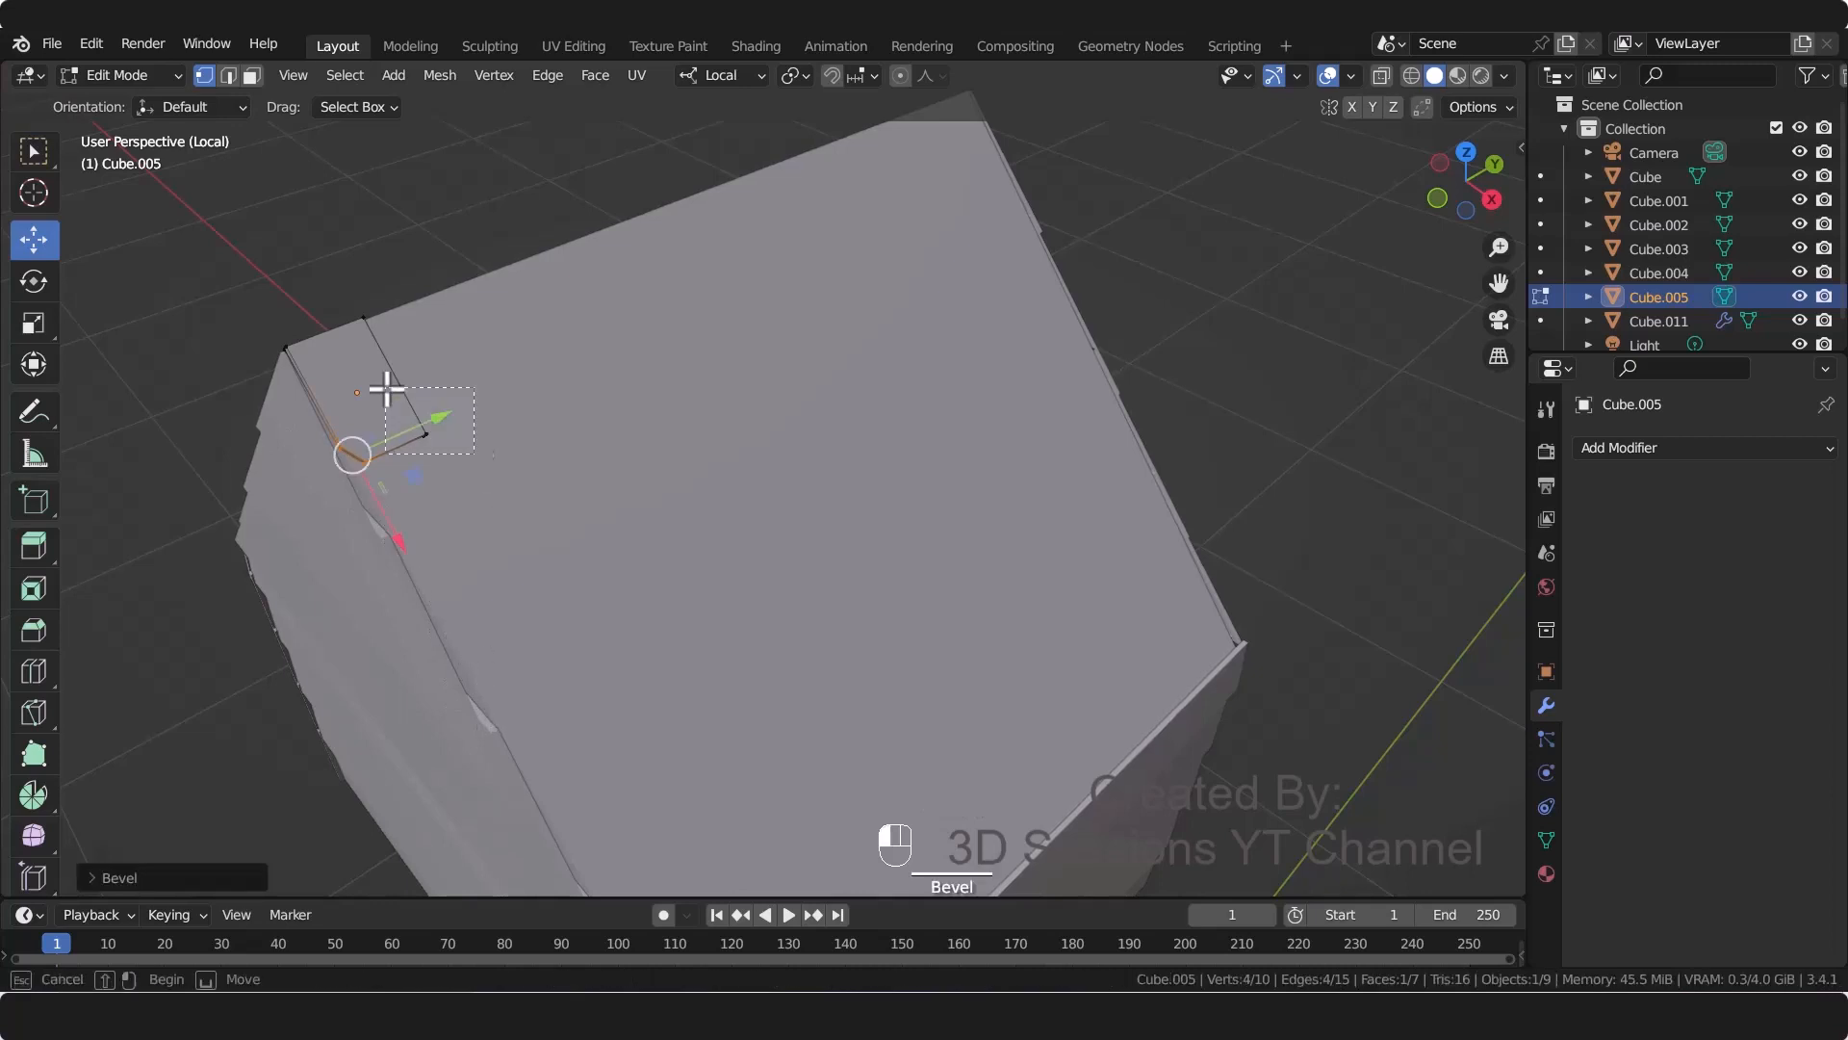
pyautogui.moveTo(386, 388); pyautogui.dragTo(386, 388)
pyautogui.hotkey('ctrl', 'b')
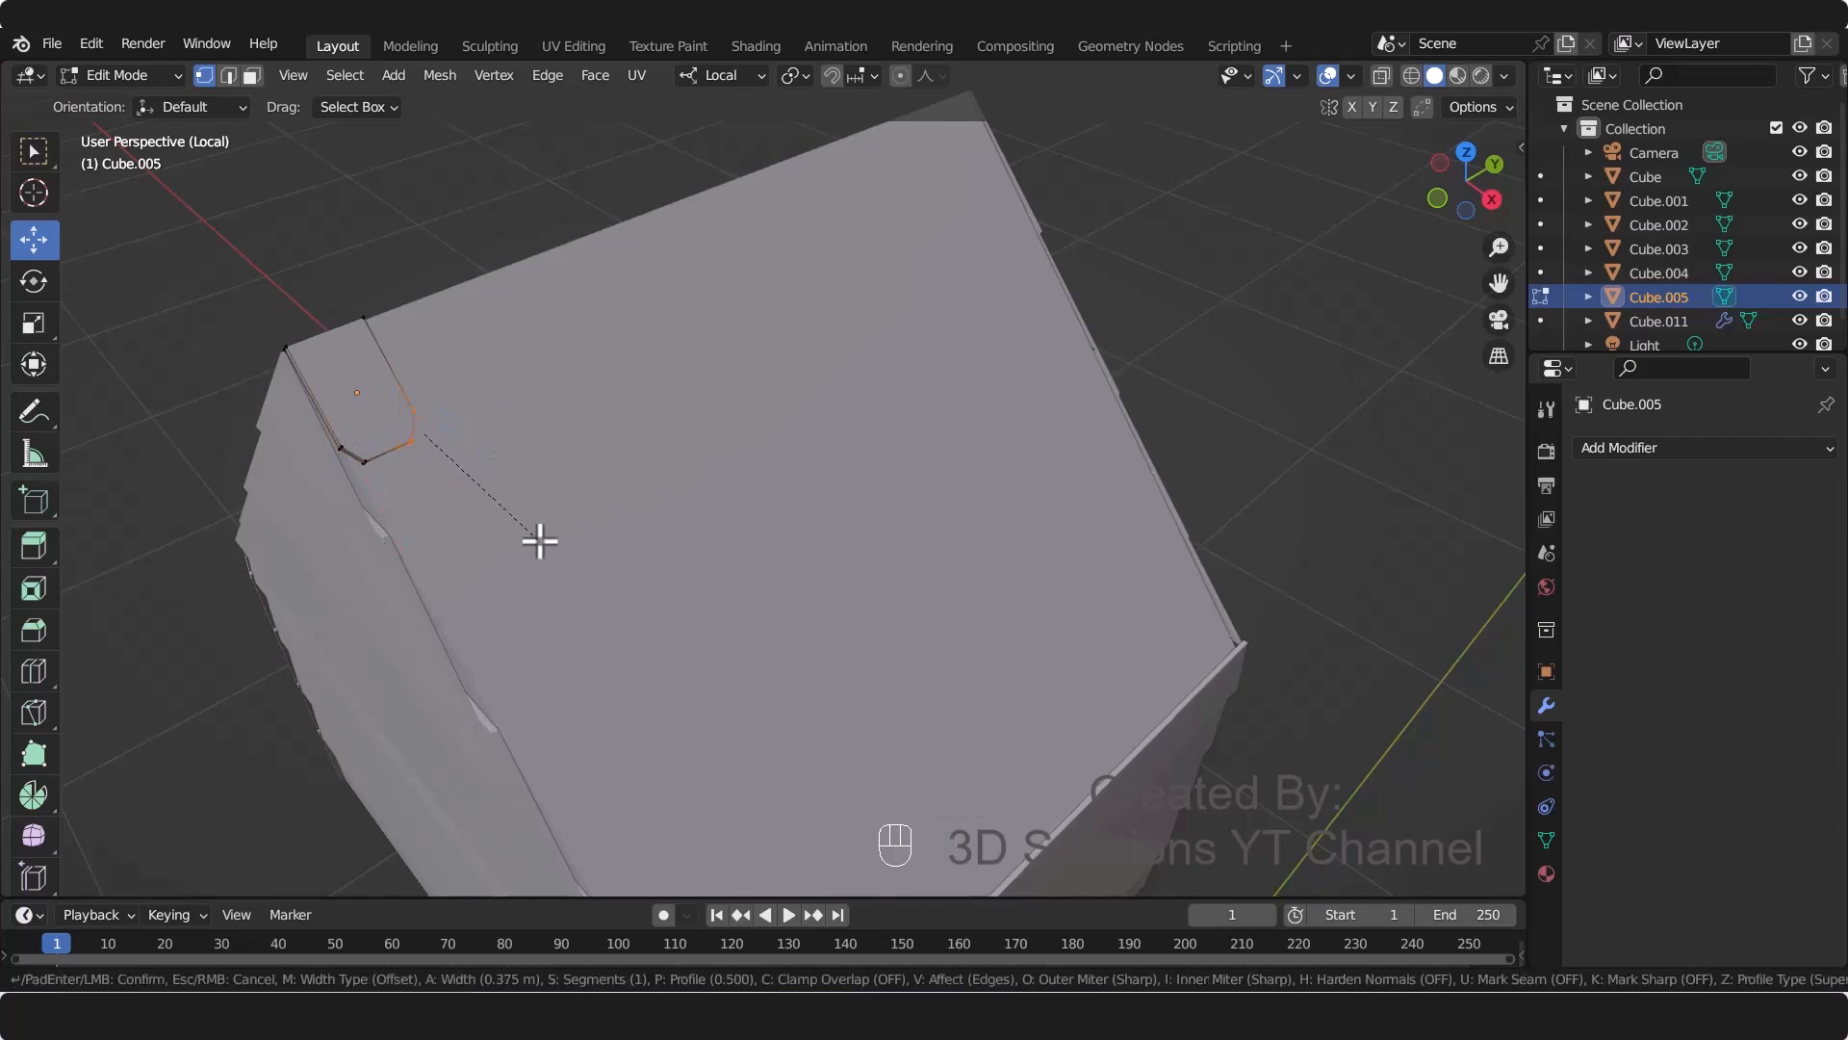
pyautogui.click(525, 539)
pyautogui.press('Tab')
# Step: Move the roof tile down the slope to the eave corner and shift it along Y towards the gable edge
pyautogui.moveTo(405, 537); pyautogui.dragTo(1155, 725, button='middle')
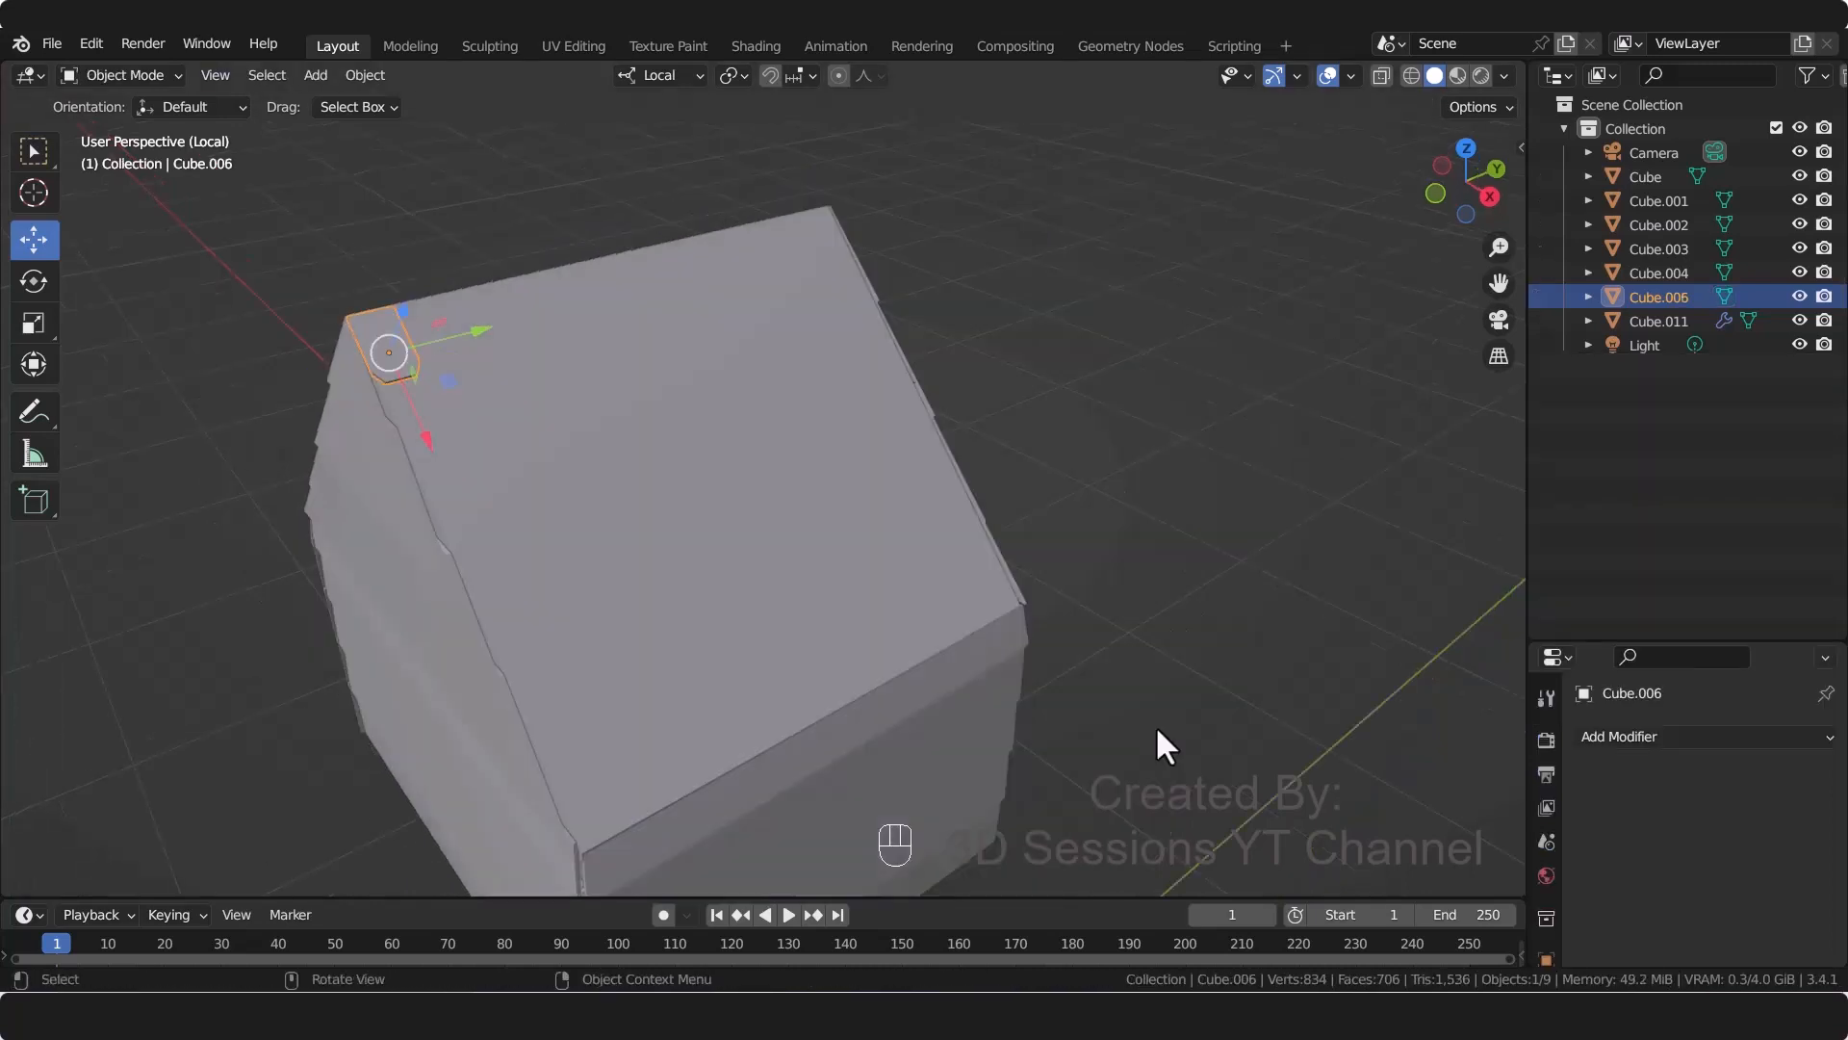
pyautogui.click(1156, 725)
pyautogui.click(378, 344)
pyautogui.press('g')
pyautogui.press('x')
pyautogui.moveTo(579, 144); pyautogui.dragTo(572, 139)
pyautogui.moveTo(733, 741); pyautogui.dragTo(763, 679, button='middle')
pyautogui.scroll(2, 763, 678)
pyautogui.moveTo(778, 631); pyautogui.dragTo(790, 649)
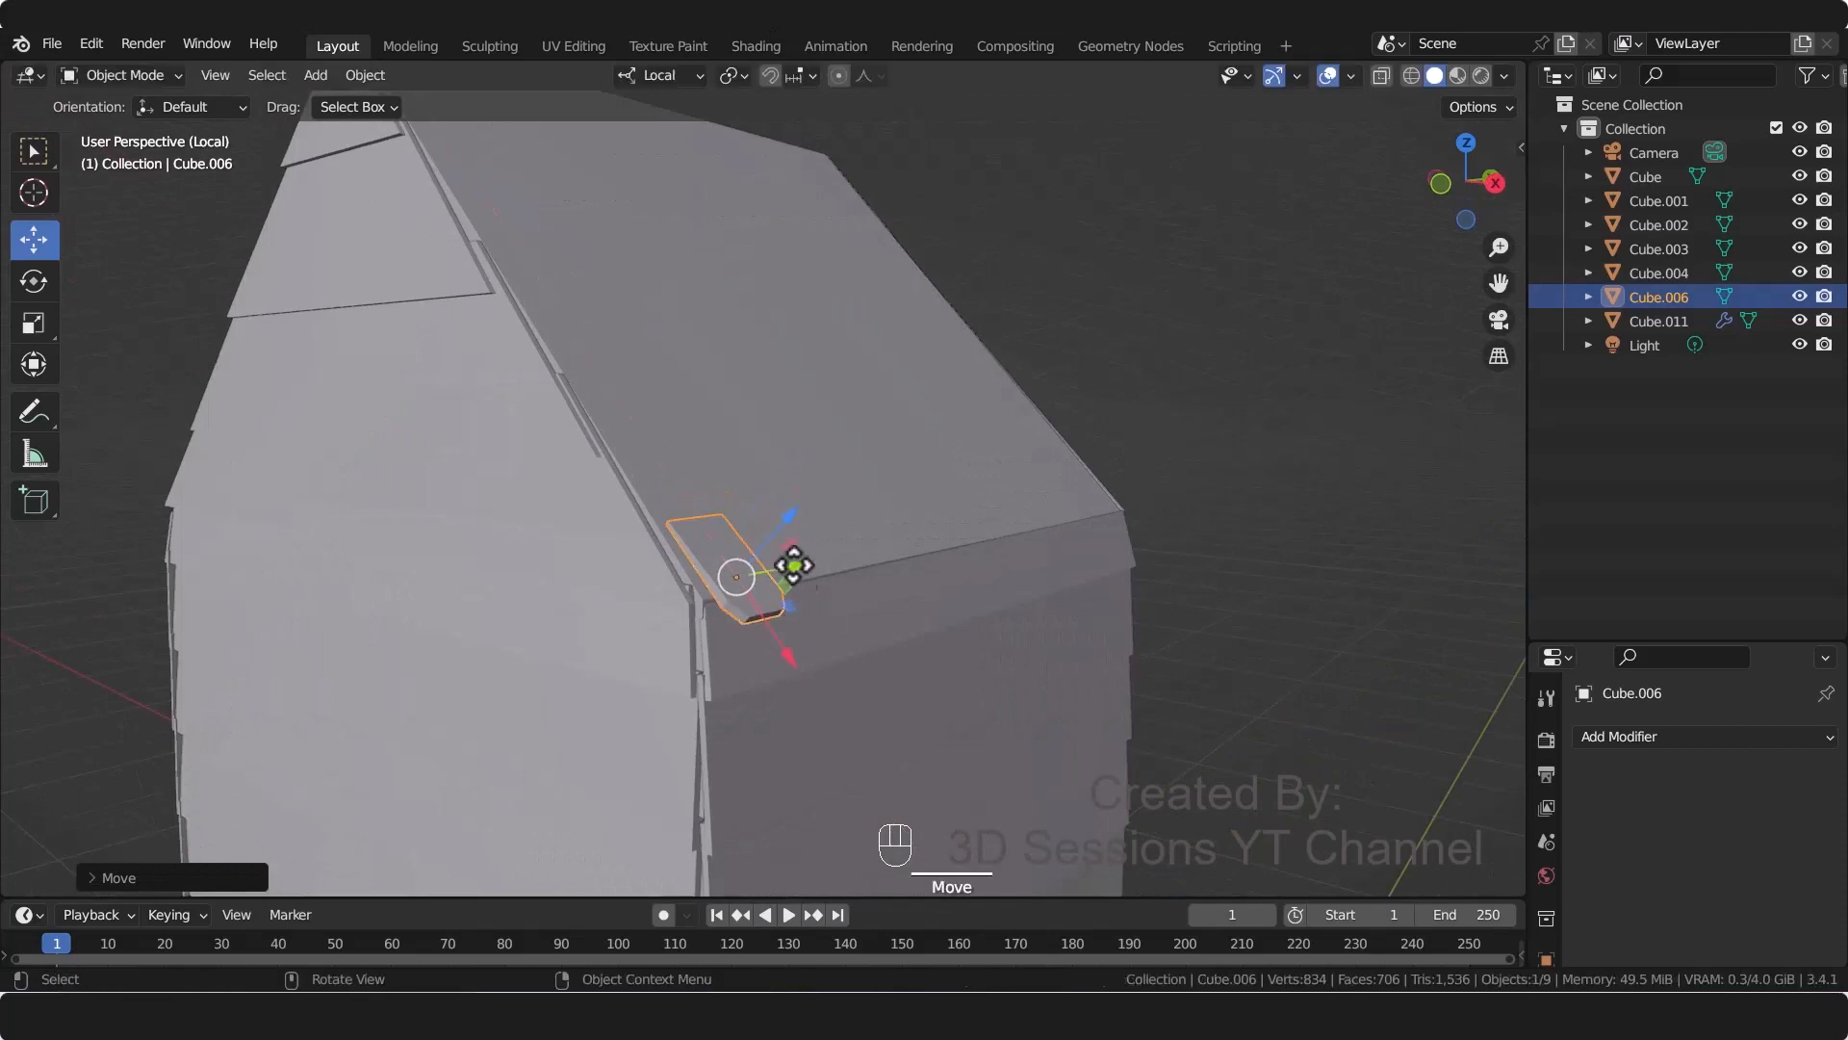
pyautogui.moveTo(793, 566); pyautogui.dragTo(754, 576)
# Step: In the front view, lower the tile along its local Z axis onto the roof surface
pyautogui.moveTo(746, 643); pyautogui.dragTo(809, 645, button='middle')
pyautogui.press('`')
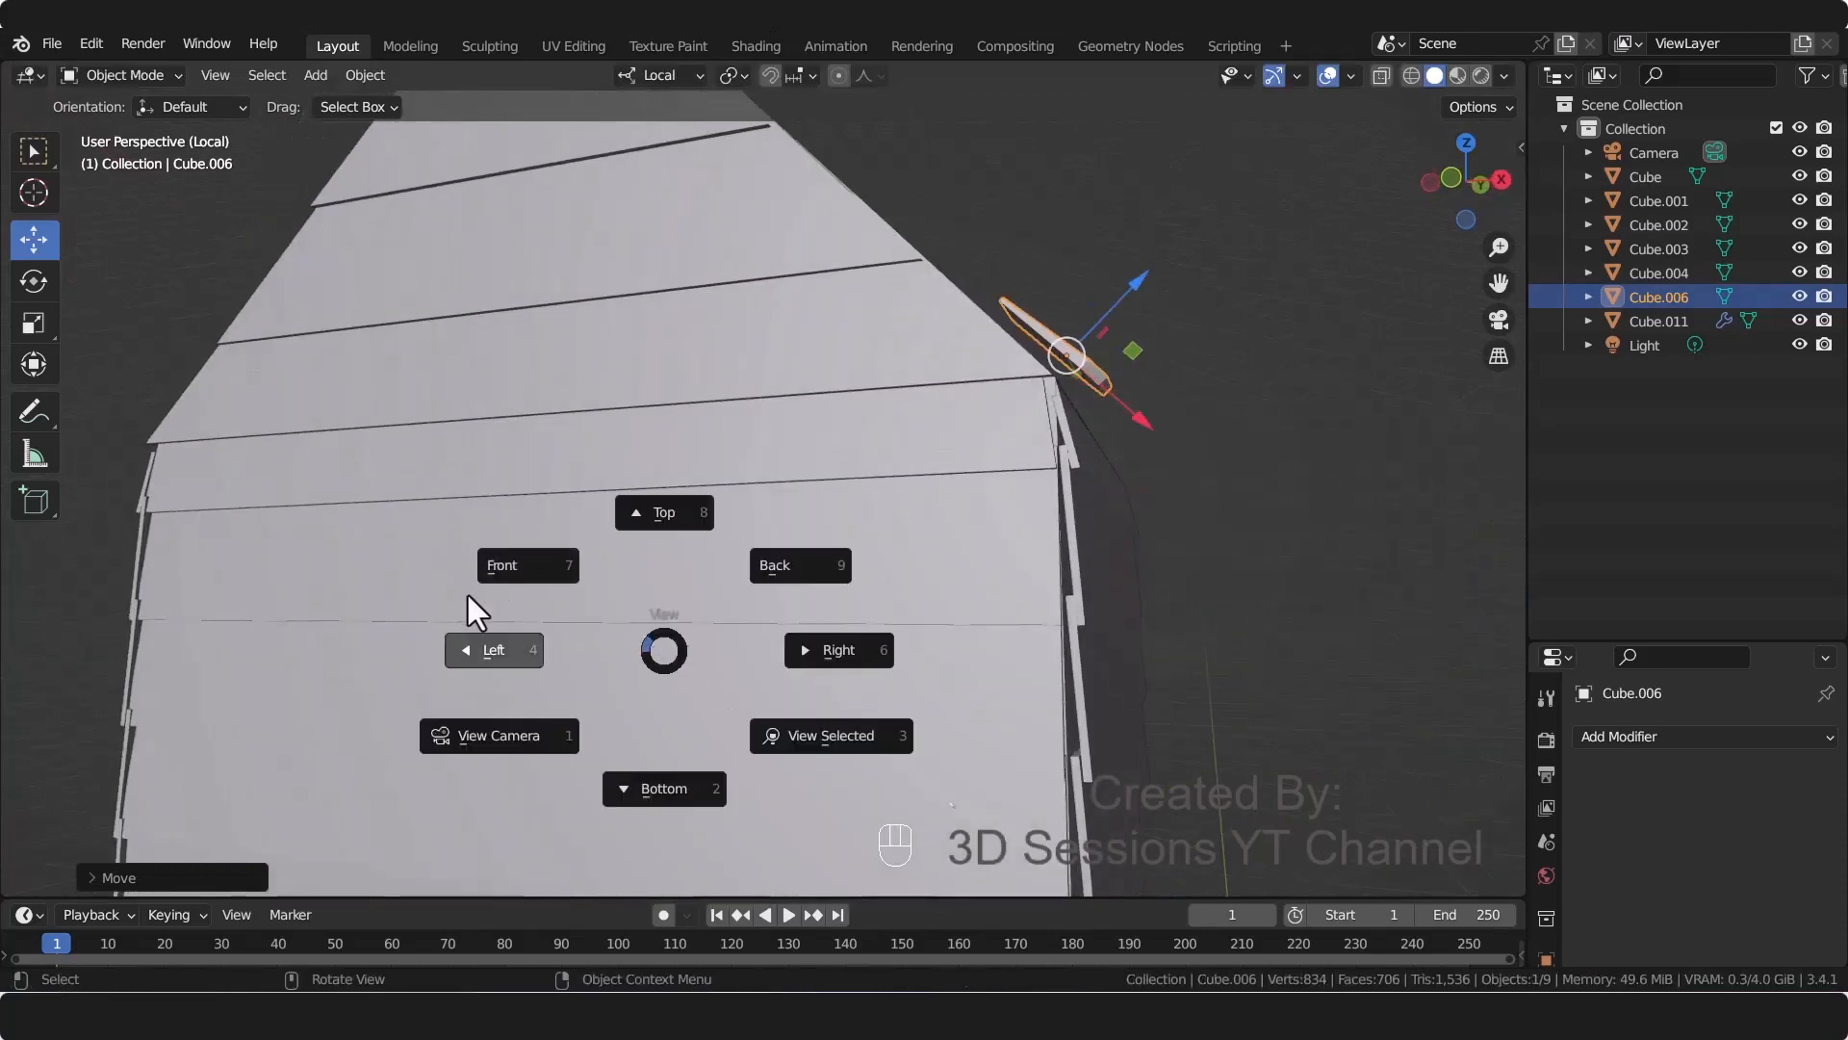
pyautogui.click(489, 566)
pyautogui.scroll(2, 1184, 472)
pyautogui.moveTo(1130, 433); pyautogui.dragTo(1120, 443)
pyautogui.click(1207, 491)
# Step: Duplicate the roof tile along its local Y axis and place the copy right beside the first at the eave
pyautogui.moveTo(948, 650); pyautogui.dragTo(818, 645, button='middle')
pyautogui.click(722, 525)
pyautogui.moveTo(727, 539); pyautogui.dragTo(520, 586, button='middle')
pyautogui.hotkey('shift', 'd')
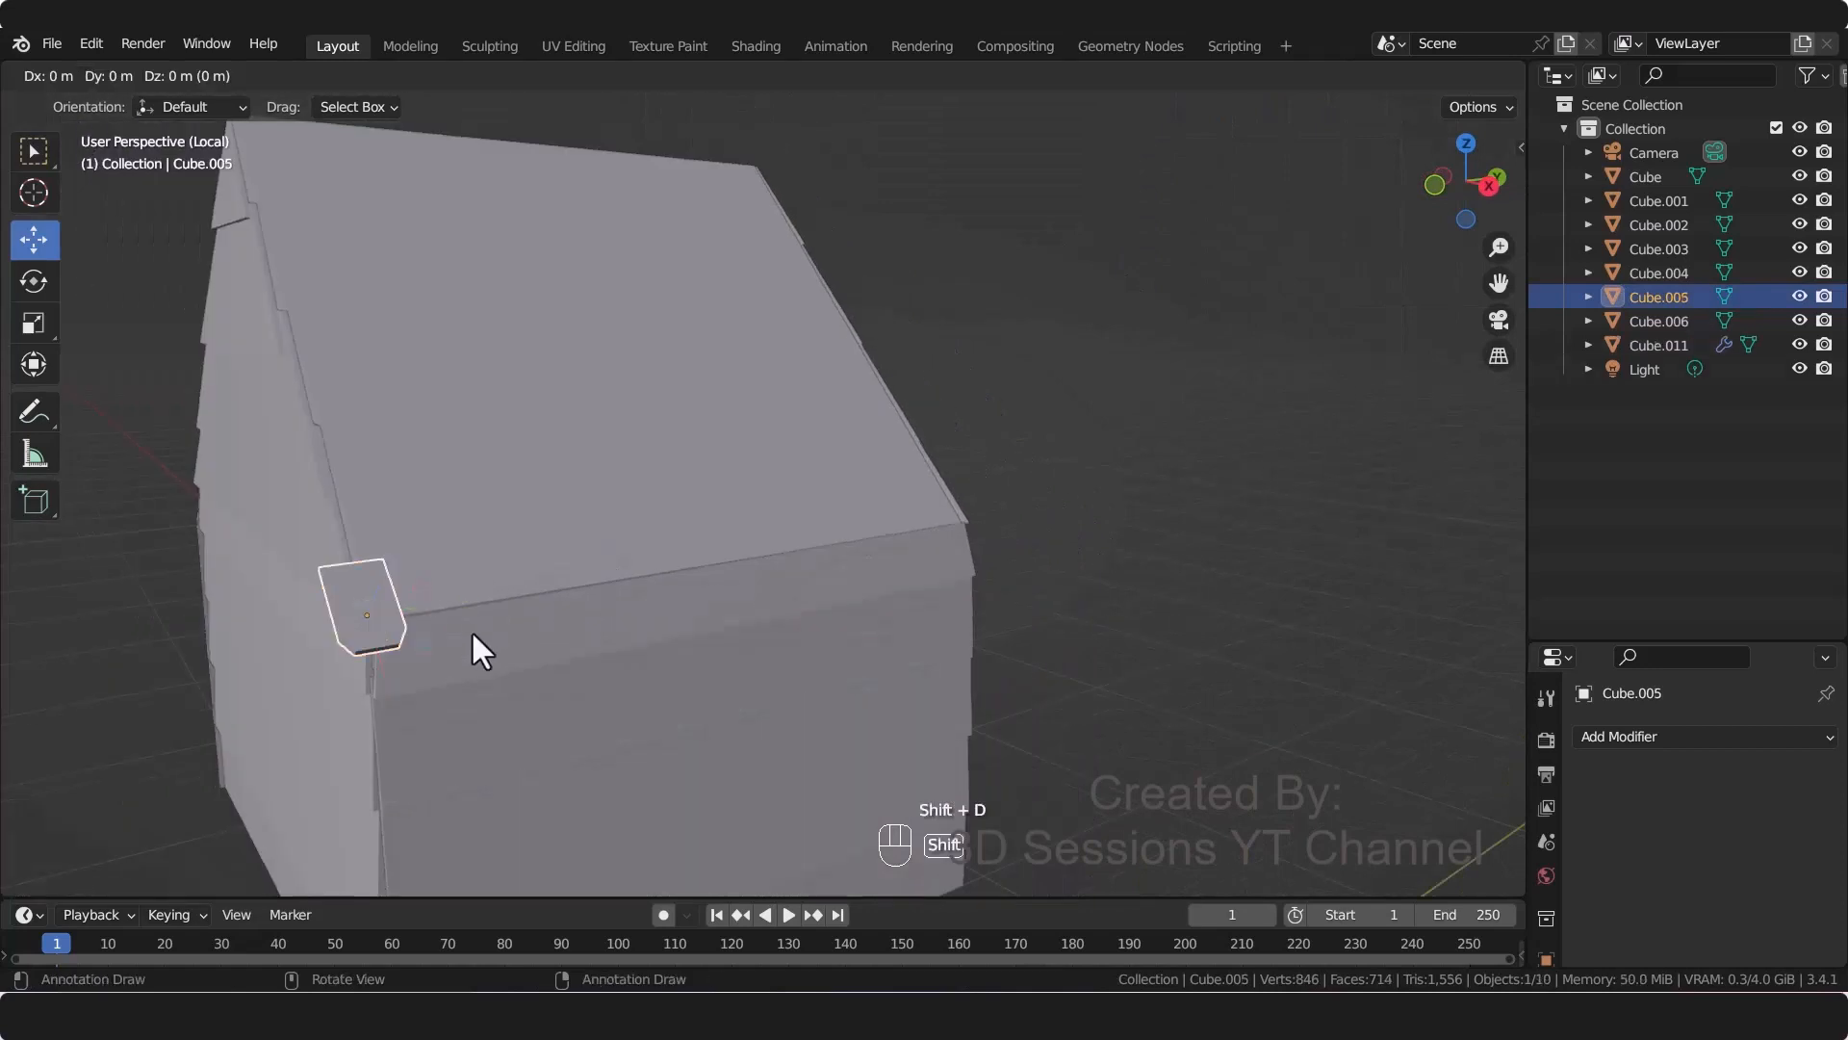
pyautogui.press('y')
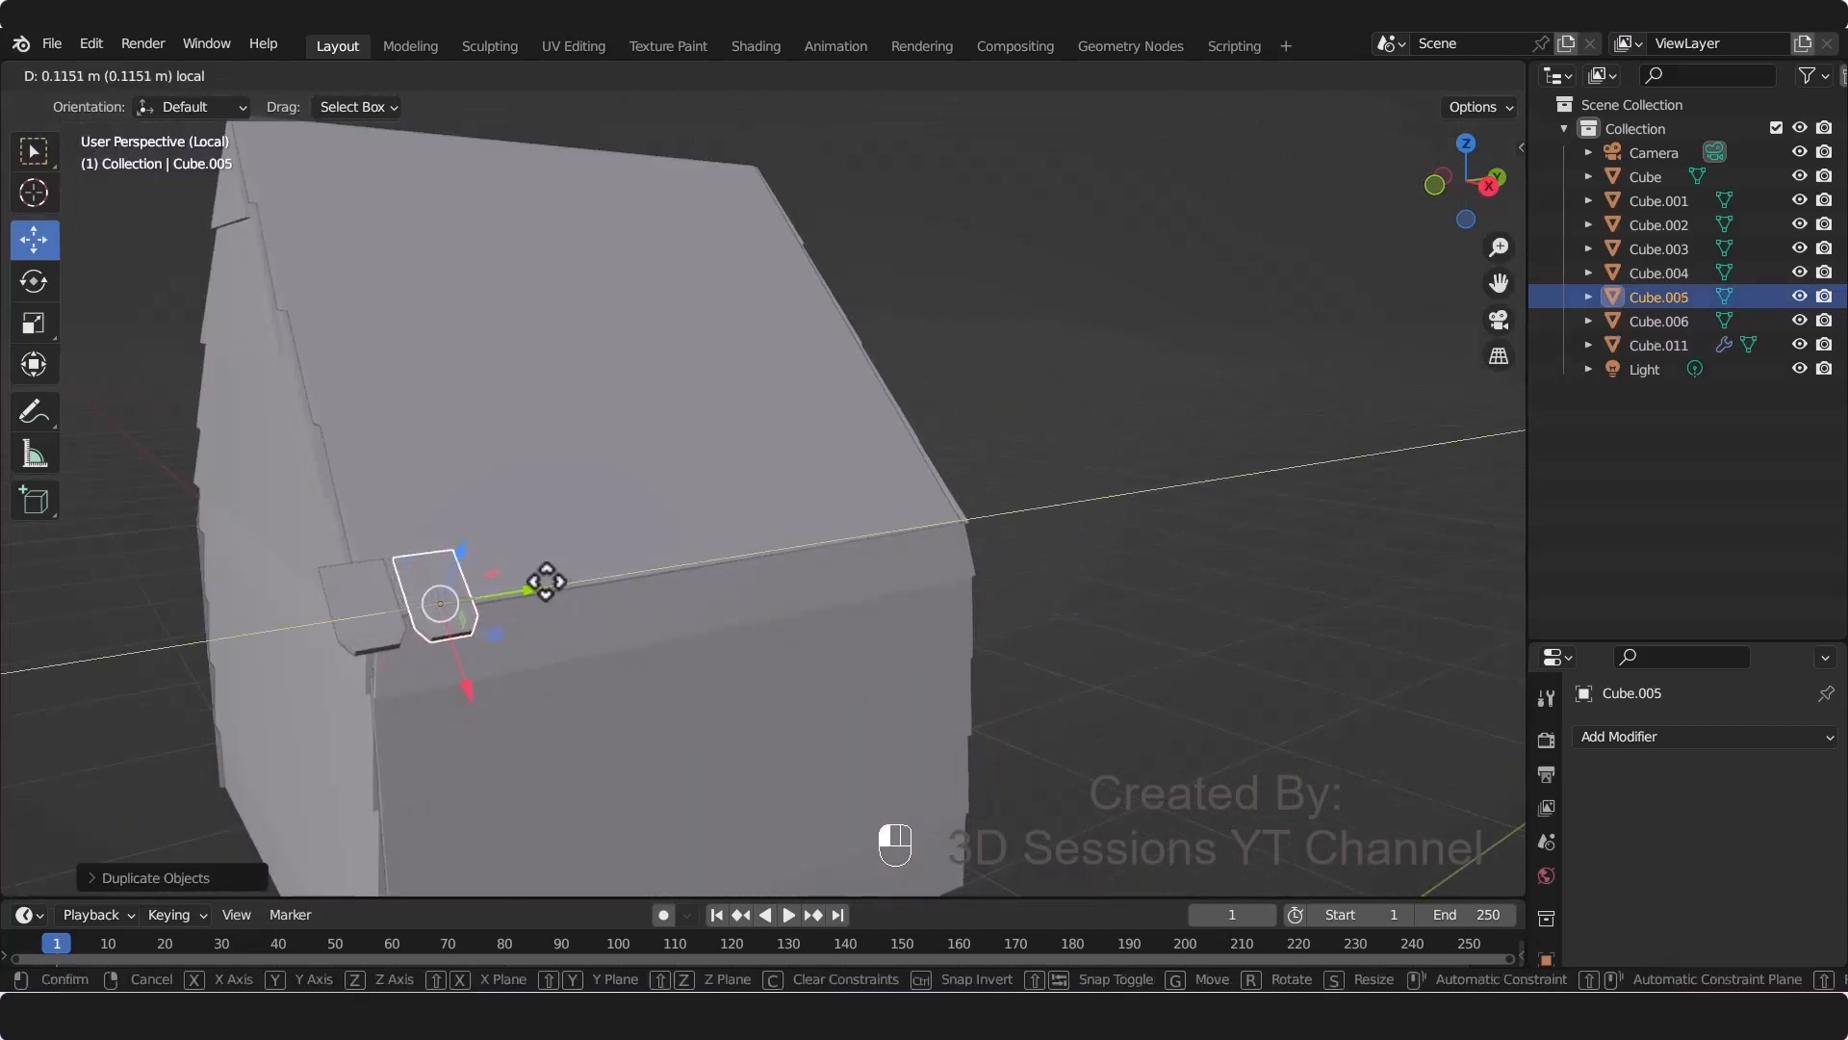
pyautogui.click(543, 582)
# Step: Duplicate the pair of tiles along the Y axis to make a row of four
pyautogui.keyDown('shift'); pyautogui.click(371, 605); pyautogui.keyUp('shift')
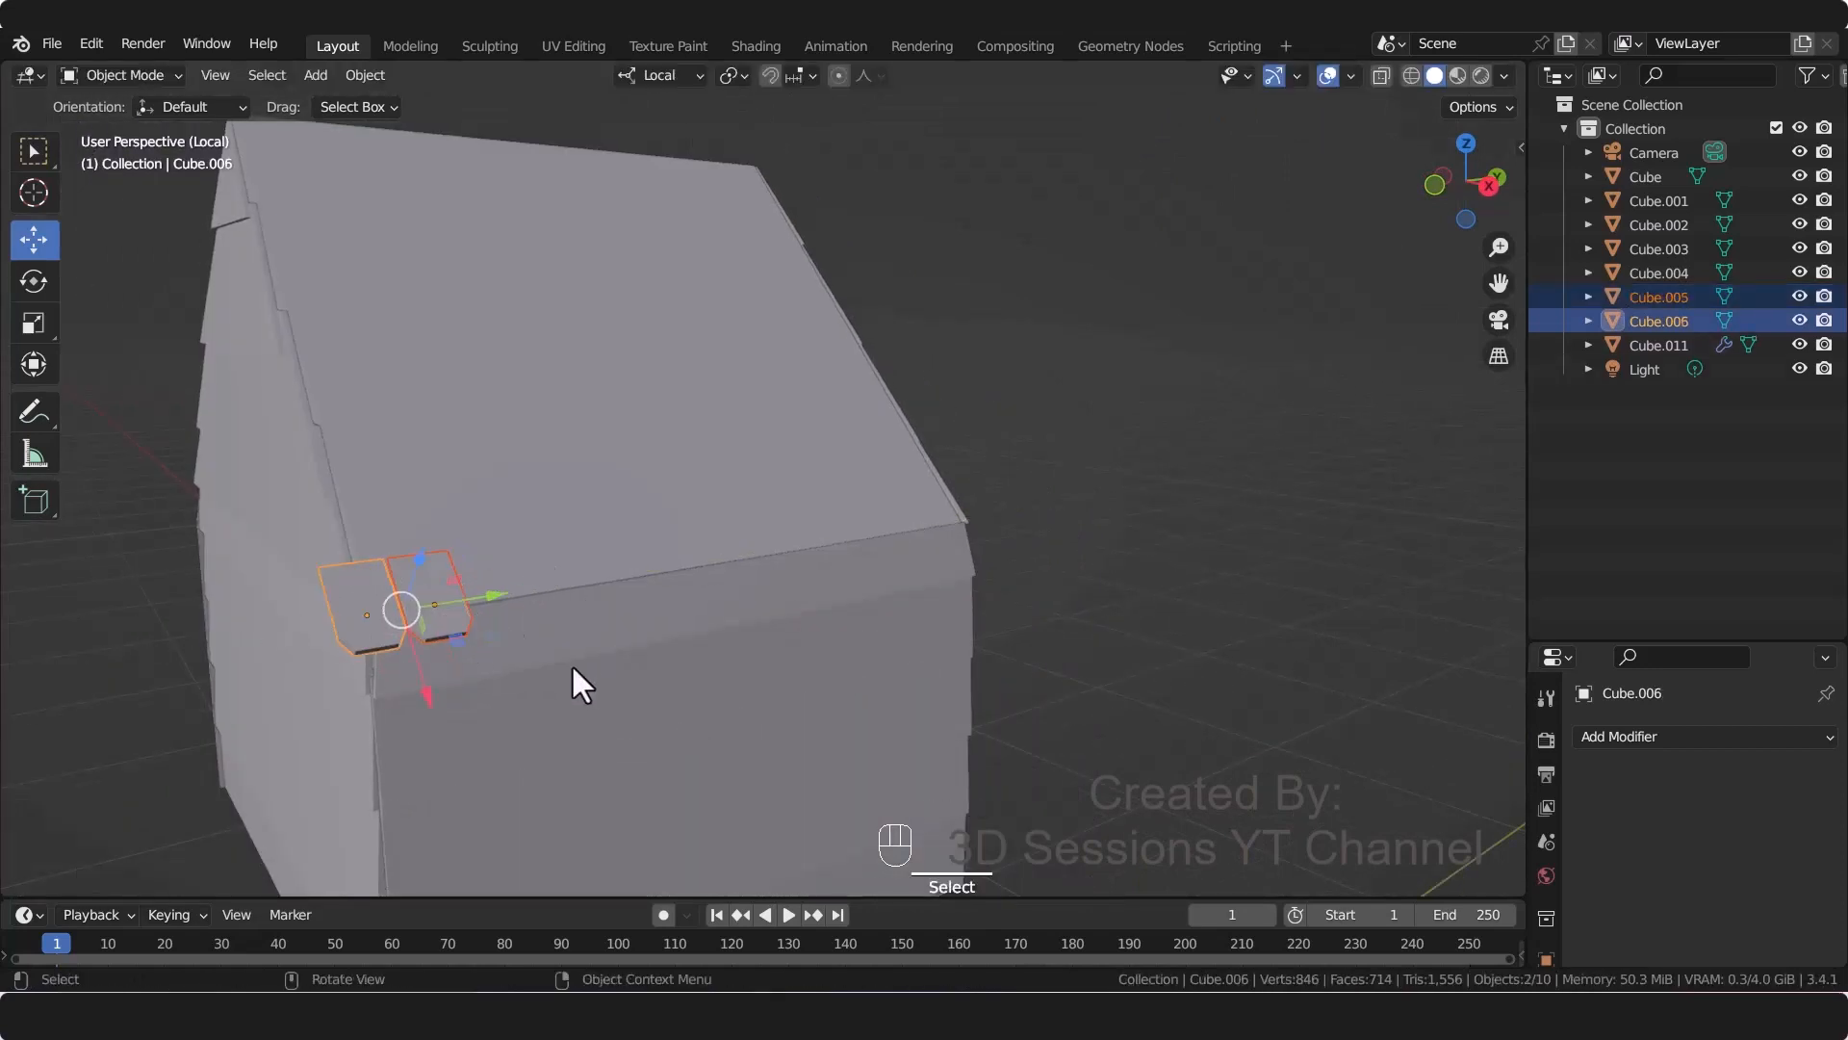
pyautogui.hotkey('shift', 'd')
pyautogui.press('y')
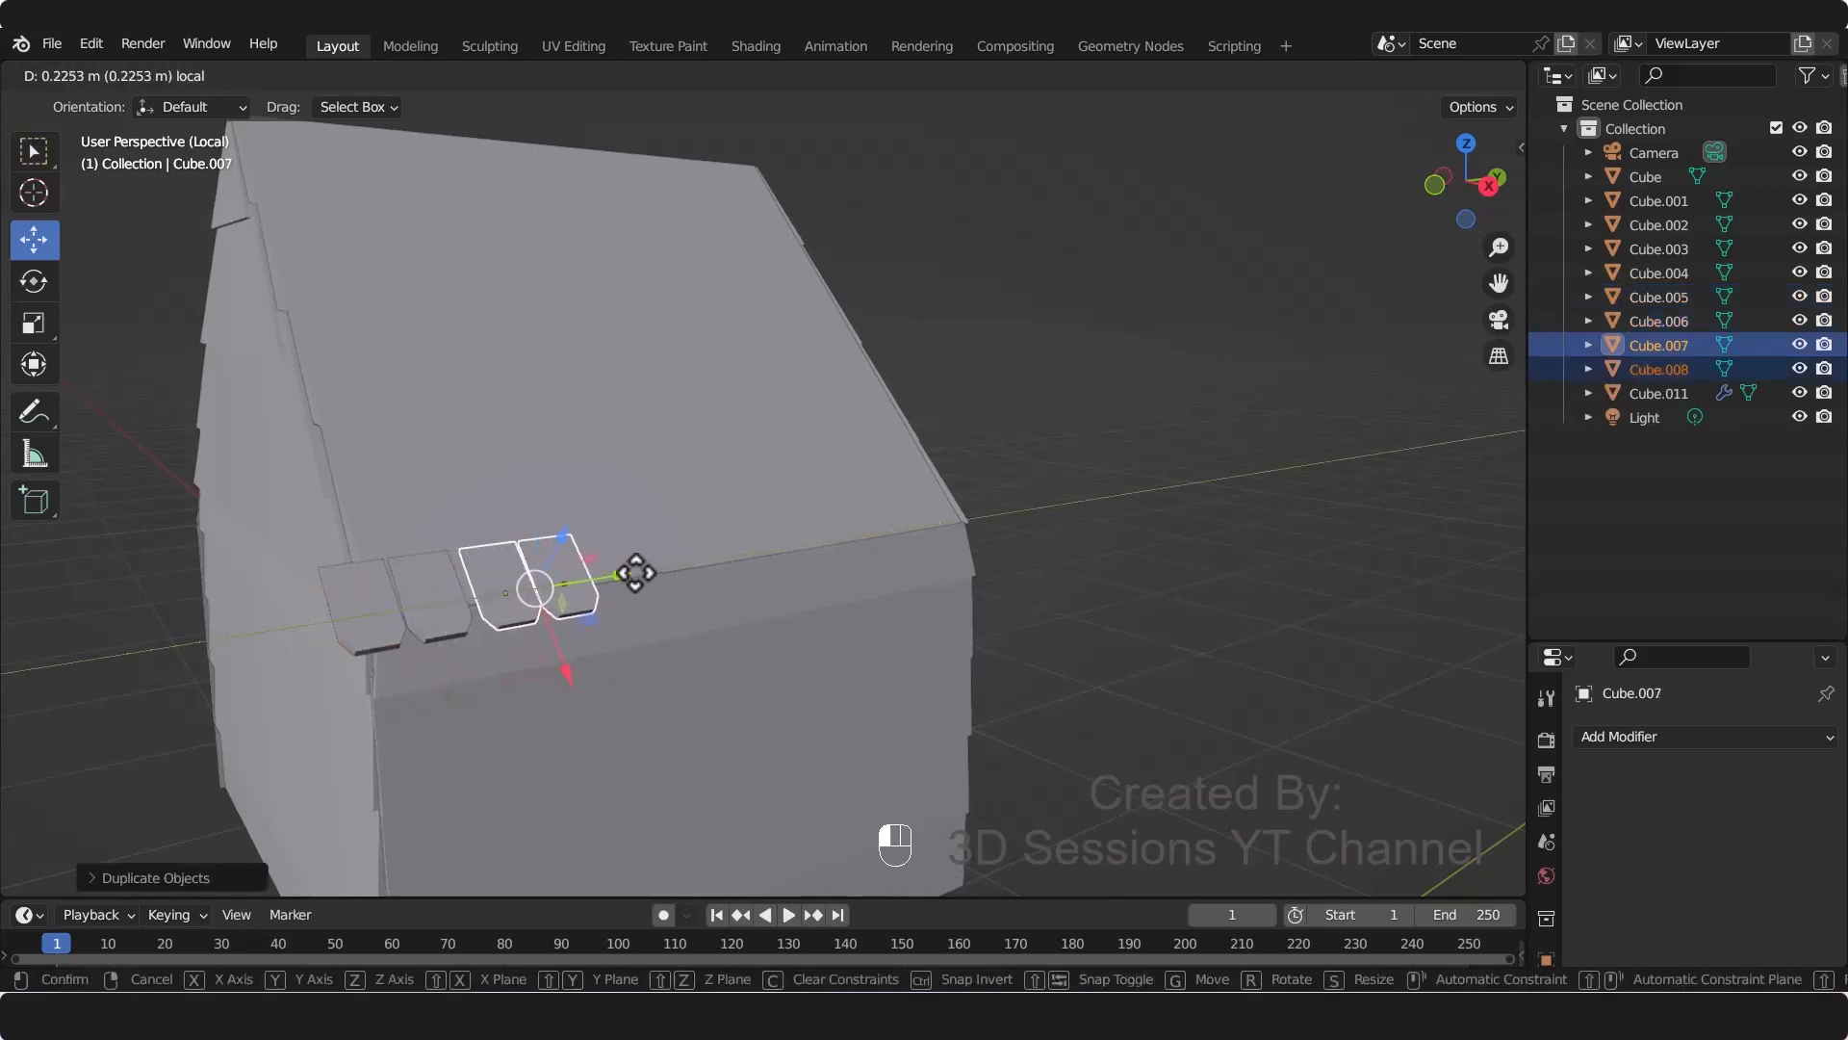
pyautogui.click(631, 574)
# Step: Duplicate the group of four tiles twice along the eave and close the gap between the sets in the right view
pyautogui.keyDown('shift'); pyautogui.click(360, 592); pyautogui.keyUp('shift')
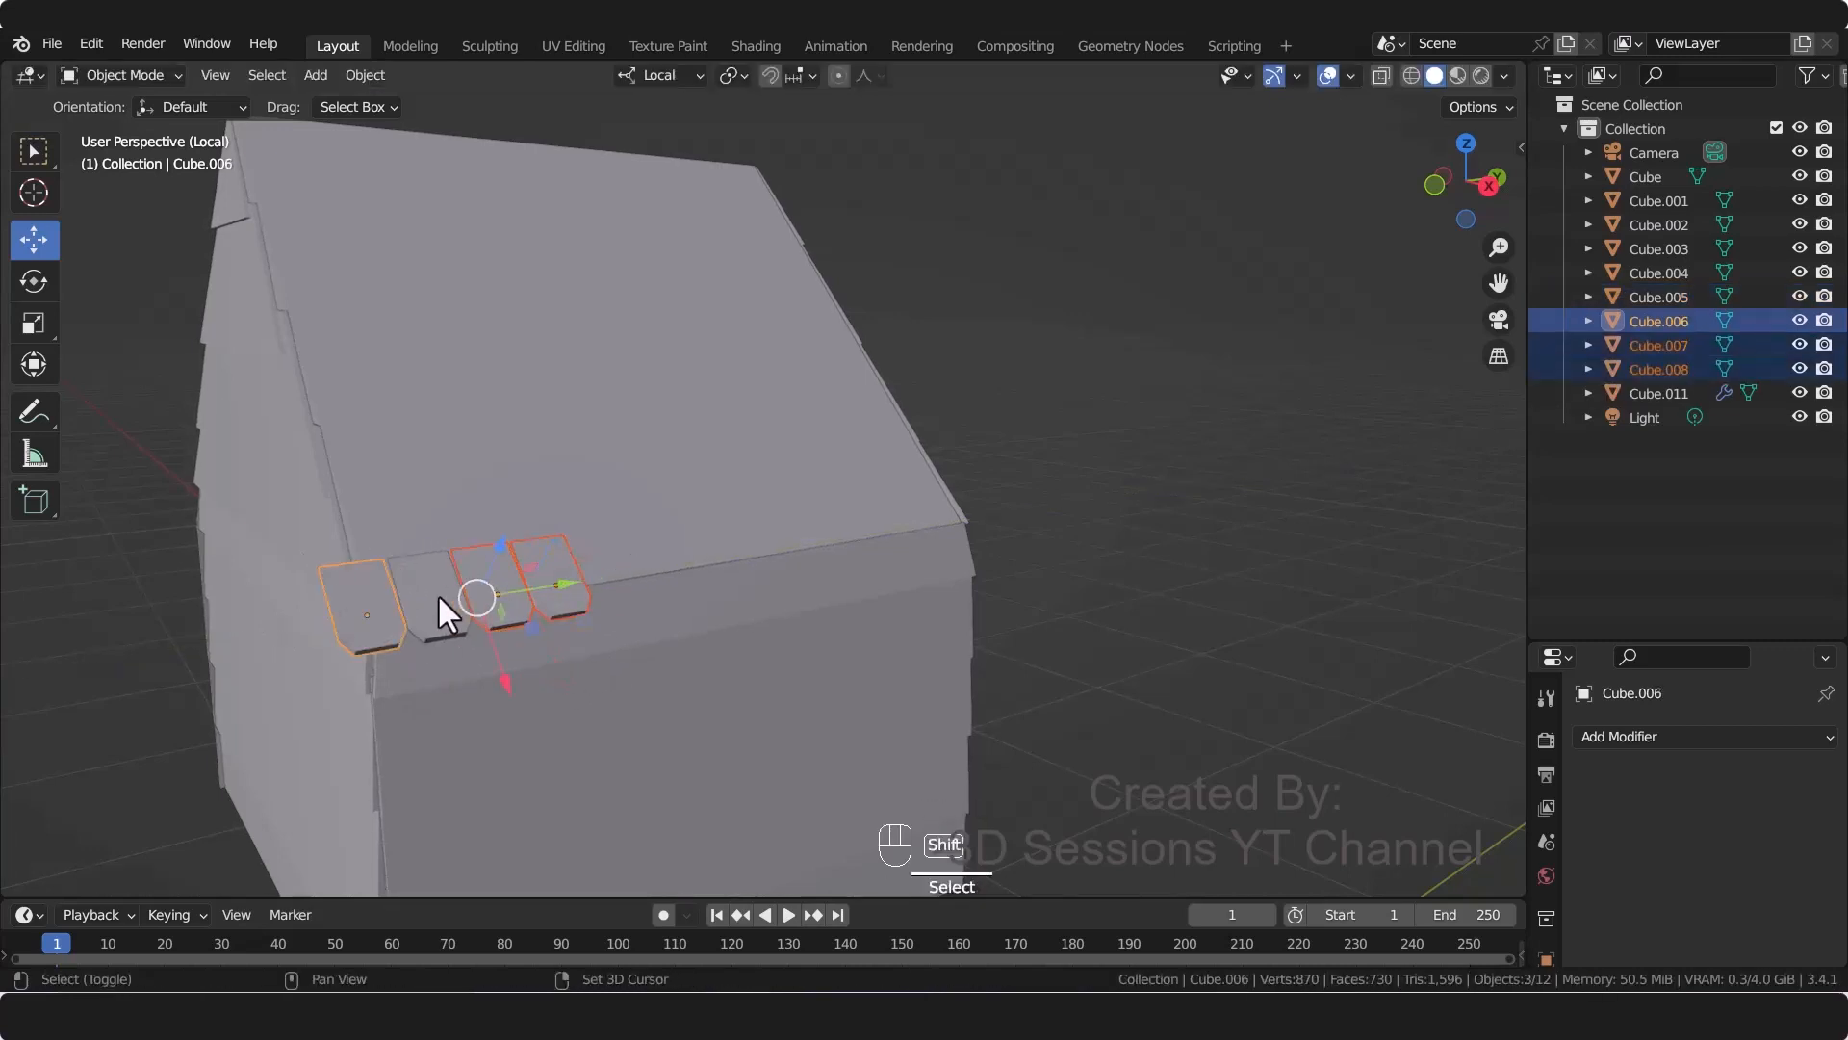
pyautogui.keyDown('shift'); pyautogui.click(437, 593); pyautogui.keyUp('shift')
pyautogui.hotkey('shift', 'd')
pyautogui.rightClick(610, 657)
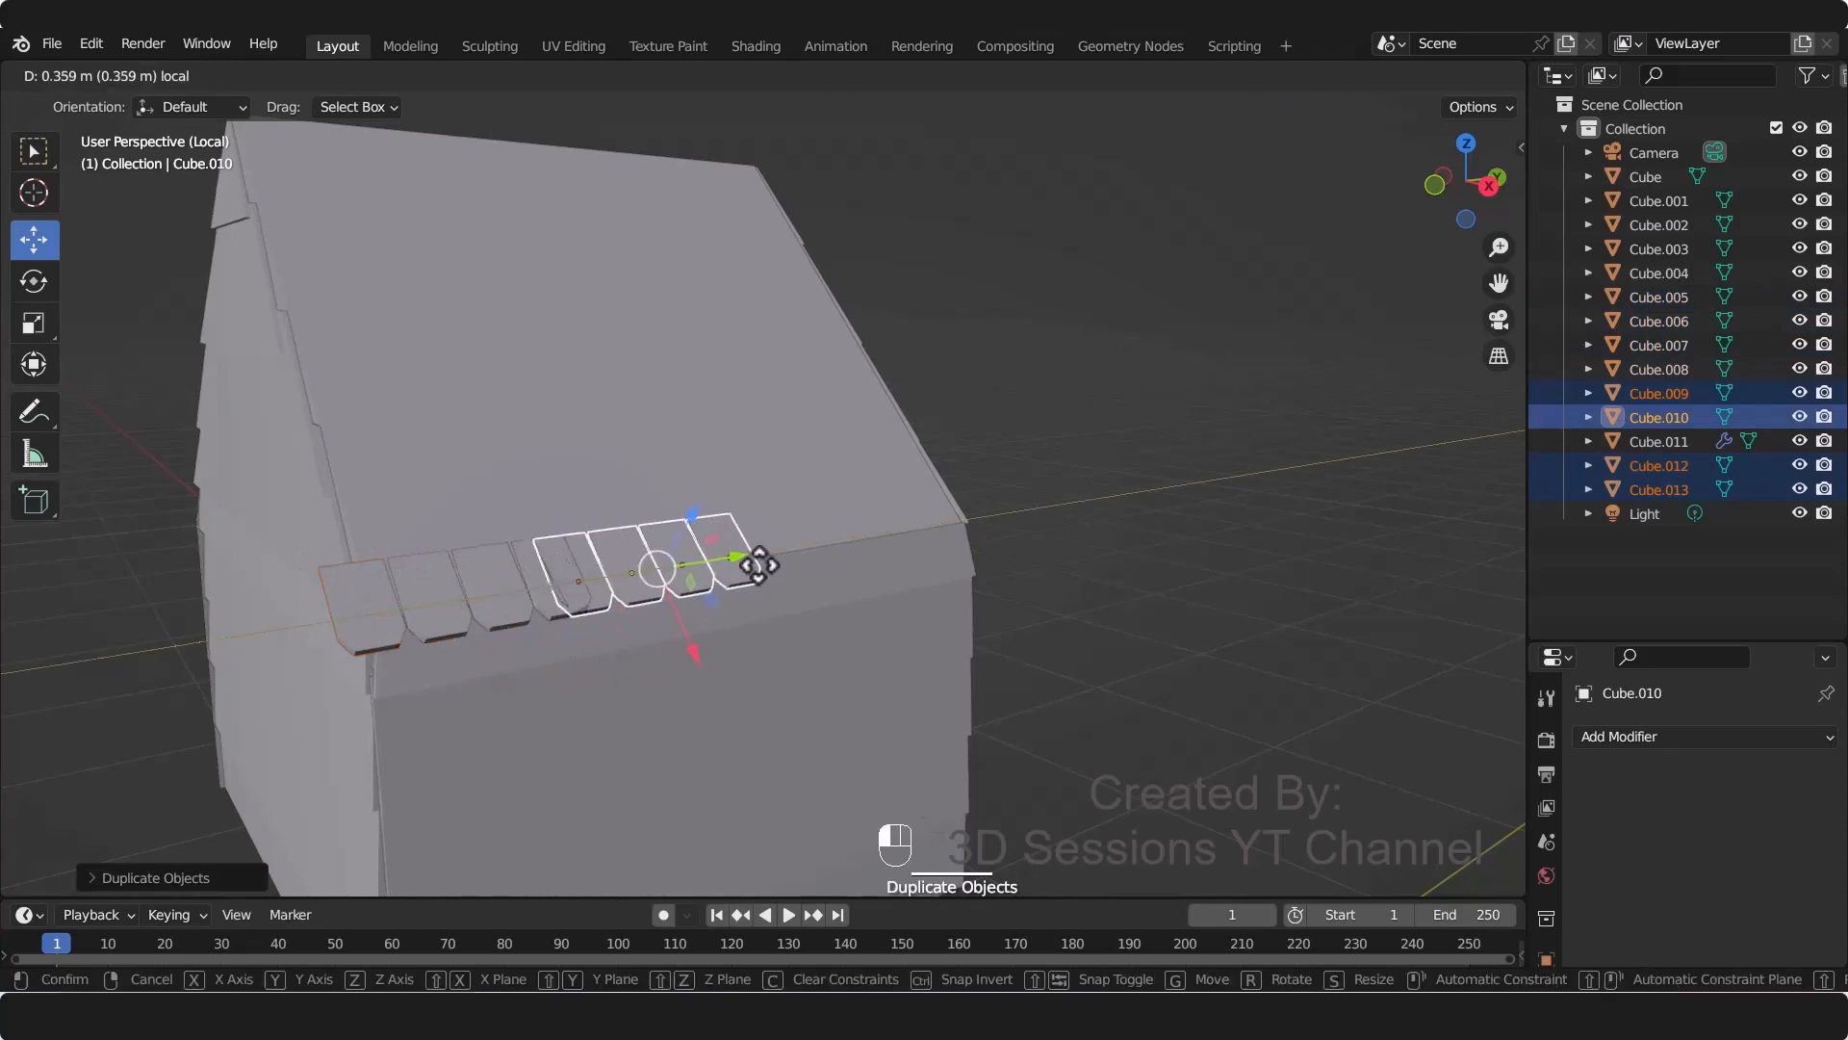
pyautogui.click(780, 577)
pyautogui.moveTo(767, 552); pyautogui.dragTo(953, 528)
pyautogui.keyDown('alt'); pyautogui.moveTo(870, 649); pyautogui.dragTo(929, 616, button='middle'); pyautogui.keyUp('alt')
pyautogui.scroll(4, 929, 616)
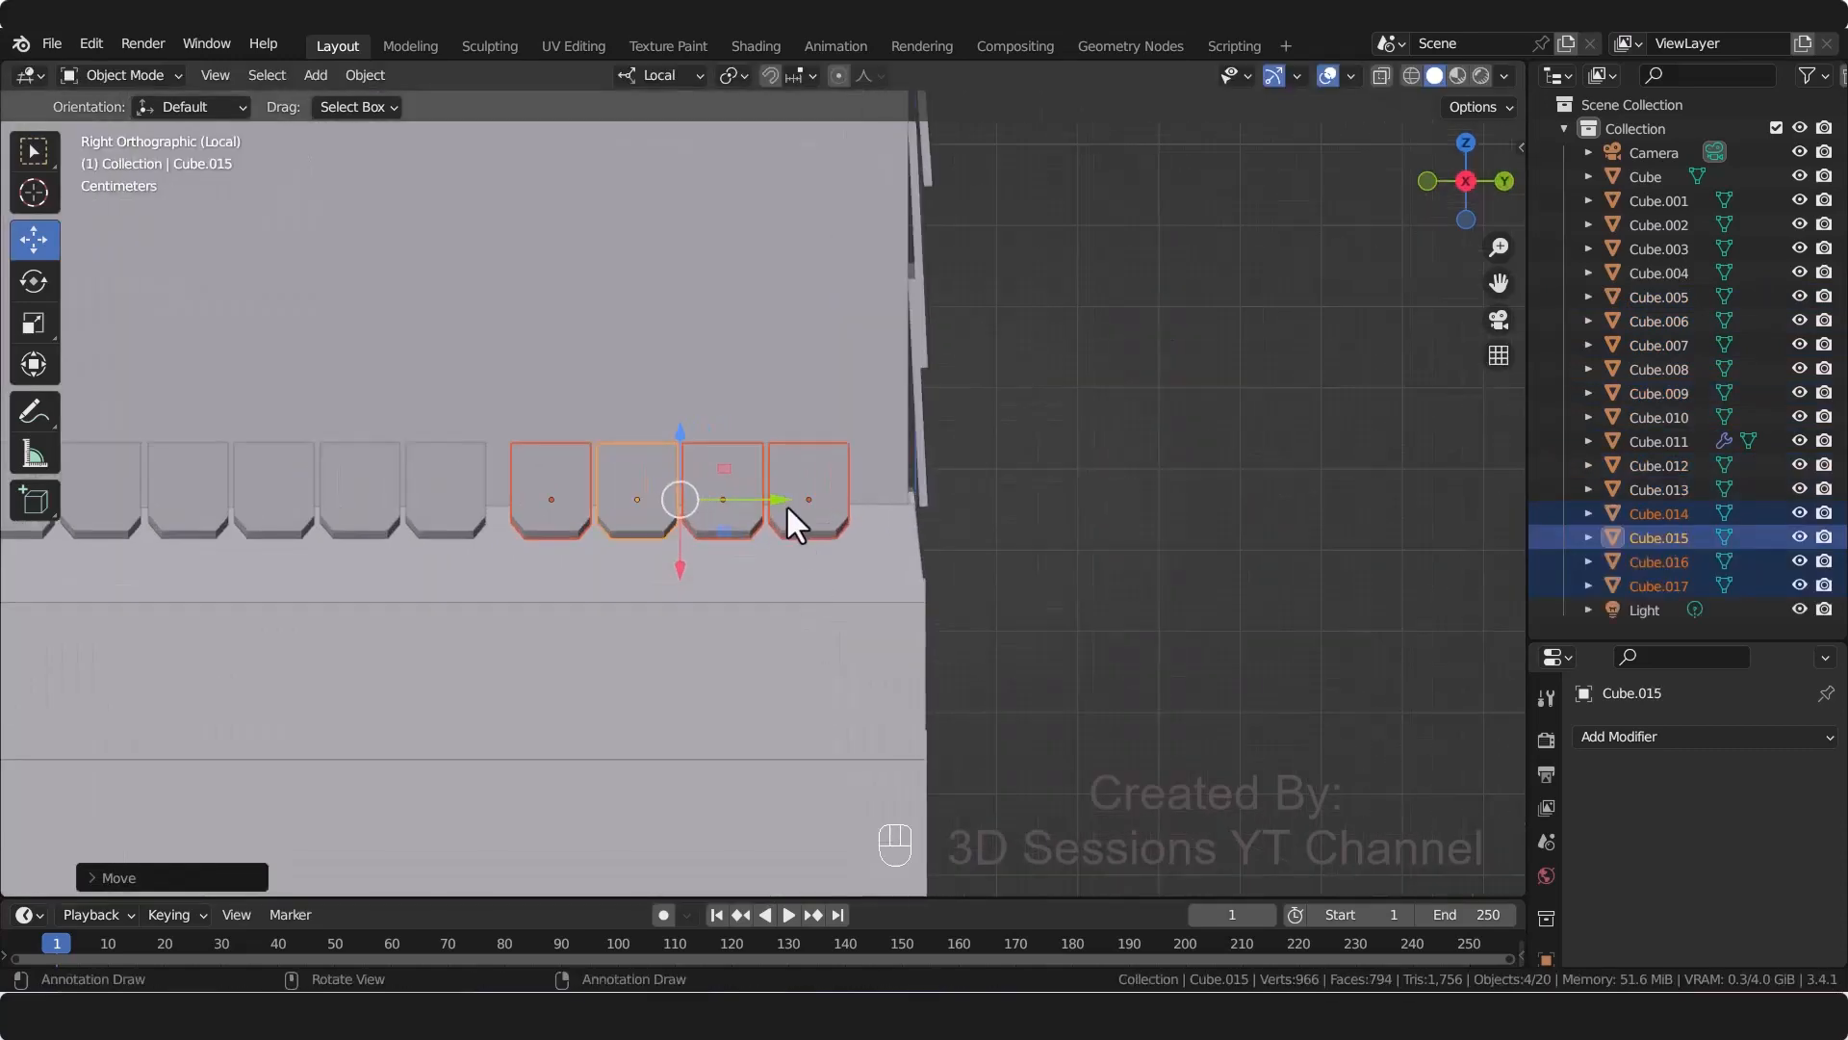
pyautogui.moveTo(771, 503); pyautogui.dragTo(742, 507)
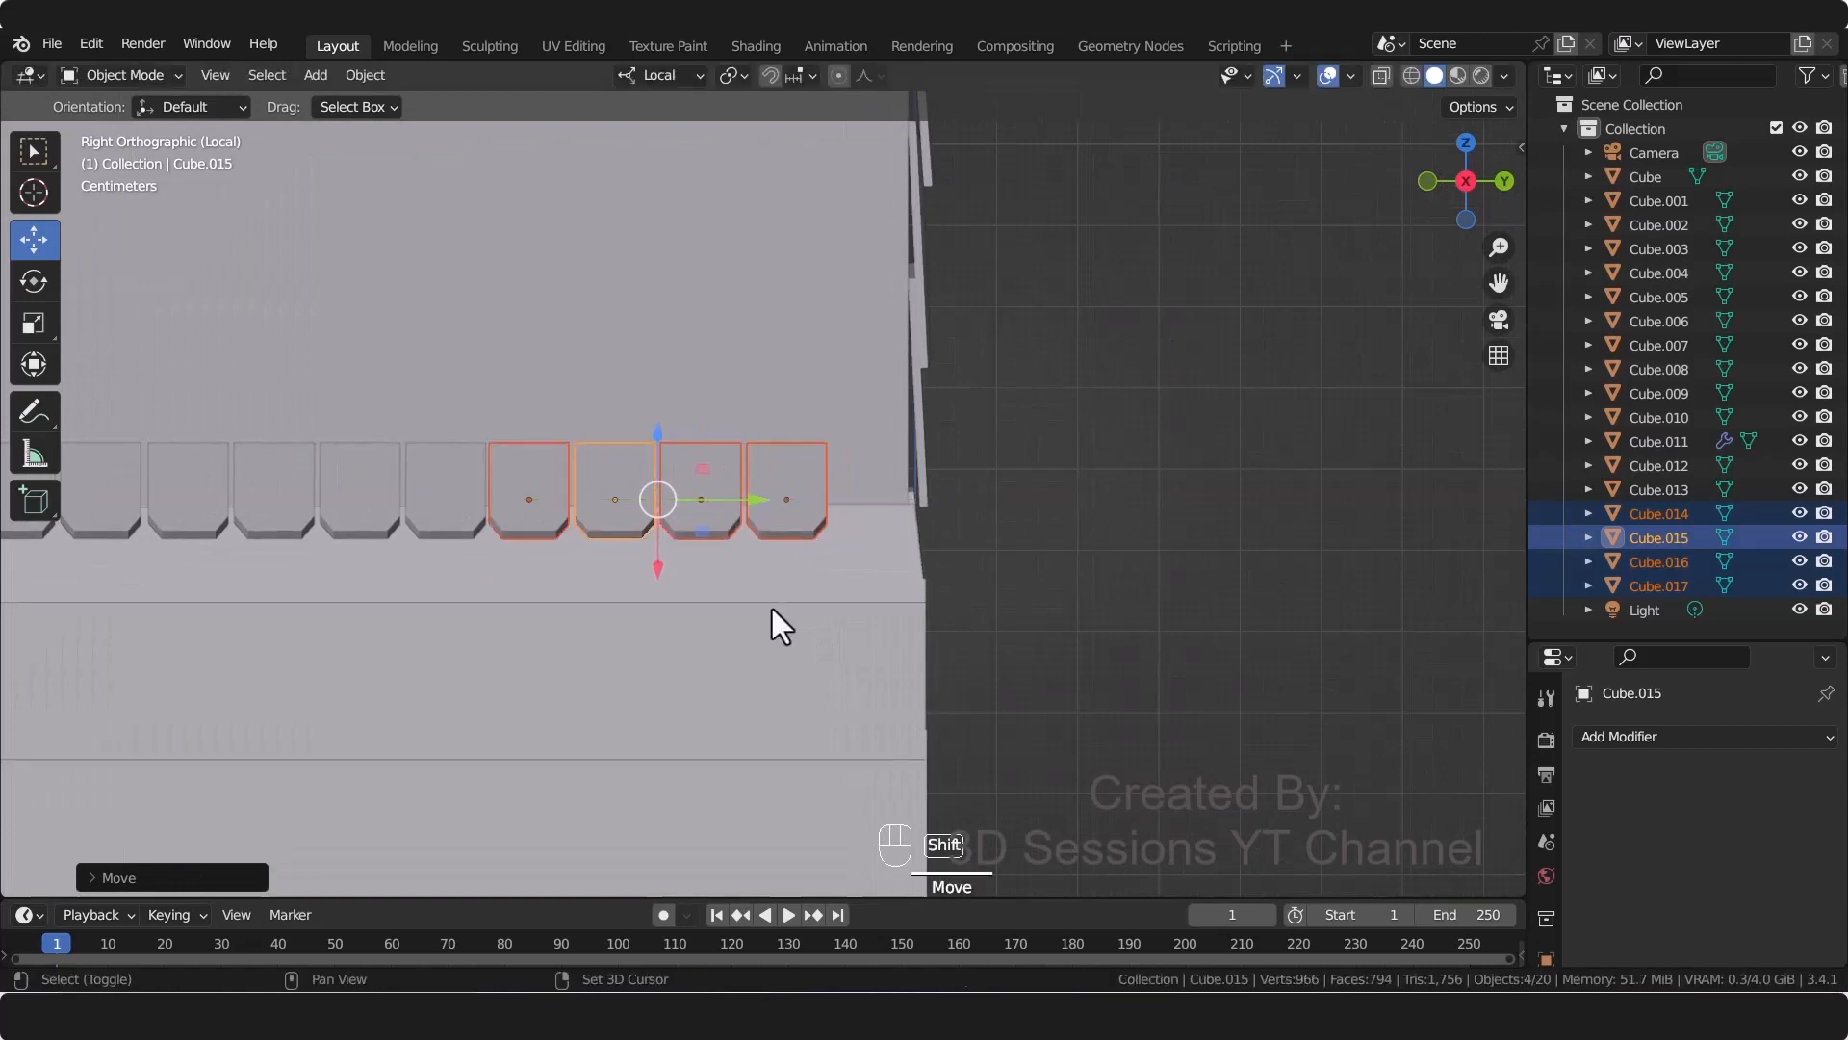
# Step: Duplicate the last four tiles along Y so the row extends past the far end of the roof
pyautogui.hotkey('shift', 'd')
pyautogui.moveTo(1088, 508); pyautogui.dragTo(1084, 508)
pyautogui.click(1020, 616)
# Step: Delete the two surplus tiles beyond the far end of the eave row
pyautogui.keyDown('shift'); pyautogui.moveTo(516, 637); pyautogui.dragTo(974, 657, button='middle'); pyautogui.keyUp('shift')
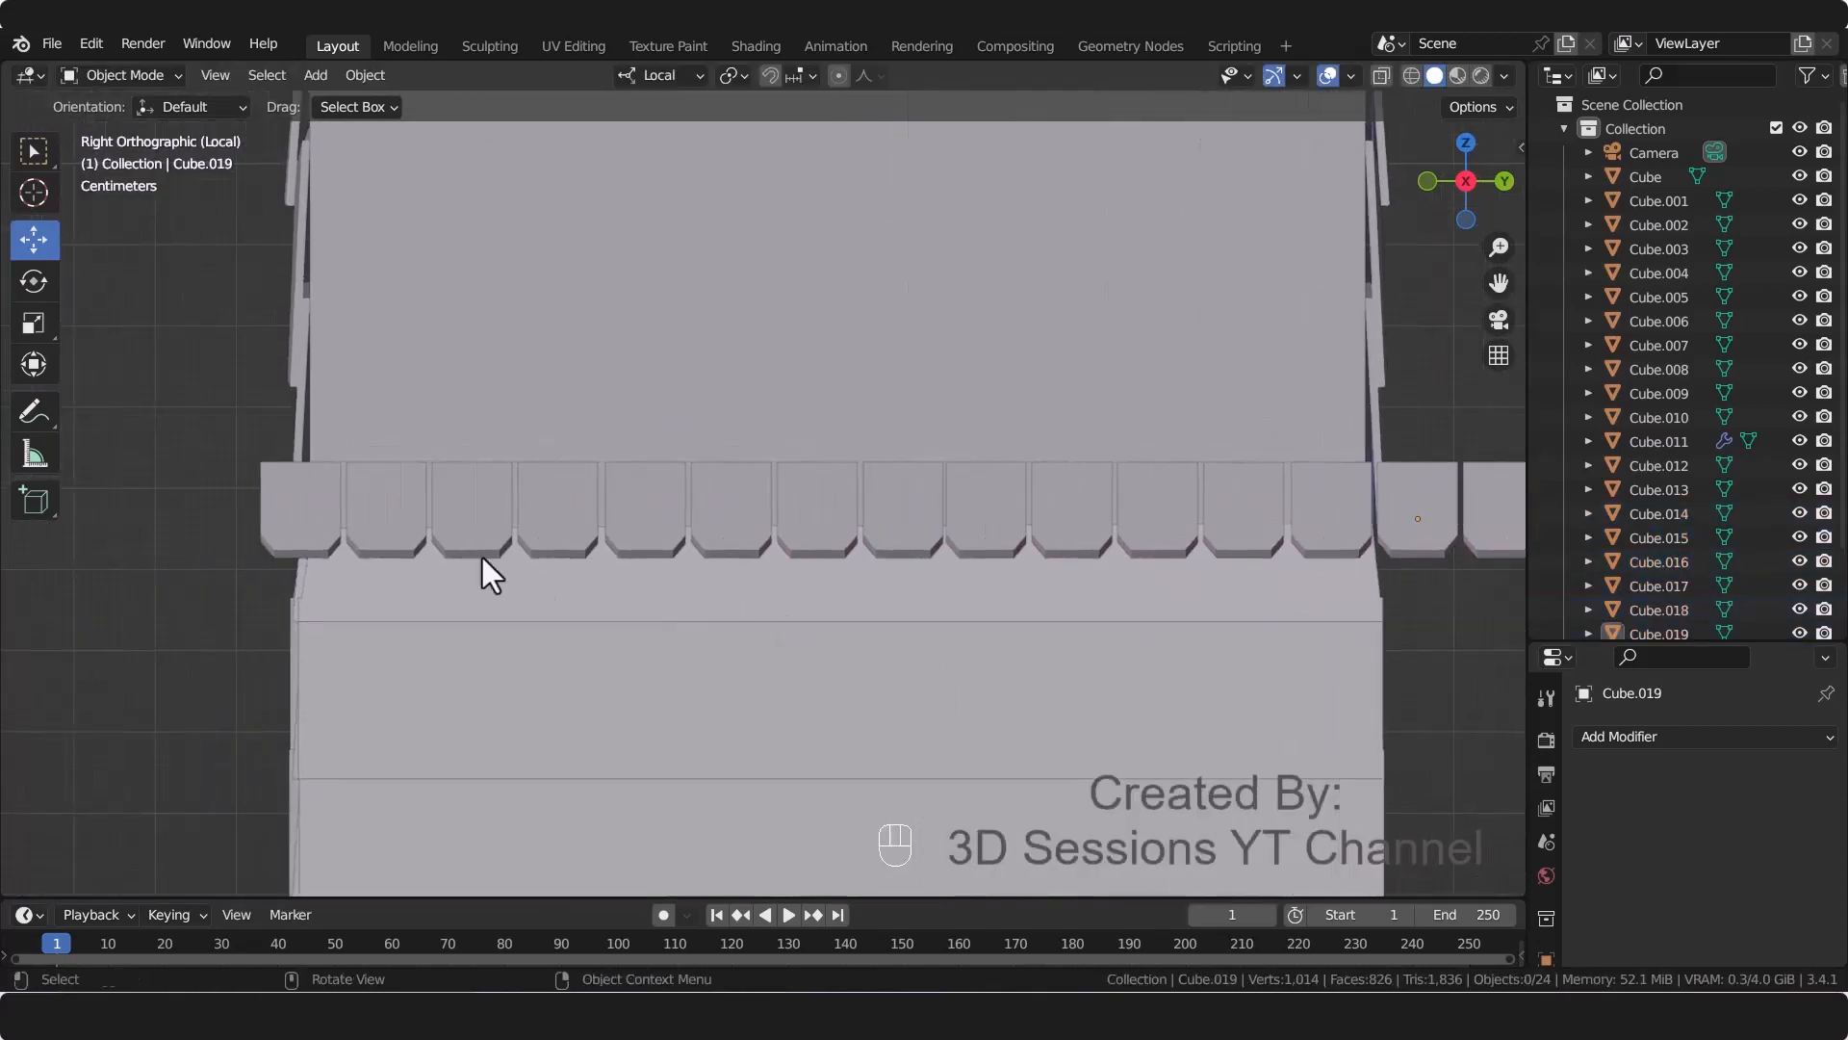
pyautogui.click(404, 529)
pyautogui.moveTo(469, 519); pyautogui.dragTo(475, 516)
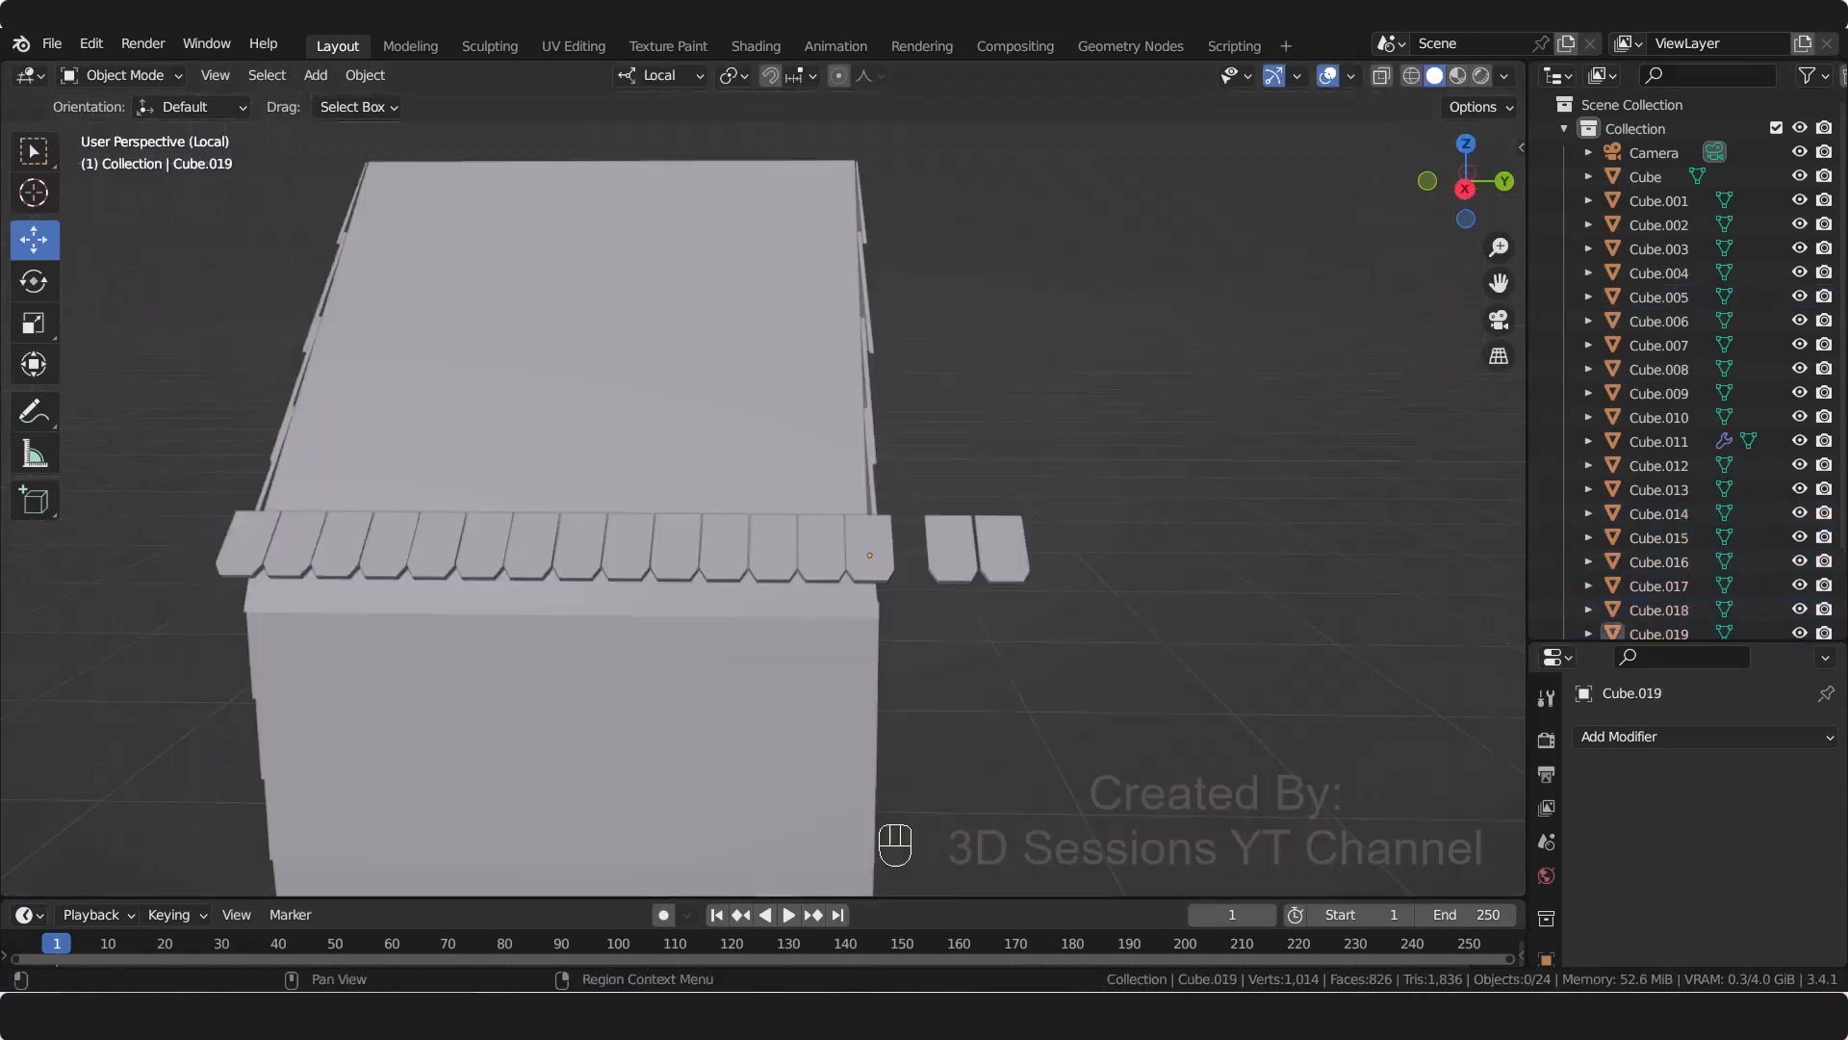
pyautogui.moveTo(917, 502); pyautogui.dragTo(1078, 624)
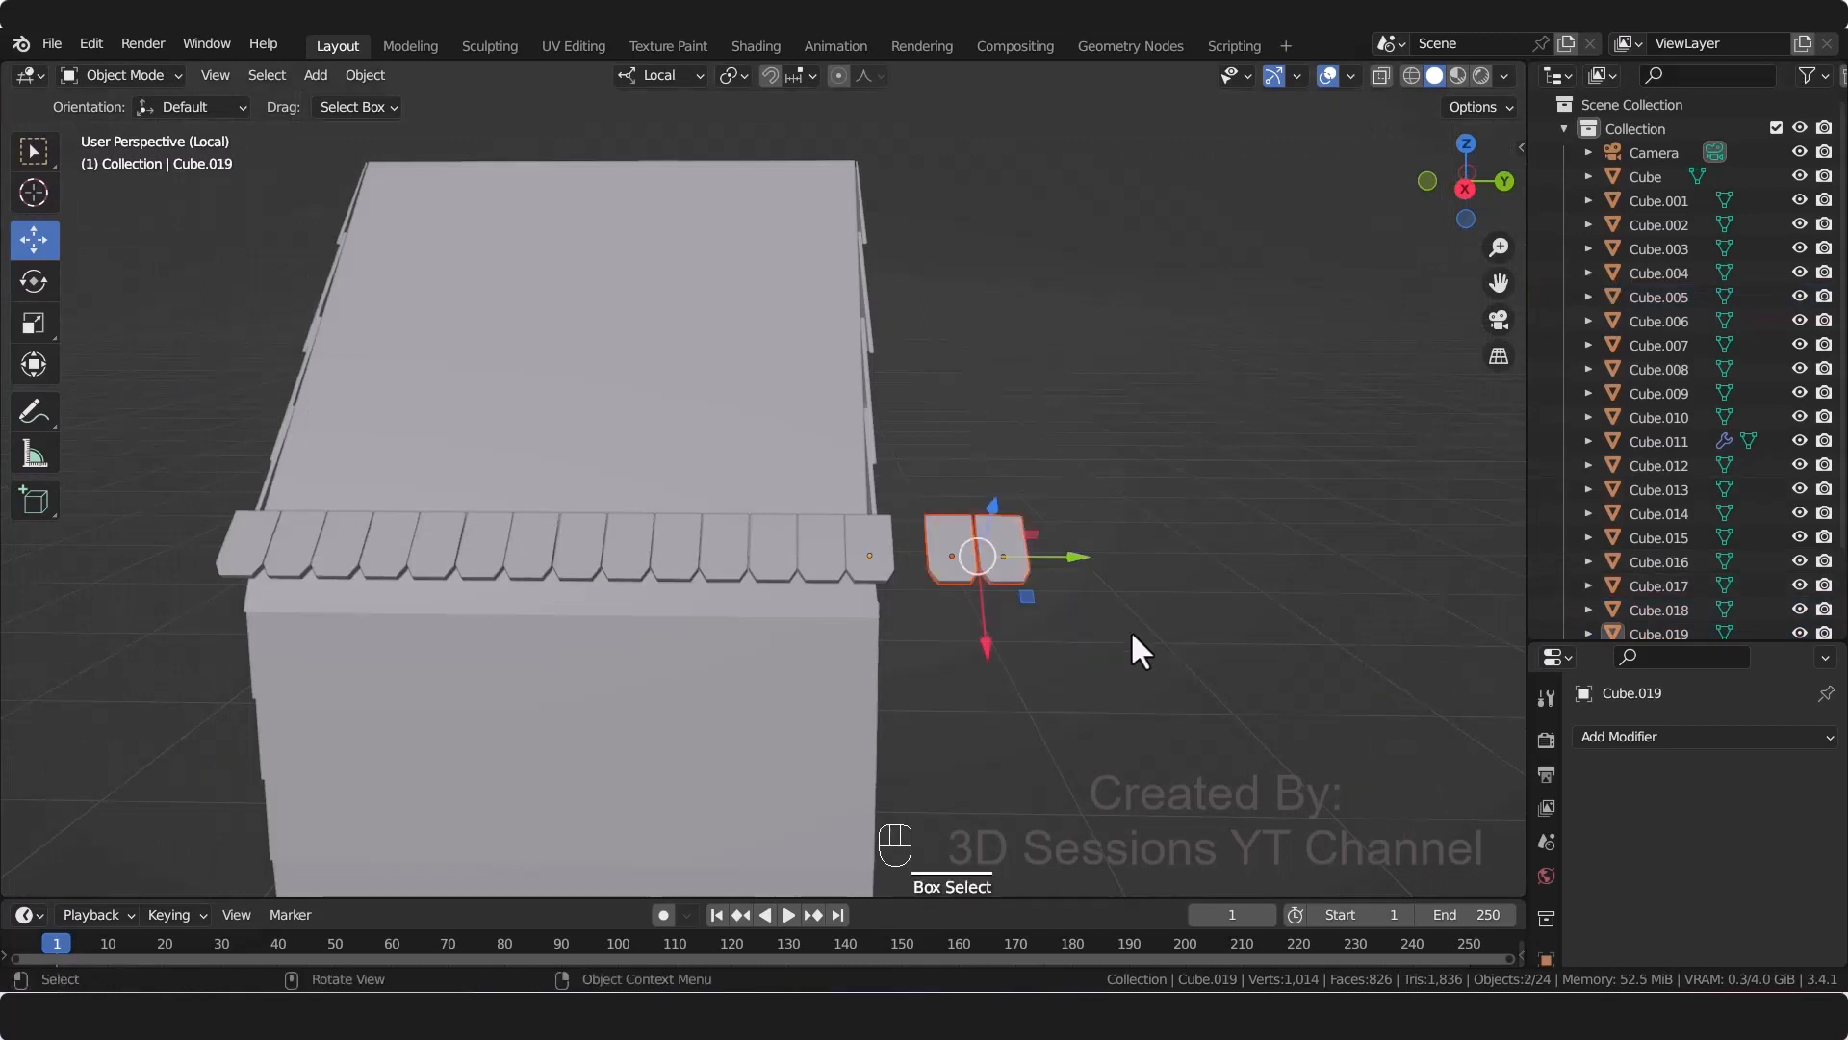
pyautogui.press('x')
pyautogui.click(1066, 627)
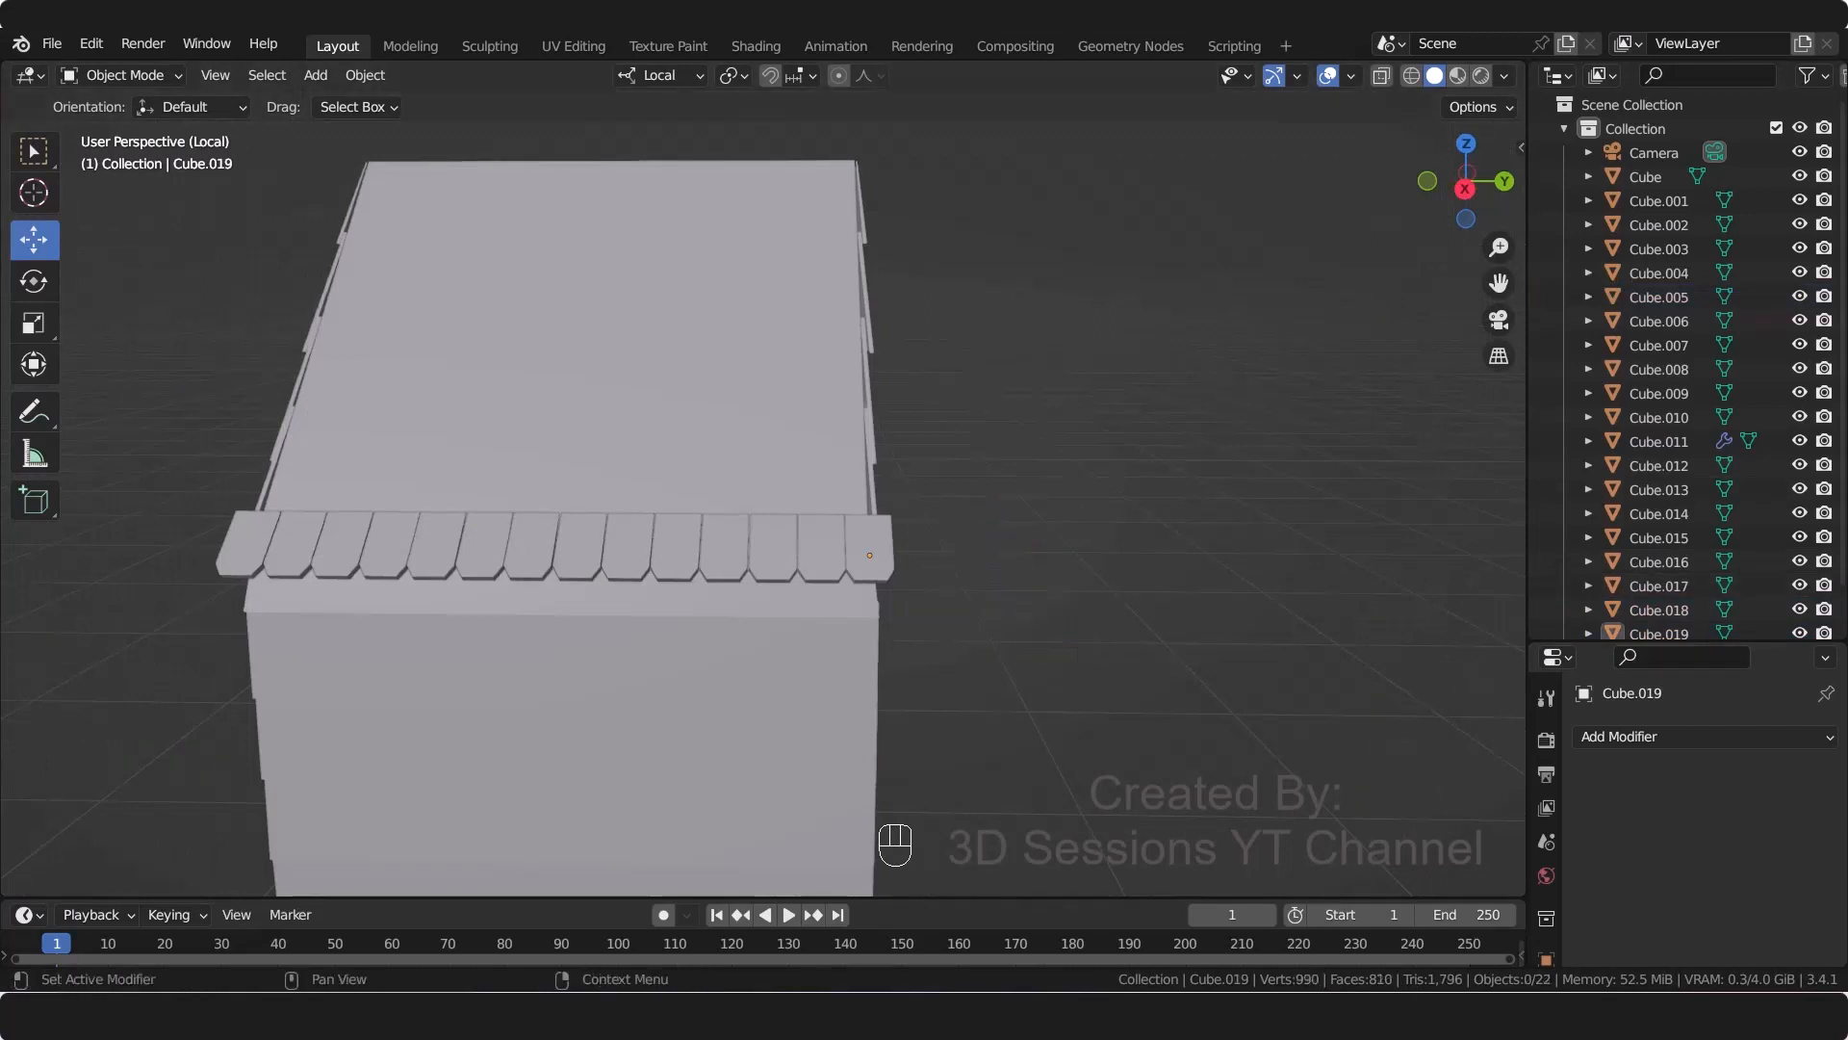
# Step: Select every tile in the eave row and join them into one object
pyautogui.click(236, 545)
pyautogui.keyDown('shift'); pyautogui.click(289, 545); pyautogui.keyUp('shift')
pyautogui.keyDown('shift'); pyautogui.click(340, 544); pyautogui.keyUp('shift')
pyautogui.keyDown('shift'); pyautogui.click(387, 544); pyautogui.keyUp('shift')
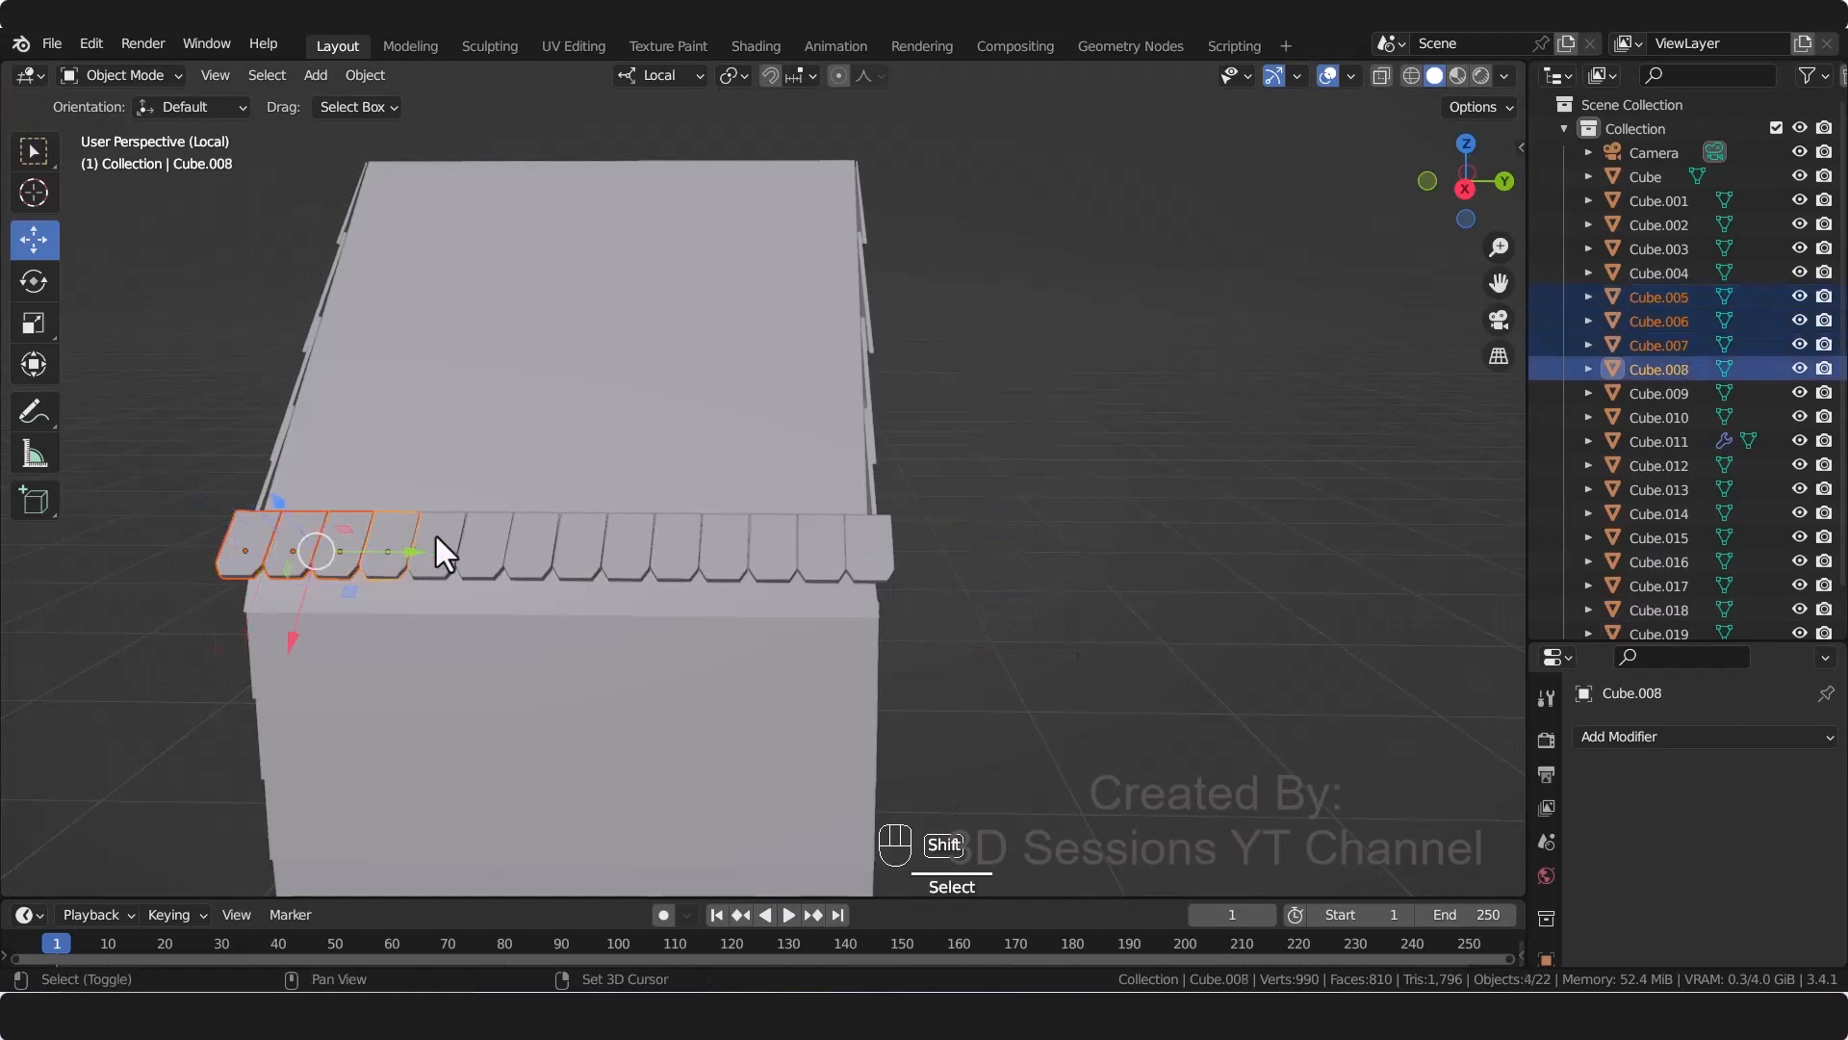
pyautogui.keyDown('shift'); pyautogui.click(435, 543); pyautogui.keyUp('shift')
pyautogui.keyDown('shift'); pyautogui.click(482, 544); pyautogui.keyUp('shift')
pyautogui.keyDown('shift'); pyautogui.click(530, 547); pyautogui.keyUp('shift')
pyautogui.keyDown('shift'); pyautogui.click(578, 544); pyautogui.keyUp('shift')
pyautogui.keyDown('shift'); pyautogui.click(627, 545); pyautogui.keyUp('shift')
pyautogui.keyDown('shift'); pyautogui.click(675, 546); pyautogui.keyUp('shift')
pyautogui.keyDown('shift'); pyautogui.click(724, 547); pyautogui.keyUp('shift')
pyautogui.keyDown('shift'); pyautogui.click(820, 549); pyautogui.keyUp('shift')
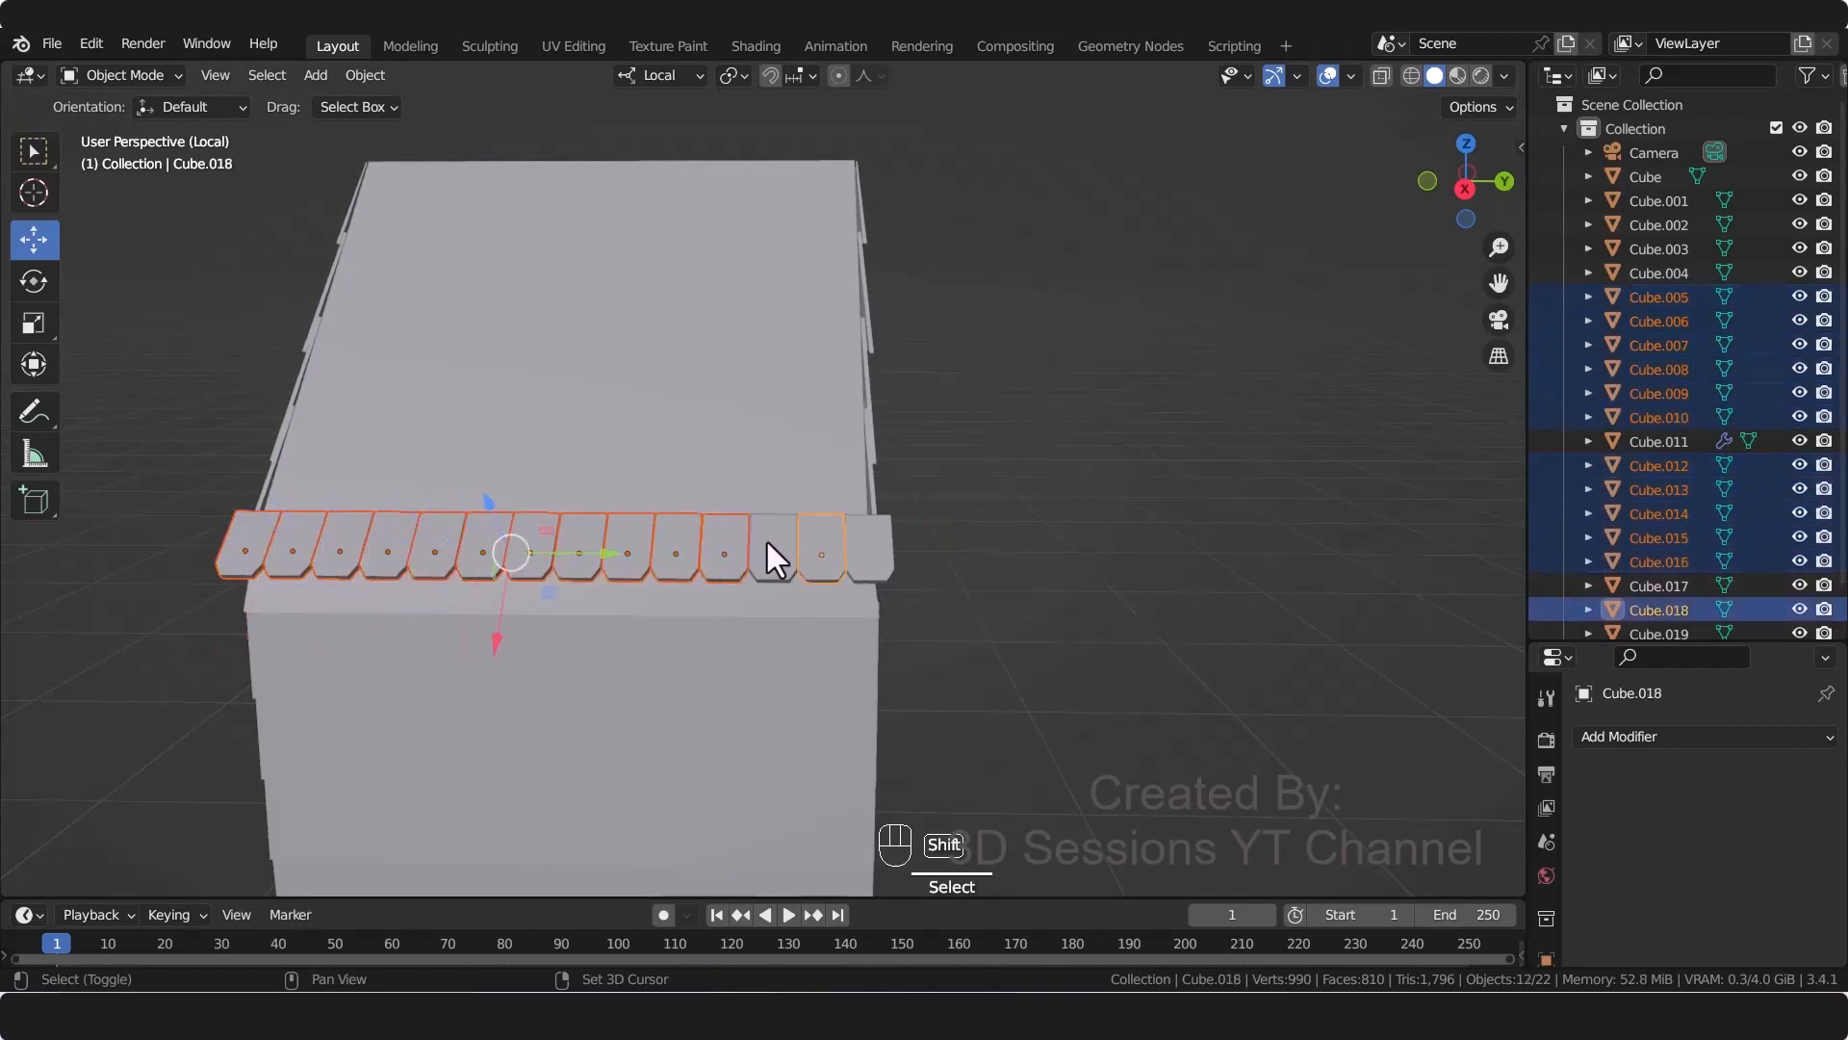
pyautogui.keyDown('shift'); pyautogui.click(773, 547); pyautogui.keyUp('shift')
pyautogui.keyDown('shift'); pyautogui.click(869, 545); pyautogui.keyUp('shift')
pyautogui.hotkey('ctrl', 'j')
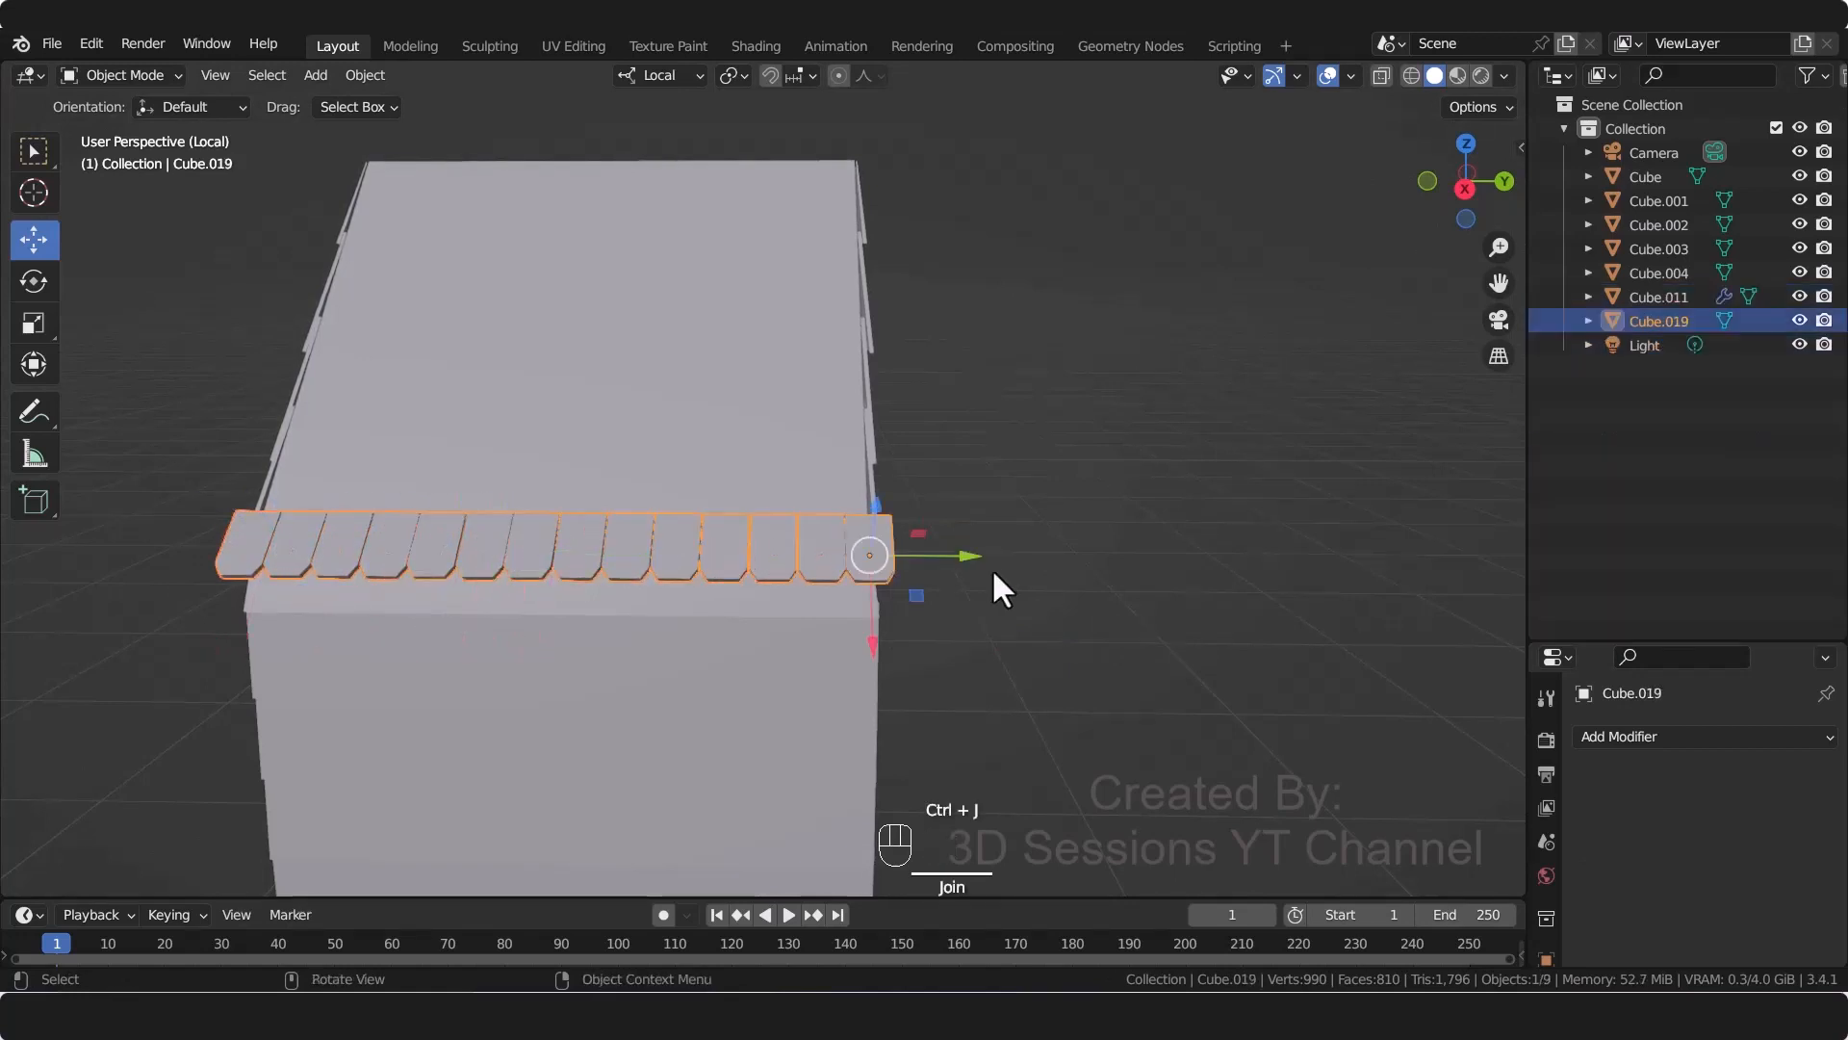
# Step: Set the joined tile row's origin to its geometry
pyautogui.rightClick(587, 528)
pyautogui.moveTo(587, 528)
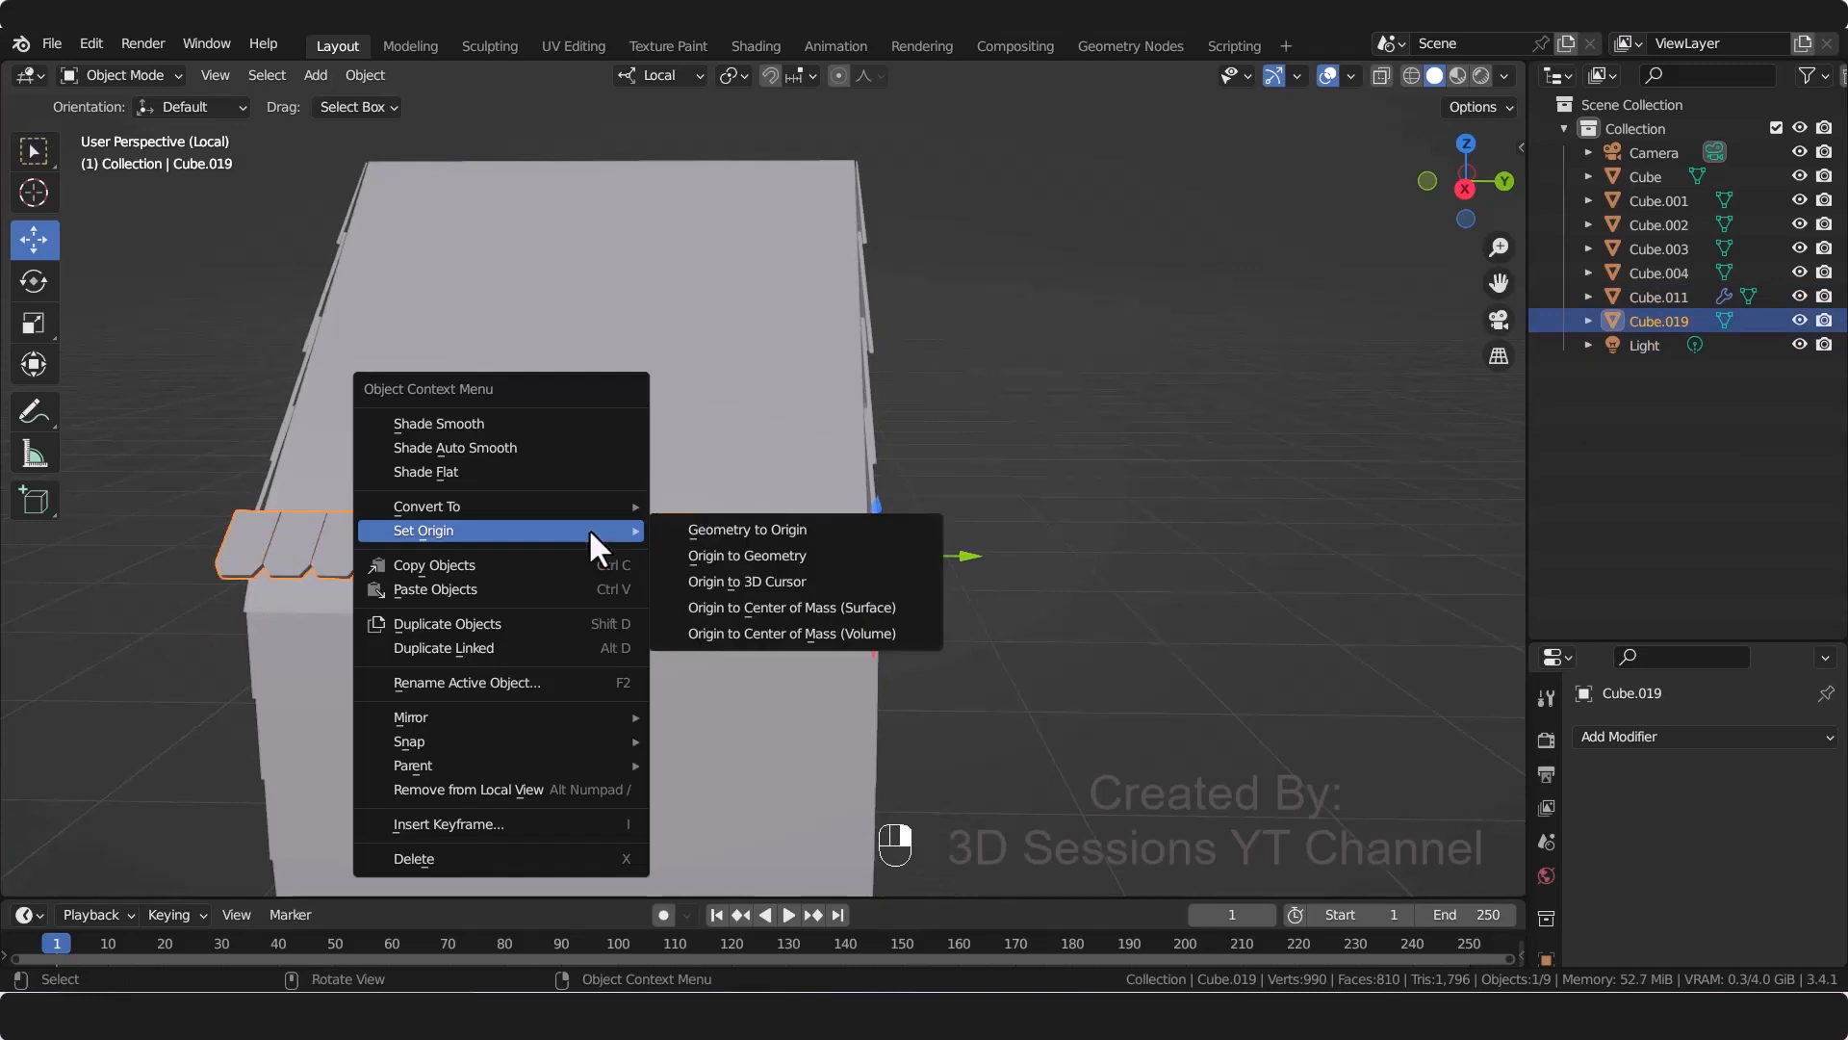
pyautogui.click(736, 558)
# Step: Duplicate the joined tile row and move the copy up the roof slope so it overlaps the first row
pyautogui.moveTo(736, 561); pyautogui.dragTo(1004, 693, button='middle')
pyautogui.hotkey('shift', 'd')
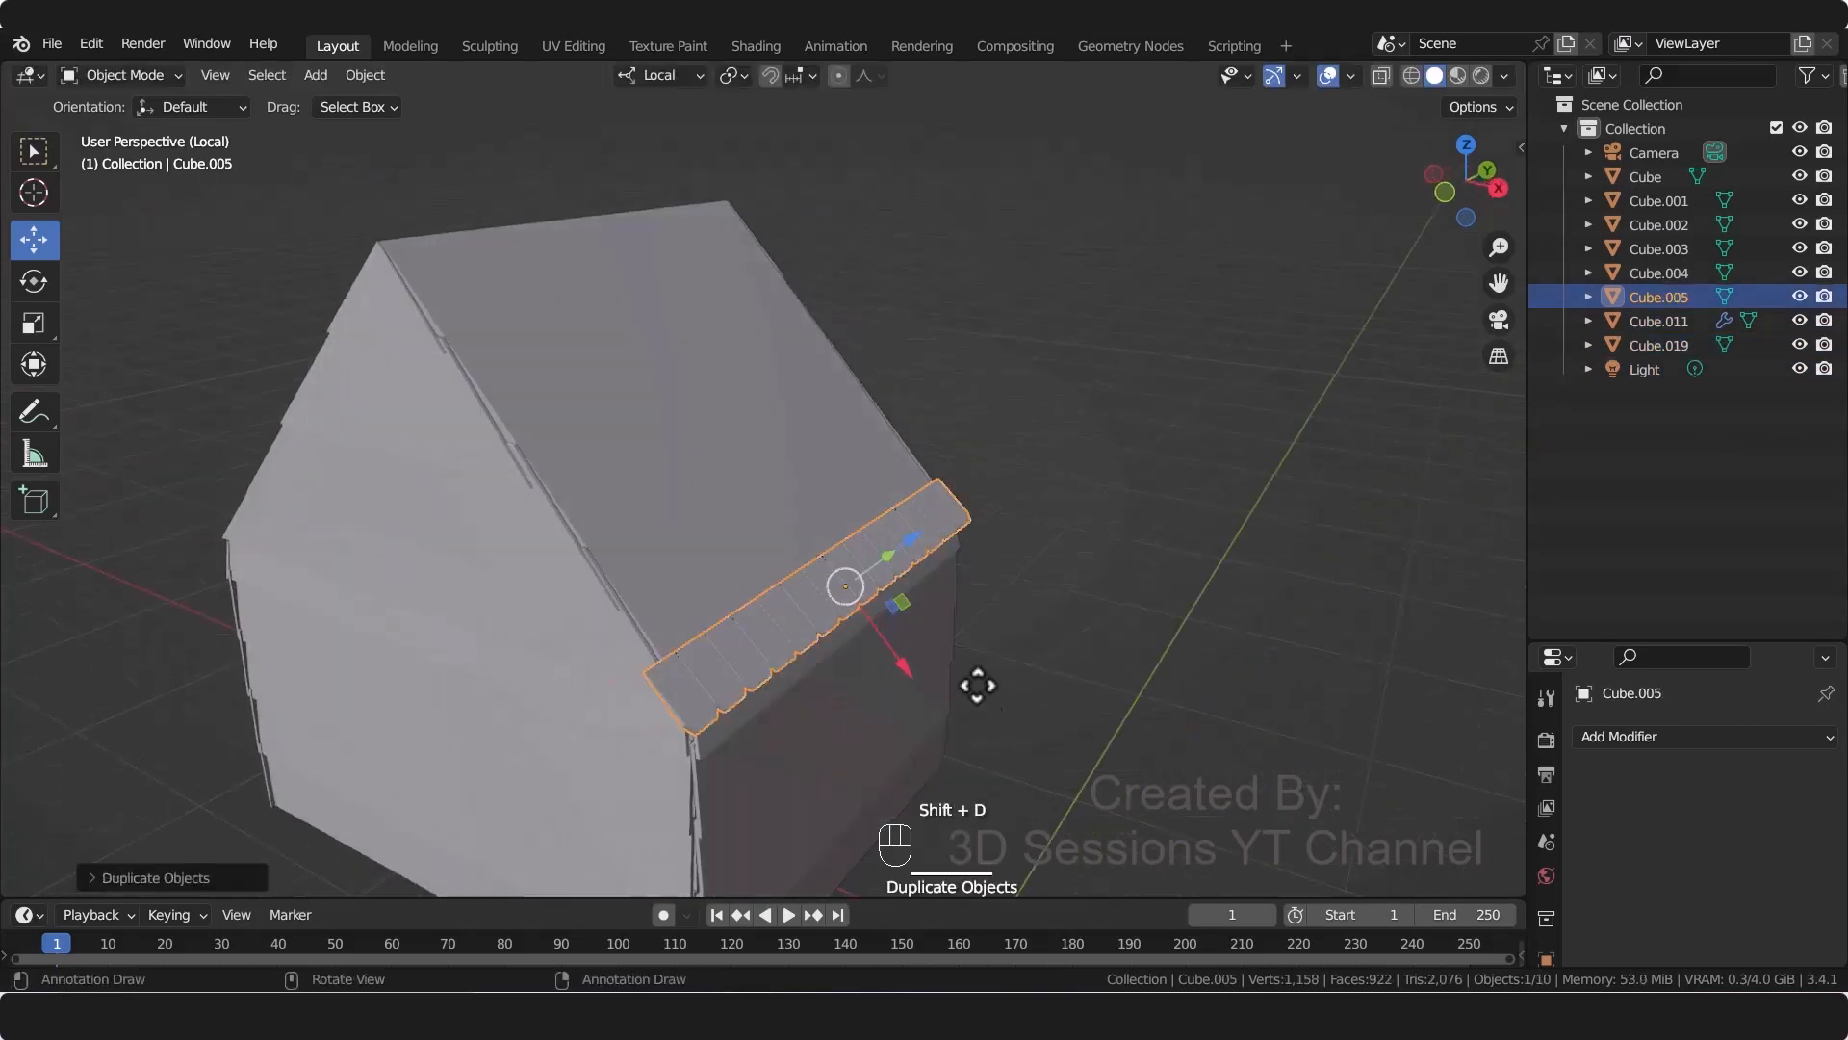
pyautogui.click(873, 638)
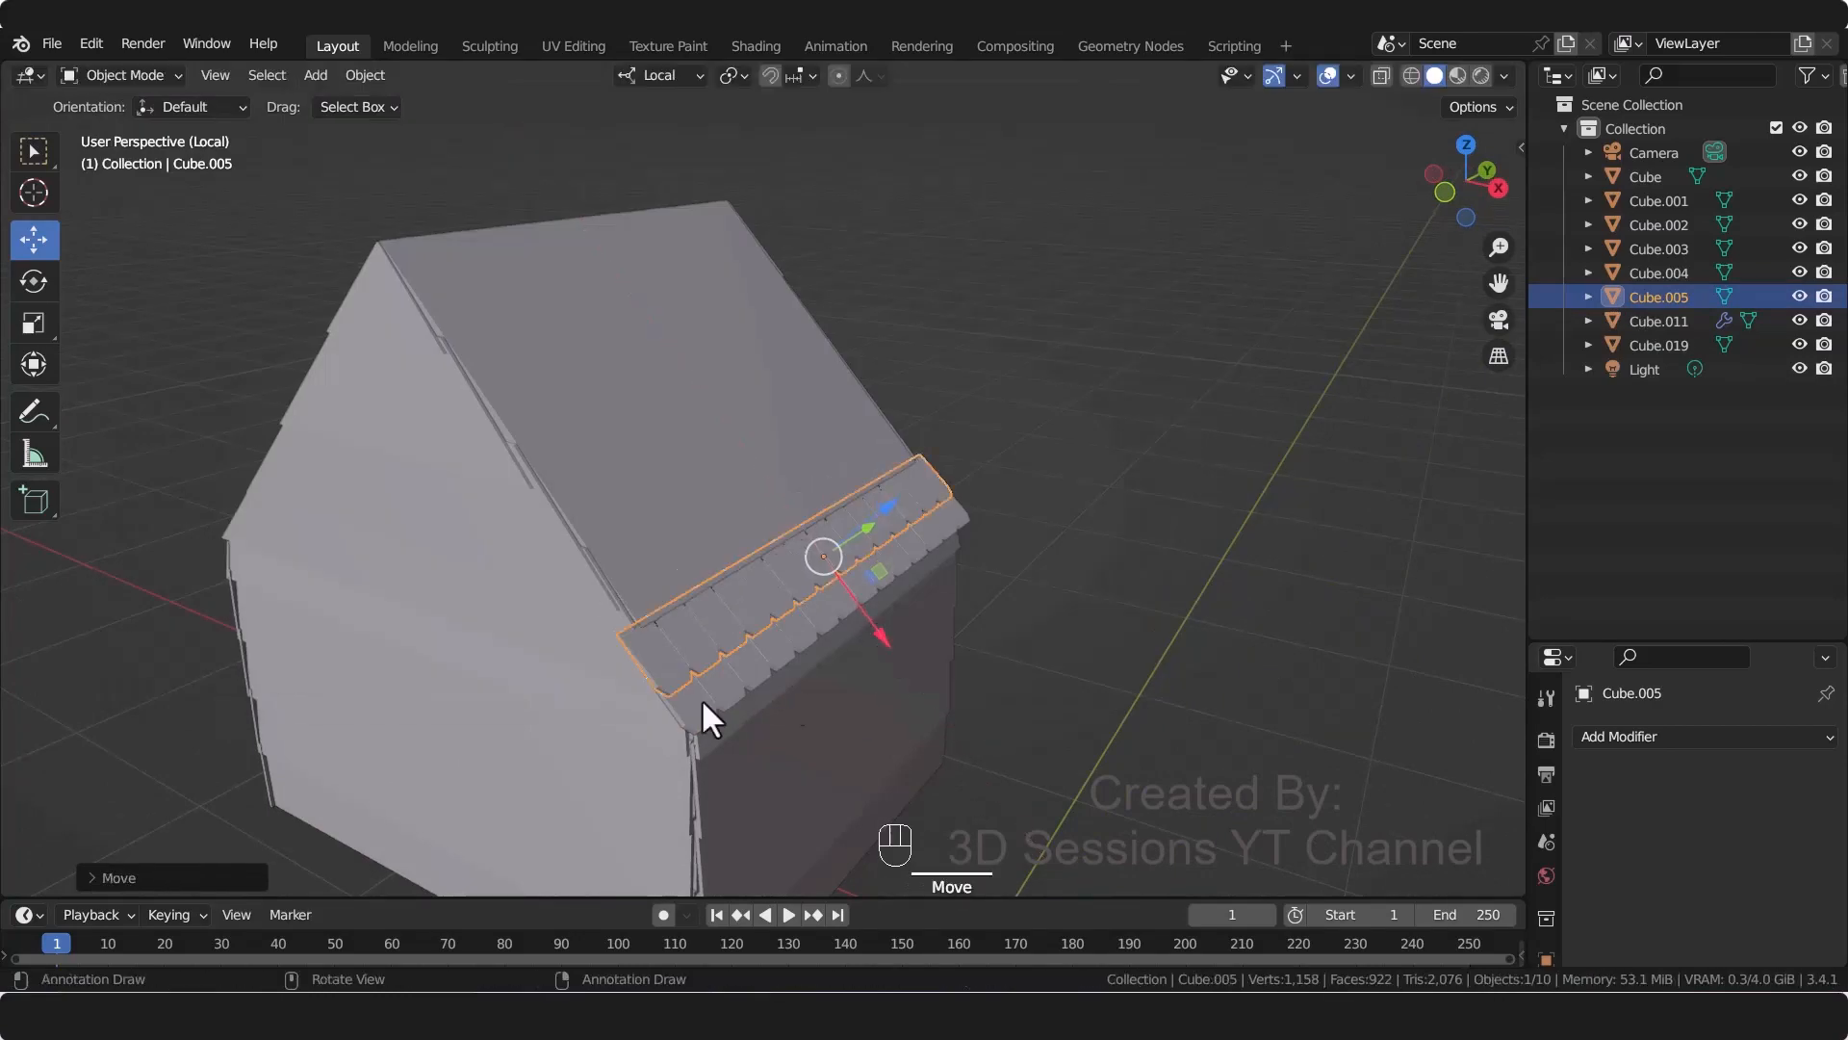
# Step: Rotate the second tile row slightly in the front view so it follows the roof slope
pyautogui.moveTo(701, 697); pyautogui.dragTo(707, 655, button='middle')
pyautogui.press('`')
pyautogui.click(536, 557)
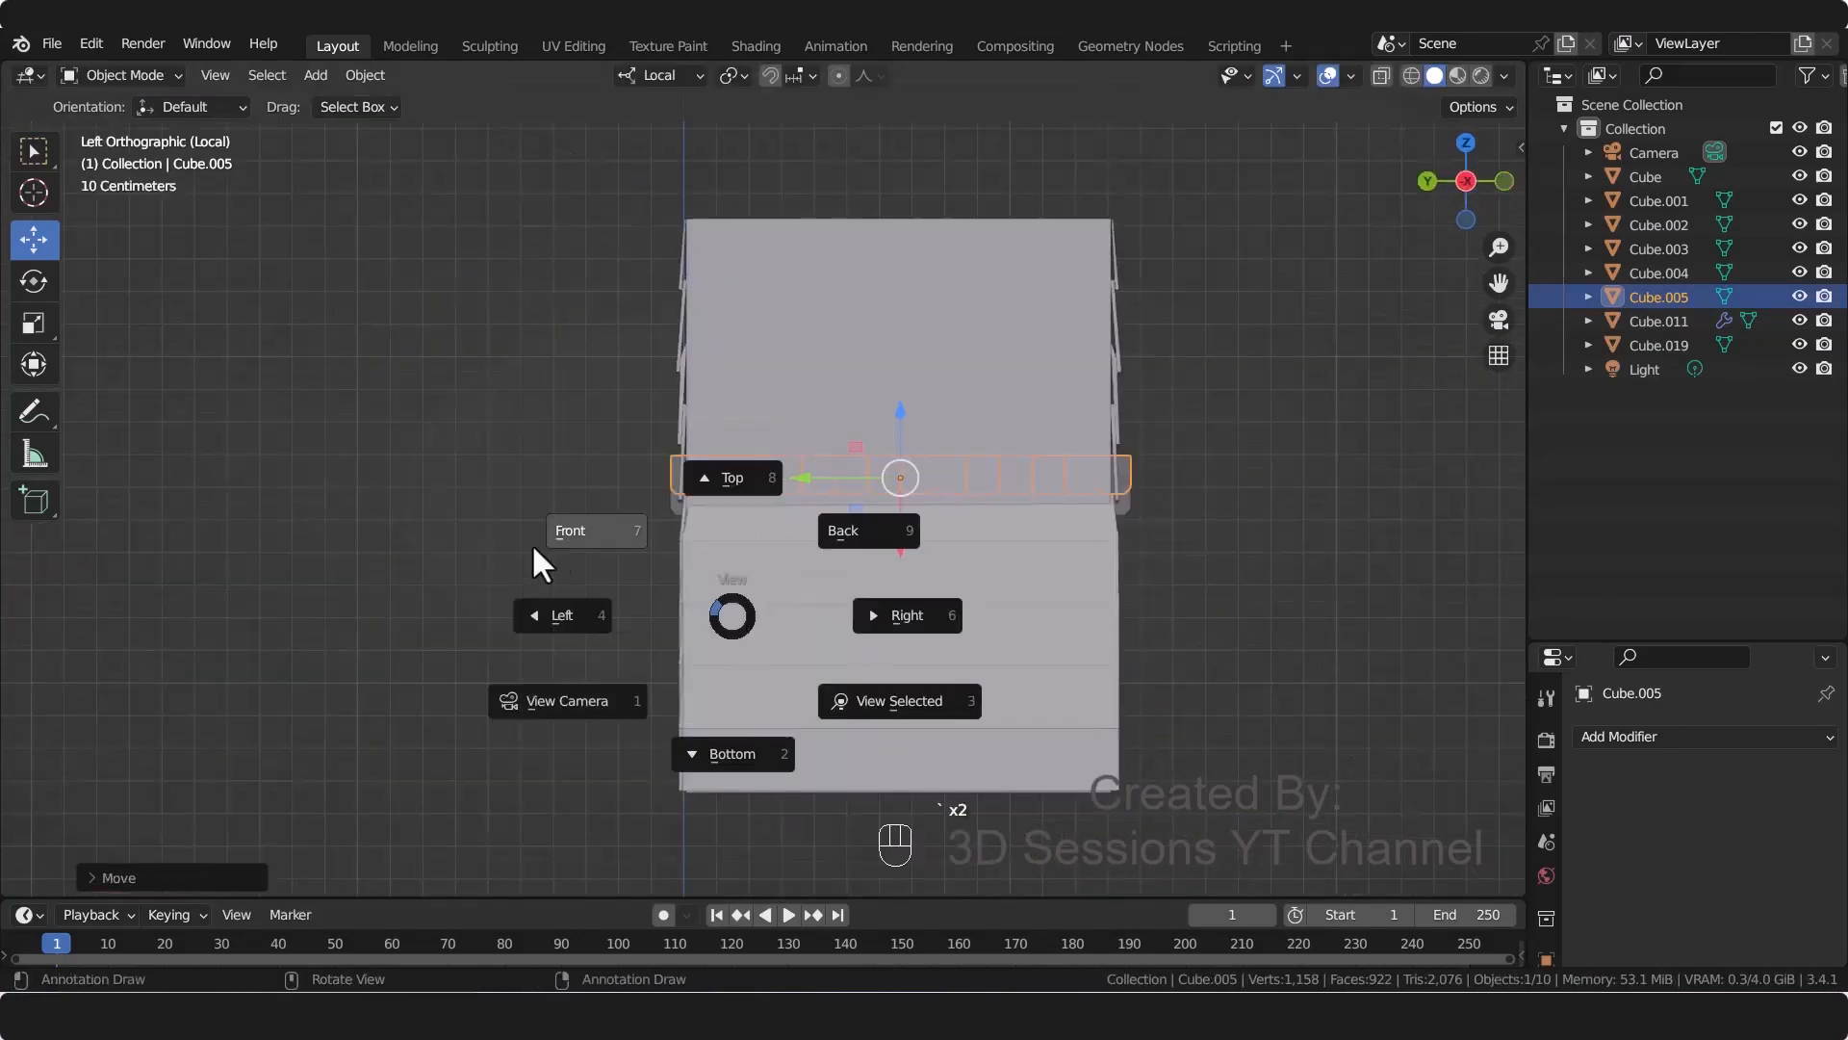
pyautogui.click(34, 281)
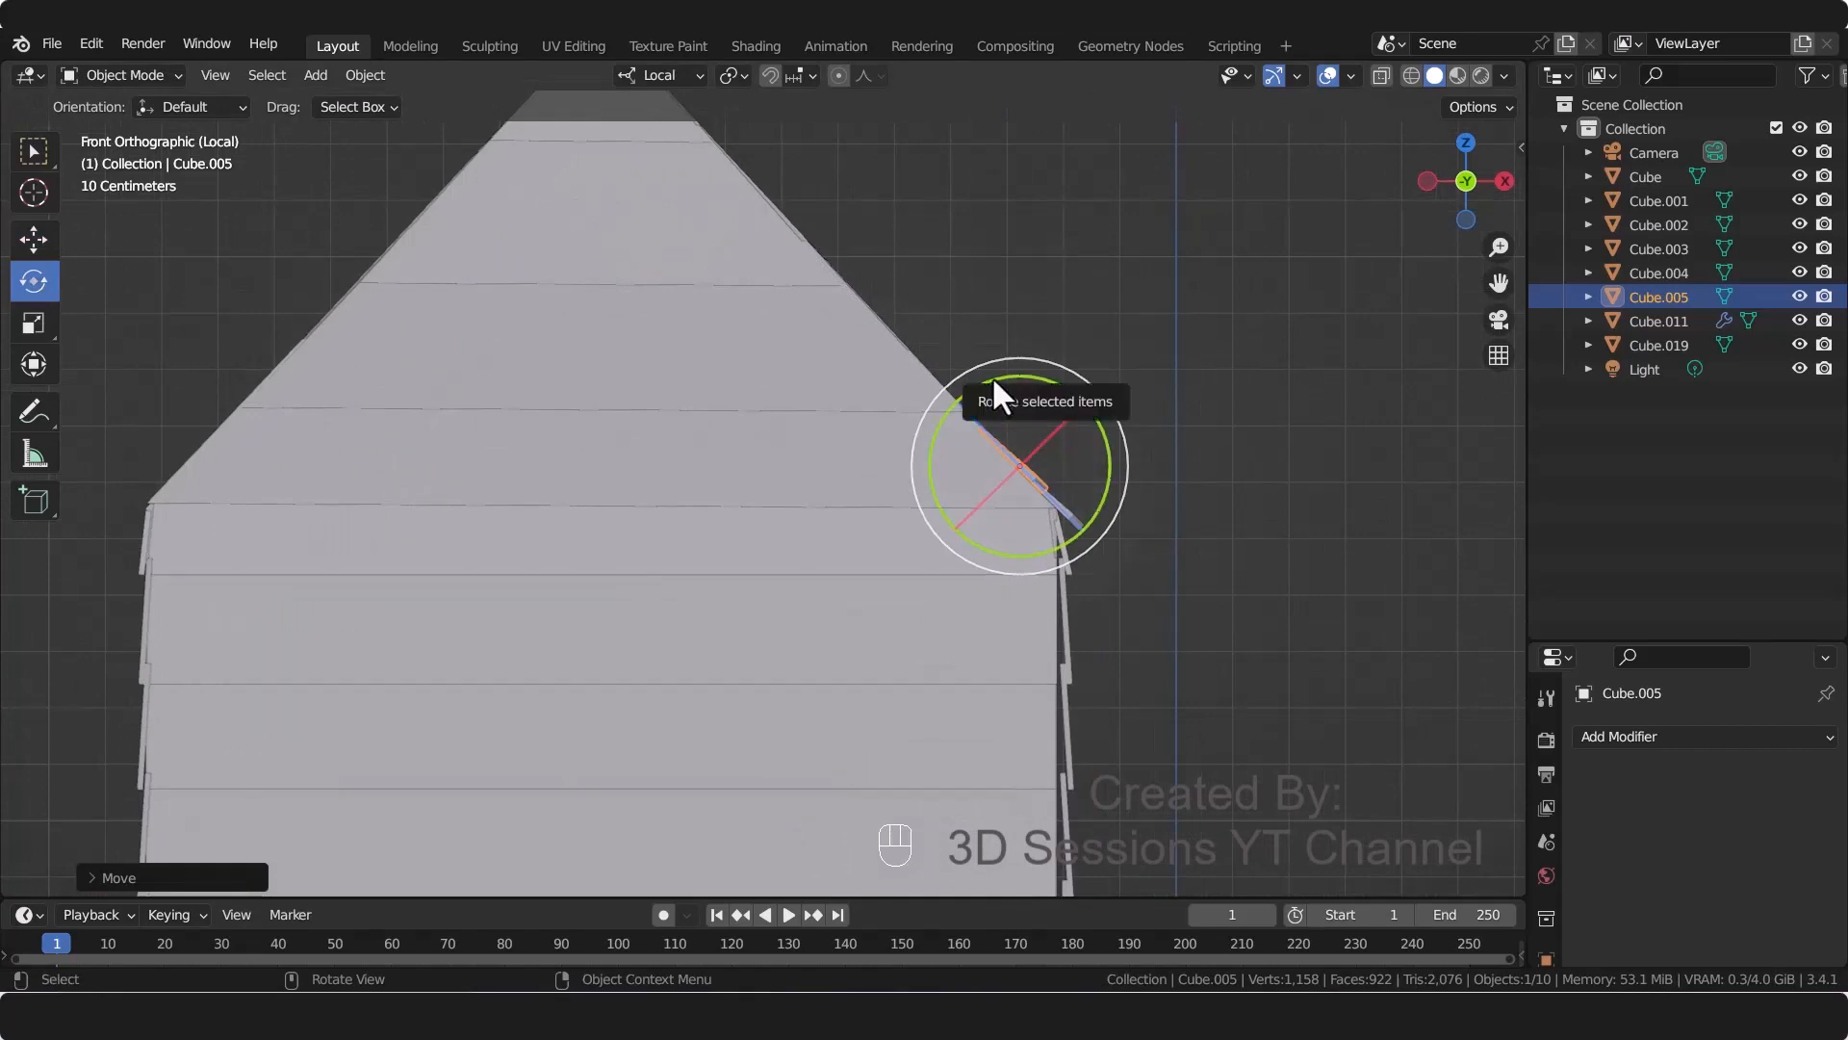
pyautogui.moveTo(996, 377); pyautogui.dragTo(993, 378)
pyautogui.click(1142, 424)
pyautogui.moveTo(946, 593); pyautogui.dragTo(838, 604, button='middle')
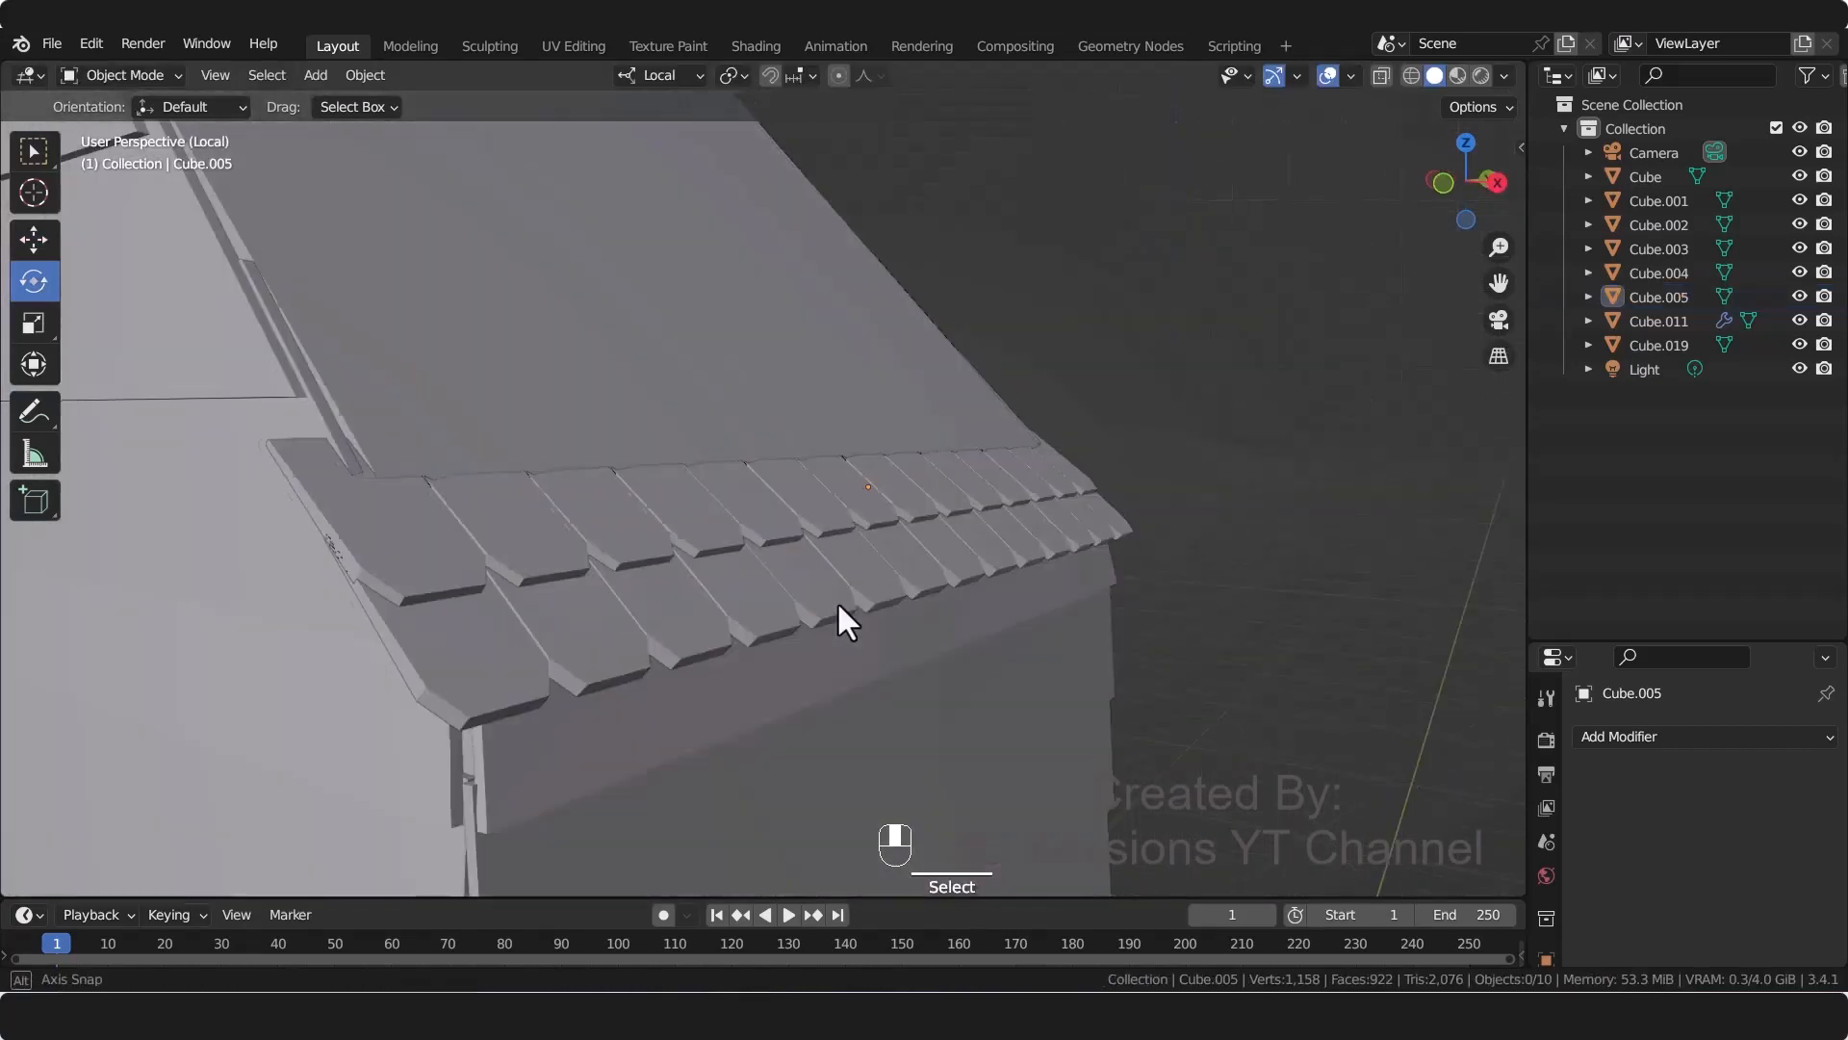
# Step: Select the second tile row's upper-edge vertices through X-ray in Edit Mode and move them slightly outward from the roof surface
pyautogui.click(619, 528)
pyautogui.press('Tab')
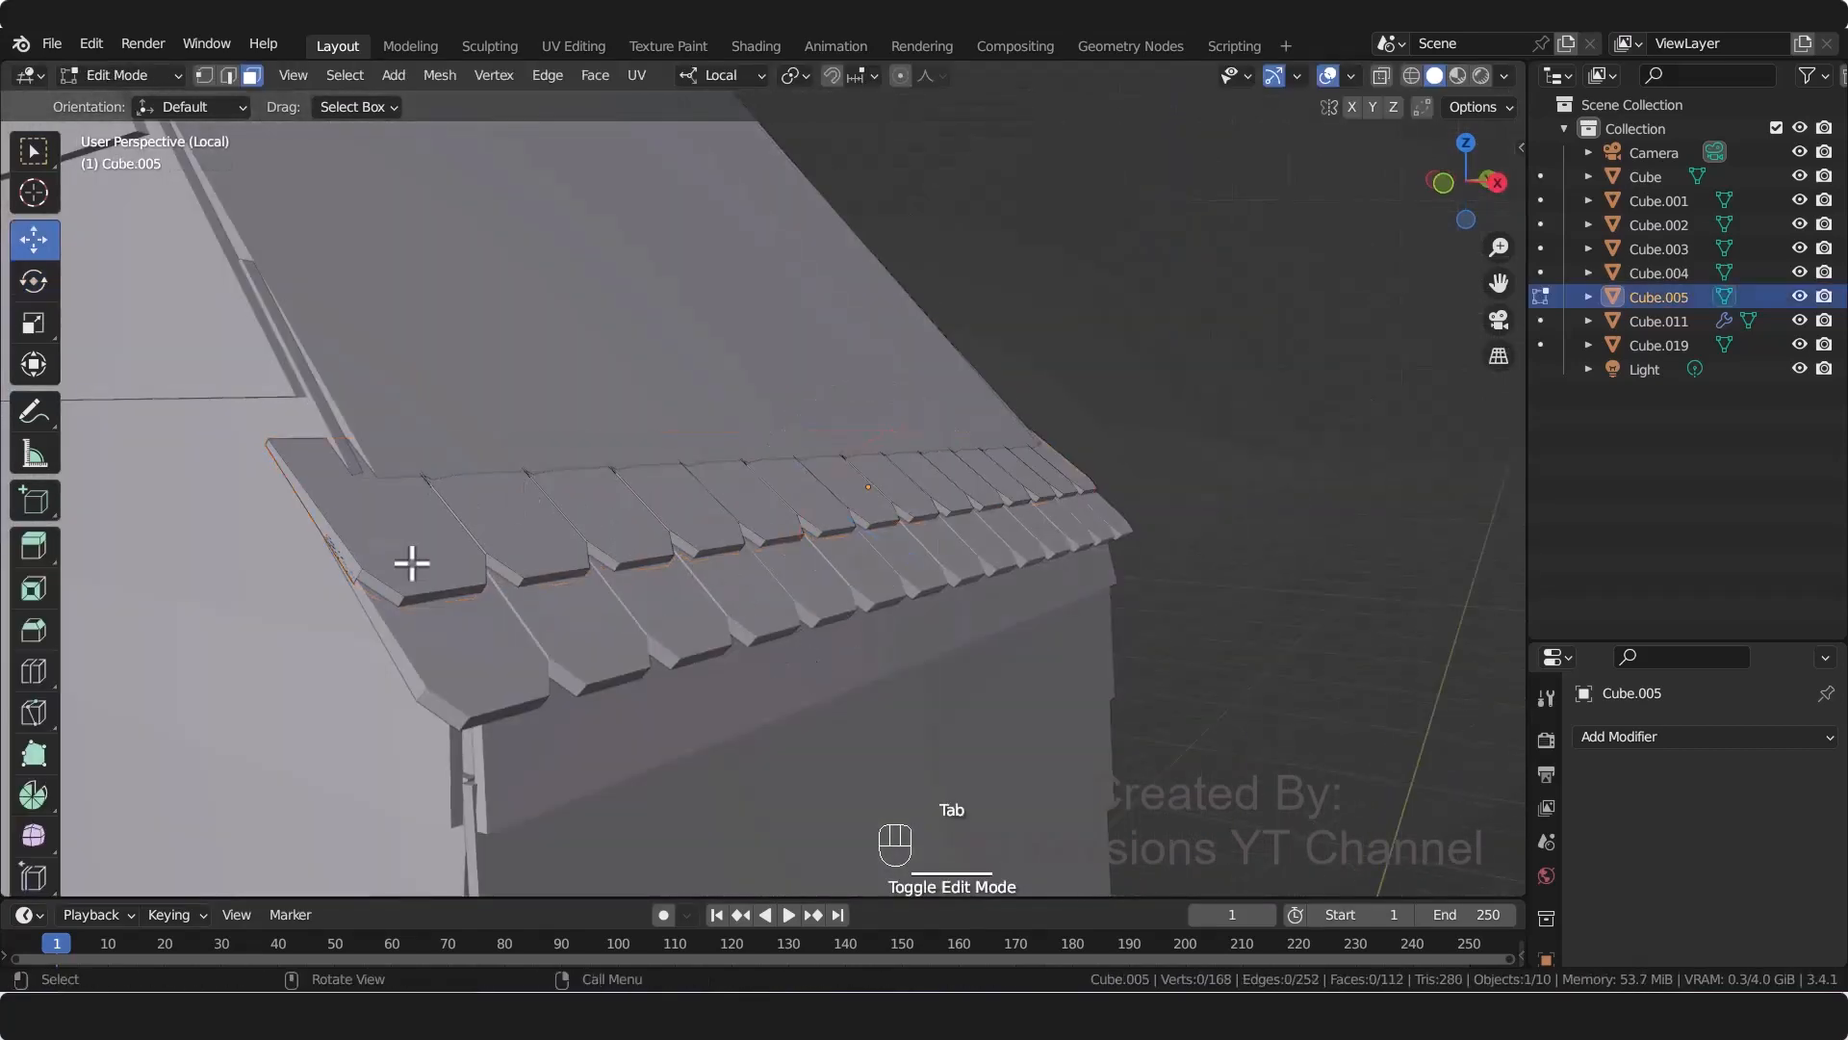
pyautogui.press('Tab')
pyautogui.click(34, 240)
pyautogui.press('Tab')
pyautogui.press('Tab')
pyautogui.click(397, 557)
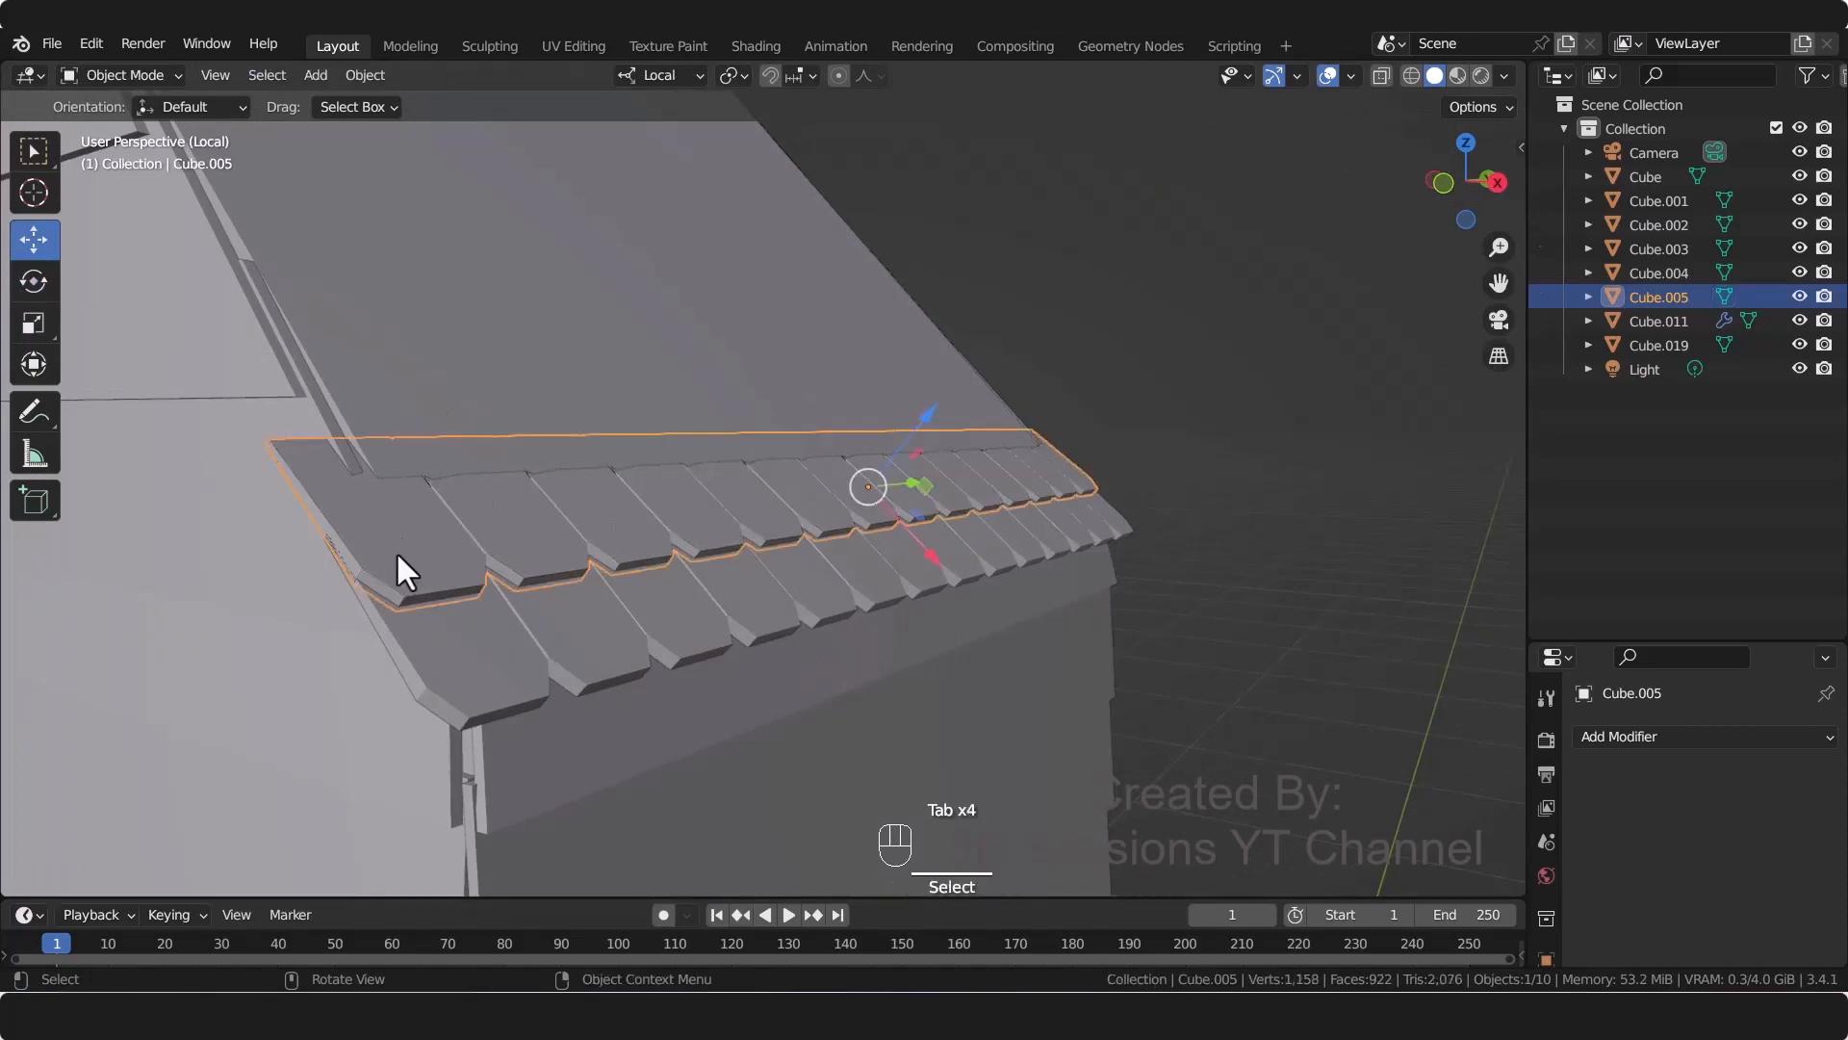
pyautogui.press('Tab')
pyautogui.hotkey('alt', 'z')
pyautogui.moveTo(327, 466); pyautogui.dragTo(330, 467)
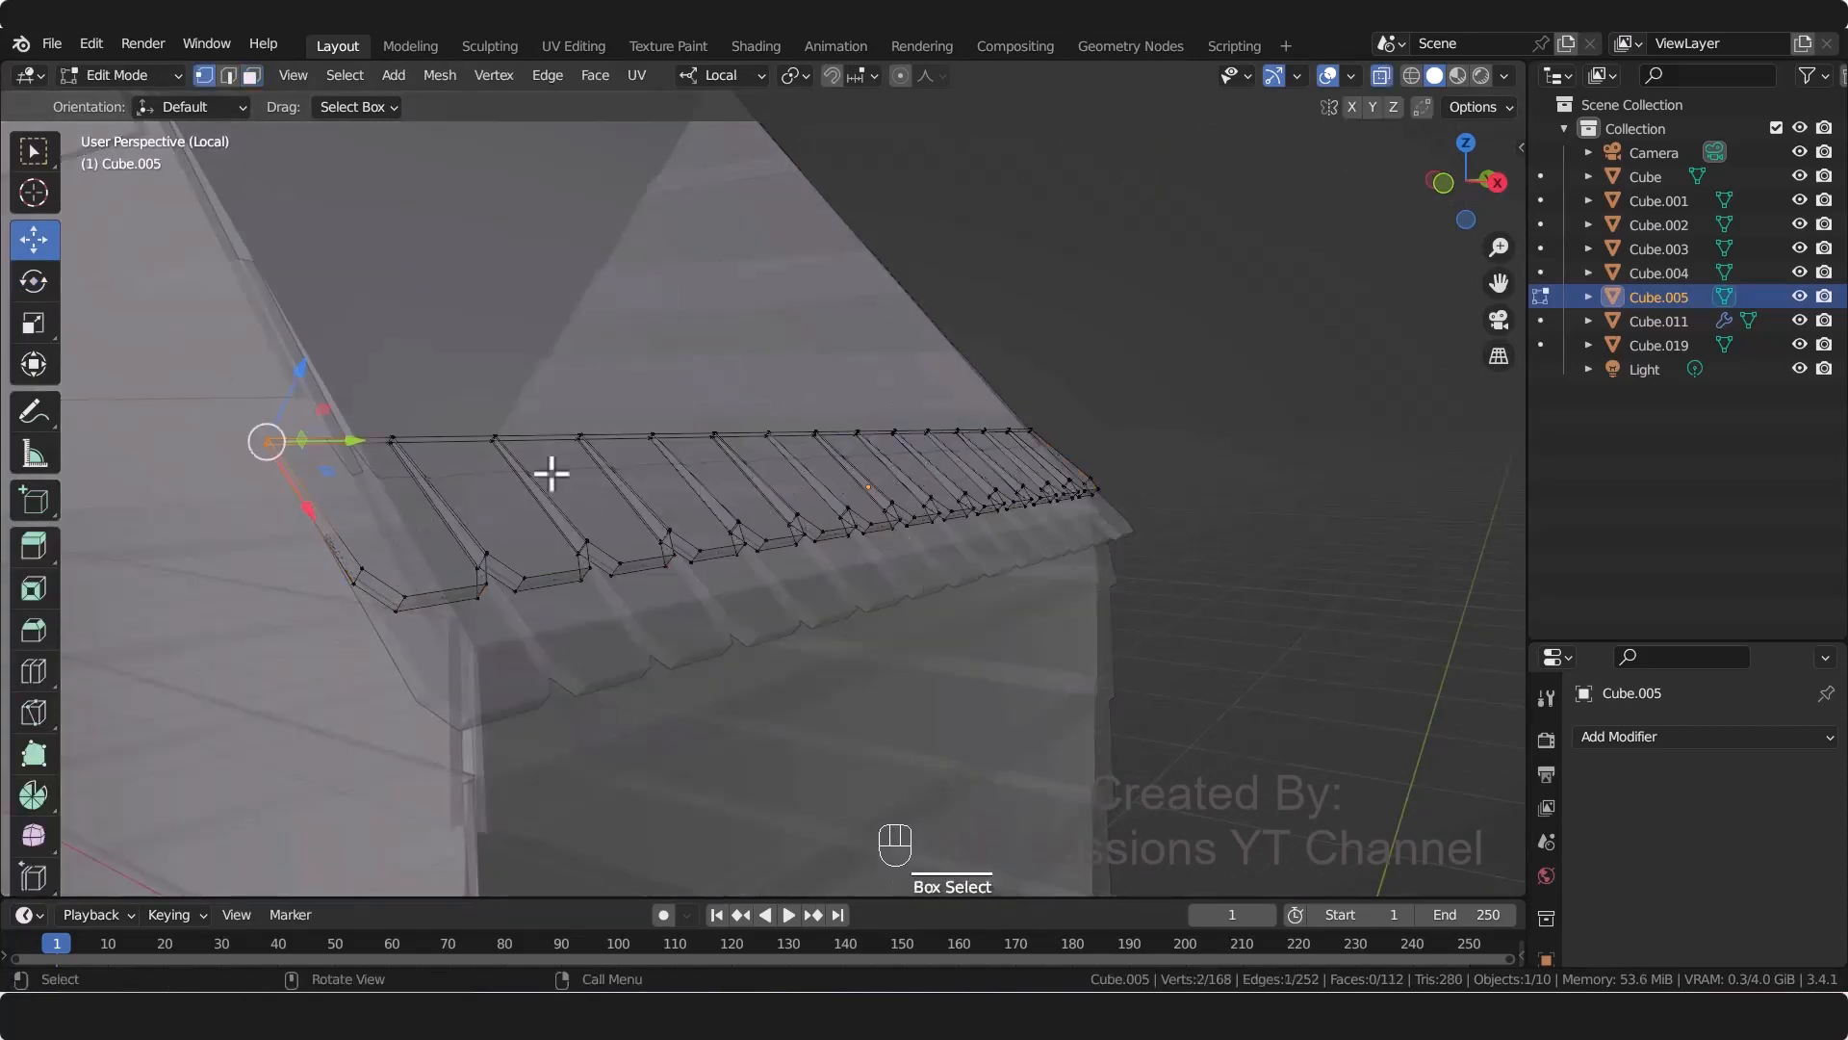
pyautogui.press('KP_3')
pyautogui.moveTo(84, 389); pyautogui.dragTo(995, 442)
pyautogui.moveTo(996, 442); pyautogui.dragTo(1014, 333, button='middle')
pyautogui.moveTo(1013, 348); pyautogui.dragTo(1021, 342)
pyautogui.hotkey('alt', 'a')
pyautogui.press('Tab')
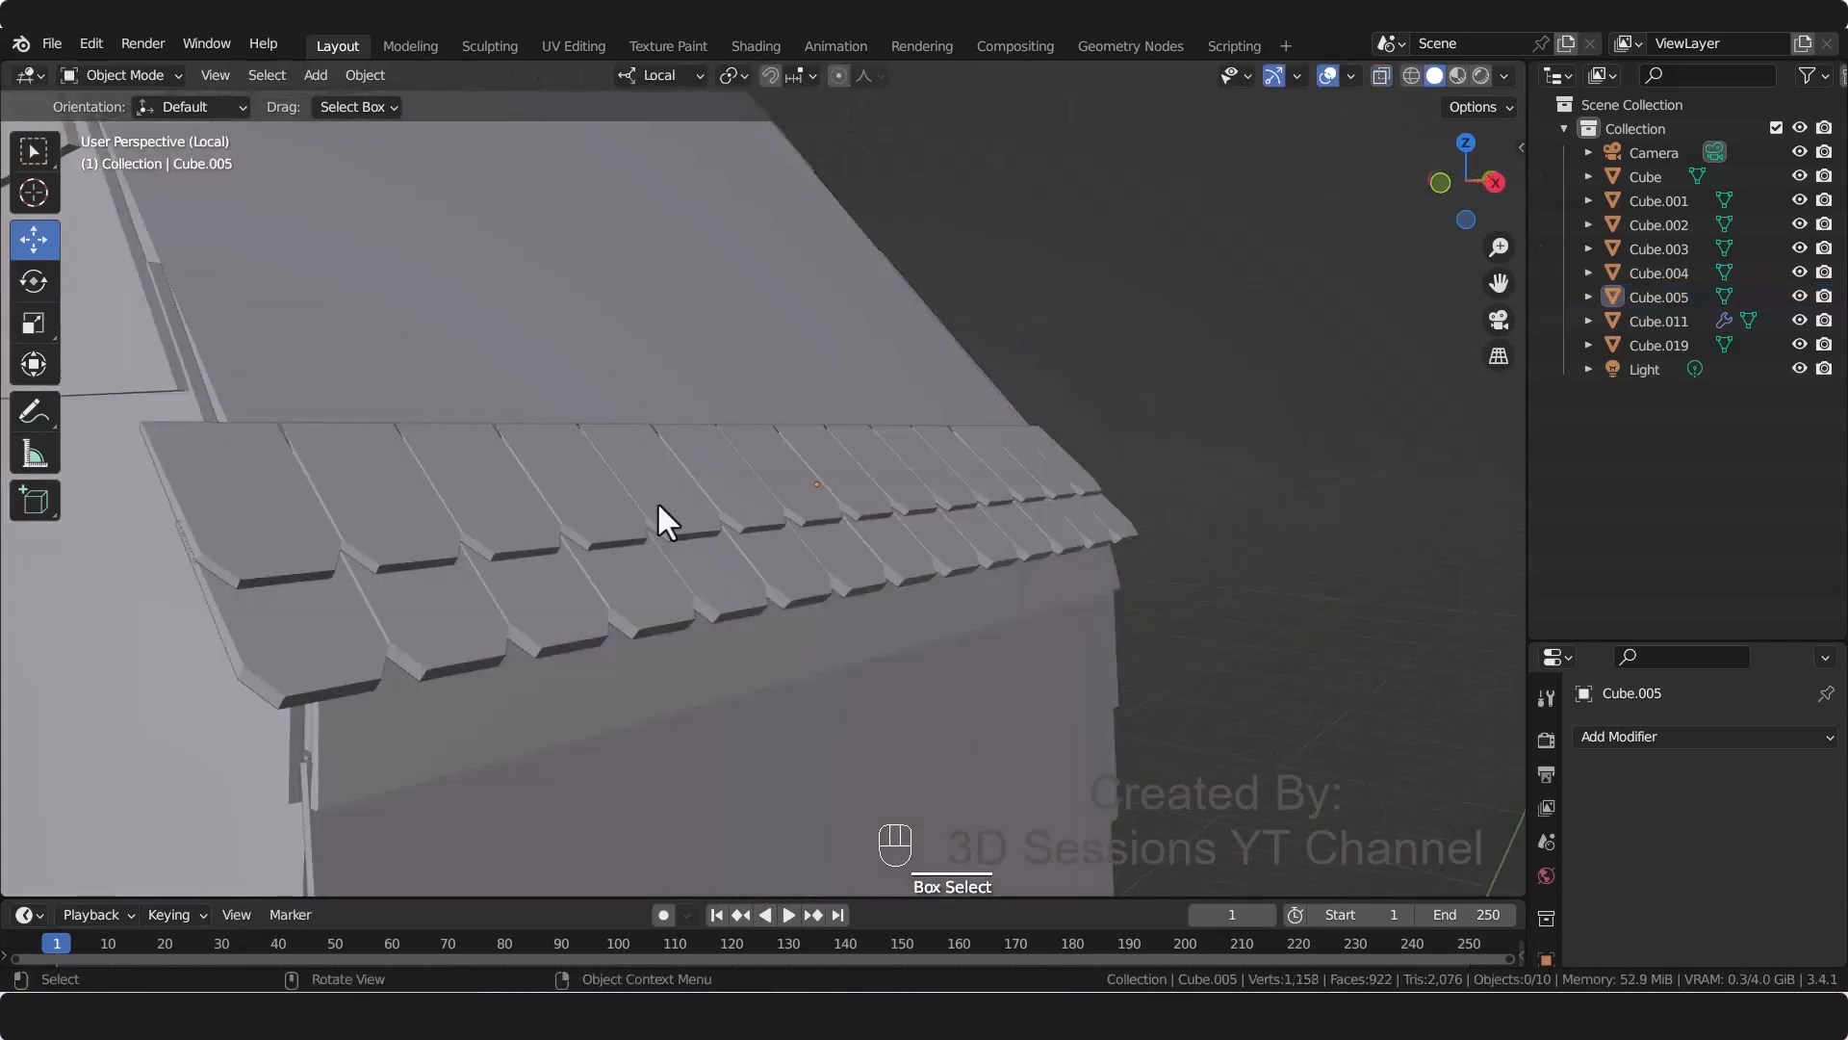
# Step: Duplicate the second tile row, move the copy up the slope as a third row and seat it over the row below
pyautogui.click(660, 502)
pyautogui.hotkey('shift', 'd')
pyautogui.rightClick(888, 595)
pyautogui.moveTo(866, 554); pyautogui.dragTo(829, 469)
pyautogui.click(1007, 570)
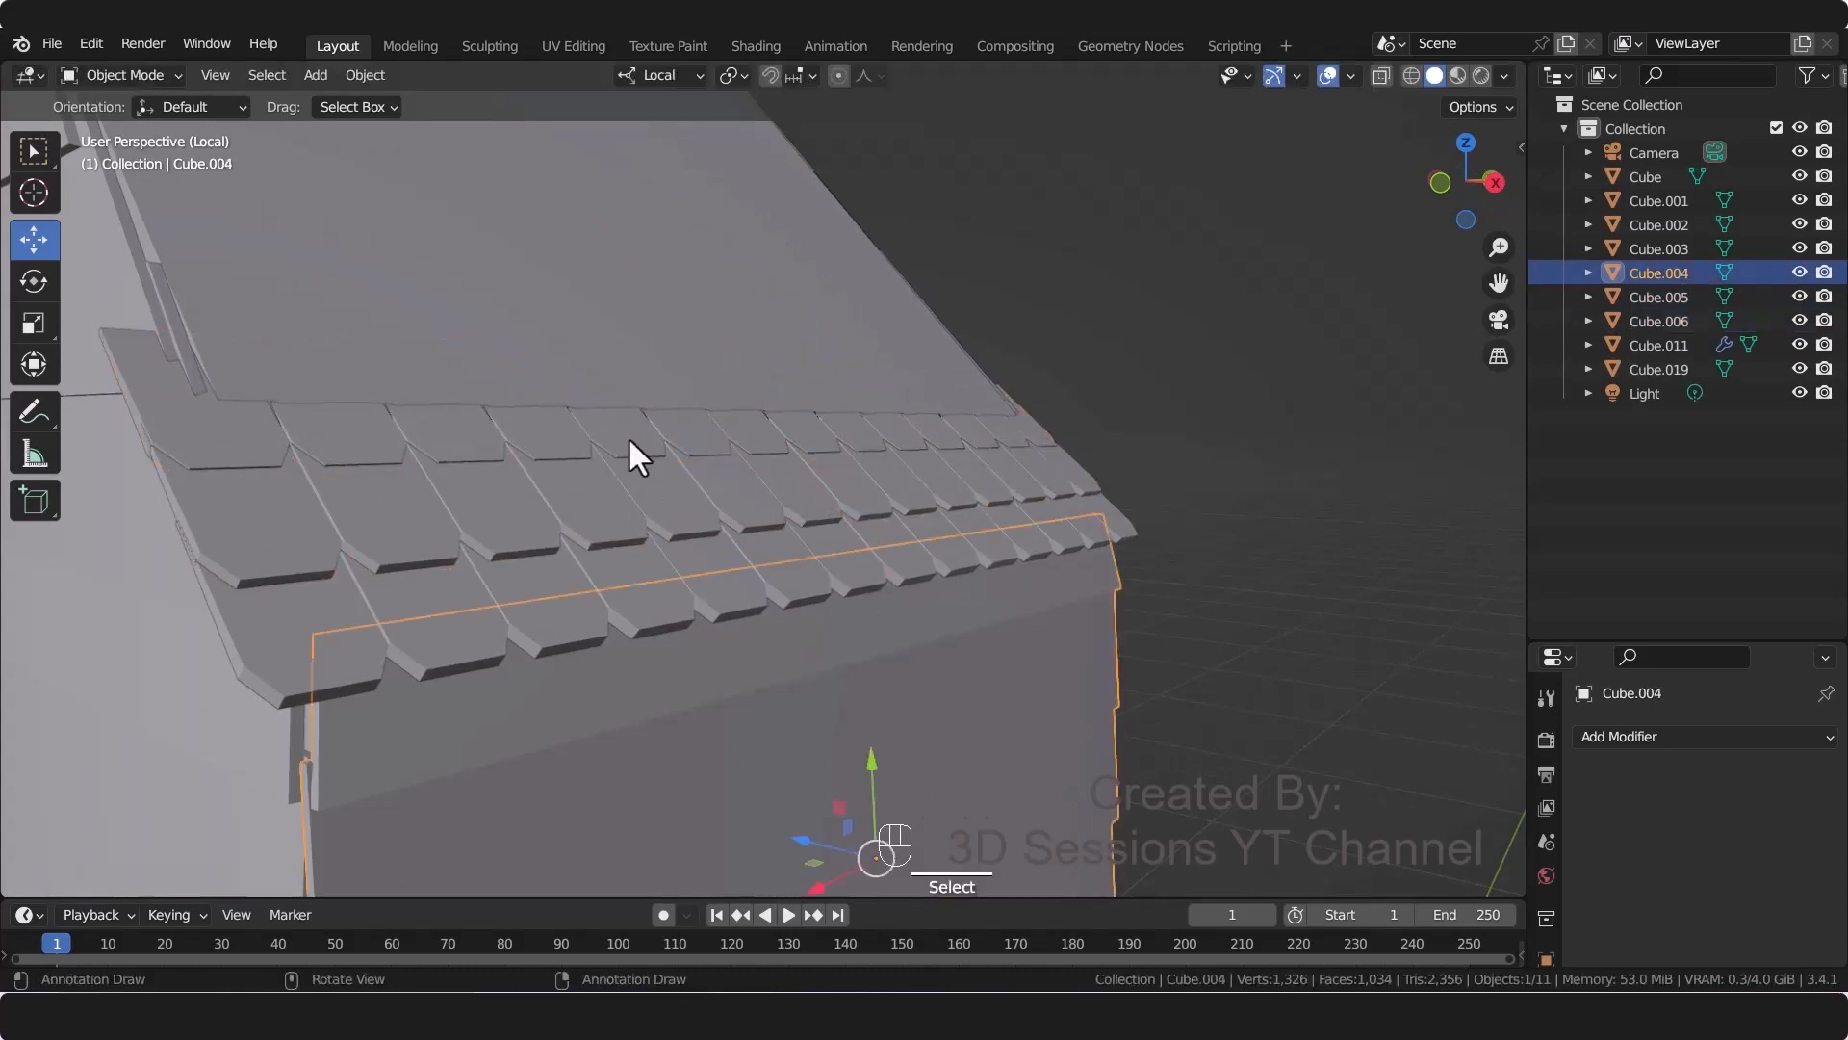
pyautogui.click(628, 436)
pyautogui.moveTo(578, 668); pyautogui.dragTo(597, 668, button='middle')
pyautogui.moveTo(849, 353); pyautogui.dragTo(852, 347)
pyautogui.moveTo(551, 657); pyautogui.dragTo(616, 650, button='middle')
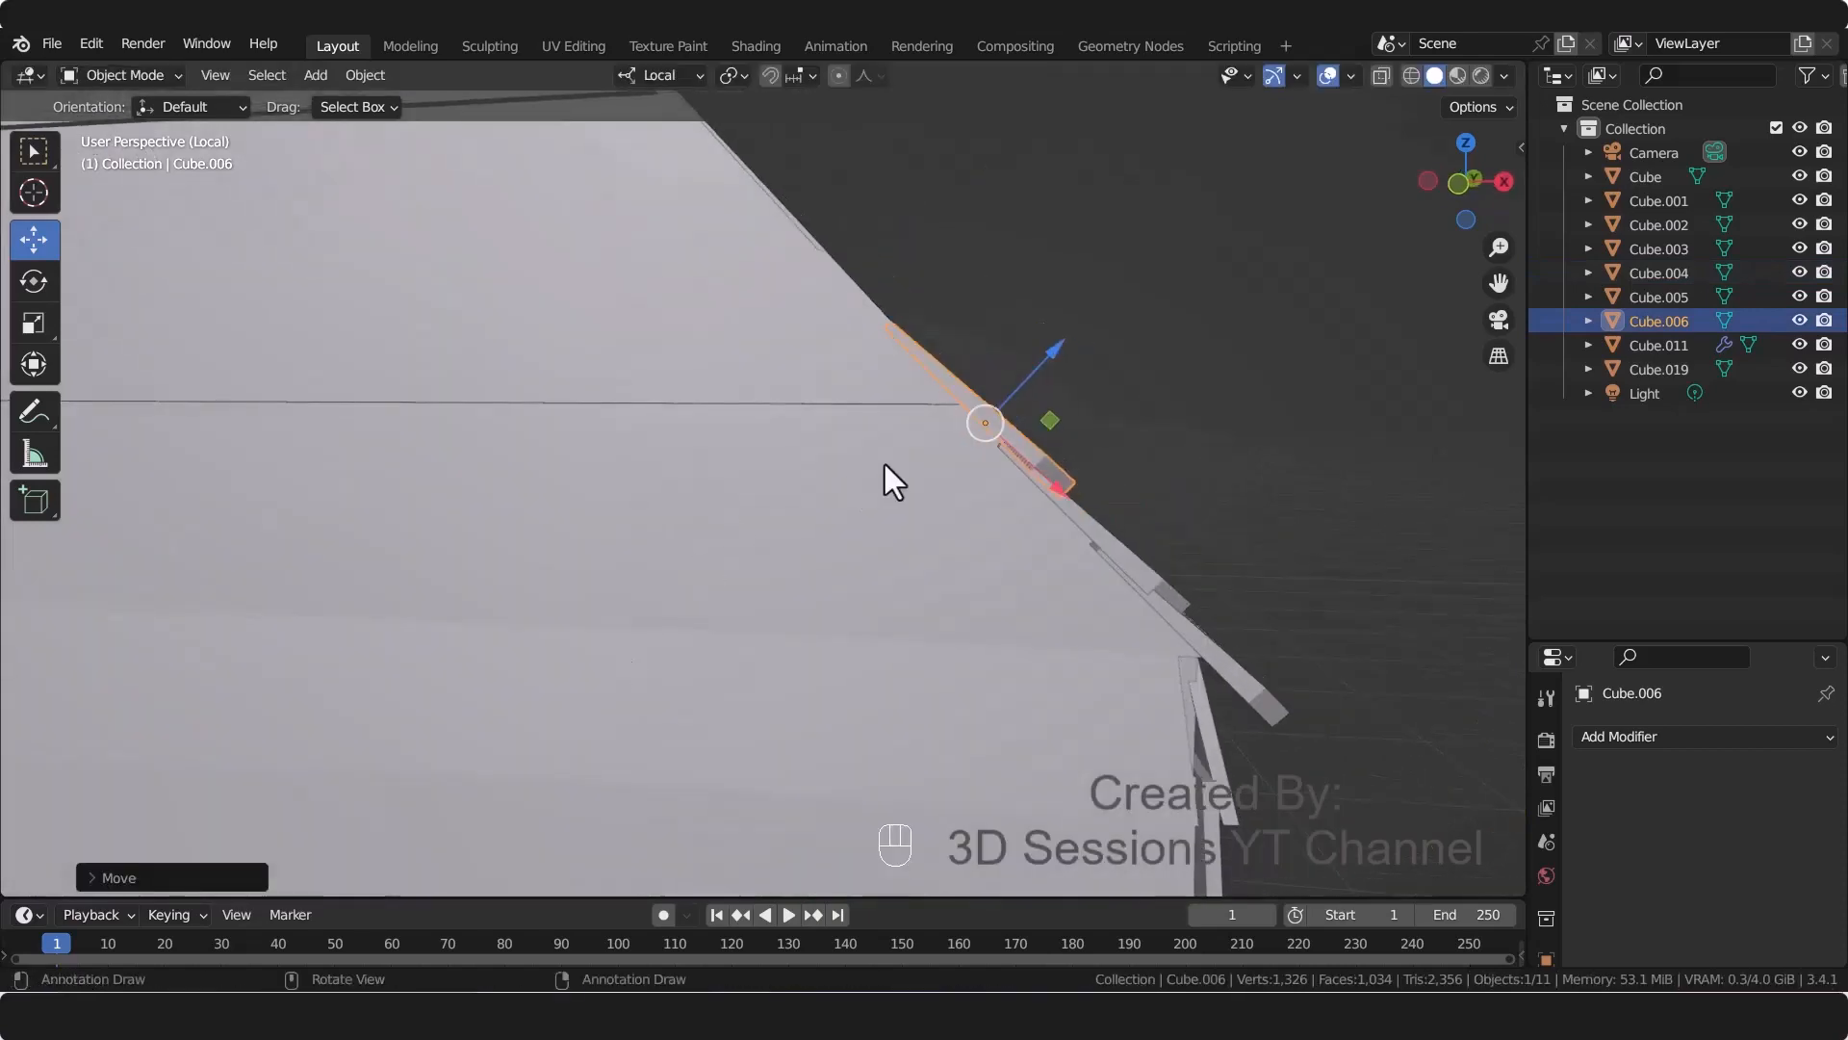
pyautogui.click(1128, 551)
pyautogui.moveTo(1109, 417); pyautogui.dragTo(1052, 359)
# Step: Duplicate the third tile row, move the copy up the slope and adjust its height above the roof in the front view
pyautogui.click(687, 583)
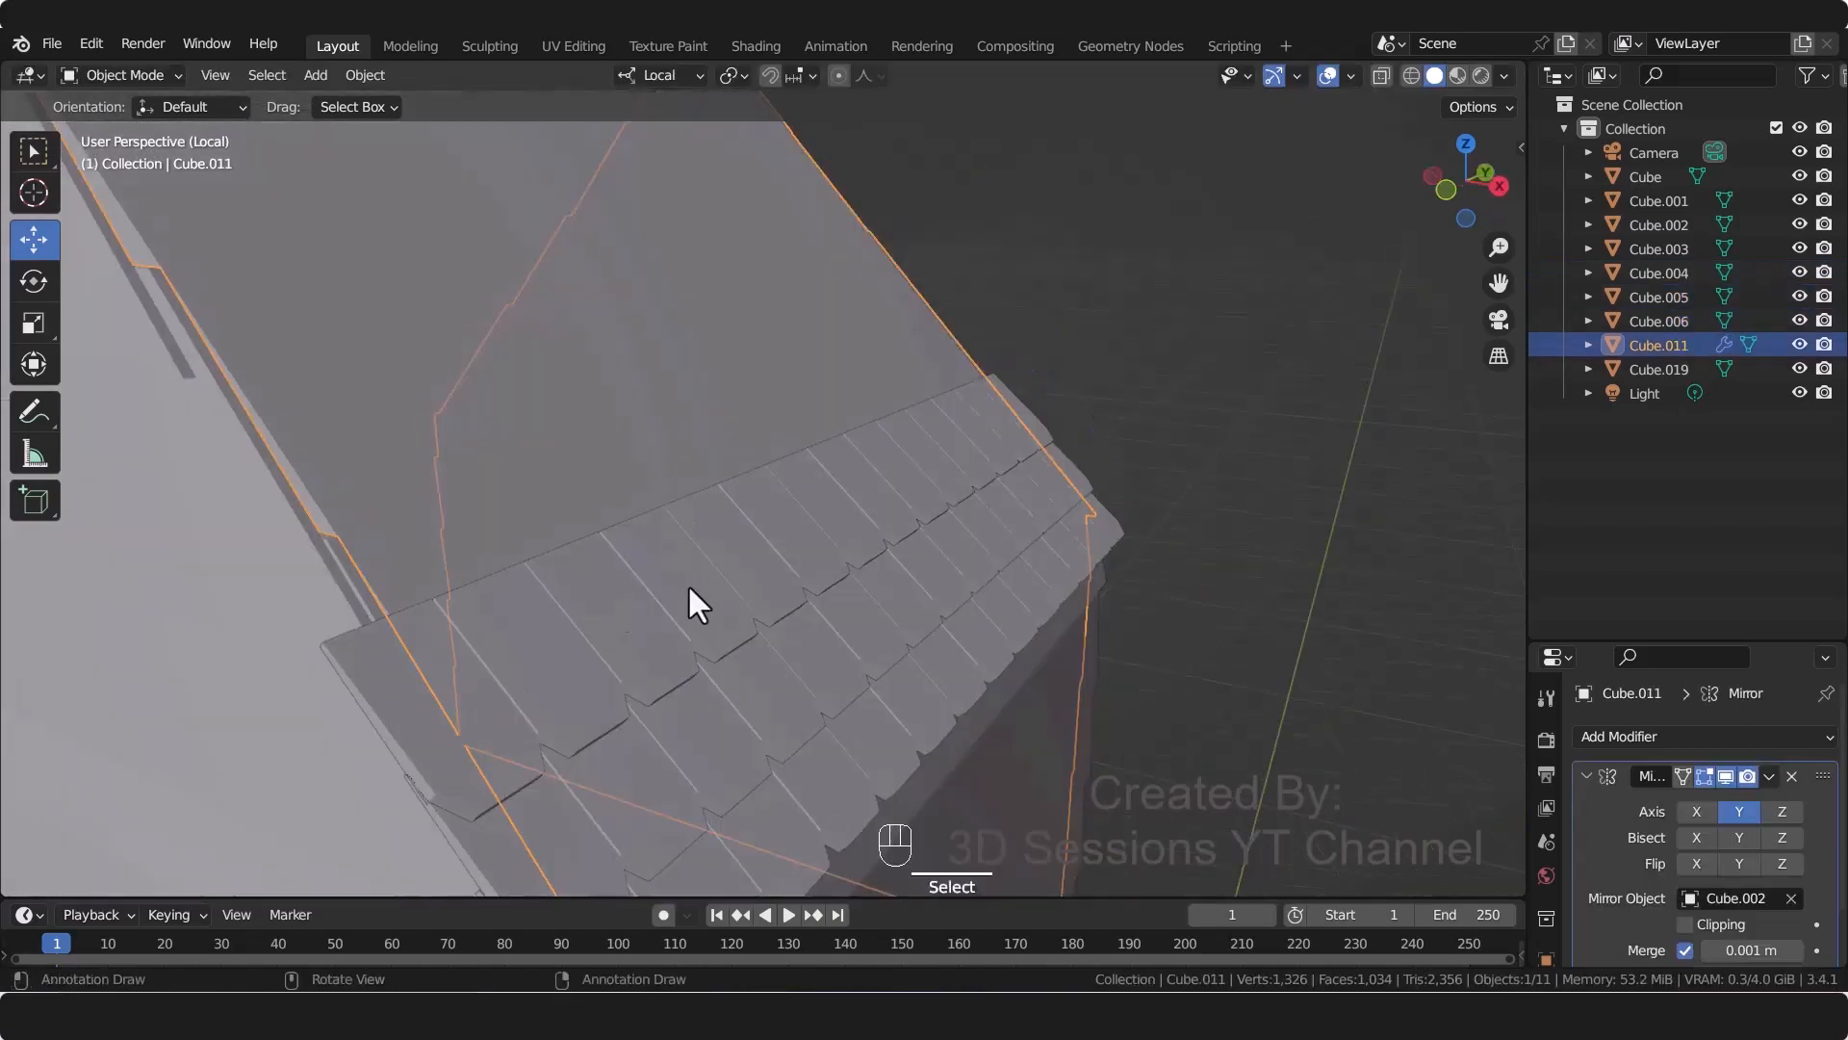
pyautogui.click(880, 569)
pyautogui.hotkey('shift', 'd')
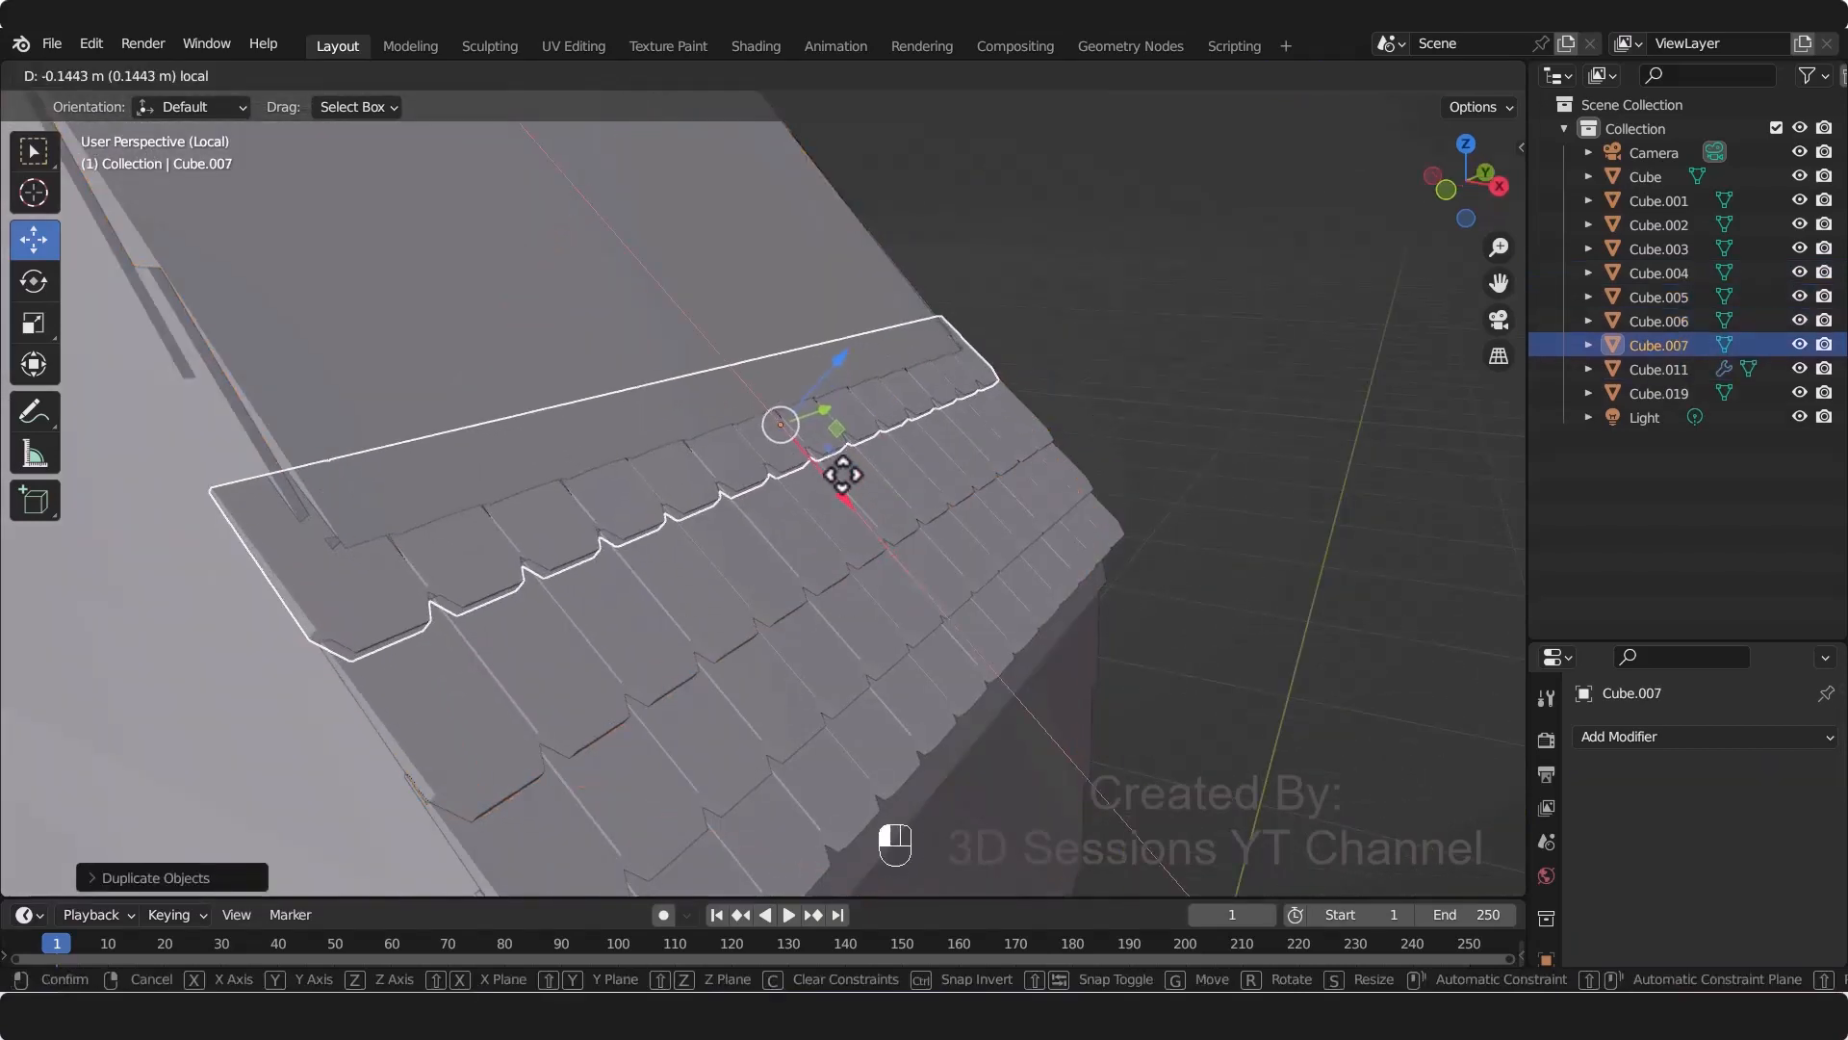
pyautogui.moveTo(843, 474); pyautogui.dragTo(859, 492)
pyautogui.press('`')
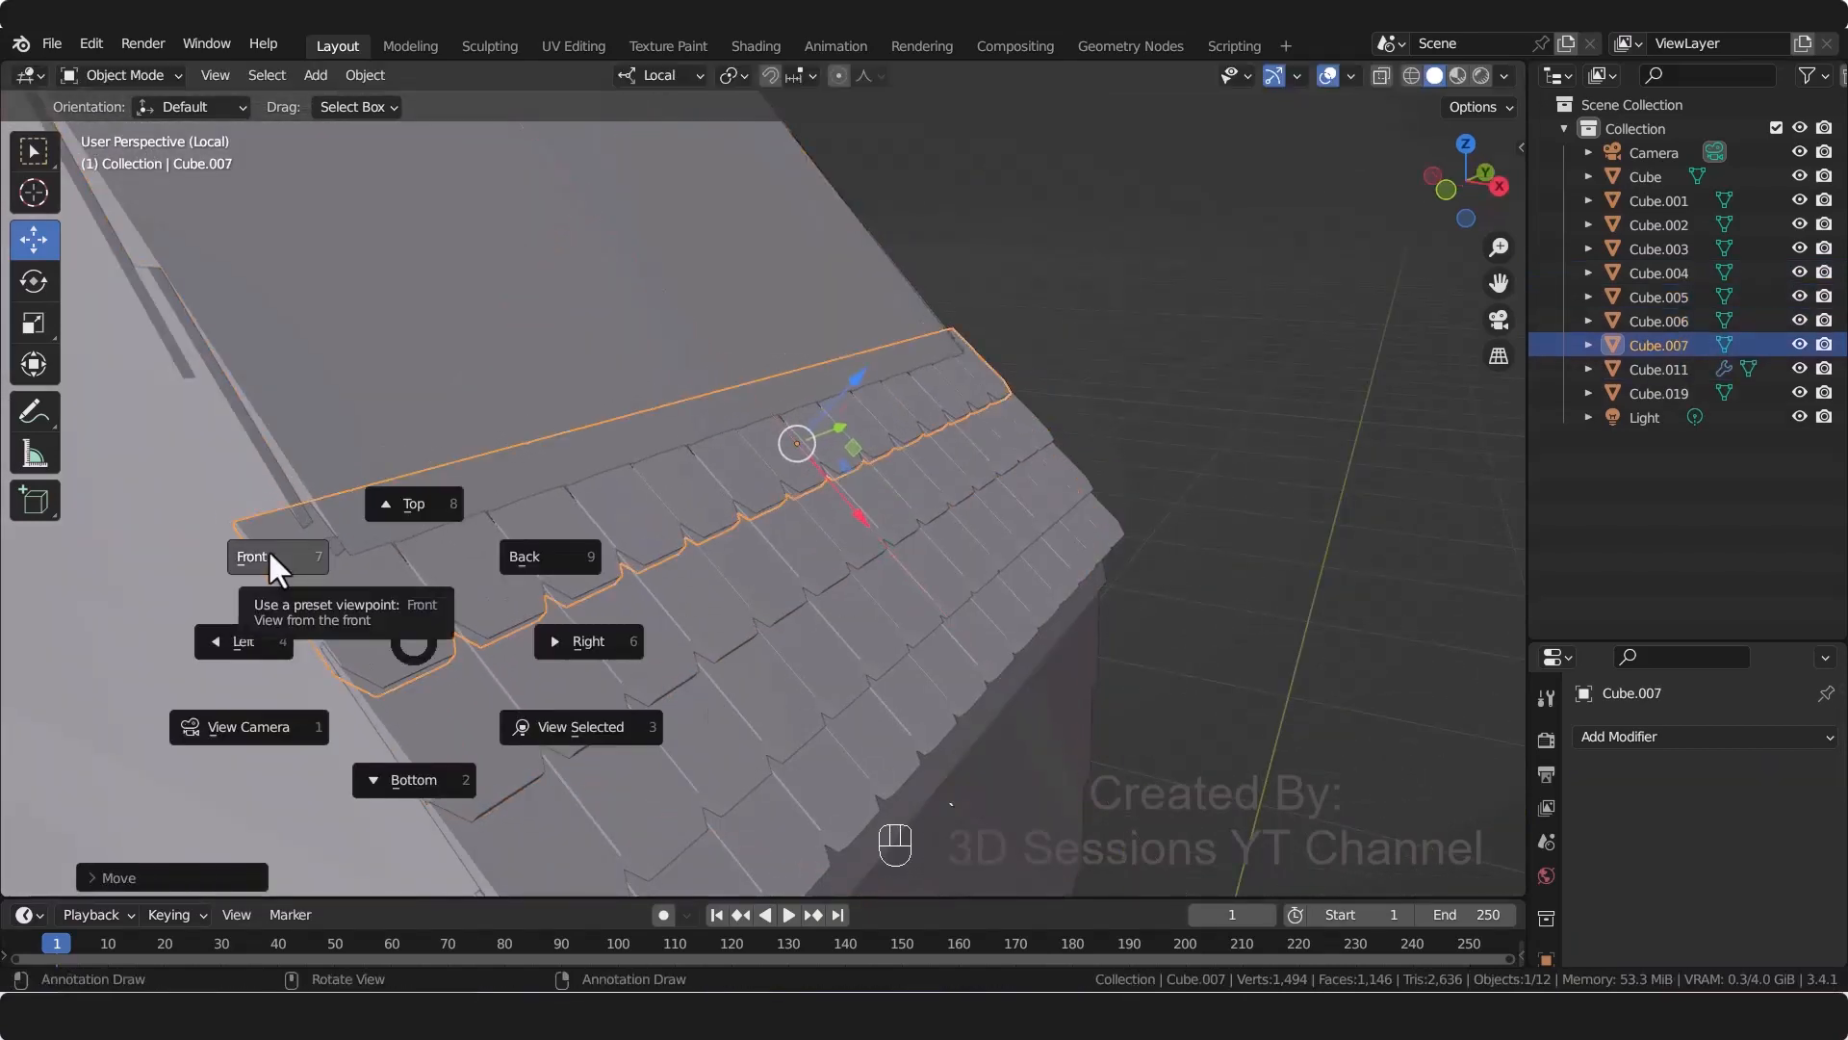
pyautogui.click(268, 549)
pyautogui.moveTo(1004, 301); pyautogui.dragTo(1006, 298)
pyautogui.scroll(2, 838, 424)
pyautogui.keyDown('shift'); pyautogui.moveTo(818, 430); pyautogui.dragTo(660, 508, button='middle'); pyautogui.keyUp('shift')
pyautogui.scroll(2, 660, 509)
pyautogui.moveTo(943, 299); pyautogui.dragTo(940, 301)
# Step: Duplicate the fourth tile row and move the copy up the slope so it overlaps the row below
pyautogui.hotkey('shift', 'd')
pyautogui.rightClick(942, 418)
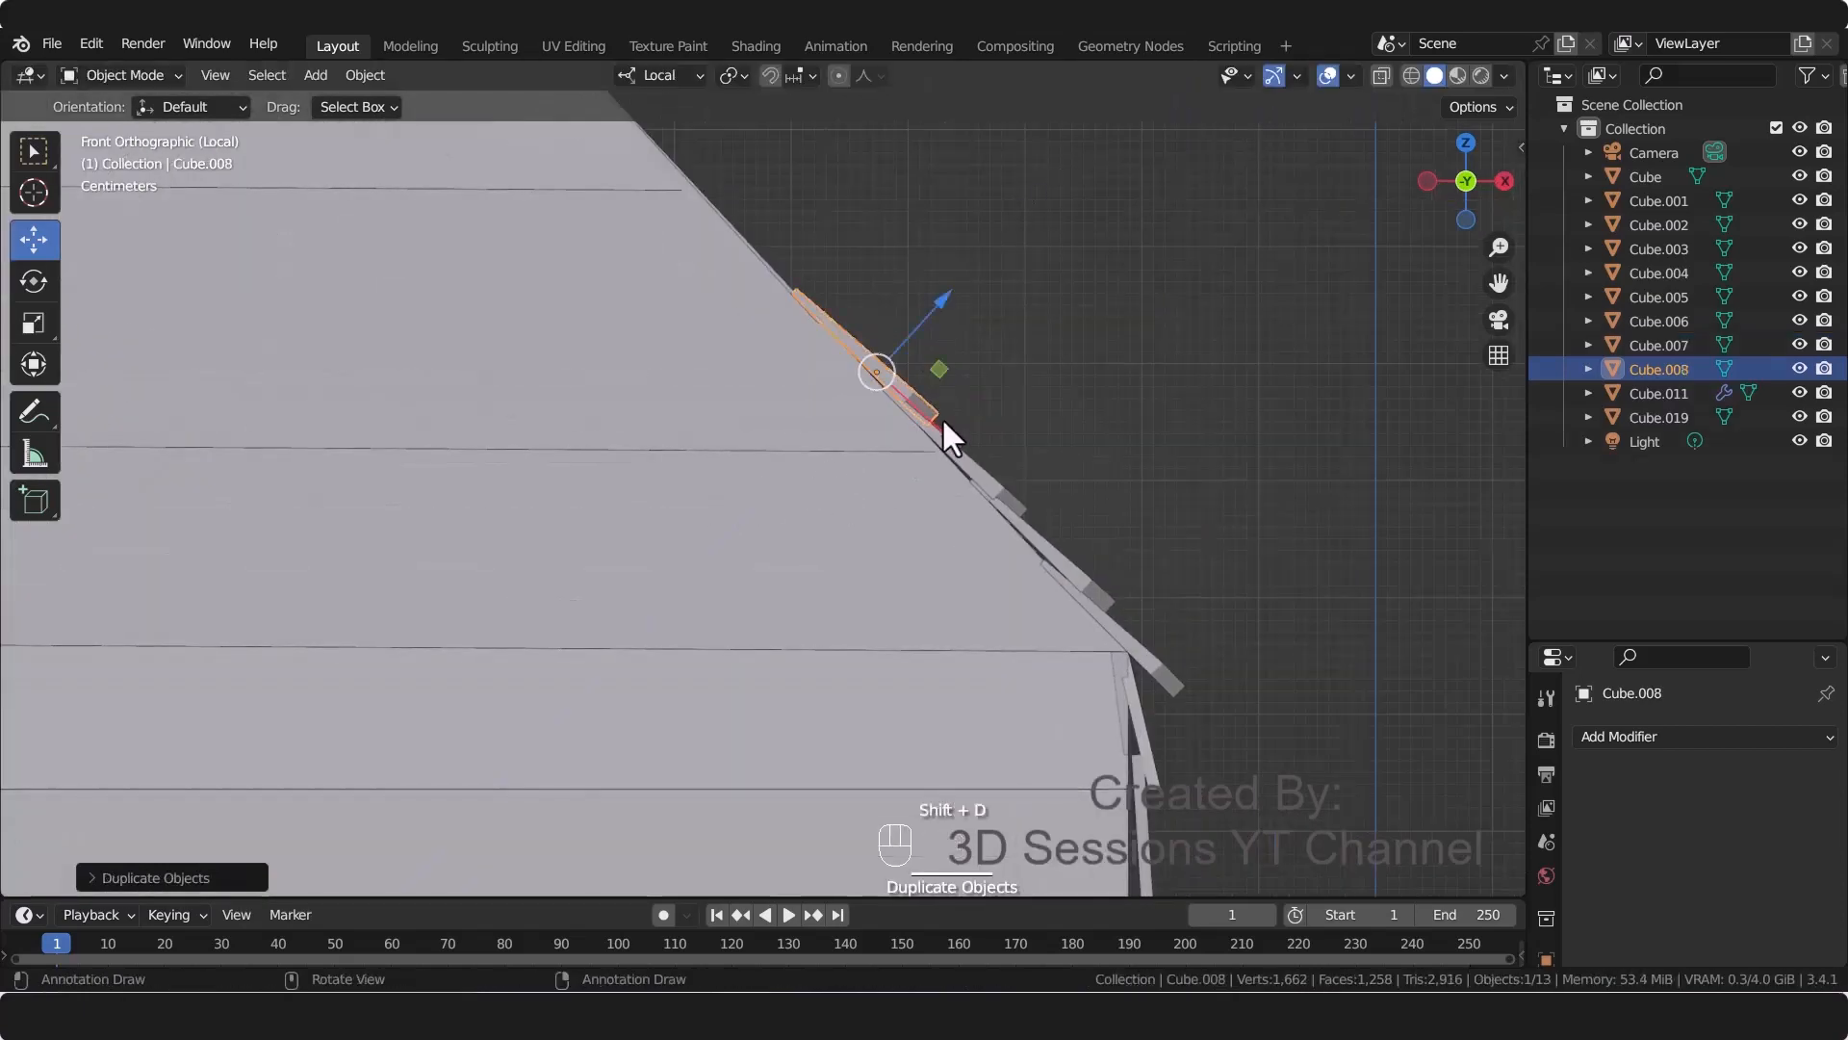
pyautogui.moveTo(942, 430); pyautogui.dragTo(858, 351)
pyautogui.keyDown('shift'); pyautogui.moveTo(858, 350); pyautogui.dragTo(811, 486, button='middle'); pyautogui.keyUp('shift')
pyautogui.scroll(2, 810, 487)
pyautogui.moveTo(787, 332); pyautogui.dragTo(796, 324)
# Step: Duplicate the two uppermost tile rows together, move the copies up the slope and fine-tune their fit against the roof
pyautogui.keyDown('shift'); pyautogui.click(848, 509); pyautogui.keyUp('shift')
pyautogui.hotkey('shift', 'd')
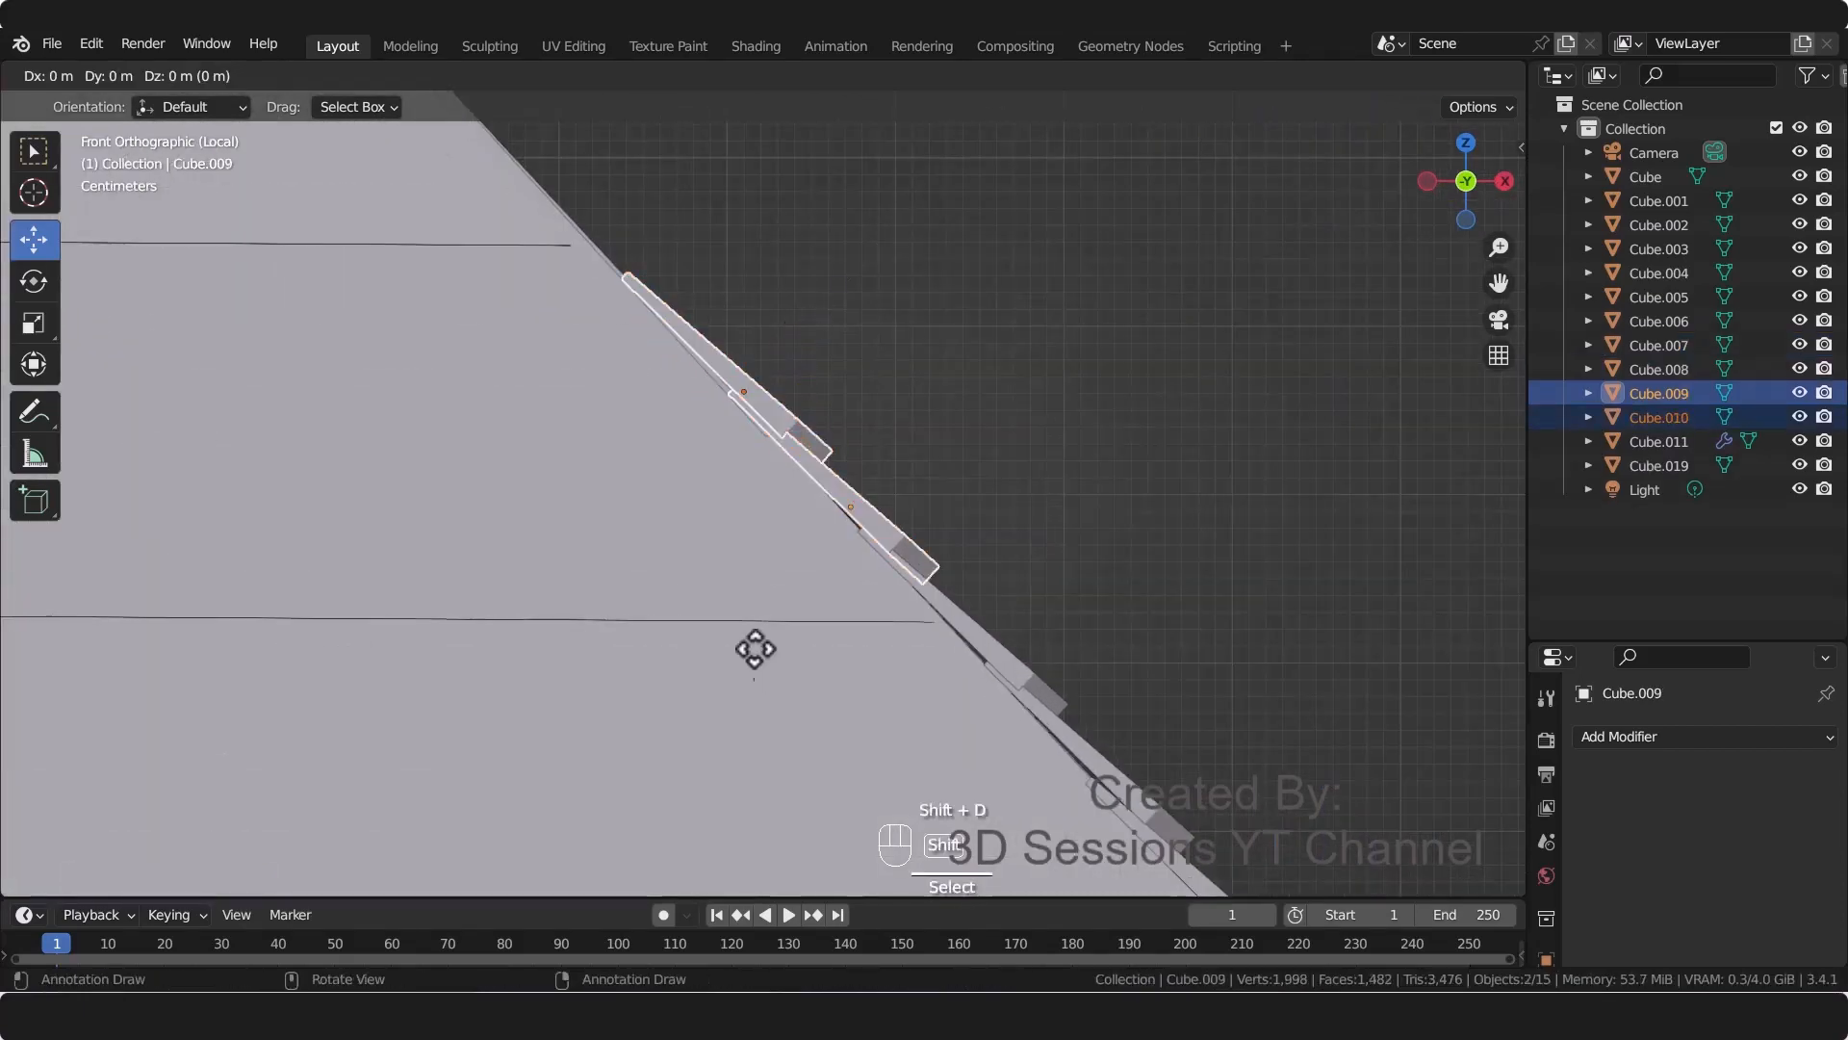
pyautogui.rightClick(755, 648)
pyautogui.moveTo(867, 506); pyautogui.dragTo(728, 336)
pyautogui.moveTo(709, 225); pyautogui.dragTo(736, 195)
pyautogui.moveTo(739, 348); pyautogui.dragTo(649, 258)
pyautogui.keyDown('shift'); pyautogui.moveTo(452, 287); pyautogui.dragTo(628, 518, button='middle'); pyautogui.keyUp('shift')
pyautogui.scroll(2, 627, 518)
# Step: Select the newest pair of tile rows, duplicate it further up the slope and lift the copies to sit on the roof
pyautogui.click(841, 439)
pyautogui.keyDown('shift'); pyautogui.click(743, 330); pyautogui.keyUp('shift')
pyautogui.hotkey('shift', 'd')
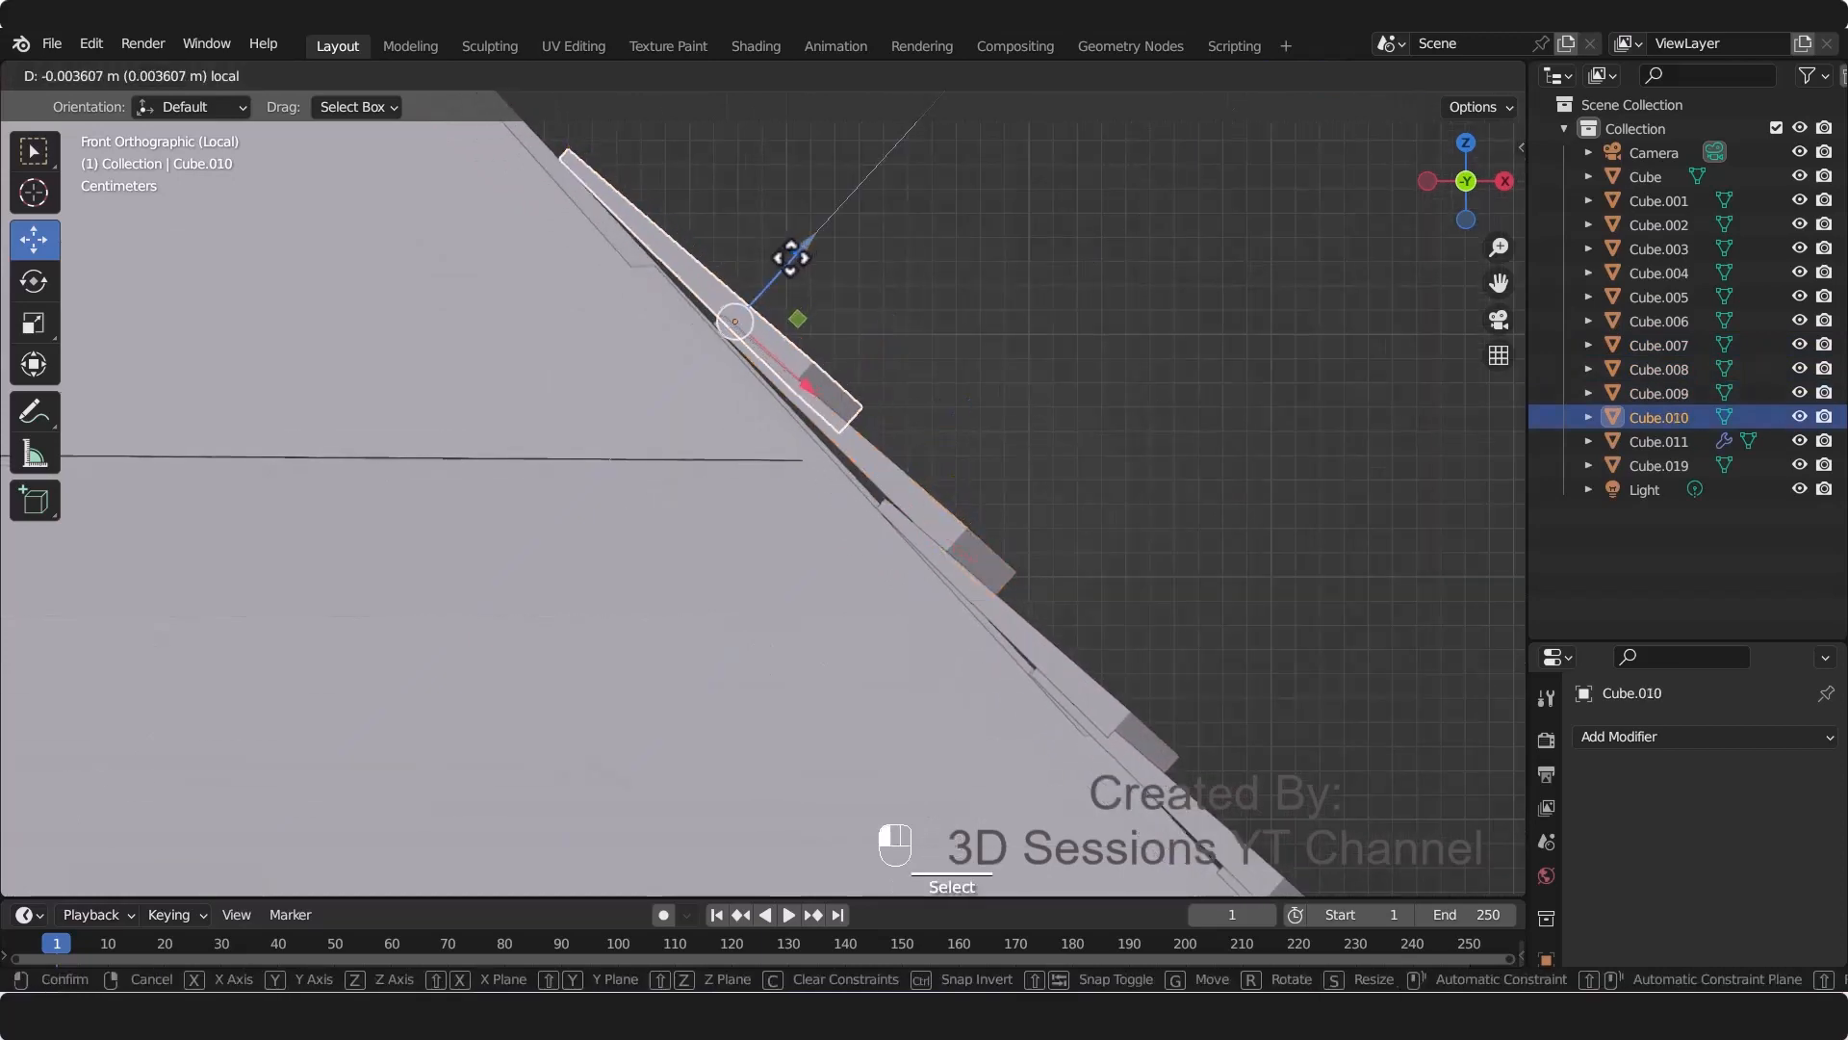
pyautogui.rightClick(857, 448)
pyautogui.moveTo(857, 448); pyautogui.dragTo(575, 156)
pyautogui.keyDown('shift'); pyautogui.moveTo(575, 158); pyautogui.dragTo(963, 618, button='middle'); pyautogui.keyUp('shift')
pyautogui.moveTo(932, 508); pyautogui.dragTo(965, 476)
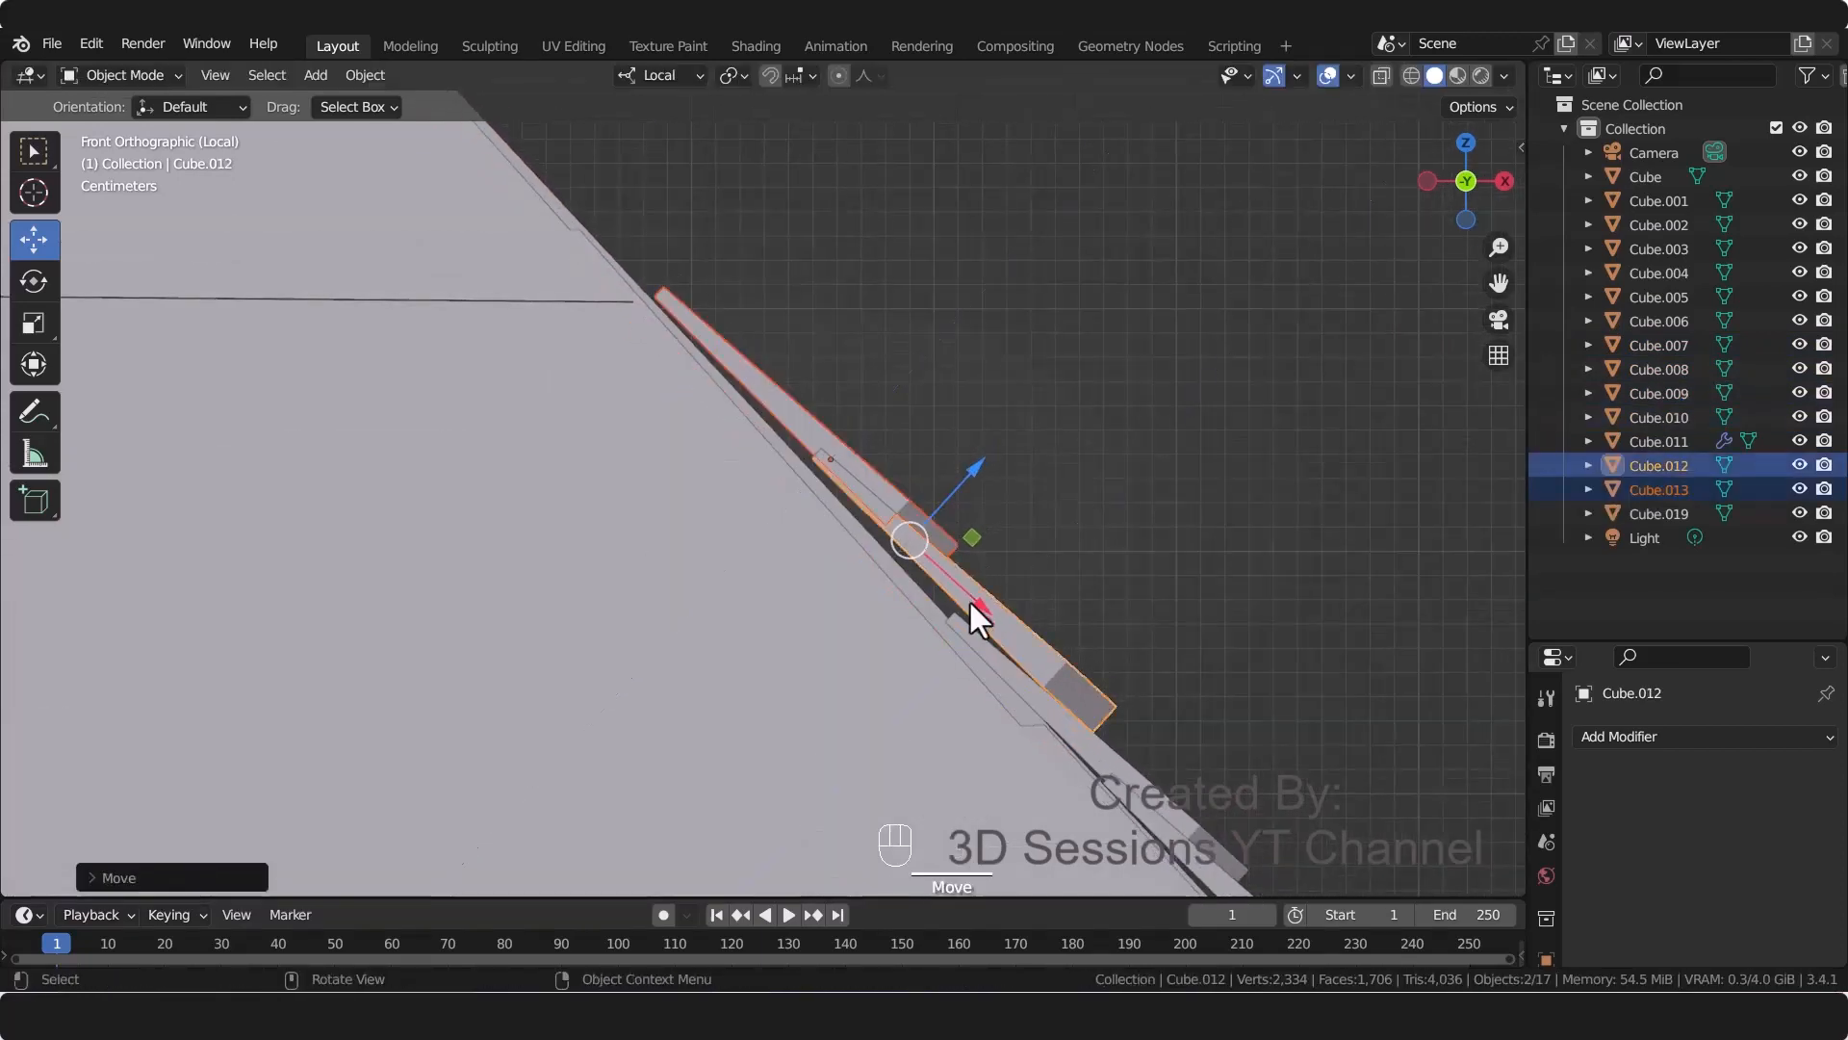
# Step: Try another duplicate of the top two tile rows moved up towards the roof ridge
pyautogui.moveTo(968, 599); pyautogui.dragTo(630, 228)
pyautogui.scroll(-1, 616, 510)
pyautogui.hotkey('shift', 'd')
pyautogui.rightClick(595, 502)
pyautogui.keyDown('shift'); pyautogui.moveTo(433, 232); pyautogui.dragTo(609, 510, button='middle'); pyautogui.keyUp('shift')
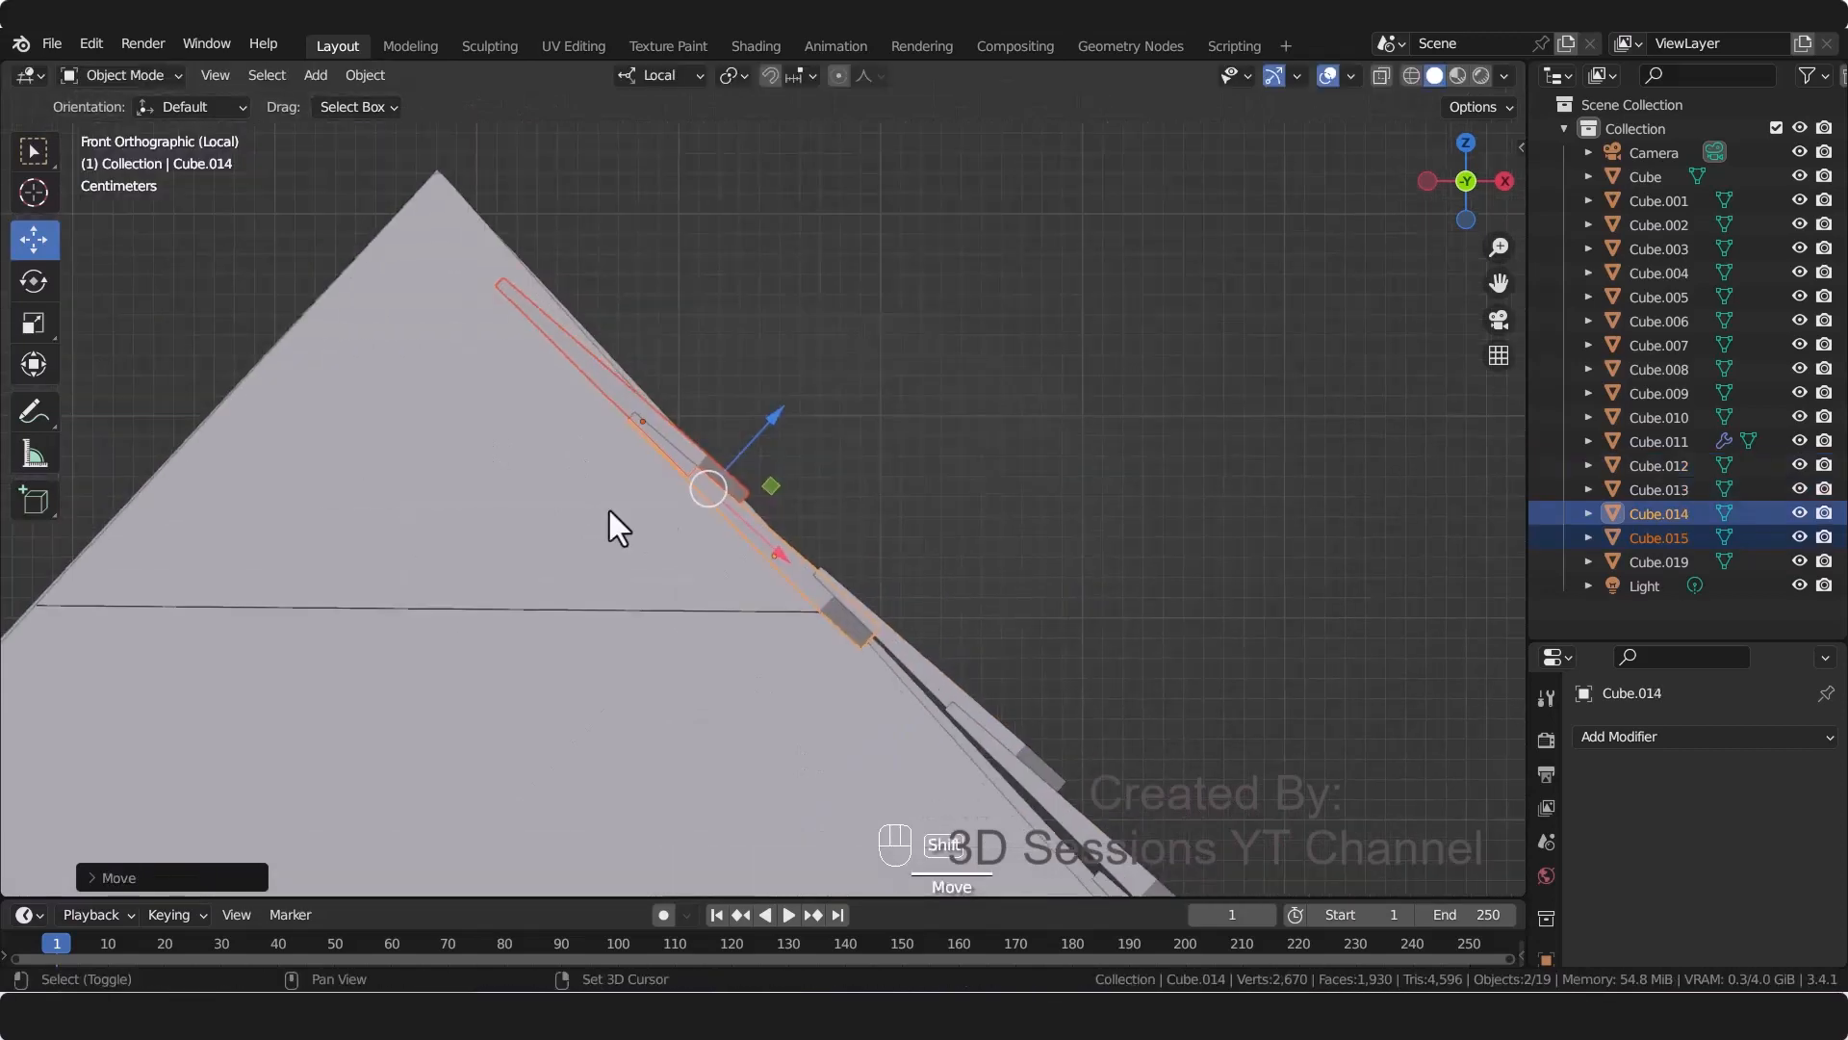
pyautogui.moveTo(779, 411); pyautogui.dragTo(806, 385)
pyautogui.click(591, 328)
# Step: Check the tiled slope from outside and save the water_mill.blend file
pyautogui.scroll(-6, 795, 563)
pyautogui.moveTo(795, 563); pyautogui.dragTo(513, 402, button='middle')
pyautogui.scroll(2, 540, 720)
pyautogui.scroll(-3, 540, 720)
pyautogui.press('`')
pyautogui.click(377, 315)
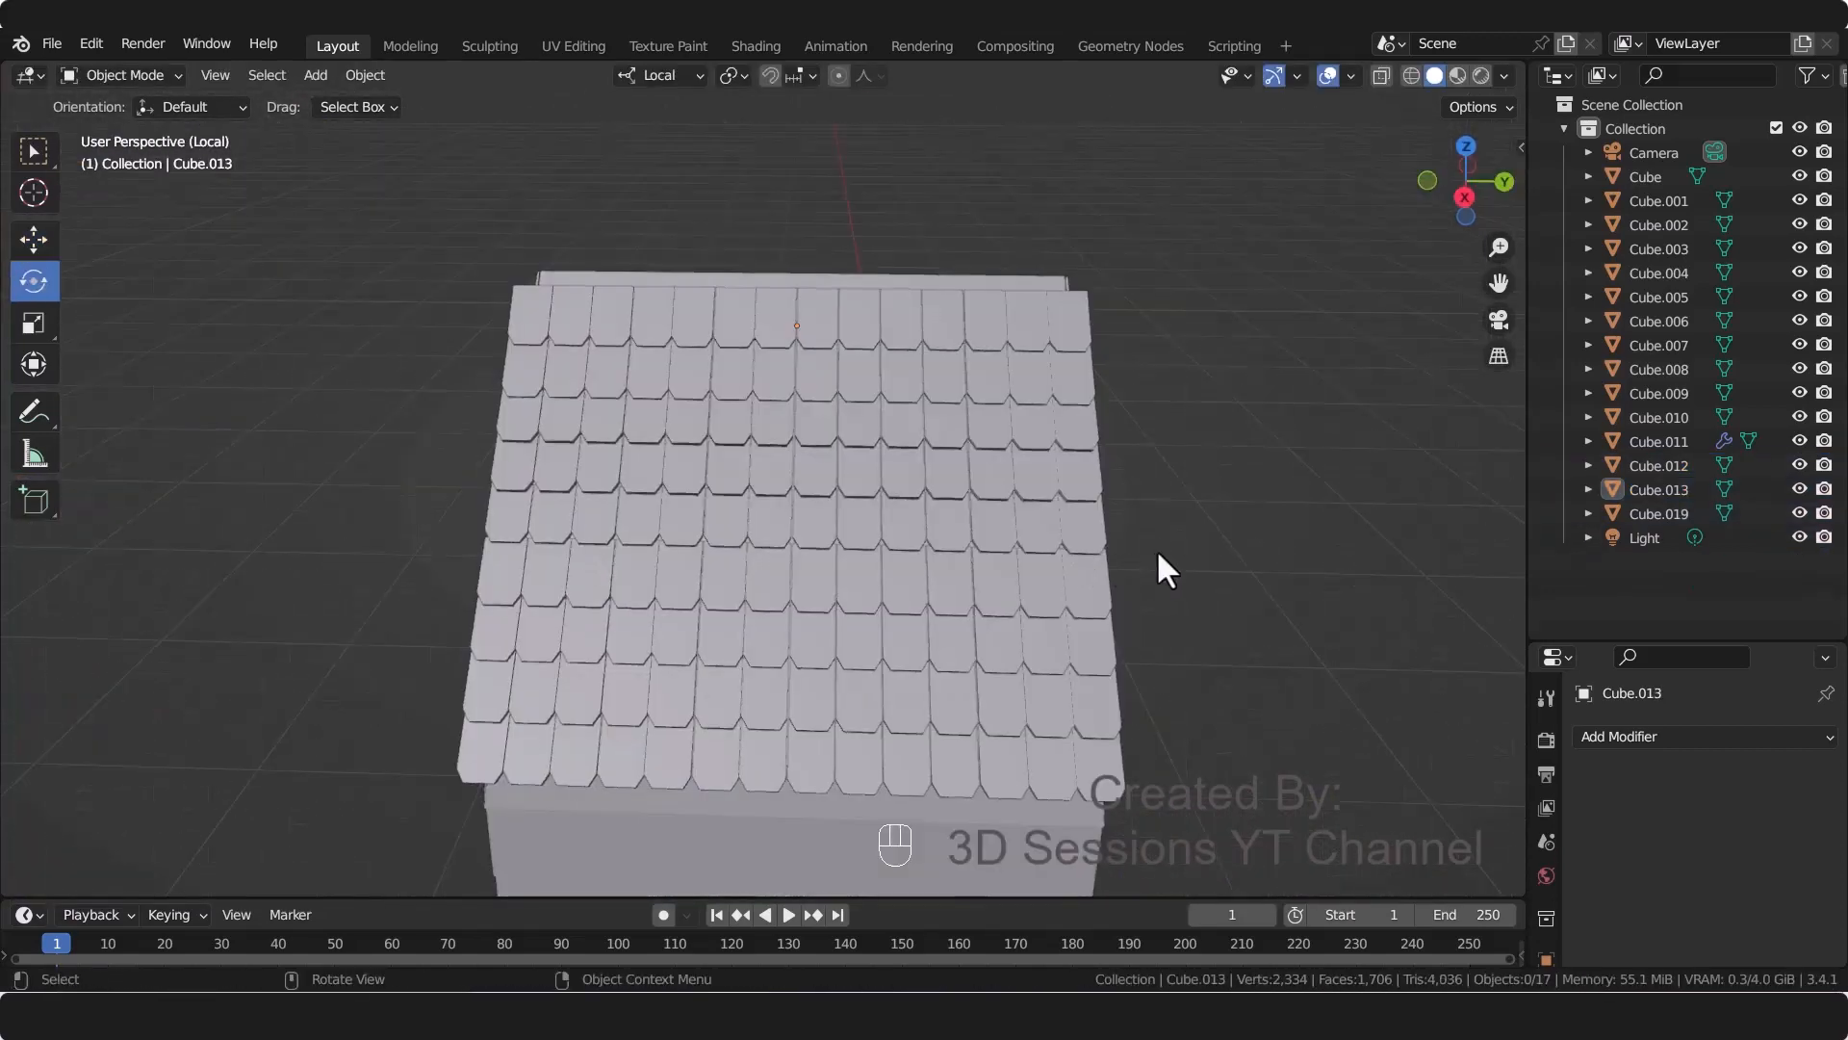
pyautogui.hotkey('ctrl', 's')
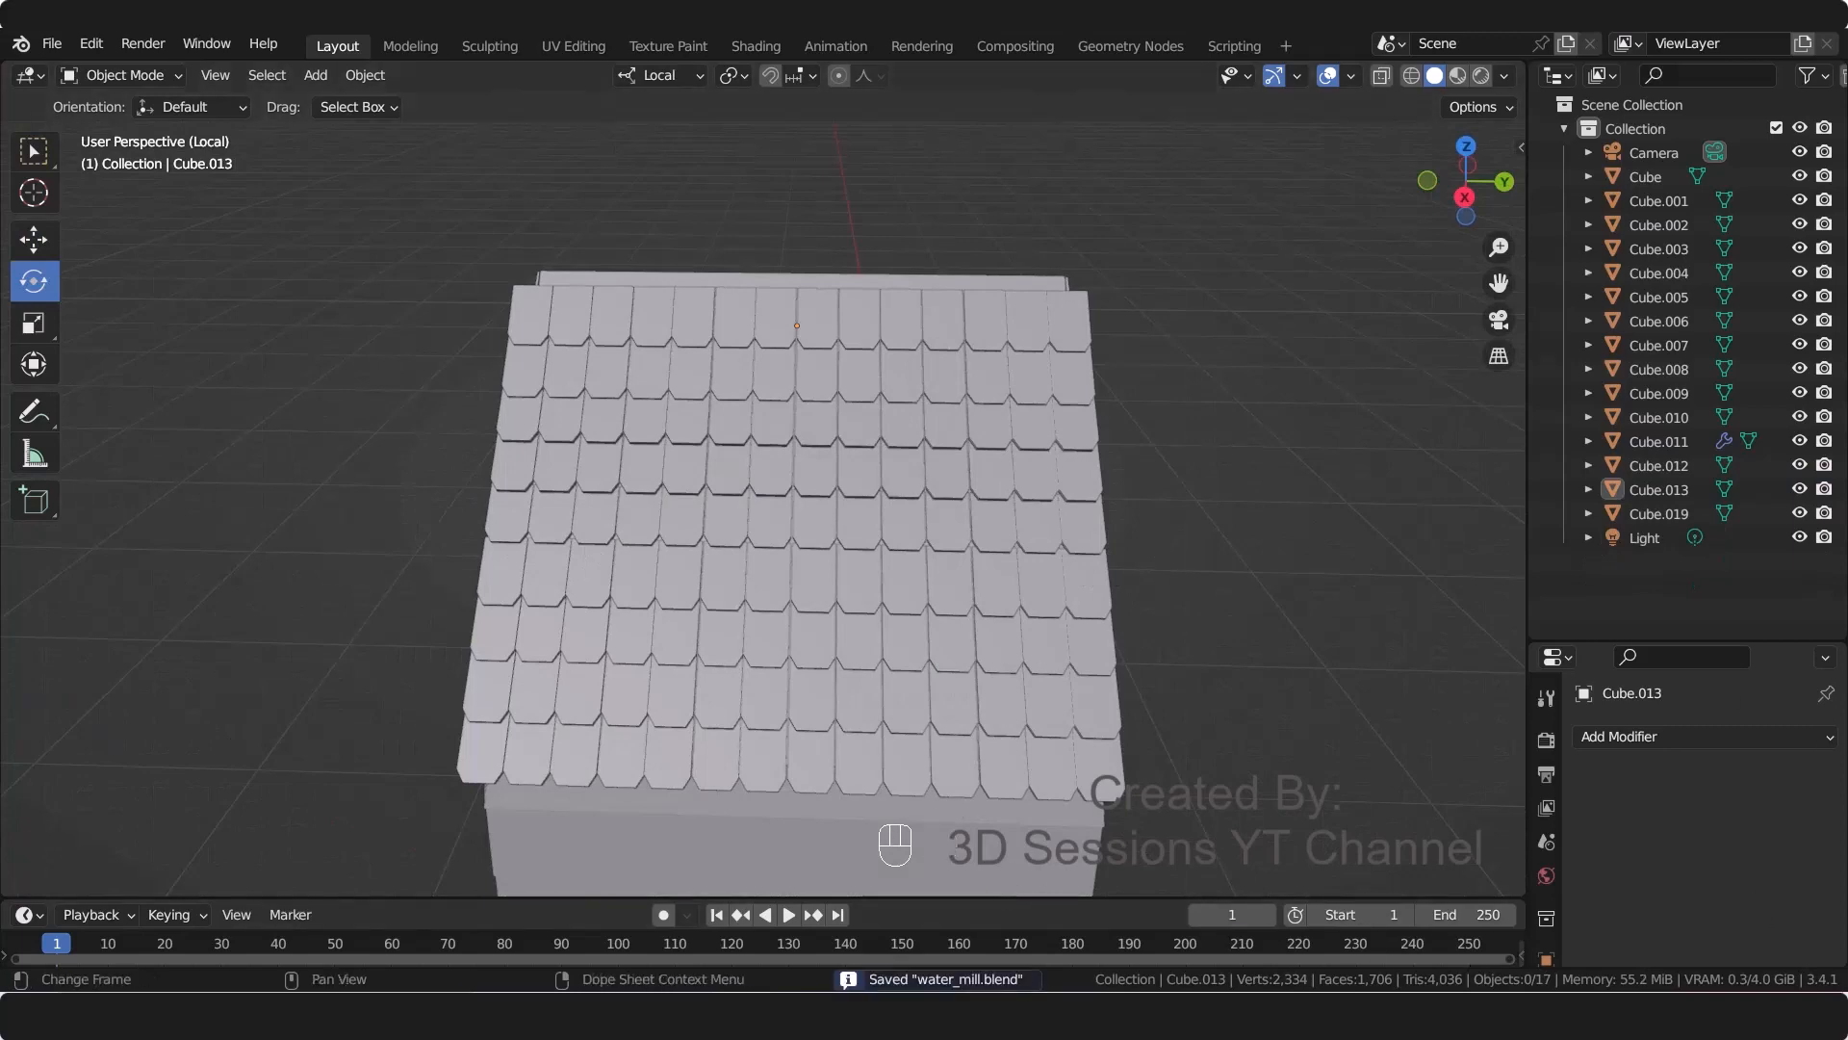
# Step: Select all the tile rows on the roof slope and join them into one object
pyautogui.click(33, 239)
pyautogui.click(823, 640)
pyautogui.keyDown('shift'); pyautogui.click(830, 766); pyautogui.keyUp('shift')
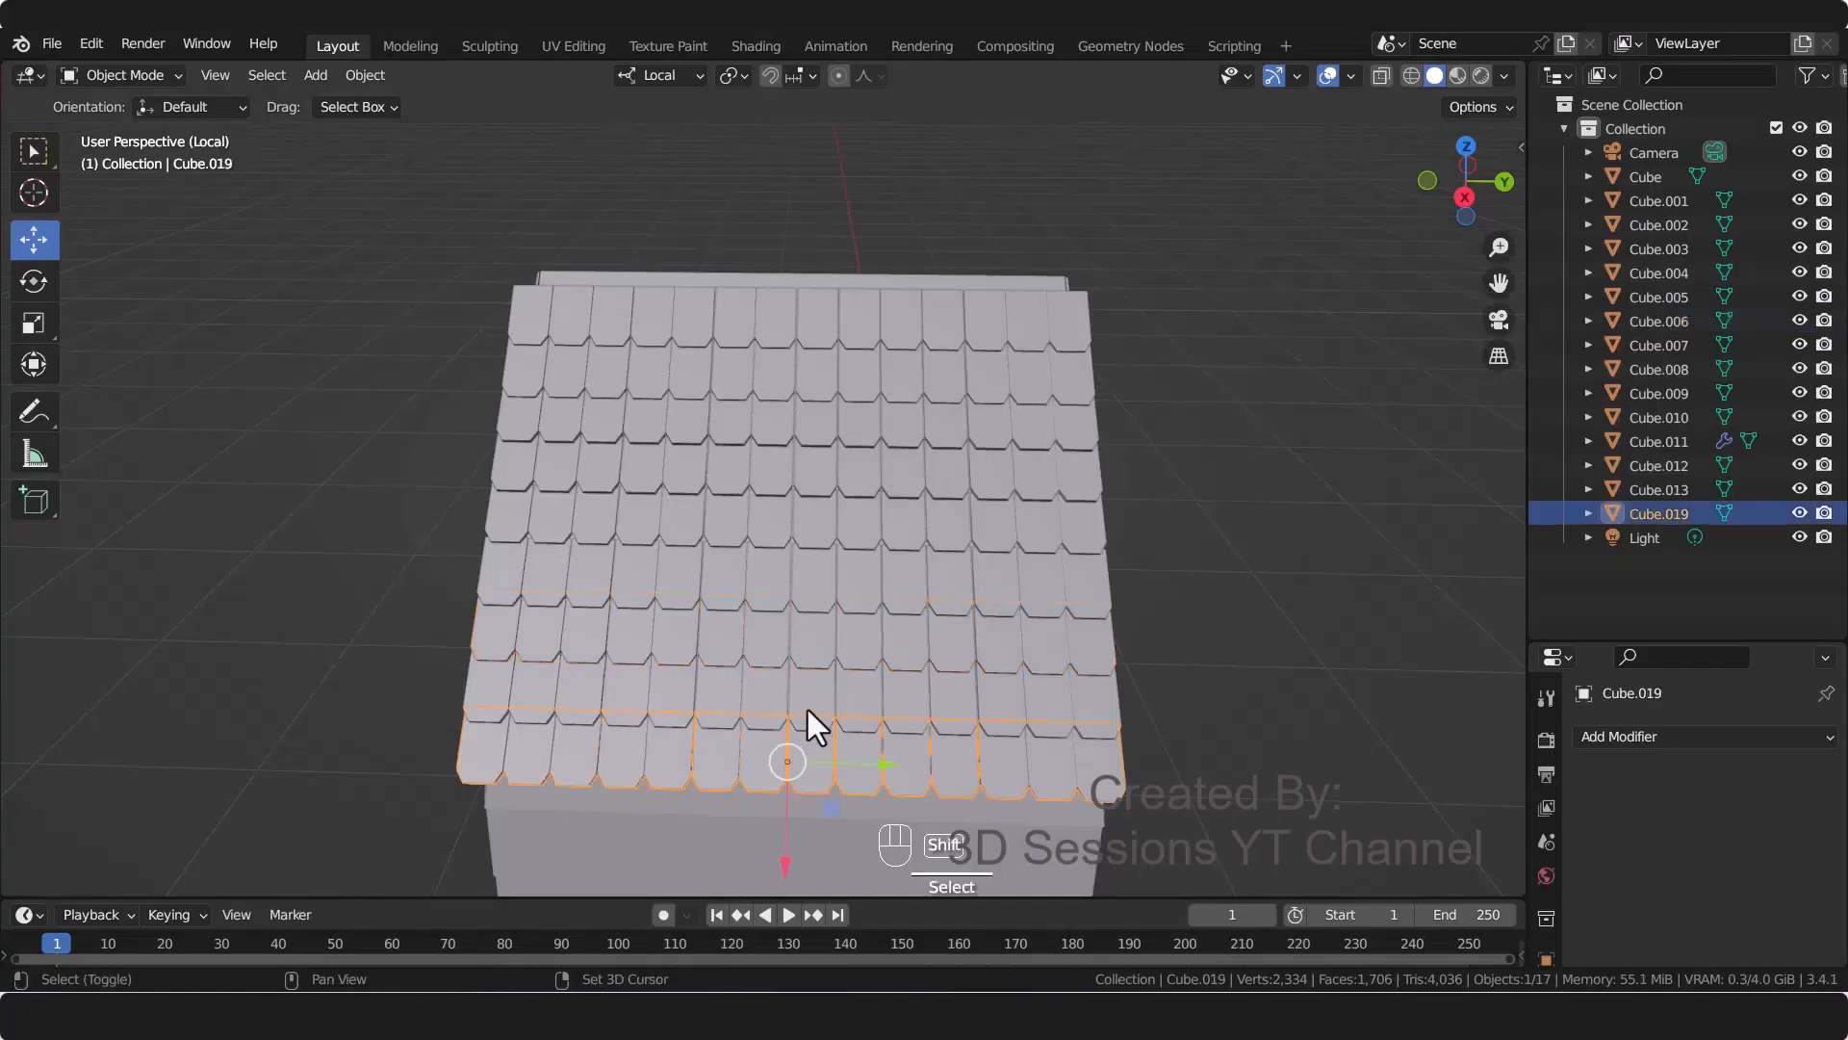
pyautogui.keyDown('shift'); pyautogui.click(807, 709); pyautogui.keyUp('shift')
pyautogui.keyDown('shift'); pyautogui.click(797, 633); pyautogui.keyUp('shift')
pyautogui.keyDown('shift'); pyautogui.click(816, 545); pyautogui.keyUp('shift')
pyautogui.keyDown('shift'); pyautogui.click(814, 502); pyautogui.keyUp('shift')
pyautogui.keyDown('shift'); pyautogui.click(811, 454); pyautogui.keyUp('shift')
pyautogui.keyDown('shift'); pyautogui.click(816, 404); pyautogui.keyUp('shift')
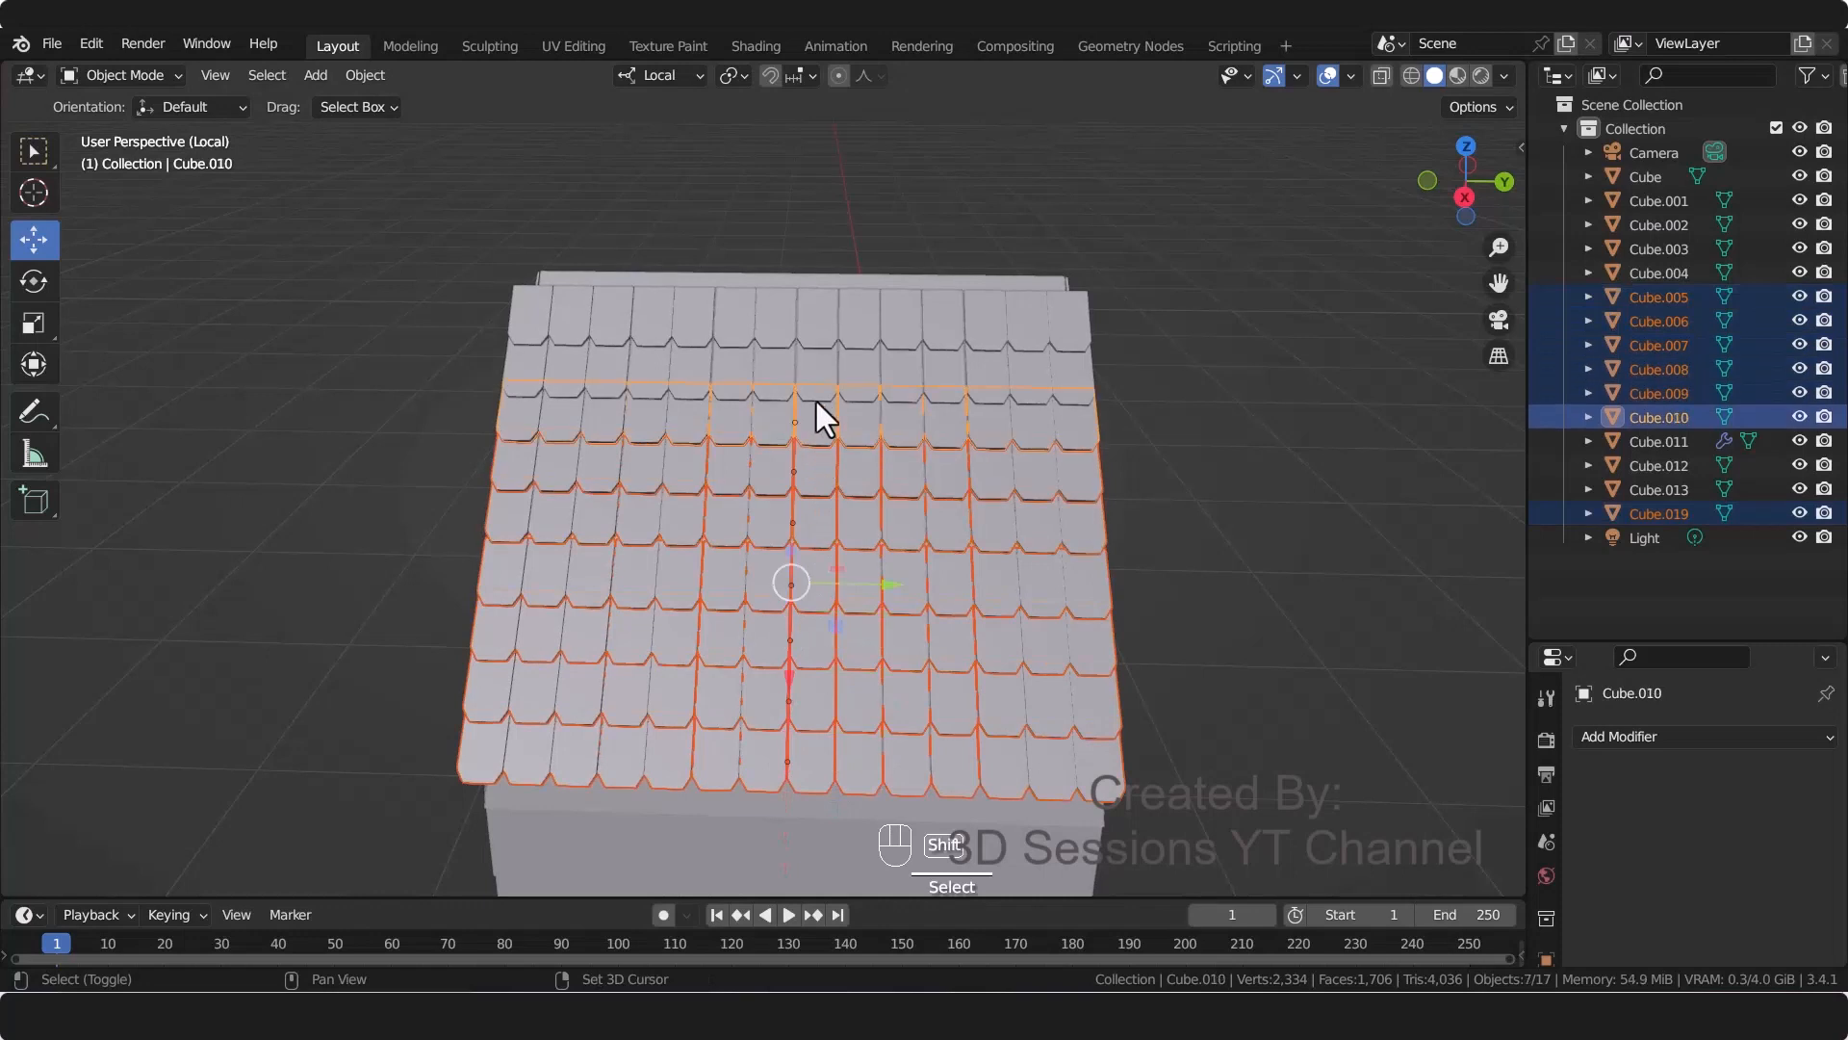
pyautogui.keyDown('shift'); pyautogui.click(814, 366); pyautogui.keyUp('shift')
pyautogui.keyDown('shift'); pyautogui.click(813, 325); pyautogui.keyUp('shift')
pyautogui.hotkey('ctrl', 'j')
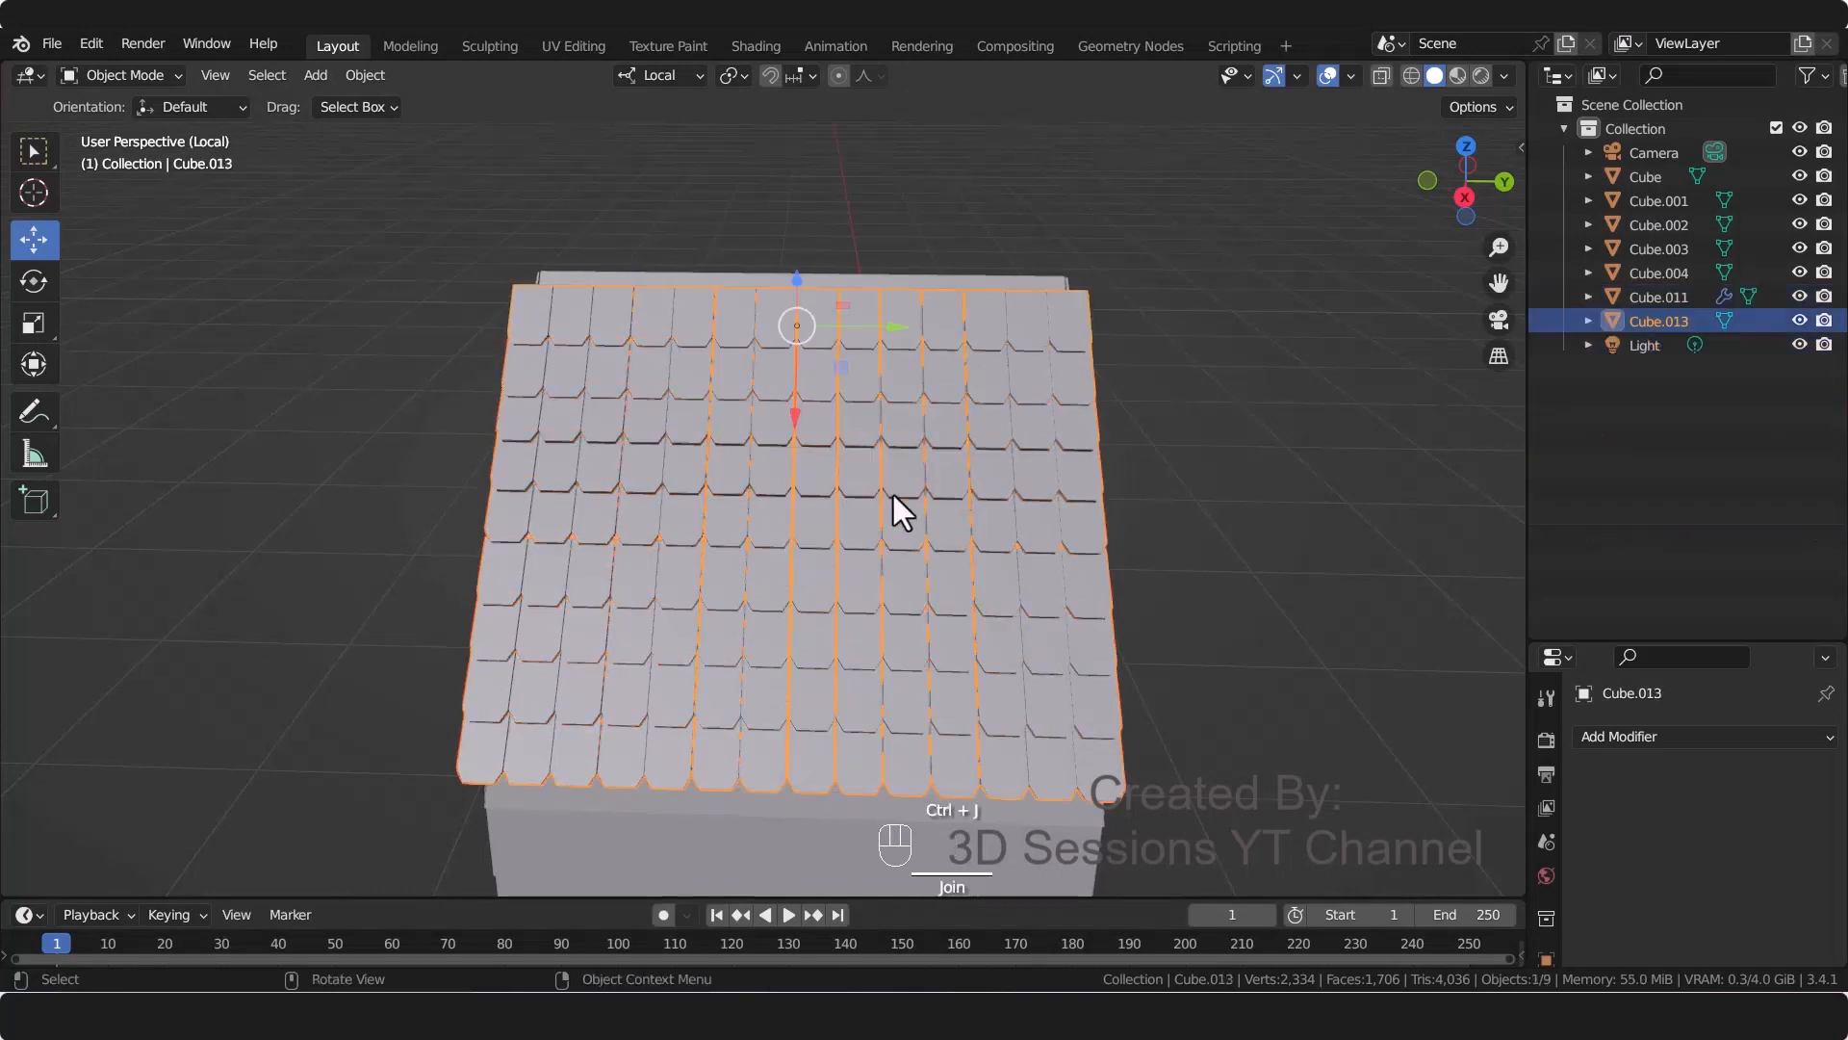
# Step: Set the joined roof tiles' origin to their geometry
pyautogui.rightClick(855, 477)
pyautogui.moveTo(854, 477)
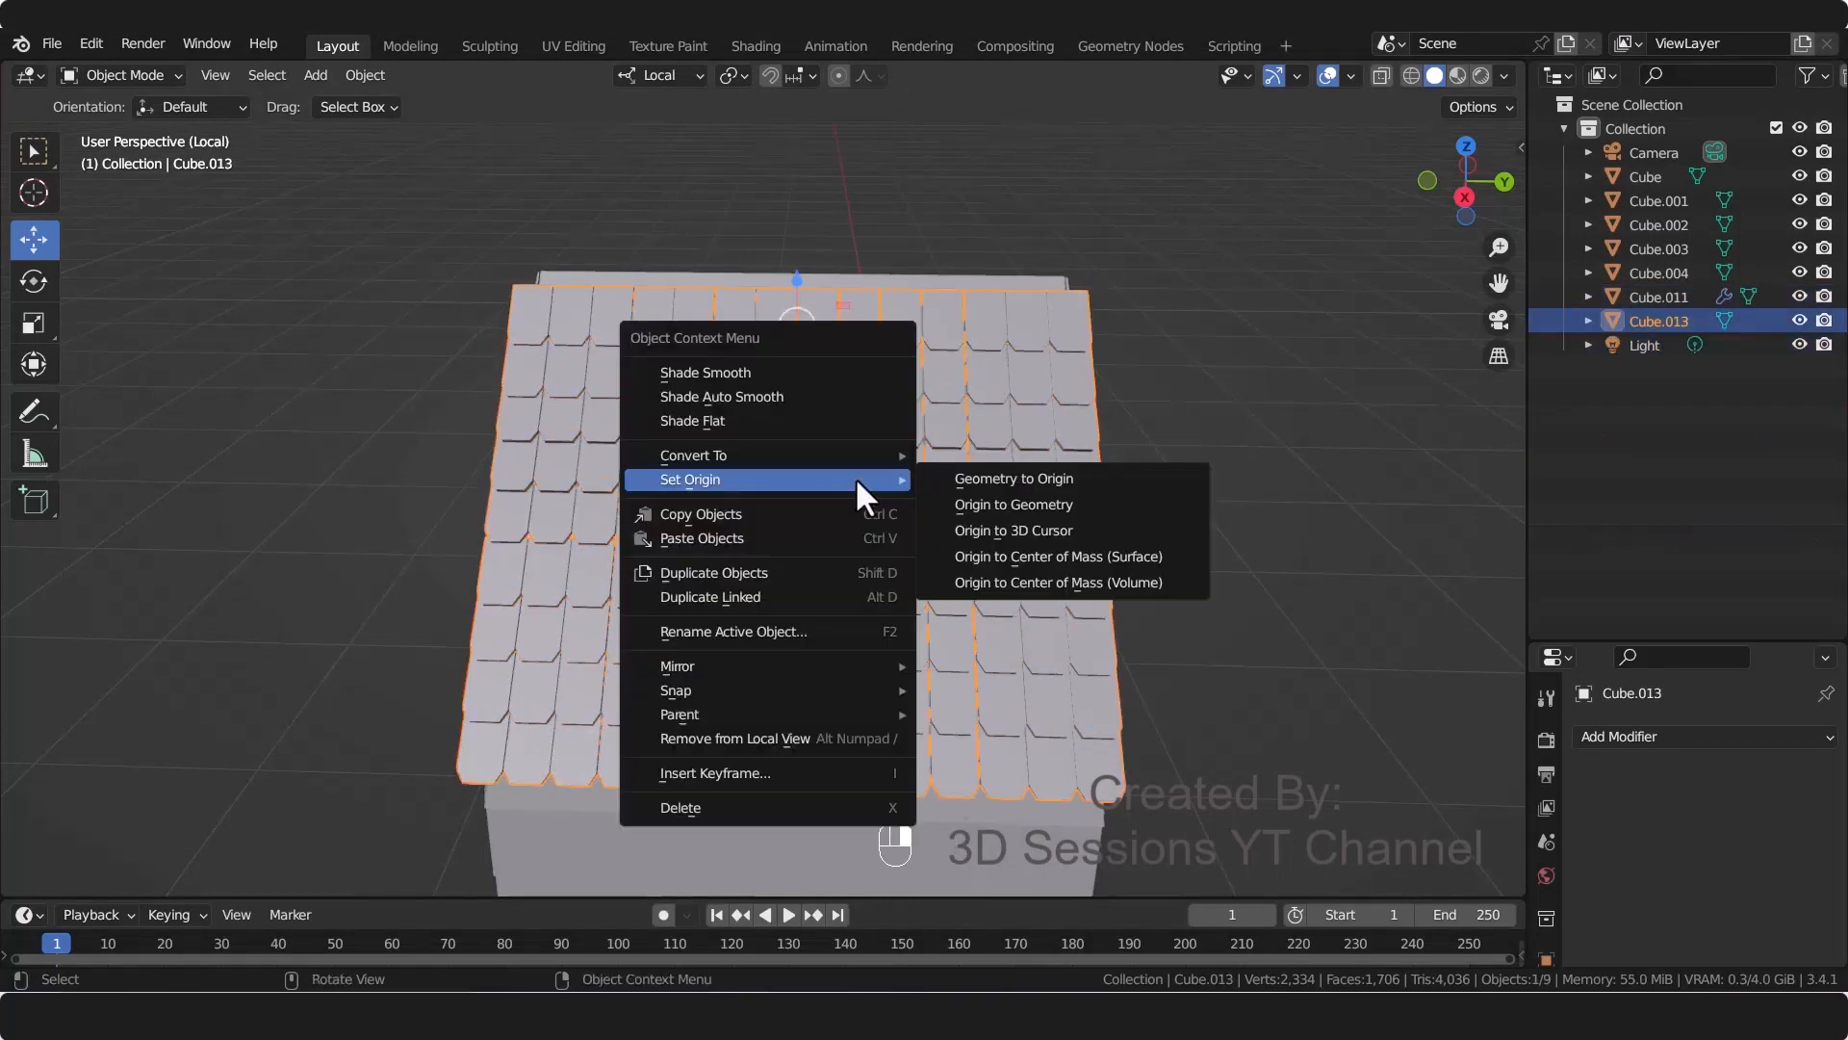
pyautogui.click(1037, 505)
pyautogui.moveTo(808, 645); pyautogui.dragTo(748, 719, button='middle')
# Step: Enable proportional editing with Smooth falloff and nudge a top-row tile corner vertex with an influence size of about 0.29 m
pyautogui.press('Tab')
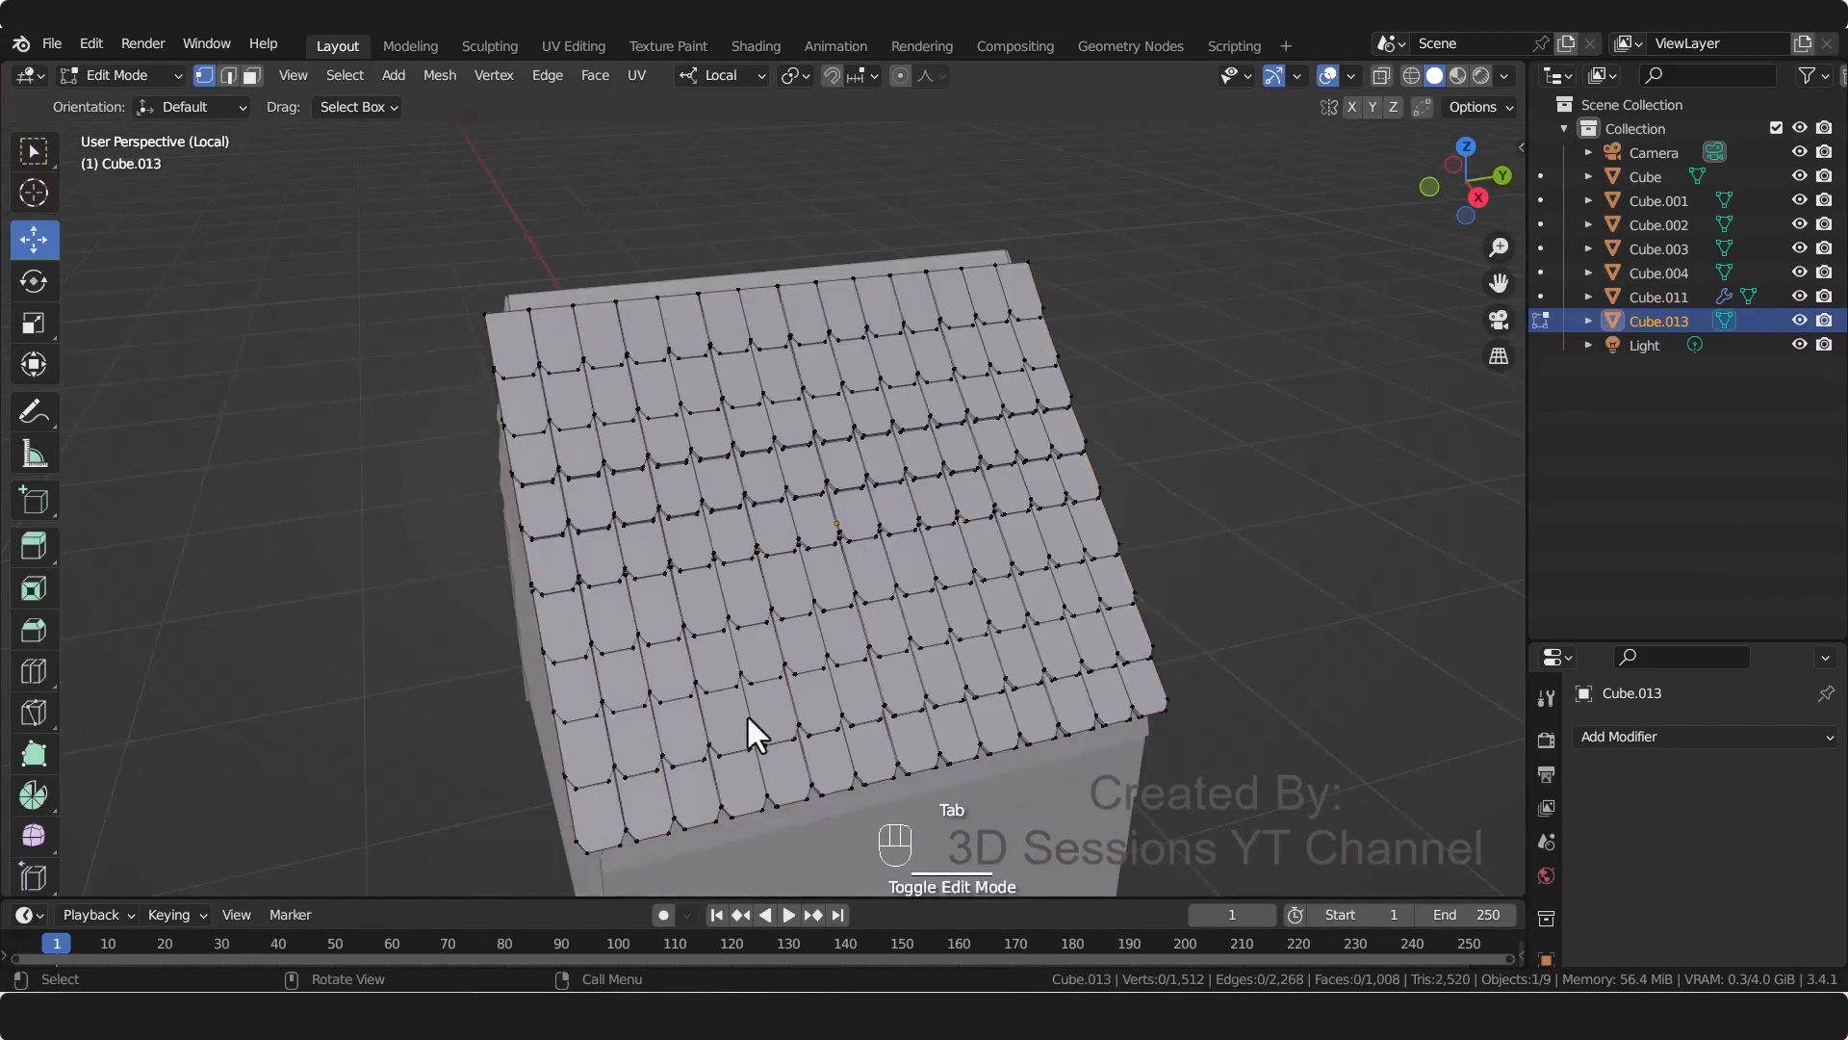
pyautogui.press('1')
pyautogui.scroll(2, 792, 575)
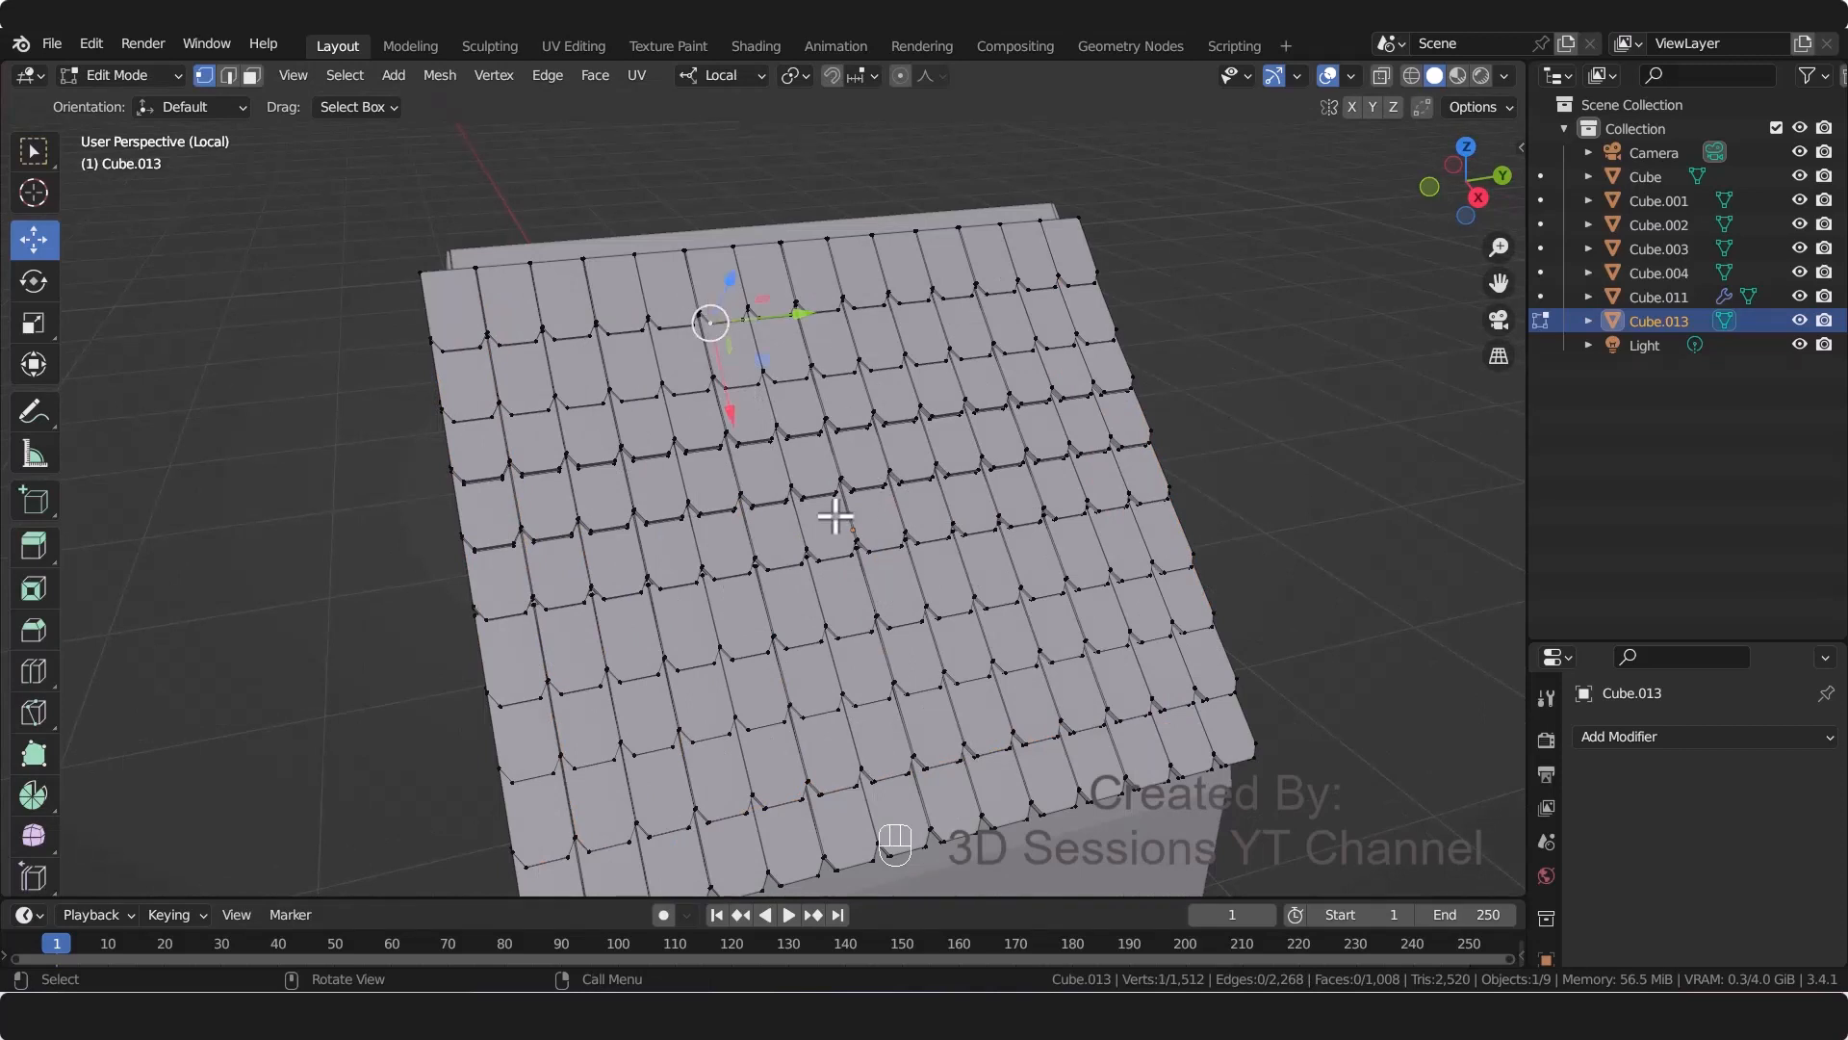
pyautogui.click(941, 75)
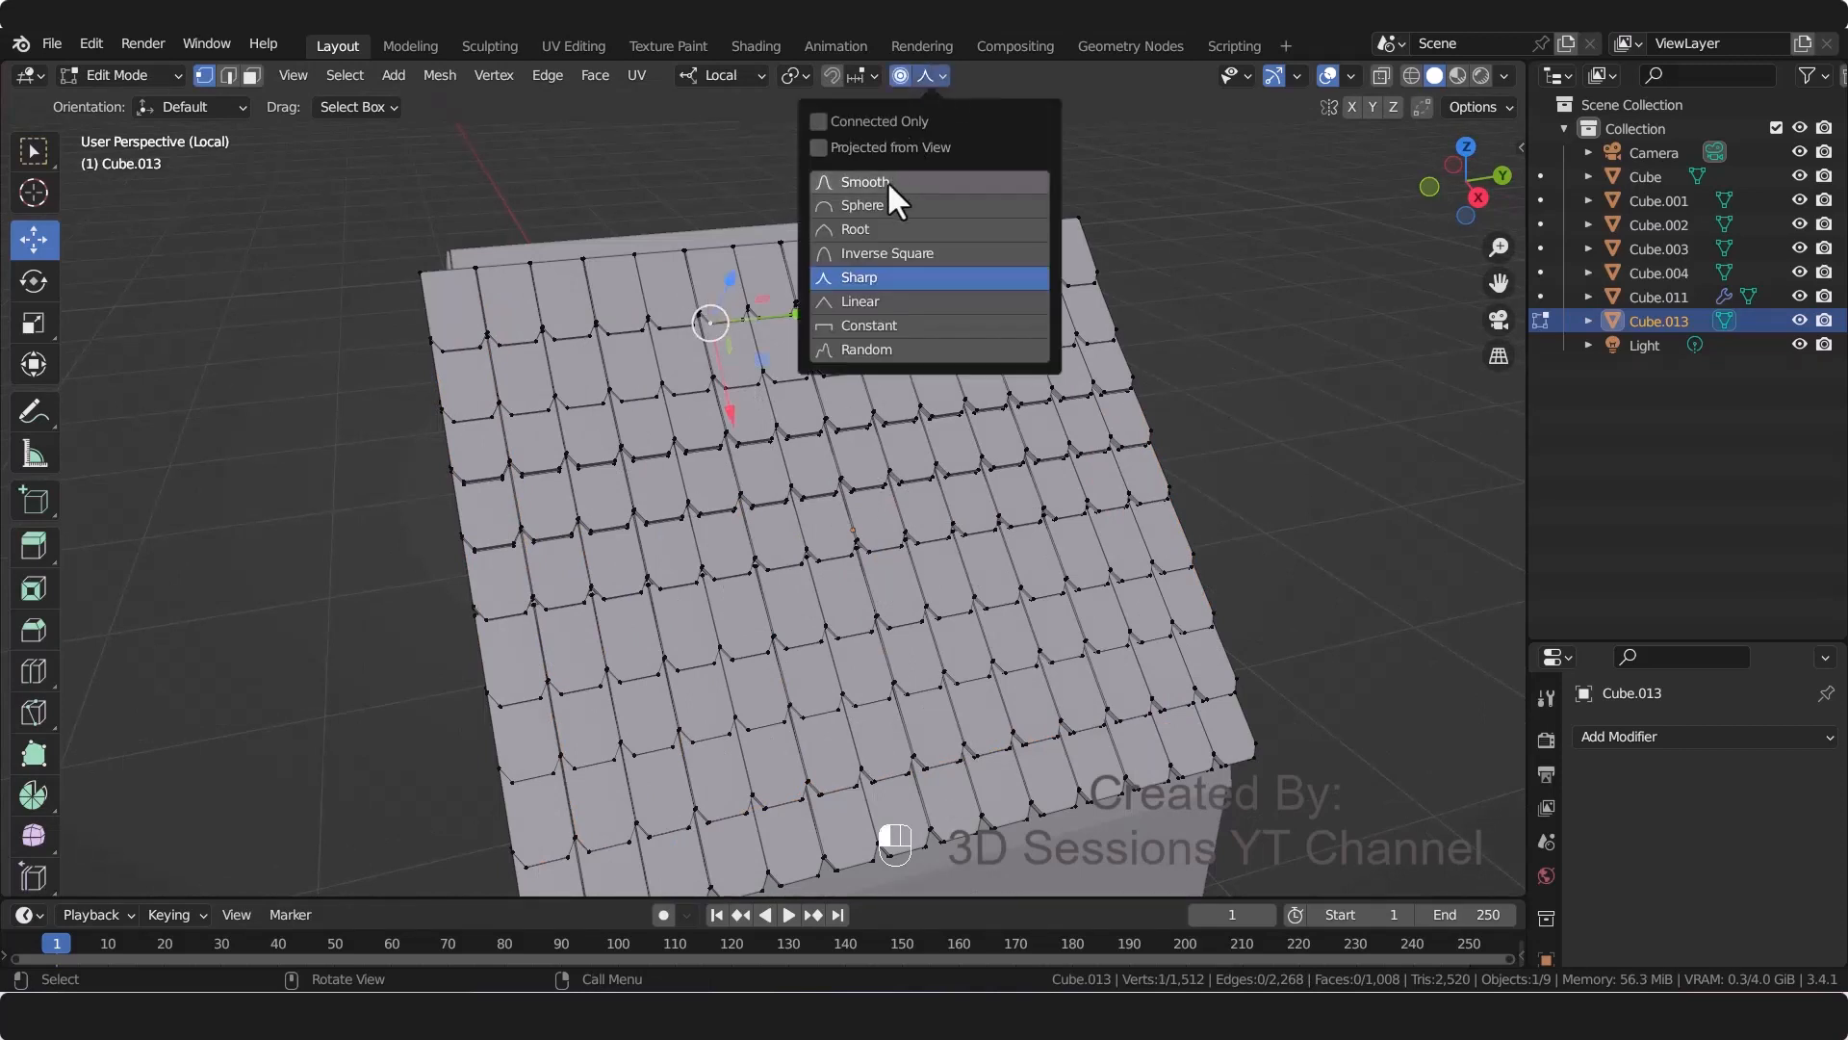
pyautogui.press('g')
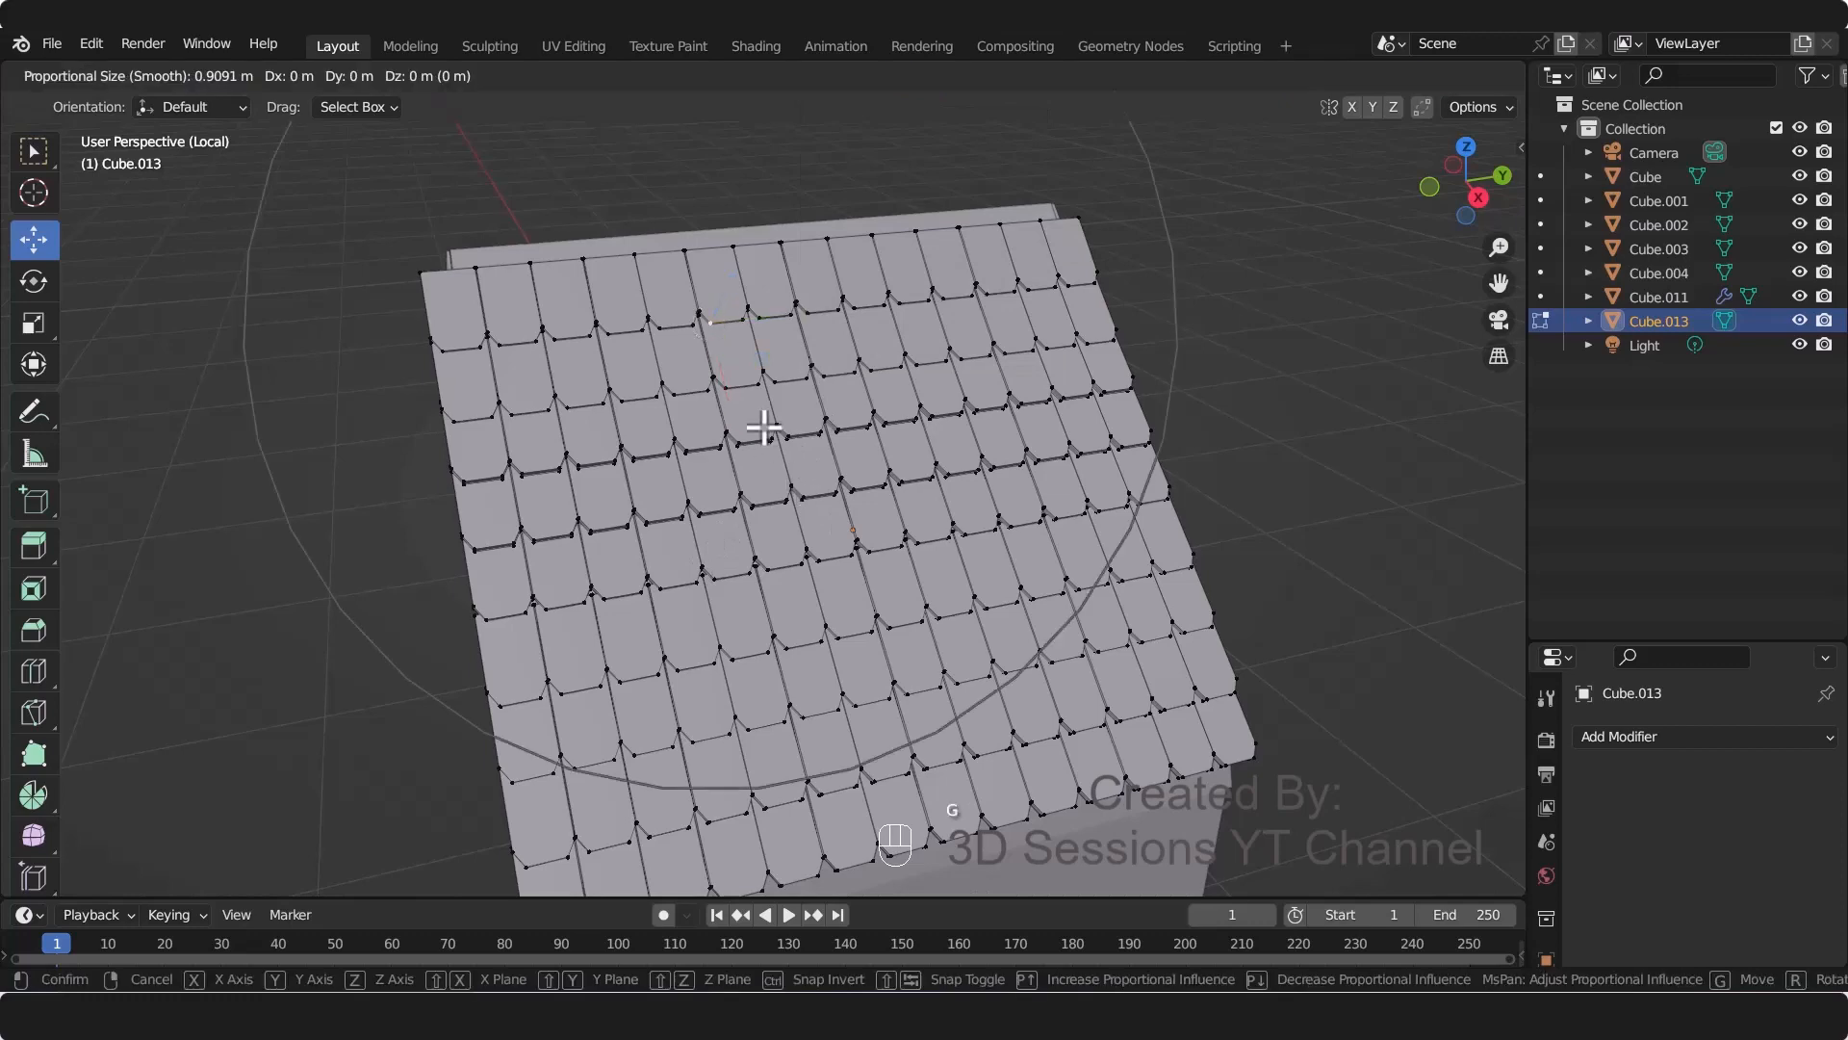
pyautogui.scroll(12, 764, 427)
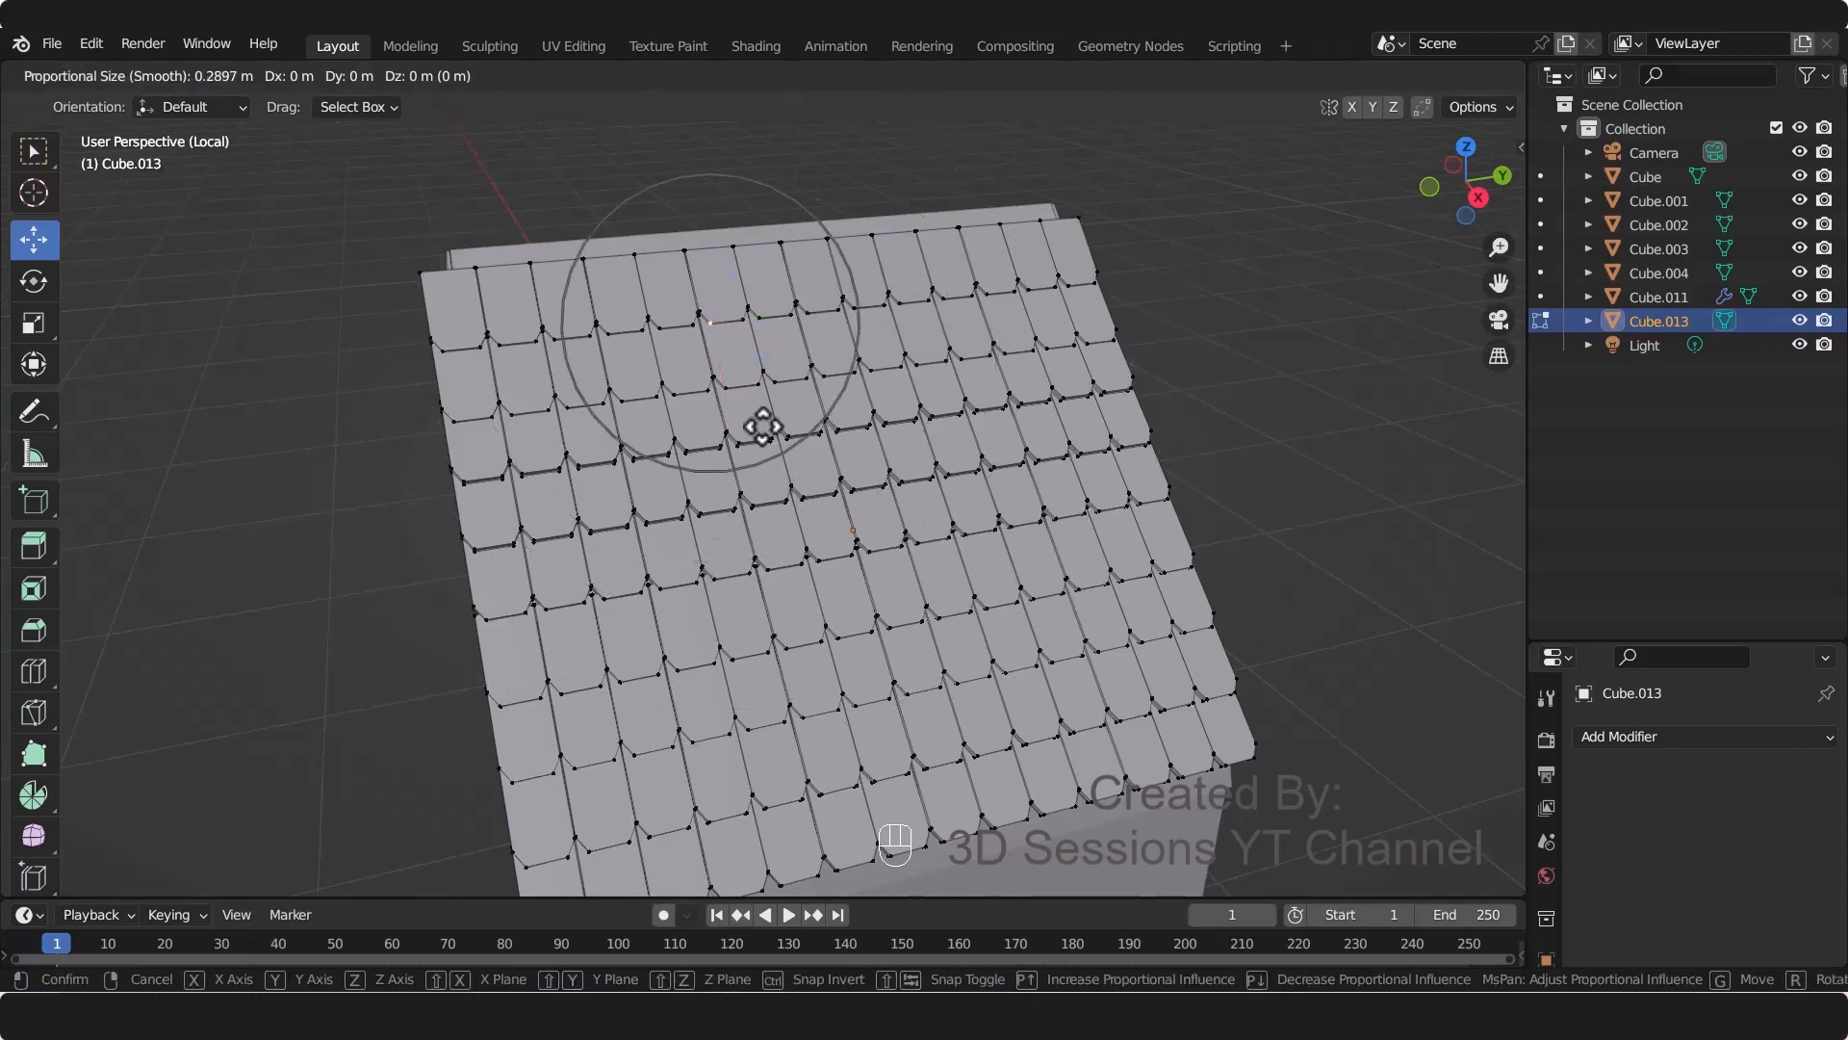
pyautogui.click(764, 427)
# Step: Nudge several tile corner vertices in the middle of the upper rows to make the tiling irregular
pyautogui.scroll(3, 677, 433)
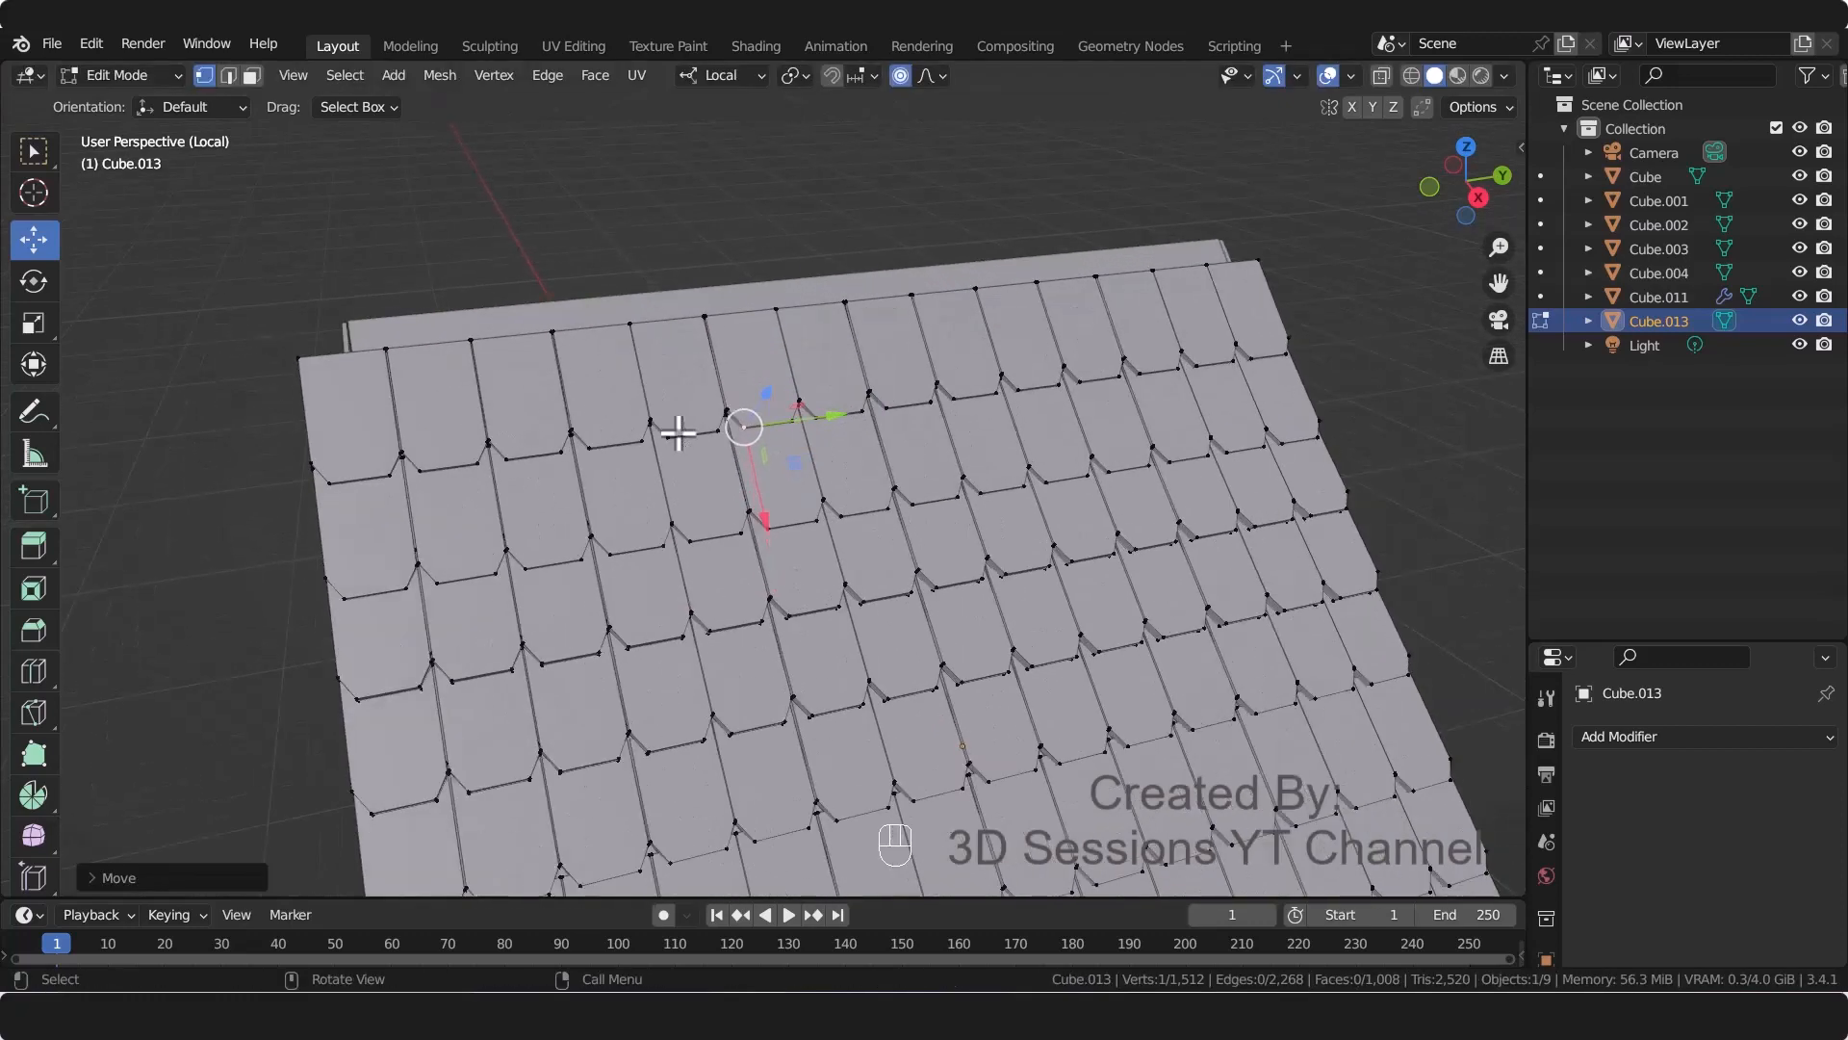
pyautogui.click(673, 523)
pyautogui.press('g')
pyautogui.rightClick(745, 598)
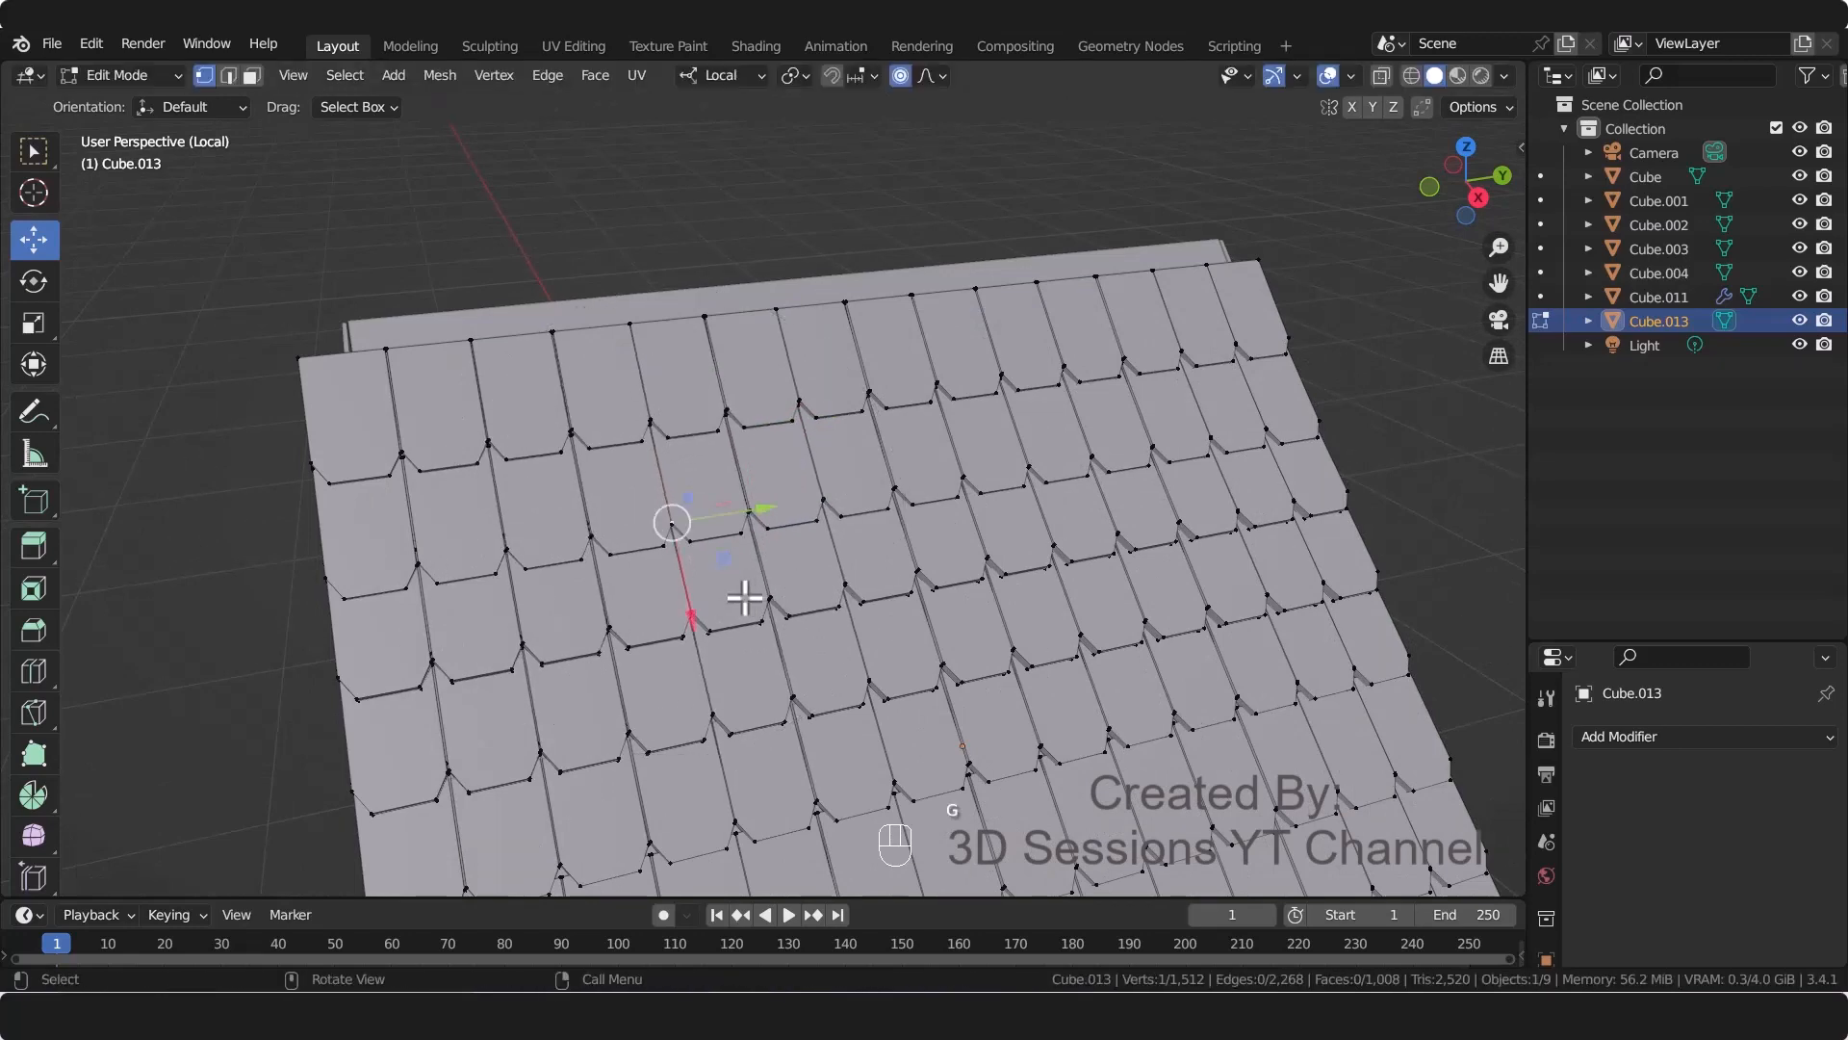
pyautogui.press('g')
pyautogui.click(732, 606)
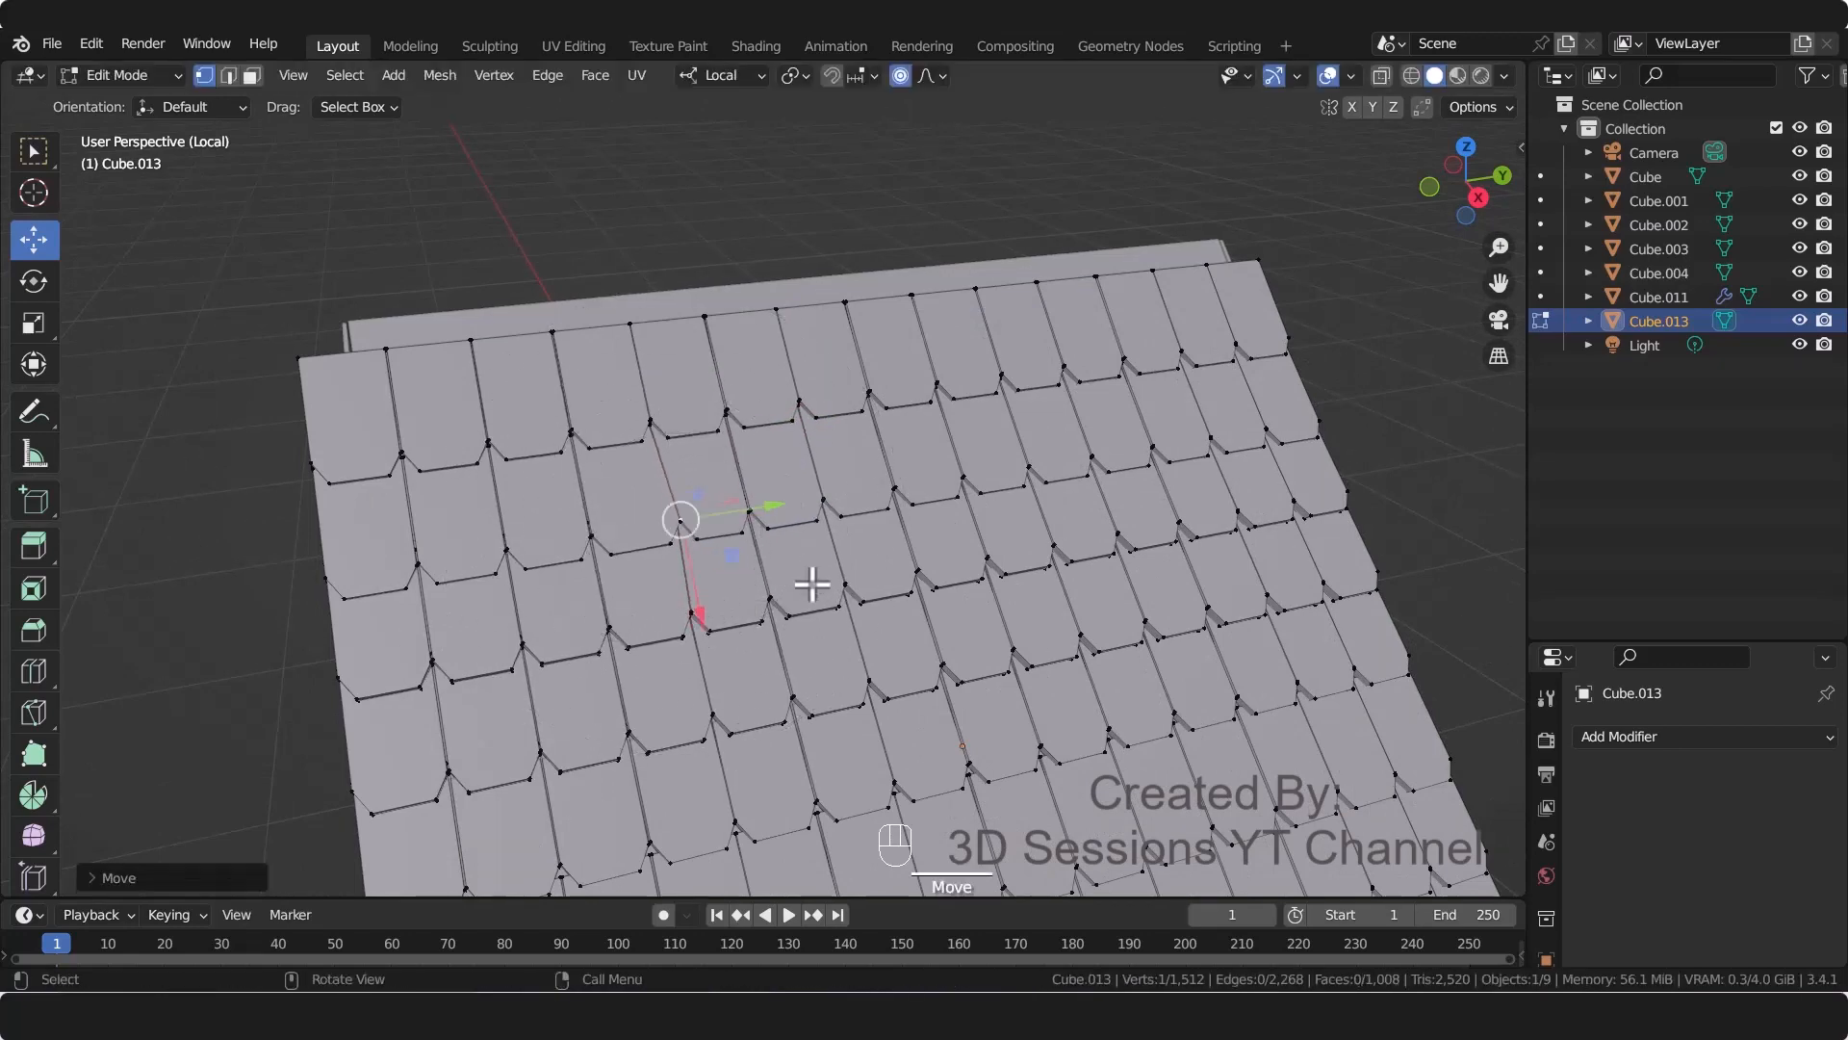
pyautogui.press('g')
pyautogui.click(915, 592)
pyautogui.press('g')
pyautogui.click(871, 795)
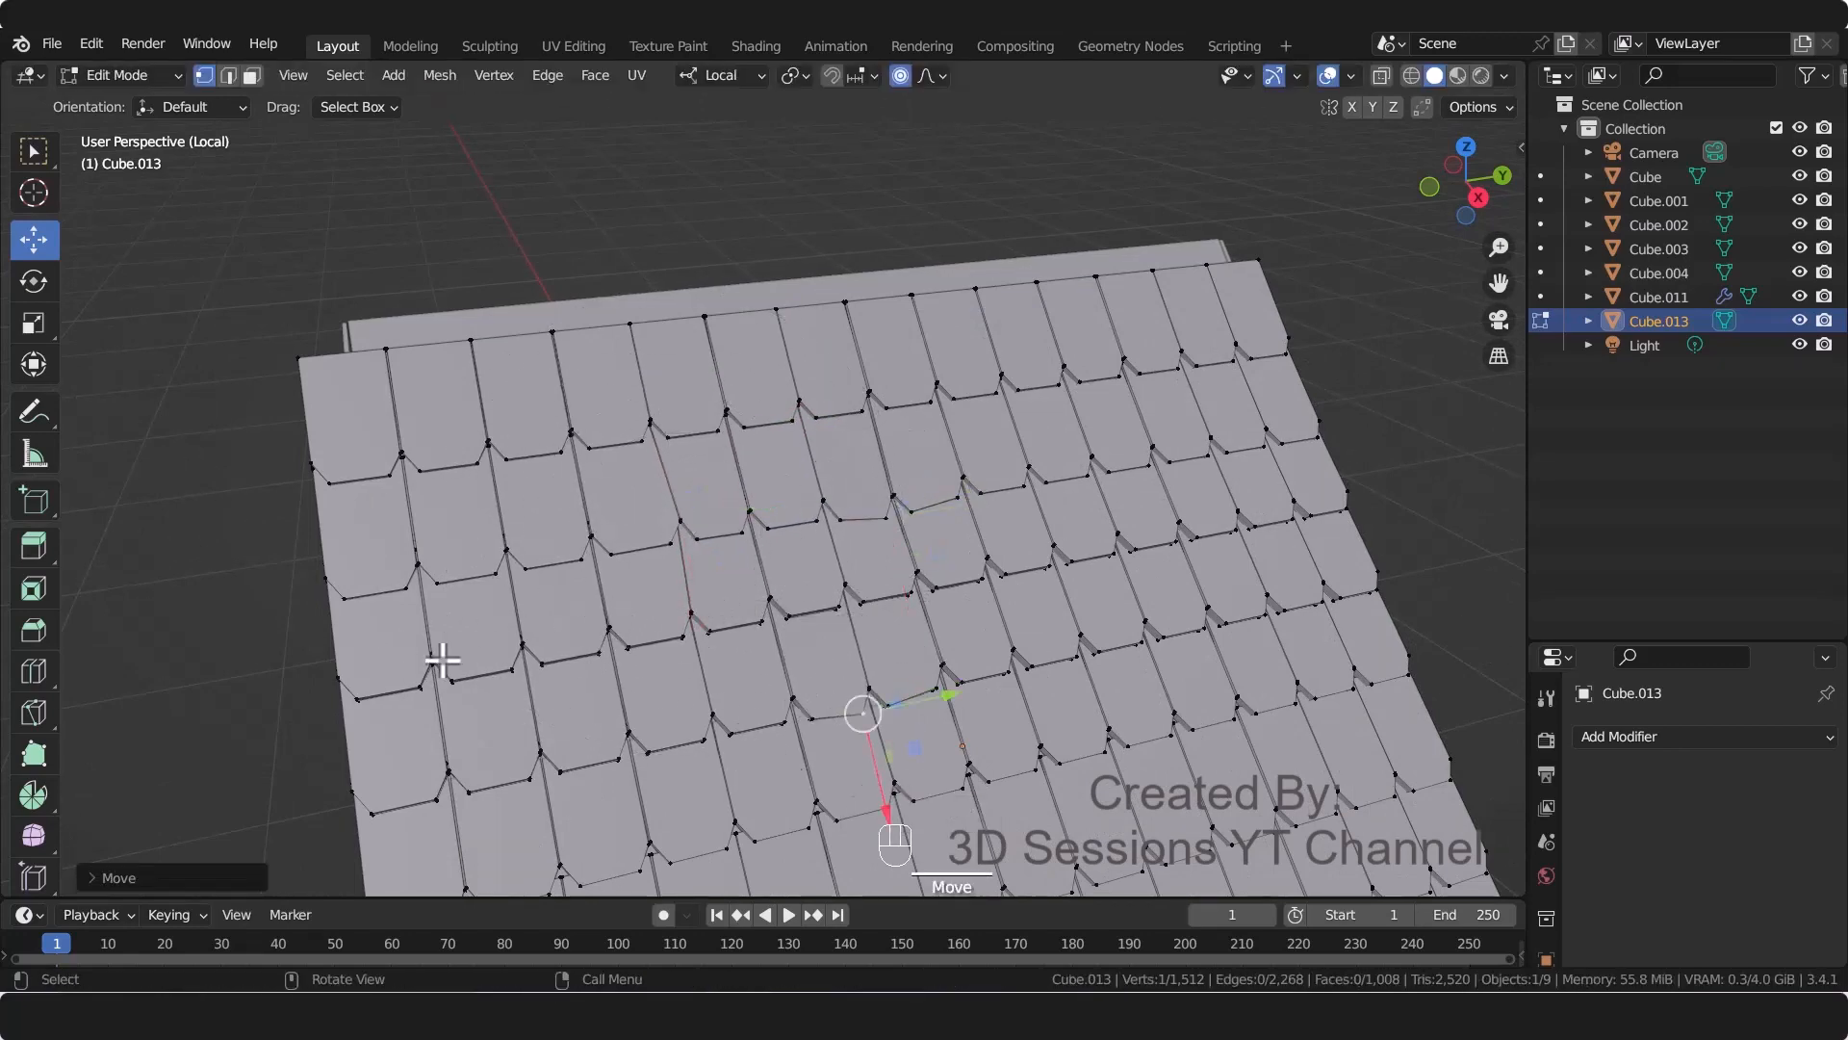
# Step: Nudge one tile corner vertex near each side edge of the roof slope with proportional editing
pyautogui.click(431, 660)
pyautogui.press('g')
pyautogui.click(428, 664)
pyautogui.click(1117, 538)
pyautogui.press('g')
pyautogui.click(1139, 596)
# Step: Nudge three tile corner vertices in the lower rows of the roof slope to vary the tile shapes
pyautogui.keyDown('shift'); pyautogui.moveTo(1069, 712); pyautogui.dragTo(1045, 483, button='middle'); pyautogui.keyUp('shift')
pyautogui.click(711, 577)
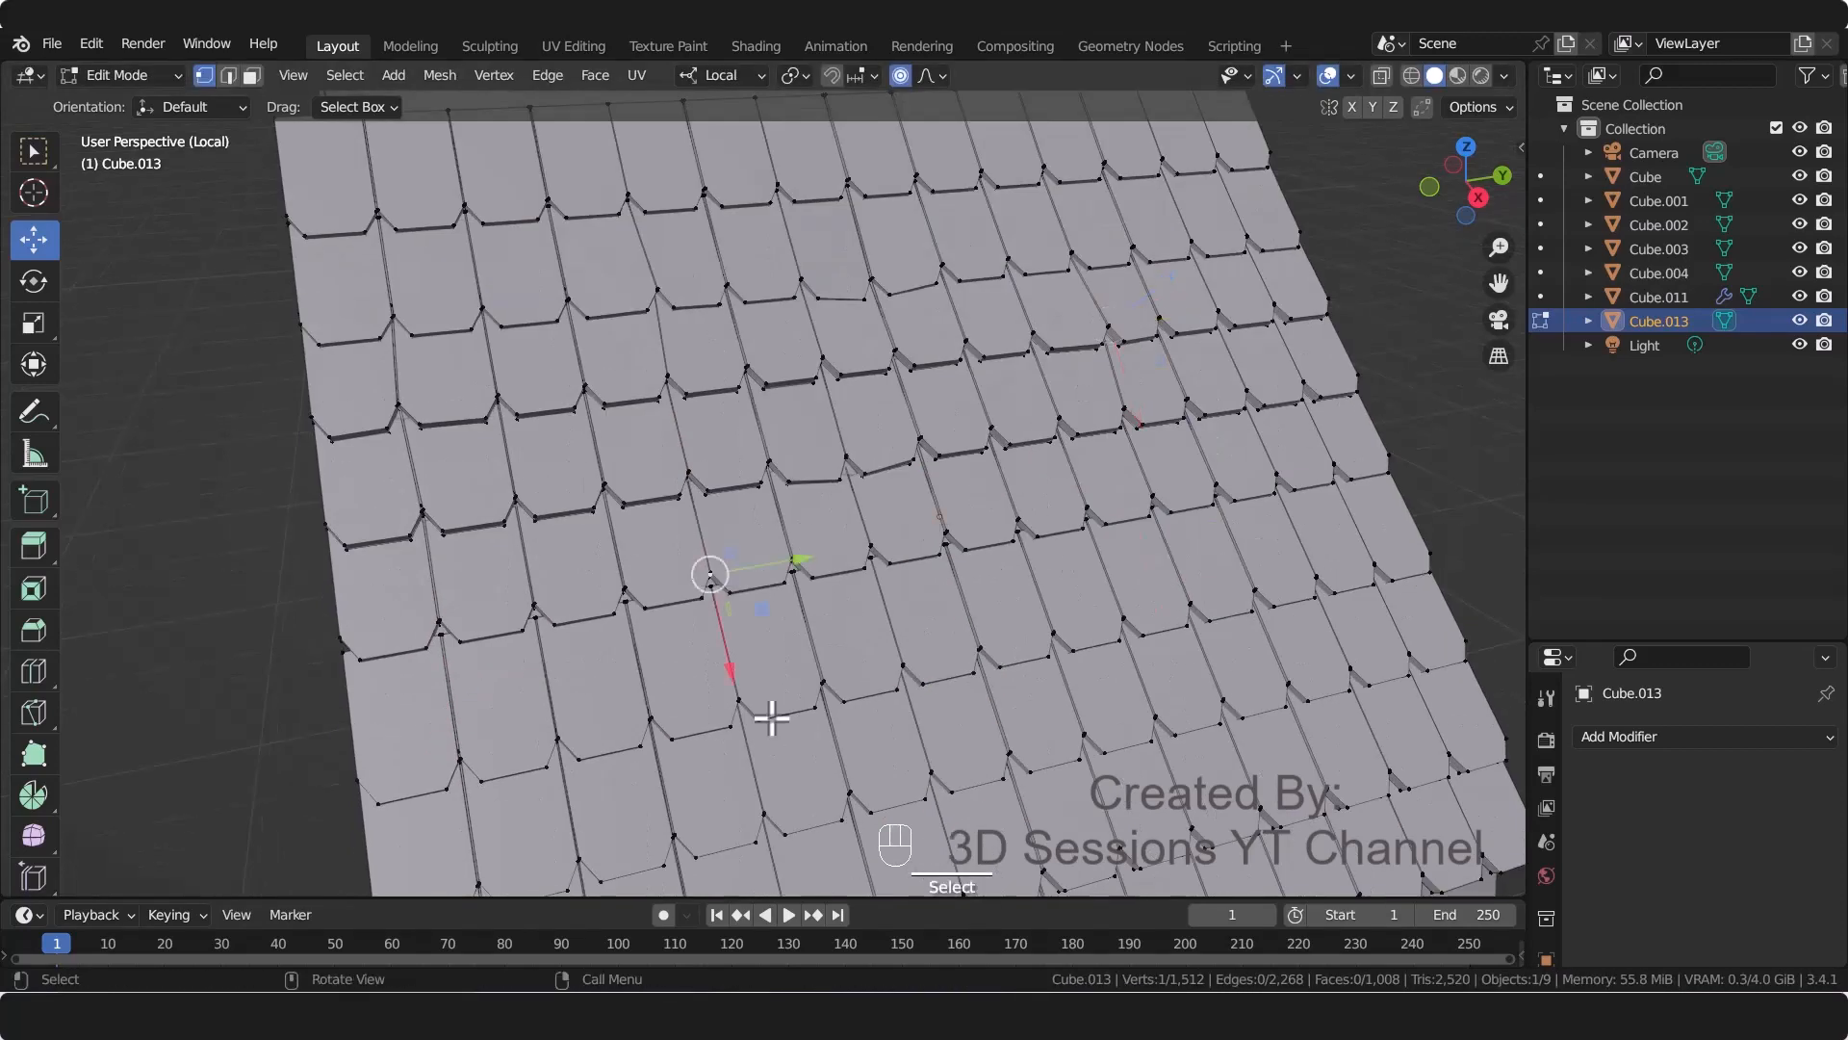
pyautogui.press('g')
pyautogui.click(757, 719)
pyautogui.click(887, 698)
pyautogui.press('g')
pyautogui.click(895, 704)
pyautogui.click(1044, 806)
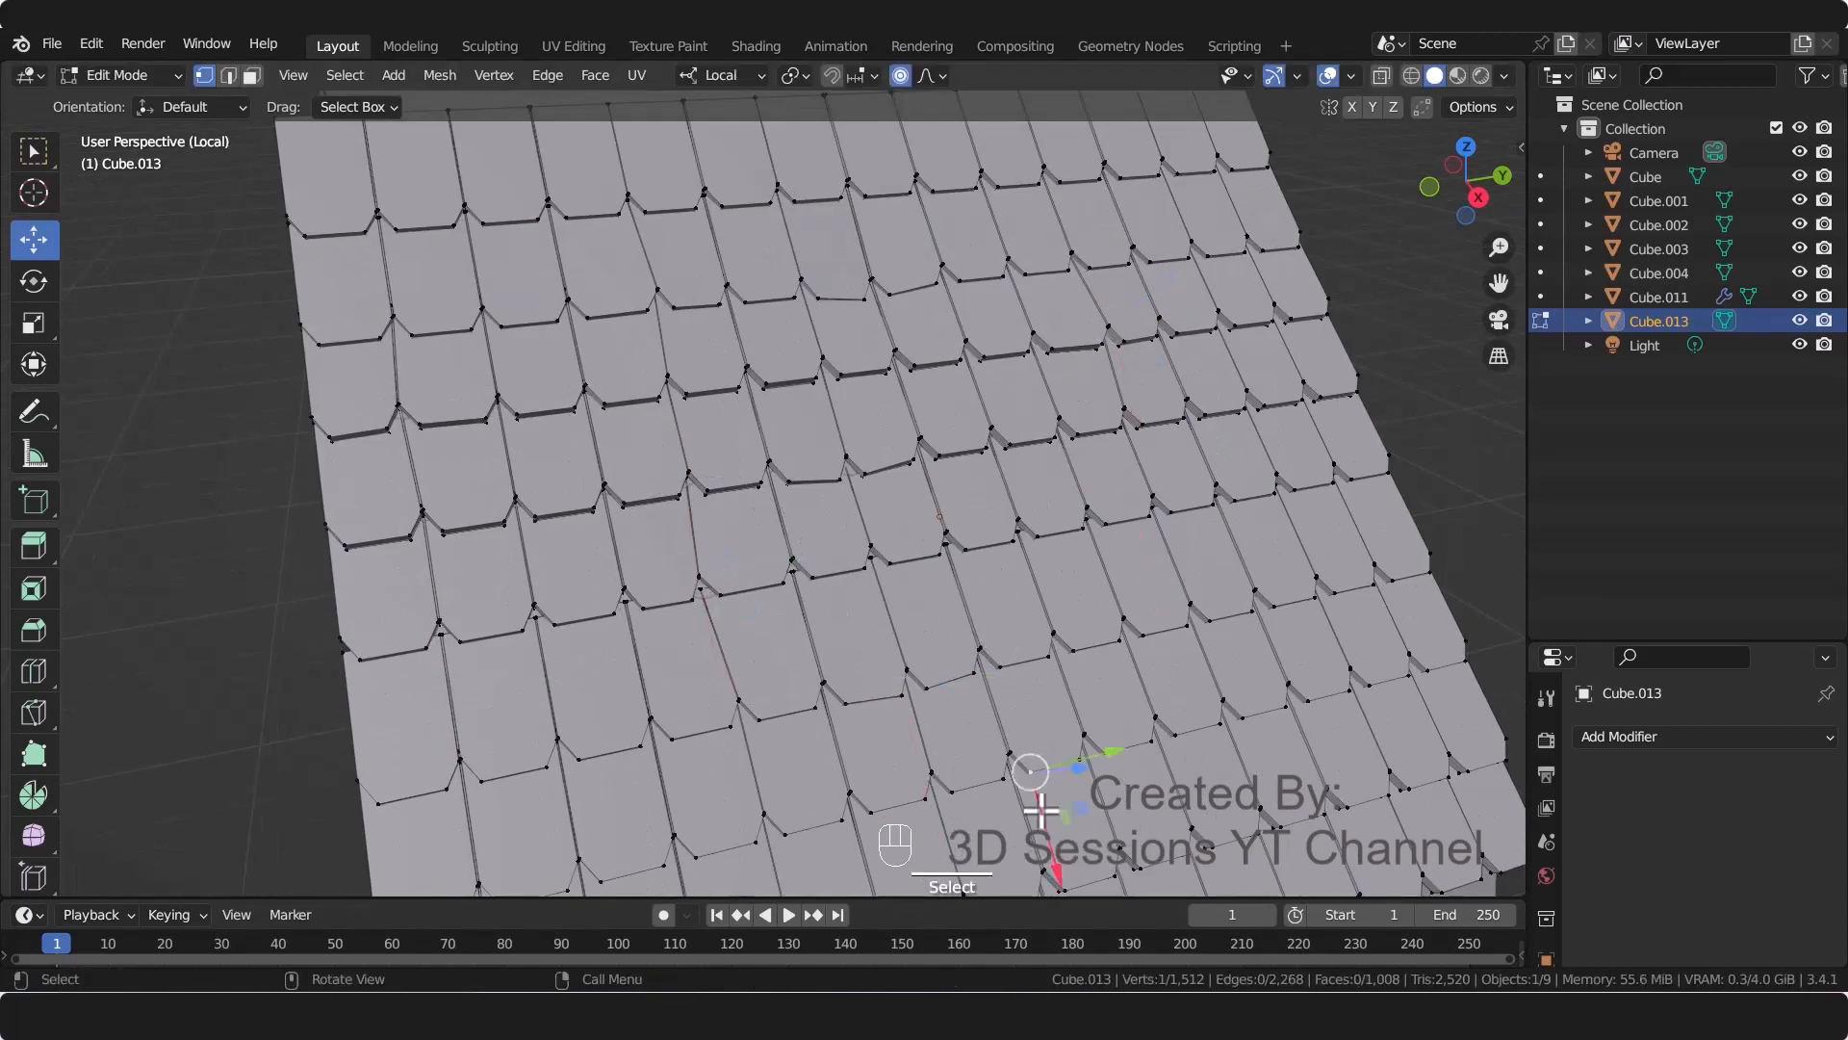
pyautogui.press('g')
pyautogui.click(1040, 821)
# Step: Nudge the corner vertex beside the first tile of the top row with proportional editing
pyautogui.keyDown('shift'); pyautogui.moveTo(672, 302); pyautogui.dragTo(754, 523, button='middle'); pyautogui.keyUp('shift')
pyautogui.click(470, 456)
pyautogui.press('g')
pyautogui.click(599, 595)
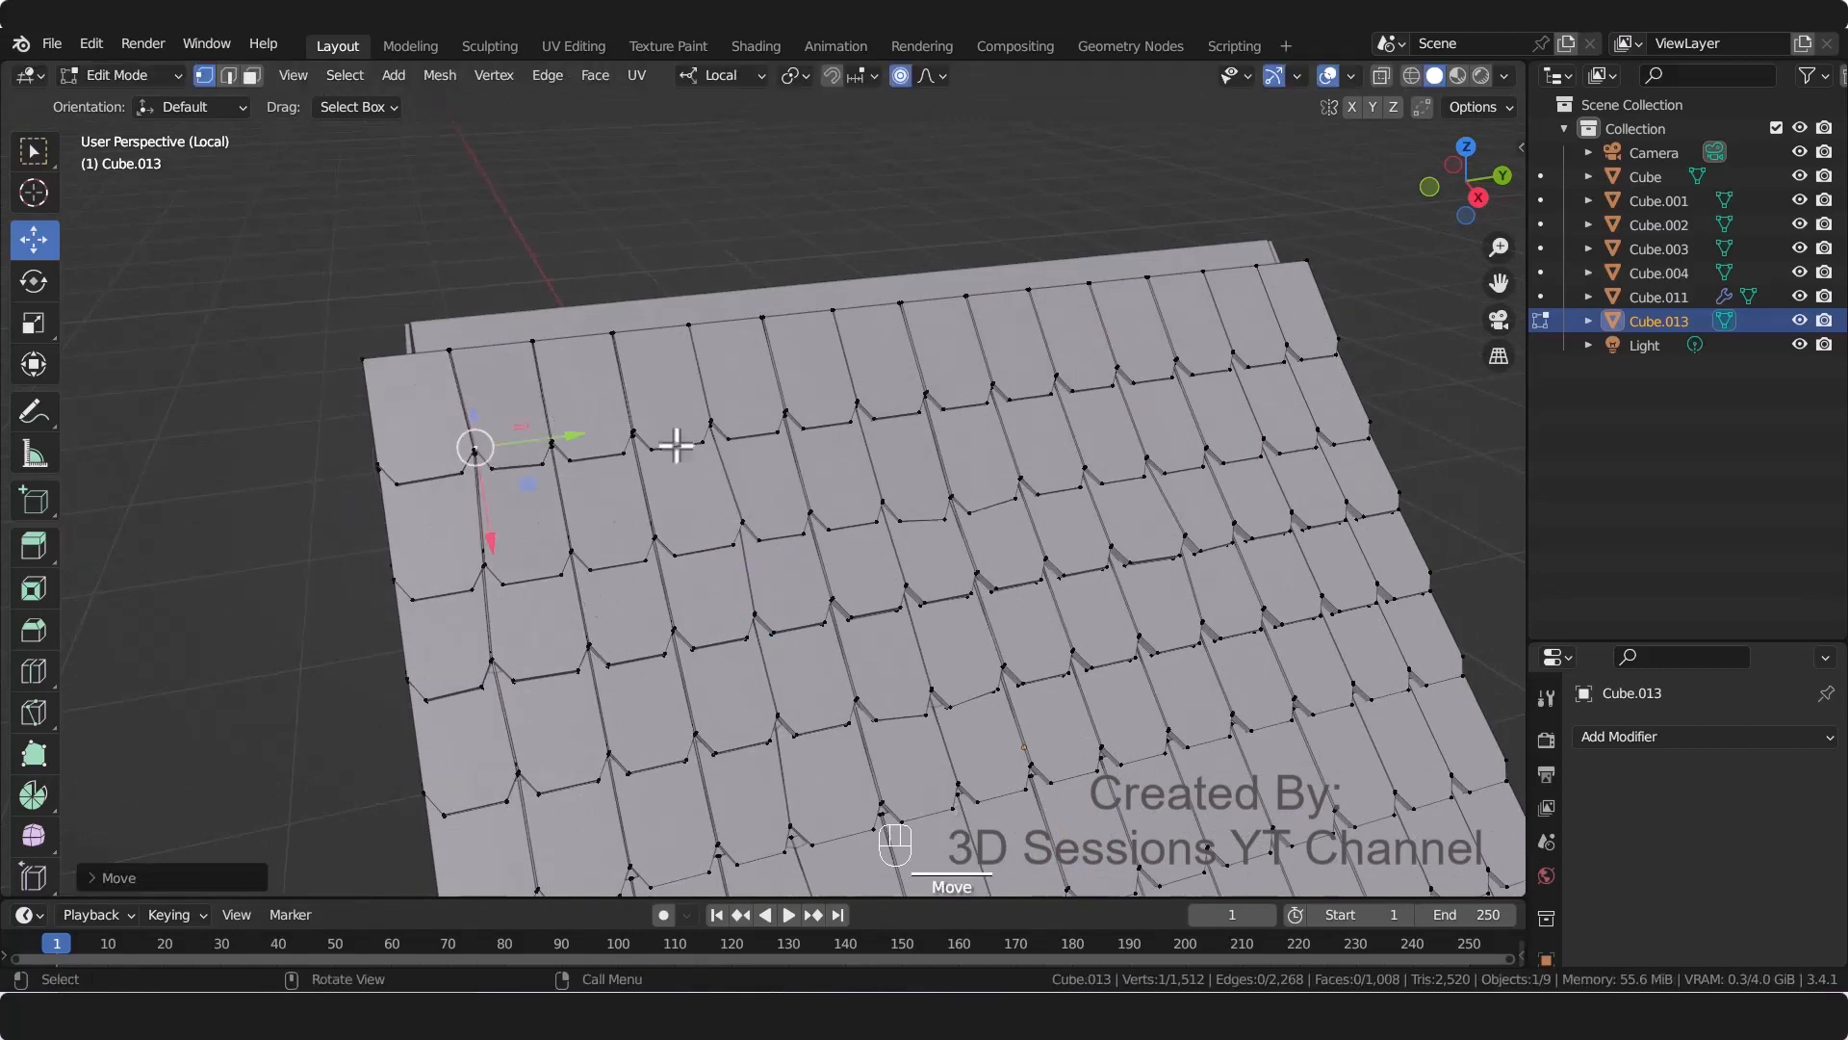
# Step: Nudge four tile corner vertices along the lower edge of the top row with proportional editing to make it irregular
pyautogui.click(710, 428)
pyautogui.press('g')
pyautogui.click(760, 507)
pyautogui.click(919, 416)
pyautogui.press('g')
pyautogui.click(922, 531)
pyautogui.click(1051, 416)
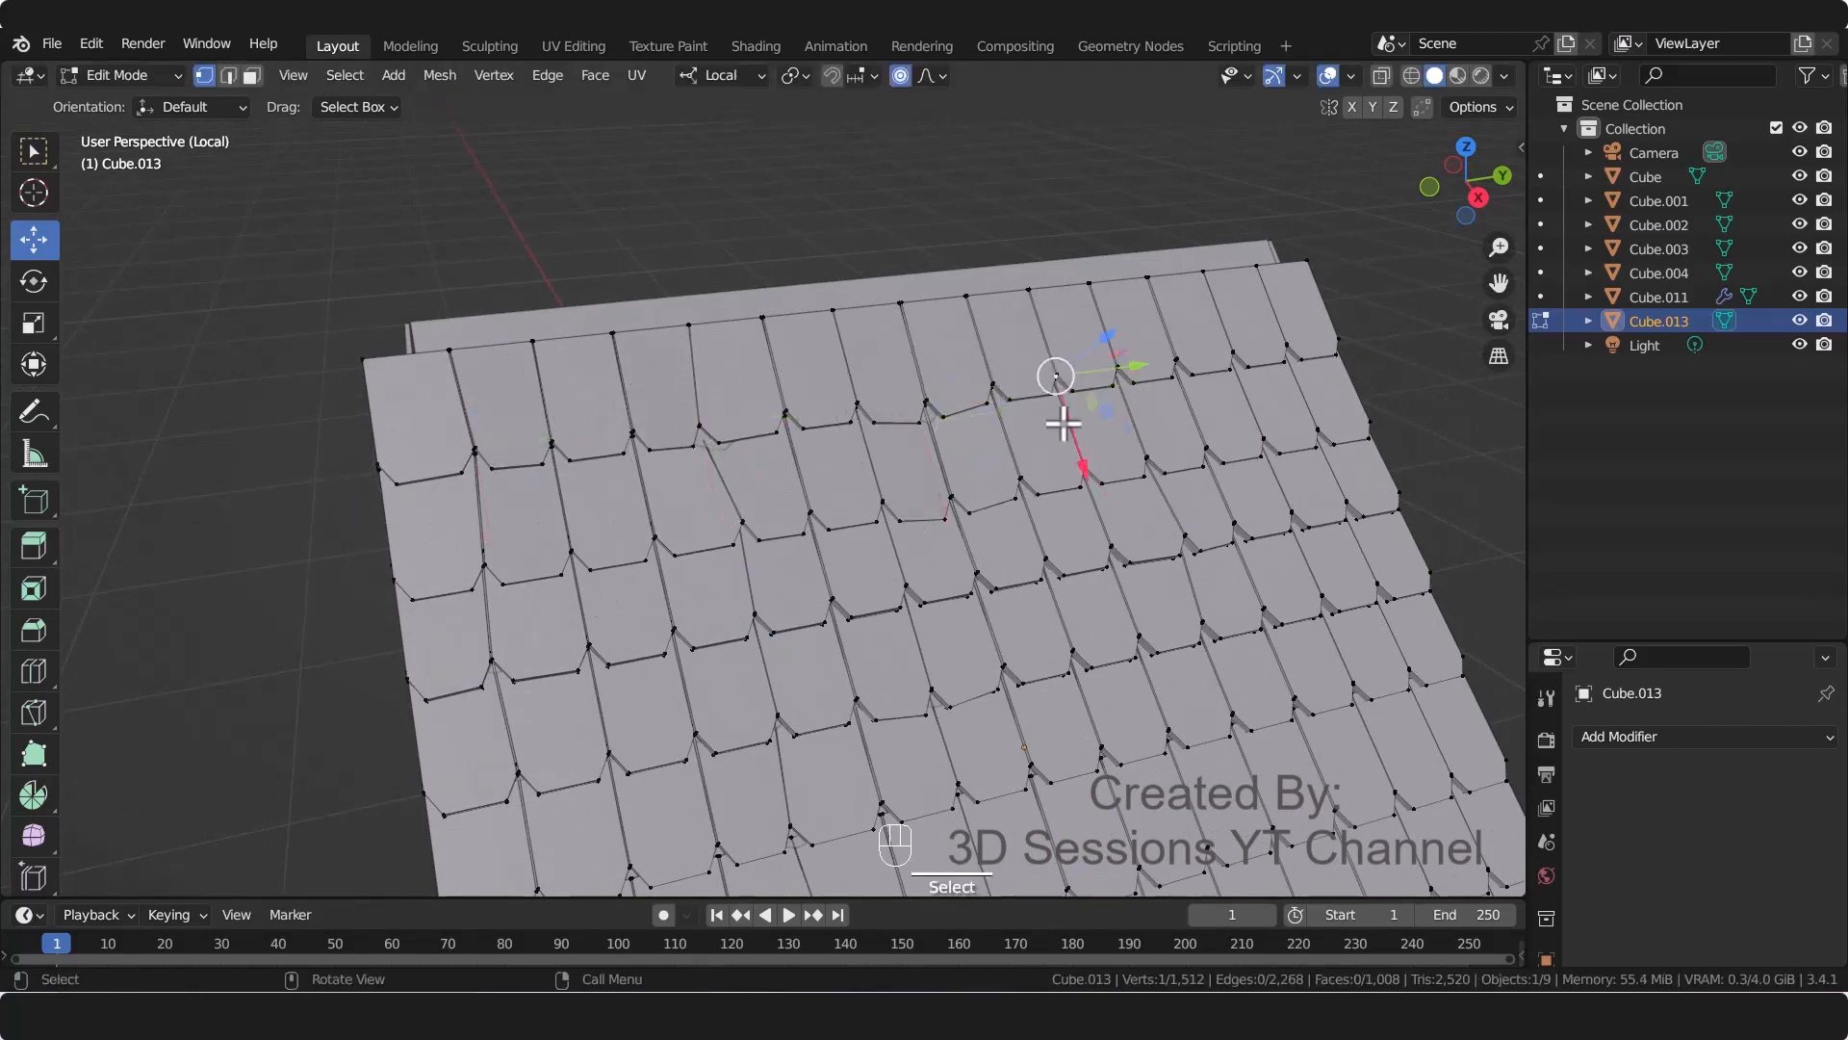
pyautogui.press('g')
pyautogui.click(1059, 417)
pyautogui.click(1195, 374)
pyautogui.click(1233, 351)
pyautogui.press('g')
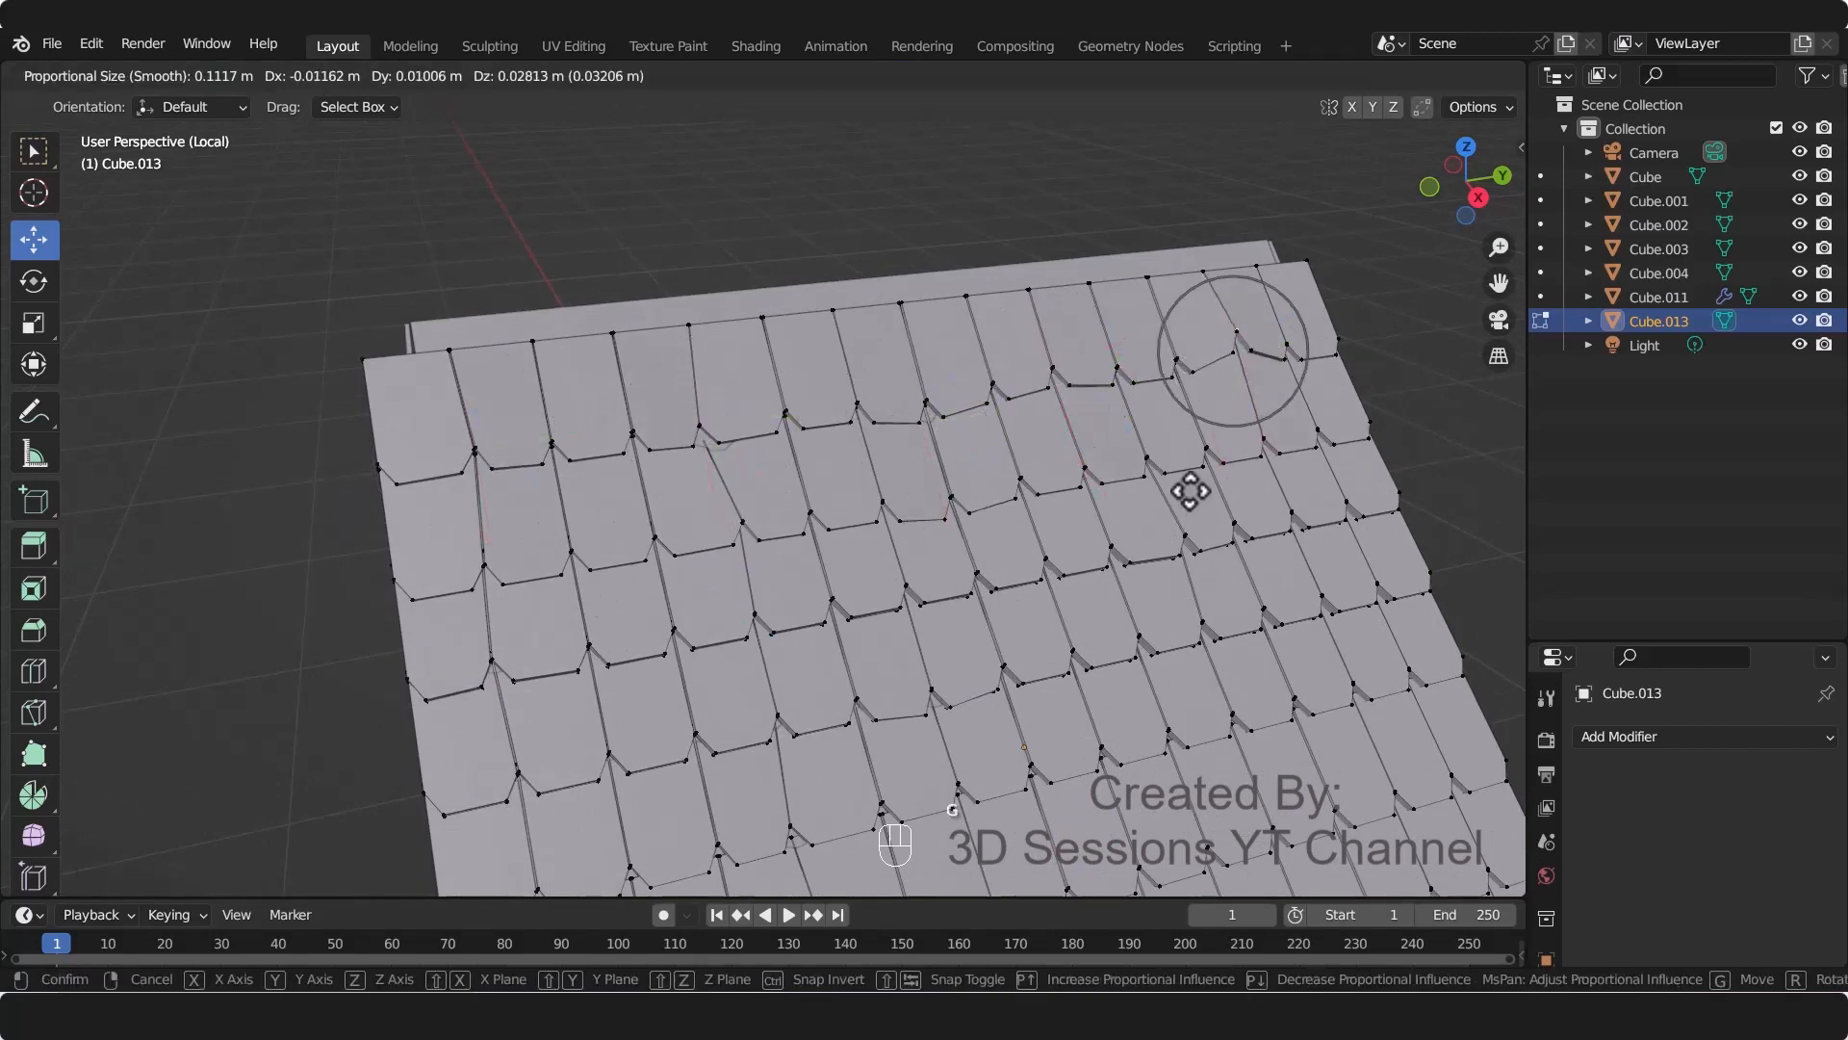
pyautogui.click(1189, 502)
# Step: Shift the corner vertex between the last tiles of the top row slightly sideways and up, working in the right side view
pyautogui.moveTo(1141, 506); pyautogui.dragTo(1096, 563, button='middle')
pyautogui.press('`')
pyautogui.click(674, 414)
pyautogui.press('`')
pyautogui.click(1072, 541)
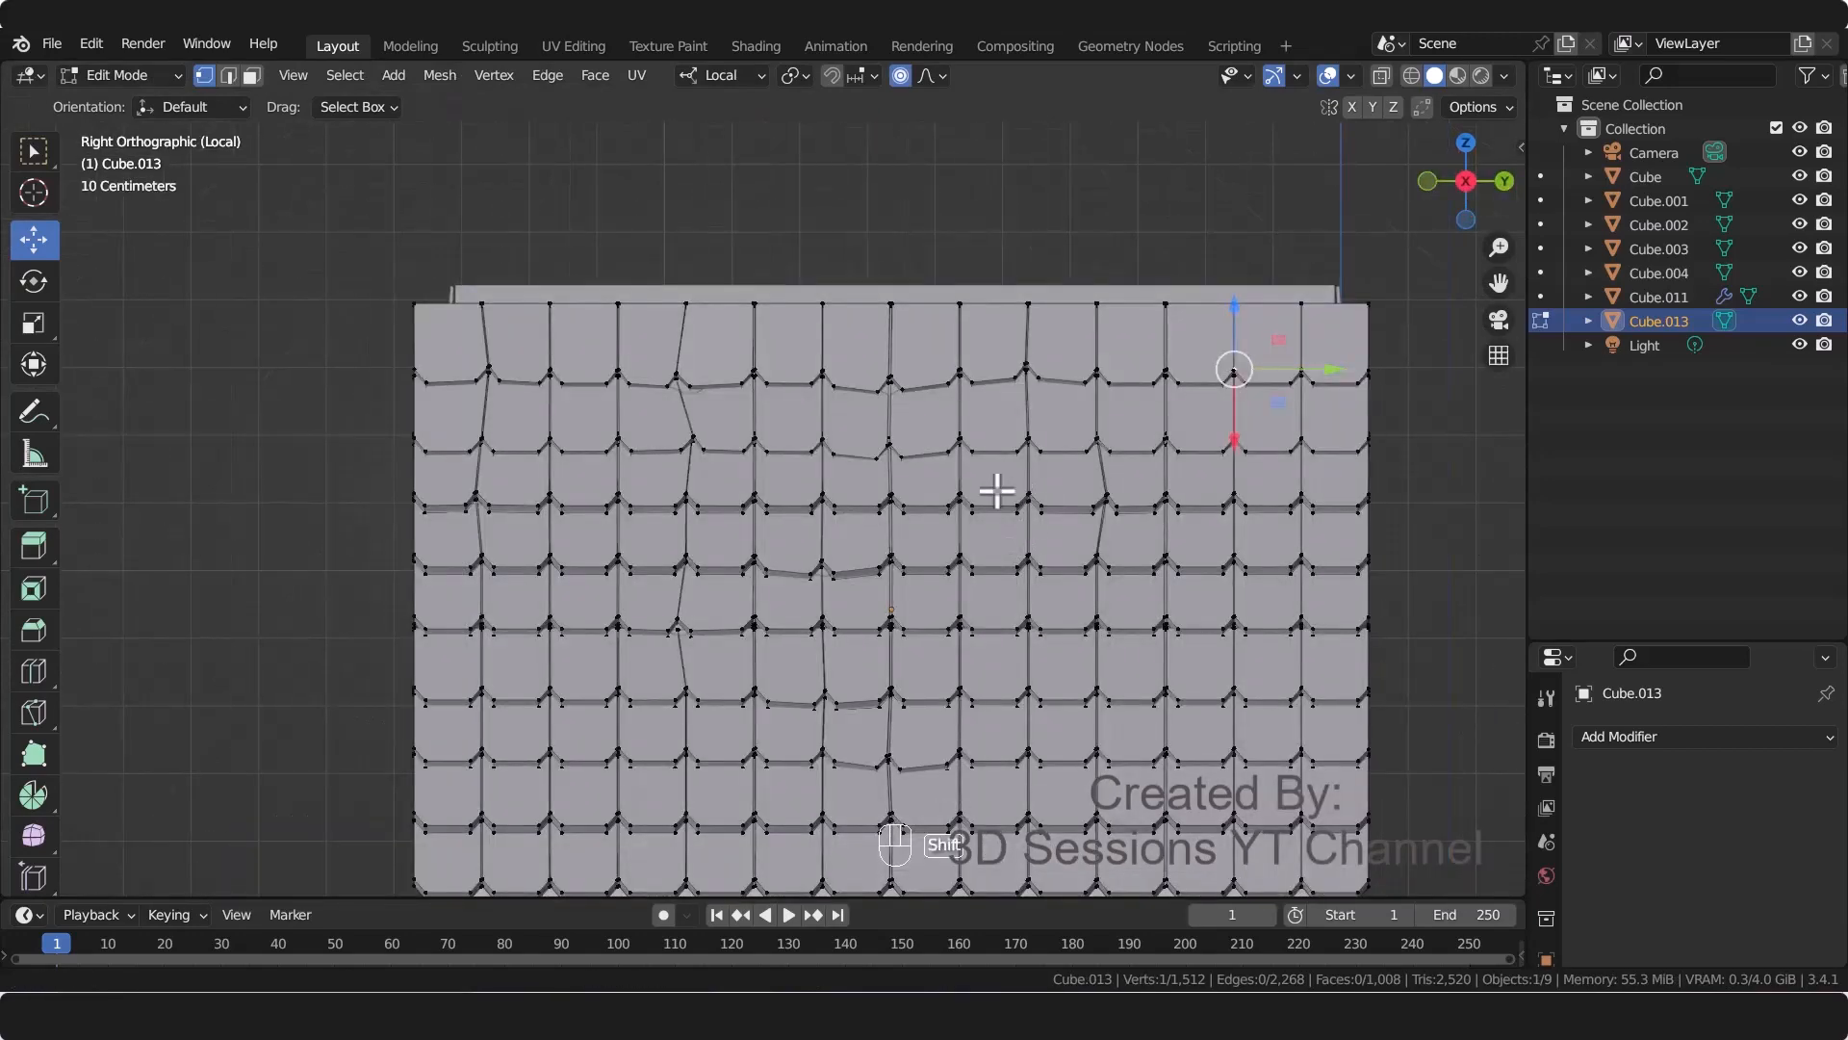
pyautogui.keyDown('shift'); pyautogui.moveTo(1274, 399); pyautogui.dragTo(1133, 440, button='middle'); pyautogui.keyUp('shift')
pyautogui.press('g')
pyautogui.click(1081, 520)
# Step: Nudge three tile corner vertices in the second row, one near the start and two near the far end
pyautogui.click(341, 482)
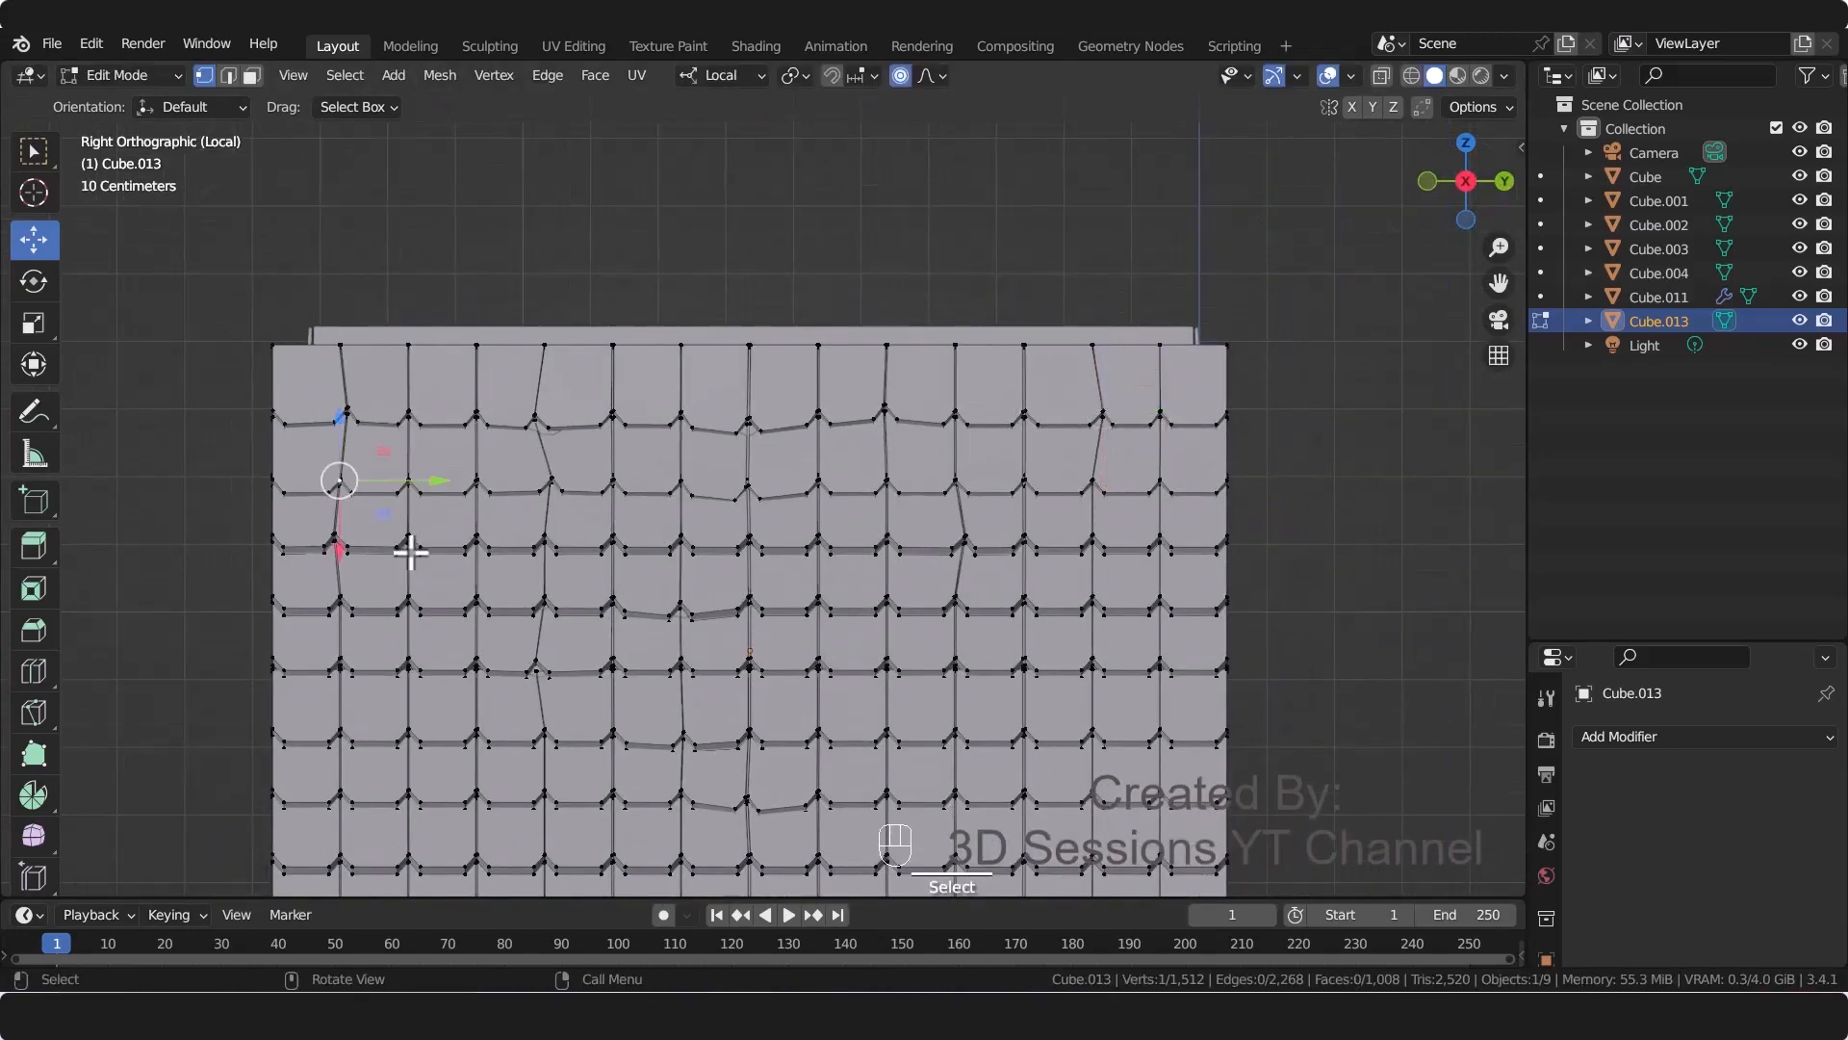
pyautogui.press('g')
pyautogui.click(345, 604)
pyautogui.click(954, 480)
pyautogui.press('g')
pyautogui.click(1010, 580)
pyautogui.click(1094, 481)
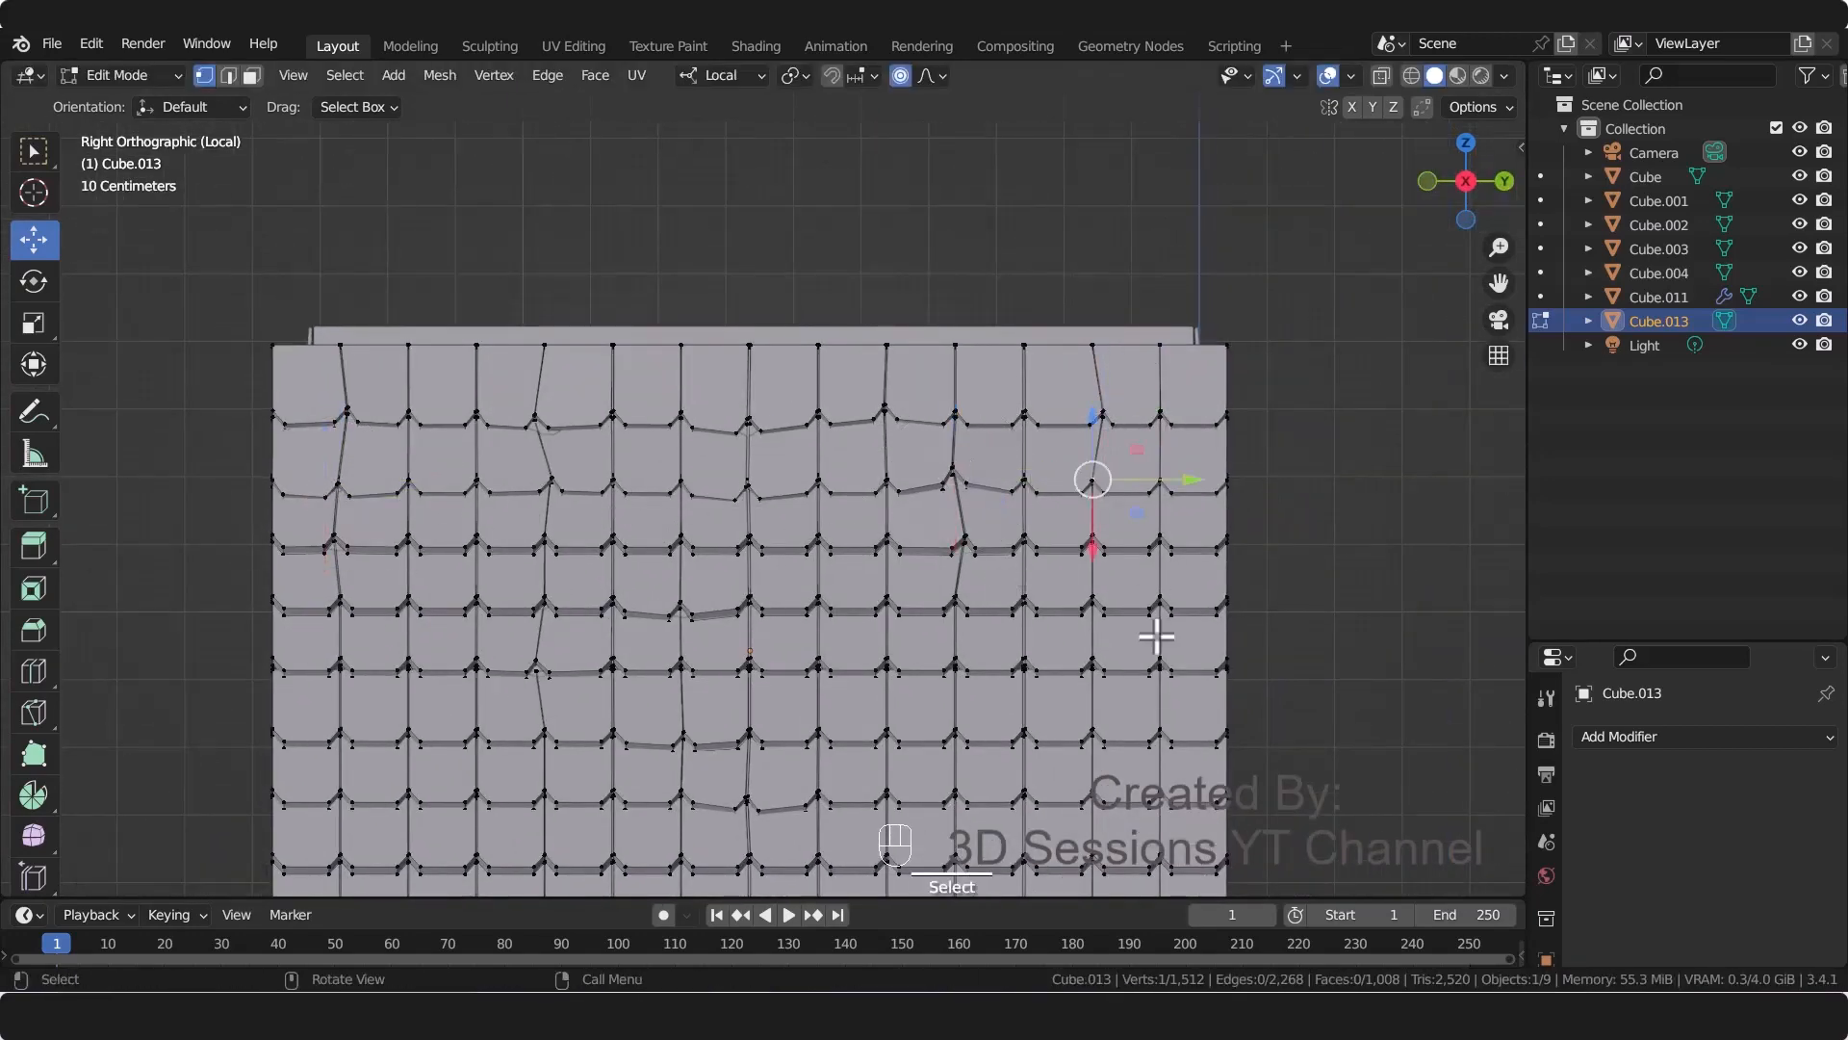
pyautogui.press('g')
pyautogui.click(1137, 508)
# Step: Nudge three tile corner vertices in the fourth row with proportional editing to vary the tile shapes
pyautogui.click(343, 598)
pyautogui.press('g')
pyautogui.rightClick(372, 664)
pyautogui.scroll(2, 510, 596)
pyautogui.moveTo(511, 596)
pyautogui.keyDown('shift'); pyautogui.mouseDown(button='middle')
pyautogui.moveTo(478, 585)
pyautogui.moveTo(506, 568)
pyautogui.mouseUp(button='middle'); pyautogui.keyUp('shift')
pyautogui.scroll(1, 338, 697)
pyautogui.press('g')
pyautogui.click(301, 696)
pyautogui.click(482, 539)
pyautogui.press('g')
pyautogui.click(572, 633)
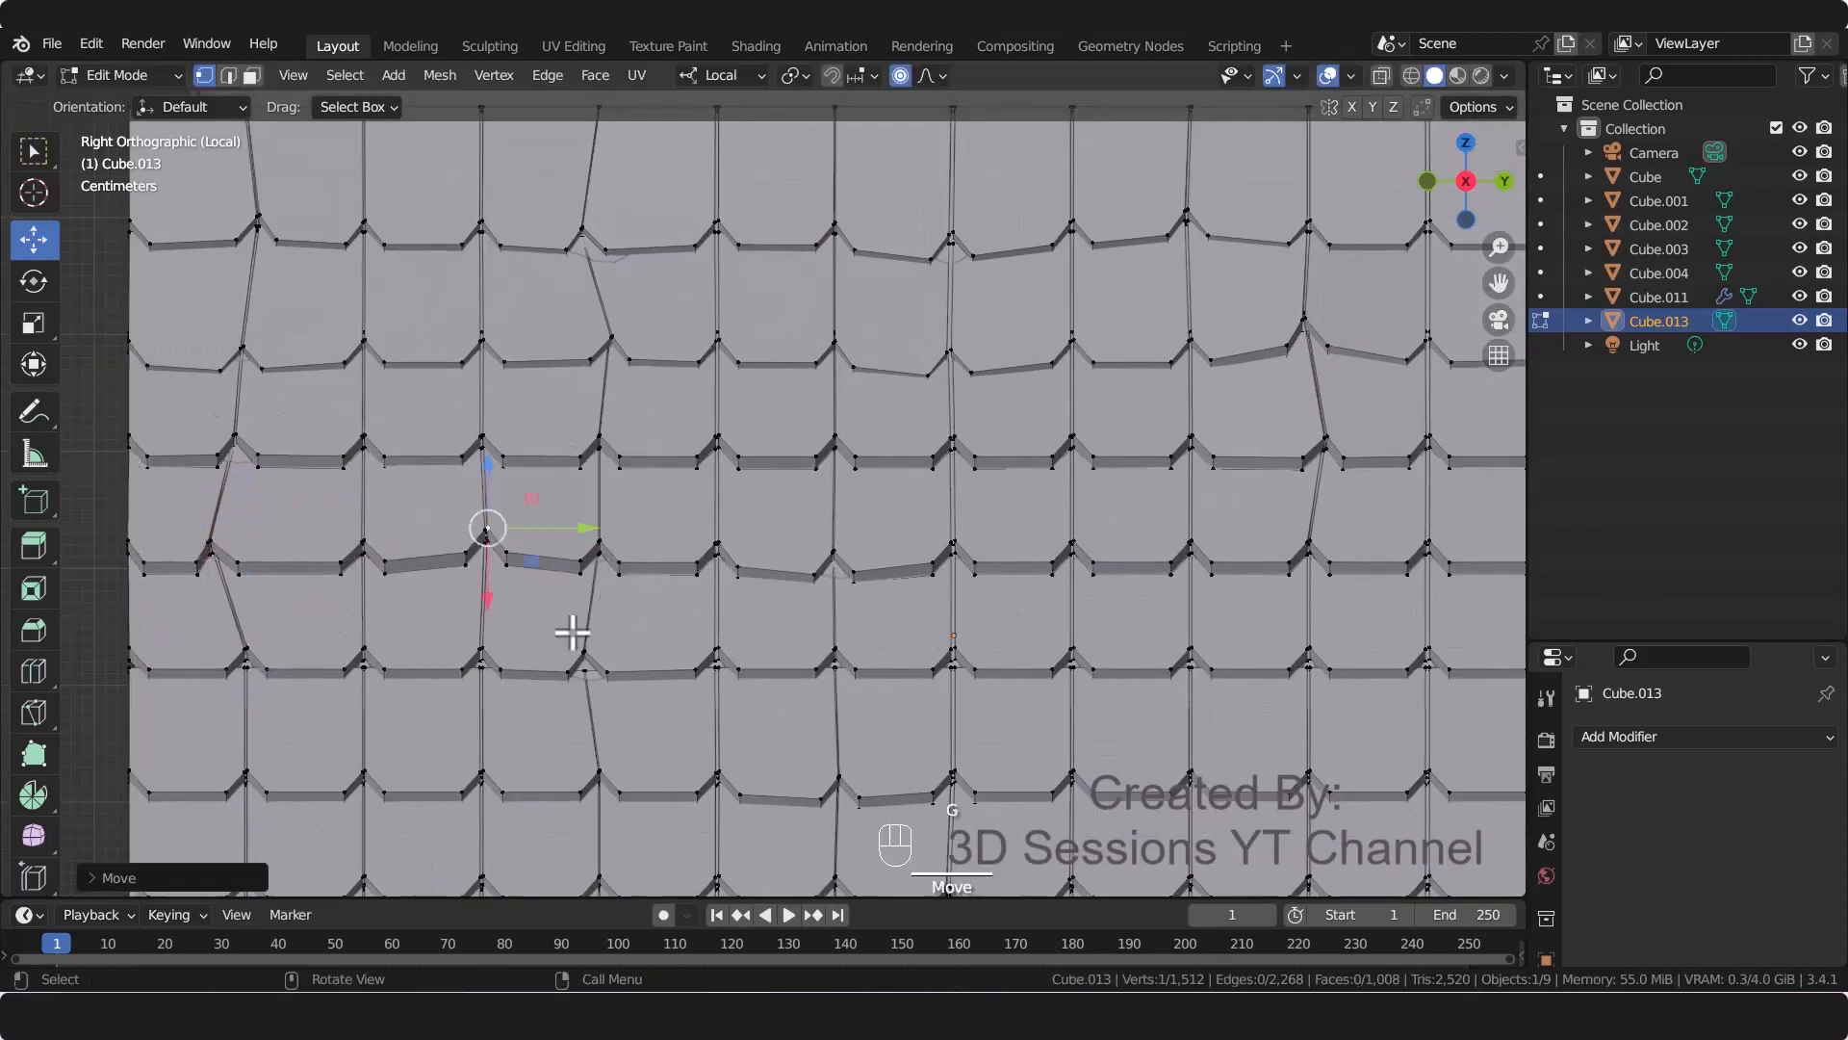
pyautogui.click(1190, 541)
pyautogui.press('g')
pyautogui.click(1211, 652)
# Step: Pull the fifth row's outer edge vertex inward and nudge corner vertices in the first tiles of the sixth row
pyautogui.scroll(-2, 1483, 597)
pyautogui.keyDown('shift'); pyautogui.moveTo(1473, 604); pyautogui.dragTo(1351, 549, button='middle'); pyautogui.keyUp('shift')
pyautogui.click(1124, 602)
pyautogui.press('g')
pyautogui.click(1142, 670)
pyautogui.click(306, 616)
pyautogui.press('g')
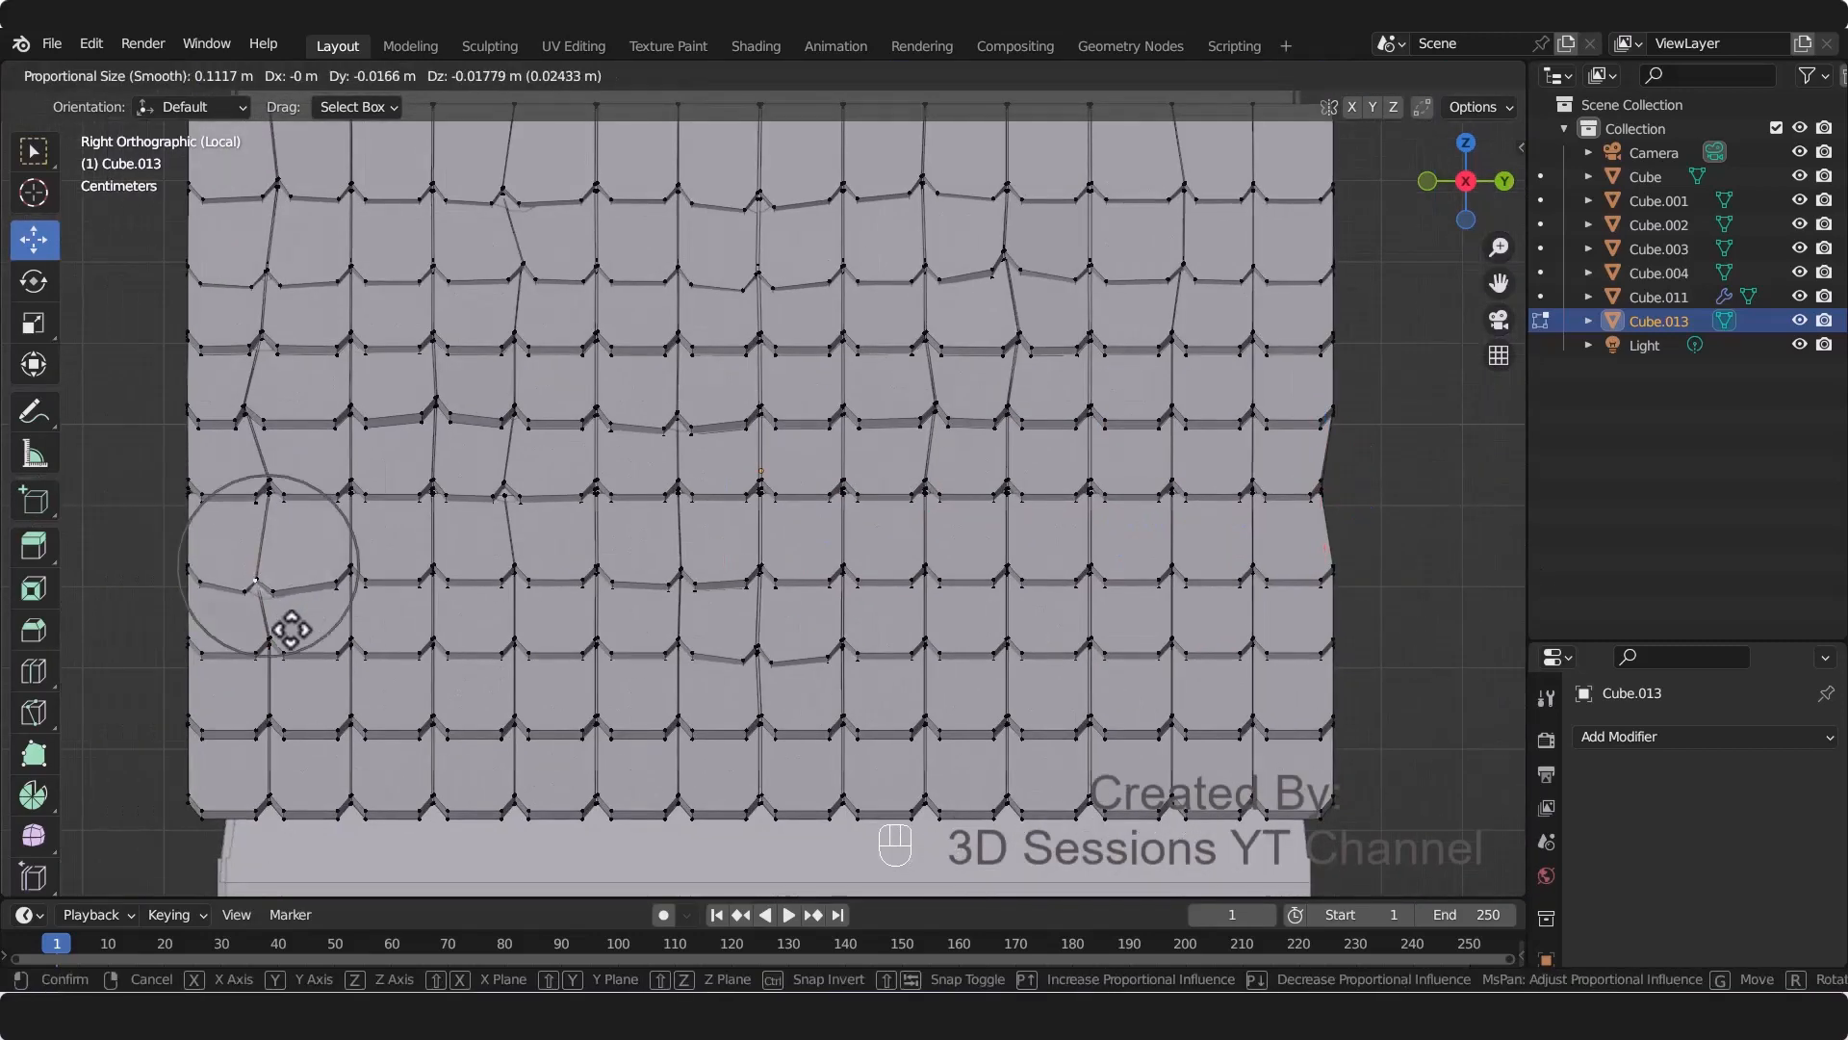
pyautogui.click(577, 666)
# Step: Undo the last vertex changes and nudge a tile corner vertex near the middle of the sixth row instead
pyautogui.hotkey('ctrl', 'z')
pyautogui.hotkey('ctrl', 'z')
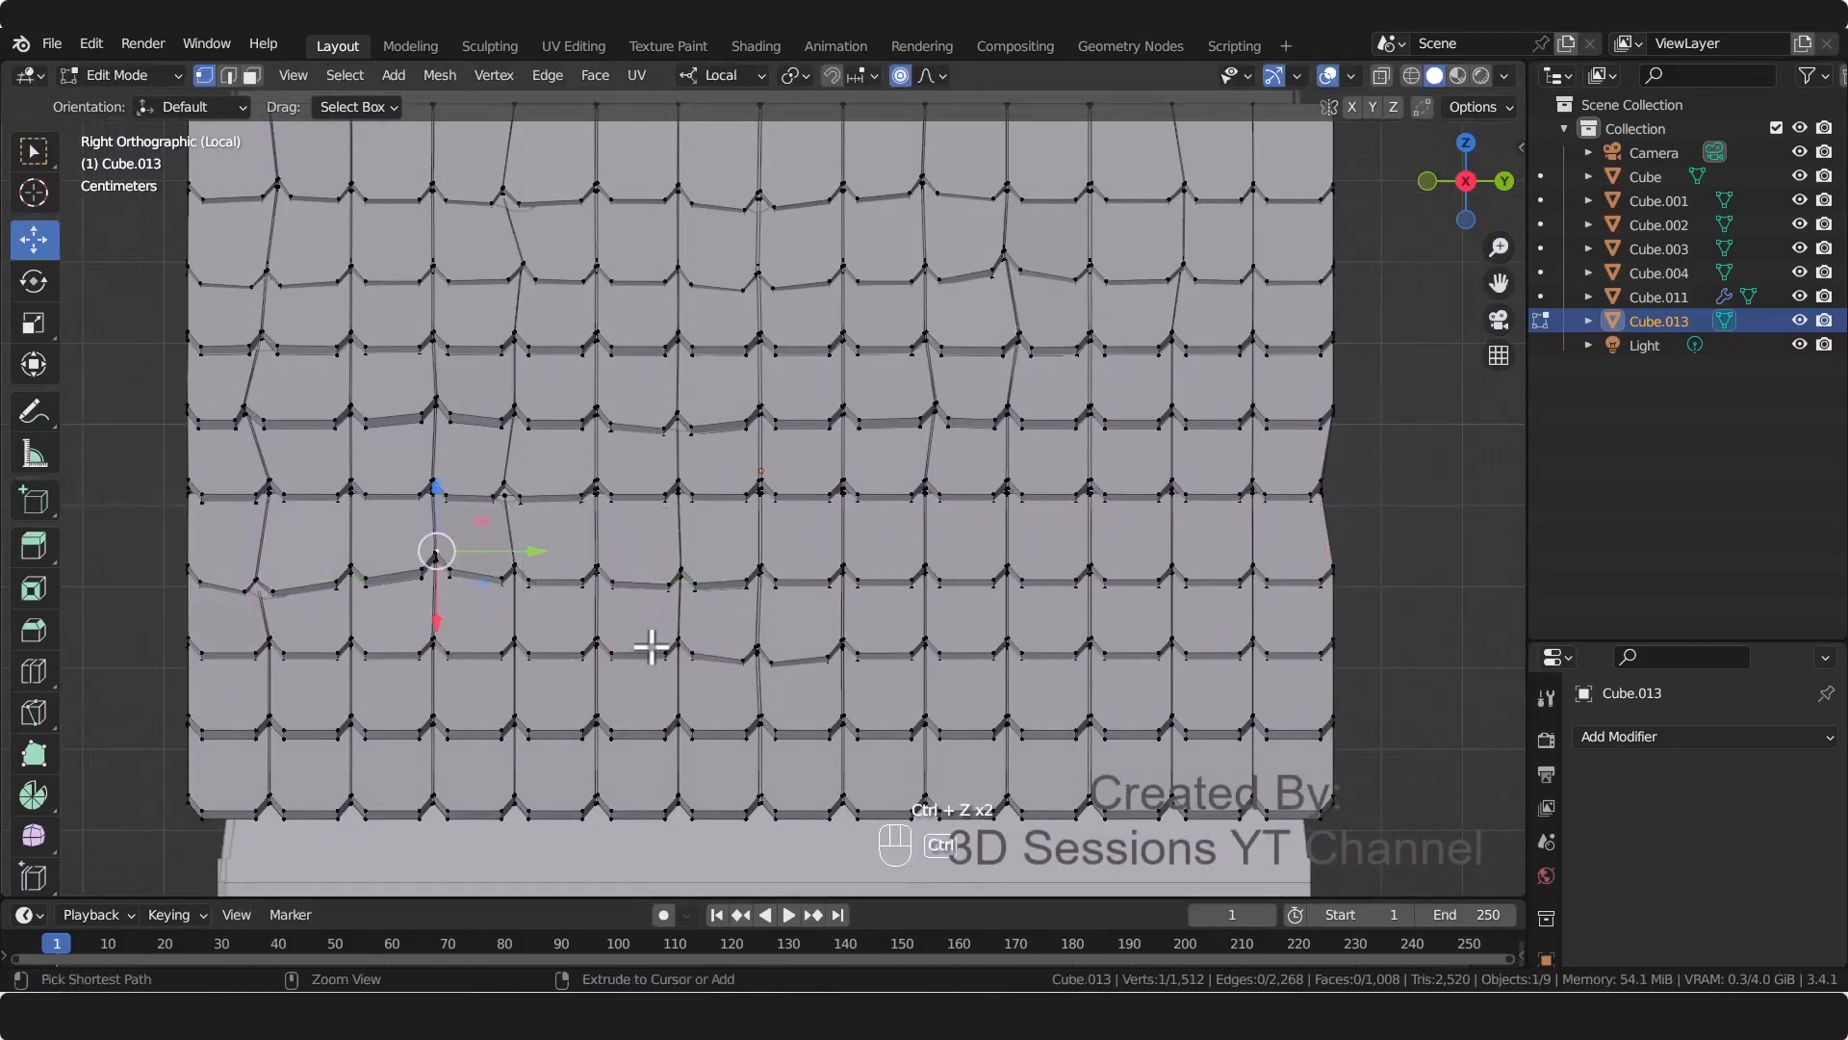
pyautogui.click(653, 685)
pyautogui.press('g')
pyautogui.rightClick(651, 692)
pyautogui.press('g')
pyautogui.scroll(2, 652, 698)
pyautogui.click(653, 705)
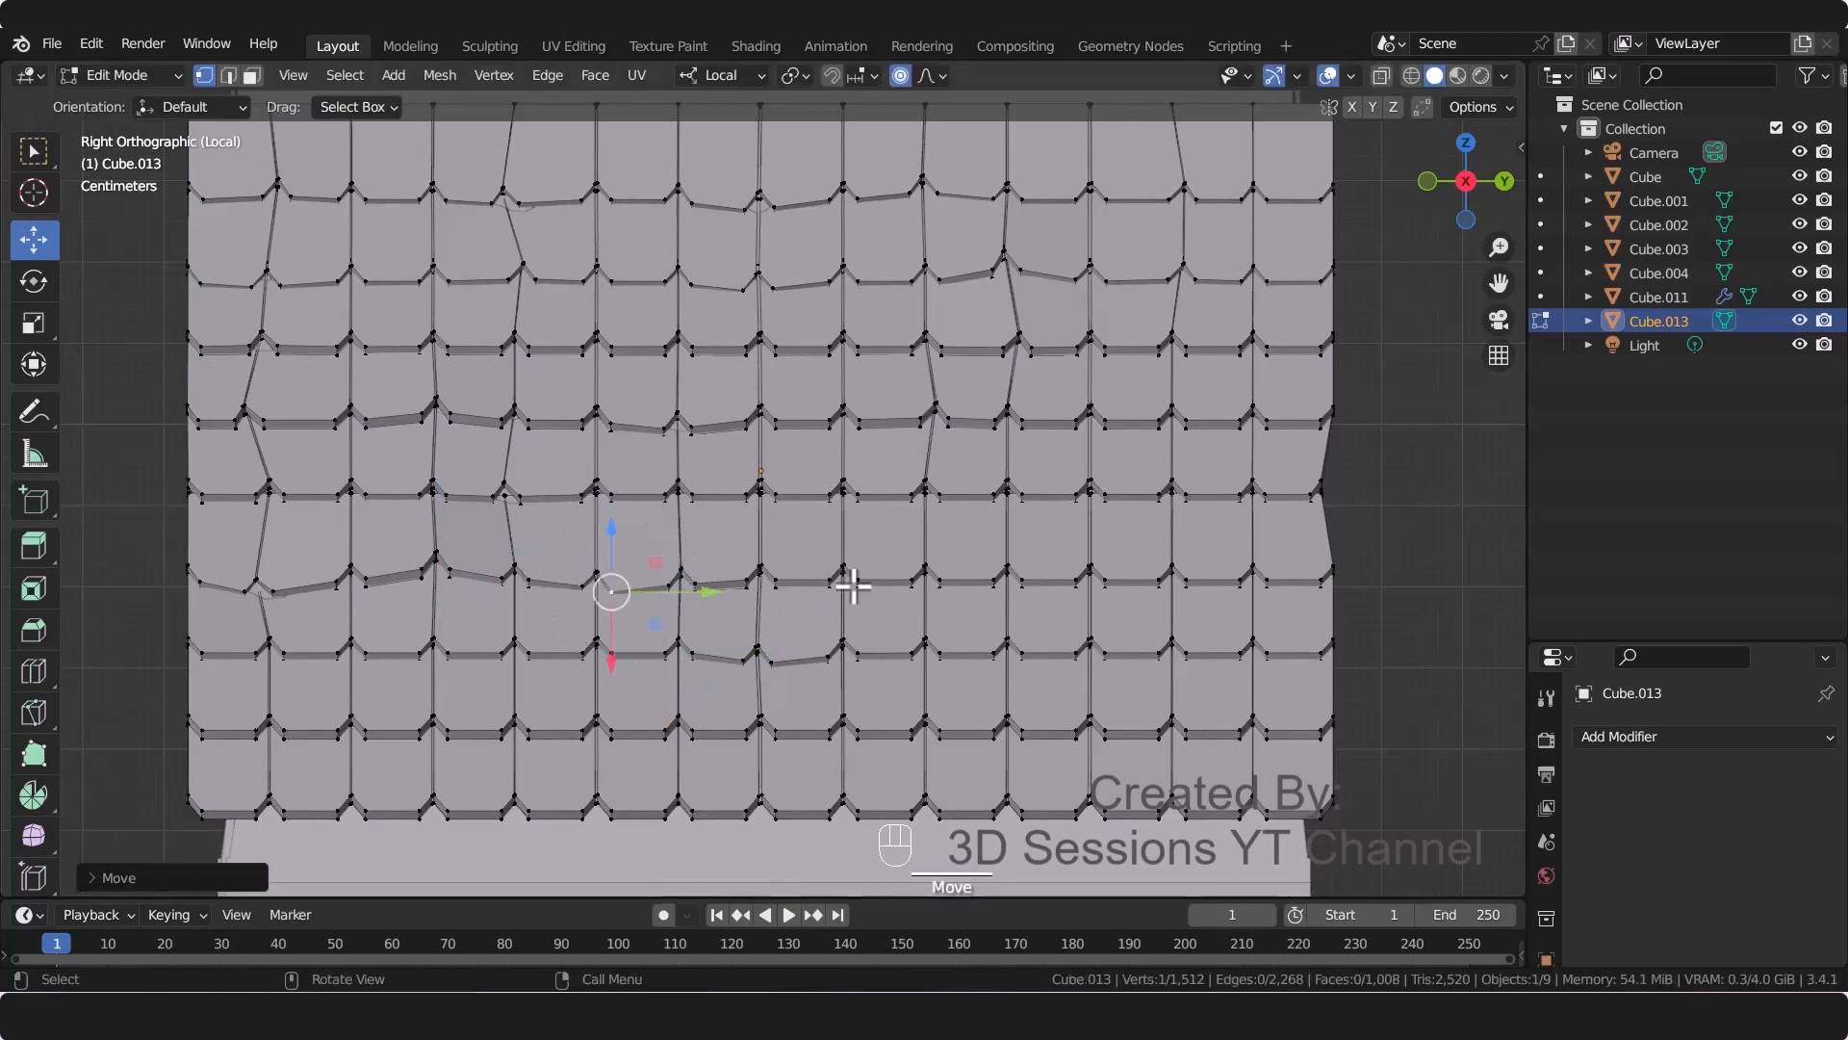
# Step: Nudge three more tile corner vertices across the second half of the sixth row
pyautogui.click(853, 585)
pyautogui.press('g')
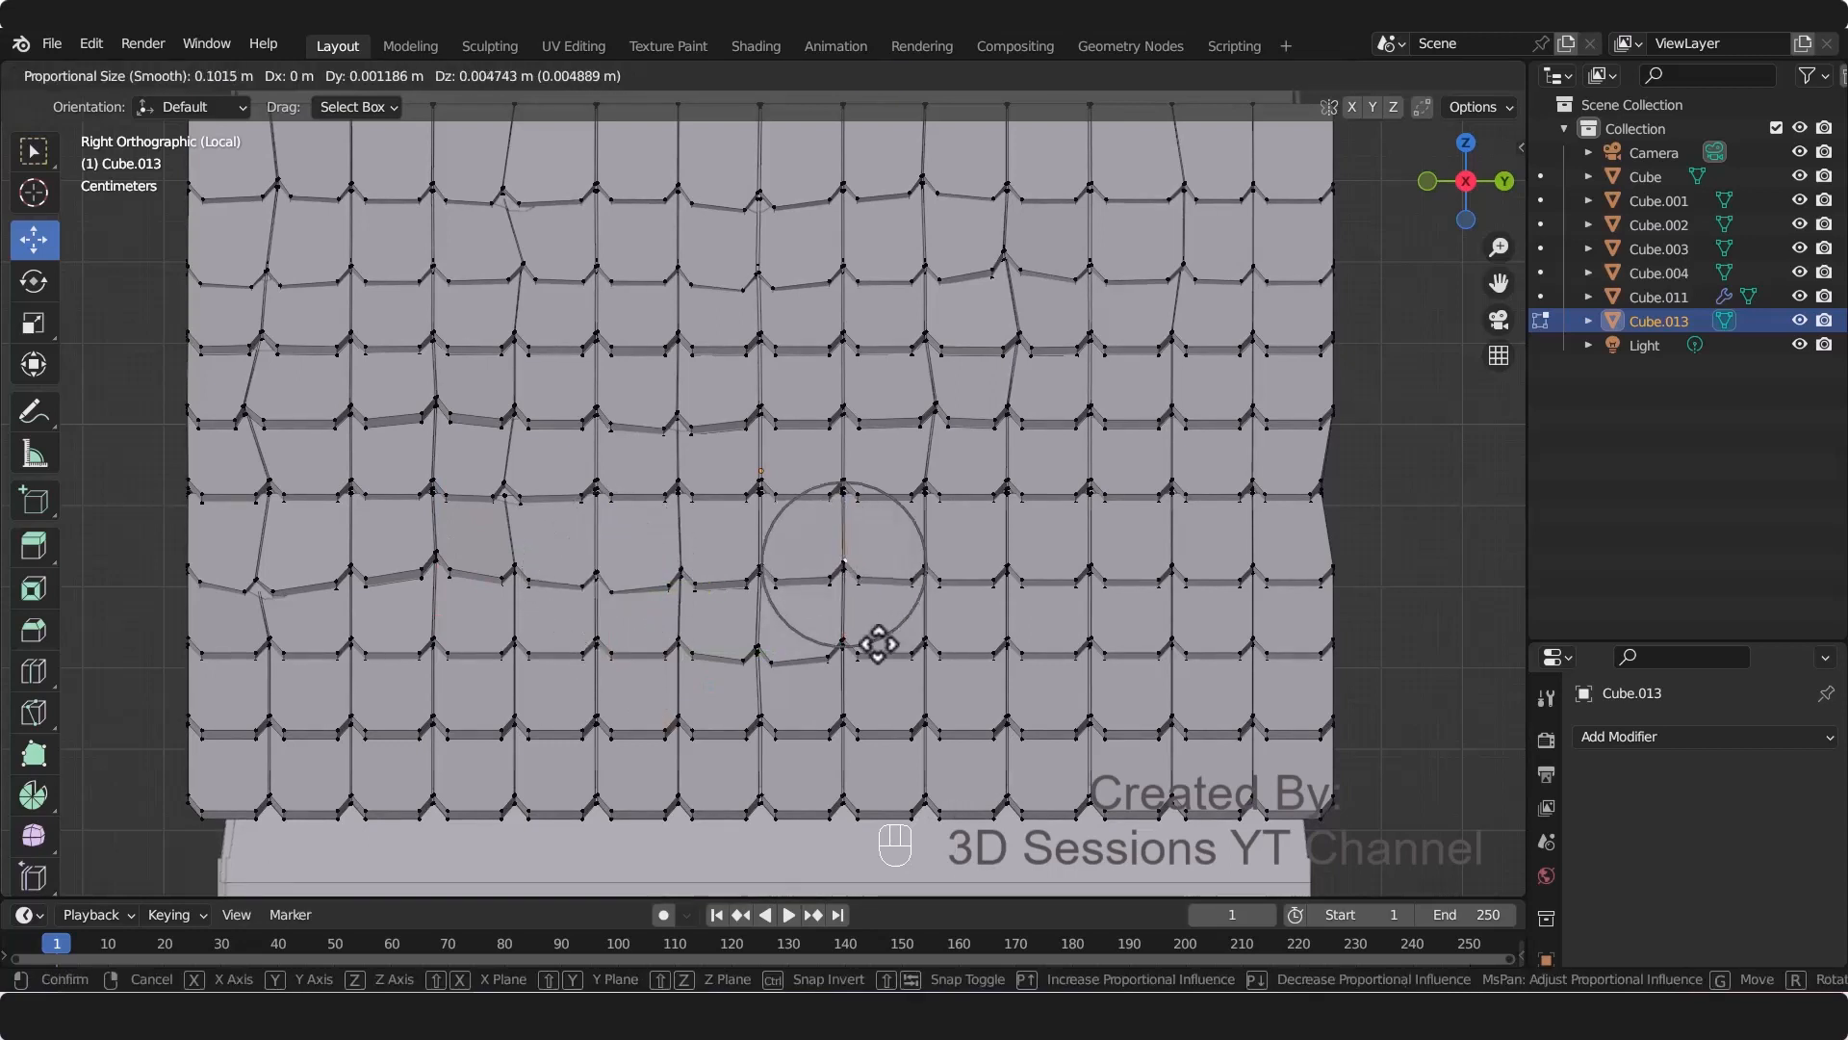
pyautogui.click(866, 646)
pyautogui.click(1070, 603)
pyautogui.press('g')
pyautogui.click(1062, 662)
pyautogui.click(1257, 568)
pyautogui.press('g')
pyautogui.click(1317, 590)
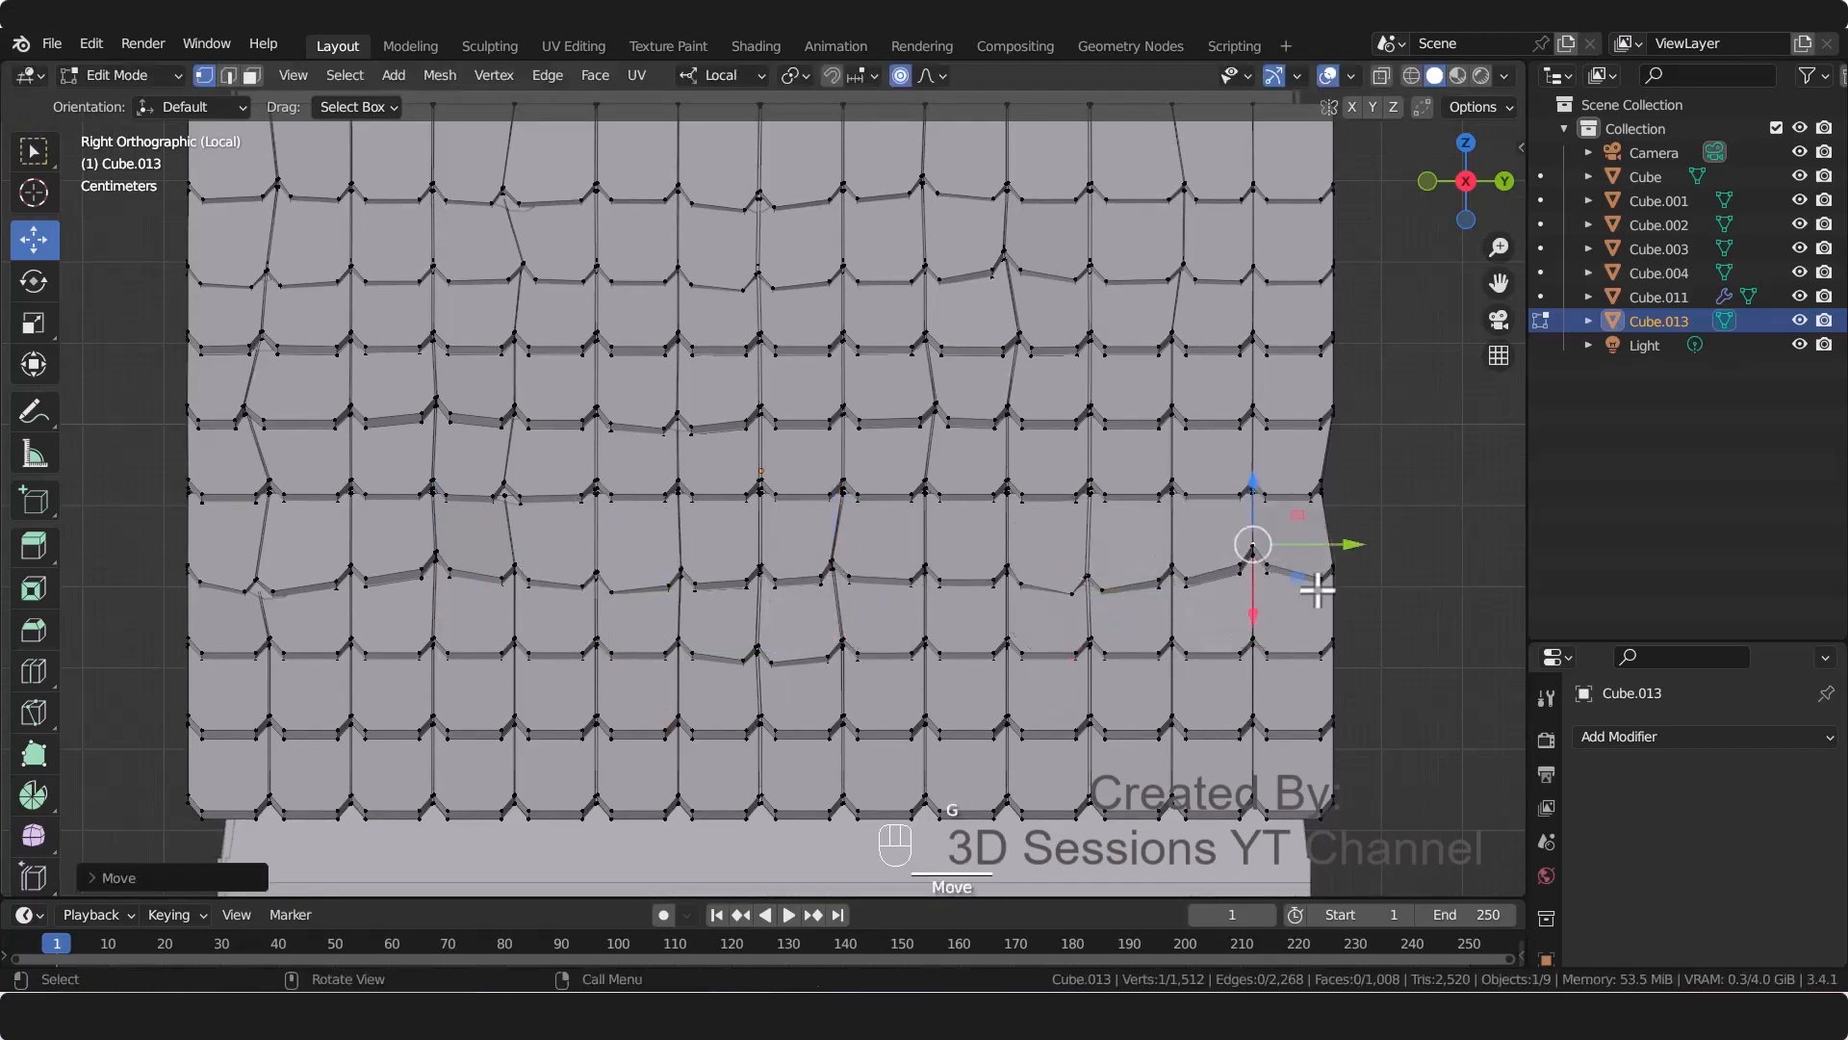
pyautogui.press('g')
pyautogui.click(1270, 662)
# Step: Nudge three tile corner vertices in the first half of the eighth row with proportional editing
pyautogui.click(256, 744)
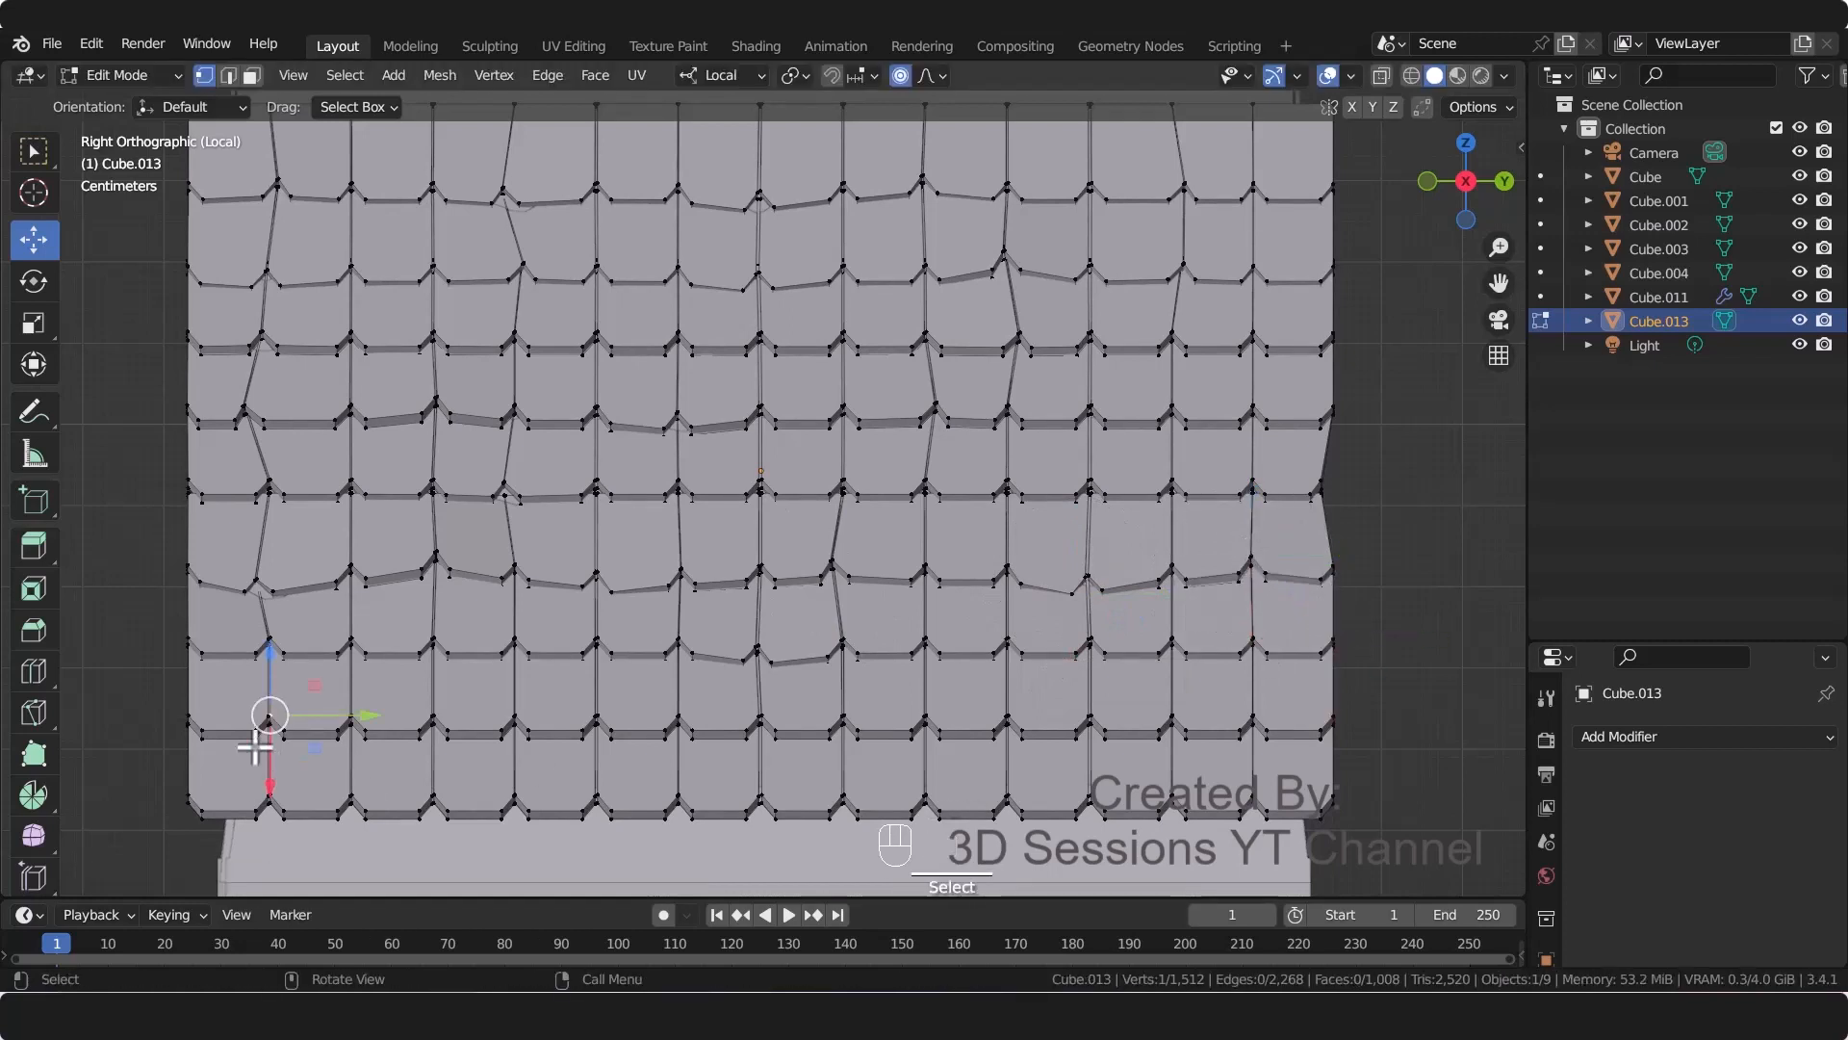
pyautogui.press('g')
pyautogui.click(273, 825)
pyautogui.click(435, 717)
pyautogui.press('g')
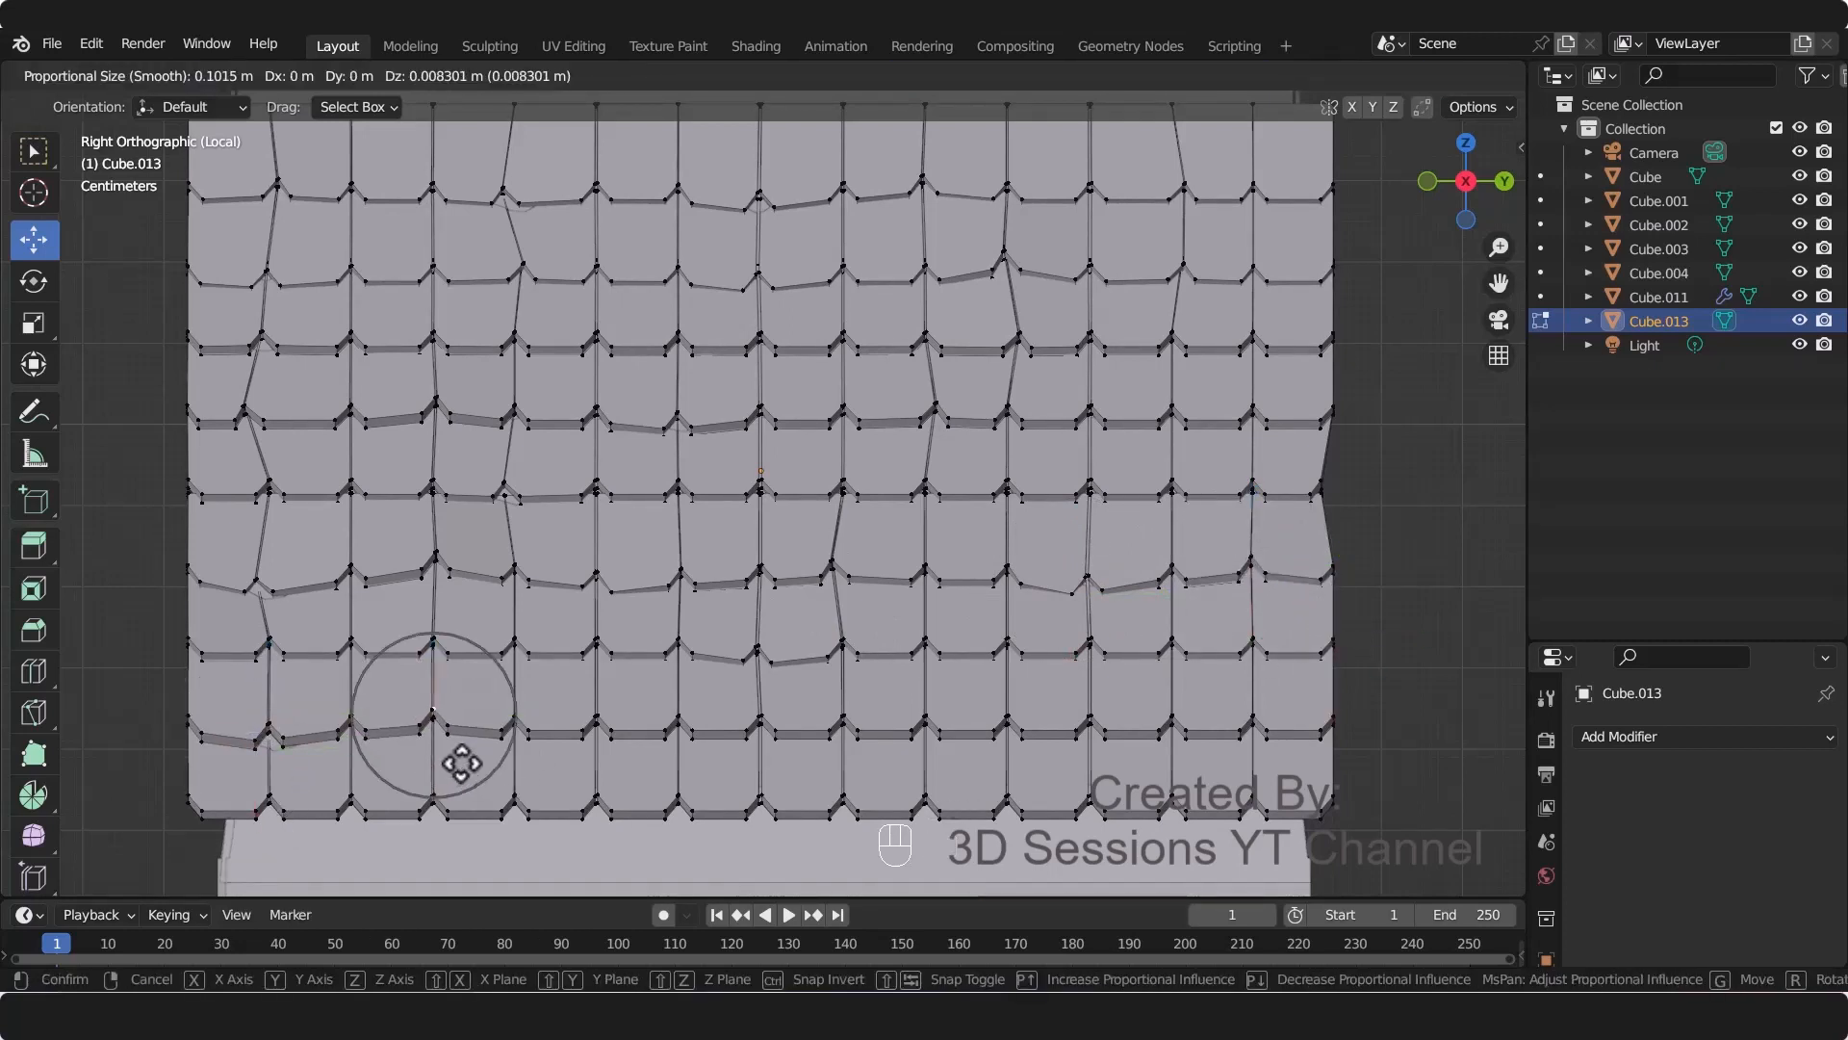
pyautogui.click(464, 764)
pyautogui.click(684, 719)
pyautogui.press('g')
pyautogui.click(692, 763)
# Step: Nudge the corner vertices in the second half of the eighth row, including the one on the outer edge
pyautogui.click(832, 737)
pyautogui.press('g')
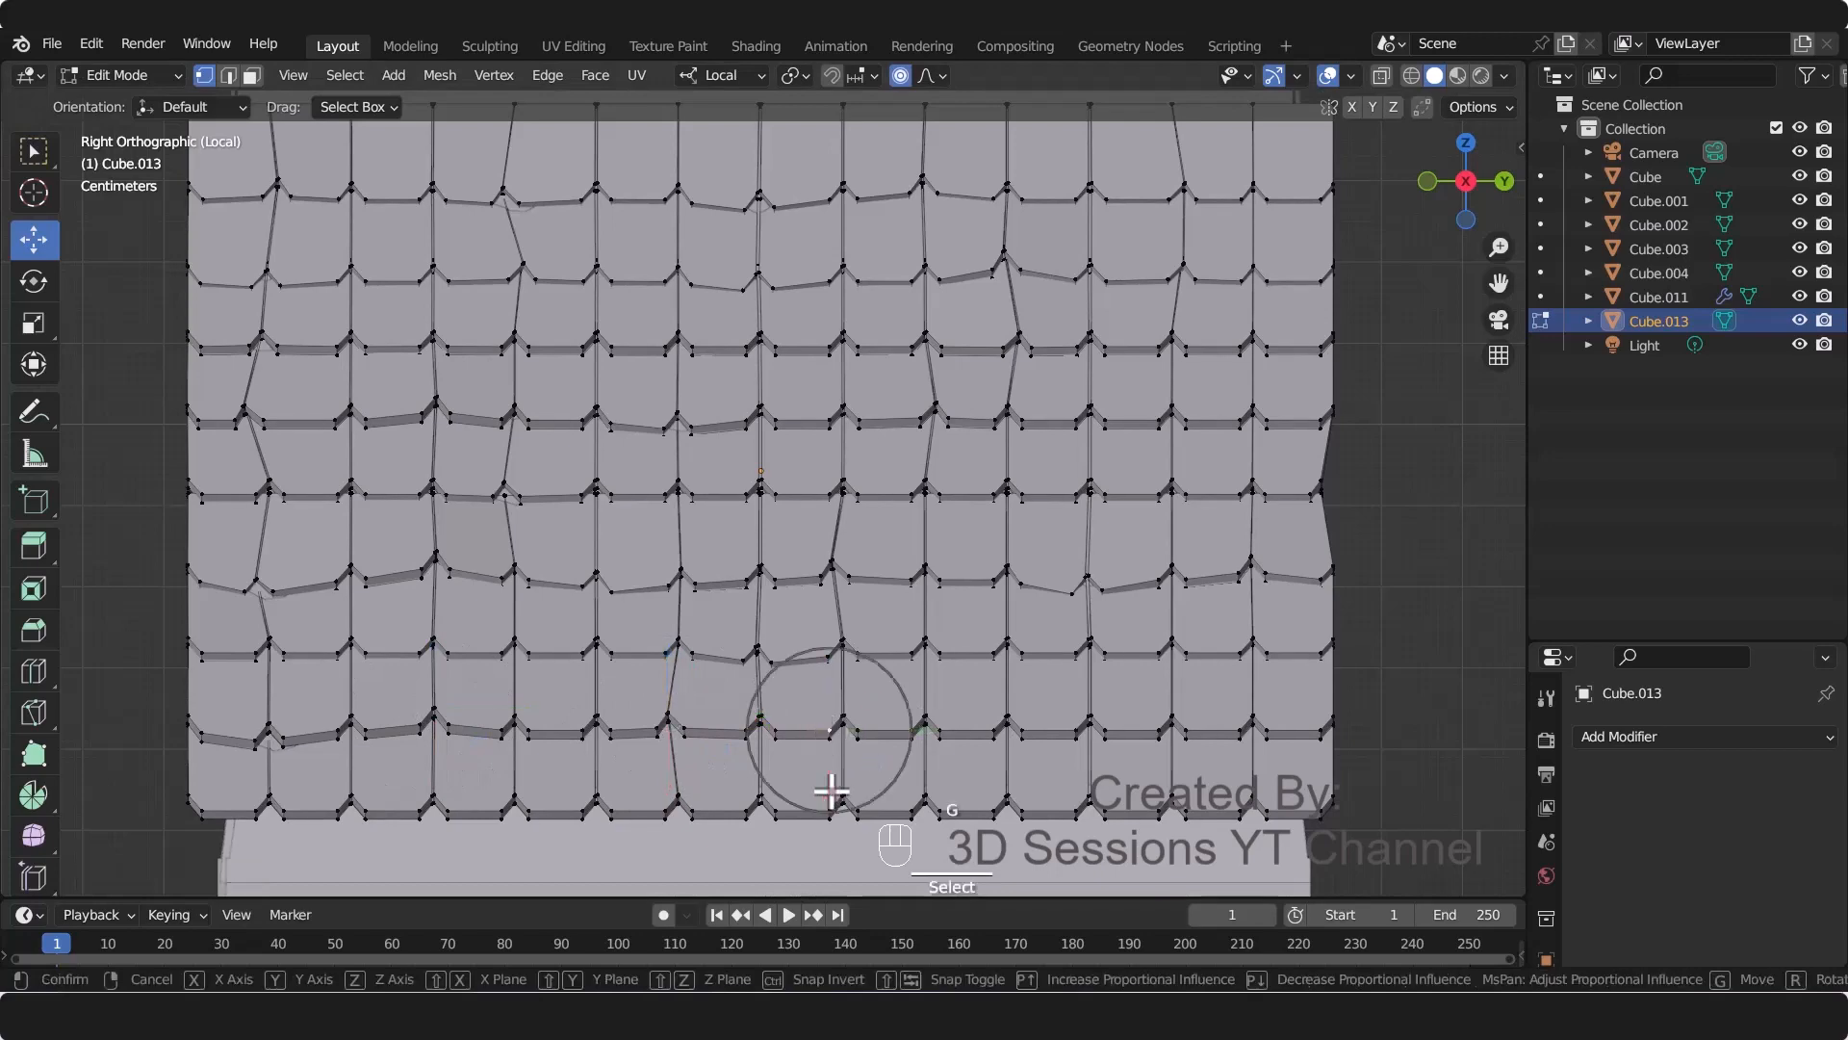
pyautogui.click(832, 792)
pyautogui.click(1330, 720)
pyautogui.press('g')
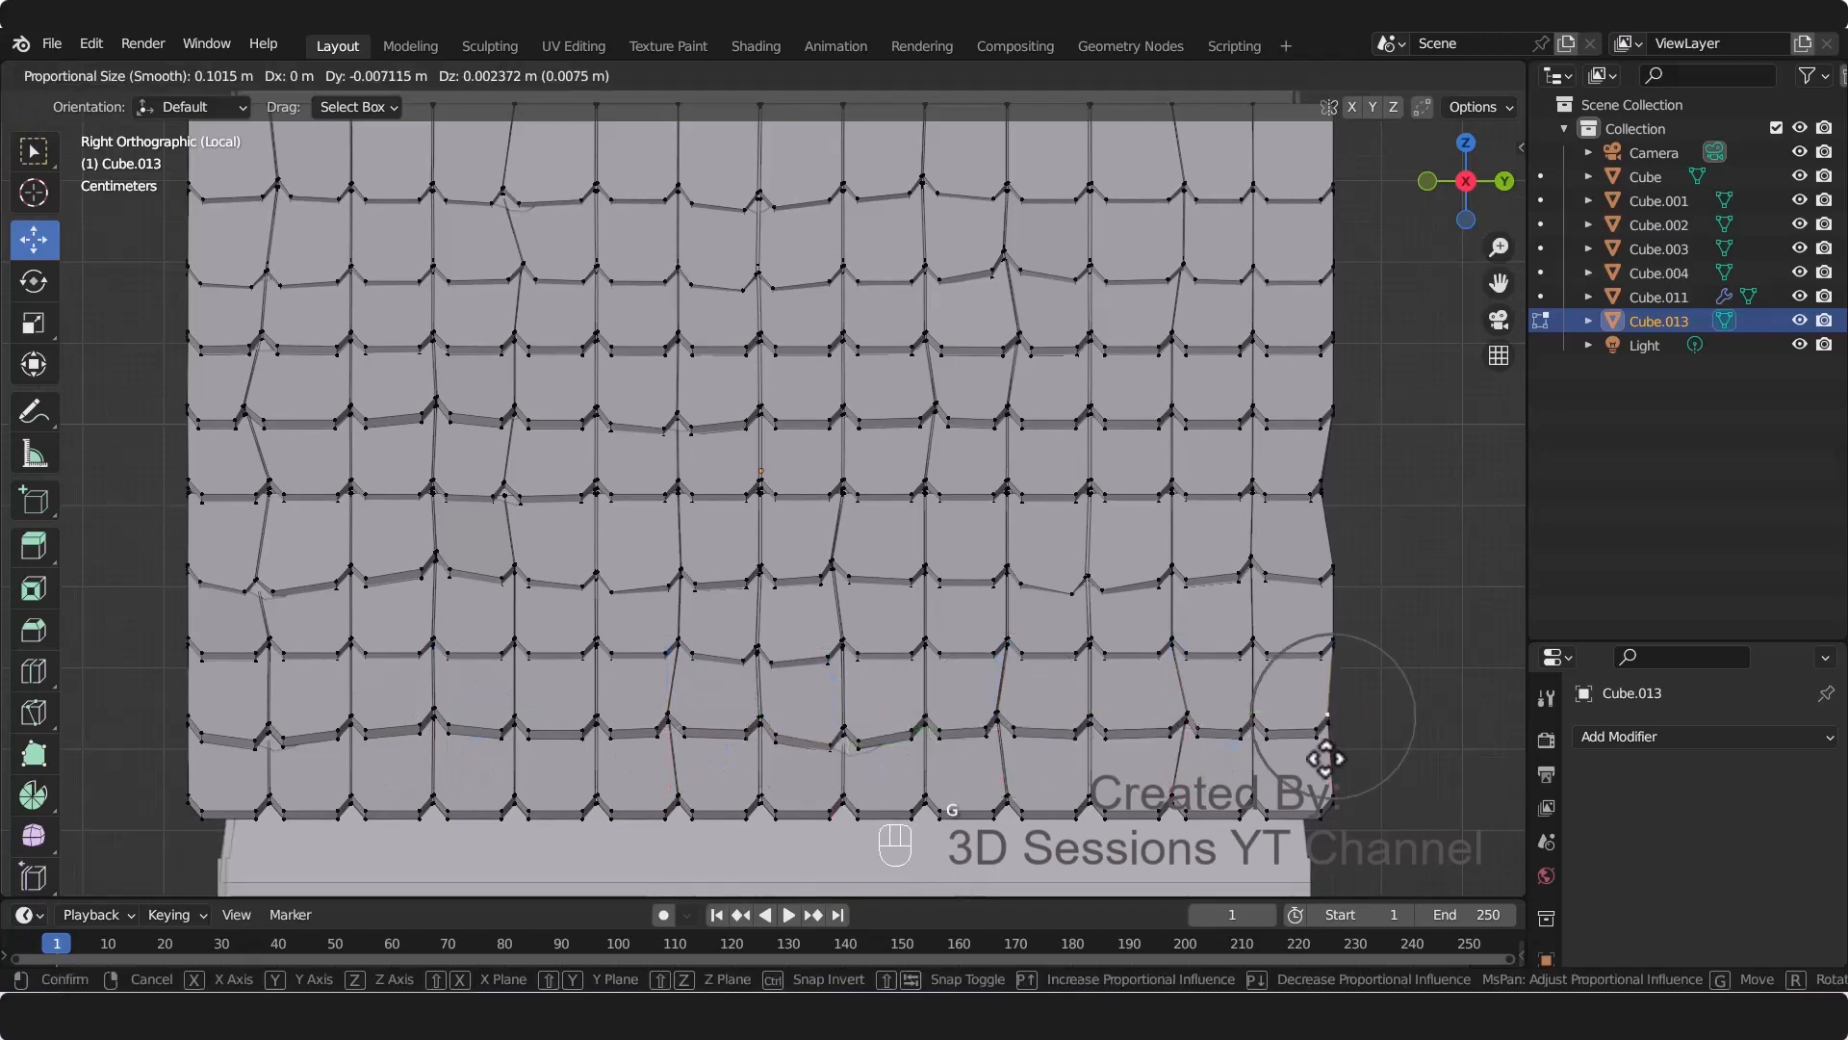
pyautogui.click(1342, 754)
# Step: Nudge three tile corner vertices in the first half of the bottom row to make the eave uneven
pyautogui.keyDown('shift'); pyautogui.moveTo(265, 816); pyautogui.dragTo(326, 728, button='middle'); pyautogui.keyUp('shift')
pyautogui.click(325, 728)
pyautogui.press('g')
pyautogui.click(330, 826)
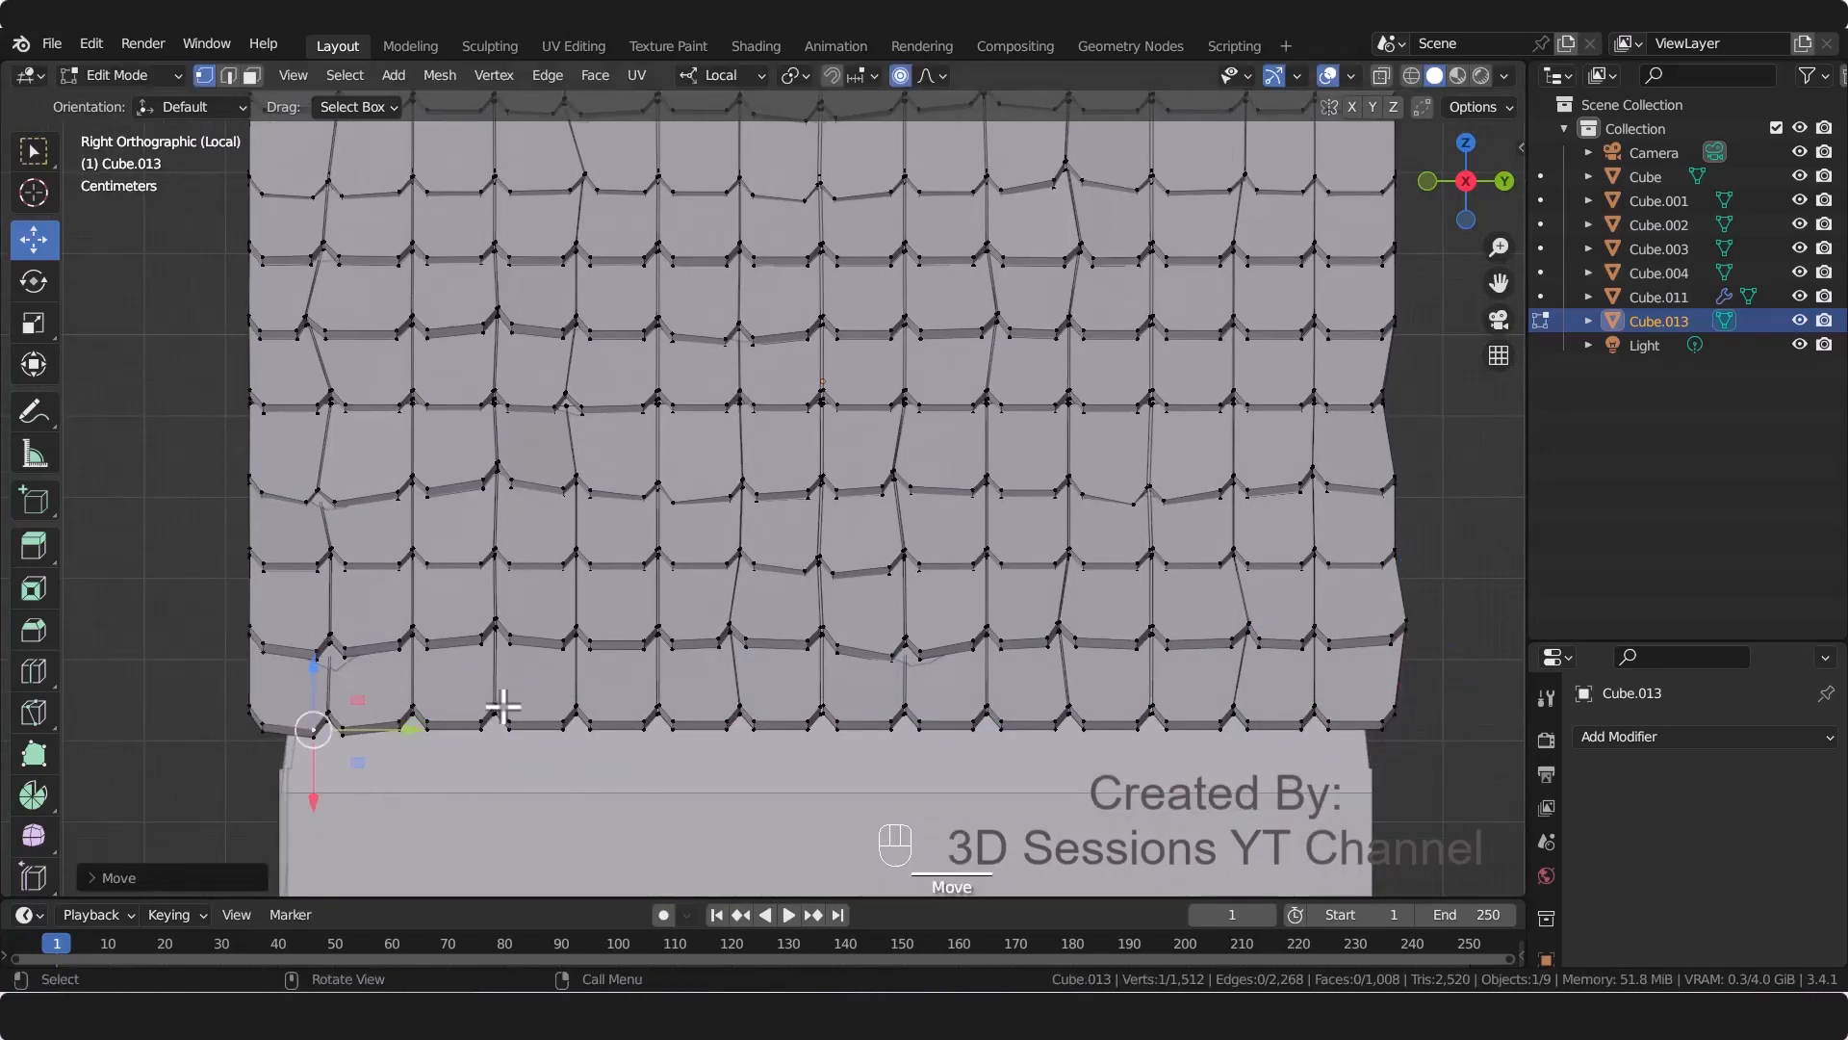
pyautogui.click(500, 710)
pyautogui.press('g')
pyautogui.click(491, 710)
pyautogui.click(663, 708)
pyautogui.press('g')
pyautogui.click(666, 700)
# Step: Nudge the remaining corner vertices along the second half of the bottom row and return to Object Mode
pyautogui.click(841, 719)
pyautogui.press('g')
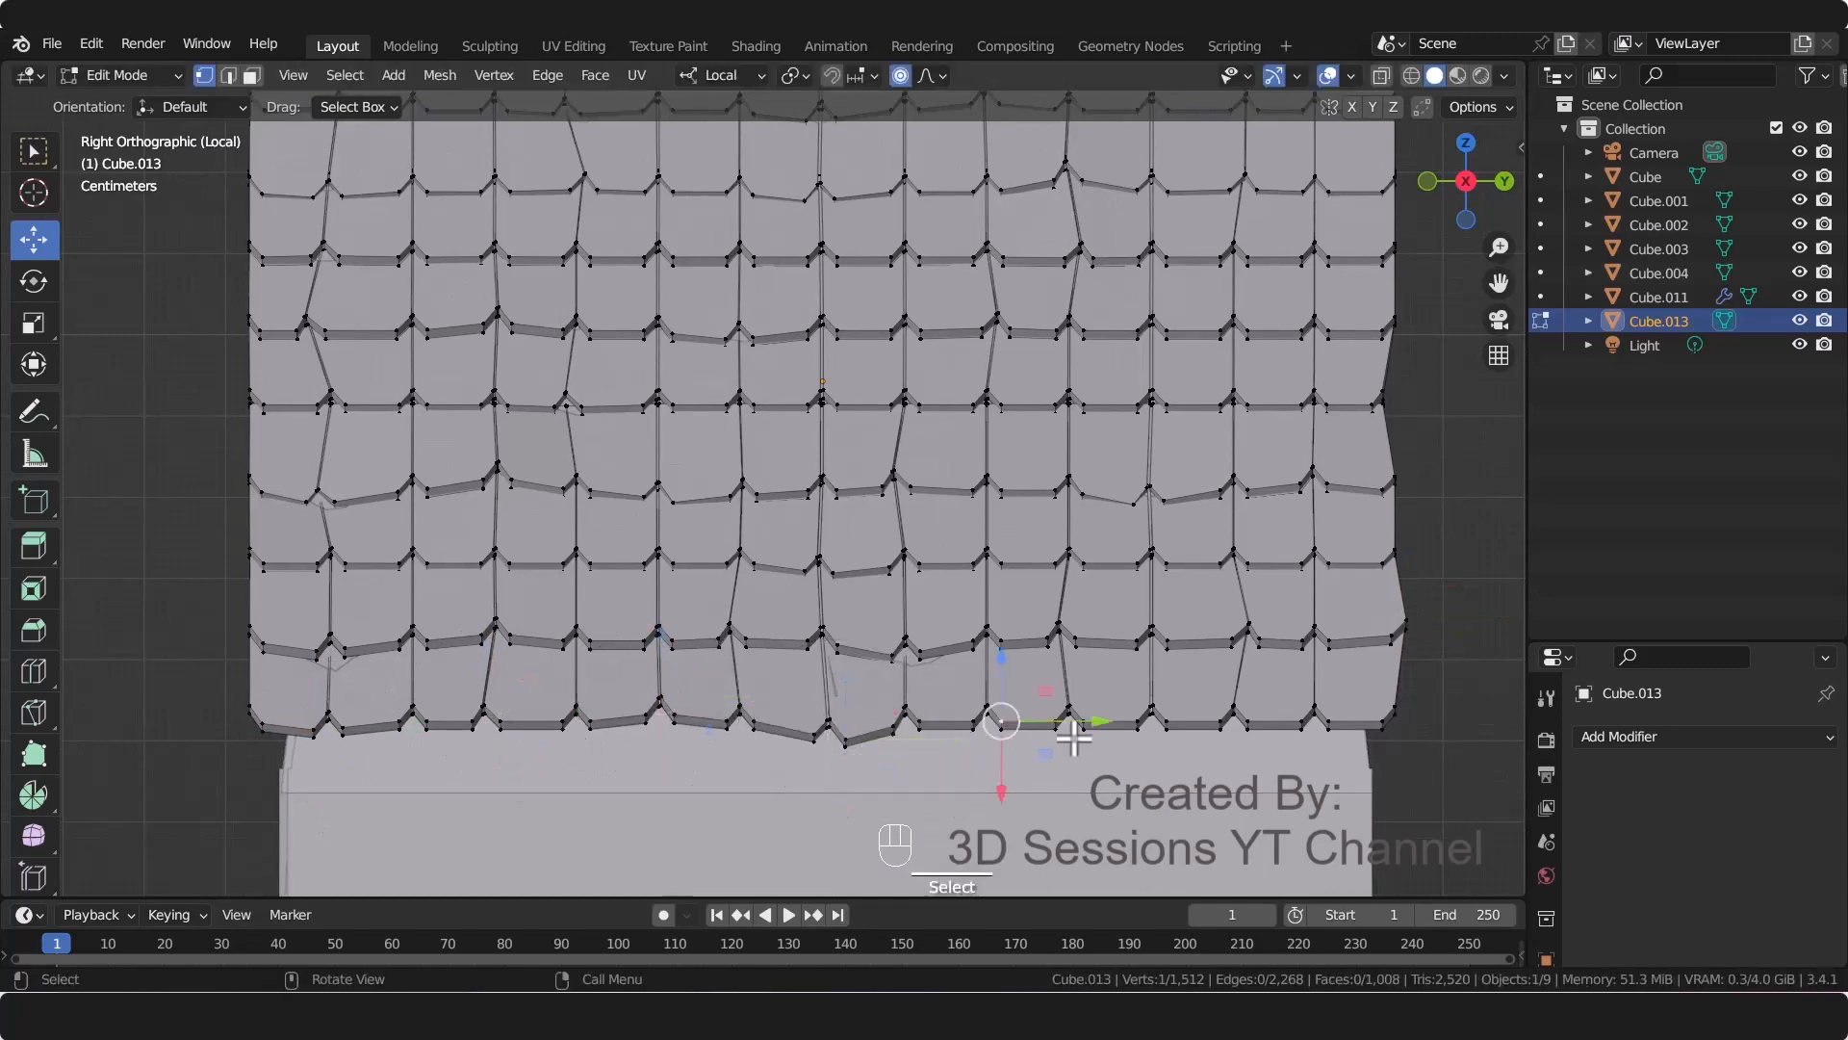
pyautogui.press('g')
pyautogui.click(1241, 719)
pyautogui.press('g')
pyautogui.click(1386, 718)
pyautogui.press('g')
pyautogui.press('Tab')
pyautogui.scroll(-2, 597, 770)
pyautogui.click(242, 731)
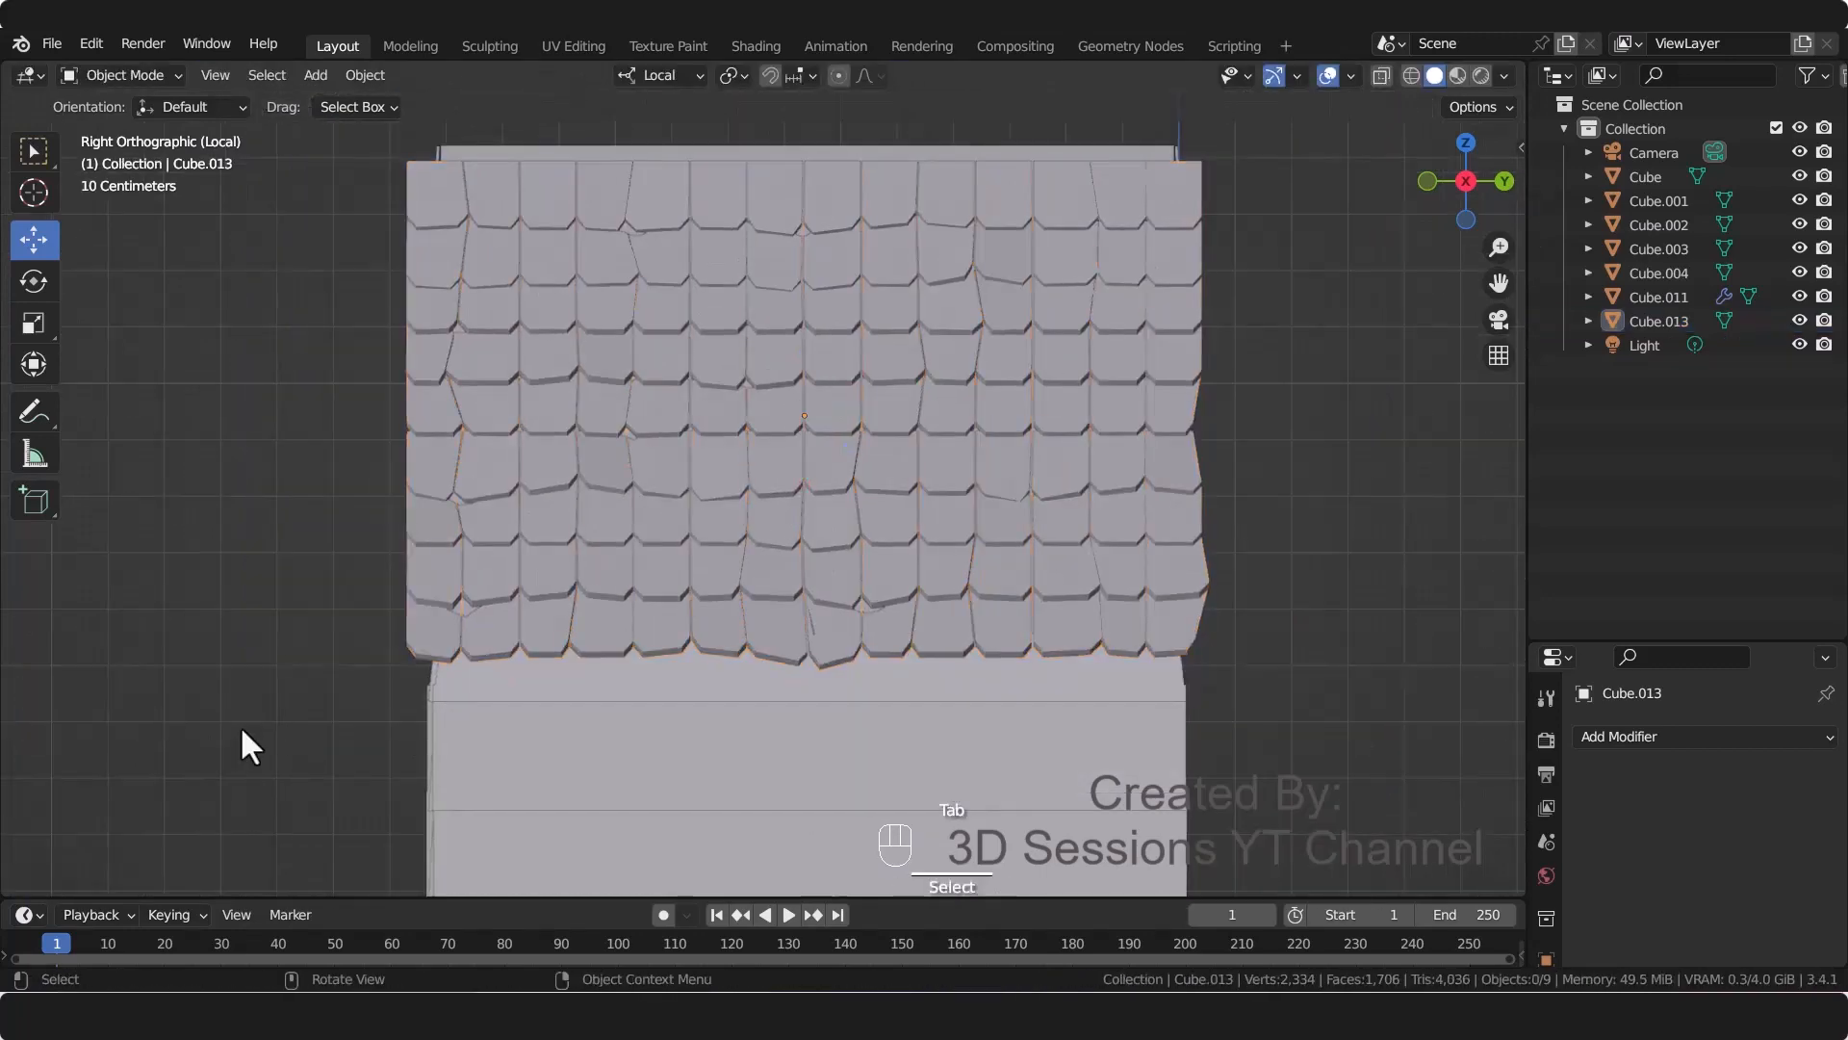
pyautogui.moveTo(241, 731); pyautogui.dragTo(449, 778, button='middle')
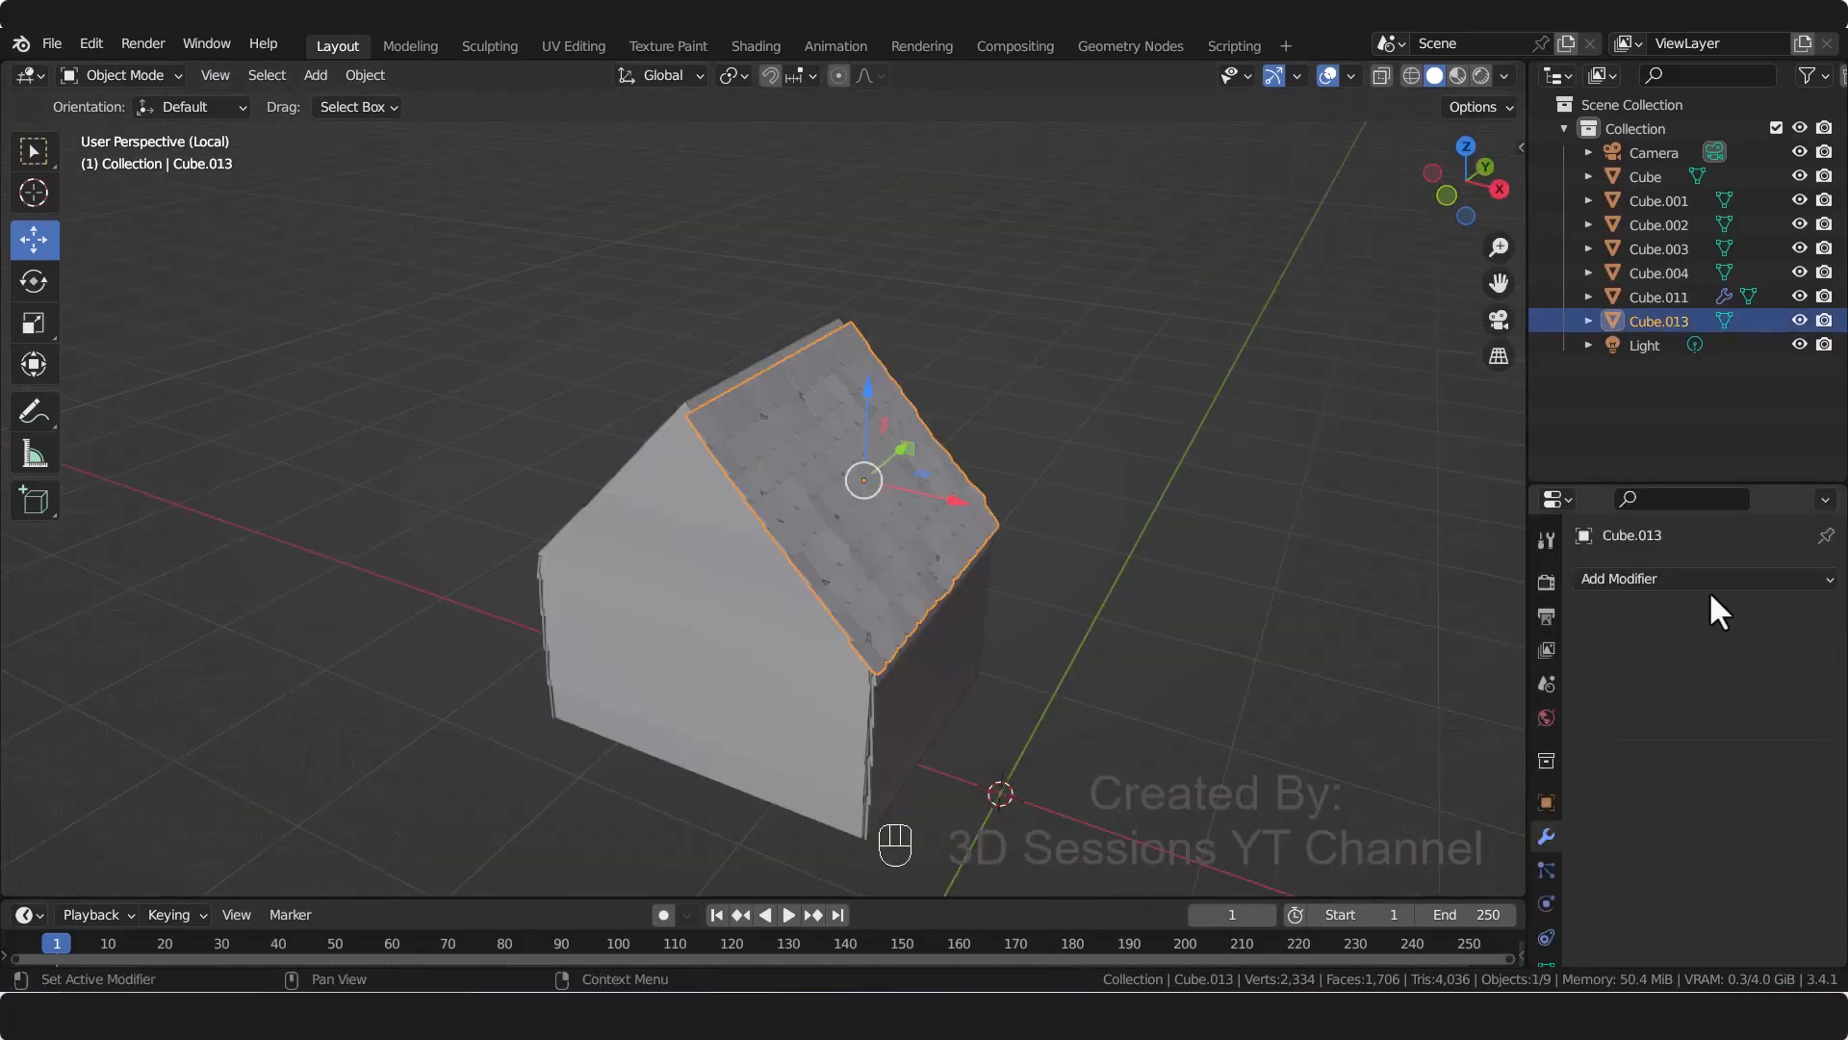
# Step: Add a Mirror modifier on the X axis to the tile slope, using Cube.002 as the mirror object
pyautogui.click(1708, 582)
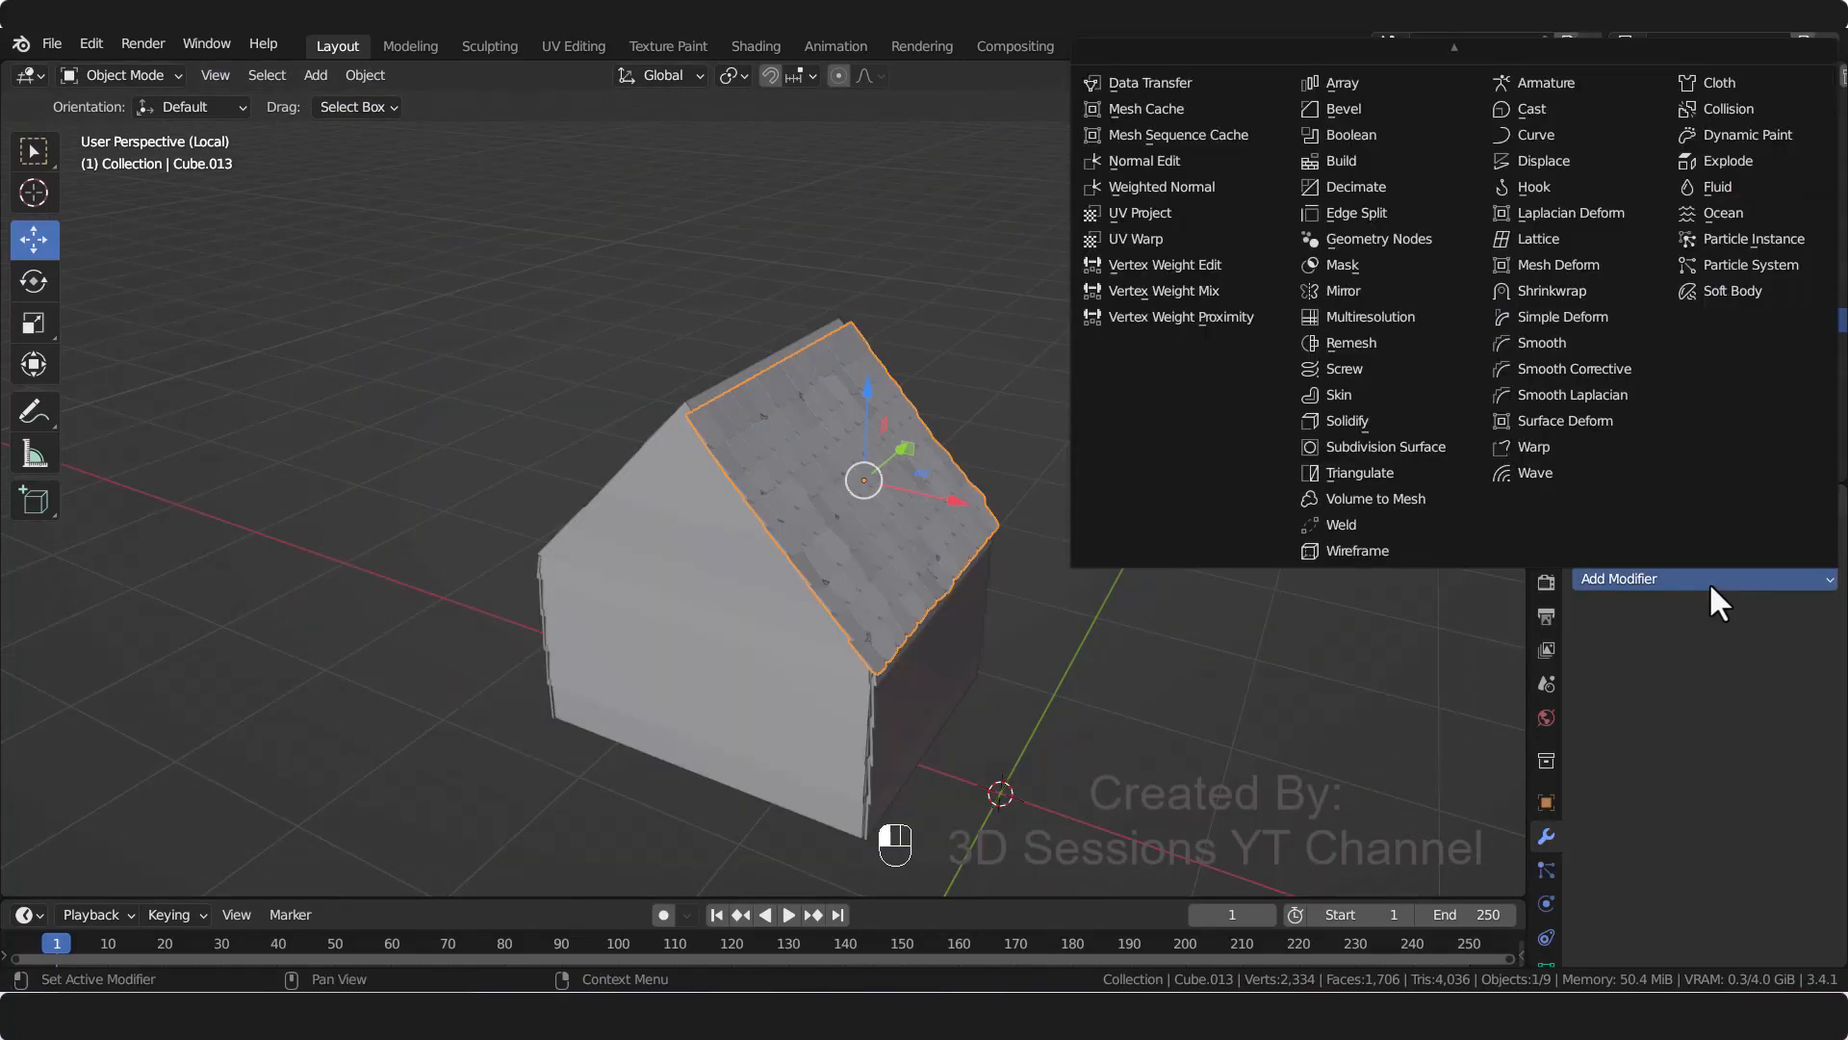
pyautogui.click(1372, 290)
pyautogui.click(1790, 741)
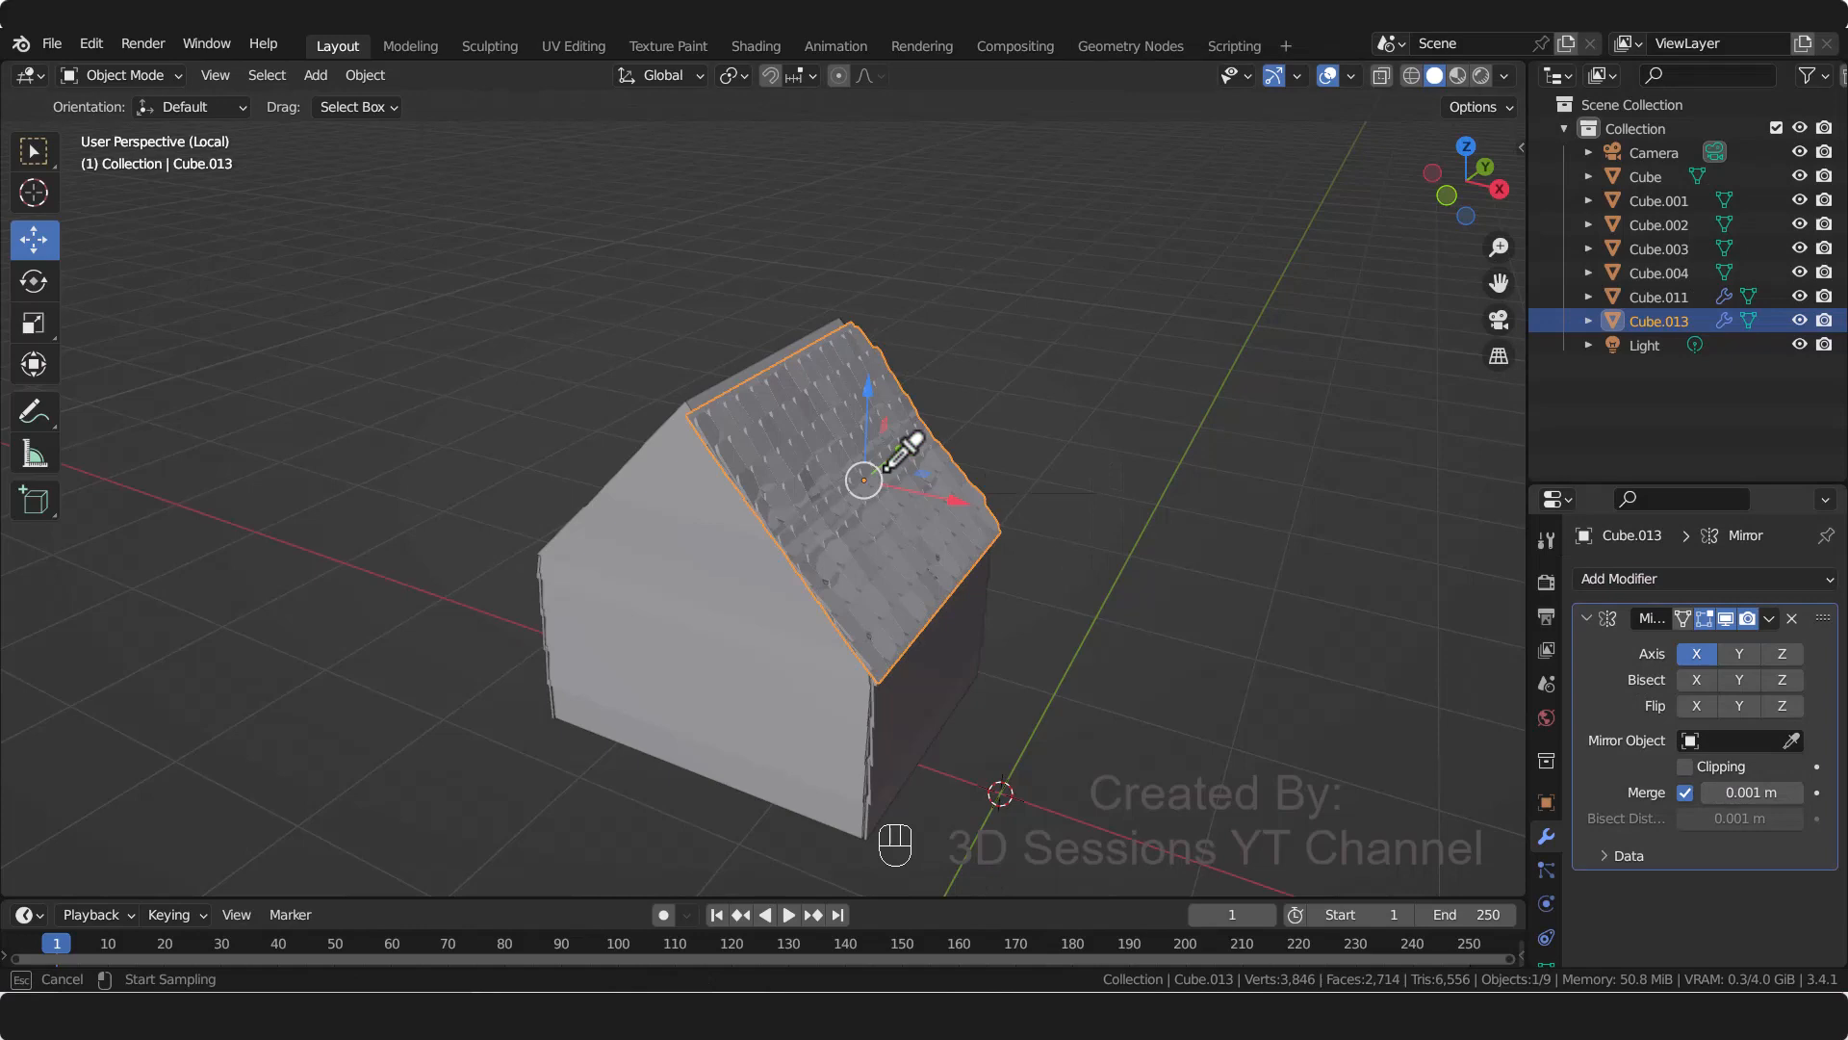
pyautogui.click(742, 364)
pyautogui.click(520, 668)
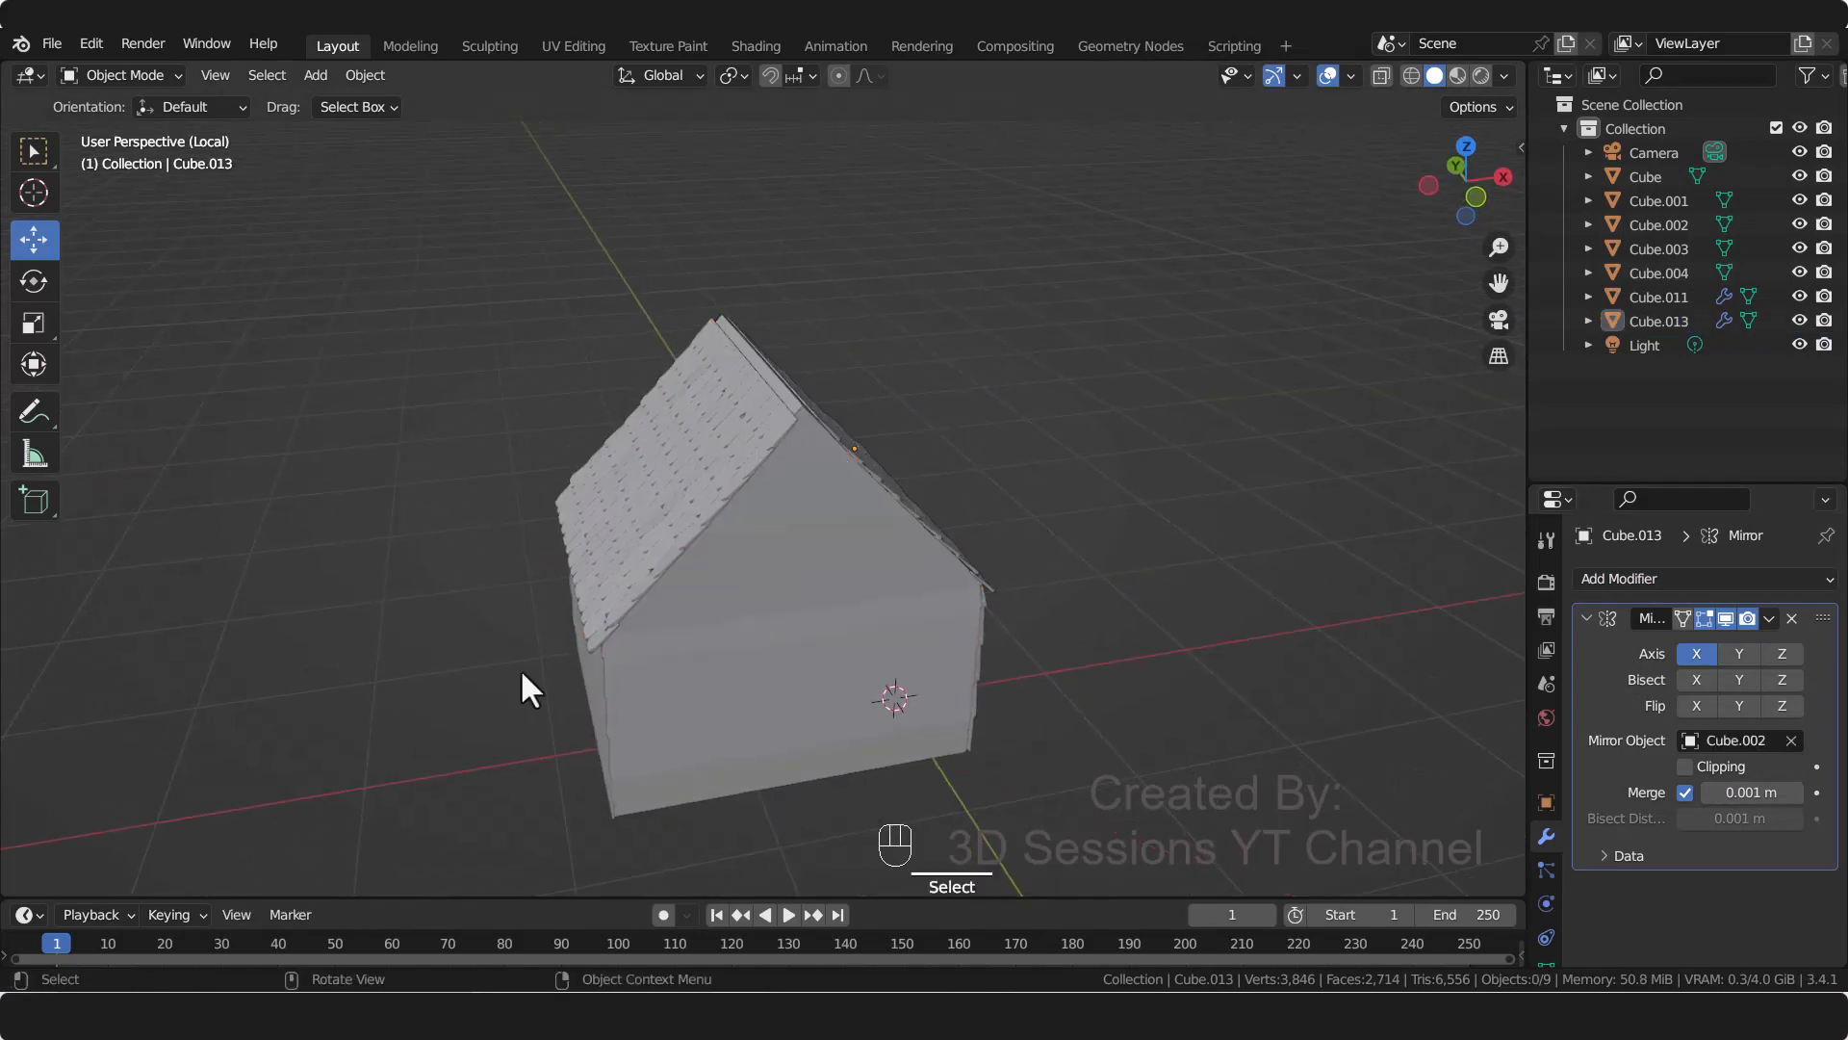
# Step: Inspect the mirrored roof tiles from both sides of the house and through the camera
pyautogui.moveTo(520, 668); pyautogui.dragTo(620, 673, button='middle')
pyautogui.moveTo(1001, 695); pyautogui.dragTo(589, 683, button='middle')
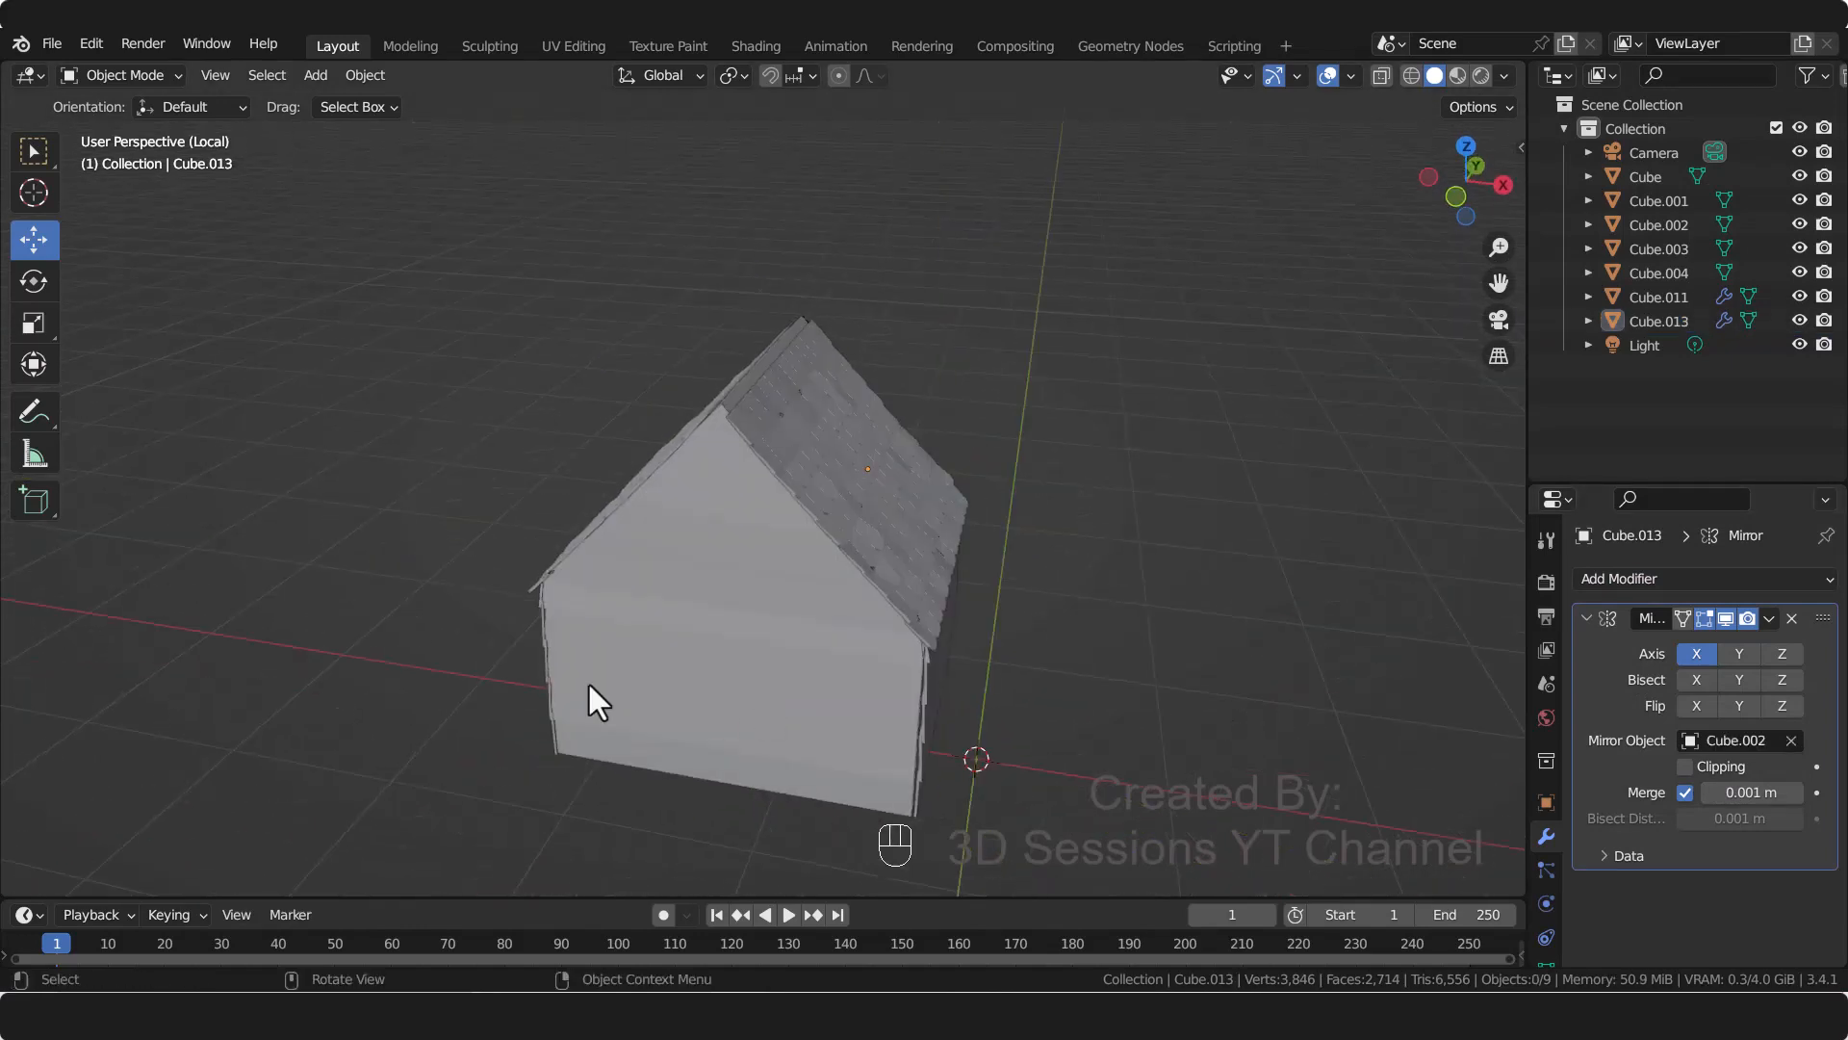
pyautogui.scroll(2, 629, 640)
pyautogui.keyDown('shift'); pyautogui.moveTo(632, 547); pyautogui.dragTo(635, 622, button='middle'); pyautogui.keyUp('shift')
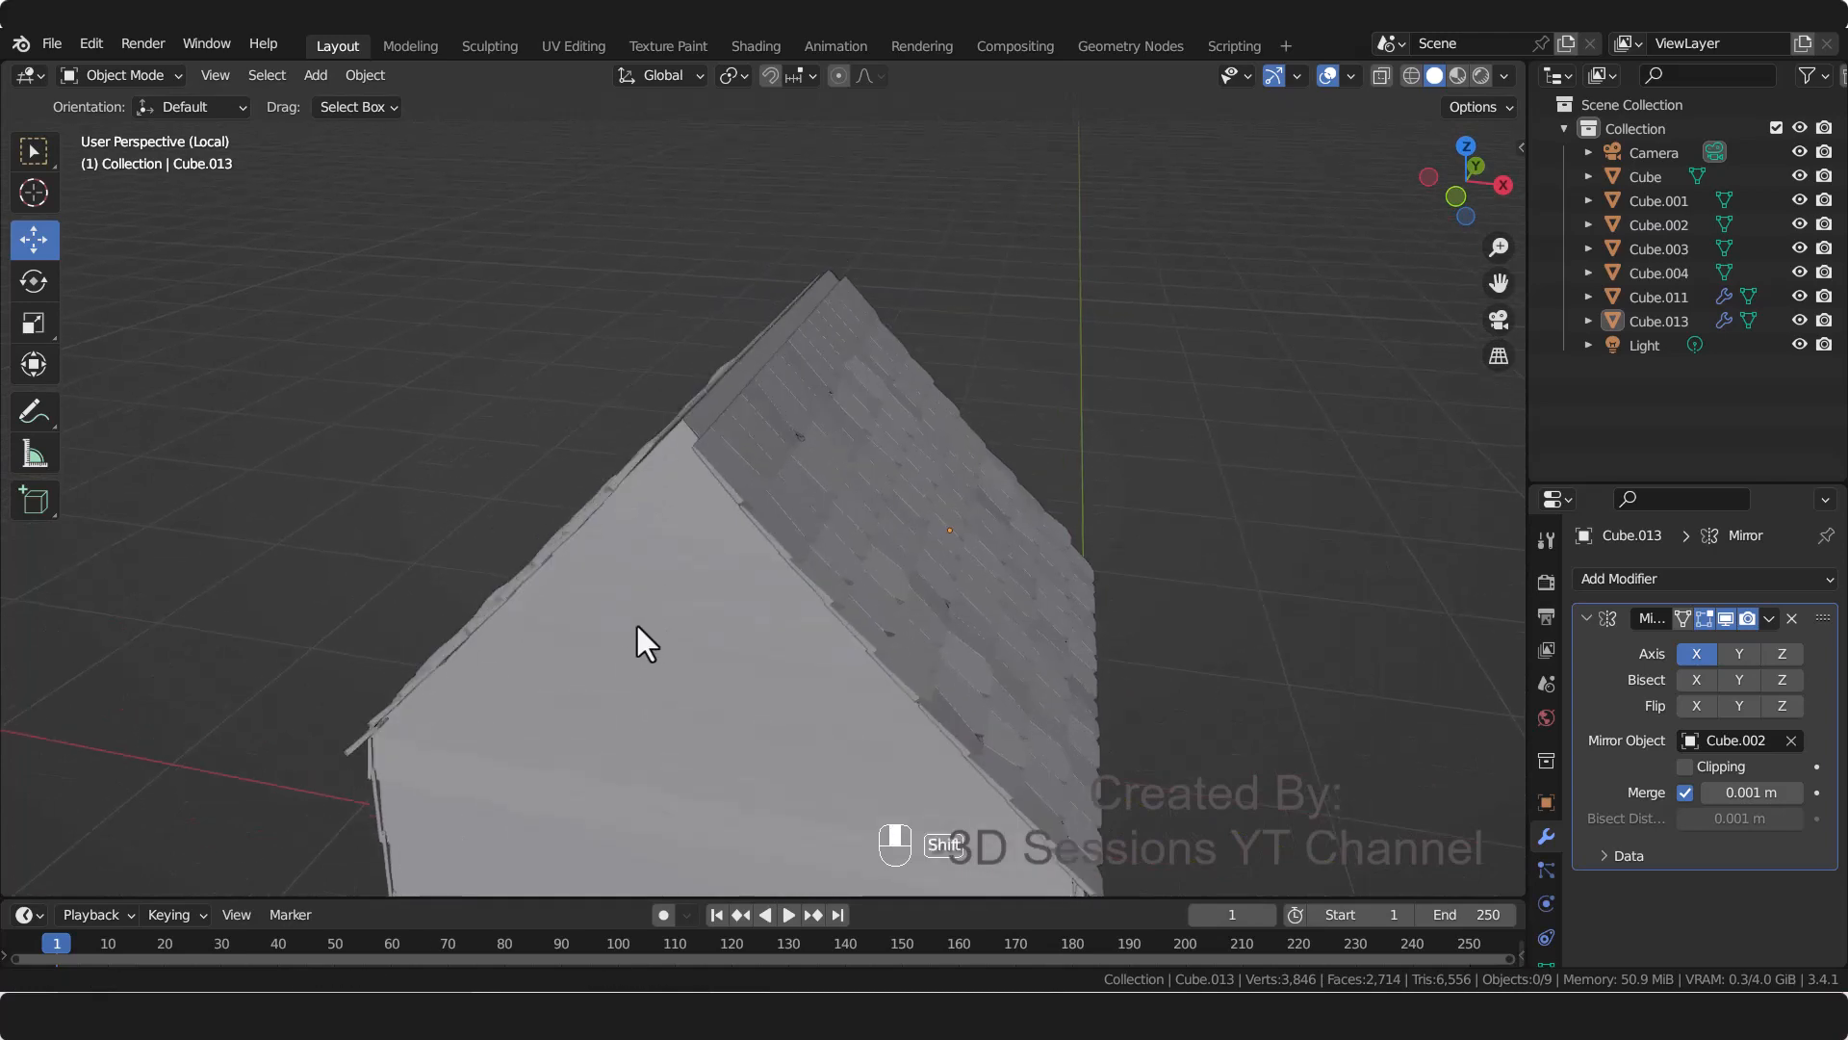
pyautogui.press('KP_0')
pyautogui.scroll(3, 837, 541)
pyautogui.keyDown('shift'); pyautogui.moveTo(834, 477); pyautogui.dragTo(791, 599, button='middle'); pyautogui.keyUp('shift')
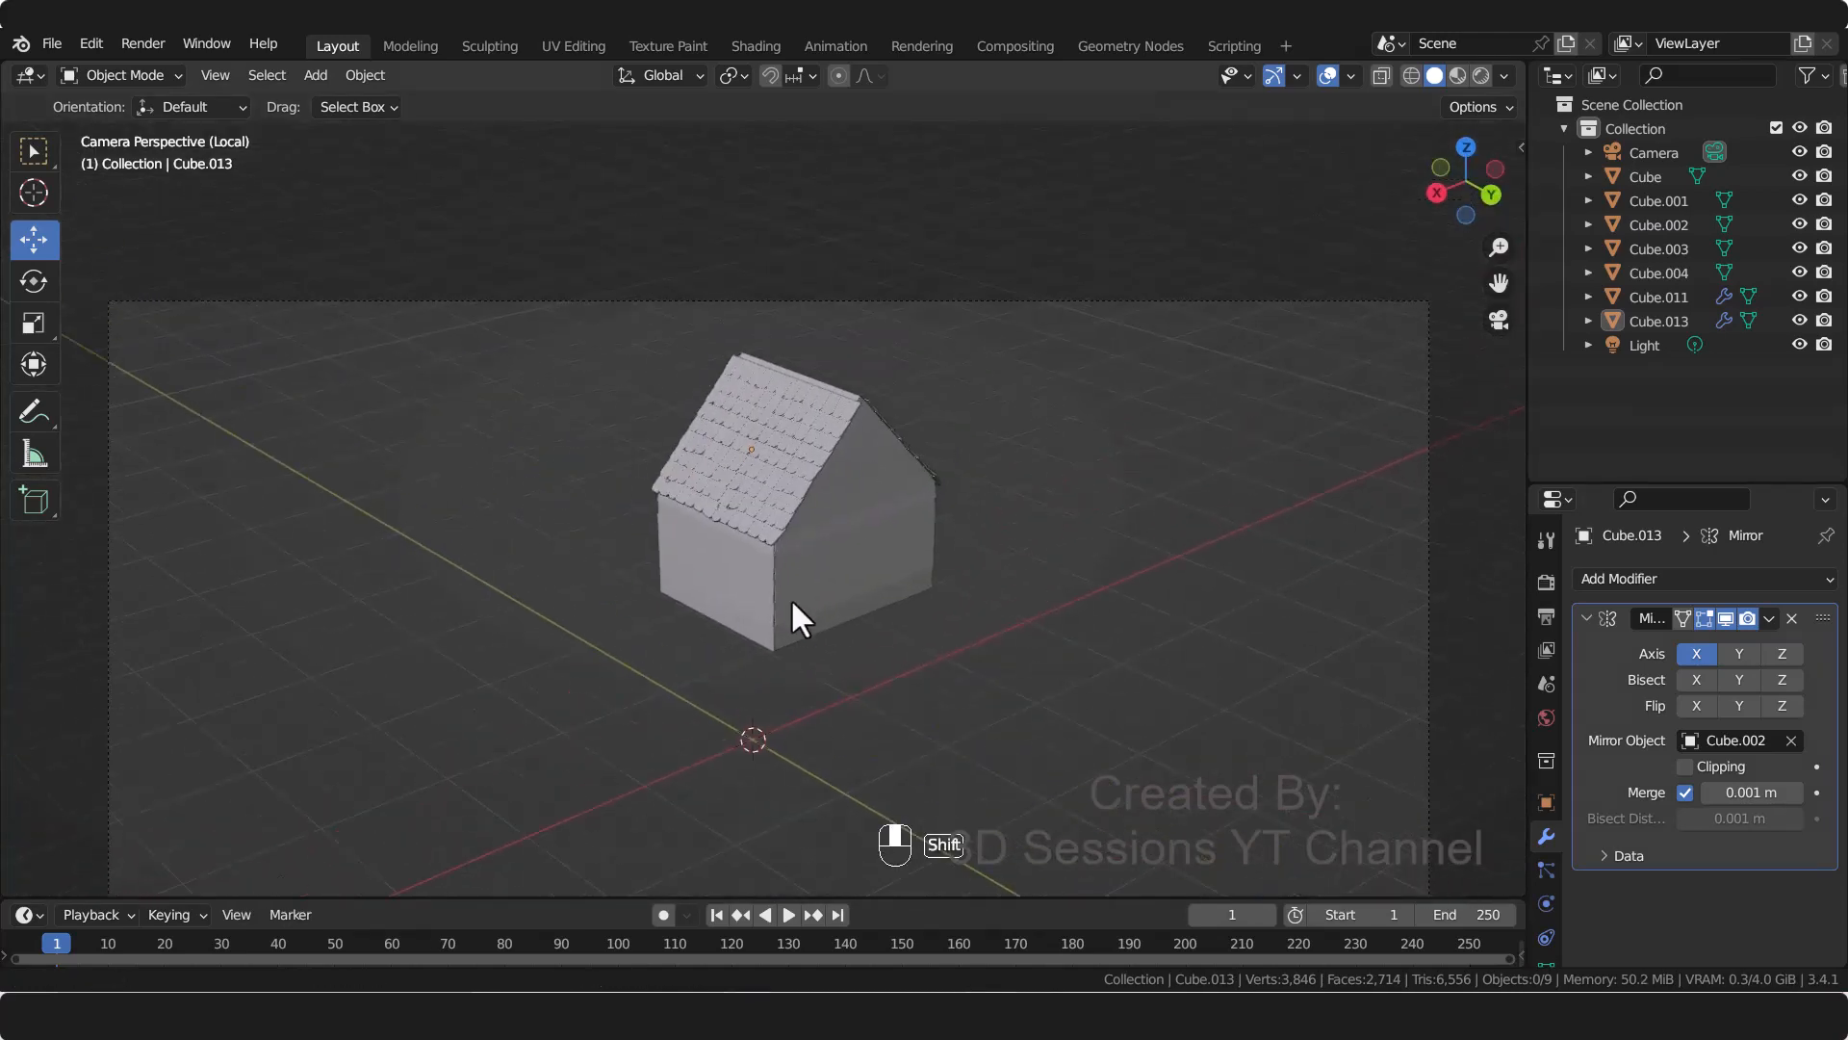
pyautogui.scroll(1, 915, 640)
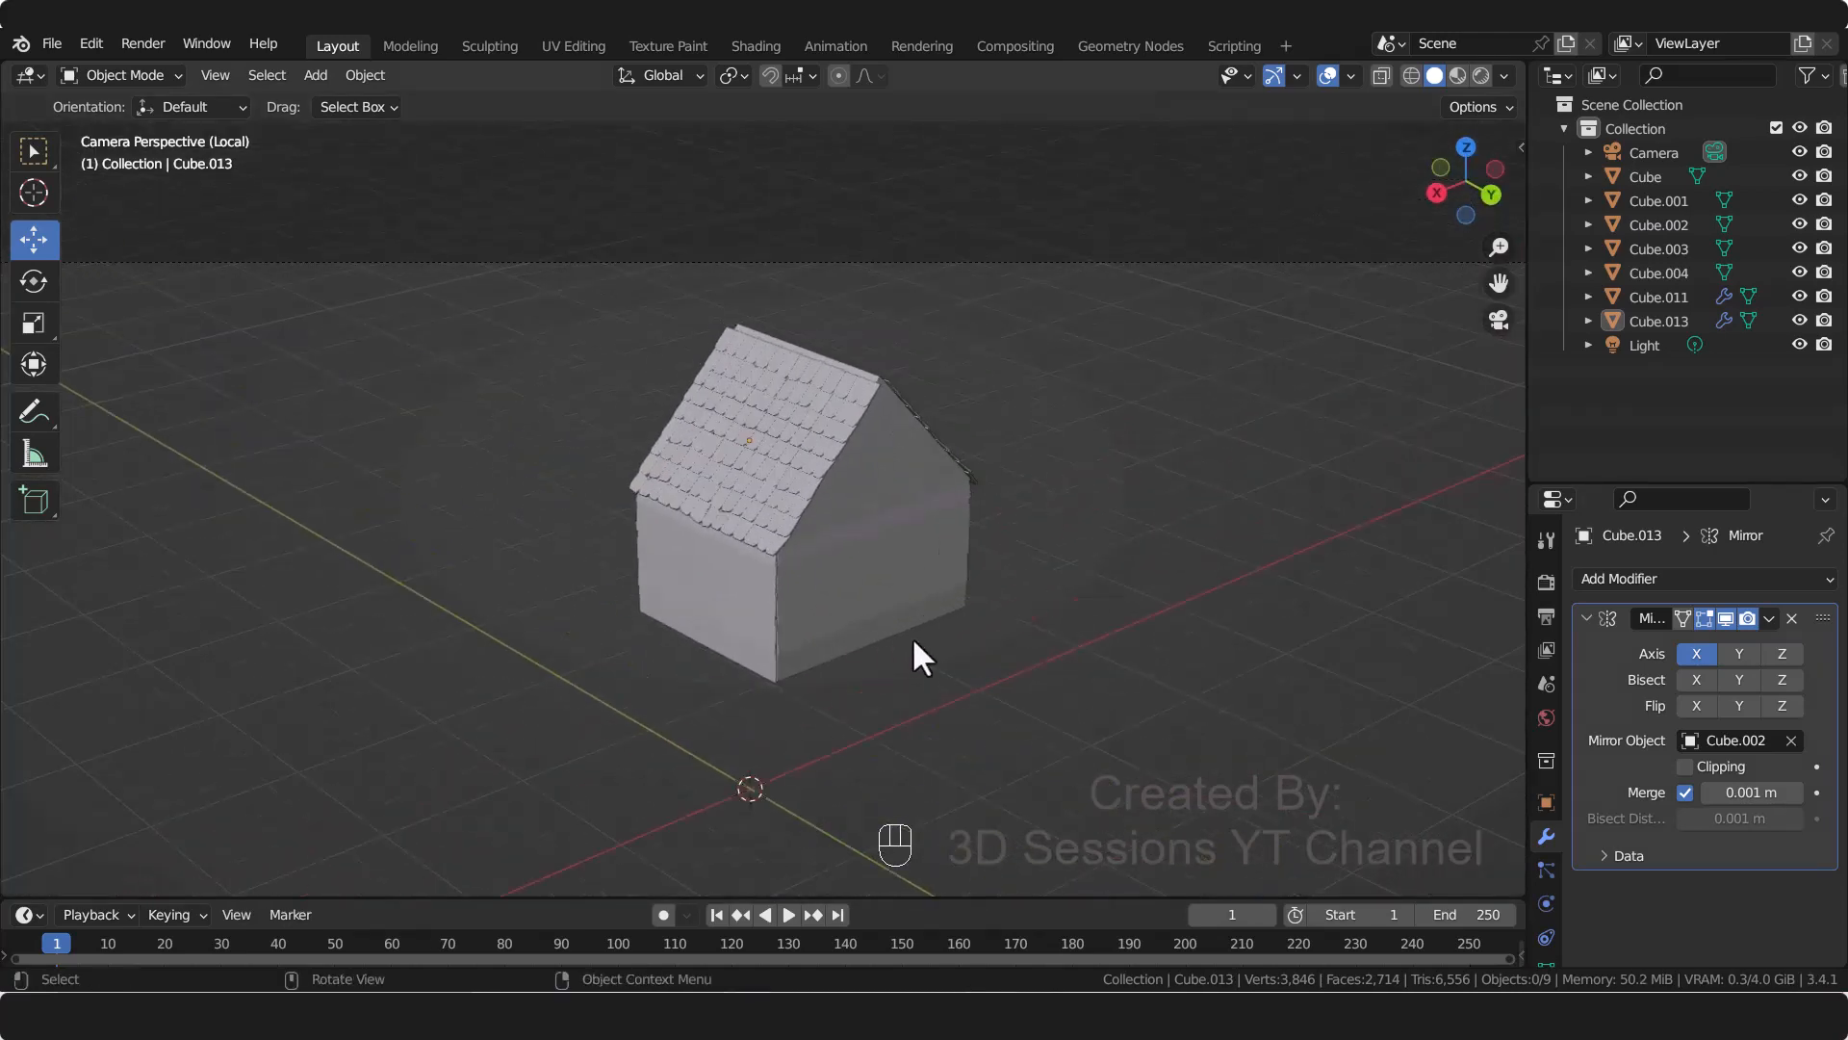
# Step: Add a cube, flatten it along Z and narrow it to about 0.27 along X to form a long bar
pyautogui.hotkey('shift', 'a')
pyautogui.moveTo(1040, 508)
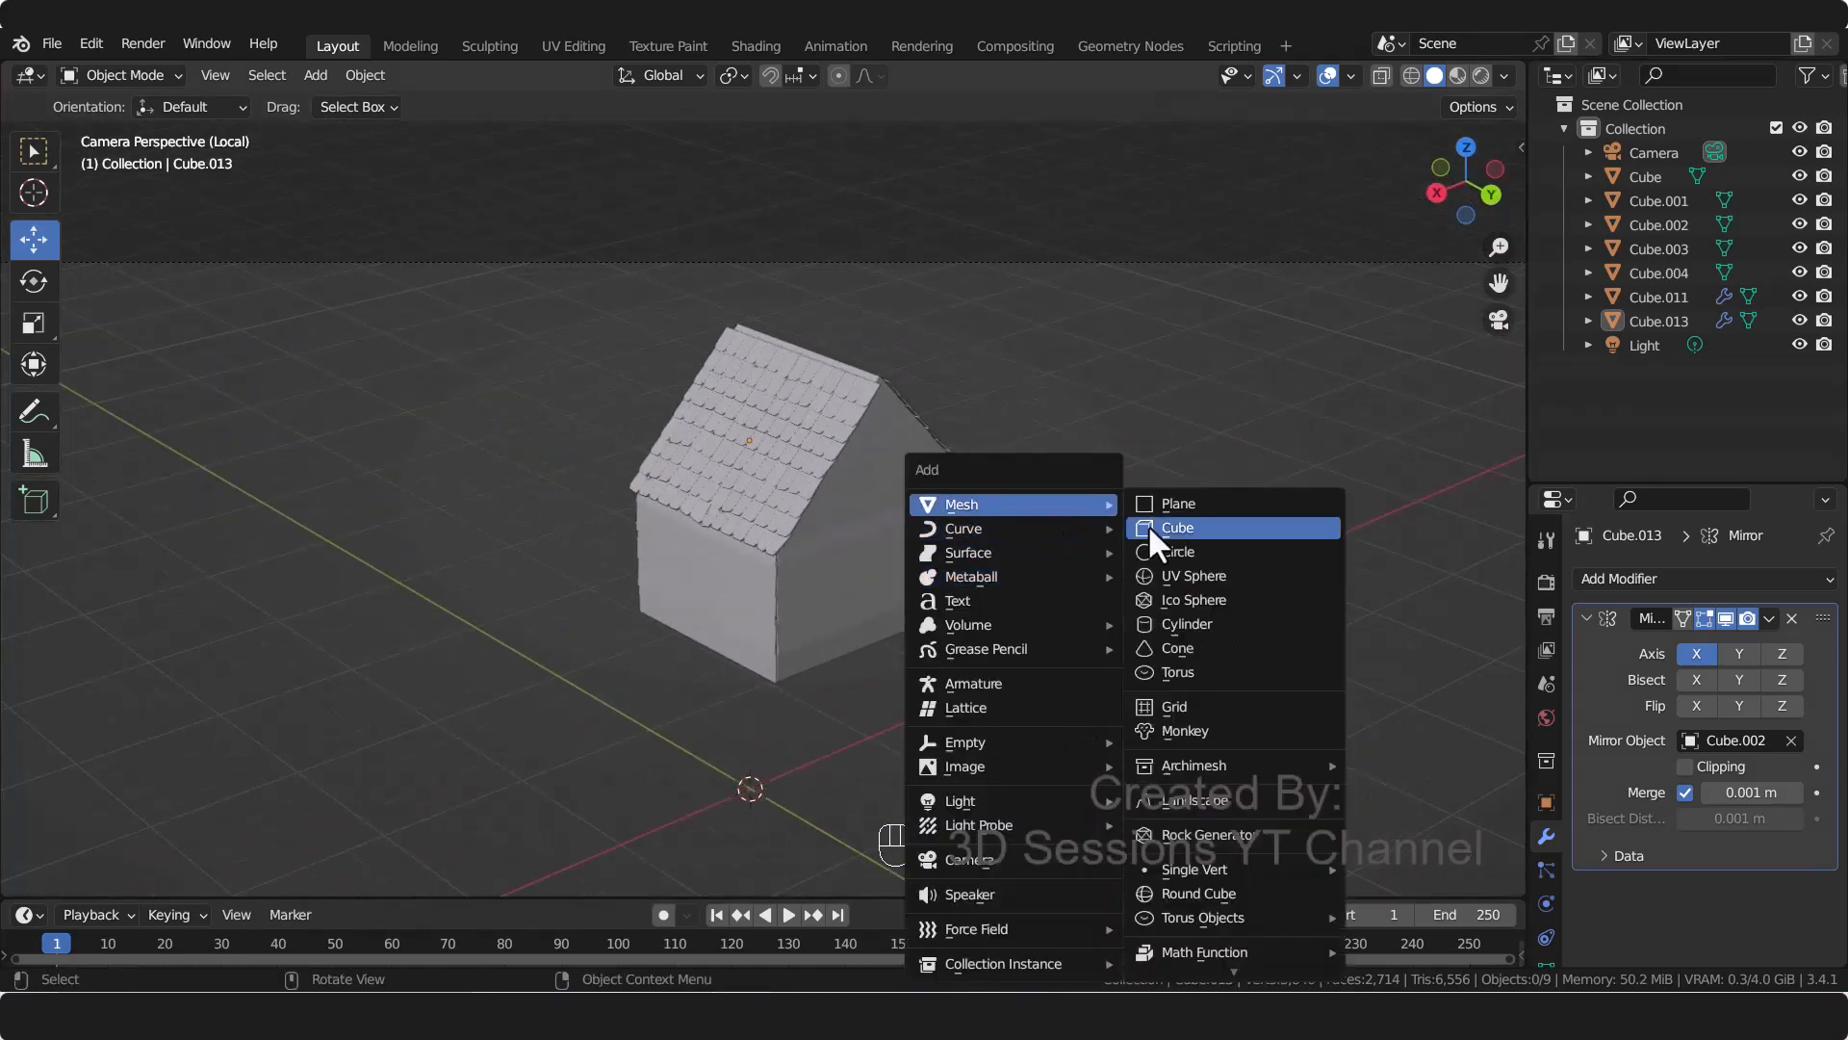
pyautogui.click(1151, 525)
pyautogui.moveTo(824, 749); pyautogui.dragTo(823, 730, button='middle')
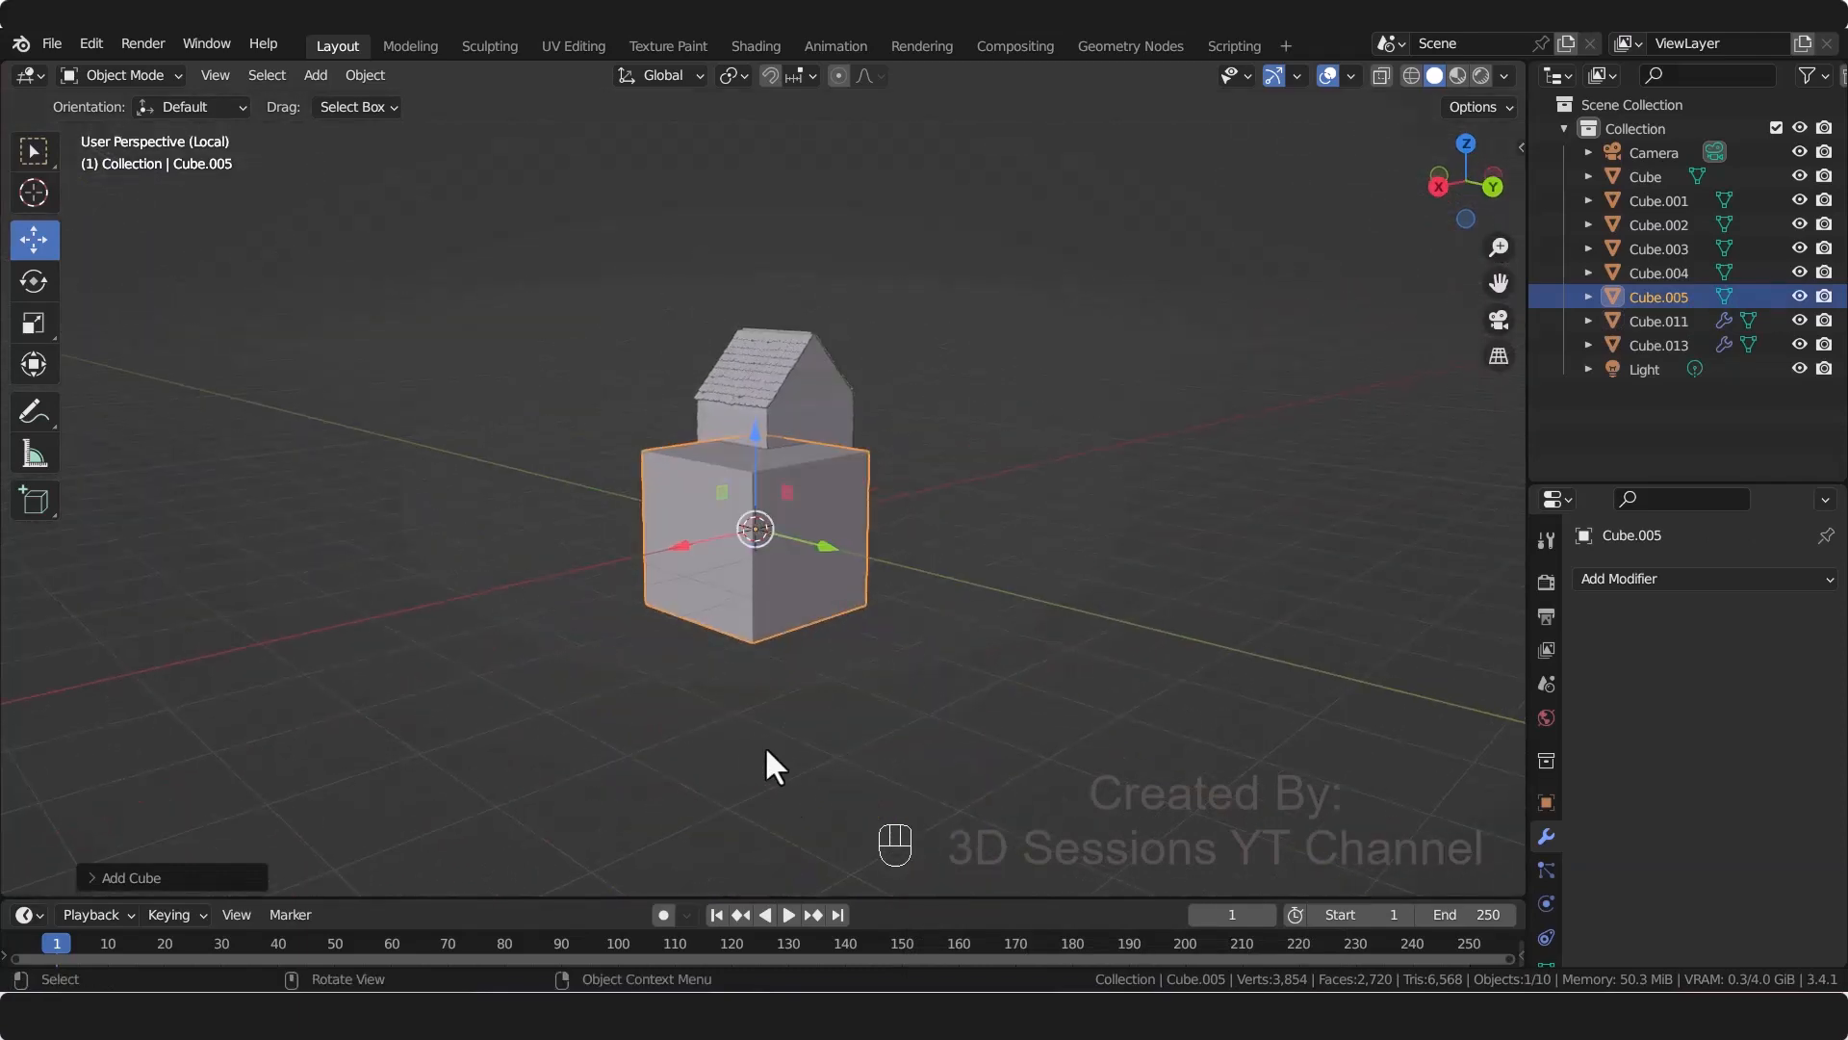
pyautogui.press('s')
pyautogui.press('z')
pyautogui.click(696, 655)
pyautogui.moveTo(695, 656); pyautogui.dragTo(682, 703, button='middle')
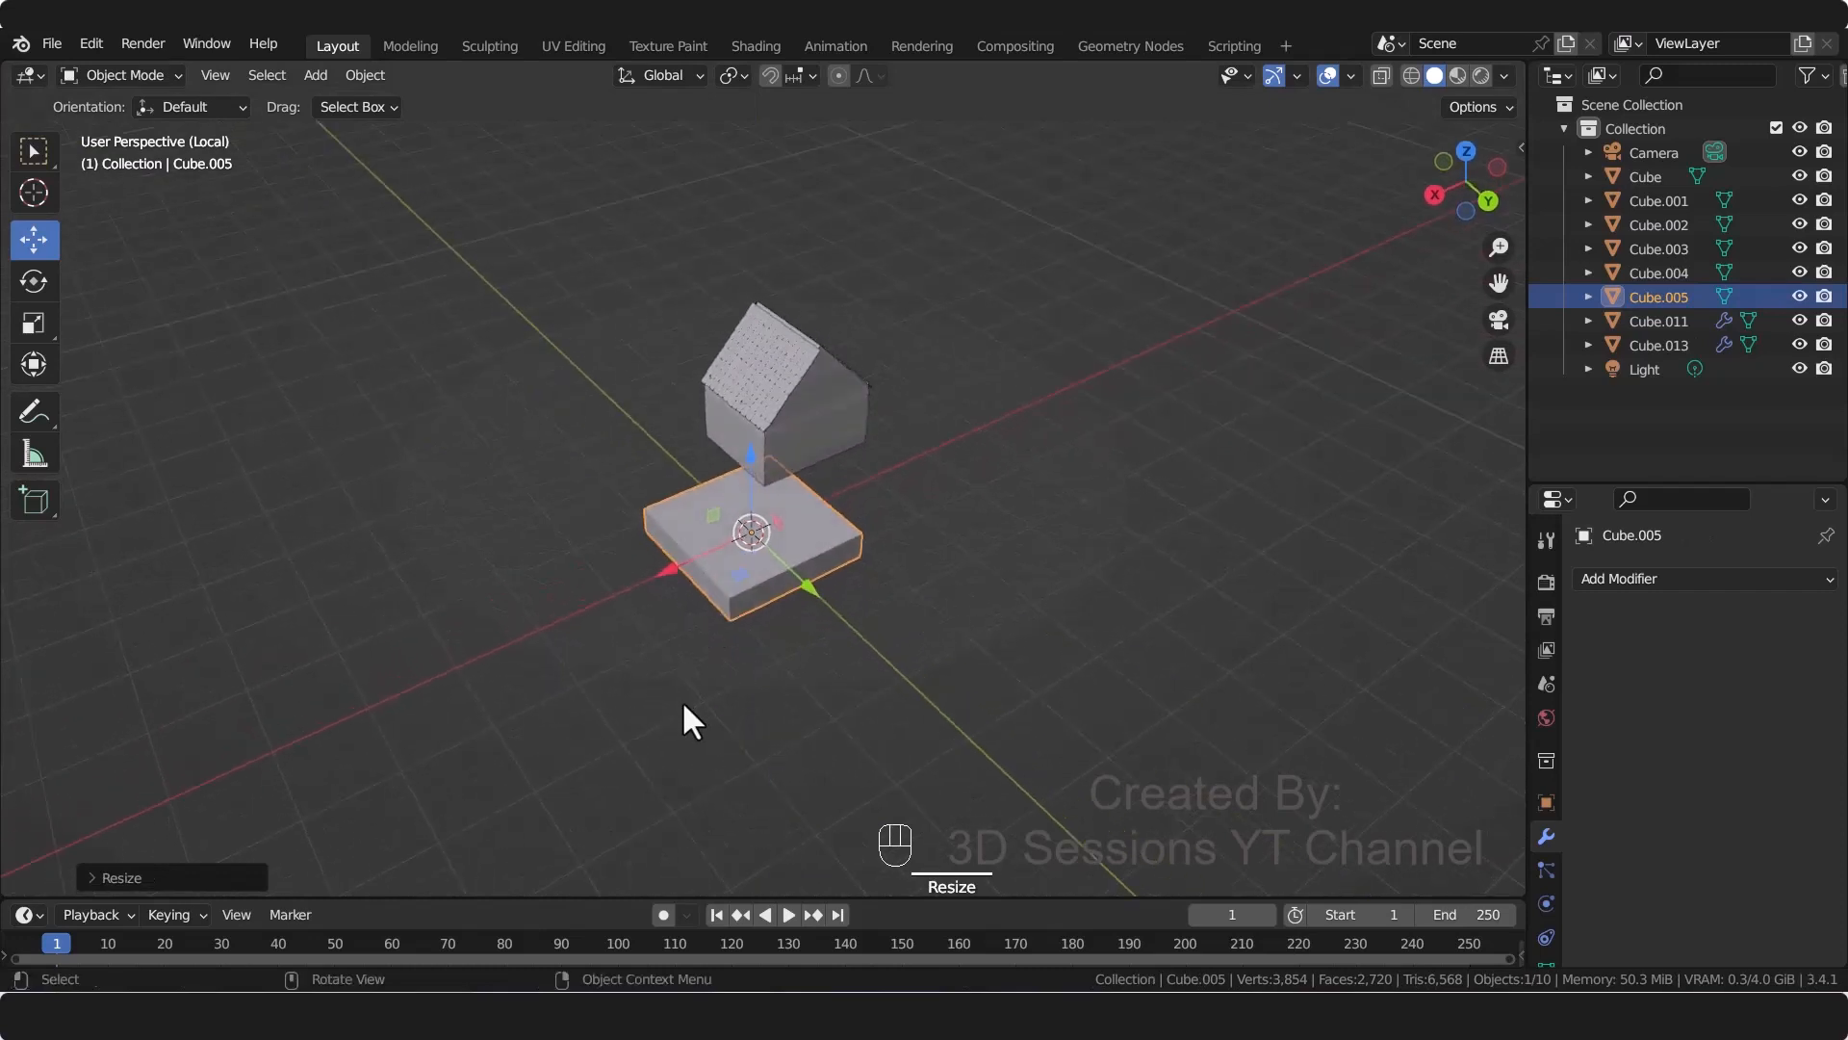
pyautogui.press('s')
pyautogui.press('x')
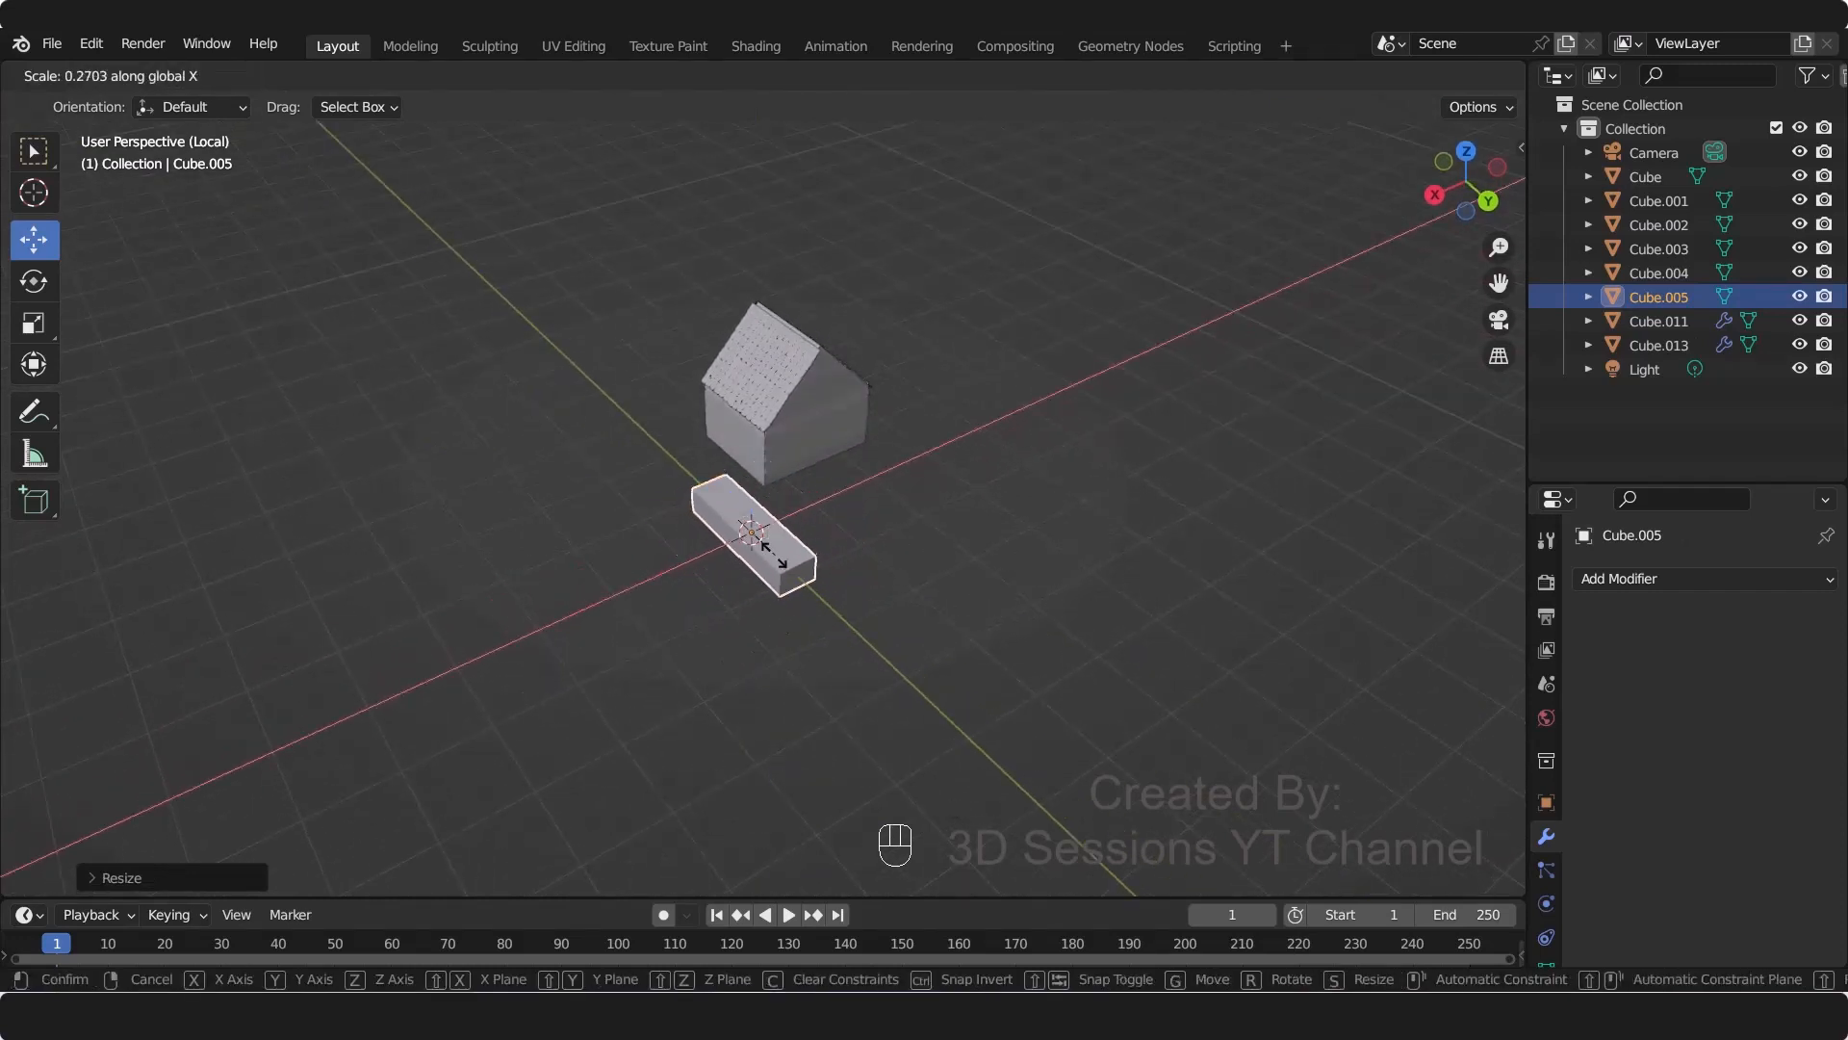
pyautogui.click(761, 544)
# Step: Move the bar up onto the roof ridge and centre it between the two tiled slopes
pyautogui.moveTo(813, 584); pyautogui.dragTo(753, 493)
pyautogui.moveTo(591, 490); pyautogui.dragTo(718, 435)
pyautogui.moveTo(805, 331); pyautogui.dragTo(797, 258)
pyautogui.scroll(5, 799, 261)
pyautogui.scroll(2, 761, 643)
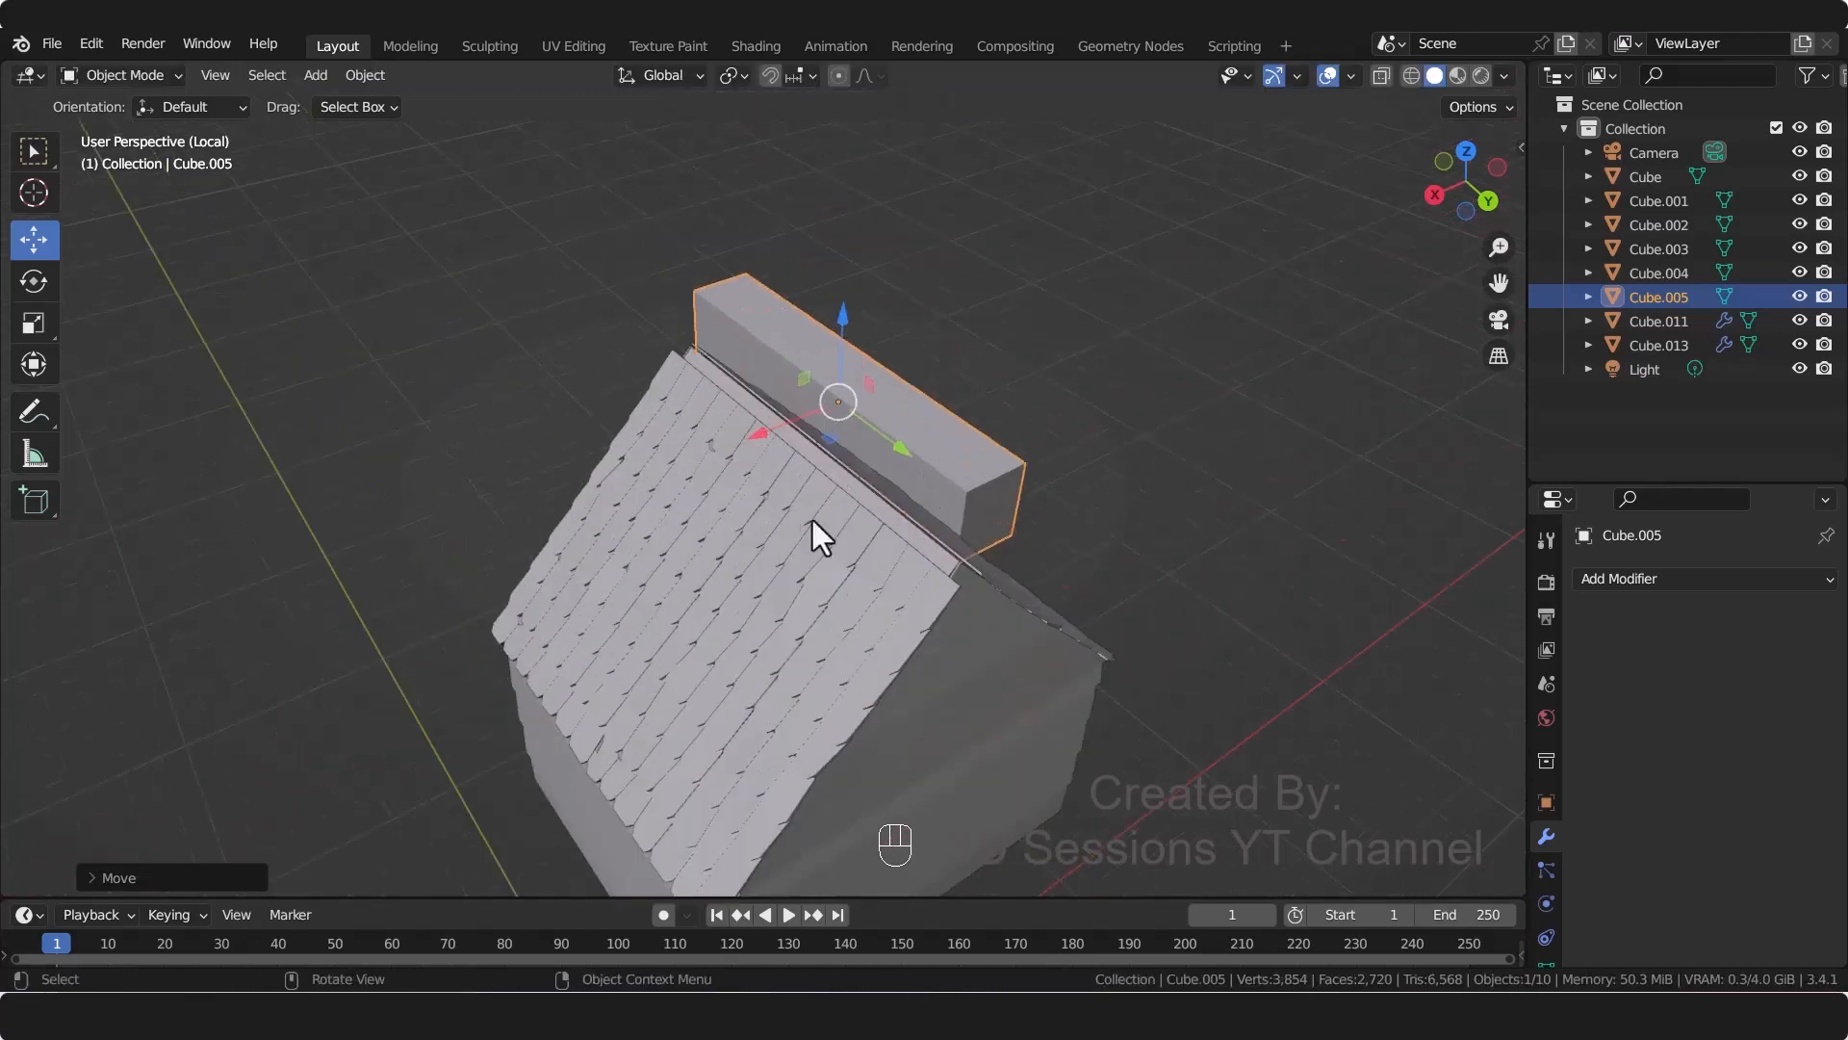
pyautogui.press('`')
pyautogui.click(799, 326)
pyautogui.moveTo(480, 644); pyautogui.dragTo(562, 327)
pyautogui.moveTo(595, 413); pyautogui.dragTo(895, 433)
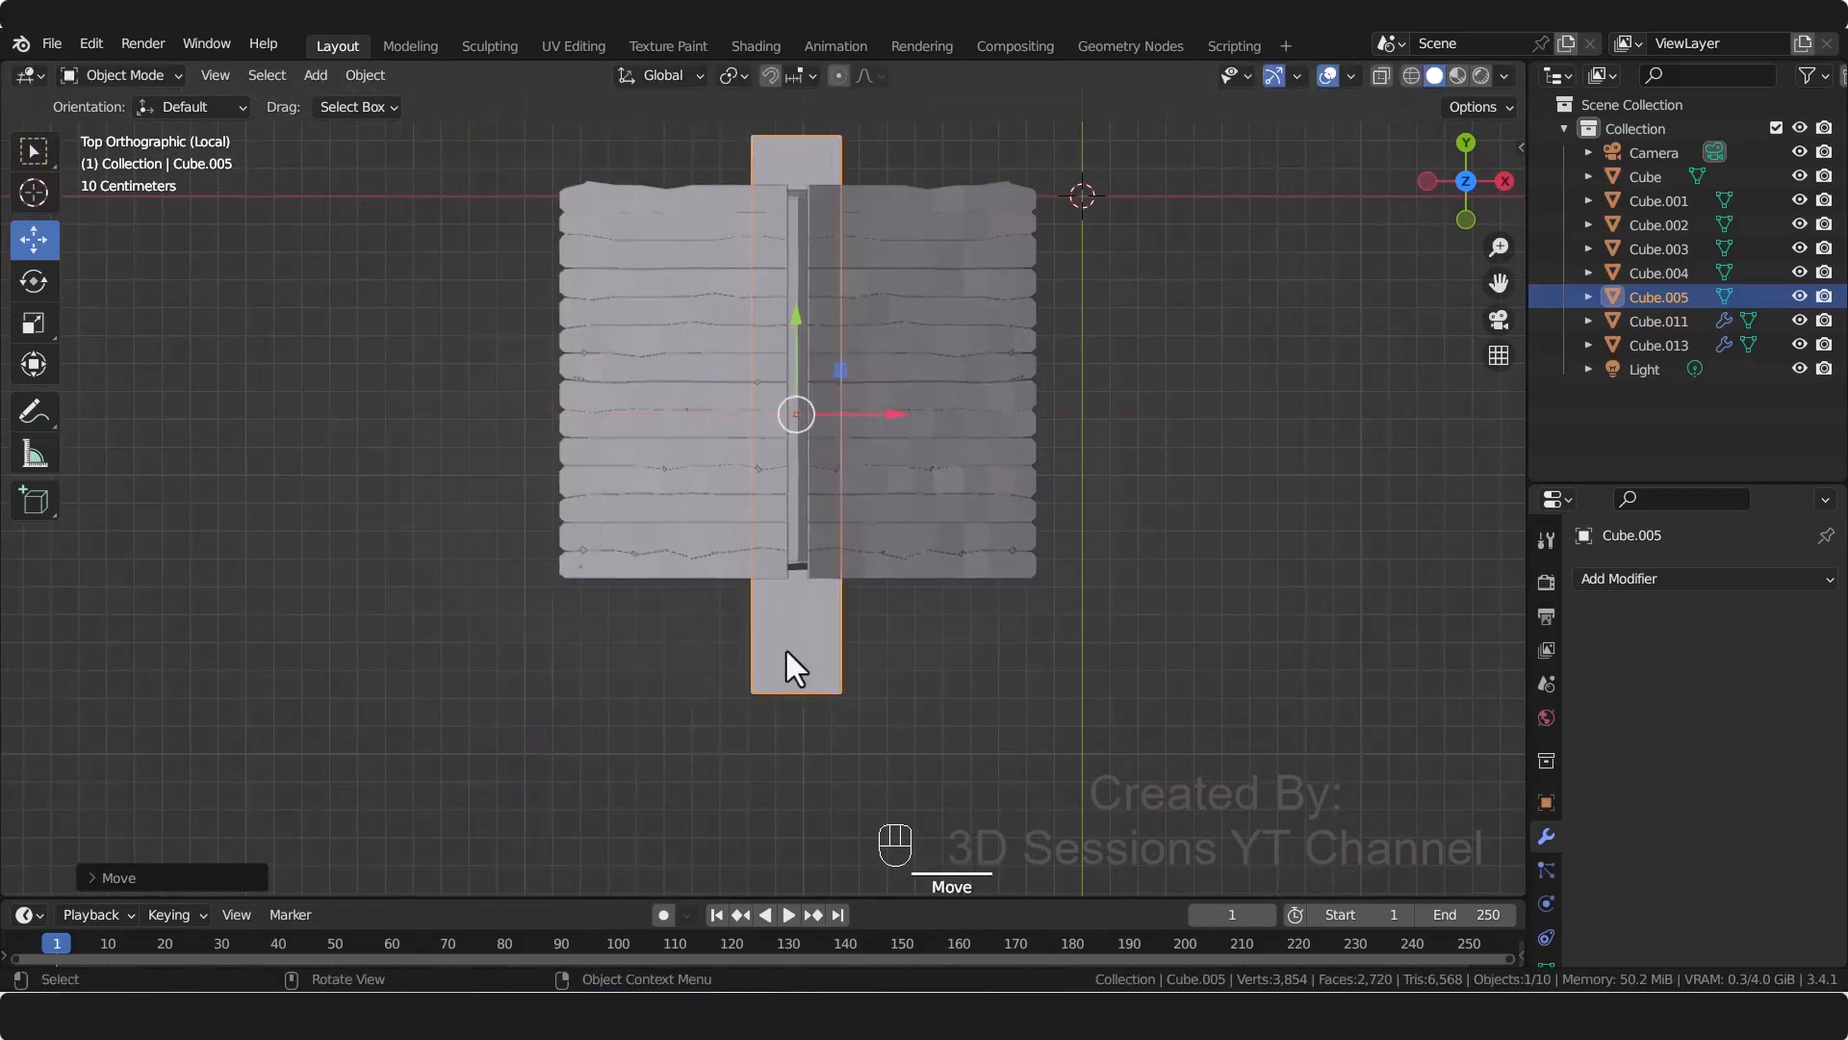
pyautogui.moveTo(788, 650); pyautogui.dragTo(673, 489, button='middle')
pyautogui.moveTo(699, 462); pyautogui.dragTo(747, 247)
# Step: Scale the ridge bar down overall, thin it along Z and shorten it slightly along Y
pyautogui.press('s')
pyautogui.click(663, 660)
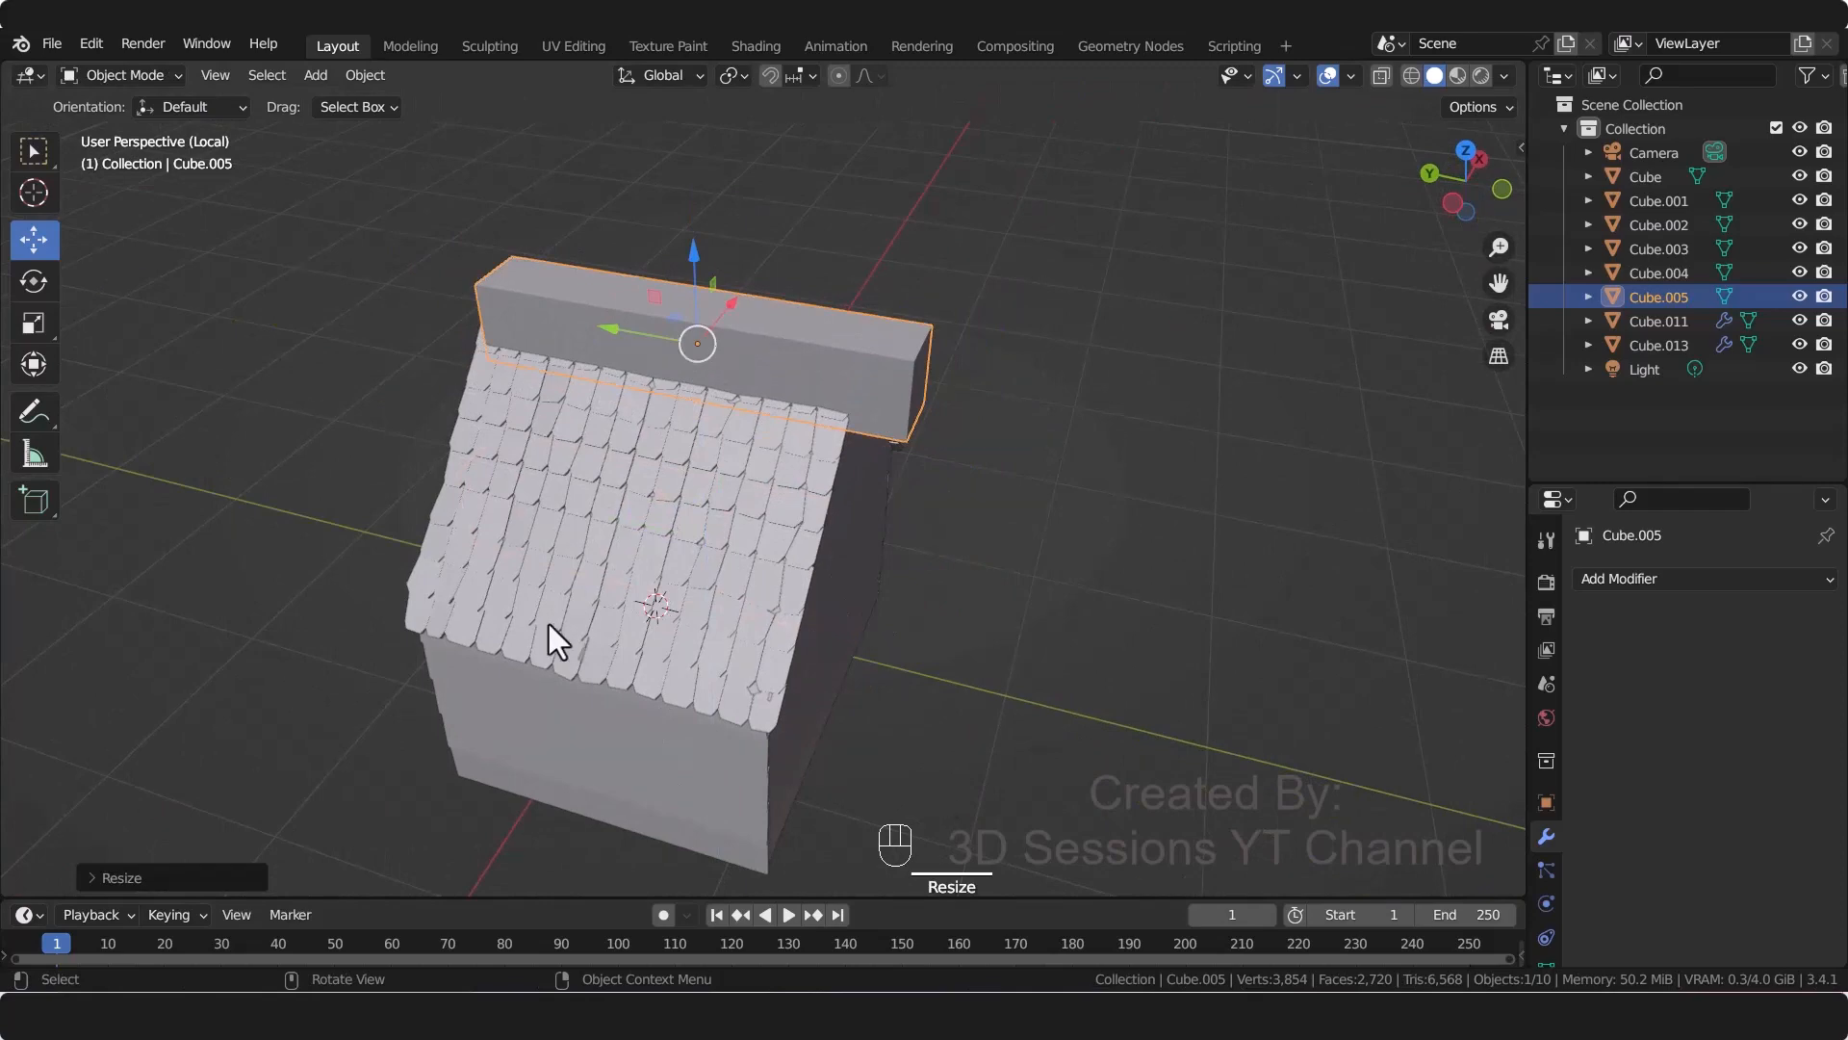
pyautogui.press('s')
pyautogui.press('z')
pyautogui.click(611, 474)
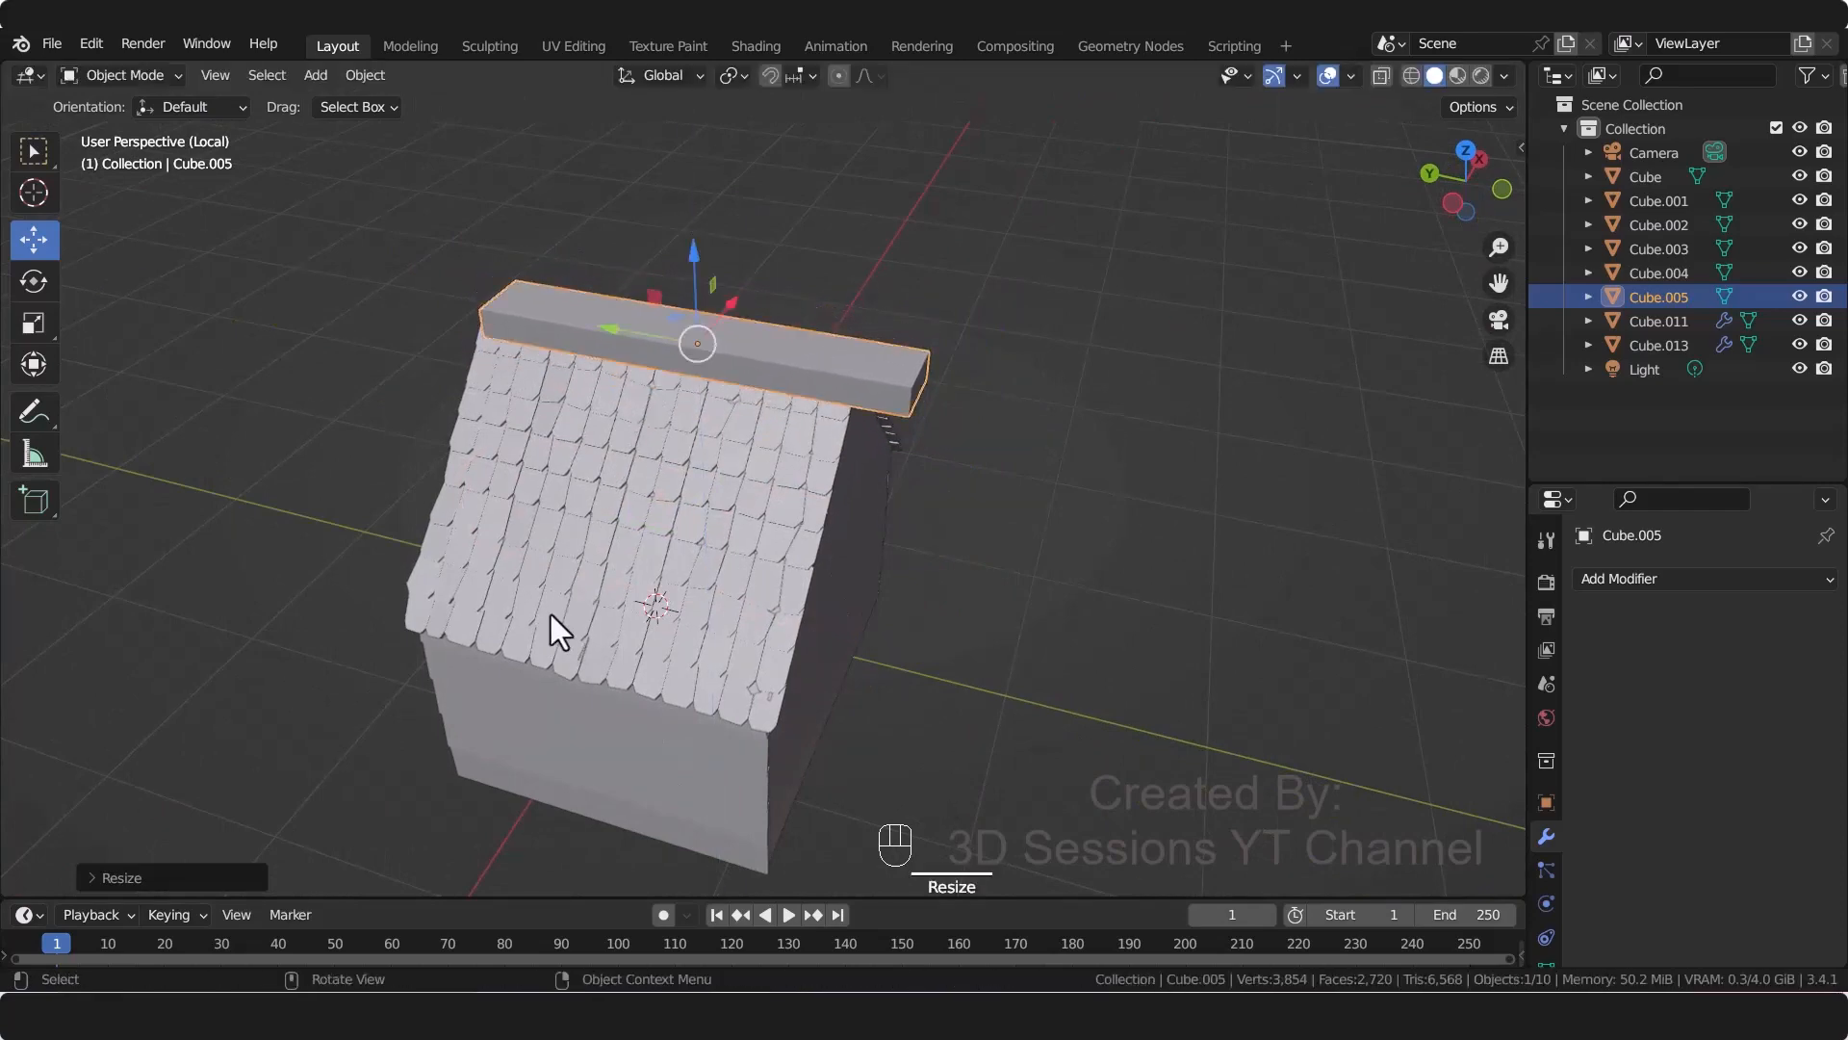
pyautogui.press('s')
pyautogui.press('y')
pyautogui.click(615, 521)
pyautogui.press('`')
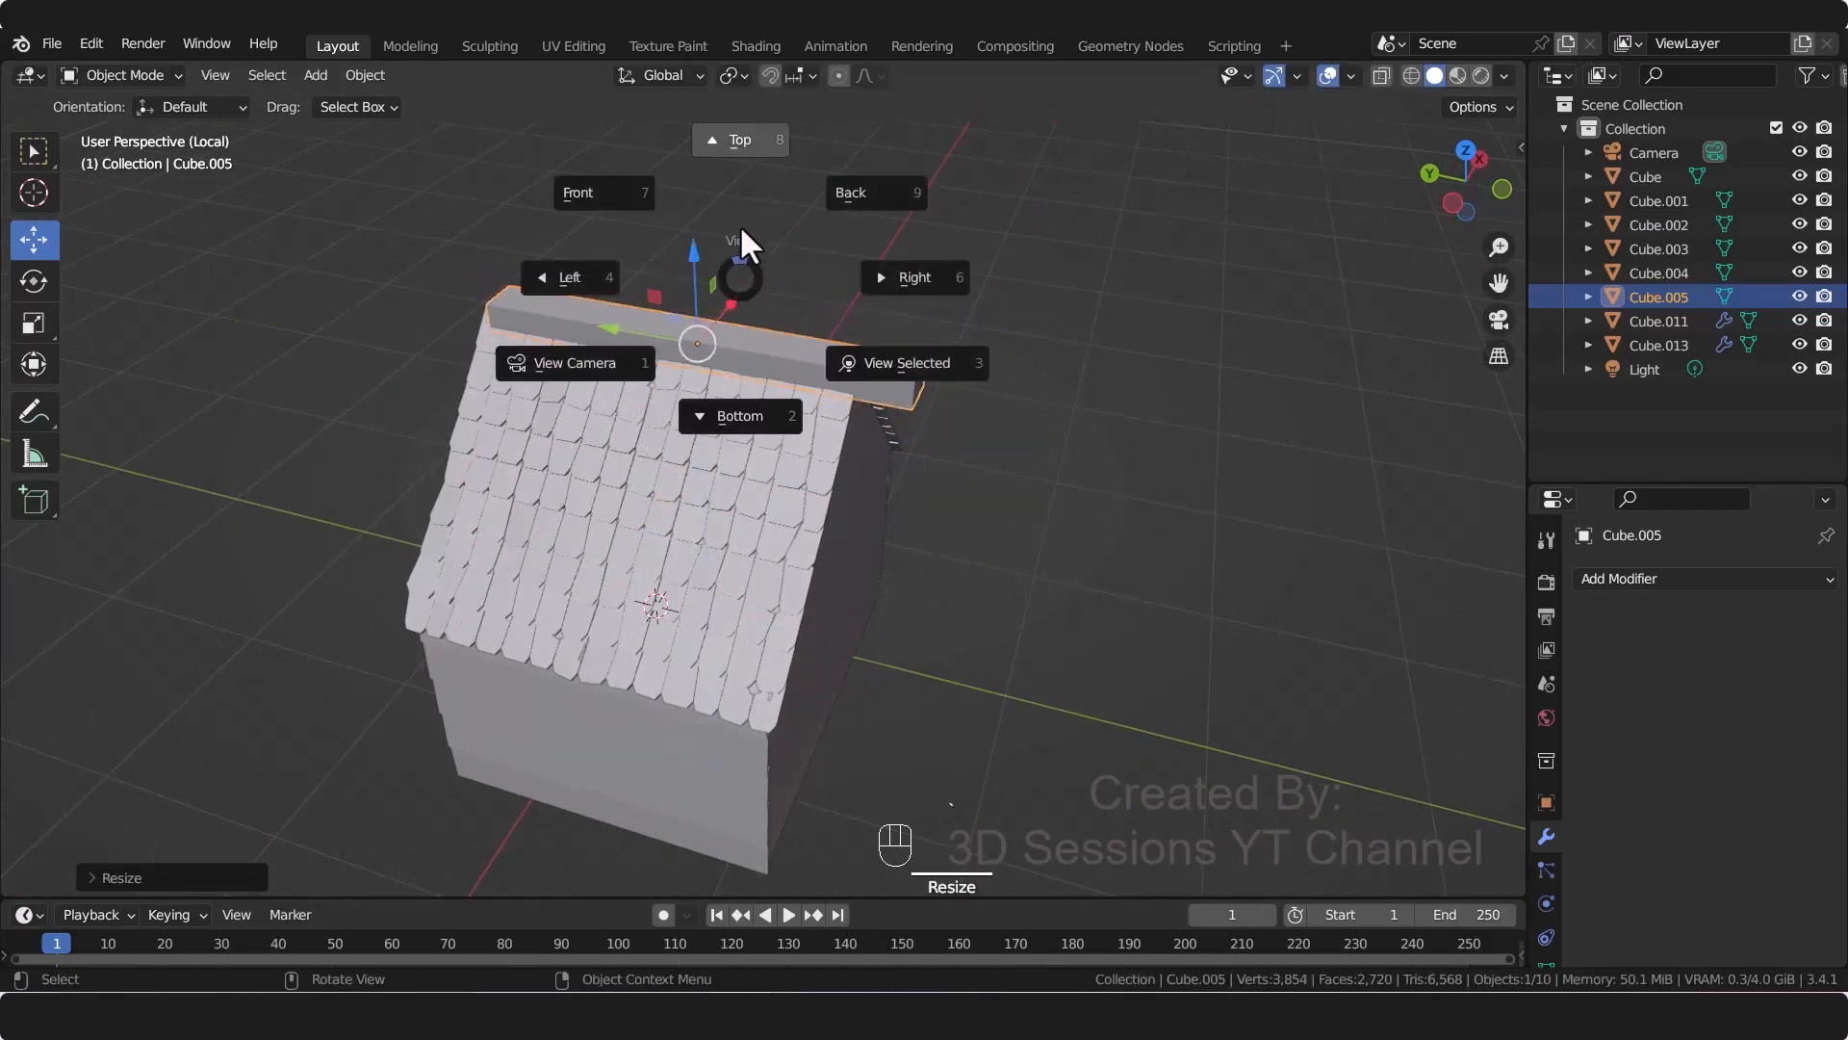
# Step: Move the ridge beam about 0.11 m along Y in top view to centre it lengthwise over the roof
pyautogui.click(739, 241)
pyautogui.press('g')
pyautogui.press('y')
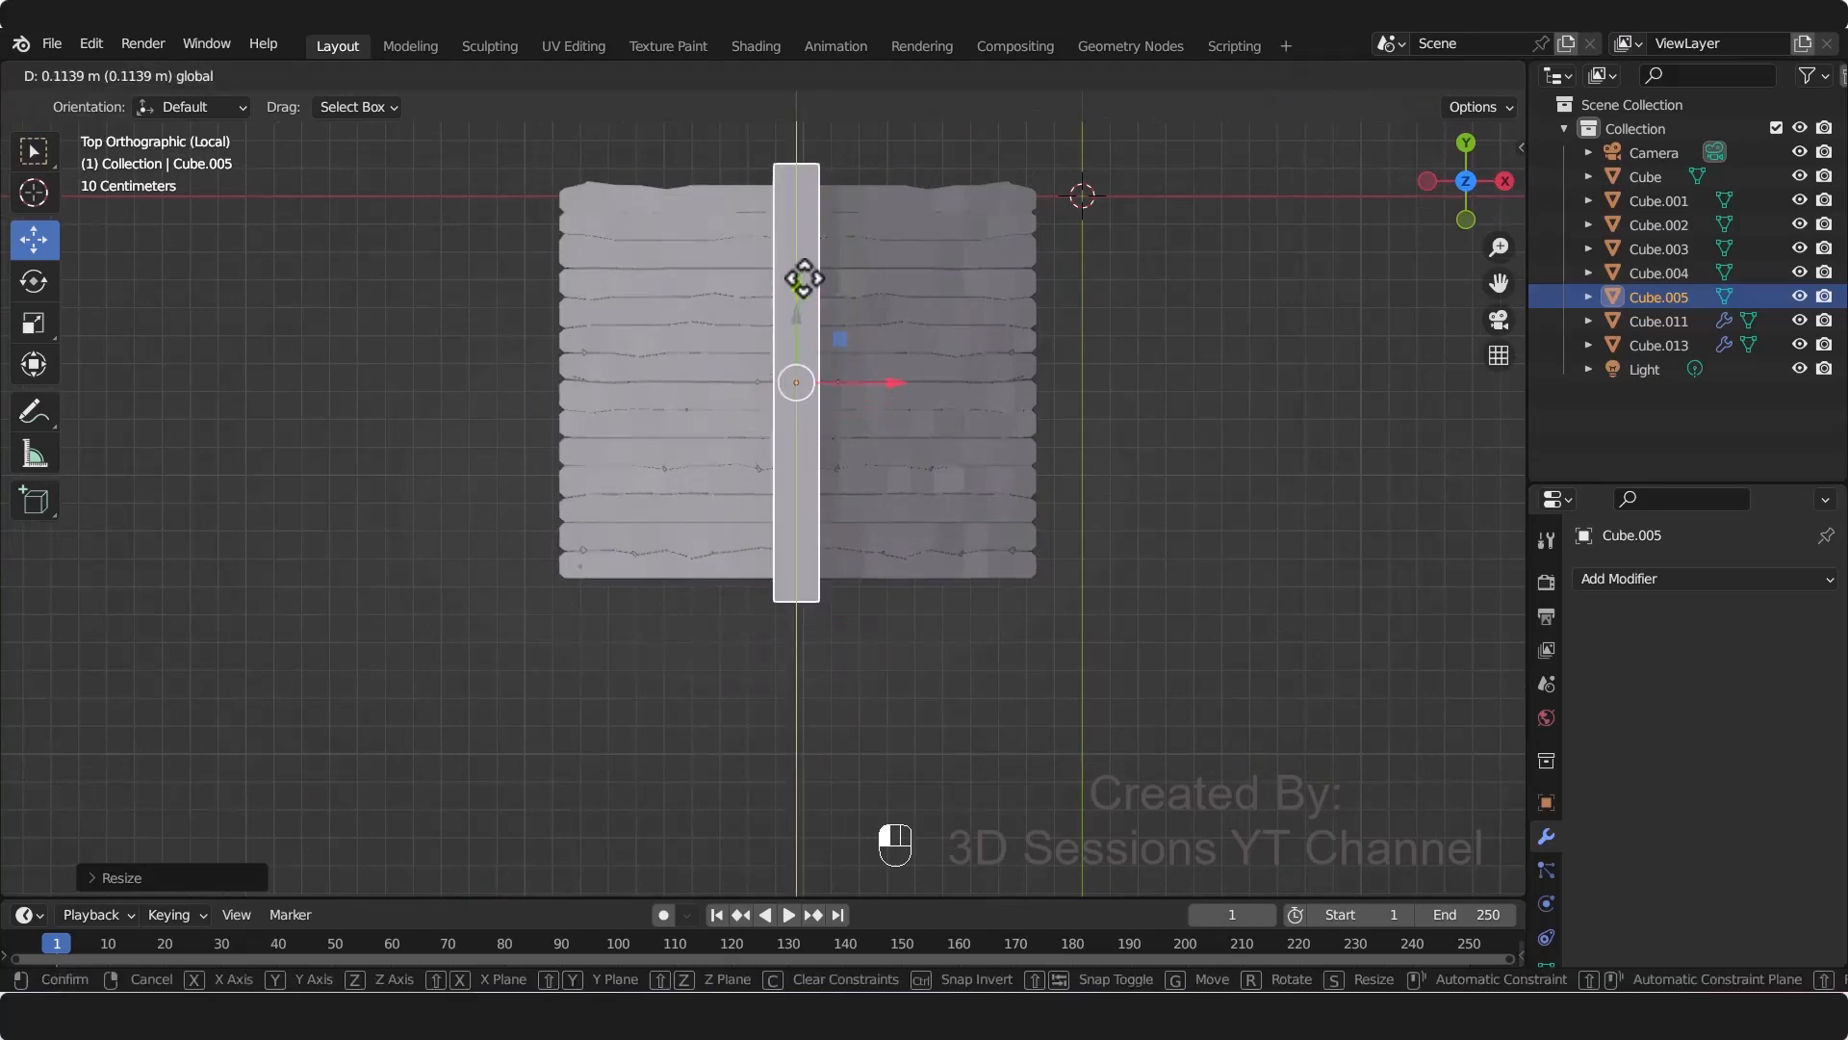
pyautogui.click(805, 277)
pyautogui.click(593, 747)
pyautogui.moveTo(593, 747); pyautogui.dragTo(691, 280, button='middle')
pyautogui.click(692, 280)
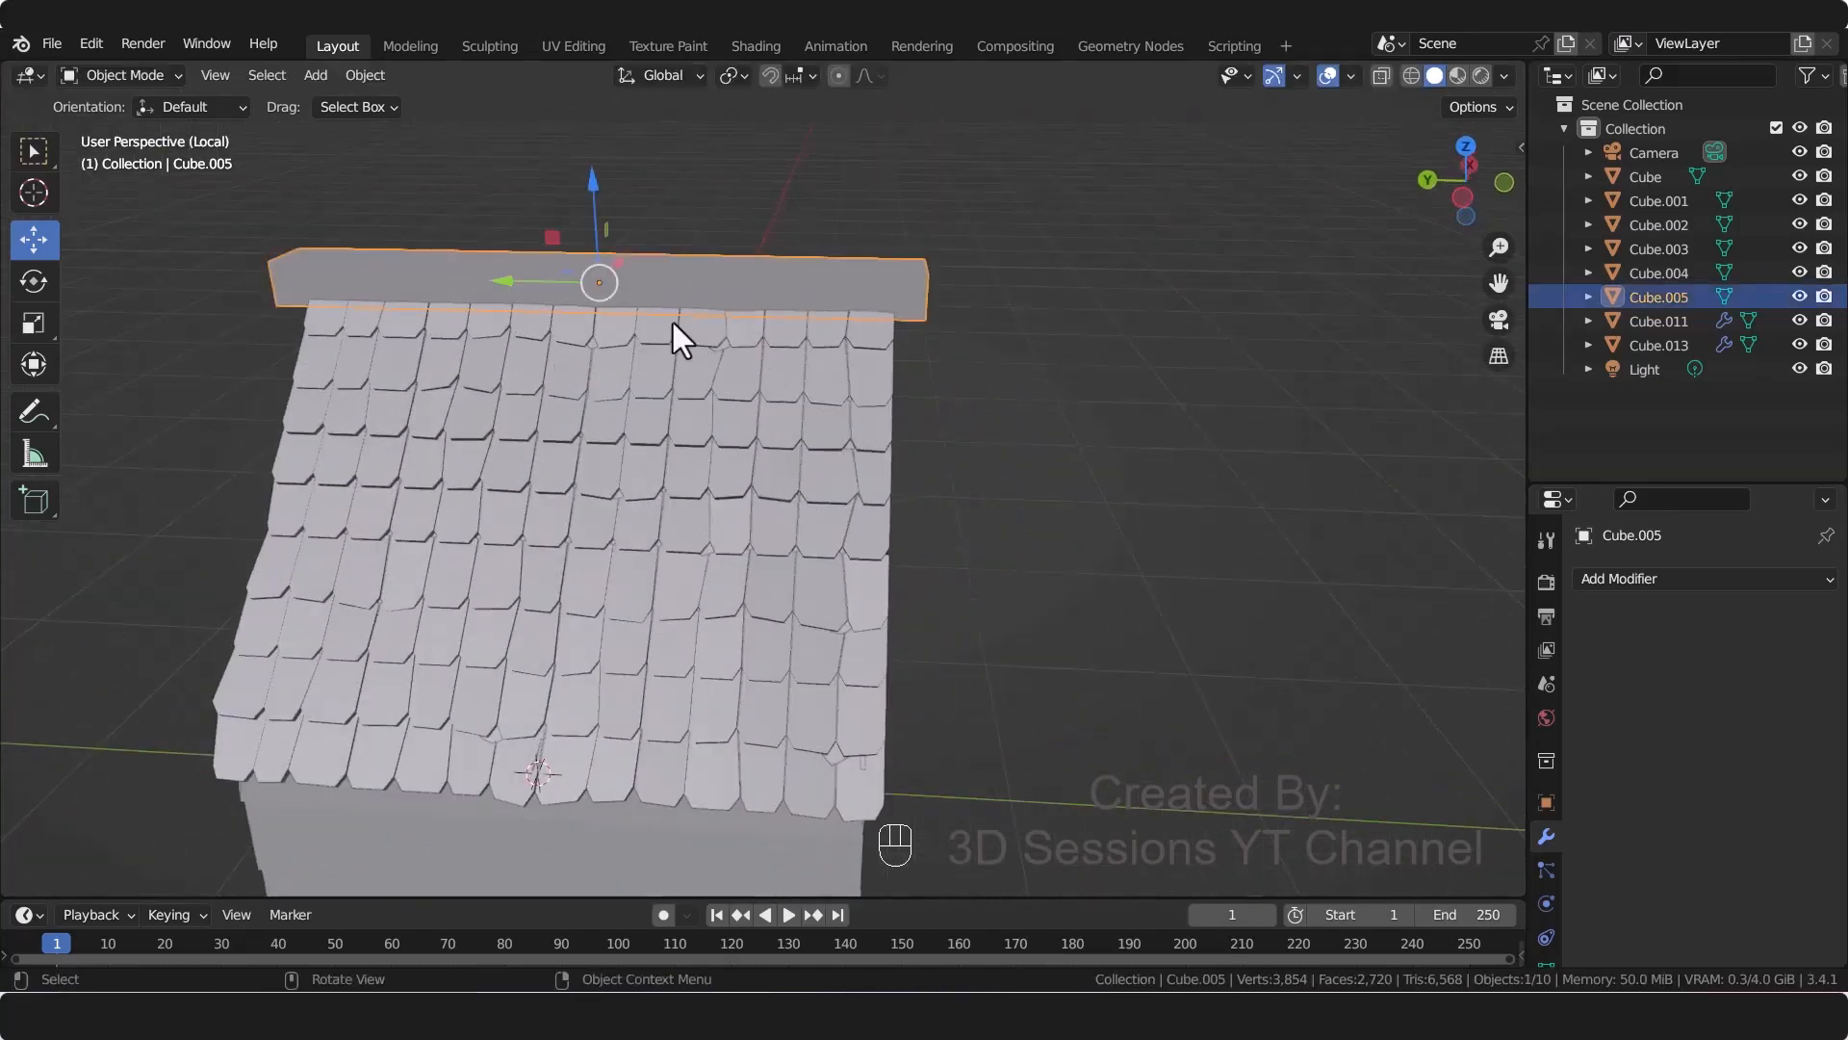
# Step: Add five evenly spaced loop cuts across the ridge beam and lower its middle with proportional editing so the ends curve upward
pyautogui.press('Tab')
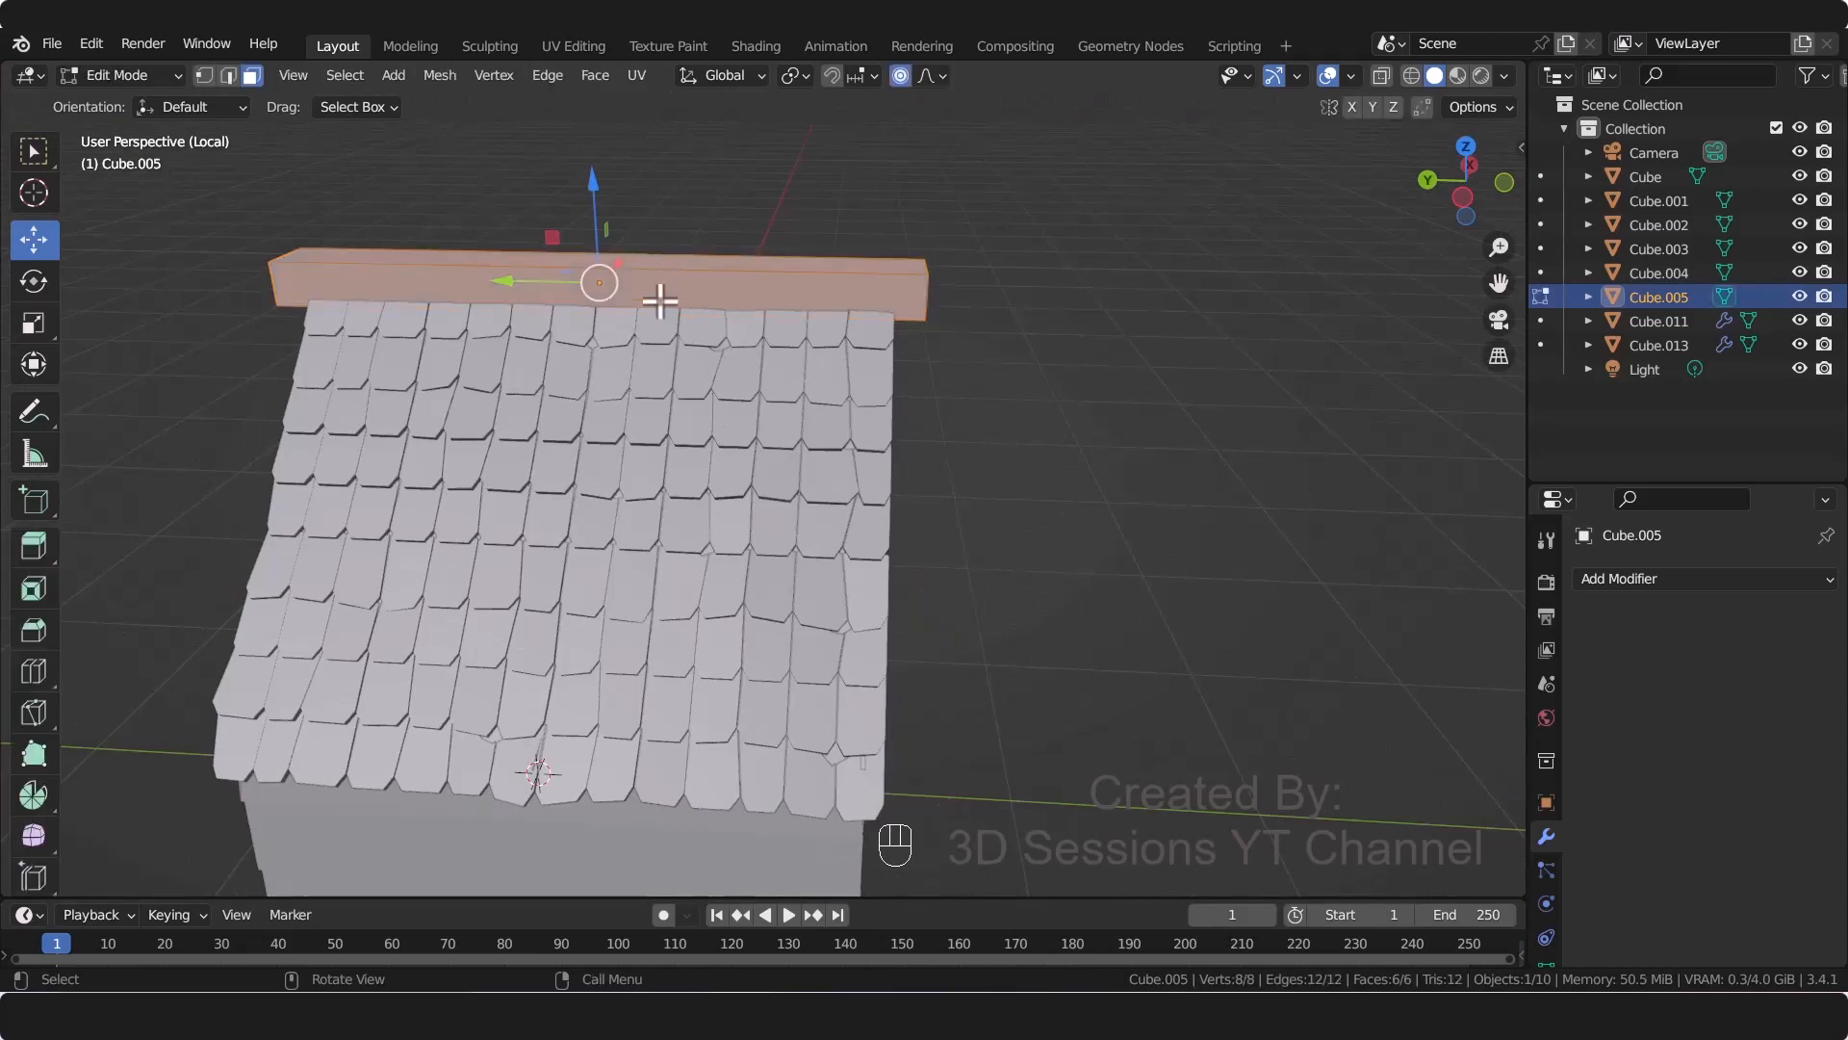
pyautogui.hotkey('ctrl', 'r')
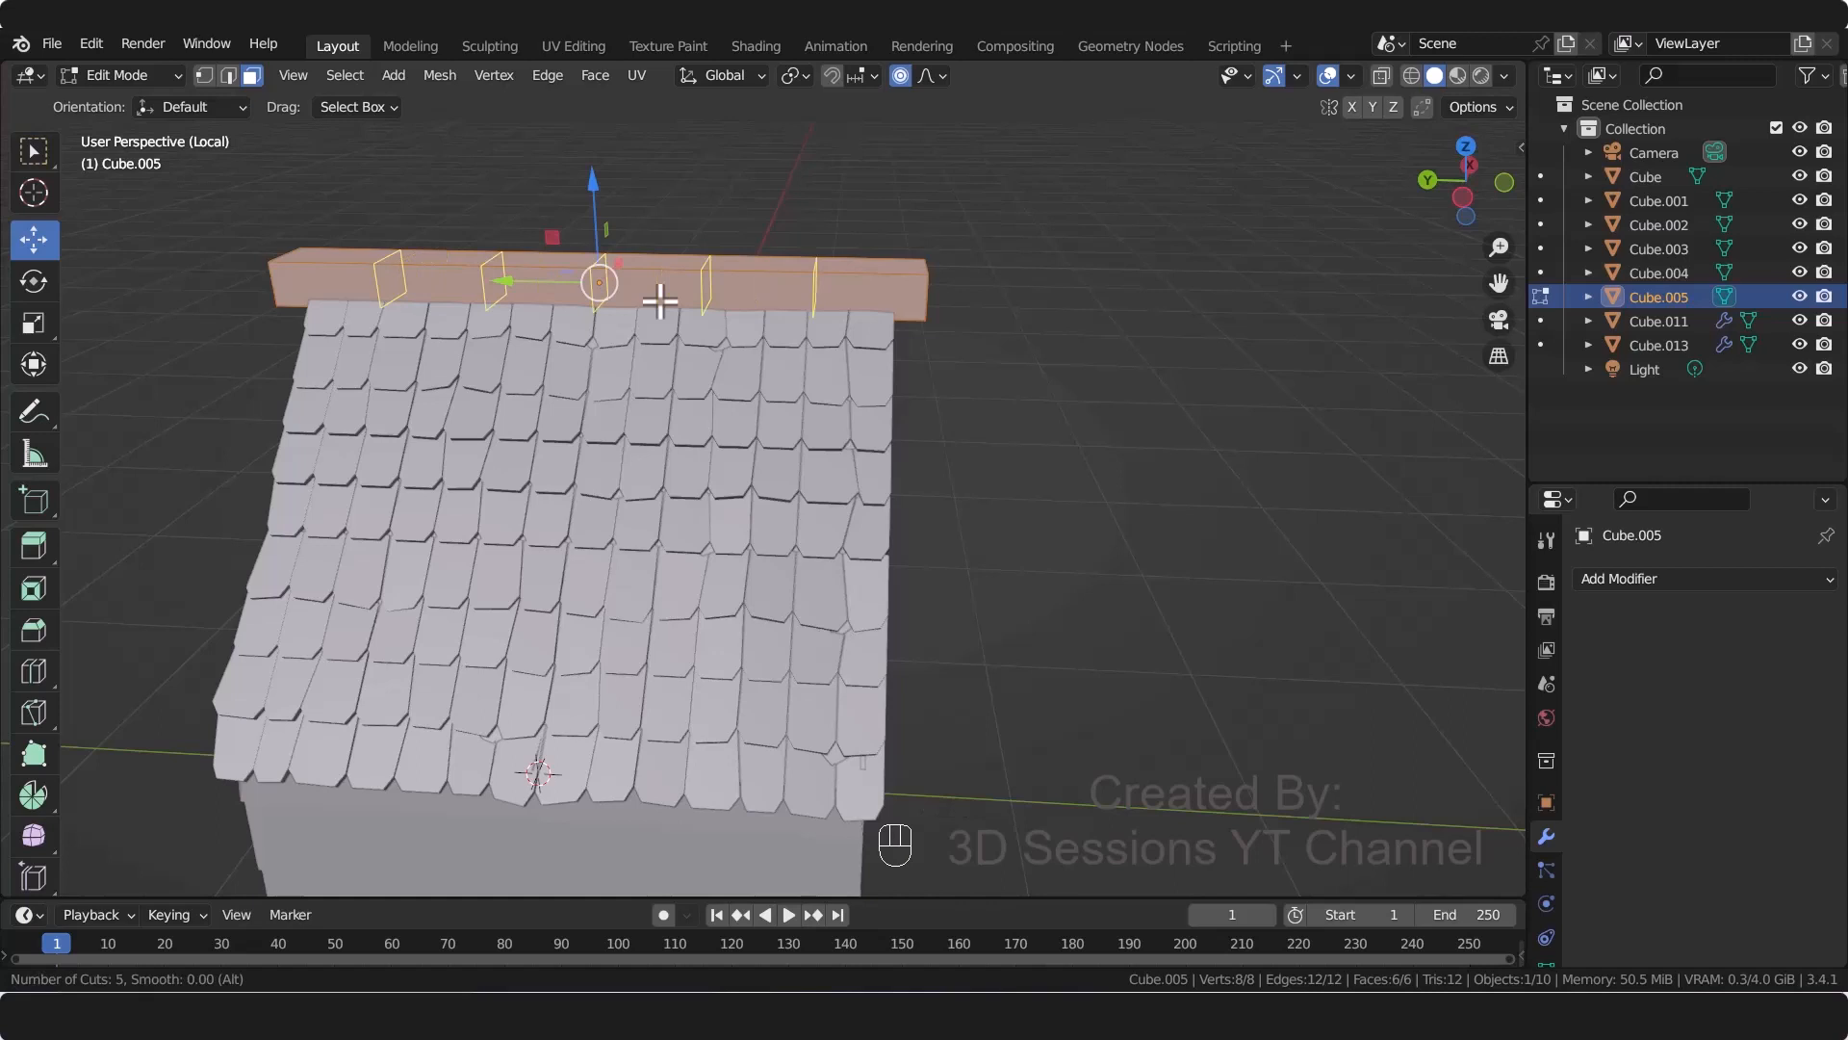
pyautogui.click(661, 302)
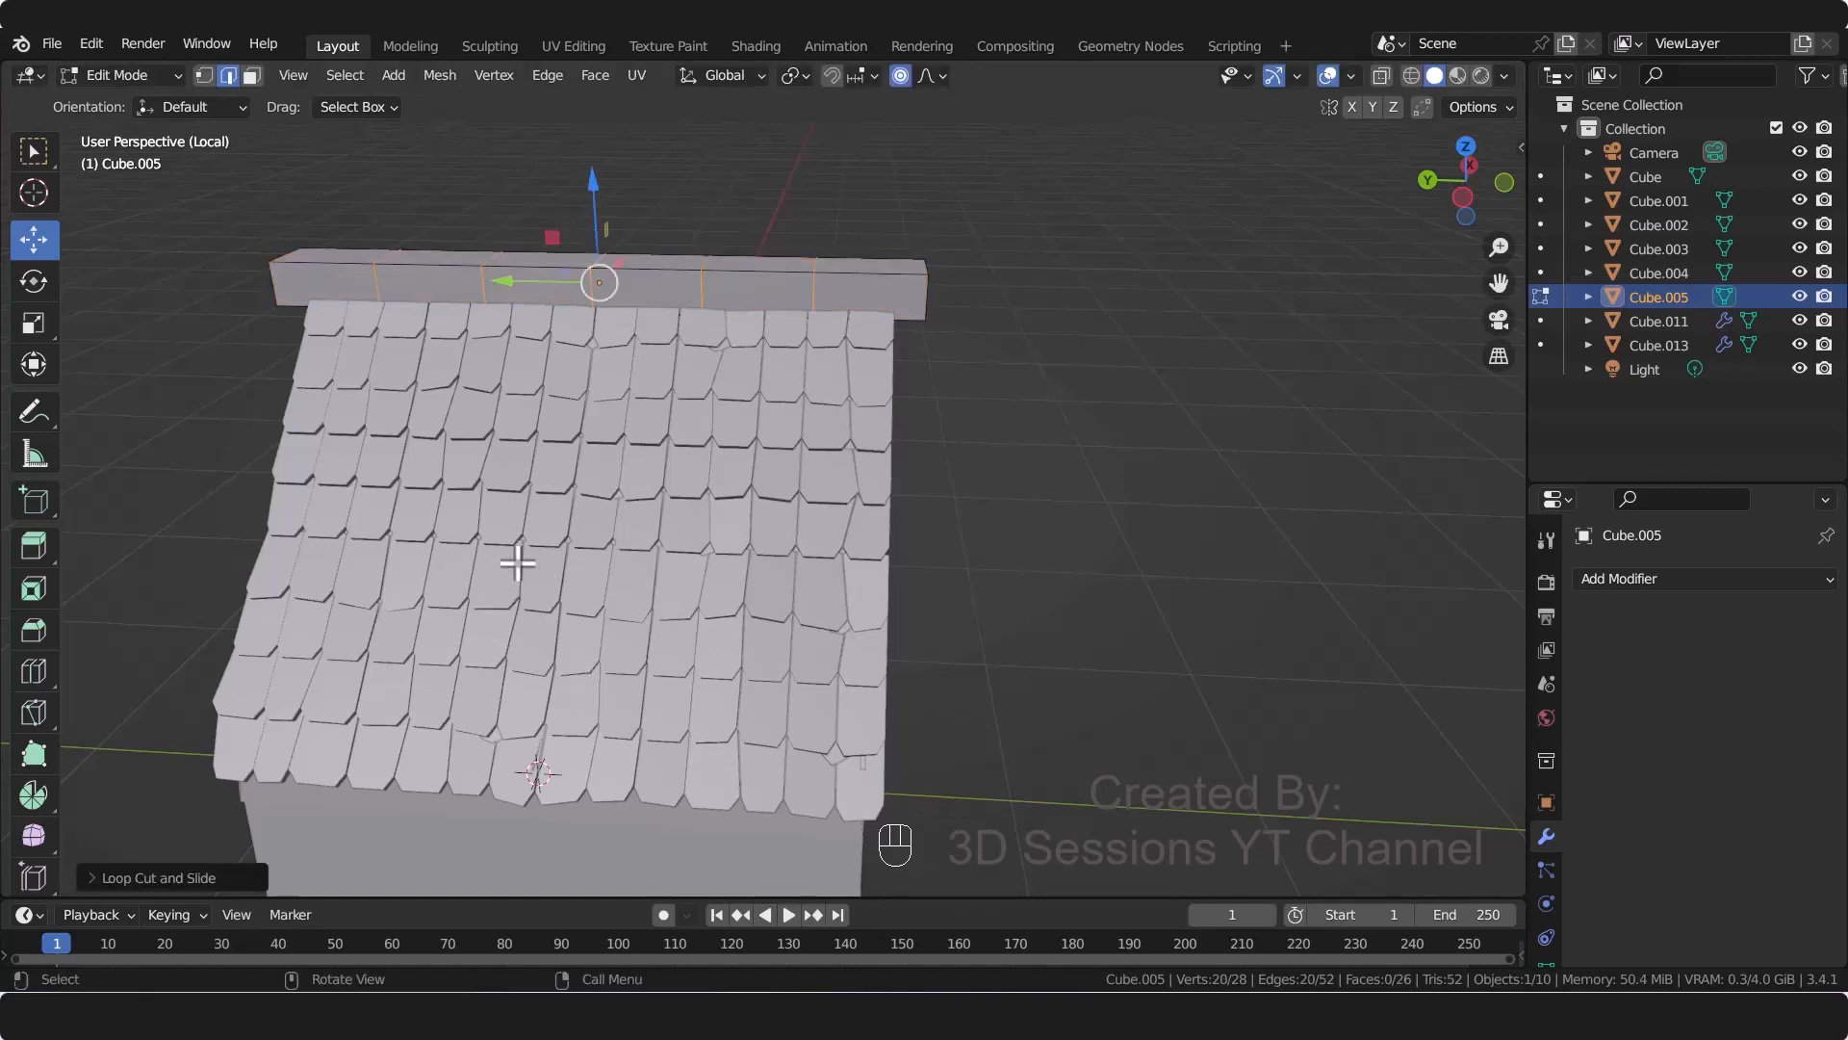
pyautogui.press('Tab')
# Step: Raise the whole ridge beam about 0.08 m along Z so it sits on top of the roof tiles
pyautogui.press('g')
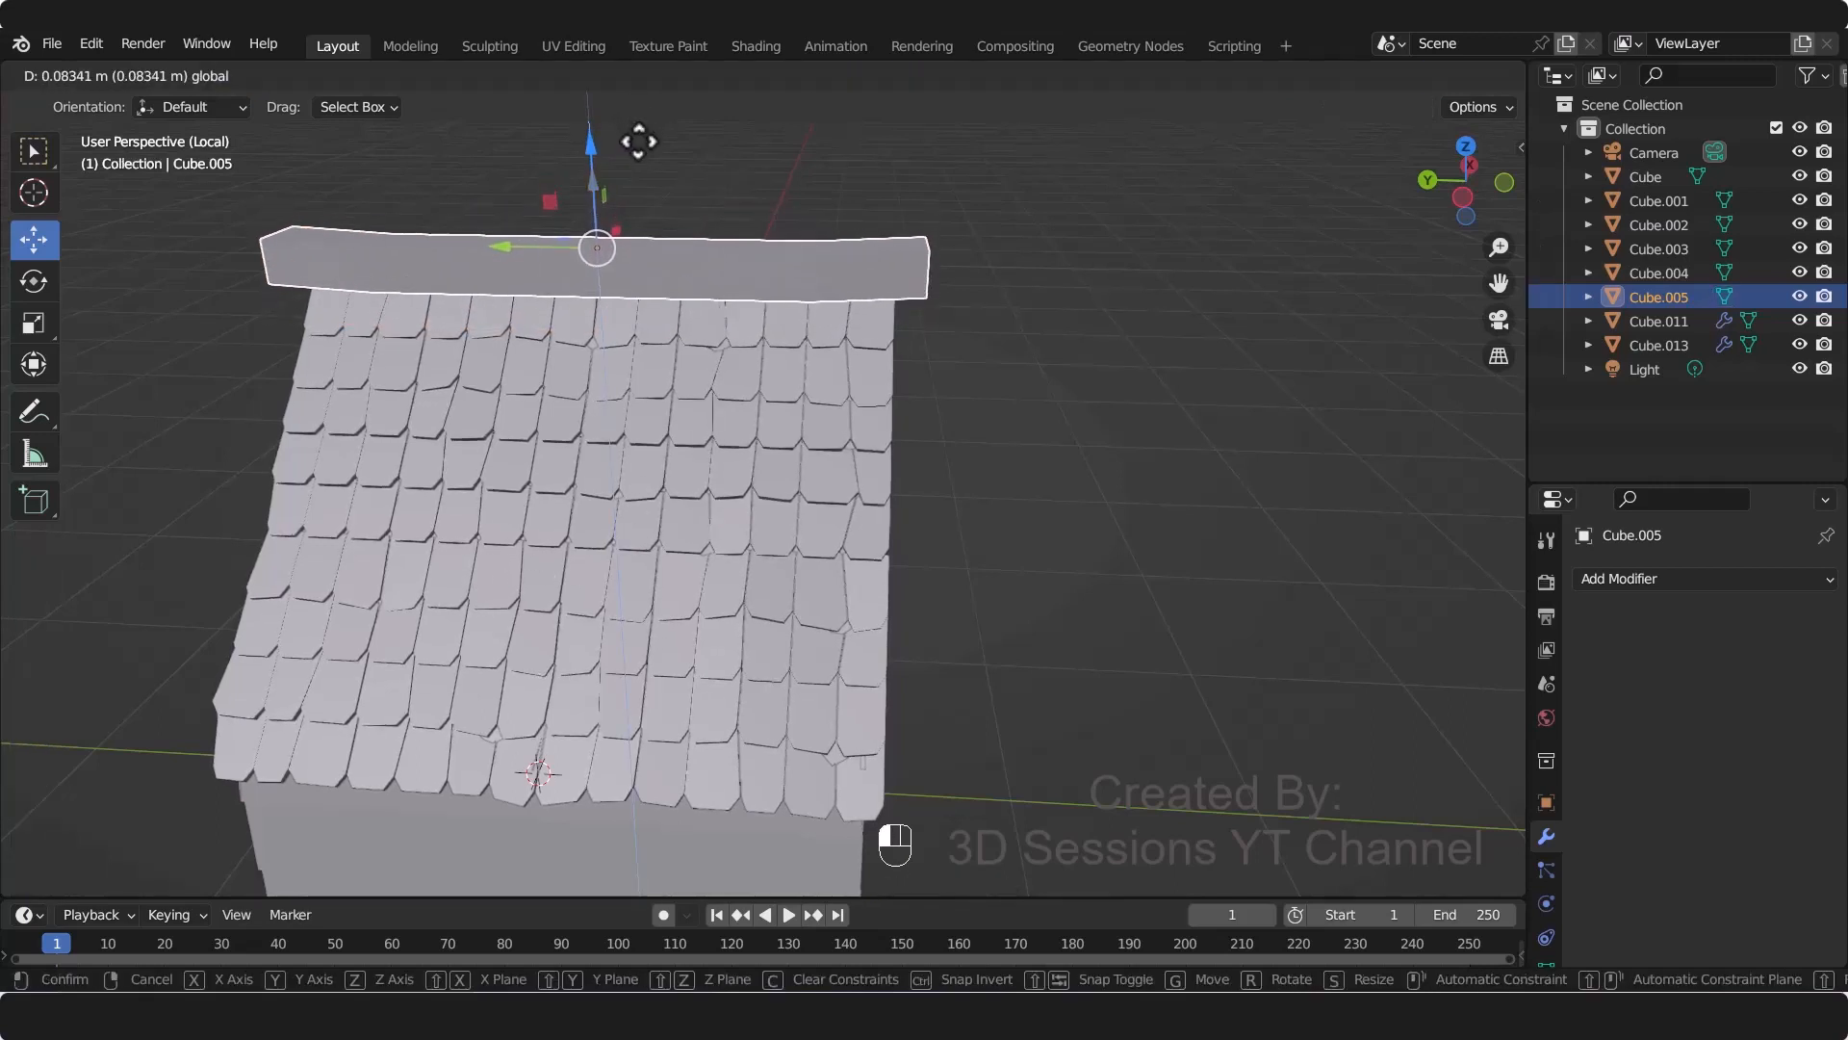
pyautogui.click(638, 142)
pyautogui.press('Tab')
pyautogui.moveTo(511, 434); pyautogui.dragTo(564, 386, button='middle')
pyautogui.press('Tab')
pyautogui.press('Tab')
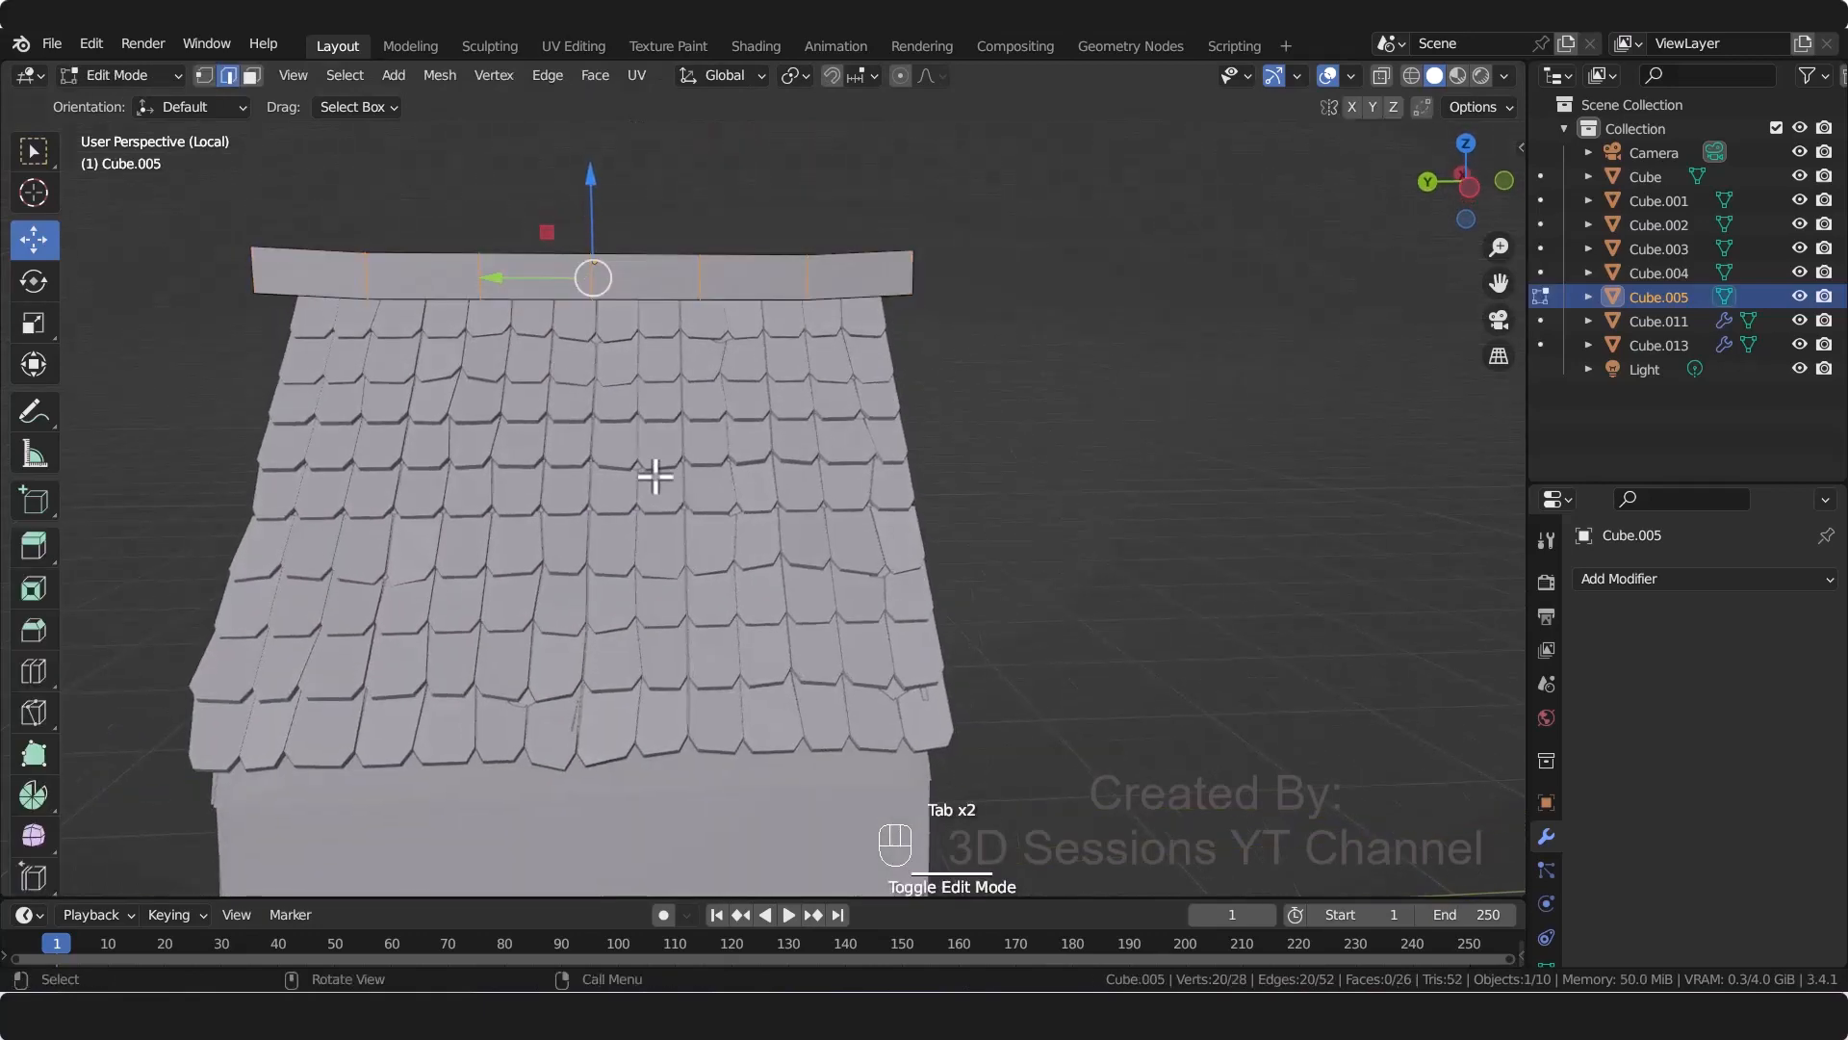
# Step: Select the upper middle vertices of the ridge beam in X-ray view and lower them slightly along Z without proportional editing
pyautogui.hotkey('alt', 'z')
pyautogui.press('1')
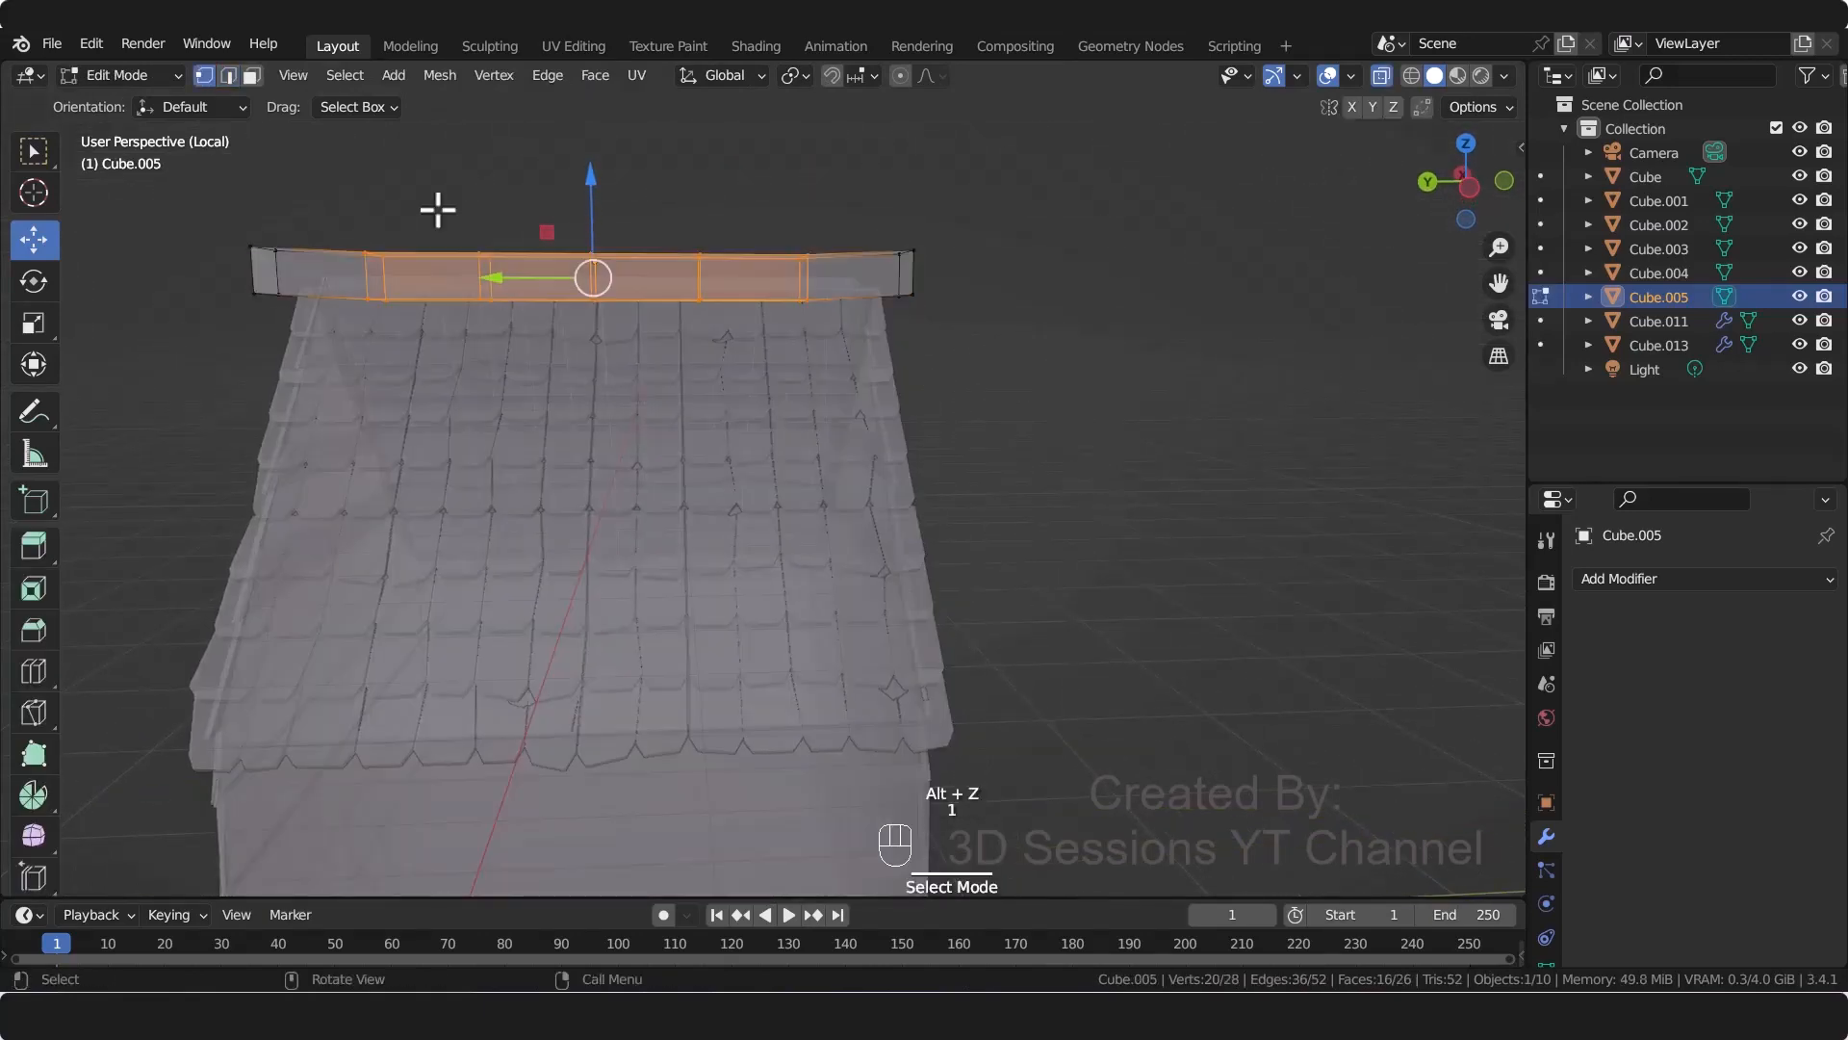
pyautogui.moveTo(339, 181); pyautogui.dragTo(824, 281)
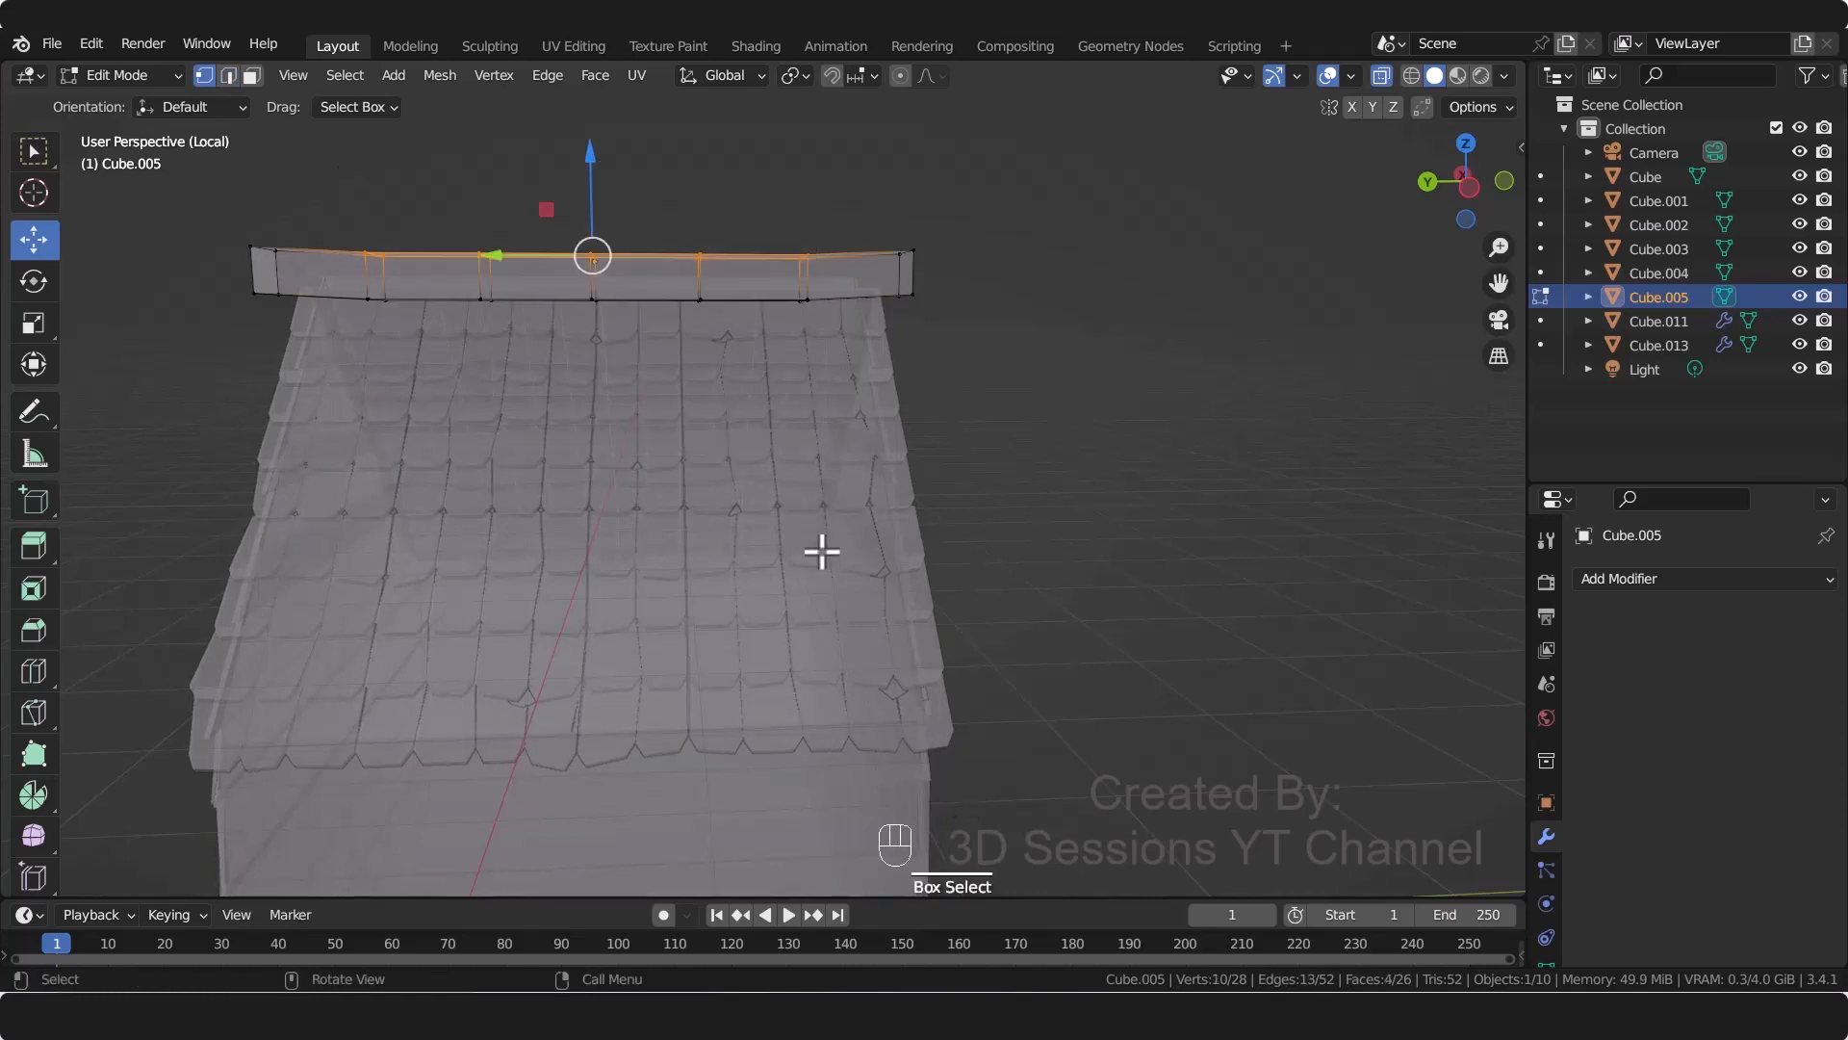
pyautogui.press('g')
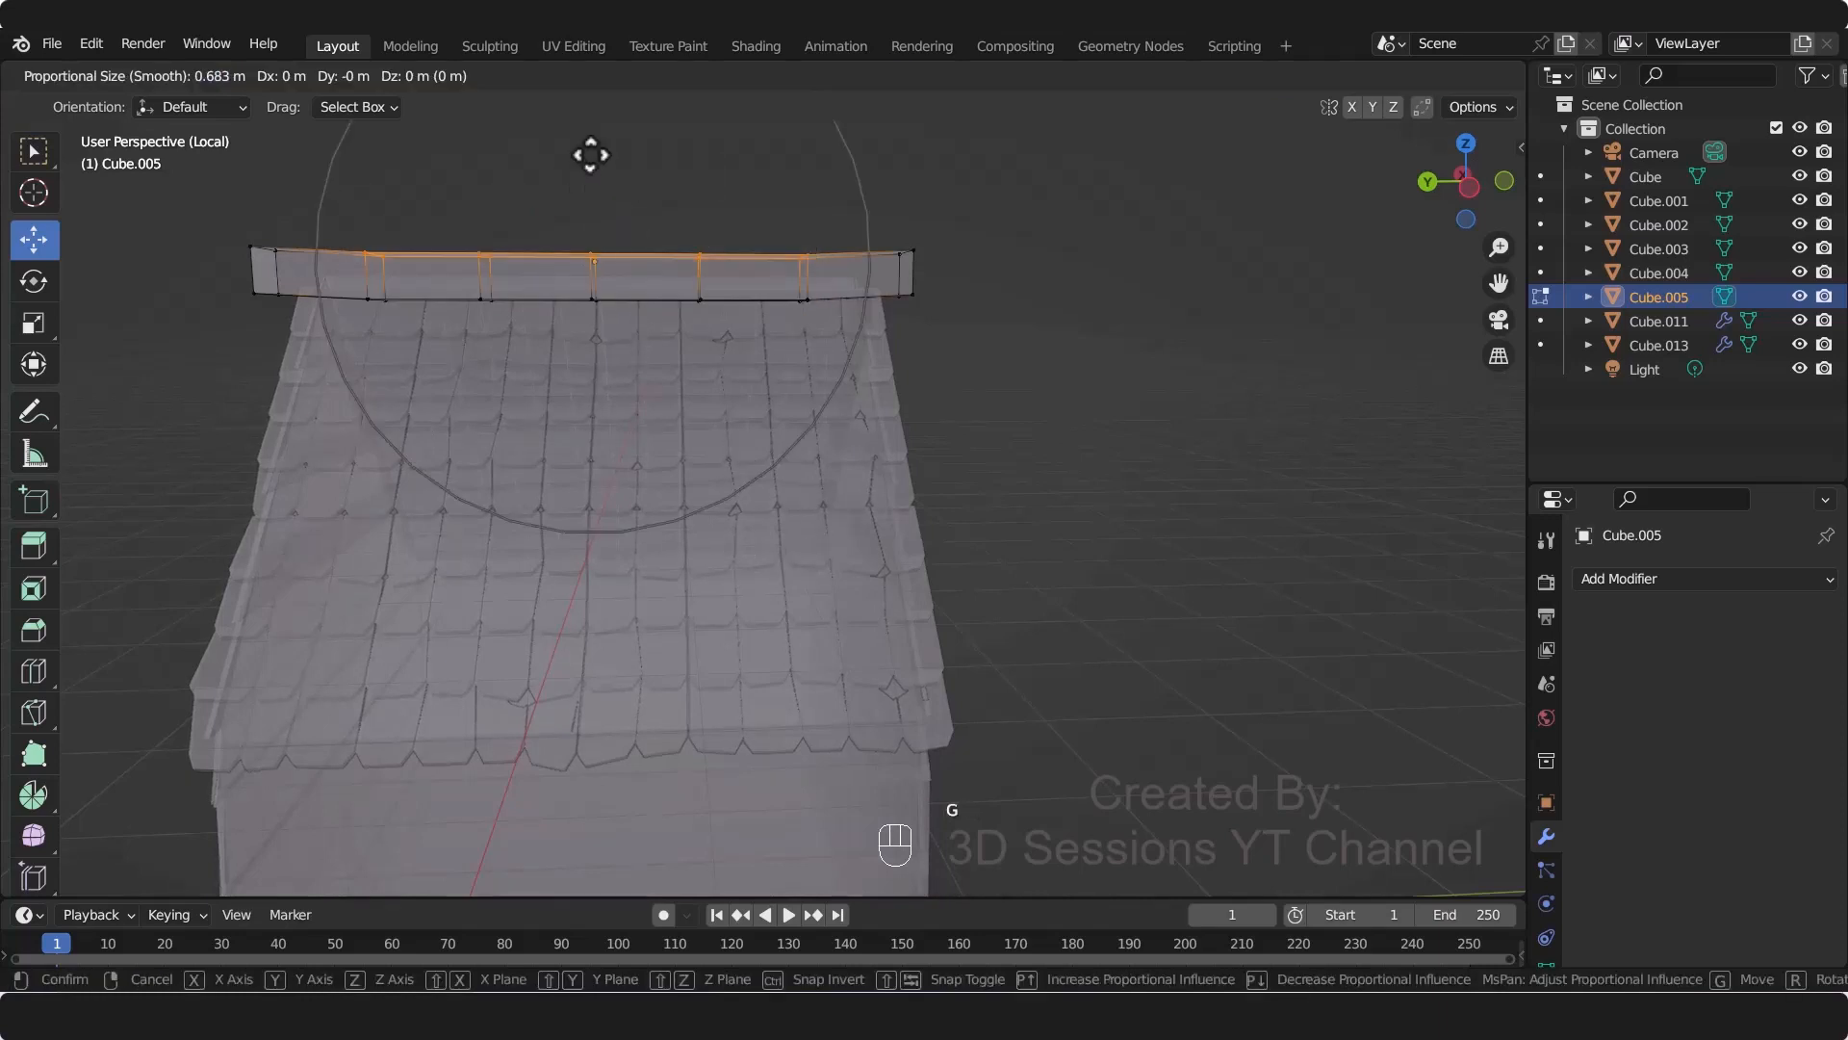
pyautogui.rightClick(592, 159)
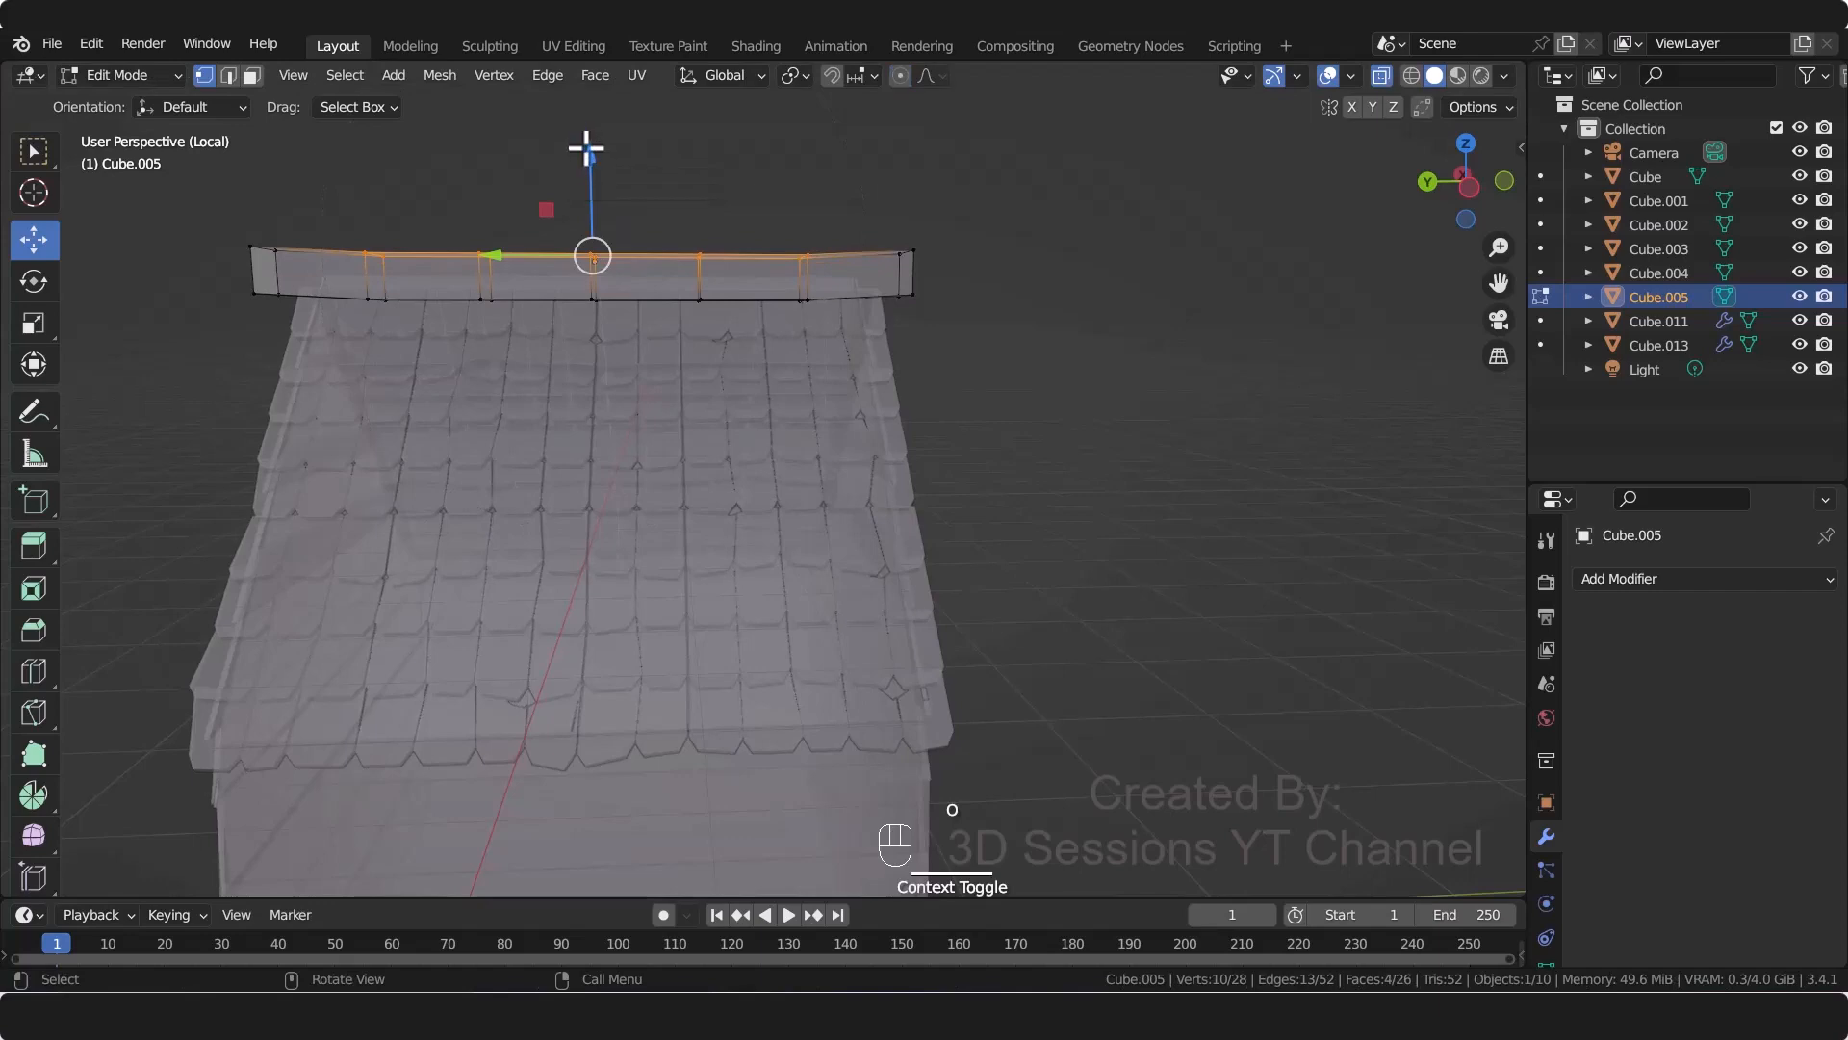
pyautogui.moveTo(592, 160); pyautogui.dragTo(589, 164)
pyautogui.press('Tab')
pyautogui.hotkey('alt', 'z')
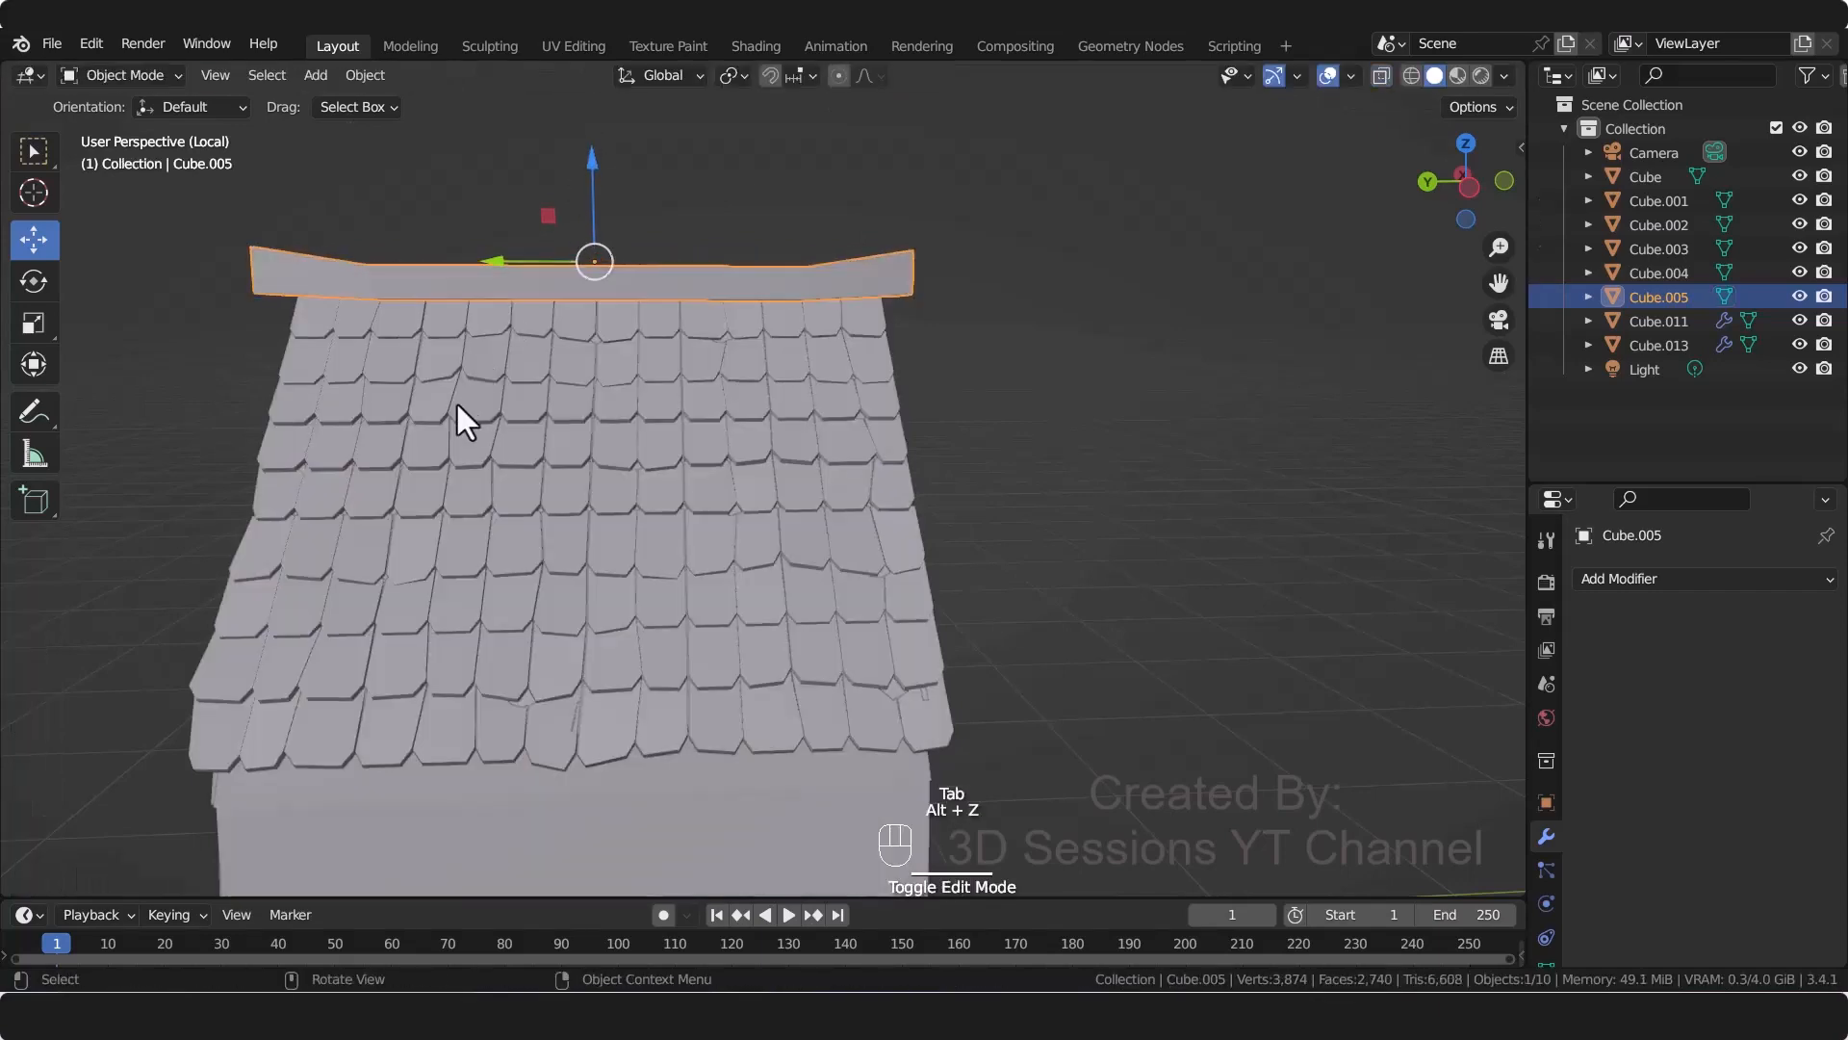
# Step: Narrow the ridge beam along X so it fits the gap between the two tiled slopes
pyautogui.click(470, 491)
pyautogui.moveTo(471, 491); pyautogui.dragTo(231, 604, button='middle')
pyautogui.click(875, 686)
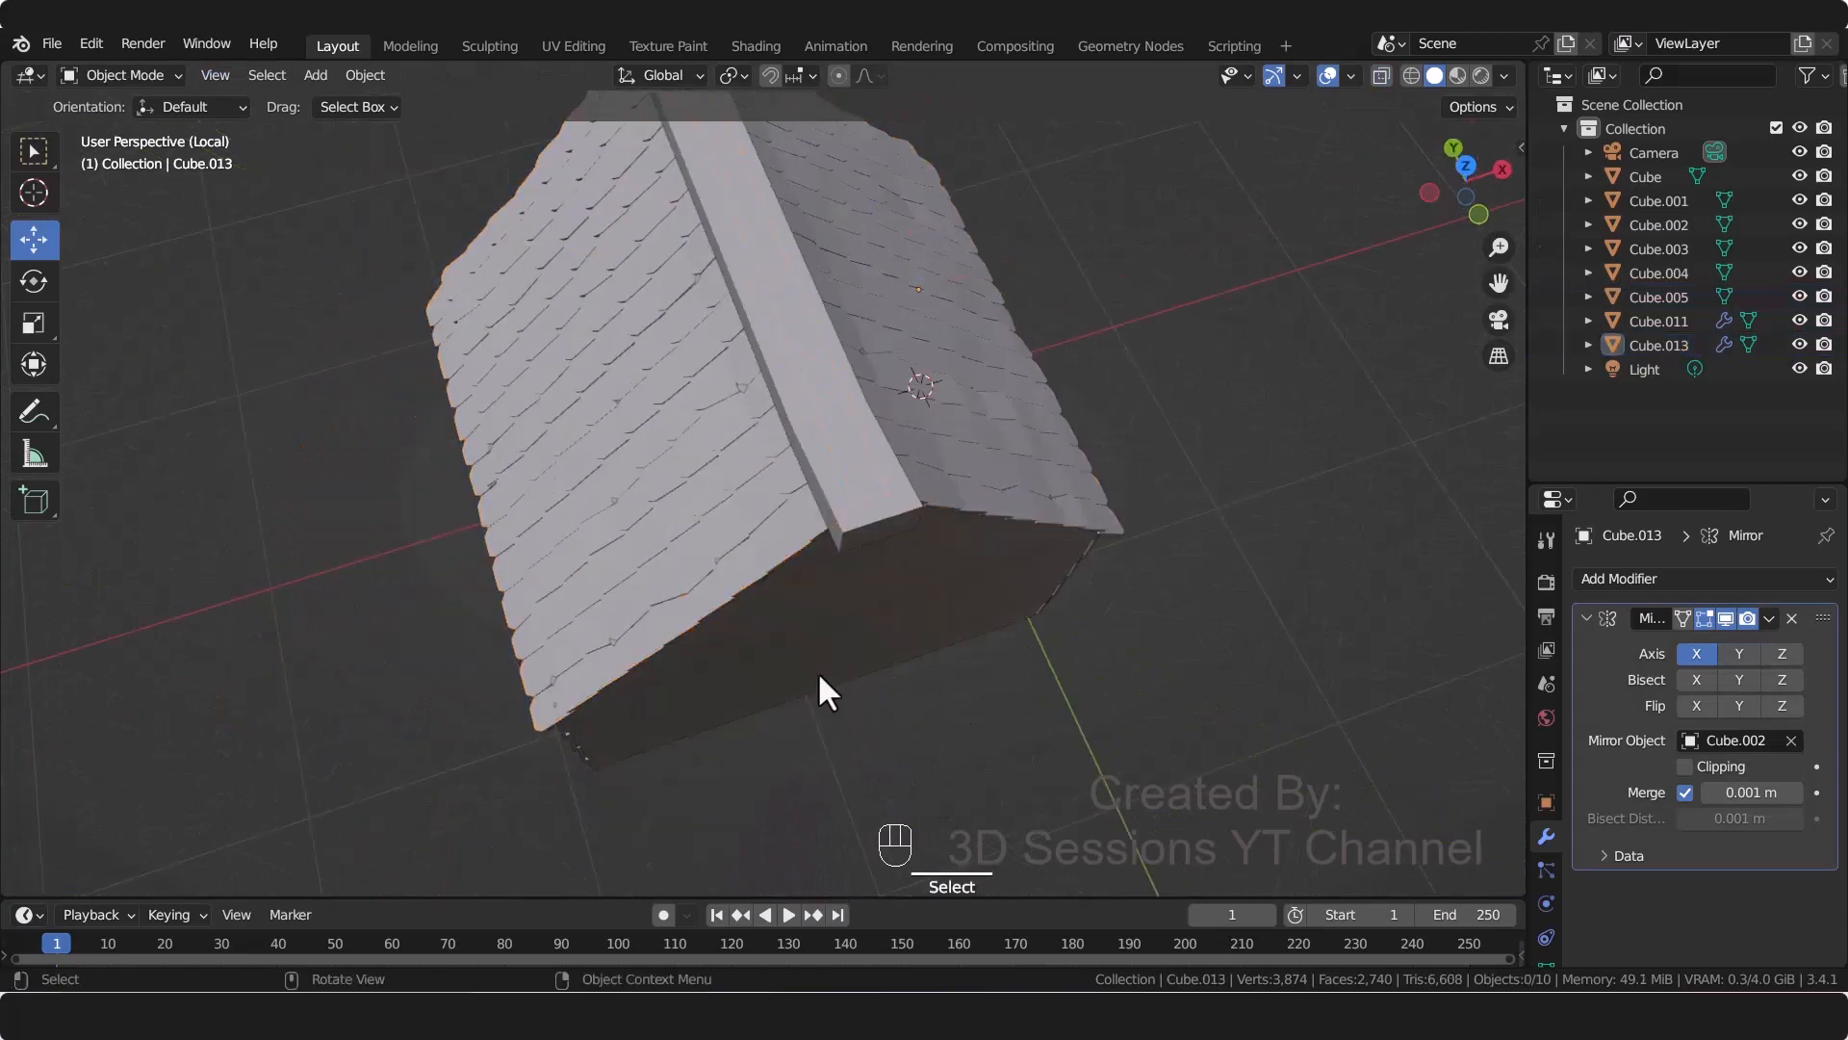
pyautogui.click(863, 415)
pyautogui.press('s')
pyautogui.press('x')
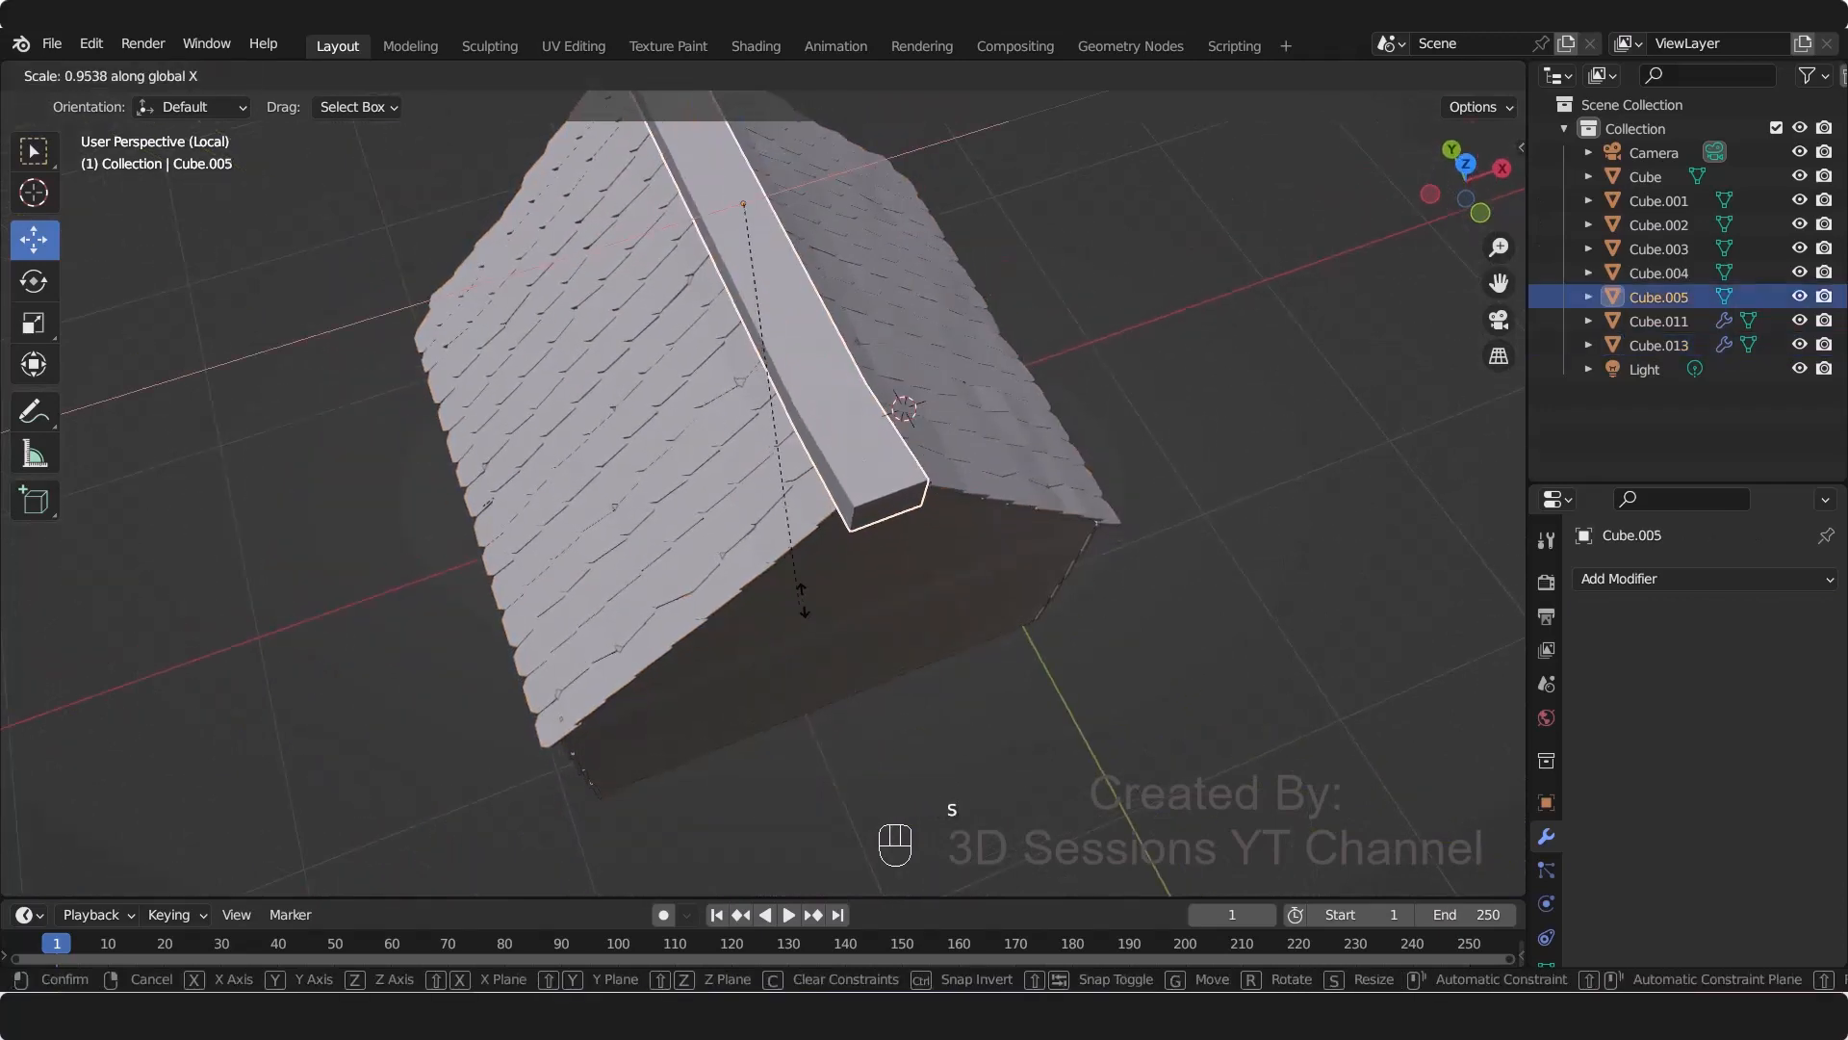
pyautogui.click(1002, 439)
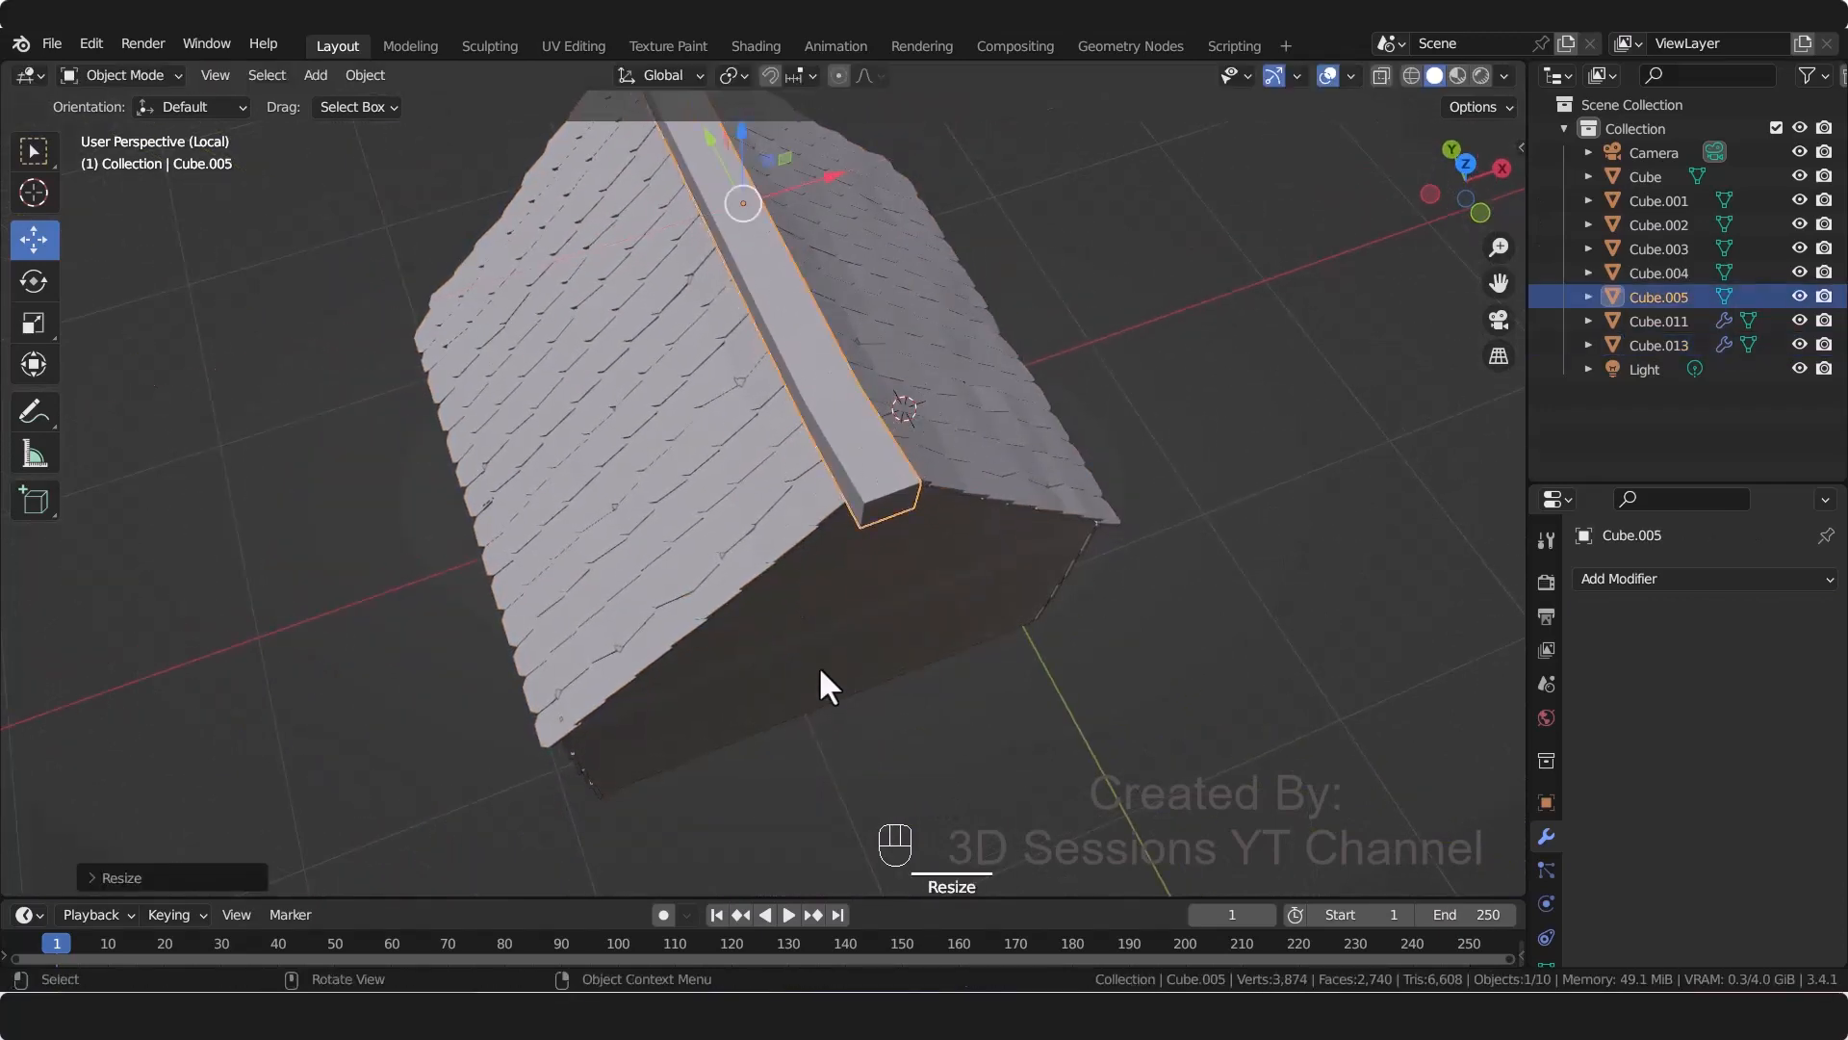
pyautogui.click(818, 666)
pyautogui.moveTo(818, 666); pyautogui.dragTo(962, 626, button='middle')
# Step: Nudge the ridge beam along Z and X to seat it on the roof peak, and check the fit from the front
pyautogui.click(737, 279)
pyautogui.moveTo(580, 165); pyautogui.dragTo(580, 171)
pyautogui.click(741, 197)
pyautogui.moveTo(751, 433); pyautogui.dragTo(539, 510, button='middle')
pyautogui.click(818, 375)
pyautogui.moveTo(811, 154); pyautogui.dragTo(811, 147)
pyautogui.moveTo(903, 198); pyautogui.dragTo(907, 199)
pyautogui.press('`')
pyautogui.click(414, 325)
pyautogui.click(671, 406)
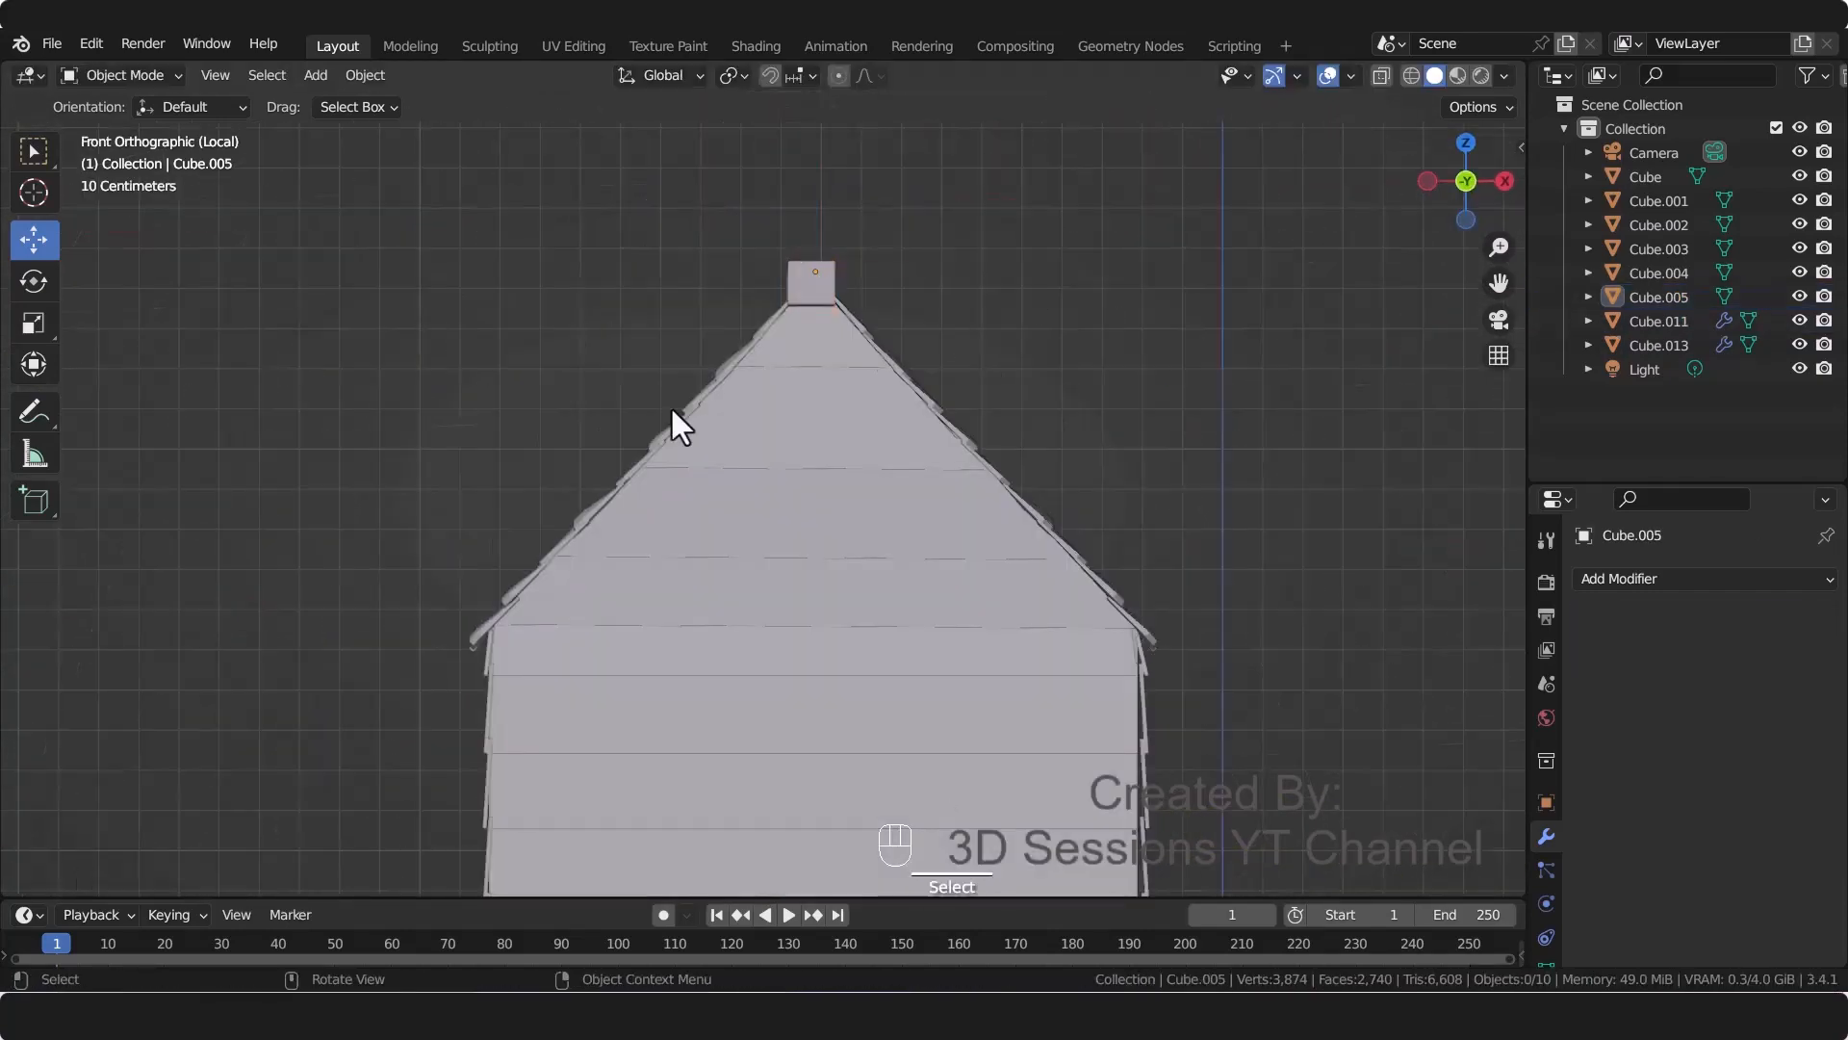
# Step: Add one more loop cut near each end of the ridge beam
pyautogui.moveTo(670, 406); pyautogui.dragTo(876, 477, button='middle')
pyautogui.click(464, 282)
pyautogui.press('`')
pyautogui.click(506, 299)
pyautogui.press('Tab')
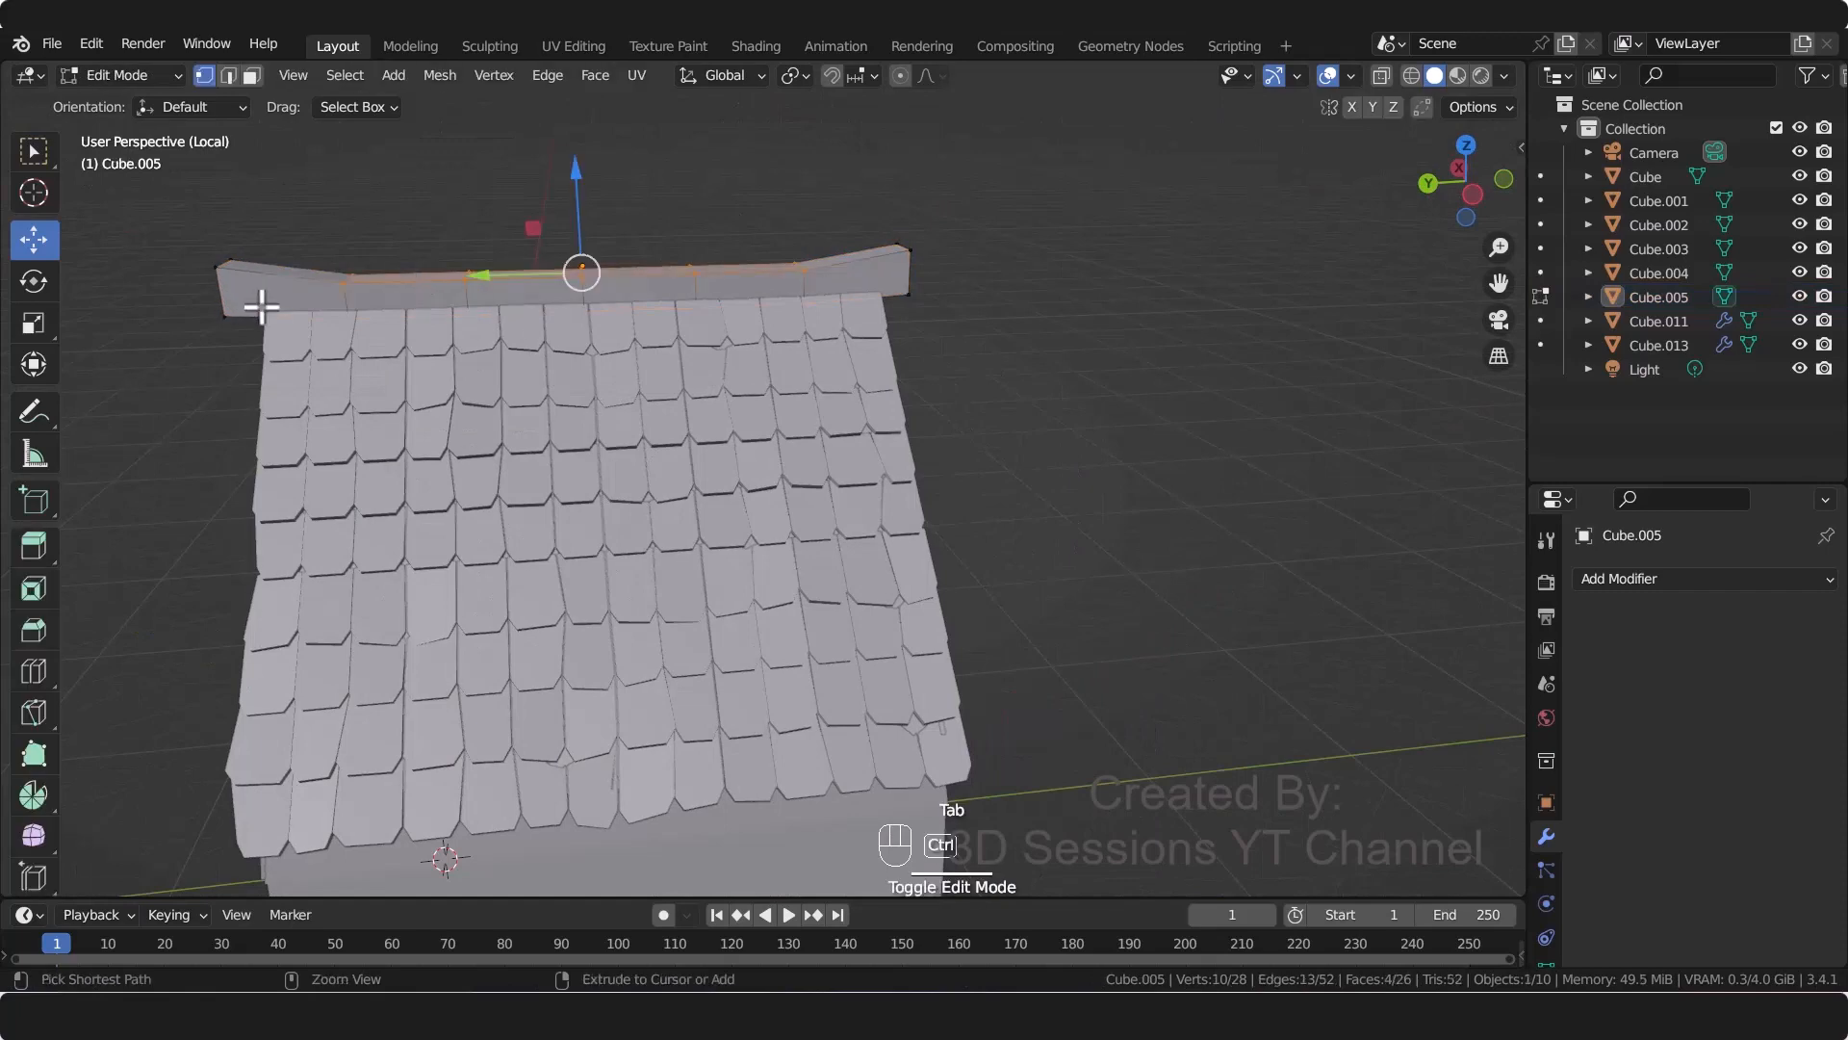
pyautogui.hotkey('ctrl', 'r')
pyautogui.doubleClick(262, 304)
pyautogui.hotkey('ctrl', 'r')
pyautogui.doubleClick(848, 284)
# Step: Select the upper vertices of the new end loops and lower them slightly along Z to smooth the beam's upturned ends
pyautogui.moveTo(855, 173); pyautogui.dragTo(876, 279)
pyautogui.hotkey('ctrl', 'z')
pyautogui.keyDown('shift'); pyautogui.moveTo(273, 253); pyautogui.dragTo(303, 289); pyautogui.keyUp('shift')
pyautogui.moveTo(577, 174); pyautogui.dragTo(576, 178)
pyautogui.press('Tab')
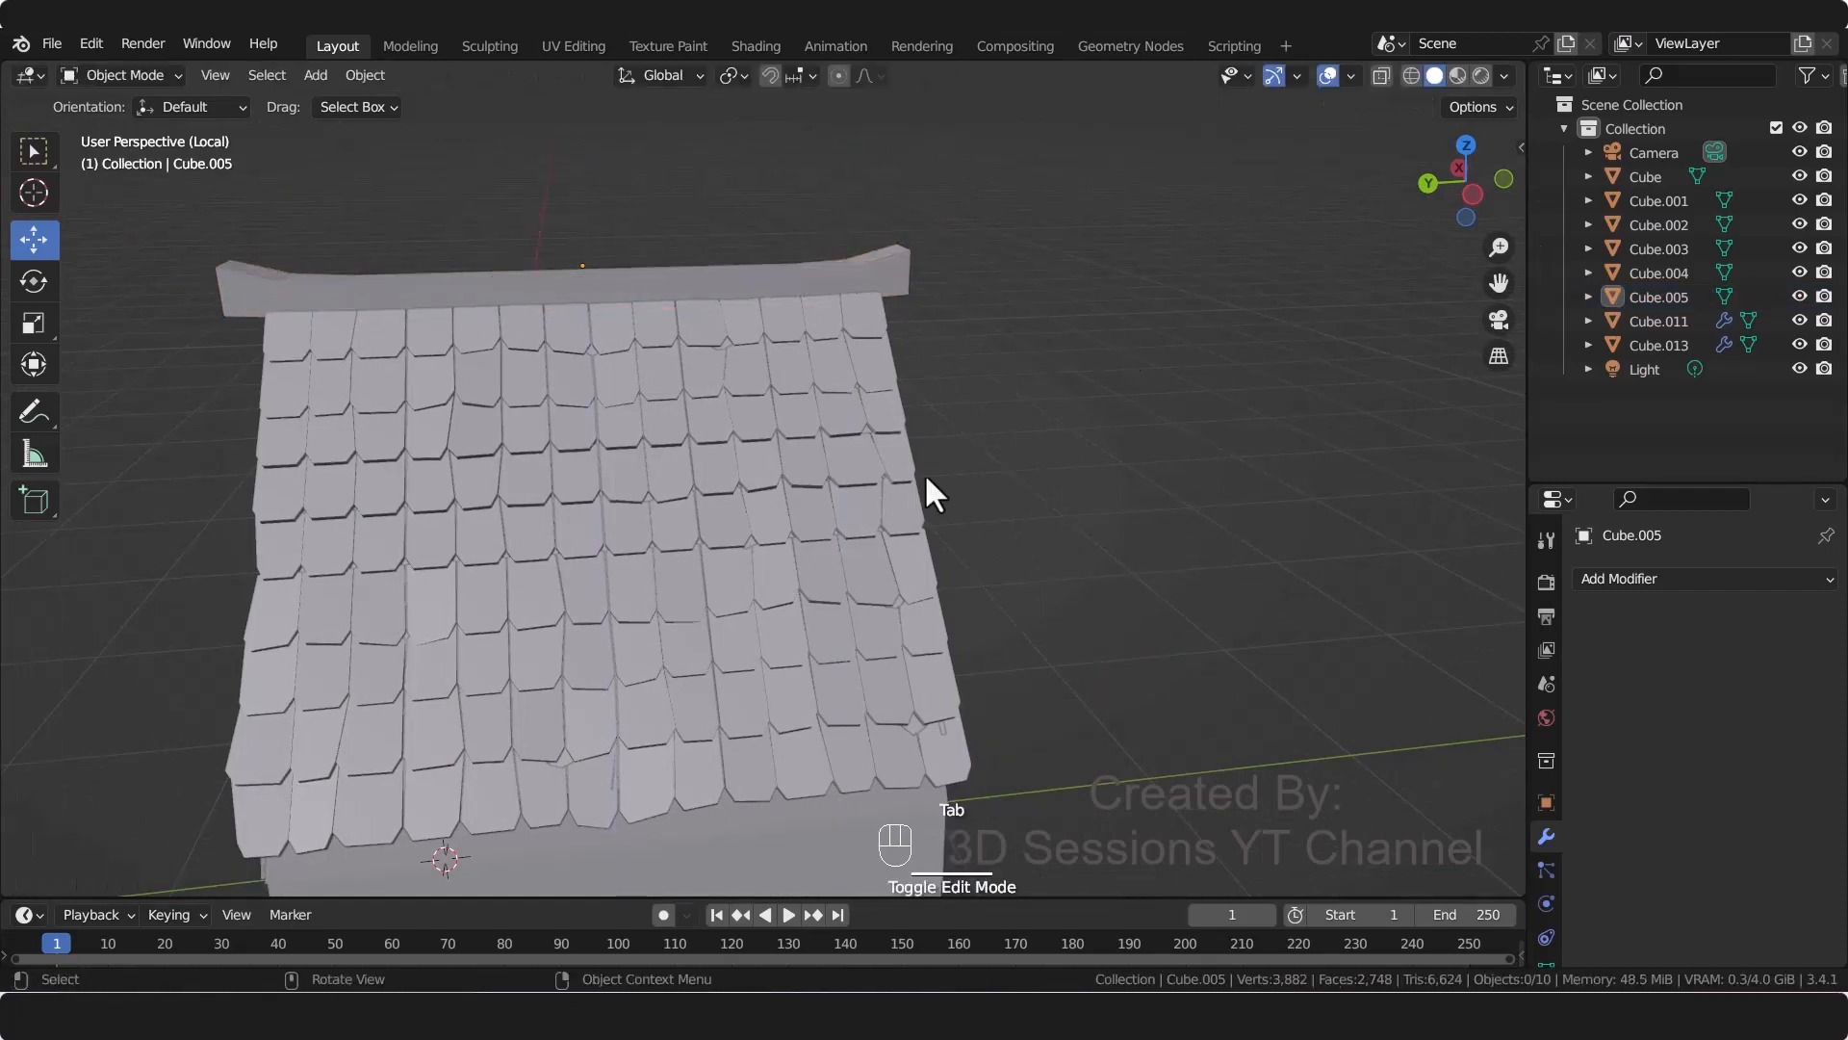
# Step: Check the finished ridge beam from the gable side and save water_mill.blend
pyautogui.click(891, 466)
pyautogui.click(881, 274)
pyautogui.click(1175, 453)
pyautogui.moveTo(1174, 453); pyautogui.dragTo(871, 547, button='middle')
pyautogui.hotkey('ctrl', 's')
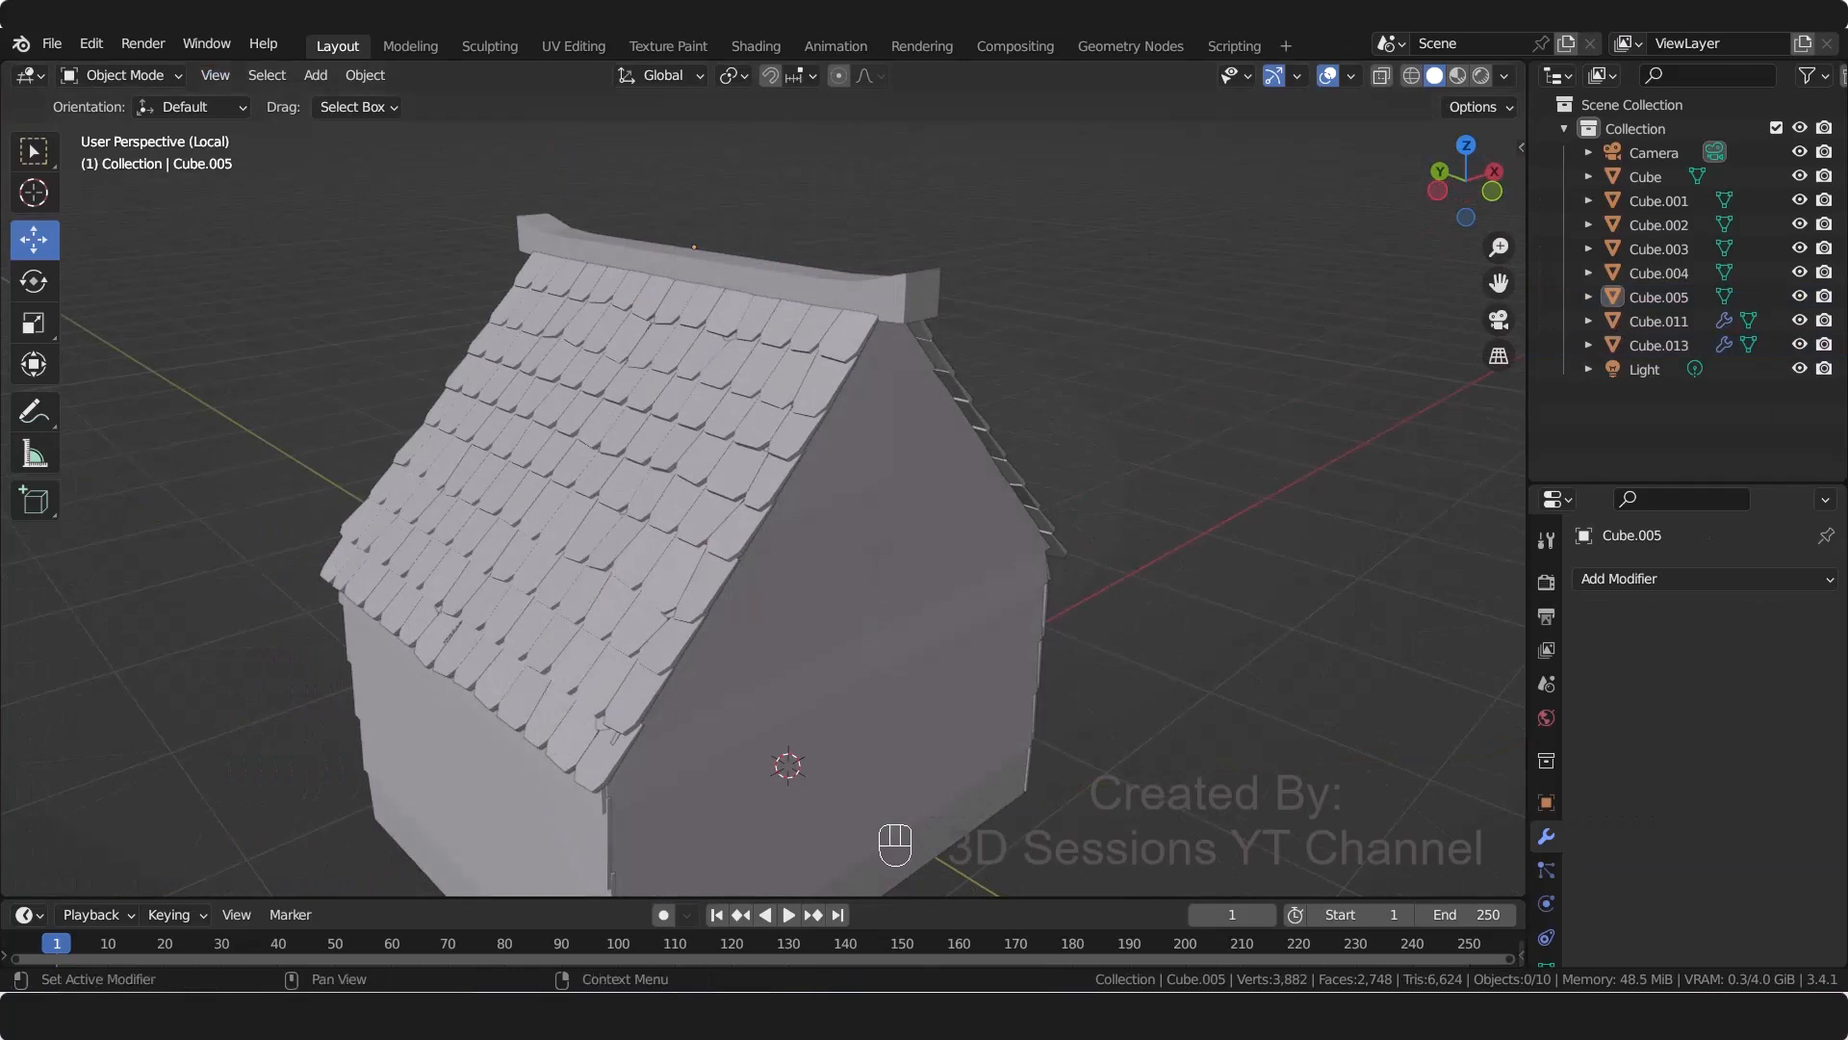
pyautogui.moveTo(992, 616); pyautogui.dragTo(1059, 671, button='middle')
pyautogui.hotkey('ctrl', 's')
pyautogui.scroll(-4, 1011, 674)
pyautogui.keyDown('shift'); pyautogui.moveTo(937, 720); pyautogui.dragTo(891, 618, button='middle'); pyautogui.keyUp('shift')
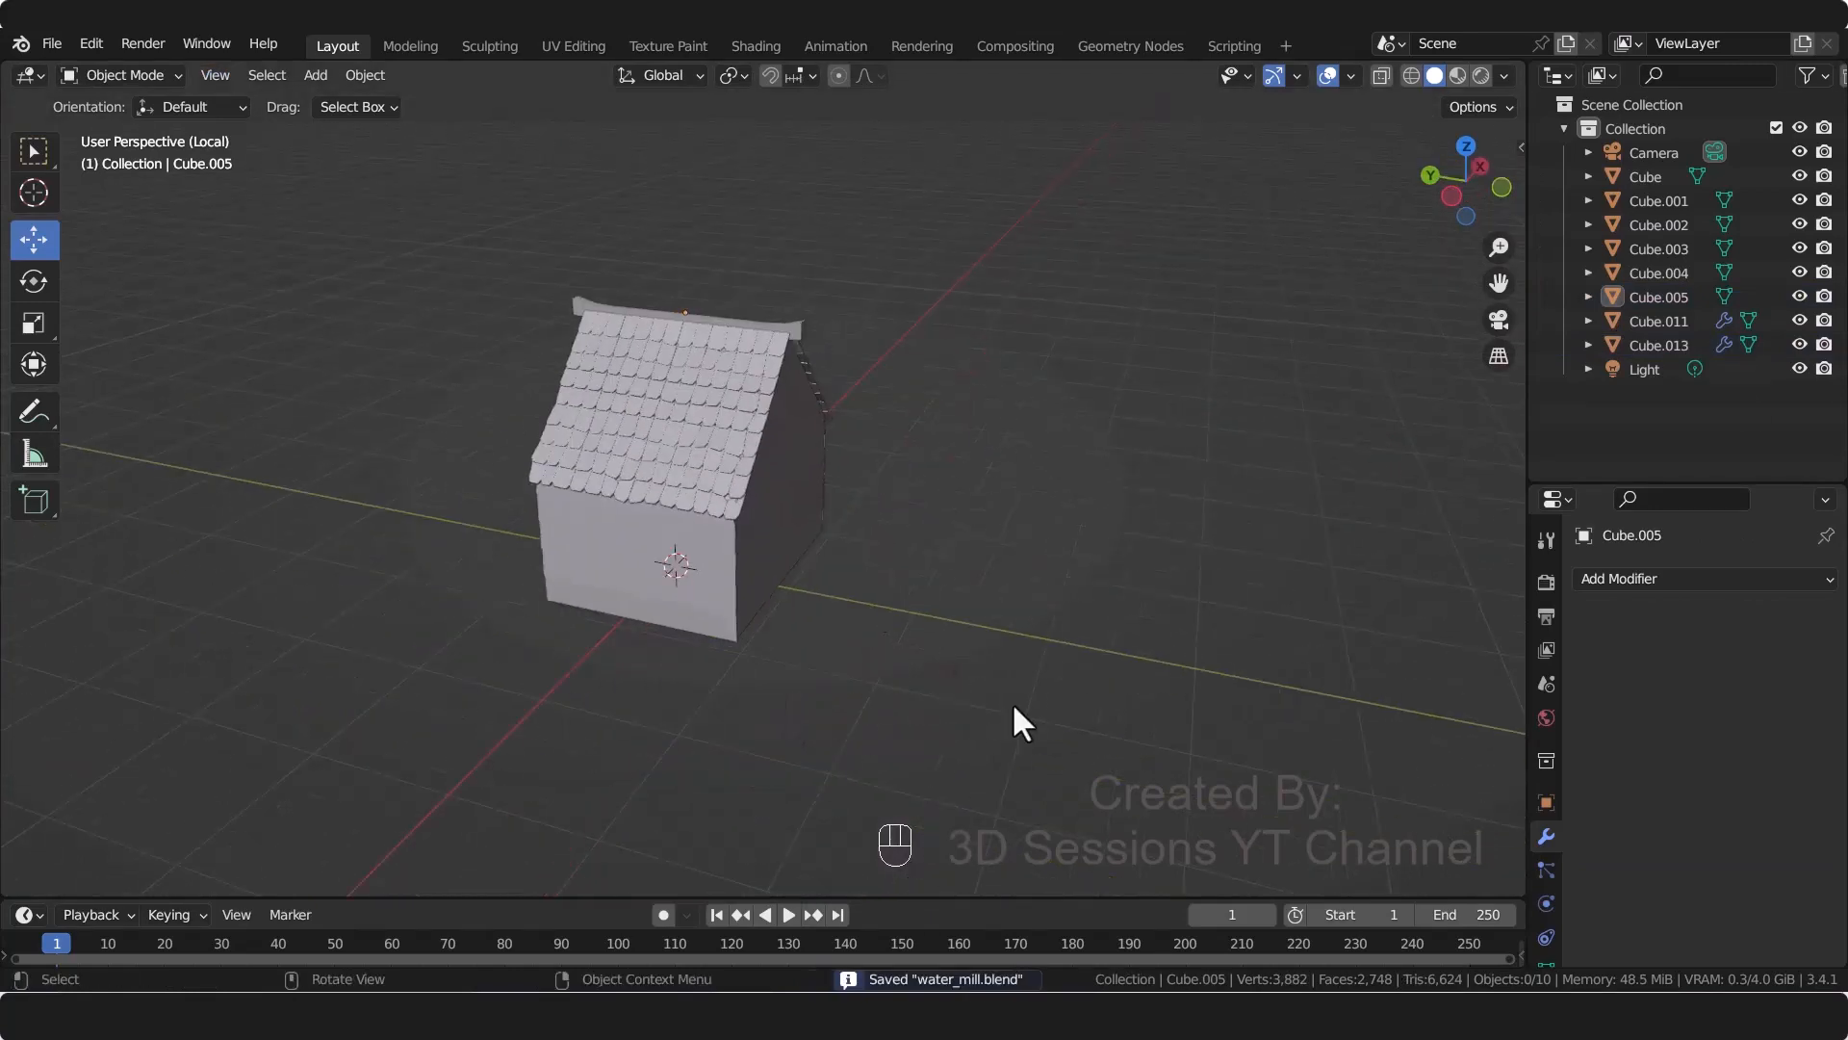
# Step: Leave local view to show the whole scene around the house, and save the file again
pyautogui.press('KP_Divide')
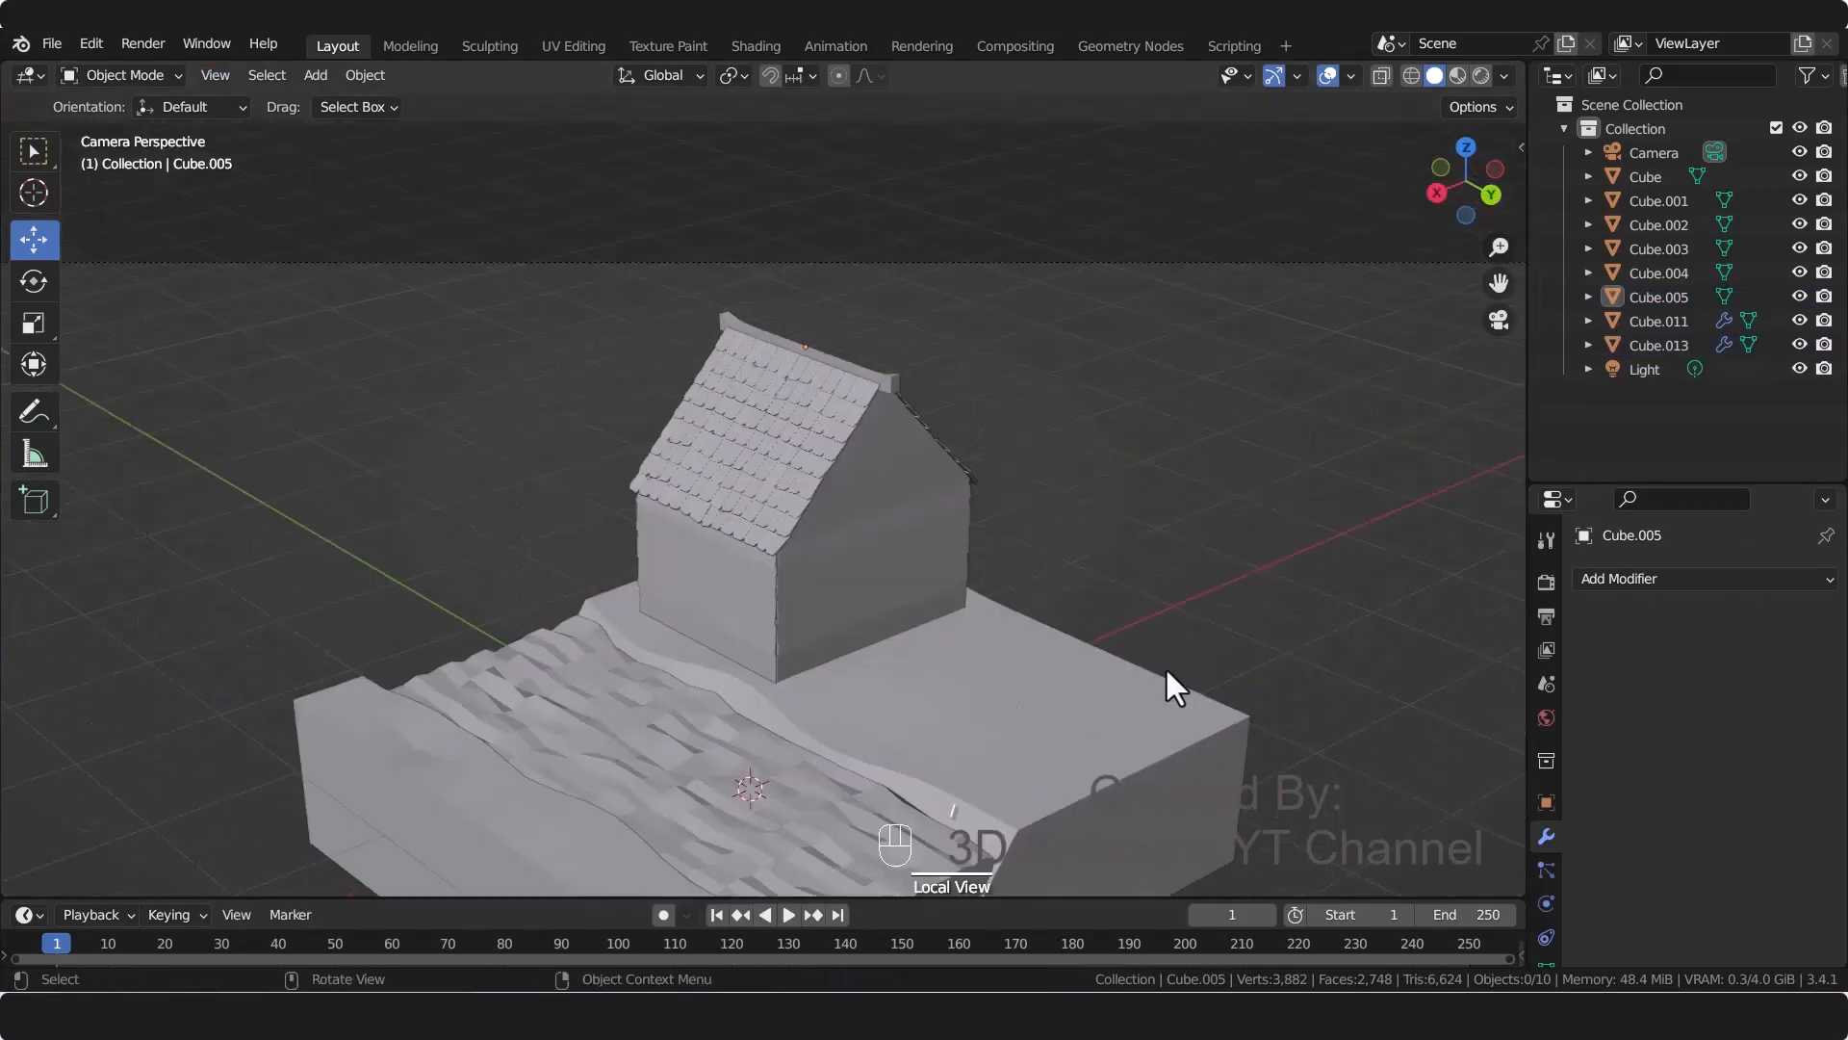
pyautogui.scroll(-1, 1161, 670)
pyautogui.keyDown('shift'); pyautogui.moveTo(989, 756); pyautogui.dragTo(987, 643, button='middle'); pyautogui.keyUp('shift')
pyautogui.scroll(1, 985, 639)
pyautogui.scroll(2, 696, 609)
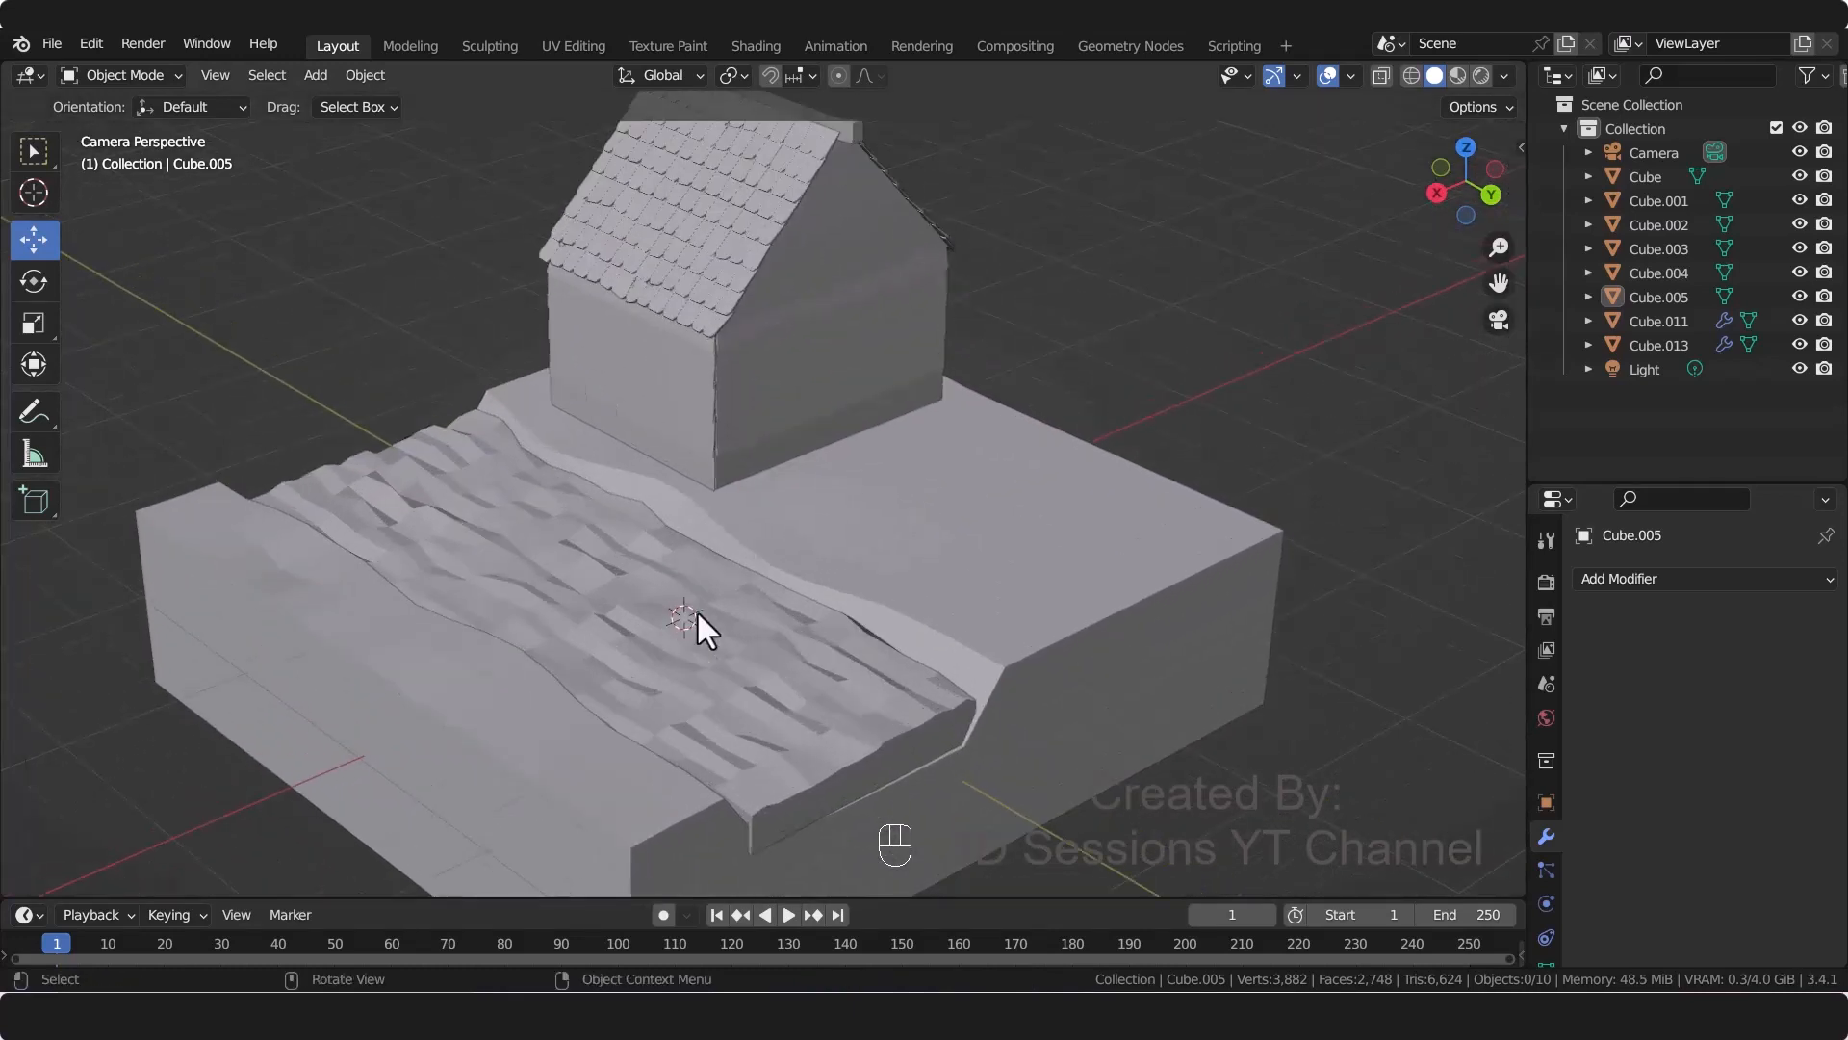
pyautogui.hotkey('ctrl', 's')
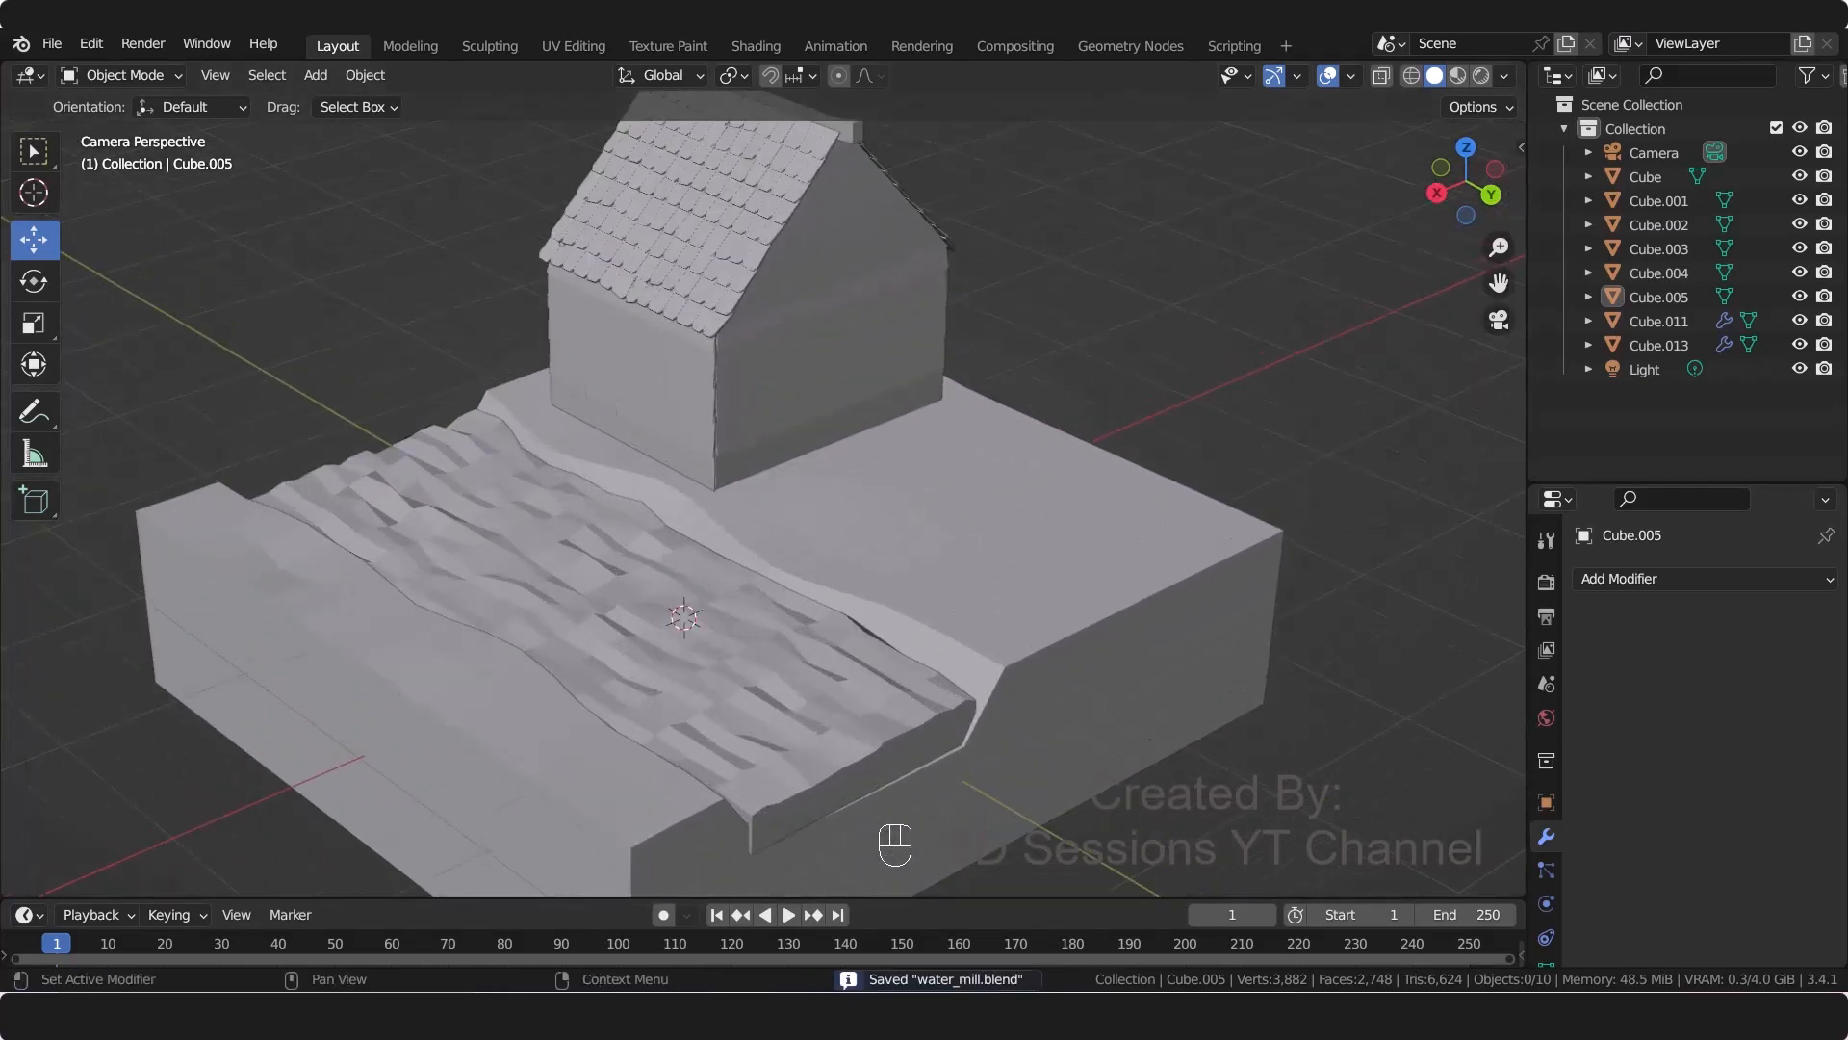
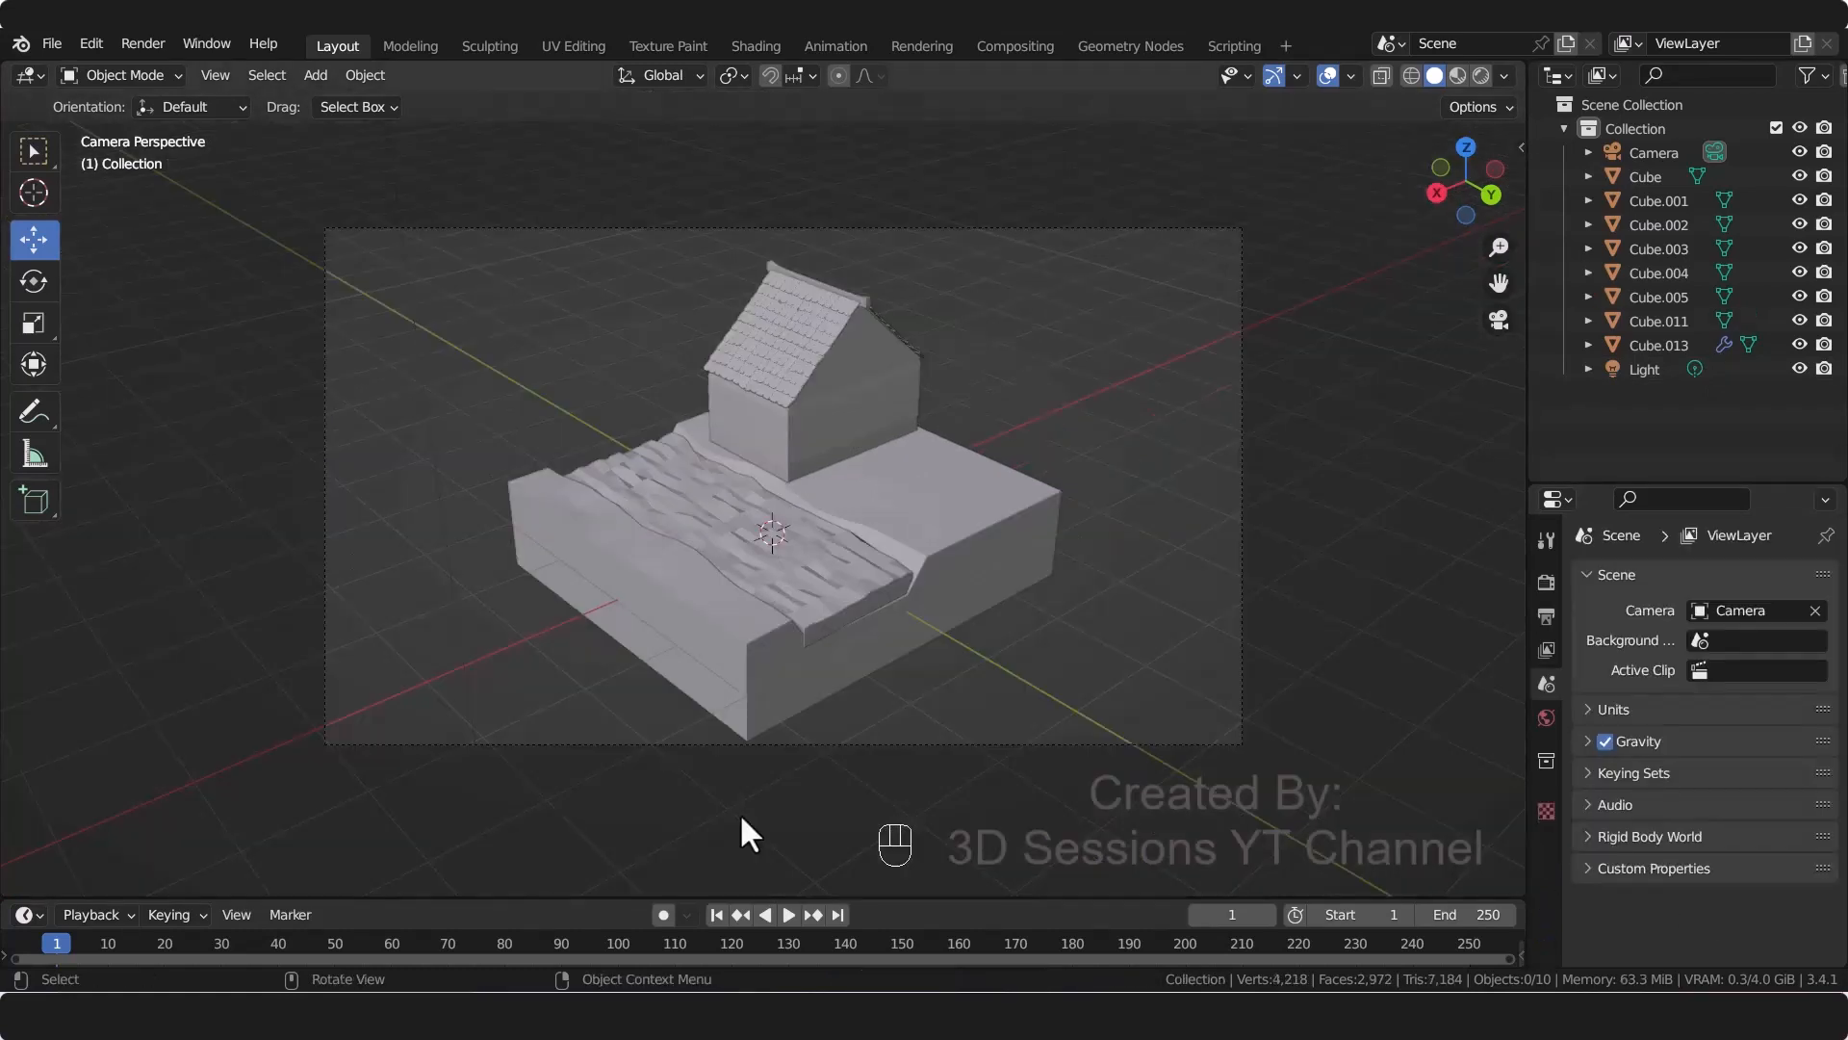
# Step: Add a new cube and scale it down uniformly as the base for a door
pyautogui.hotkey('shift', 'a')
pyautogui.moveTo(683, 507)
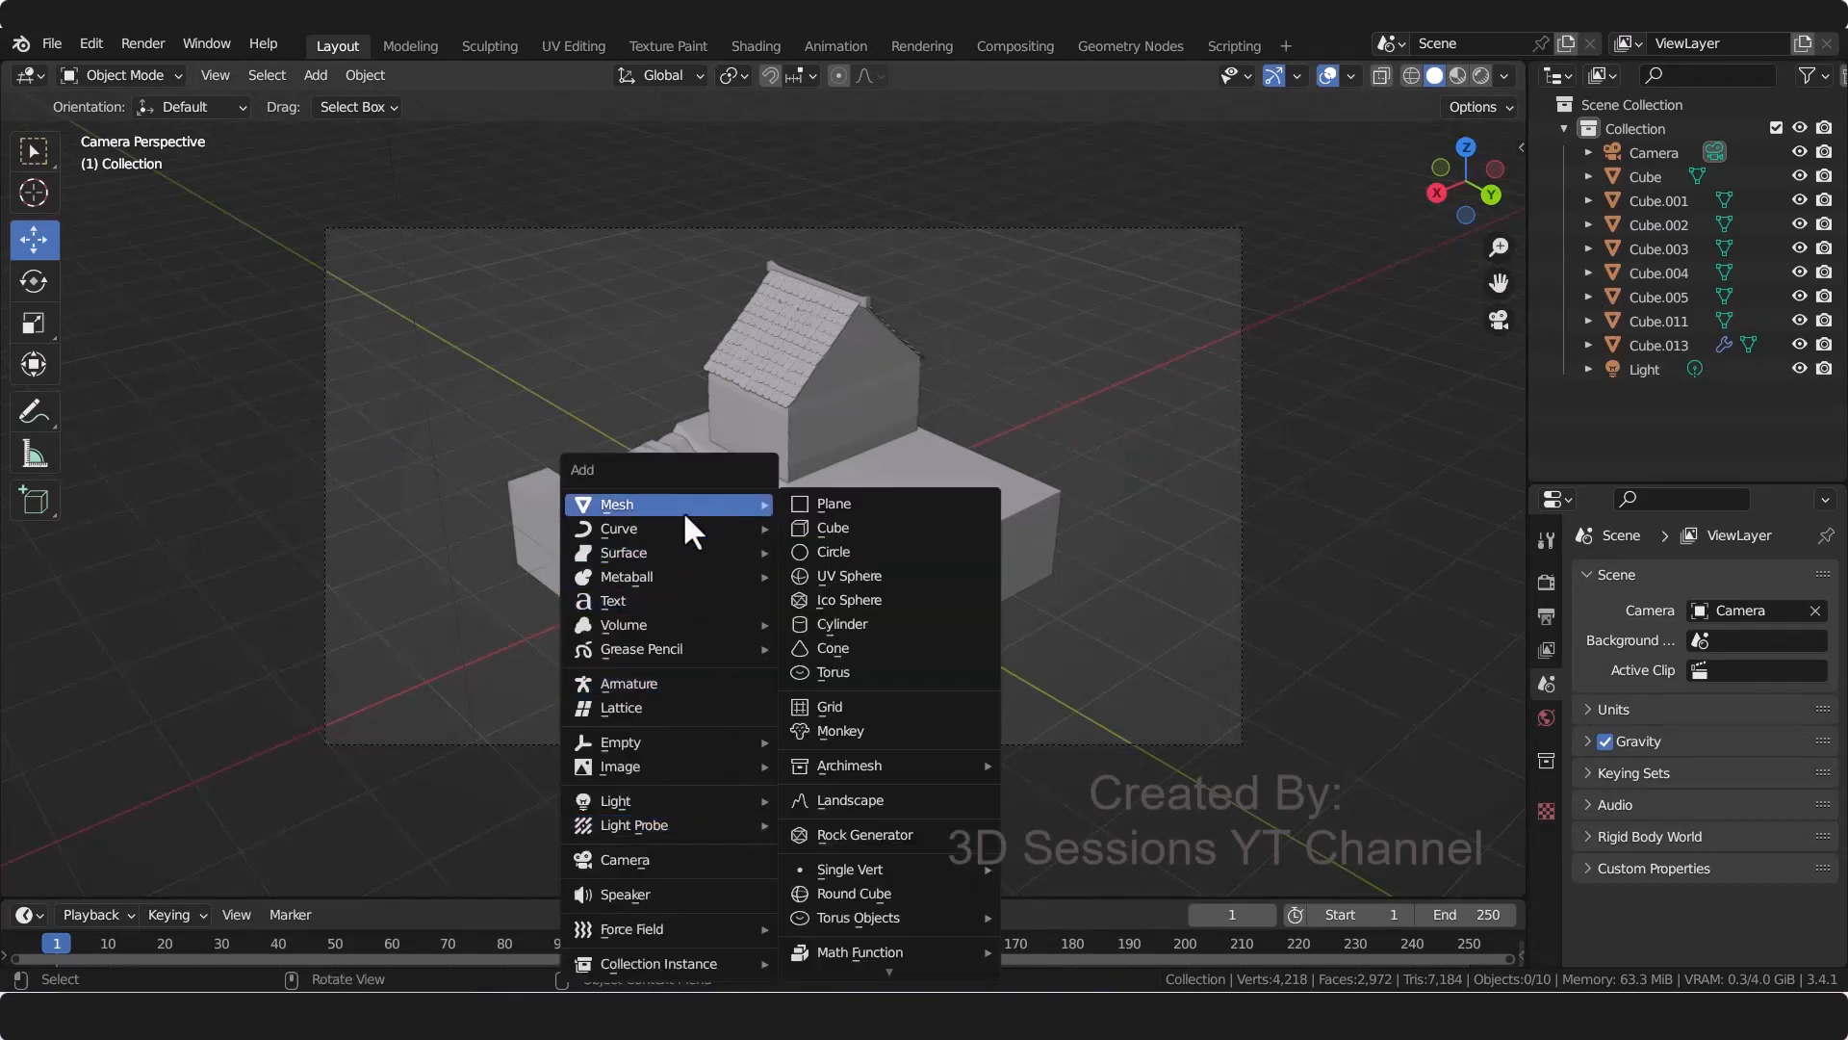
pyautogui.click(834, 529)
pyautogui.press('s')
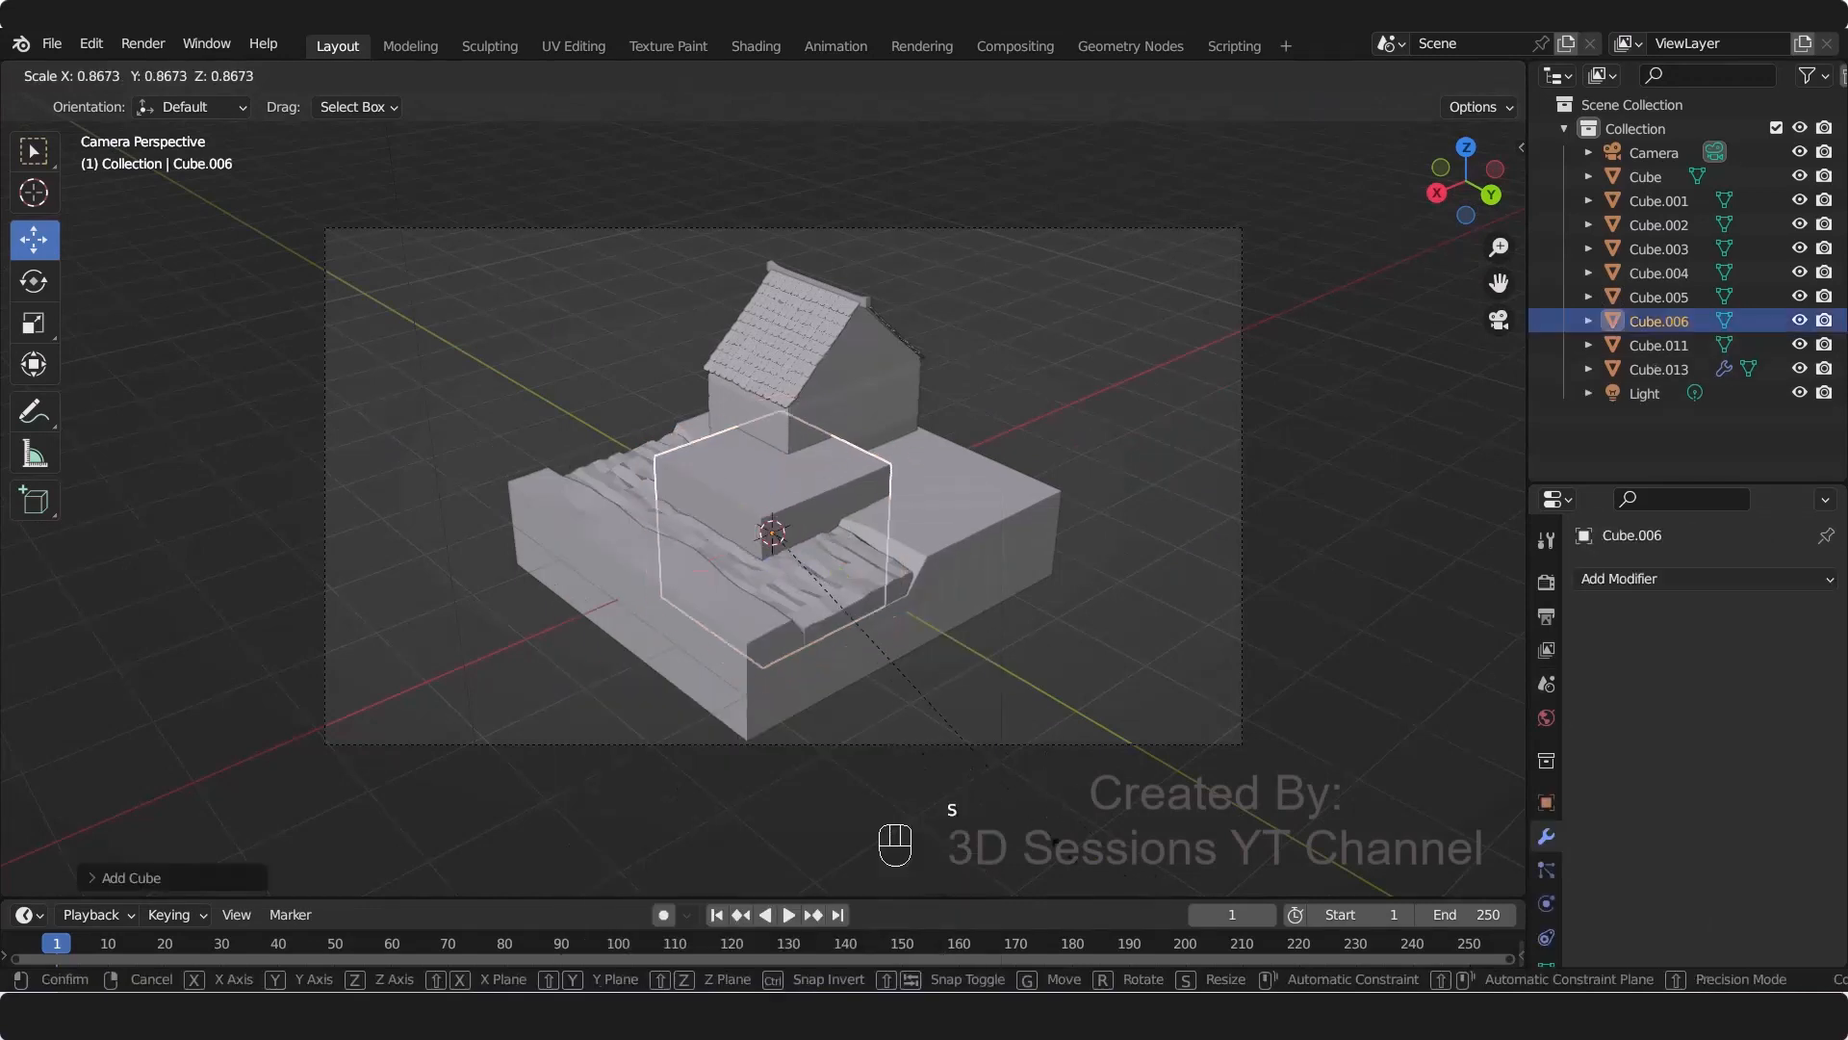
pyautogui.click(712, 550)
# Step: Move the cube beside the house's back gable wall and raise it along Z above the ground
pyautogui.press('g')
pyautogui.press('x')
pyautogui.moveTo(868, 485); pyautogui.dragTo(861, 485)
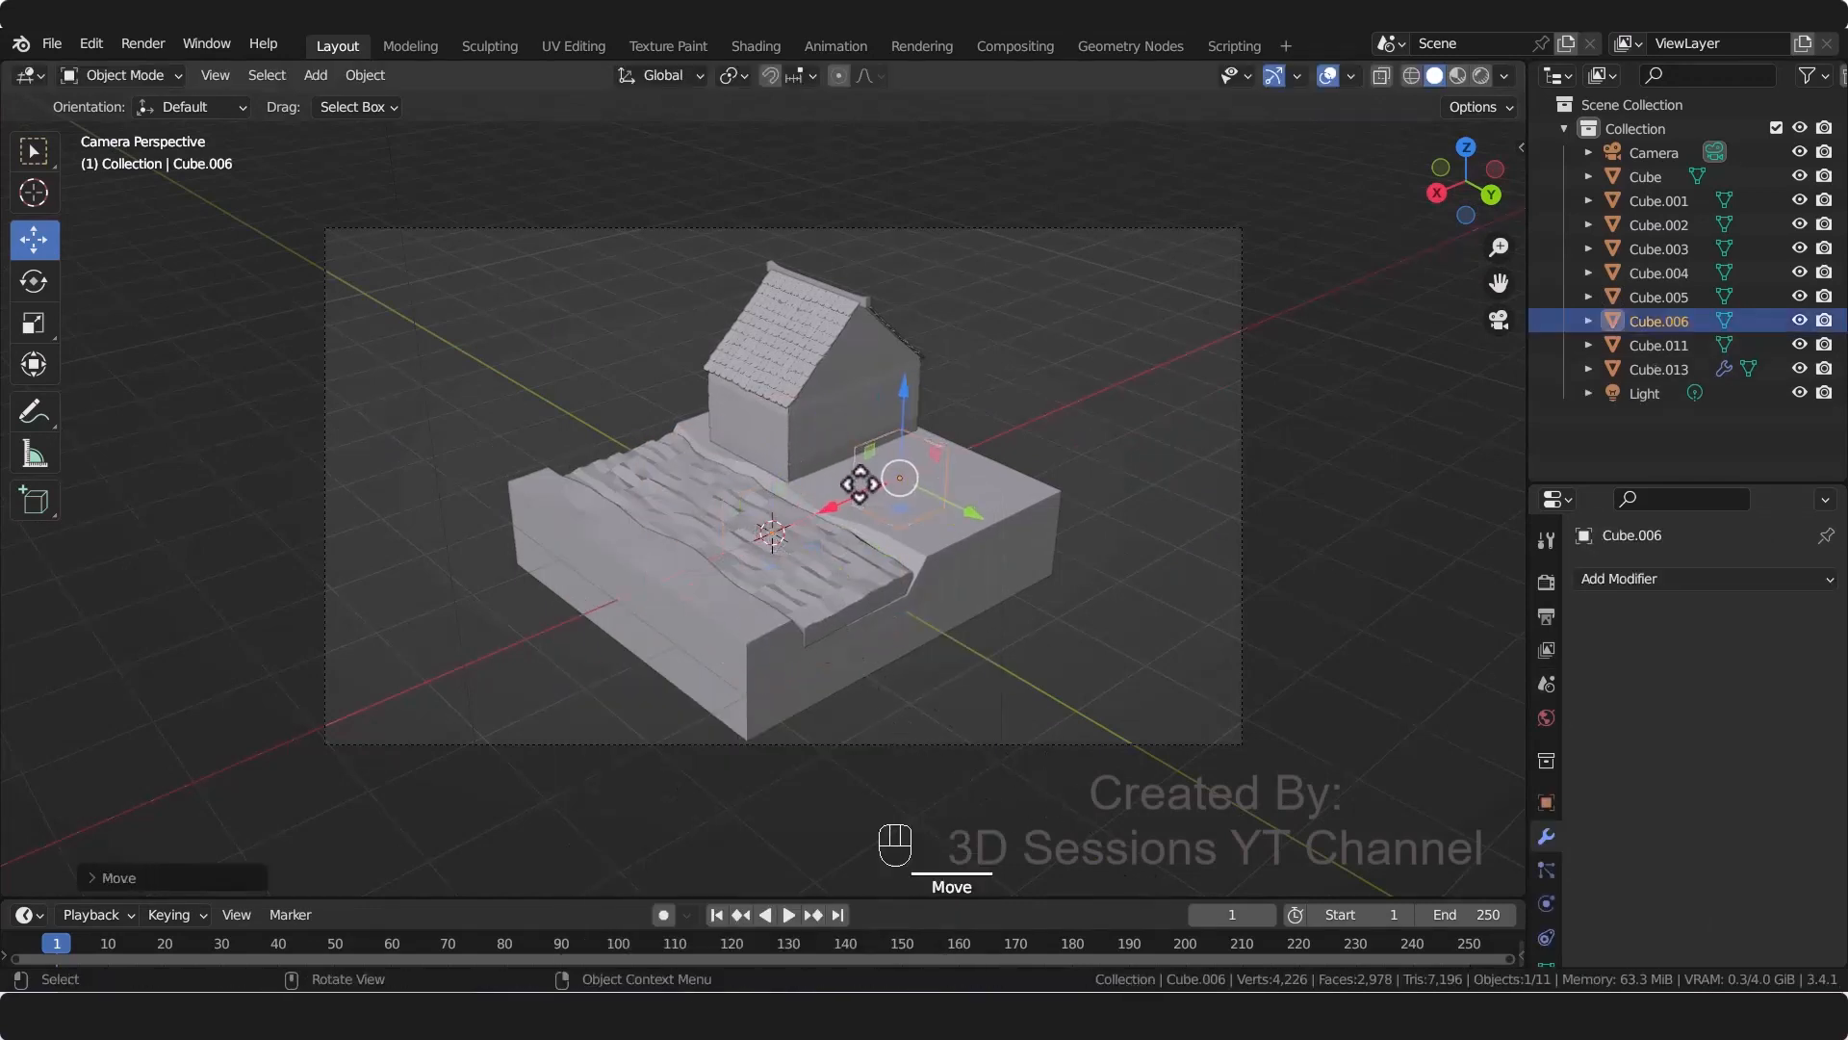
pyautogui.scroll(2, 859, 510)
pyautogui.keyDown('shift'); pyautogui.moveTo(855, 558); pyautogui.dragTo(792, 687, button='middle'); pyautogui.keyUp('shift')
pyautogui.moveTo(891, 510); pyautogui.dragTo(909, 437)
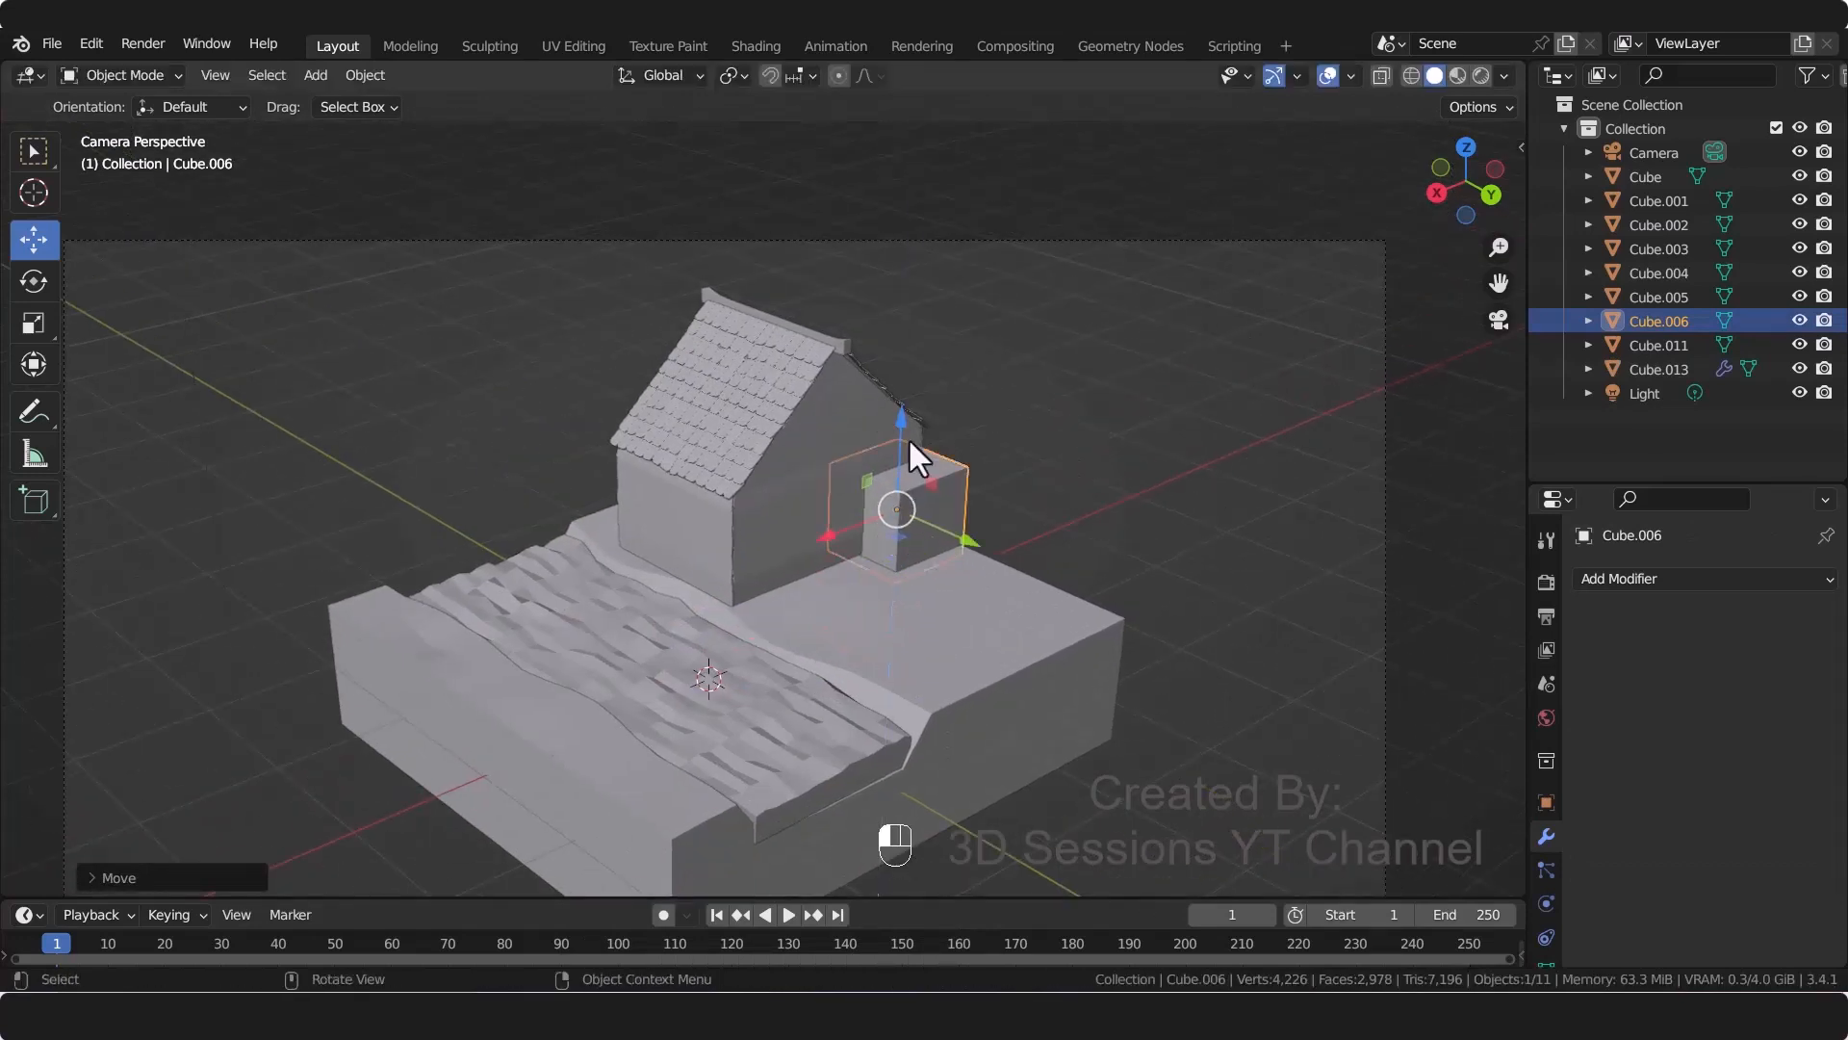
# Step: Thin the cube along Y and narrow it along X into an upright door slab
pyautogui.press('s')
pyautogui.press('y')
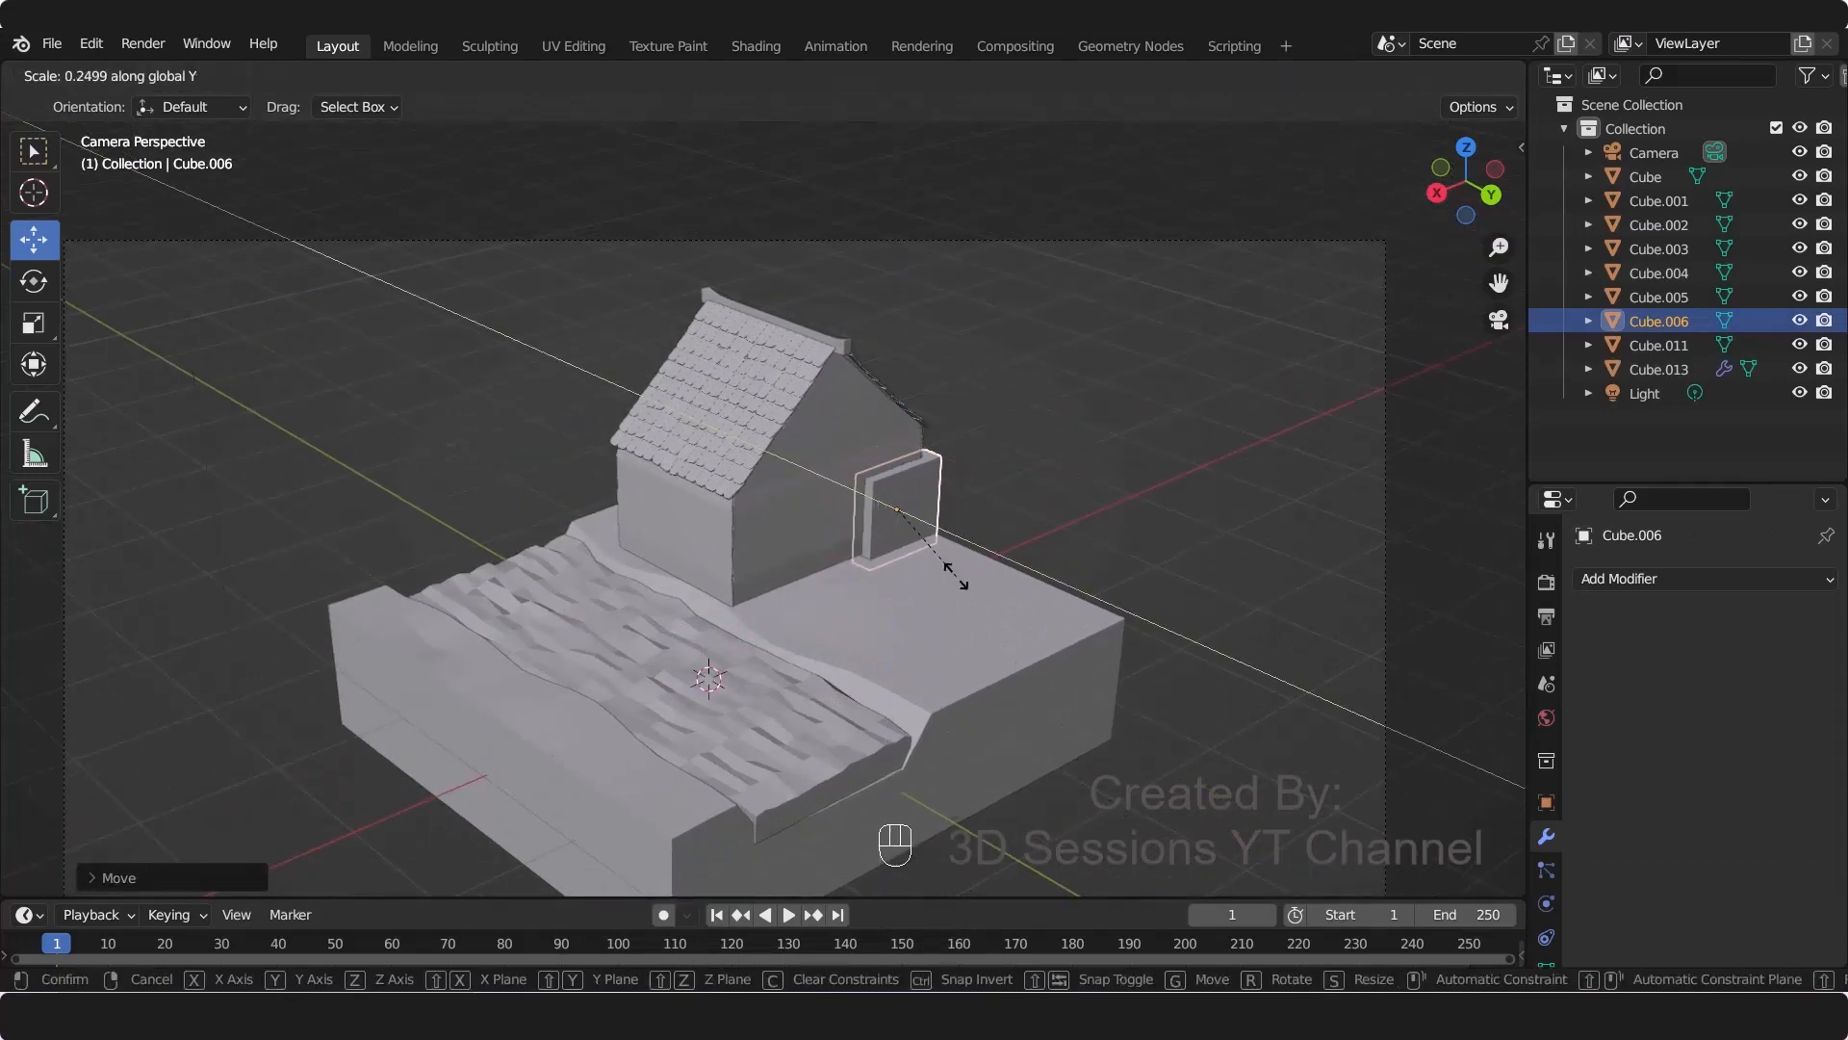
pyautogui.click(932, 551)
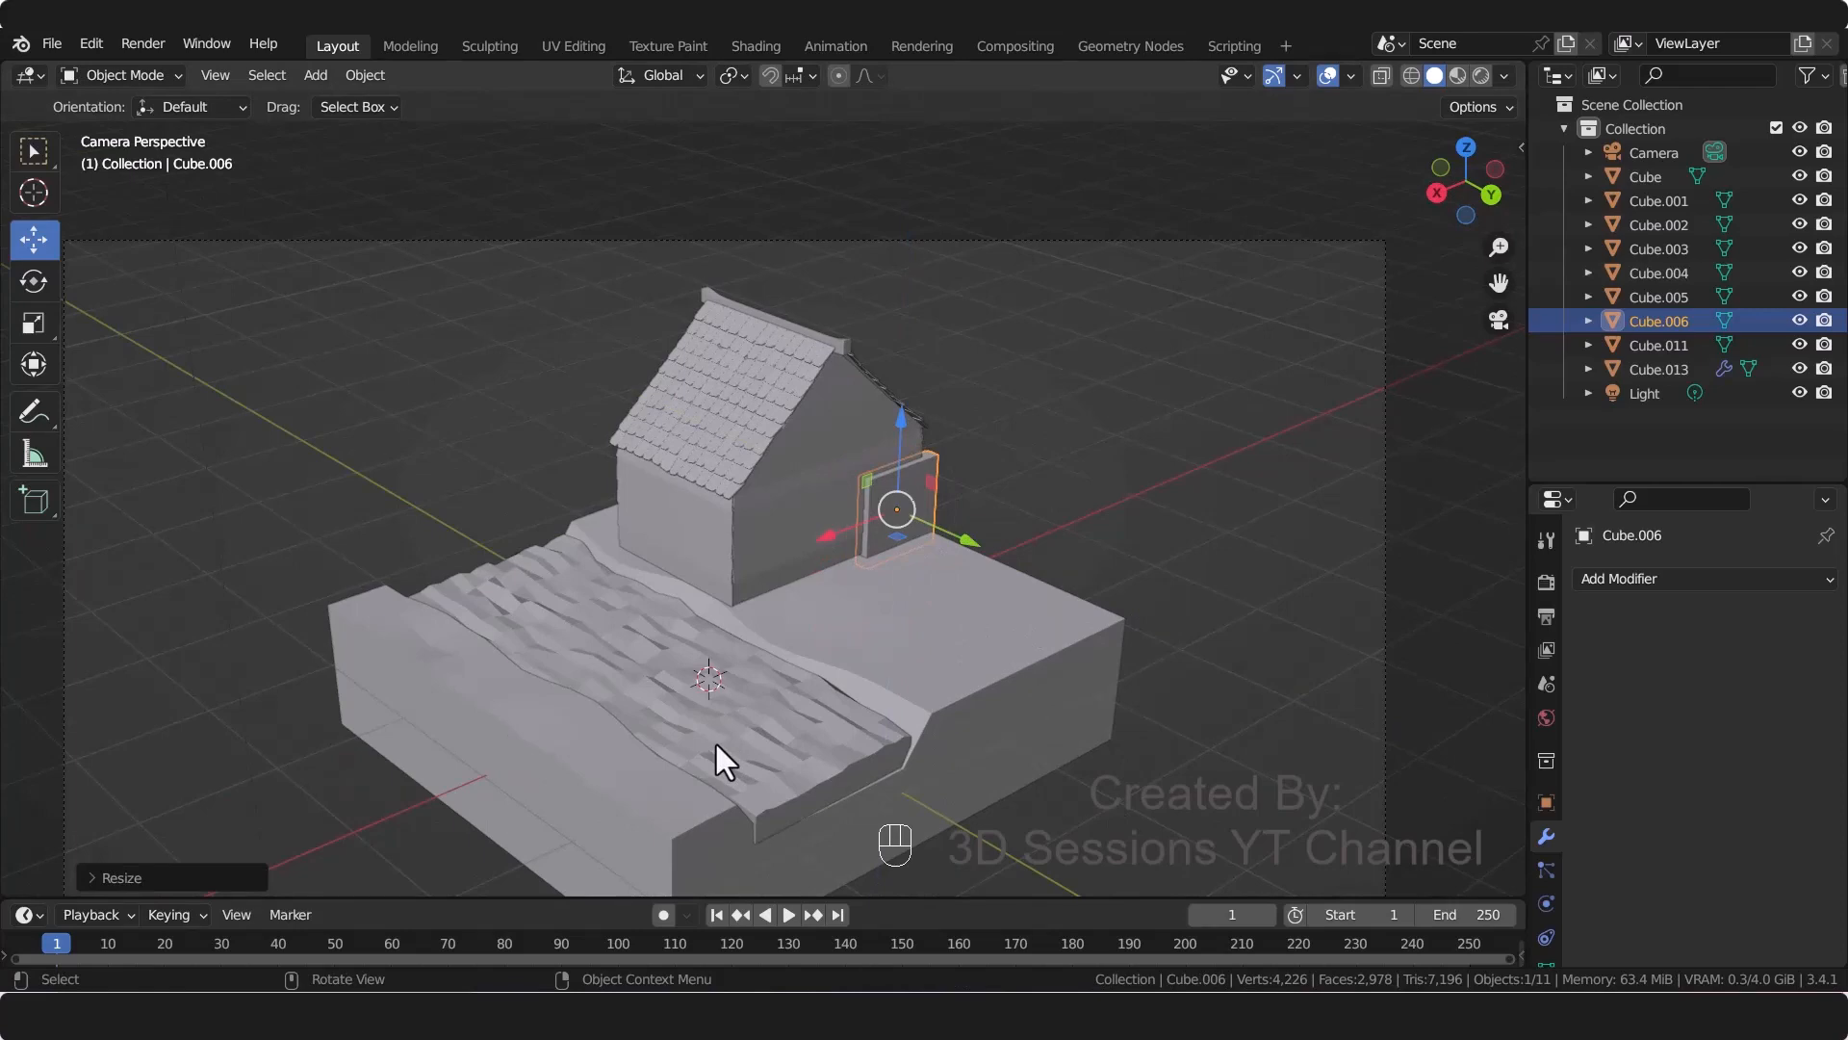
pyautogui.press('s')
pyautogui.press('x')
pyautogui.click(883, 523)
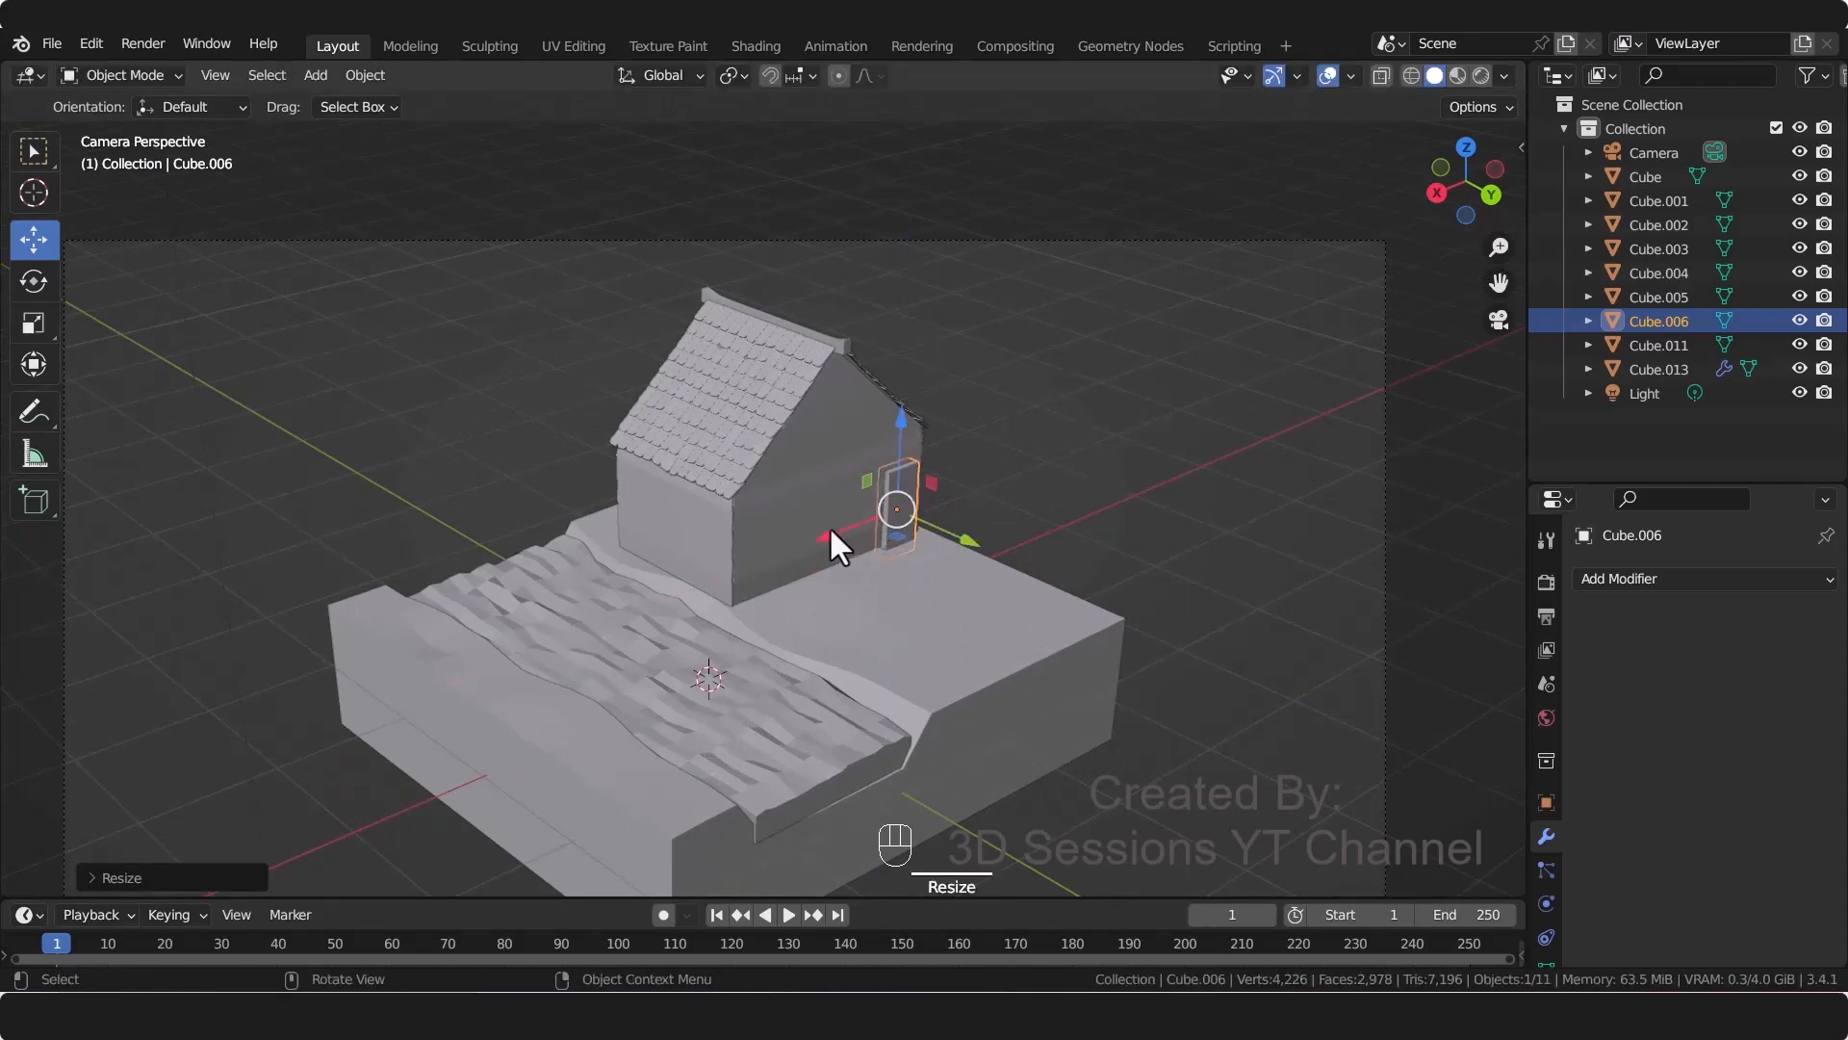
# Step: Place the door slab at the back gable wall, resting on the ground, and shift it about 0.08 m along X toward the river
pyautogui.press('g')
pyautogui.click(775, 554)
pyautogui.press('`')
pyautogui.click(941, 608)
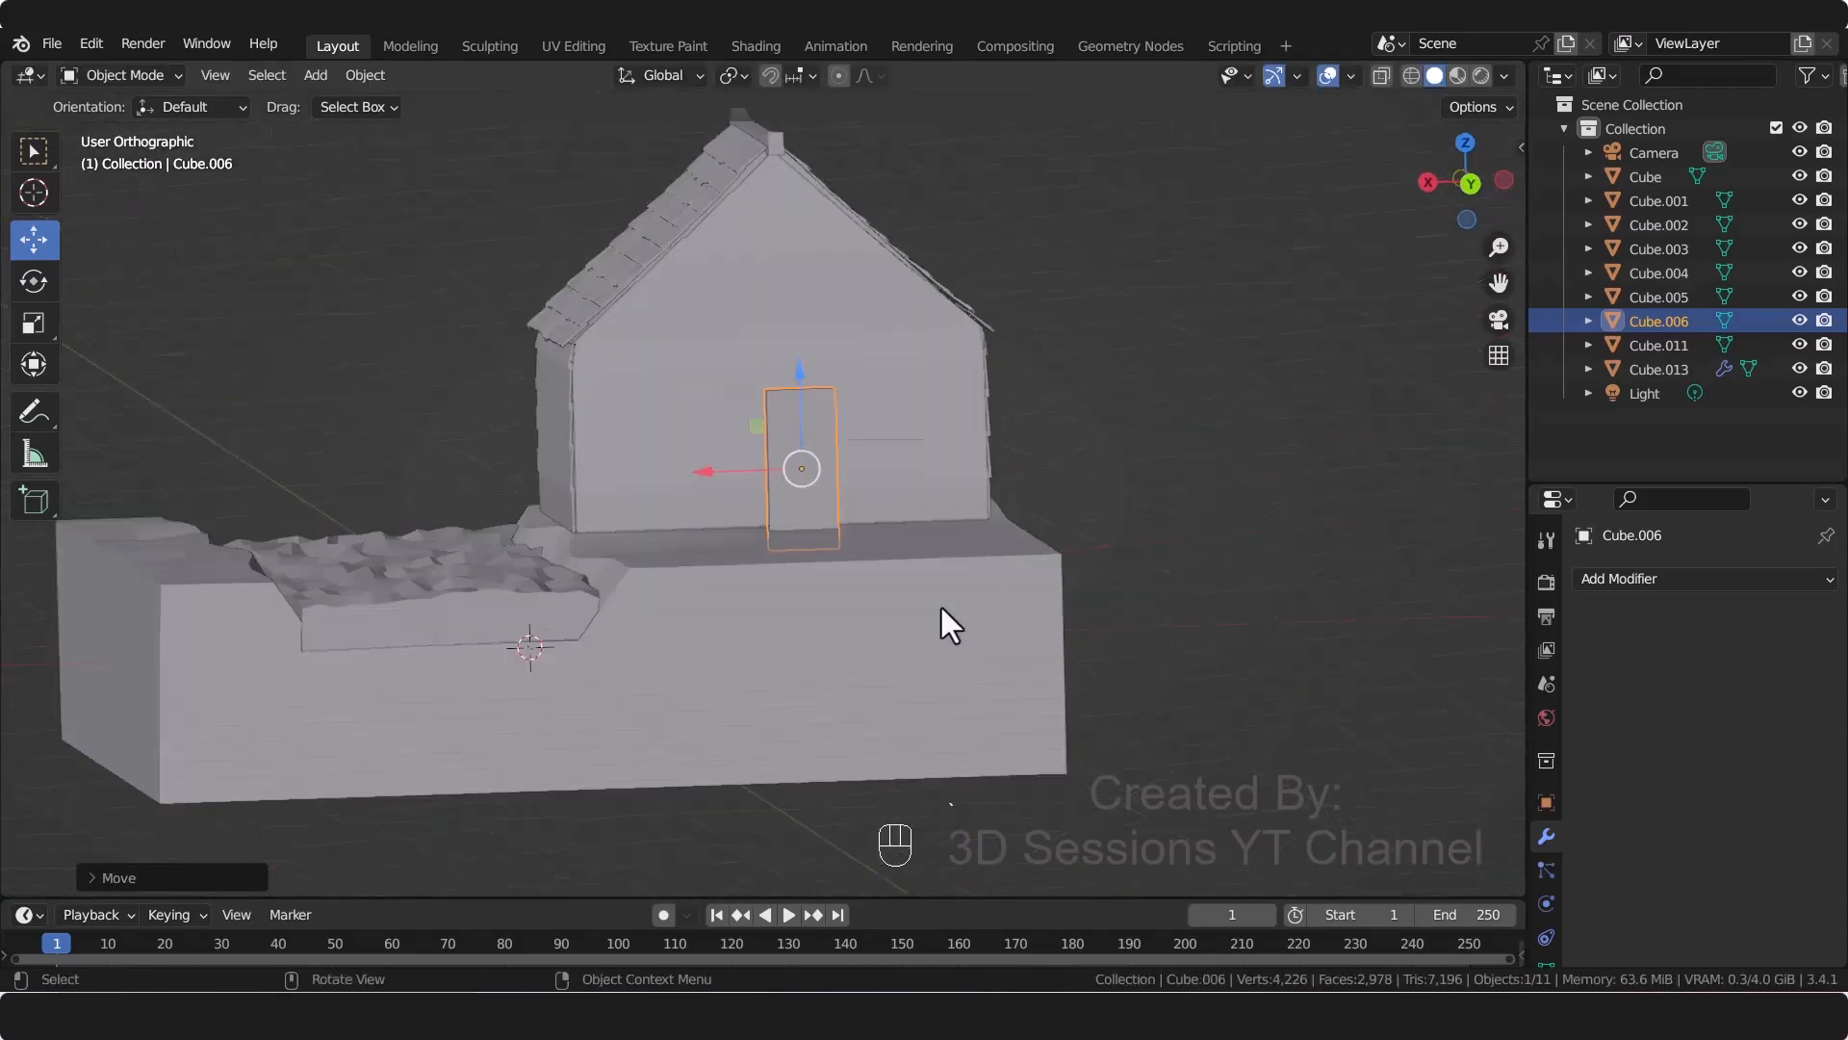
pyautogui.scroll(3, 817, 442)
pyautogui.press('g')
pyautogui.click(708, 389)
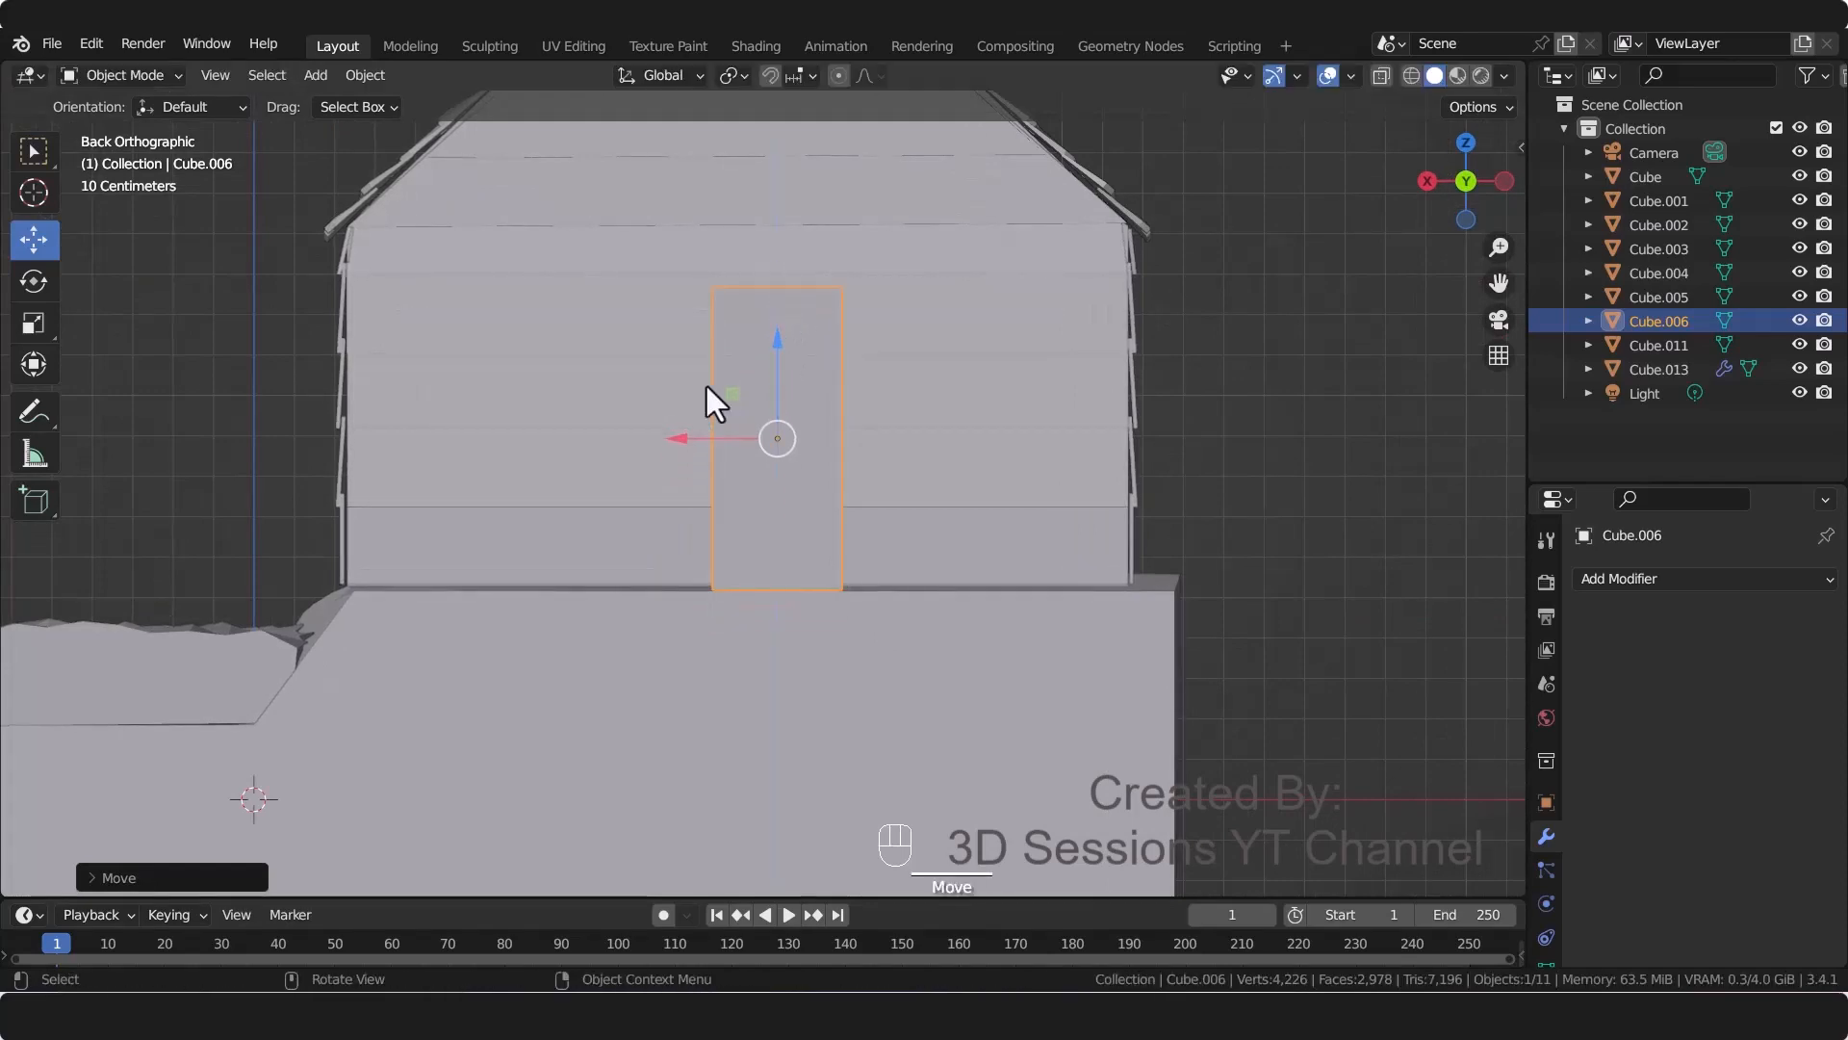
pyautogui.press('g')
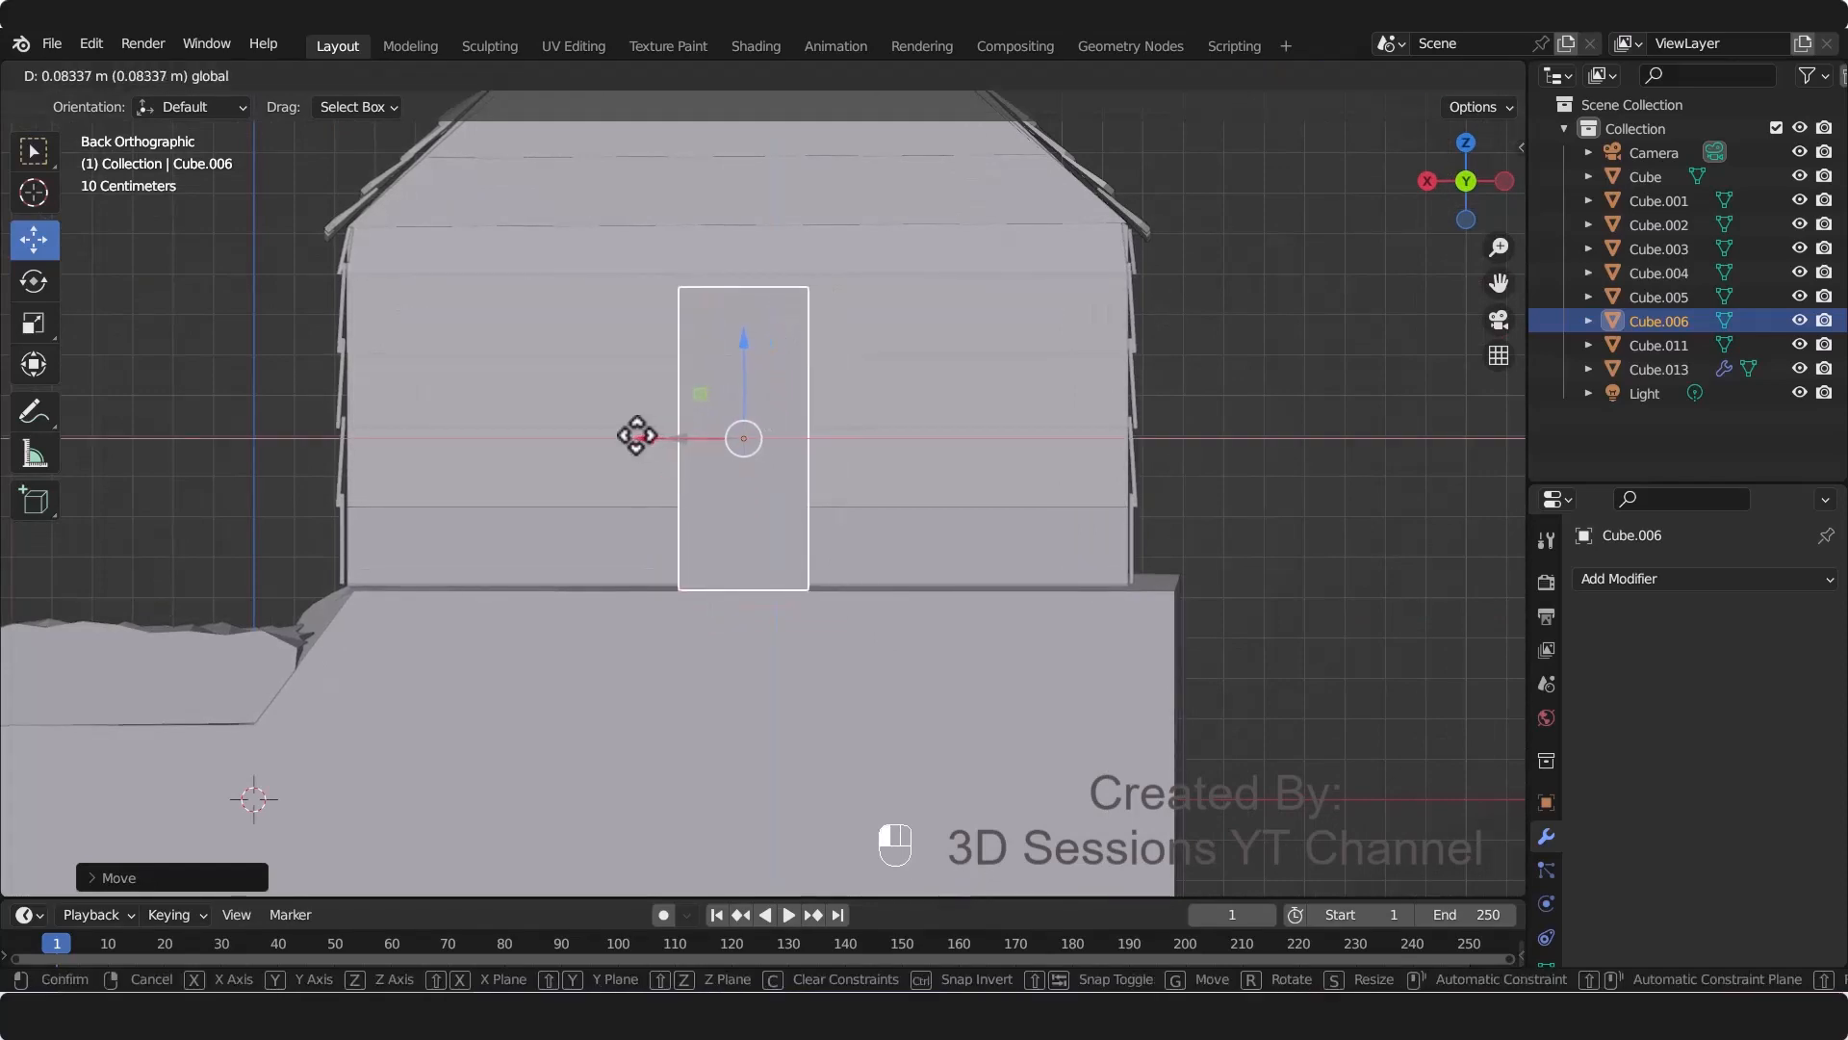
pyautogui.click(637, 435)
pyautogui.moveTo(636, 435); pyautogui.dragTo(935, 734, button='middle')
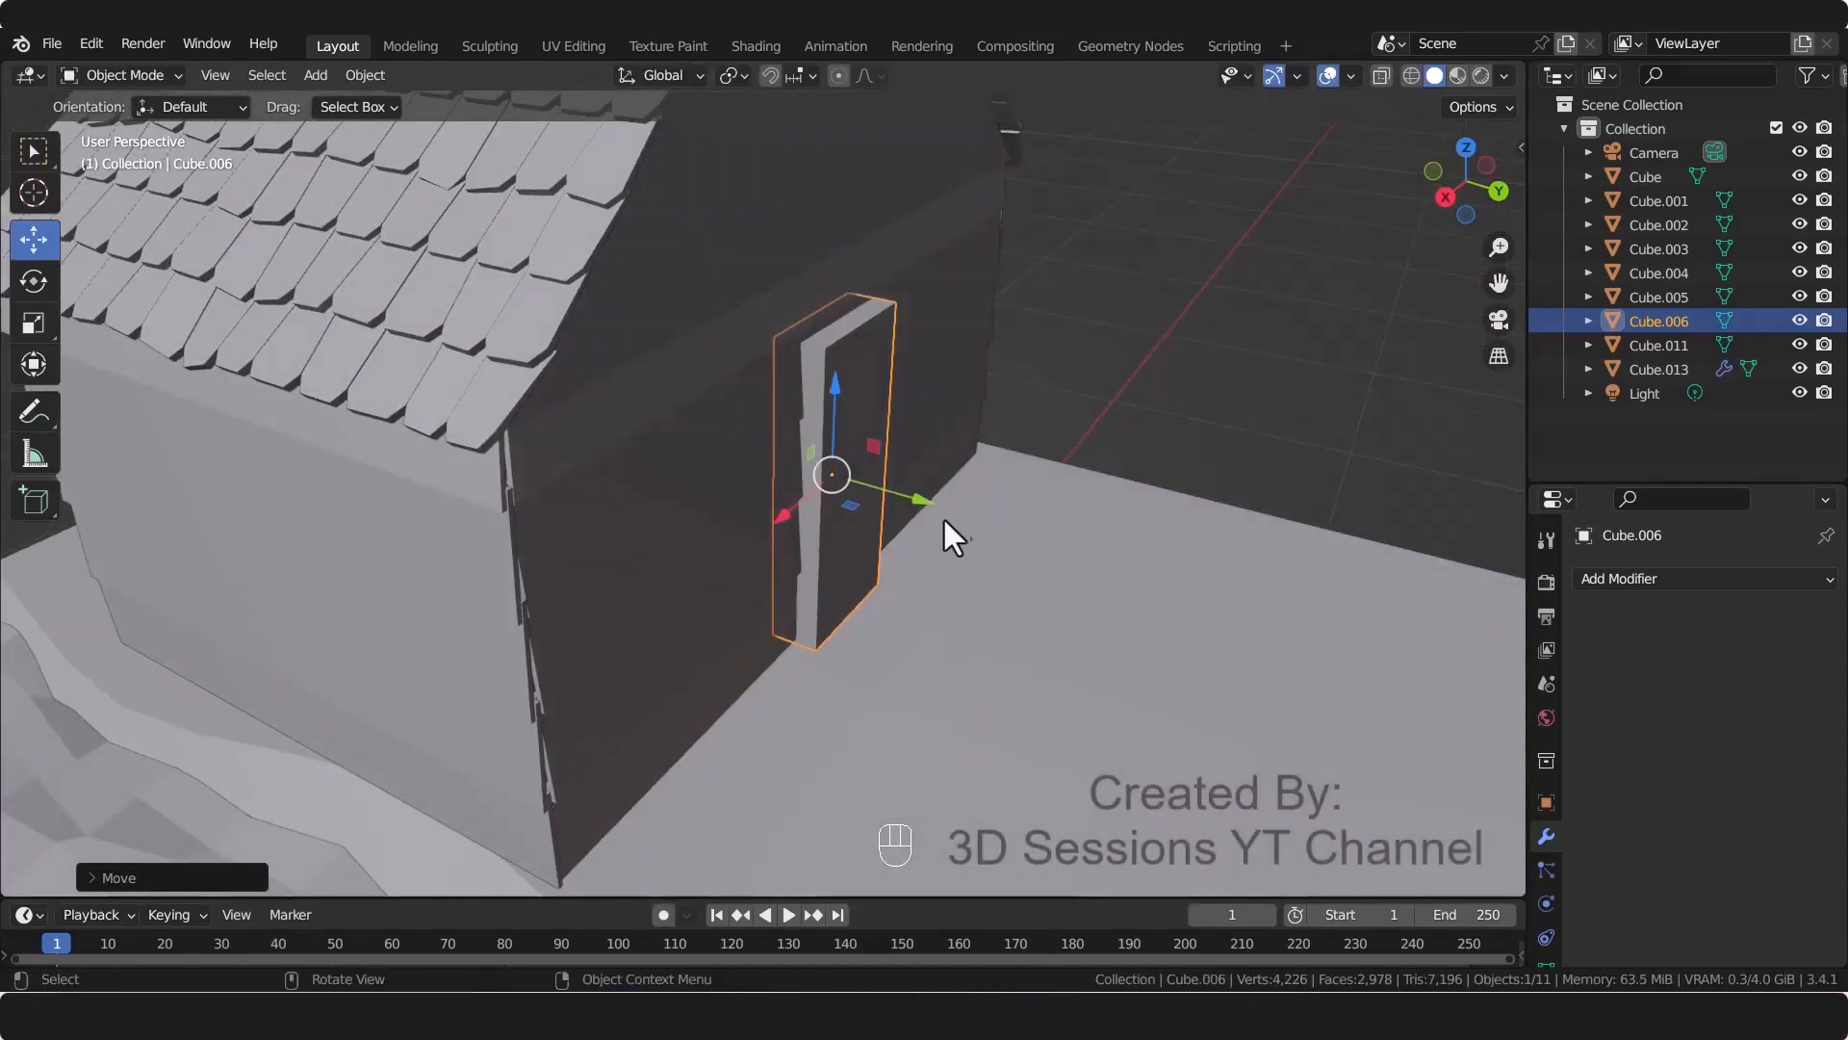
# Step: Scale the door slab to about 0.4 along Y and adjust its Y position so it sits against the back gable wall
pyautogui.press('s')
pyautogui.press('y')
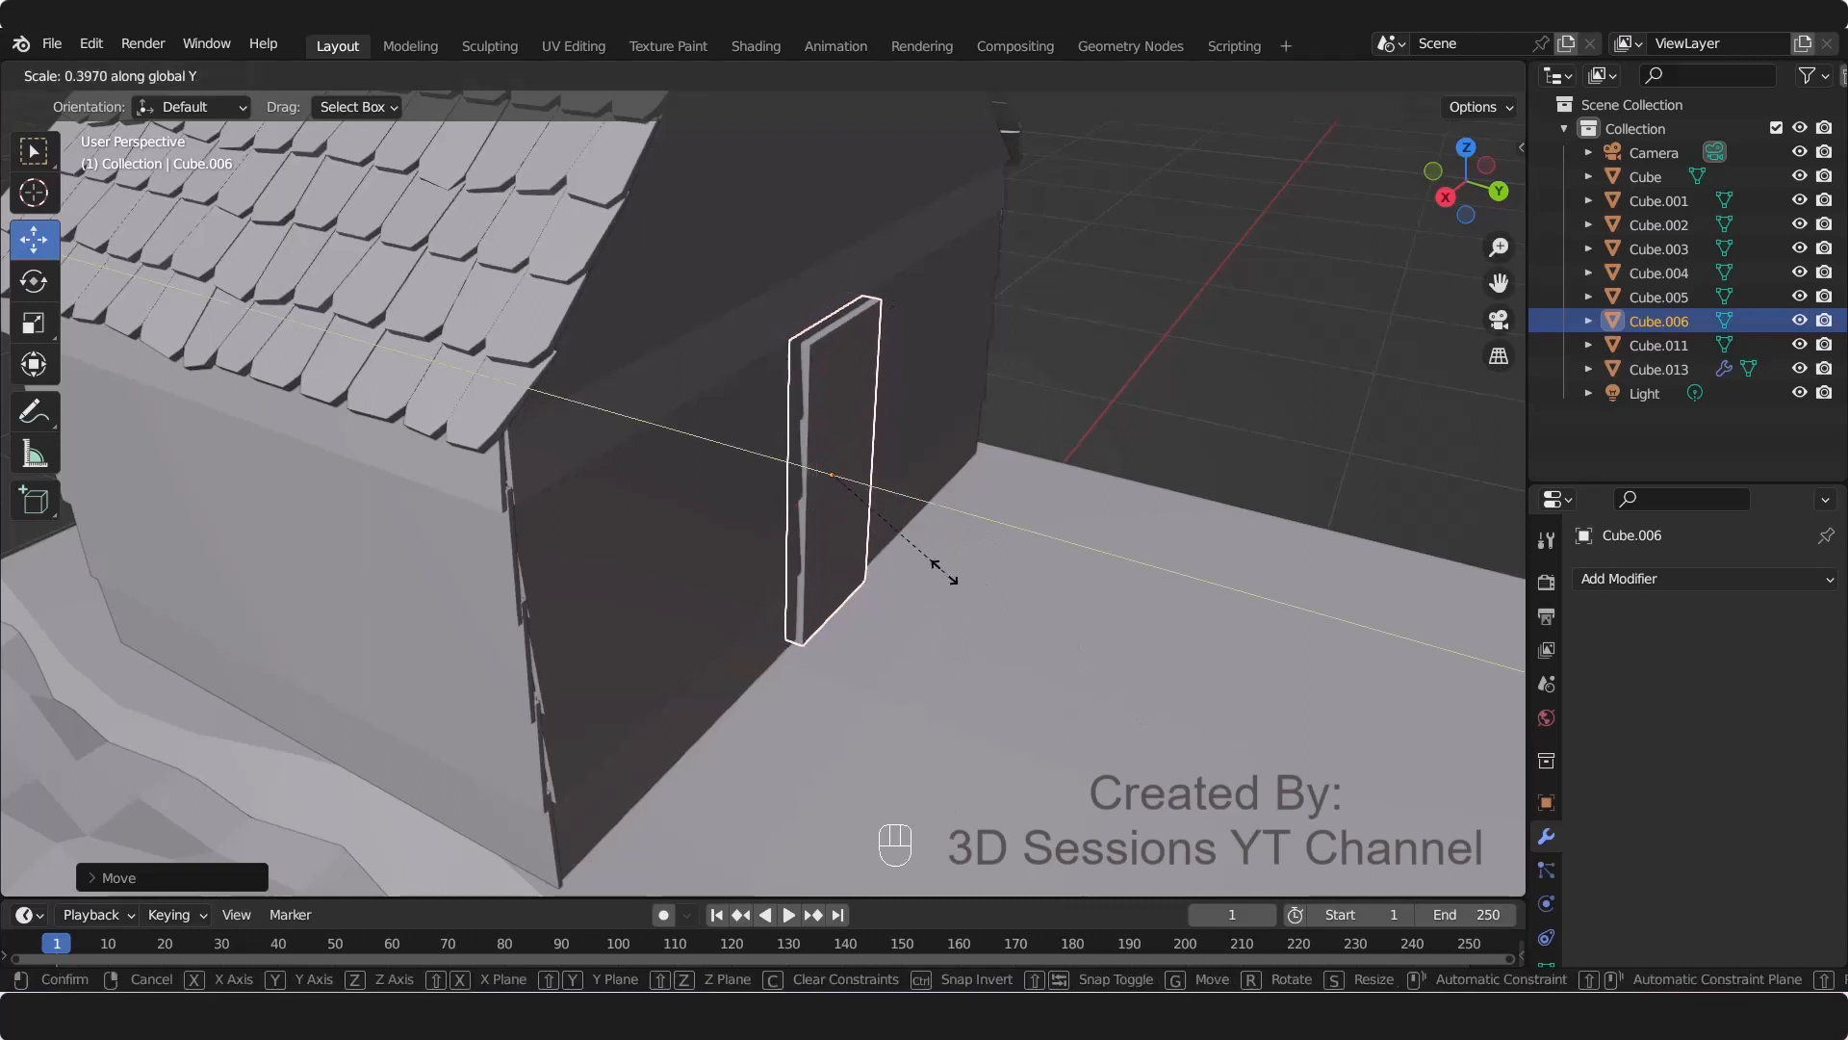
pyautogui.click(920, 544)
pyautogui.press('g')
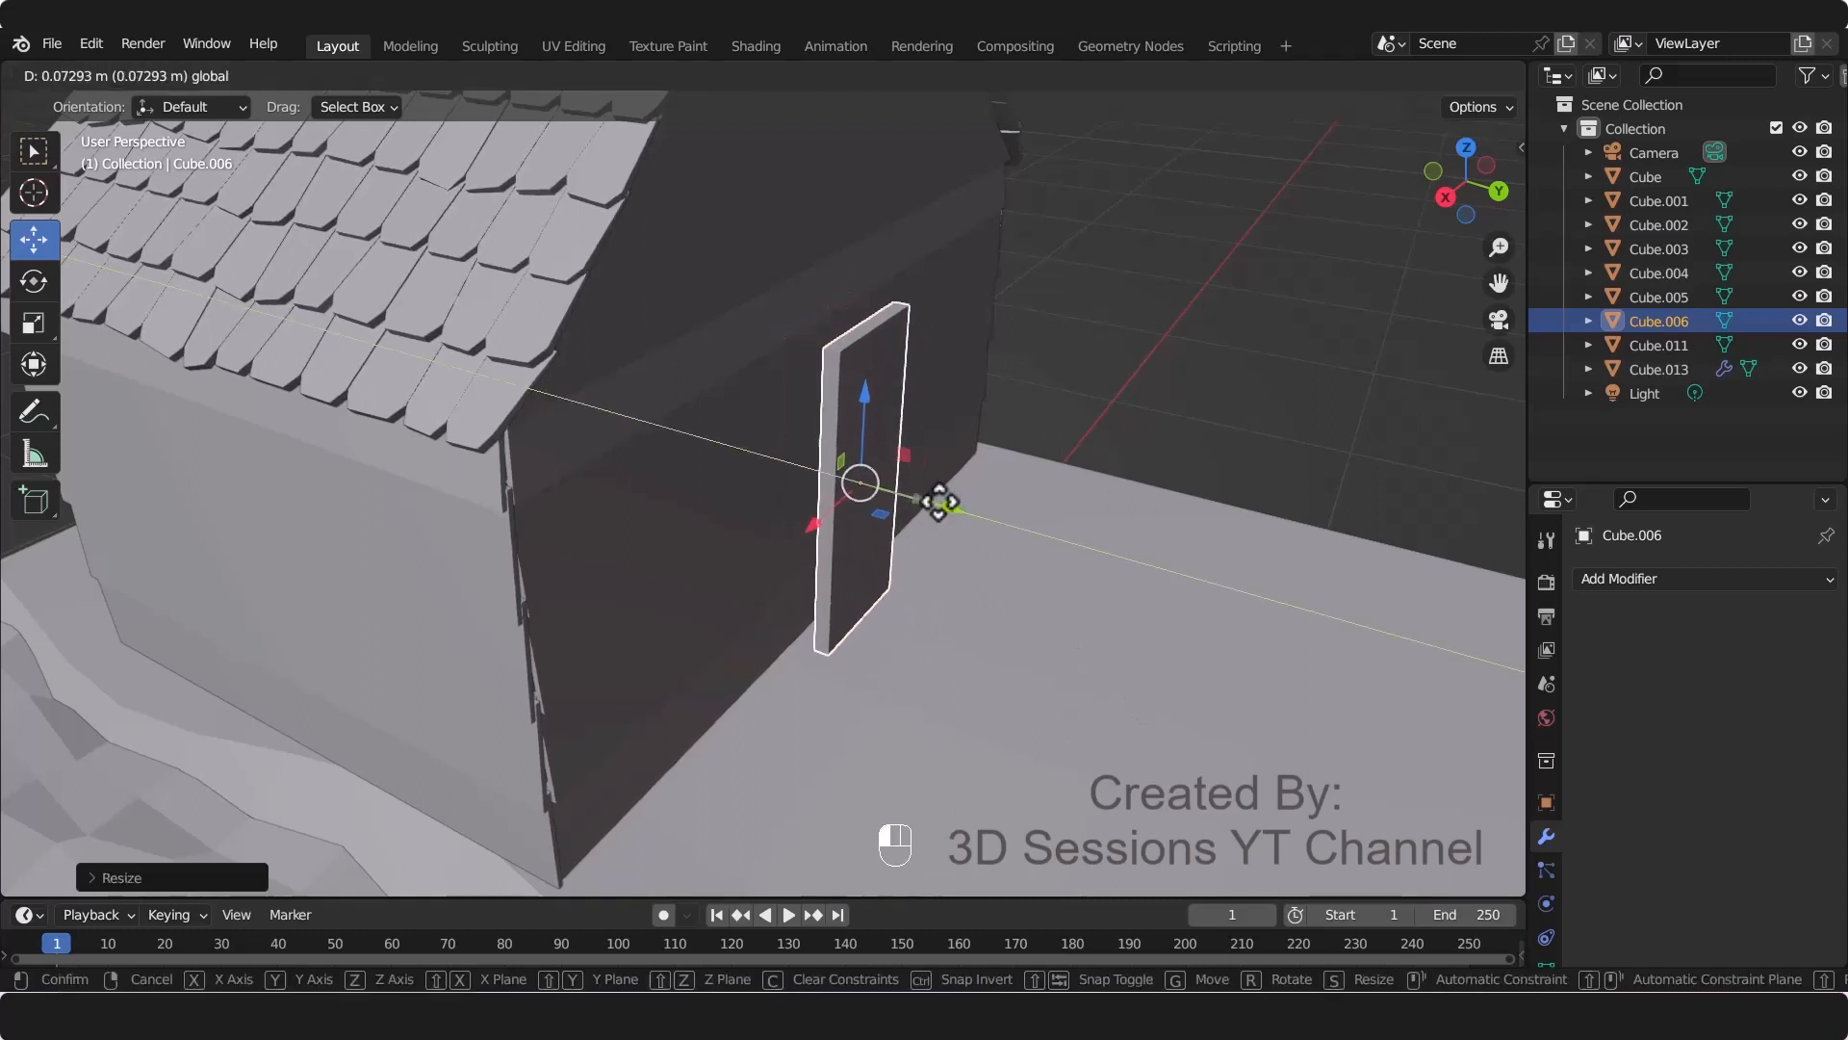
pyautogui.click(922, 492)
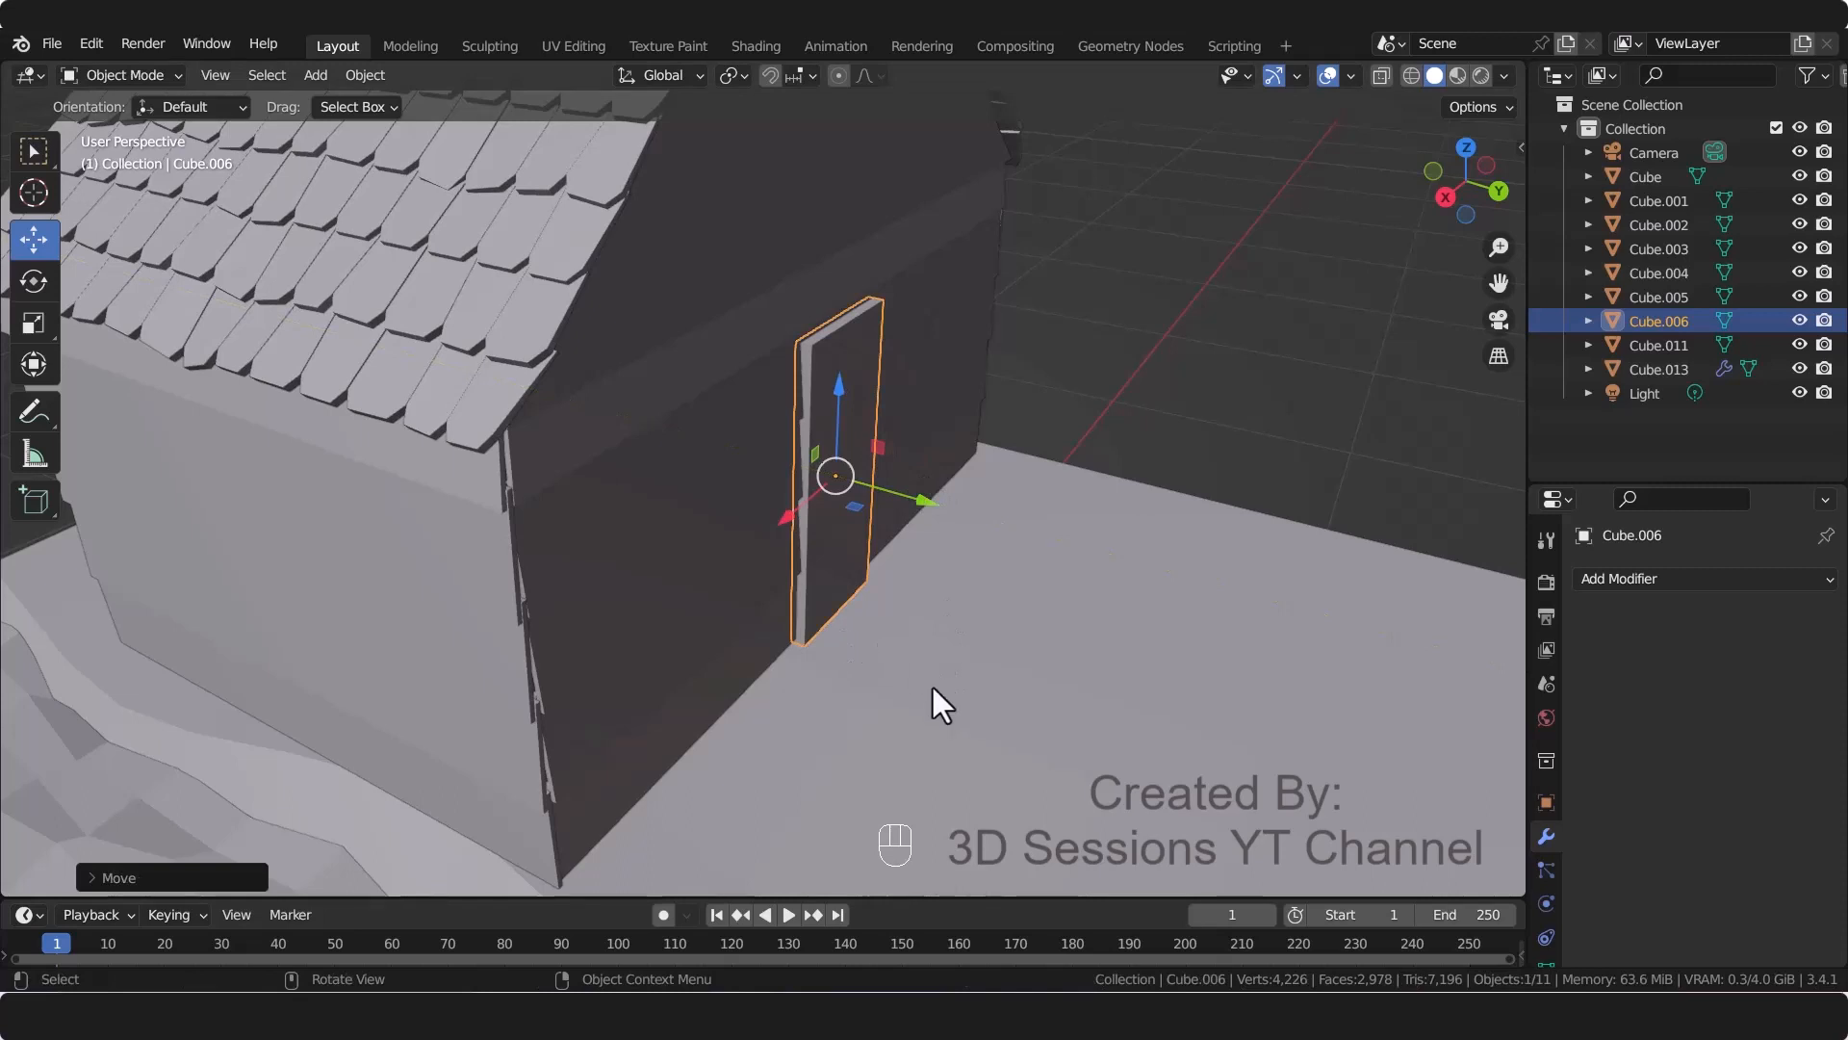
# Step: Apply all transforms to the door slab and inset its front and back faces by about 0.021 m
pyautogui.hotkey('ctrl', 'a')
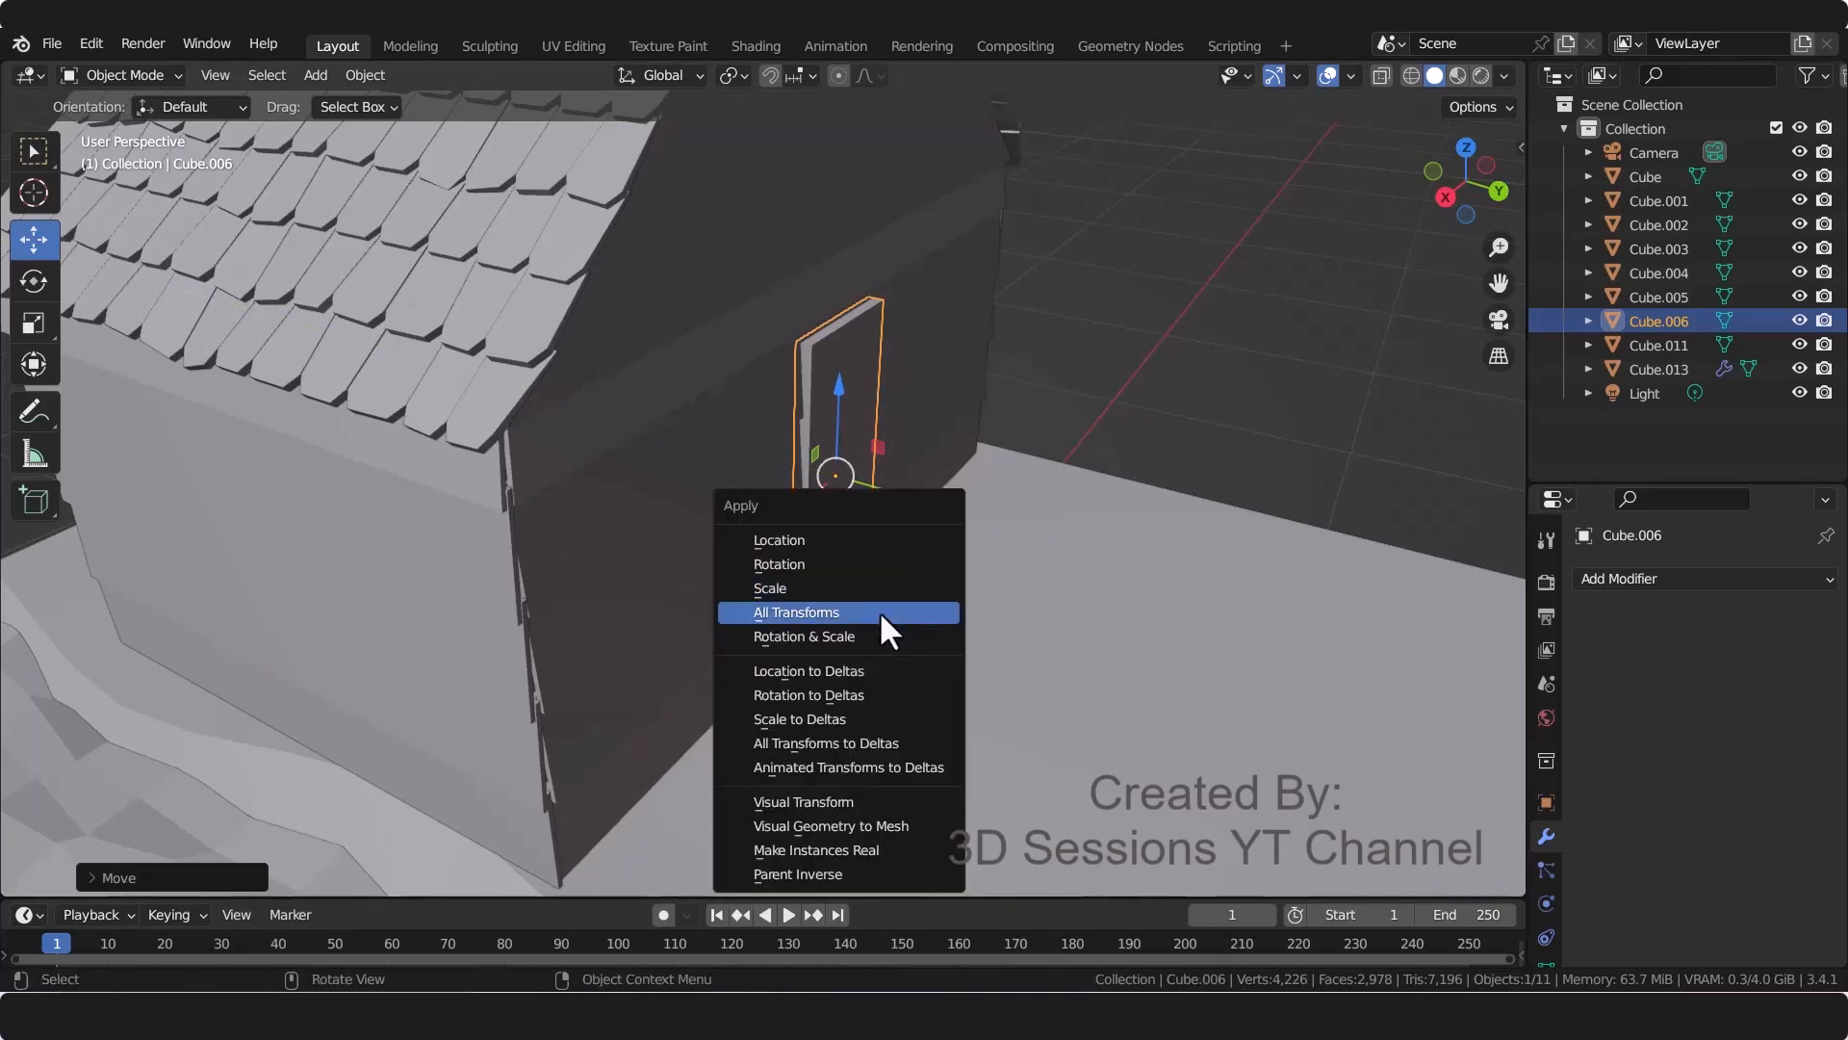
pyautogui.click(880, 610)
pyautogui.press('Tab')
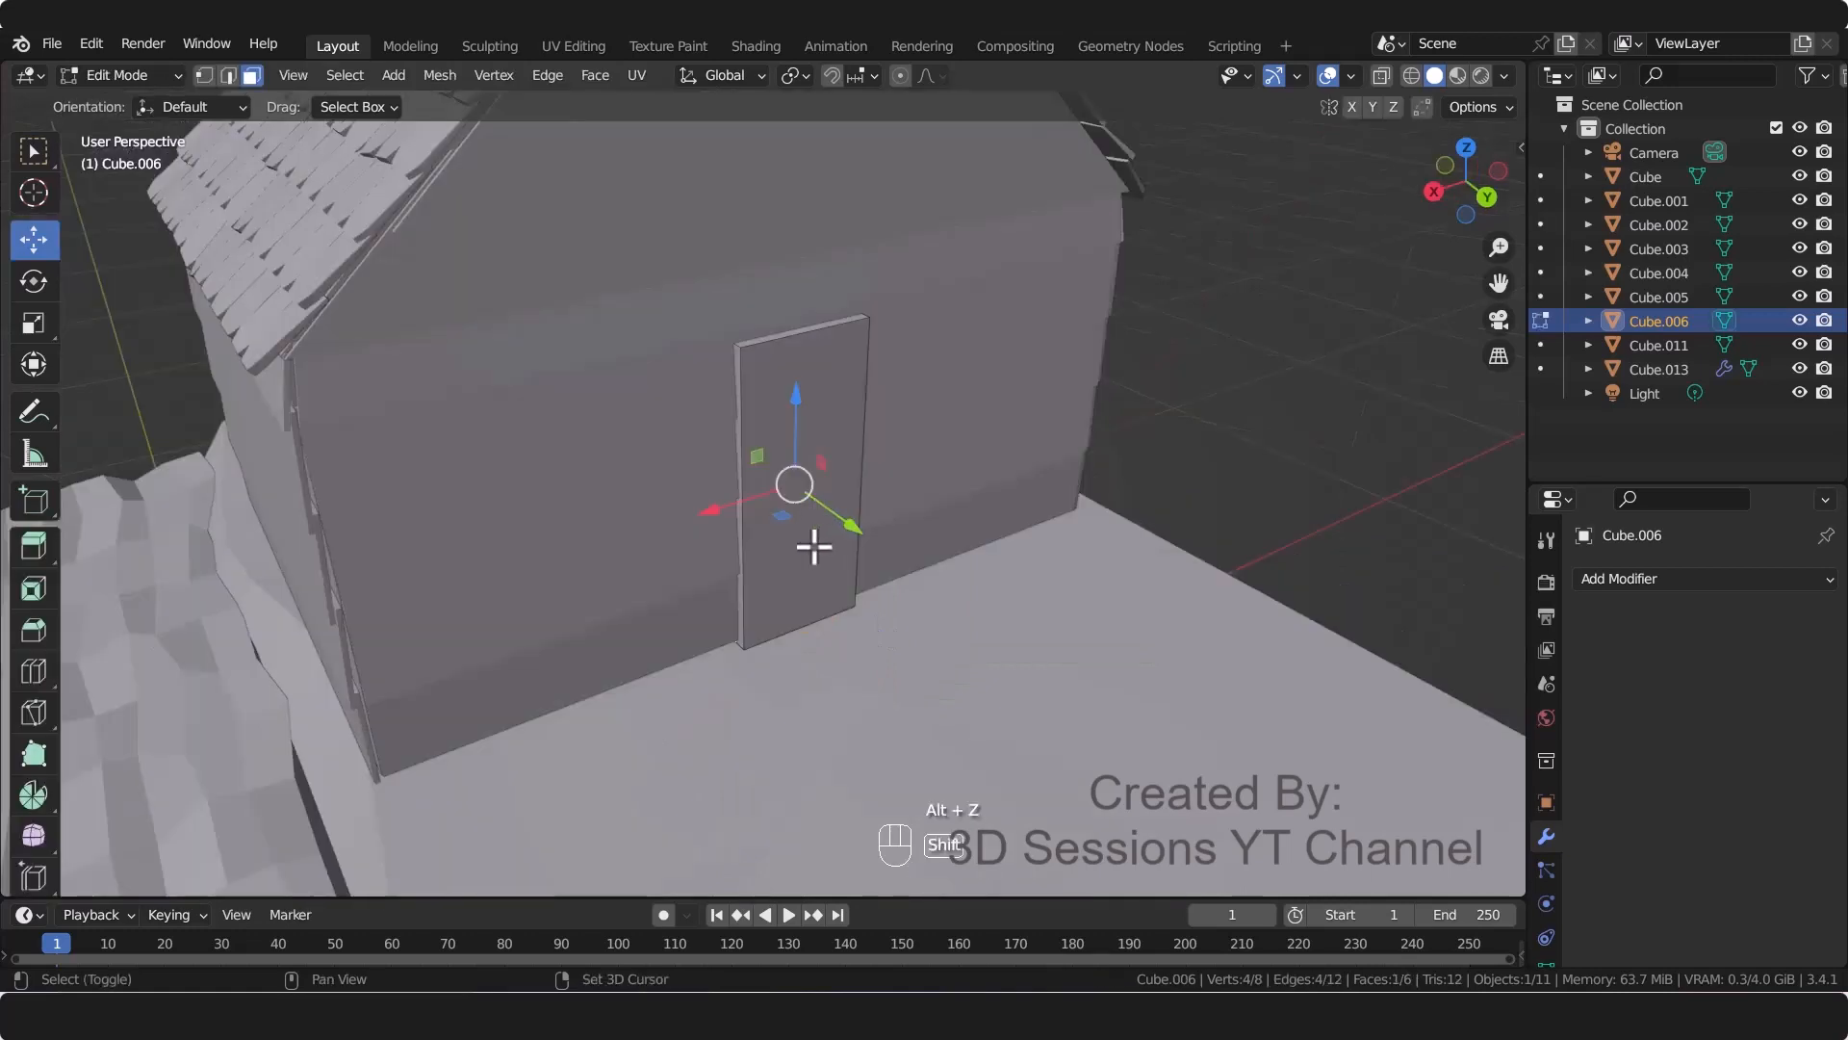
pyautogui.keyDown('shift'); pyautogui.click(812, 542); pyautogui.keyUp('shift')
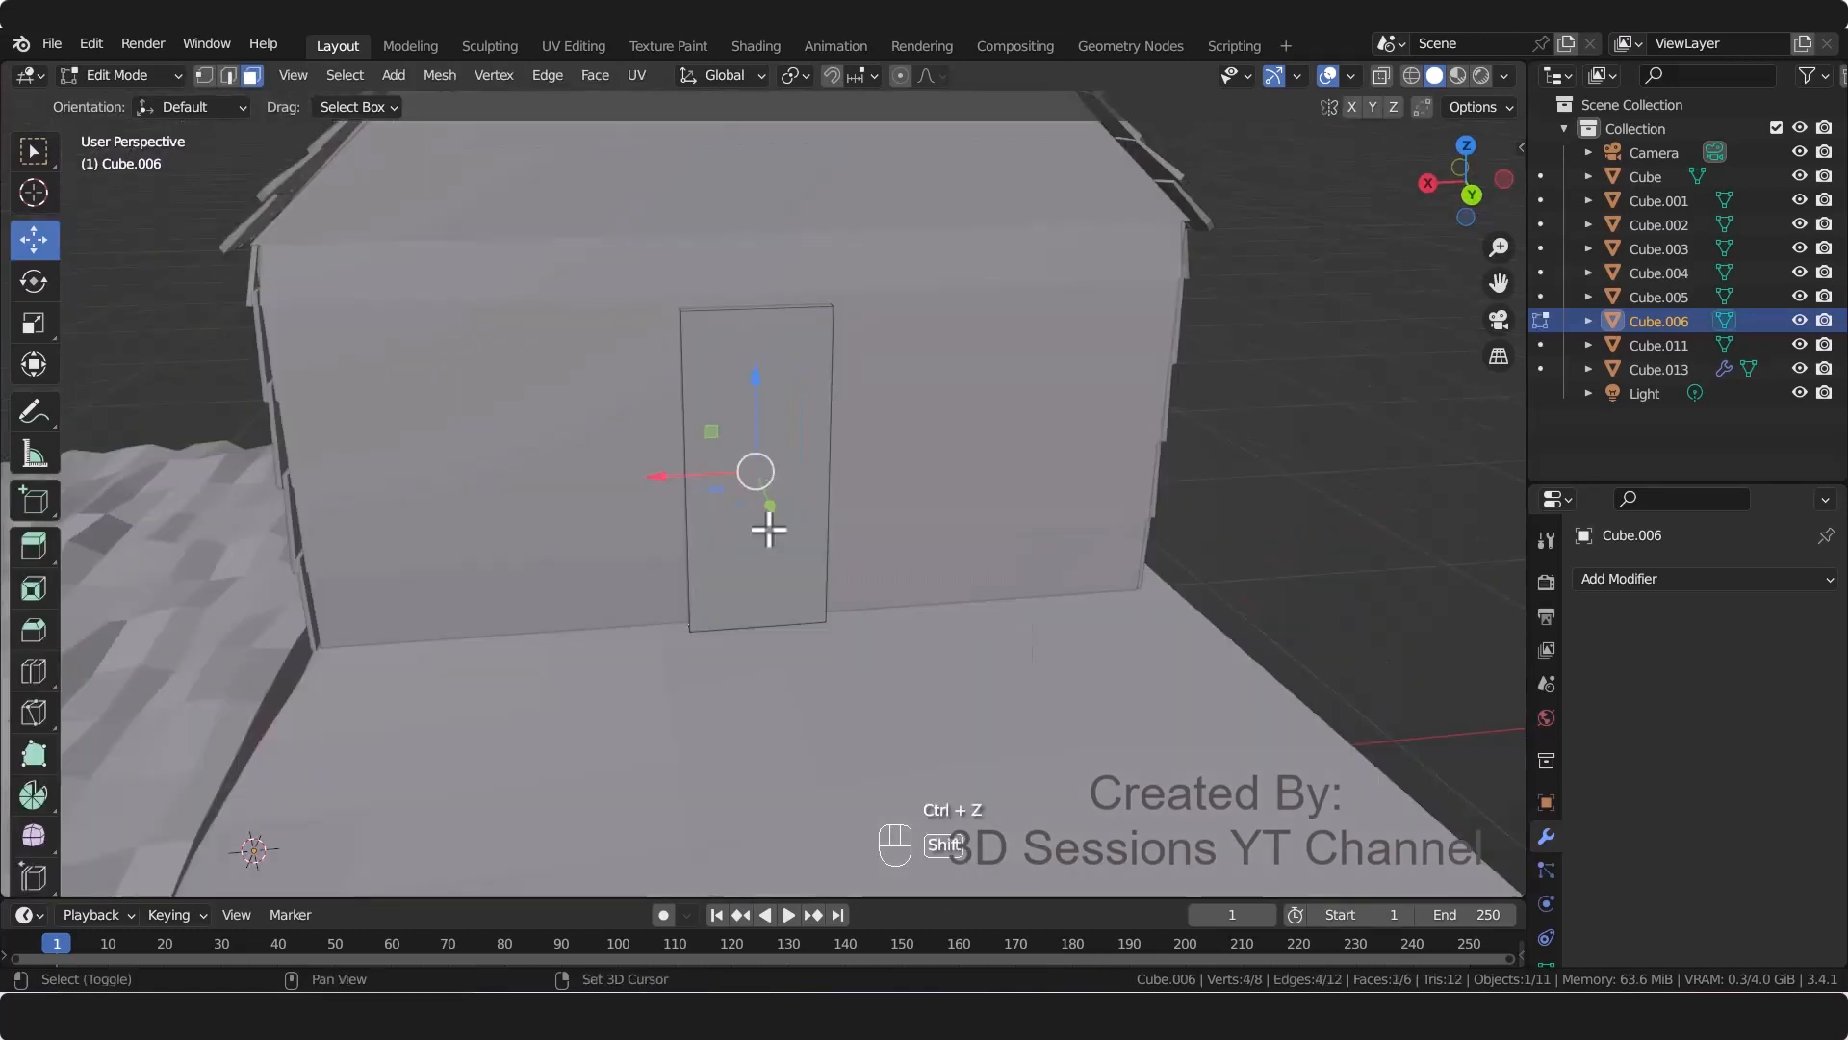
pyautogui.keyDown('shift'); pyautogui.click(769, 530); pyautogui.keyUp('shift')
pyautogui.press('i')
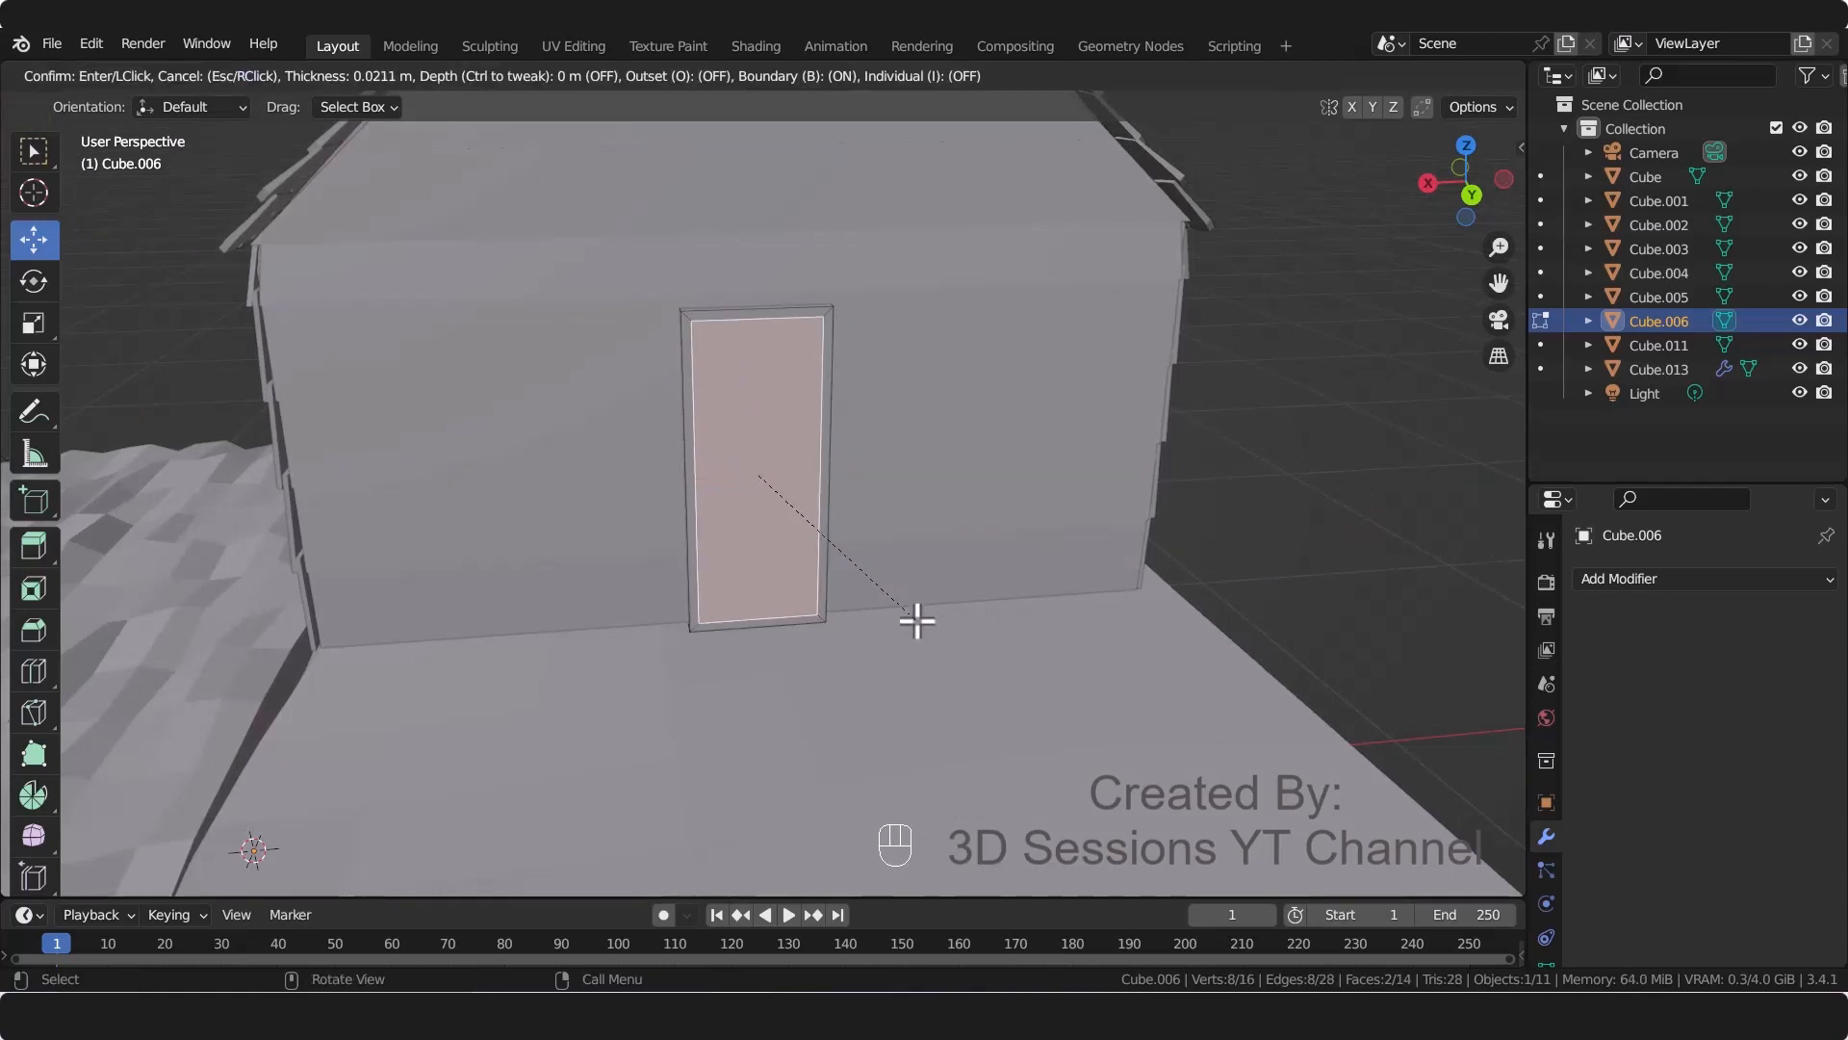
pyautogui.click(917, 621)
# Step: Delete the two inset faces and the faces of the bottom strip, leaving an open-bottomed door frame
pyautogui.press('x')
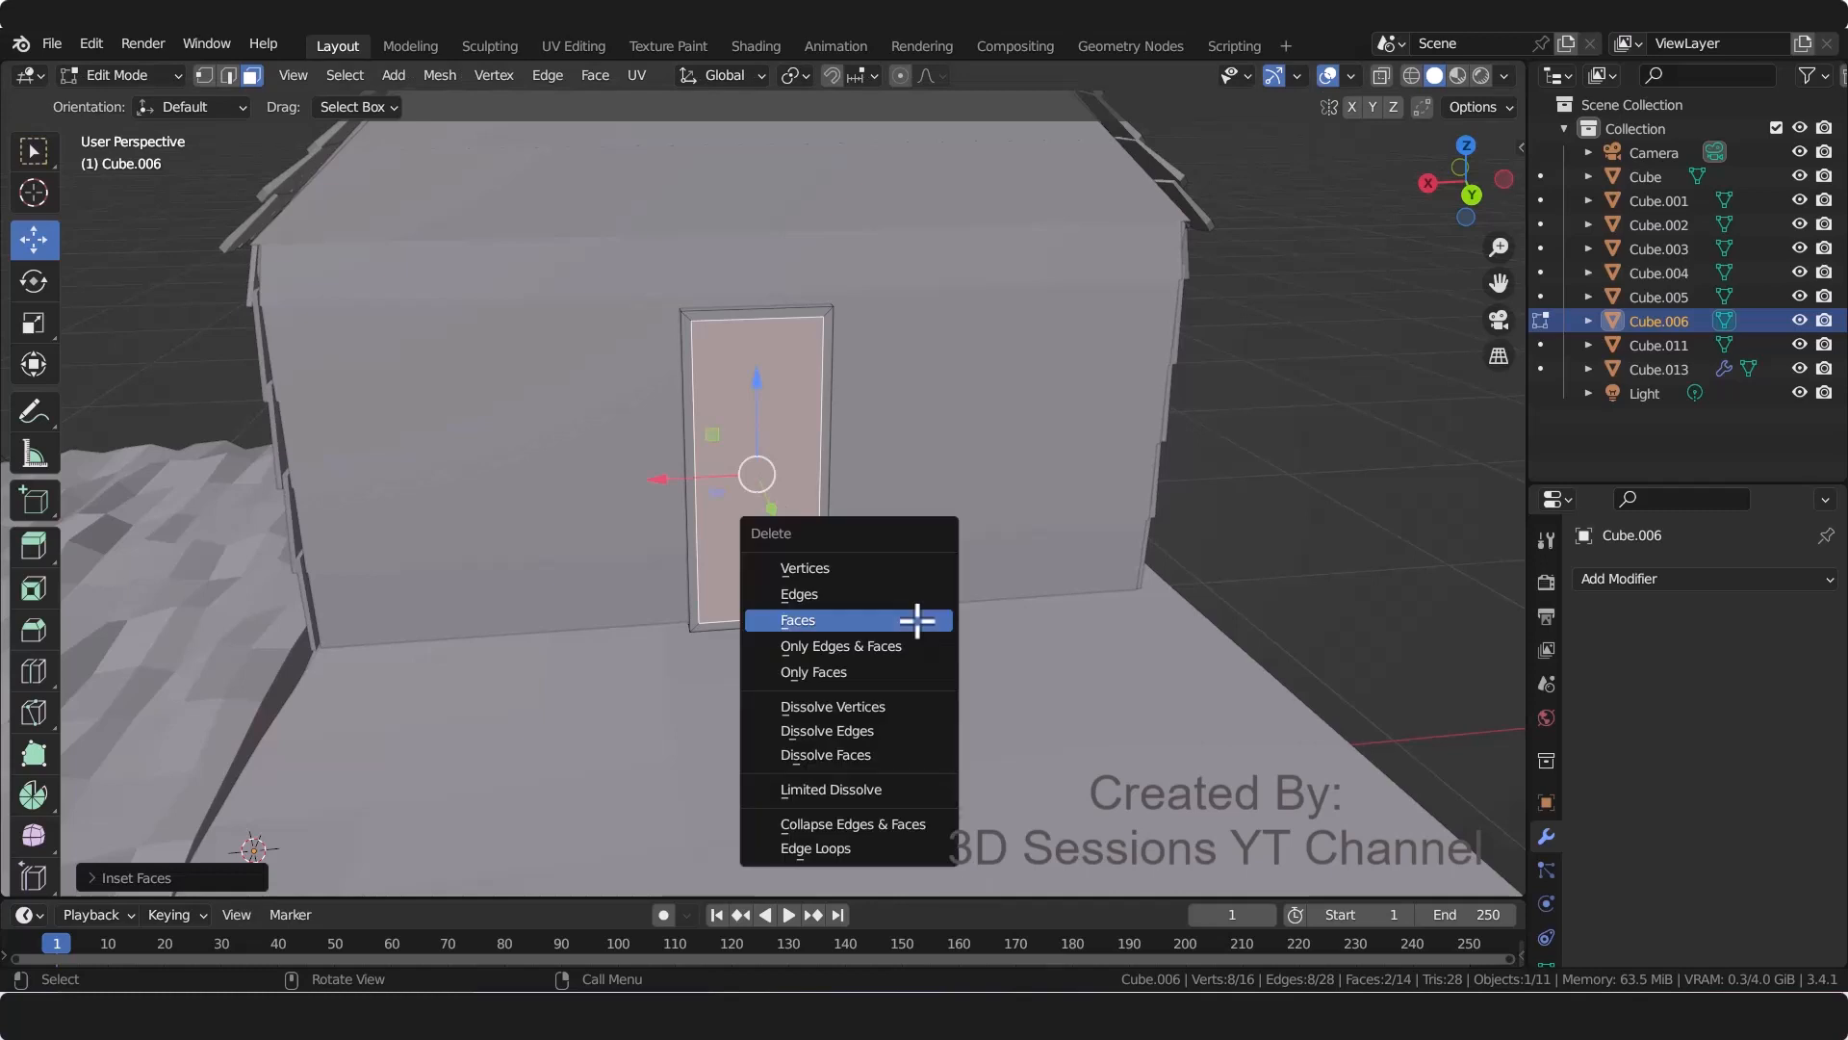
pyautogui.click(915, 619)
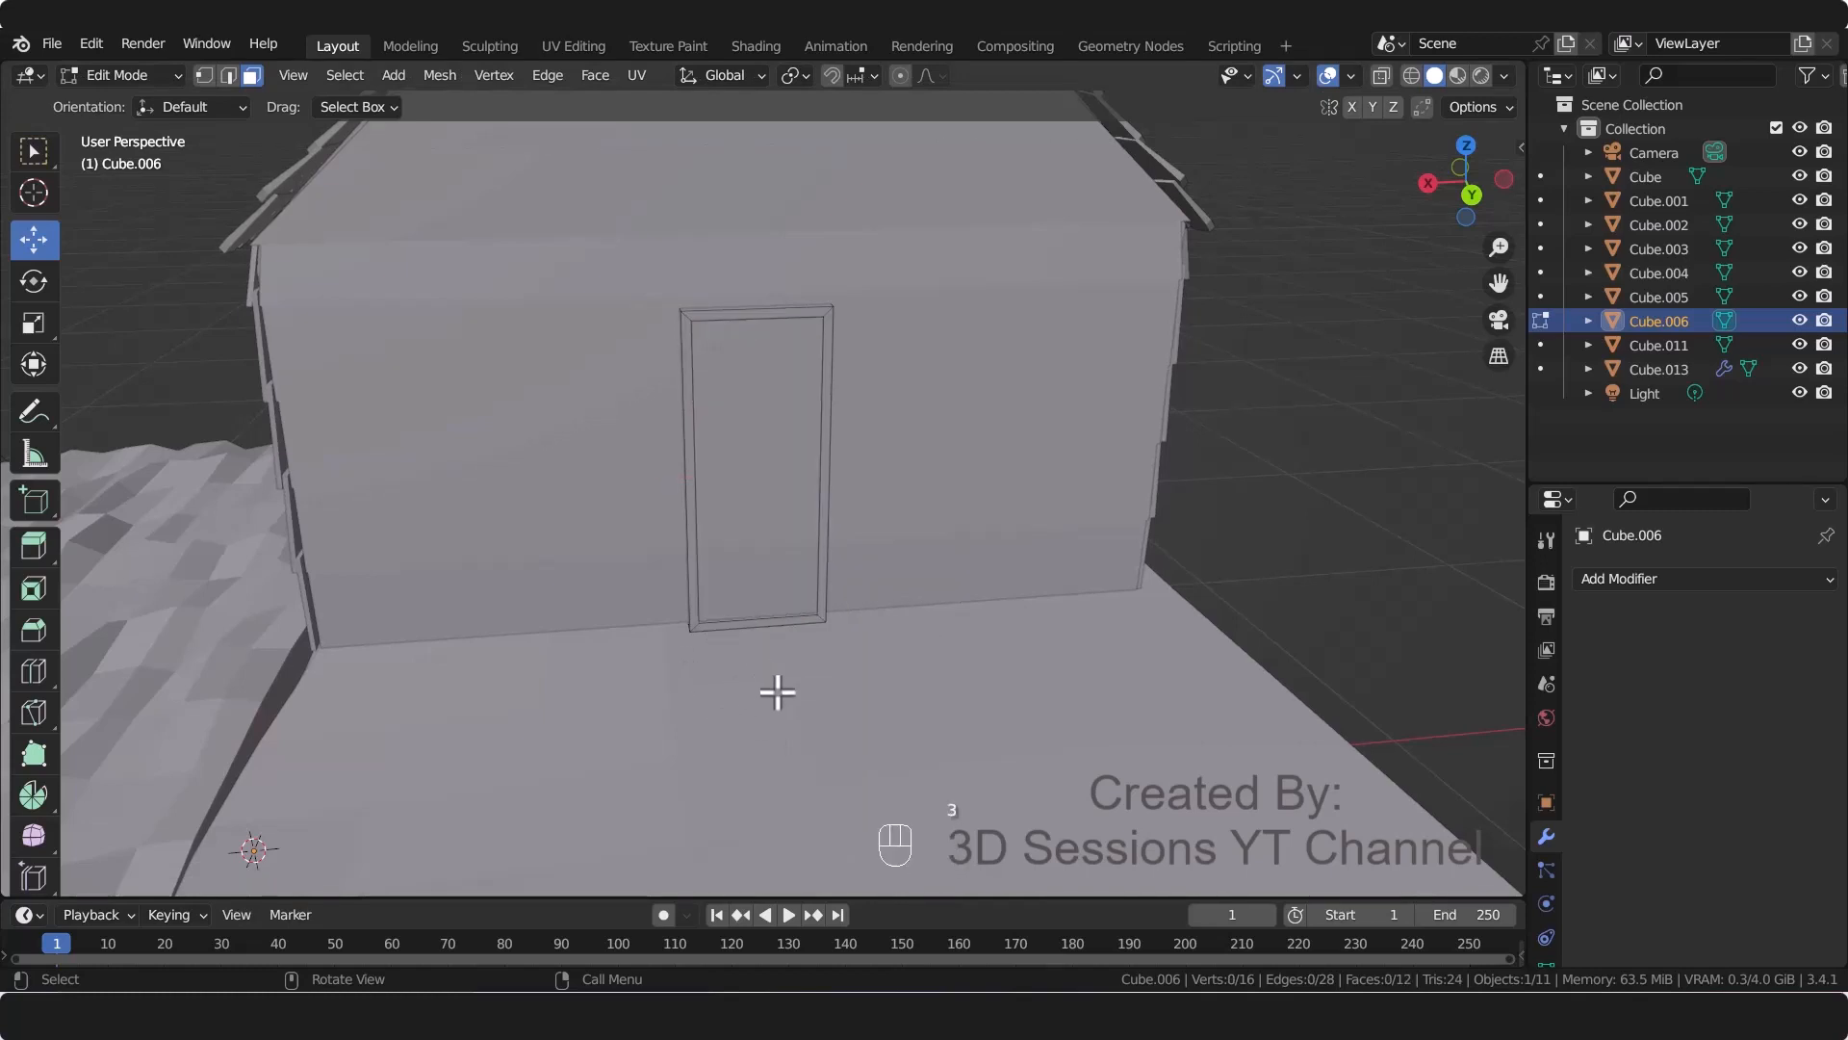
pyautogui.hotkey('alt', 'z')
pyautogui.moveTo(720, 593); pyautogui.dragTo(795, 664)
pyautogui.press('x')
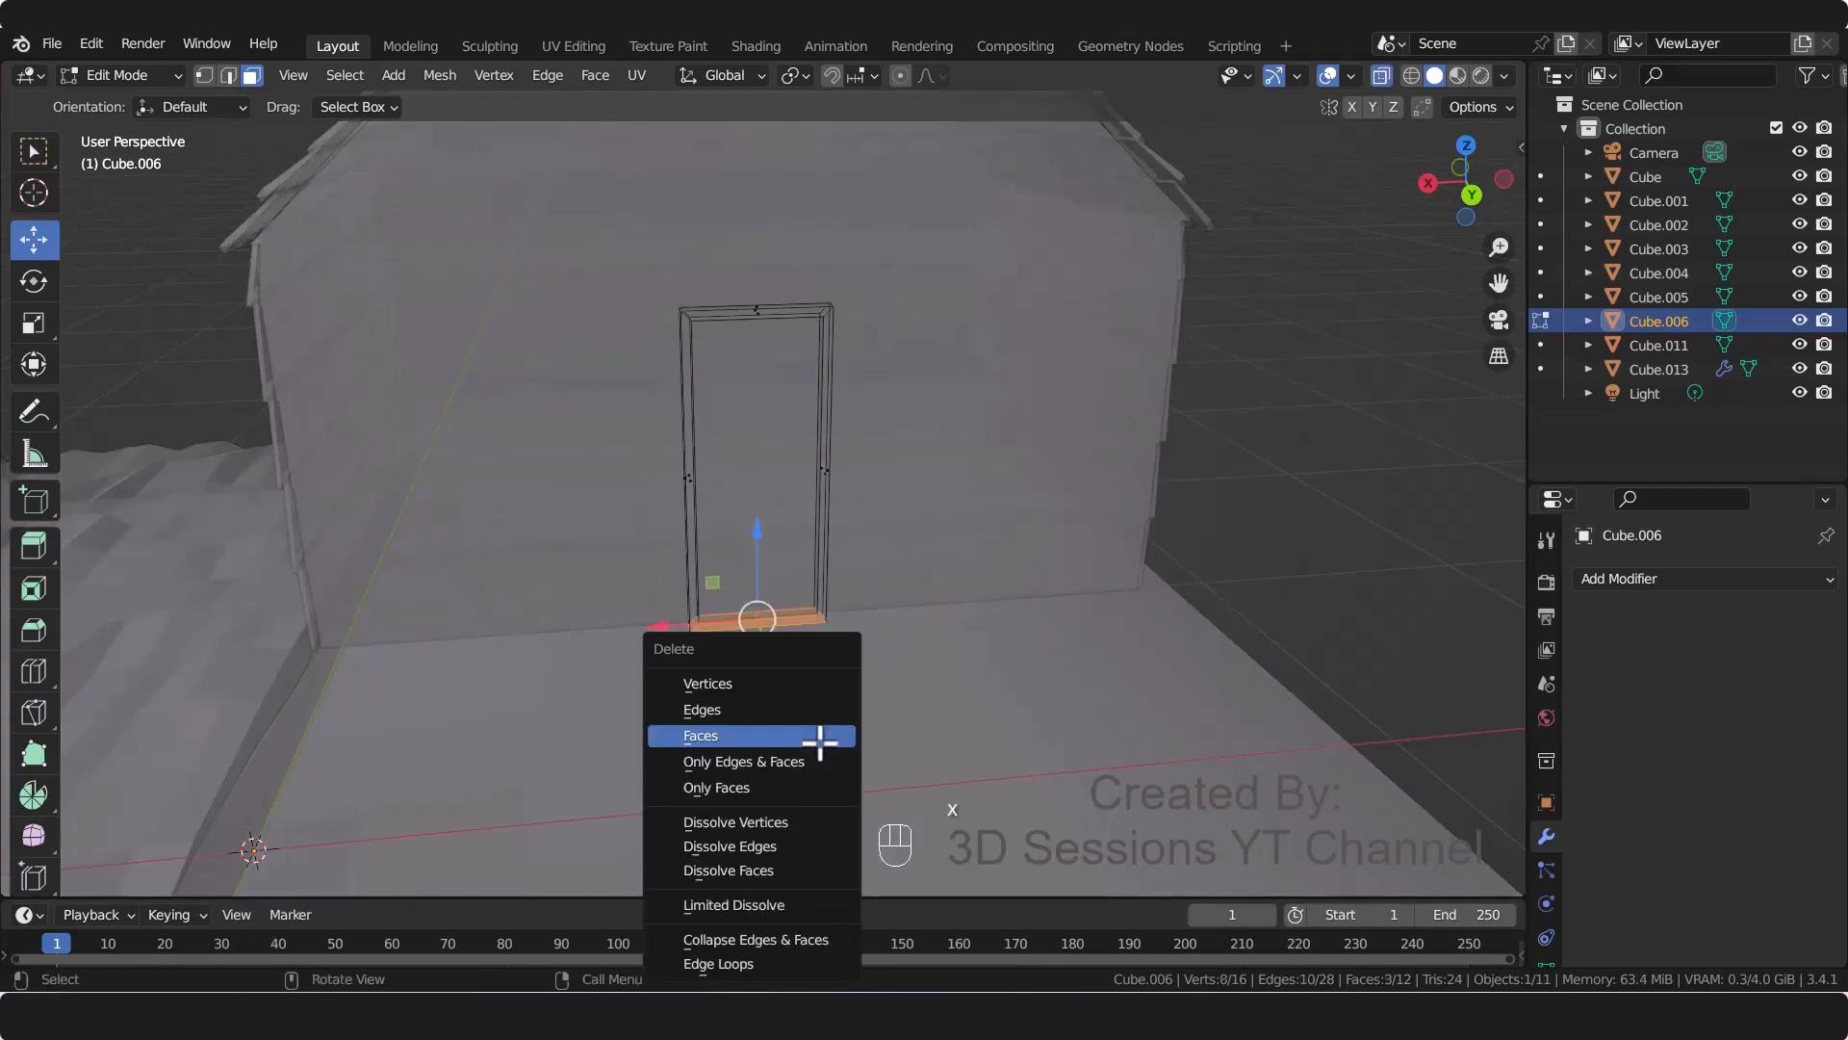
pyautogui.click(816, 736)
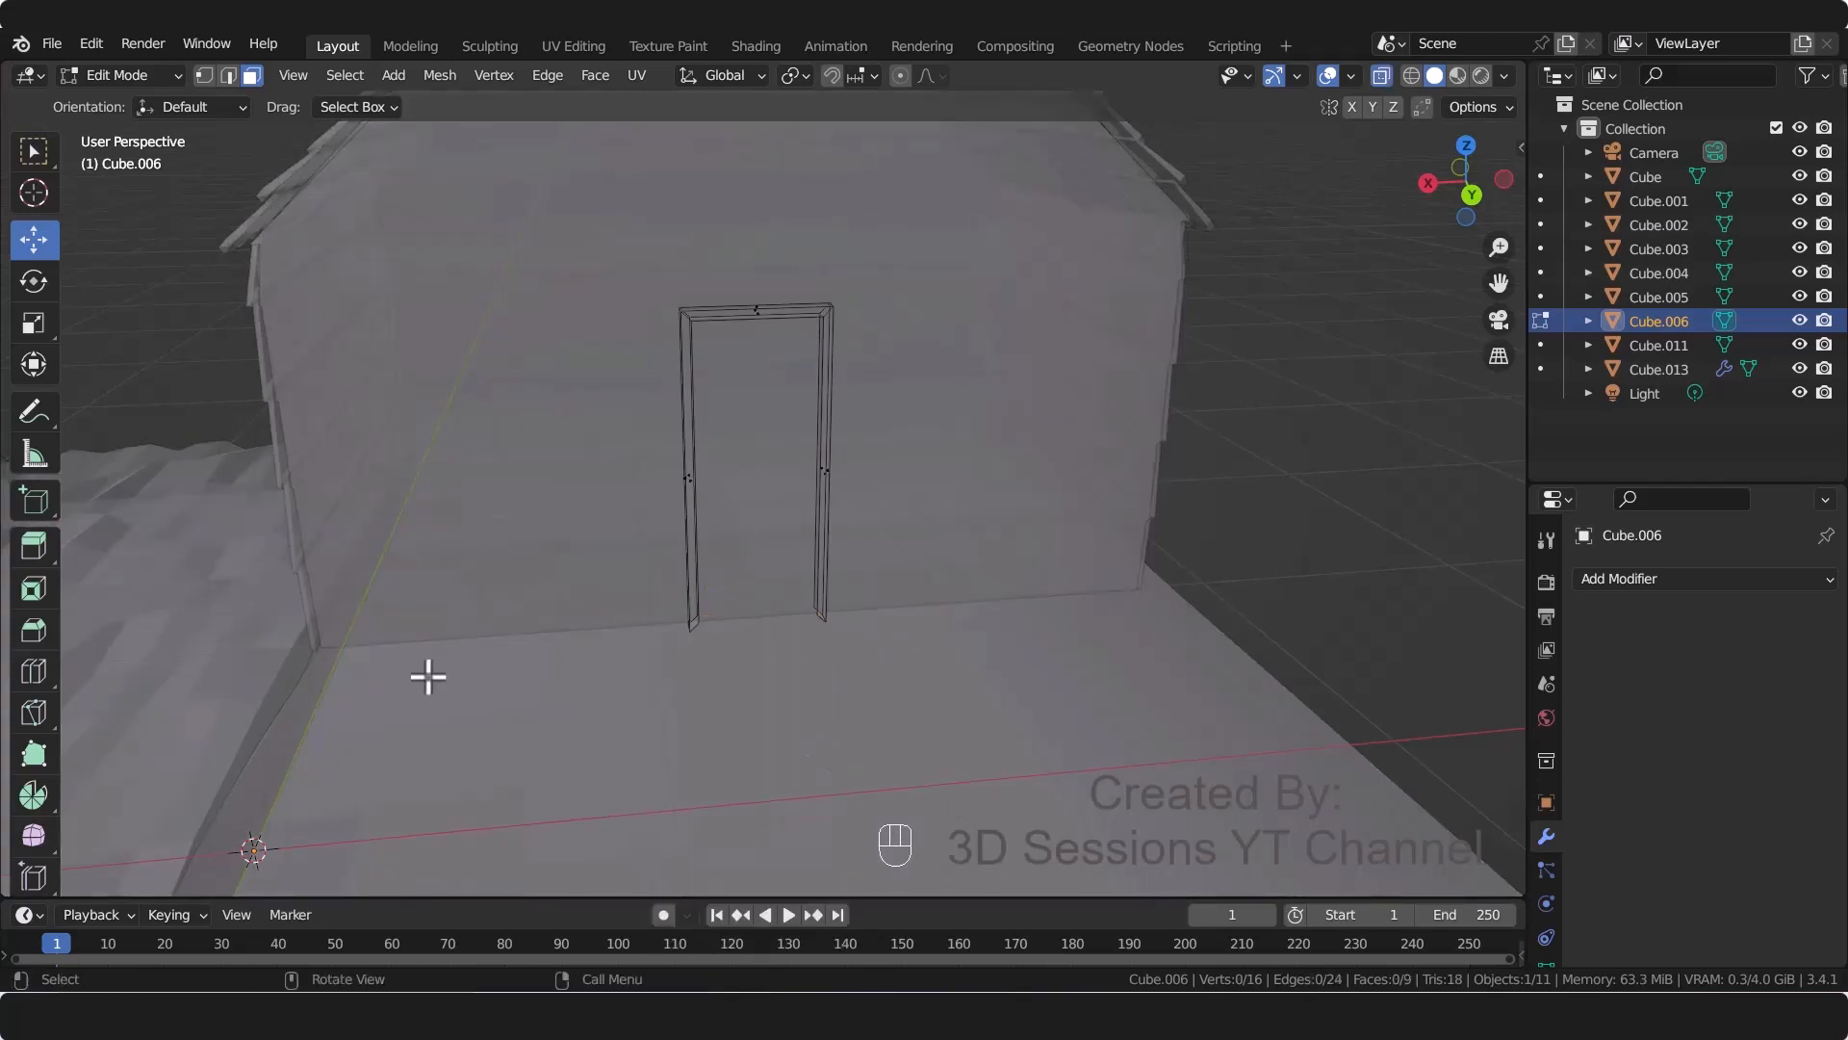
# Step: In back view, flatten the bottom vertices of both frame posts by scaling them to 0 along Z
pyautogui.press('`')
pyautogui.click(513, 494)
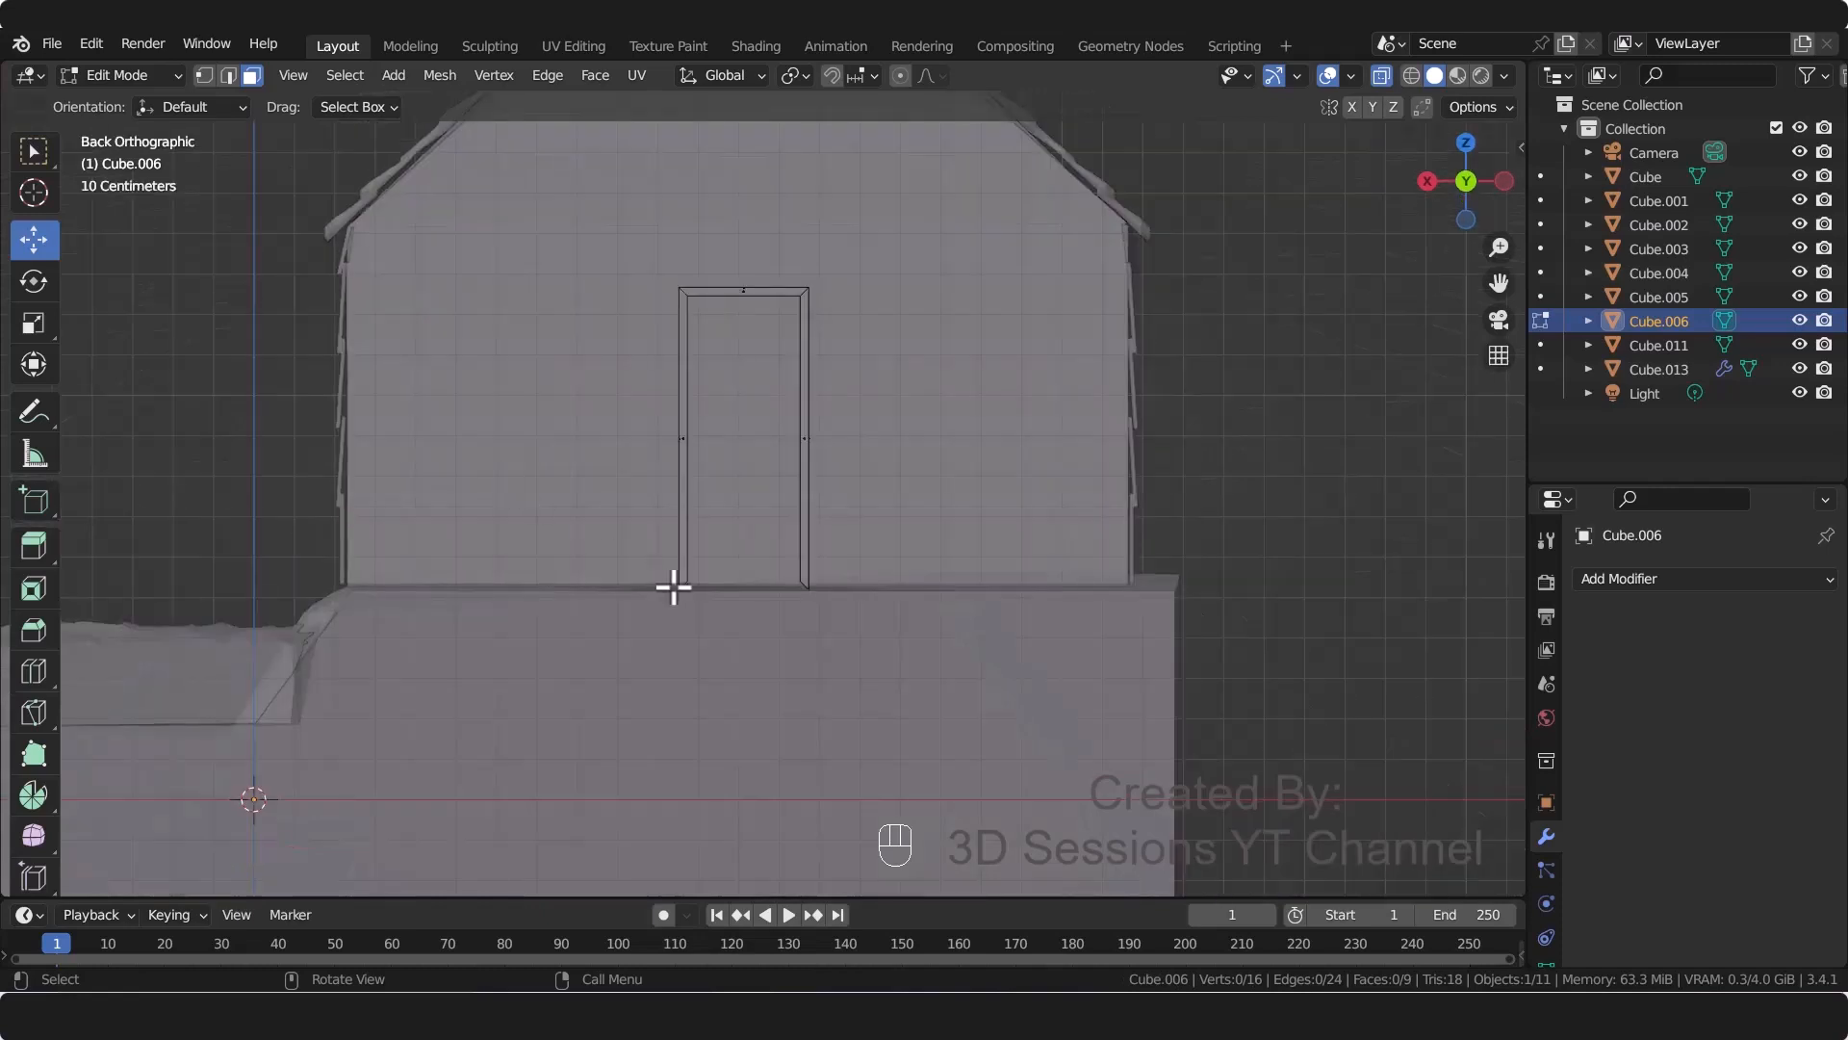
pyautogui.press('1')
pyautogui.moveTo(598, 549); pyautogui.dragTo(830, 671)
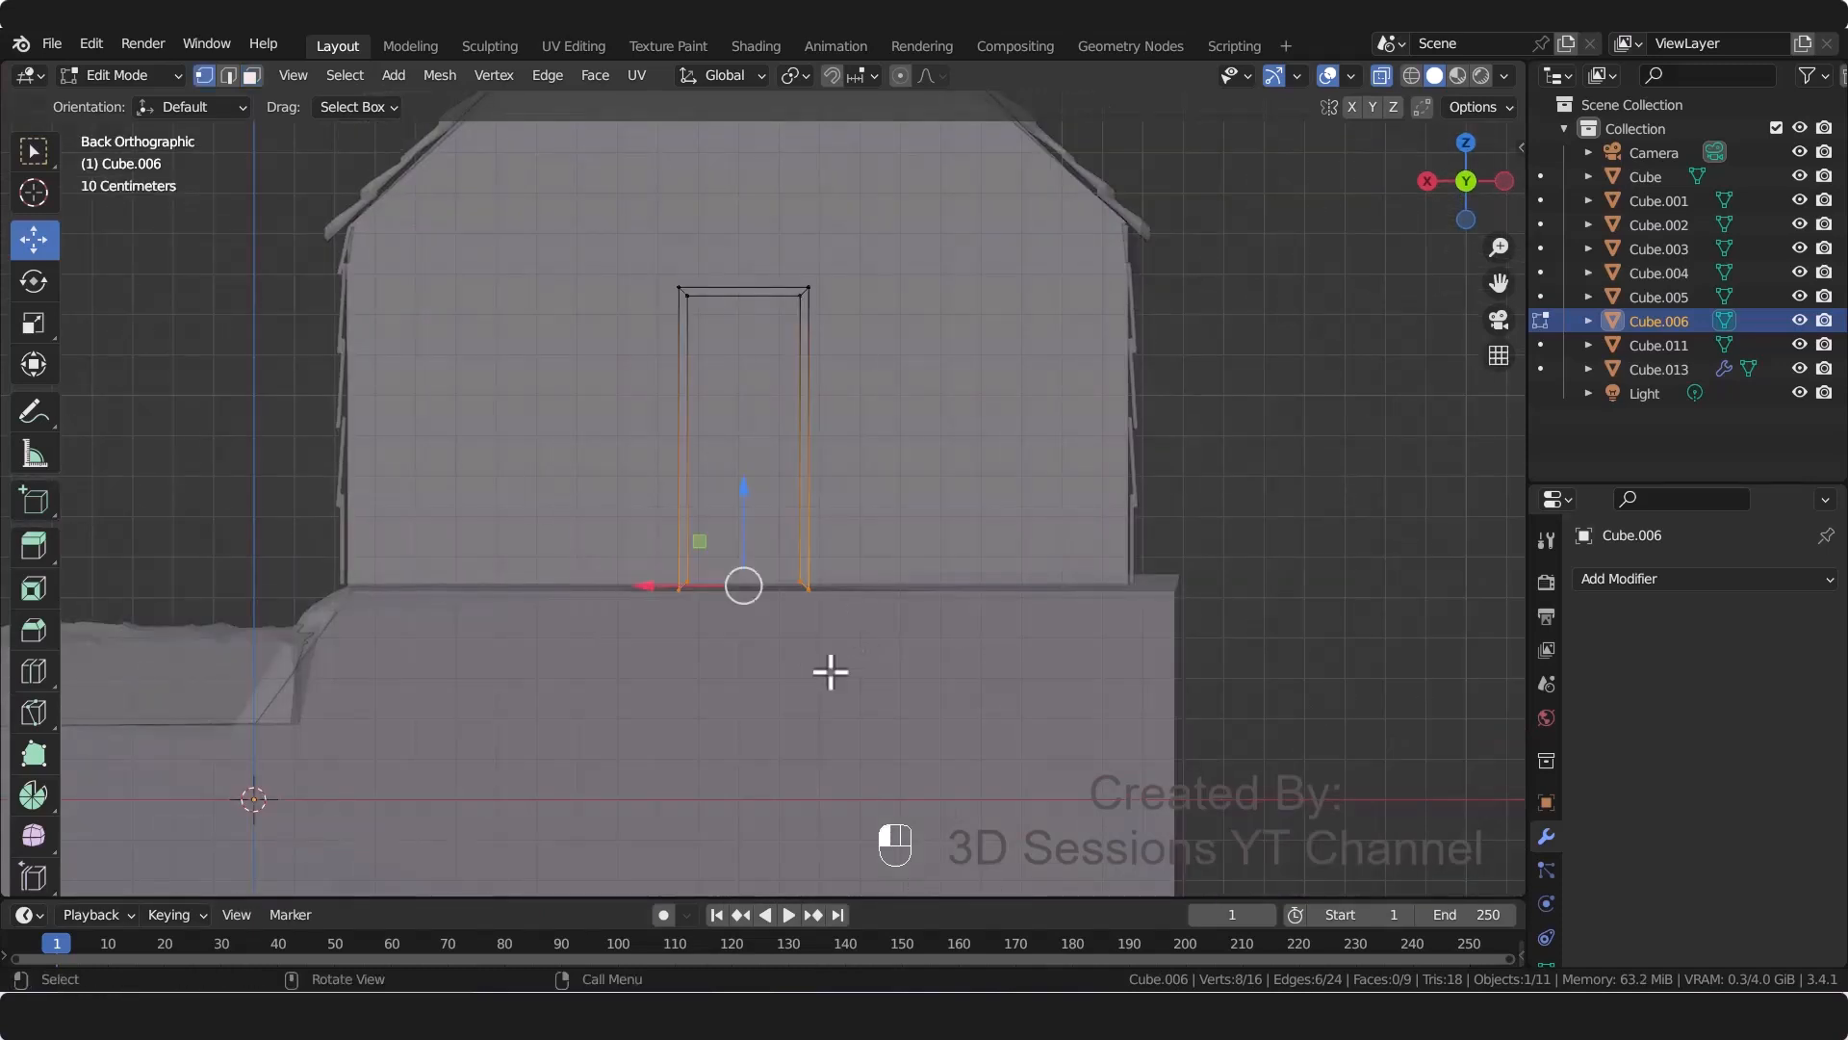
pyautogui.press('s')
pyautogui.press('z')
pyautogui.press('0')
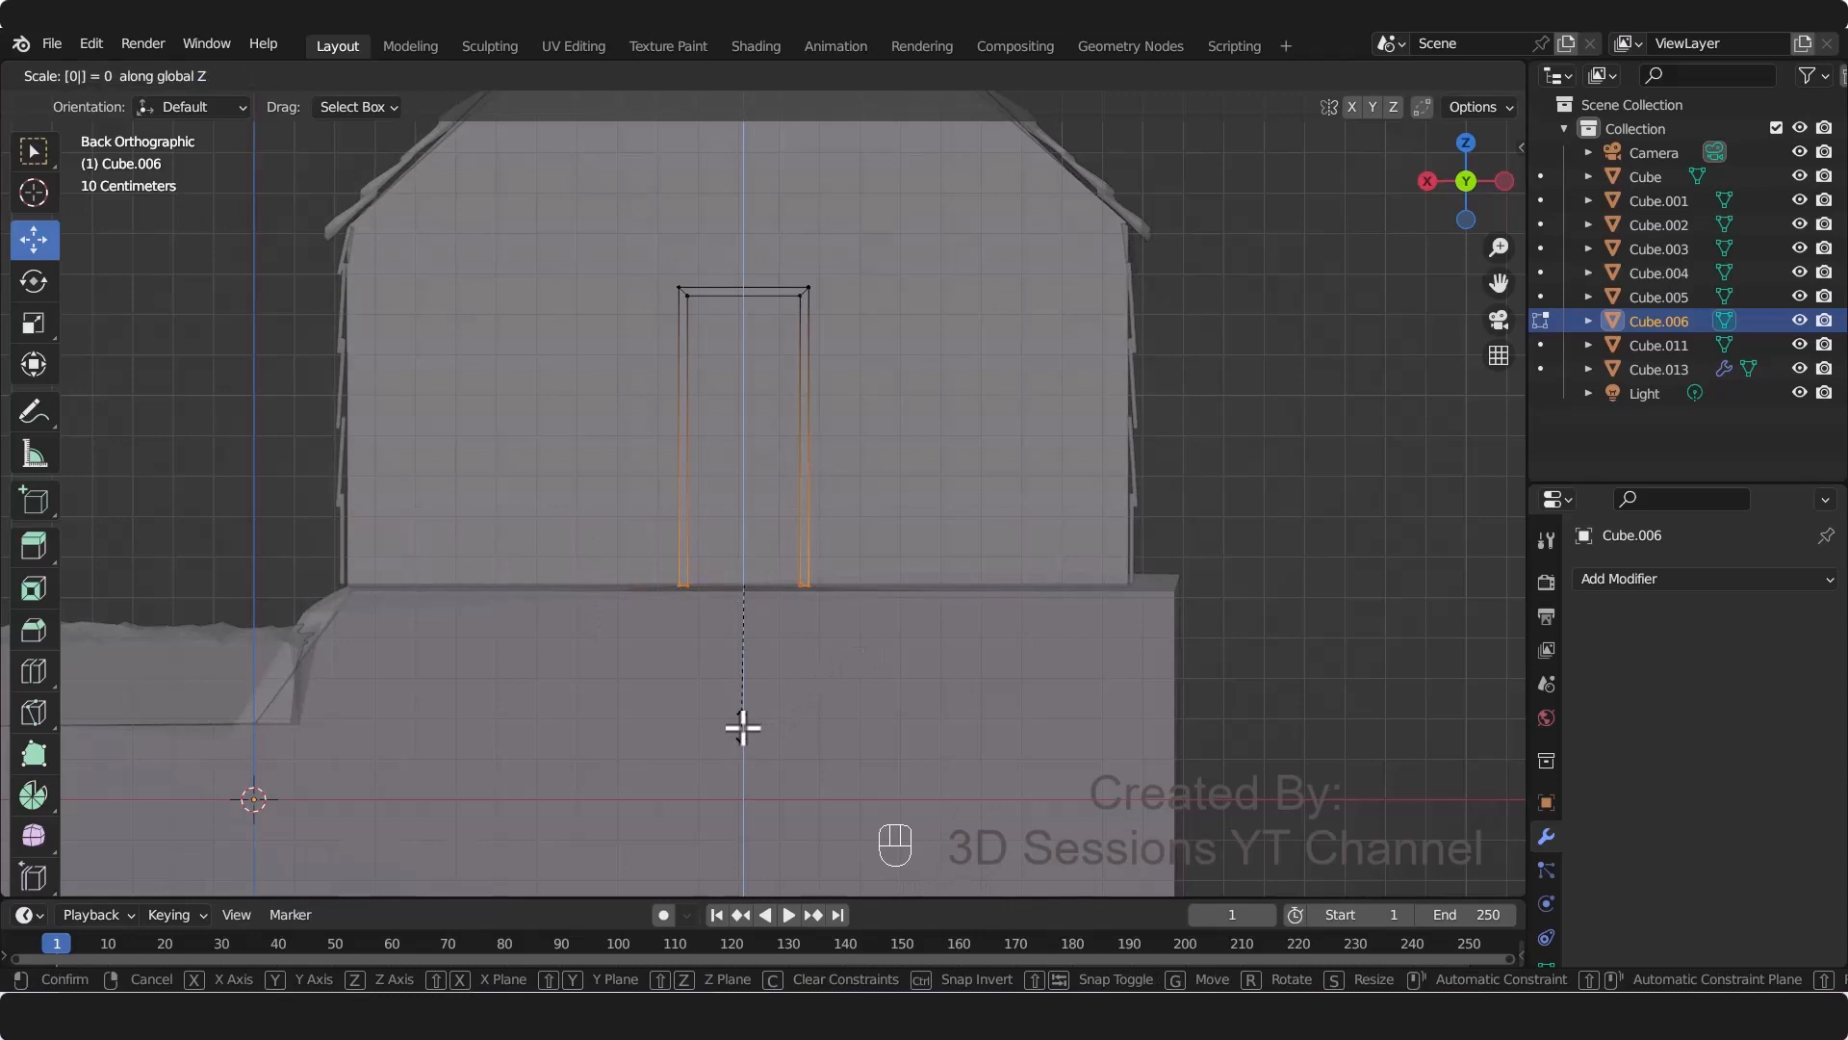
pyautogui.click(742, 727)
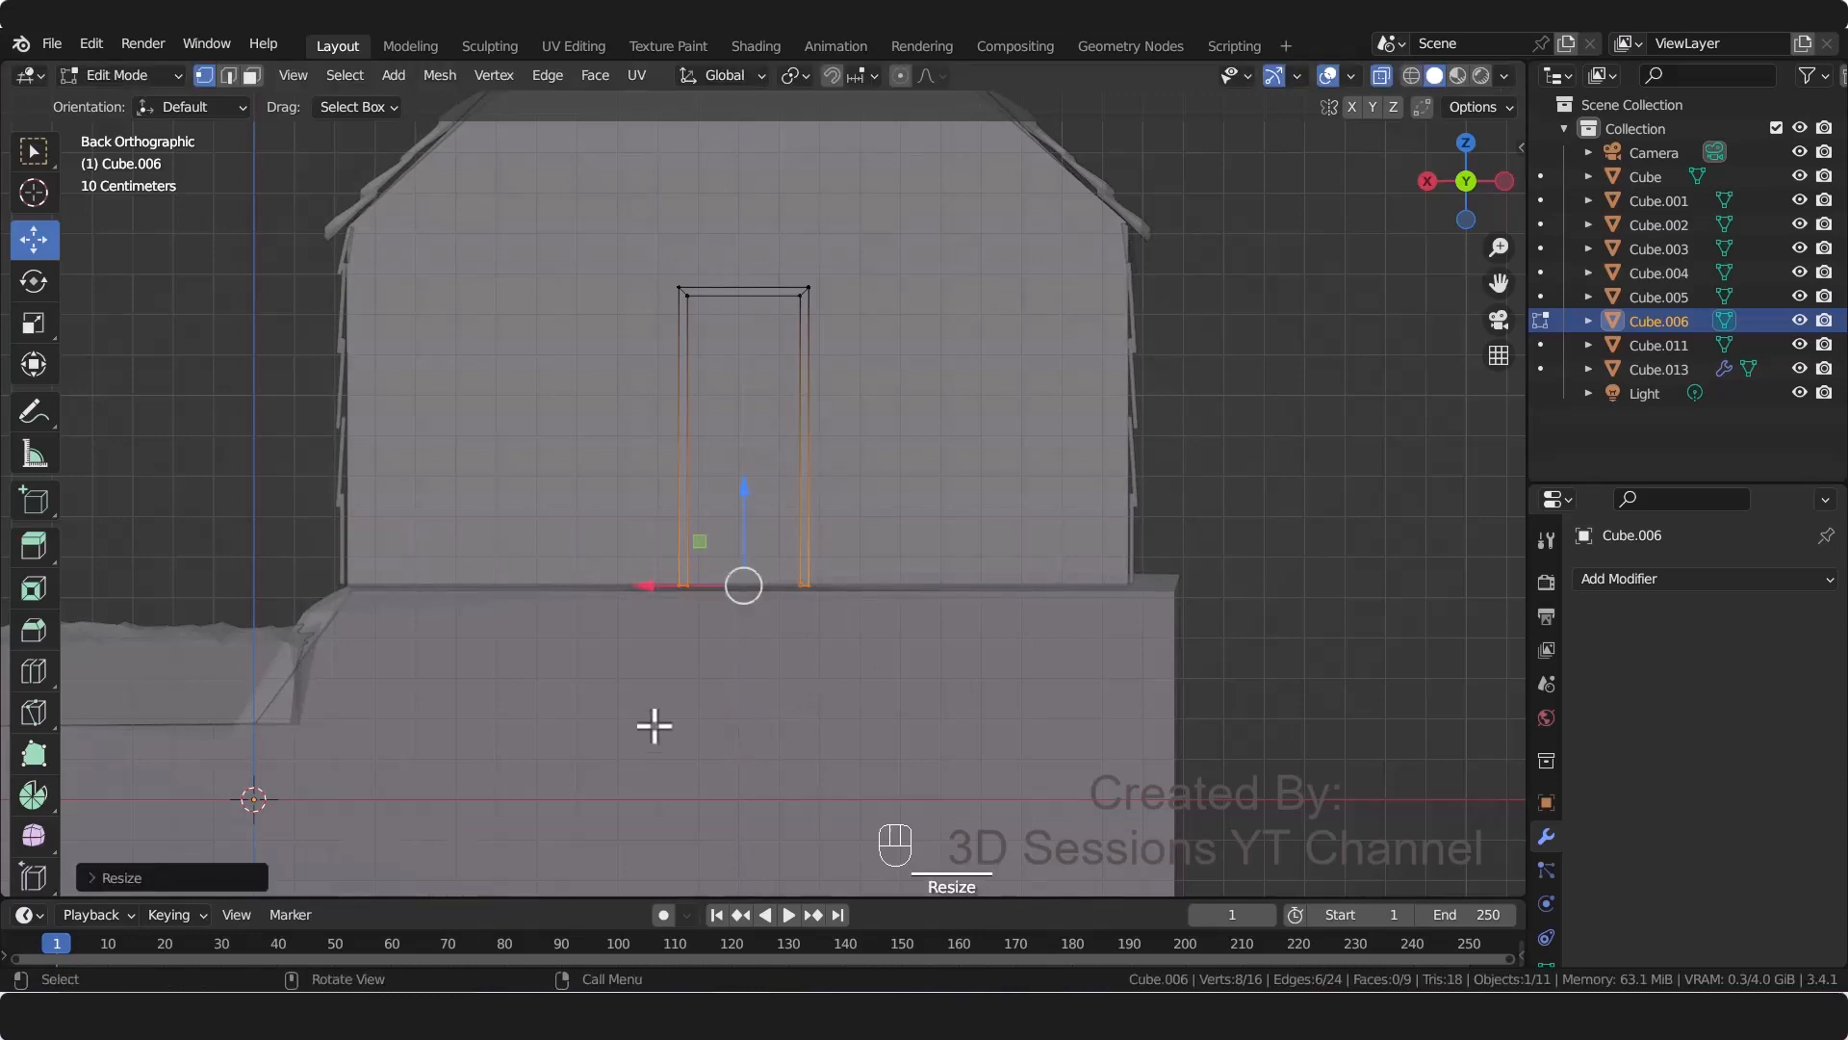
pyautogui.press('Tab')
pyautogui.moveTo(653, 724); pyautogui.dragTo(821, 648, button='middle')
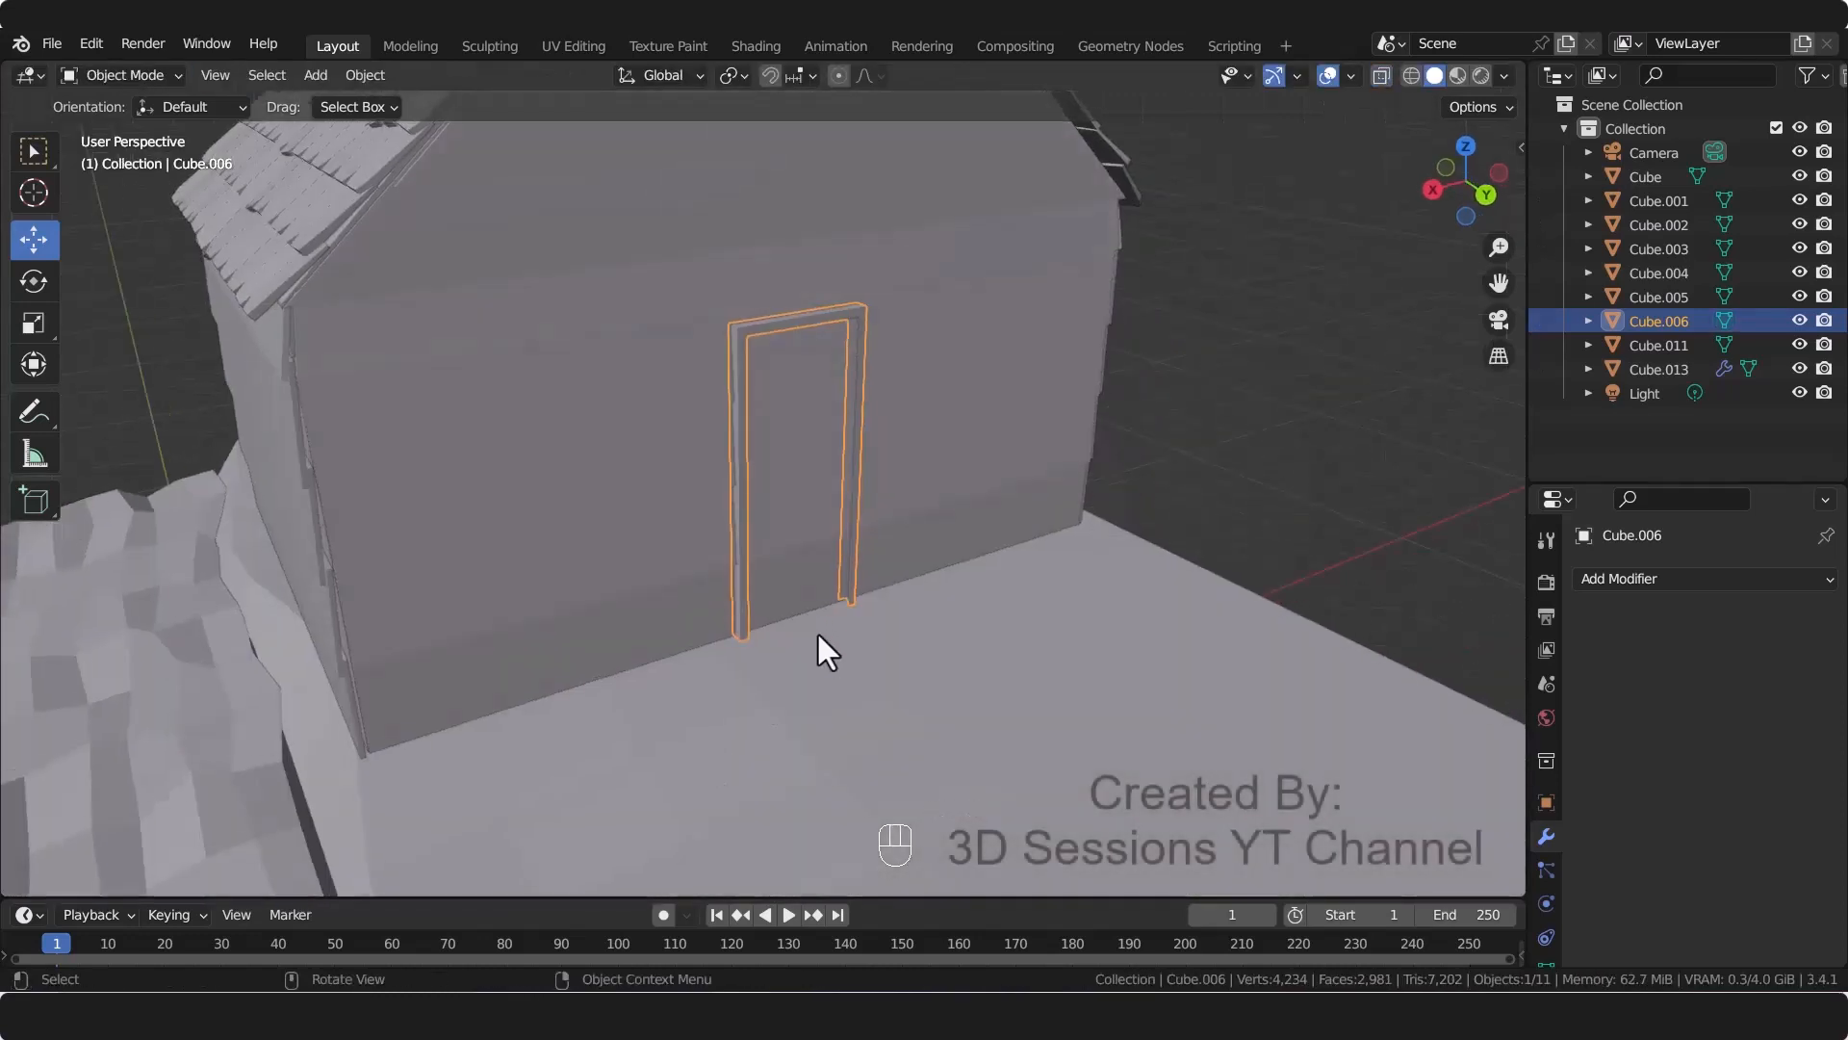
# Step: Select the door frame and set its origin to the centre of its own geometry
pyautogui.click(741, 495)
pyautogui.click(740, 495)
pyautogui.click(859, 699)
pyautogui.click(853, 481)
pyautogui.moveTo(848, 469); pyautogui.dragTo(788, 408, button='middle')
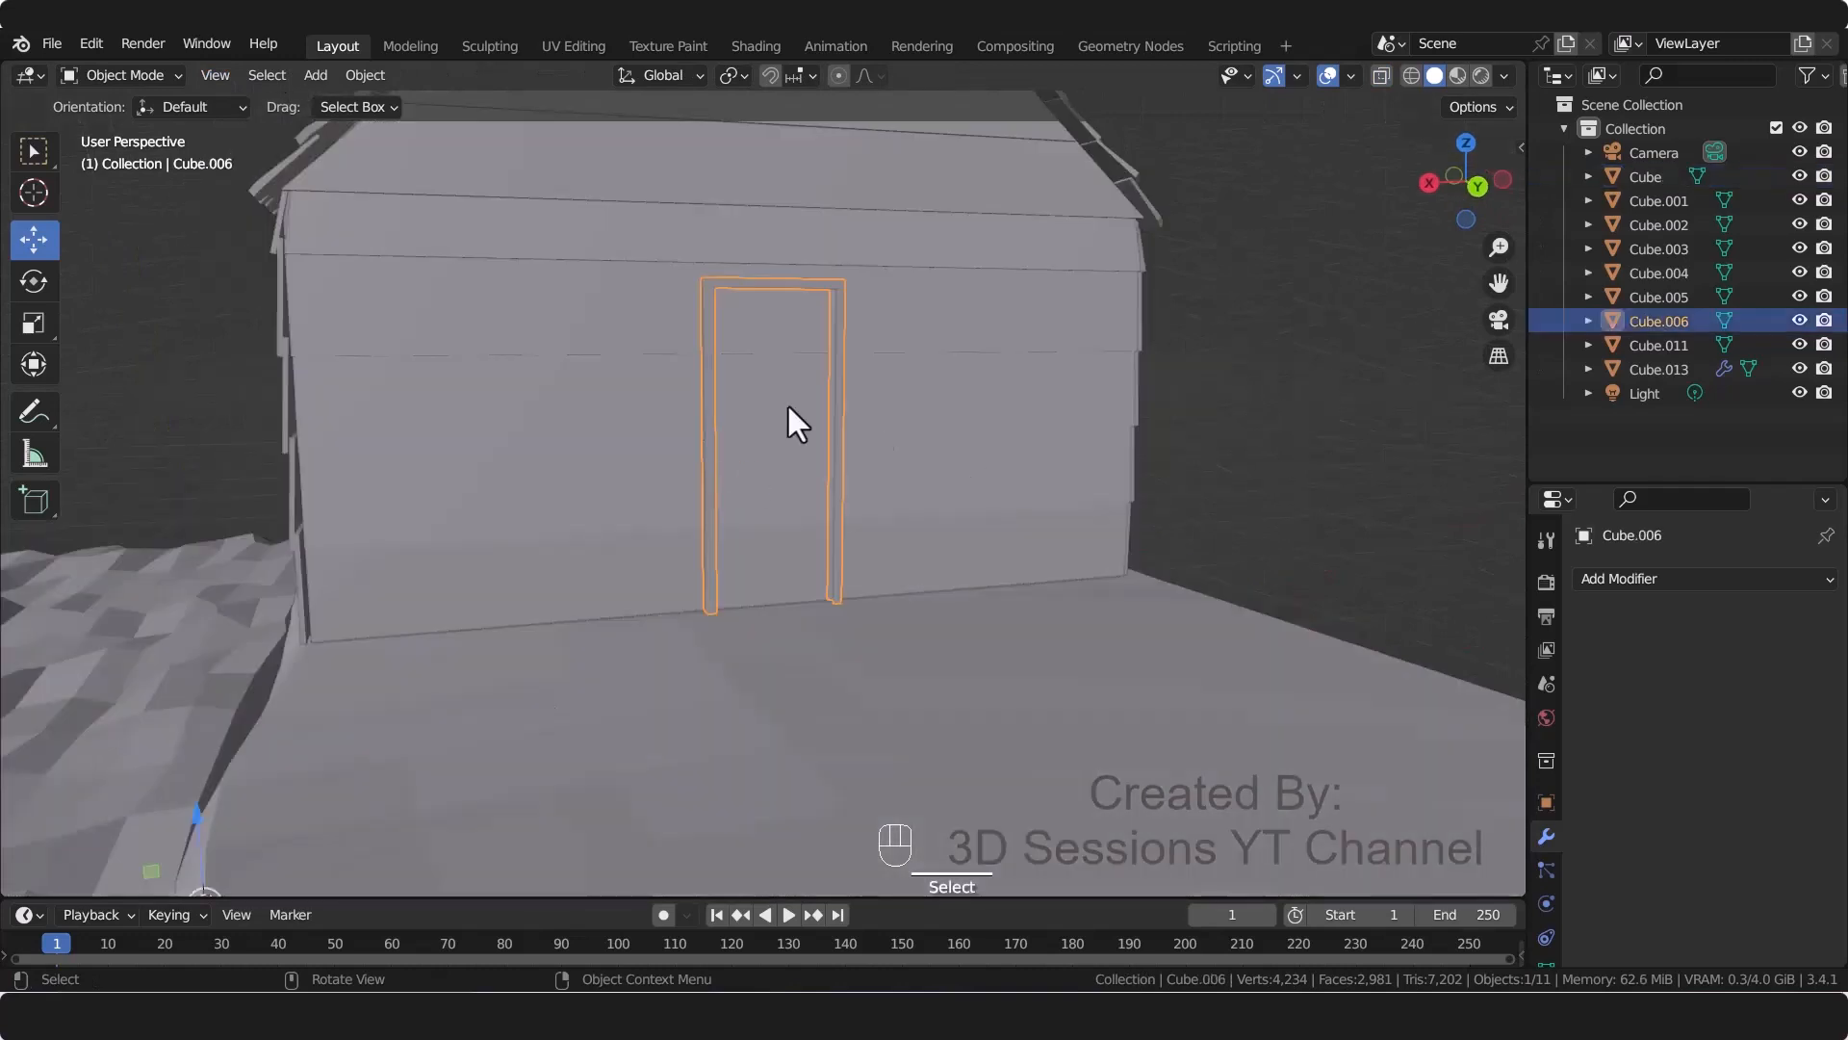
pyautogui.scroll(-4, 651, 416)
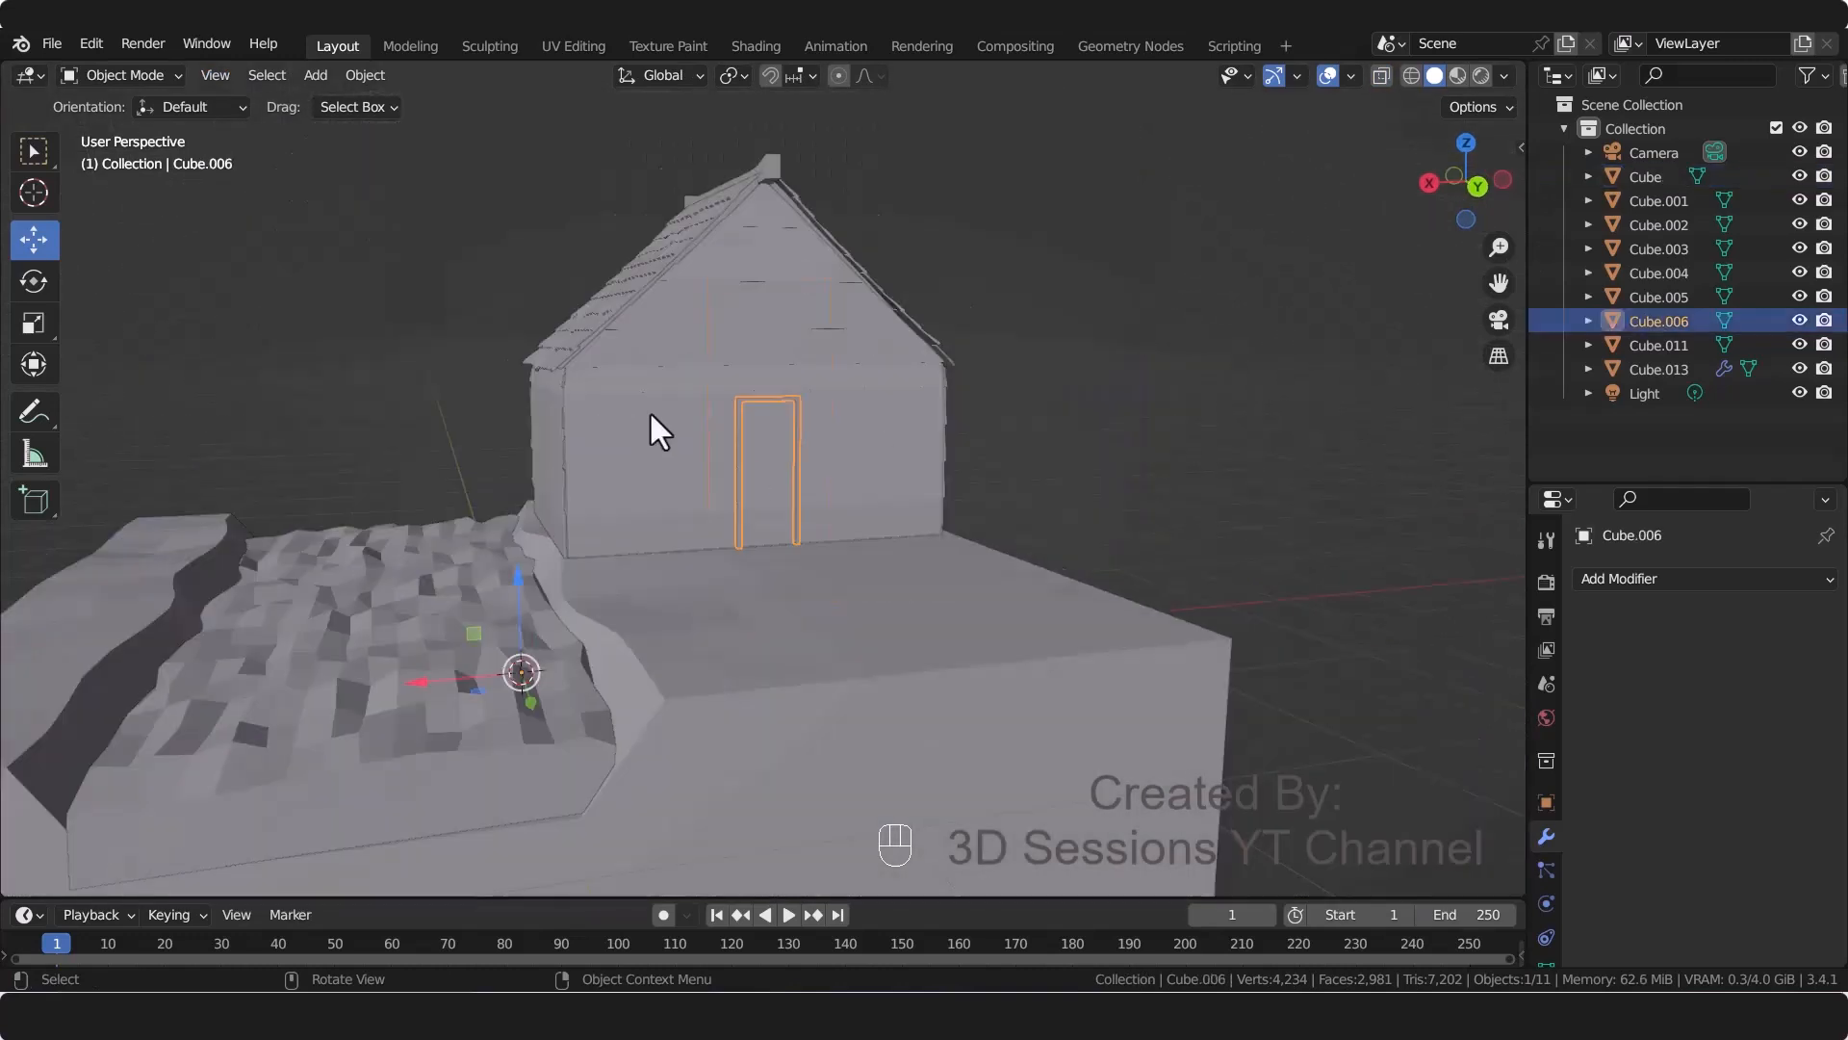
pyautogui.rightClick(737, 401)
pyautogui.moveTo(736, 401)
pyautogui.click(870, 425)
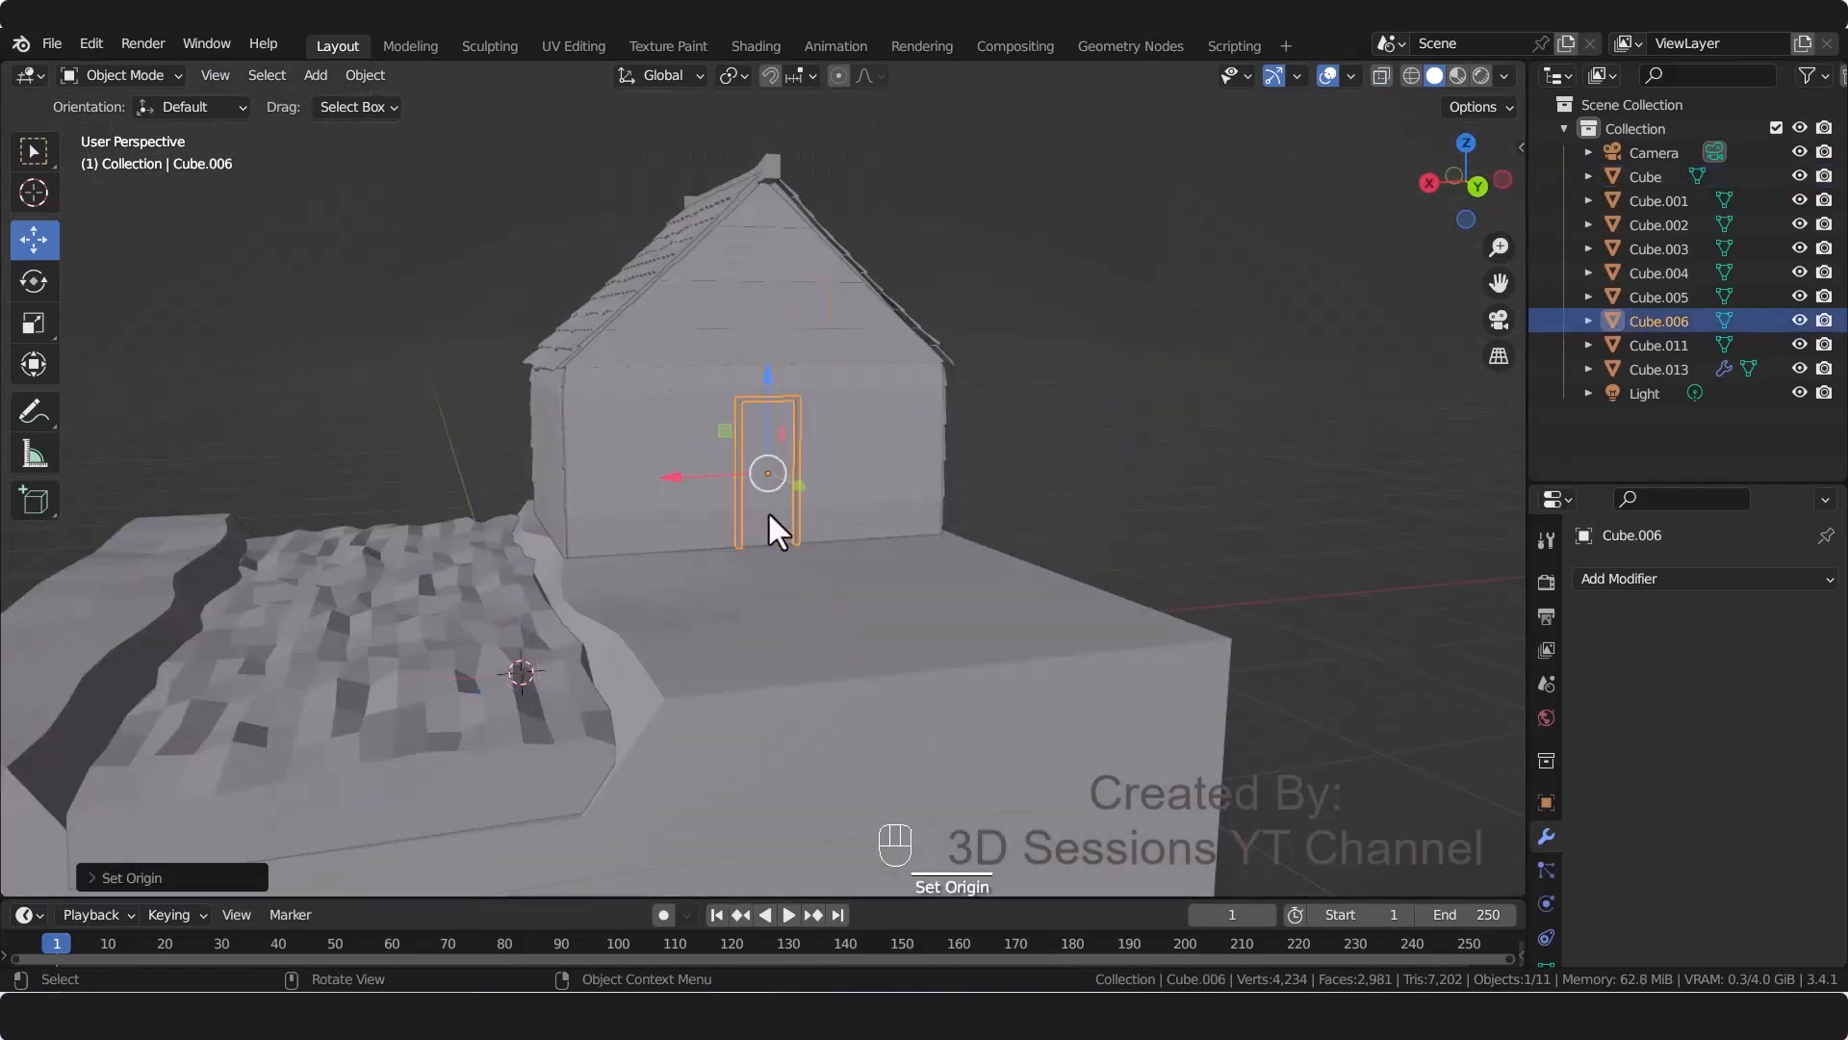
# Step: Add a plane mesh and move it onto the ground in front of the house's door frame
pyautogui.scroll(3, 770, 452)
pyautogui.moveTo(771, 364); pyautogui.dragTo(1250, 385)
pyautogui.click(1252, 385)
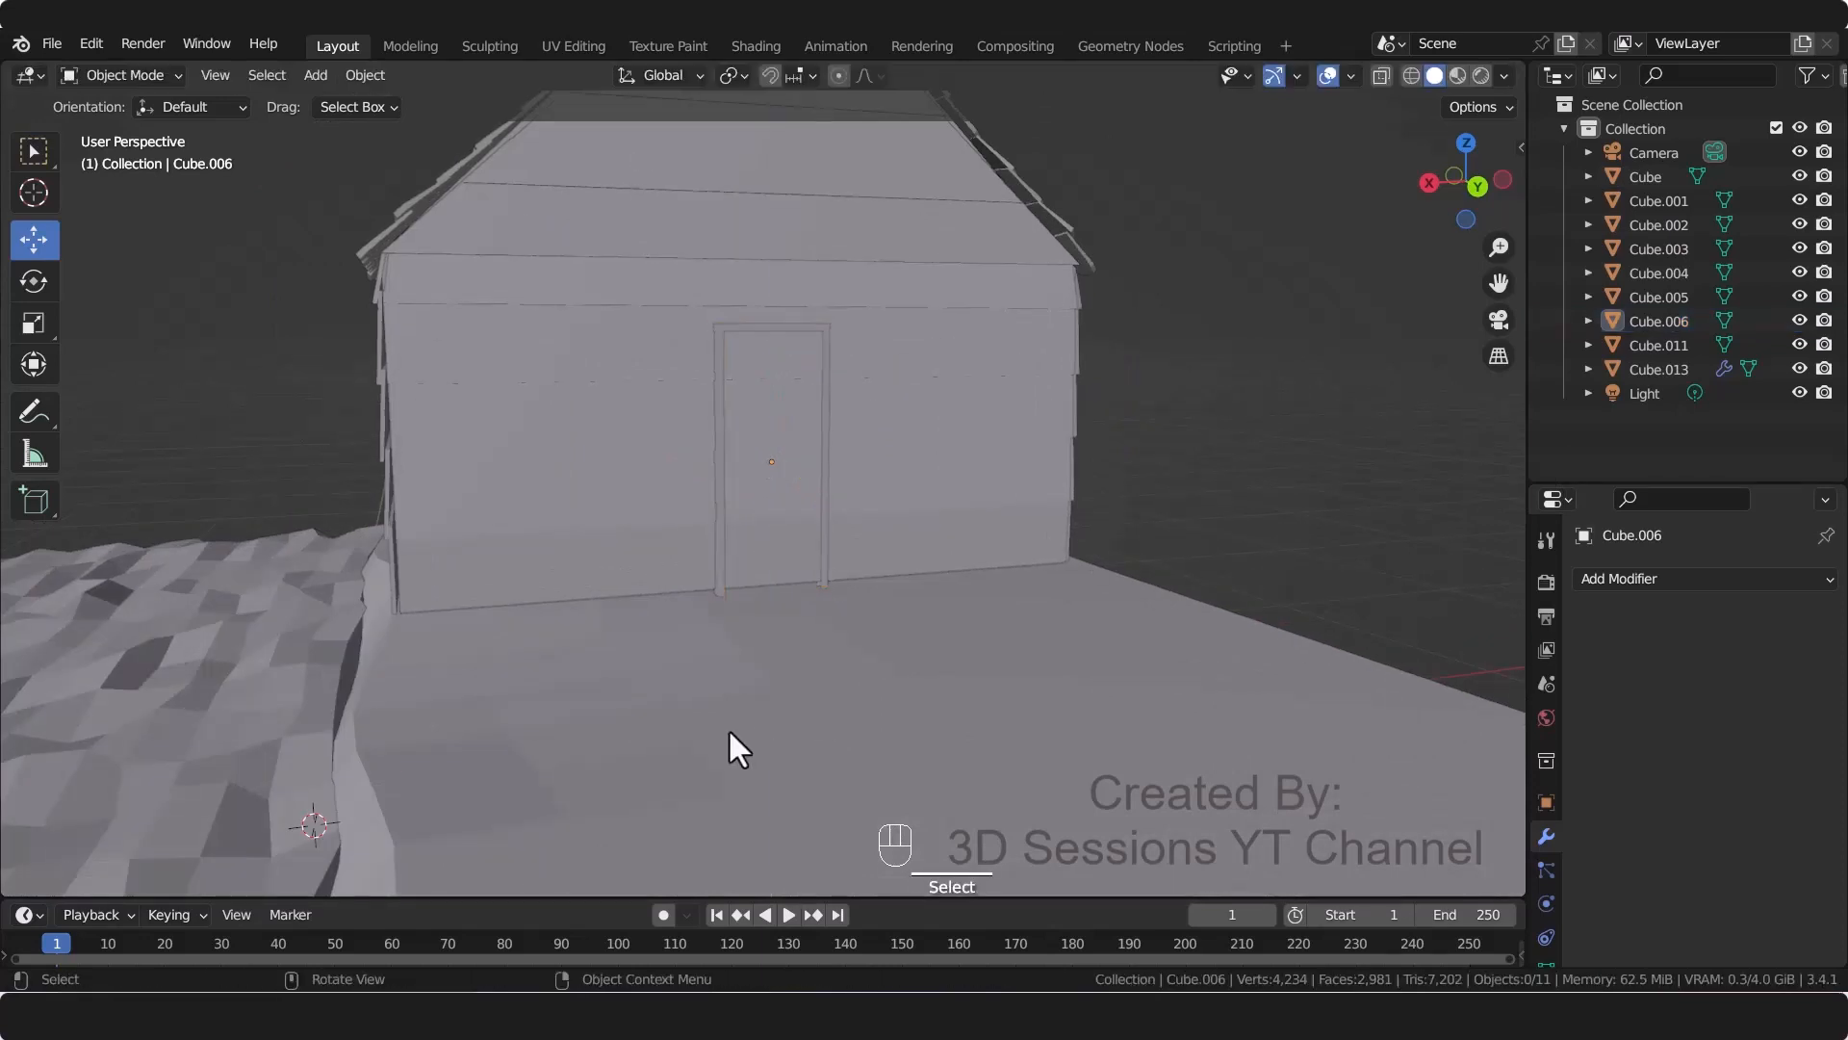
pyautogui.moveTo(728, 727); pyautogui.dragTo(855, 753, button='middle')
pyautogui.click(854, 754)
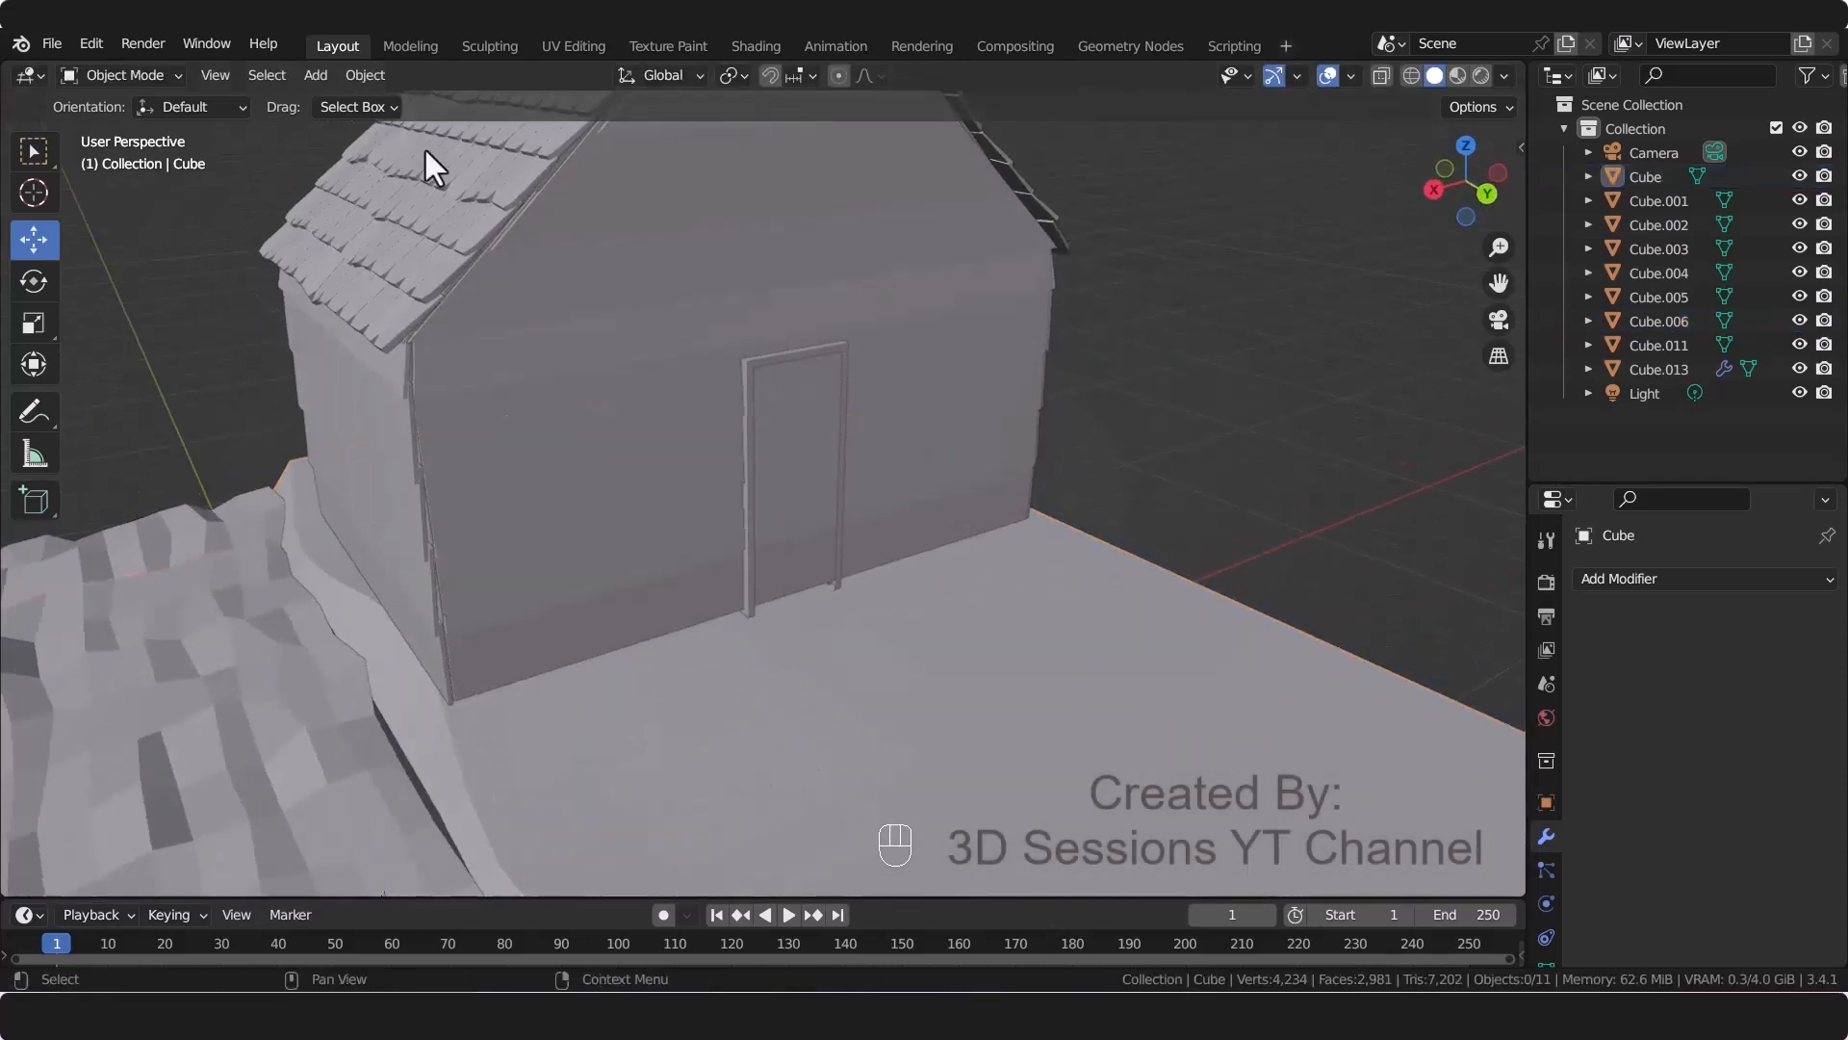
pyautogui.hotkey('shift', 'a')
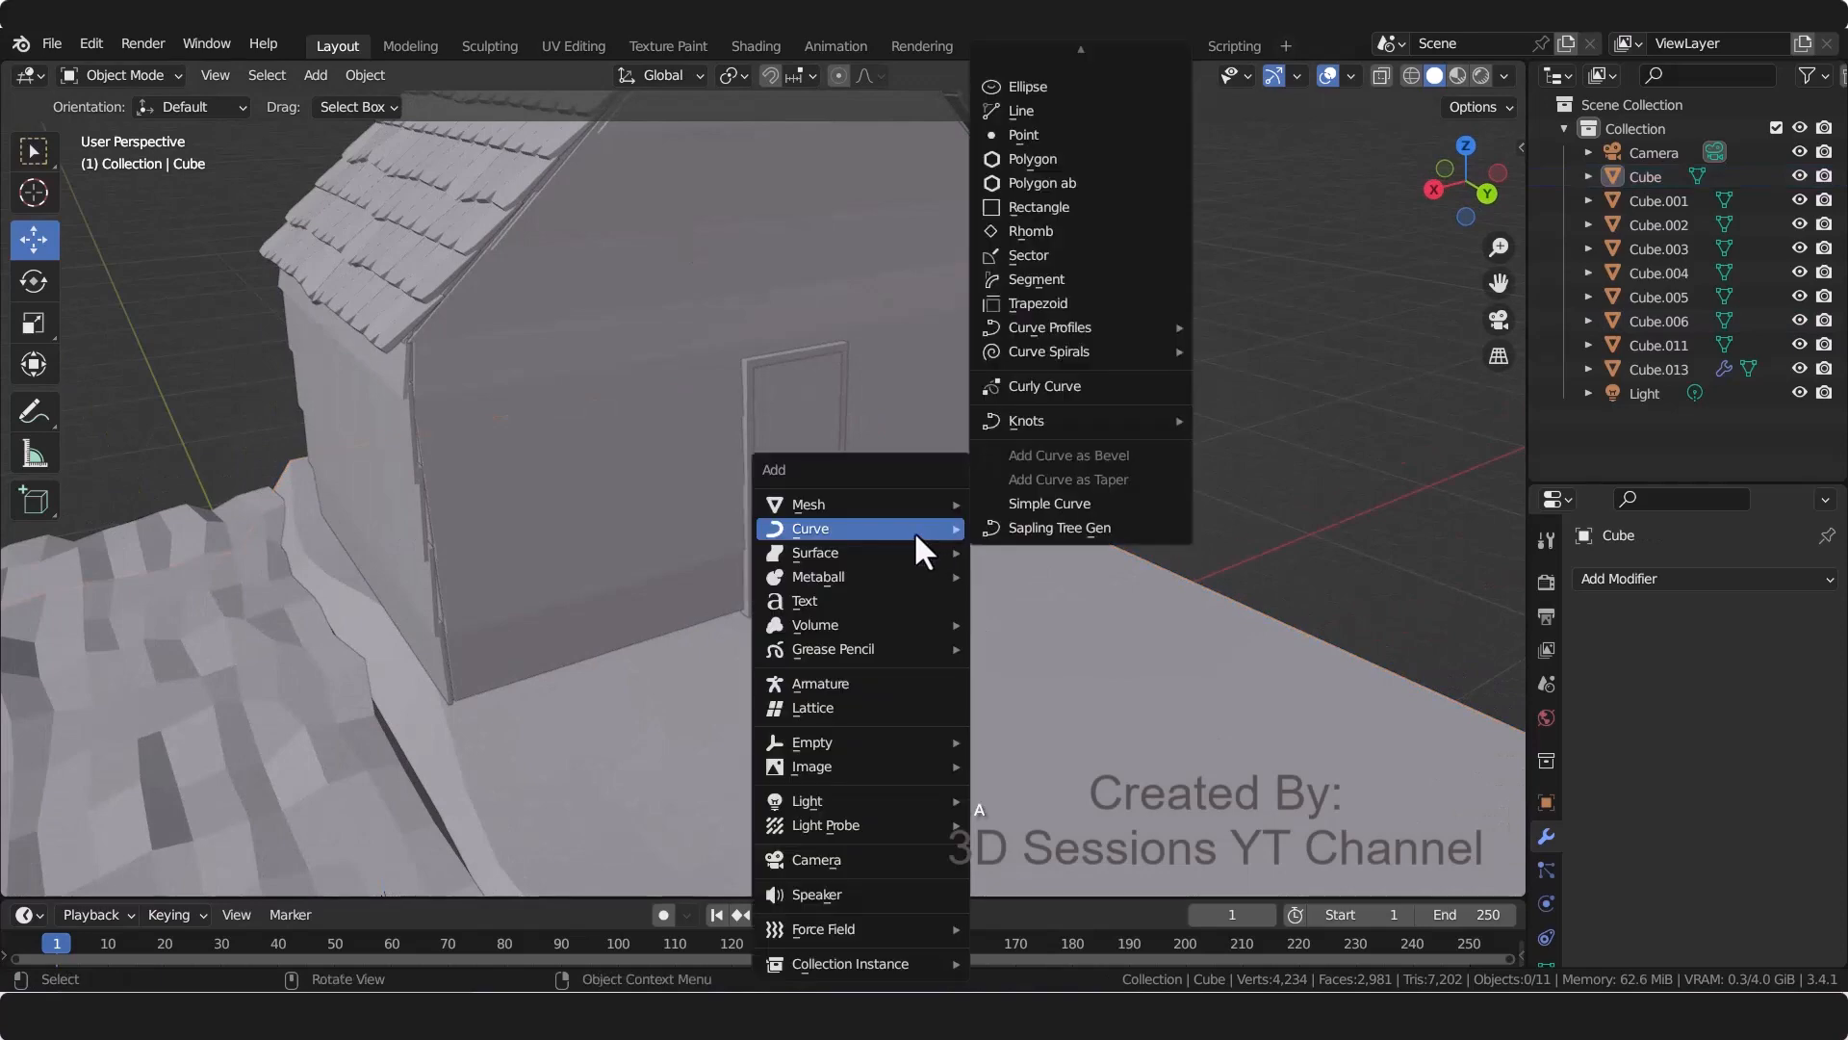
pyautogui.moveTo(918, 503)
pyautogui.click(1118, 501)
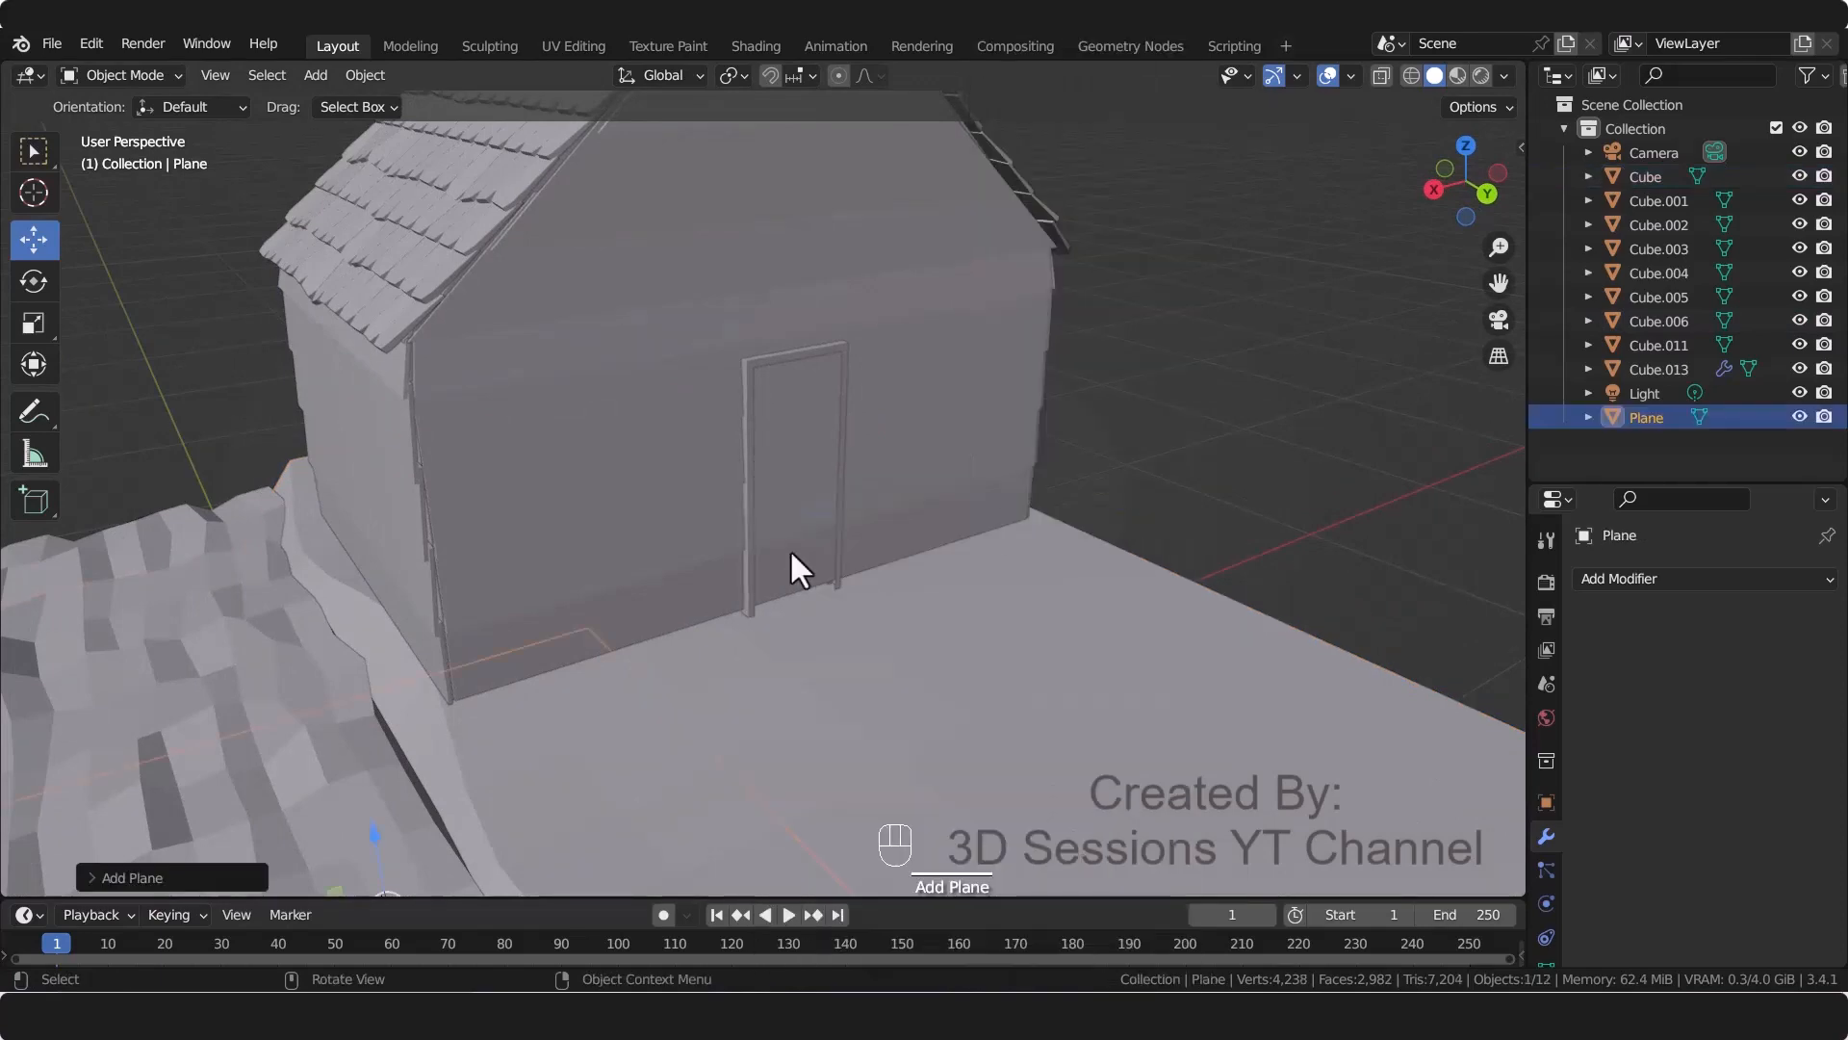
pyautogui.scroll(-5, 750, 568)
pyautogui.press('g')
pyautogui.click(939, 680)
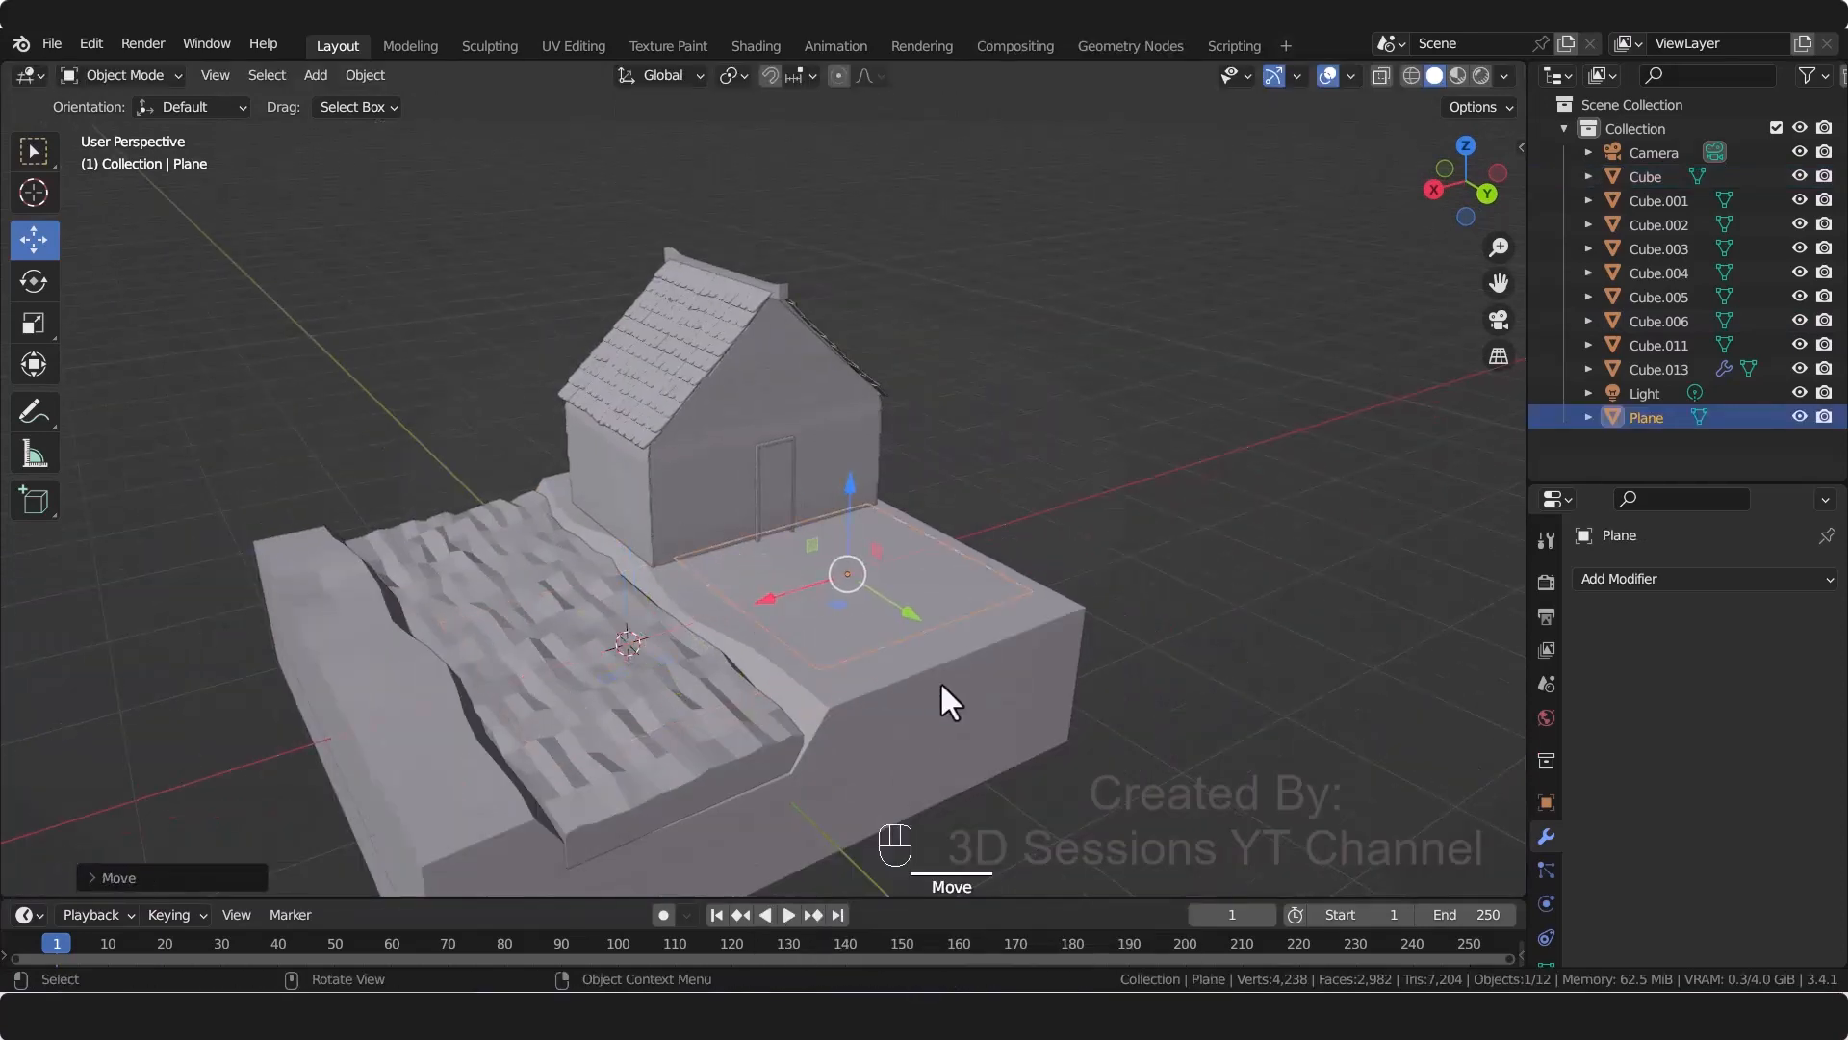
# Step: Rotate the plane 90° about Z and 90° about X so it stands upright
pyautogui.write('rz90')
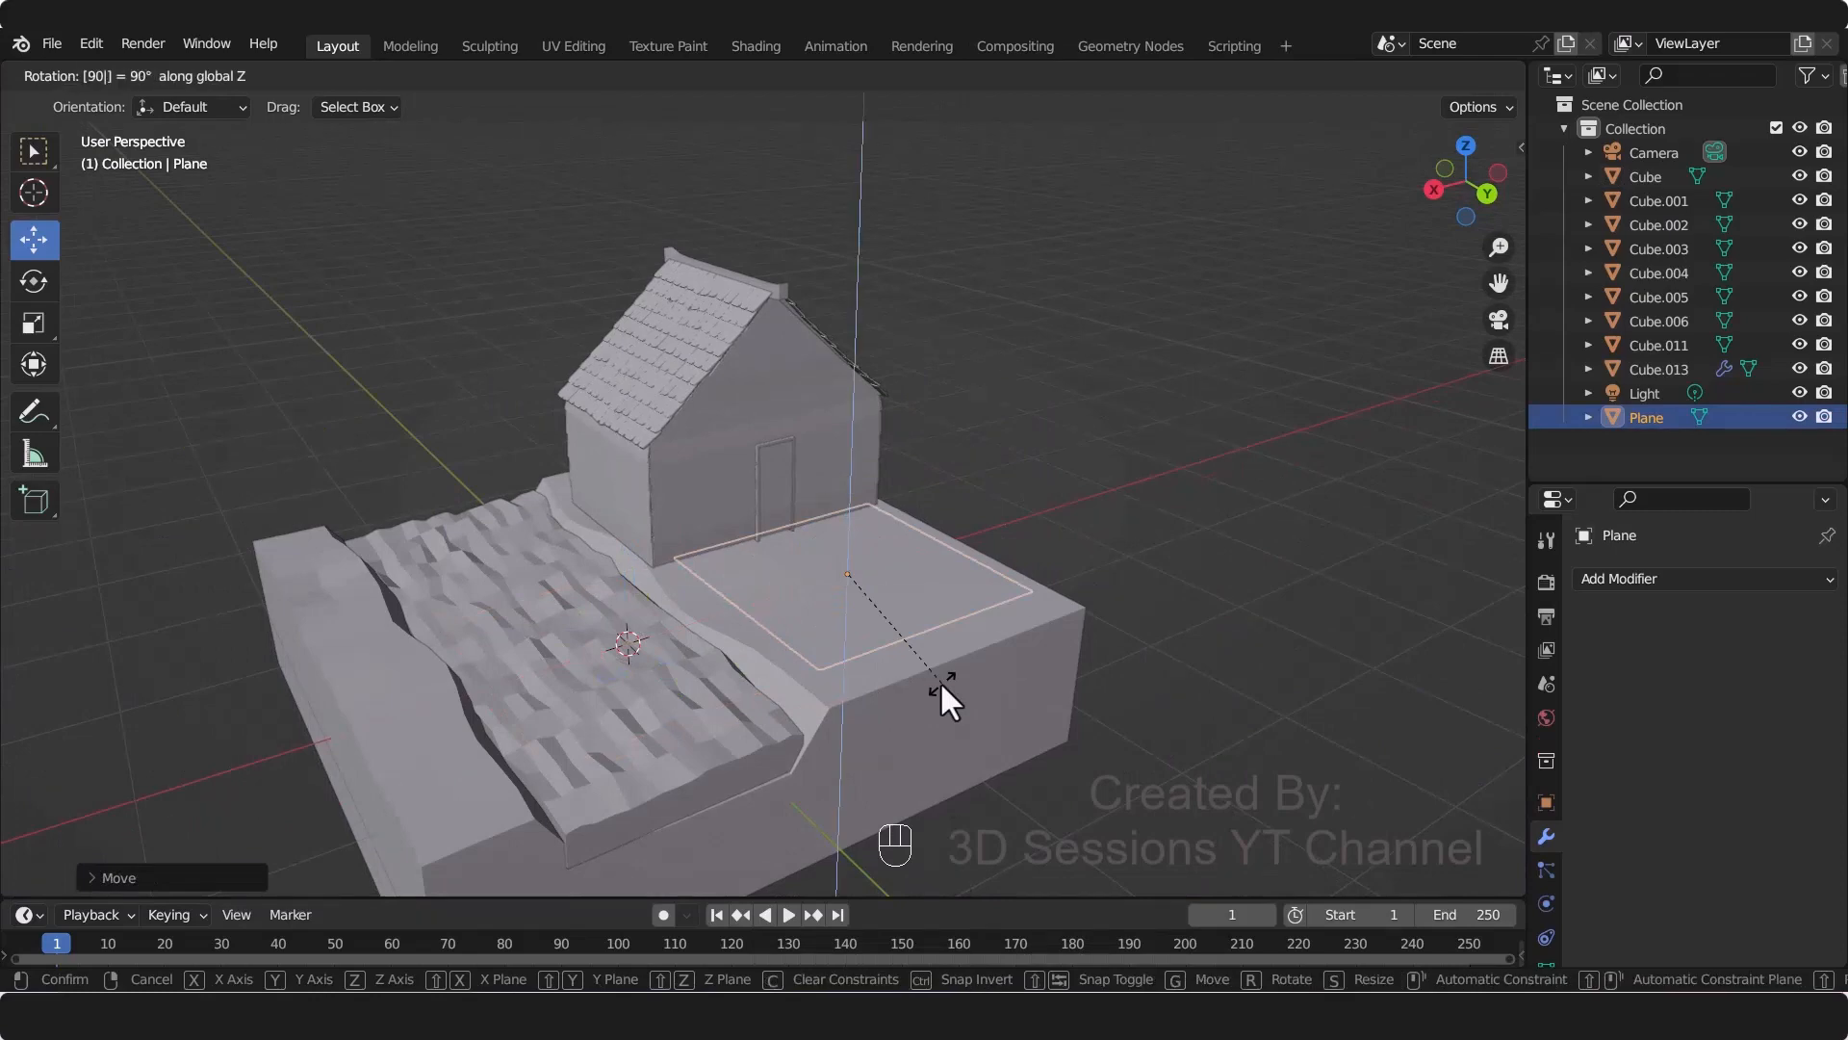
pyautogui.press('Return')
pyautogui.write('rx90')
pyautogui.press('Return')
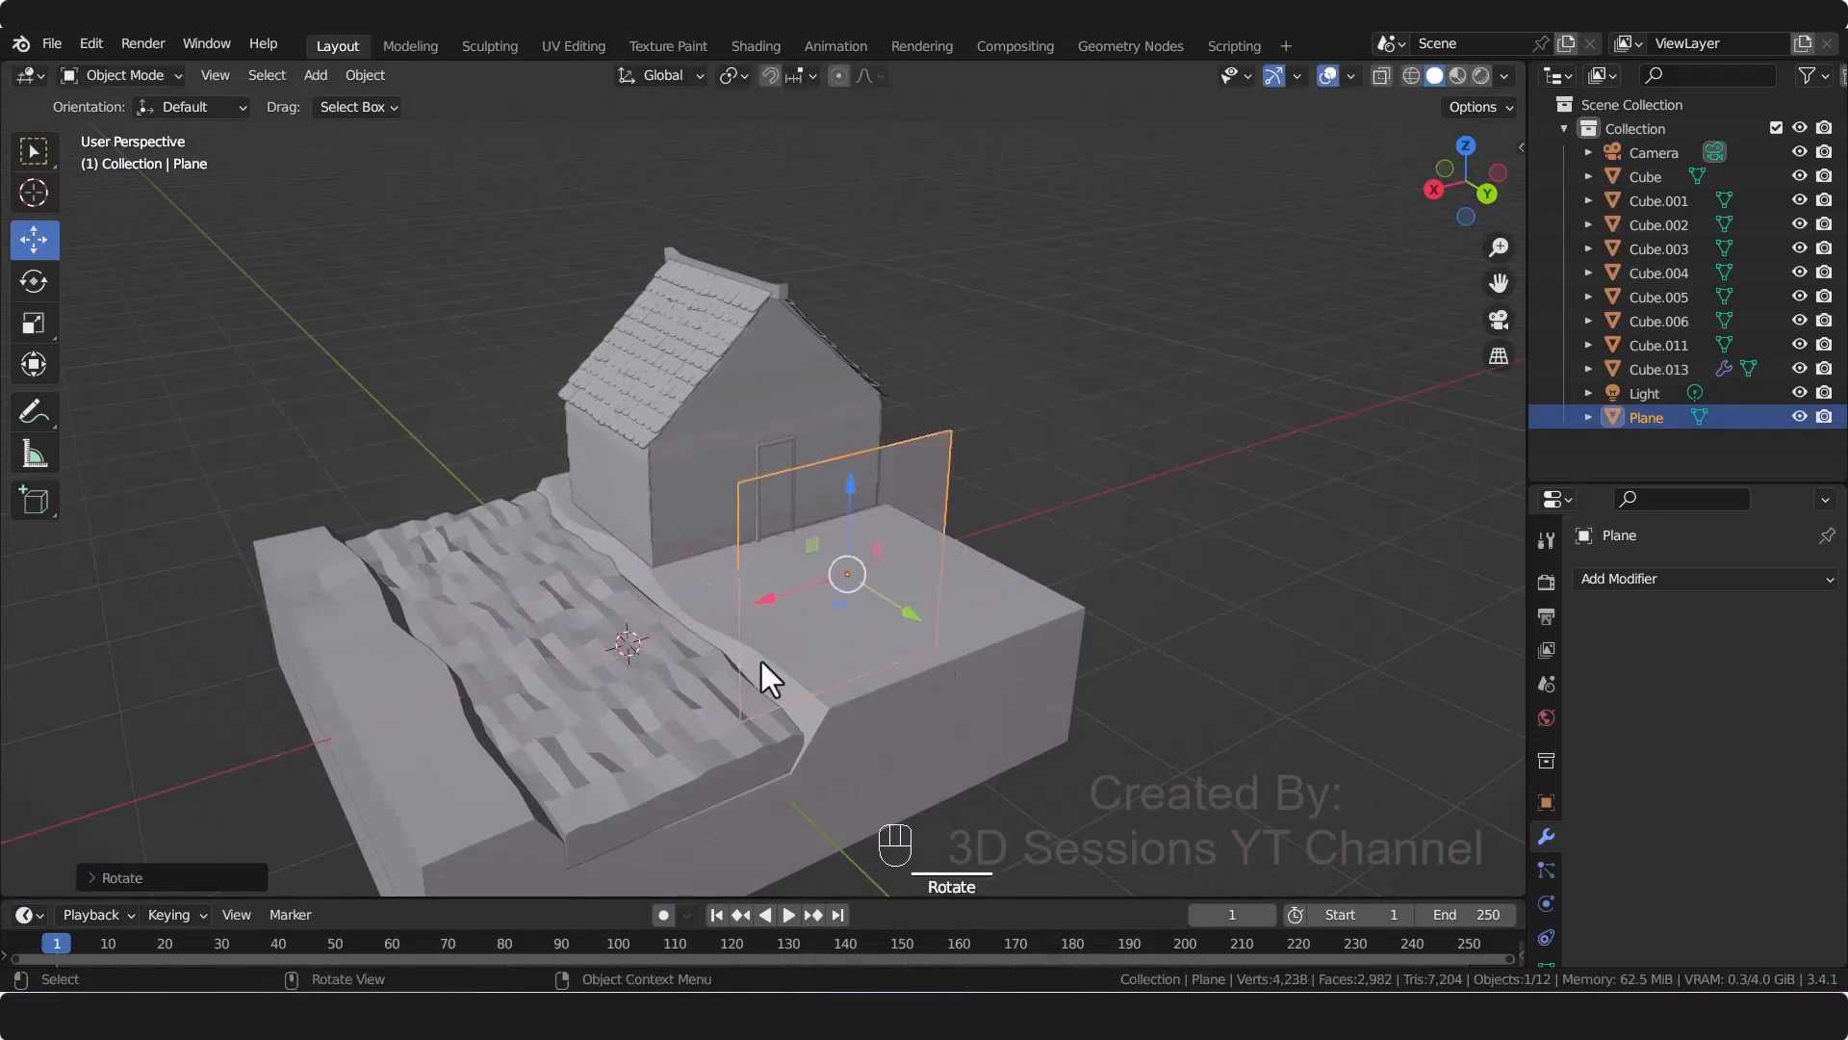
# Step: Working from the back view, scale the plane down along X and Z toward a narrower, shorter door panel
pyautogui.press('`')
pyautogui.click(1055, 534)
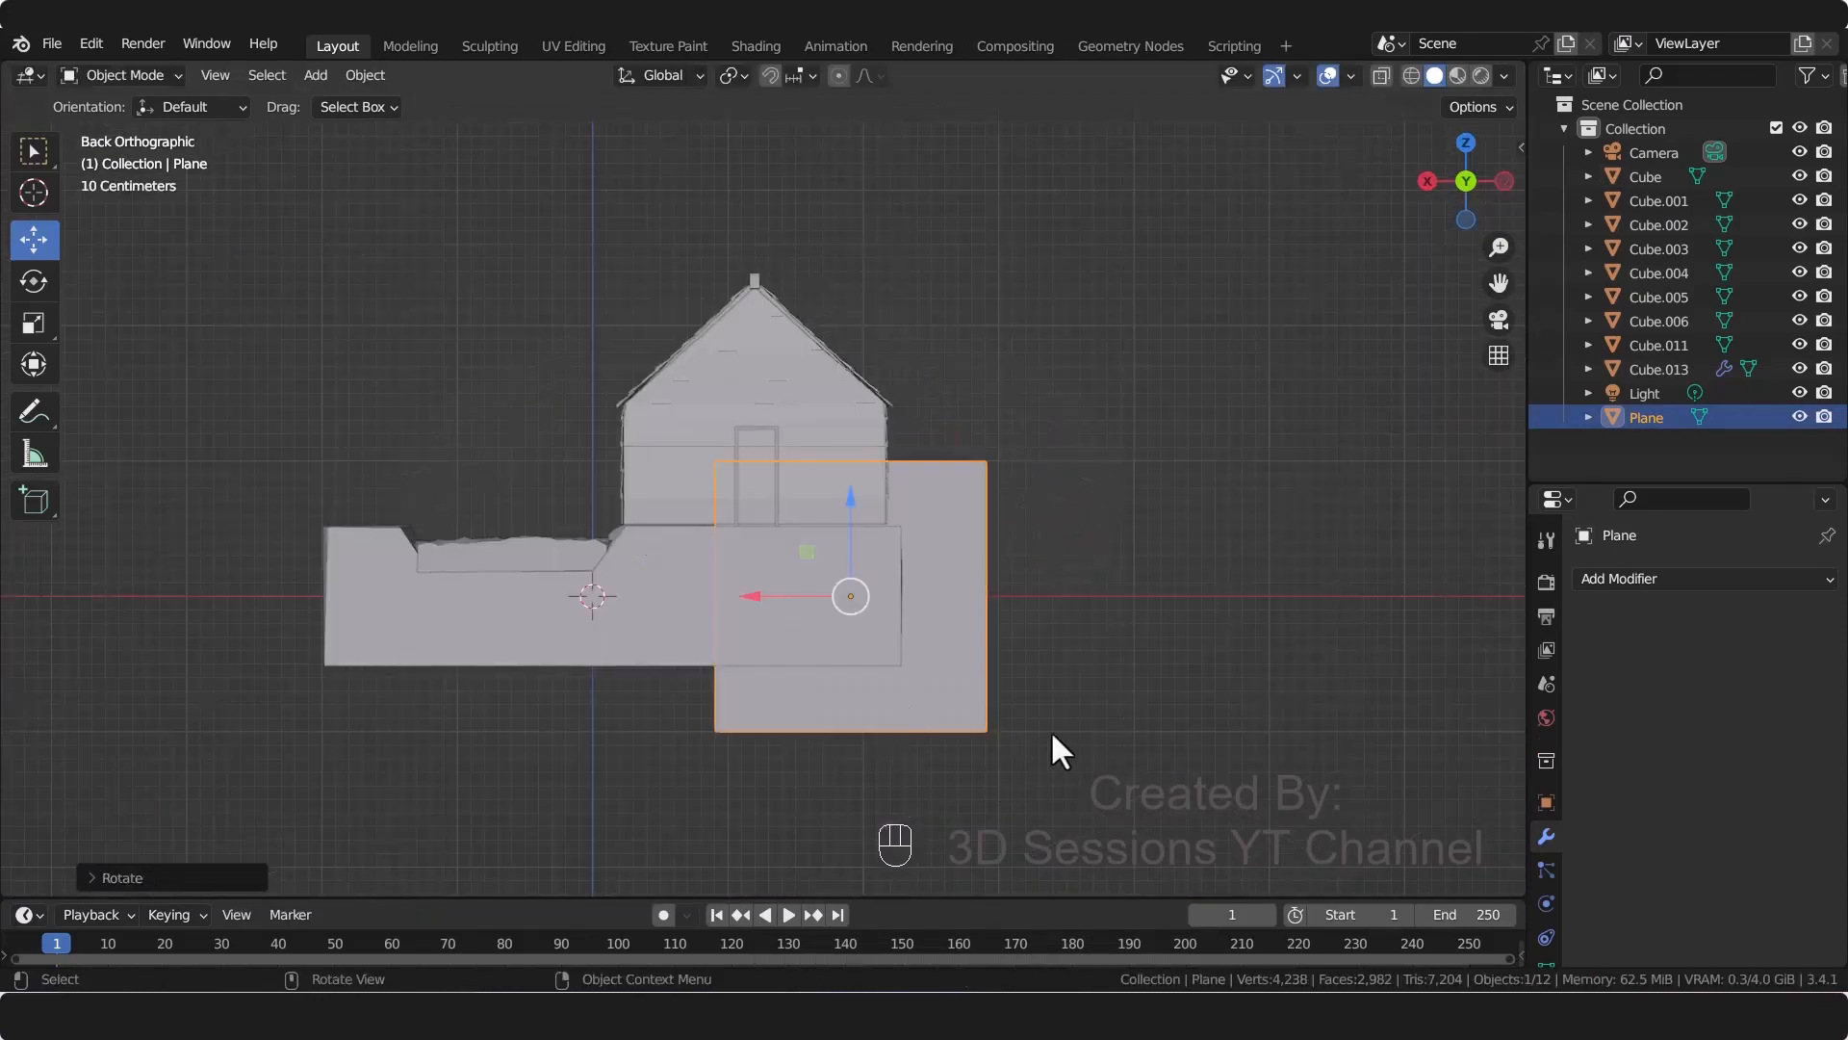
pyautogui.press('s')
pyautogui.press('x')
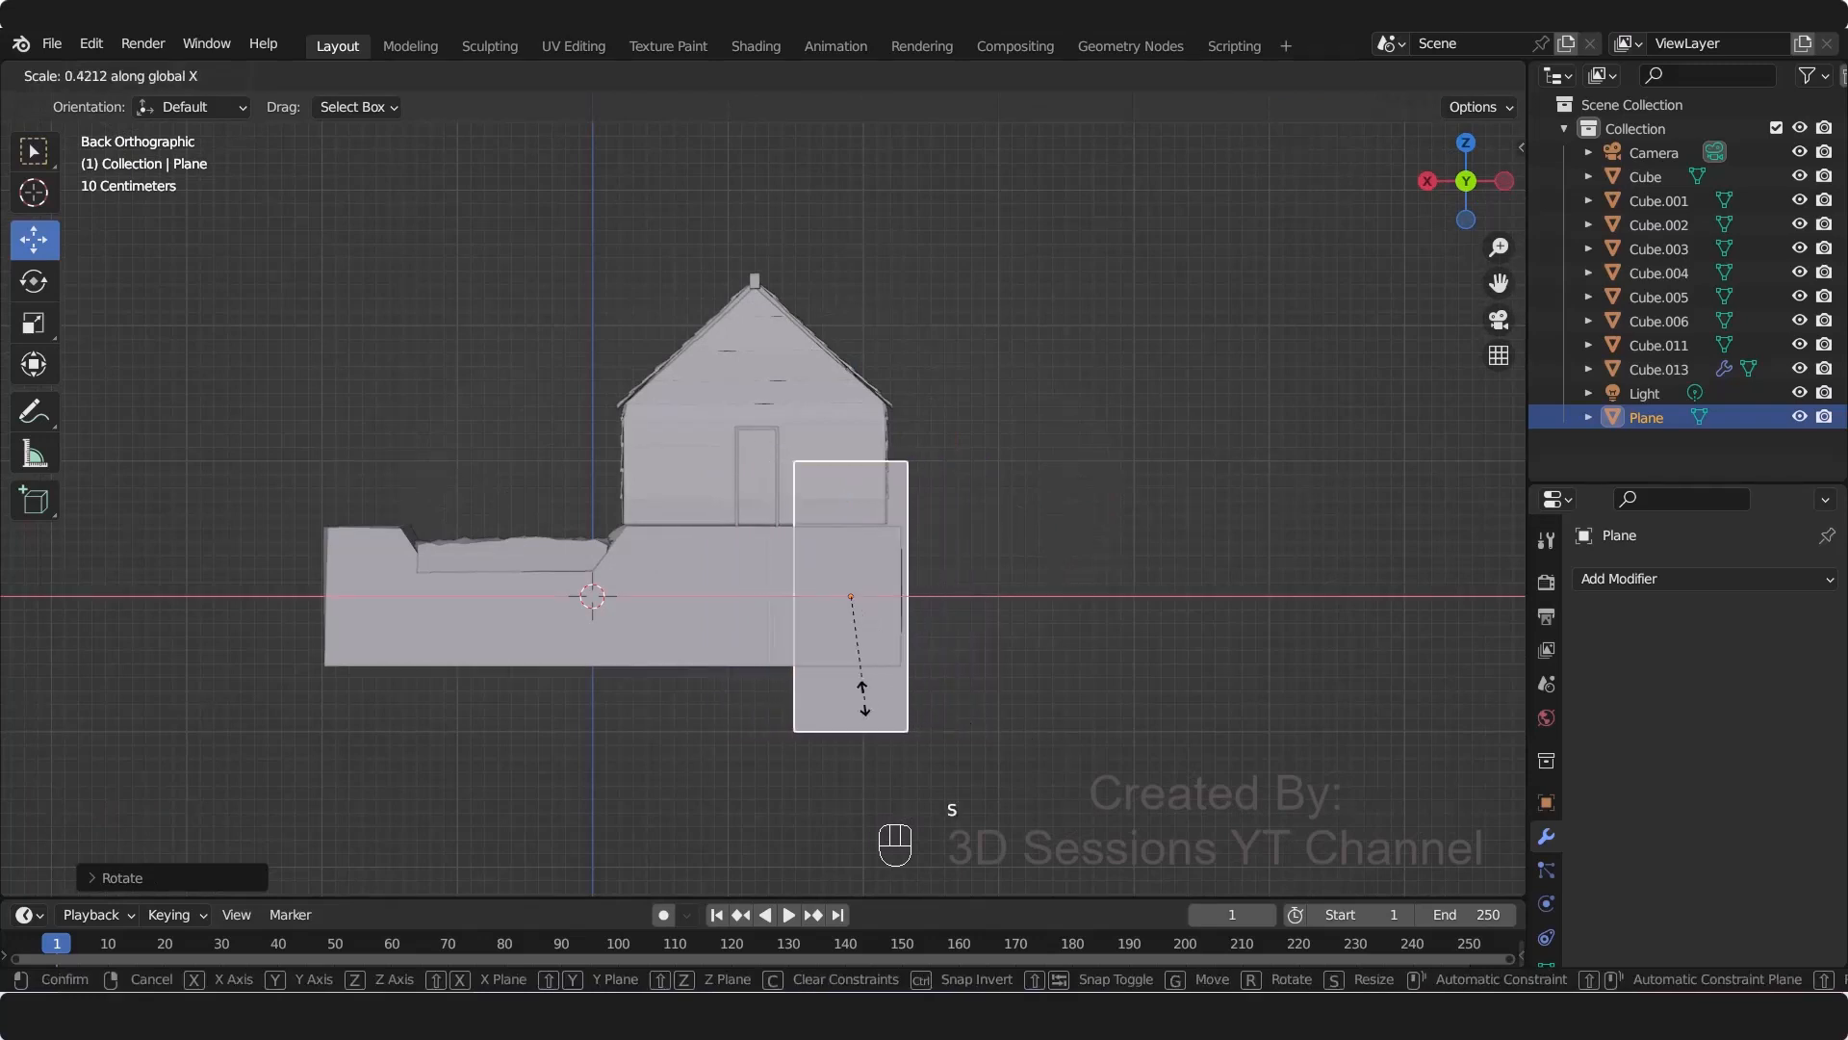
pyautogui.click(815, 736)
pyautogui.press('s')
pyautogui.press('z')
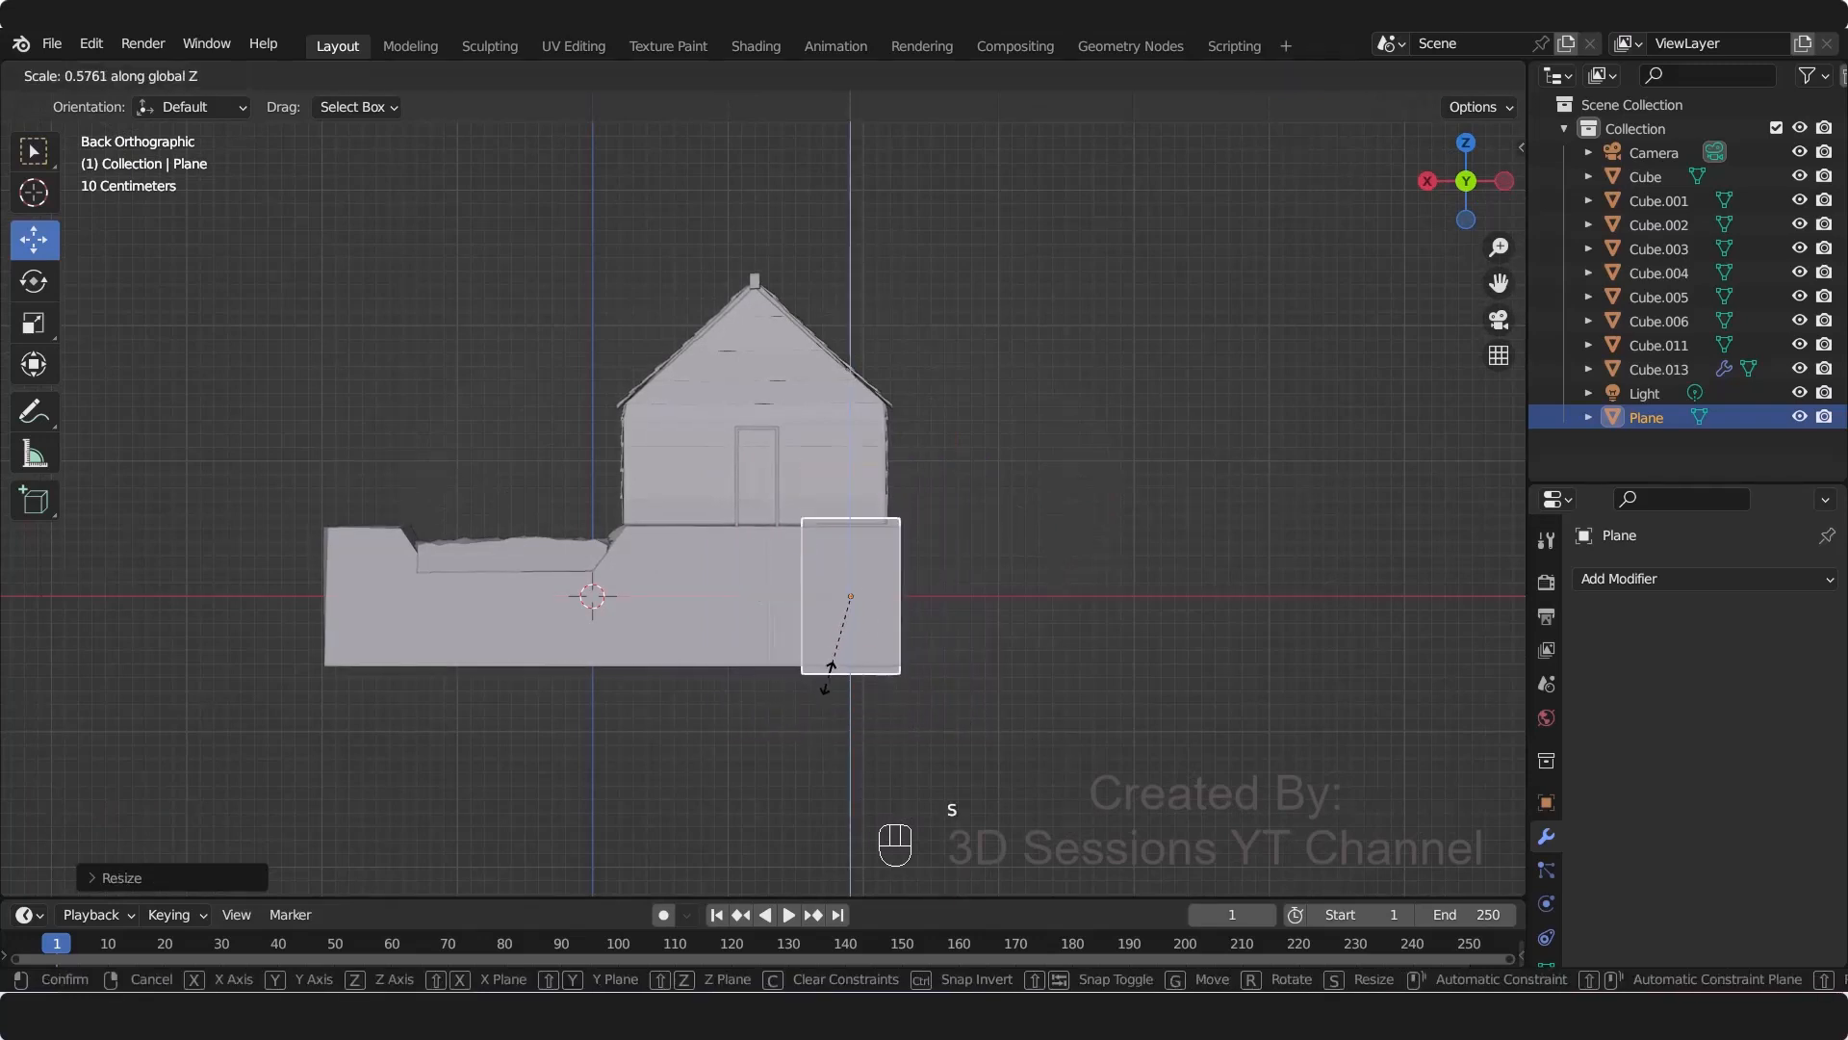
pyautogui.click(852, 516)
# Step: Move the plane up and along X so it covers the door frame on the house's end wall
pyautogui.moveTo(852, 503); pyautogui.dragTo(859, 396)
pyautogui.moveTo(758, 491); pyautogui.dragTo(655, 488)
pyautogui.press('`')
pyautogui.click(430, 499)
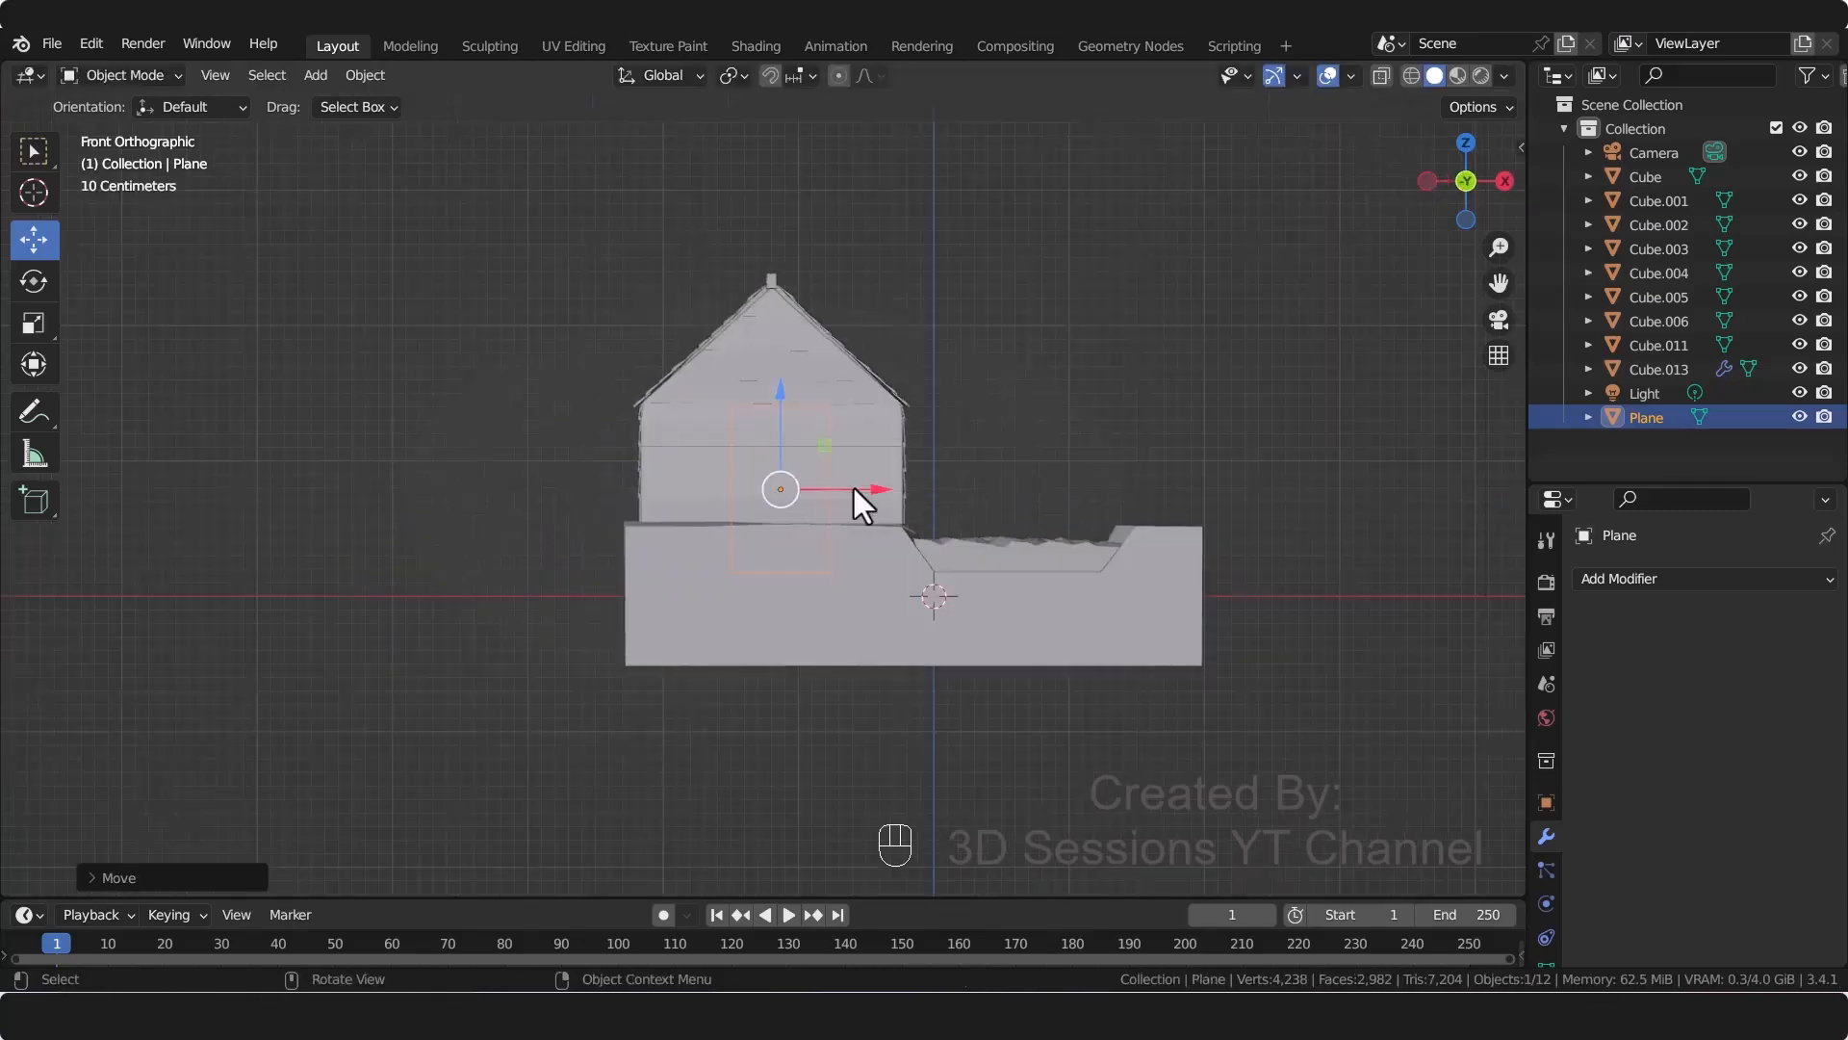
pyautogui.moveTo(853, 488); pyautogui.dragTo(1067, 486)
pyautogui.moveTo(1066, 486); pyautogui.dragTo(397, 649, button='middle')
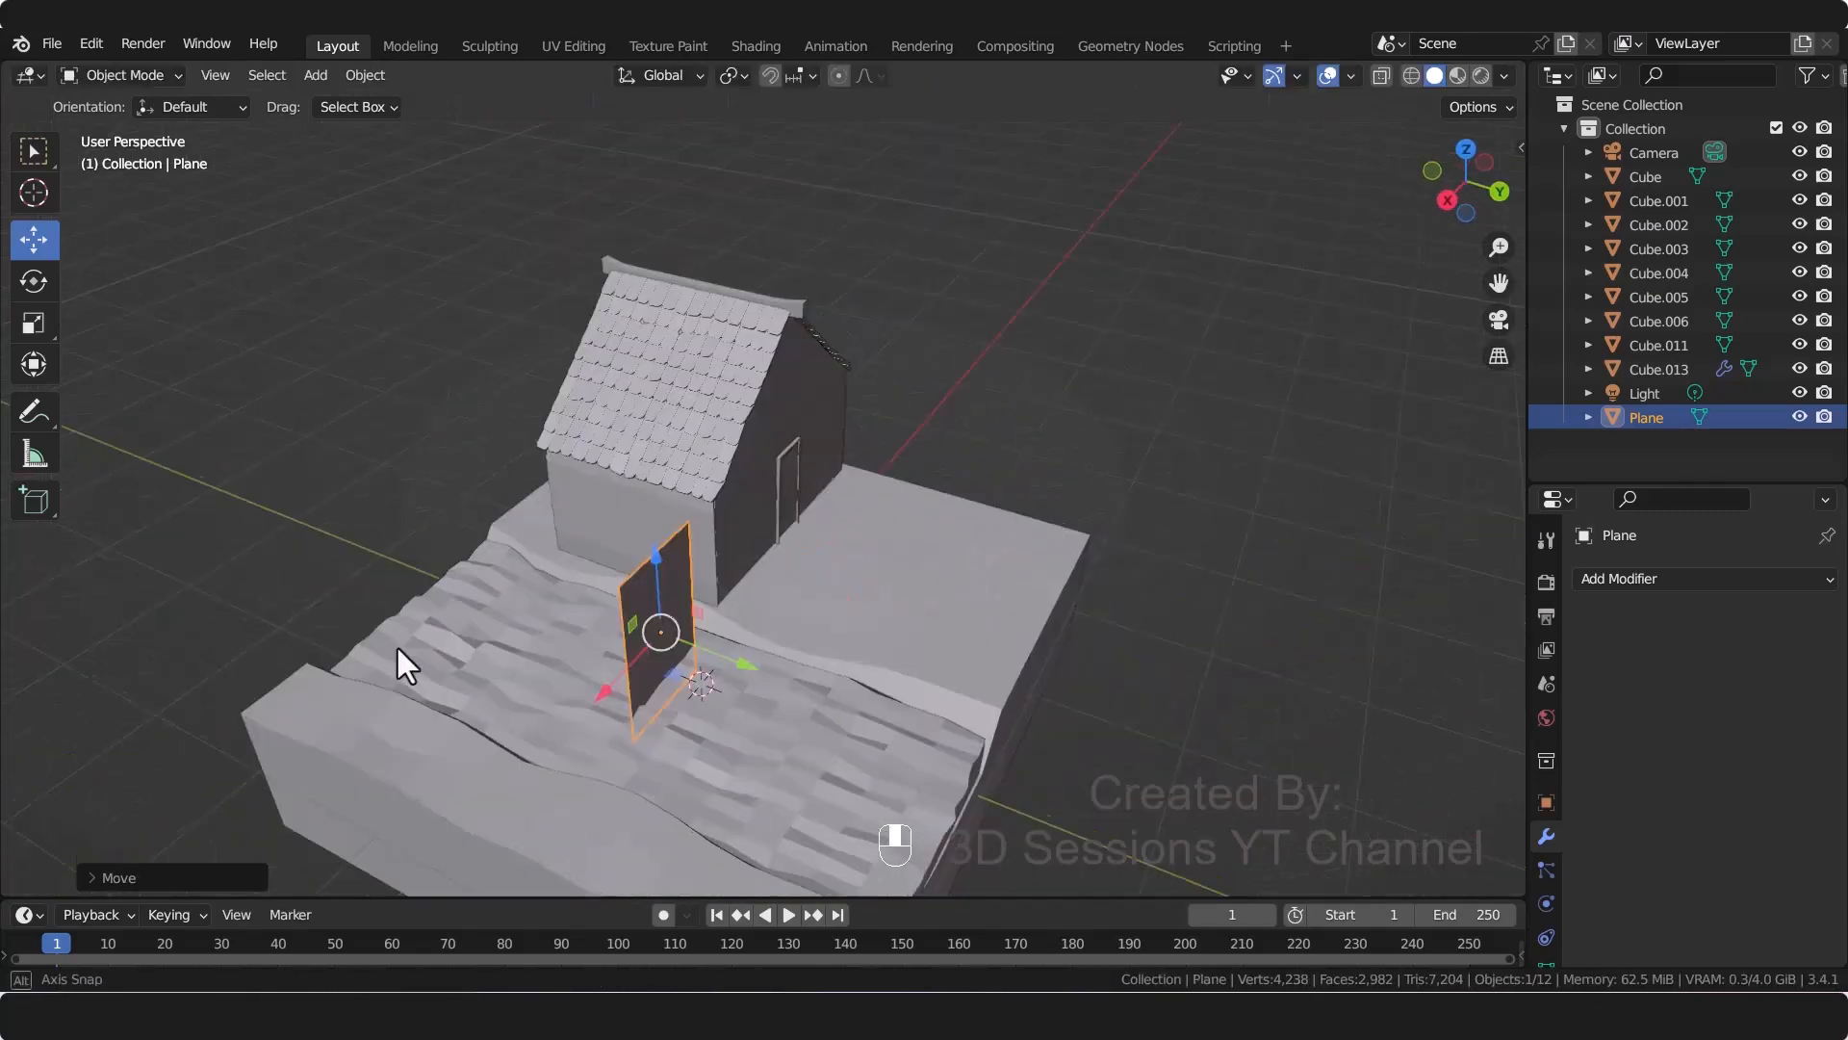
pyautogui.moveTo(587, 685); pyautogui.dragTo(770, 576)
pyautogui.press('`')
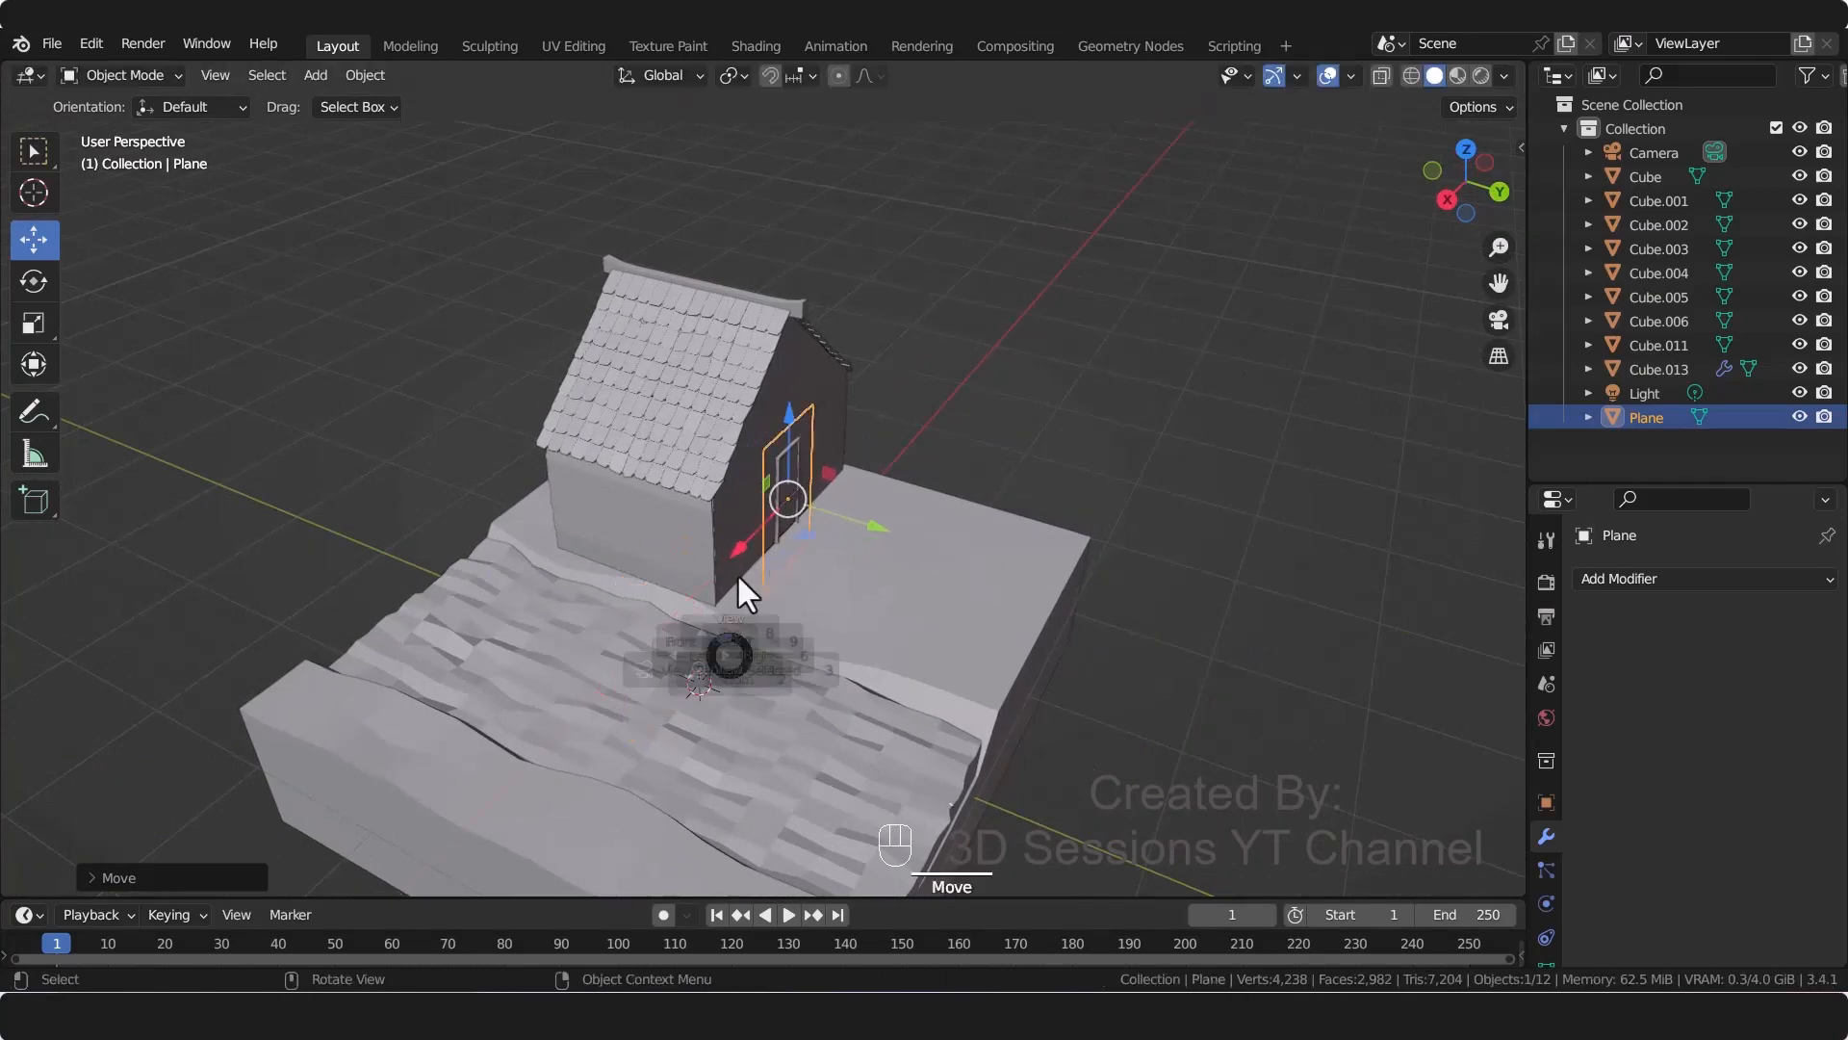
pyautogui.click(870, 569)
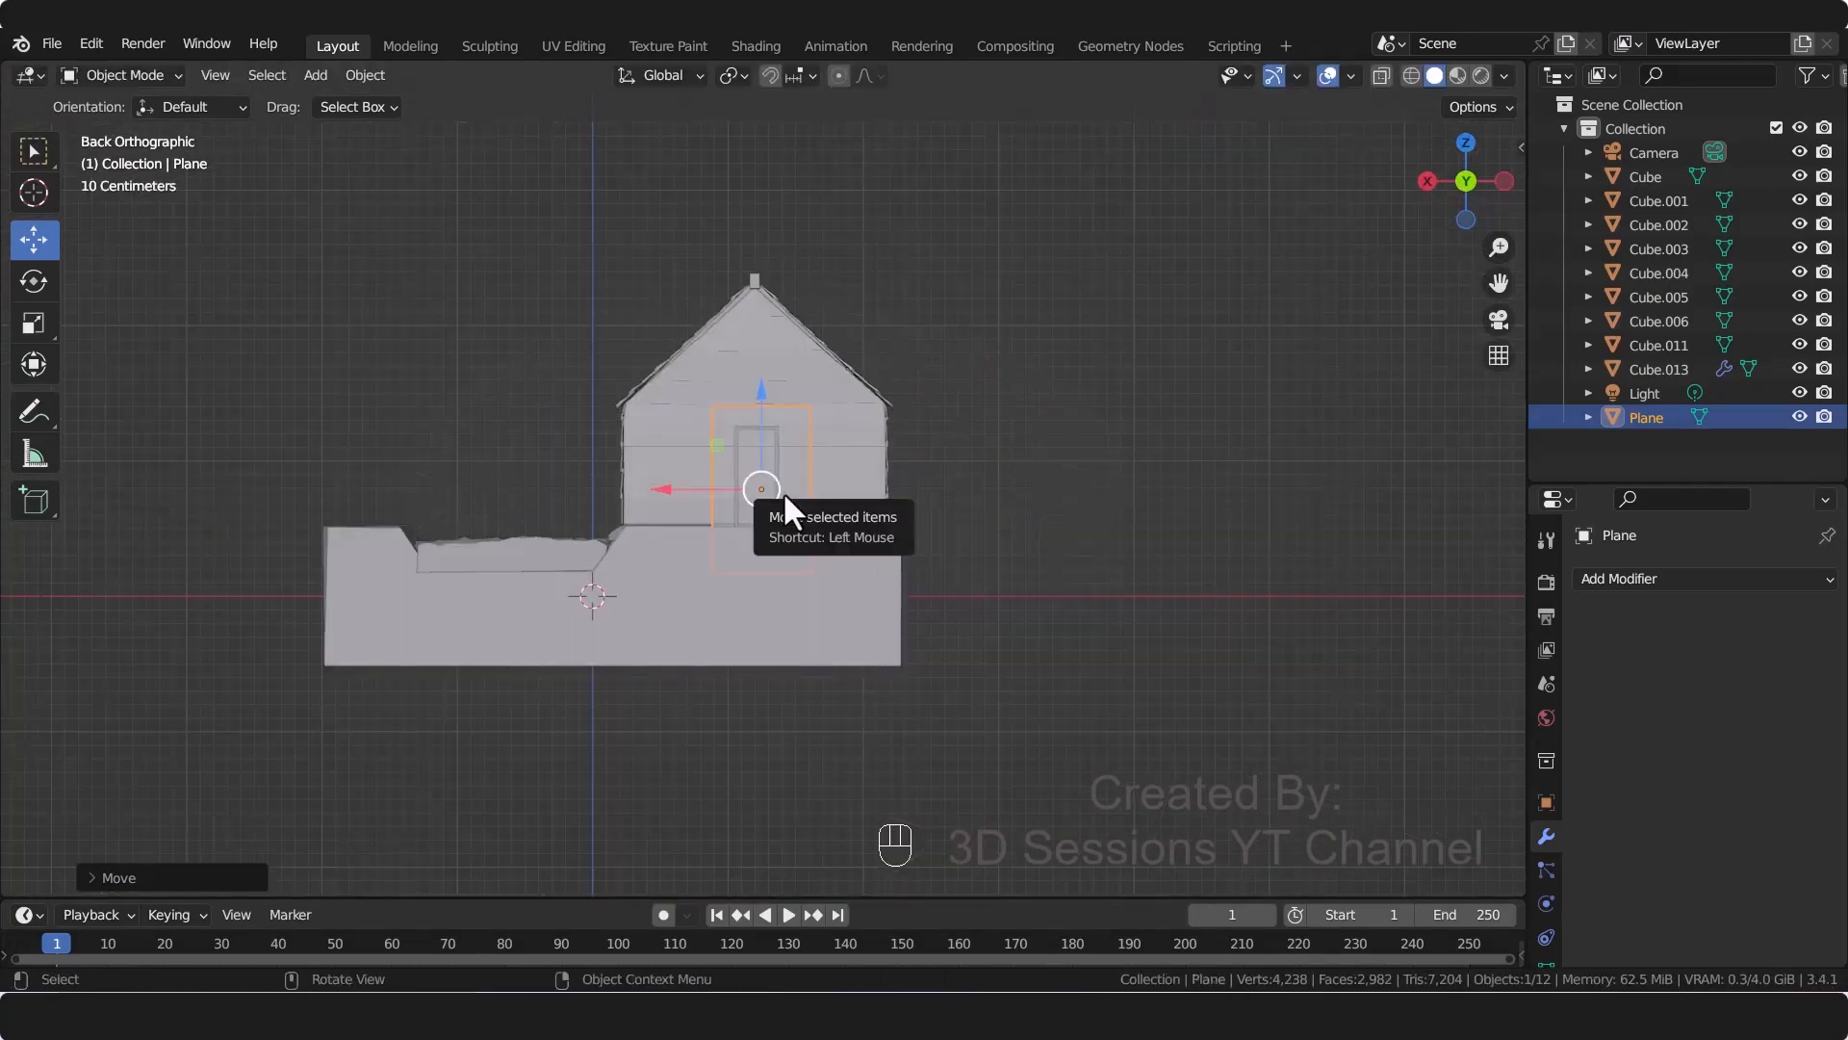
# Step: Edit the plane's mesh in X-ray, raising its lower edge to the ground line and lowering its upper edge near the frame's top
pyautogui.press('Tab')
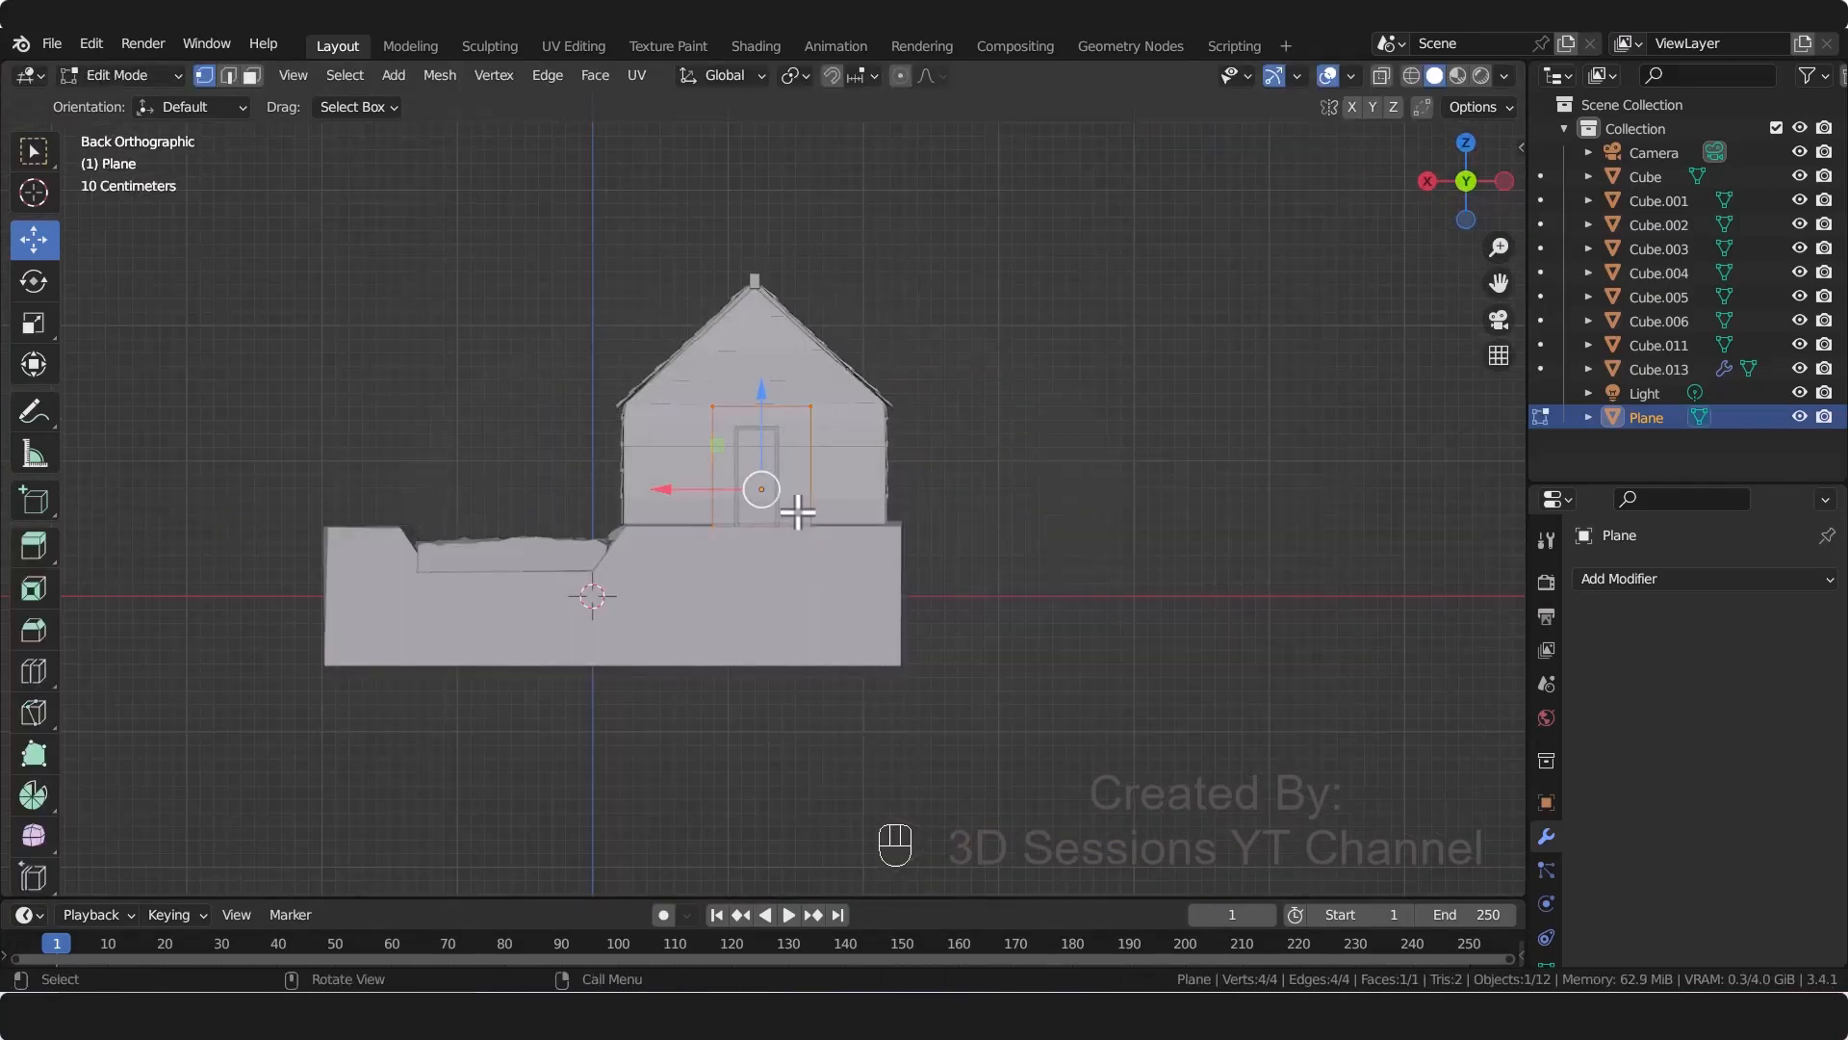
pyautogui.hotkey('alt', 'z')
pyautogui.scroll(2, 713, 471)
pyautogui.moveTo(647, 563); pyautogui.dragTo(871, 621)
pyautogui.moveTo(759, 534); pyautogui.dragTo(760, 462)
pyautogui.moveTo(644, 336); pyautogui.dragTo(871, 398)
pyautogui.moveTo(763, 293); pyautogui.dragTo(771, 324)
# Step: Move the plane's two vertical edges inward to line up with the sides of the door frame
pyautogui.moveTo(647, 364); pyautogui.dragTo(734, 603)
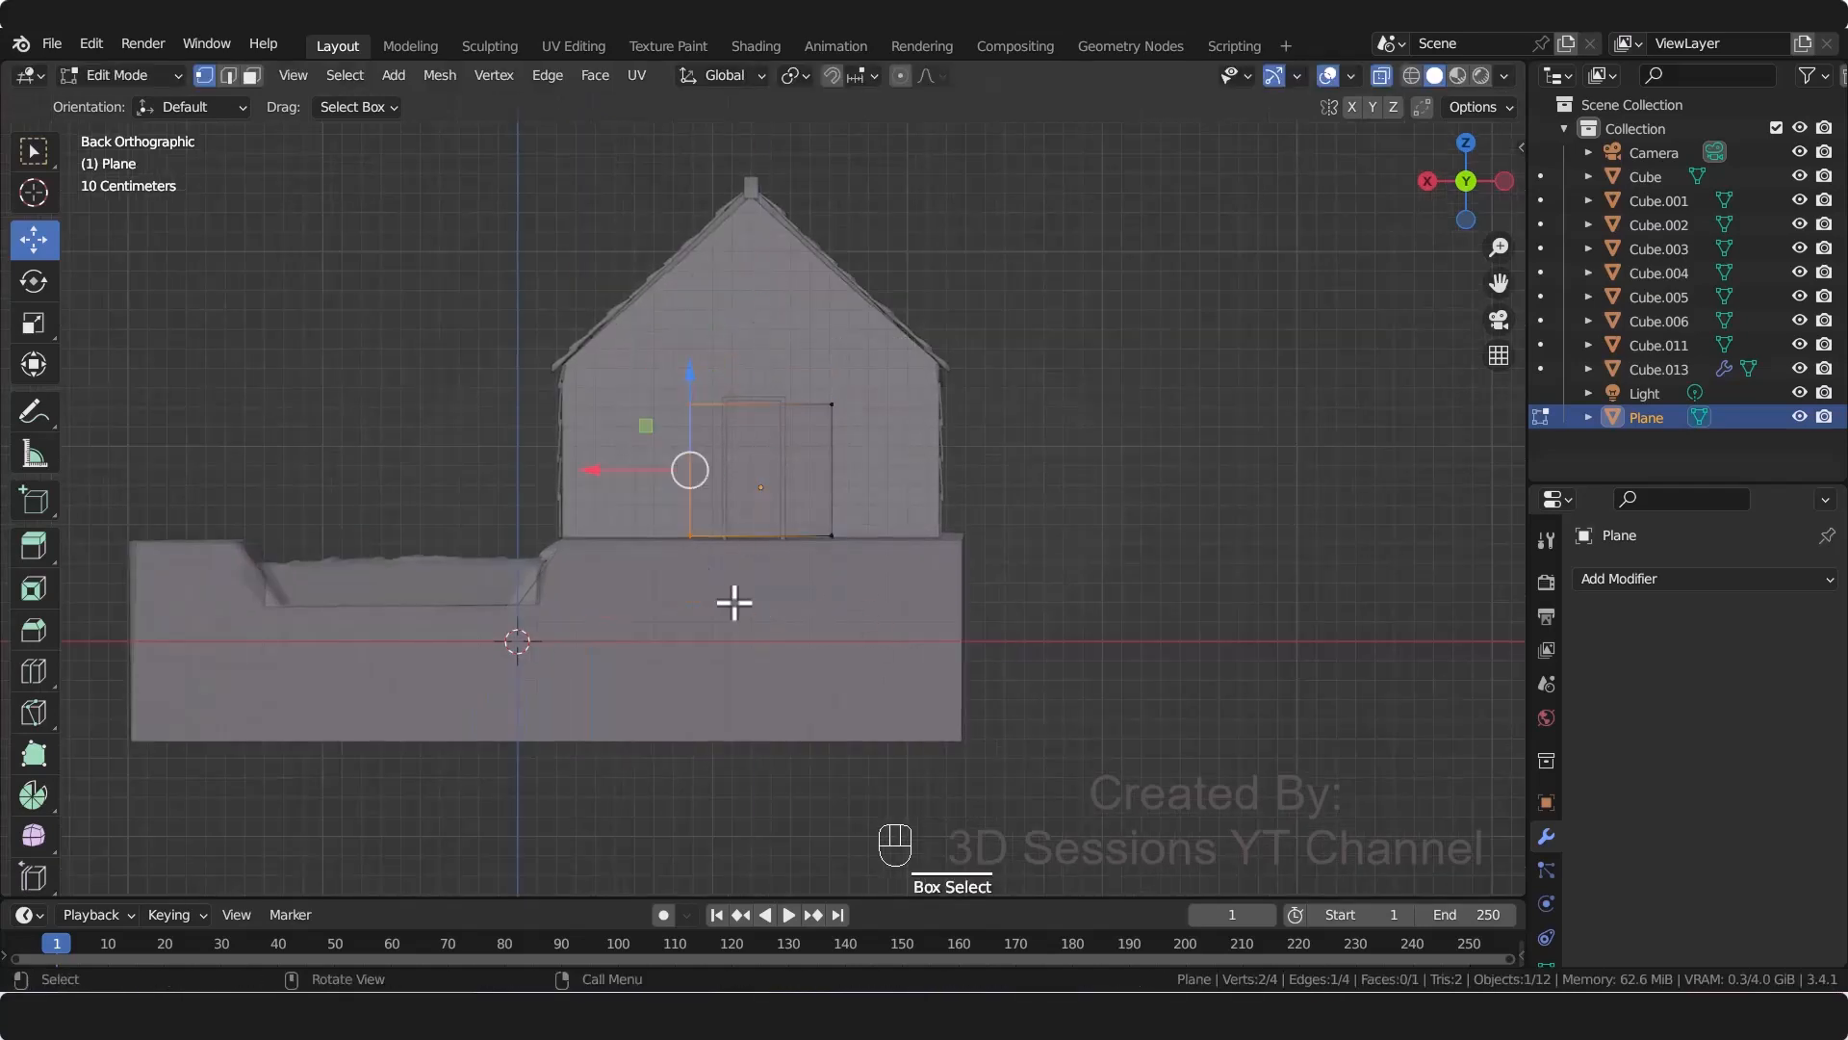
pyautogui.scroll(5, 727, 597)
pyautogui.moveTo(492, 441); pyautogui.dragTo(568, 445)
pyautogui.moveTo(853, 190); pyautogui.dragTo(1030, 616)
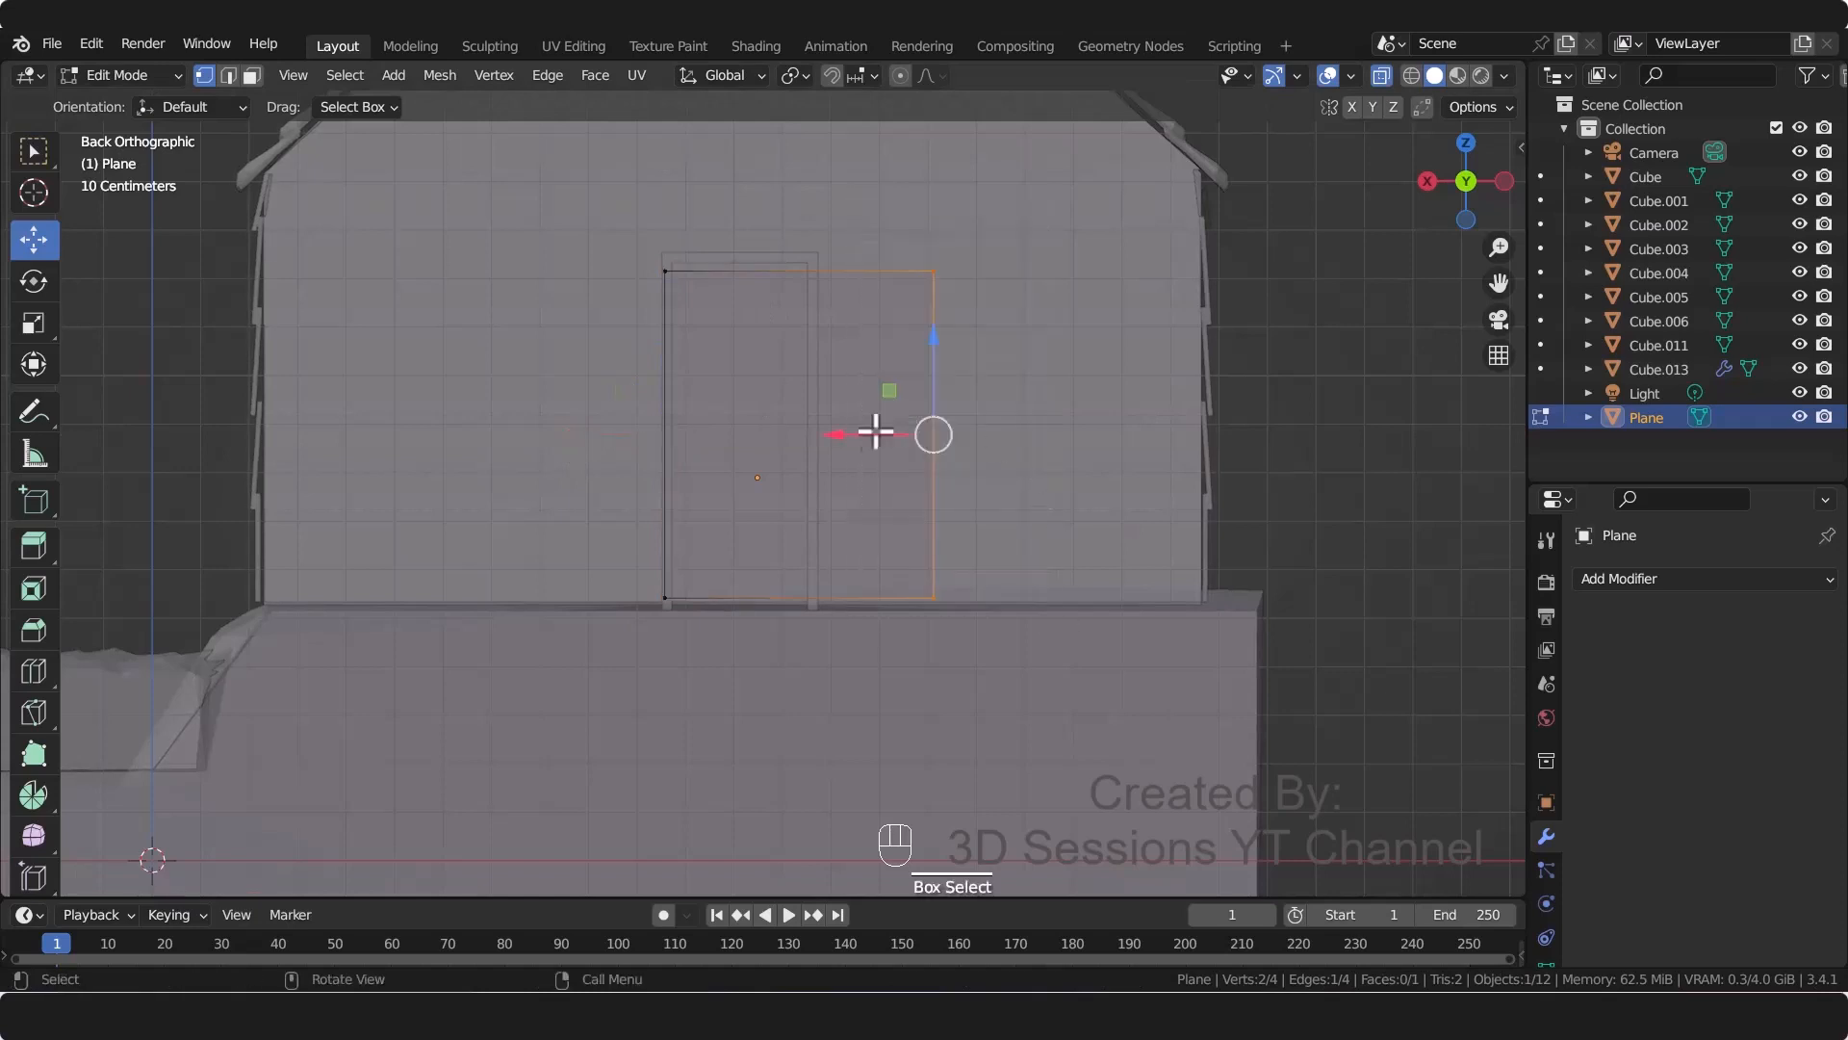
pyautogui.moveTo(879, 429); pyautogui.dragTo(721, 435)
# Step: Adjust the plane's upper and lower edges to fit the door frame's height, and return to Object Mode with X-ray off
pyautogui.moveTo(611, 223); pyautogui.dragTo(854, 456)
pyautogui.scroll(2, 762, 125)
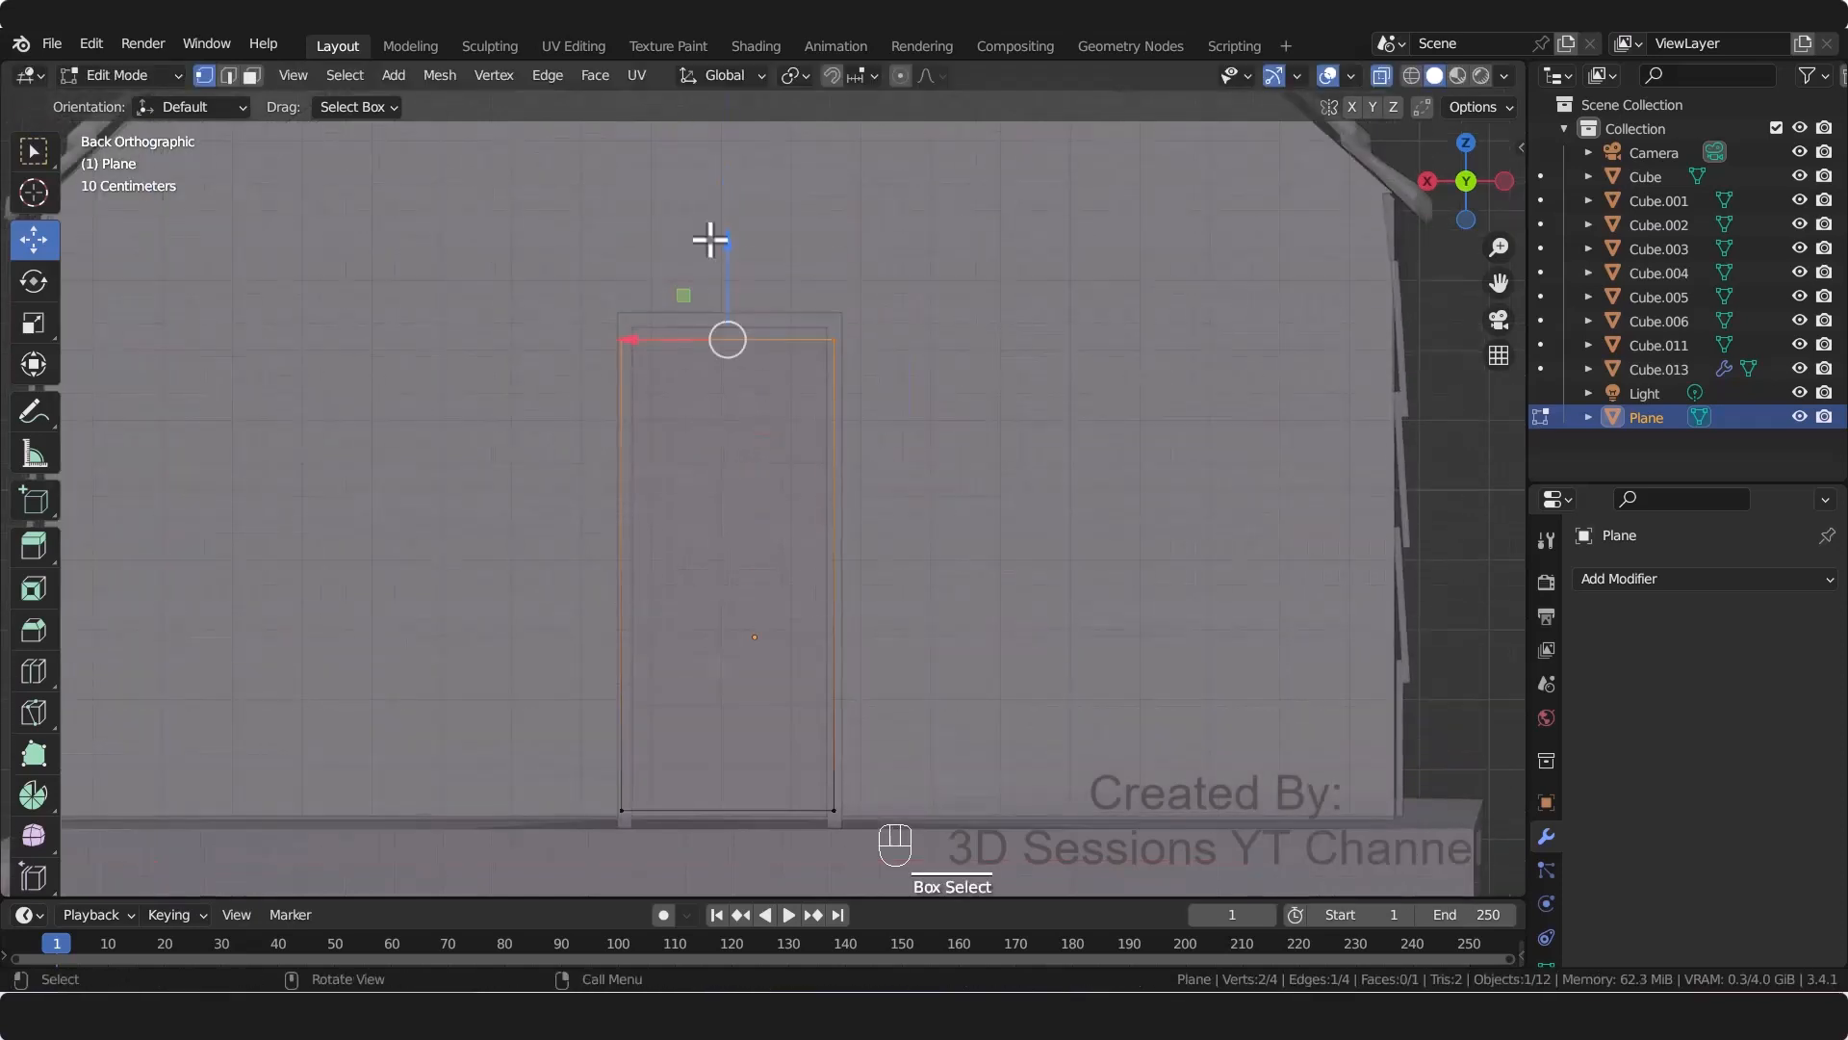
pyautogui.moveTo(729, 234); pyautogui.dragTo(734, 214)
pyautogui.moveTo(581, 751); pyautogui.dragTo(925, 903)
pyautogui.moveTo(742, 742); pyautogui.dragTo(726, 721)
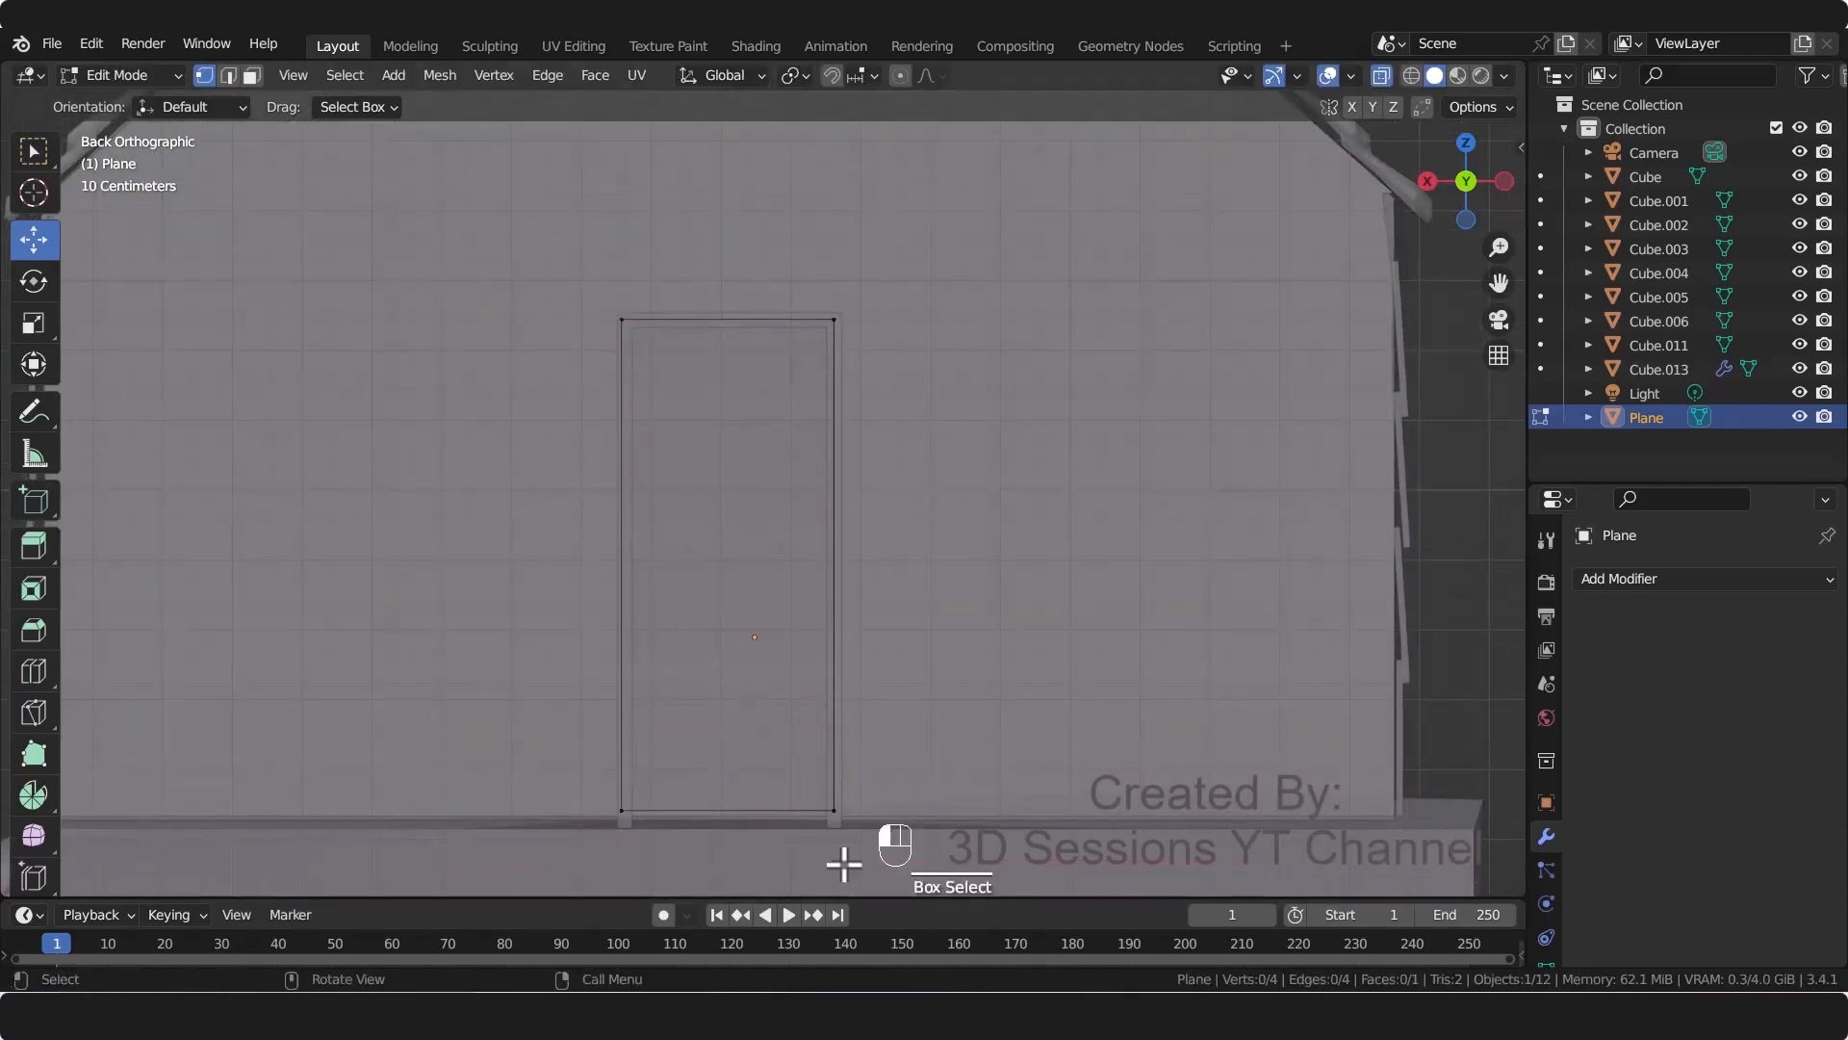
pyautogui.moveTo(842, 863); pyautogui.dragTo(592, 741)
pyautogui.moveTo(729, 727); pyautogui.dragTo(734, 741)
pyautogui.press('Tab')
pyautogui.hotkey('alt', 'z')
# Step: Shift the door plane slightly along Y within its frame and save the file
pyautogui.moveTo(565, 668); pyautogui.dragTo(962, 726, button='middle')
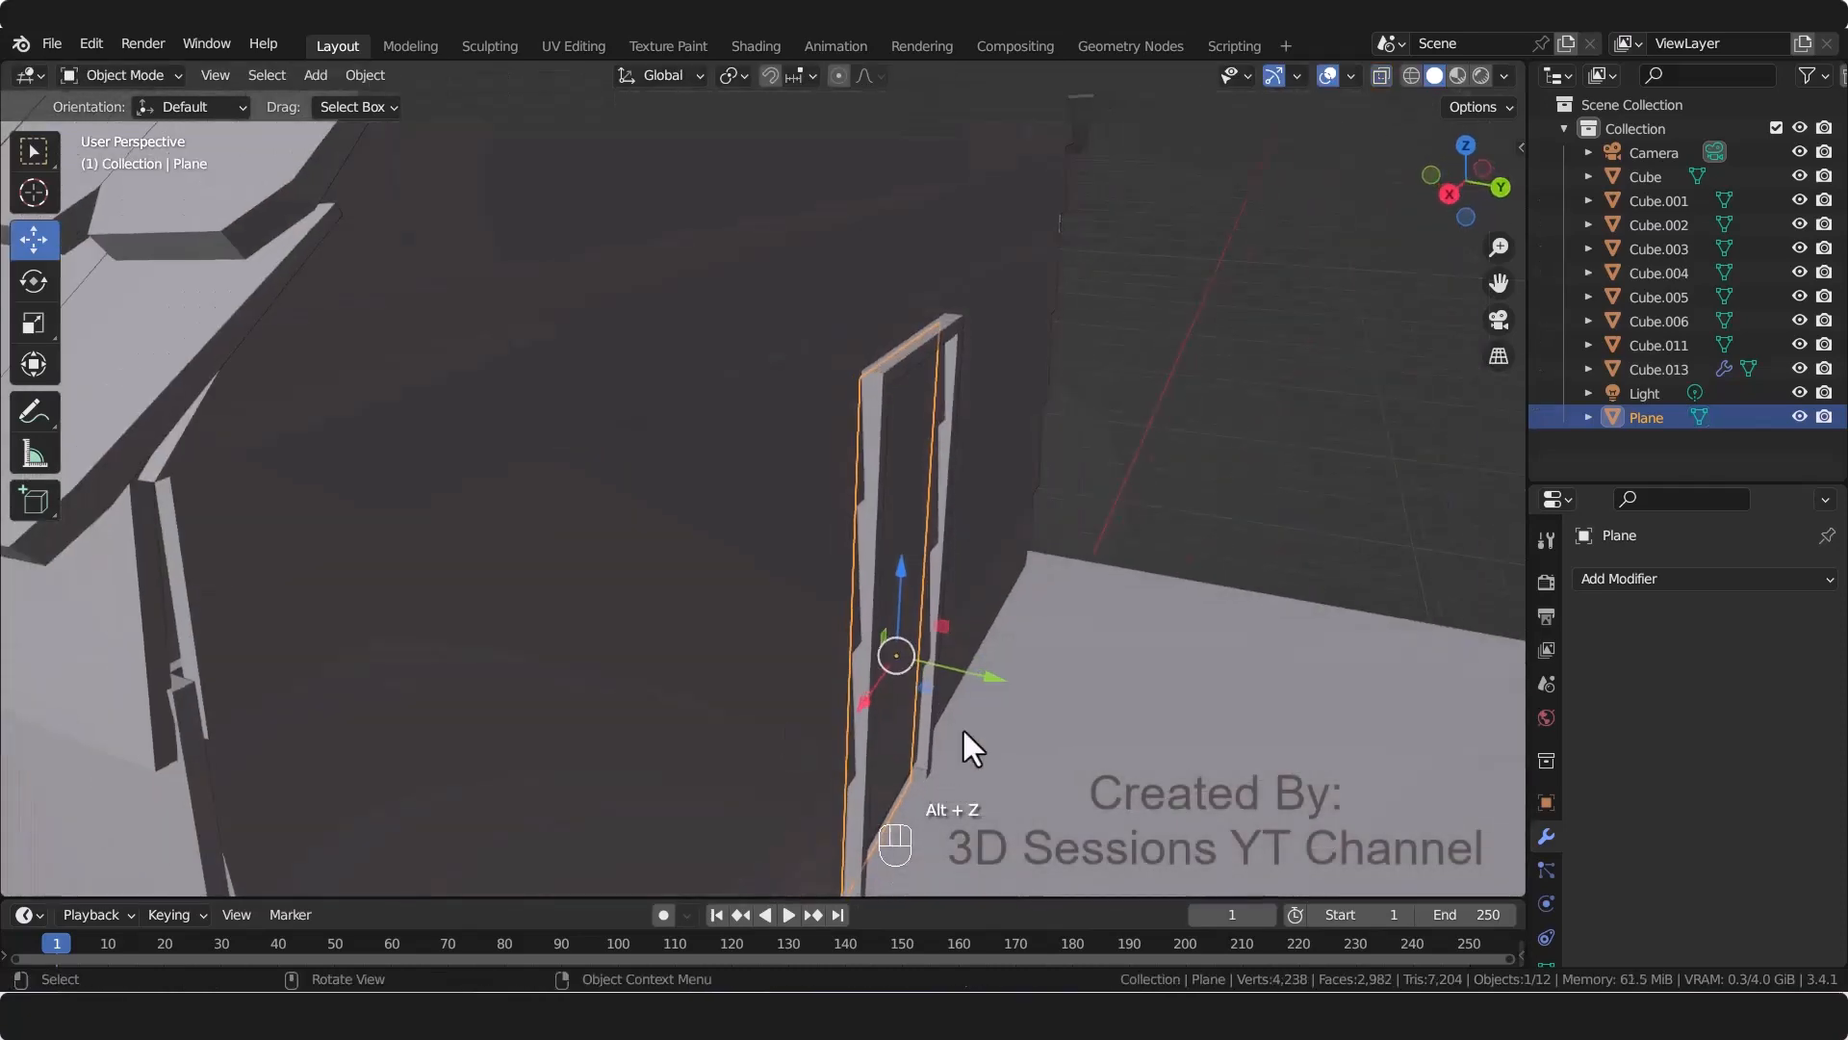
pyautogui.moveTo(992, 679); pyautogui.dragTo(1006, 694)
pyautogui.click(1123, 720)
pyautogui.moveTo(1122, 720); pyautogui.dragTo(974, 683, button='middle')
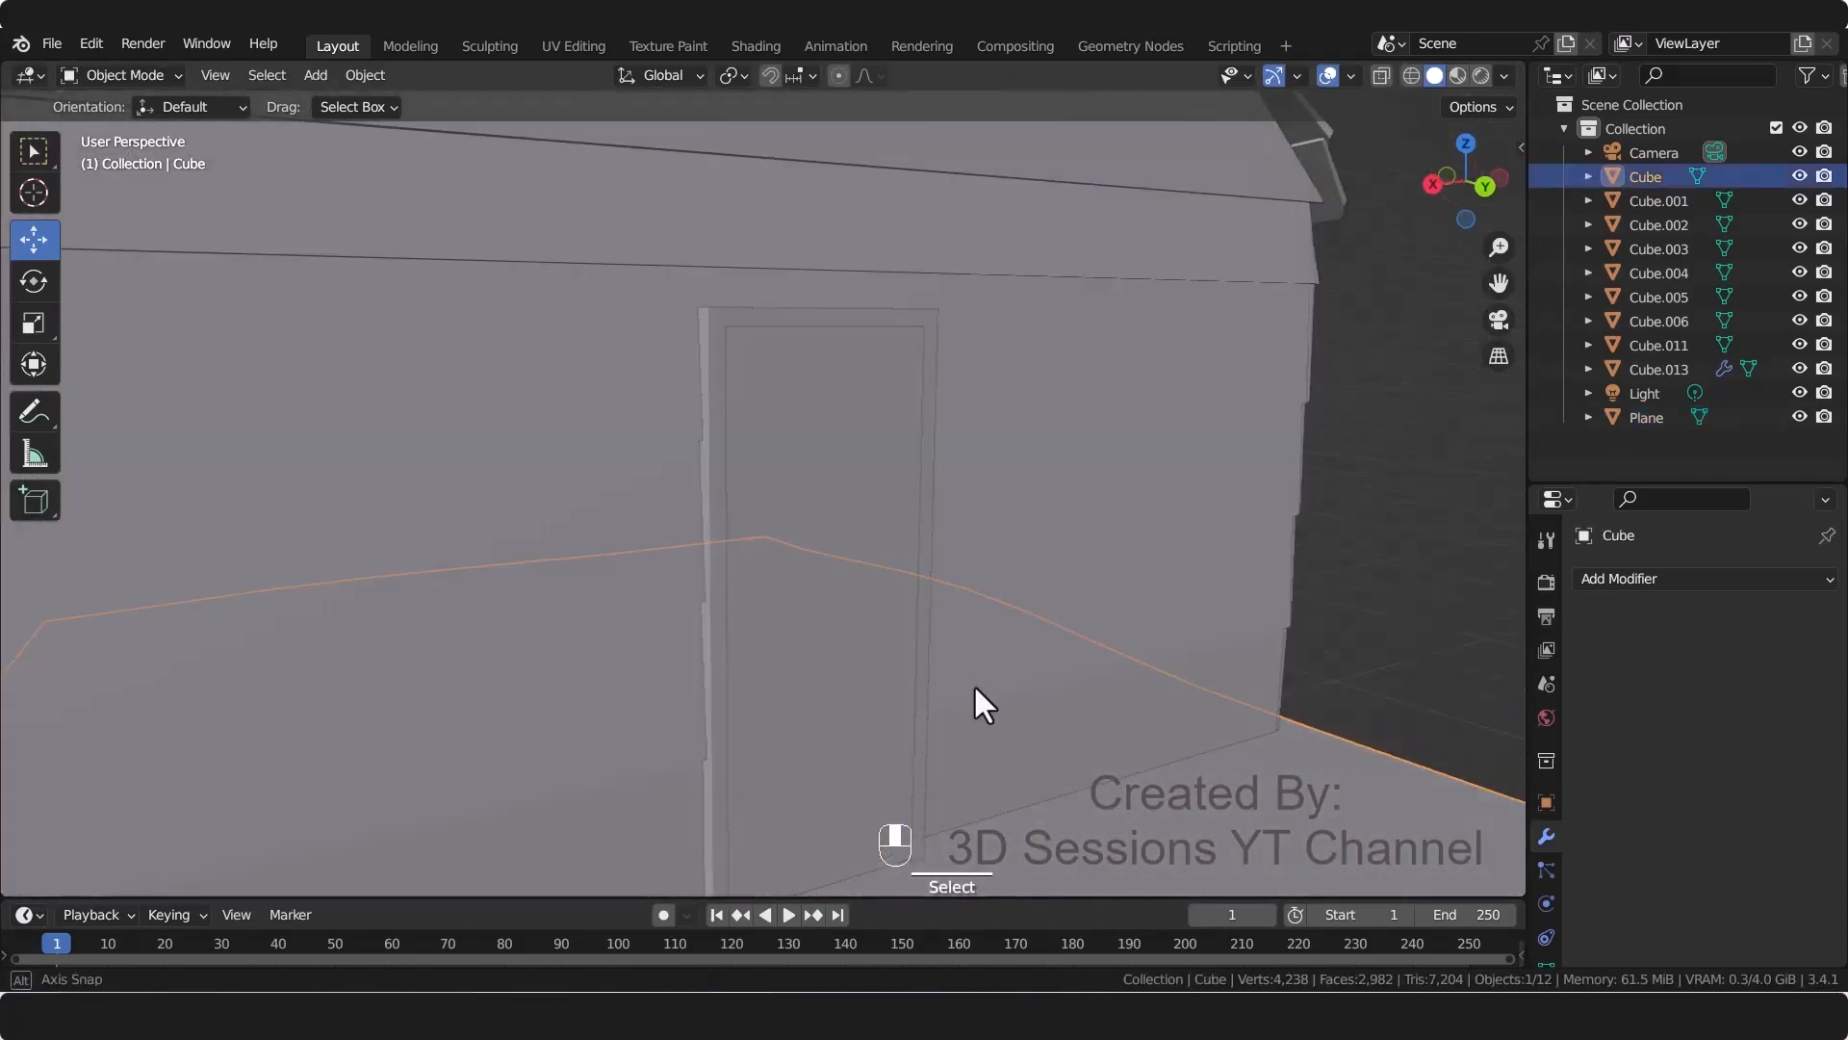
pyautogui.moveTo(976, 807); pyautogui.dragTo(811, 703, button='middle')
pyautogui.hotkey('ctrl', 's')
# Step: Duplicate the door plane, flatten the copy along Z into a horizontal strip, and raise it to the door's upper part
pyautogui.click(724, 647)
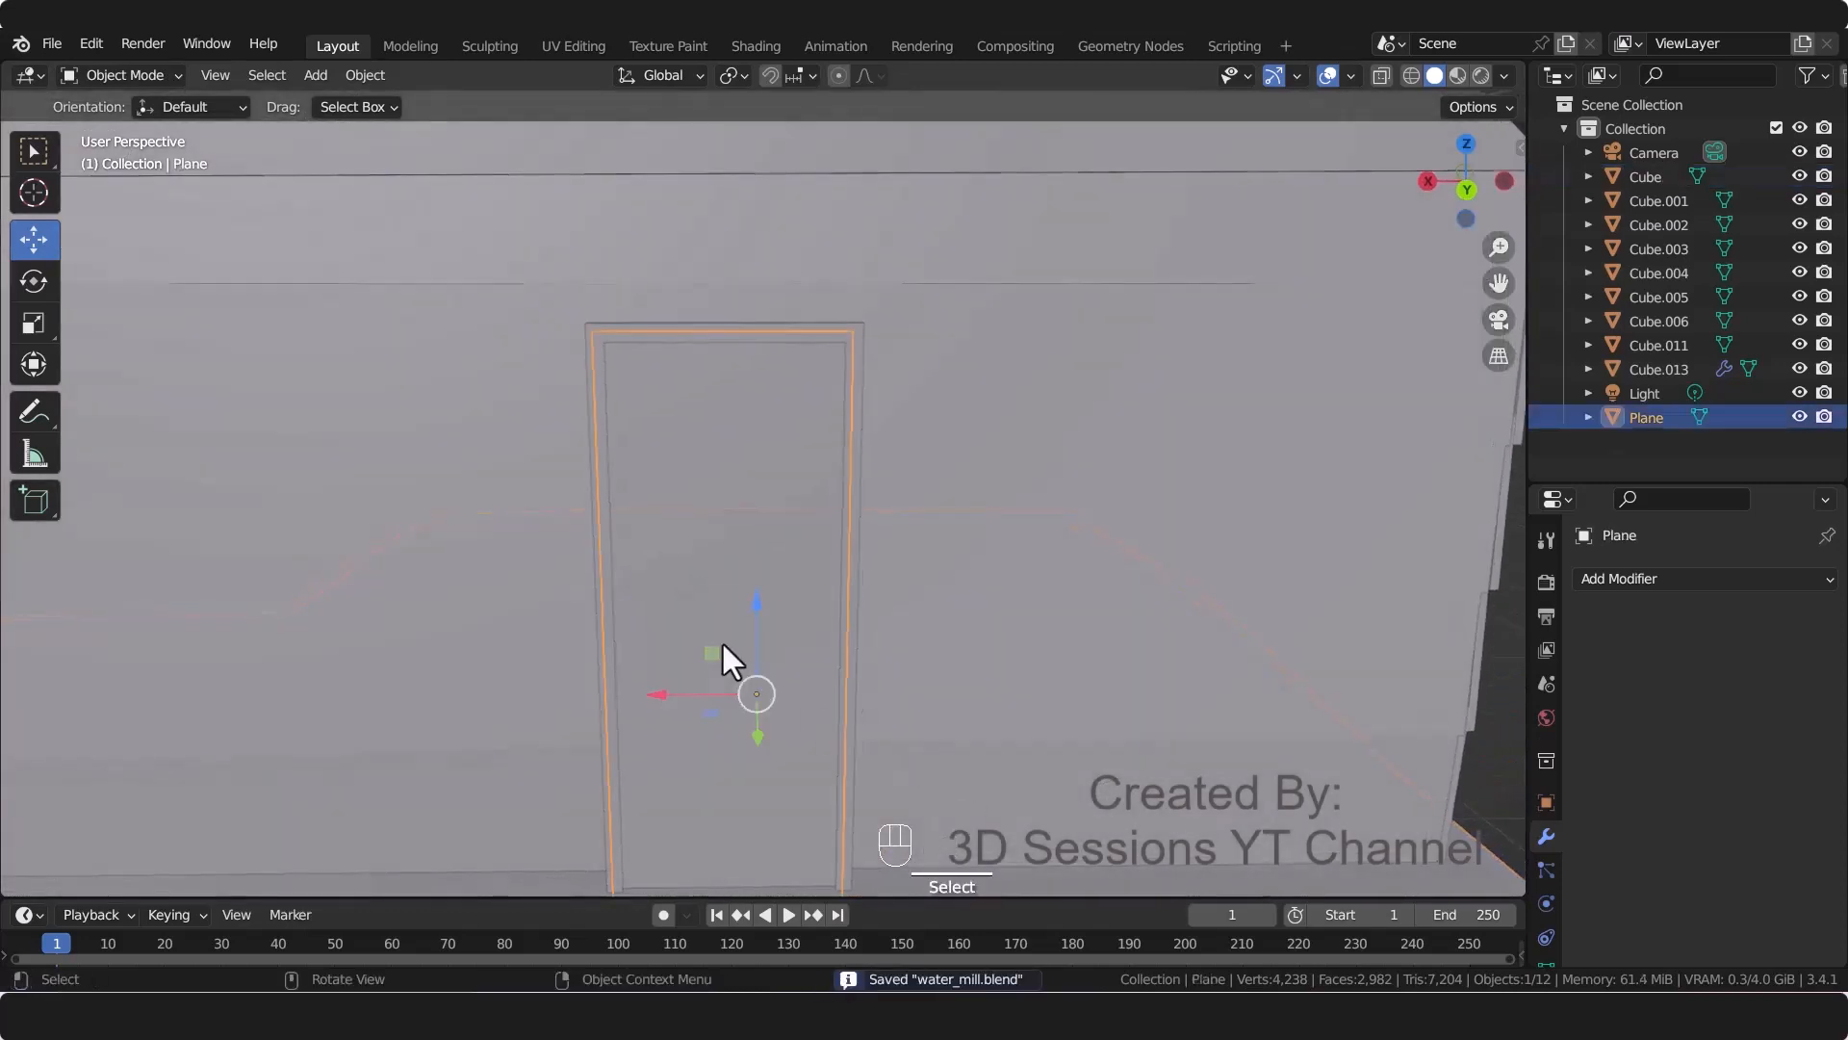
pyautogui.scroll(-2, 857, 694)
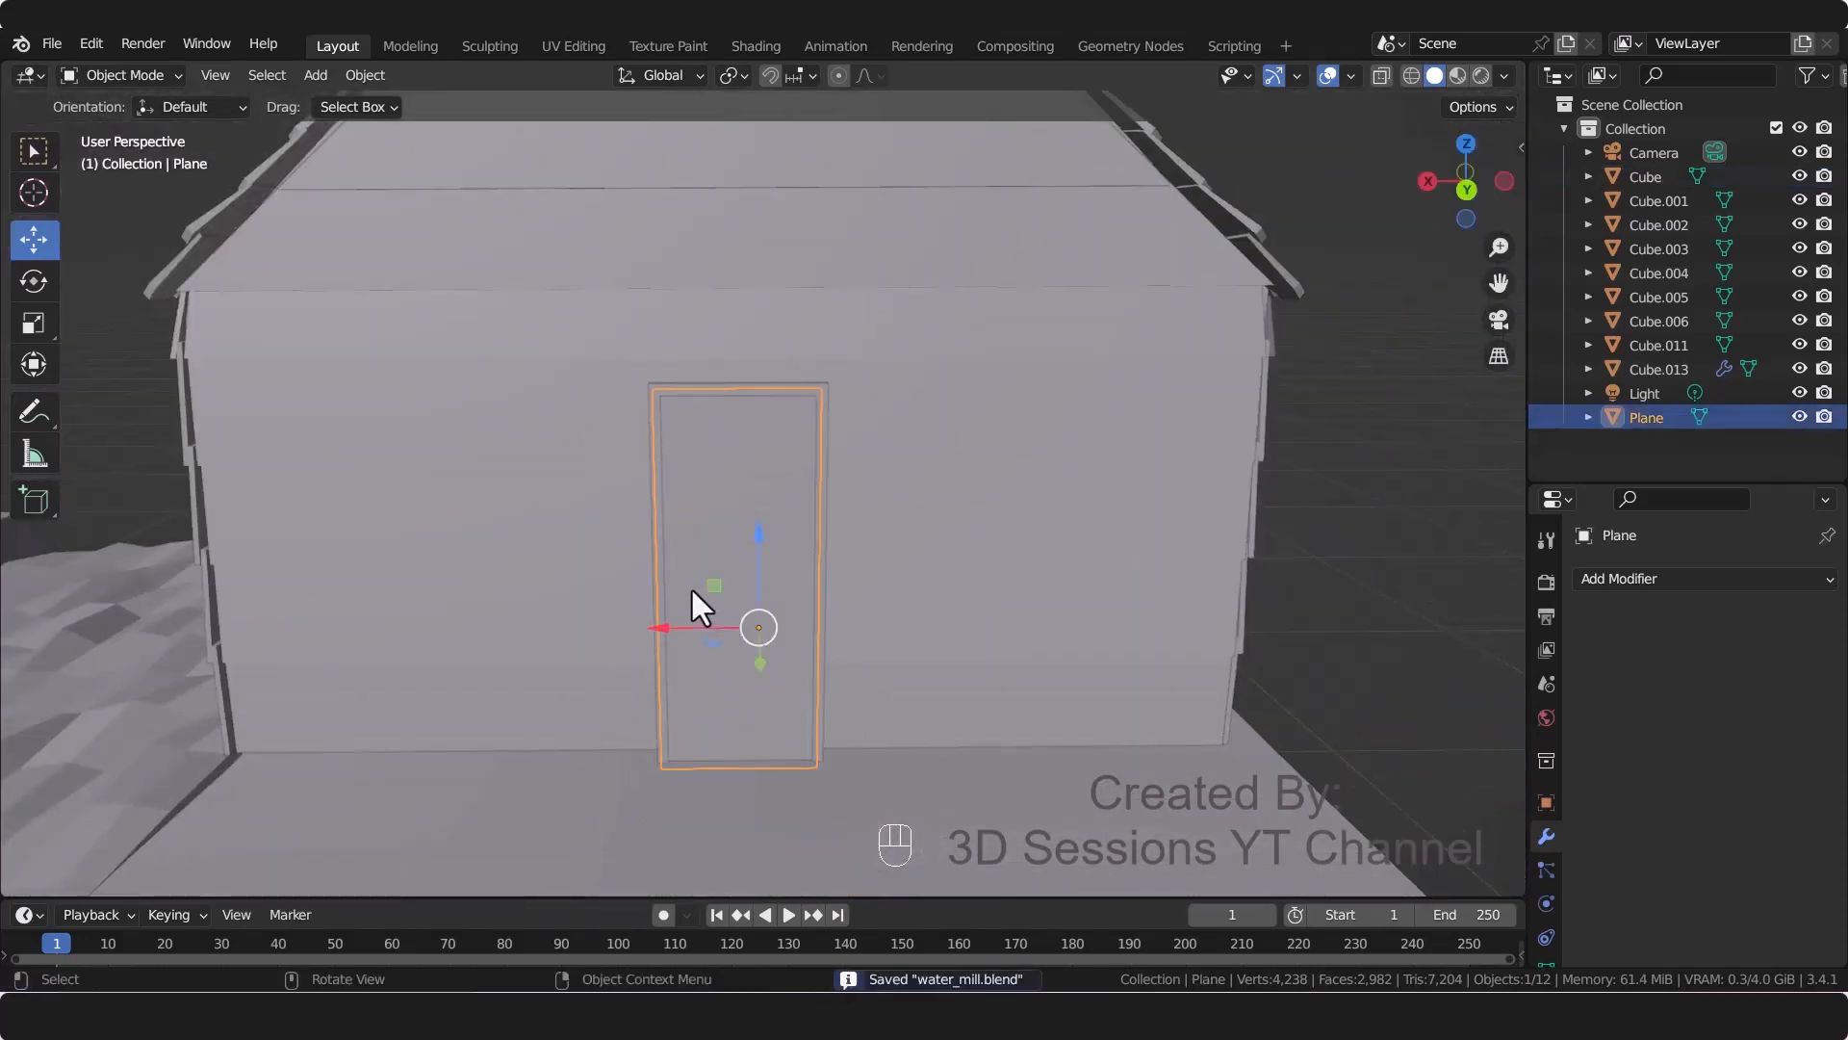
pyautogui.hotkey('shift', 'd')
pyautogui.rightClick(847, 802)
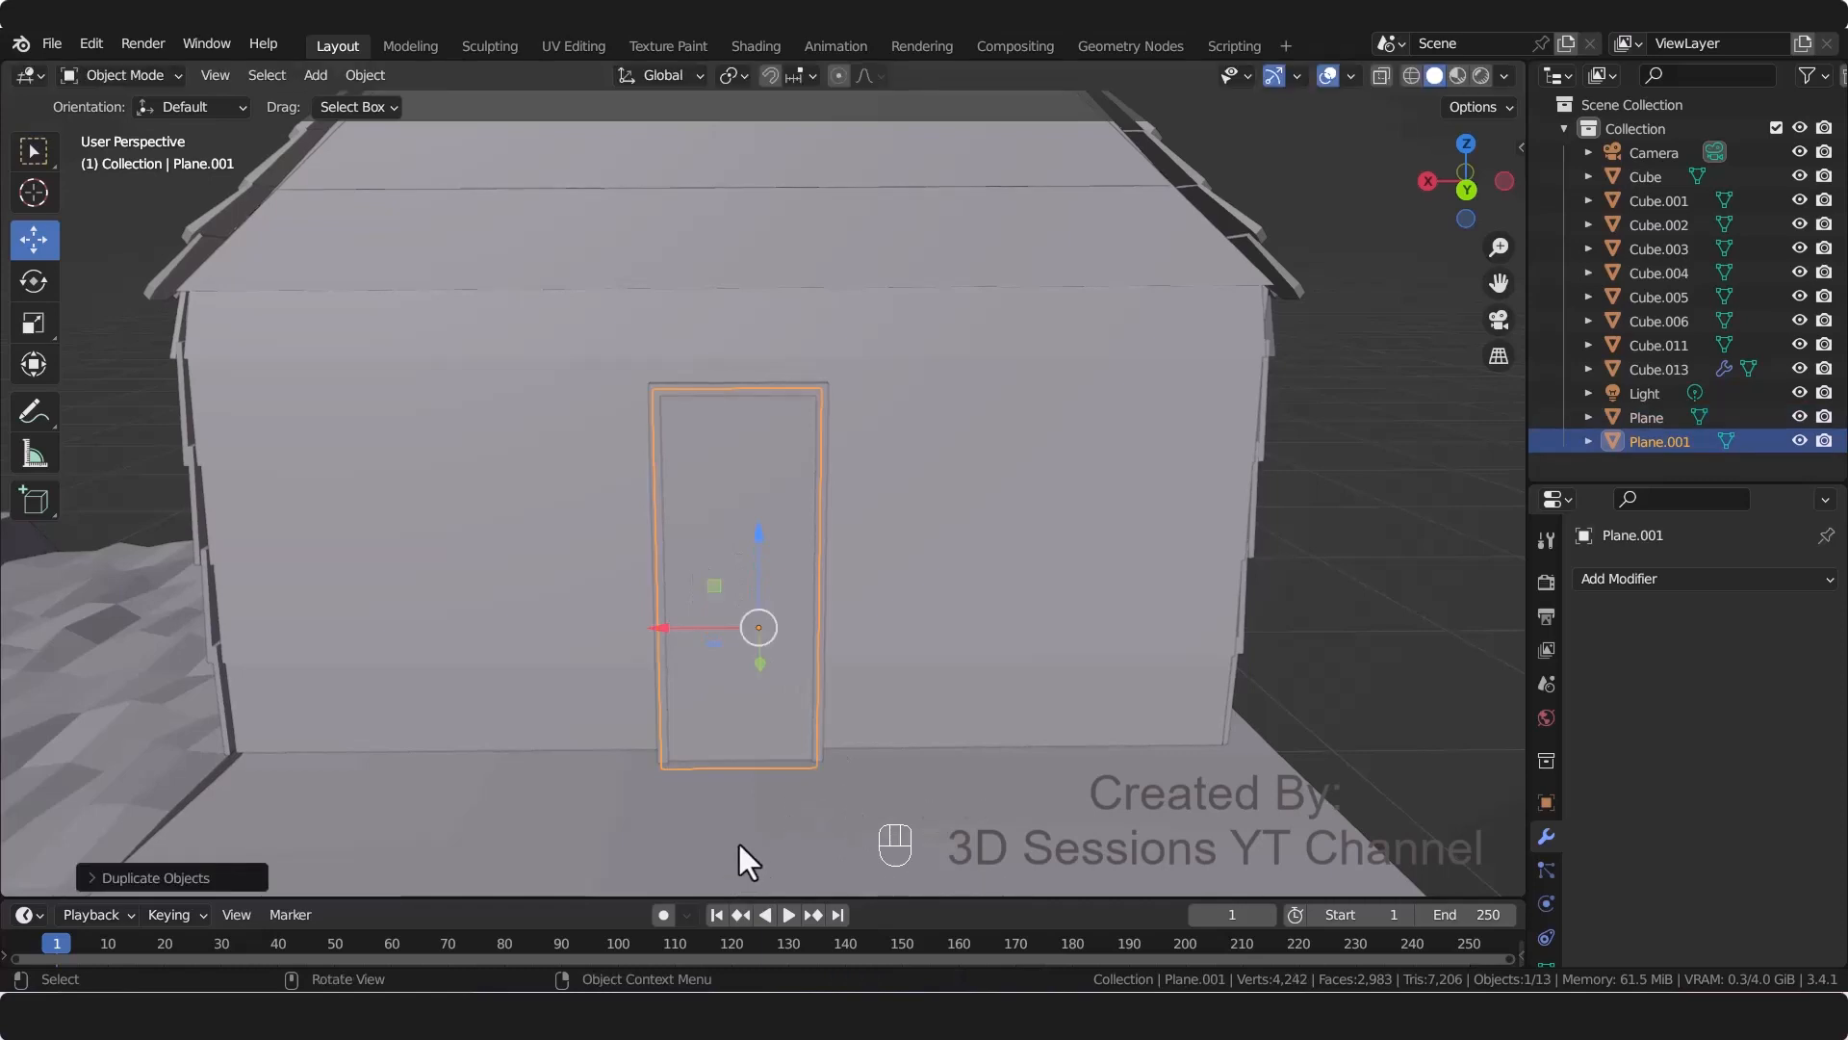
pyautogui.press('s')
pyautogui.press('z')
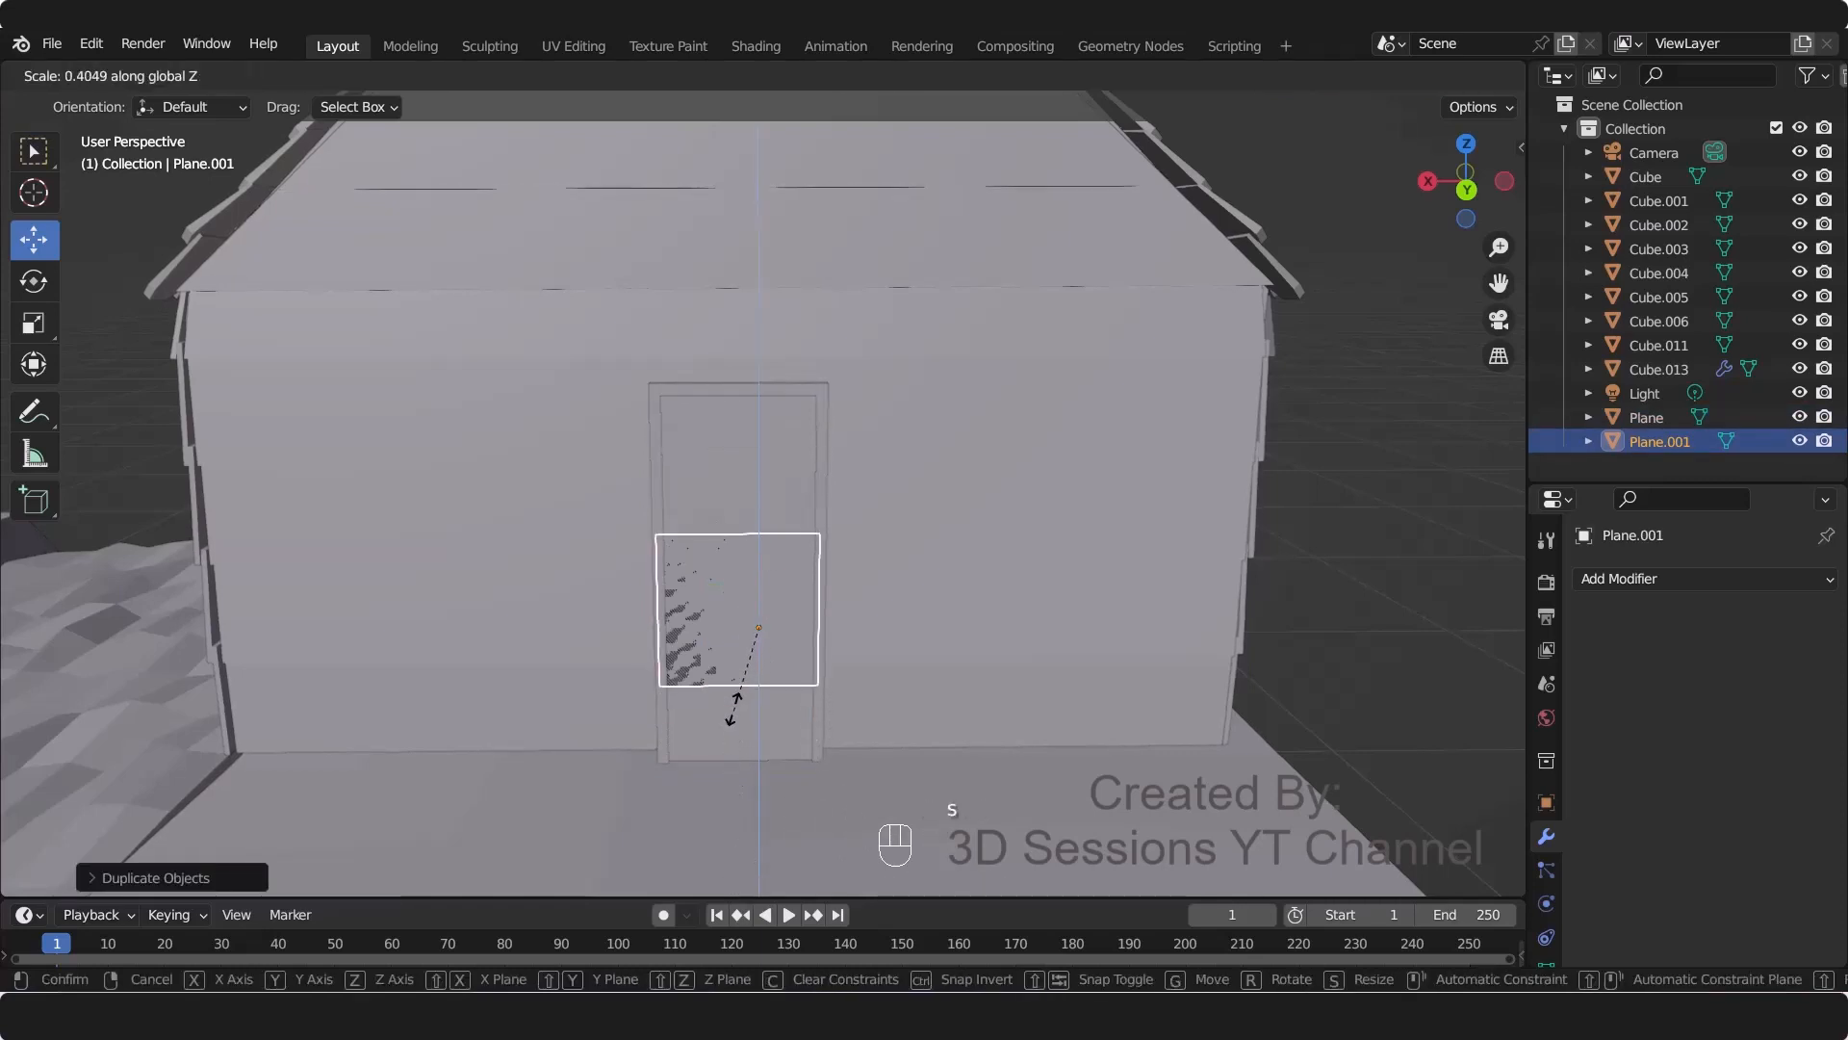
pyautogui.click(743, 630)
pyautogui.moveTo(758, 534); pyautogui.dragTo(759, 332)
# Step: Add a Solidify modifier to the horizontal strip and set its thickness to 0.004 m
pyautogui.moveTo(696, 749); pyautogui.dragTo(892, 812, button='middle')
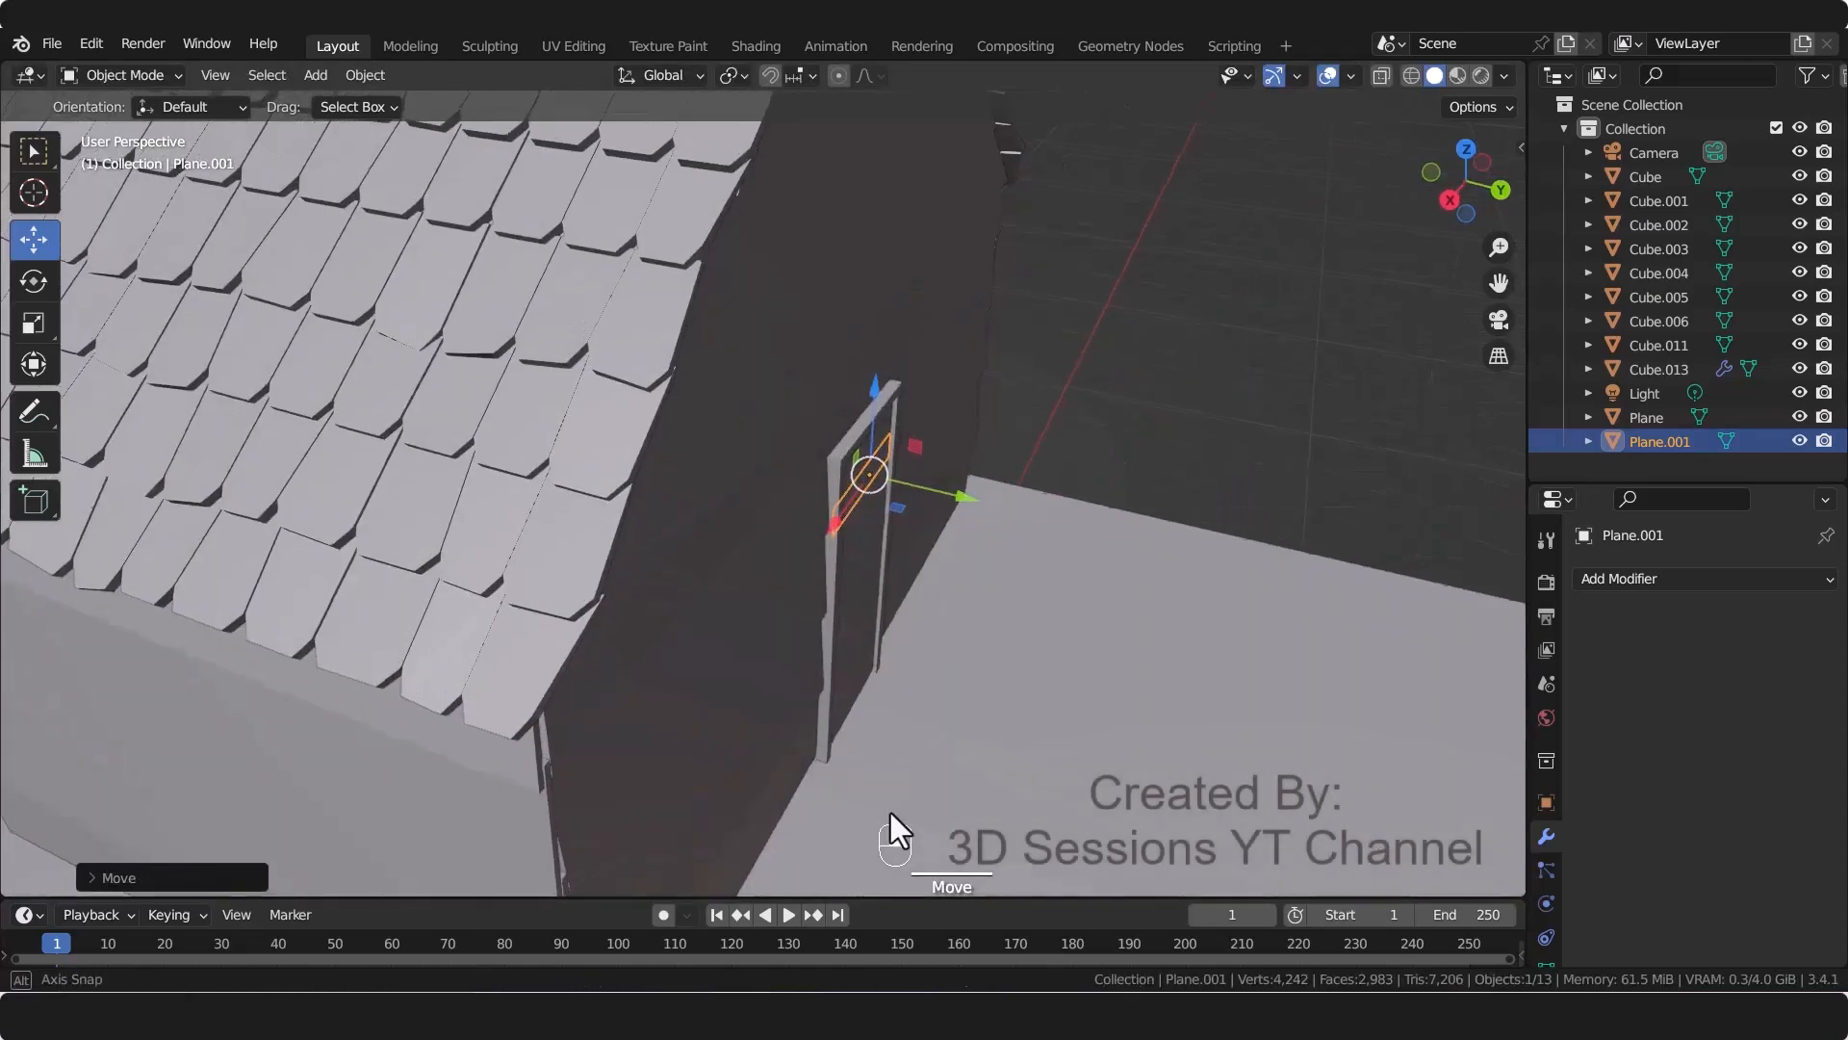
pyautogui.click(1685, 576)
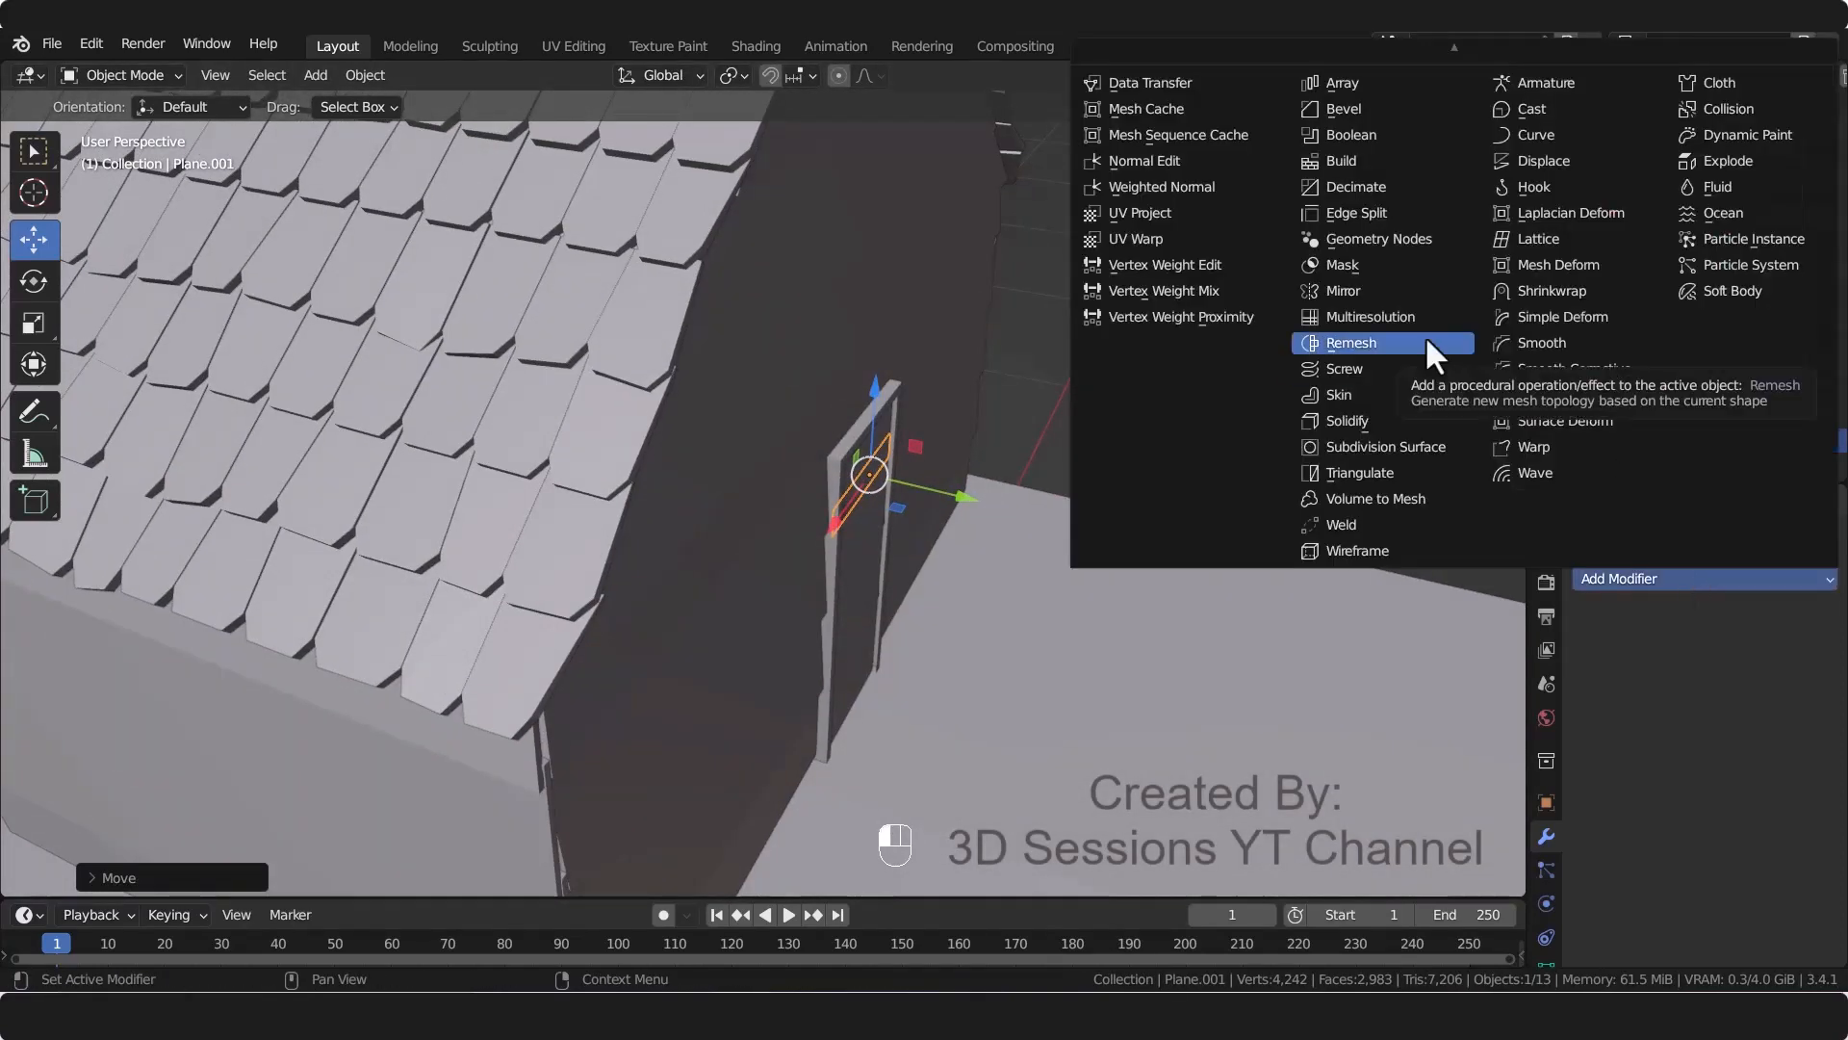
pyautogui.click(1352, 422)
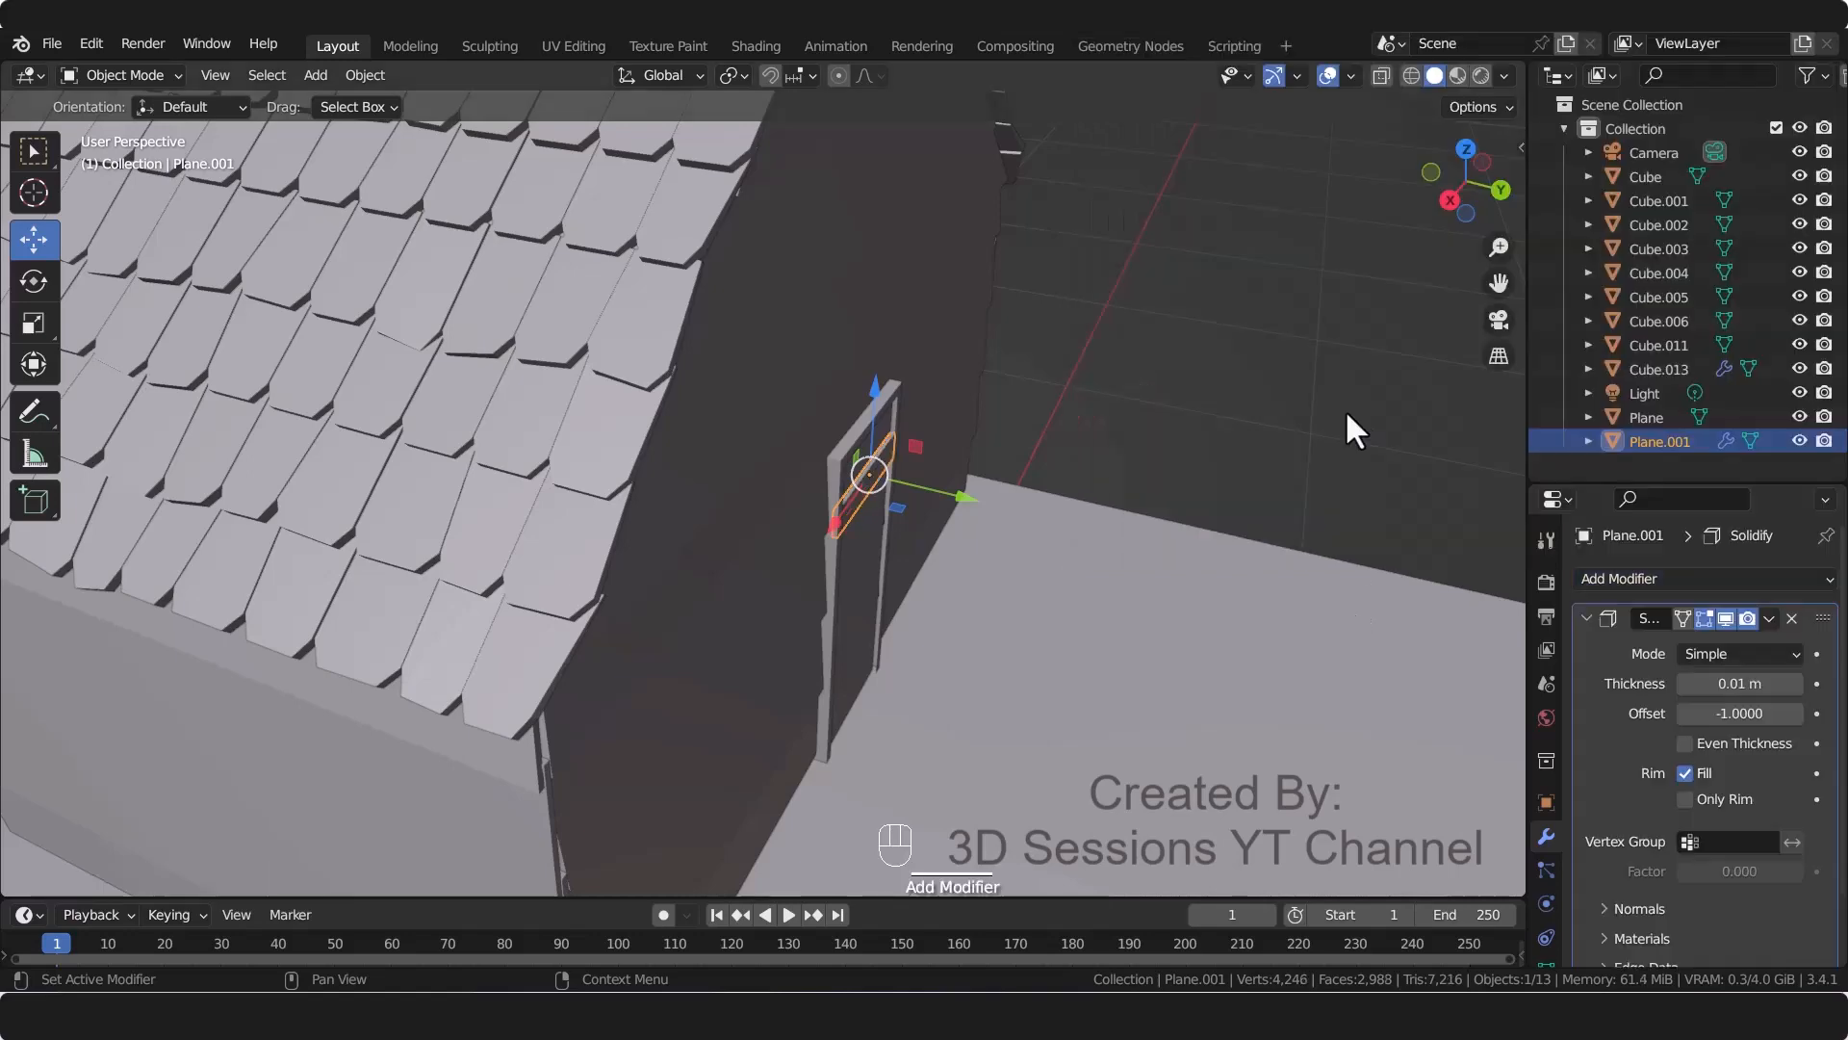
pyautogui.scroll(2, 944, 682)
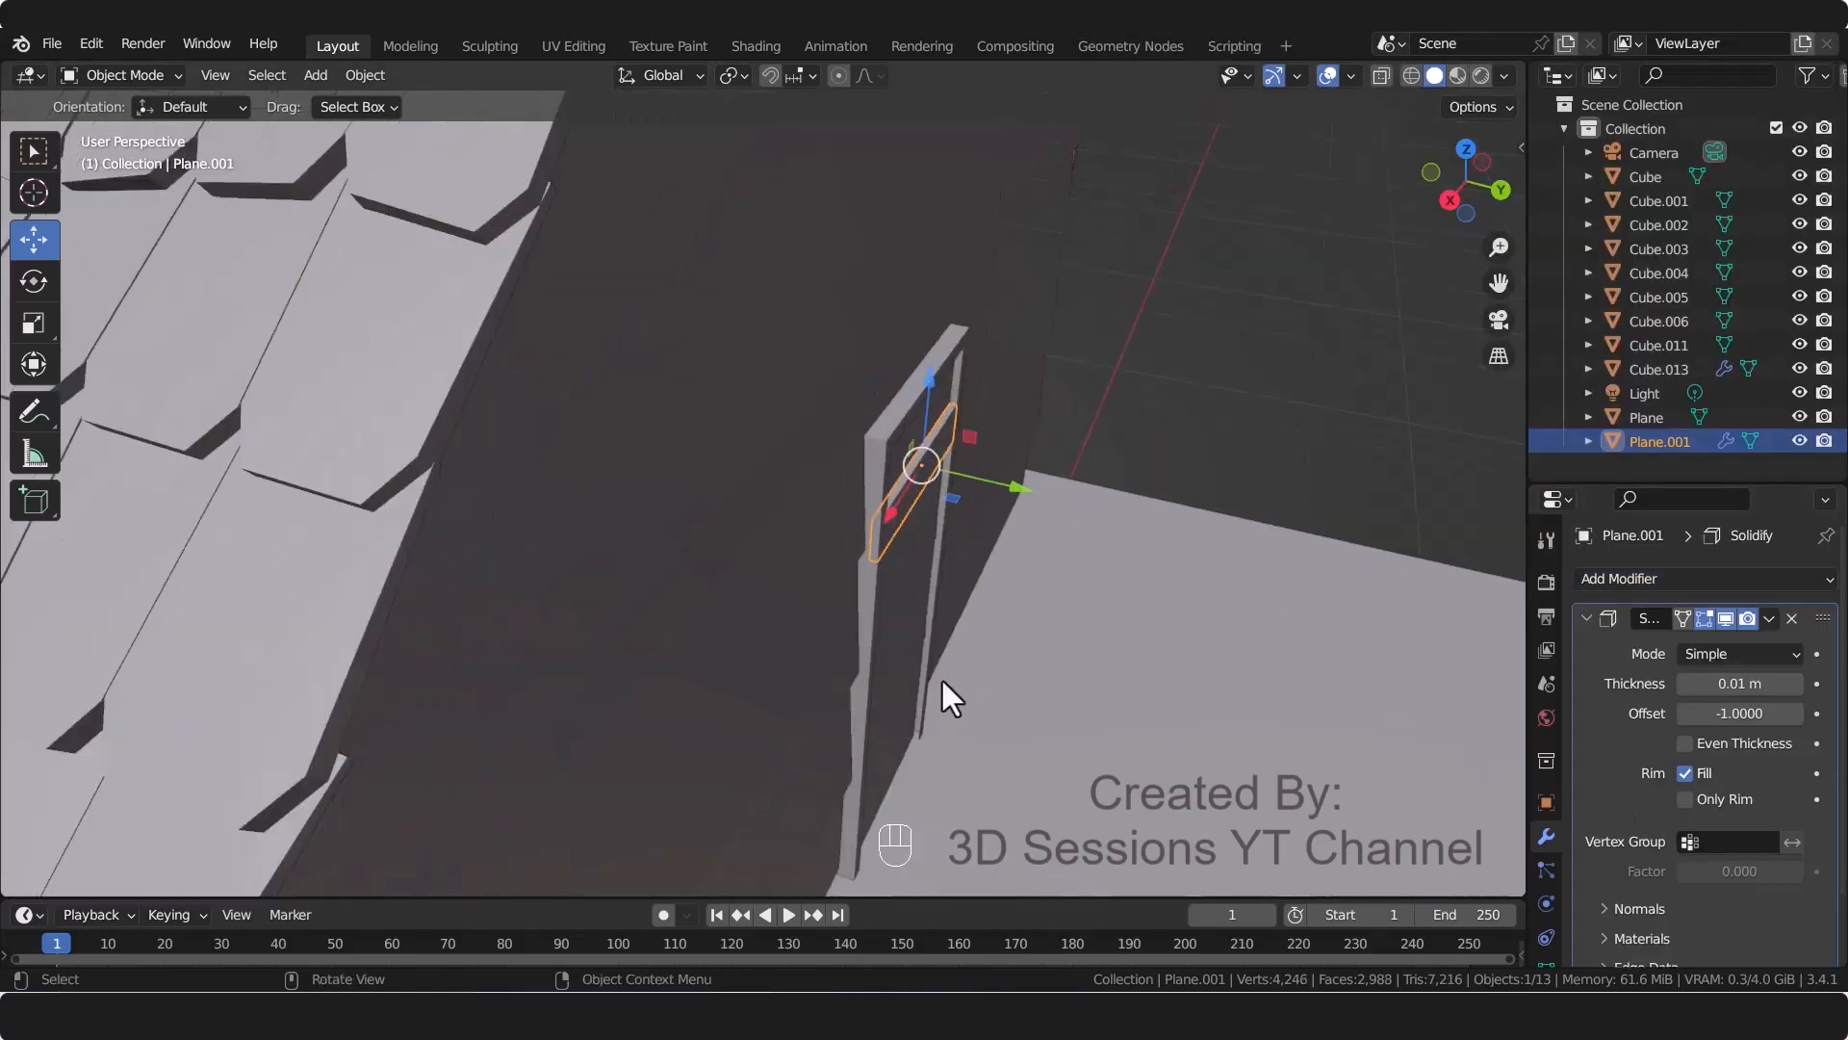
pyautogui.click(1740, 684)
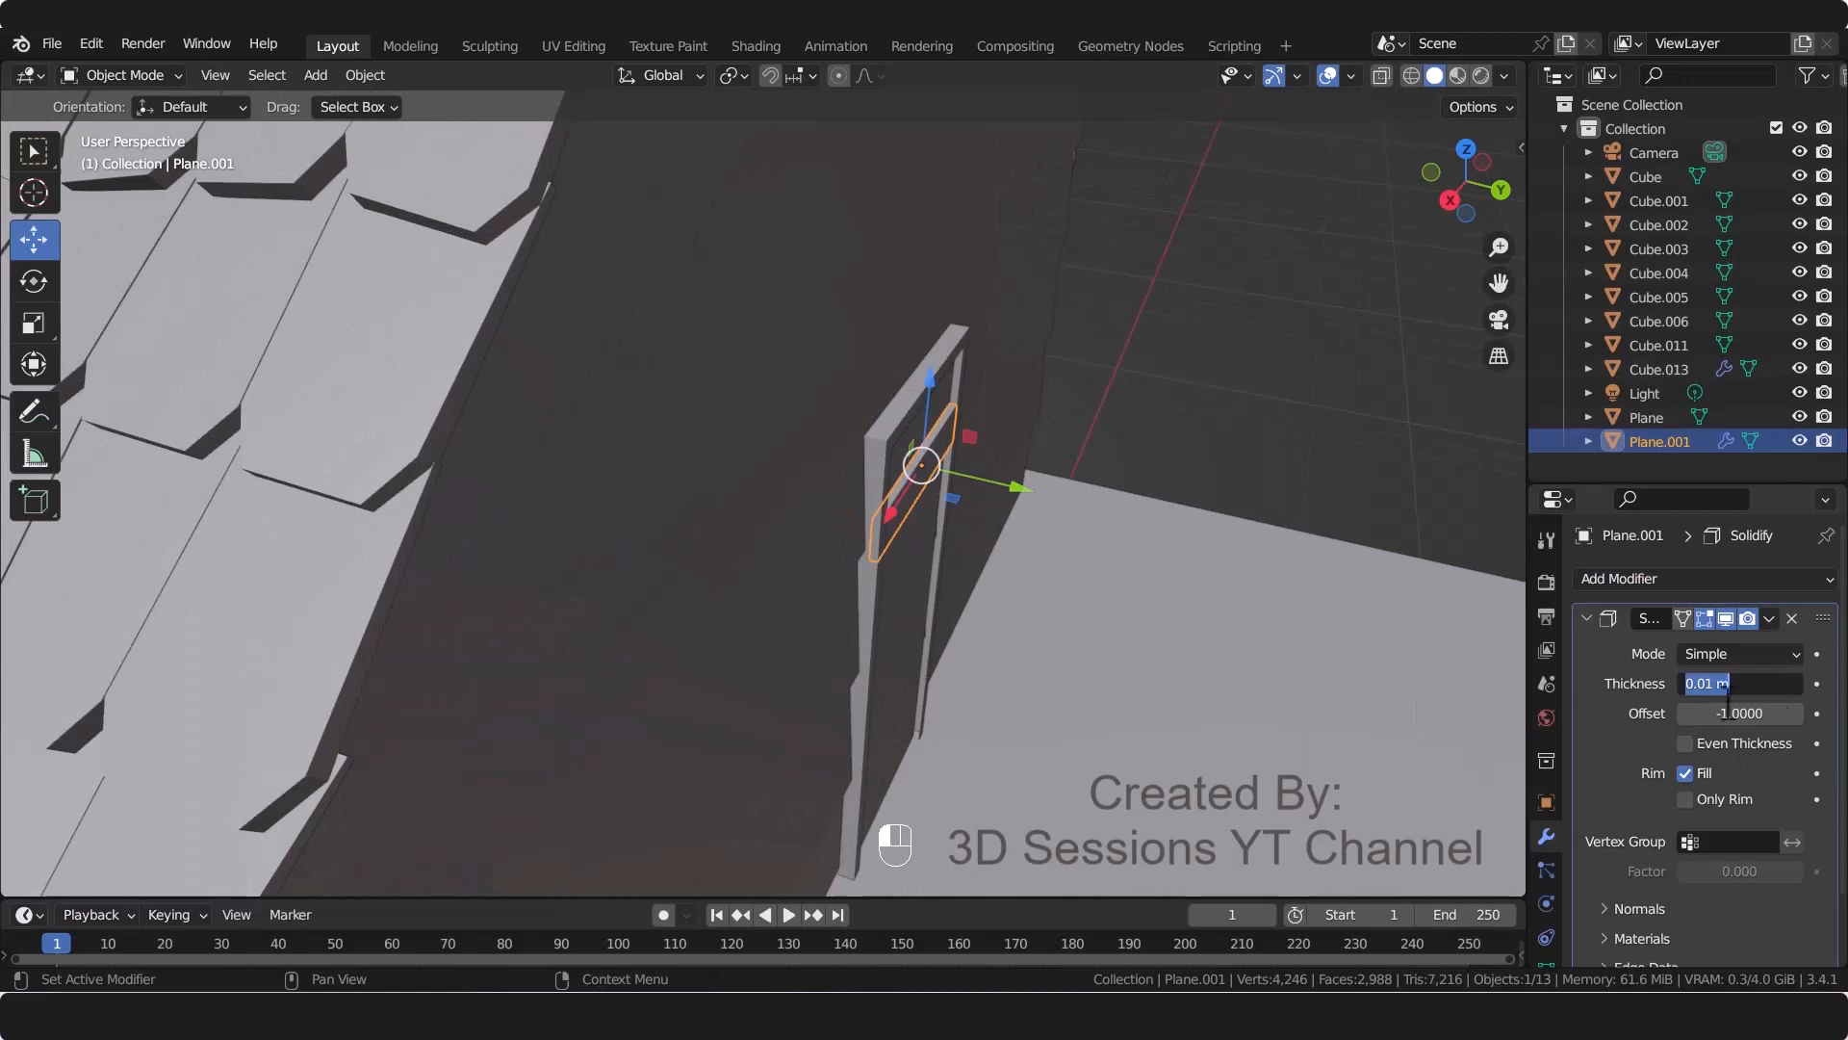
pyautogui.click(1627, 722)
pyautogui.click(1683, 683)
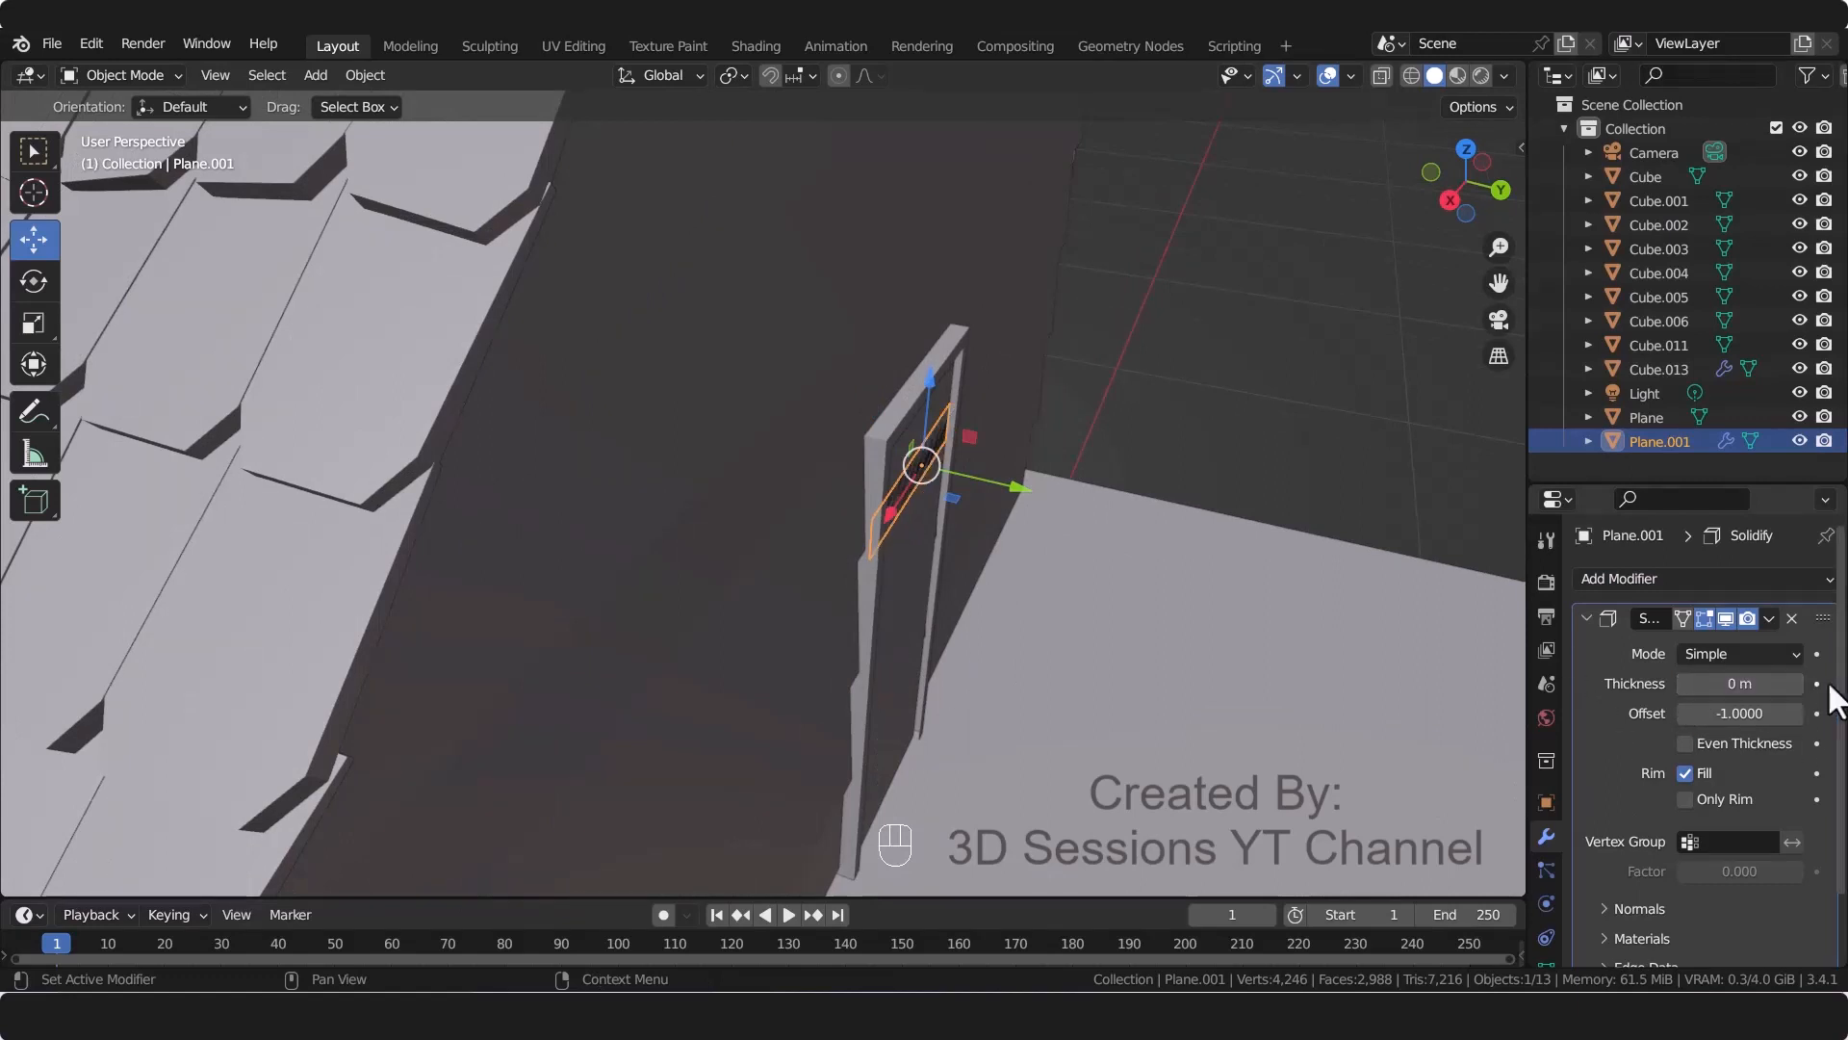
pyautogui.click(1736, 684)
pyautogui.write('0.005')
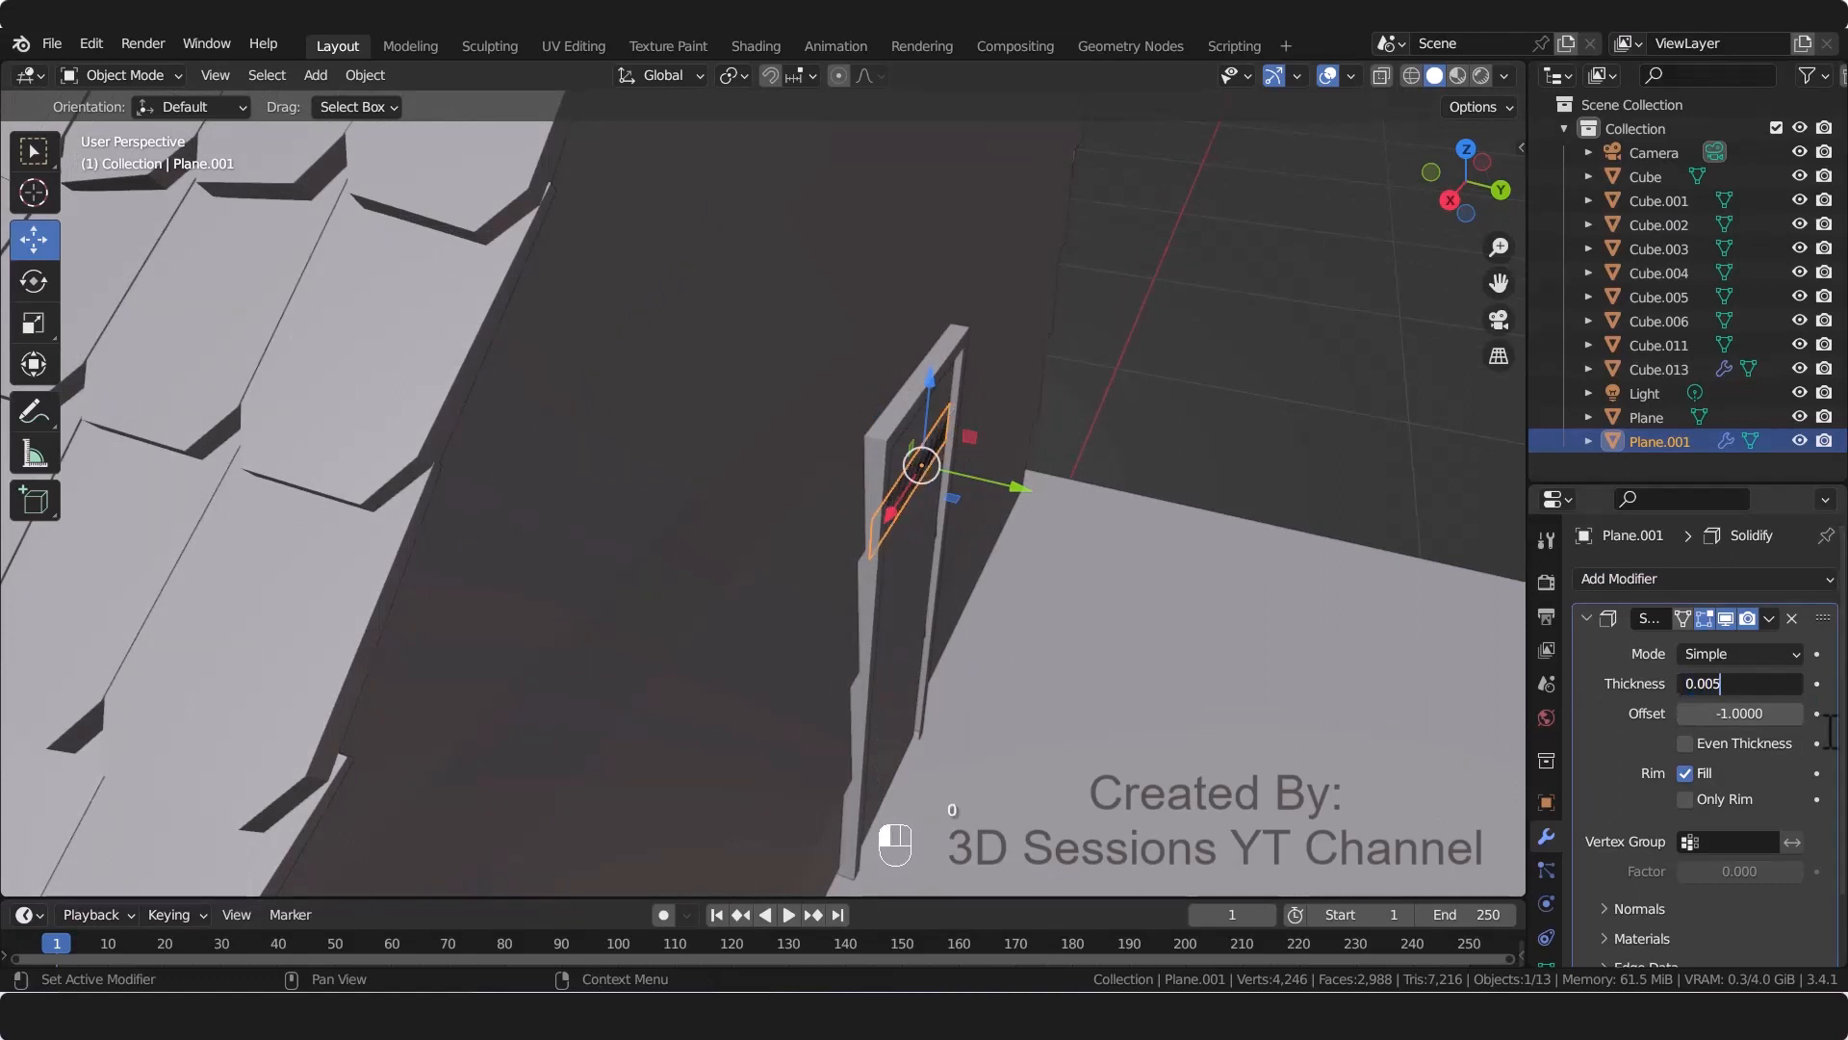
pyautogui.press('BackSpace')
pyautogui.write('4')
pyautogui.press('Return')
# Step: Place a duplicate of the horizontal strip straight down near the bottom of the door and save the file
pyautogui.moveTo(1068, 732); pyautogui.dragTo(930, 695, button='middle')
pyautogui.press('`')
pyautogui.click(836, 466)
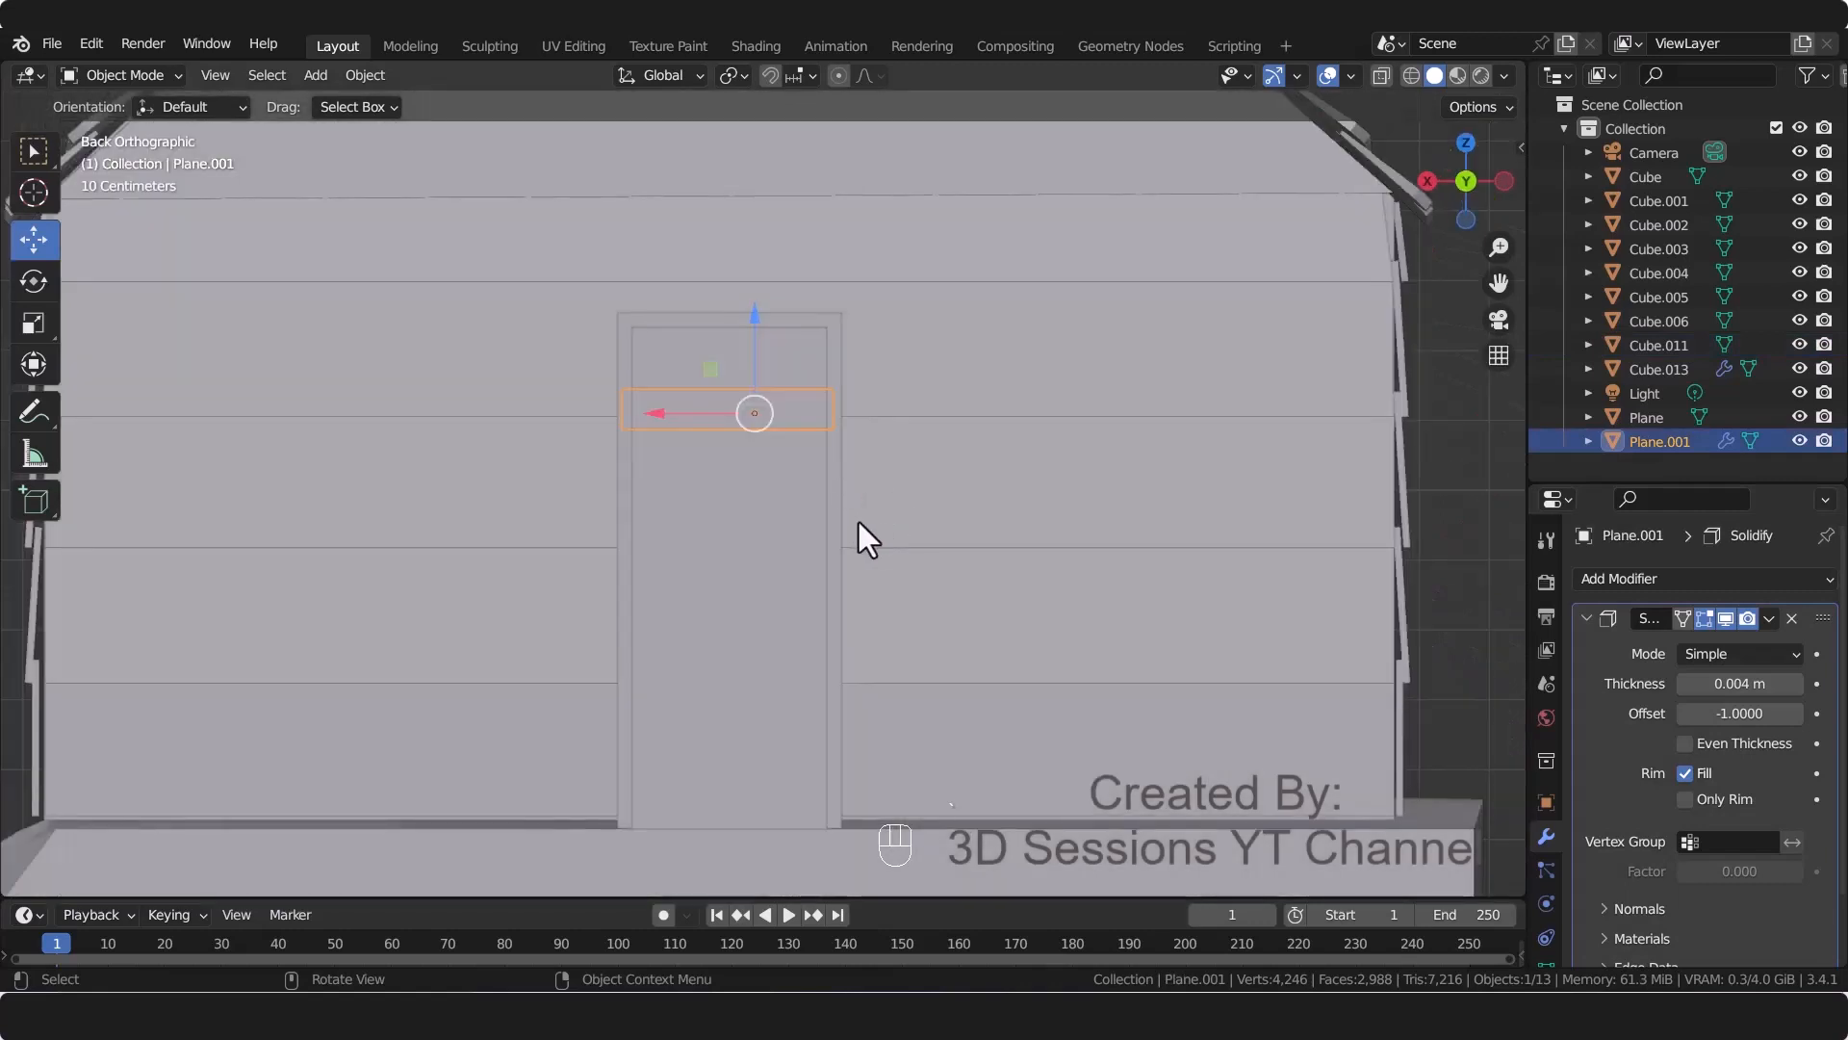
pyautogui.hotkey('shift', 'd')
pyautogui.rightClick(834, 539)
pyautogui.moveTo(755, 320); pyautogui.dragTo(744, 664)
pyautogui.click(680, 750)
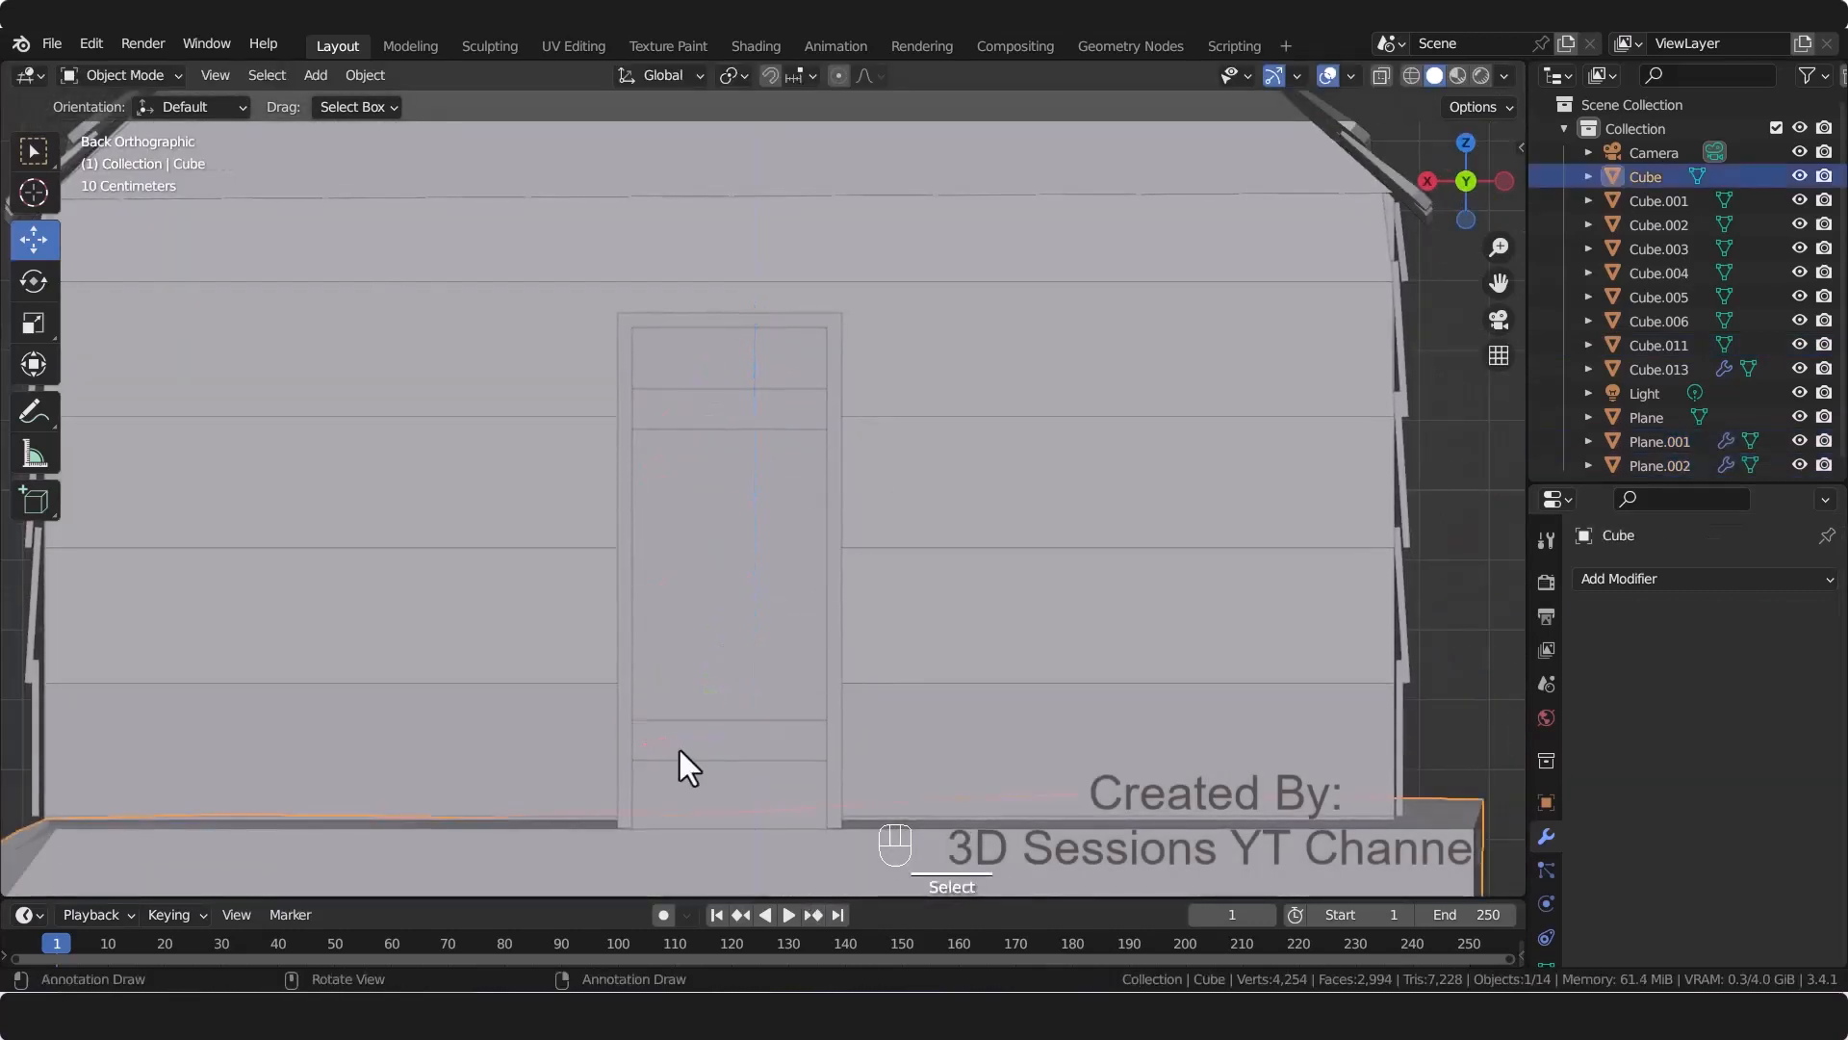
pyautogui.moveTo(680, 750); pyautogui.dragTo(806, 800, button='middle')
pyautogui.hotkey('ctrl', 's')
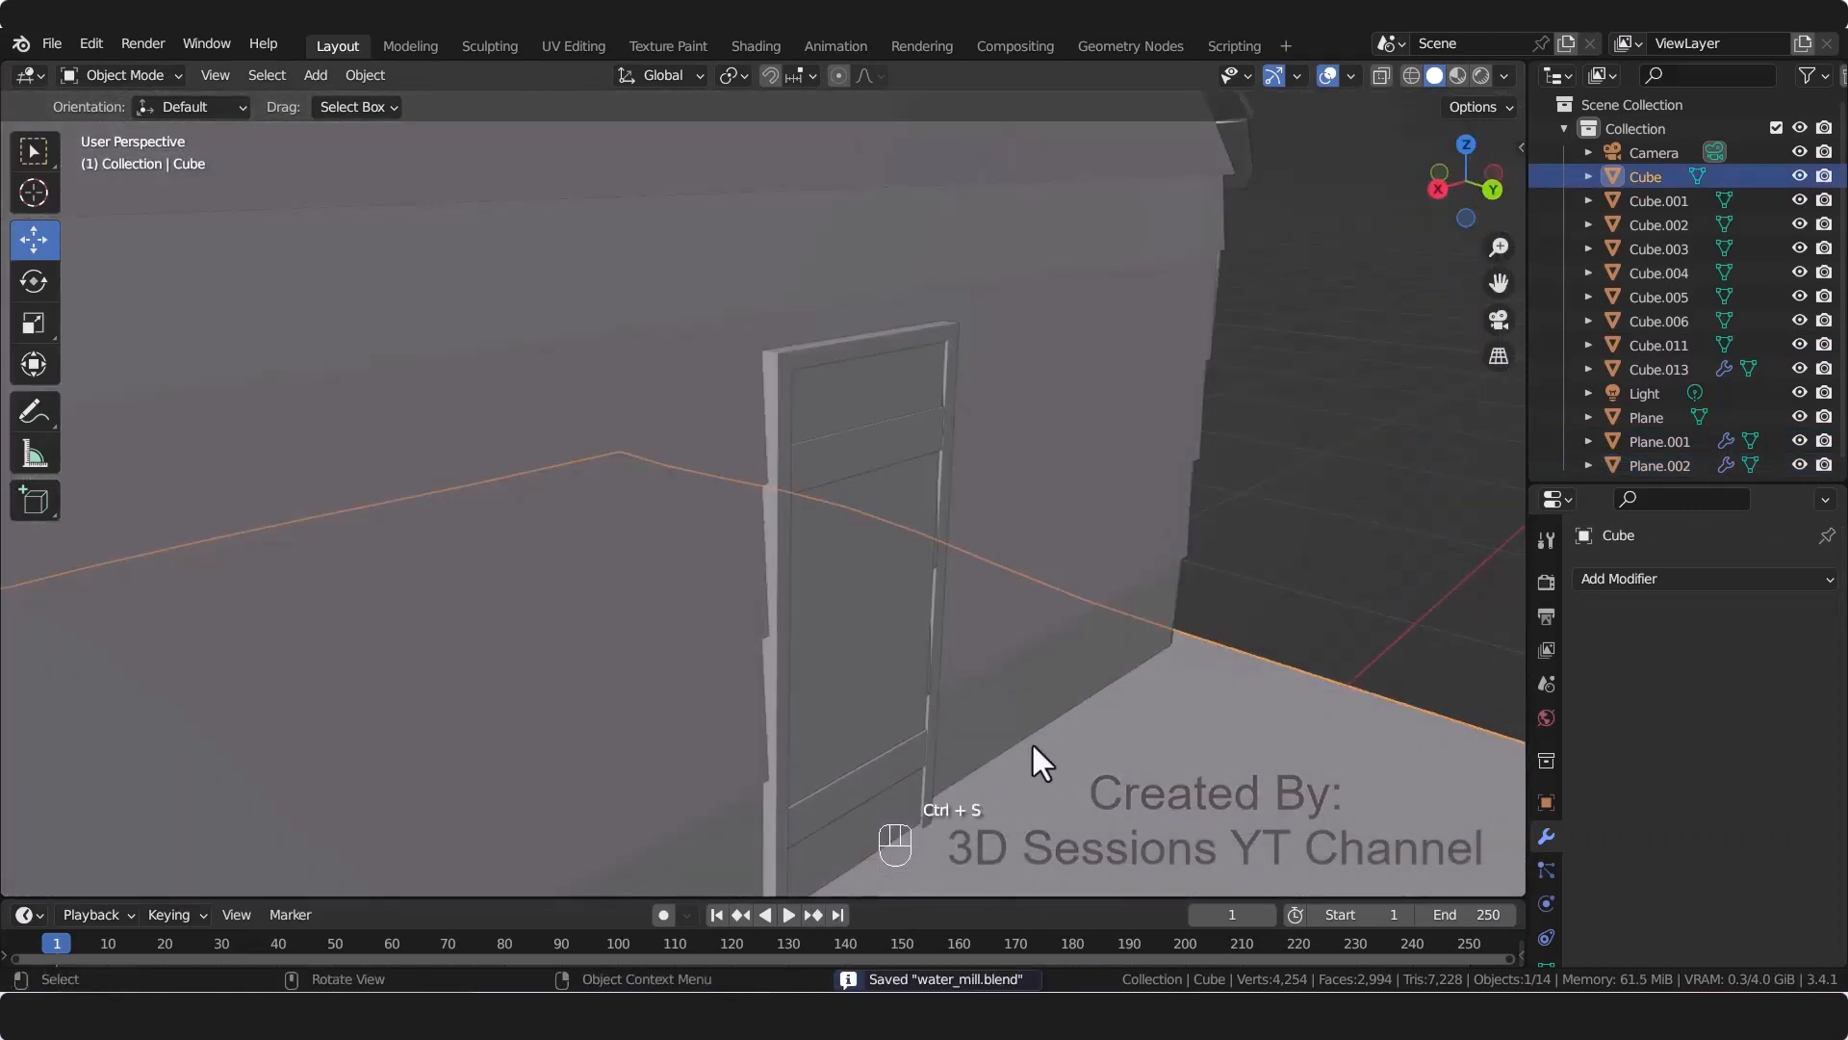
# Step: Shift the door frame, door plane and both horizontal strips together slightly along Y, save the file, and return to the camera view
pyautogui.scroll(3, 1169, 769)
pyautogui.click(1190, 795)
pyautogui.click(883, 357)
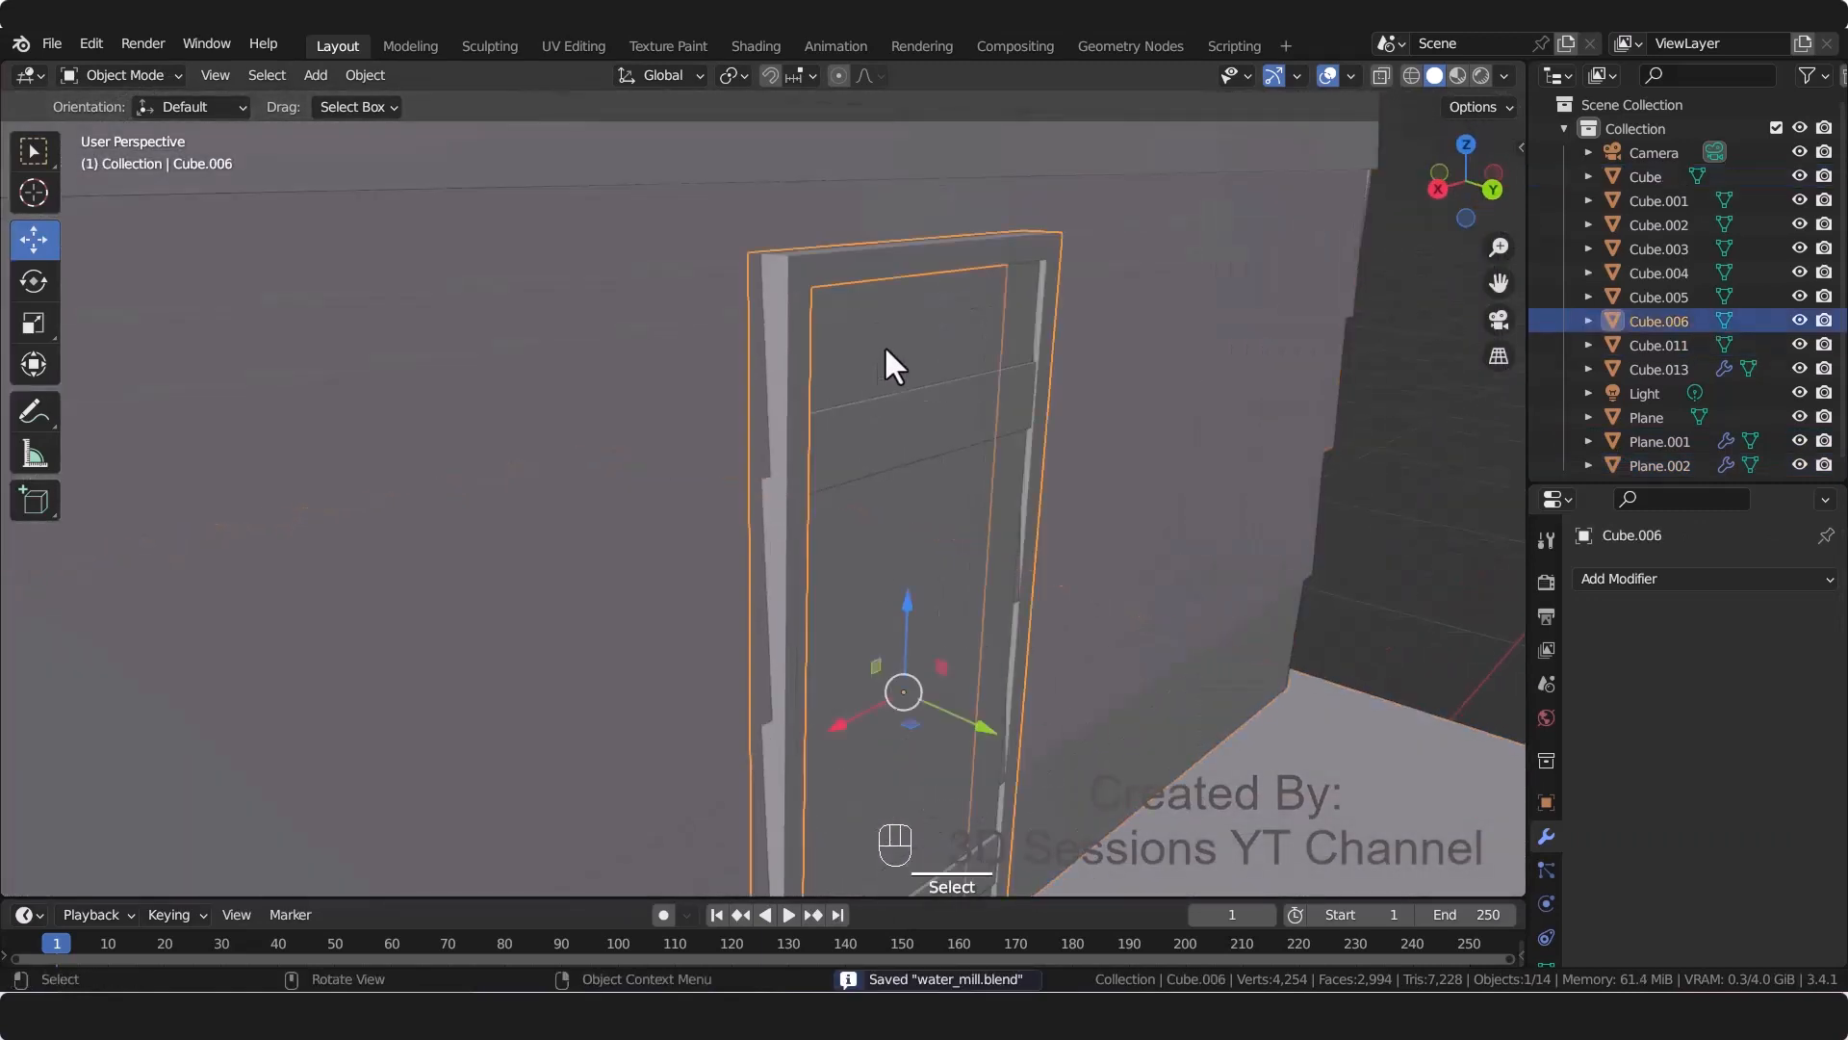
pyautogui.keyDown('shift'); pyautogui.click(891, 453); pyautogui.keyUp('shift')
pyautogui.keyDown('shift'); pyautogui.click(895, 626); pyautogui.keyUp('shift')
pyautogui.scroll(-2, 899, 761)
pyautogui.keyDown('shift'); pyautogui.click(910, 712); pyautogui.keyUp('shift')
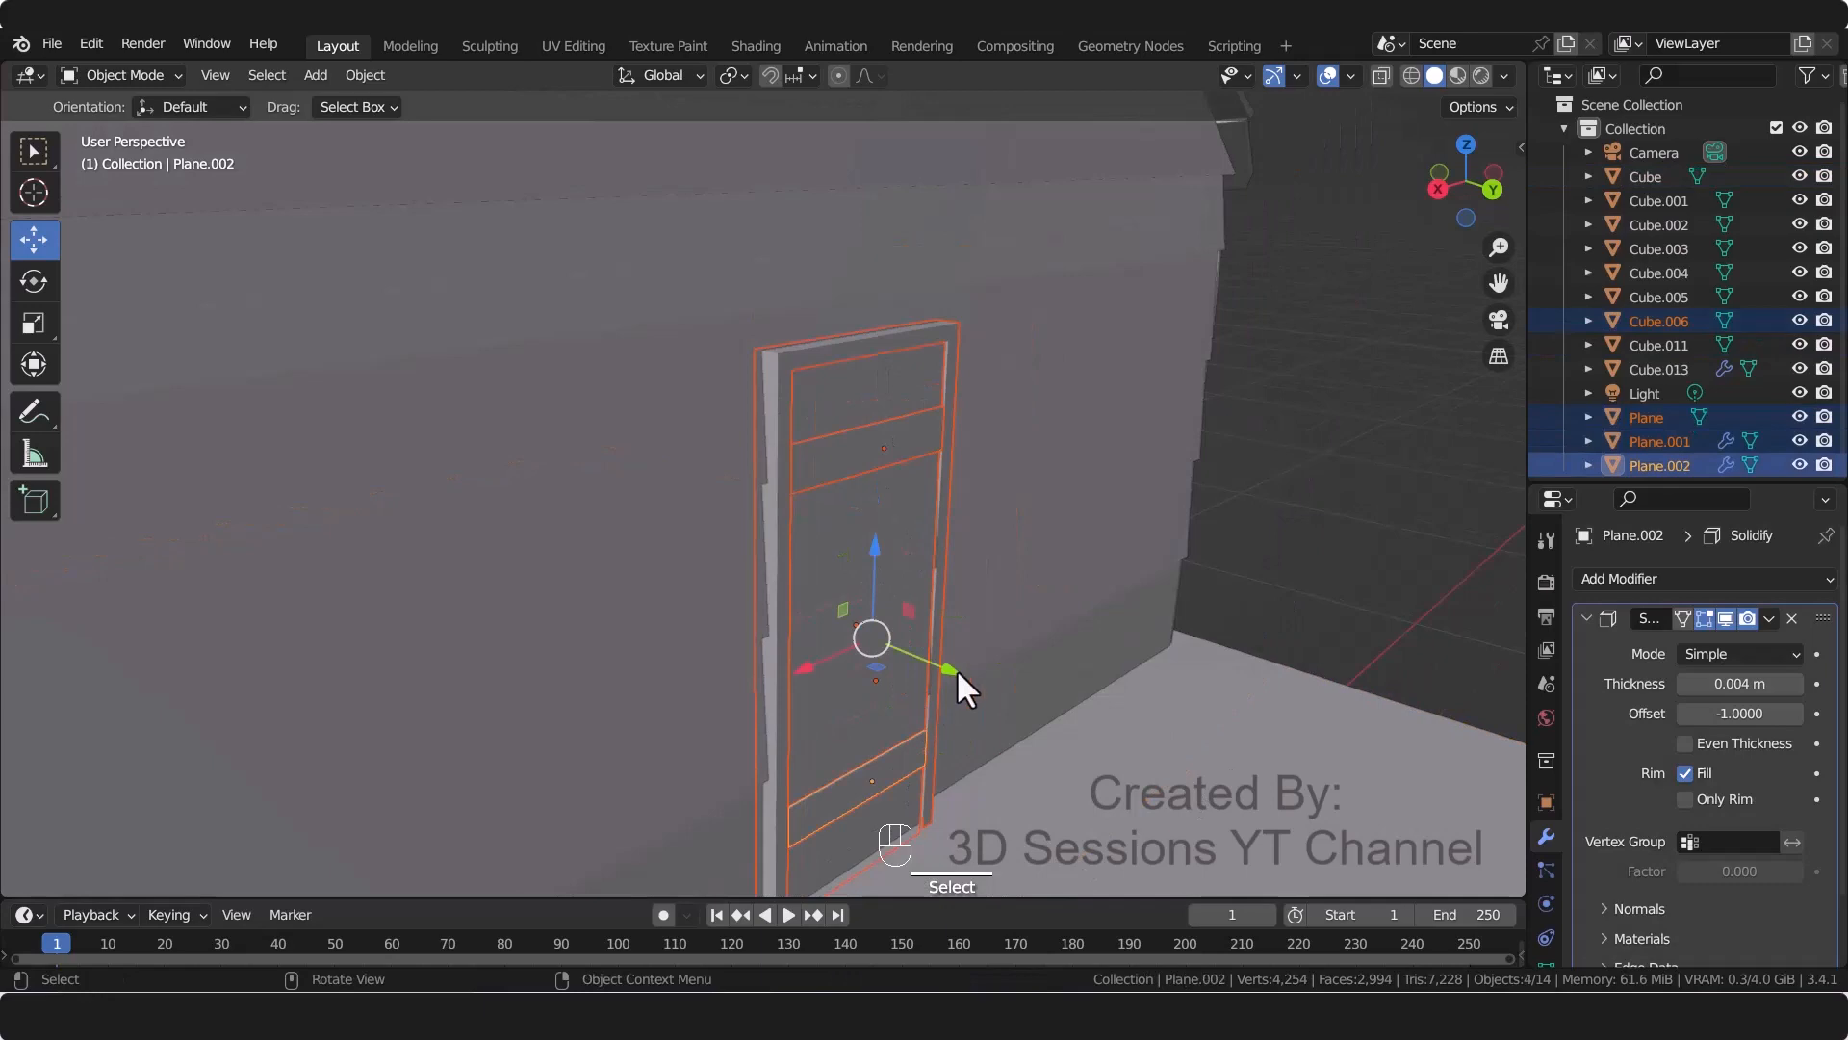
pyautogui.moveTo(955, 672); pyautogui.dragTo(963, 680)
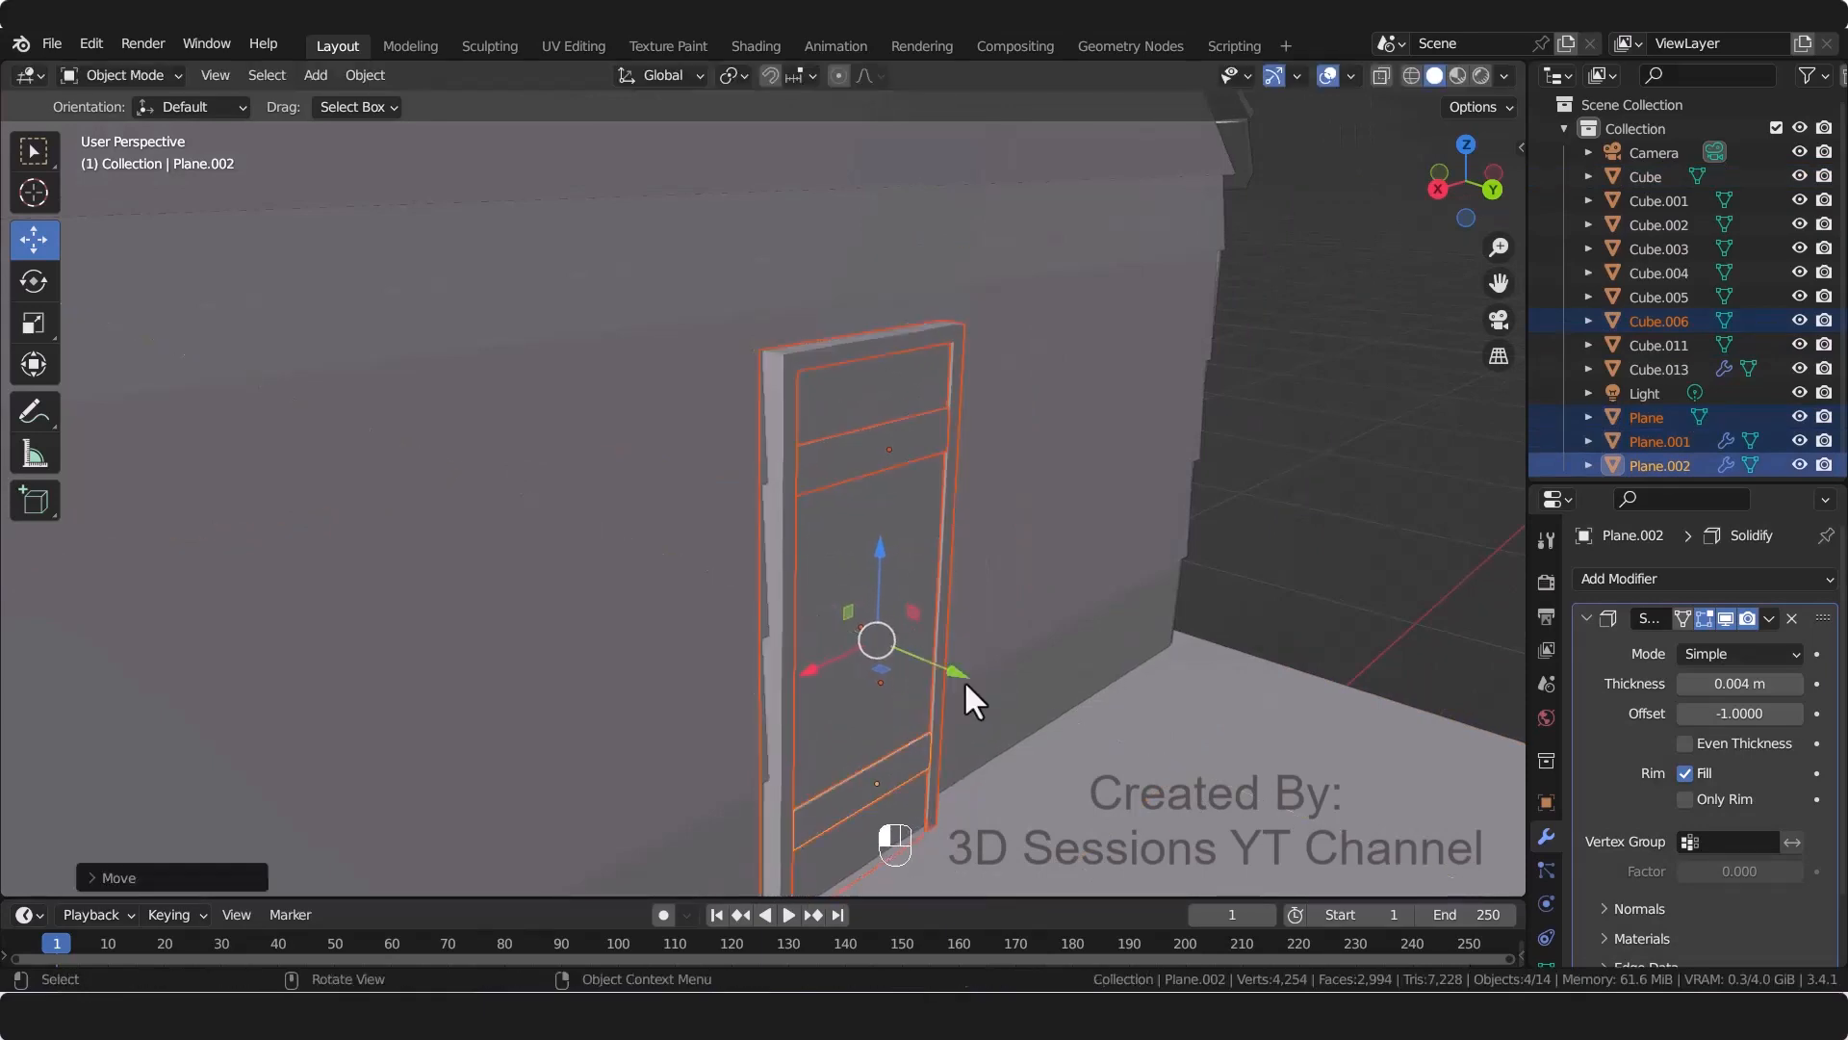
pyautogui.click(940, 797)
pyautogui.hotkey('ctrl', 's')
pyautogui.press('KP_0')
pyautogui.click(1076, 503)
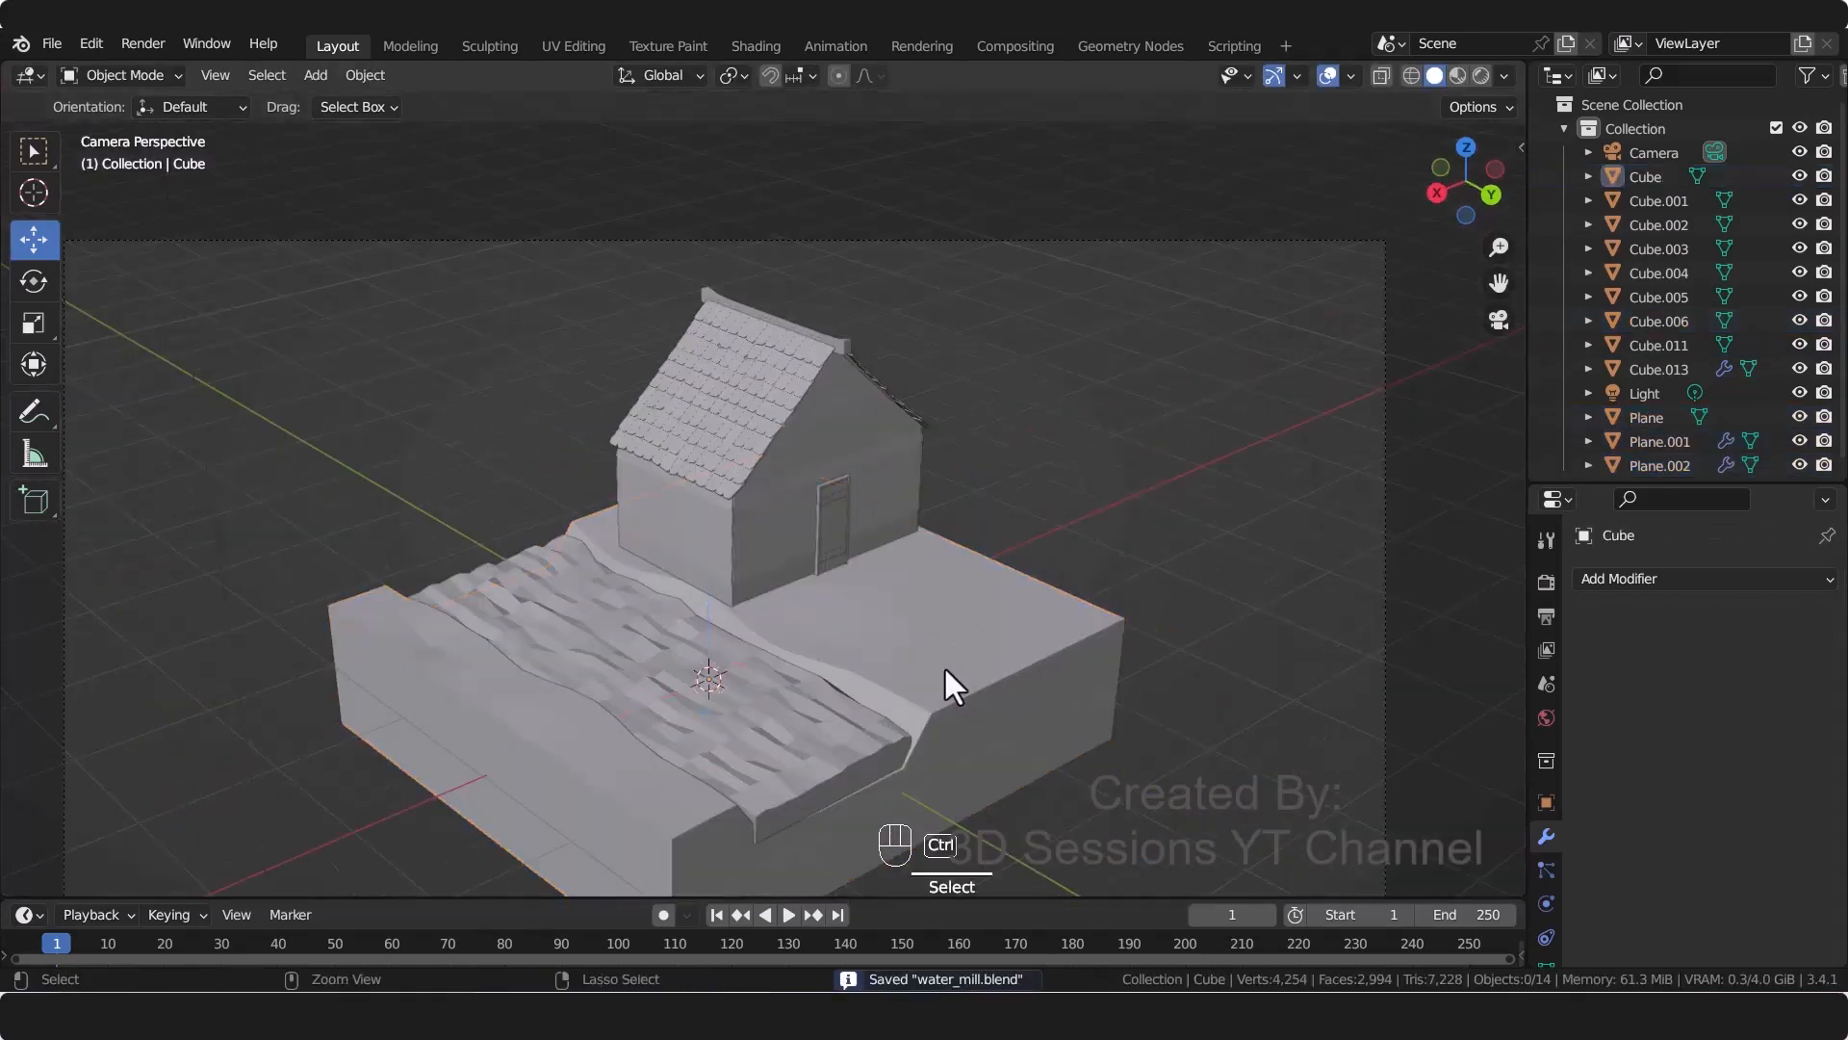
# Step: Place the 3D cursor in the empty space beside the house and add a torus mesh there
pyautogui.scroll(4, 894, 625)
pyautogui.keyDown('shift'); pyautogui.moveTo(1001, 619); pyautogui.dragTo(833, 530, button='middle'); pyautogui.keyUp('shift')
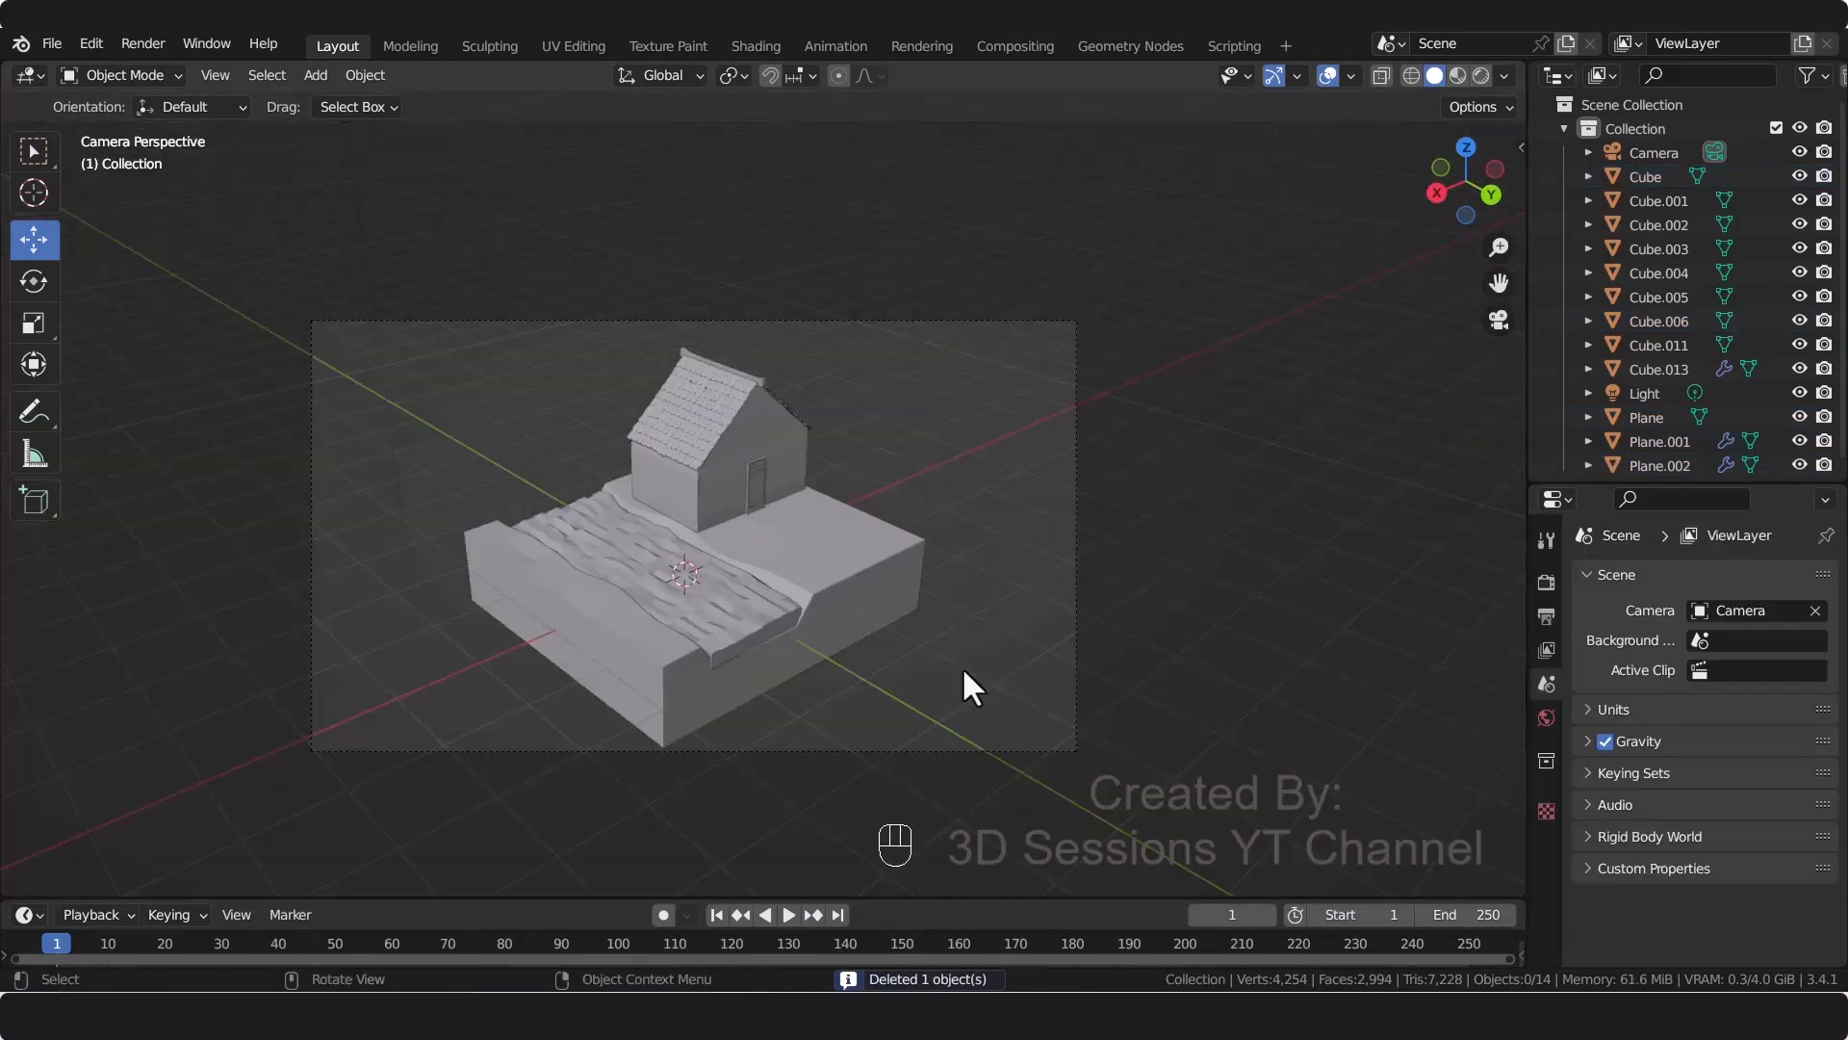
pyautogui.scroll(2, 964, 671)
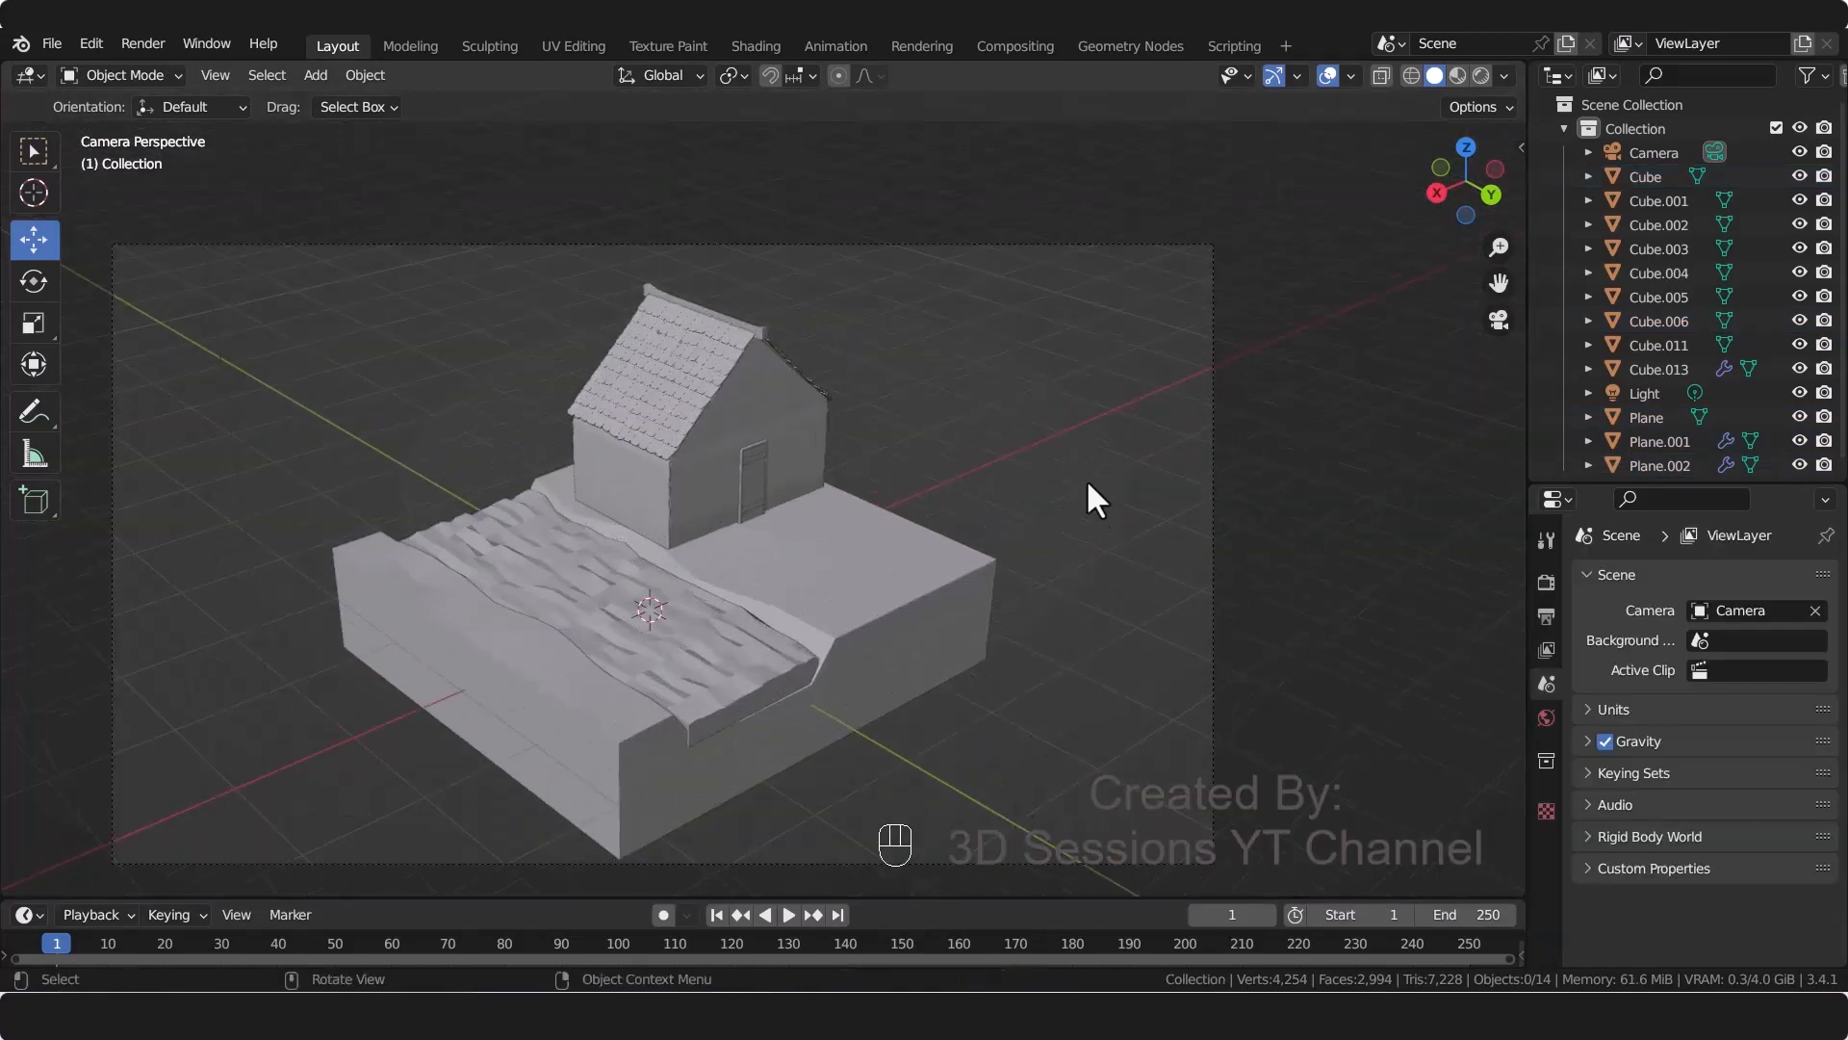
pyautogui.keyDown('shift'); pyautogui.rightClick(1028, 473); pyautogui.keyUp('shift')
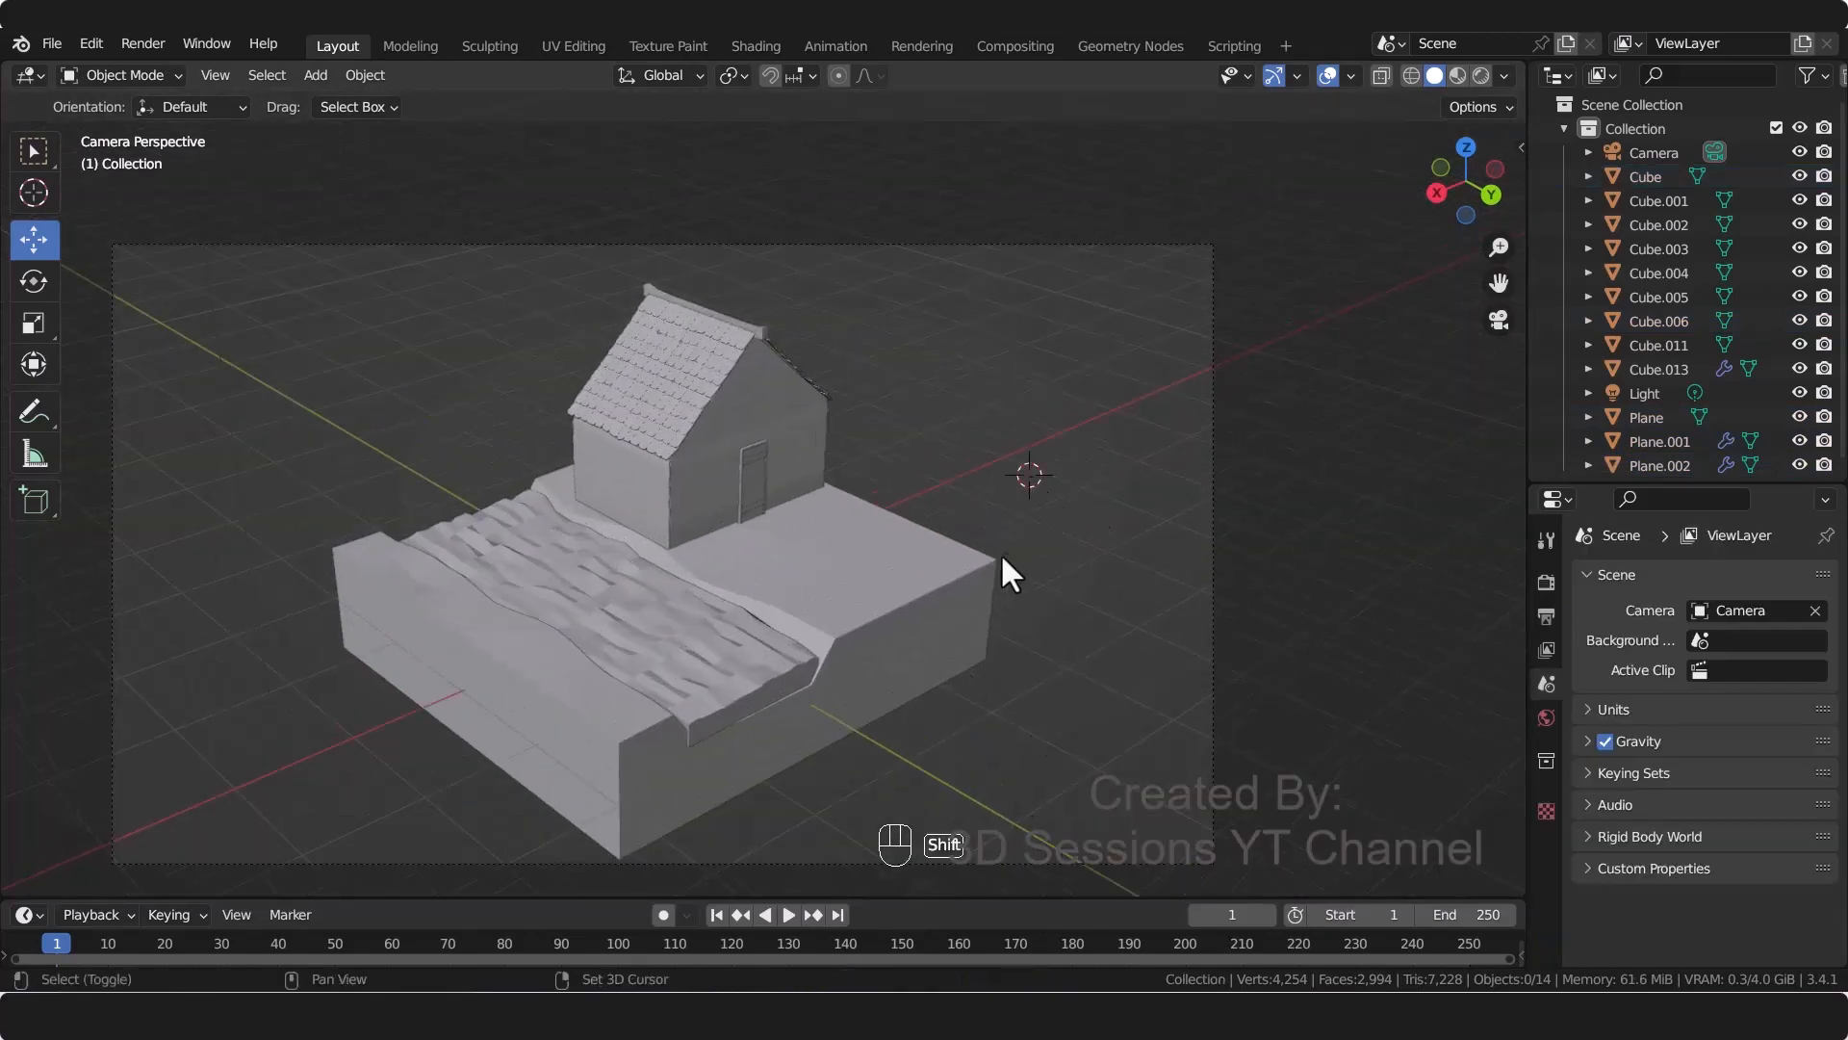
pyautogui.hotkey('shift', 'a')
pyautogui.moveTo(970, 504)
pyautogui.click(1142, 676)
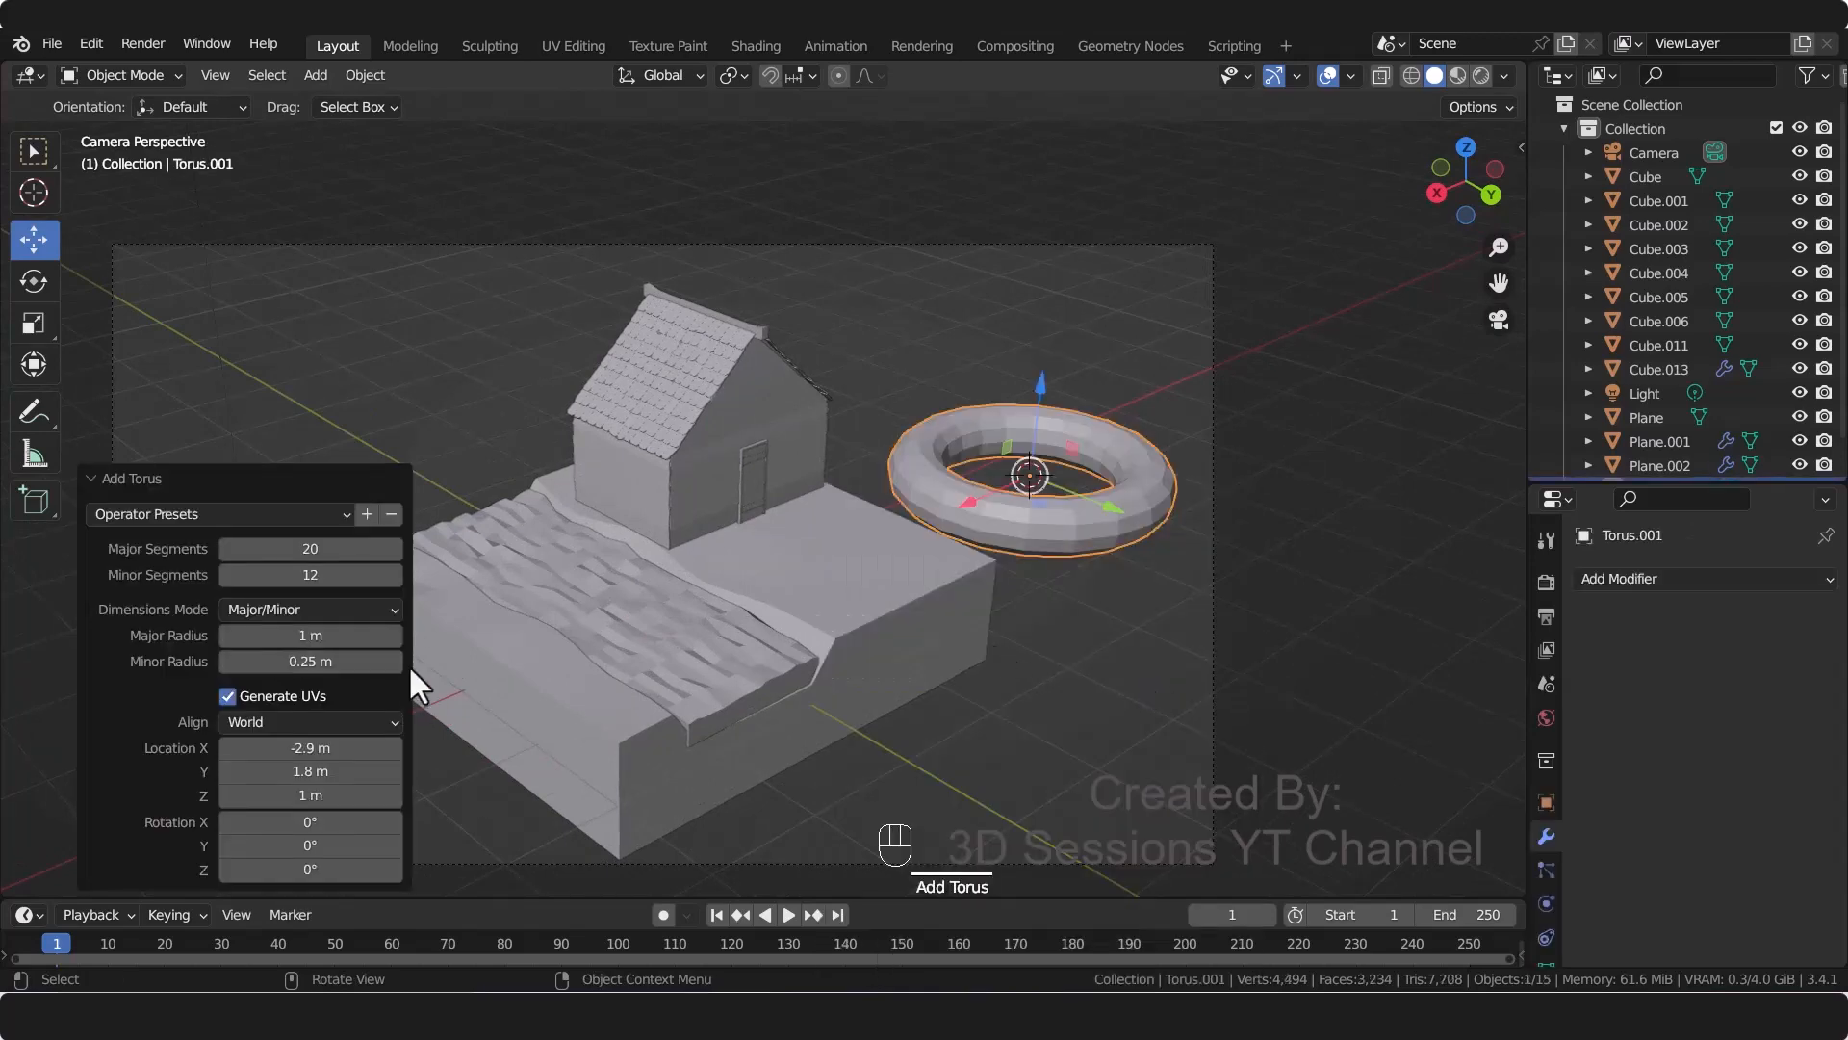
# Step: Set the new torus to 8 minor segments and 12 major segments
pyautogui.click(318, 574)
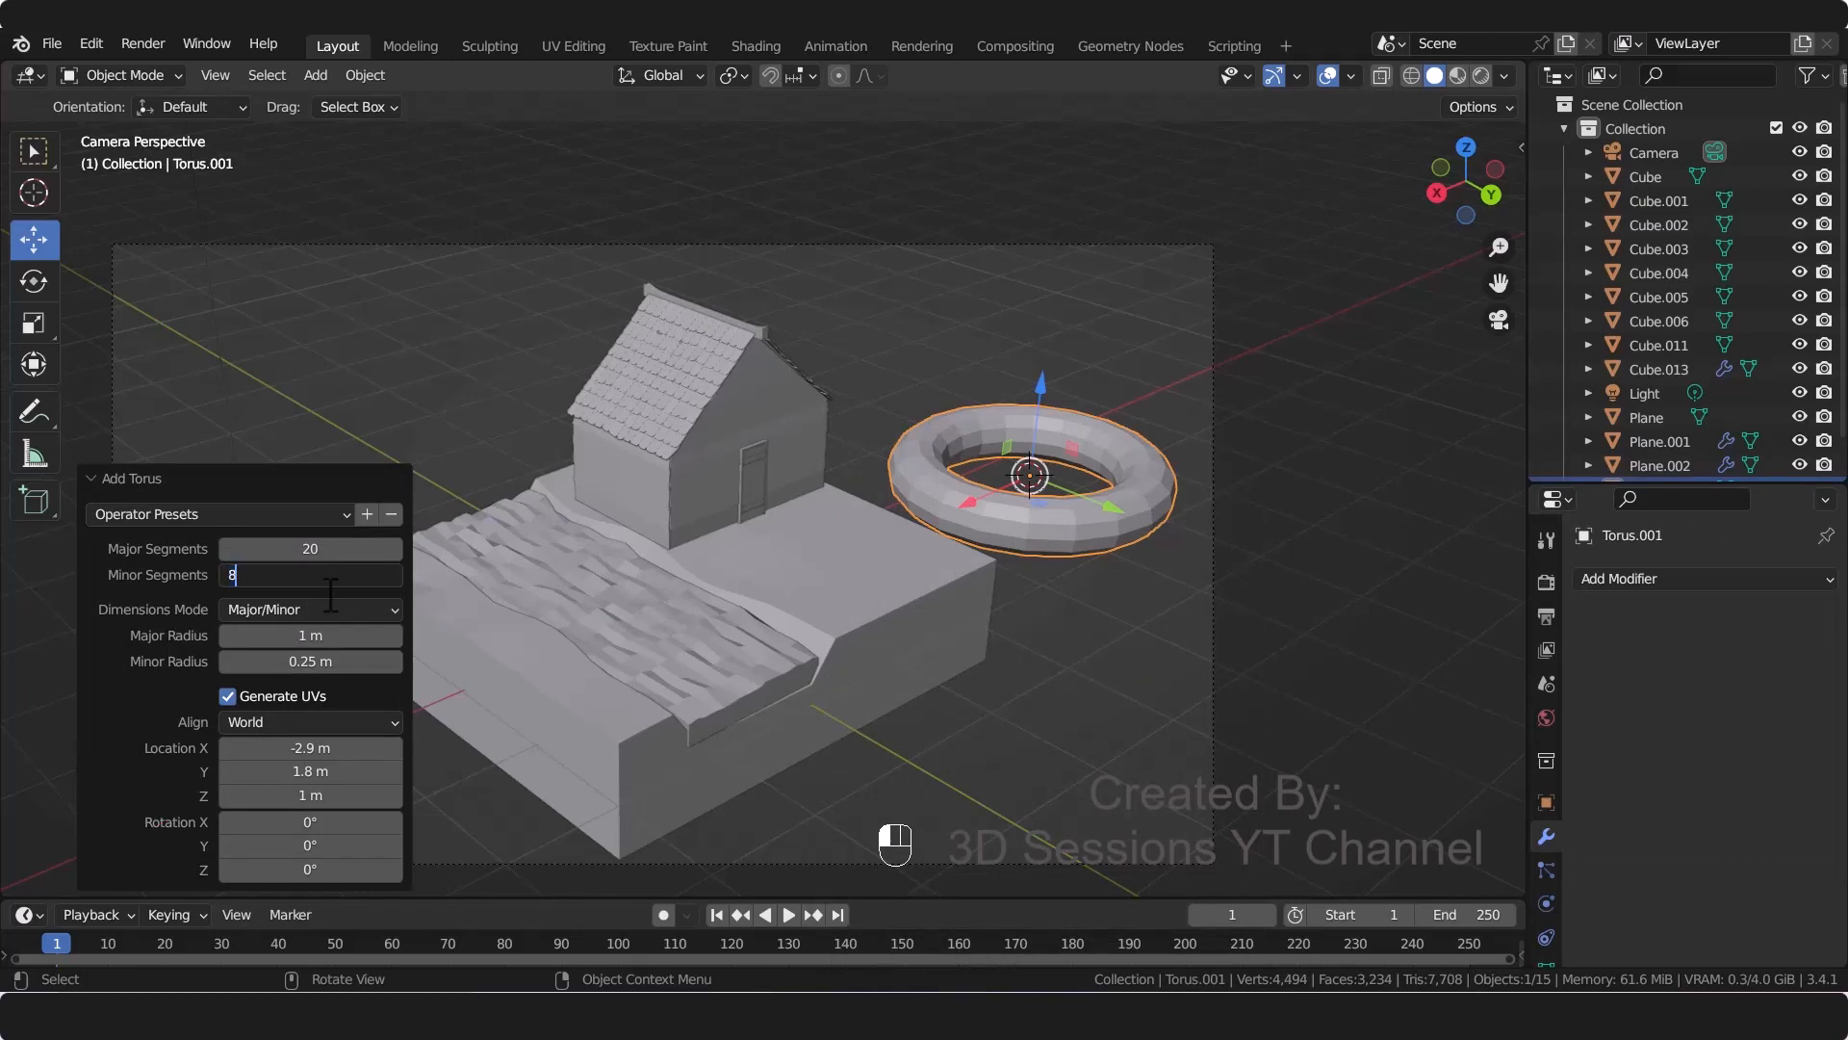
pyautogui.write('8')
pyautogui.press('Tab')
pyautogui.click(322, 569)
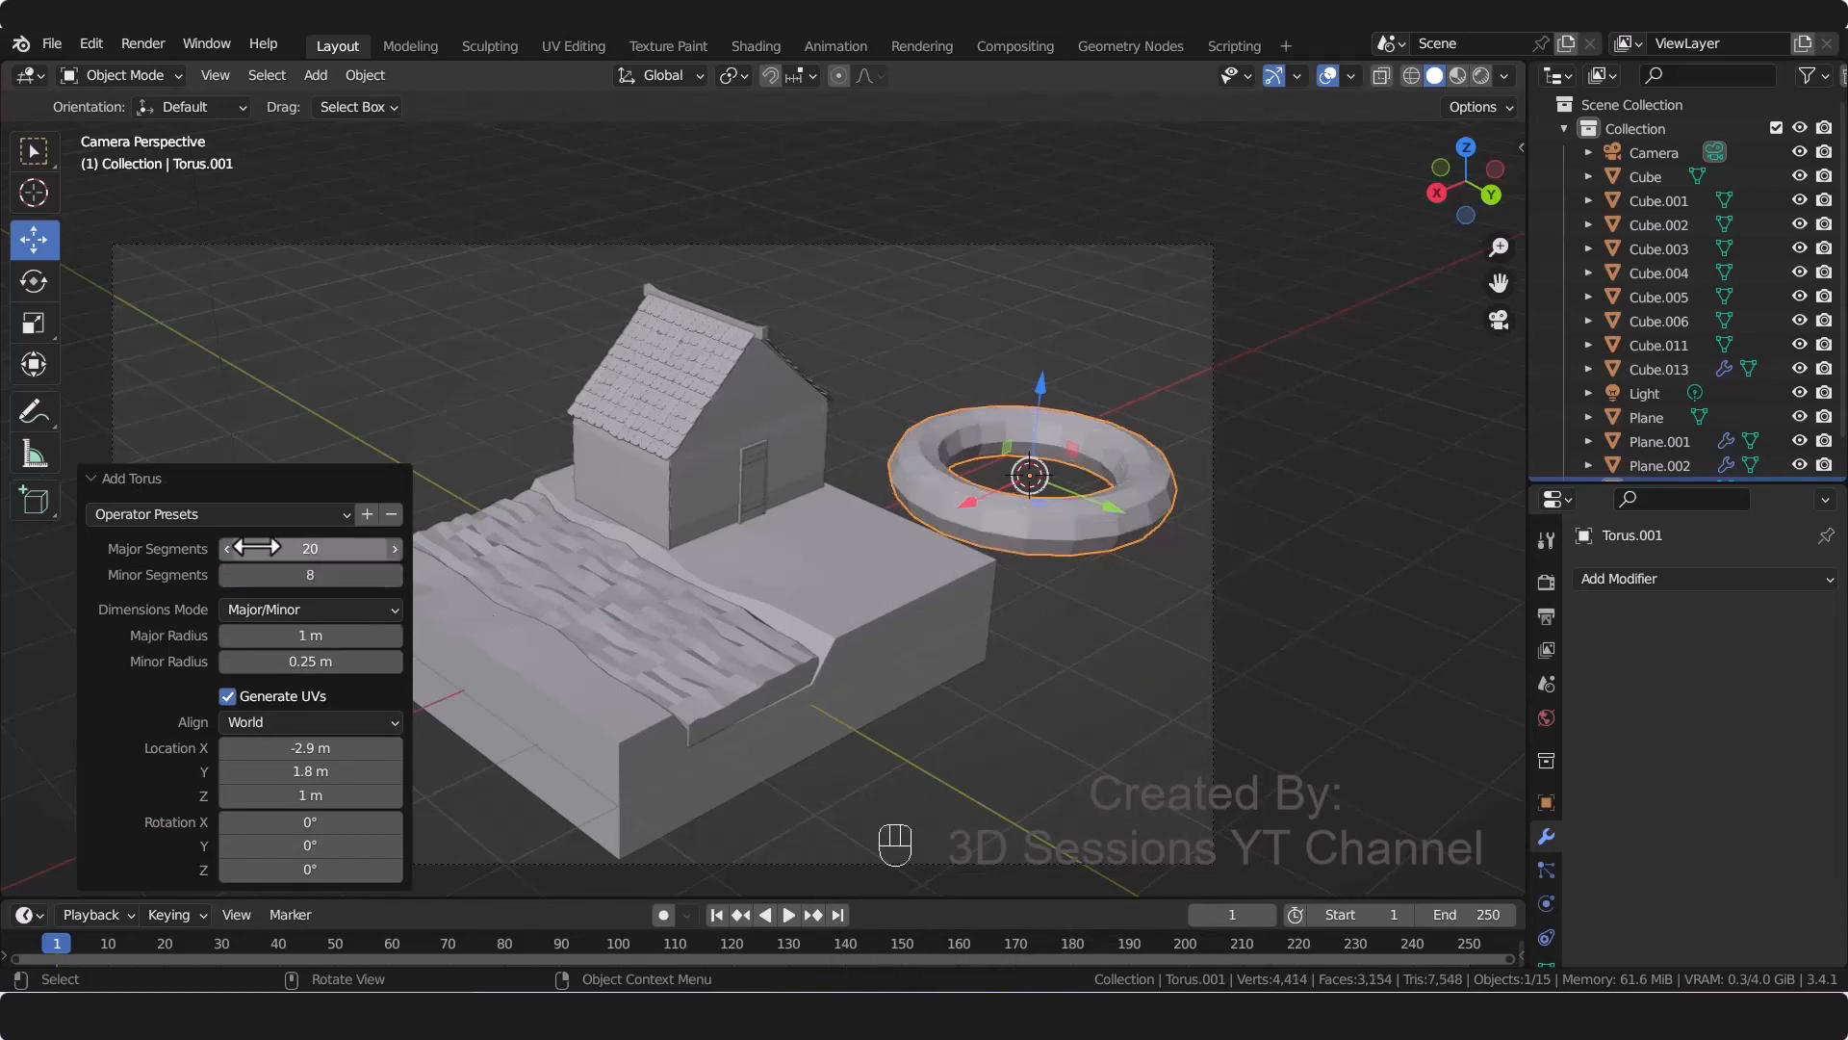
pyautogui.click(223, 547)
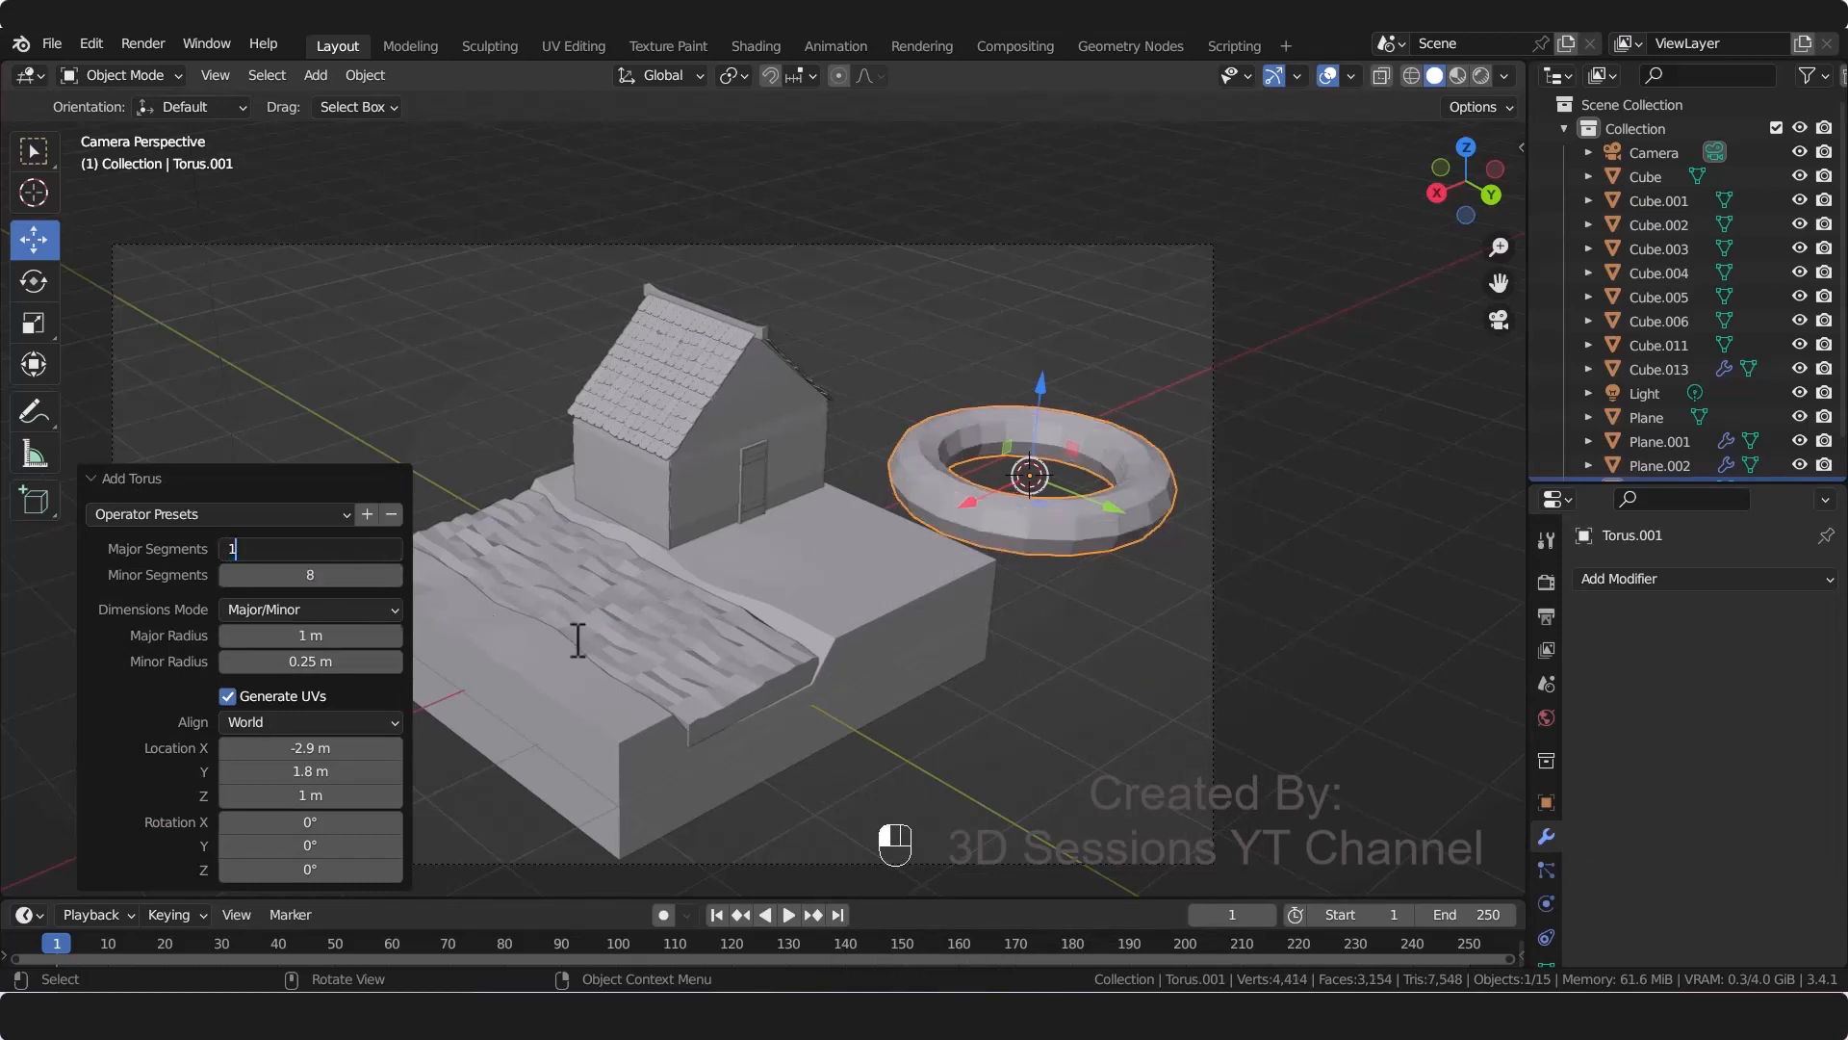
pyautogui.press('Tab')
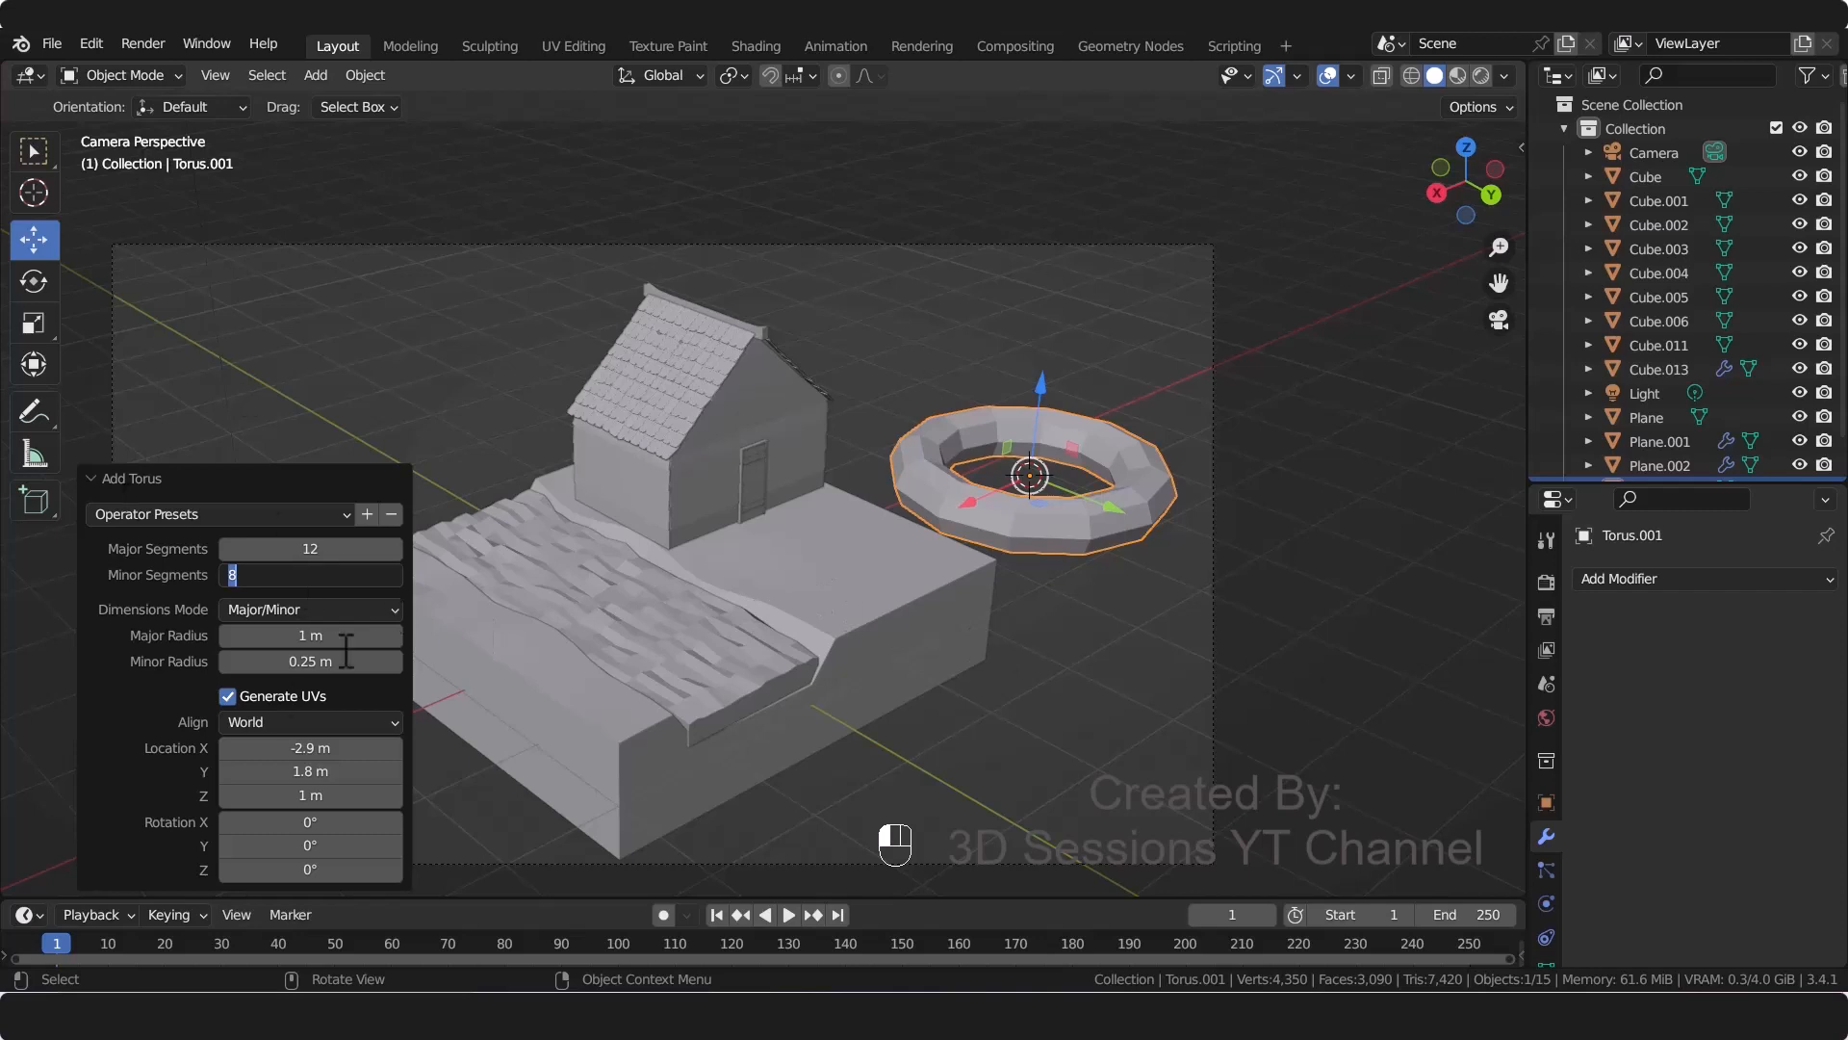
pyautogui.click(854, 592)
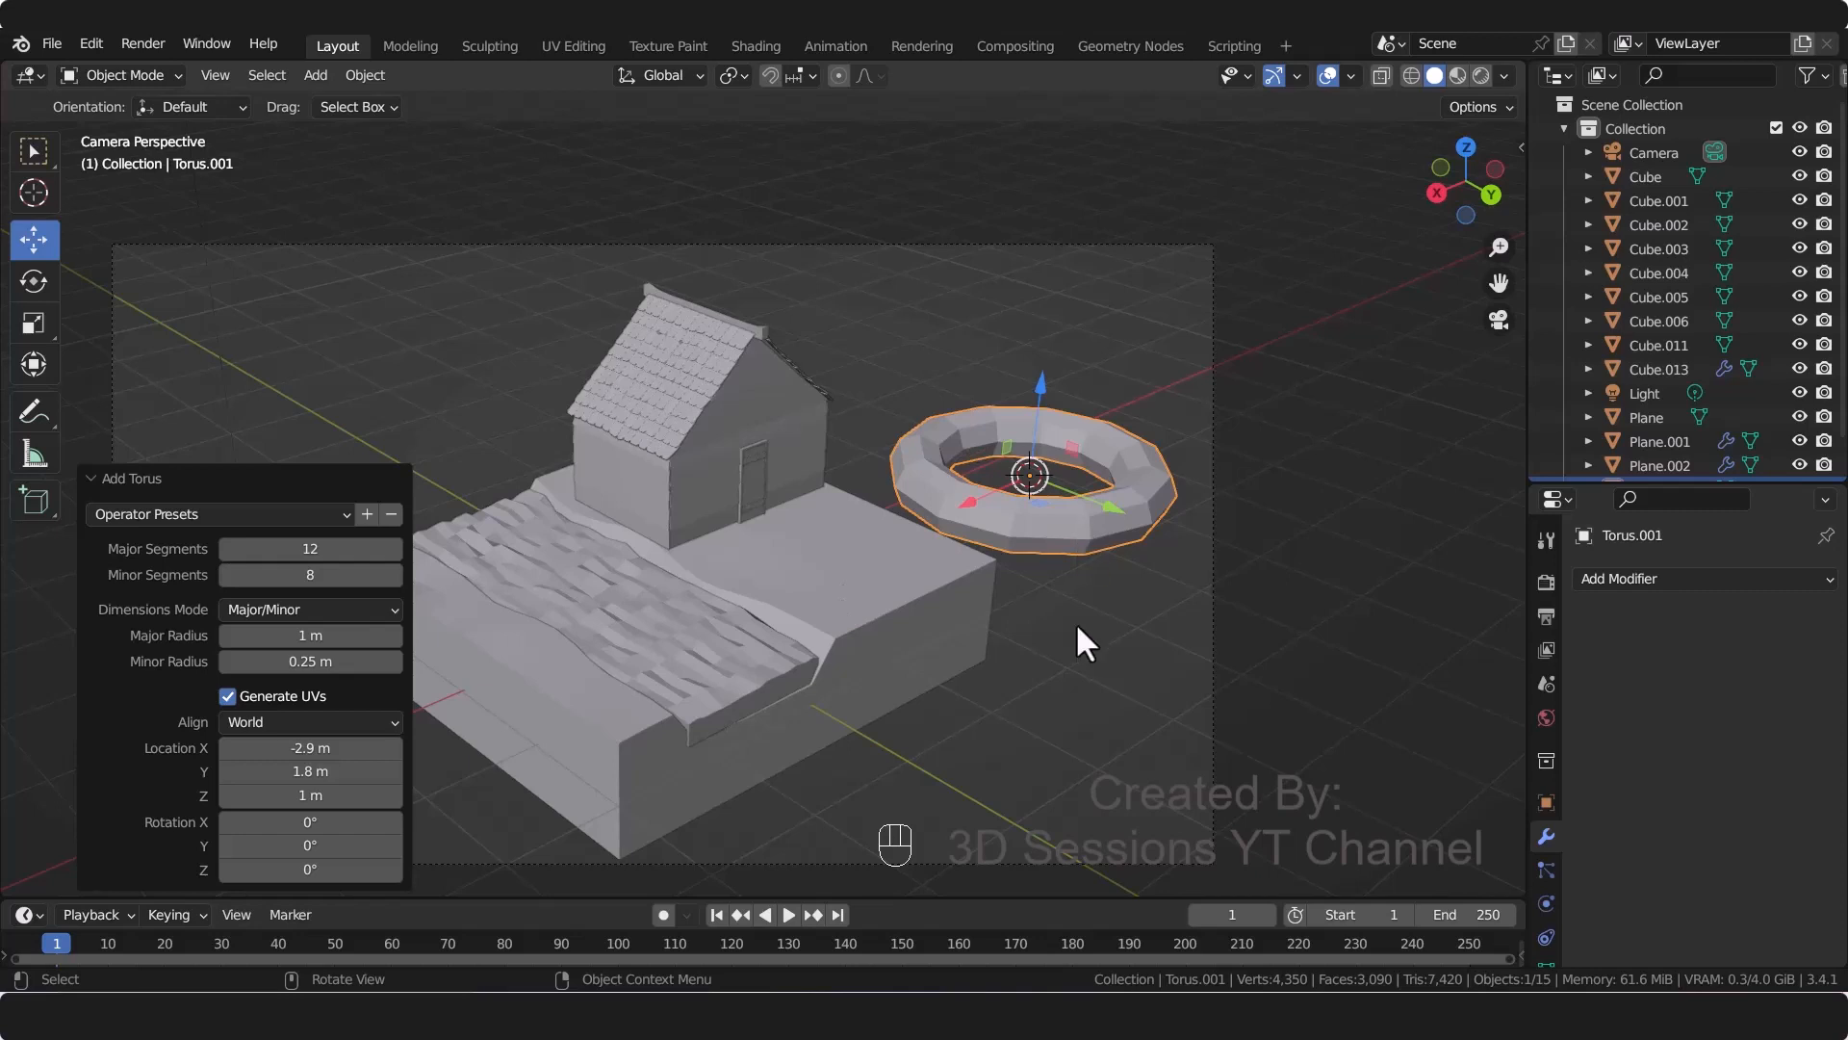
# Step: Rotate the torus 90° about X and 90° about Z so it stands upright
pyautogui.write('rx90')
pyautogui.press('Return')
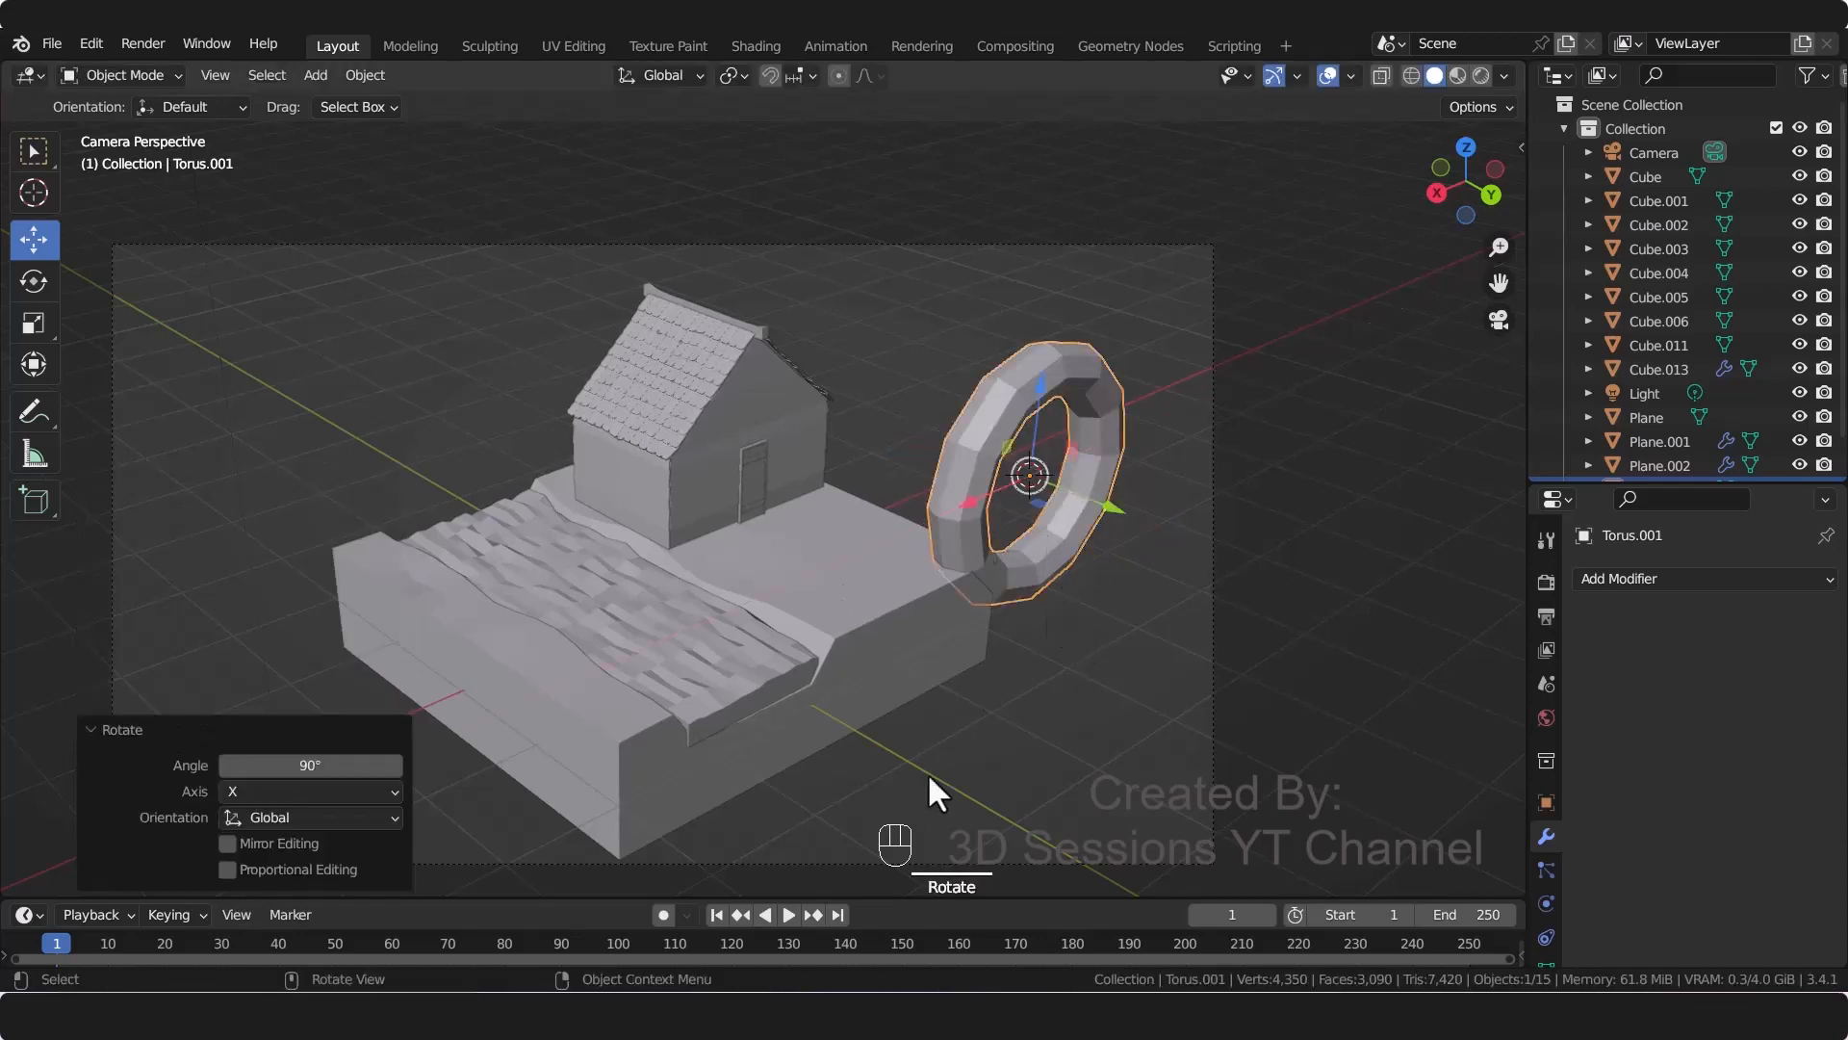
pyautogui.write('rz90')
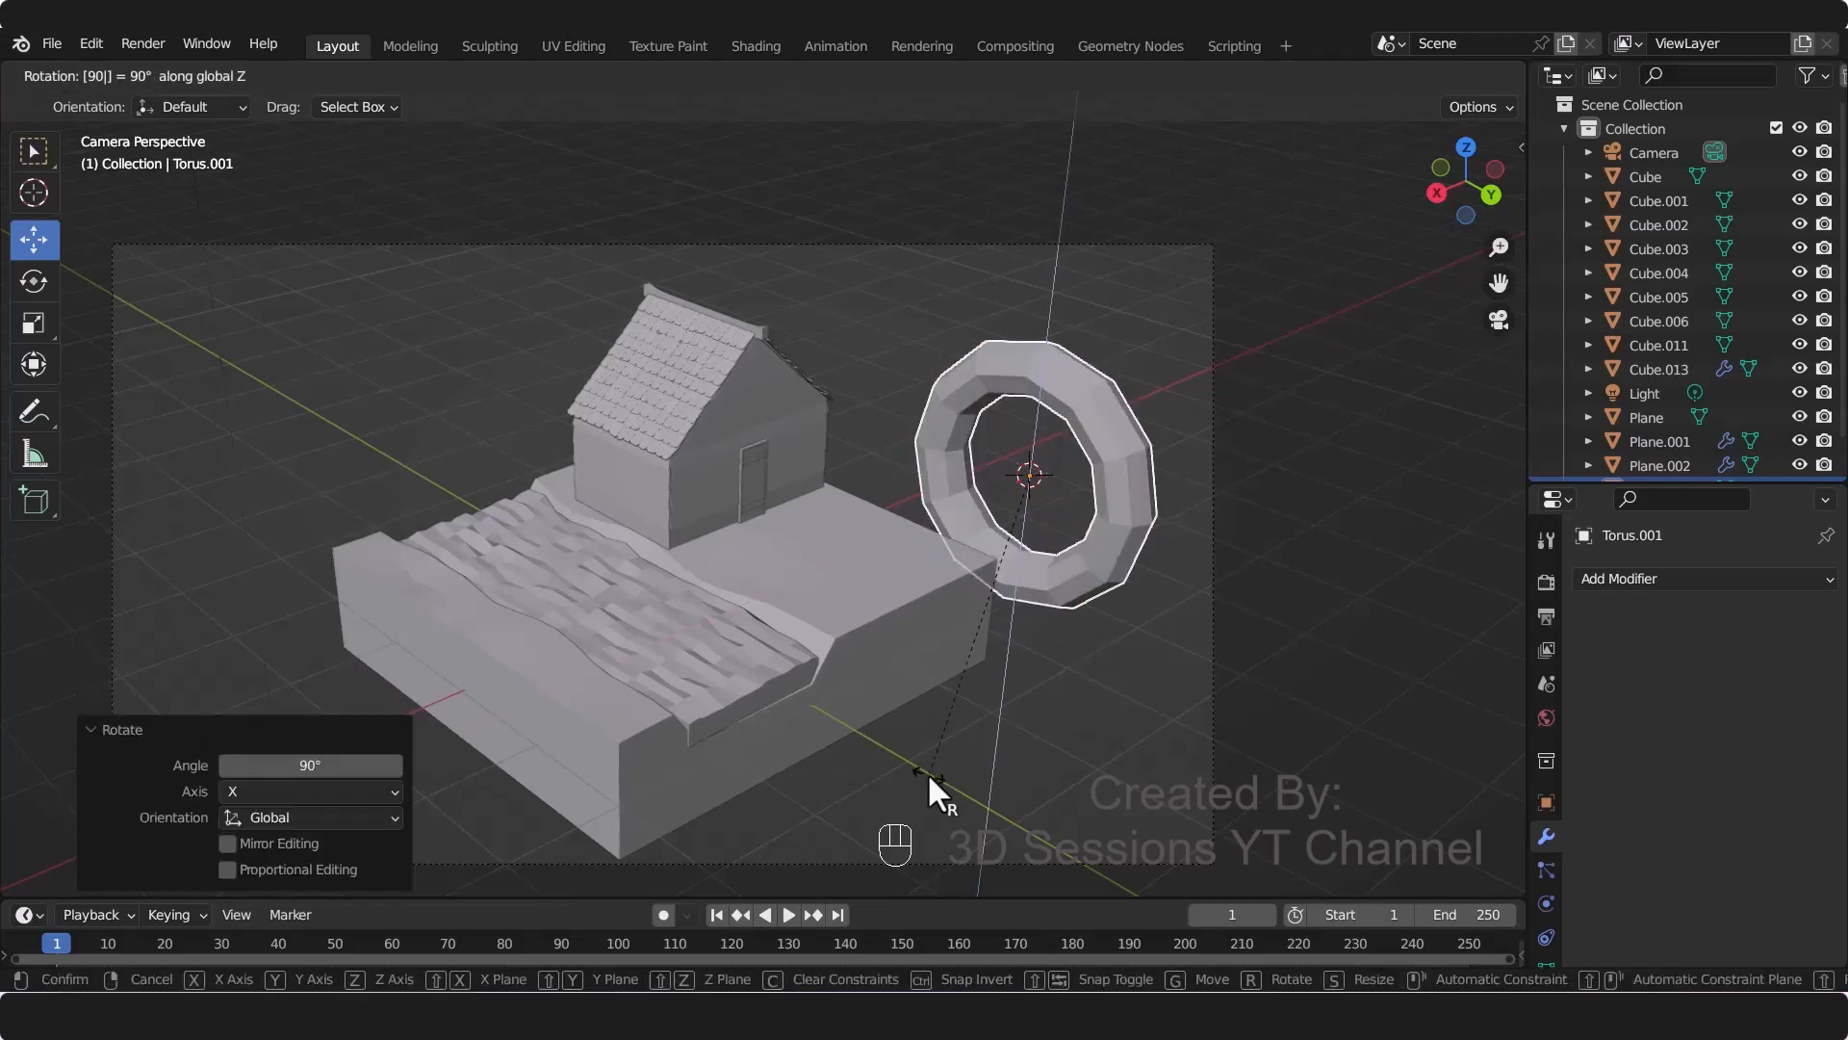
pyautogui.press('Return')
# Step: Scale the torus down uniformly by 0.141
pyautogui.keyDown('alt'); pyautogui.moveTo(609, 622); pyautogui.dragTo(674, 676, button='middle'); pyautogui.keyUp('alt')
pyautogui.press('s')
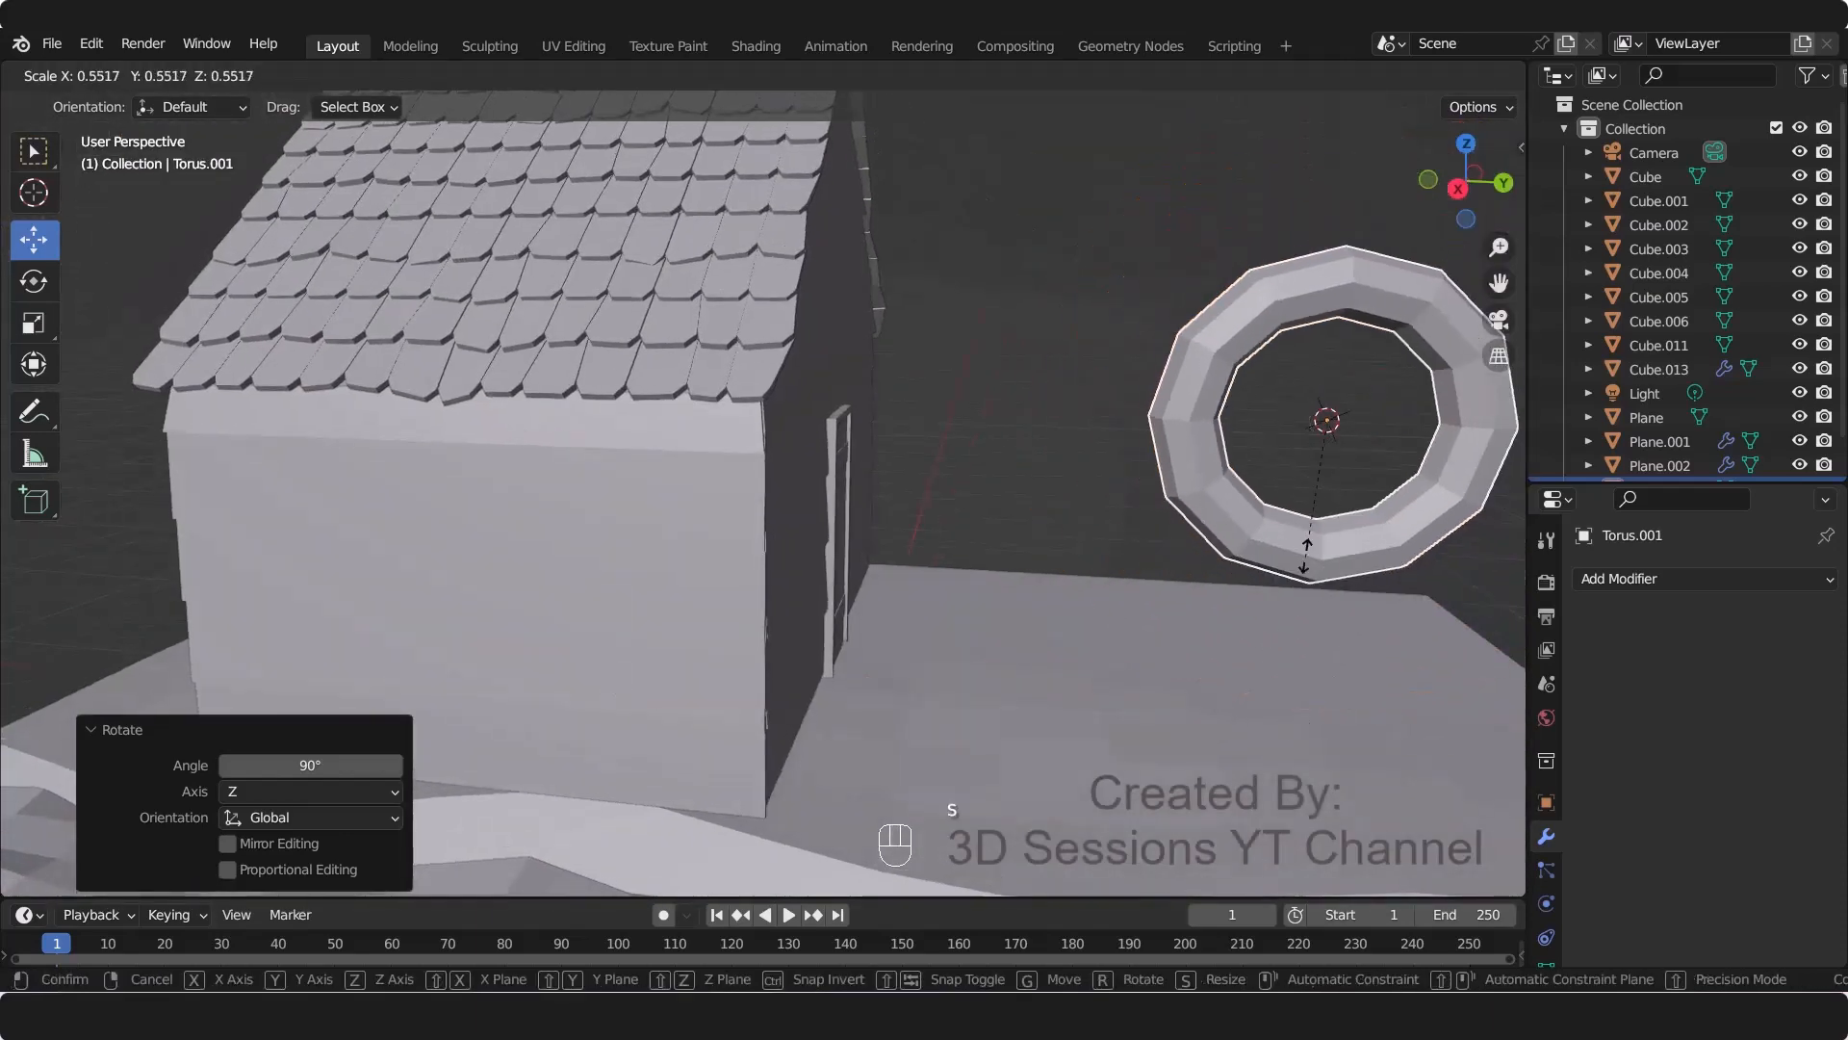
pyautogui.click(1322, 454)
pyautogui.keyDown('shift'); pyautogui.moveTo(1186, 582); pyautogui.dragTo(501, 464, button='middle'); pyautogui.keyUp('shift')
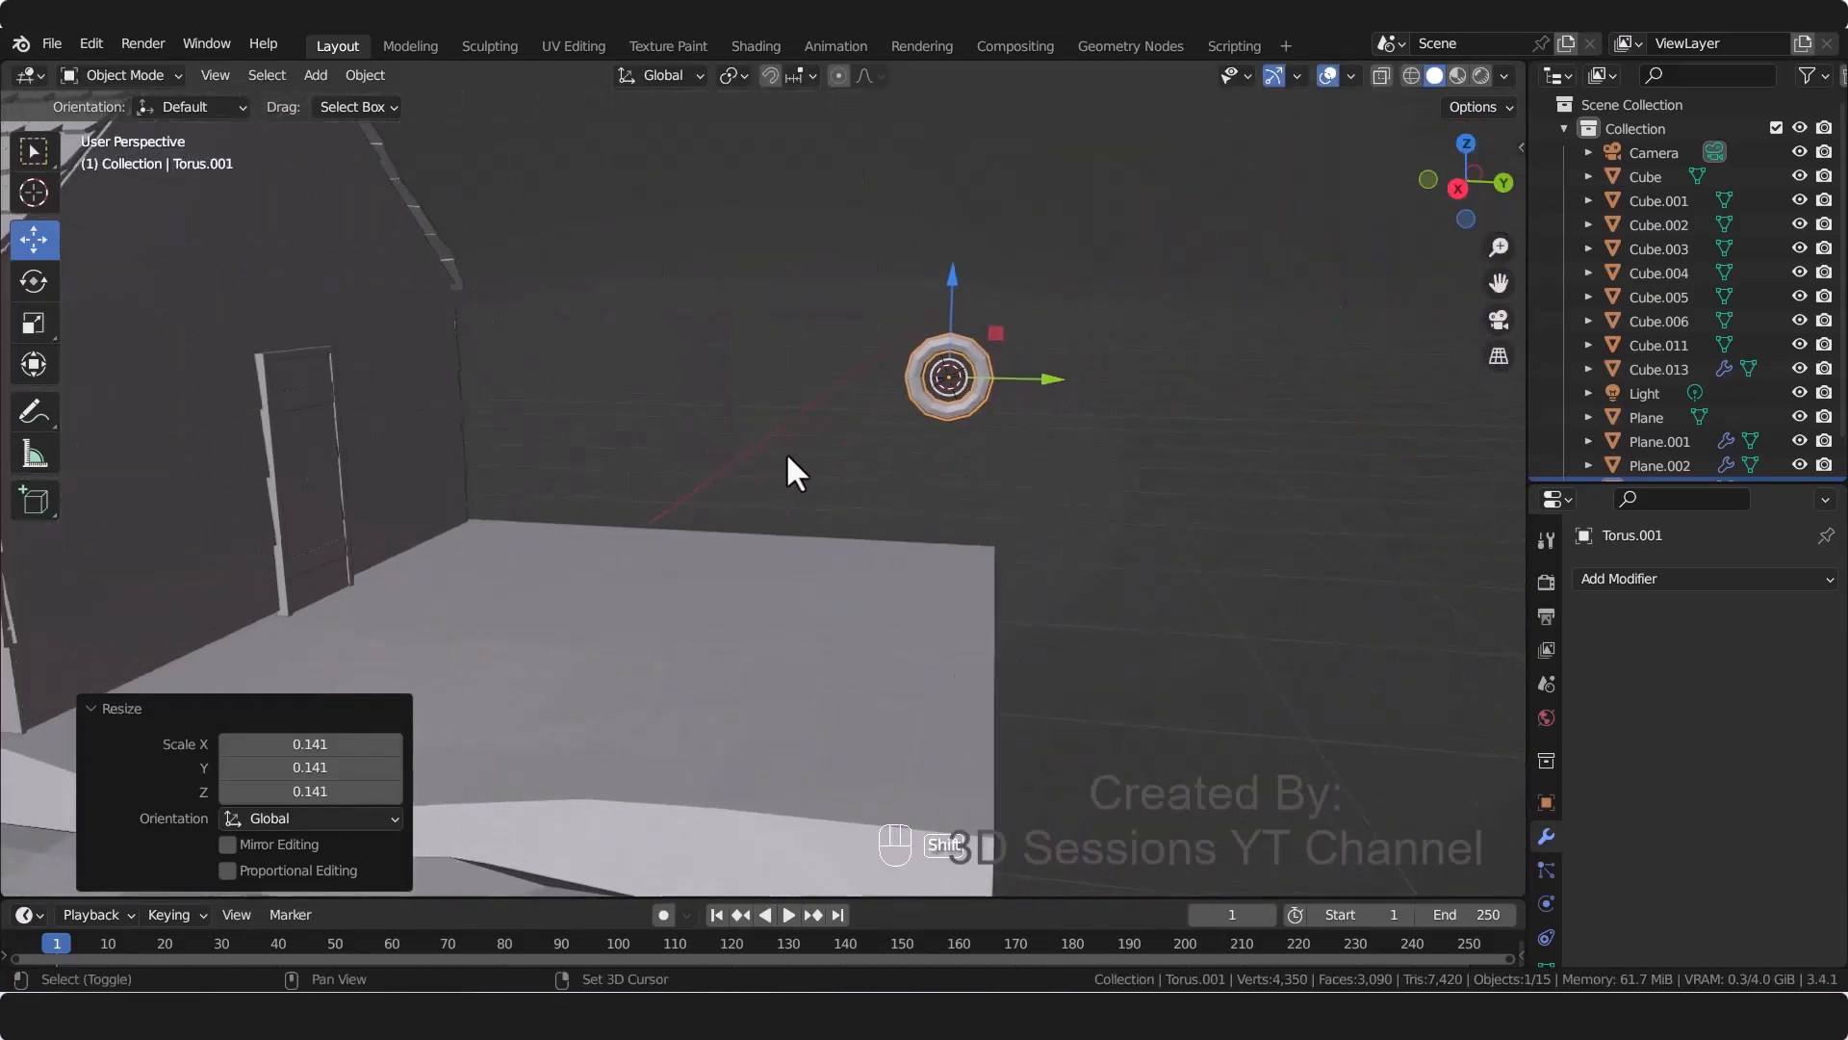
# Step: From the back view, move the torus about 1.8 m along X onto the side edge of the door
pyautogui.scroll(2, 941, 429)
pyautogui.press('`')
pyautogui.click(1059, 393)
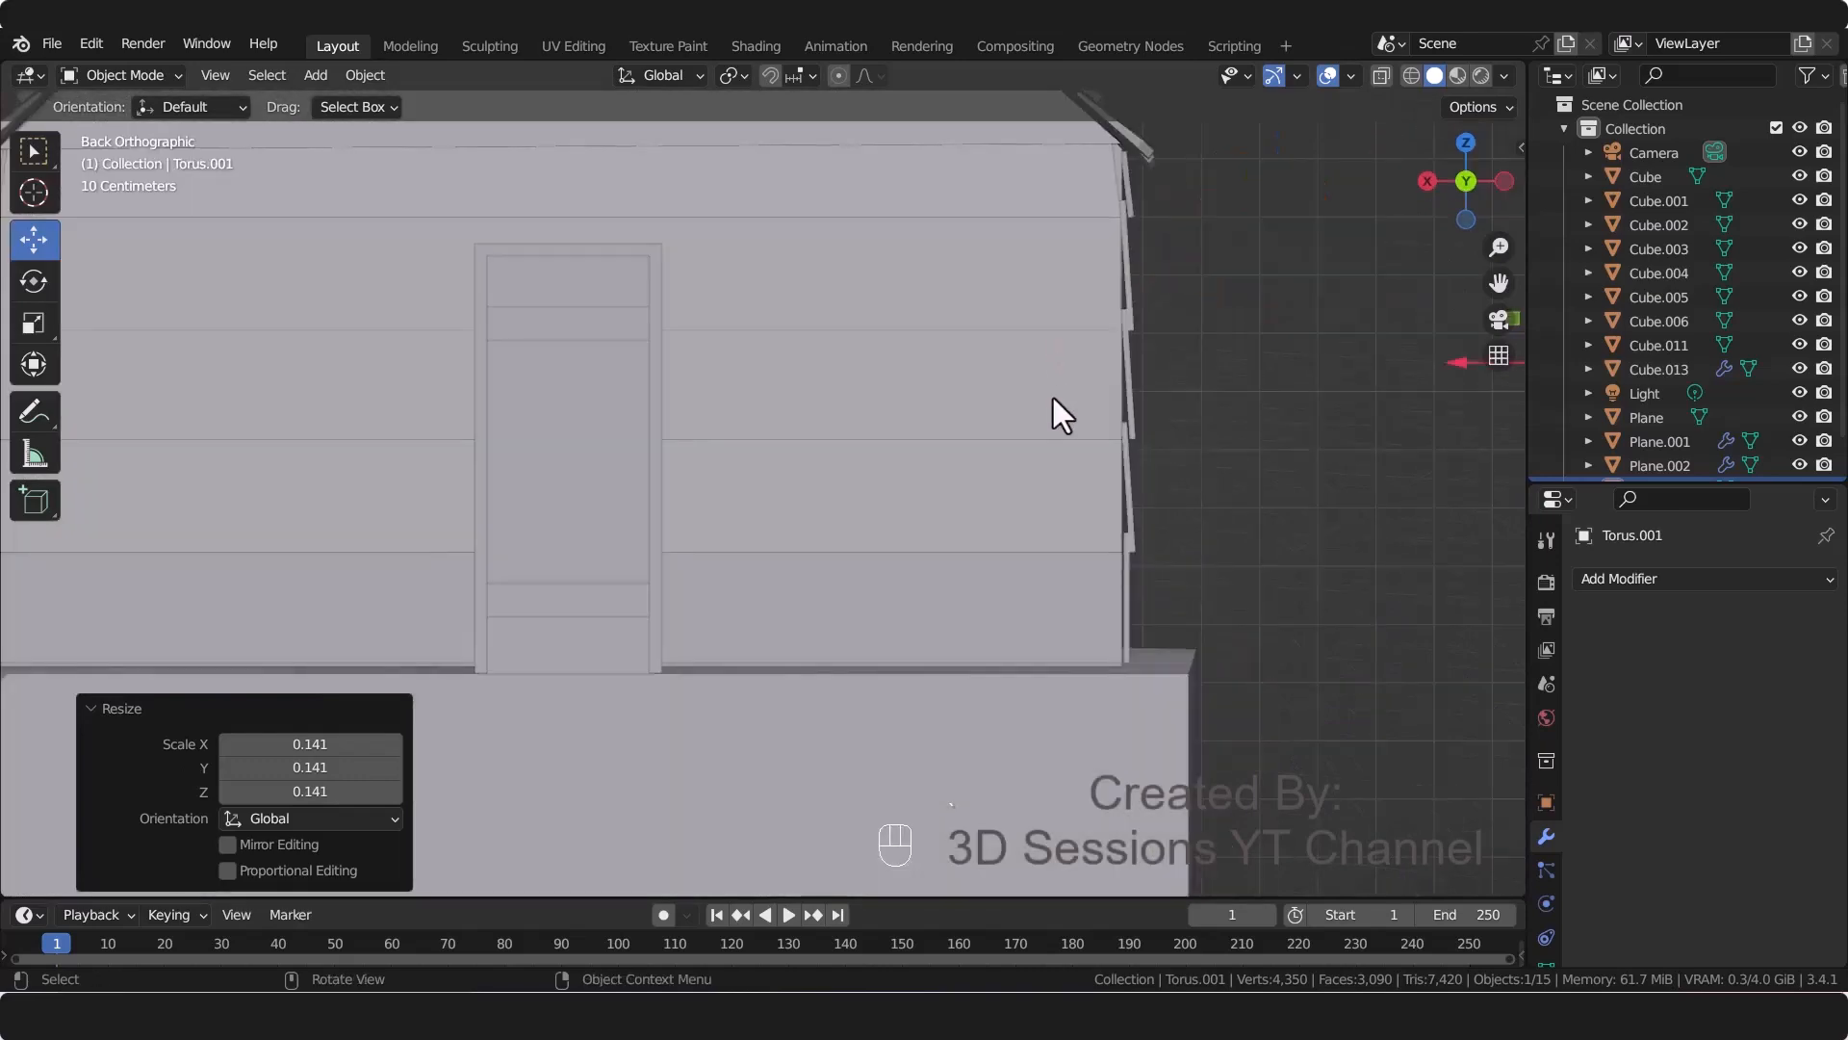
pyautogui.press('g')
pyautogui.press('x')
pyautogui.click(522, 593)
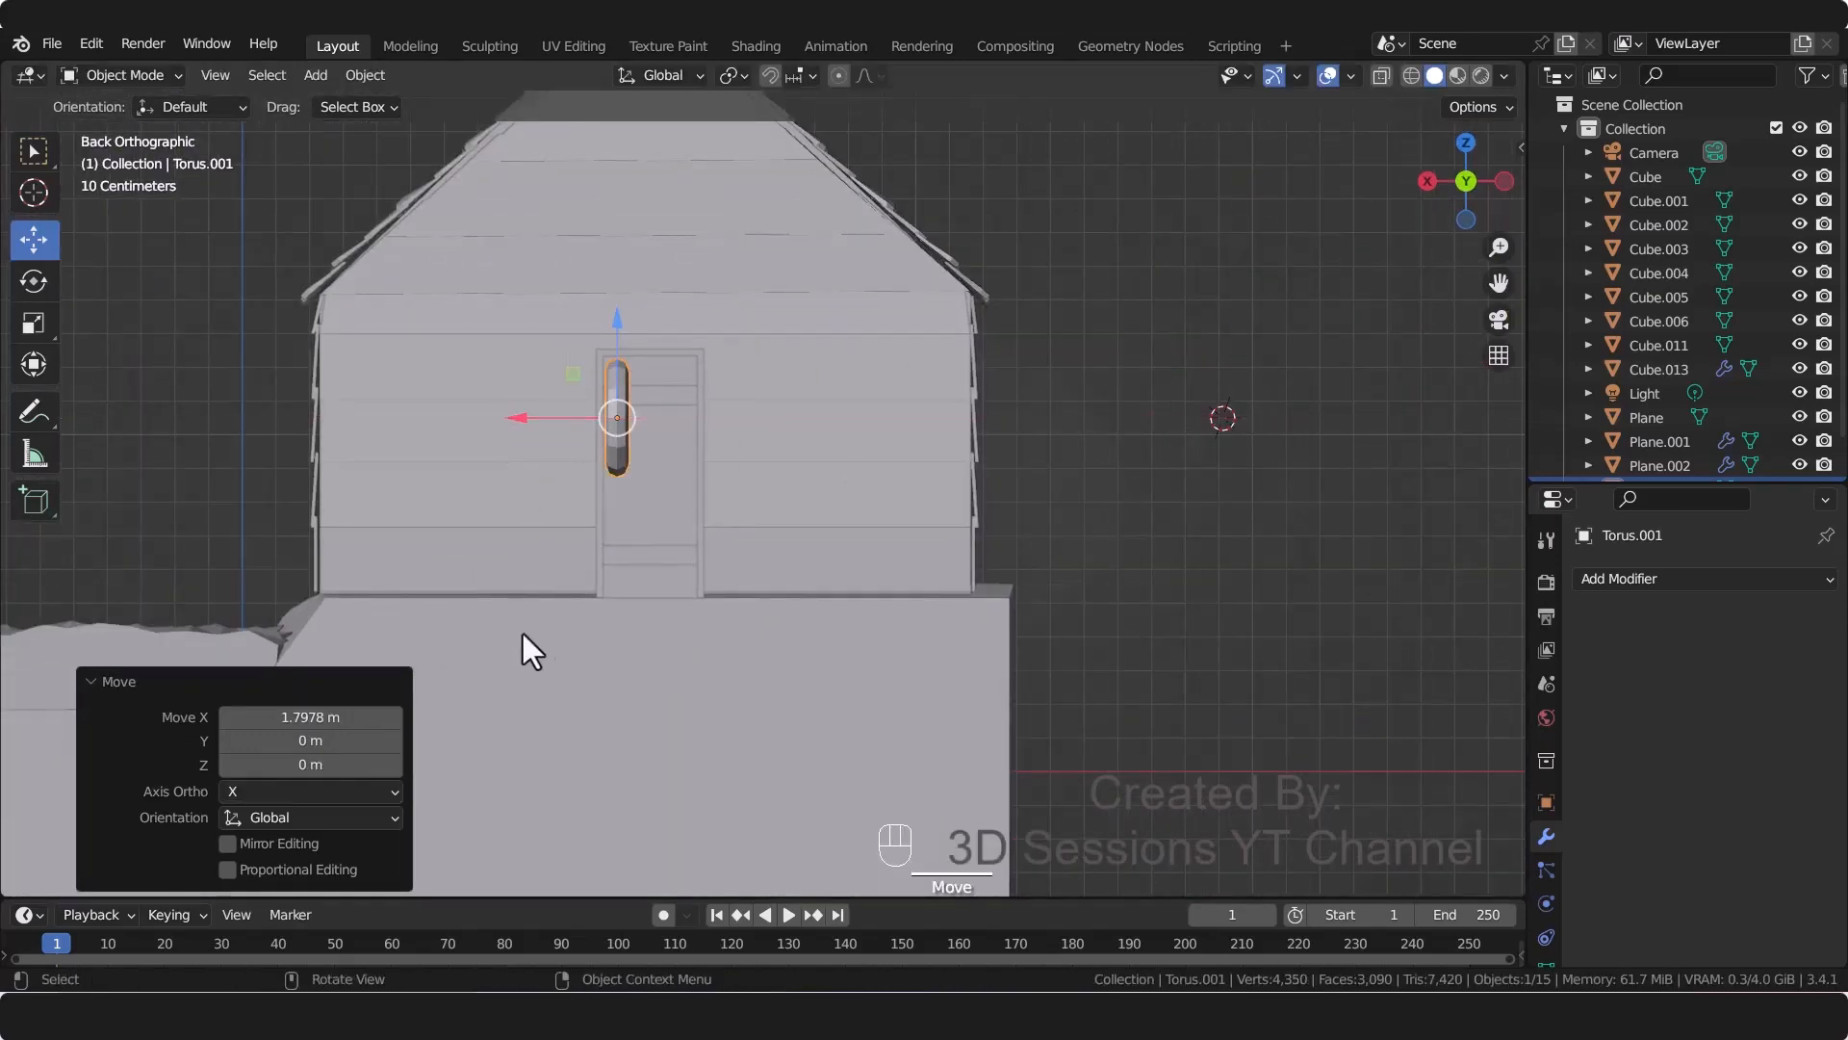
# Step: Shrink the torus, move it about -1.78 m along Y into the door's face, and scale it by another 0.722
pyautogui.press('s')
pyautogui.click(533, 563)
pyautogui.moveTo(533, 563); pyautogui.dragTo(472, 608, button='middle')
pyautogui.press('`')
pyautogui.click(390, 607)
pyautogui.moveTo(512, 414); pyautogui.dragTo(1109, 516)
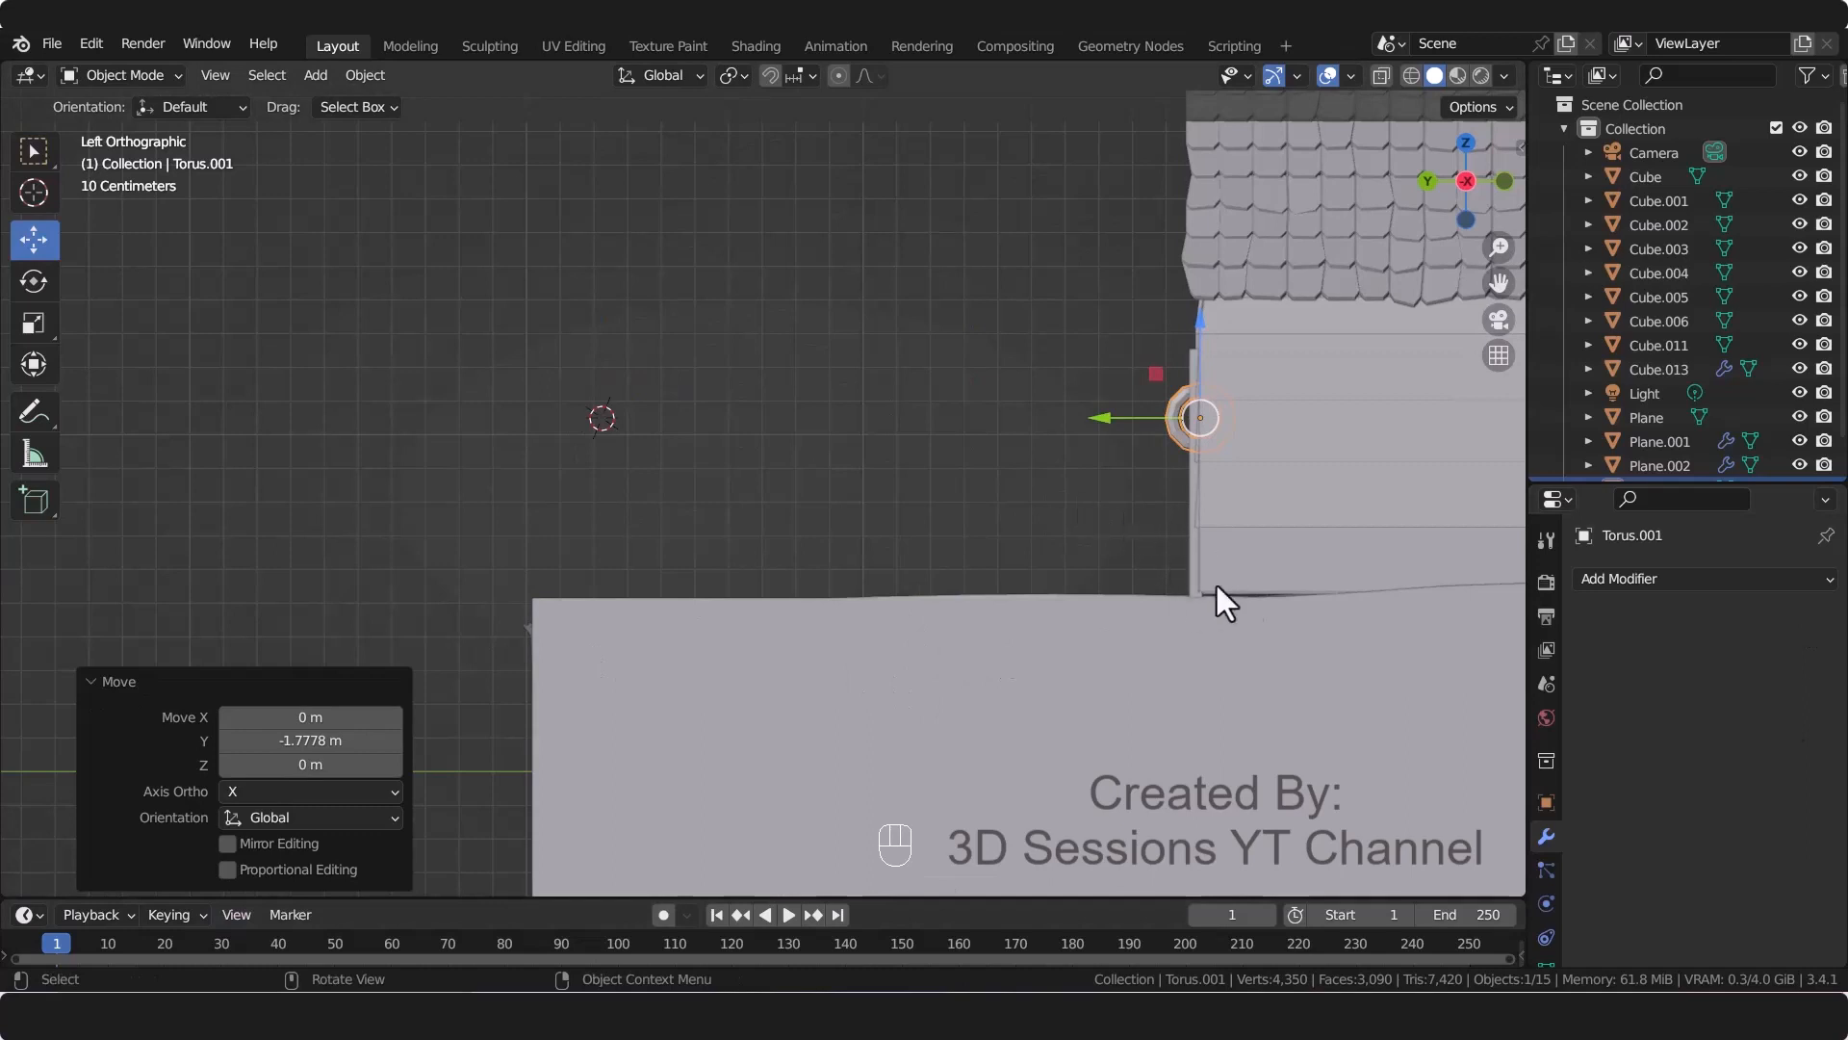
pyautogui.press('s')
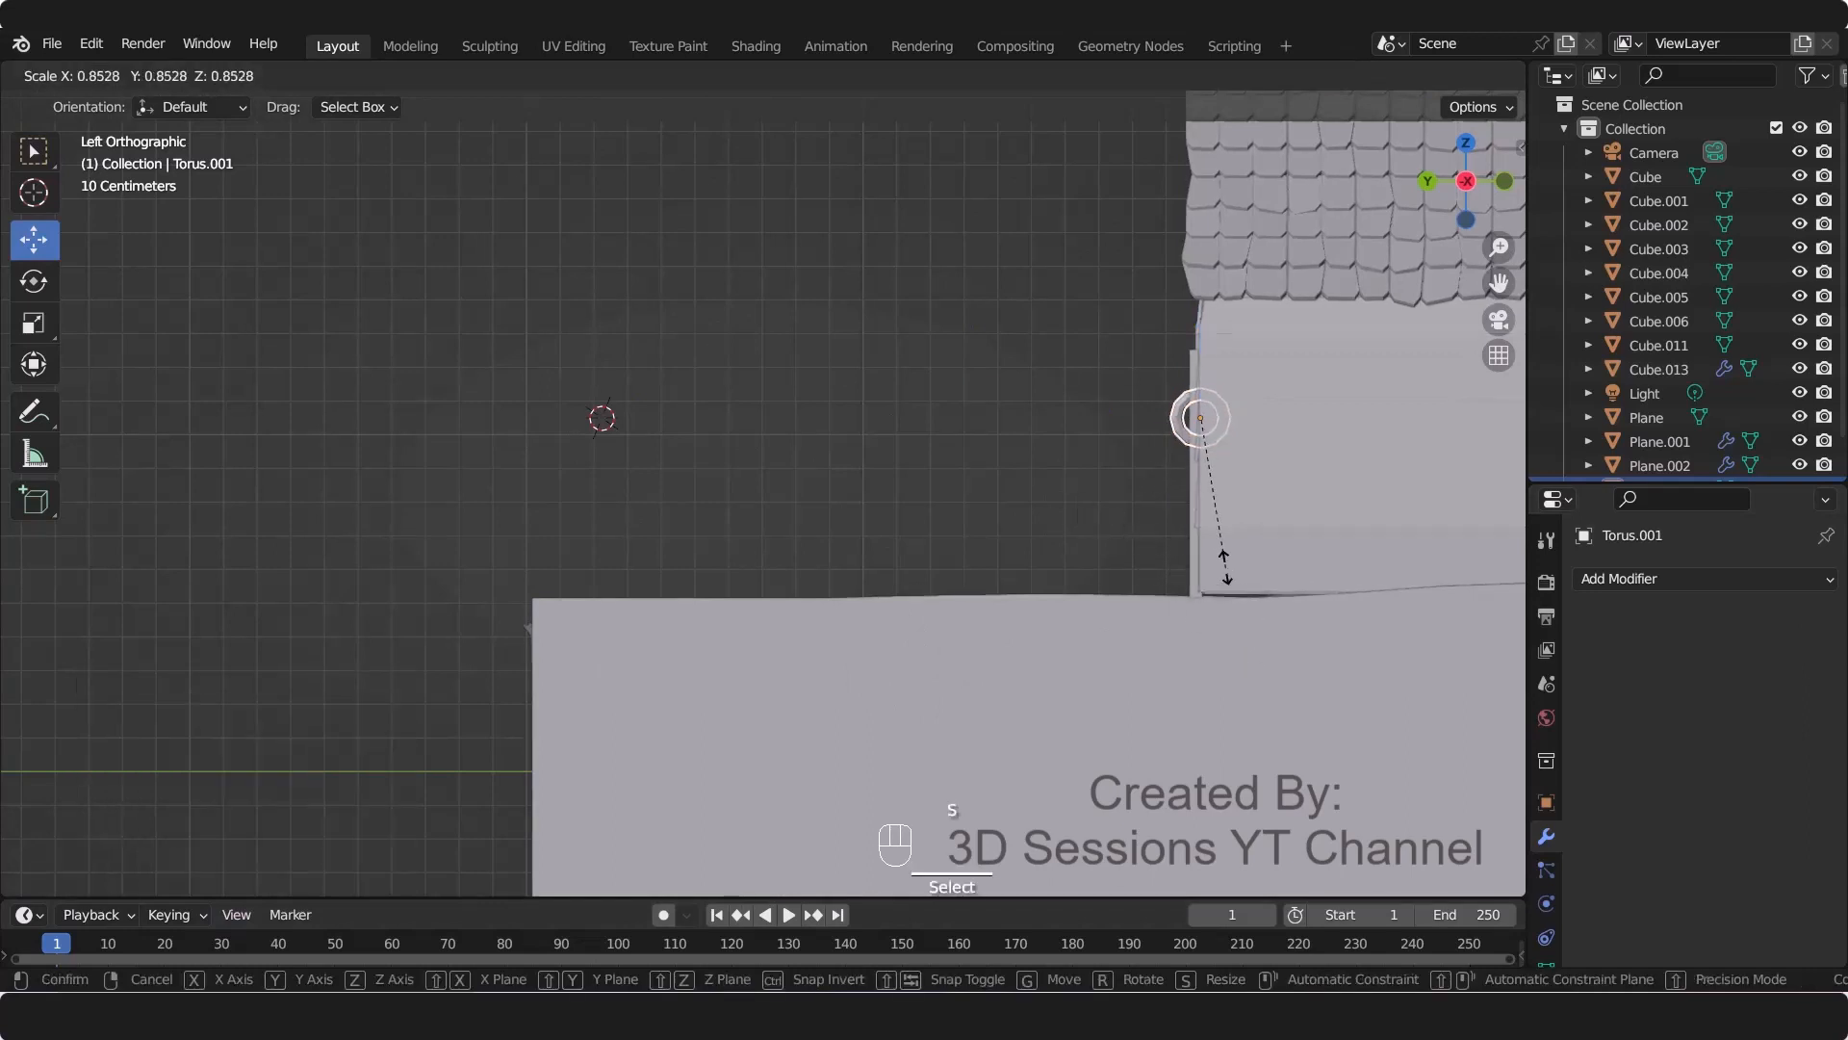
pyautogui.click(1216, 546)
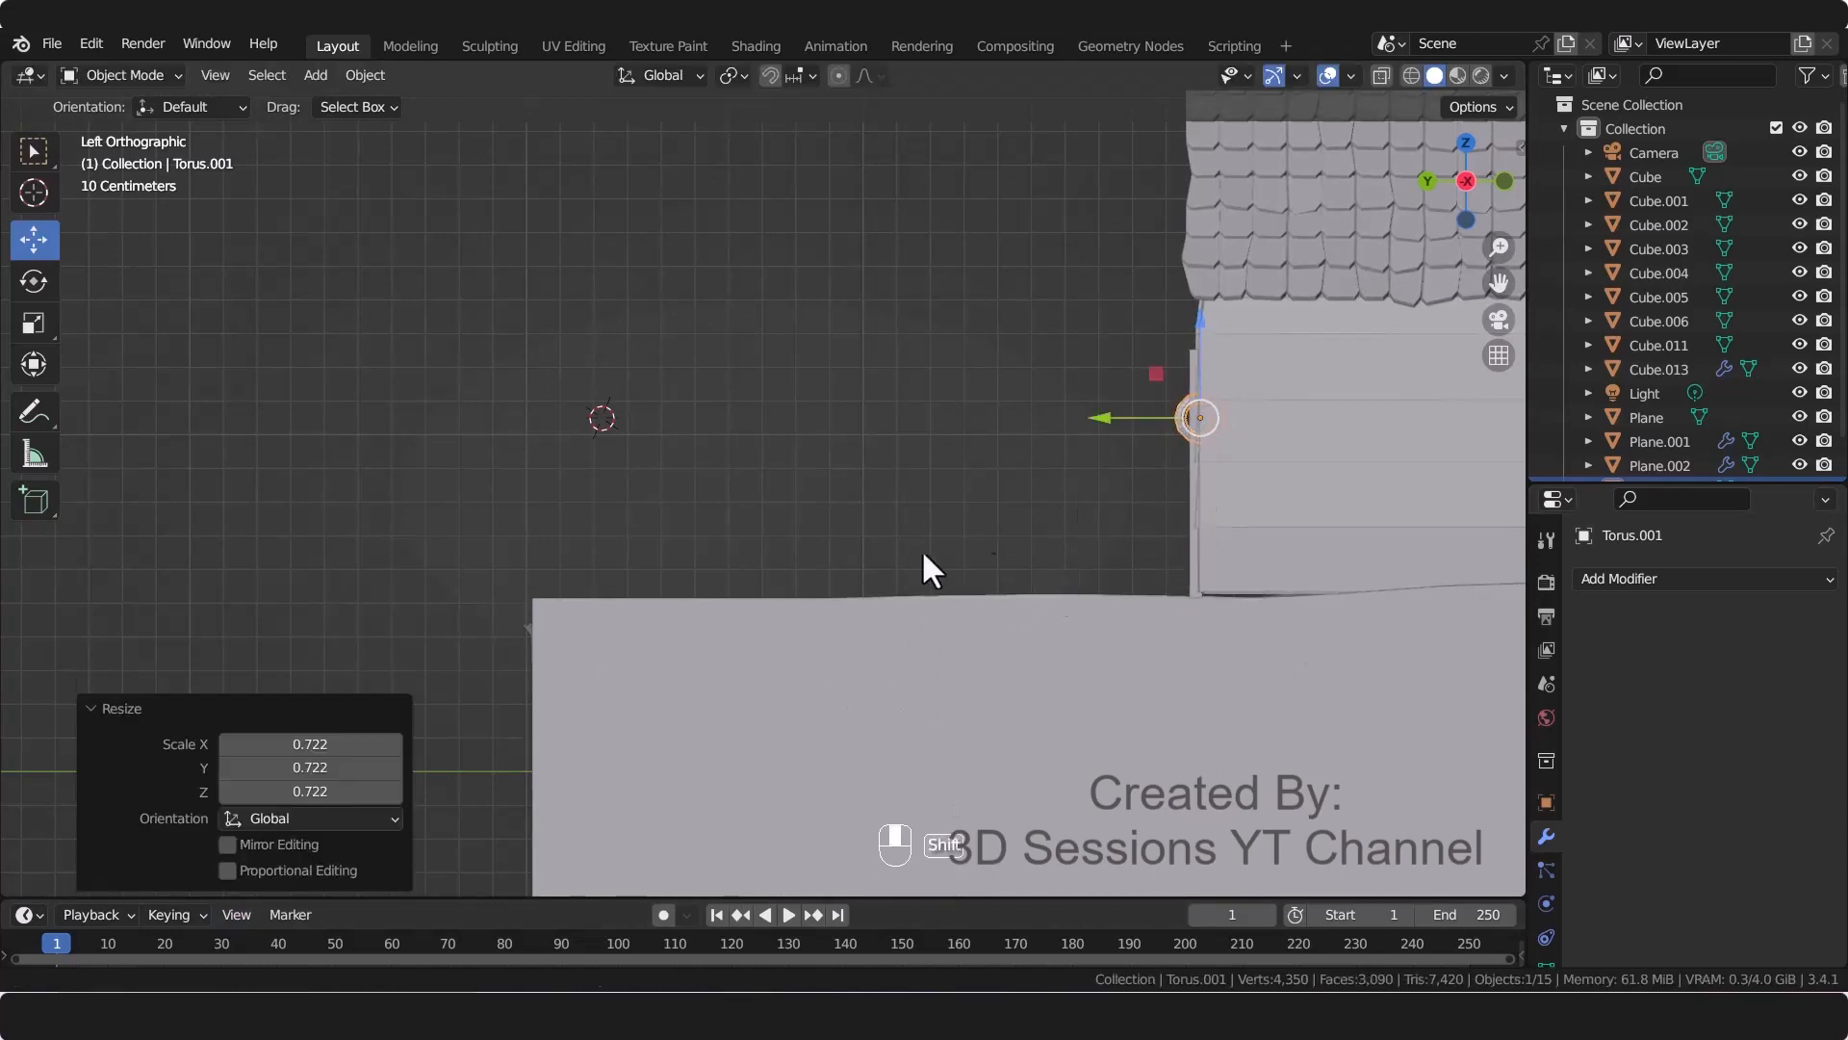
# Step: Delete the faces of the torus half that lies inside the wall, leaving a half ring as the door handle
pyautogui.keyDown('shift'); pyautogui.moveTo(922, 548); pyautogui.dragTo(601, 560, button='middle'); pyautogui.keyUp('shift')
pyautogui.scroll(3, 782, 498)
pyautogui.hotkey('alt', 'z')
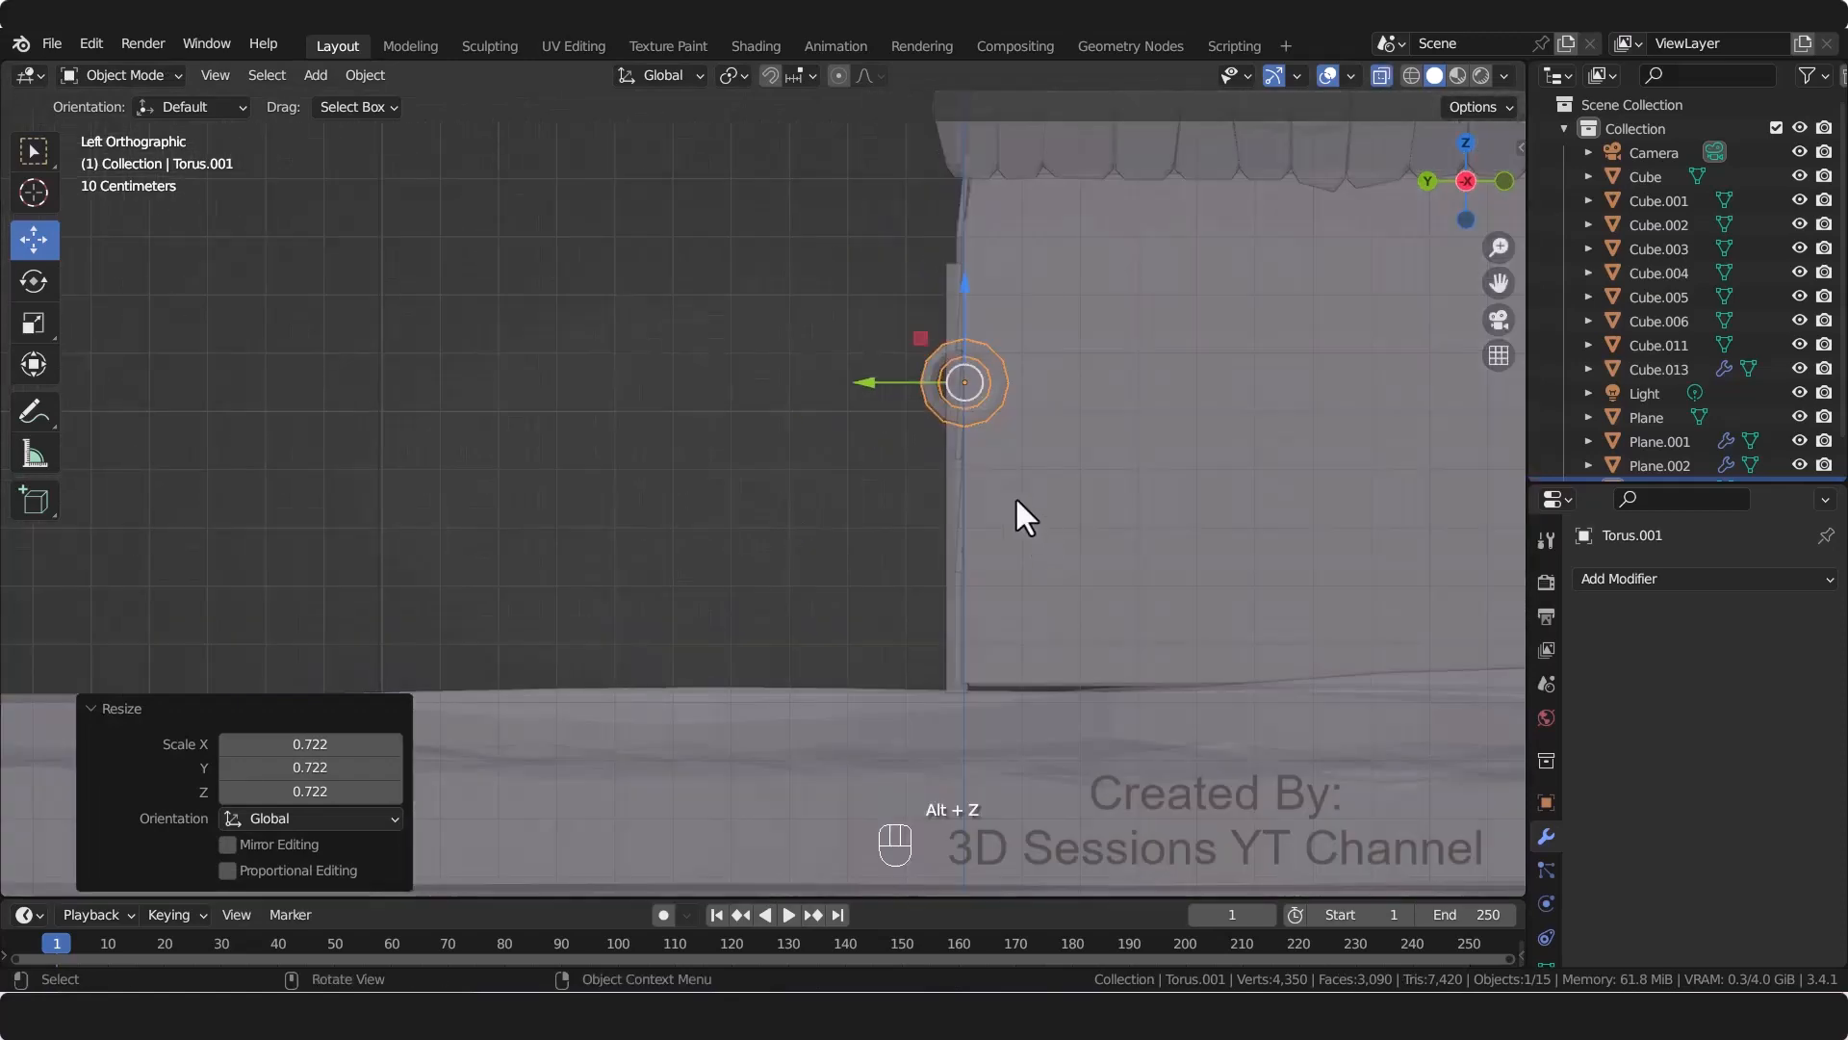
pyautogui.press('Tab')
pyautogui.press('3')
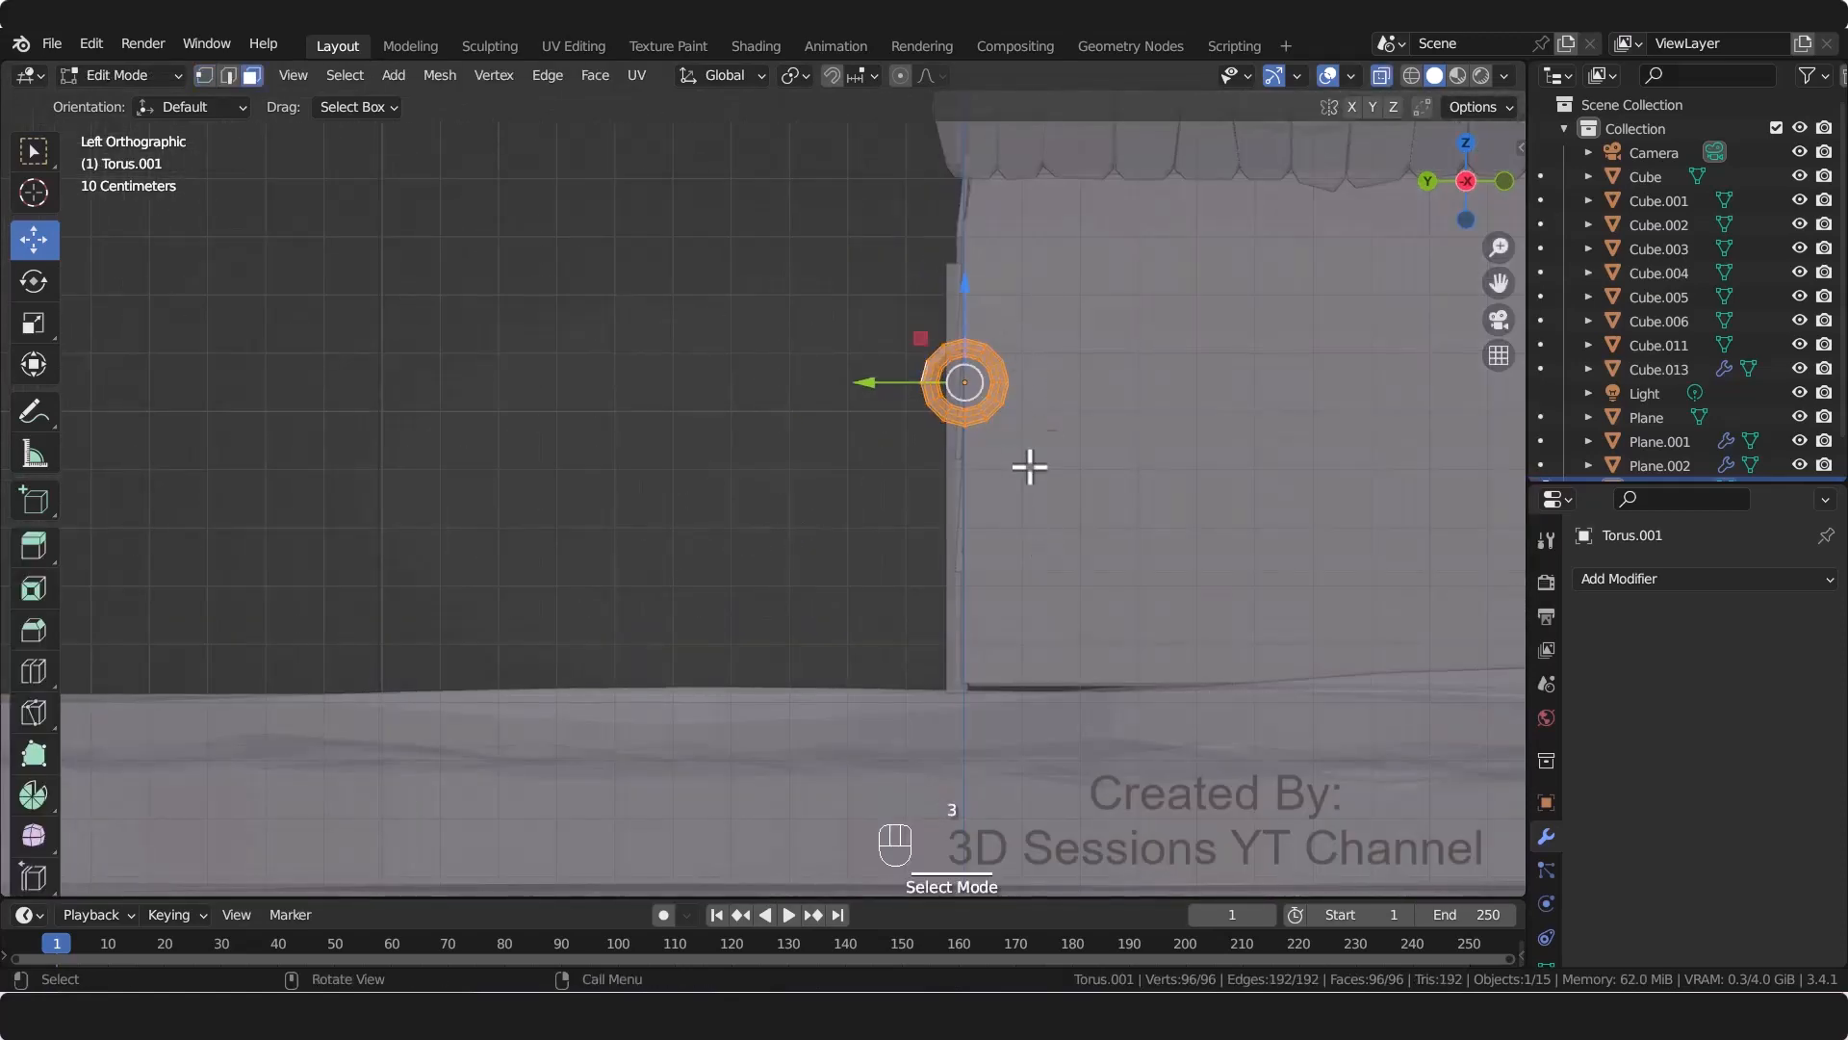
pyautogui.scroll(5, 1059, 457)
pyautogui.keyDown('shift'); pyautogui.moveTo(1106, 449); pyautogui.dragTo(866, 528, button='middle'); pyautogui.keyUp('shift')
pyautogui.moveTo(891, 206); pyautogui.dragTo(1016, 557)
pyautogui.press('x')
pyautogui.click(1075, 689)
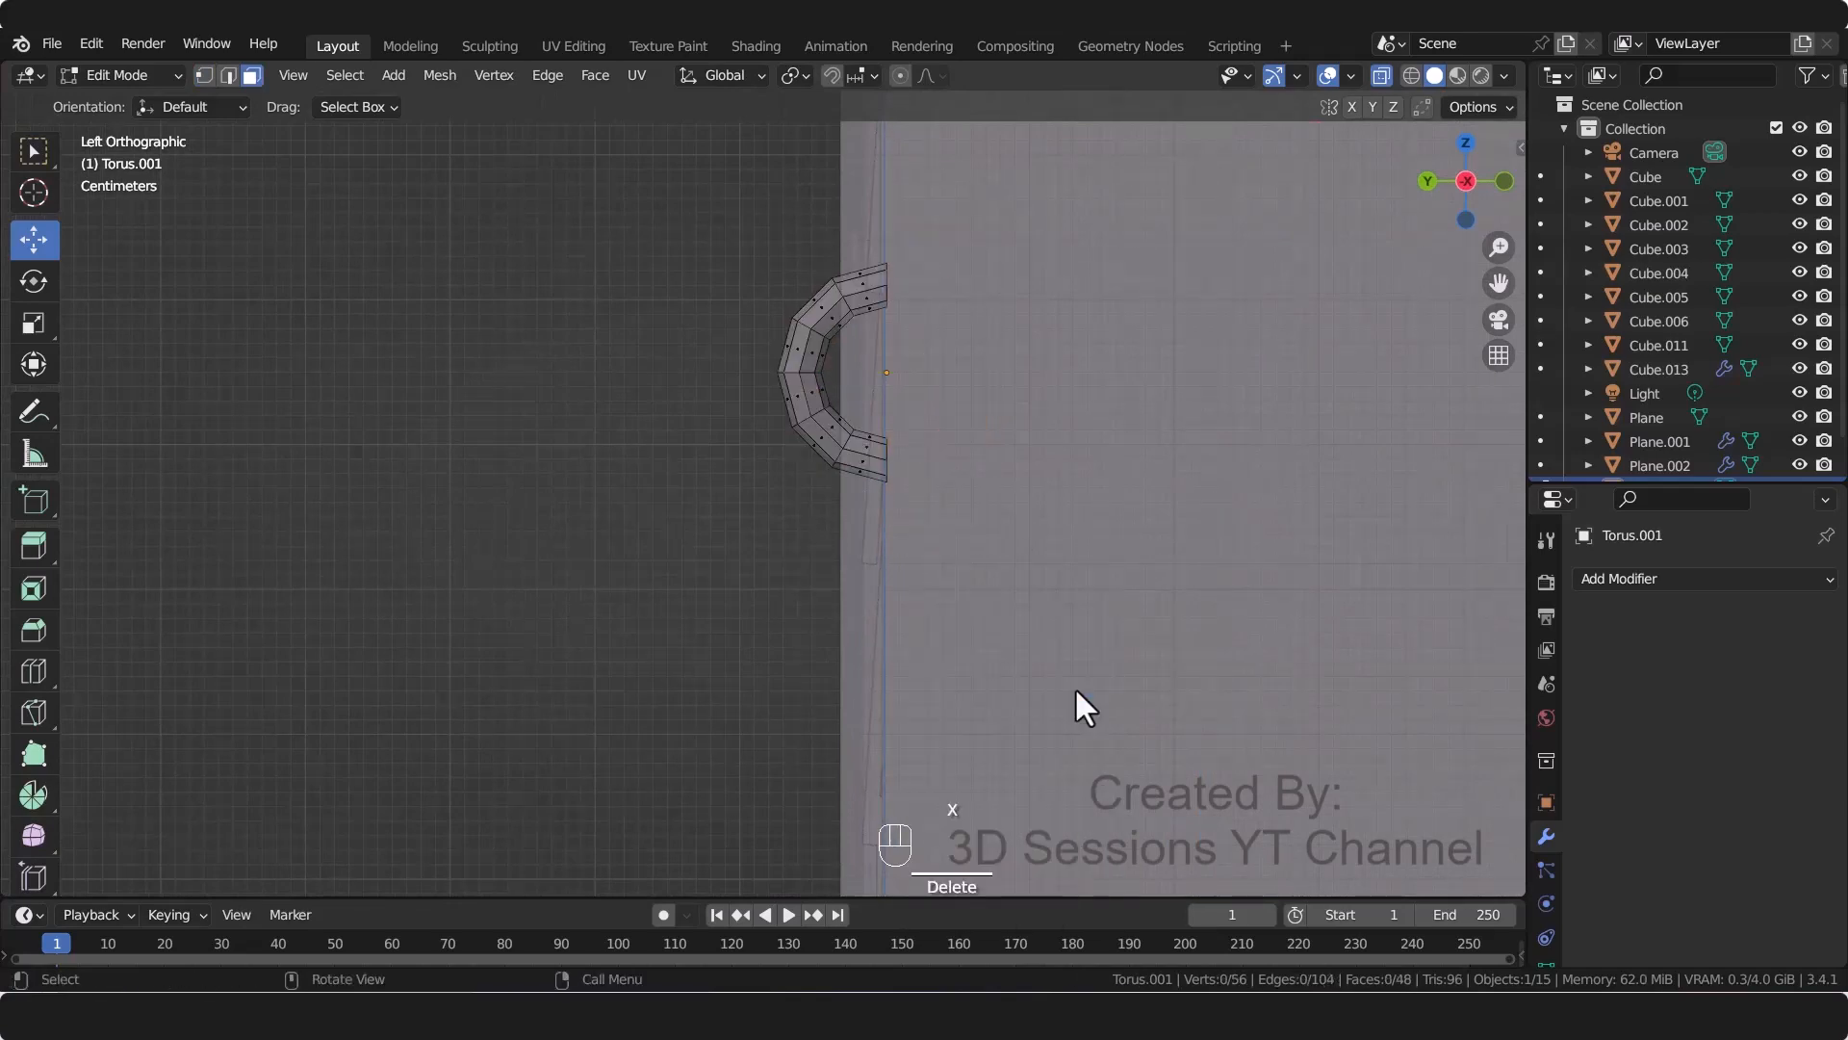
pyautogui.press('Tab')
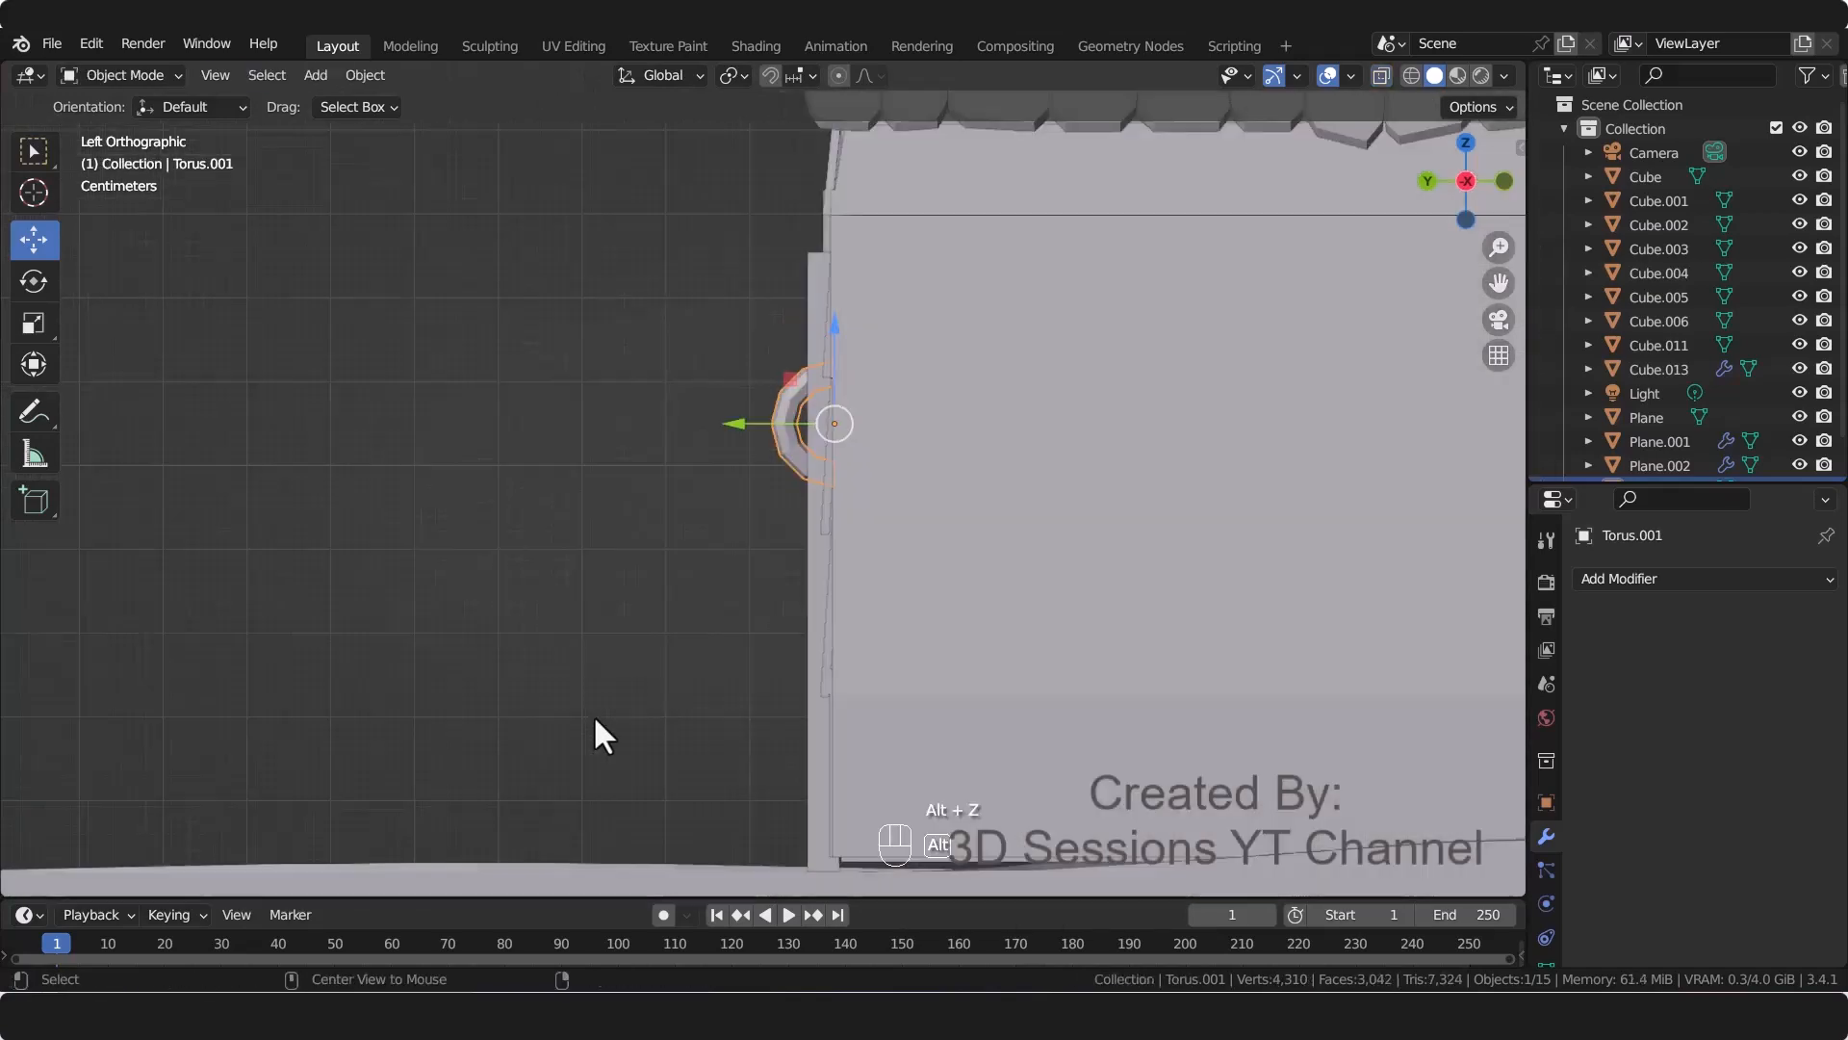
# Step: Lower the half-ring handle on the door and shift it about -0.014 m along X
pyautogui.press('KP_0')
pyautogui.scroll(5, 732, 385)
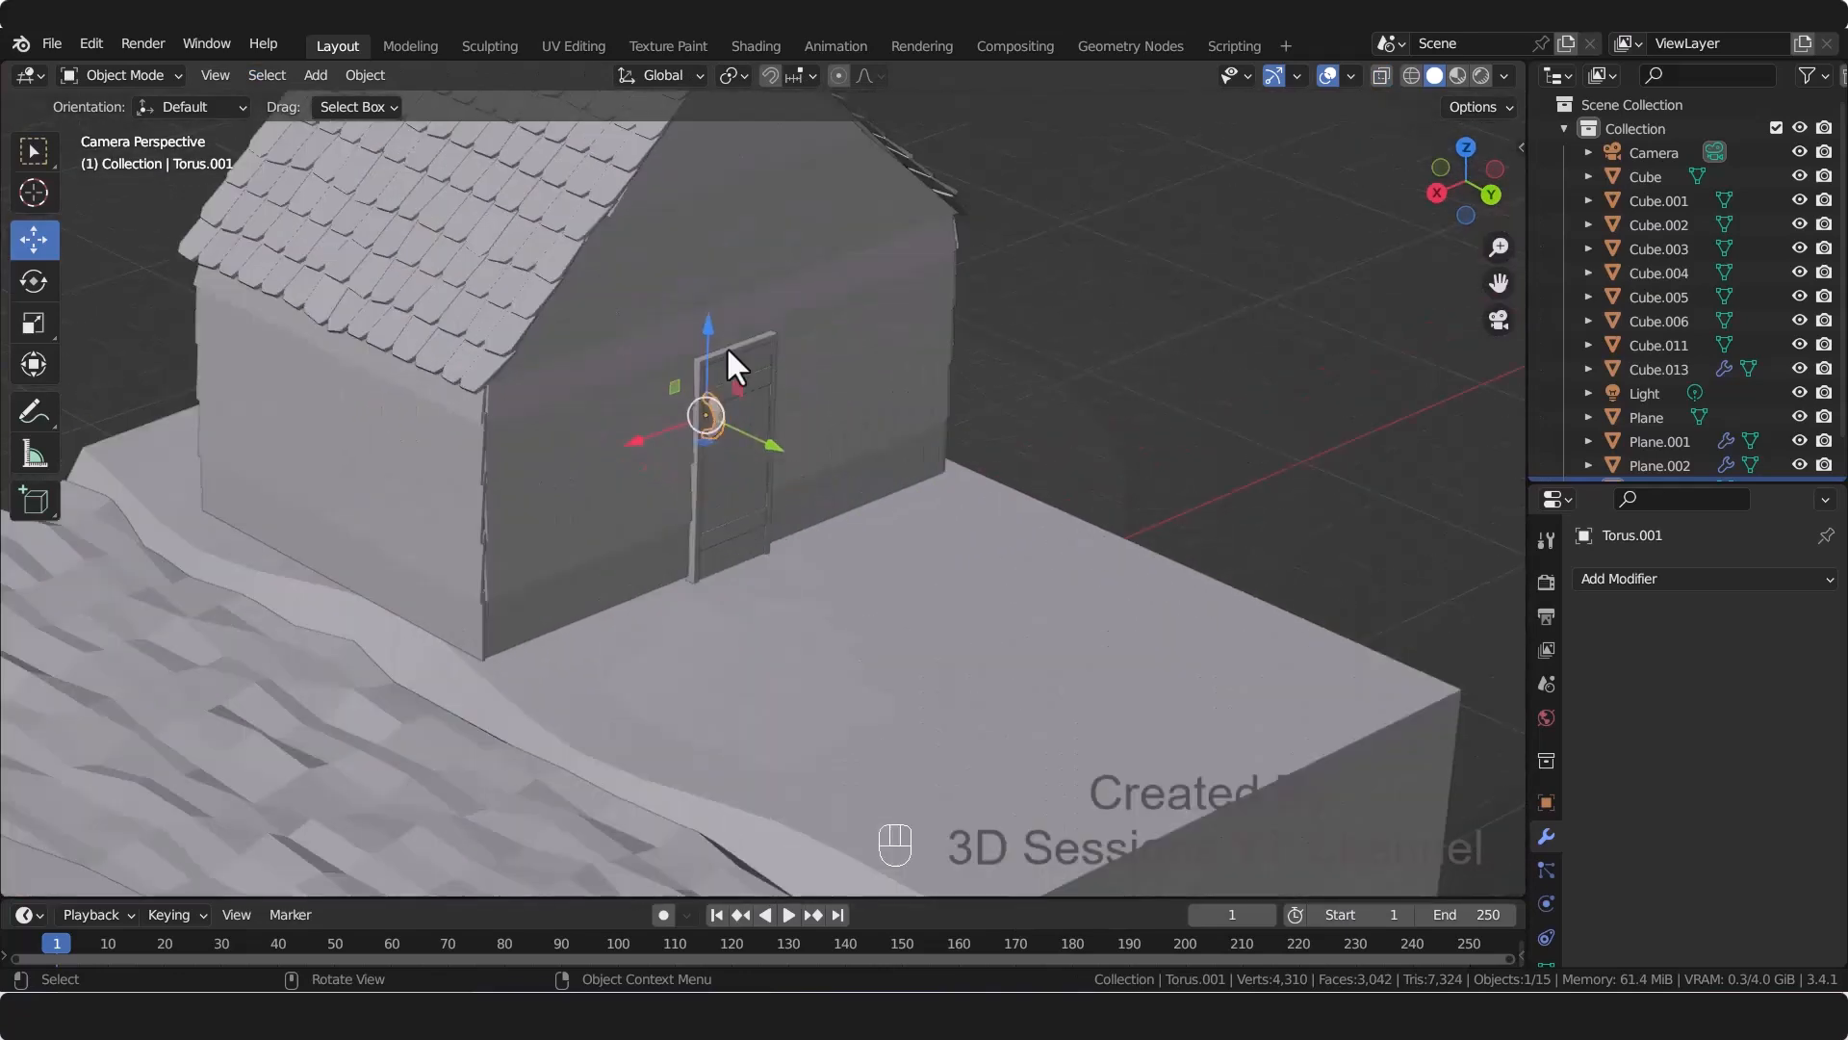
pyautogui.moveTo(707, 333); pyautogui.dragTo(722, 403)
pyautogui.scroll(5, 674, 438)
pyautogui.moveTo(549, 481); pyautogui.dragTo(560, 479)
# Step: Scale the handle by 0.669 along X, 0.856 along Z and 0.689 along Y
pyautogui.press('s')
pyautogui.press('x')
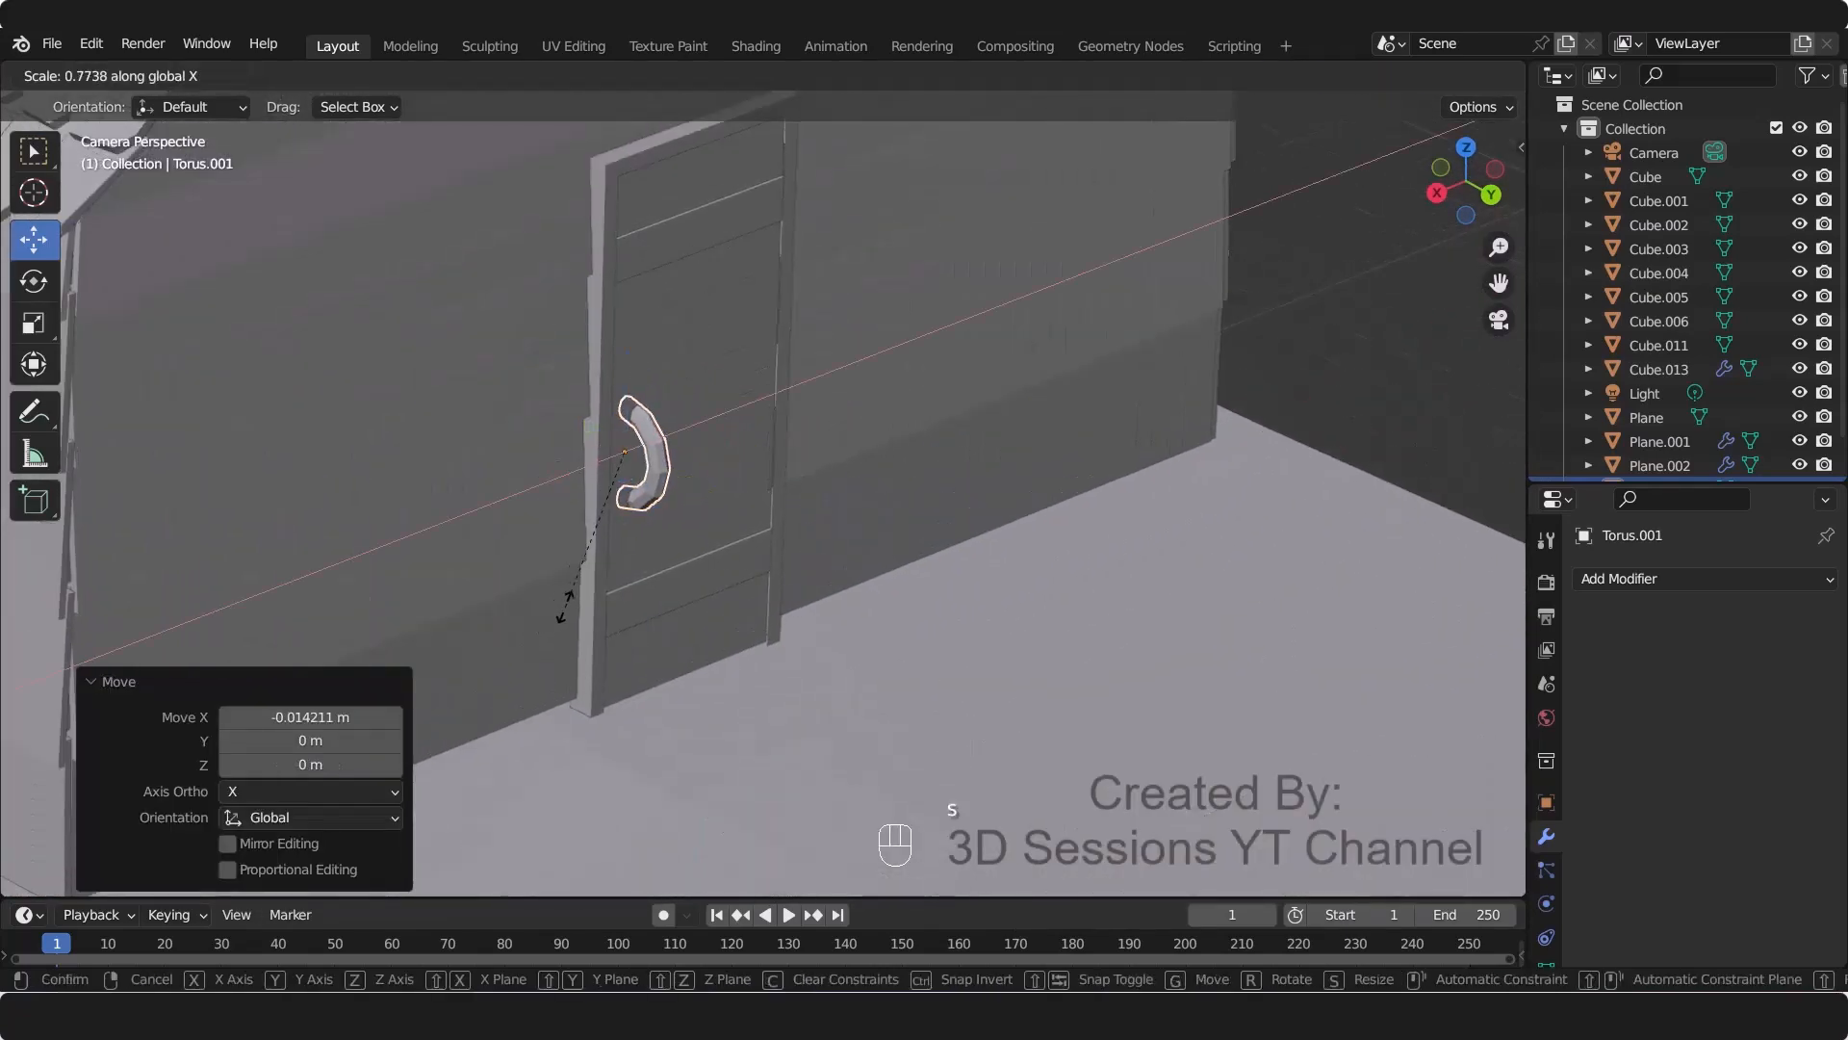
pyautogui.click(601, 592)
pyautogui.press('s')
pyautogui.press('z')
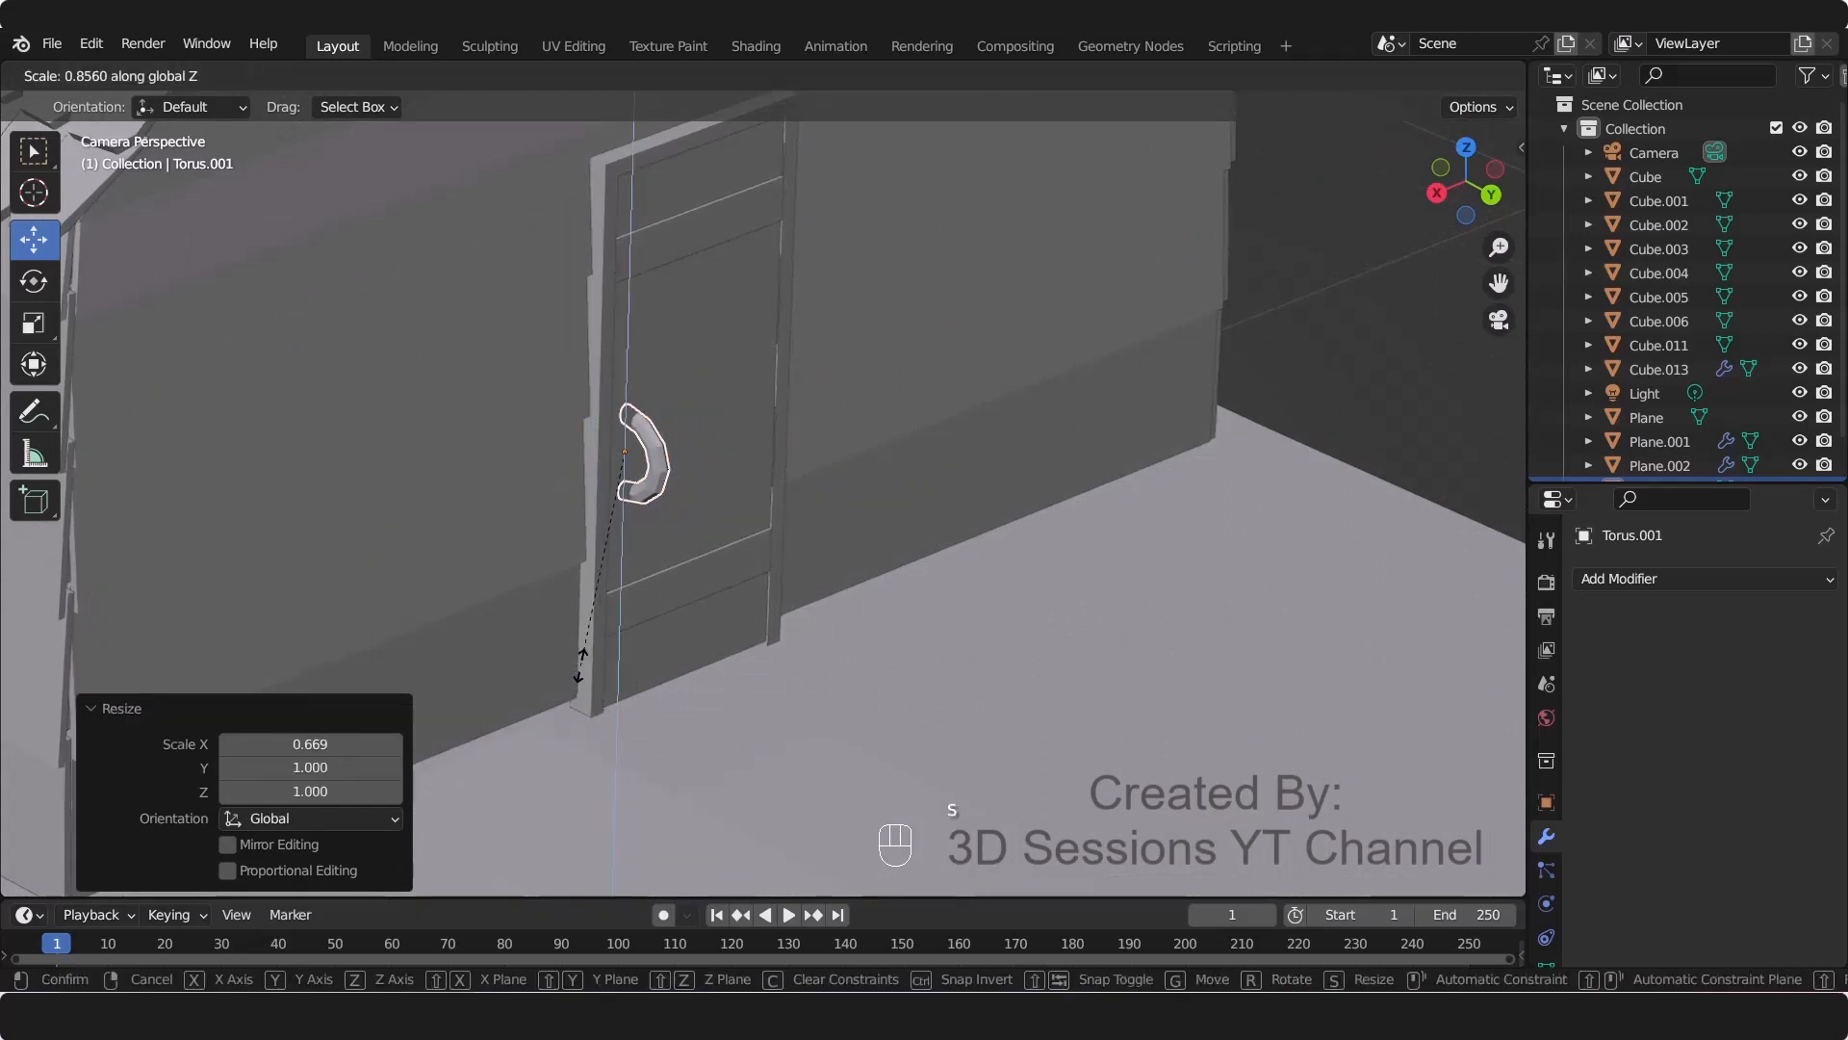
pyautogui.click(678, 582)
pyautogui.press('s')
pyautogui.press('y')
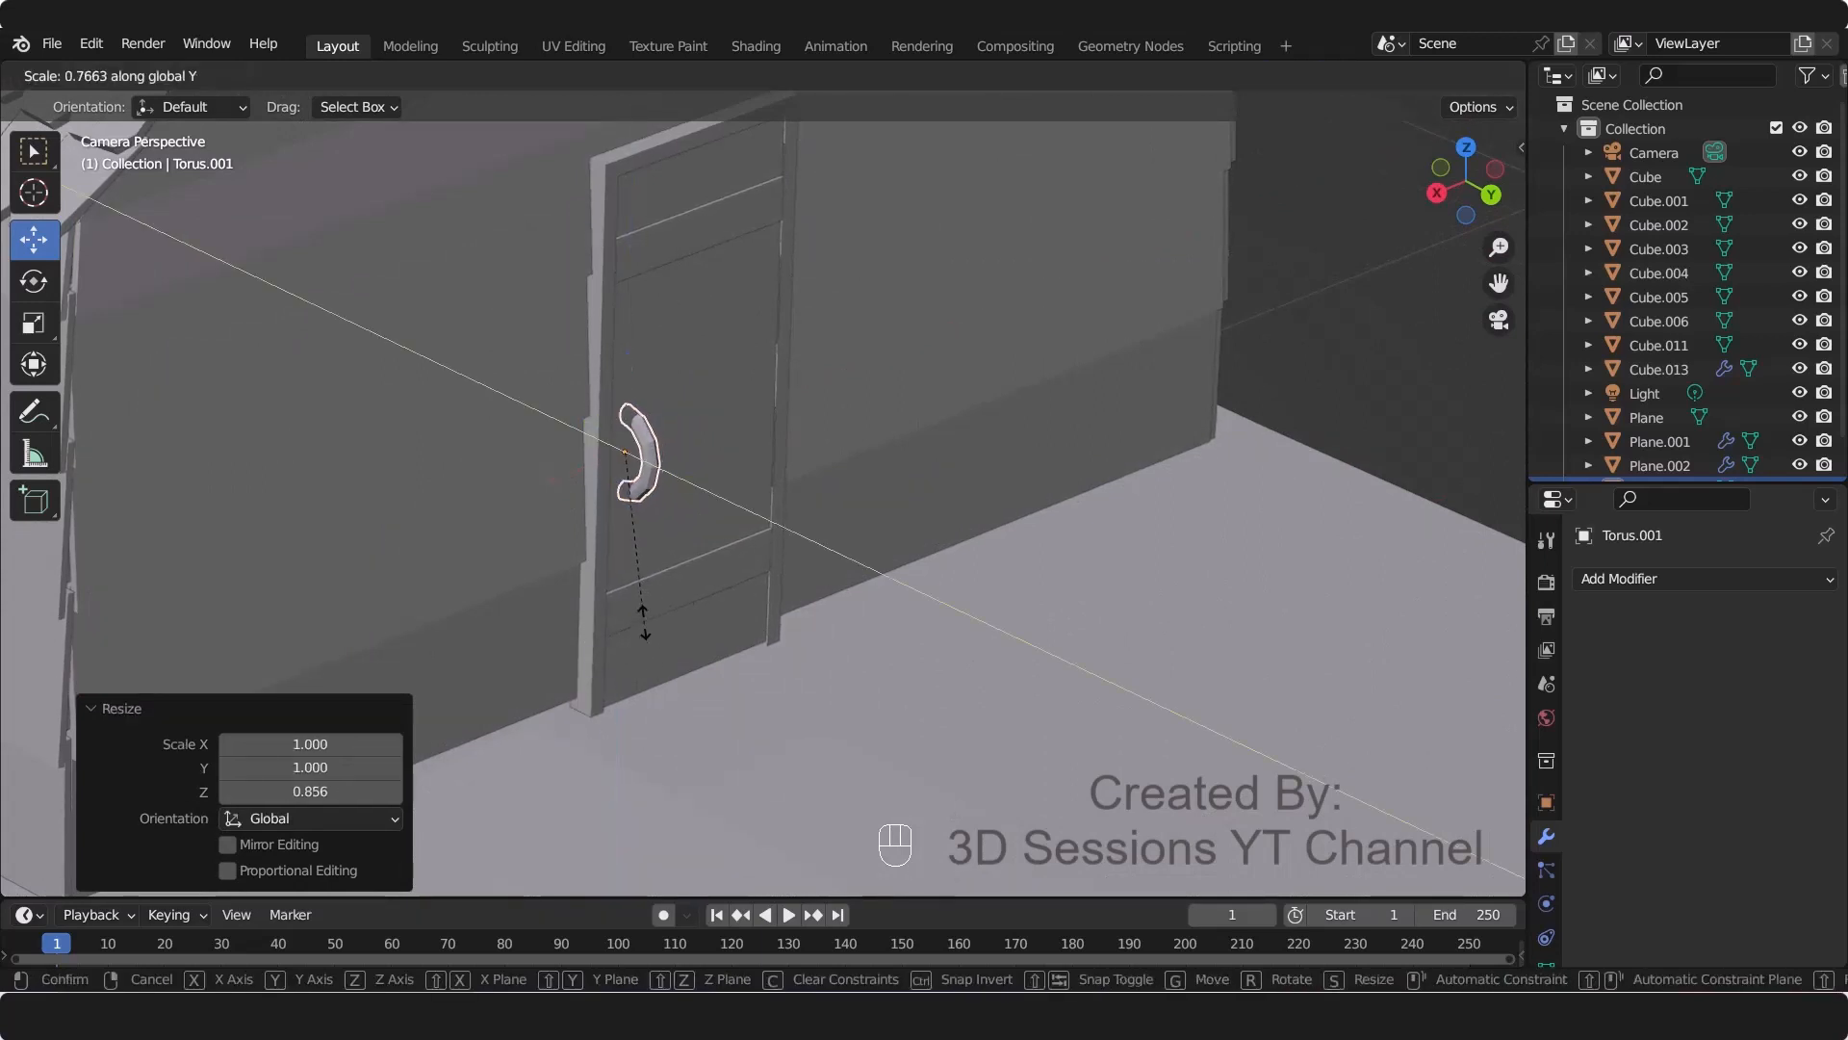
pyautogui.click(640, 606)
pyautogui.scroll(2, 626, 550)
pyautogui.scroll(2, 699, 628)
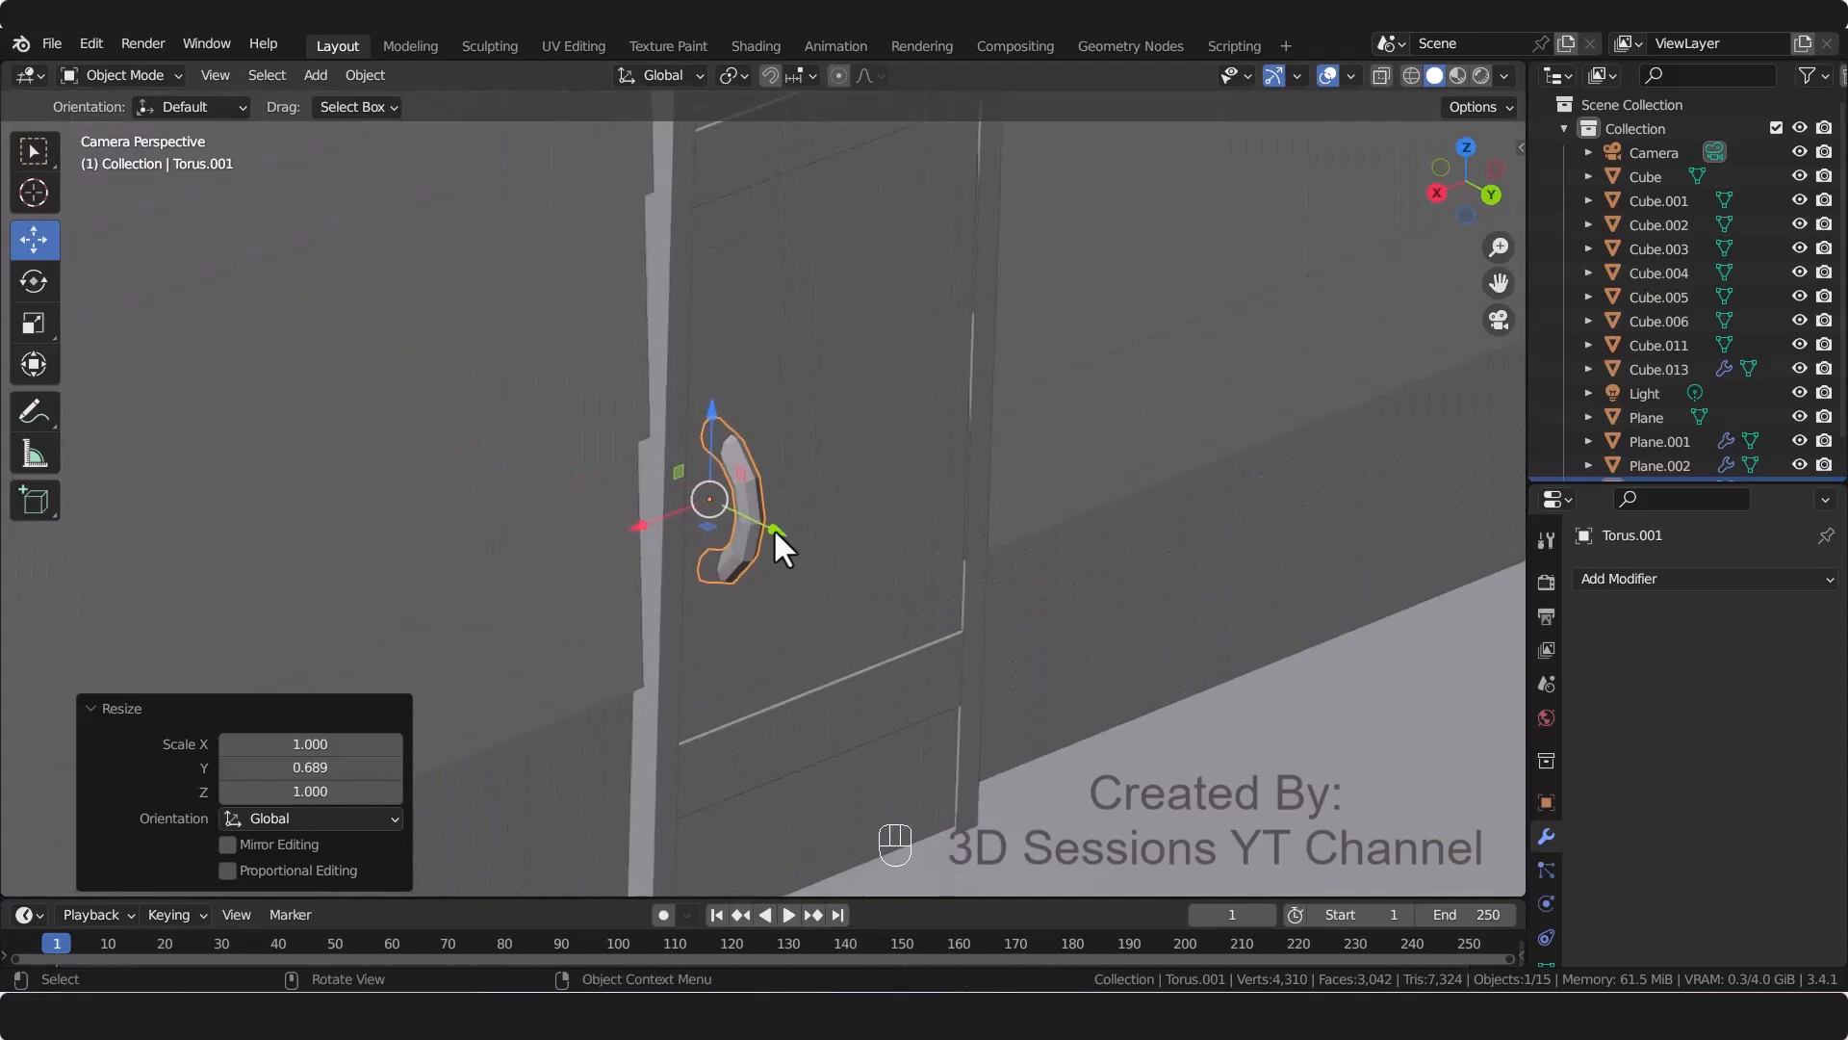
pyautogui.click(772, 528)
pyautogui.click(971, 573)
pyautogui.moveTo(614, 720); pyautogui.dragTo(606, 724, button='middle')
pyautogui.scroll(9, 736, 600)
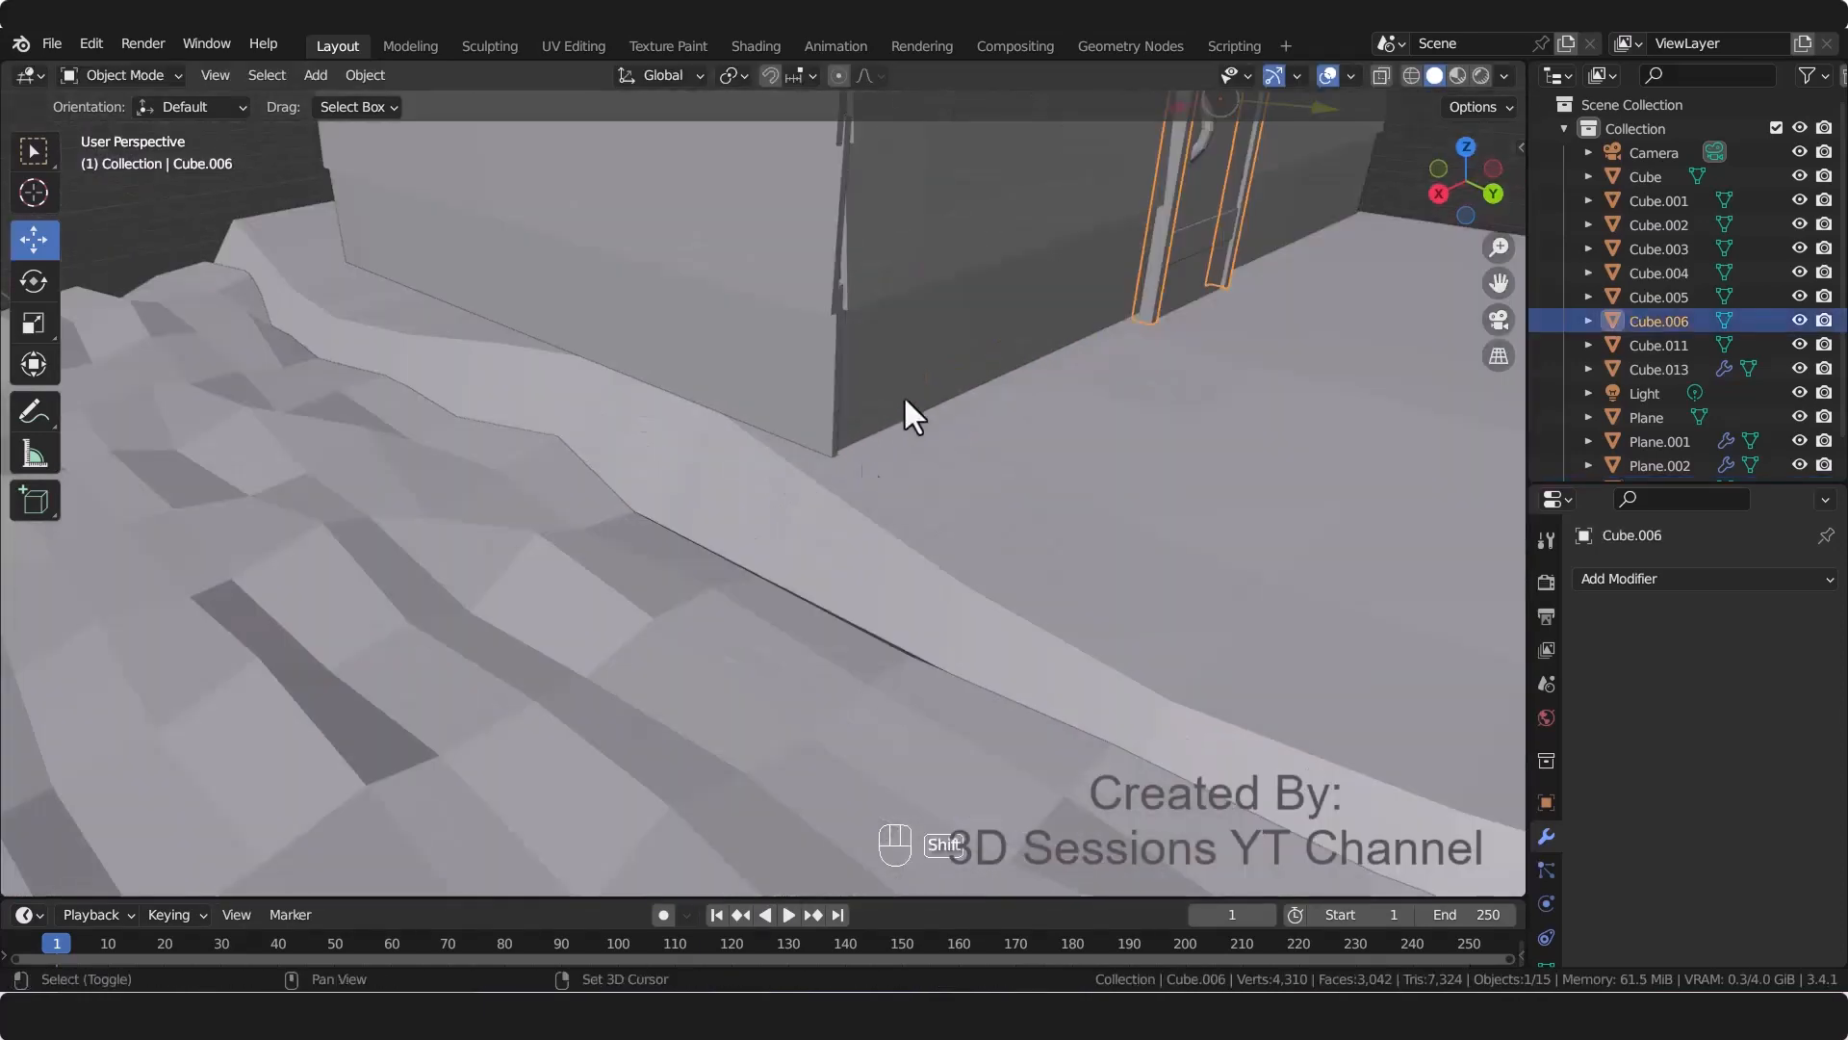
pyautogui.keyDown('shift'); pyautogui.moveTo(903, 394); pyautogui.dragTo(865, 595, button='middle'); pyautogui.keyUp('shift')
pyautogui.scroll(2, 864, 595)
pyautogui.scroll(1, 990, 603)
pyautogui.moveTo(1117, 570)
pyautogui.mouseDown()
pyautogui.moveTo(1139, 581)
pyautogui.moveTo(1119, 586)
pyautogui.mouseUp()
pyautogui.hotkey('ctrl', 'z')
# Step: Move the handle about 0.019 m along Y out of the door and scale it by 0.591 along X
pyautogui.click(991, 589)
pyautogui.moveTo(1030, 631); pyautogui.dragTo(1056, 652)
pyautogui.press('s')
pyautogui.press('x')
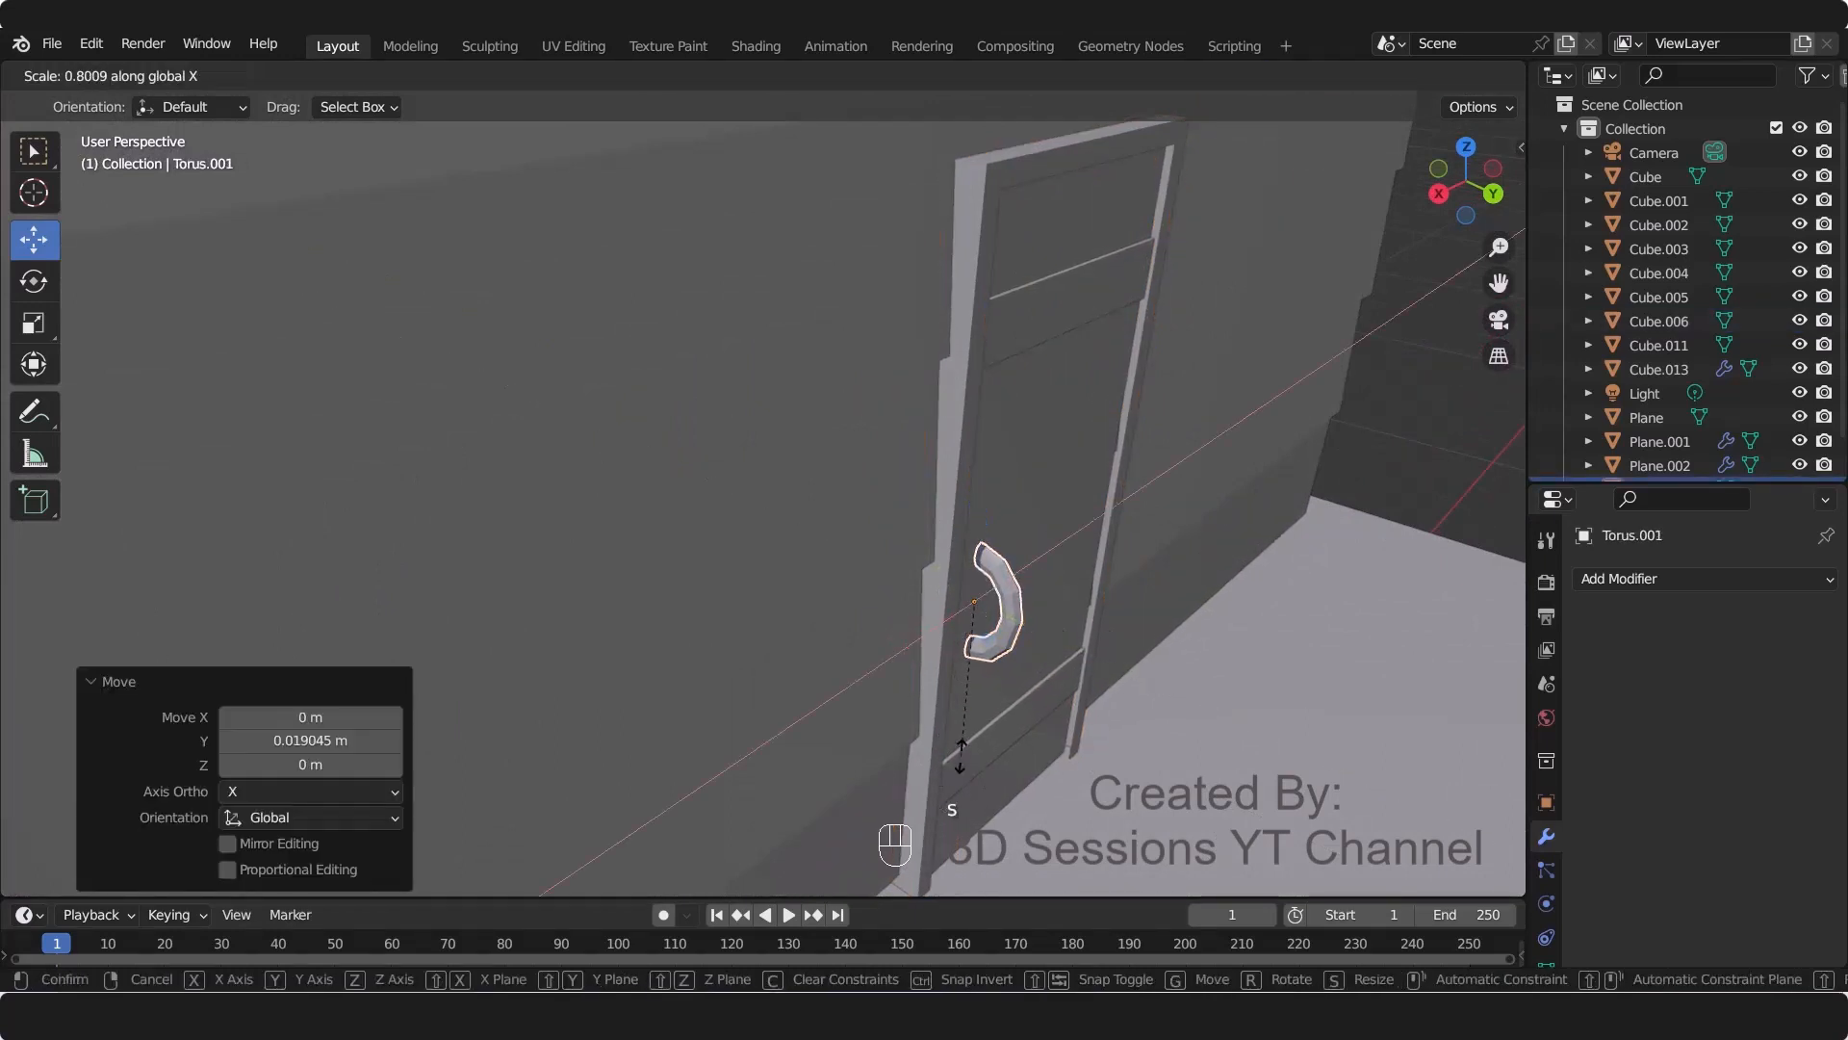
pyautogui.click(982, 718)
# Step: Scale the door handle by about 0.84 along Z and move it about 0.035 m along X
pyautogui.moveTo(921, 701); pyautogui.dragTo(851, 683, button='middle')
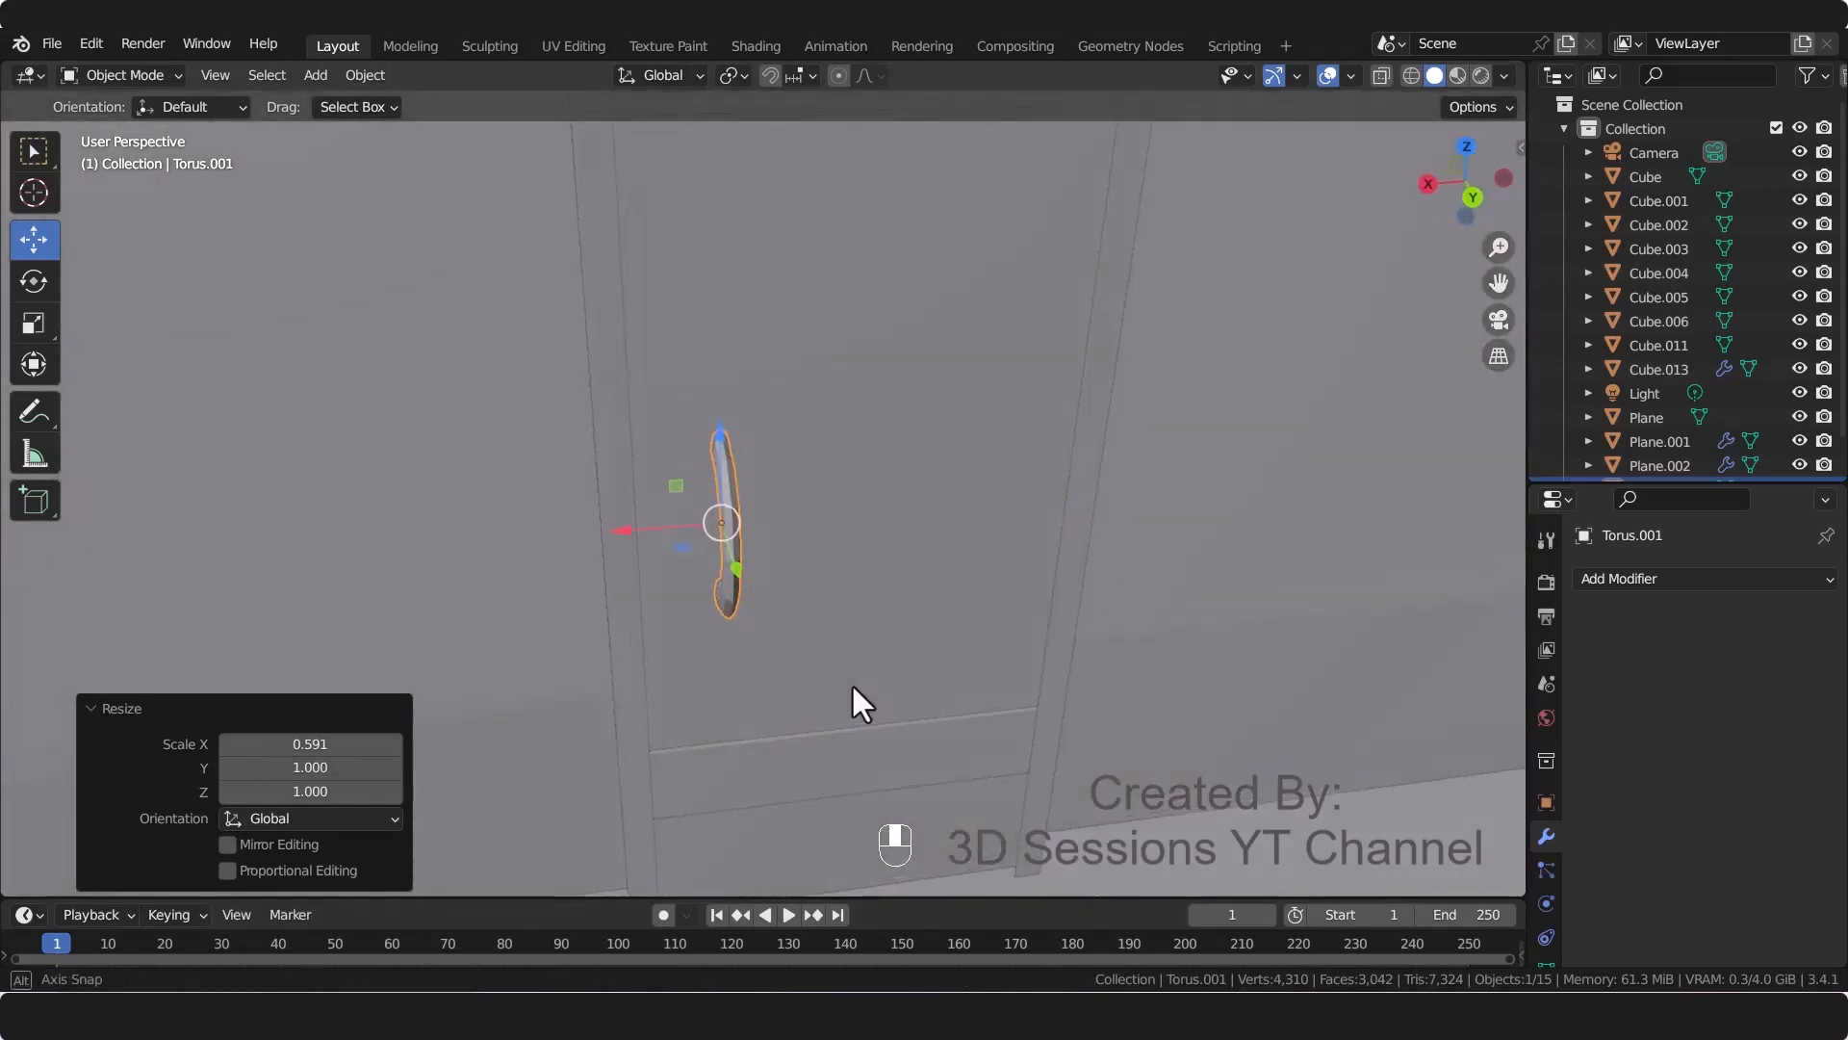
pyautogui.press('s')
pyautogui.press('z')
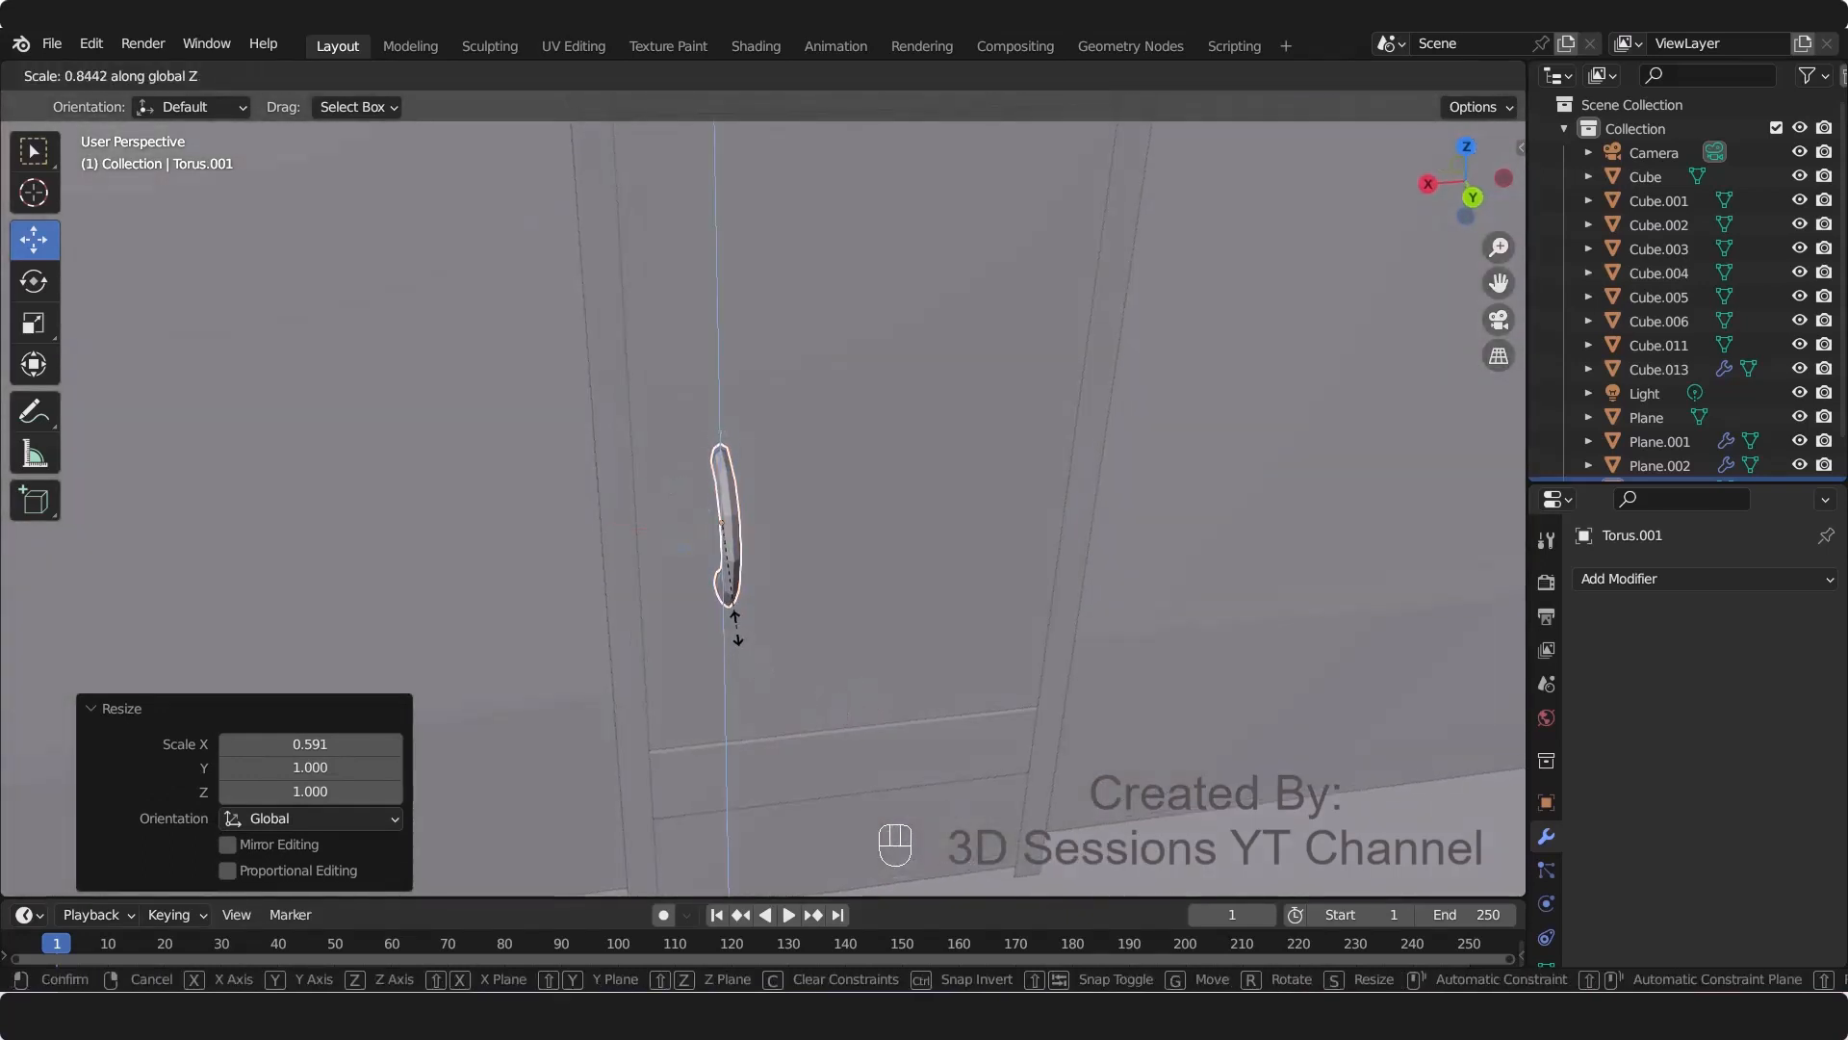
pyautogui.click(737, 627)
pyautogui.press('g')
pyautogui.press('x')
pyautogui.click(569, 525)
# Step: Deselect the handle in the camera view and save the water mill file
pyautogui.press('KP_0')
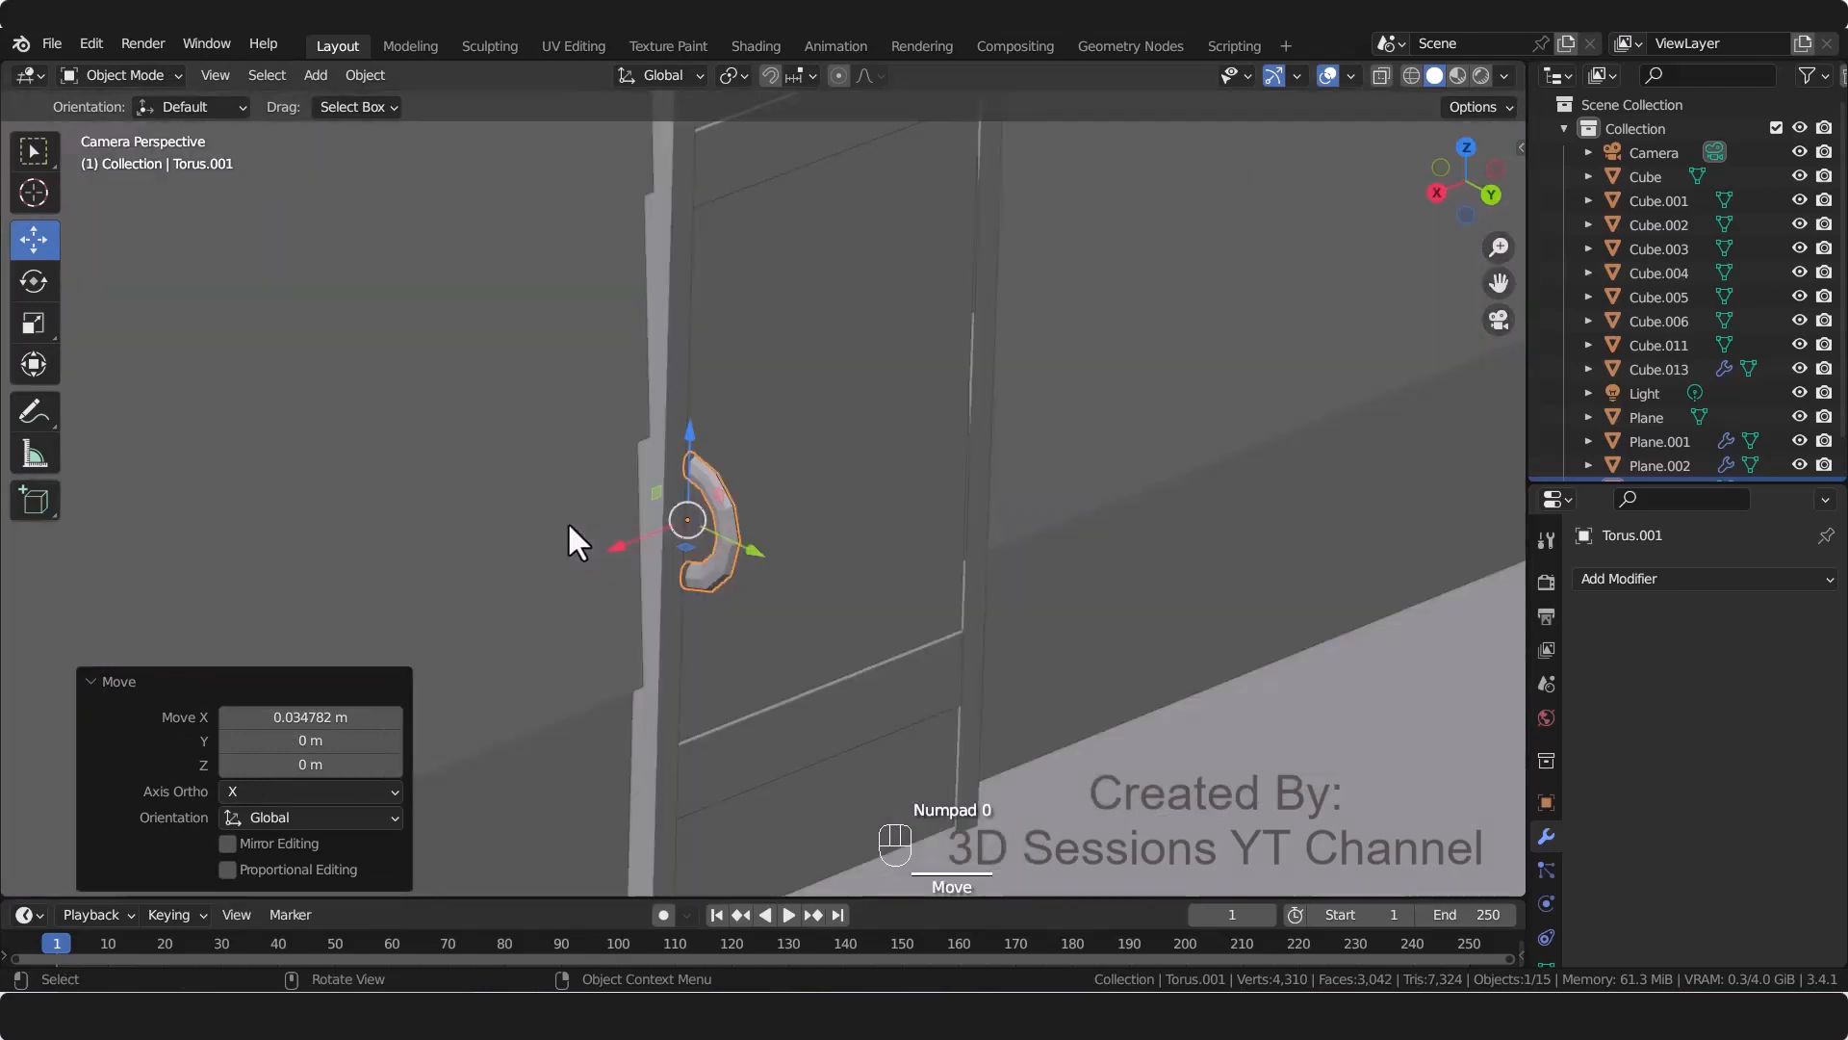
pyautogui.scroll(-5, 1149, 445)
pyautogui.click(1163, 445)
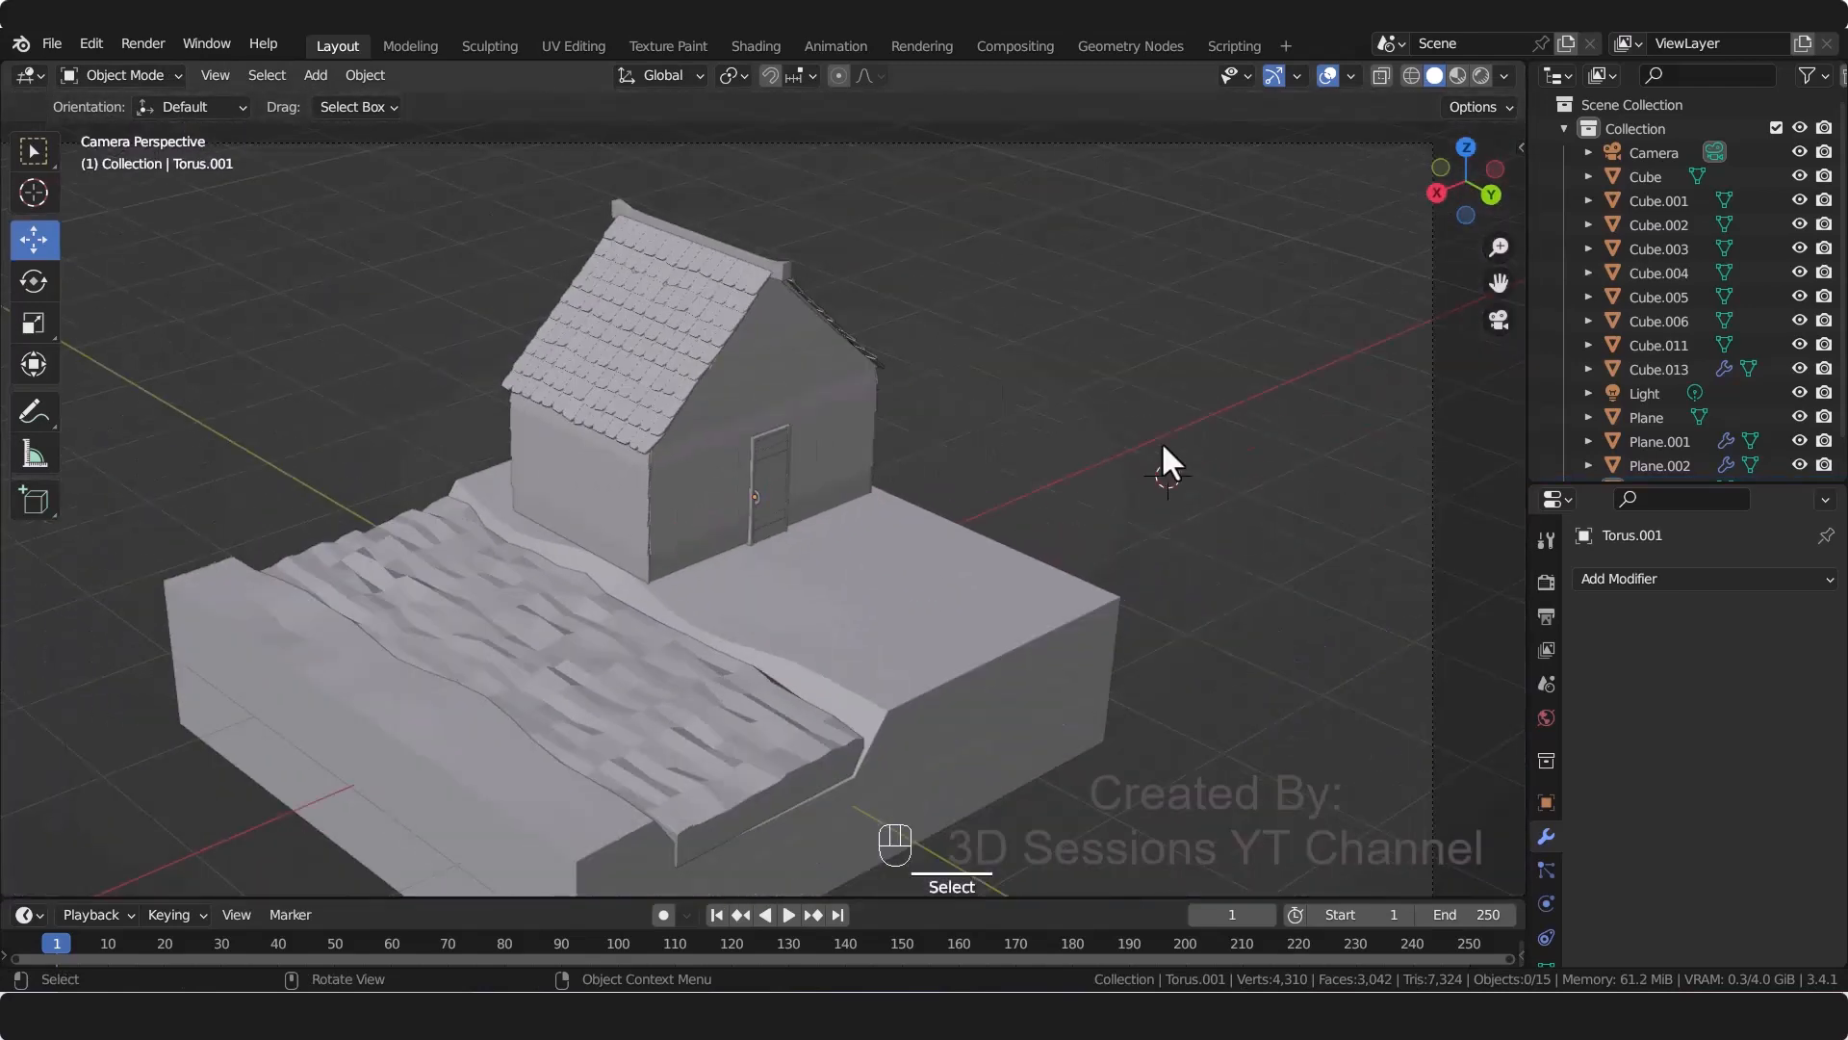
pyautogui.hotkey('ctrl', 's')
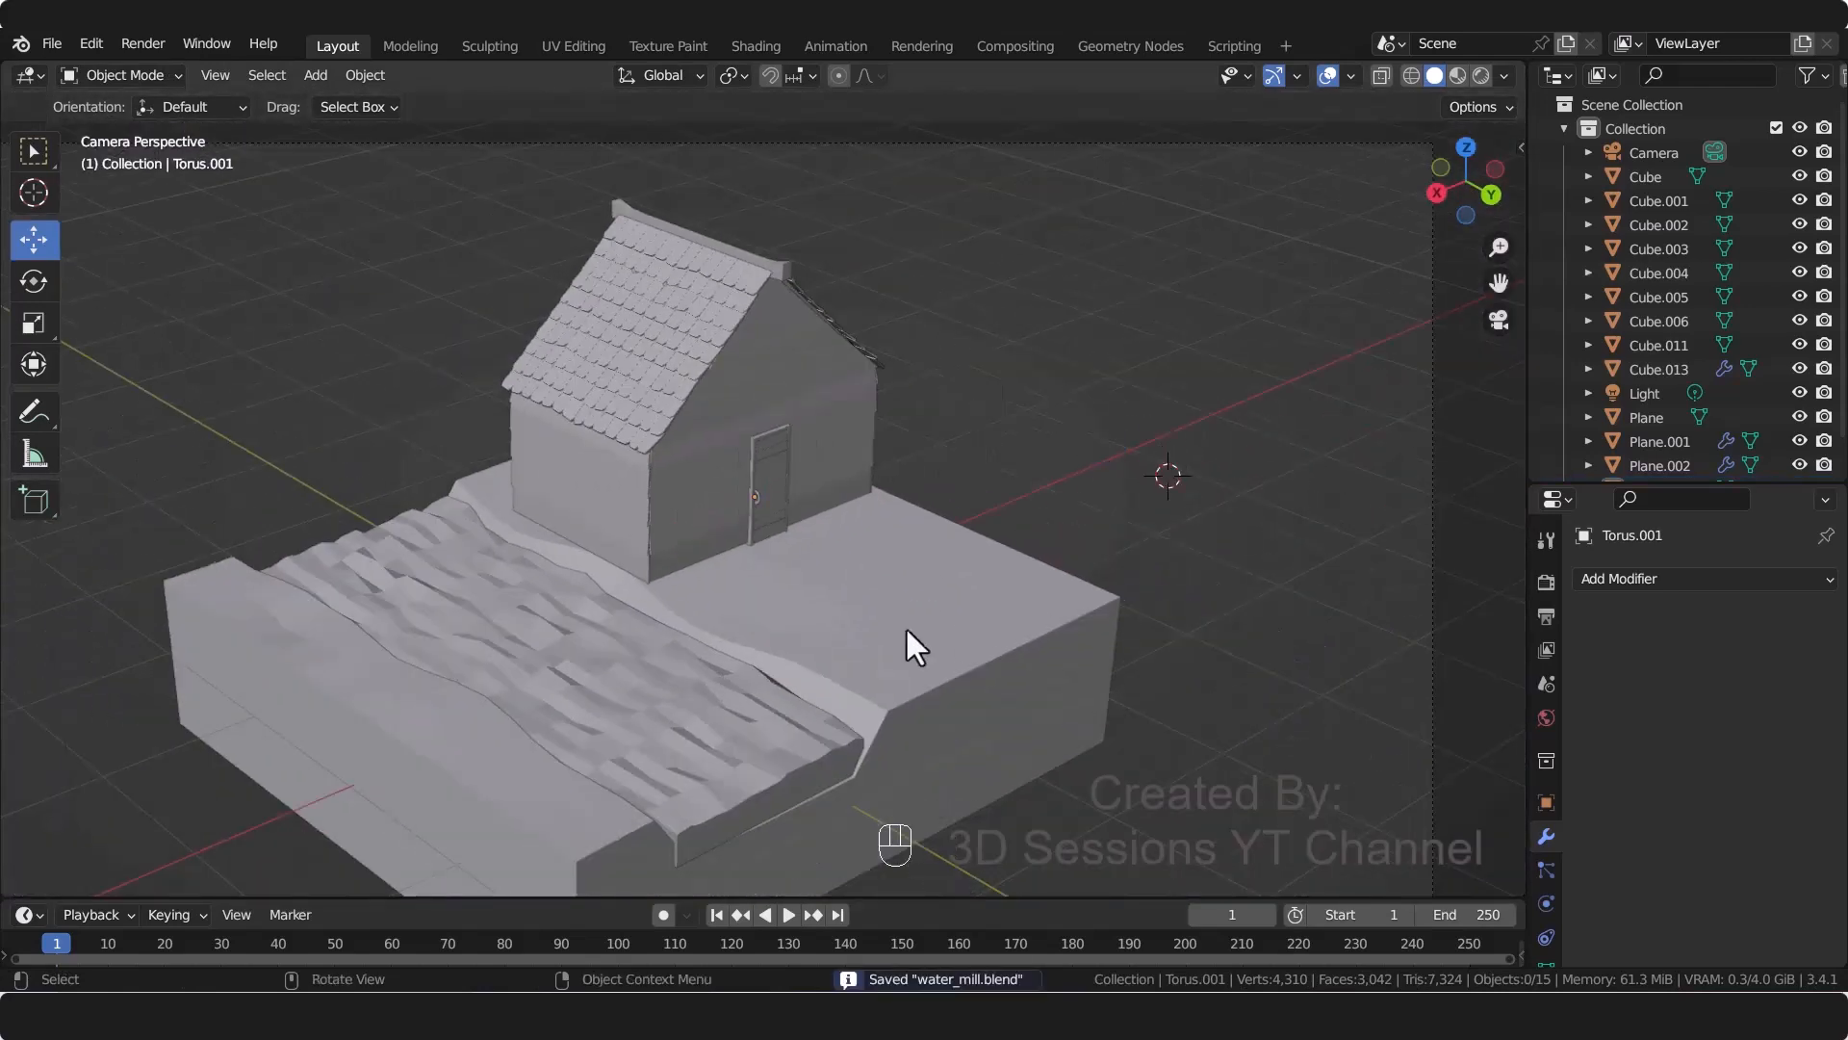
# Step: Add a cube mesh and scale it uniformly by 0.170
pyautogui.scroll(-2, 916, 701)
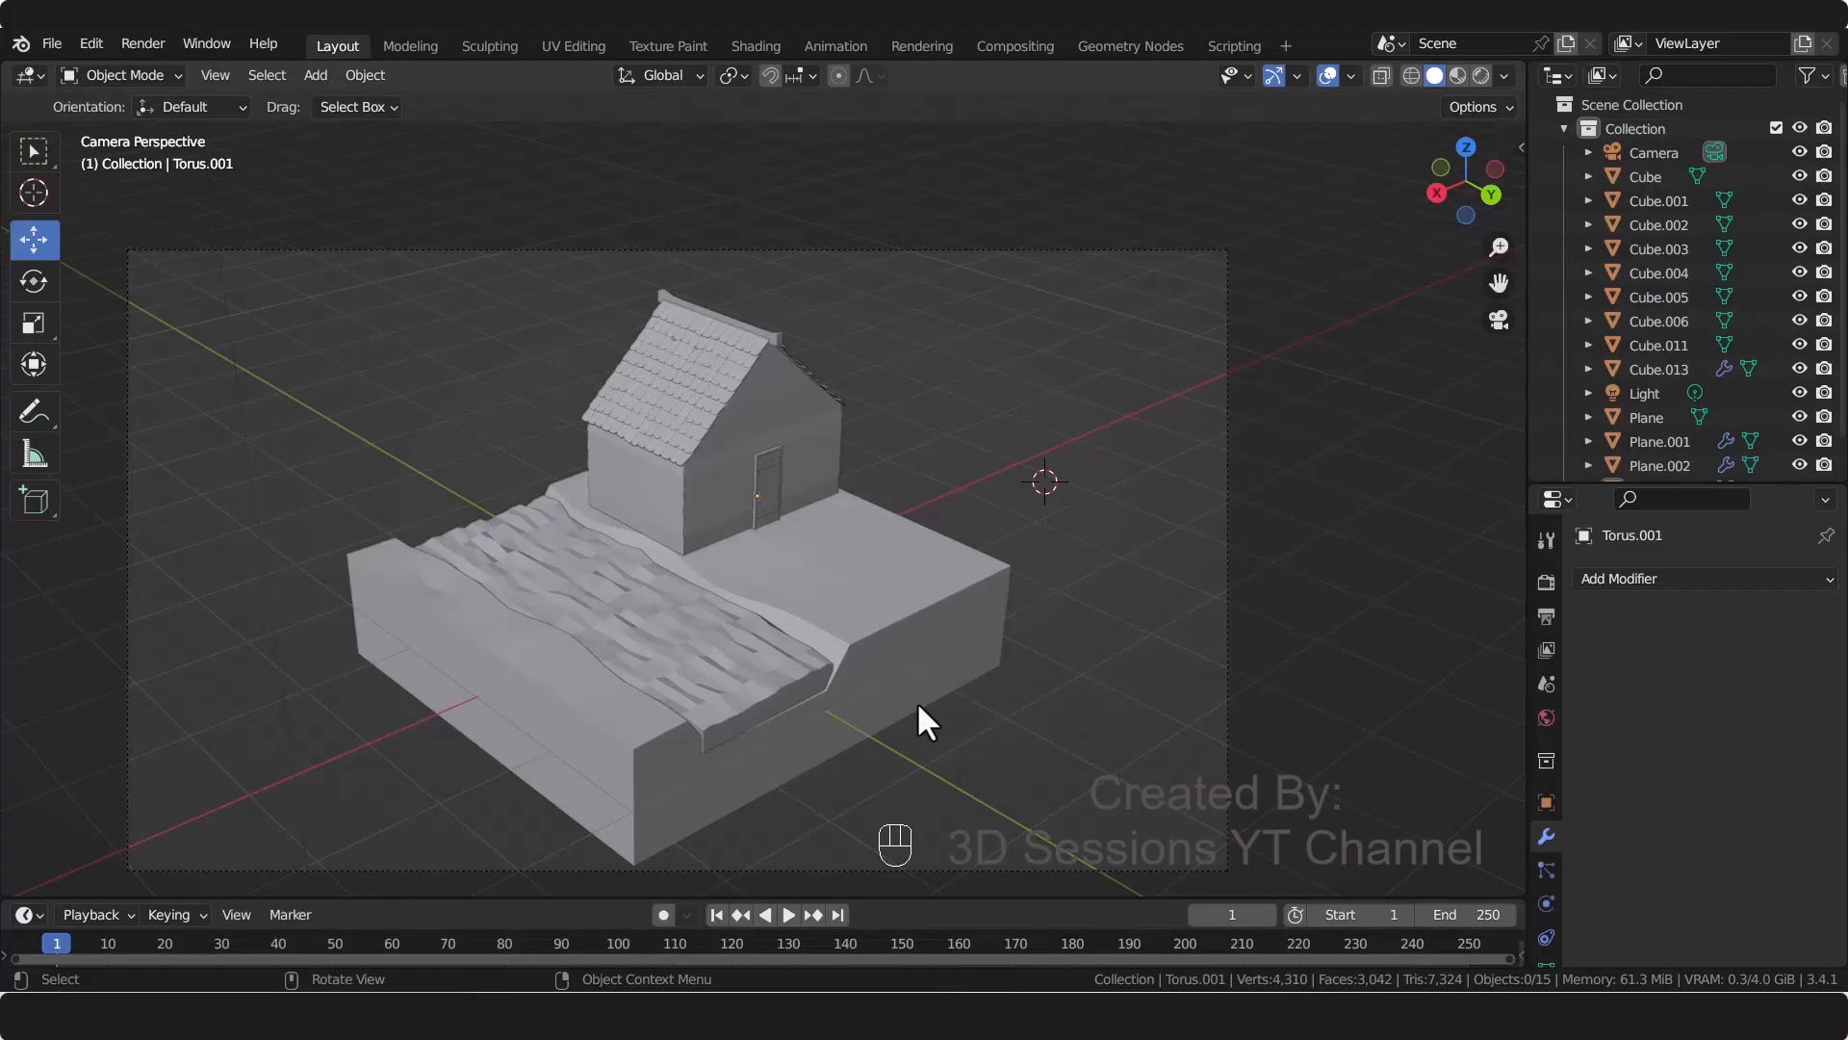
pyautogui.click(811, 556)
pyautogui.hotkey('shift', 'a')
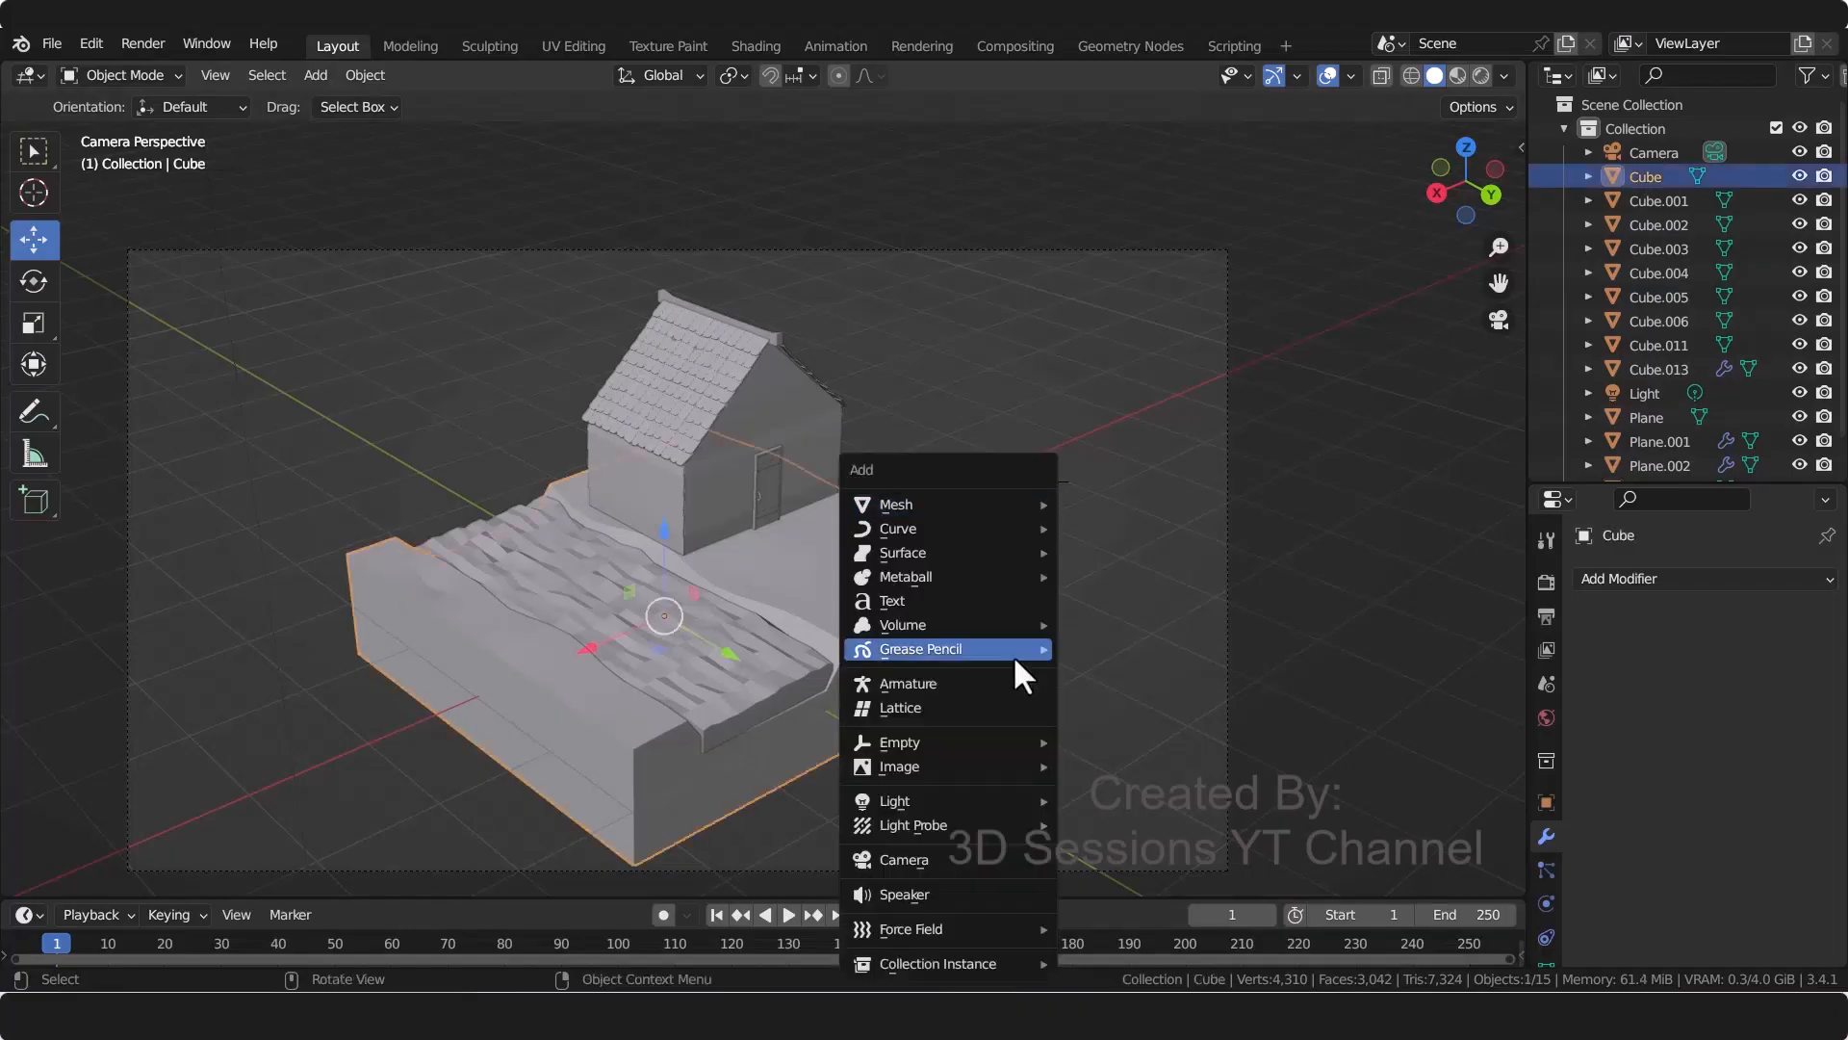
pyautogui.moveTo(922, 505)
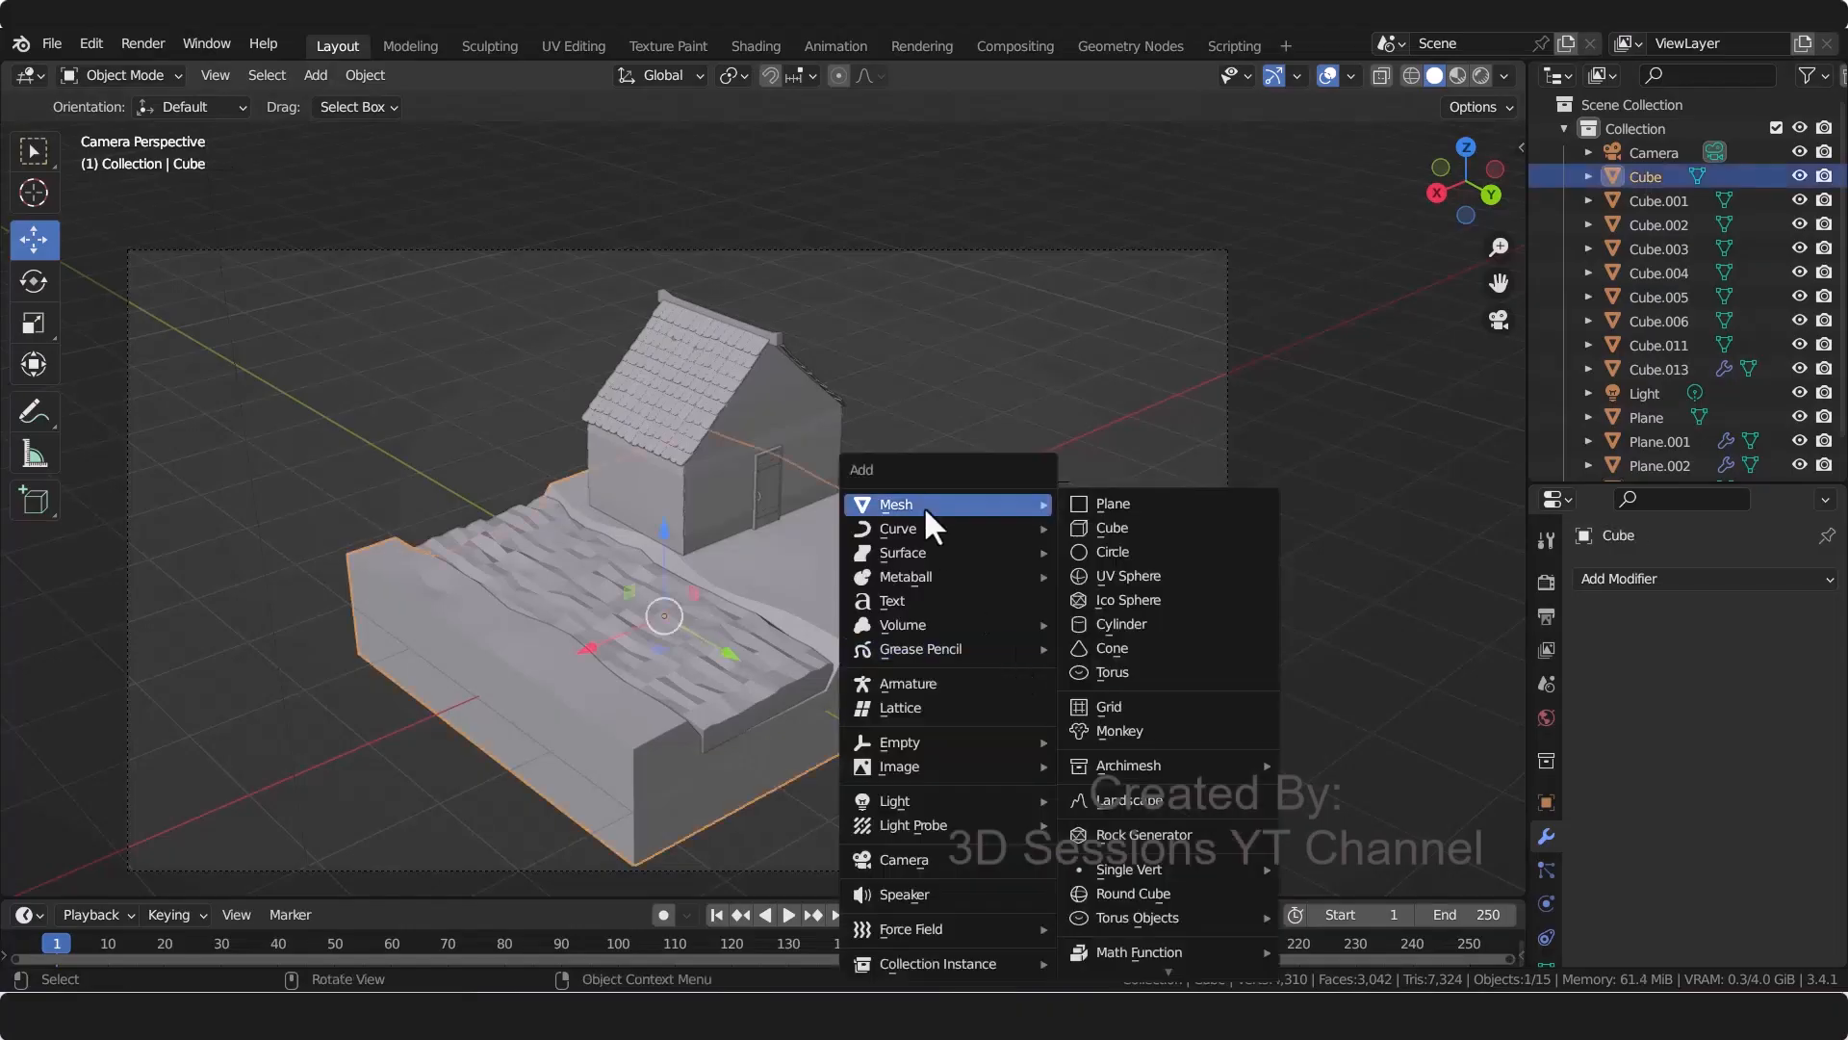
pyautogui.click(1127, 528)
pyautogui.press('s')
pyautogui.click(1066, 589)
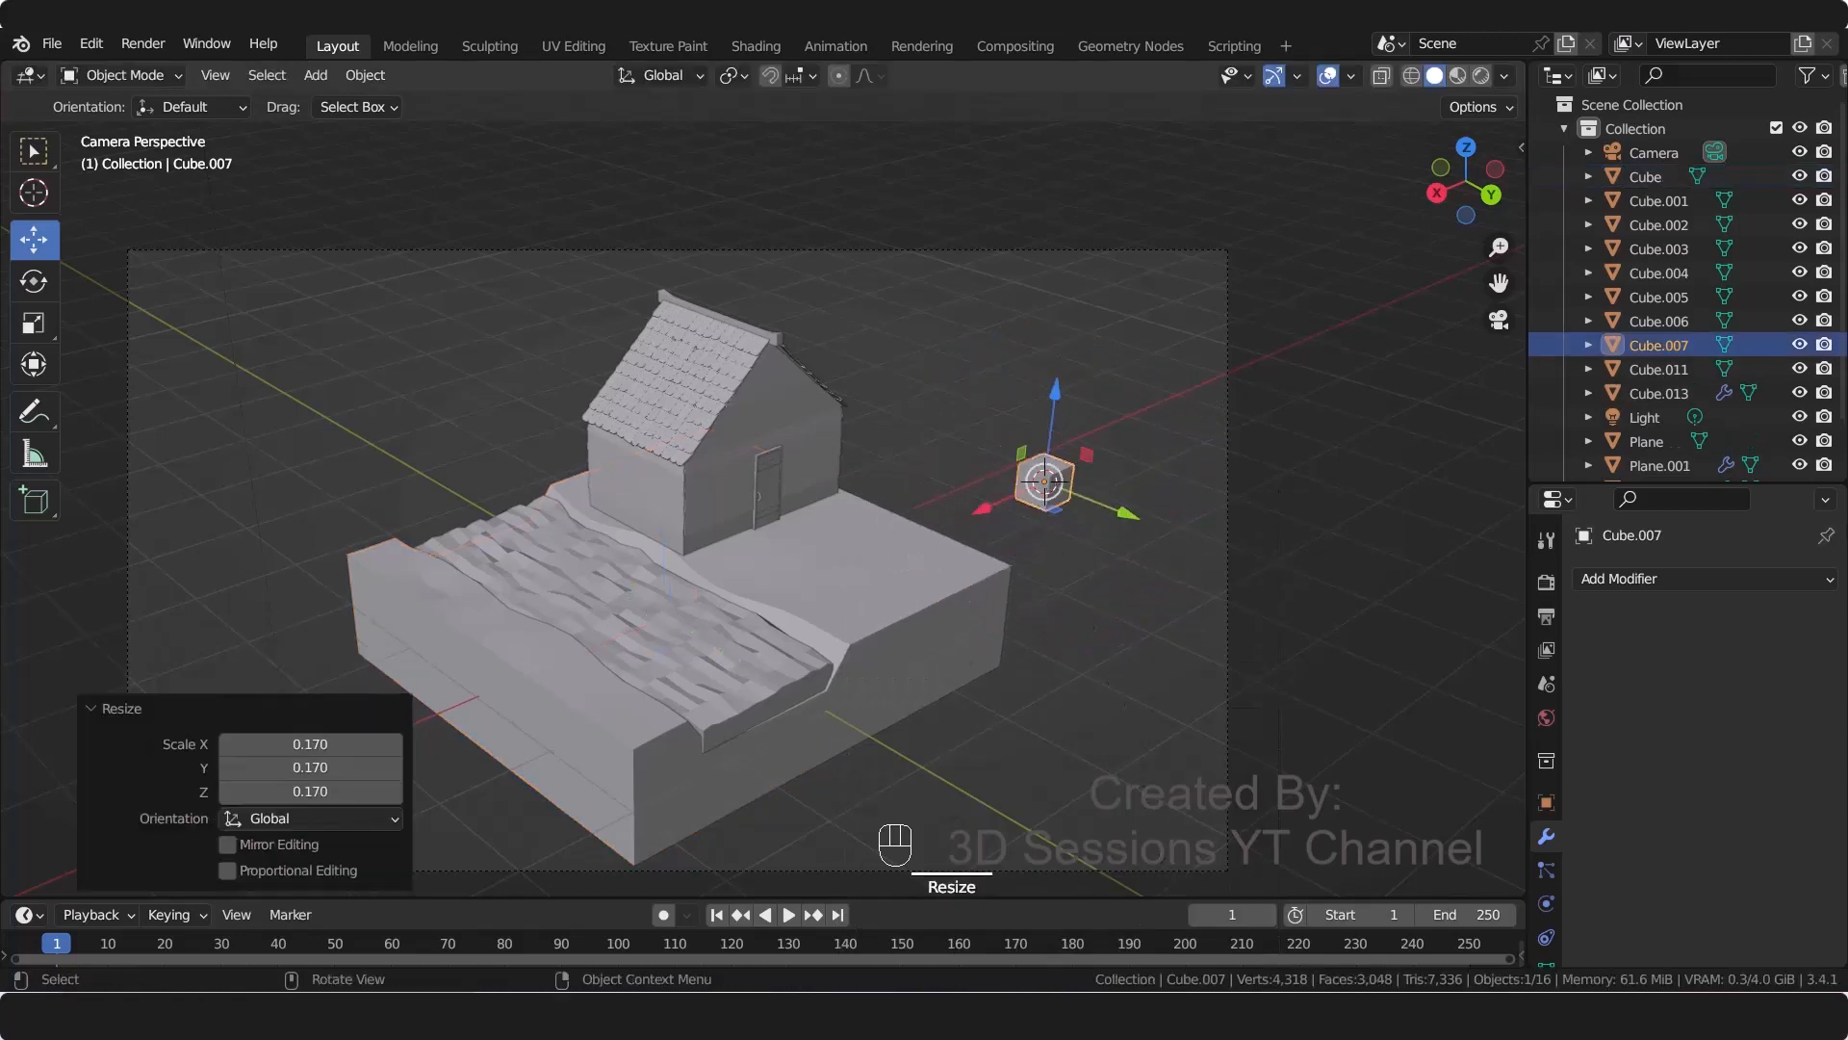
# Step: Scale the new cube by 0.269 along Y and move it about -1.77 m along Y towards the door wall
pyautogui.press('s')
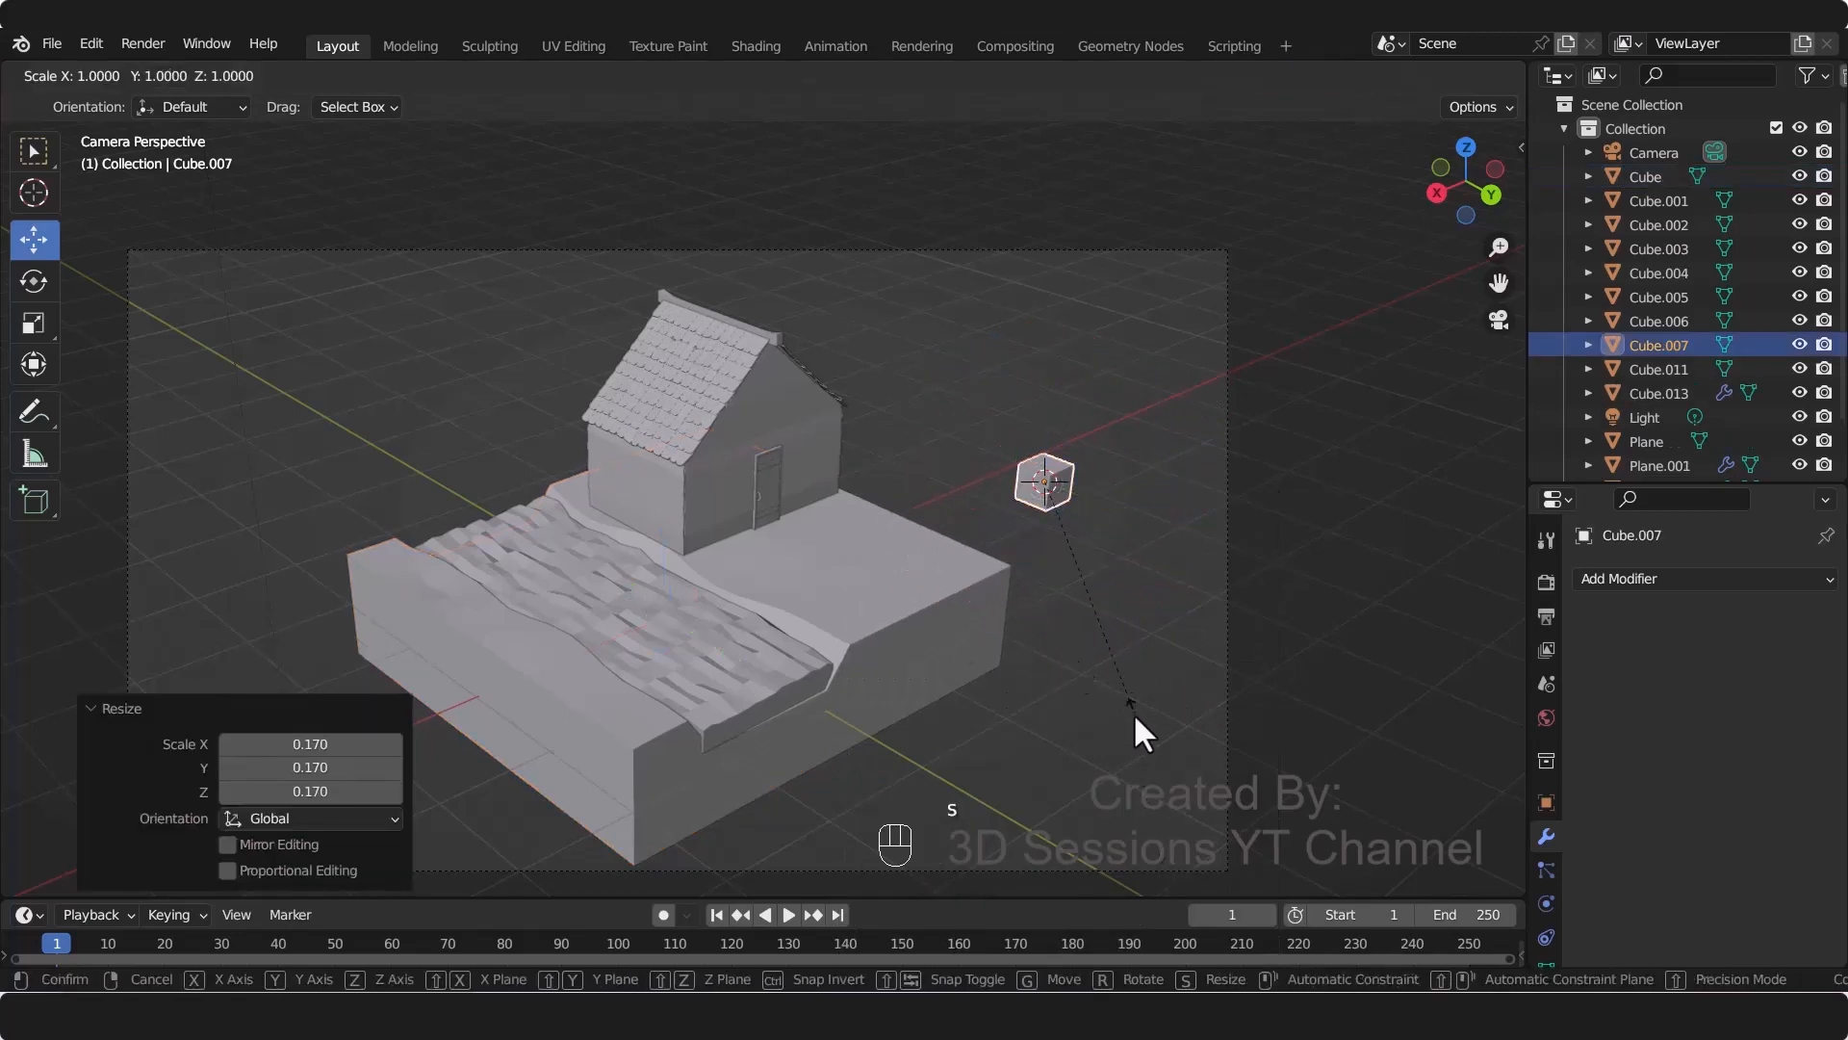
pyautogui.press('y')
pyautogui.click(1052, 532)
pyautogui.press('g')
pyautogui.press('y')
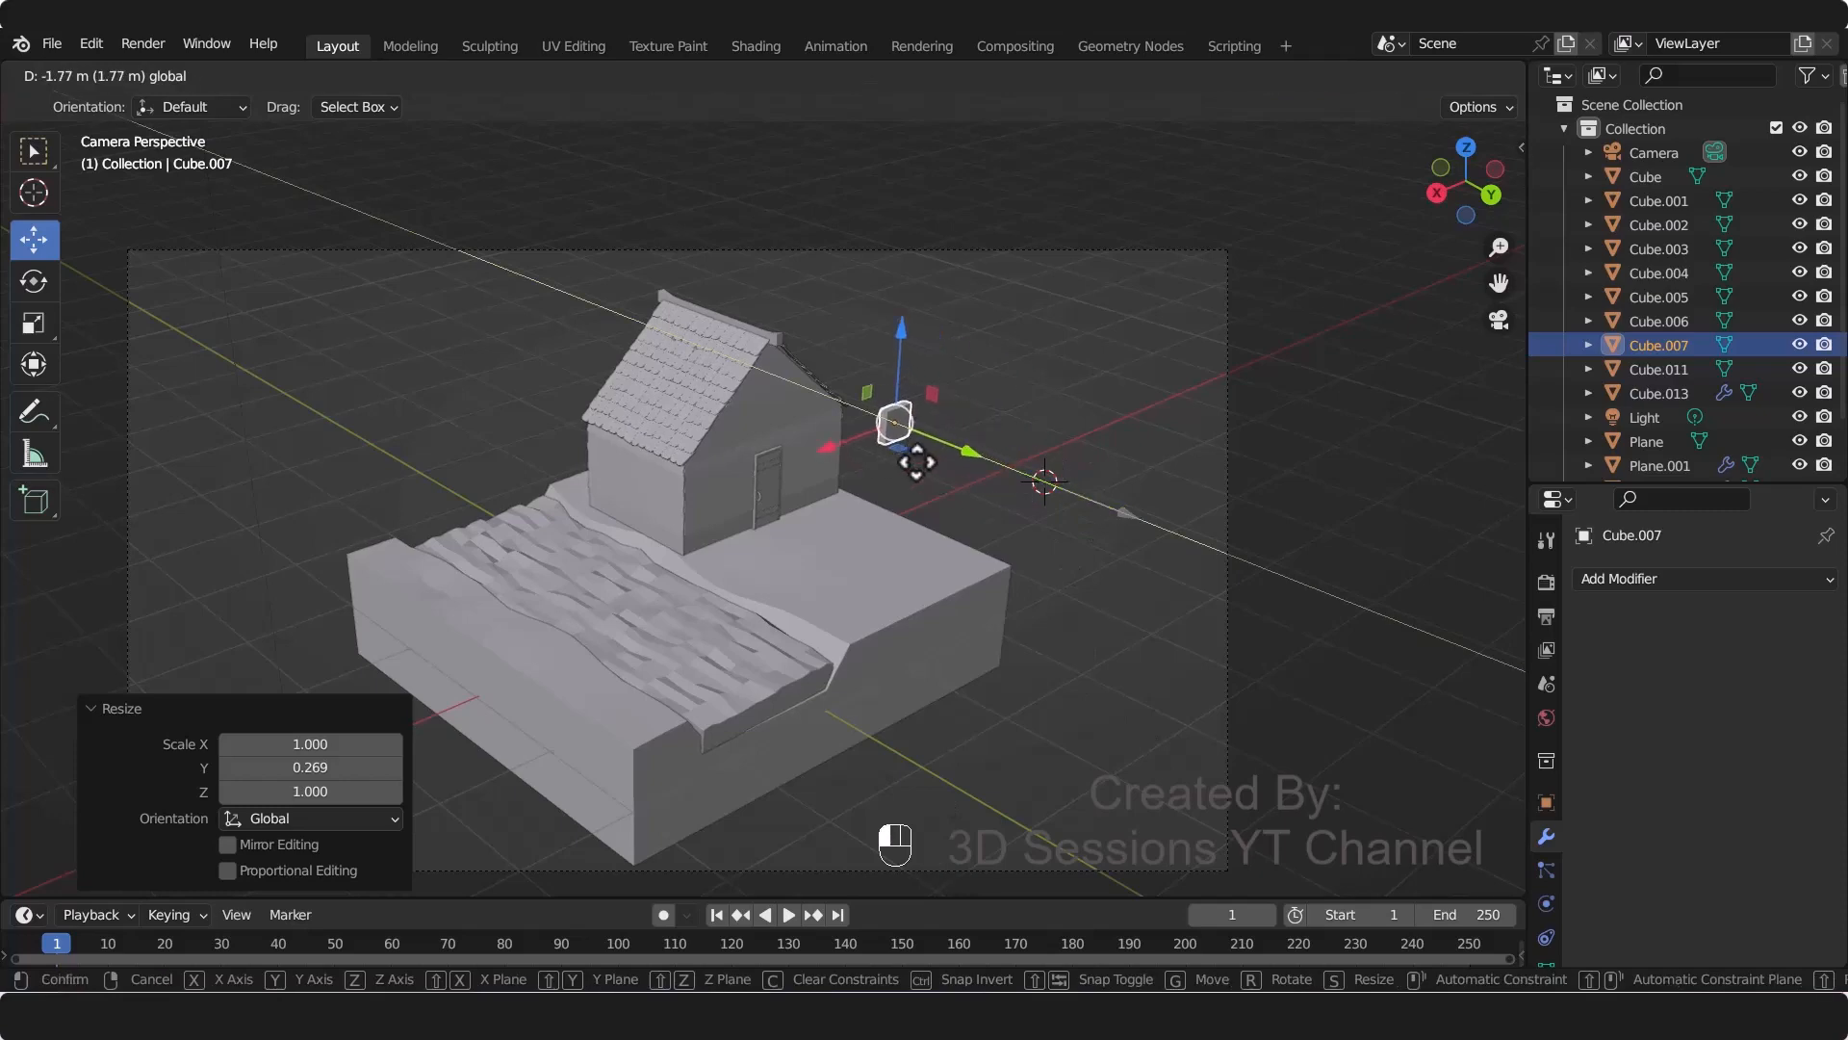
pyautogui.click(945, 445)
# Step: Move the window block about 1.1 m along X beside the door and scale it uniformly by 1.185
pyautogui.press('`')
pyautogui.click(883, 385)
pyautogui.press('g')
pyautogui.press('x')
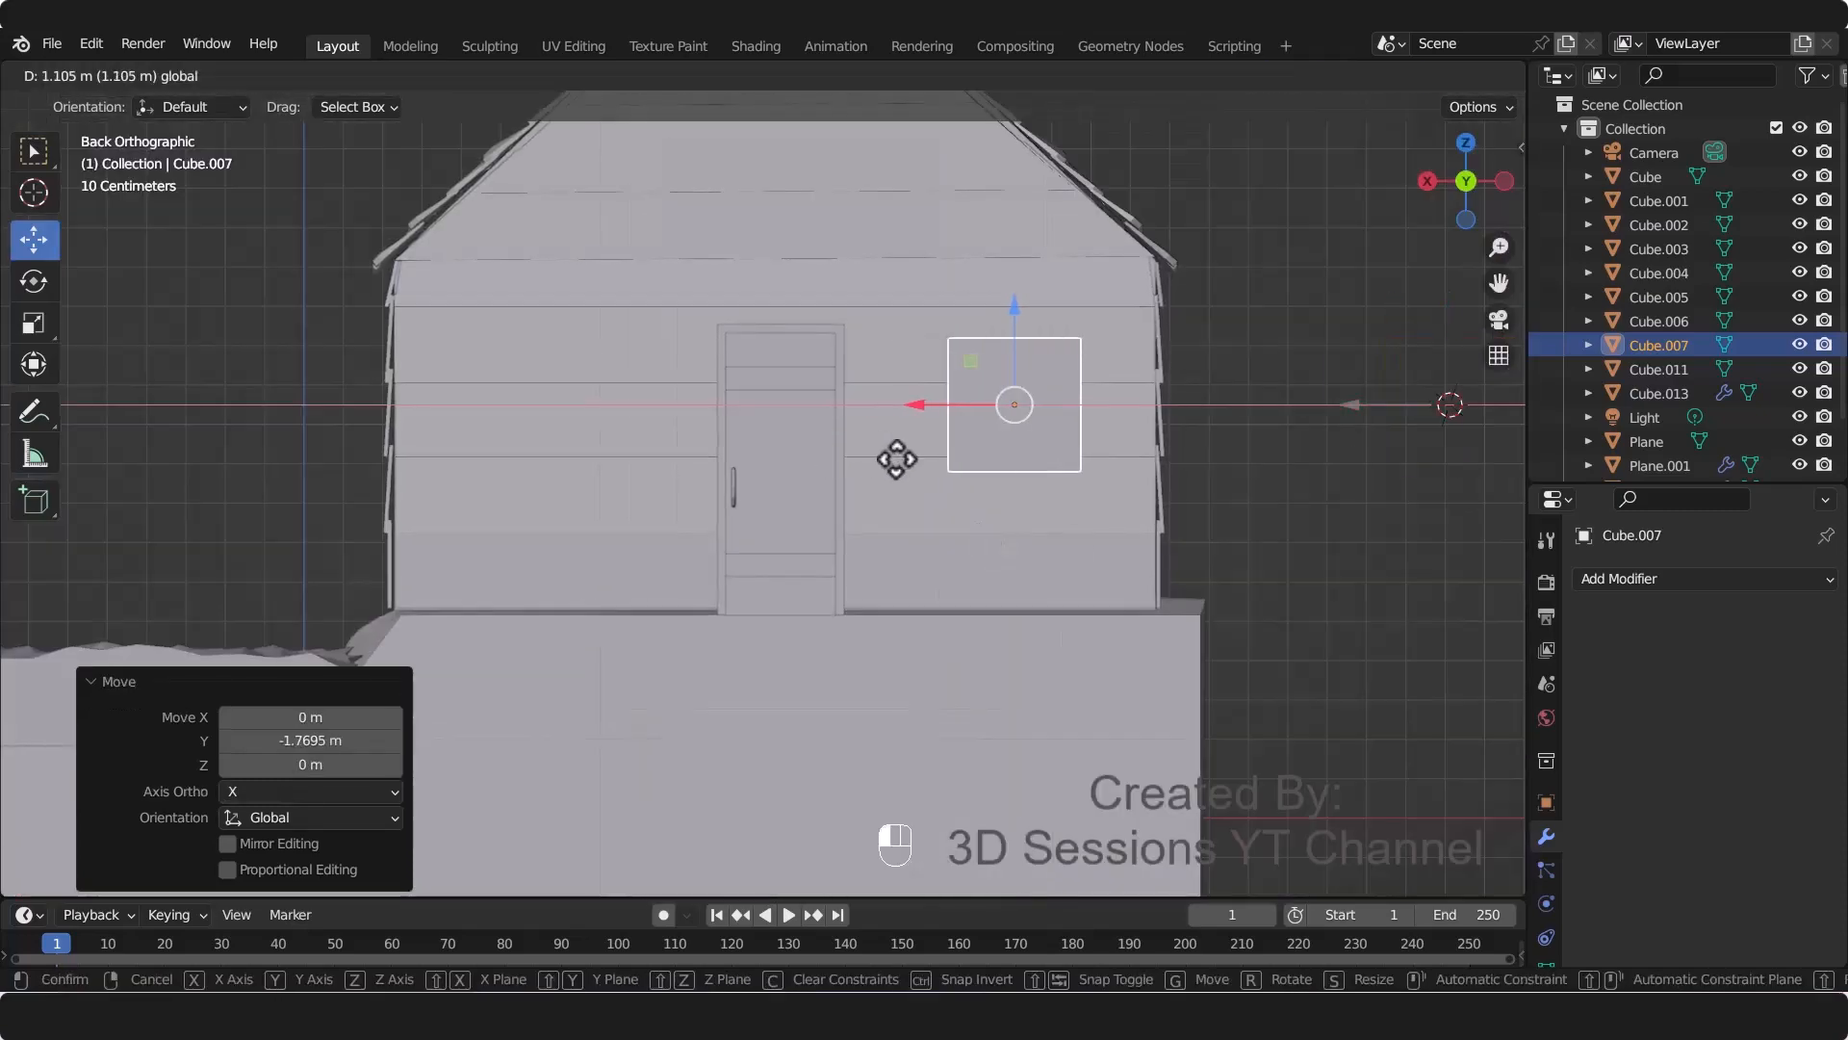
pyautogui.click(978, 735)
pyautogui.press('s')
pyautogui.click(1054, 781)
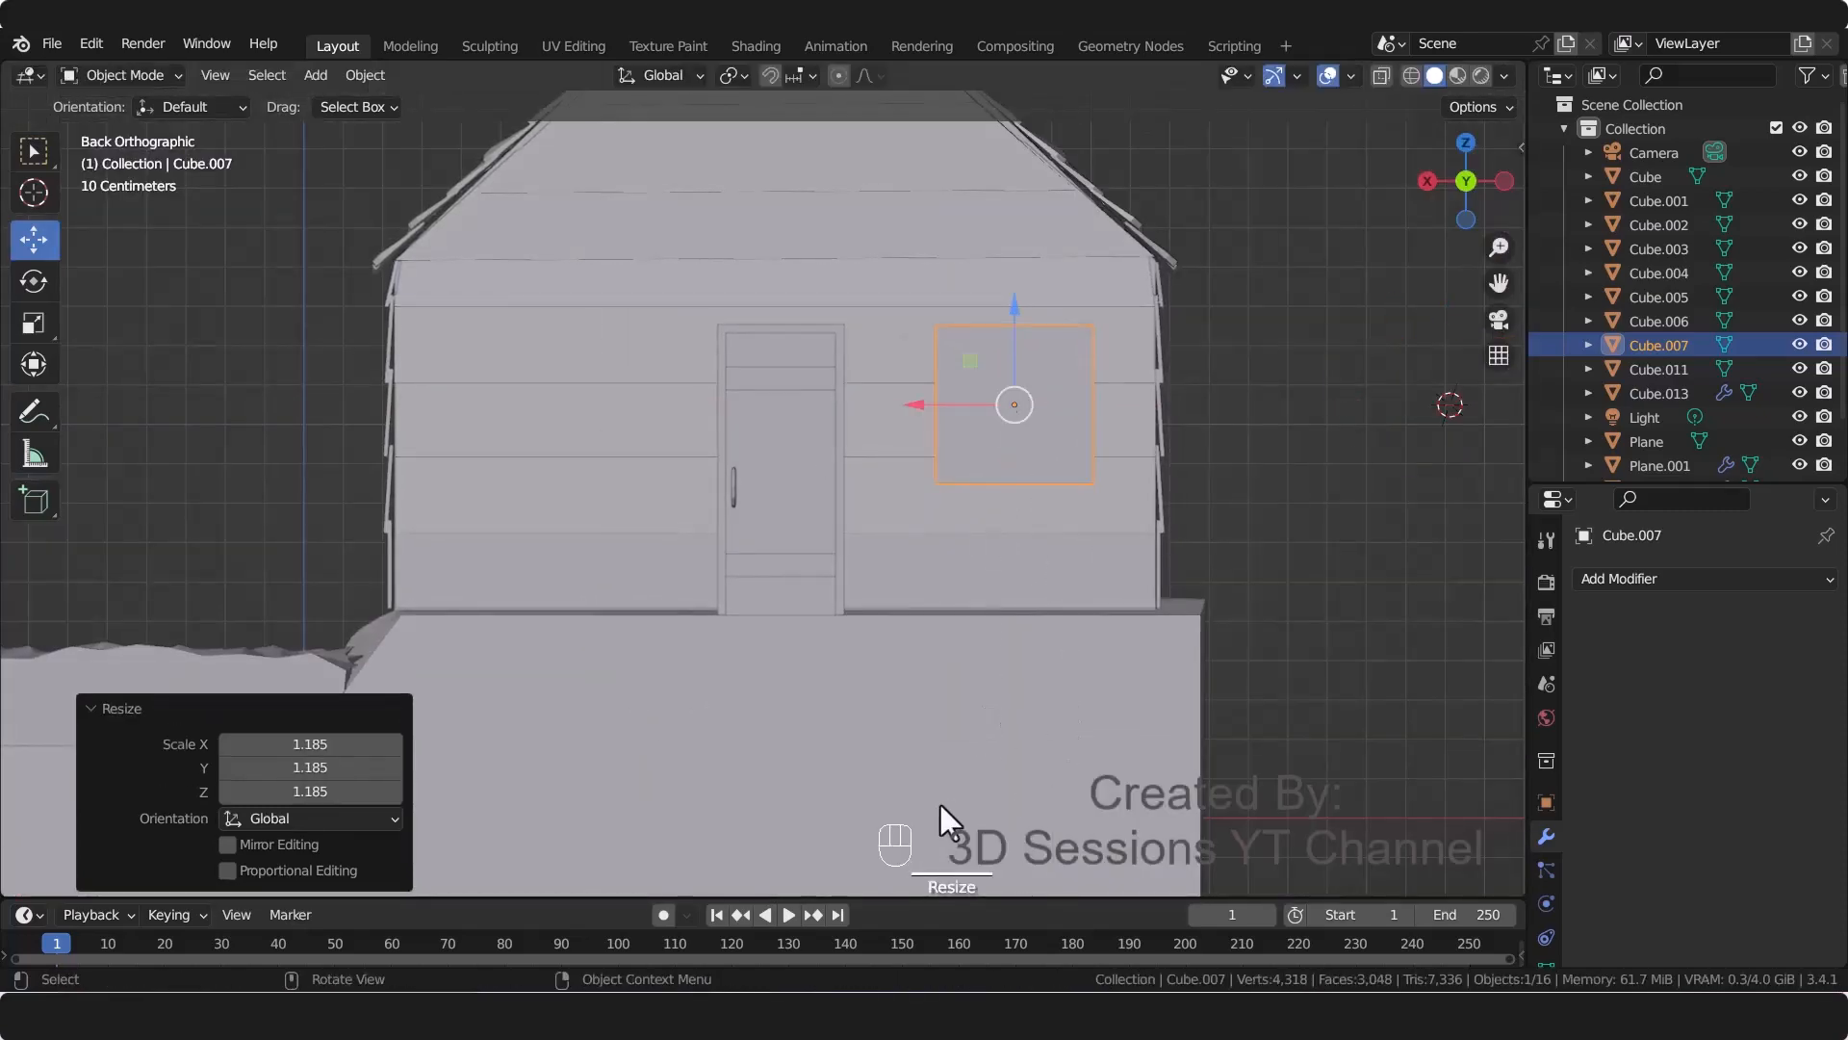
# Step: Stretch the window block along Z and lower it by about 0.06 m on the wall
pyautogui.press('s')
pyautogui.press('z')
pyautogui.click(966, 893)
pyautogui.moveTo(1007, 304)
pyautogui.mouseDown()
pyautogui.moveTo(1003, 338)
pyautogui.moveTo(1003, 322)
pyautogui.mouseUp()
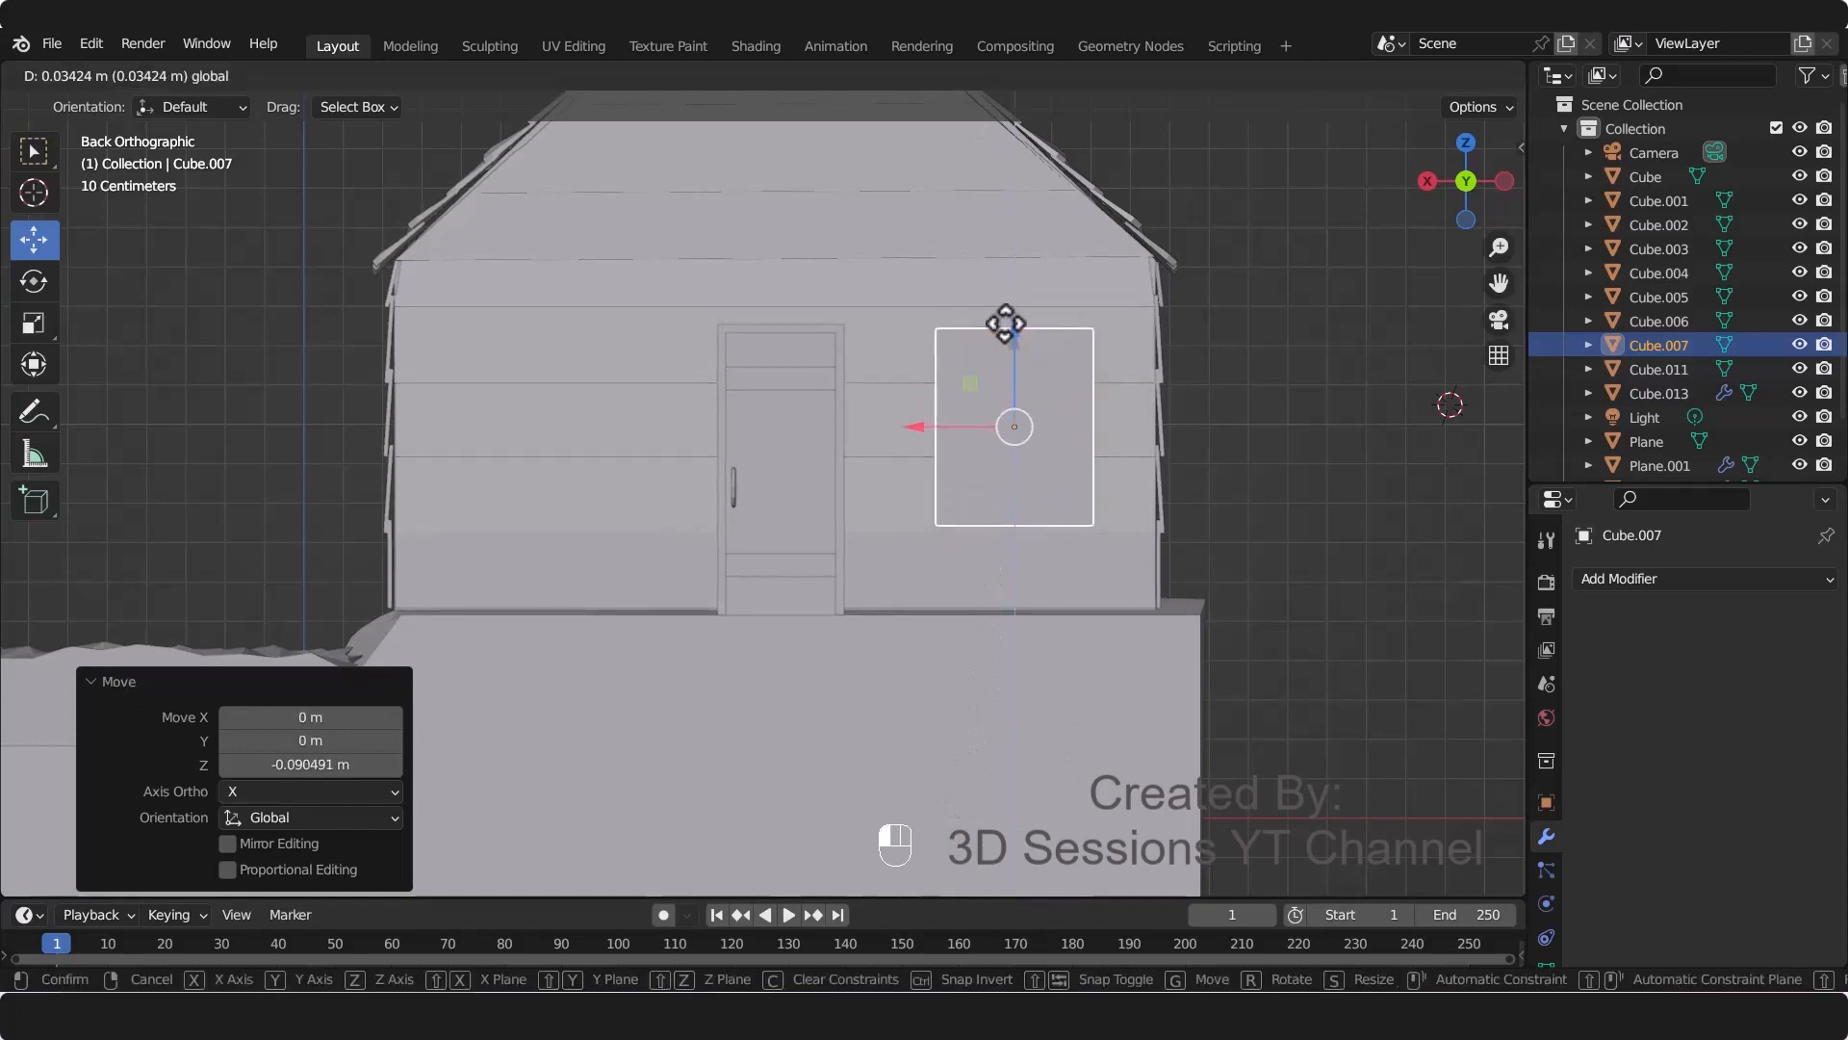
# Step: Thin the window block by scaling it 0.304 along Y
pyautogui.moveTo(629, 649); pyautogui.dragTo(1087, 603, button='middle')
pyautogui.press('s')
pyautogui.press('y')
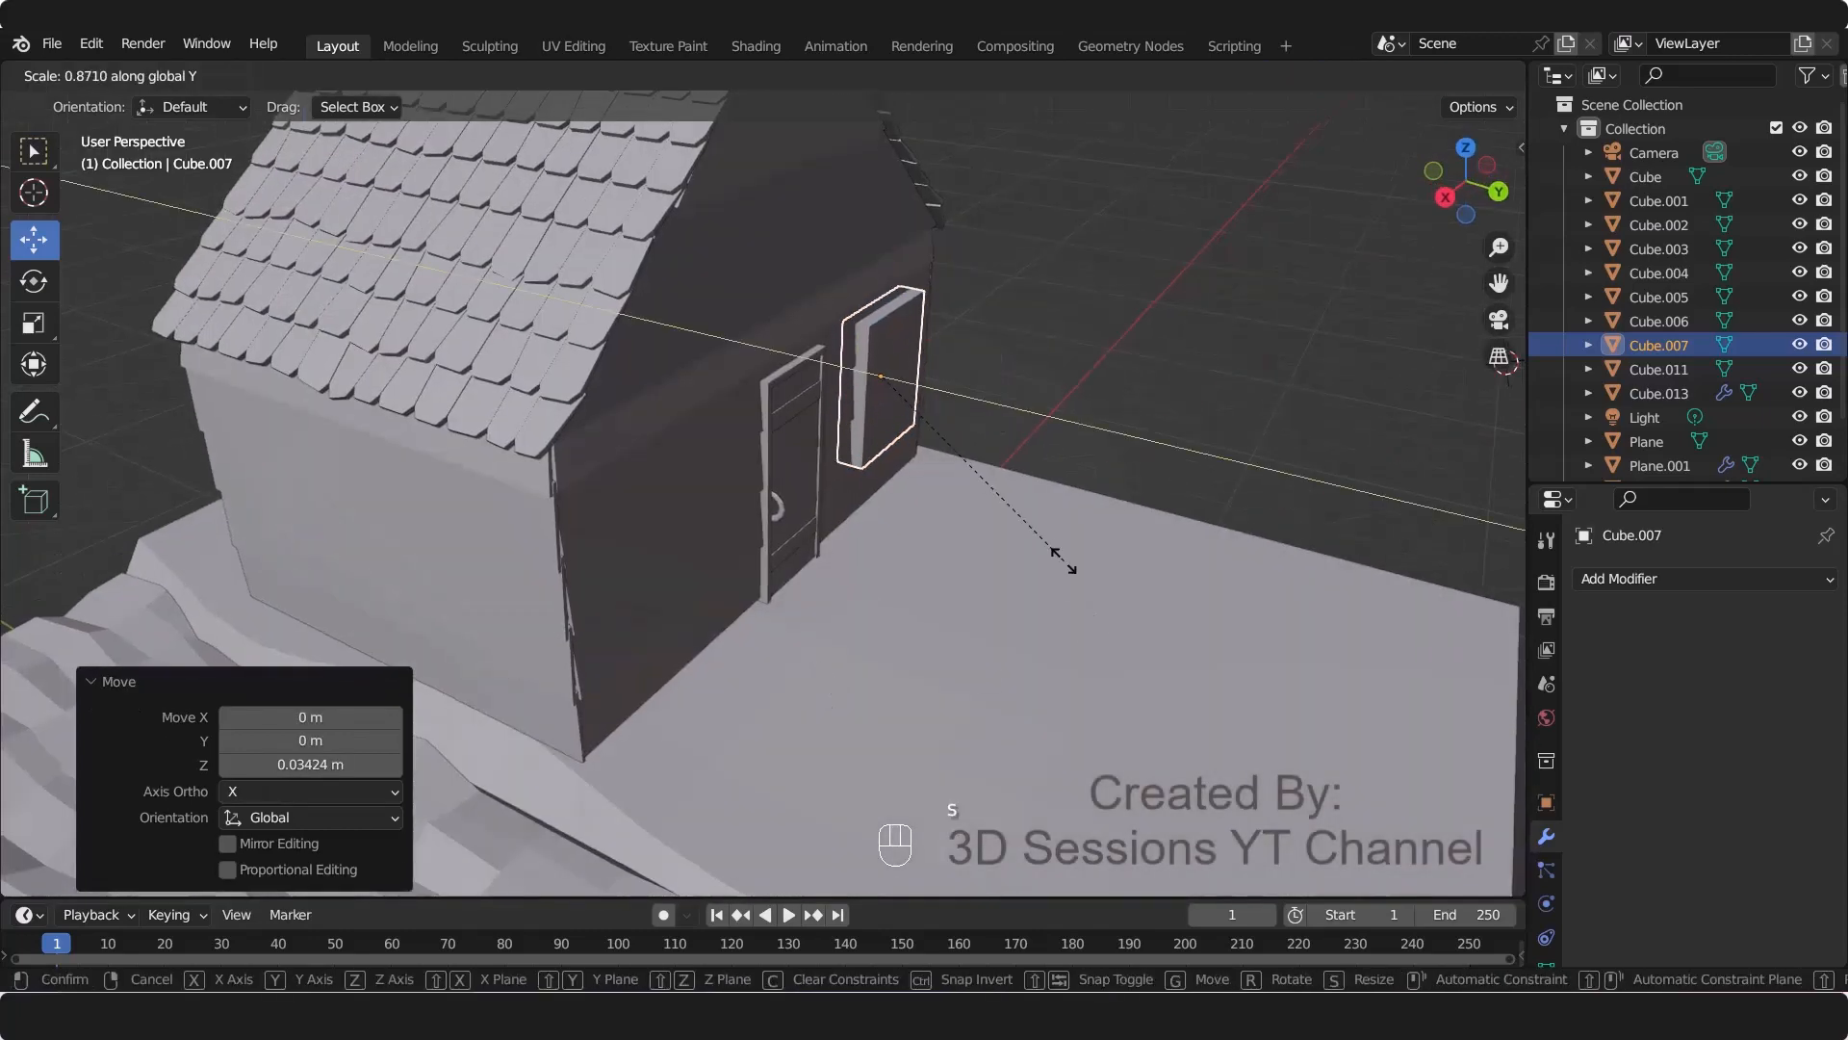
pyautogui.click(918, 550)
# Step: Scale the window block by about 1.13 along Z and lower it about 0.02 m beside the door
pyautogui.moveTo(919, 551); pyautogui.dragTo(471, 520, button='middle')
pyautogui.press('`')
pyautogui.click(614, 460)
pyautogui.press('s')
pyautogui.press('z')
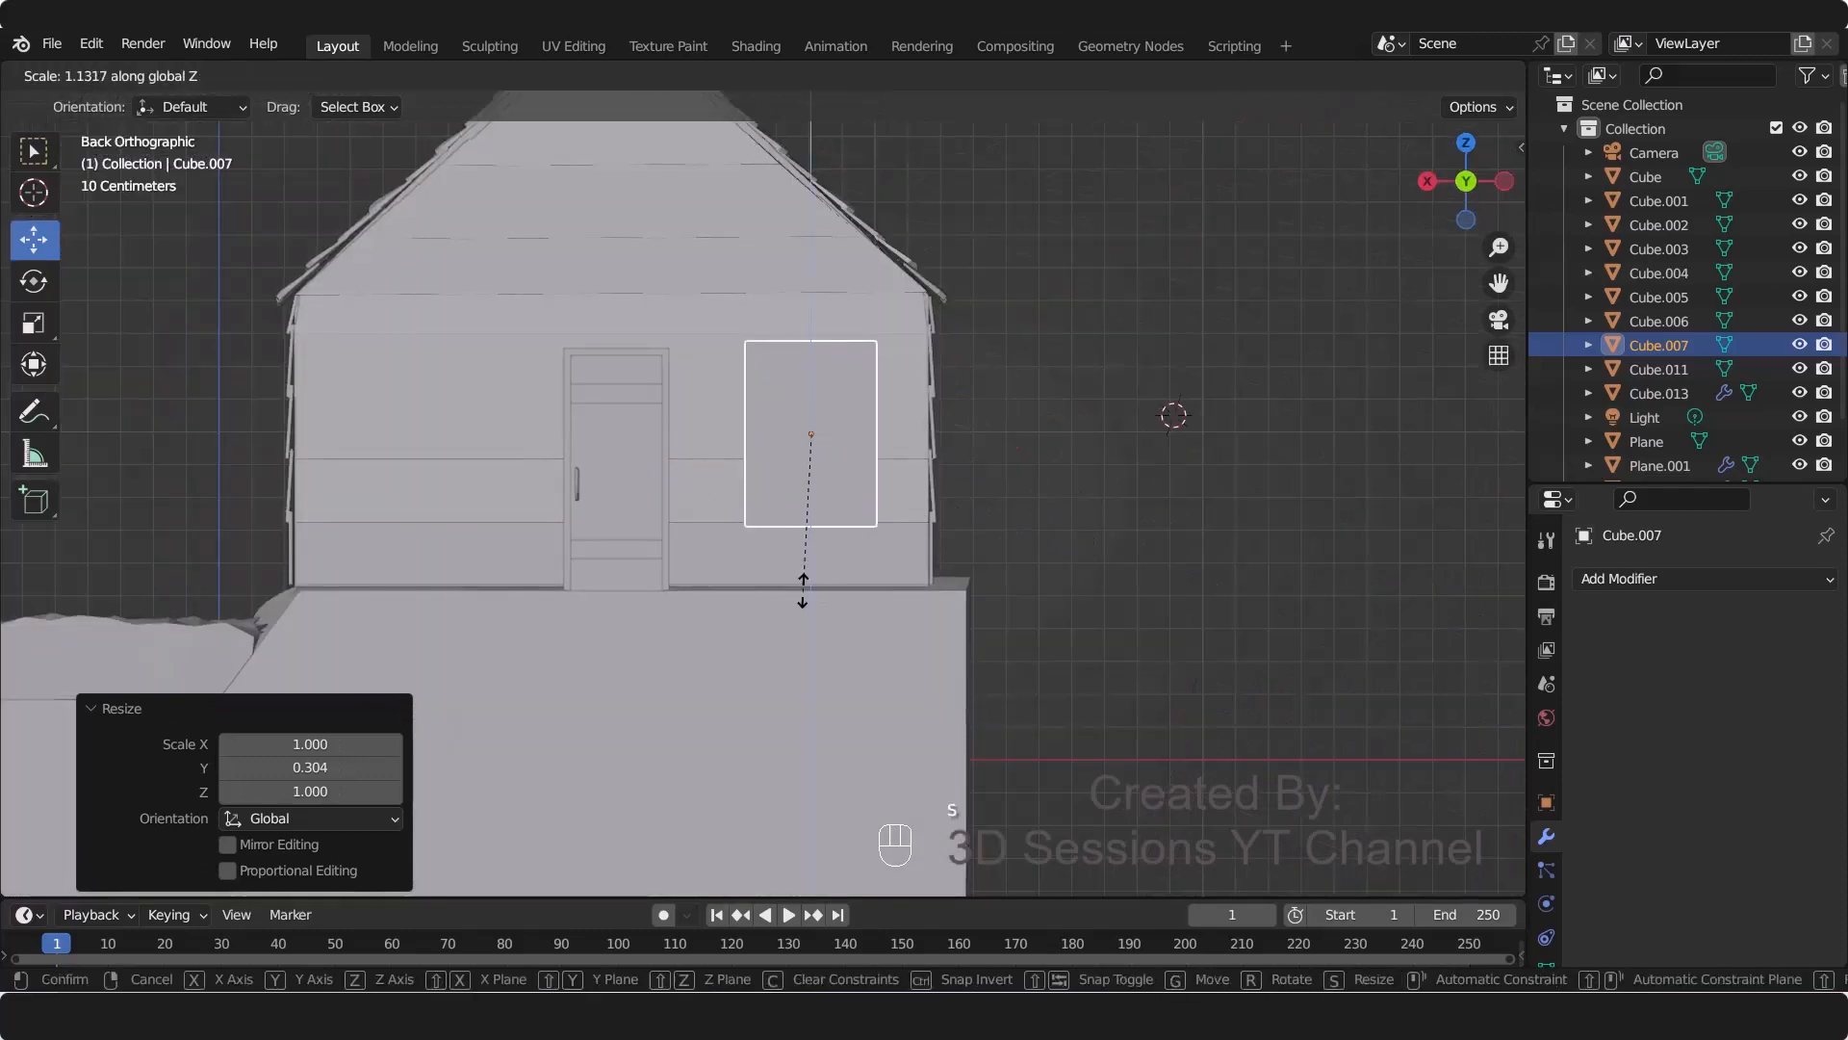
pyautogui.click(807, 587)
pyautogui.moveTo(805, 346); pyautogui.dragTo(805, 345)
# Step: Apply the window block's location, rotation and scale
pyautogui.moveTo(805, 345); pyautogui.dragTo(680, 643, button='middle')
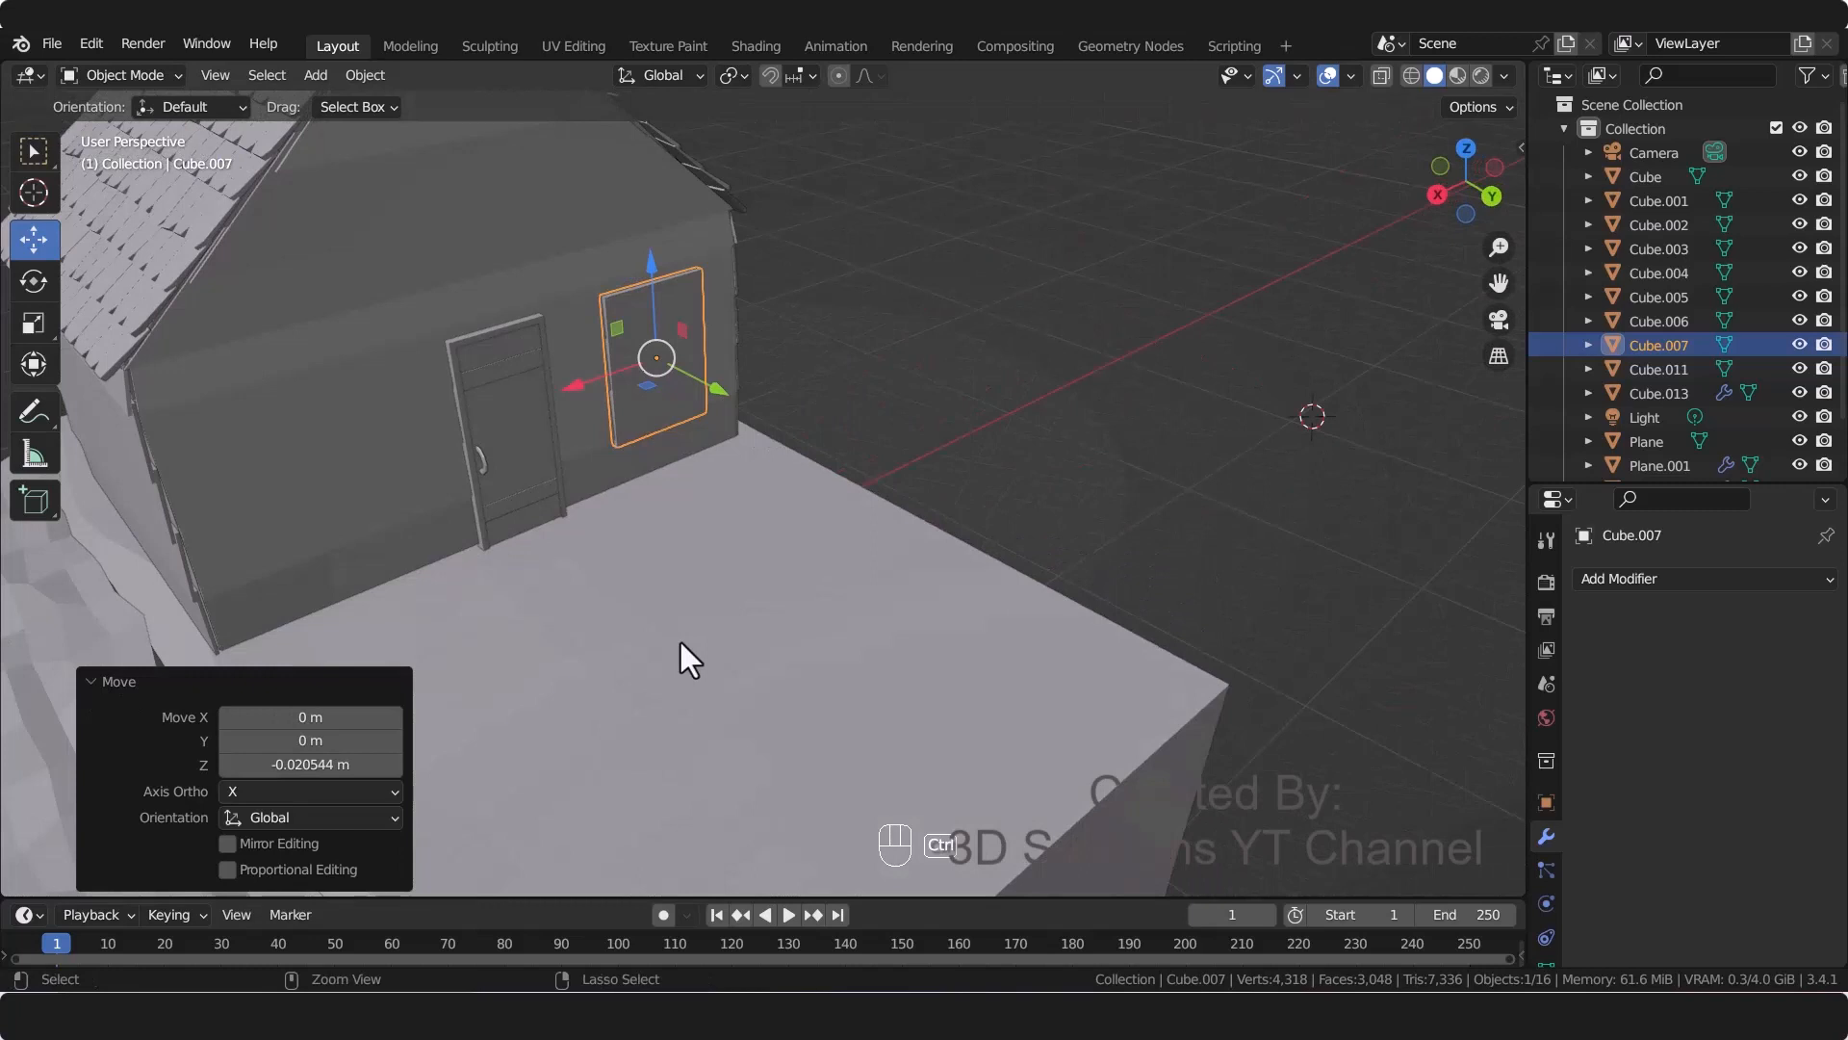
pyautogui.hotkey('ctrl', 'a')
pyautogui.click(680, 638)
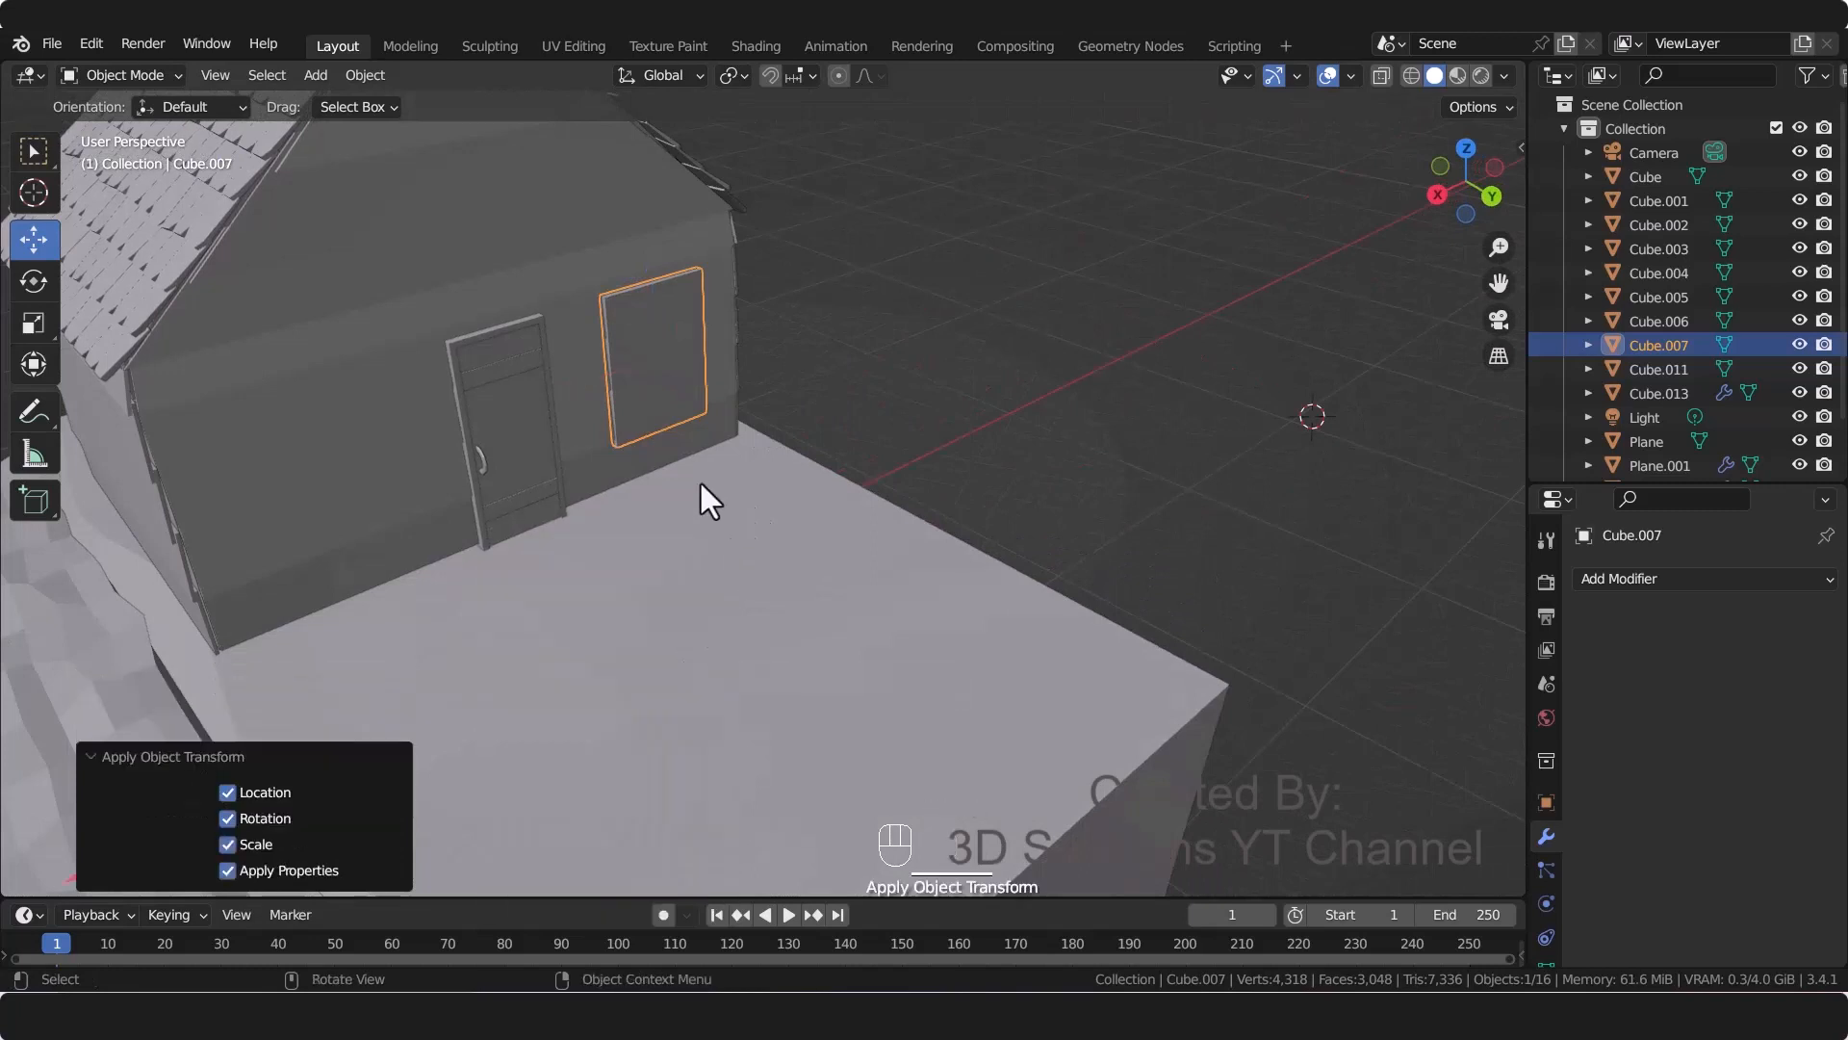
# Step: Inset the window block's front and back faces by 0.0358 m
pyautogui.hotkey('alt', 'z')
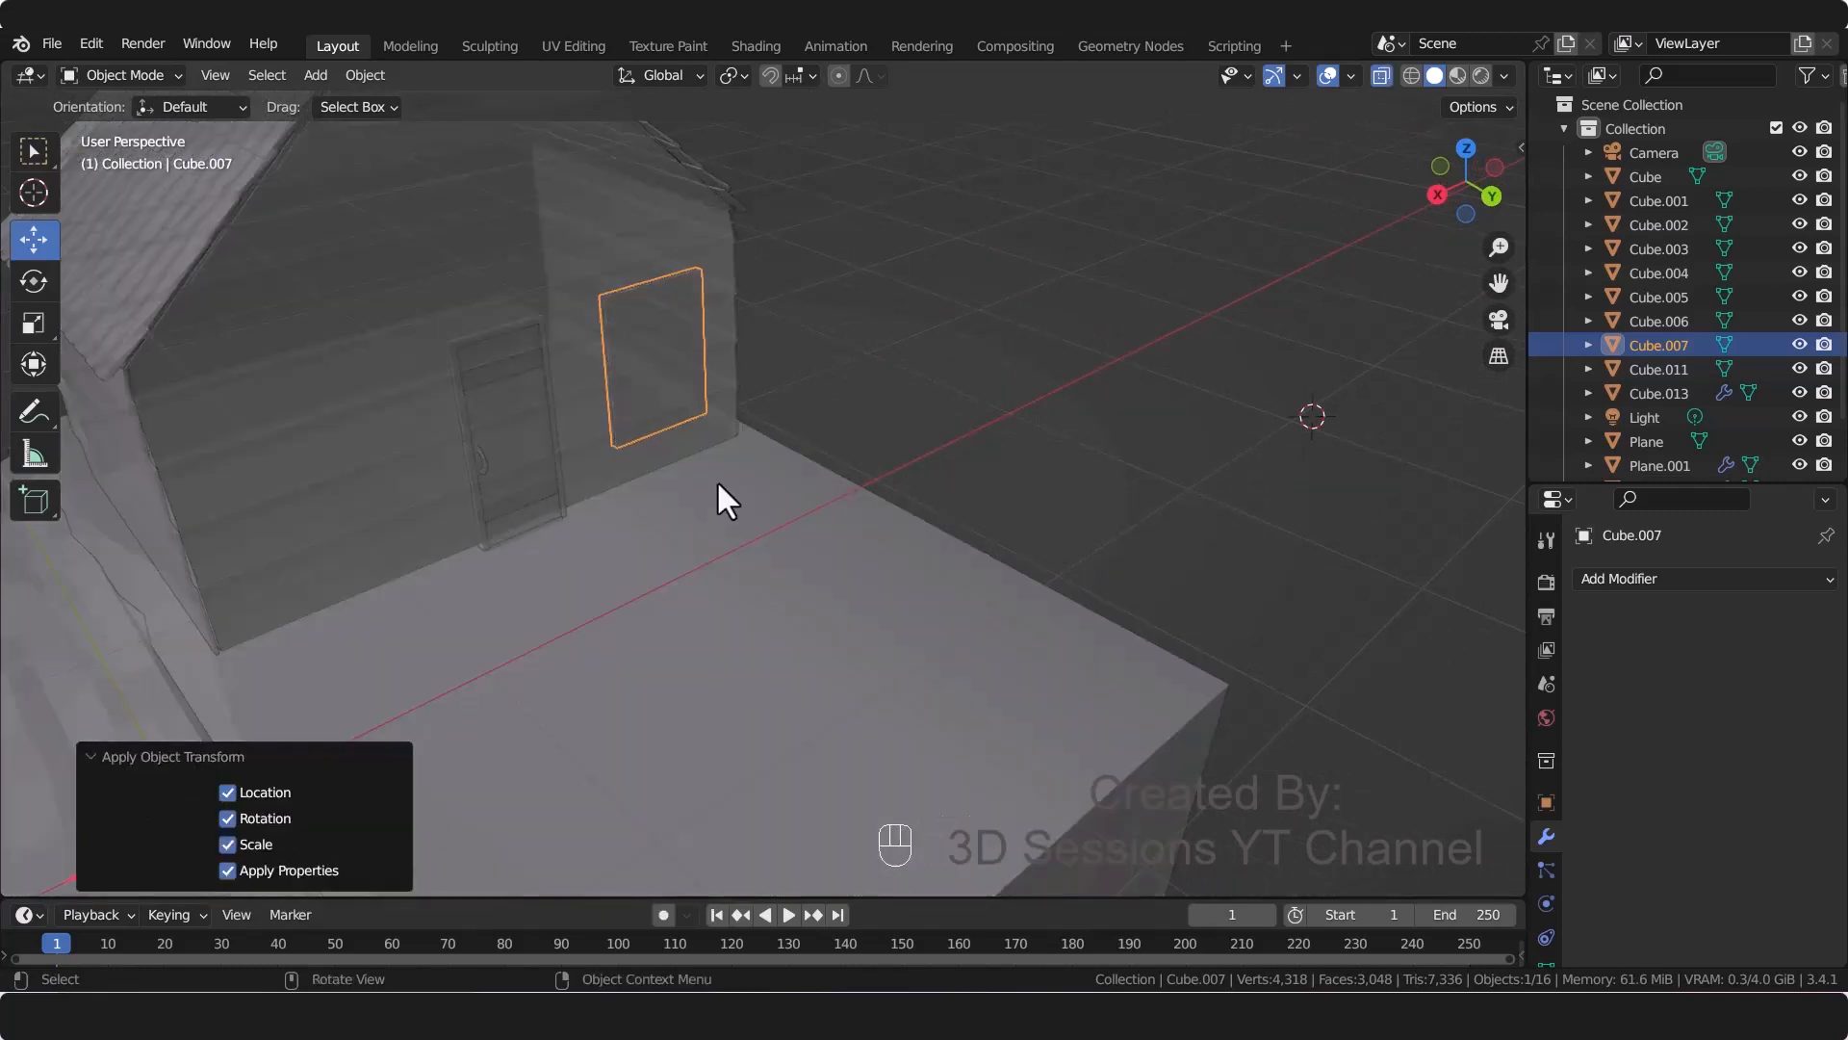
pyautogui.press('Tab')
pyautogui.press('3')
pyautogui.click(661, 409)
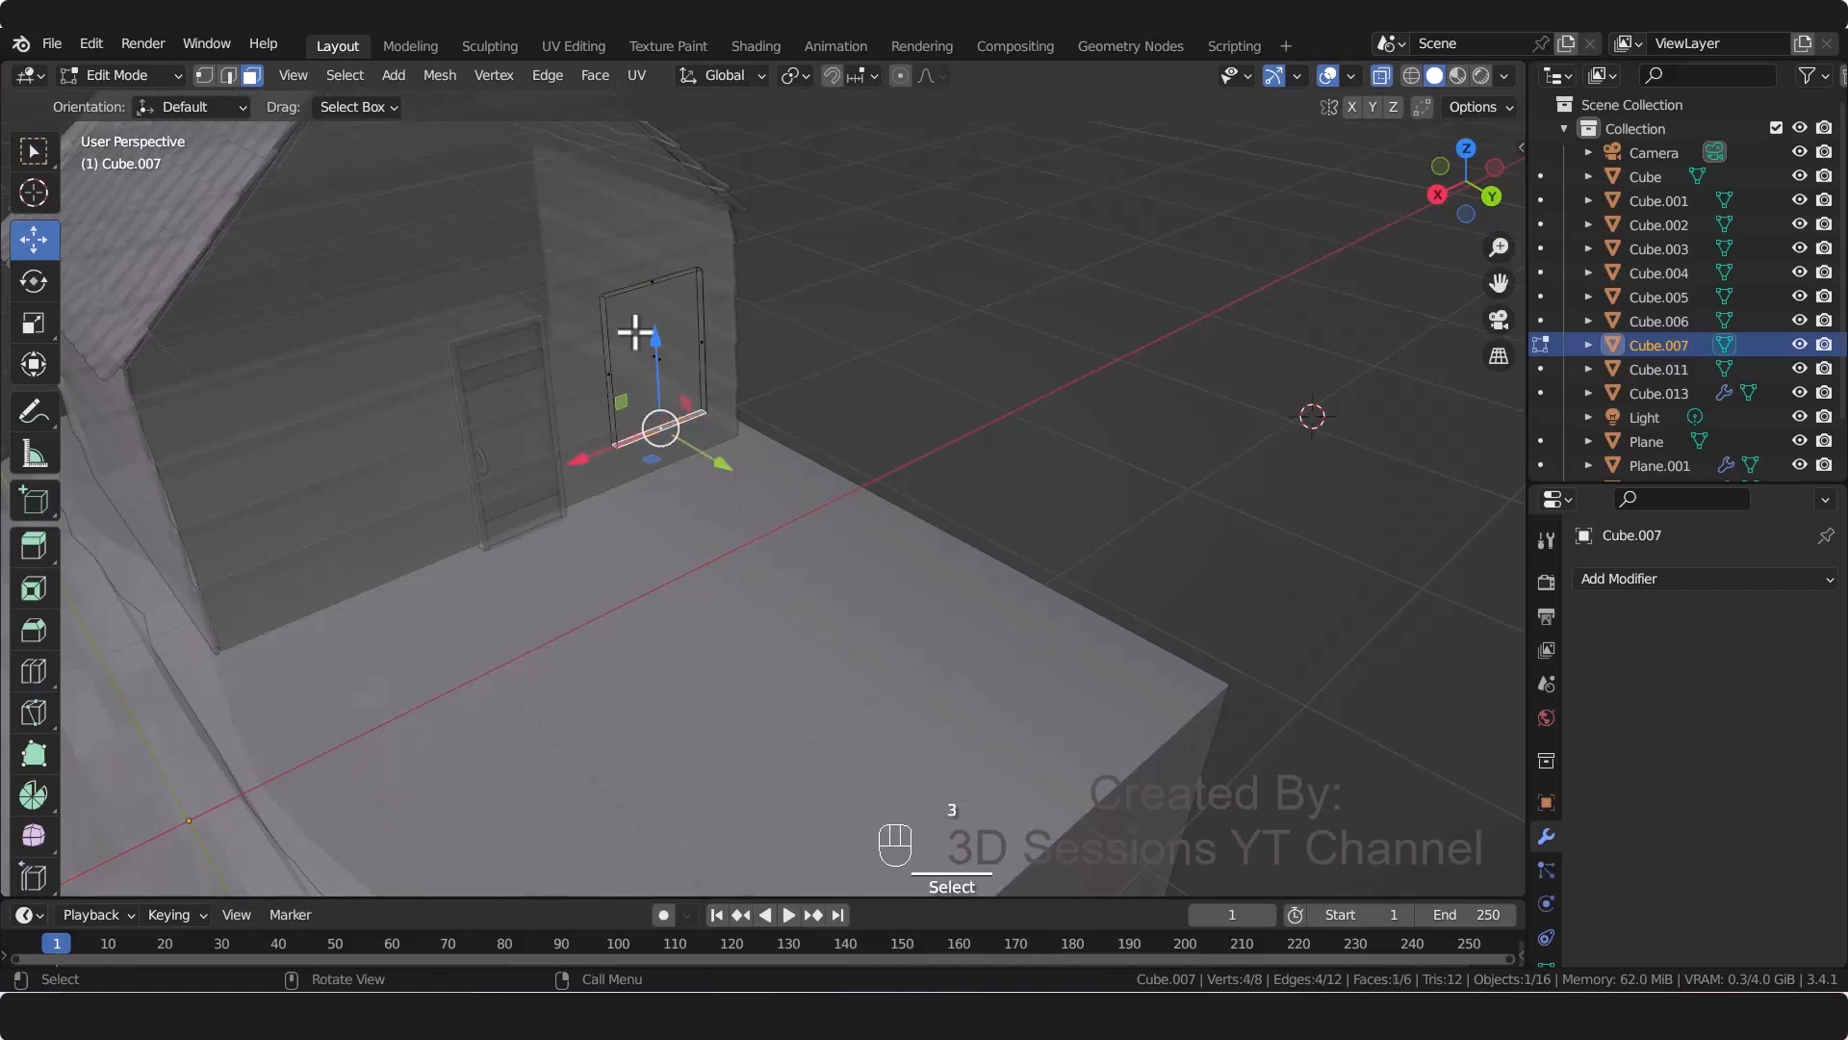
pyautogui.click(640, 347)
pyautogui.hotkey('alt', 'z')
pyautogui.keyDown('shift'); pyautogui.click(651, 350); pyautogui.keyUp('shift')
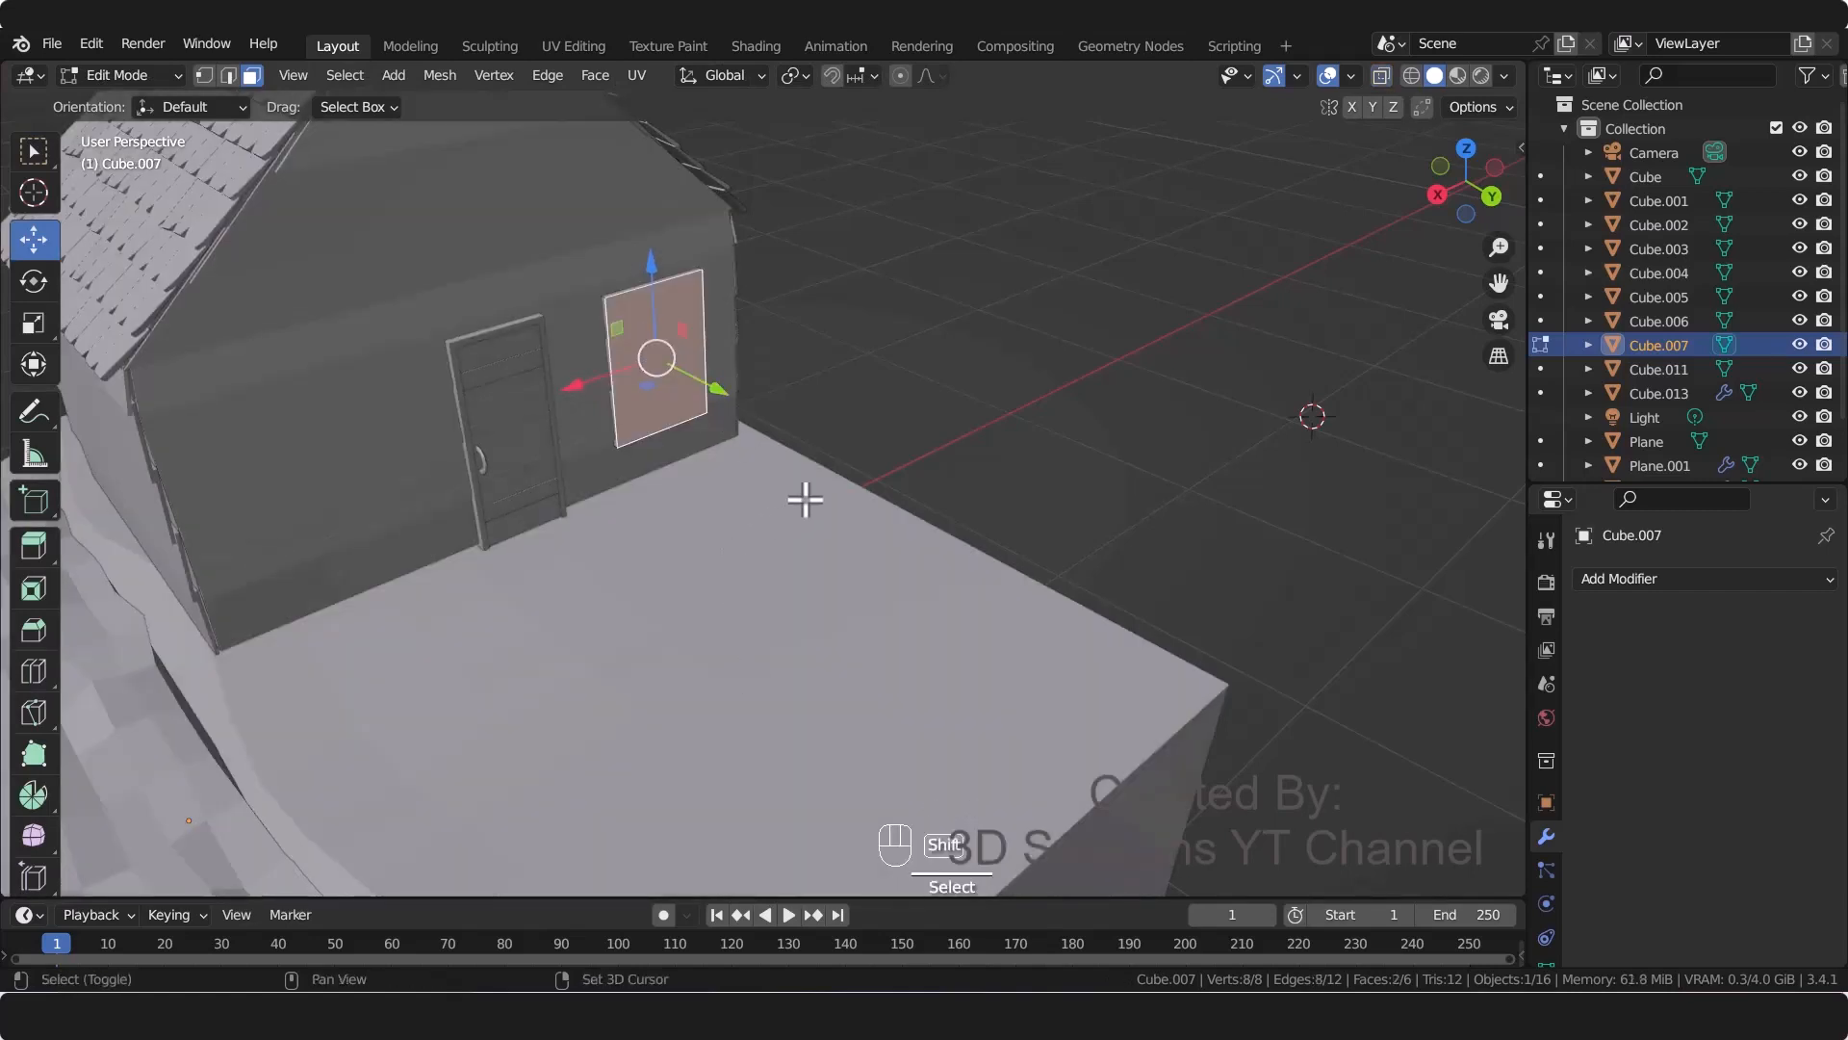
pyautogui.keyDown('shift'); pyautogui.moveTo(805, 498); pyautogui.dragTo(732, 602, button='middle'); pyautogui.keyUp('shift')
pyautogui.press('i')
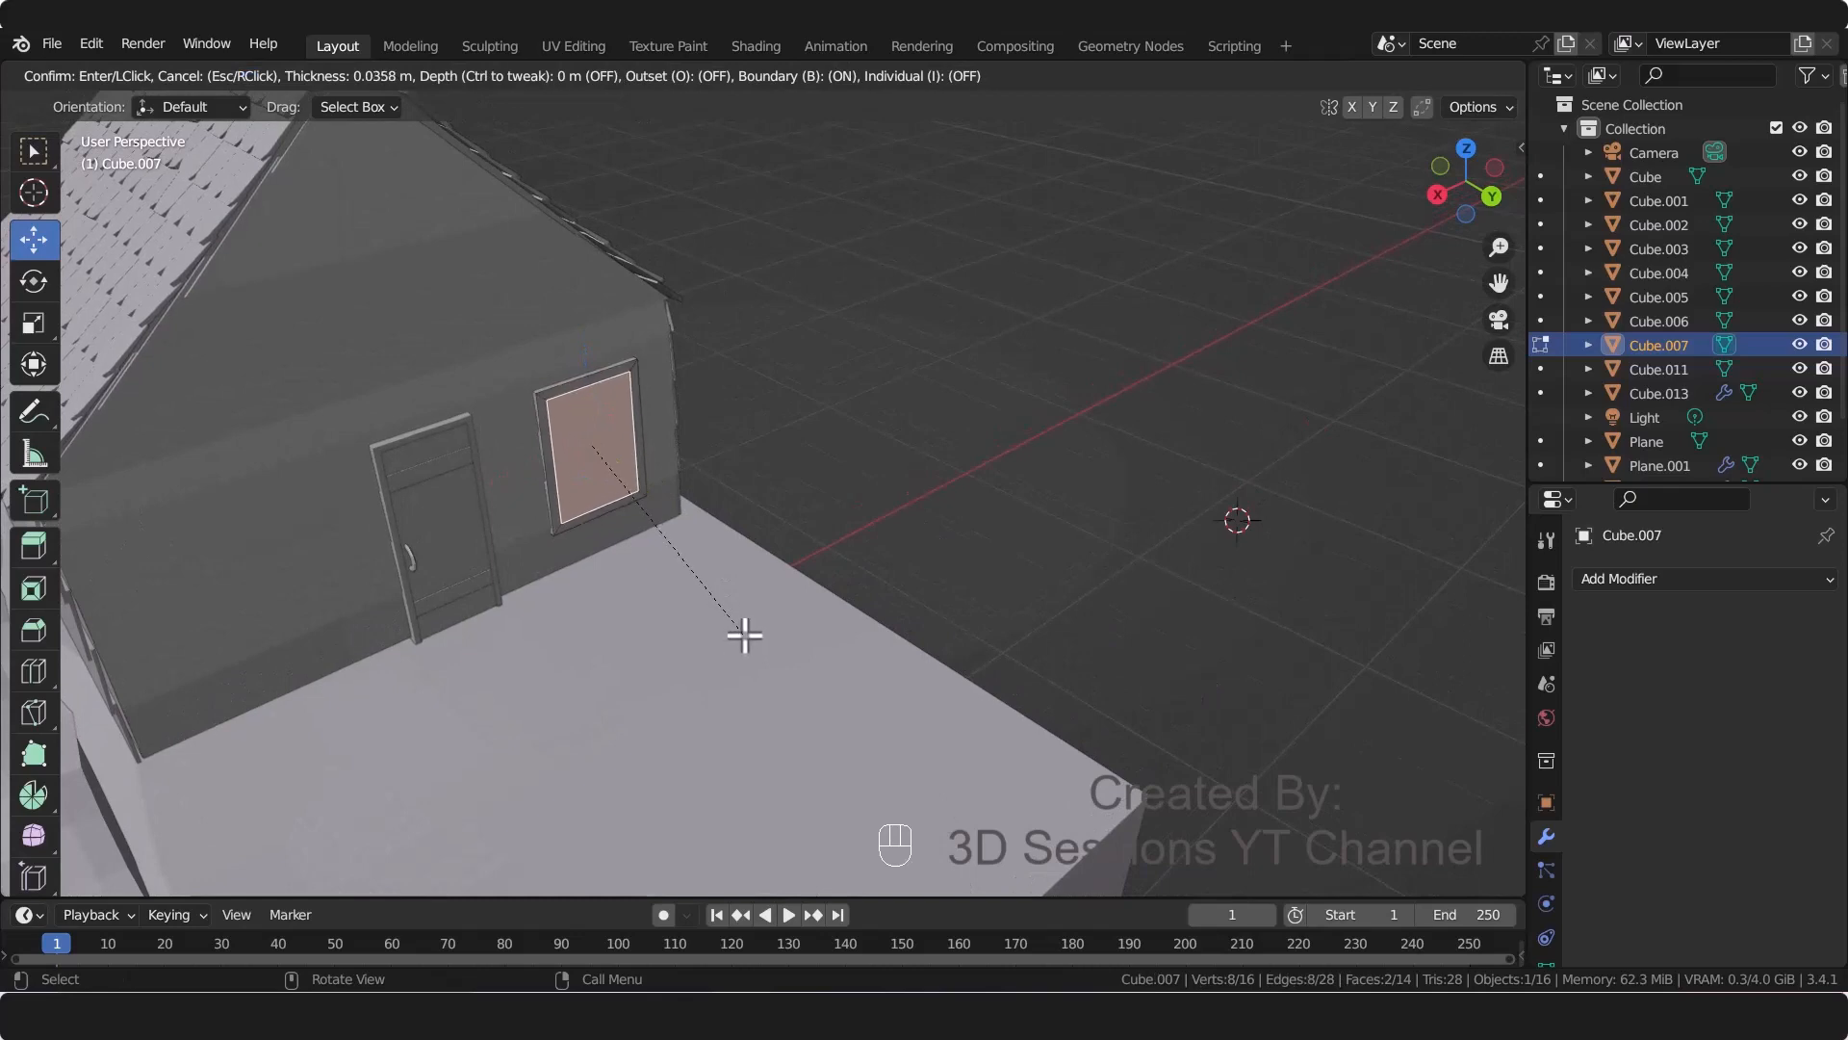
pyautogui.click(742, 632)
# Step: Delete the two inset faces of the window block to leave an open frame, and return to Object Mode
pyautogui.press('x')
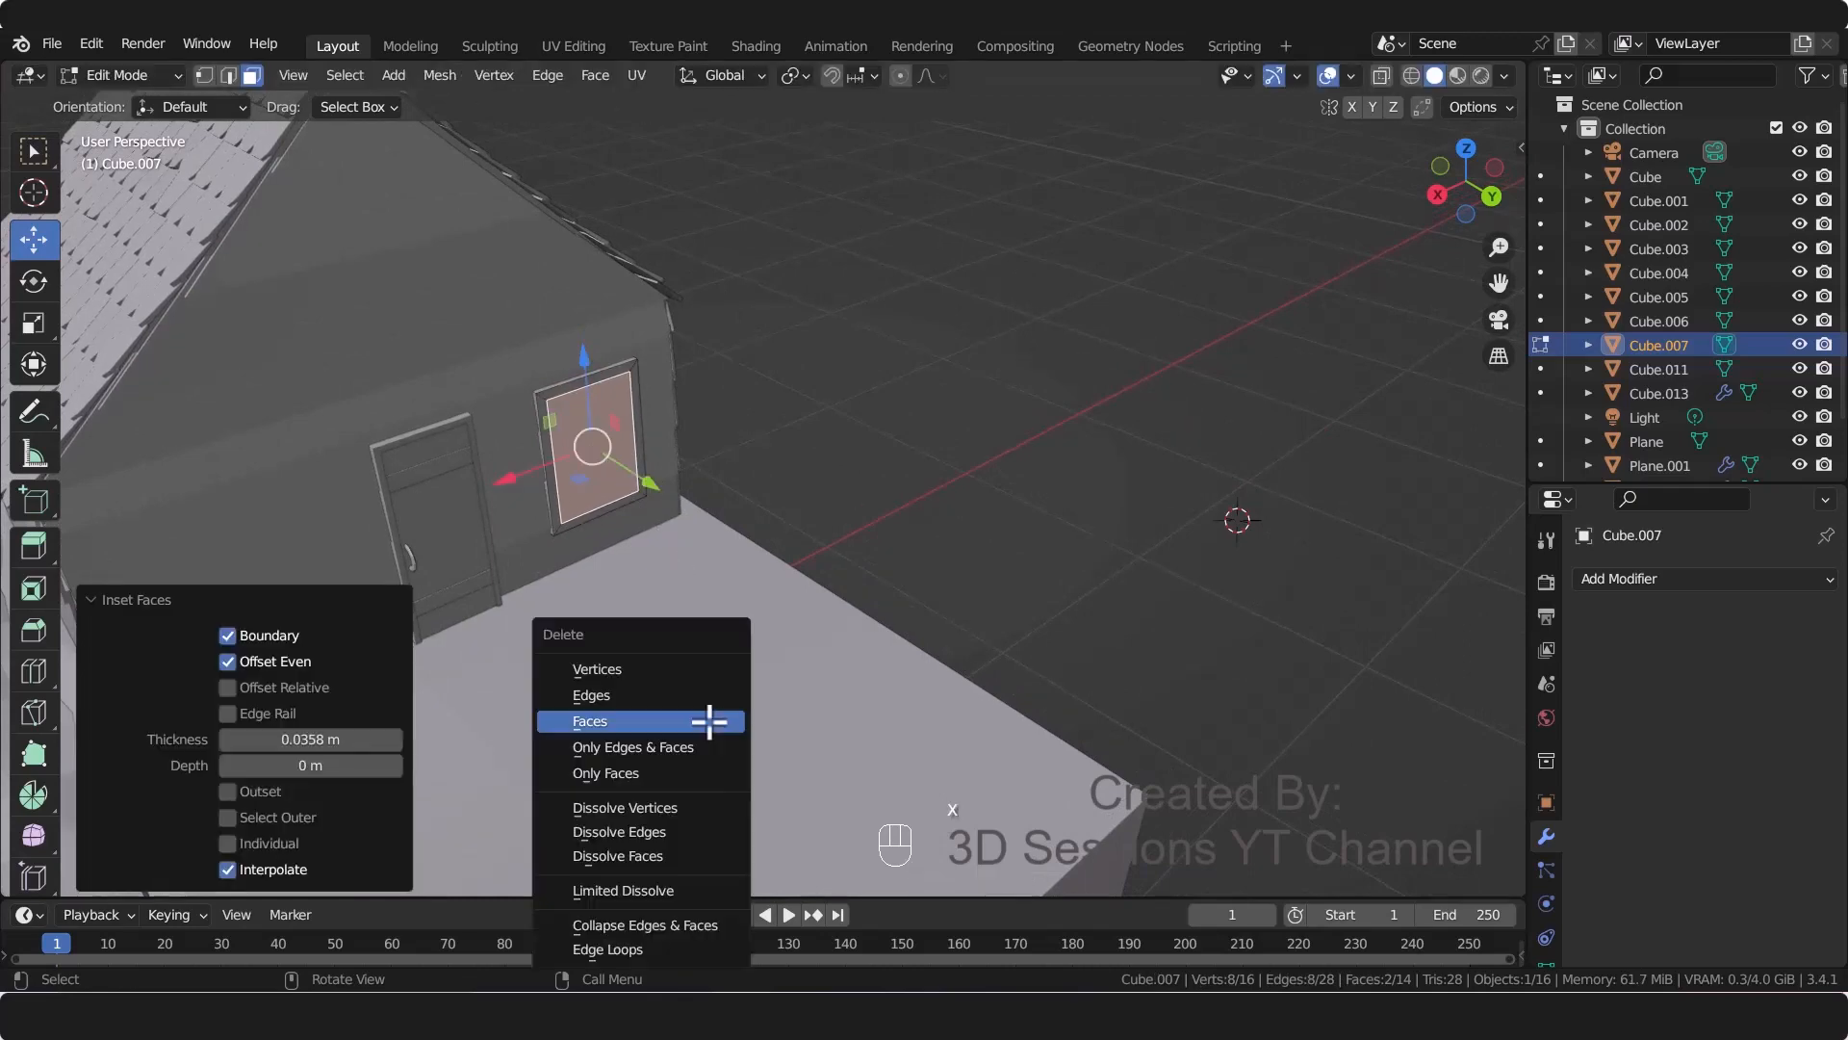
pyautogui.click(707, 719)
pyautogui.press('Tab')
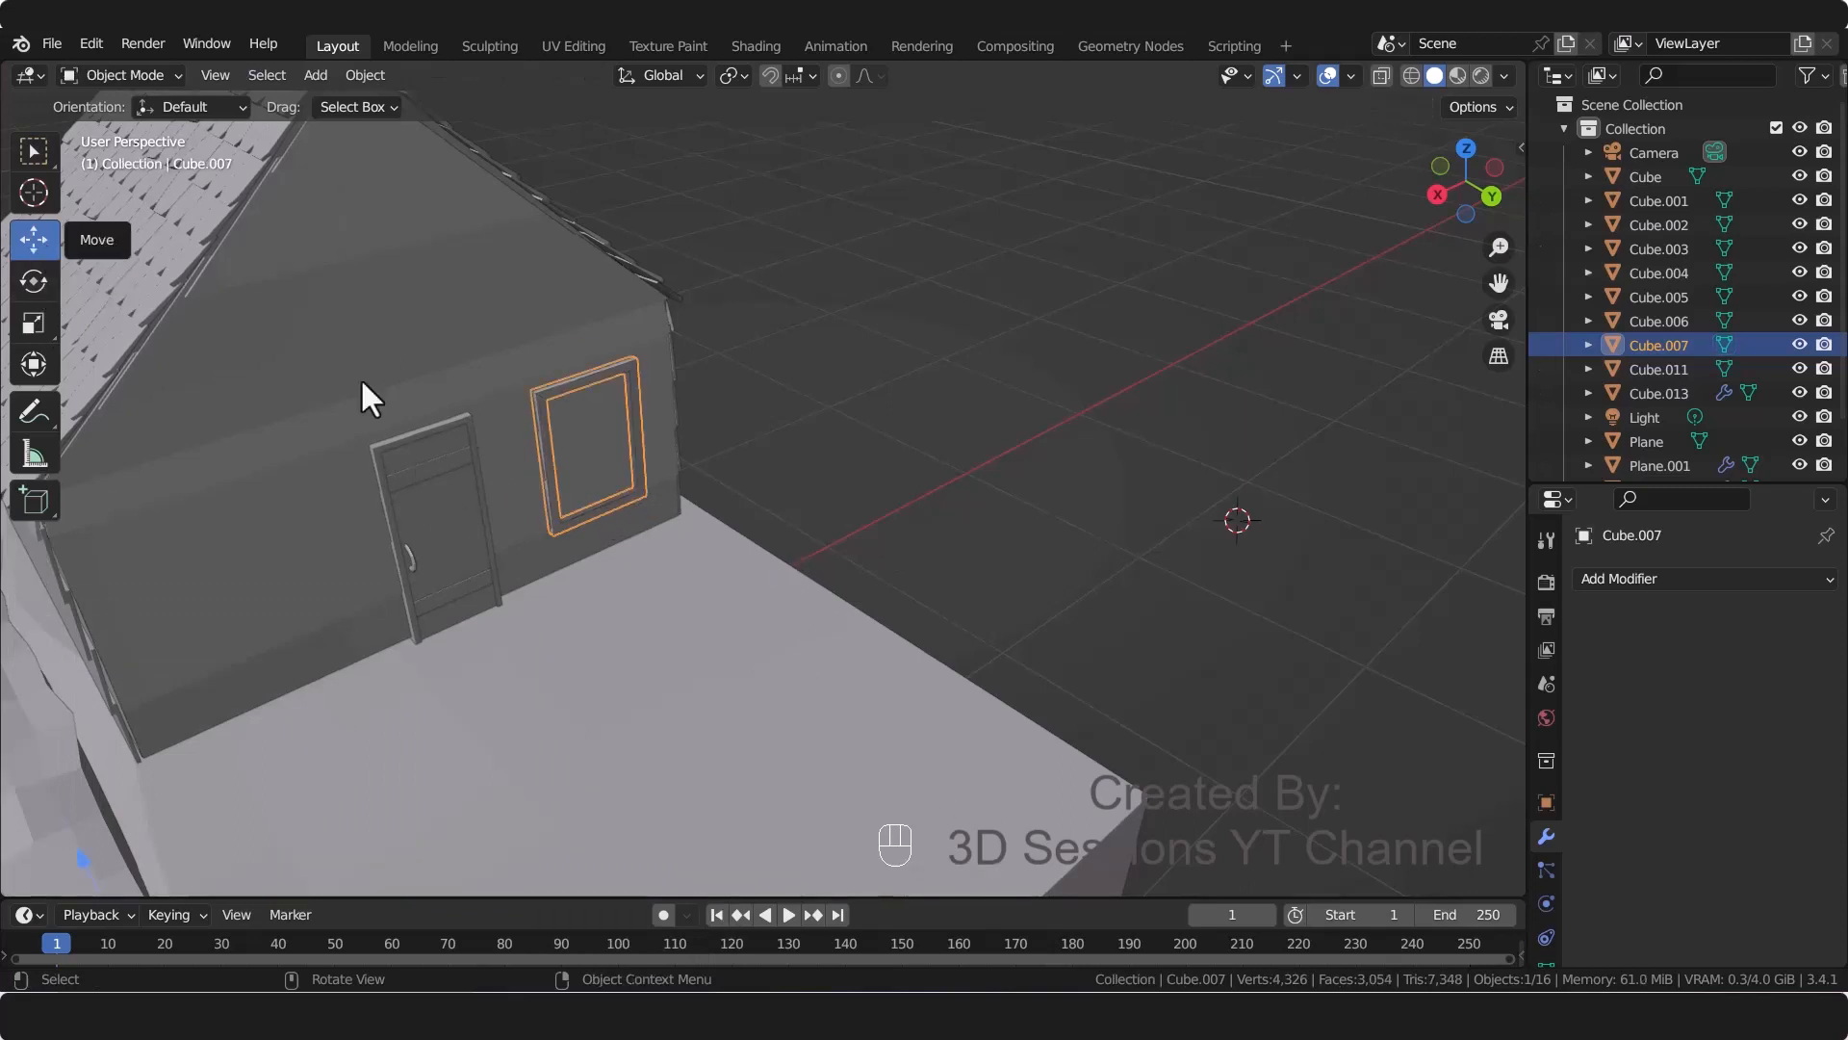
# Step: Set the window frame's origin to its geometry and move the frame about 0.14 m along Y out of the wall
pyautogui.rightClick(542, 396)
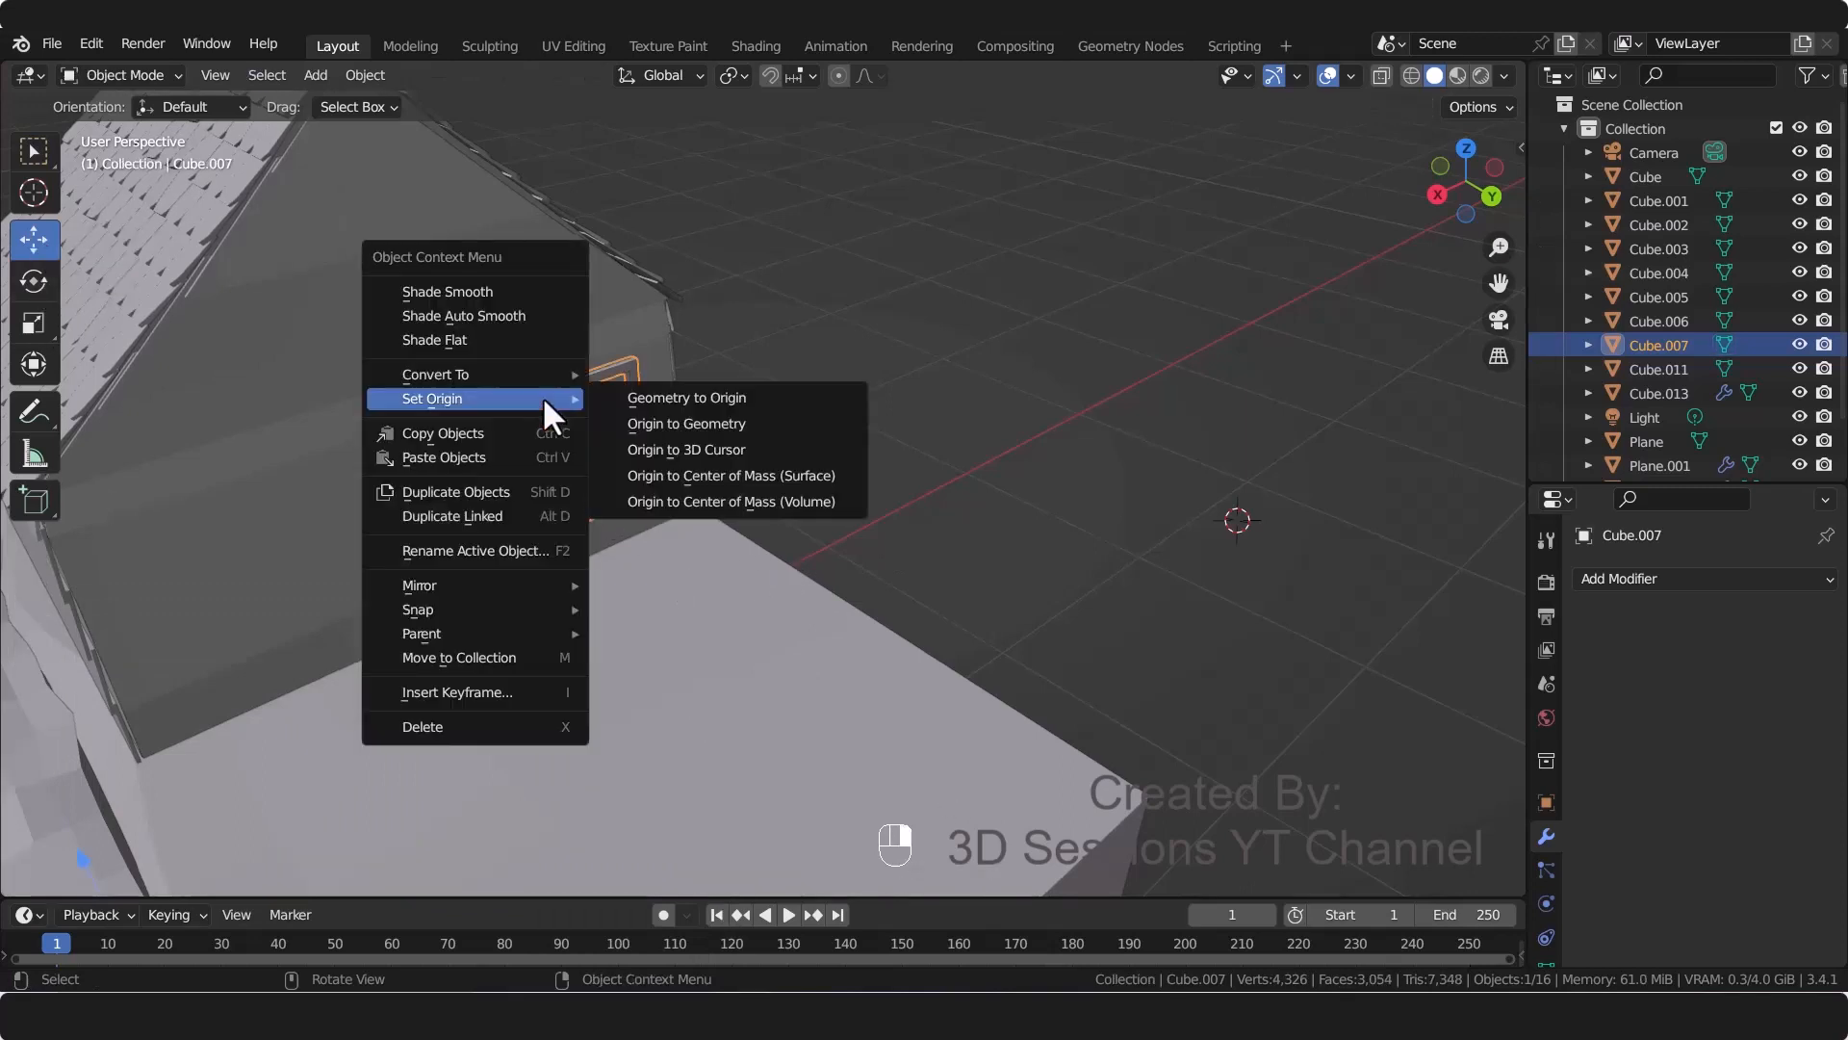
pyautogui.click(669, 421)
pyautogui.moveTo(643, 477); pyautogui.dragTo(668, 591)
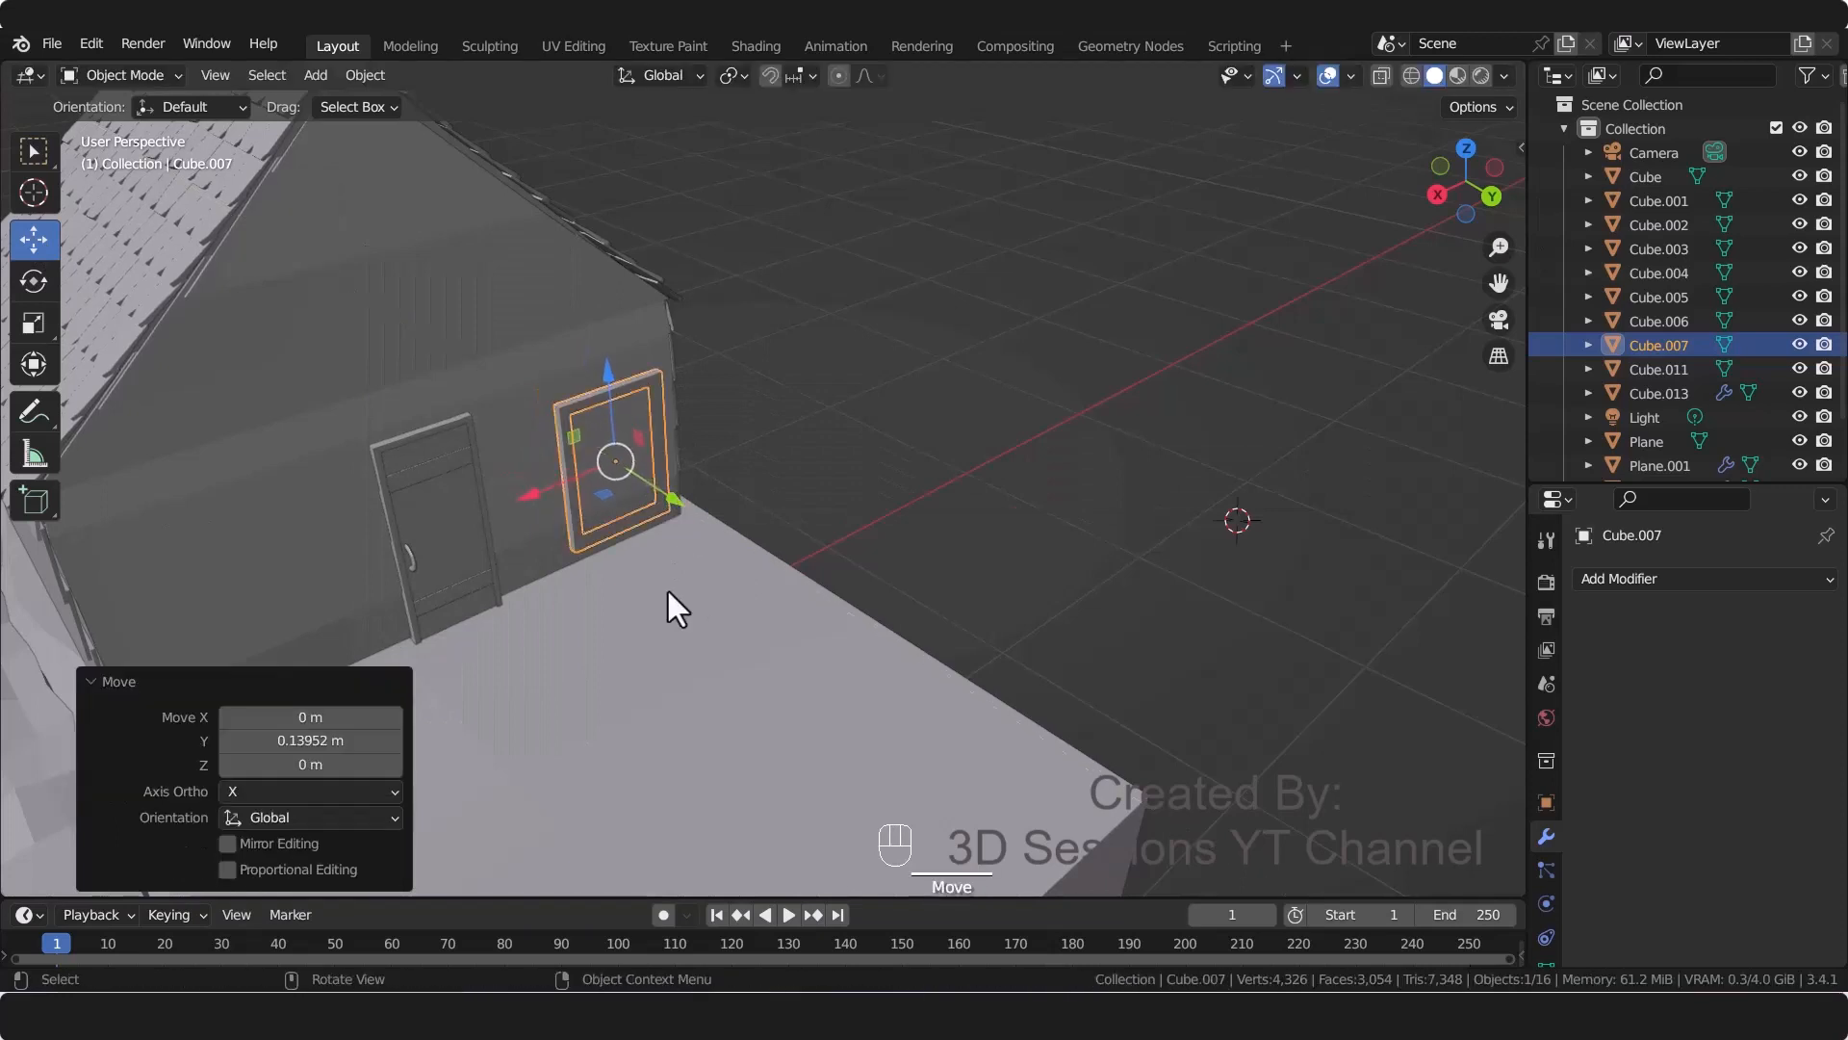
# Step: Bridge the inner front and back edge loops of the window frame to close its inner sides
pyautogui.scroll(2, 668, 591)
pyautogui.click(626, 587)
pyautogui.press('Tab')
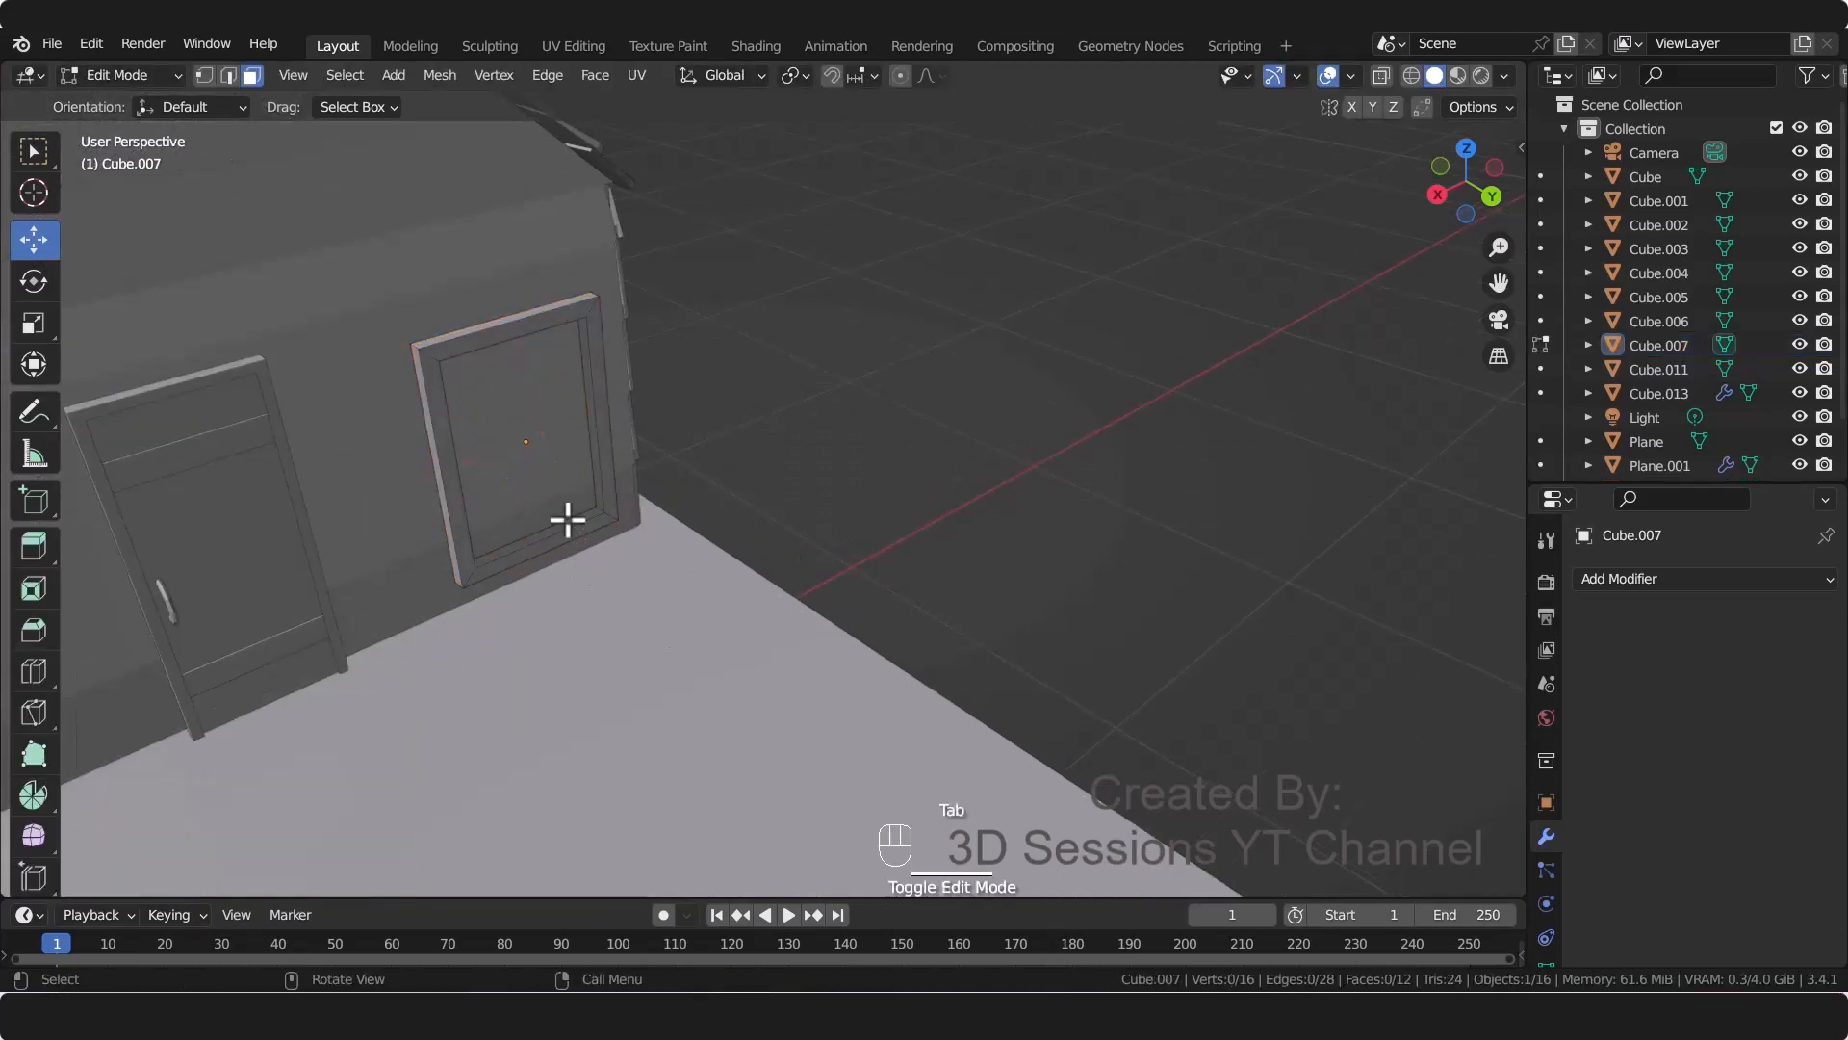
pyautogui.scroll(2, 596, 537)
pyautogui.keyDown('shift'); pyautogui.moveTo(829, 474); pyautogui.dragTo(1019, 520, button='middle'); pyautogui.keyUp('shift')
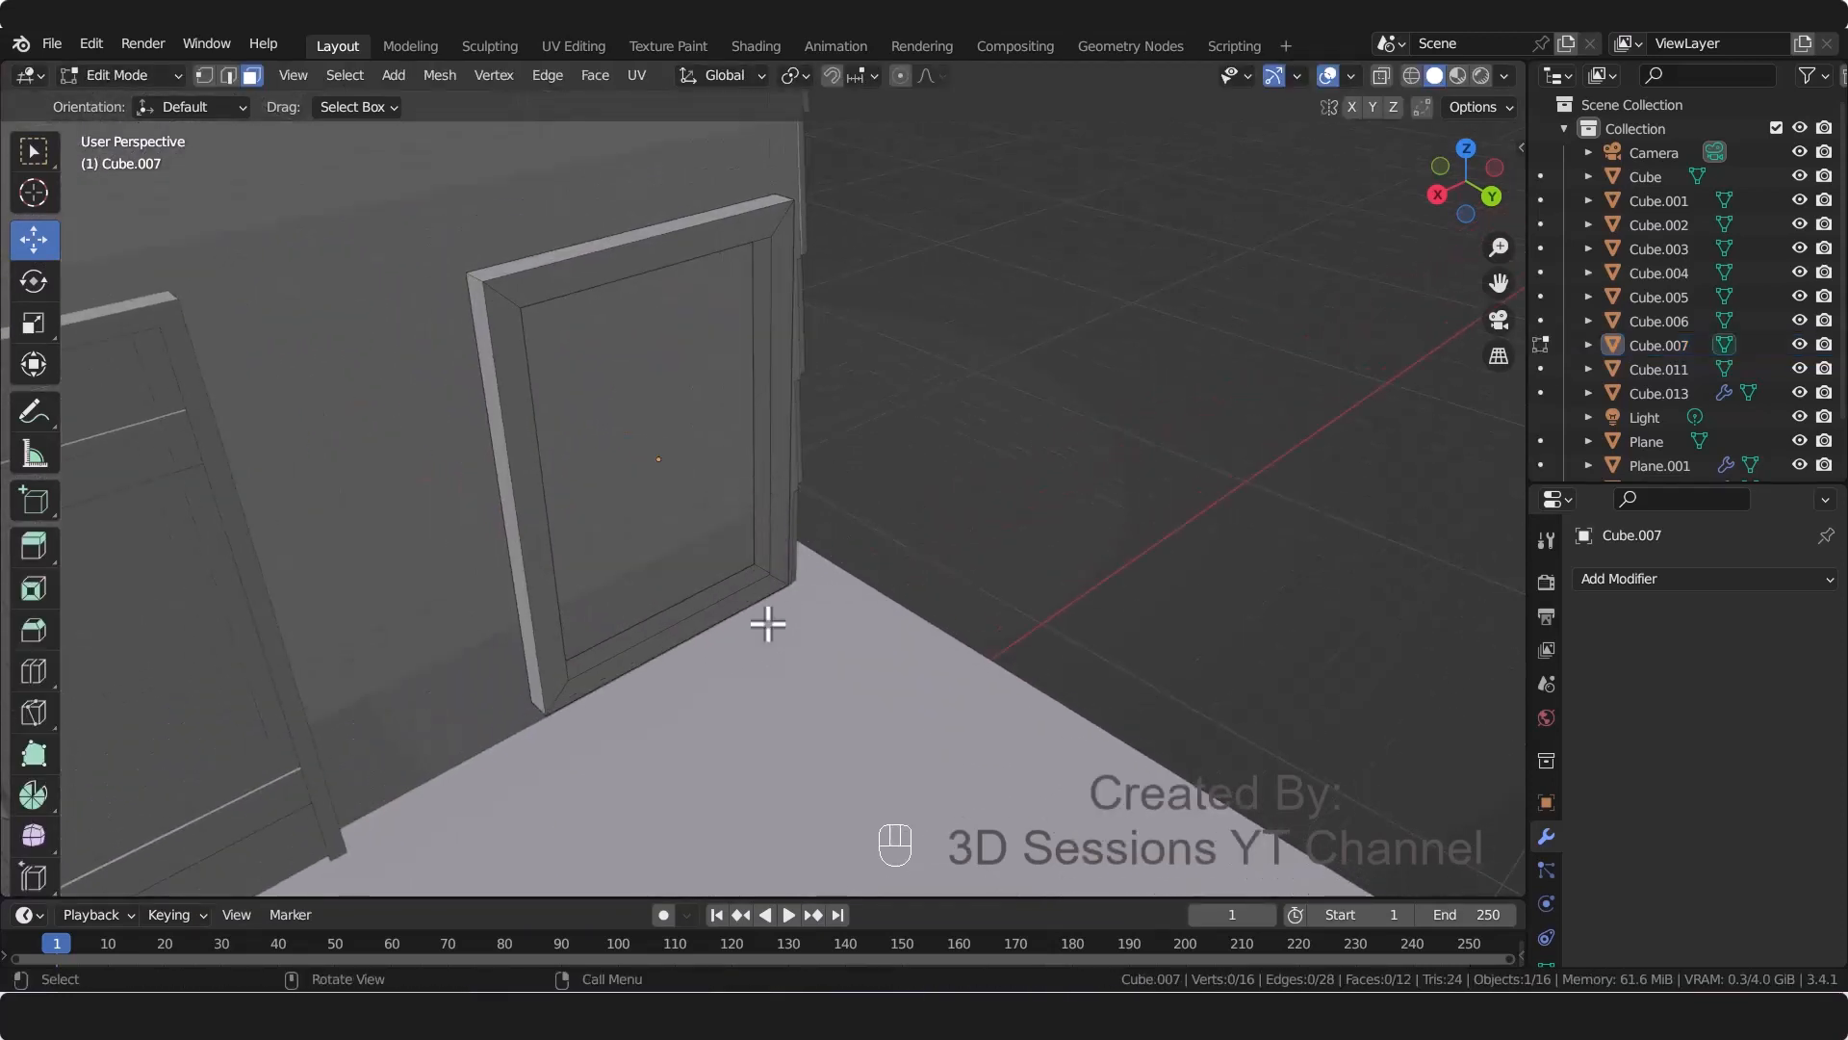
pyautogui.moveTo(767, 624); pyautogui.dragTo(834, 640, button='middle')
pyautogui.click(638, 481)
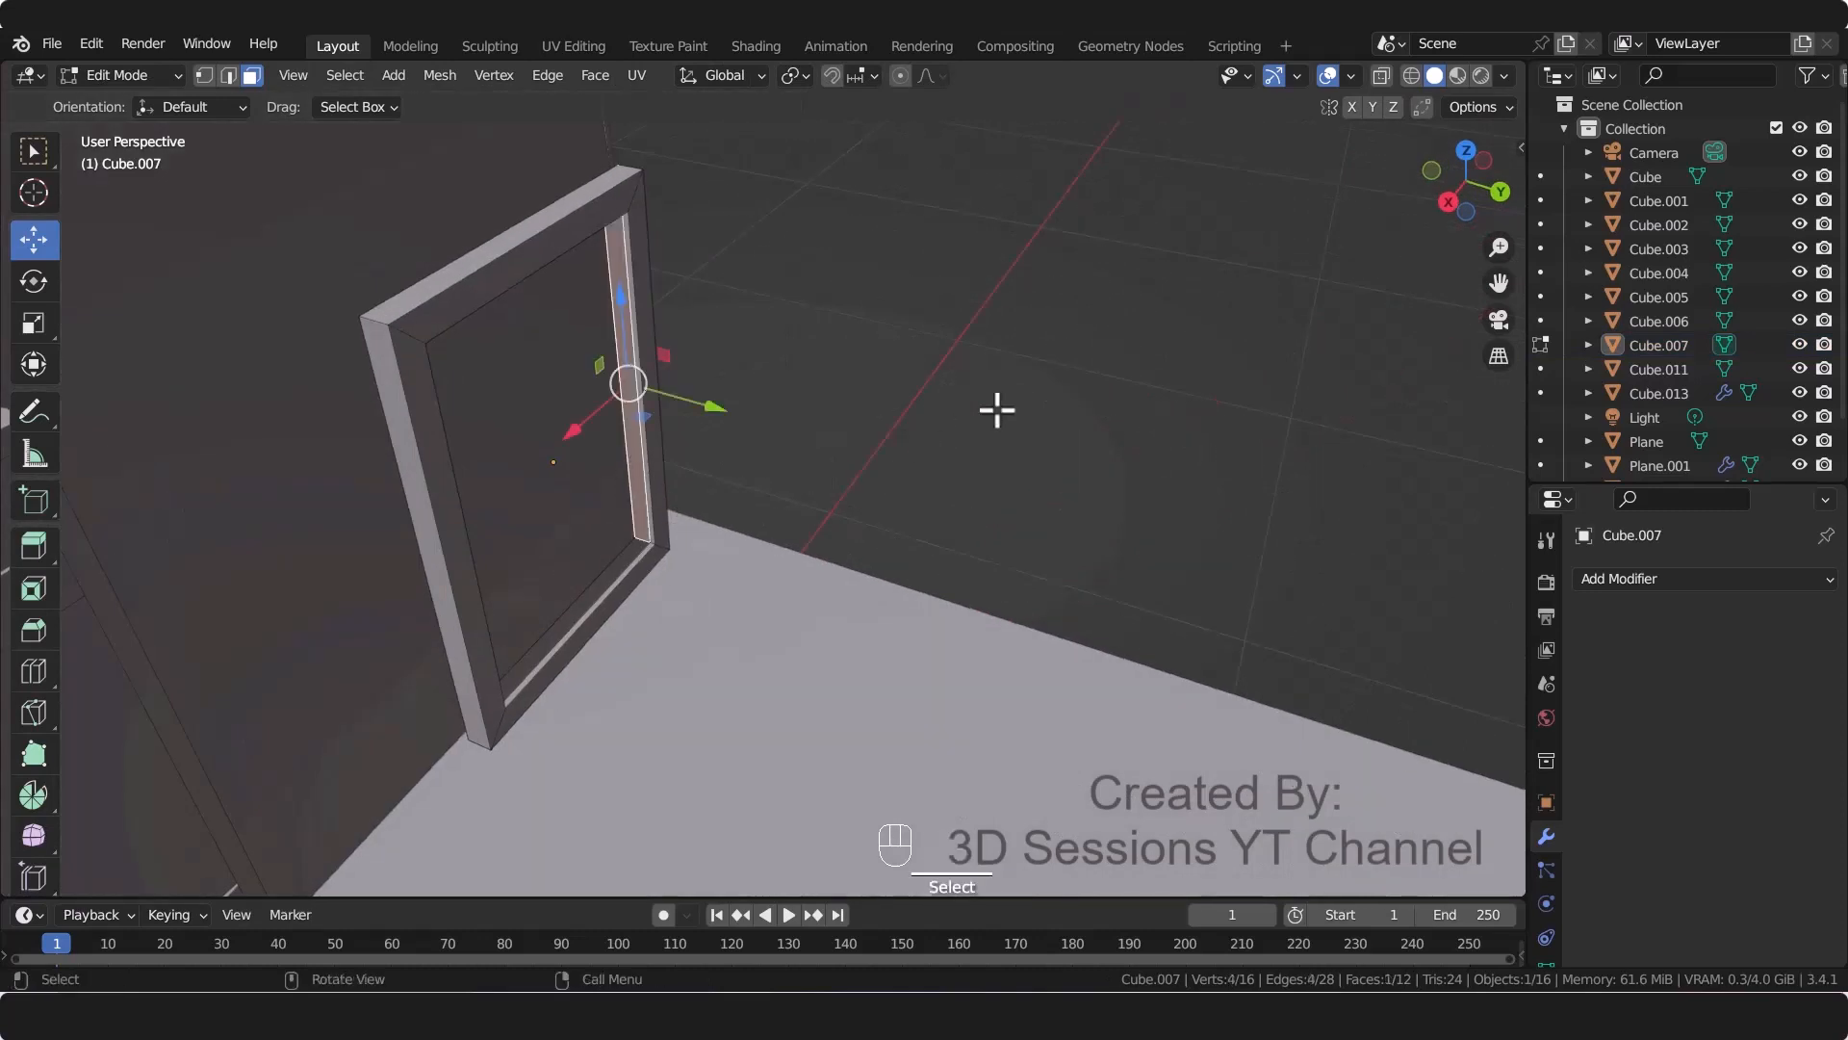
pyautogui.click(888, 547)
pyautogui.press('2')
pyautogui.keyDown('alt'); pyautogui.keyDown('shift'); pyautogui.click(623, 437); pyautogui.keyUp('shift'); pyautogui.keyUp('alt')
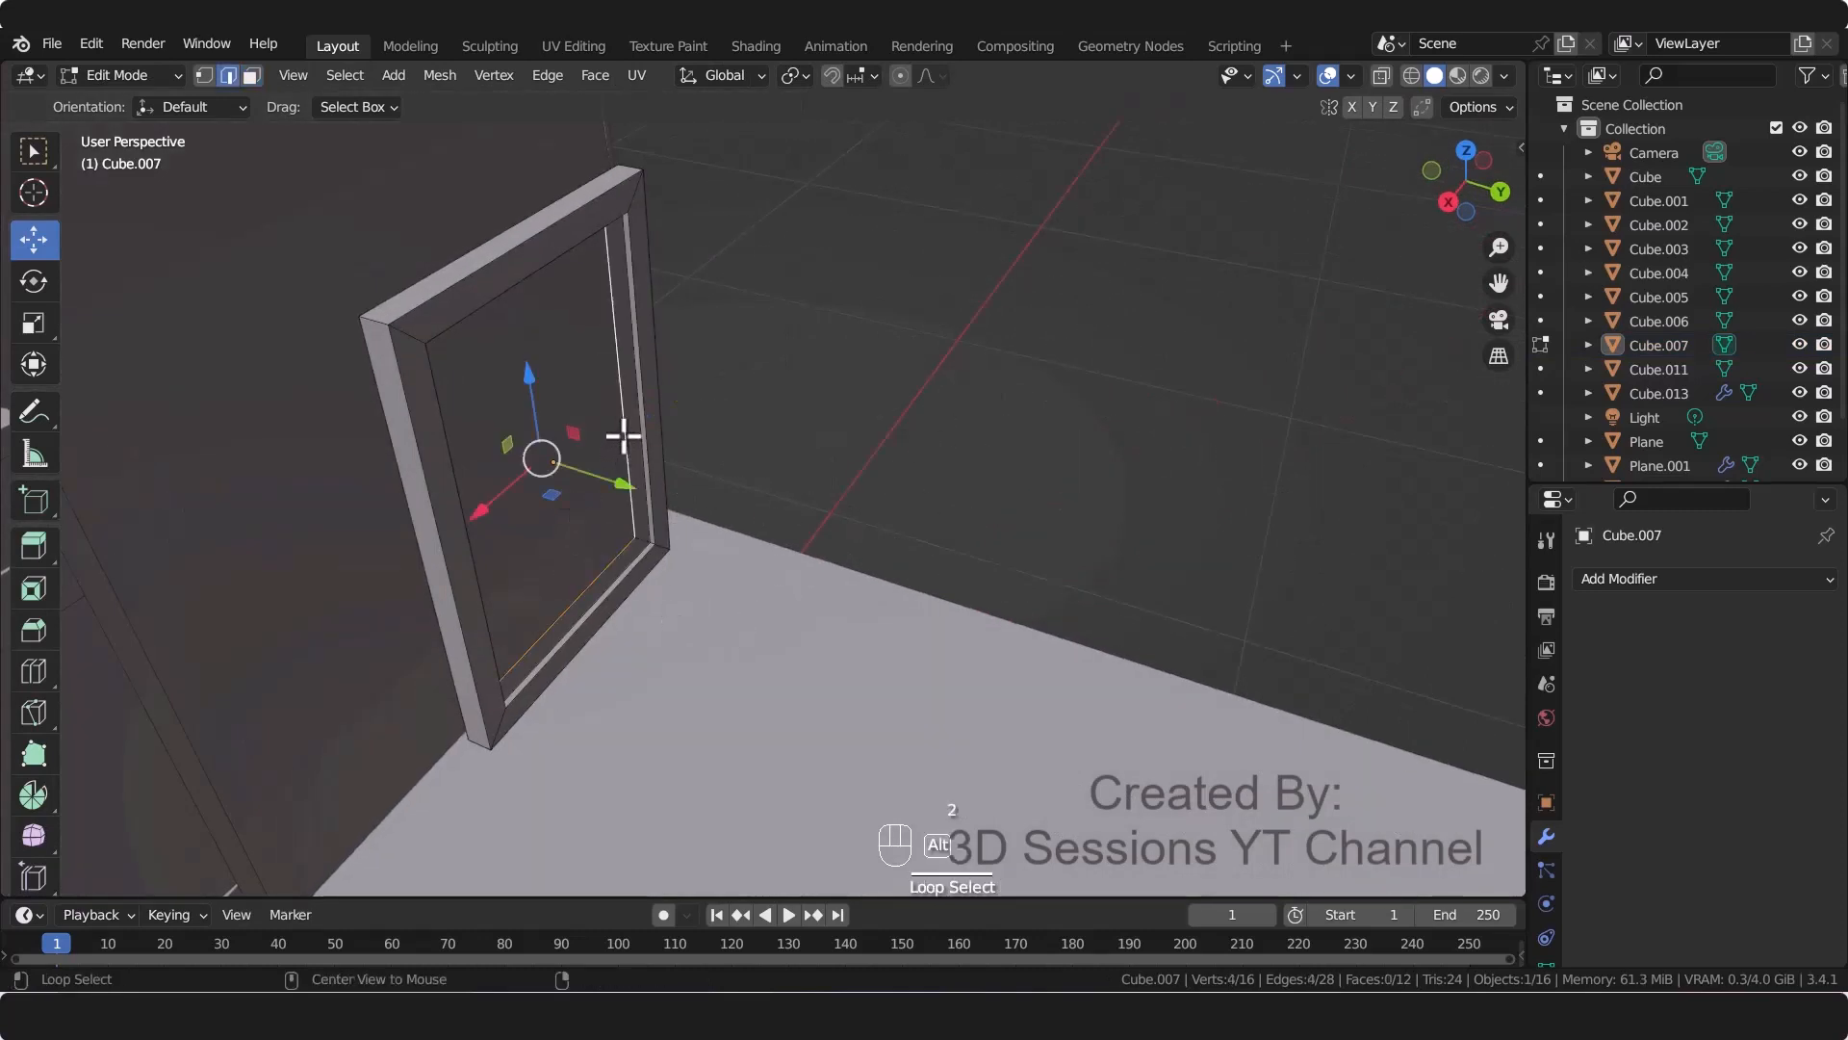
pyautogui.keyDown('alt'); pyautogui.keyDown('shift'); pyautogui.click(647, 413); pyautogui.keyUp('shift'); pyautogui.keyUp('alt')
pyautogui.rightClick(523, 436)
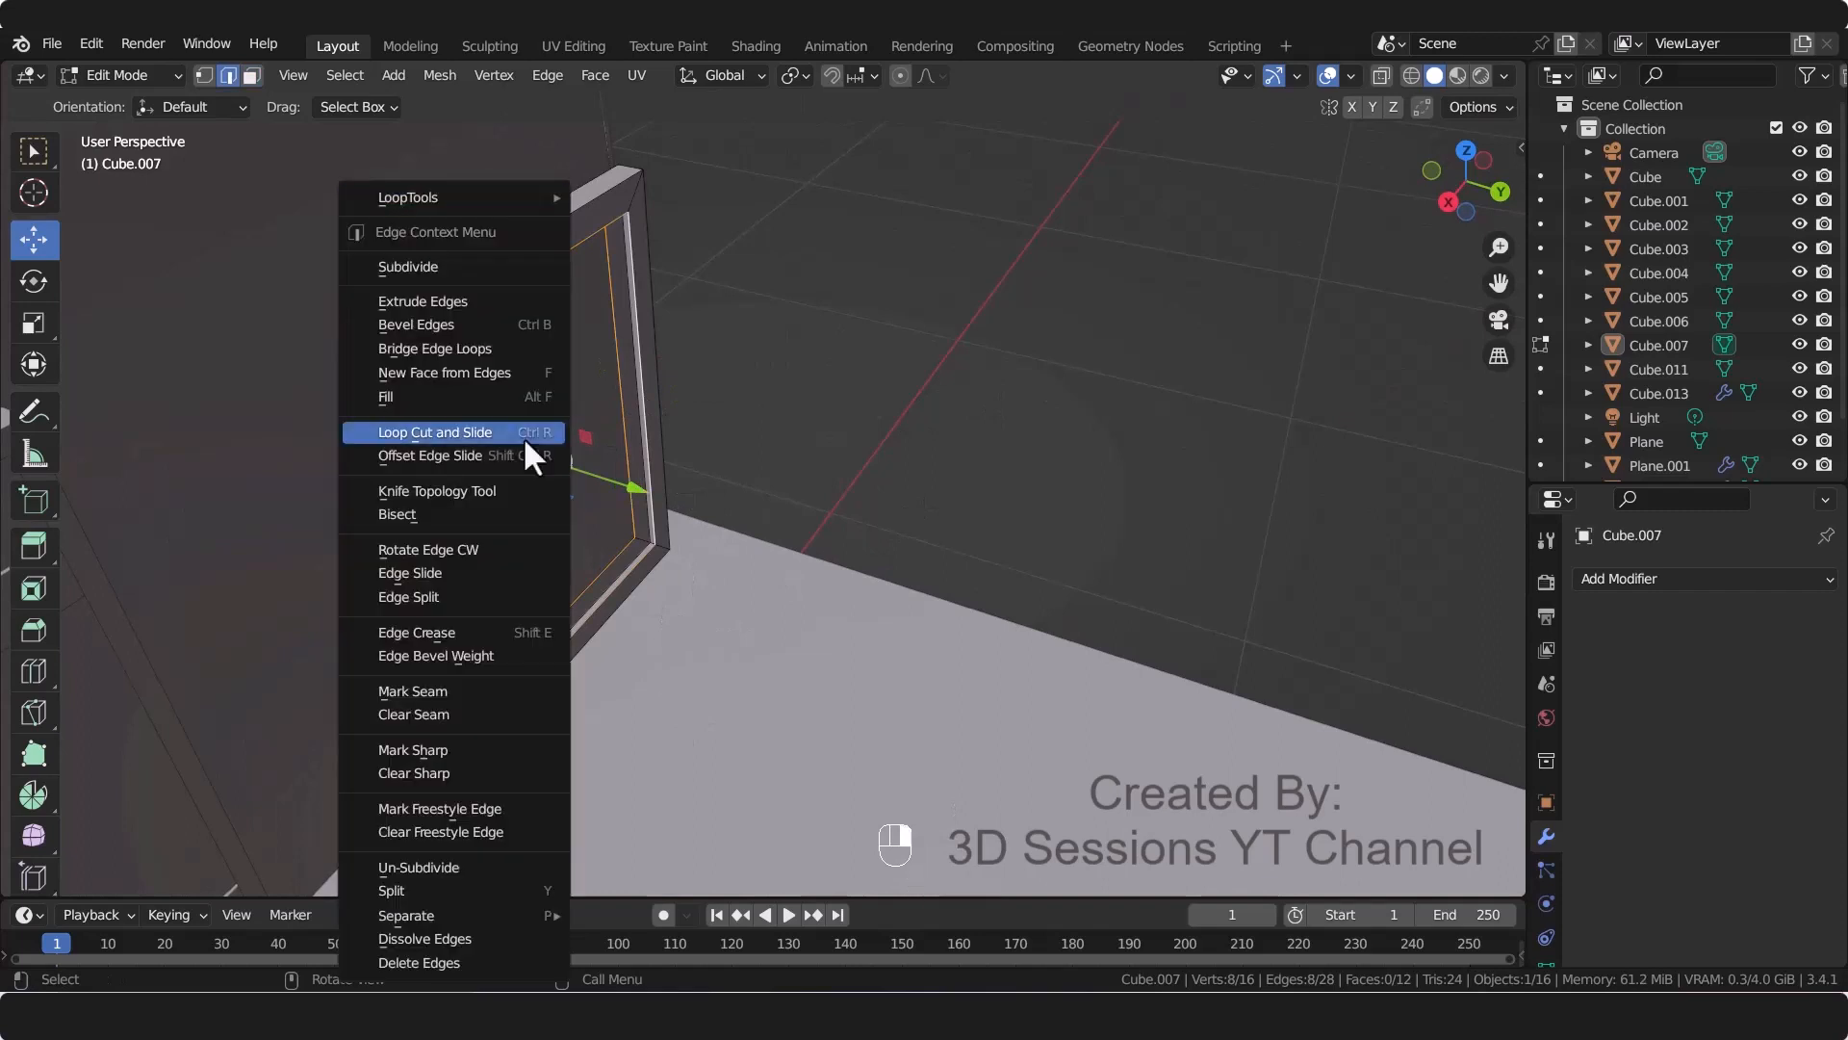
pyautogui.click(491, 347)
pyautogui.click(896, 376)
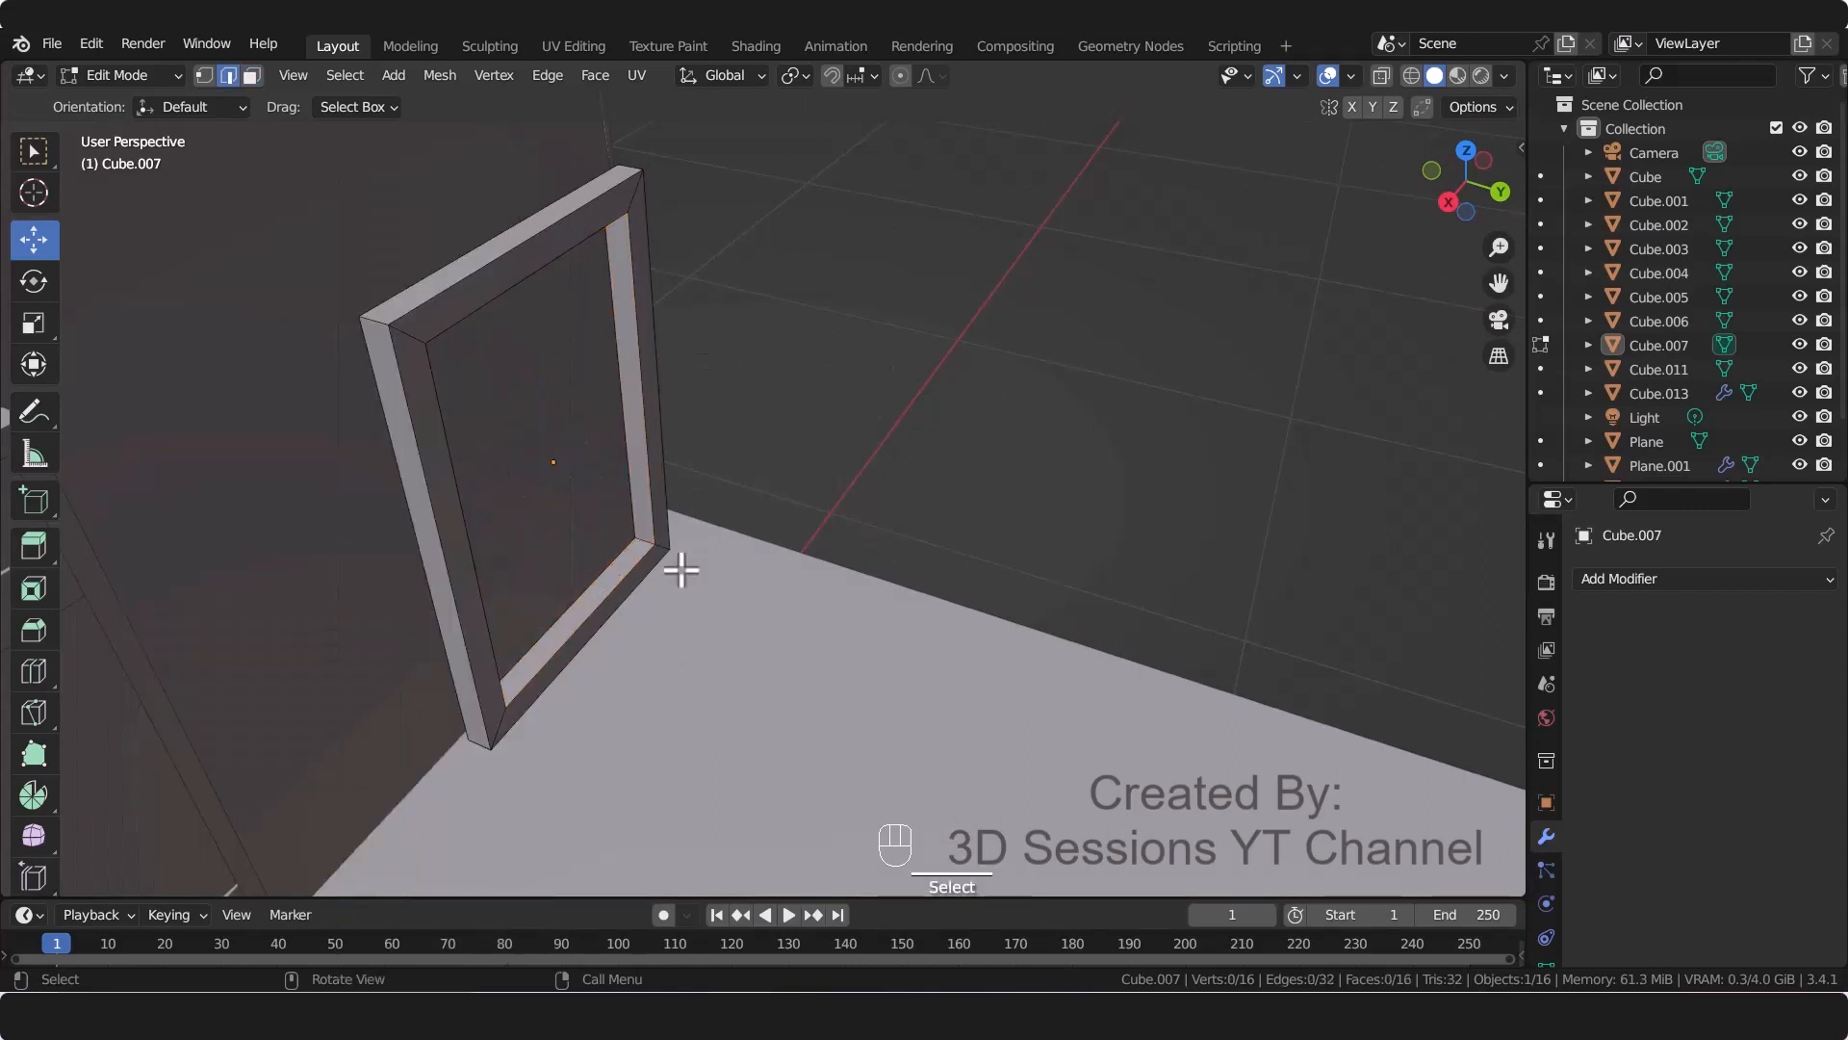
pyautogui.press('Tab')
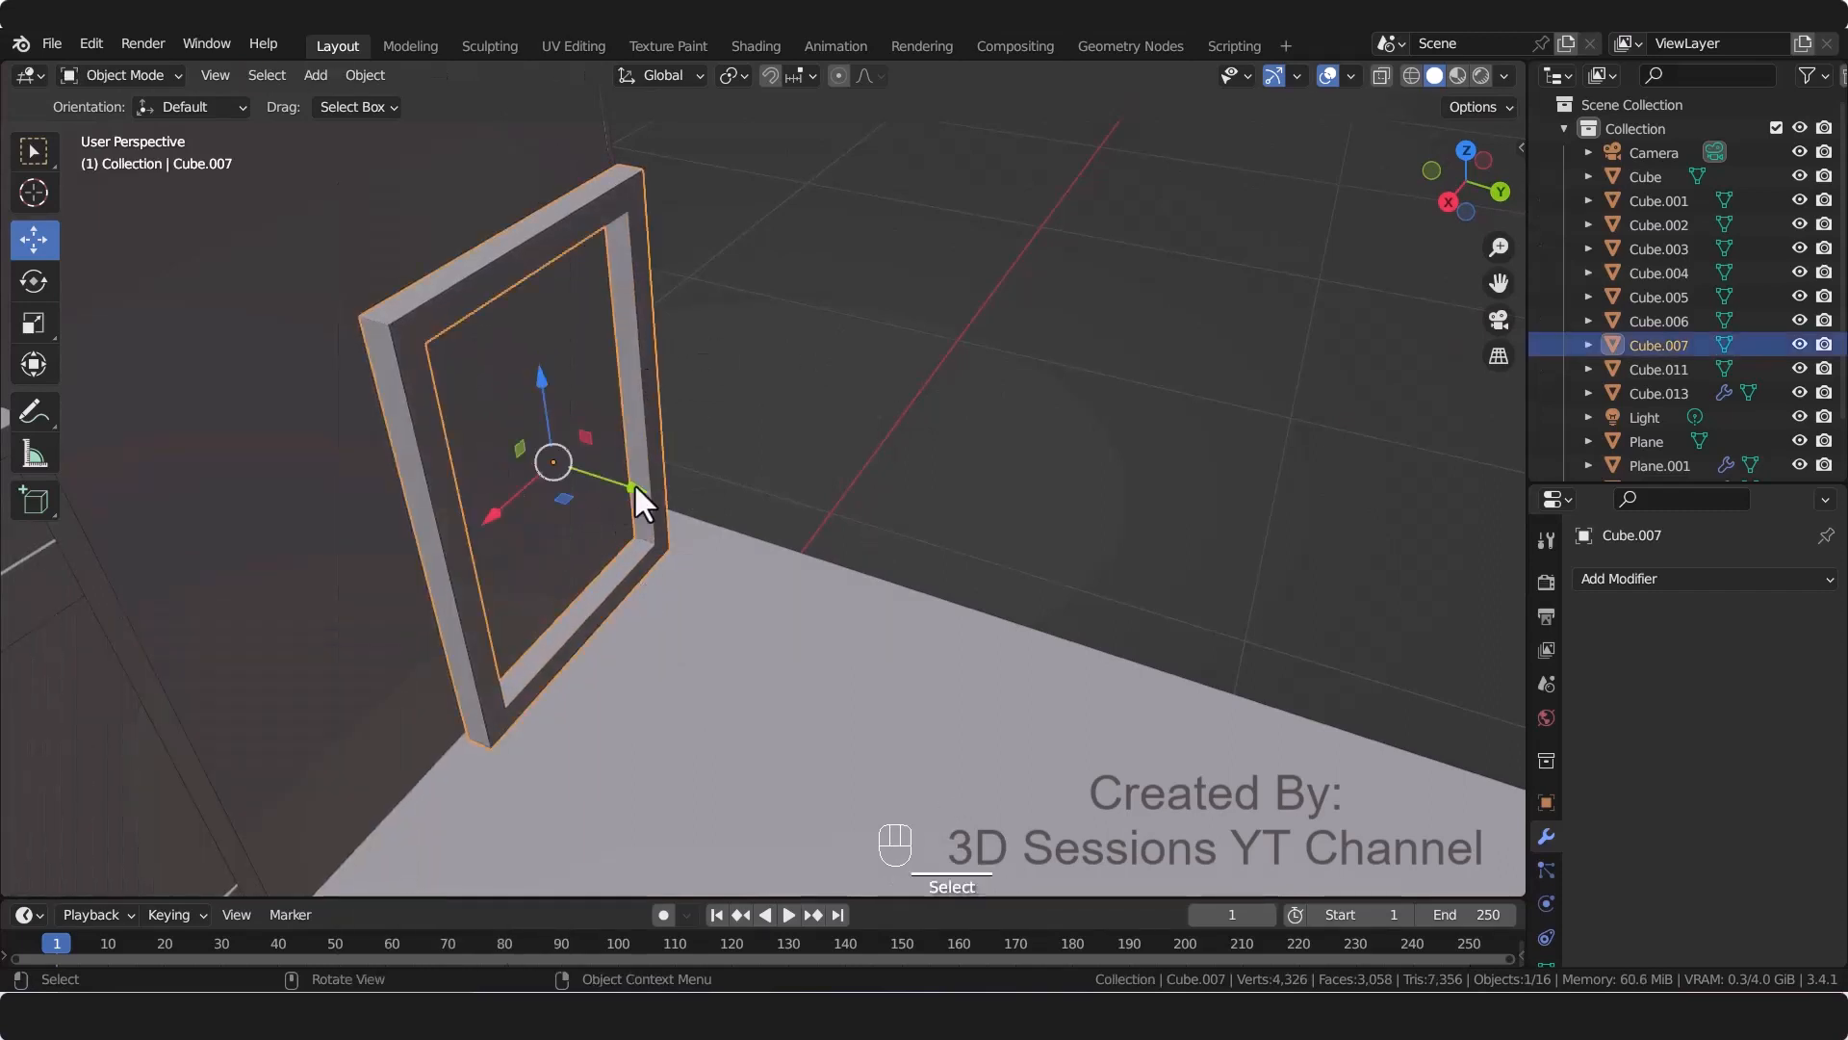
# Step: Move the window frame about -0.1 m along Y back towards the wall and fine-tune its depth
pyautogui.moveTo(633, 484); pyautogui.dragTo(553, 451)
pyautogui.press('`')
pyautogui.click(352, 450)
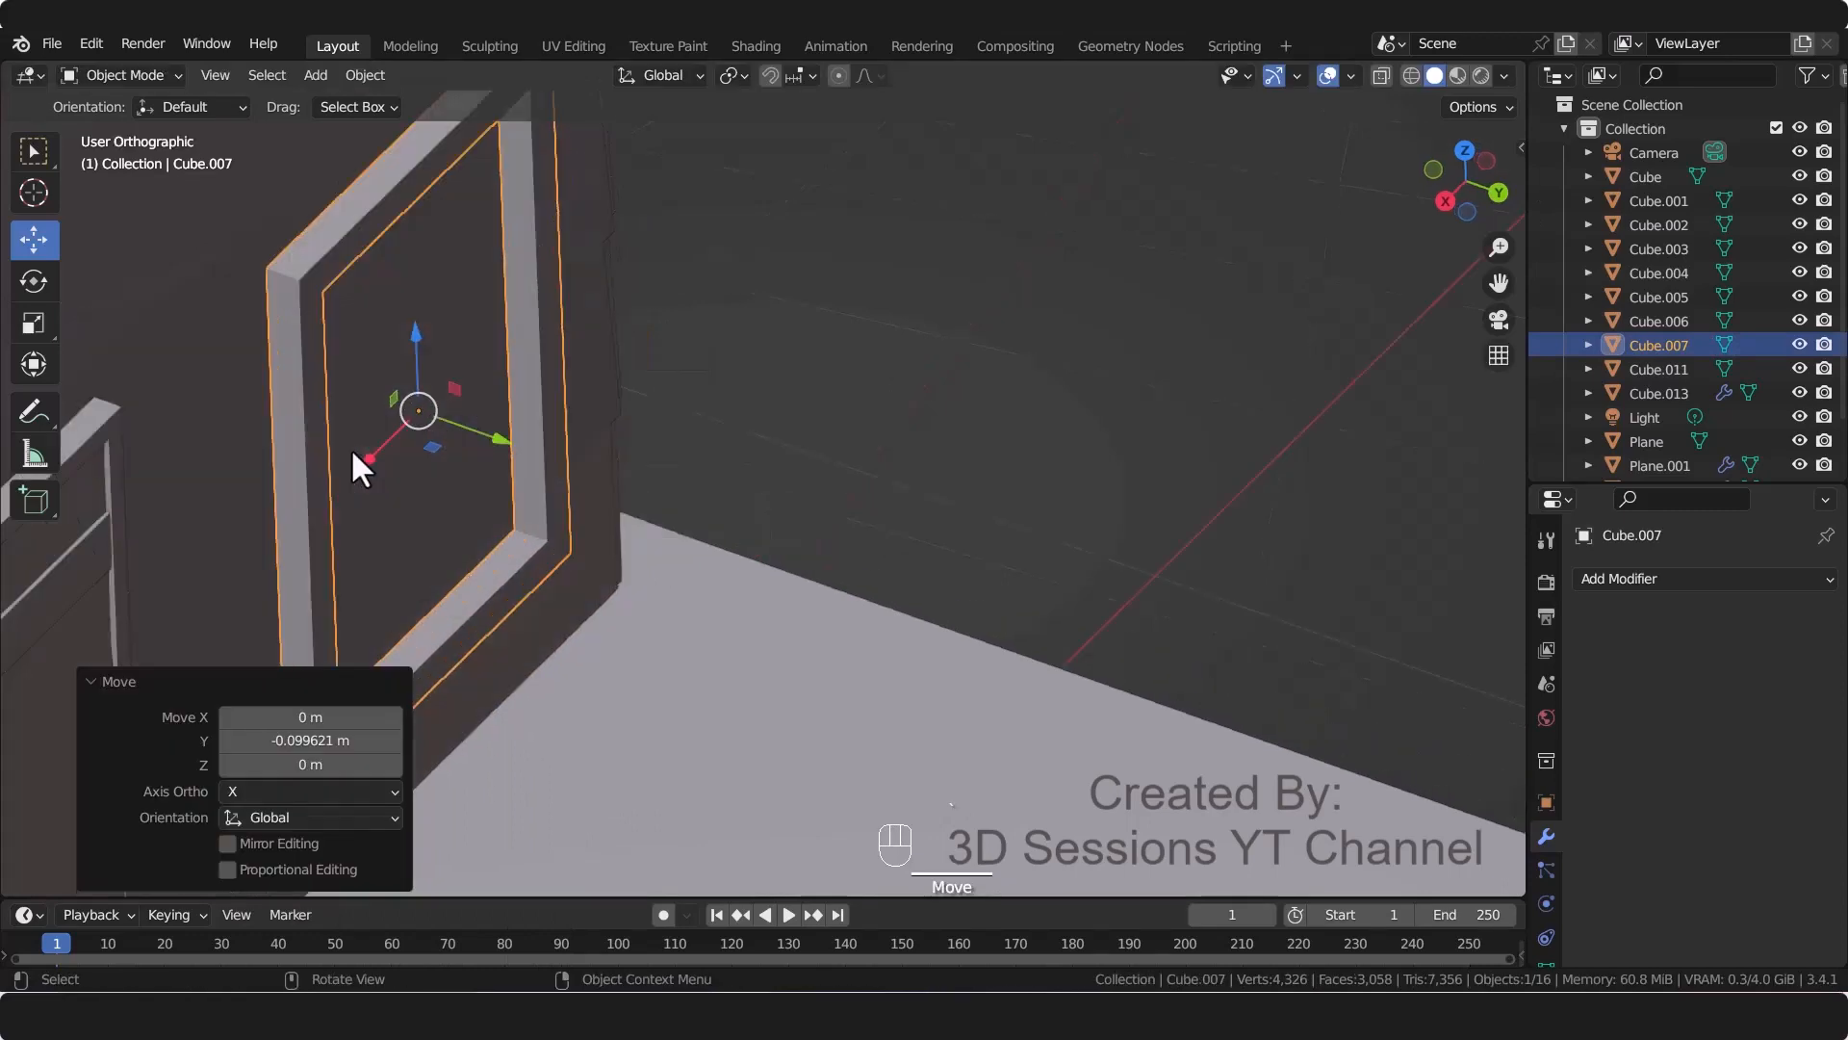
pyautogui.moveTo(1088, 651); pyautogui.dragTo(1131, 665)
# Step: Duplicate one vertical side bar of the window frame in Edit Mode and move the copy about 0.19 m along X to the frame's centre
pyautogui.moveTo(858, 693); pyautogui.dragTo(758, 466, button='middle')
pyautogui.click(778, 468)
pyautogui.press('`')
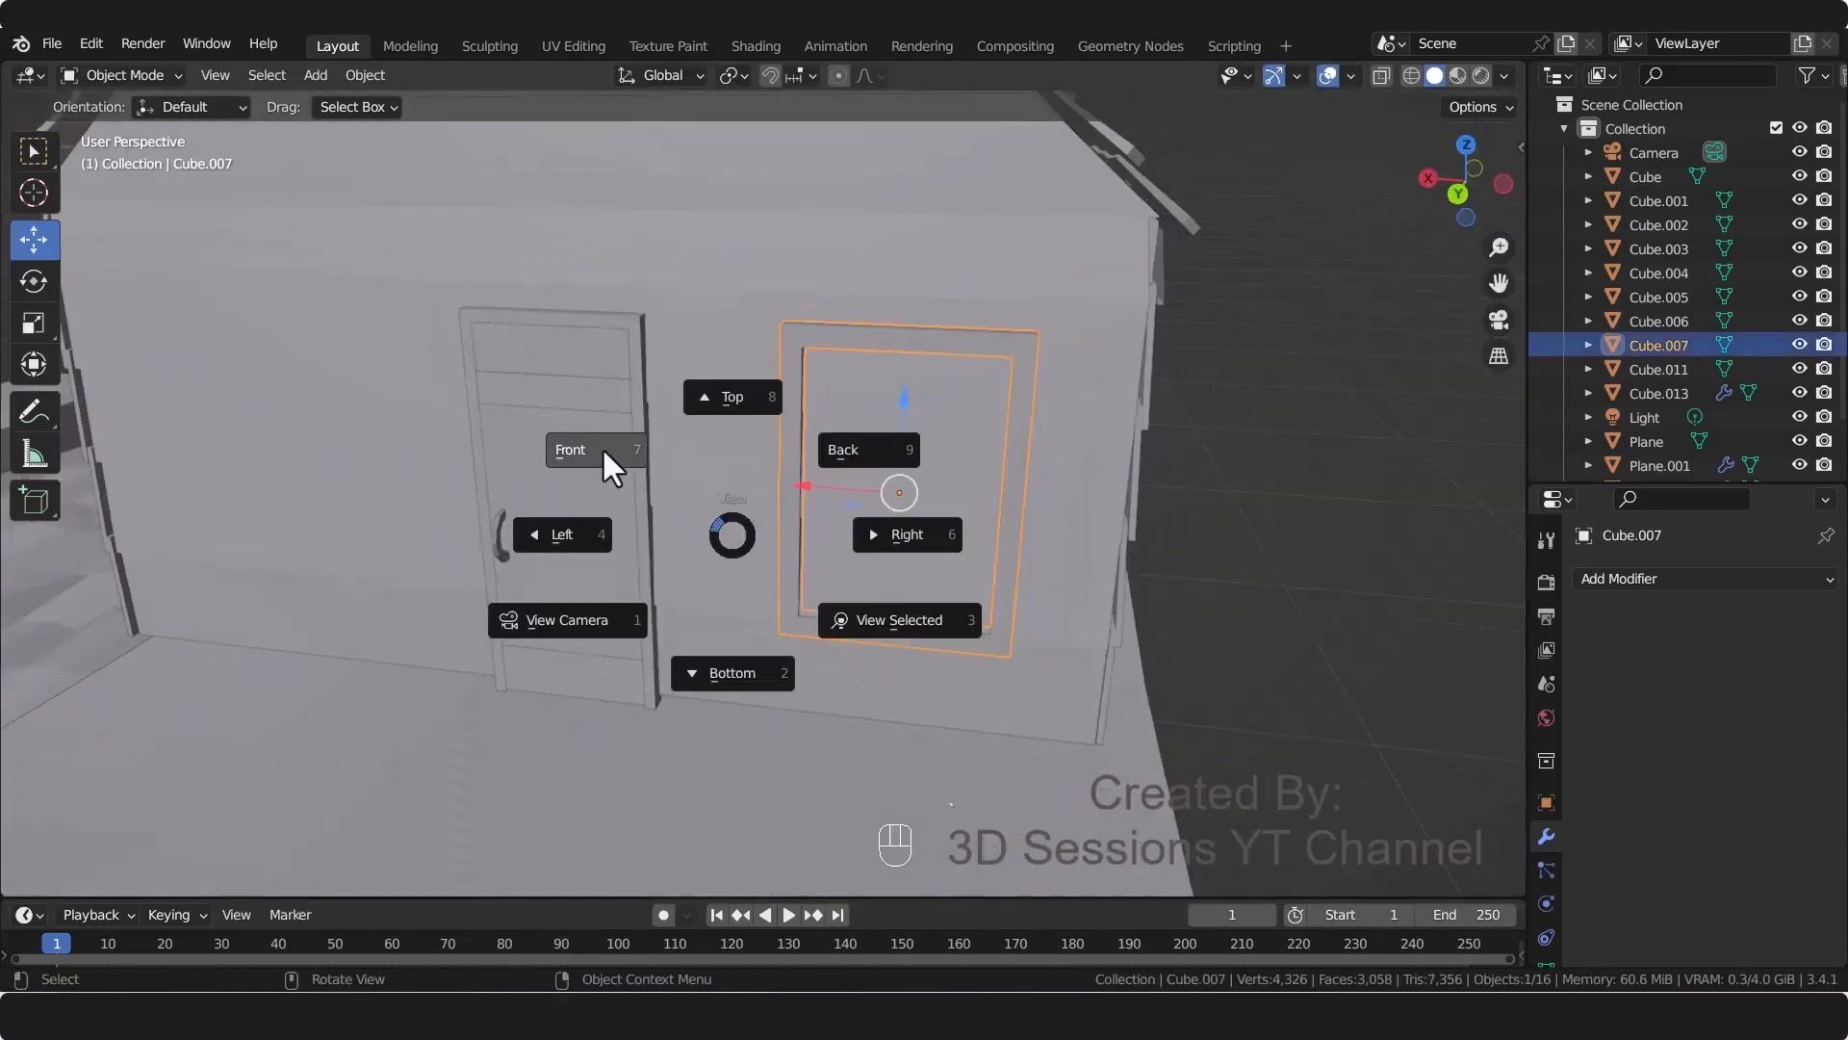
pyautogui.click(603, 447)
pyautogui.press('`')
pyautogui.click(817, 377)
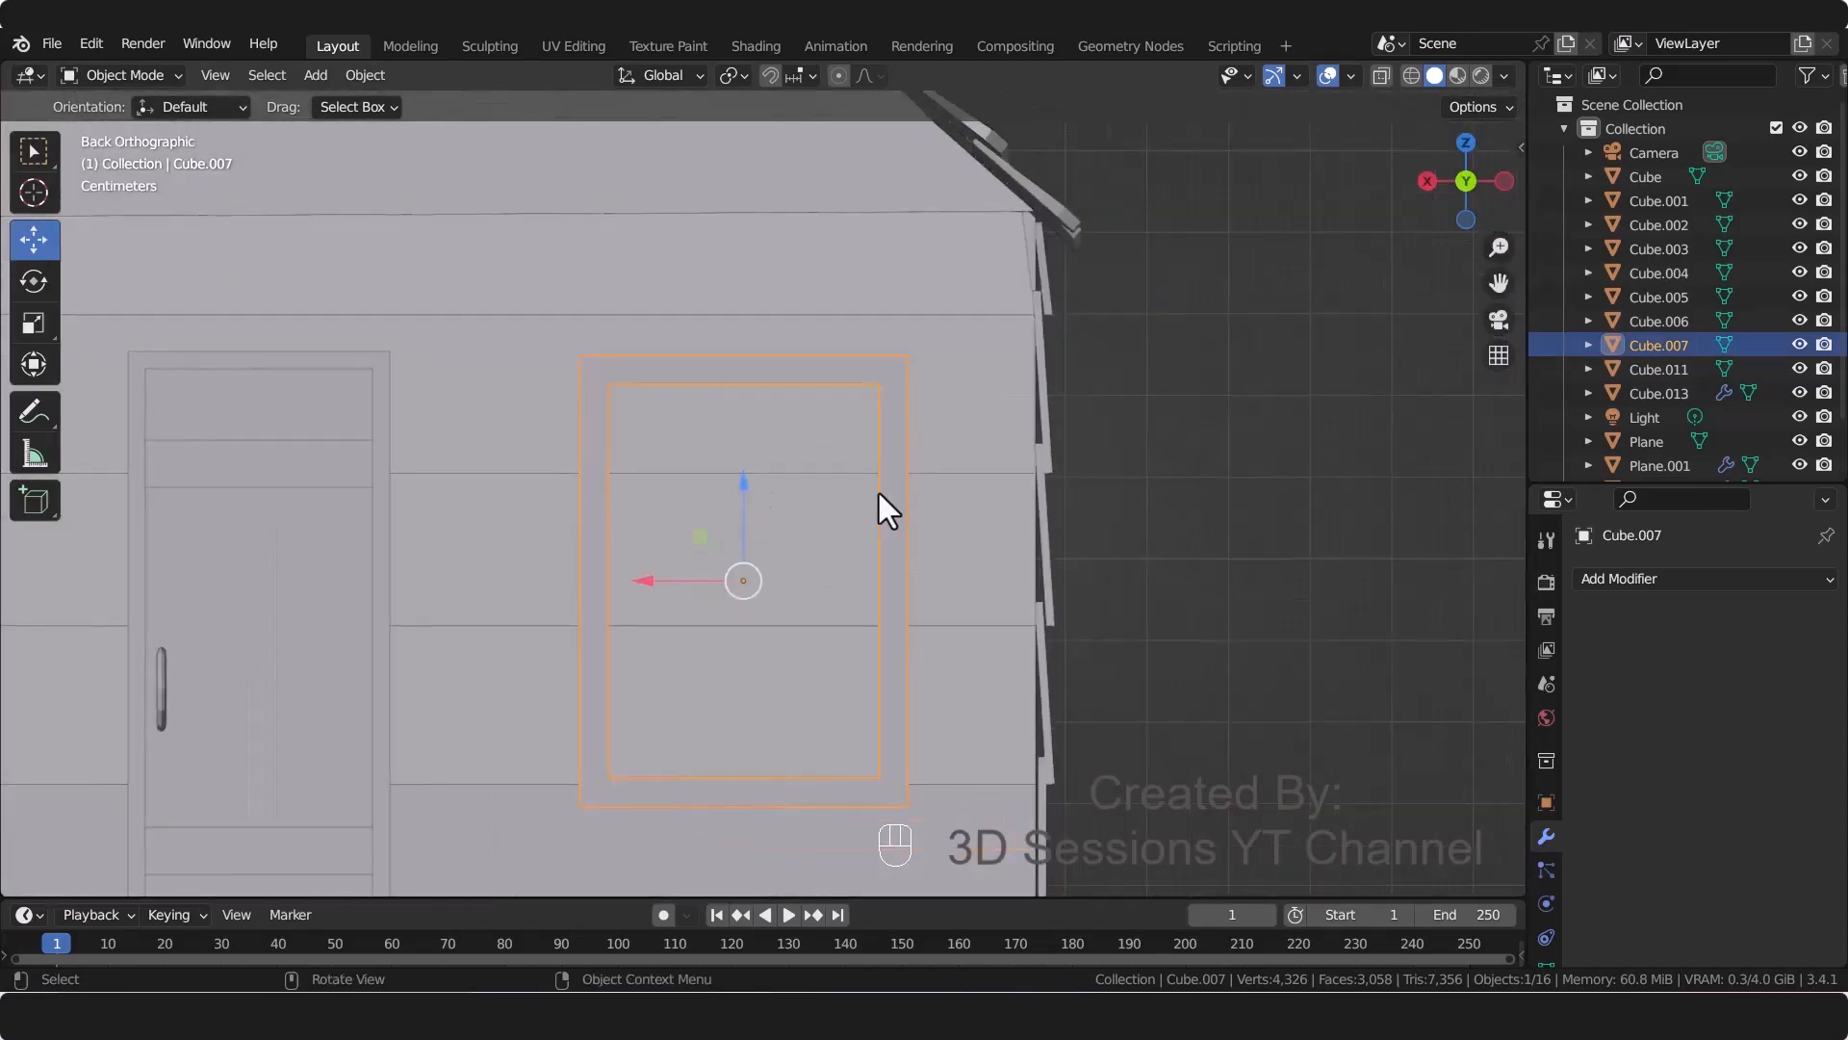
pyautogui.press('Tab')
pyautogui.hotkey('alt', 'z')
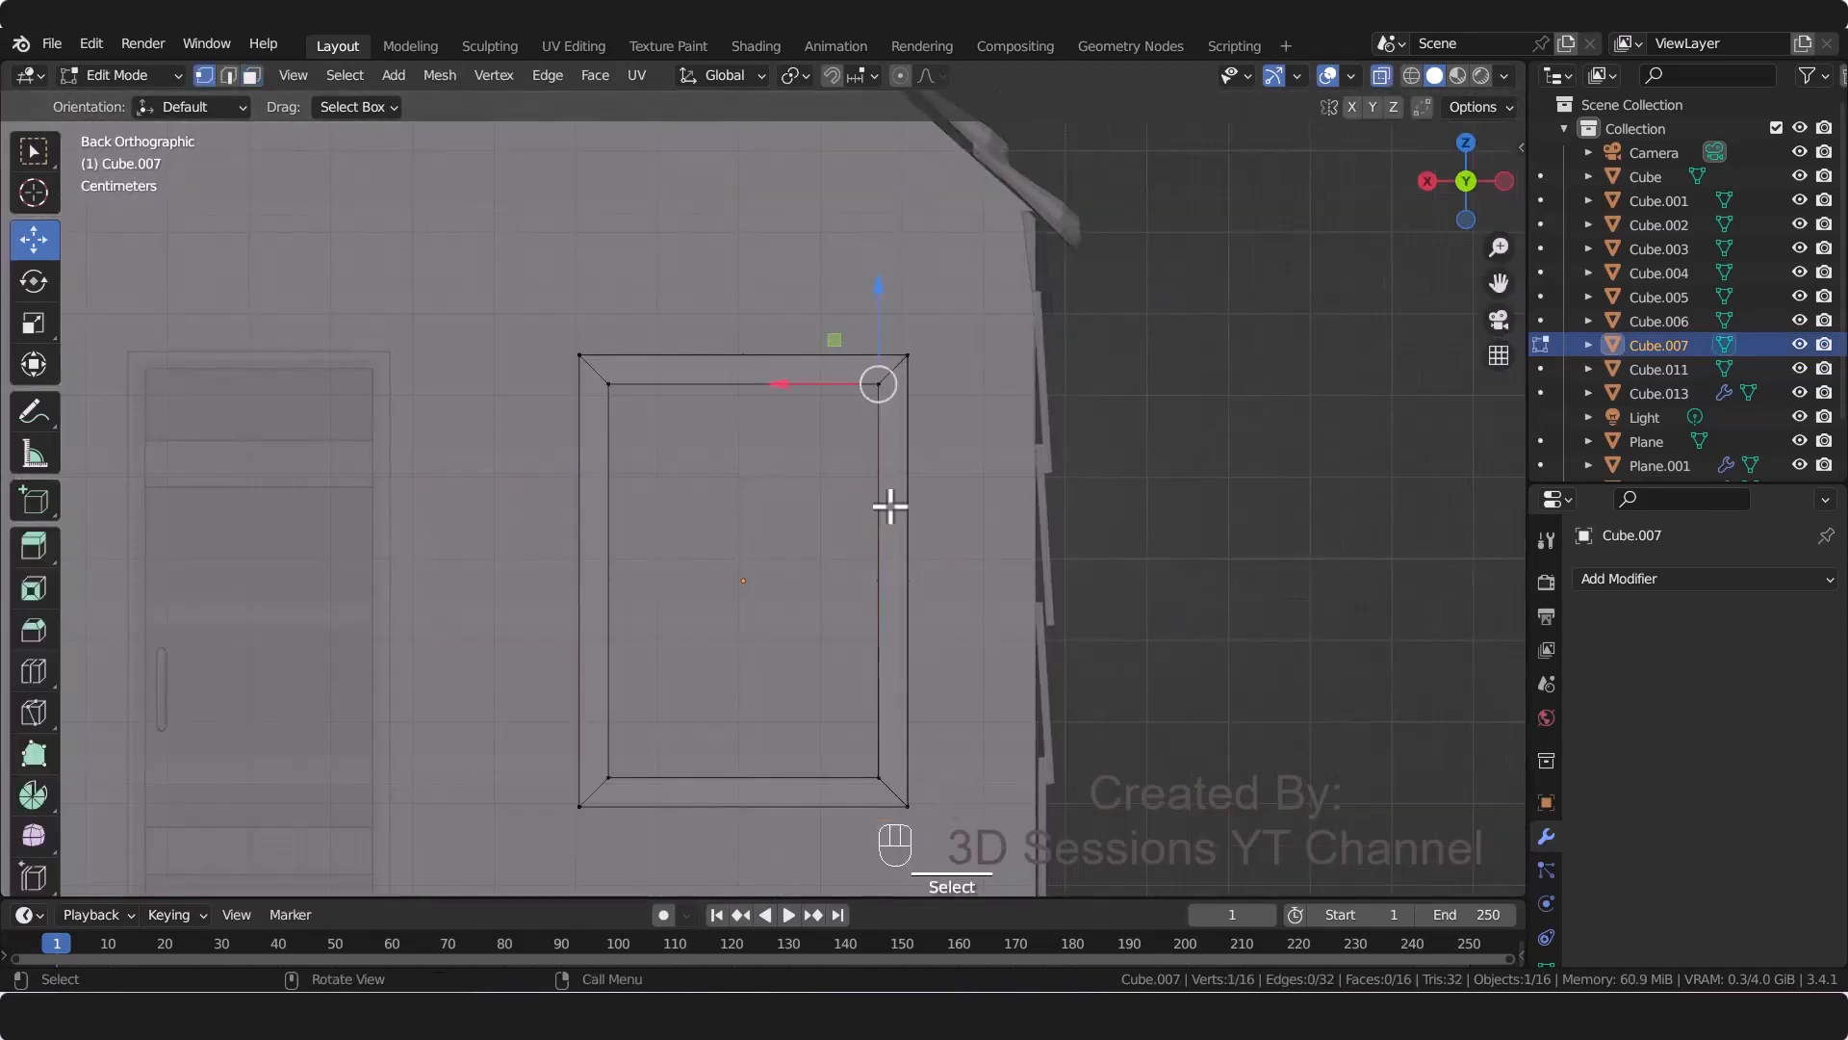
pyautogui.moveTo(779, 481); pyautogui.dragTo(968, 621)
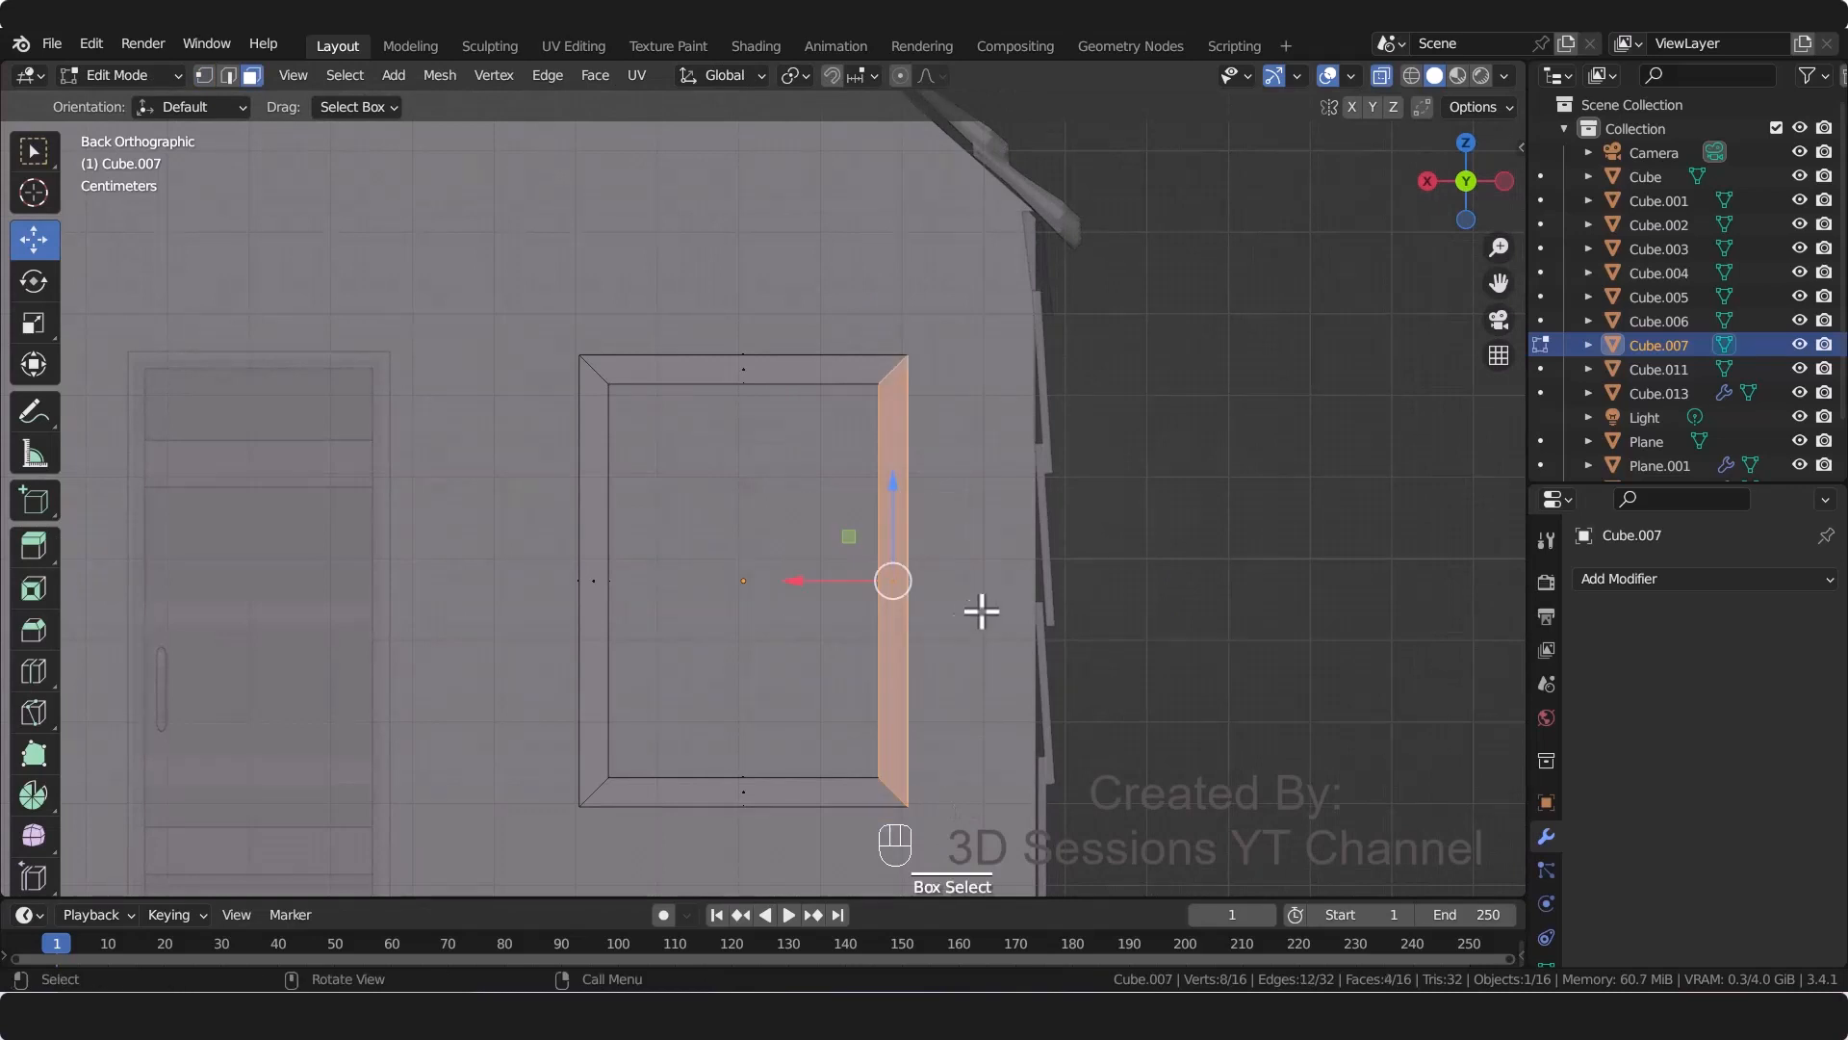
pyautogui.hotkey('shift', 'd')
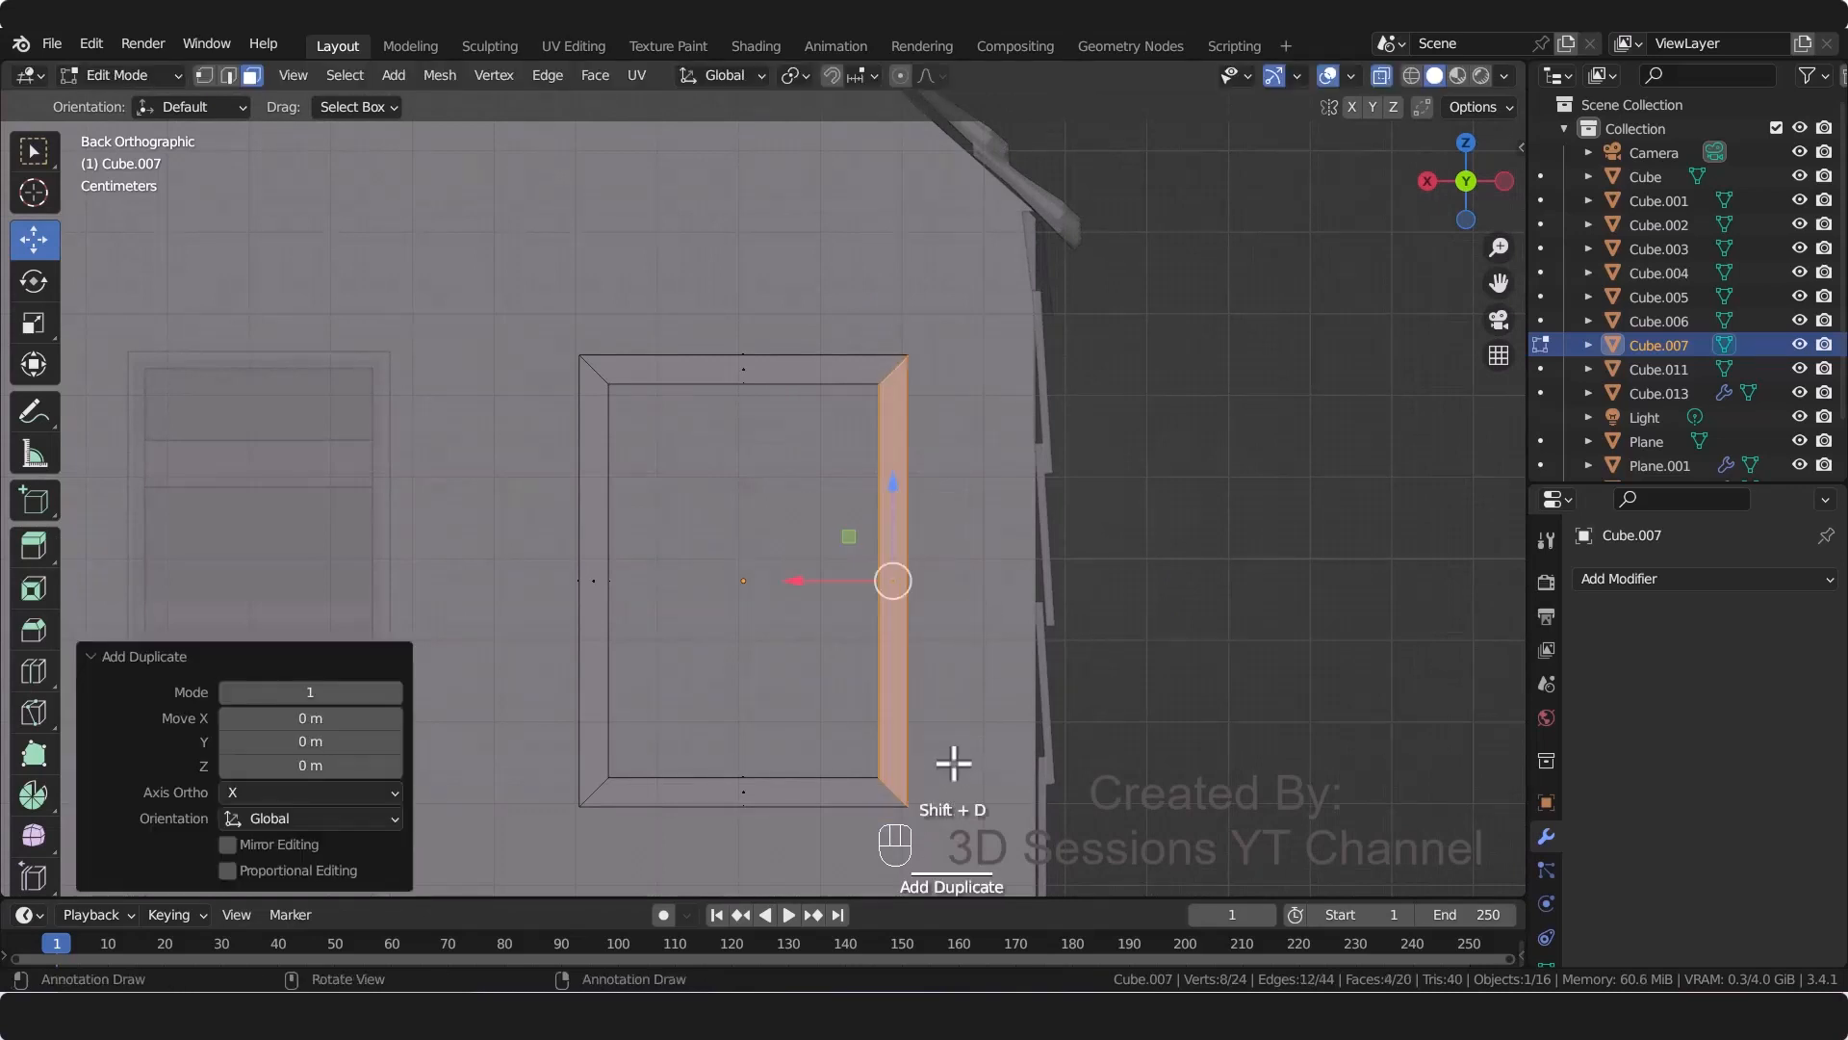
pyautogui.moveTo(803, 581); pyautogui.dragTo(639, 586)
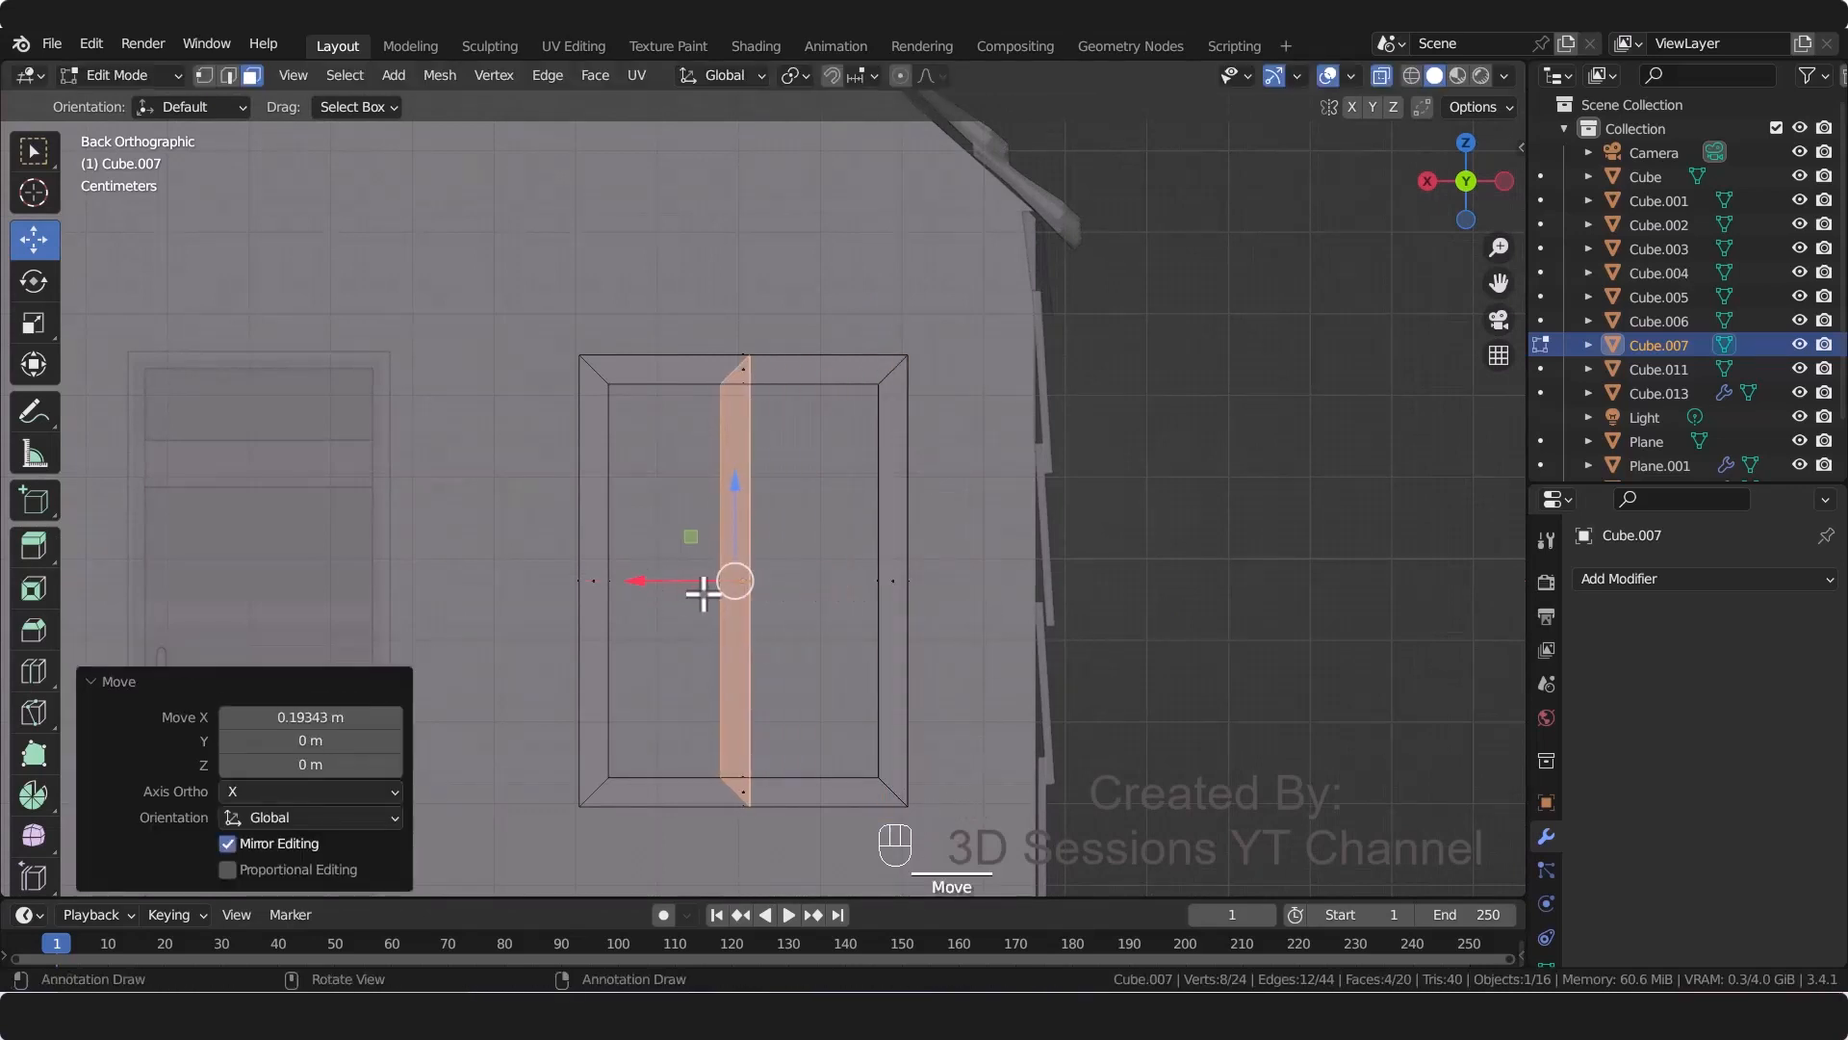
# Step: Square off the slanted upper and lower ends of the central bar by scaling each end's vertices to 0 along Z
pyautogui.press('1')
pyautogui.moveTo(640, 270); pyautogui.dragTo(772, 385)
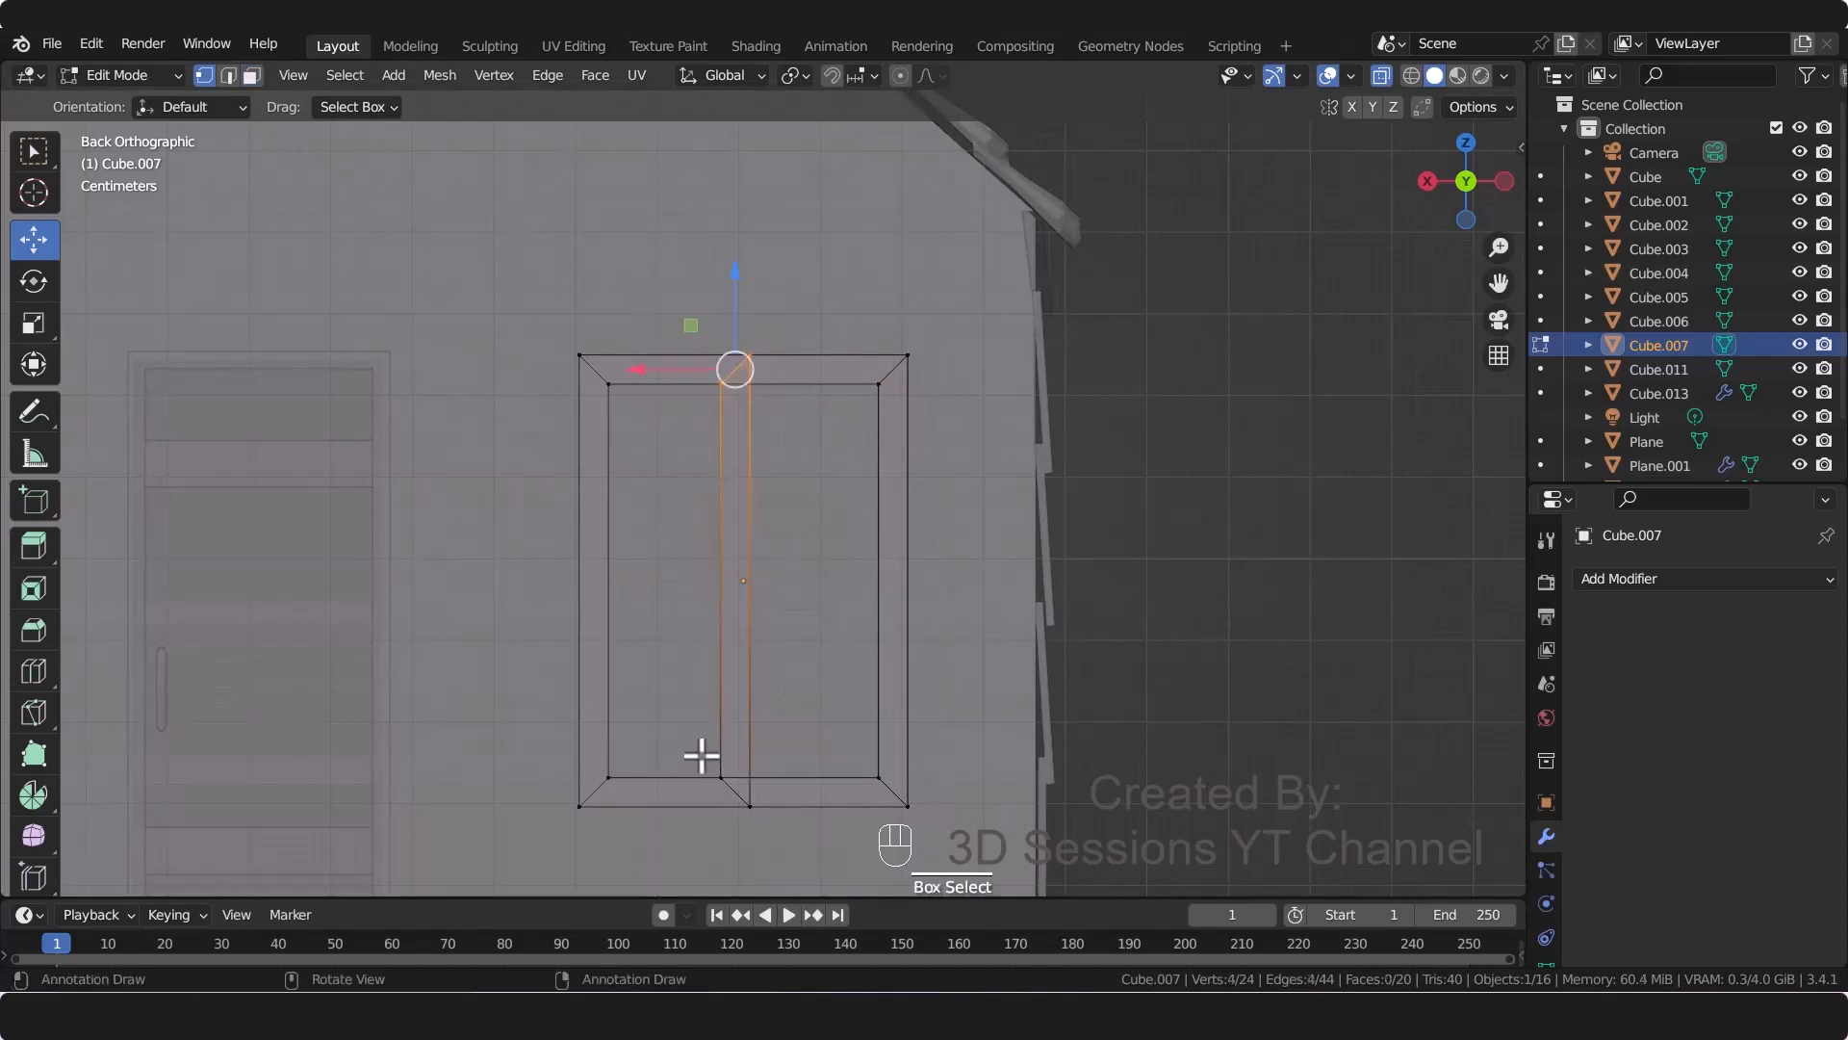
pyautogui.press('s')
pyautogui.press('z')
pyautogui.press('Return')
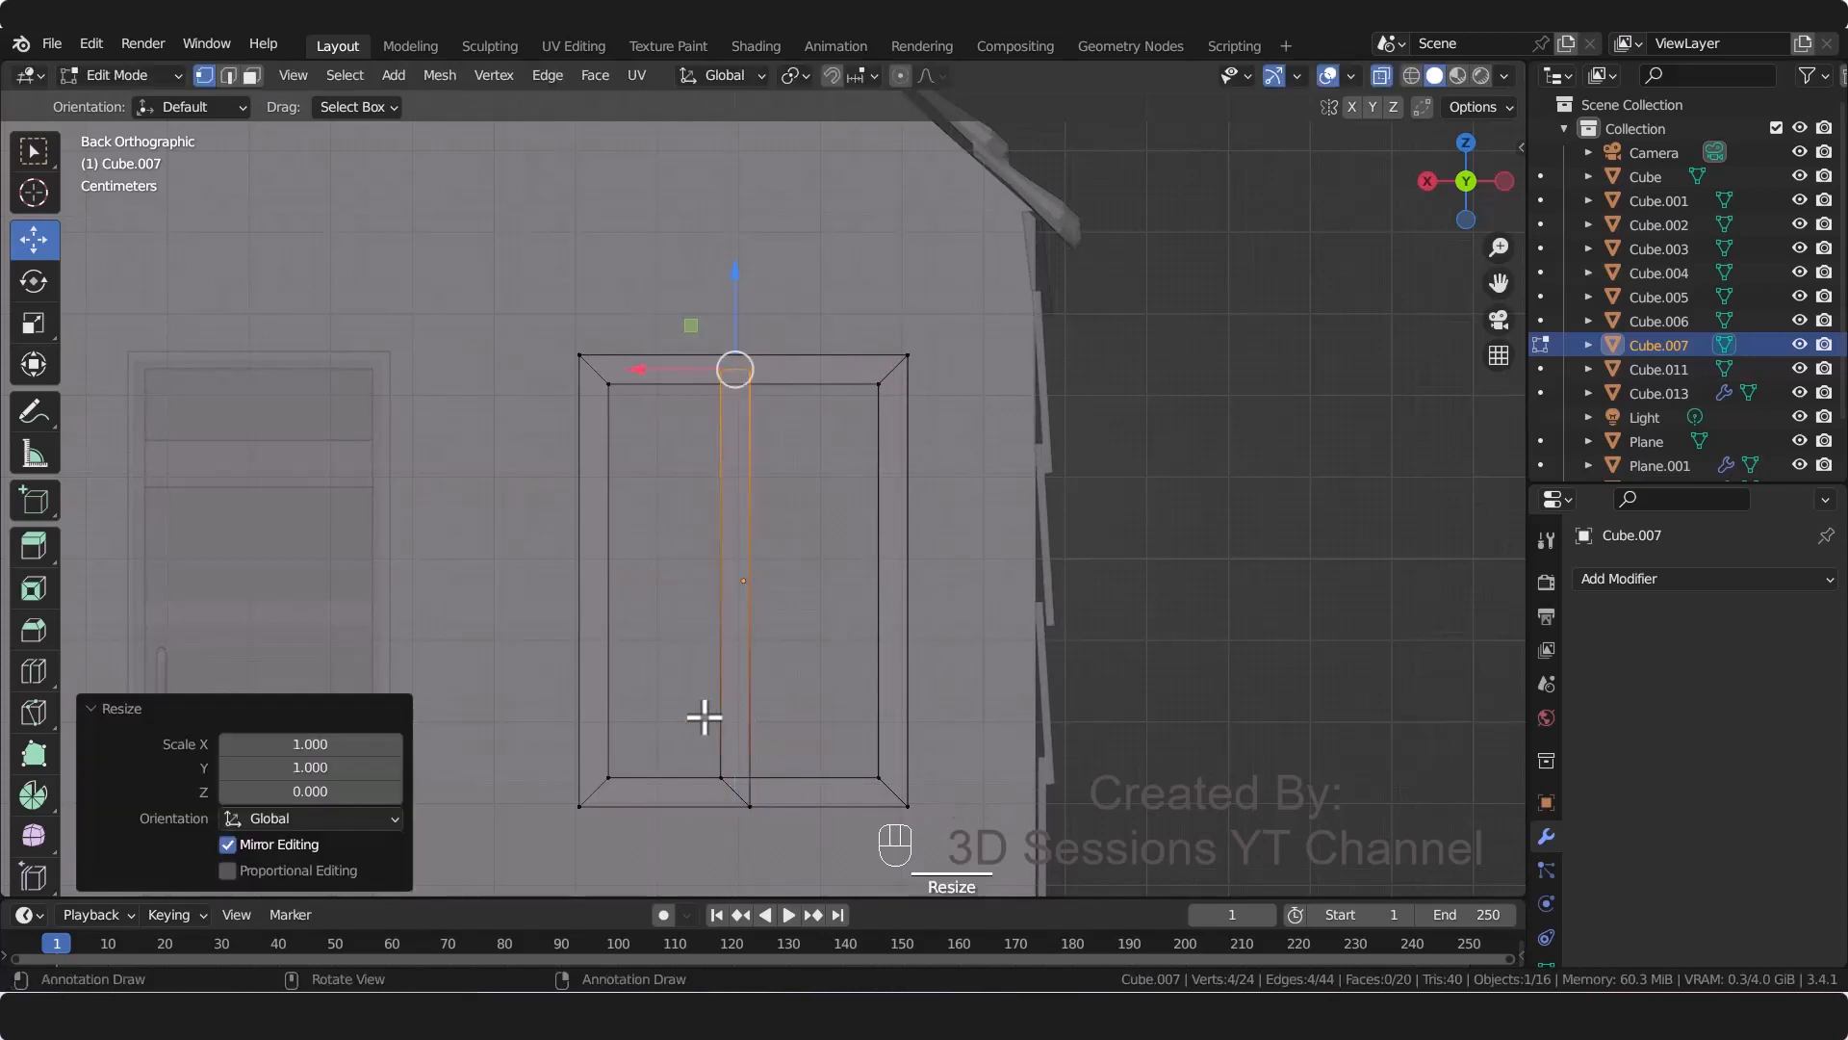
pyautogui.moveTo(699, 720); pyautogui.dragTo(778, 844)
pyautogui.press('s')
pyautogui.press('z')
pyautogui.press('0')
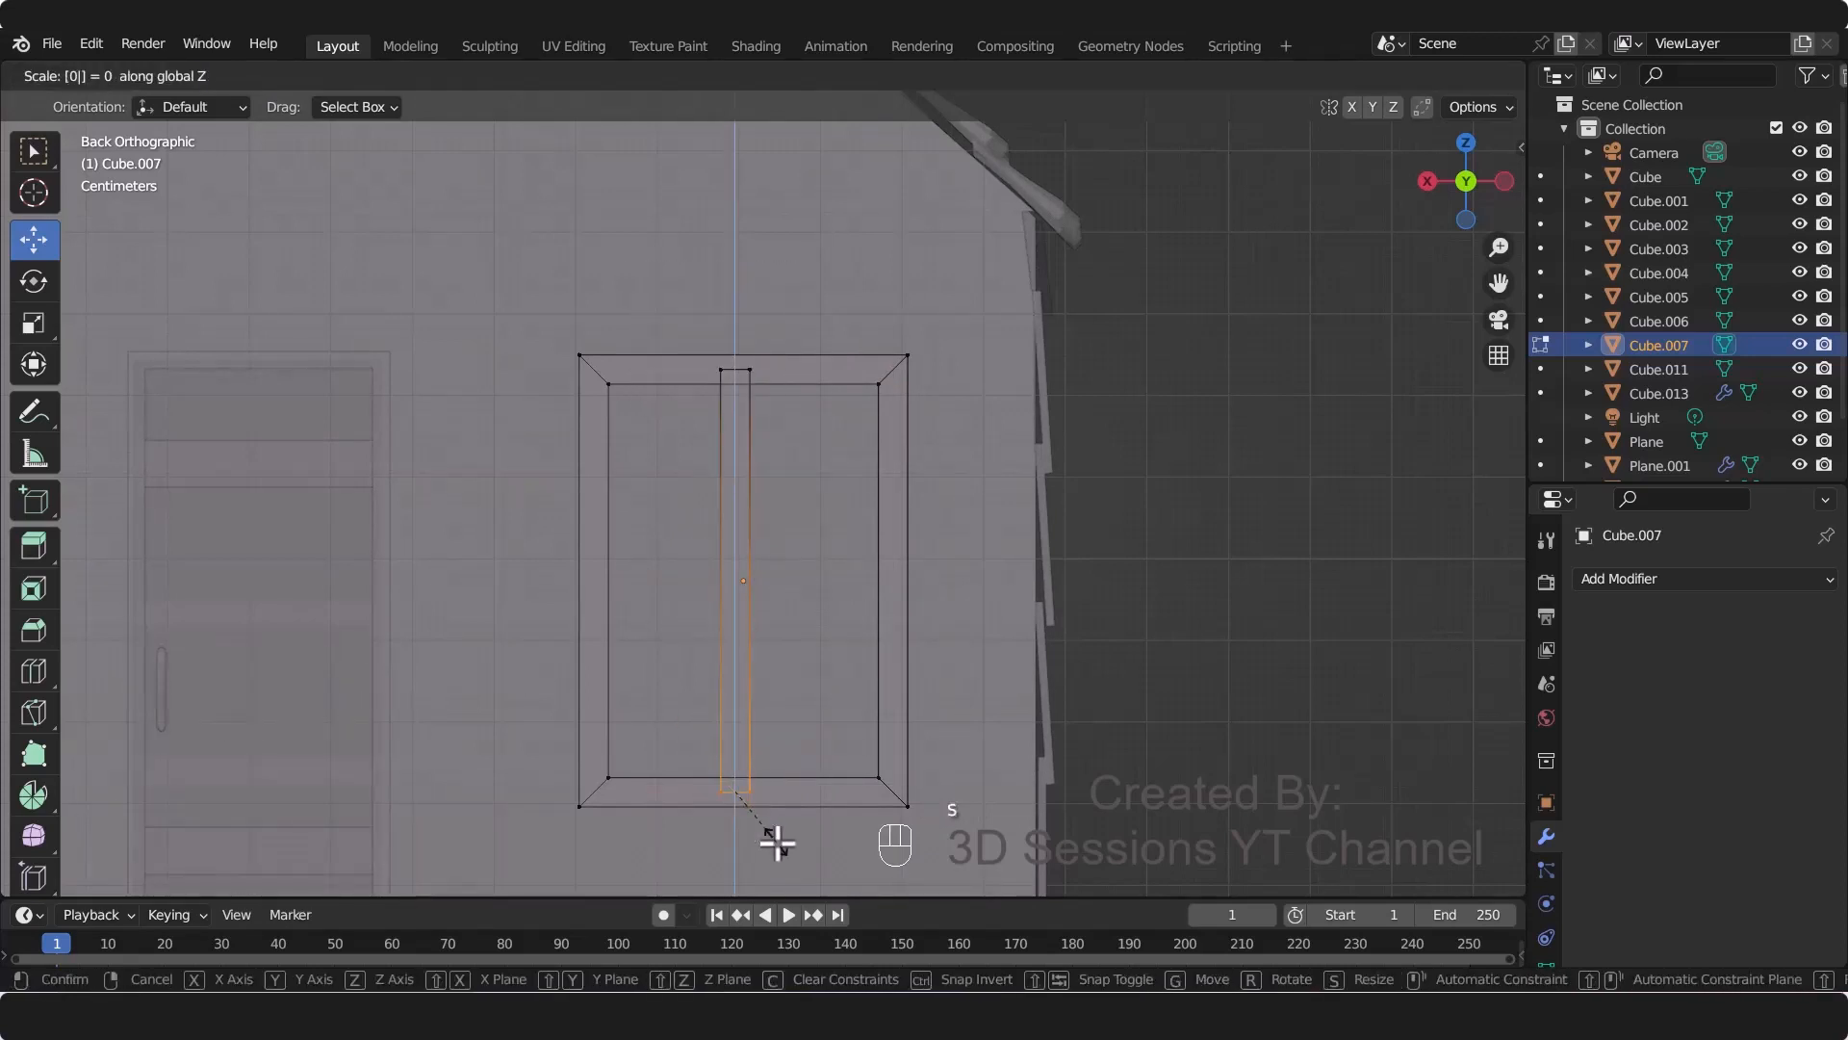
pyautogui.press('Return')
# Step: Duplicate the window frame's bottom bar and move the copy about 0.2565 m up along Z to form a crossbar
pyautogui.moveTo(726, 693); pyautogui.dragTo(516, 523, button='middle')
pyautogui.press('3')
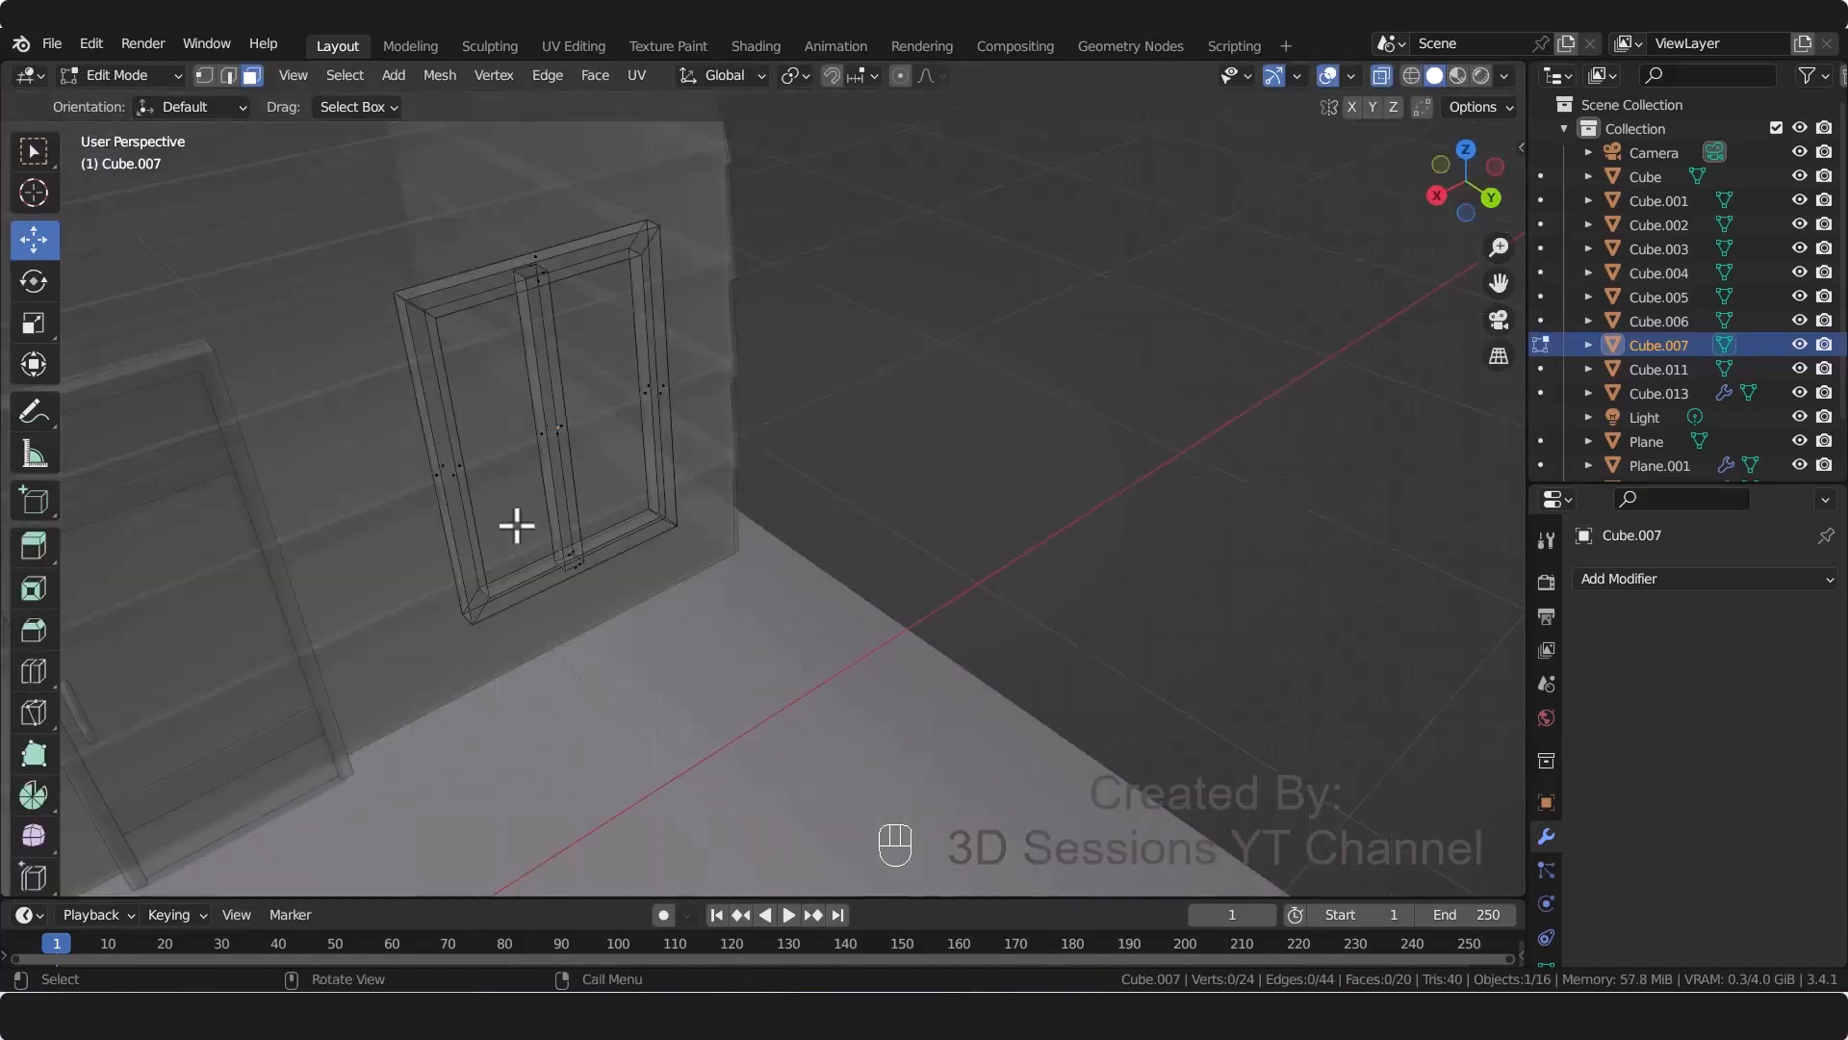
pyautogui.moveTo(516, 524); pyautogui.dragTo(626, 633)
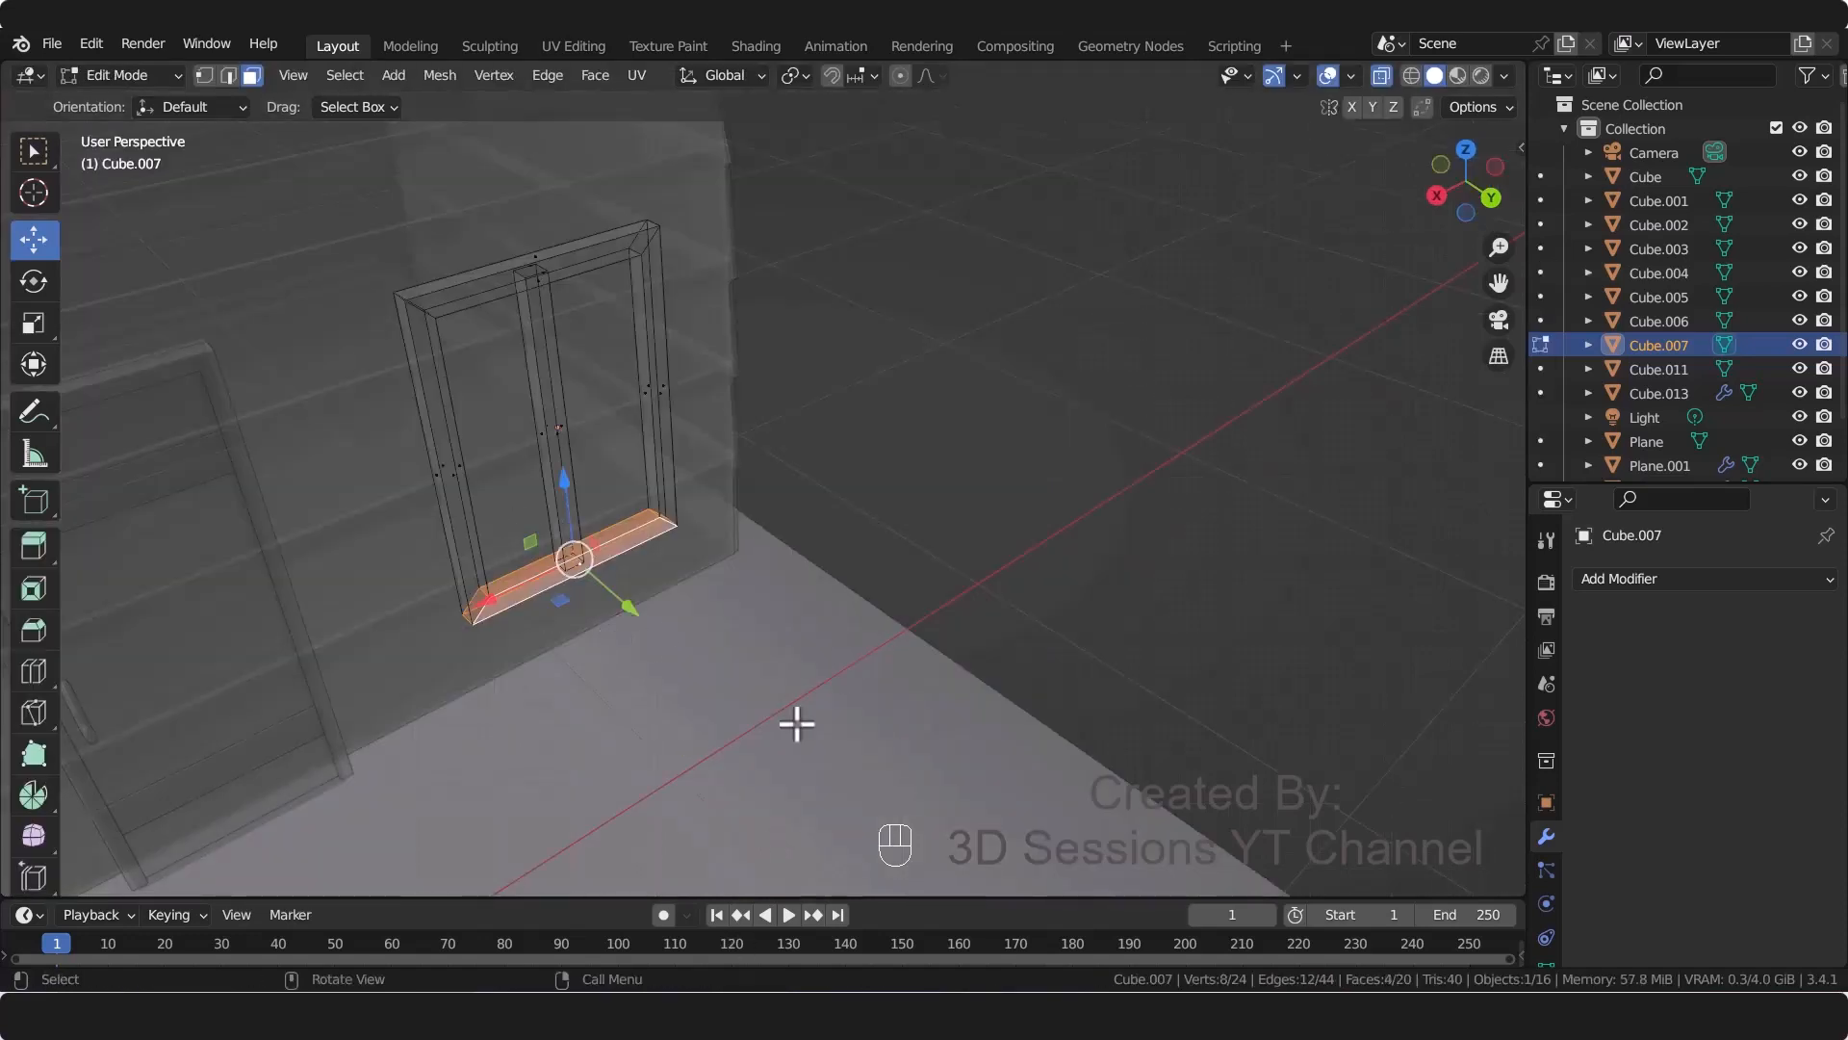
pyautogui.hotkey('shift', 'd')
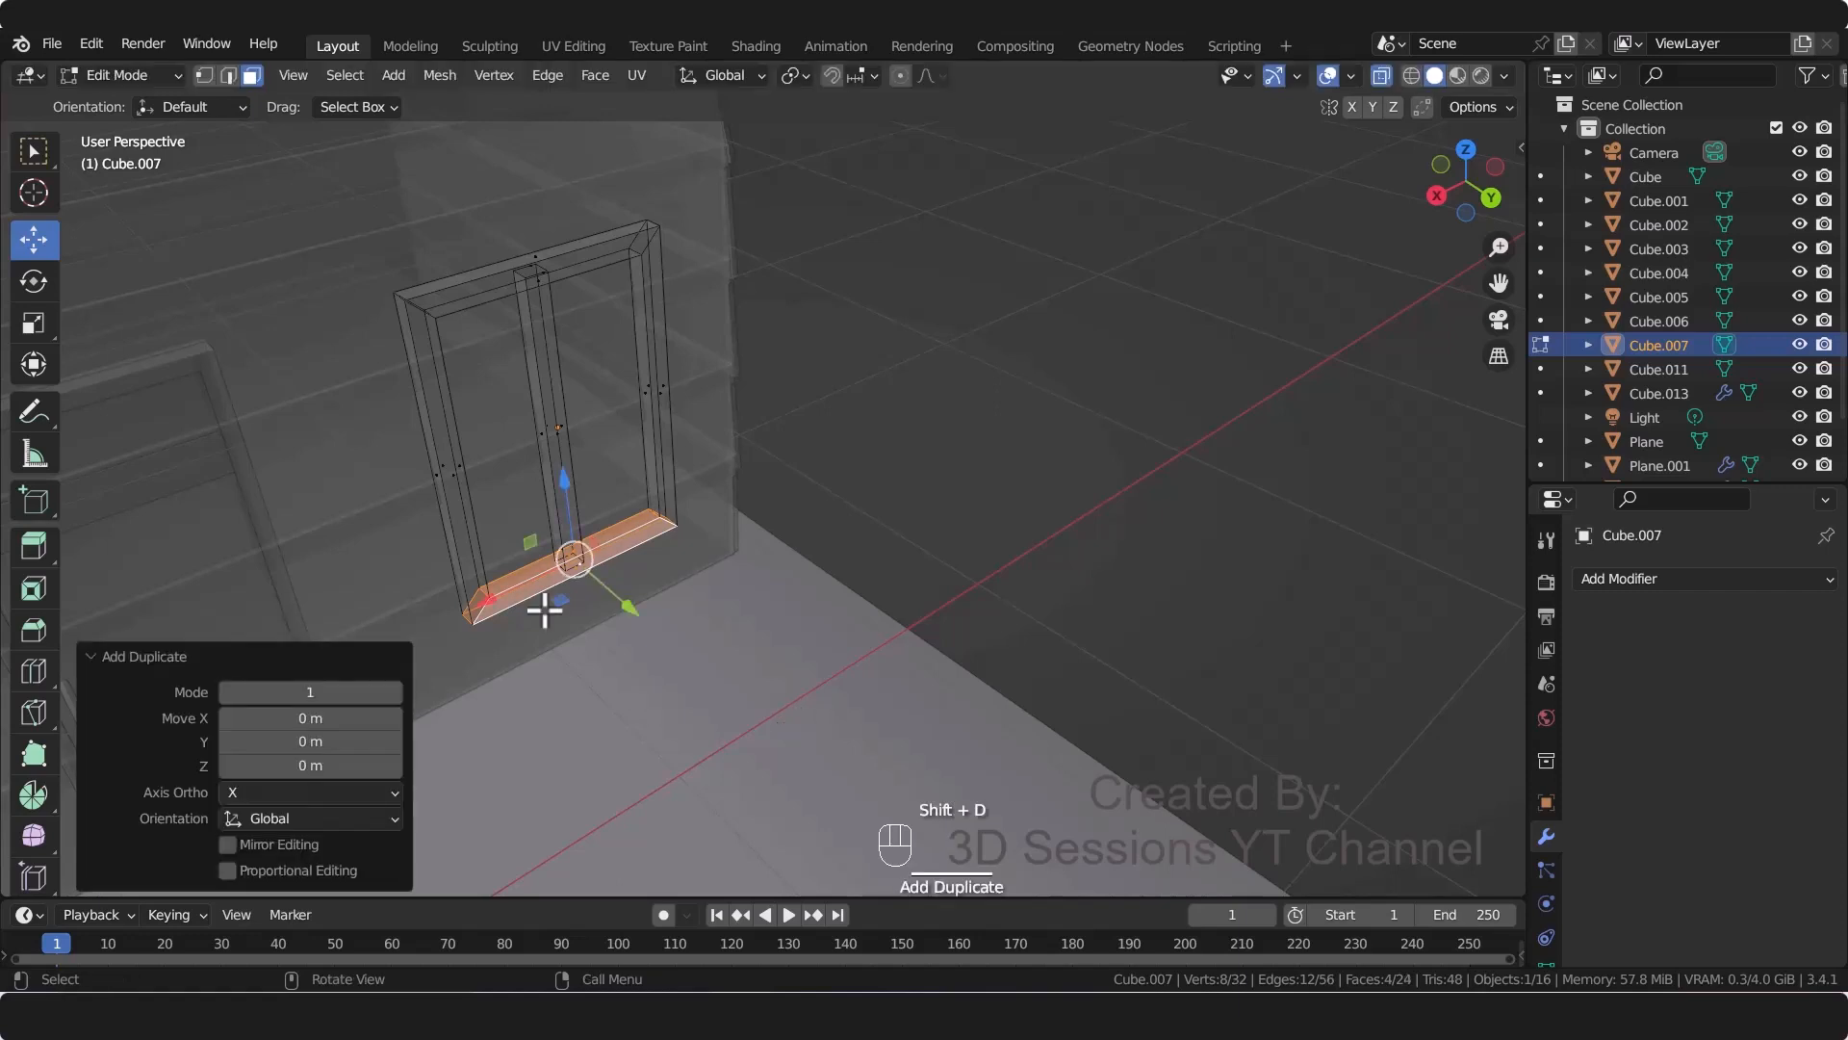
pyautogui.moveTo(563, 466); pyautogui.dragTo(564, 341)
pyautogui.press('`')
pyautogui.click(834, 442)
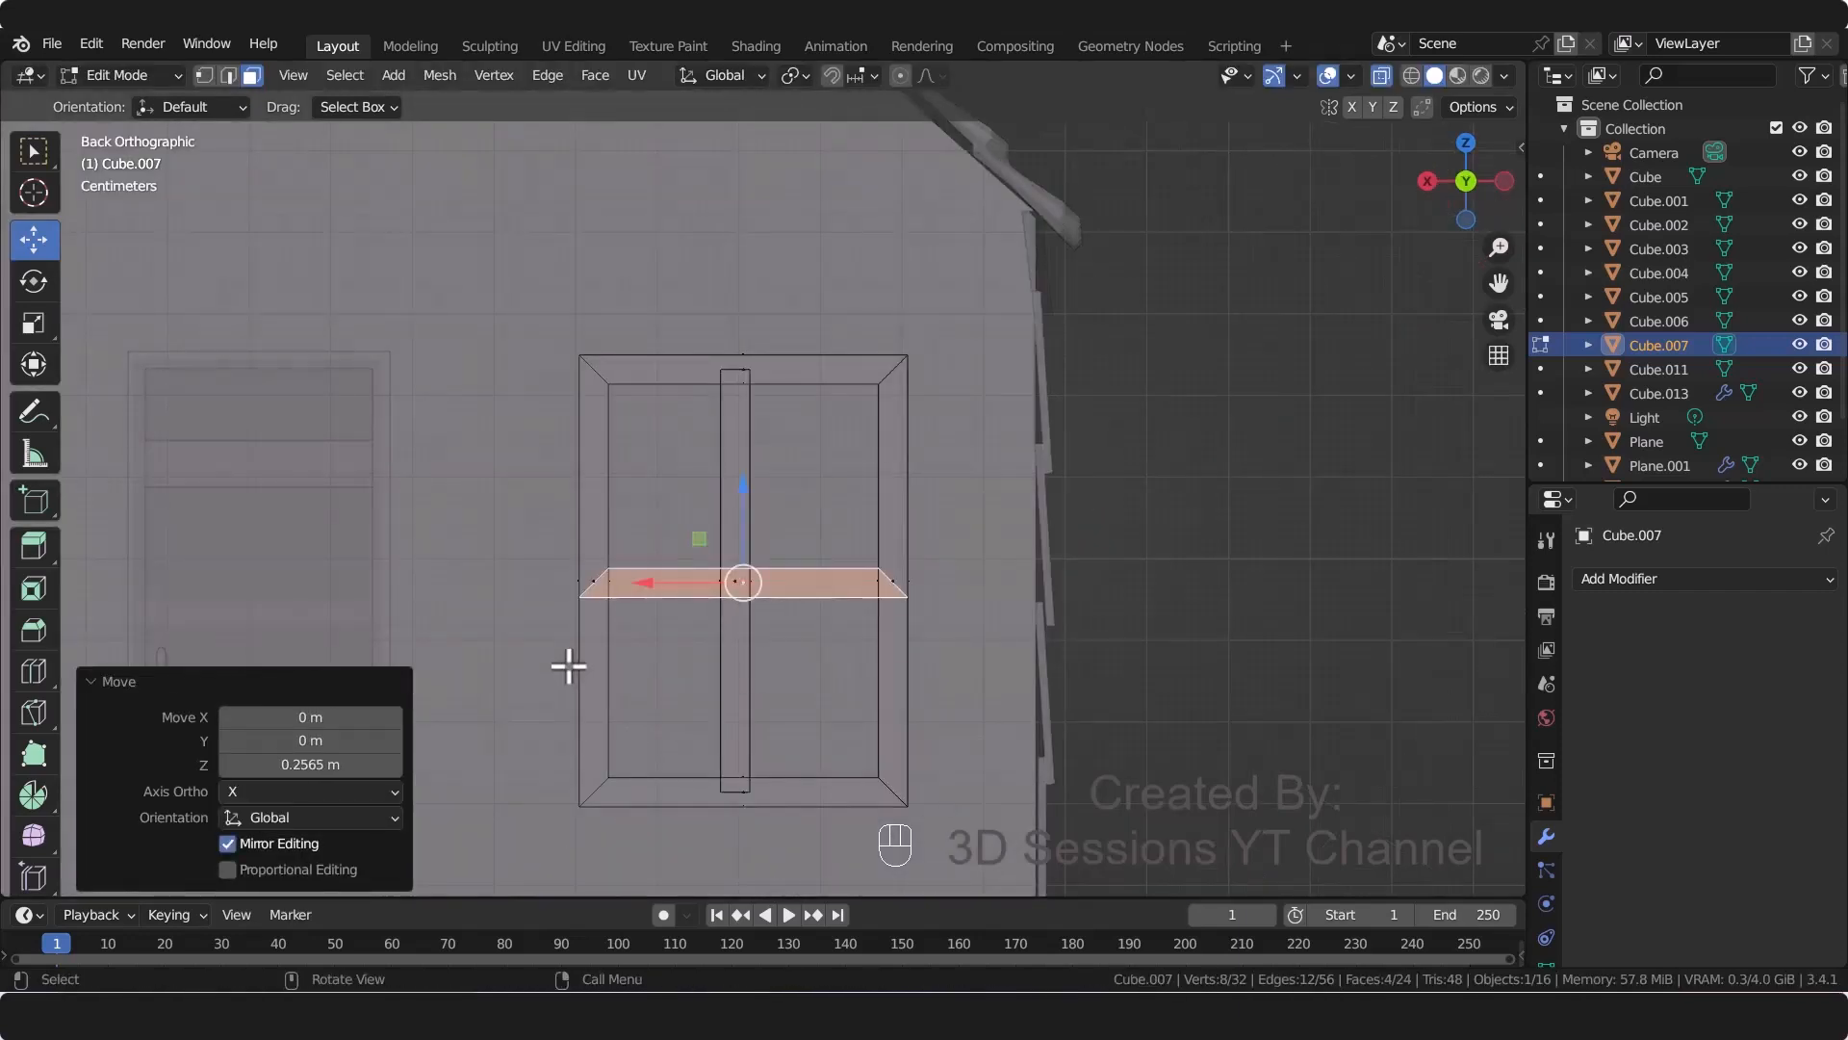
# Step: Square off both slanted ends of the crossbar by scaling each end's vertices to 0 along X
pyautogui.moveTo(528, 503); pyautogui.dragTo(651, 622)
pyautogui.press('s')
pyautogui.press('x')
pyautogui.press('0')
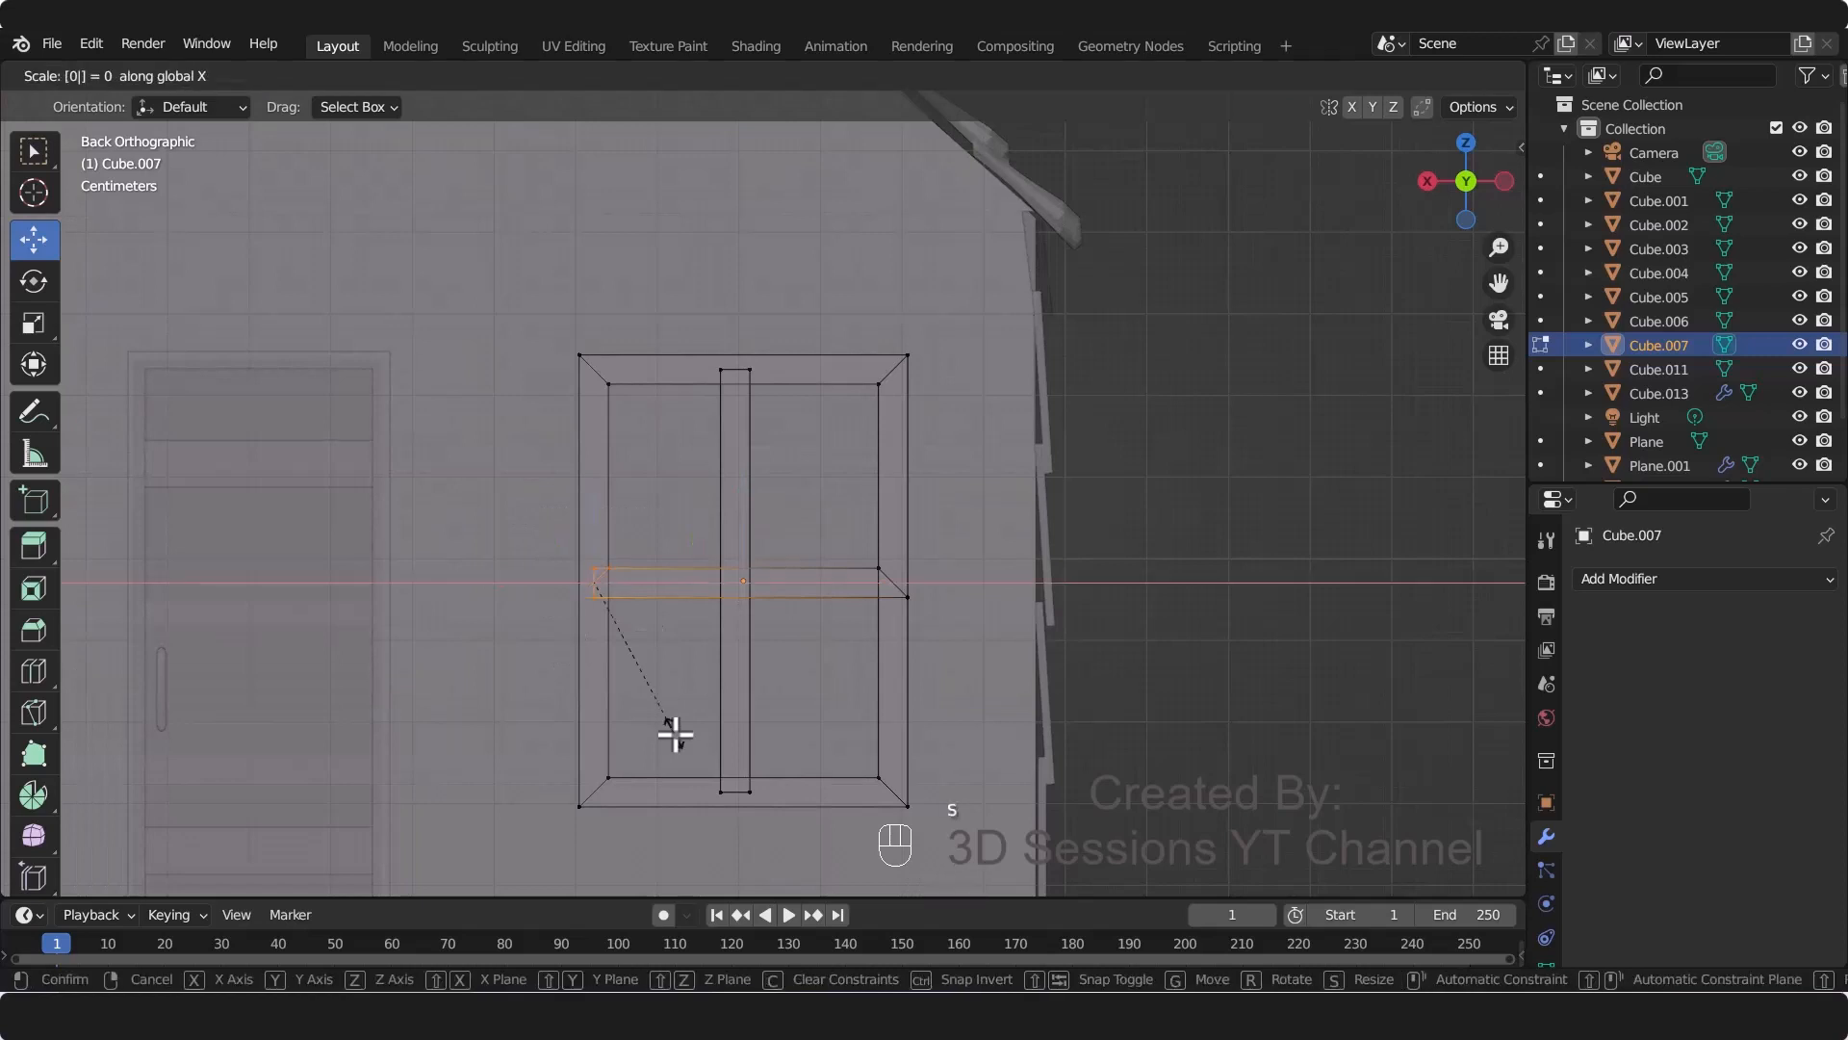
pyautogui.press('Return')
pyautogui.moveTo(867, 487); pyautogui.dragTo(933, 627)
pyautogui.press('s')
pyautogui.press('x')
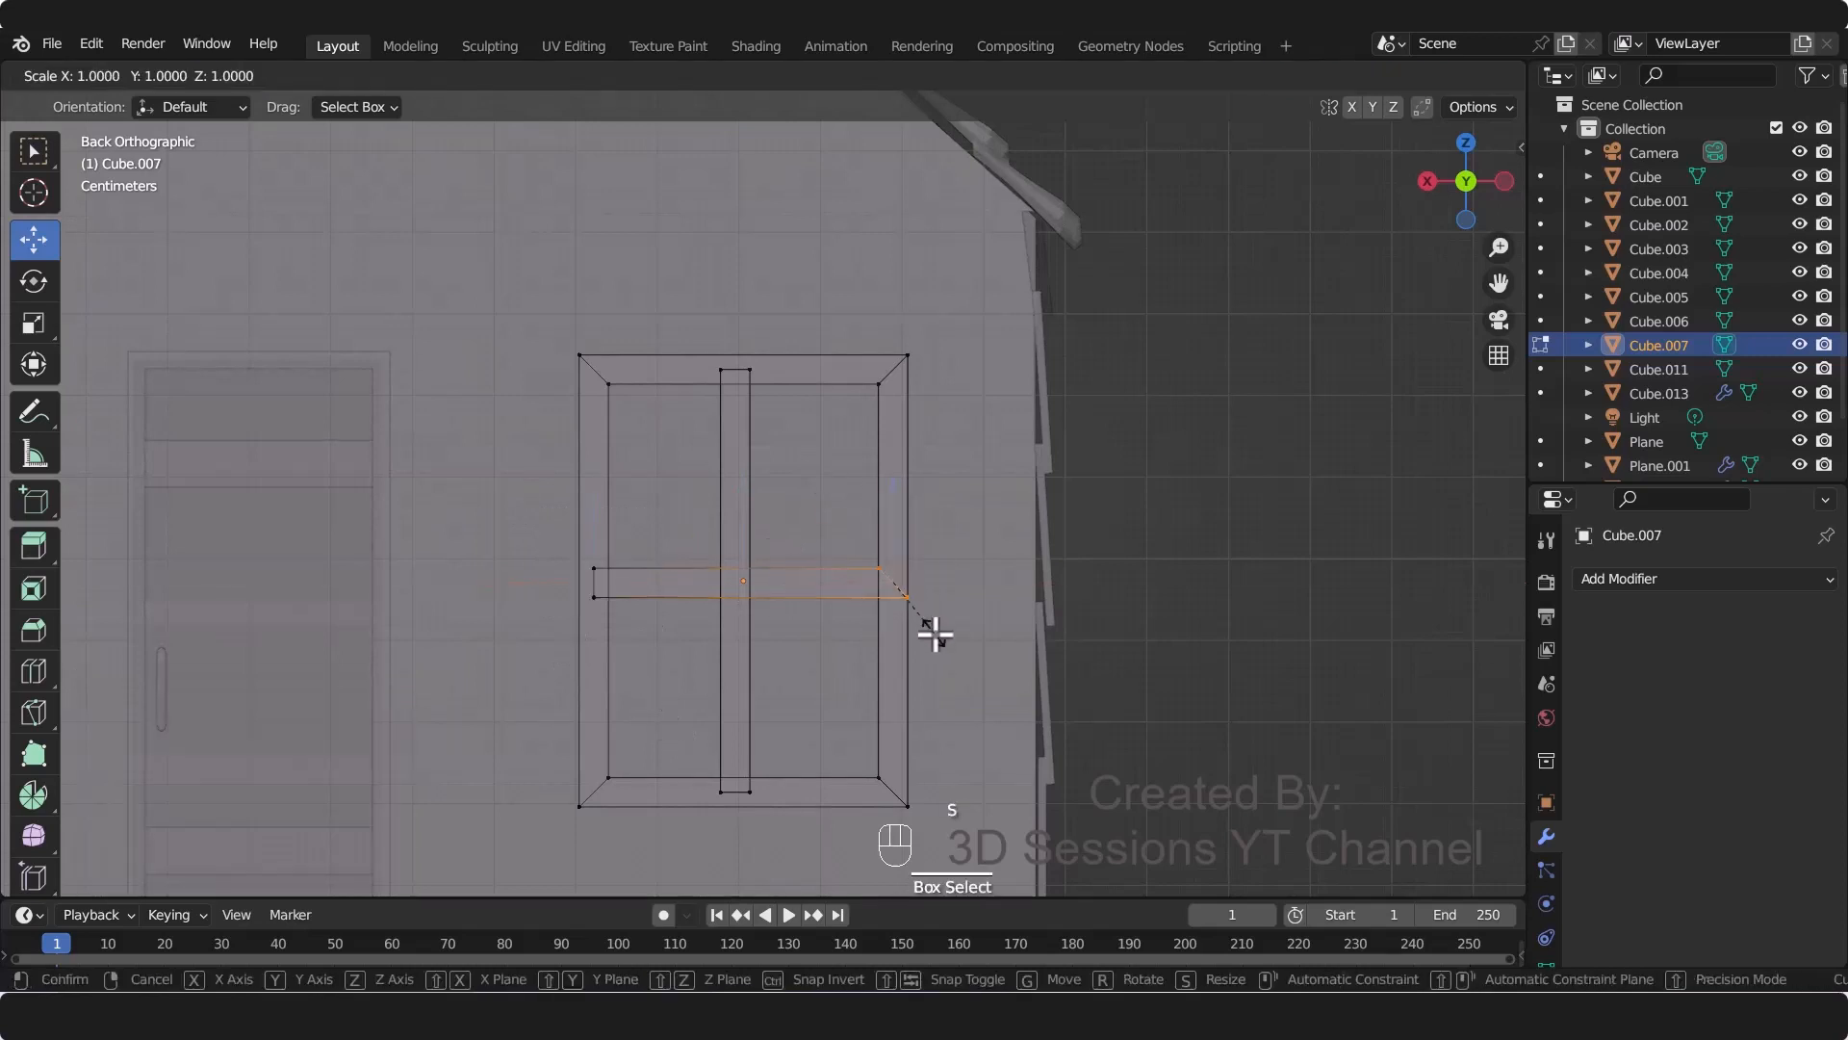
pyautogui.press('0')
pyautogui.press('Return')
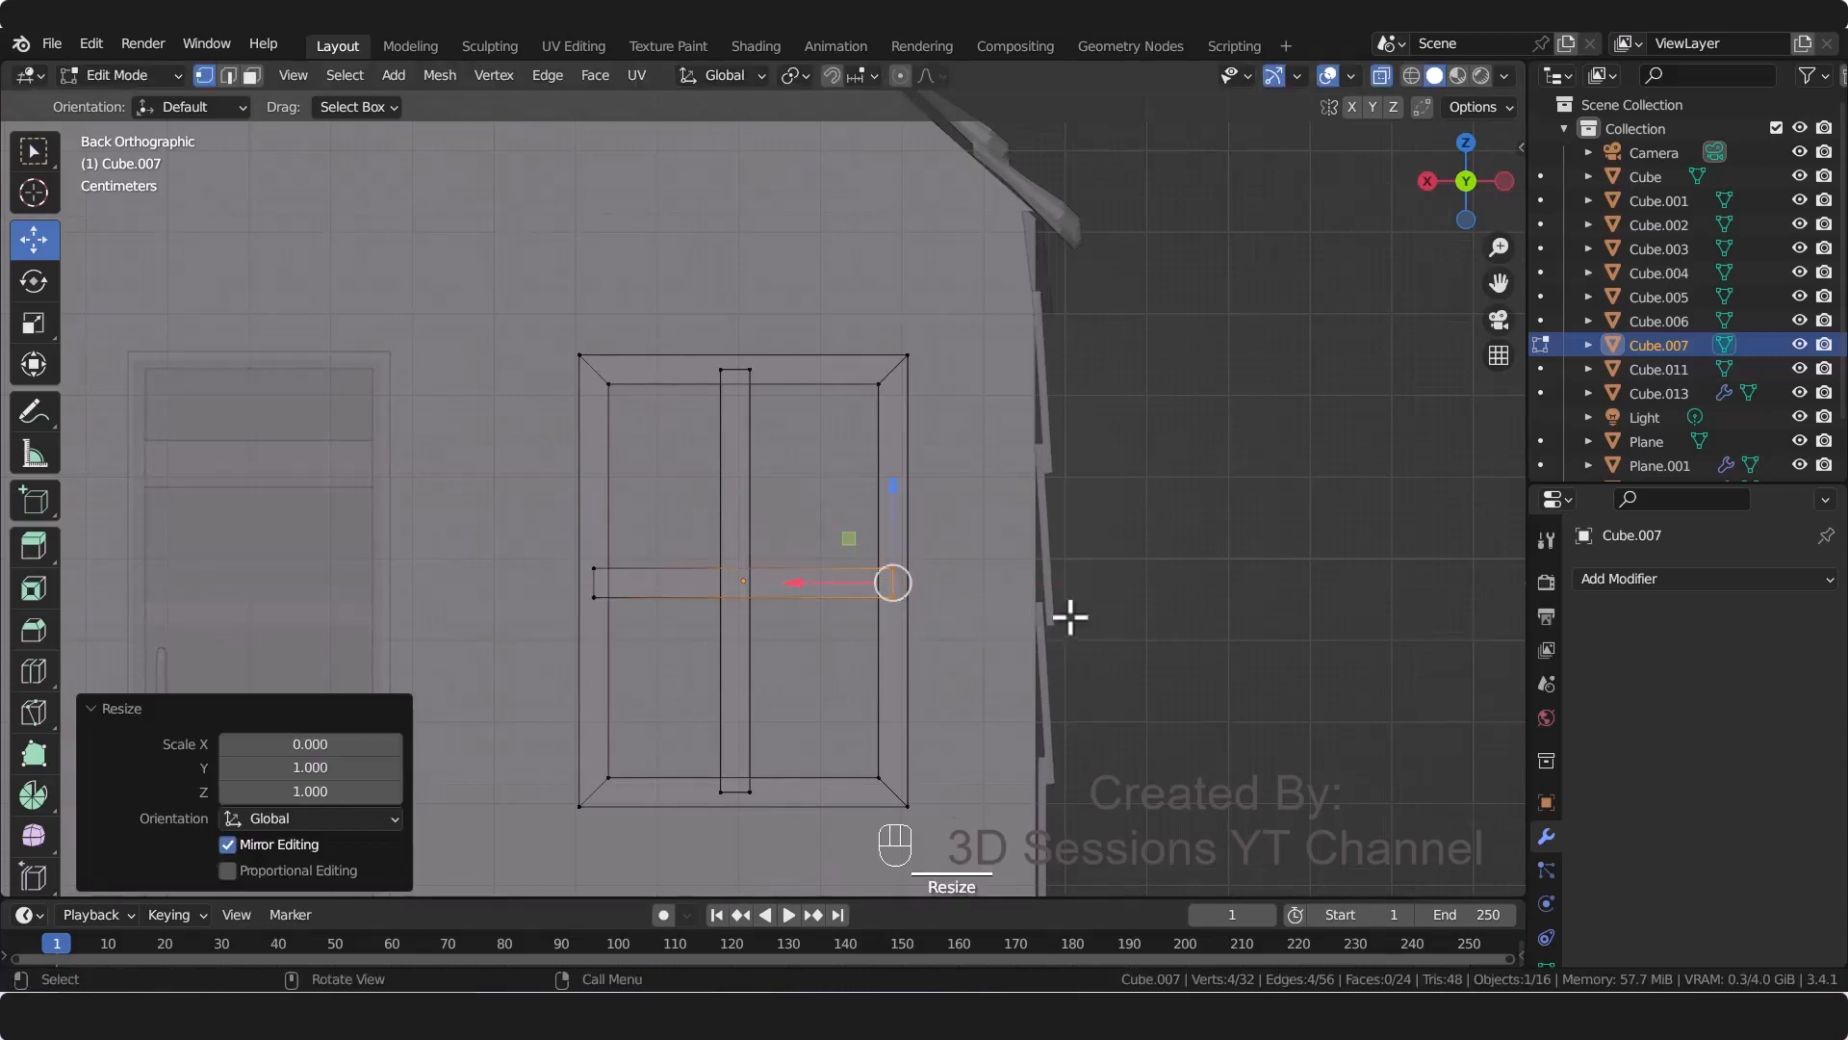
# Step: Return to Object Mode in solid view and scale the window frame down along Y to make it thinner
pyautogui.press('Tab')
pyautogui.hotkey('alt', 'z')
pyautogui.moveTo(680, 763); pyautogui.dragTo(1045, 472, button='middle')
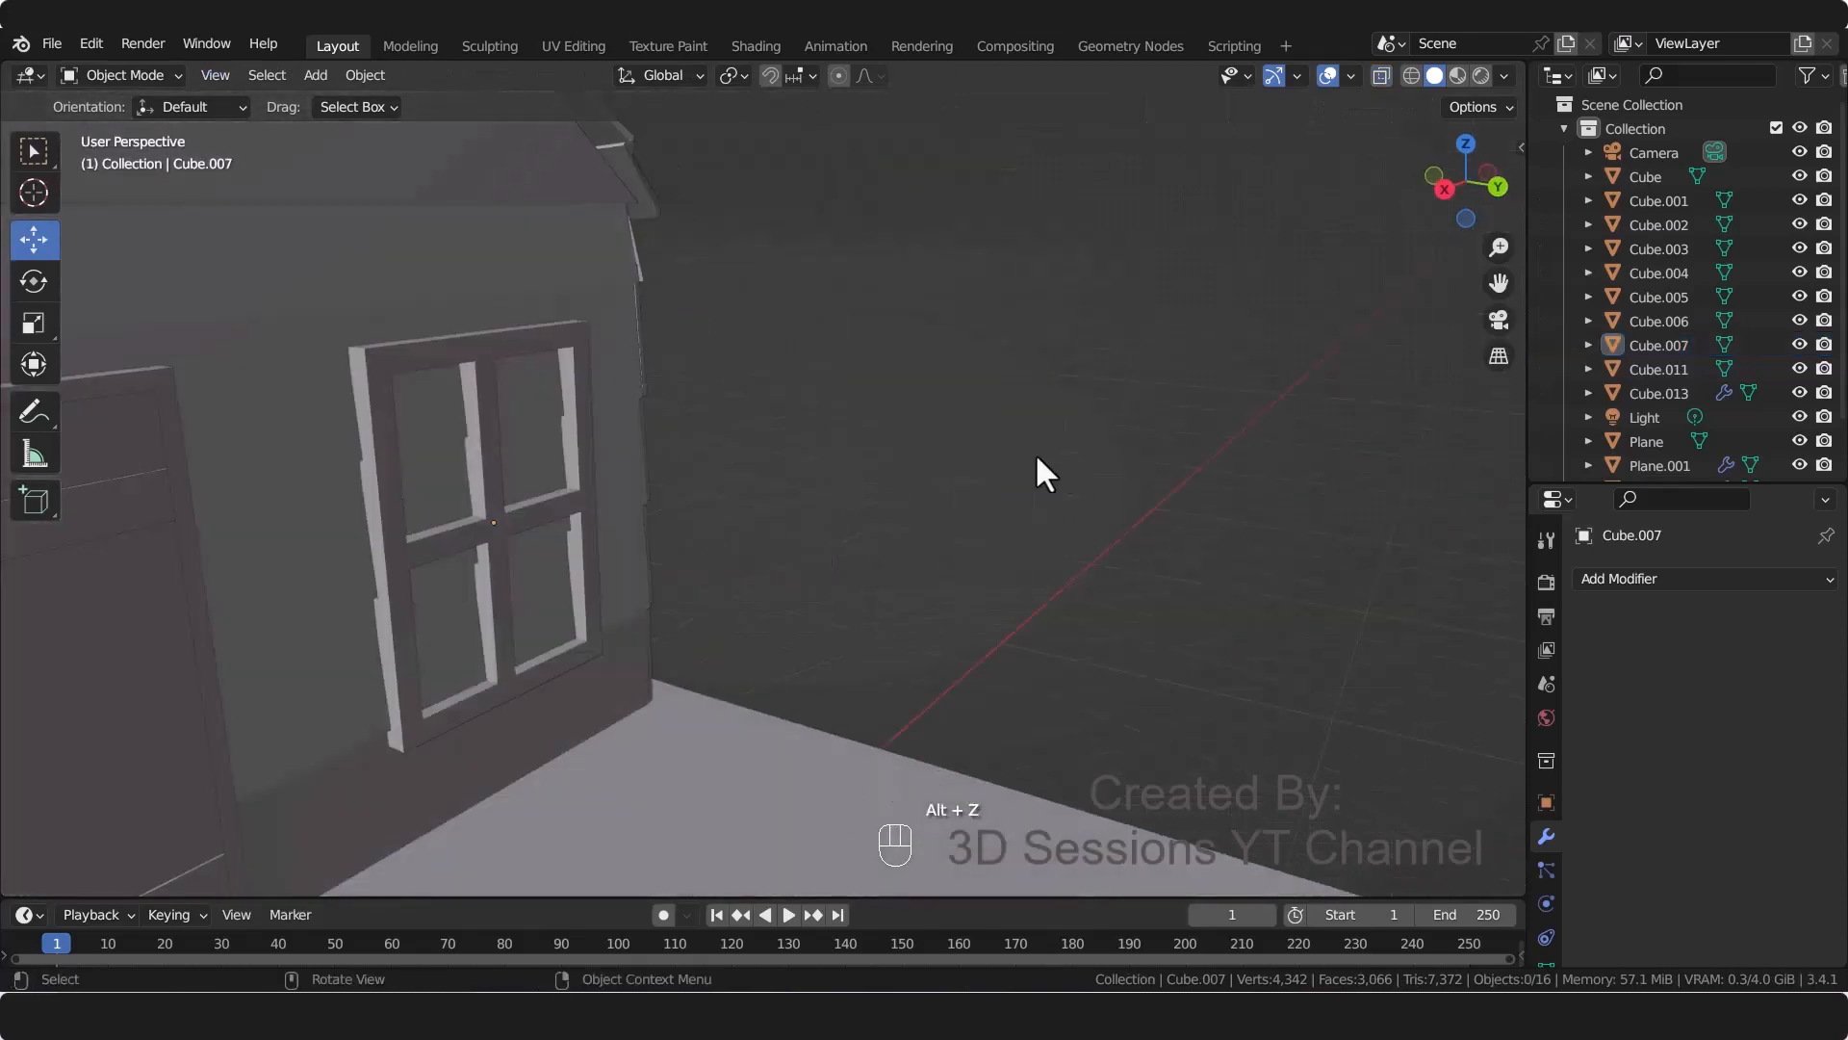
pyautogui.click(532, 515)
pyautogui.moveTo(545, 587); pyautogui.dragTo(591, 645, button='middle')
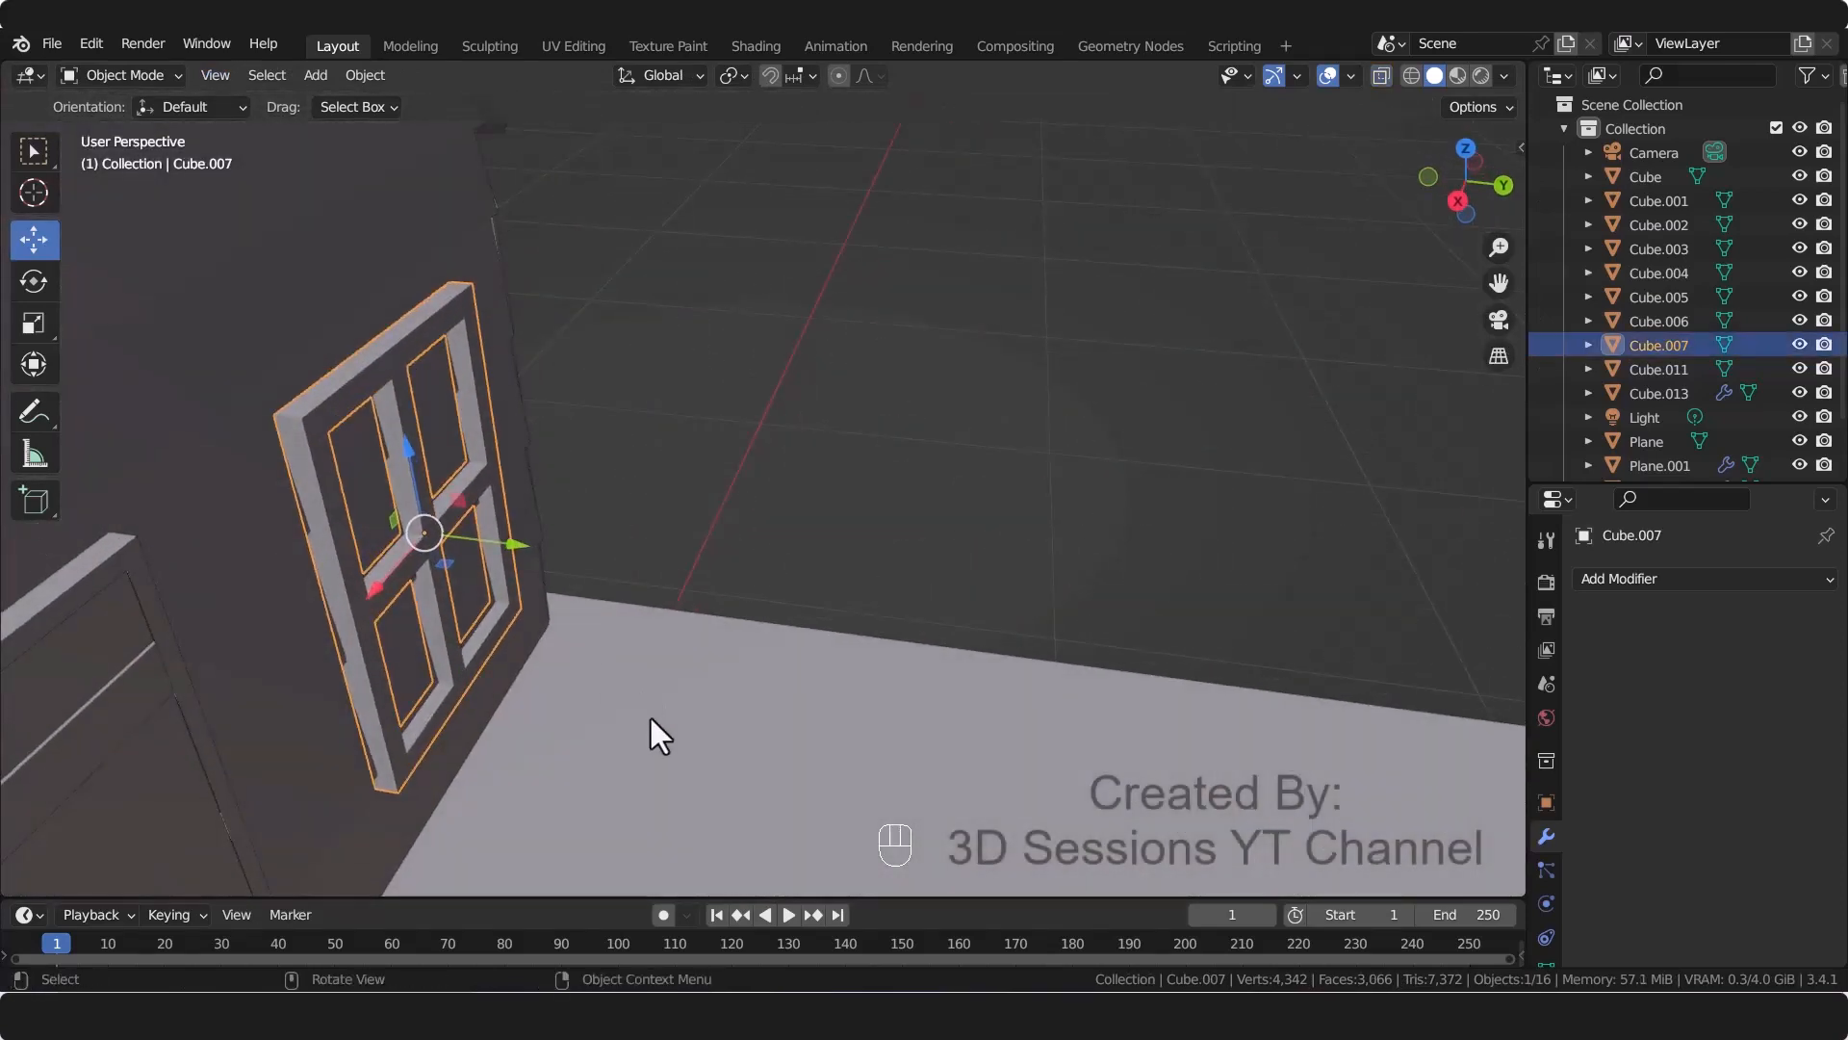
pyautogui.press('s')
pyautogui.press('y')
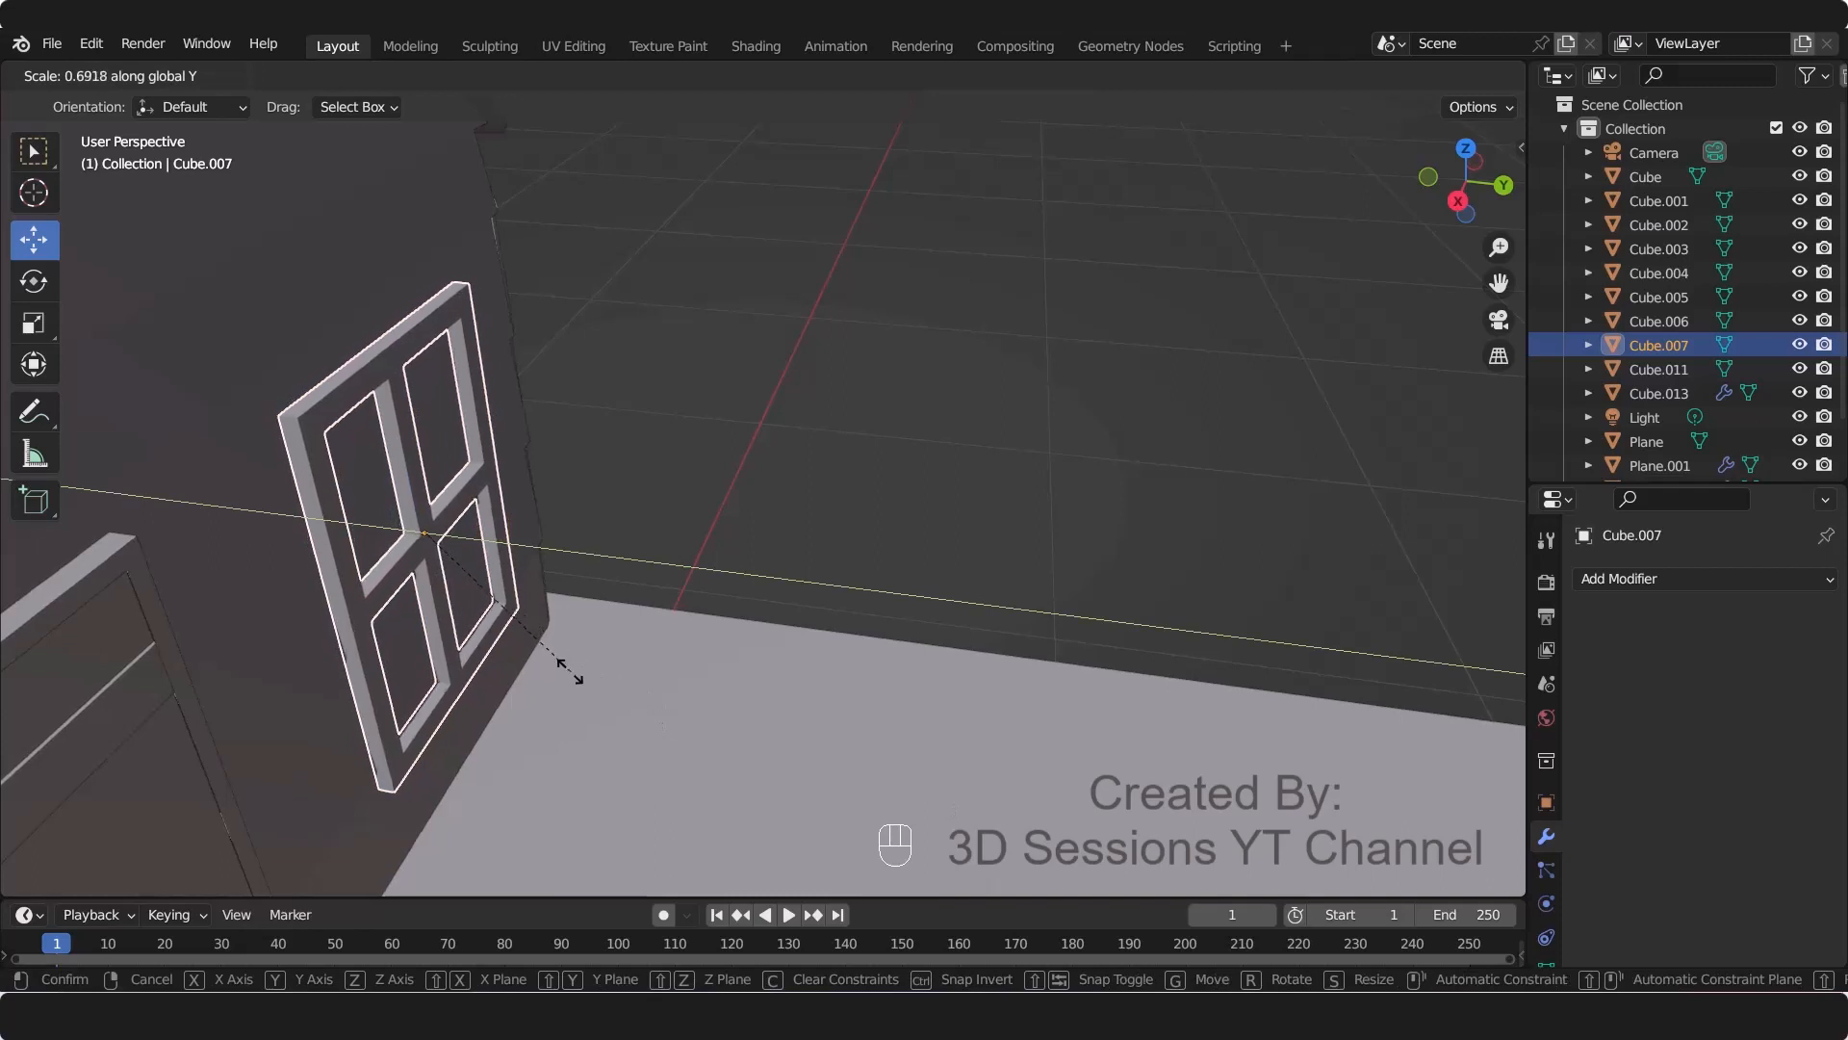
pyautogui.click(524, 640)
pyautogui.moveTo(811, 477); pyautogui.dragTo(539, 587, button='middle')
pyautogui.click(539, 588)
# Step: Switch to the back view and save the file water_mill.blend
pyautogui.press('`')
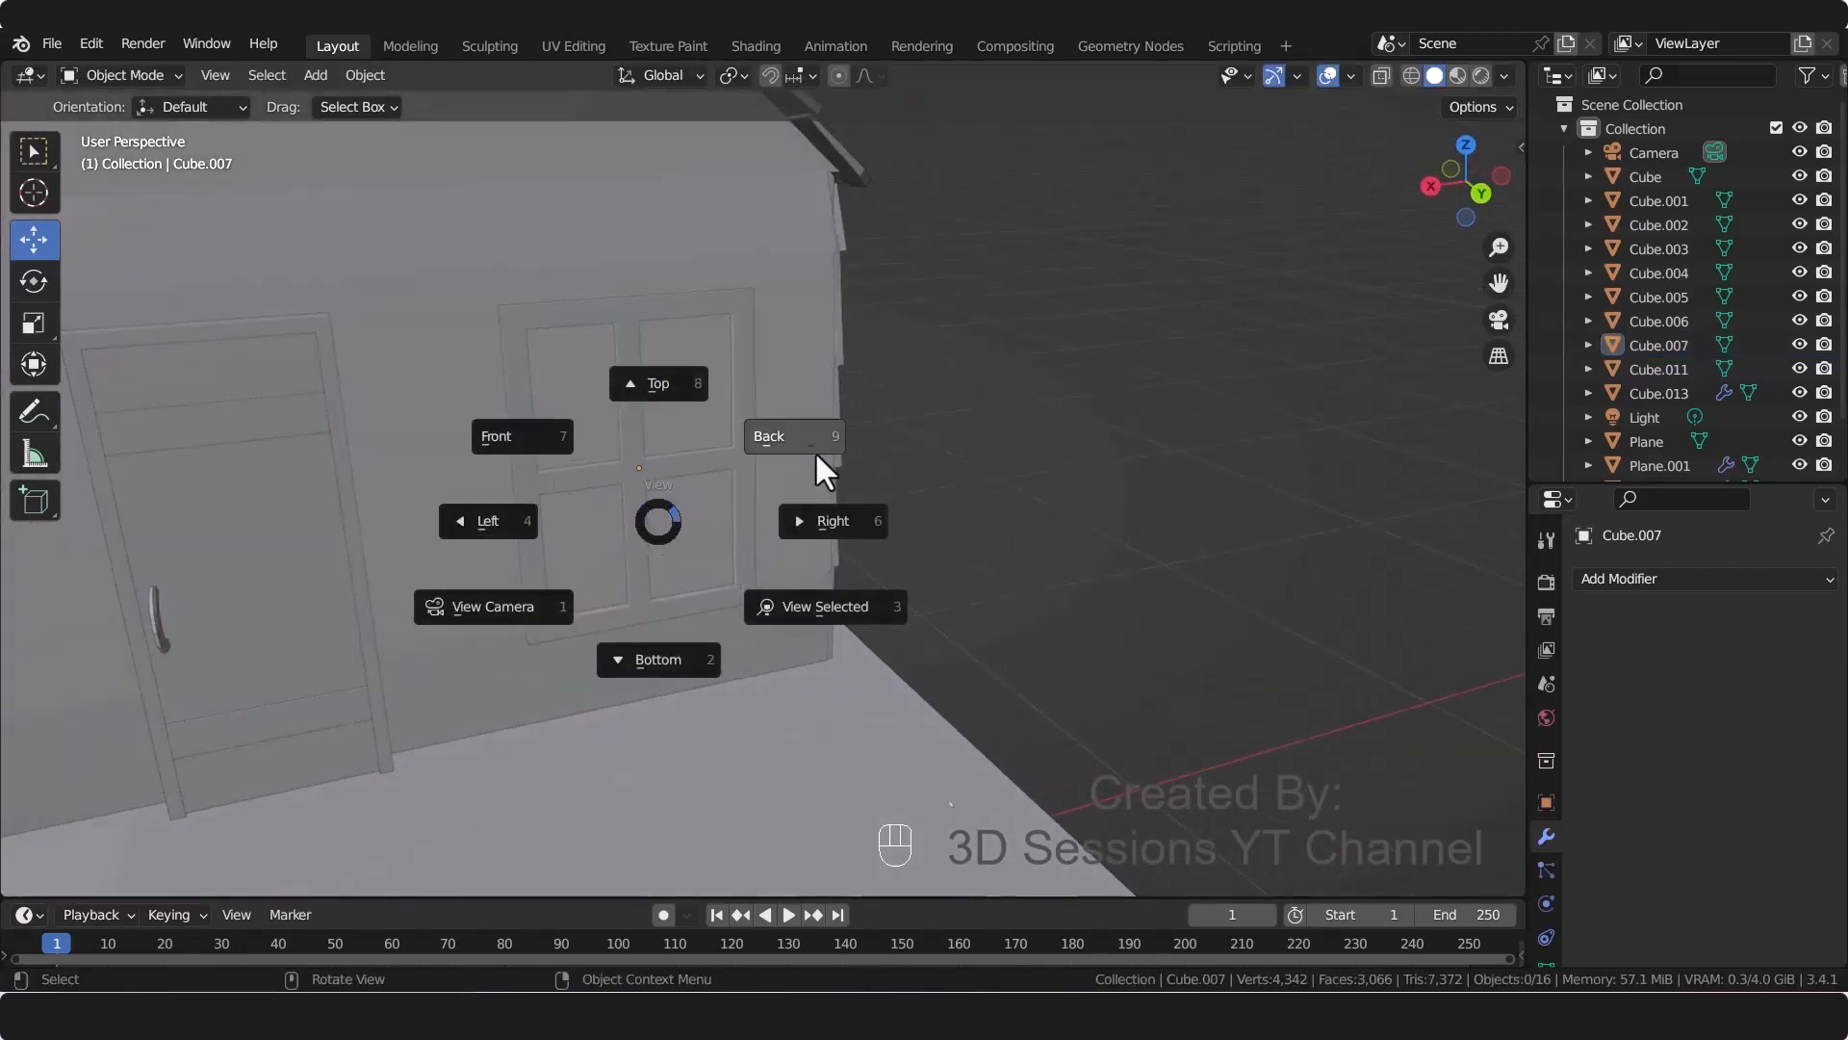
pyautogui.click(815, 450)
pyautogui.hotkey('ctrl', 's')
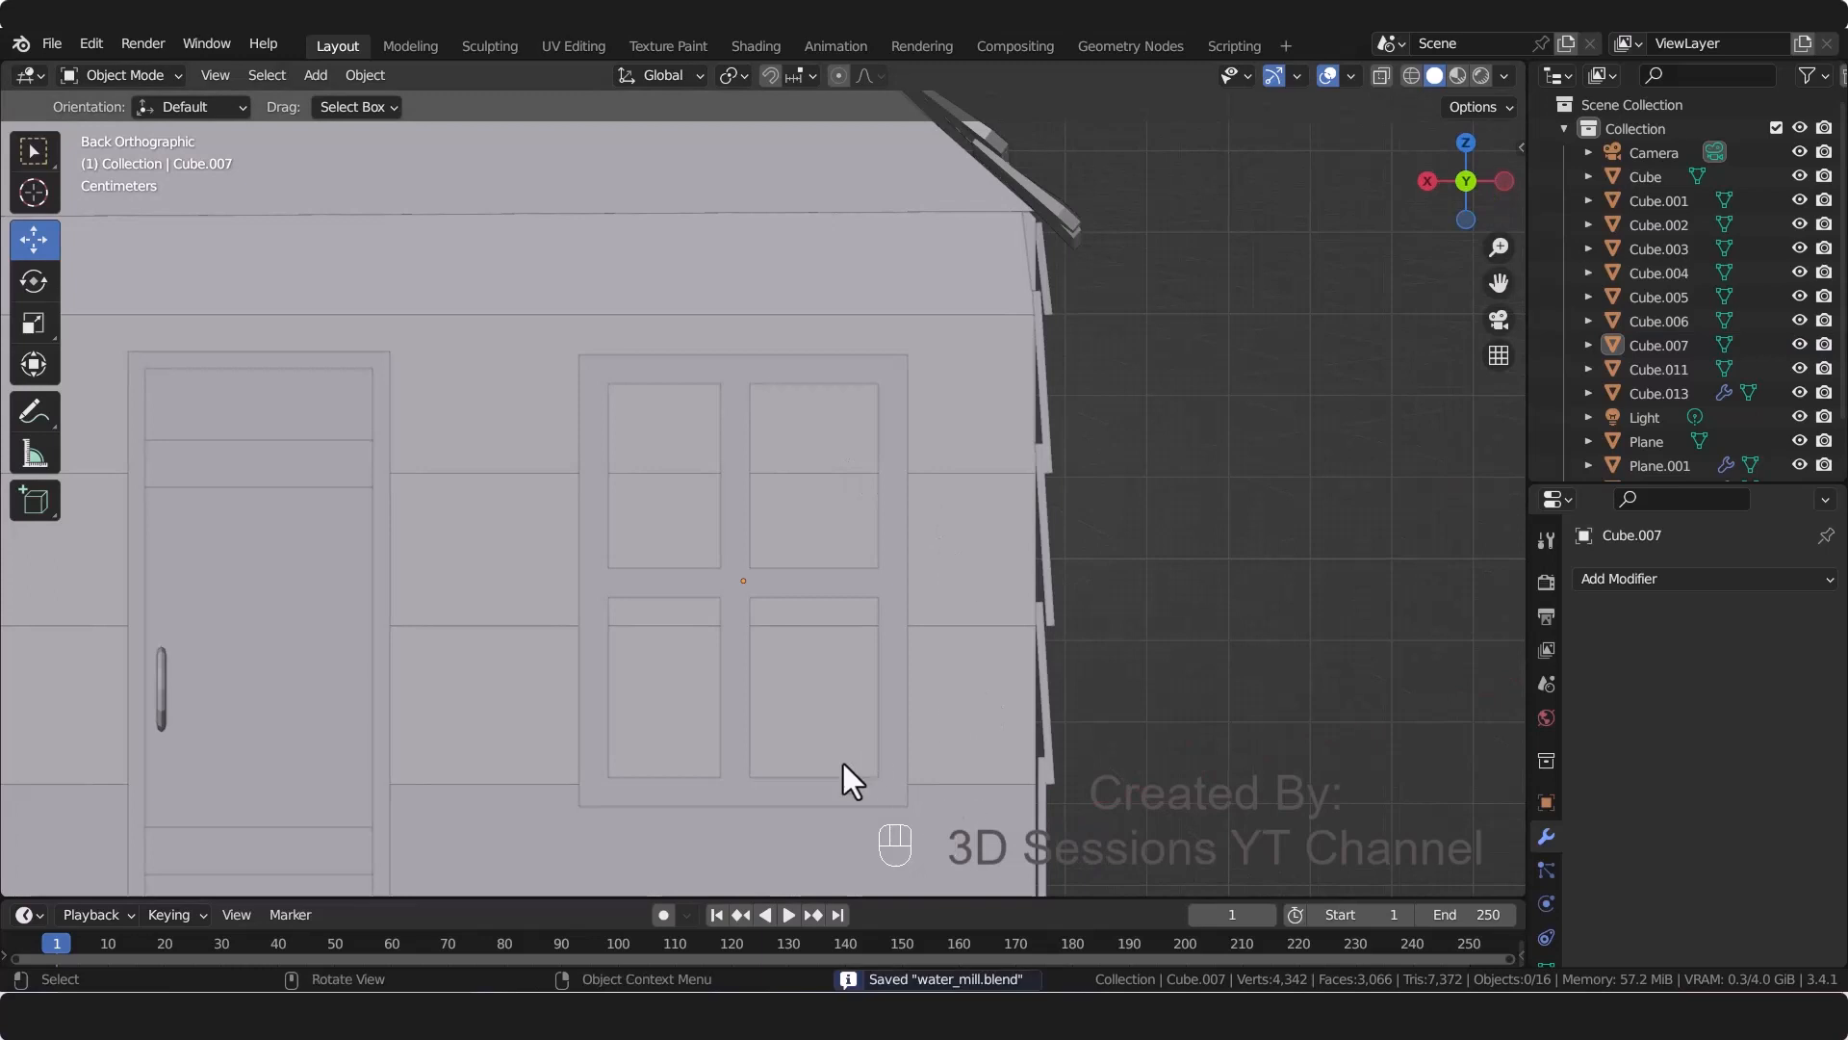
# Step: Duplicate the plane behind the door and move the copy about -0.59 m along X onto the window
pyautogui.click(315, 607)
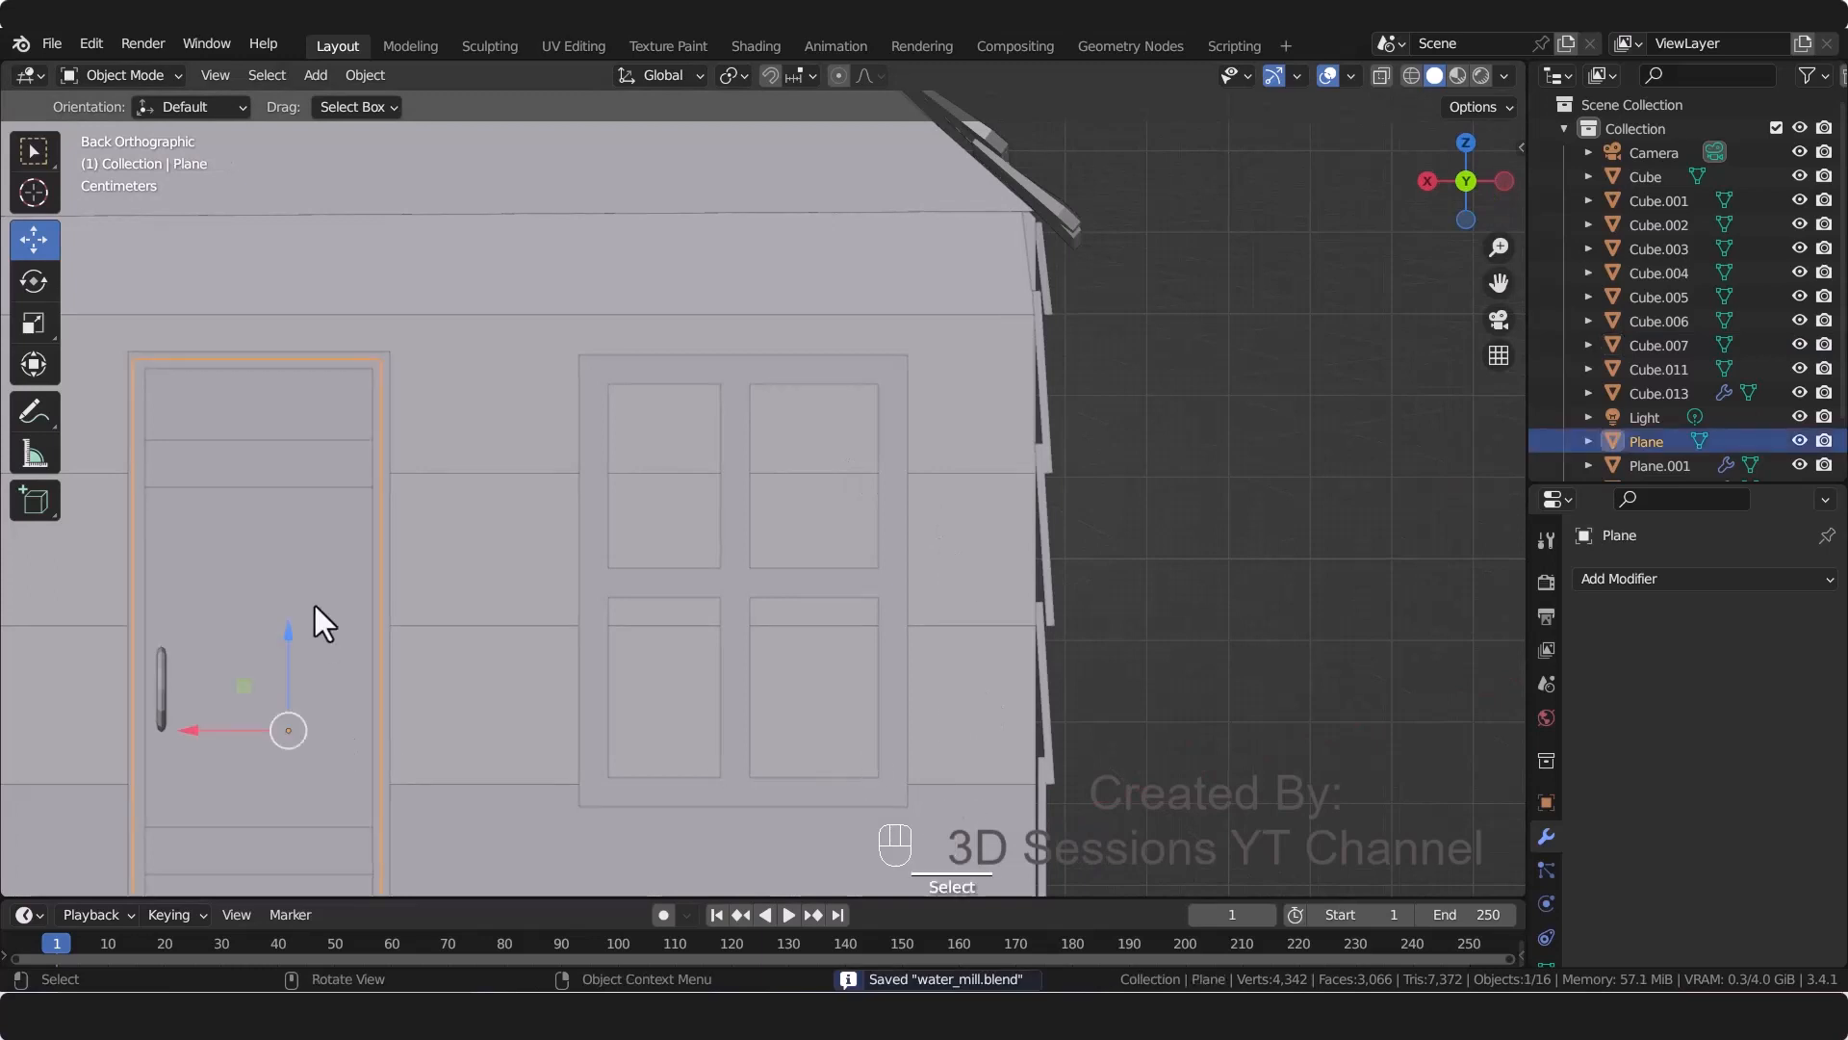
pyautogui.hotkey('shift', 'd')
pyautogui.rightClick(675, 737)
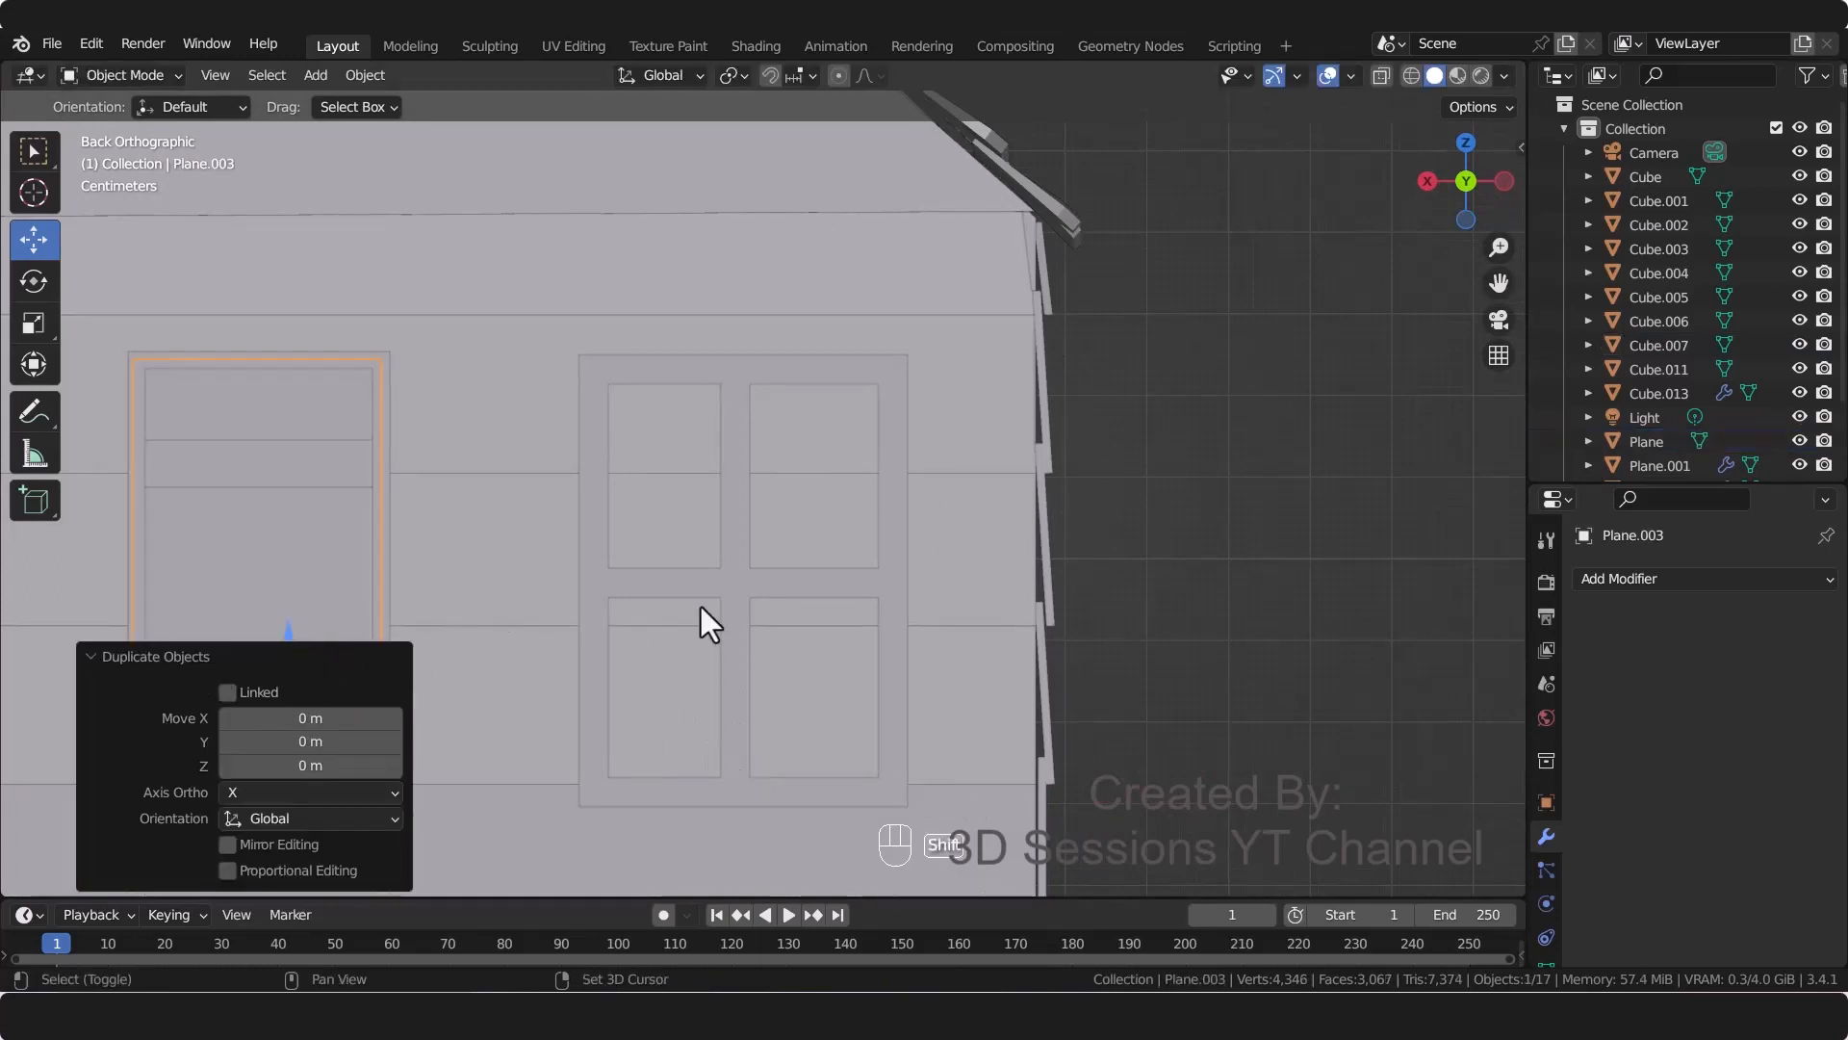
pyautogui.keyDown('shift'); pyautogui.moveTo(701, 608); pyautogui.dragTo(792, 467, button='middle'); pyautogui.keyUp('shift')
pyautogui.moveTo(279, 587); pyautogui.dragTo(766, 588)
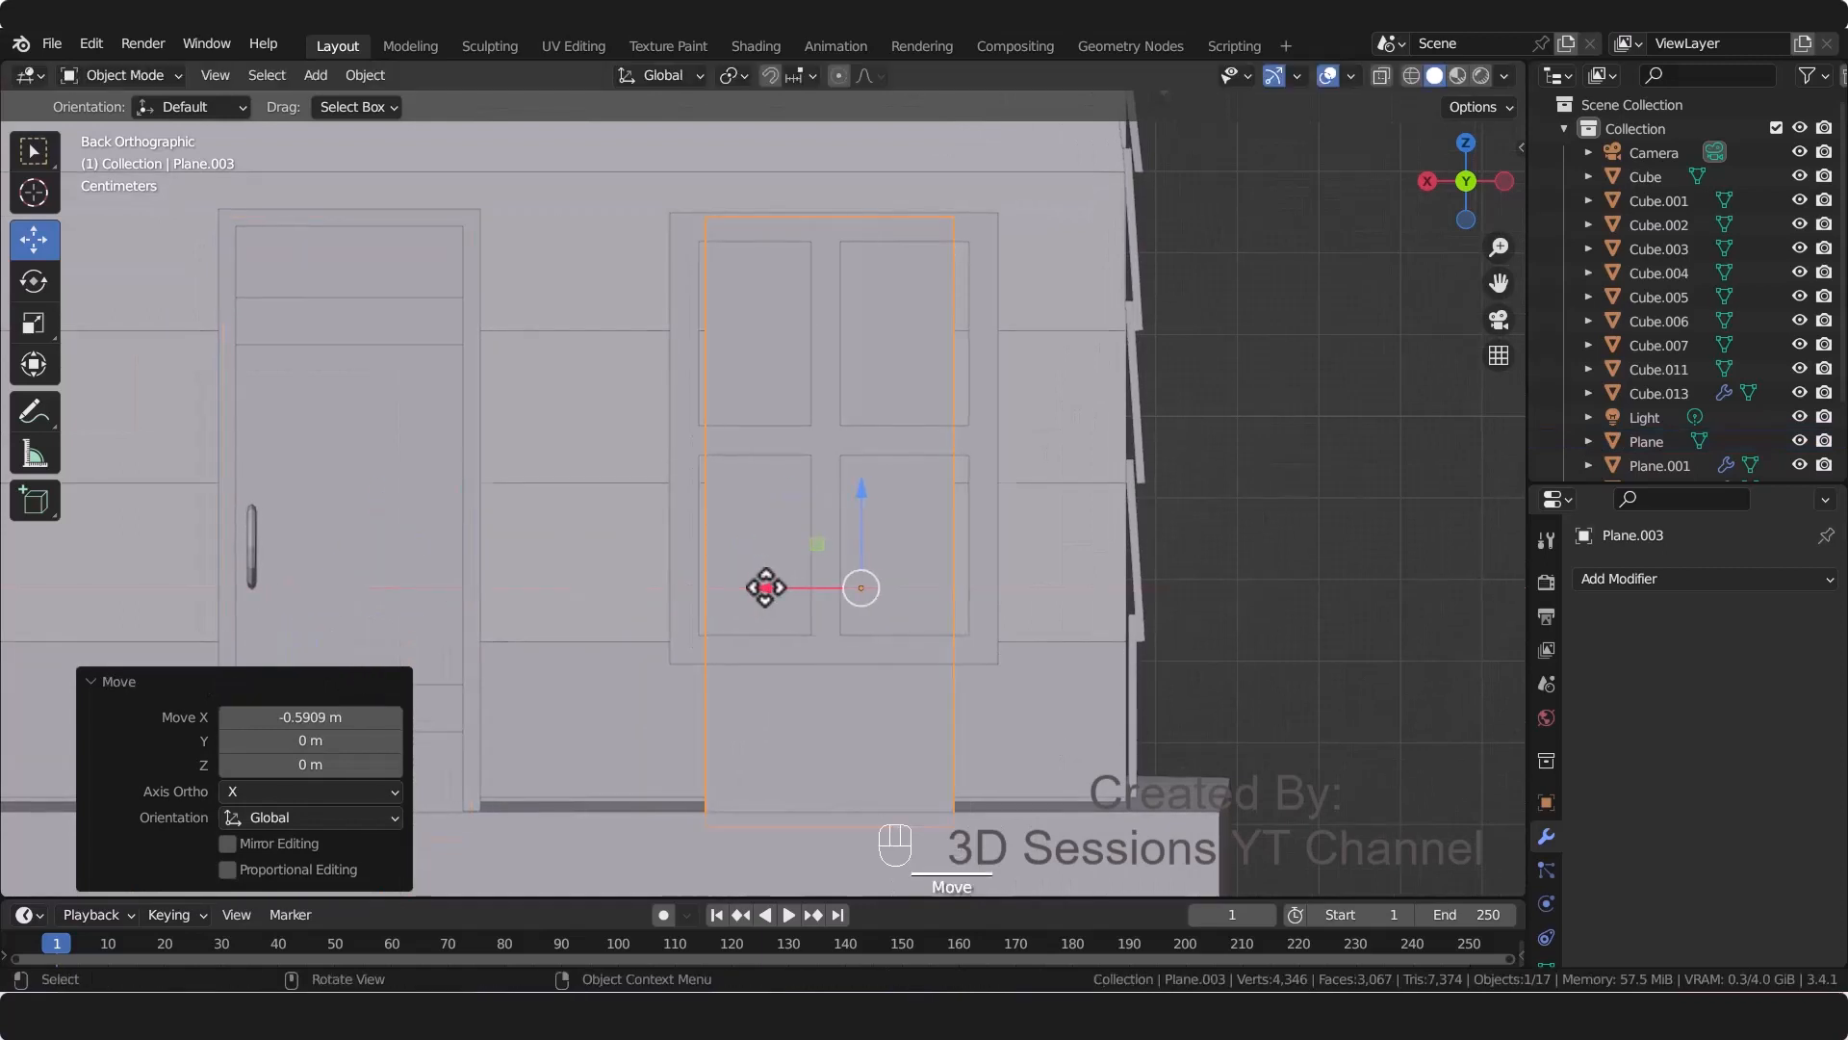
# Step: Lower the copied plane's upper edge and raise its lower edge to fit within the window frame's height
pyautogui.press('Tab')
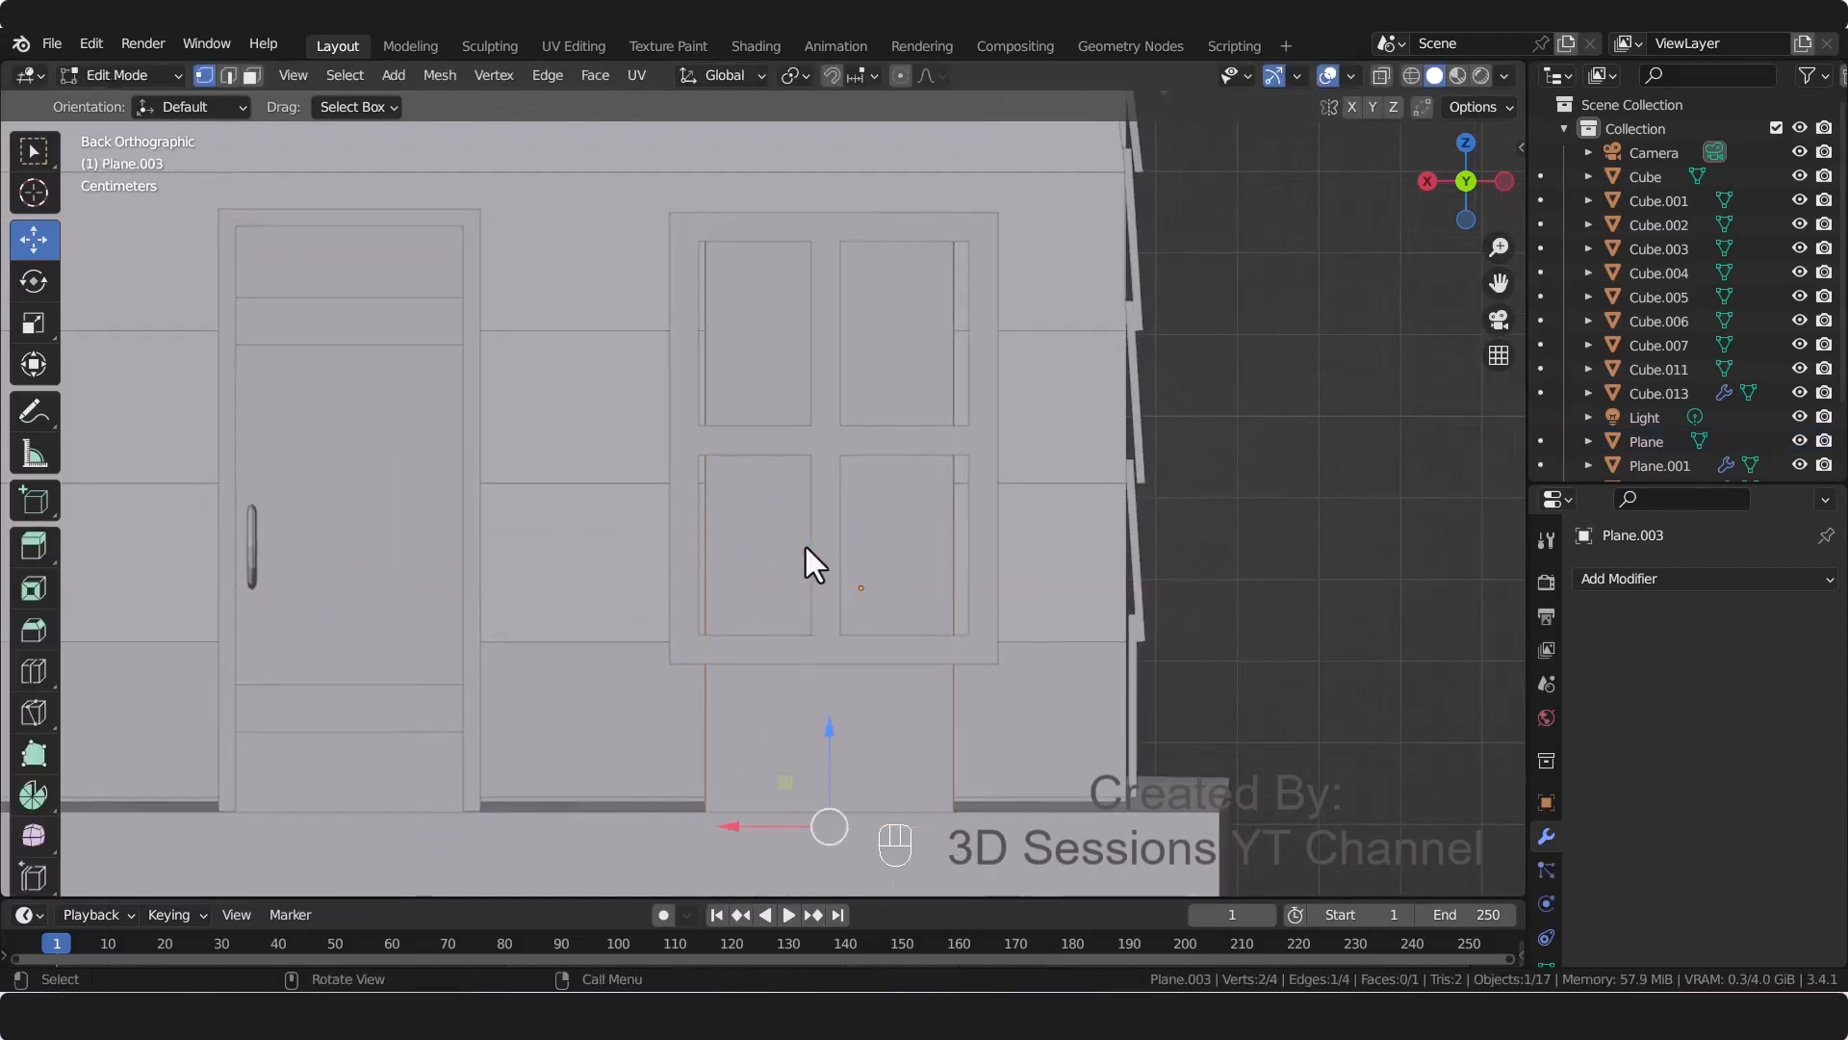
pyautogui.hotkey('alt', 'z')
pyautogui.moveTo(647, 168); pyautogui.dragTo(968, 255)
pyautogui.moveTo(831, 139); pyautogui.dragTo(828, 153)
pyautogui.moveTo(621, 738); pyautogui.dragTo(1074, 836)
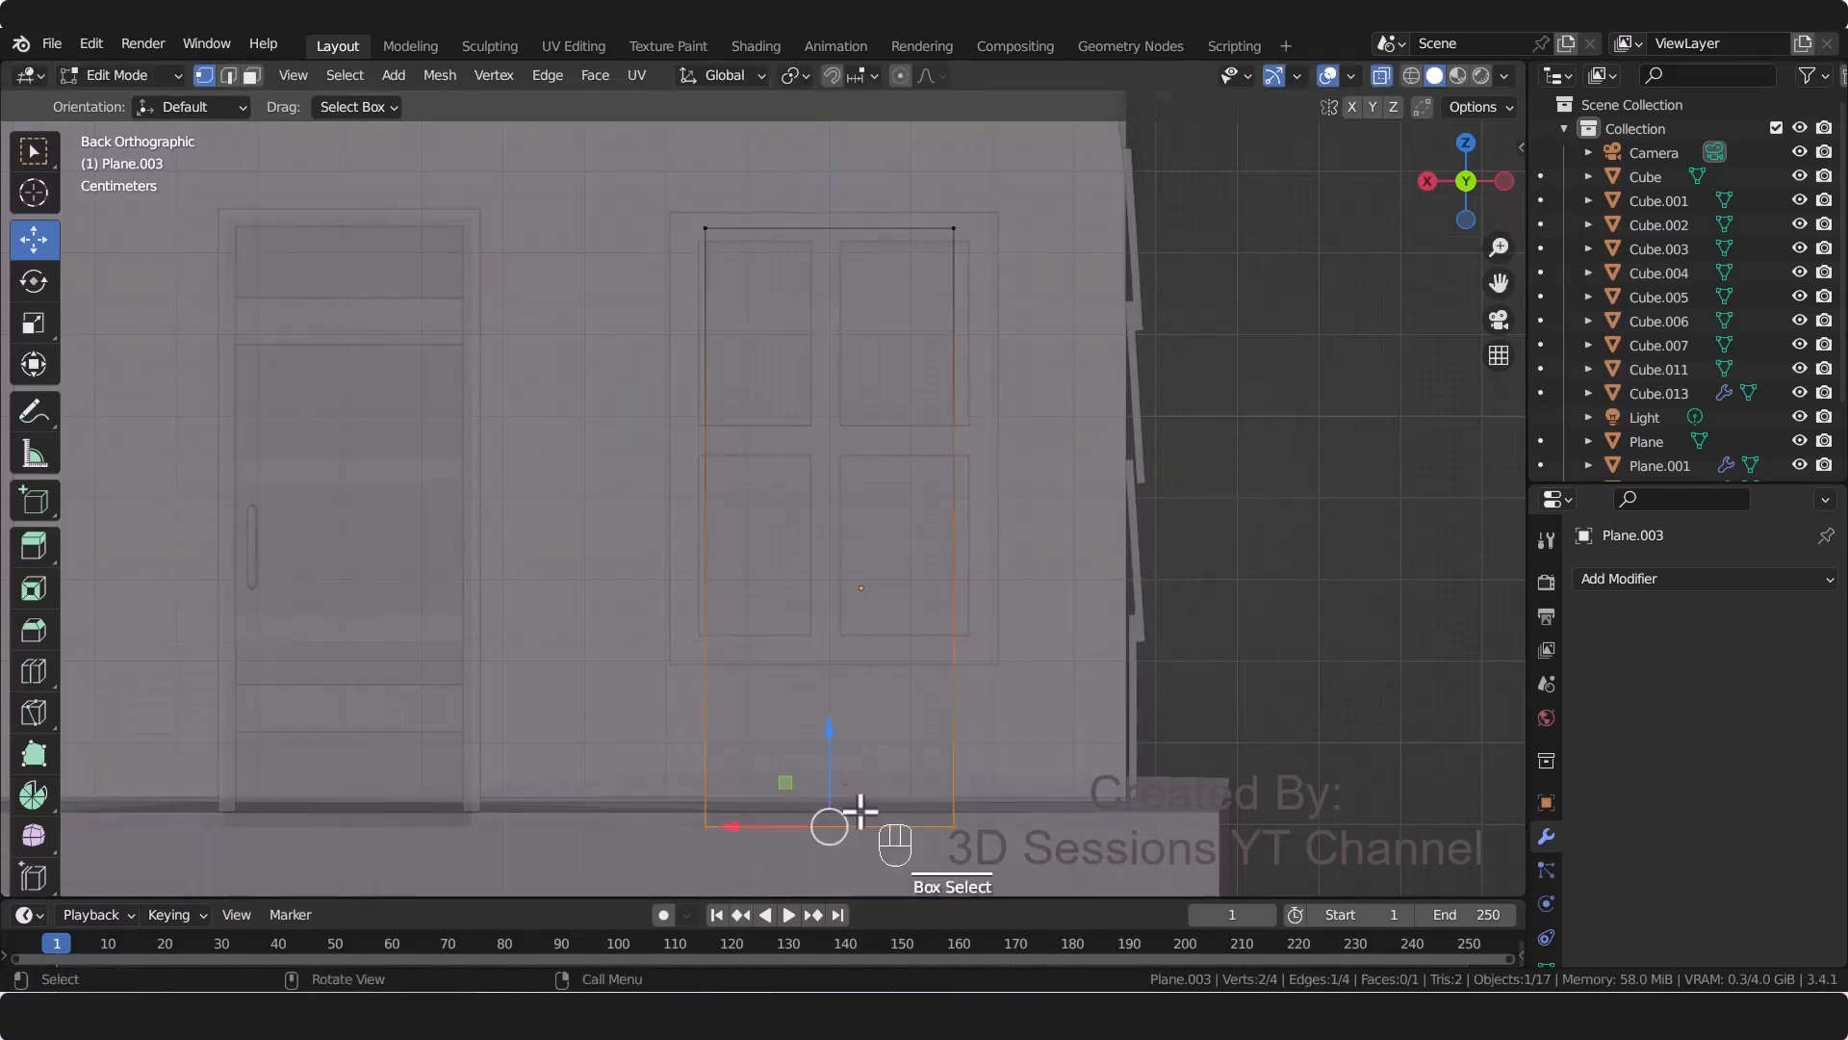
pyautogui.moveTo(835, 749); pyautogui.dragTo(872, 553)
# Step: Widen the window plane by moving its door-side edge about 0.025 m and its opposite edge about -0.037 m along X
pyautogui.moveTo(621, 202); pyautogui.dragTo(799, 695)
pyautogui.moveTo(651, 448); pyautogui.dragTo(621, 434)
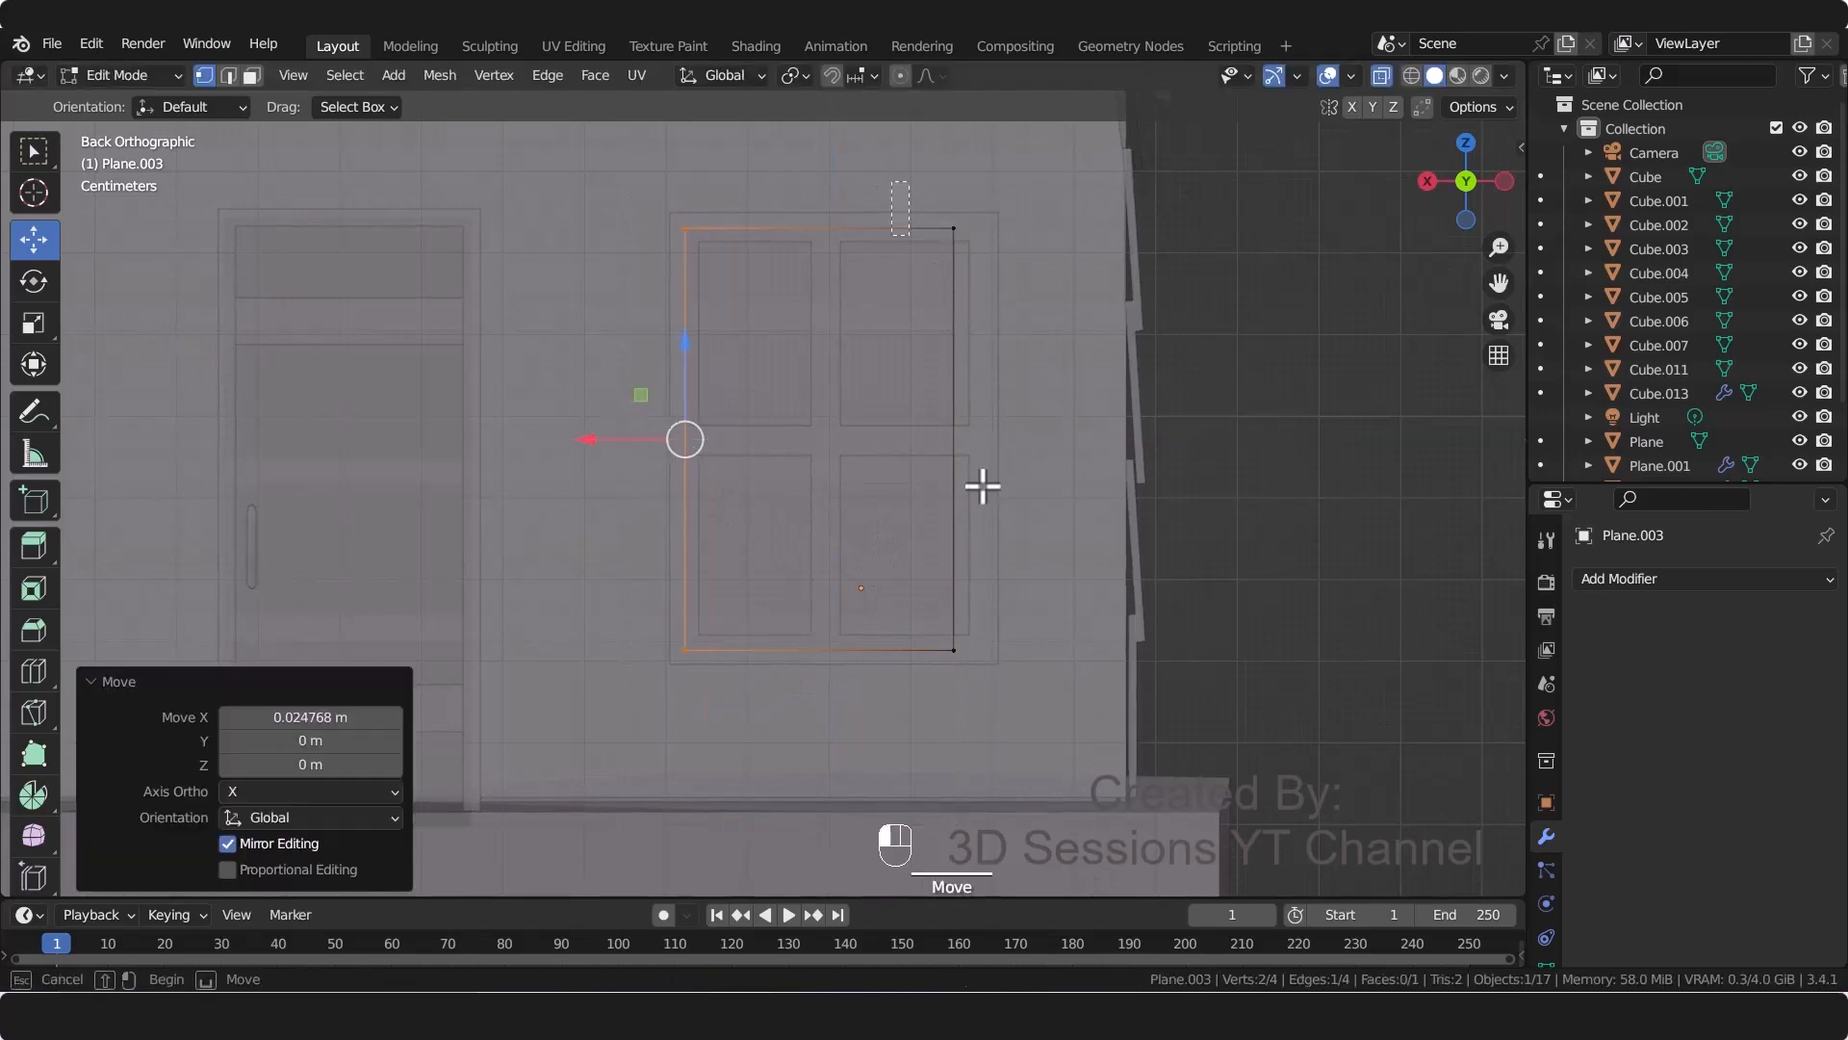
pyautogui.moveTo(982, 487); pyautogui.dragTo(939, 581)
pyautogui.moveTo(883, 442); pyautogui.dragTo(886, 443)
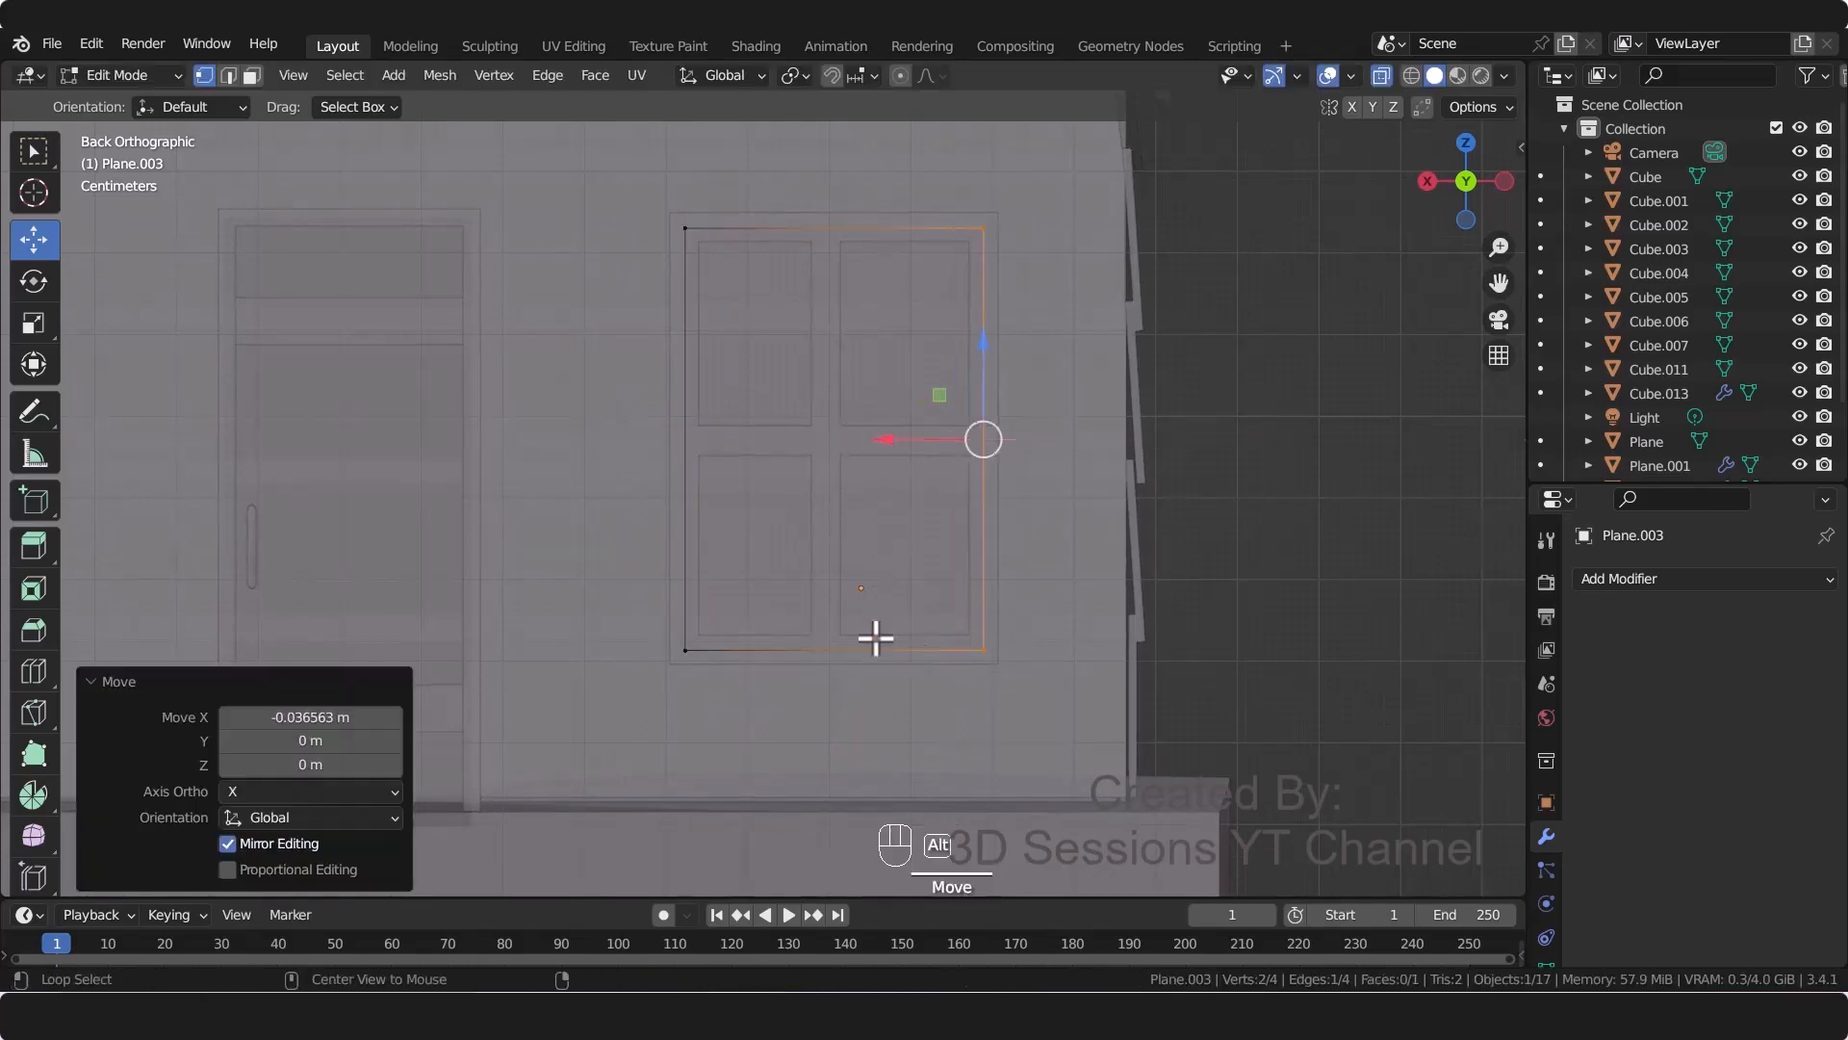
# Step: Return to Object Mode and adjust the window plane's depth along Y, finishing with a move of about -0.005 m into the frame
pyautogui.hotkey('alt', 'z')
pyautogui.moveTo(875, 636); pyautogui.dragTo(673, 384, button='middle')
pyautogui.press('Tab')
pyautogui.moveTo(610, 491); pyautogui.dragTo(608, 487)
pyautogui.moveTo(638, 436); pyautogui.dragTo(824, 631, button='middle')
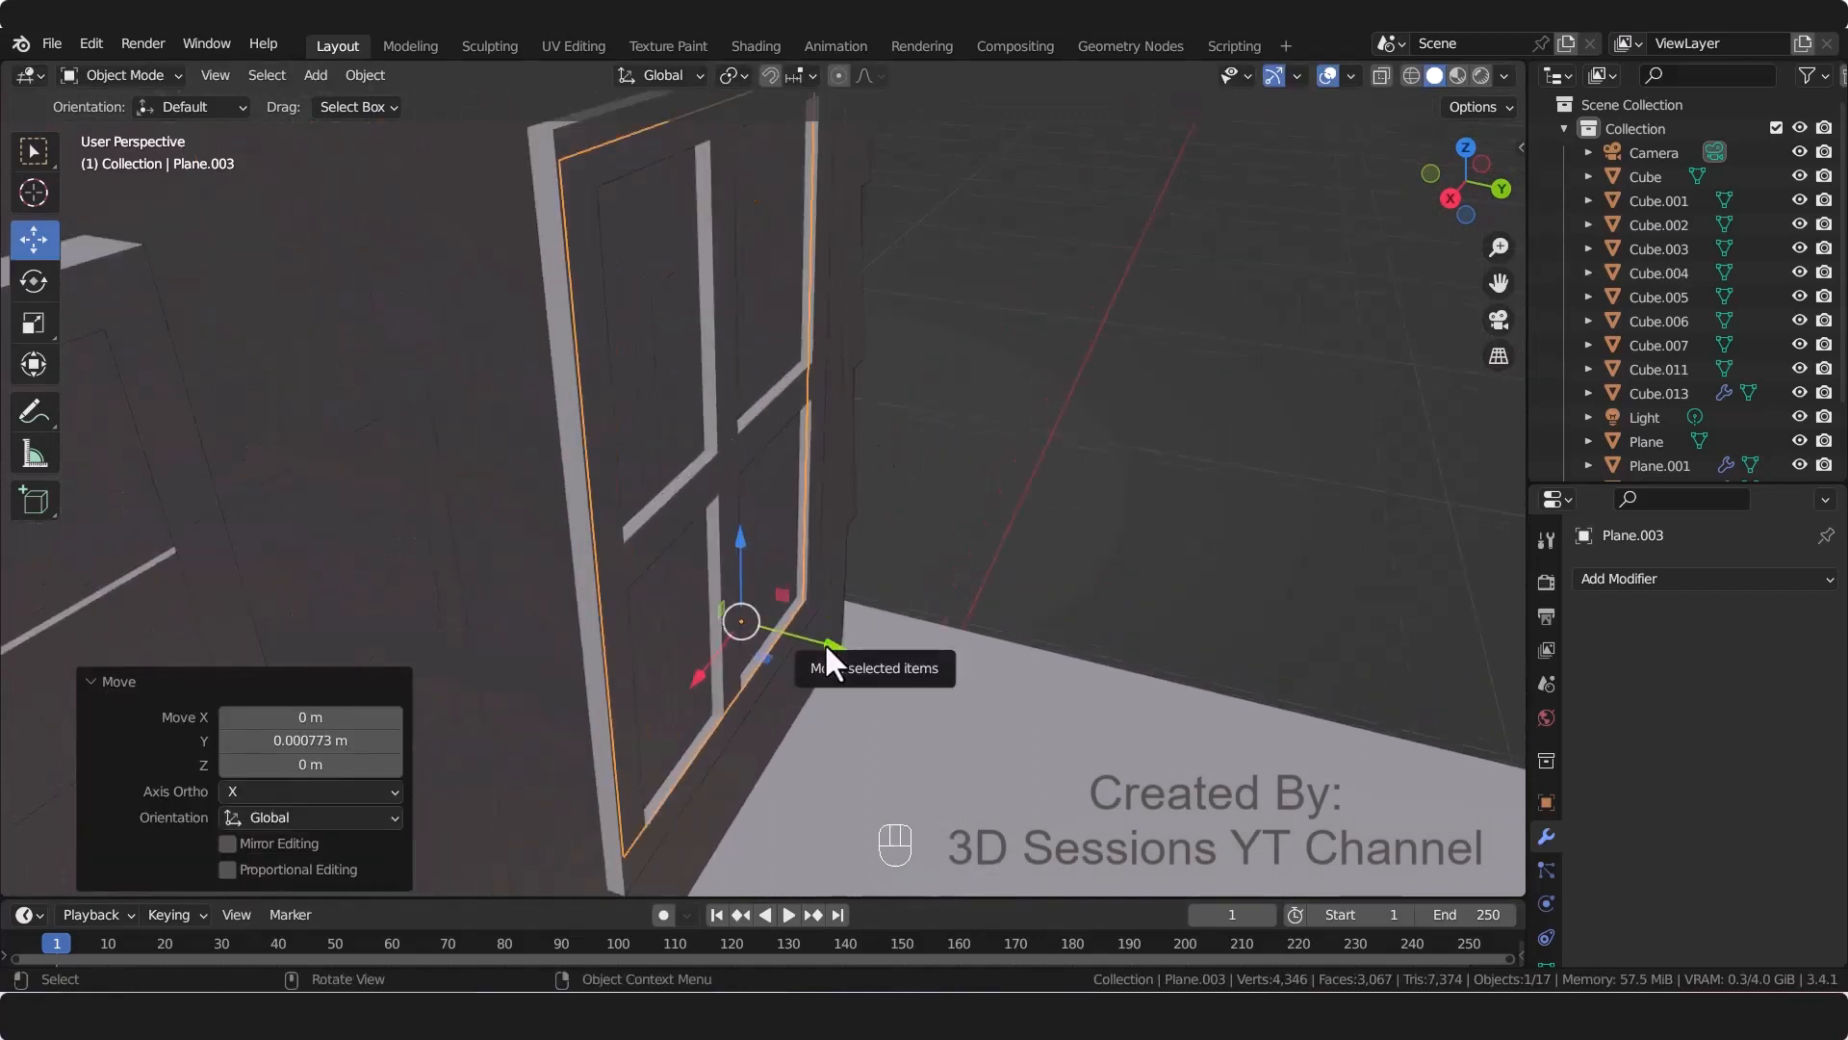
pyautogui.moveTo(824, 640); pyautogui.dragTo(812, 648)
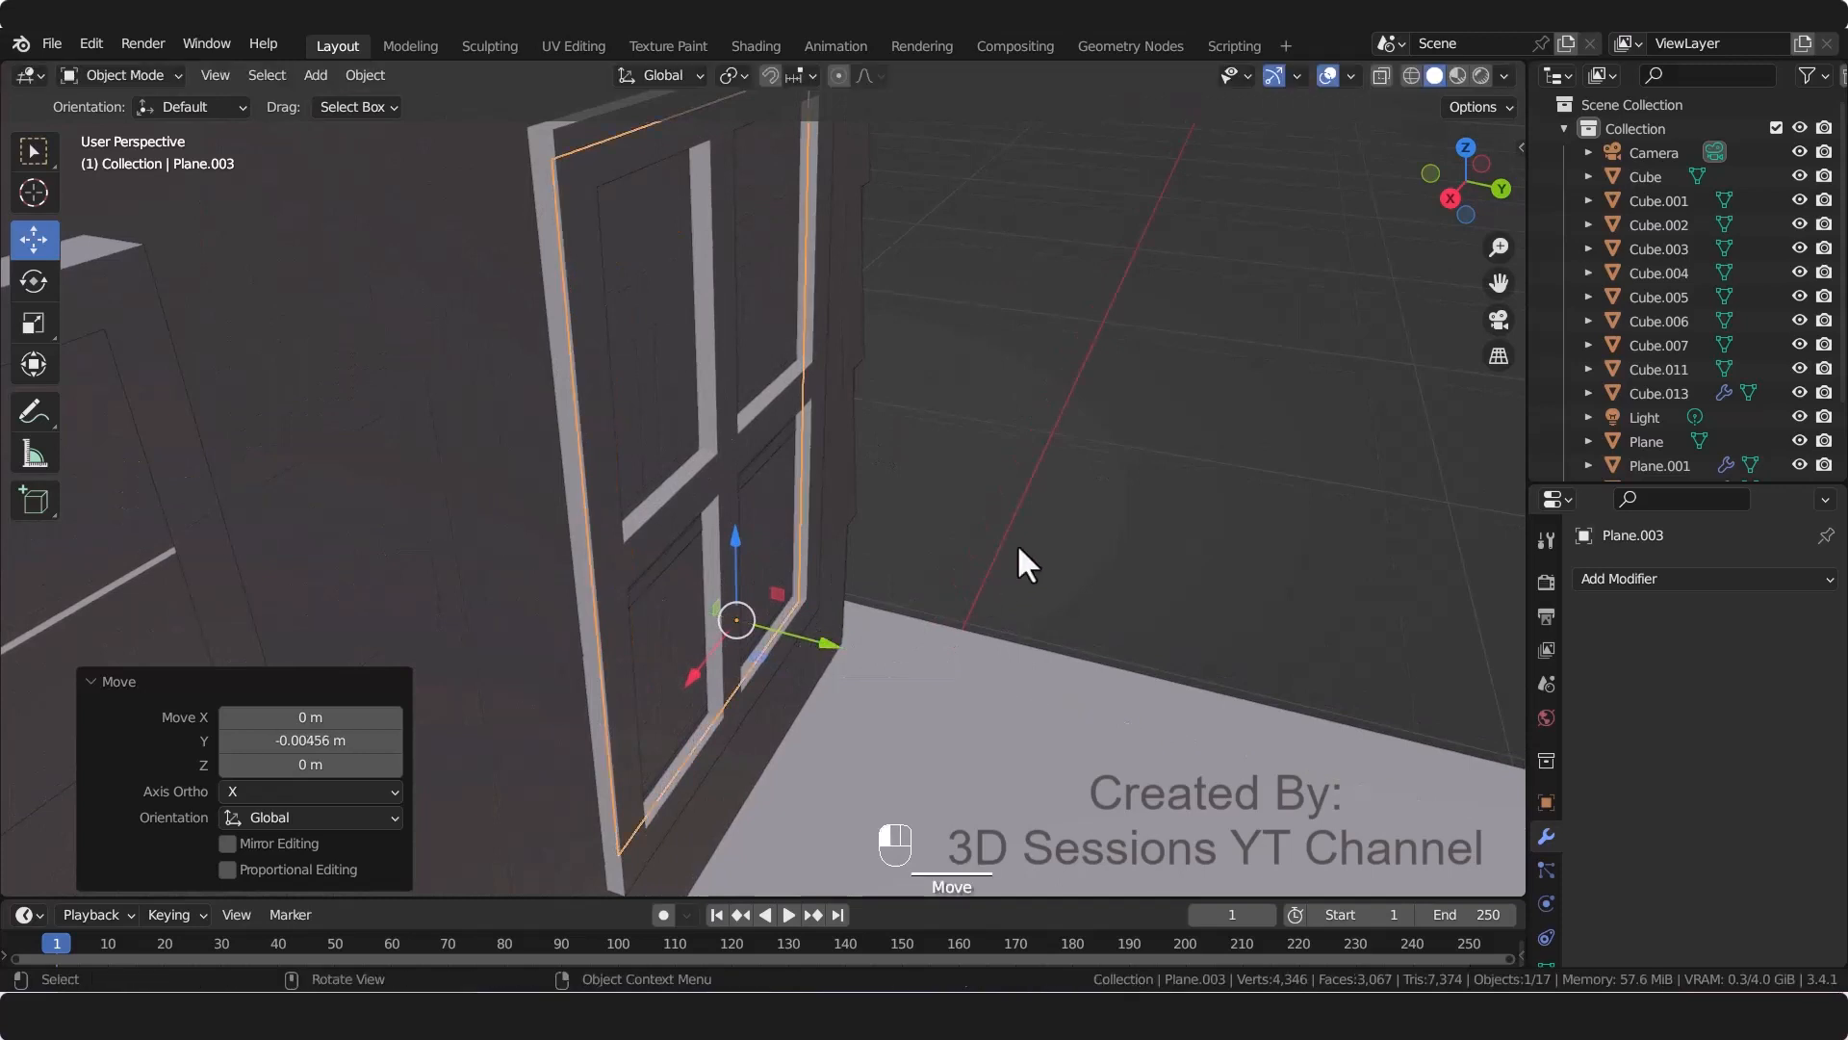
pyautogui.moveTo(1016, 543); pyautogui.dragTo(859, 649, button='middle')
pyautogui.moveTo(865, 592); pyautogui.dragTo(866, 591)
# Step: Select the window frame together with its plane and move both to a new collection named "window"
pyautogui.click(790, 401)
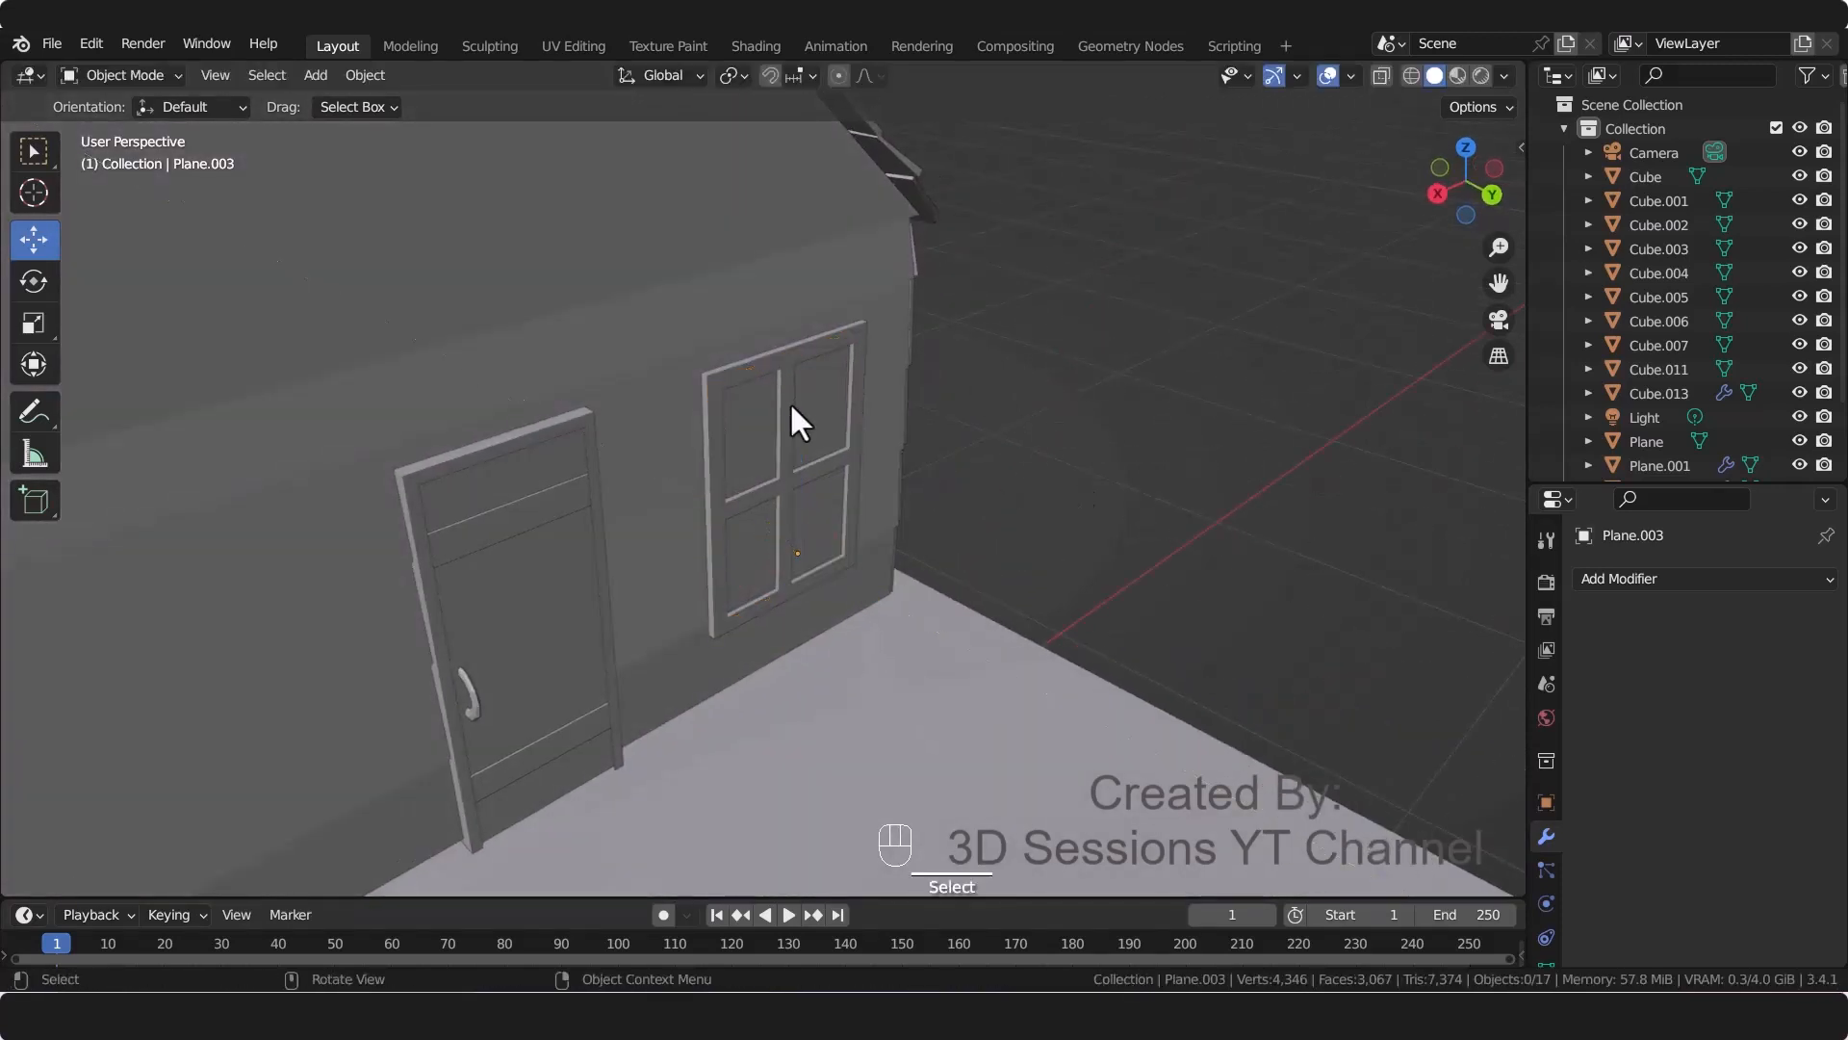
pyautogui.click(736, 436)
pyautogui.keyDown('shift'); pyautogui.click(742, 424); pyautogui.keyUp('shift')
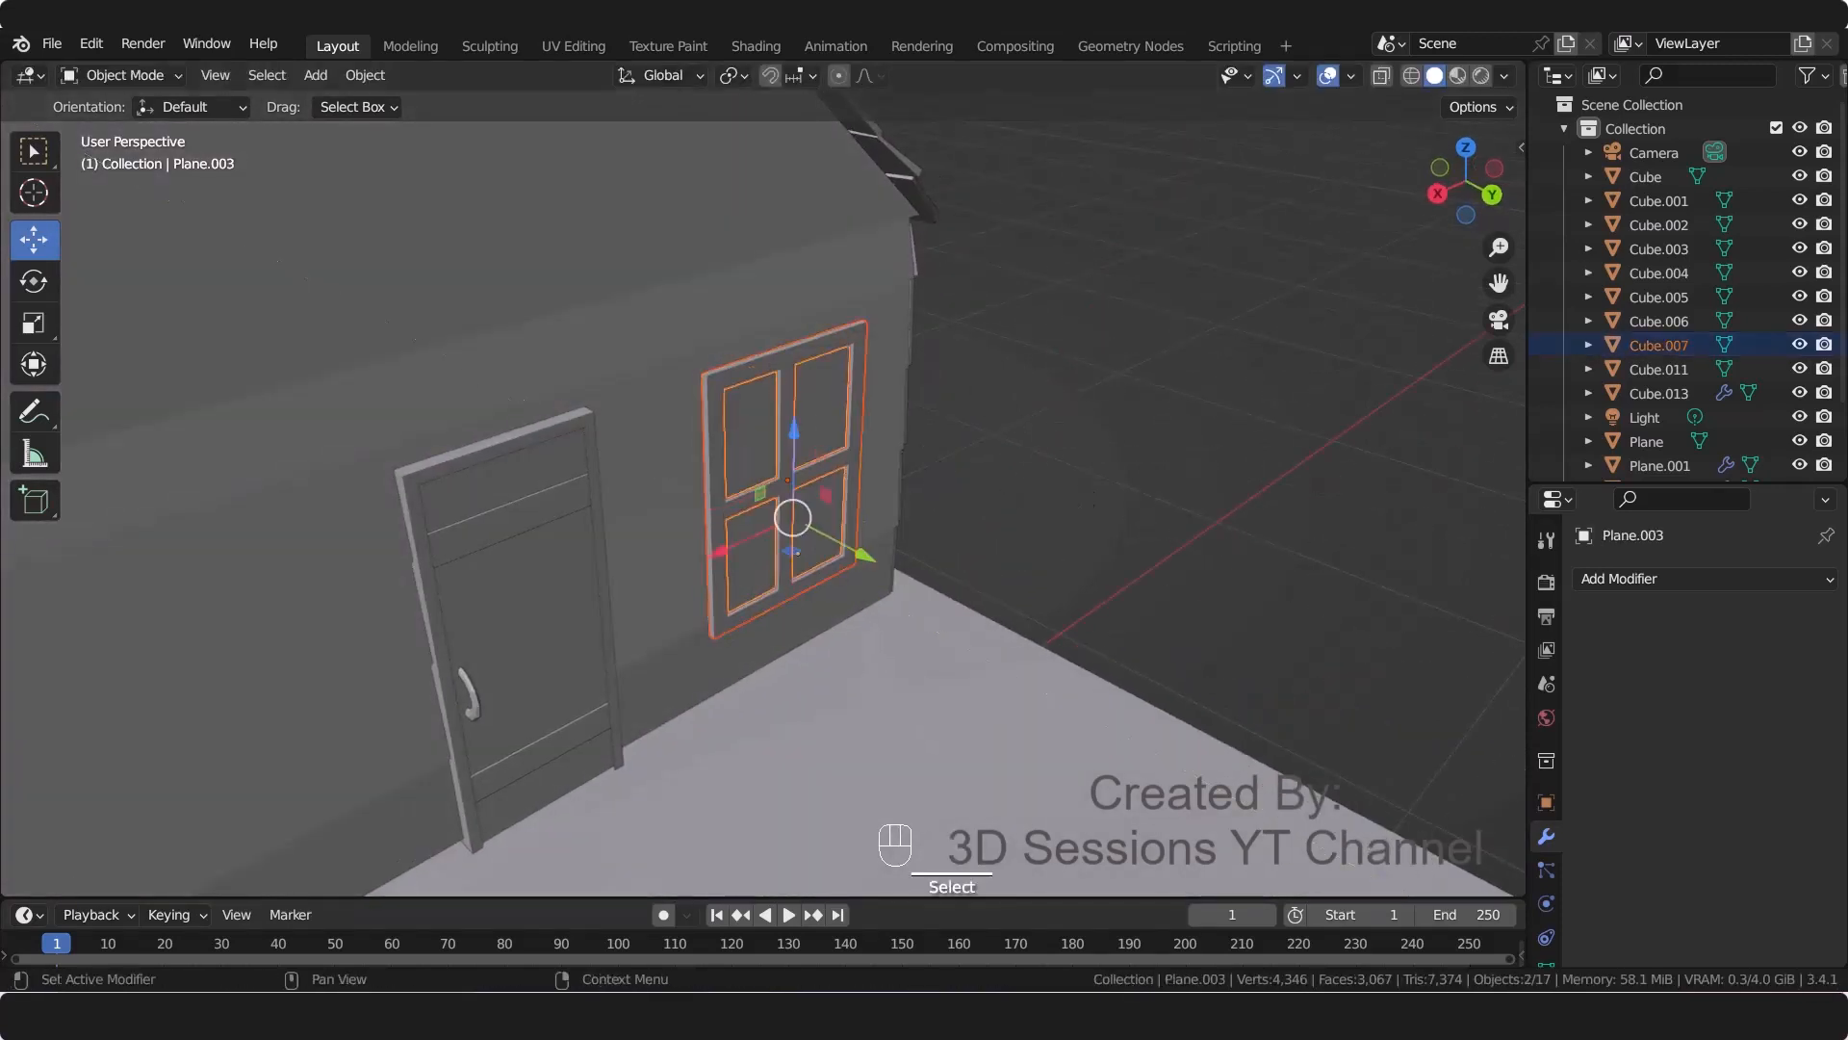
pyautogui.moveTo(1787, 485); pyautogui.dragTo(1814, 845)
pyautogui.press('m')
pyautogui.click(889, 603)
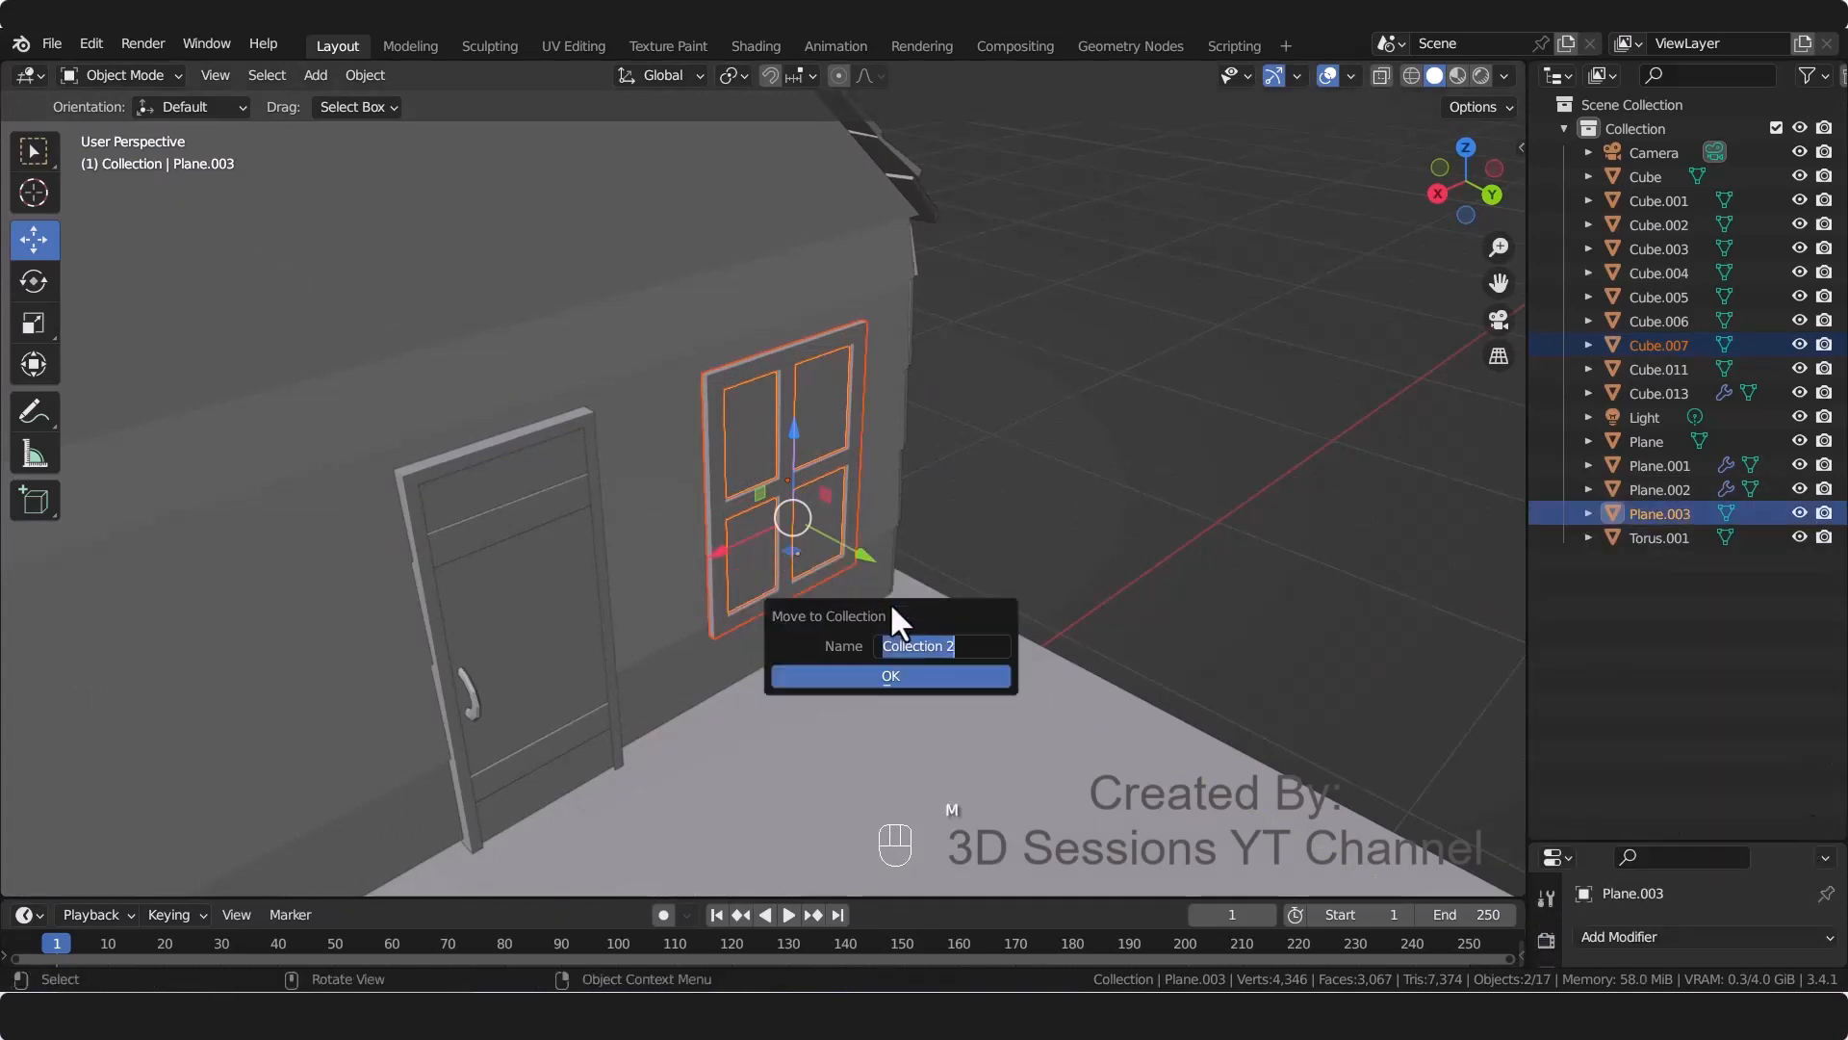
pyautogui.write('window')
pyautogui.press('Return')
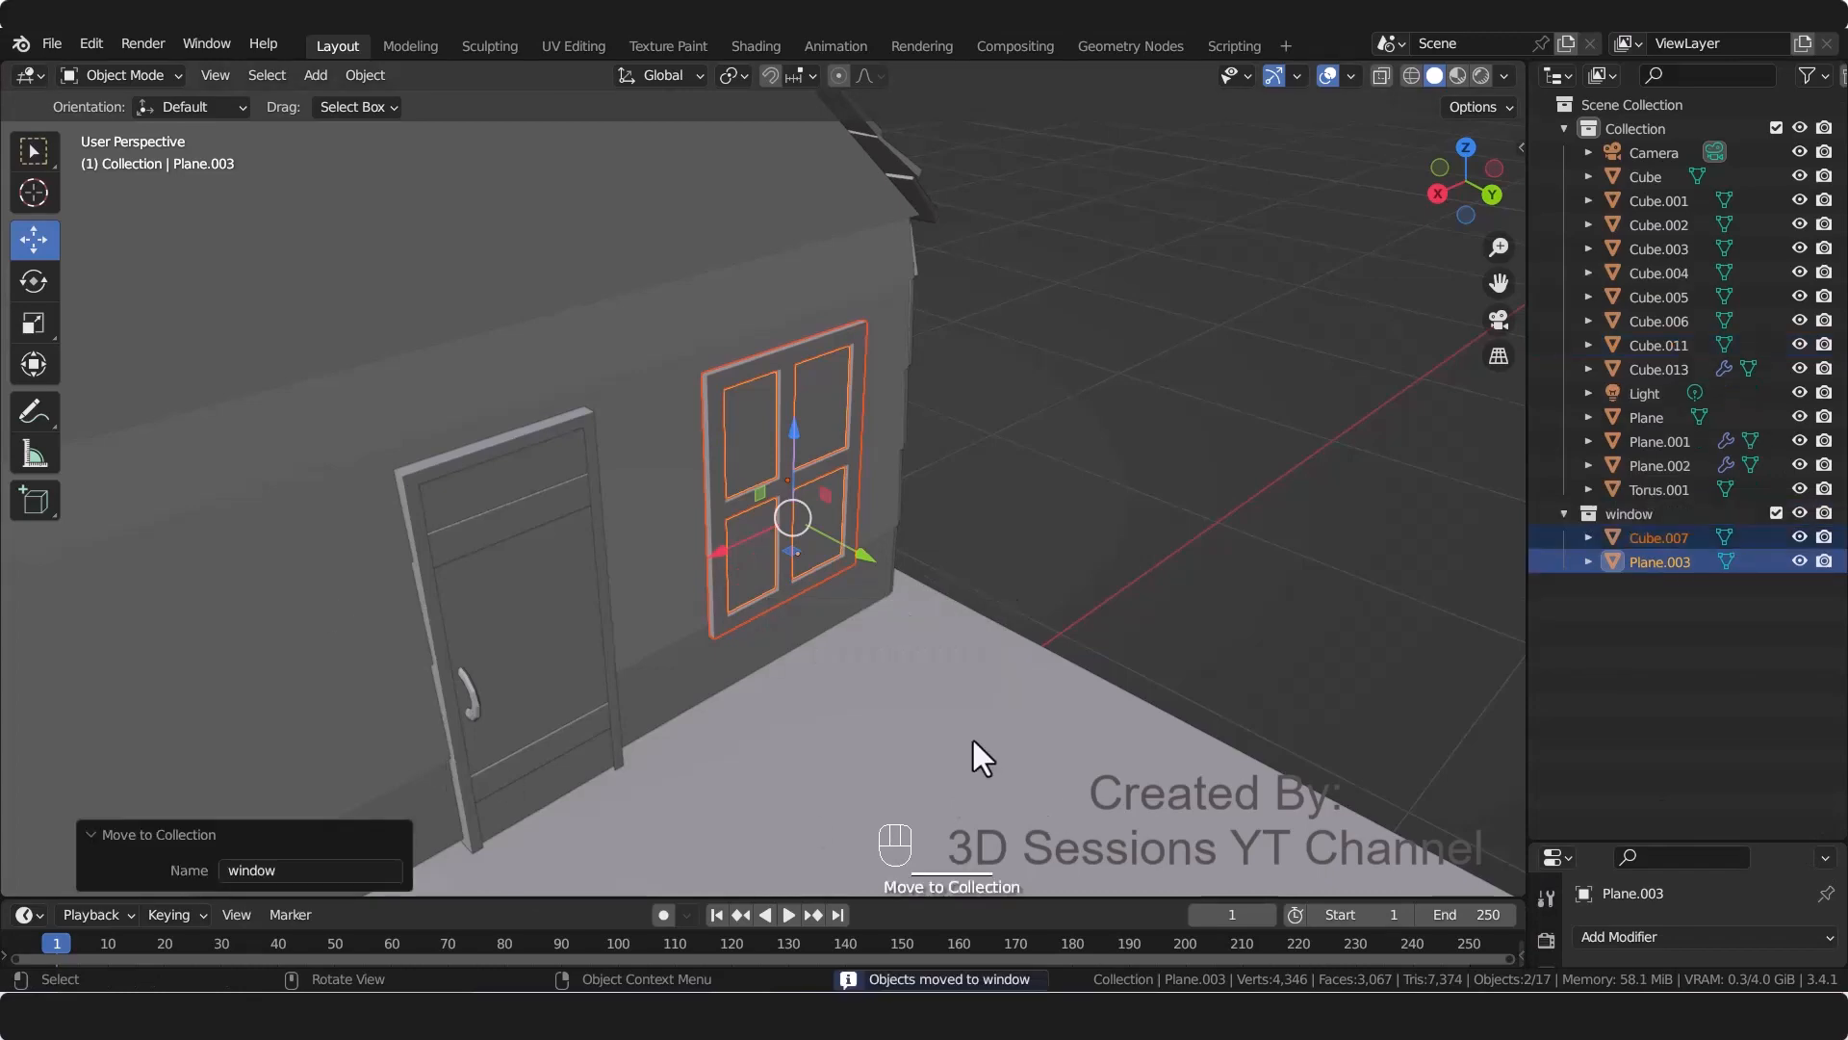
# Step: In back view, duplicate the window frame with its plane and move the copy along X to the opposite side of the door
pyautogui.scroll(-5, 973, 741)
pyautogui.press('`')
pyautogui.click(1099, 653)
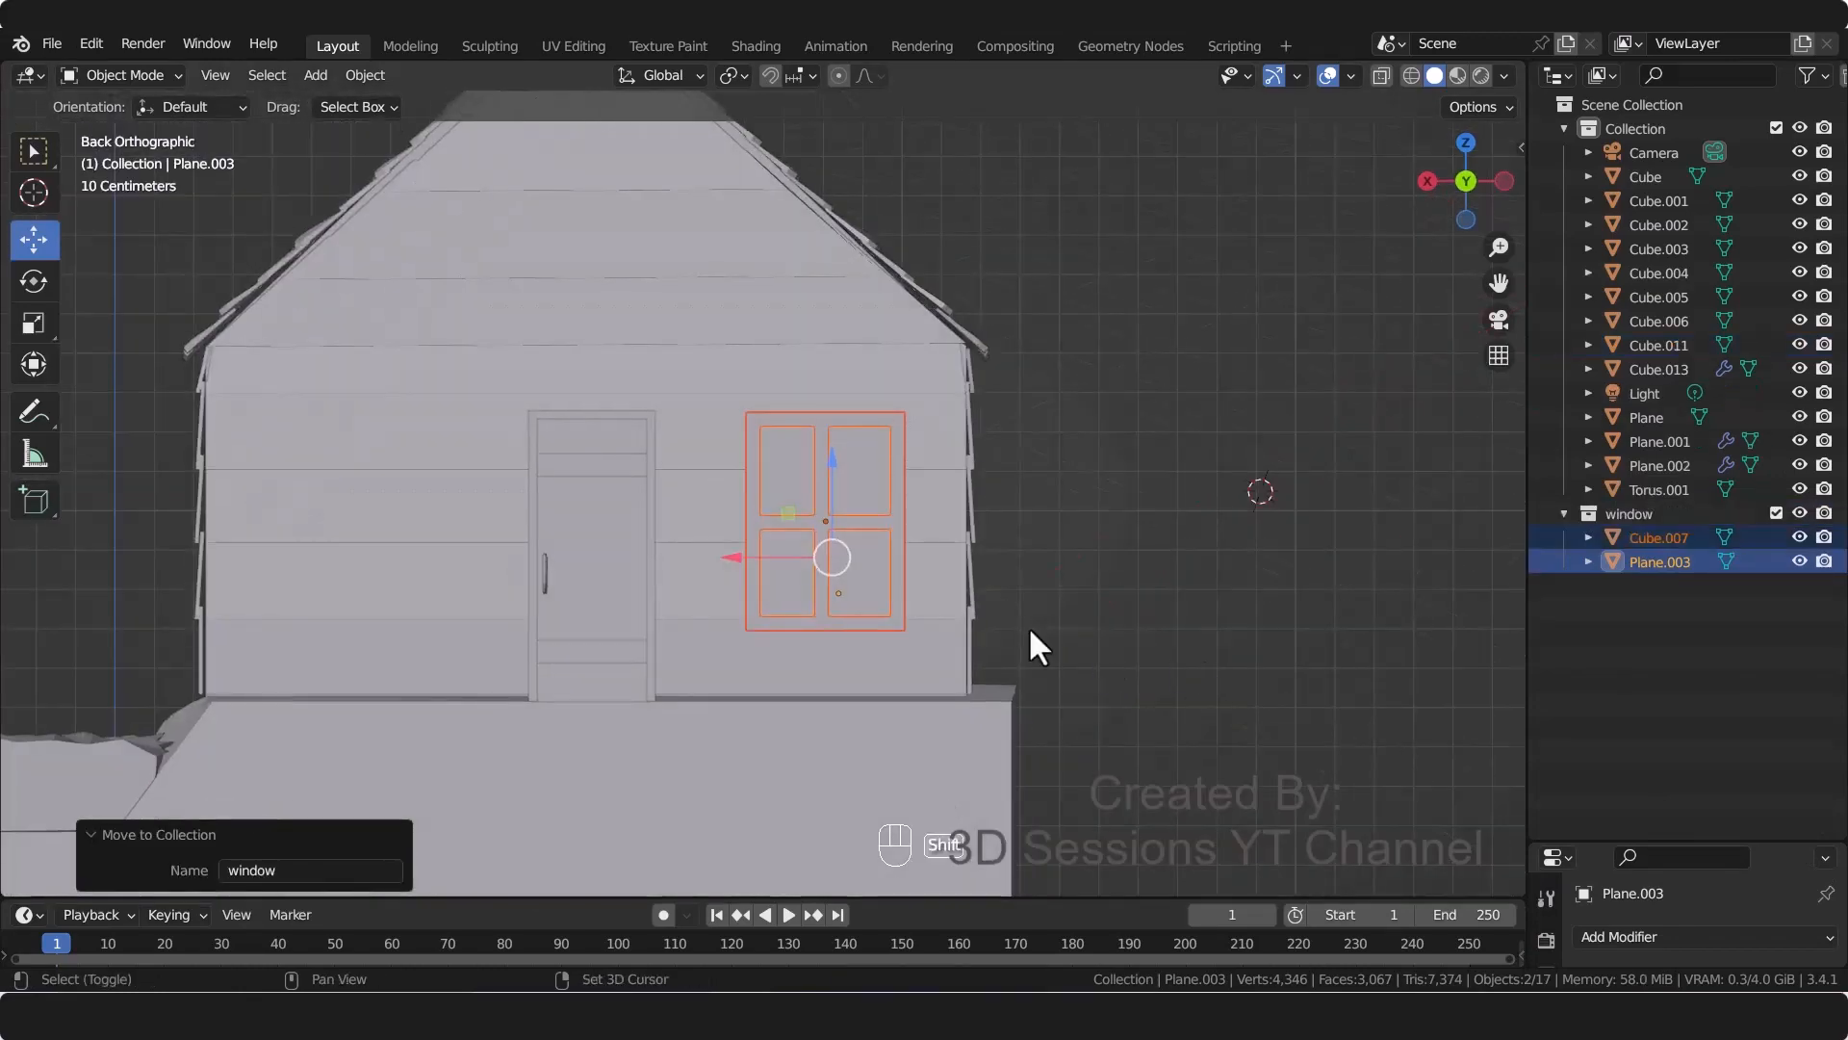
pyautogui.hotkey('shift', 'd')
pyautogui.rightClick(1028, 626)
pyautogui.moveTo(735, 559); pyautogui.dragTo(277, 557)
pyautogui.keyDown('shift'); pyautogui.moveTo(719, 638); pyautogui.dragTo(933, 570, button='middle'); pyautogui.keyUp('shift')
pyautogui.click(1396, 554)
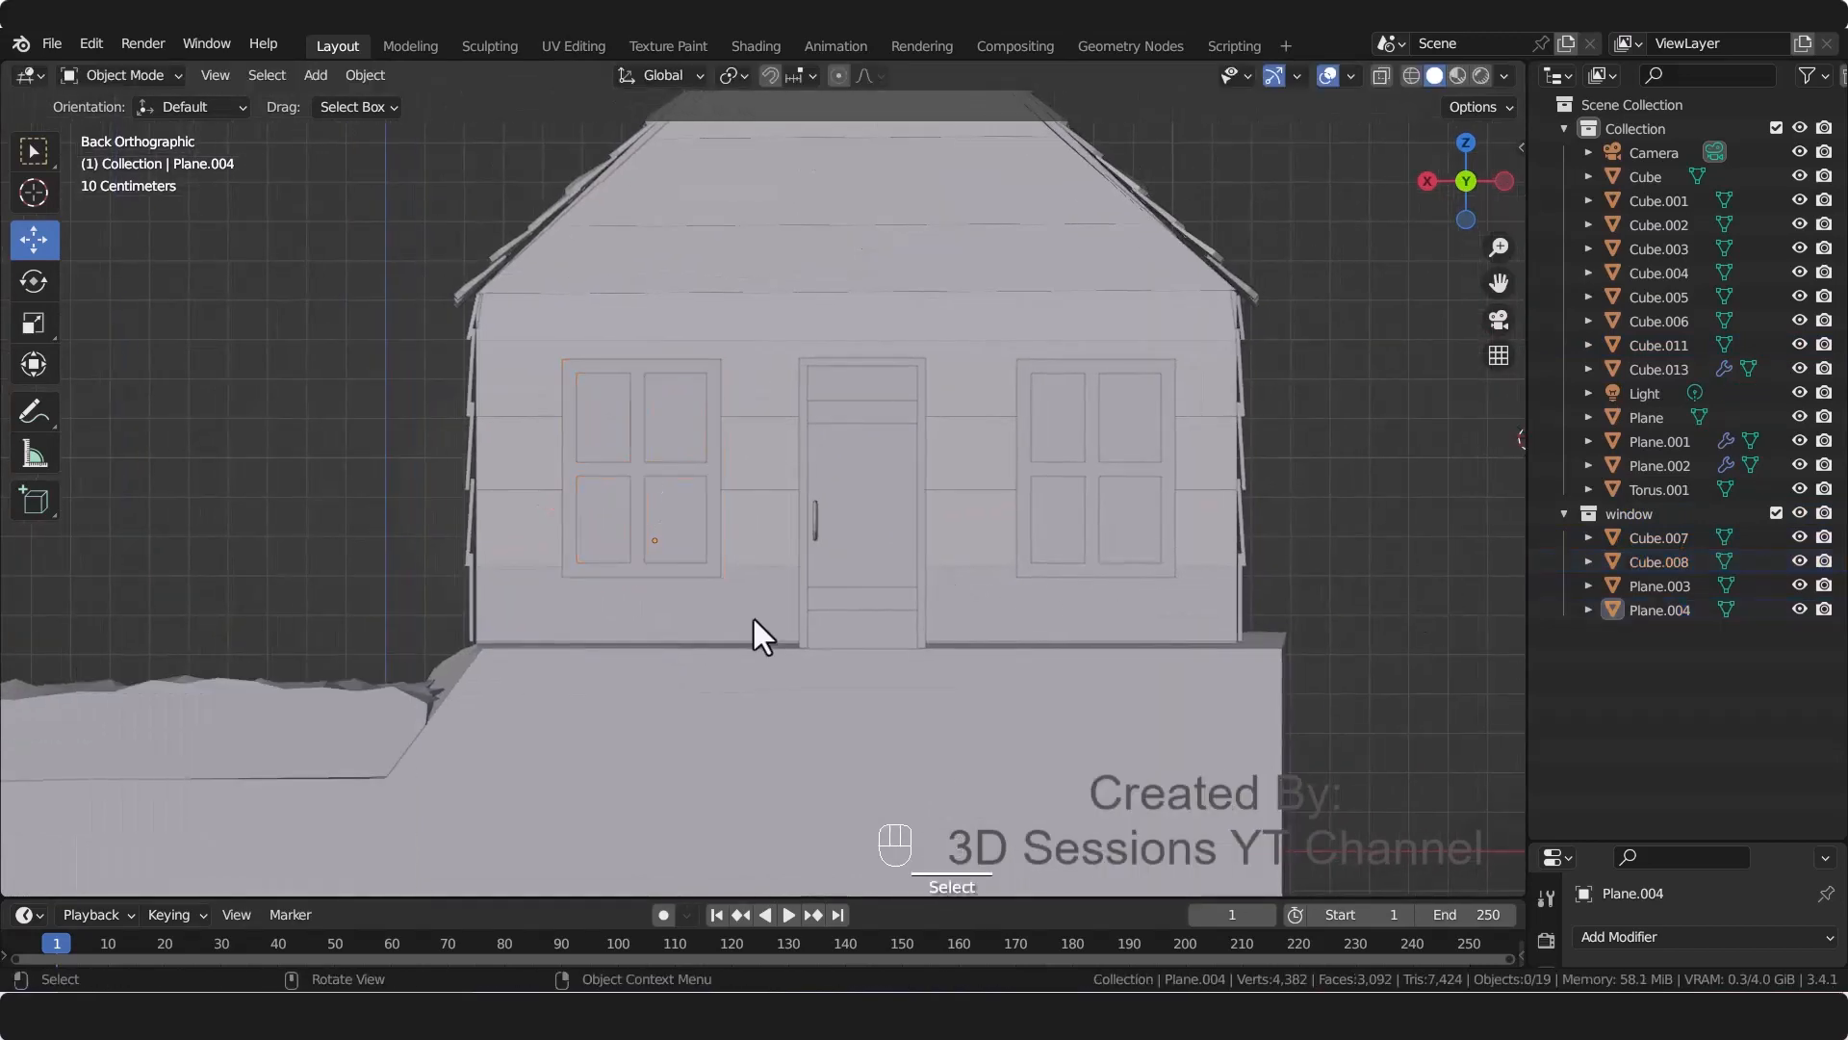
# Step: Select the door frame, door panel, both cross strips and handle, and move them to a new collection named "door"
pyautogui.moveTo(755, 627); pyautogui.dragTo(851, 680, button='middle')
pyautogui.click(785, 378)
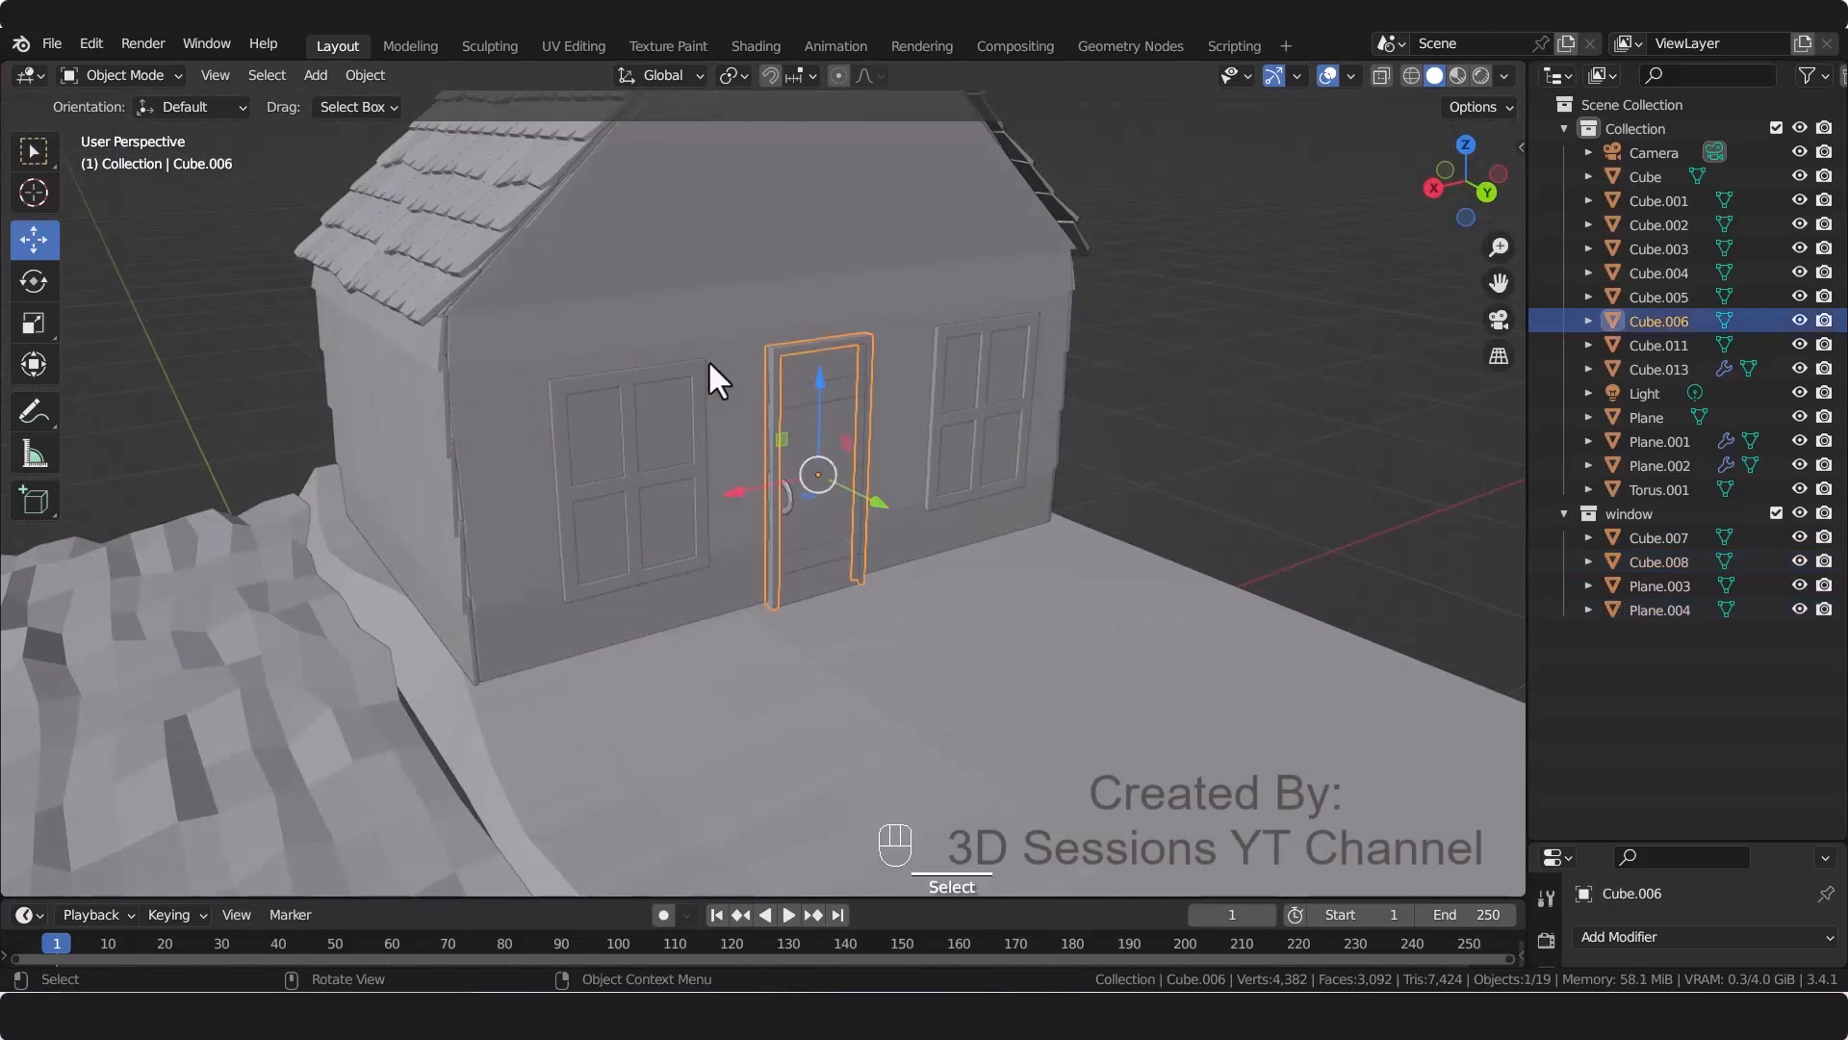
pyautogui.scroll(3, 708, 360)
pyautogui.keyDown('shift'); pyautogui.click(844, 320); pyautogui.keyUp('shift')
pyautogui.keyDown('shift'); pyautogui.click(844, 324); pyautogui.keyUp('shift')
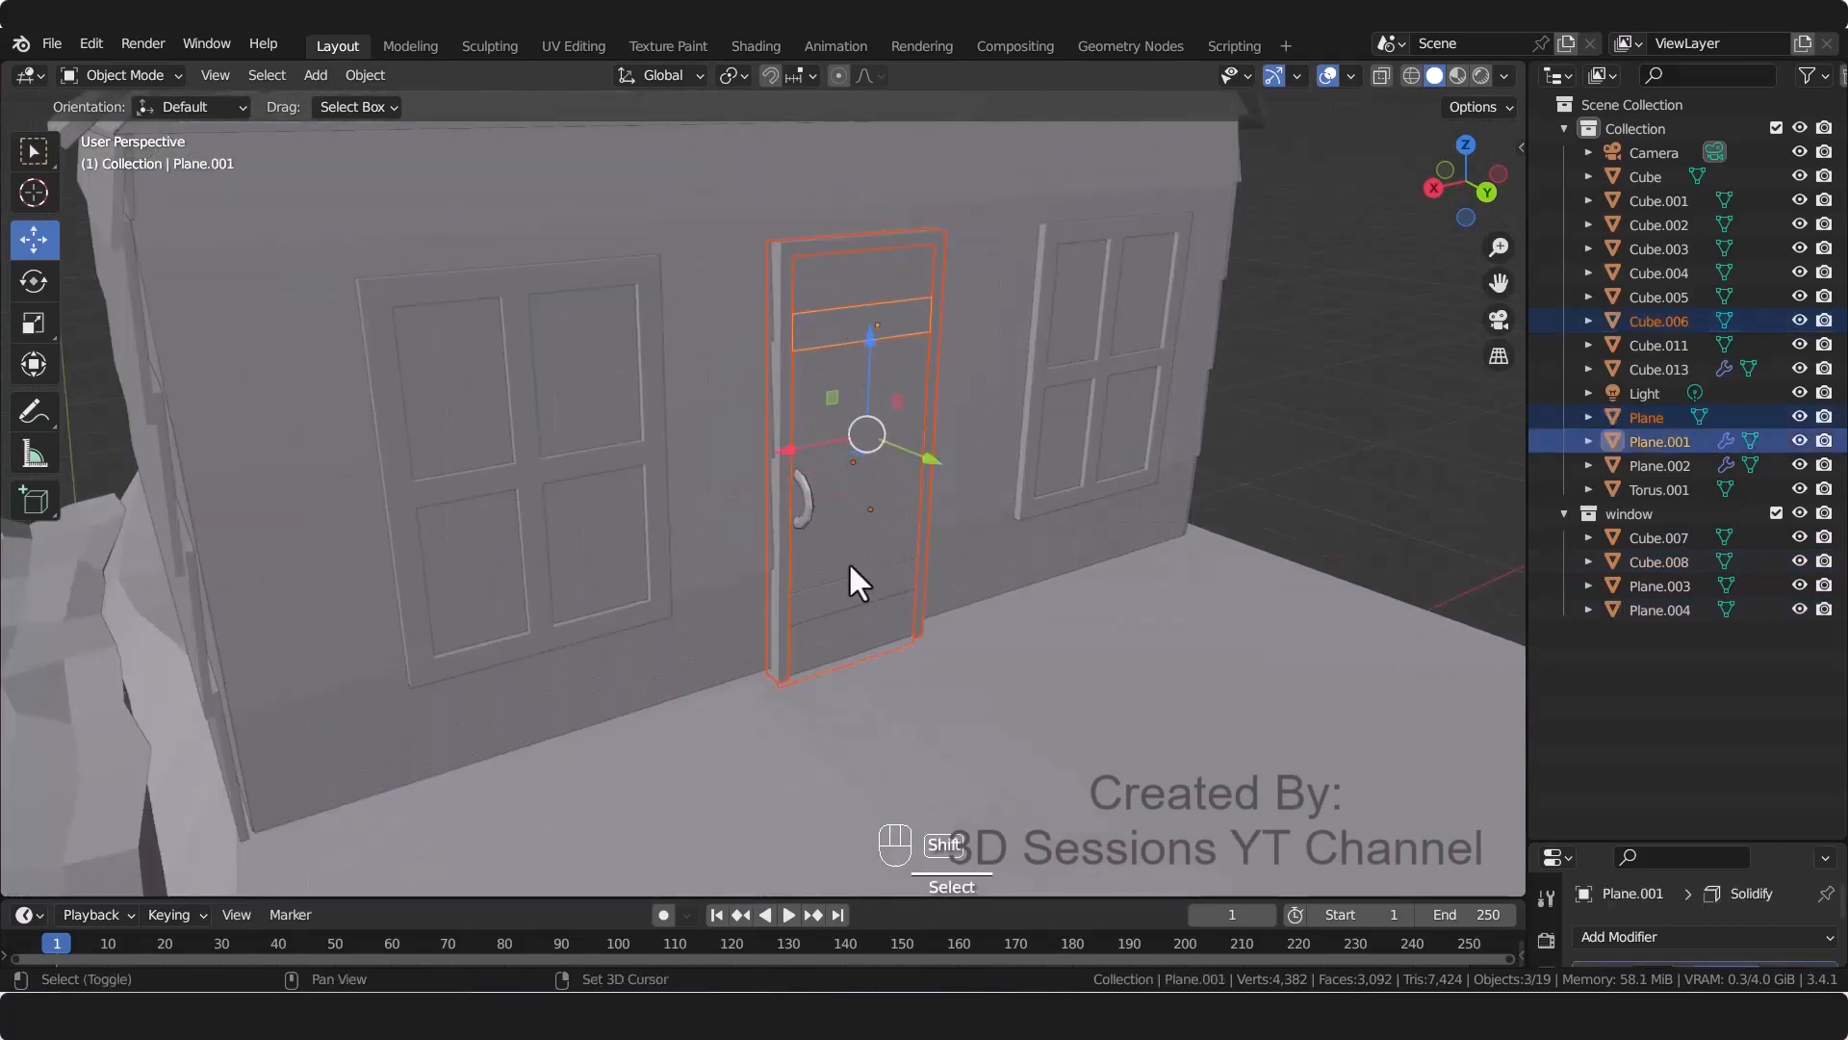
pyautogui.keyDown('shift'); pyautogui.click(847, 562); pyautogui.keyUp('shift')
pyautogui.keyDown('shift'); pyautogui.click(809, 502); pyautogui.keyUp('shift')
pyautogui.press('m')
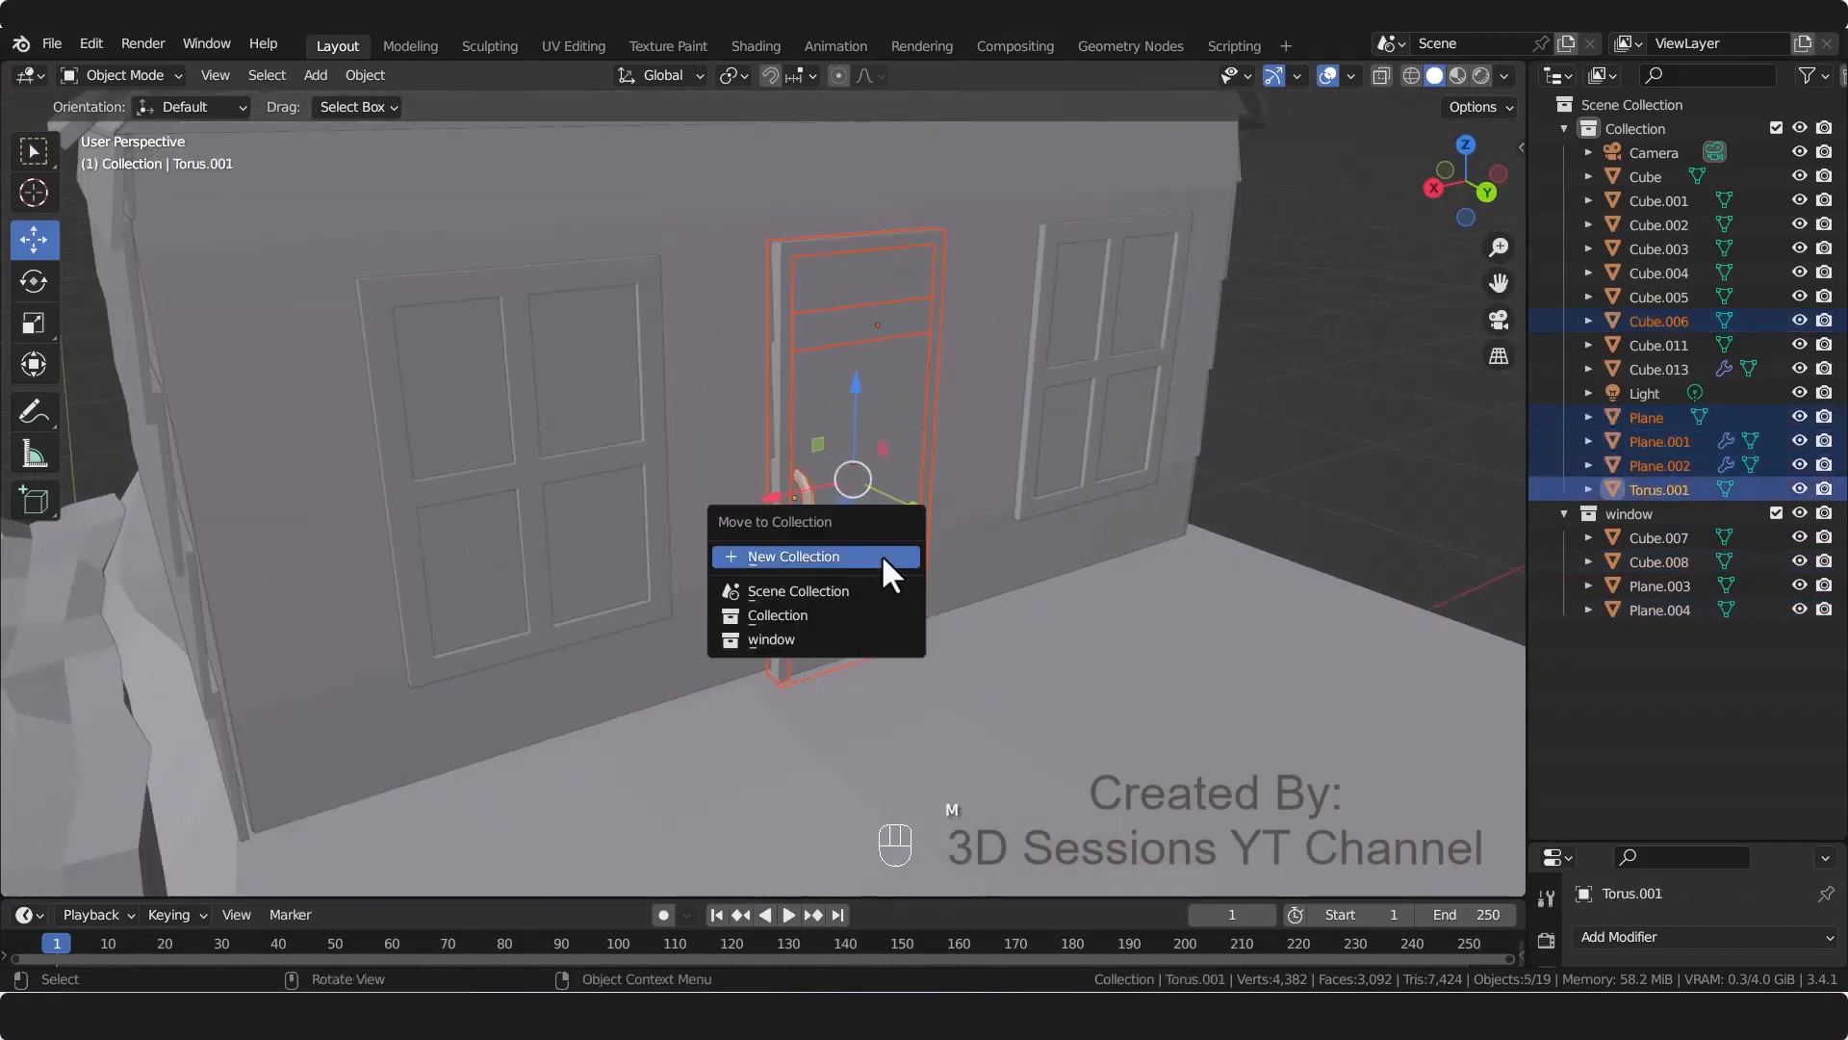
pyautogui.click(881, 551)
pyautogui.write('door')
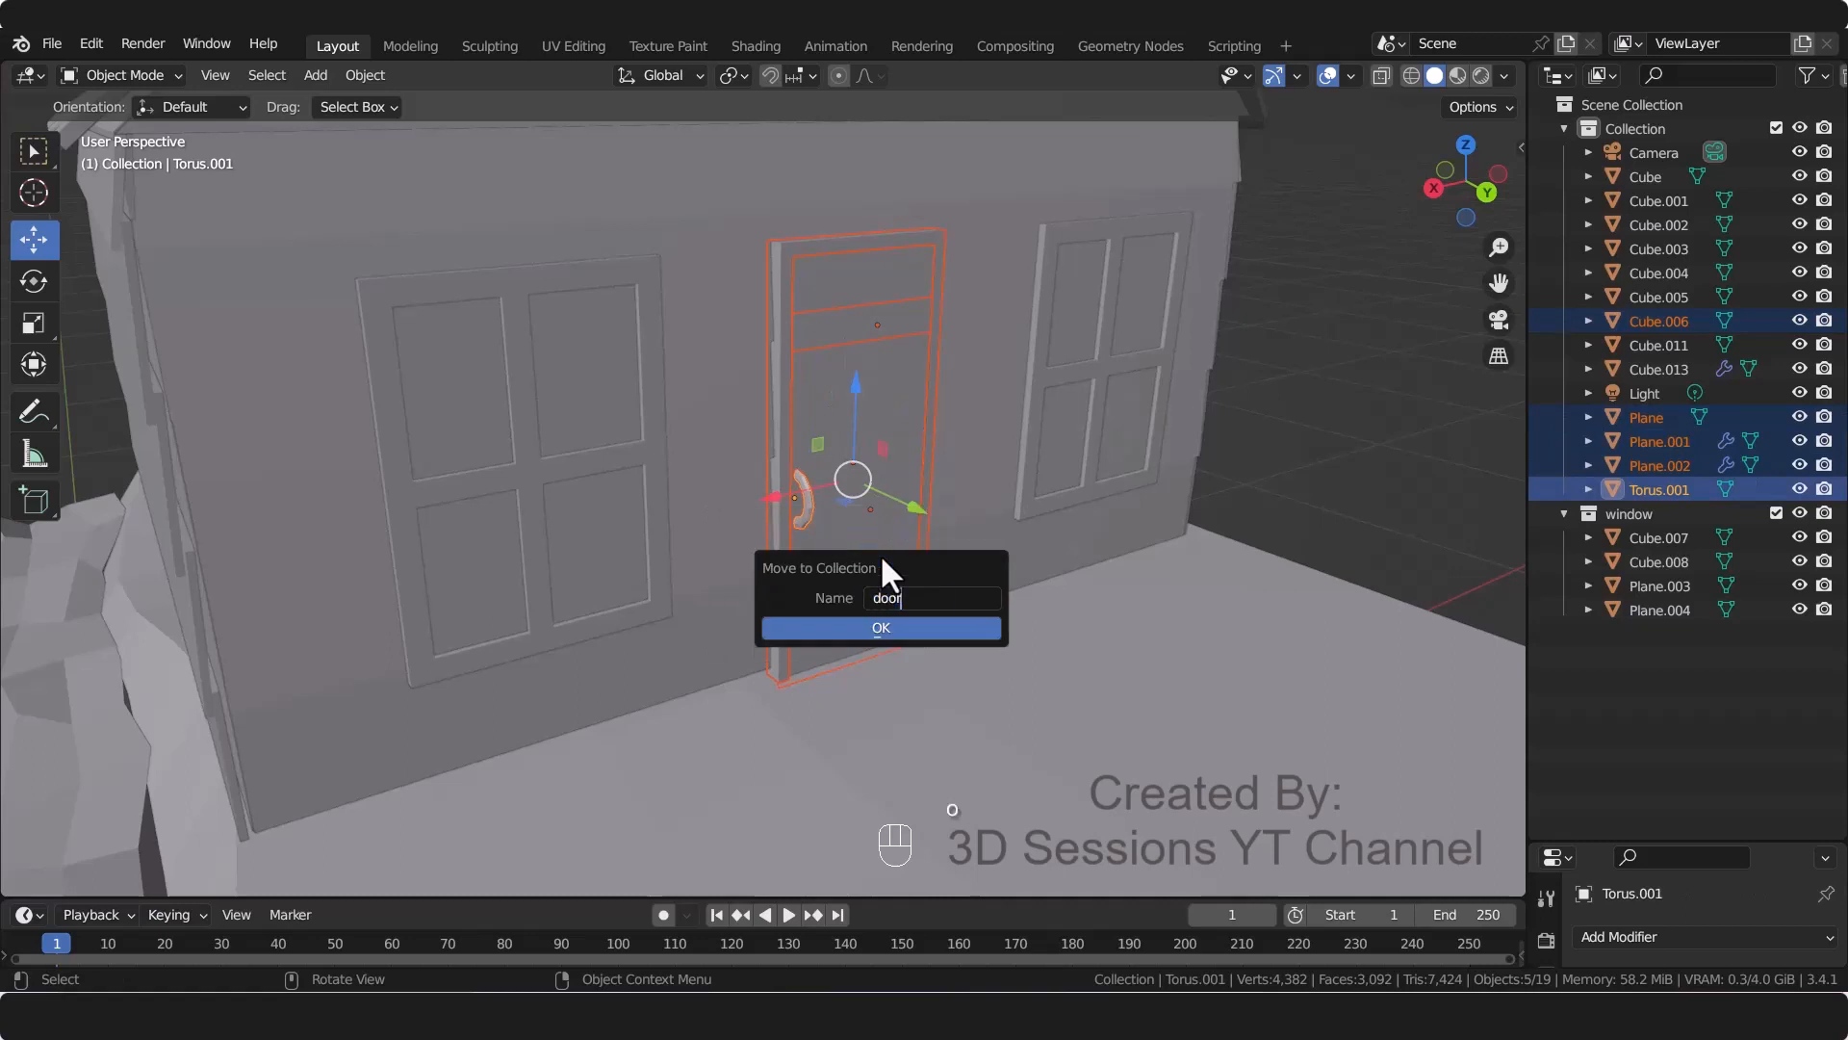
pyautogui.press('Return')
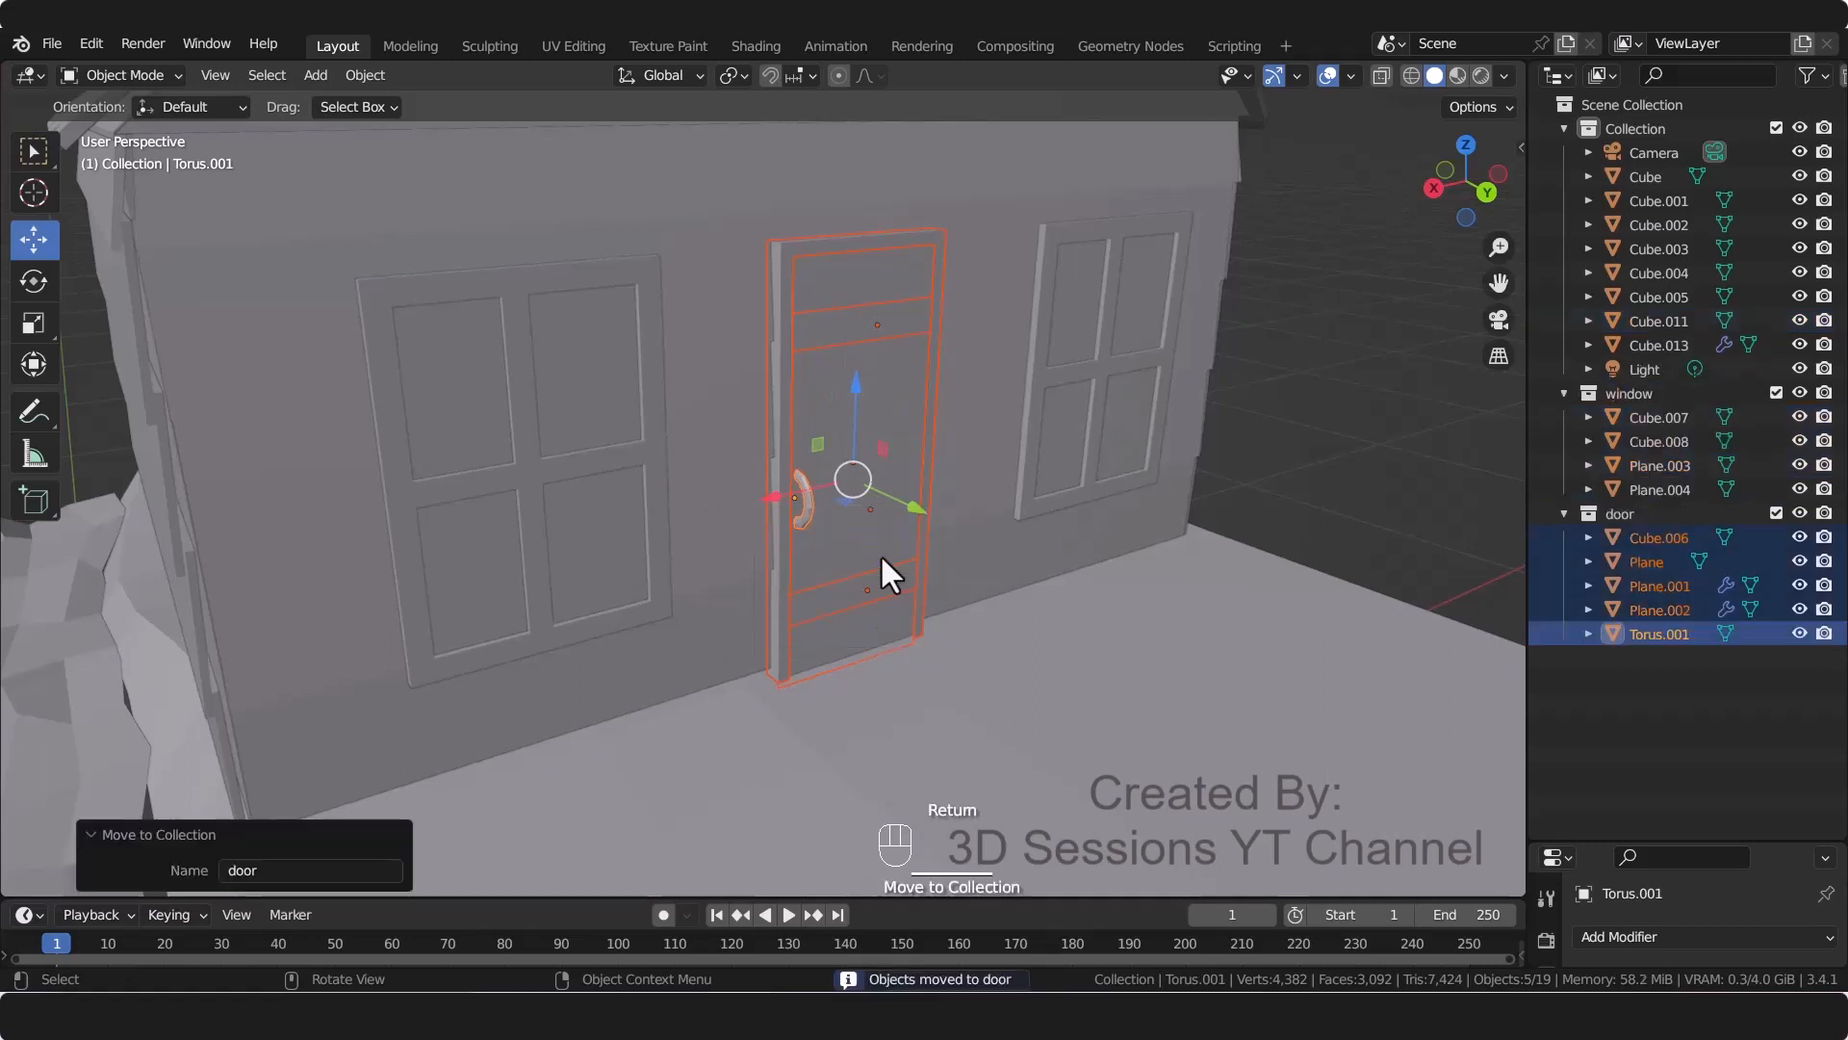
# Step: Hide and show the door collection to check its contents, deselect everything and save the file
pyautogui.click(1796, 512)
pyautogui.click(1796, 511)
pyautogui.click(1332, 417)
pyautogui.hotkey('ctrl', 's')
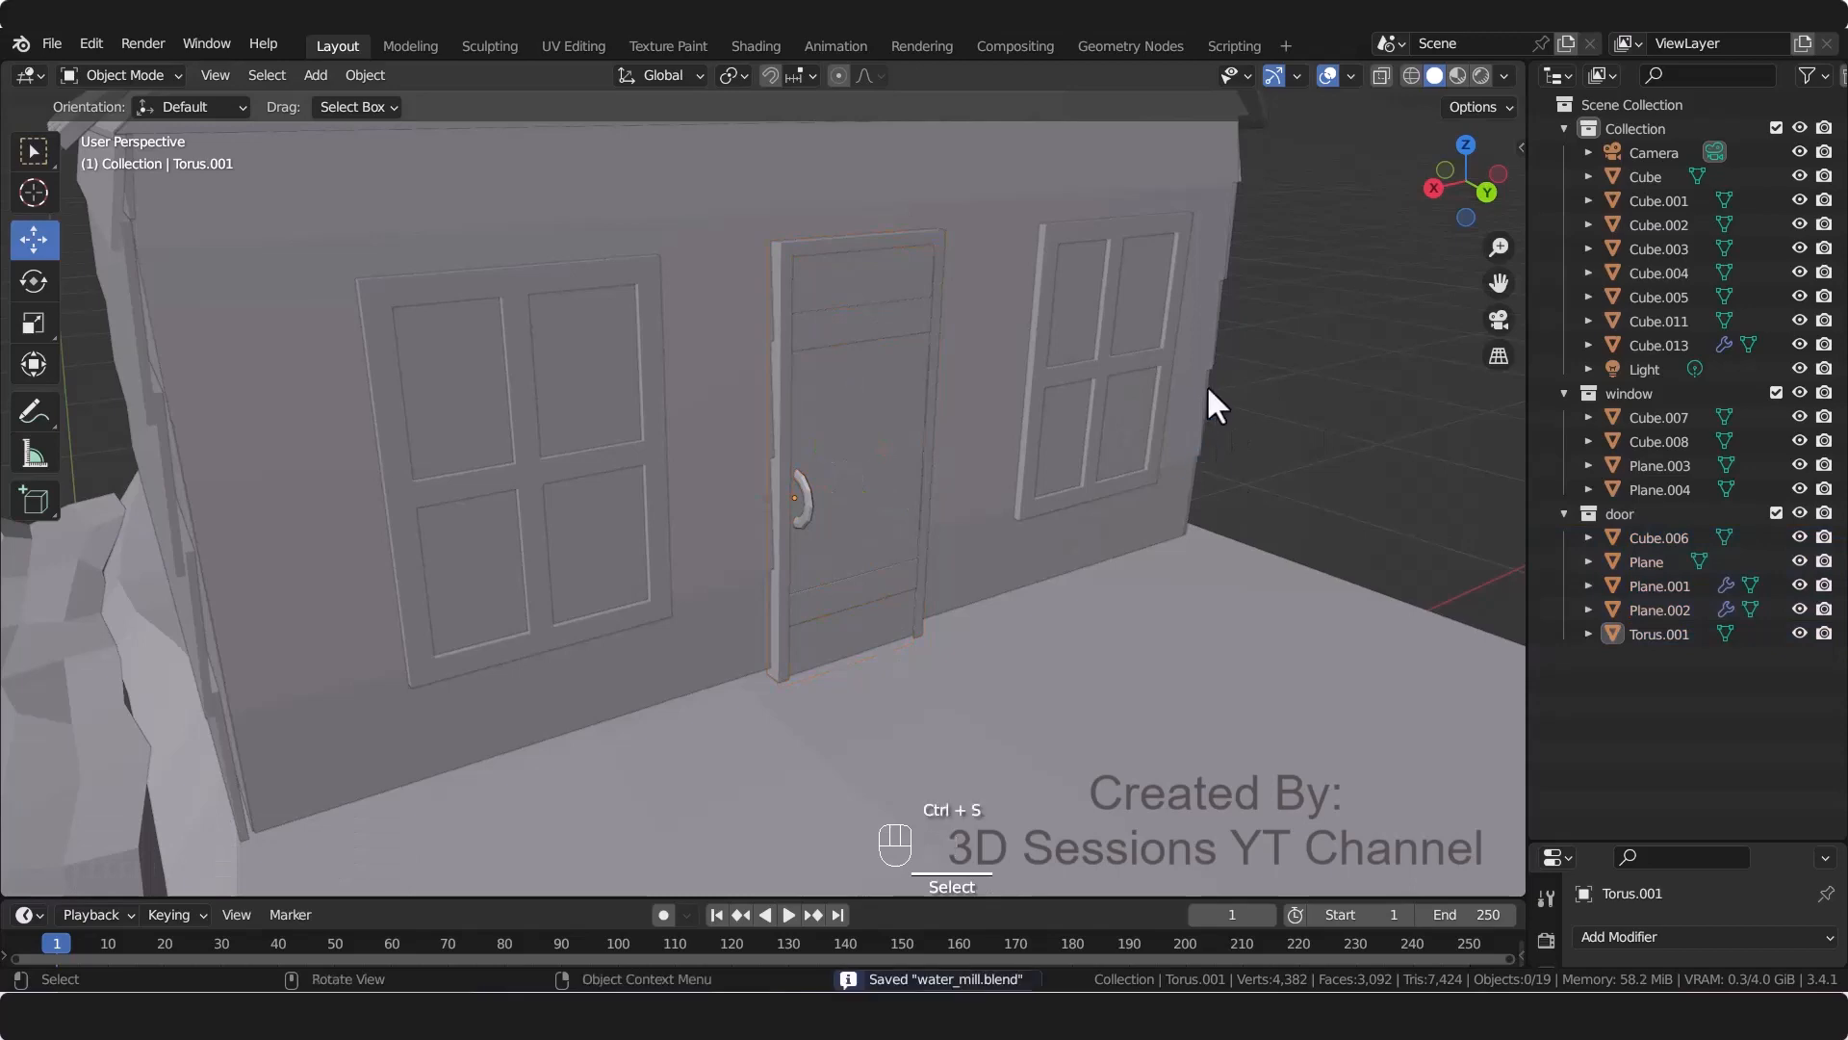
# Step: In camera view, select the house parts Cube.002, Cube.003, Cube.004, Cube.005, Cube.011 and Cube.013 and move them to a new collection named "house"
pyautogui.scroll(-5, 1205, 384)
pyautogui.press('KP_5')
pyautogui.press('KP_0')
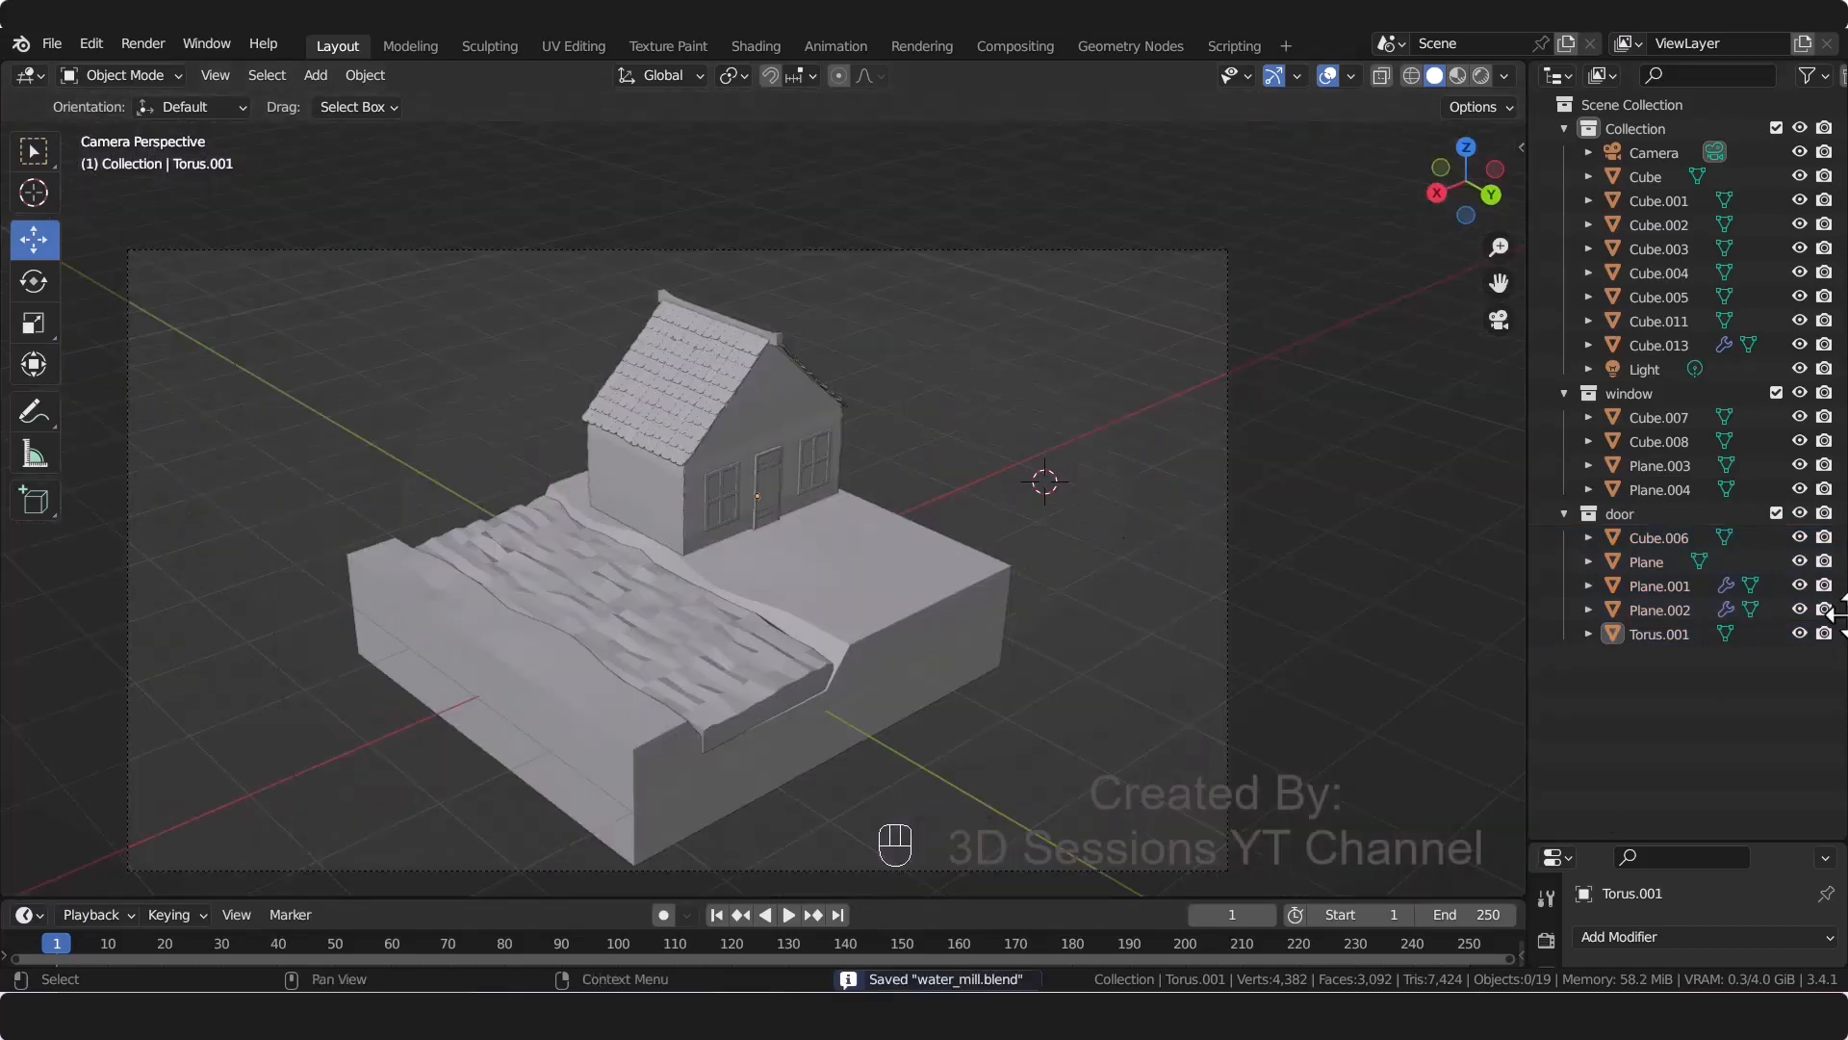
pyautogui.click(1646, 176)
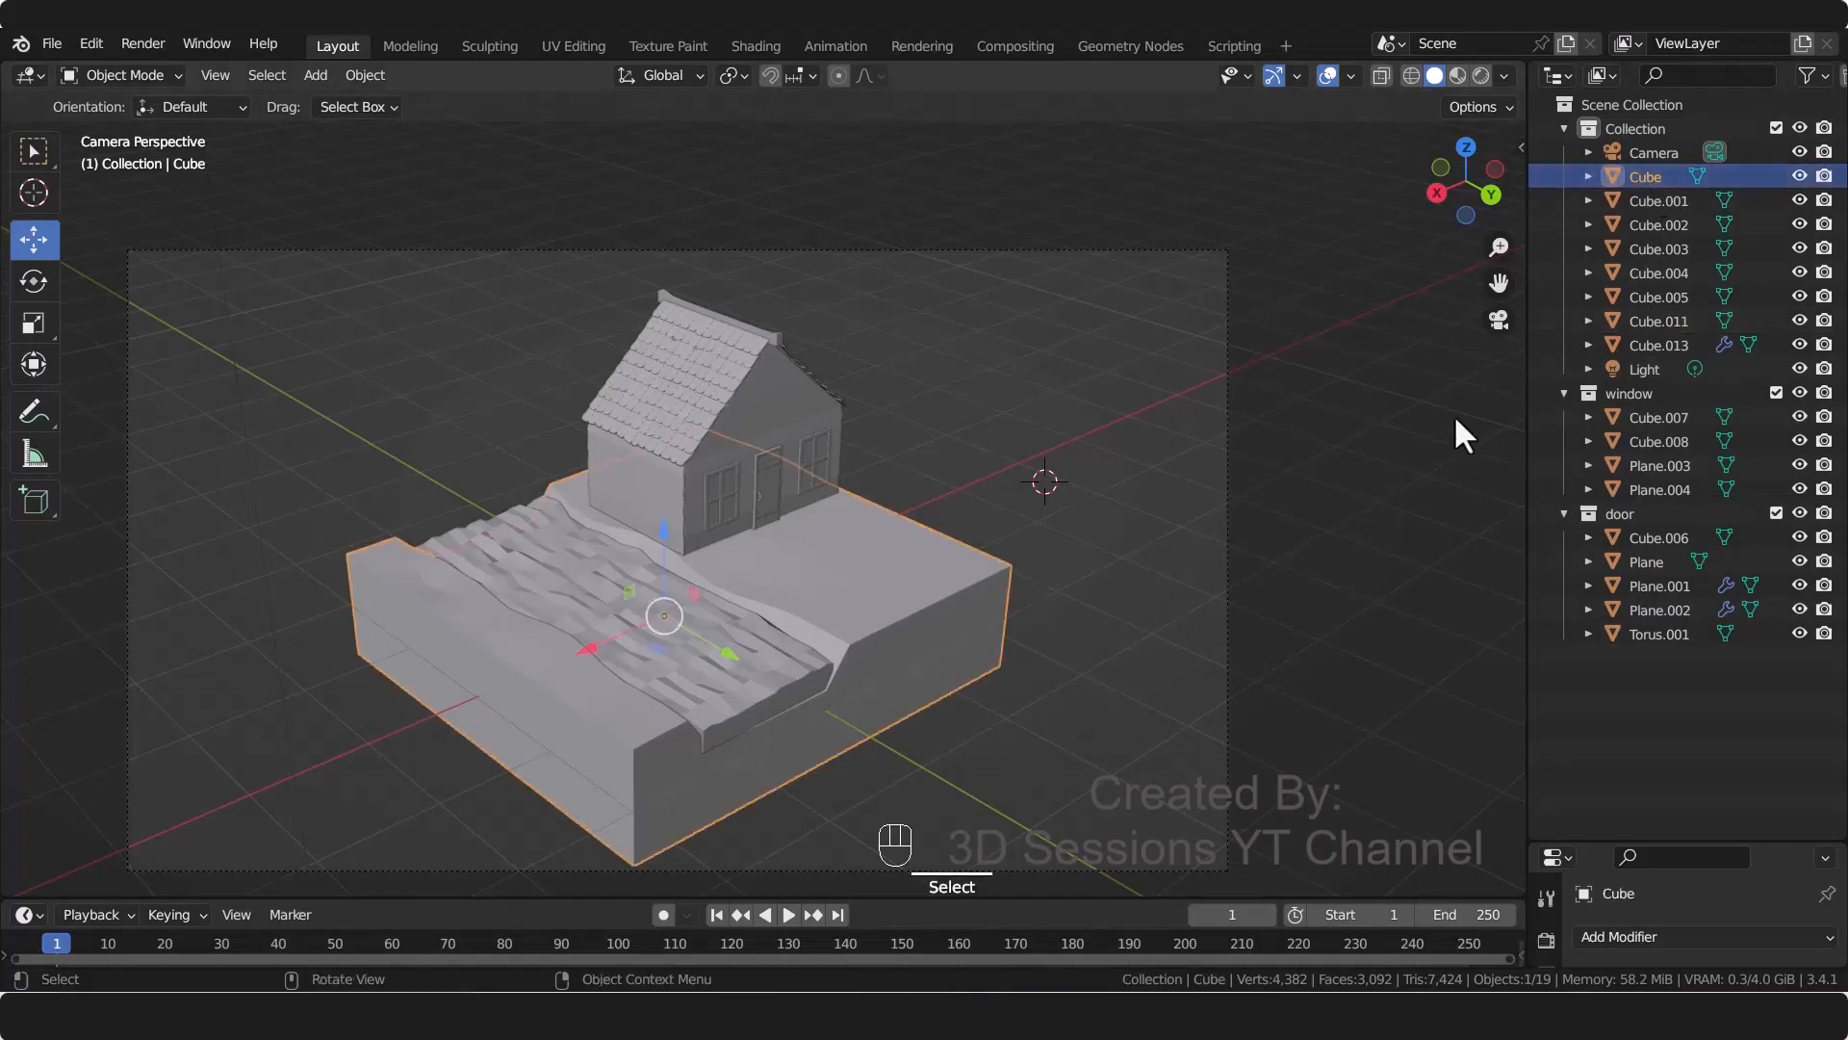
pyautogui.click(1642, 205)
pyautogui.click(1679, 225)
pyautogui.keyDown('shift'); pyautogui.click(1679, 247); pyautogui.keyUp('shift')
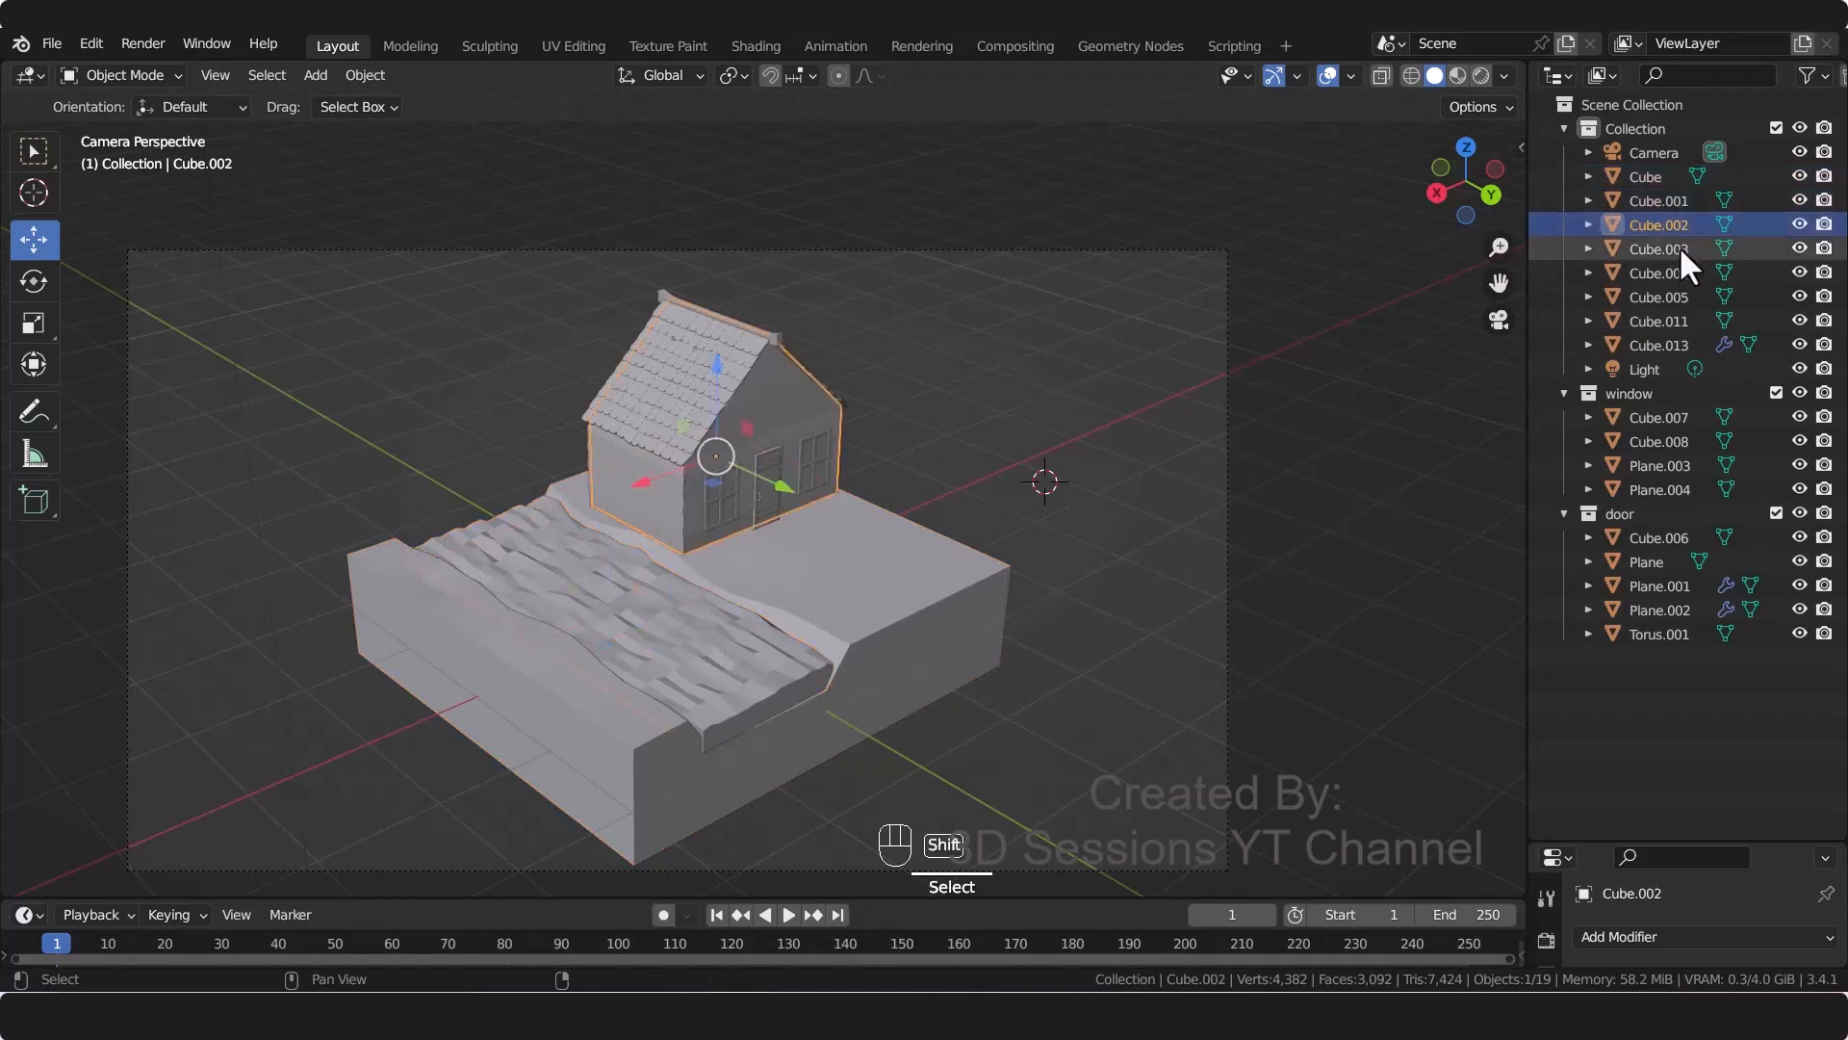
pyautogui.keyDown('shift'); pyautogui.click(1673, 272); pyautogui.keyUp('shift')
pyautogui.keyDown('shift'); pyautogui.click(1658, 296); pyautogui.keyUp('shift')
pyautogui.keyDown('shift'); pyautogui.click(1655, 321); pyautogui.keyUp('shift')
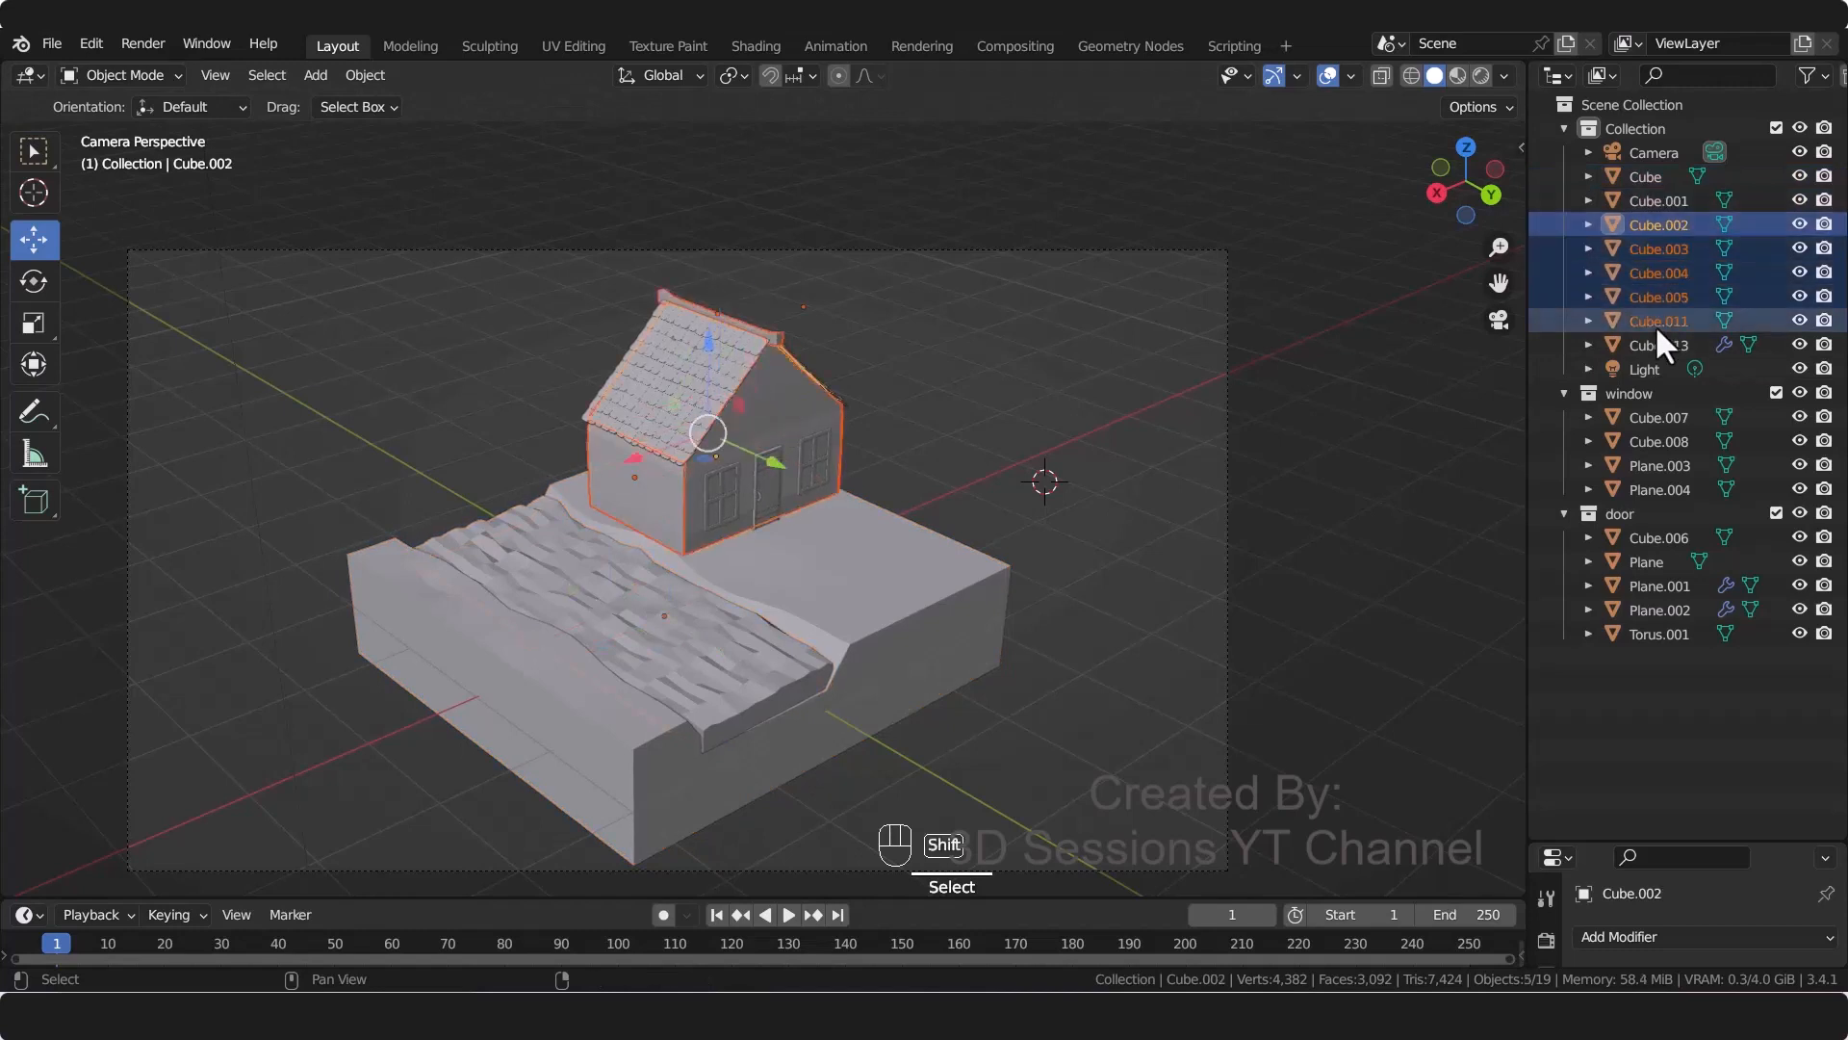
pyautogui.keyDown('shift'); pyautogui.click(1658, 347); pyautogui.keyUp('shift')
pyautogui.hotkey('alt', 'z')
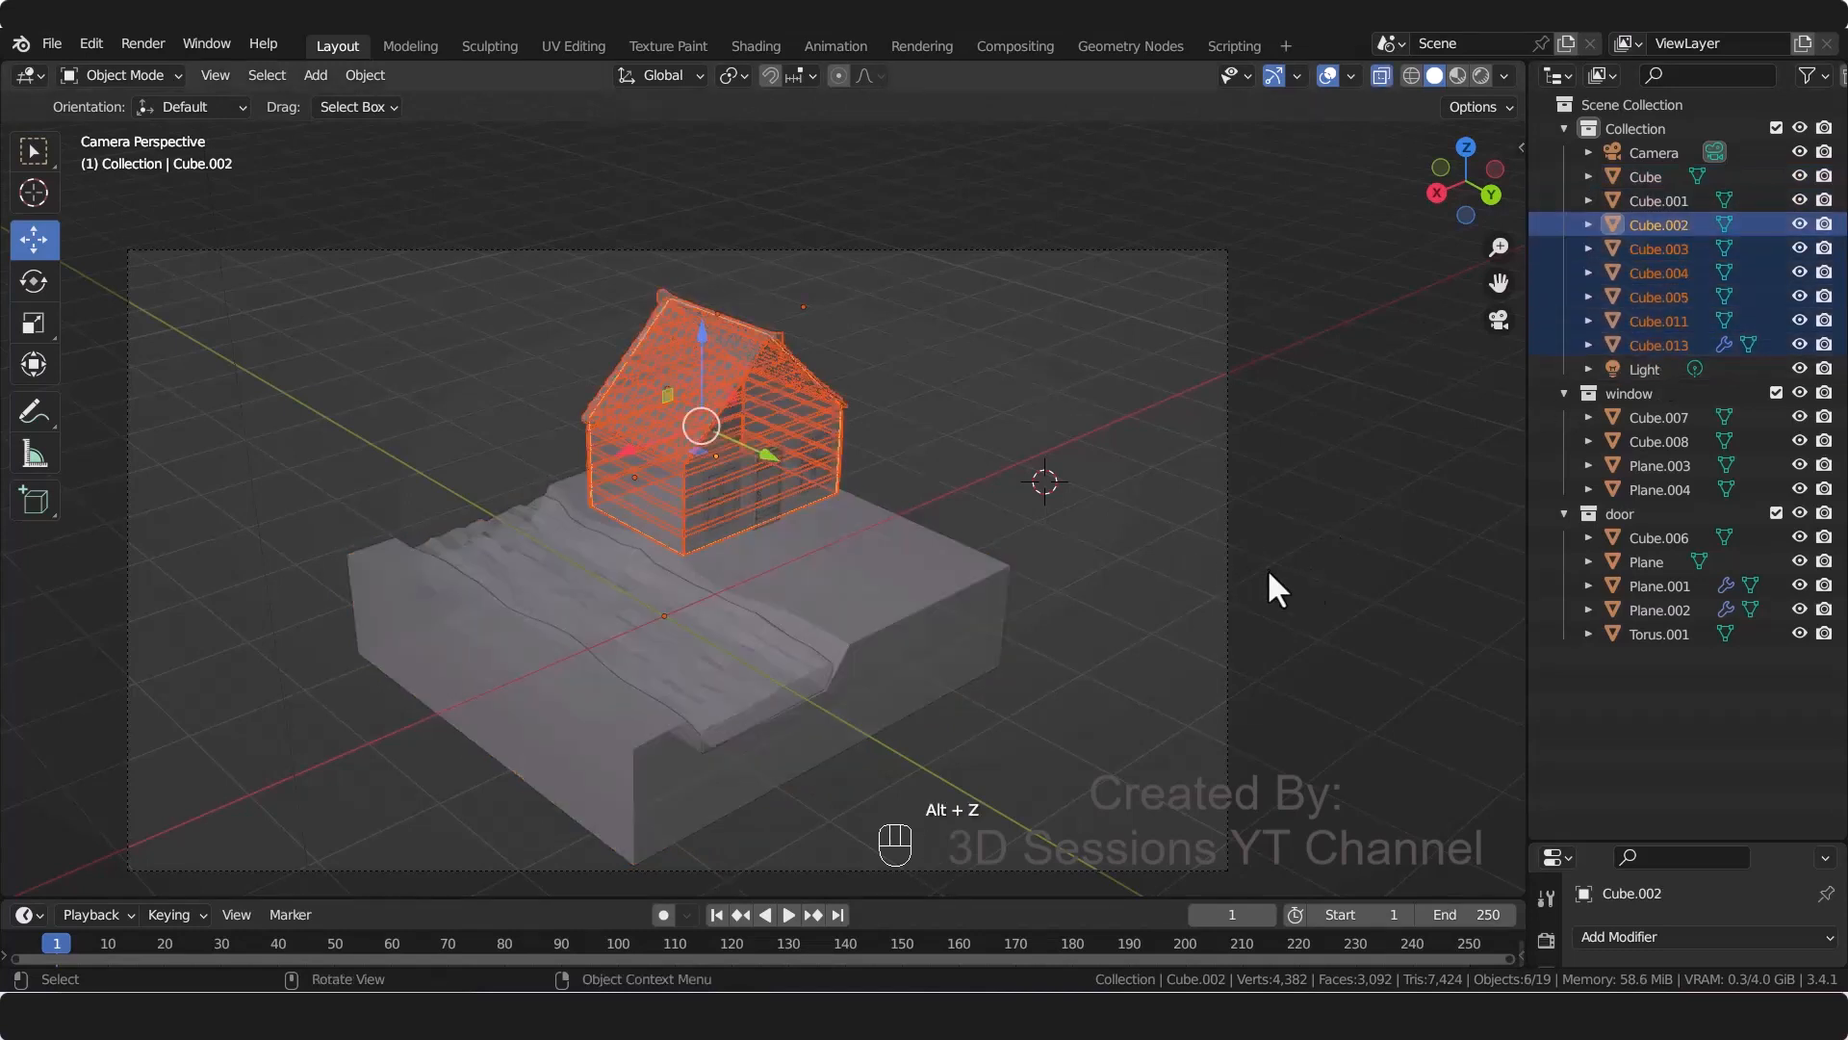
pyautogui.press('m')
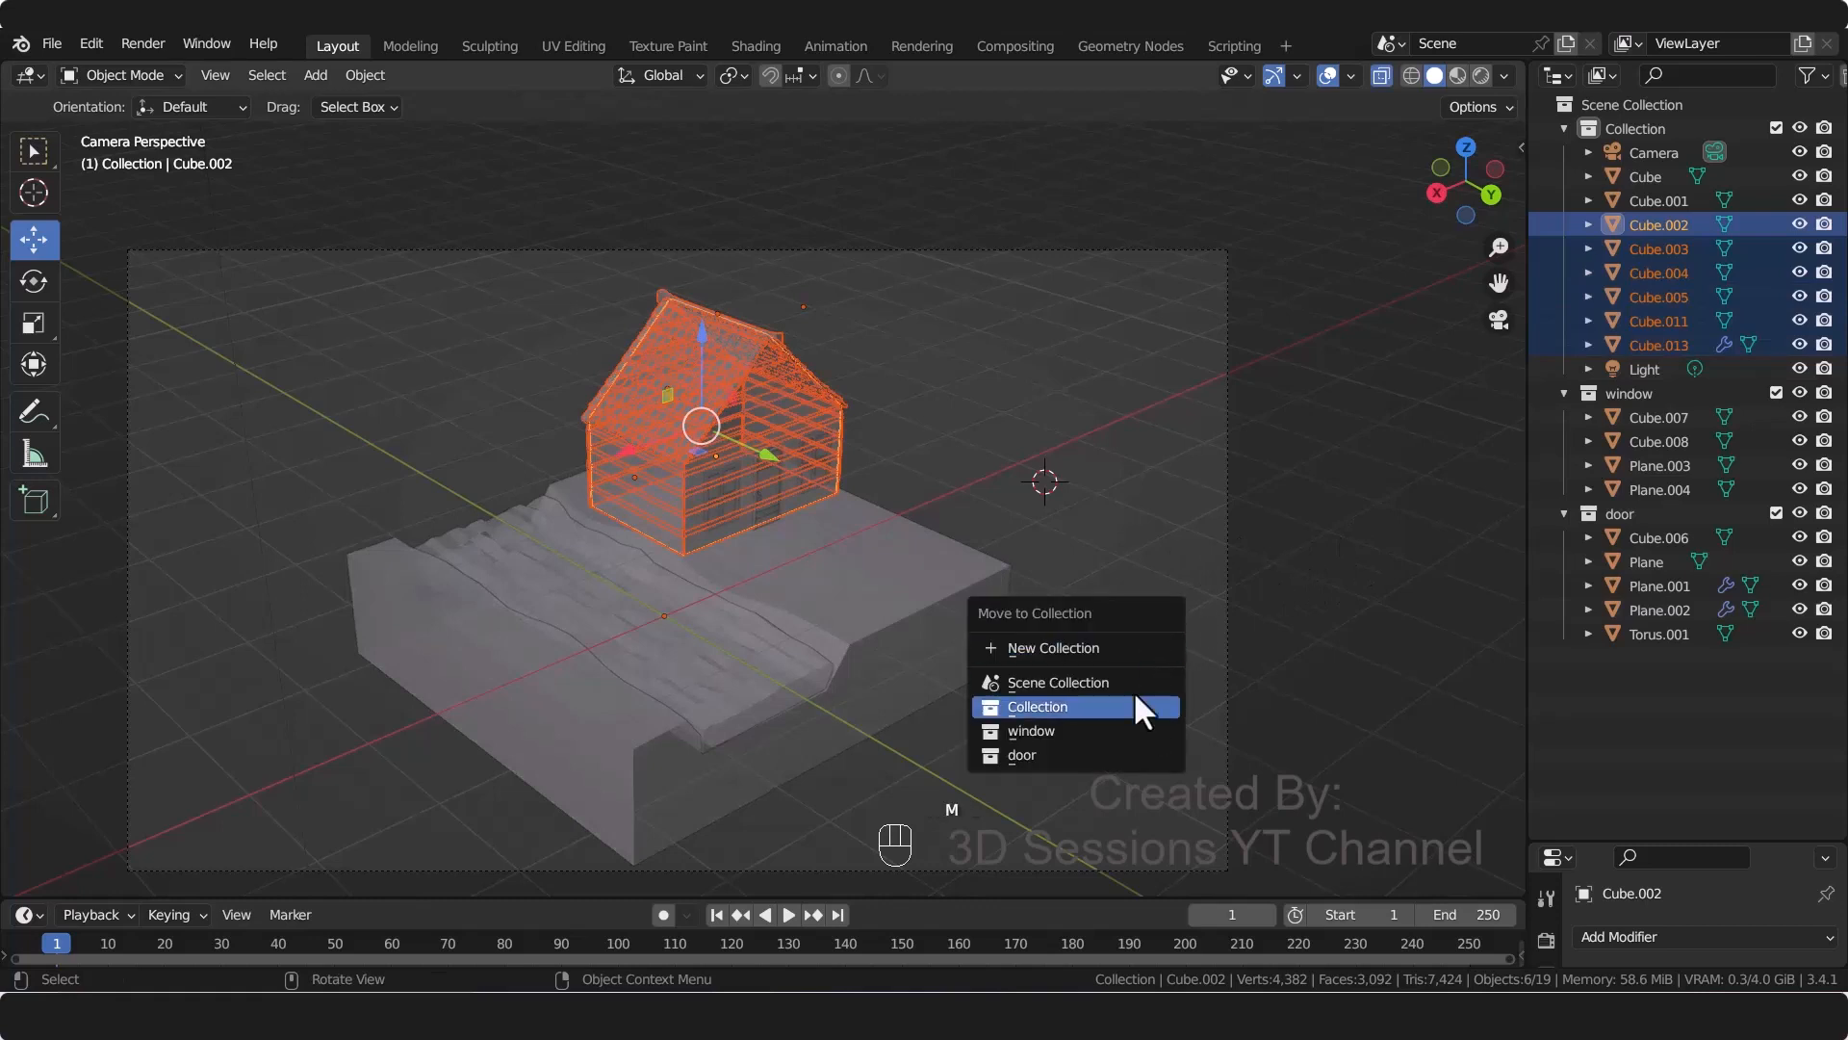
pyautogui.click(1099, 645)
pyautogui.write('house')
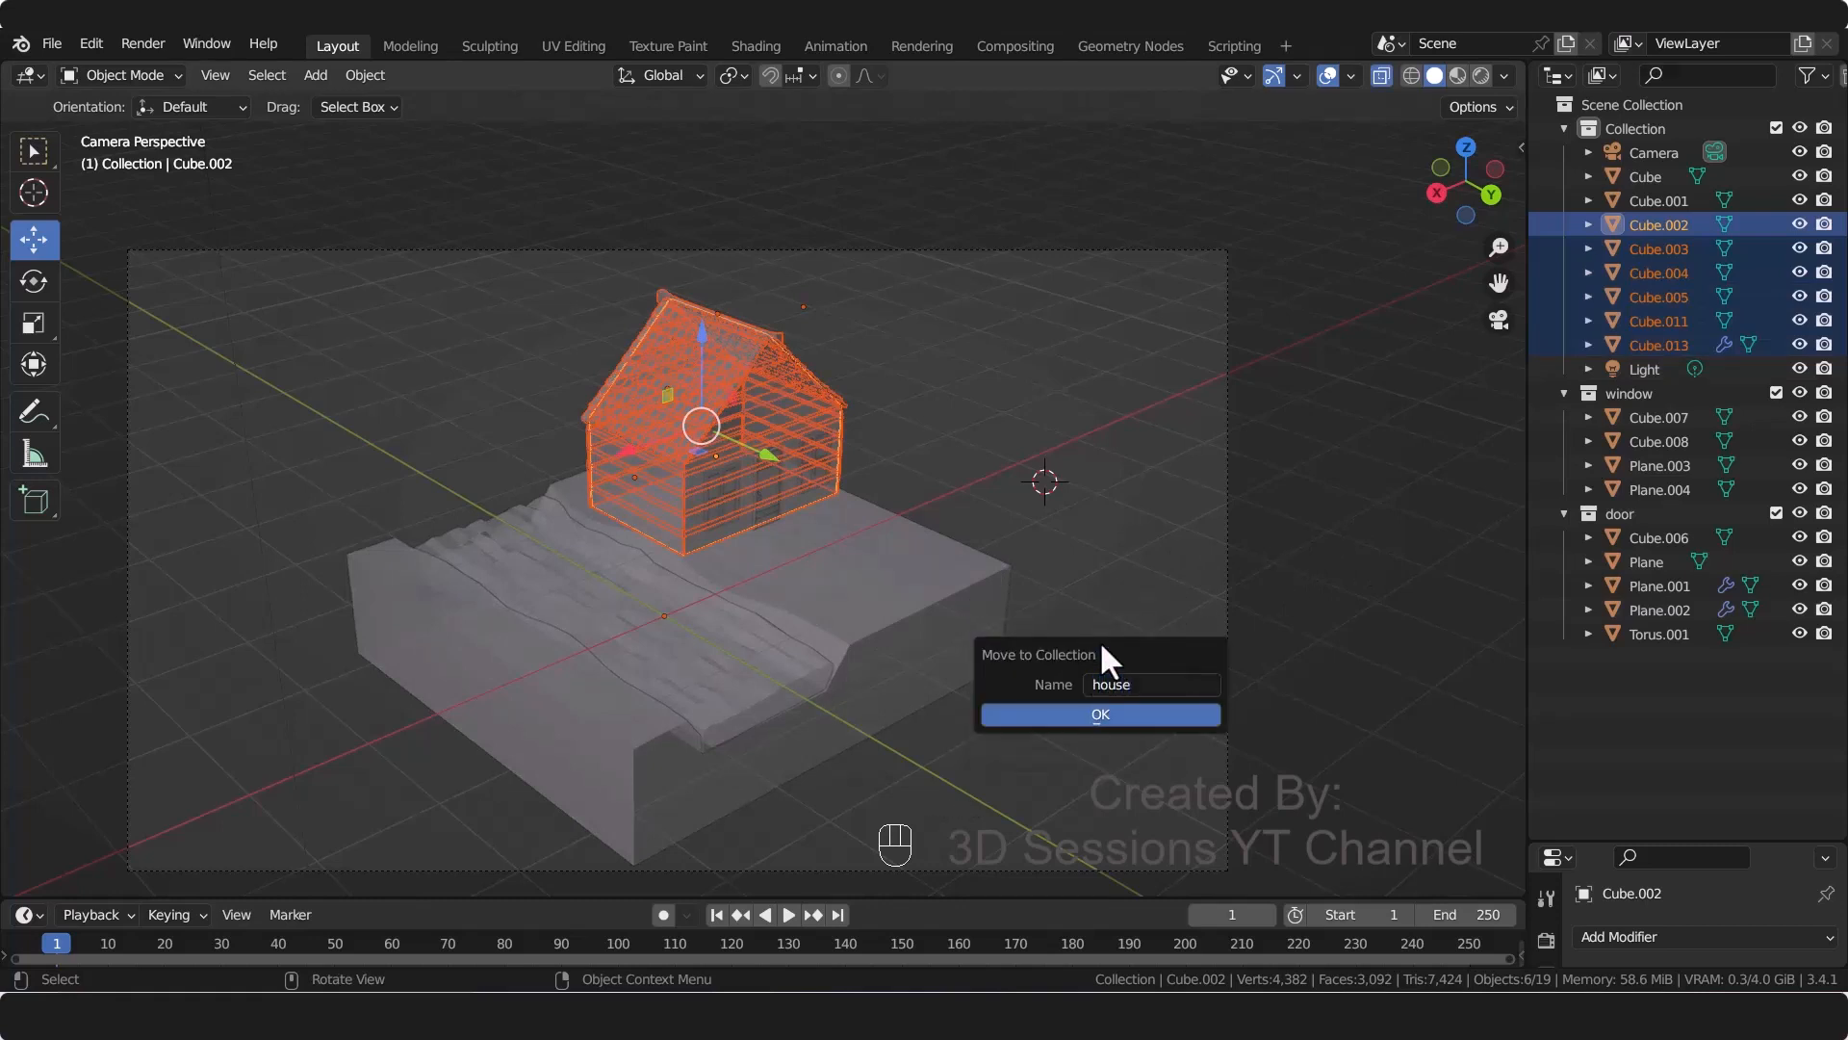
pyautogui.press('Return')
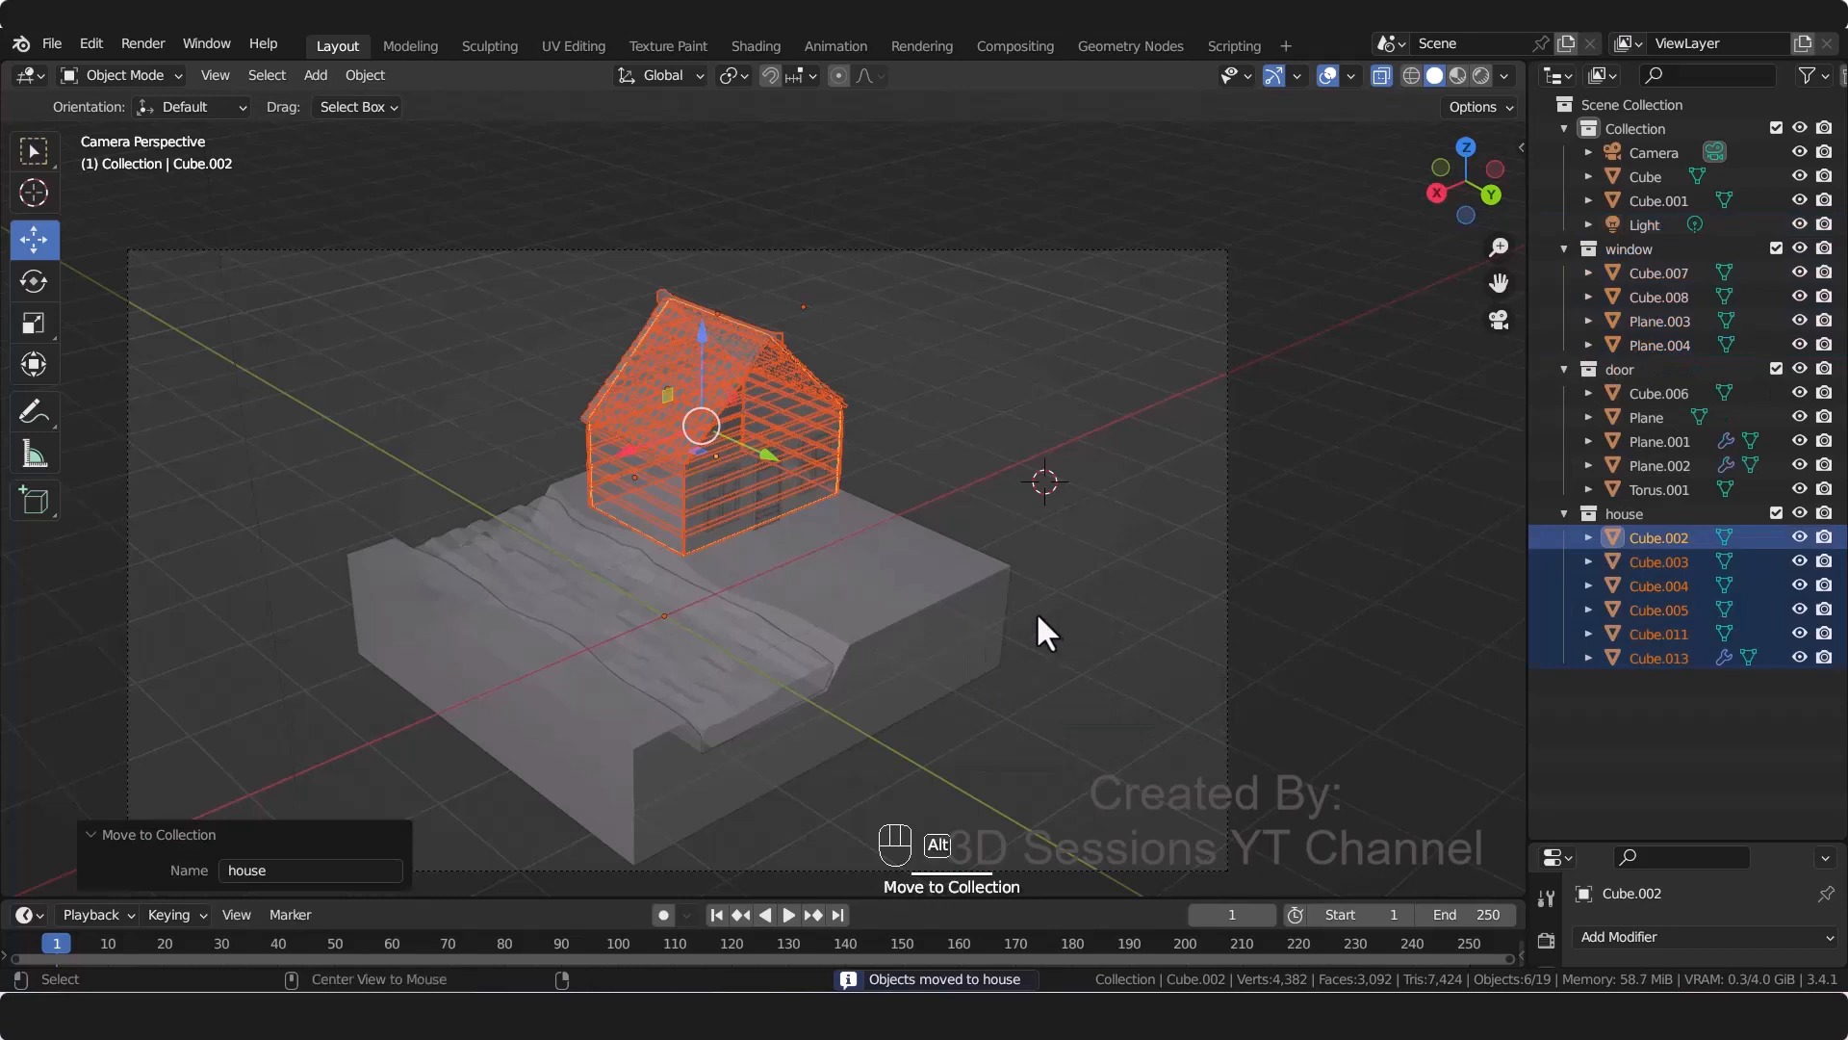
pyautogui.hotkey('alt', 'z')
pyautogui.click(1331, 484)
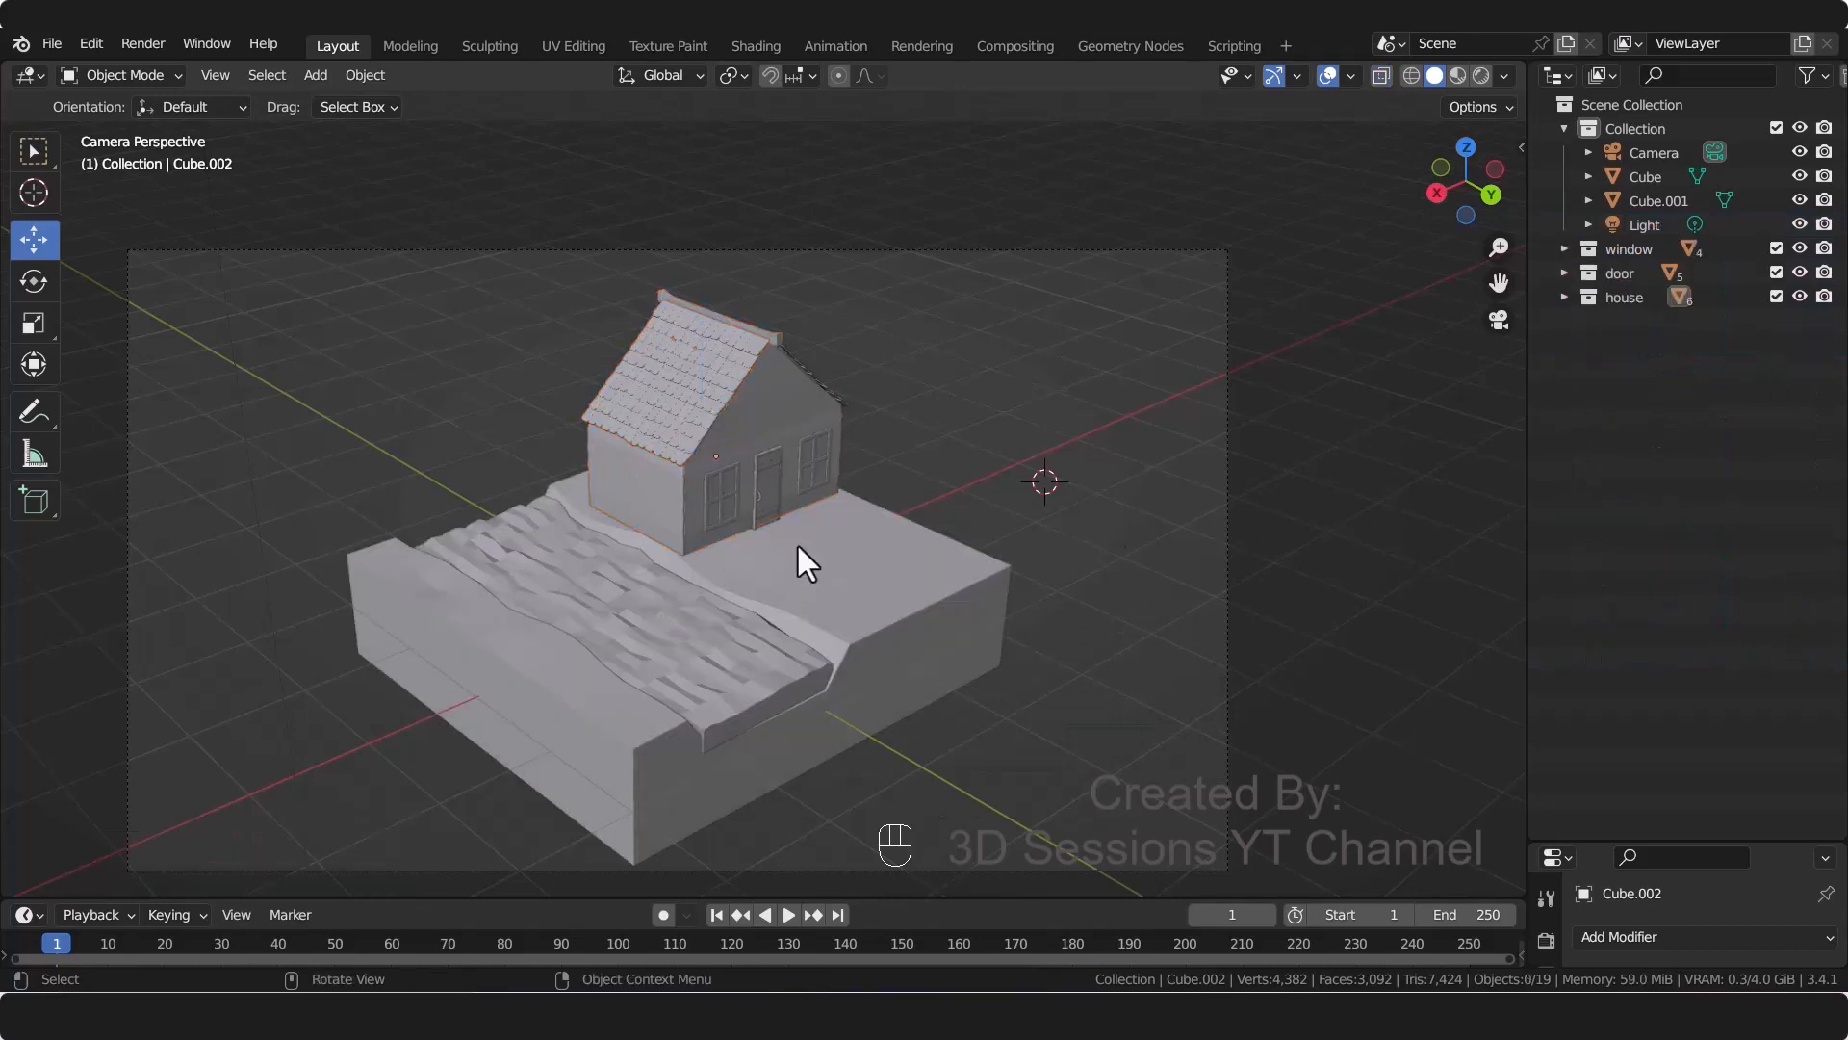
# Step: Add a cube and narrow it into a post by scaling it to about 0.207 along X and 0.199 along Y
pyautogui.scroll(2, 800, 549)
pyautogui.keyDown('shift'); pyautogui.moveTo(749, 602); pyautogui.dragTo(757, 553, button='middle'); pyautogui.keyUp('shift')
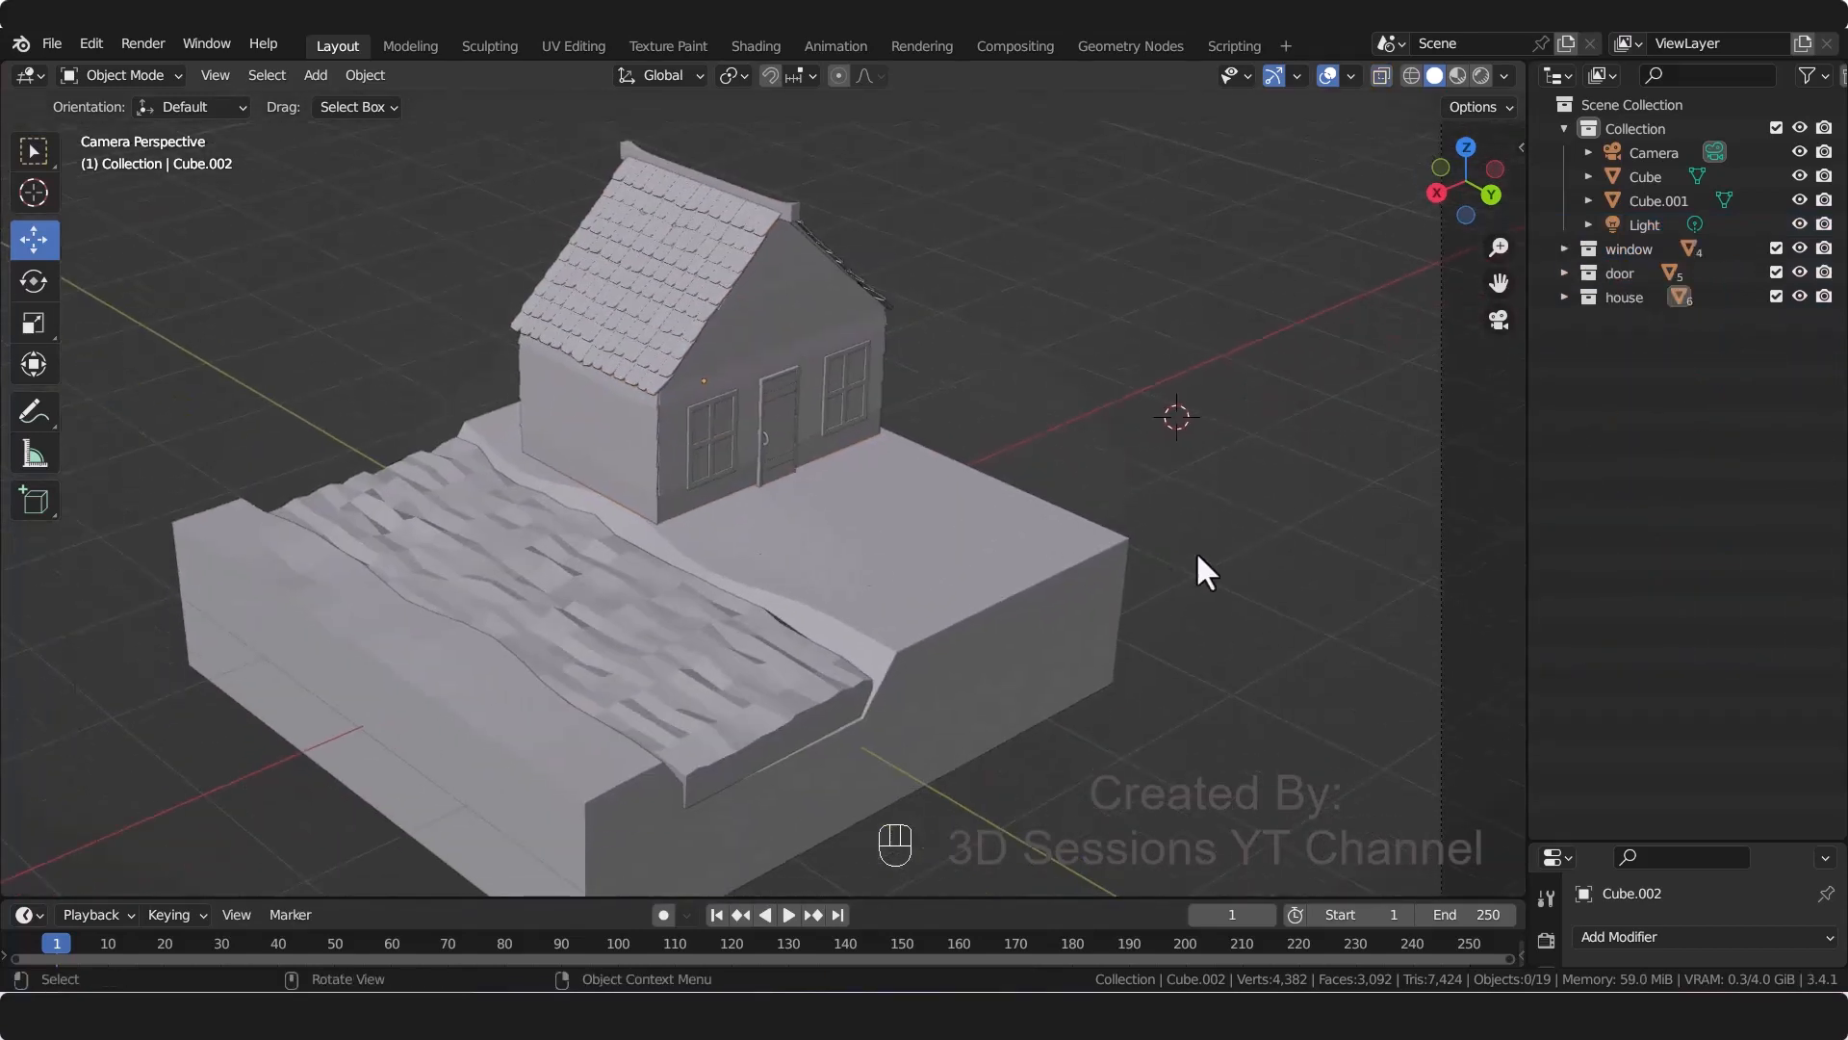
pyautogui.hotkey('shift', 'a')
pyautogui.moveTo(870, 478)
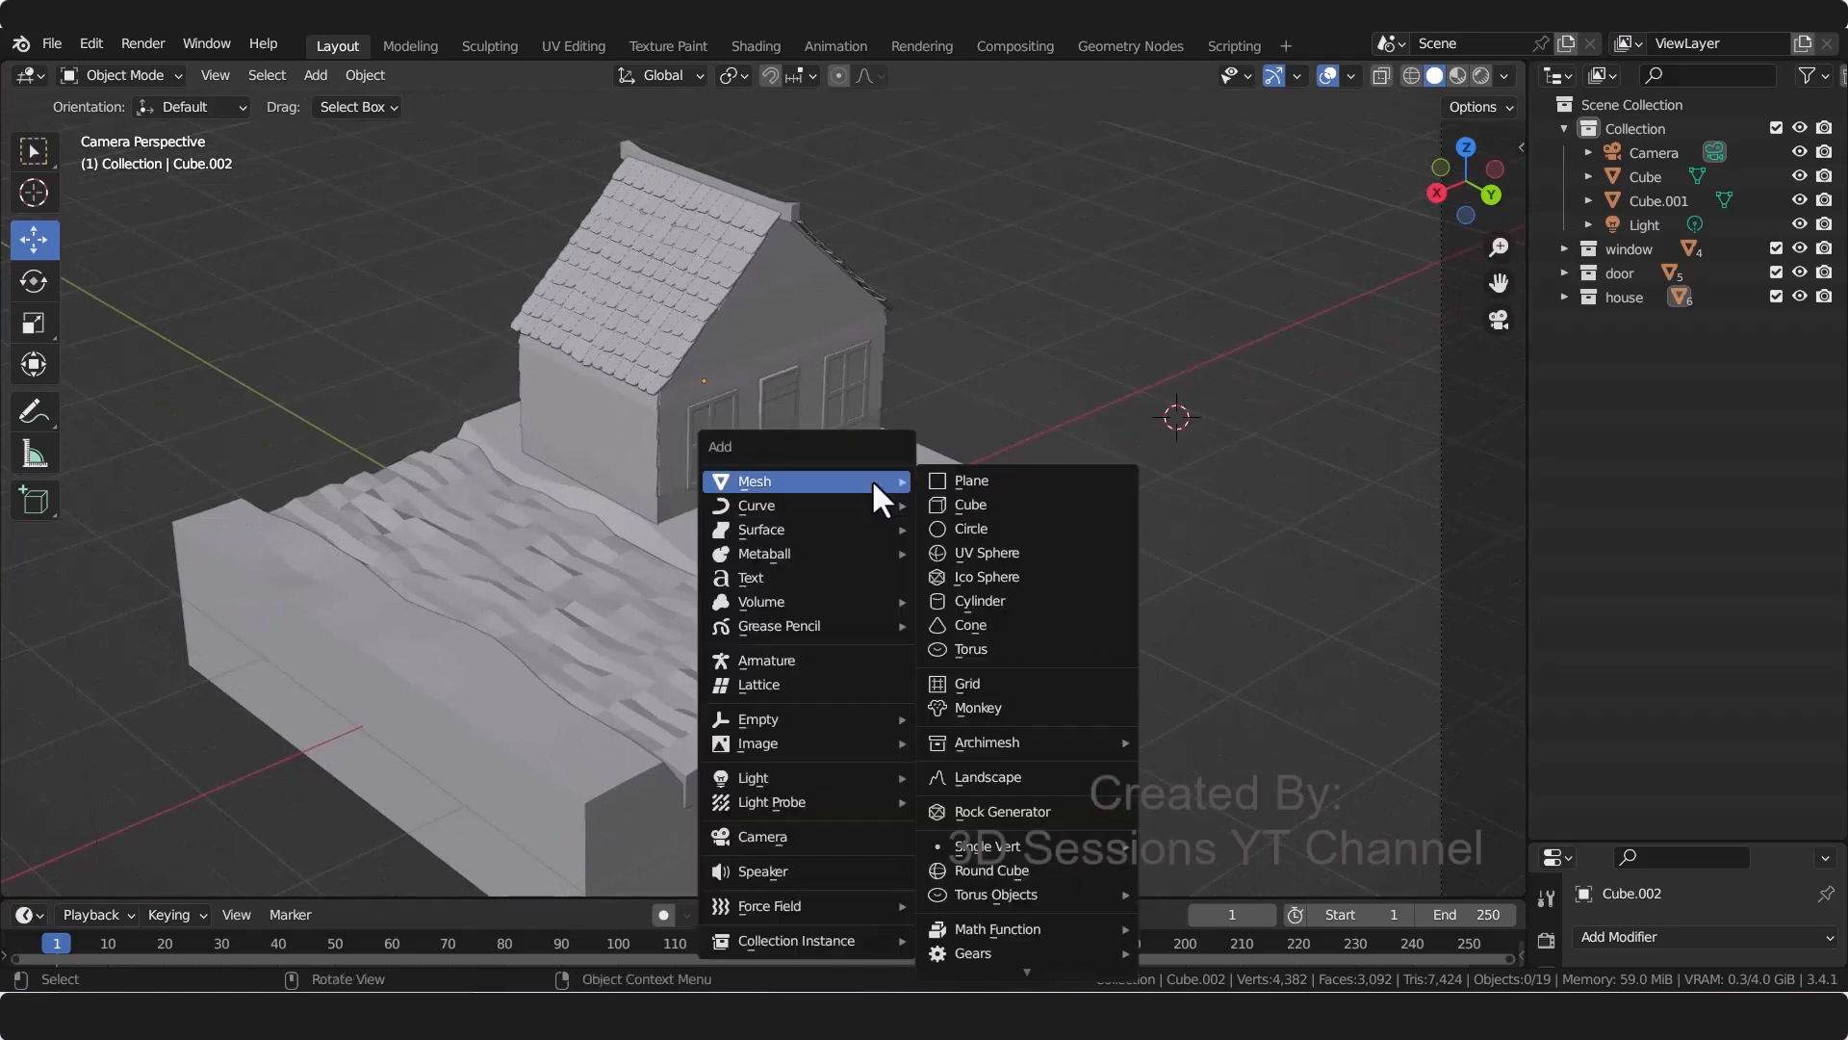
pyautogui.click(994, 505)
pyautogui.scroll(-2, 907, 562)
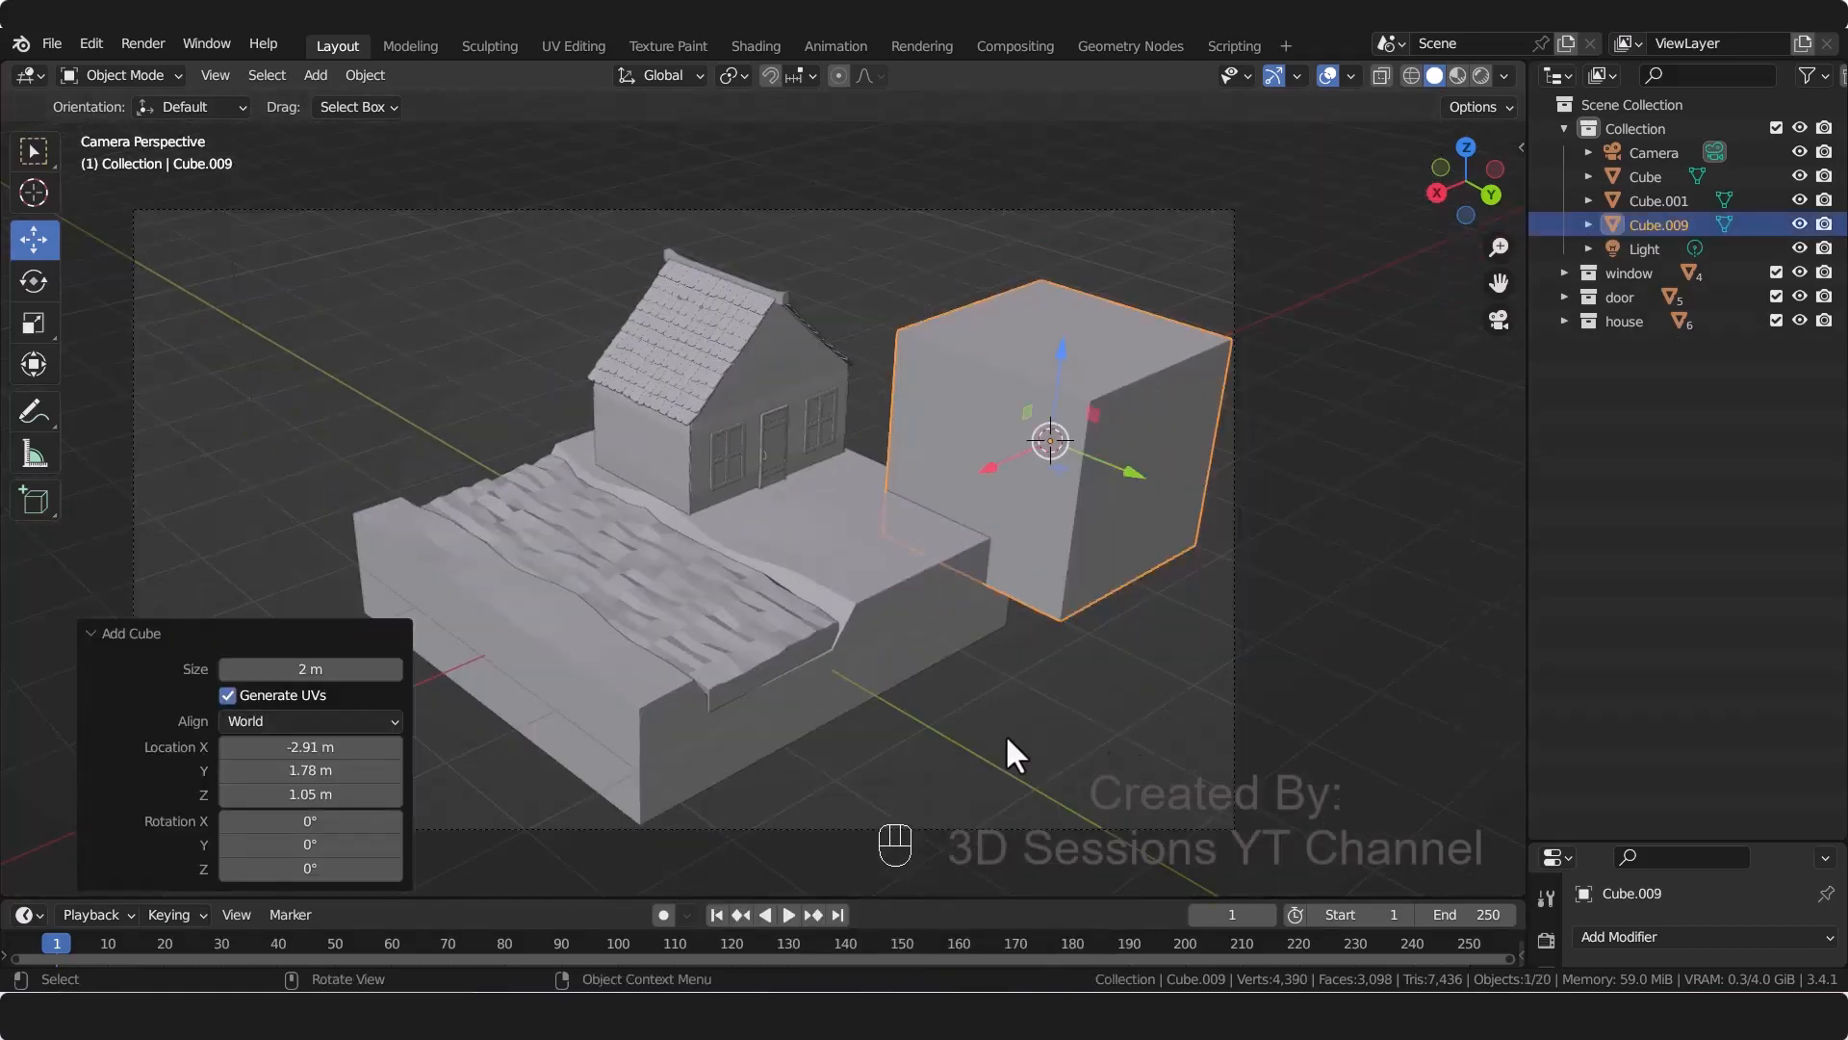
pyautogui.press('s')
pyautogui.press('x')
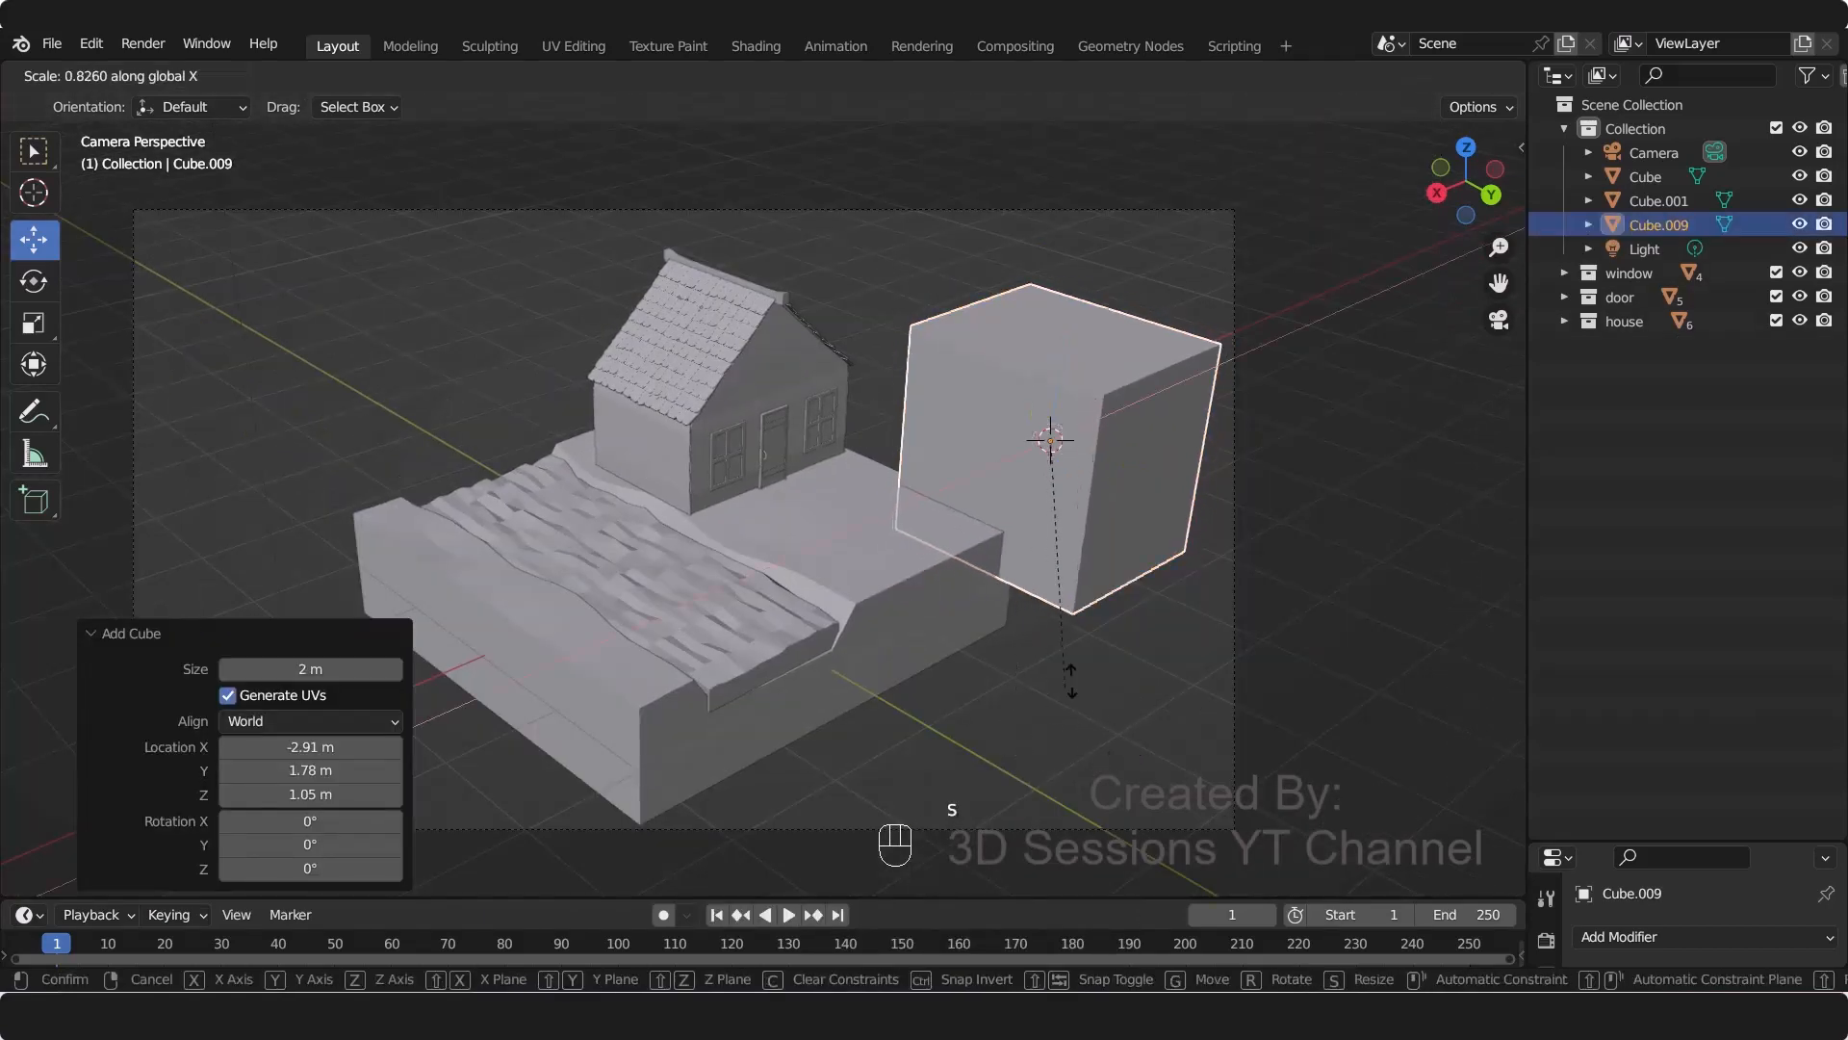
pyautogui.click(1129, 583)
pyautogui.press('s')
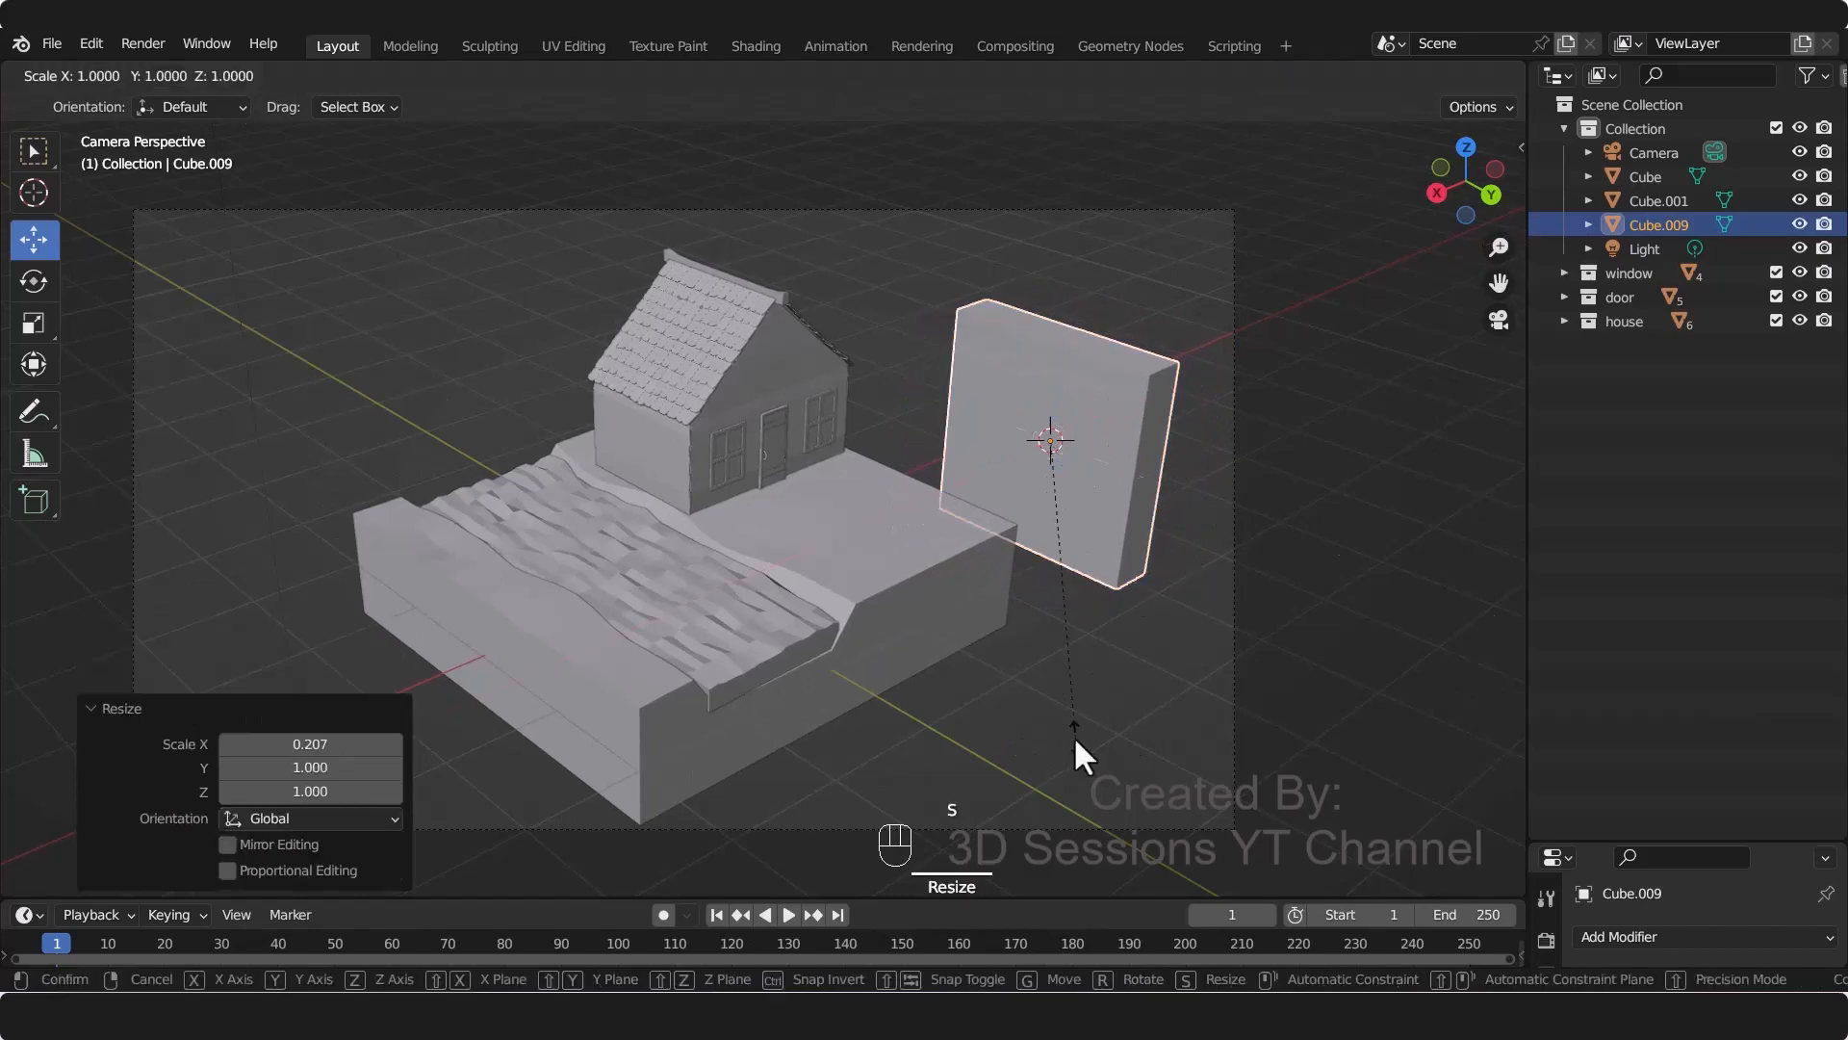
pyautogui.press('y')
pyautogui.click(1072, 493)
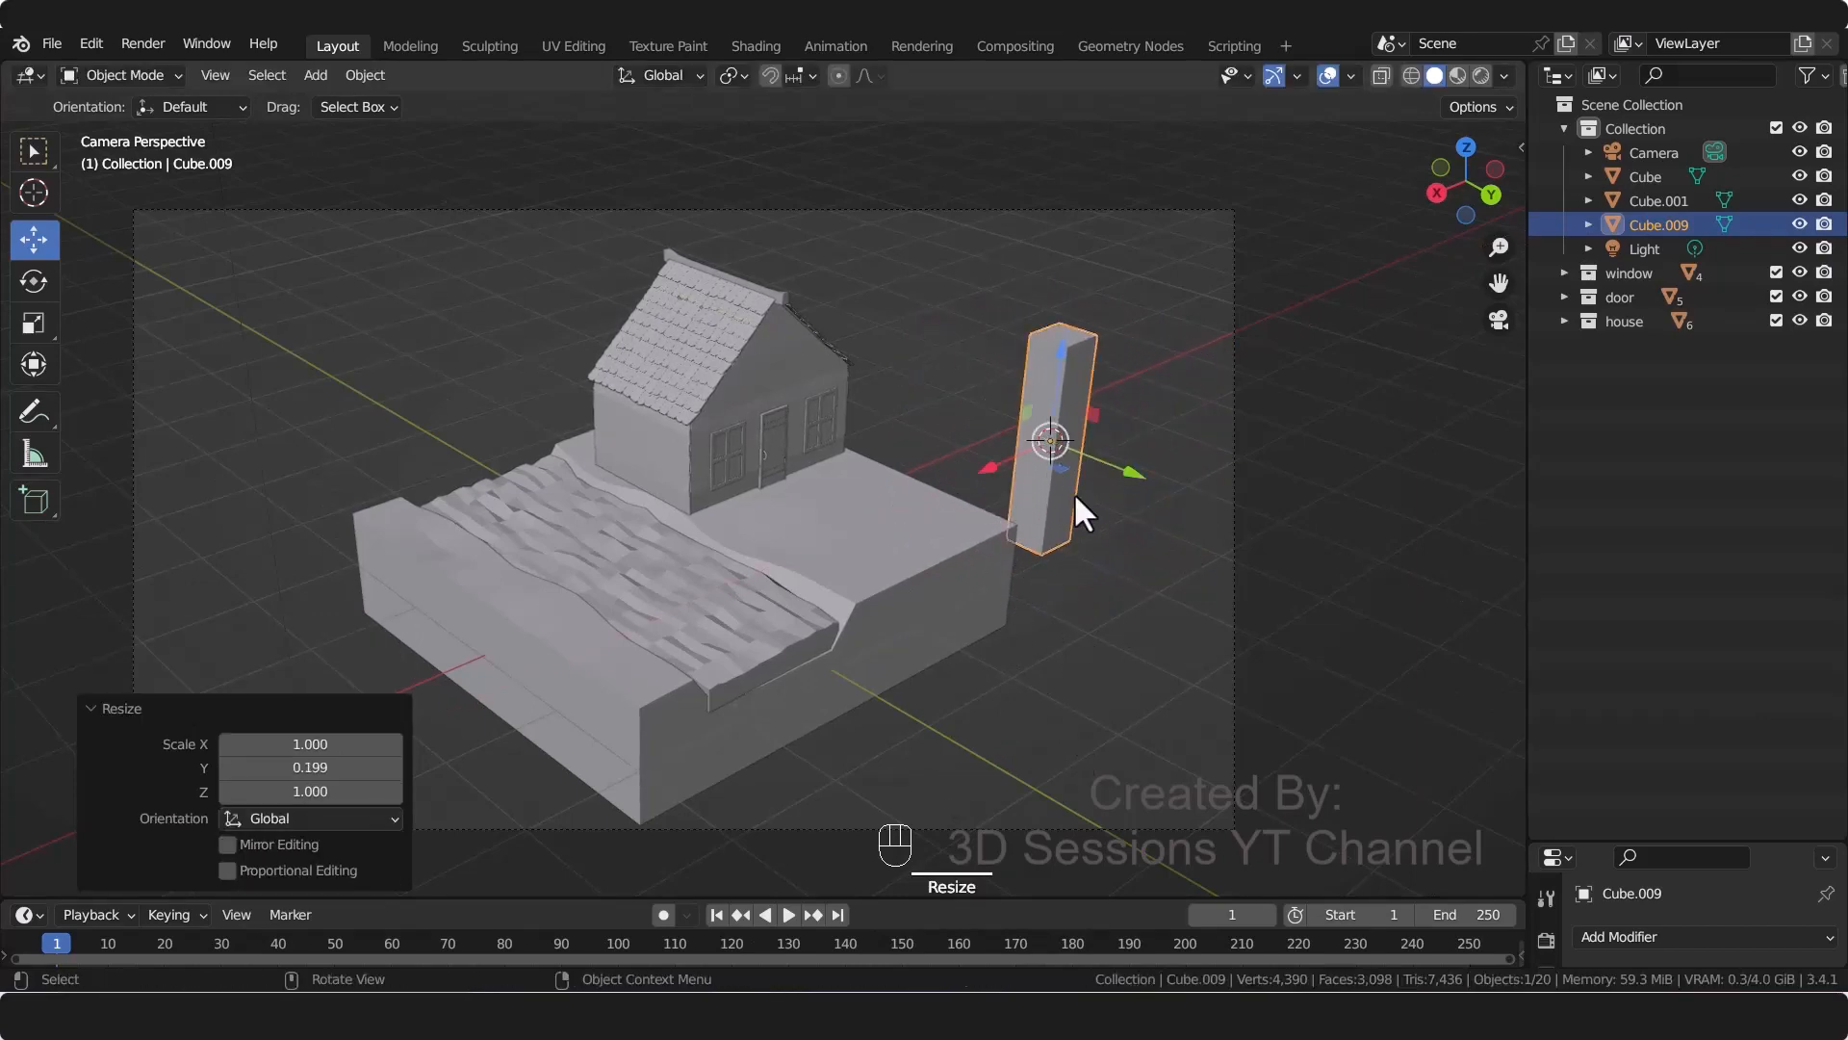
# Step: In top view, move the post about -2.513 m along Y and 2.477 m along X to the house's river-side wall
pyautogui.press('`')
pyautogui.click(961, 337)
pyautogui.scroll(-6, 881, 587)
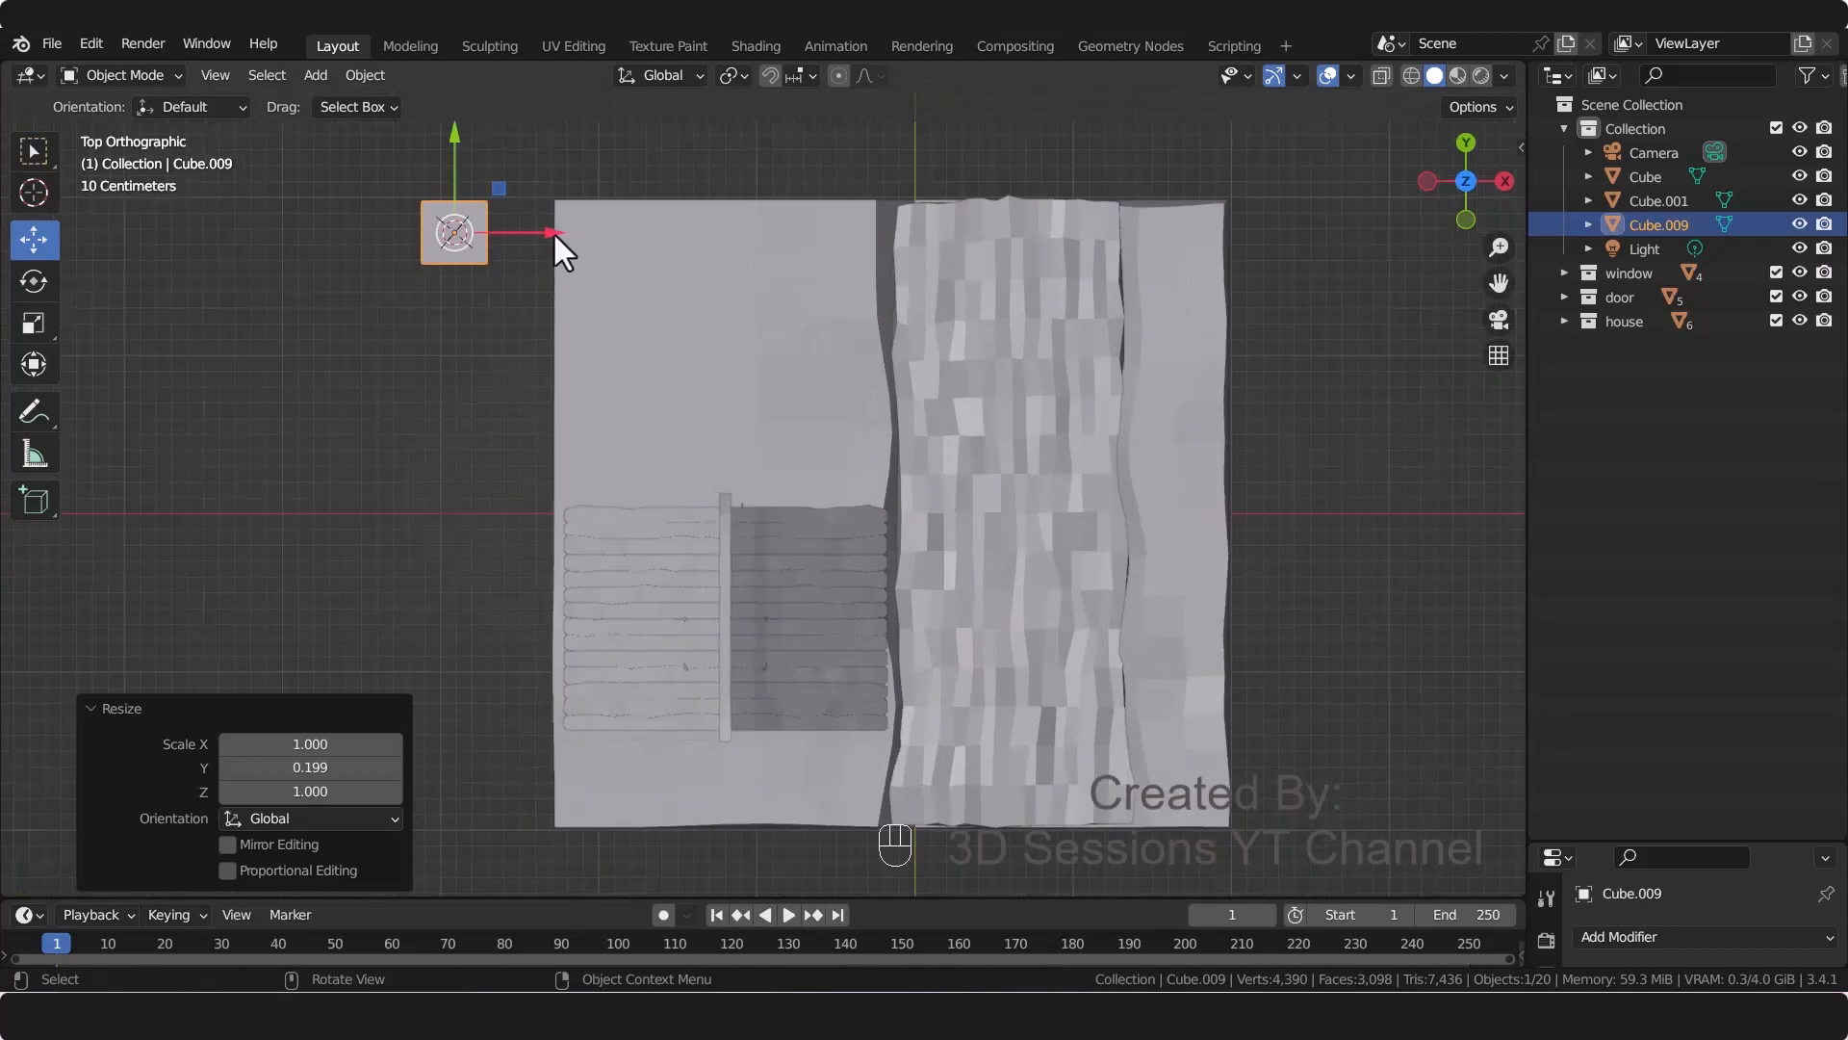
pyautogui.press('g')
pyautogui.press('x')
pyautogui.click(472, 124)
pyautogui.moveTo(482, 144); pyautogui.dragTo(493, 539)
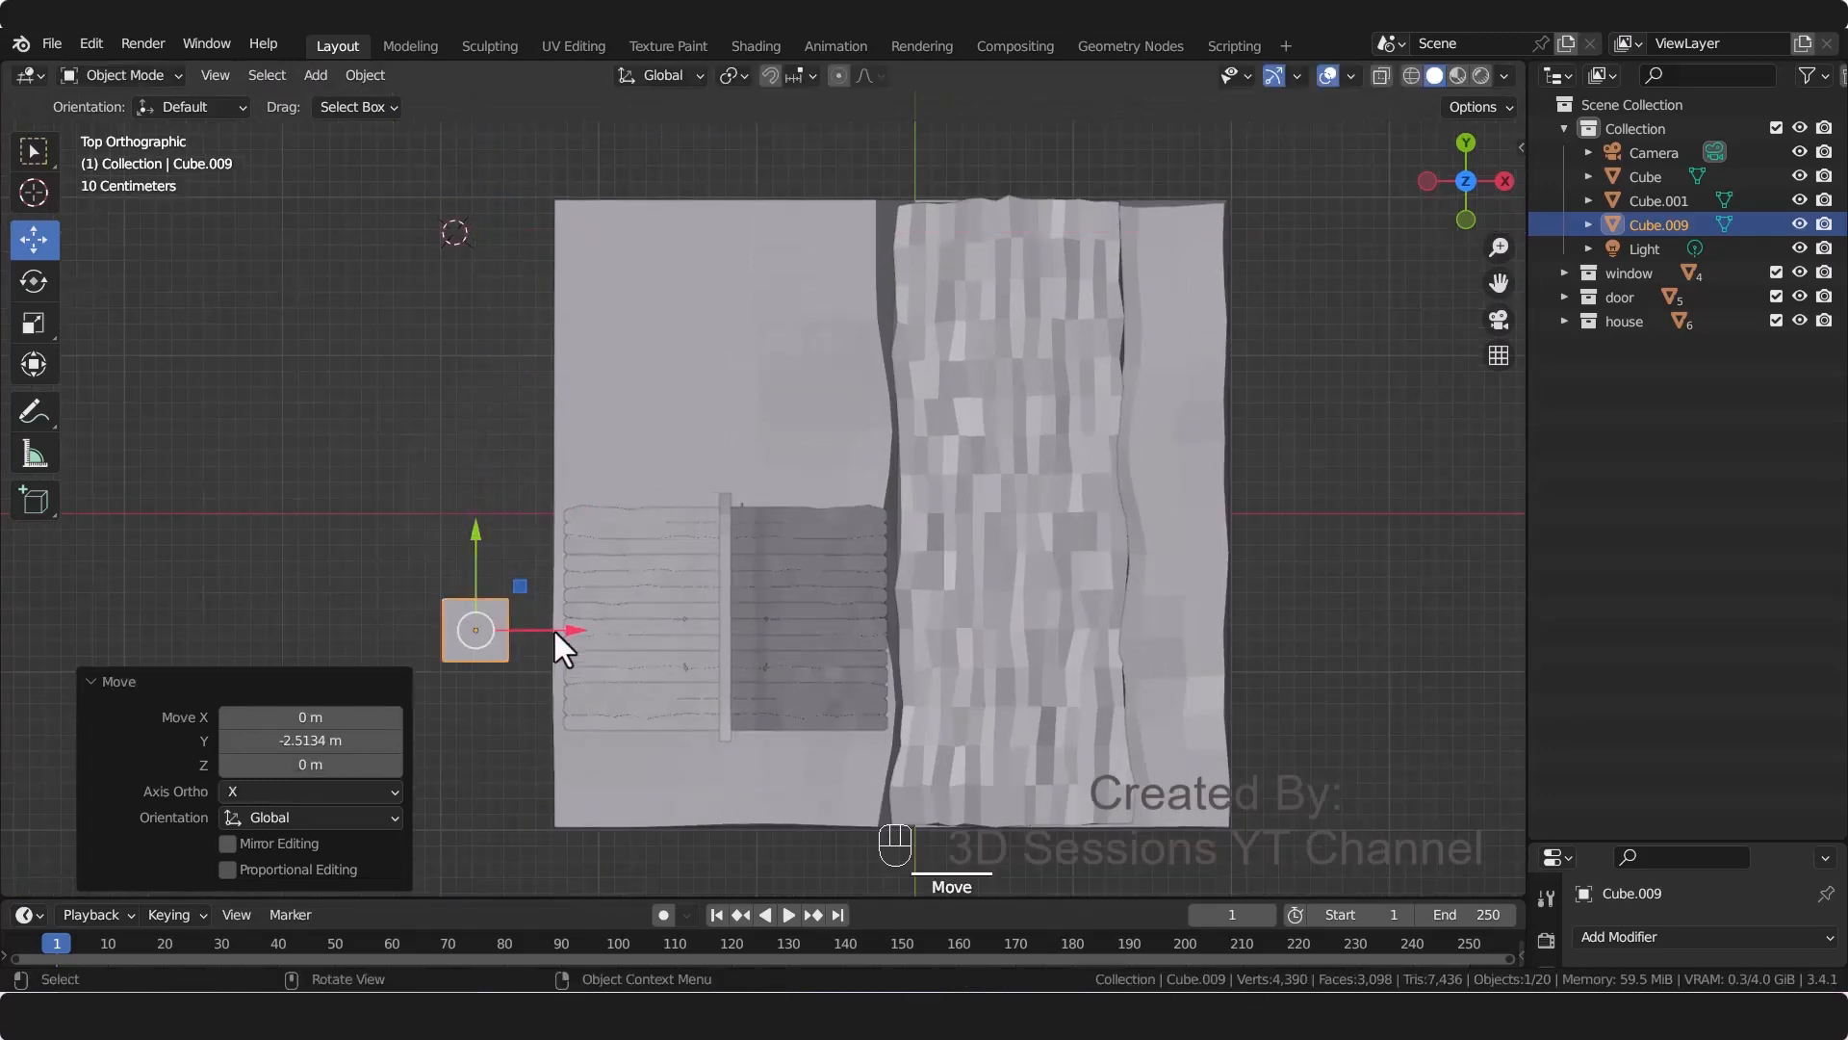
pyautogui.moveTo(563, 630); pyautogui.dragTo(963, 631)
pyautogui.press('KP_0')
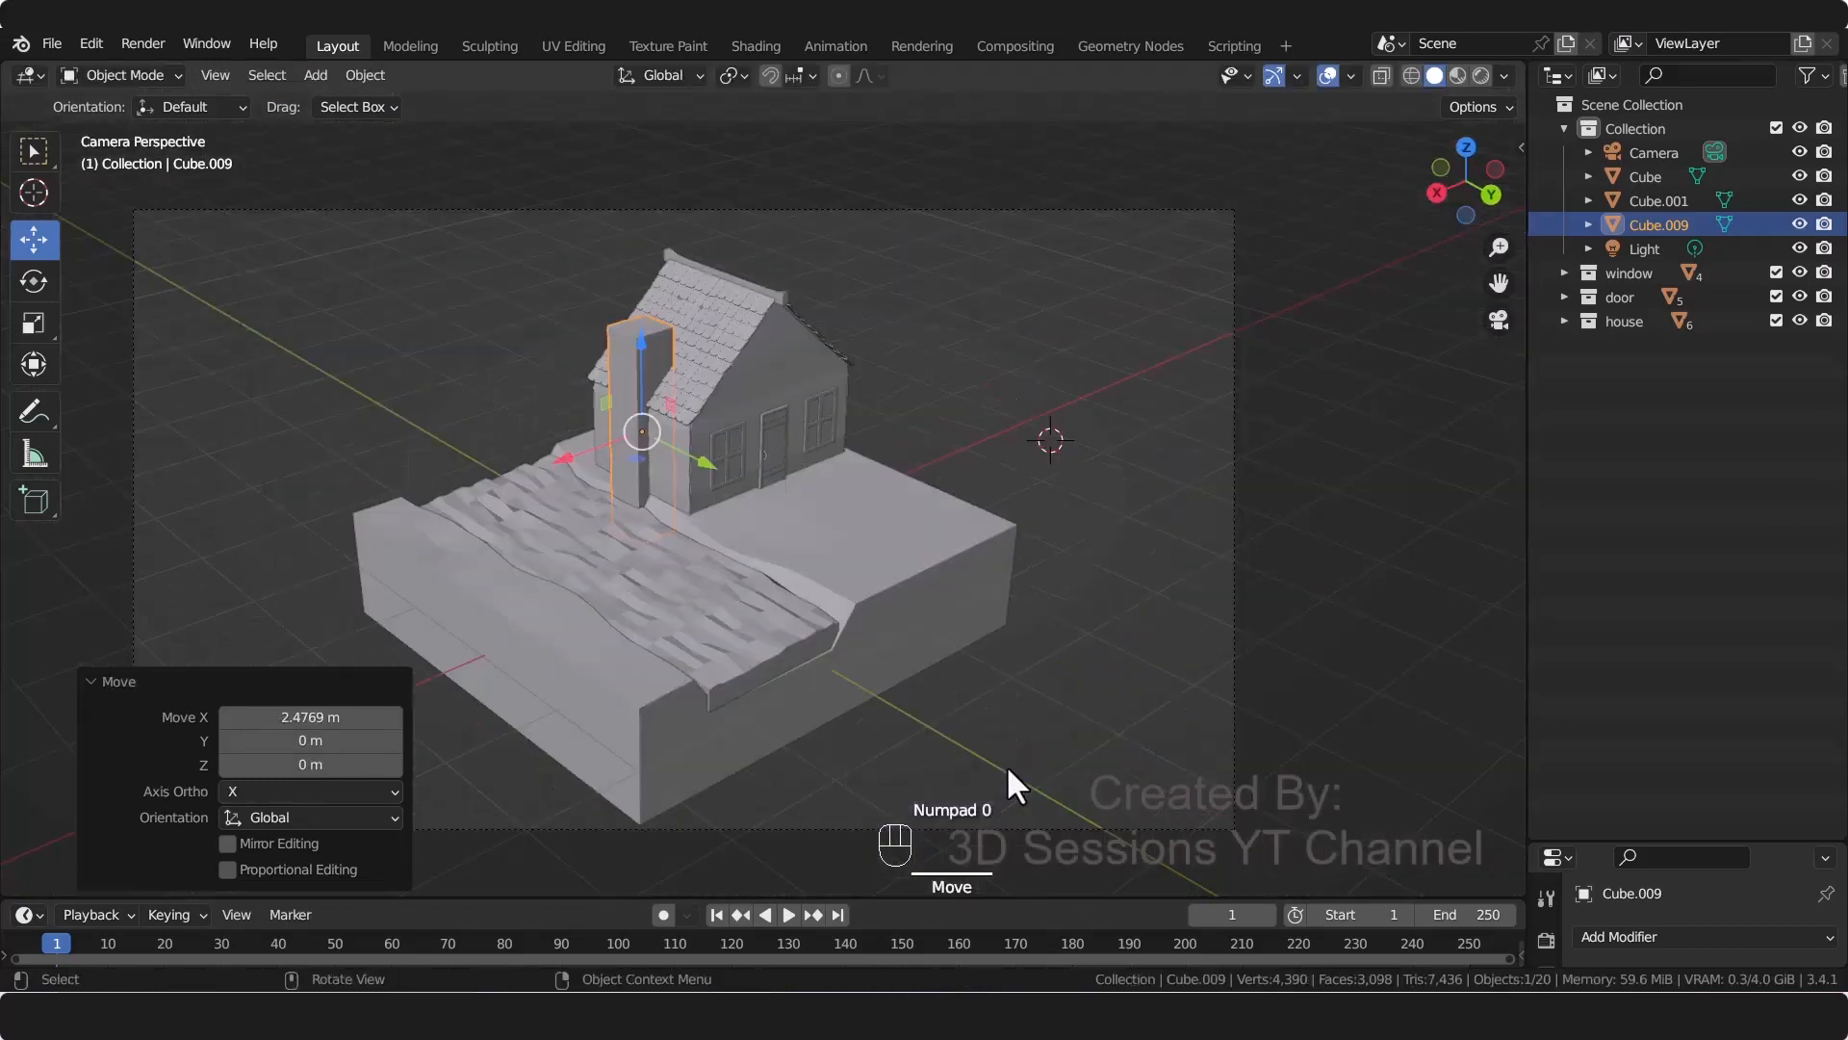
# Step: Scale the post uniformly to about 0.58 of its size
pyautogui.press('s')
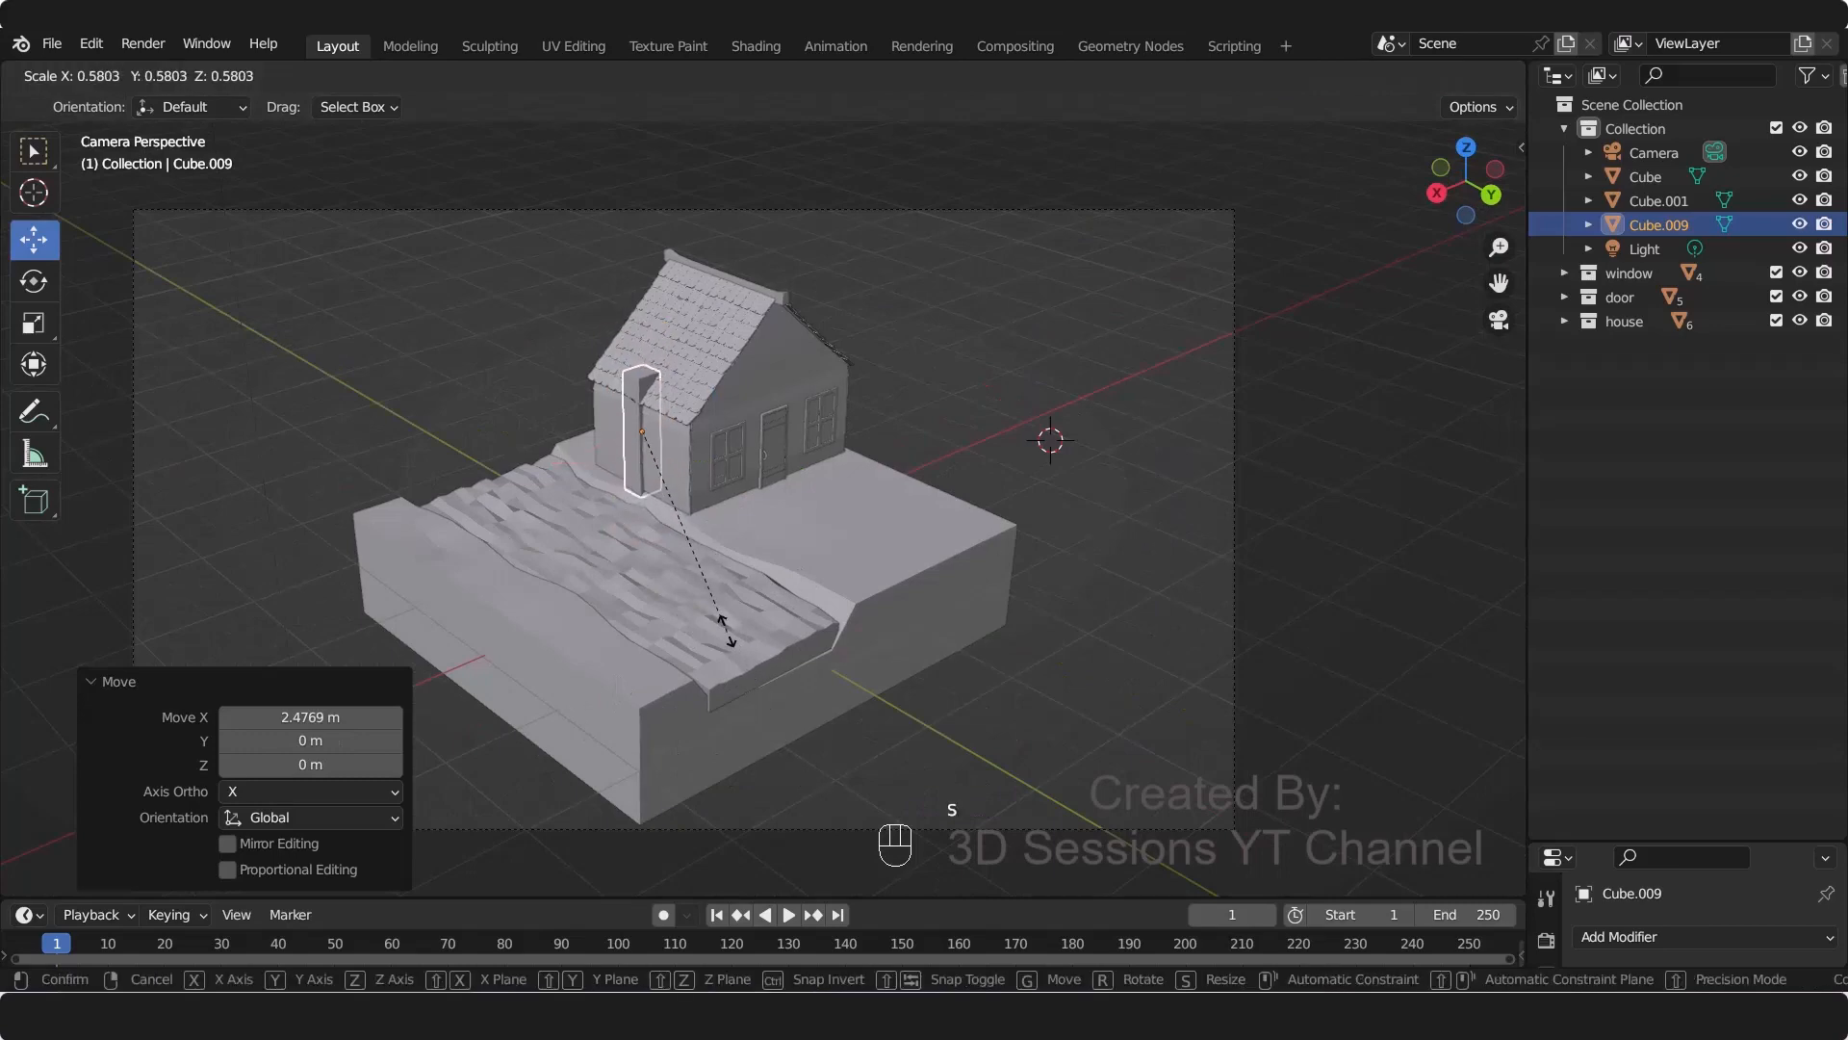
pyautogui.click(727, 625)
pyautogui.scroll(4, 581, 520)
# Step: In the terrain's Edit Mode, shift river bank vertices beside the house toward the water, and return to Object Mode
pyautogui.click(604, 535)
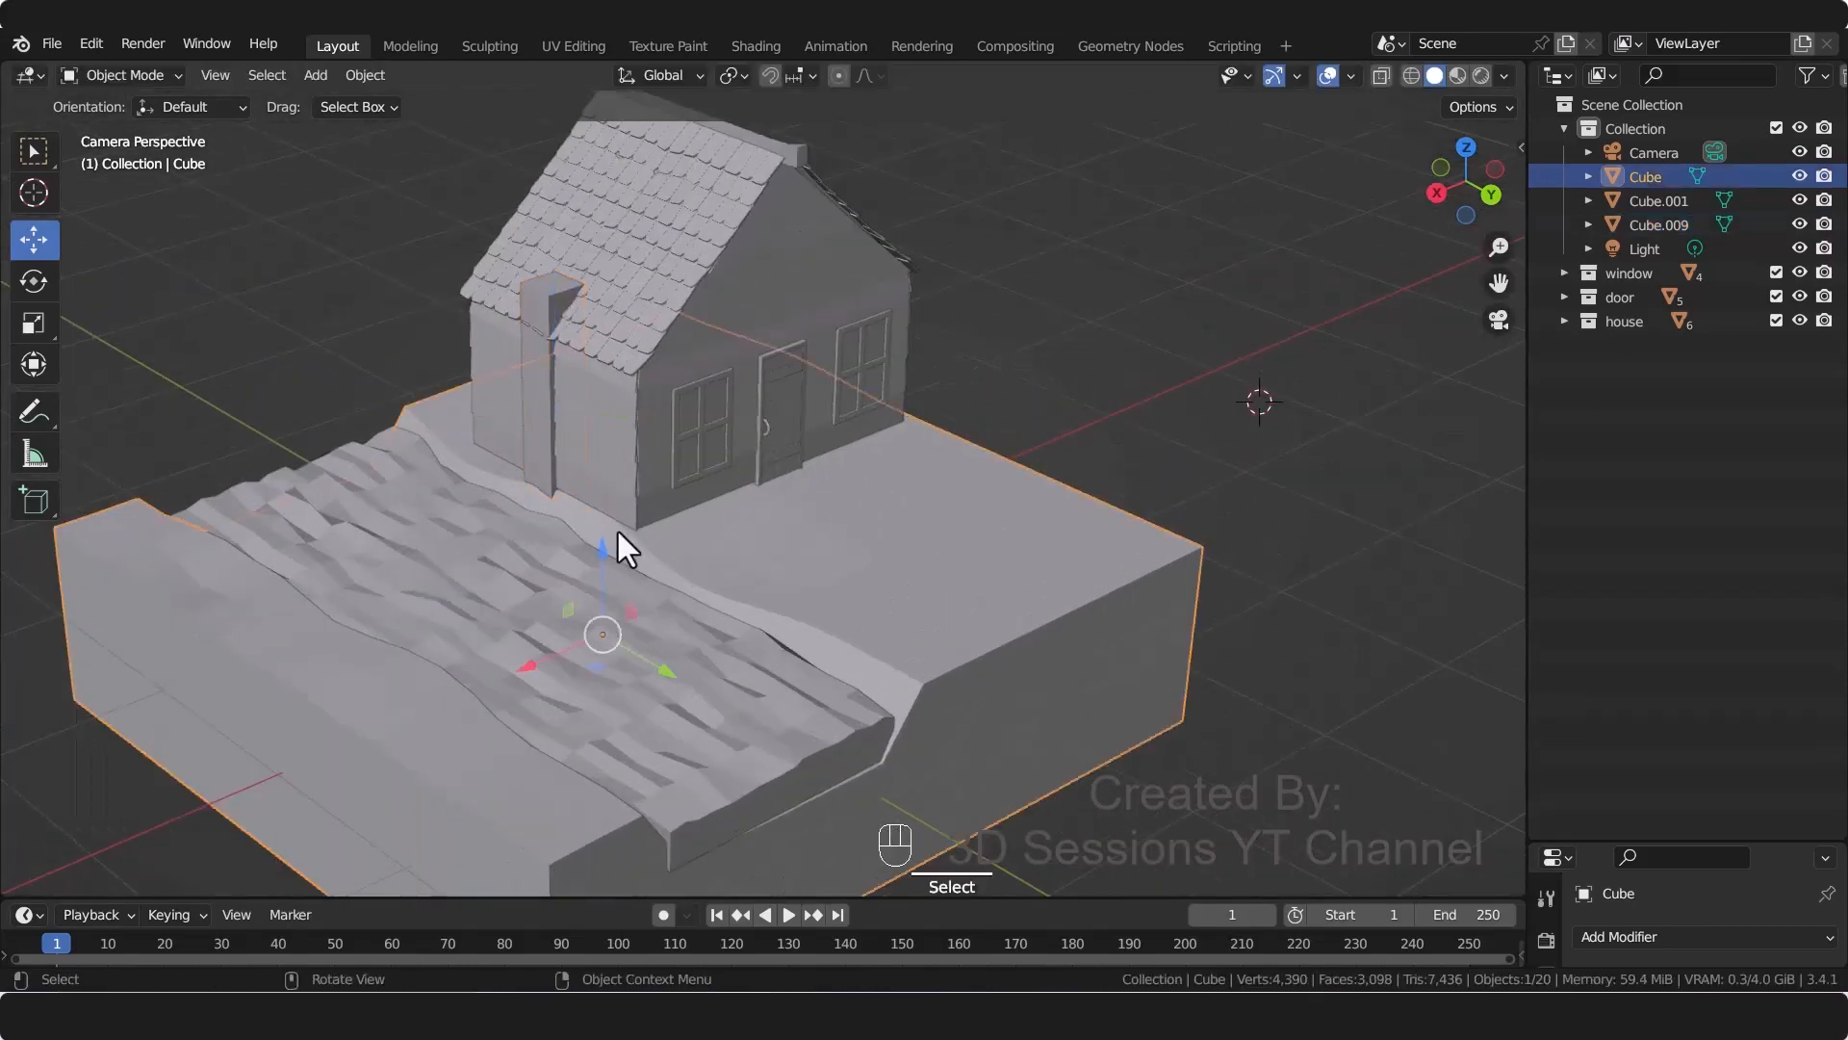
pyautogui.press('Tab')
pyautogui.scroll(2, 557, 545)
pyautogui.hotkey('alt', 'z')
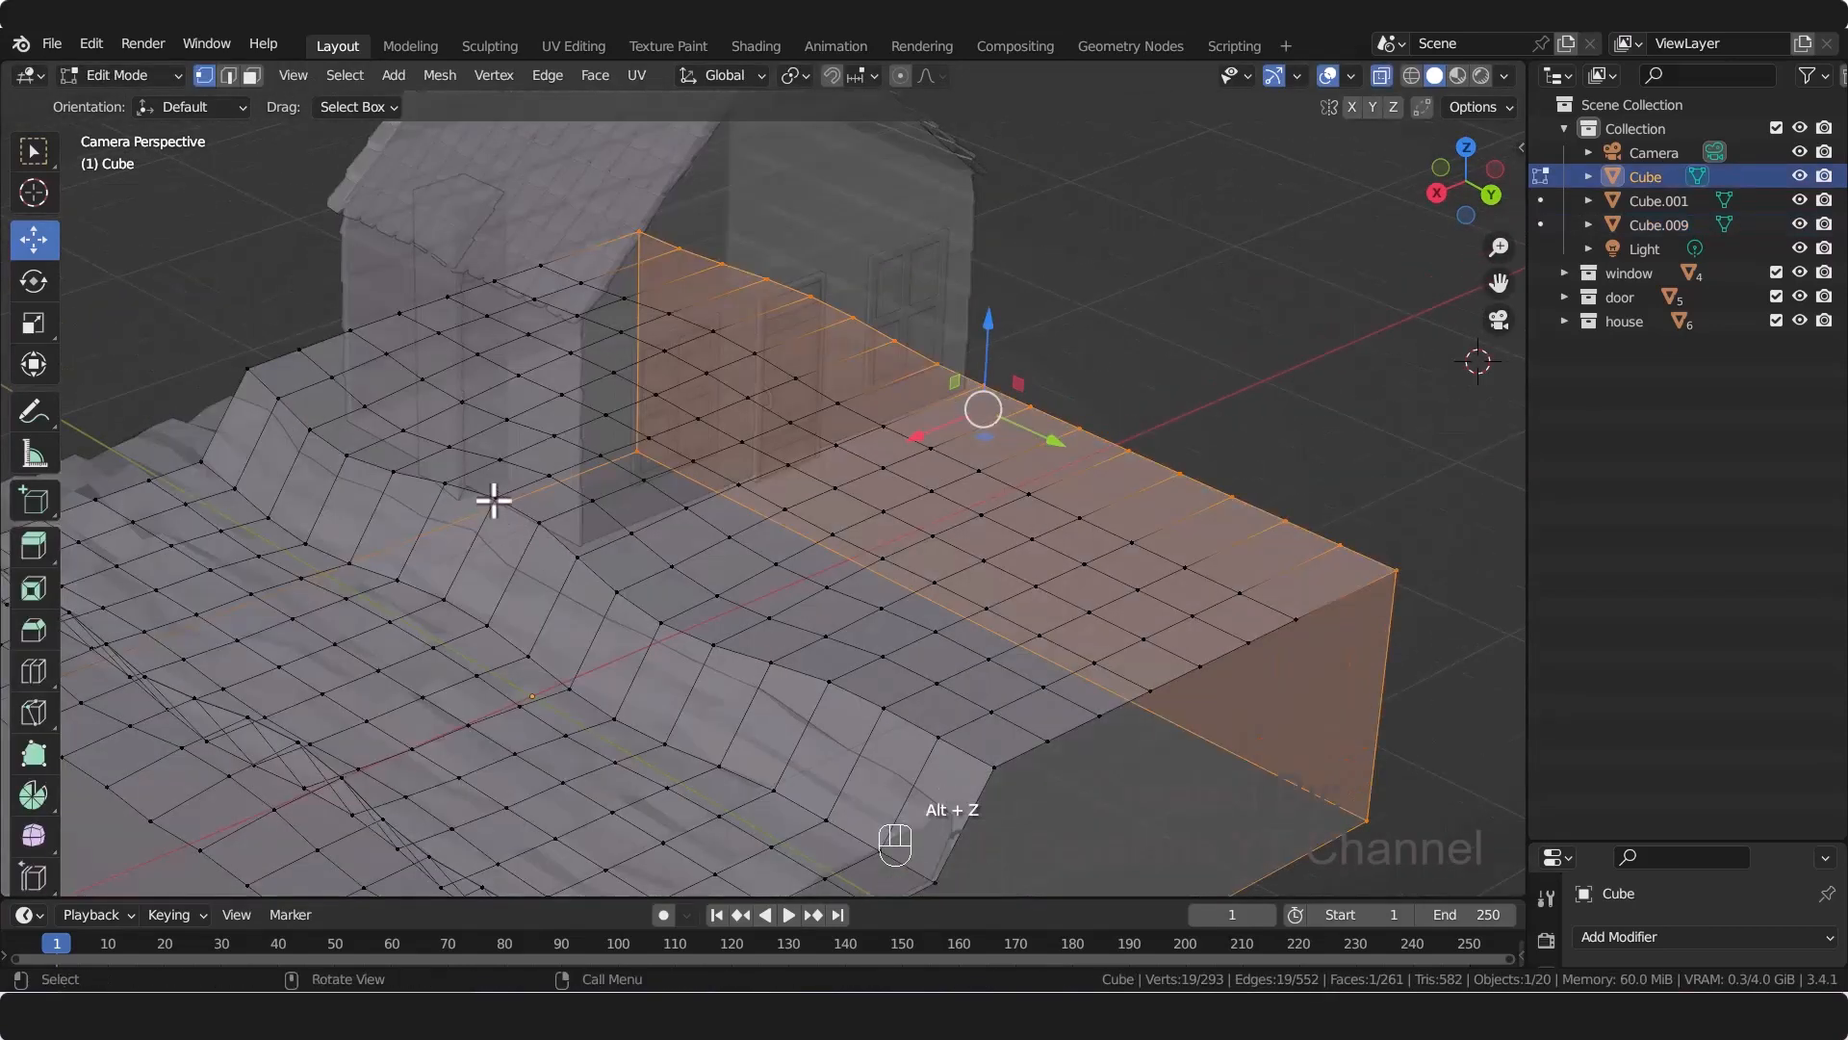
pyautogui.click(539, 523)
pyautogui.moveTo(454, 553)
pyautogui.mouseDown()
pyautogui.moveTo(419, 566)
pyautogui.moveTo(371, 511)
pyautogui.mouseUp()
pyautogui.click(489, 502)
pyautogui.hotkey('alt', 'z')
pyautogui.click(436, 486)
pyautogui.press('a')
pyautogui.press('Tab')
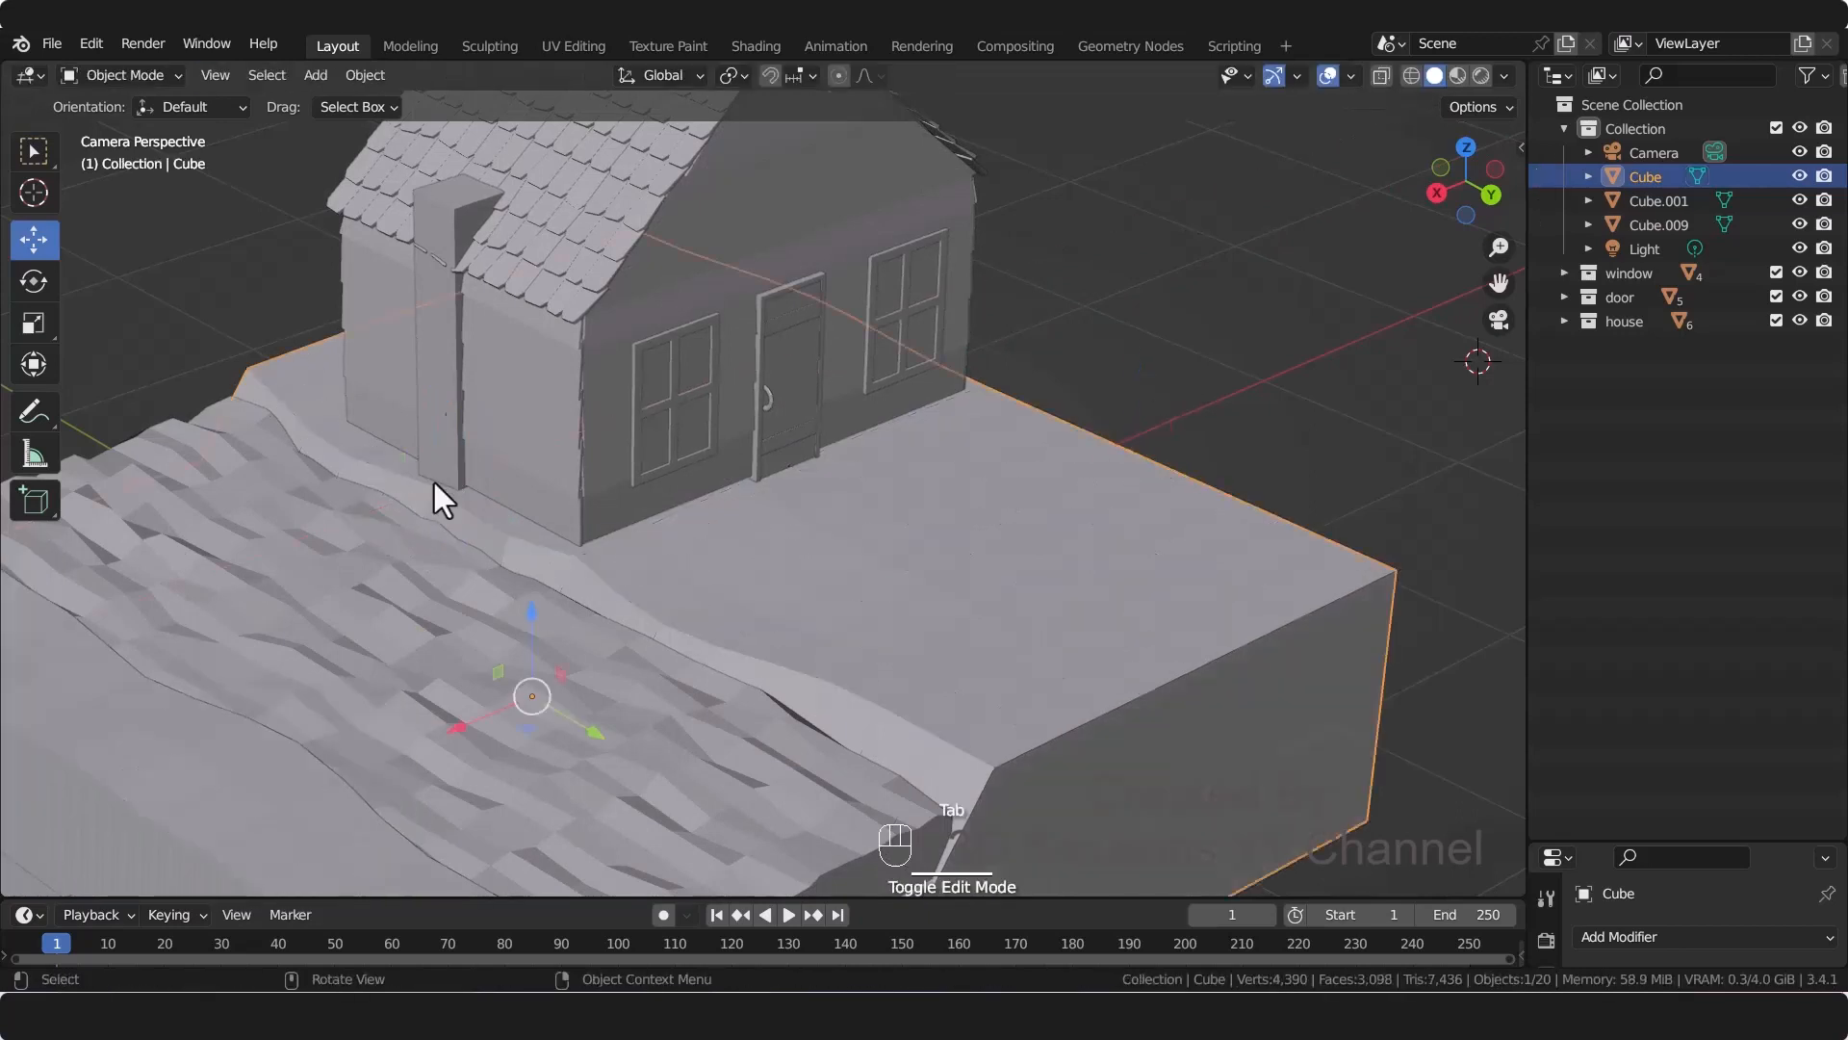
# Step: Lower the post about 0.589 m along Z into the river bank
pyautogui.click(447, 372)
pyautogui.moveTo(458, 252); pyautogui.dragTo(488, 414)
pyautogui.press('z')
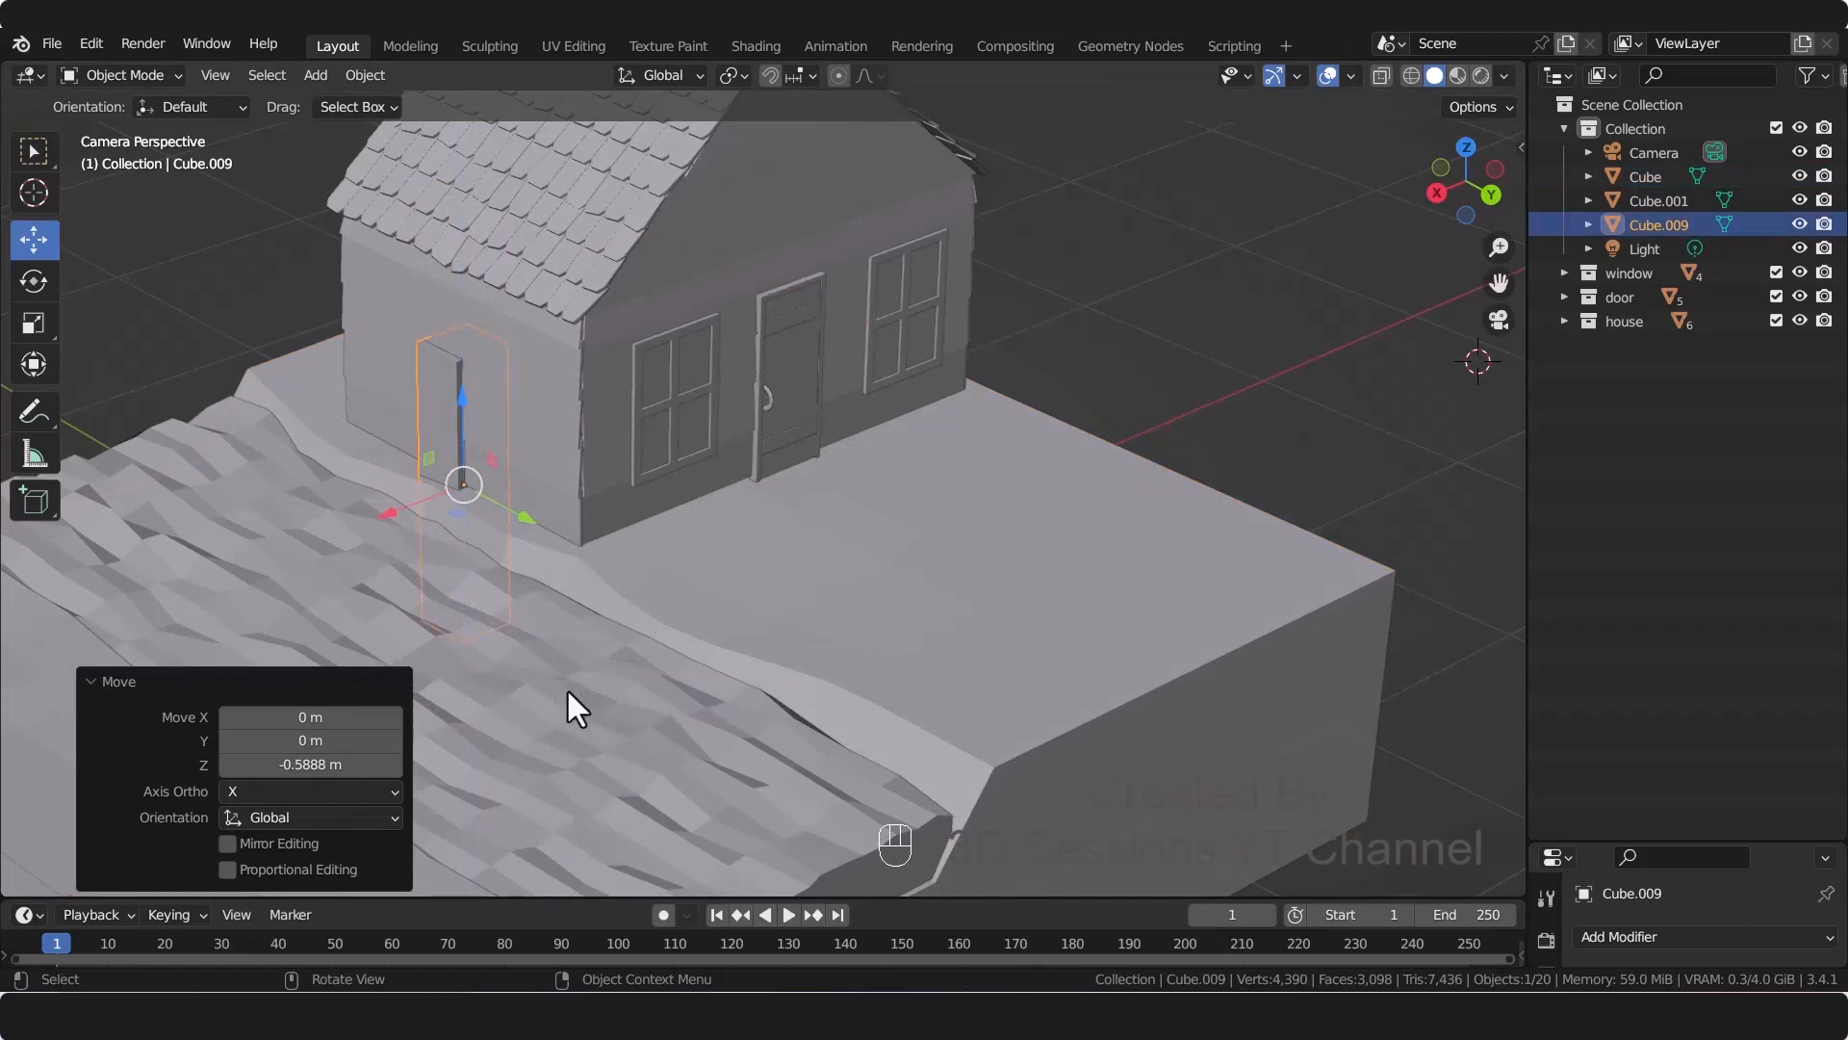
# Step: Scale the post uniformly to about 0.561 and move it about 0.317 m along X away from the house wall
pyautogui.press('s')
pyautogui.click(520, 599)
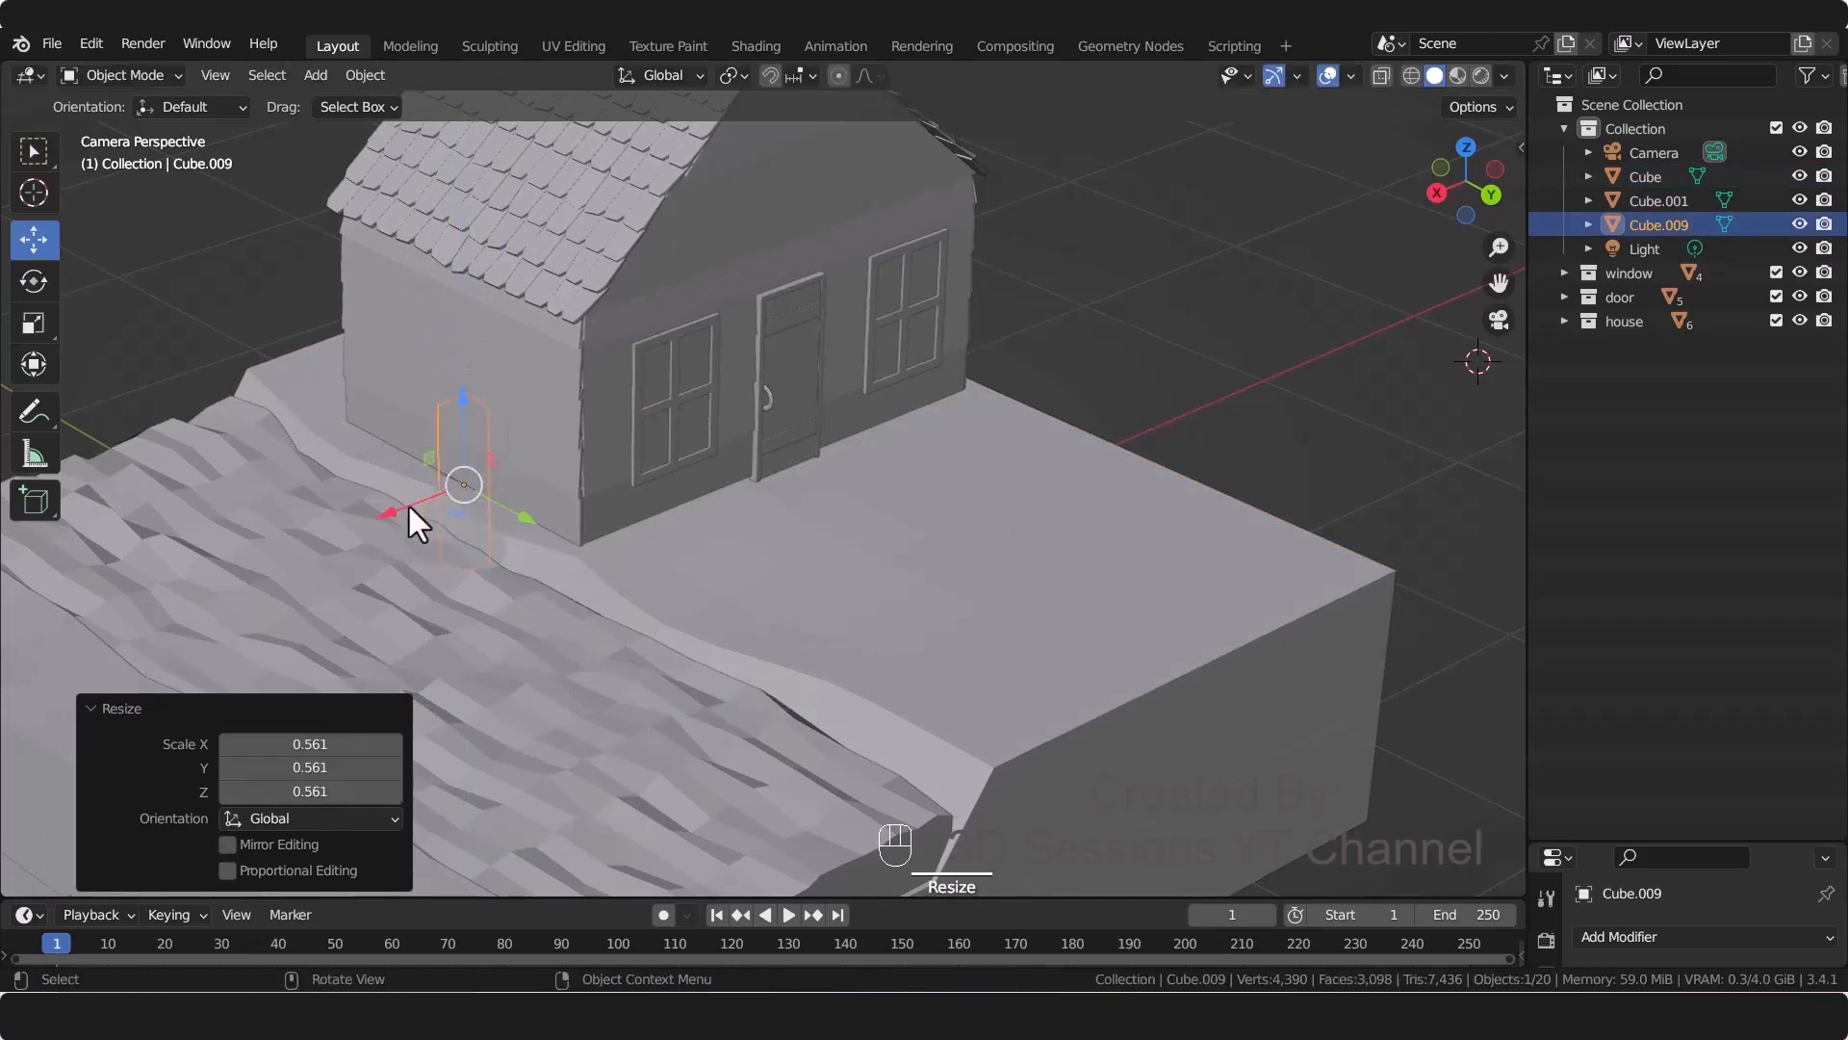
pyautogui.press('g')
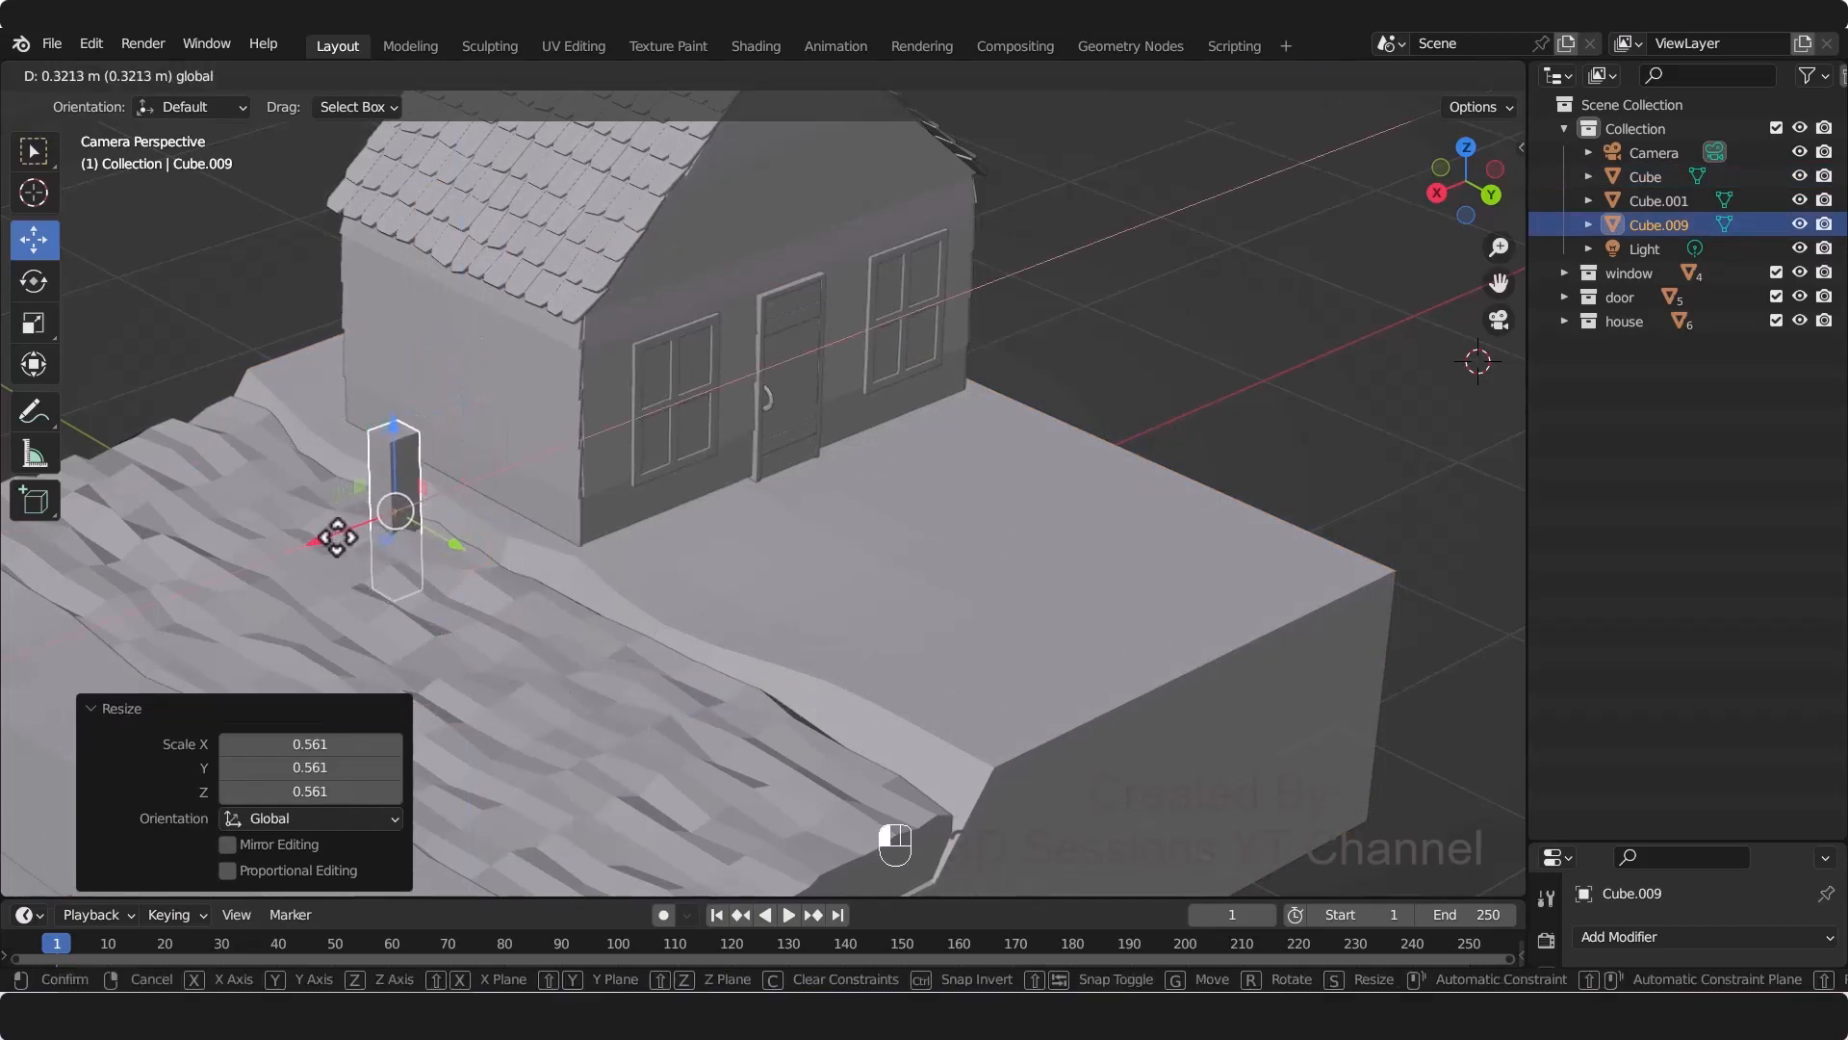
pyautogui.click(337, 534)
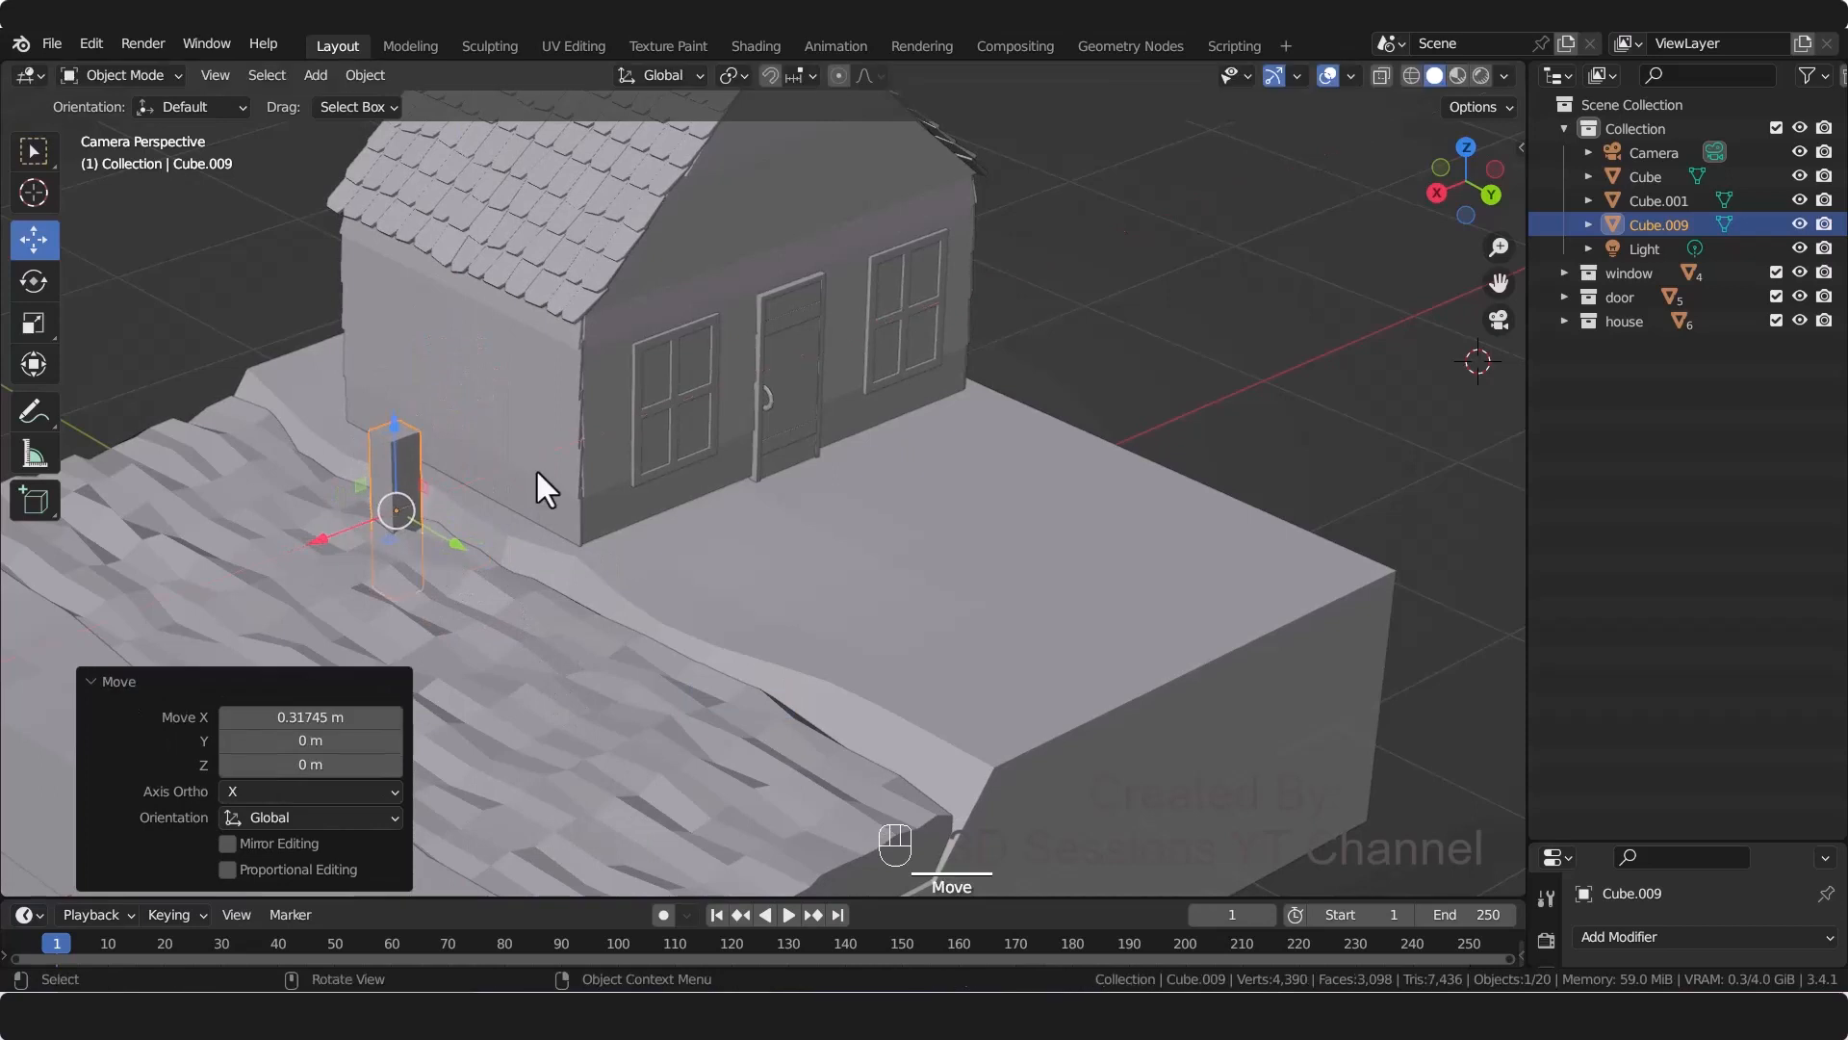
pyautogui.click(1613, 273)
pyautogui.keyDown('shift'); pyautogui.click(1609, 316); pyautogui.keyUp('shift')
pyautogui.rightClick(1610, 316)
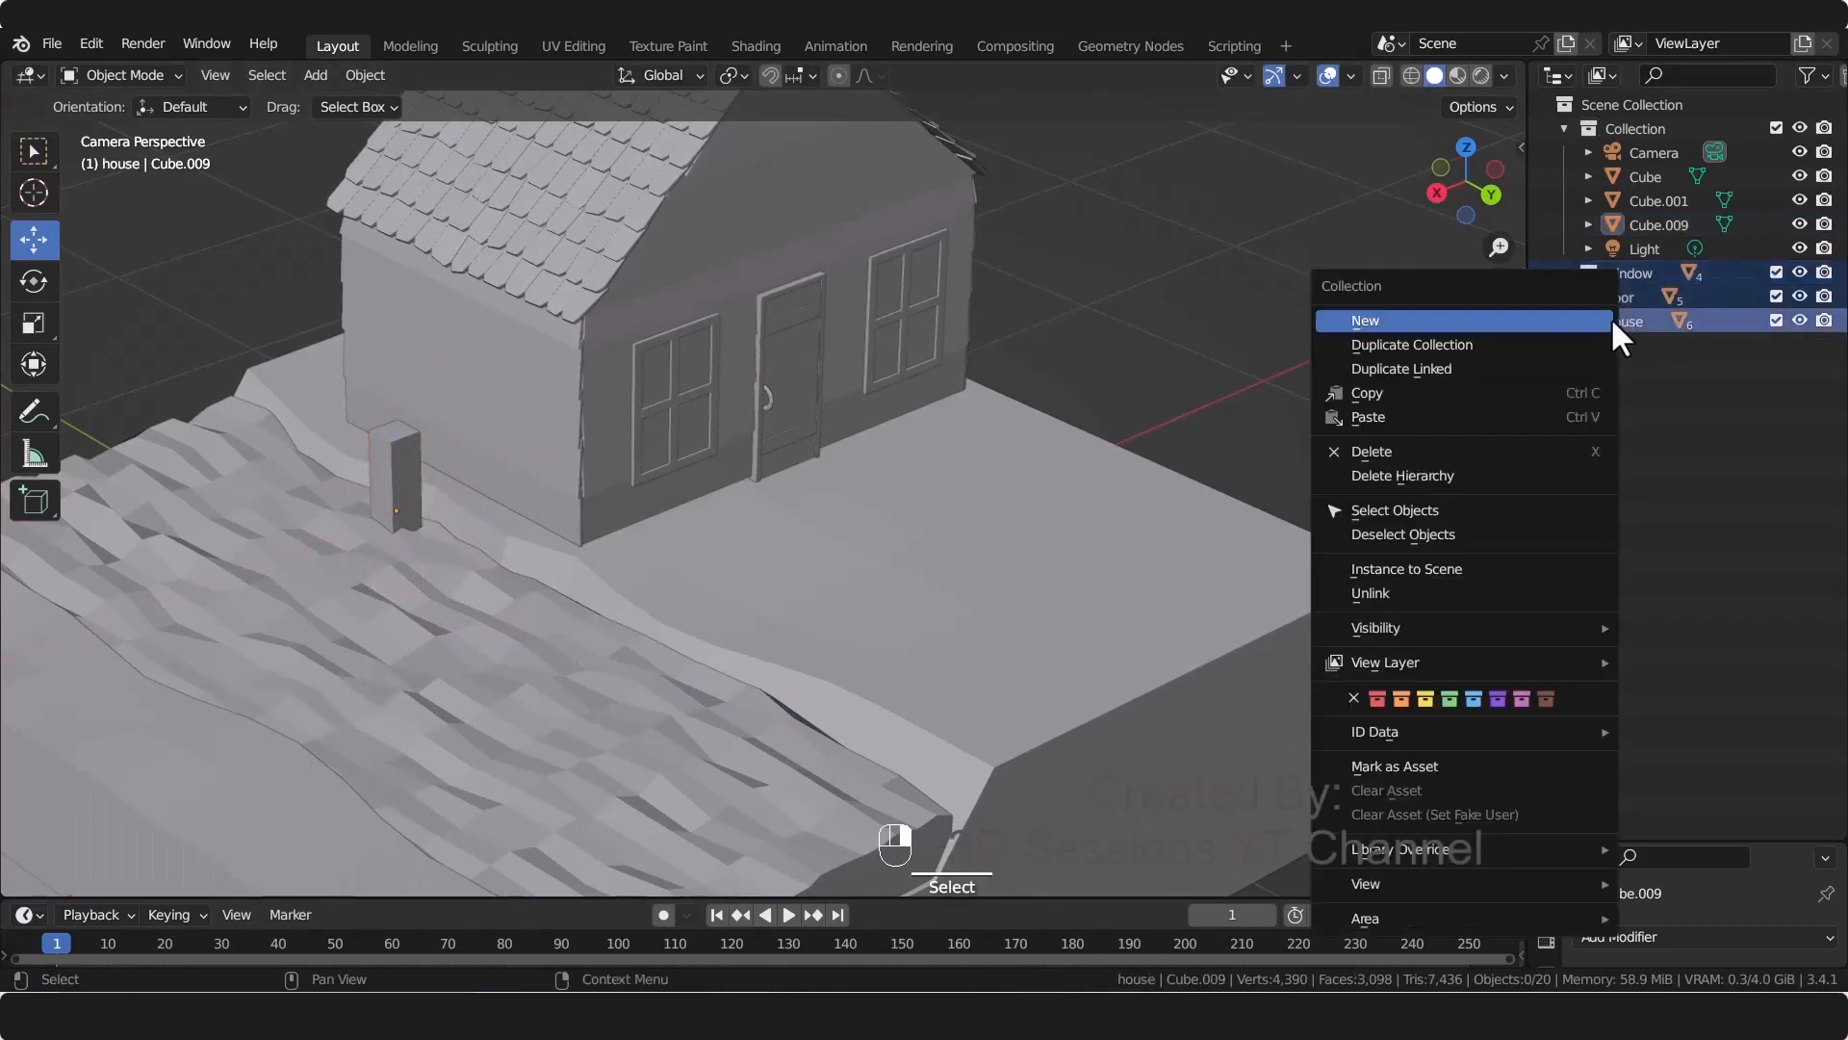
pyautogui.click(1475, 510)
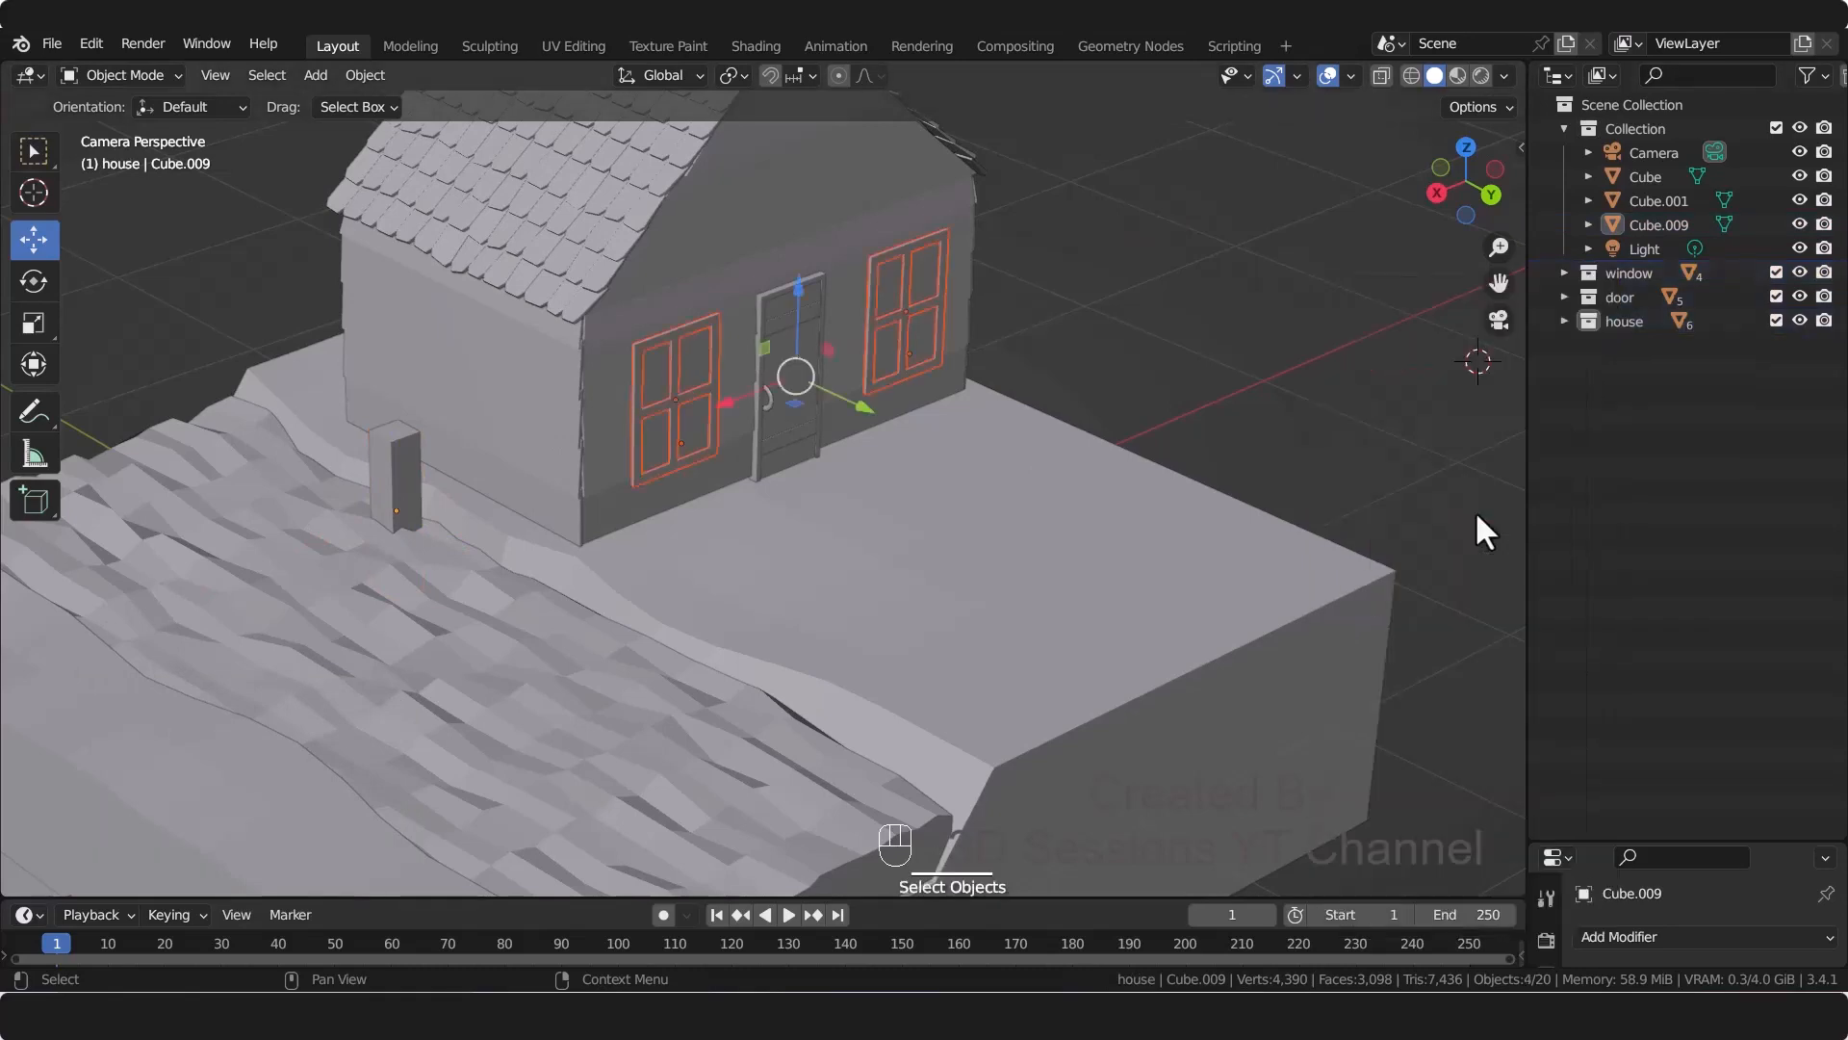
pyautogui.scroll(-3, 1009, 418)
pyautogui.rightClick(1633, 279)
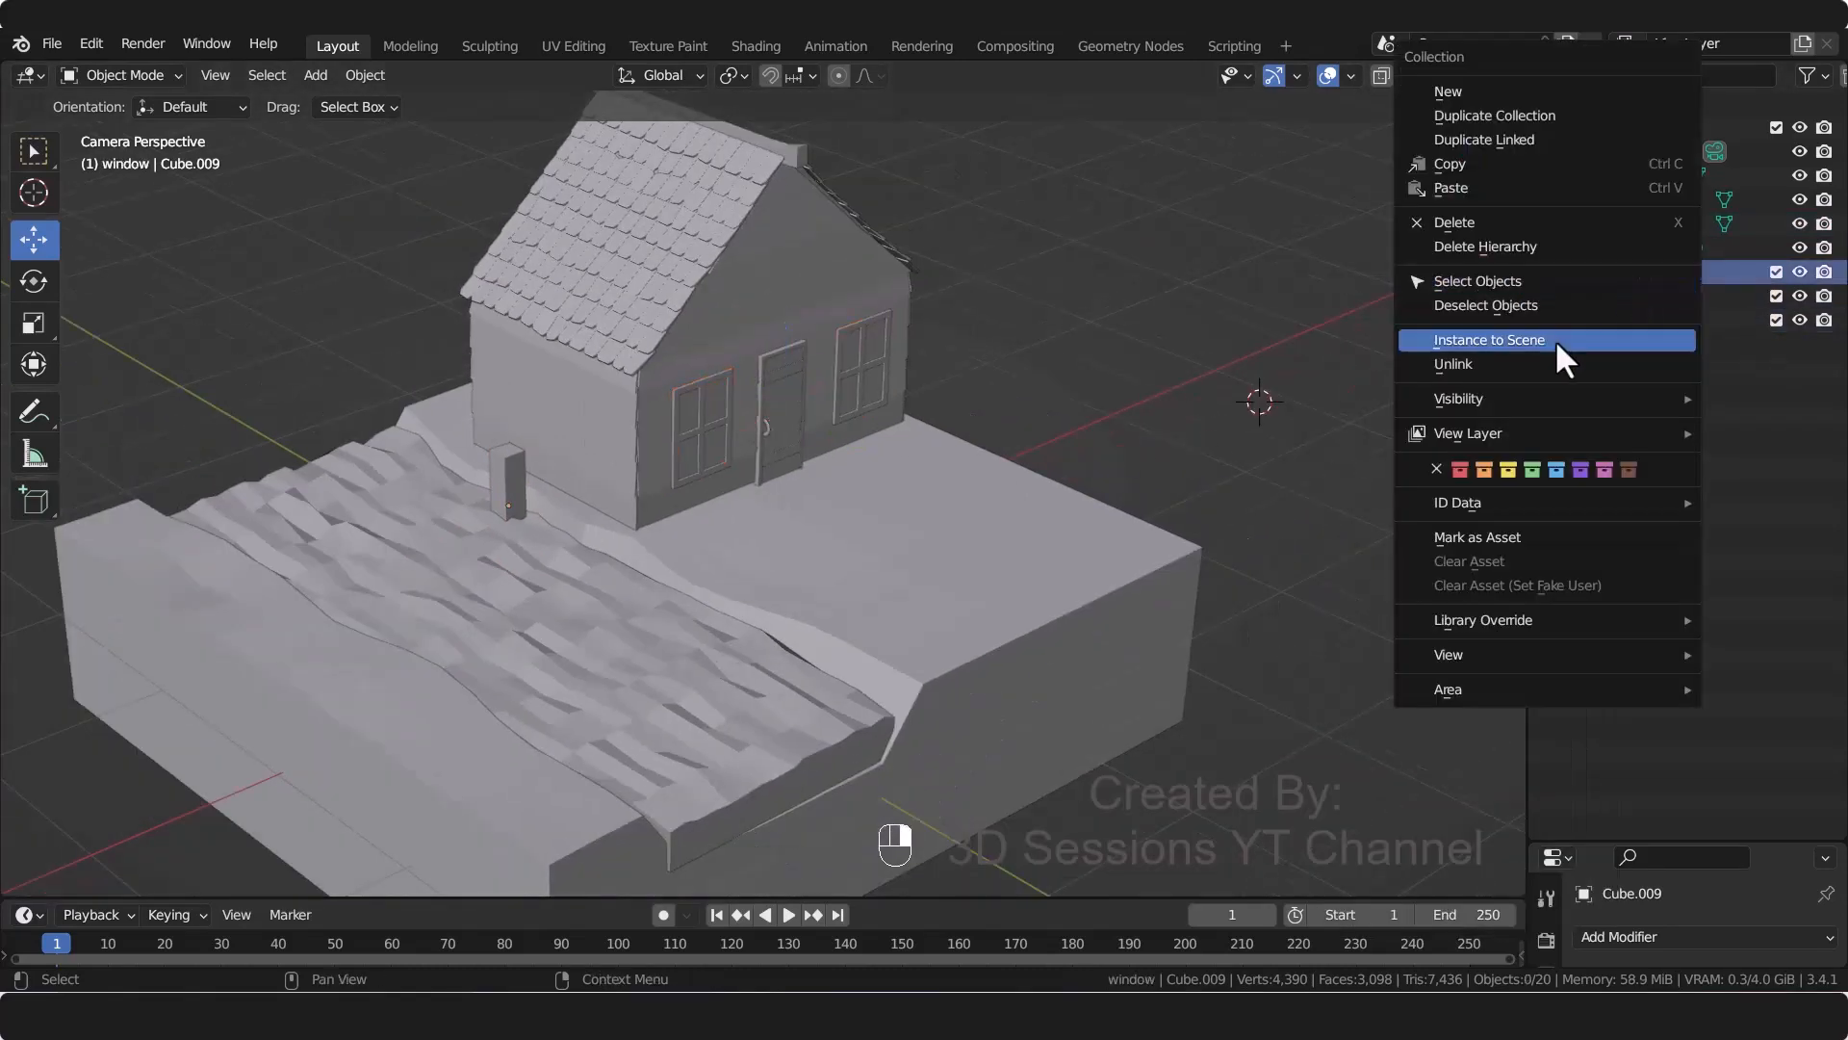
pyautogui.click(1544, 285)
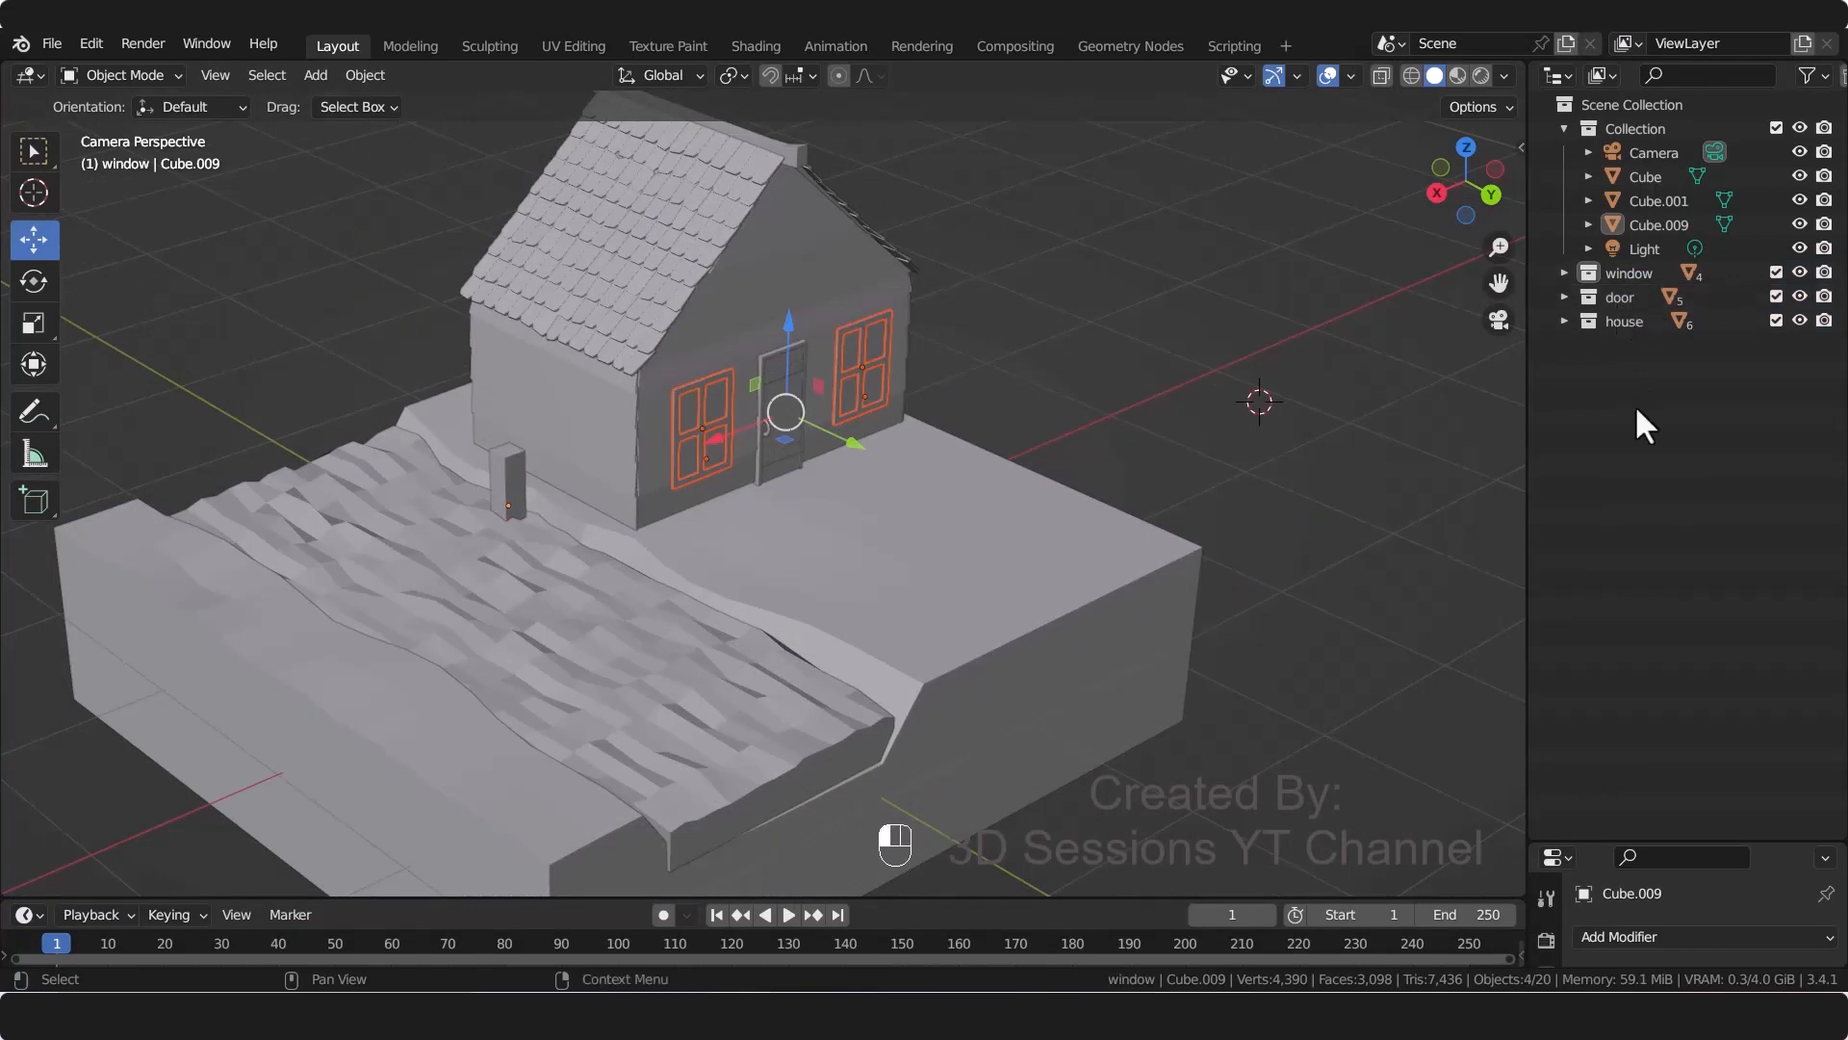
pyautogui.click(1613, 489)
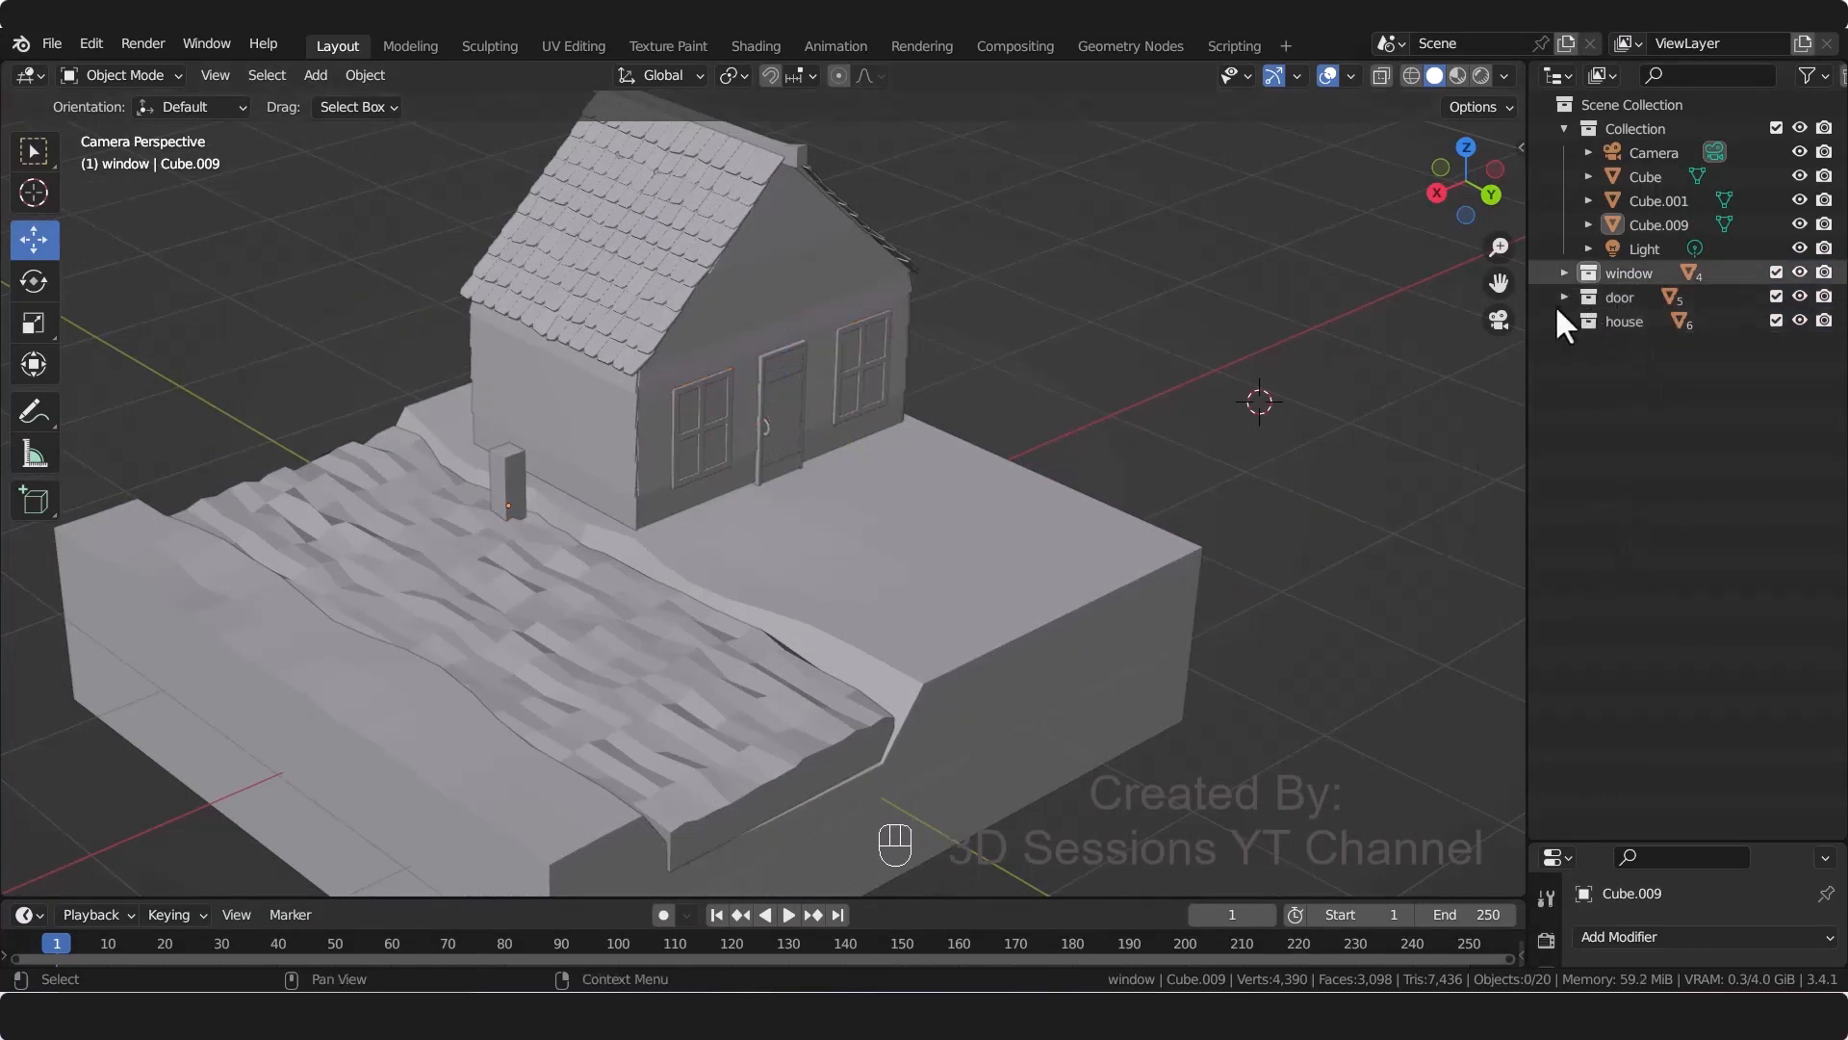
# Step: Expand the collections and nest both the door and window collections inside the house collection
pyautogui.click(1565, 273)
pyautogui.click(1564, 392)
pyautogui.click(1561, 536)
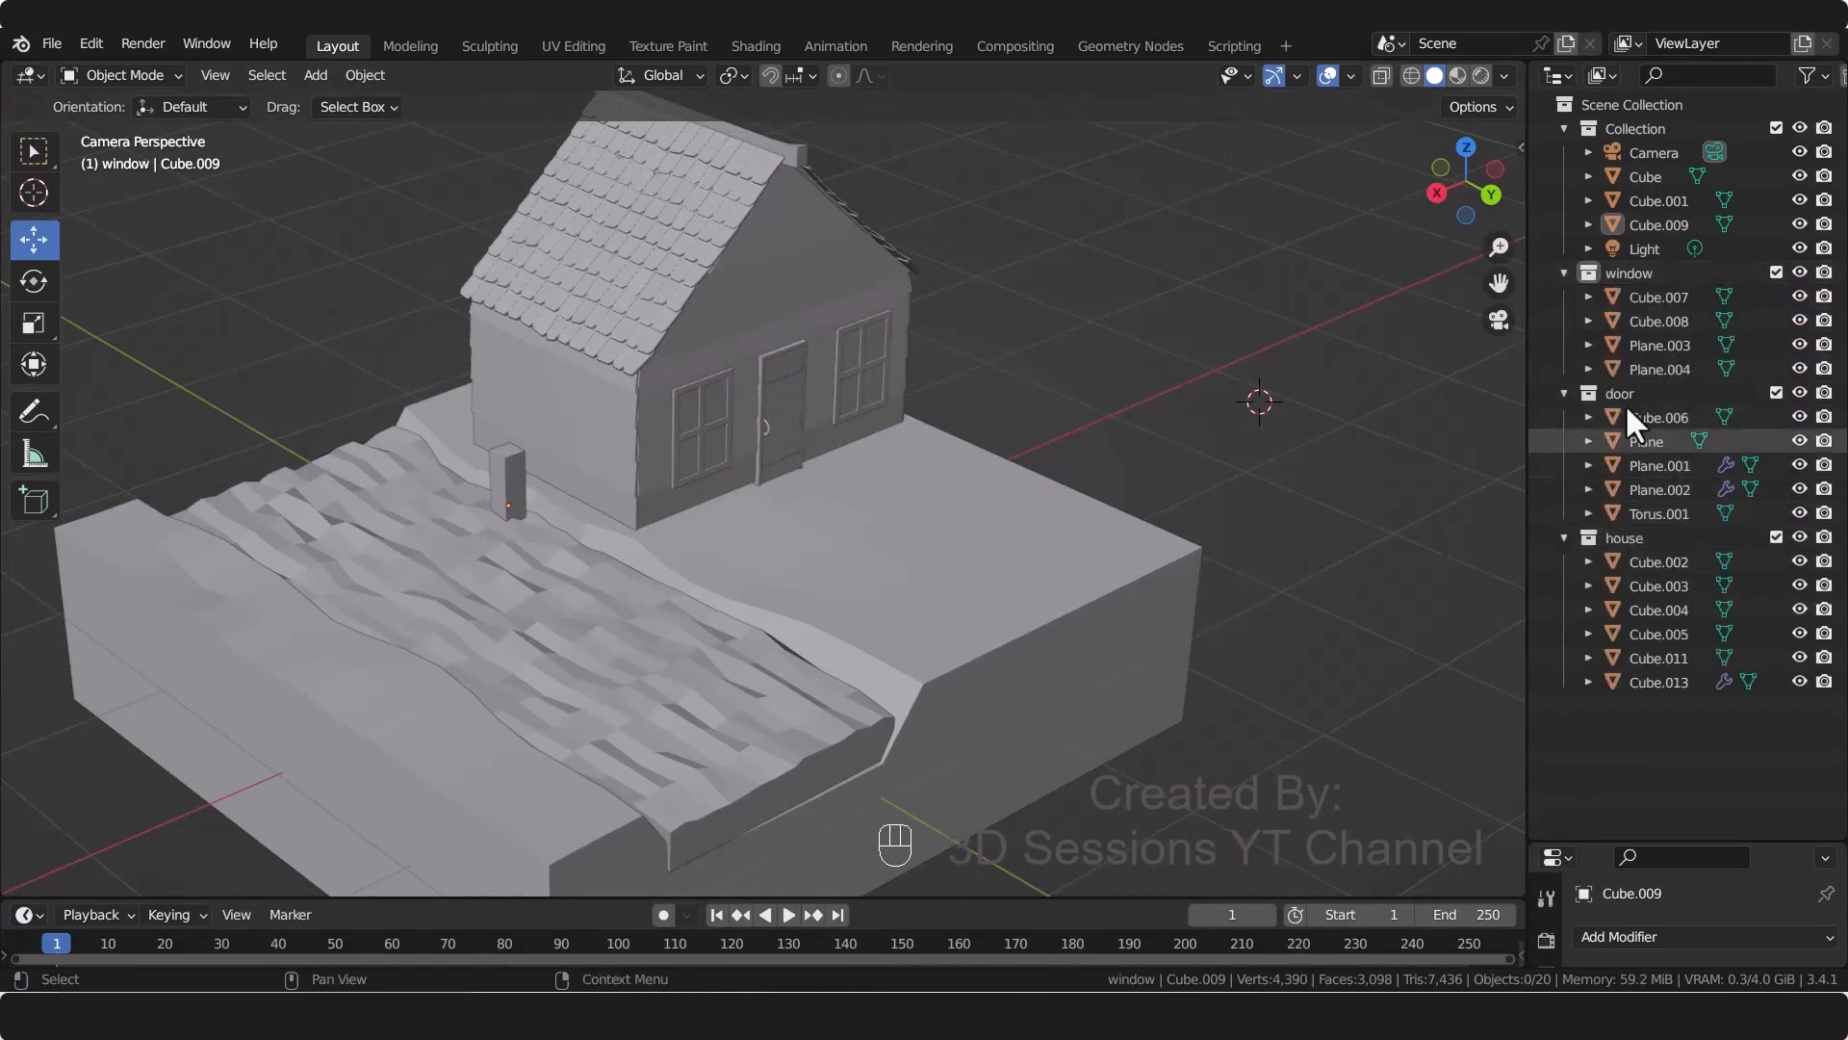
pyautogui.click(1564, 392)
pyautogui.moveTo(1614, 390); pyautogui.dragTo(1596, 473)
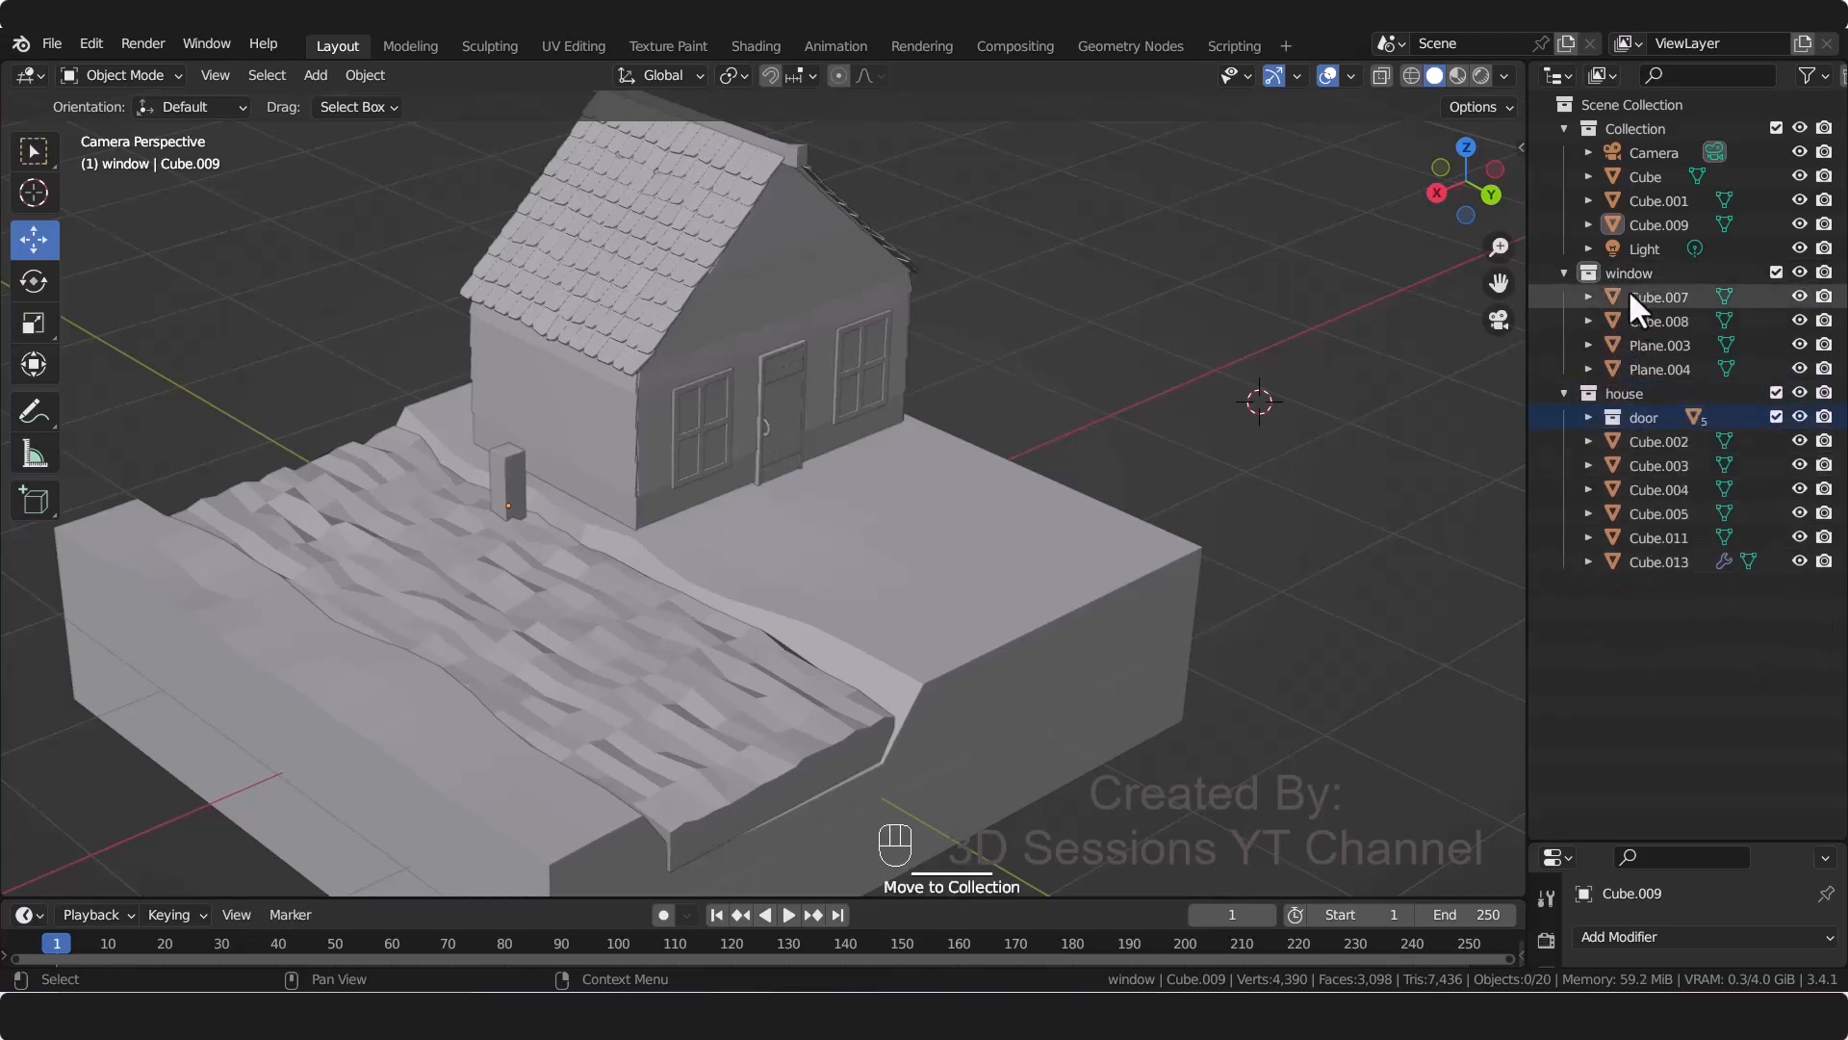
pyautogui.moveTo(1613, 269); pyautogui.dragTo(1586, 470)
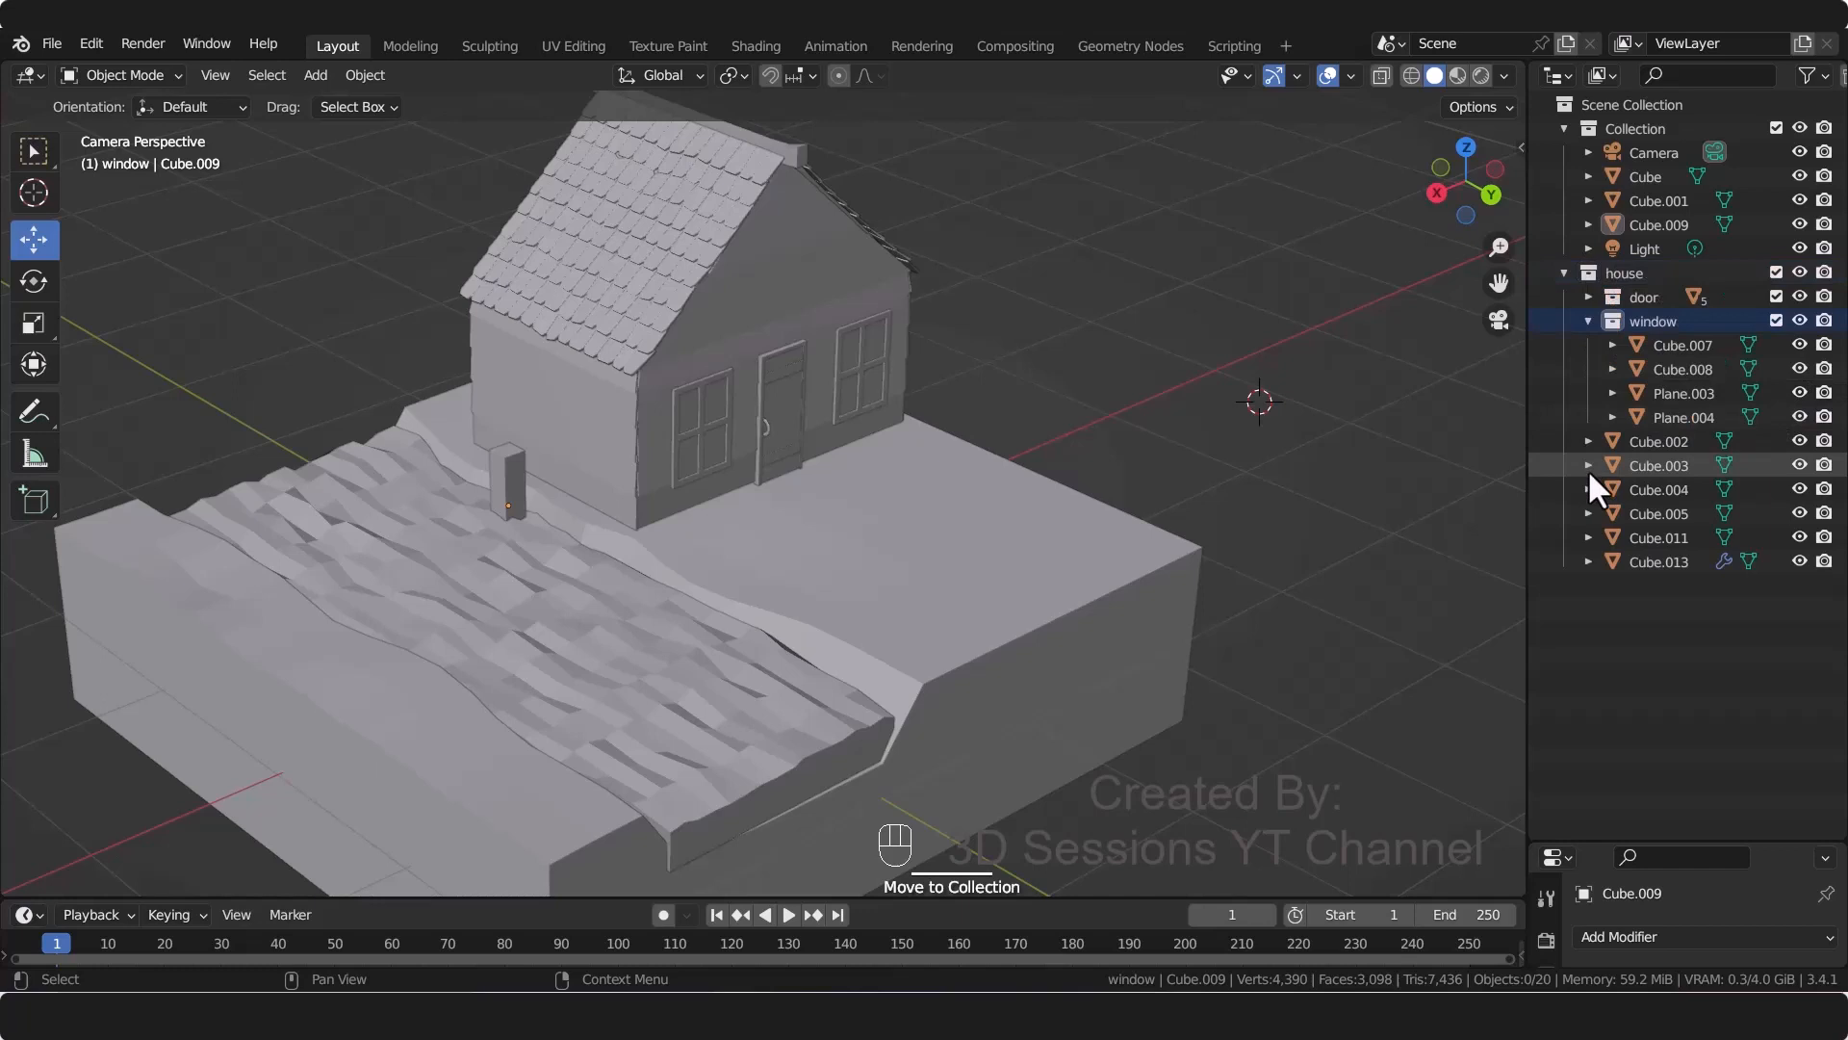
# Step: Select all objects in the house collection, move them about 0.232 m along X and raise them about 0.303 m along Z
pyautogui.click(1566, 273)
pyautogui.rightClick(1625, 273)
pyautogui.click(1528, 281)
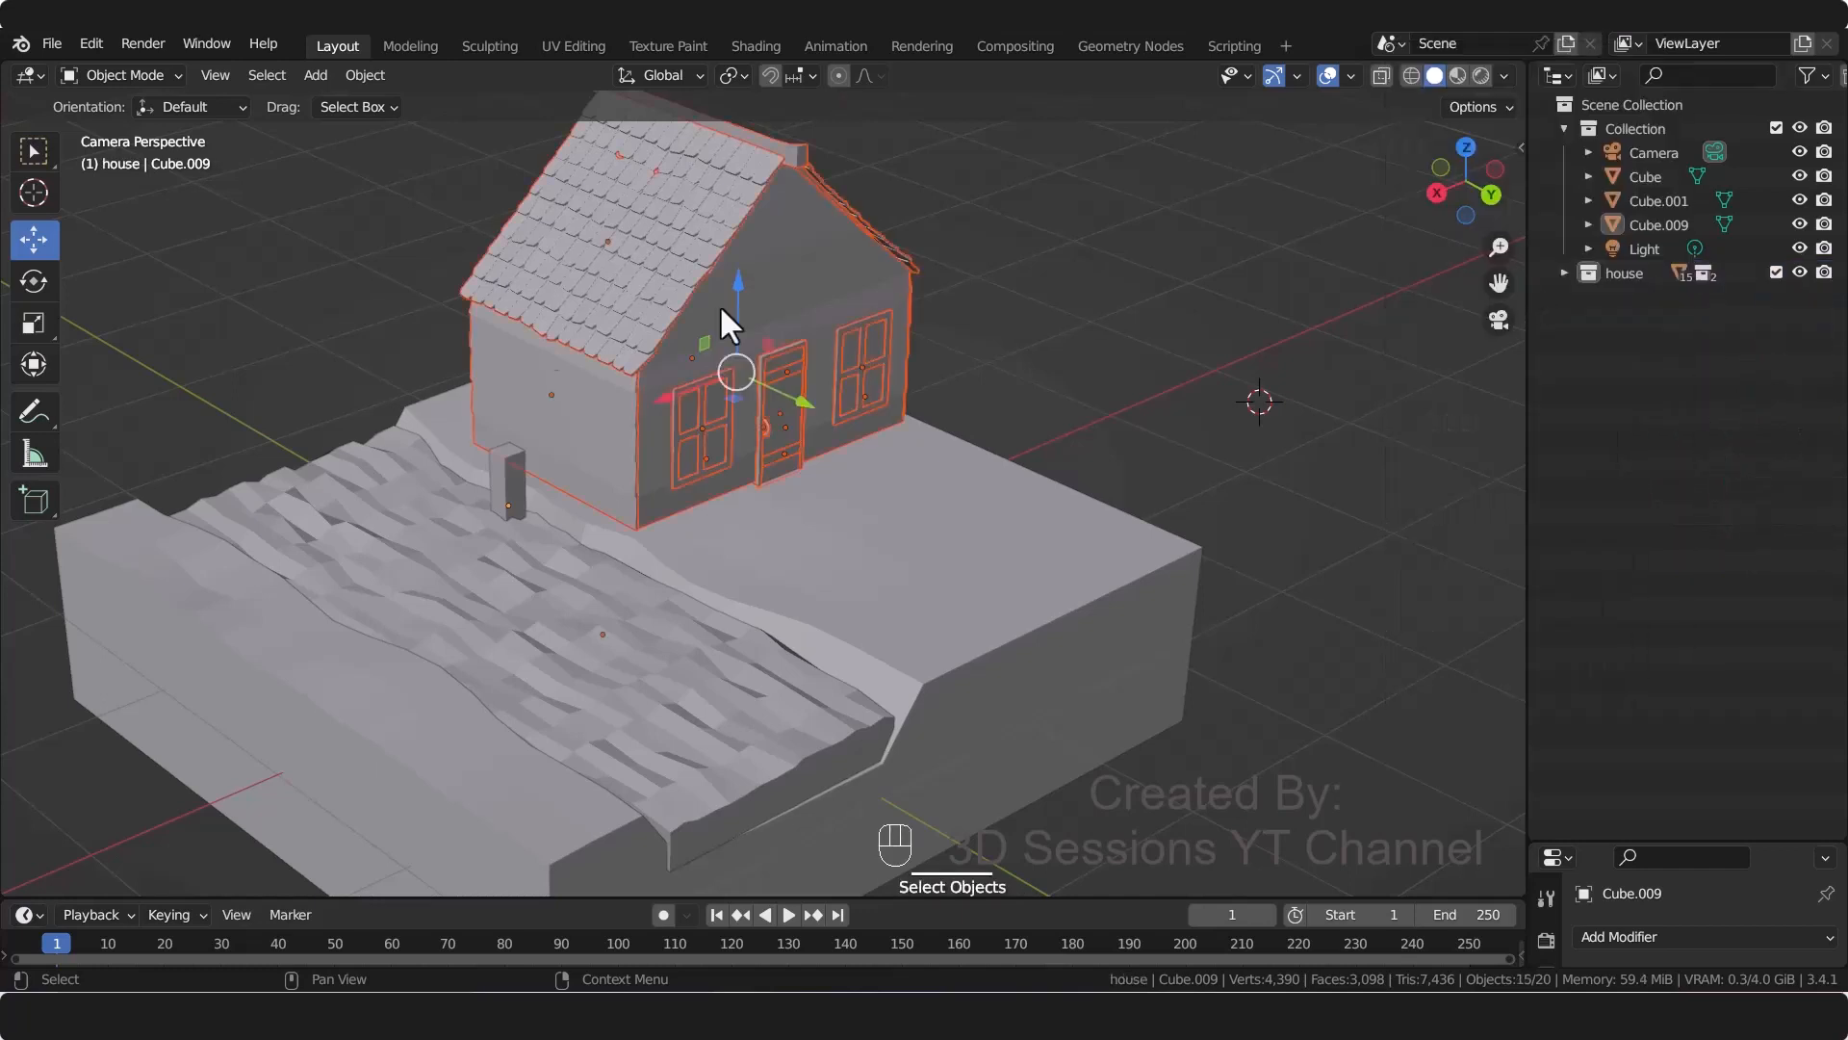
pyautogui.press('g')
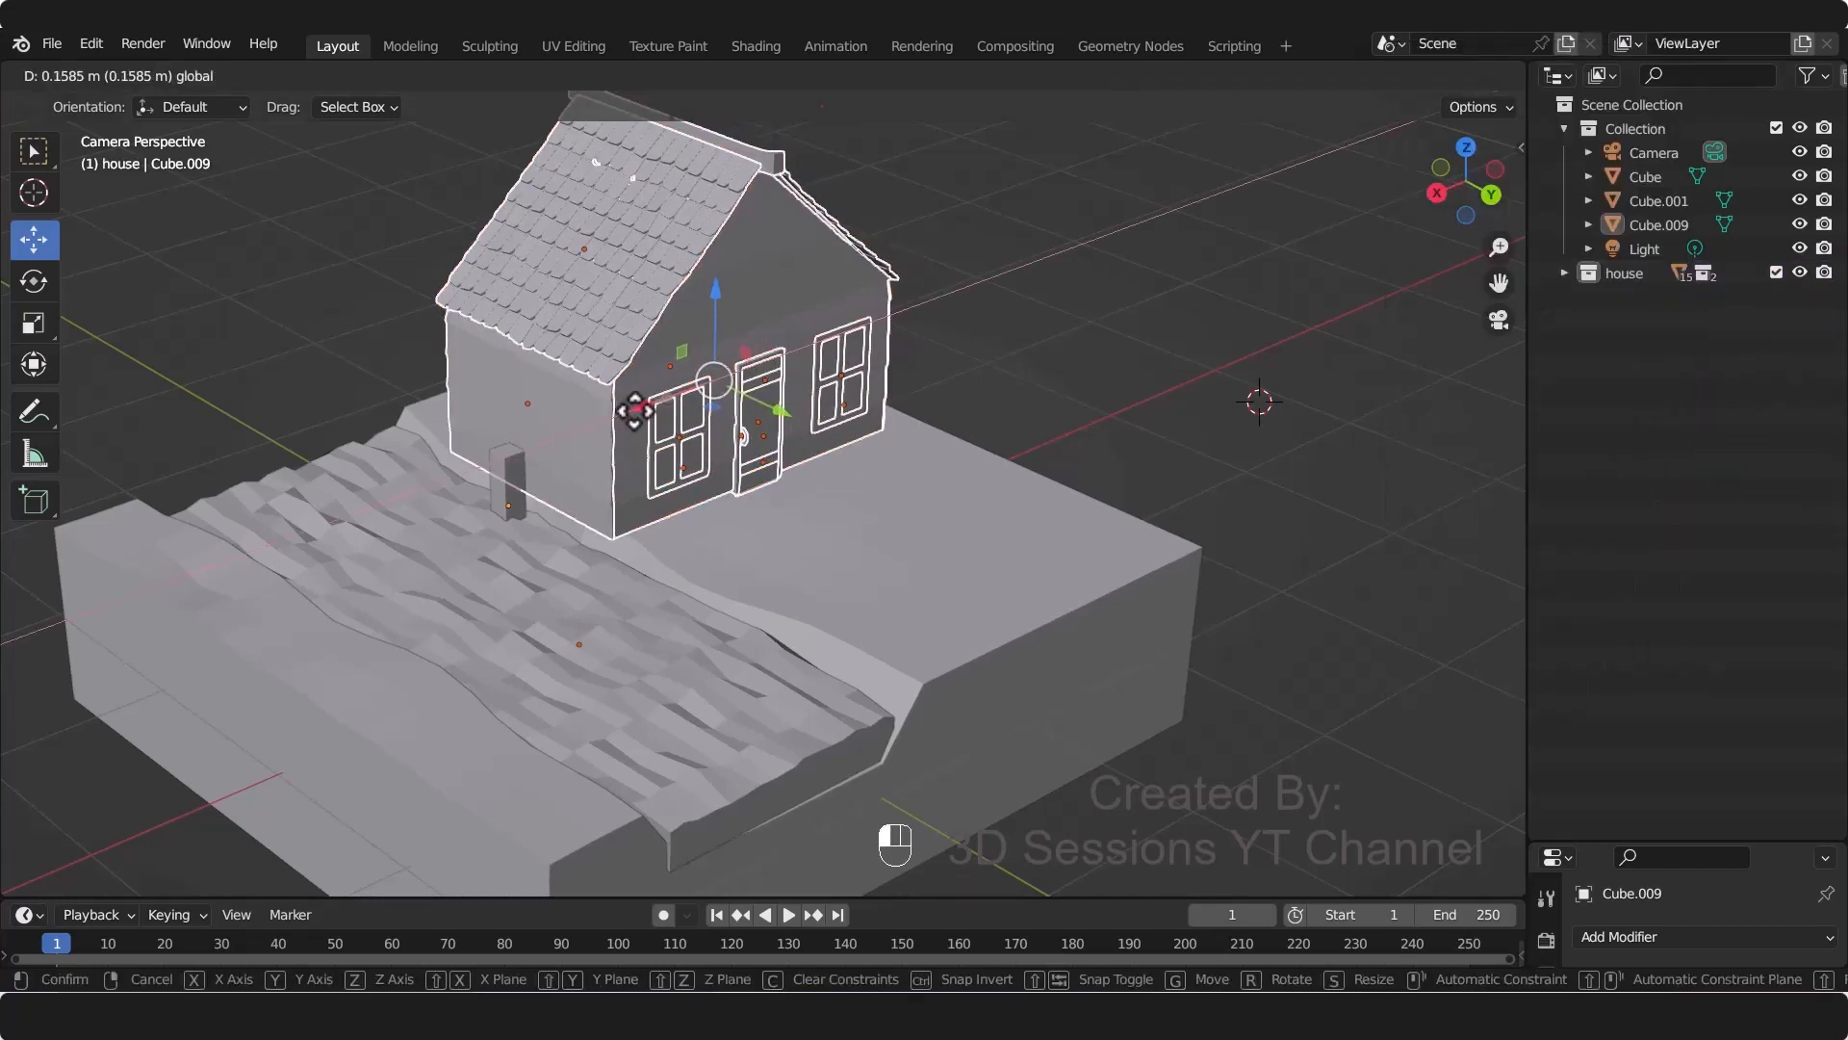
pyautogui.press('x')
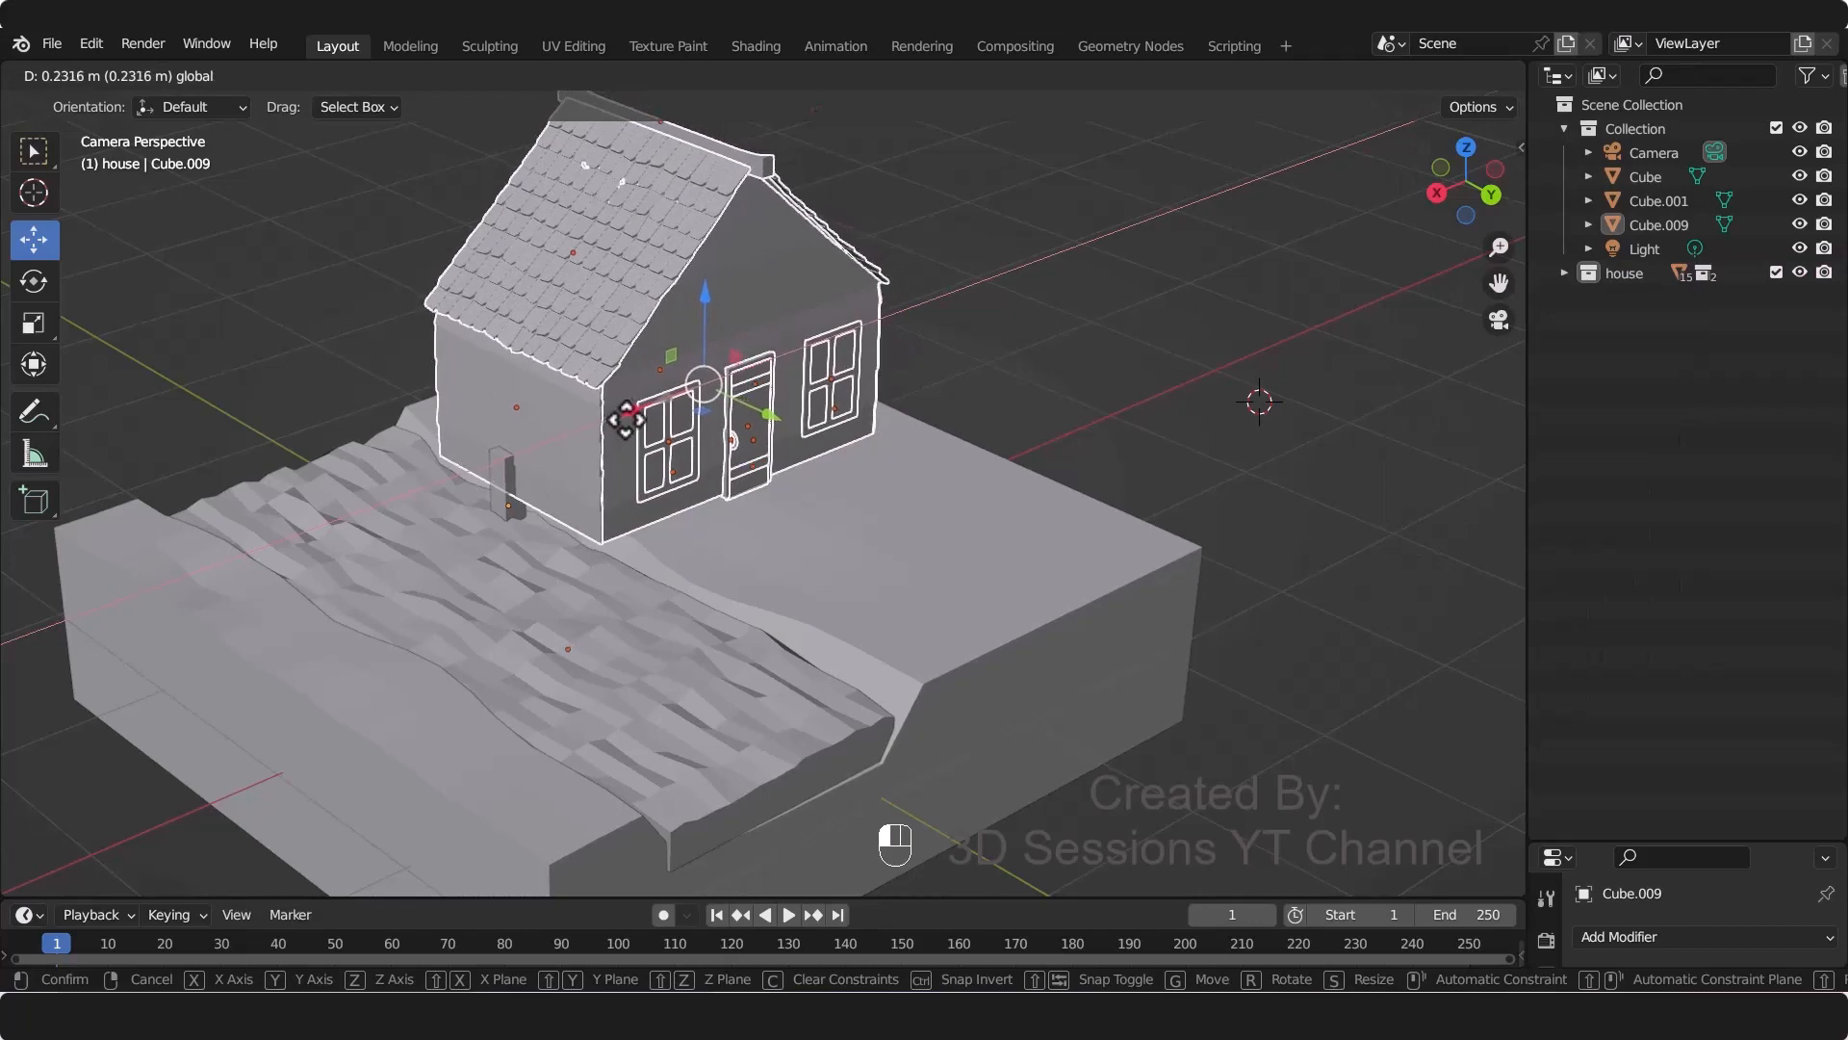
pyautogui.click(698, 492)
pyautogui.press('g')
pyautogui.press('z')
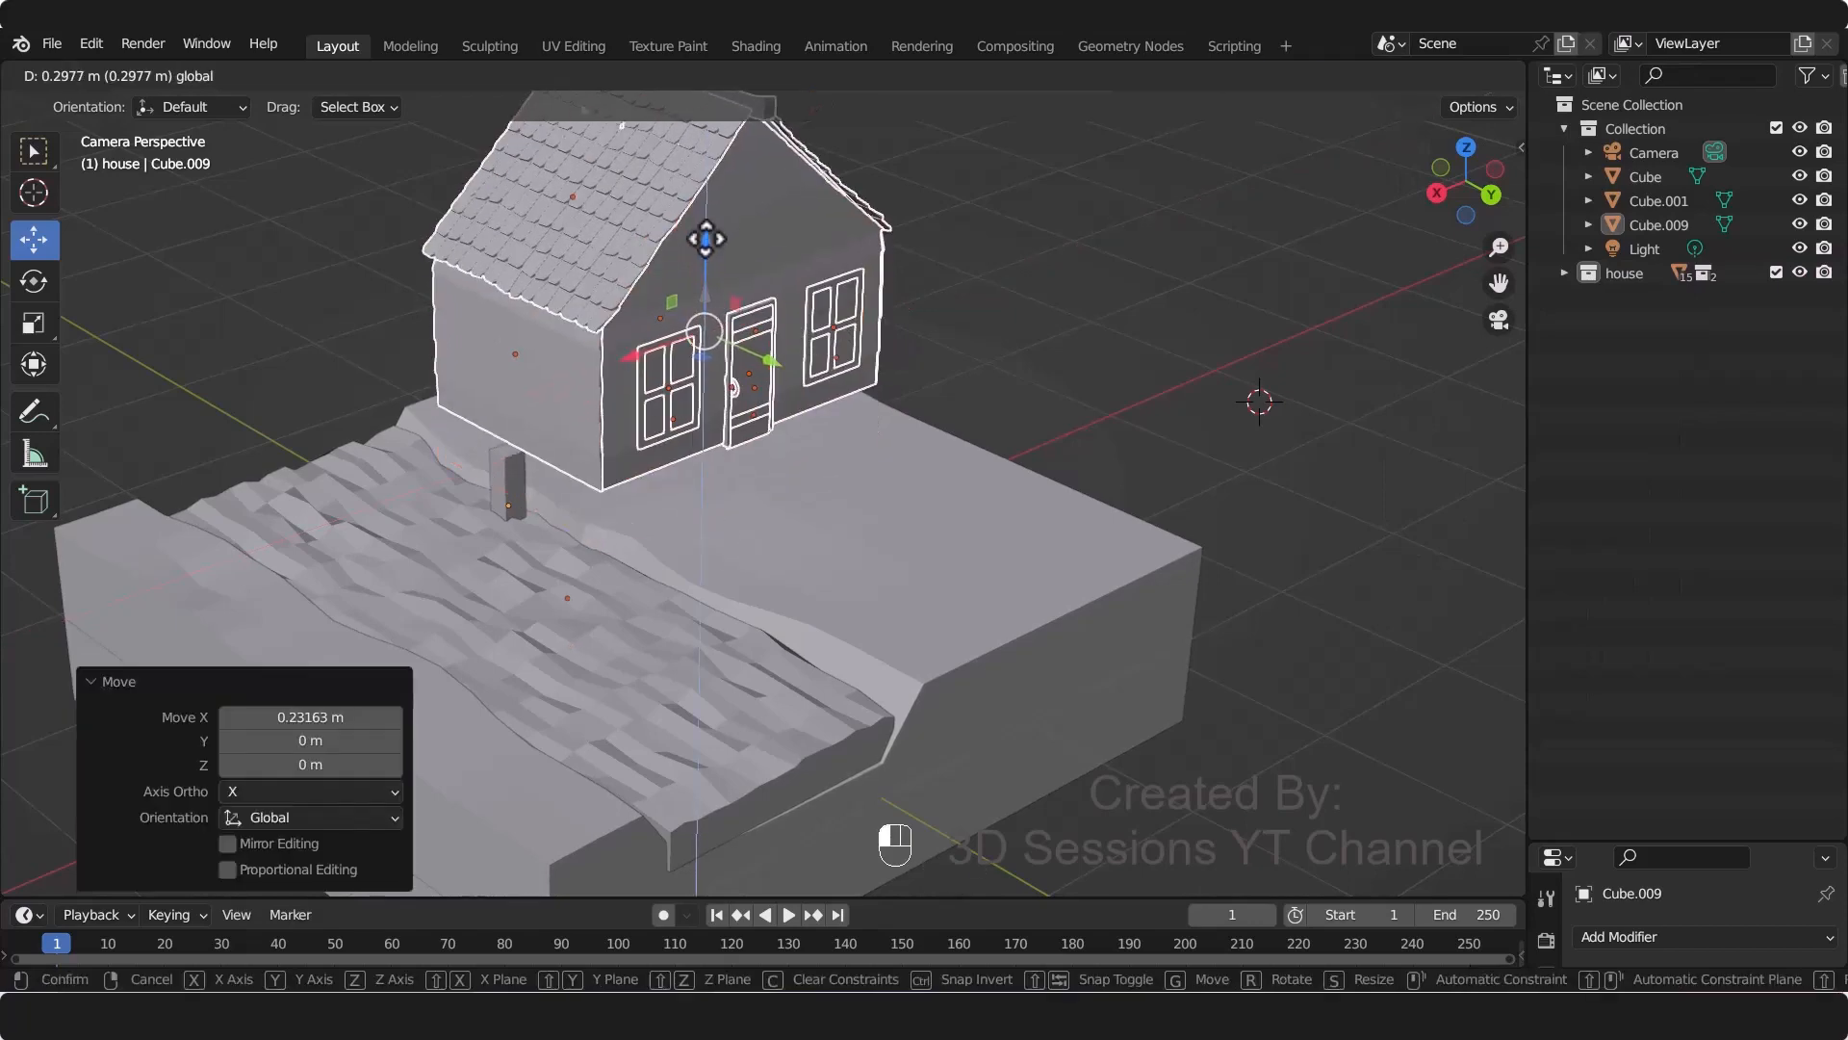
pyautogui.click(688, 366)
# Step: Duplicate the post in the right view and place the copy about -1.064 m along Y under the house's rear corner
pyautogui.moveTo(558, 535); pyautogui.dragTo(691, 494, button='middle')
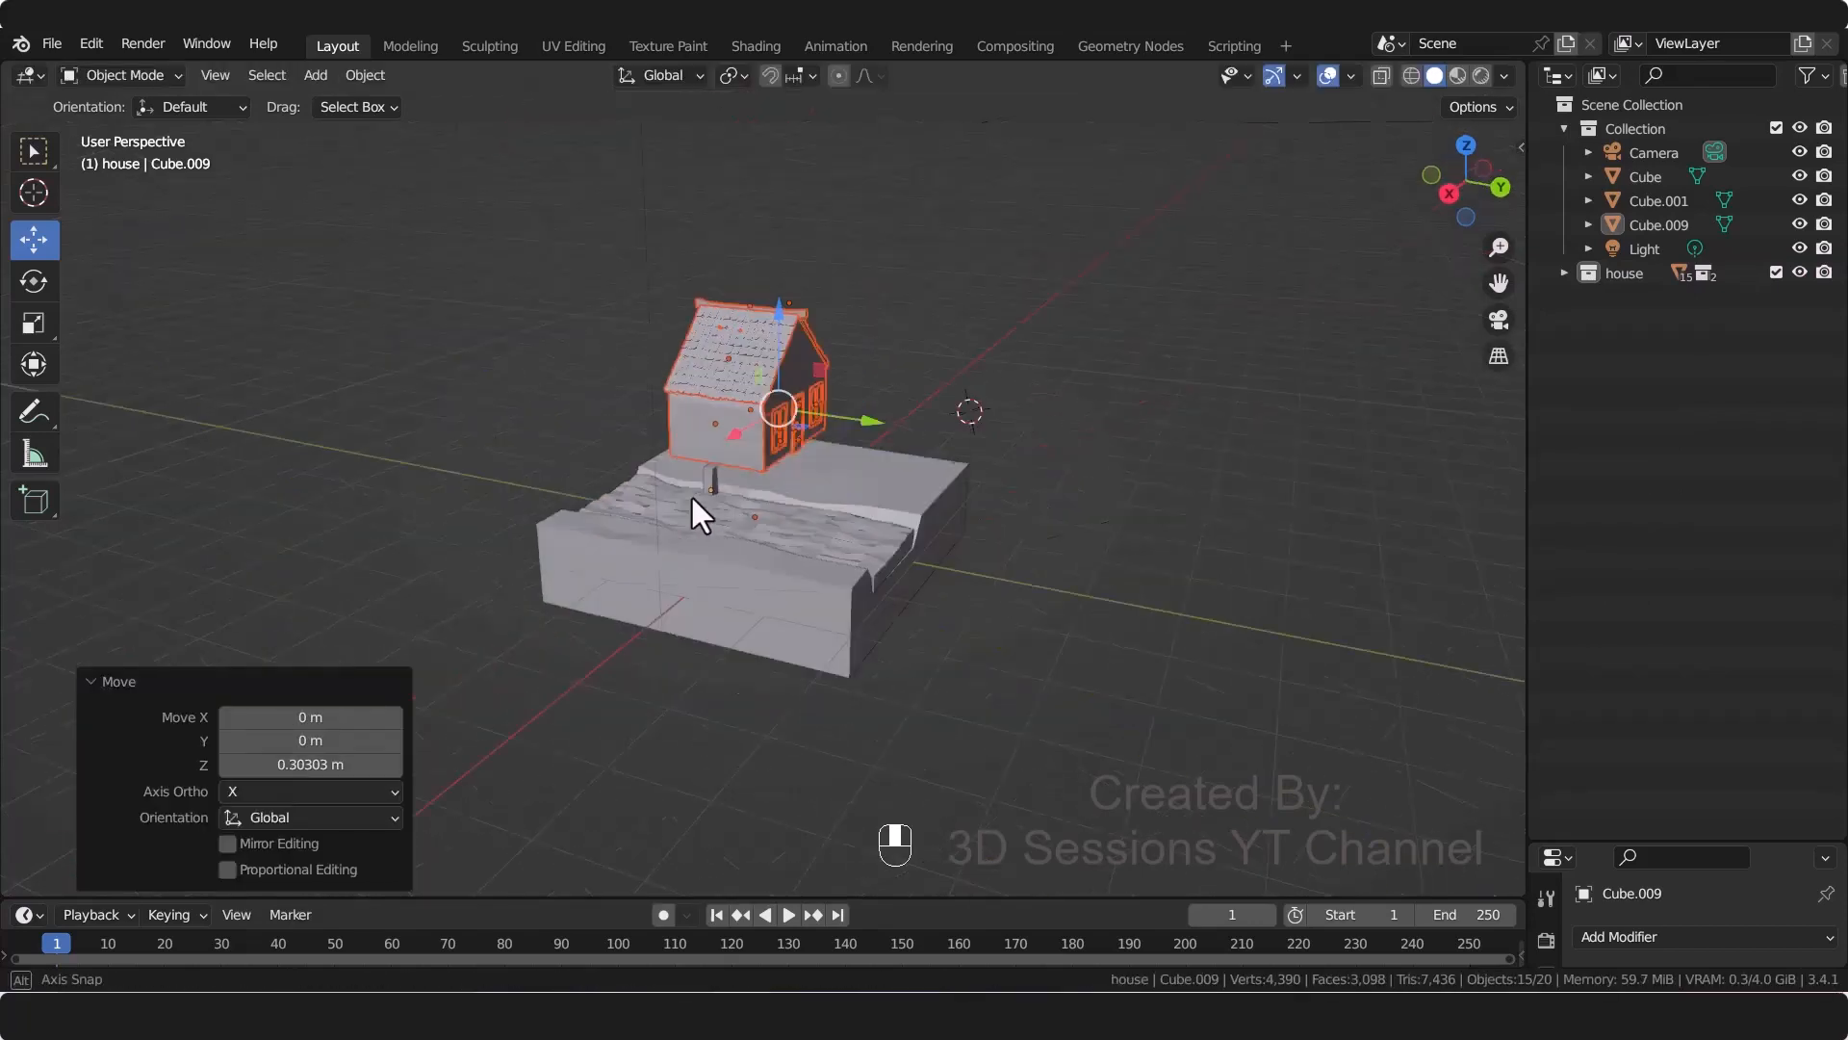
pyautogui.press('`')
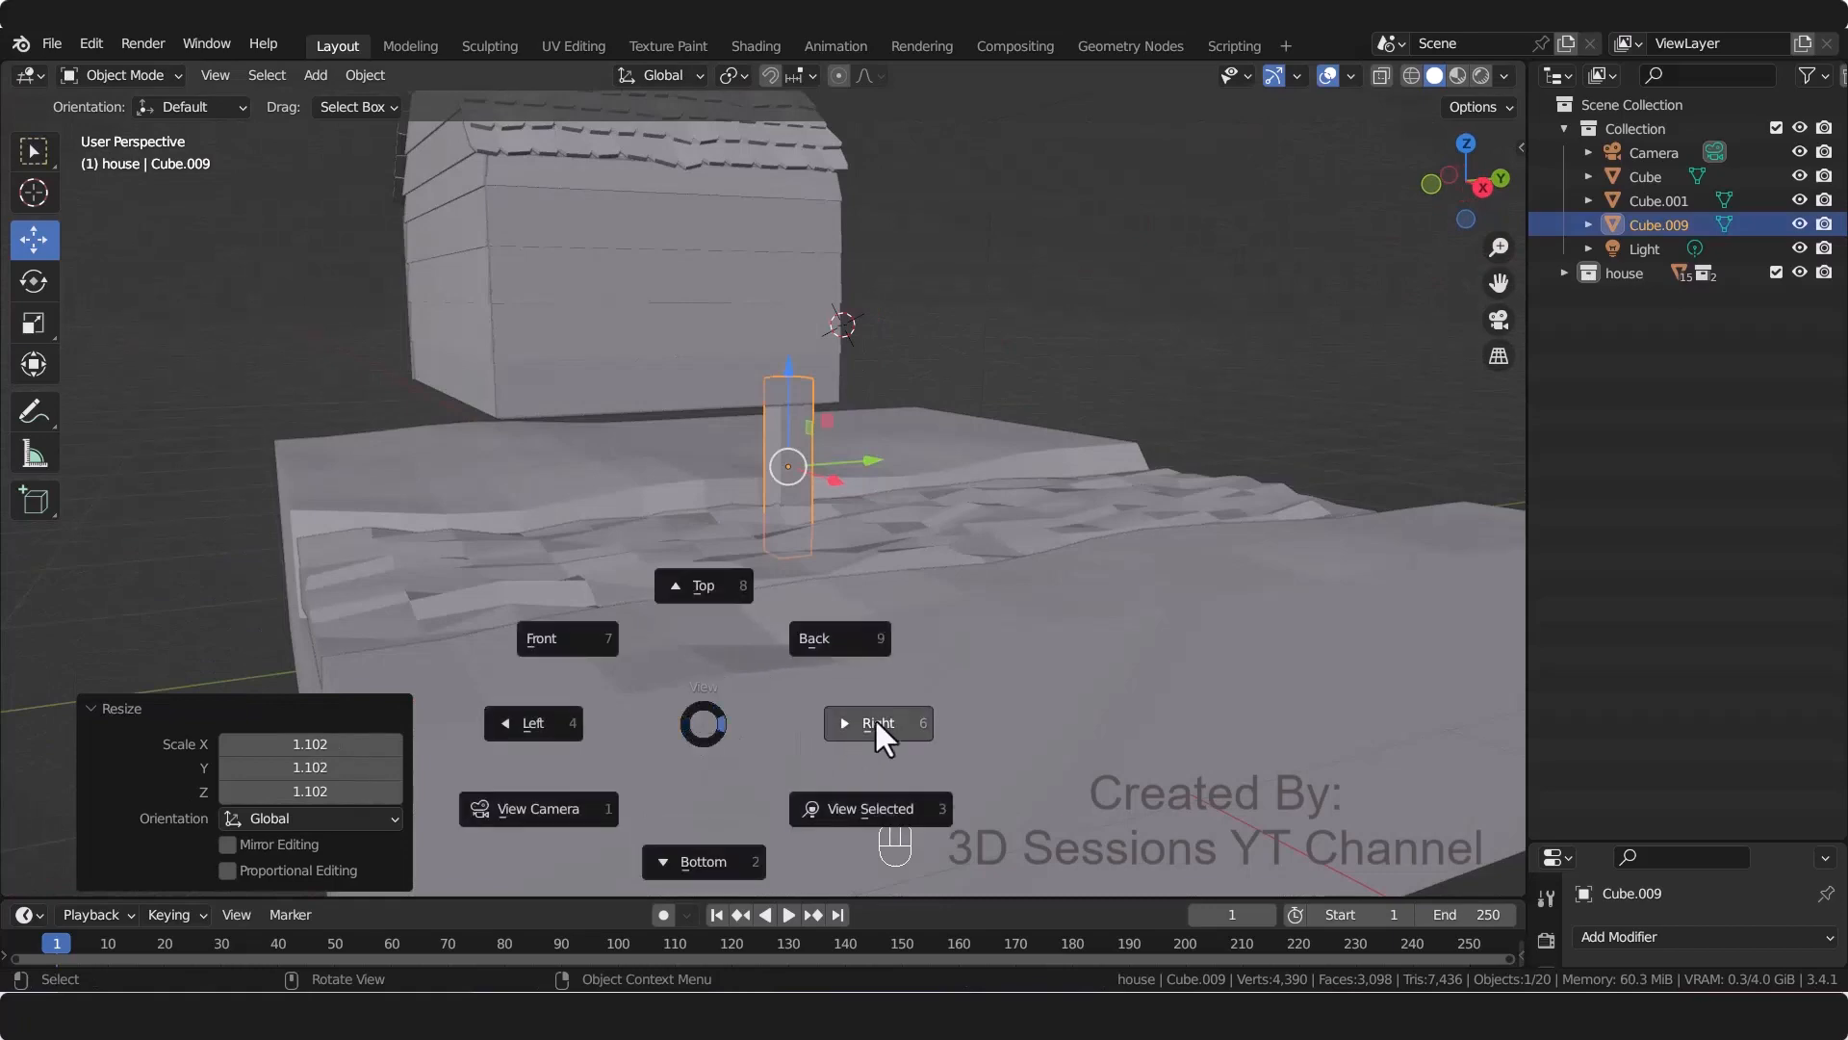
pyautogui.click(874, 720)
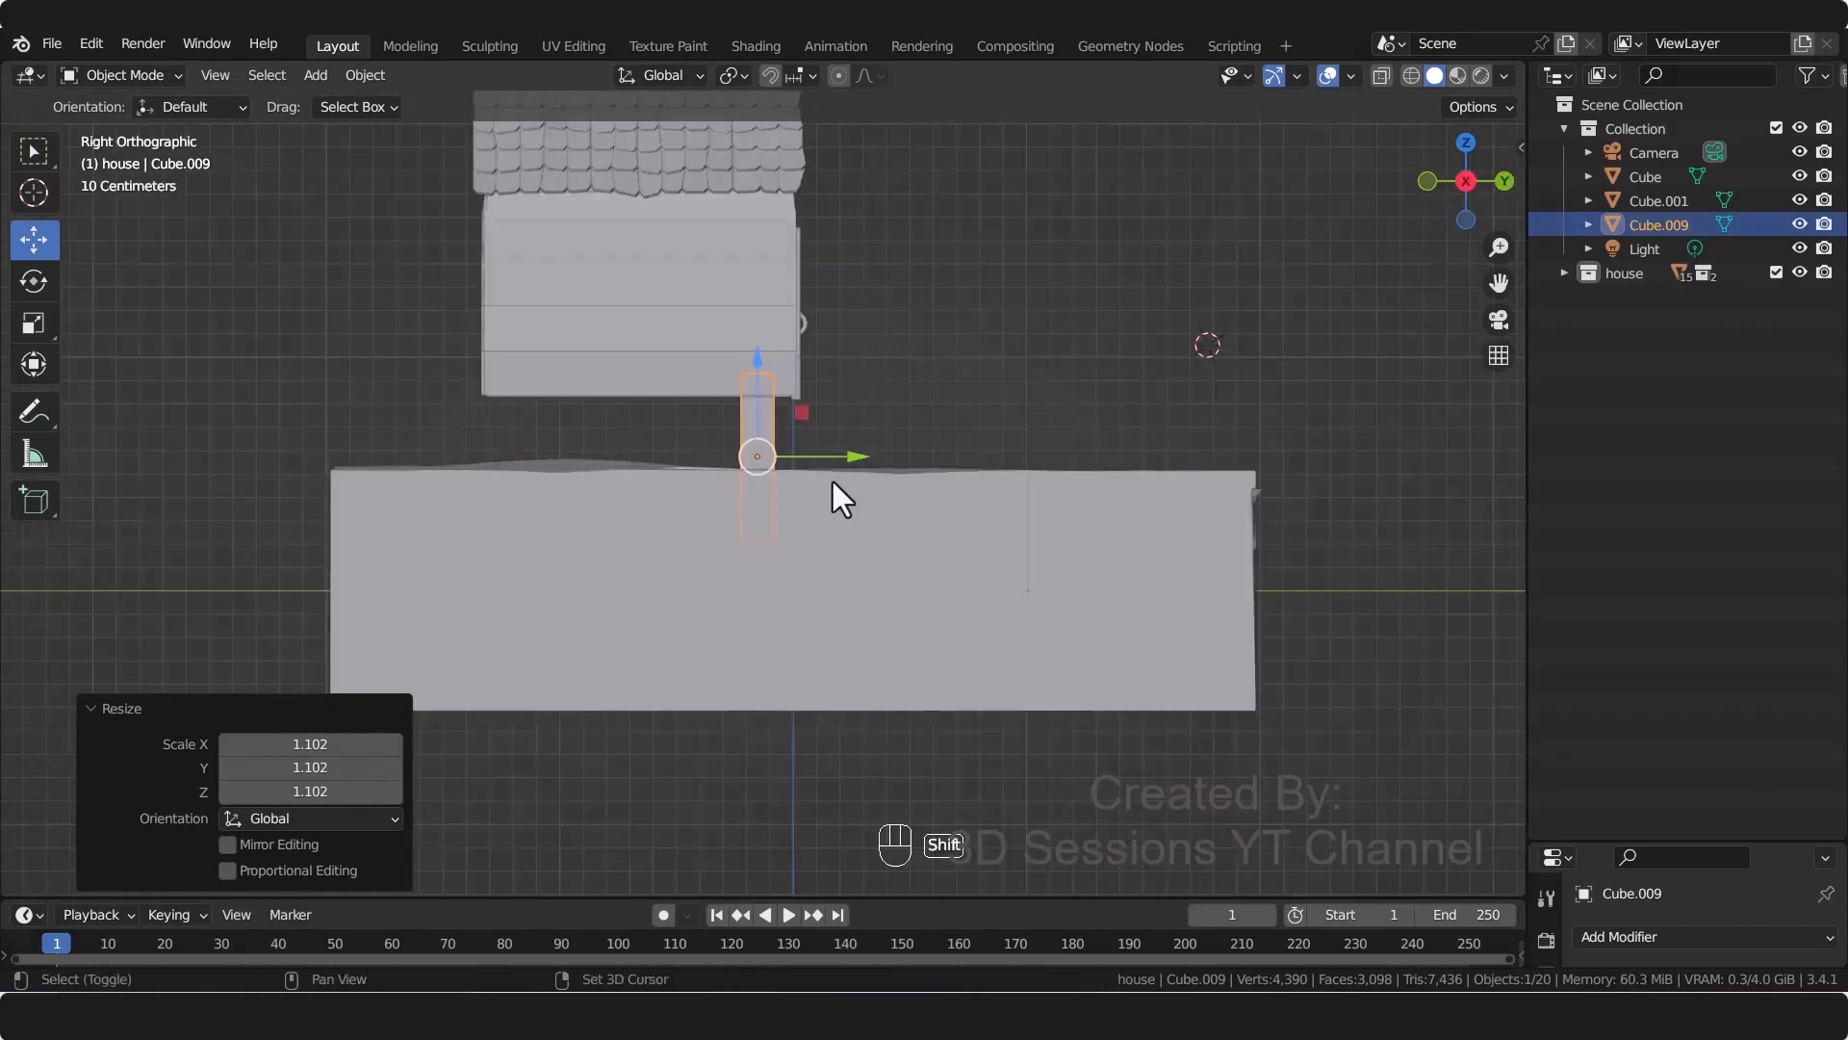
pyautogui.hotkey('shift', 'd')
pyautogui.click(602, 457)
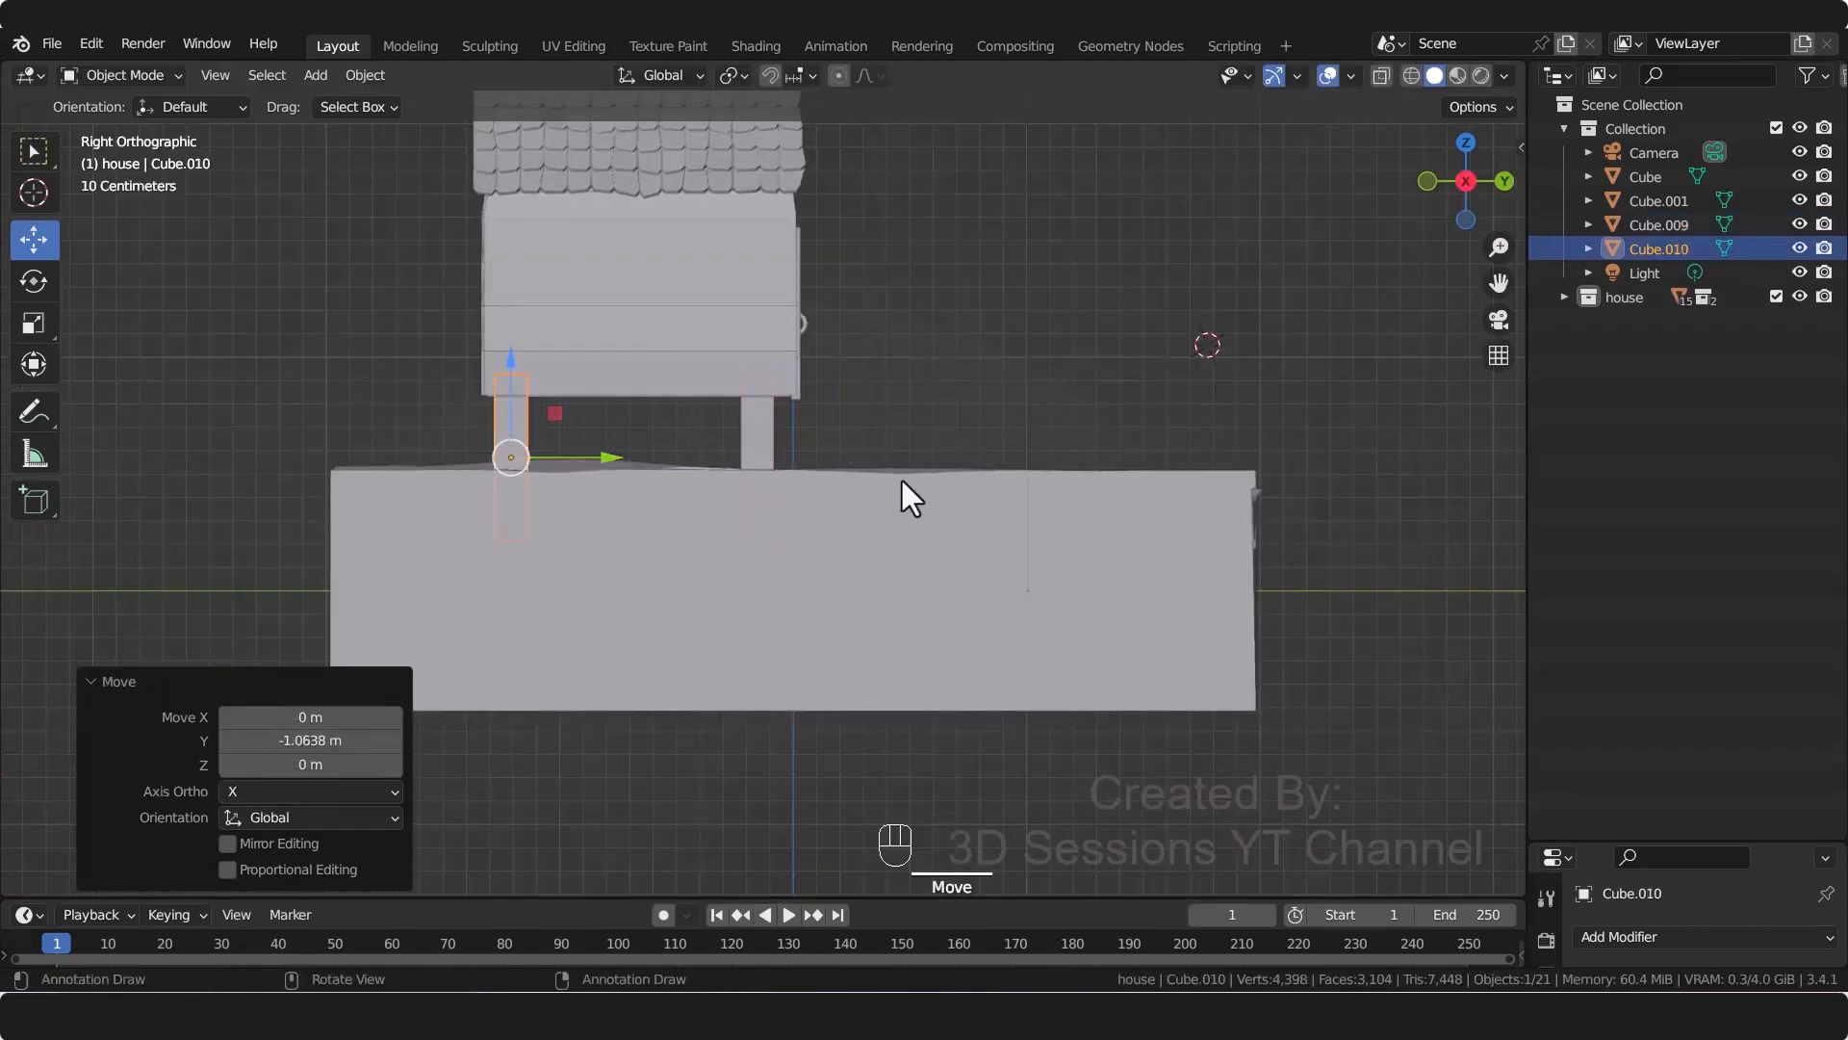
# Step: Select both riverside posts and duplicate them about -1.92 m along X toward the far end of the house
pyautogui.moveTo(903, 495); pyautogui.dragTo(805, 536, button='middle')
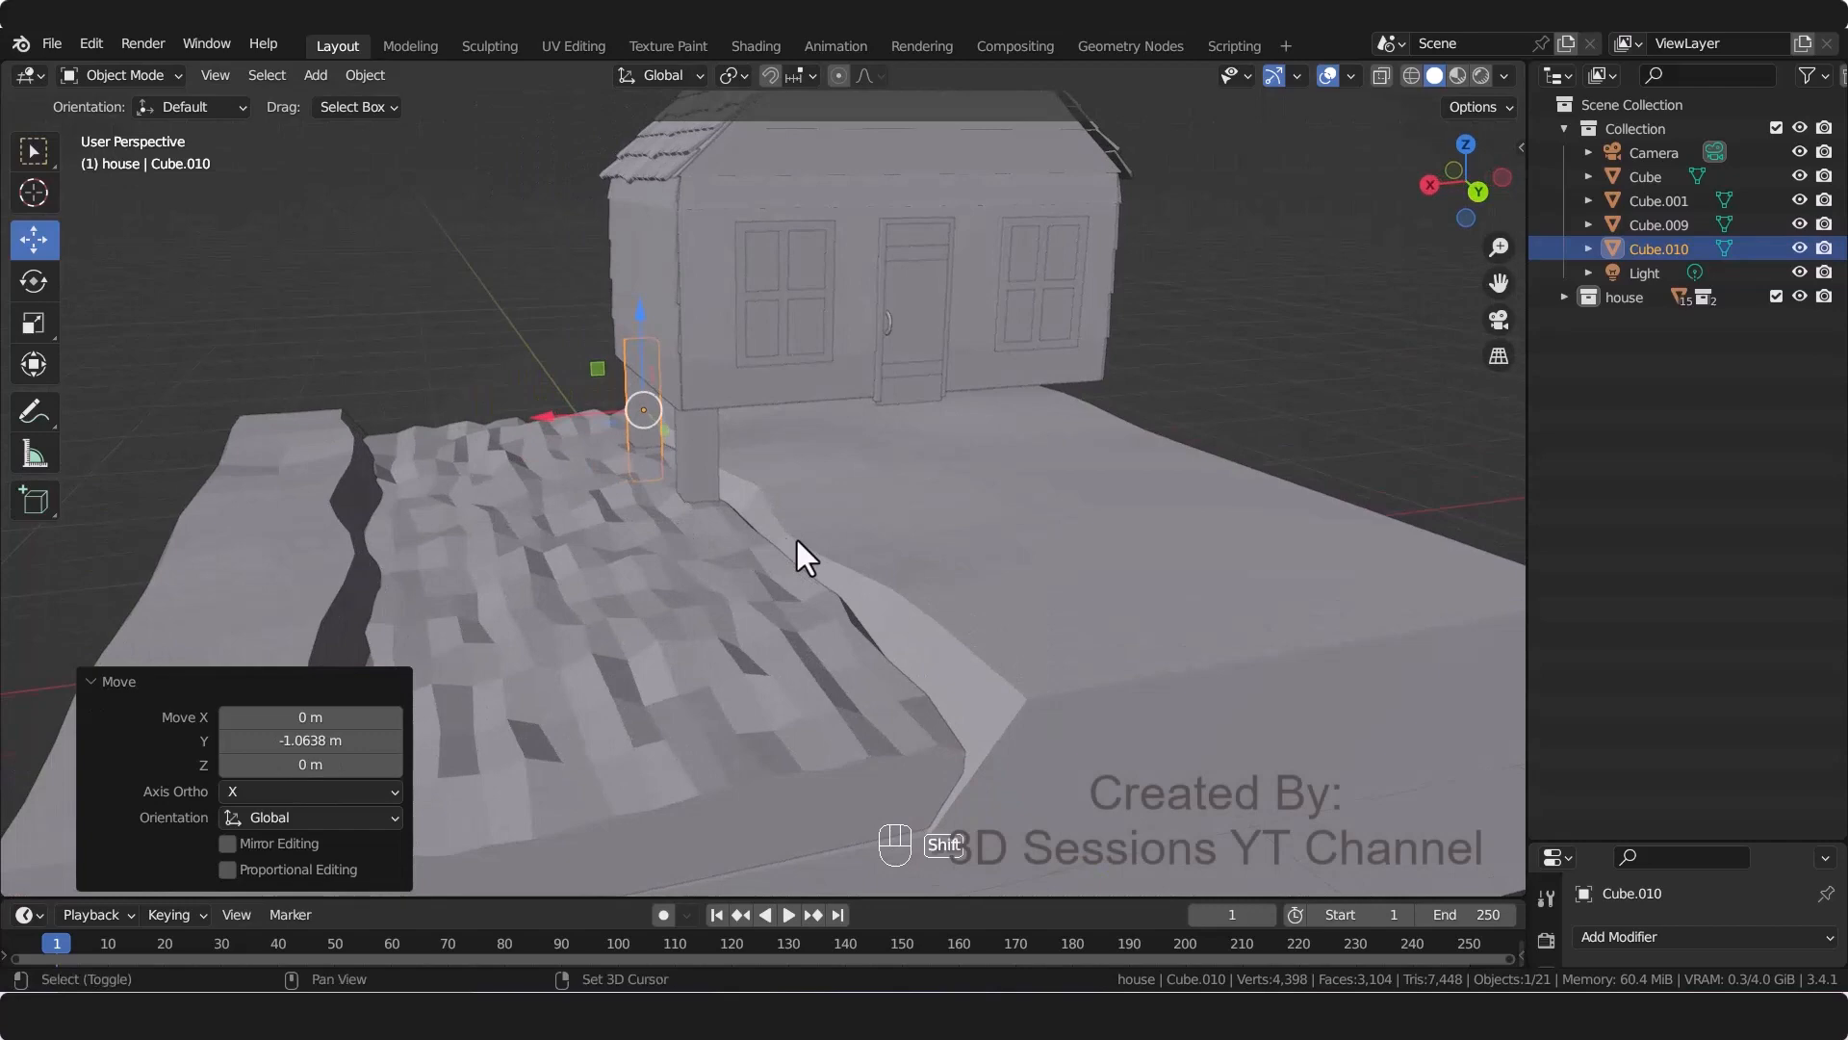
pyautogui.keyDown('shift'); pyautogui.click(707, 456); pyautogui.keyUp('shift')
pyautogui.hotkey('shift', 'd')
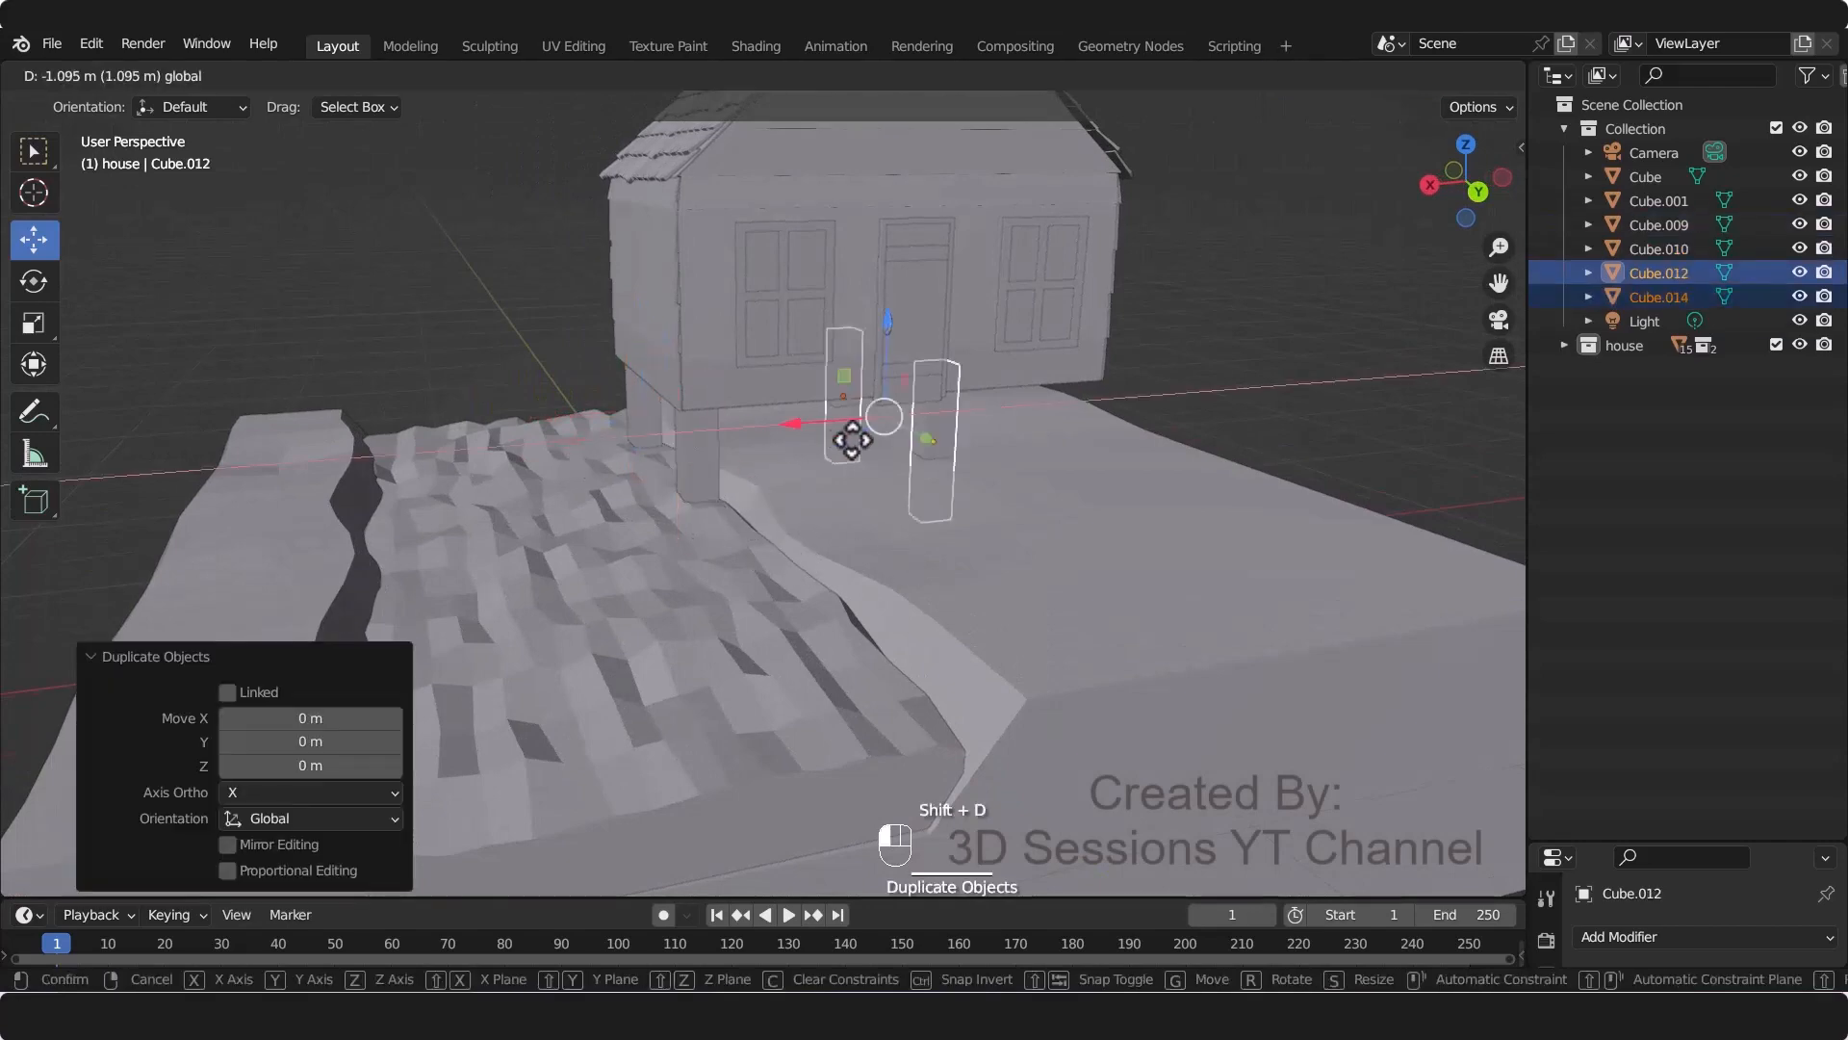
pyautogui.click(1097, 570)
# Step: Check the duplicated posts from the side and shift the pair about 0.21 m along X back under the house
pyautogui.press('`')
pyautogui.click(920, 568)
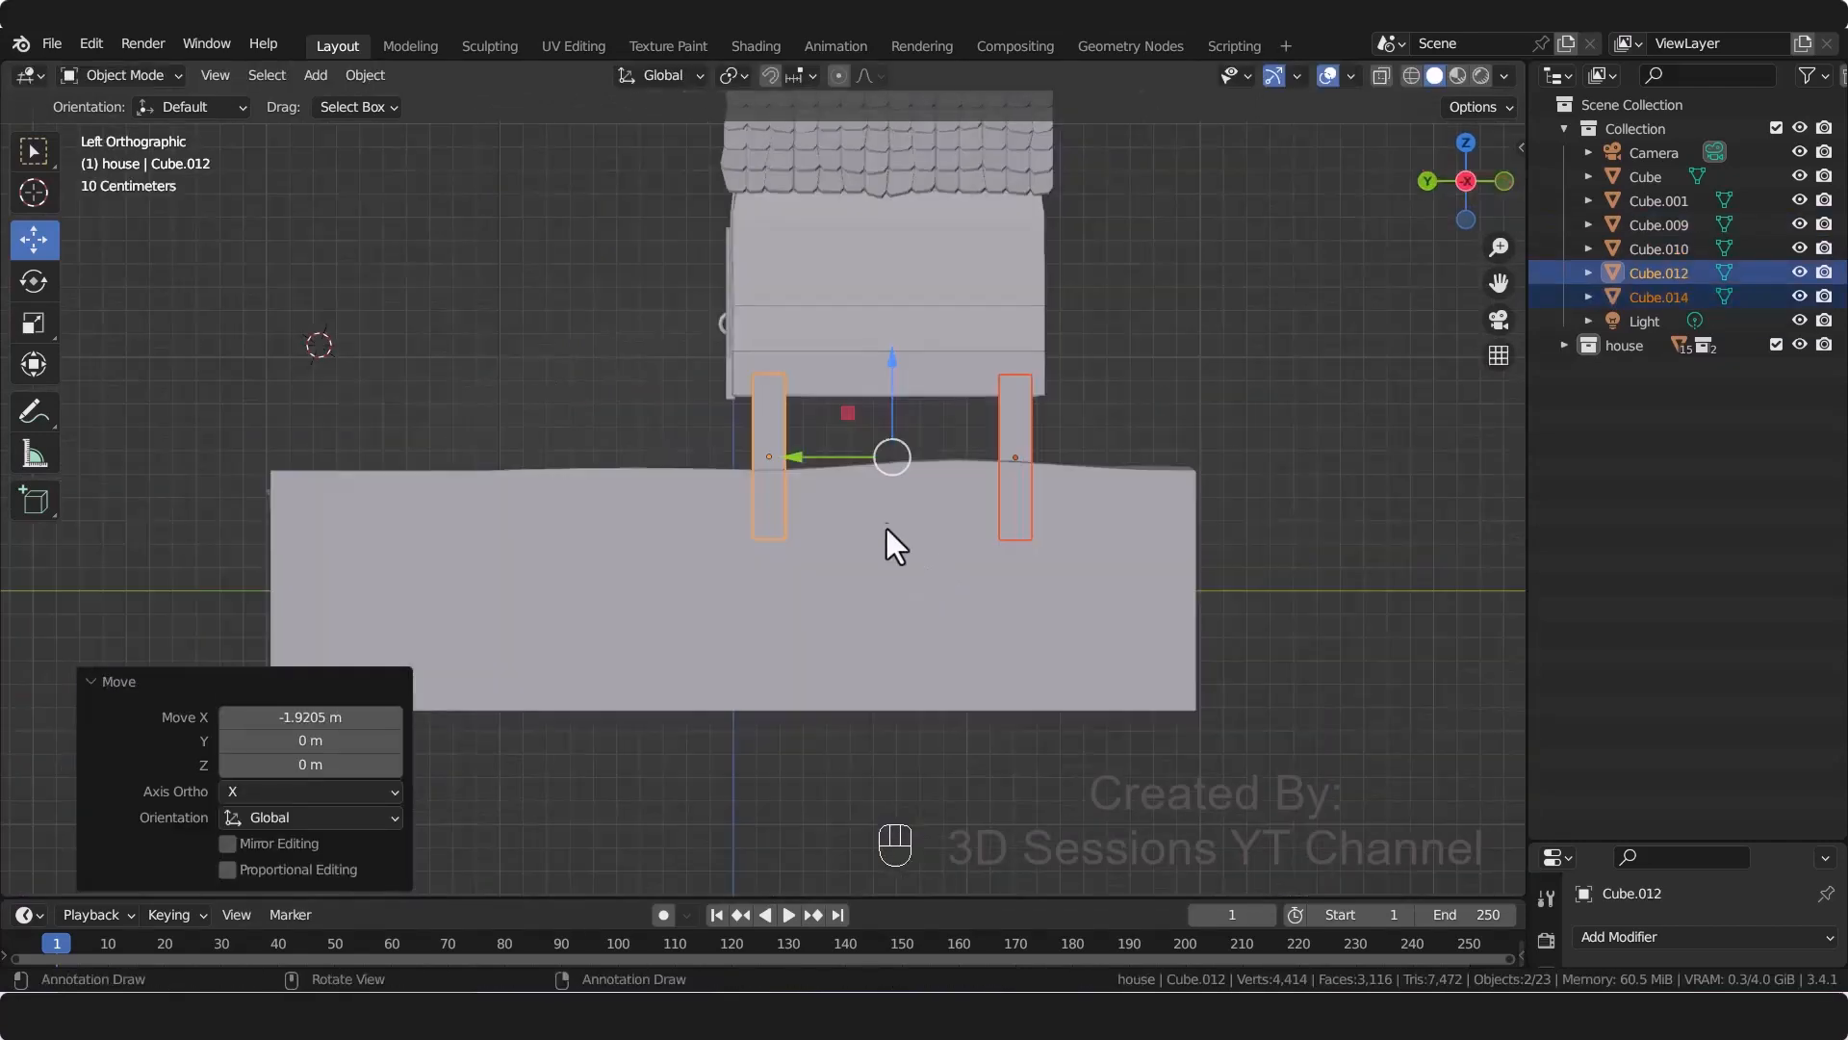
pyautogui.moveTo(891, 540); pyautogui.dragTo(1135, 503, button='middle')
pyautogui.press('g')
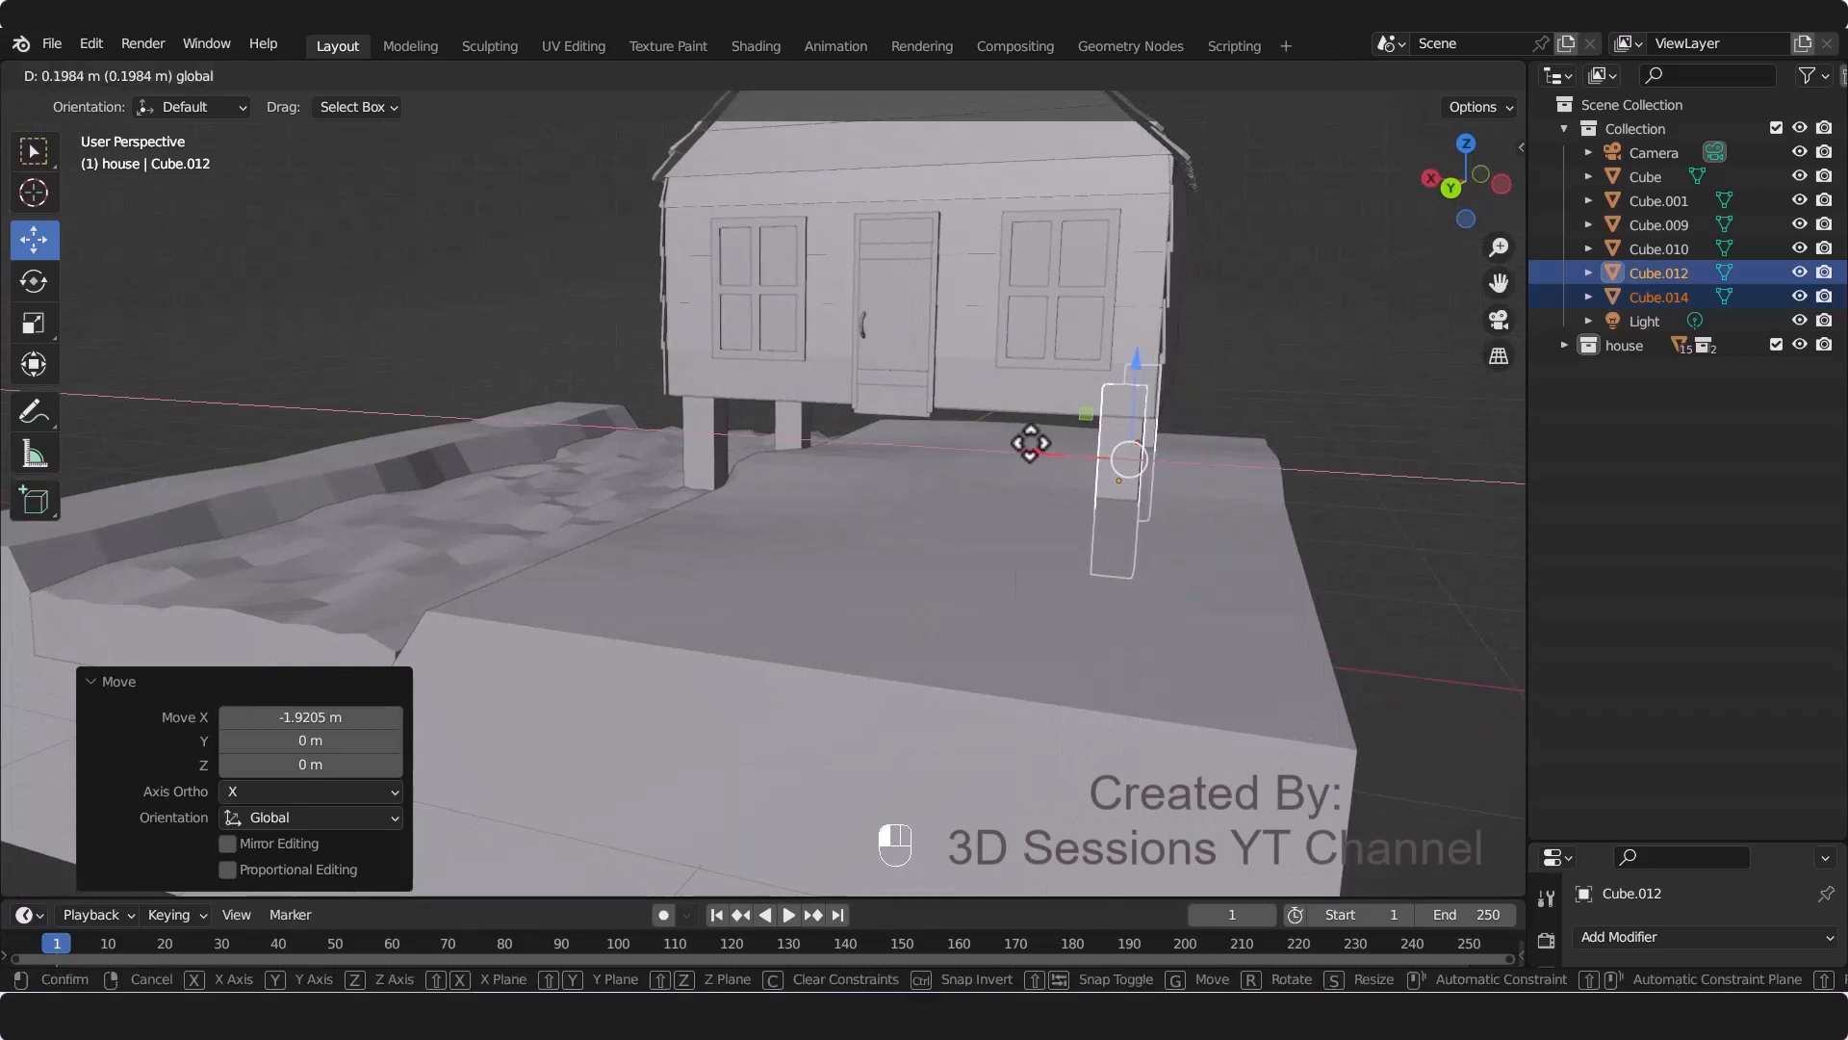
pyautogui.click(1023, 442)
# Step: Duplicate the post pair twice along X, offsetting the first copy about 0.472 m and the second about 0.85 m further
pyautogui.moveTo(686, 573); pyautogui.dragTo(730, 585, button='middle')
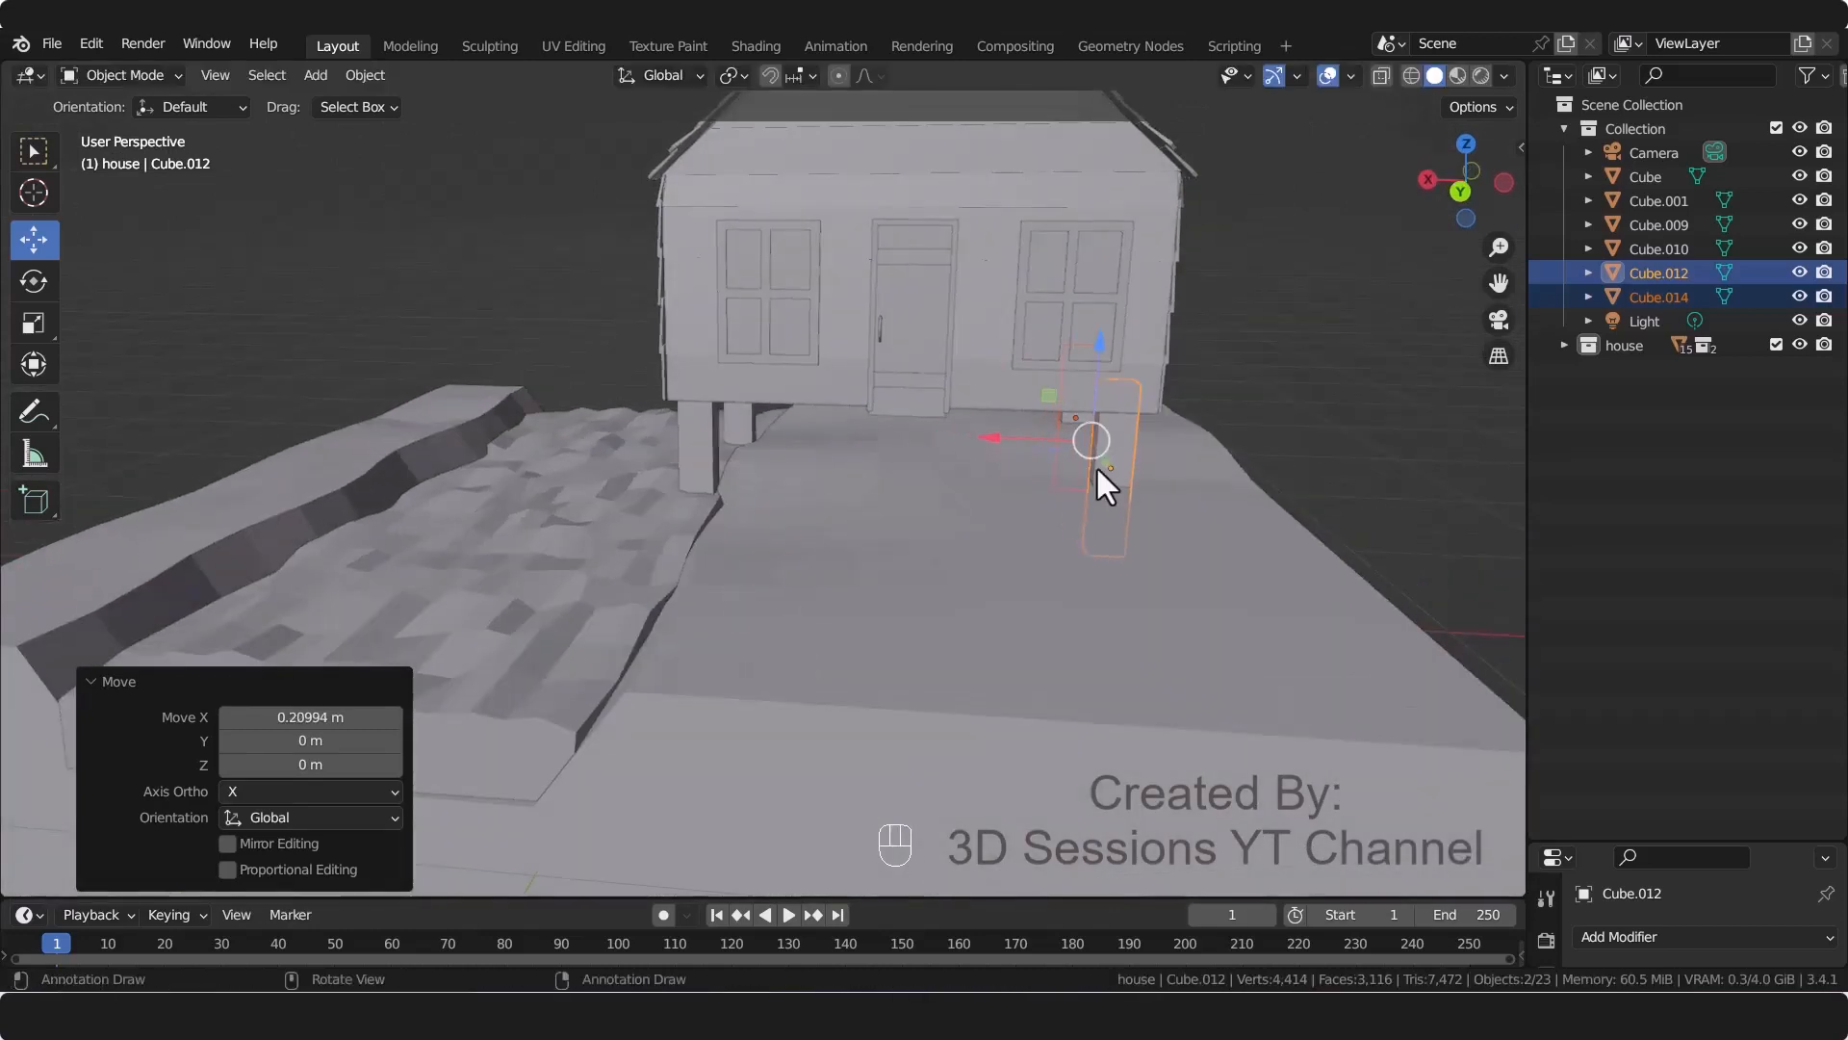
pyautogui.hotkey('shift', 'd')
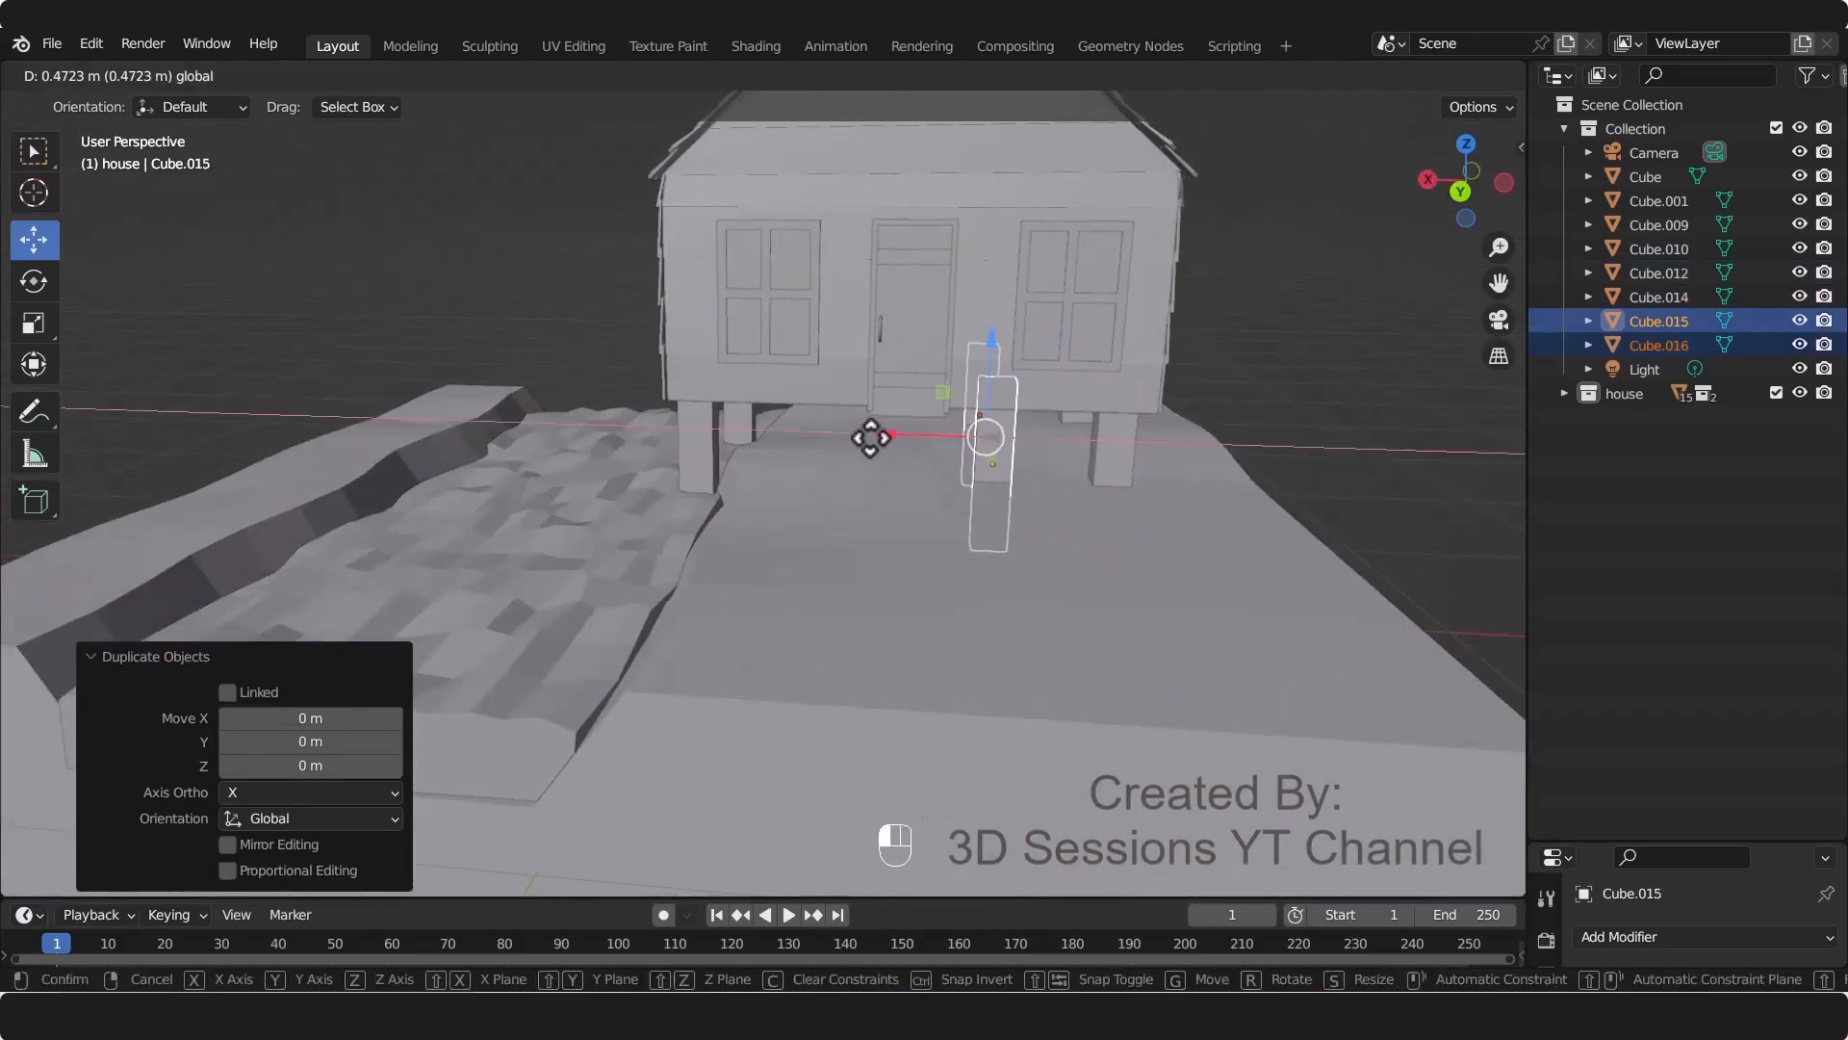
pyautogui.click(871, 438)
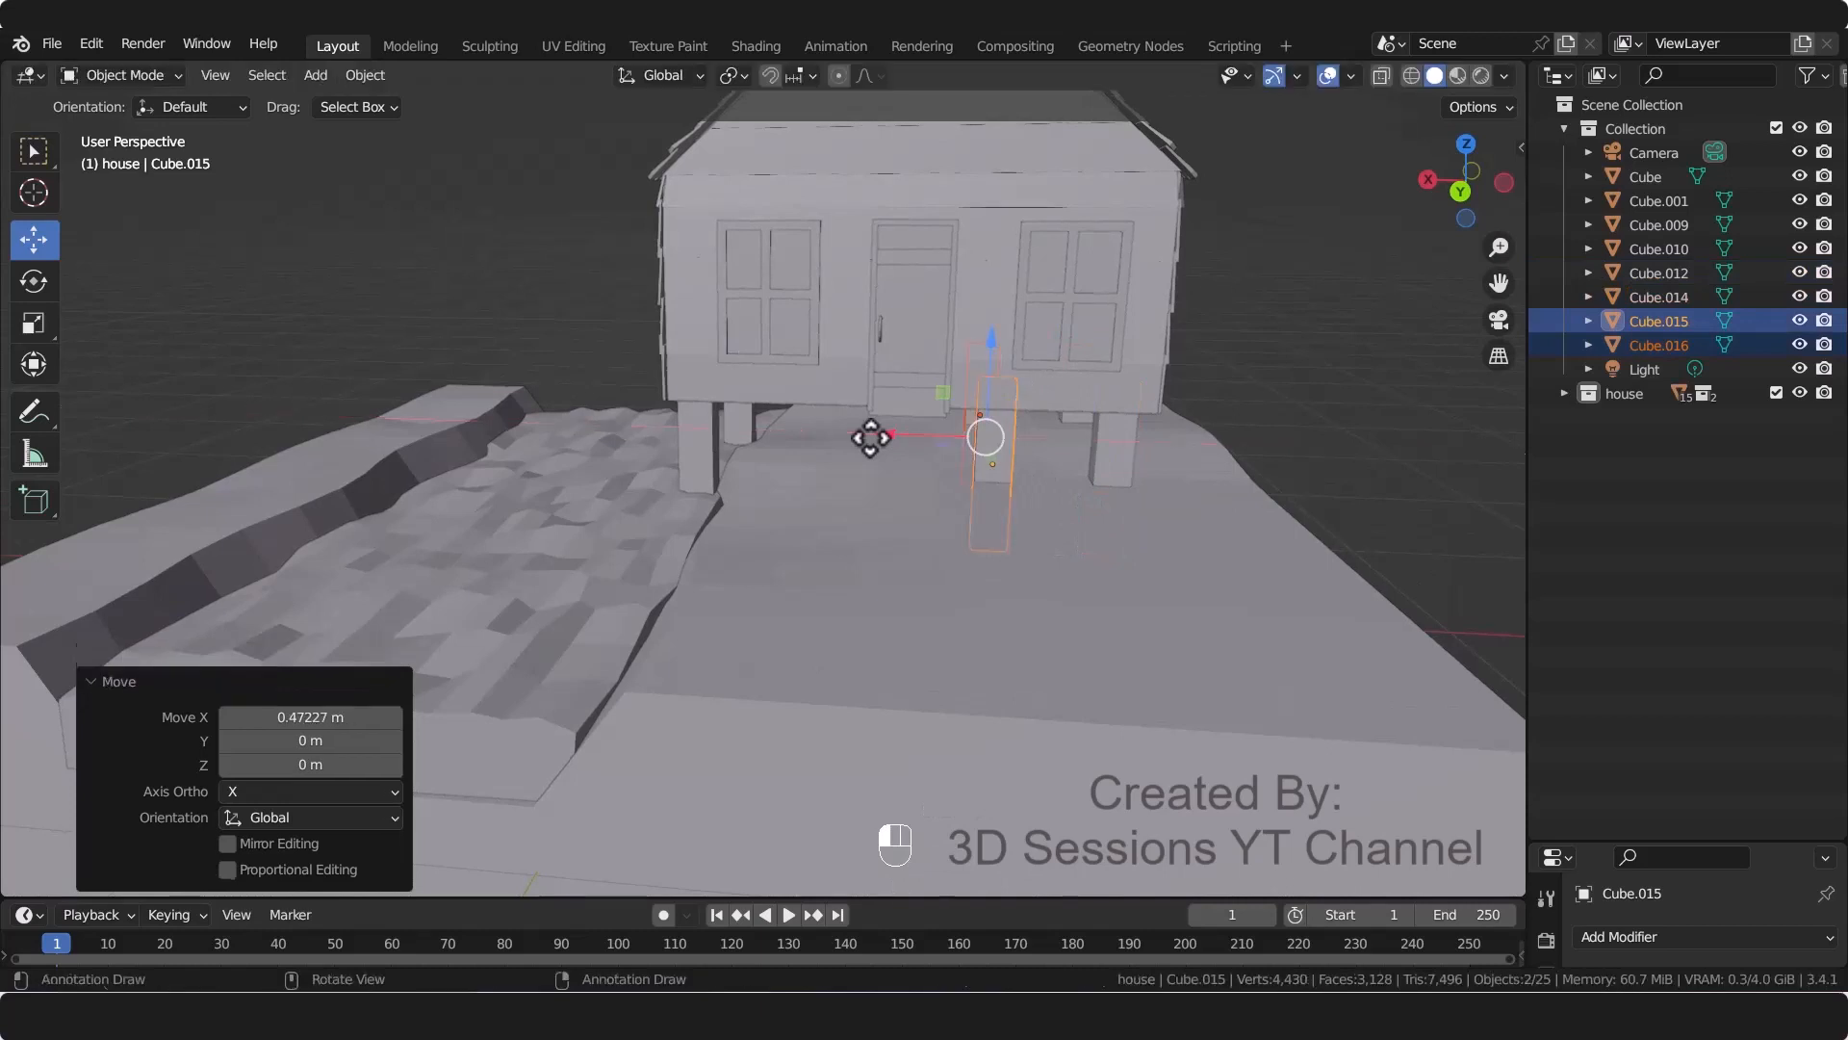
pyautogui.hotkey('shift', 'd')
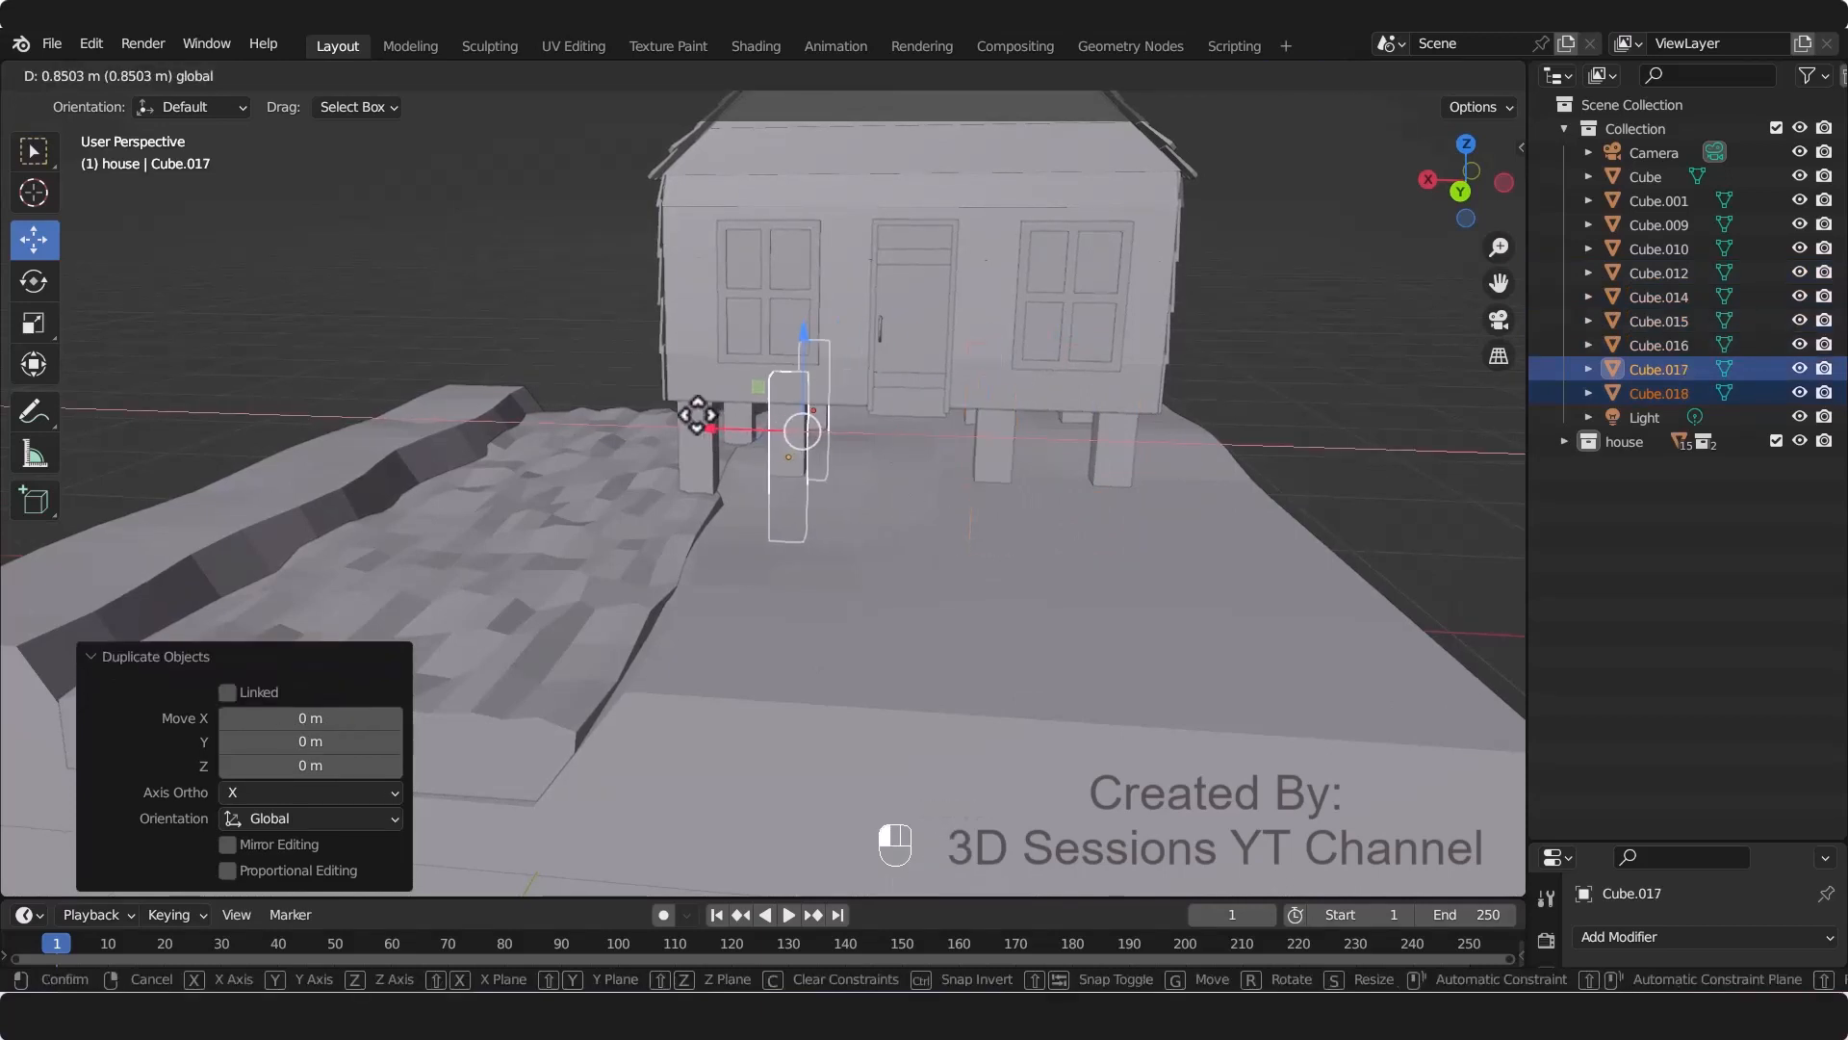
pyautogui.click(700, 415)
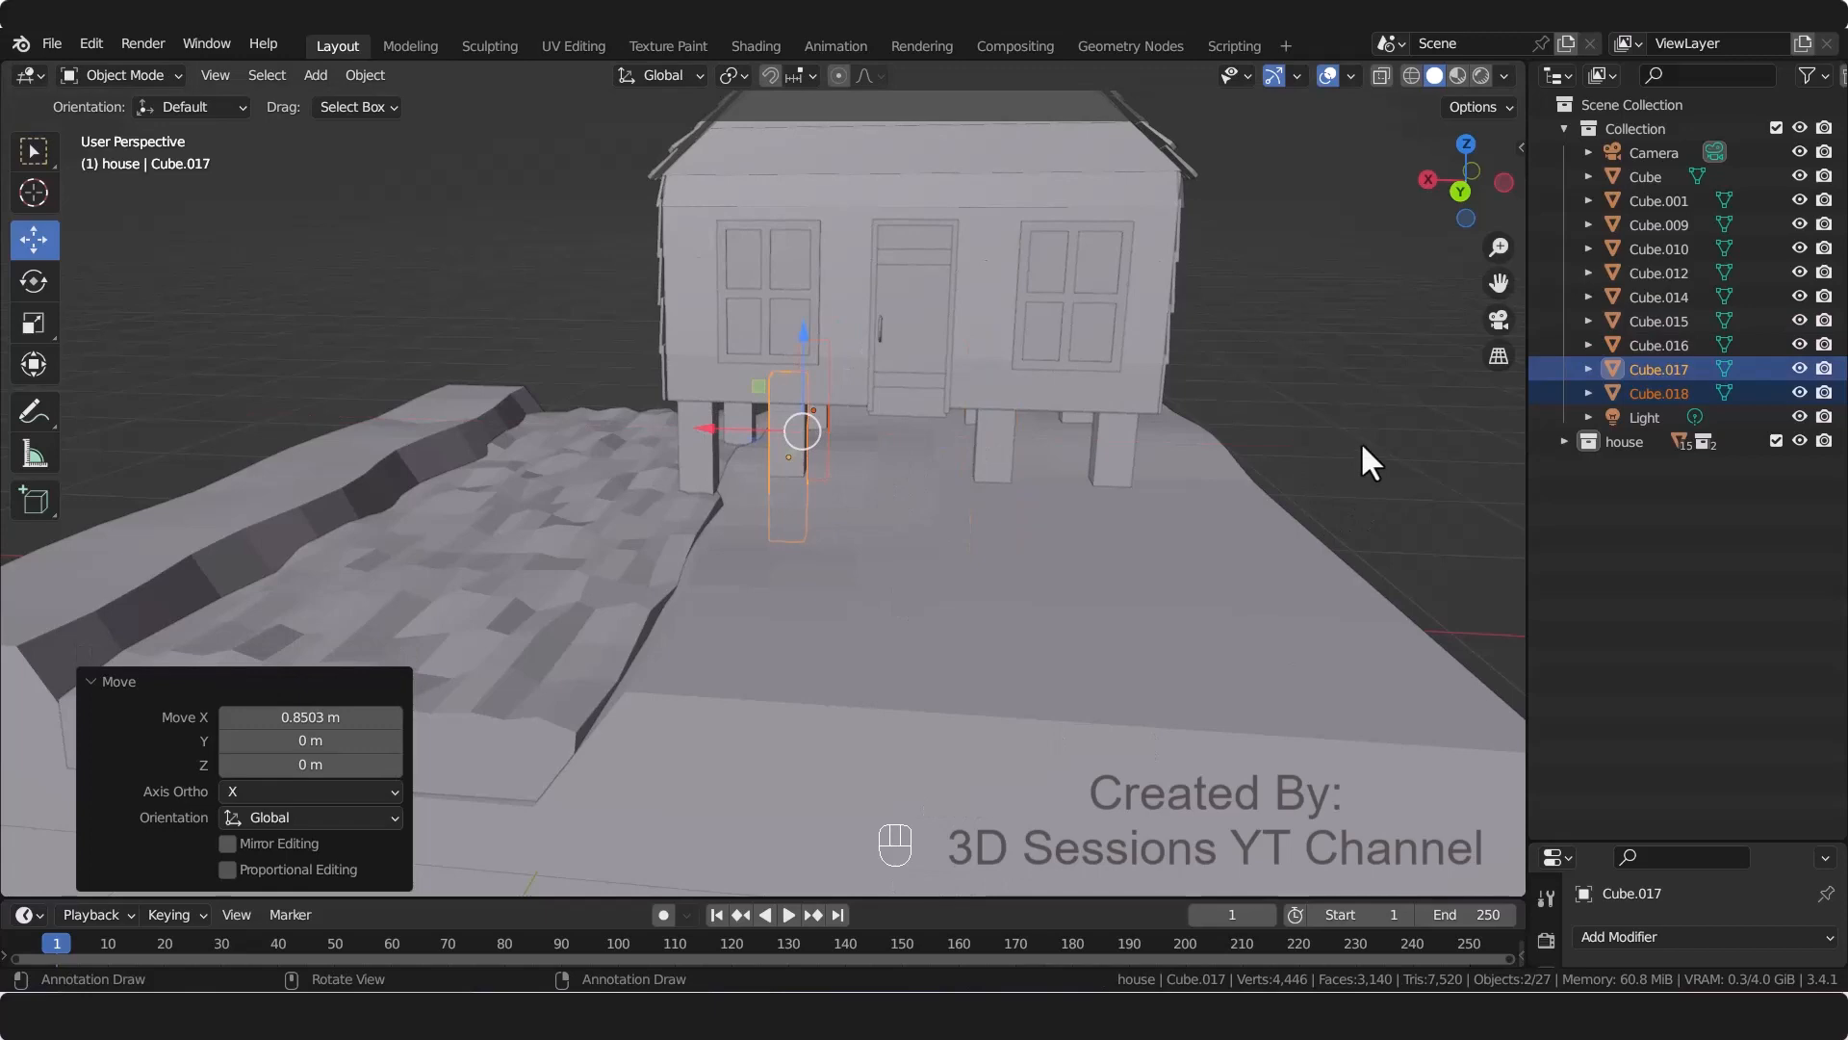
# Step: In the back view with X-ray enabled, select all objects of the door collection
pyautogui.press('KP_0')
pyautogui.press('`')
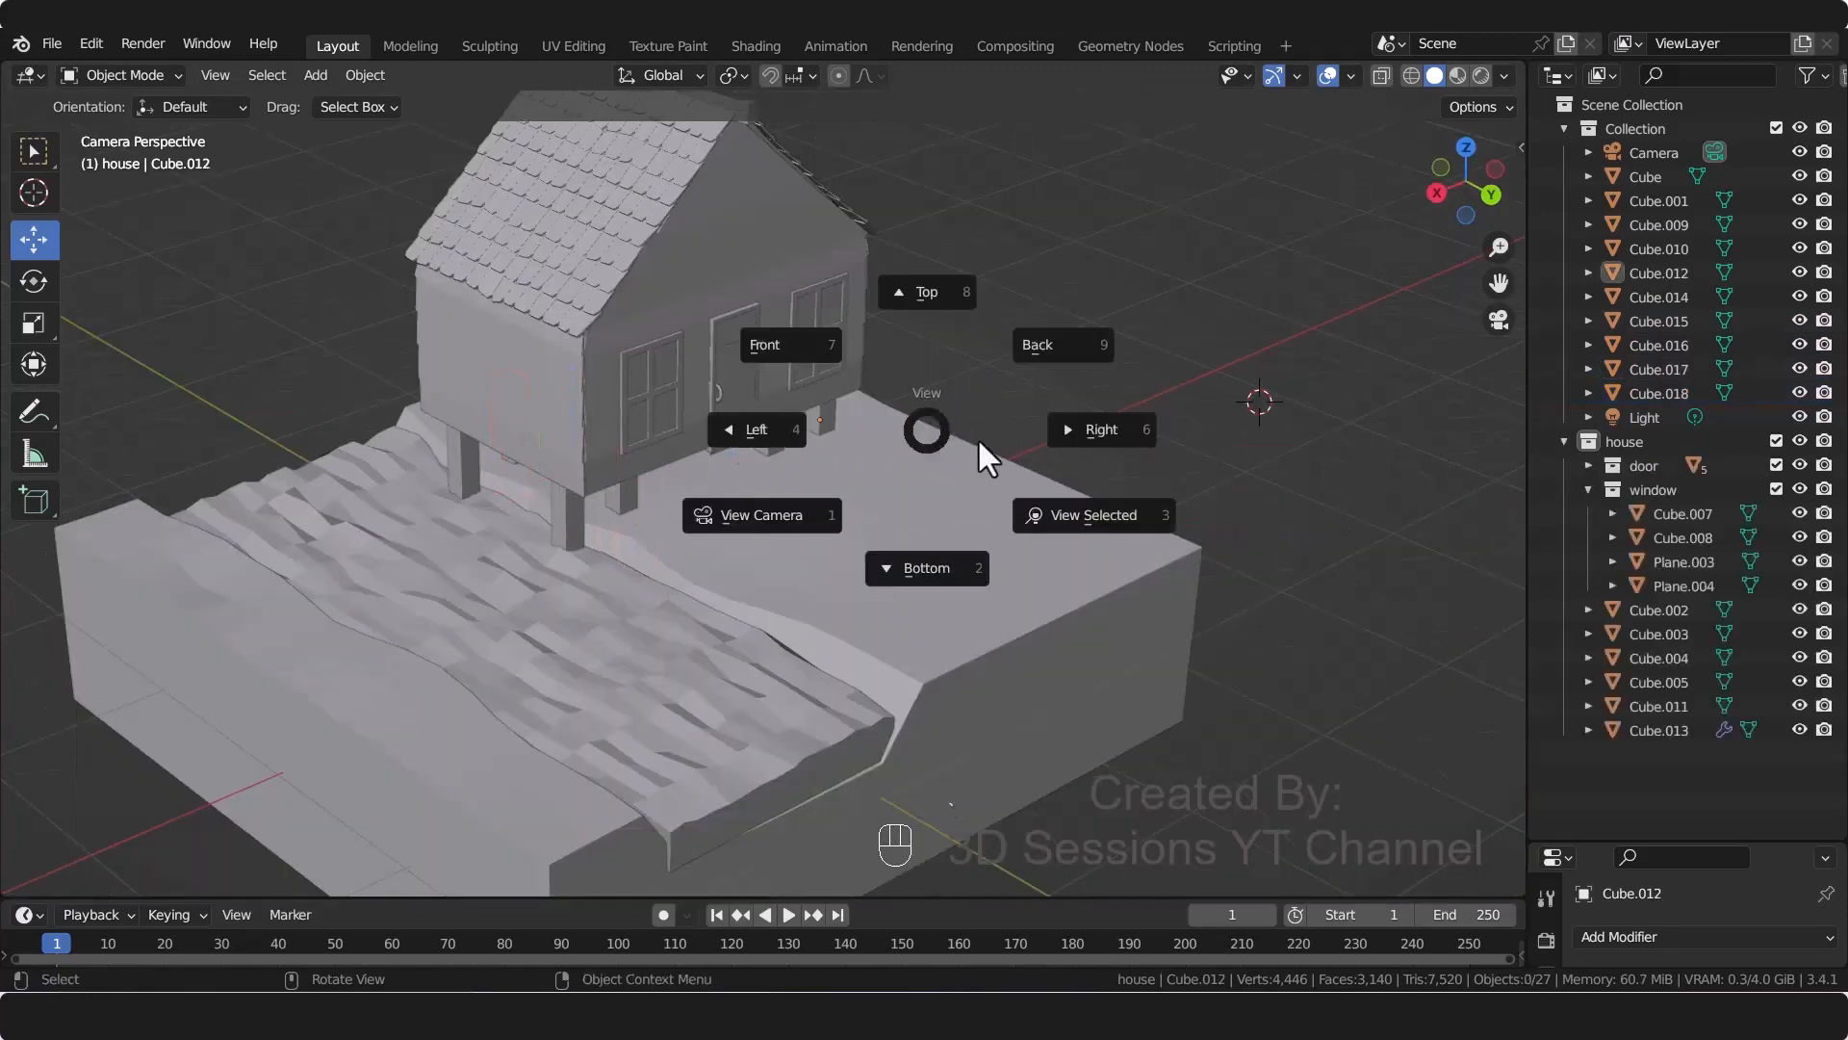
pyautogui.click(1060, 344)
pyautogui.scroll(2, 943, 468)
pyautogui.press('Tab')
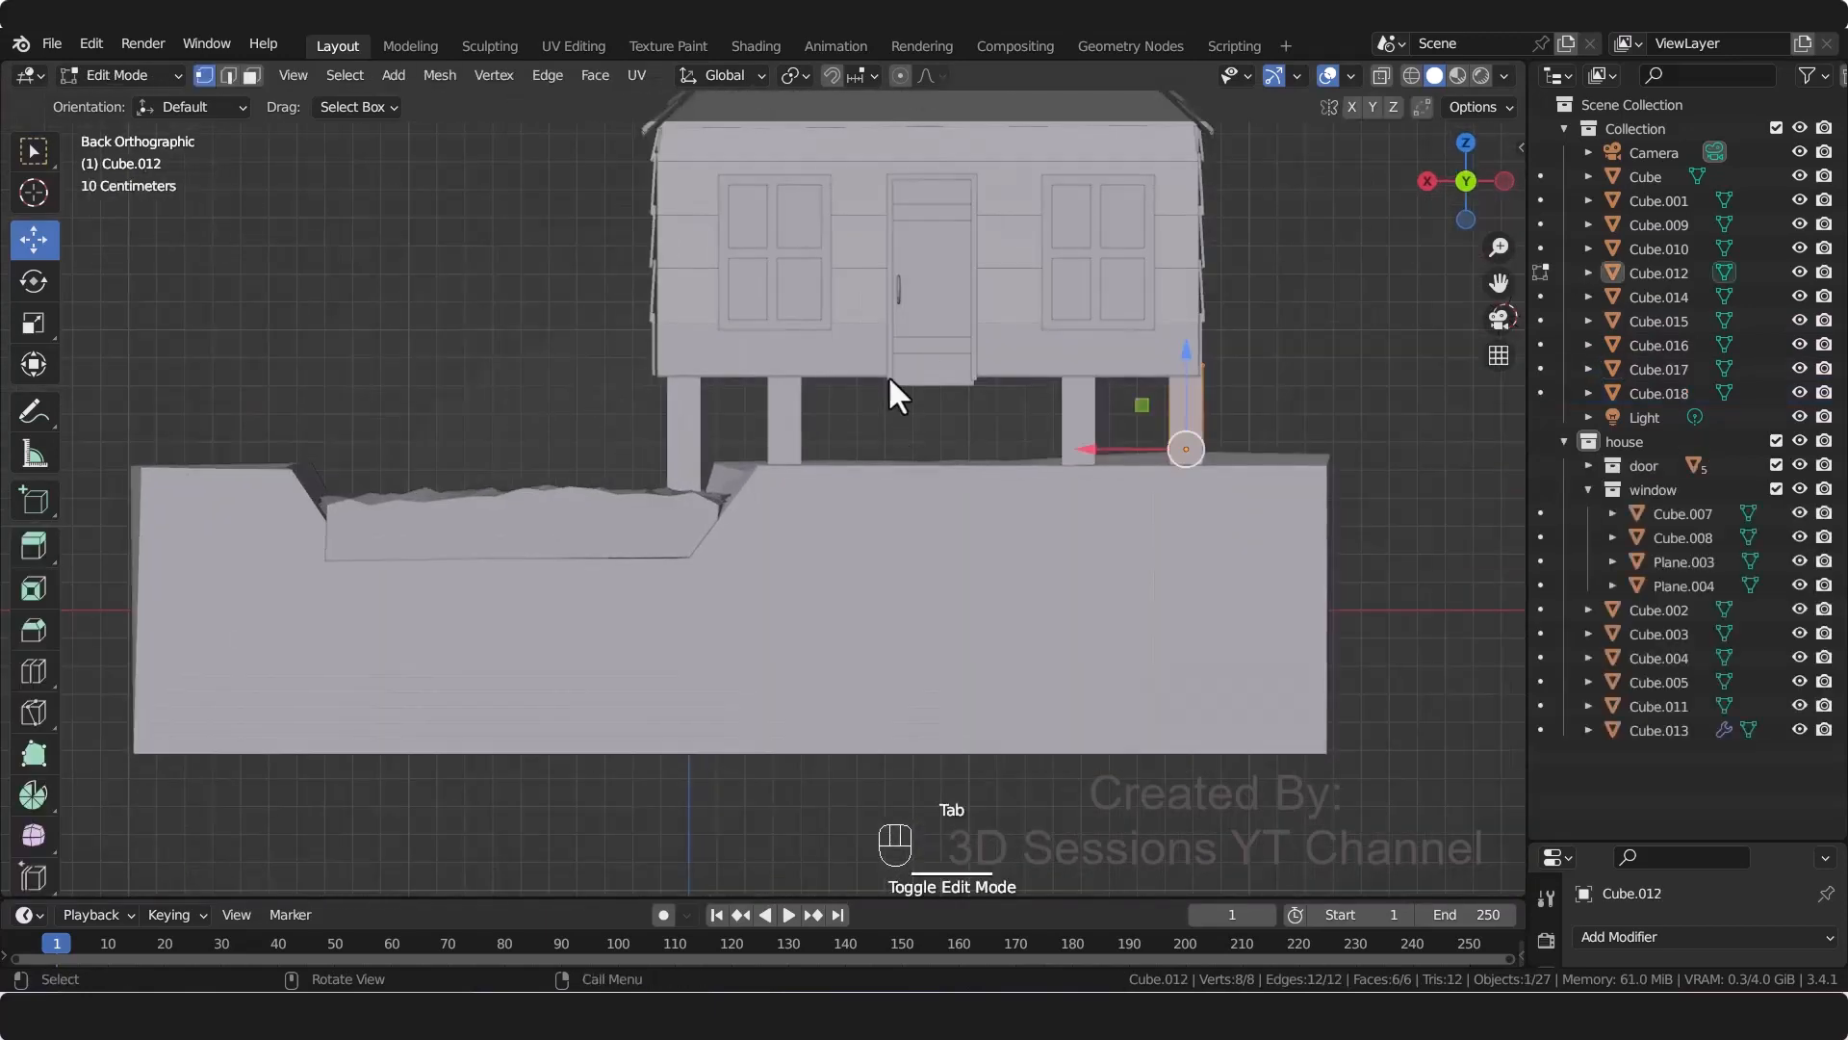
pyautogui.hotkey('alt', 'z')
pyautogui.press('Tab')
pyautogui.click(924, 377)
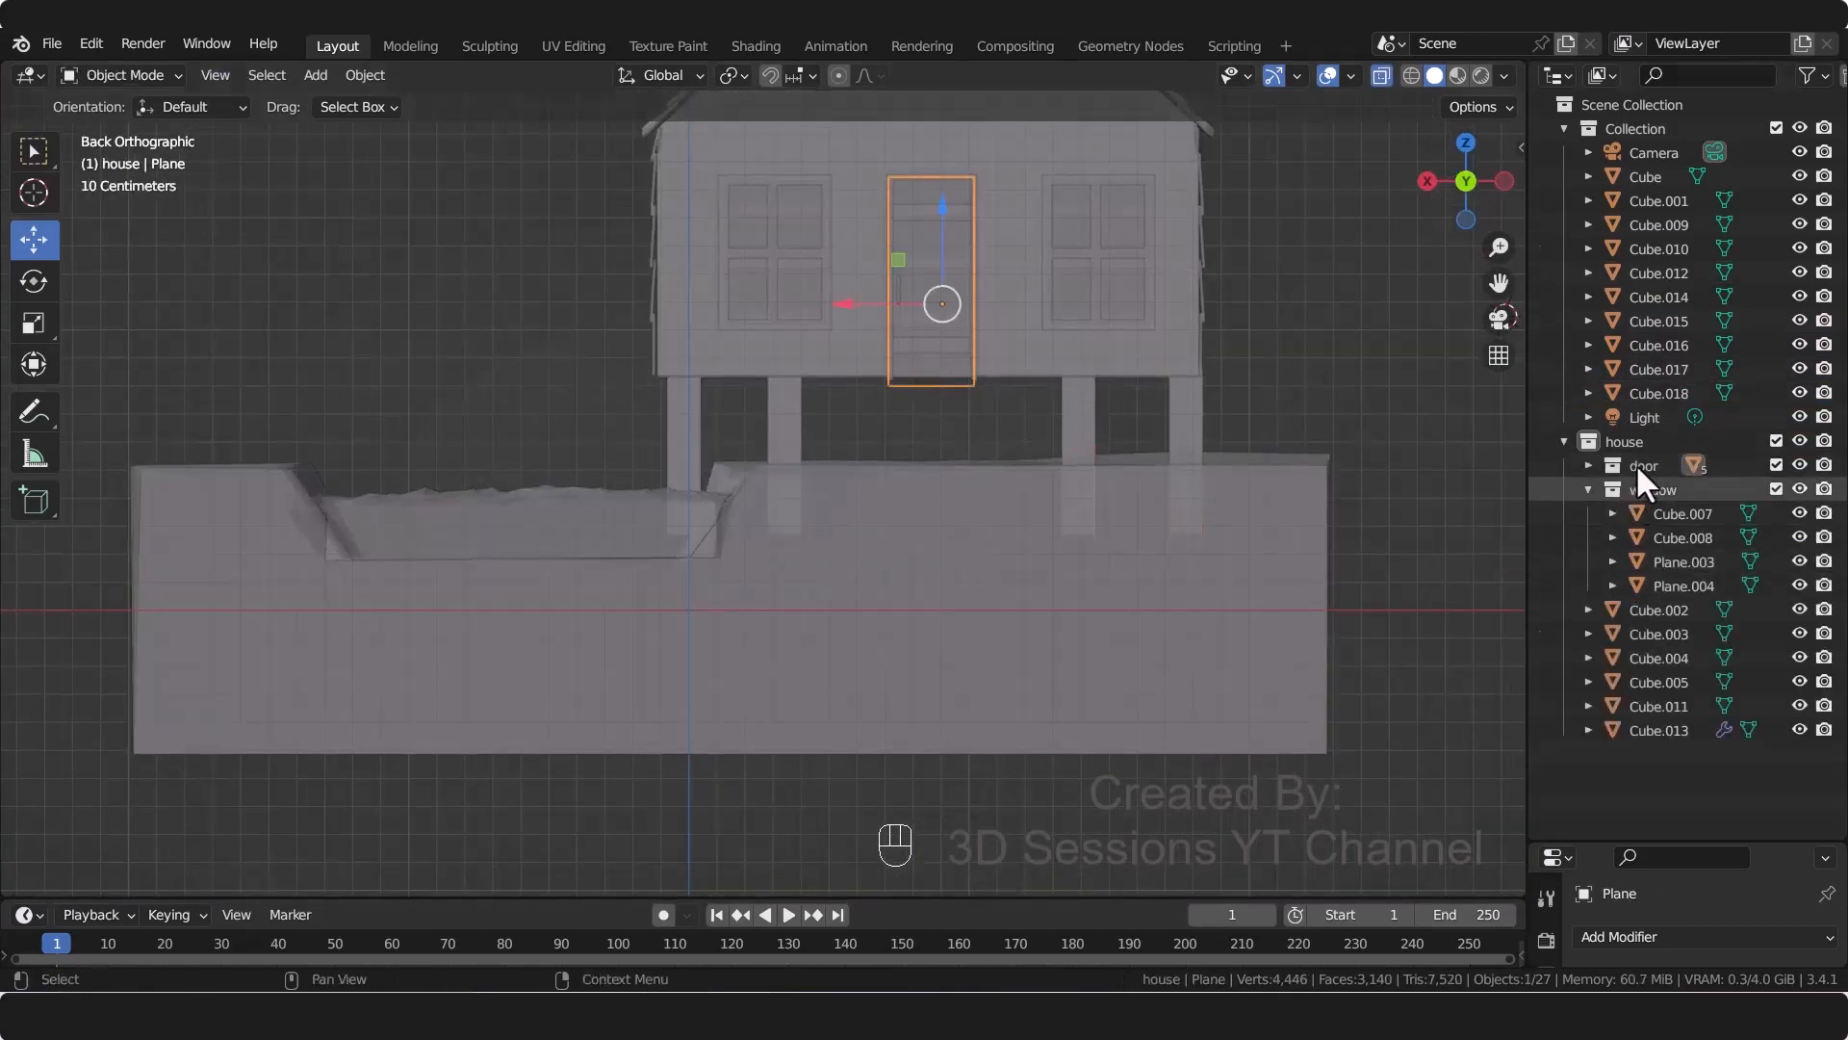
pyautogui.click(1636, 465)
pyautogui.rightClick(1604, 469)
pyautogui.click(1598, 472)
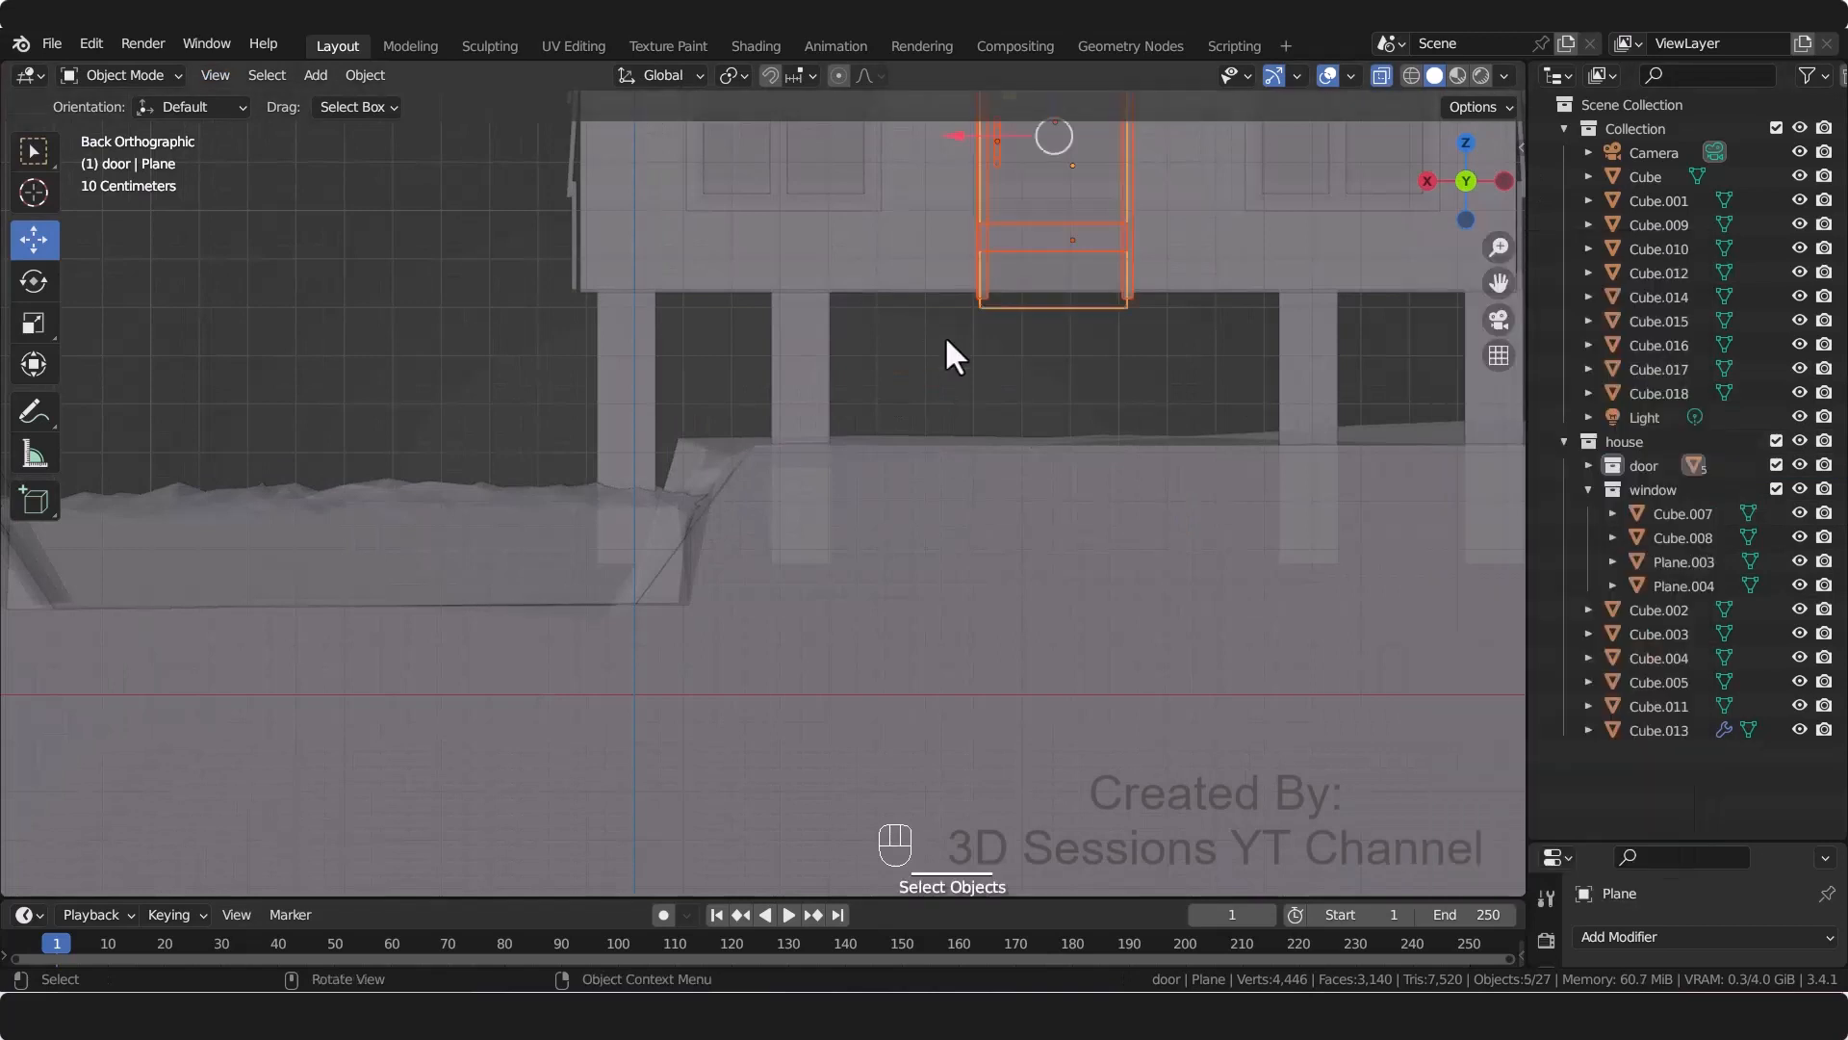
# Step: In Edit Mode, raise the door's lowest vertices slightly along Z toward the wall's bottom edge, and return to Object Mode
pyautogui.press('Tab')
pyautogui.moveTo(899, 273); pyautogui.dragTo(936, 292)
pyautogui.press('g')
pyautogui.click(1060, 243)
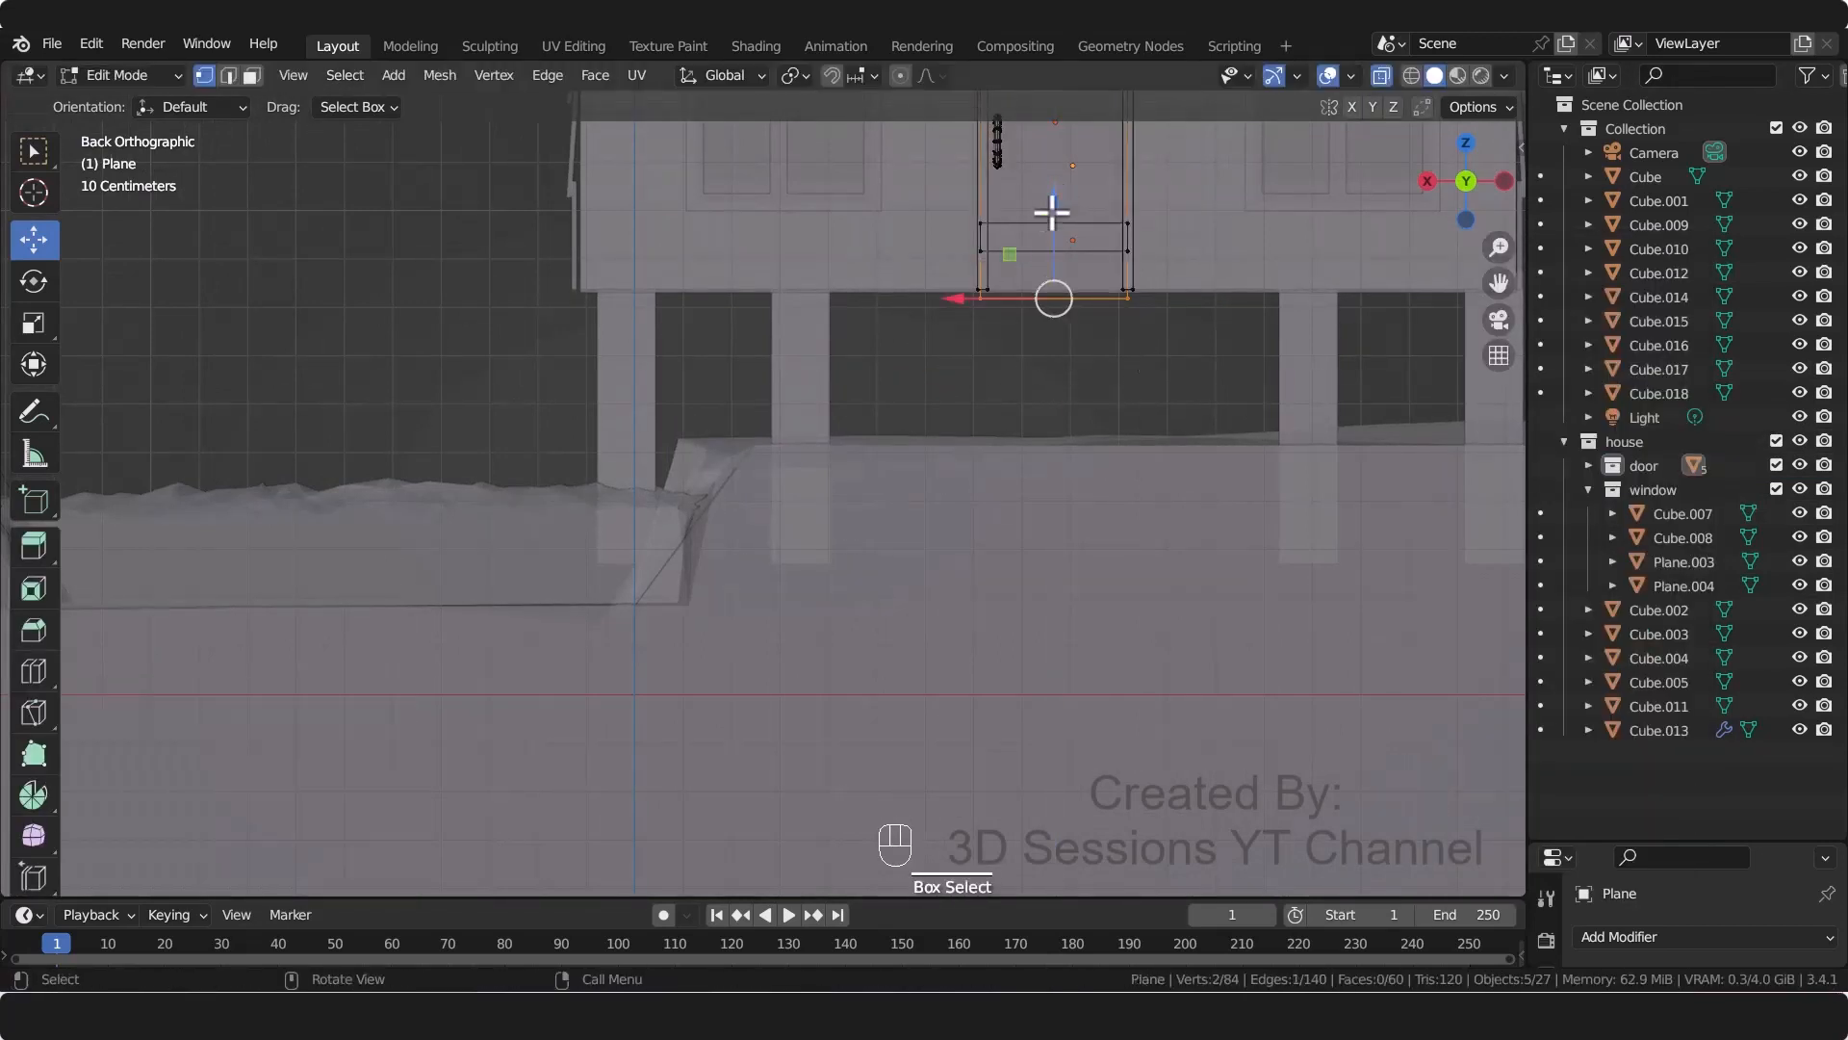
pyautogui.moveTo(1054, 203); pyautogui.dragTo(1056, 194)
pyautogui.press('Tab')
# Step: Disable X-ray and save the water_mill.blend file
pyautogui.hotkey('alt', 'z')
pyautogui.hotkey('ctrl', 's')
pyautogui.moveTo(877, 482); pyautogui.dragTo(975, 490, button='middle')
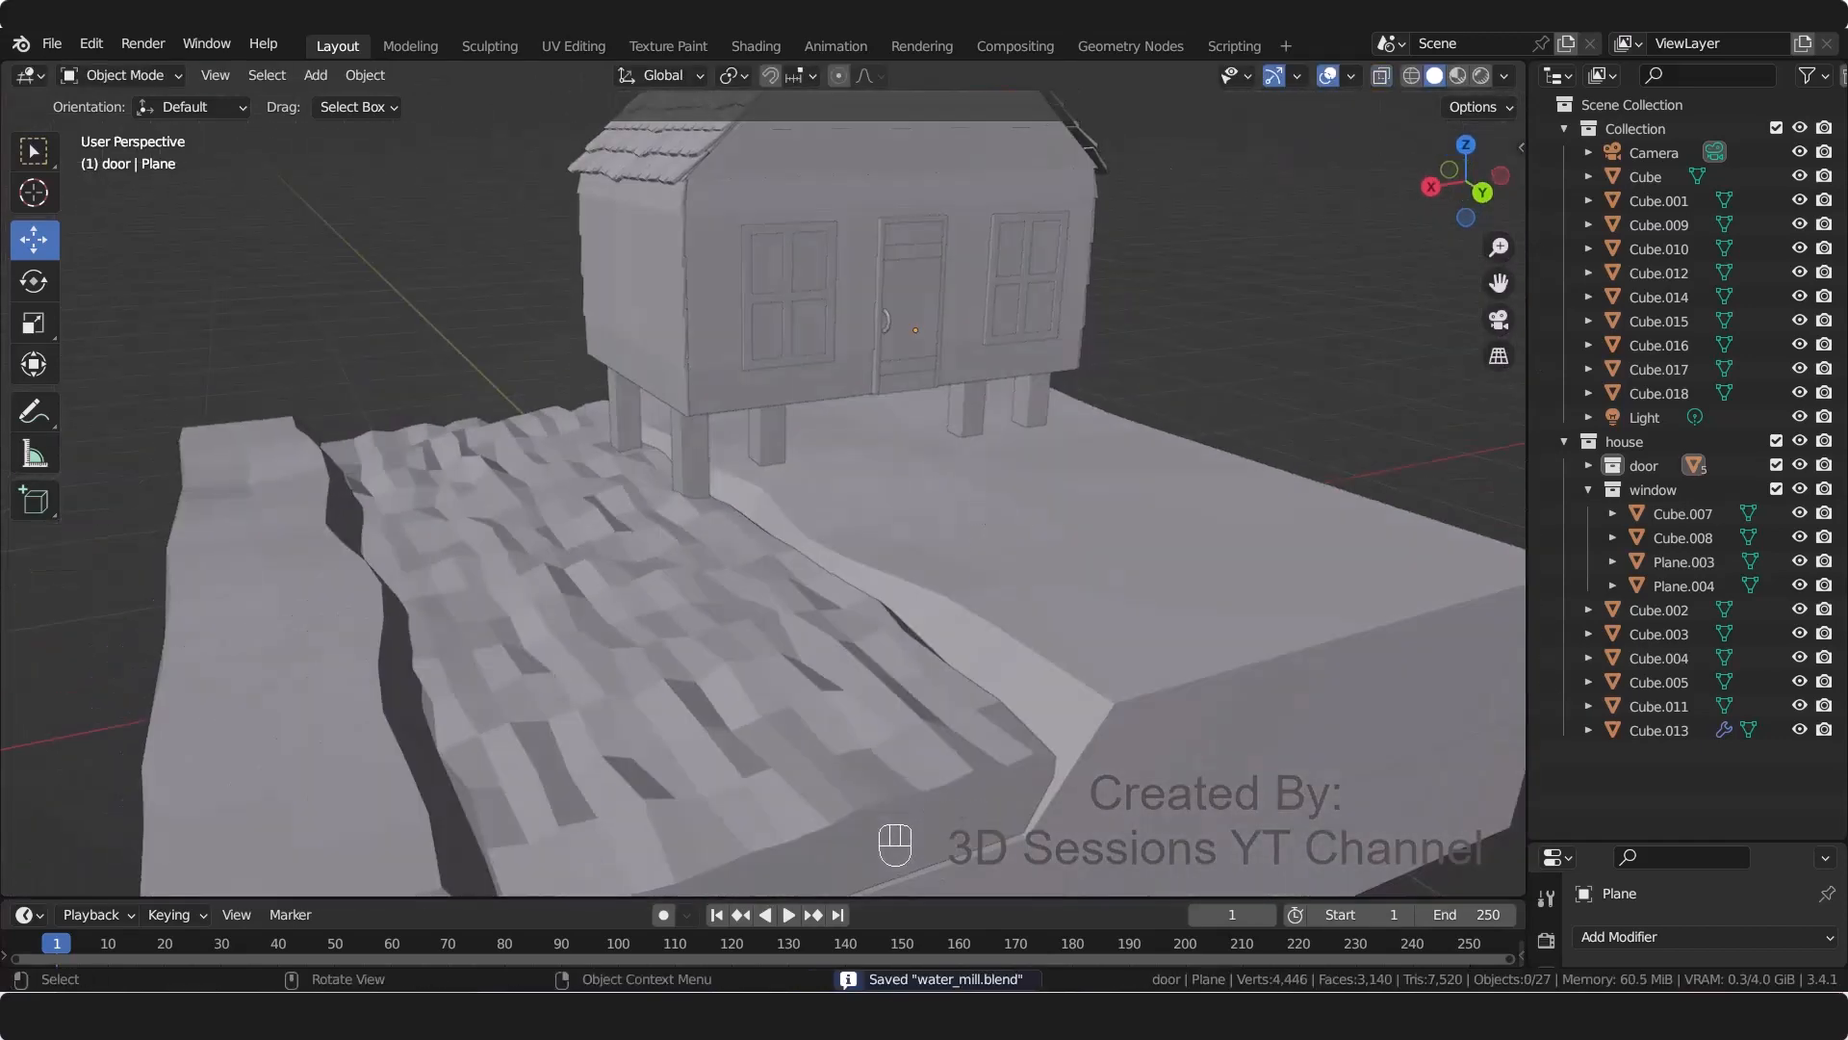
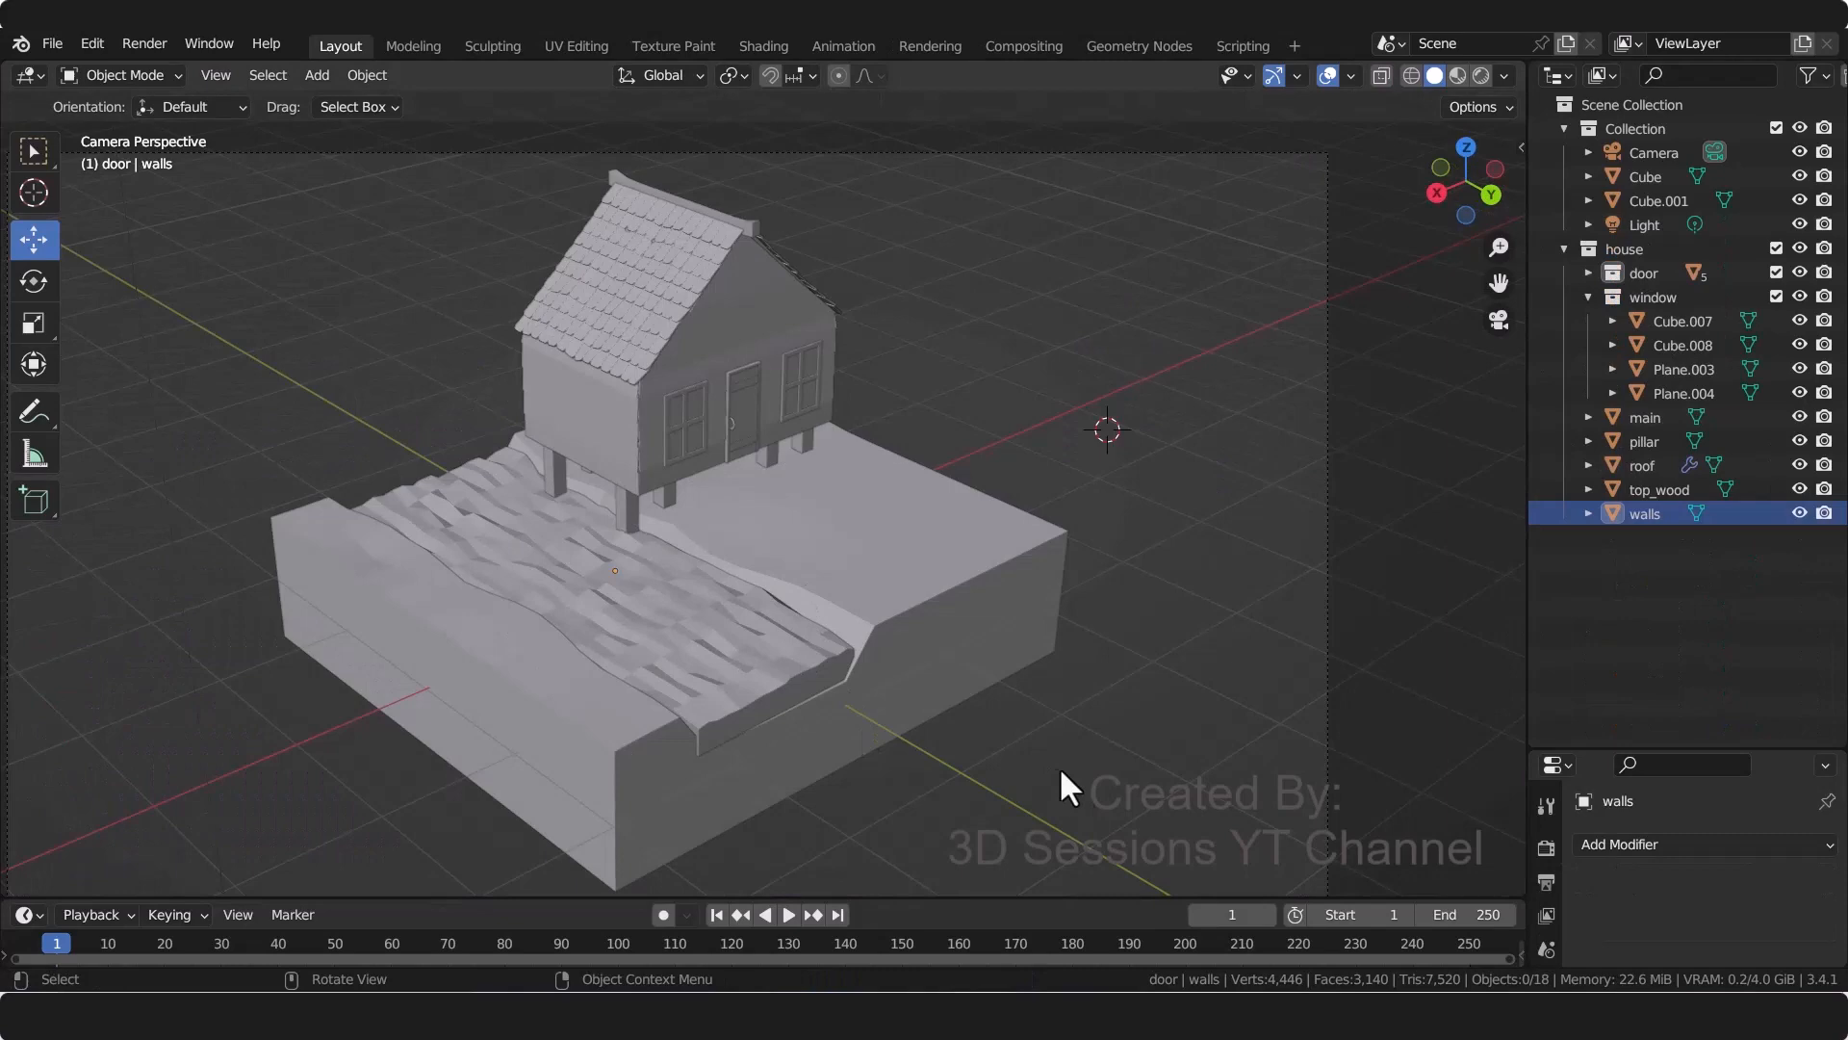
# Step: Add a cube mesh at the 3D cursor and scale it uniformly to about 0.545
pyautogui.scroll(3, 951, 597)
pyautogui.scroll(-1, 941, 511)
pyautogui.hotkey('shift', 'a')
pyautogui.moveTo(1048, 510)
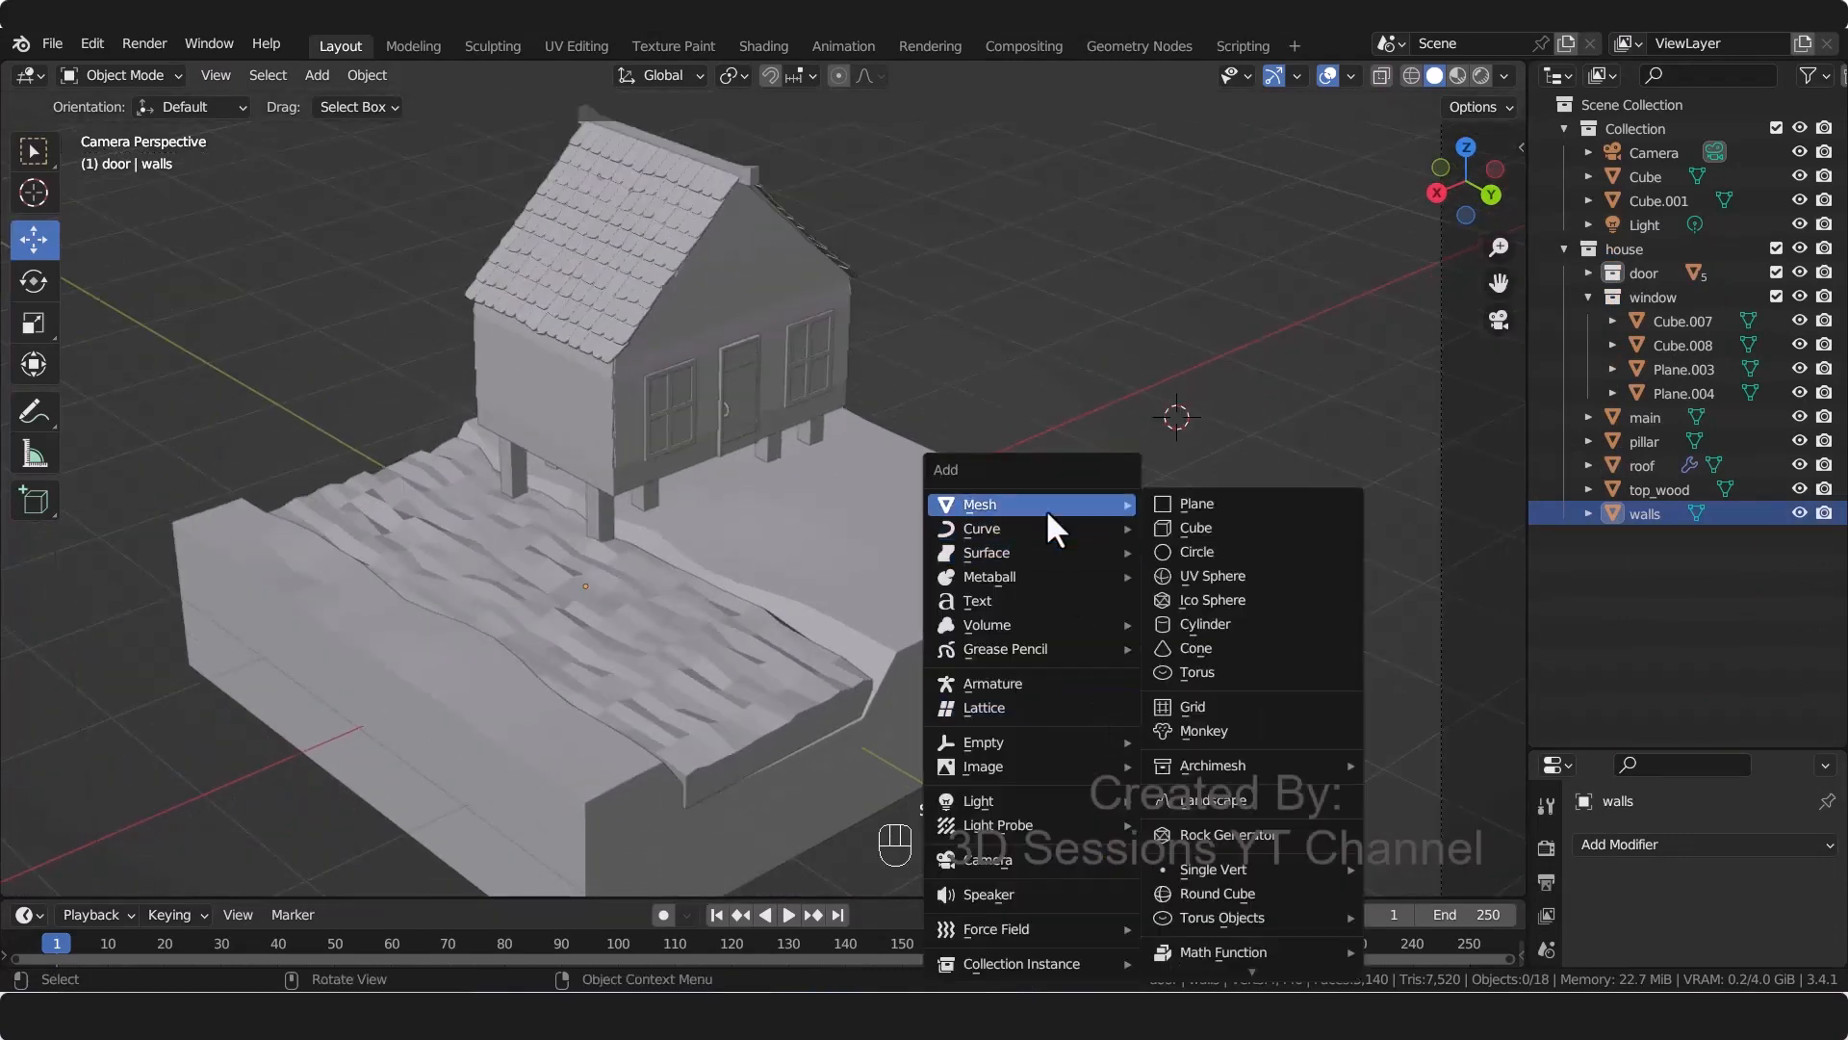
pyautogui.click(1183, 531)
pyautogui.press('s')
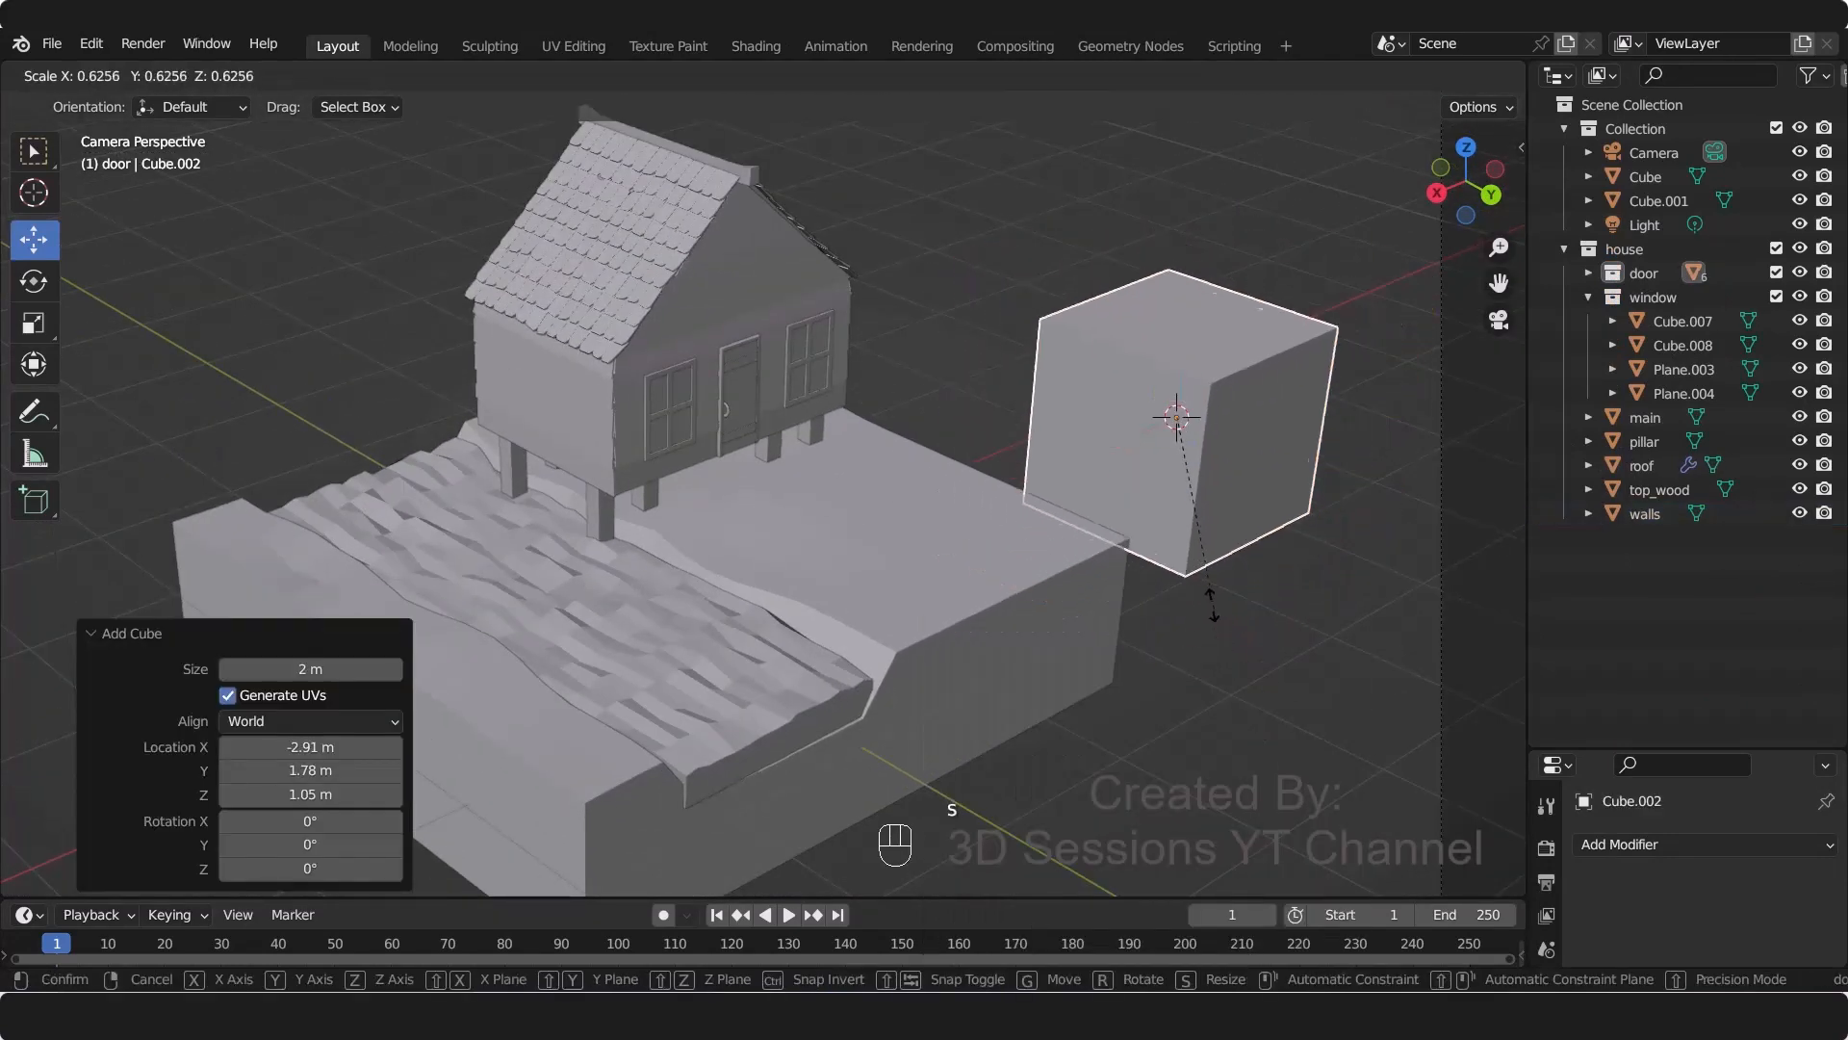
pyautogui.click(1180, 683)
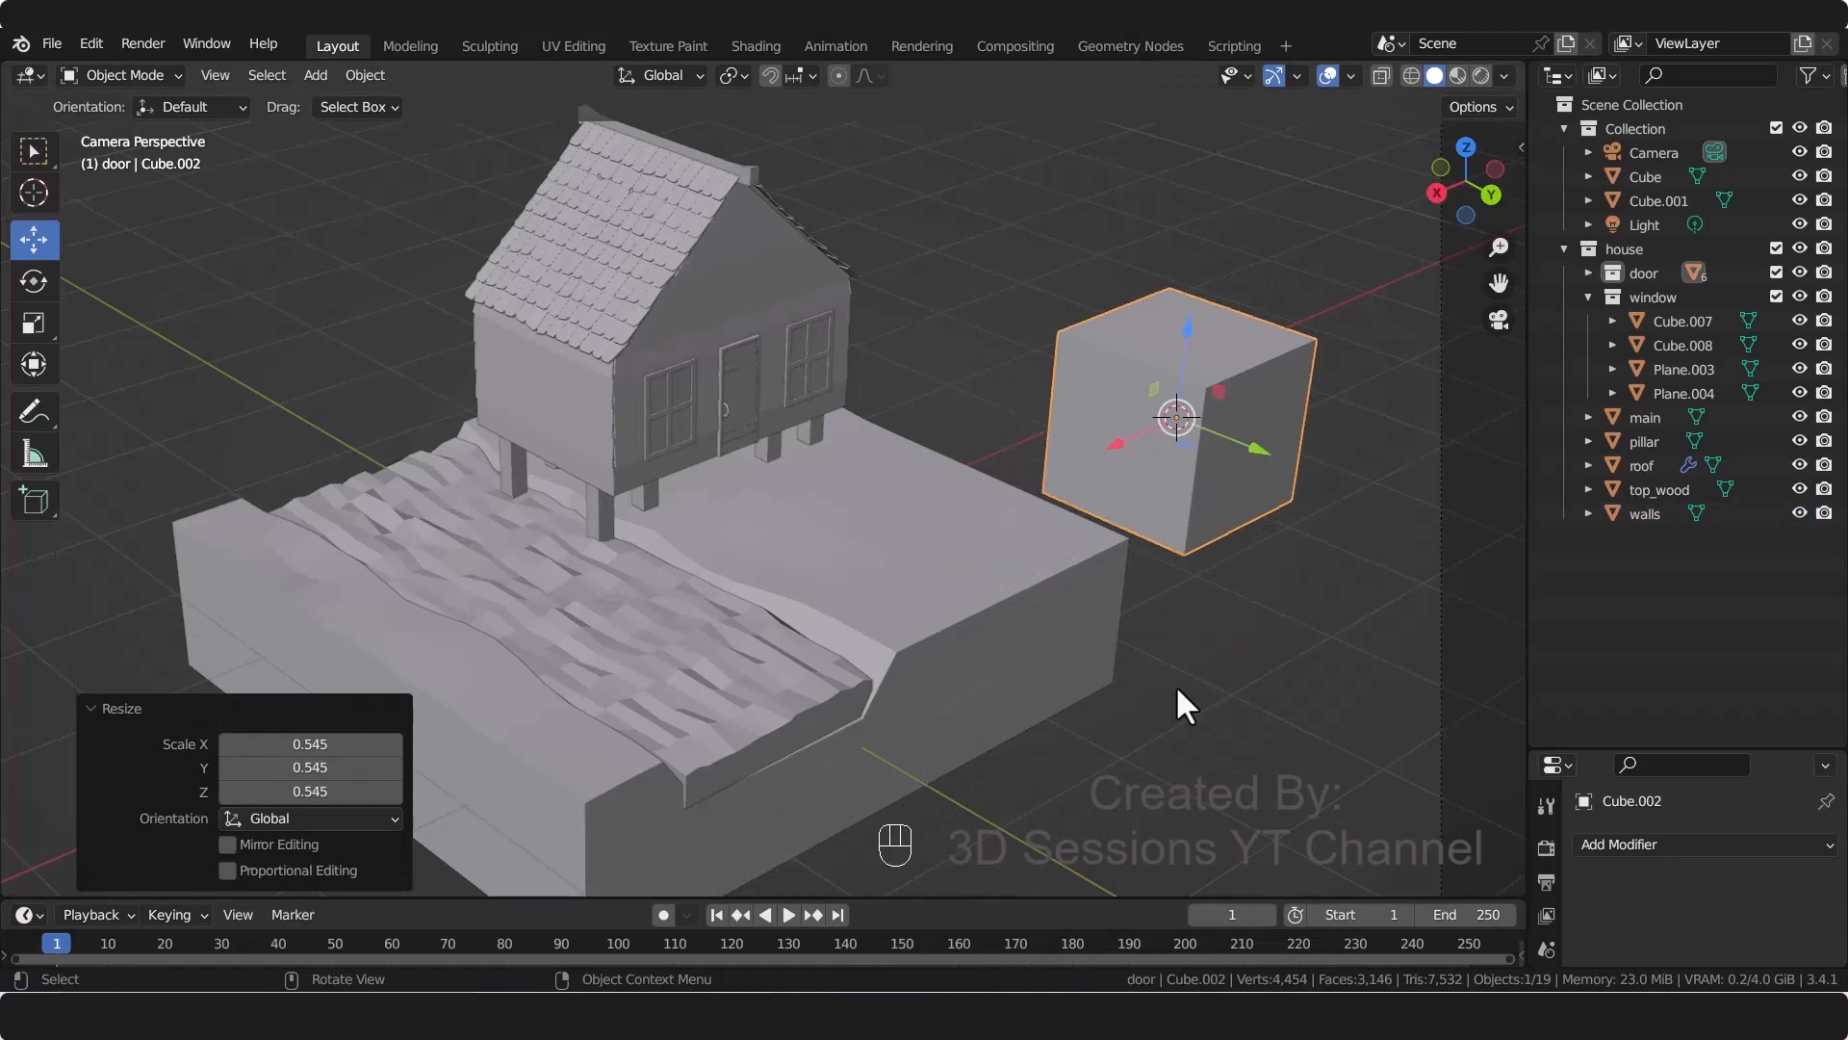
# Step: Scale the new cube along Z to about 0.241, then narrow it along Y into a flat elongated slab
pyautogui.press('s')
pyautogui.press('z')
pyautogui.click(1199, 535)
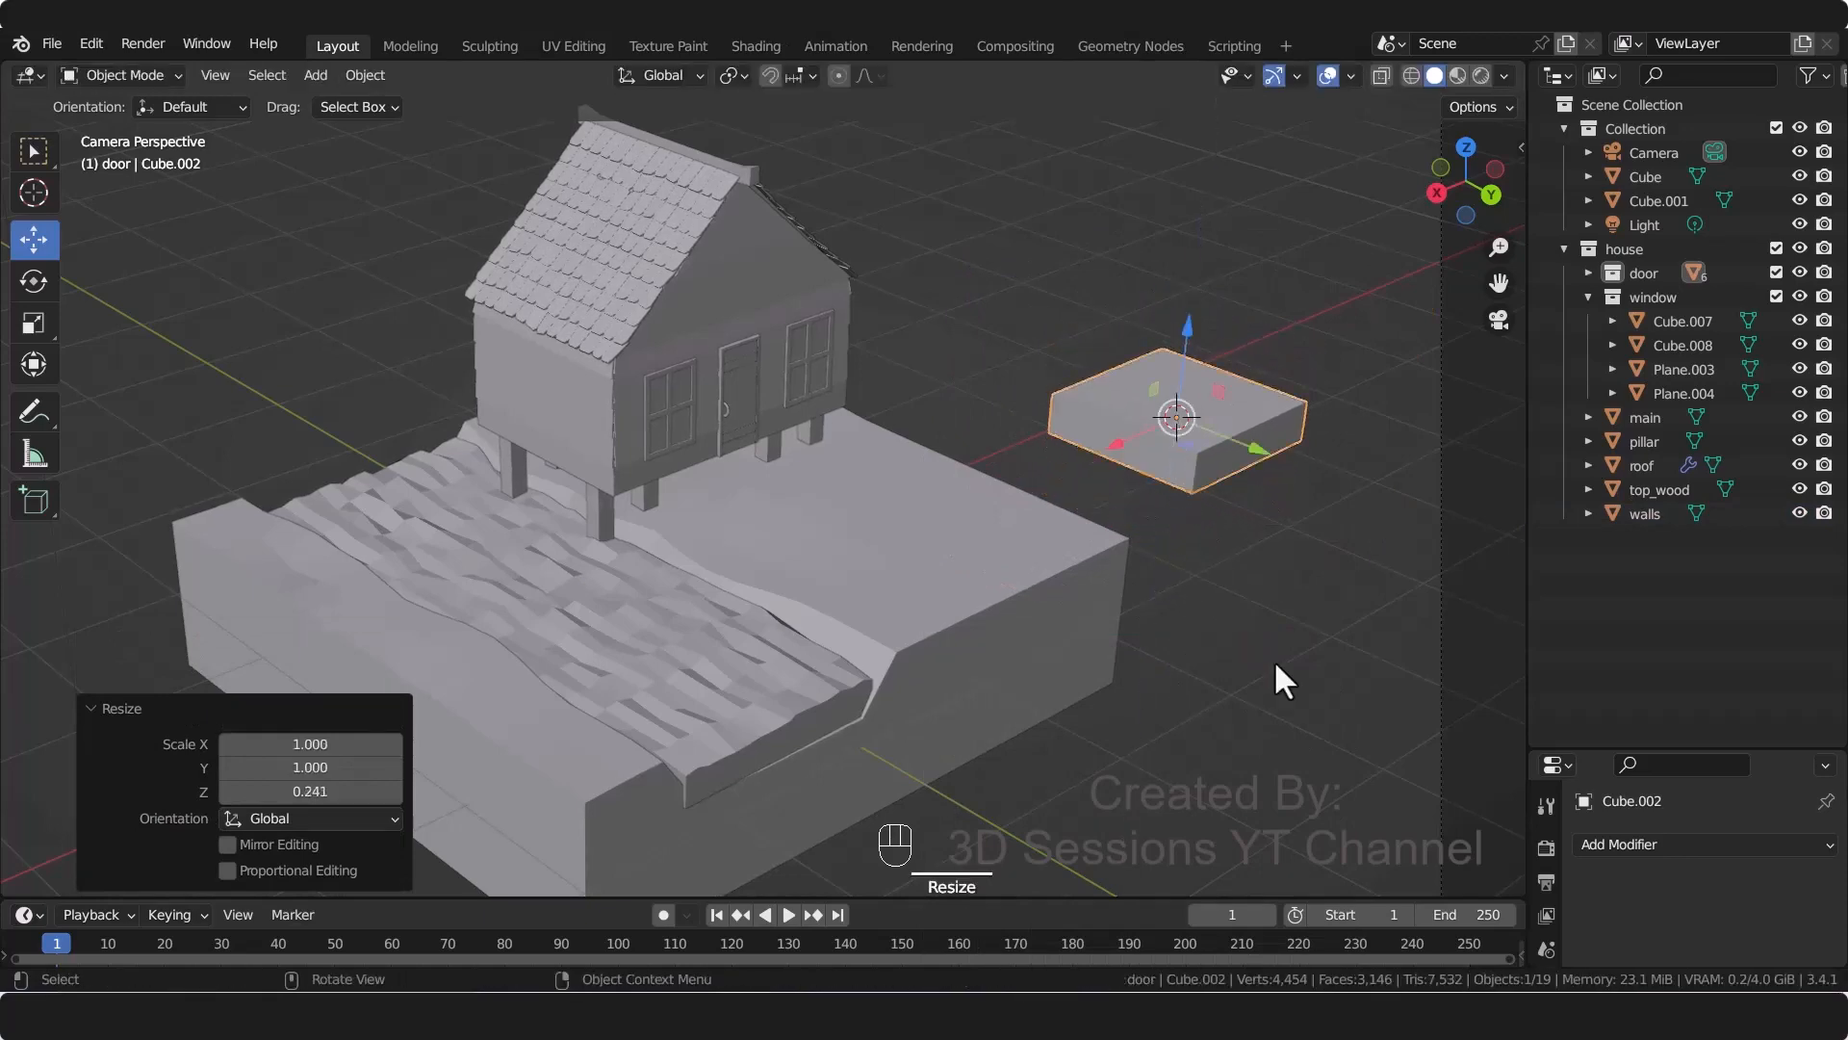
pyautogui.press('s')
pyautogui.press('y')
pyautogui.click(1196, 555)
# Step: Move the slab in front of the house's door side and thin it along Z to about 0.227
pyautogui.moveTo(1109, 445); pyautogui.dragTo(797, 492)
pyautogui.moveTo(939, 585); pyautogui.dragTo(807, 519)
pyautogui.press('s')
pyautogui.press('z')
pyautogui.click(759, 510)
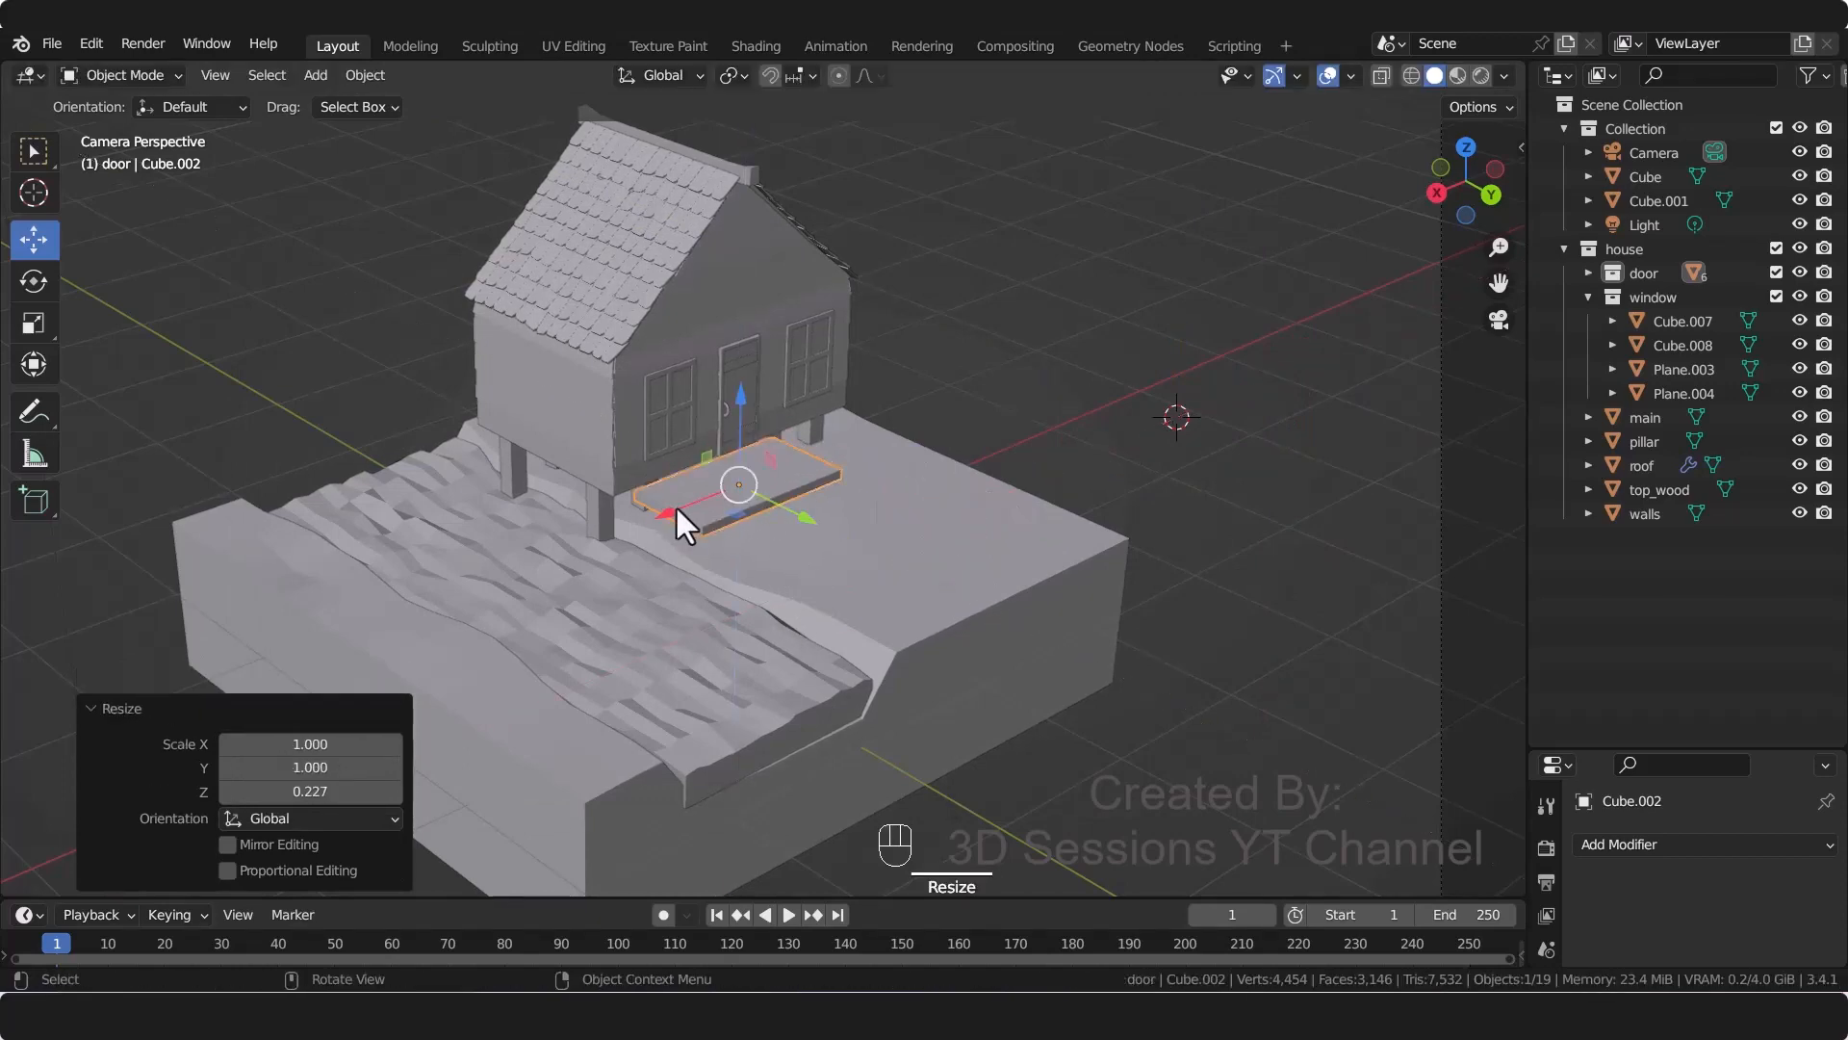
# Step: Position the slab along X and Y against the front wall, just beneath the door, as a porch floor
pyautogui.moveTo(673, 507); pyautogui.dragTo(999, 480)
pyautogui.scroll(5, 762, 489)
pyautogui.press('`')
pyautogui.click(661, 488)
pyautogui.moveTo(896, 401); pyautogui.dragTo(1027, 684)
pyautogui.press('KP_0')
pyautogui.keyDown('shift'); pyautogui.moveTo(377, 680); pyautogui.dragTo(437, 647, button='middle'); pyautogui.keyUp('shift')
pyautogui.moveTo(393, 650); pyautogui.dragTo(913, 439)
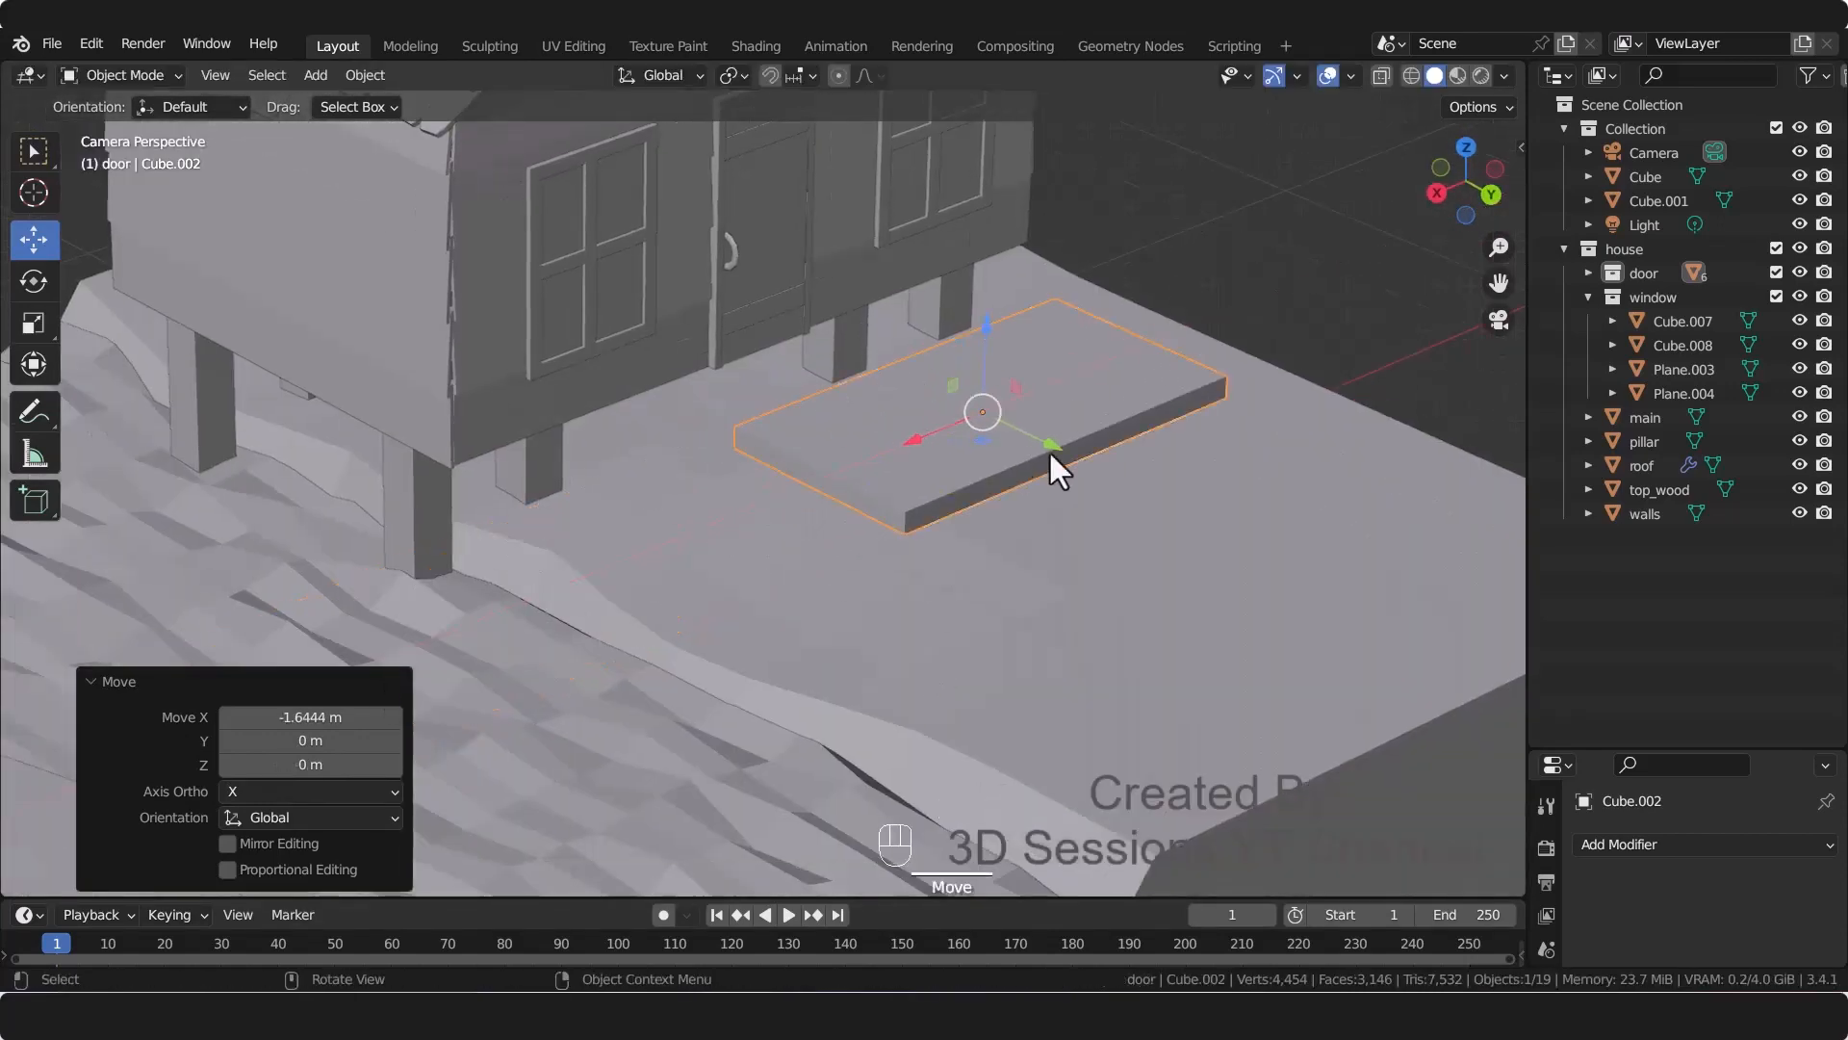
pyautogui.moveTo(1050, 448); pyautogui.dragTo(964, 381)
pyautogui.moveTo(824, 390); pyautogui.dragTo(908, 350)
# Step: In the left view, nudge the slab about -0.06 m along Y toward the house wall
pyautogui.press('`')
pyautogui.click(1088, 488)
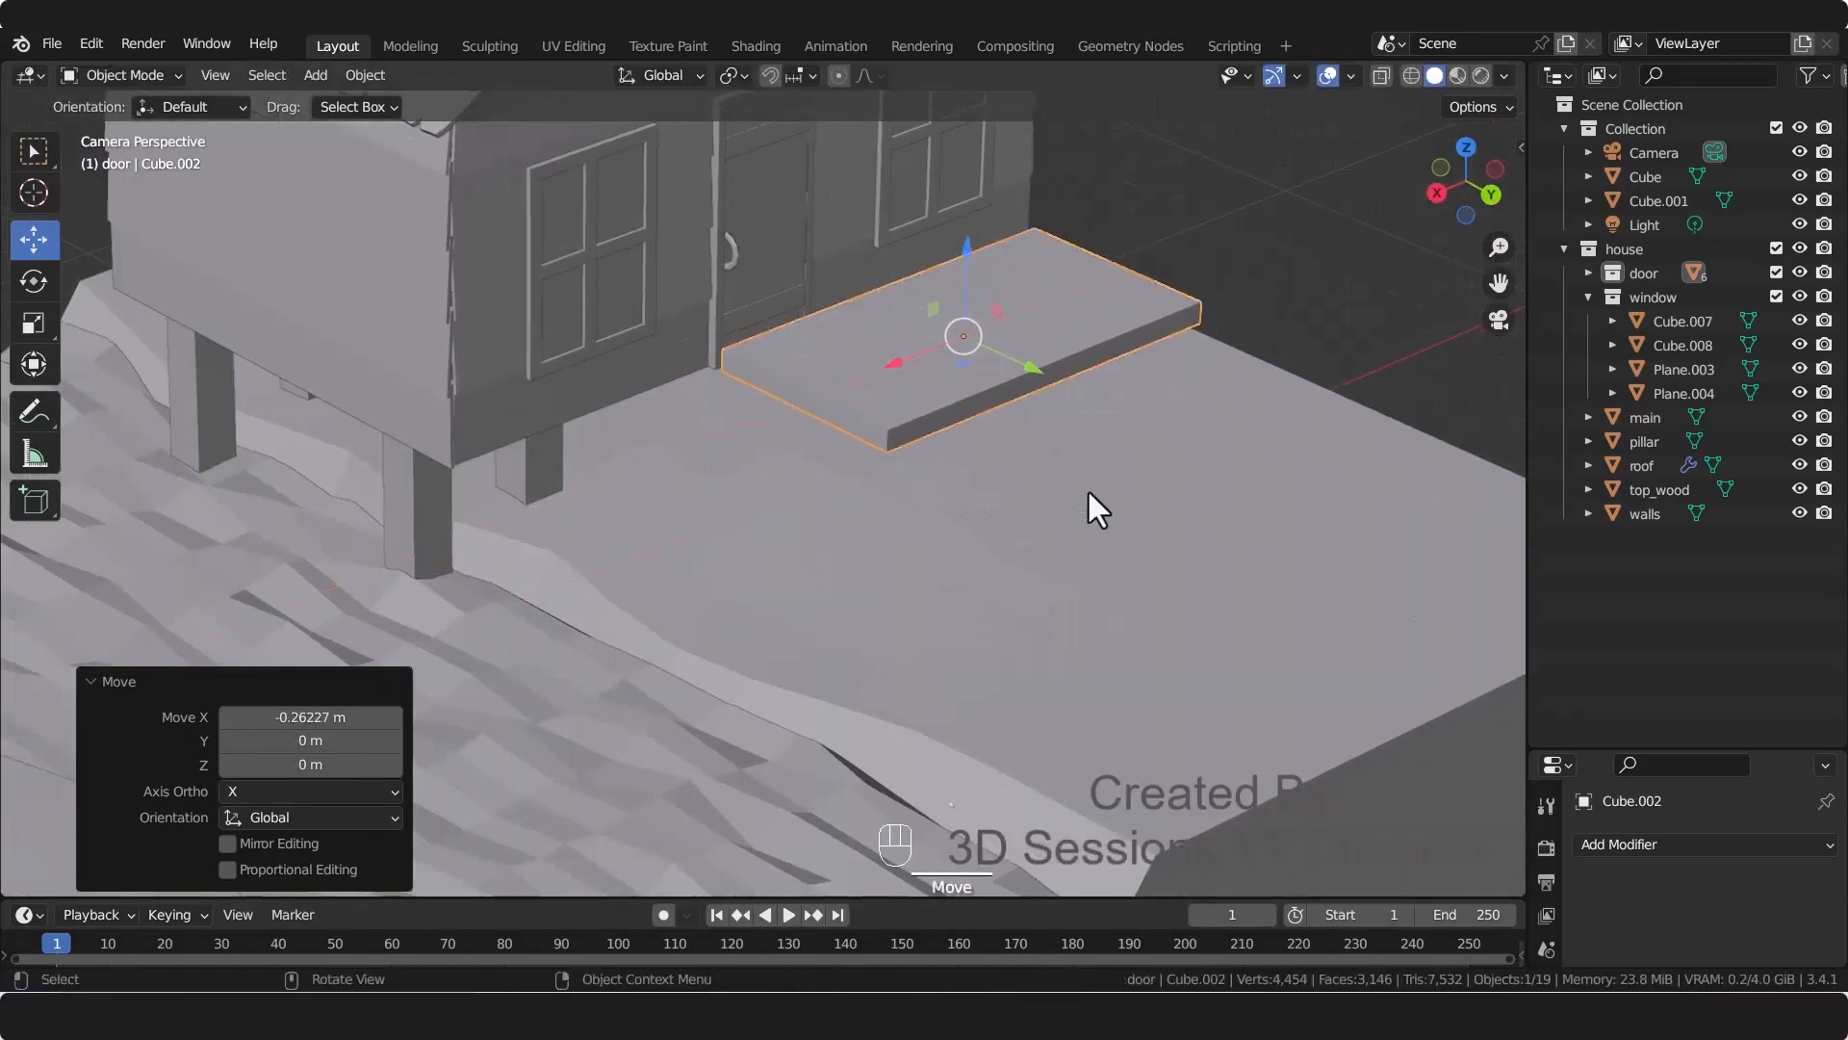
pyautogui.press('`')
pyautogui.click(684, 559)
pyautogui.moveTo(600, 495); pyautogui.dragTo(611, 507)
# Step: In Edit Mode with X-ray, move the slab's river-side end vertices about 0.804 m along X to the house corner
pyautogui.press('`')
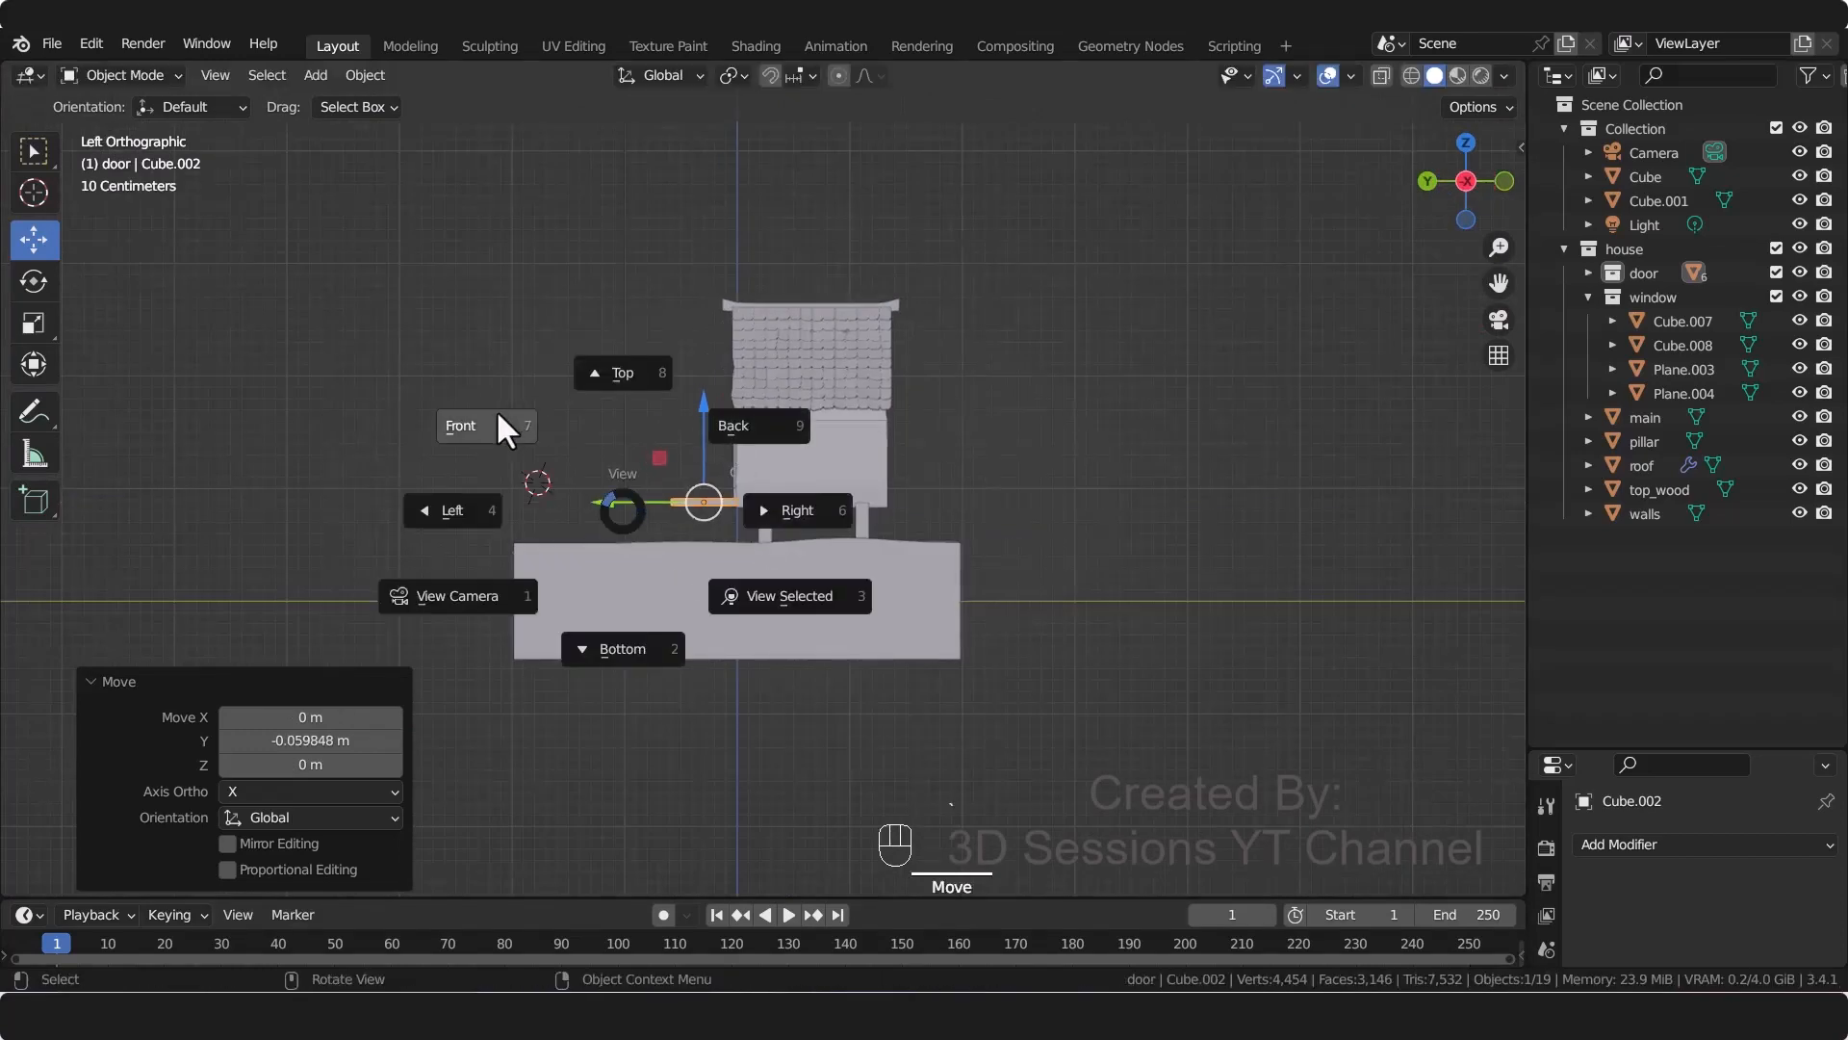
pyautogui.click(500, 424)
pyautogui.press('Tab')
pyautogui.hotkey('alt', 'z')
pyautogui.moveTo(644, 429); pyautogui.dragTo(722, 561)
pyautogui.moveTo(824, 520); pyautogui.dragTo(1036, 536)
pyautogui.press('KP_0')
pyautogui.hotkey('alt', 'z')
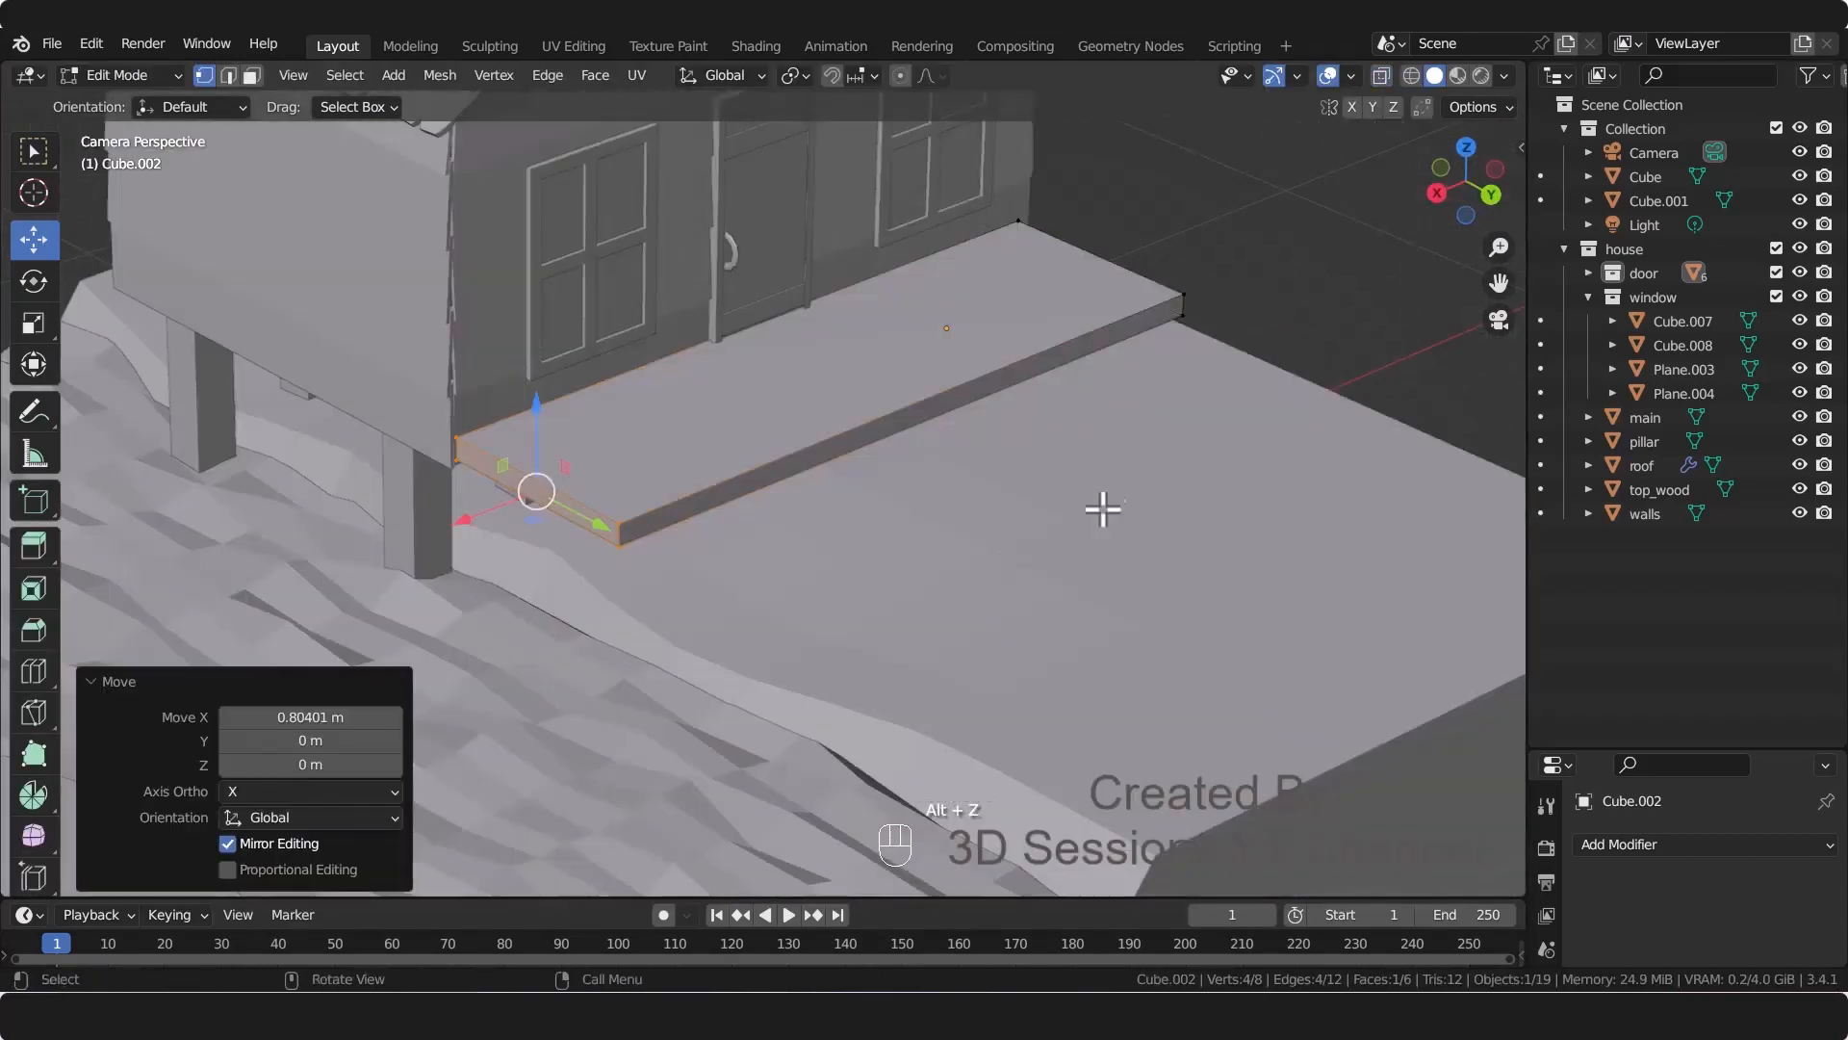
# Step: Move the slab's opposite end vertices along X to match the far house wall, then disable X-ray and return to Object Mode
pyautogui.moveTo(1081, 347); pyautogui.dragTo(1065, 453, button='middle')
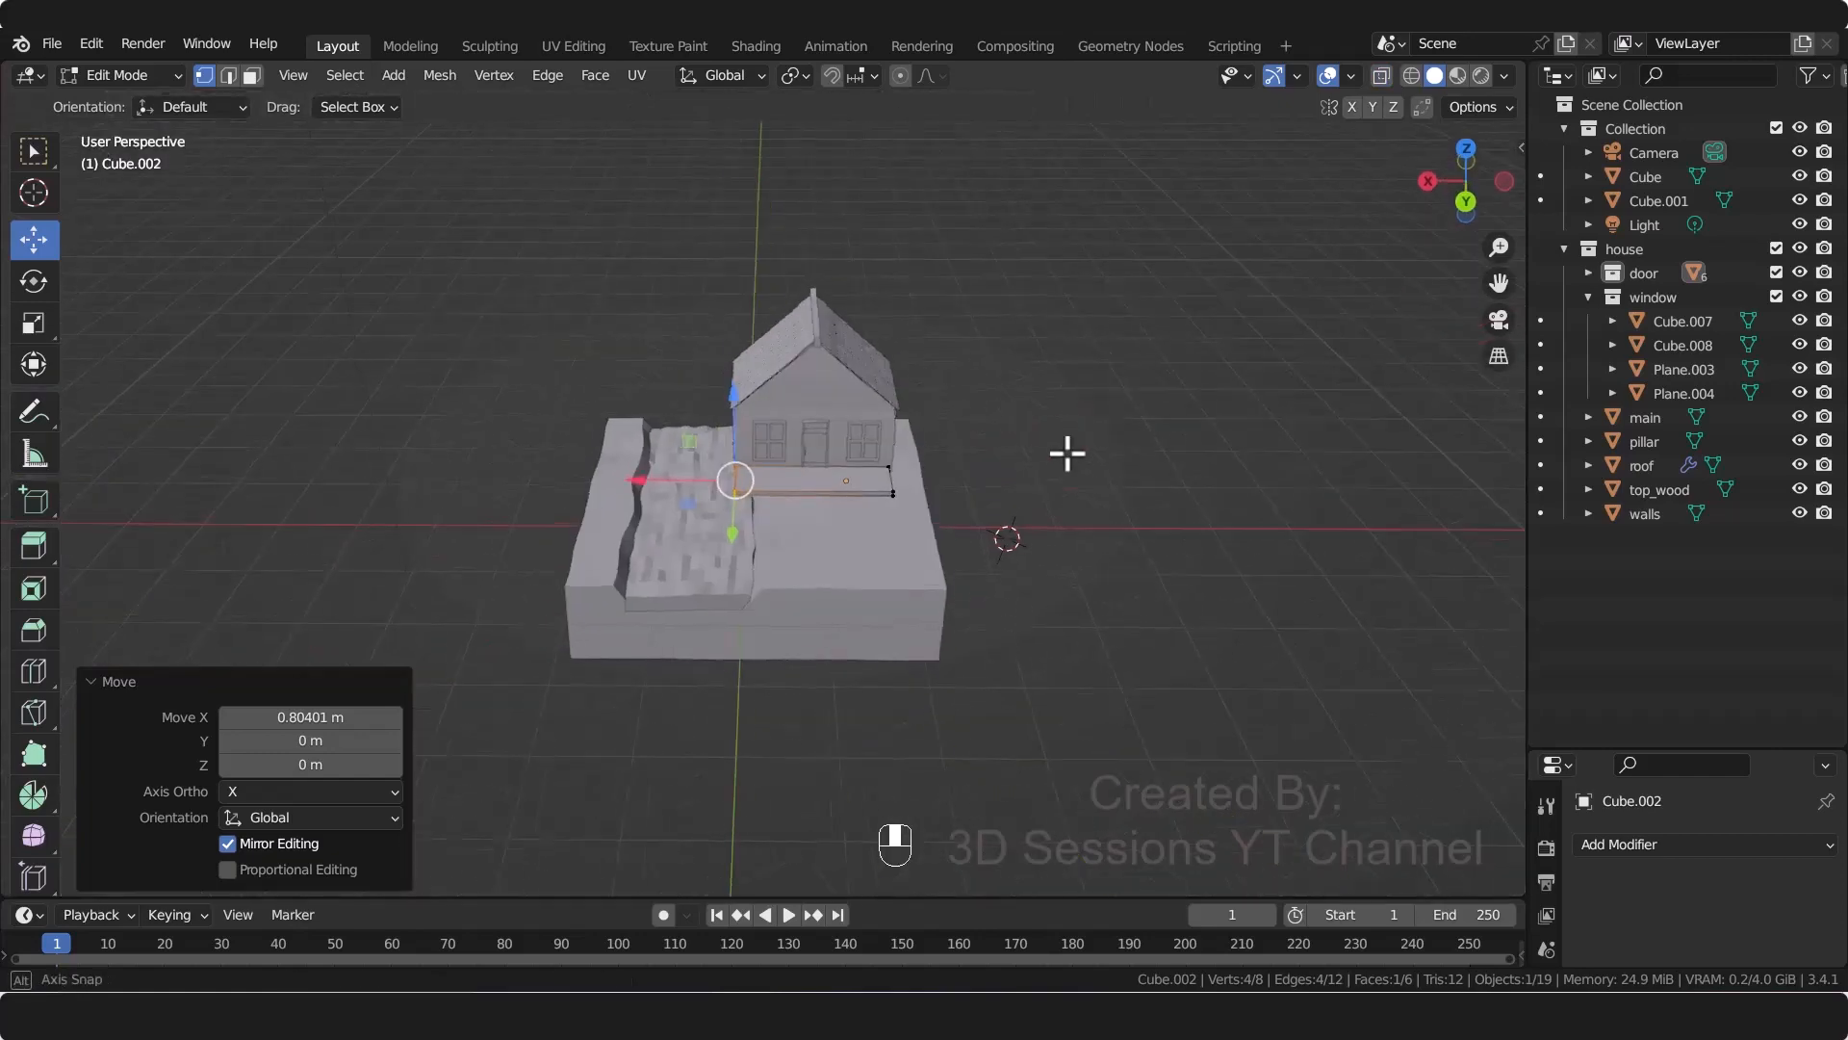
pyautogui.scroll(4, 895, 546)
pyautogui.hotkey('alt', 'z')
pyautogui.moveTo(1080, 536); pyautogui.dragTo(964, 463)
pyautogui.press('`')
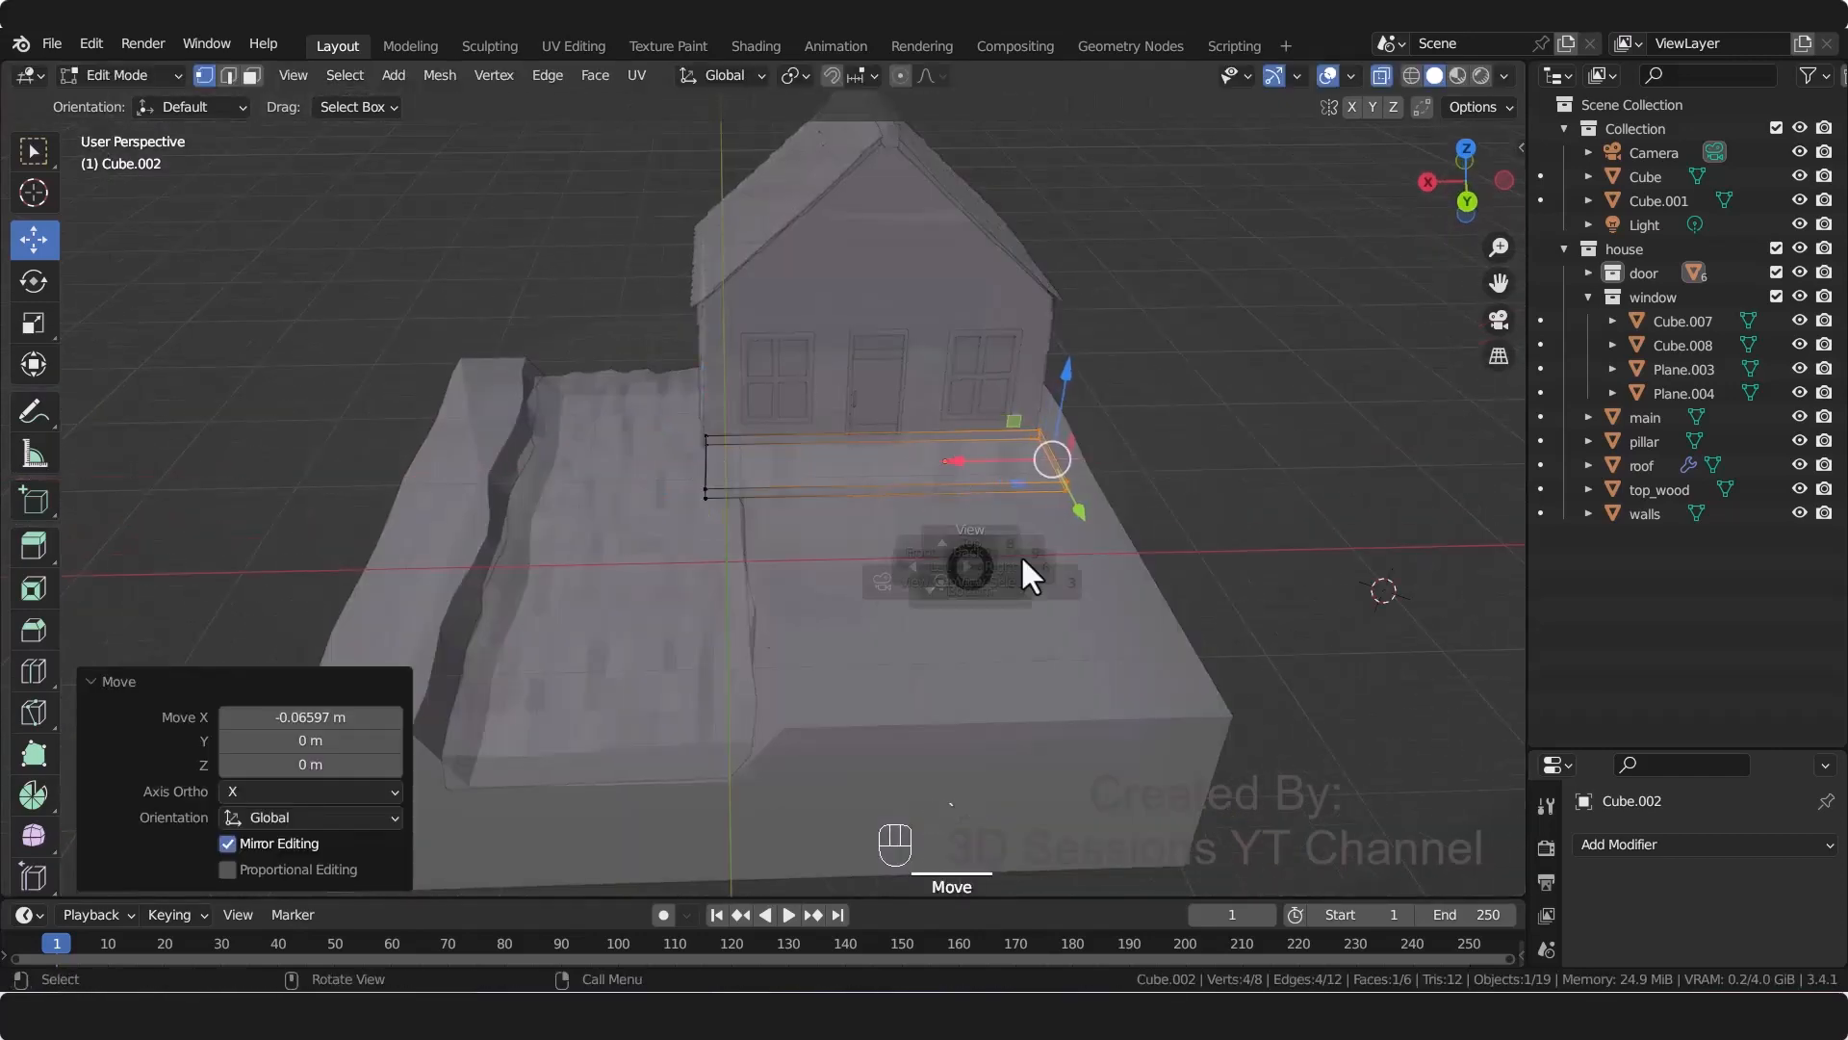
pyautogui.click(1067, 530)
pyautogui.press('`')
pyautogui.click(916, 460)
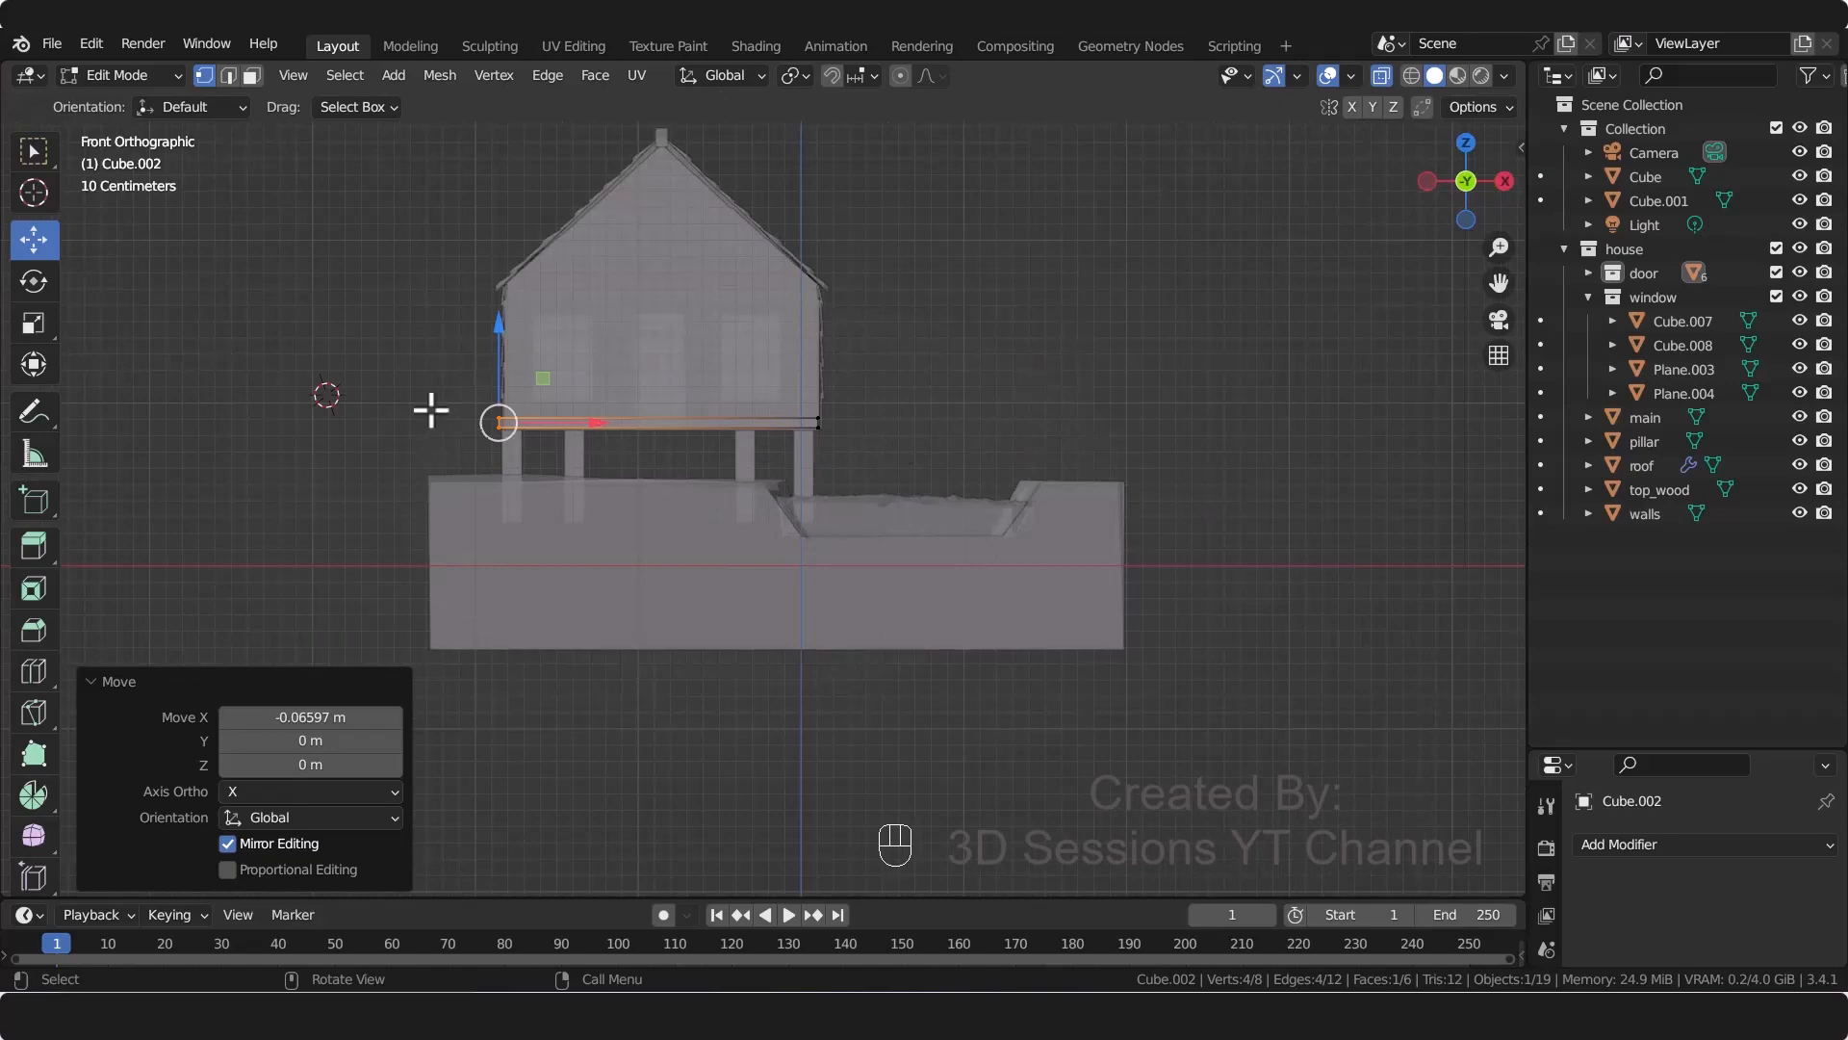
pyautogui.moveTo(595, 424); pyautogui.dragTo(607, 429)
pyautogui.press('KP_0')
pyautogui.hotkey('alt', 'z')
pyautogui.press('Tab')
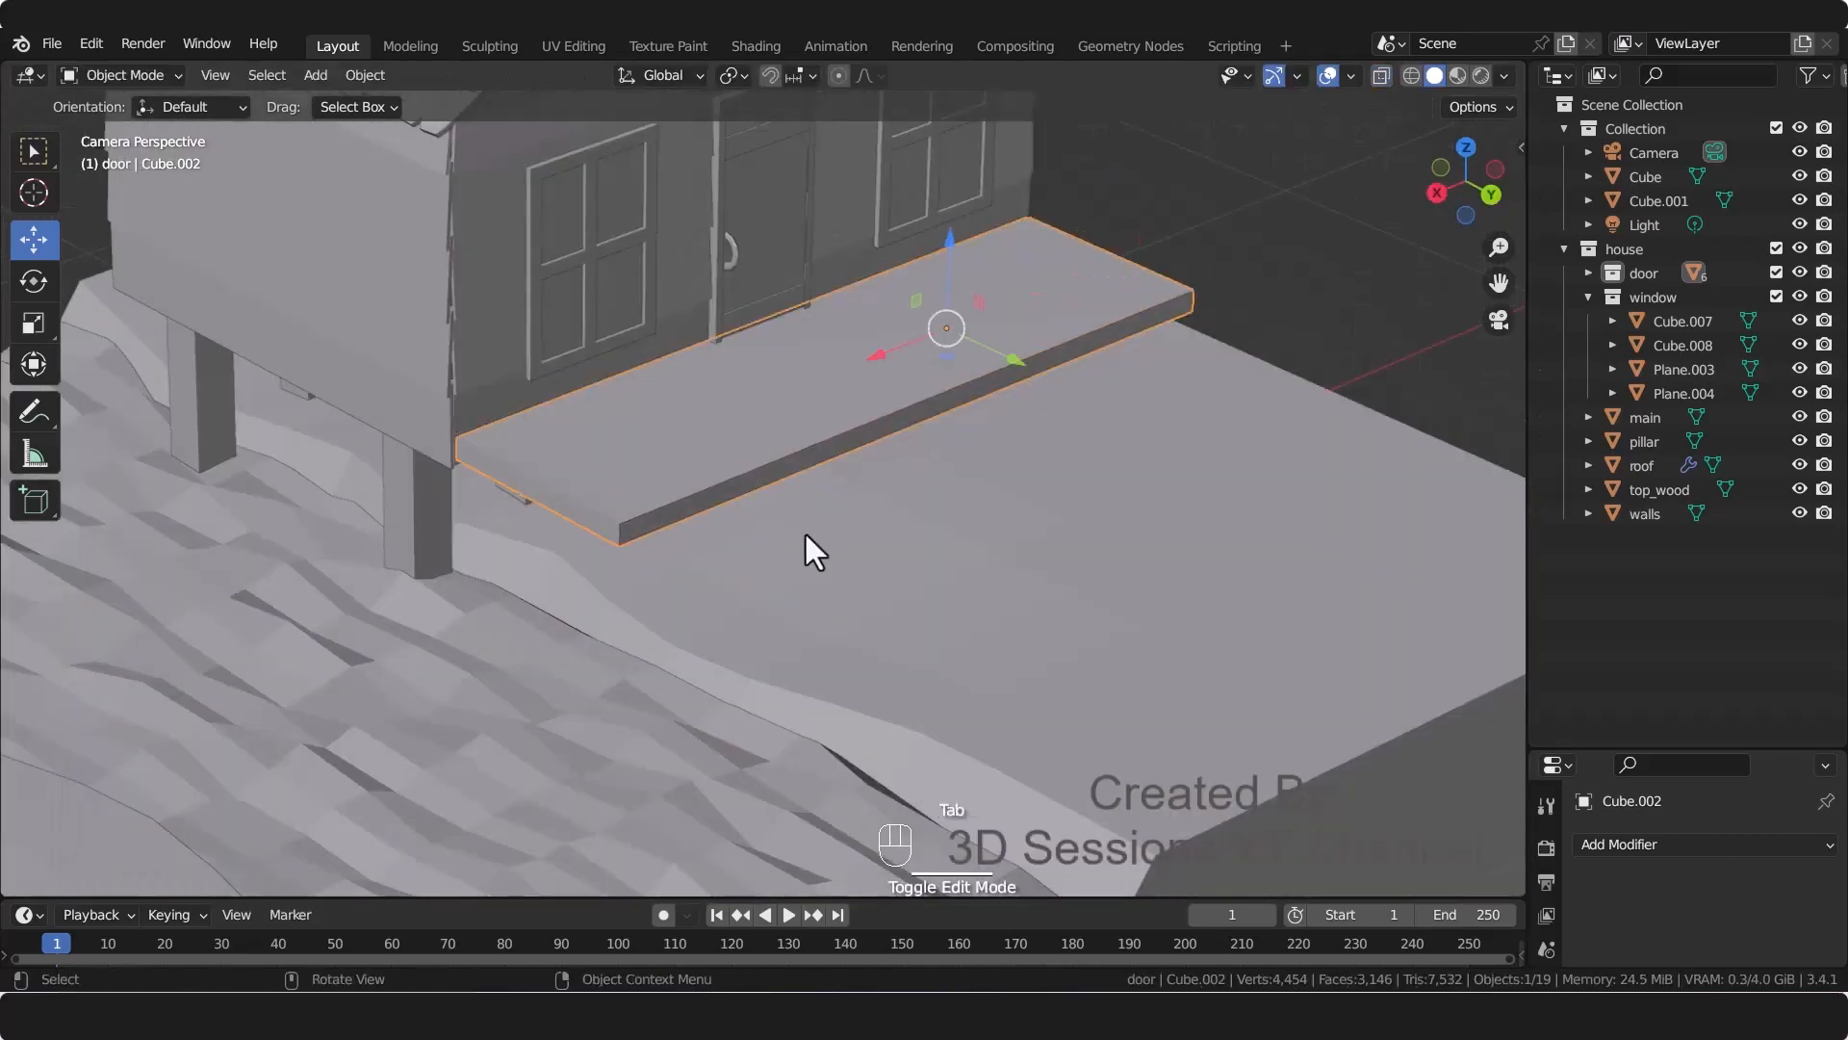
# Step: Thin the slab along Z to about 0.115 and lower it about 0.04 m to align with the wall's bottom edge
pyautogui.press('s')
pyautogui.press('z')
pyautogui.click(943, 351)
pyautogui.press('g')
pyautogui.press('z')
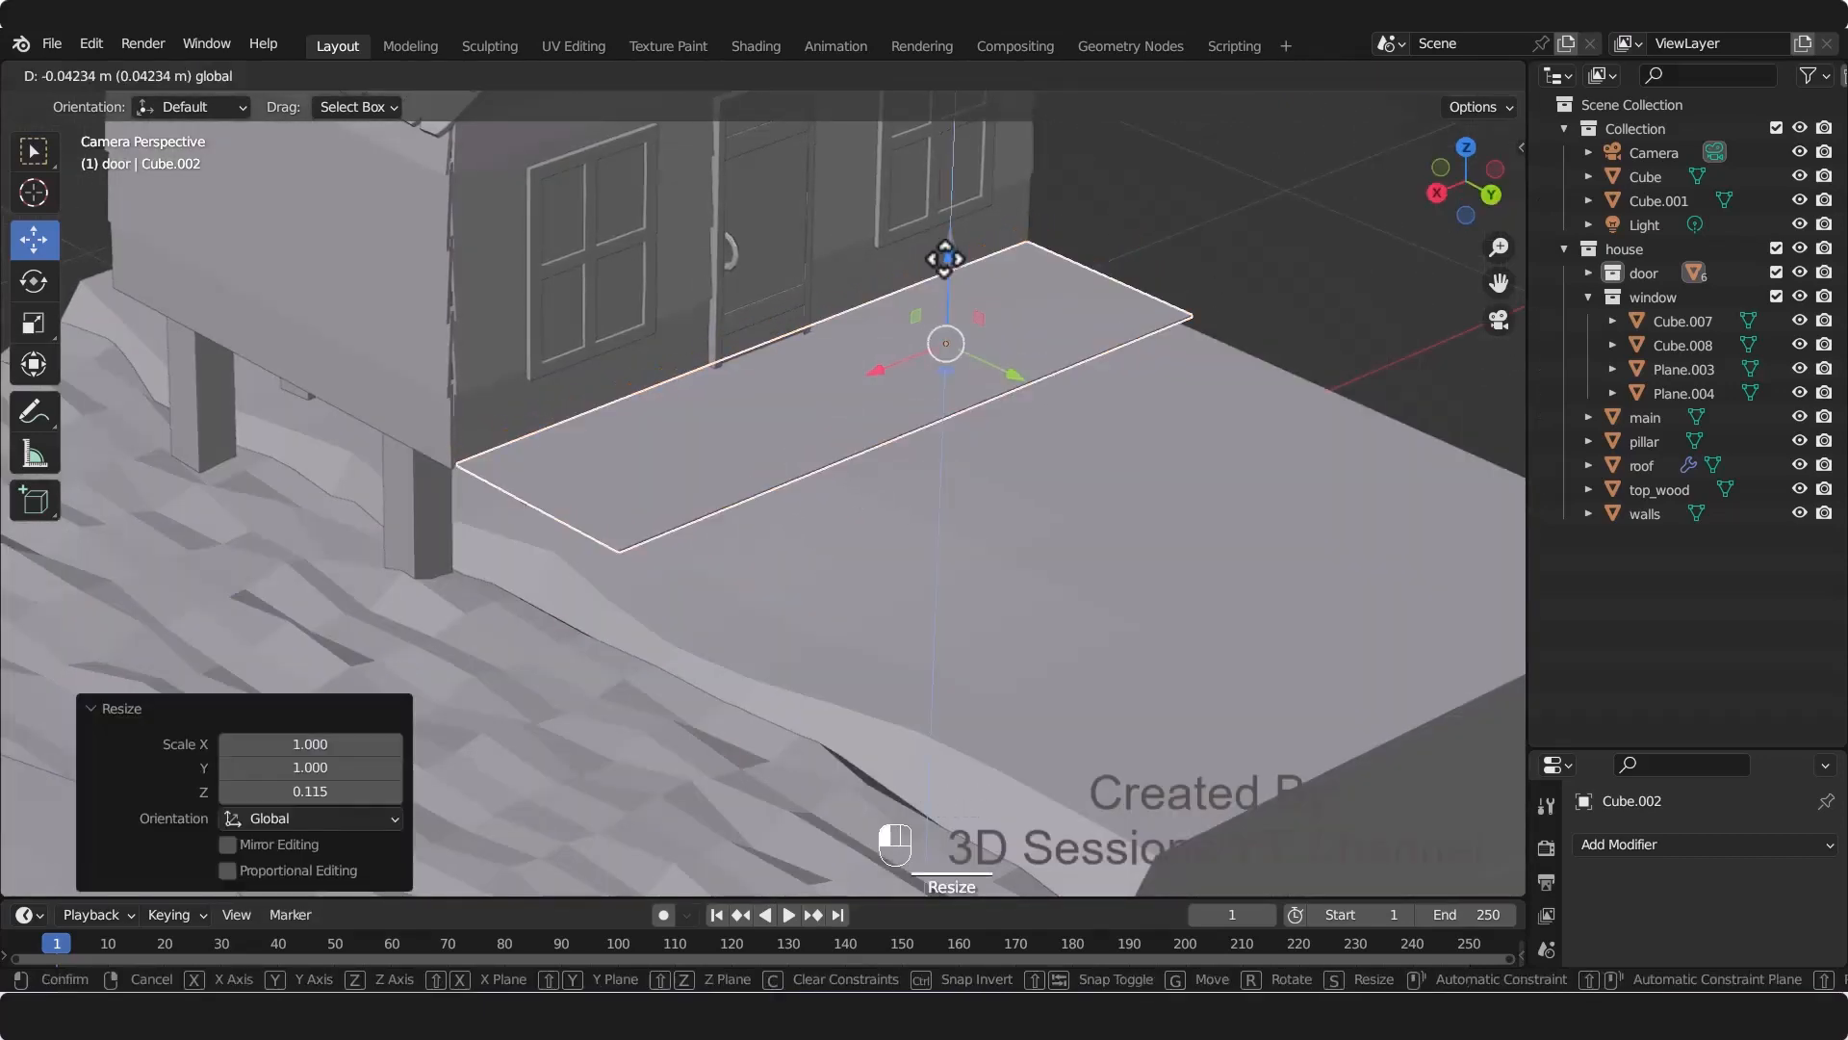
pyautogui.click(912, 424)
pyautogui.press('`')
pyautogui.click(1003, 401)
pyautogui.moveTo(1174, 251); pyautogui.dragTo(1175, 238)
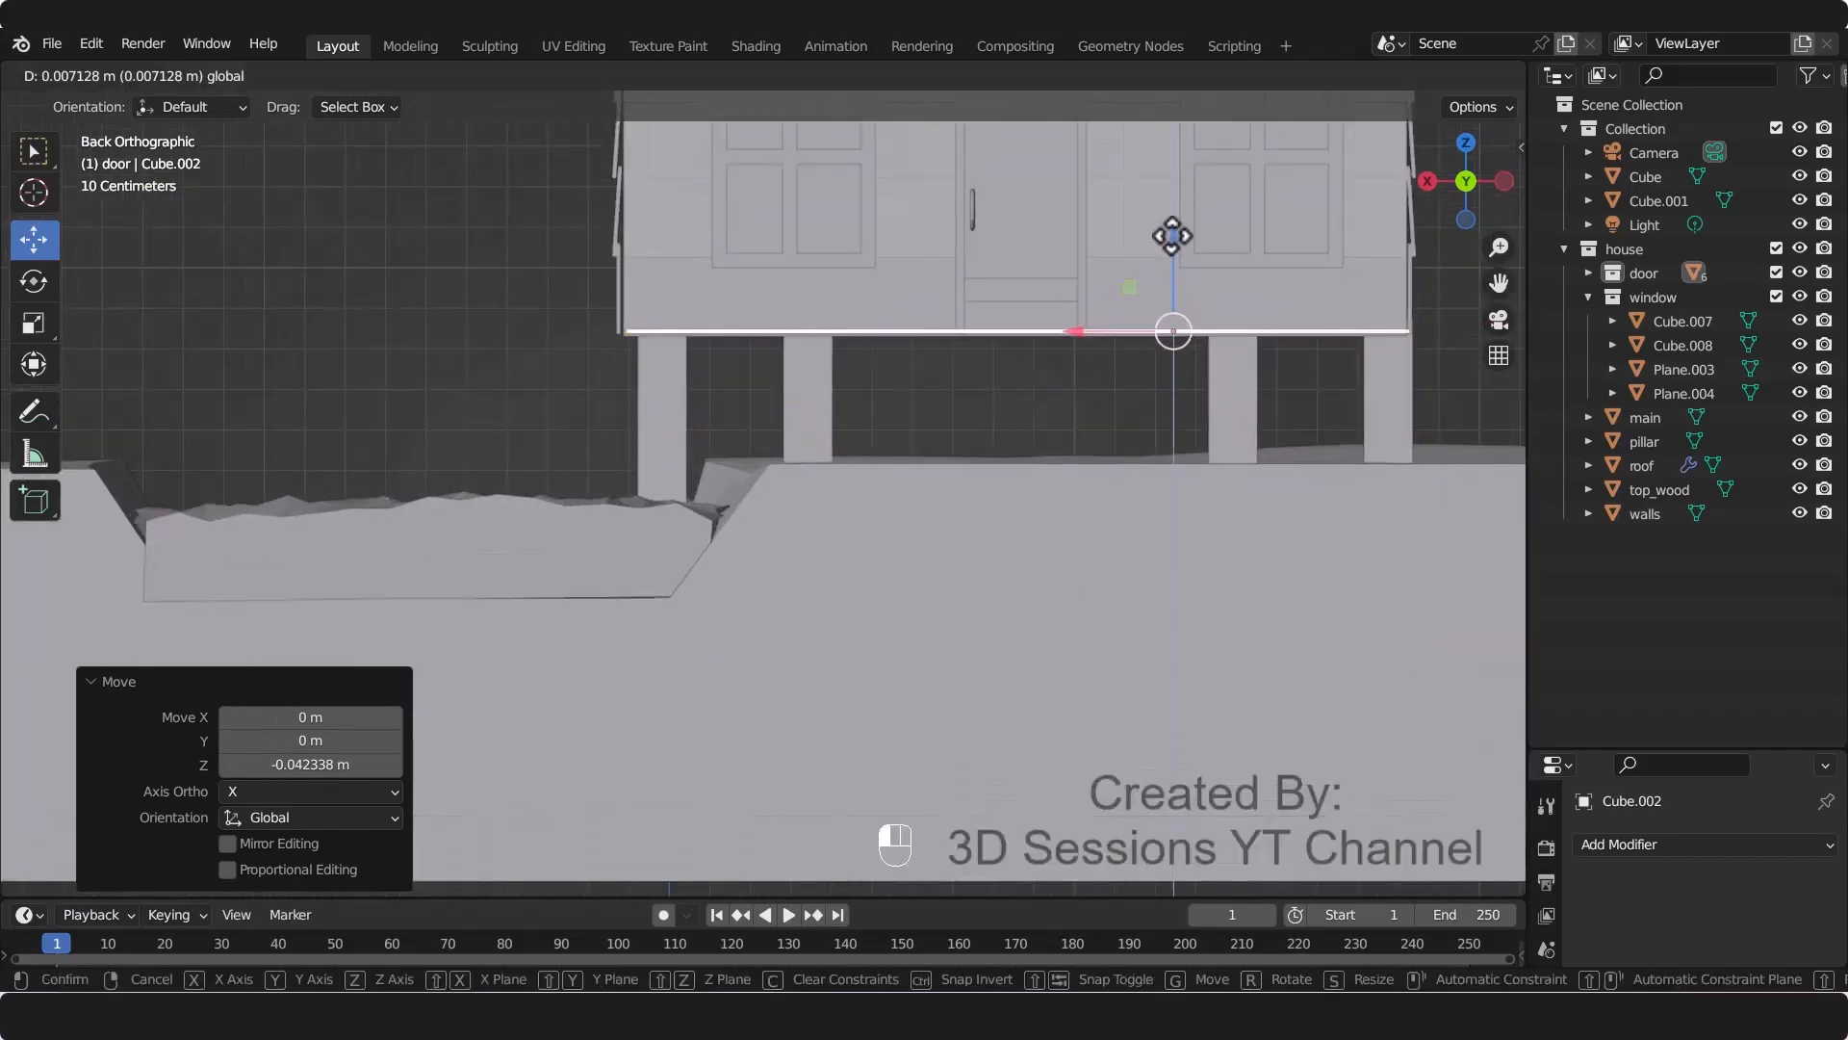
# Step: Duplicate the slab in place and scale the copy along X to about 0.107 to form a plank
pyautogui.press('KP_0')
pyautogui.hotkey('shift', 'd')
pyautogui.press('Escape')
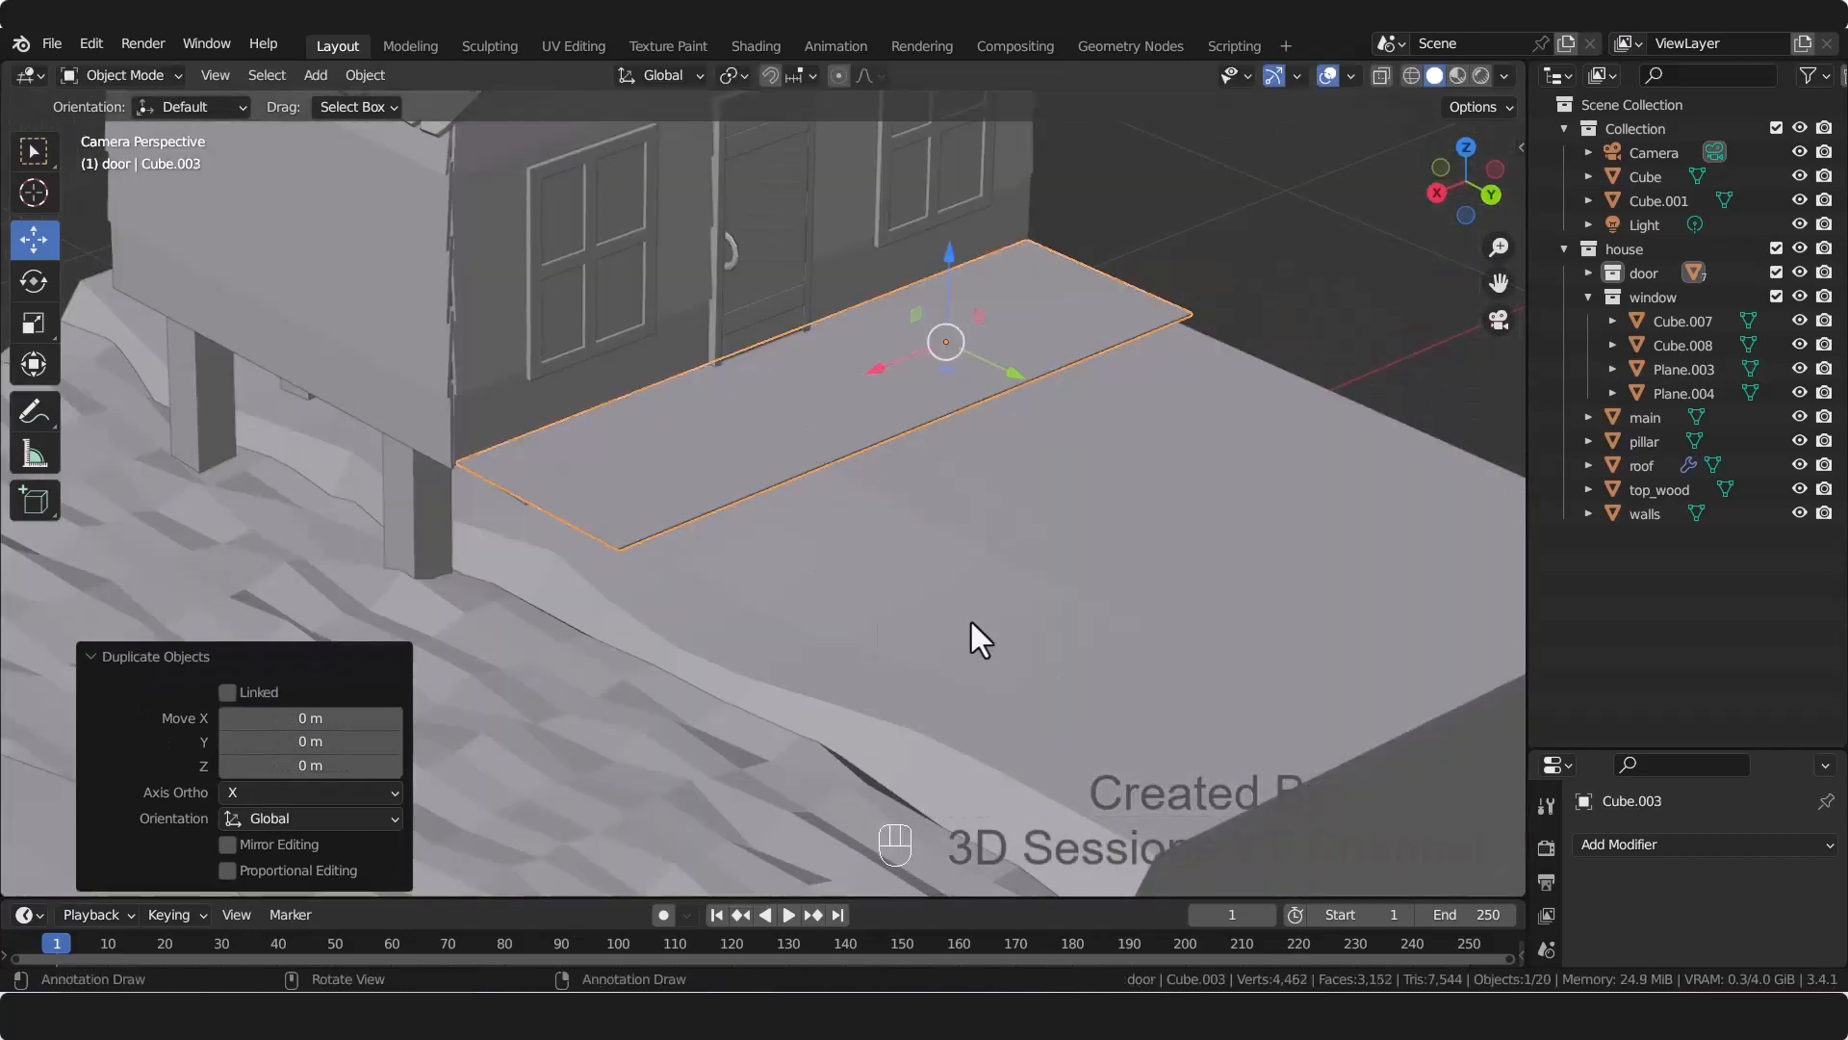
pyautogui.press('s')
pyautogui.press('x')
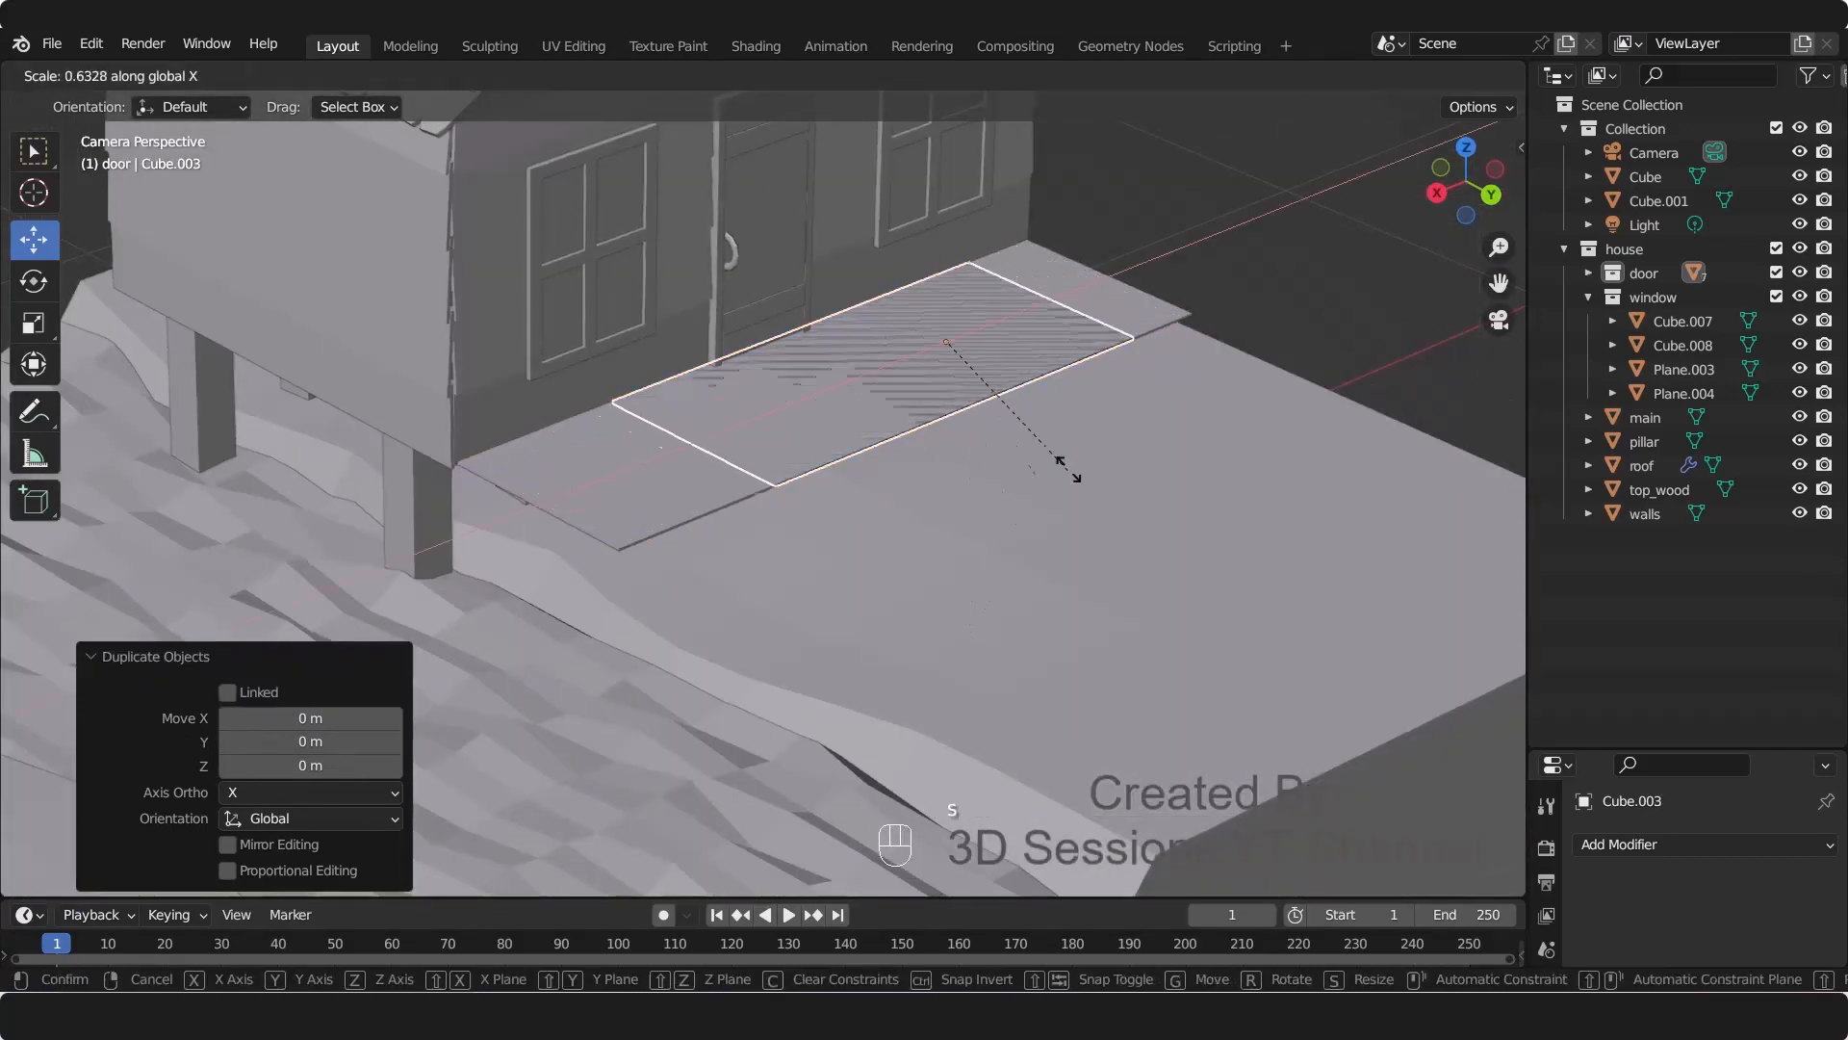
pyautogui.click(951, 369)
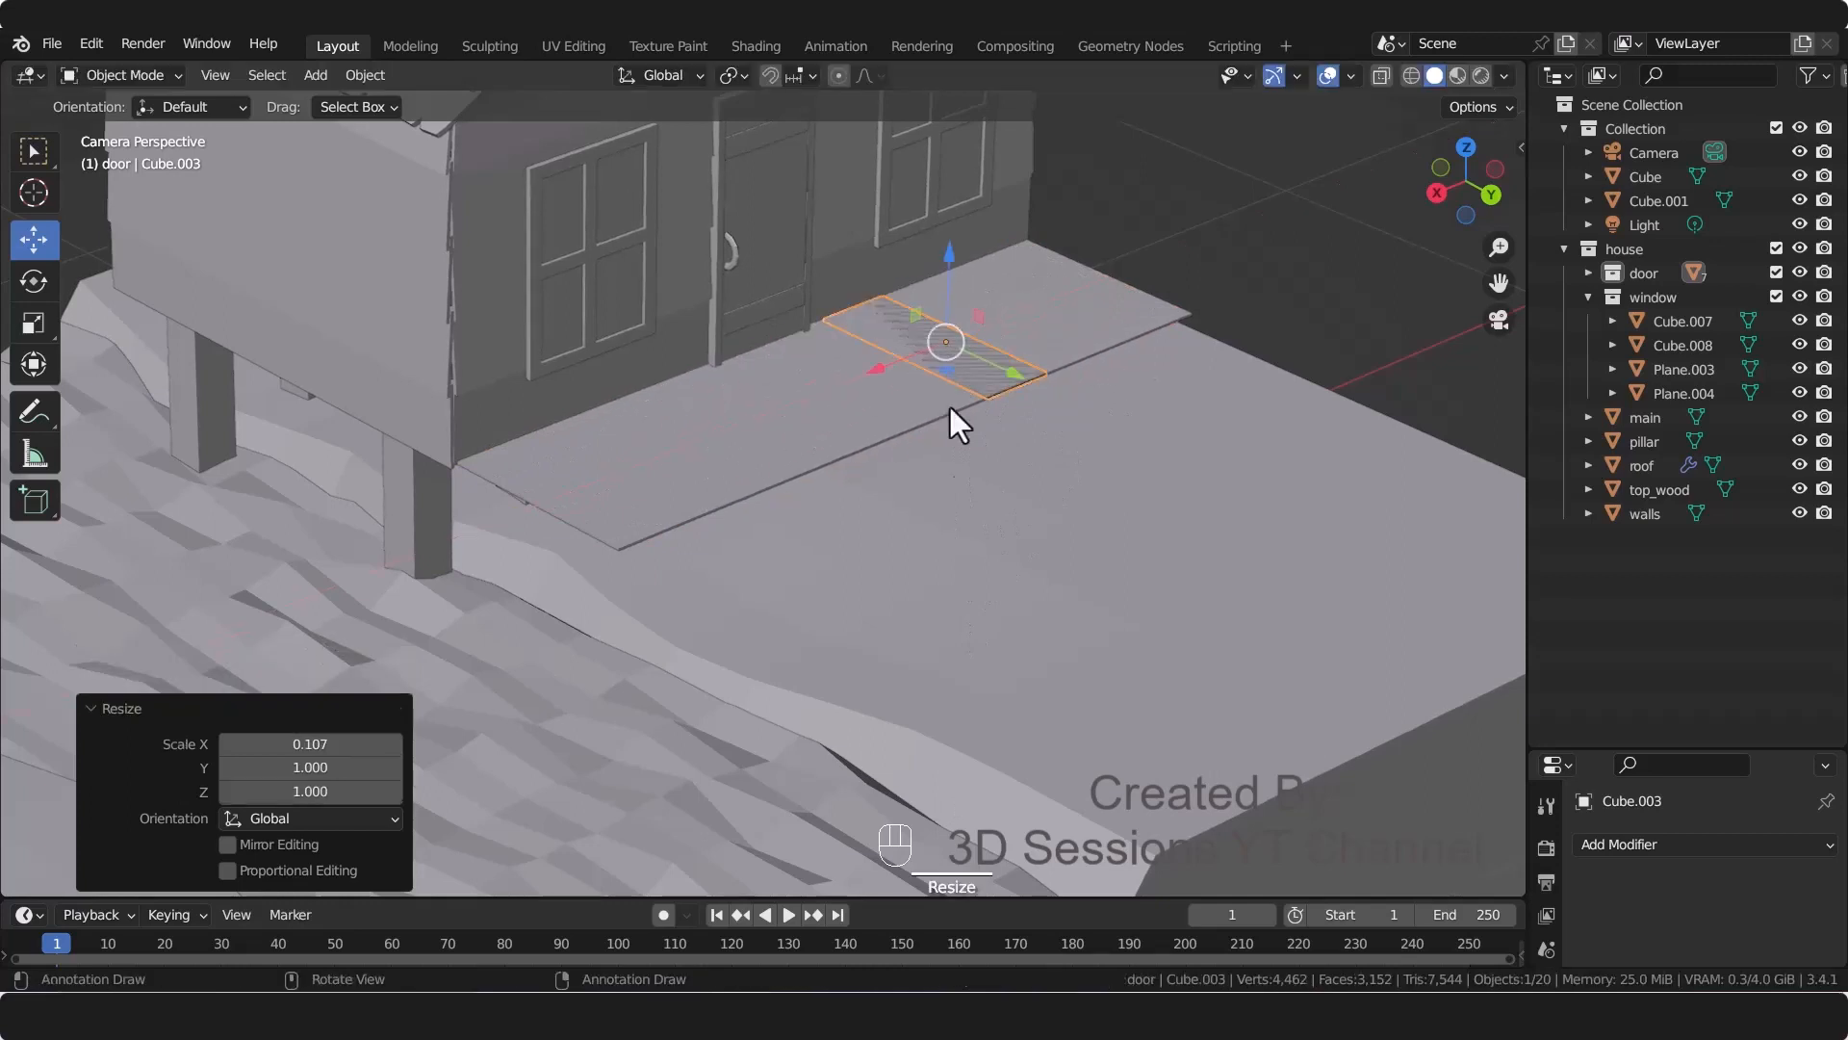
# Step: Thicken the plank along Z by about 2.223 and move it about -0.521 m along X to the slab's far end
pyautogui.press('s')
pyautogui.press('z')
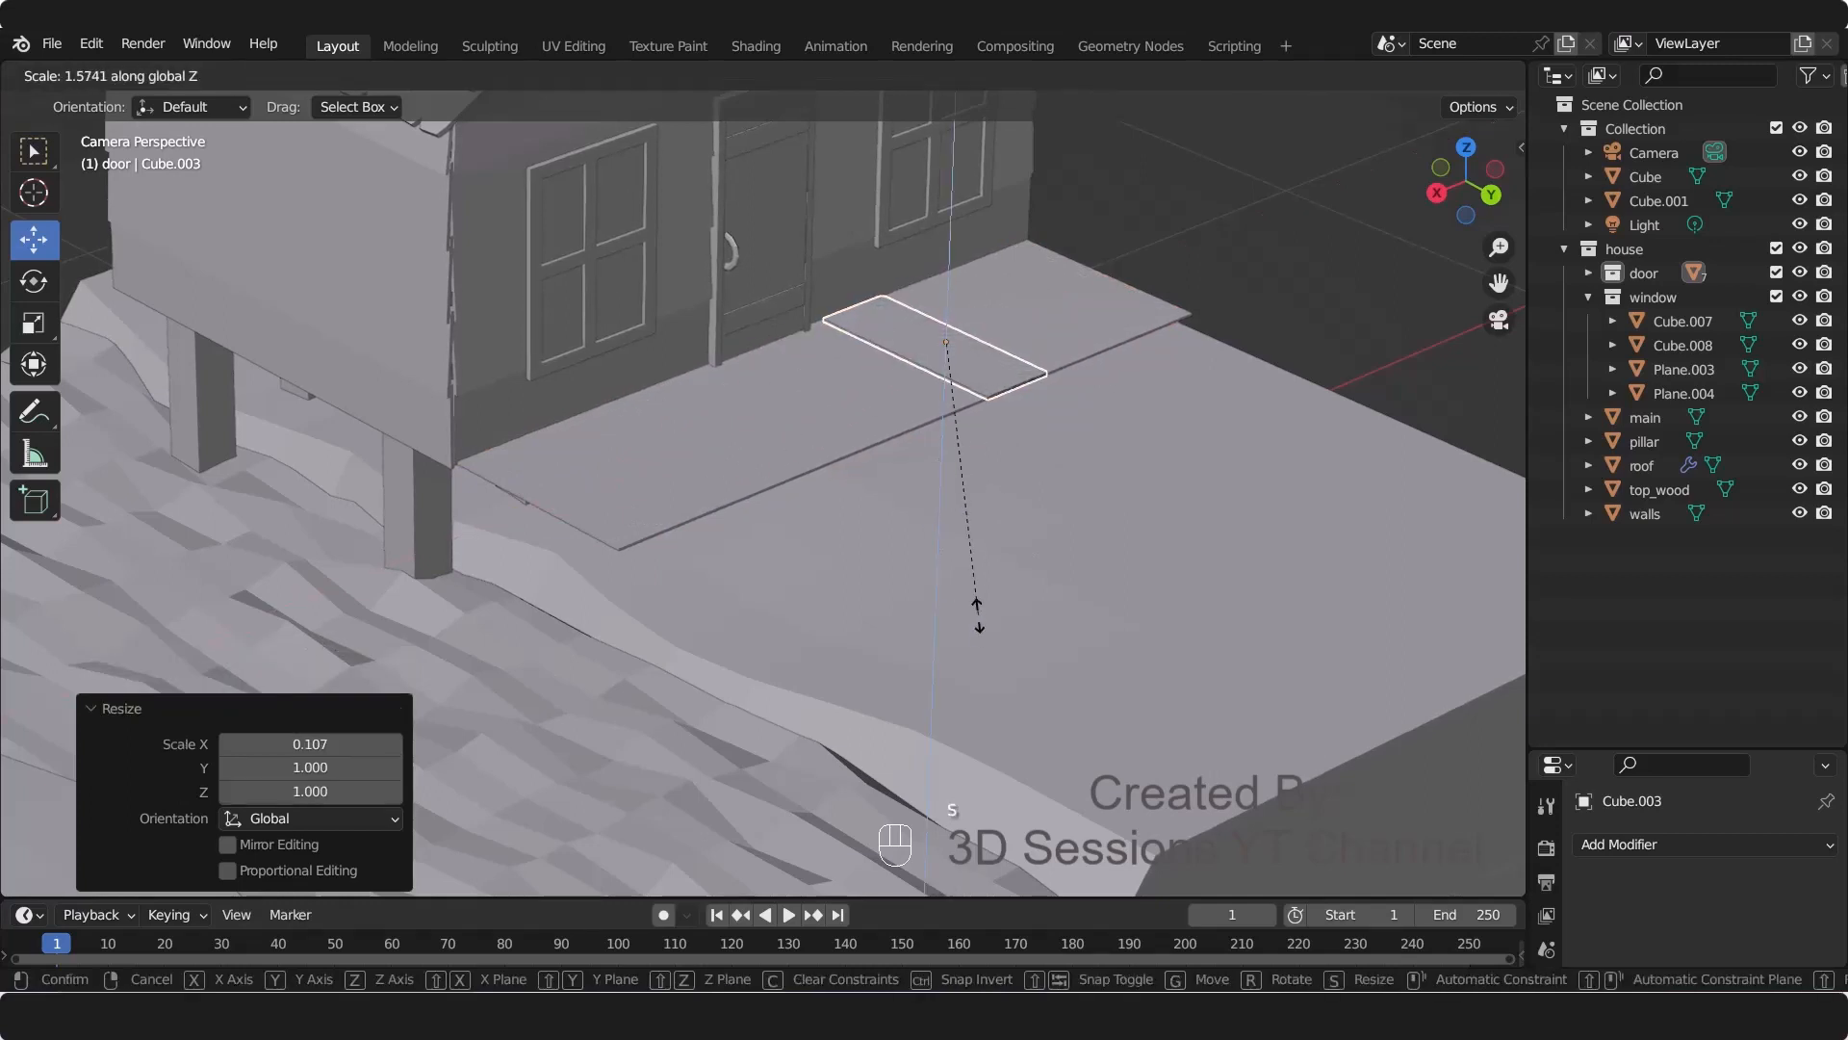
pyautogui.click(1001, 689)
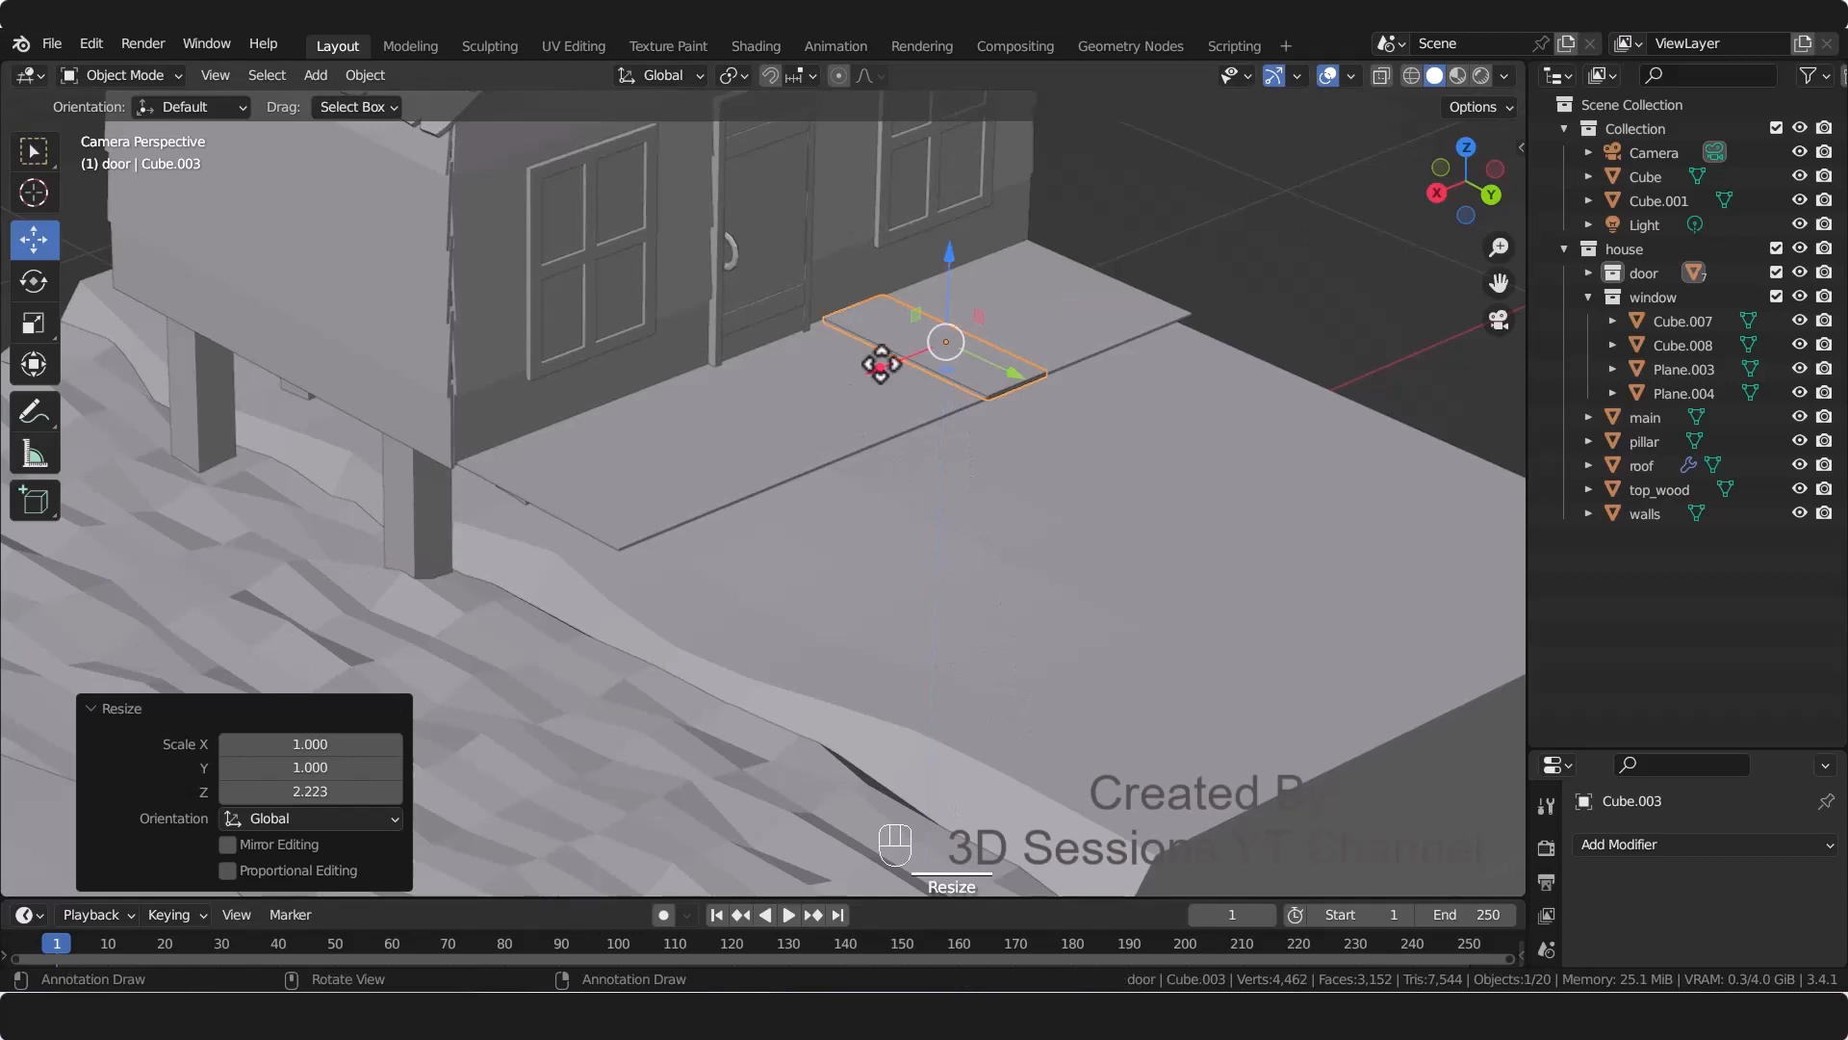
pyautogui.moveTo(880, 364); pyautogui.dragTo(1032, 330)
pyautogui.moveTo(1106, 564); pyautogui.dragTo(842, 494, button='middle')
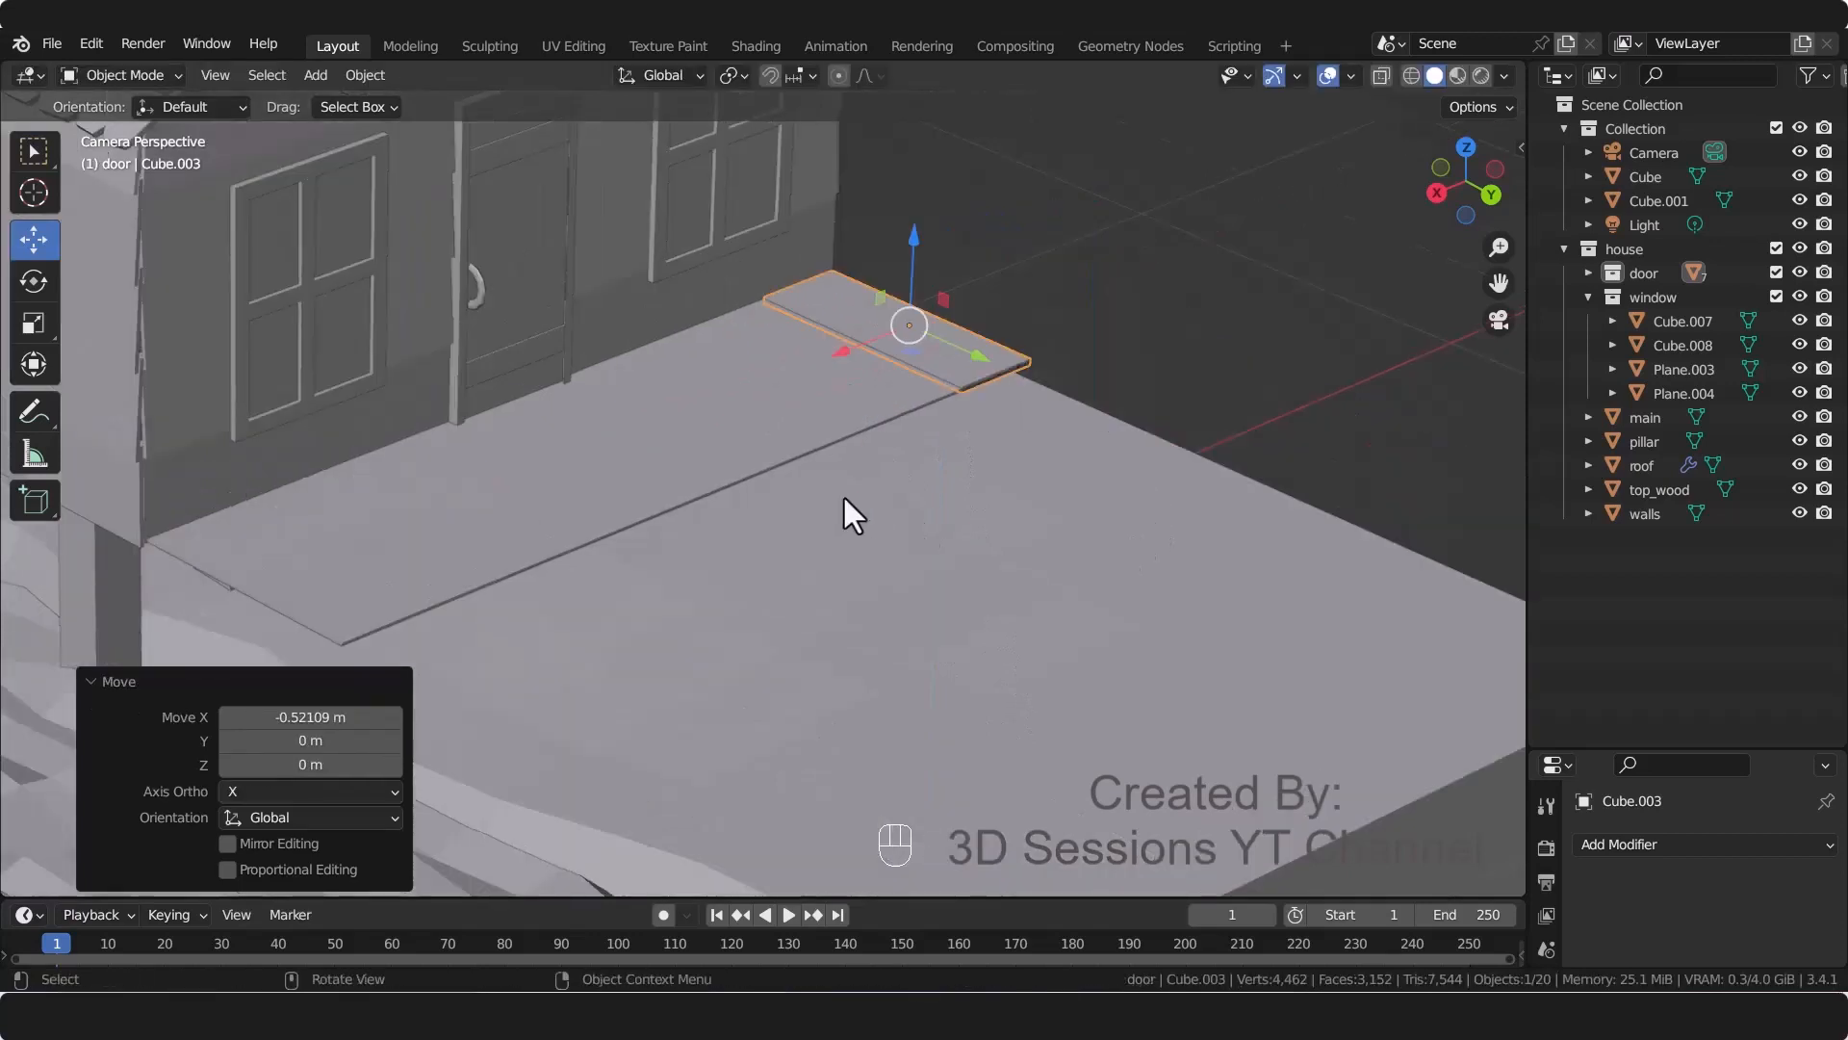
# Step: Duplicate the plank along X by about 0.22 m so it sits beside the first one
pyautogui.hotkey('shift', 'd')
pyautogui.press('x')
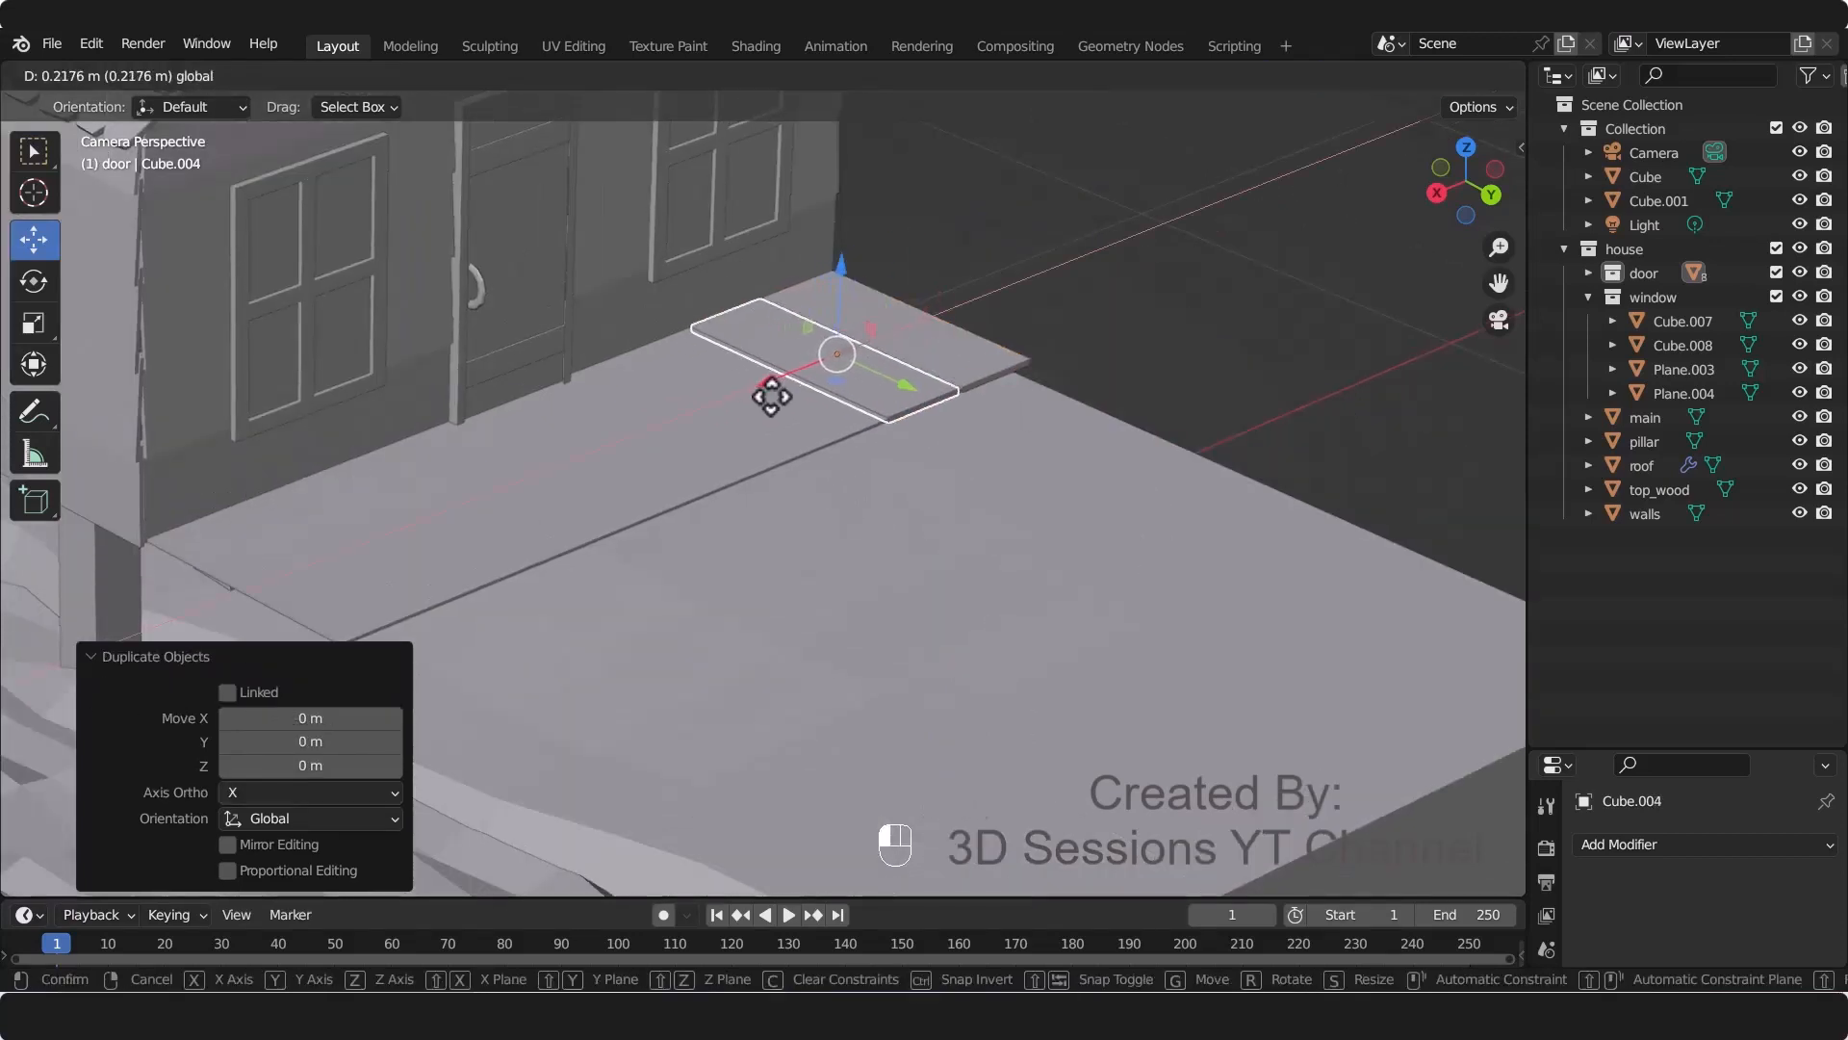
pyautogui.click(771, 396)
# Step: Select both planks and duplicate them about 0.436 m along X
pyautogui.hotkey('ctrl', 'z')
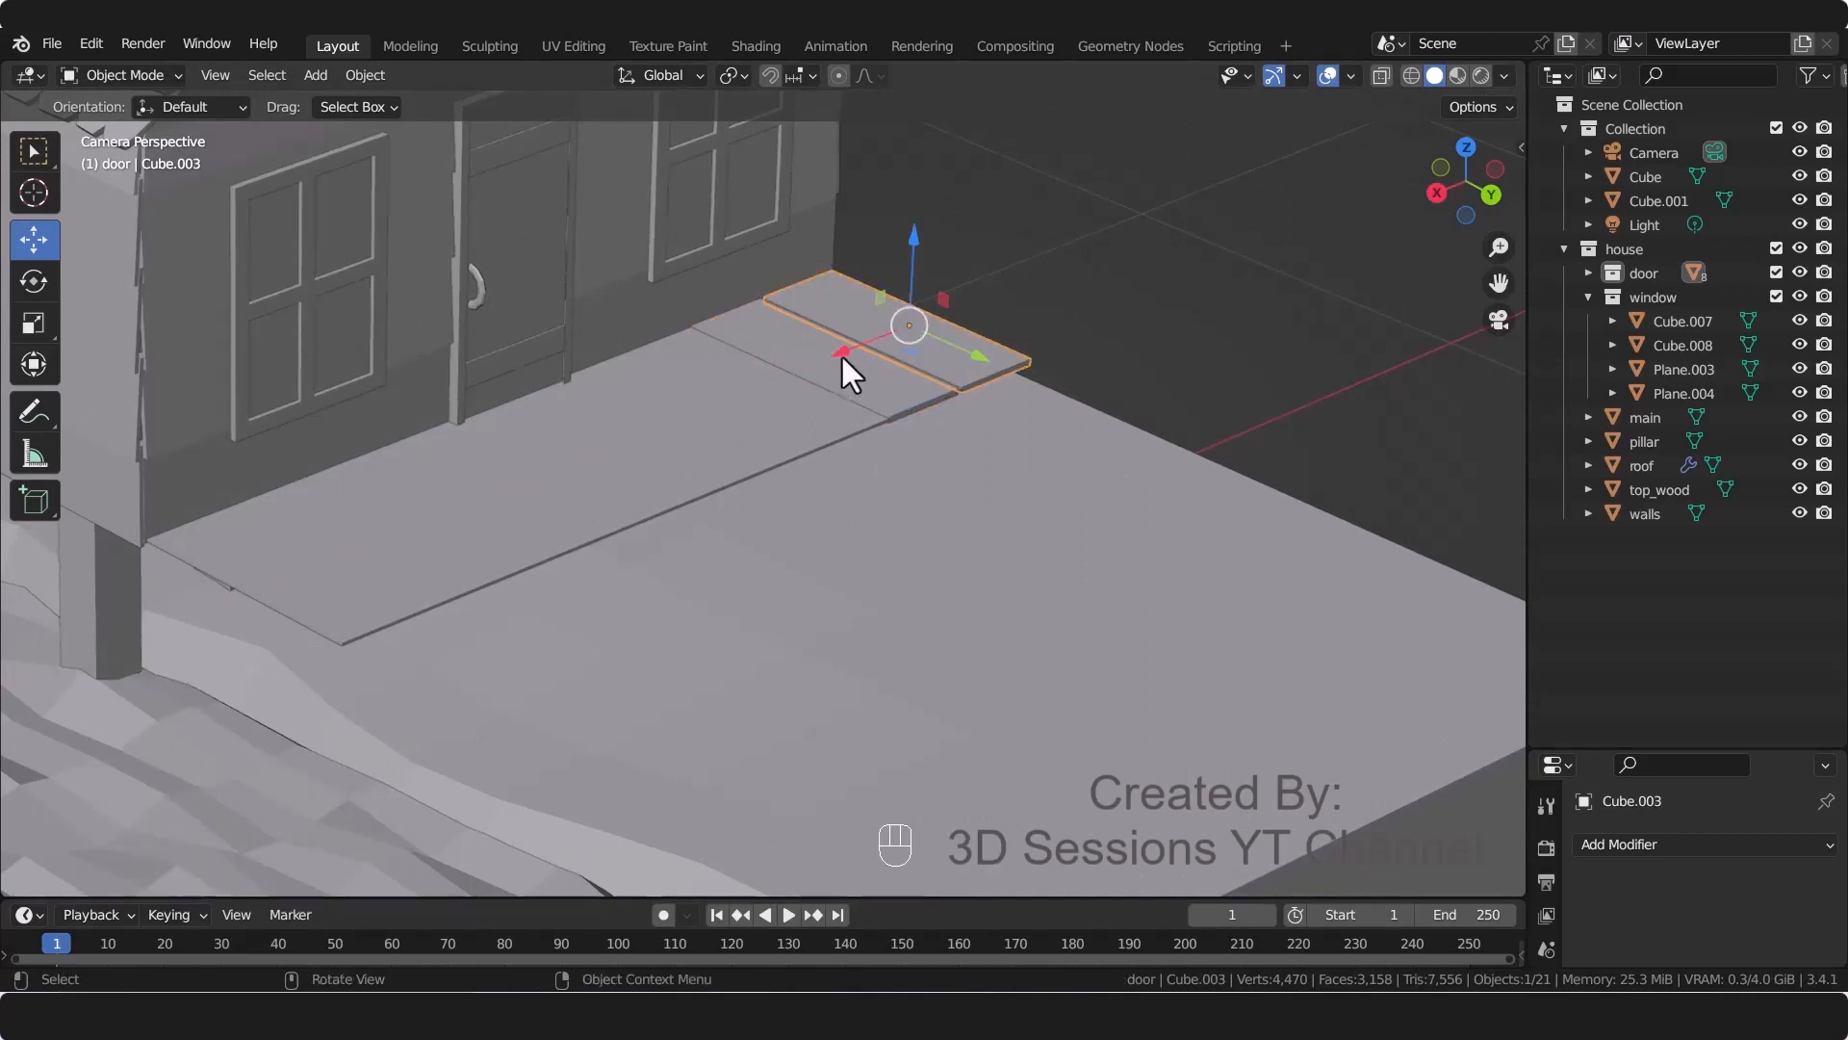
pyautogui.keyDown('shift'); pyautogui.click(880, 402); pyautogui.keyUp('shift')
pyautogui.hotkey('shift', 'd')
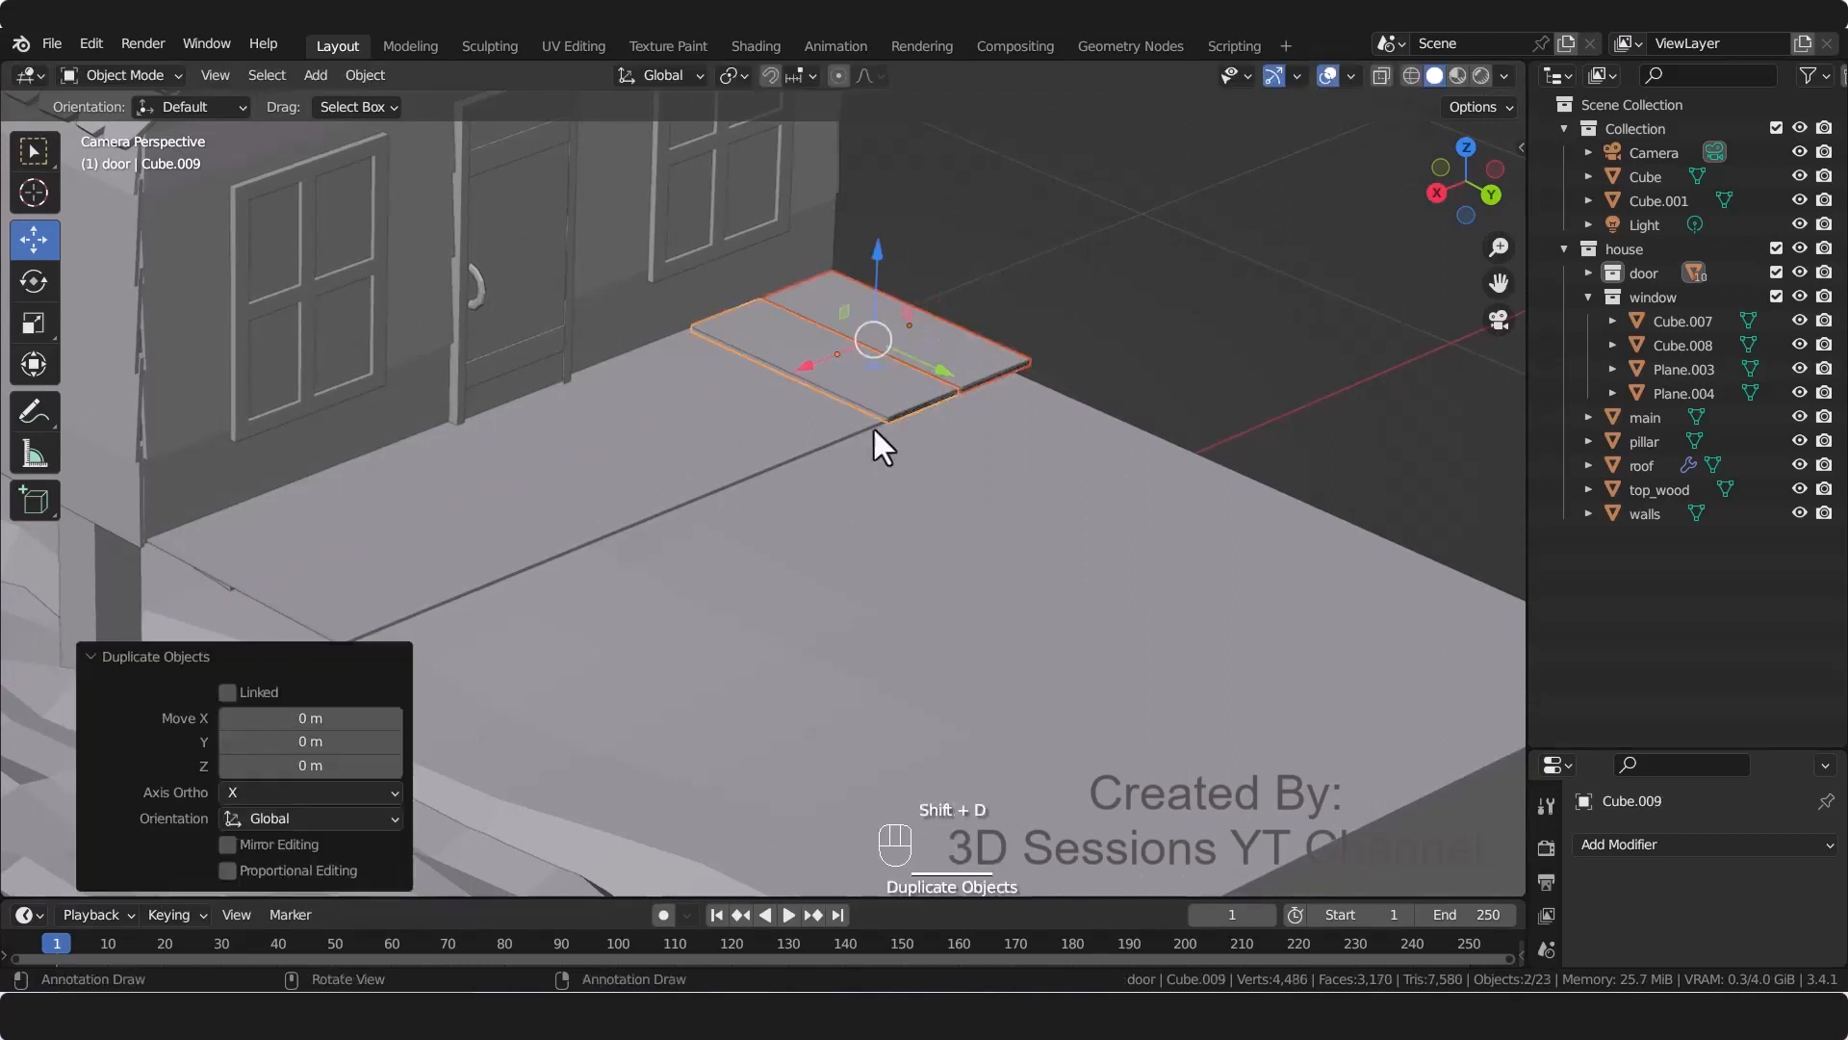
pyautogui.click(660, 460)
# Step: In the top view, duplicate the plank pair twice more along the porch, placing each copy beside the previous pair
pyautogui.press('`')
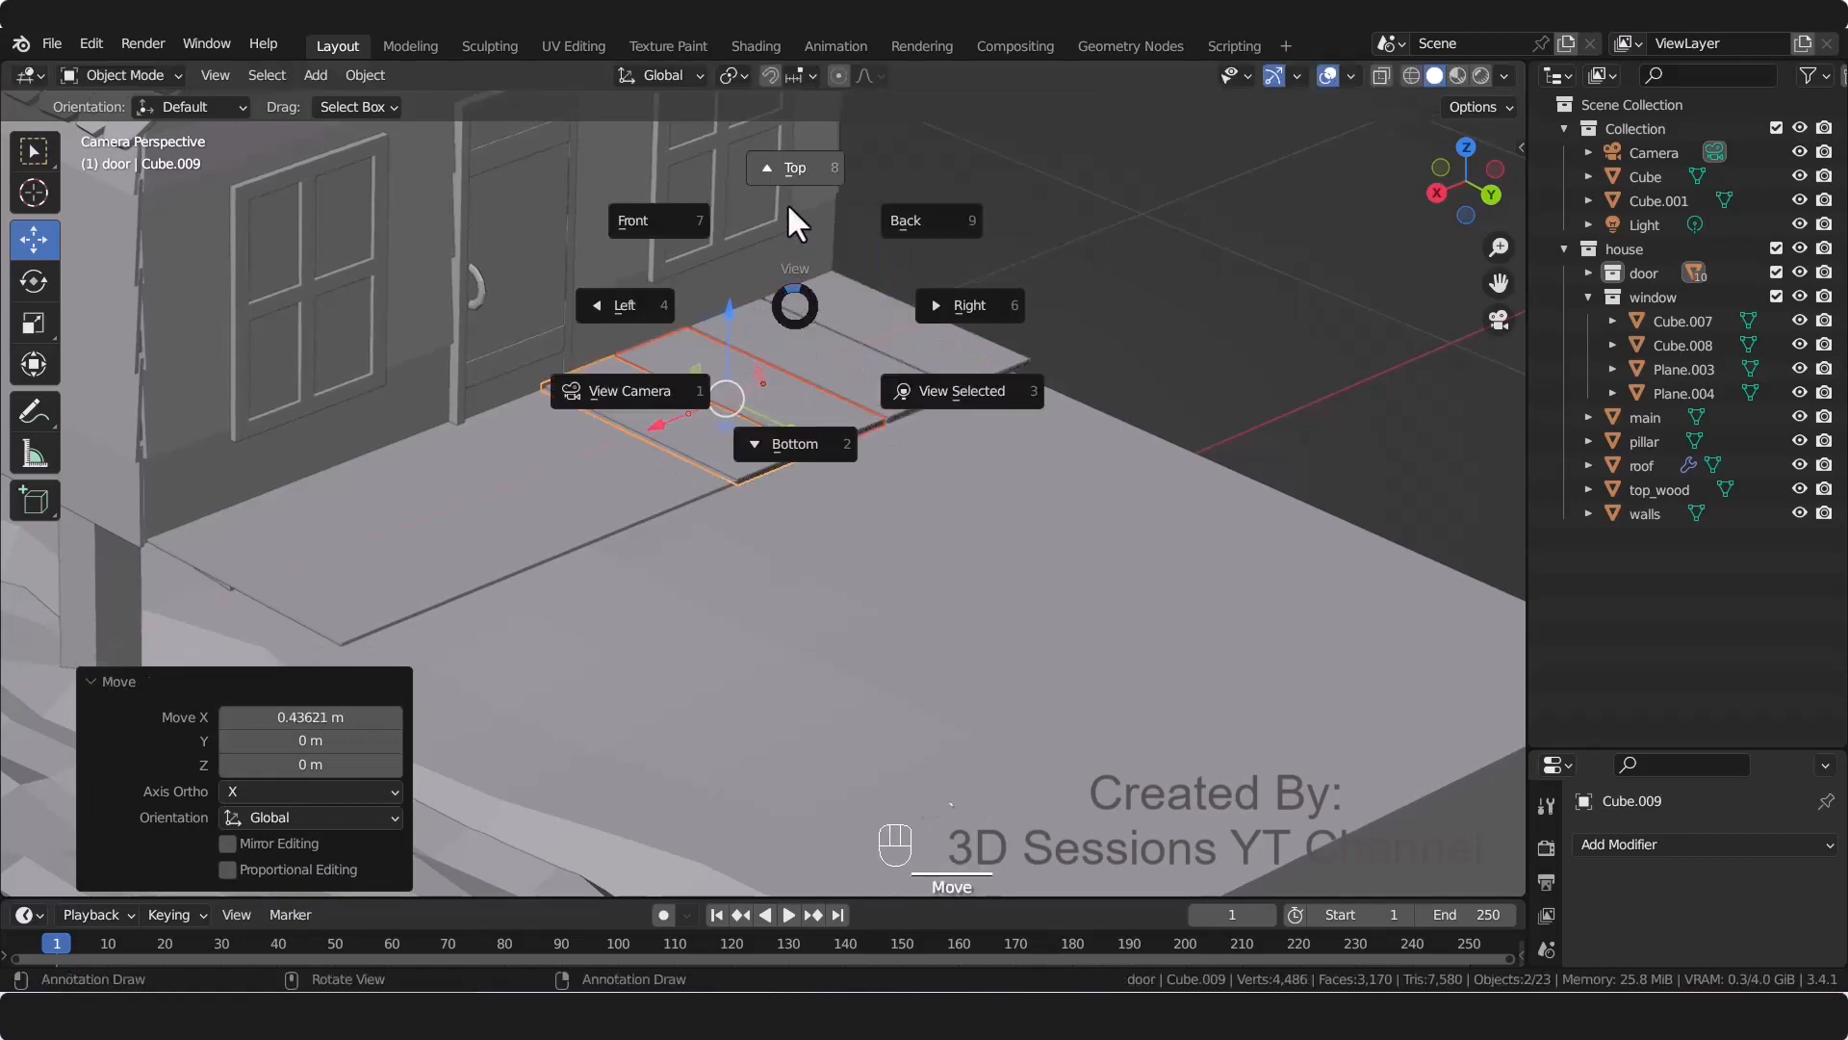
pyautogui.click(788, 207)
pyautogui.scroll(3, 635, 501)
pyautogui.hotkey('shift', 'd')
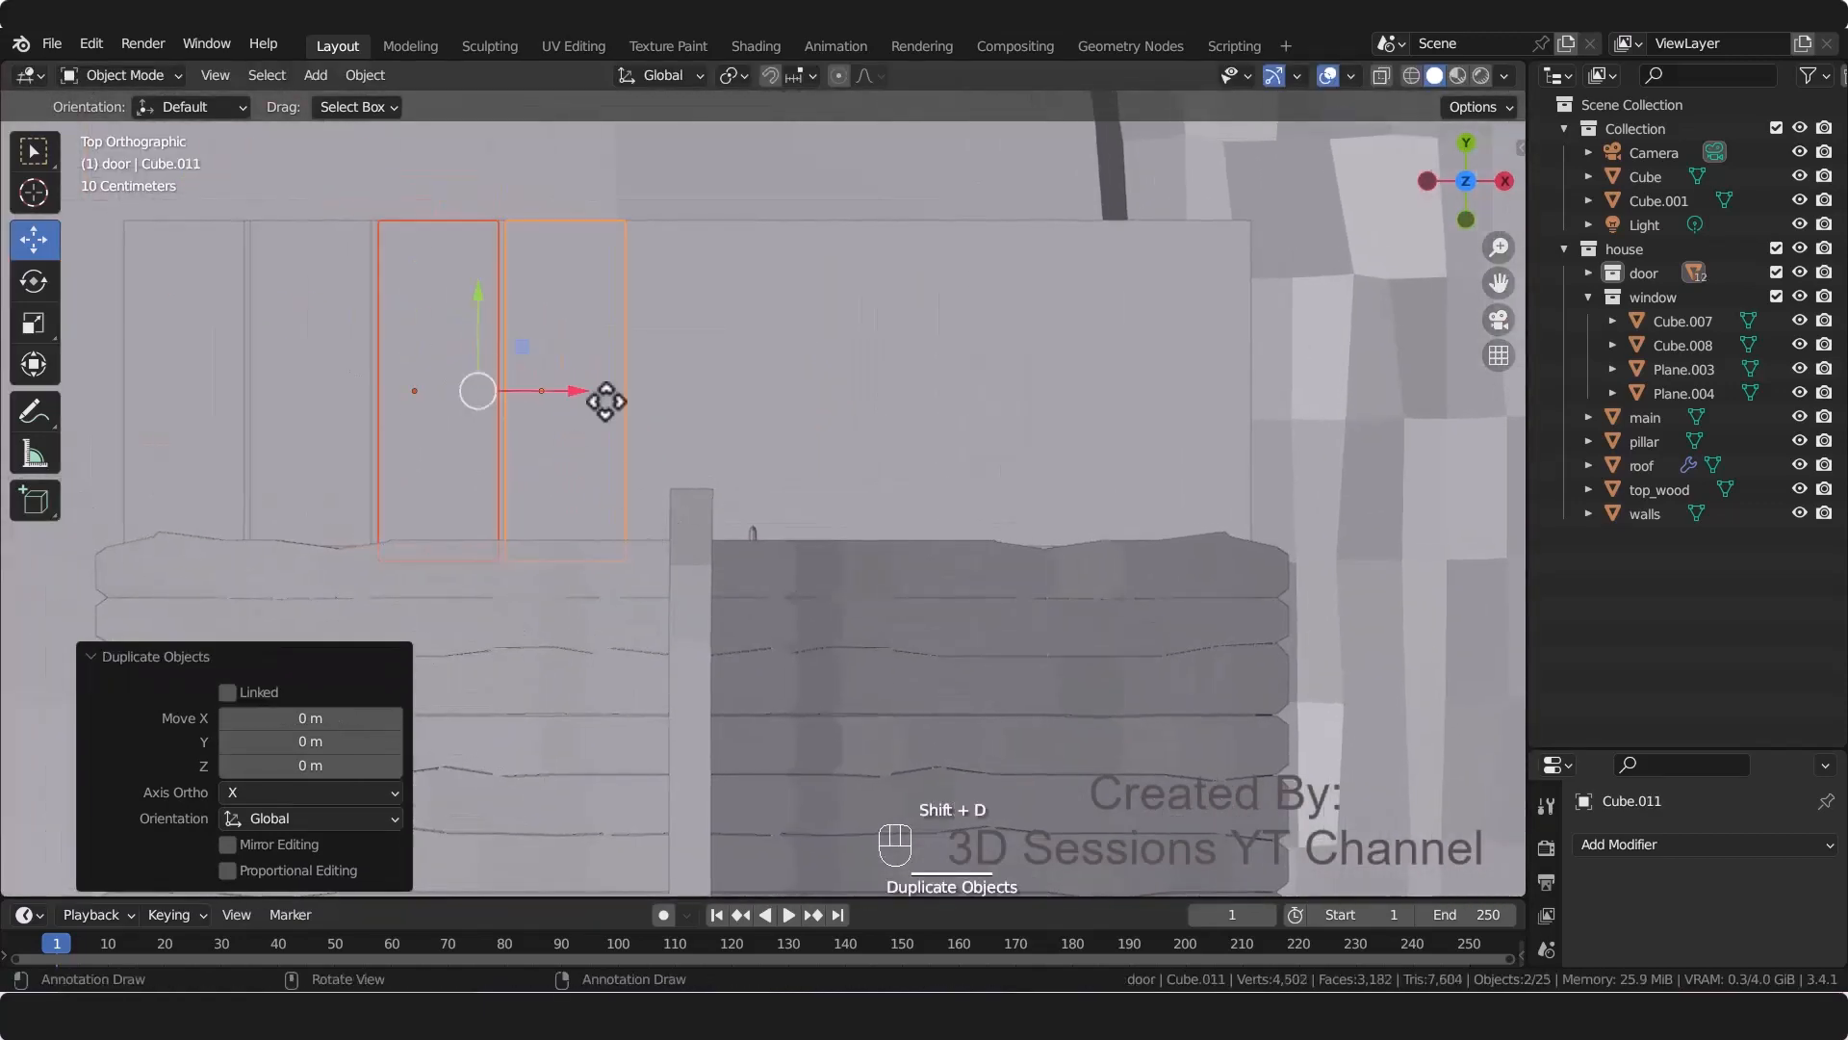
pyautogui.click(830, 431)
pyautogui.hotkey('shift', 'd')
pyautogui.click(1117, 459)
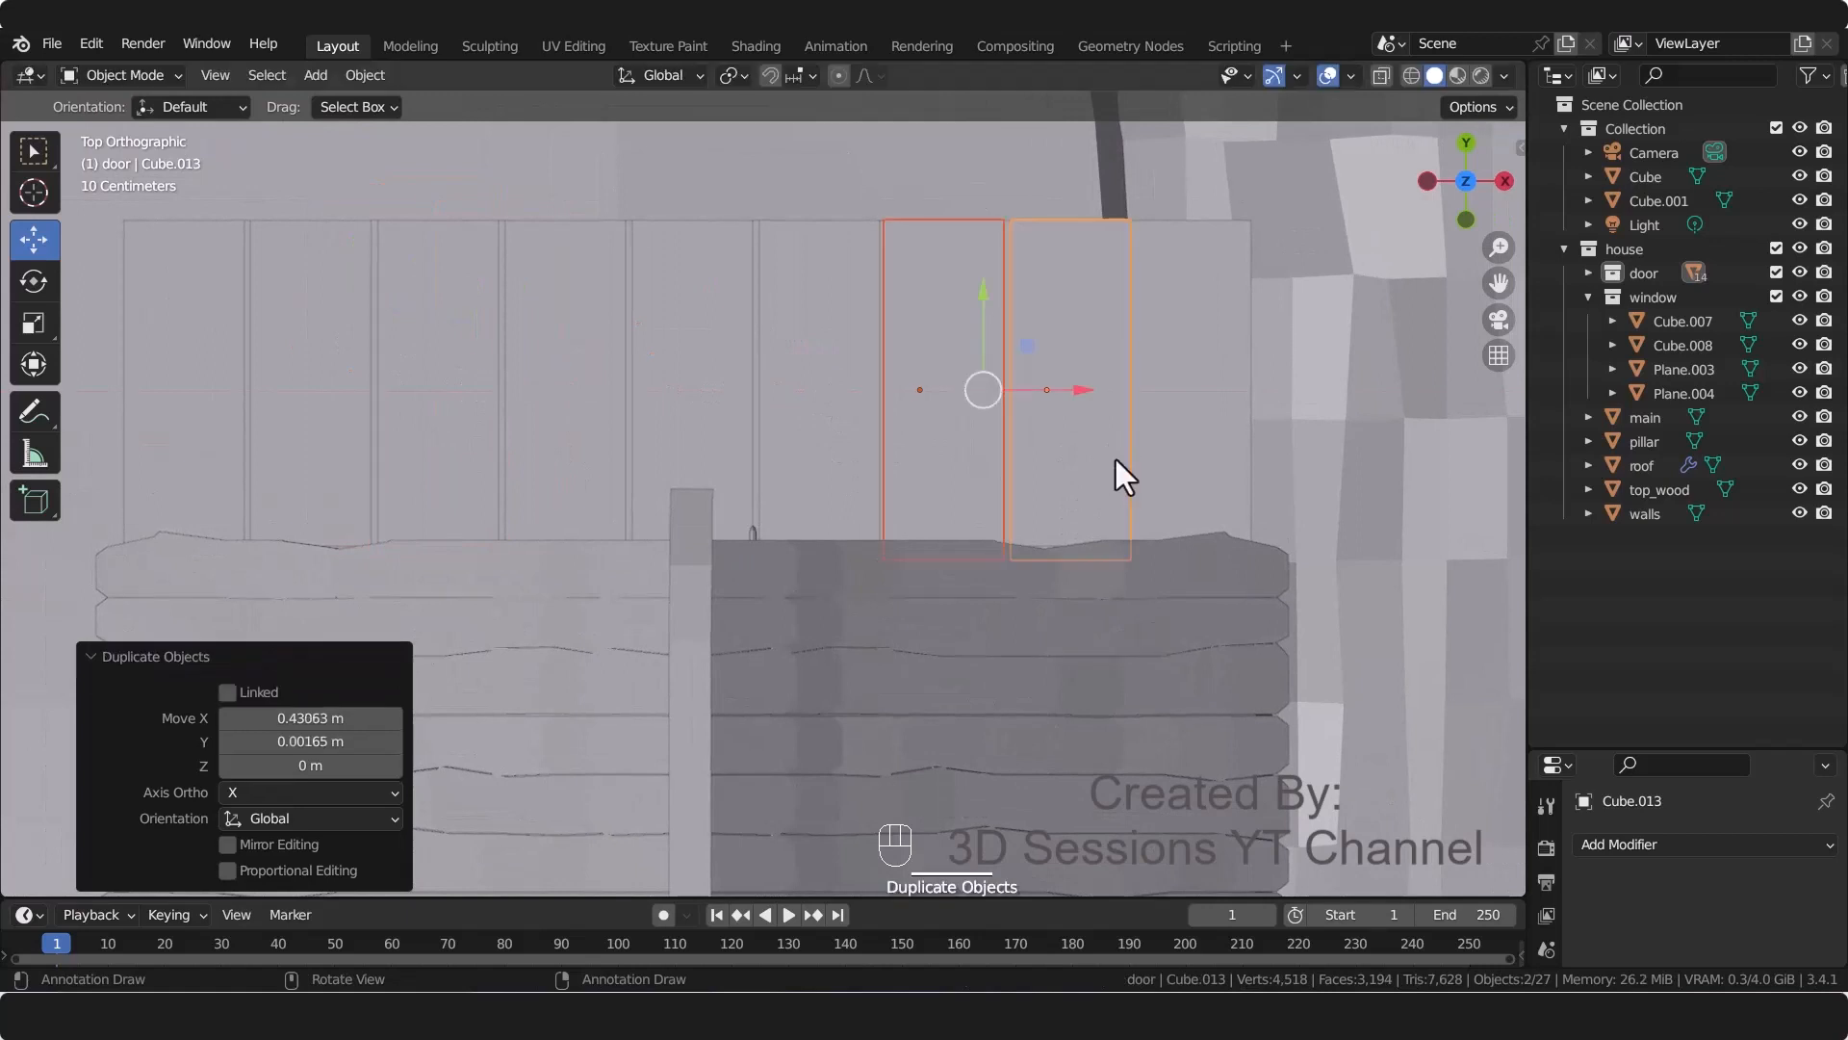
# Step: Duplicate a single plank and place it at the river end to complete the row of nine porch planks
pyautogui.hotkey('ctrl', 'z')
pyautogui.hotkey('shift', 'd')
pyautogui.rightClick(798, 391)
pyautogui.moveTo(799, 391); pyautogui.dragTo(1276, 398)
pyautogui.click(1089, 435)
pyautogui.hotkey('shift', 'd')
pyautogui.rightClick(1111, 400)
pyautogui.moveTo(1276, 398); pyautogui.dragTo(662, 593, button='middle')
pyautogui.hotkey('ctrl', 'z')
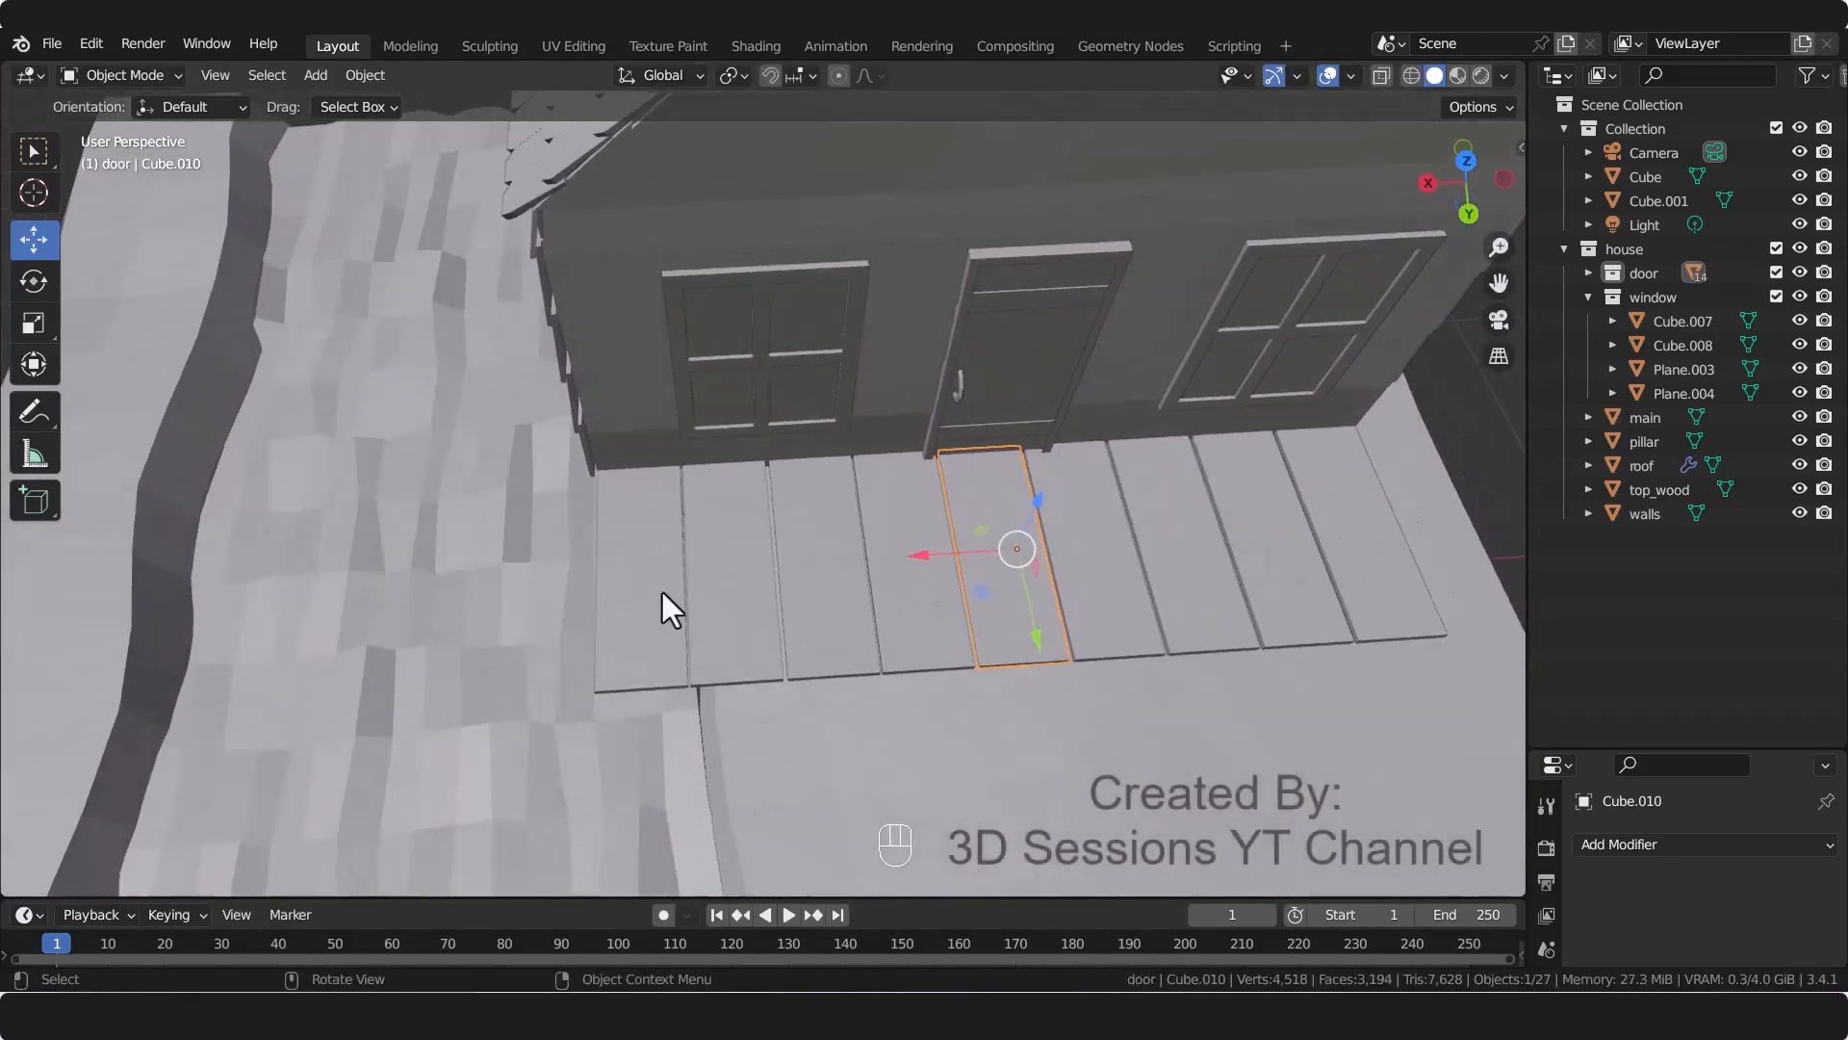
# Step: Select the porch plank farthest from the river and add two crosswise loop cuts to it in Edit Mode
pyautogui.click(1385, 551)
pyautogui.moveTo(1356, 522); pyautogui.dragTo(1105, 639, button='middle')
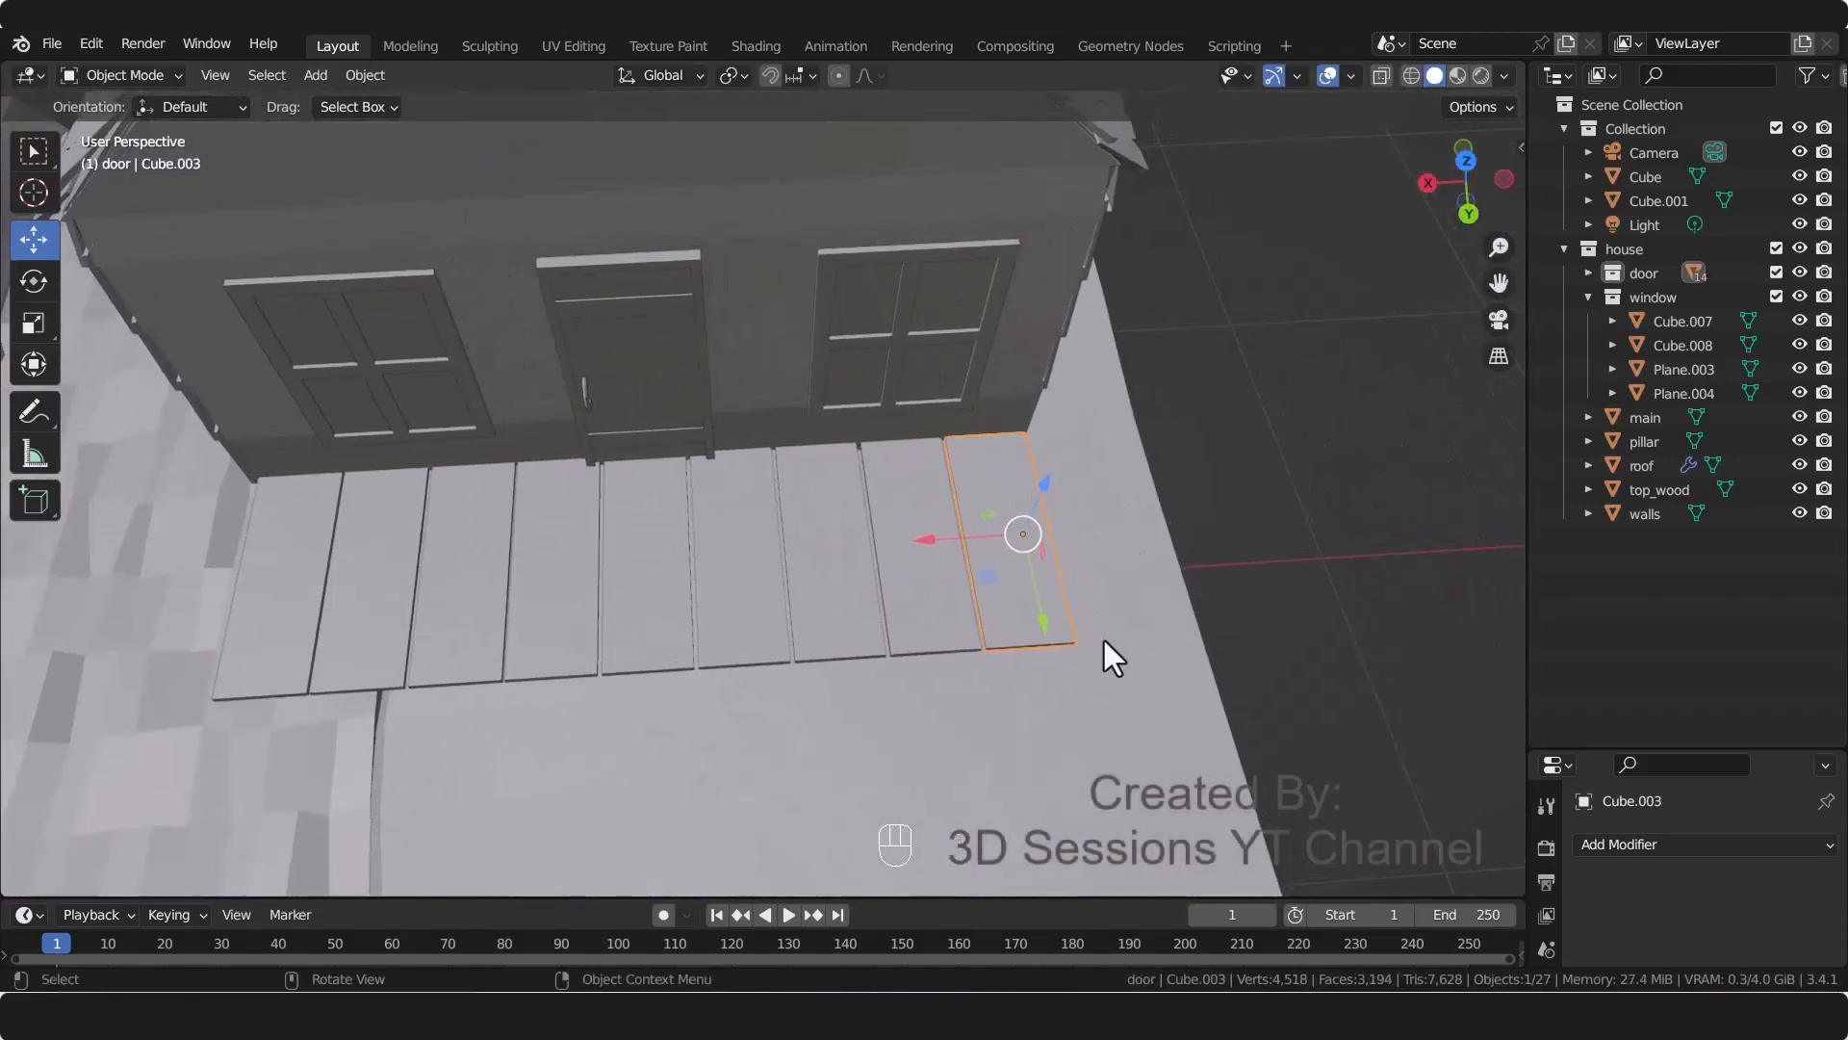
pyautogui.press('Tab')
pyautogui.hotkey('ctrl', 'r')
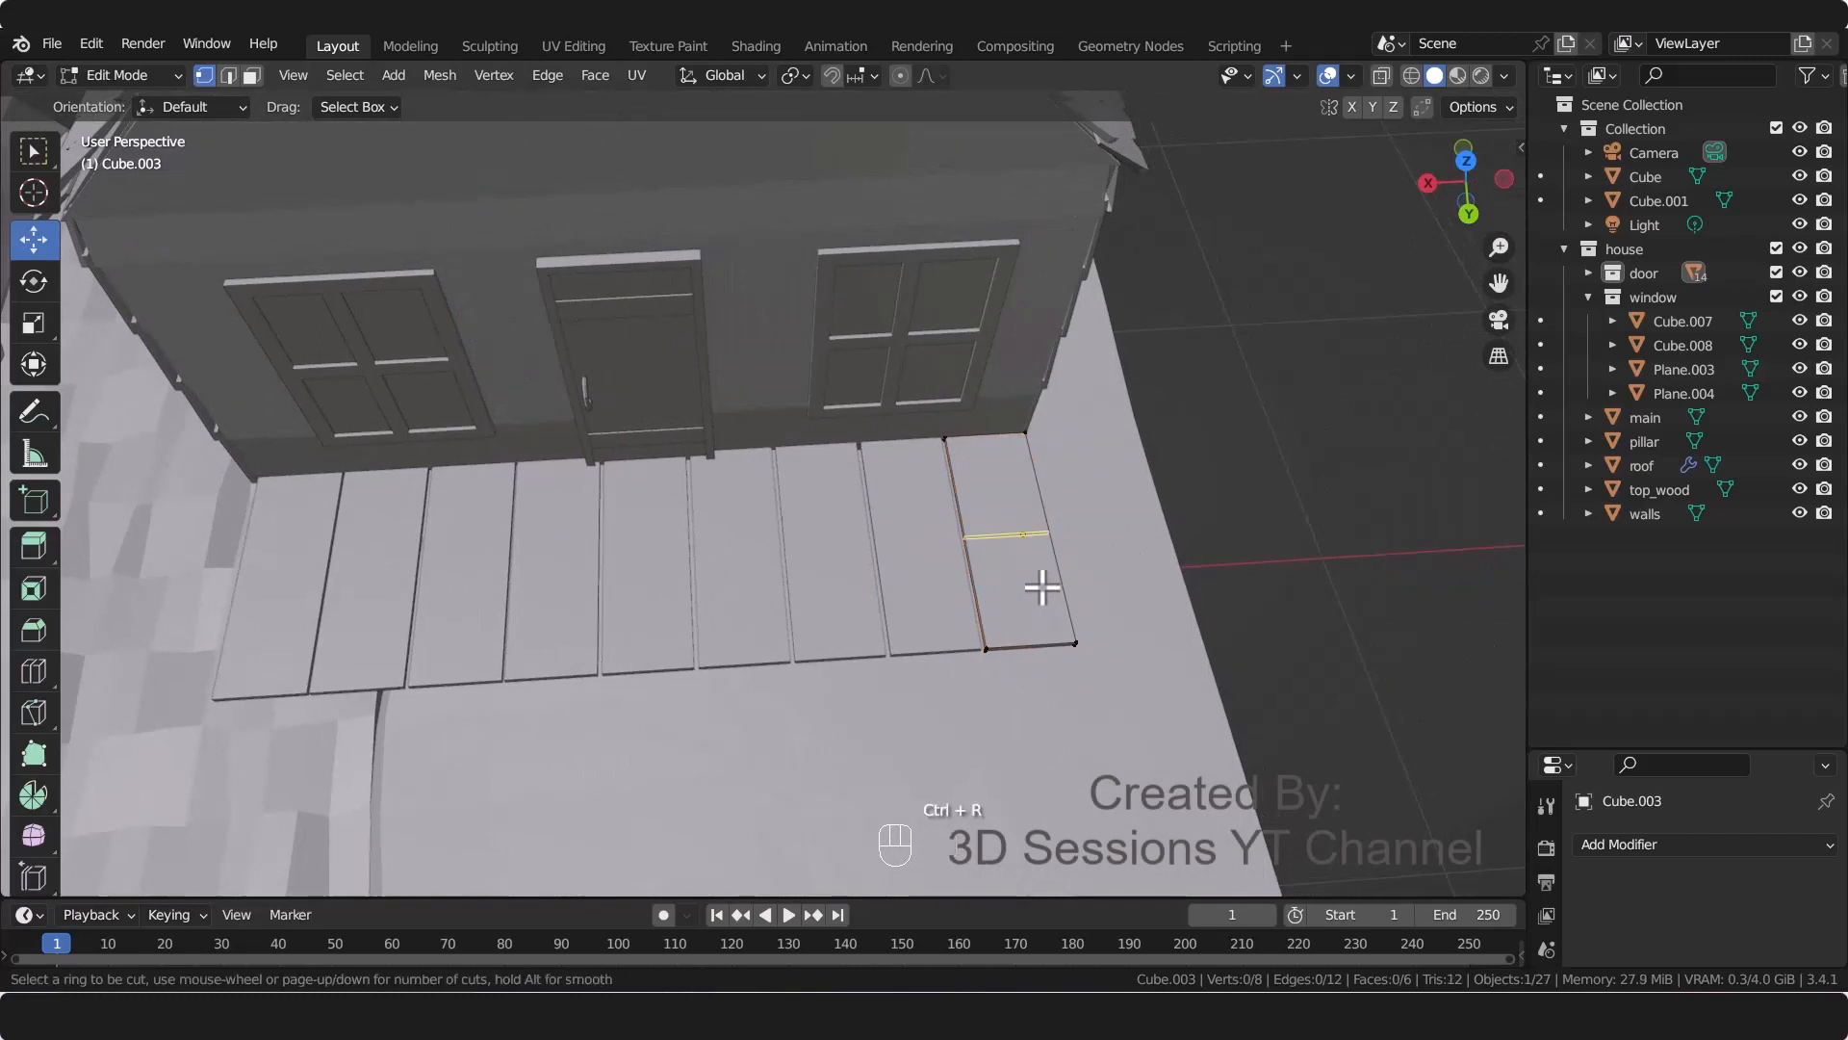
pyautogui.scroll(1, 1041, 587)
pyautogui.click(1042, 586)
pyautogui.rightClick(1042, 587)
# Step: With proportional editing at a size of about 0.35 m, pull the end plank's outer edge vertices slightly outward
pyautogui.moveTo(933, 483); pyautogui.dragTo(989, 529)
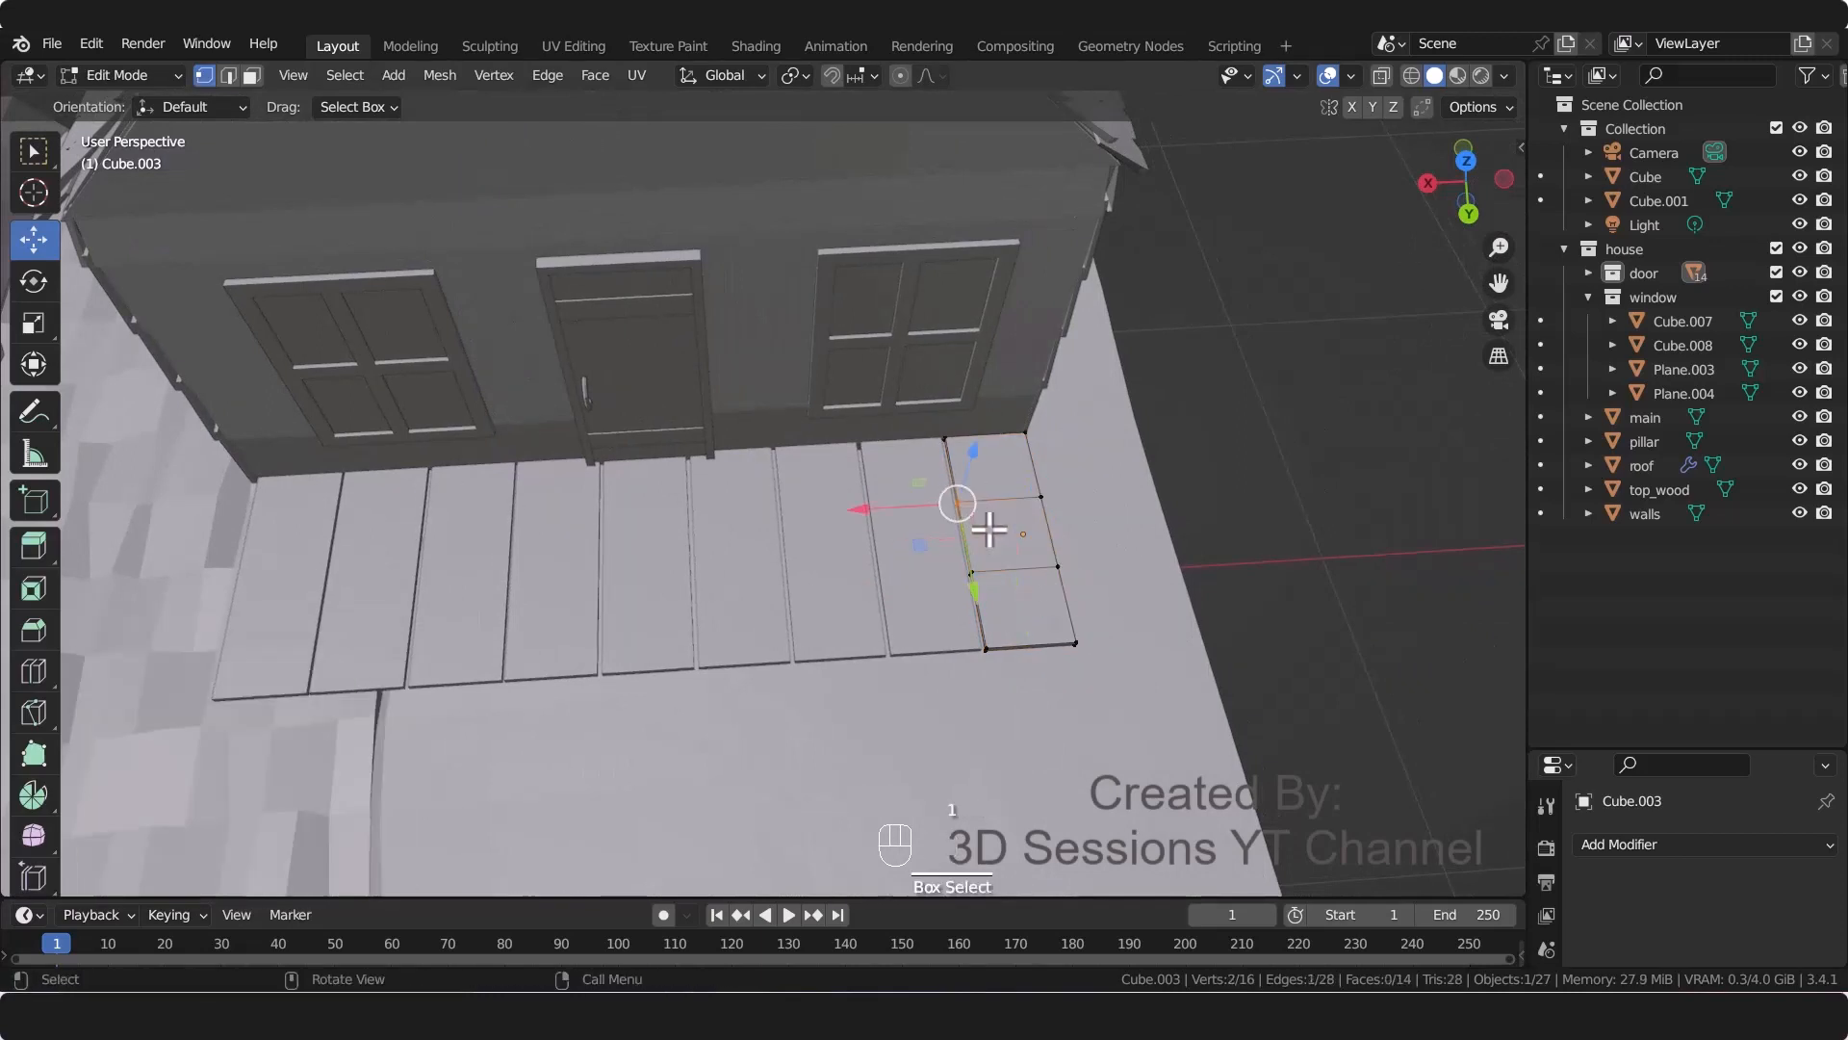
pyautogui.press('g')
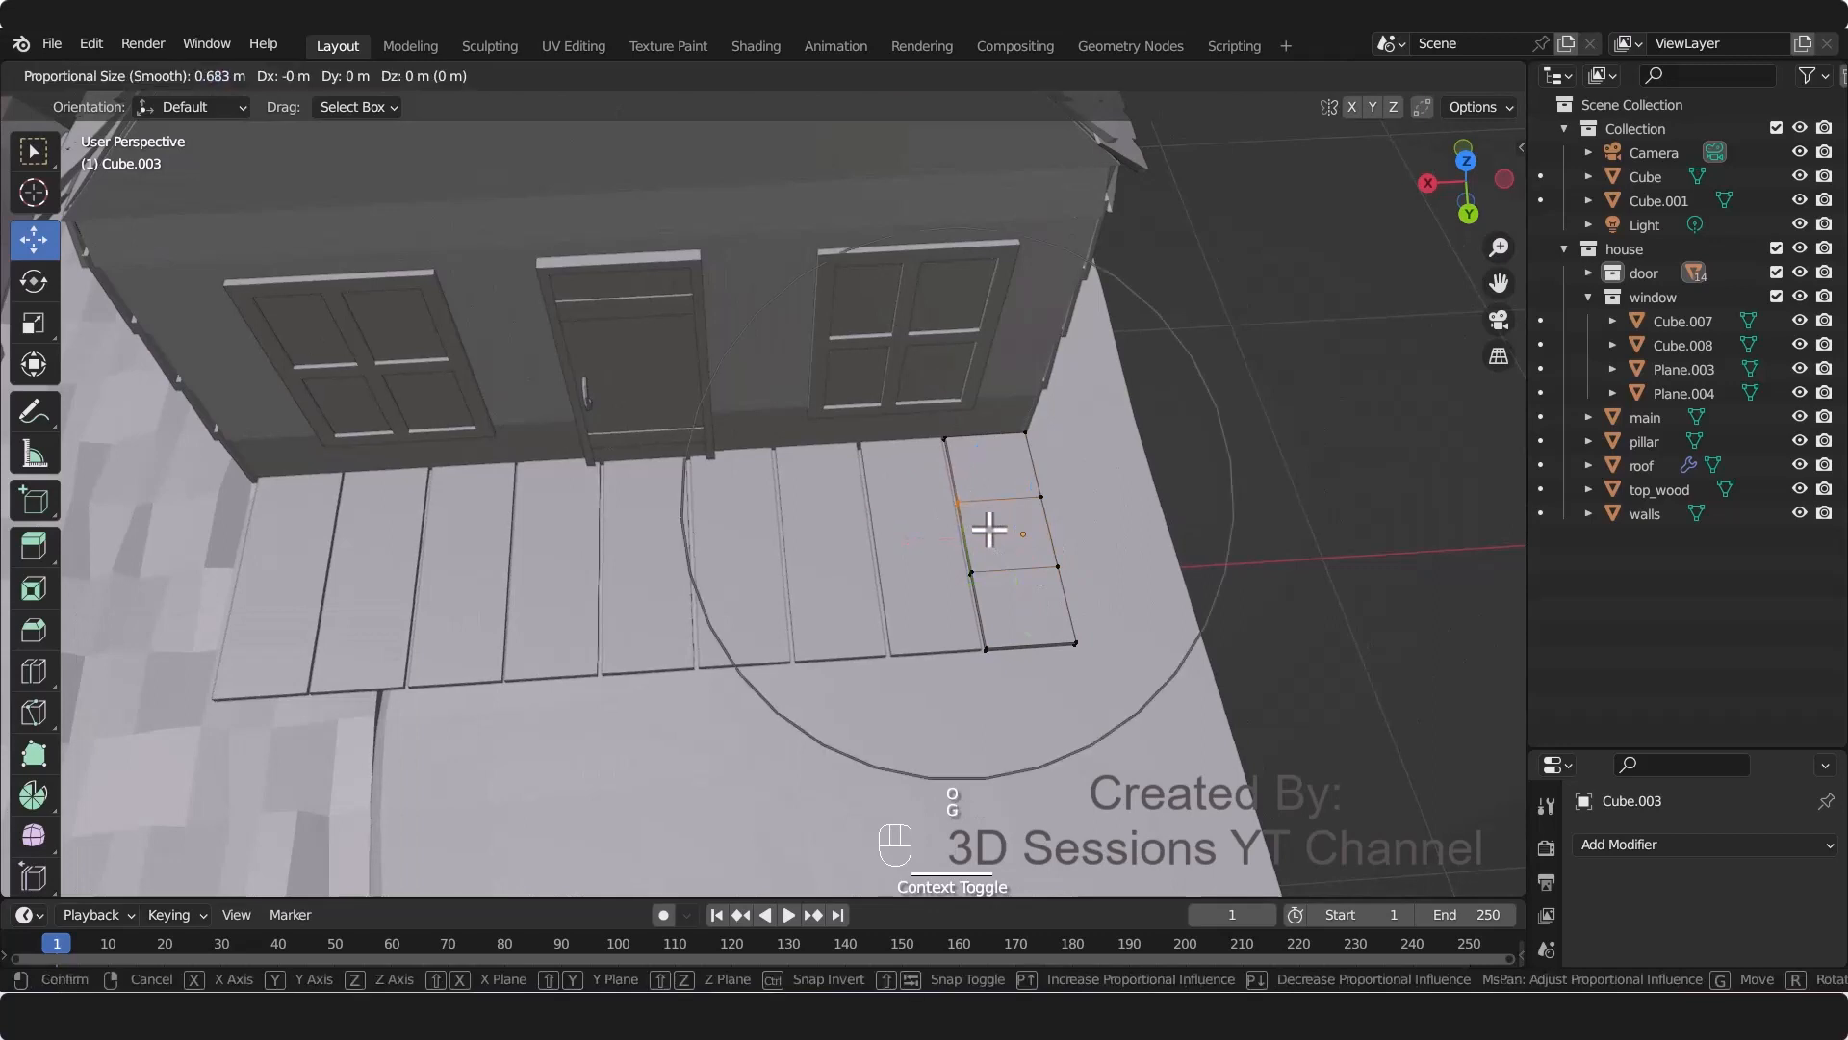
pyautogui.rightClick(989, 528)
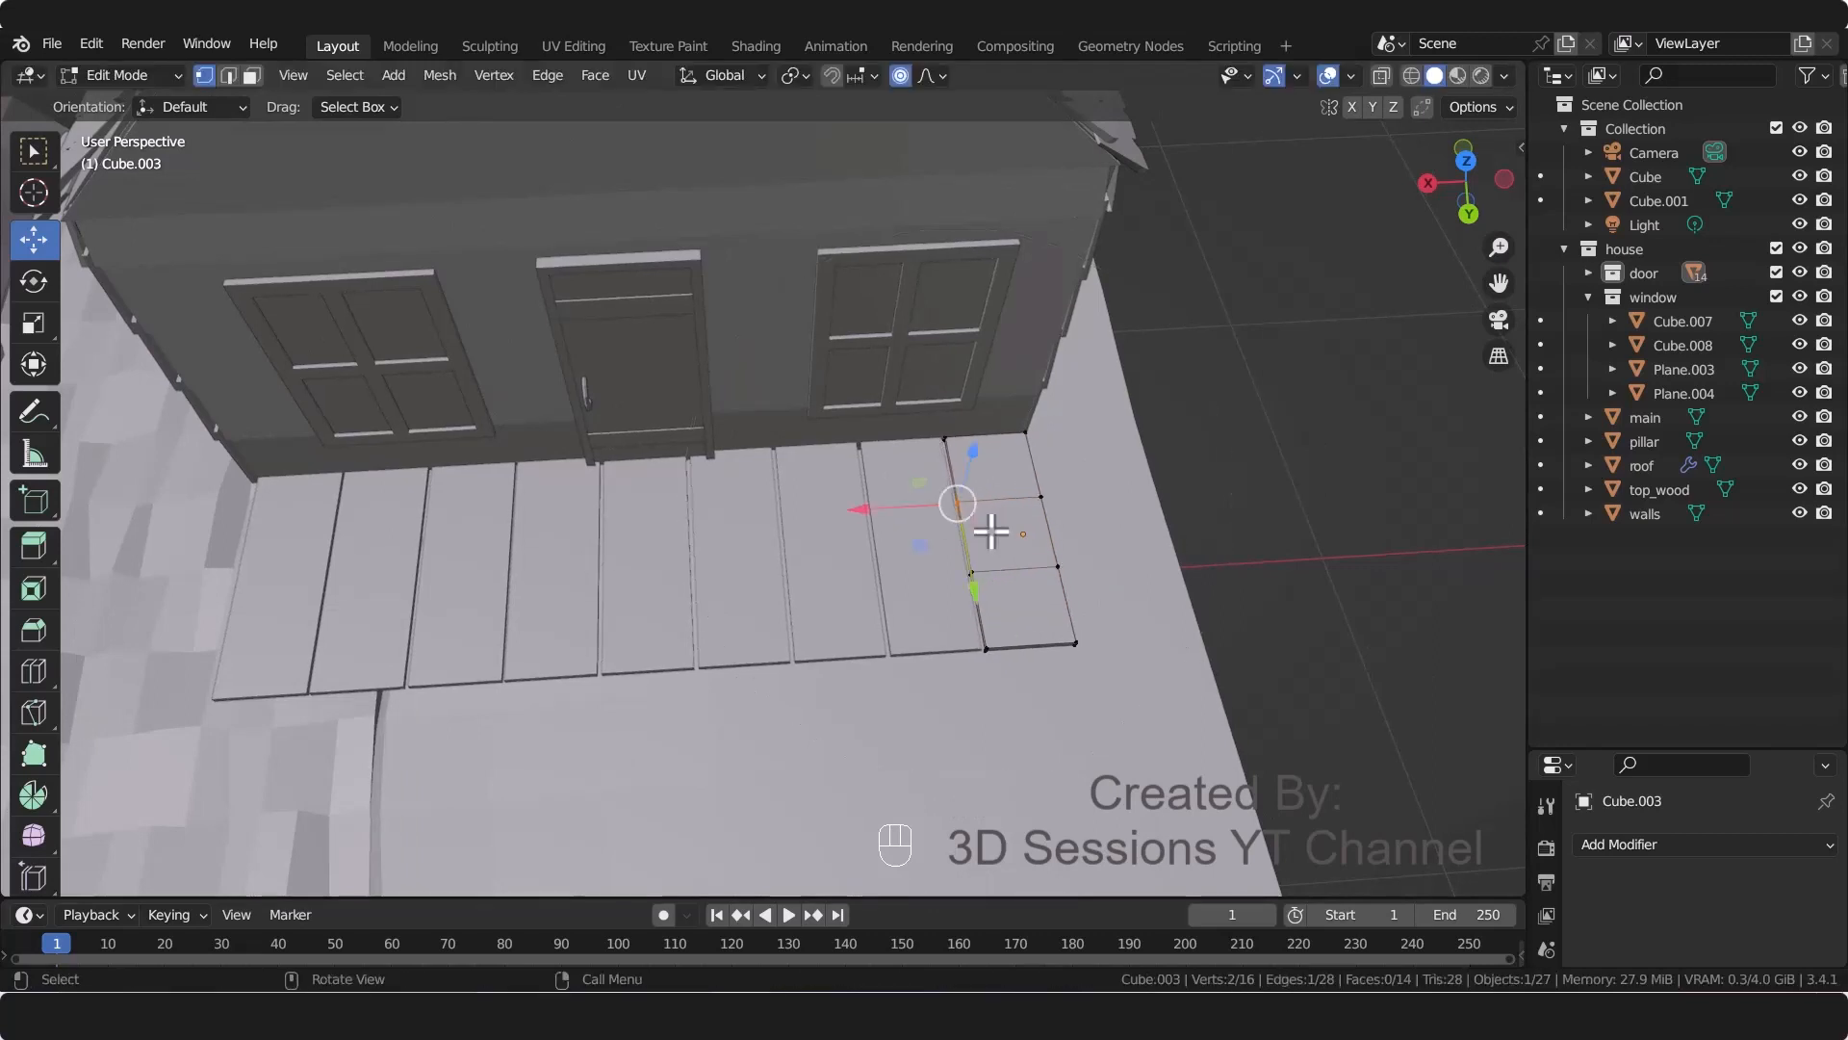
pyautogui.moveTo(1072, 525); pyautogui.dragTo(1035, 491)
pyautogui.press('g')
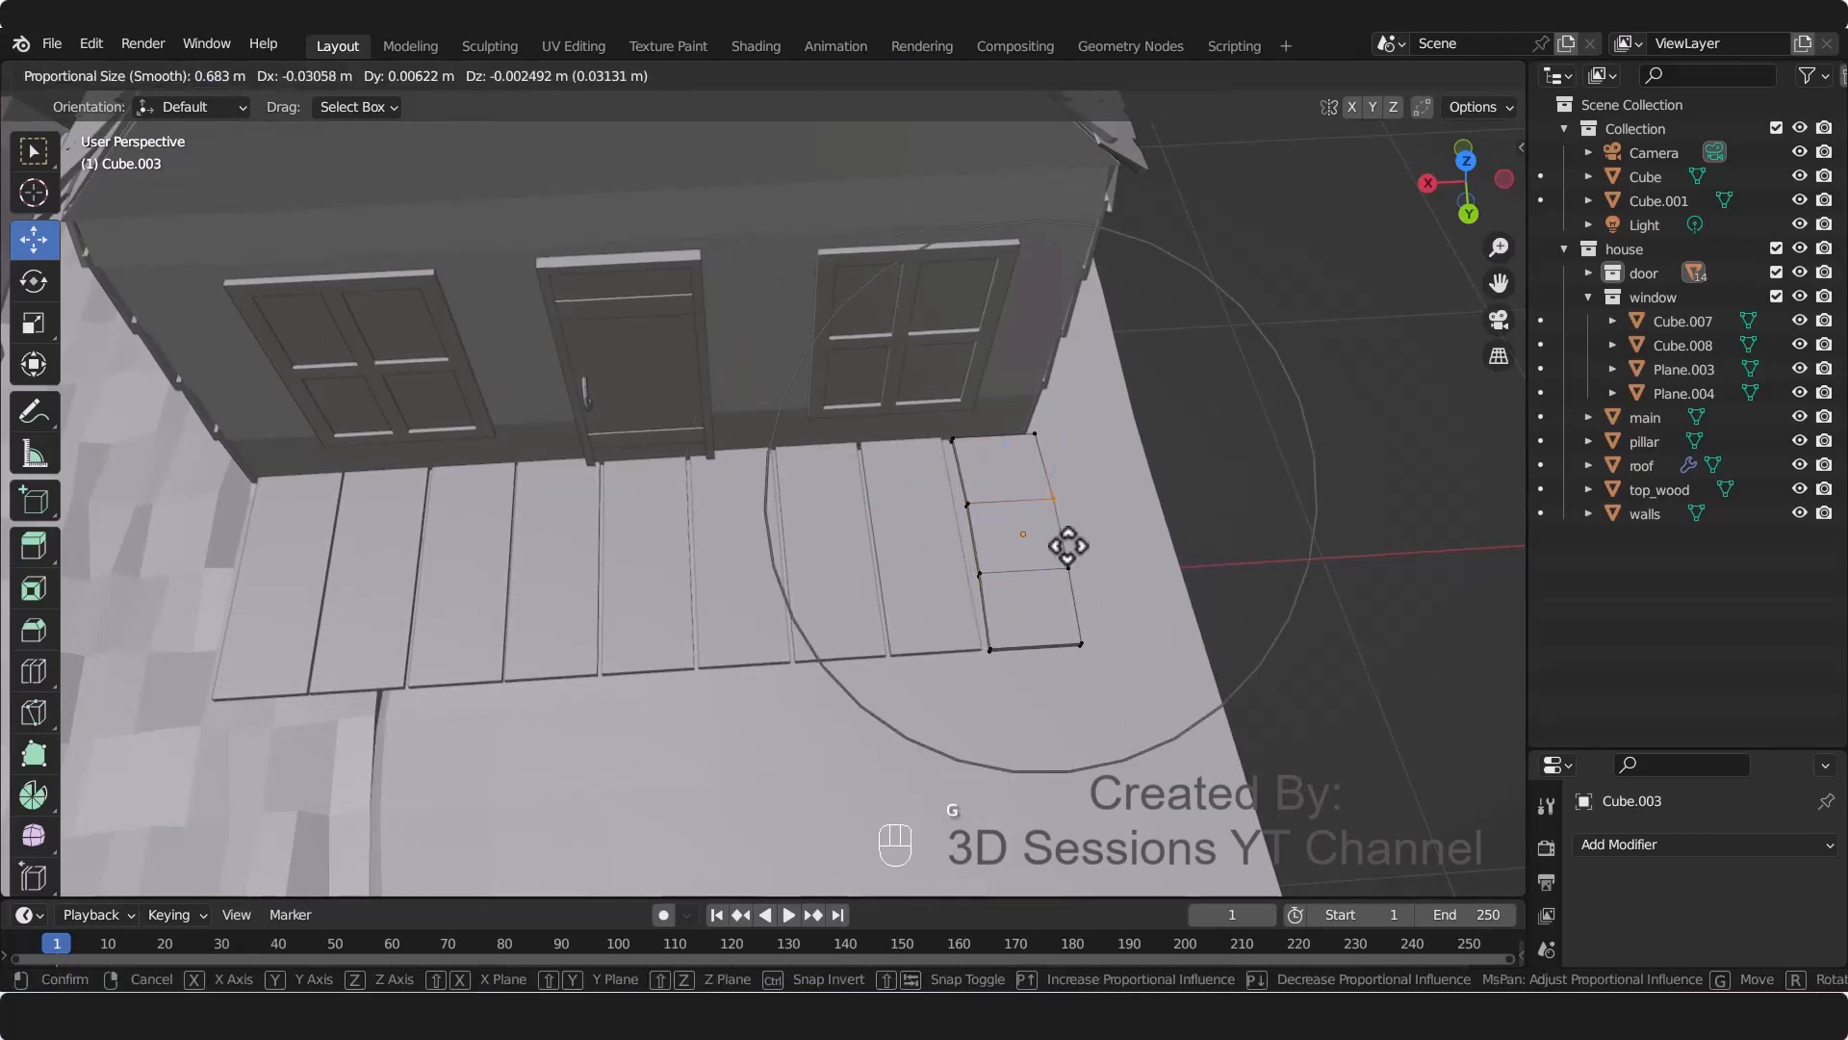
pyautogui.rightClick(1068, 545)
pyautogui.press('g')
pyautogui.scroll(7, 1068, 546)
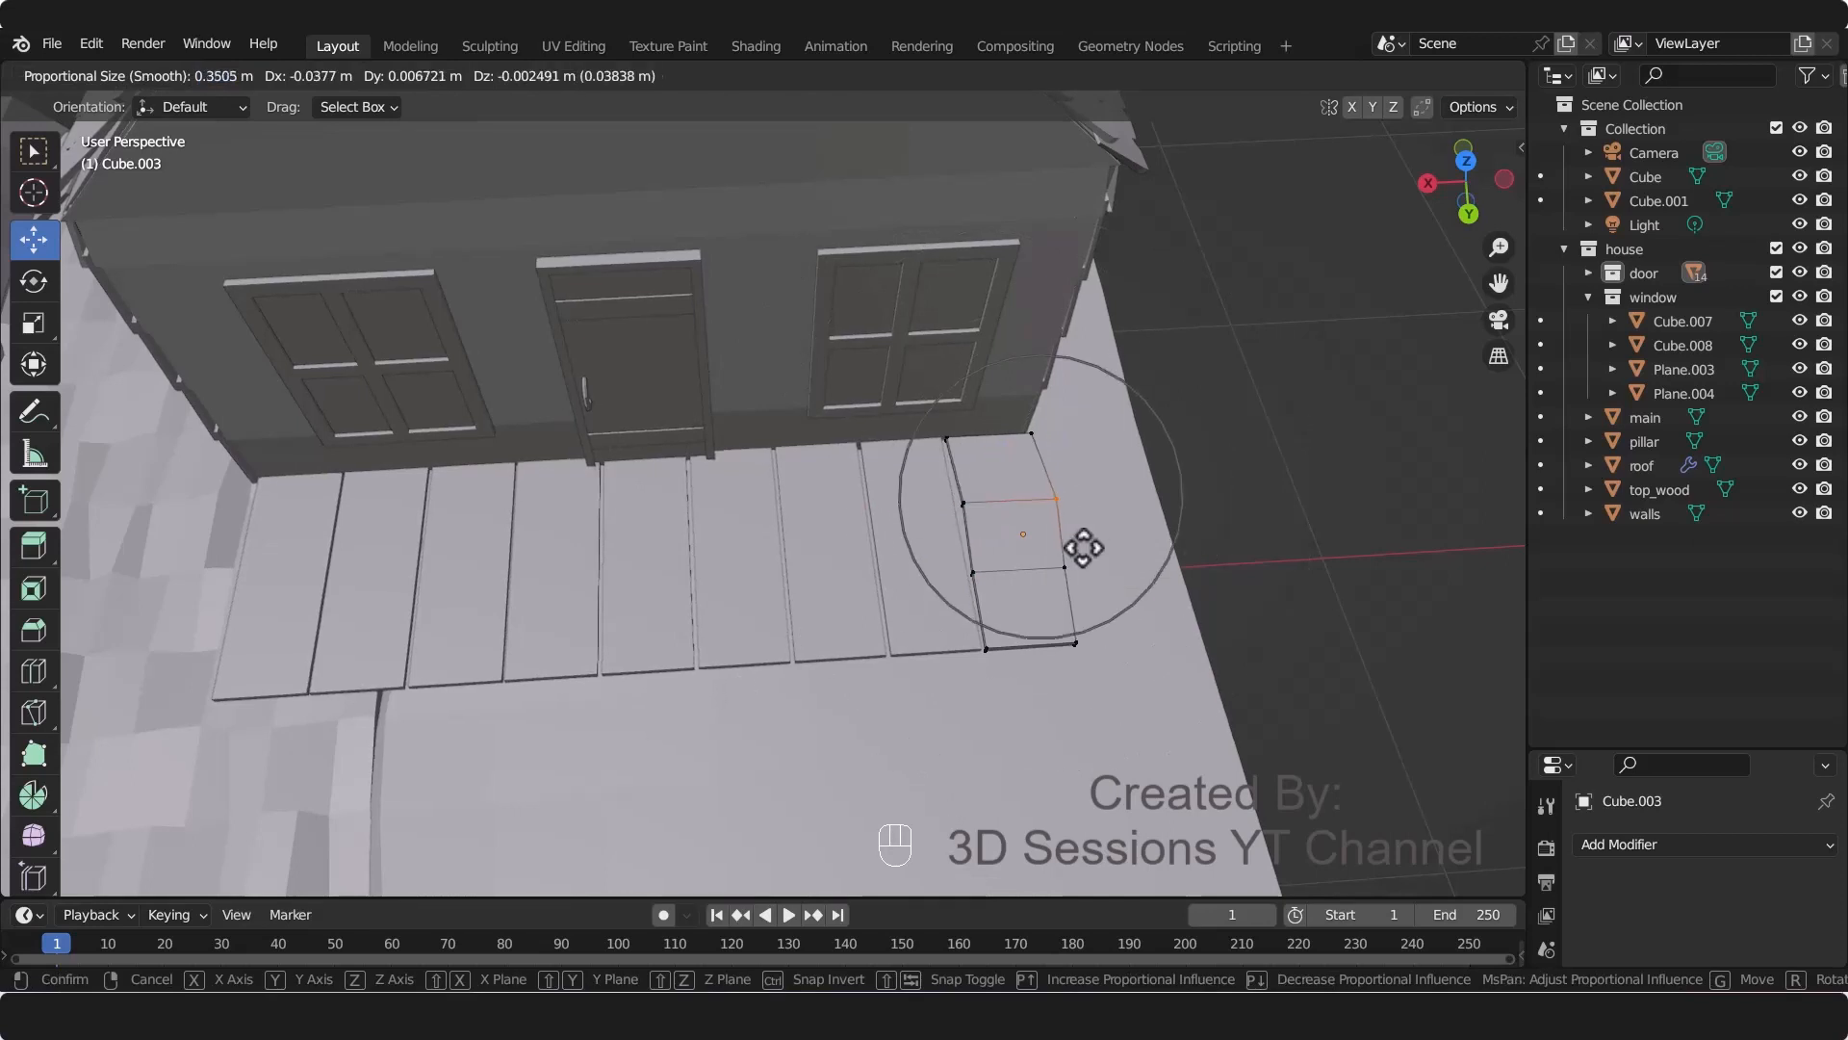
pyautogui.click(1084, 547)
# Step: Shift the end plank's front corner vertices slightly to make it irregular, then return to Object Mode
pyautogui.moveTo(942, 621); pyautogui.dragTo(1009, 680)
pyautogui.press('g')
pyautogui.click(1002, 743)
pyautogui.press('Tab')
# Step: Select the second plank from that end and add three crosswise loop cuts to it in Edit Mode
pyautogui.click(927, 580)
pyautogui.press('Tab')
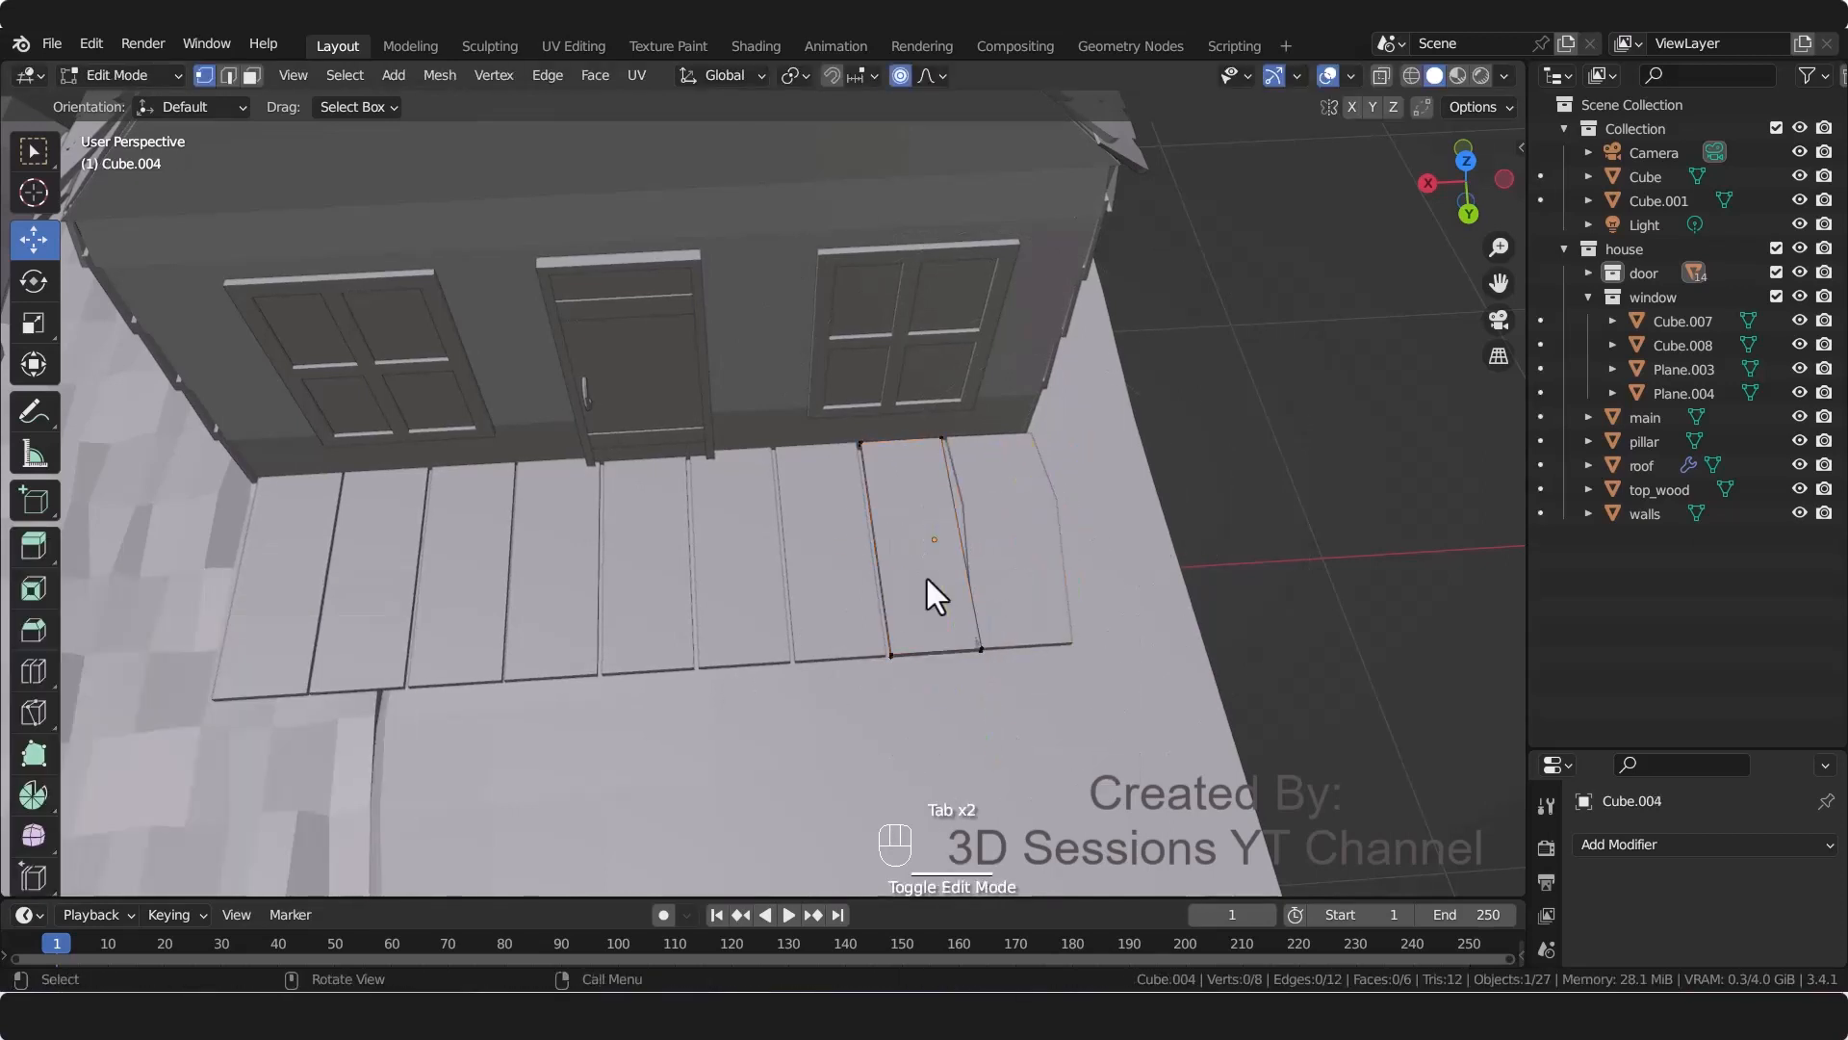
pyautogui.hotkey('ctrl', 'r')
pyautogui.scroll(2, 932, 578)
pyautogui.click(932, 578)
pyautogui.rightClick(843, 469)
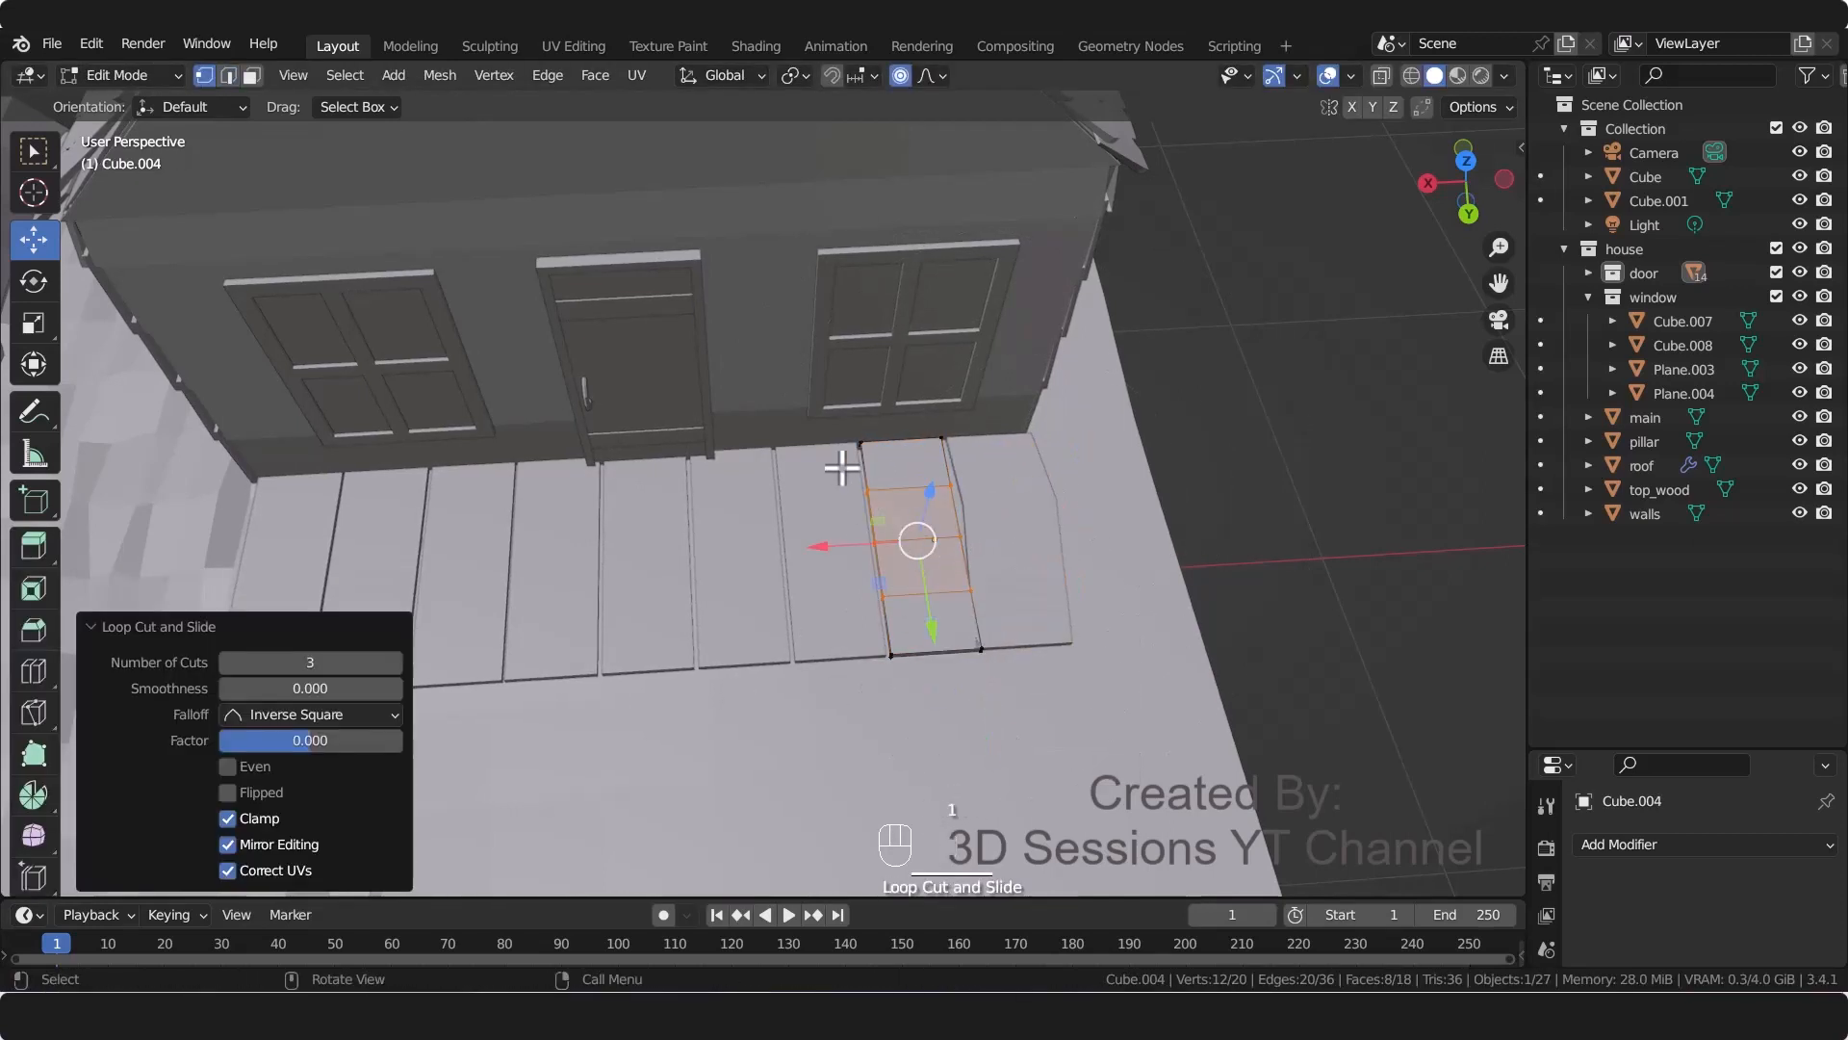
# Step: Adjust the second plank's edge vertices slightly for an uneven shape, then return to Object Mode
pyautogui.click(868, 491)
pyautogui.press('g')
pyautogui.rightClick(957, 636)
pyautogui.moveTo(953, 565); pyautogui.dragTo(993, 627)
pyautogui.press('Tab')
# Step: Select the third plank and add one centered crosswise loop cut in Edit Mode
pyautogui.click(815, 574)
pyautogui.press('Tab')
pyautogui.hotkey('ctrl', 'r')
pyautogui.click(815, 575)
pyautogui.rightClick(817, 575)
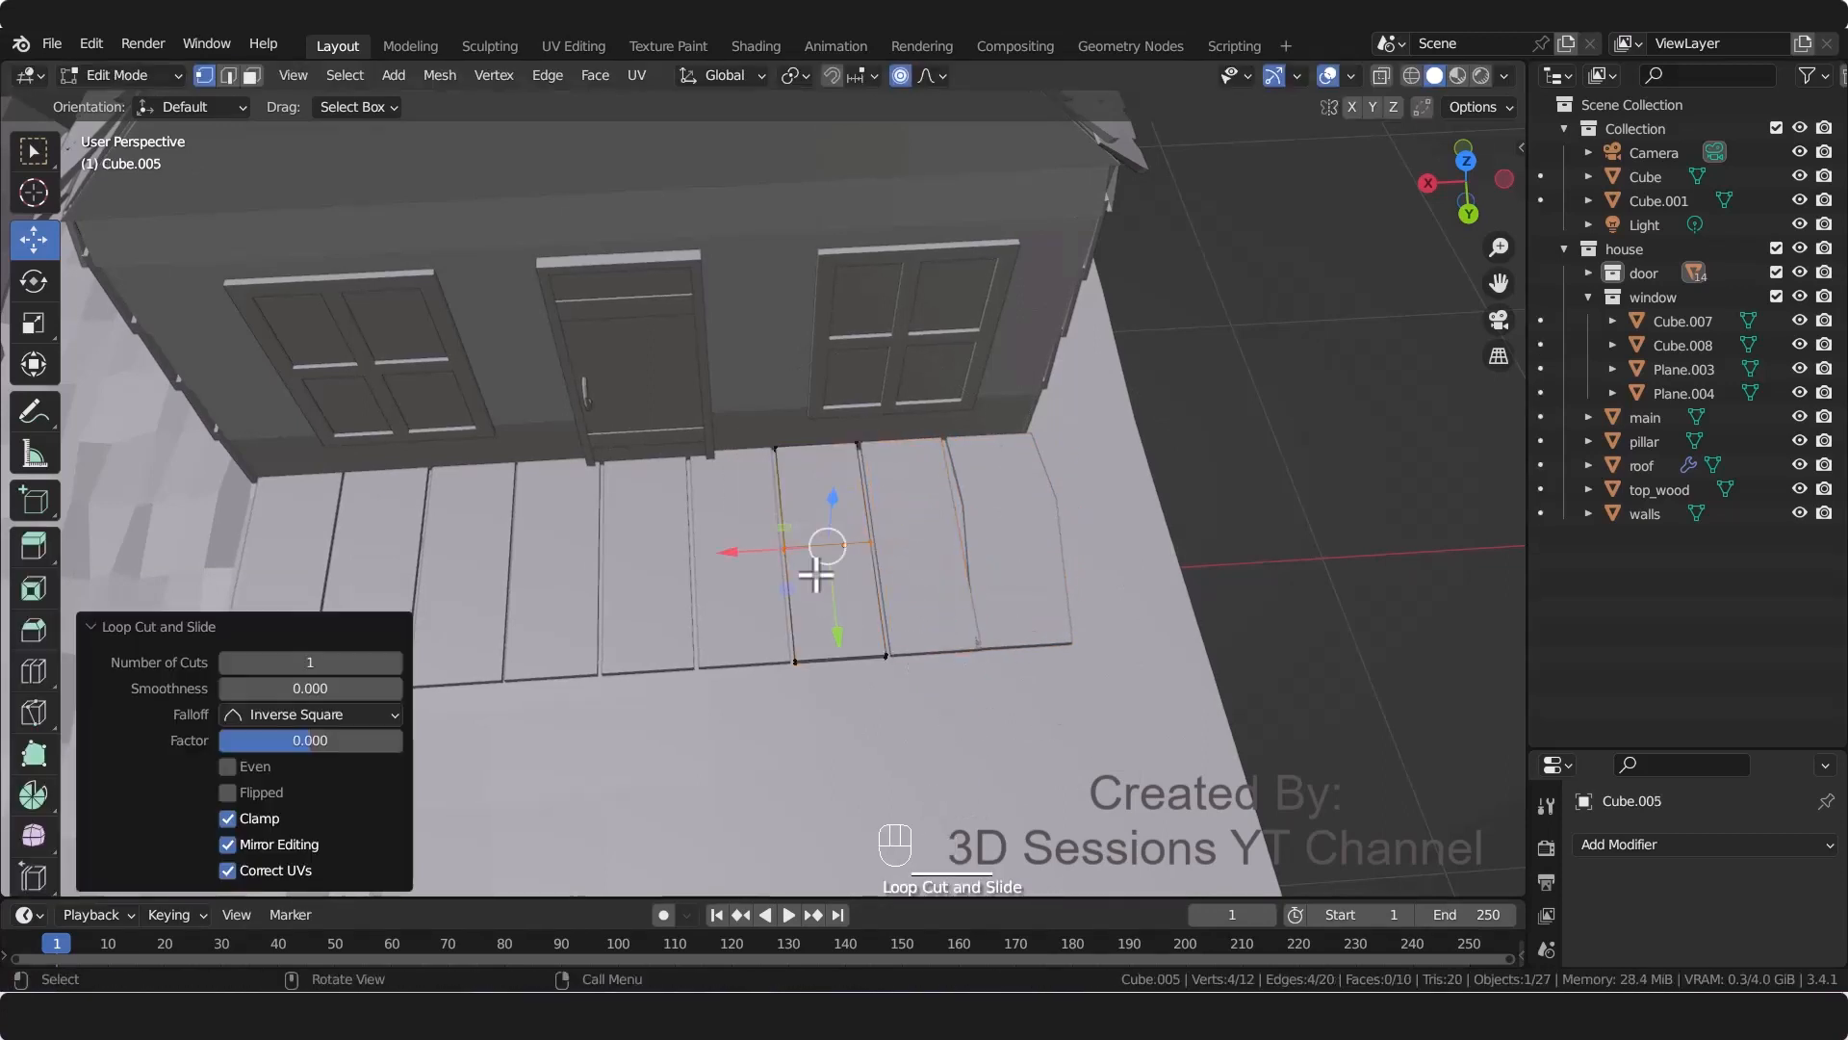
# Step: Try to shift the third plank's middle edge loop along X, and undo the move
pyautogui.press('g')
pyautogui.press('g')
pyautogui.click(757, 539)
pyautogui.moveTo(729, 542); pyautogui.dragTo(754, 537)
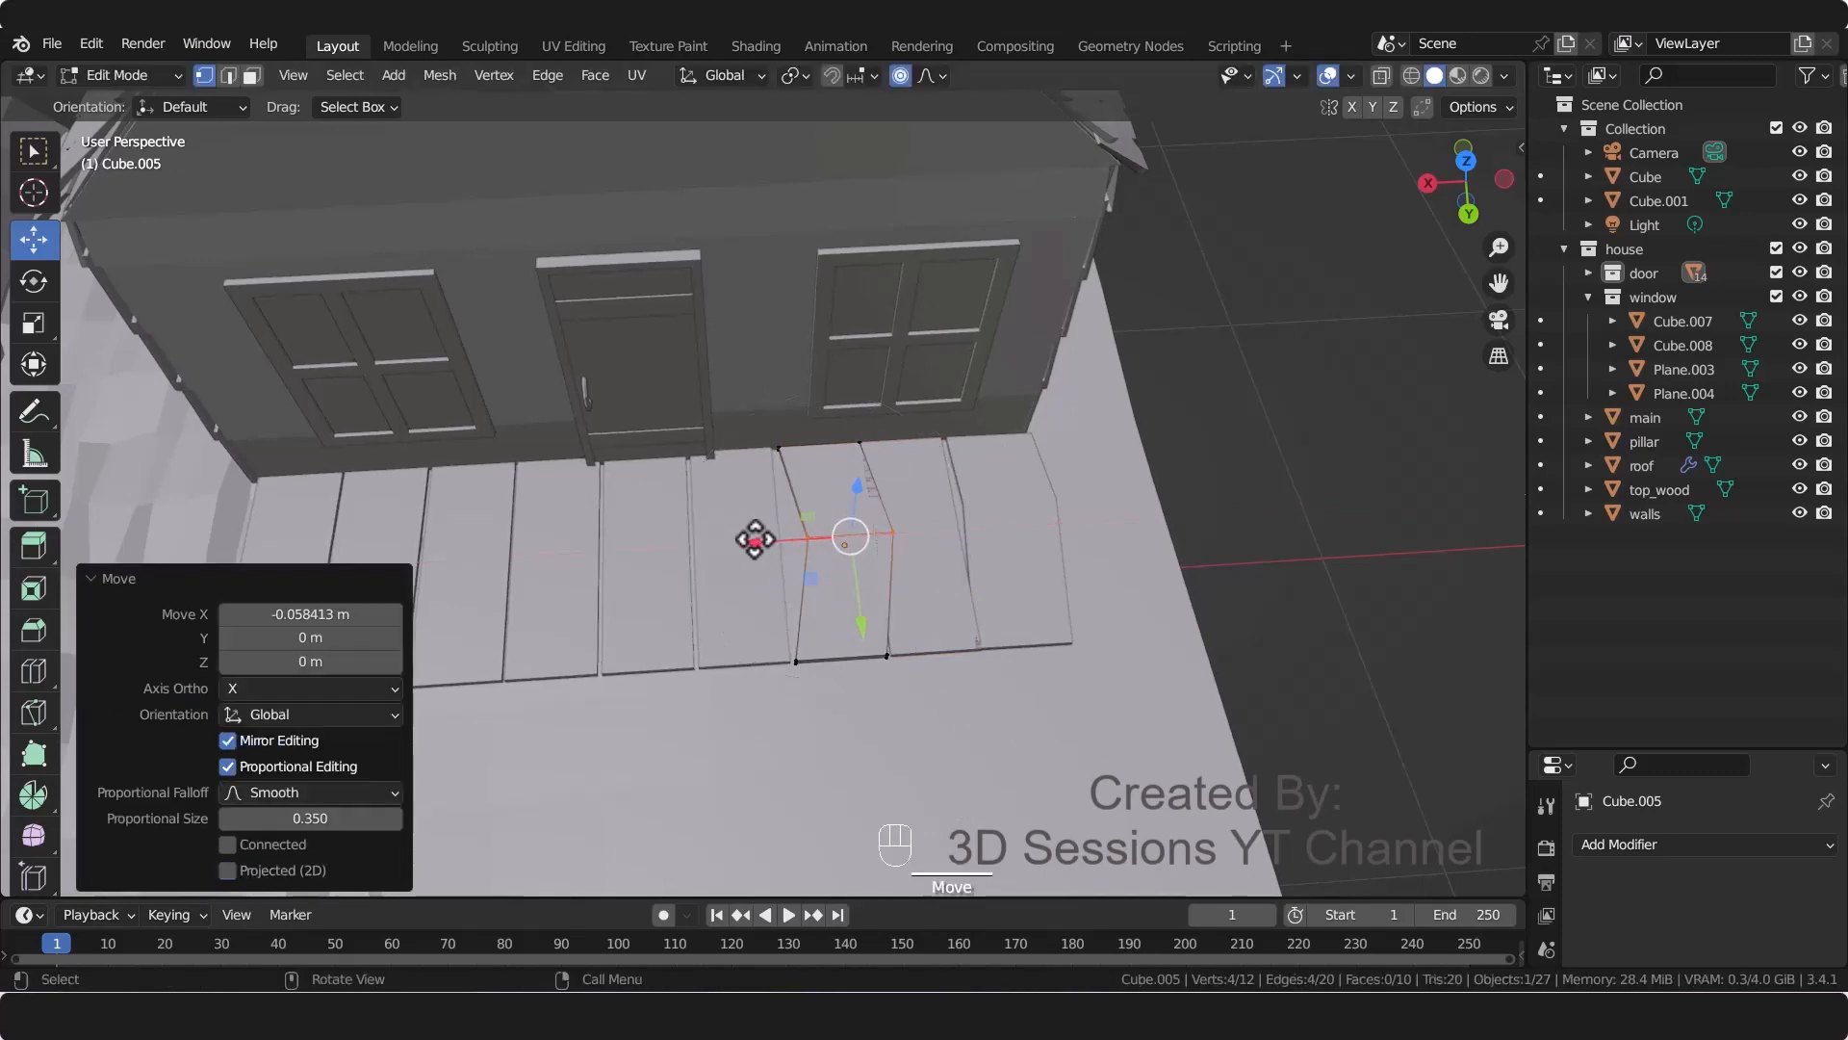
pyautogui.hotkey('ctrl', 'z')
# Step: Shift the third plank's front corner vertices slightly along X, and return to Object Mode
pyautogui.moveTo(768, 641); pyautogui.dragTo(820, 691)
pyautogui.moveTo(698, 667); pyautogui.dragTo(691, 668)
pyautogui.press('Tab')
# Step: Select the fourth plank and add two evenly spaced crosswise loop cuts to it in Edit Mode
pyautogui.click(720, 576)
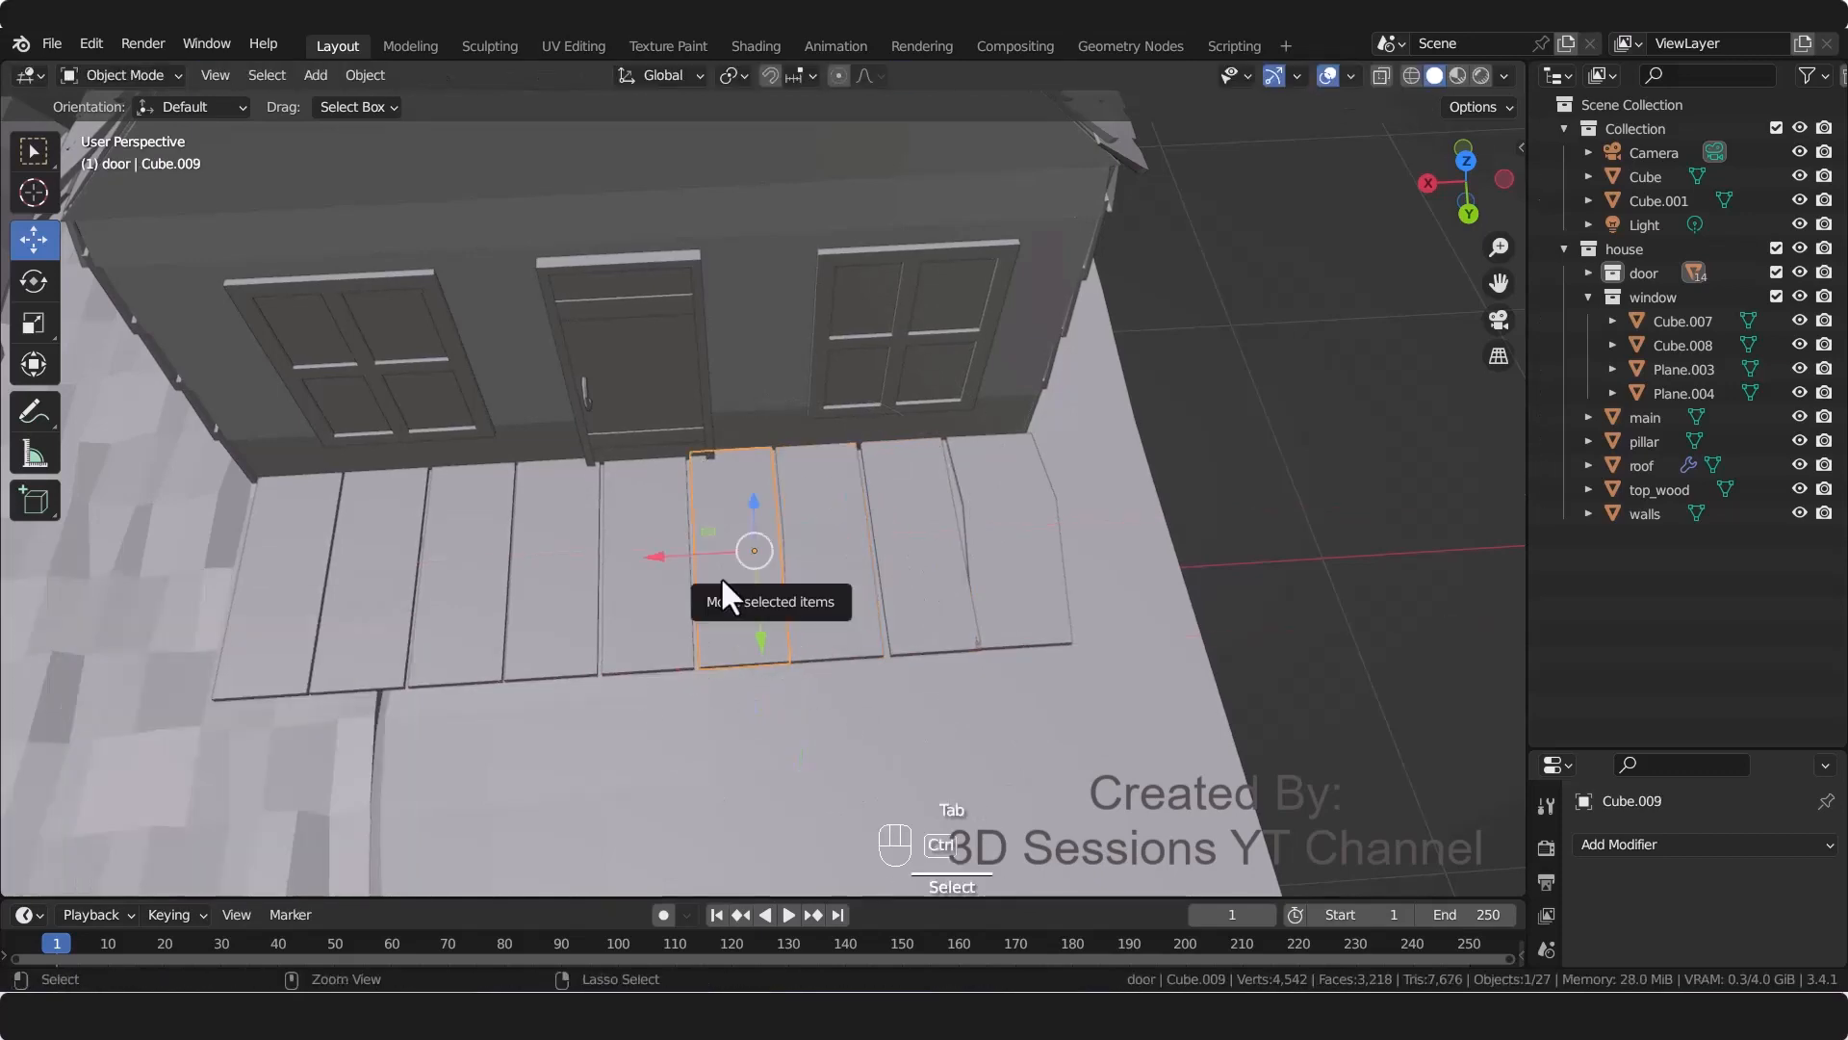
pyautogui.press('Tab')
pyautogui.hotkey('ctrl', 'r')
pyautogui.scroll(1, 723, 580)
pyautogui.click(724, 579)
pyautogui.rightClick(724, 580)
# Step: Select the fourth plank's side vertices through the mesh with X-ray, shift them slightly, and return to Object Mode
pyautogui.moveTo(672, 487); pyautogui.dragTo(728, 554)
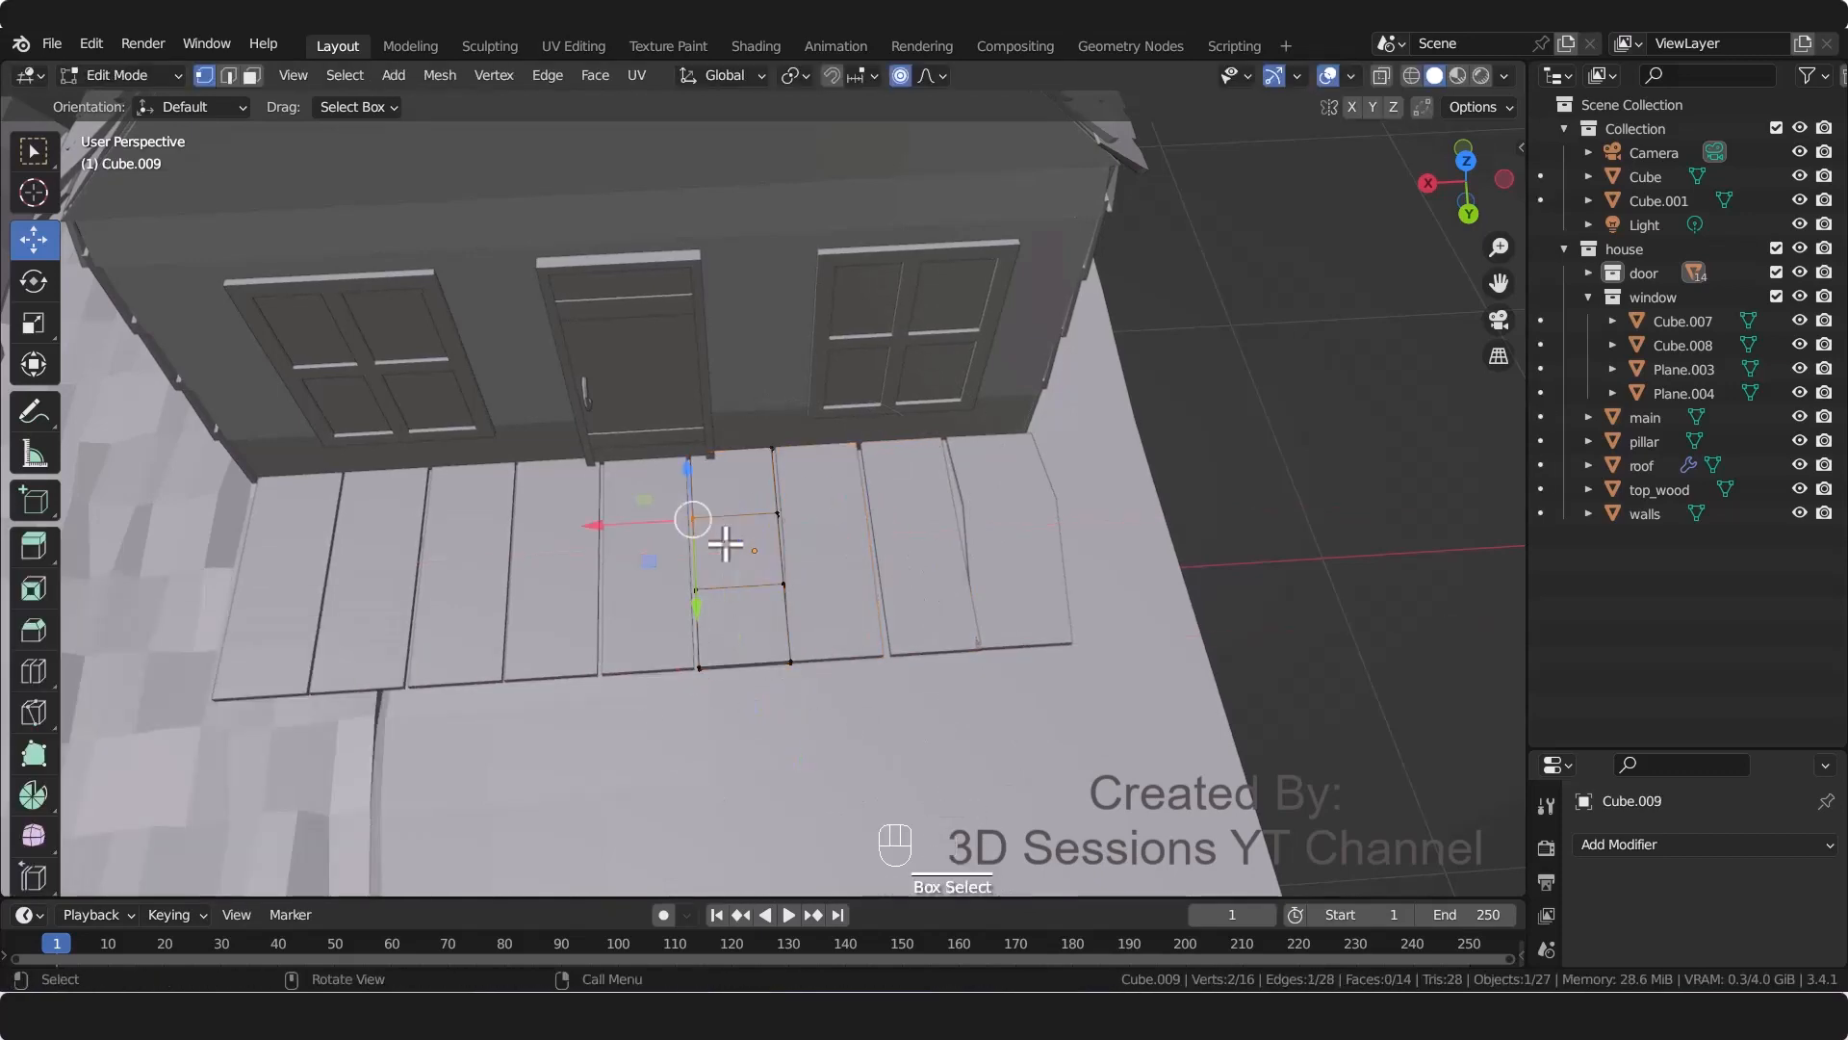
pyautogui.hotkey('alt', 'z')
pyautogui.moveTo(614, 487); pyautogui.dragTo(735, 583)
pyautogui.press('g')
pyautogui.click(728, 586)
pyautogui.press('Tab')
# Step: Select the fifth plank and add one centered crosswise loop cut to it in Edit Mode
pyautogui.click(631, 630)
pyautogui.press('Tab')
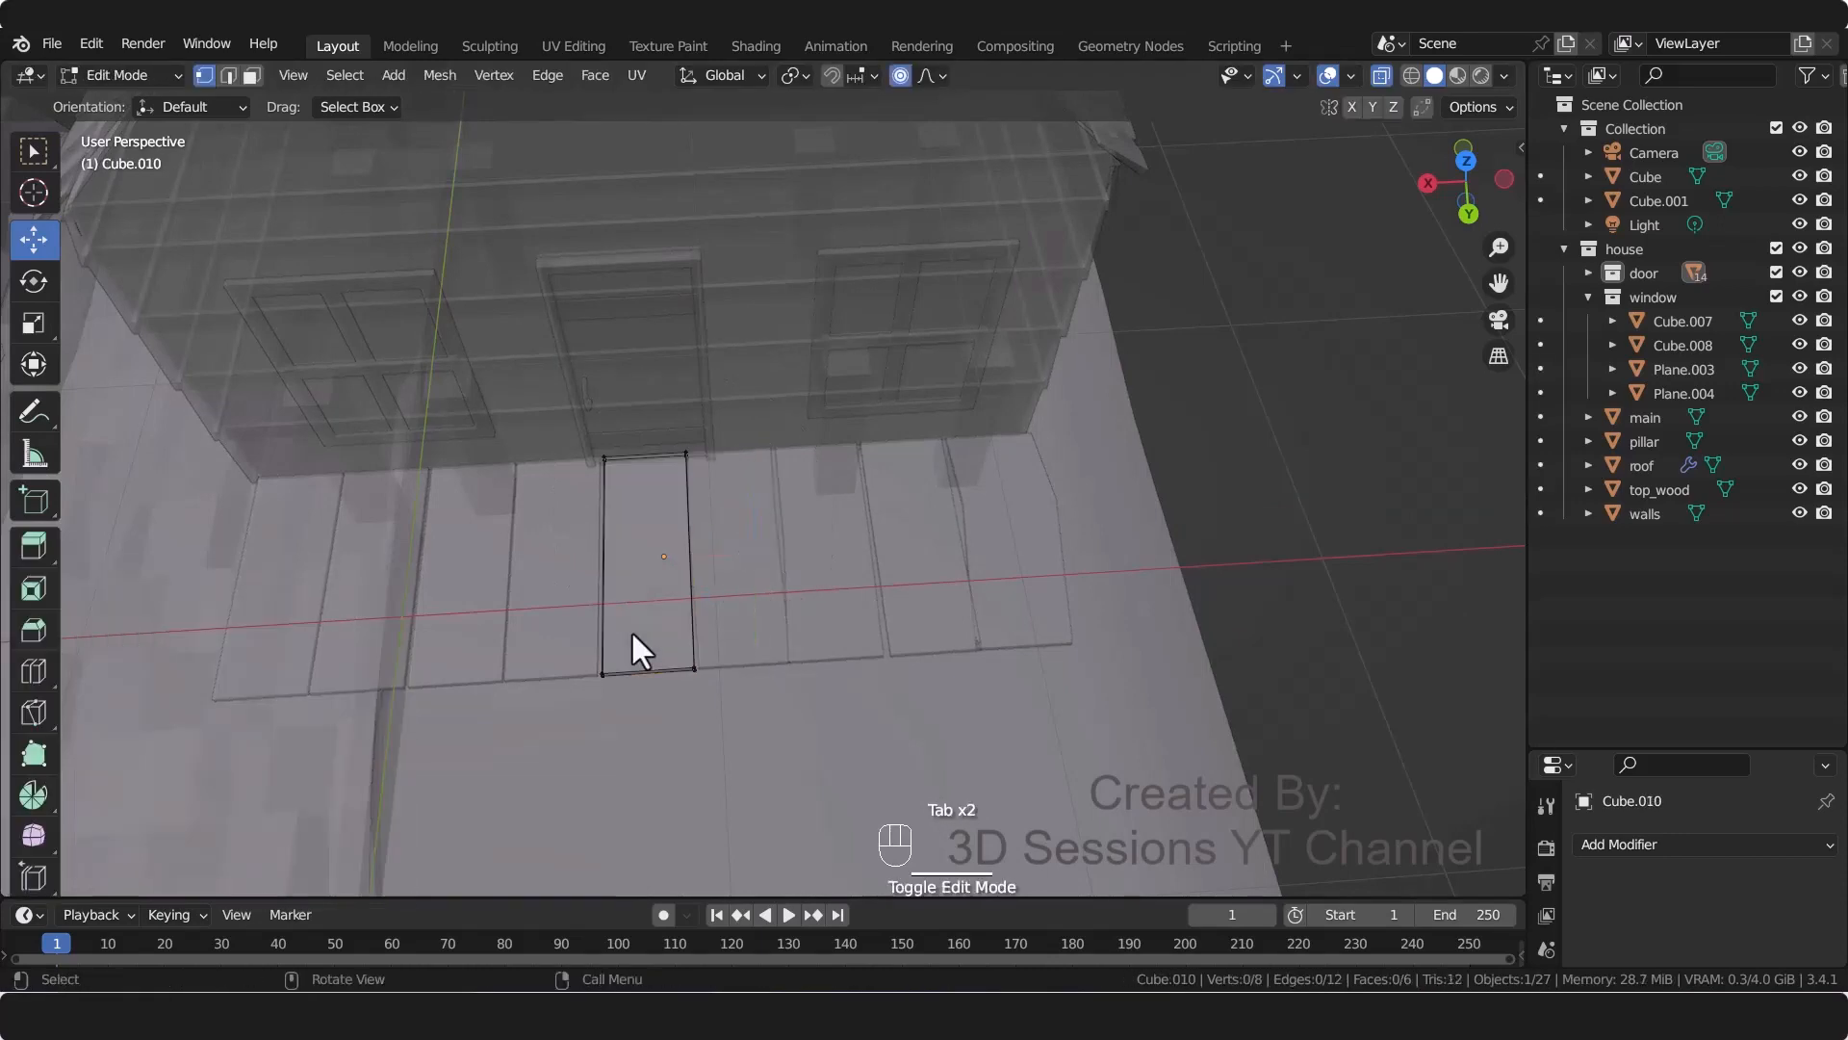
pyautogui.hotkey('ctrl', 'r')
pyautogui.click(635, 631)
pyautogui.rightClick(636, 631)
# Step: Shift the fifth plank's front corner and side vertices slightly, turn X-ray off, and return to Object Mode
pyautogui.moveTo(570, 639); pyautogui.dragTo(655, 747)
pyautogui.press('g')
pyautogui.click(648, 747)
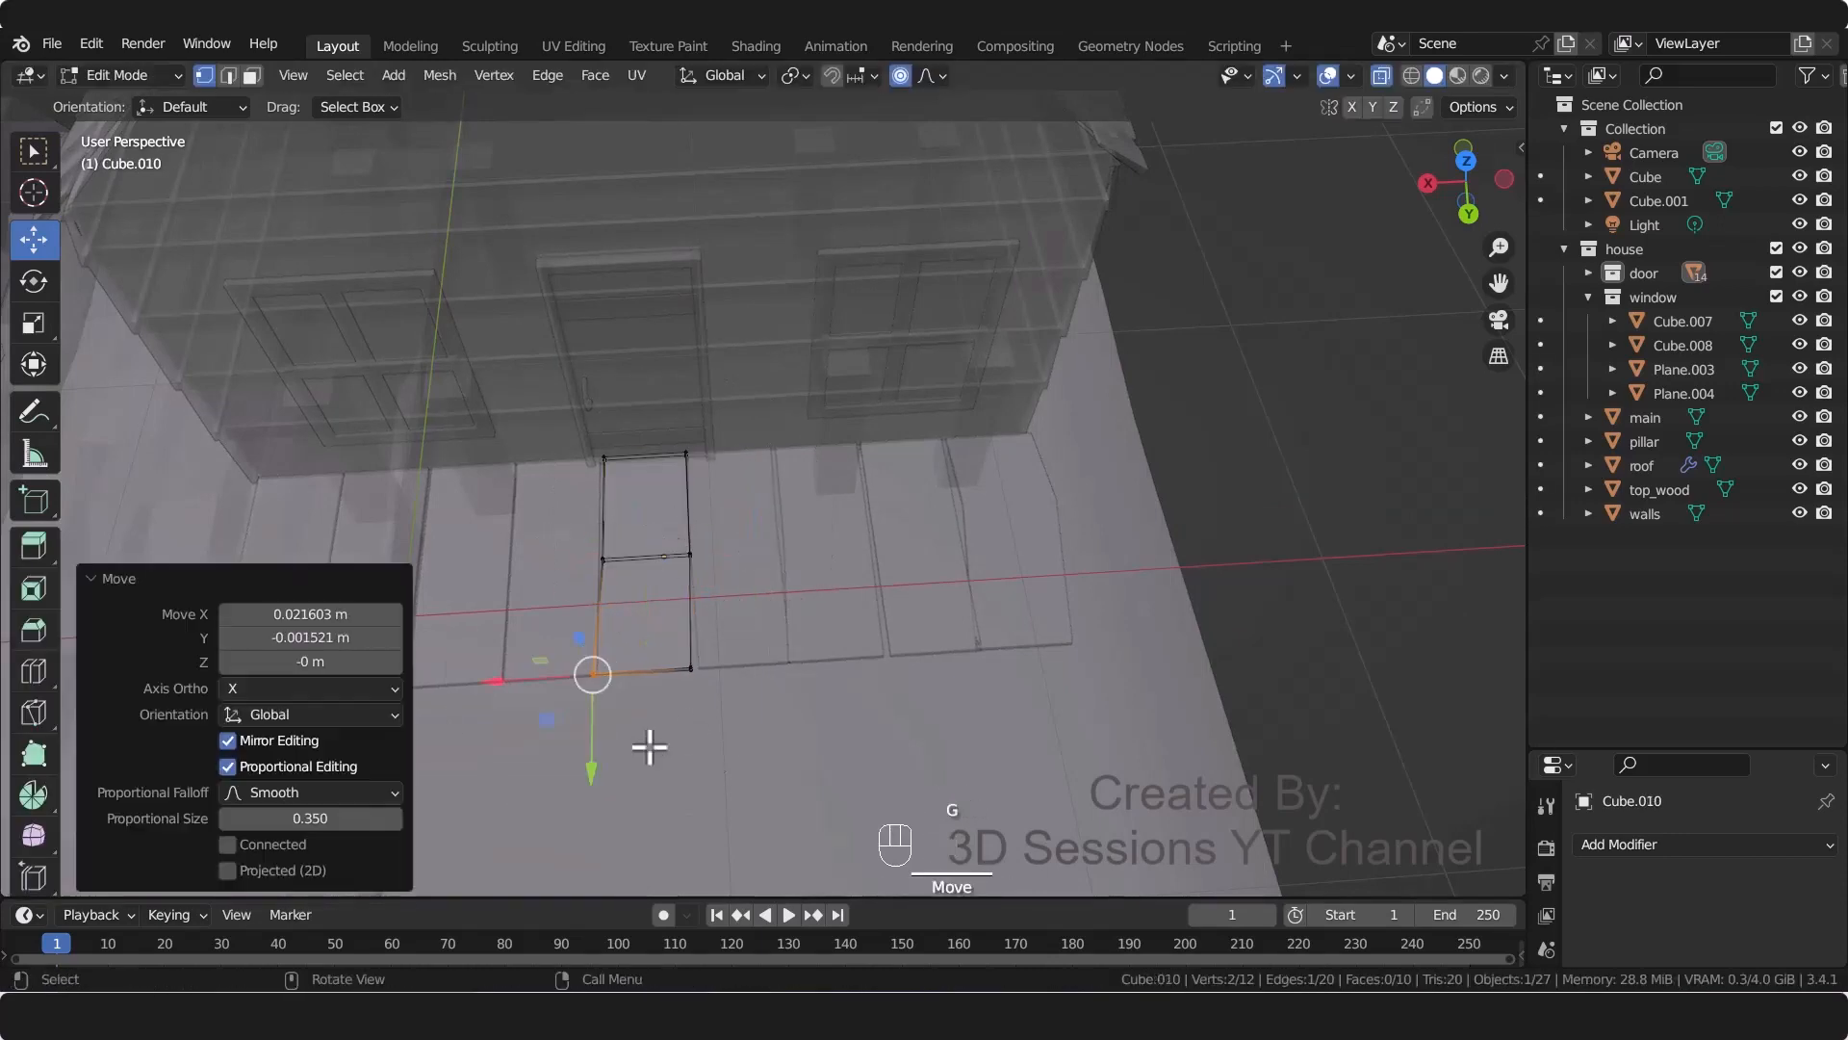
pyautogui.moveTo(709, 571); pyautogui.dragTo(673, 531)
pyautogui.moveTo(694, 629); pyautogui.dragTo(694, 620)
pyautogui.moveTo(606, 540); pyautogui.dragTo(584, 532)
pyautogui.moveTo(748, 780); pyautogui.dragTo(759, 798)
pyautogui.hotkey('alt', 'z')
pyautogui.press('Tab')
# Step: Select the sixth plank and add two crosswise loop cuts to it in Edit Mode
pyautogui.click(550, 579)
pyautogui.press('Tab')
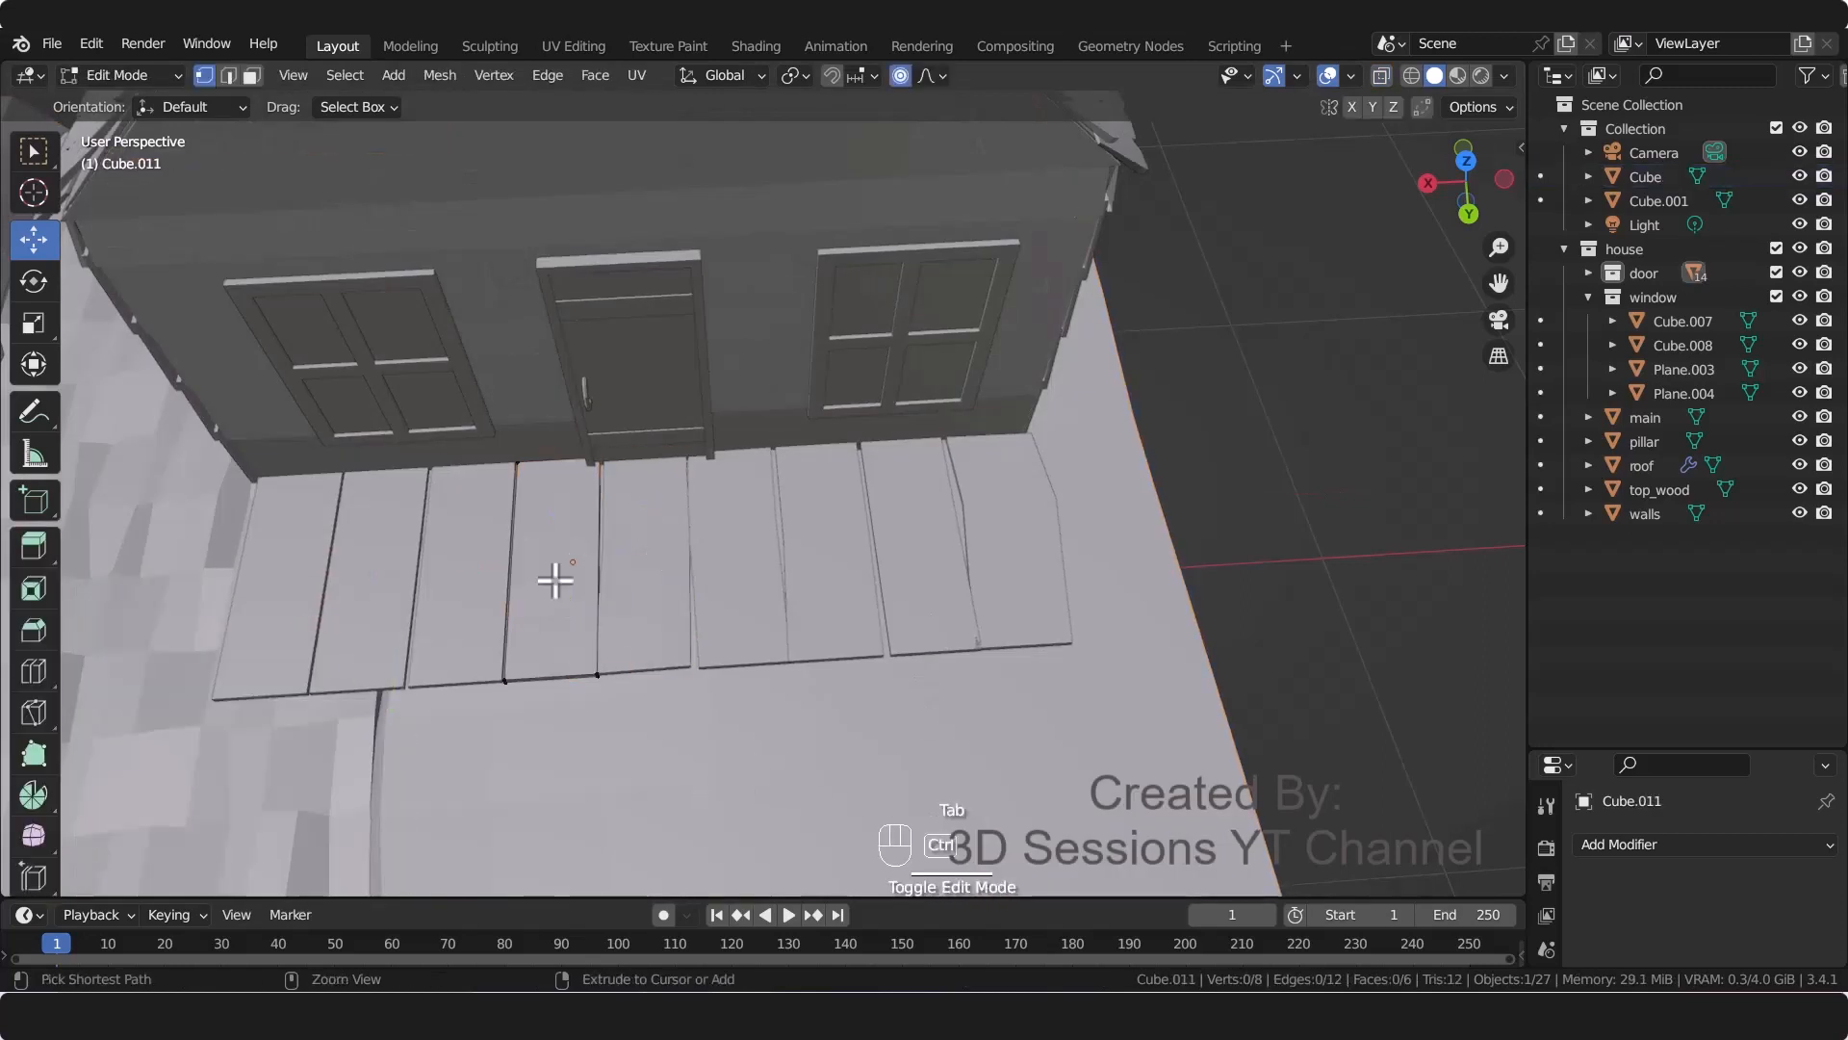
pyautogui.hotkey('ctrl', 'r')
pyautogui.hotkey('ctrl', 'r')
pyautogui.scroll(1, 570, 588)
pyautogui.click(570, 587)
pyautogui.rightClick(572, 592)
# Step: Shift the sixth plank's side vertices and front corner slightly for an uneven outline, and return to Object Mode
pyautogui.keyDown('shift'); pyautogui.moveTo(539, 611); pyautogui.dragTo(806, 606, button='middle'); pyautogui.keyUp('shift')
pyautogui.moveTo(764, 649); pyautogui.dragTo(815, 708)
pyautogui.moveTo(749, 503); pyautogui.dragTo(805, 540)
pyautogui.press('g')
pyautogui.click(833, 430)
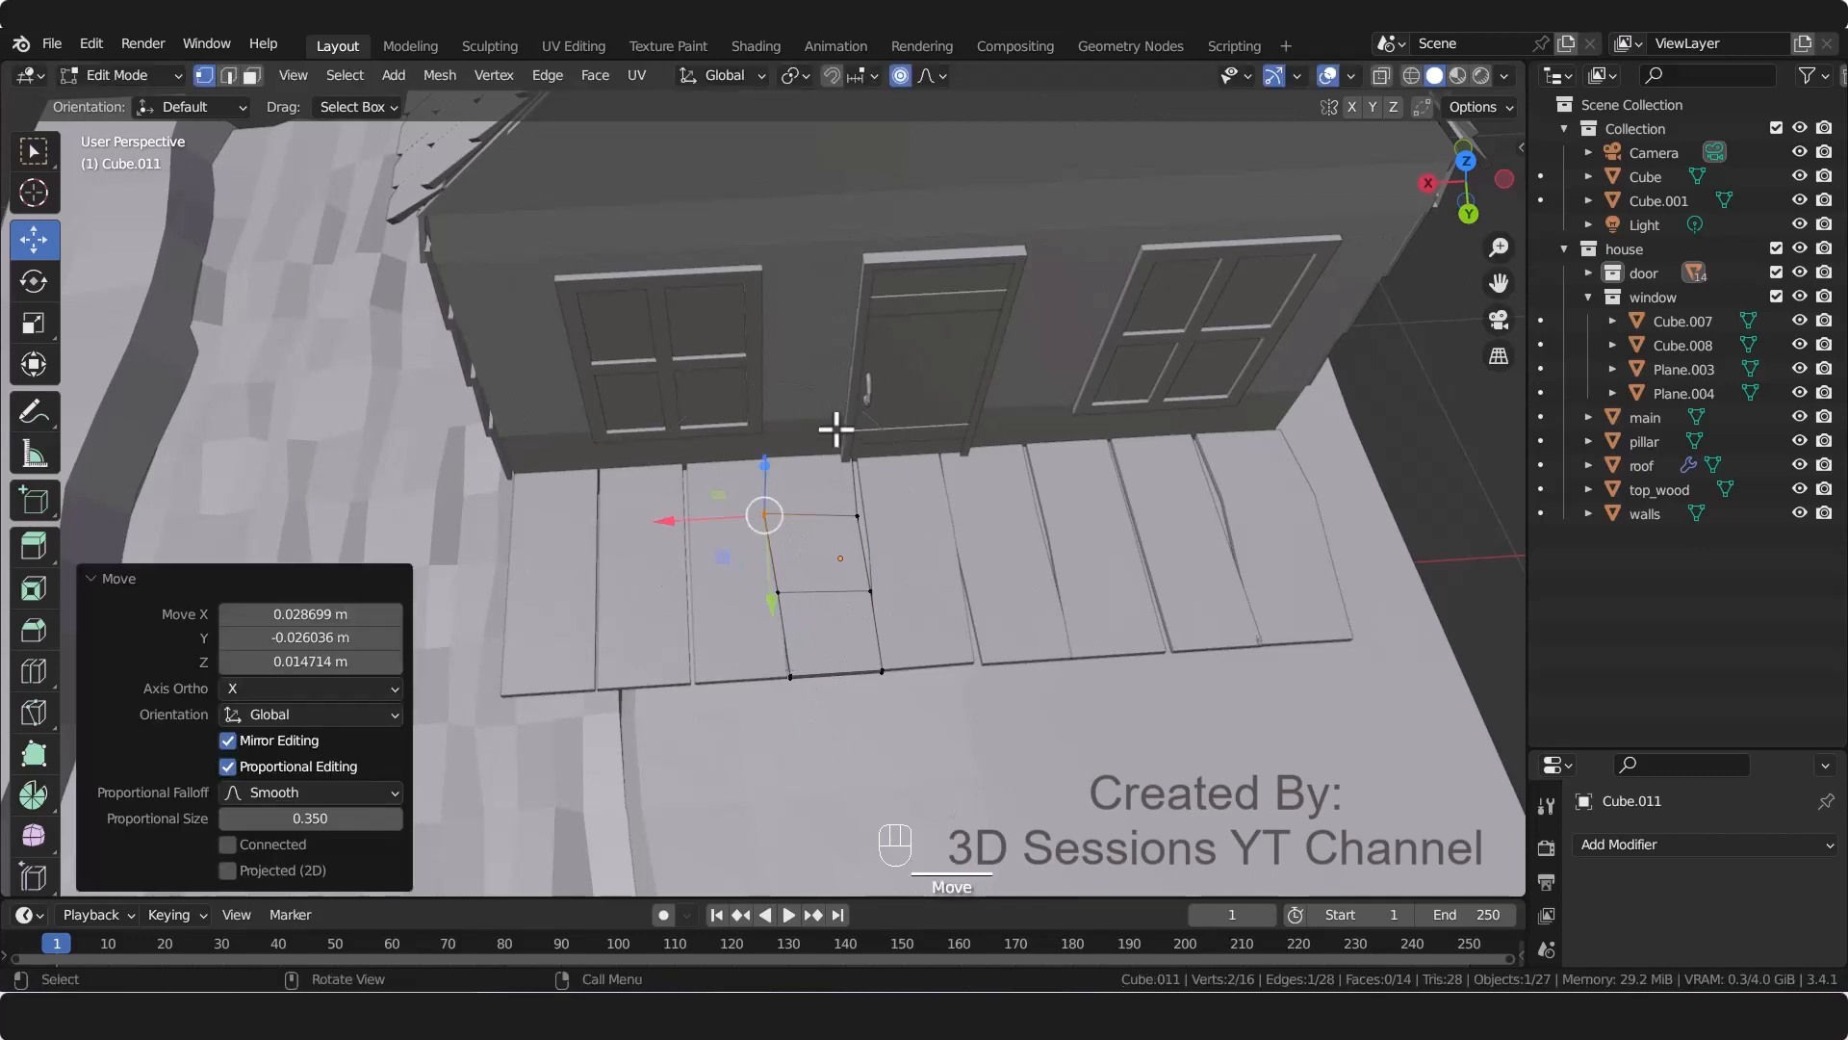
pyautogui.press('g')
pyautogui.click(911, 528)
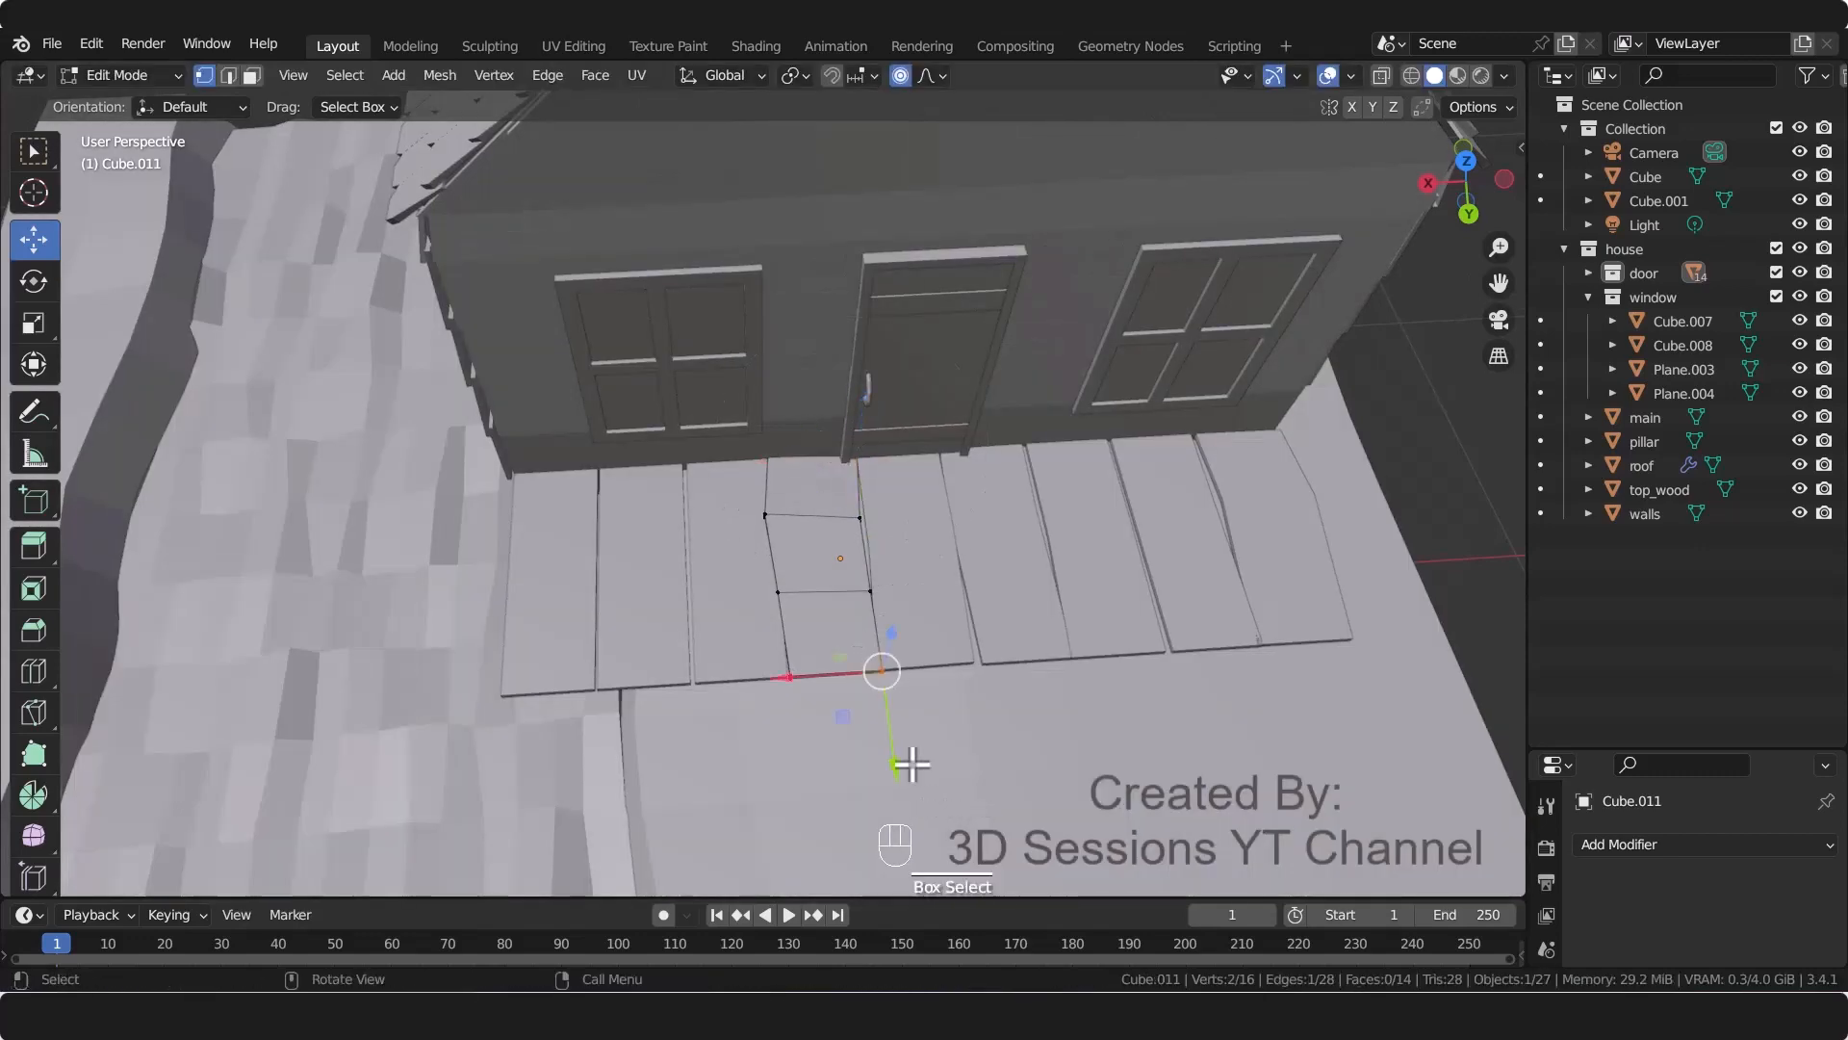
pyautogui.press('g')
pyautogui.click(916, 804)
pyautogui.moveTo(747, 496); pyautogui.dragTo(785, 539)
pyautogui.press('g')
pyautogui.click(835, 604)
pyautogui.press('Tab')
# Step: Select the seventh plank and add two crosswise loop cuts to it in Edit Mode
pyautogui.click(733, 597)
pyautogui.press('Tab')
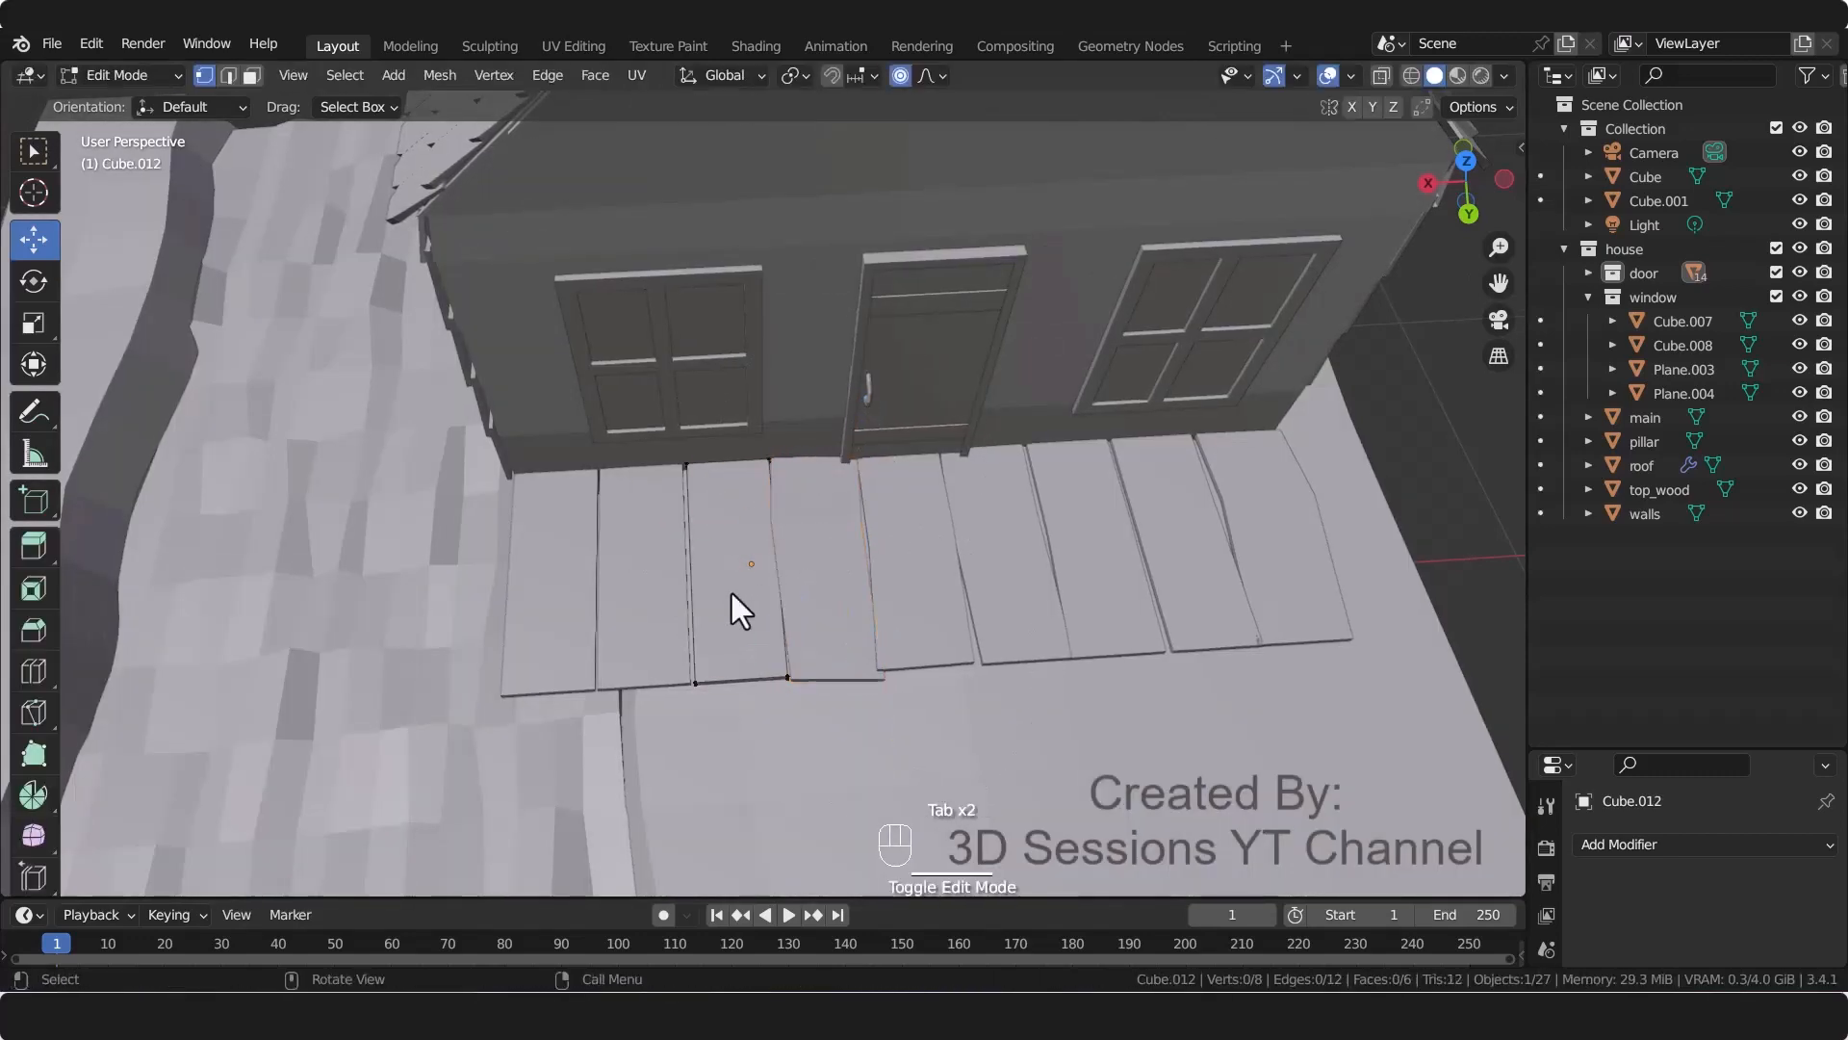
pyautogui.hotkey('ctrl', 'r')
pyautogui.scroll(1, 696, 650)
pyautogui.click(695, 651)
pyautogui.rightClick(709, 650)
# Step: Shift the seventh plank's front corner and side vertices slightly, and return to Object Mode
pyautogui.moveTo(679, 666); pyautogui.dragTo(716, 695)
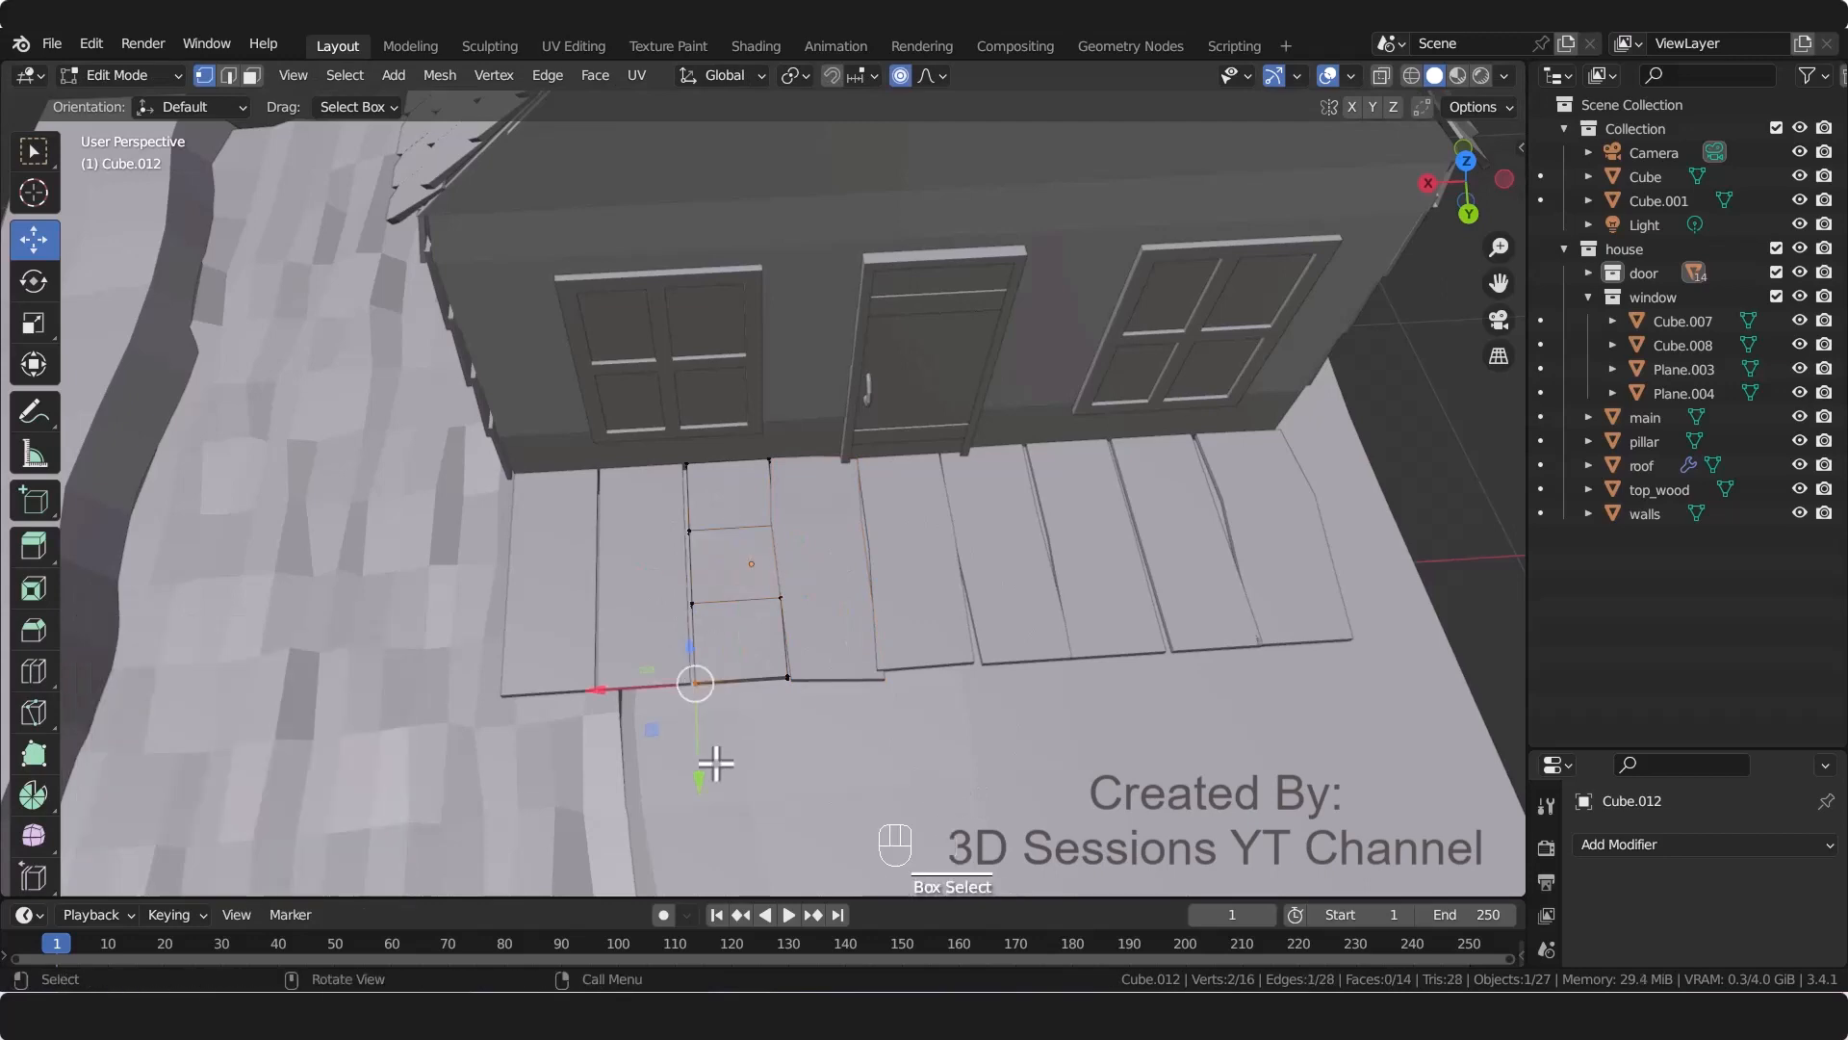
pyautogui.press('g')
pyautogui.click(745, 719)
pyautogui.moveTo(711, 560); pyautogui.dragTo(625, 494)
pyautogui.press('g')
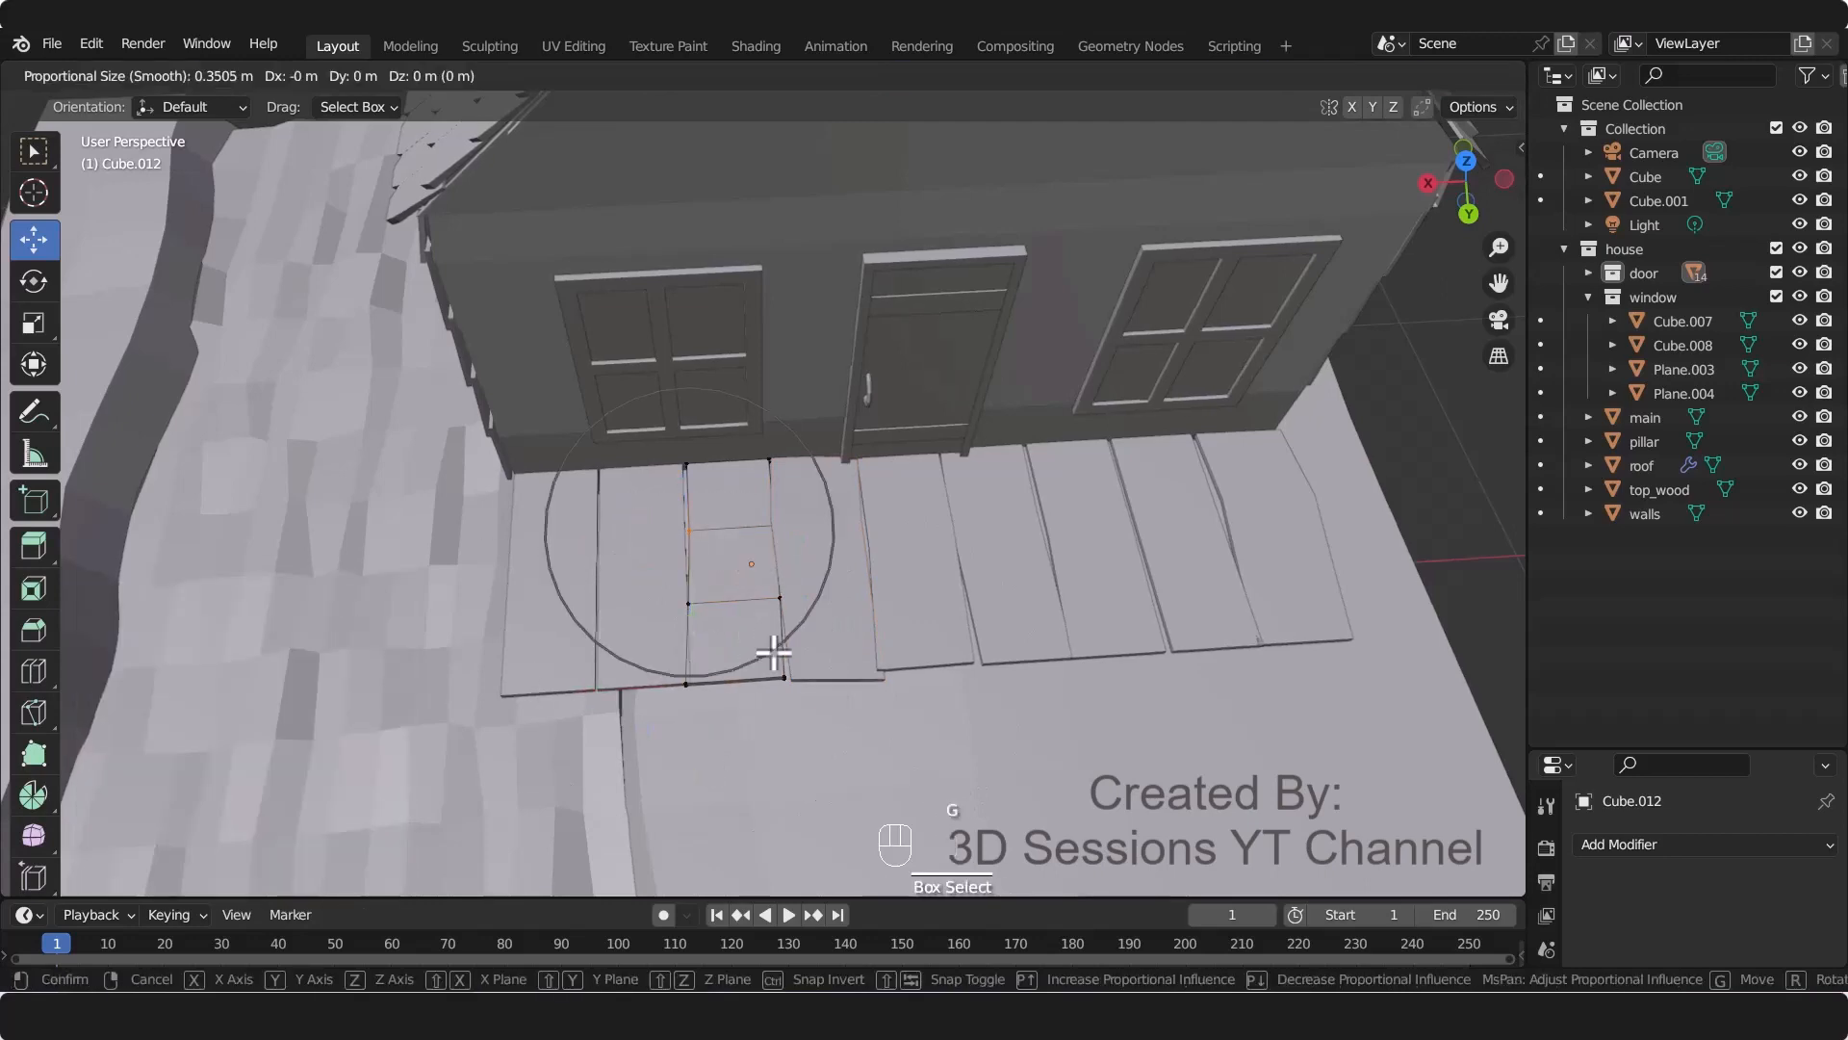
pyautogui.click(760, 644)
pyautogui.press('Tab')
# Step: Select the eighth plank and add two crosswise loop cuts to it in Edit Mode
pyautogui.click(617, 600)
pyautogui.press('Tab')
pyautogui.hotkey('ctrl', 'r')
pyautogui.scroll(1, 596, 581)
pyautogui.click(596, 580)
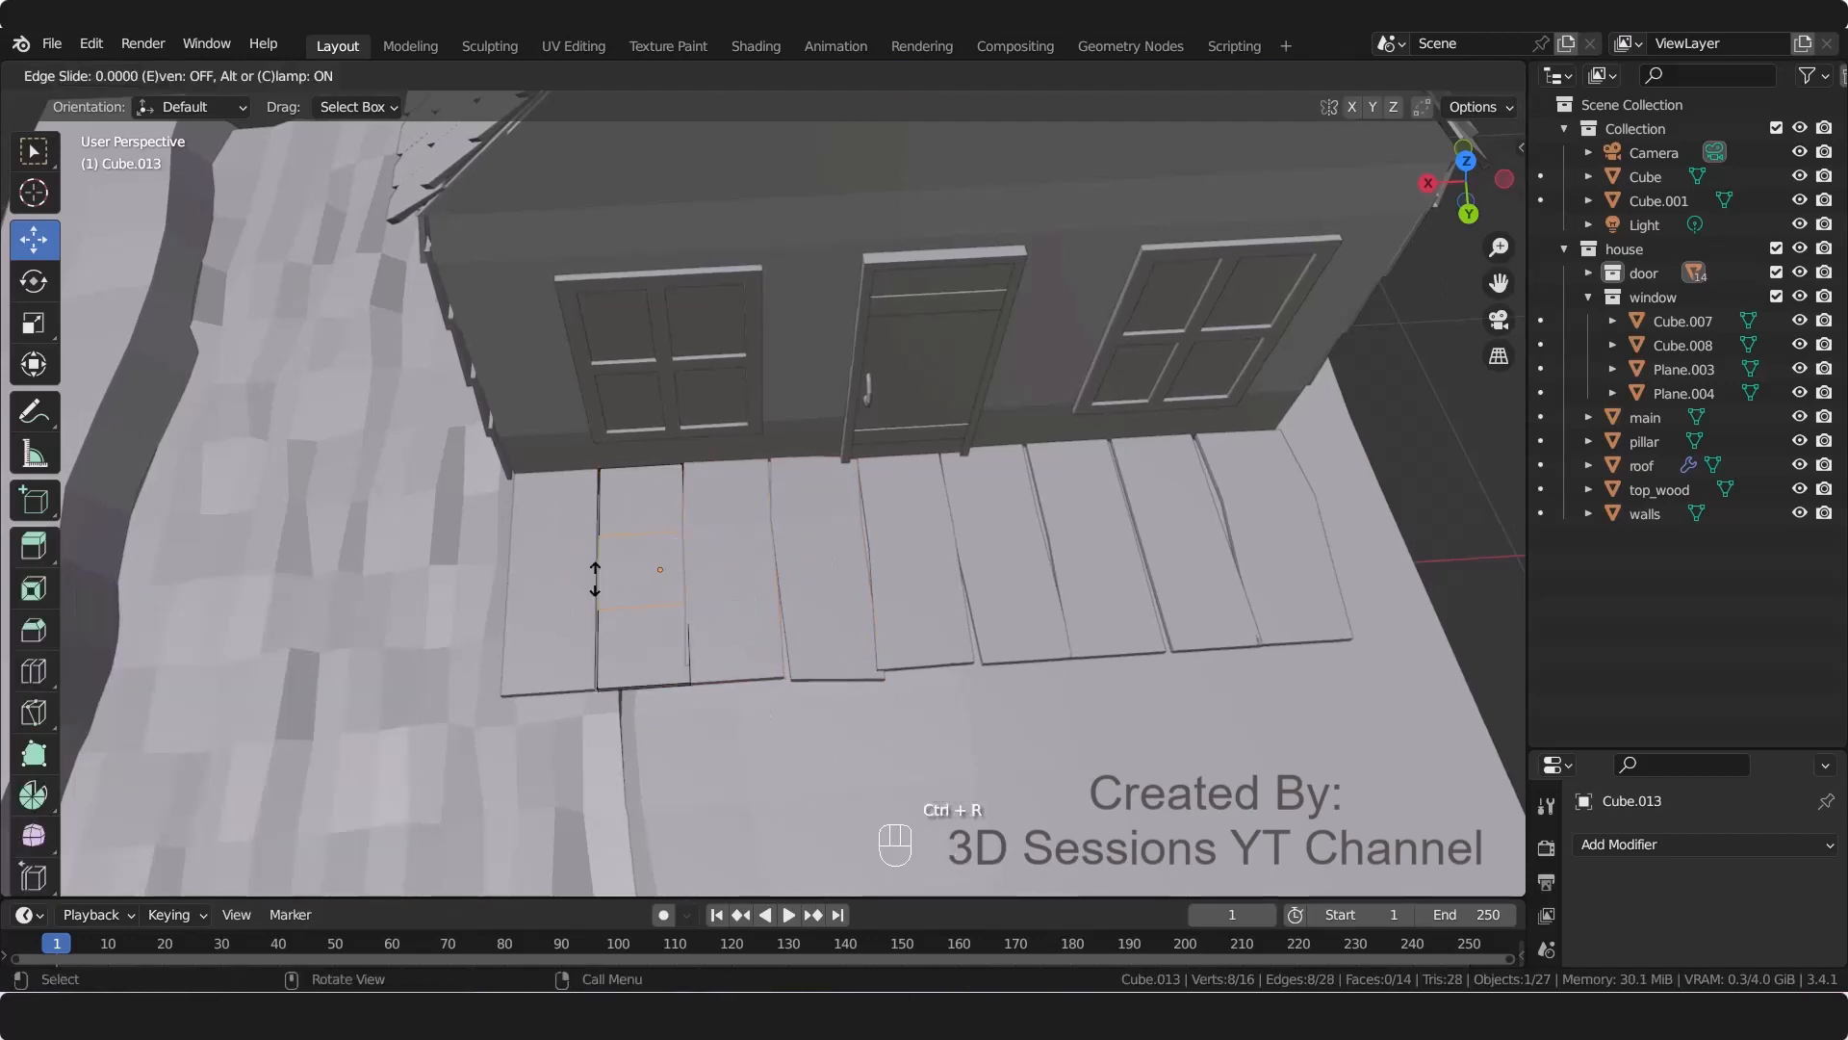
pyautogui.rightClick(596, 580)
# Step: Adjust the eighth plank's side and back corner vertices slightly using X-ray, and return to Object Mode with X-ray off
pyautogui.moveTo(664, 582); pyautogui.dragTo(713, 640)
pyautogui.hotkey('alt', 'z')
pyautogui.moveTo(567, 451); pyautogui.dragTo(628, 488)
pyautogui.press('g')
pyautogui.click(663, 622)
pyautogui.press('Tab')
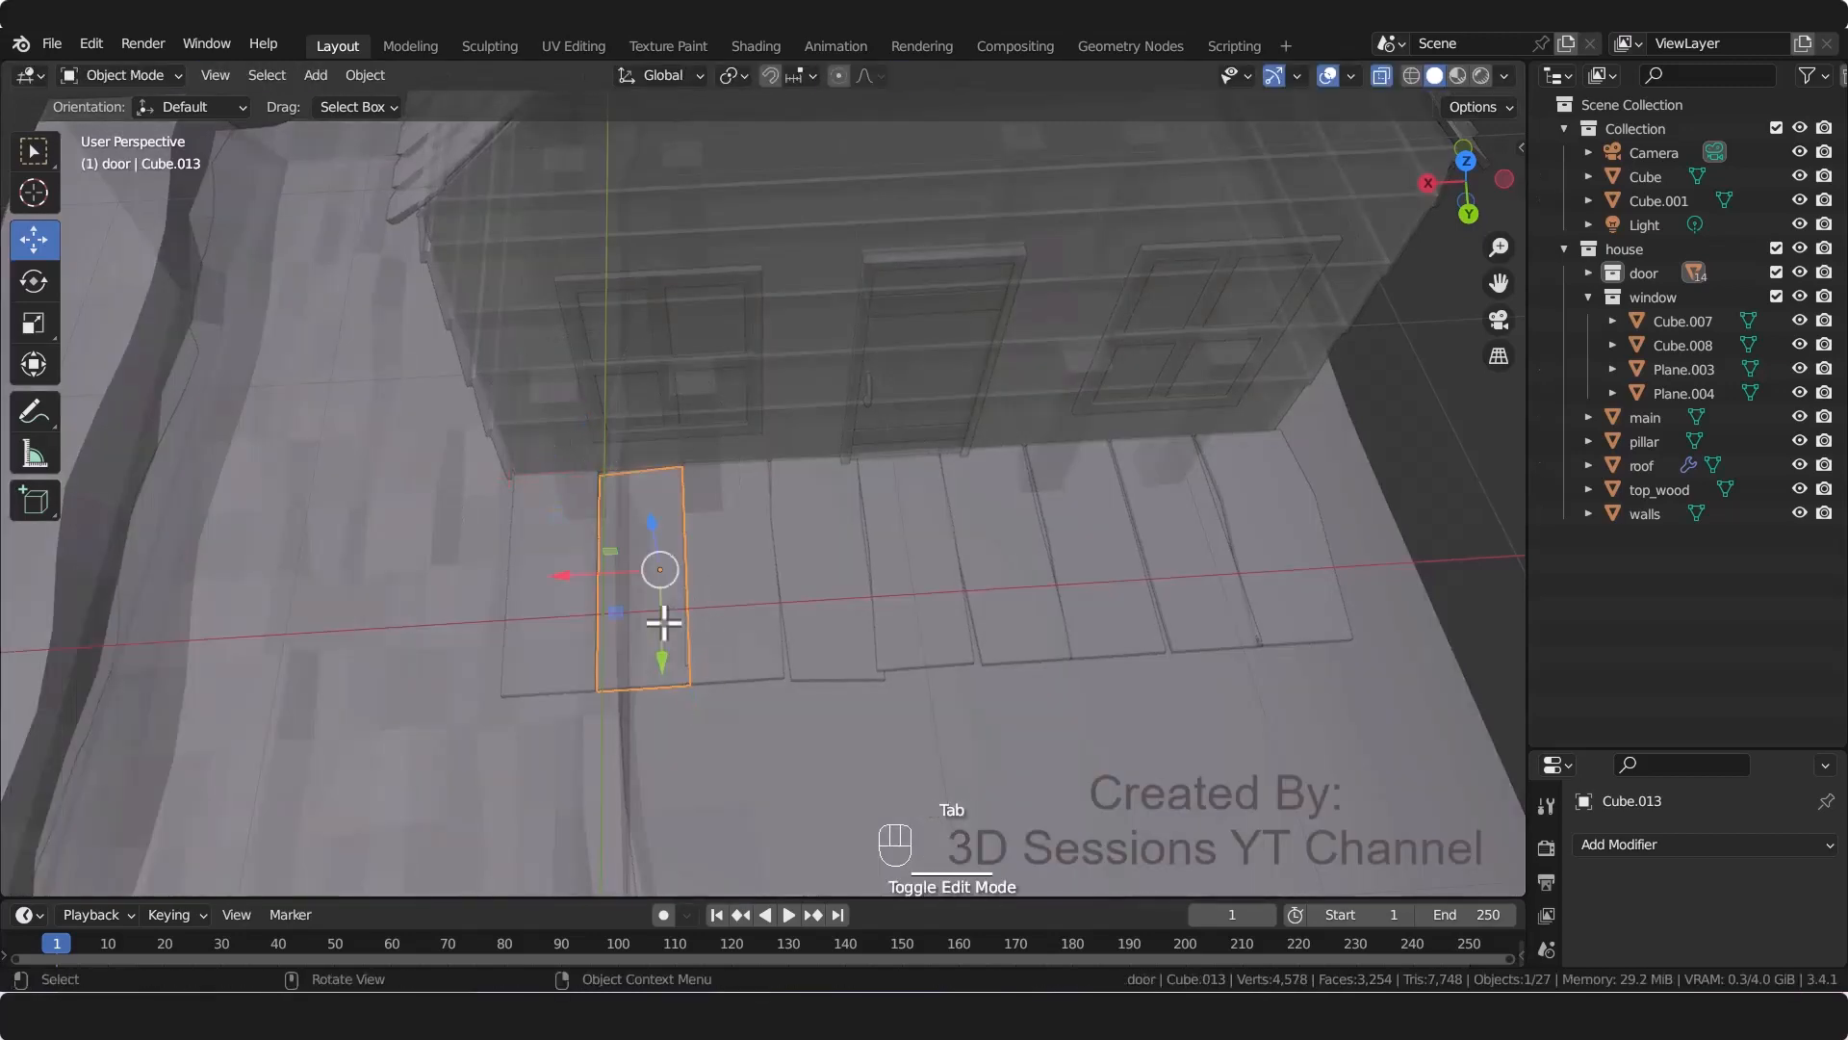
pyautogui.hotkey('alt', 'z')
# Step: Reopen the eighth plank in Edit Mode, nudge its front corner slightly outward, and return to Object Mode
pyautogui.click(655, 687)
pyautogui.click(647, 664)
pyautogui.press('Tab')
pyautogui.moveTo(578, 671); pyautogui.dragTo(628, 717)
pyautogui.press('g')
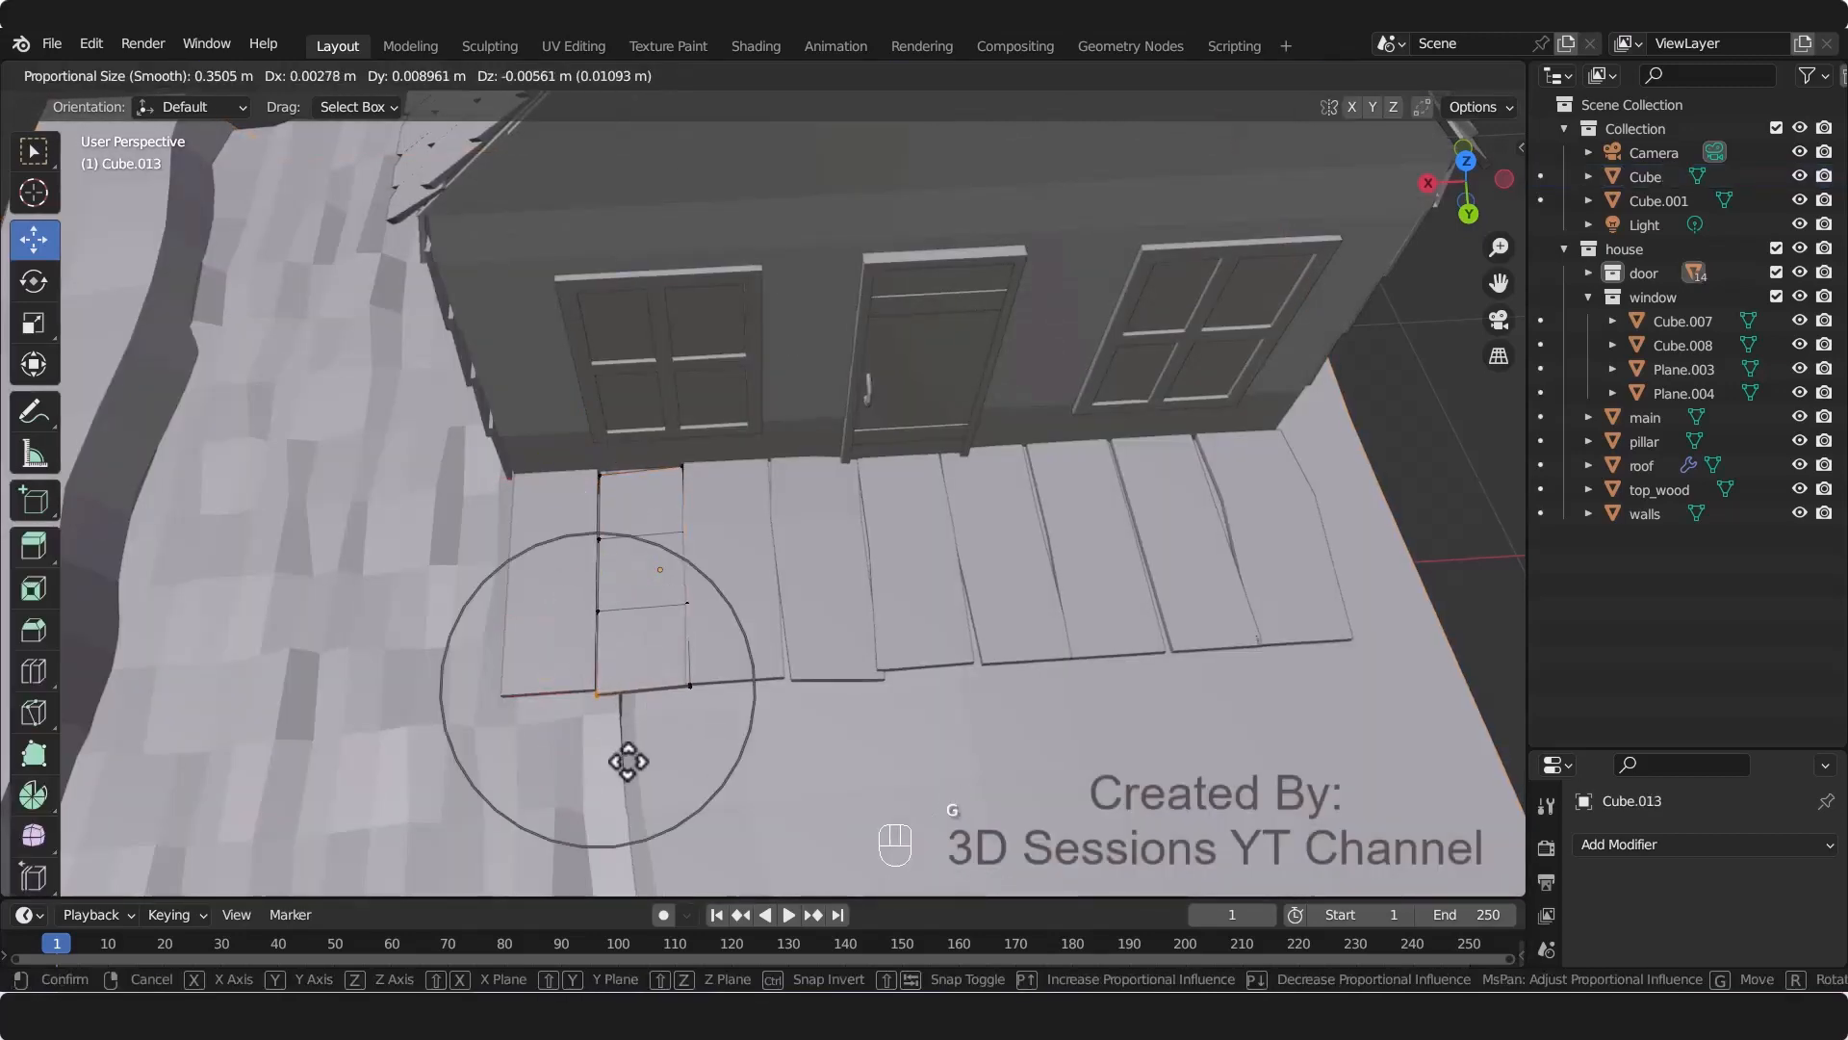
pyautogui.click(628, 762)
pyautogui.press('Tab')
# Step: Select the last plank on the river side and add two crosswise loop cuts in Edit Mode
pyautogui.click(530, 631)
pyautogui.press('Tab')
pyautogui.hotkey('ctrl', 'r')
pyautogui.click(578, 570)
# Step: Shift the river-side end plank's outer edge vertices and front corner slightly outward, and return to Object Mode
pyautogui.moveTo(430, 489); pyautogui.dragTo(521, 573)
pyautogui.press('g')
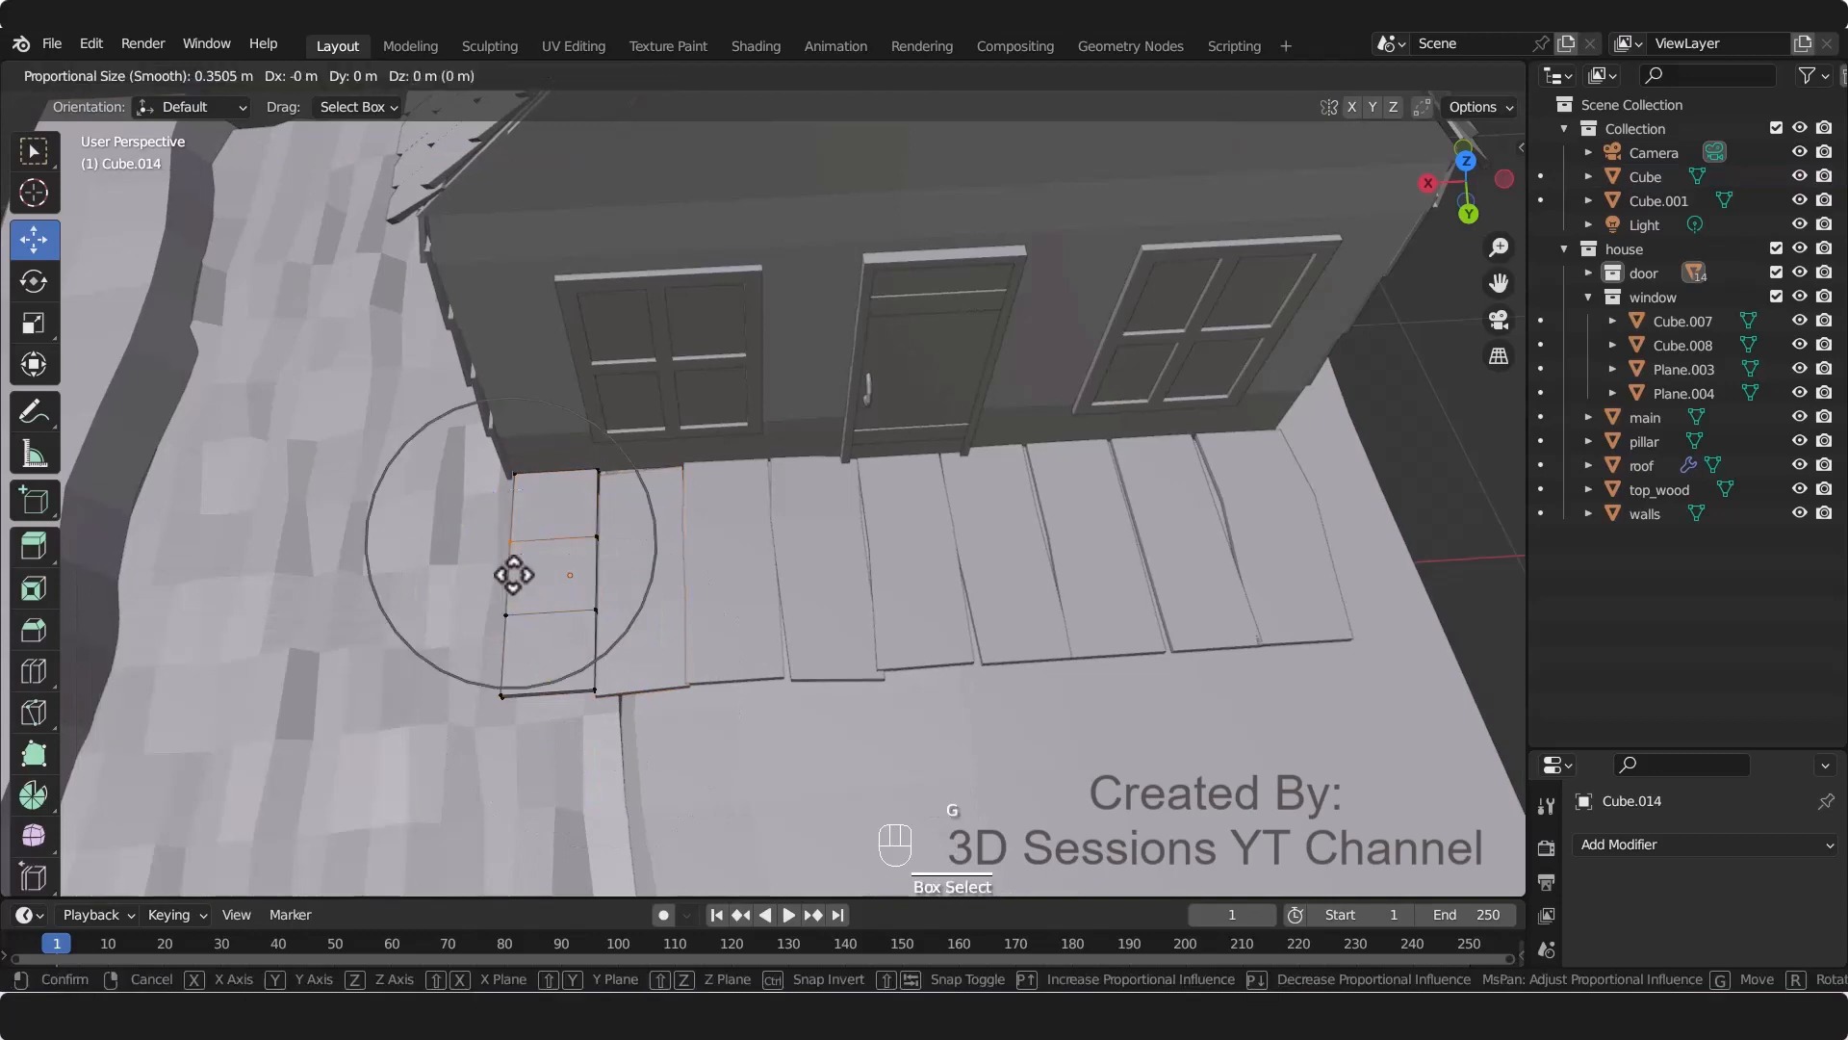
pyautogui.click(508, 575)
pyautogui.moveTo(457, 673); pyautogui.dragTo(520, 729)
pyautogui.press('g')
pyautogui.click(511, 749)
pyautogui.press('Tab')
# Step: Select the crosswise edge loops on the eighth plank in Edit Mode and dissolve them
pyautogui.click(659, 639)
pyautogui.press('Tab')
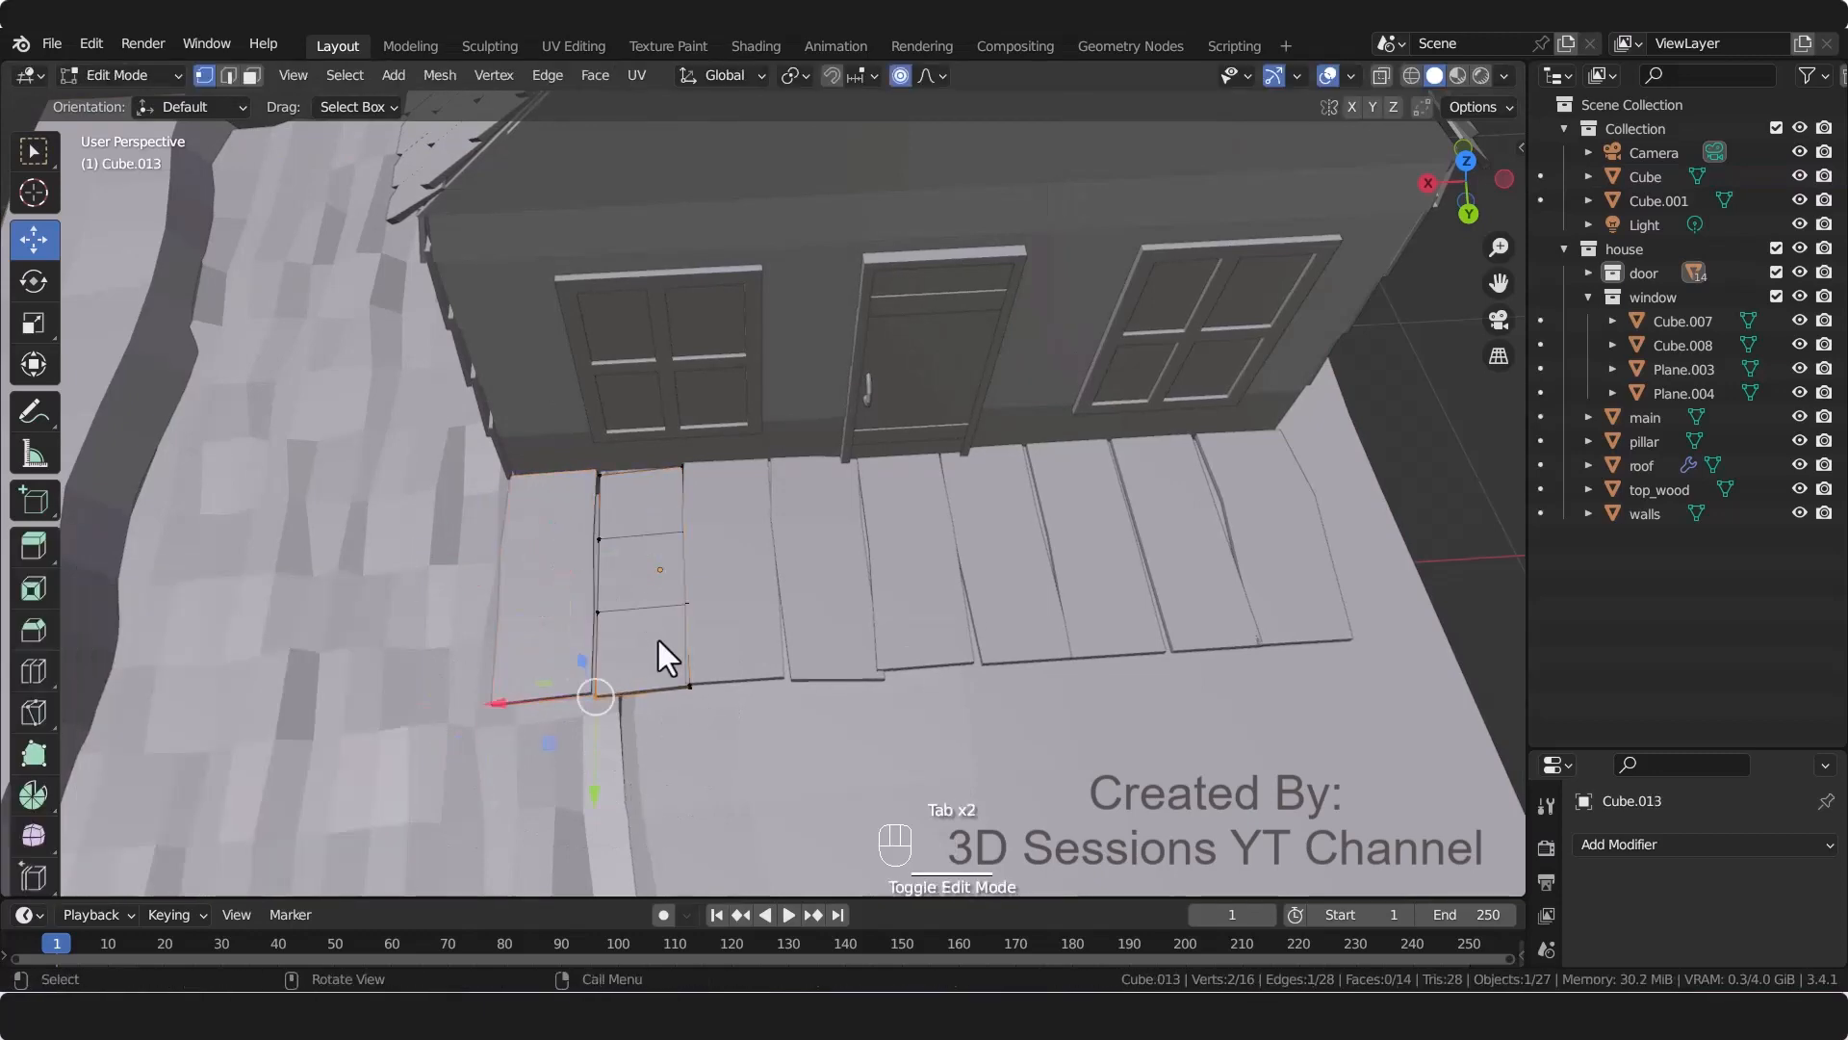
pyautogui.press('2')
pyautogui.keyDown('alt'); pyautogui.click(651, 603); pyautogui.keyUp('alt')
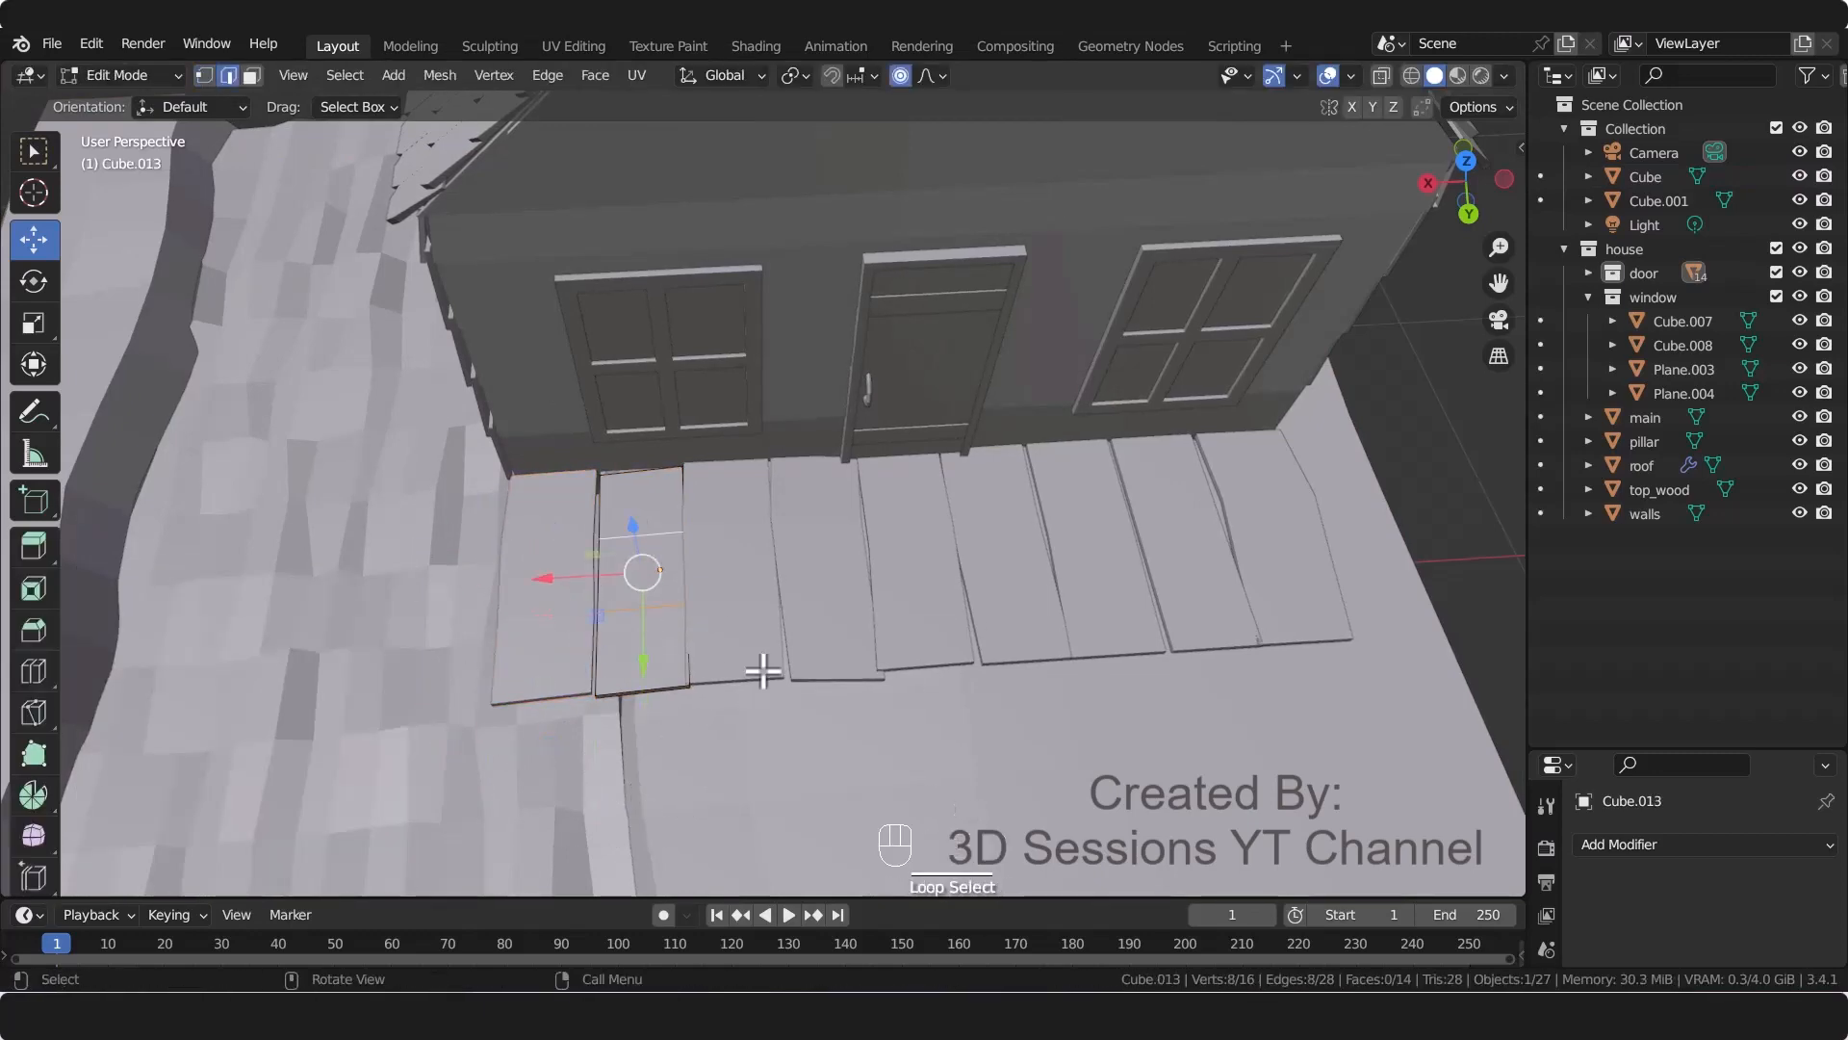
pyautogui.hotkey('ctrl', 'x')
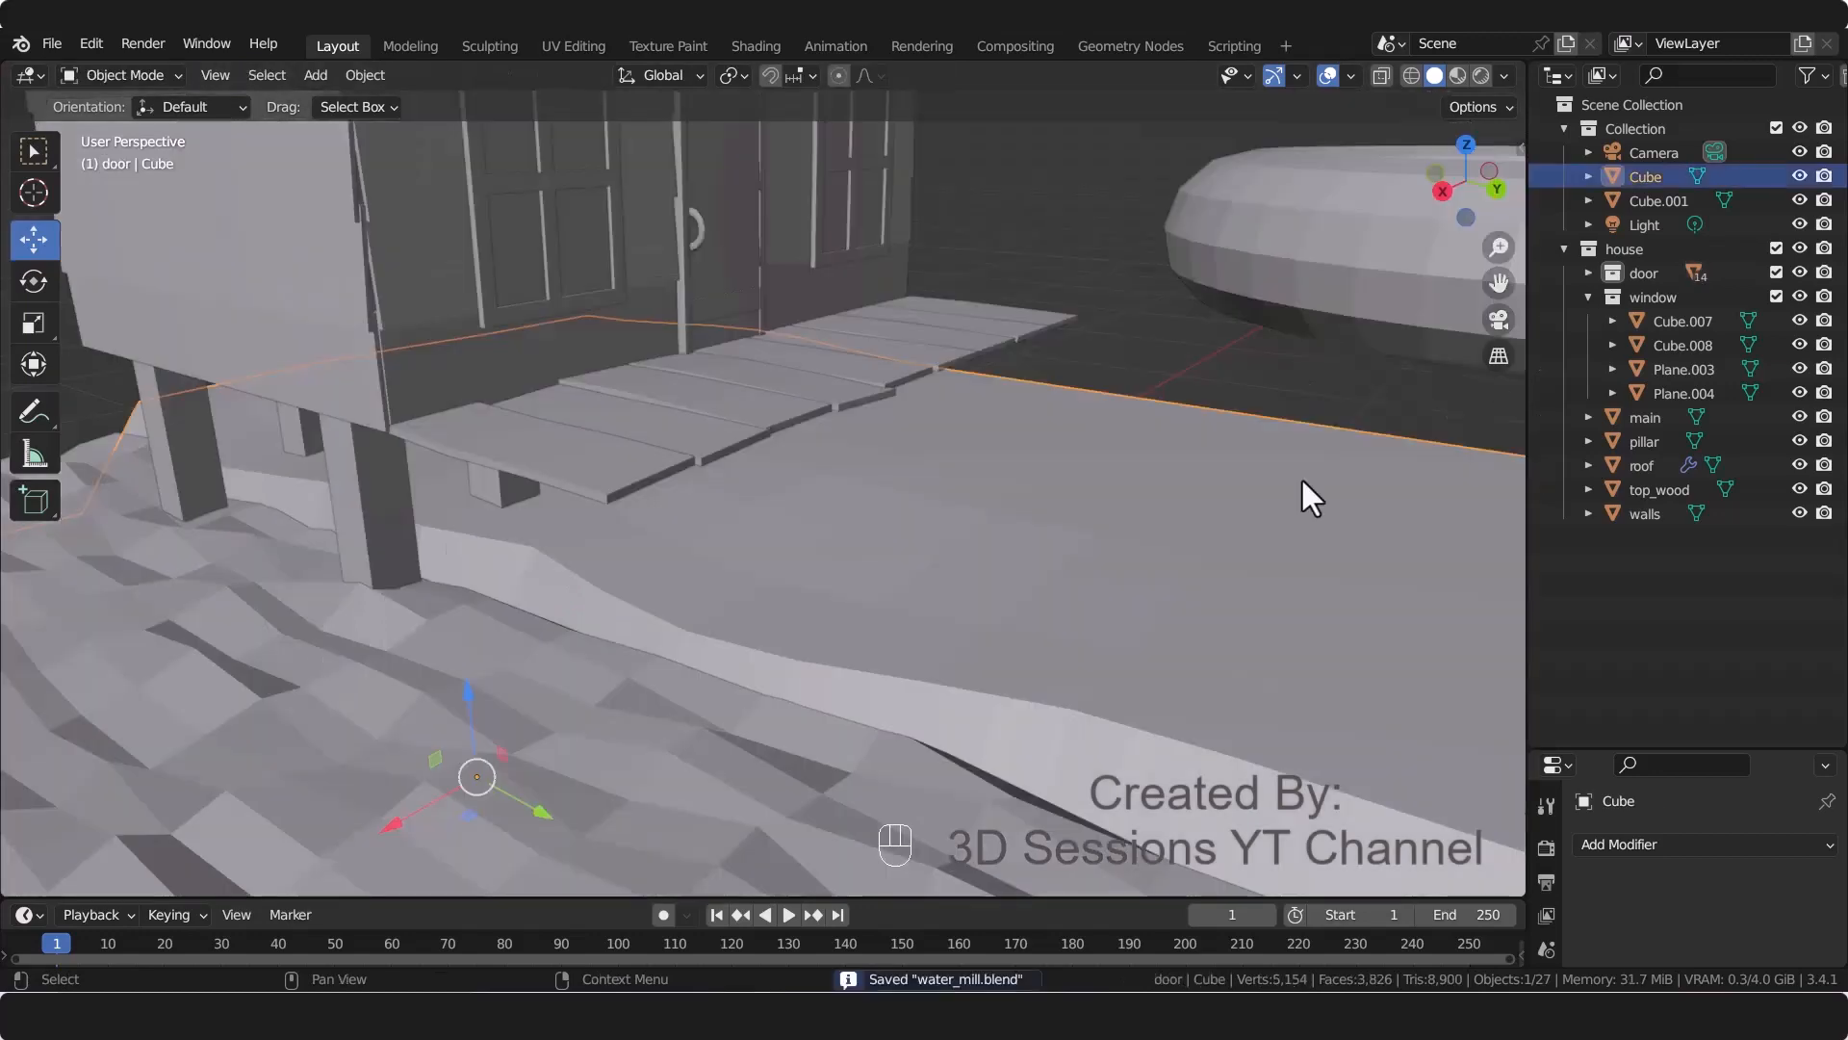
# Step: Duplicate the four front house pillars in the pillar mesh and move the copies about 0.67 m along Y under the porch's outer edge
pyautogui.click(393, 531)
pyautogui.moveTo(462, 664); pyautogui.dragTo(354, 495, button='middle')
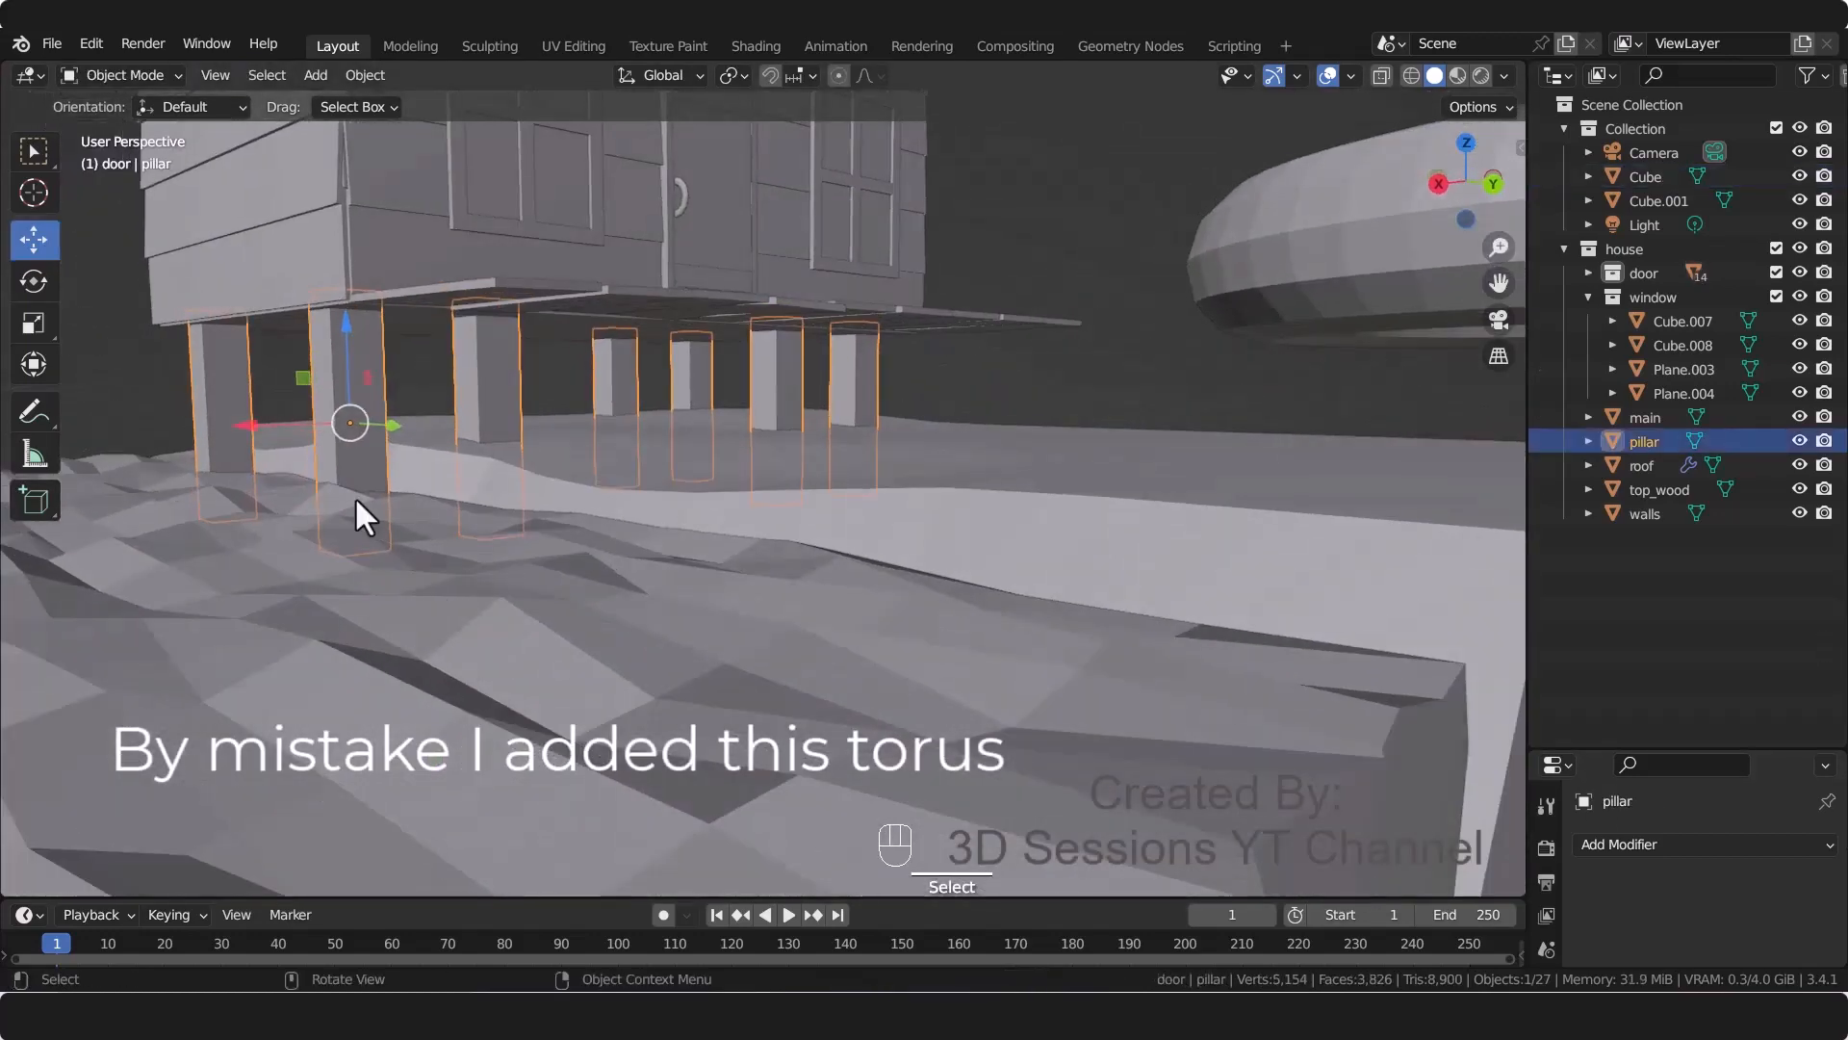
pyautogui.press('Tab')
pyautogui.press('3')
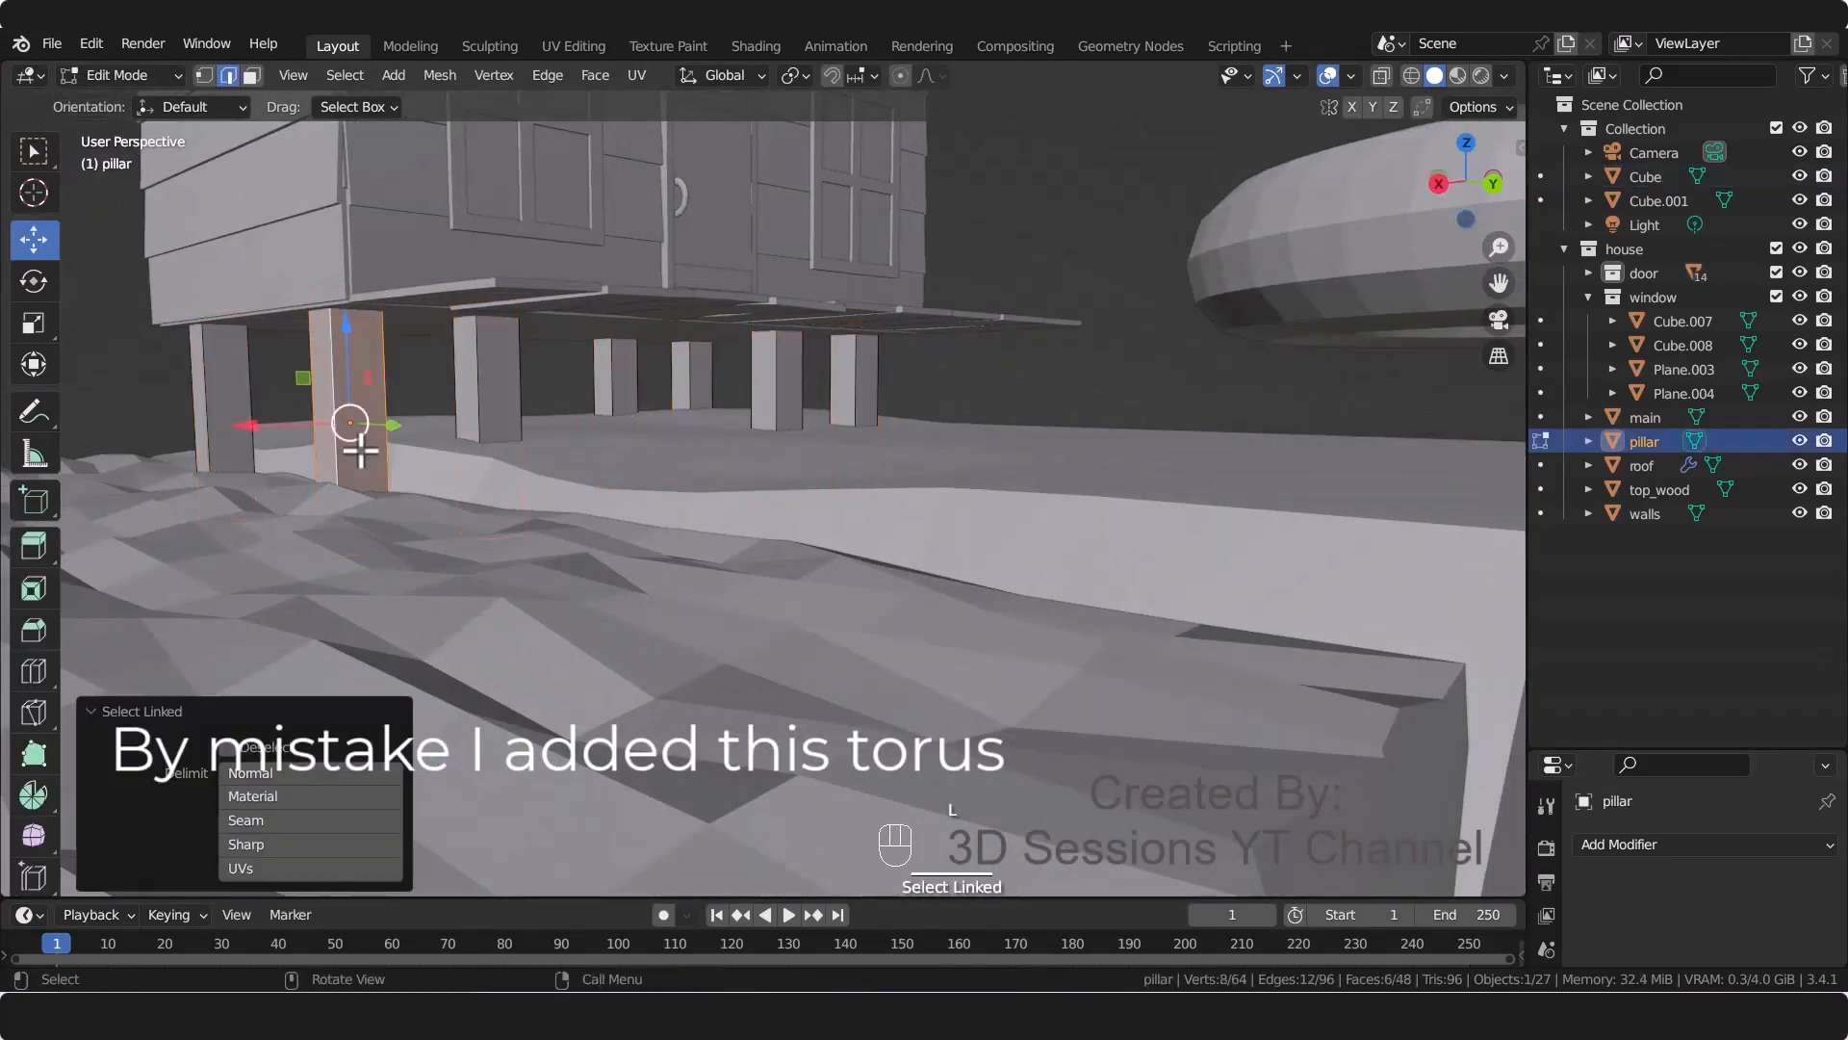
pyautogui.moveTo(559, 526); pyautogui.dragTo(639, 545, button='middle')
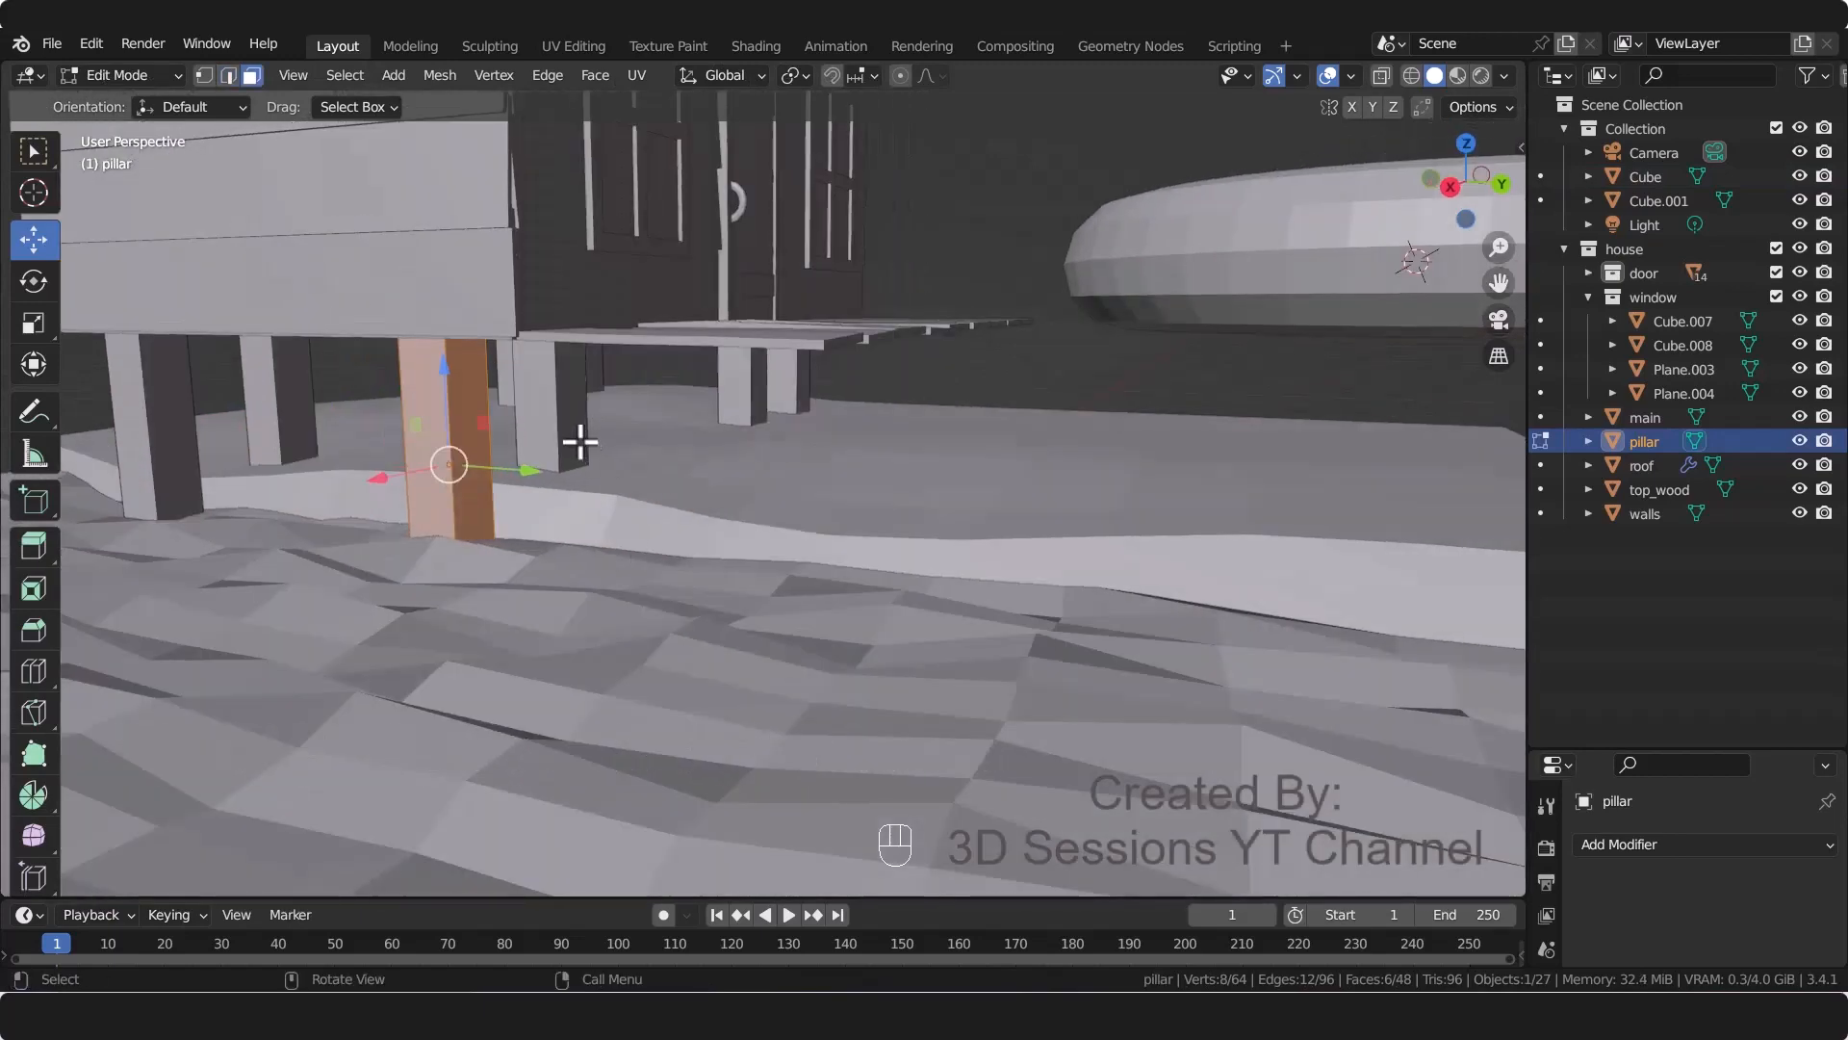
pyautogui.press('l')
pyautogui.press('l')
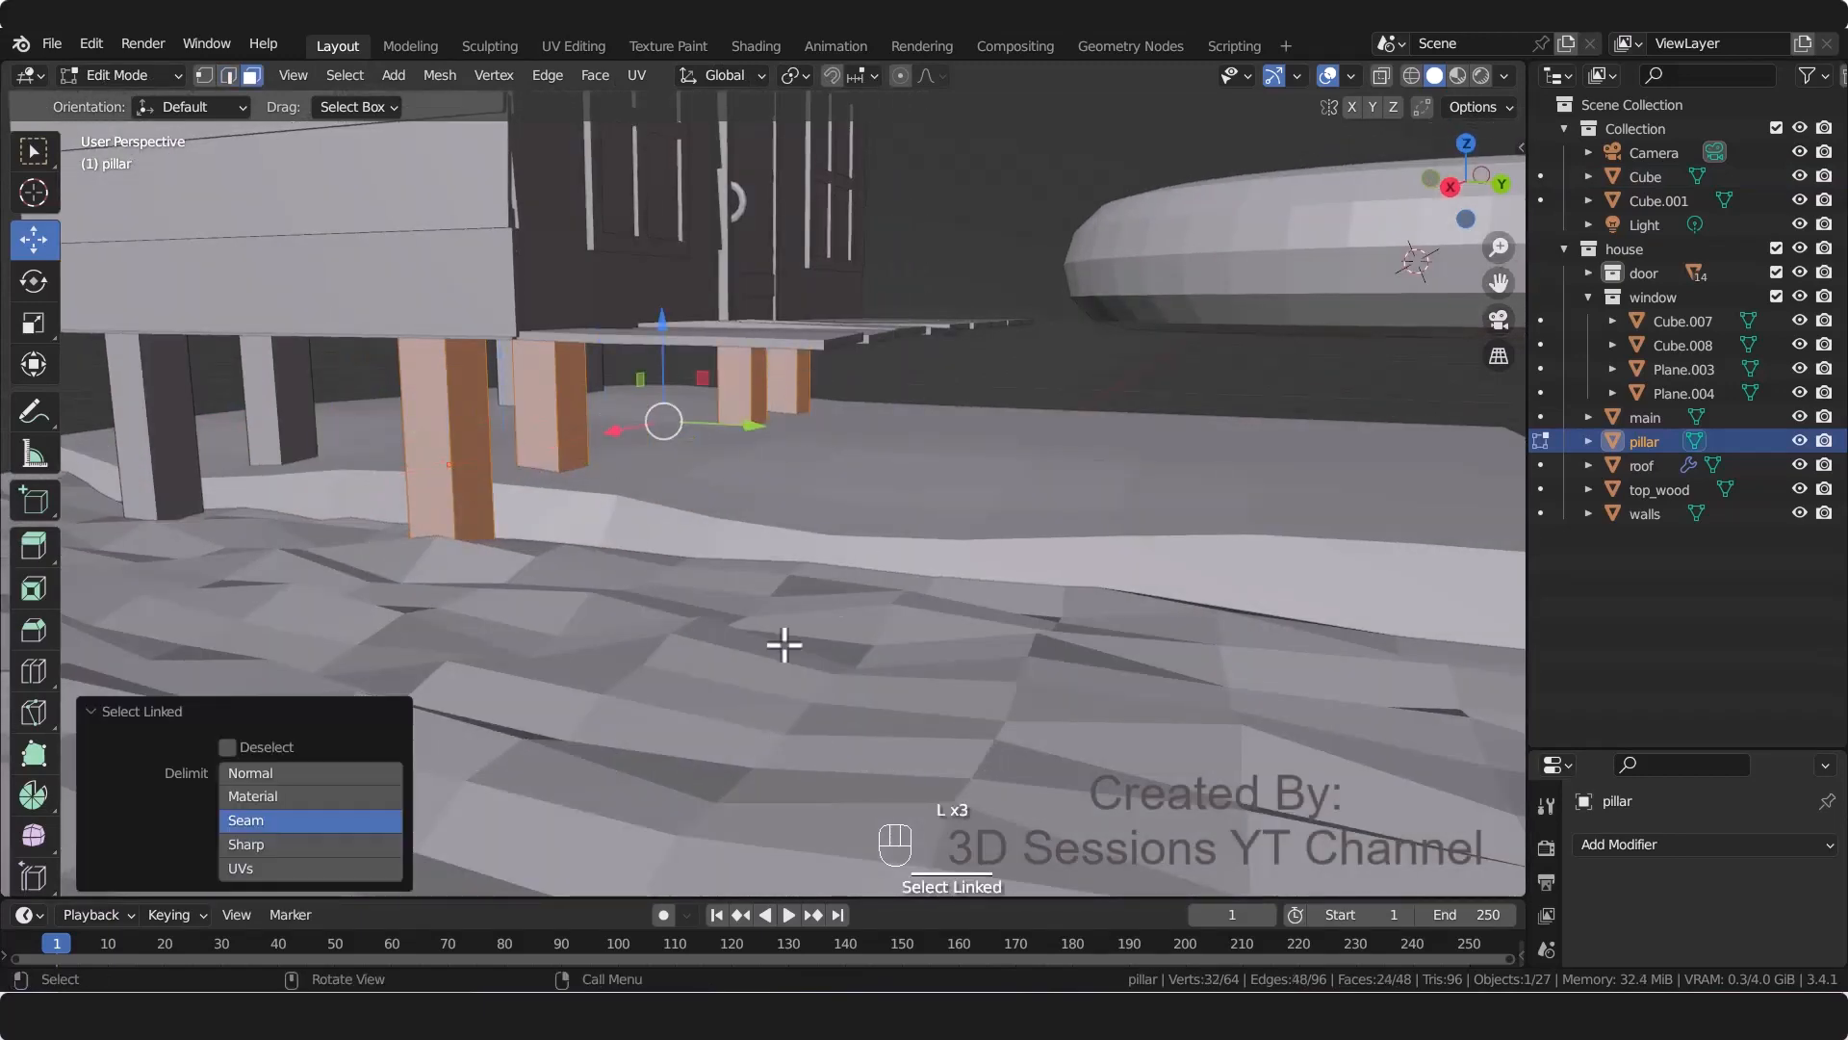
pyautogui.hotkey('shift', 'd')
pyautogui.press('y')
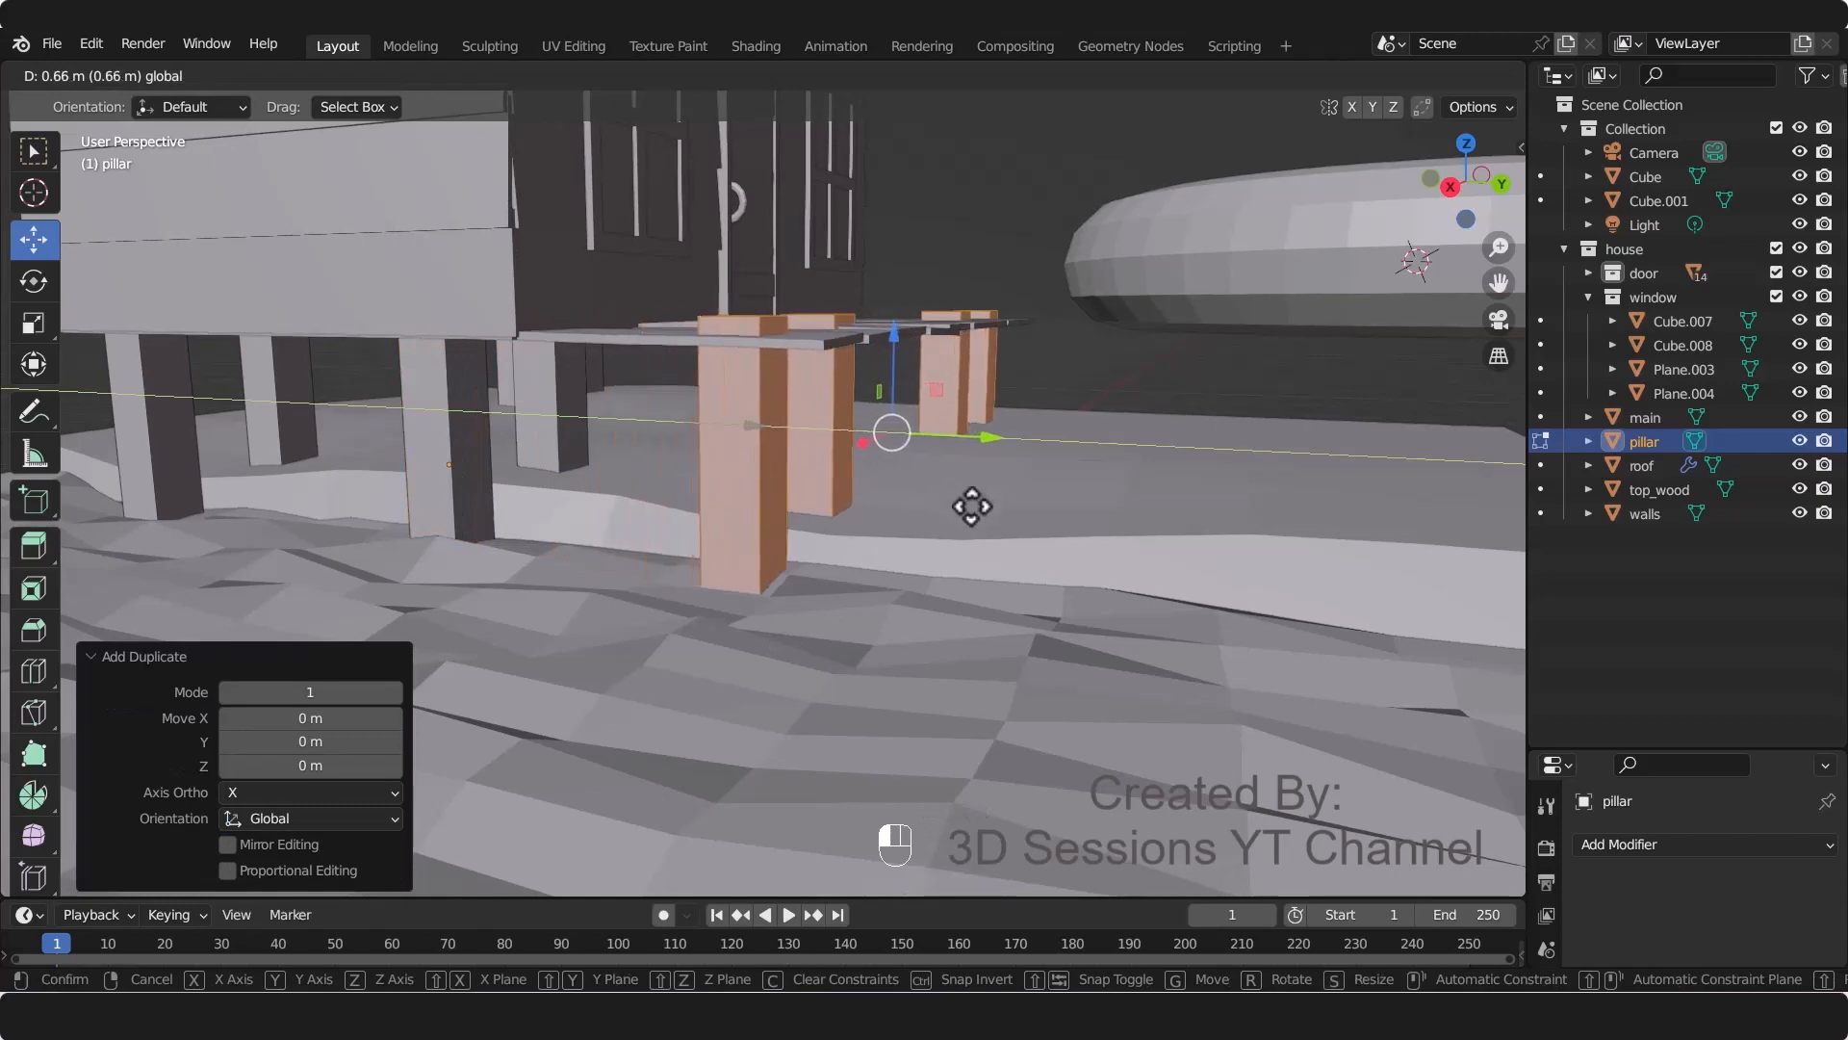
pyautogui.click(971, 507)
# Step: Lower the duplicated pillars about 0.035 m along Z in camera view so their tops sit beneath the planks
pyautogui.press('KP_0')
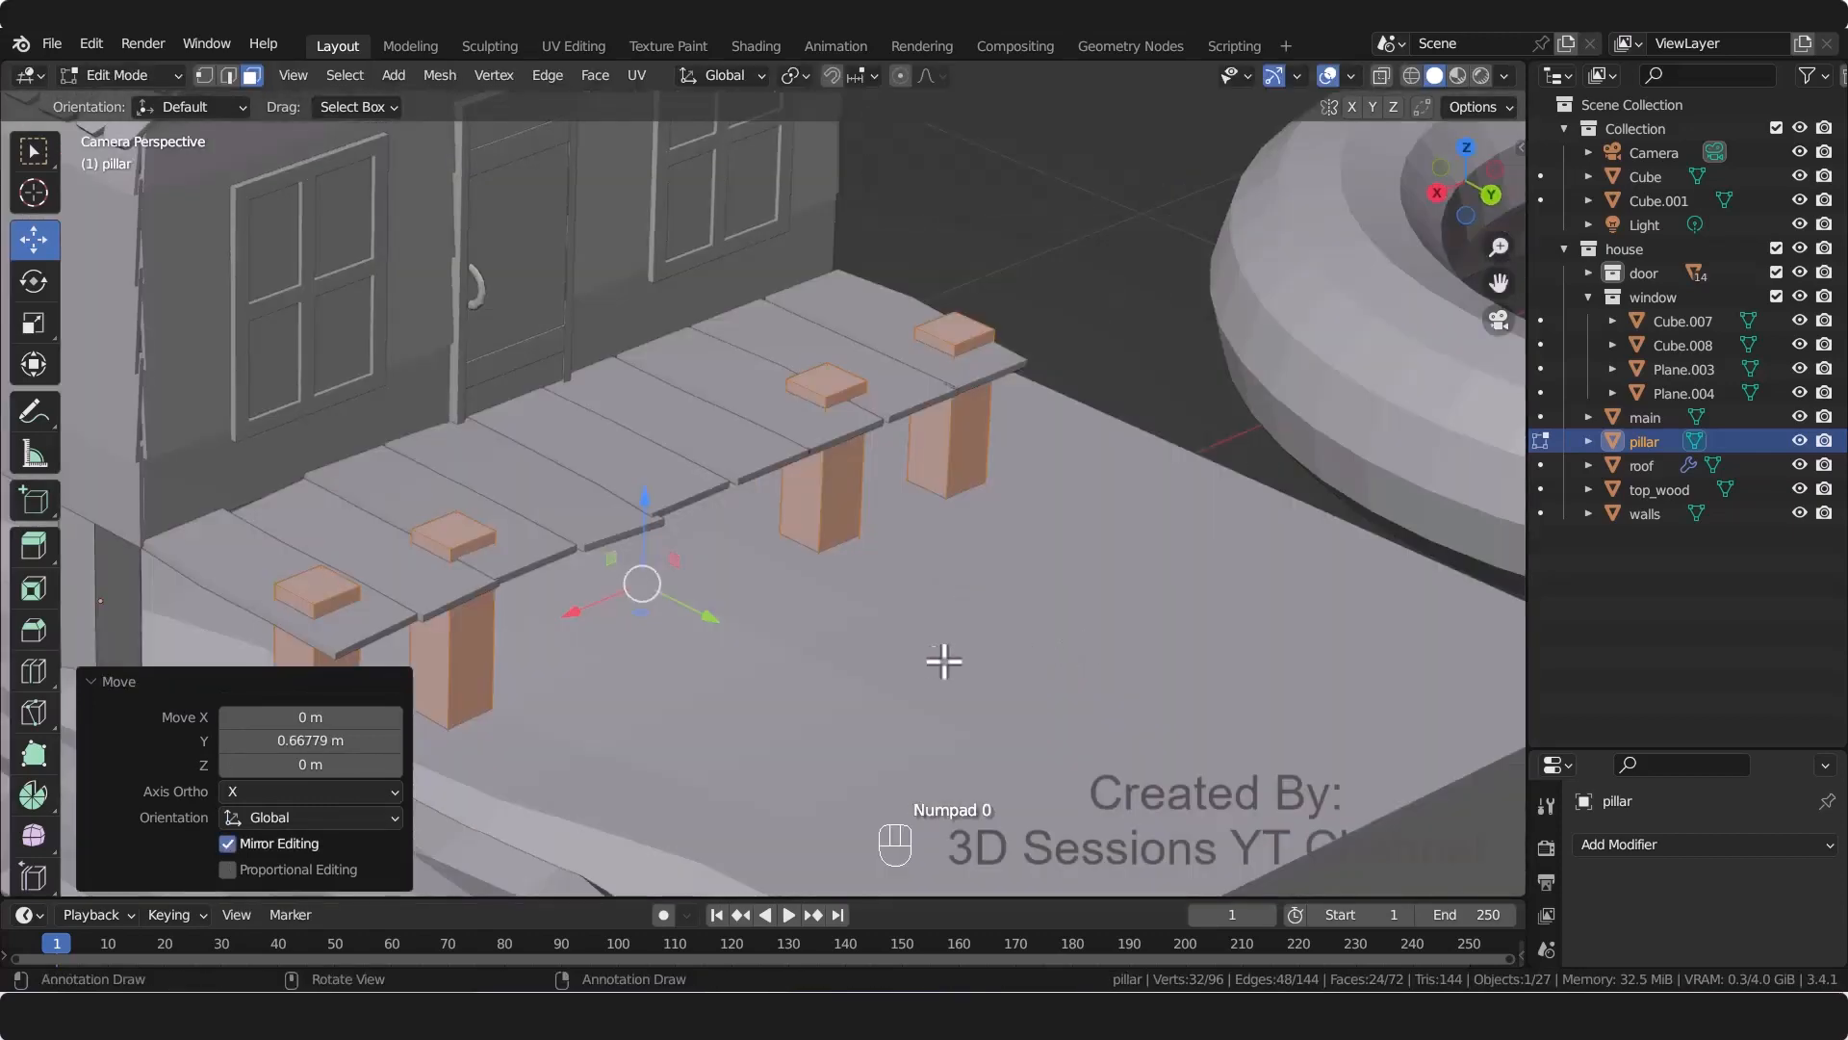
pyautogui.press('g')
pyautogui.press('z')
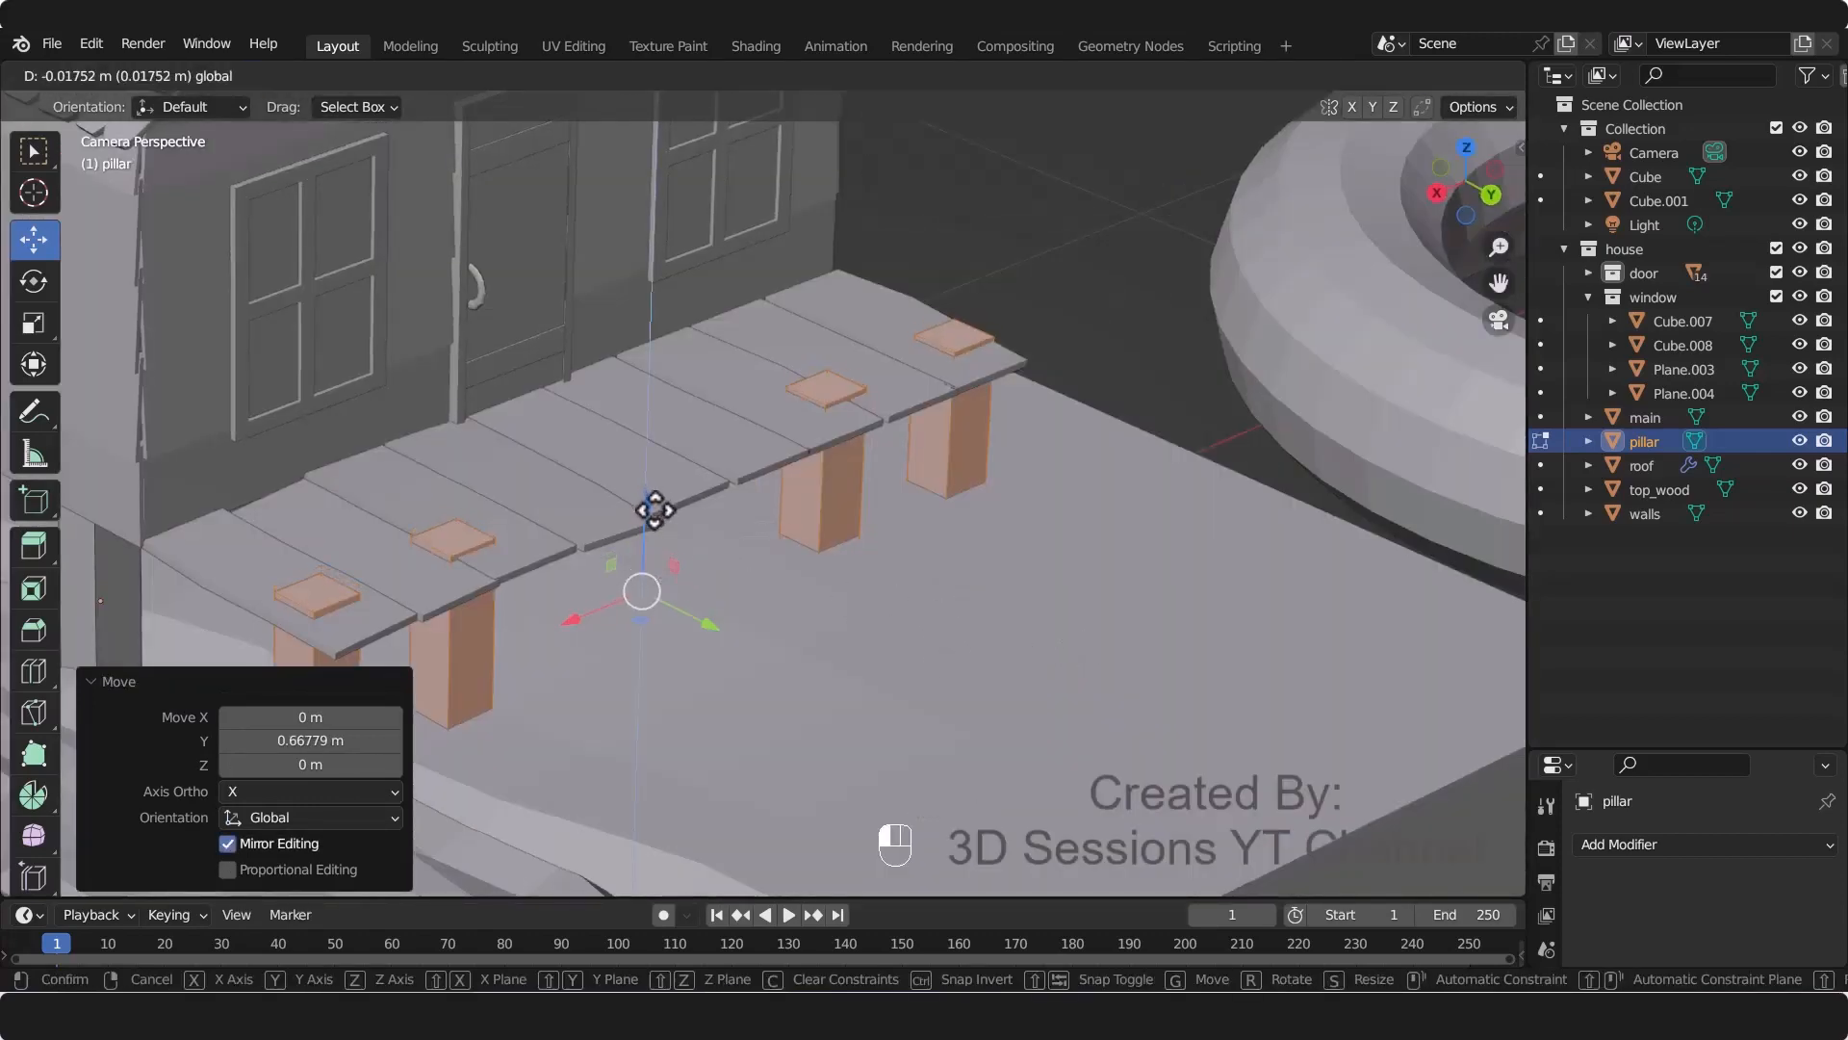
pyautogui.click(658, 518)
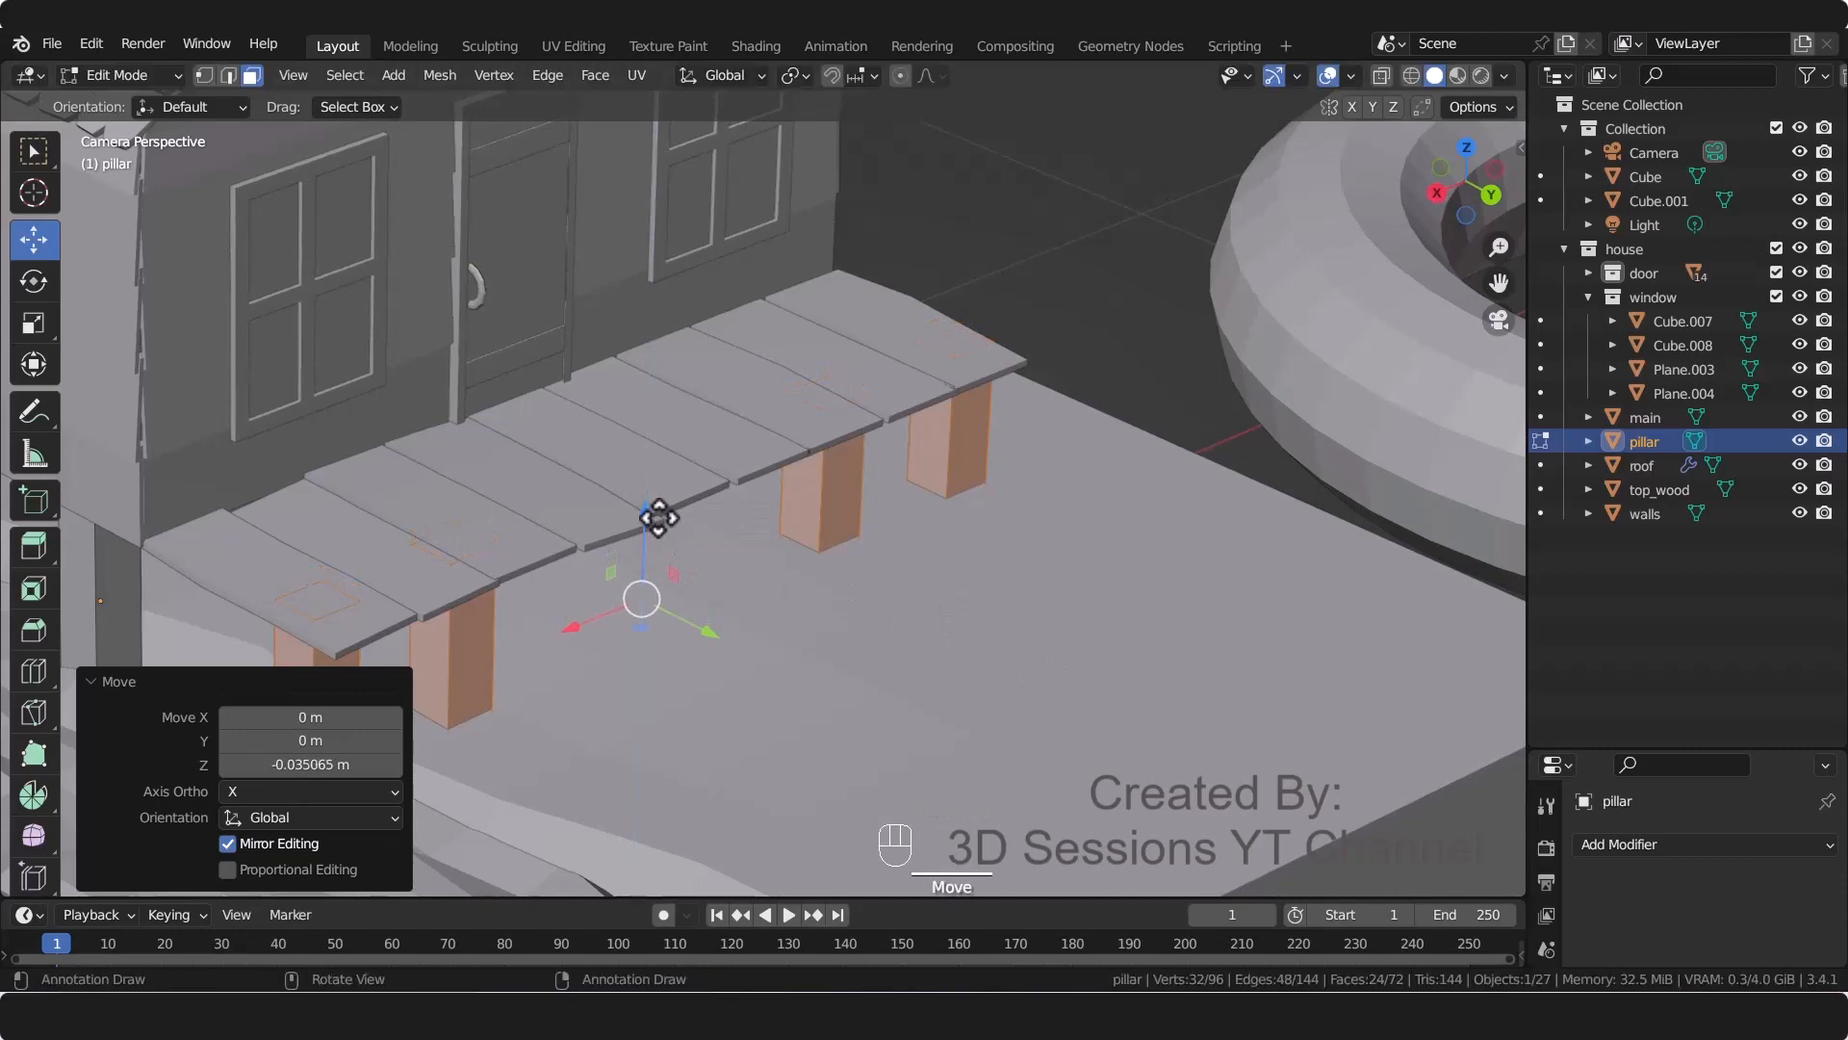
# Step: Leave Edit Mode on the pillars, return to the camera view, and save the file
pyautogui.click(826, 661)
pyautogui.moveTo(743, 749); pyautogui.dragTo(726, 735, button='middle')
pyautogui.scroll(6, 860, 759)
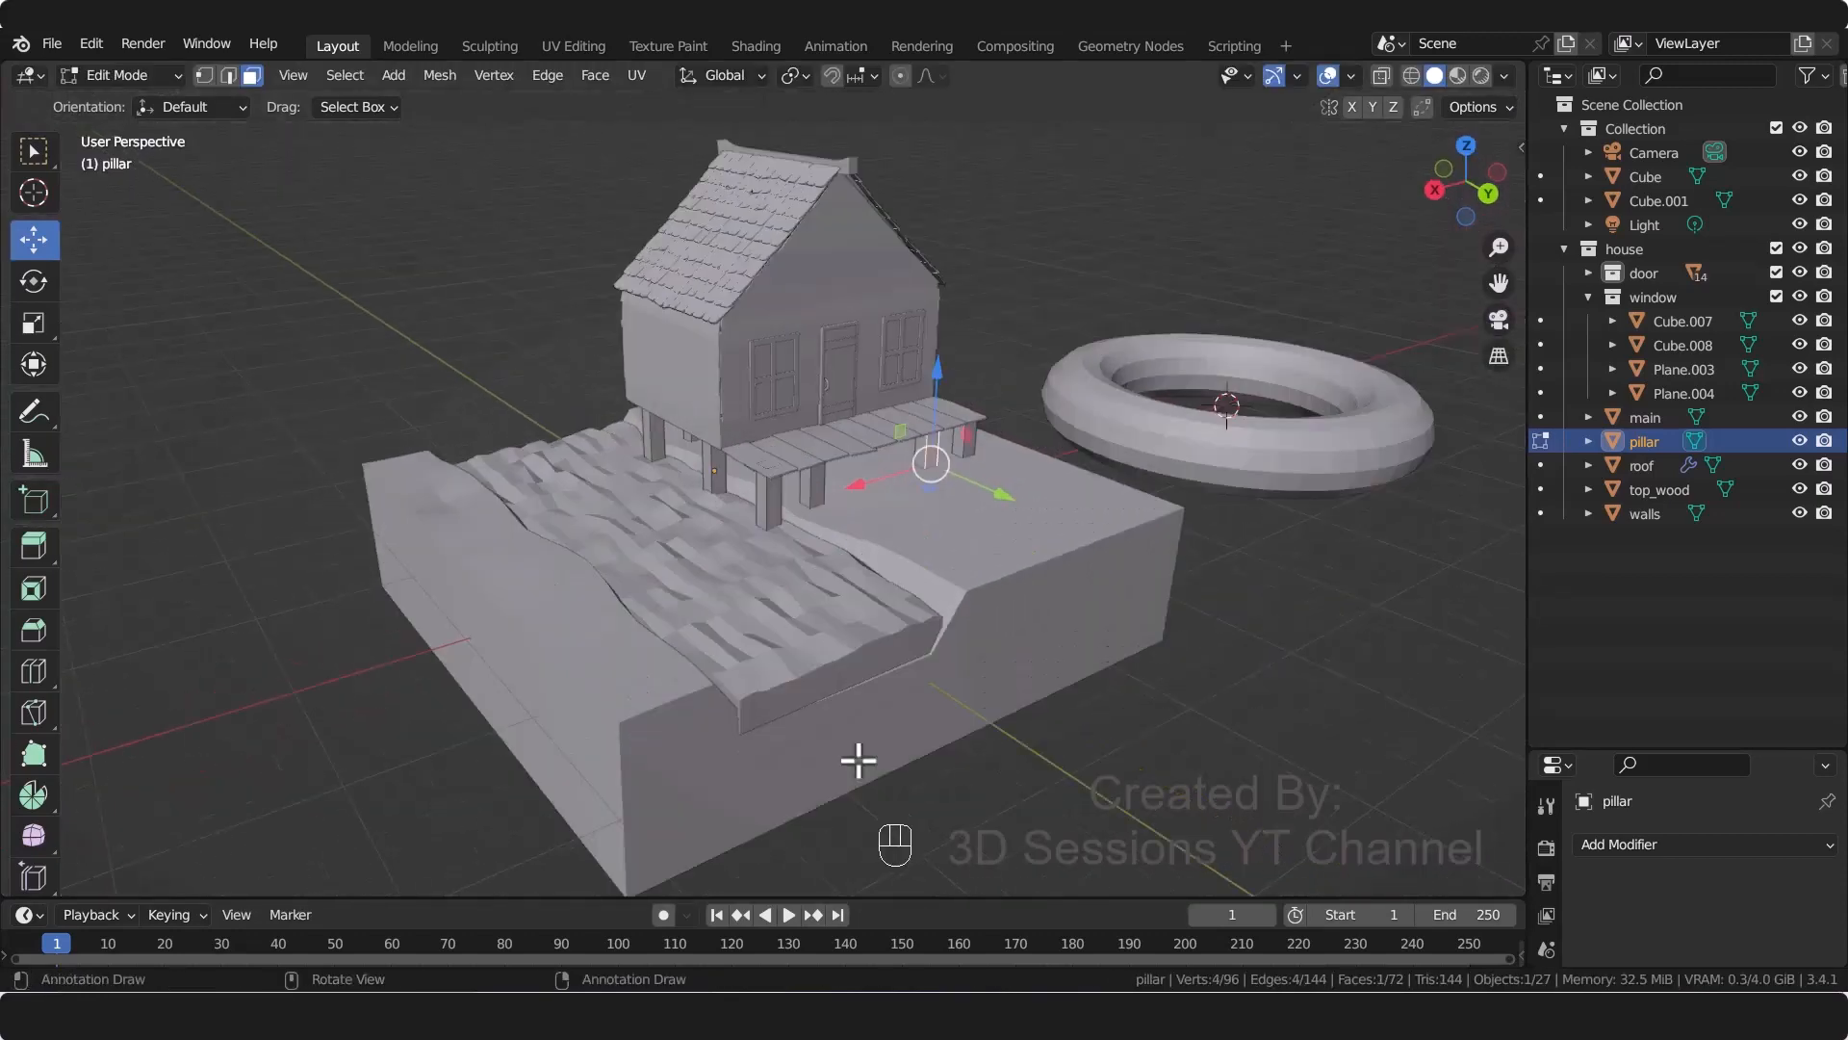
pyautogui.click(1304, 805)
pyautogui.press('Tab')
pyautogui.click(1304, 805)
pyautogui.scroll(3, 866, 746)
pyautogui.moveTo(814, 682); pyautogui.dragTo(759, 697, button='middle')
pyautogui.press('KP_0')
pyautogui.hotkey('ctrl', 's')
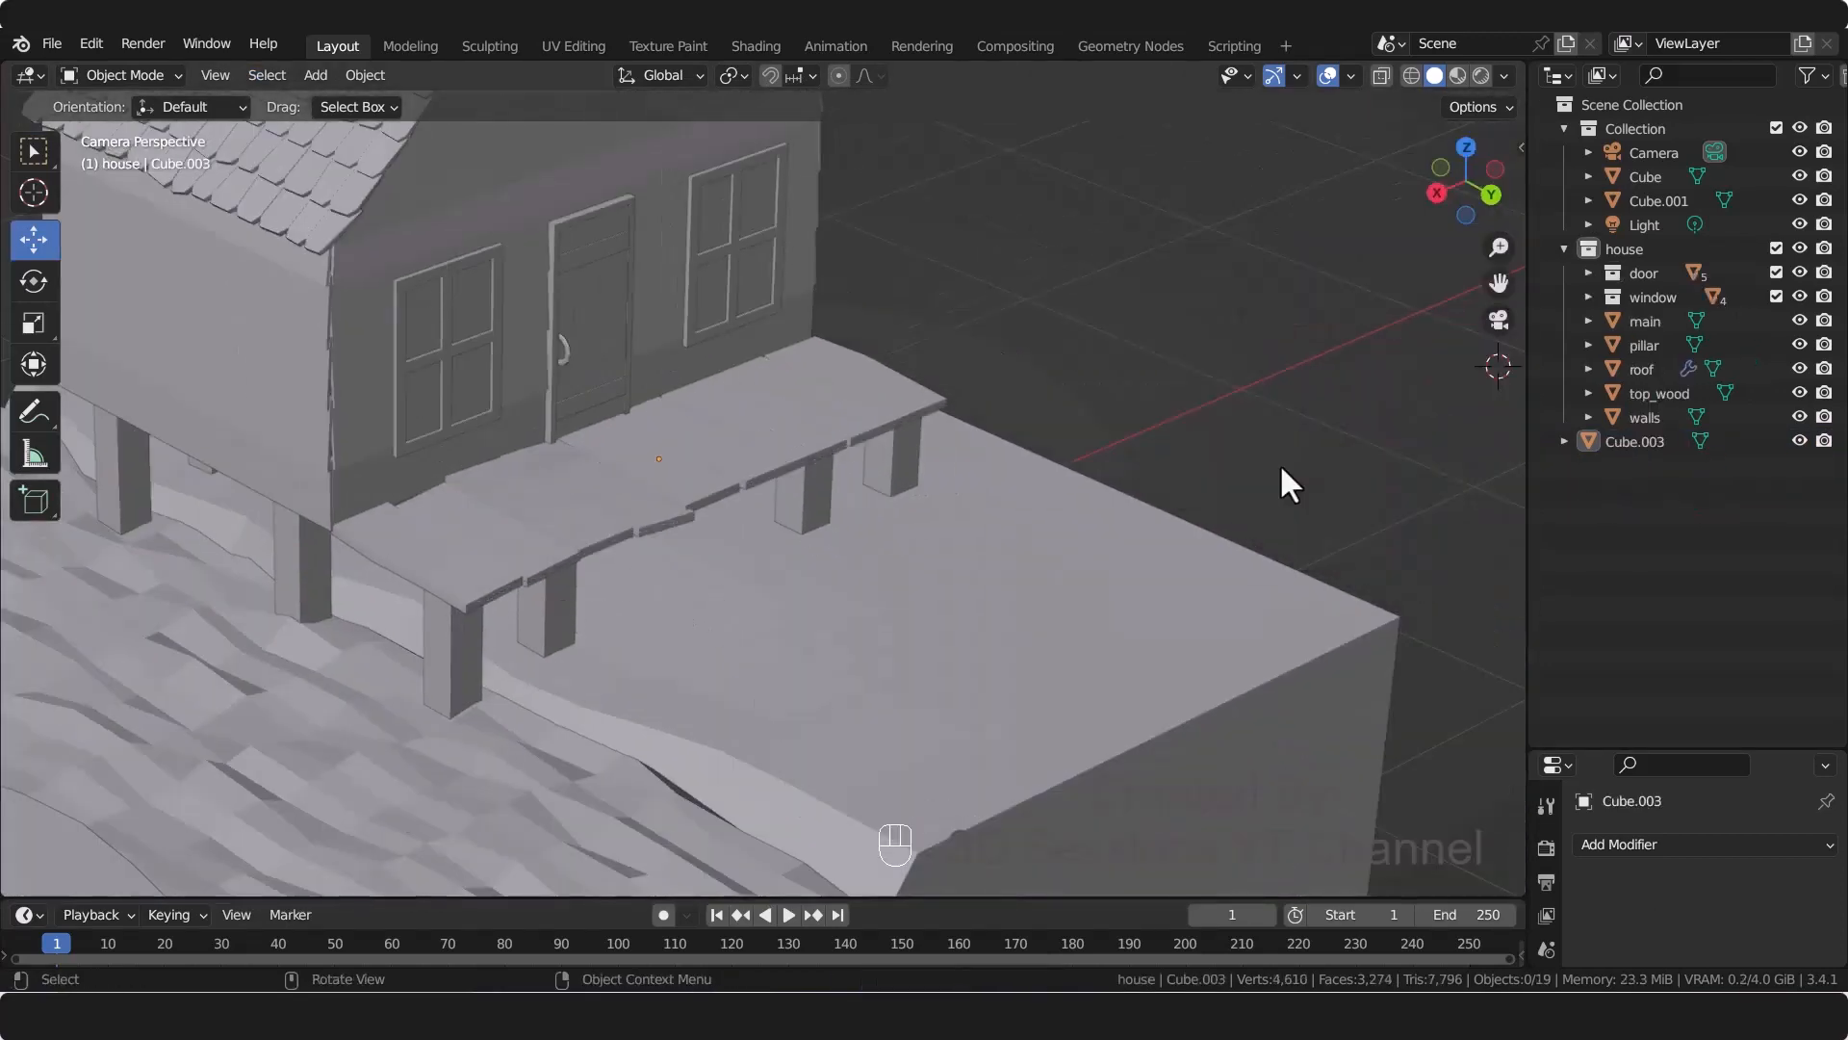
# Step: Add a cylinder mesh with 12 vertices beside the house
pyautogui.hotkey('shift', 'a')
pyautogui.click(1465, 583)
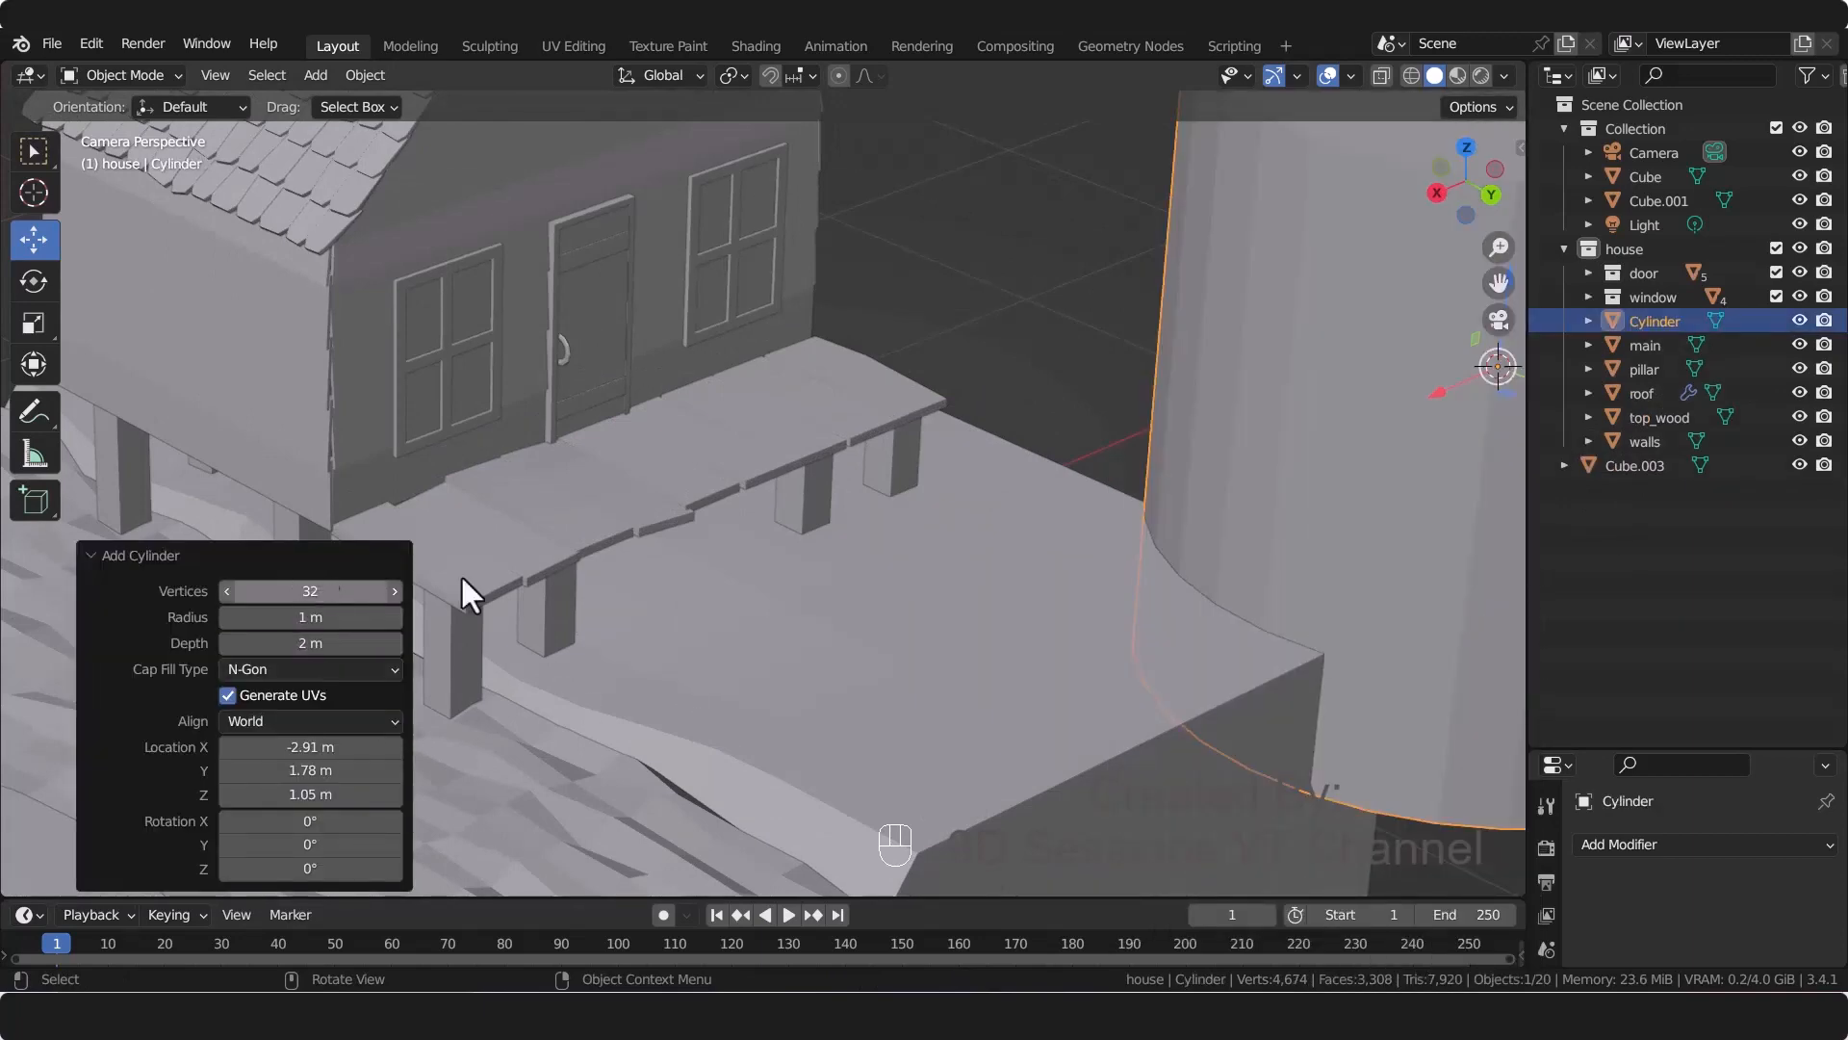
pyautogui.scroll(-5, 938, 535)
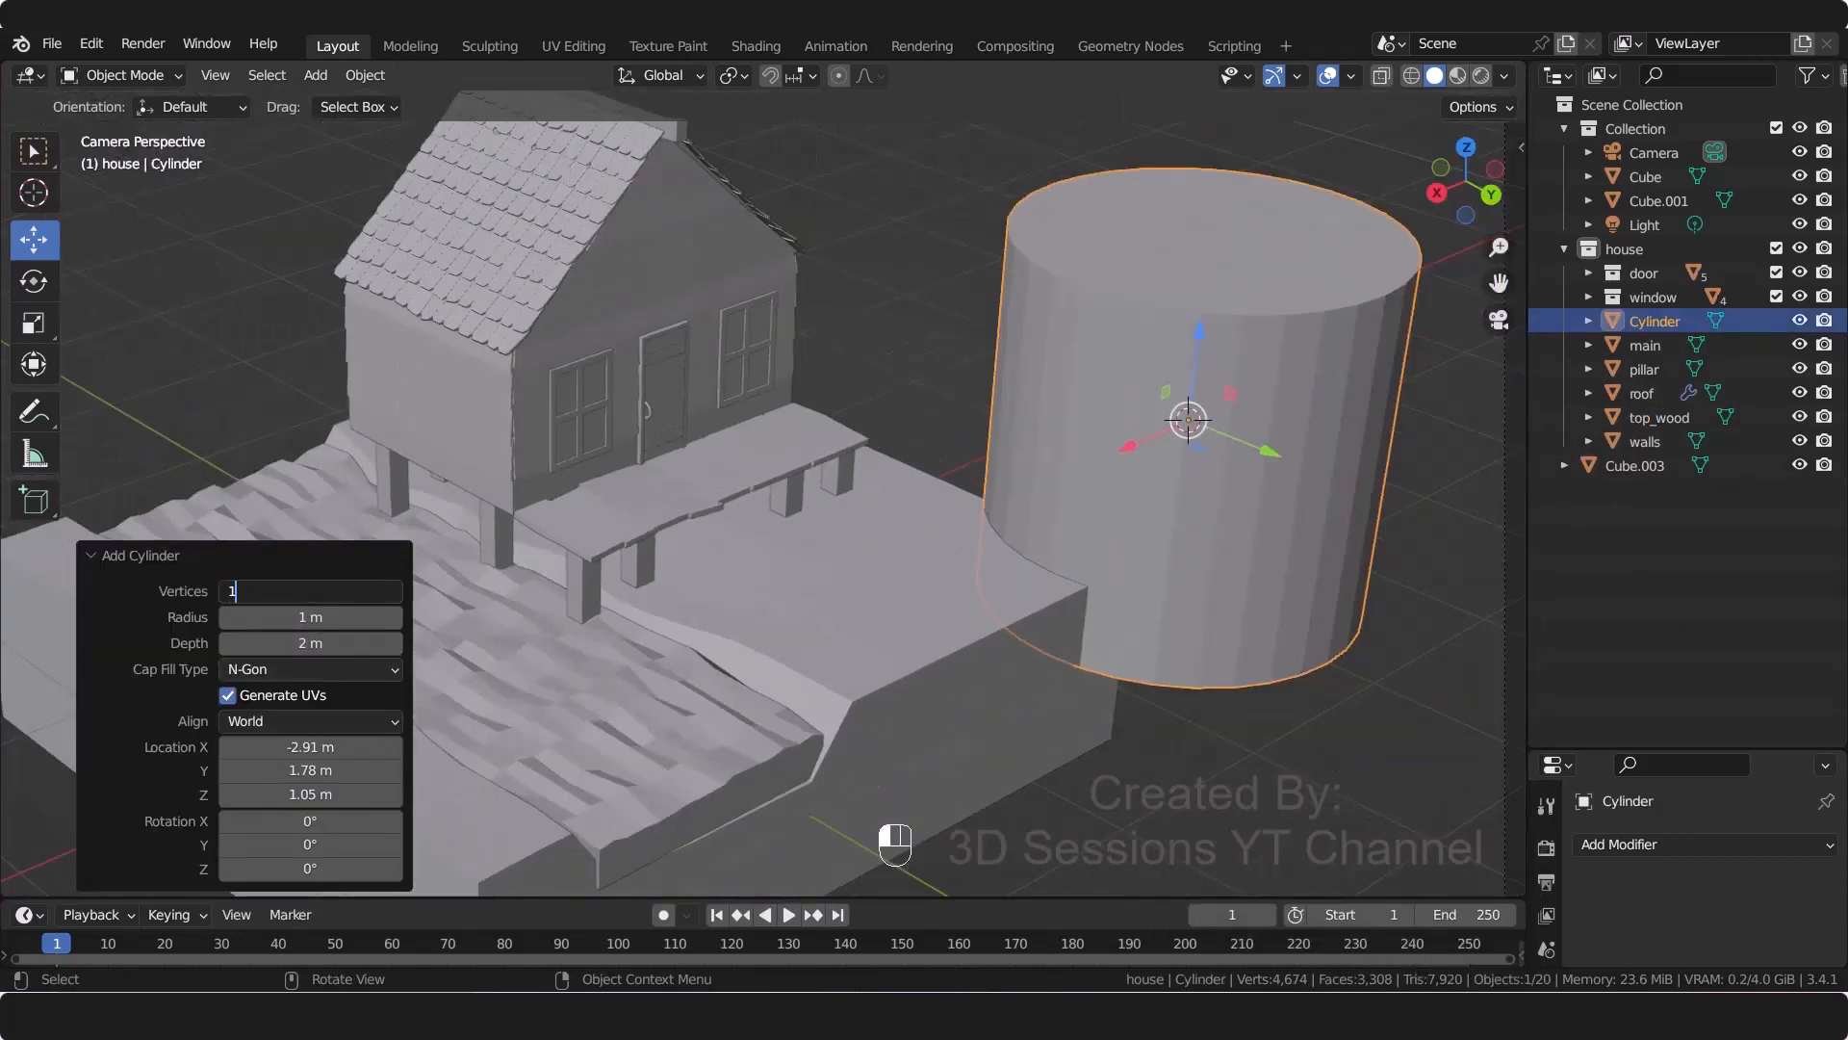
pyautogui.press('Tab')
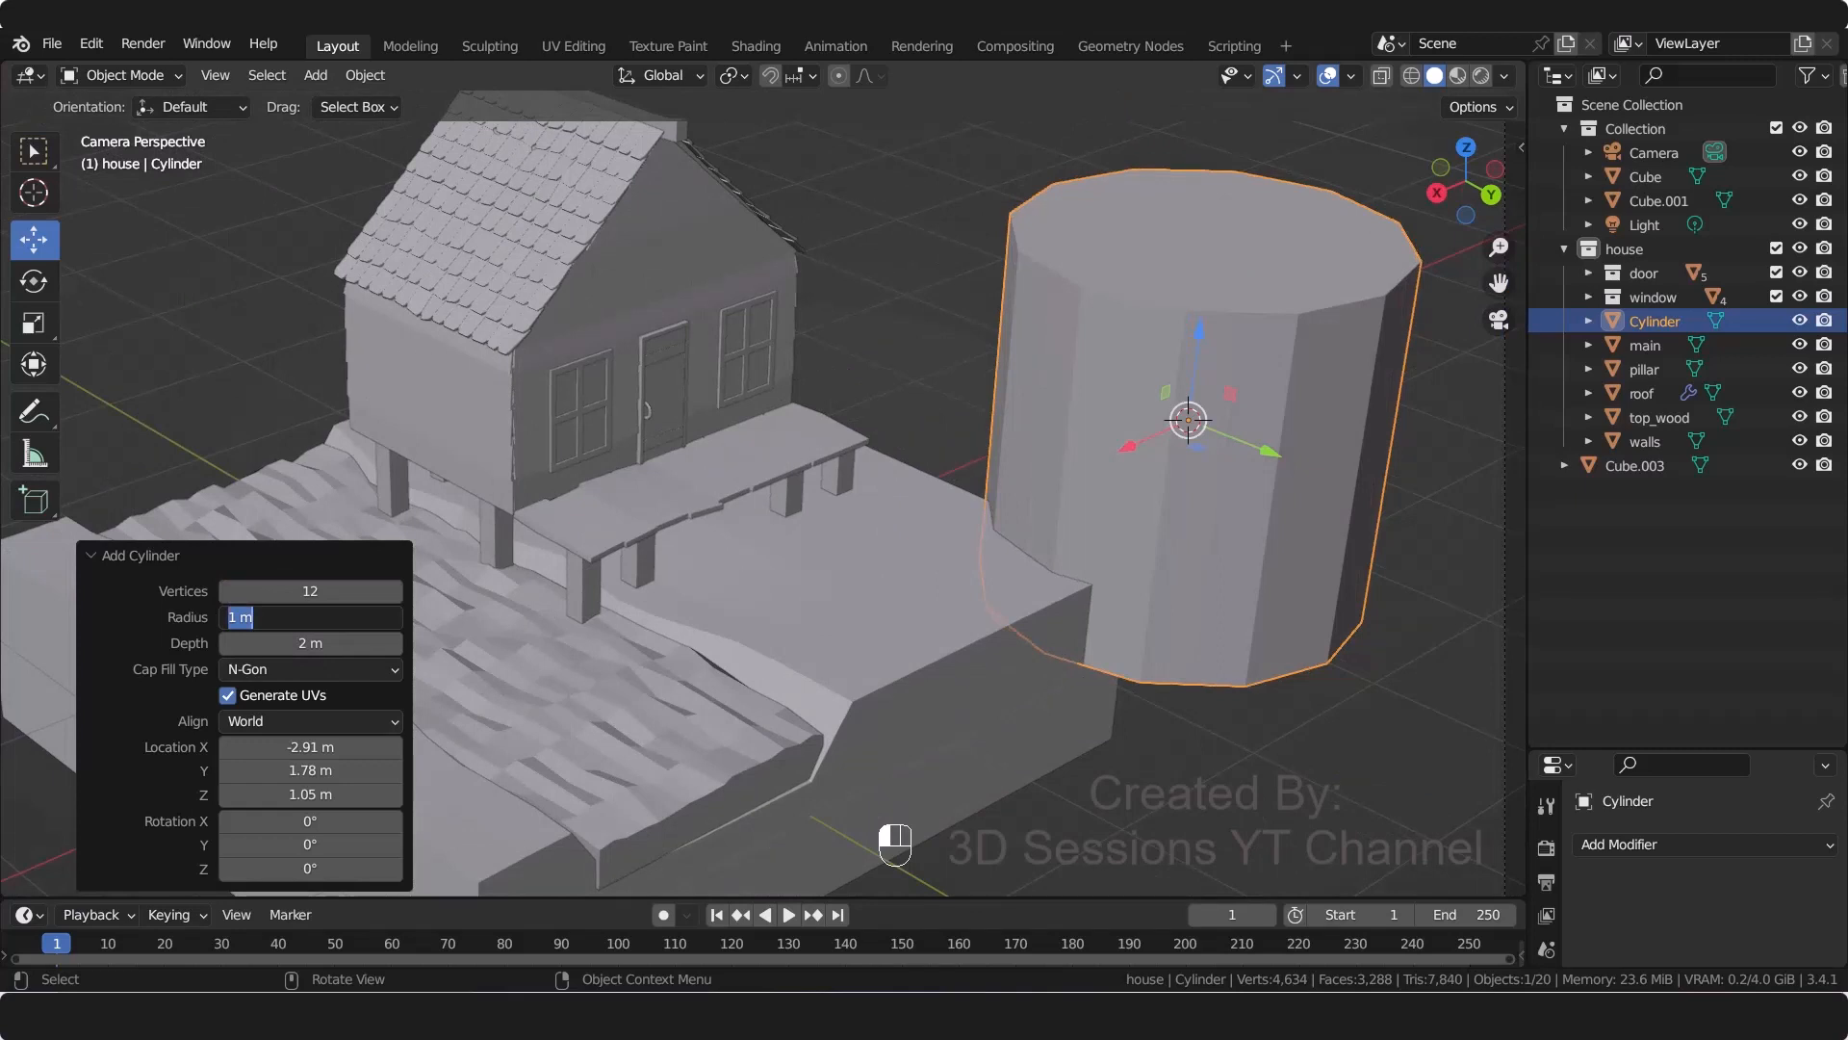
pyautogui.click(945, 833)
# Step: Scale the cylinder to about 0.385 and rotate it 90° around the X axis
pyautogui.press('s')
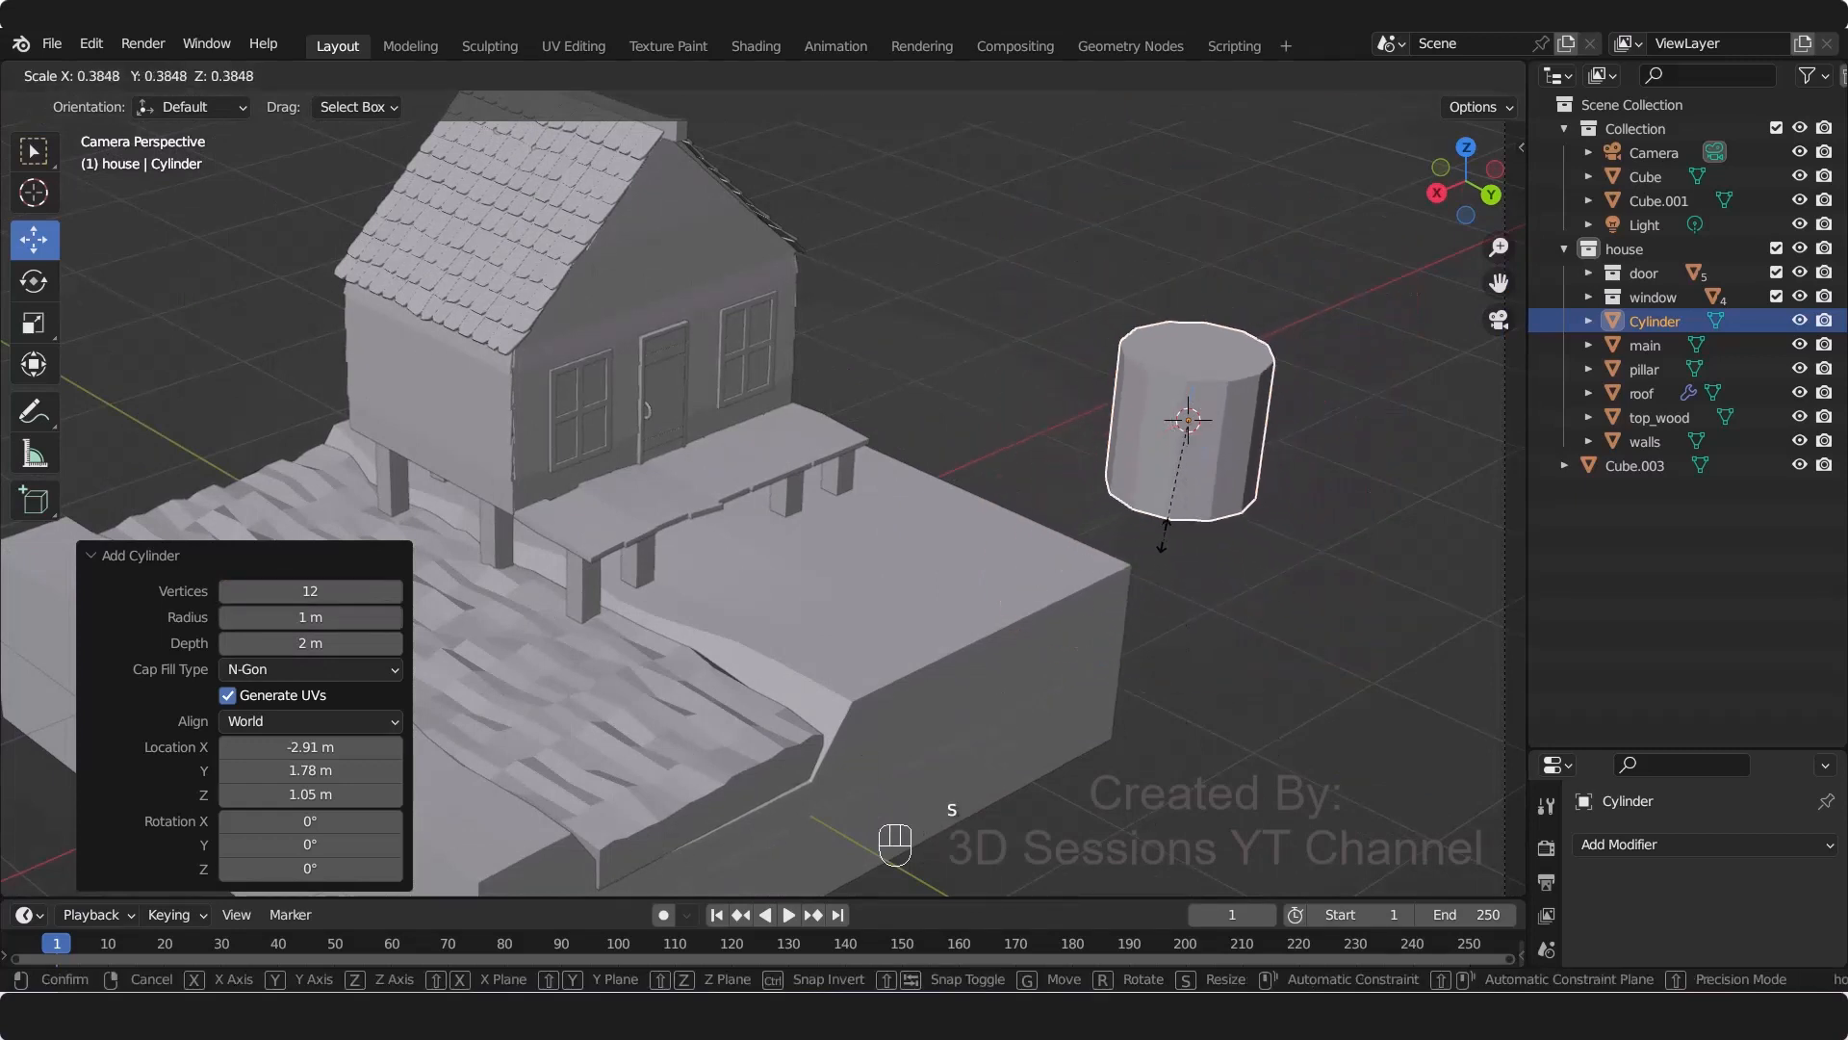
pyautogui.click(1162, 541)
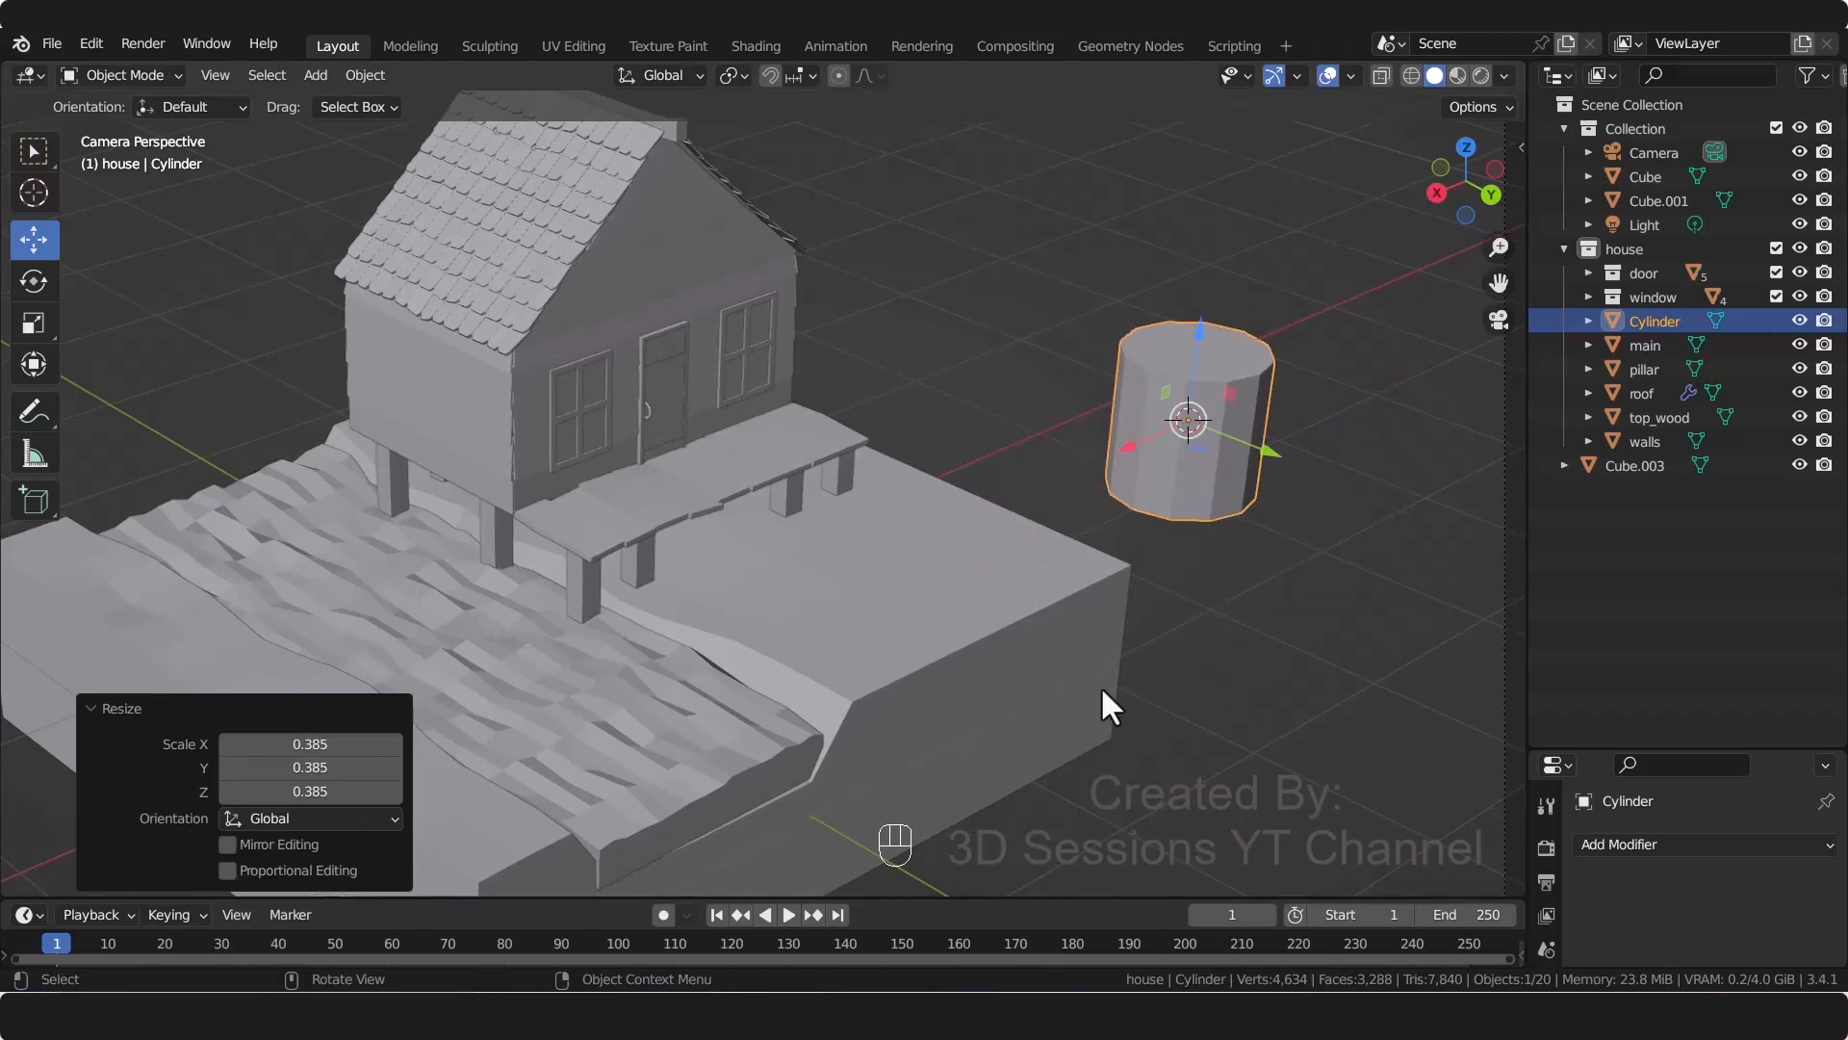
pyautogui.write('r')
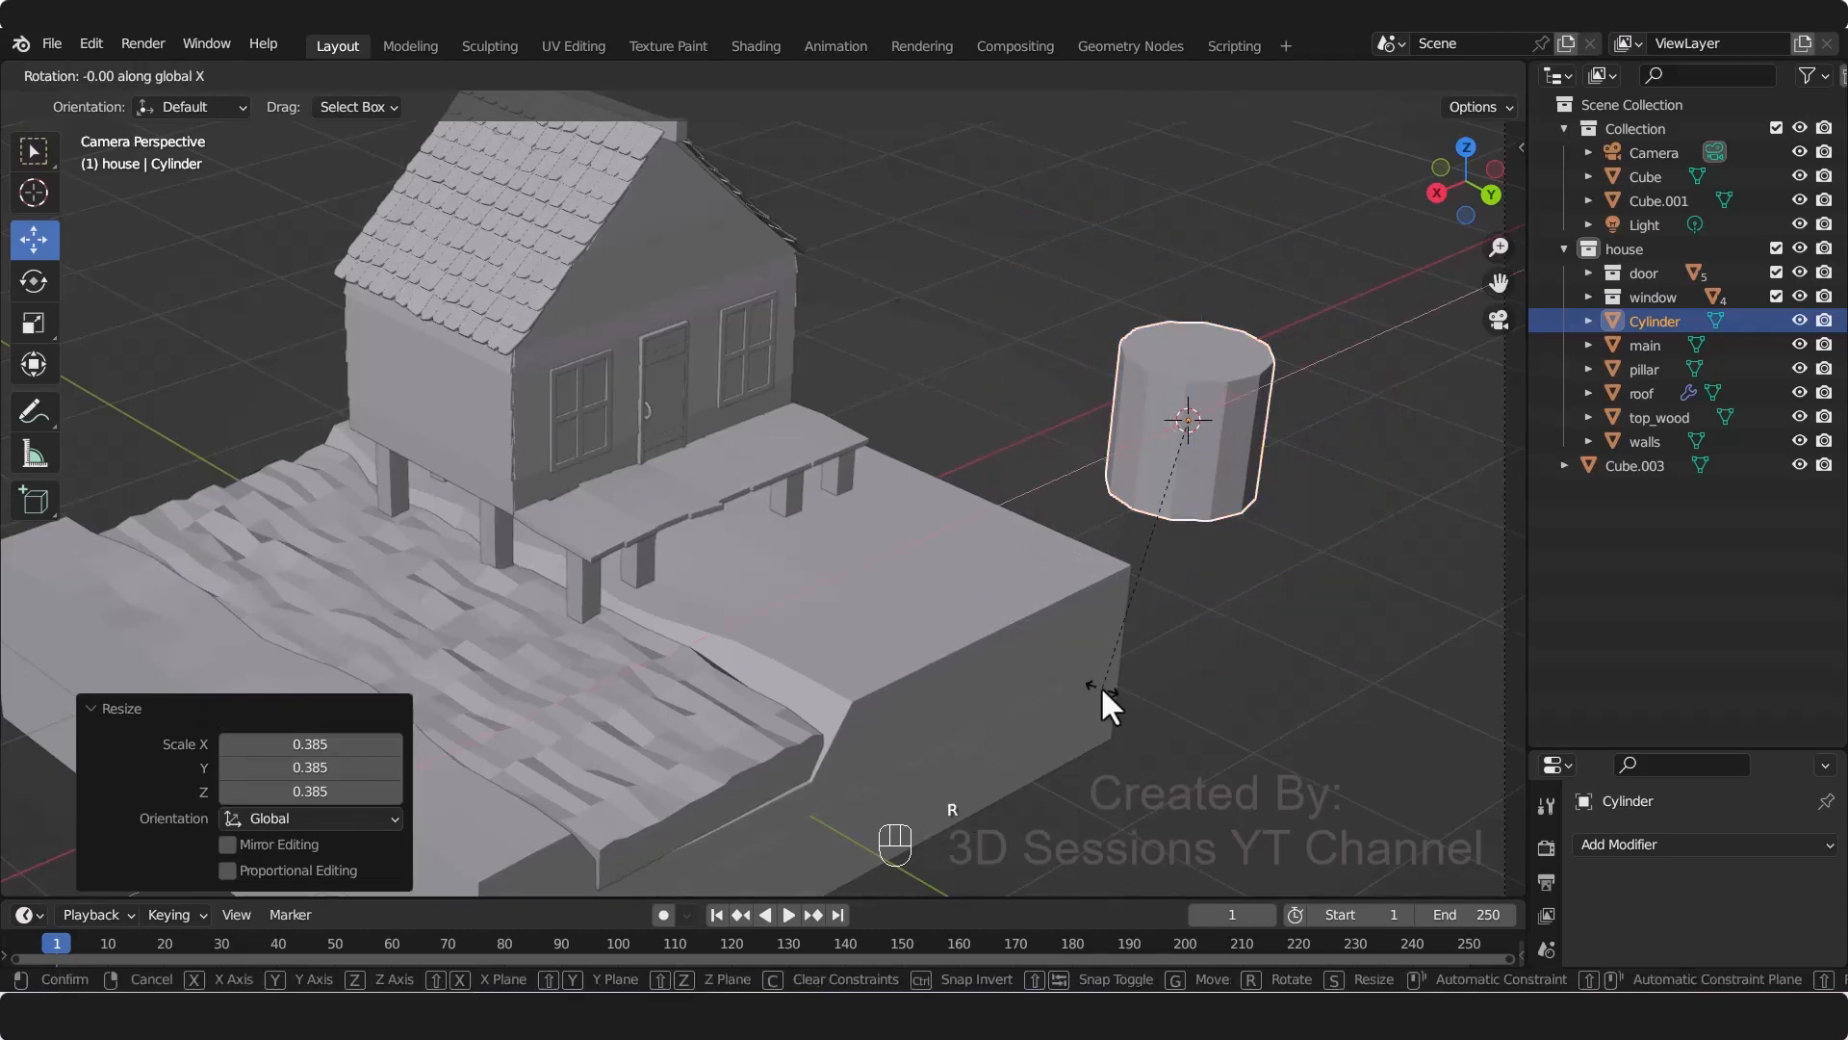
pyautogui.write('x90')
pyautogui.click(1100, 685)
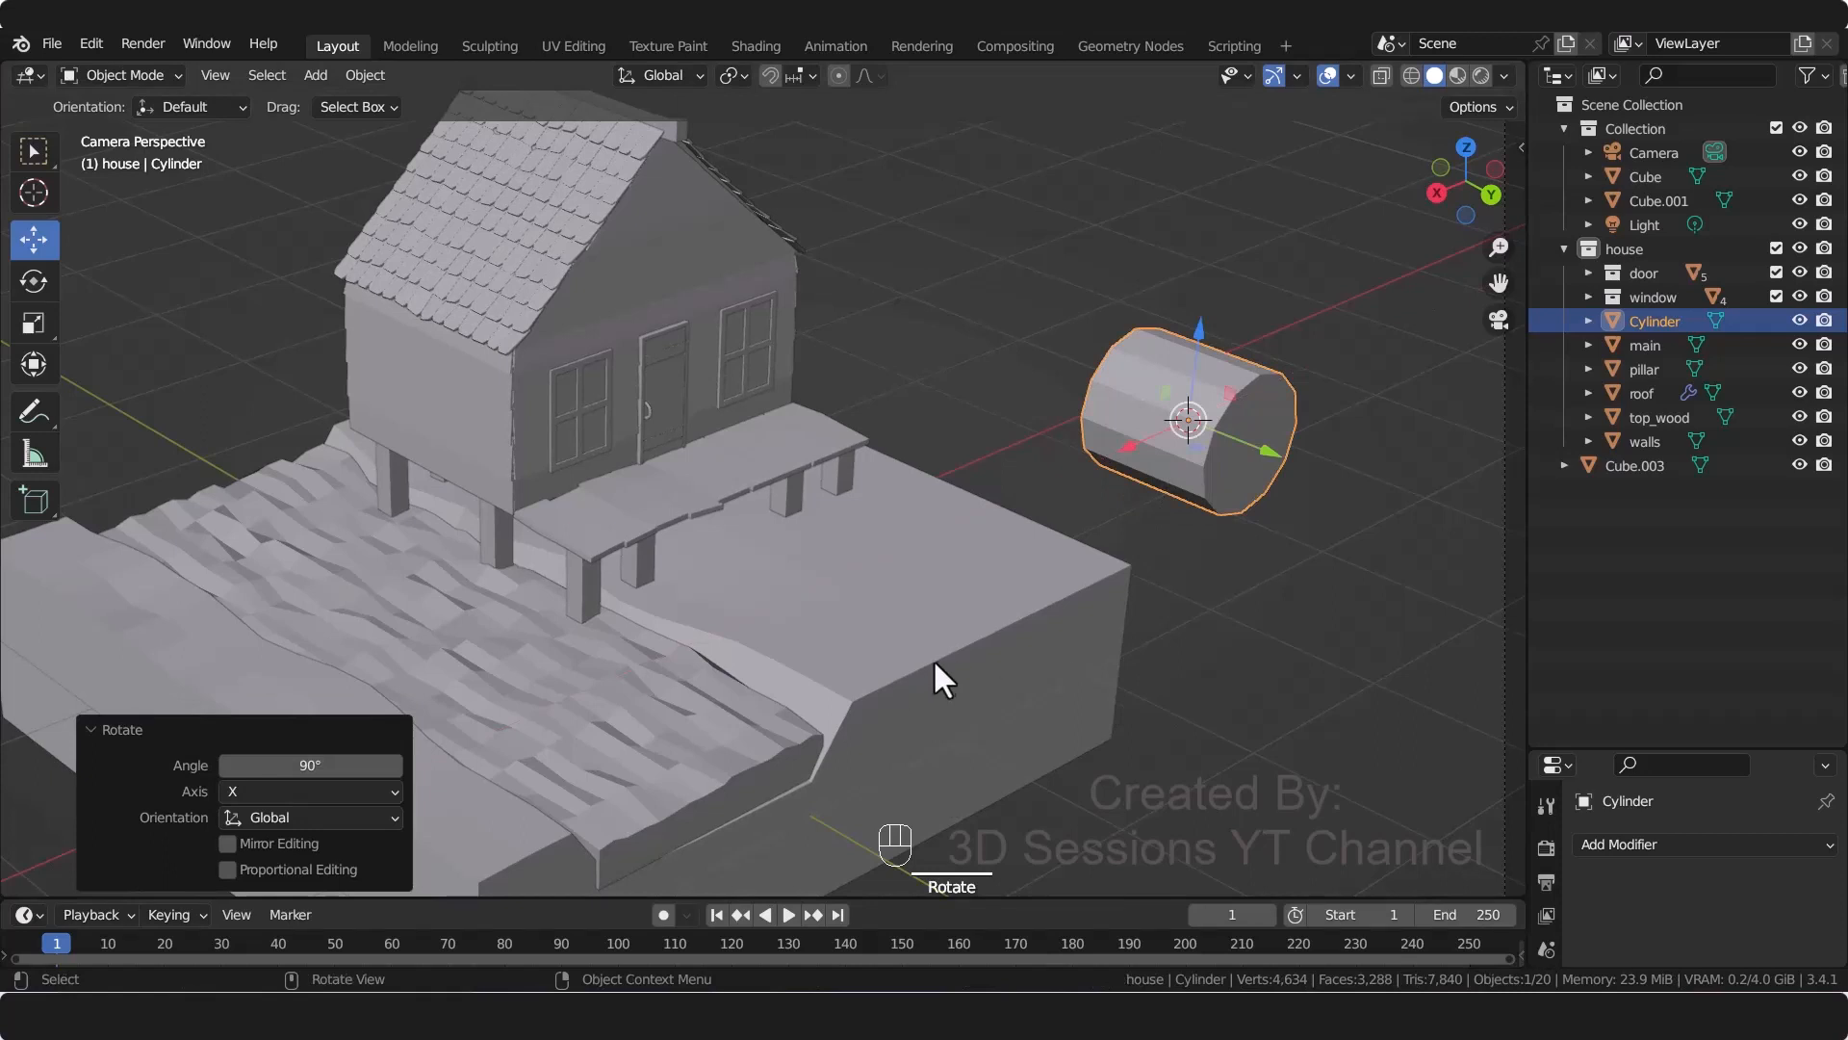
# Step: Shrink the 12-sided cylinder and move it over the porch's corner farthest from the river, beside the house wall
pyautogui.press('s')
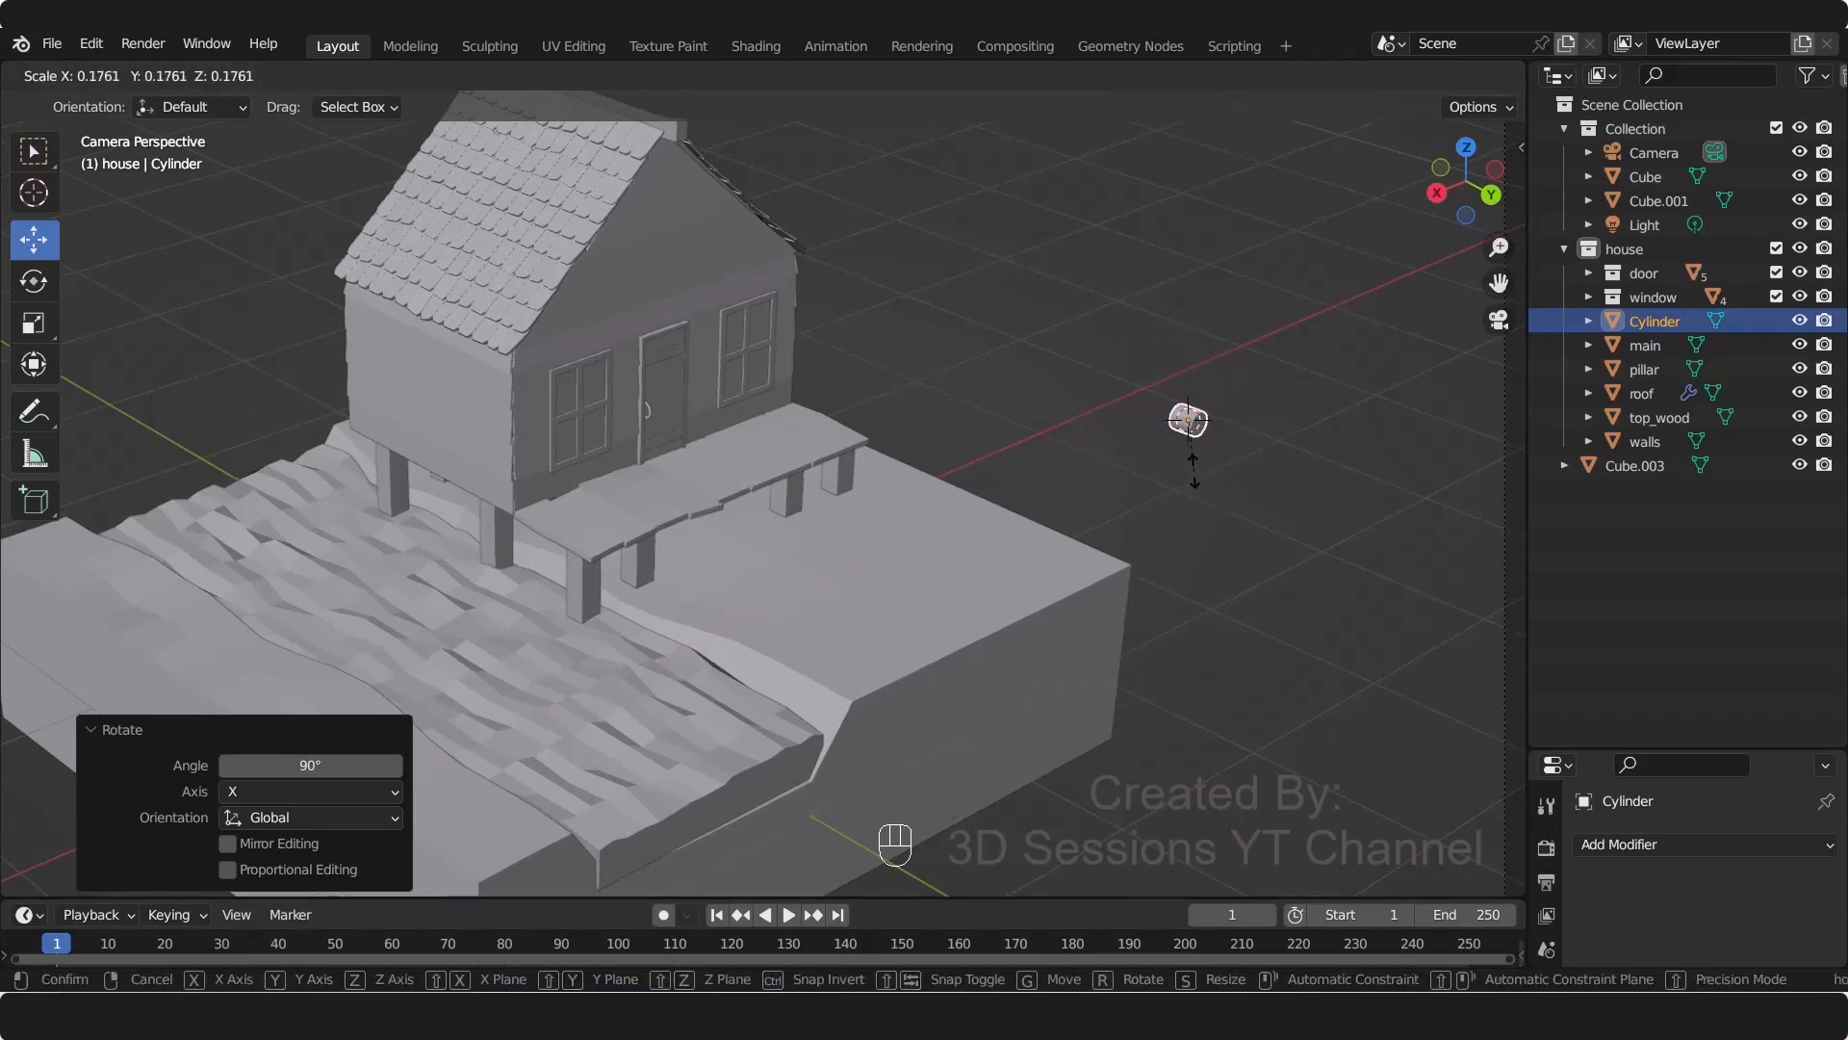
pyautogui.click(1186, 468)
pyautogui.moveTo(1265, 448); pyautogui.dragTo(998, 391)
pyautogui.moveTo(876, 352); pyautogui.dragTo(735, 410)
pyautogui.press('`')
pyautogui.click(778, 161)
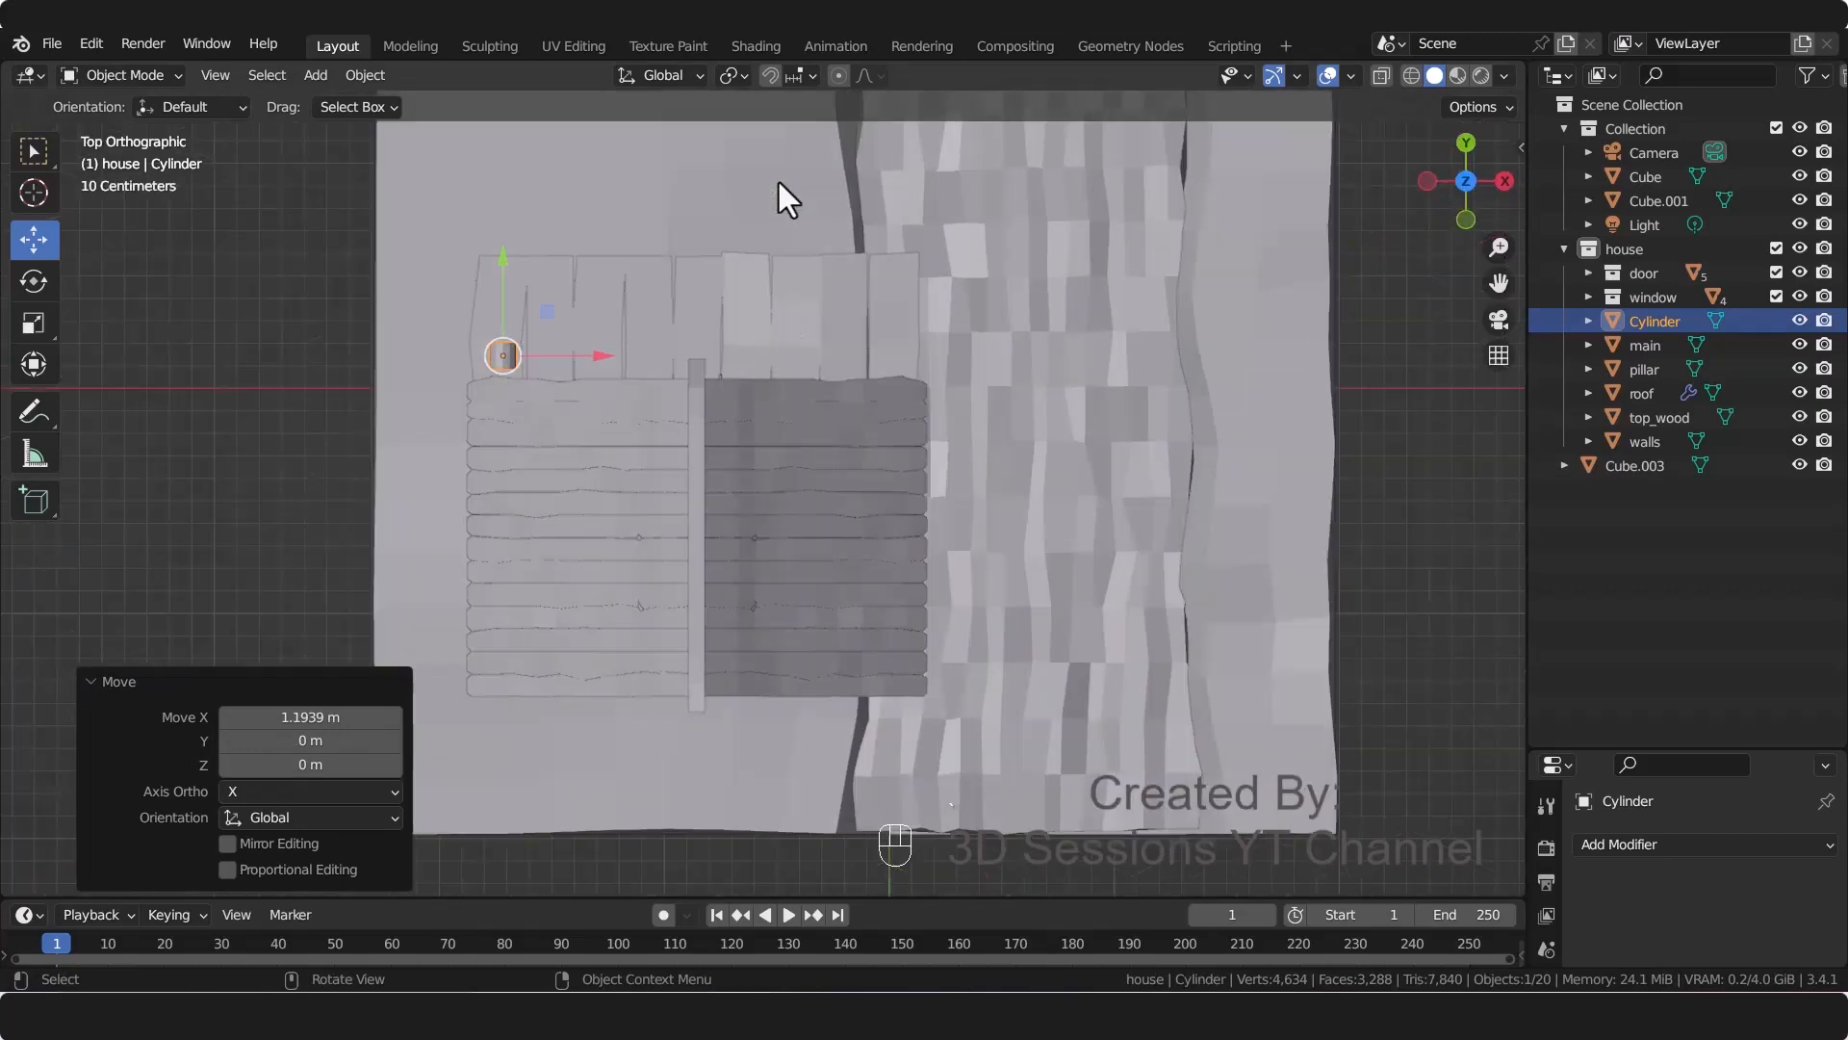
pyautogui.moveTo(599, 357); pyautogui.dragTo(582, 354)
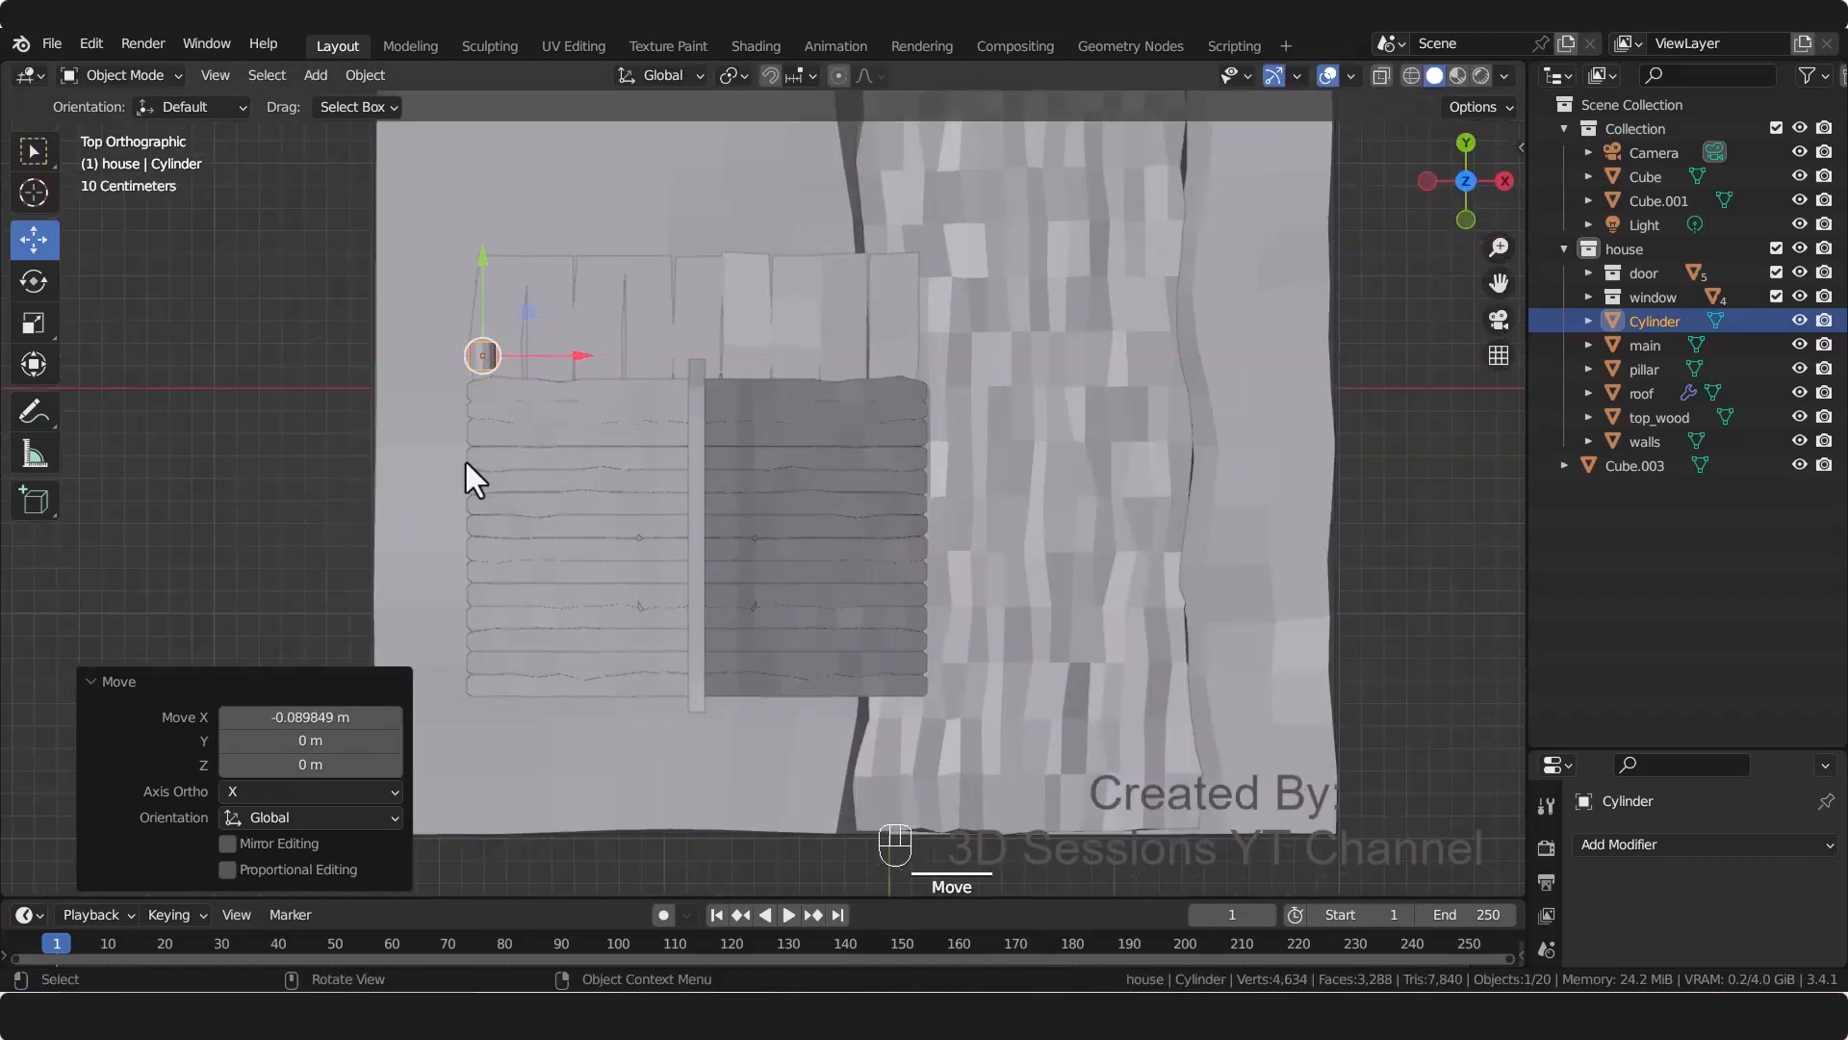
# Step: Scale the cylinder down further to 0.48 to make a thin railing piece
pyautogui.moveTo(465, 462); pyautogui.dragTo(984, 560, button='middle')
pyautogui.press('s')
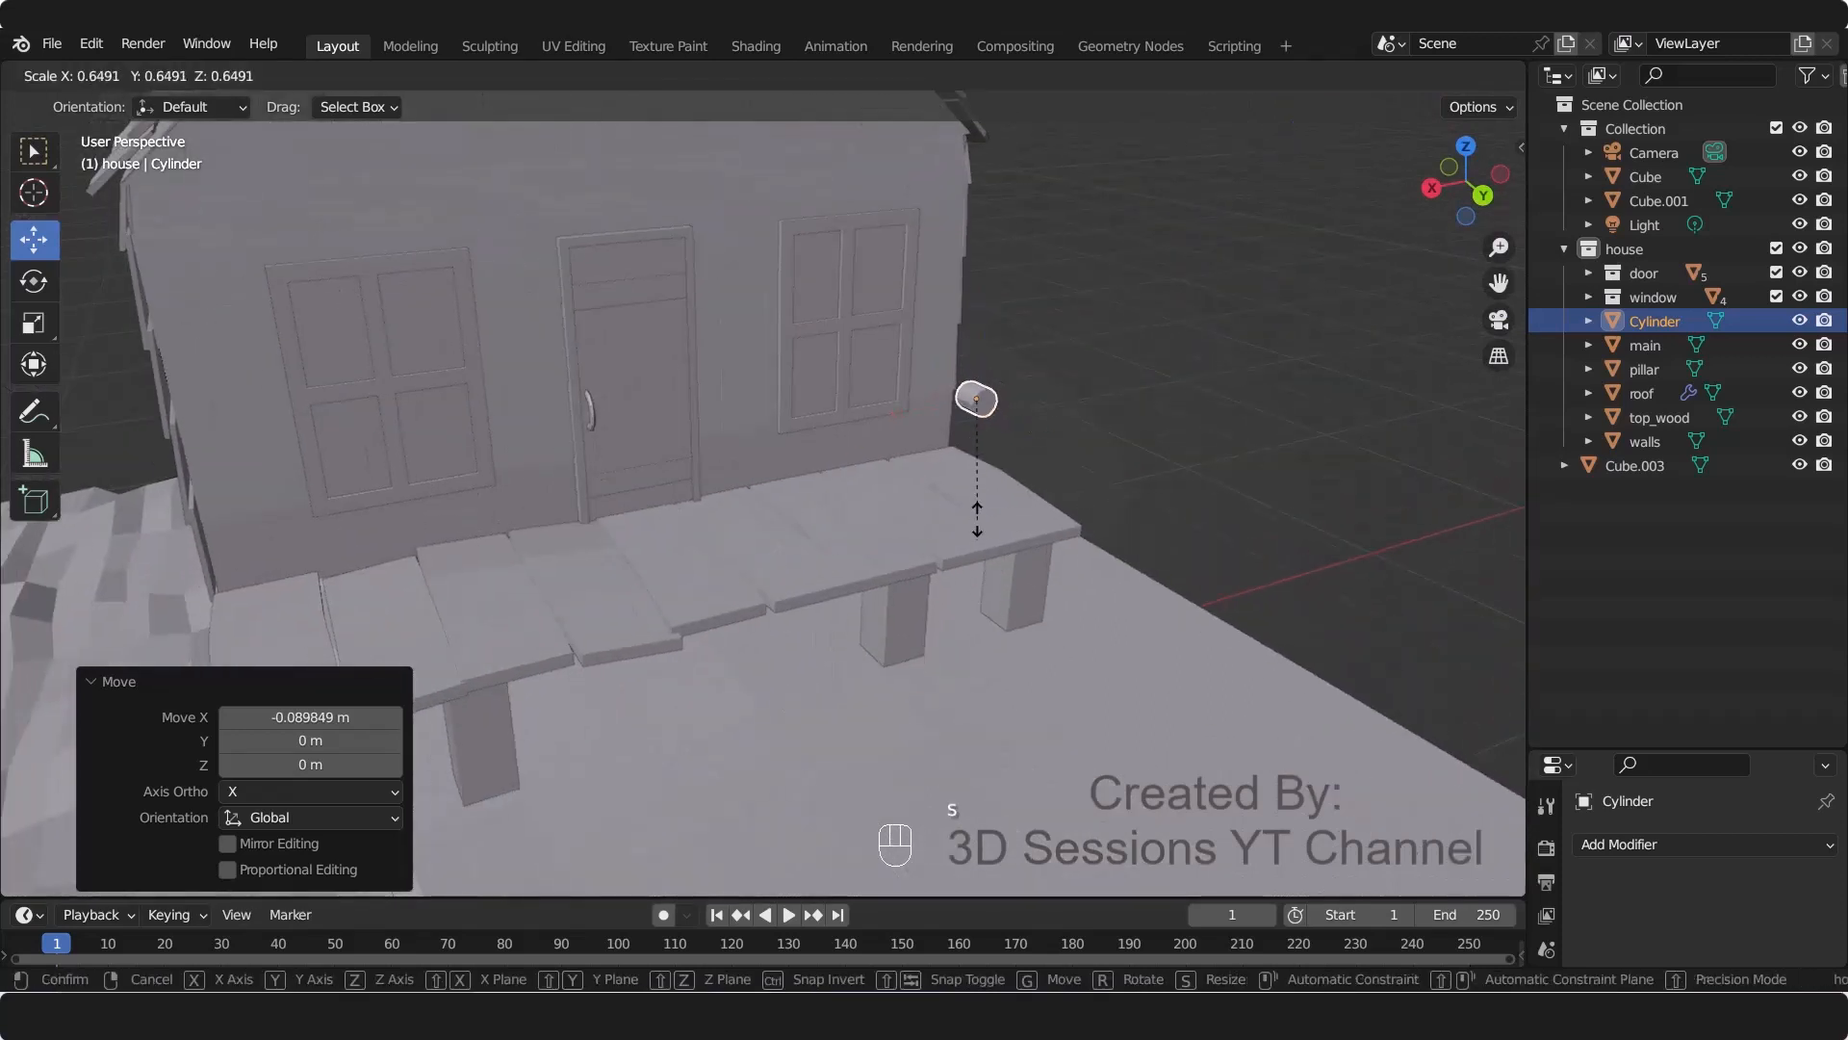
pyautogui.click(982, 491)
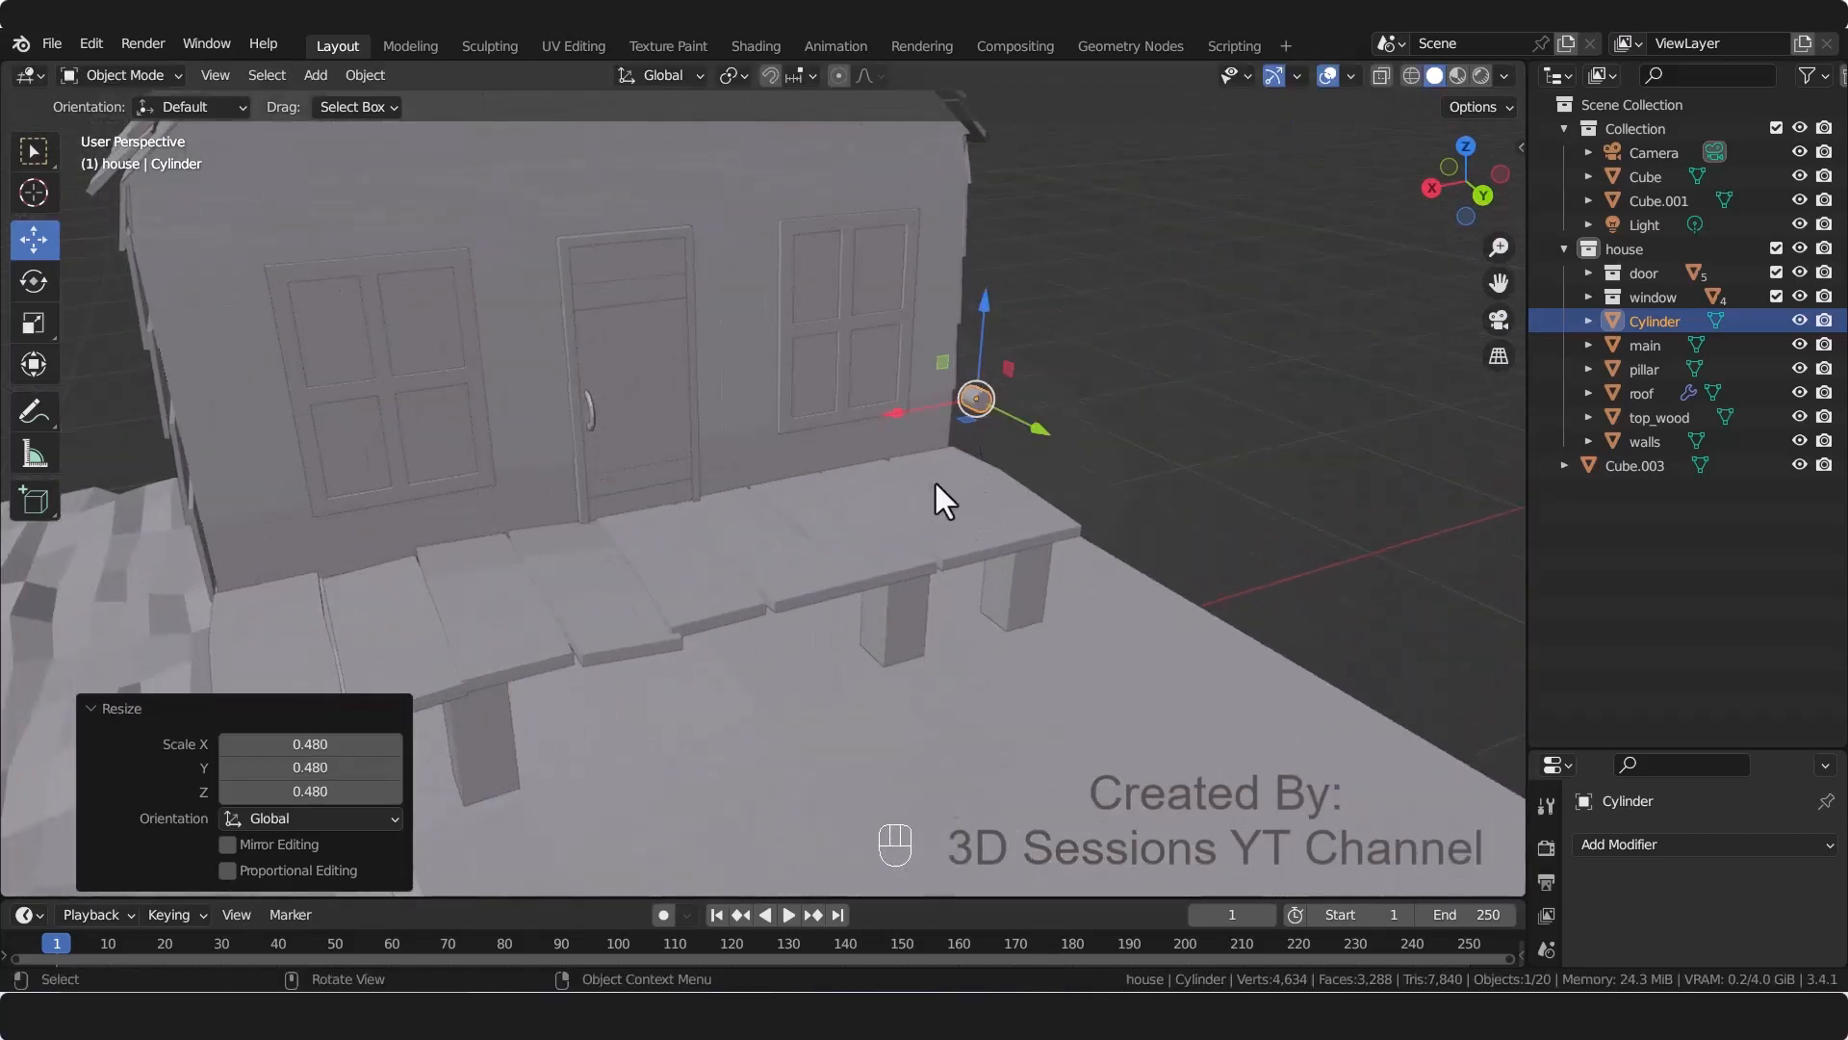
# Step: Lengthen the cylinder by moving its outward-facing end face about 0.39 m along Y
pyautogui.press('Tab')
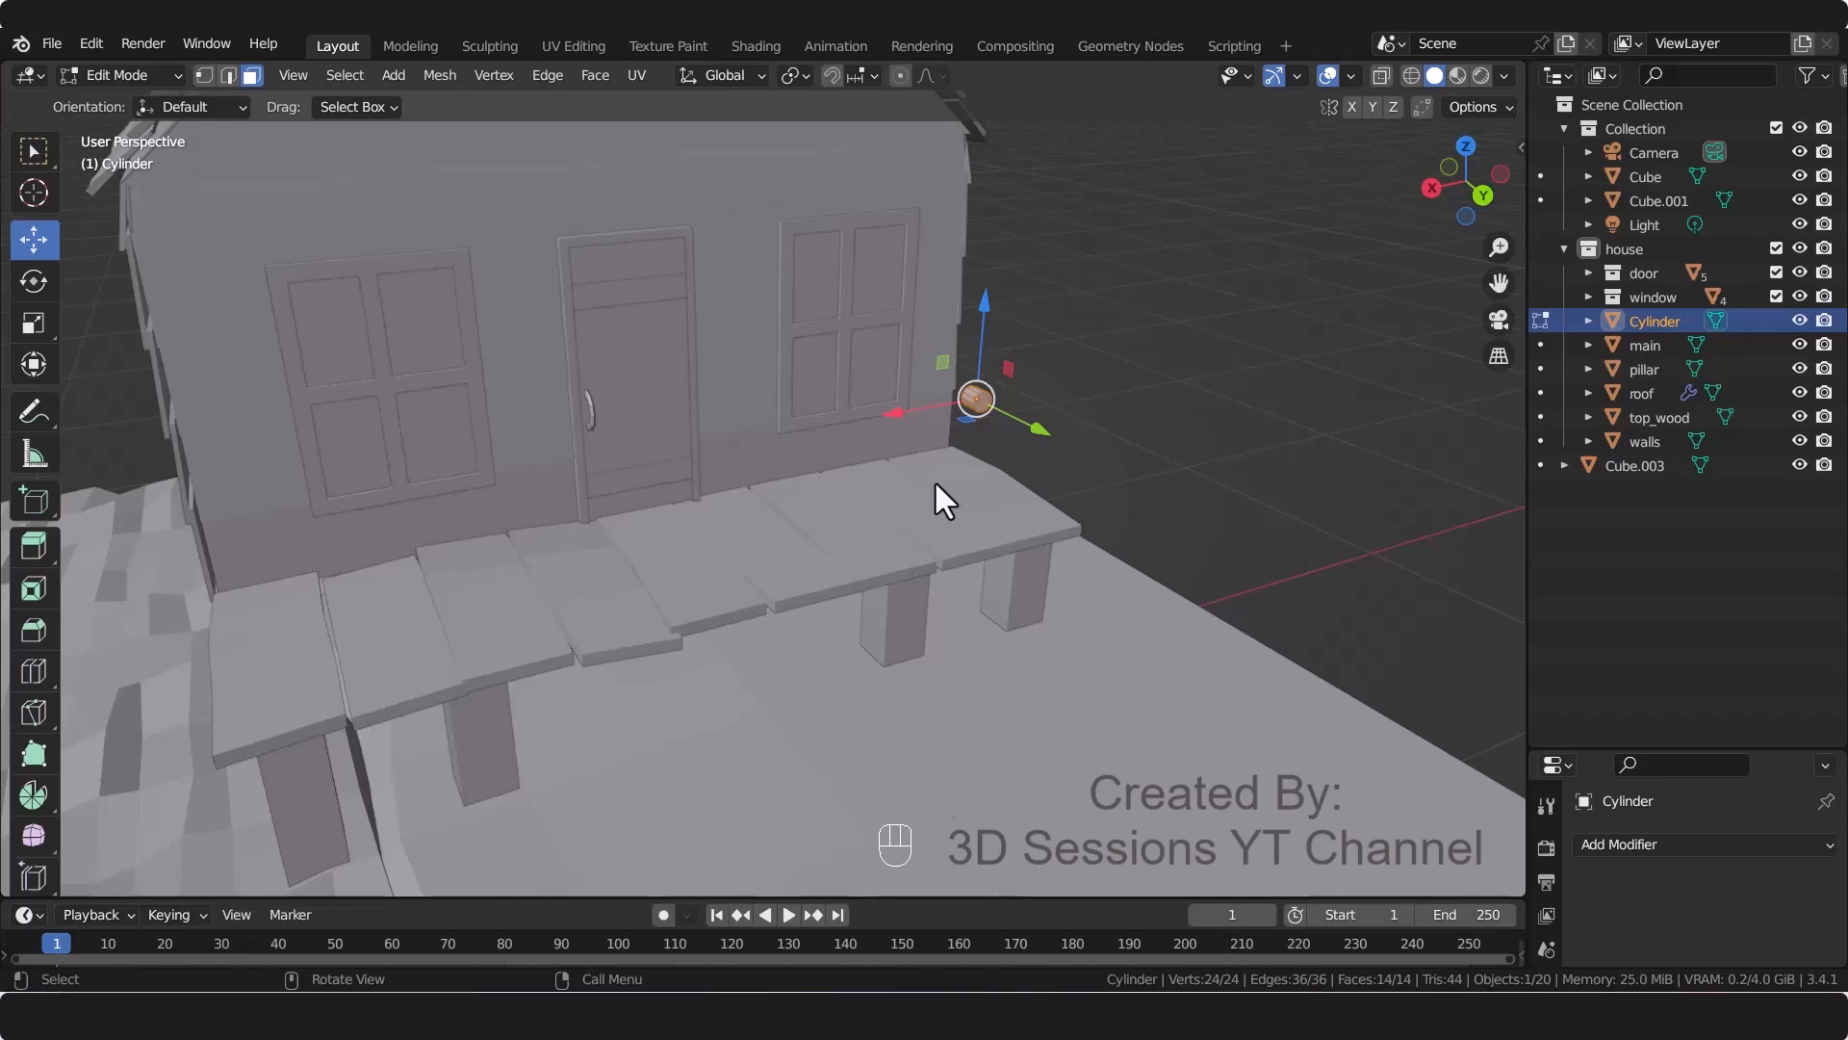
pyautogui.click(980, 402)
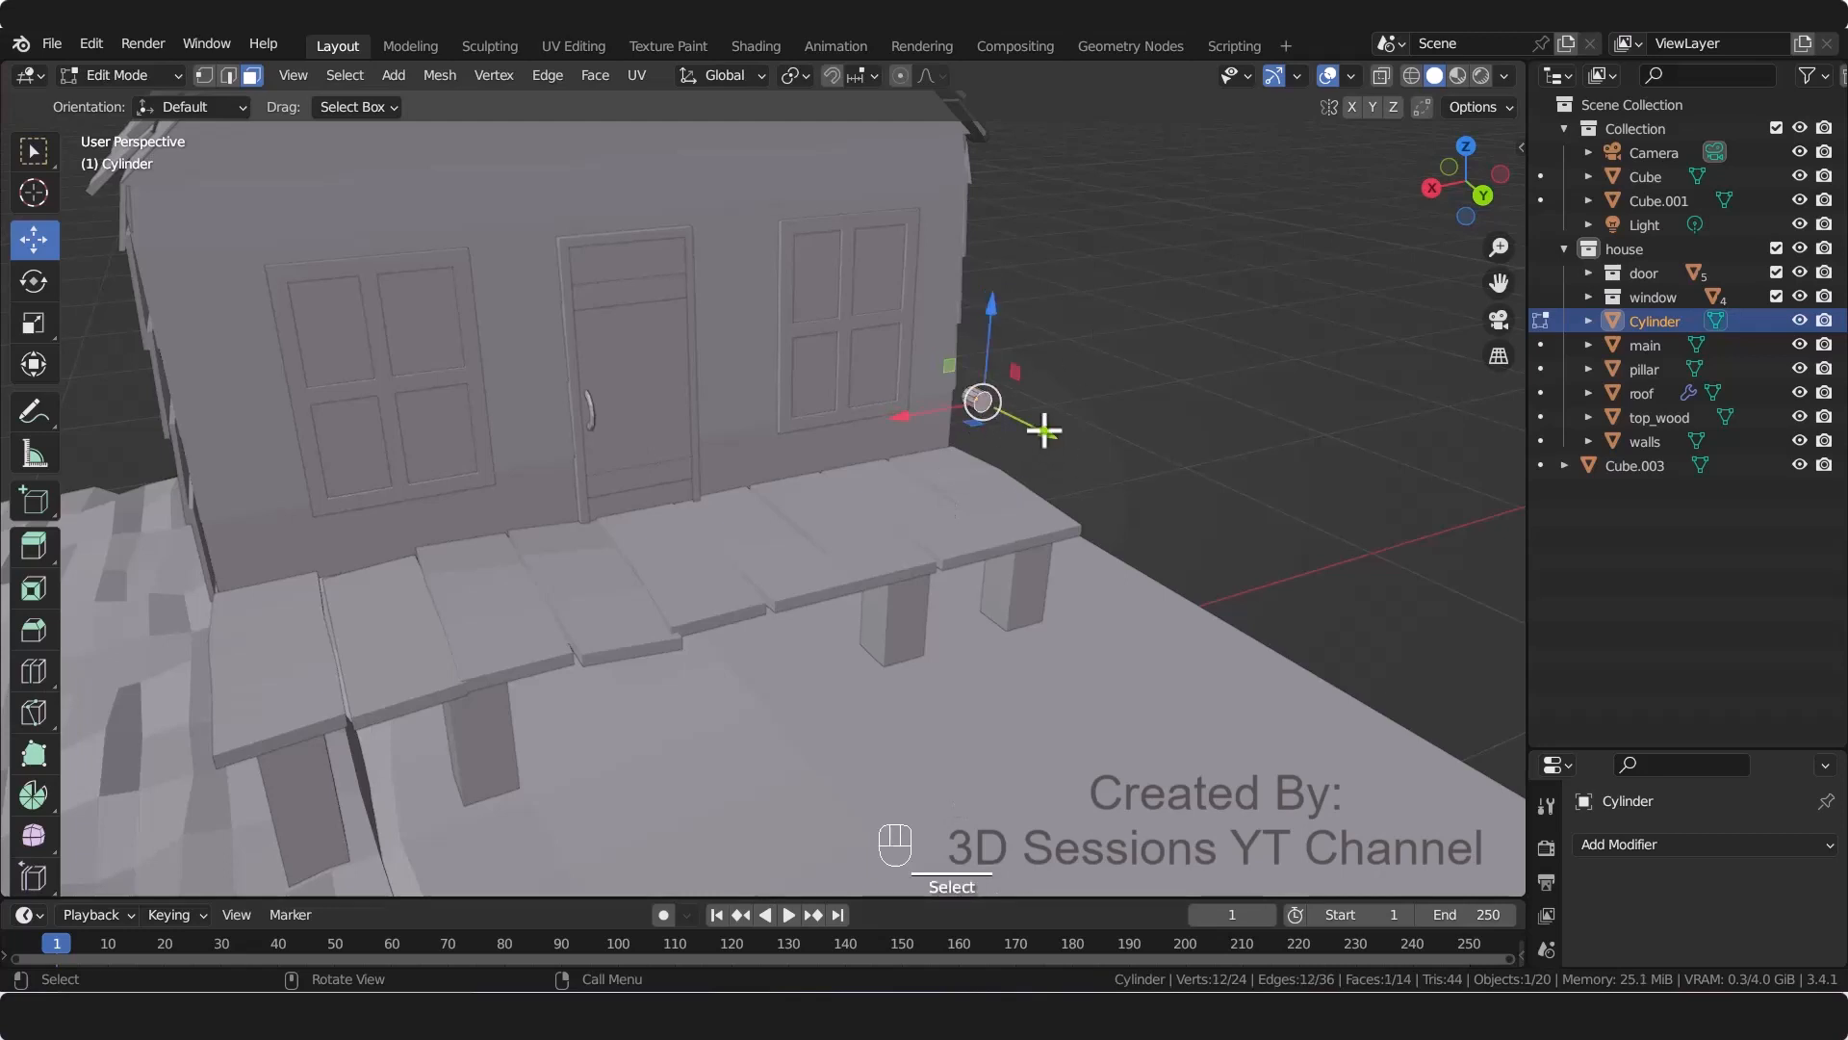
pyautogui.press('e')
pyautogui.click(1118, 541)
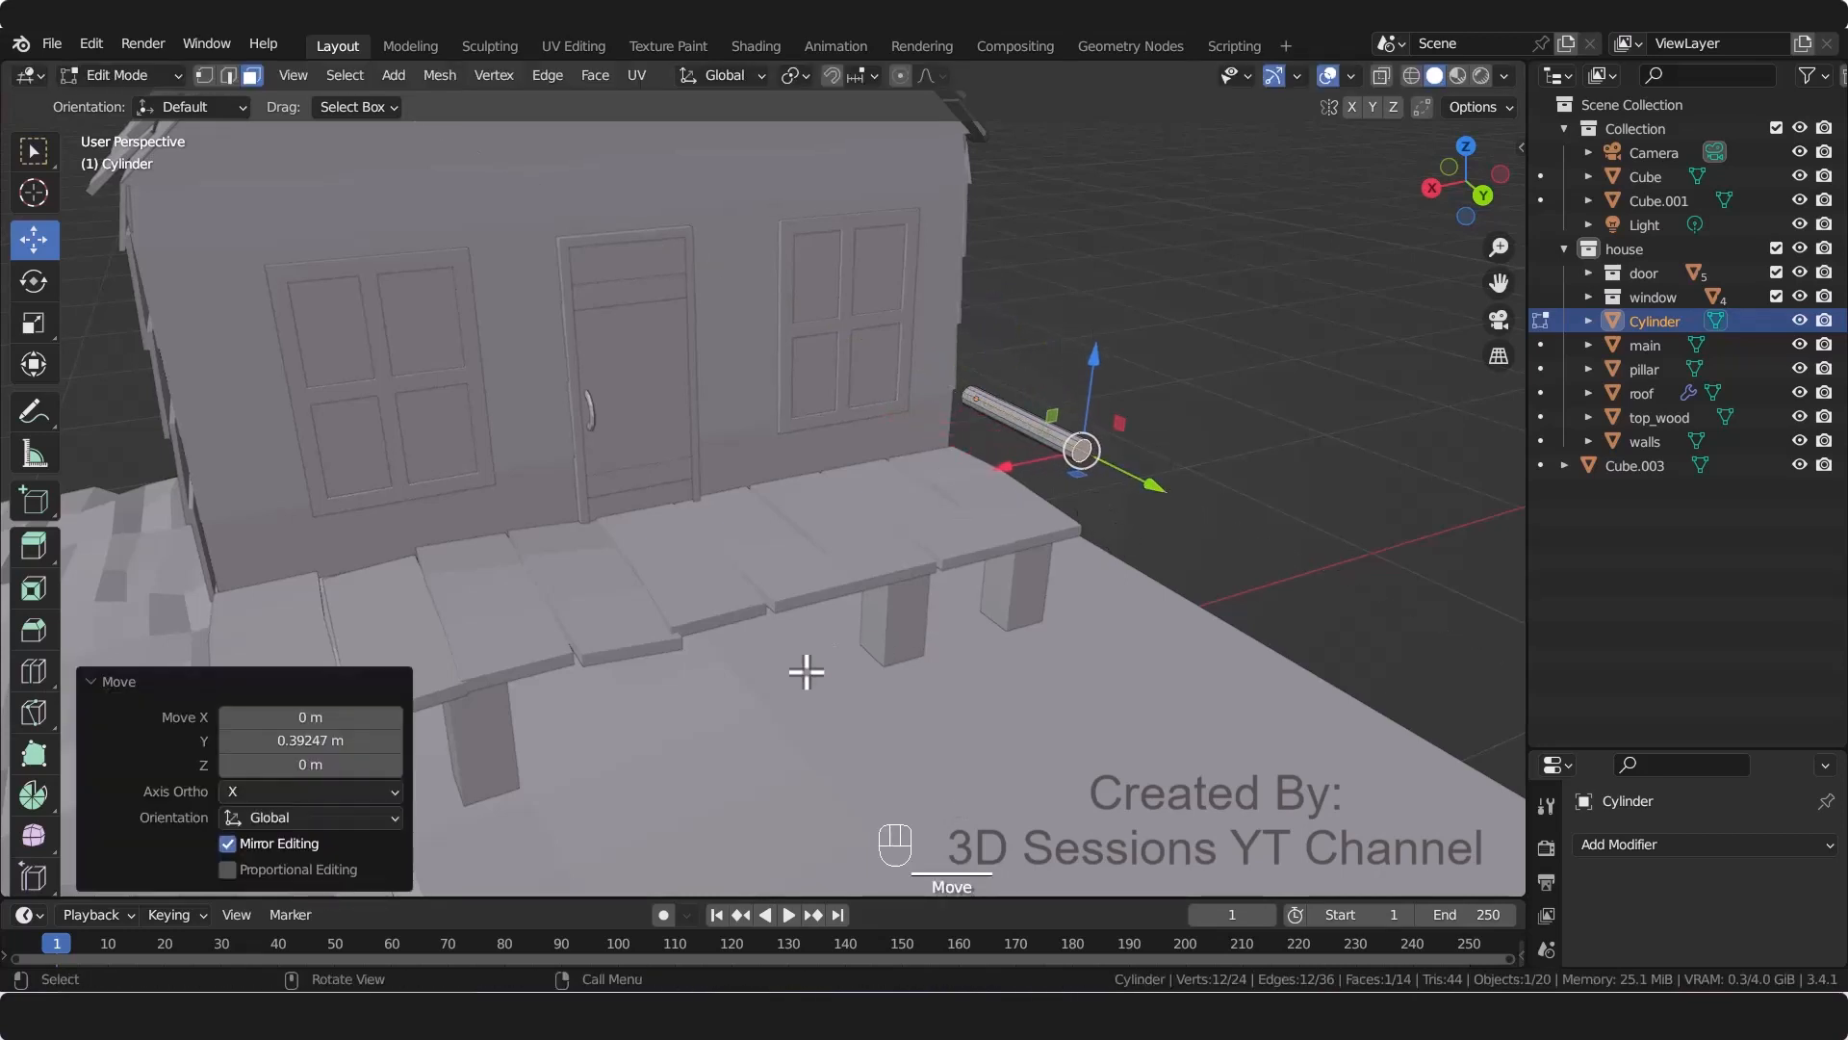
# Step: Extend the rail's outer end slightly further along Y, and shift the whole rail about 0.05 m back toward the house
pyautogui.press('KP_7')
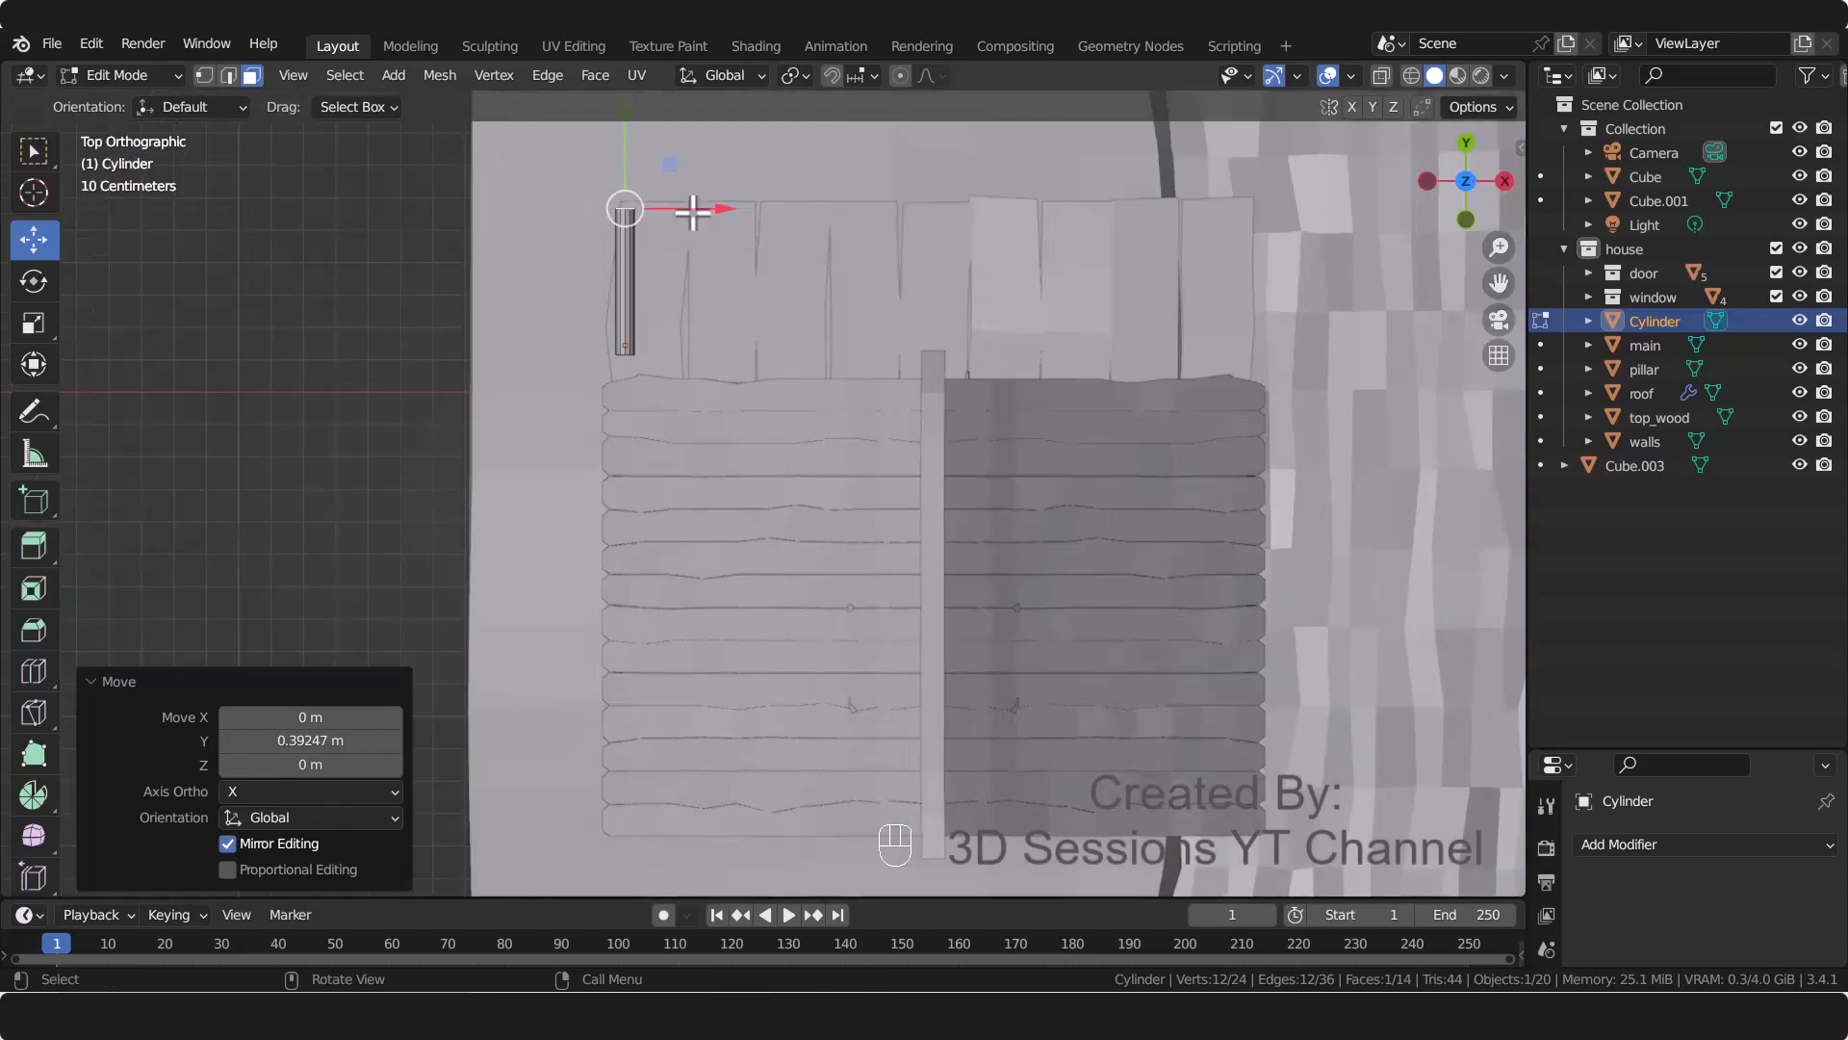
pyautogui.moveTo(615, 193); pyautogui.dragTo(621, 178)
pyautogui.press('Tab')
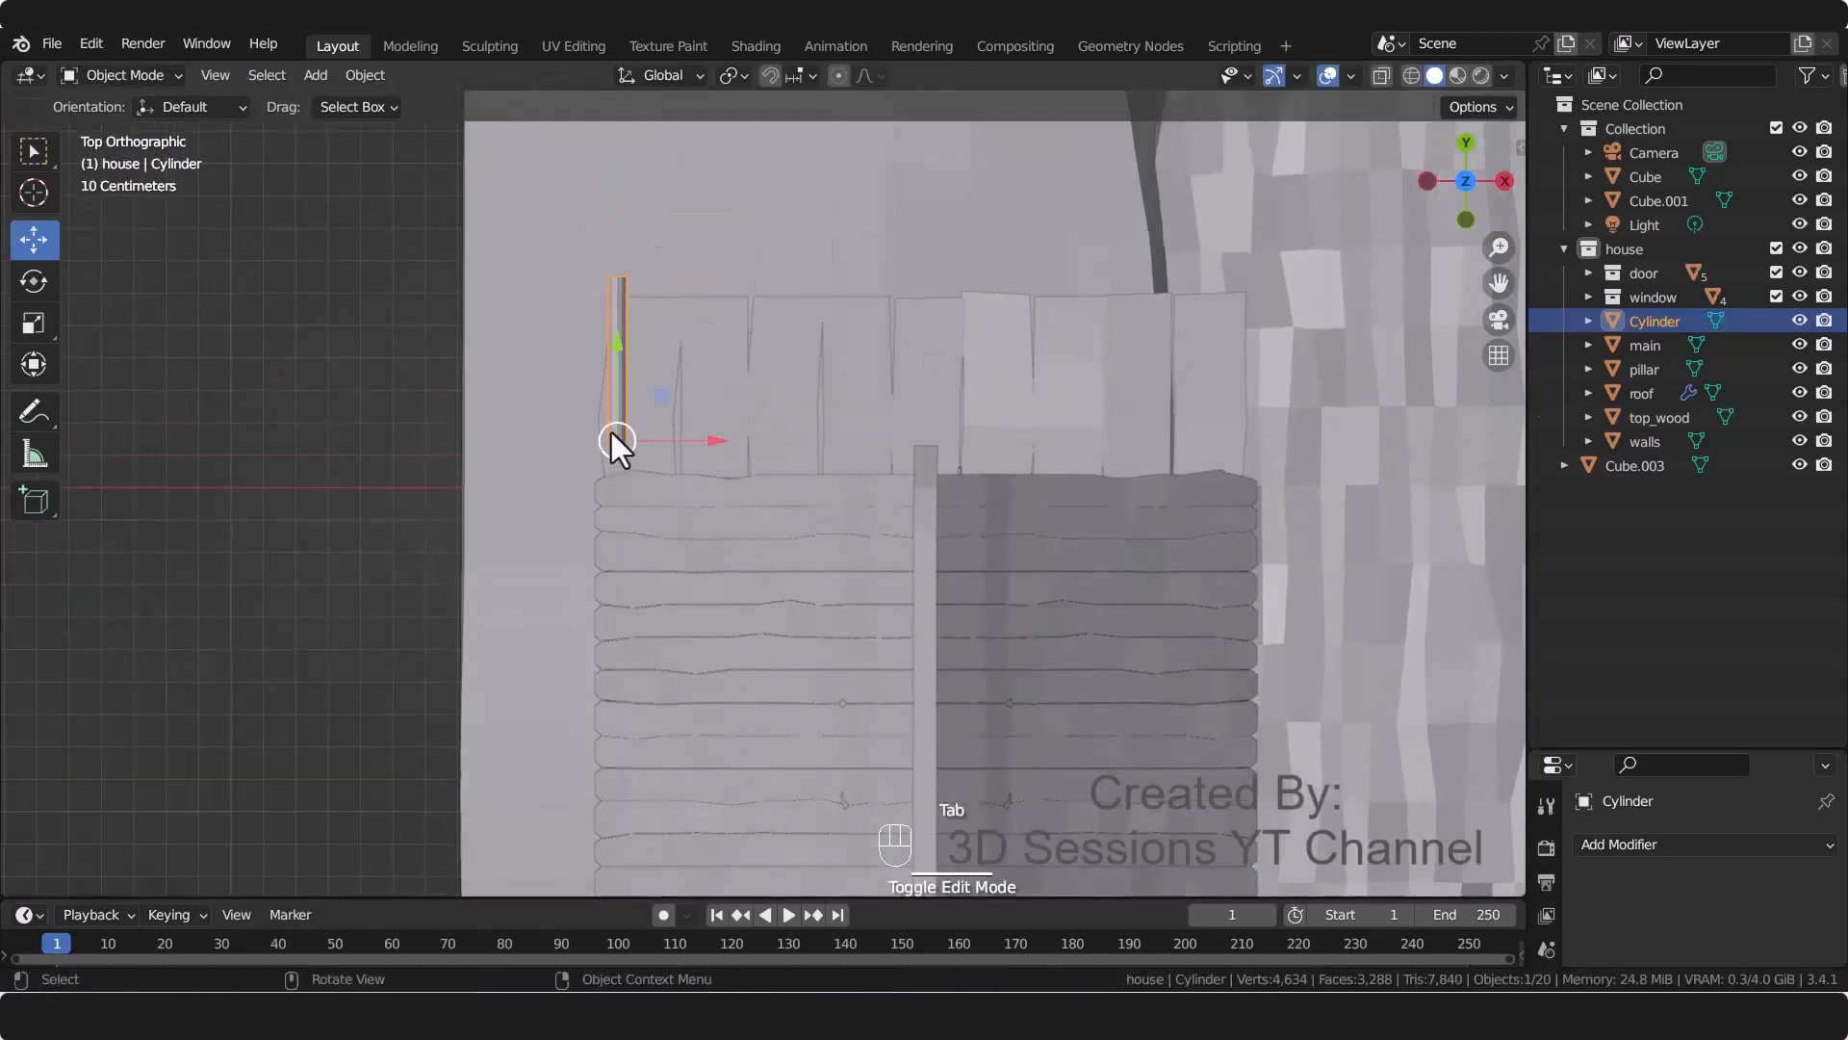
pyautogui.moveTo(616, 352); pyautogui.dragTo(620, 366)
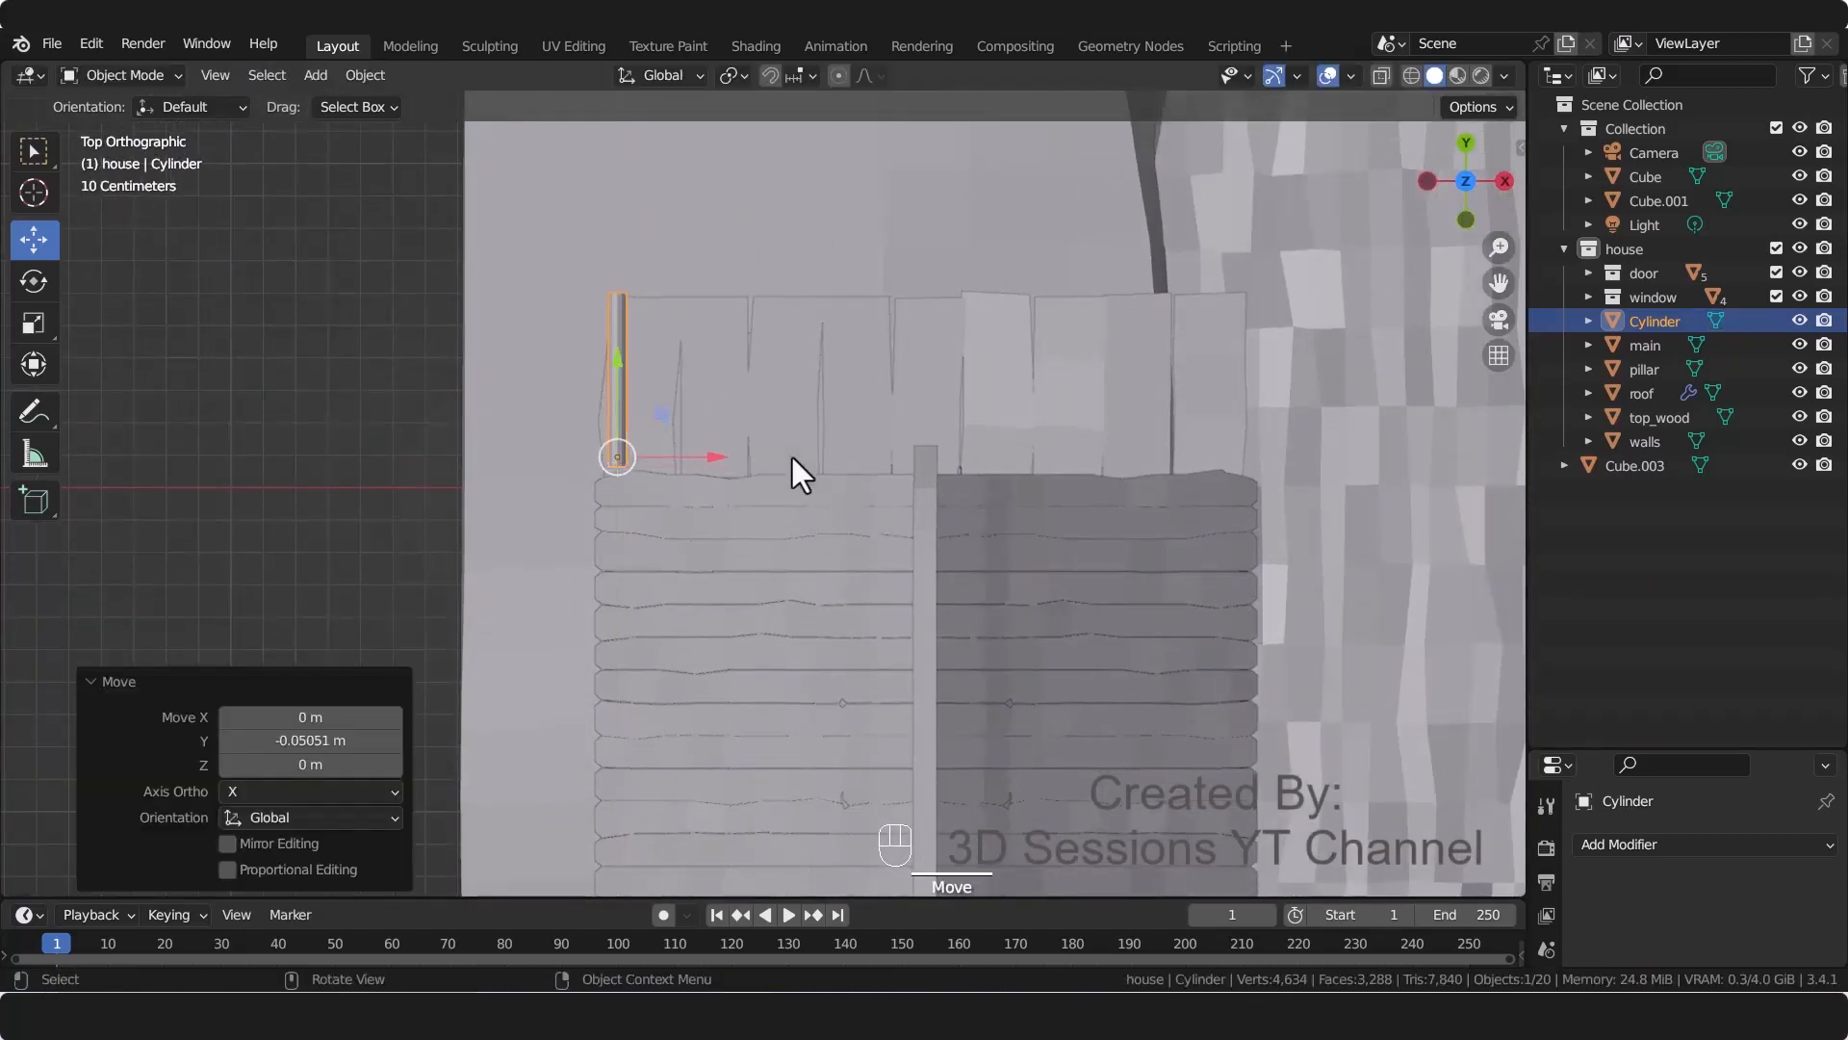
pyautogui.press('Tab')
pyautogui.moveTo(796, 368); pyautogui.dragTo(309, 322, button='middle')
pyautogui.scroll(2, 771, 289)
pyautogui.press('Tab')
# Step: Duplicate the side rail, move the copy about 0.12 m along Y, and rotate it 90° around Z
pyautogui.click(1068, 443)
pyautogui.hotkey('shift', 'd')
pyautogui.rightClick(1115, 656)
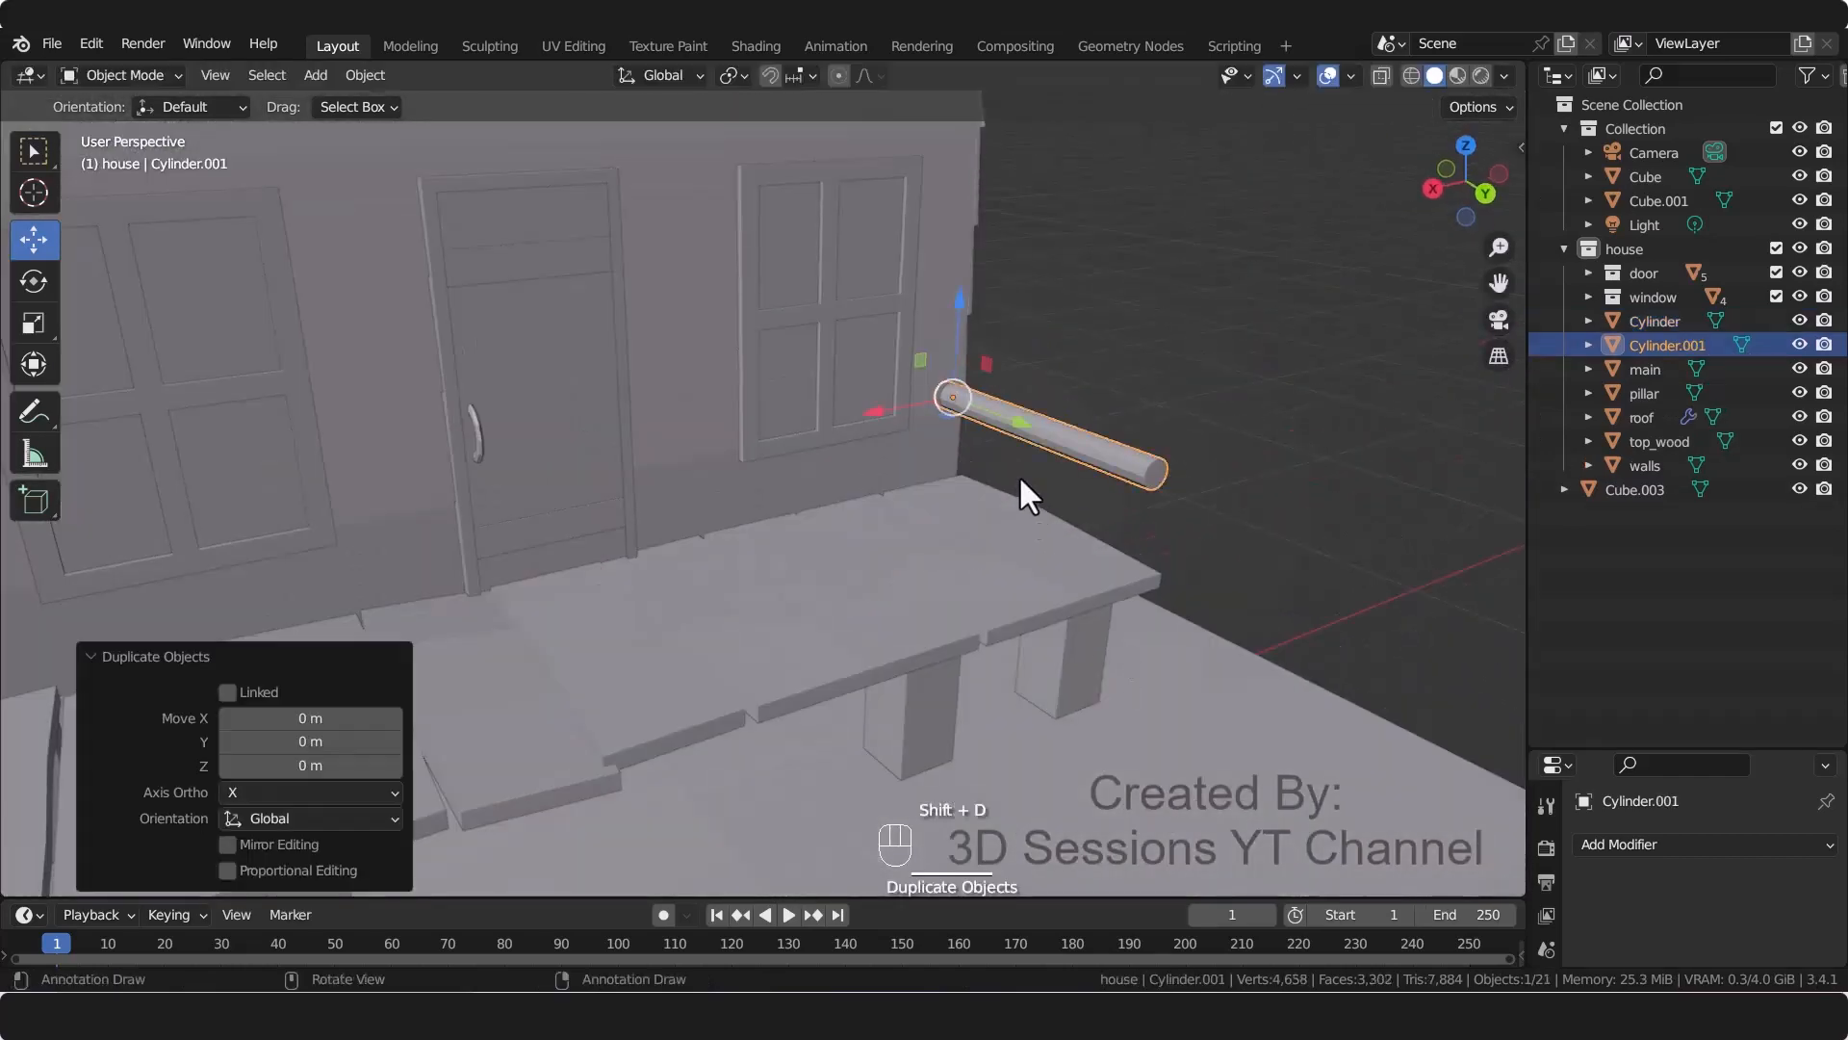
pyautogui.moveTo(1025, 425); pyautogui.dragTo(1078, 475)
pyautogui.write('rx')
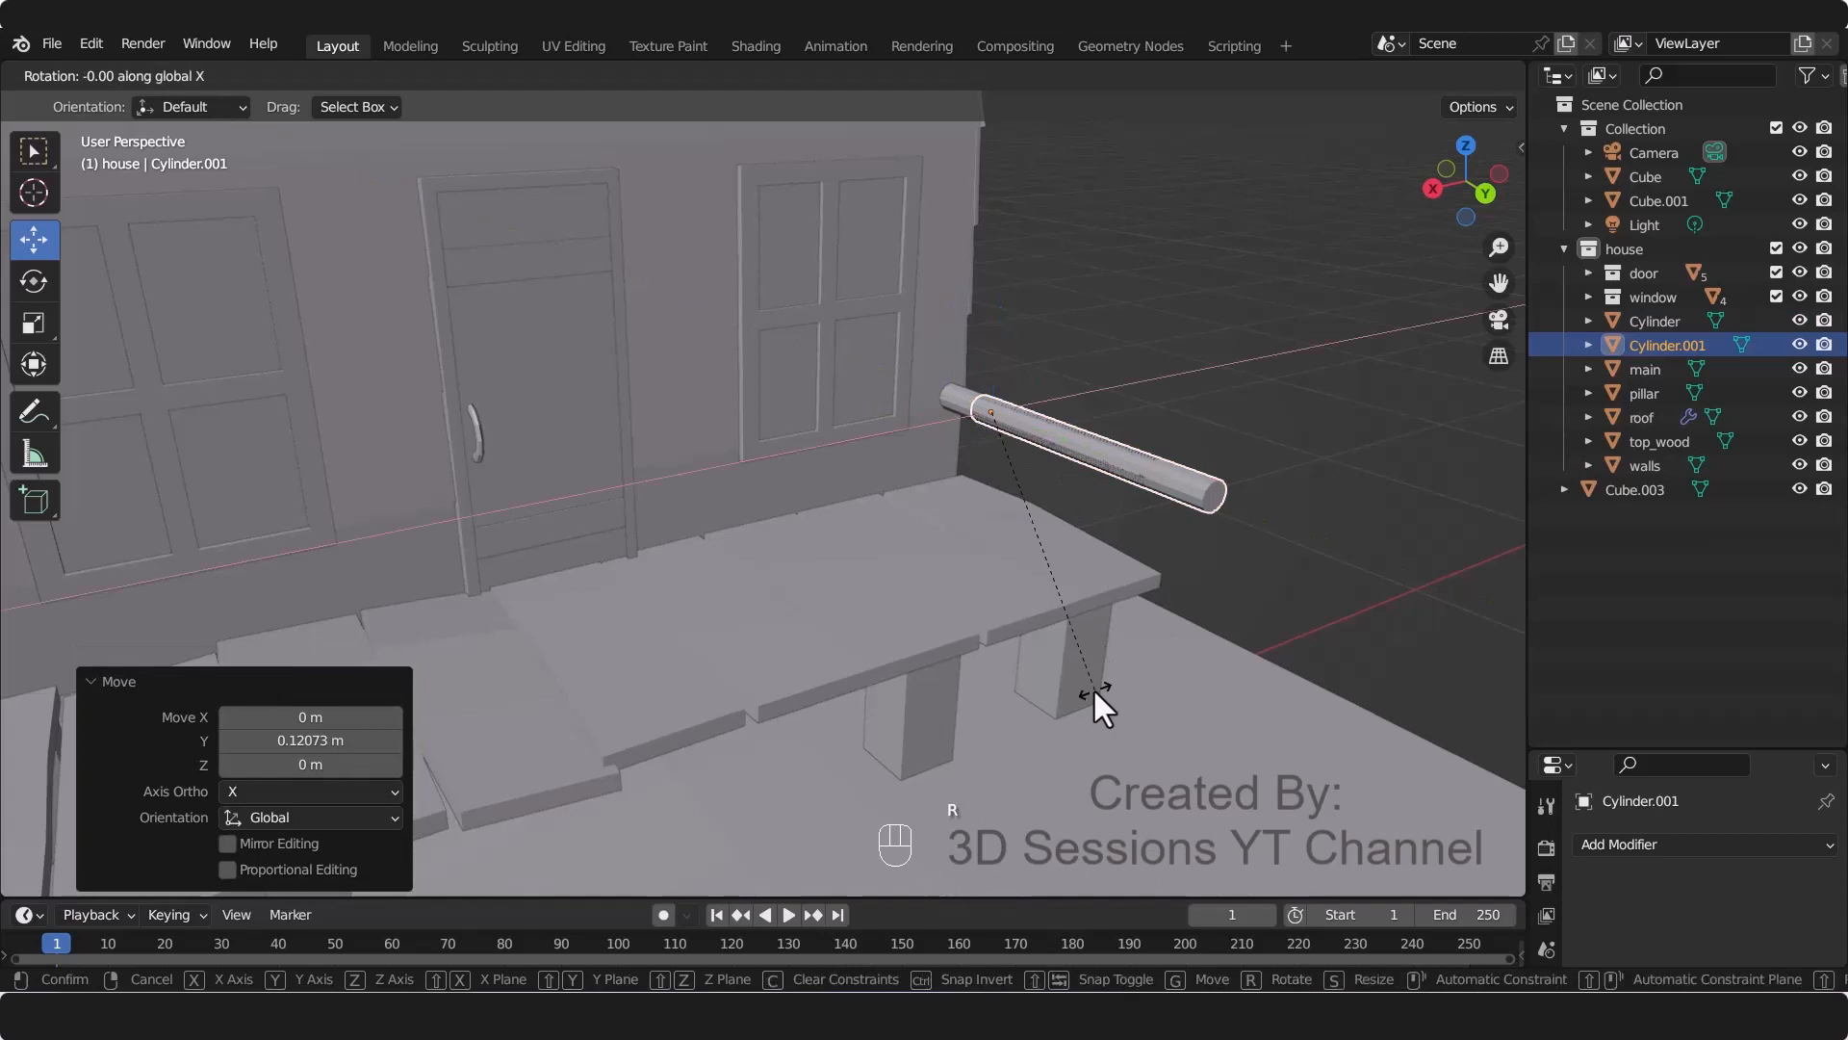
pyautogui.write('z90')
pyautogui.click(1059, 424)
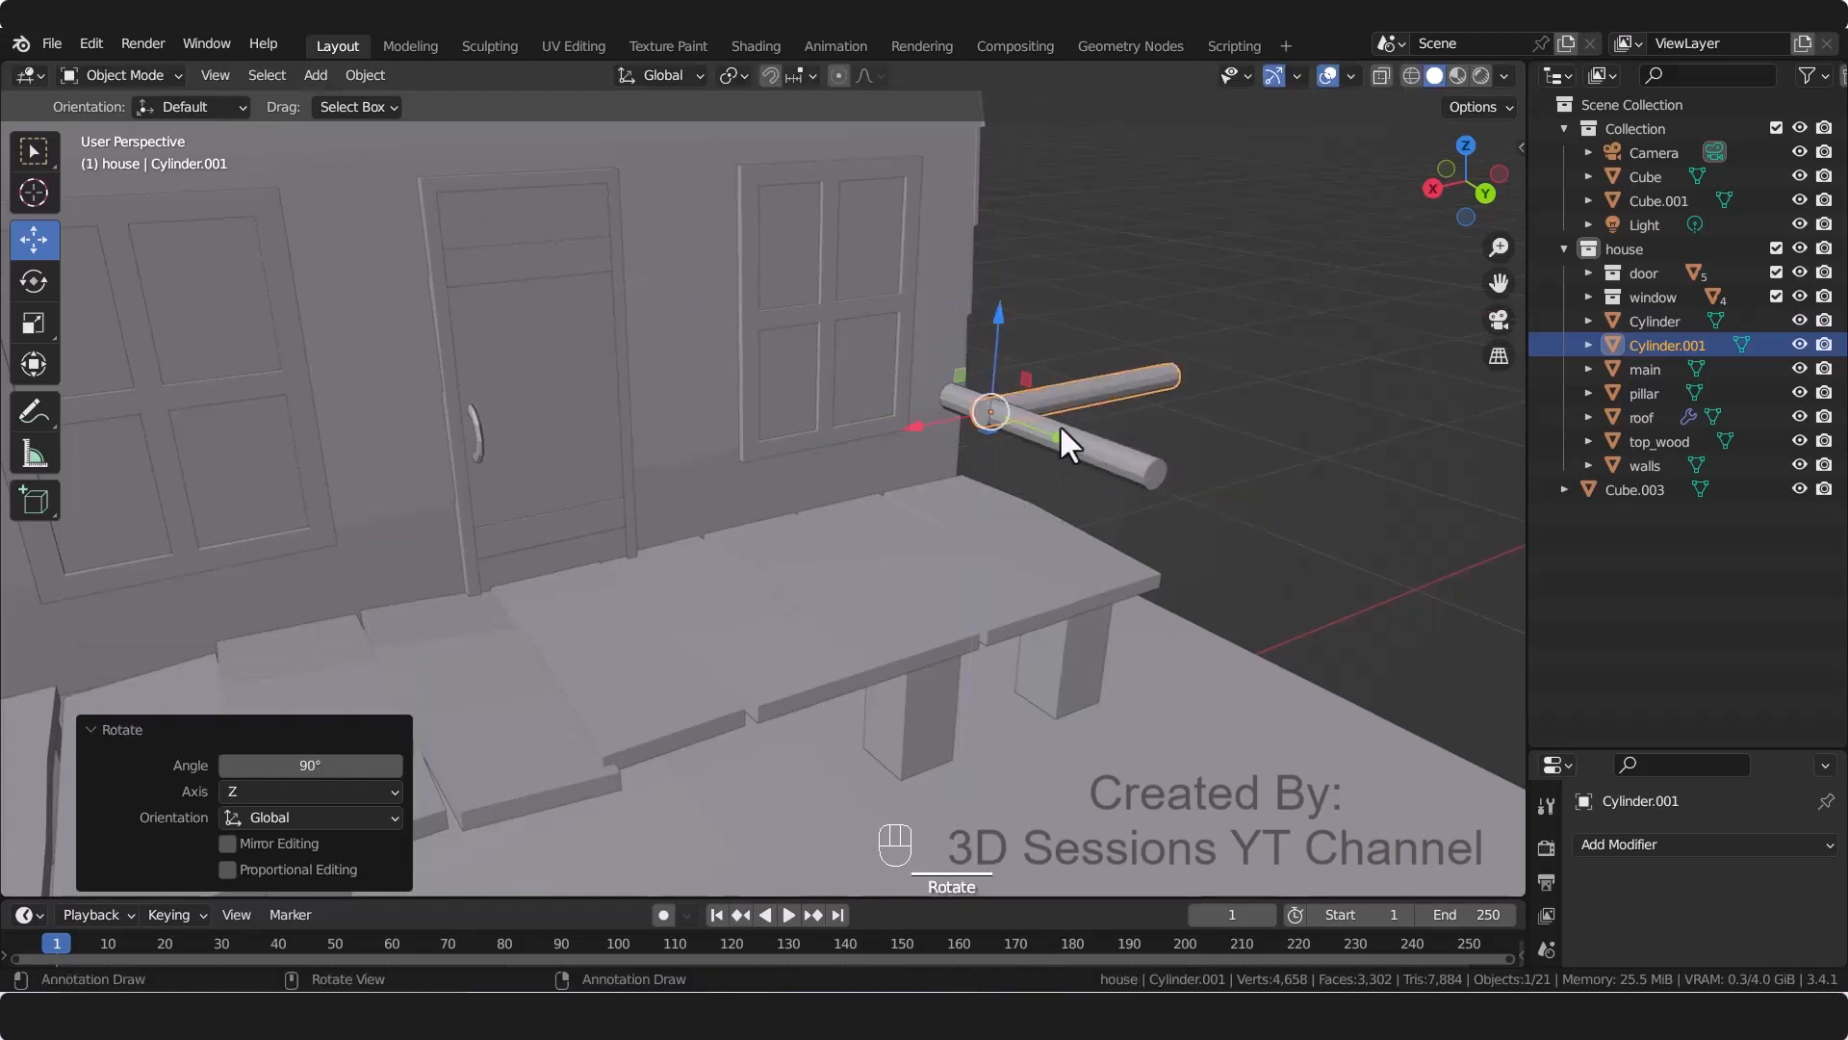
# Step: Move the rotated rail to meet the side rail's outer end above the porch's front edge, and lower it about 0.003 m
pyautogui.moveTo(1061, 431); pyautogui.dragTo(1165, 572)
pyautogui.moveTo(1011, 499); pyautogui.dragTo(838, 540)
pyautogui.click(1248, 665)
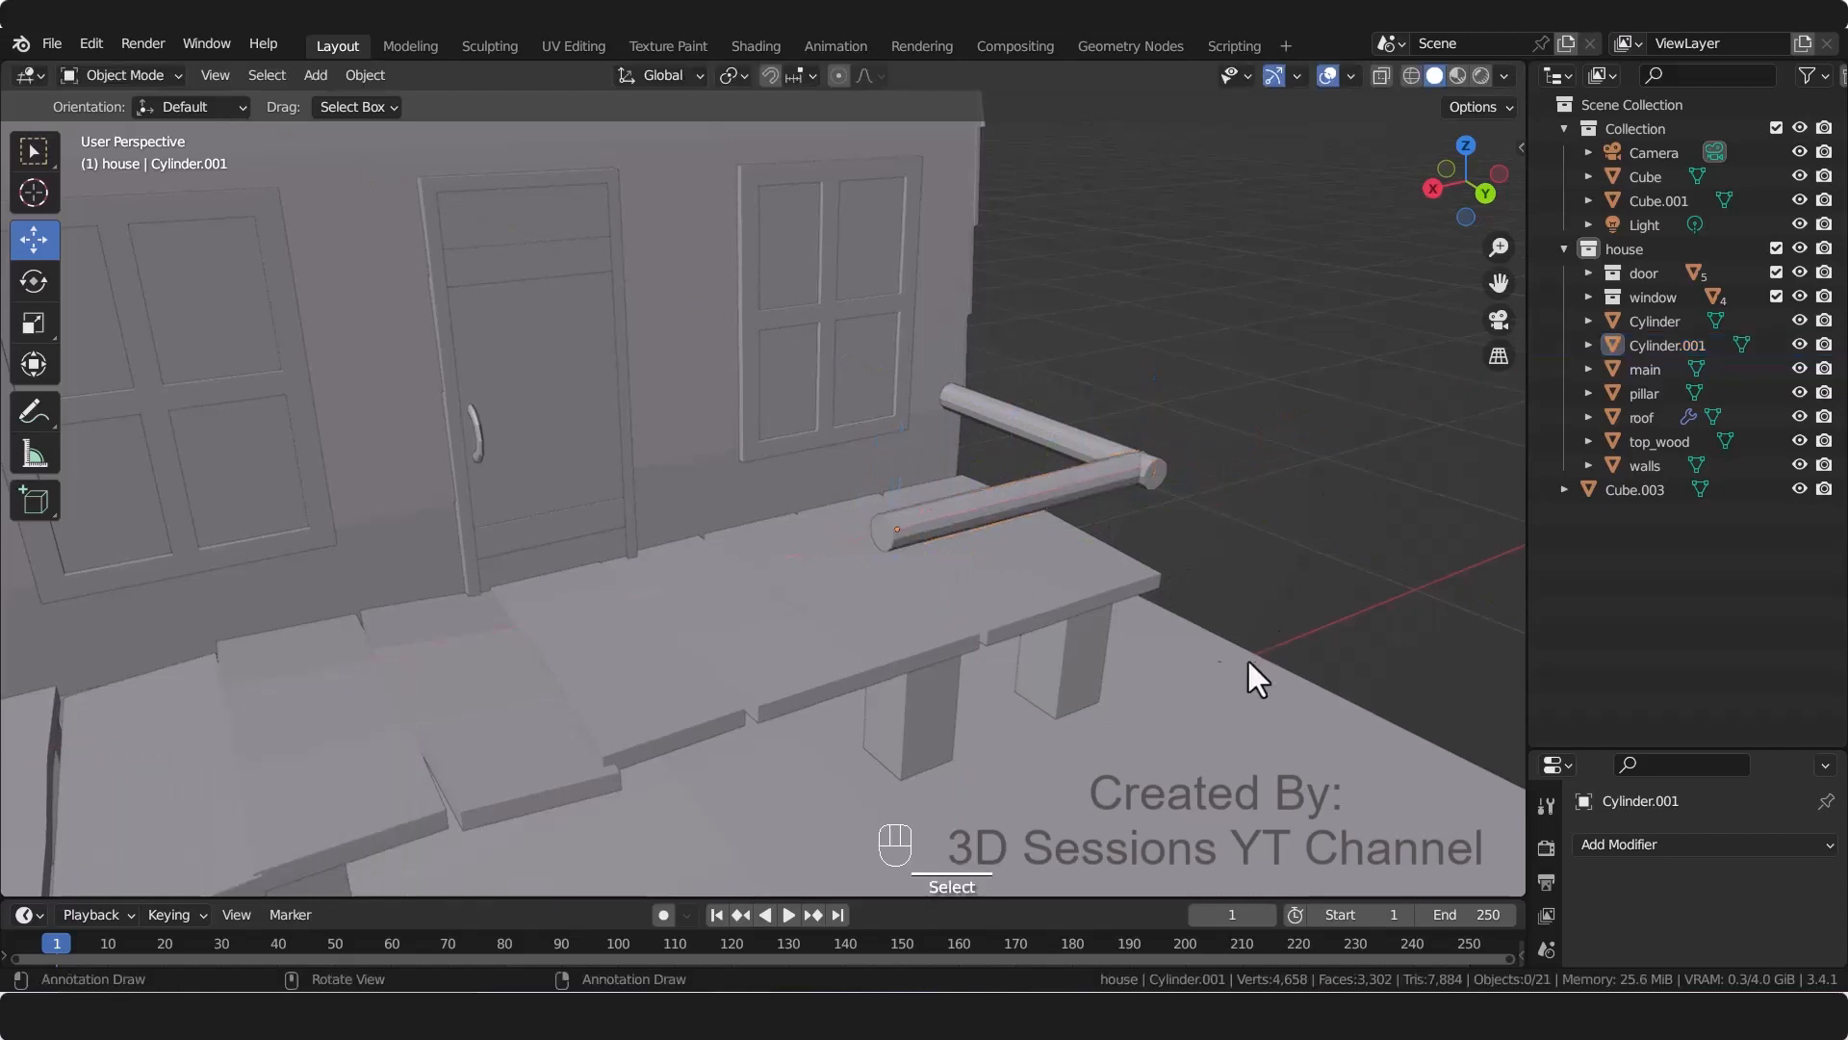
pyautogui.click(1057, 487)
pyautogui.moveTo(1057, 487); pyautogui.dragTo(1007, 662, button='middle')
pyautogui.scroll(2, 1007, 661)
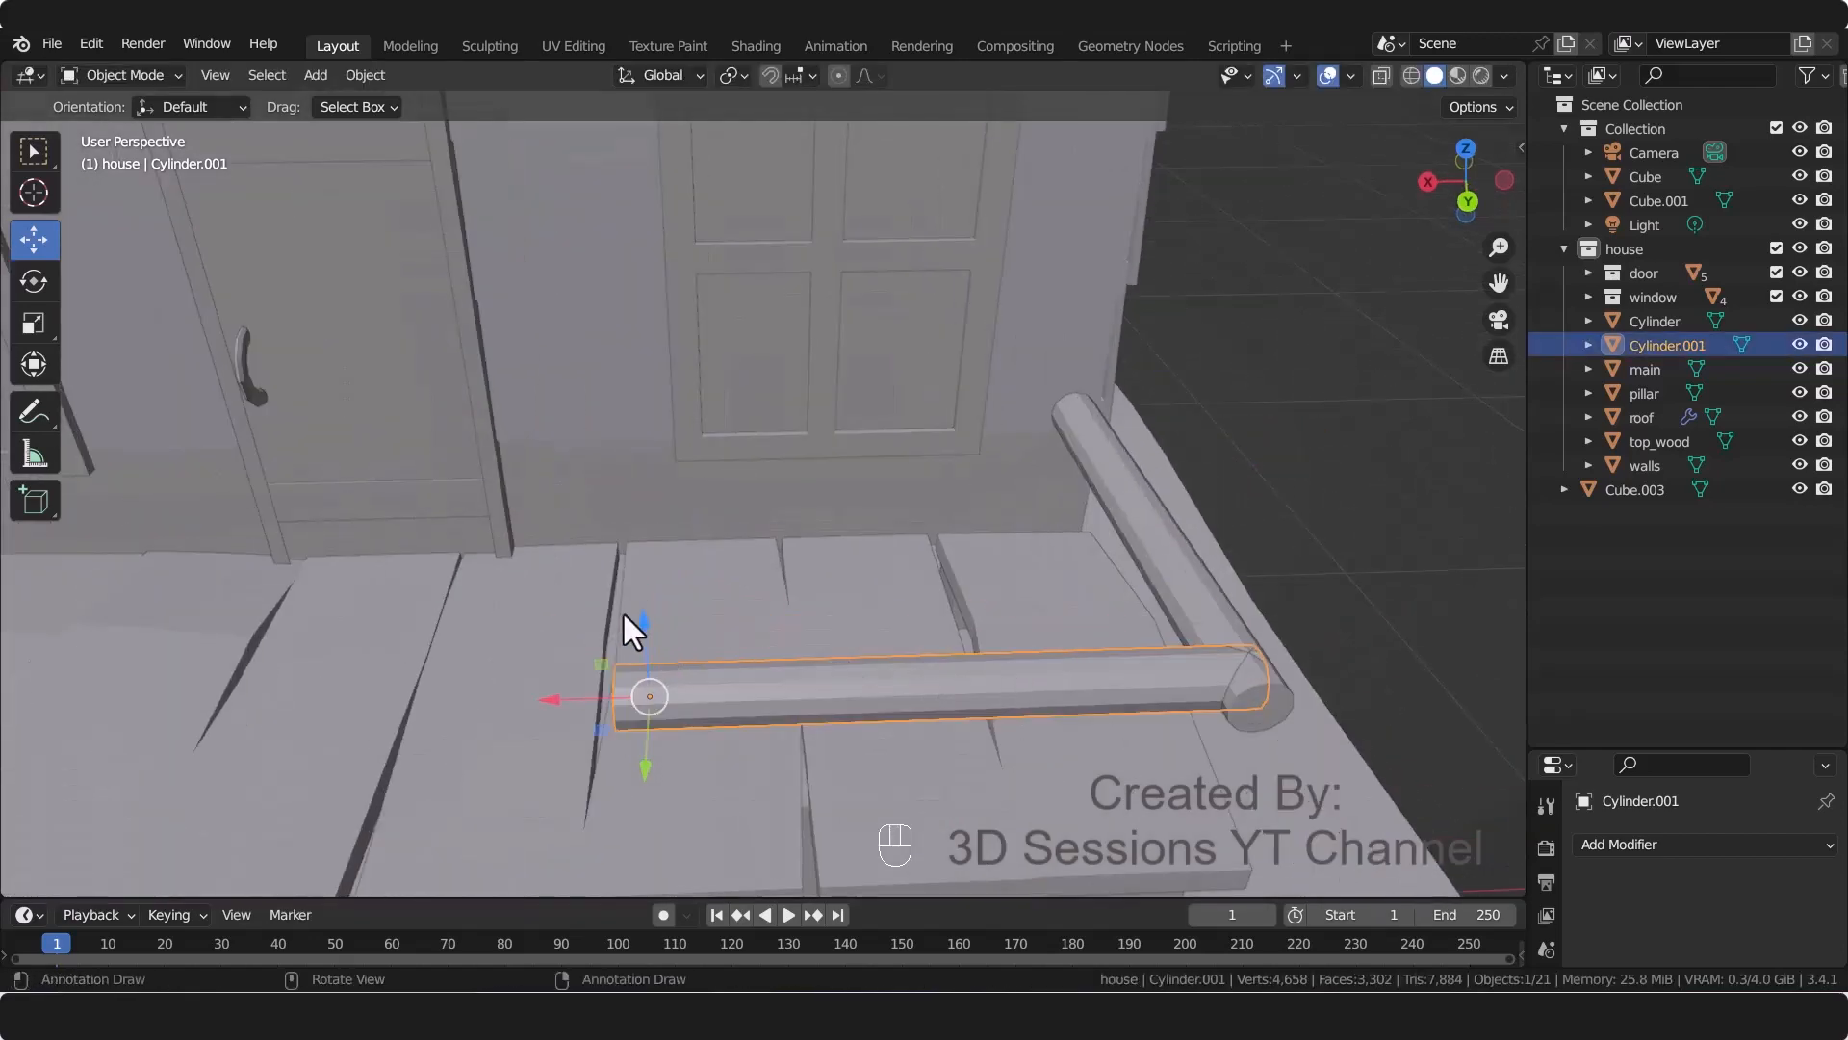
pyautogui.moveTo(641, 612); pyautogui.dragTo(639, 620)
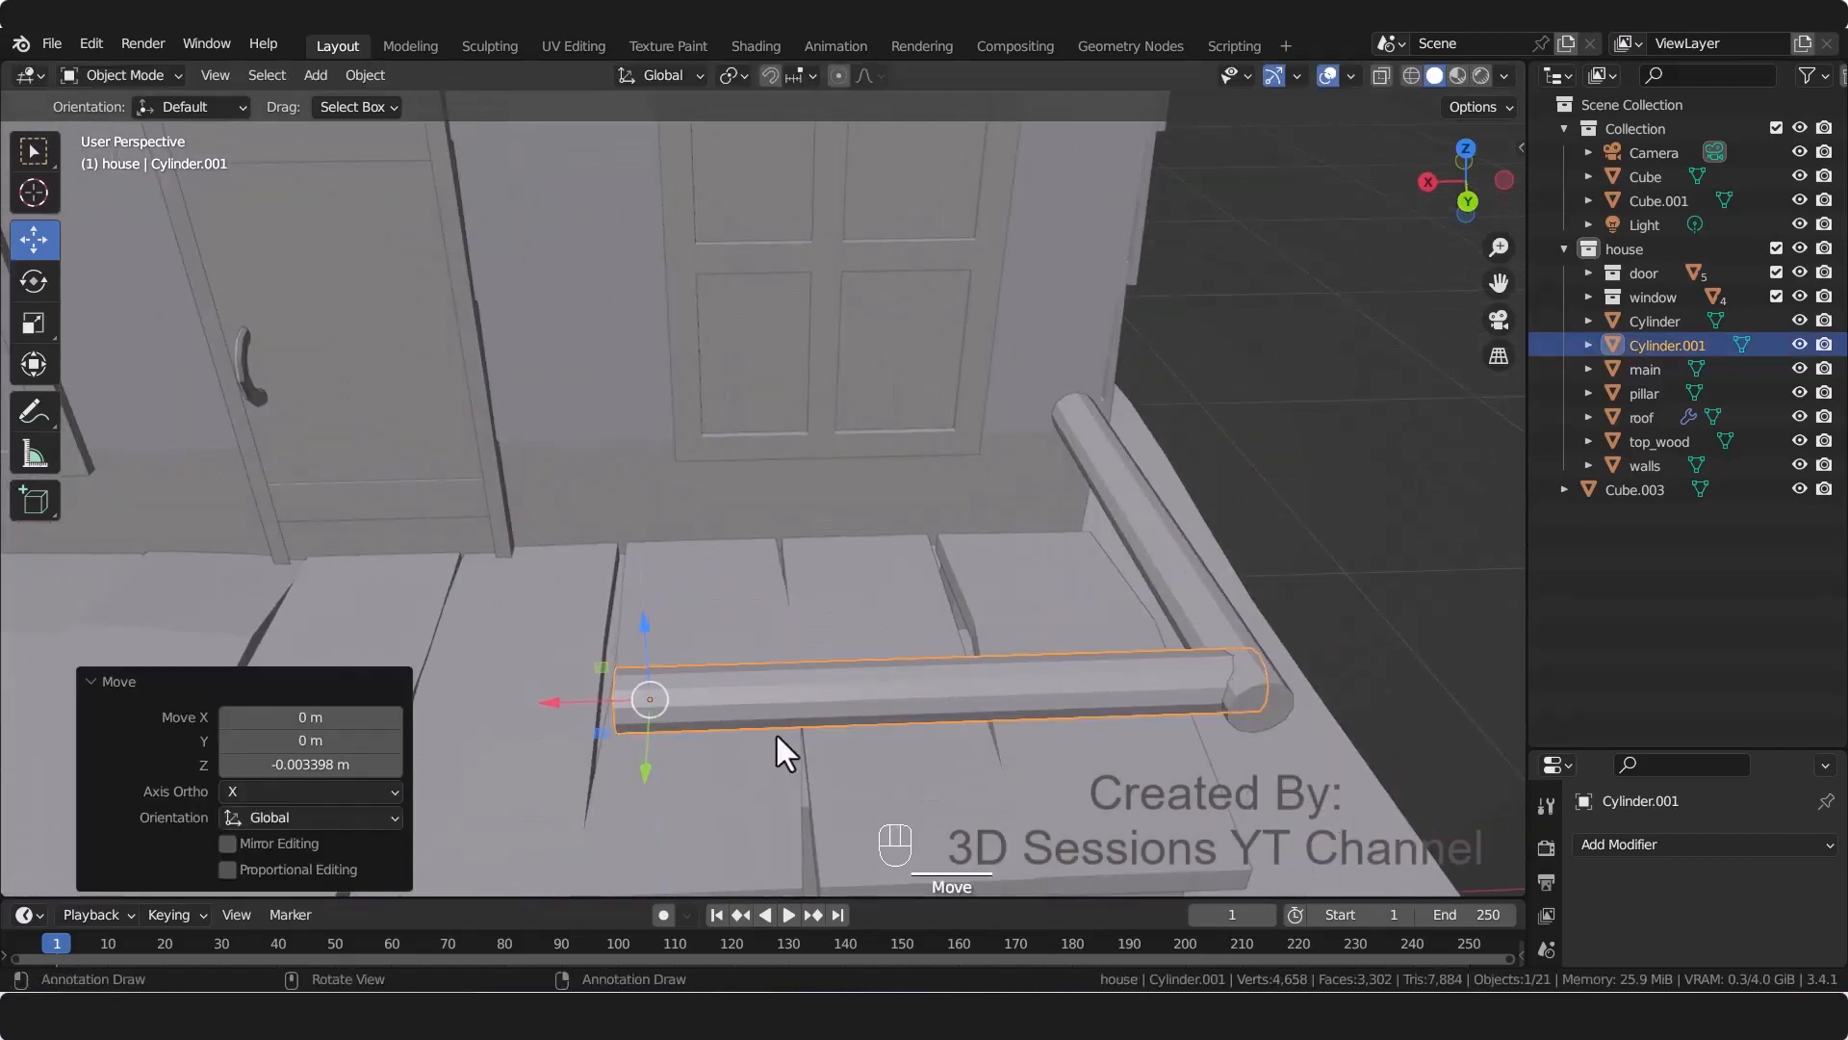
pyautogui.scroll(-3, 777, 735)
pyautogui.moveTo(714, 657); pyautogui.dragTo(679, 690, button='middle')
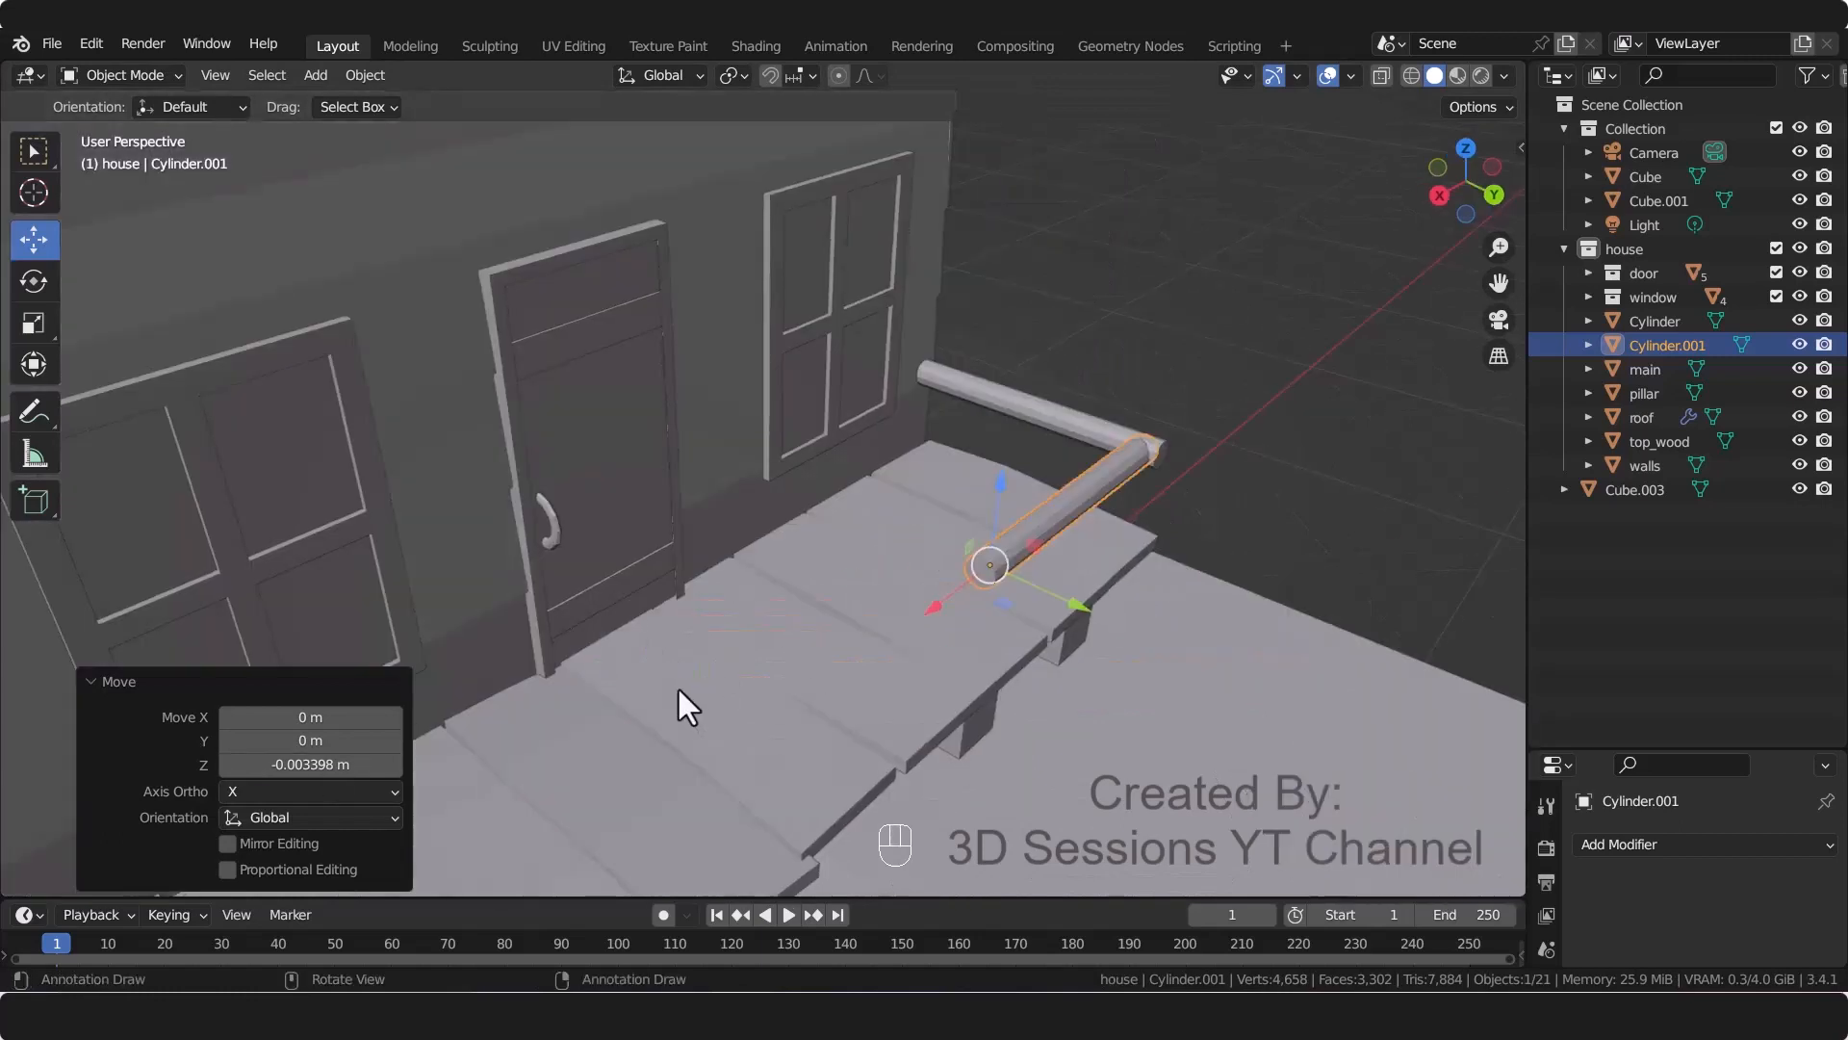
# Step: Lengthen the front rail toward the door by moving its free end face about 0.146 m along X
pyautogui.press('Tab')
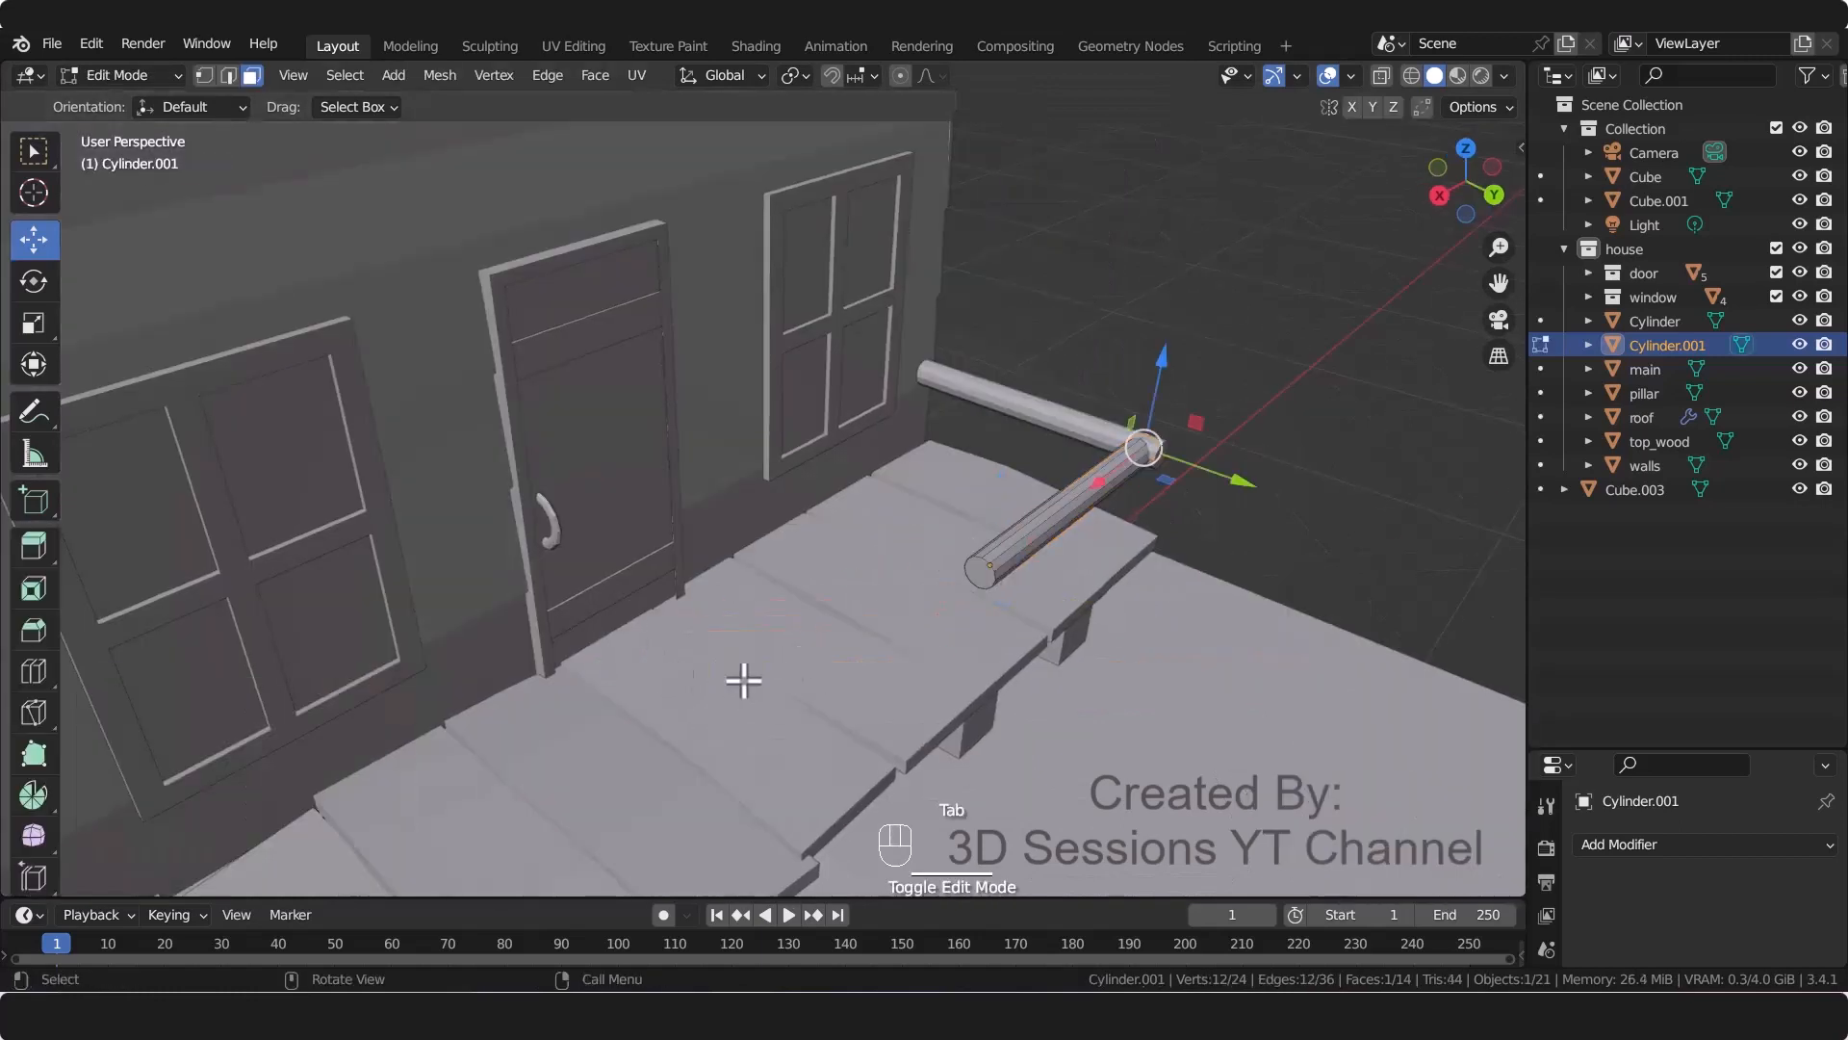
pyautogui.click(975, 573)
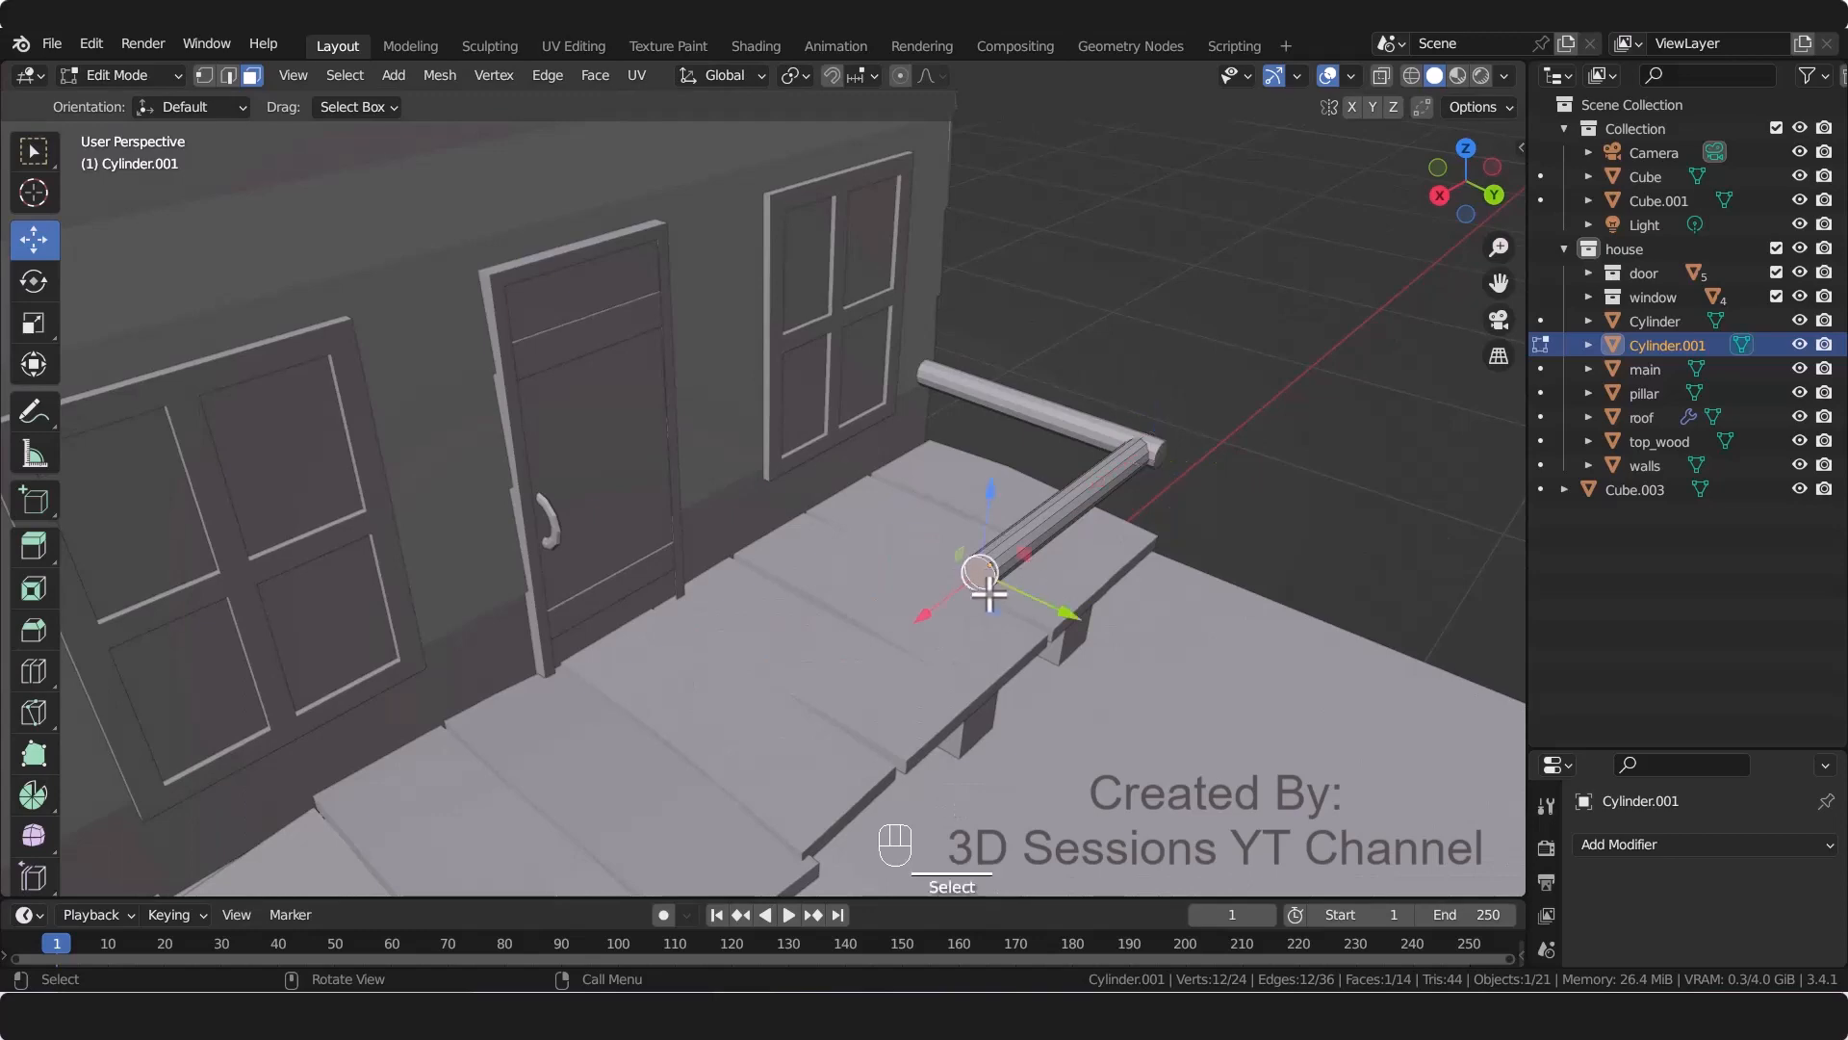
pyautogui.moveTo(931, 612); pyautogui.dragTo(871, 653)
pyautogui.press('`')
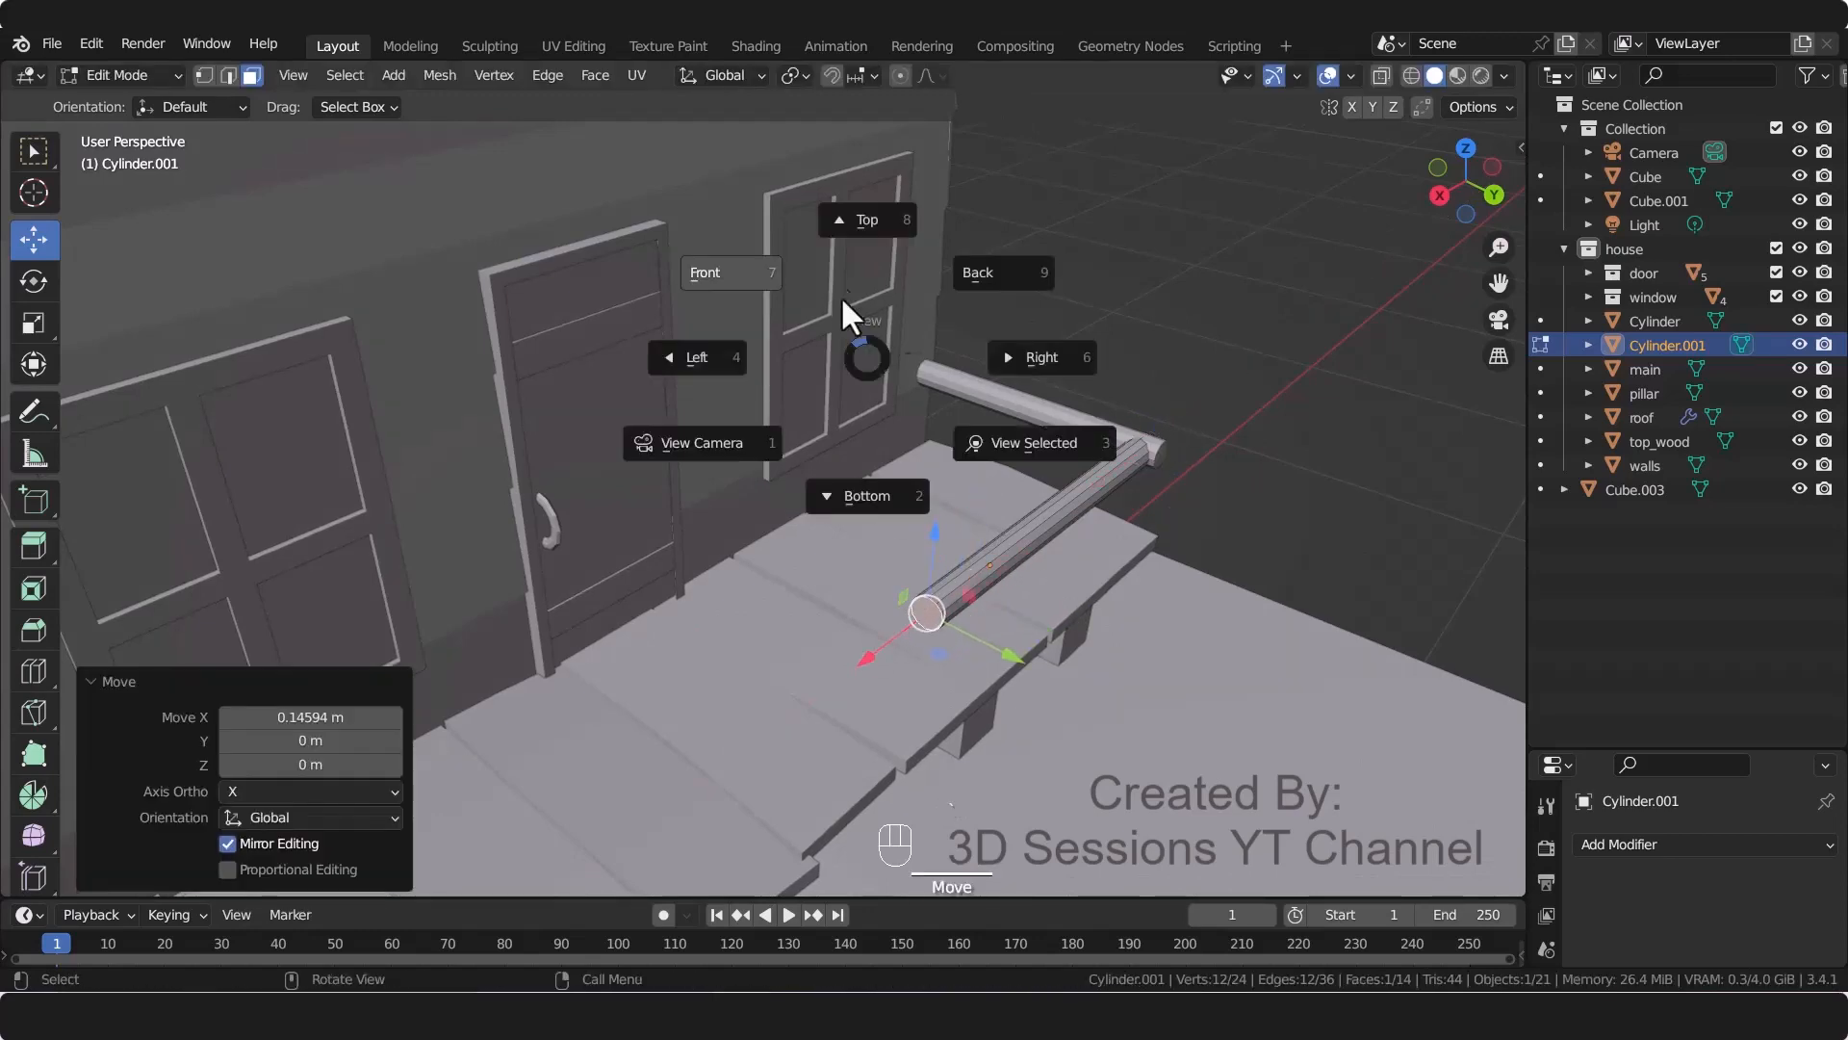
pyautogui.click(836, 222)
pyautogui.moveTo(995, 511); pyautogui.dragTo(388, 462, button='middle')
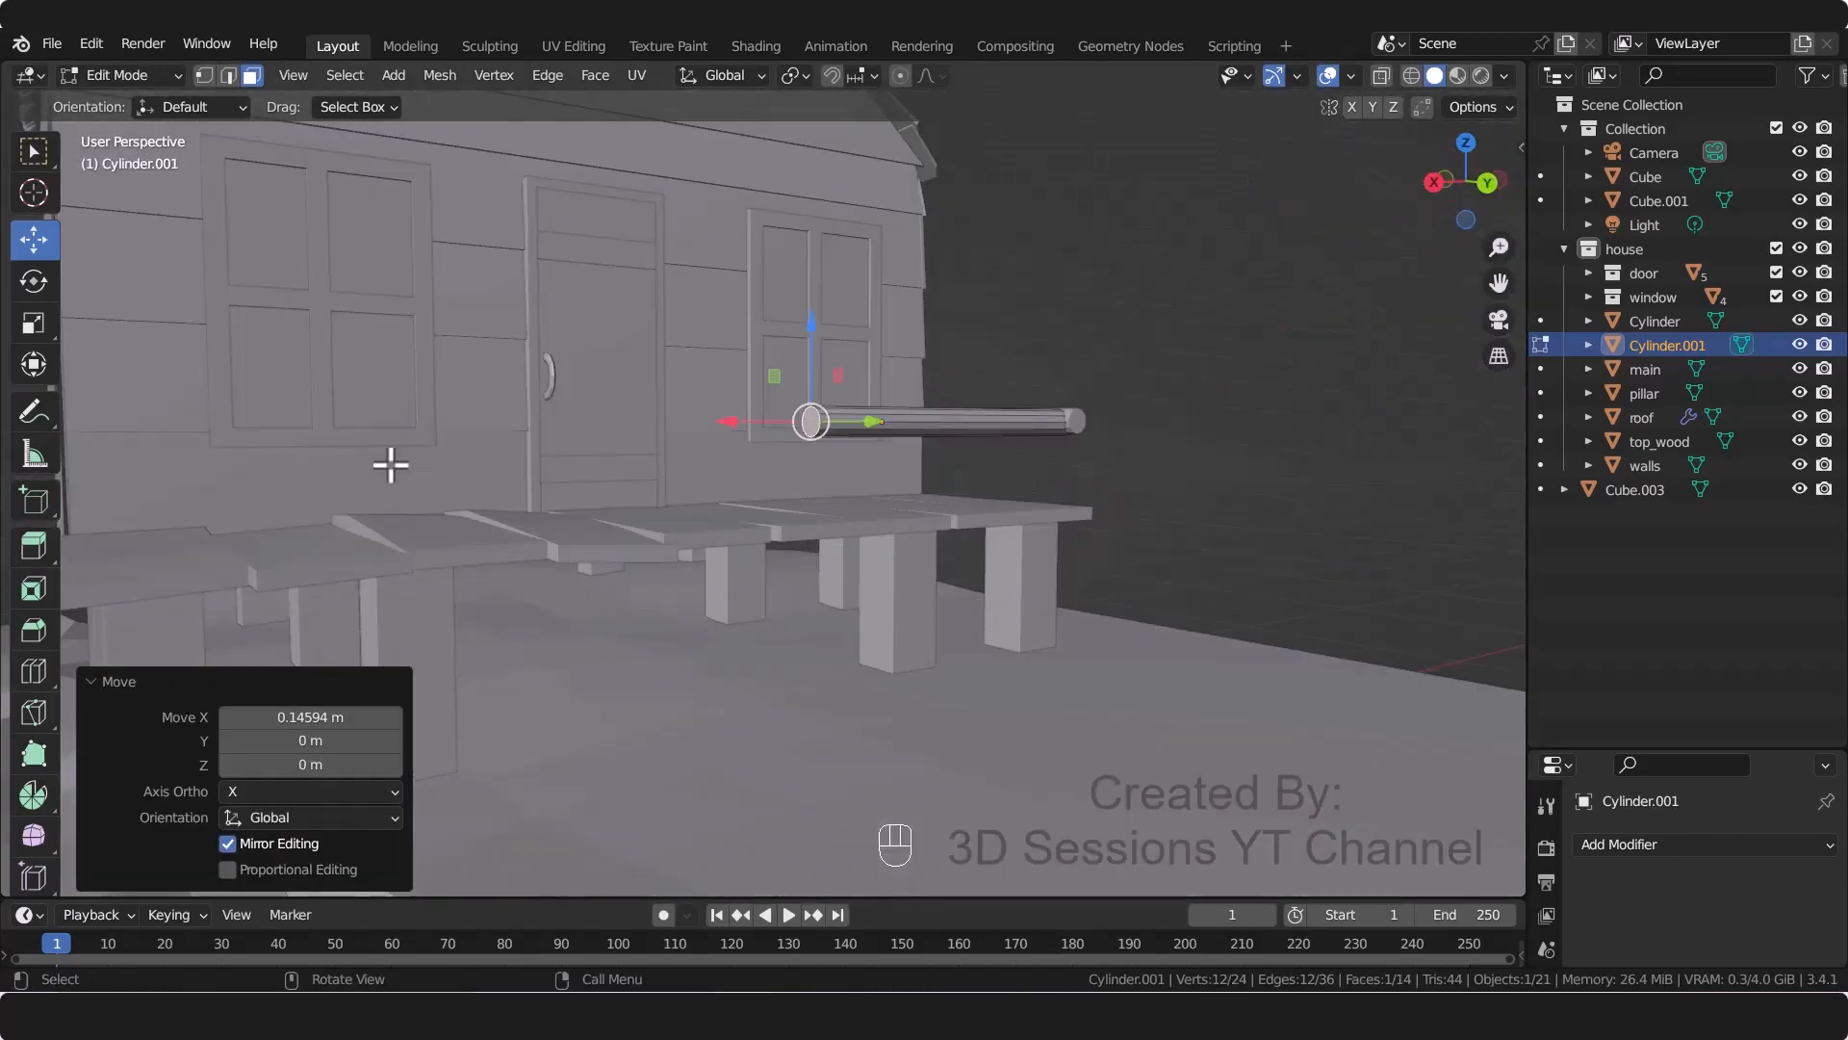
pyautogui.press('KP_0')
pyautogui.press('`')
pyautogui.click(737, 357)
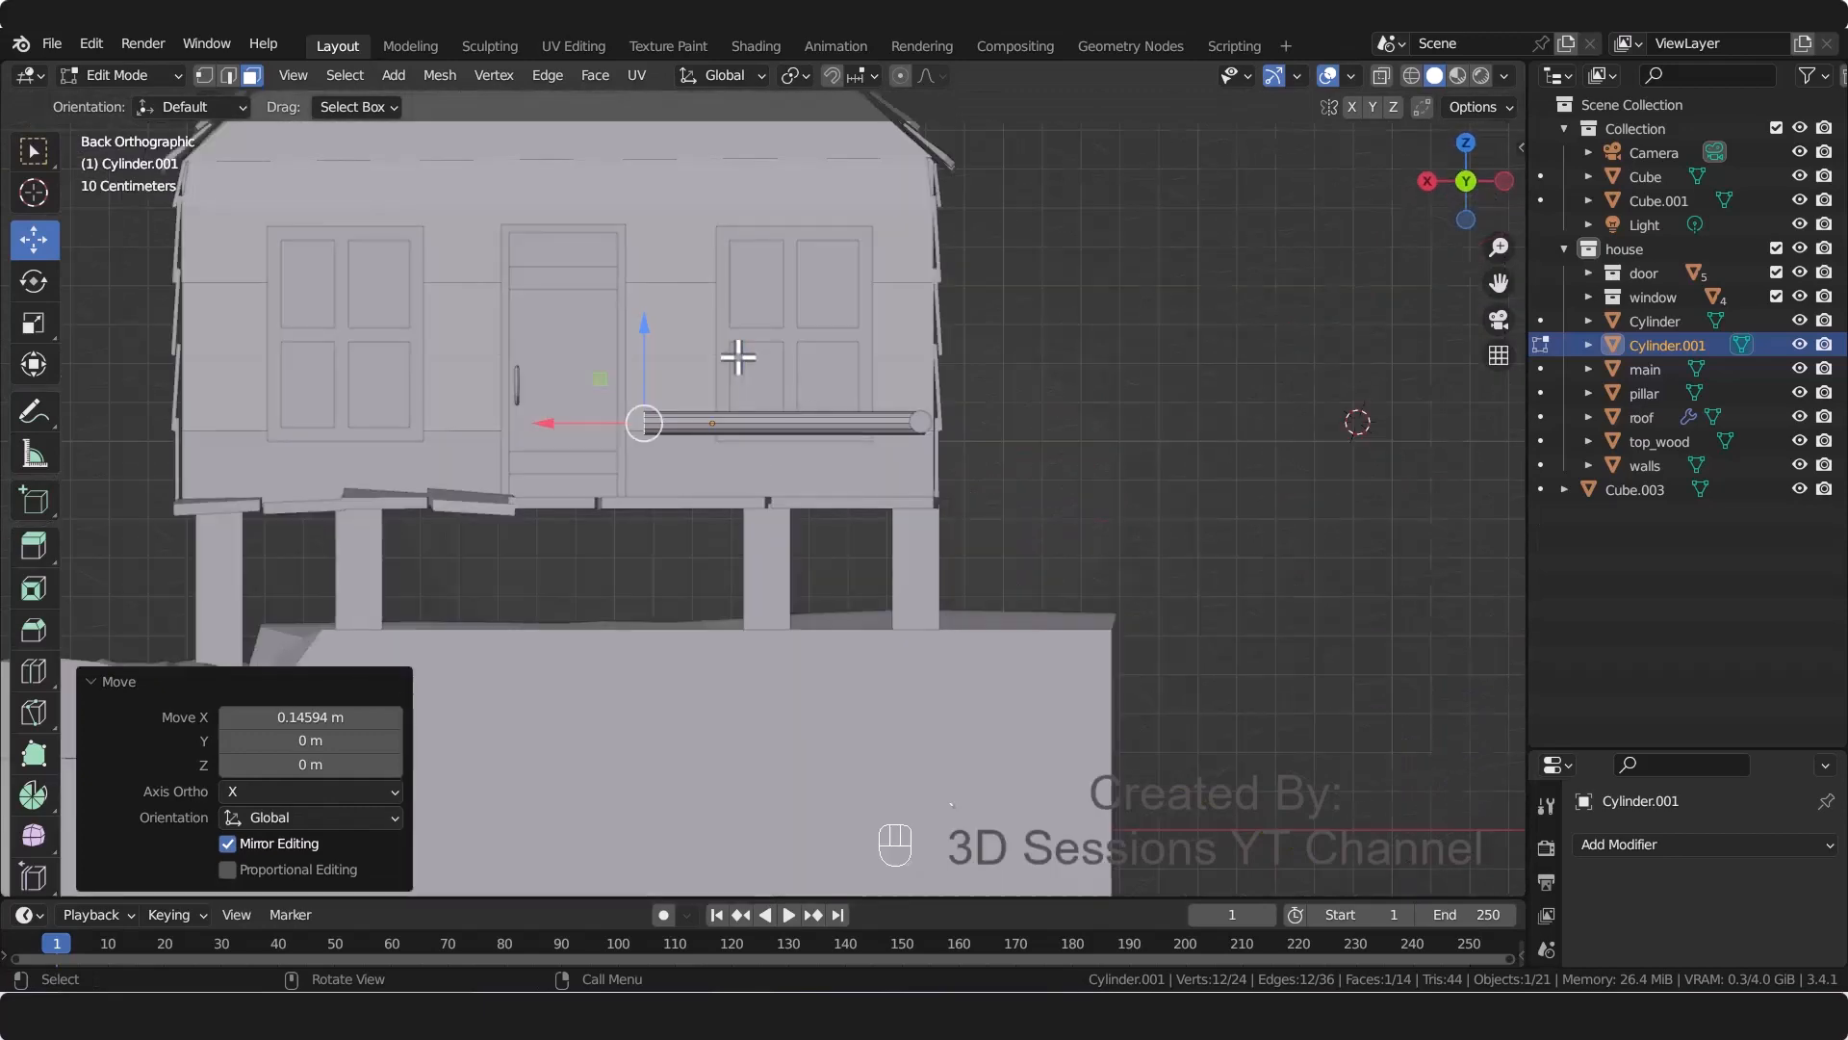
pyautogui.click(636, 461)
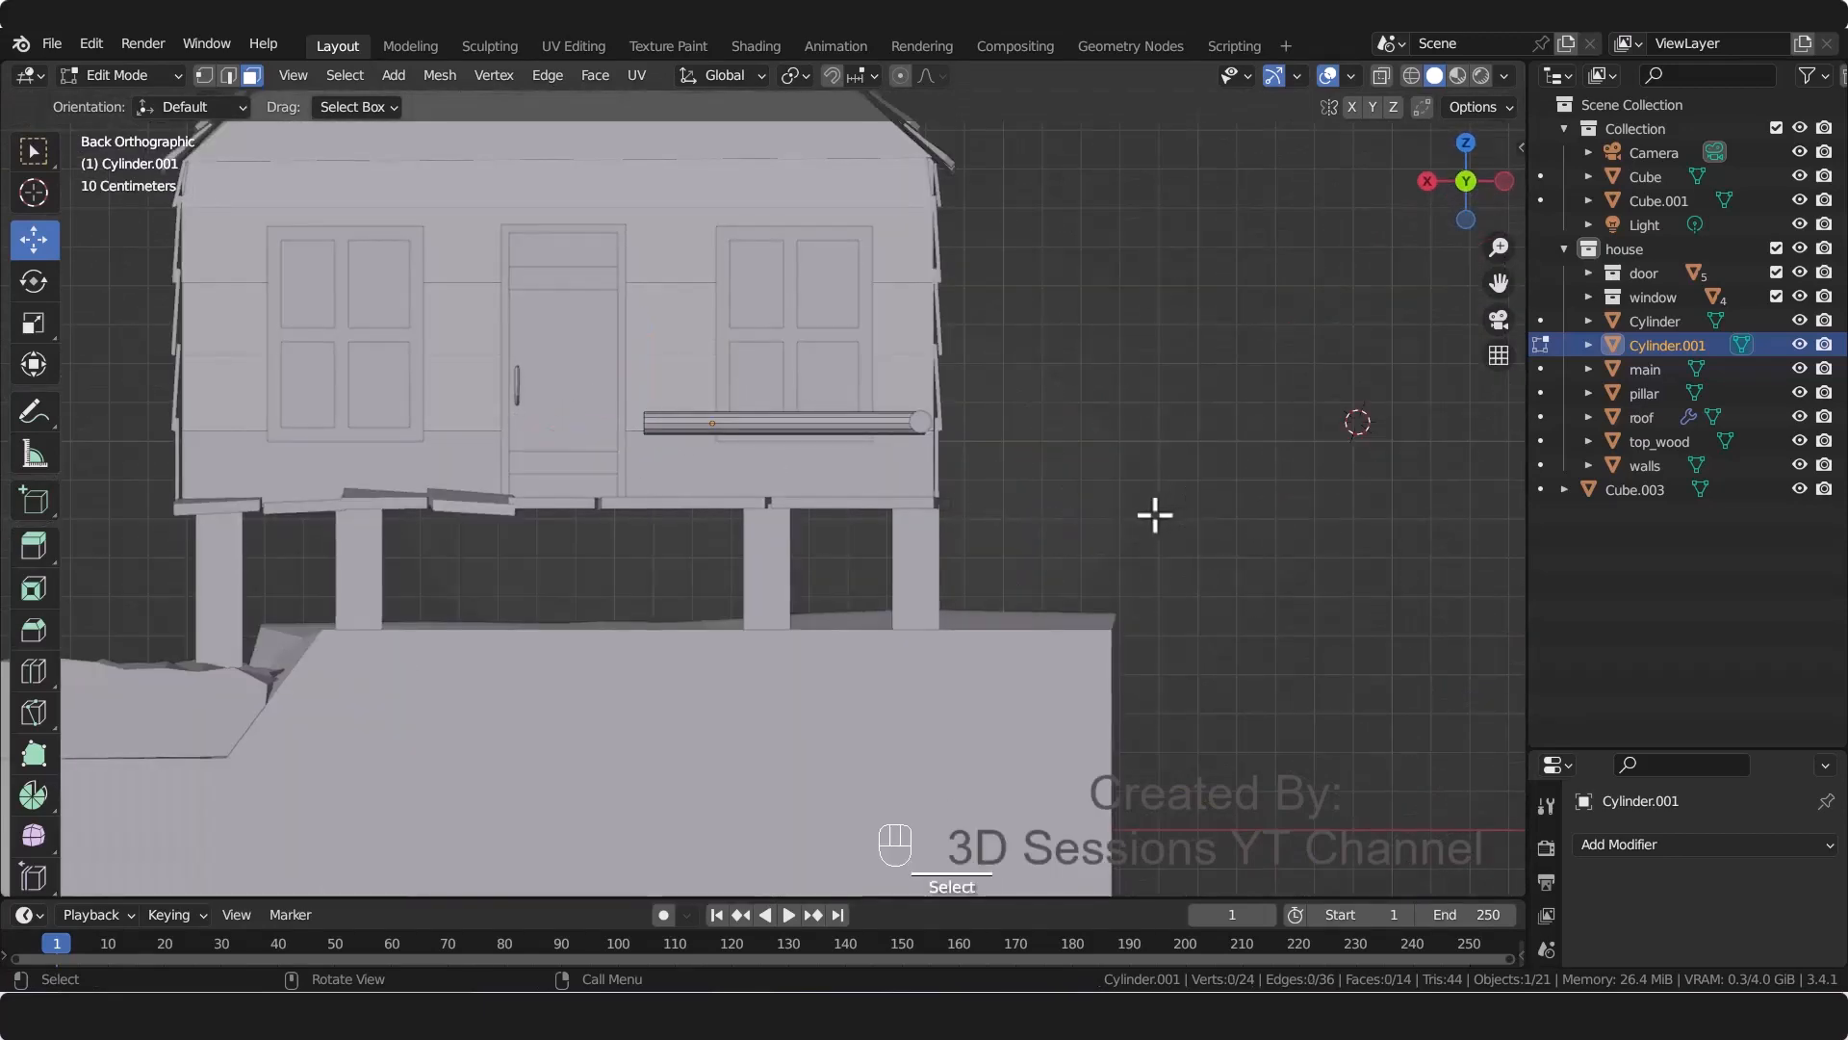
pyautogui.press('Tab')
# Step: Select both rails and scale them down around their individual origins to make them thinner
pyautogui.moveTo(866, 539); pyautogui.dragTo(943, 552, button='middle')
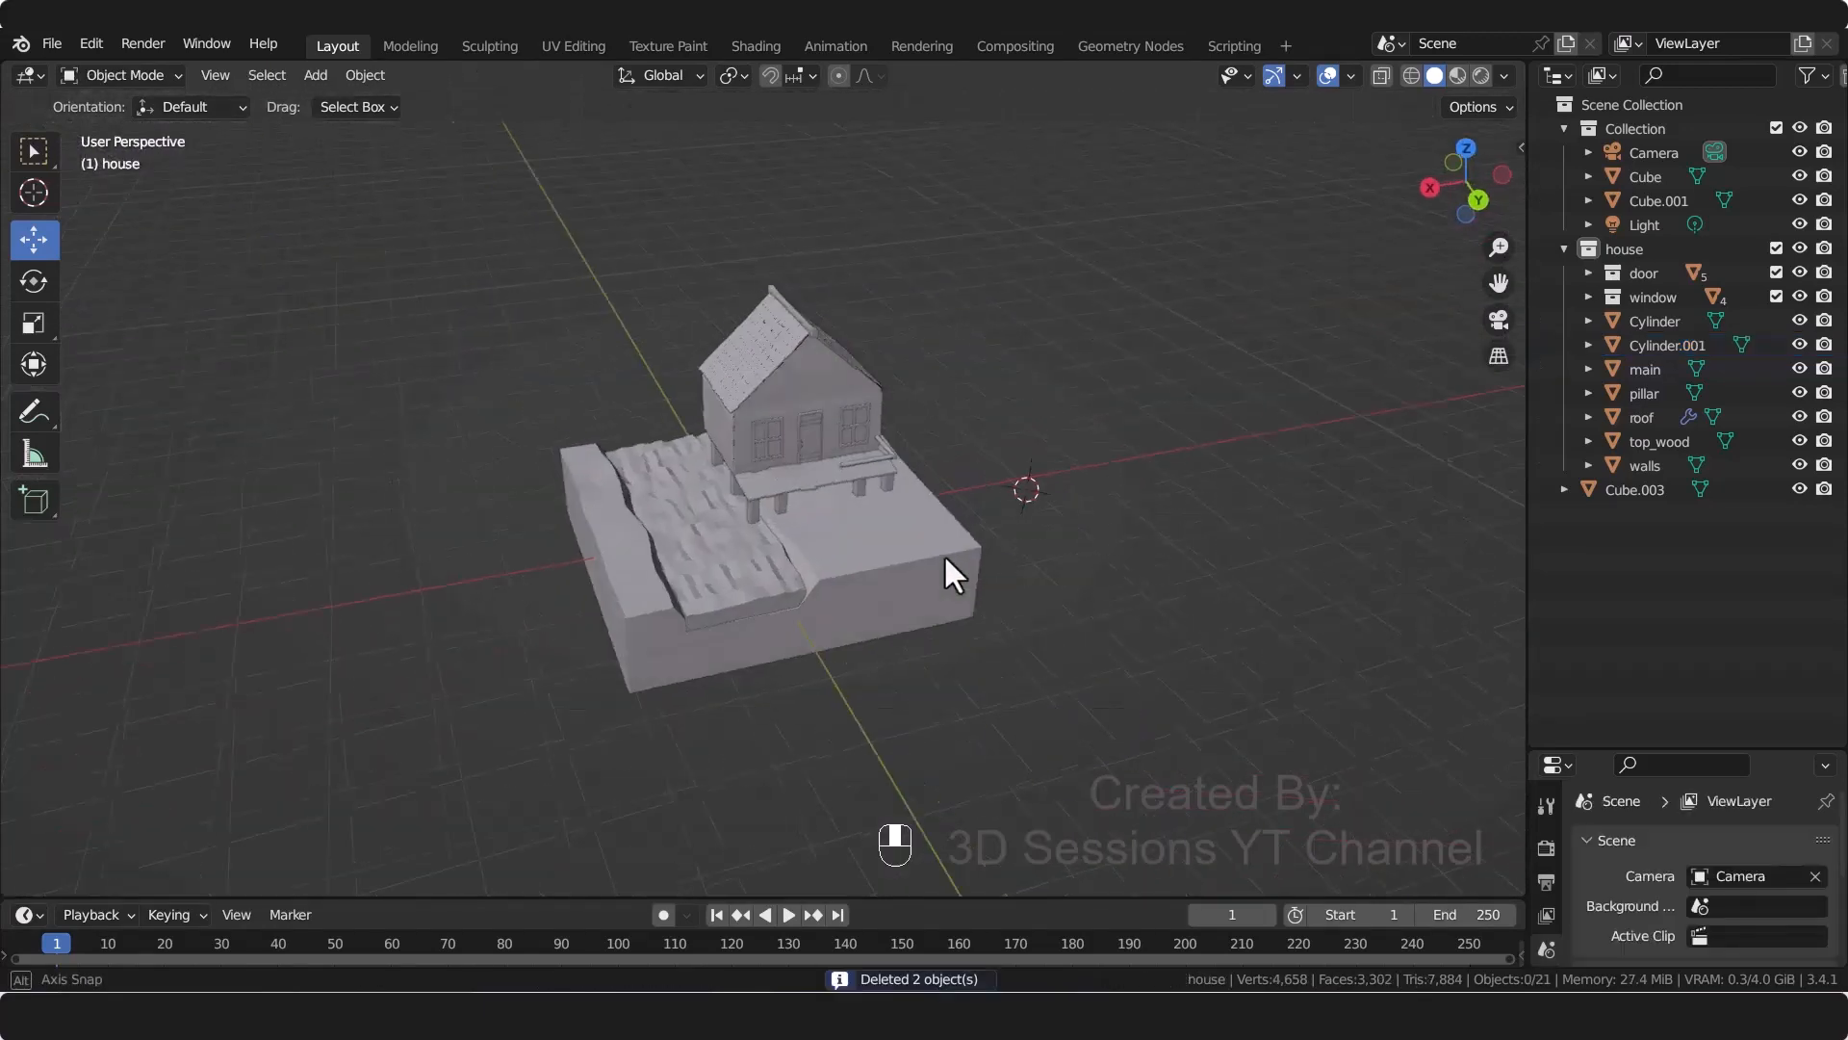
pyautogui.scroll(5, 915, 616)
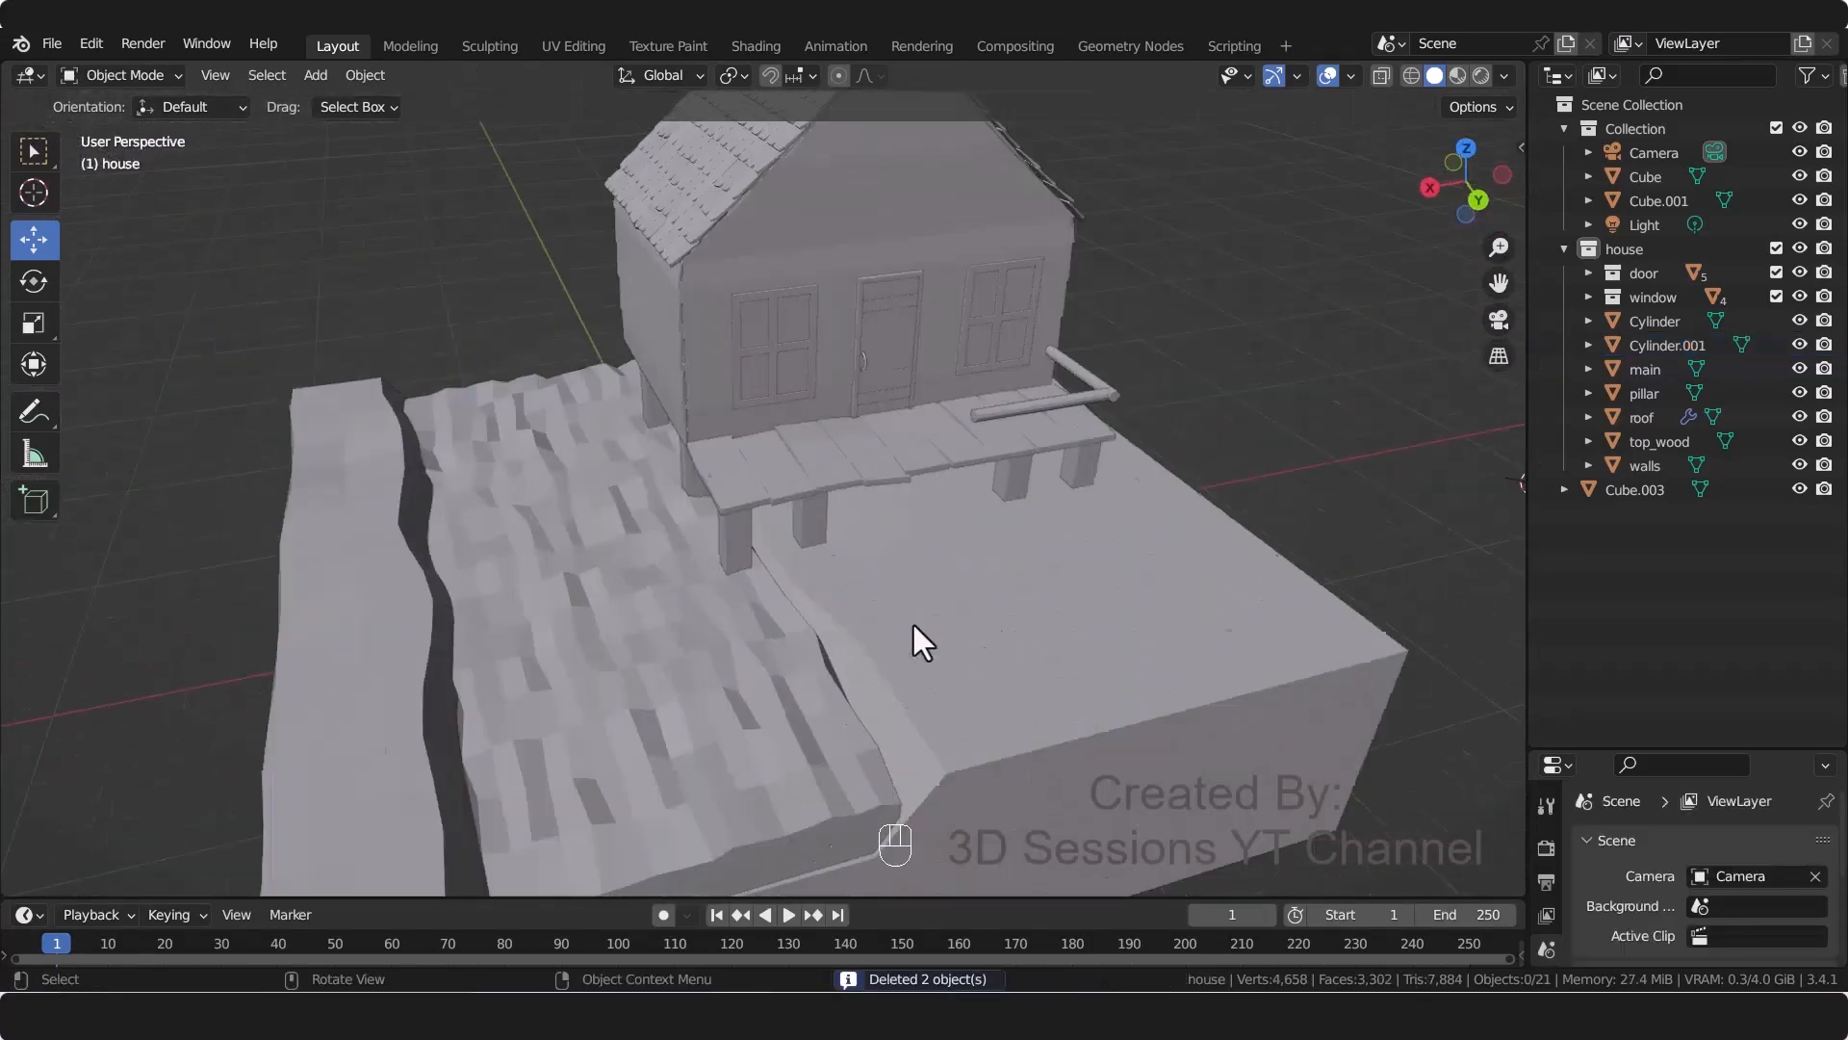
pyautogui.keyDown('shift'); pyautogui.moveTo(1078, 548); pyautogui.dragTo(917, 680, button='middle'); pyautogui.keyUp('shift')
pyautogui.scroll(4, 1078, 385)
pyautogui.click(1076, 373)
pyautogui.keyDown('shift'); pyautogui.click(1051, 431); pyautogui.keyUp('shift')
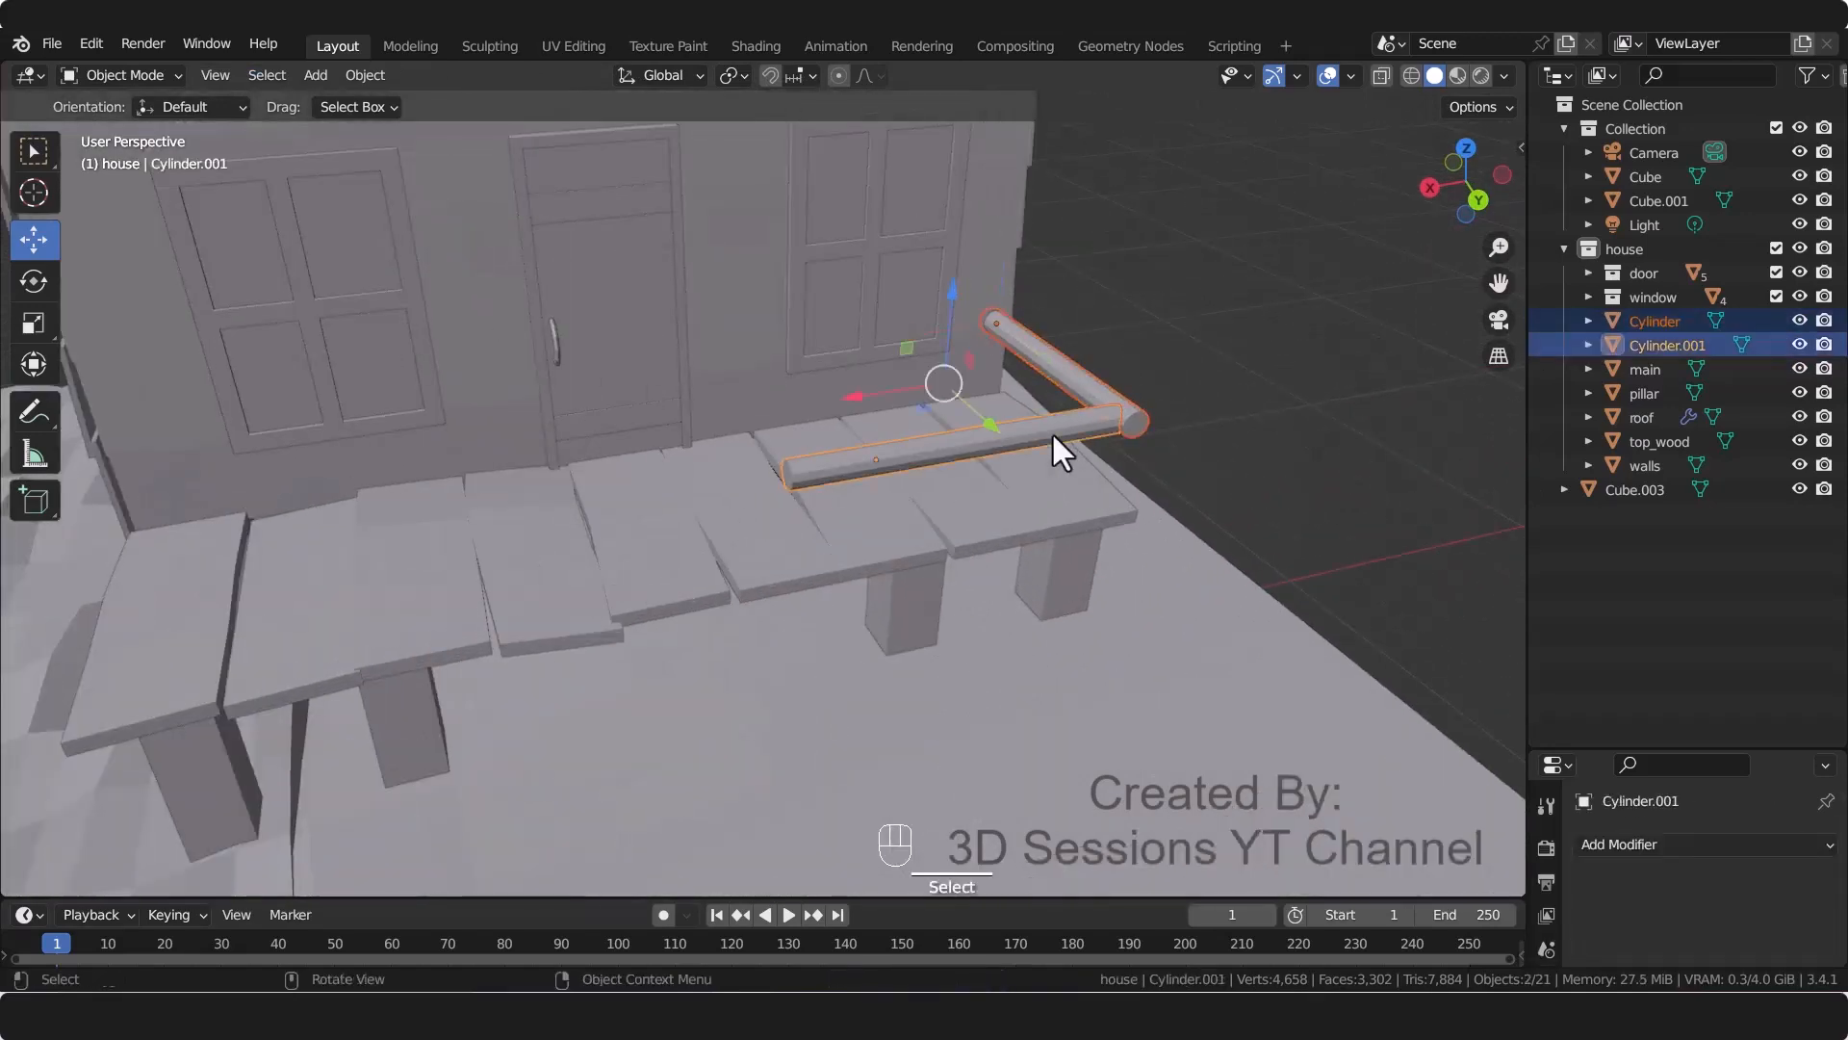
pyautogui.press('s')
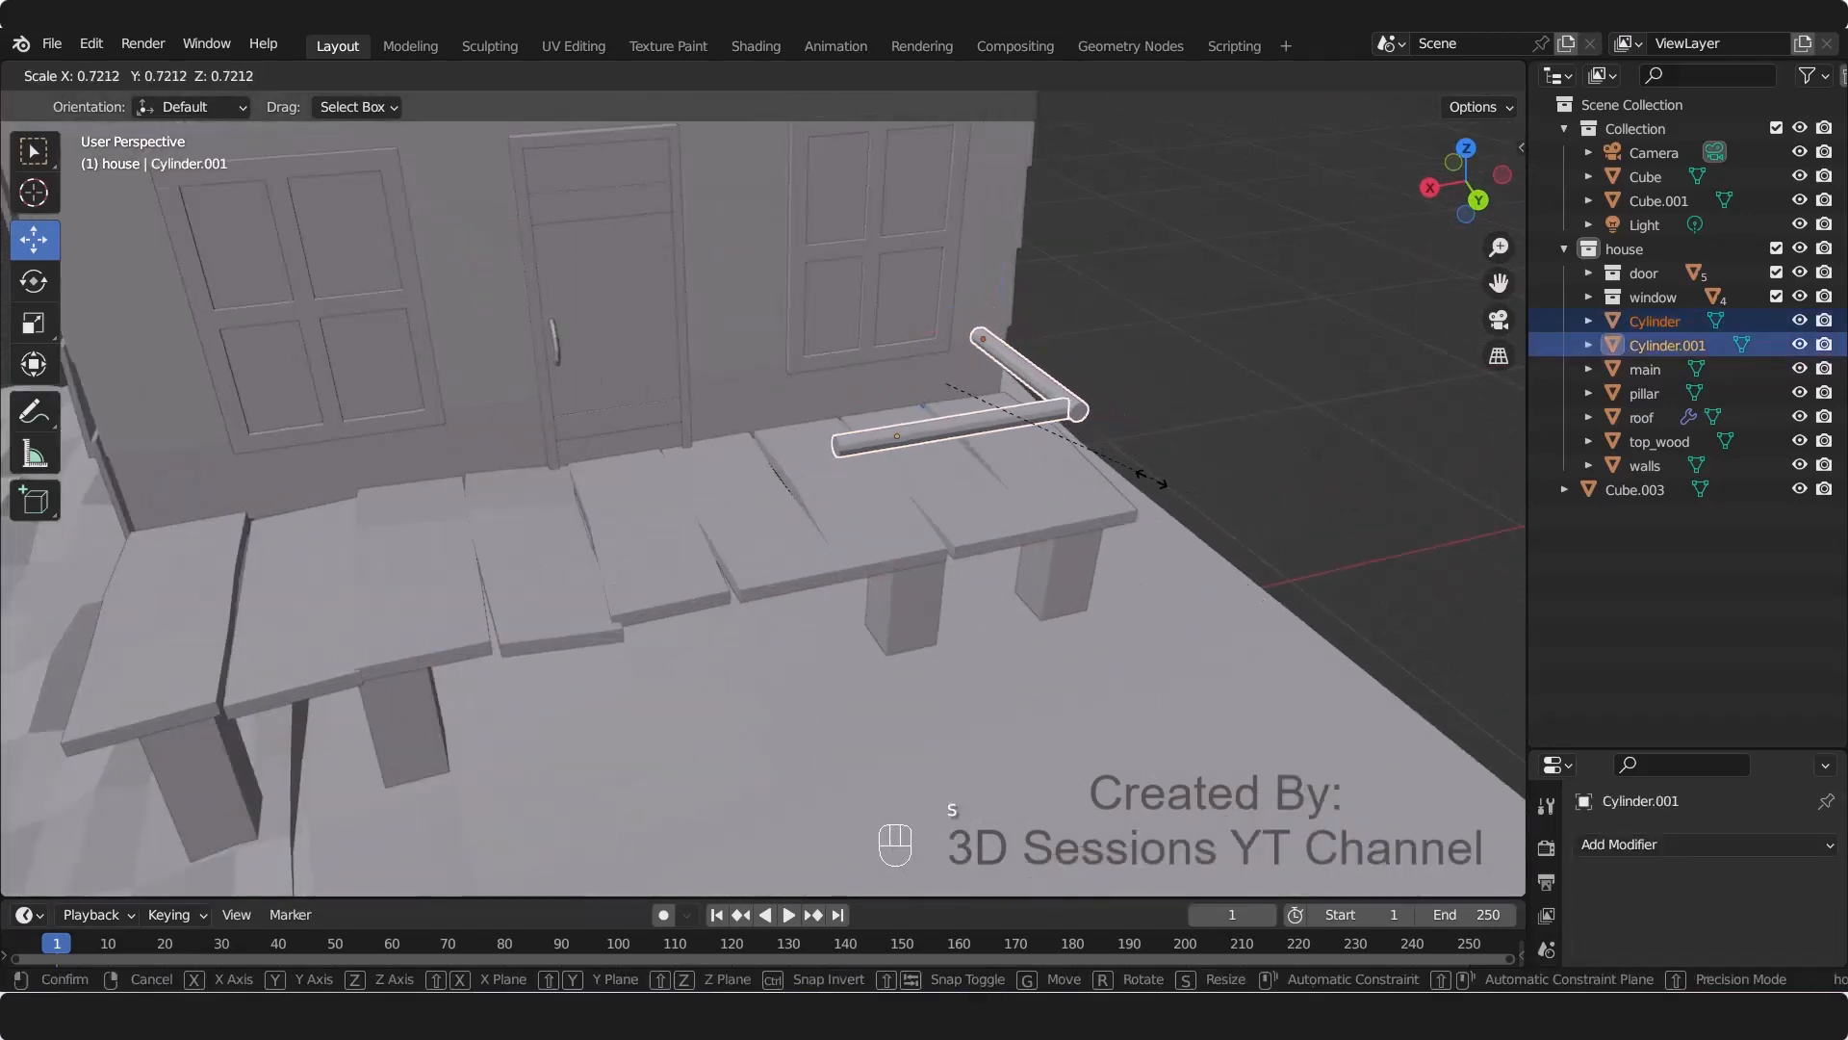
pyautogui.rightClick(1062, 466)
# Step: Stretch the side rail along Y so it reaches the porch's outer corner again
pyautogui.click(1068, 366)
pyautogui.press('s')
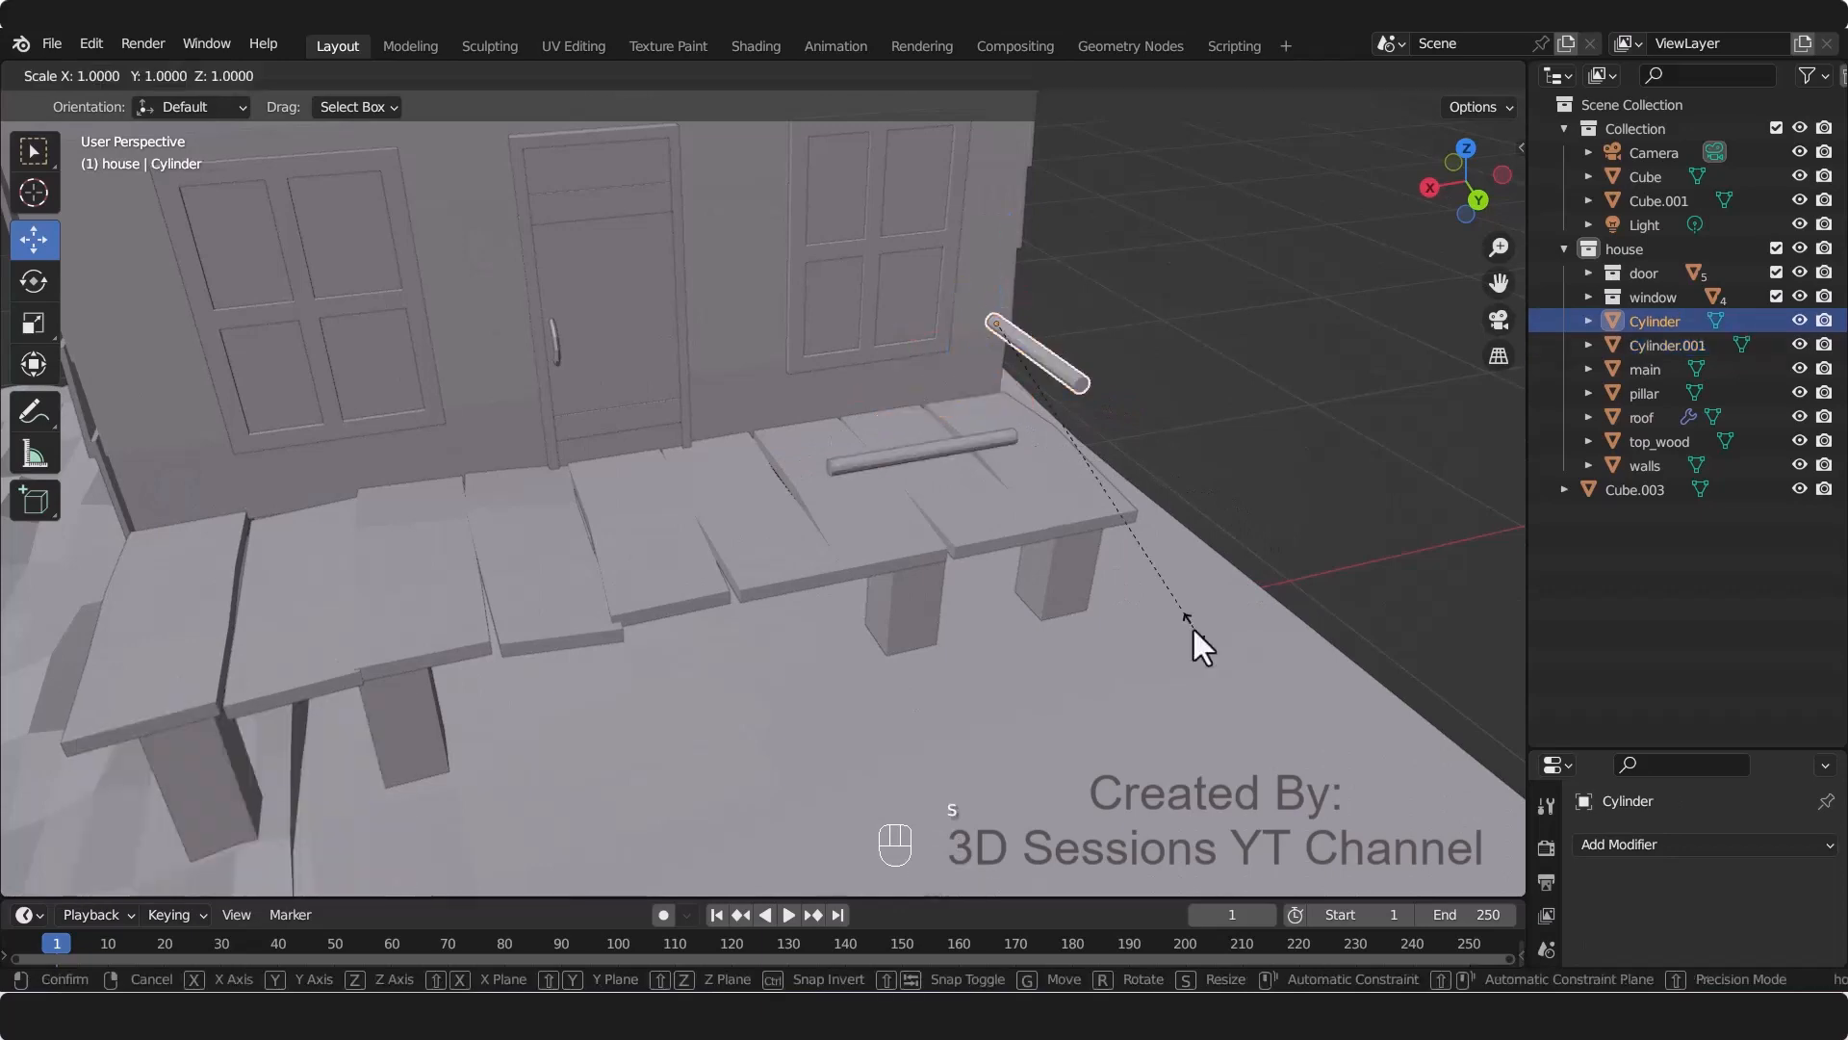
pyautogui.press('y')
pyautogui.click(1297, 747)
# Step: Stretch the front rail by 1.863 along X to meet the side rail at the corner, and save the file
pyautogui.click(965, 449)
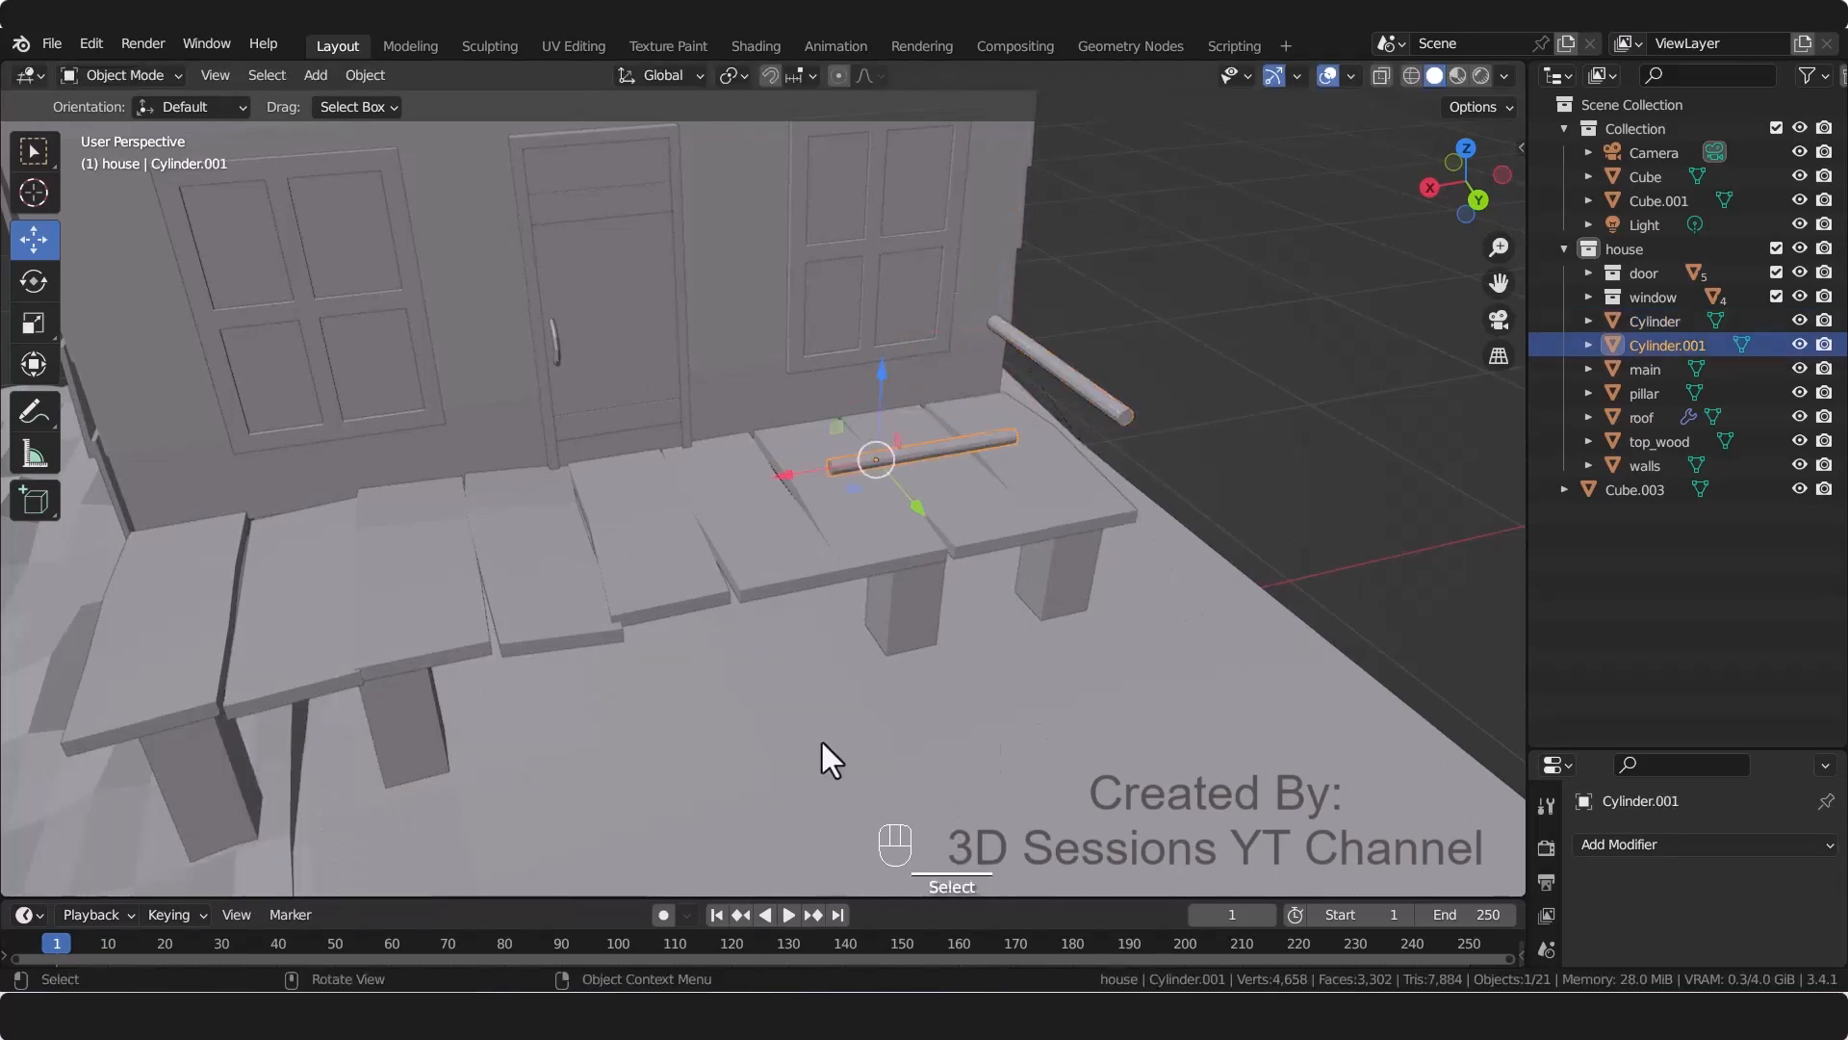
pyautogui.press('s')
pyautogui.press('x')
pyautogui.click(1315, 763)
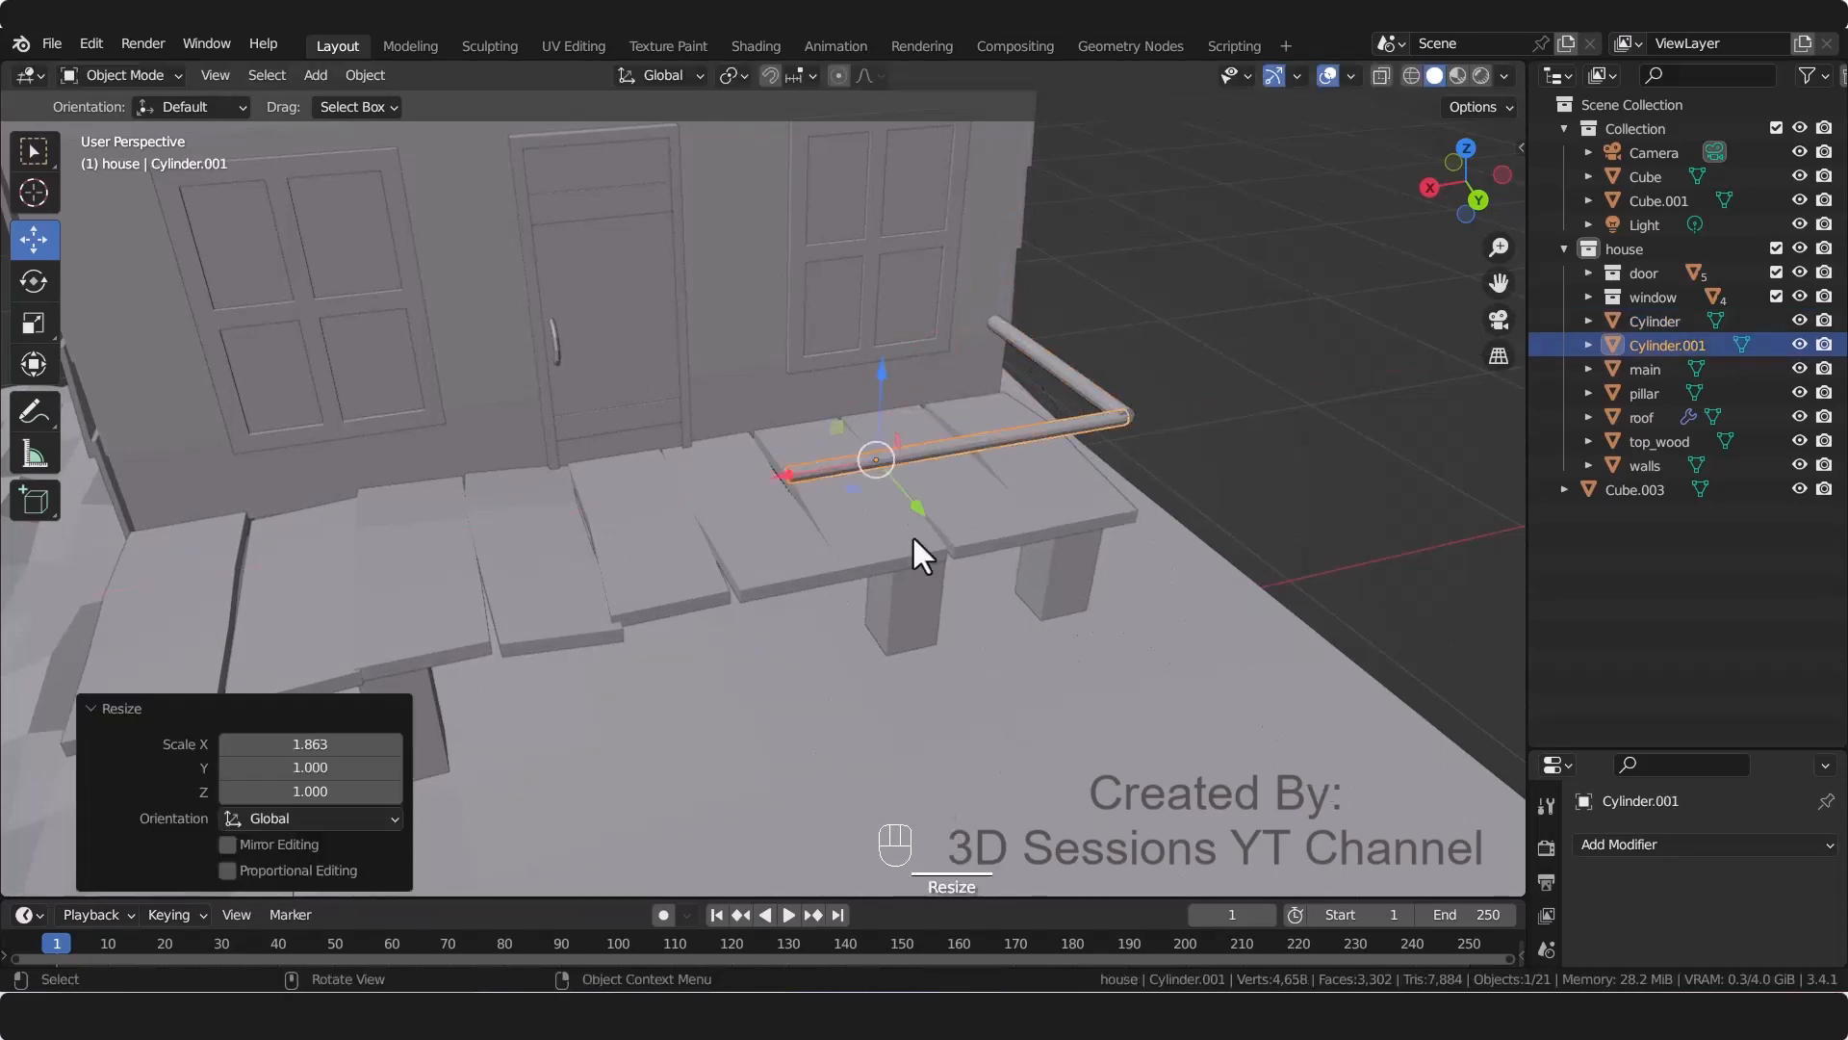
pyautogui.hotkey('ctrl', 's')
# Step: Select the side and front rails and duplicate them in place
pyautogui.moveTo(911, 534); pyautogui.dragTo(903, 535, button='middle')
pyautogui.scroll(2, 911, 534)
pyautogui.click(1146, 361)
pyautogui.keyDown('shift'); pyautogui.click(1064, 443); pyautogui.keyUp('shift')
pyautogui.scroll(-4, 1065, 493)
pyautogui.hotkey('shift', 'd')
pyautogui.rightClick(1065, 491)
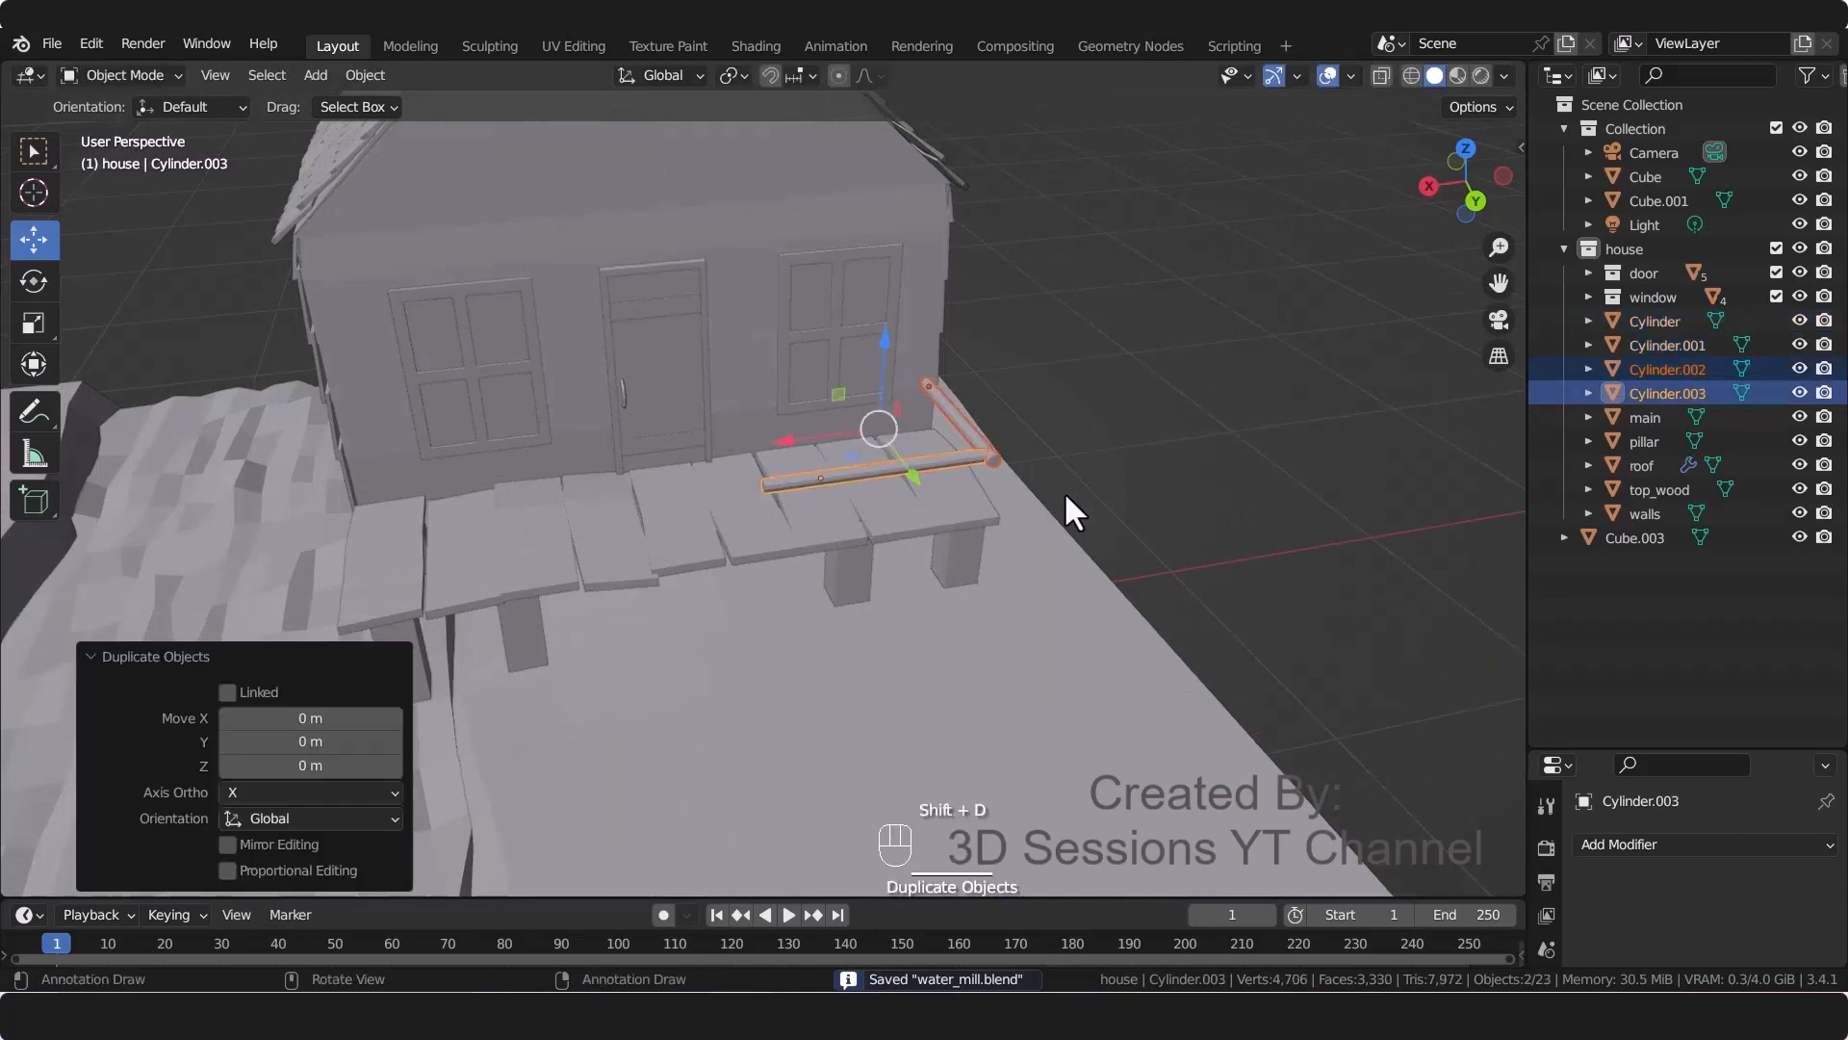
# Step: Rotate the duplicated rails 180° about Z and then 180° about X
pyautogui.write('r180')
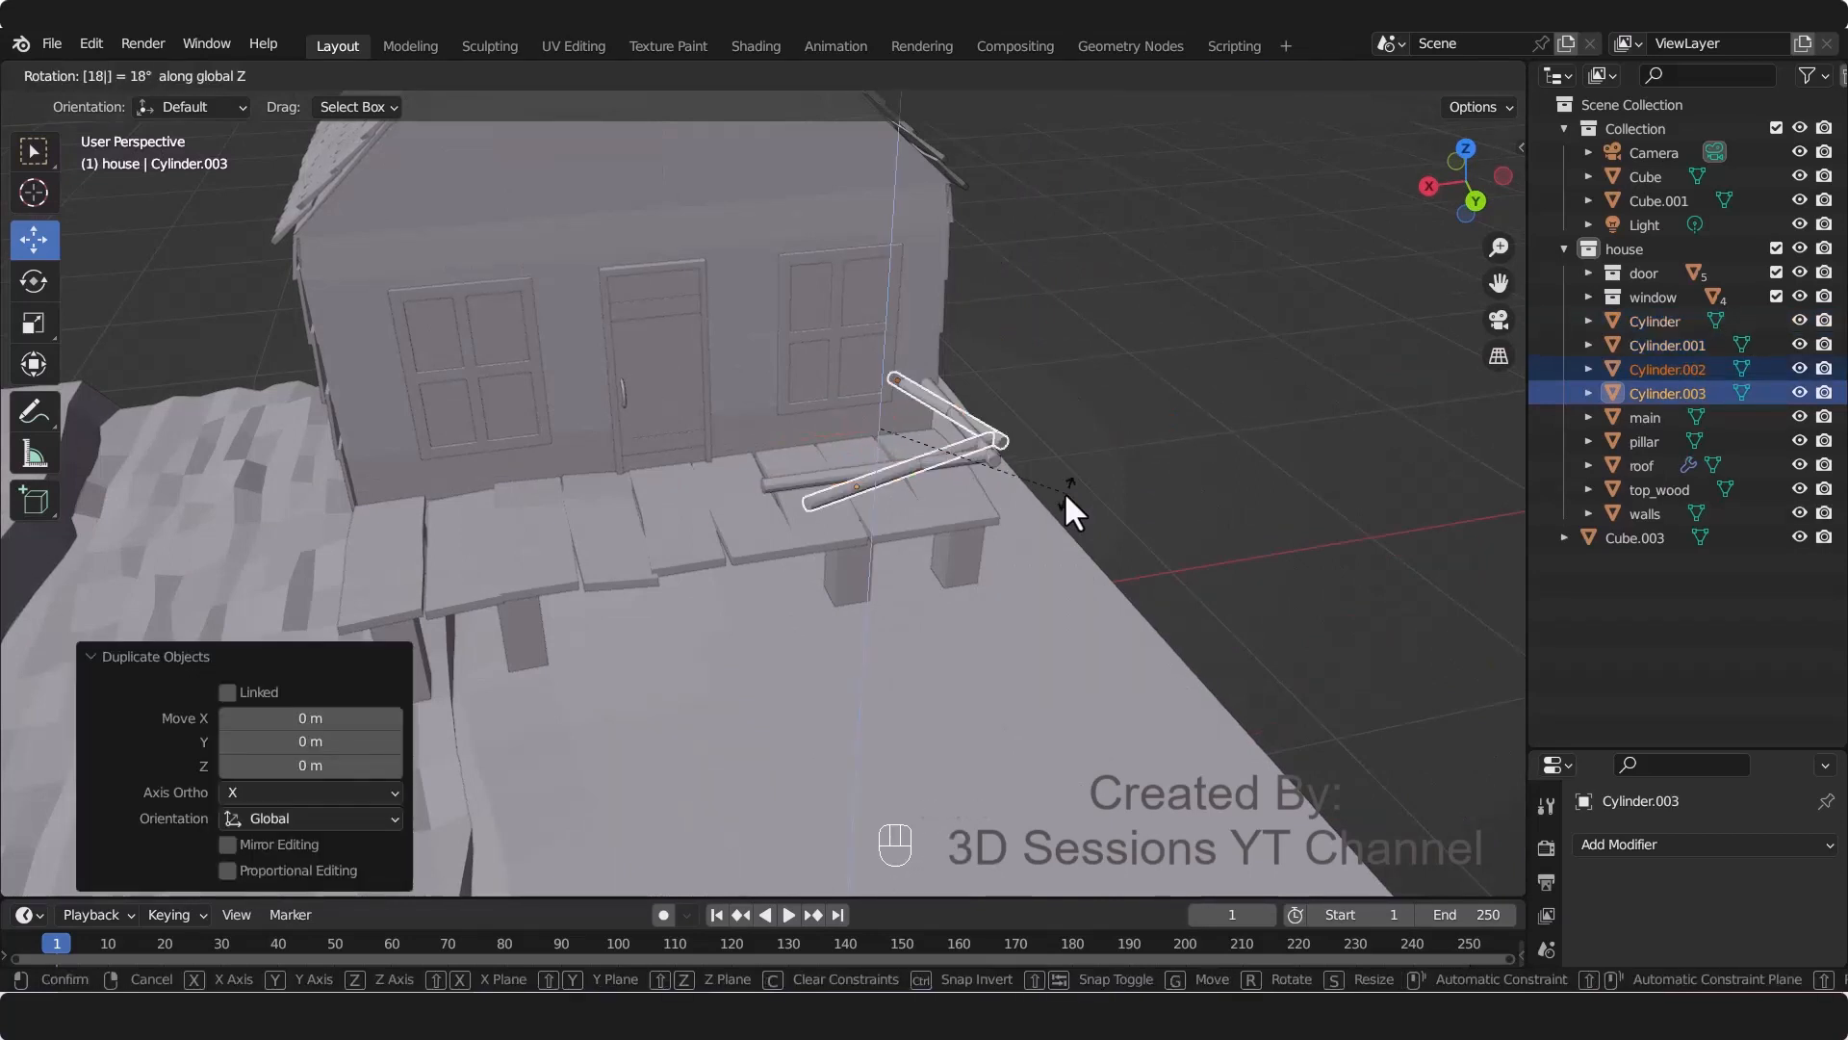
pyautogui.press('Return')
pyautogui.write('r')
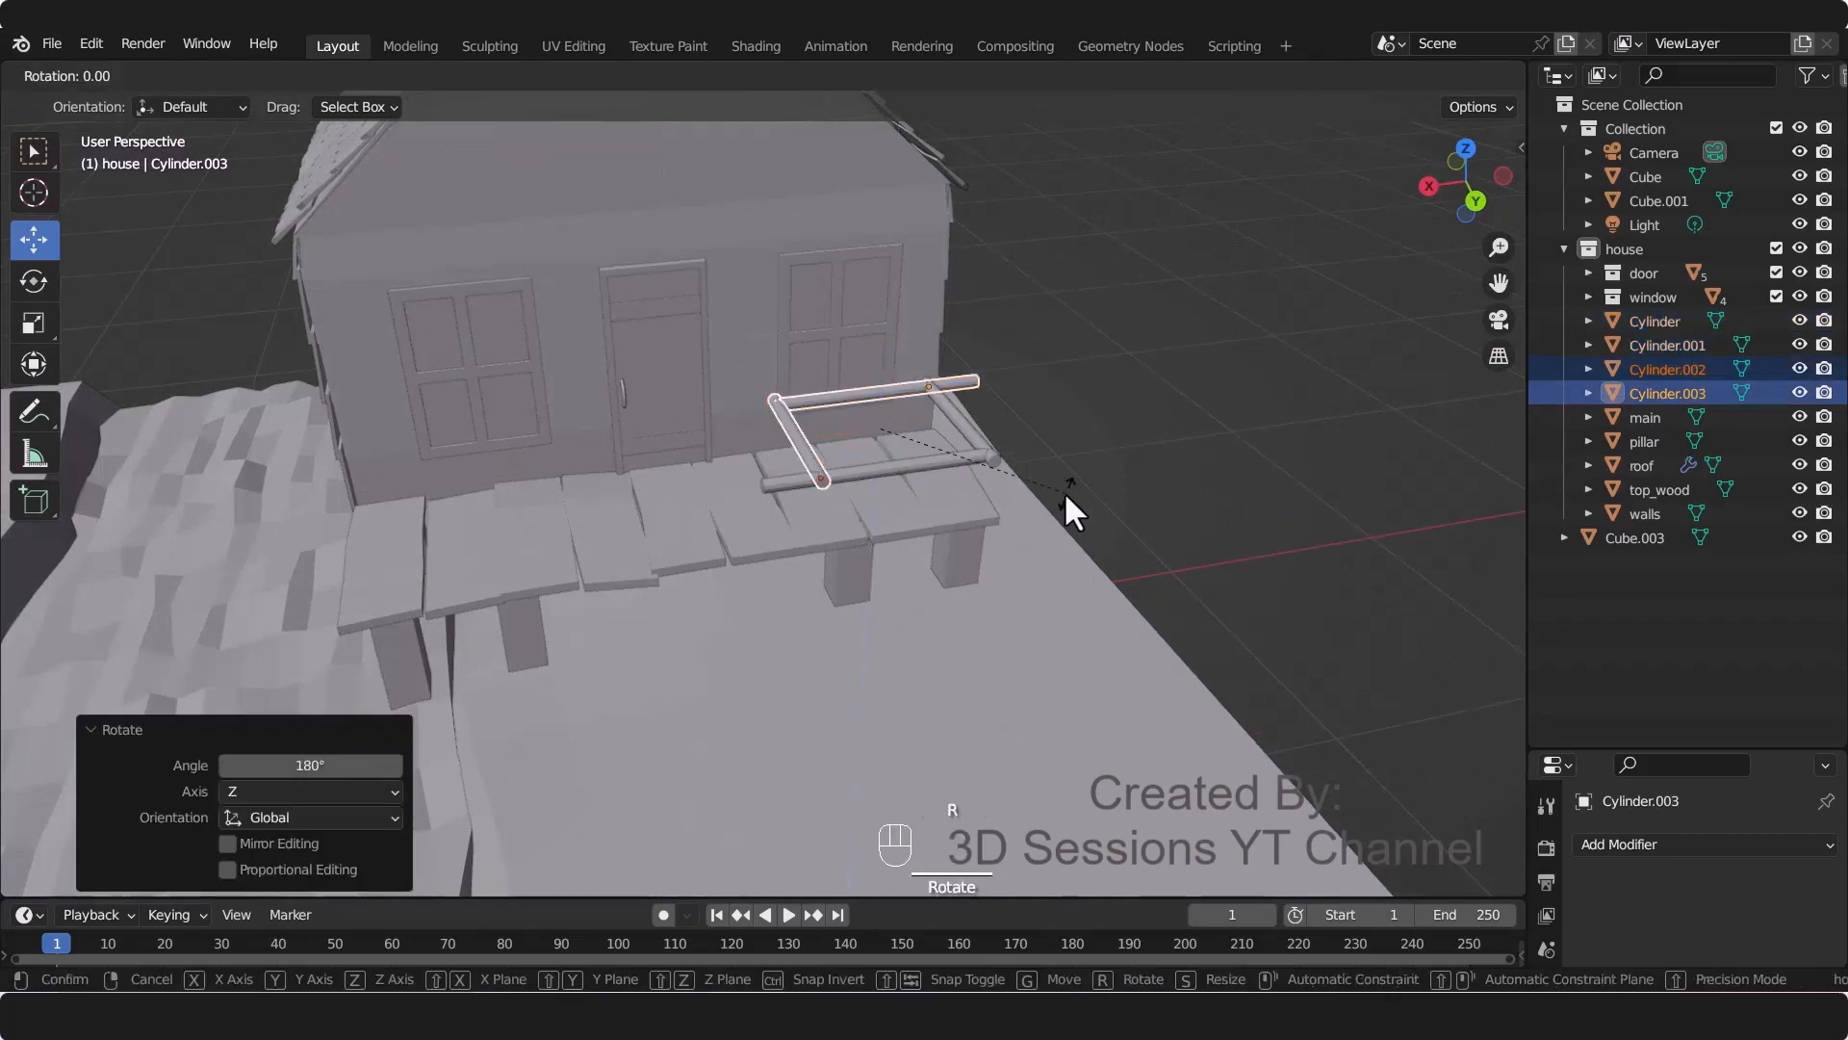
pyautogui.write('x180')
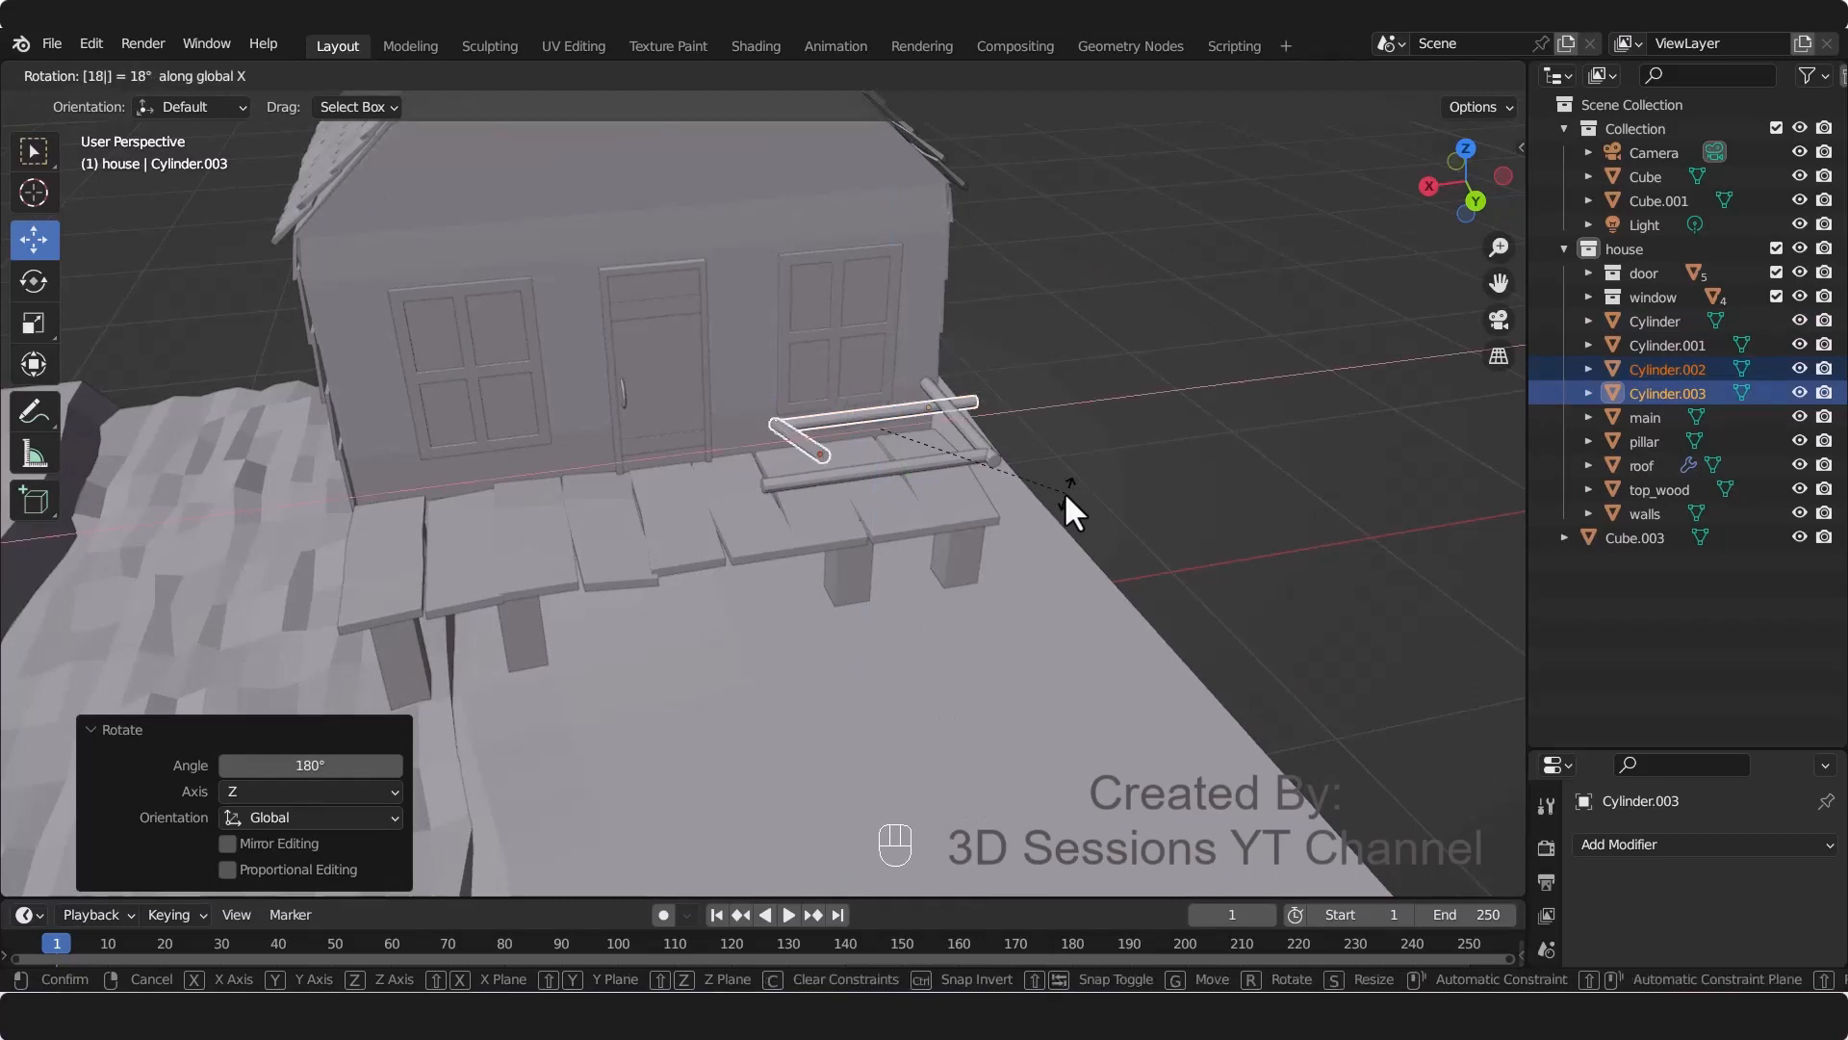
pyautogui.press('Return')
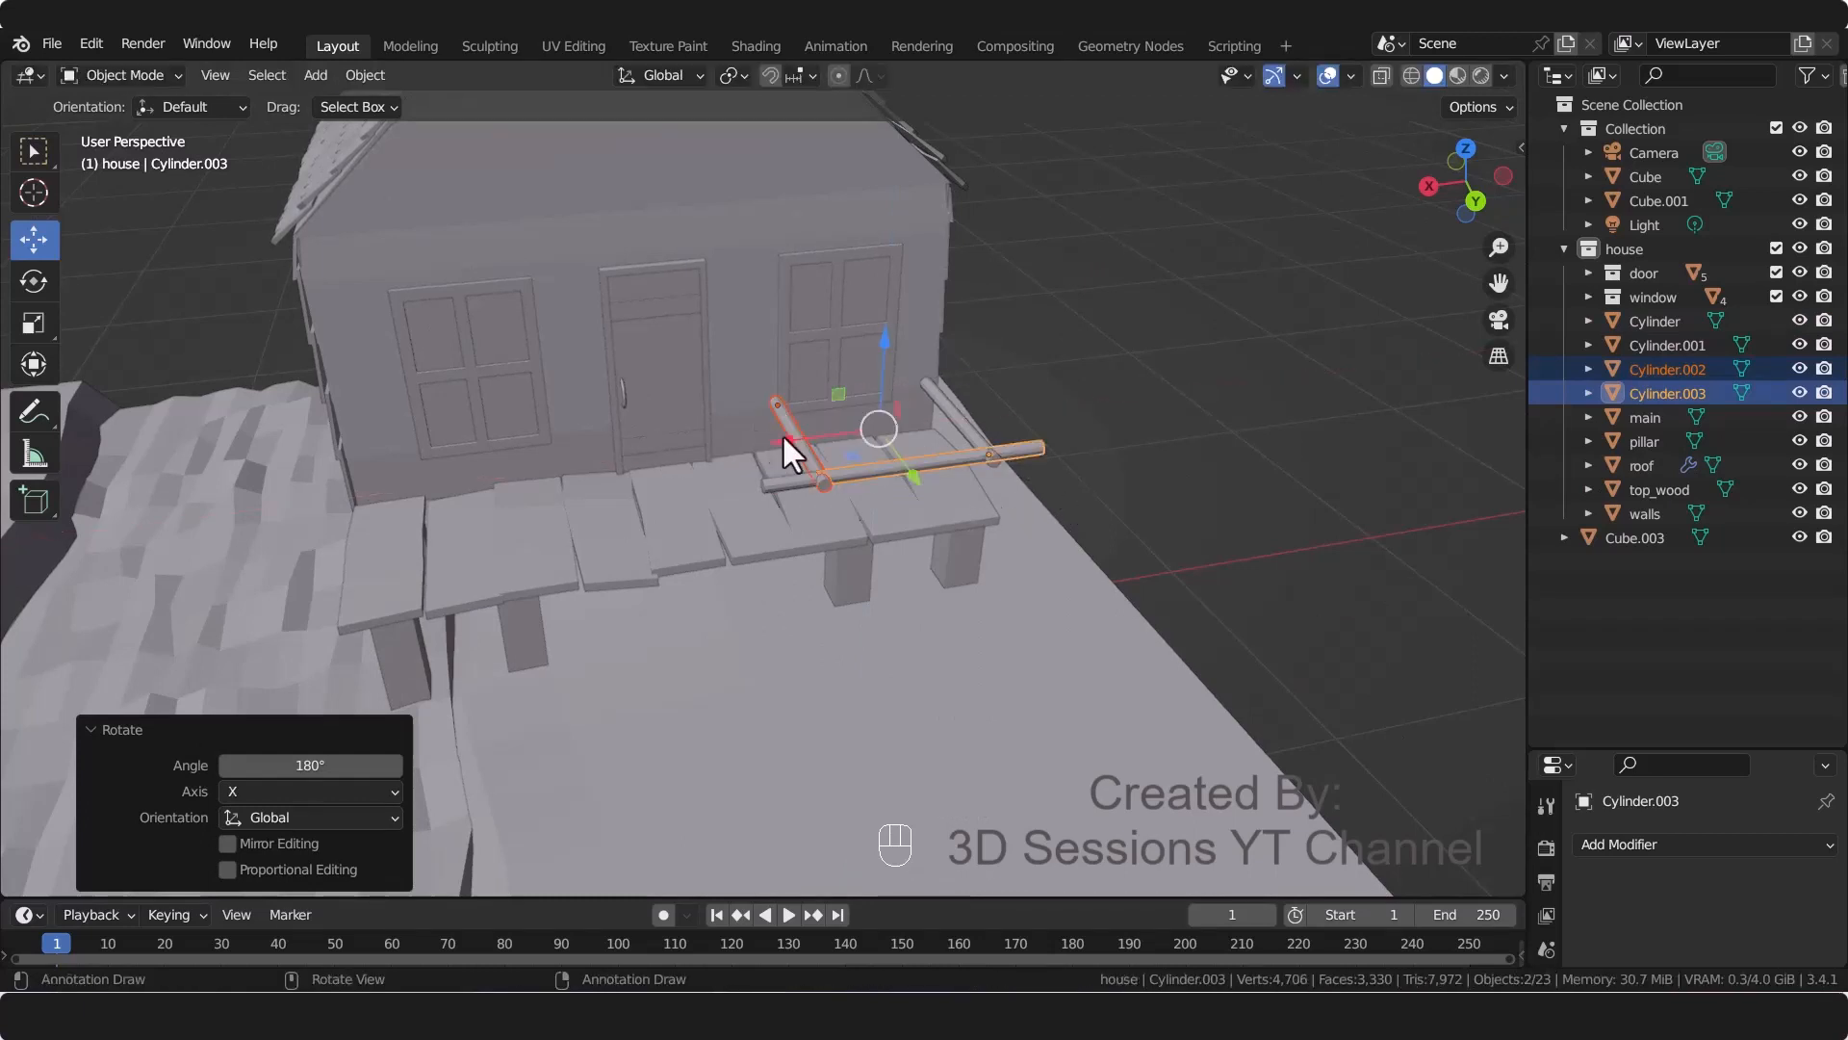
# Step: Move the duplicated rails about 1.32 m along X to the porch's opposite end and fine-tune their position along X
pyautogui.press('g')
pyautogui.click(579, 229)
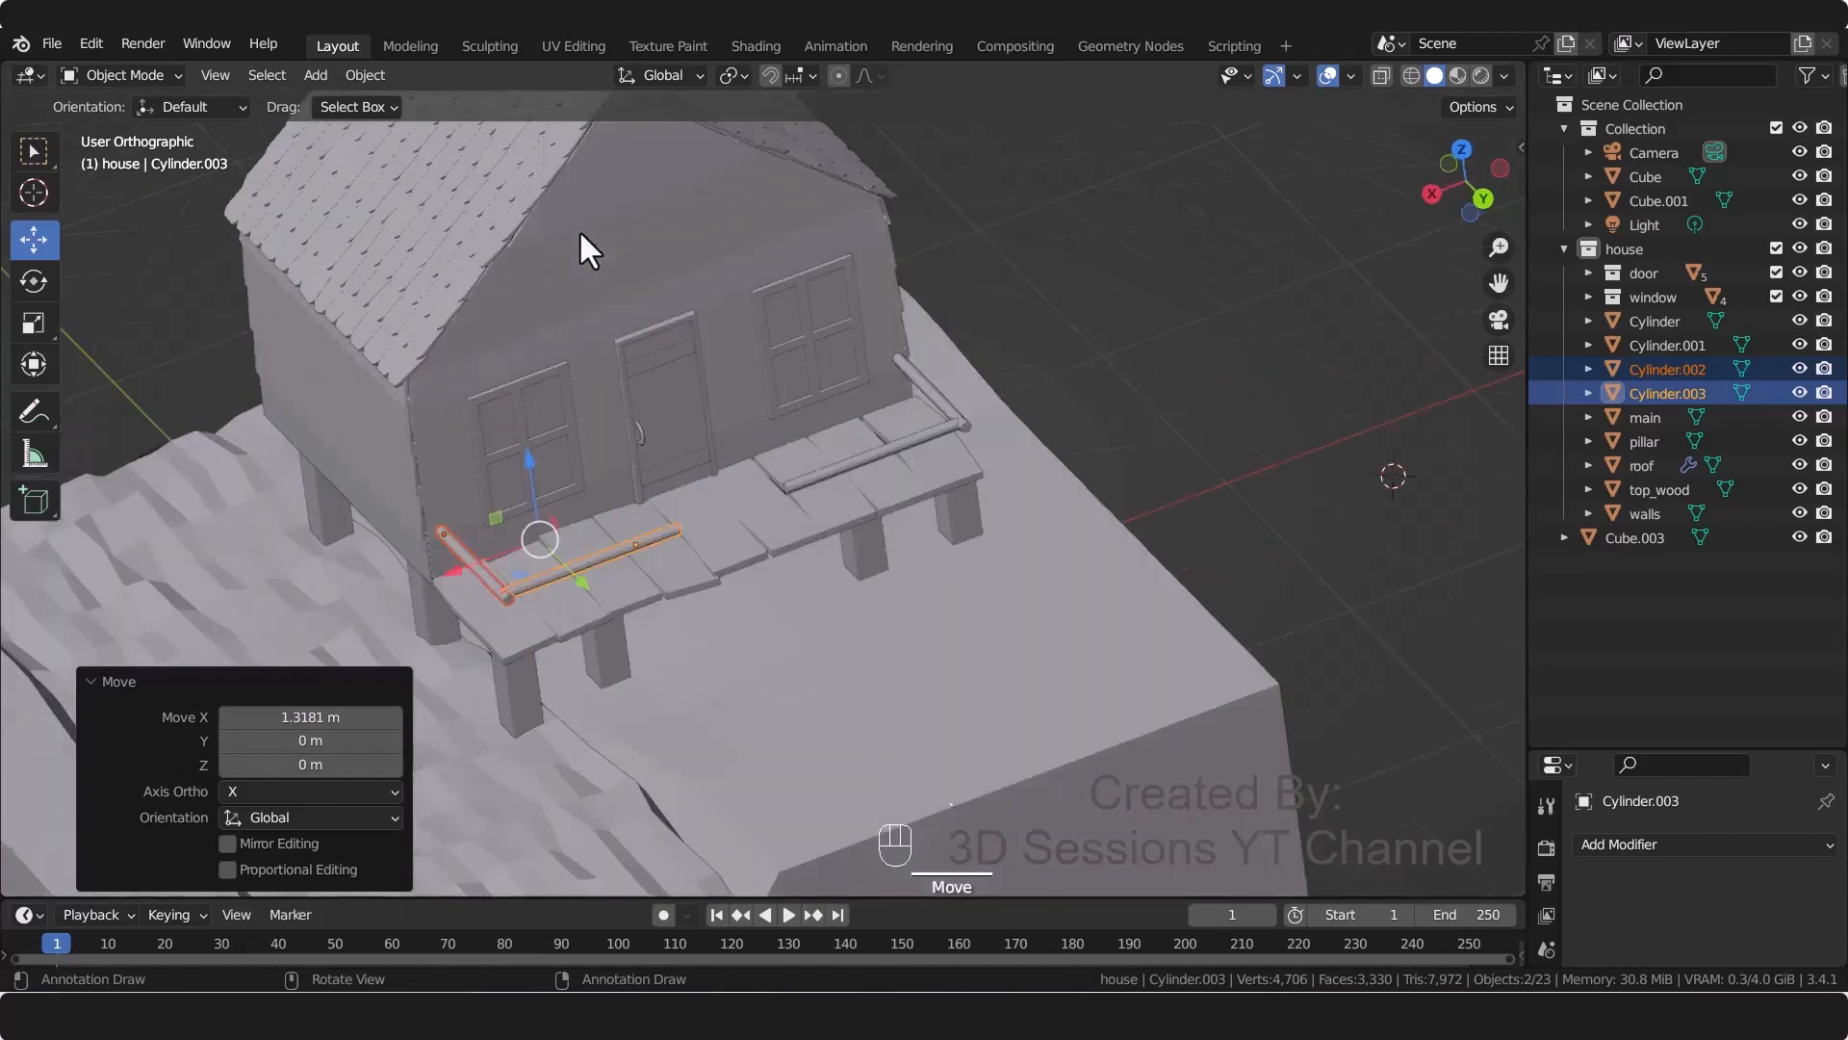
pyautogui.press('g')
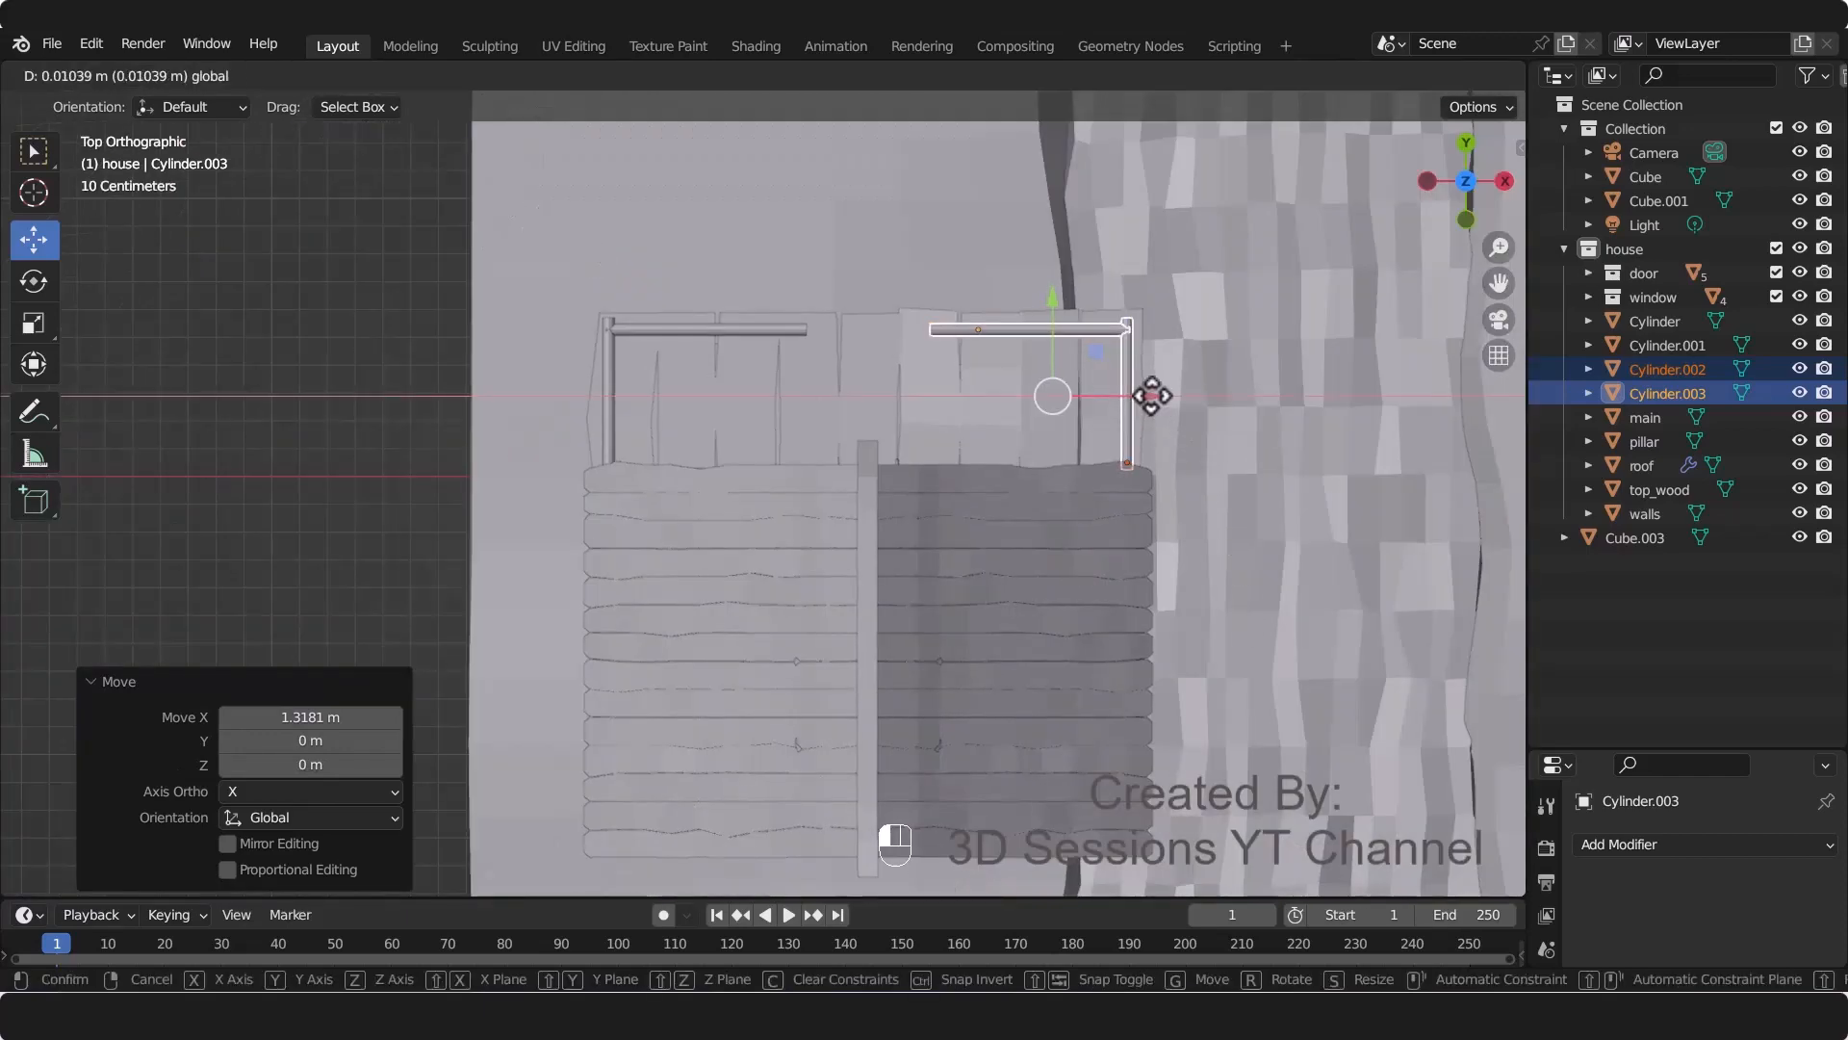
pyautogui.click(1147, 396)
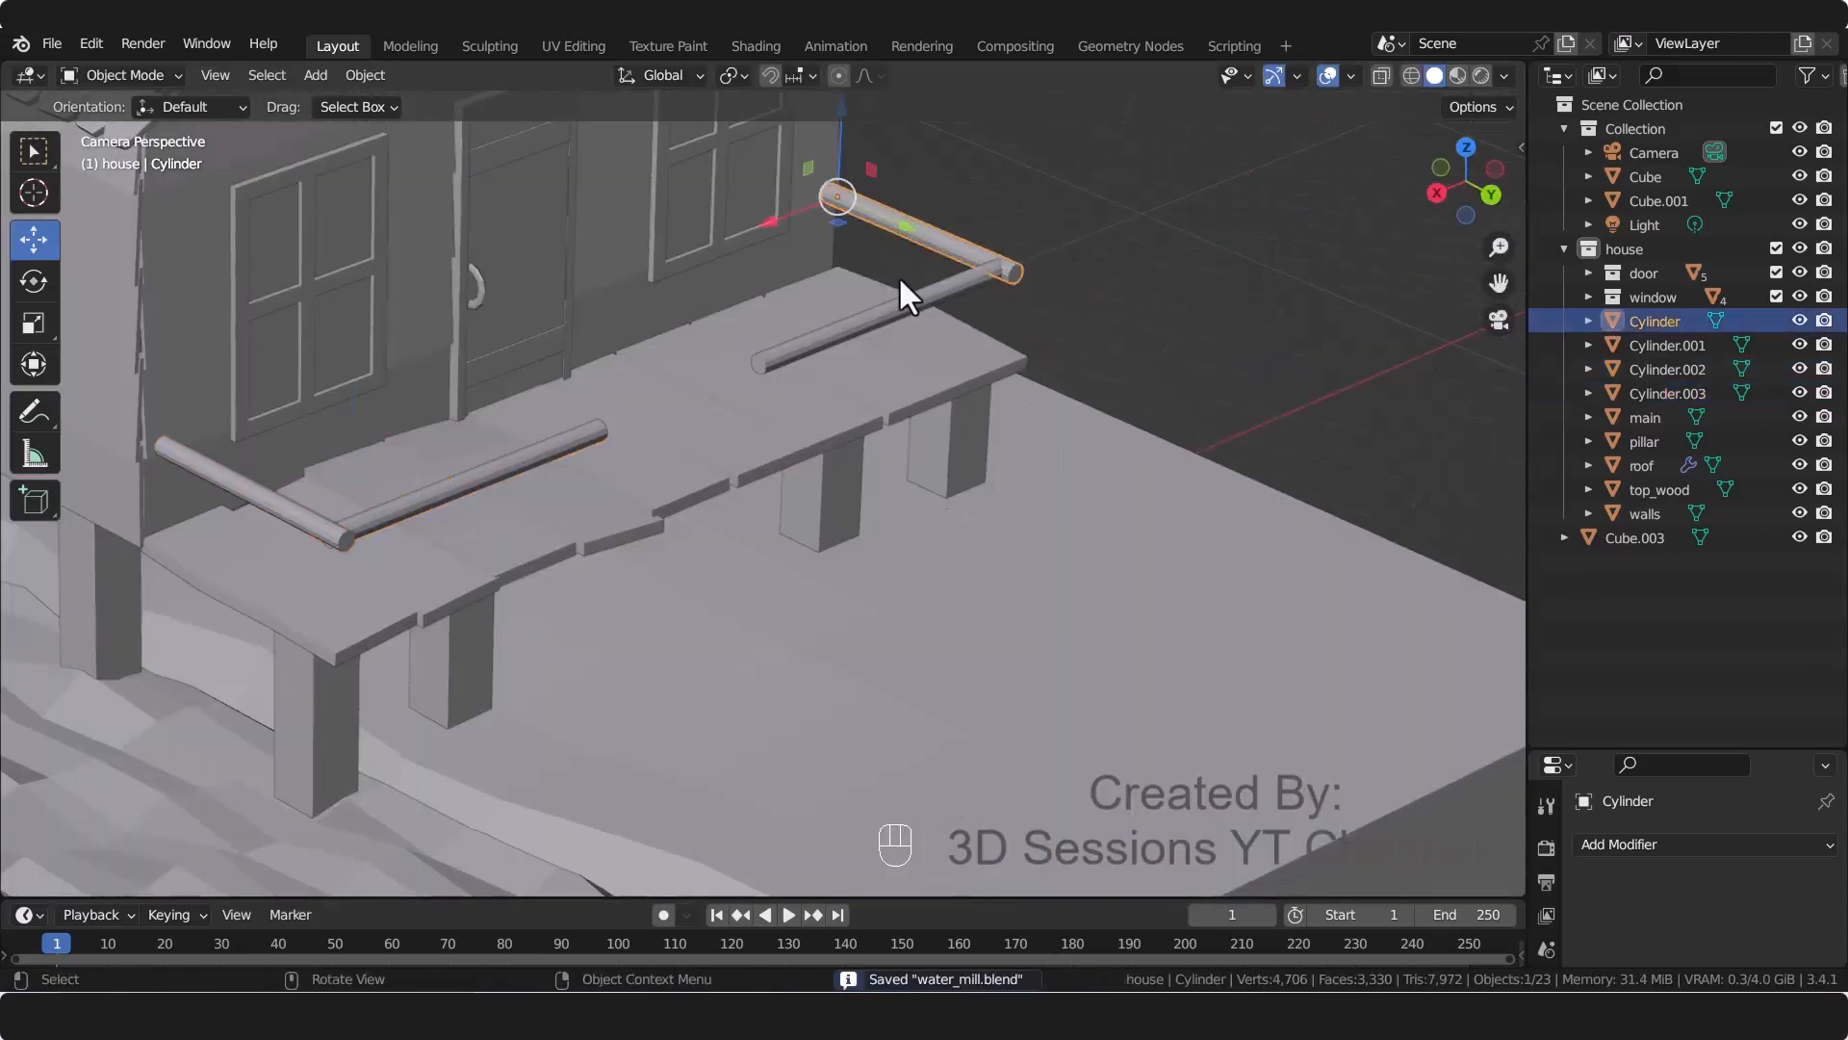
# Step: Add three centred loop cuts along the original side rail
pyautogui.press('Tab')
pyautogui.keyDown('shift'); pyautogui.moveTo(917, 247); pyautogui.dragTo(905, 447, button='middle'); pyautogui.keyUp('shift')
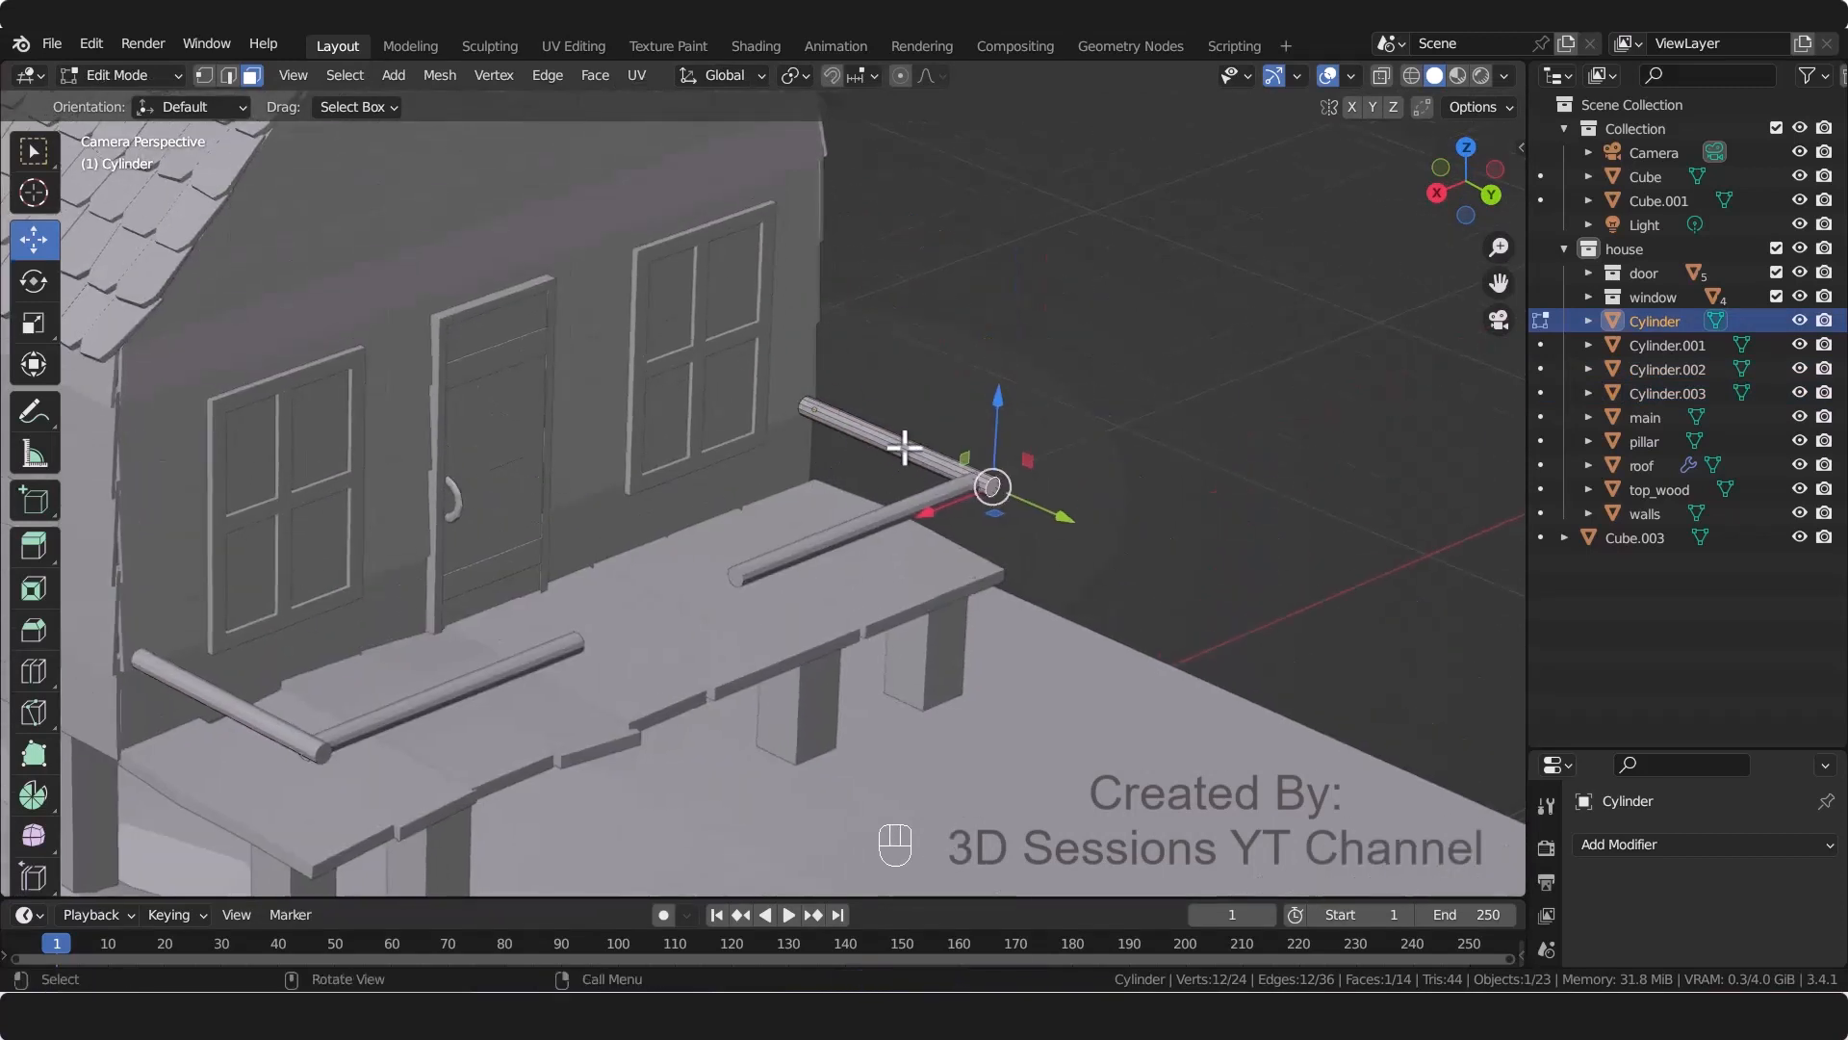
pyautogui.scroll(2, 905, 448)
pyautogui.hotkey('ctrl', 'r')
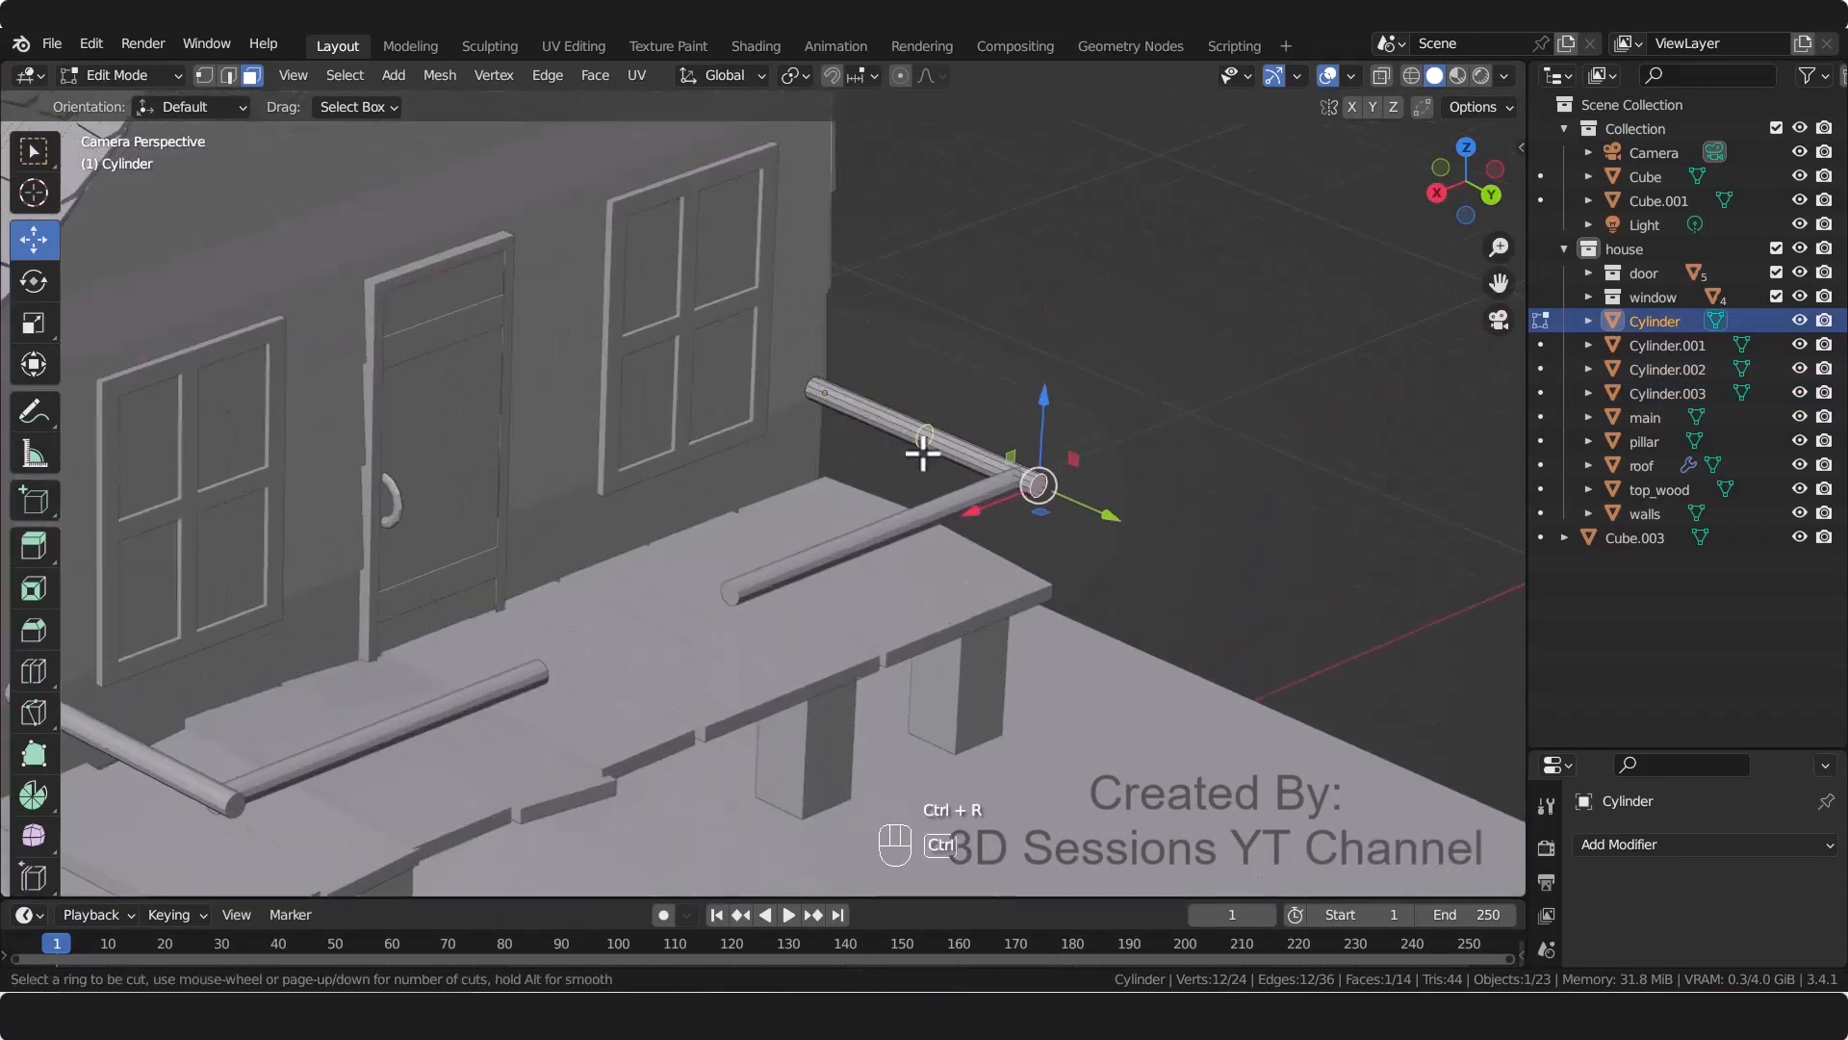
pyautogui.scroll(2, 922, 453)
pyautogui.click(922, 454)
pyautogui.rightClick(1011, 527)
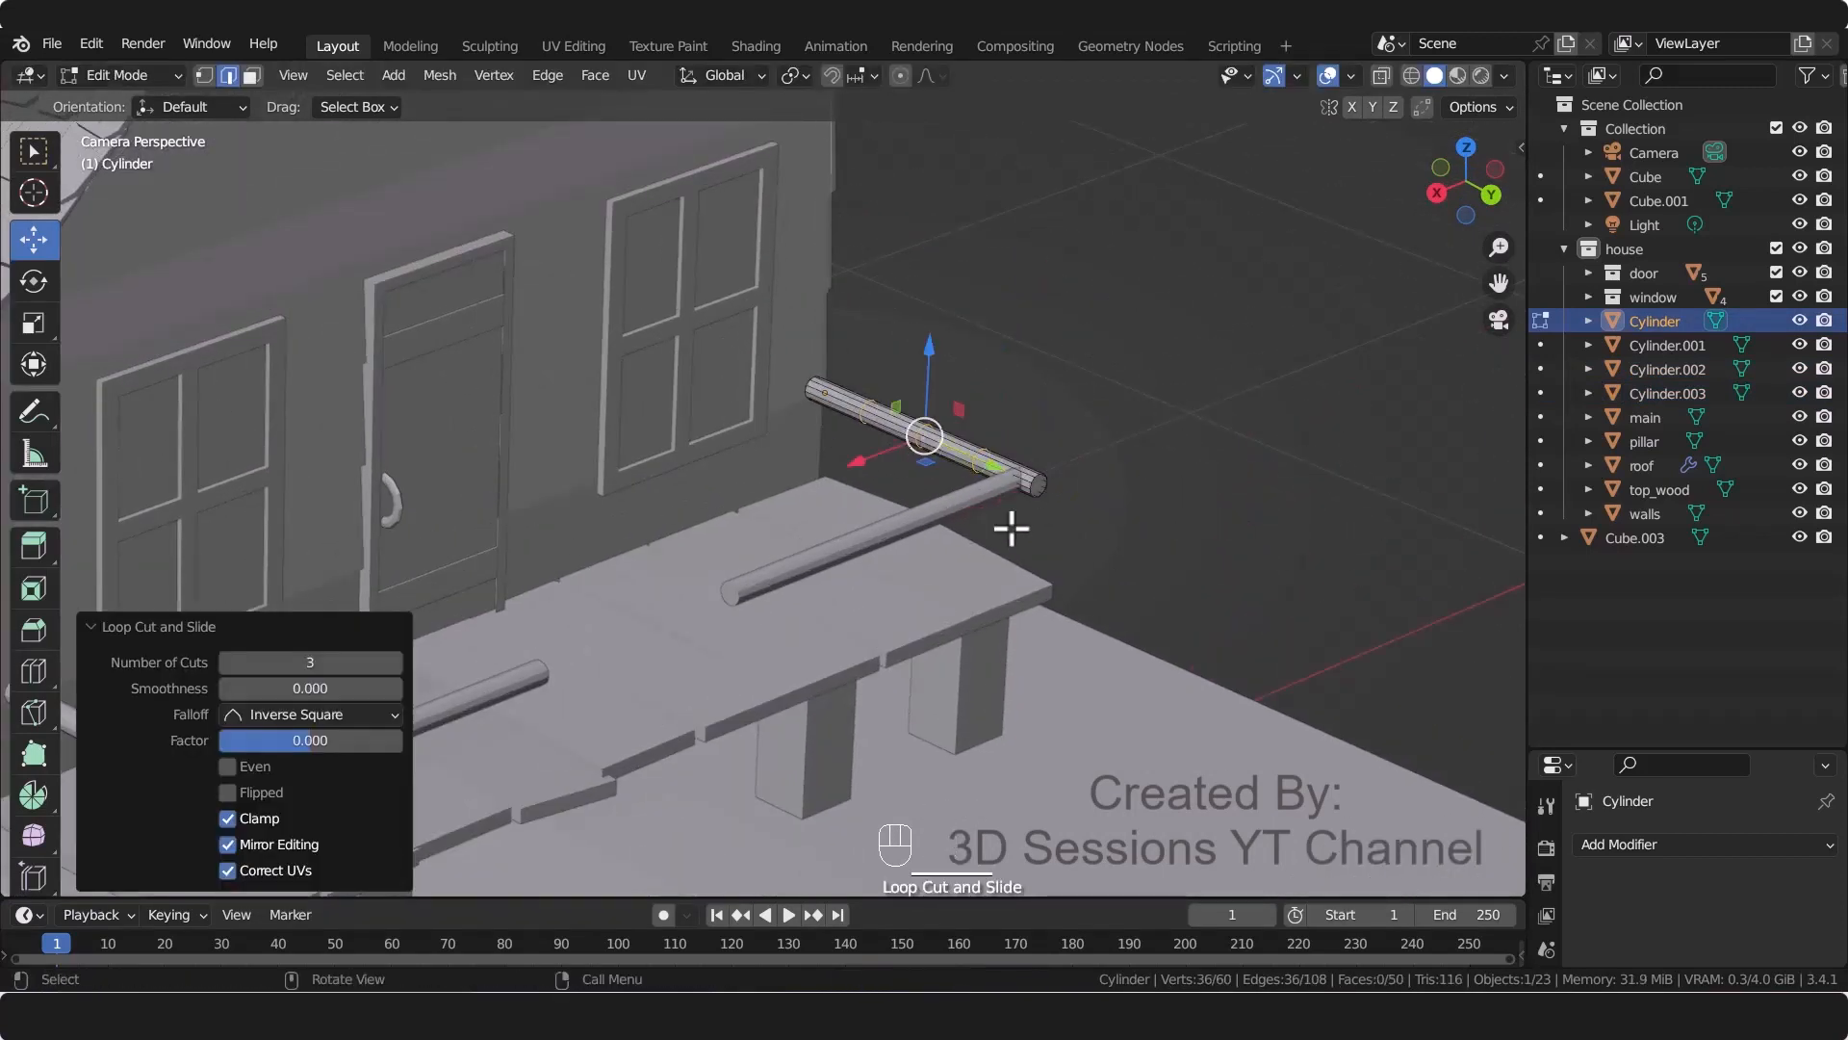
# Step: Turn on proportional editing and shift the new loops by about 0.007 m with a proportional size of about 0.135 m
pyautogui.press('o')
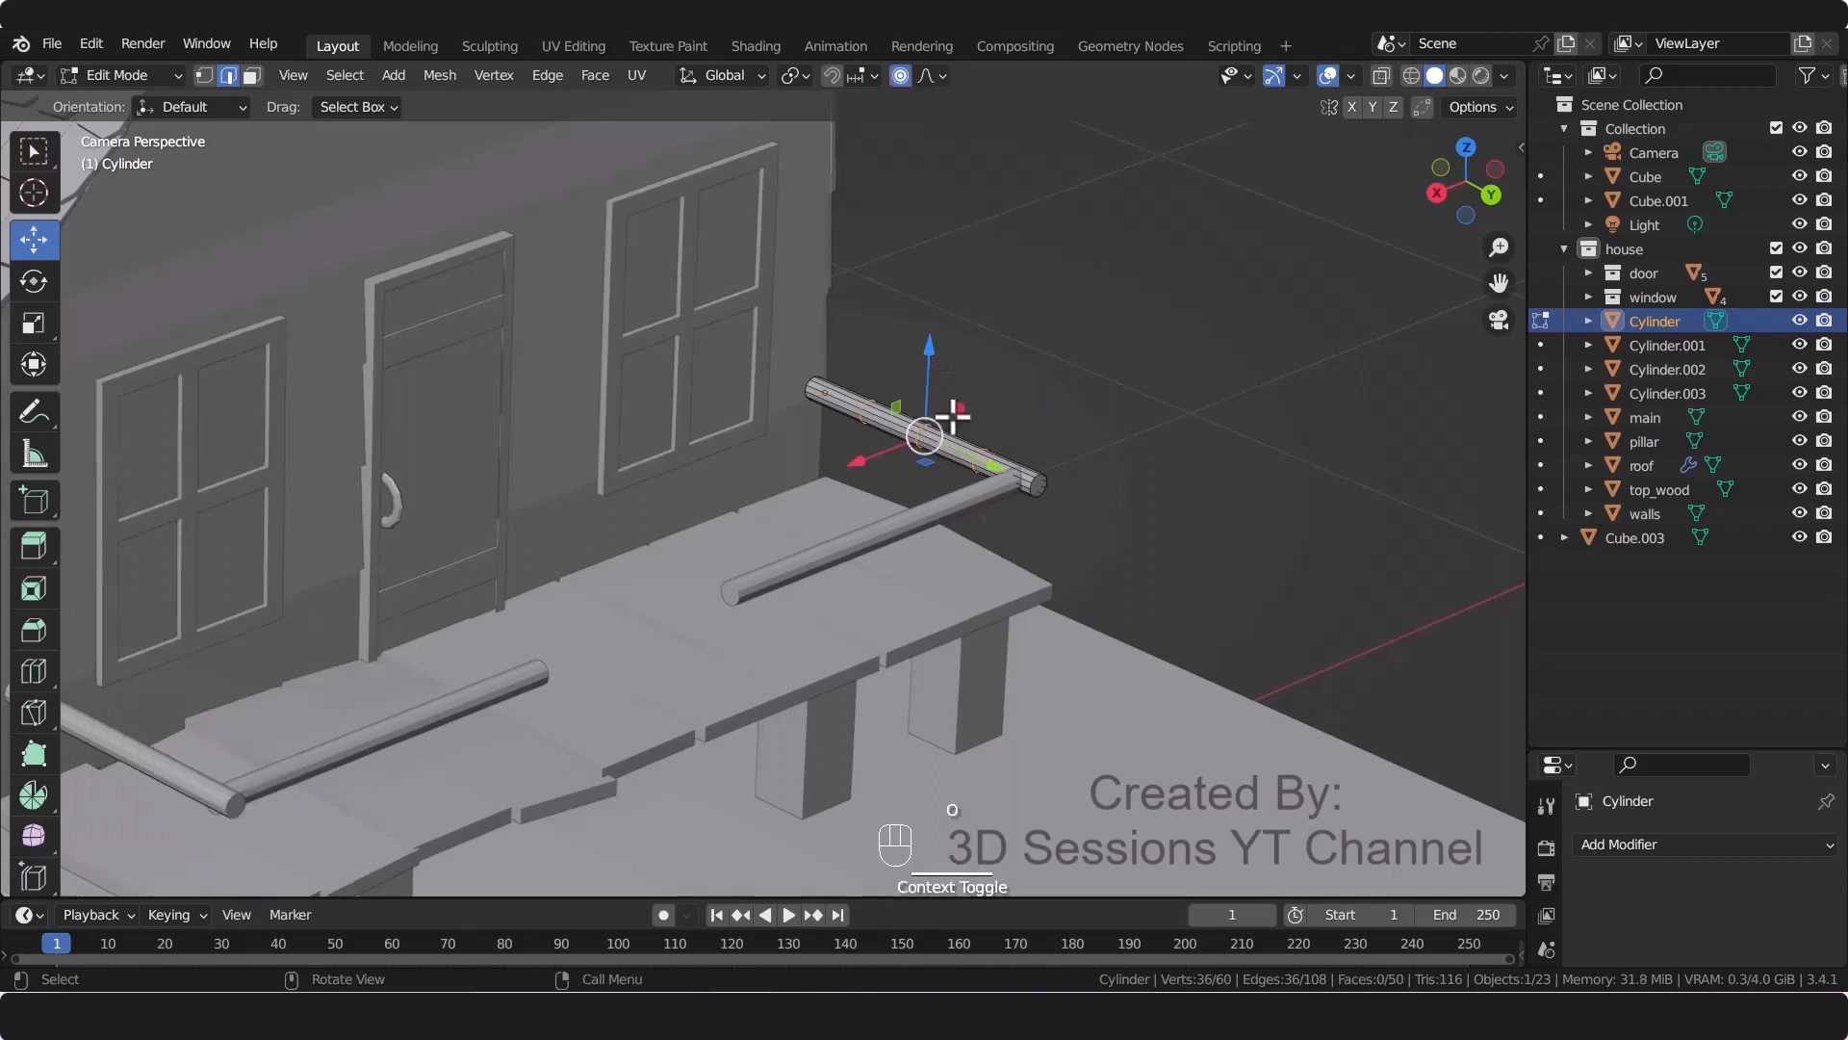
pyautogui.press('g')
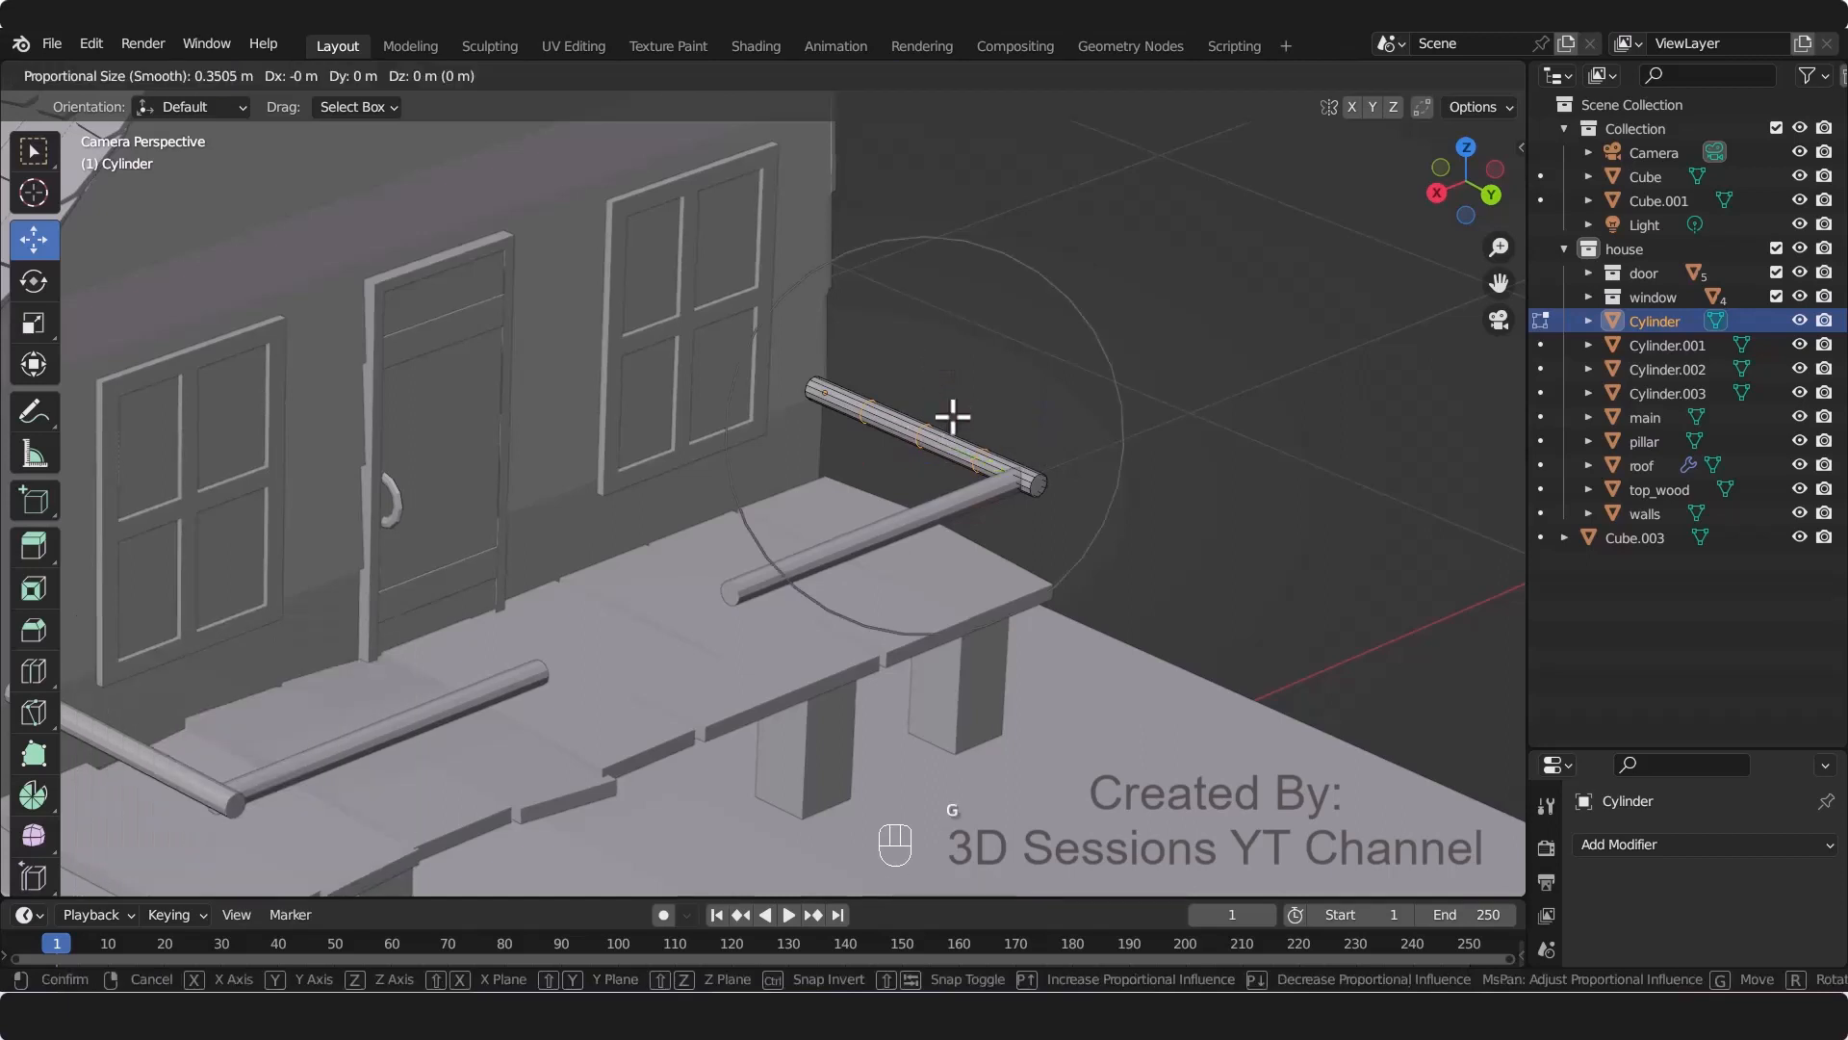
pyautogui.rightClick(950, 424)
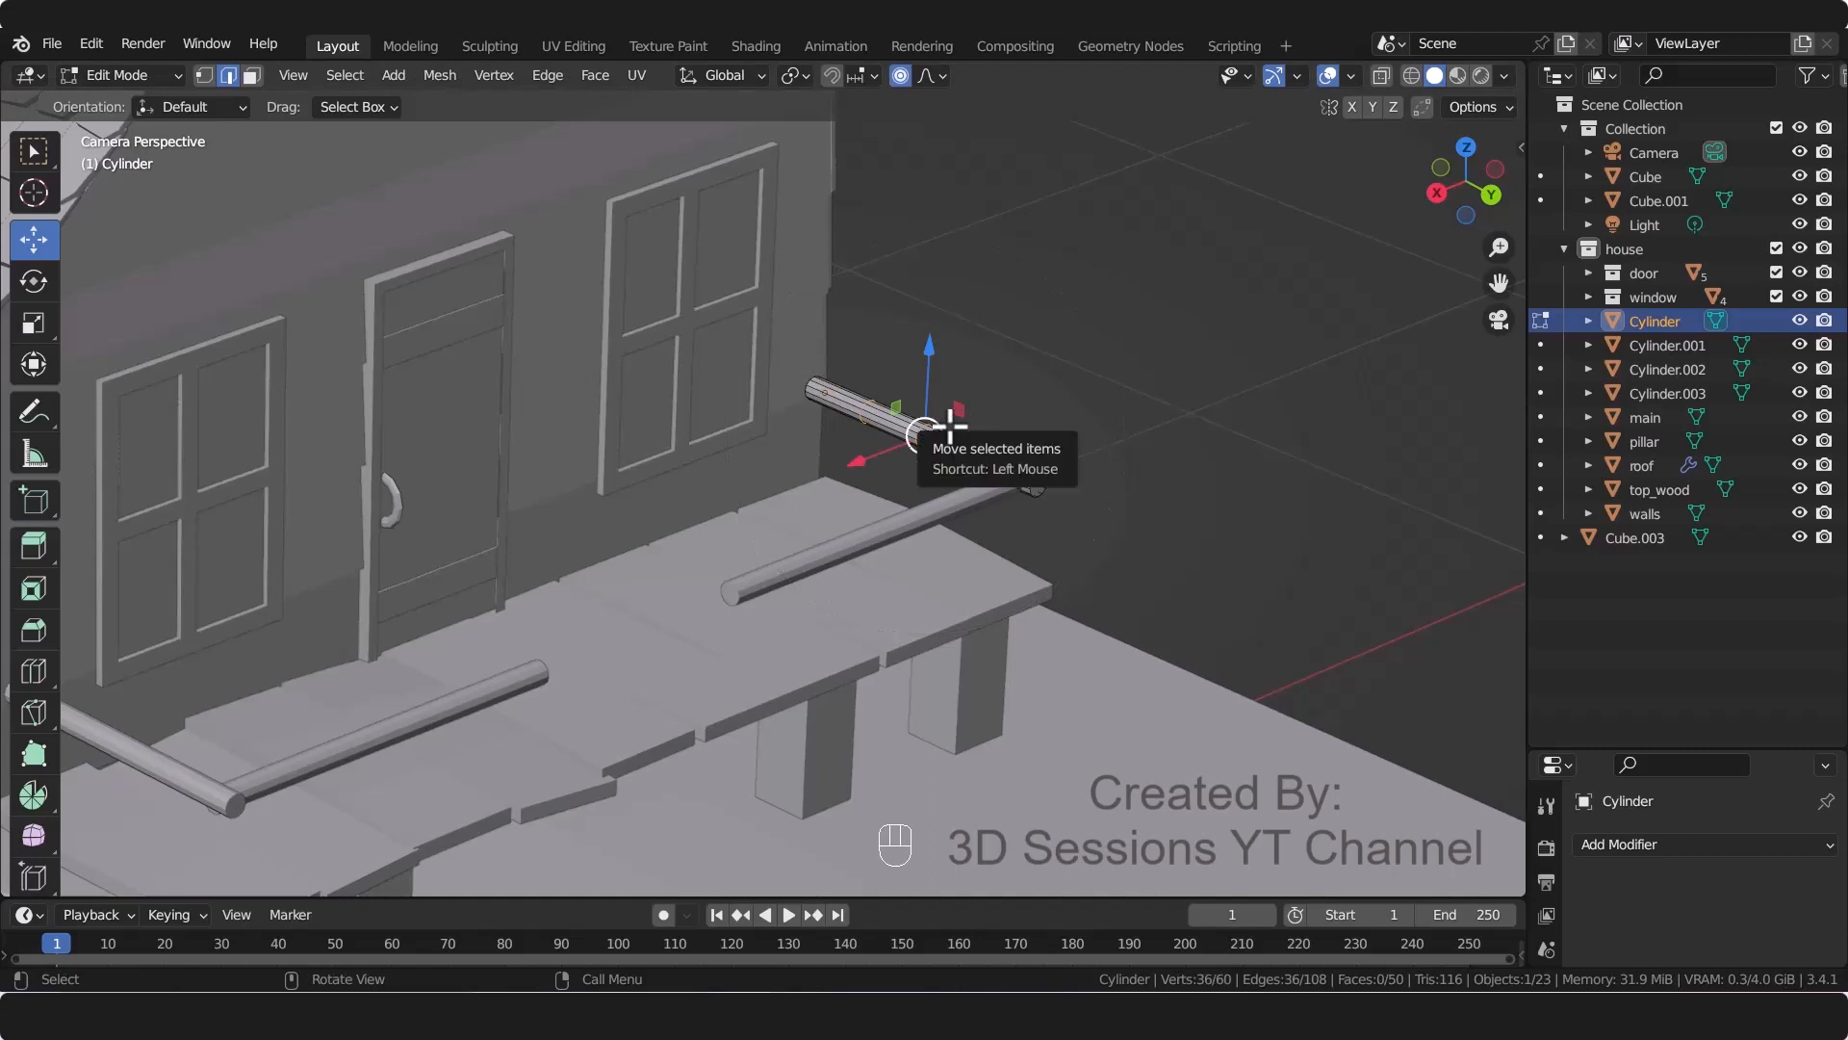
pyautogui.press('g')
pyautogui.scroll(10, 949, 424)
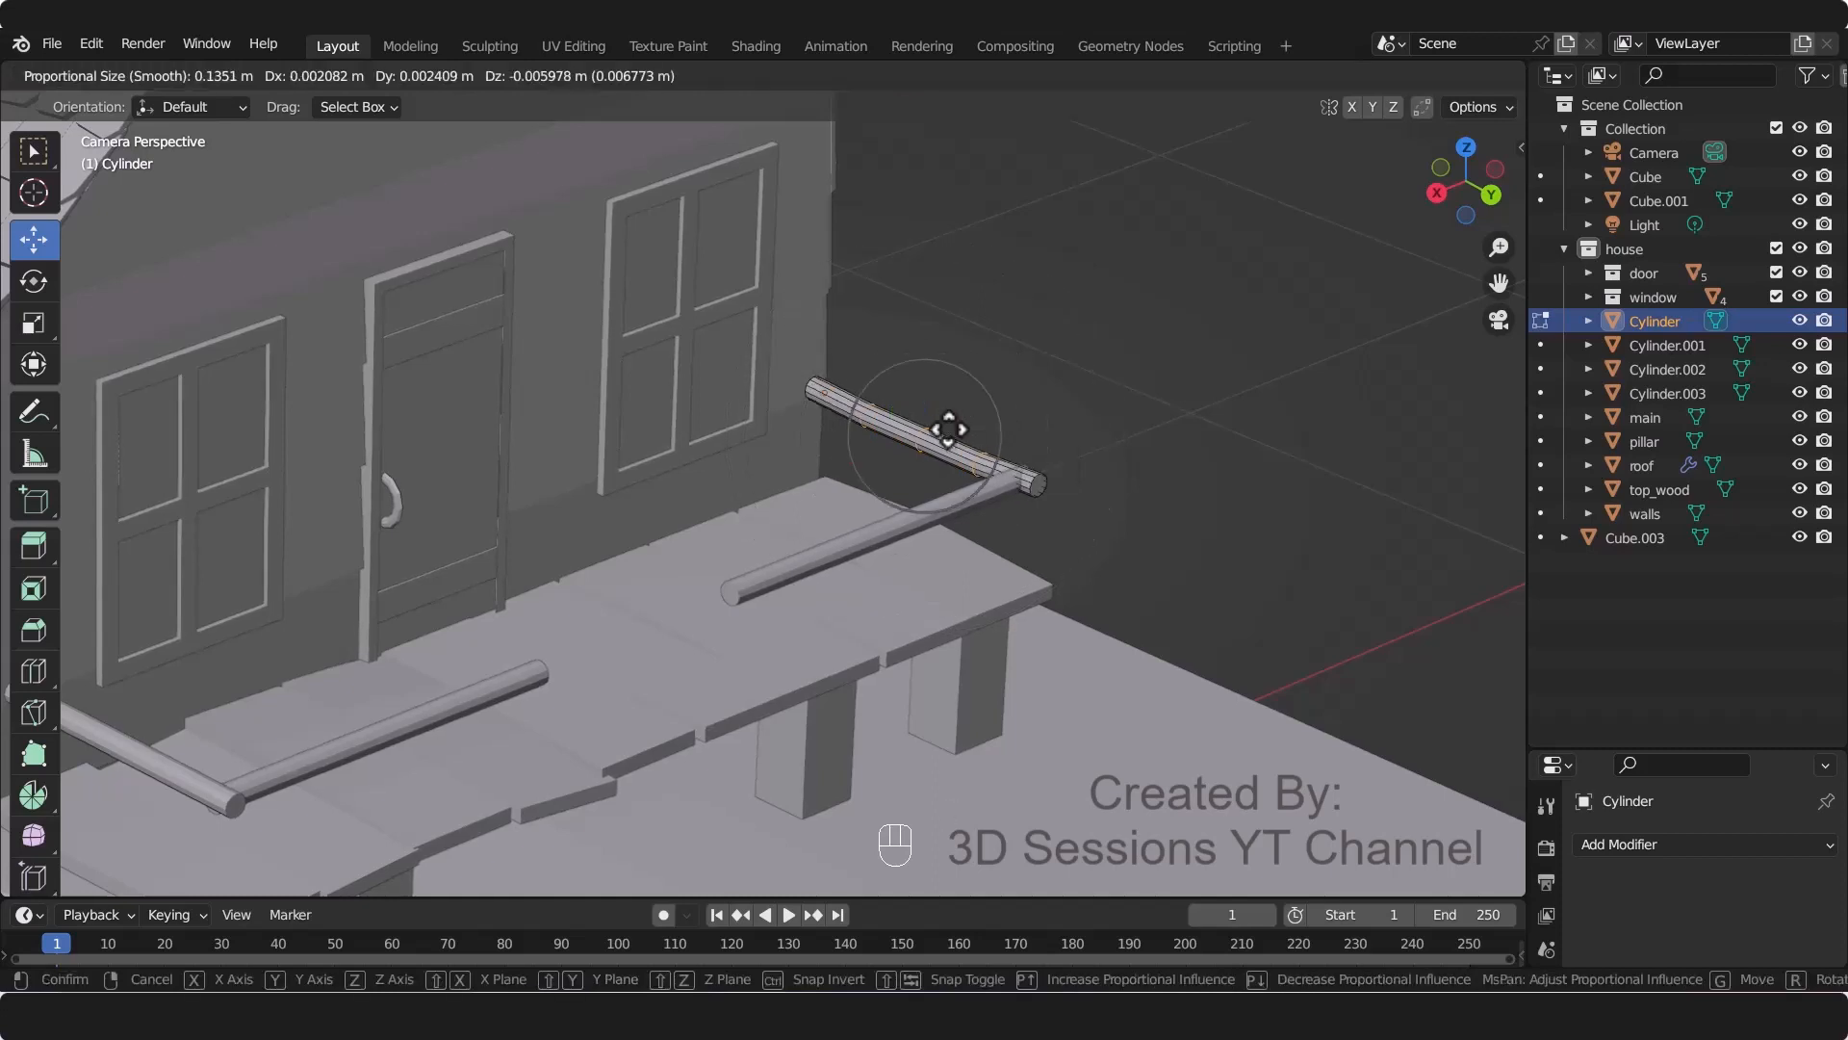
pyautogui.click(950, 430)
# Step: Move a single vertex on the side rail's loop nearest the wall with proportional editing to make the rail uneven
pyautogui.scroll(3, 950, 430)
pyautogui.moveTo(908, 446); pyautogui.dragTo(879, 529, button='middle')
pyautogui.scroll(1, 879, 529)
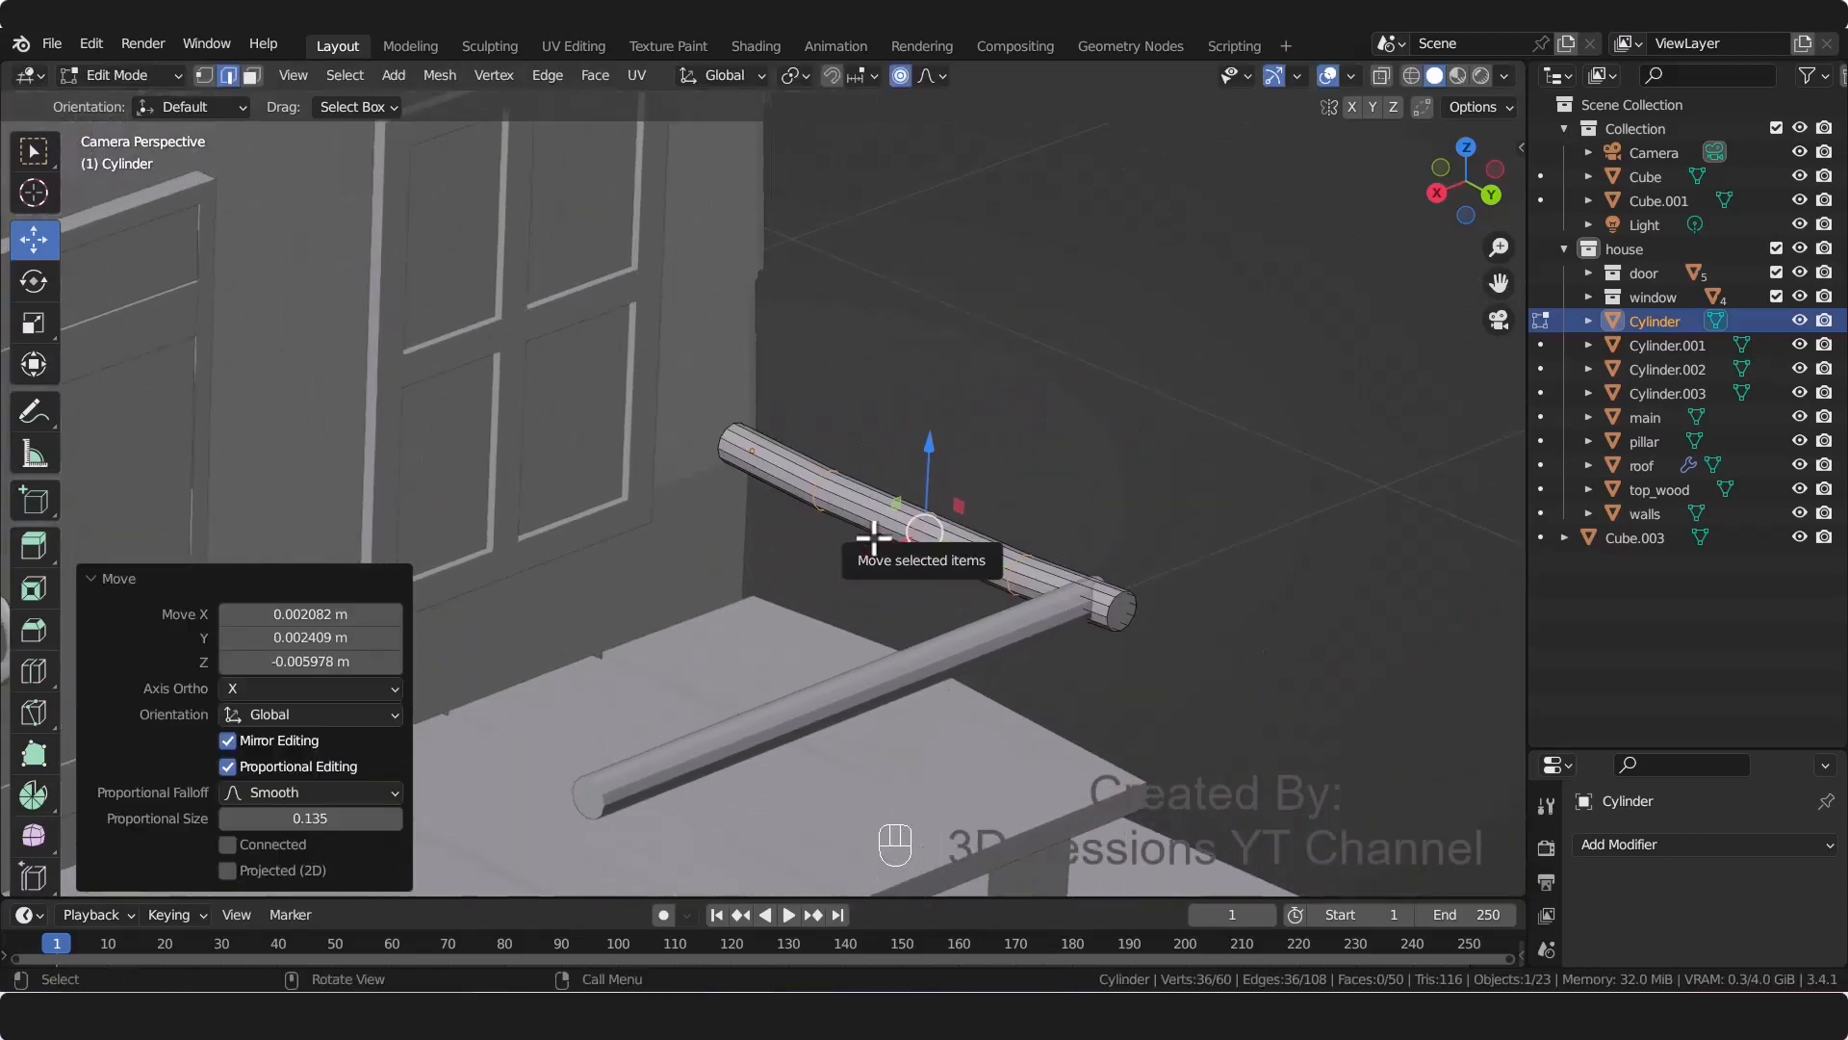
pyautogui.press('1')
pyautogui.click(834, 473)
pyautogui.press('g')
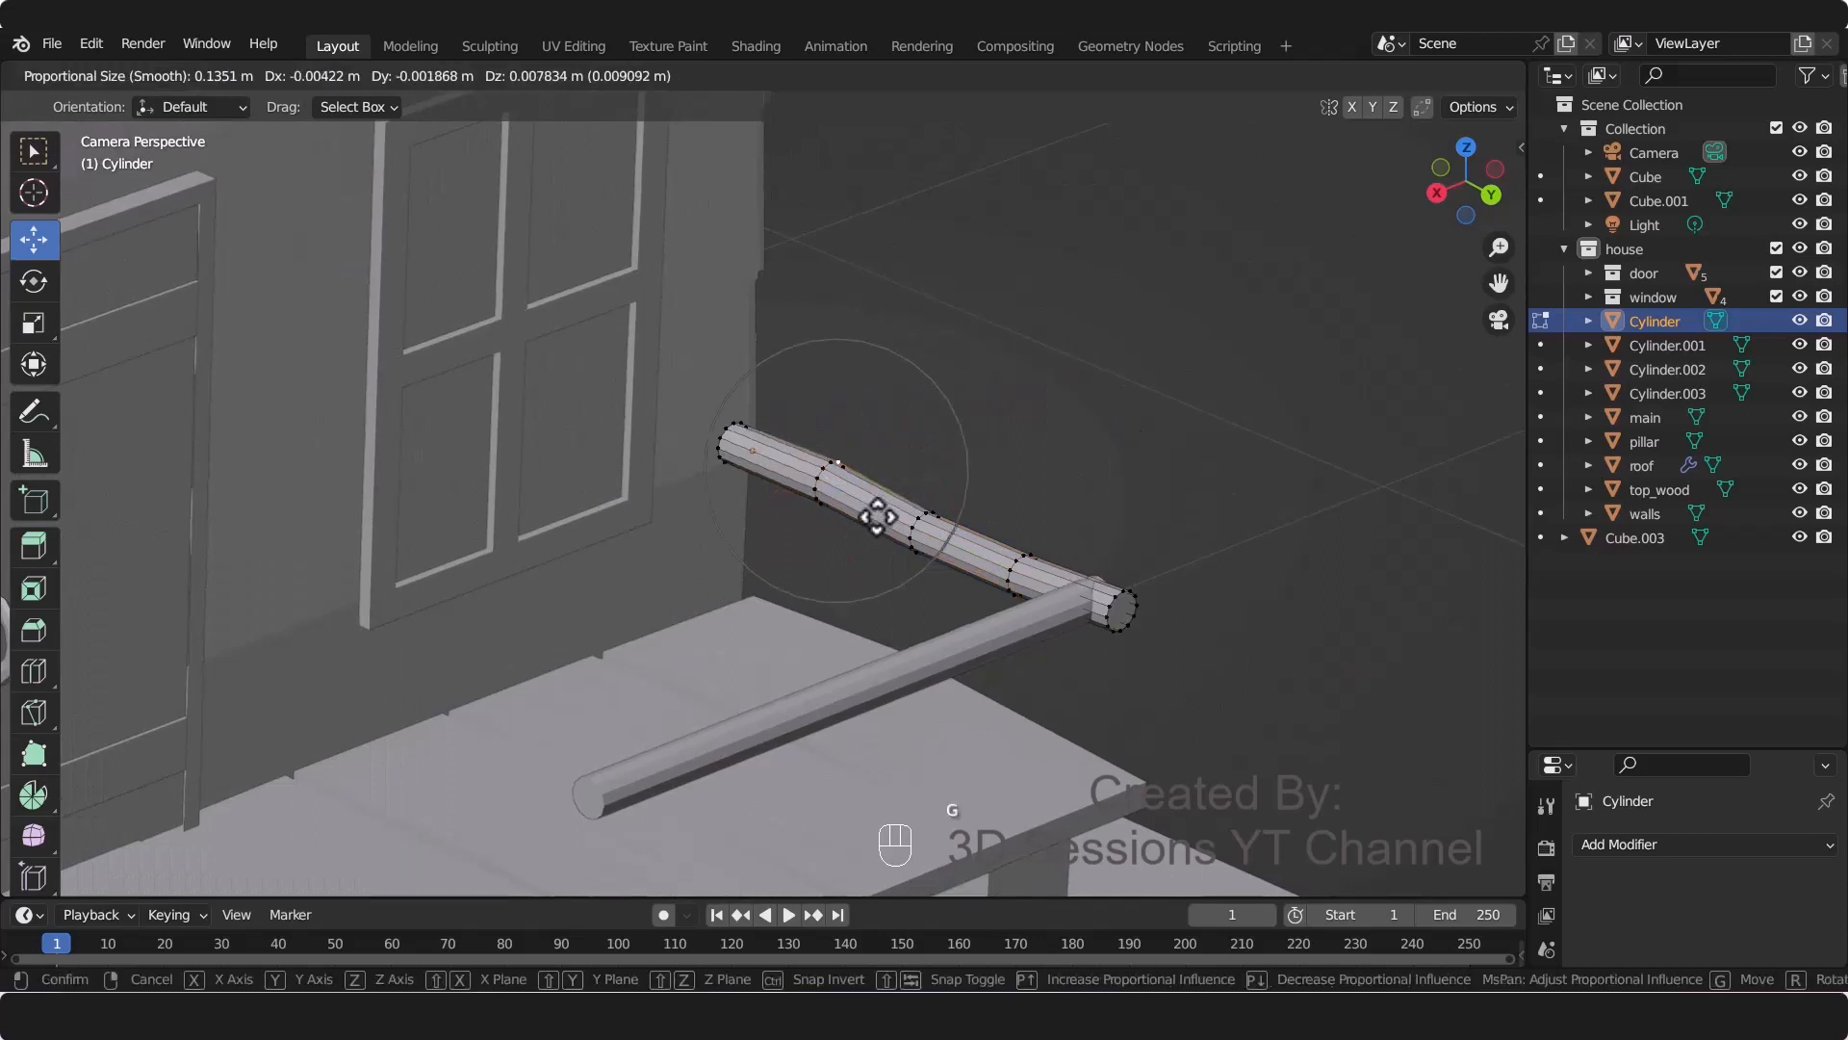
# Step: Bend the side railing pole, Cylinder, by moving vertices along its length with smooth proportional editing, and leave mesh editing
pyautogui.click(1009, 538)
pyautogui.click(1023, 631)
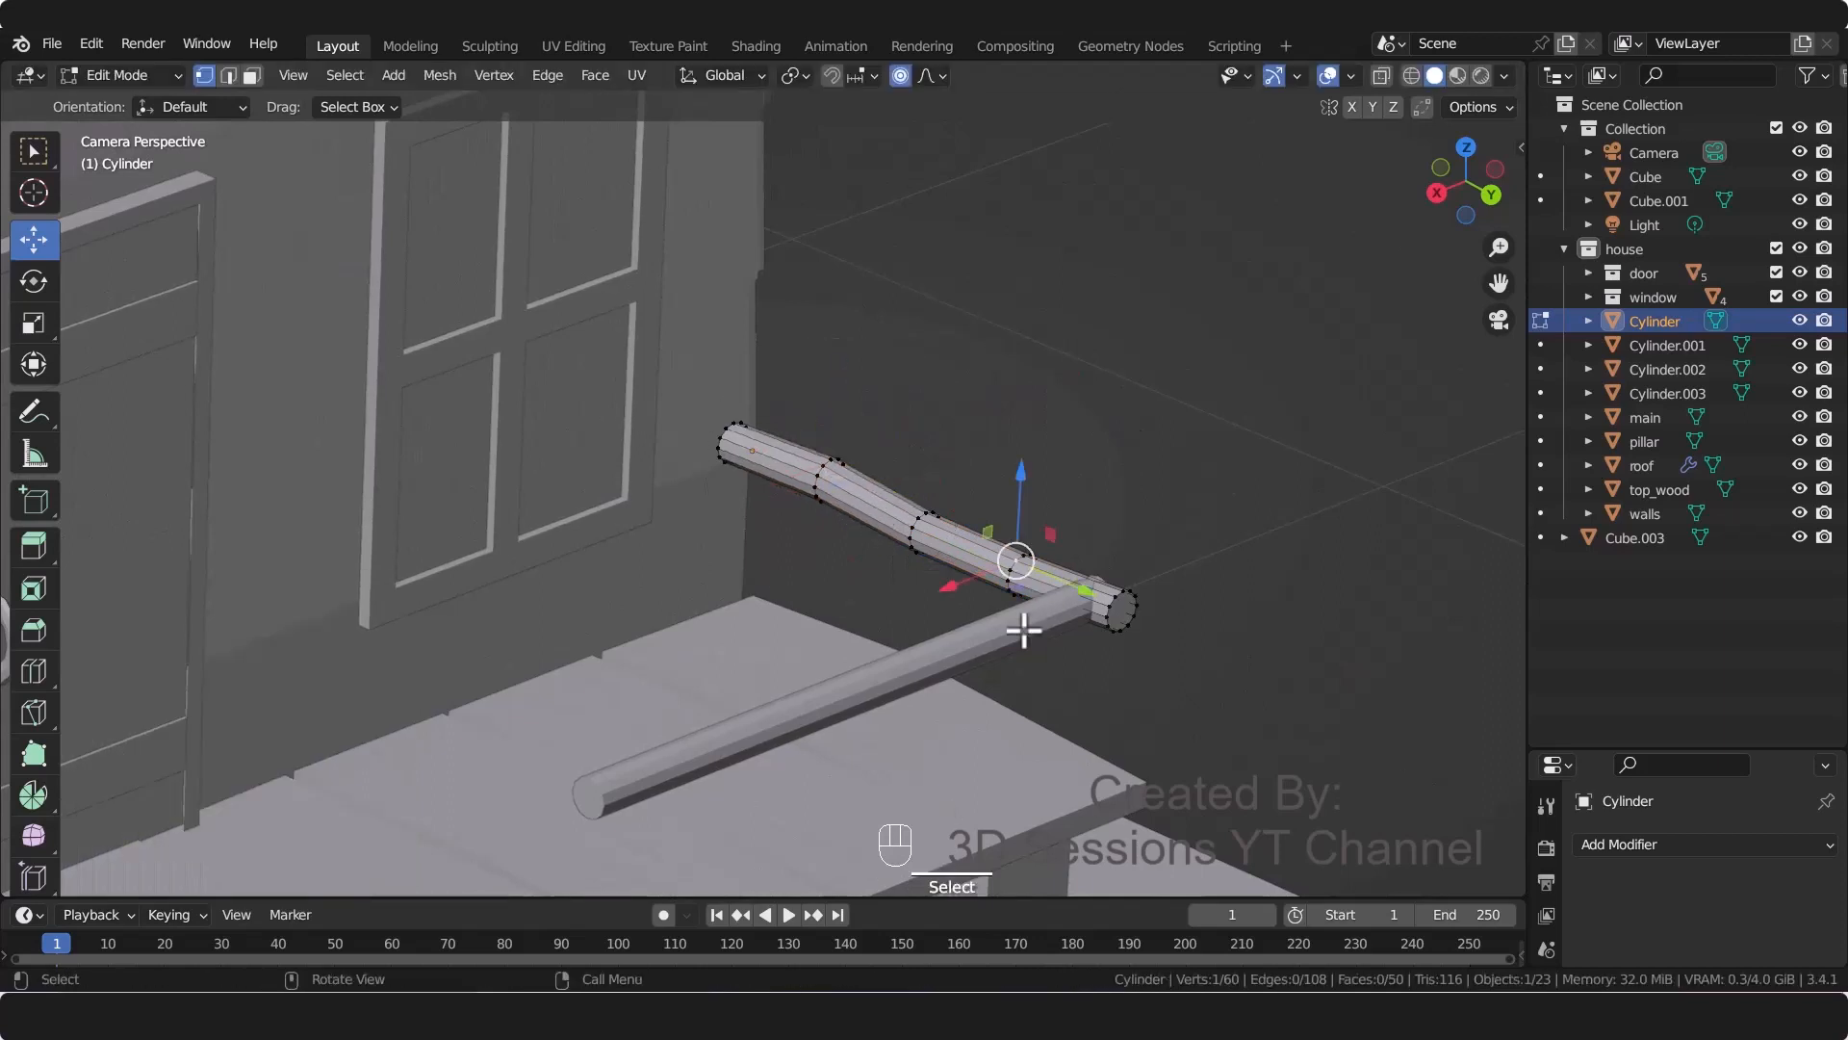
pyautogui.press('g')
pyautogui.click(973, 680)
pyautogui.press('Tab')
# Step: Add five evenly spaced loop cuts along the adjoining front railing pole, Cylinder.001
pyautogui.click(916, 683)
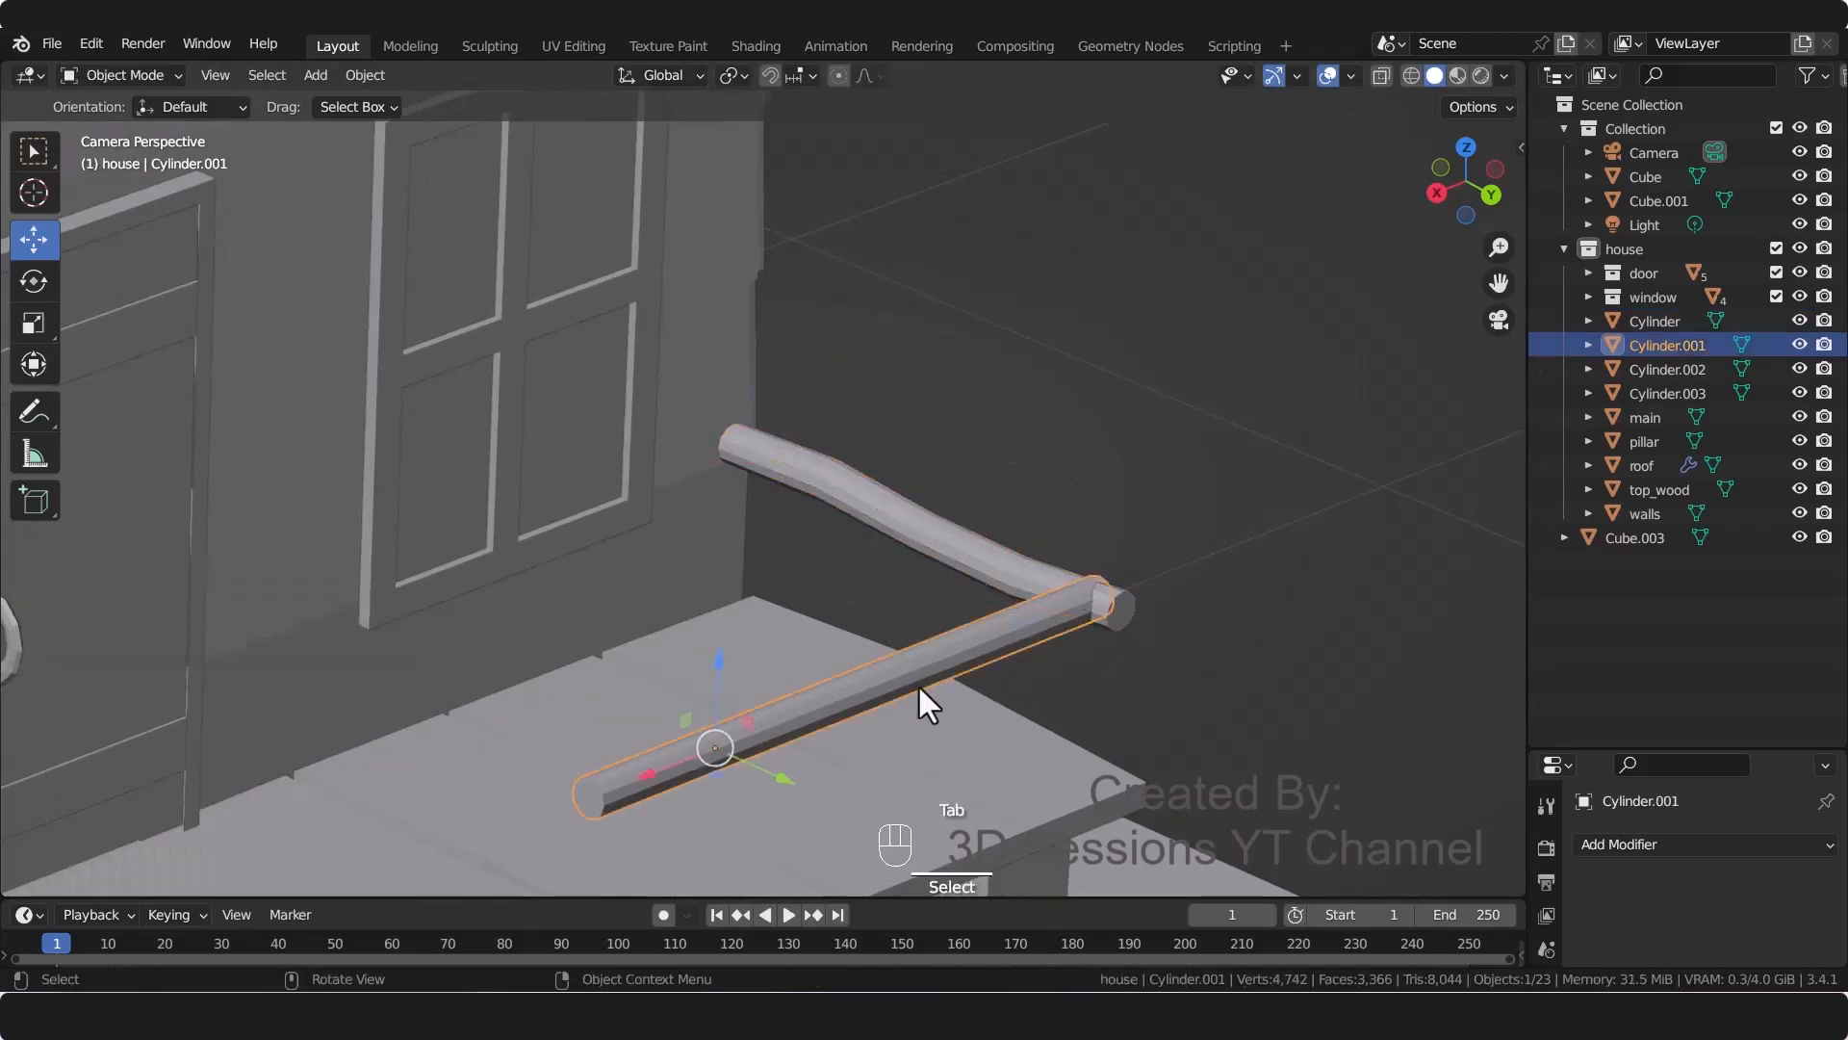
pyautogui.press('Tab')
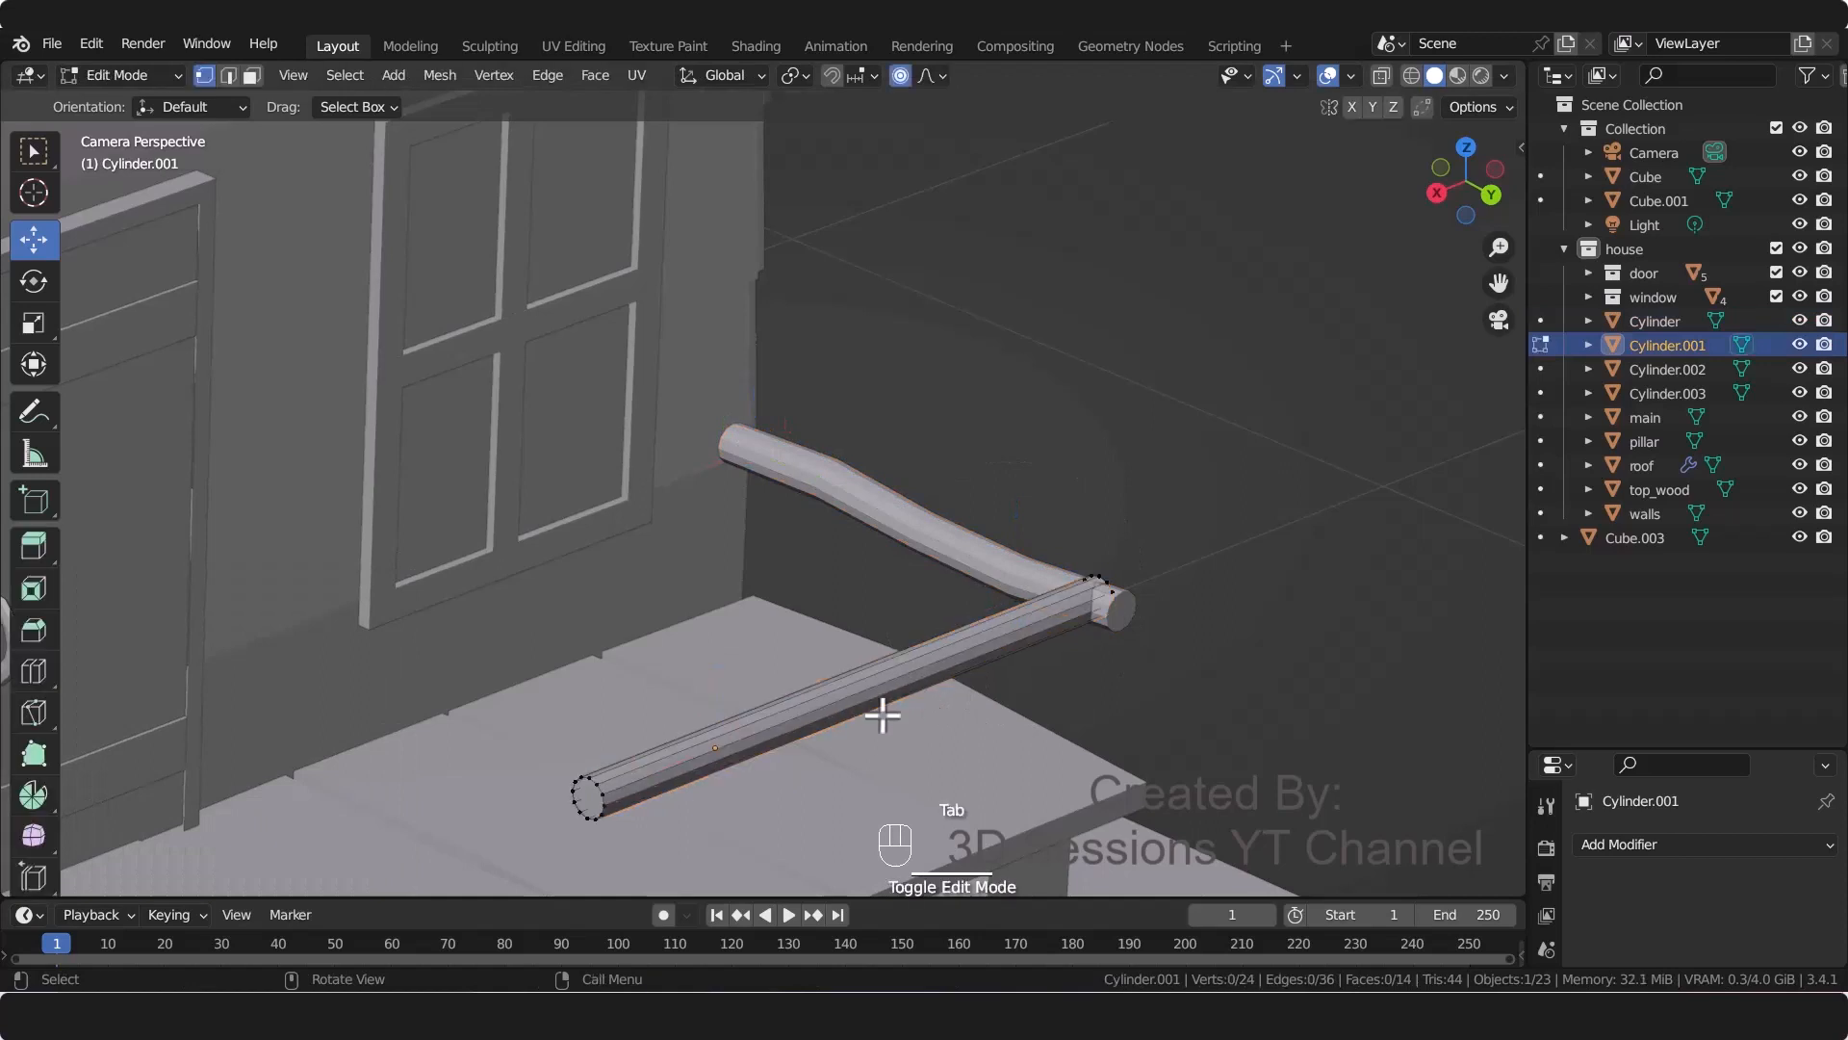
pyautogui.hotkey('ctrl', 'r')
pyautogui.scroll(4, 835, 729)
pyautogui.click(834, 728)
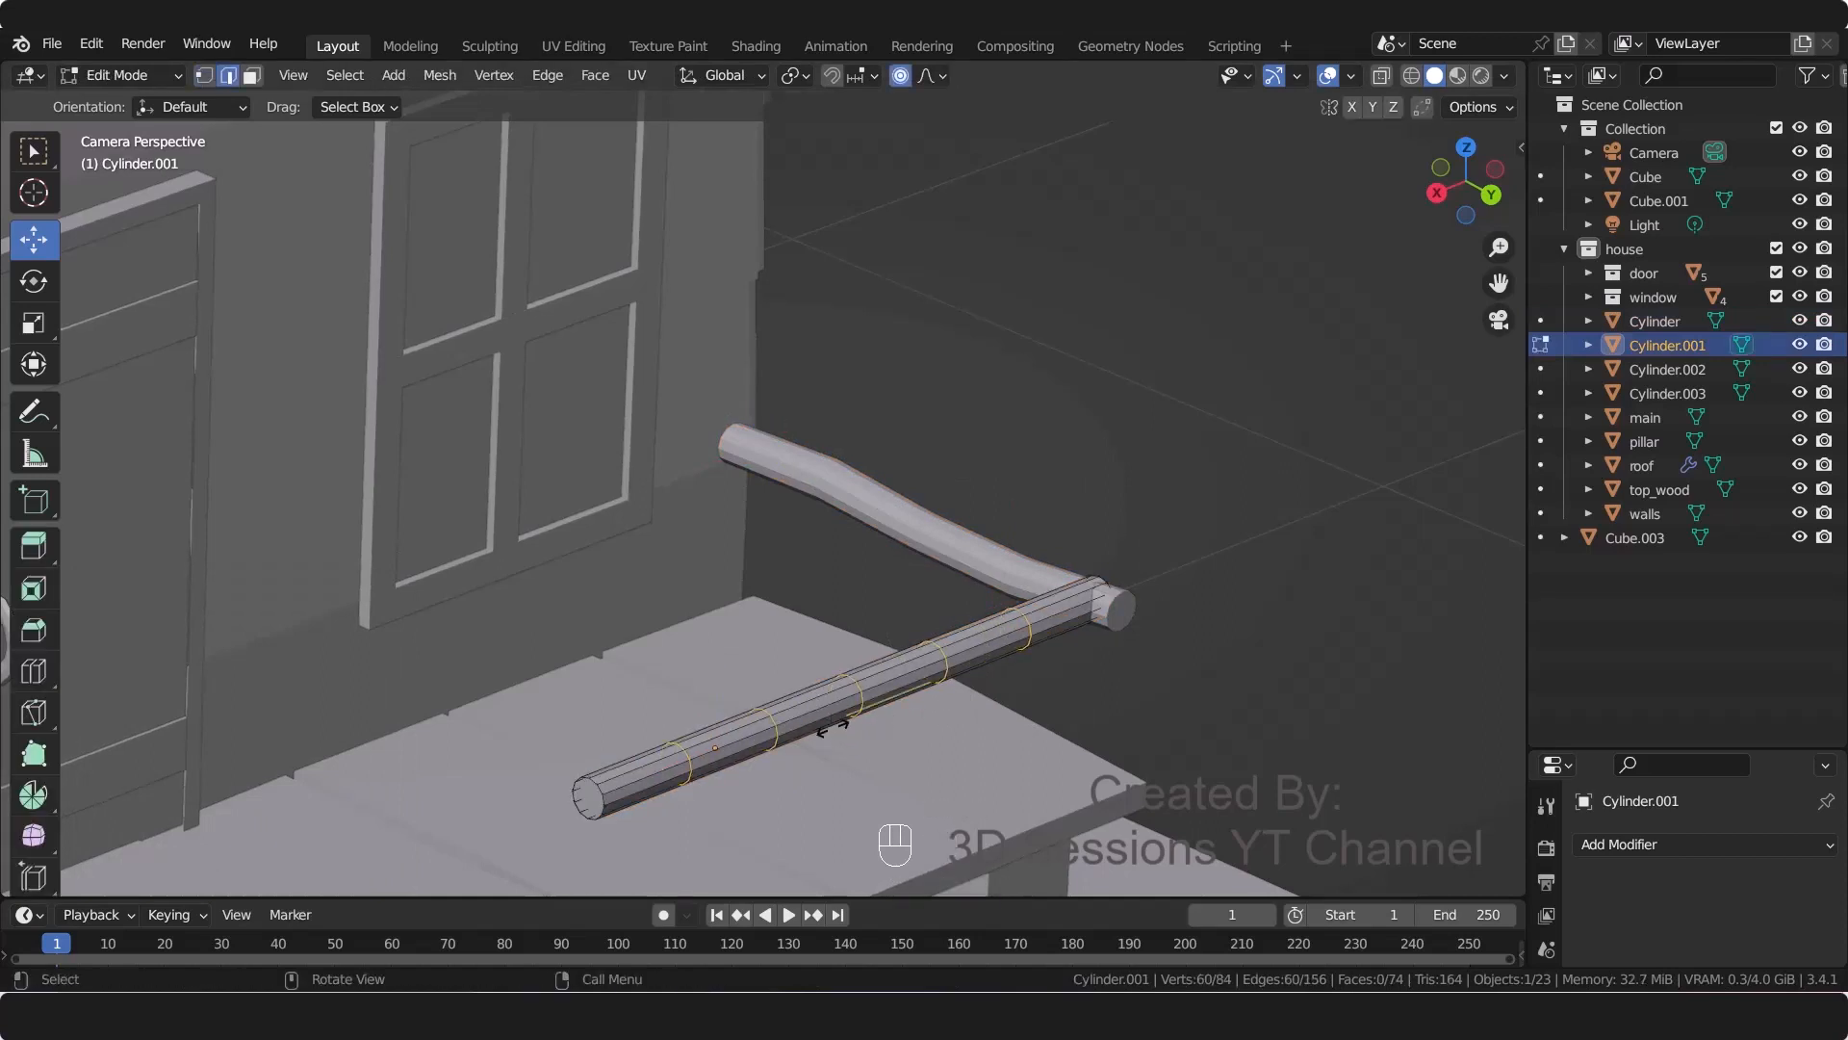
pyautogui.click(835, 729)
# Step: Bend Cylinder.001 by shifting one vertex near its corner end and one near its middle with proportional editing
pyautogui.click(891, 700)
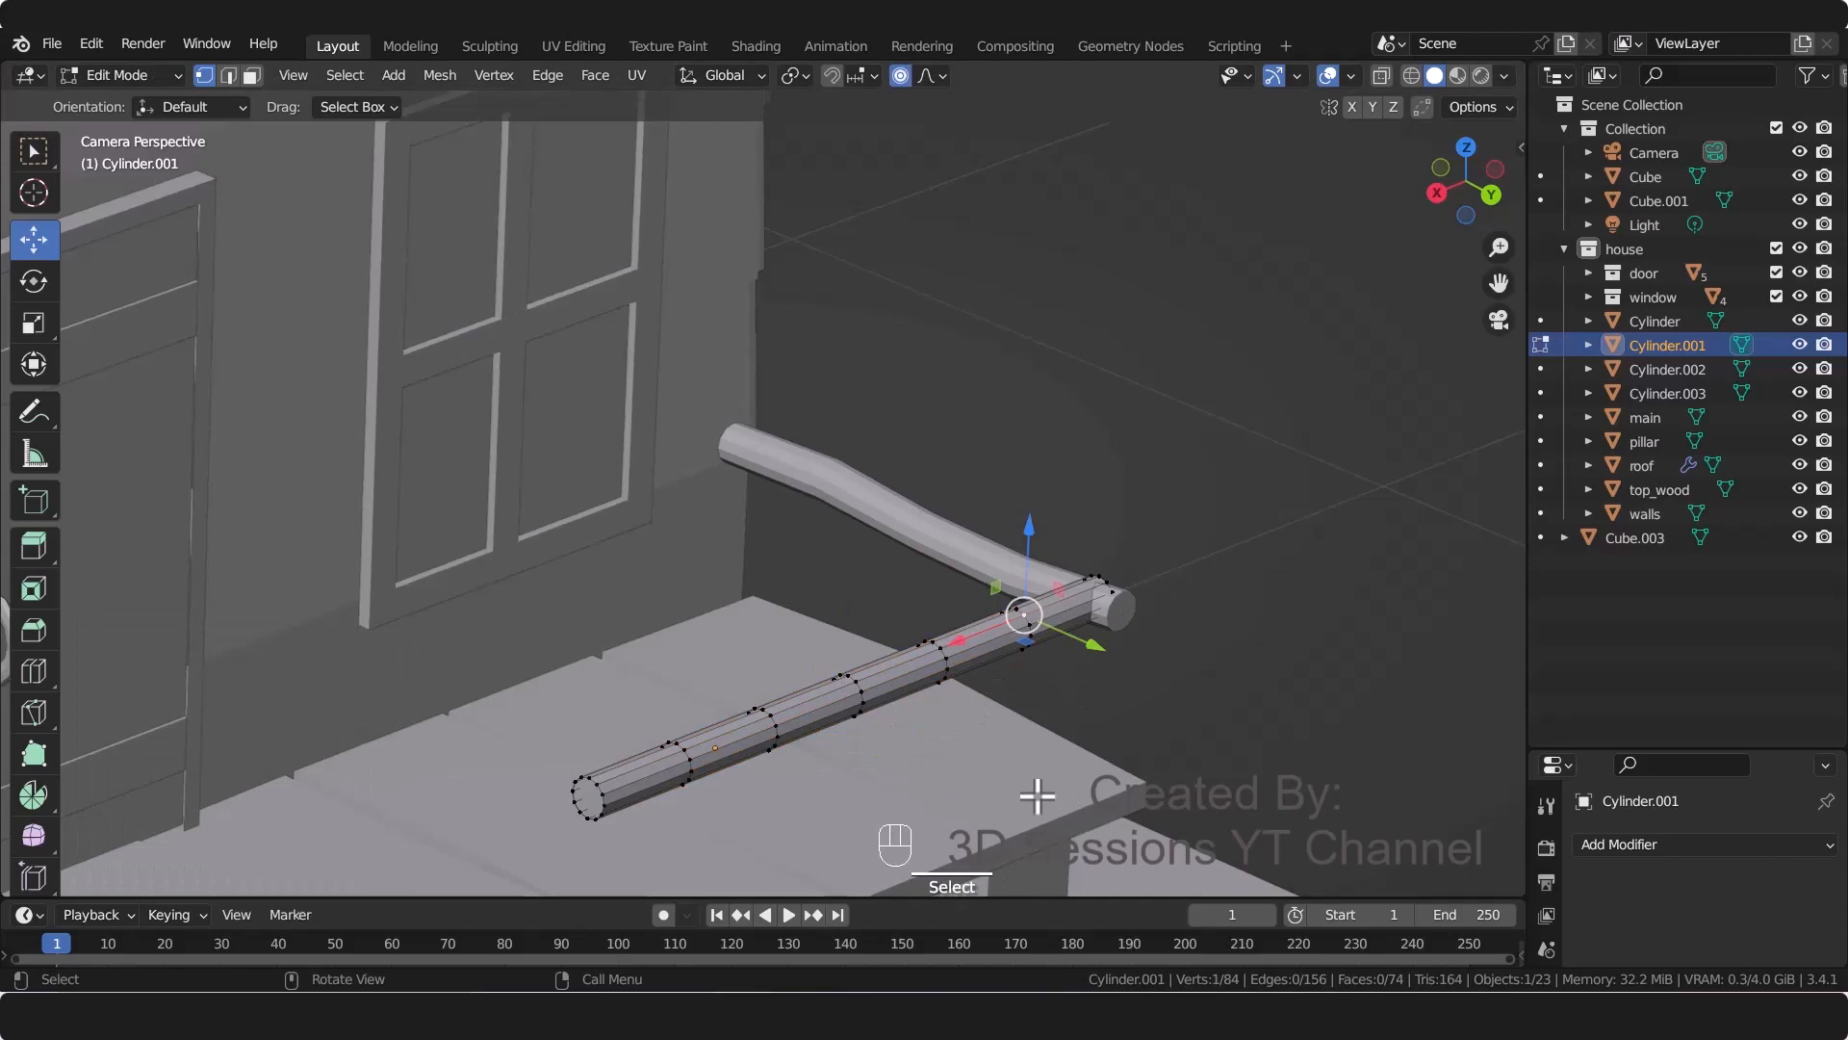
pyautogui.press('g')
pyautogui.click(948, 803)
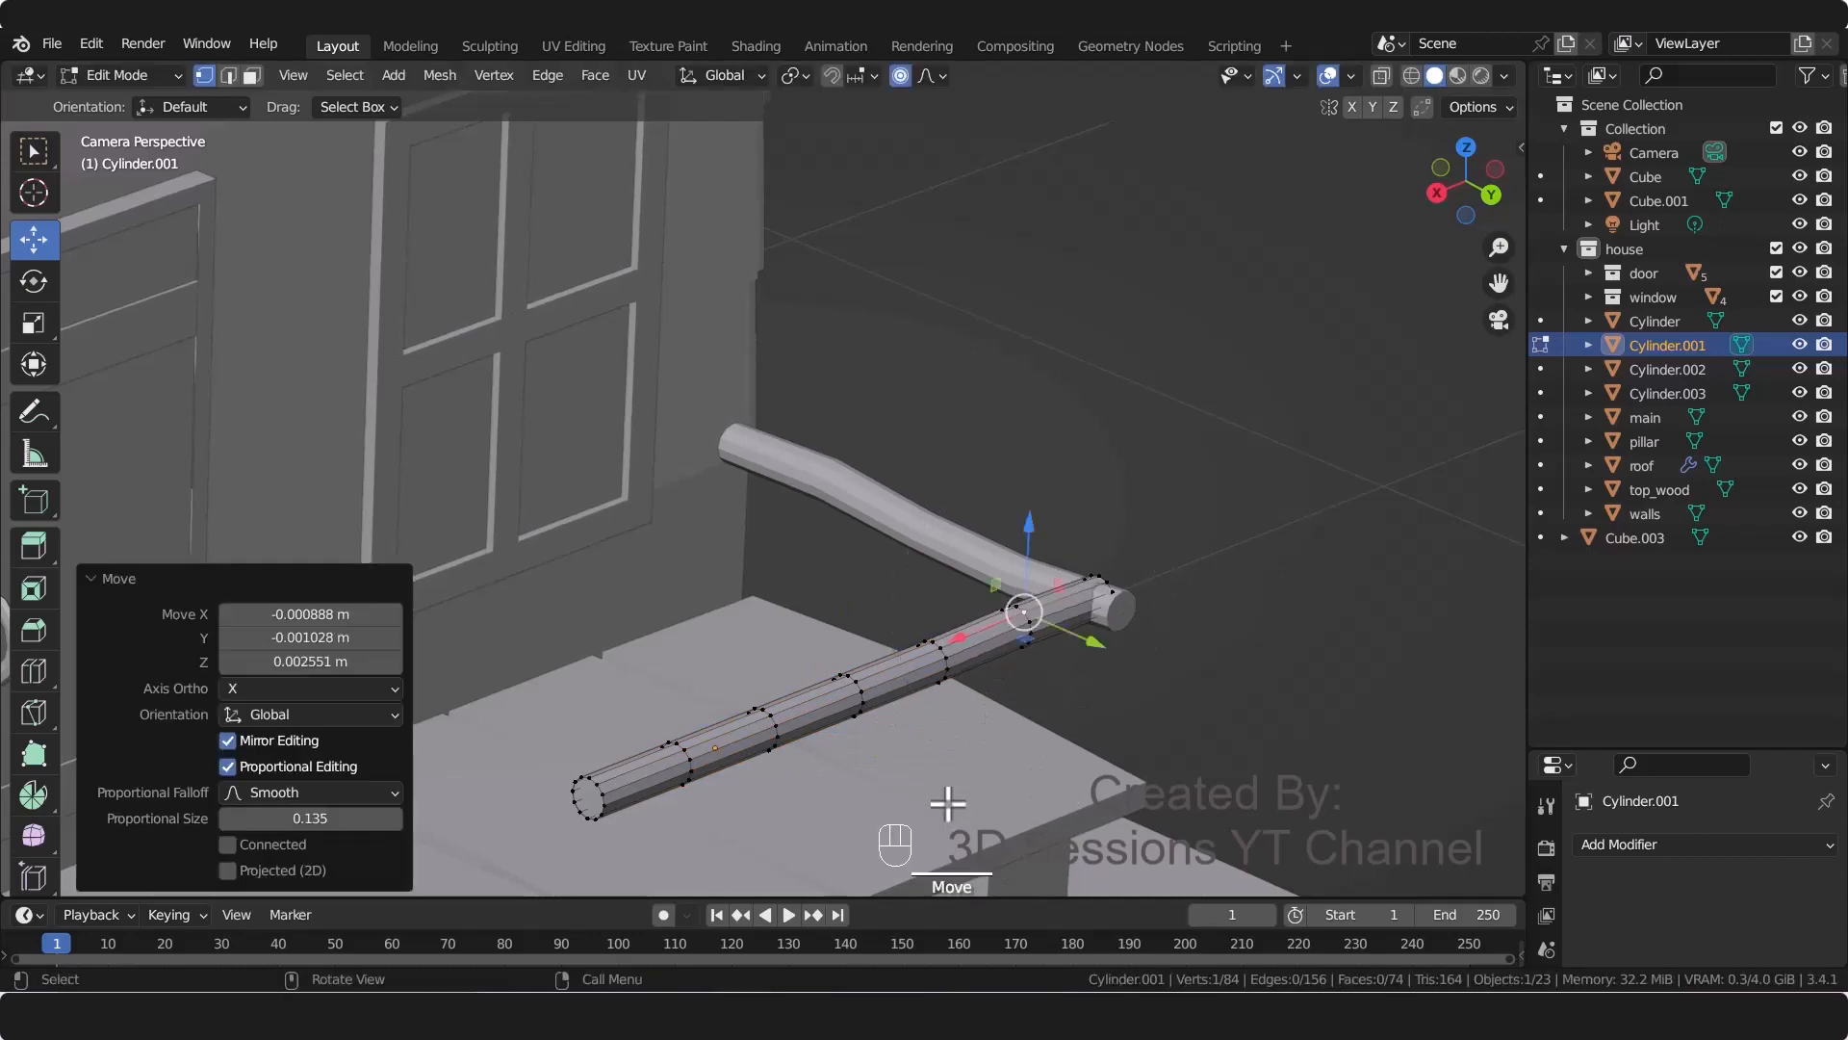
pyautogui.click(863, 720)
pyautogui.press('g')
pyautogui.click(867, 730)
# Step: Lower a vertex near the free end of Cylinder.001 slightly with proportional editing, and leave mesh editing
pyautogui.click(691, 772)
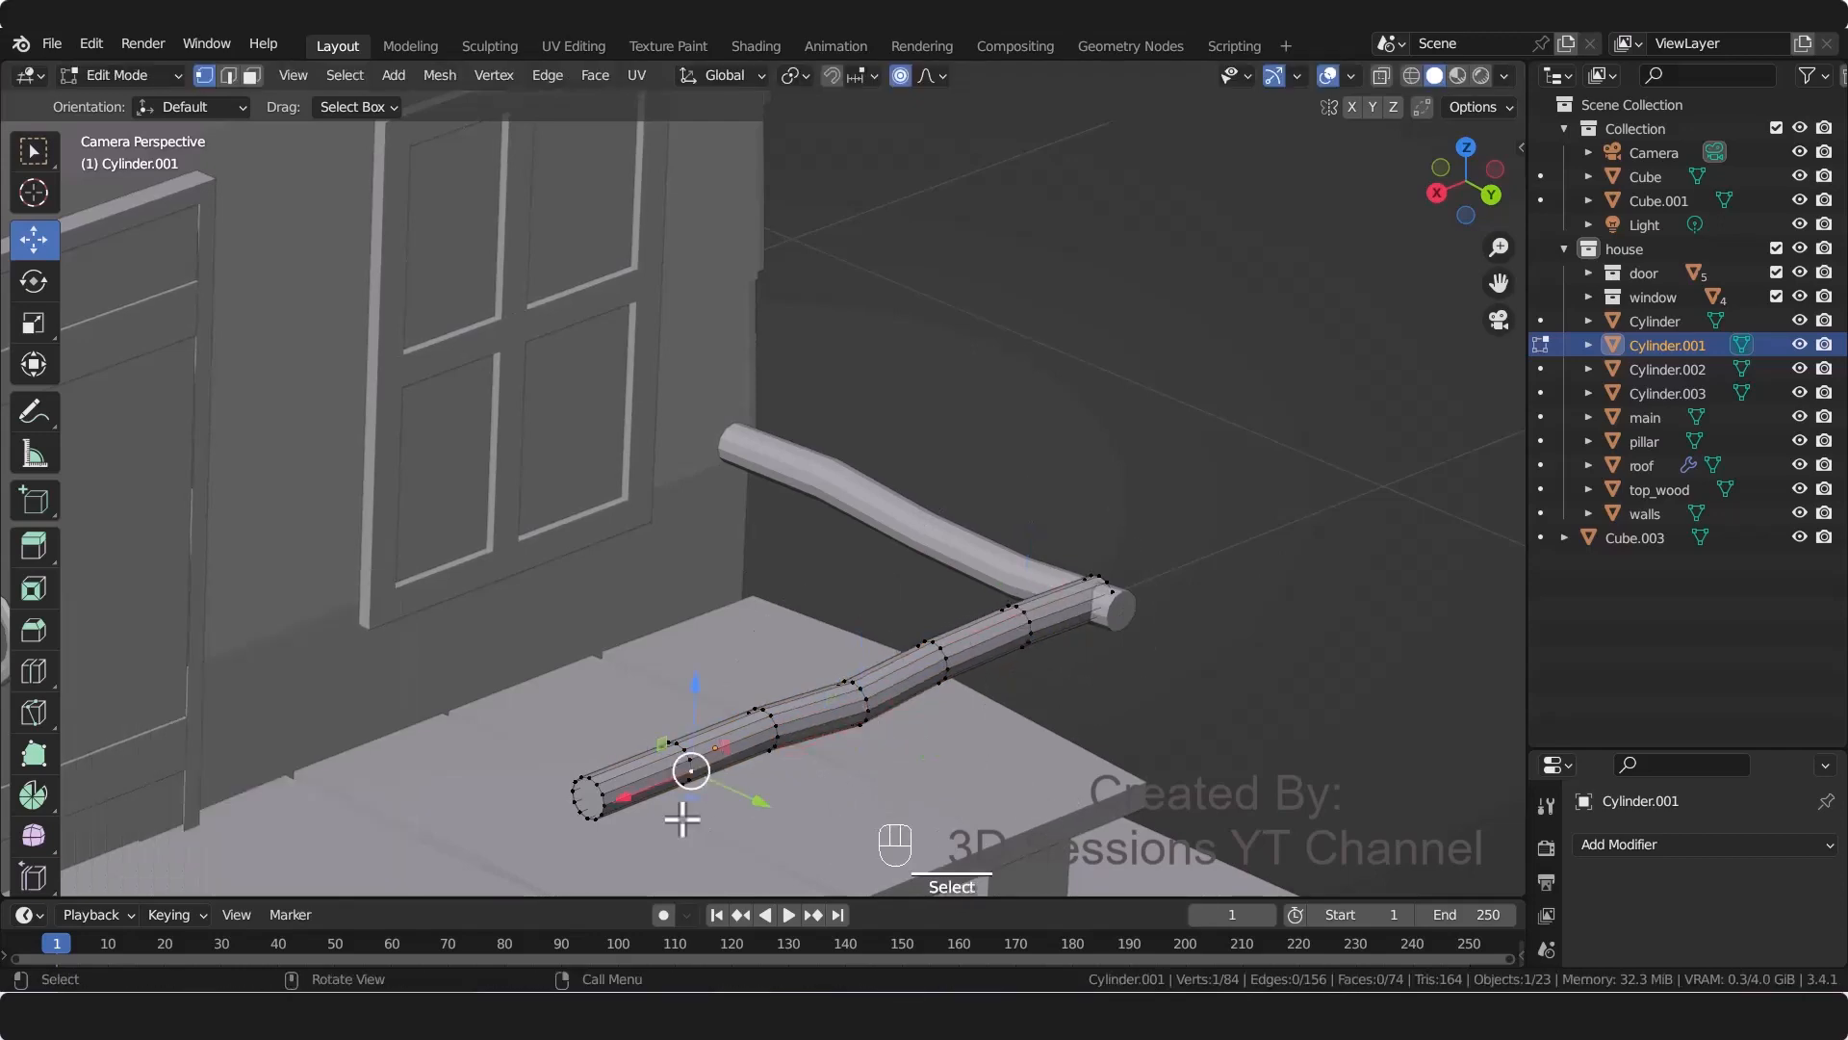
pyautogui.moveTo(688, 819); pyautogui.dragTo(681, 772, button='middle')
pyautogui.scroll(13, 962, 520)
pyautogui.click(1291, 405)
pyautogui.press('g')
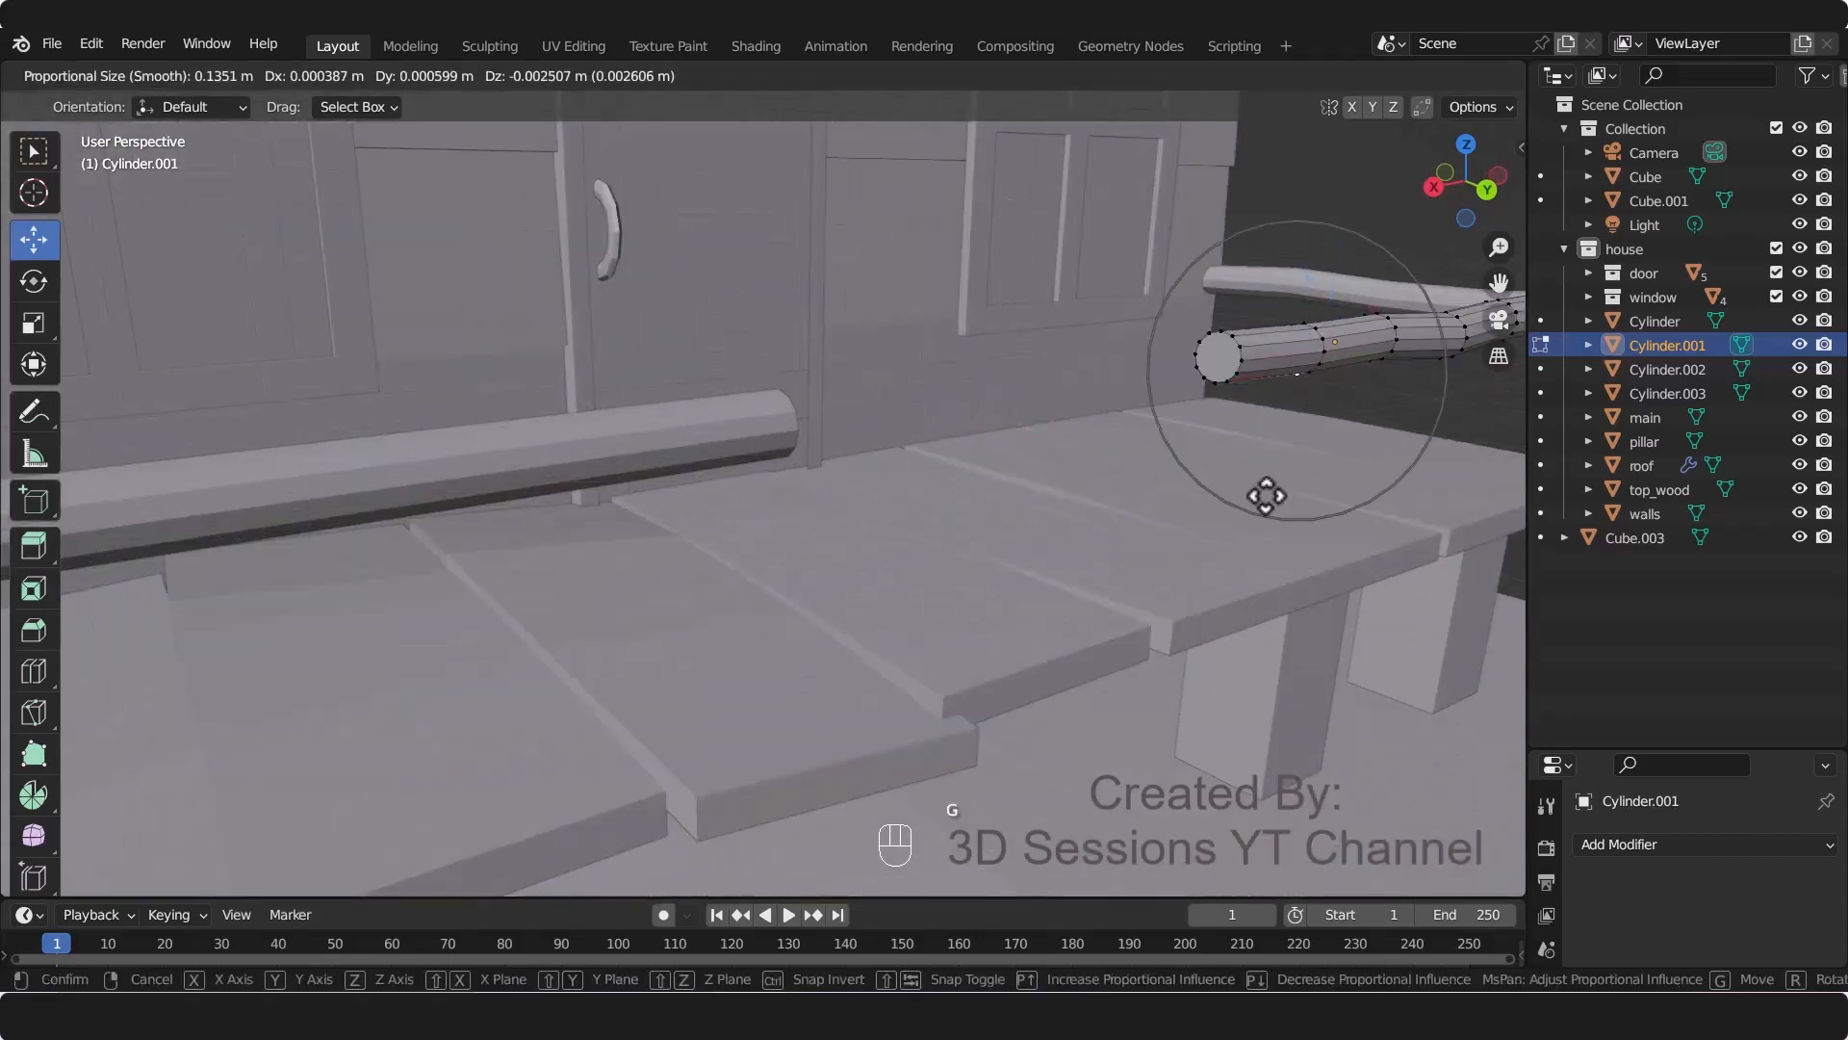
pyautogui.click(1268, 501)
pyautogui.press('Tab')
# Step: Add five evenly spaced loop cuts along the other front railing pole, Cylinder.003
pyautogui.scroll(-4, 915, 510)
pyautogui.click(550, 506)
pyautogui.press('Tab')
pyautogui.hotkey('ctrl', 'r')
pyautogui.scroll(4, 431, 543)
pyautogui.click(429, 541)
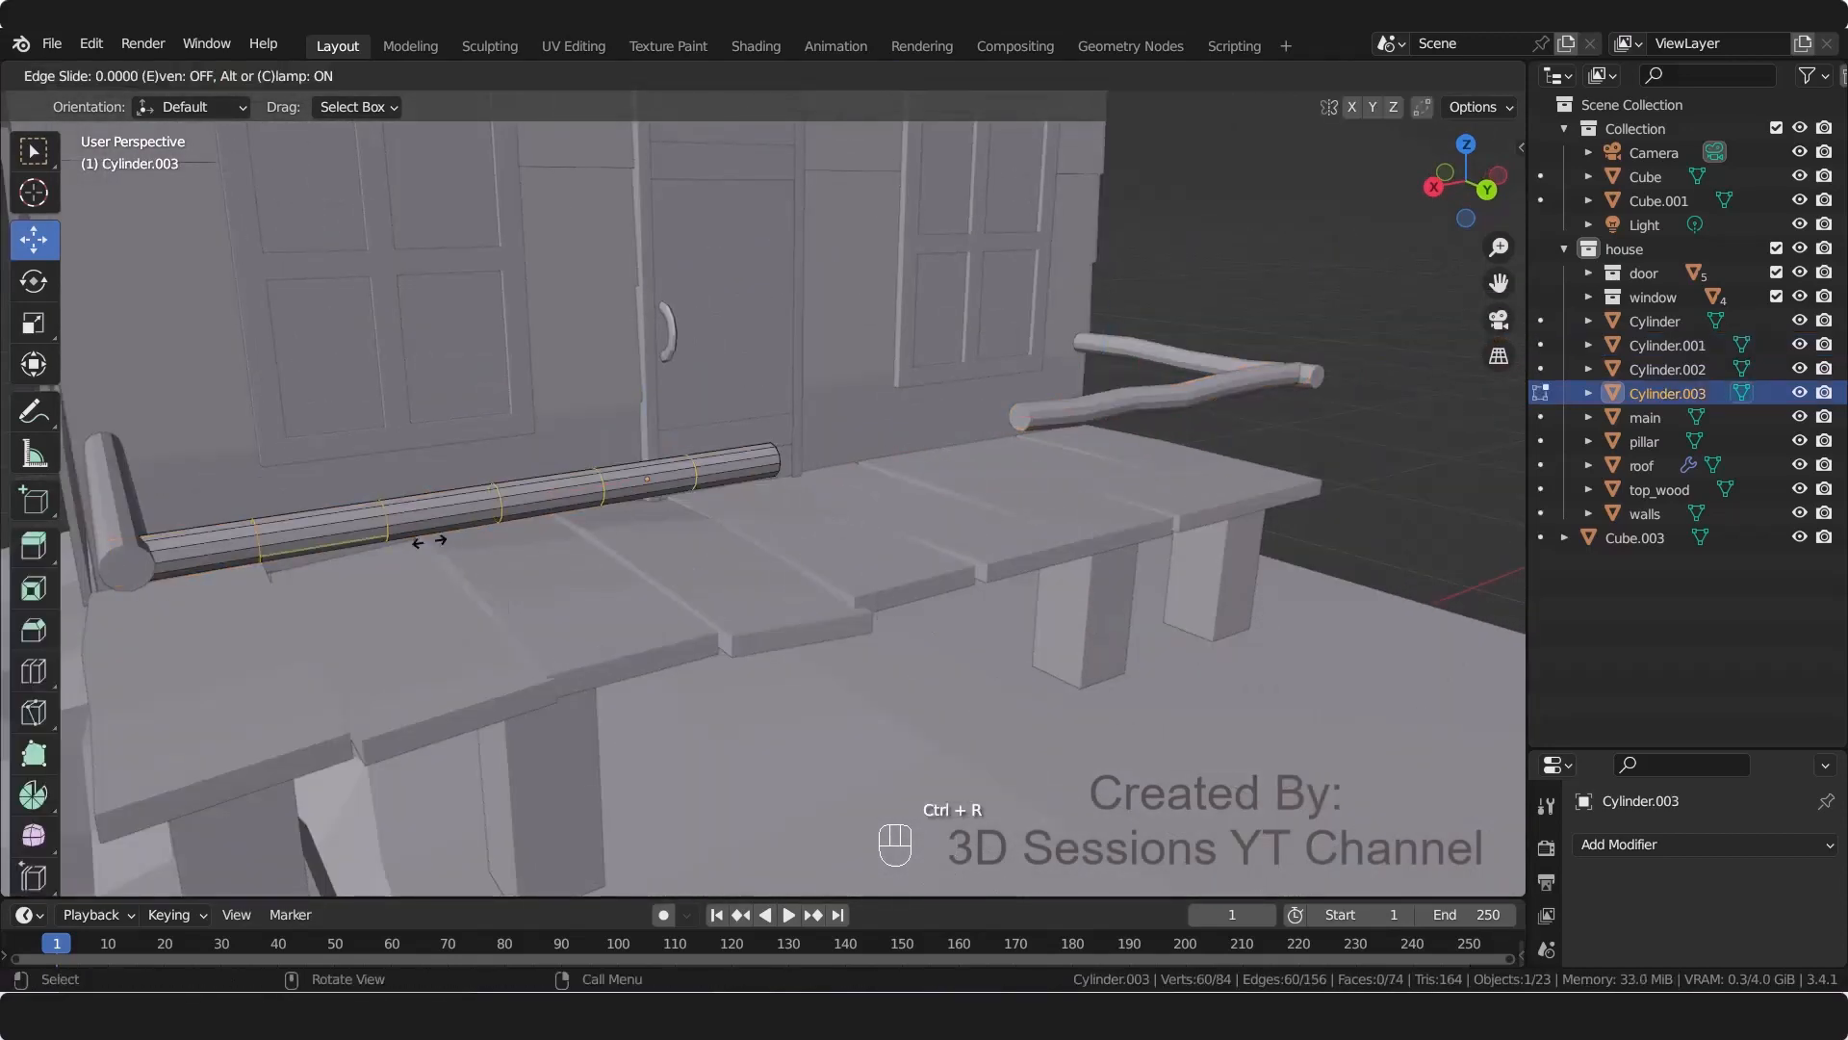
# Step: Bend Cylinder.003 into an uneven branch shape by moving several vertices along it with smooth proportional editing
pyautogui.click(260, 530)
pyautogui.press('g')
pyautogui.click(260, 537)
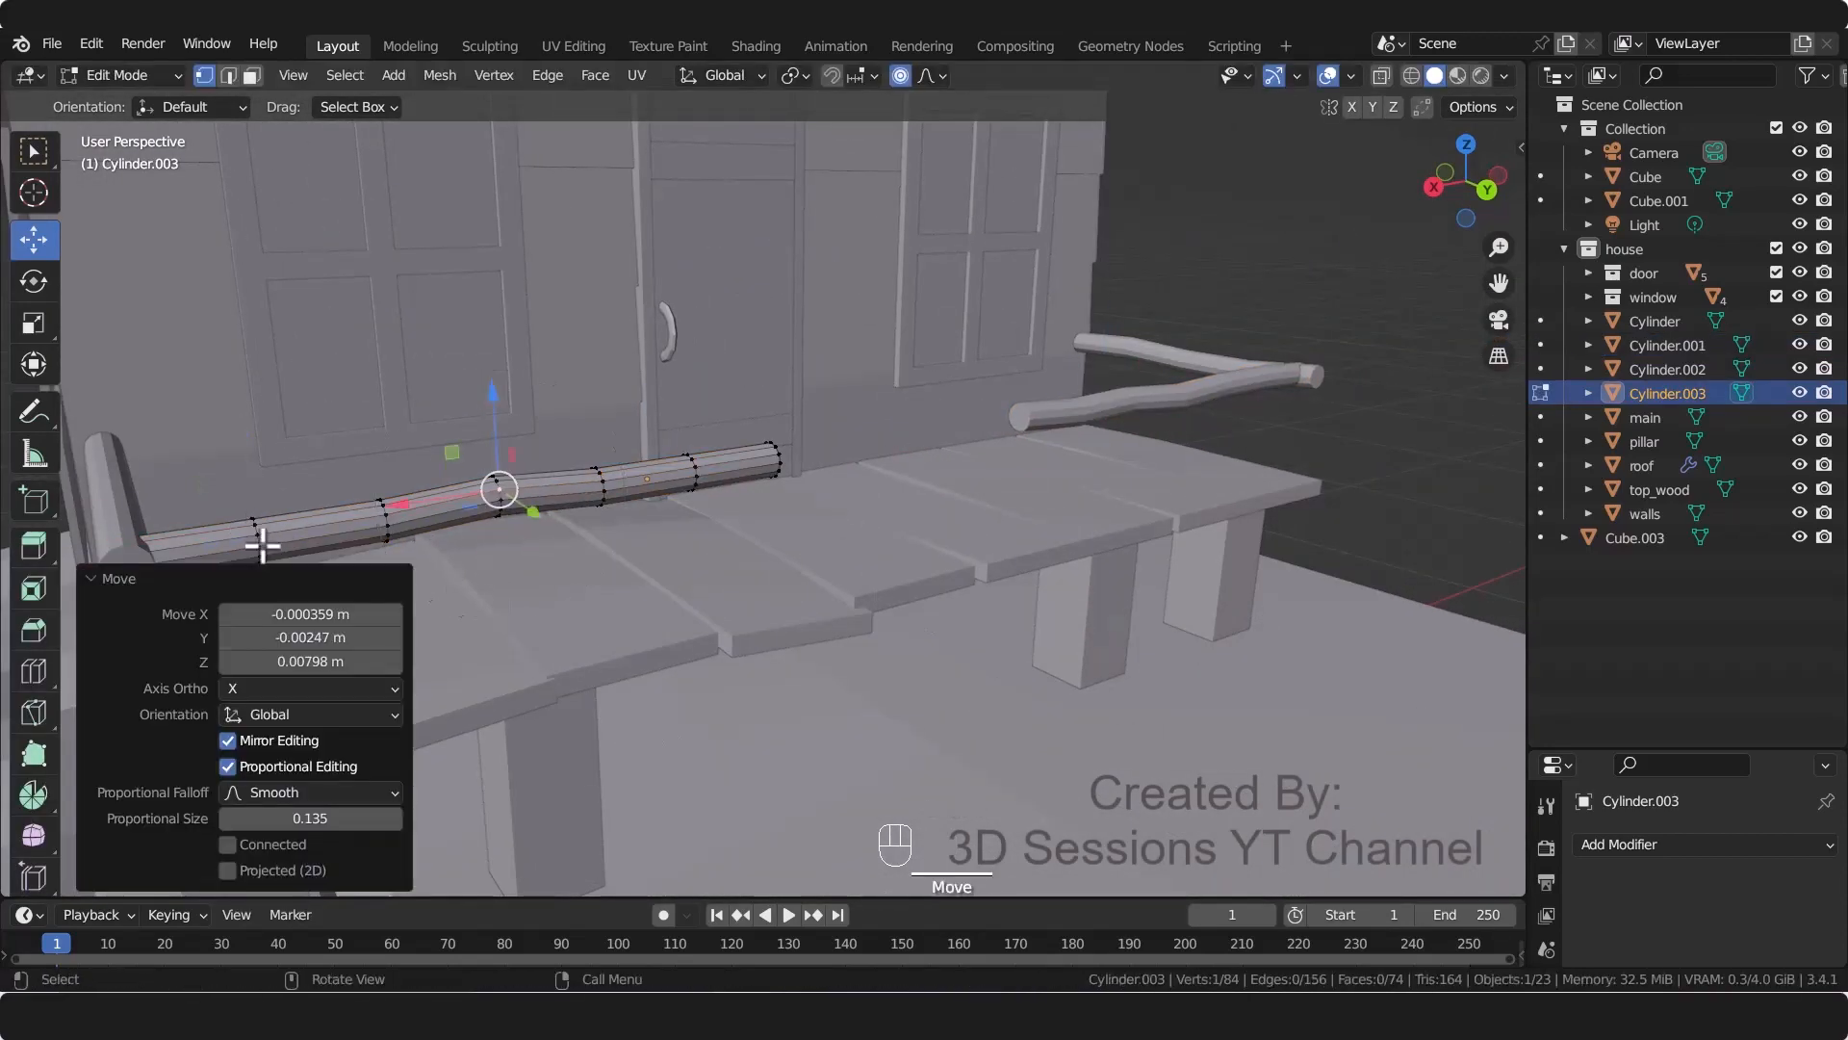
pyautogui.click(260, 536)
pyautogui.press('g')
pyautogui.click(384, 710)
pyautogui.moveTo(383, 710); pyautogui.dragTo(751, 710, button='middle')
pyautogui.press('g')
pyautogui.click(760, 742)
# Step: Try another vertex move near the free end of Cylinder.003 and undo the latest changes
pyautogui.press('g')
pyautogui.click(755, 717)
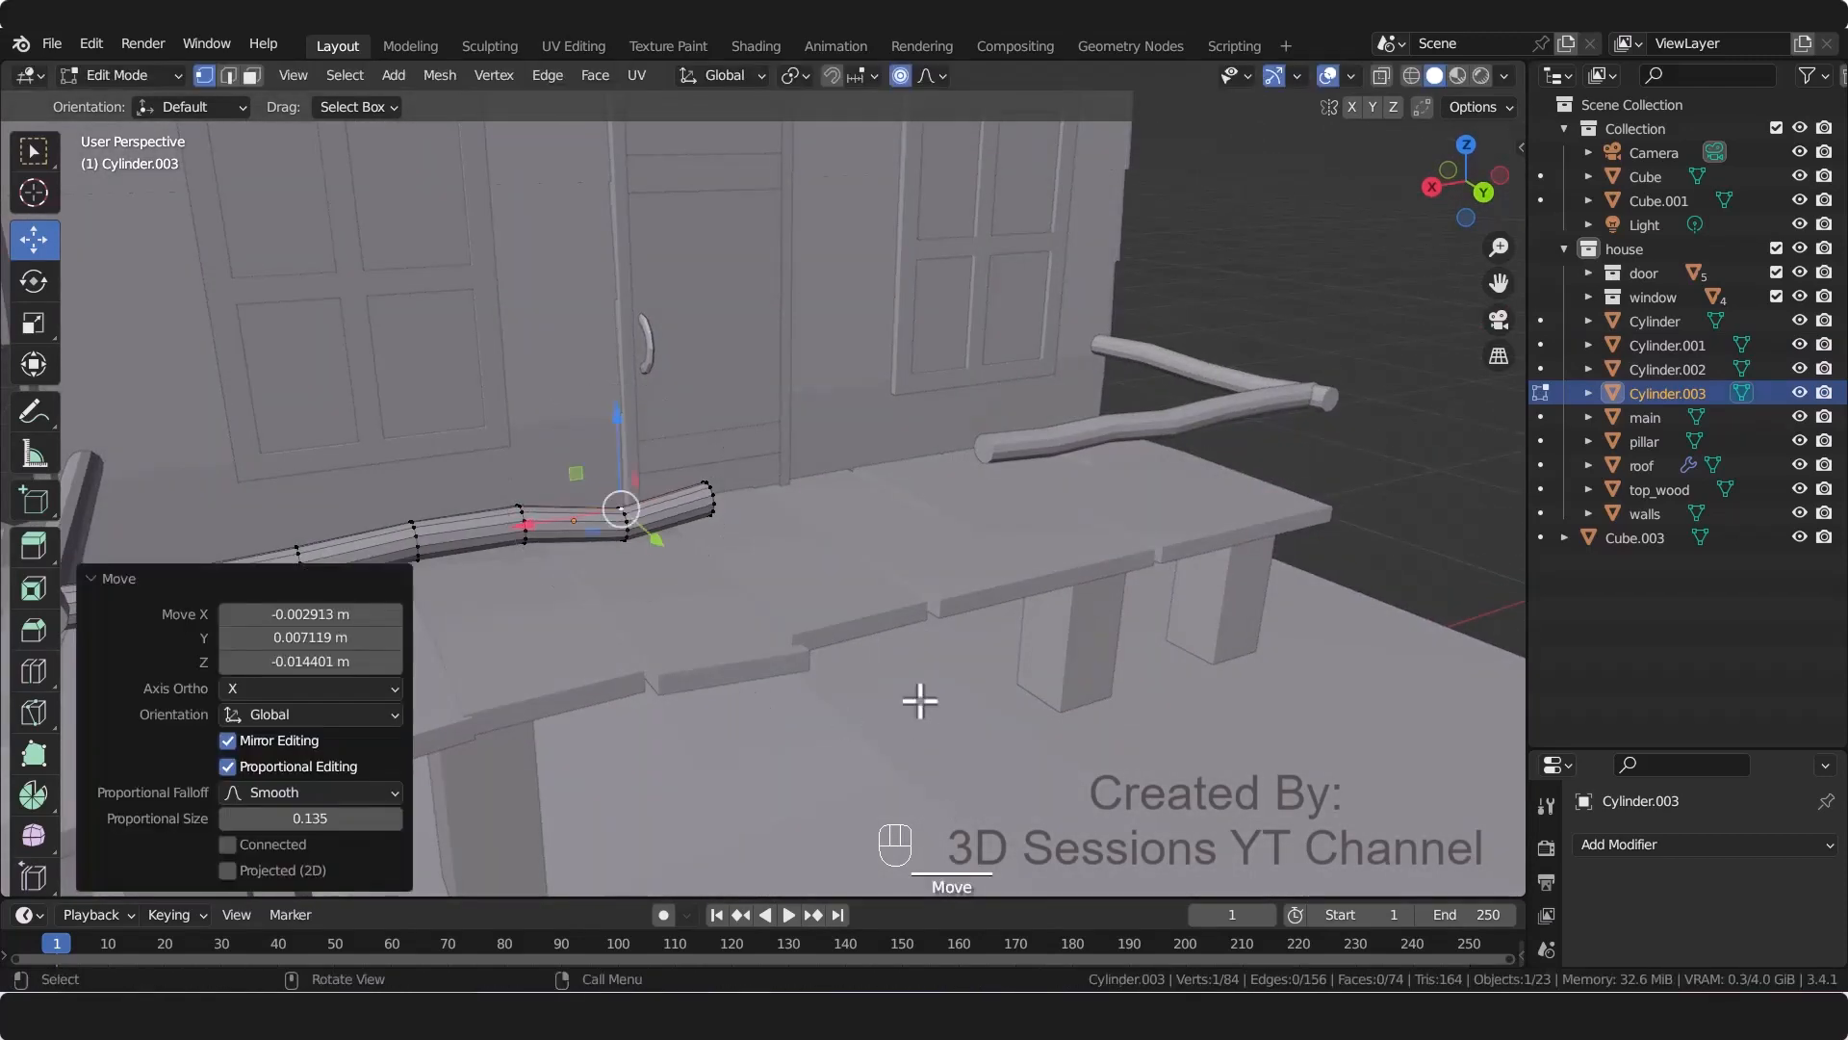
pyautogui.hotkey('ctrl', 'z')
pyautogui.hotkey('ctrl', 'z')
# Step: Adjust the bend of Cylinder.003 with one more proportional vertex move, and leave mesh editing
pyautogui.press('g')
pyautogui.click(681, 656)
pyautogui.press('Tab')
# Step: Add three evenly spaced loop cuts along the remaining side railing pole, Cylinder.002
pyautogui.keyDown('shift'); pyautogui.moveTo(495, 650); pyautogui.dragTo(814, 651, button='middle'); pyautogui.keyUp('shift')
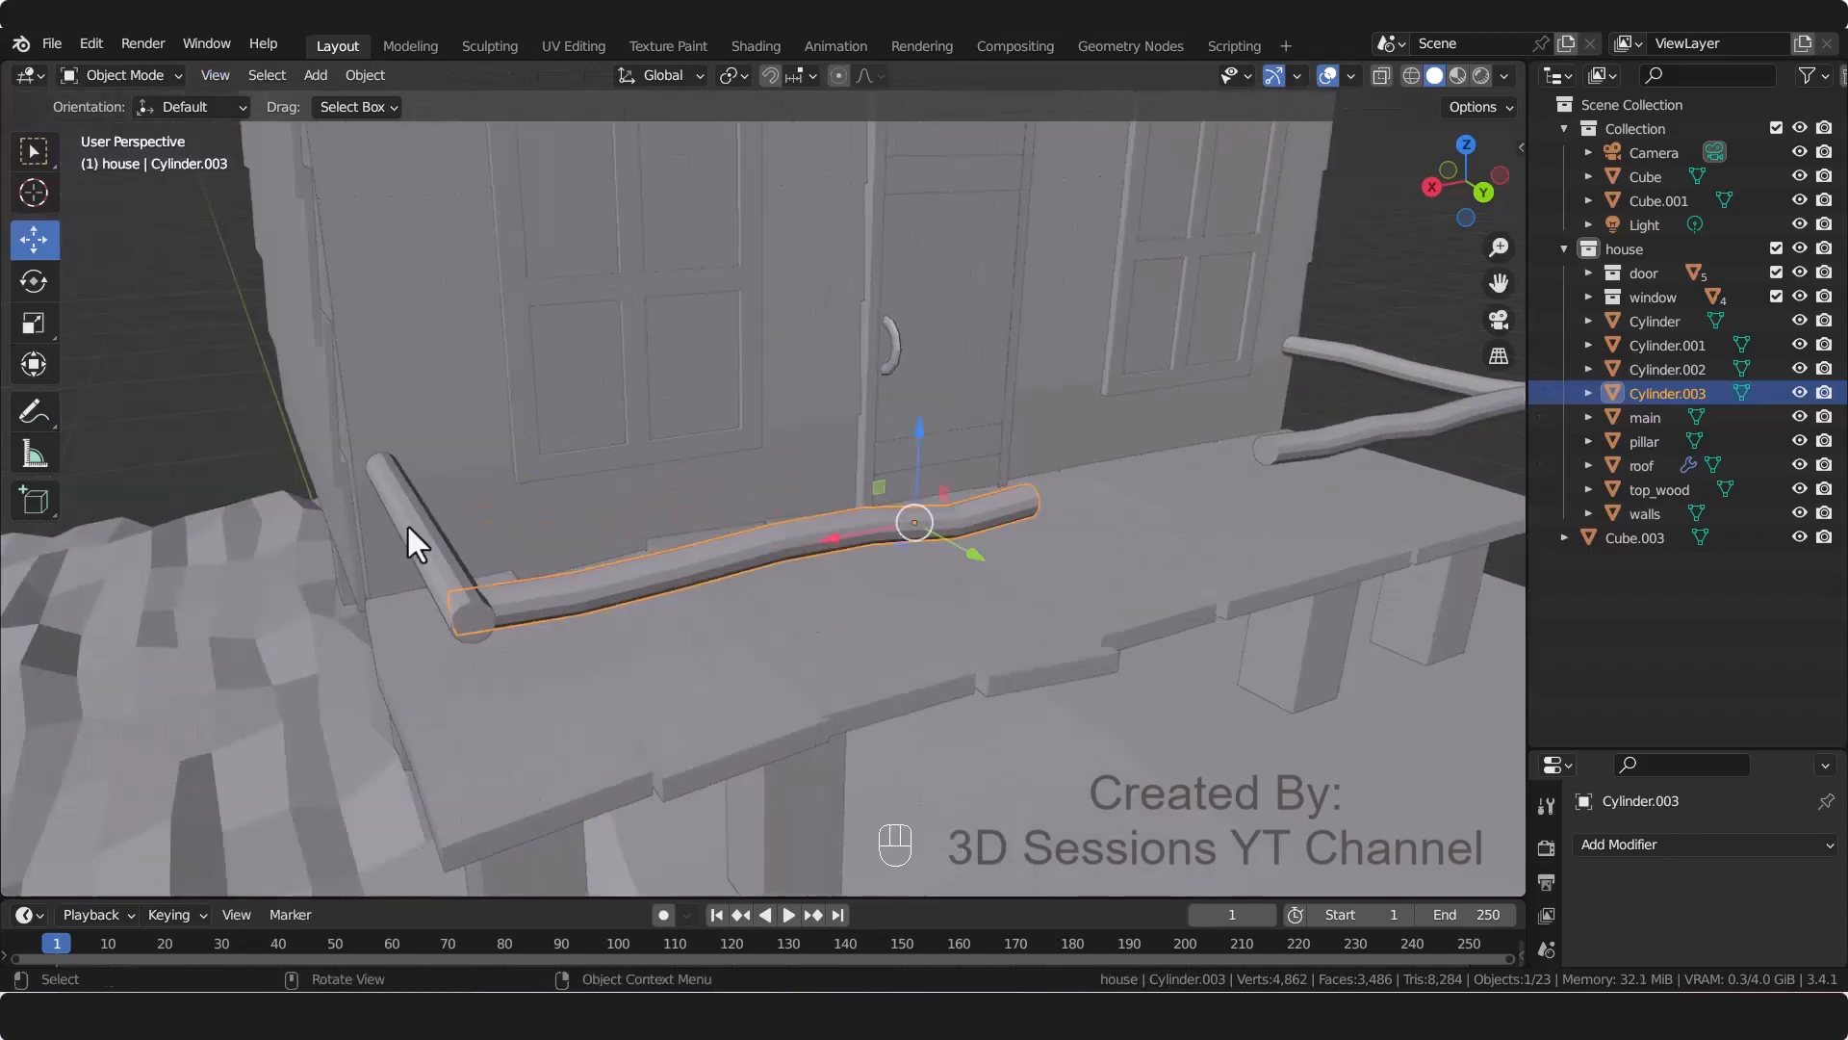
pyautogui.click(420, 541)
pyautogui.press('Tab')
pyautogui.hotkey('ctrl', 'r')
pyautogui.scroll(2, 444, 562)
pyautogui.click(446, 568)
# Step: Bend Cylinder.002 by moving a vertex on the loop near the house wall and one on the middle loop
pyautogui.moveTo(482, 671); pyautogui.dragTo(792, 673, button='middle')
pyautogui.click(773, 577)
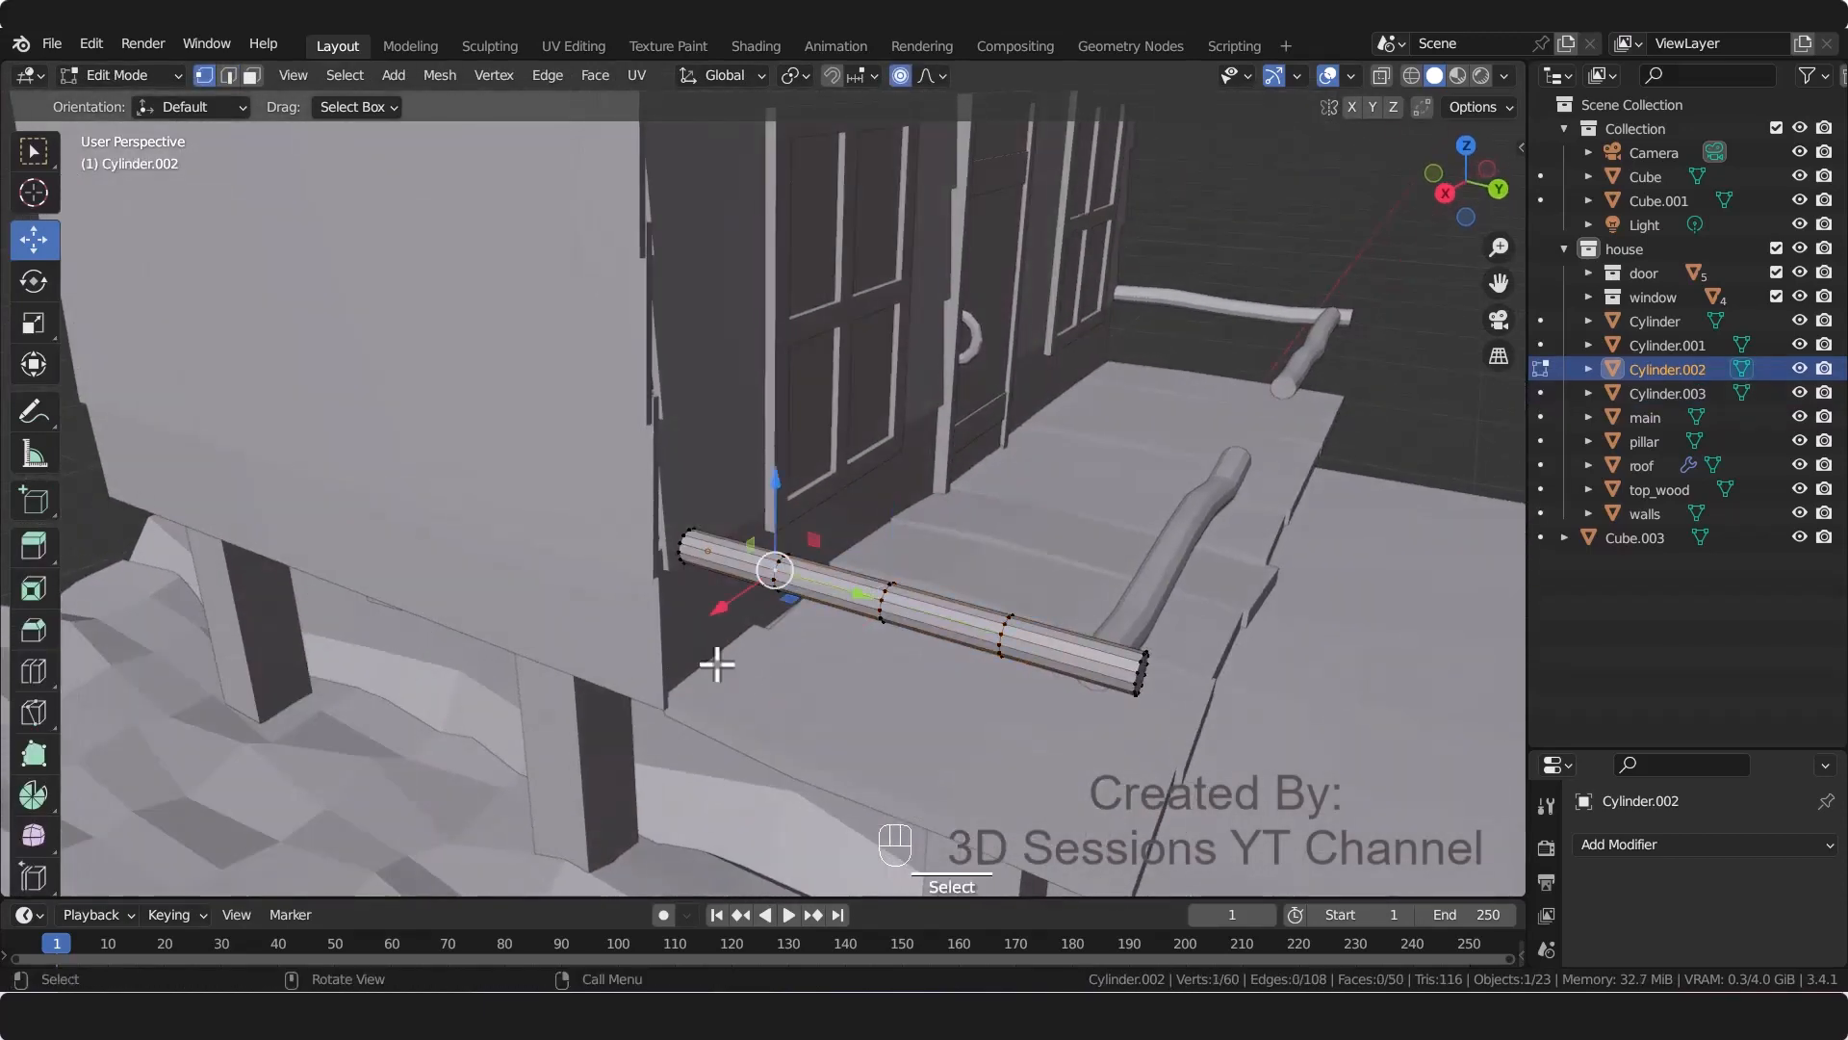
pyautogui.press('g')
pyautogui.click(711, 672)
pyautogui.click(885, 598)
pyautogui.press('g')
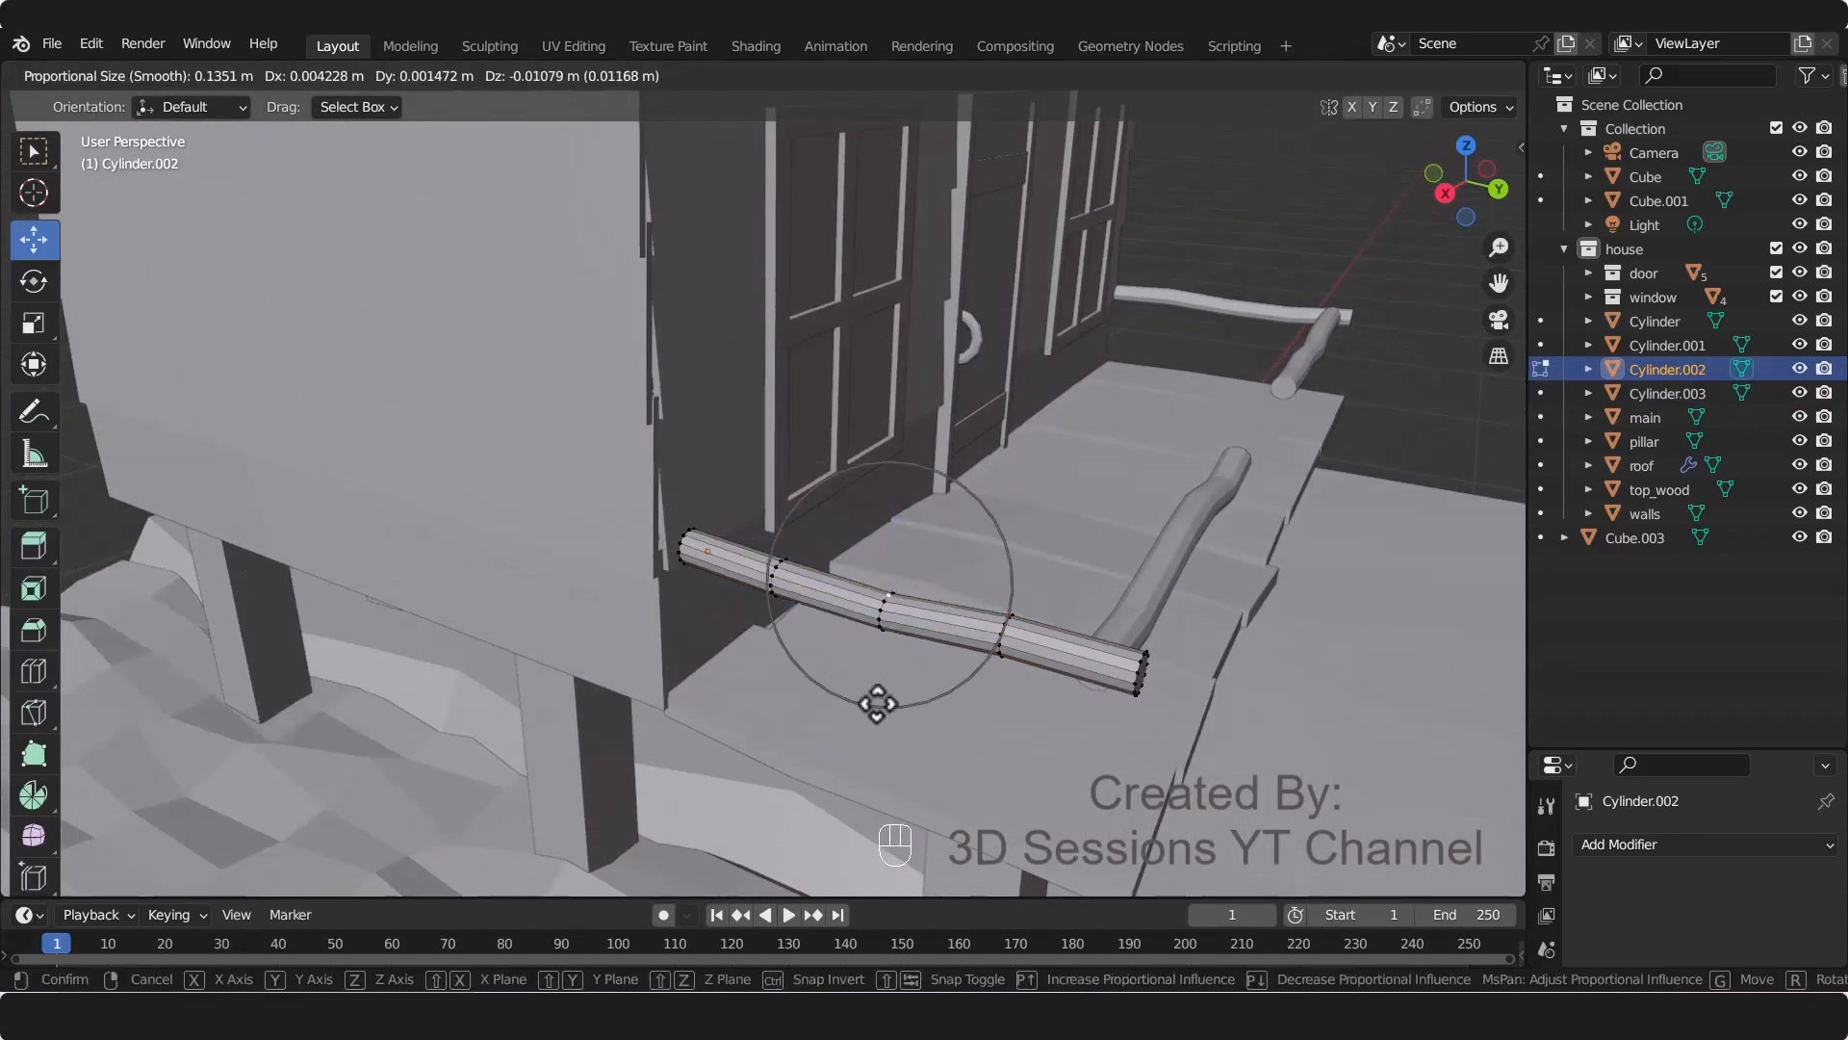
pyautogui.click(880, 708)
# Step: Shift a vertex near the outer end of Cylinder.002 with proportional editing, leave mesh editing and save the file
pyautogui.moveTo(995, 735); pyautogui.dragTo(520, 664, button='middle')
pyautogui.press('g')
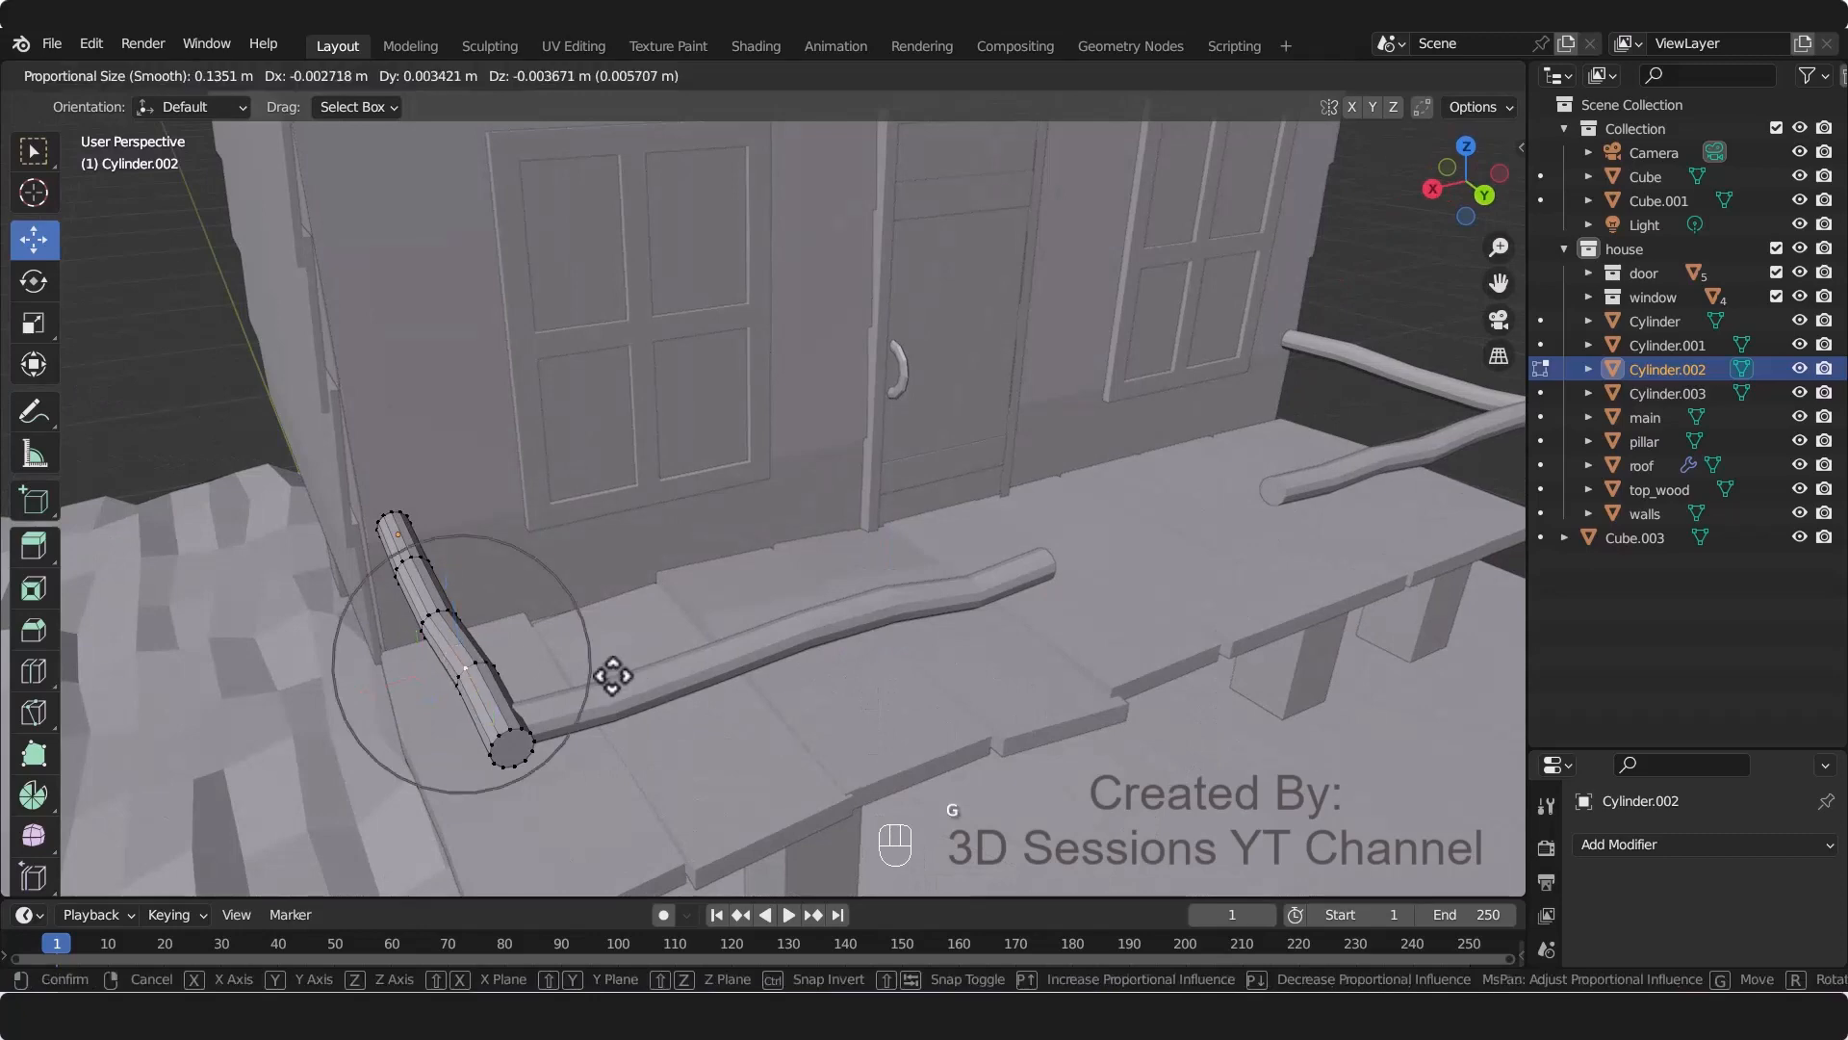
pyautogui.click(621, 668)
pyautogui.press('Tab')
pyautogui.hotkey('ctrl', 's')
# Step: Duplicate the side railing pole Cylinder.002 in place and move one of the two copies about 0.16 m along its local X axis
pyautogui.scroll(-5, 963, 578)
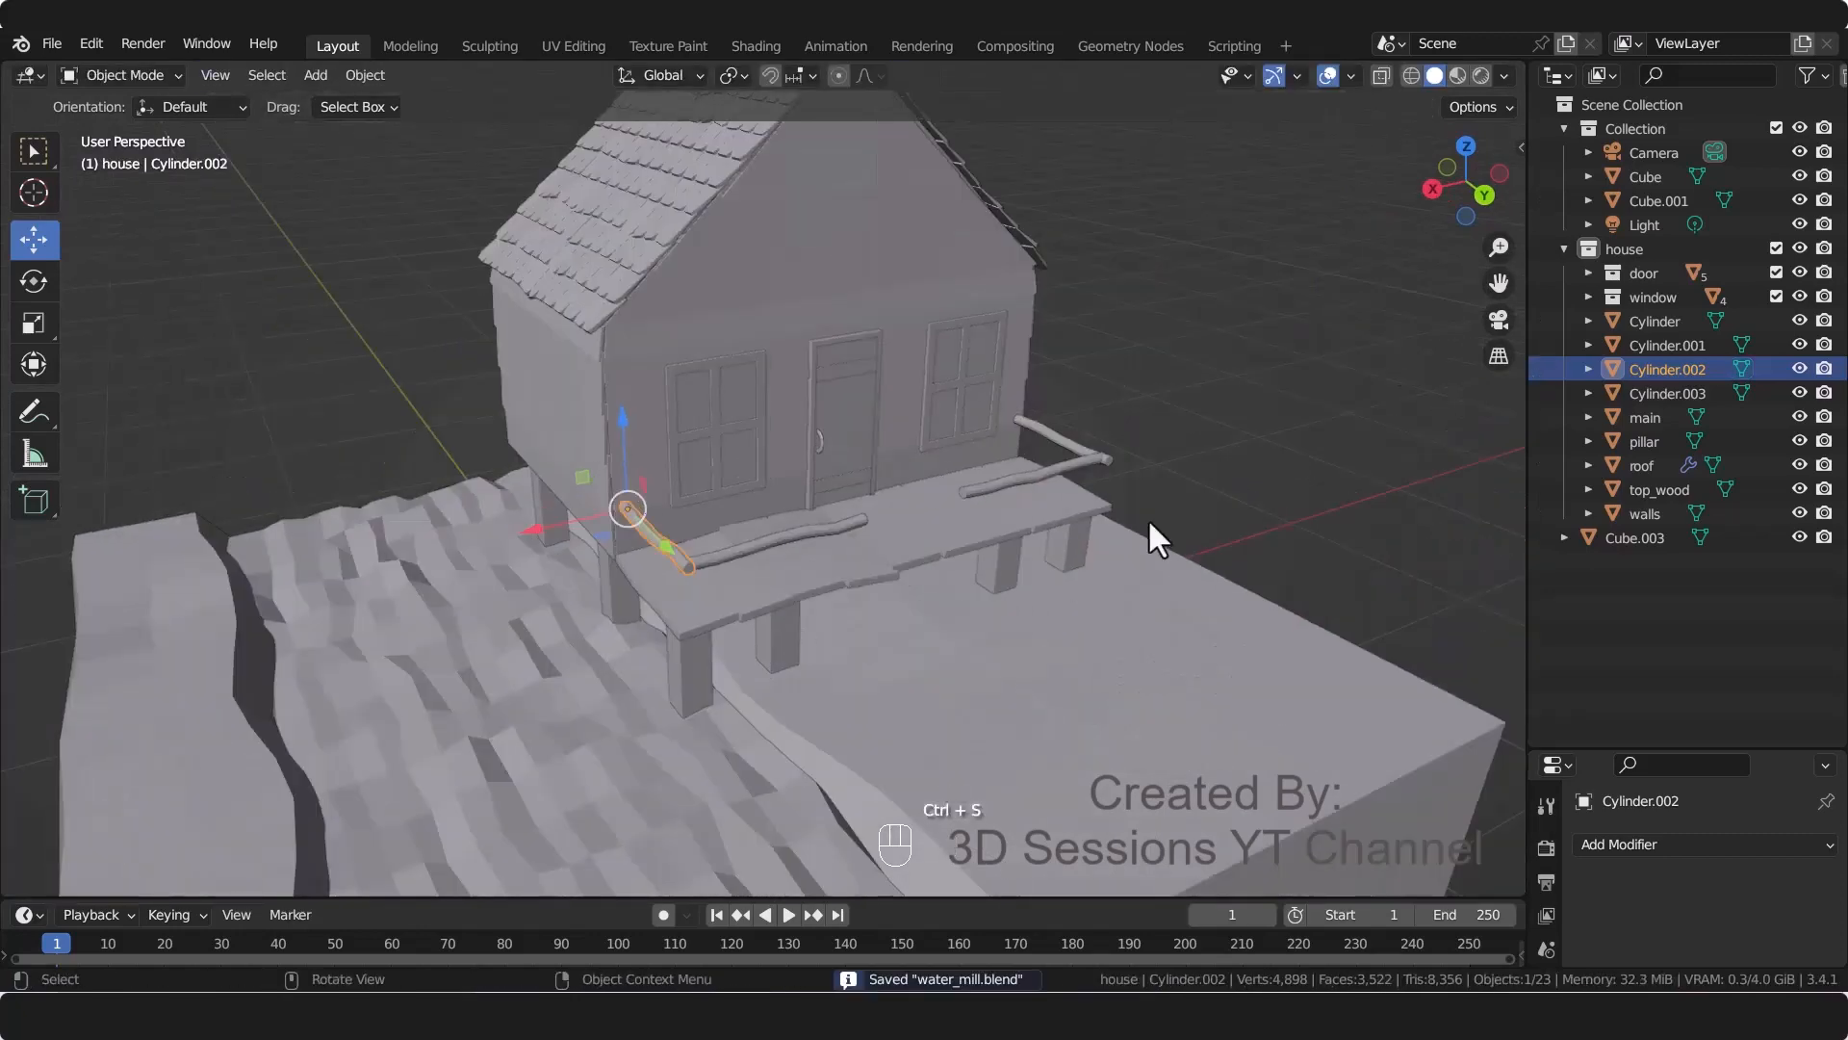
pyautogui.keyDown('ctrl'); pyautogui.click(1147, 518); pyautogui.keyUp('ctrl')
pyautogui.scroll(2, 771, 655)
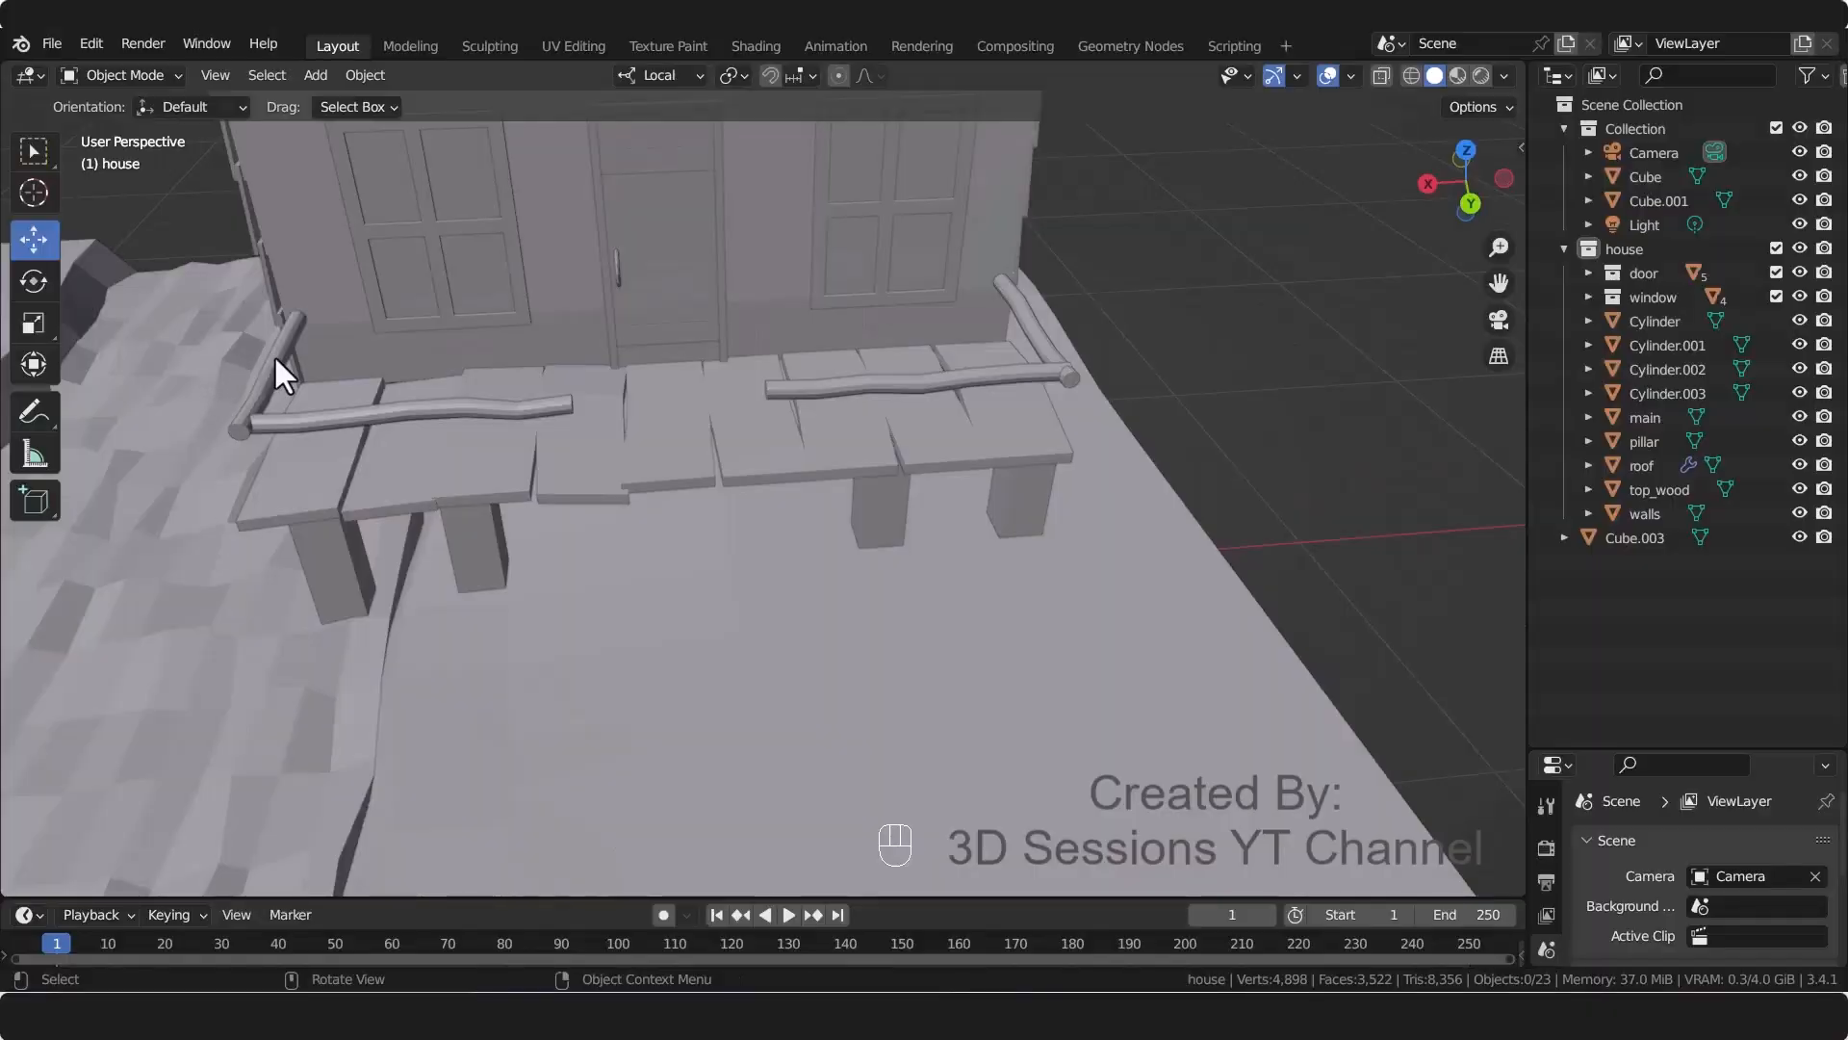
pyautogui.click(276, 373)
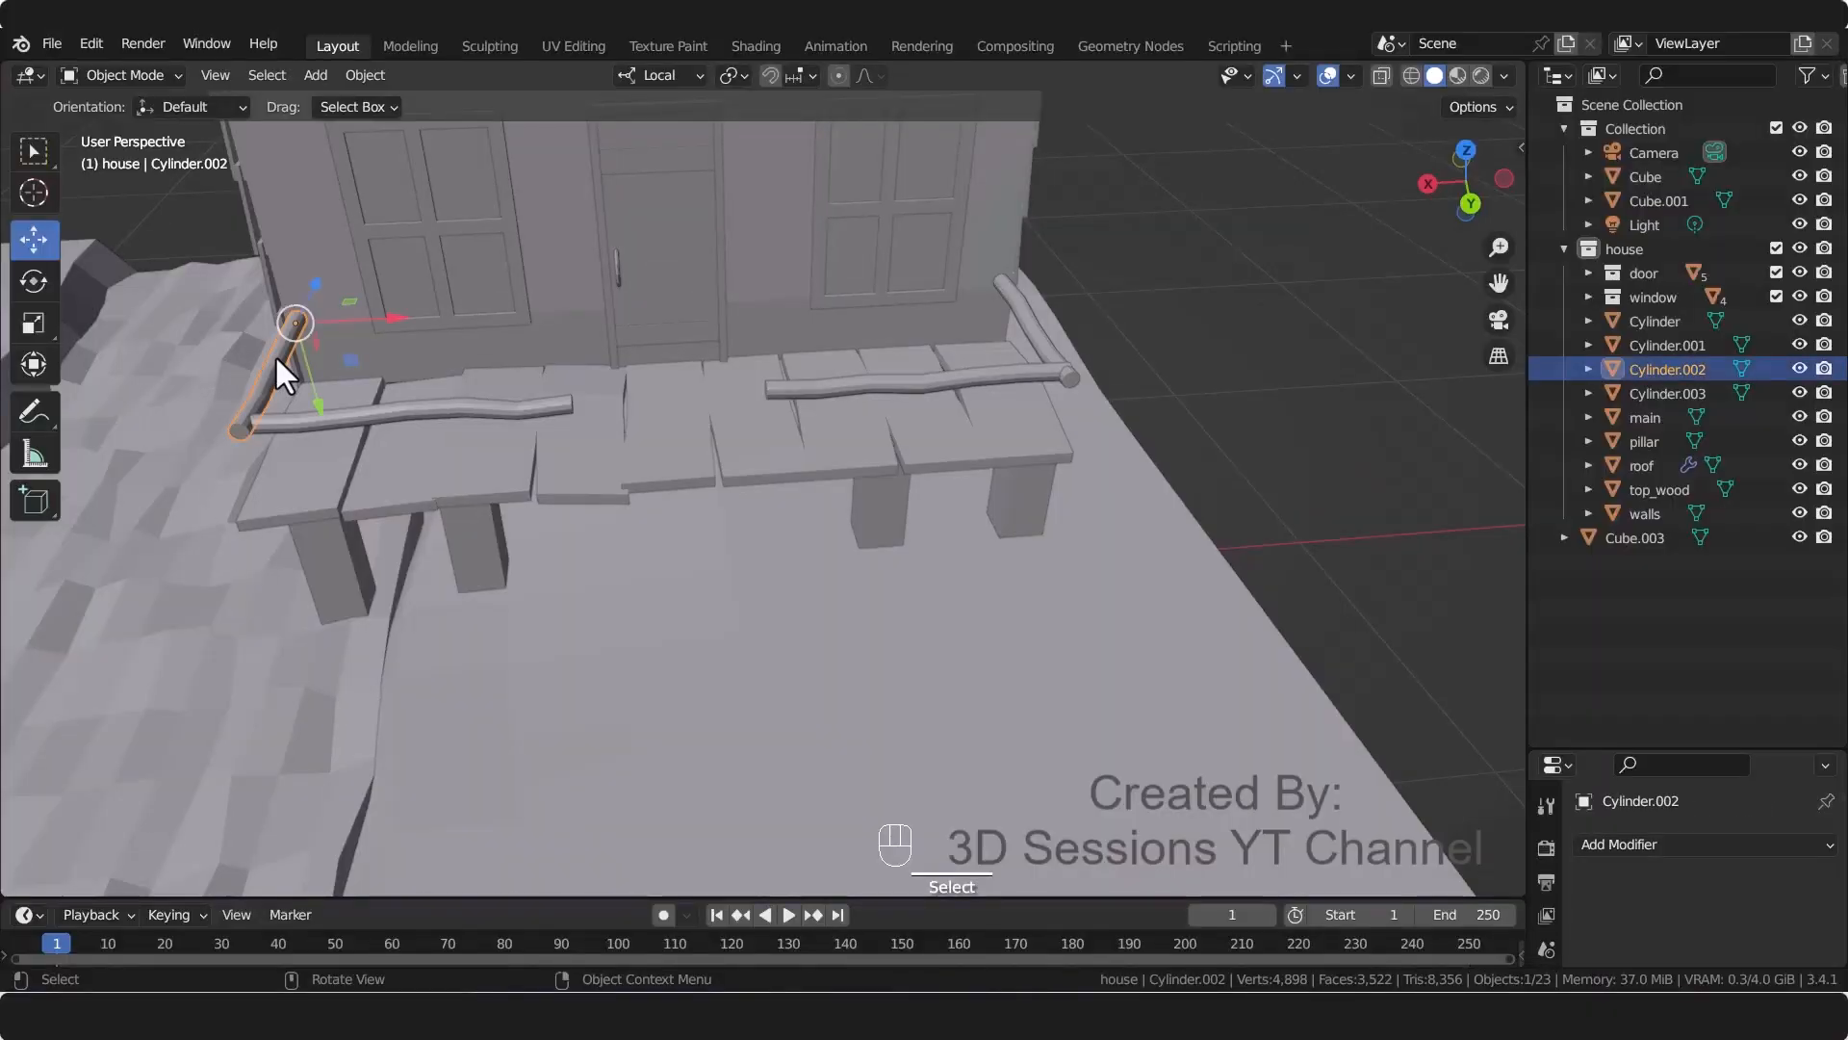
pyautogui.hotkey('shift', 'd')
pyautogui.rightClick(276, 361)
pyautogui.click(384, 317)
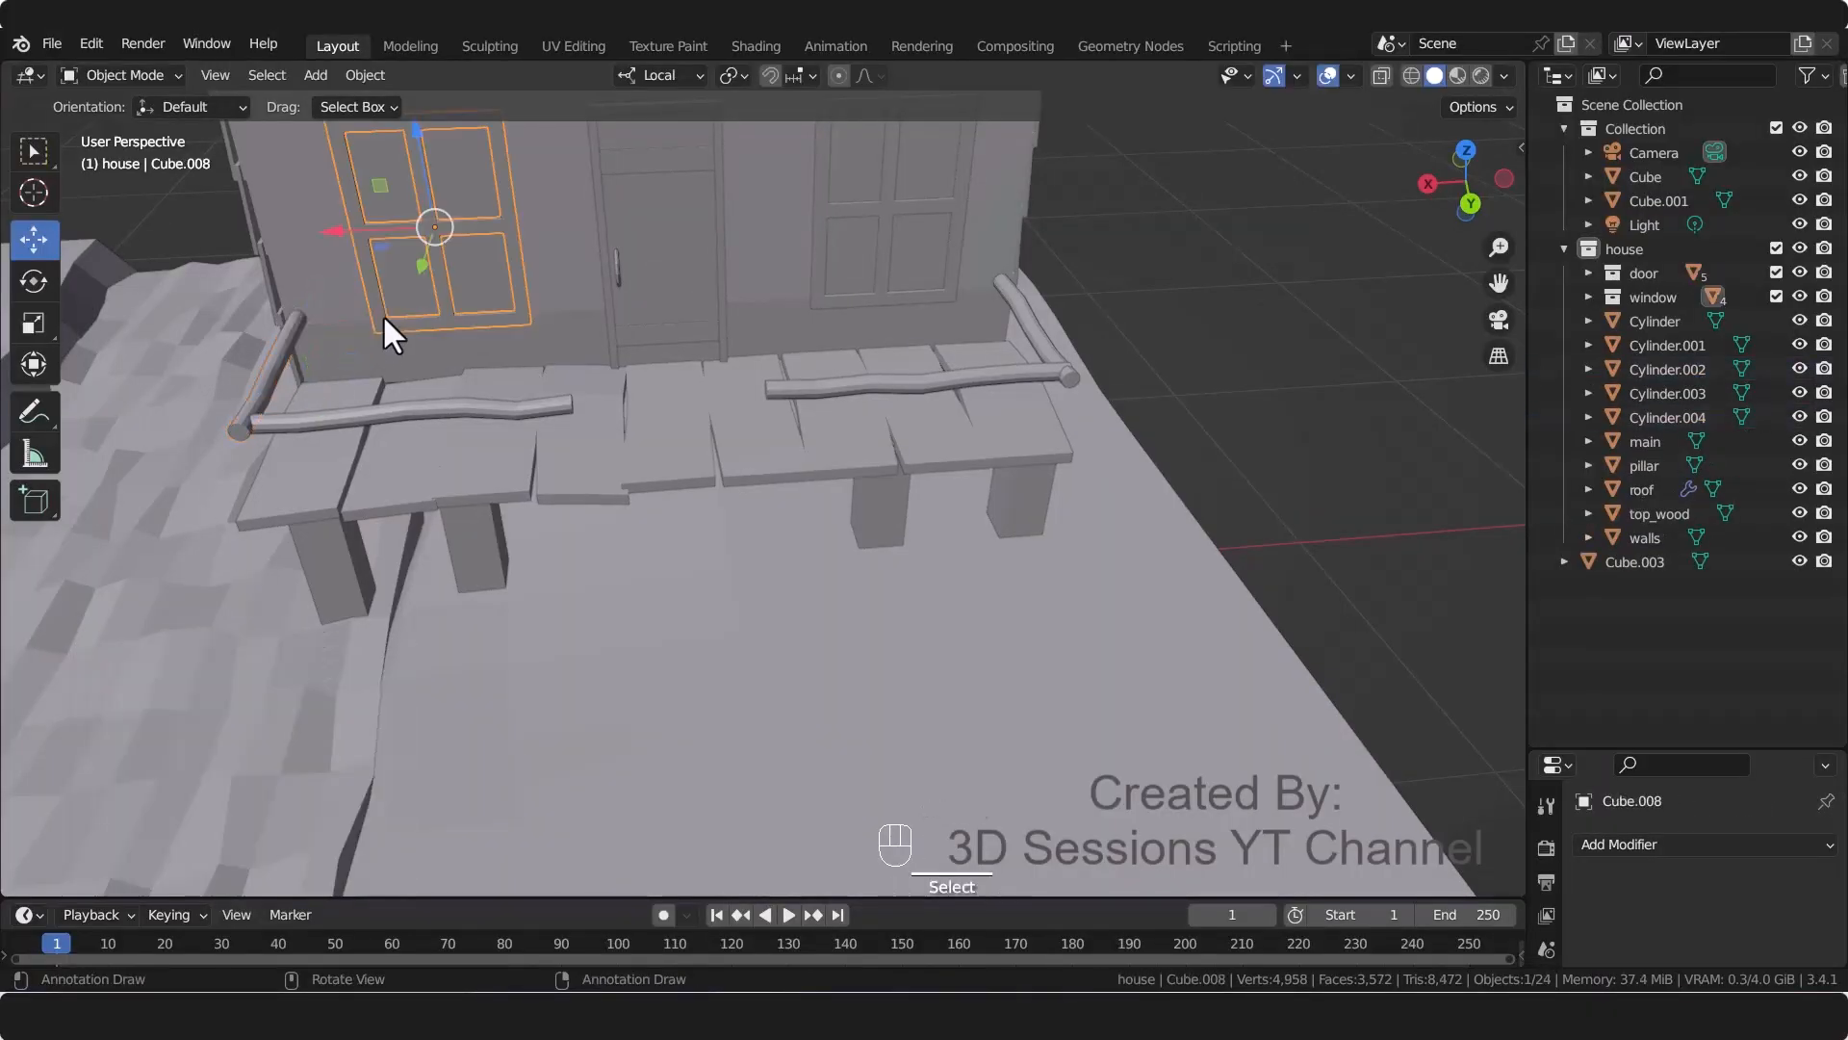
pyautogui.click(279, 371)
pyautogui.moveTo(397, 312); pyautogui.dragTo(472, 317)
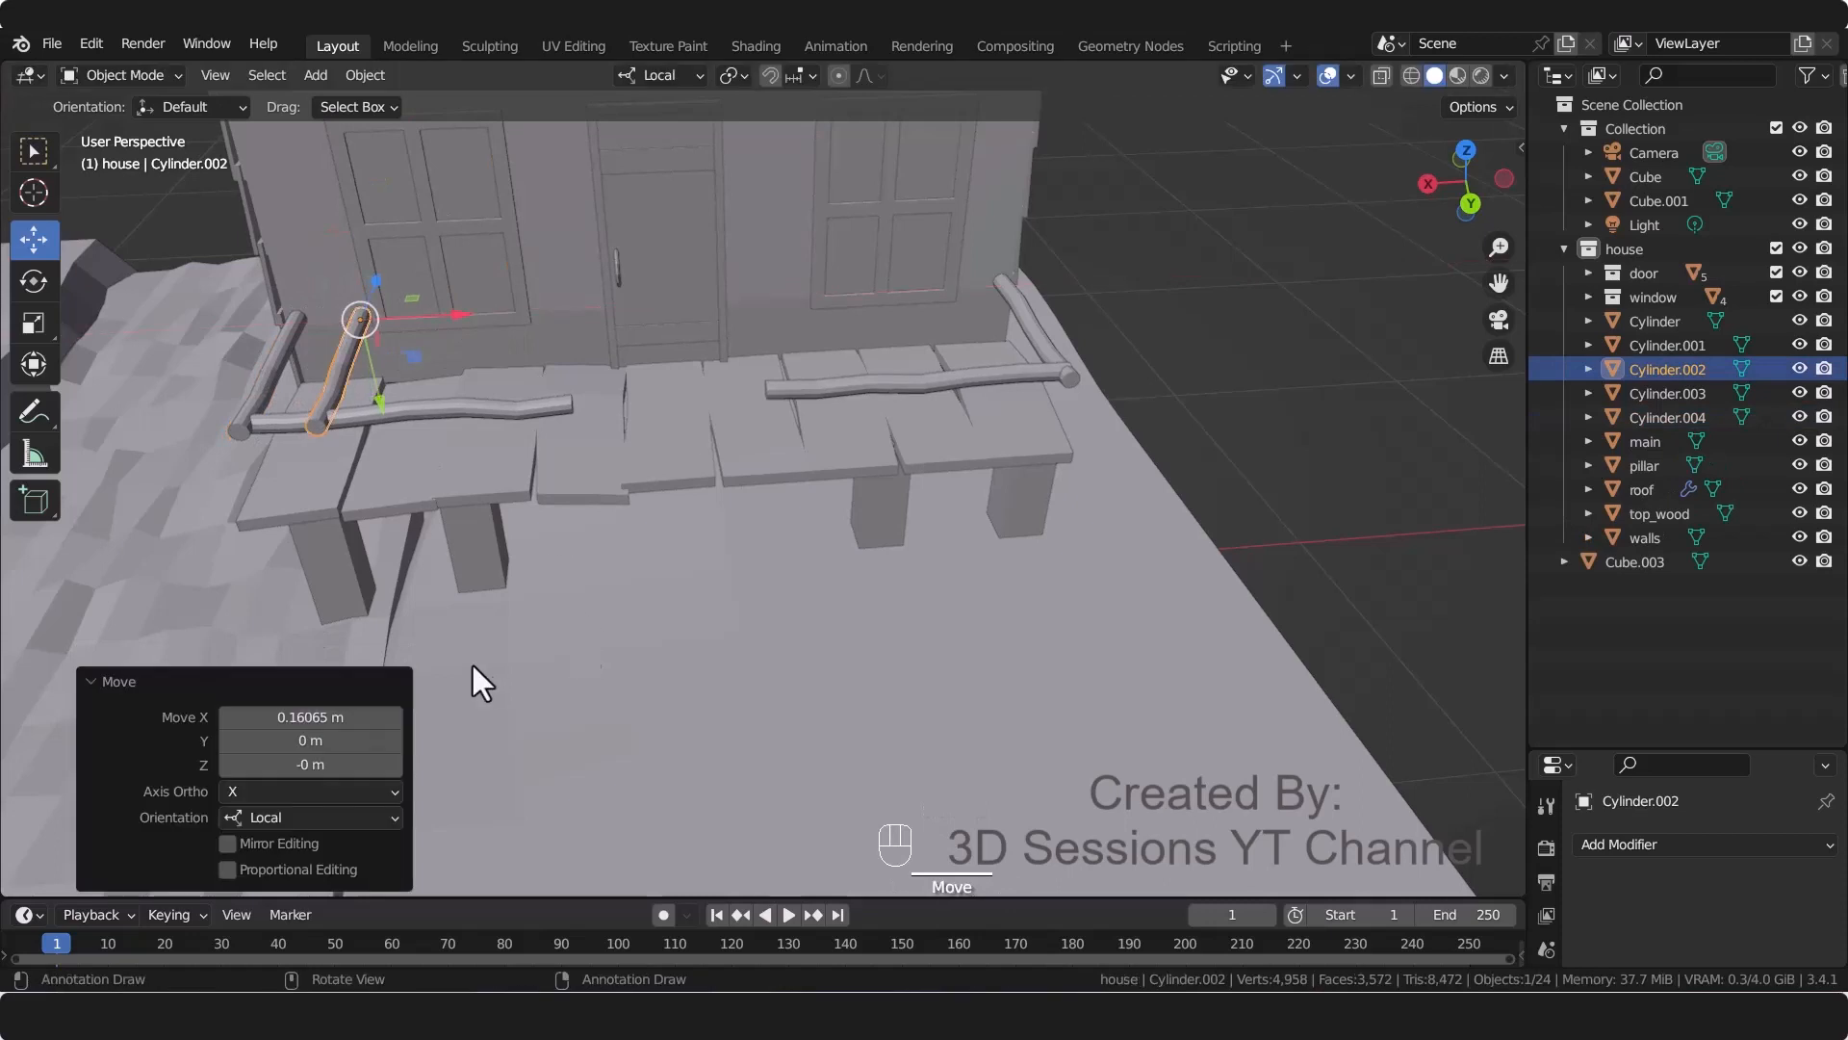
# Step: Set the transform orientation to Global and rotate the moved pole 90° about the X axis
pyautogui.press('r')
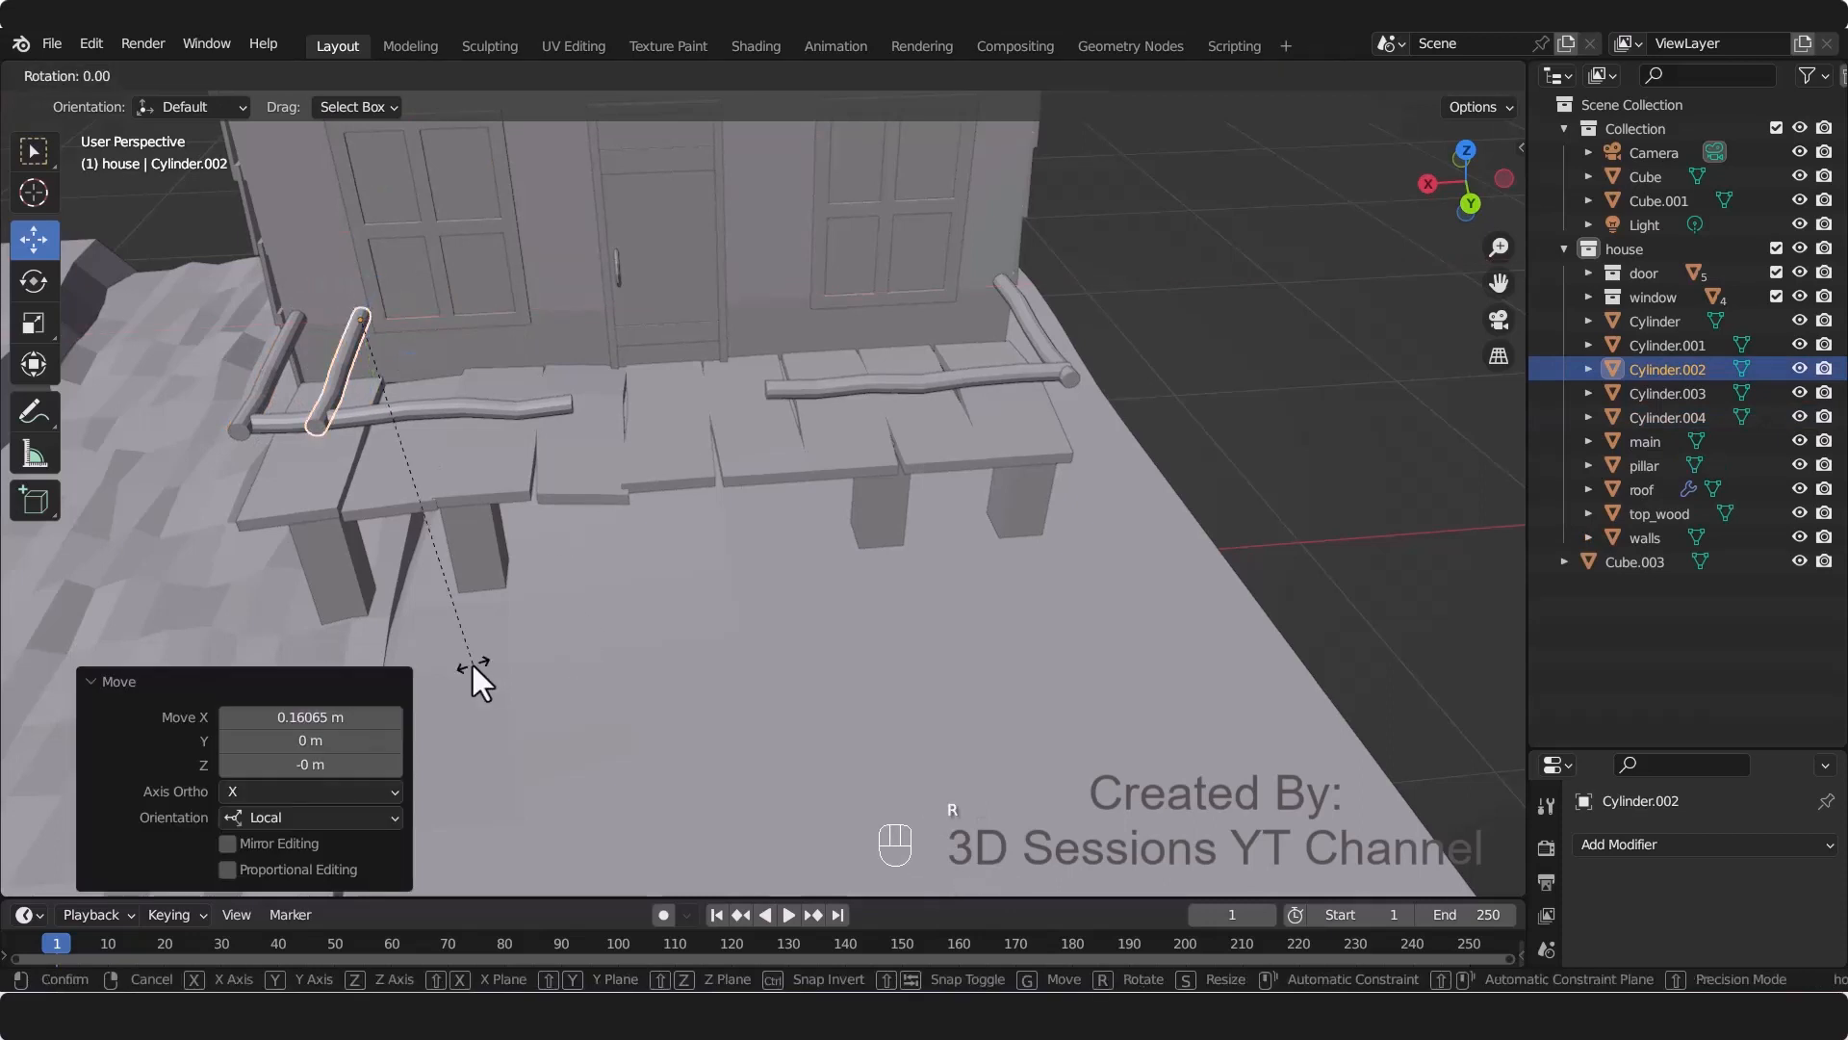
pyautogui.press('Escape')
pyautogui.click(661, 75)
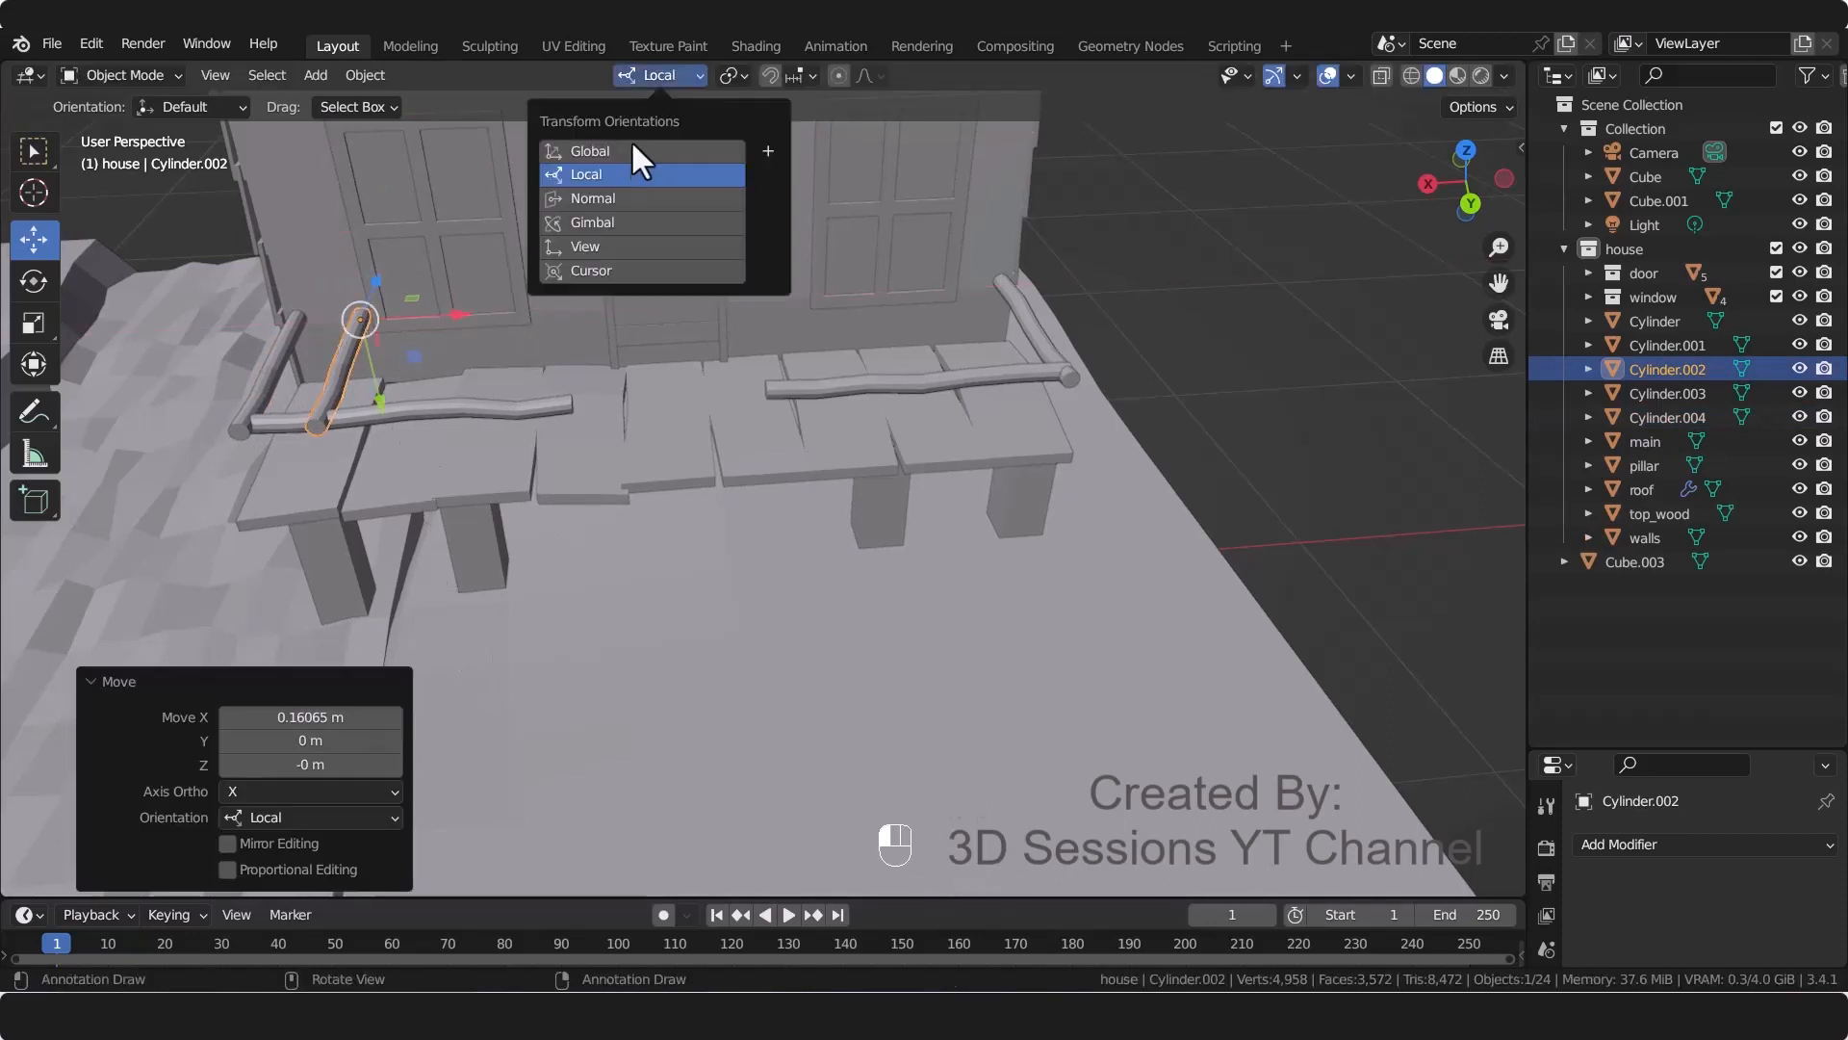
pyautogui.click(602, 414)
pyautogui.press('r')
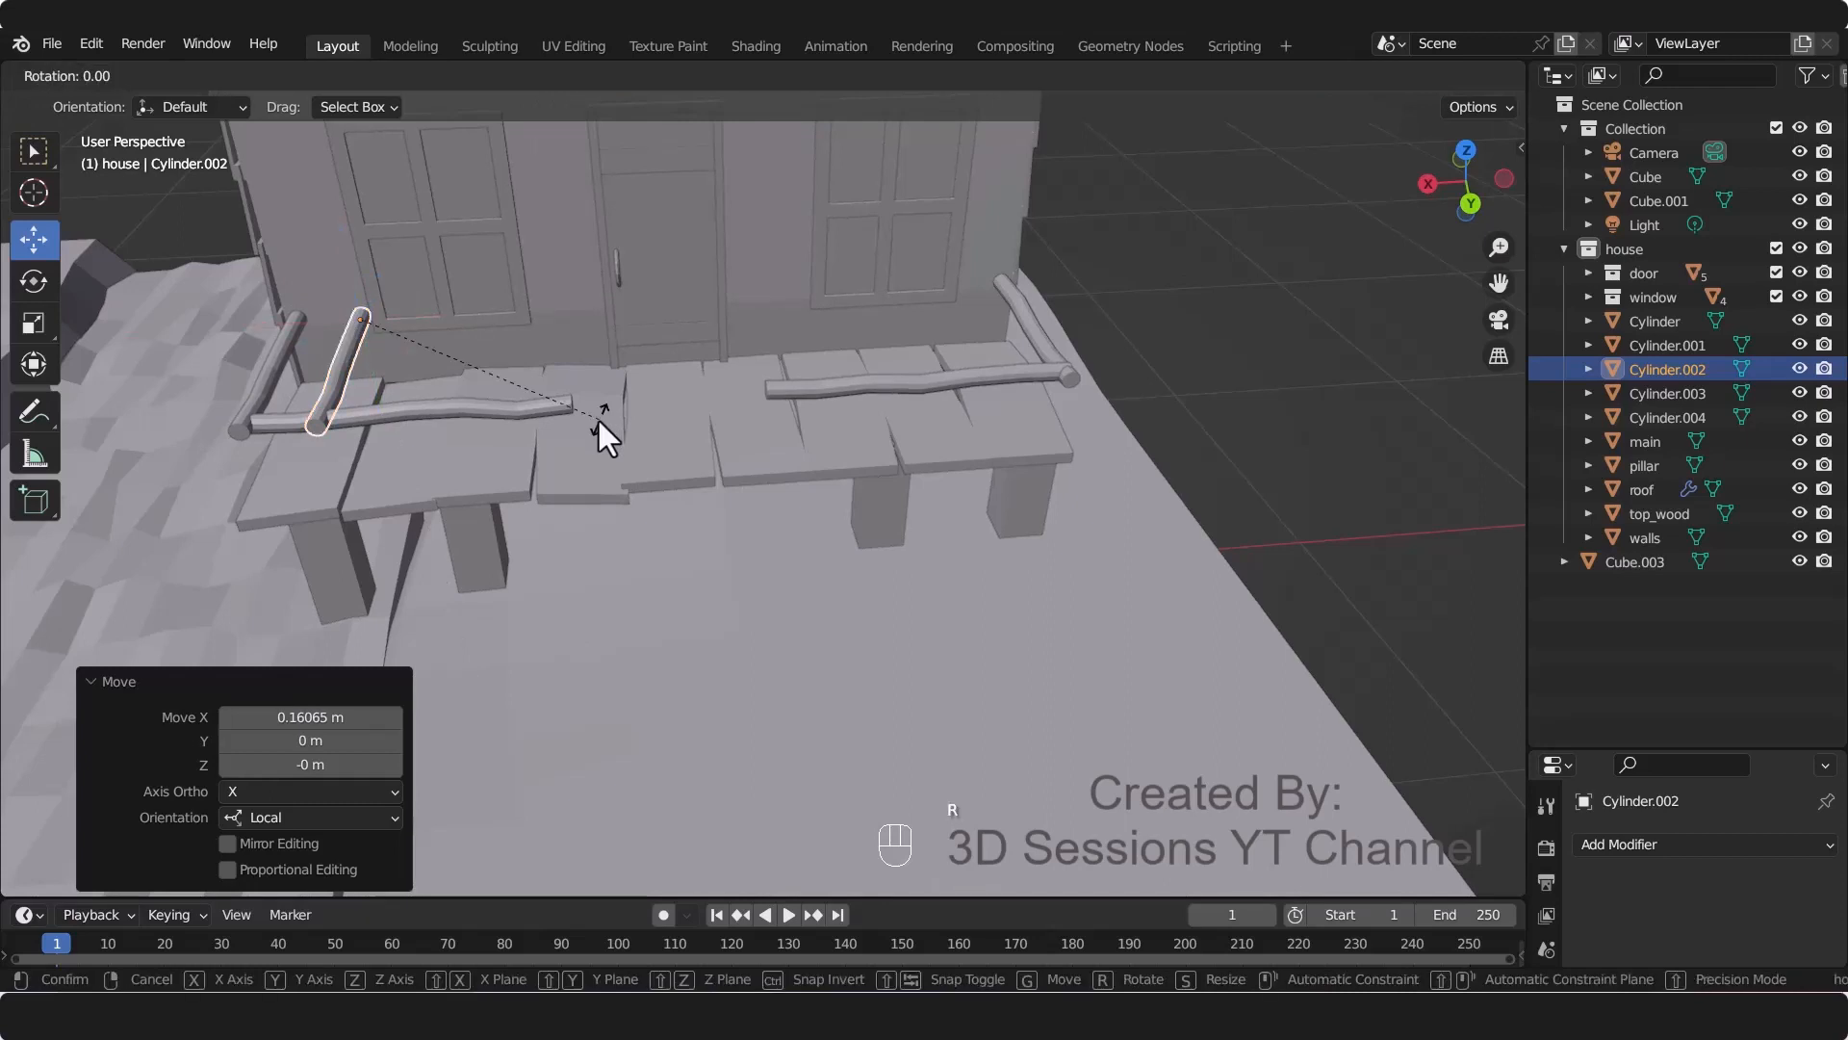
pyautogui.write('x90')
pyautogui.press('Return')
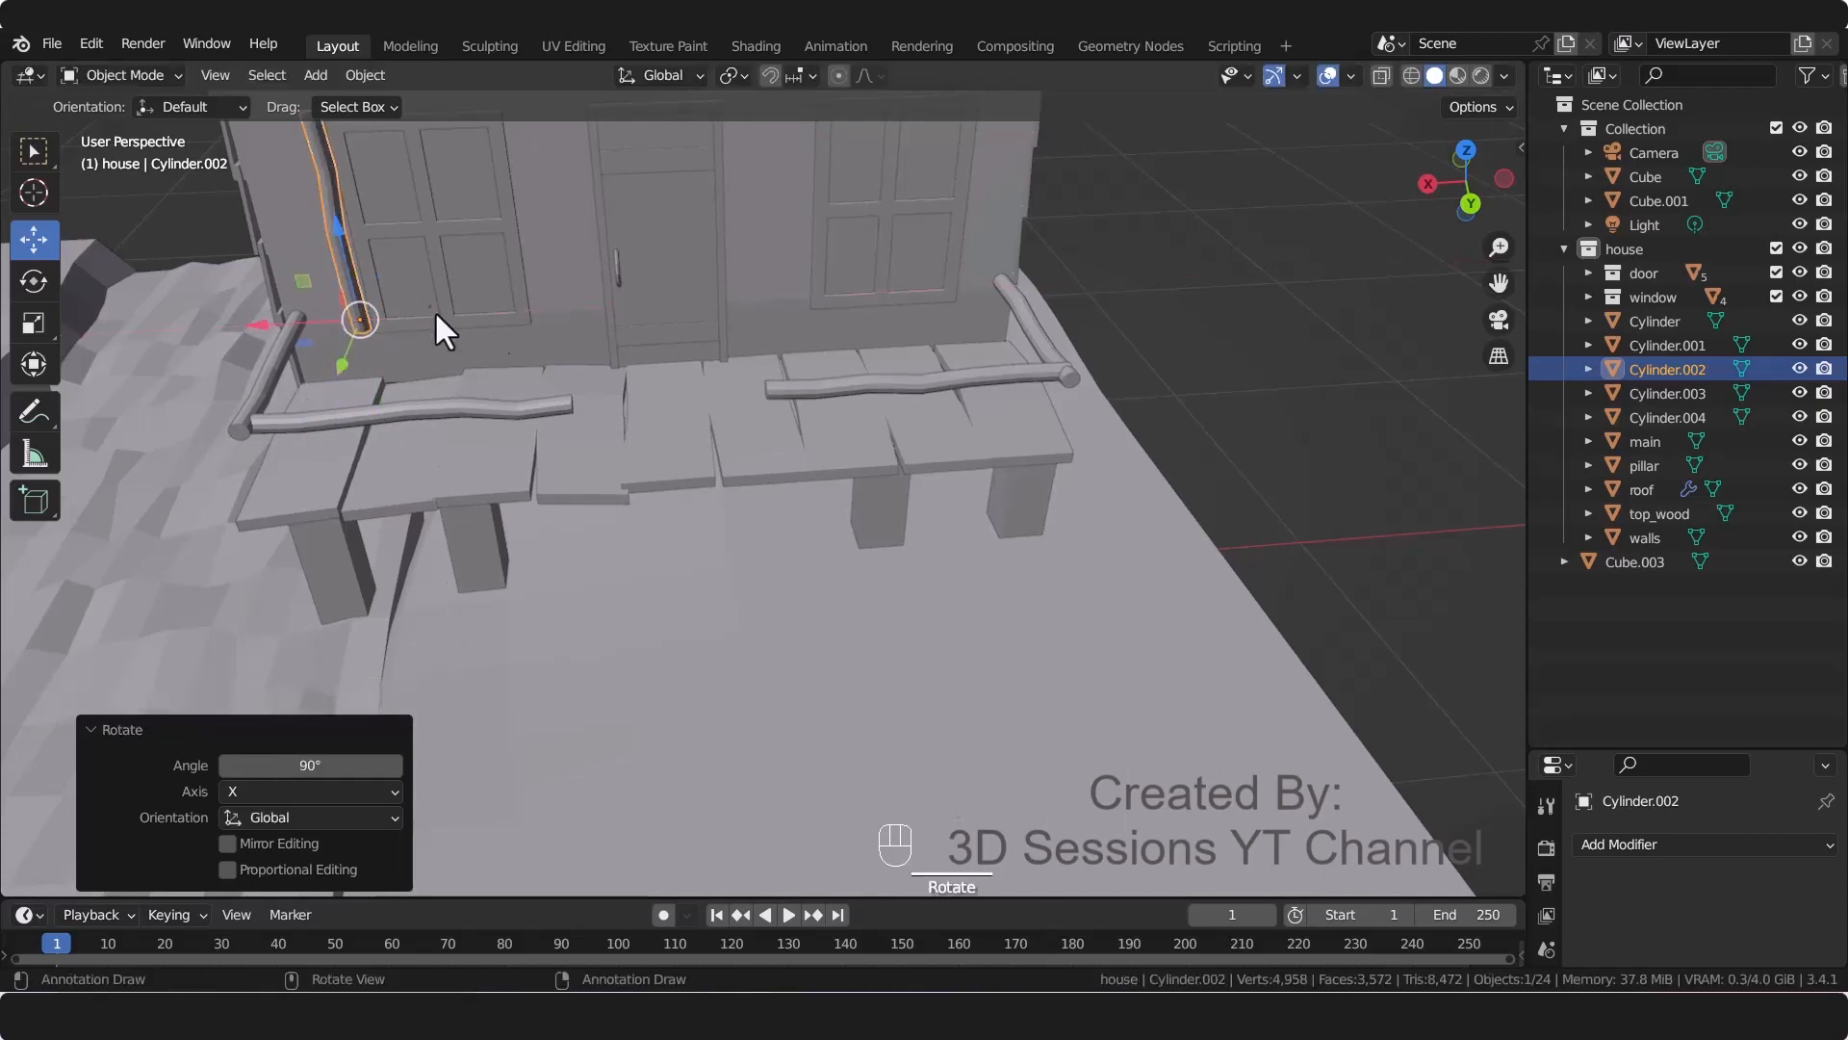
# Step: Lower the upright pole about 0.54 m and, in the back view, shorten it along the Z axis
pyautogui.moveTo(337, 233); pyautogui.dragTo(462, 607)
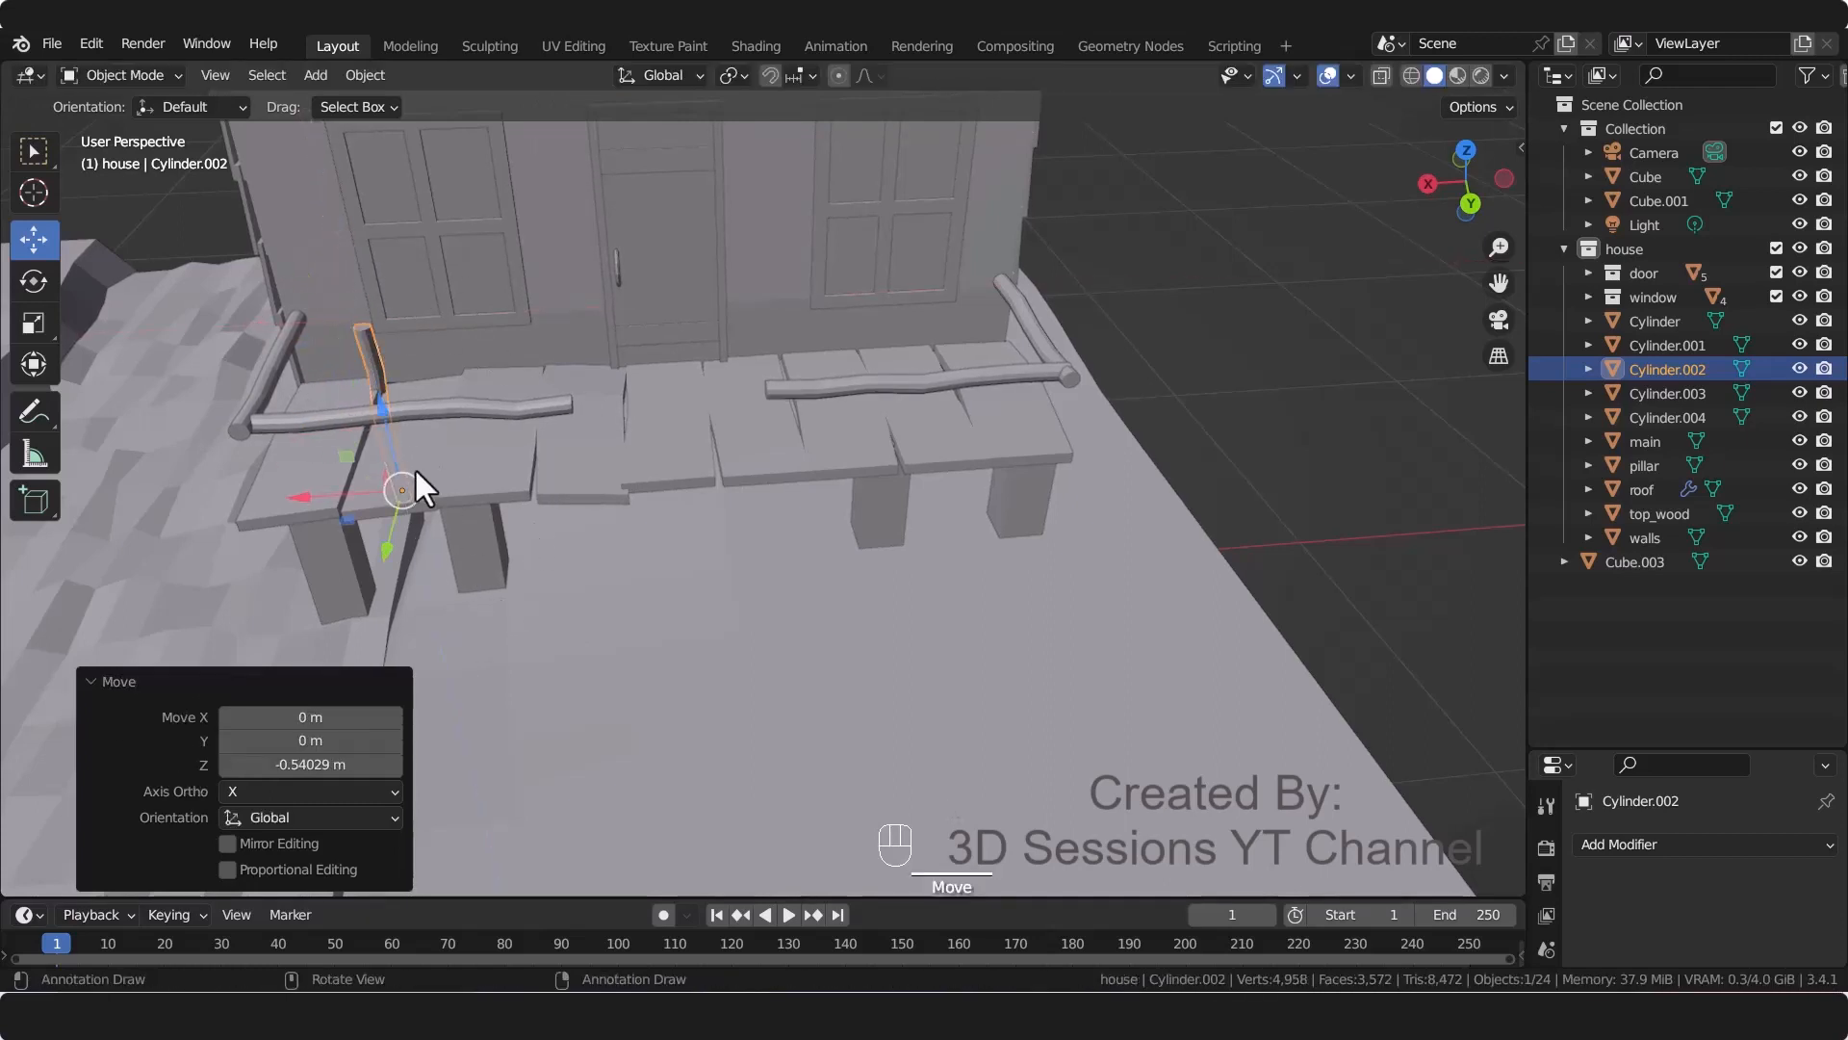
pyautogui.press('`')
pyautogui.click(556, 393)
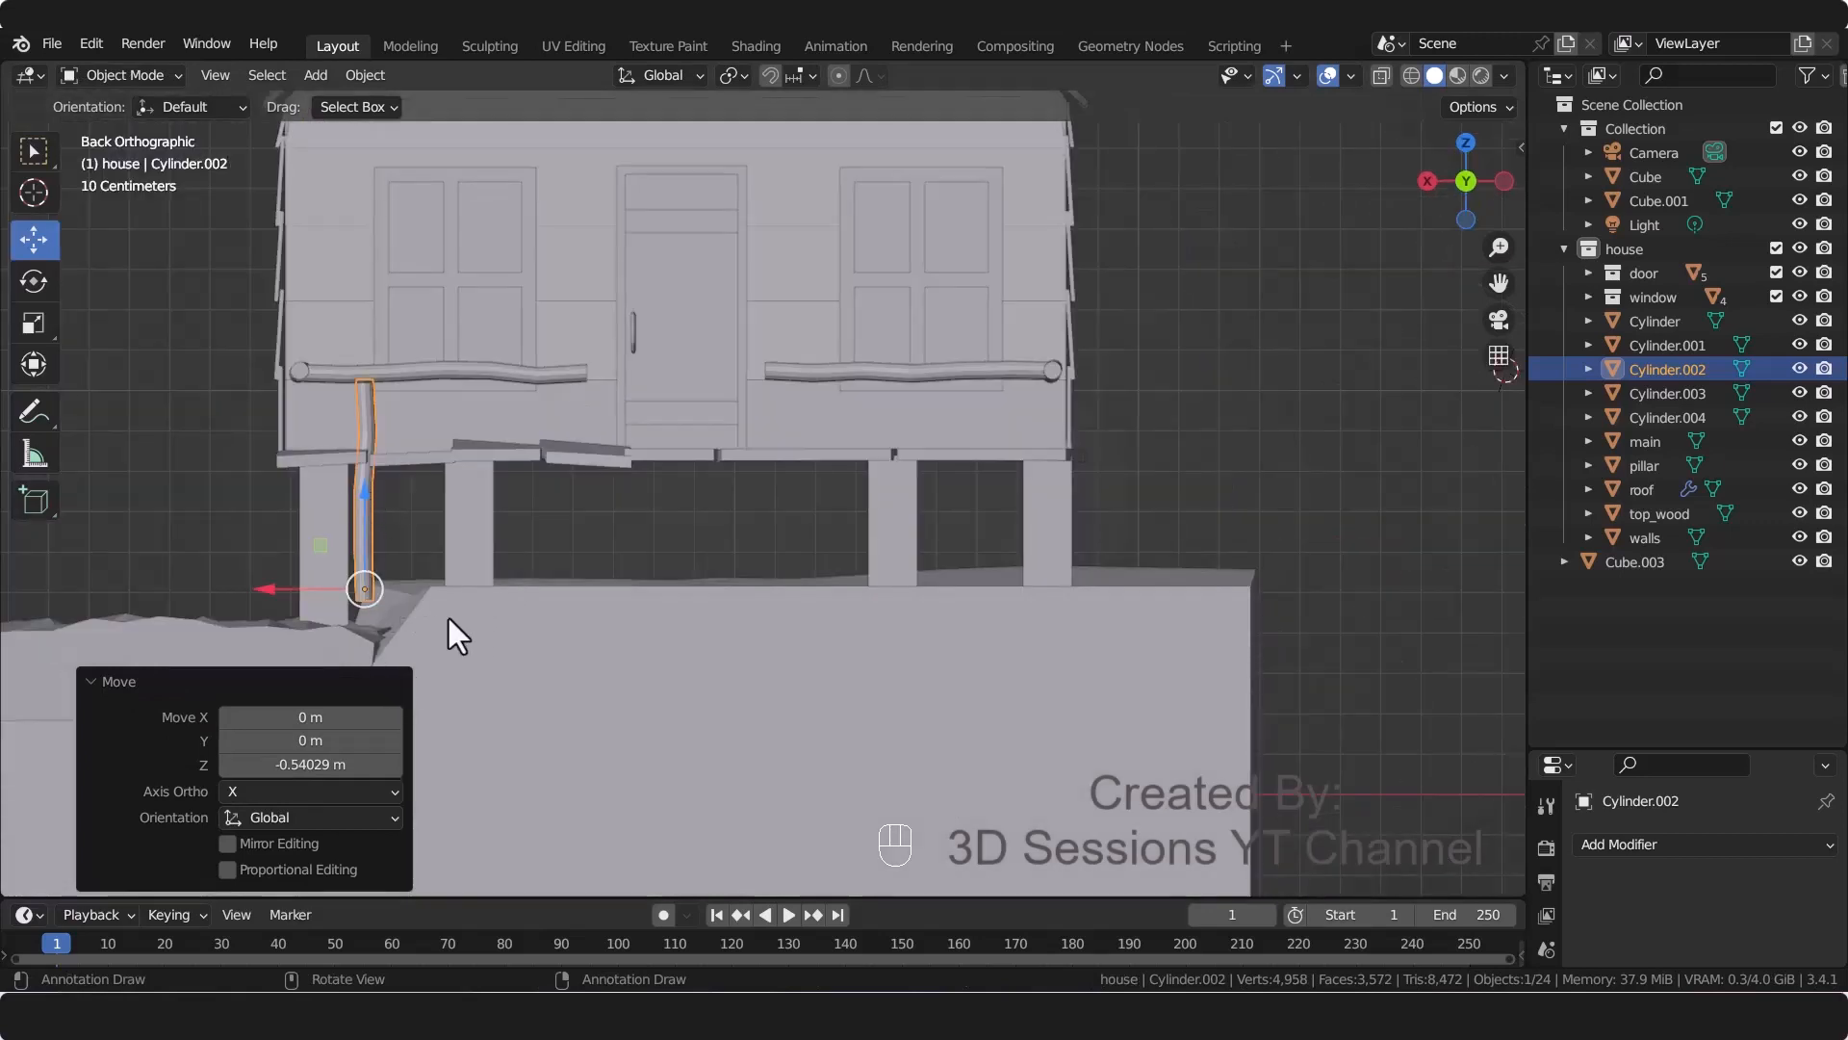
pyautogui.press('s')
pyautogui.press('z')
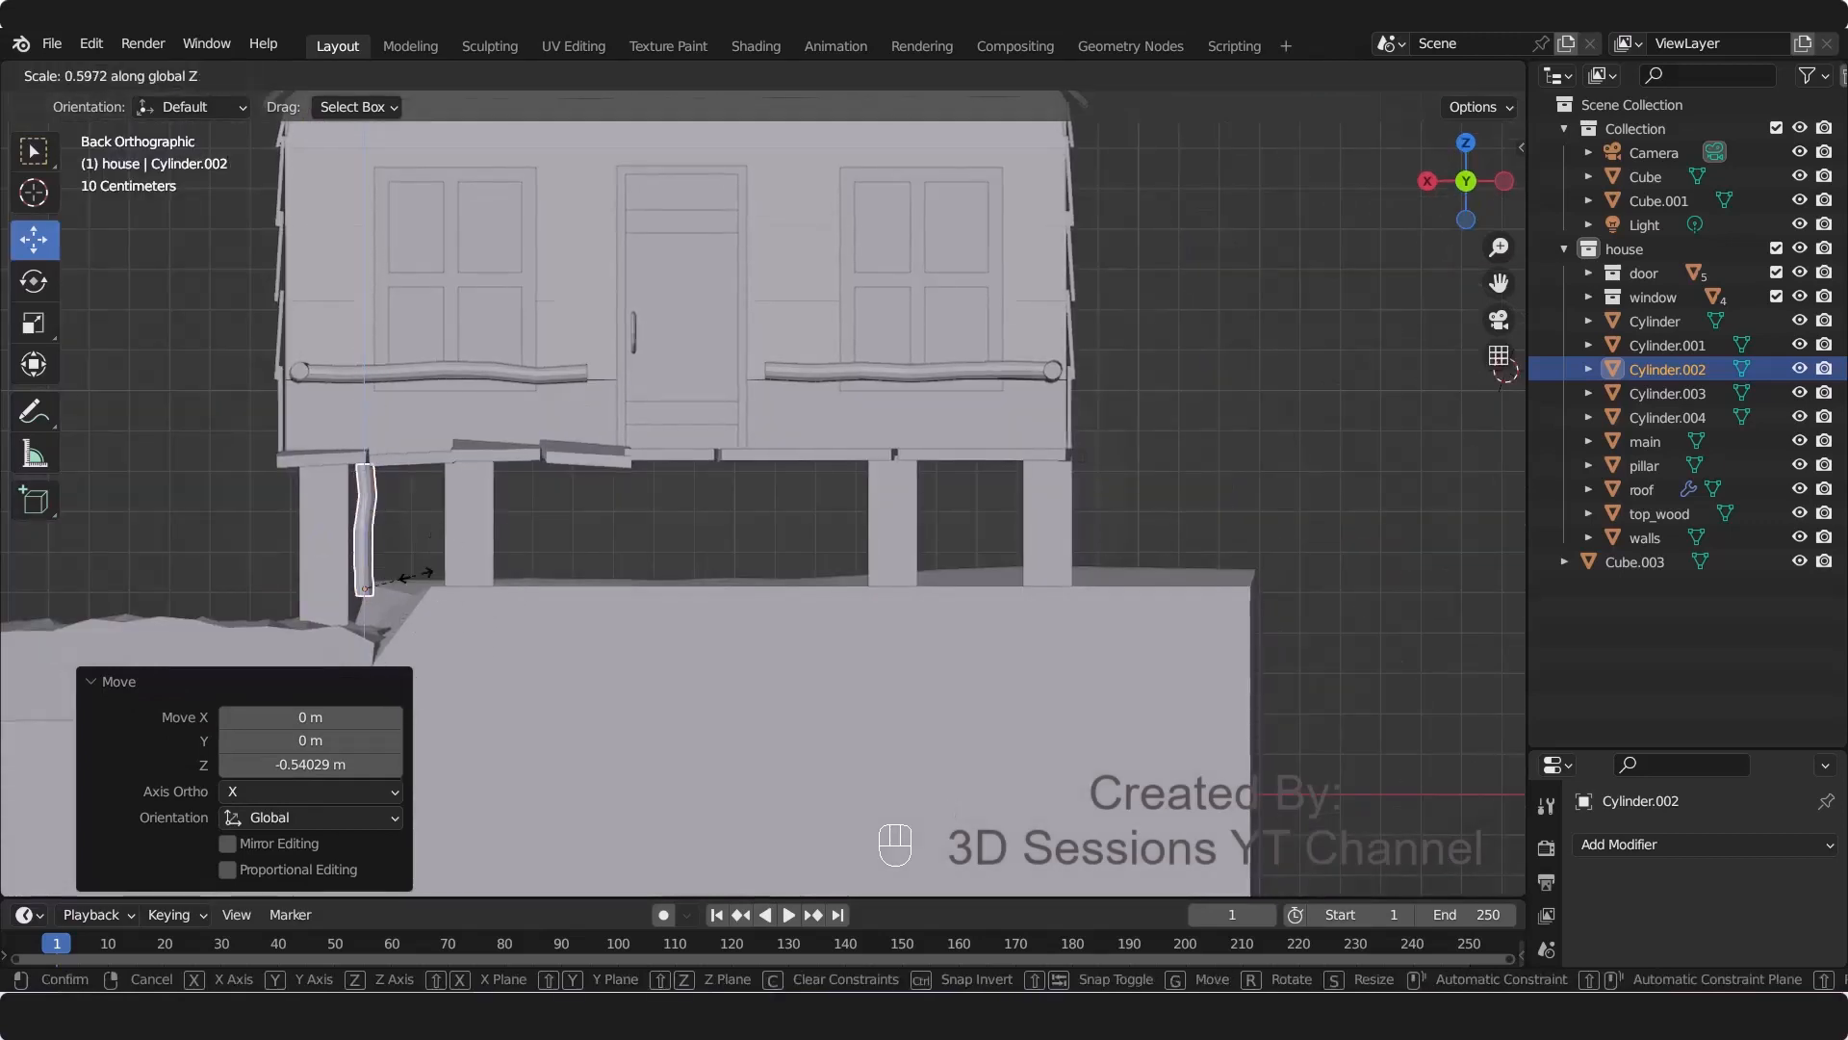
pyautogui.click(406, 593)
# Step: Set the upright pole's origin to its geometry and move it about 0.17 m in X and 0.30 m in Z under the railing corner
pyautogui.rightClick(365, 541)
pyautogui.moveTo(366, 541)
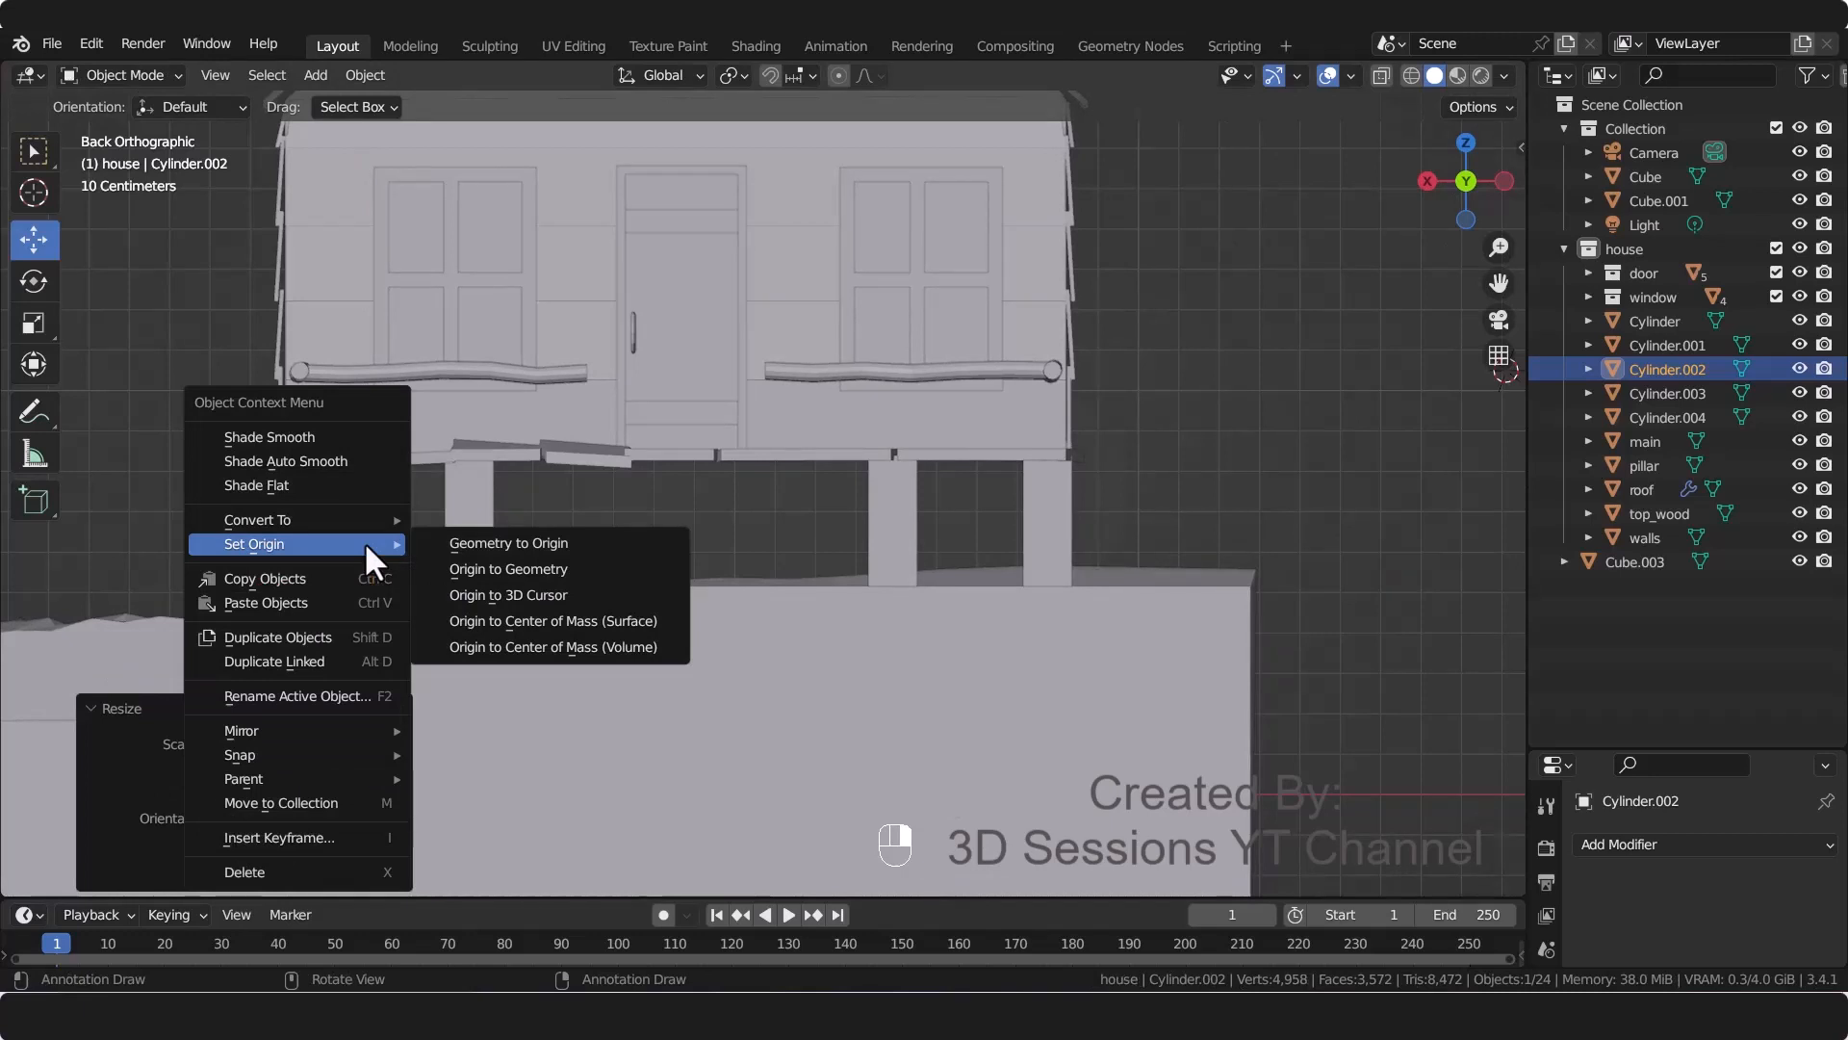
pyautogui.click(520, 569)
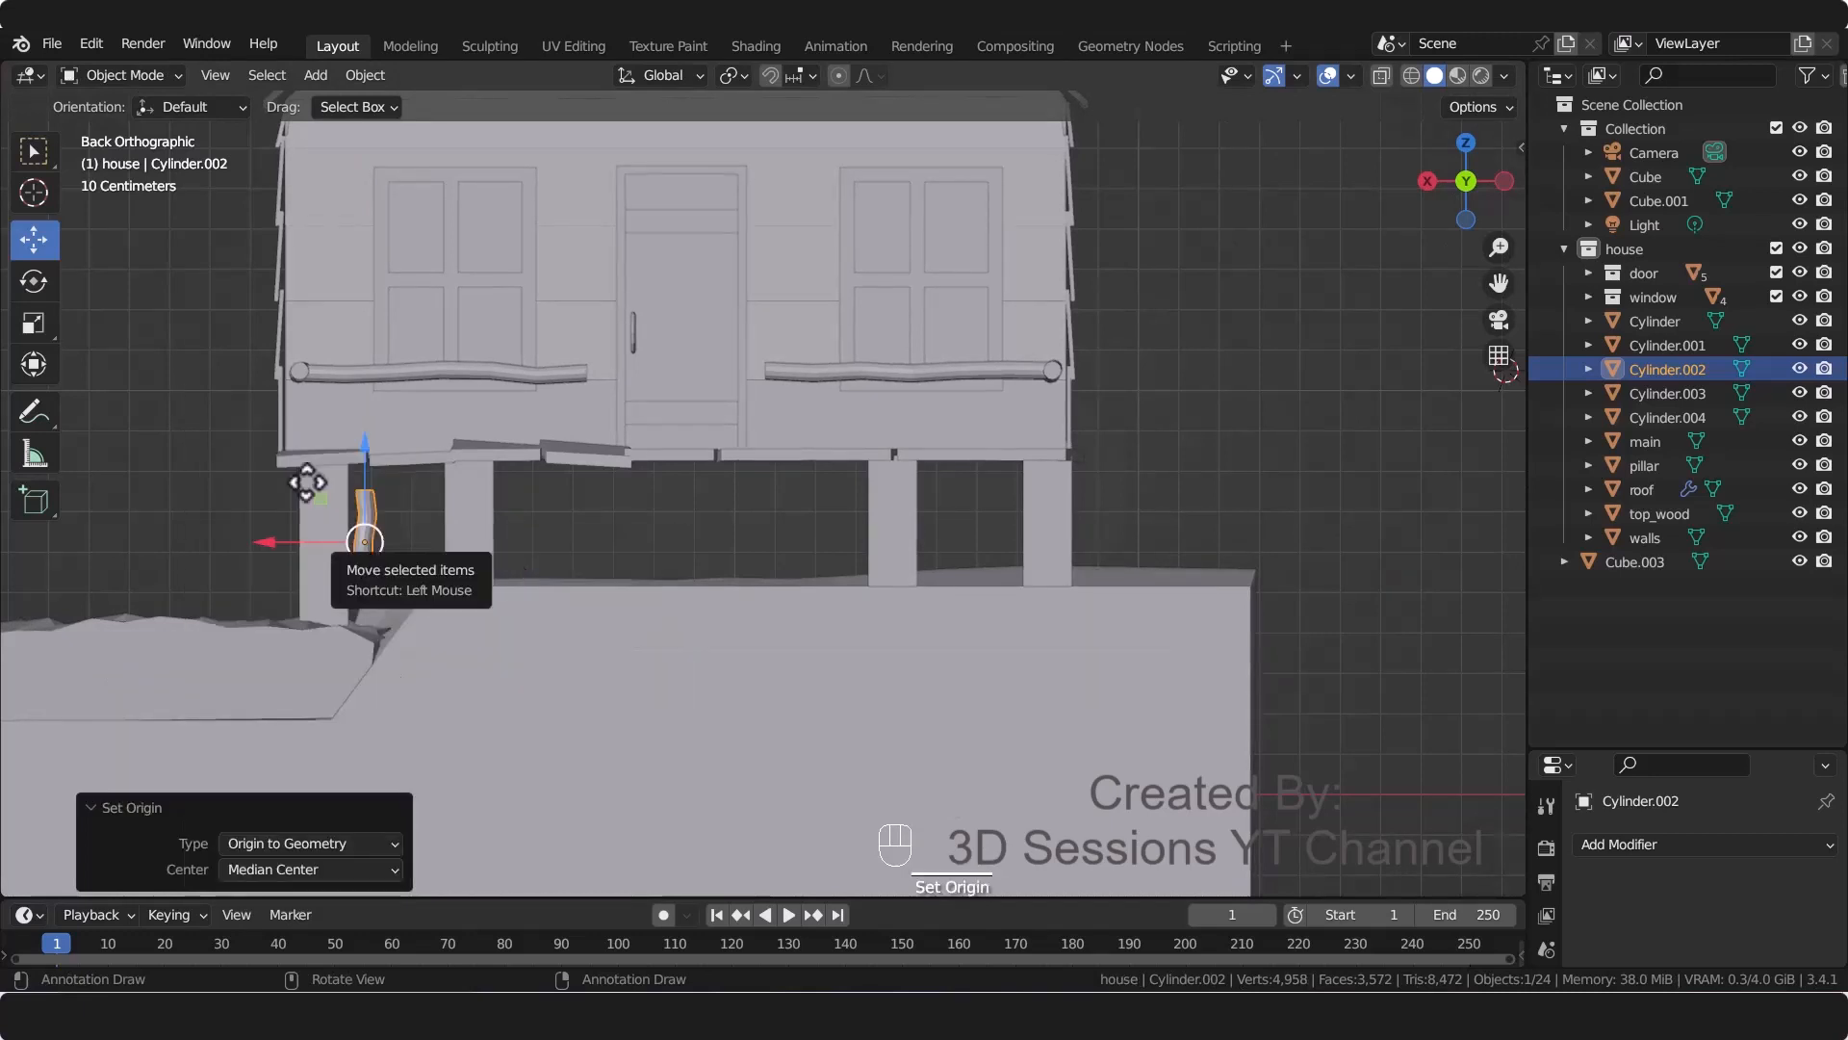
pyautogui.moveTo(364, 542); pyautogui.dragTo(288, 404)
# Step: Scale the post along Z to fit between the railing and the deck, and shift it about 0.019 m in negative X
pyautogui.keyDown('shift'); pyautogui.moveTo(293, 498); pyautogui.dragTo(589, 493, button='middle'); pyautogui.keyUp('shift')
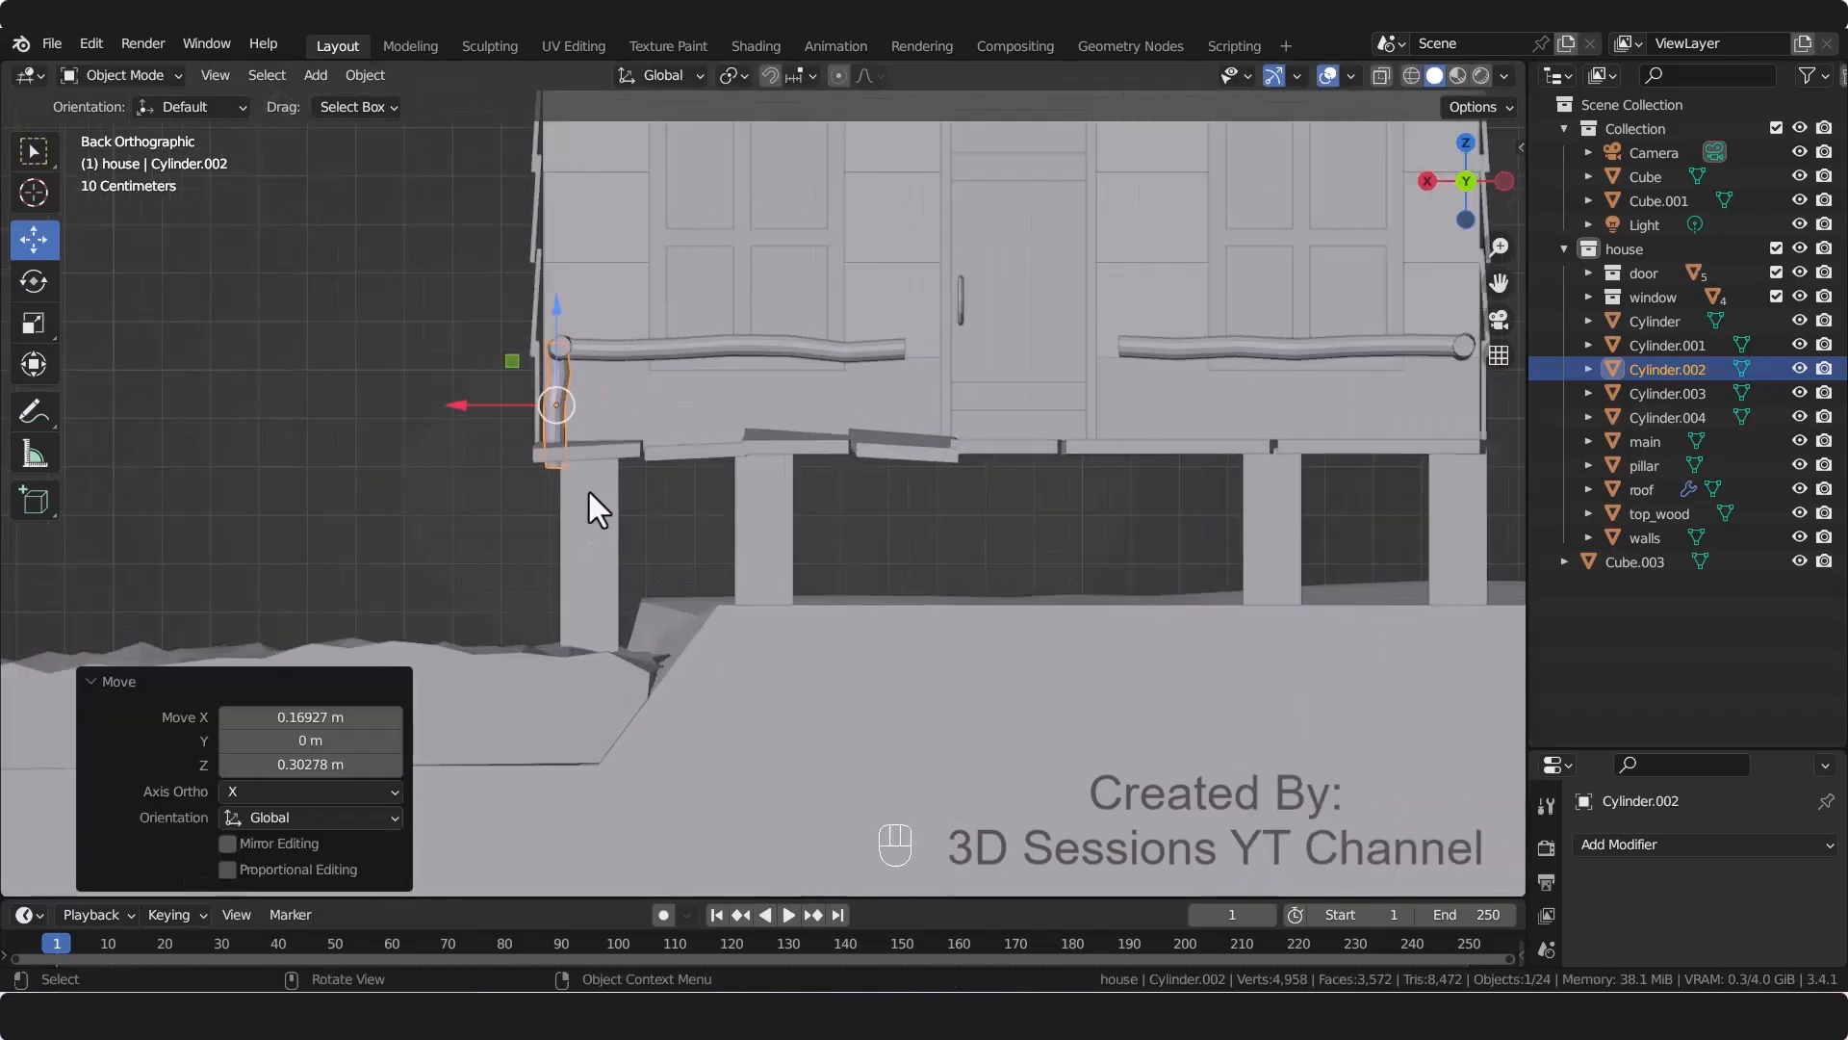
pyautogui.scroll(2, 589, 493)
pyautogui.press('s')
pyautogui.press('z')
pyautogui.click(433, 525)
pyautogui.click(362, 355)
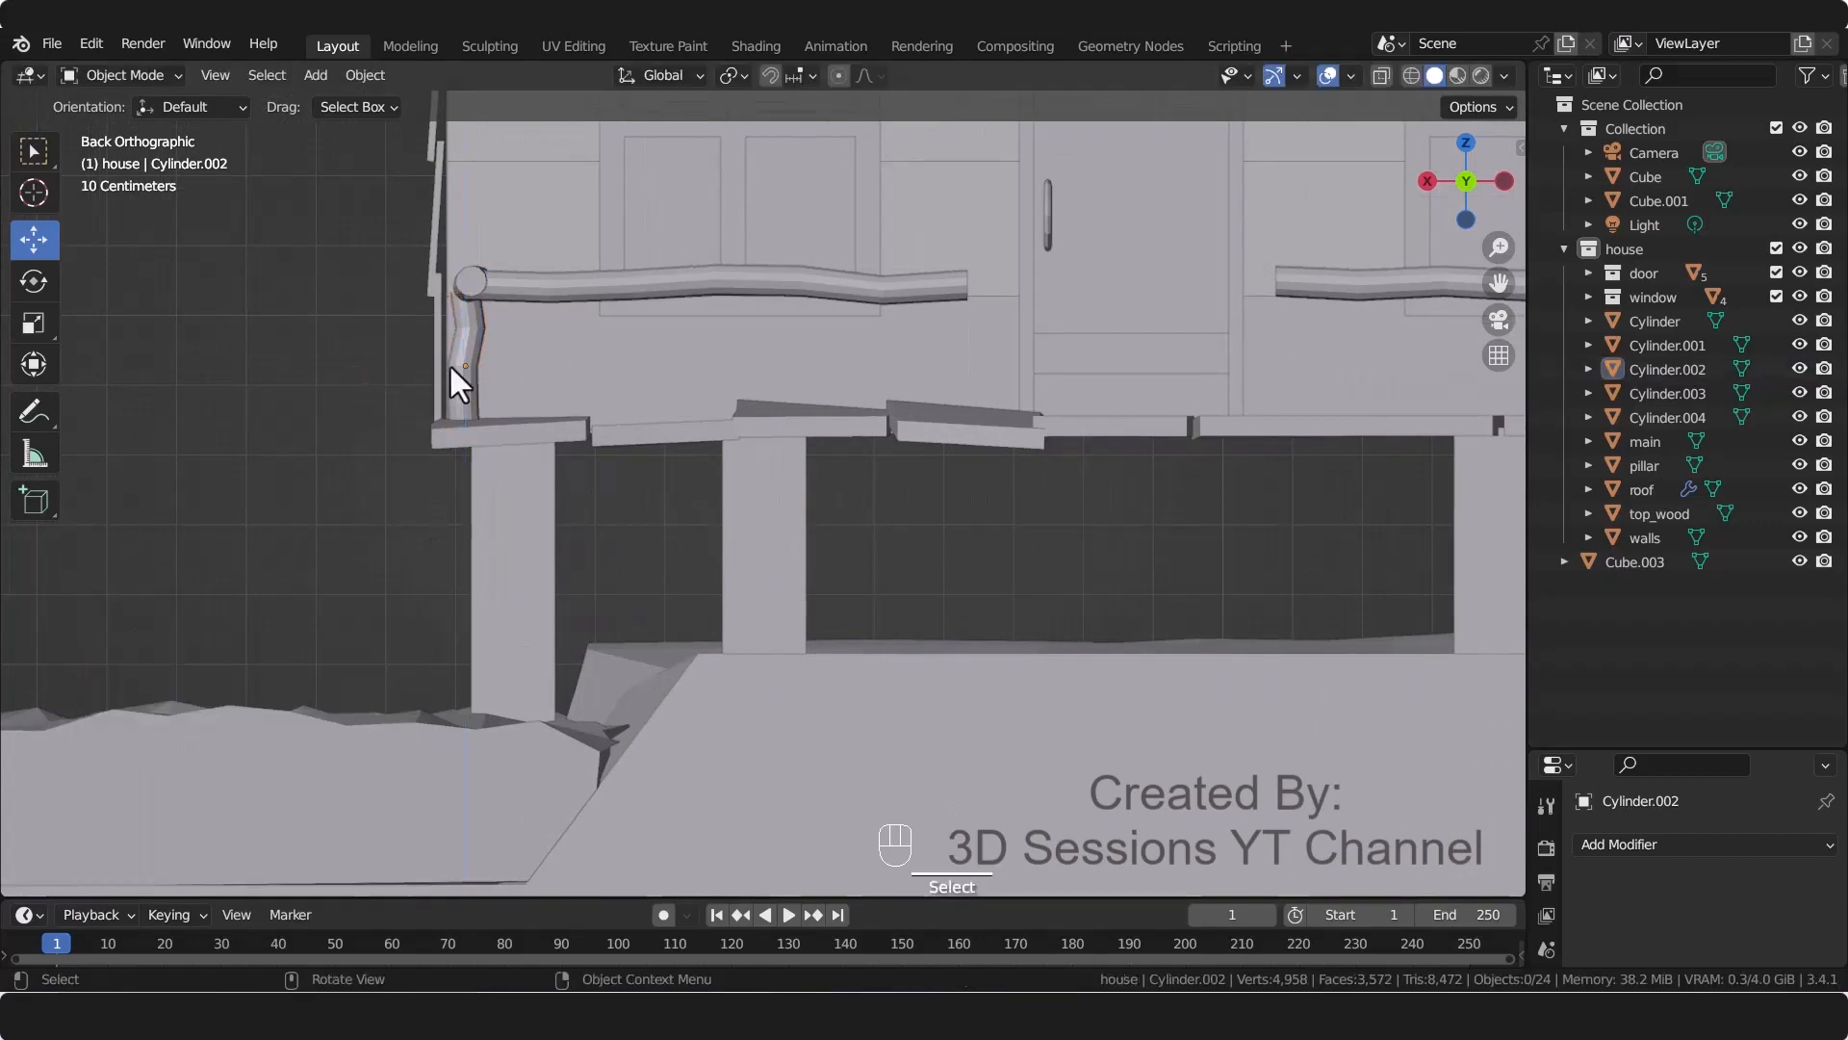
pyautogui.click(449, 362)
pyautogui.moveTo(448, 362)
pyautogui.mouseDown()
pyautogui.moveTo(395, 363)
pyautogui.moveTo(460, 363)
pyautogui.mouseUp()
# Step: In the top view, move the post along Y to the front railing corner and nudge it about 0.007 m in X
pyautogui.press('KP_7')
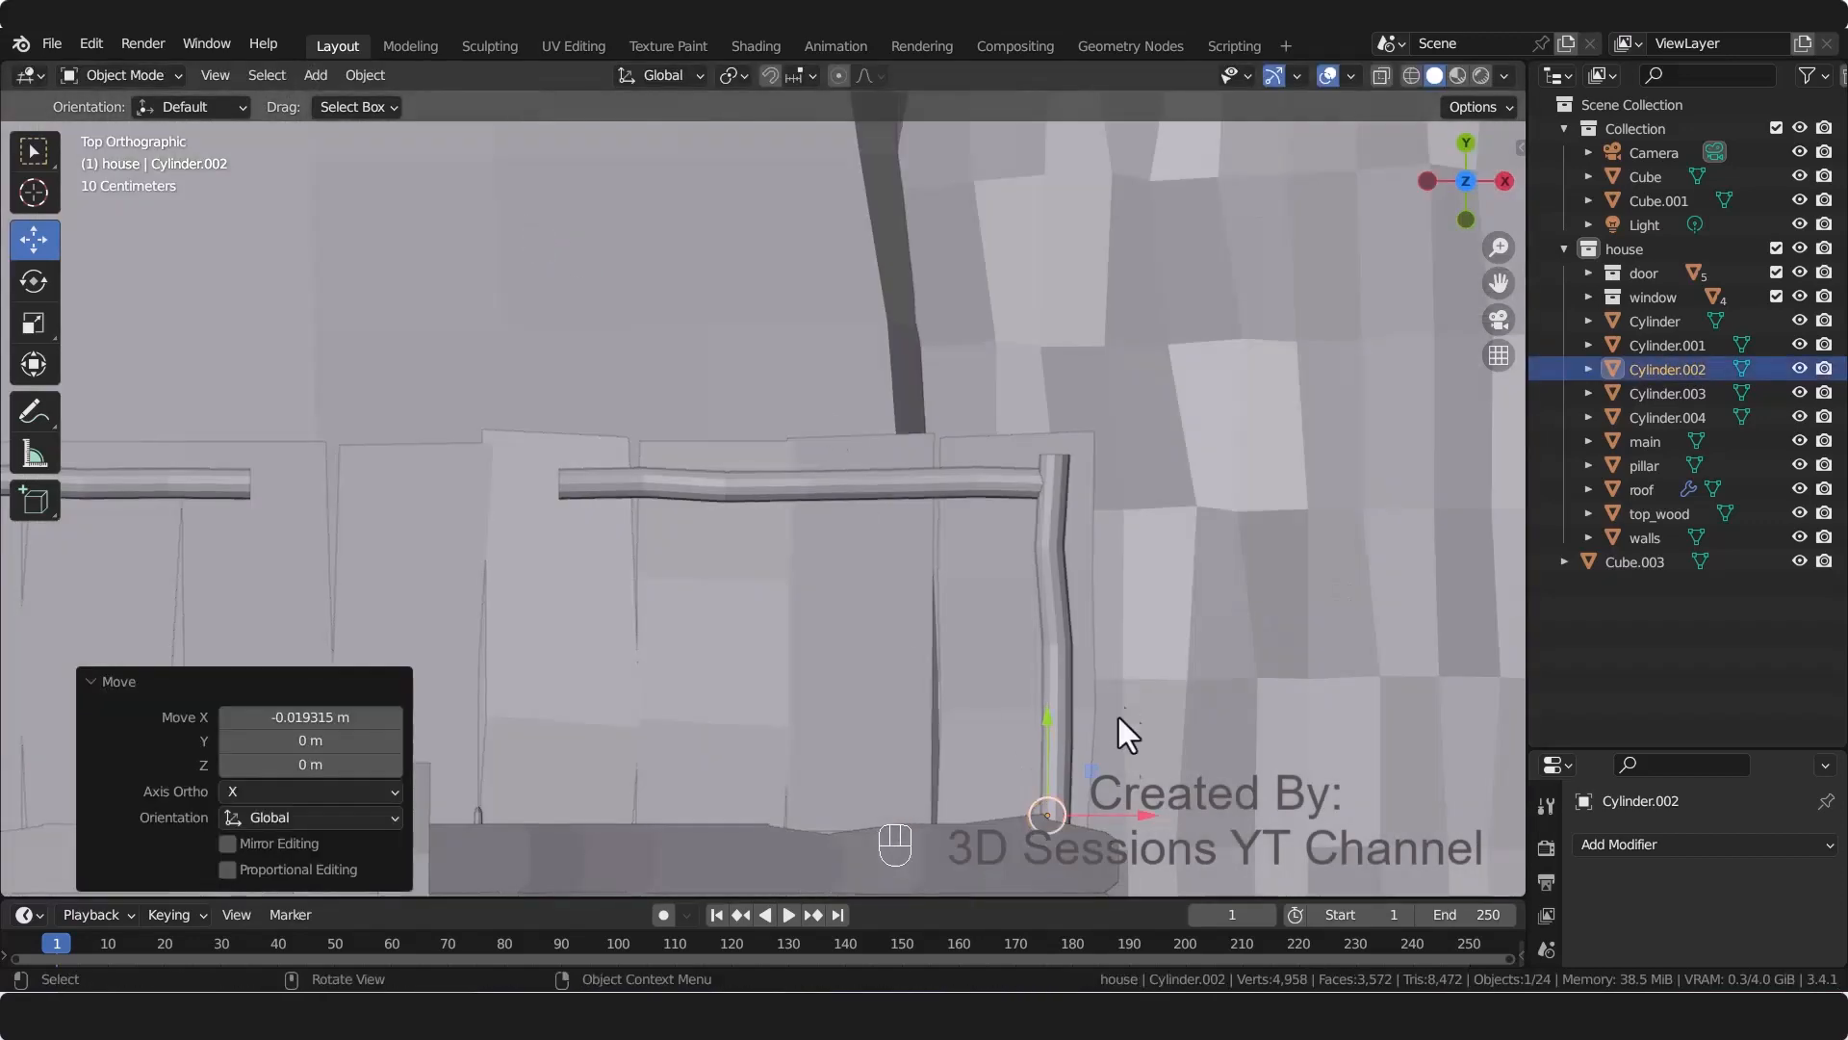
pyautogui.moveTo(1045, 726); pyautogui.dragTo(1048, 384)
pyautogui.hotkey('alt', 'z')
pyautogui.moveTo(1146, 478); pyautogui.dragTo(1151, 477)
pyautogui.hotkey('alt', 'z')
pyautogui.moveTo(1175, 604); pyautogui.dragTo(772, 493, button='middle')
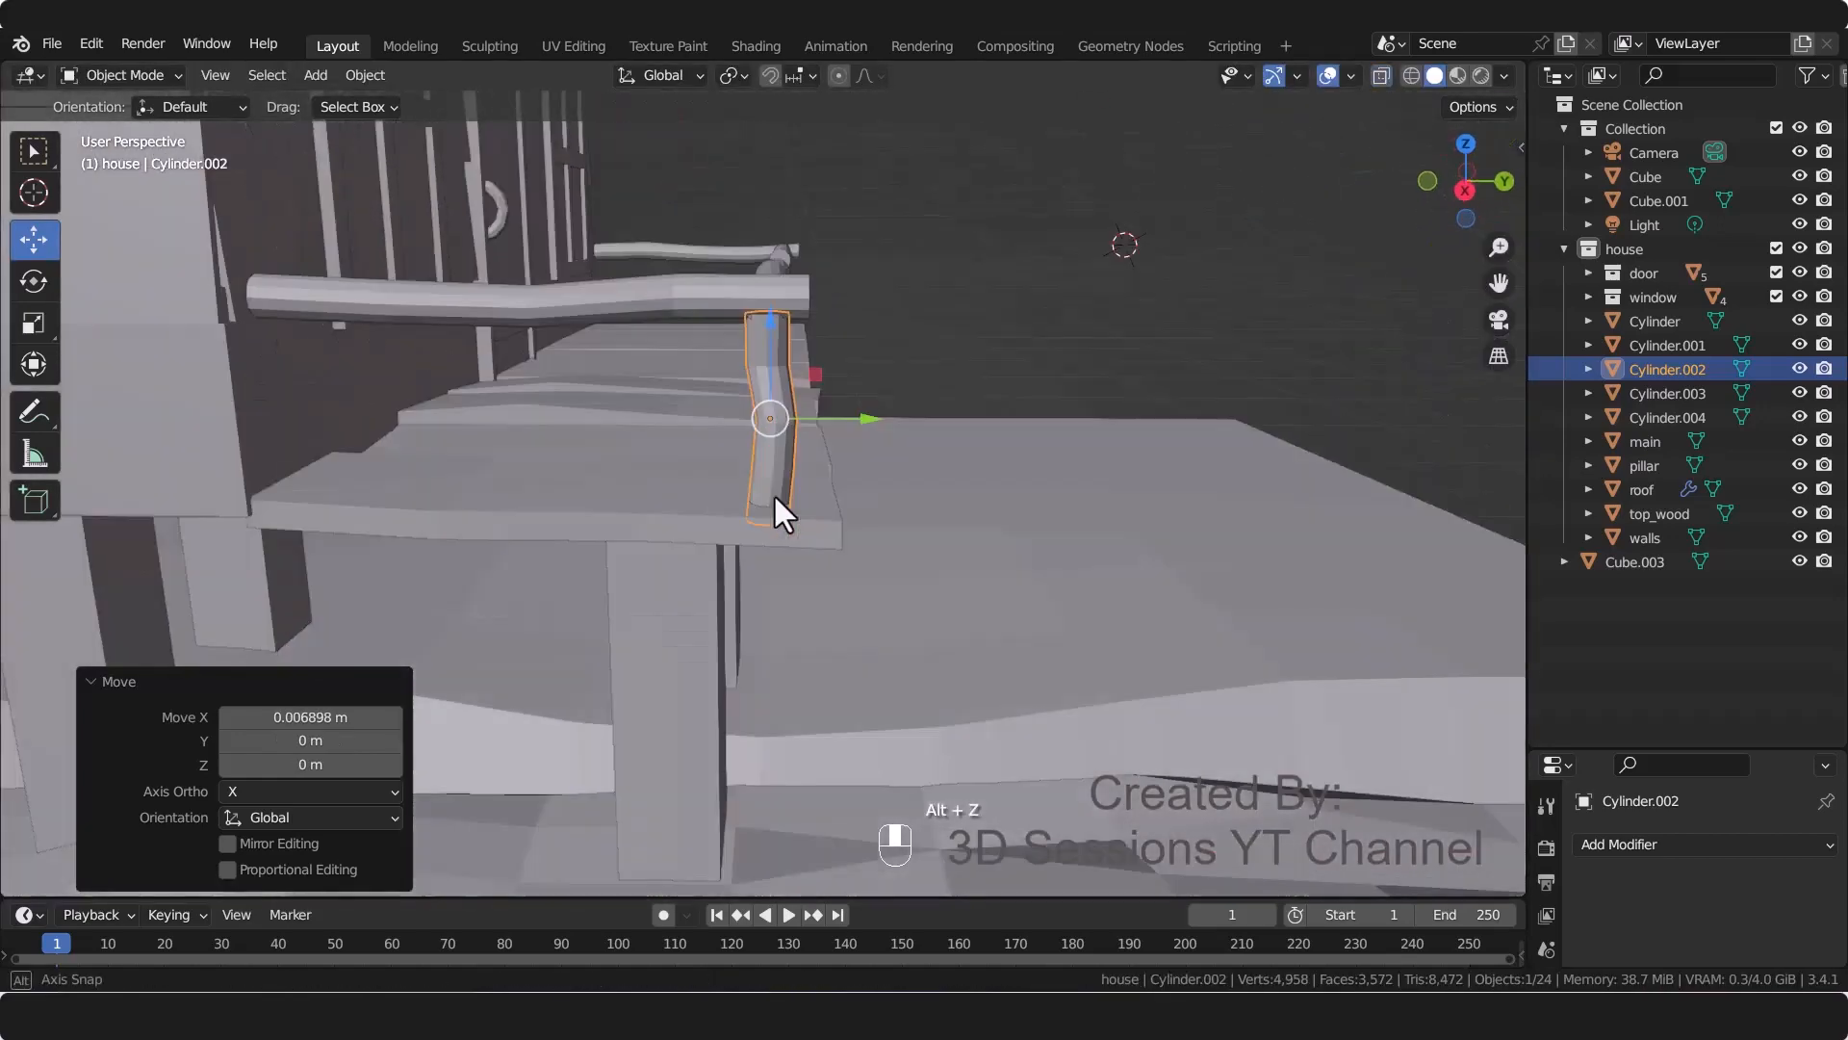
# Step: Shrink the corner post slightly overall and stretch it by a factor of 1.16 along Z
pyautogui.press('s')
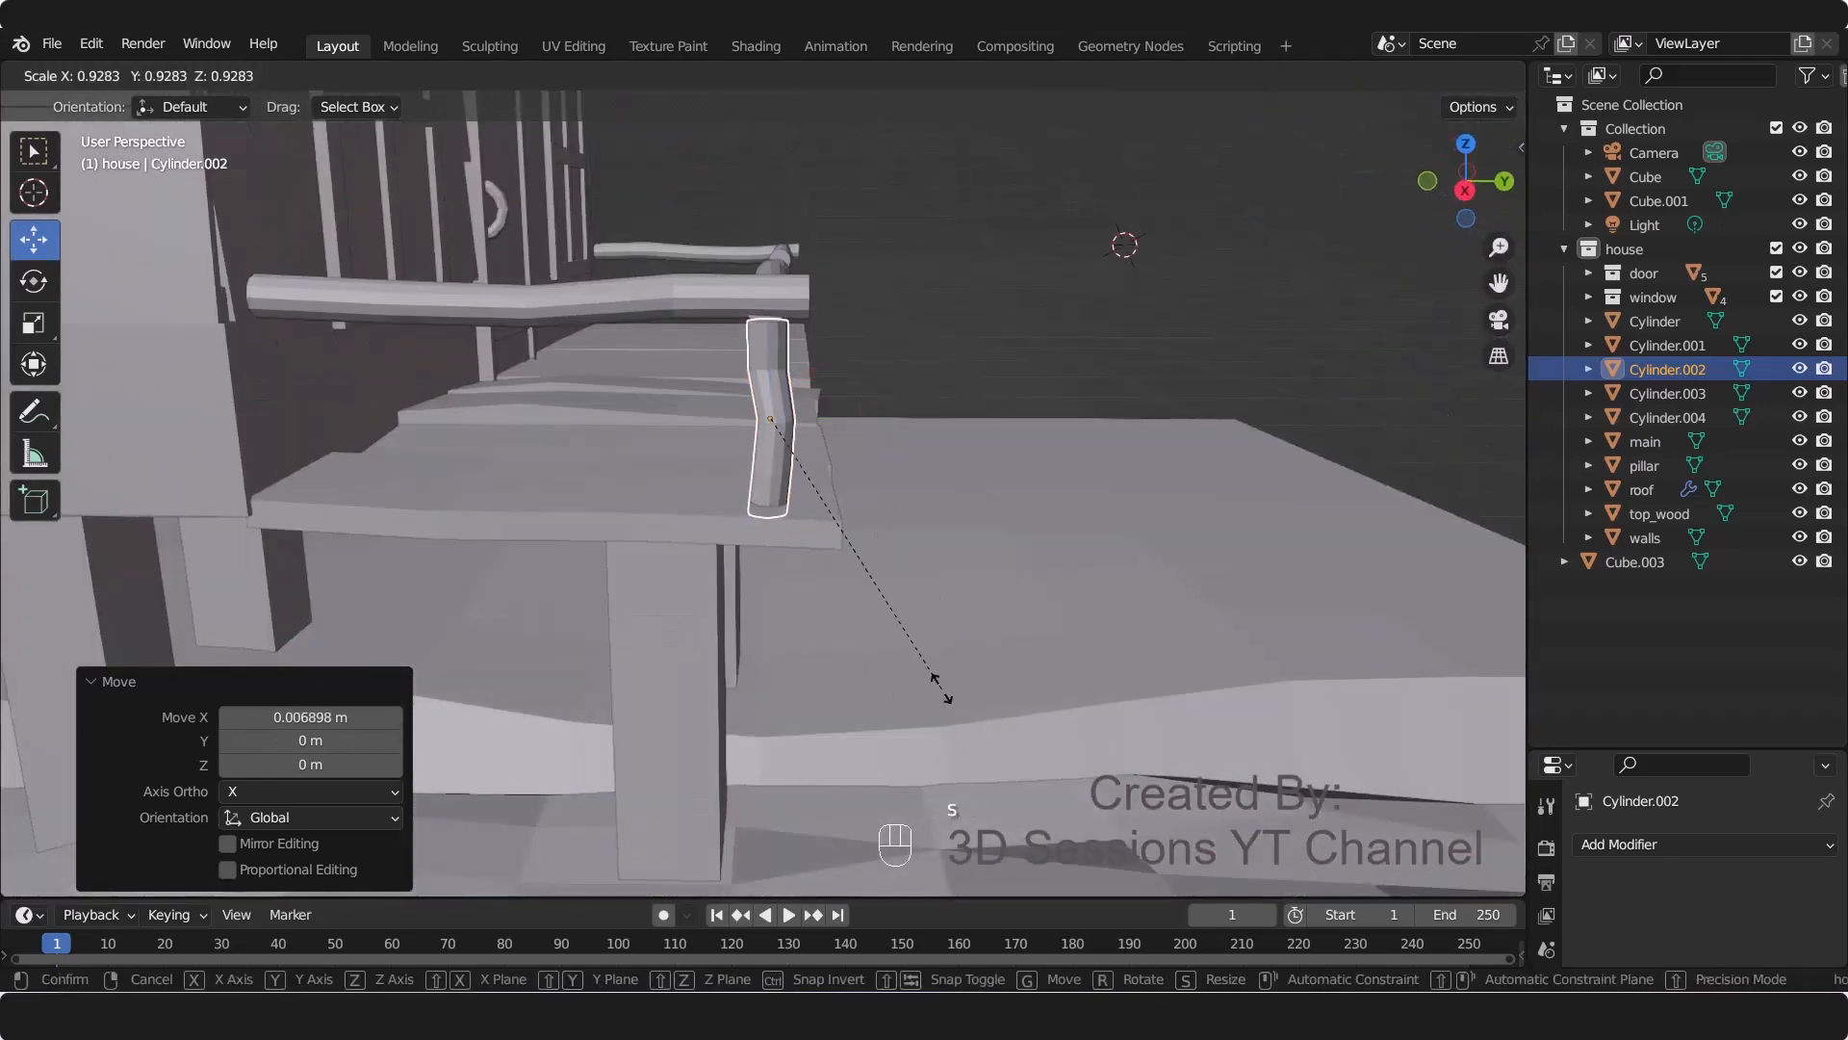
pyautogui.click(826, 715)
pyautogui.press('s')
pyautogui.press('z')
pyautogui.click(811, 799)
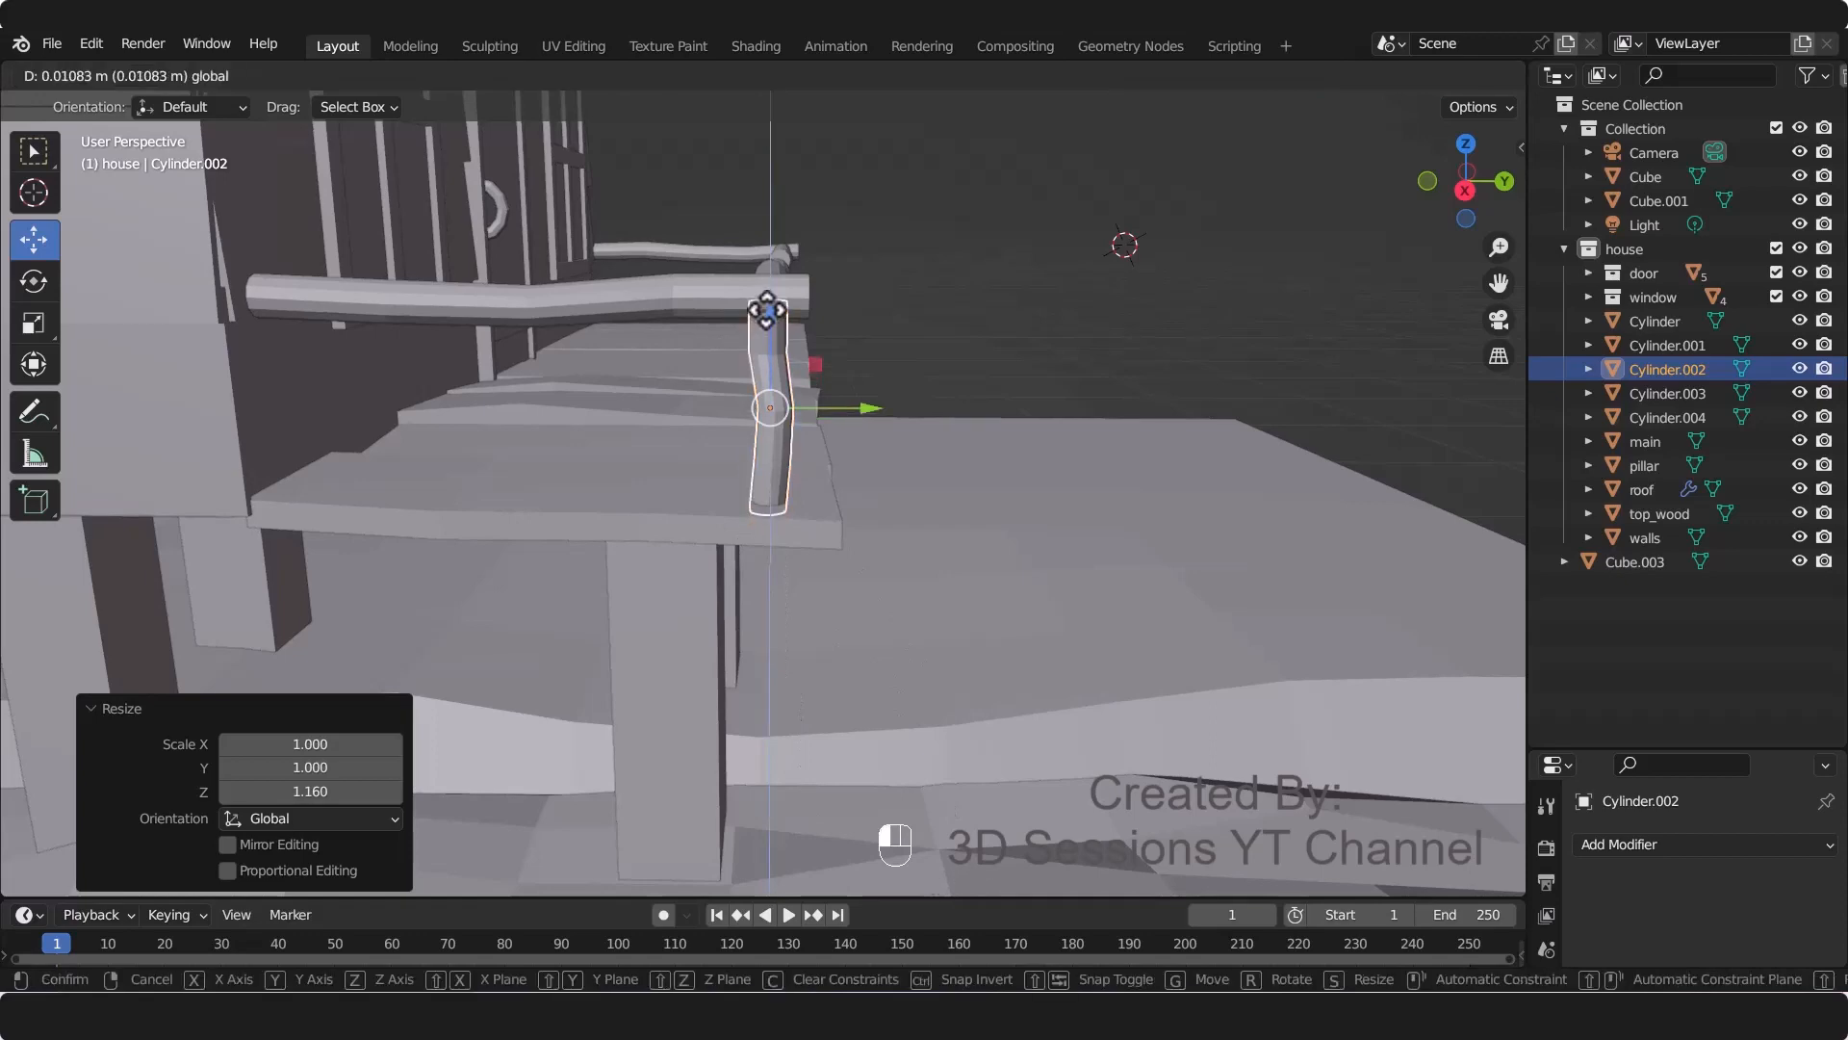
# Step: Raise the corner post about 0.011 m along Z so it meets the railing
pyautogui.click(771, 690)
pyautogui.click(782, 516)
pyautogui.moveTo(781, 516); pyautogui.dragTo(643, 518, button='middle')
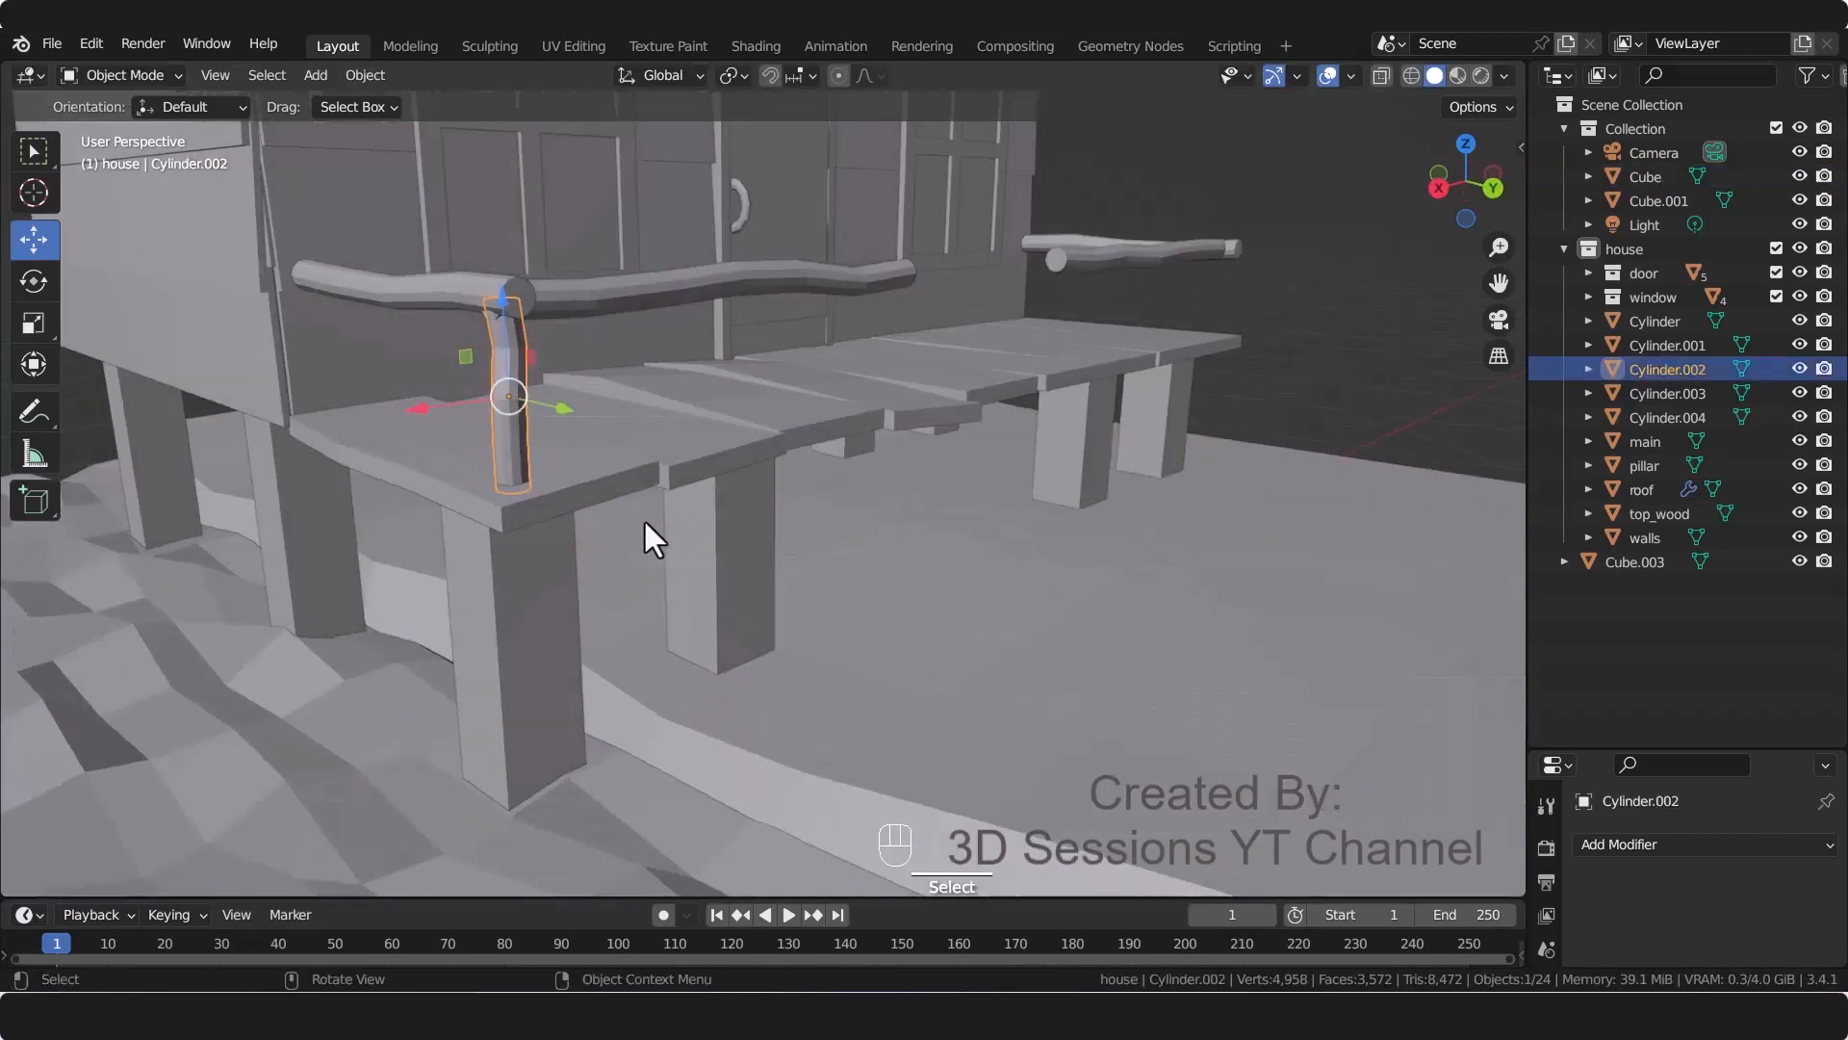
# Step: Resize the corner end of the front railing above the post by scaling its end vertices
pyautogui.click(549, 292)
pyautogui.press('Tab')
pyautogui.hotkey('alt', 'z')
pyautogui.moveTo(440, 240); pyautogui.dragTo(521, 343)
pyautogui.press('s')
pyautogui.click(471, 417)
pyautogui.press('Tab')
pyautogui.hotkey('alt', 'z')
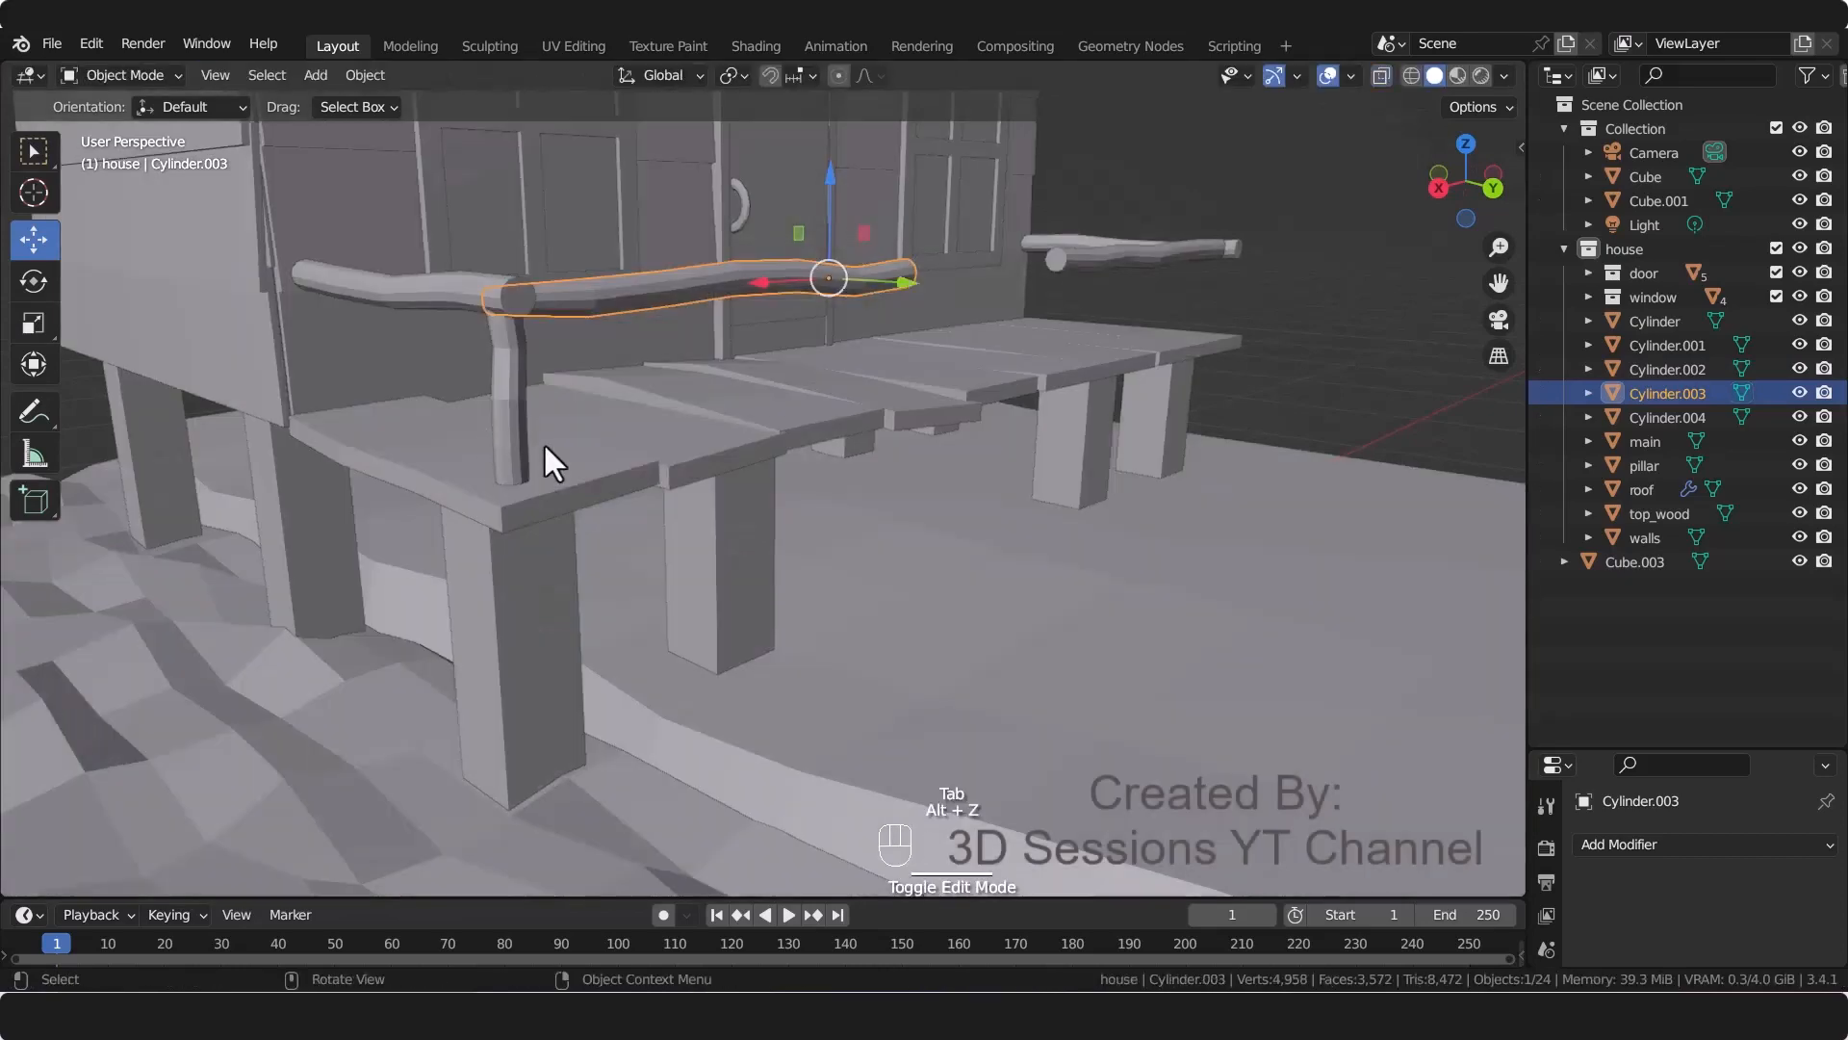
pyautogui.click(547, 447)
pyautogui.click(930, 559)
# Step: Duplicate the corner post and move the copy along Y to the house-wall end of the side railing
pyautogui.click(507, 387)
pyautogui.moveTo(522, 532); pyautogui.dragTo(835, 528, button='middle')
pyautogui.hotkey('shift', 'd')
pyautogui.rightClick(934, 414)
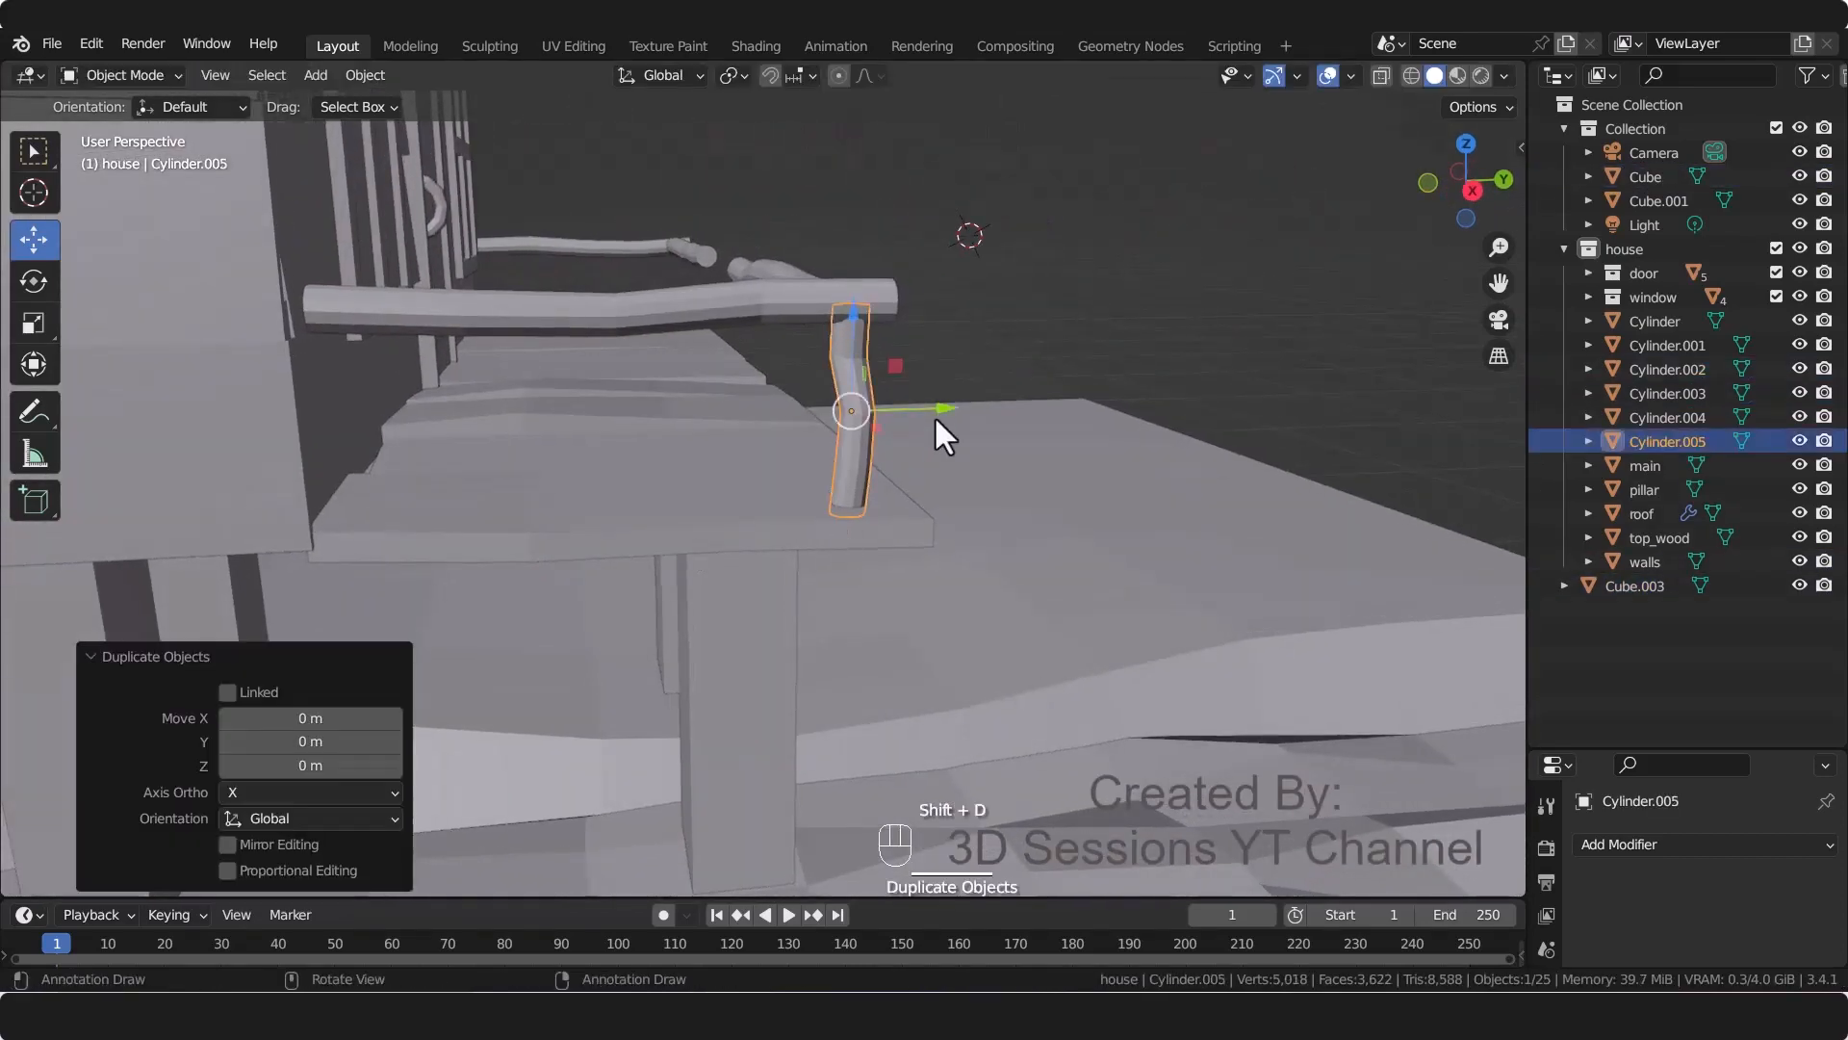
pyautogui.moveTo(934, 414); pyautogui.dragTo(443, 439)
pyautogui.click(443, 439)
pyautogui.click(808, 541)
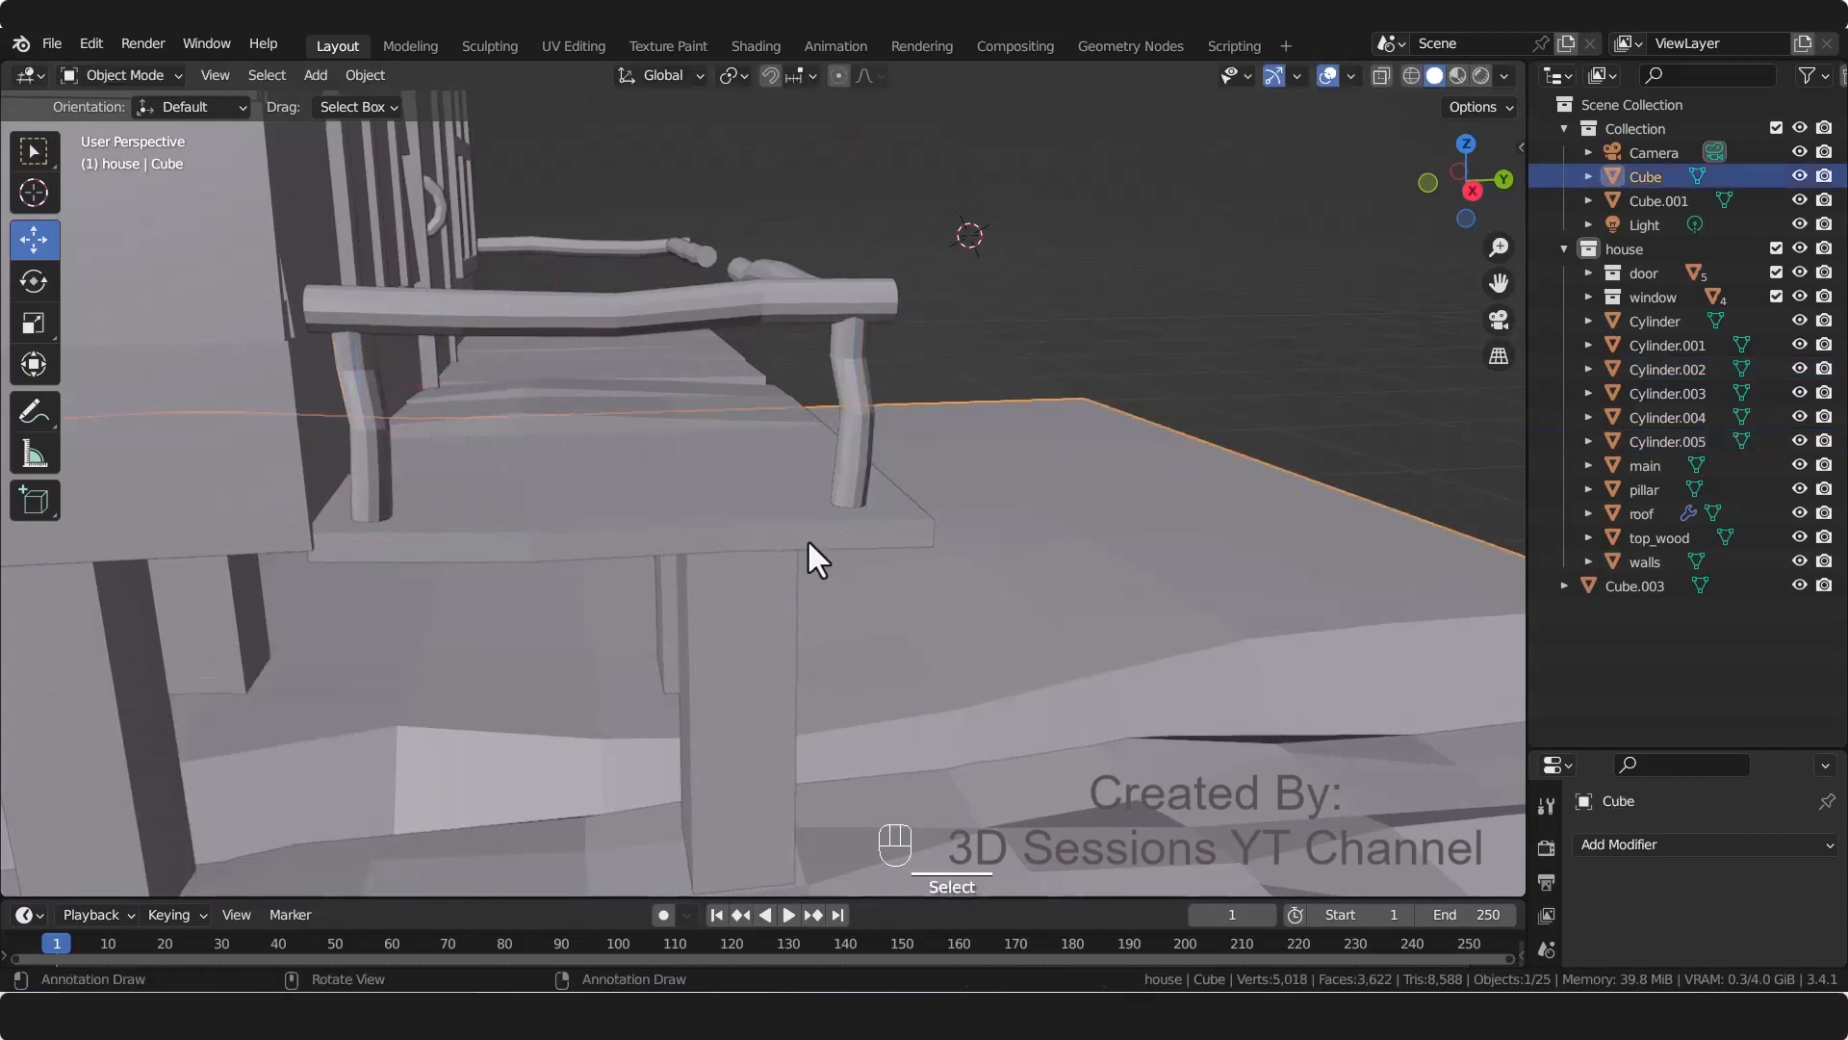
# Step: Duplicate both side-railing posts and move the copies about 1.81 m in negative X to the opposite side railing
pyautogui.click(377, 462)
pyautogui.keyDown('shift'); pyautogui.click(849, 451); pyautogui.keyUp('shift')
pyautogui.moveTo(909, 460); pyautogui.dragTo(647, 552, button='middle')
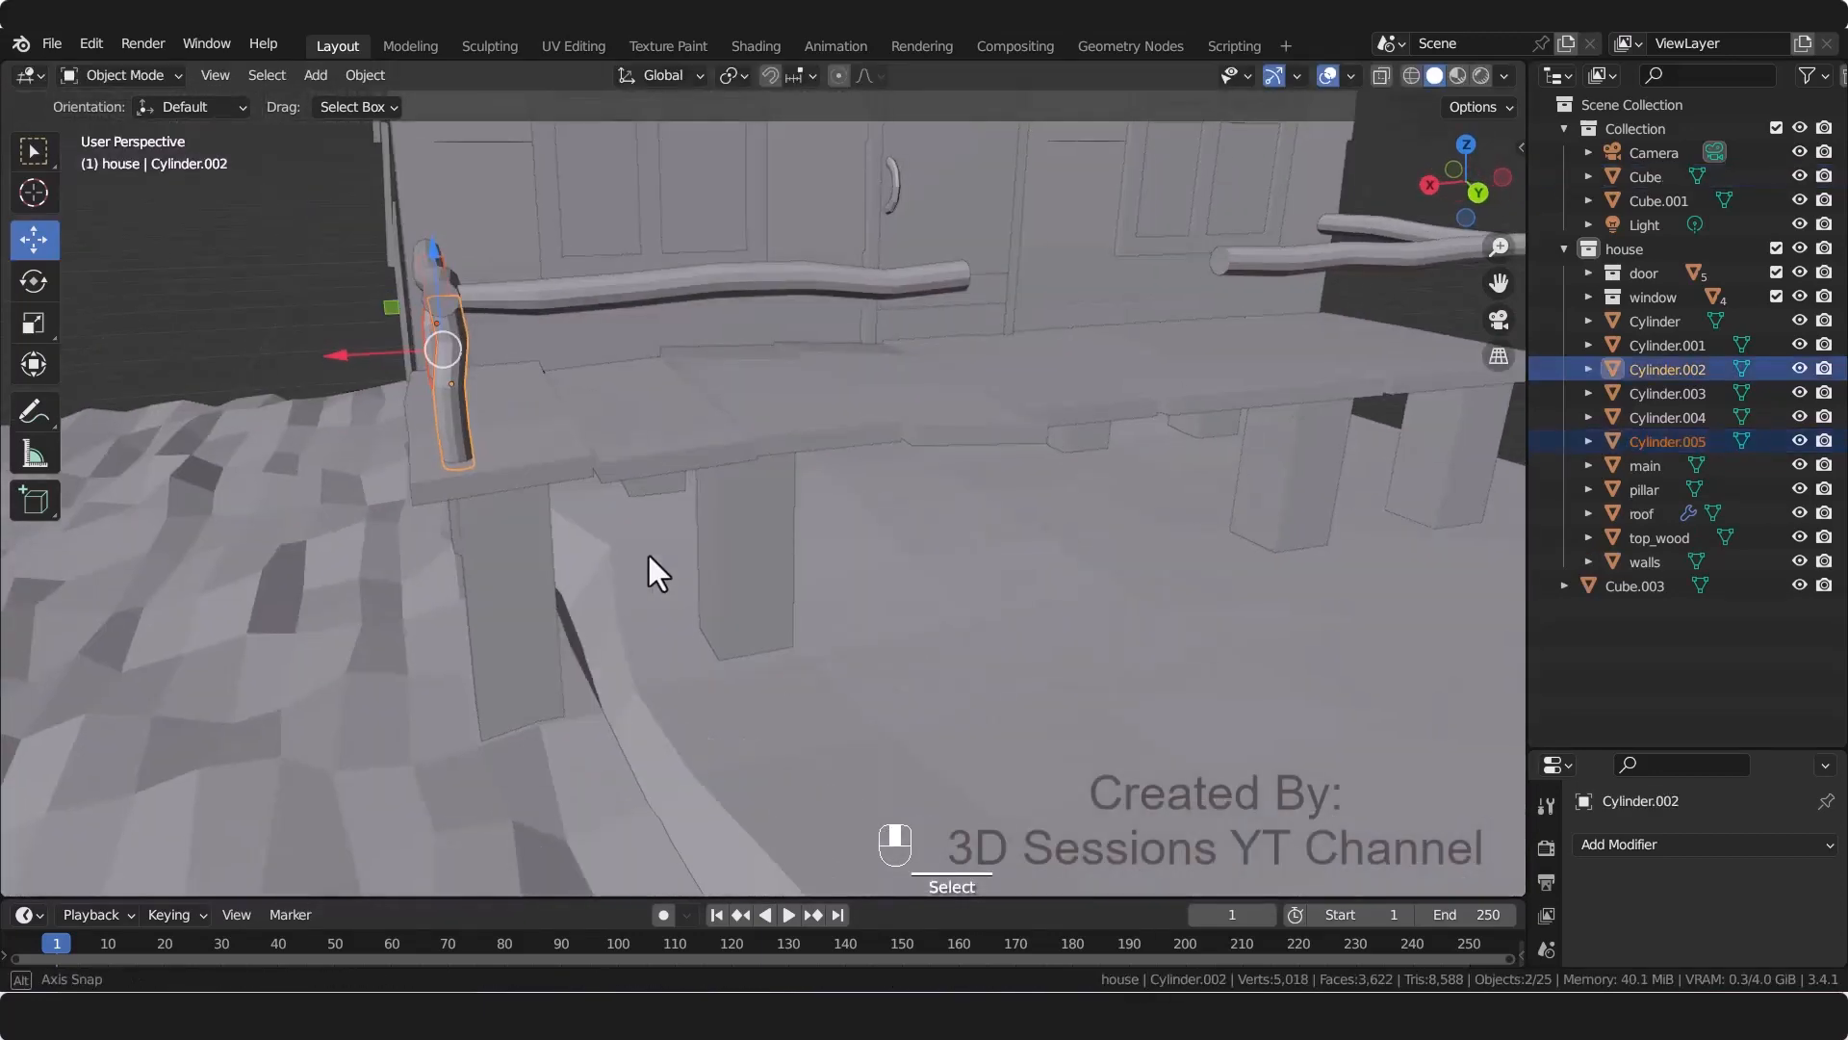
pyautogui.hotkey('shift', 'd')
pyautogui.moveTo(339, 351); pyautogui.dragTo(1340, 297)
pyautogui.keyDown('shift'); pyautogui.moveTo(1221, 519); pyautogui.dragTo(574, 597, button='middle'); pyautogui.keyUp('shift')
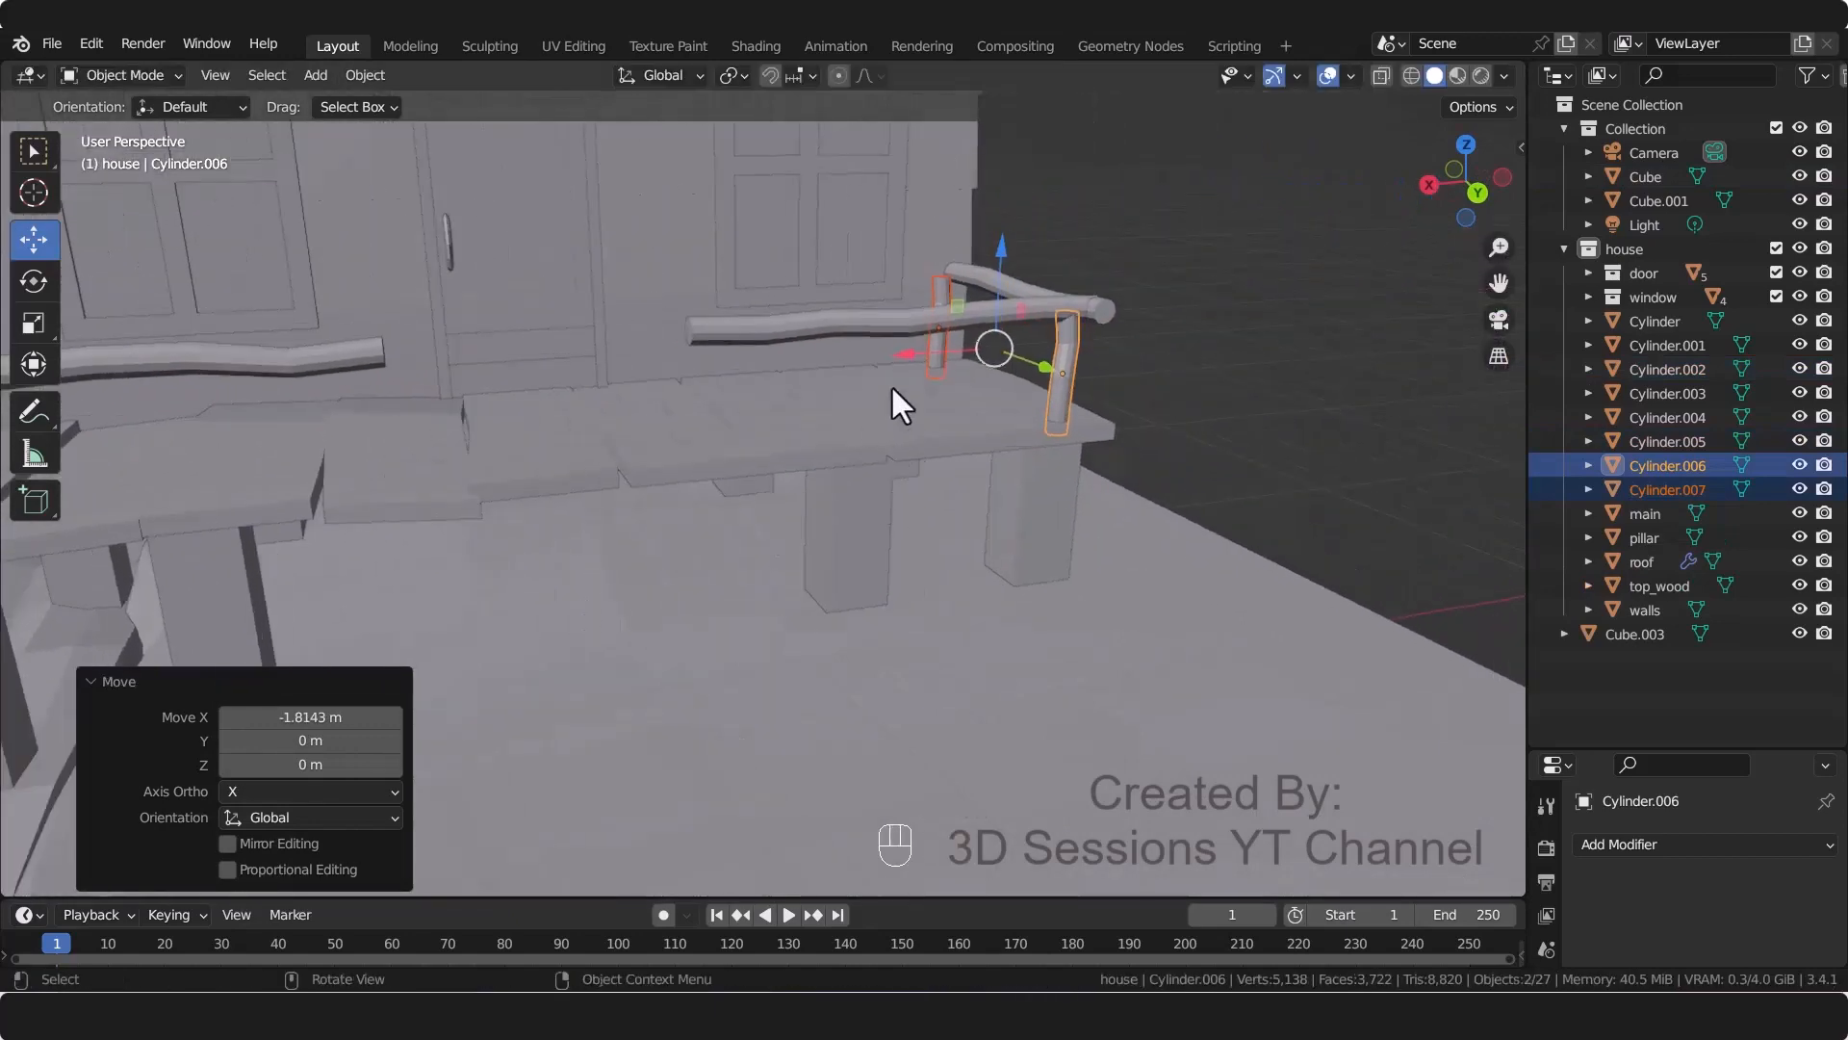
# Step: In the top view, shift the two copied posts about 0.05 m in negative X under the railing, and check them from the back
pyautogui.press('`')
pyautogui.click(941, 154)
pyautogui.keyDown('shift'); pyautogui.moveTo(648, 539); pyautogui.dragTo(716, 537, button='middle'); pyautogui.keyUp('shift')
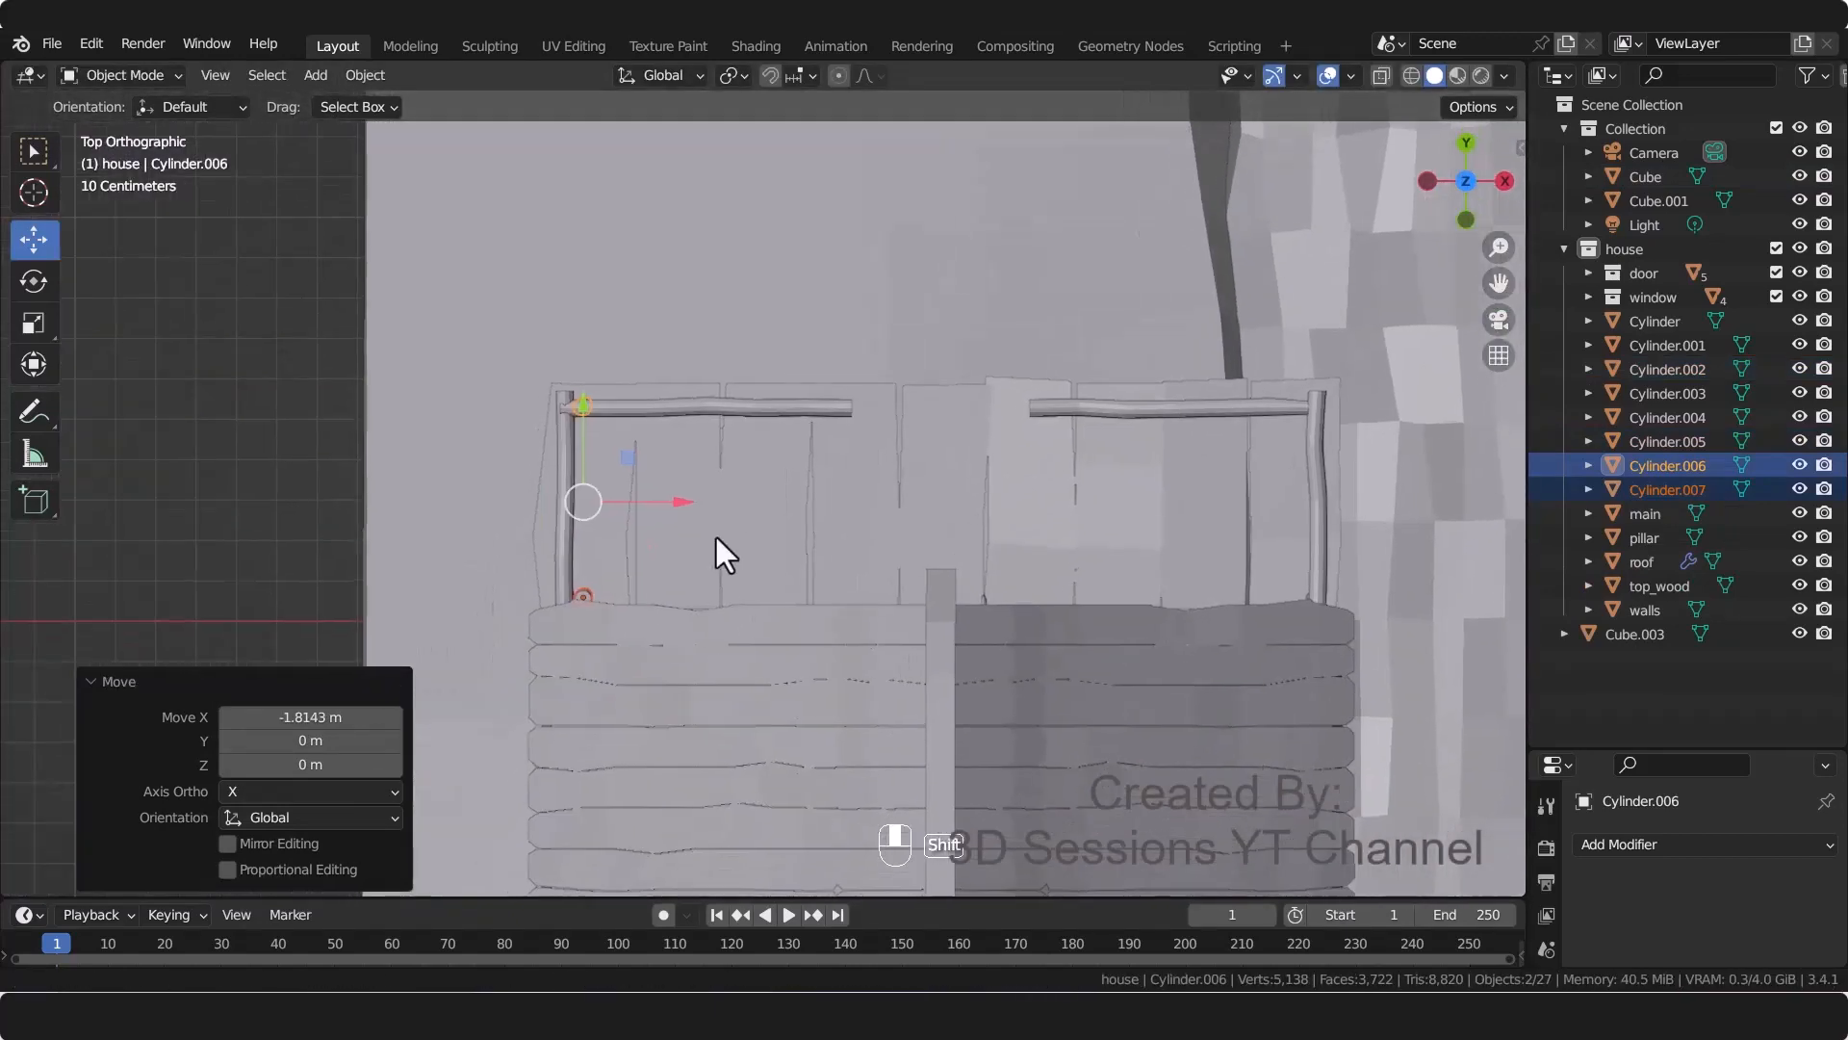
pyautogui.moveTo(678, 501); pyautogui.dragTo(657, 509)
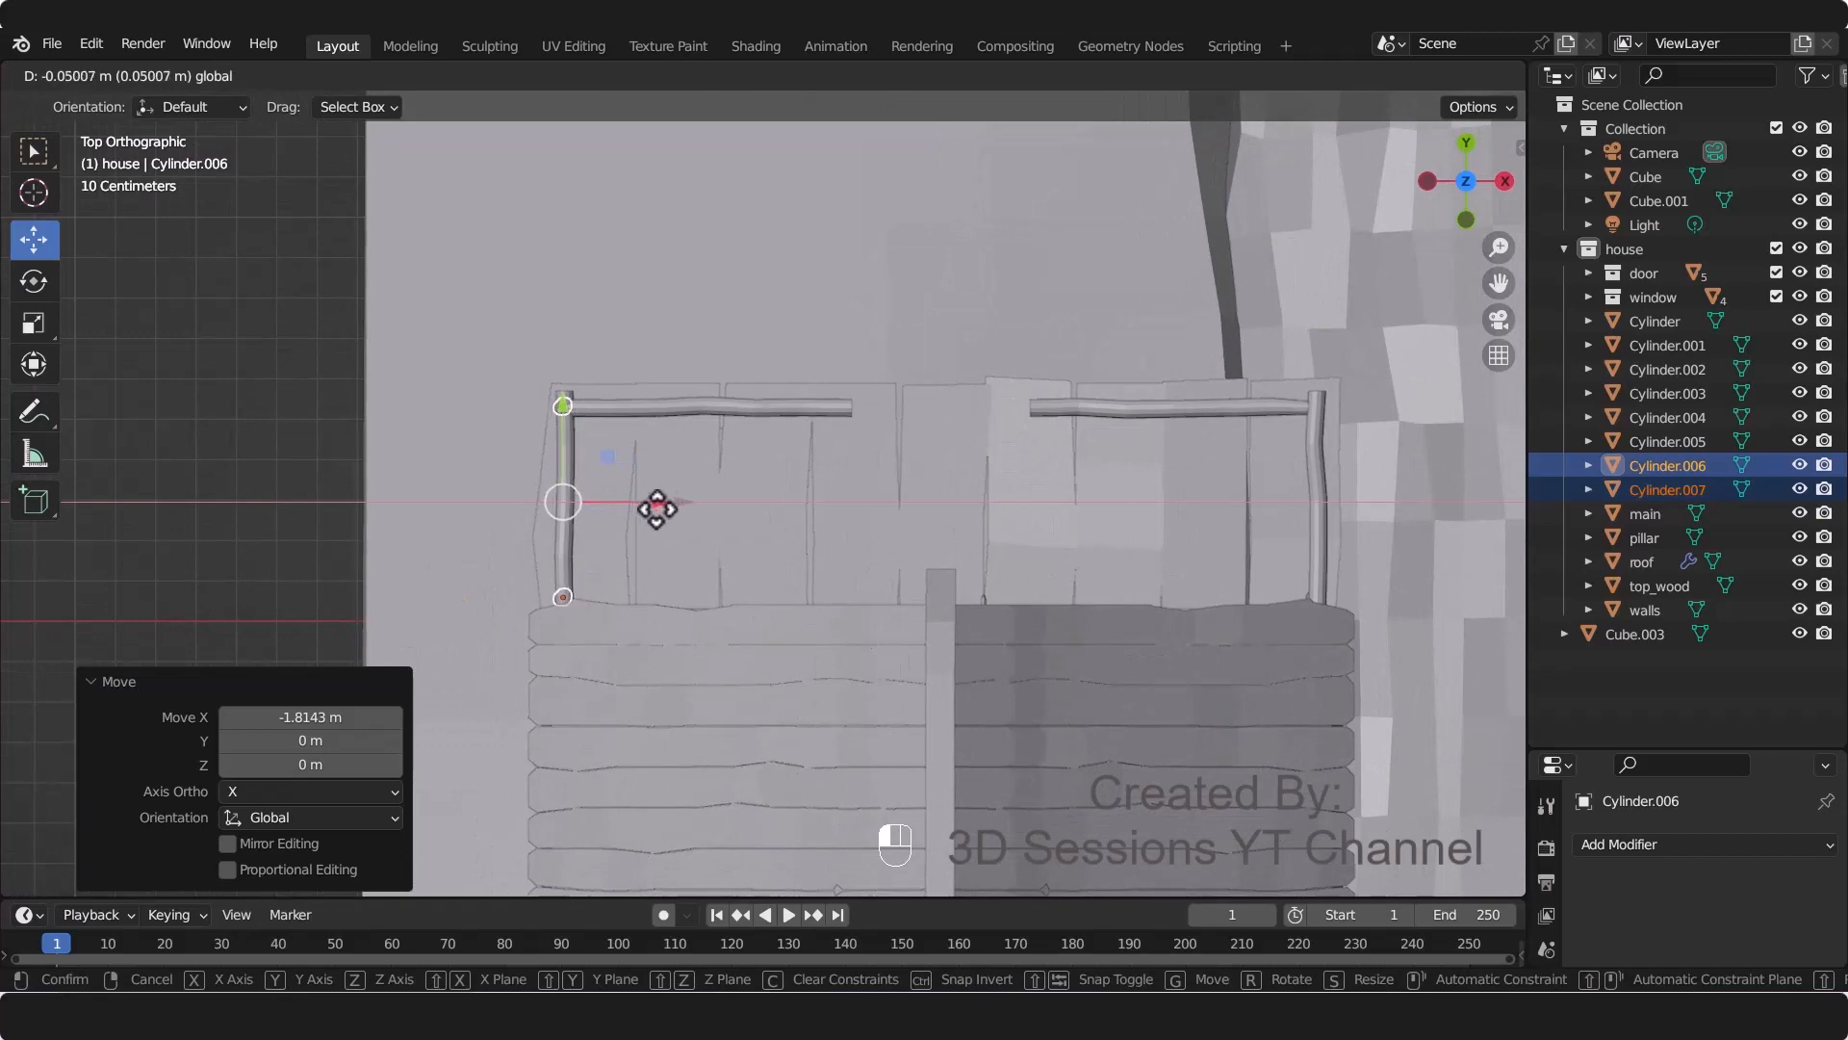
pyautogui.press('`')
pyautogui.click(705, 309)
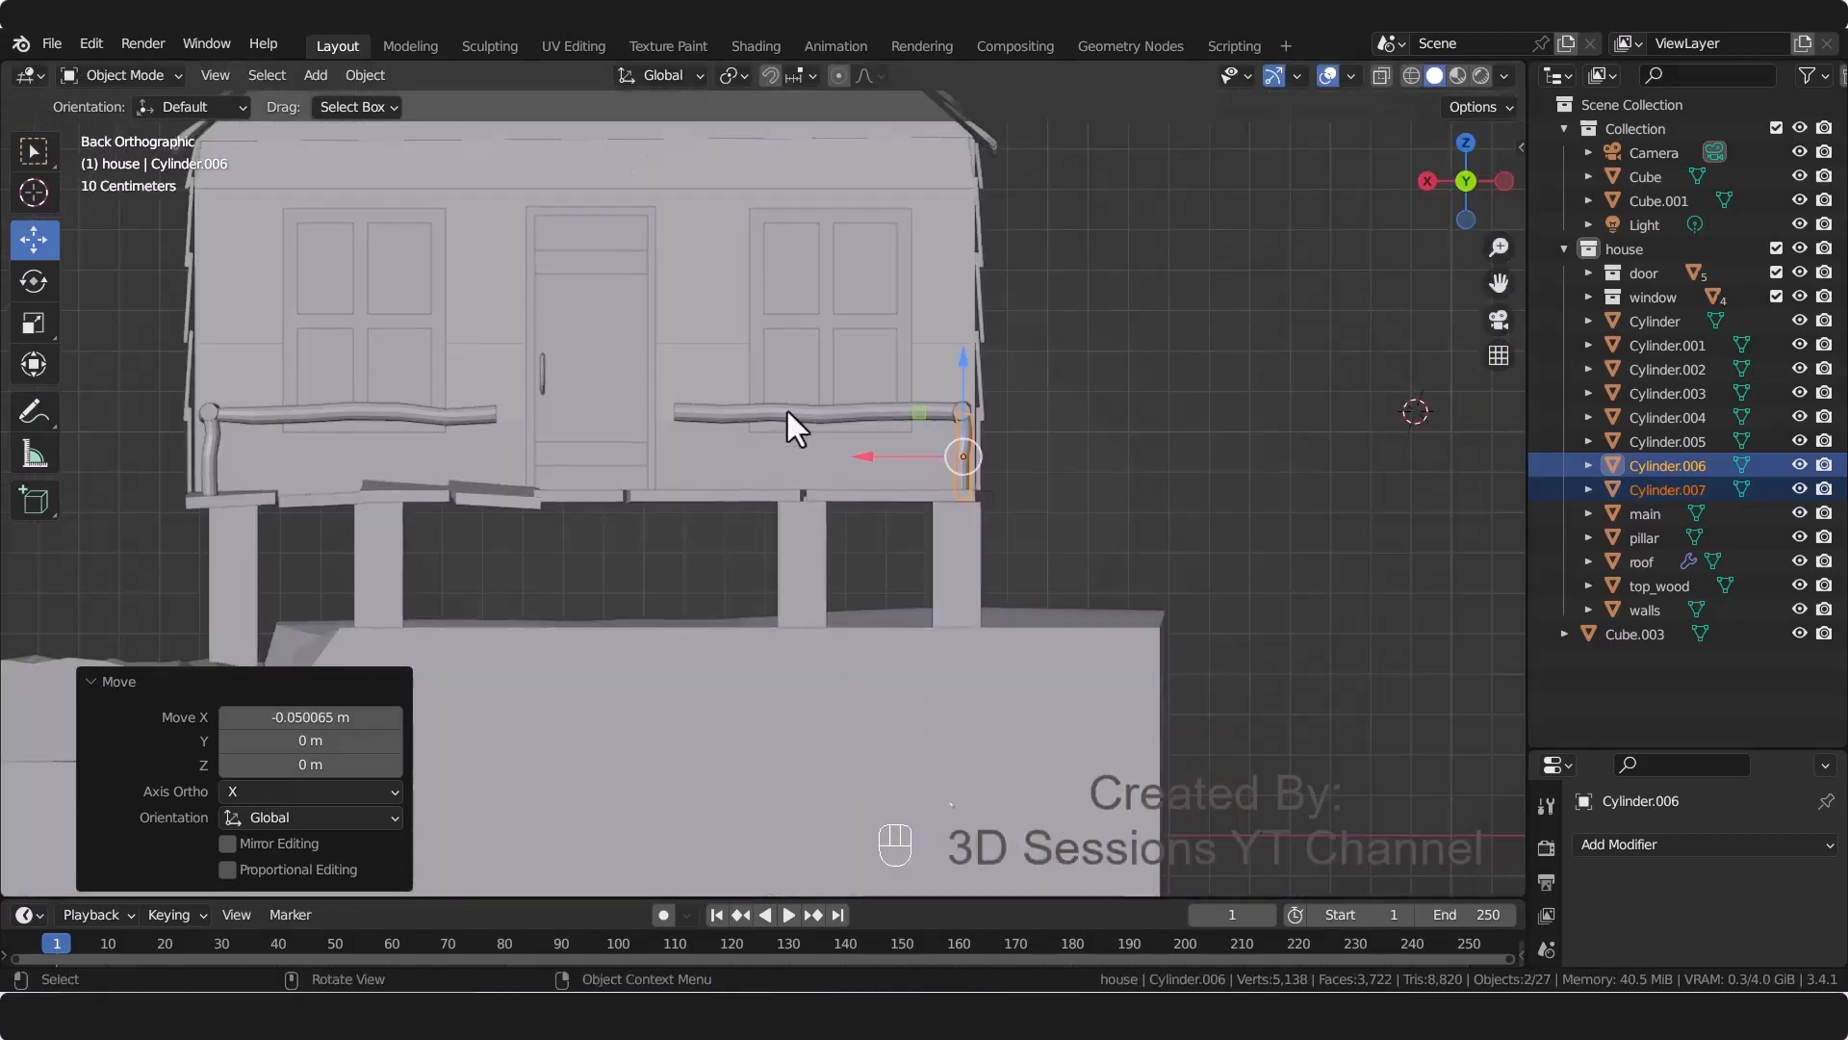
pyautogui.scroll(2, 726, 510)
pyautogui.moveTo(726, 514); pyautogui.dragTo(790, 553, button='middle')
# Step: Duplicate the original front corner post and move the copy along X to the inner end of its front railing
pyautogui.click(1015, 536)
pyautogui.moveTo(1015, 536); pyautogui.dragTo(446, 621, button='middle')
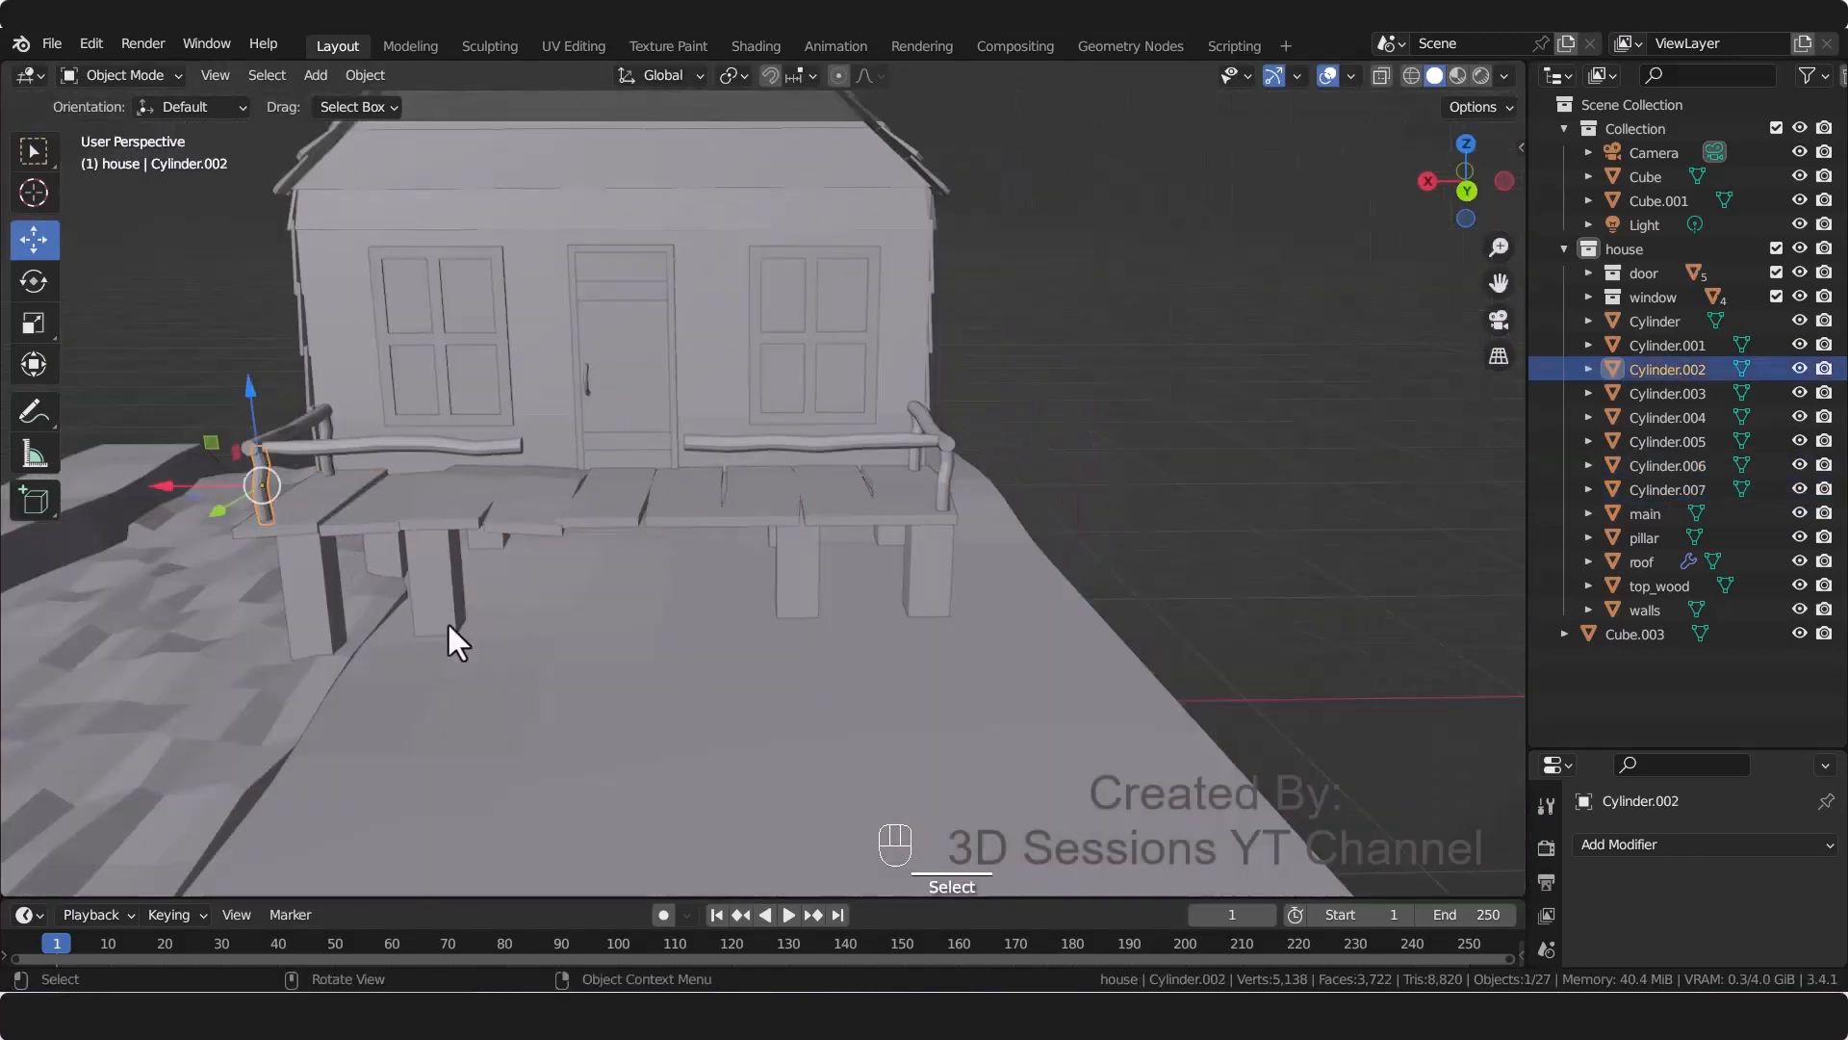
pyautogui.hotkey('shift', 'd')
pyautogui.rightClick(447, 621)
pyautogui.moveTo(165, 483); pyautogui.dragTo(413, 525)
# Step: Duplicate that post along X to the inner end of the other front railing, and save the file
pyautogui.hotkey('shift', 'd')
pyautogui.press('x')
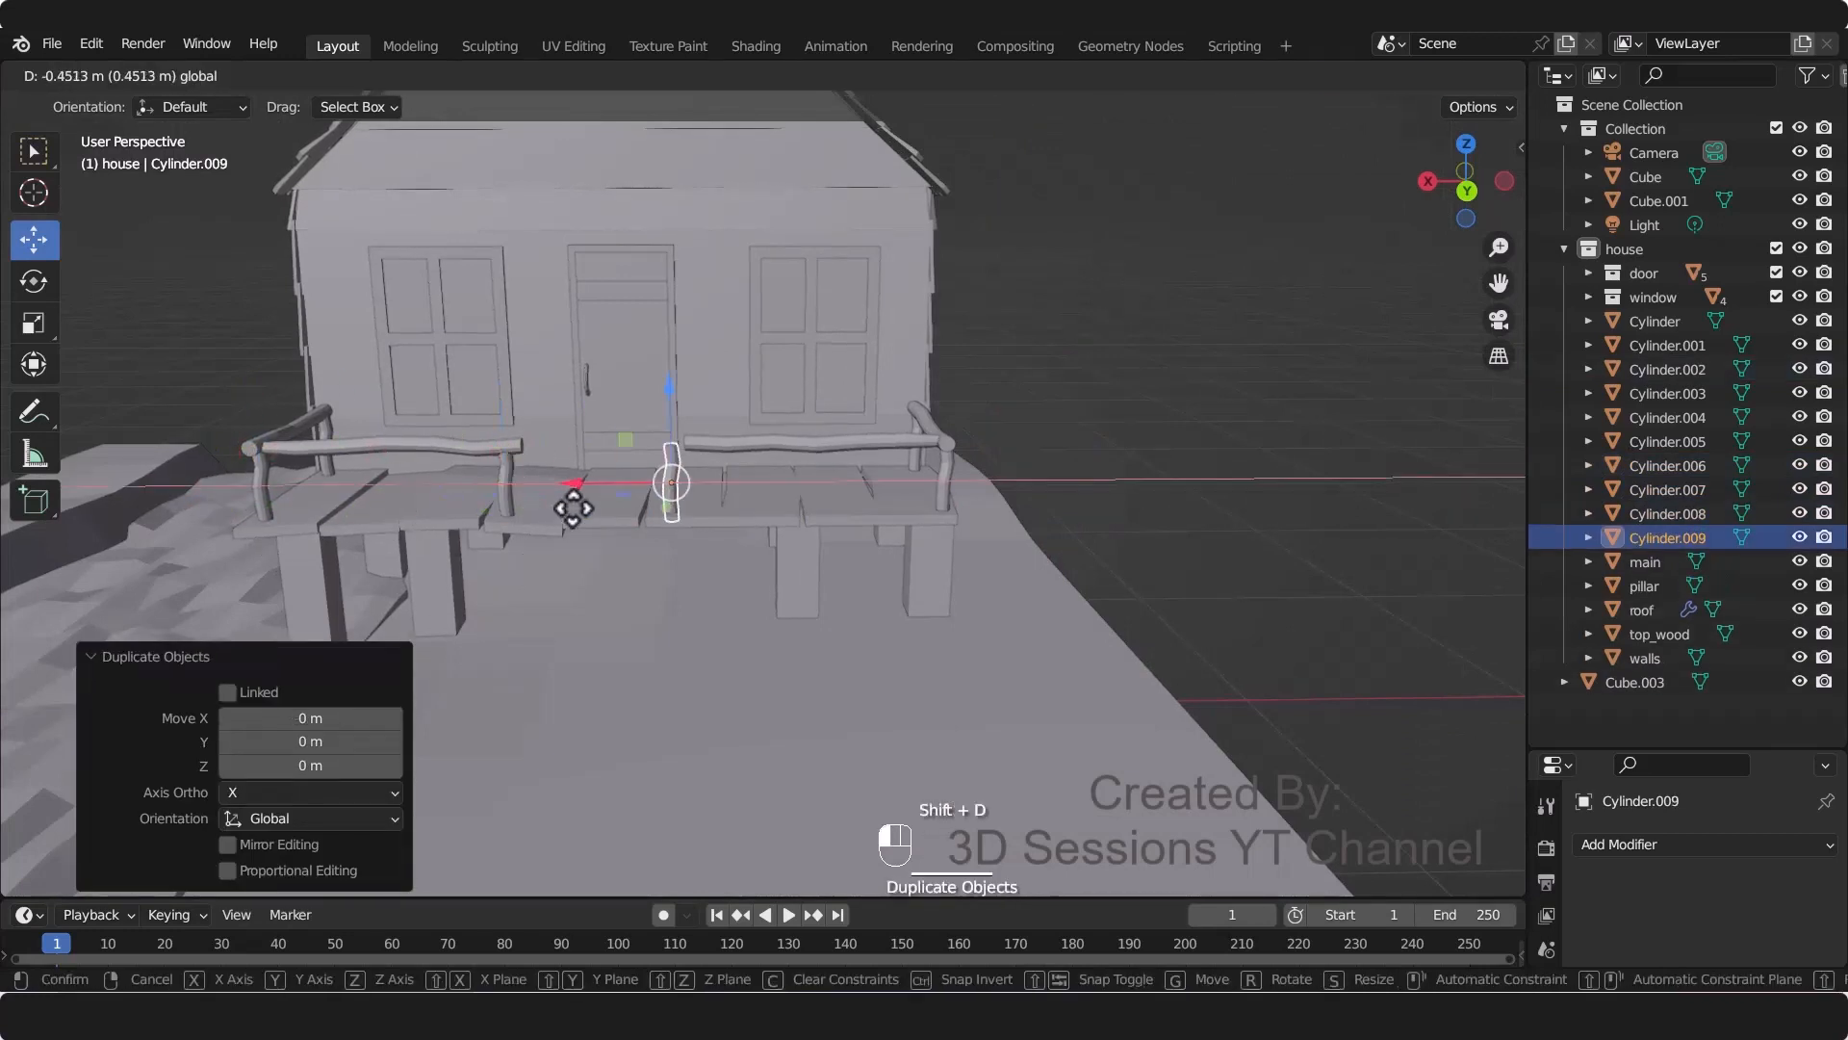
pyautogui.click(604, 509)
pyautogui.moveTo(1027, 466); pyautogui.dragTo(511, 627, button='middle')
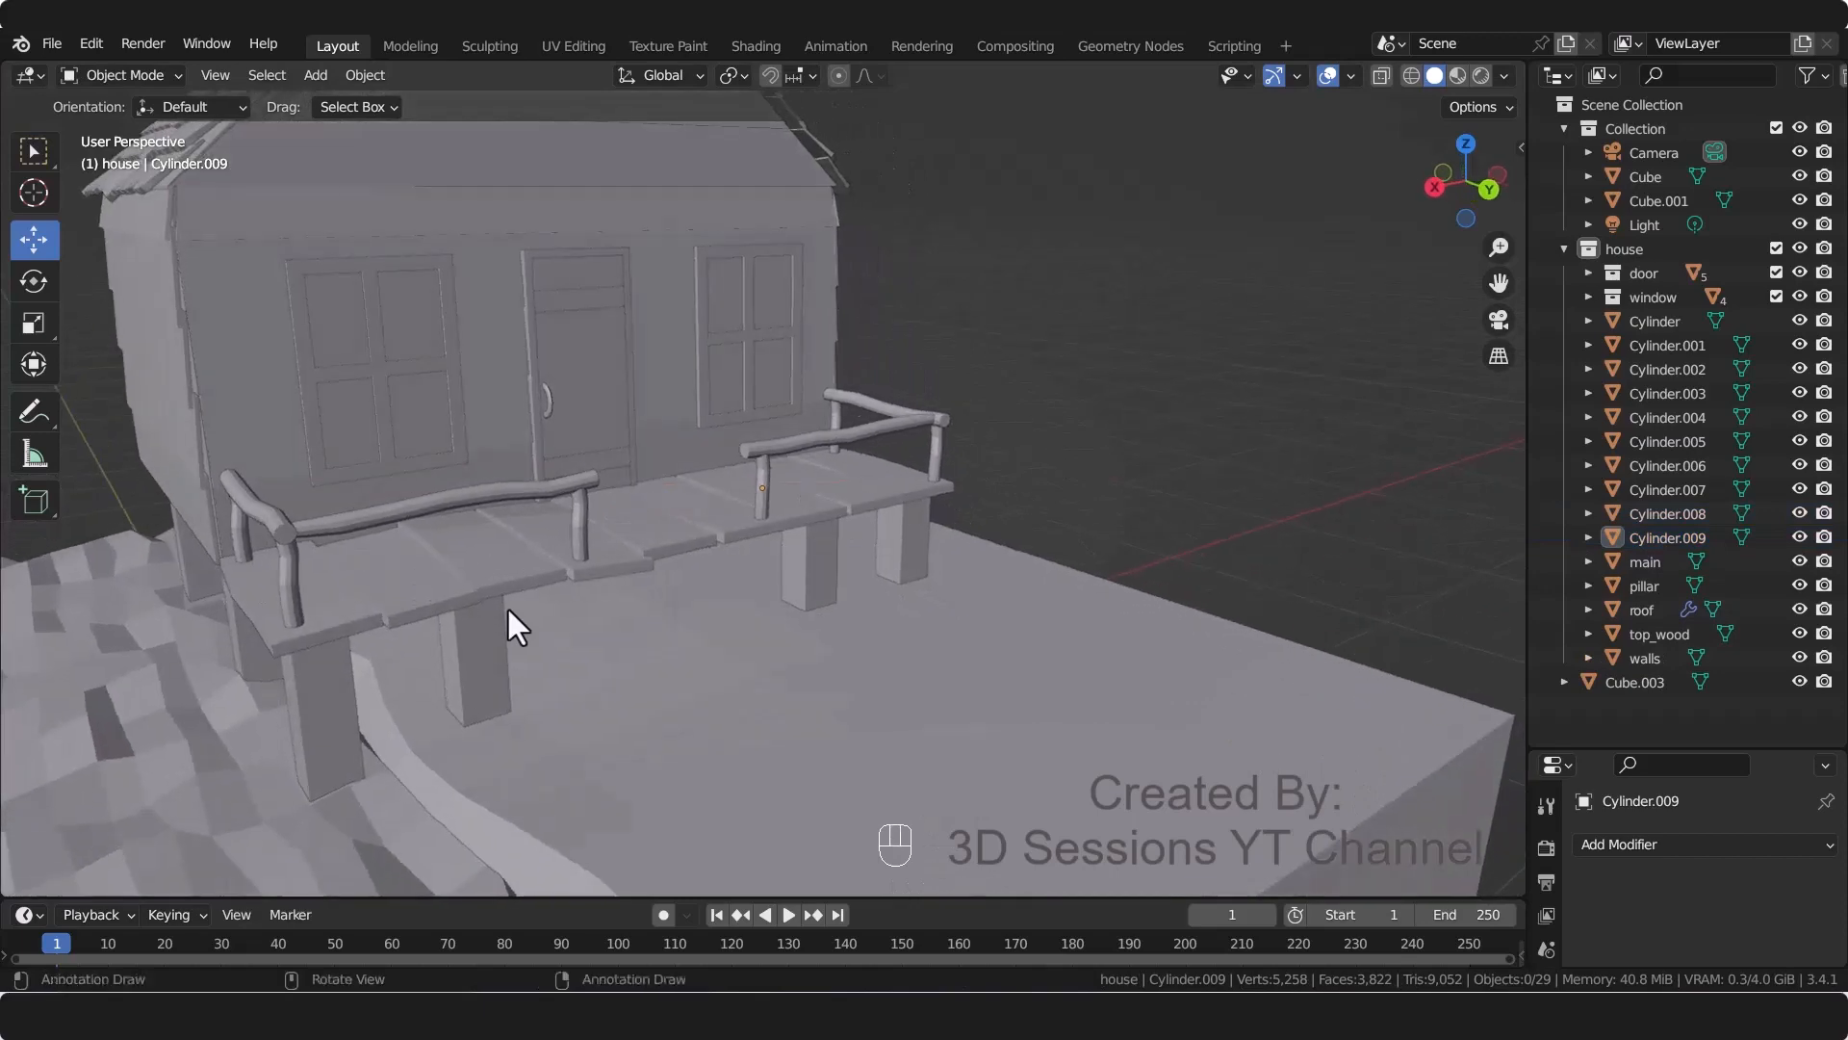
pyautogui.hotkey('ctrl', 's')
# Step: Duplicate the whole deck plank at the gap between the front railings and separate the copy into its own object
pyautogui.moveTo(709, 619); pyautogui.dragTo(742, 674, button='middle')
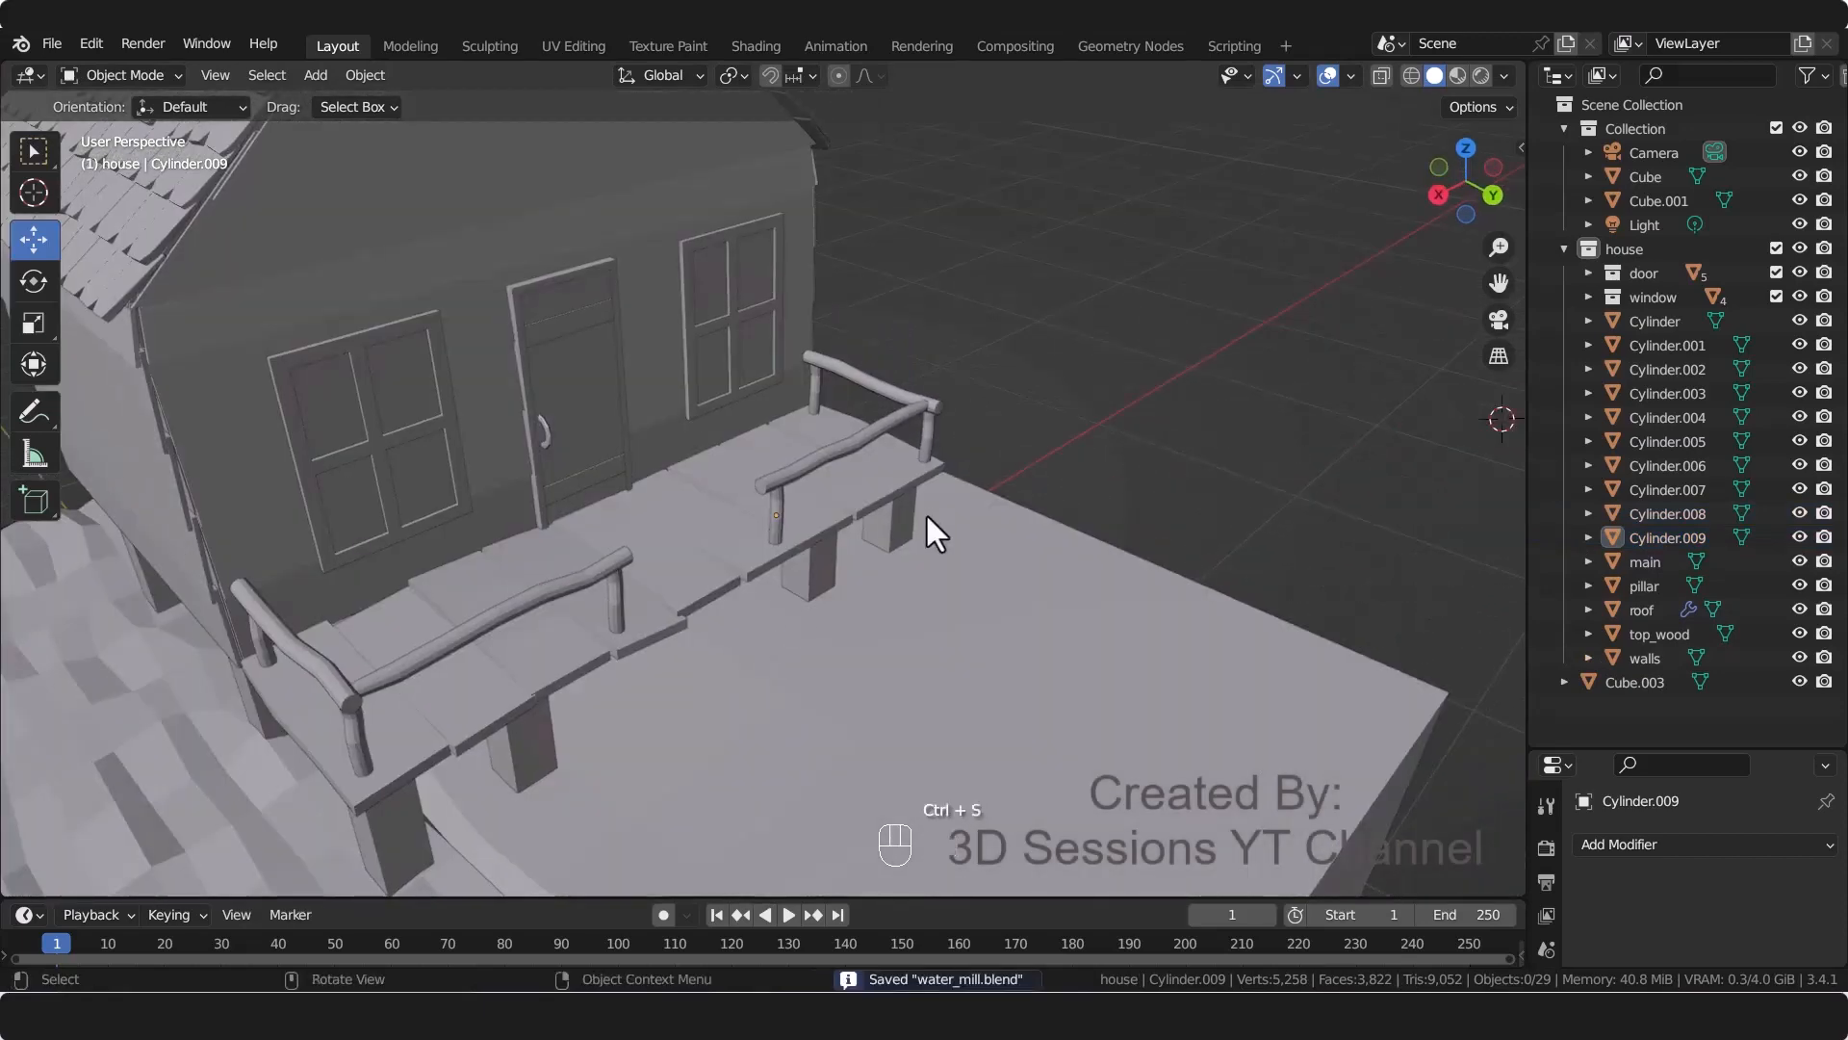
pyautogui.keyDown('shift'); pyautogui.moveTo(752, 745); pyautogui.dragTo(750, 700, button='middle'); pyautogui.keyUp('shift')
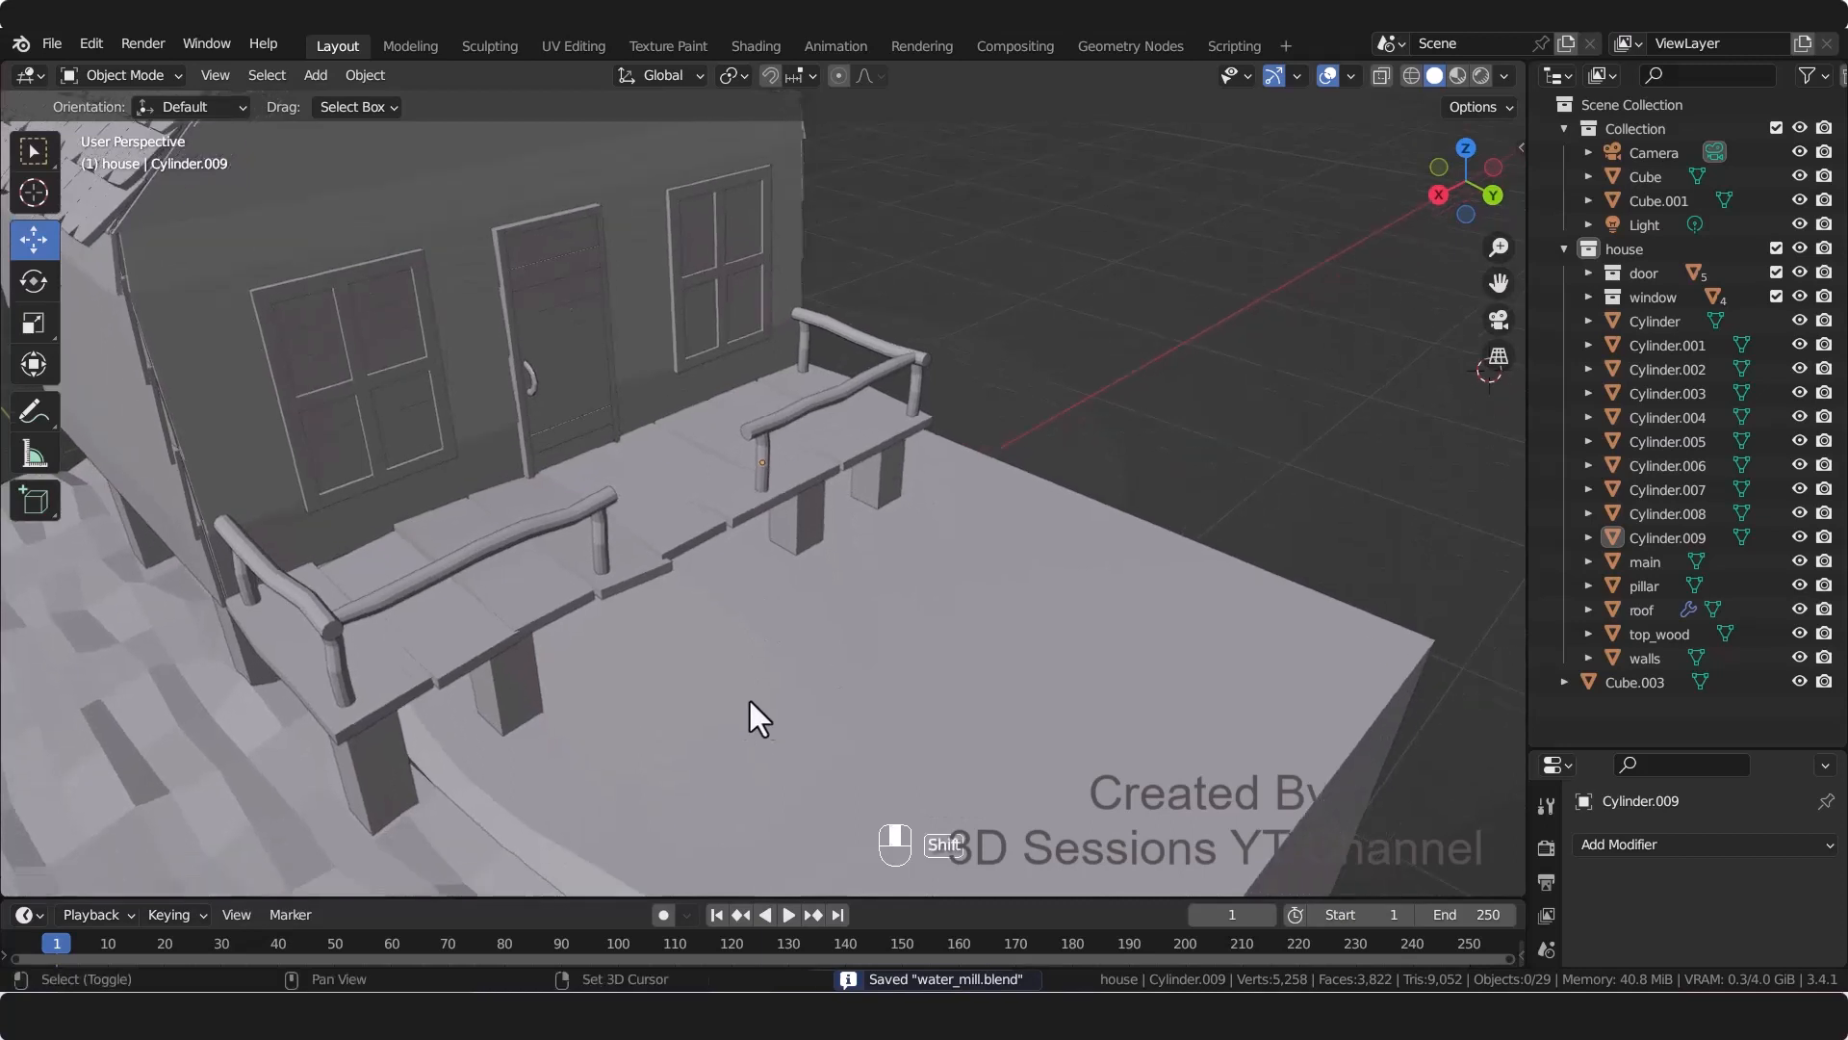
pyautogui.click(706, 494)
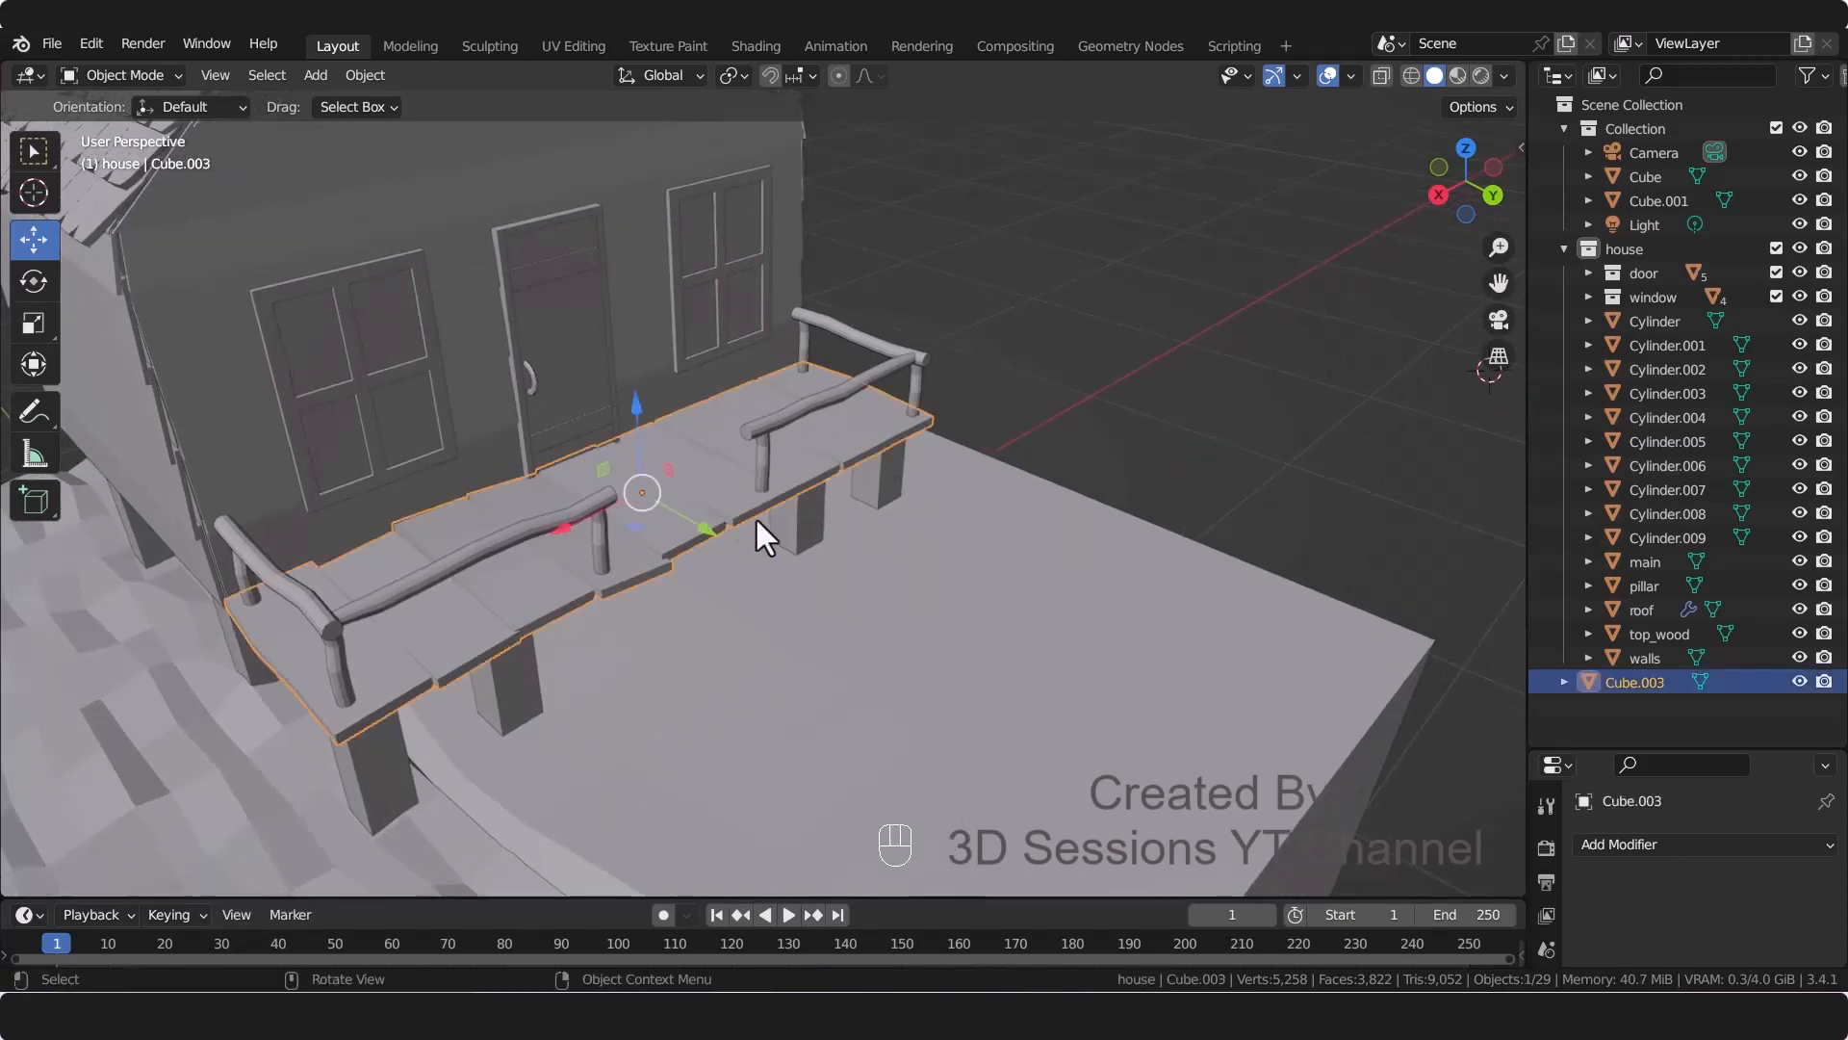
pyautogui.press('Tab')
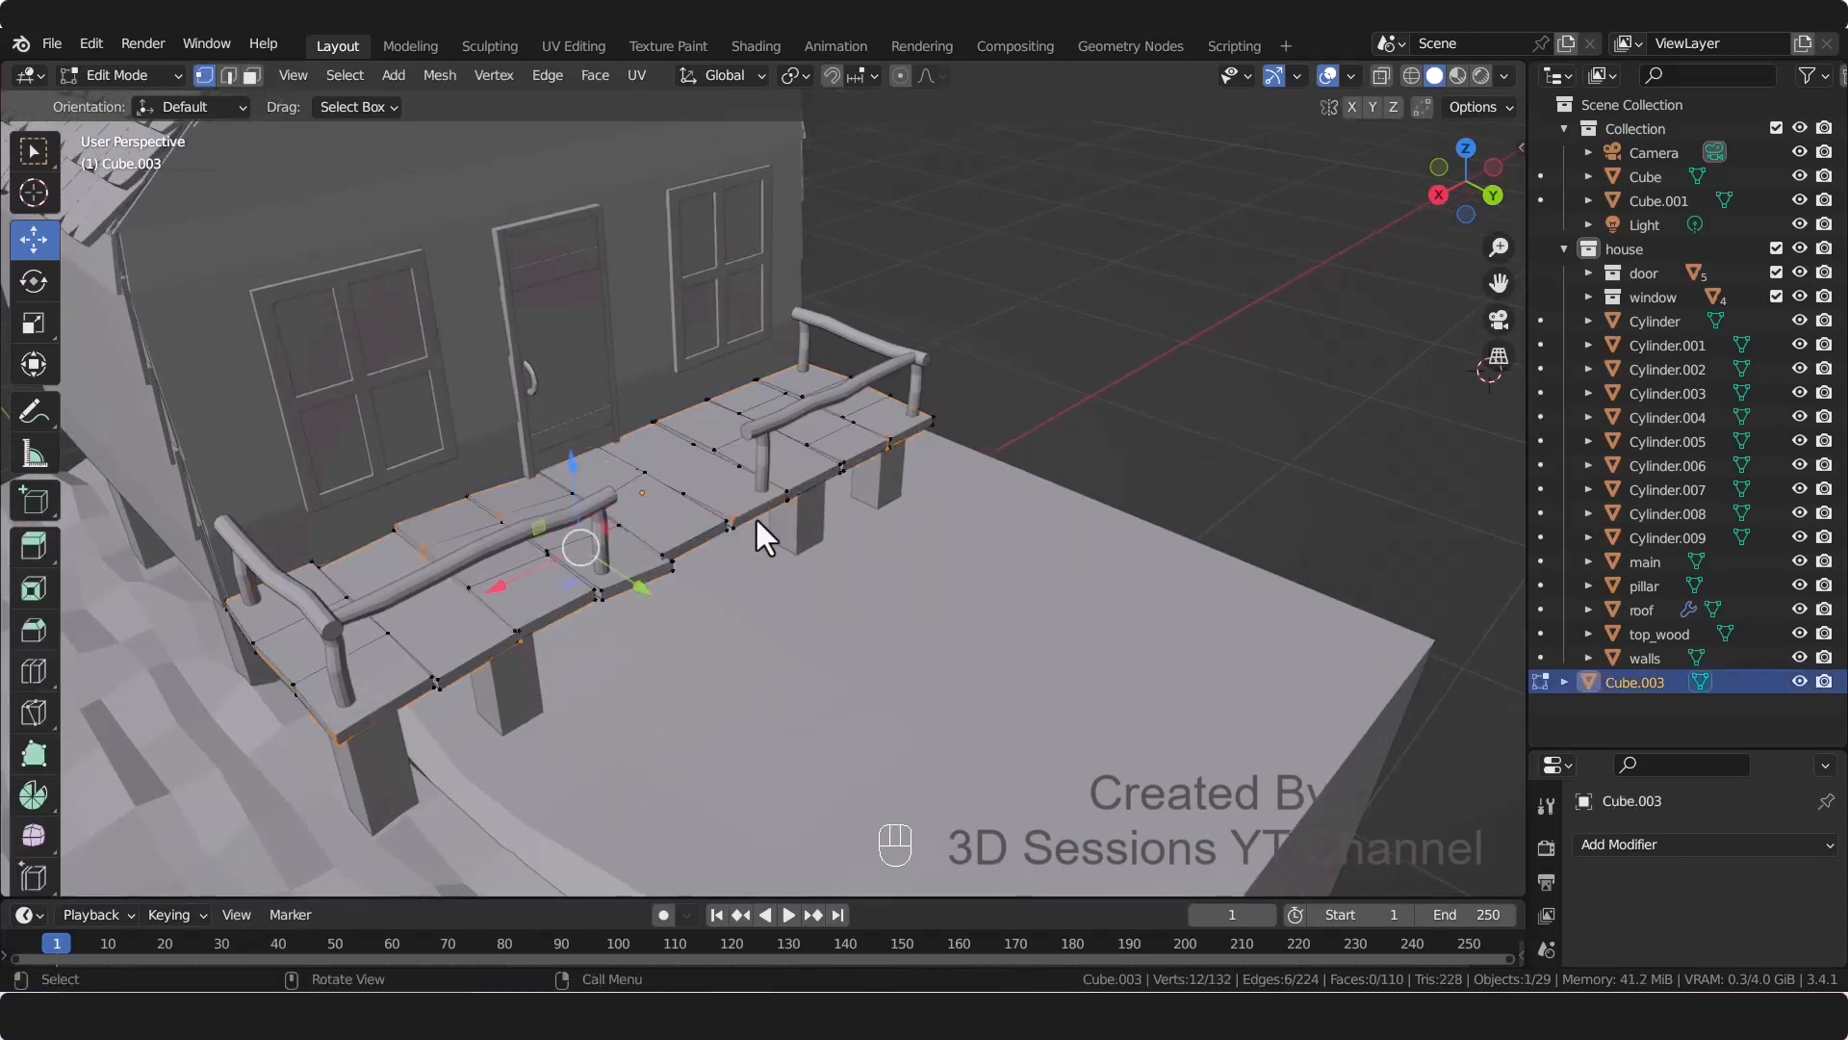
pyautogui.press('3')
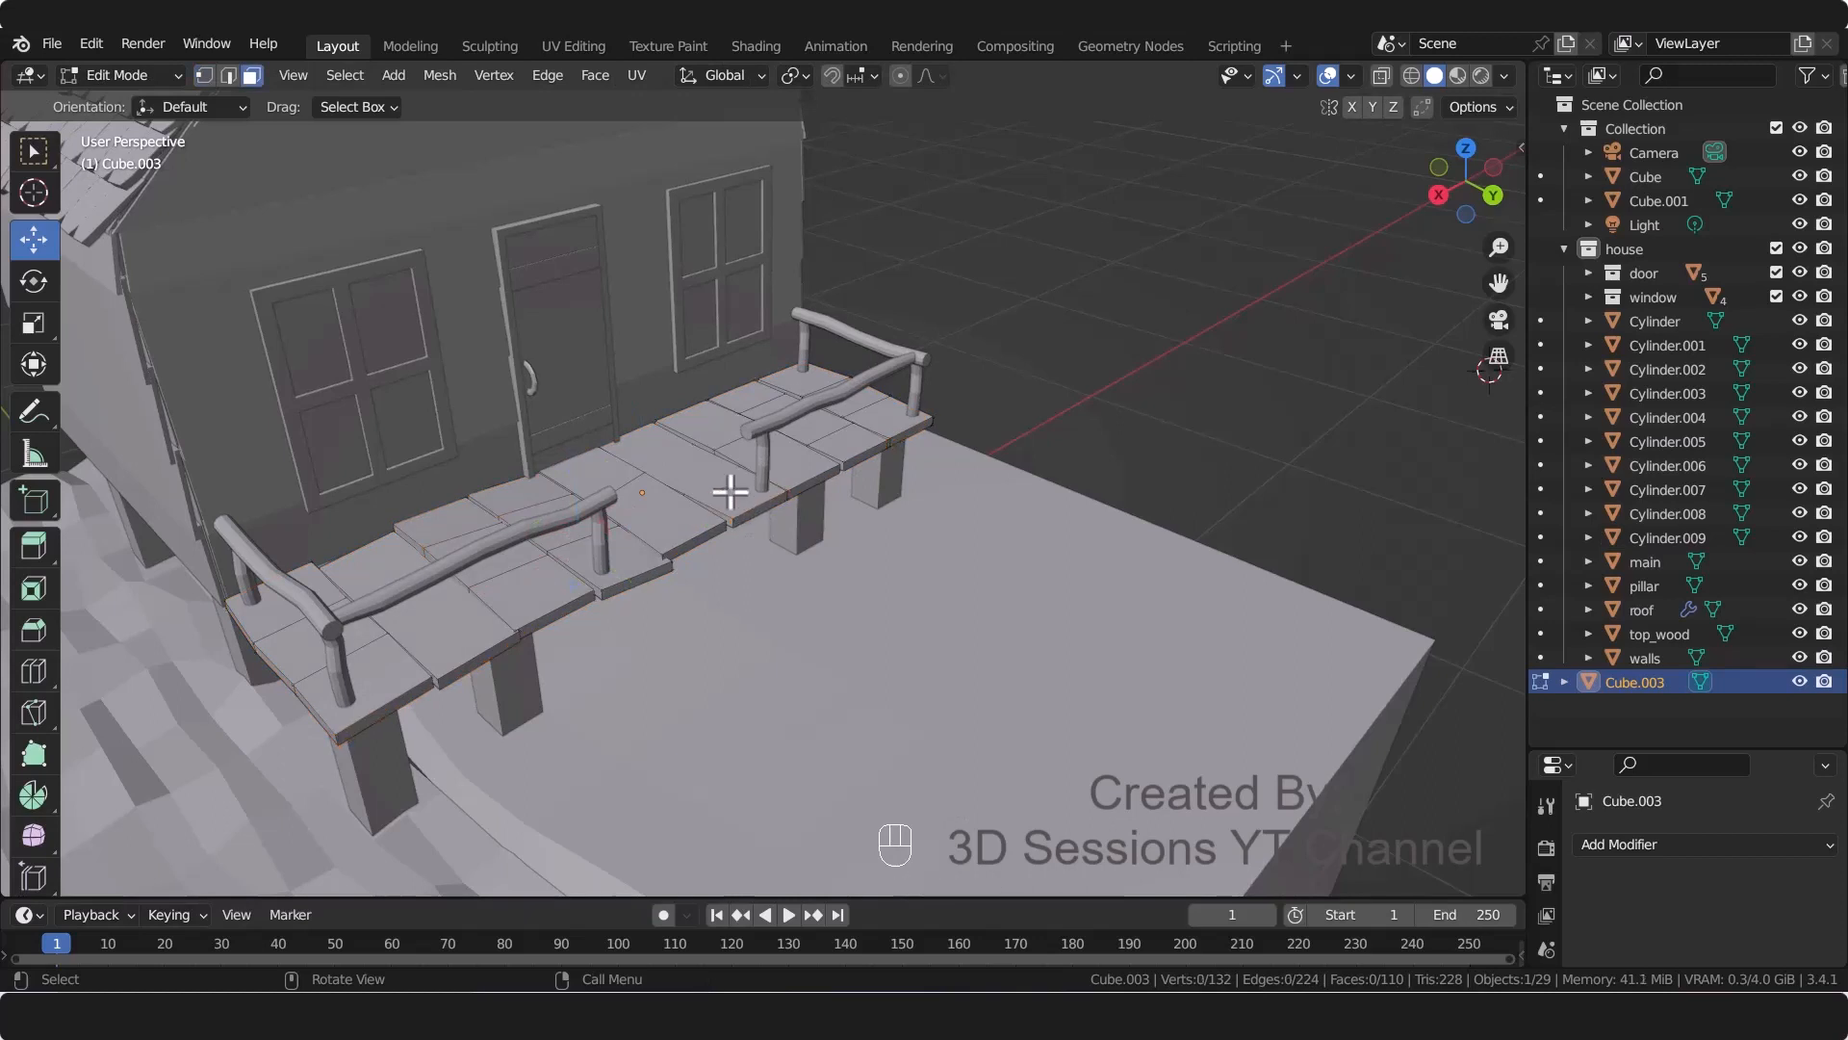
pyautogui.click(730, 492)
pyautogui.press('l')
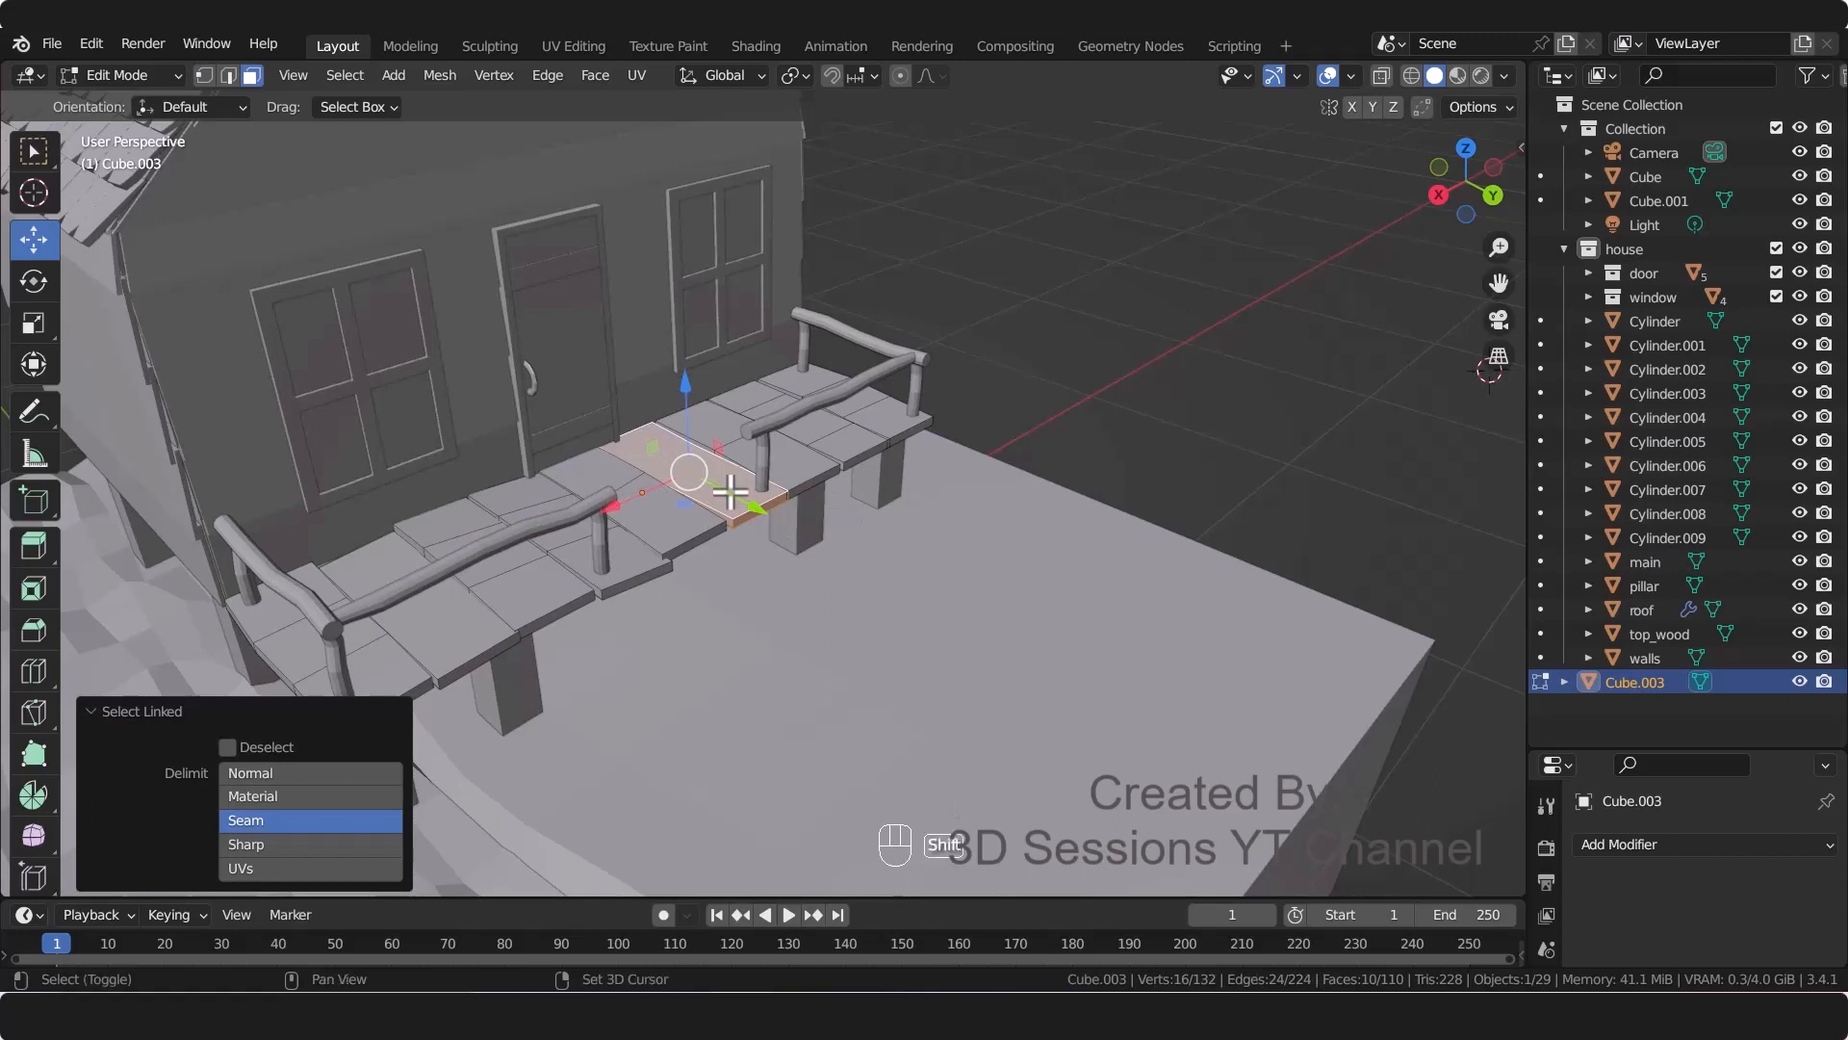
pyautogui.hotkey('shift', 'd')
pyautogui.rightClick(731, 492)
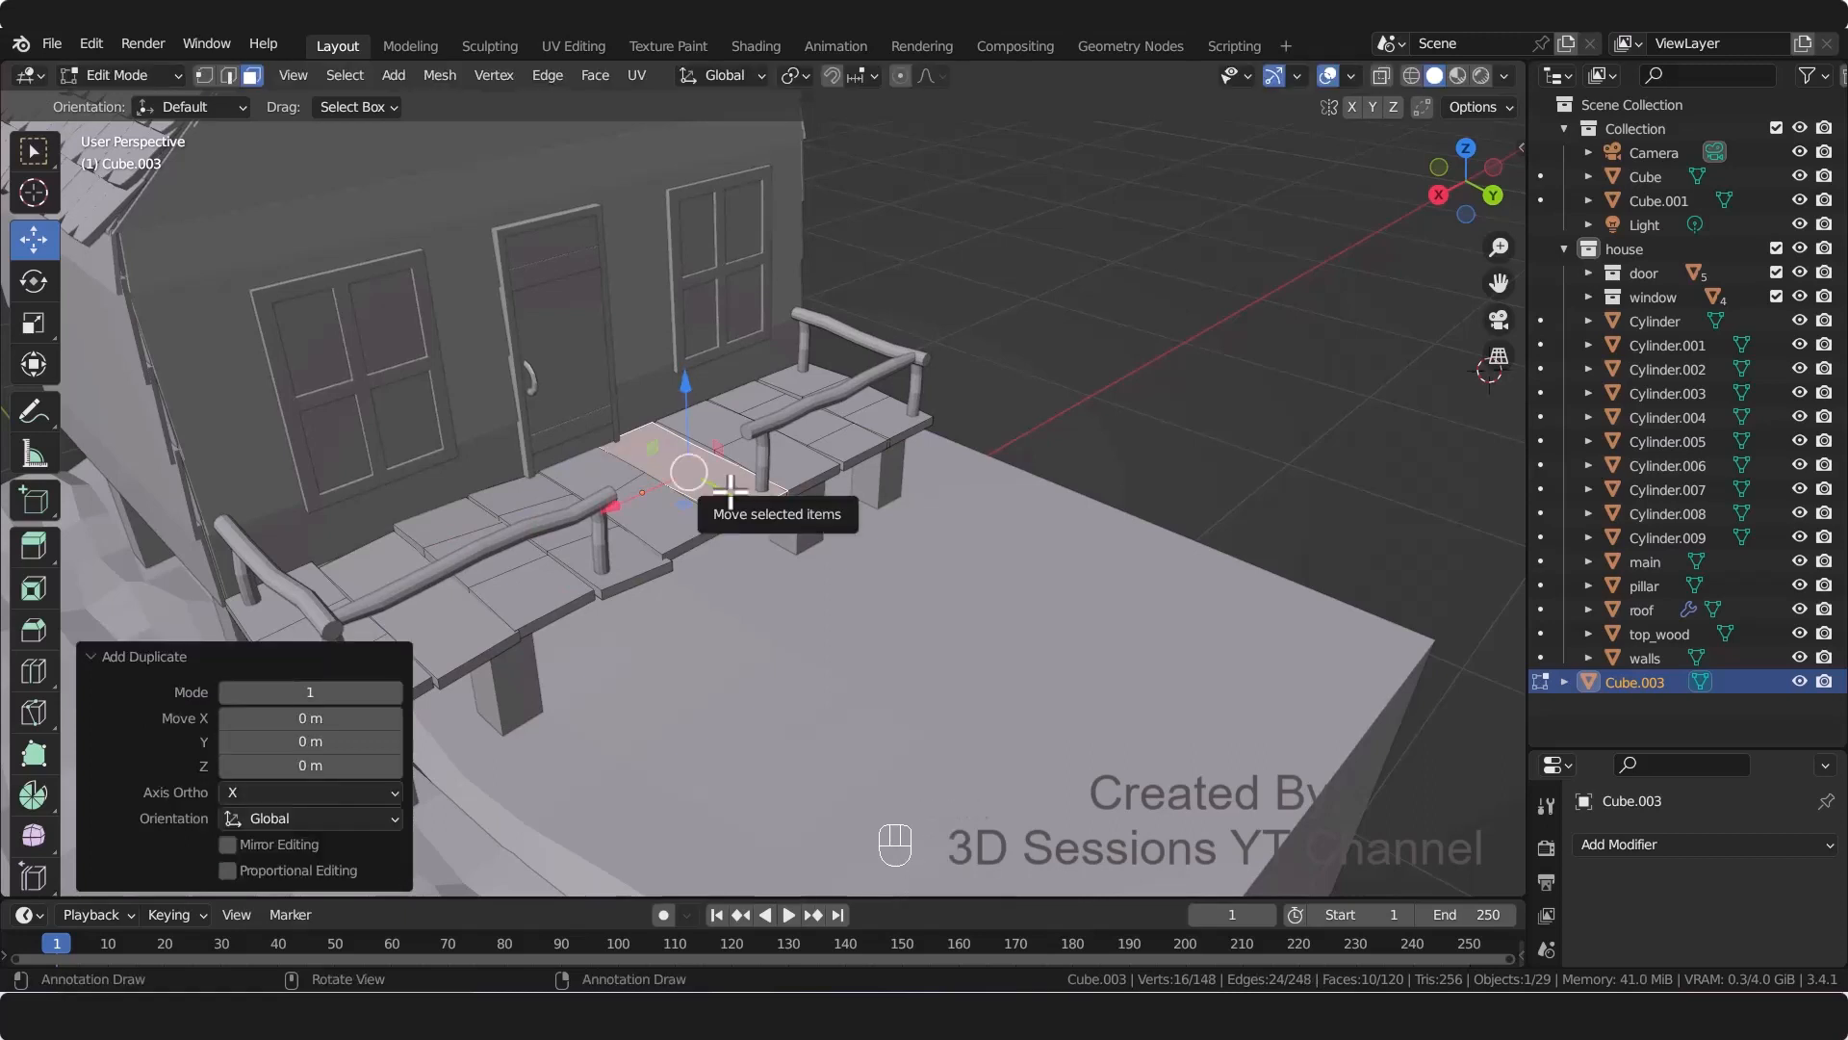
pyautogui.press('p')
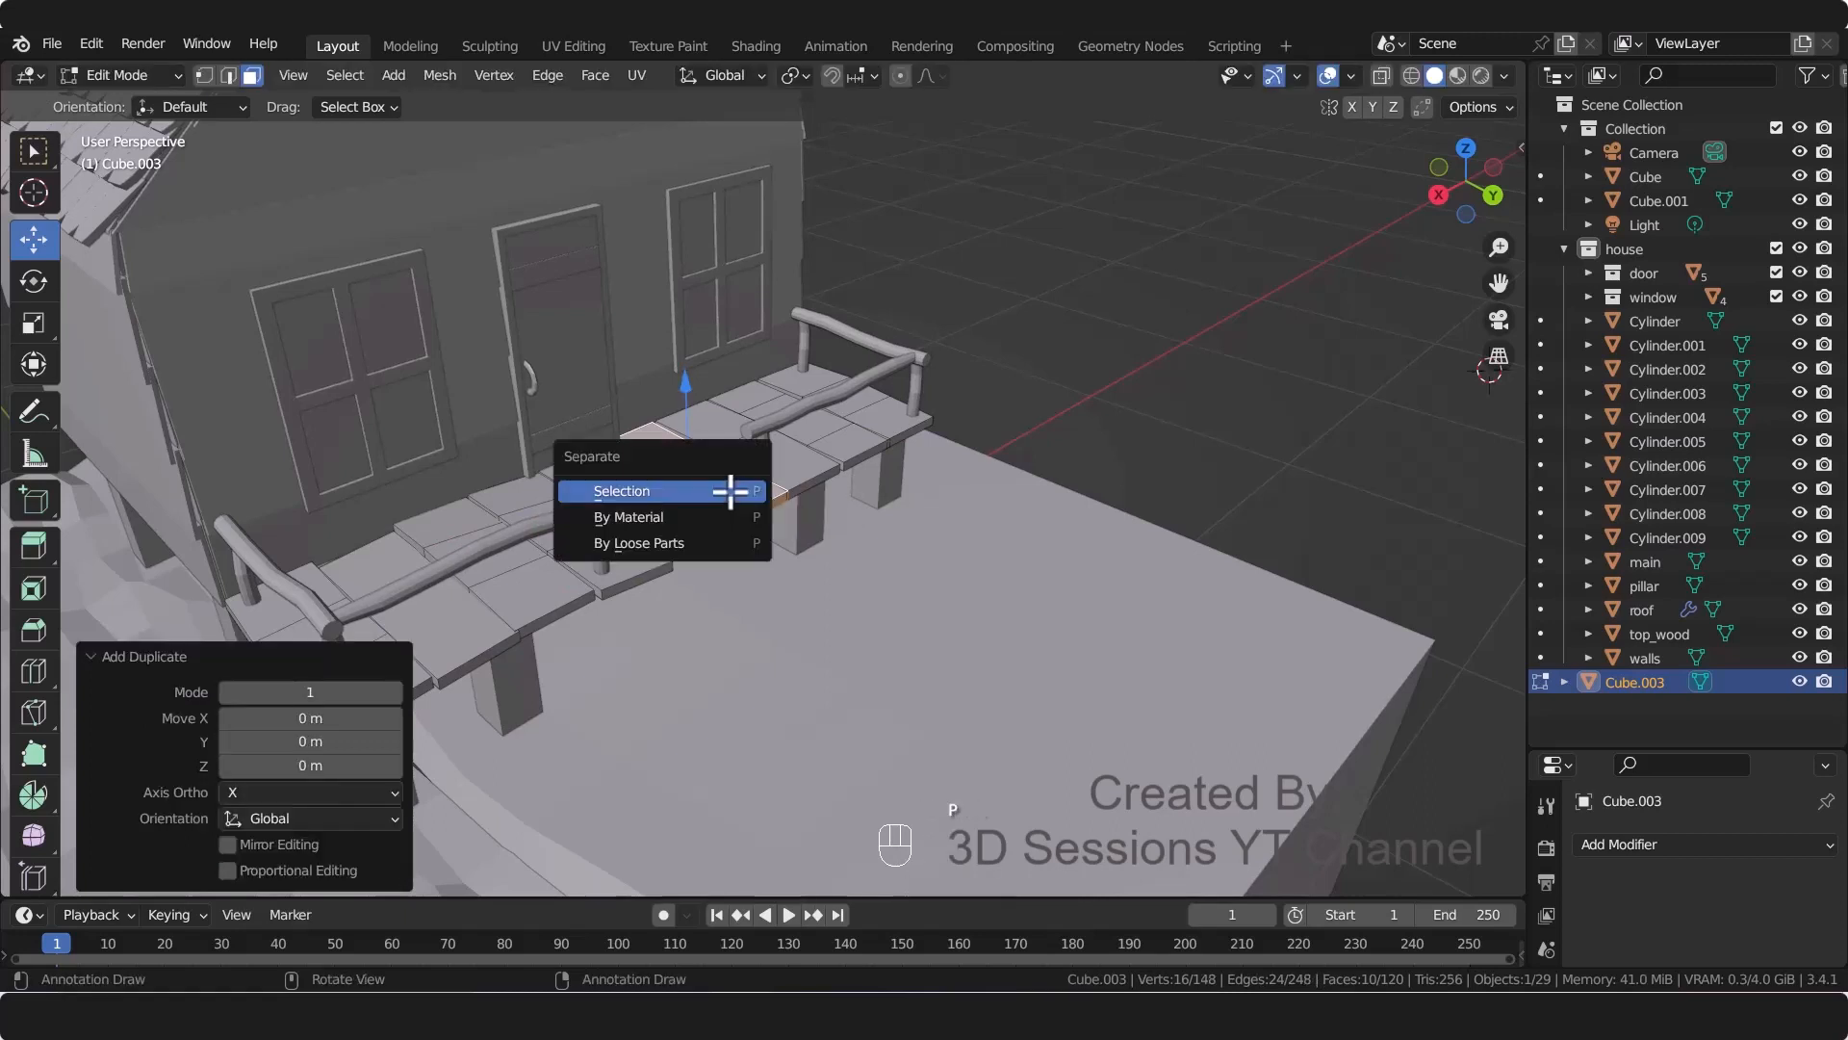
pyautogui.click(728, 494)
# Step: Move the separated plank about 0.91 m along Y in front of the deck and rotate it 90° about Z
pyautogui.press('Tab')
pyautogui.click(729, 494)
pyautogui.moveTo(715, 531); pyautogui.dragTo(975, 681)
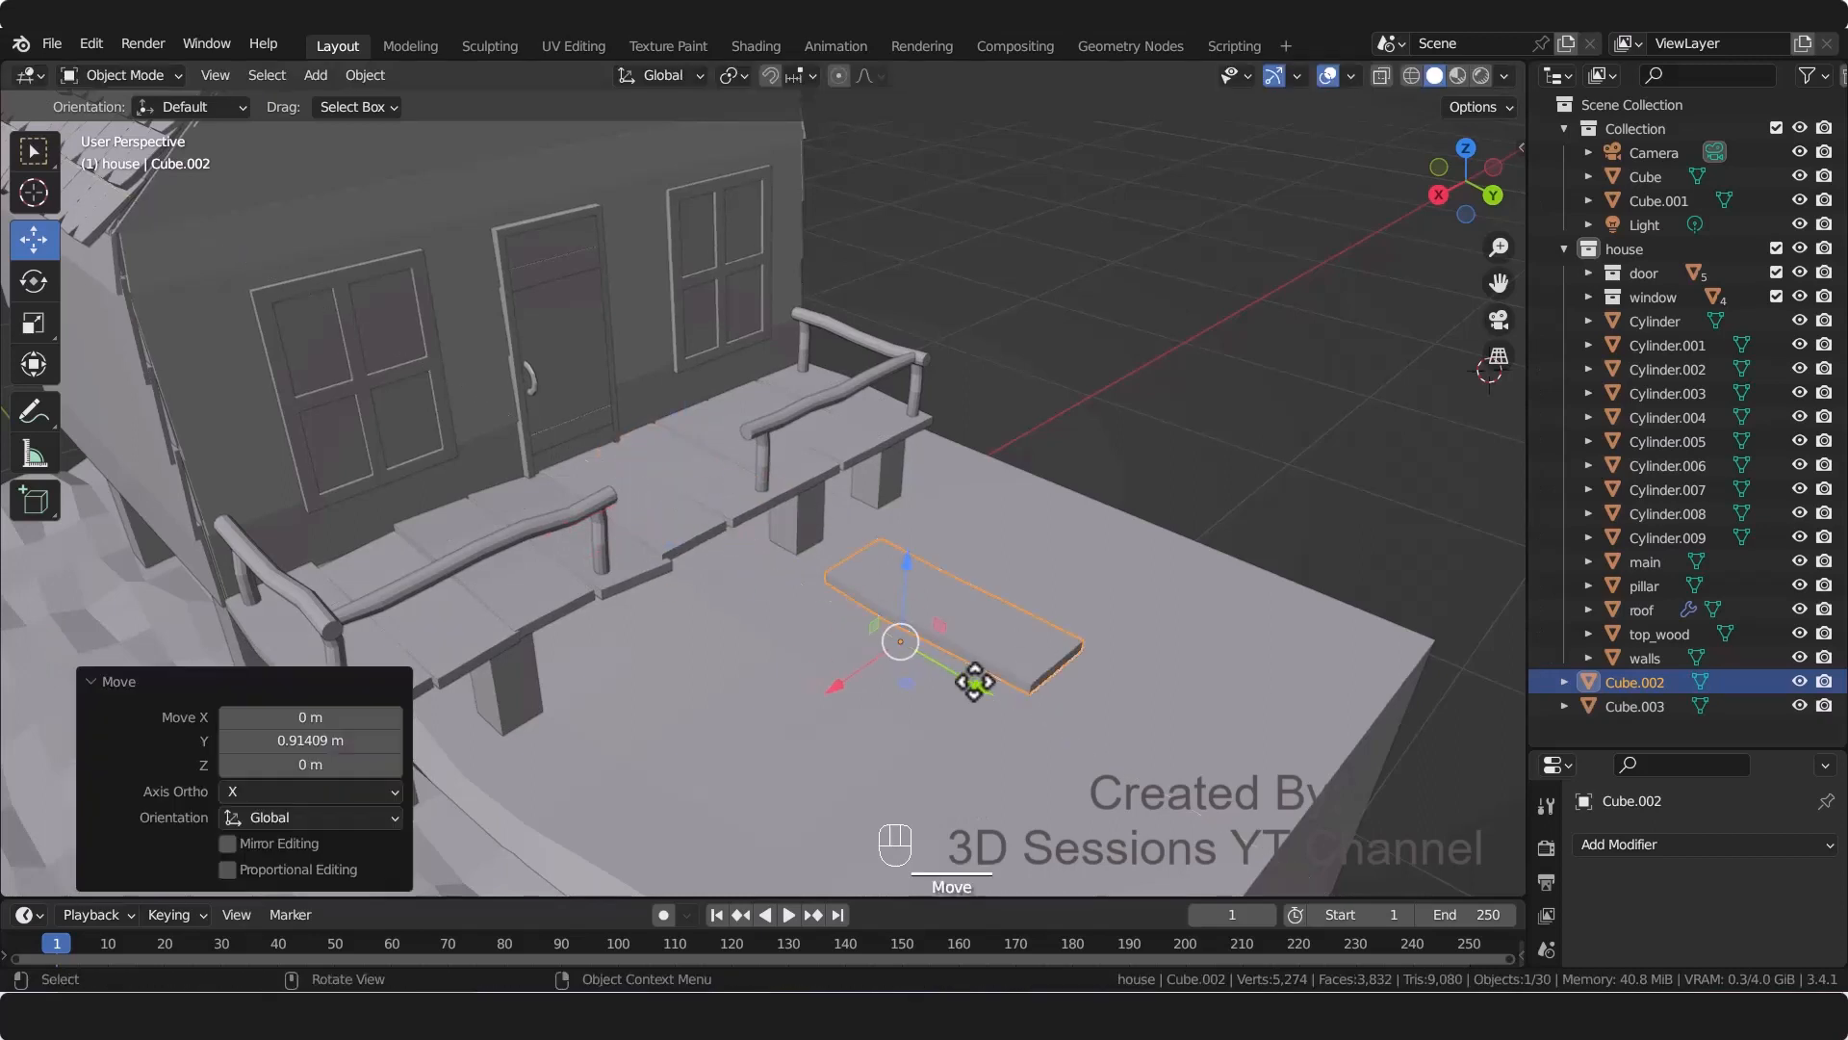
pyautogui.keyDown('shift'); pyautogui.moveTo(909, 712); pyautogui.dragTo(783, 657, button='middle'); pyautogui.keyUp('shift')
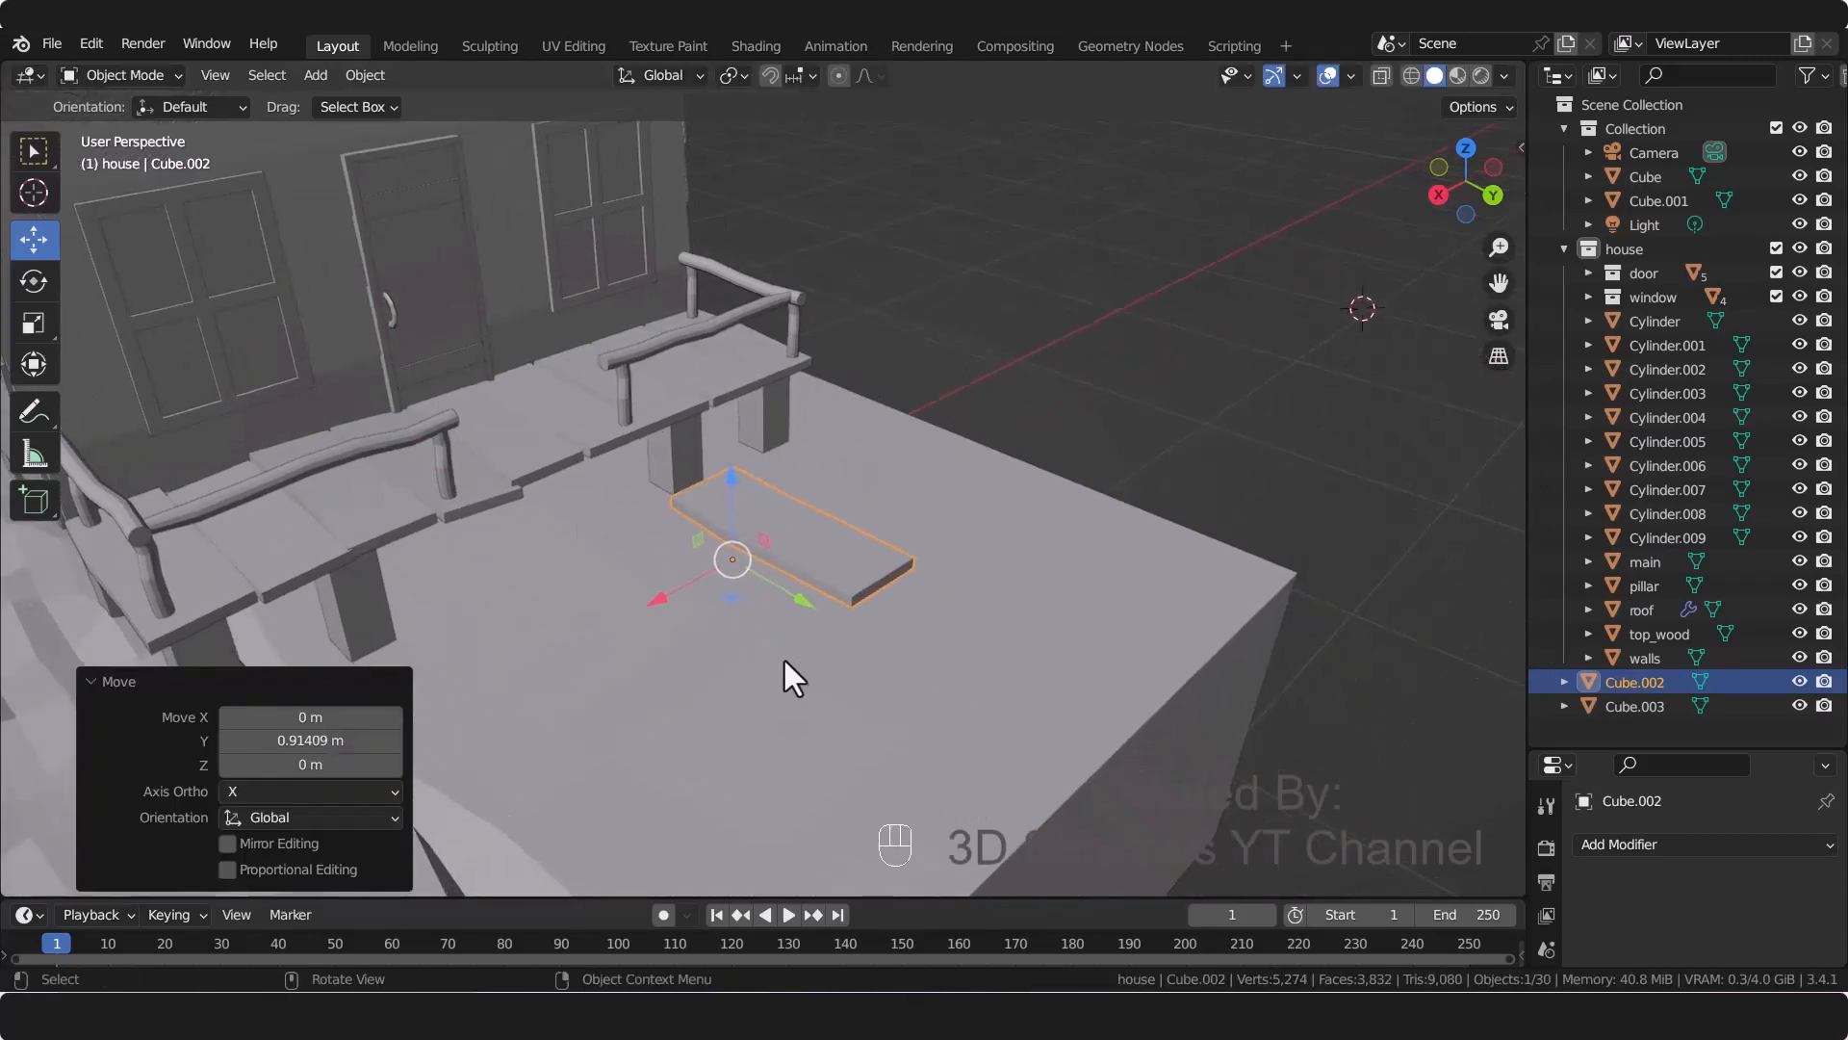
pyautogui.write('rz90')
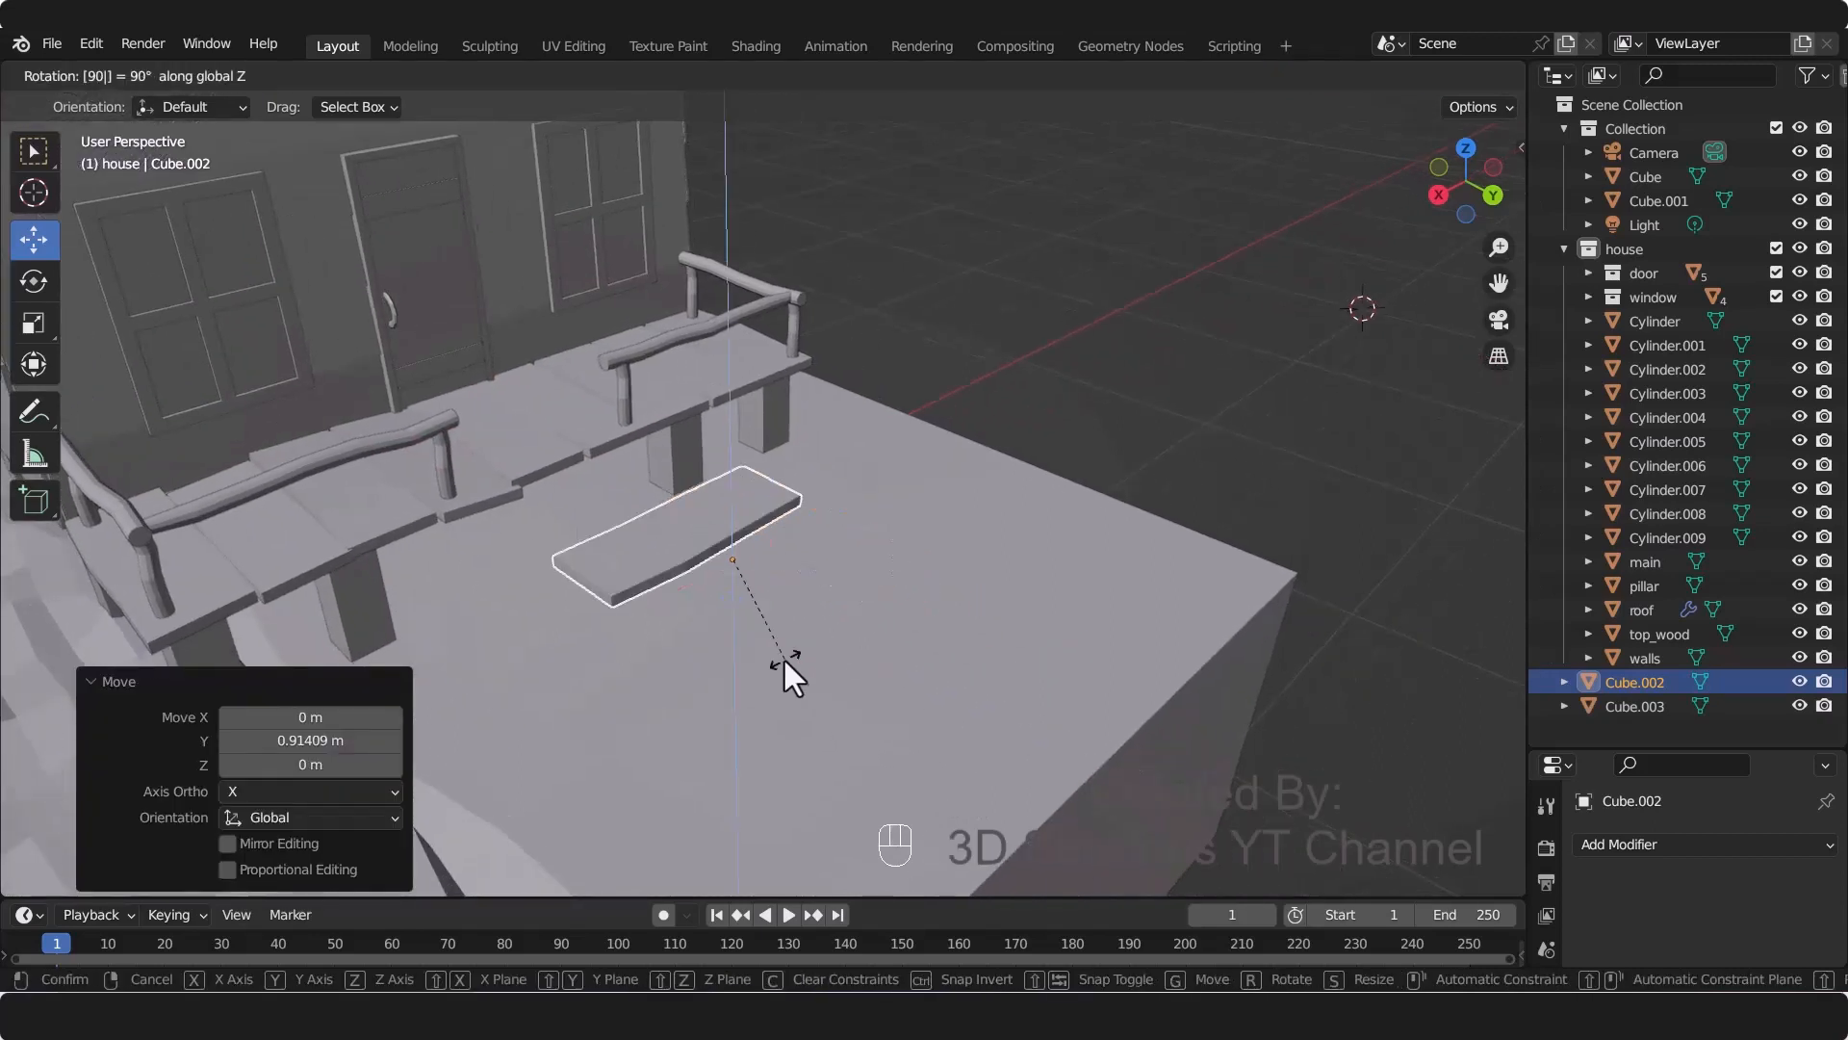
pyautogui.press('Return')
# Step: Bring the plank against the deck edge with moves of about -0.35 m and -0.088 m in Y, narrowing it to about 0.72 along Y
pyautogui.press('`')
pyautogui.click(741, 127)
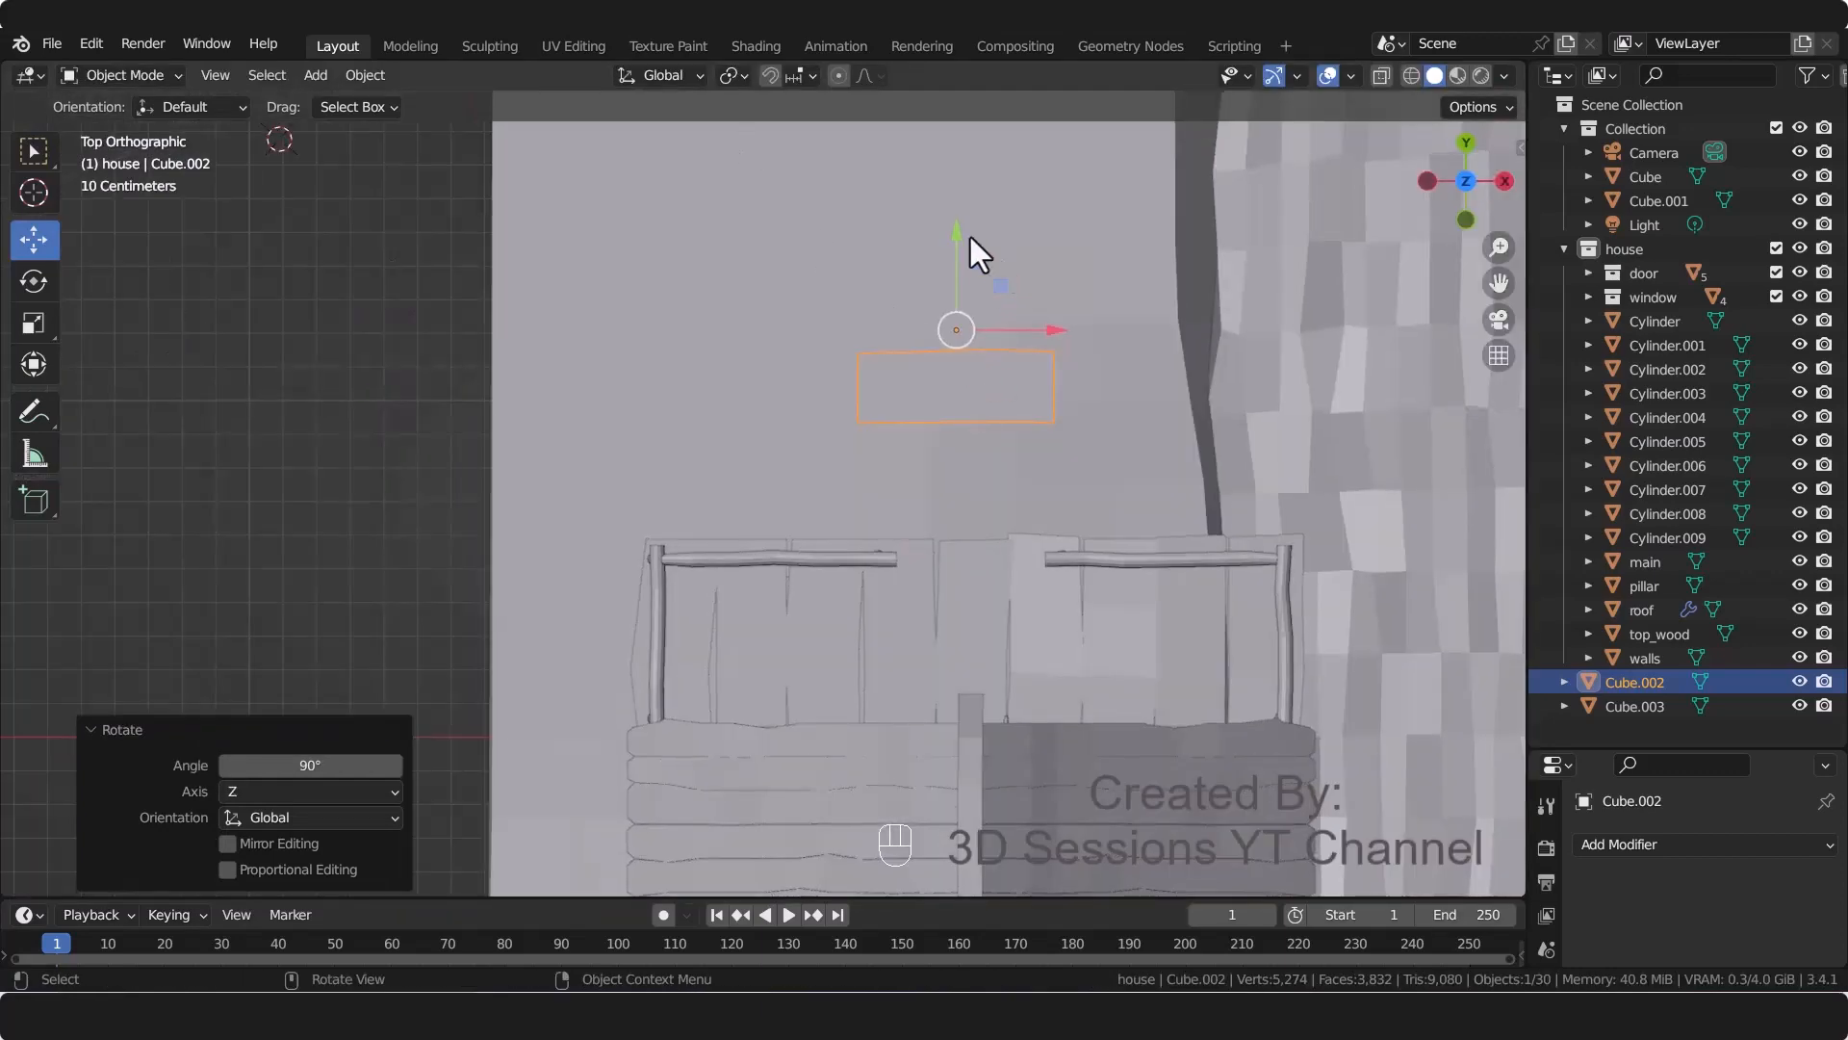
pyautogui.moveTo(956, 231); pyautogui.dragTo(960, 349)
pyautogui.moveTo(960, 349); pyautogui.dragTo(722, 582, button='middle')
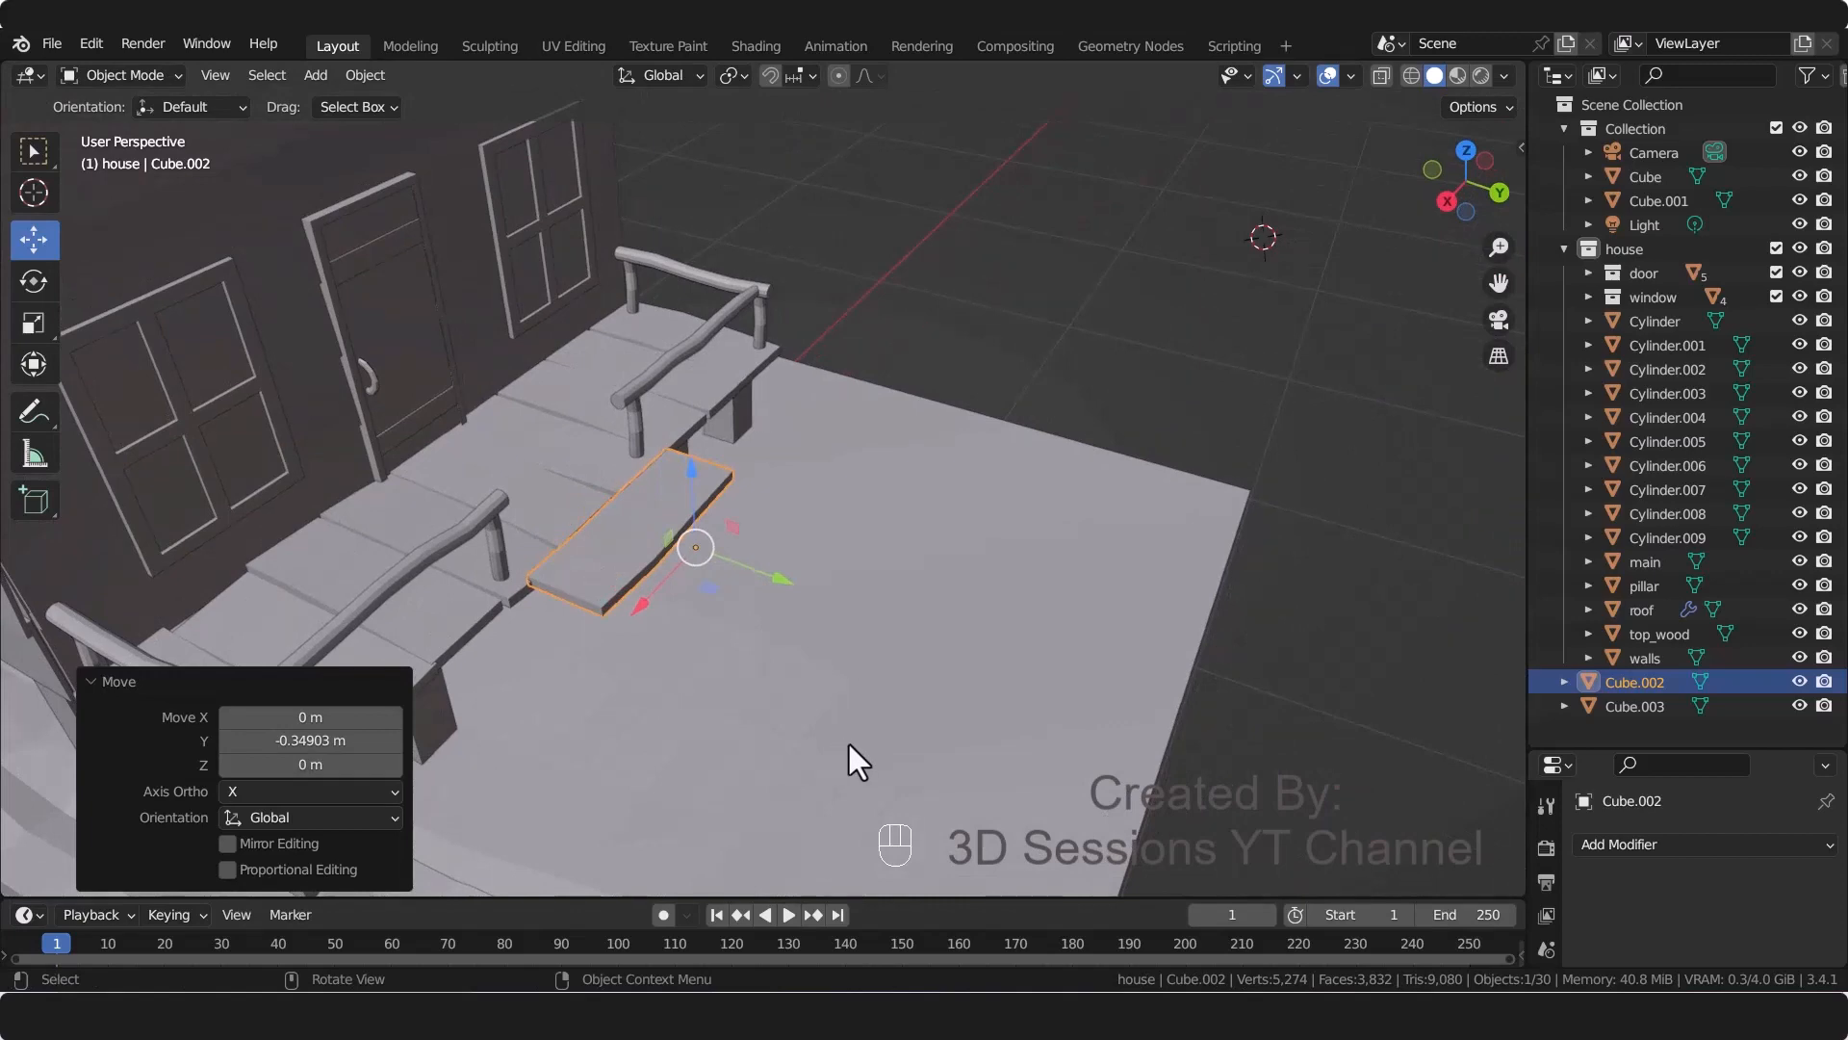
pyautogui.press('s')
pyautogui.press('y')
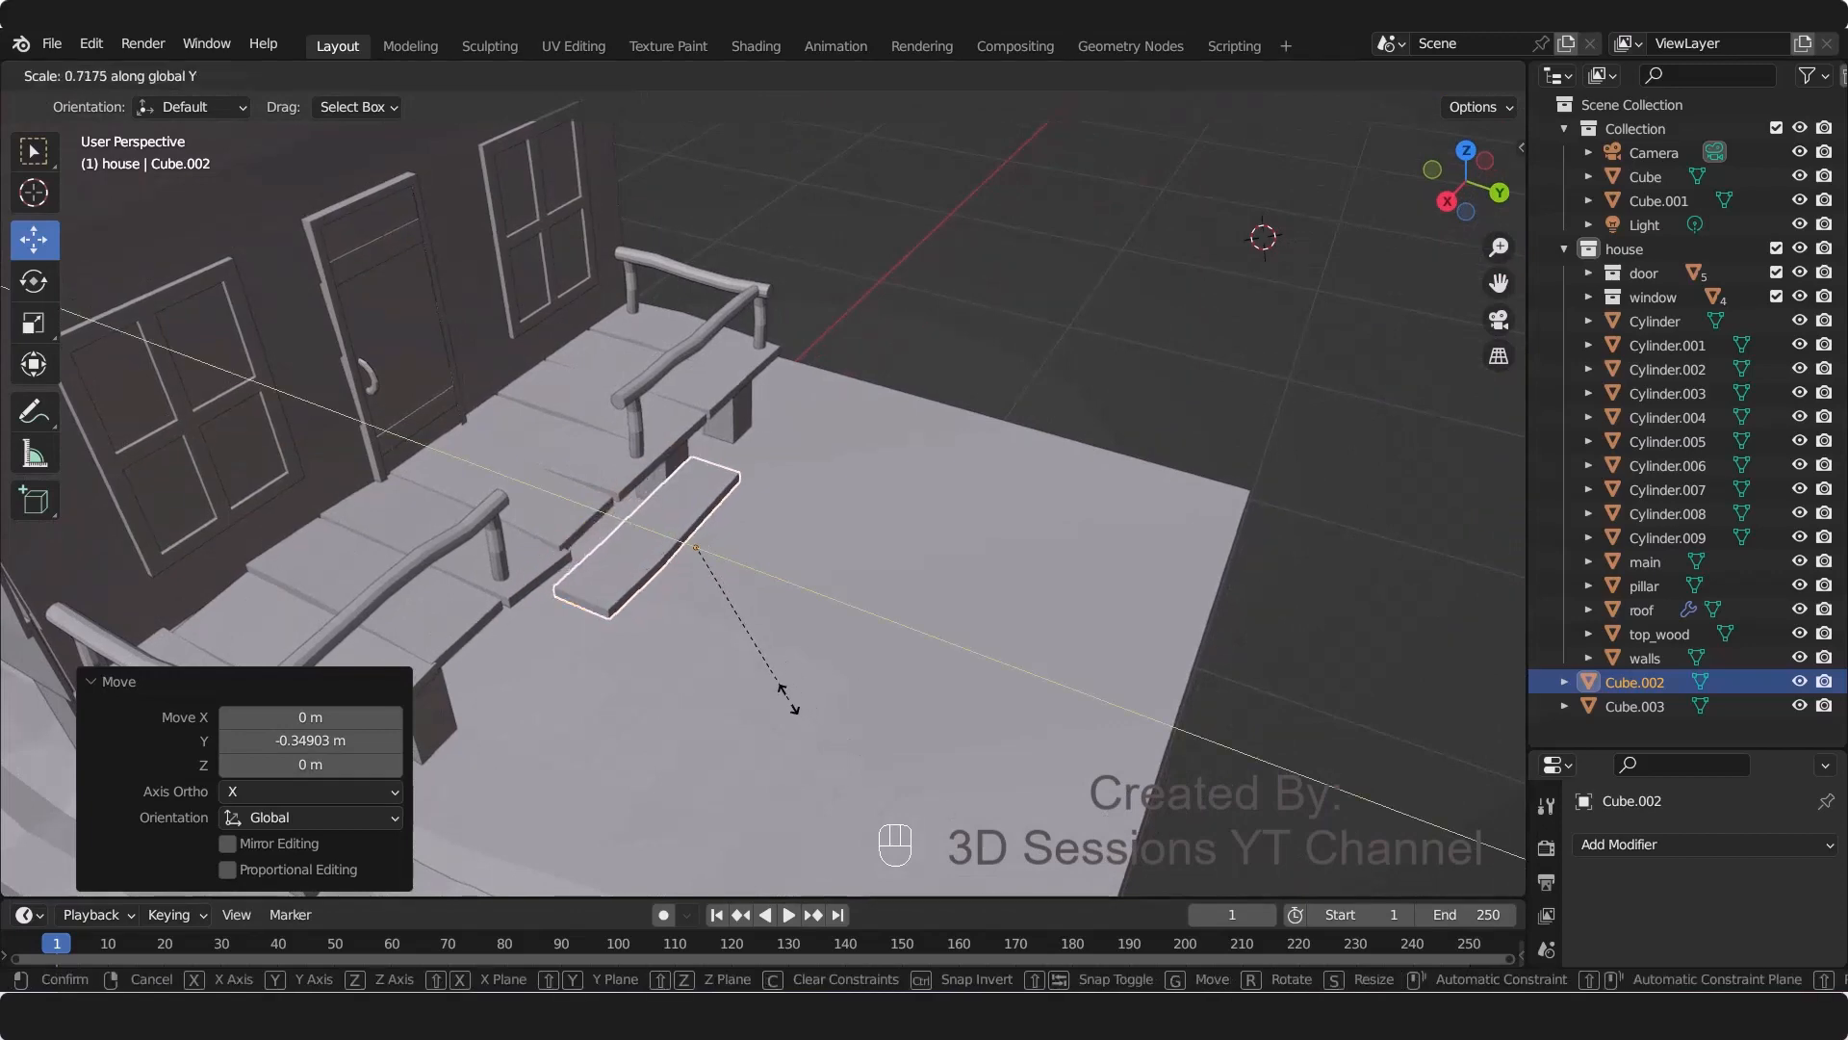
pyautogui.click(781, 690)
pyautogui.moveTo(778, 578); pyautogui.dragTo(749, 577)
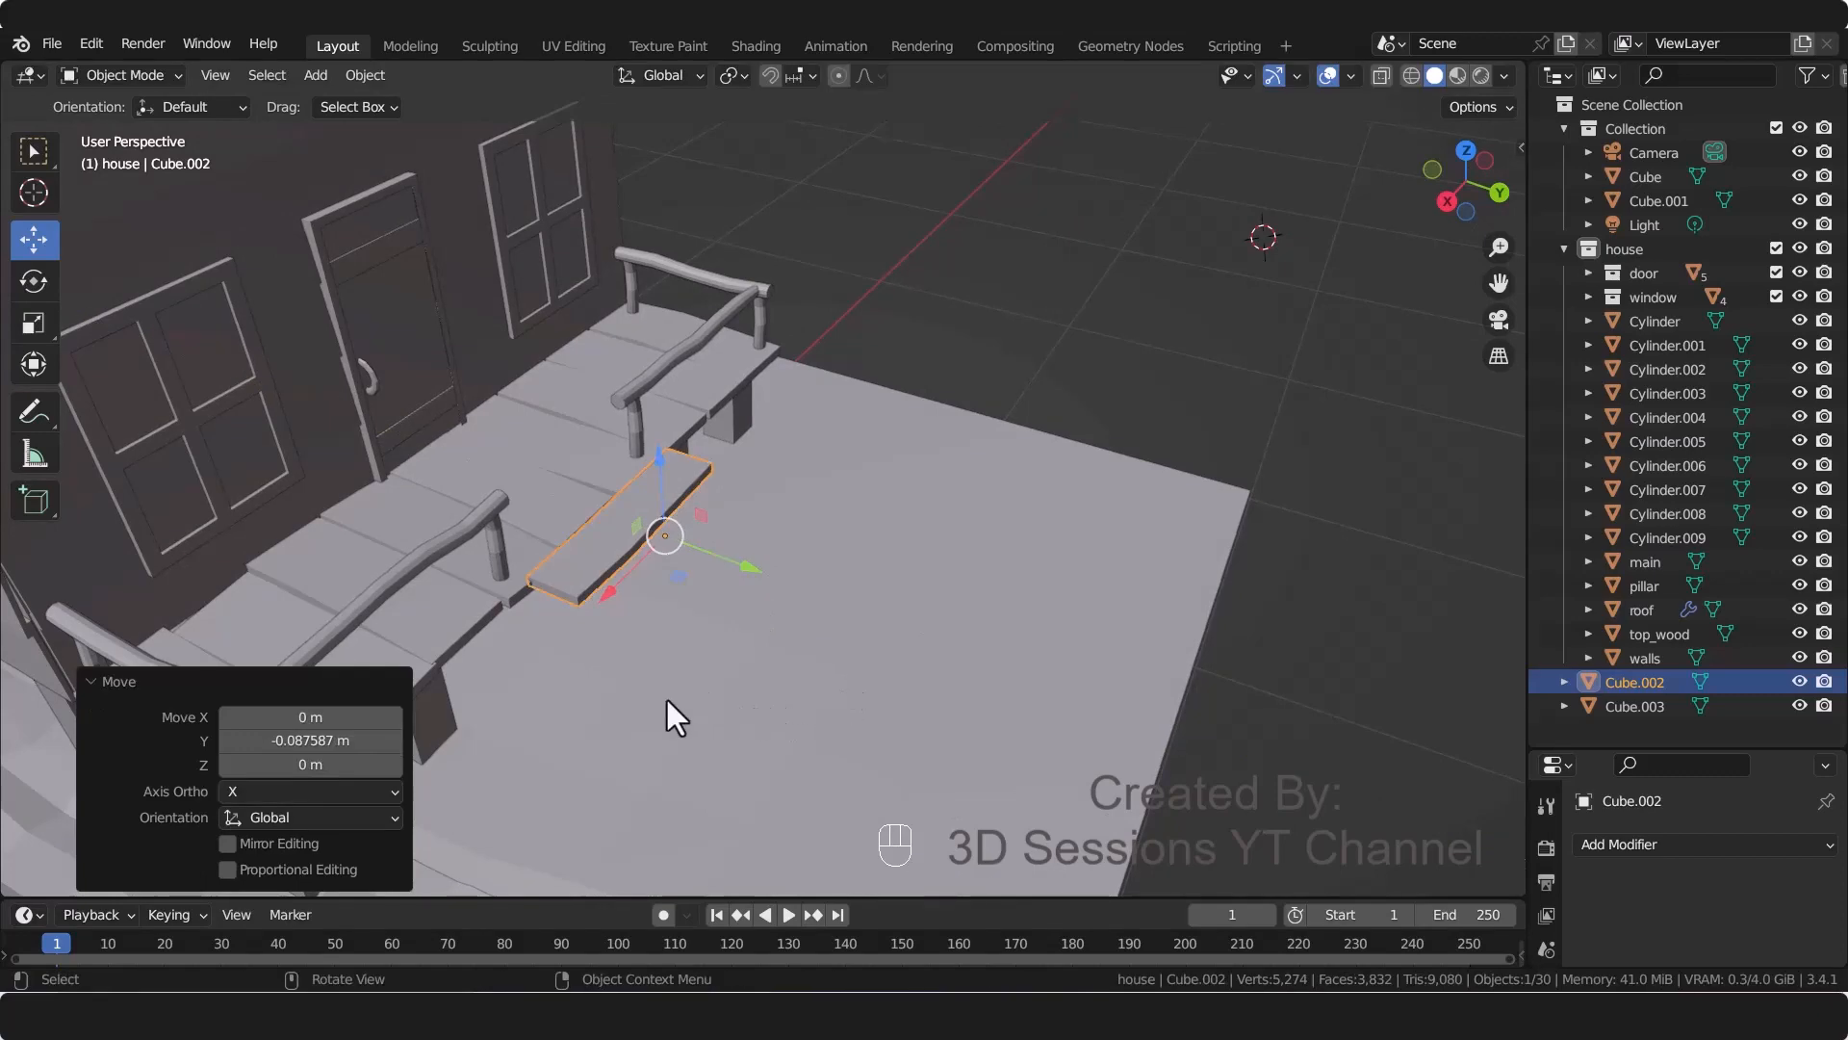
# Step: Adjust the plank's height beside the deck, lowering it about 0.026 m and raising it about 0.011 m along Z
pyautogui.moveTo(667, 701); pyautogui.dragTo(647, 639, button='middle')
pyautogui.moveTo(672, 354); pyautogui.dragTo(664, 385)
pyautogui.press('`')
pyautogui.click(484, 550)
pyautogui.scroll(4, 771, 453)
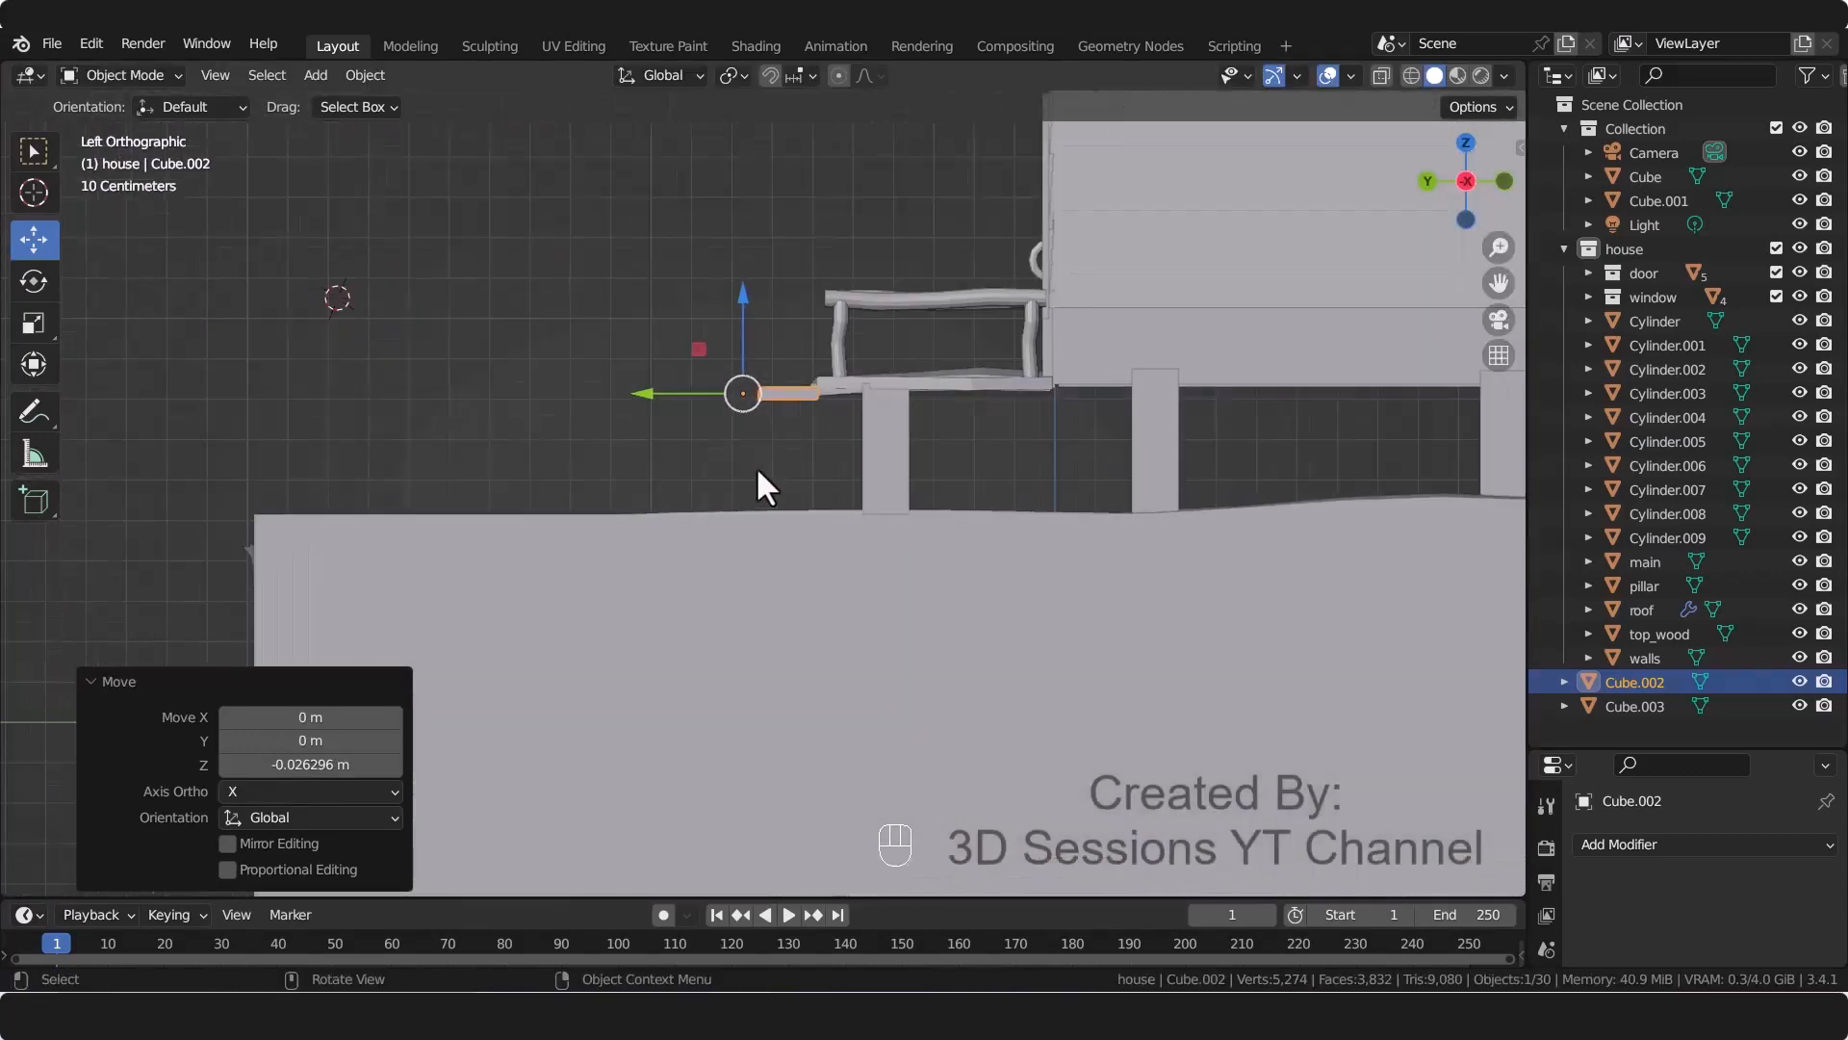
pyautogui.moveTo(748, 367); pyautogui.dragTo(753, 357)
pyautogui.moveTo(761, 385); pyautogui.dragTo(647, 557, button='middle')
# Step: In the left view, duplicate the plank about 0.175 m along Y and lower the copy to form a second stair step
pyautogui.press('`')
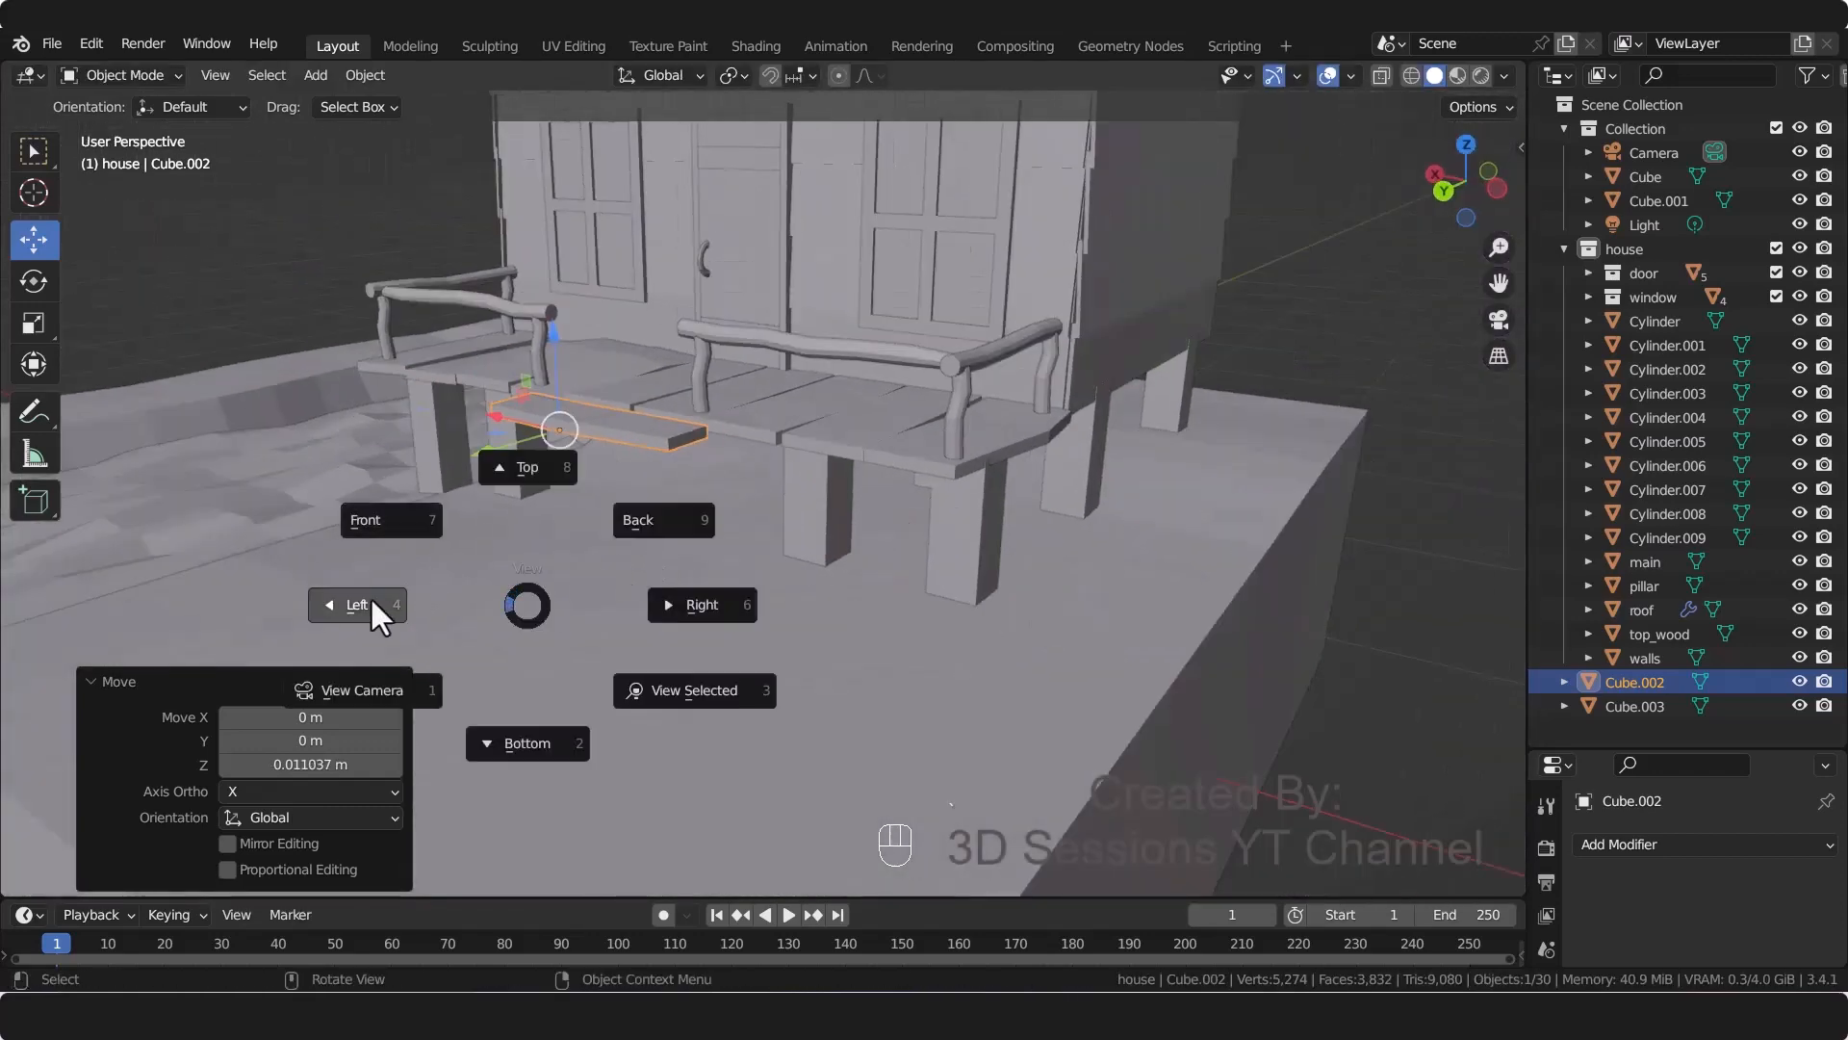
pyautogui.click(370, 597)
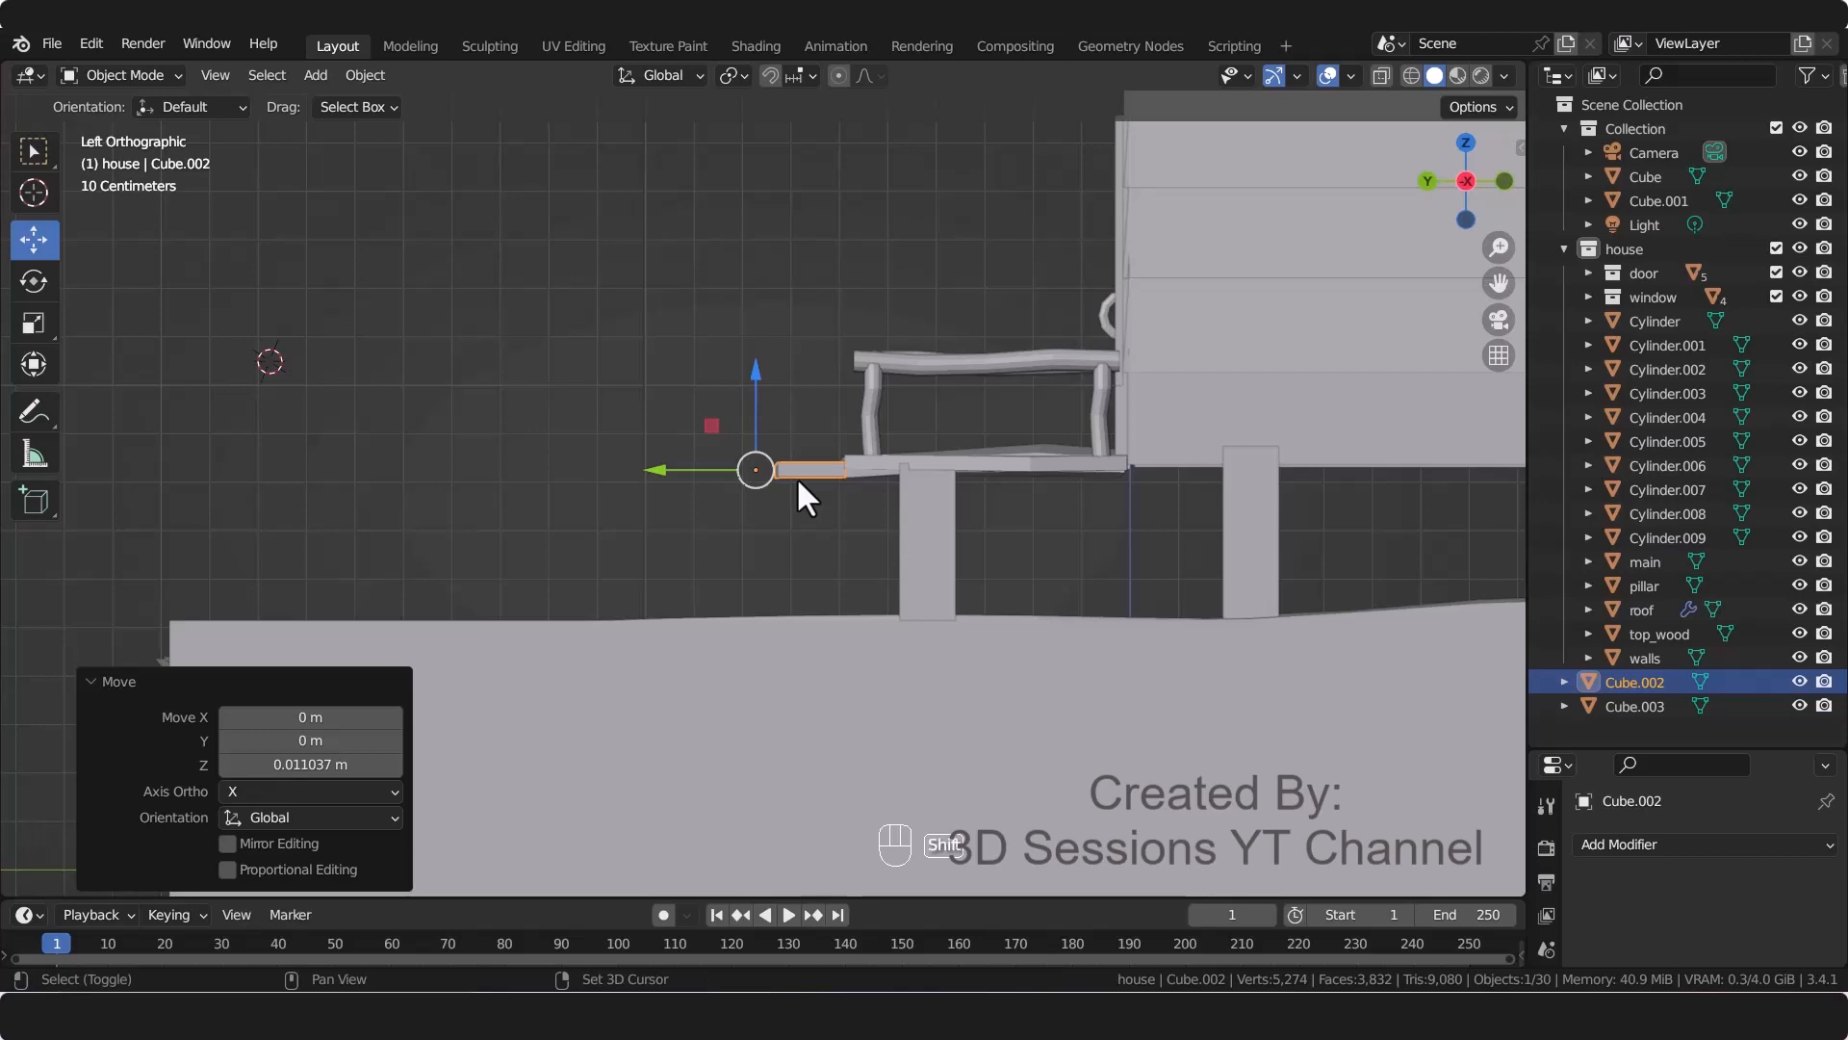
pyautogui.hotkey('shift', 'd')
pyautogui.press('y')
pyautogui.click(652, 380)
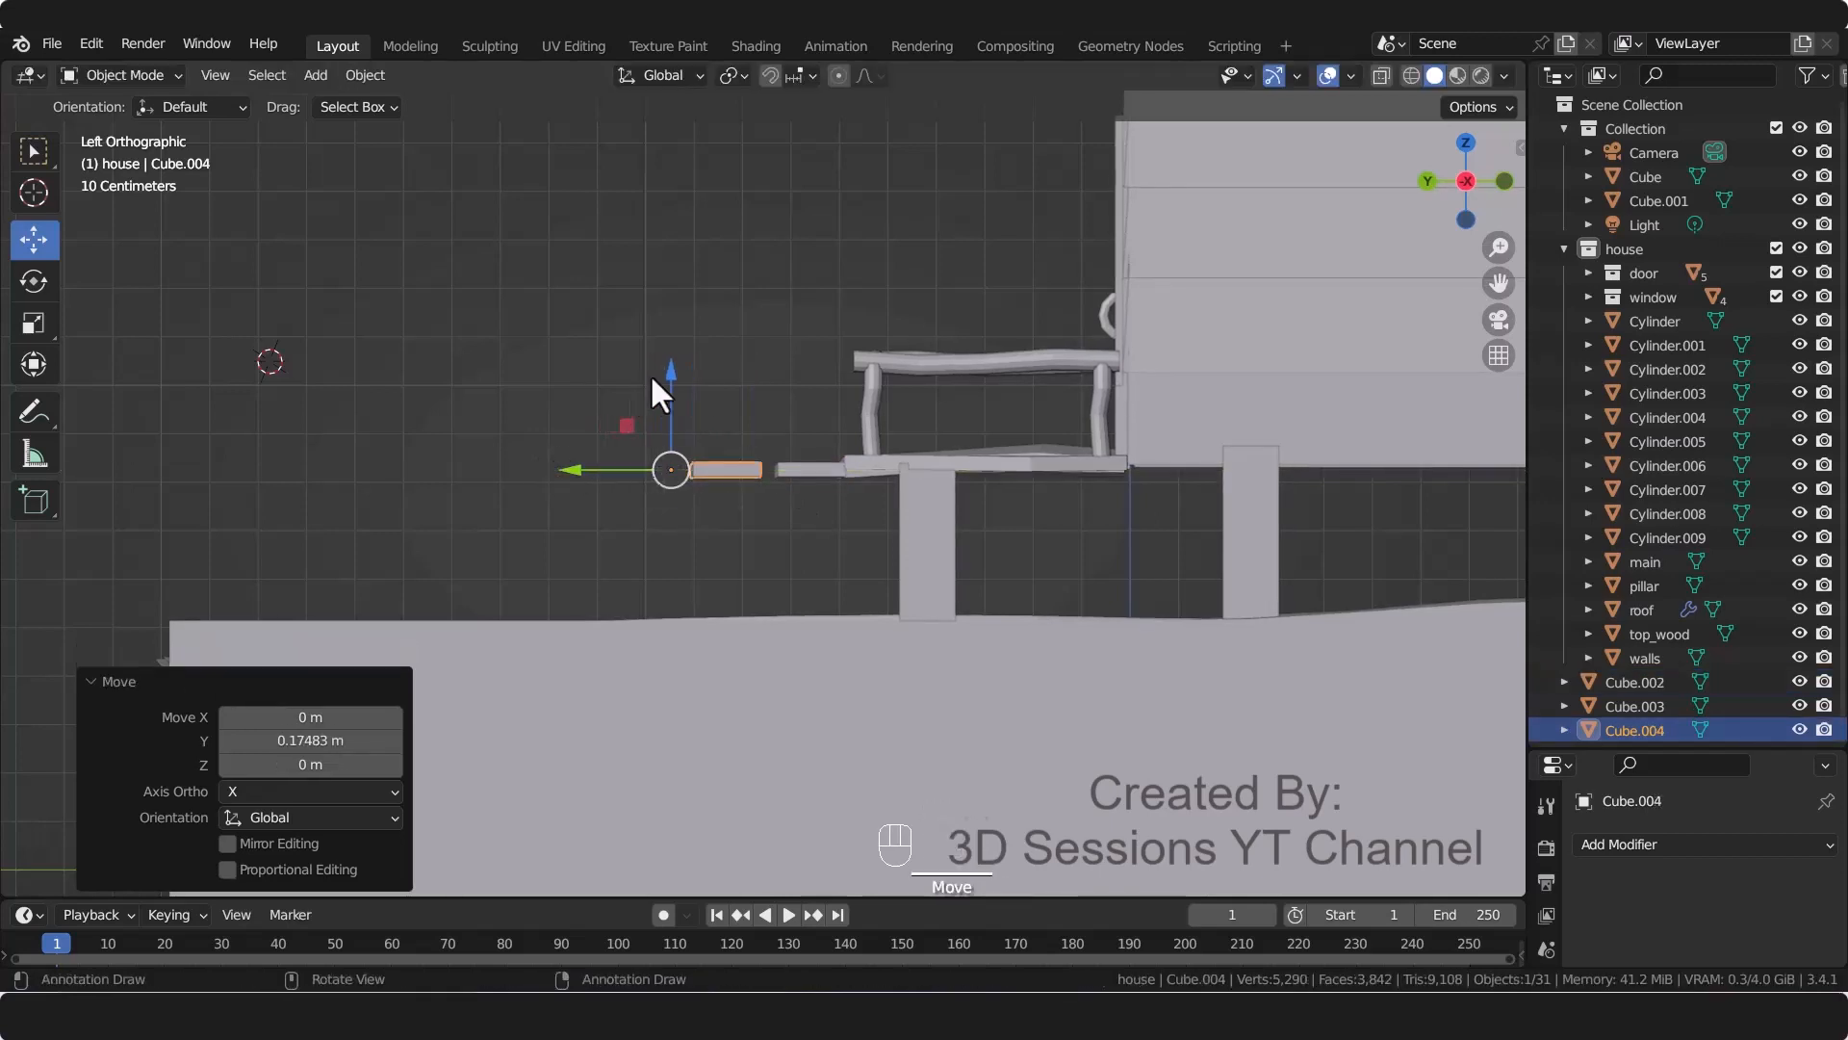
pyautogui.moveTo(673, 372); pyautogui.dragTo(685, 402)
# Step: Duplicate both stair planks together and move the copies outward along Y and down along Z to continue the stairs
pyautogui.moveTo(585, 499); pyautogui.dragTo(460, 464)
pyautogui.keyDown('shift'); pyautogui.click(814, 470); pyautogui.keyUp('shift')
pyautogui.hotkey('shift', 'd')
pyautogui.rightClick(785, 616)
pyautogui.moveTo(562, 386); pyautogui.dragTo(563, 446)
pyautogui.moveTo(465, 547); pyautogui.dragTo(489, 551)
pyautogui.click(708, 689)
# Step: Move the second, third and fourth steps toward the deck by about 0.017 m, 0.046 m and 0.073 m along Y
pyautogui.moveTo(708, 690); pyautogui.dragTo(852, 751, button='middle')
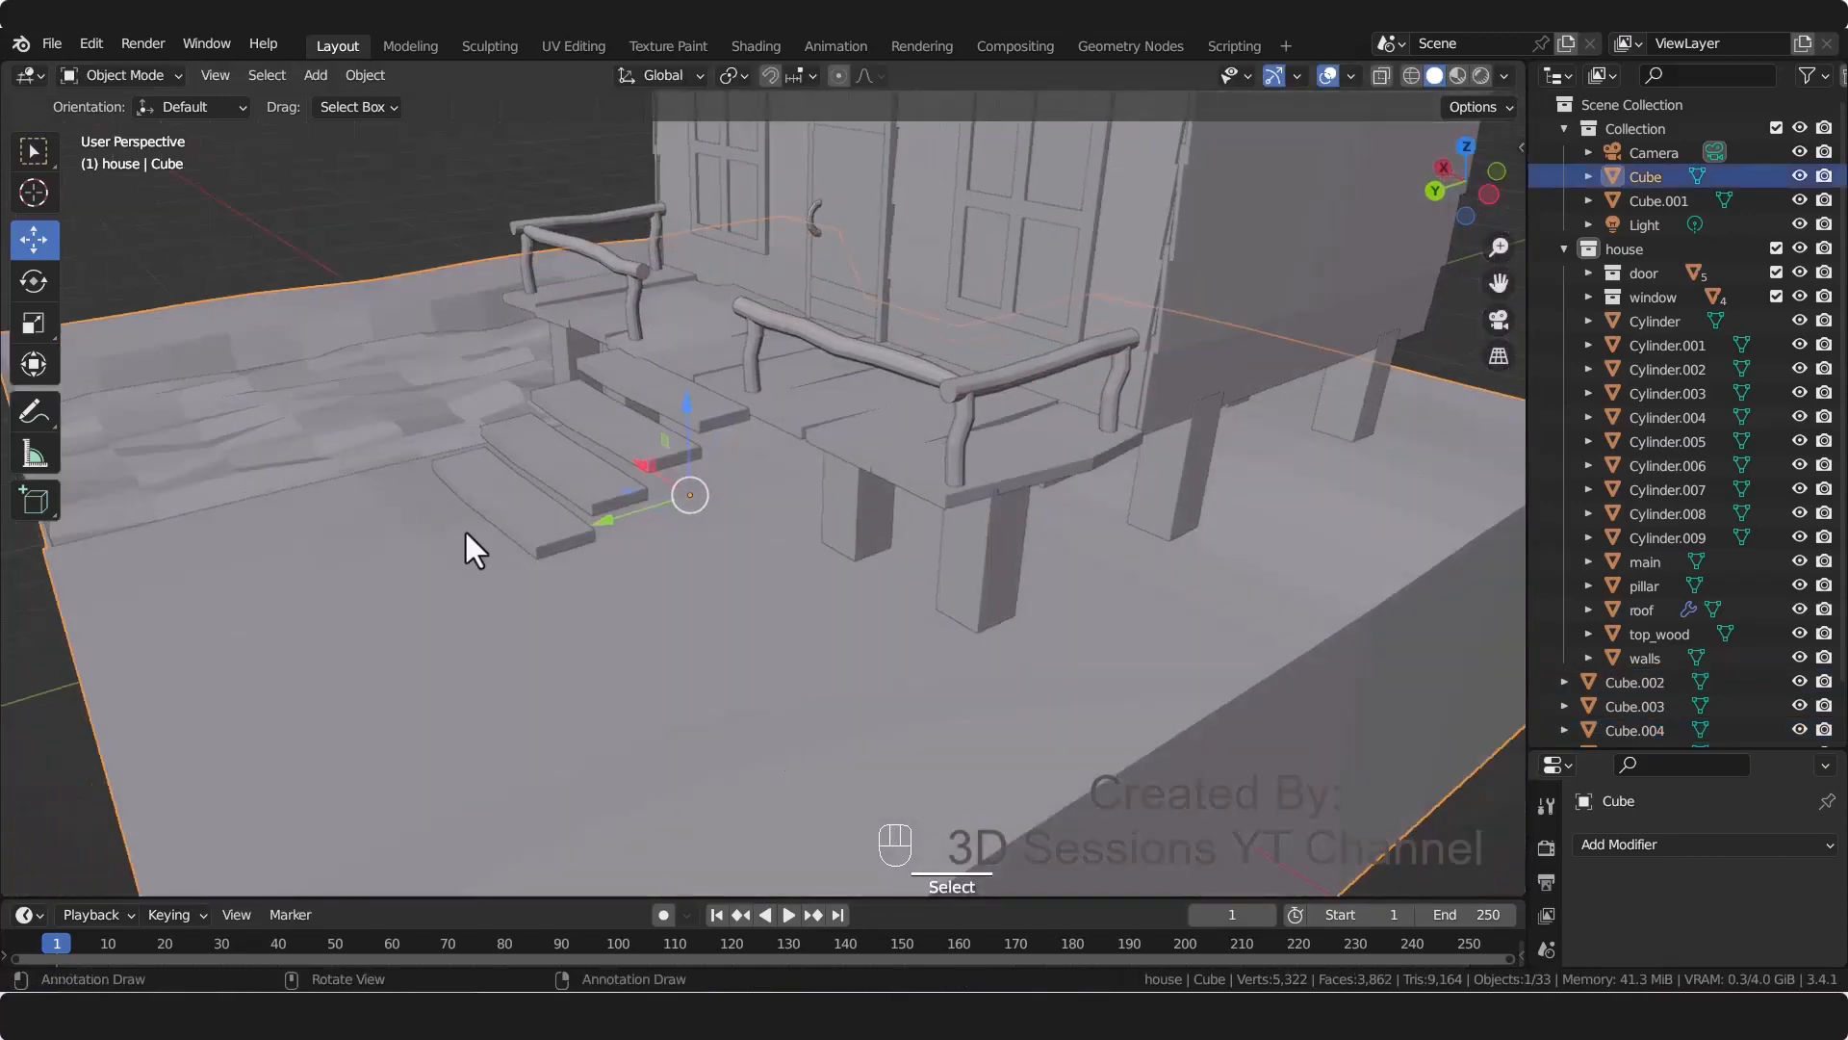
pyautogui.moveTo(465, 529); pyautogui.dragTo(540, 425, button='middle')
pyautogui.click(540, 429)
pyautogui.moveTo(429, 535); pyautogui.dragTo(435, 527)
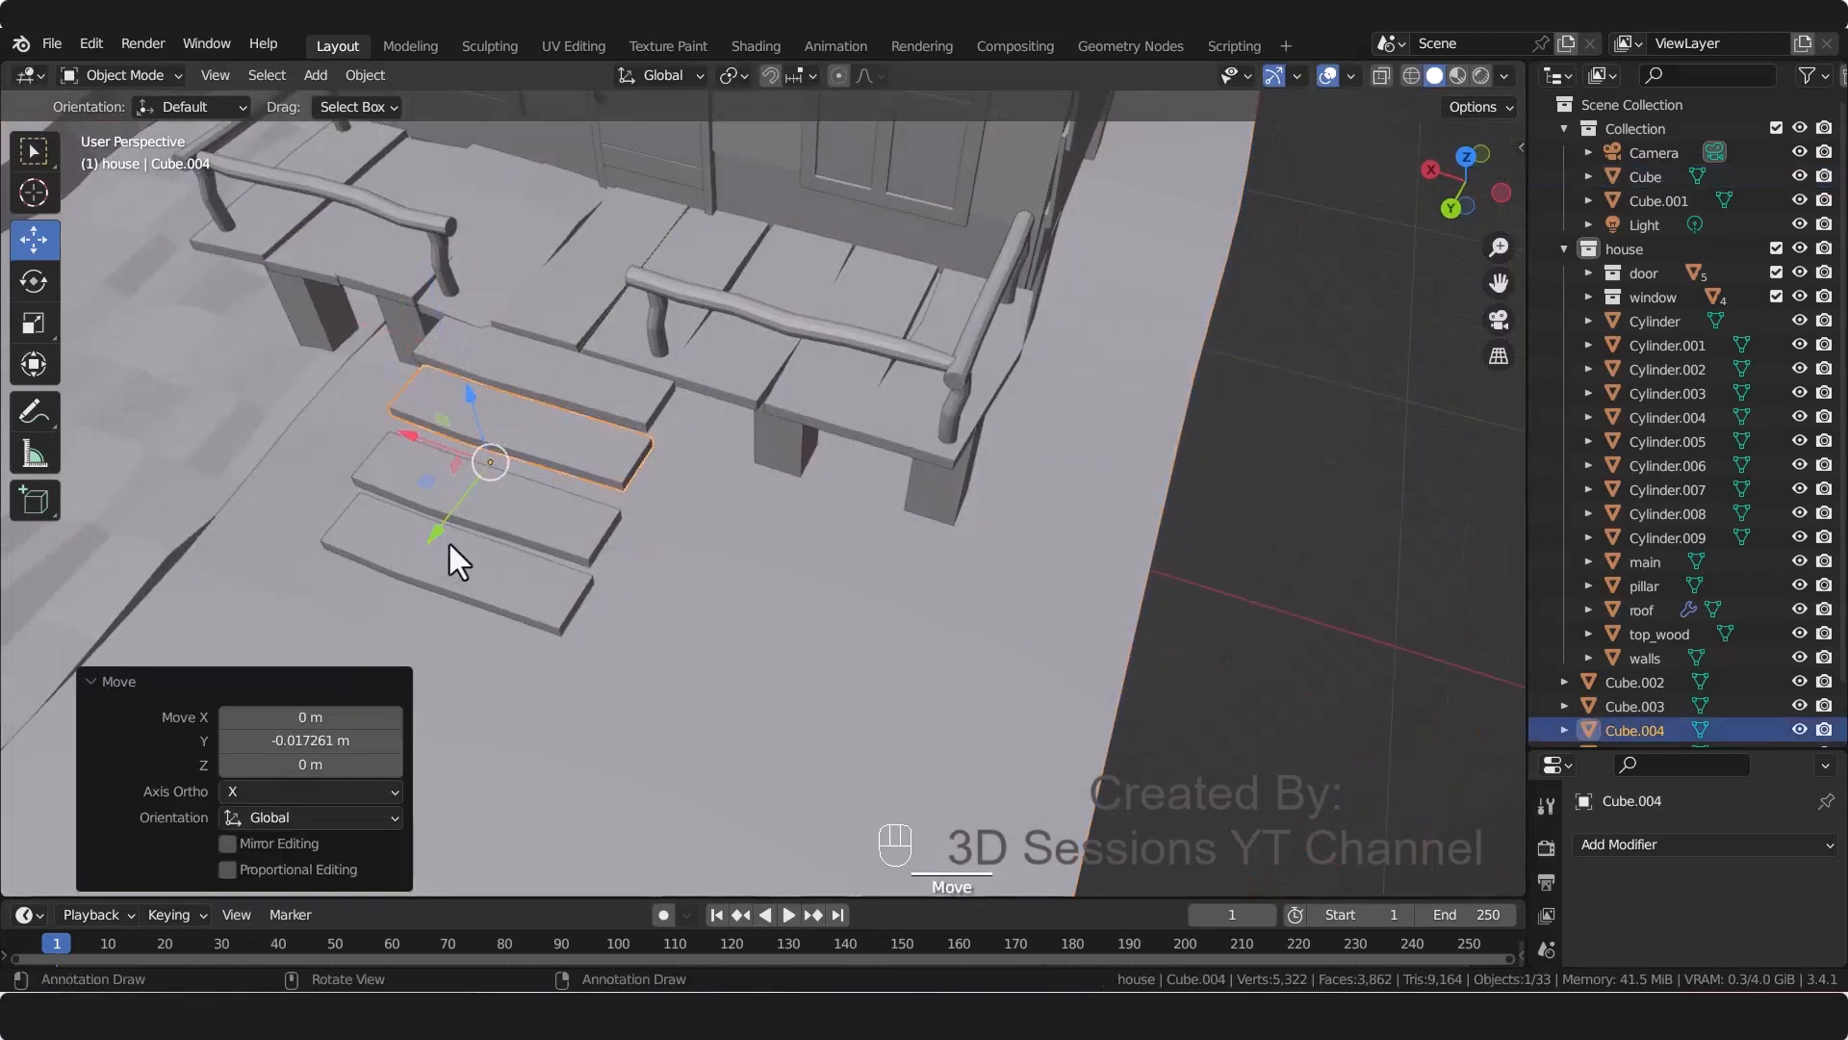
pyautogui.click(464, 503)
pyautogui.moveTo(395, 620); pyautogui.dragTo(475, 591)
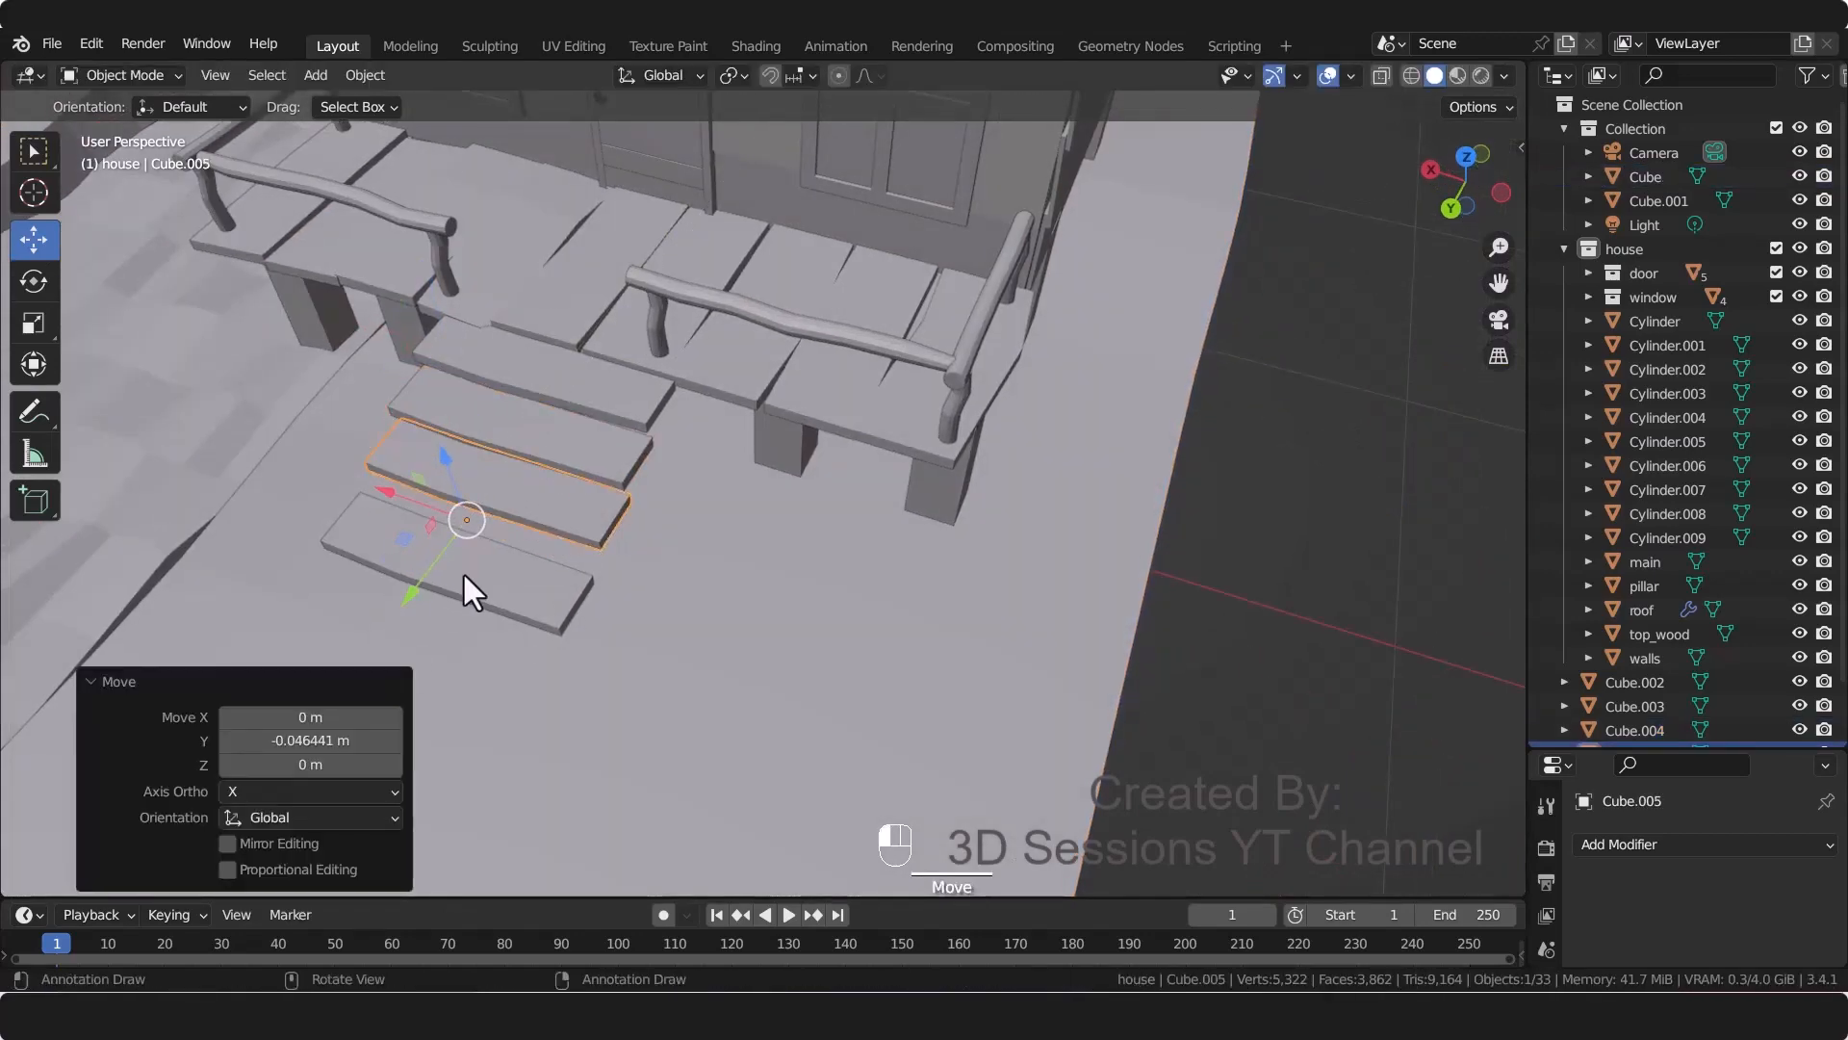
pyautogui.click(475, 591)
pyautogui.moveTo(359, 693); pyautogui.dragTo(385, 657)
pyautogui.moveTo(568, 653); pyautogui.dragTo(414, 516, button='middle')
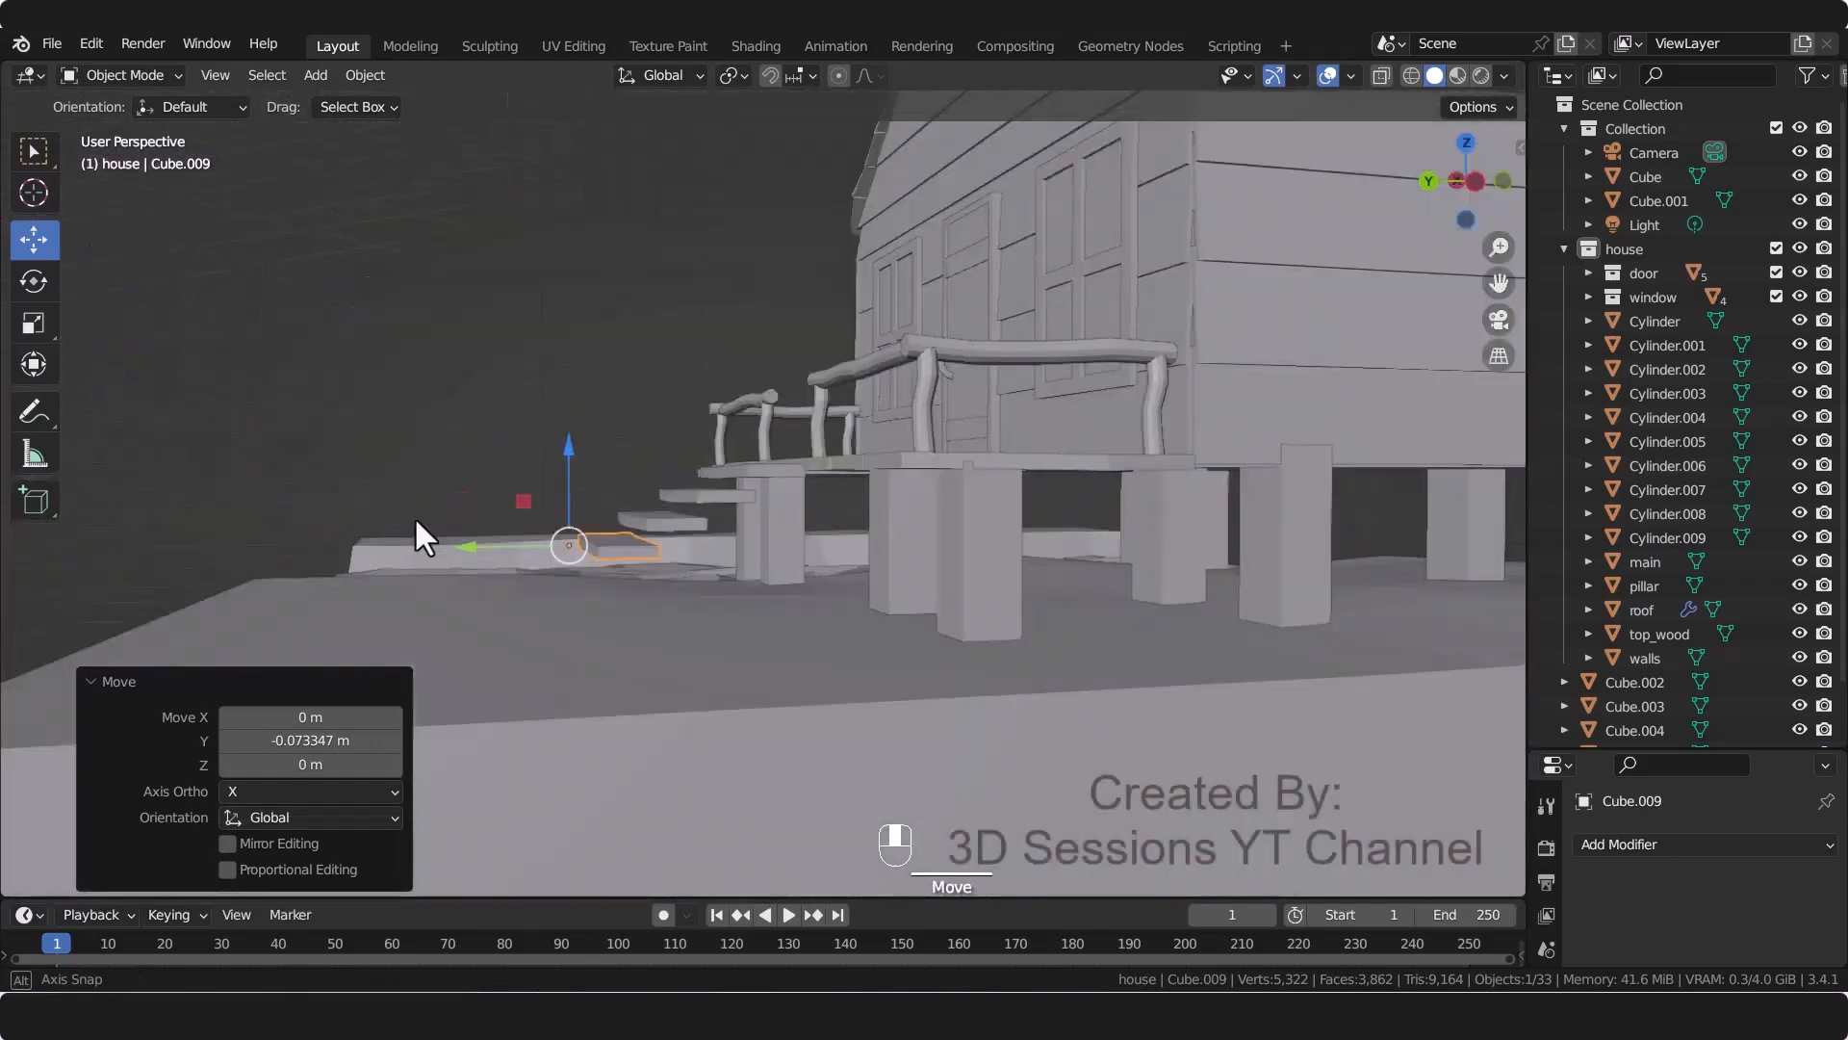
# Step: Nudge the height of the upper stair steps below the deck along Z to even out the spacing
pyautogui.click(706, 499)
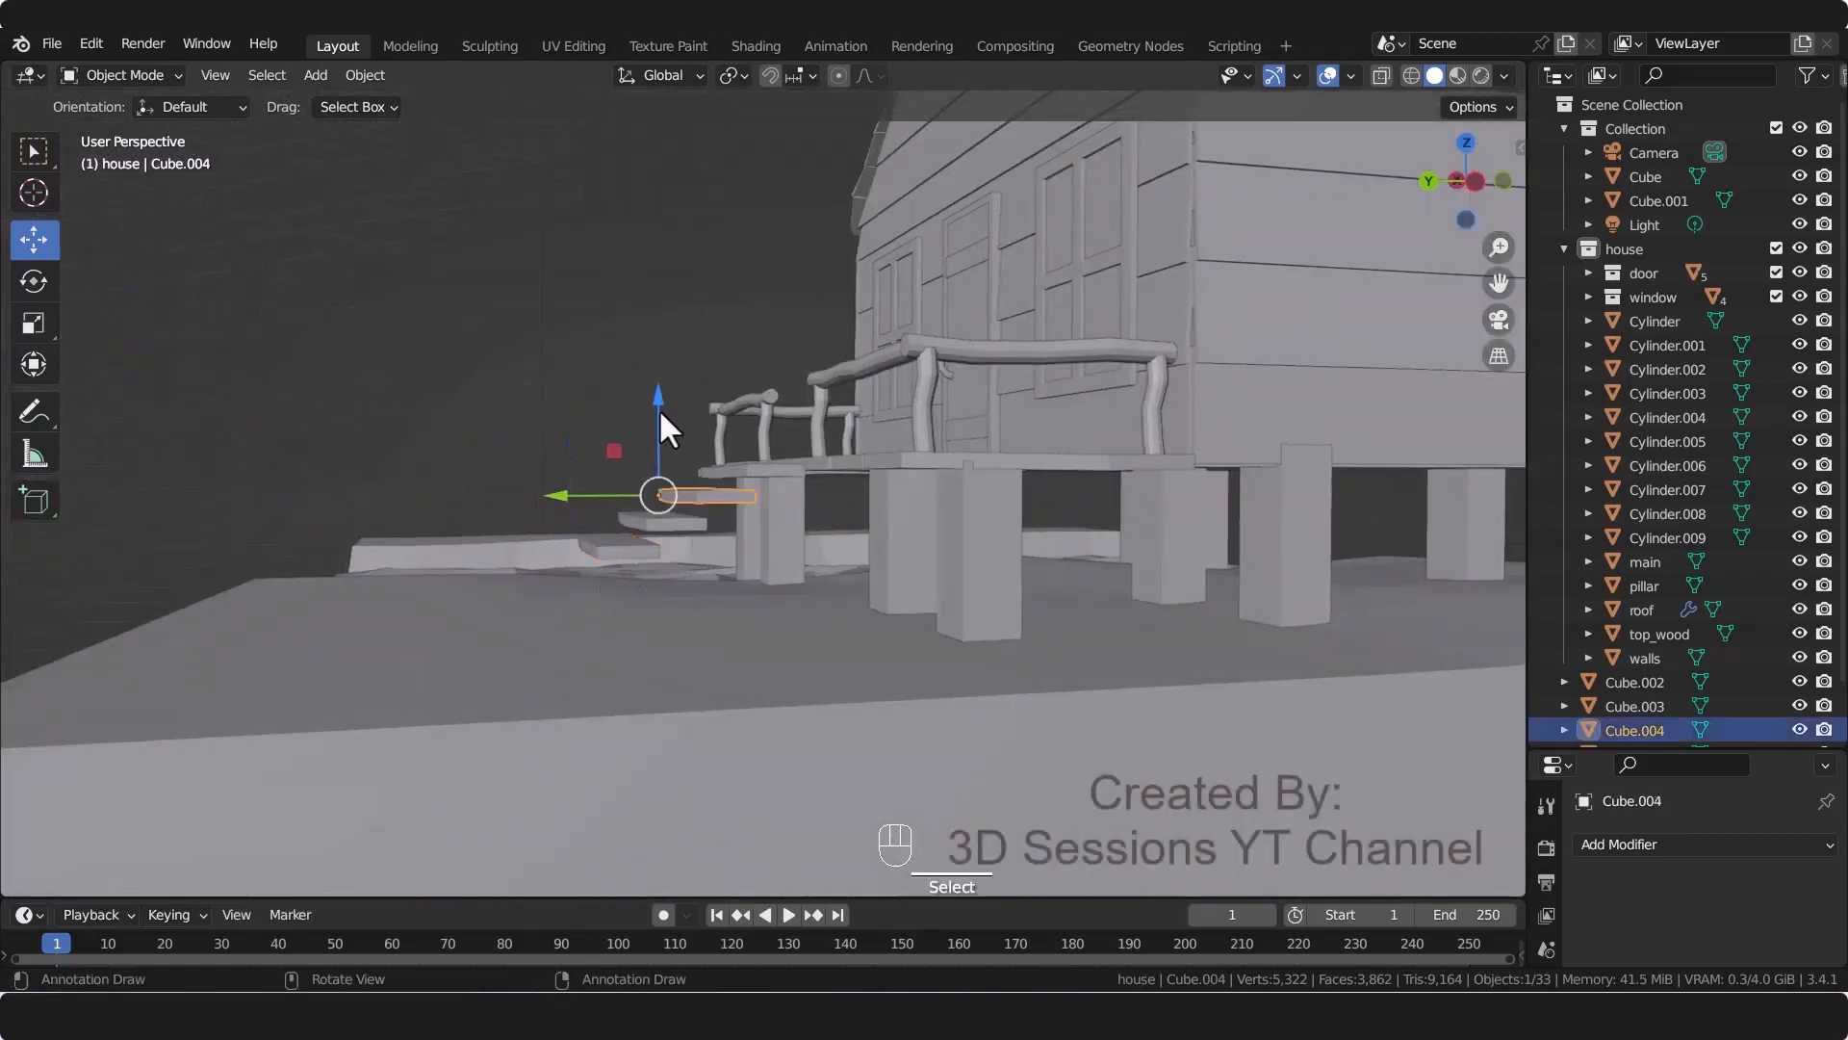
pyautogui.moveTo(659, 409); pyautogui.dragTo(569, 434)
pyautogui.click(666, 521)
# Step: Duplicate the lowest step, shift the copy about 0.116 m outward along Y and set its height below the others as a fifth step
pyautogui.click(603, 545)
pyautogui.hotkey('shift', 'd')
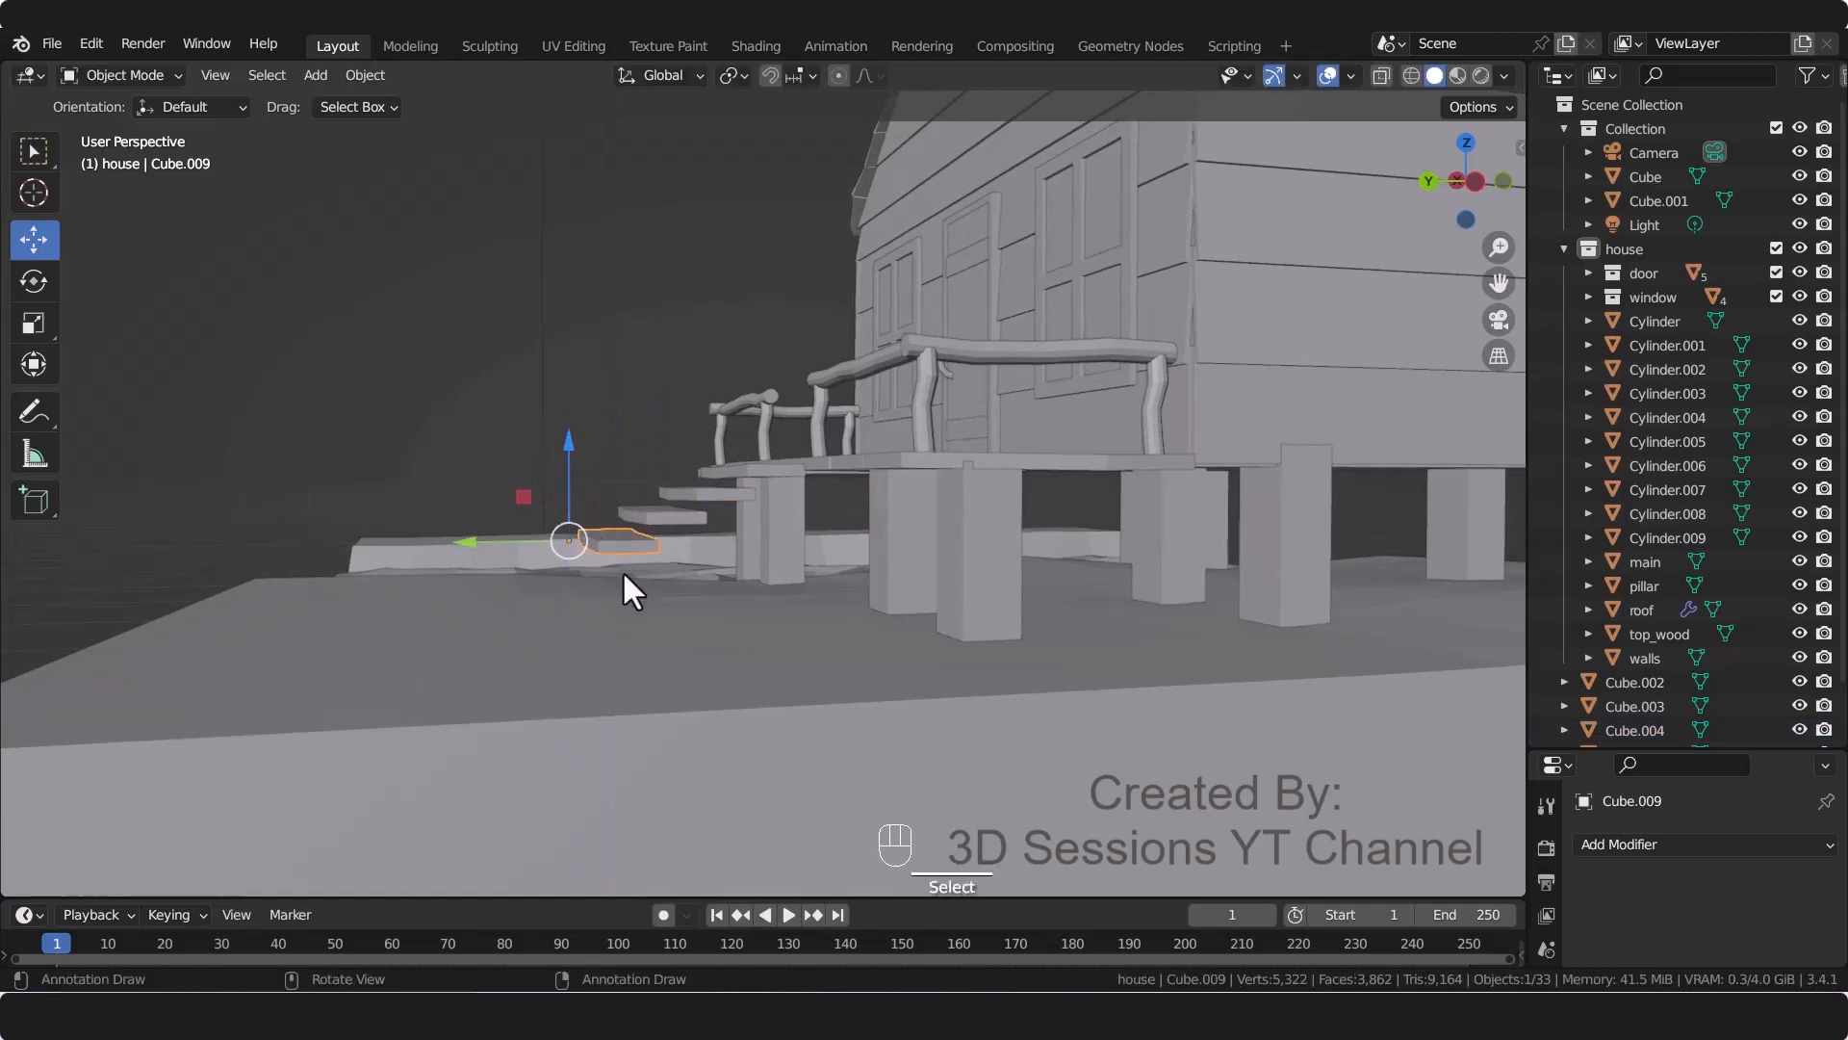
pyautogui.rightClick(622, 569)
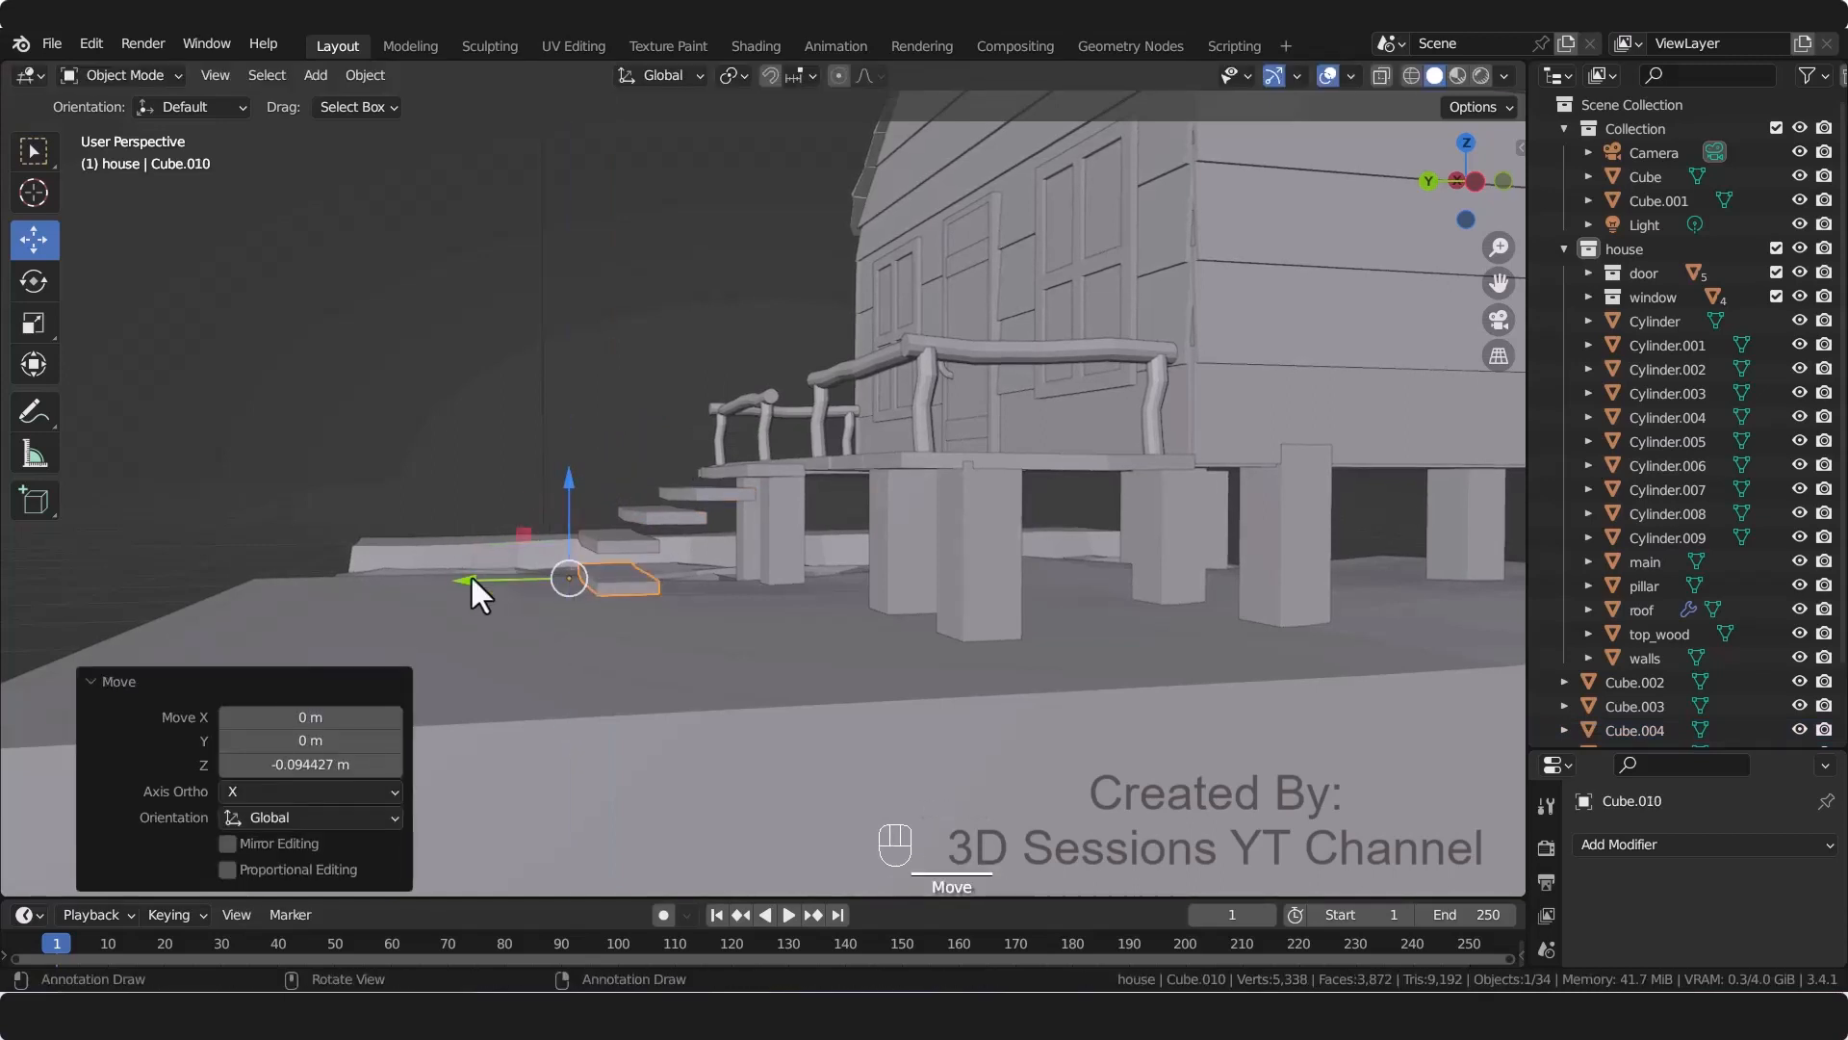
pyautogui.press('`')
pyautogui.click(489, 673)
pyautogui.press('g')
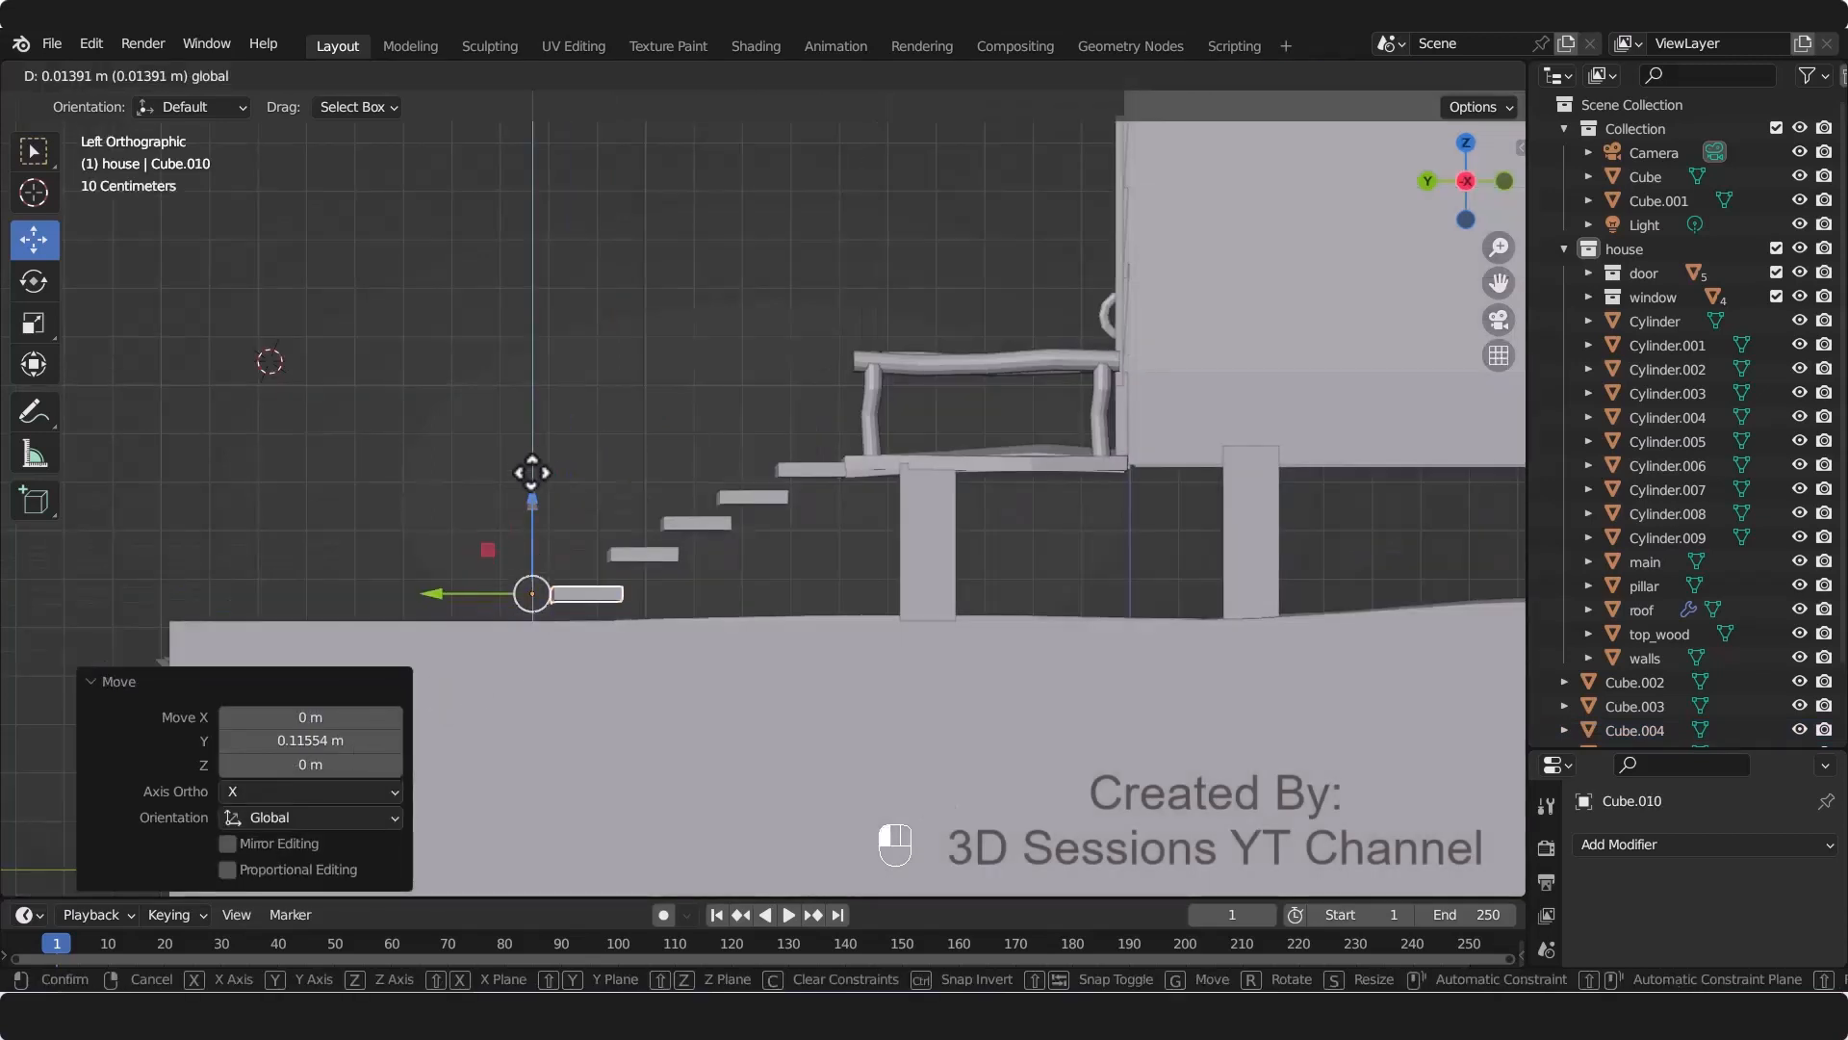
pyautogui.click(532, 460)
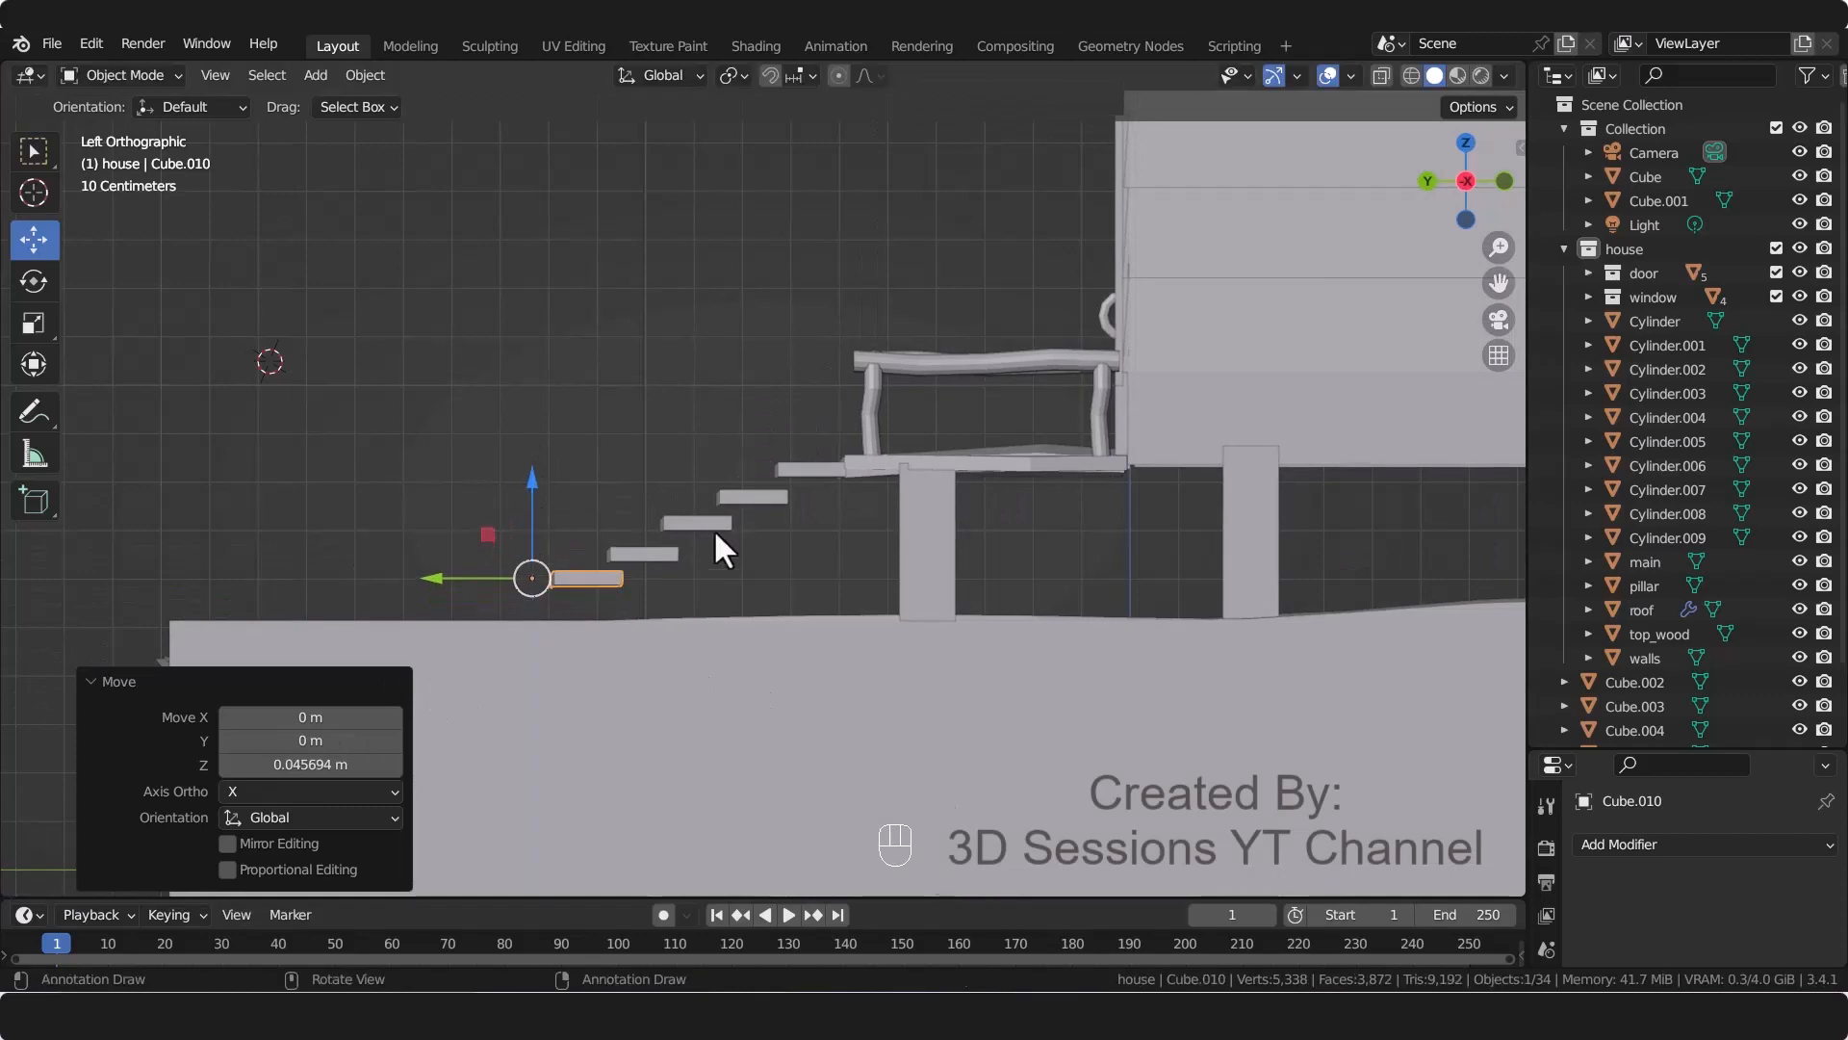
pyautogui.moveTo(651, 576); pyautogui.dragTo(651, 662, button='middle')
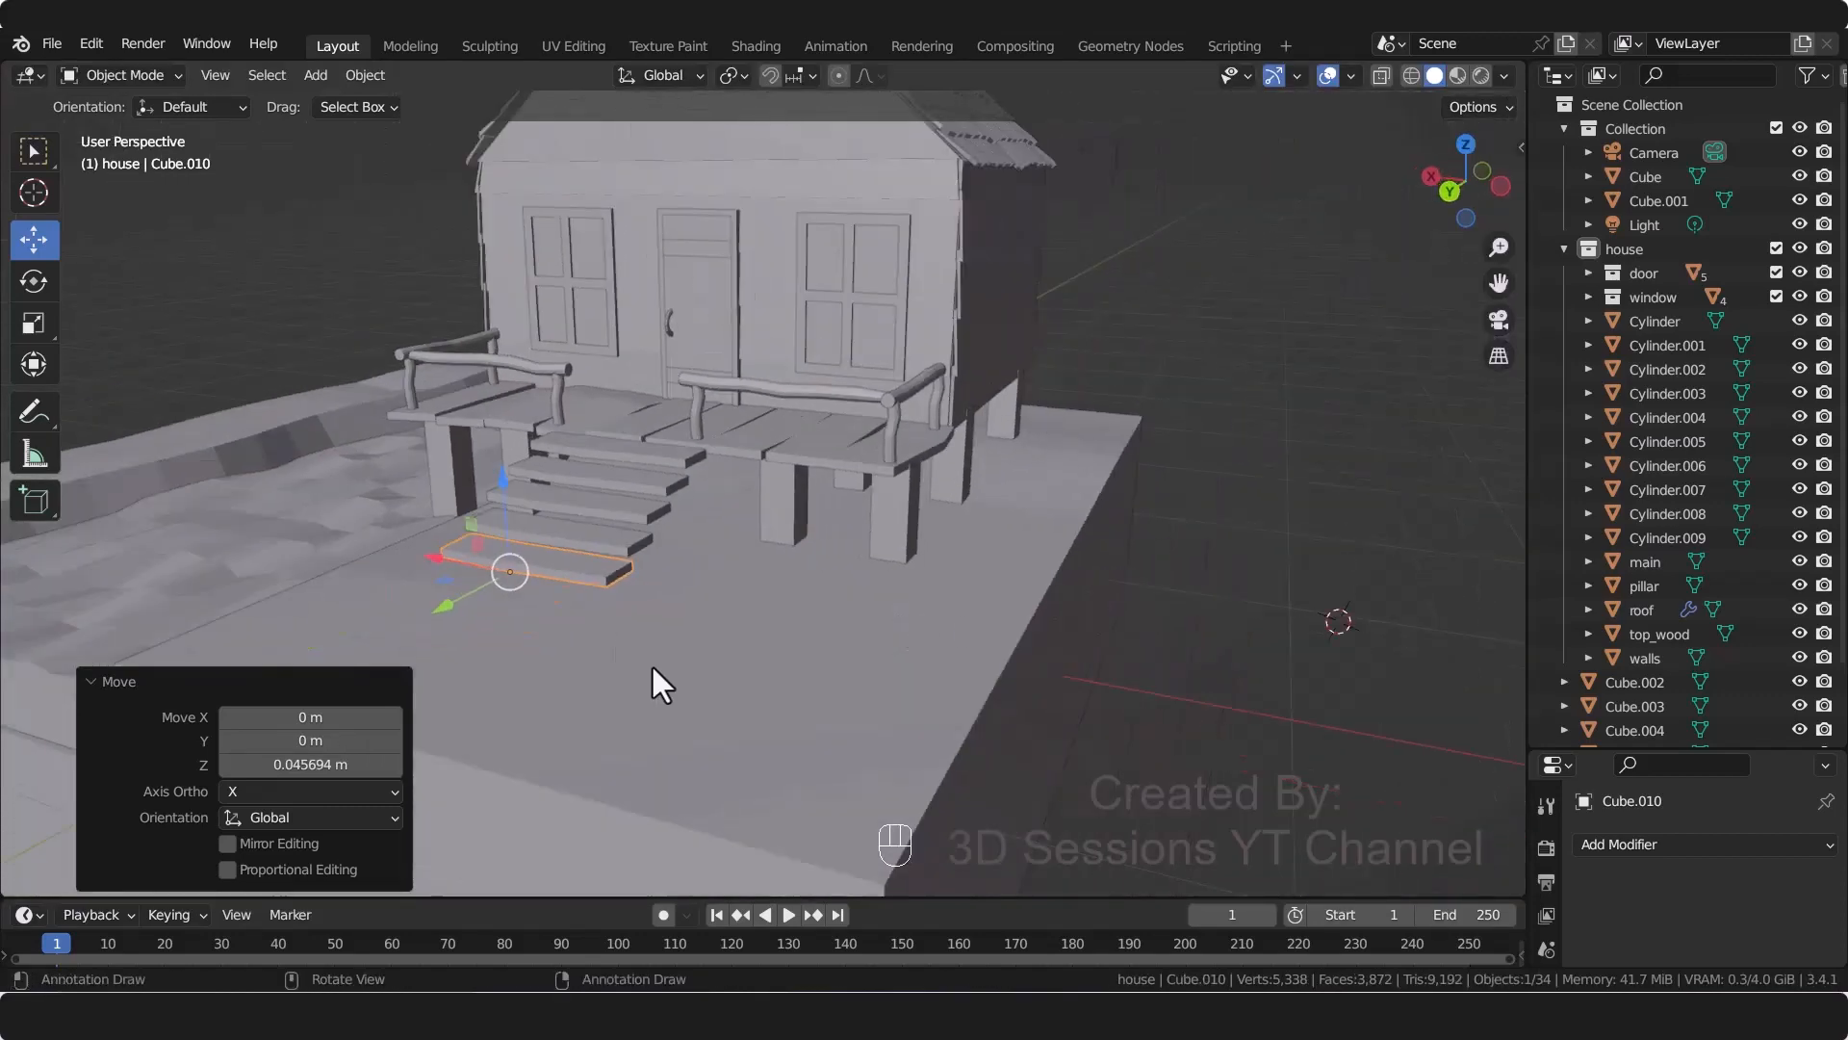
# Step: In the top view, select all five stair steps and scale them to about 0.7 along Y
pyautogui.press('KP_0')
pyautogui.moveTo(865, 711); pyautogui.dragTo(772, 767, button='middle')
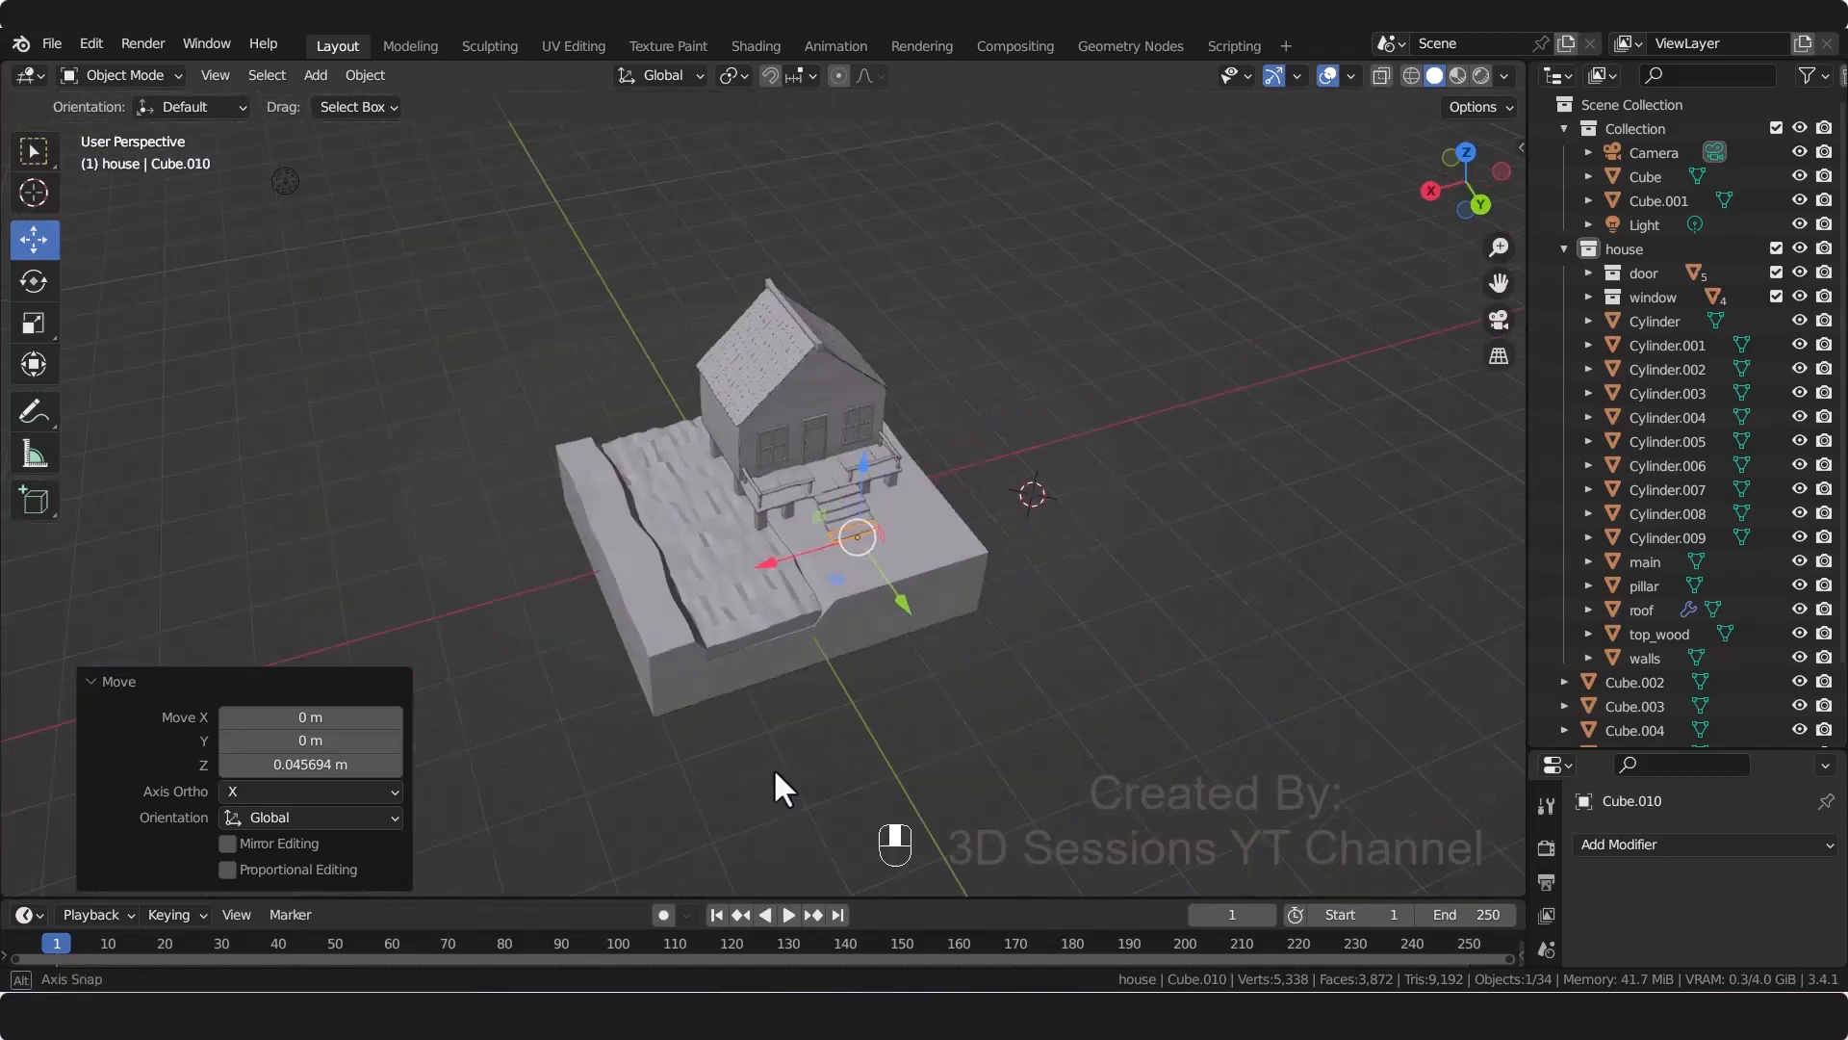
pyautogui.press('`')
pyautogui.click(717, 366)
pyautogui.scroll(6, 741, 481)
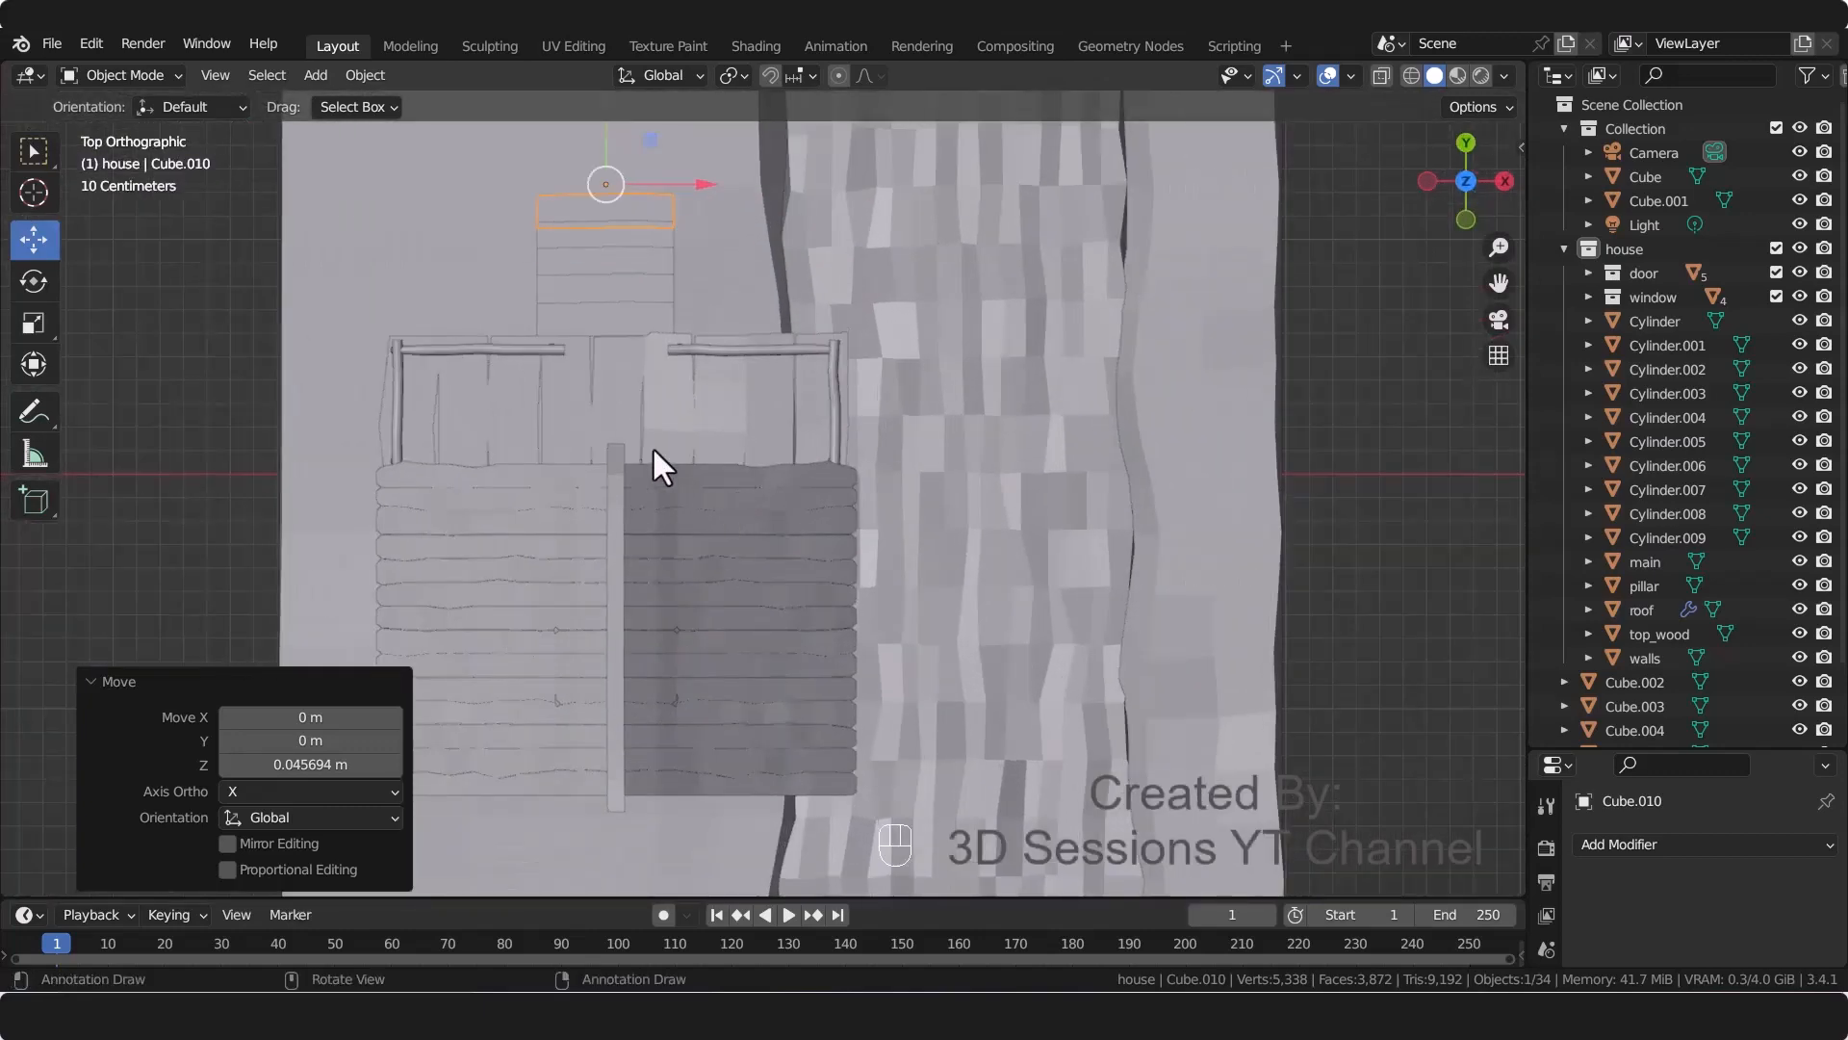
pyautogui.click(589, 318)
pyautogui.keyDown('shift'); pyautogui.click(577, 287); pyautogui.keyUp('shift')
pyautogui.keyDown('shift'); pyautogui.click(572, 262); pyautogui.keyUp('shift')
pyautogui.keyDown('shift'); pyautogui.click(568, 236); pyautogui.keyUp('shift')
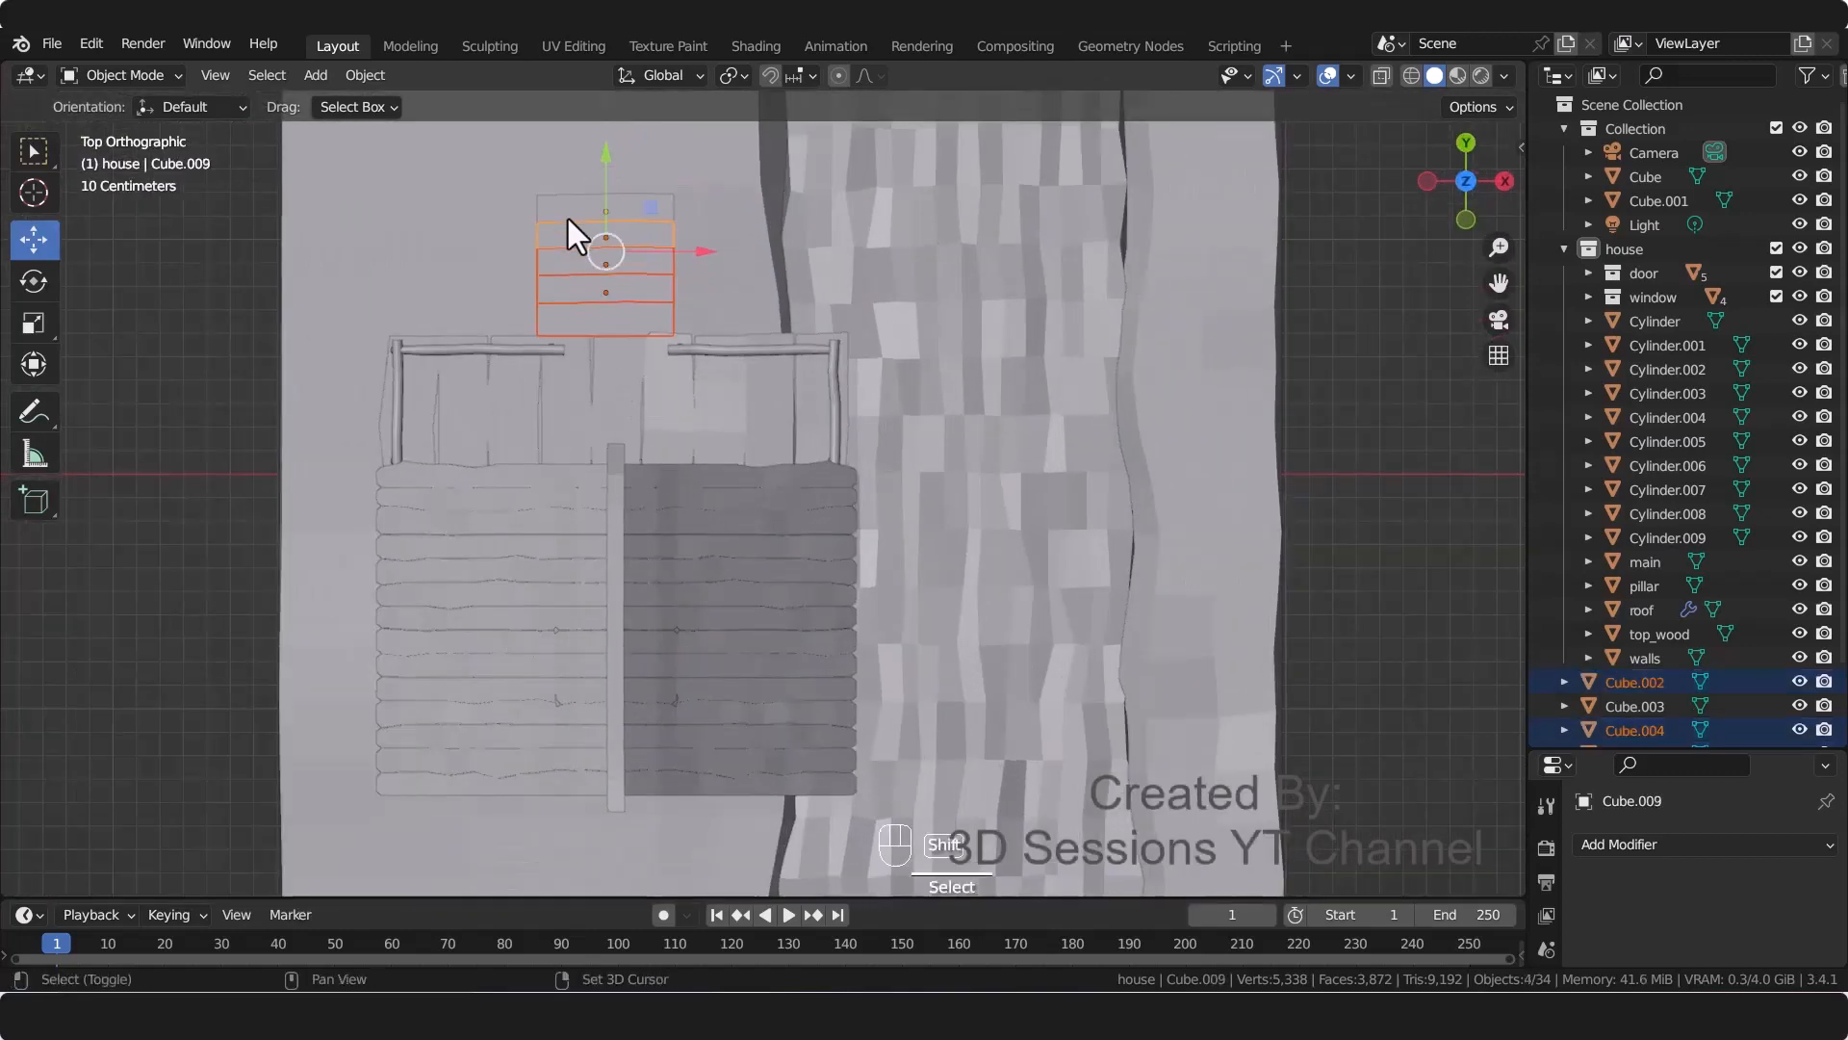
pyautogui.keyDown('shift'); pyautogui.click(568, 210); pyautogui.keyUp('shift')
pyautogui.press('s')
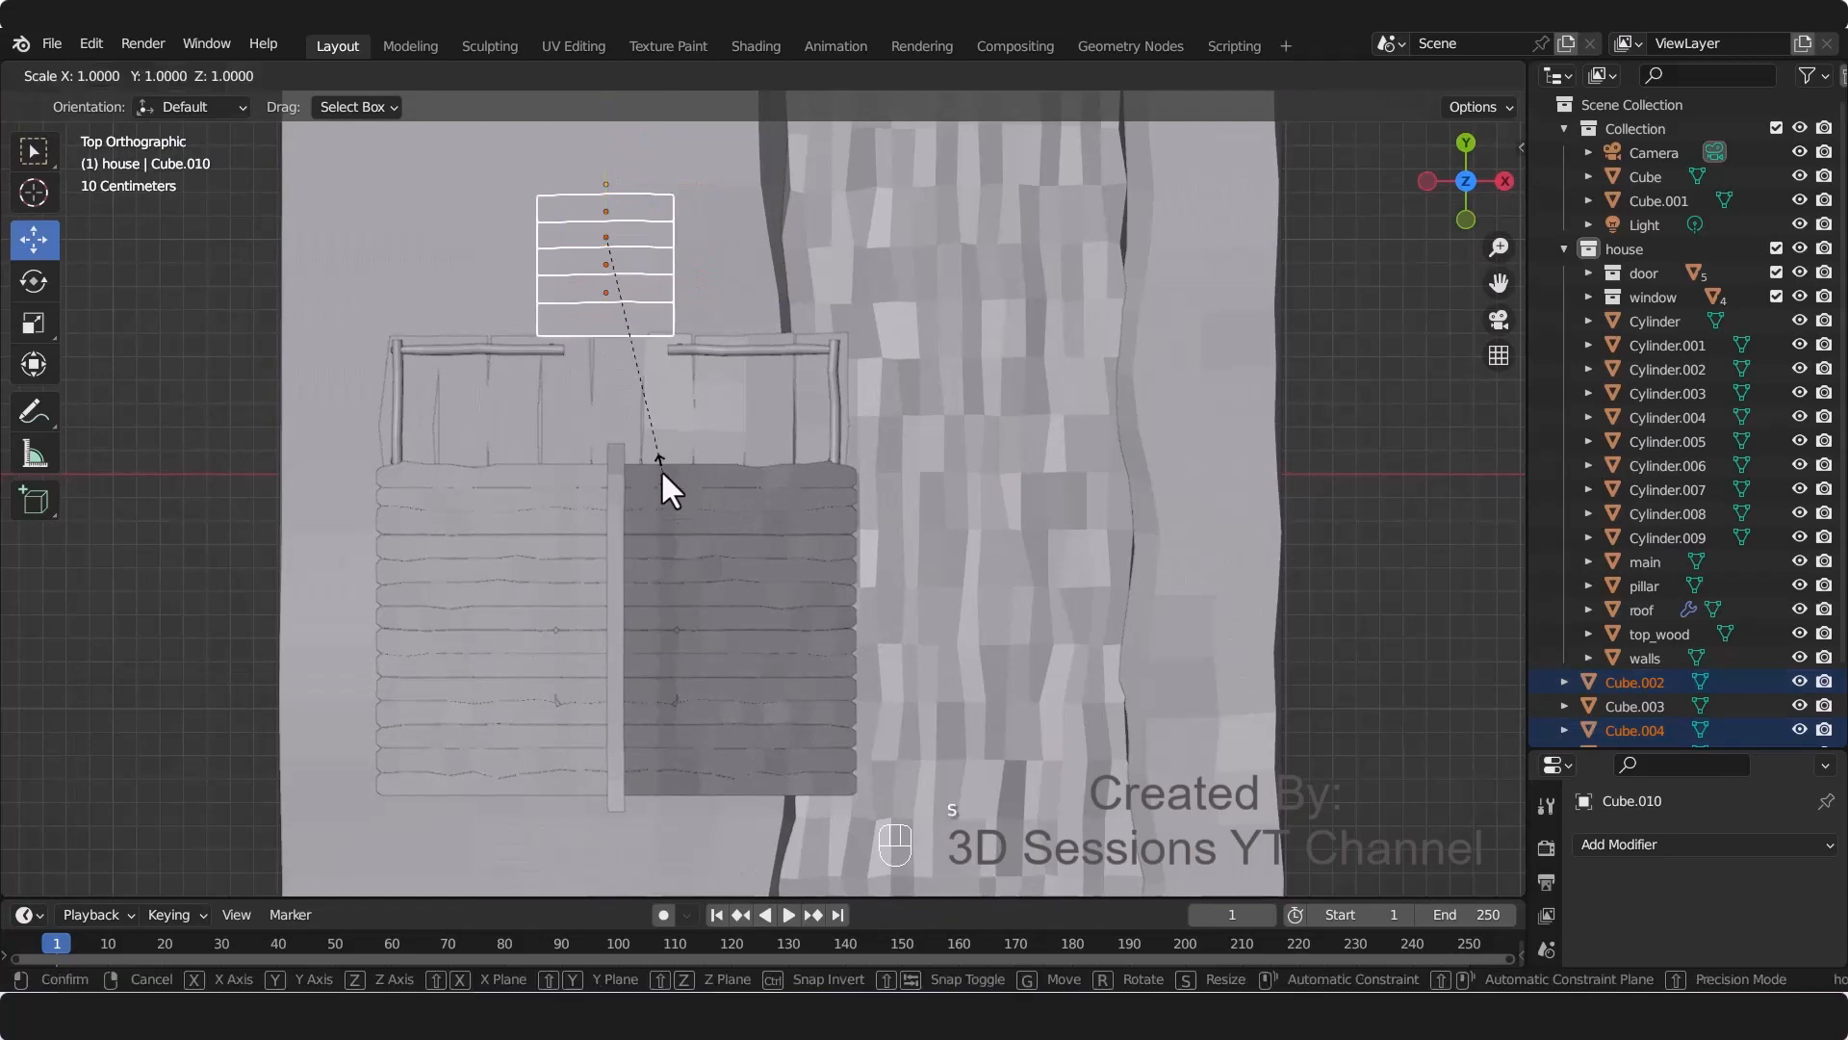
pyautogui.press('y')
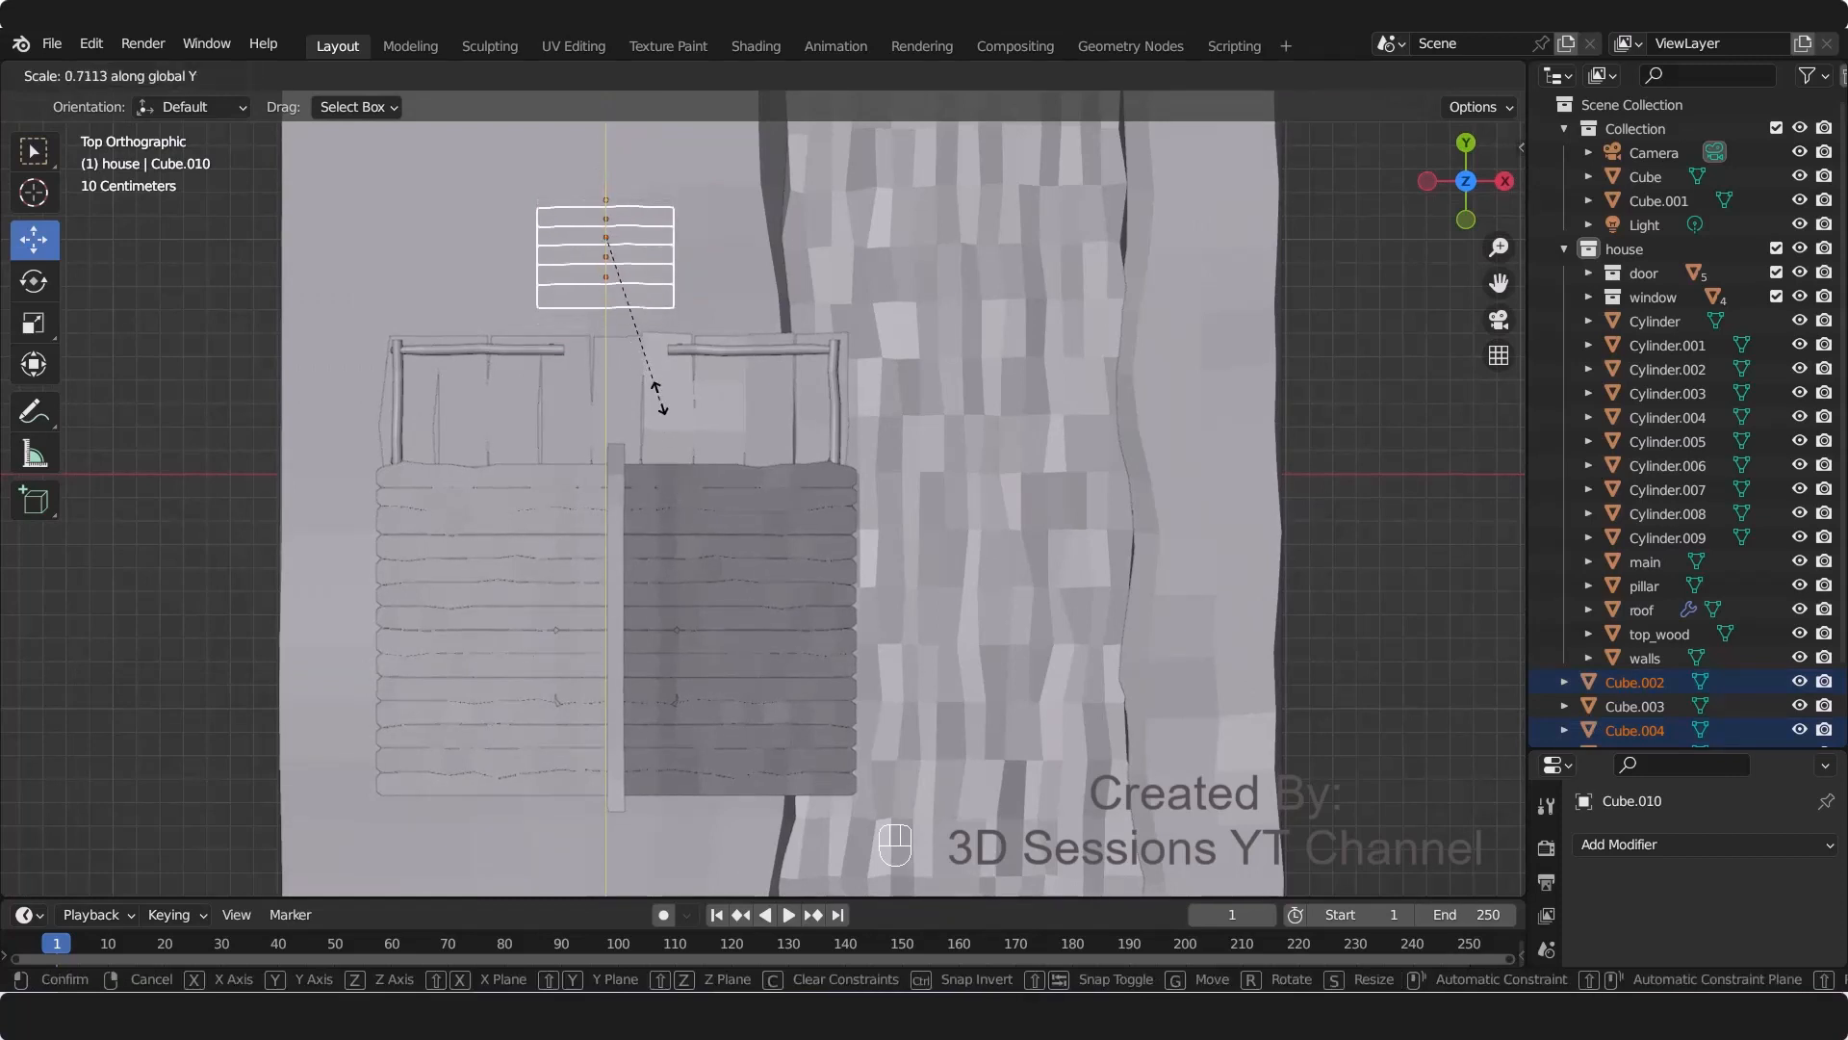
pyautogui.click(661, 401)
# Step: Move the five steps about 0.131 m along Y against the deck edge, deselect them and save the file
pyautogui.press('g')
pyautogui.press('y')
pyautogui.click(764, 327)
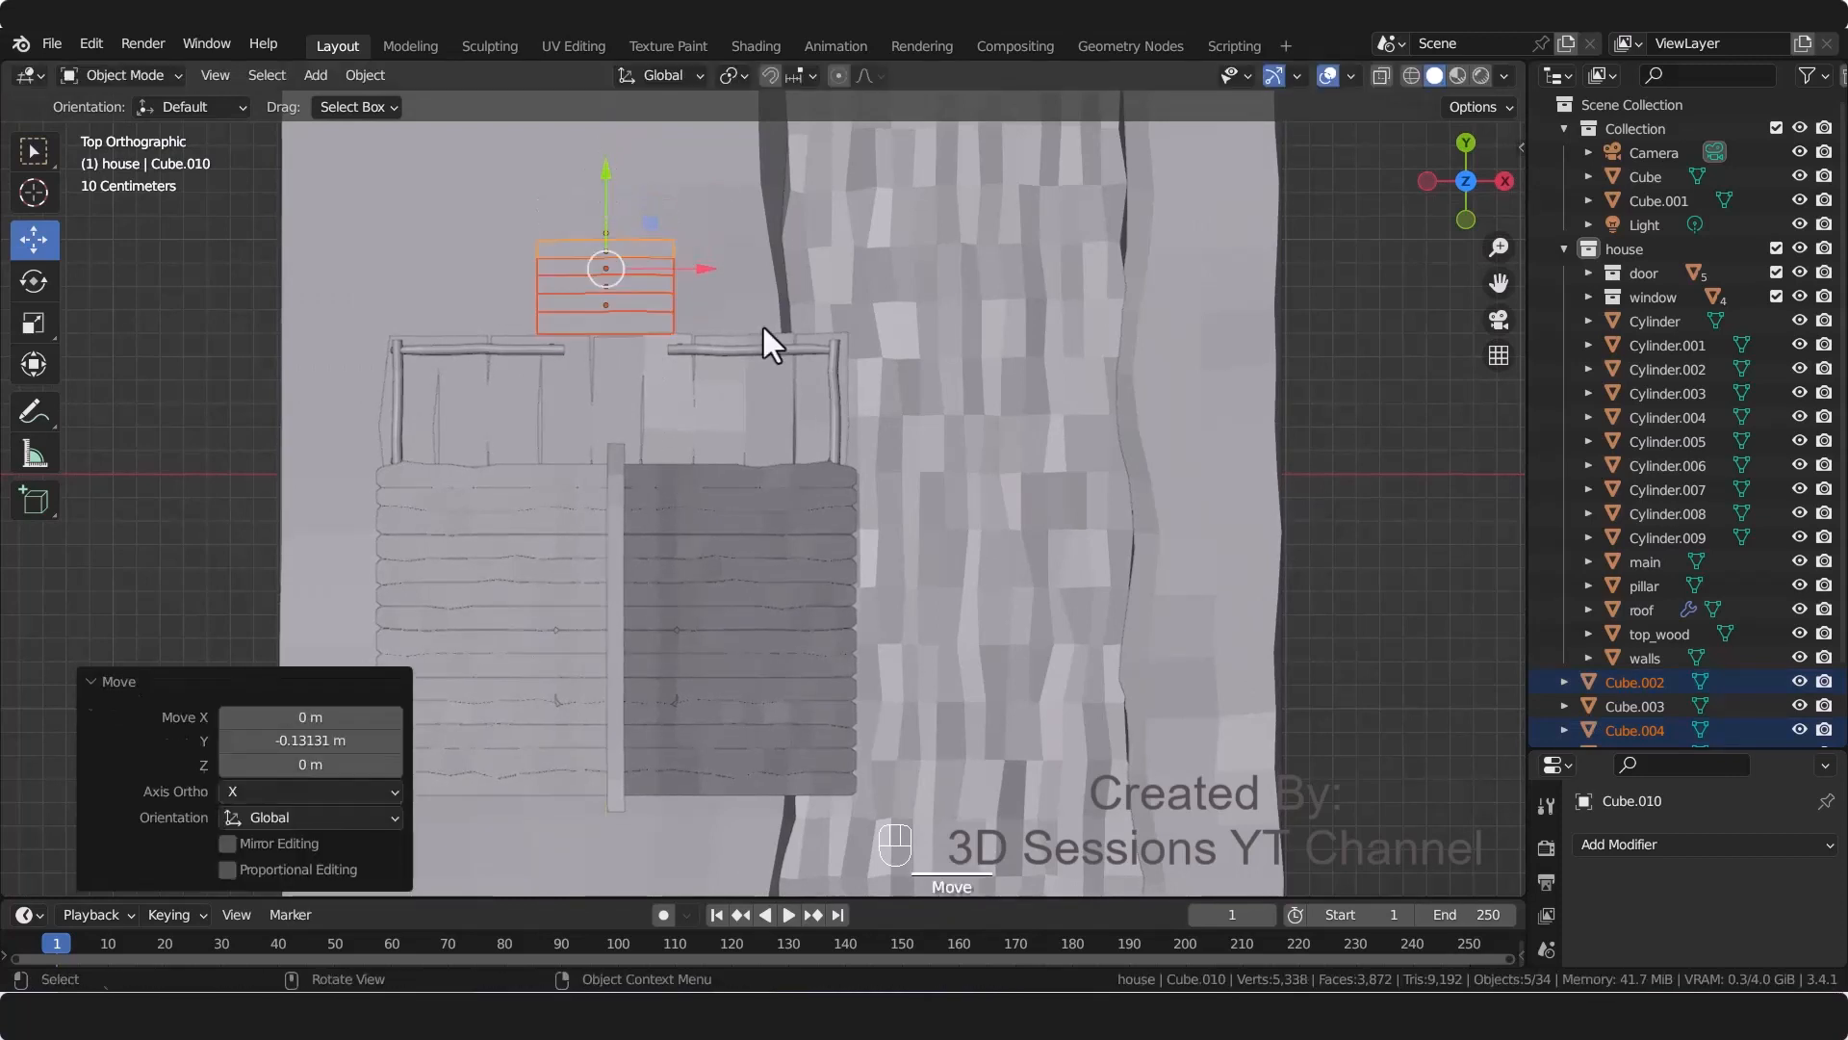
pyautogui.moveTo(764, 327); pyautogui.dragTo(795, 529, button='middle')
pyautogui.hotkey('alt', 'a')
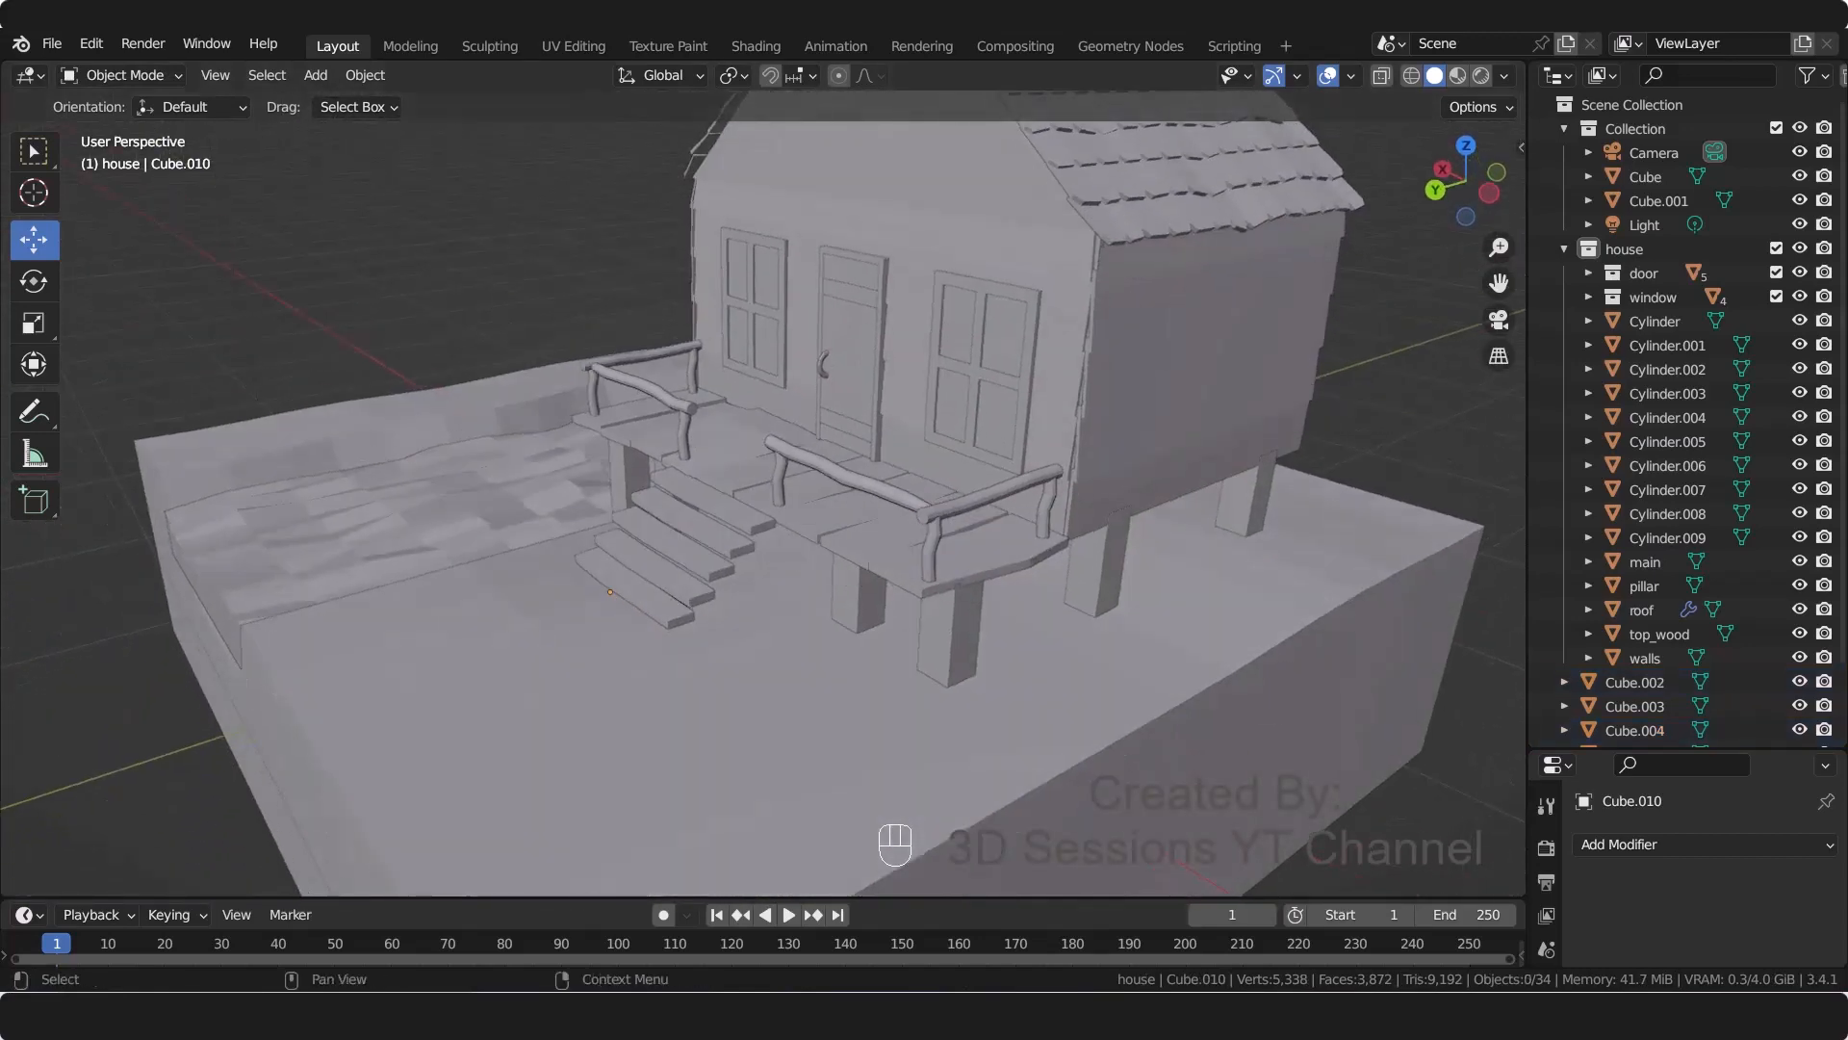
pyautogui.hotkey('ctrl', 's')
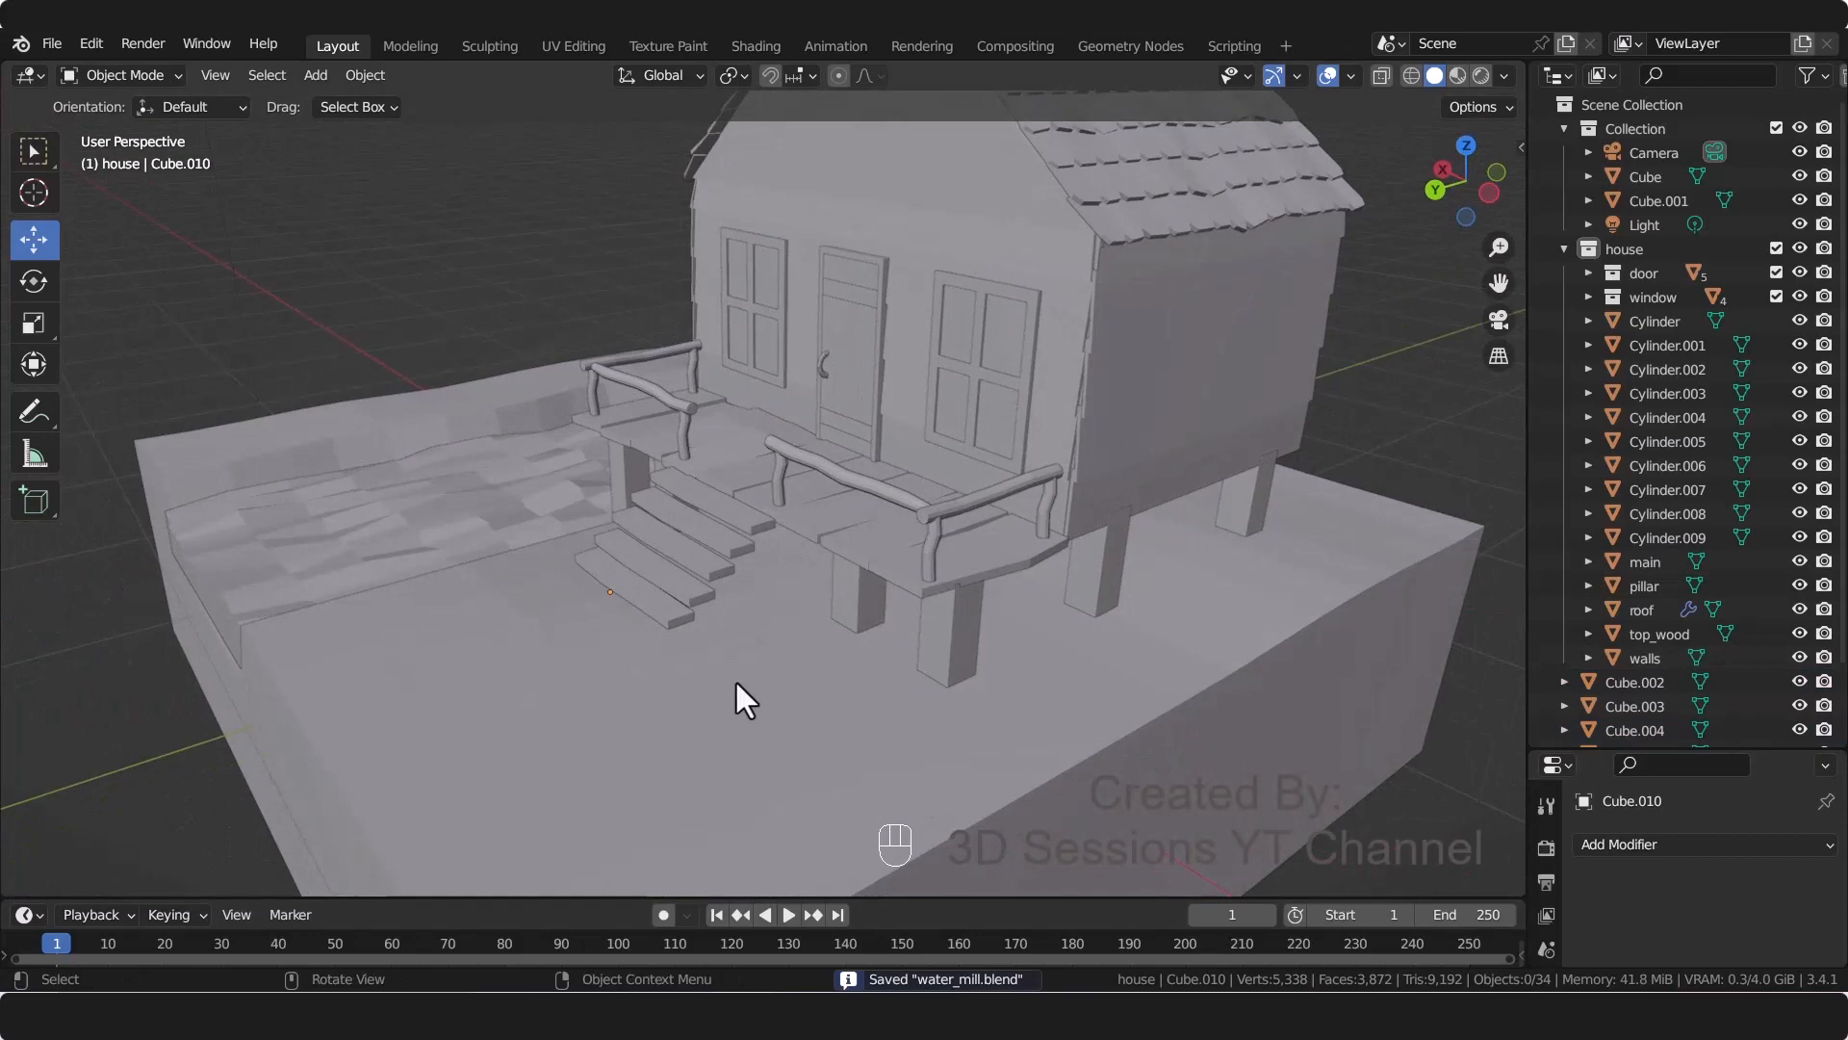
# Step: Add a cube for a stair support and scale it down uniformly to about 0.114
pyautogui.hotkey('shift', 'a')
pyautogui.moveTo(692, 511)
pyautogui.click(828, 529)
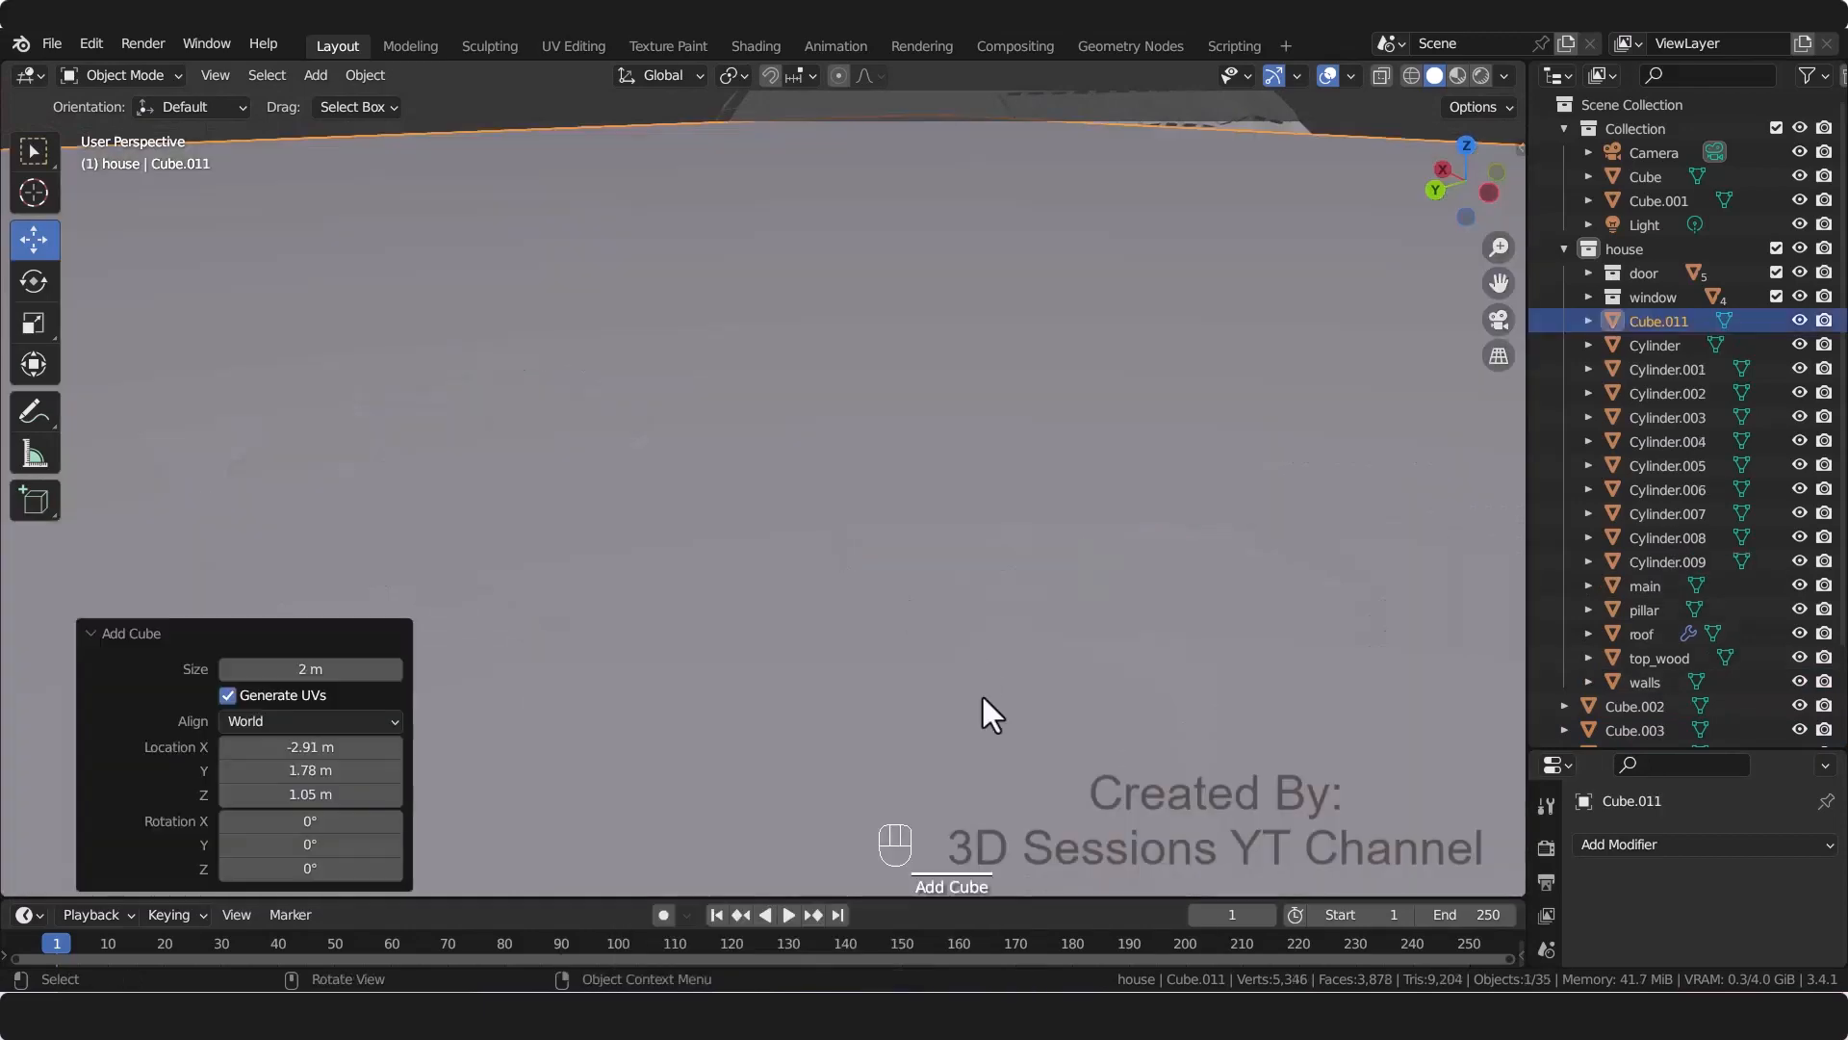
pyautogui.press('KP_Decimal')
pyautogui.press('s')
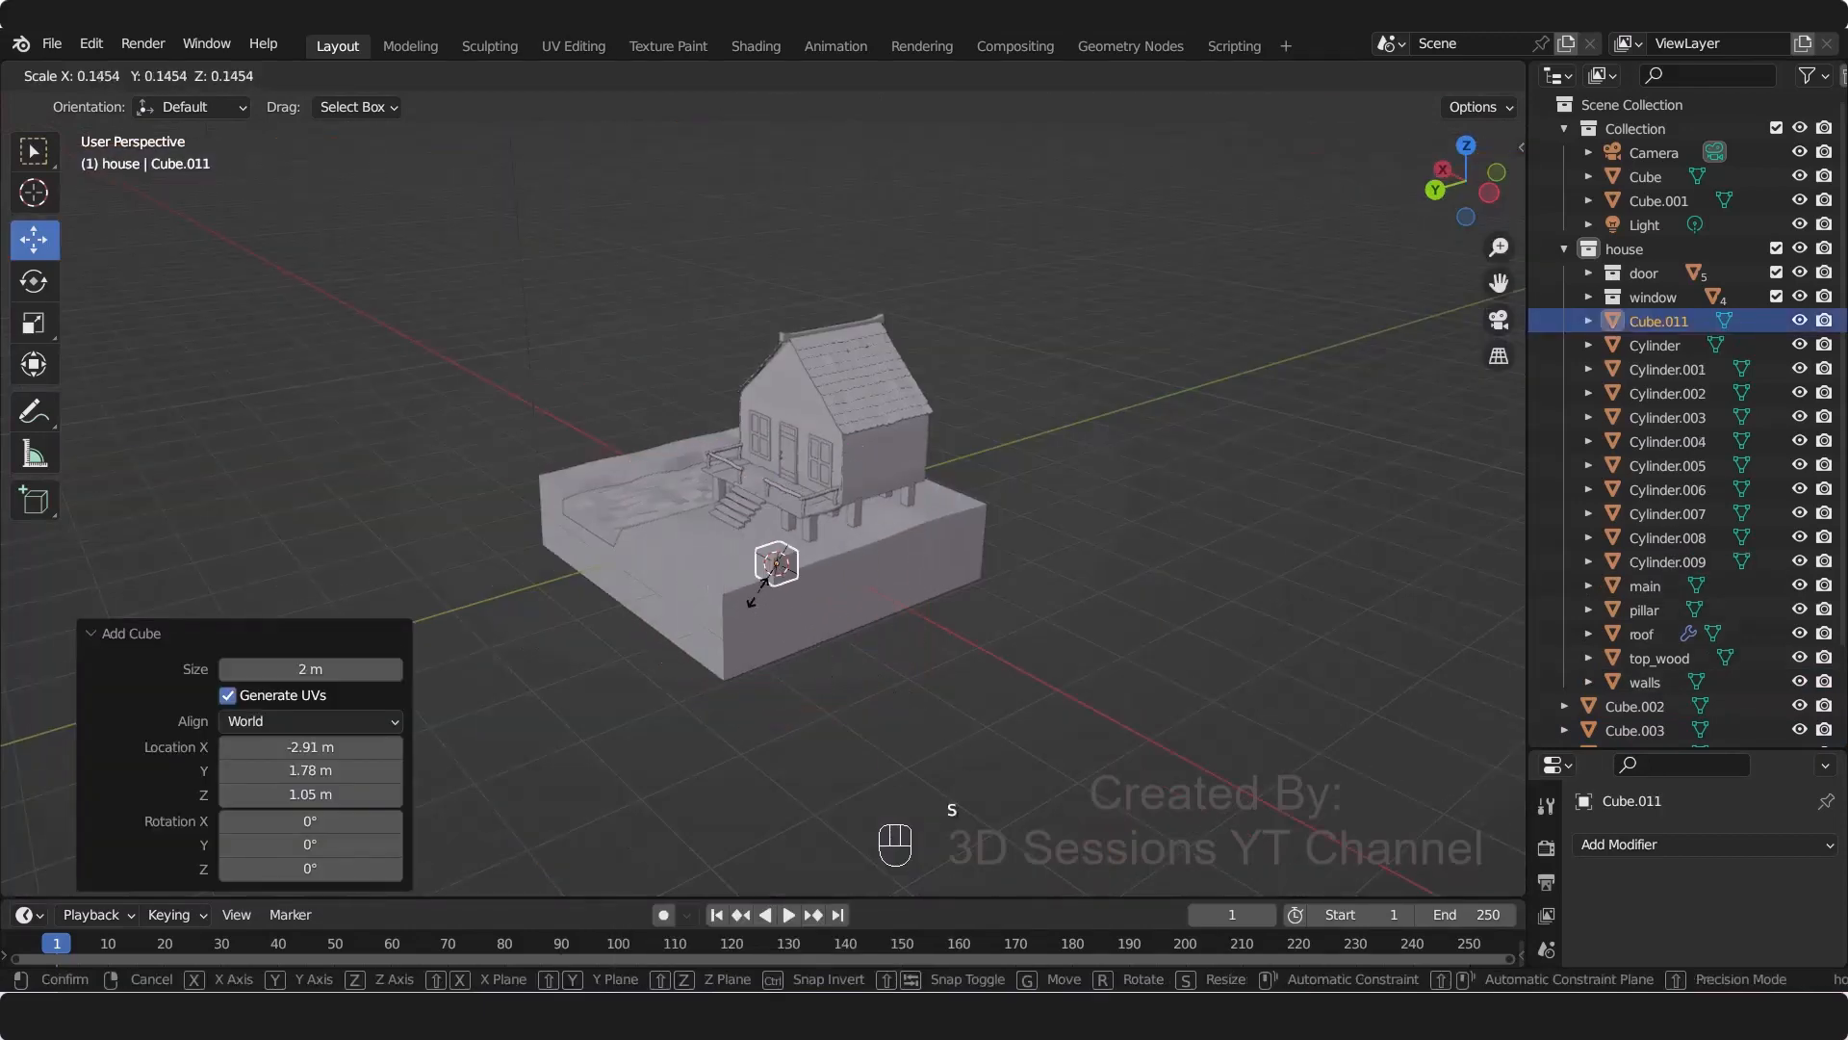
pyautogui.click(776, 558)
pyautogui.scroll(5, 776, 578)
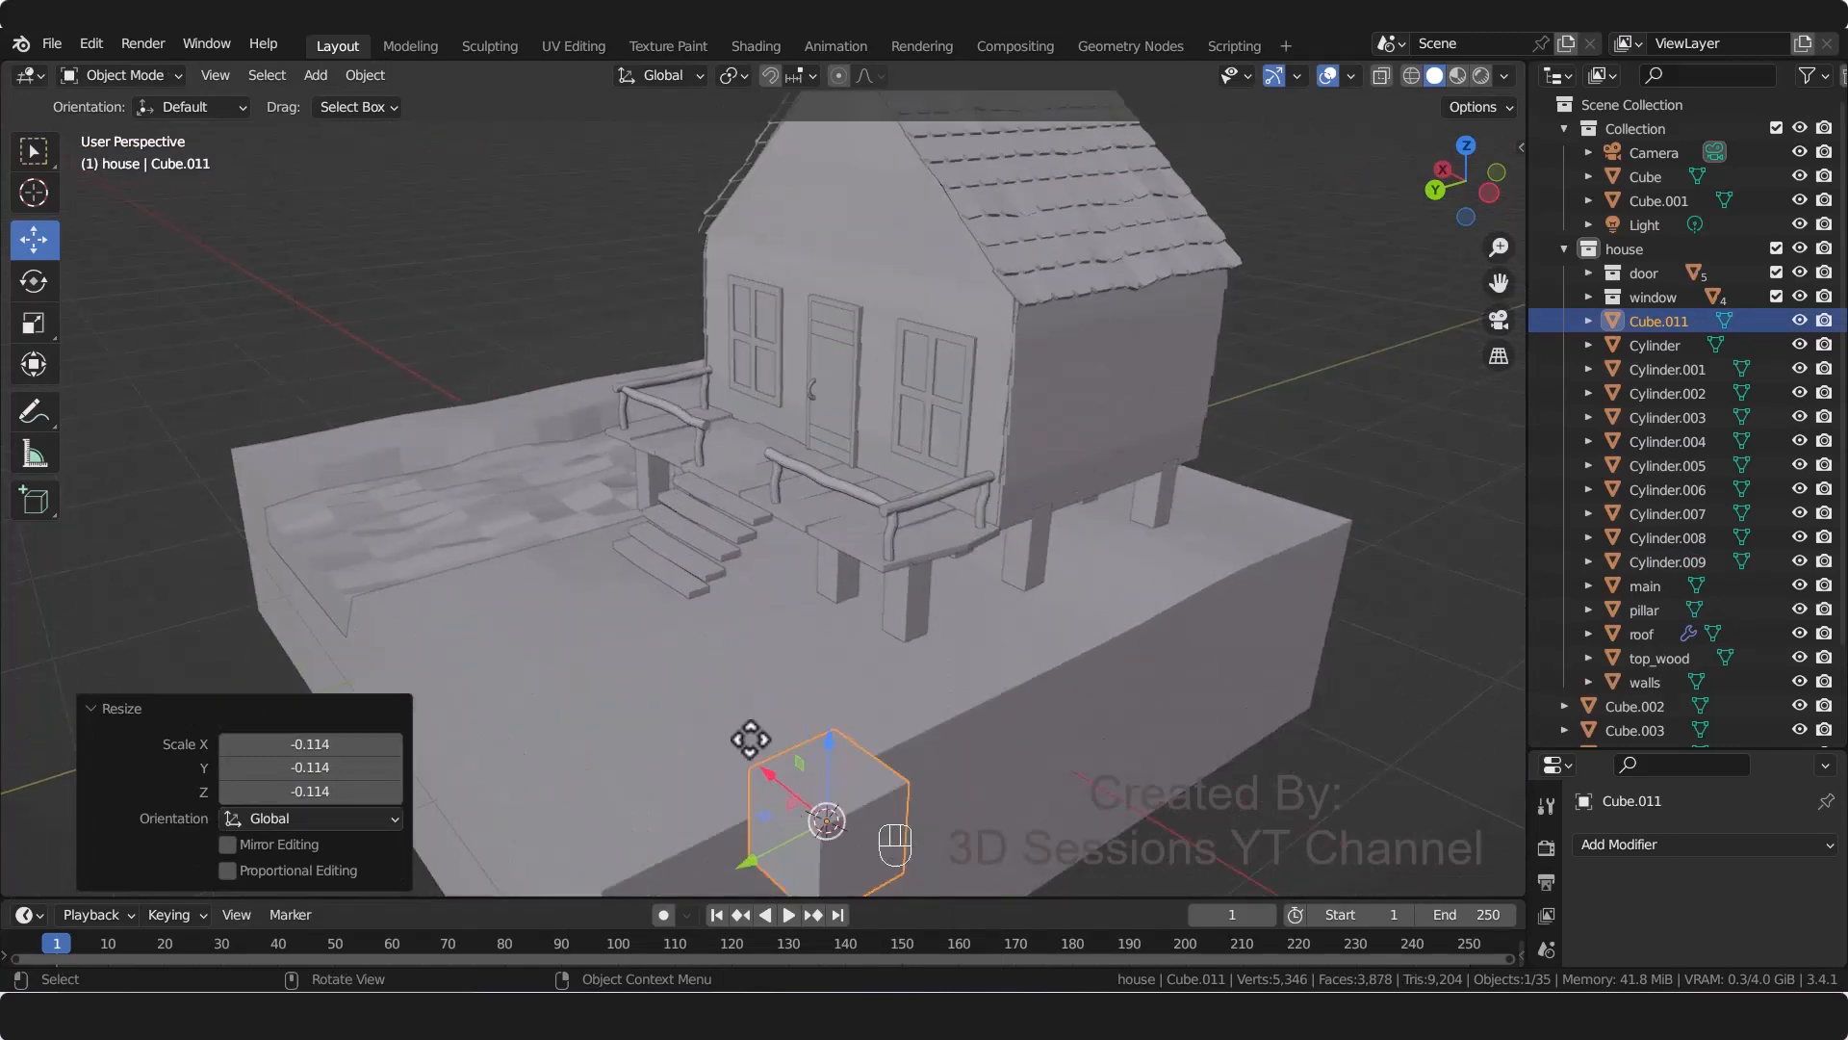
# Step: Move the cube toward the stairs, shrink it by more than half and raise it about 0.145 m along Z
pyautogui.moveTo(747, 743); pyautogui.dragTo(567, 677)
pyautogui.press('s')
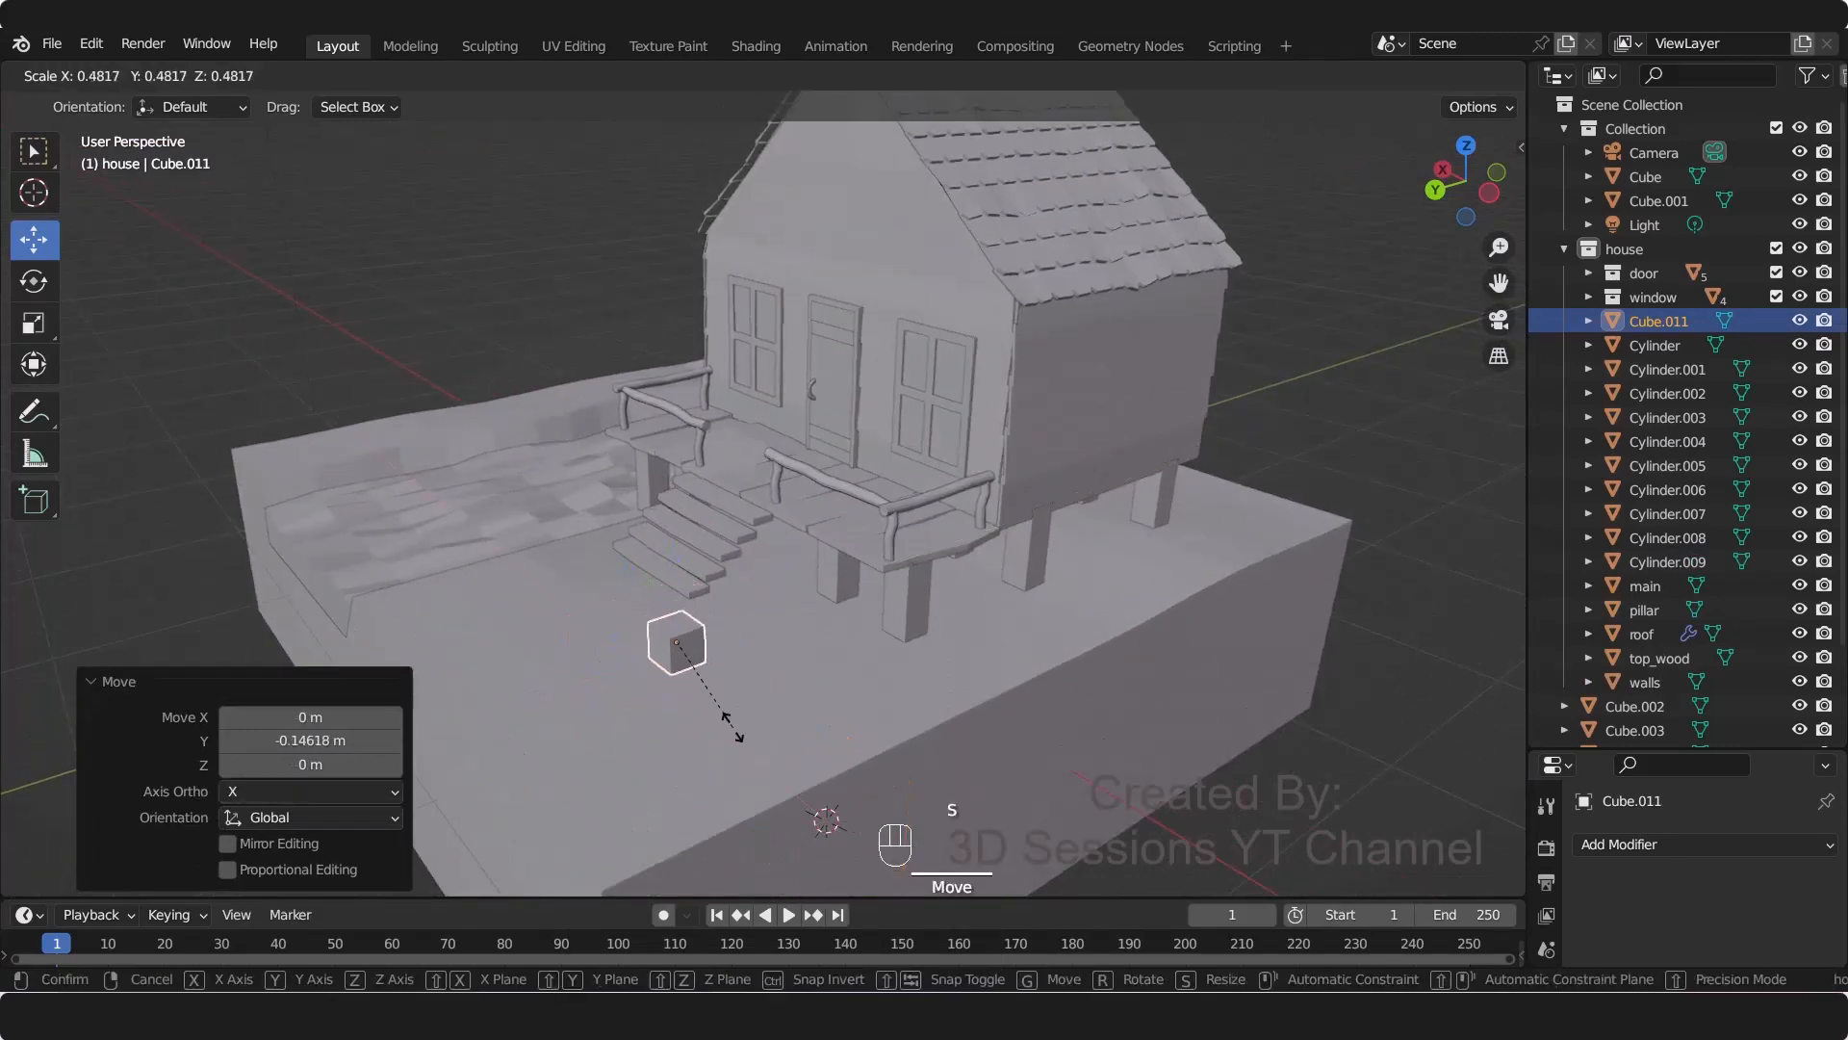
pyautogui.click(710, 700)
pyautogui.moveTo(668, 566); pyautogui.dragTo(713, 607)
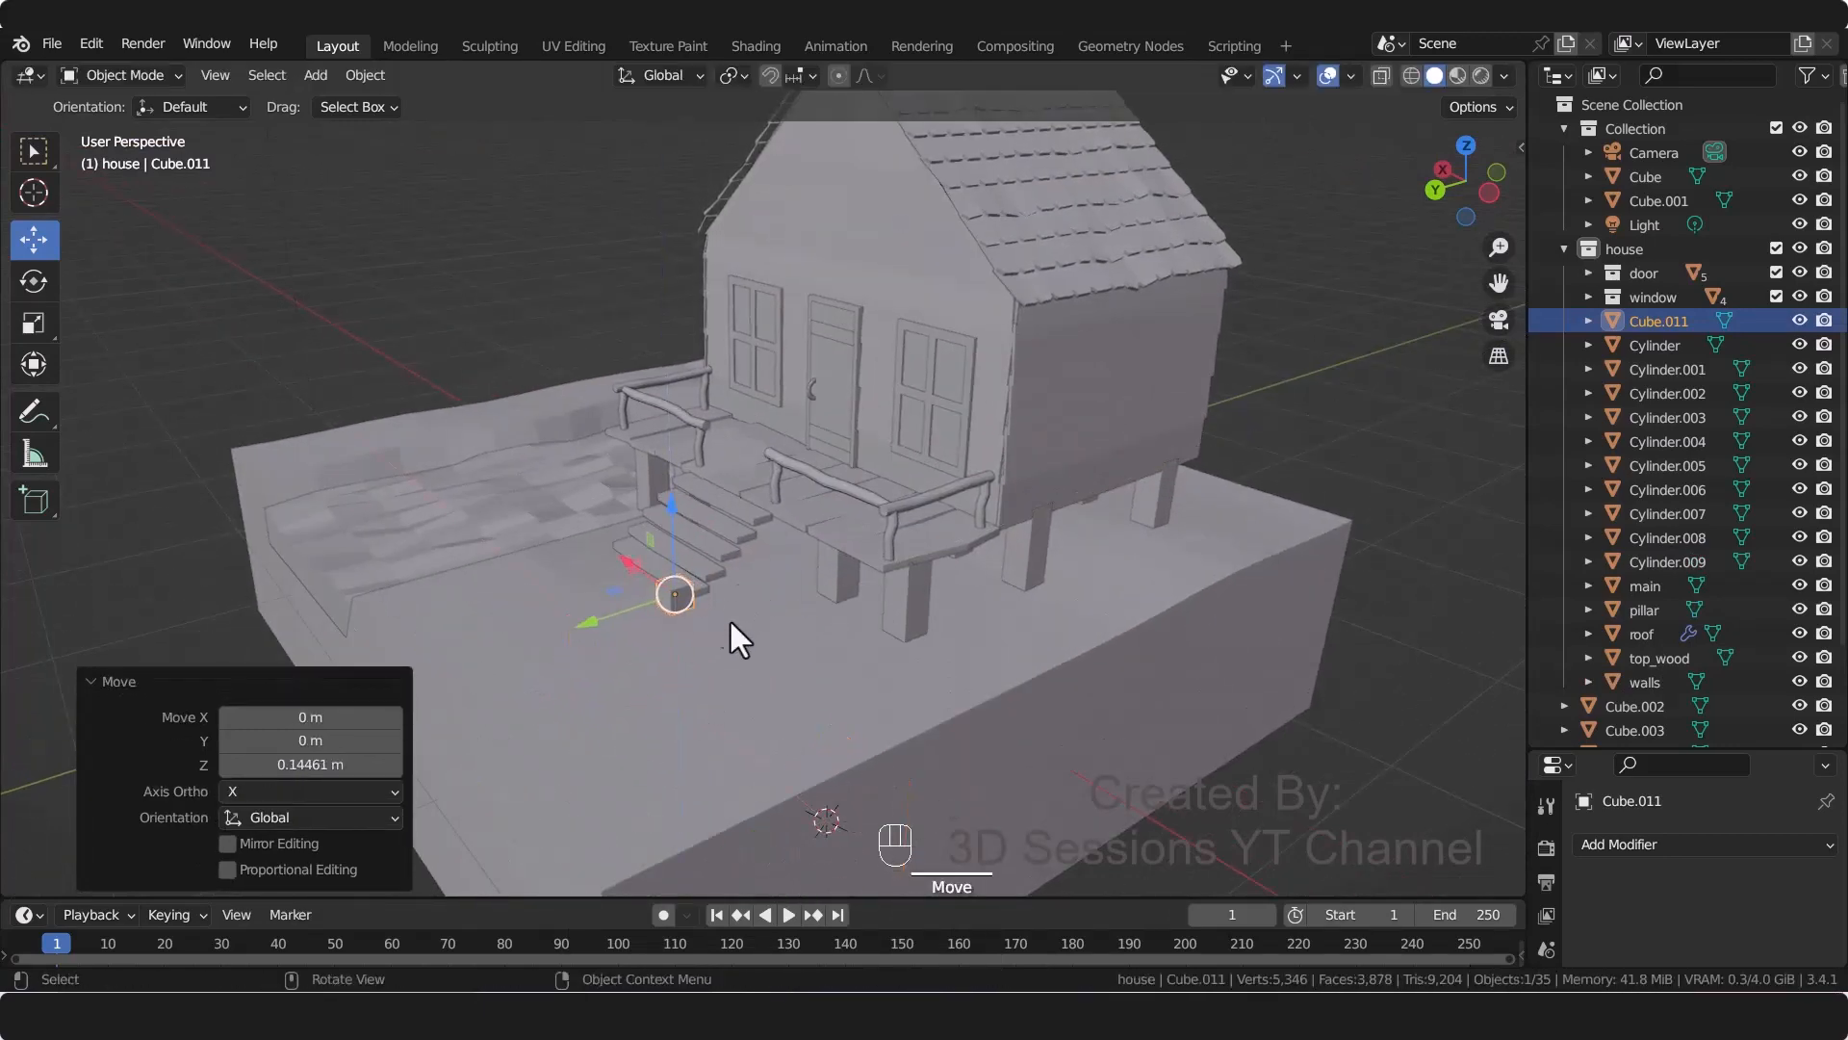
# Step: In the left view, move the cube about 0.635 m along Y to the lowest step and lower it to the ground
pyautogui.press('`')
pyautogui.click(544, 602)
pyautogui.moveTo(432, 284); pyautogui.dragTo(444, 394)
pyautogui.moveTo(329, 459); pyautogui.dragTo(454, 489)
pyautogui.scroll(5, 585, 501)
pyautogui.keyDown('shift'); pyautogui.moveTo(293, 436); pyautogui.dragTo(622, 489, button='middle'); pyautogui.keyUp('shift')
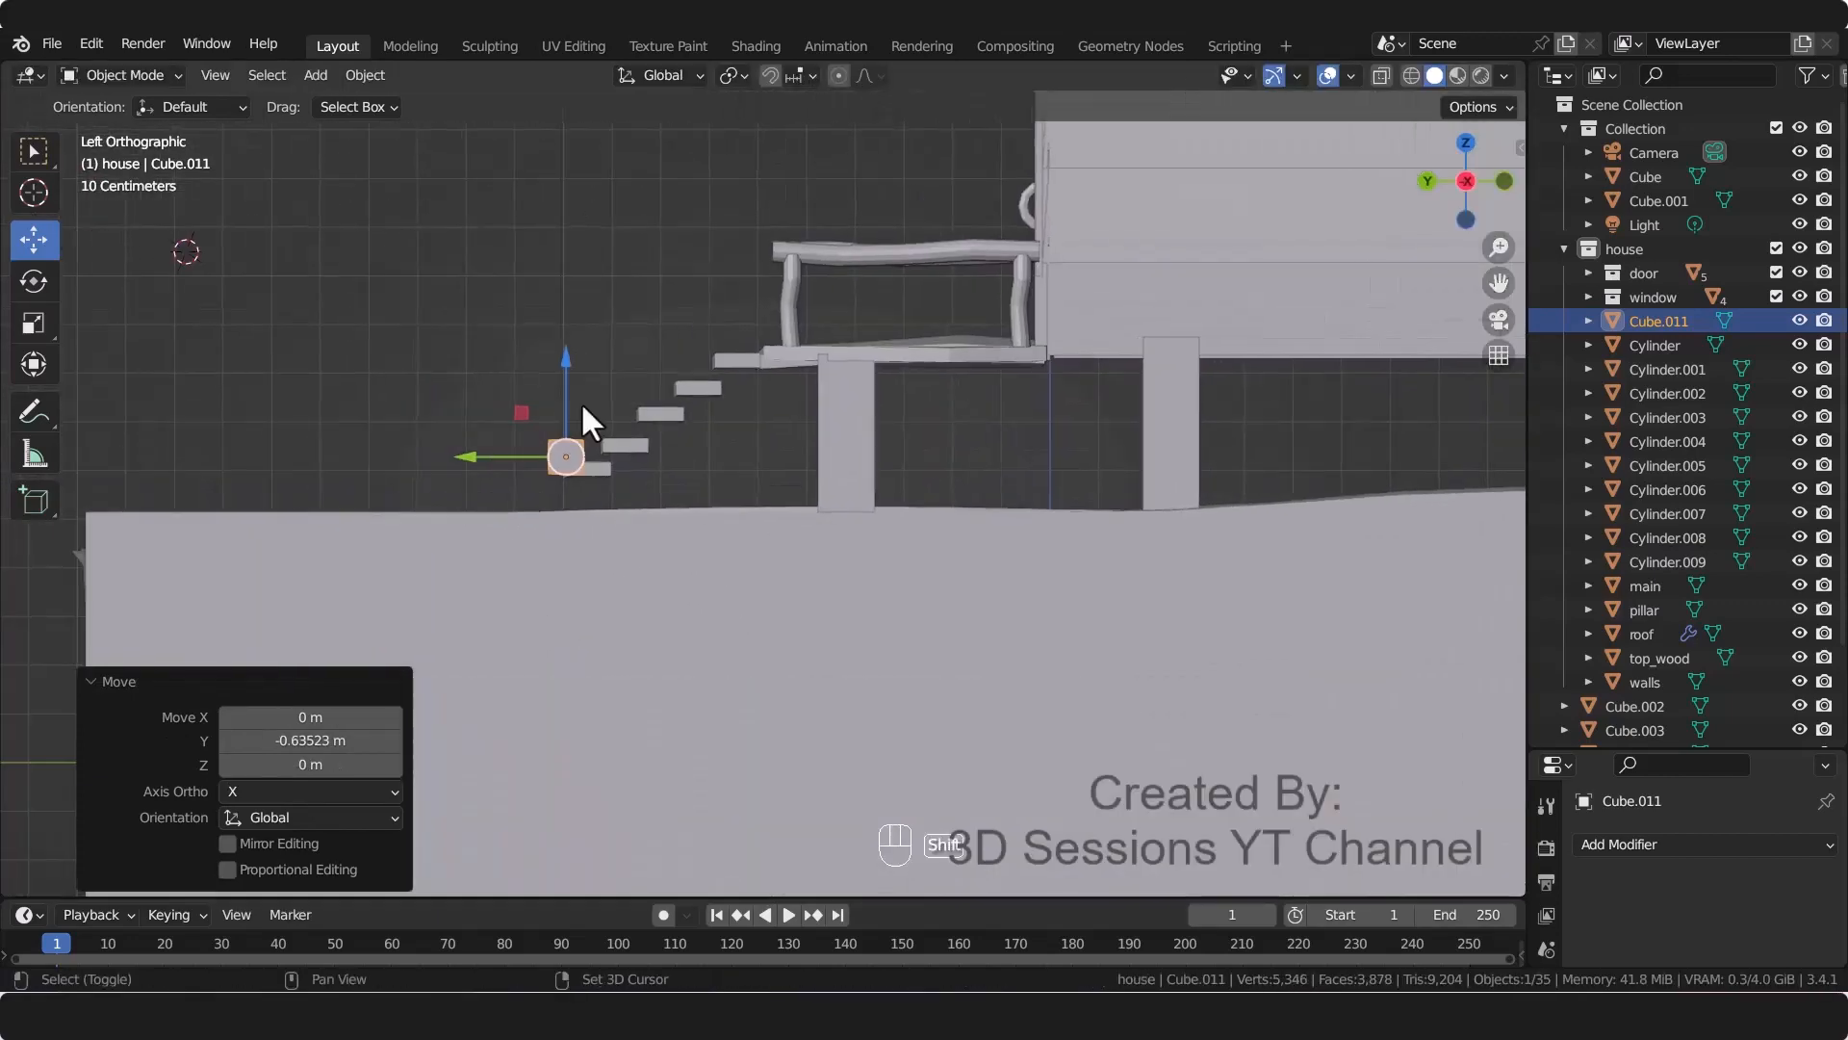
pyautogui.moveTo(574, 363); pyautogui.dragTo(577, 404)
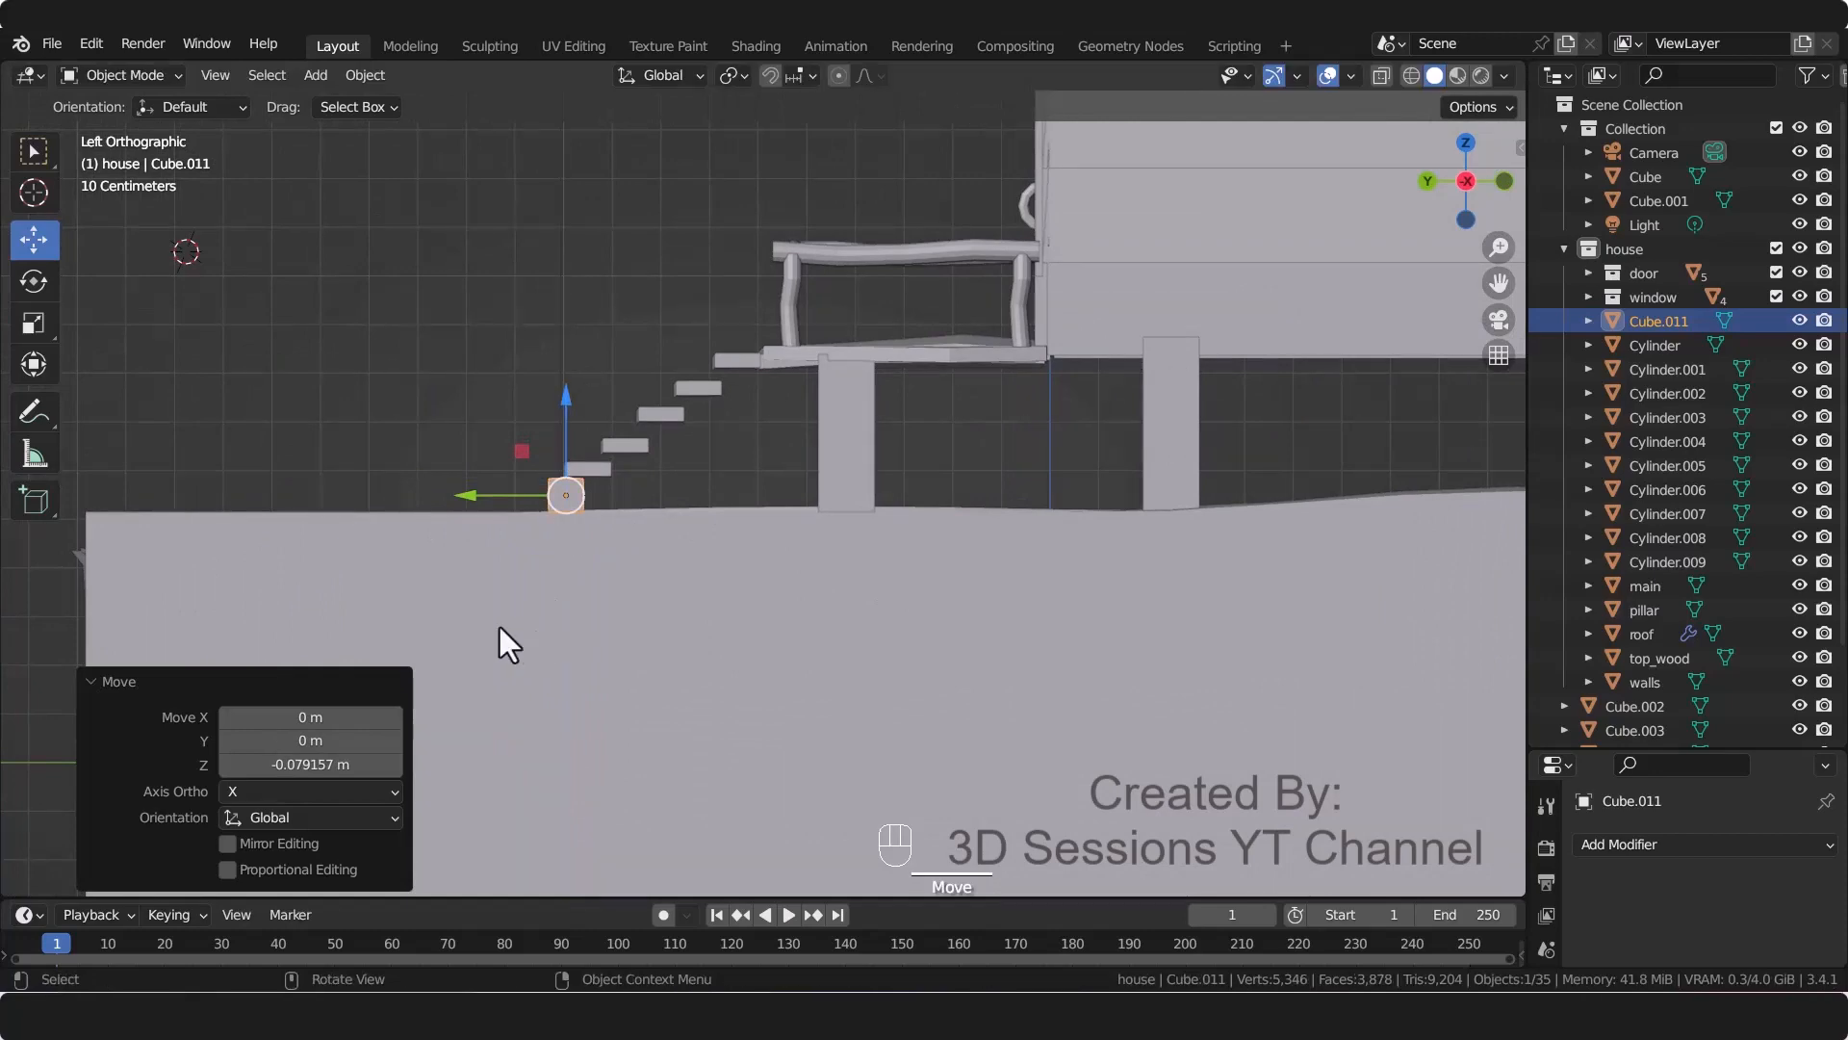
# Step: Stretch the cube along Y by a factor of about 11.87 to form a long beam
pyautogui.moveTo(504, 639); pyautogui.dragTo(523, 662, button='middle')
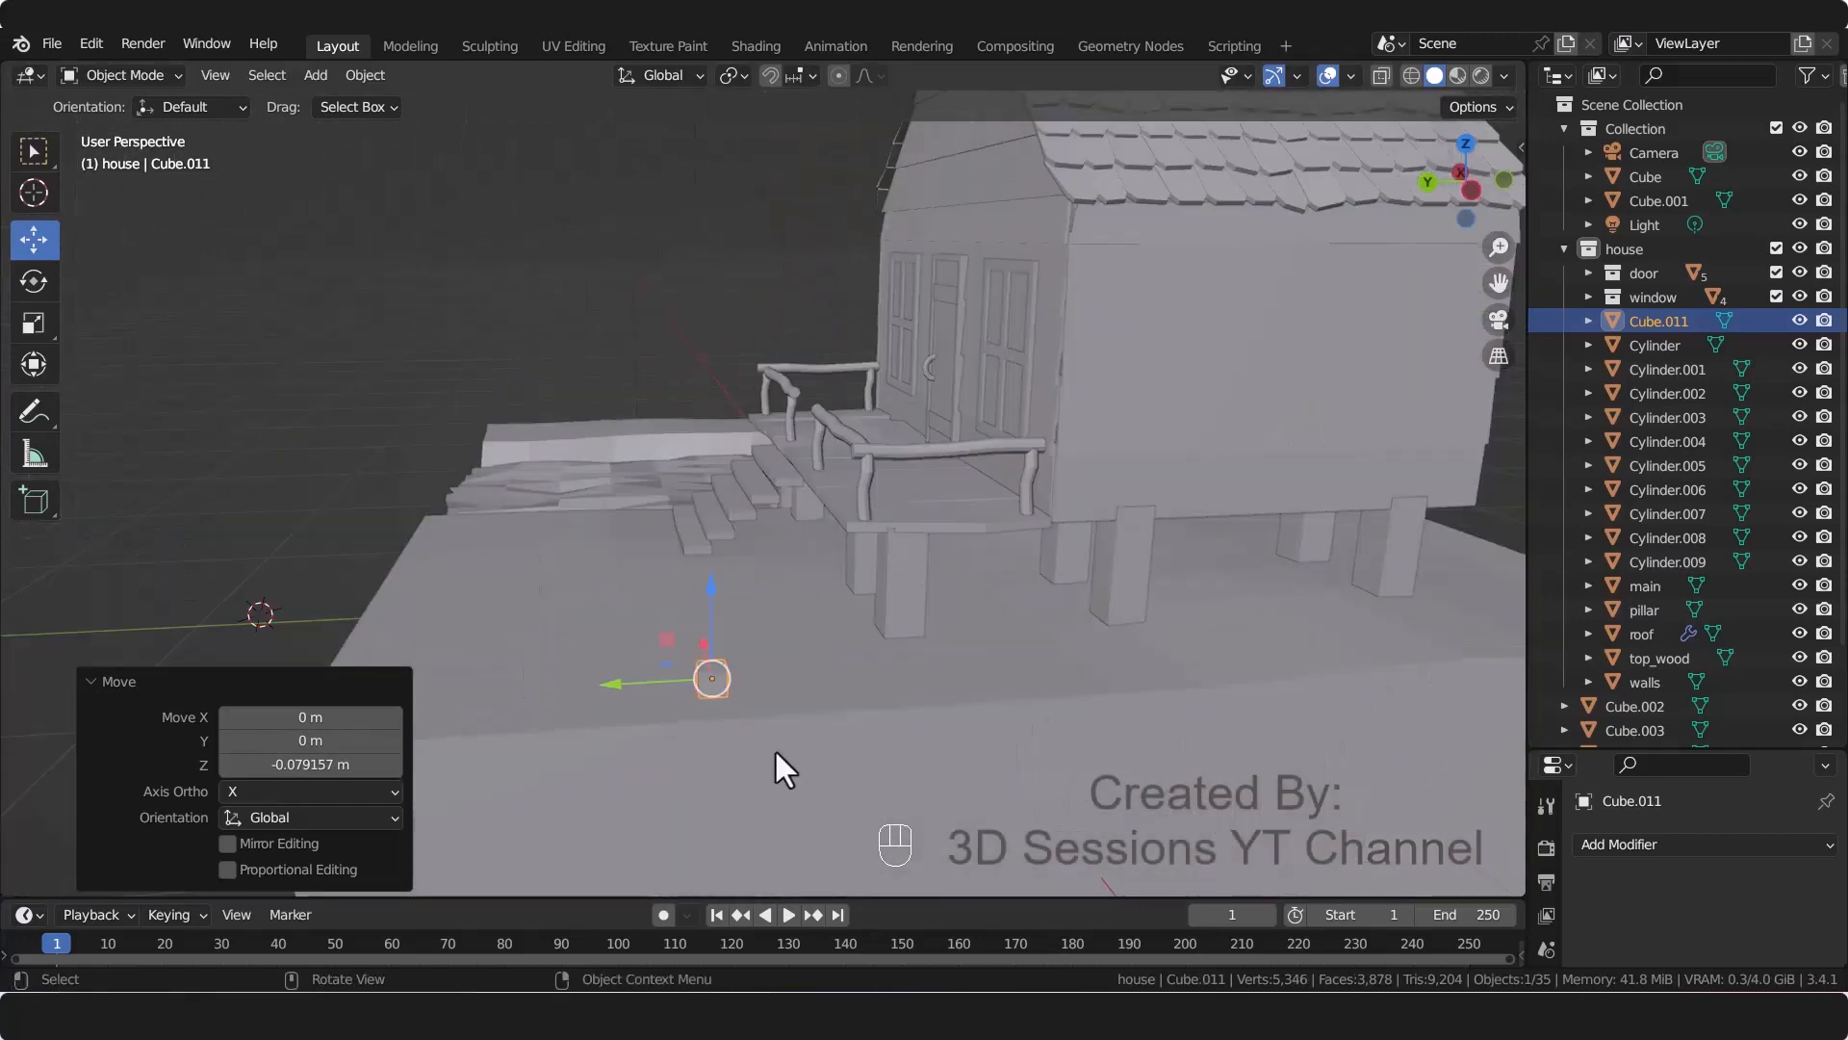
pyautogui.press('s')
pyautogui.press('y')
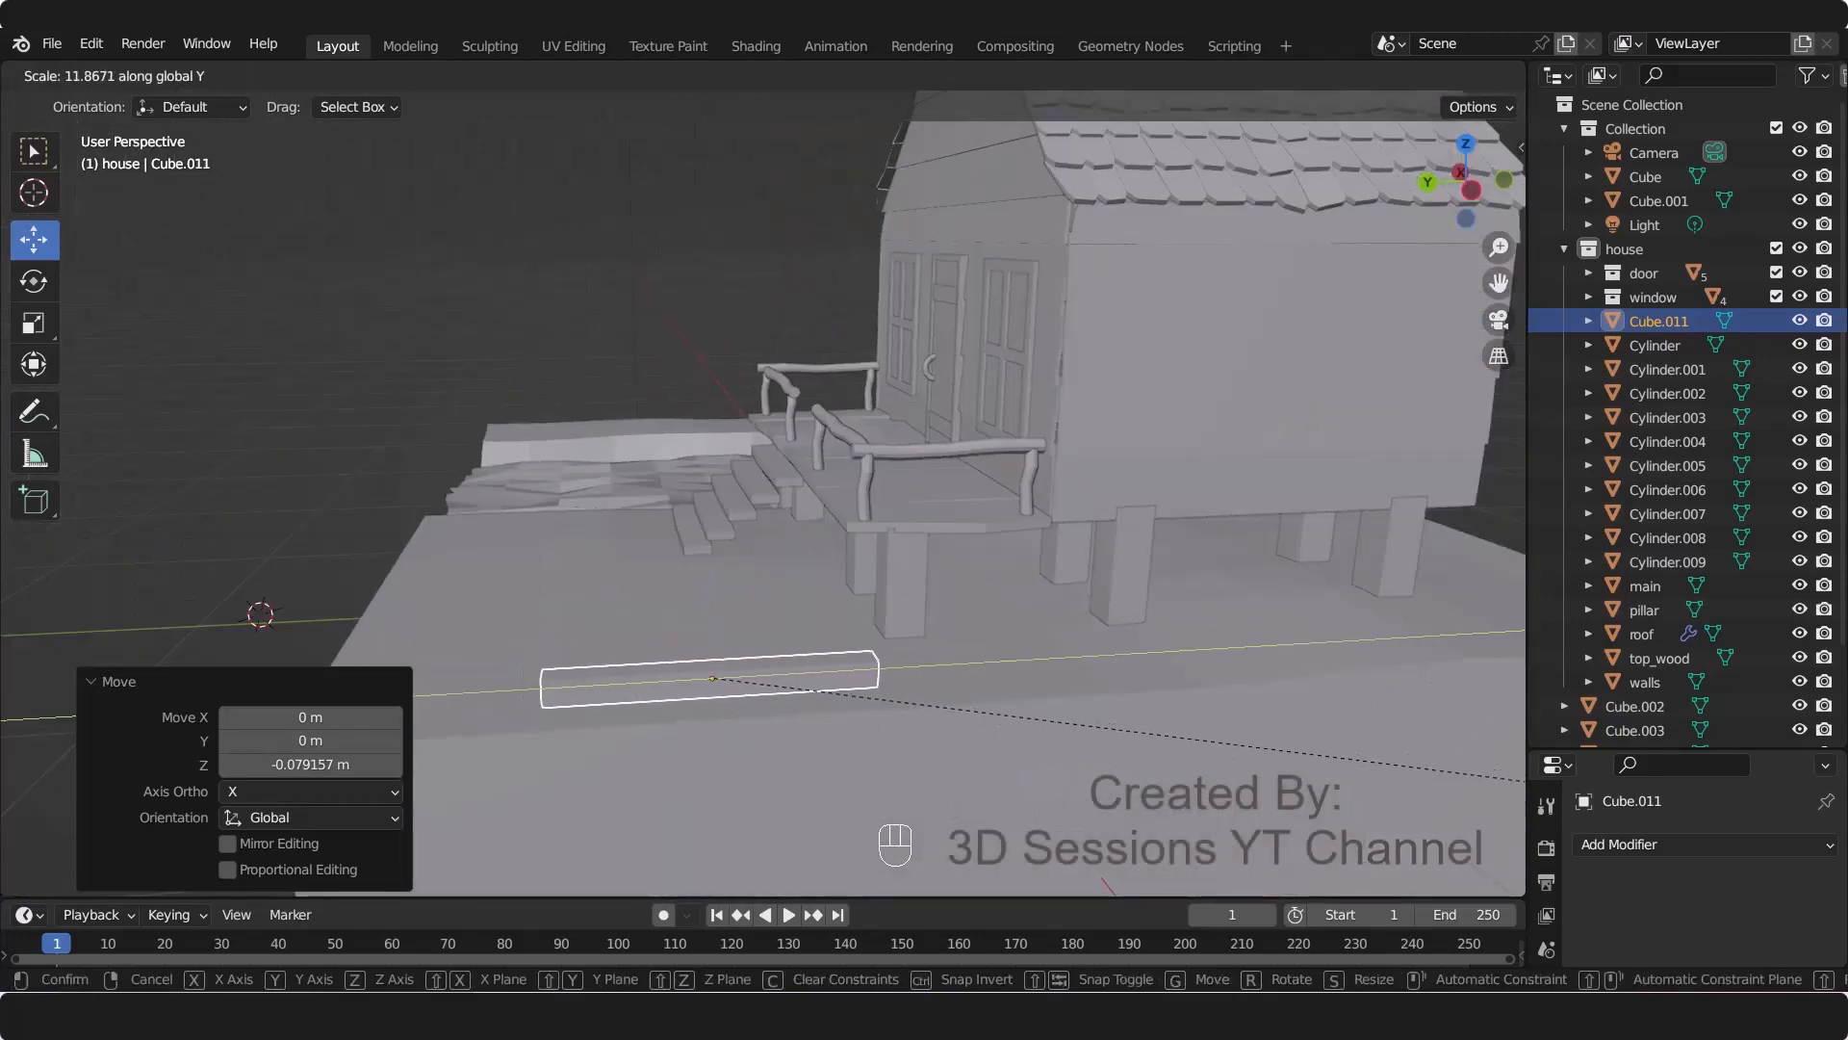
pyautogui.click(271, 420)
# Step: In the top view, move the beam about 0.895 m along X to the side of the stairs
pyautogui.press('`')
pyautogui.click(761, 372)
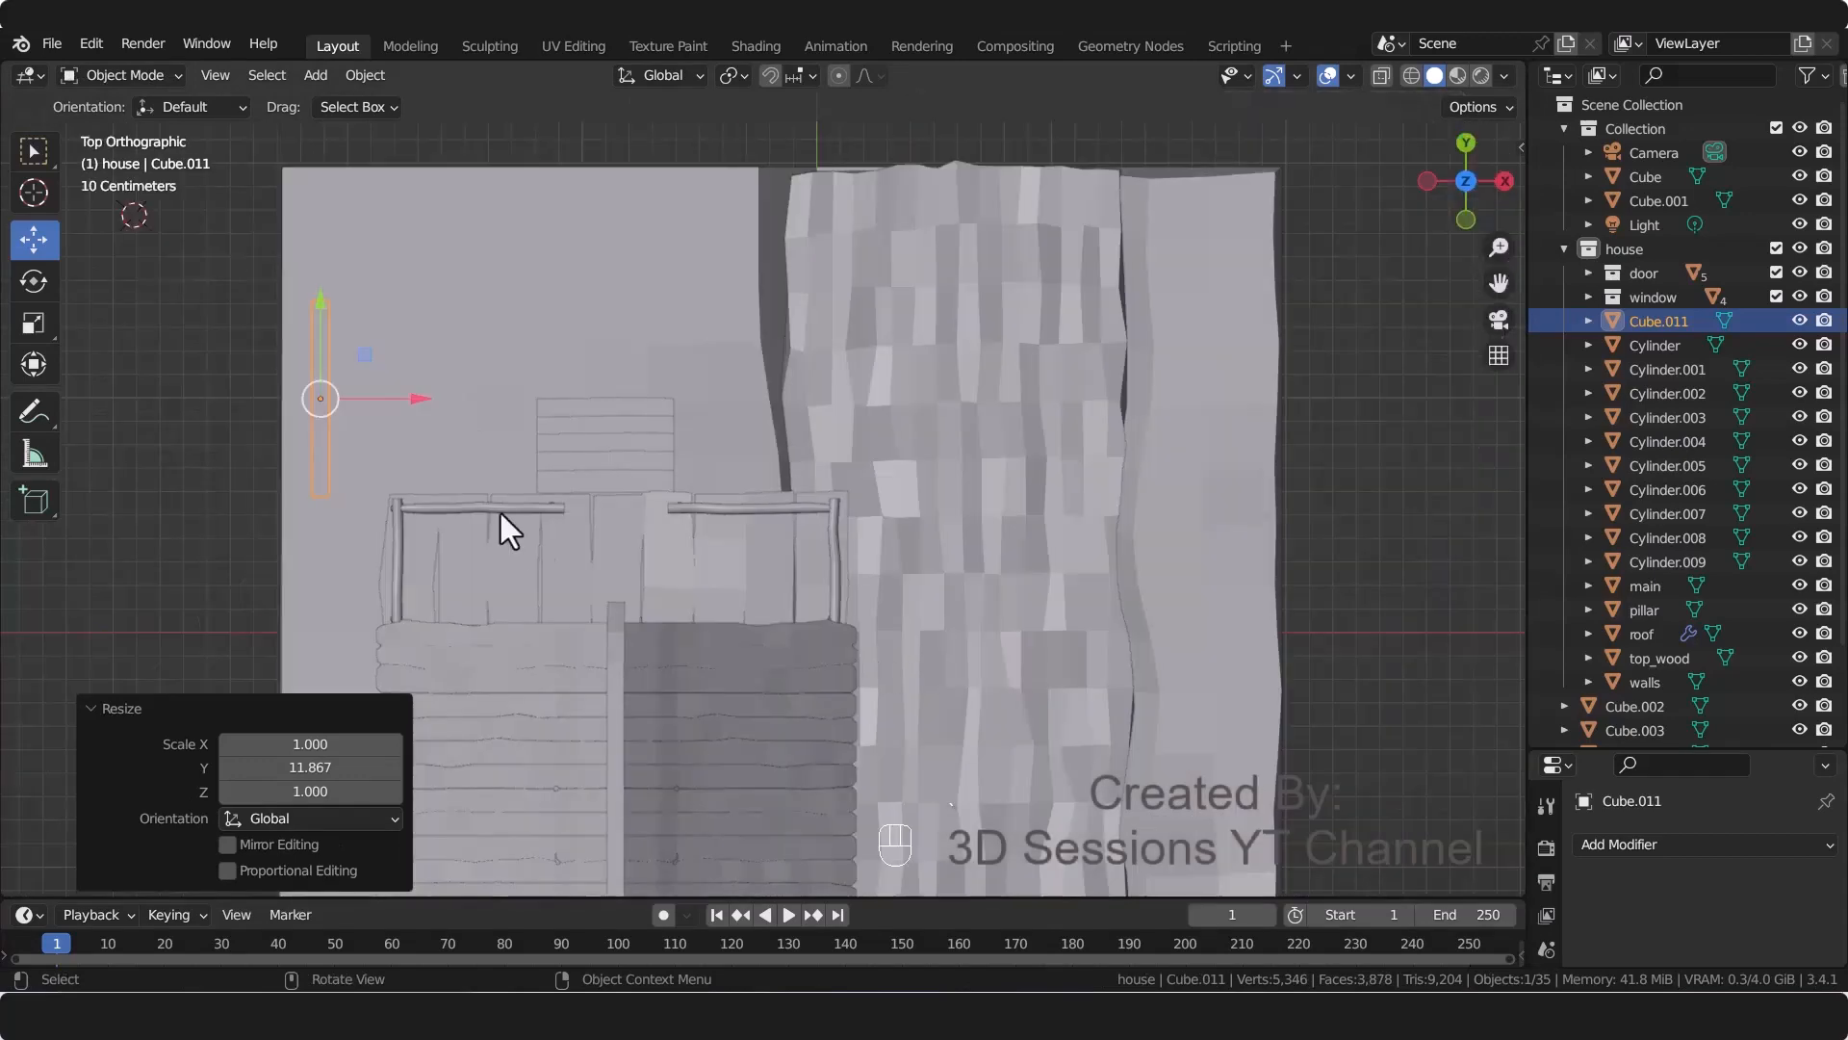
pyautogui.press('g')
pyautogui.press('x')
pyautogui.click(625, 395)
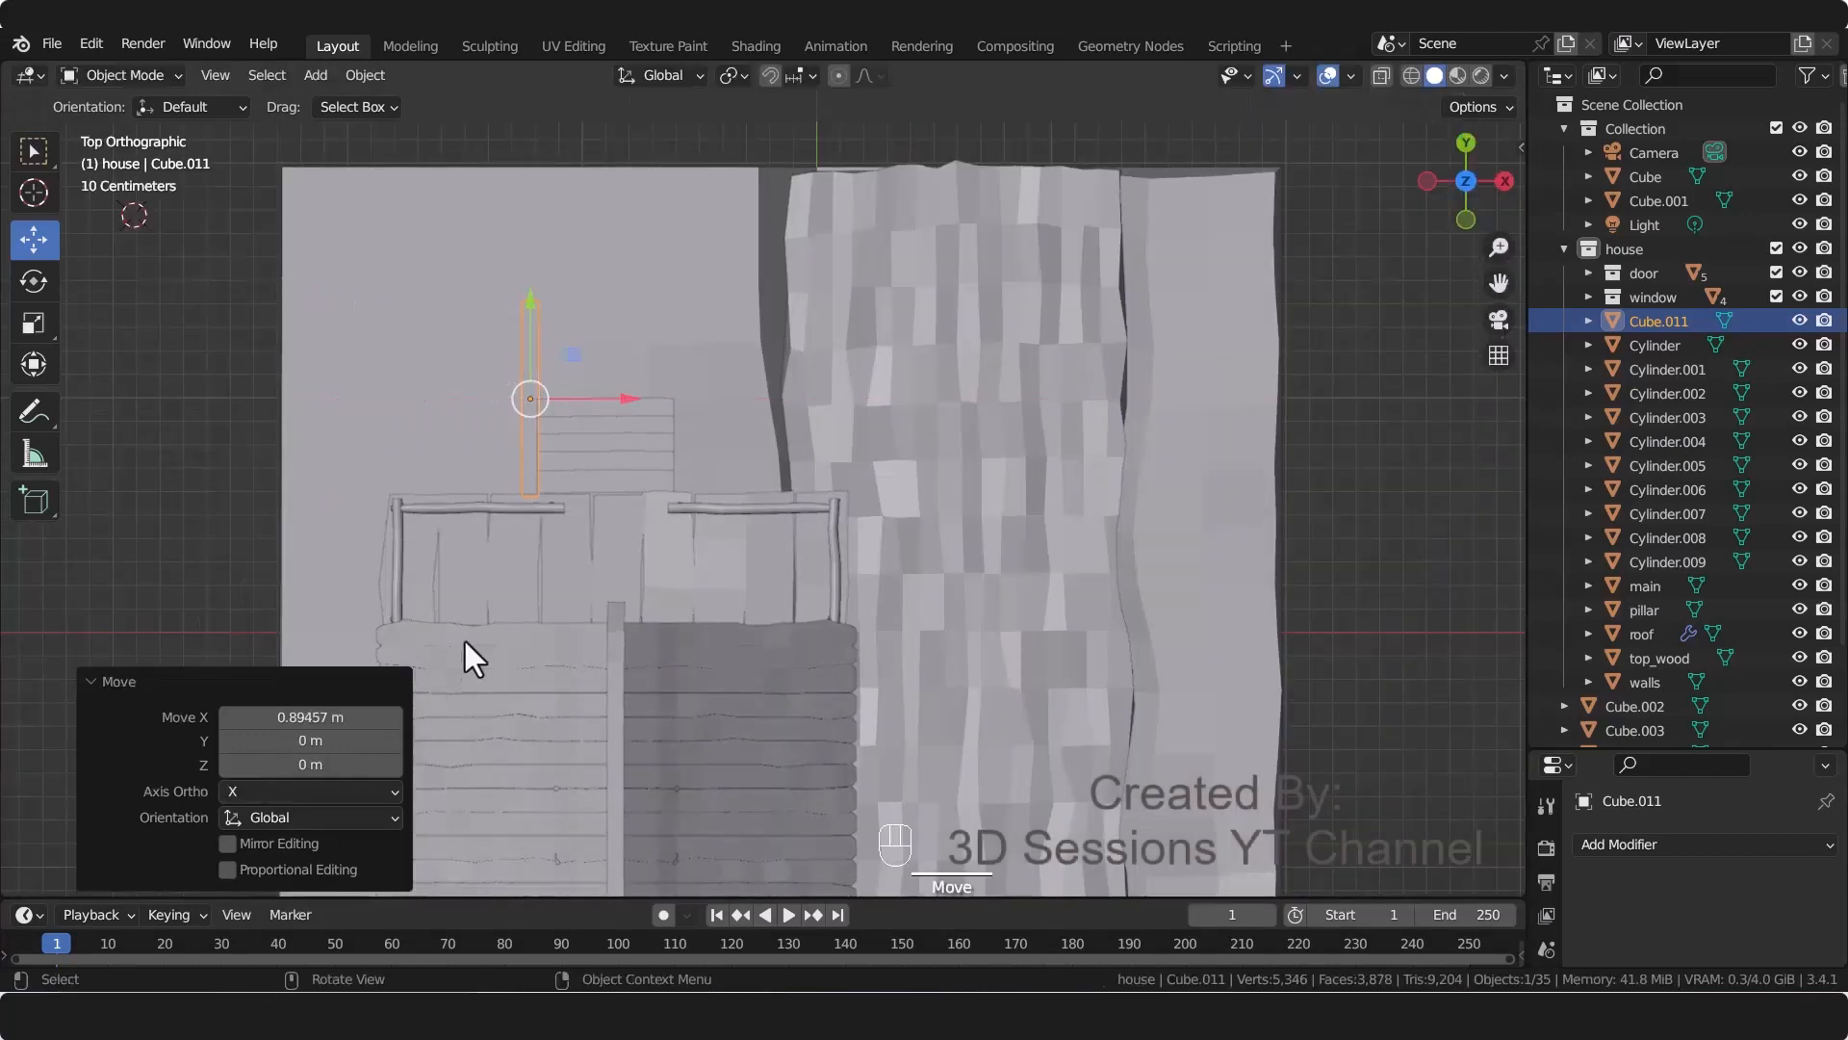
# Step: In the left view, rotate the beam about -37.9° around X to match the slope of the stairs
pyautogui.press('`')
pyautogui.click(241, 577)
pyautogui.click(50, 280)
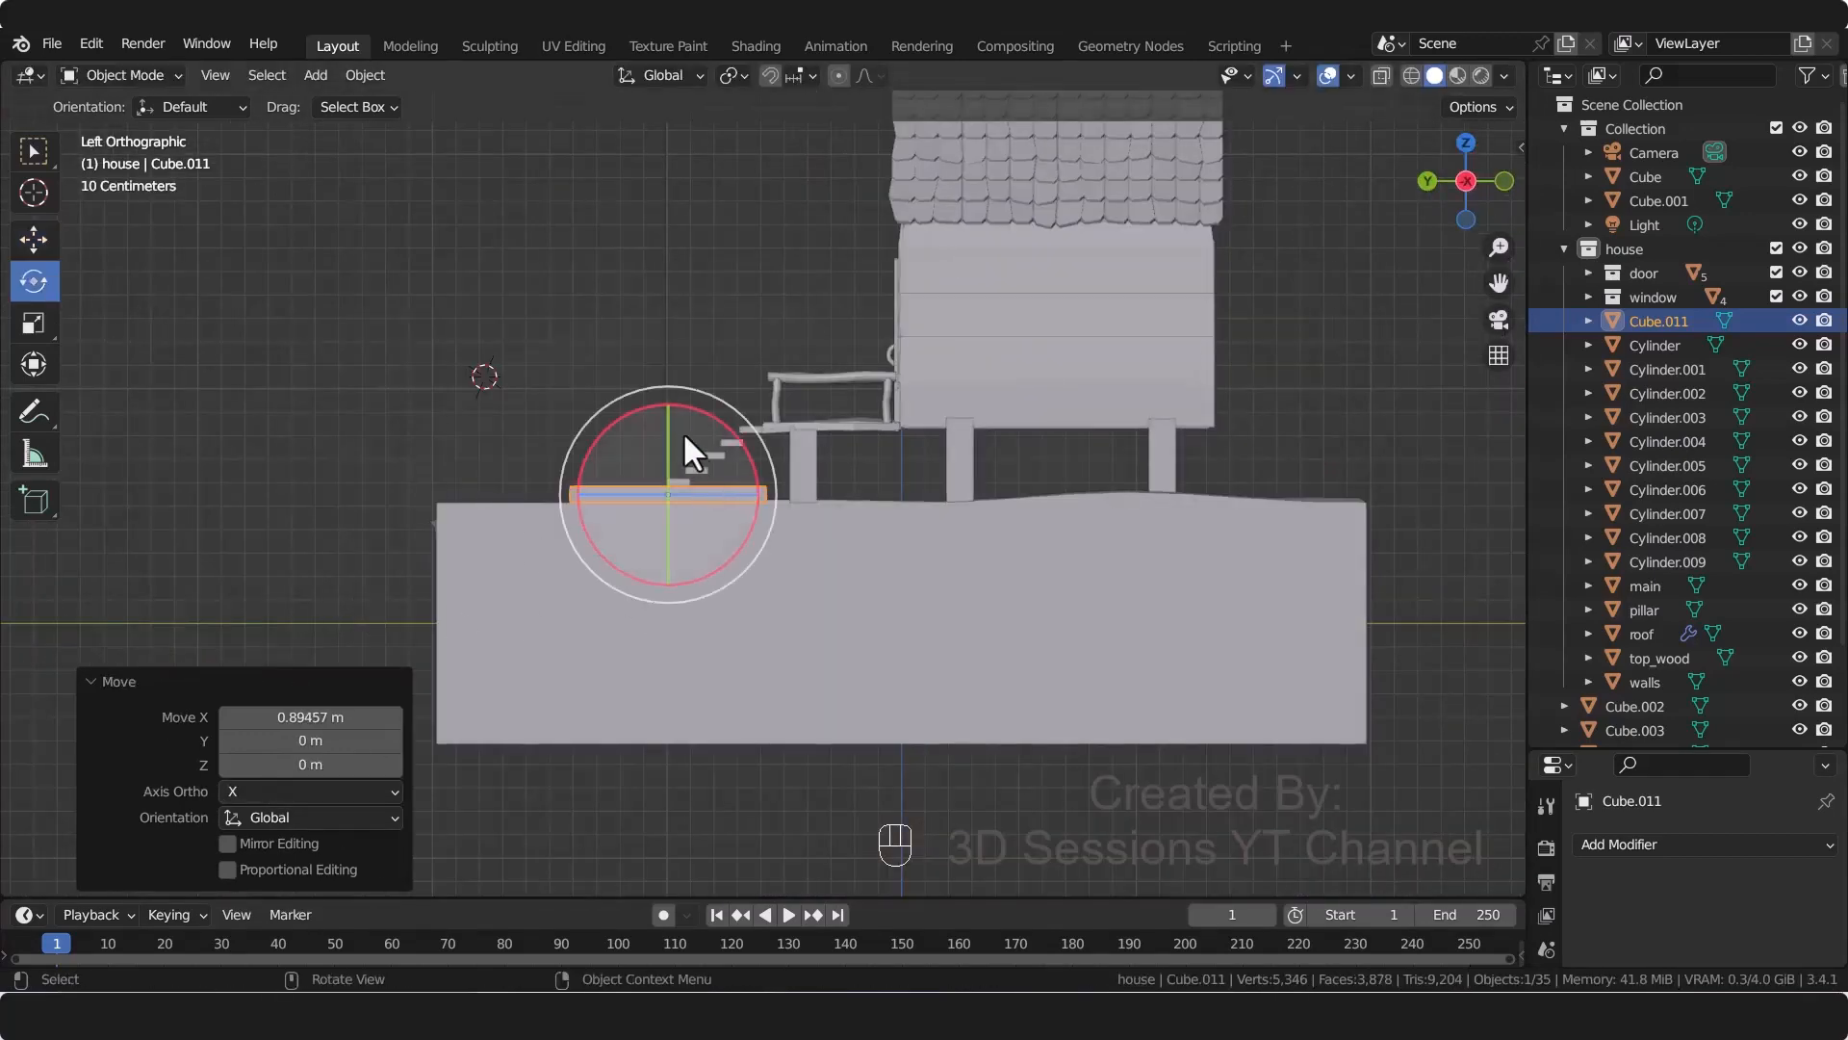
pyautogui.moveTo(656, 402); pyautogui.dragTo(595, 409)
pyautogui.moveTo(595, 410); pyautogui.dragTo(846, 776, button='middle')
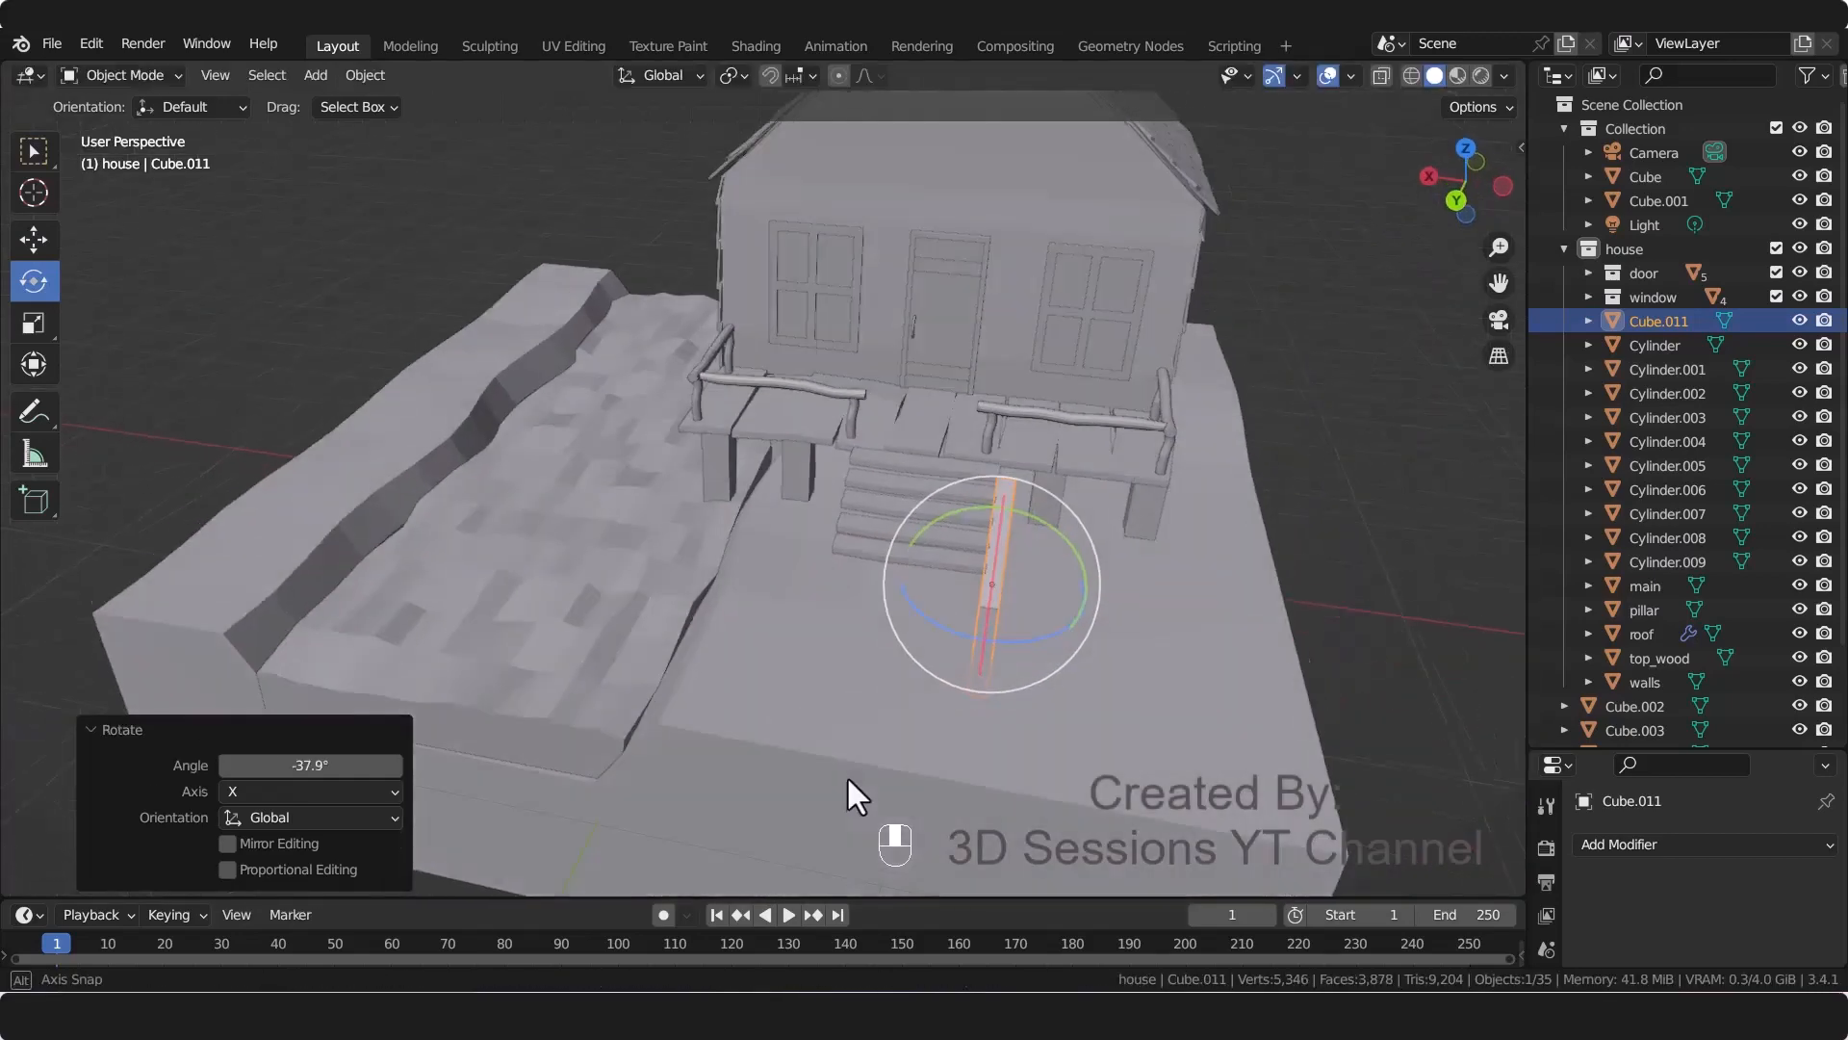
# Step: Move the beam about 0.049 m along X under the steps' ends and lower it along Z
pyautogui.click(33, 241)
pyautogui.moveTo(943, 566); pyautogui.dragTo(934, 570)
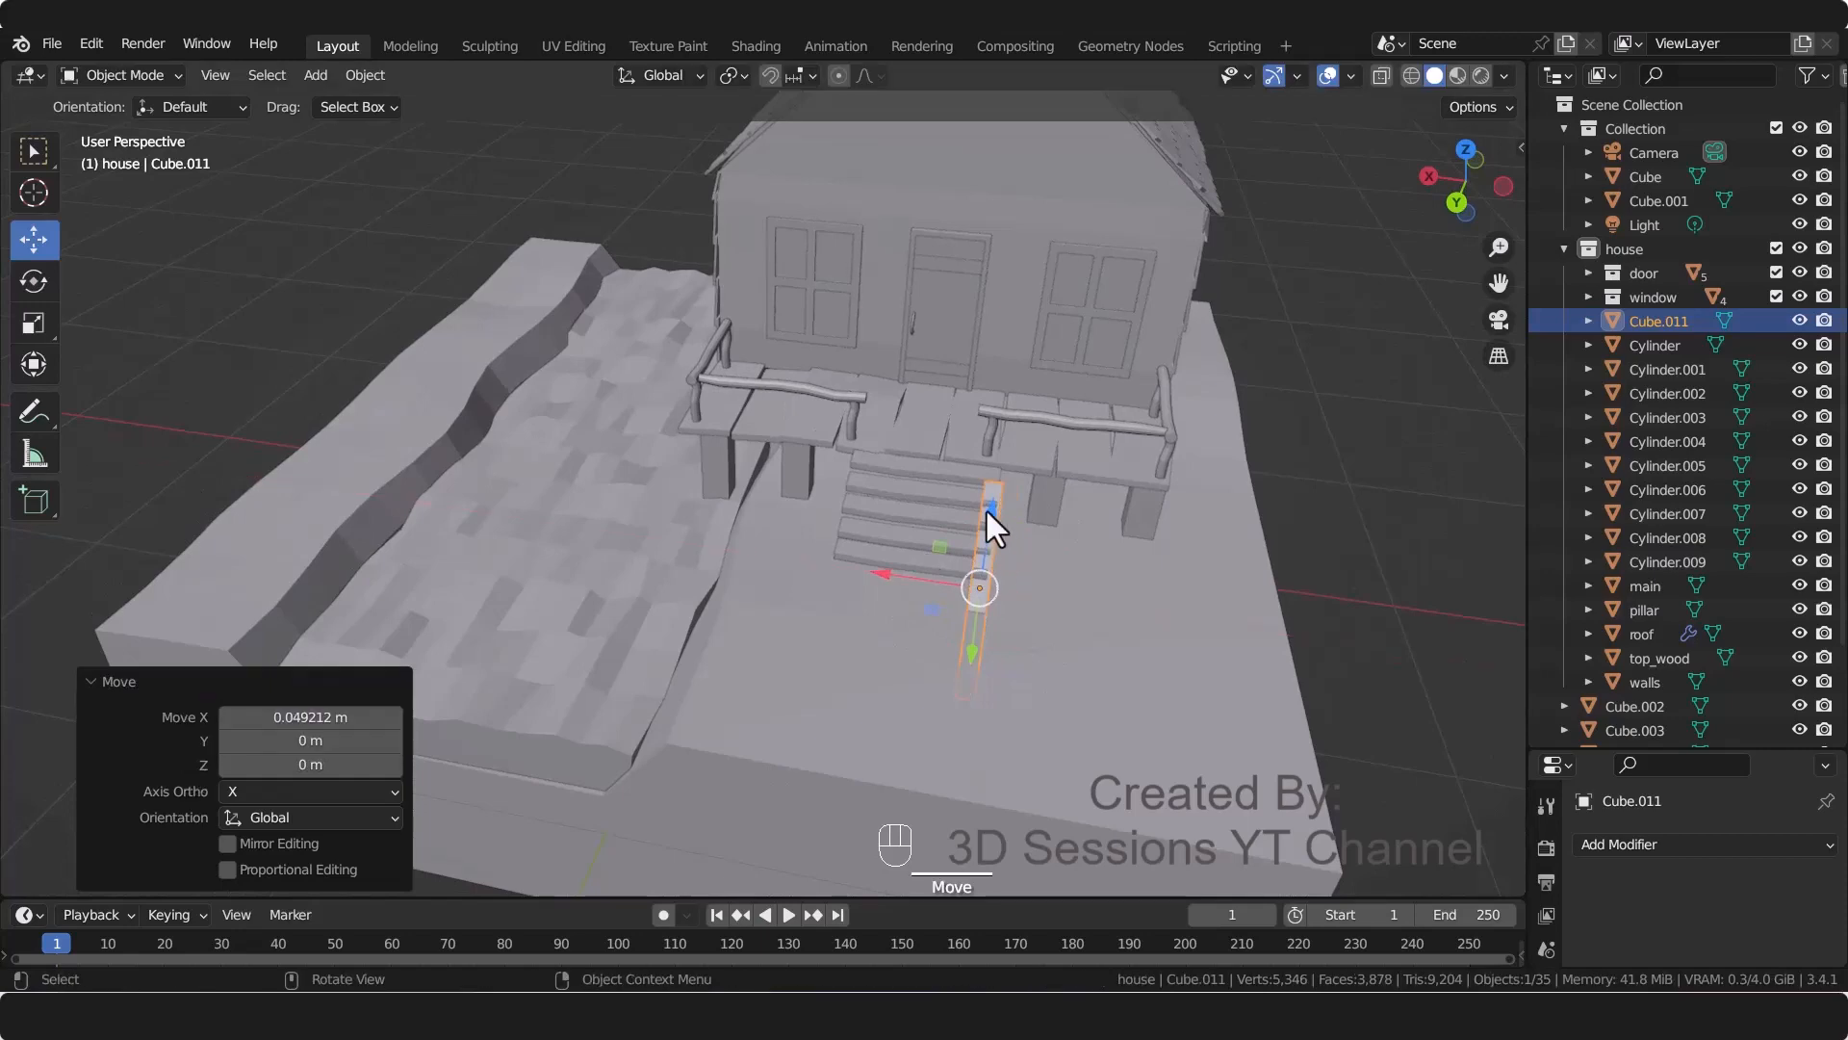
pyautogui.moveTo(986, 511); pyautogui.dragTo(960, 622)
pyautogui.moveTo(961, 622); pyautogui.dragTo(876, 617, button='middle')
# Step: Scale the beam uniformly to about 0.597 and move it along Y toward the deck beneath the steps
pyautogui.press('s')
pyautogui.click(889, 632)
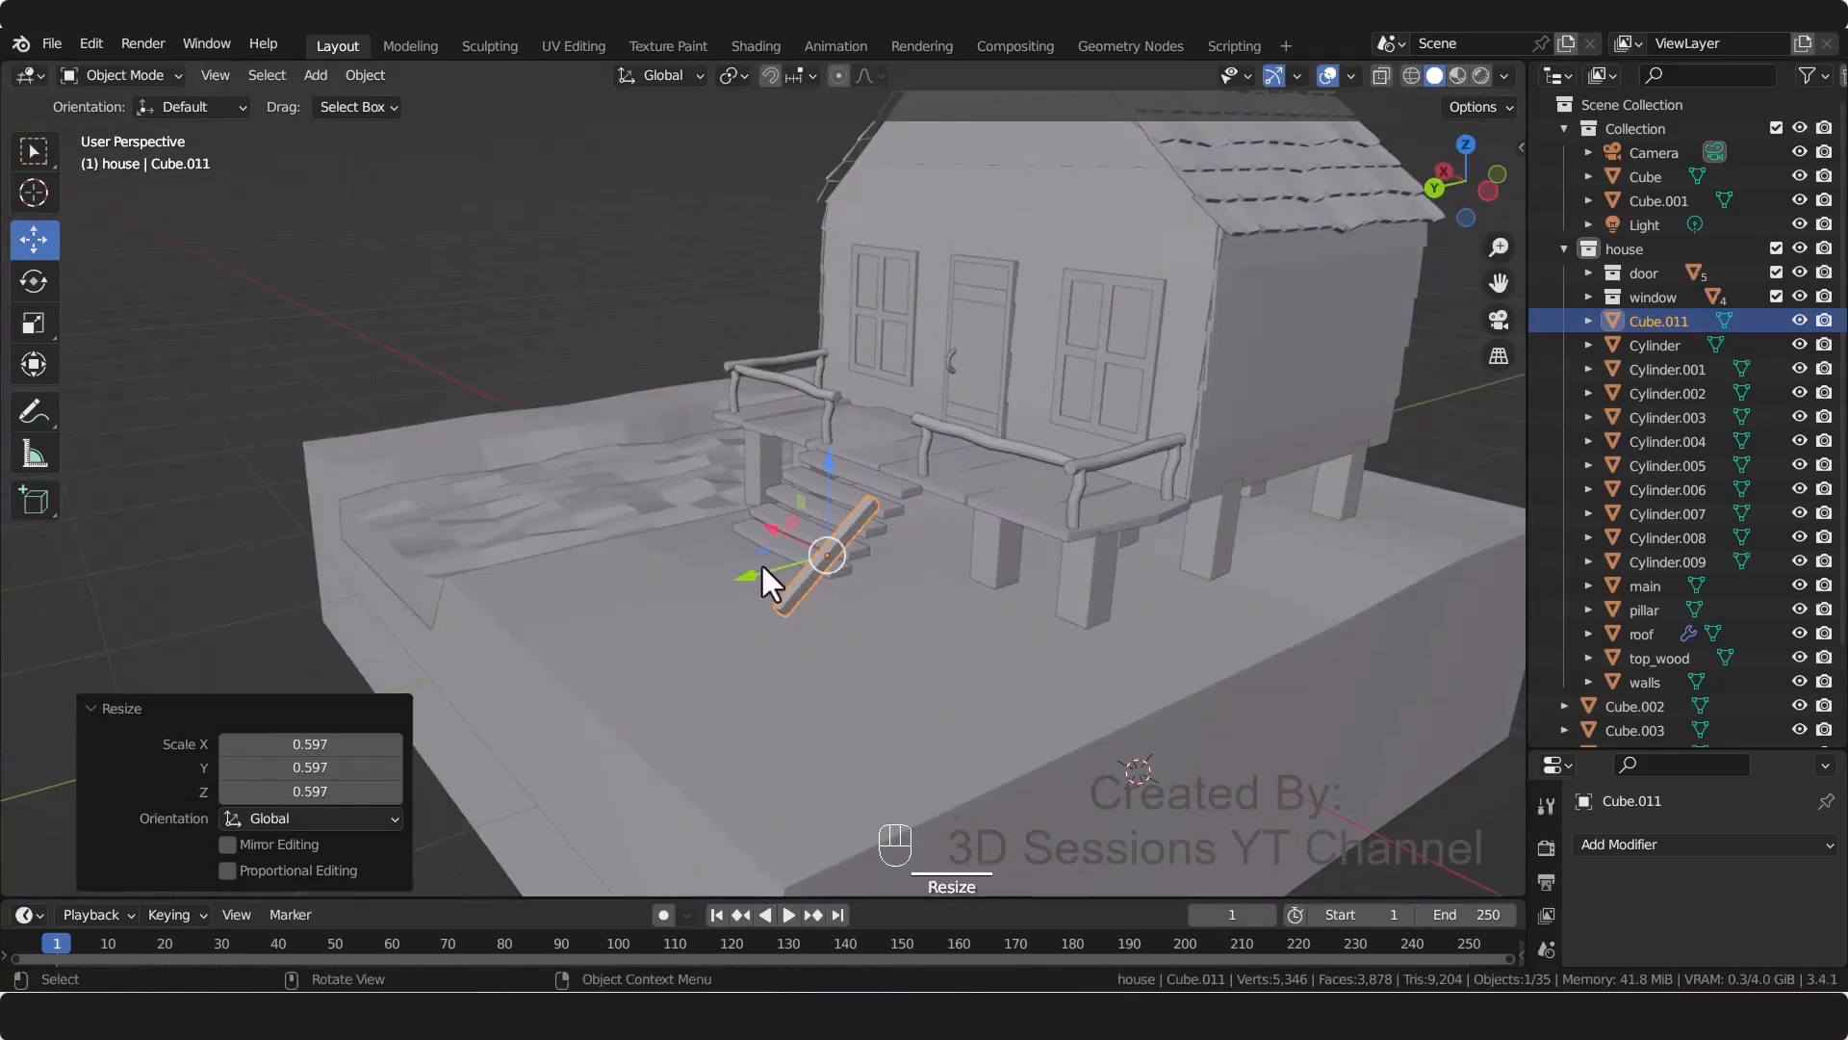
pyautogui.moveTo(772, 571); pyautogui.dragTo(809, 555)
pyautogui.moveTo(810, 558); pyautogui.dragTo(807, 643, button='middle')
pyautogui.click(914, 645)
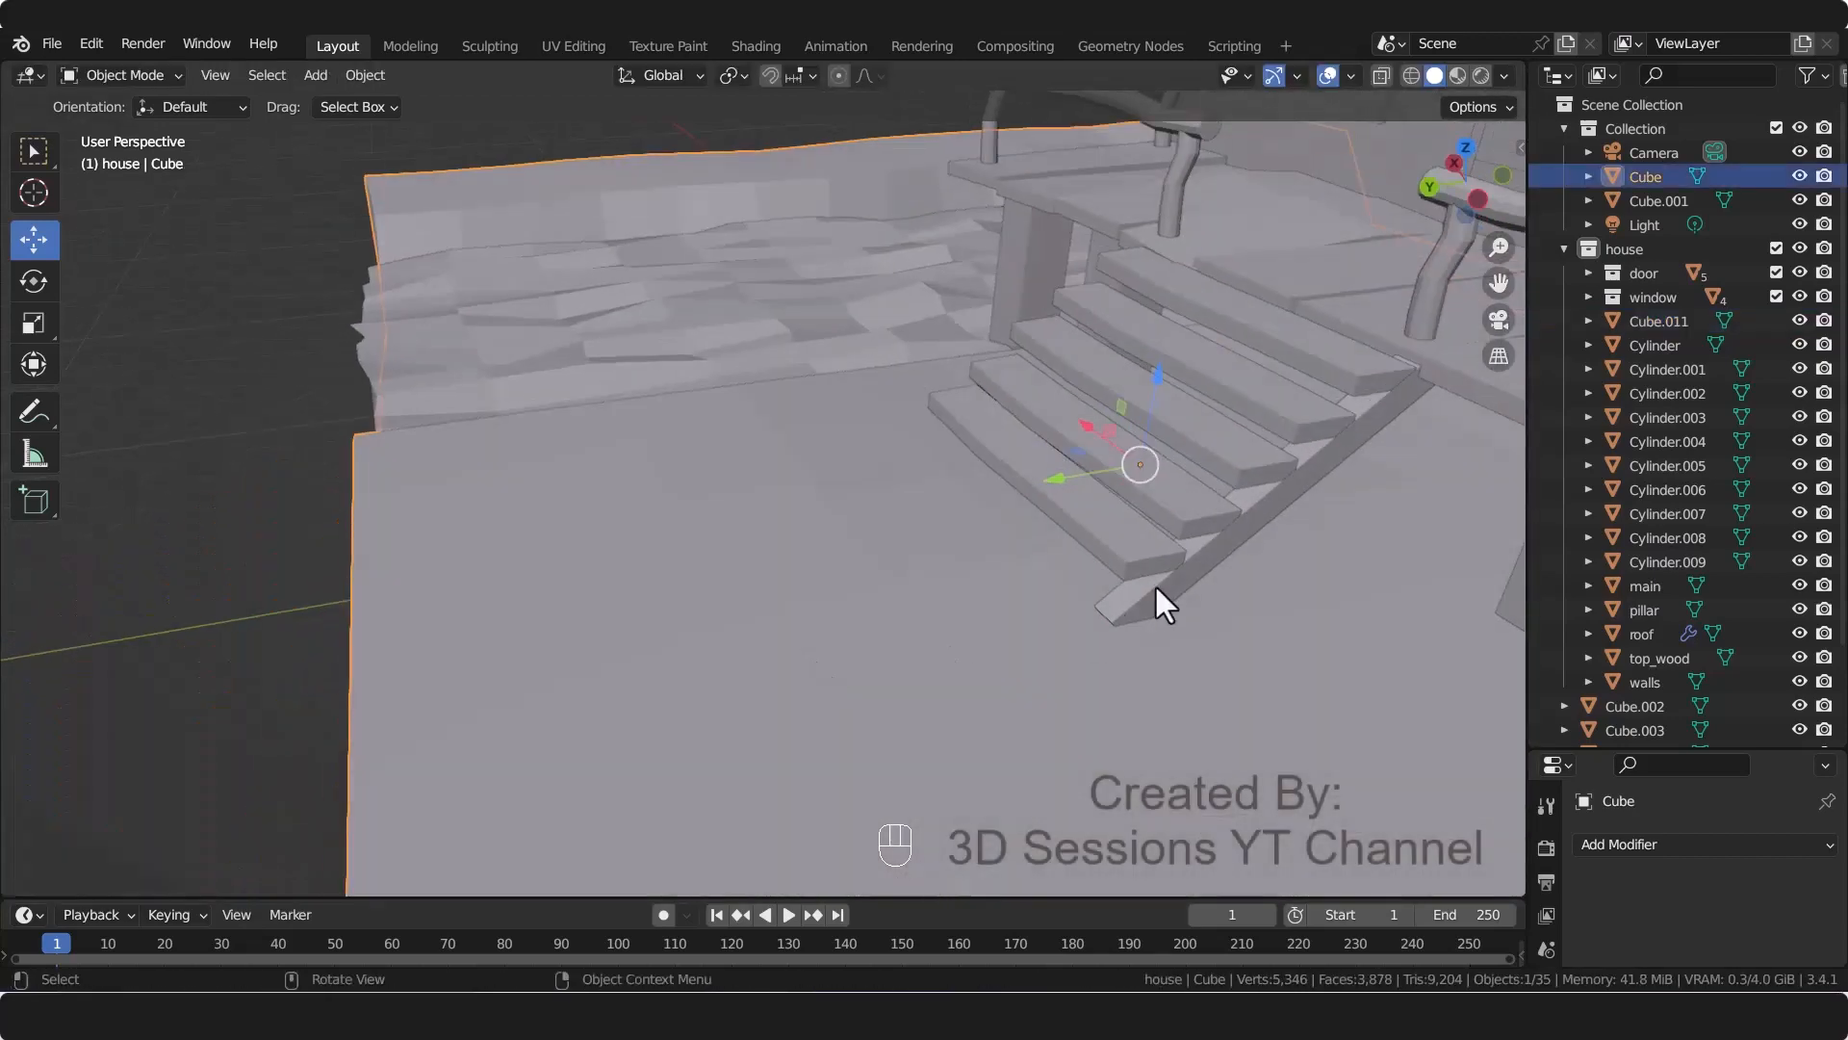
pyautogui.click(1153, 586)
pyautogui.press('s')
pyautogui.rightClick(1246, 669)
pyautogui.moveTo(1247, 674); pyautogui.dragTo(1043, 619, button='middle')
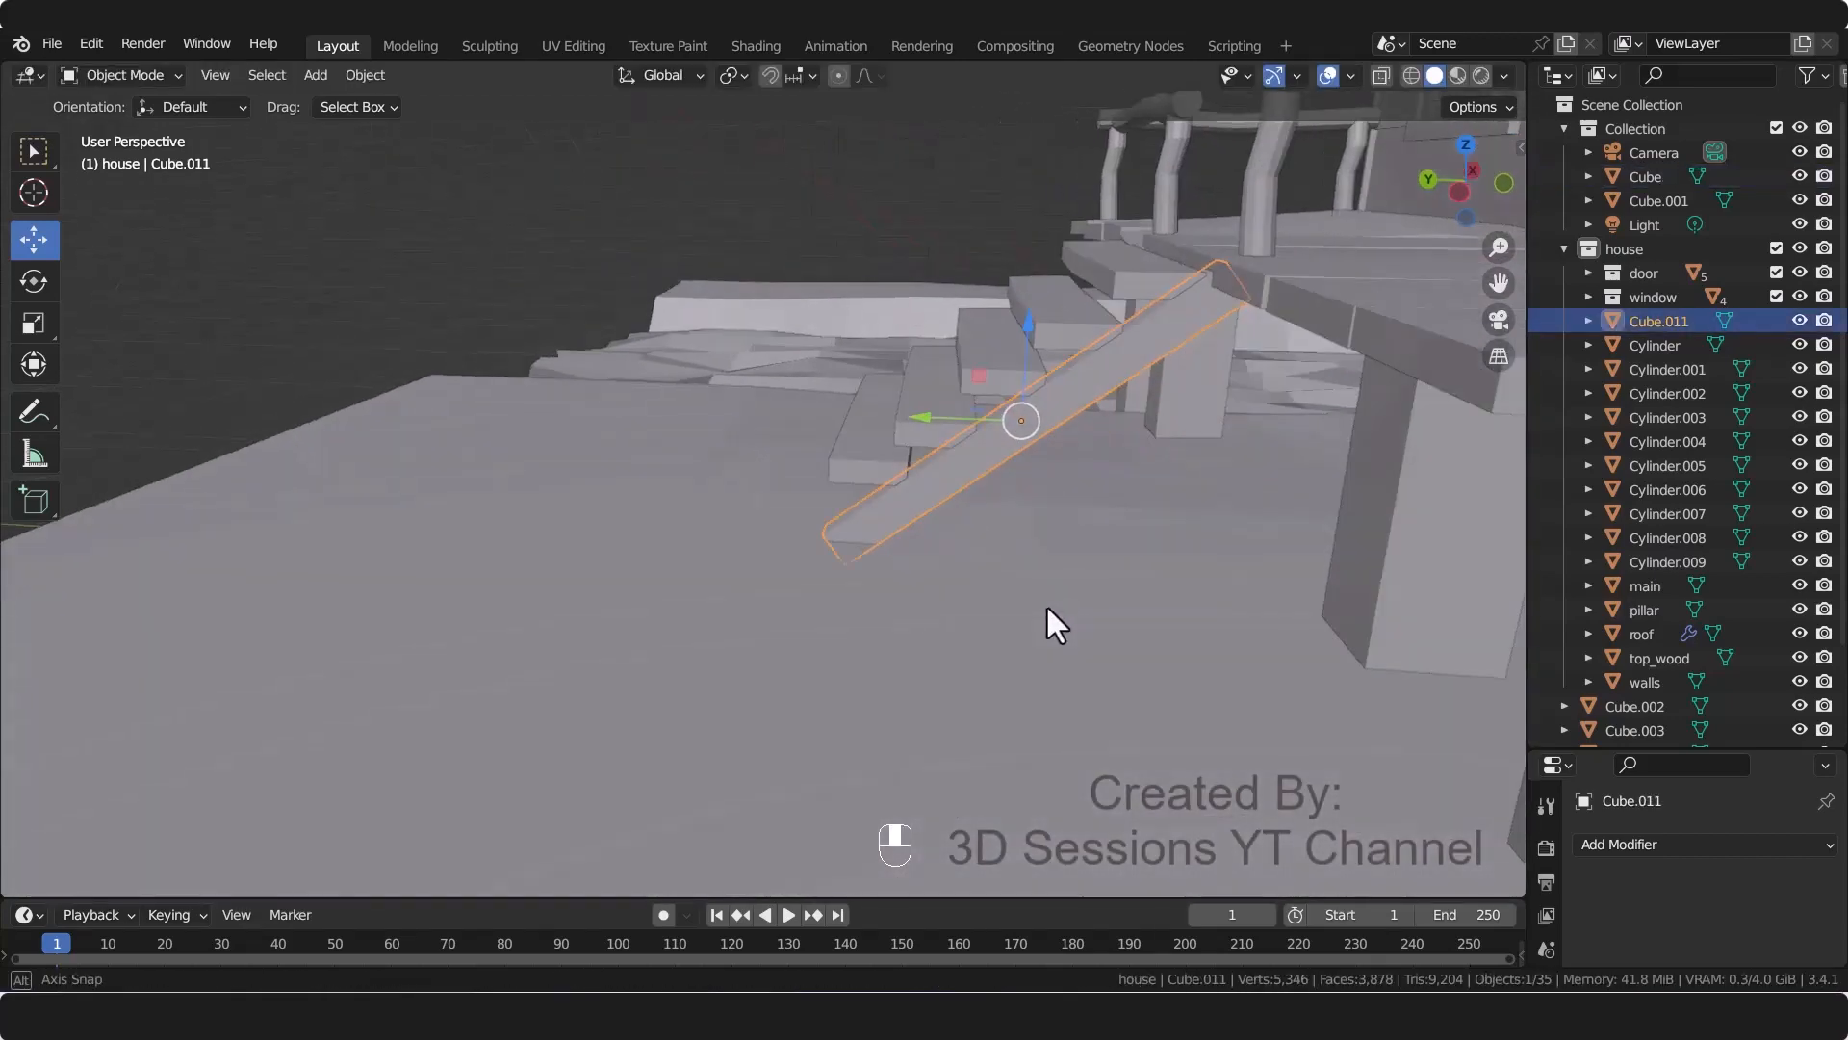
# Step: Set the transform orientation to Local
pyautogui.click(663, 76)
pyautogui.click(637, 183)
pyautogui.press('s')
pyautogui.press('z')
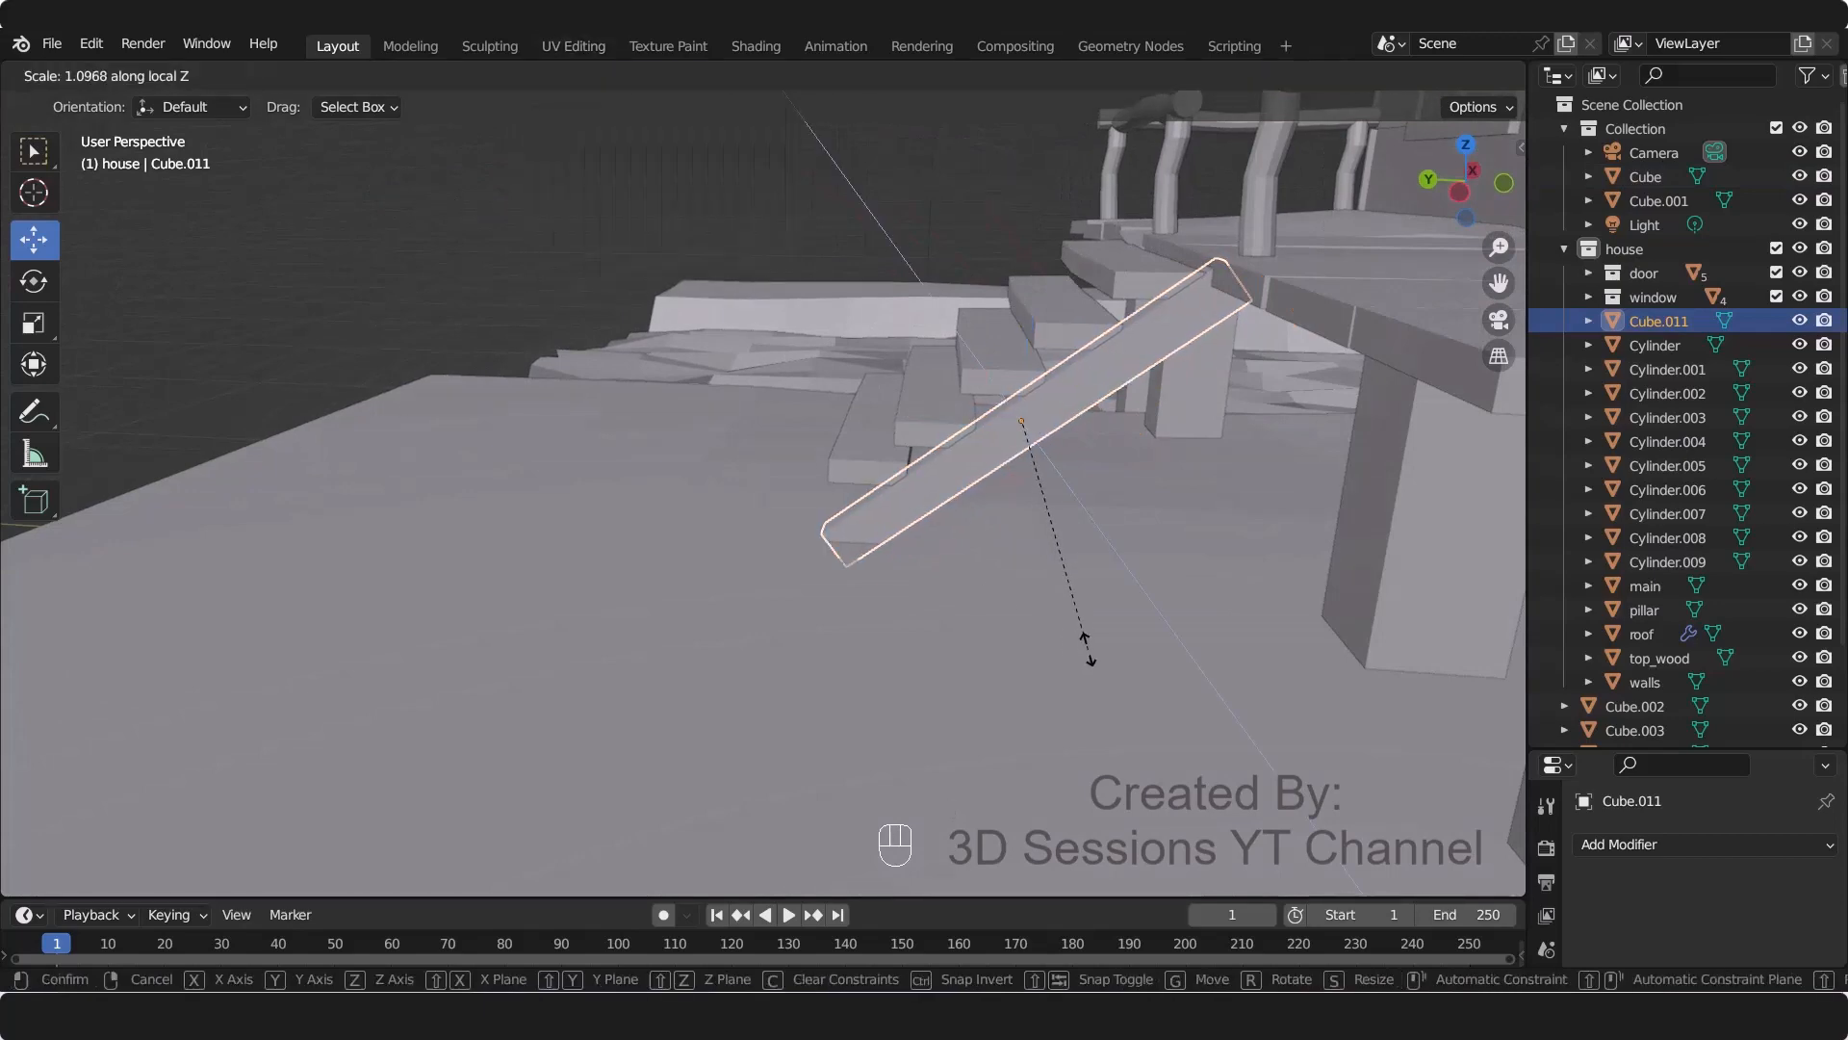
pyautogui.rightClick(1089, 648)
pyautogui.click(915, 559)
# Step: Scale the beam to about 1.035 along its local Y and slide it slightly down the slope along that axis
pyautogui.click(932, 499)
pyautogui.press('s')
pyautogui.press('y')
pyautogui.click(958, 570)
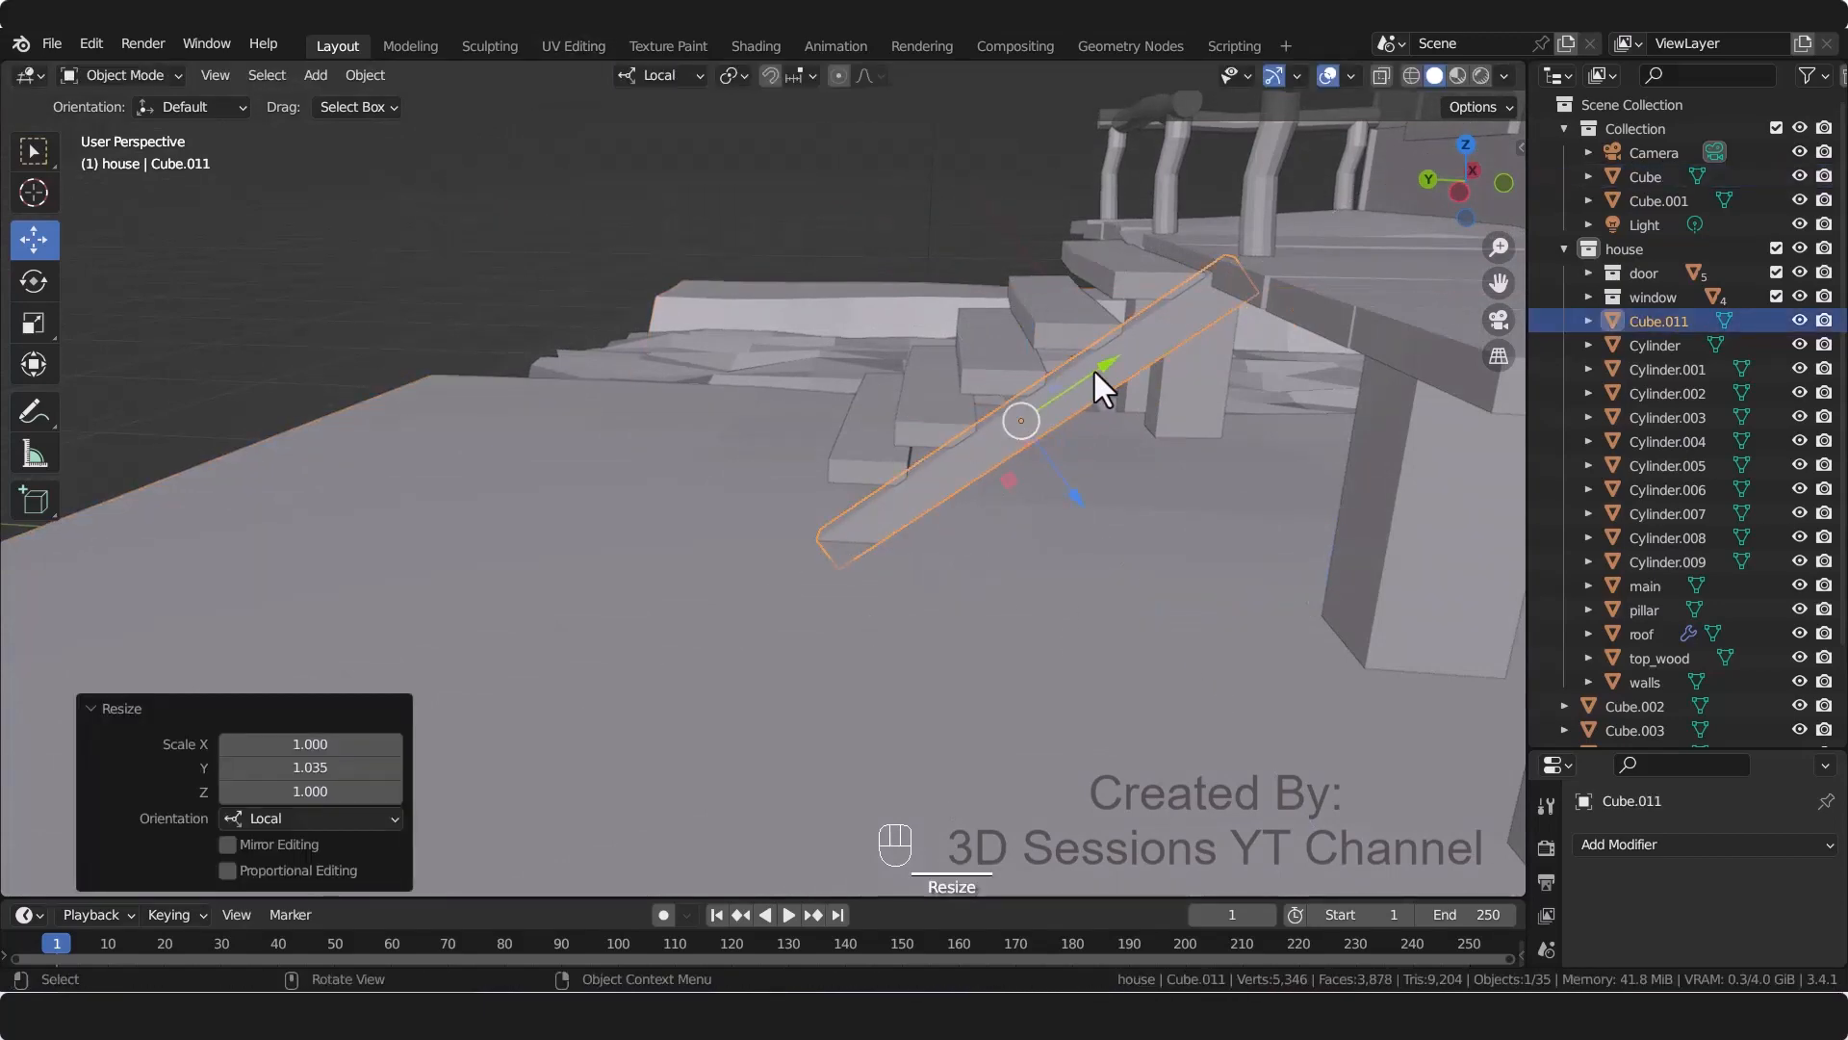
pyautogui.moveTo(1097, 368); pyautogui.dragTo(1082, 379)
pyautogui.click(962, 602)
pyautogui.moveTo(953, 606); pyautogui.dragTo(1019, 653, button='middle')
# Step: Duplicate the sloped support beam and move the copy about 0.54 m along local X to the opposite ends of the steps
pyautogui.click(1151, 566)
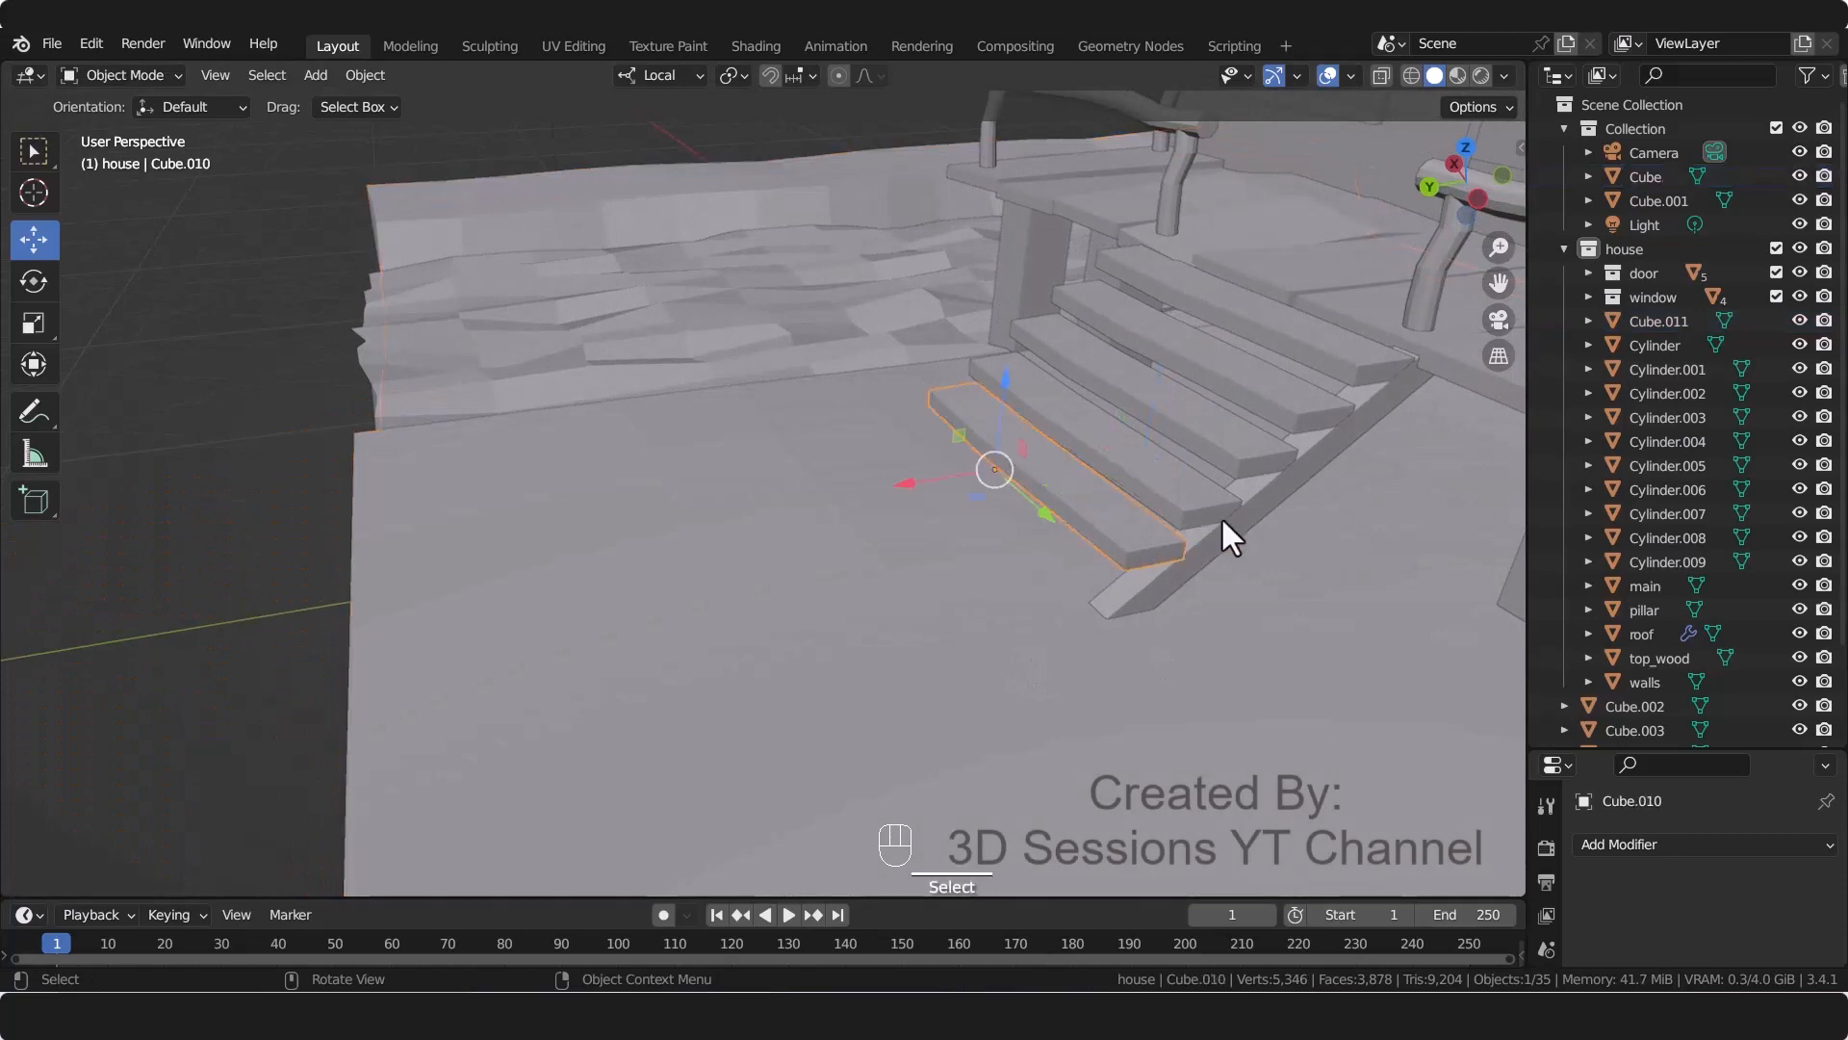
pyautogui.click(1222, 520)
pyautogui.click(1165, 579)
pyautogui.press('`')
pyautogui.click(968, 217)
pyautogui.hotkey('shift', 'd')
pyautogui.rightClick(481, 729)
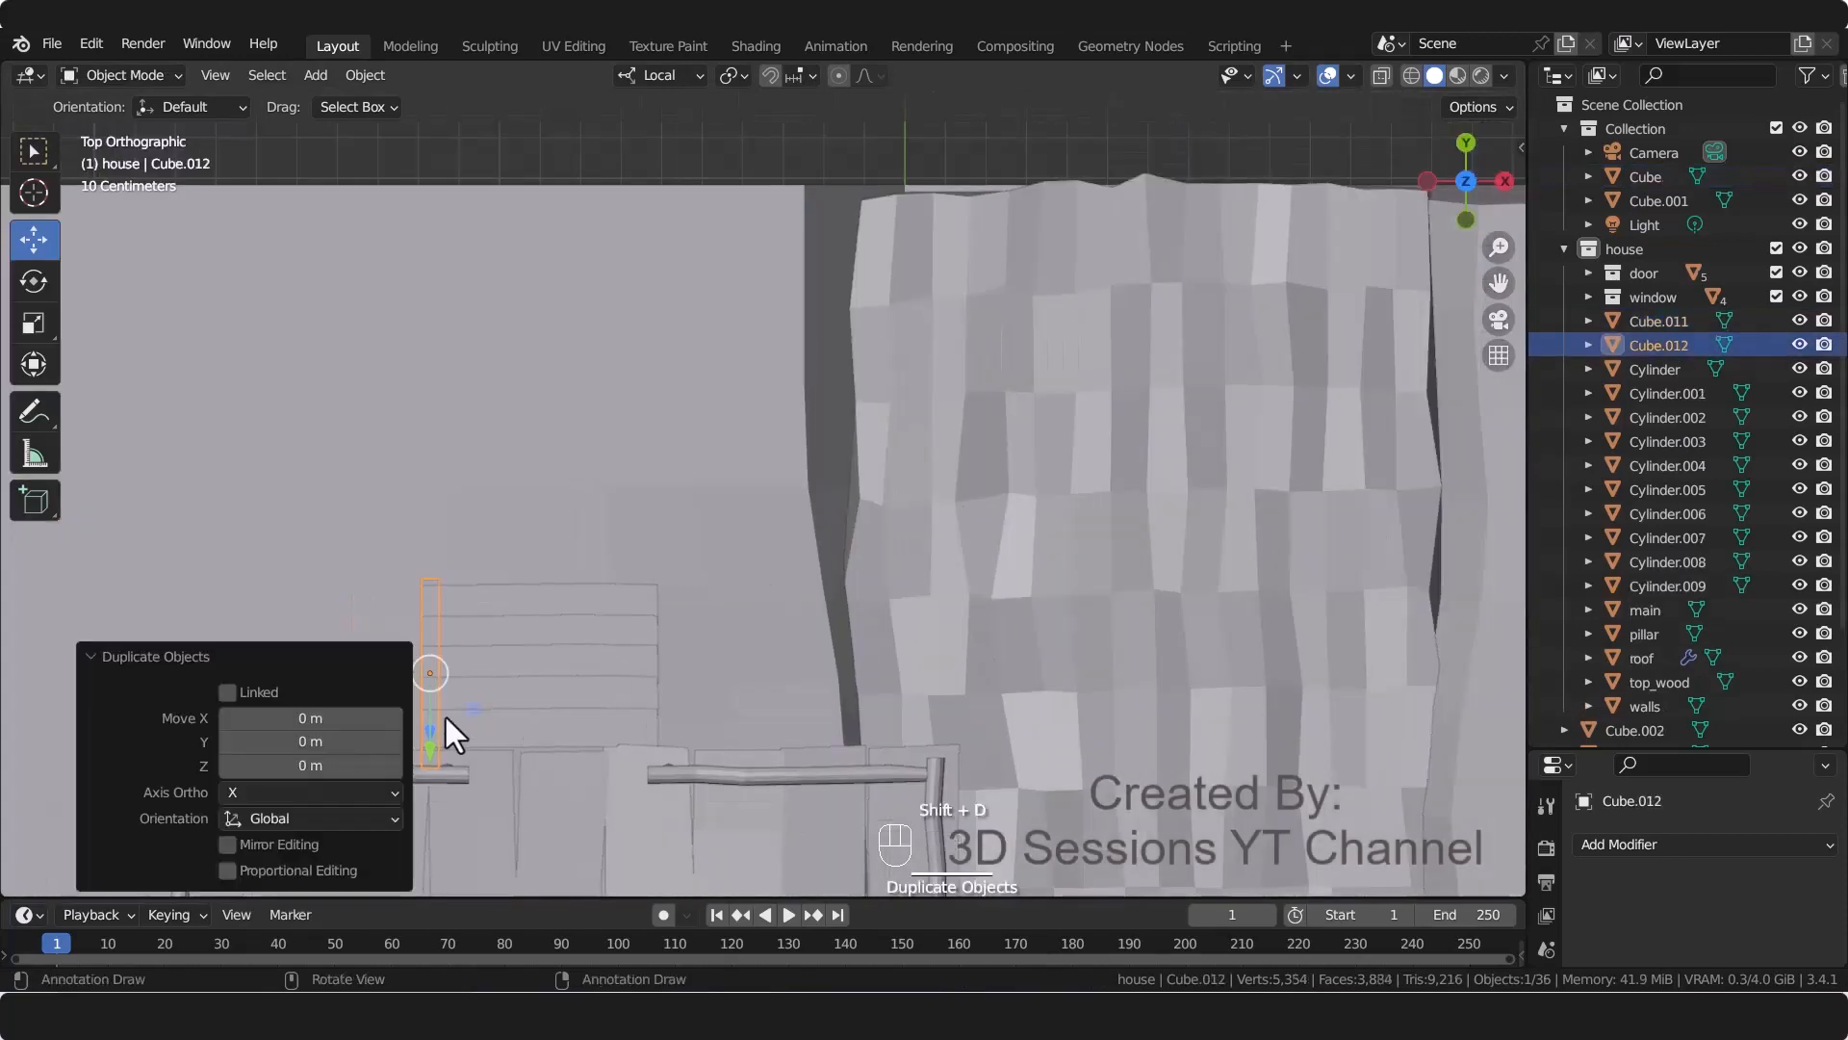
pyautogui.keyDown('shift'); pyautogui.moveTo(640, 592); pyautogui.dragTo(758, 513, button='middle'); pyautogui.keyUp('shift')
pyautogui.moveTo(444, 596); pyautogui.dragTo(656, 599)
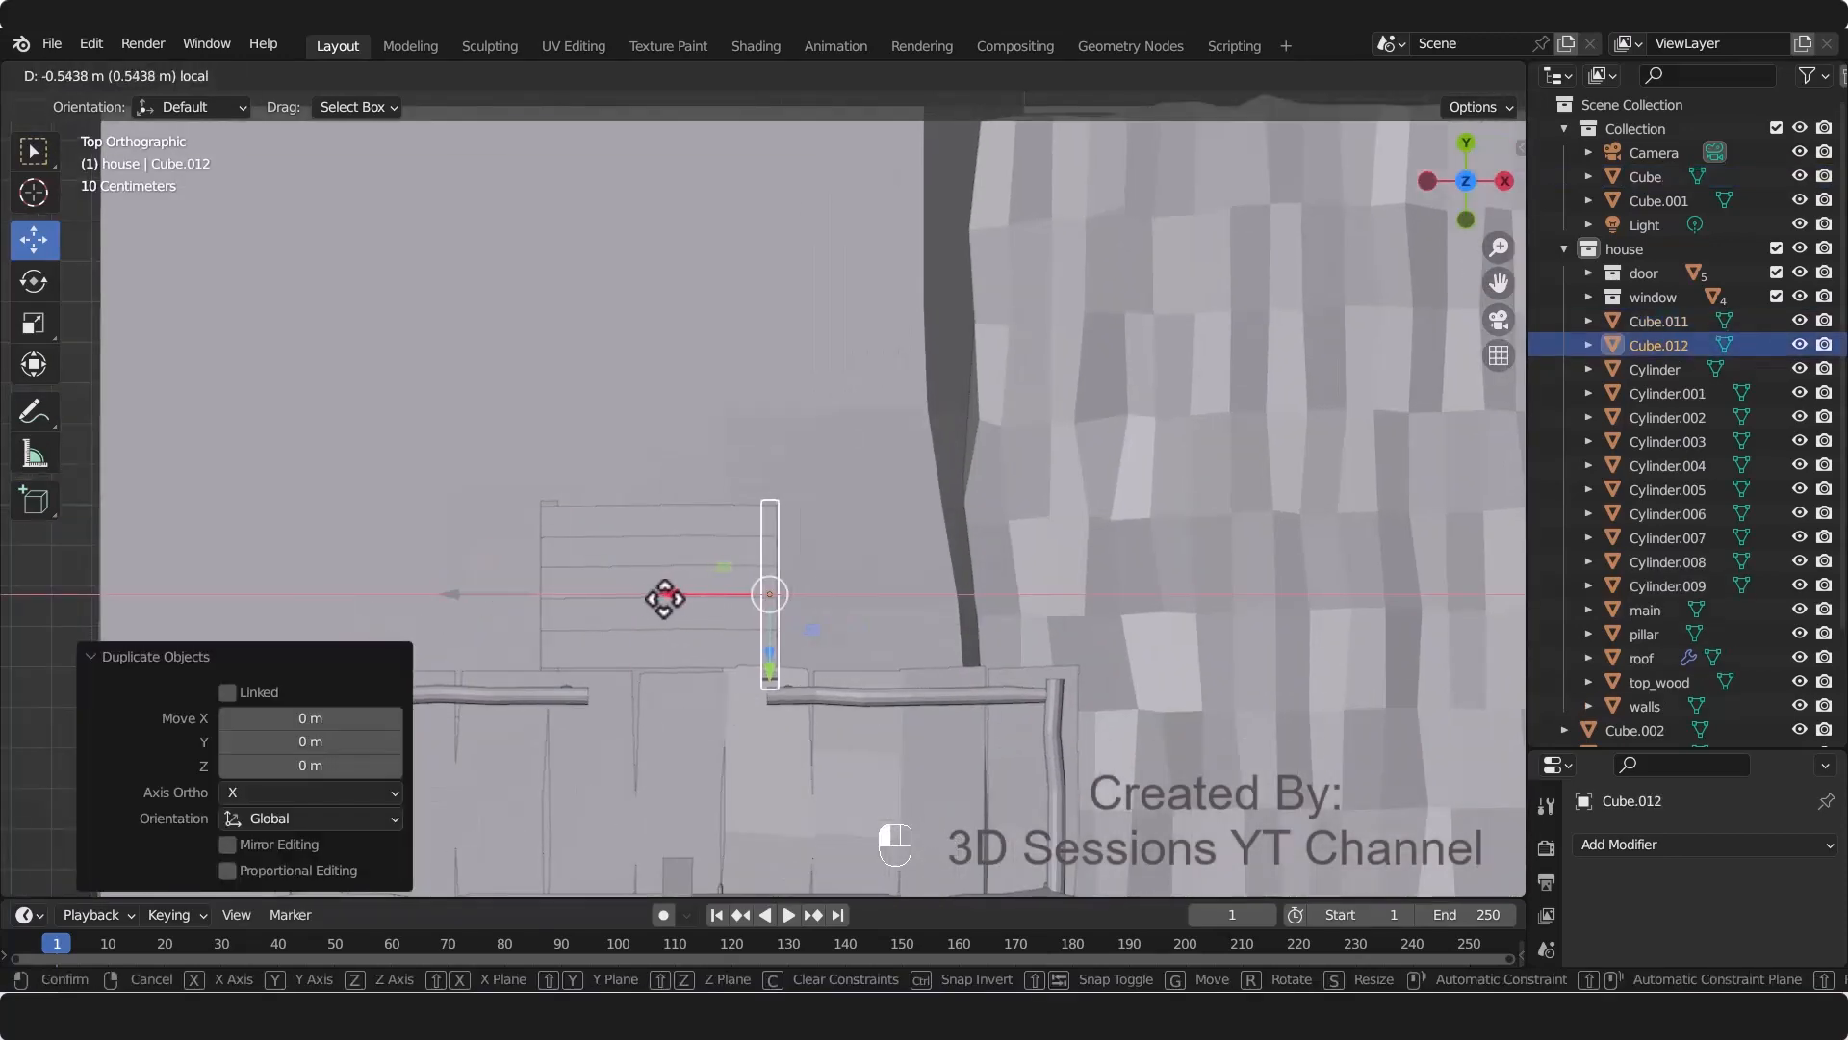
pyautogui.click(656, 598)
# Step: Lower the second step from the ground about 0.066 m along its local Z and fine-tune its position
pyautogui.moveTo(656, 599); pyautogui.dragTo(738, 483, button='middle')
pyautogui.click(667, 285)
pyautogui.click(737, 482)
pyautogui.moveTo(795, 393); pyautogui.dragTo(864, 518)
pyautogui.click(737, 375)
pyautogui.moveTo(759, 354); pyautogui.dragTo(760, 384)
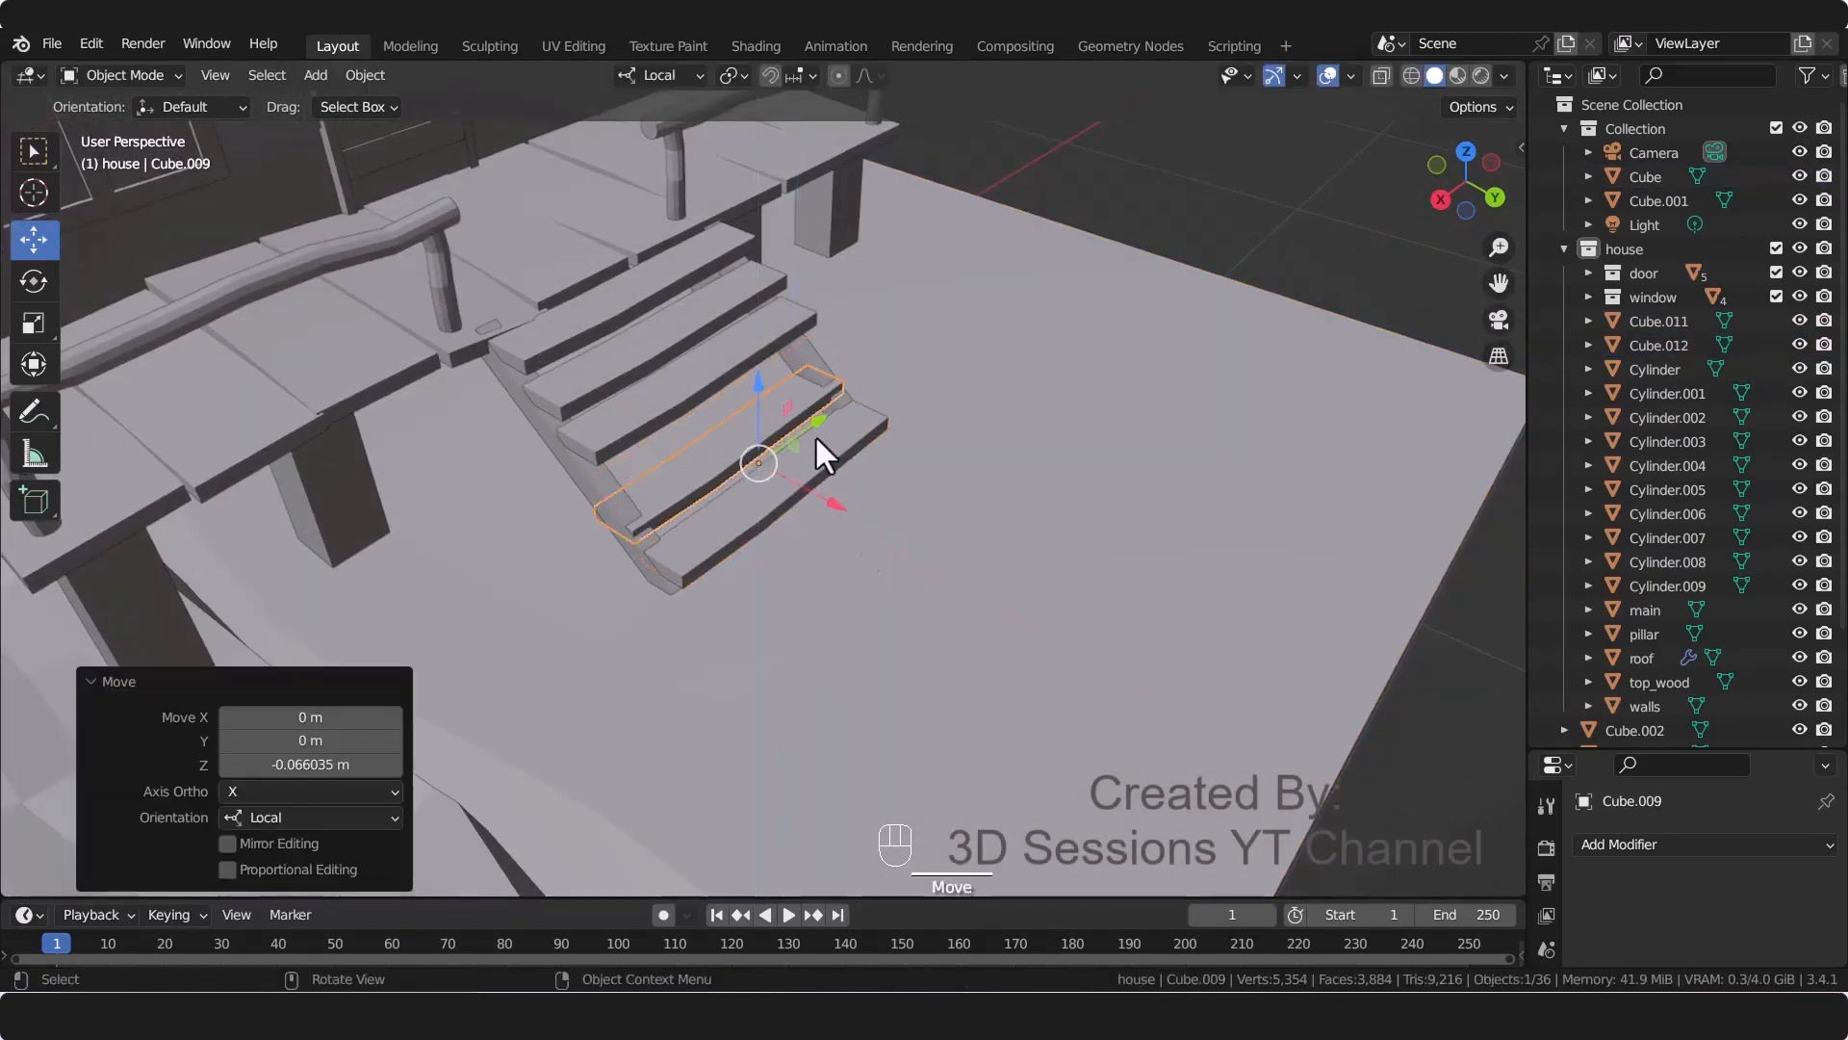
pyautogui.press('`')
pyautogui.click(511, 441)
pyautogui.moveTo(822, 424); pyautogui.dragTo(821, 439)
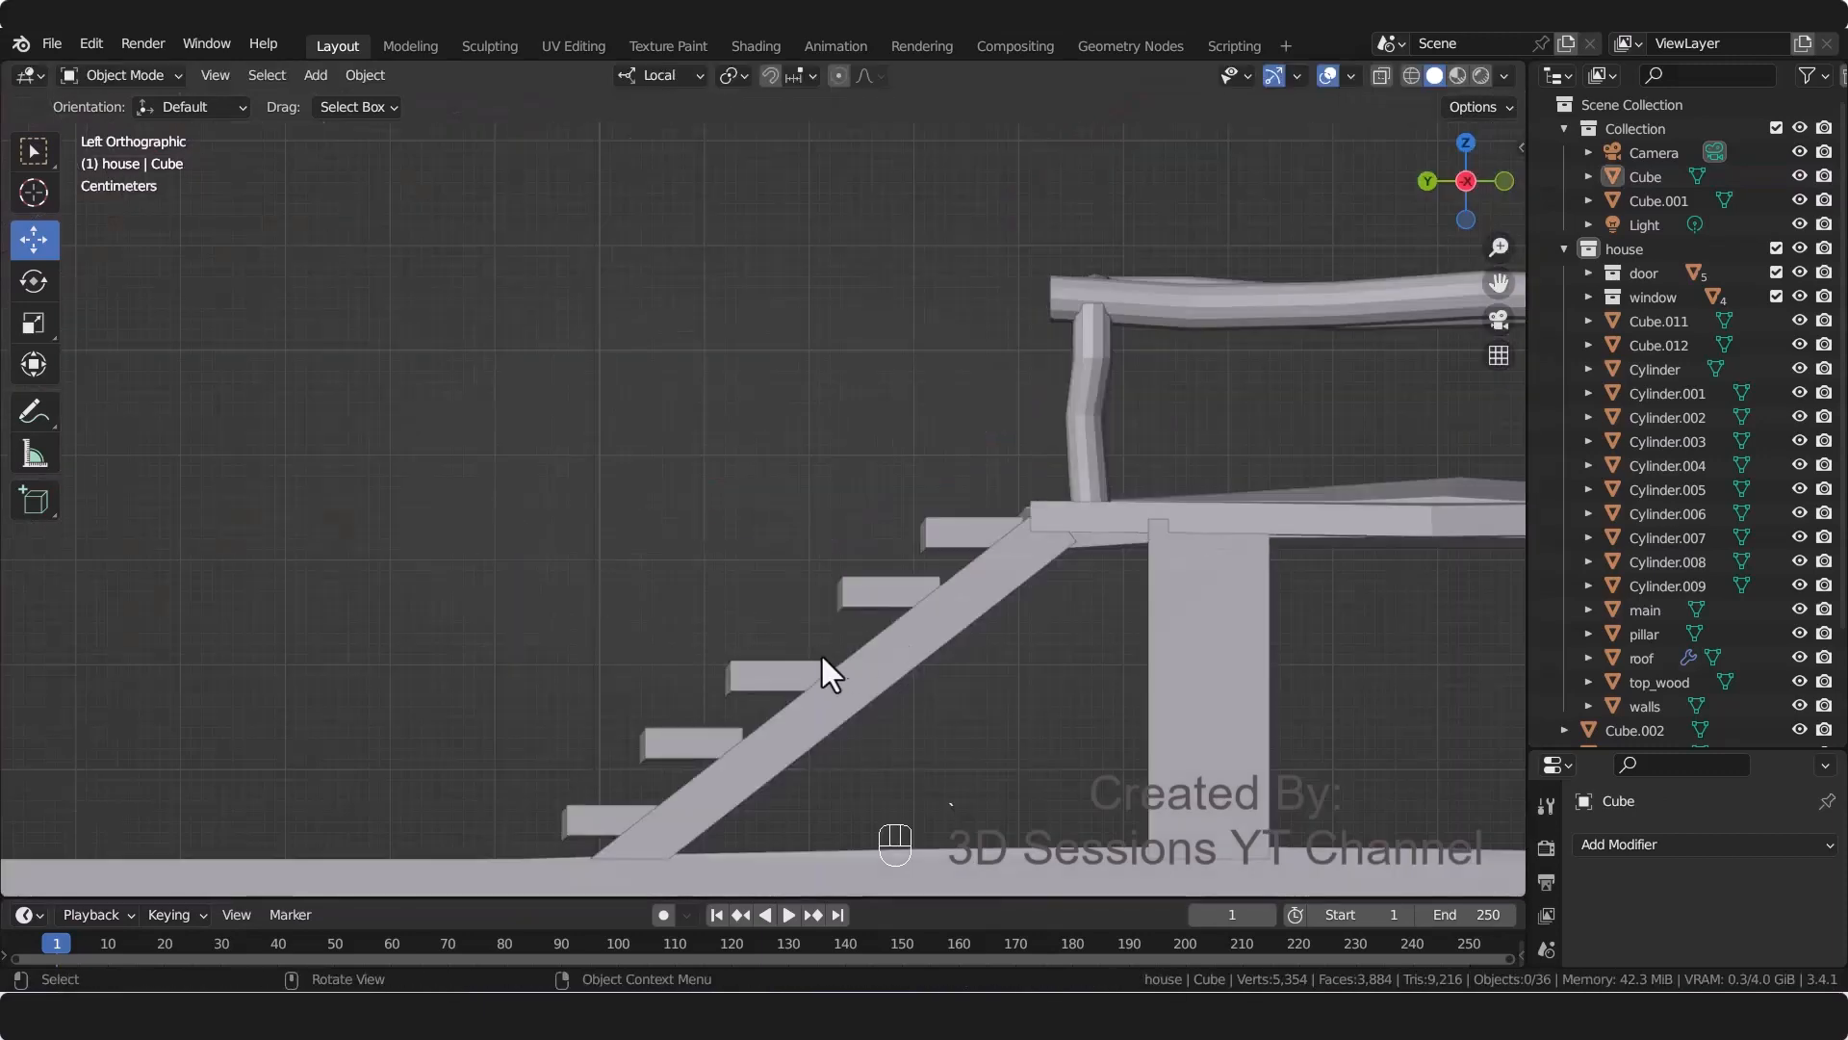
# Step: Shift the three middle steps horizontally toward the deck over the sloped beam, raising the middle one slightly
pyautogui.click(792, 674)
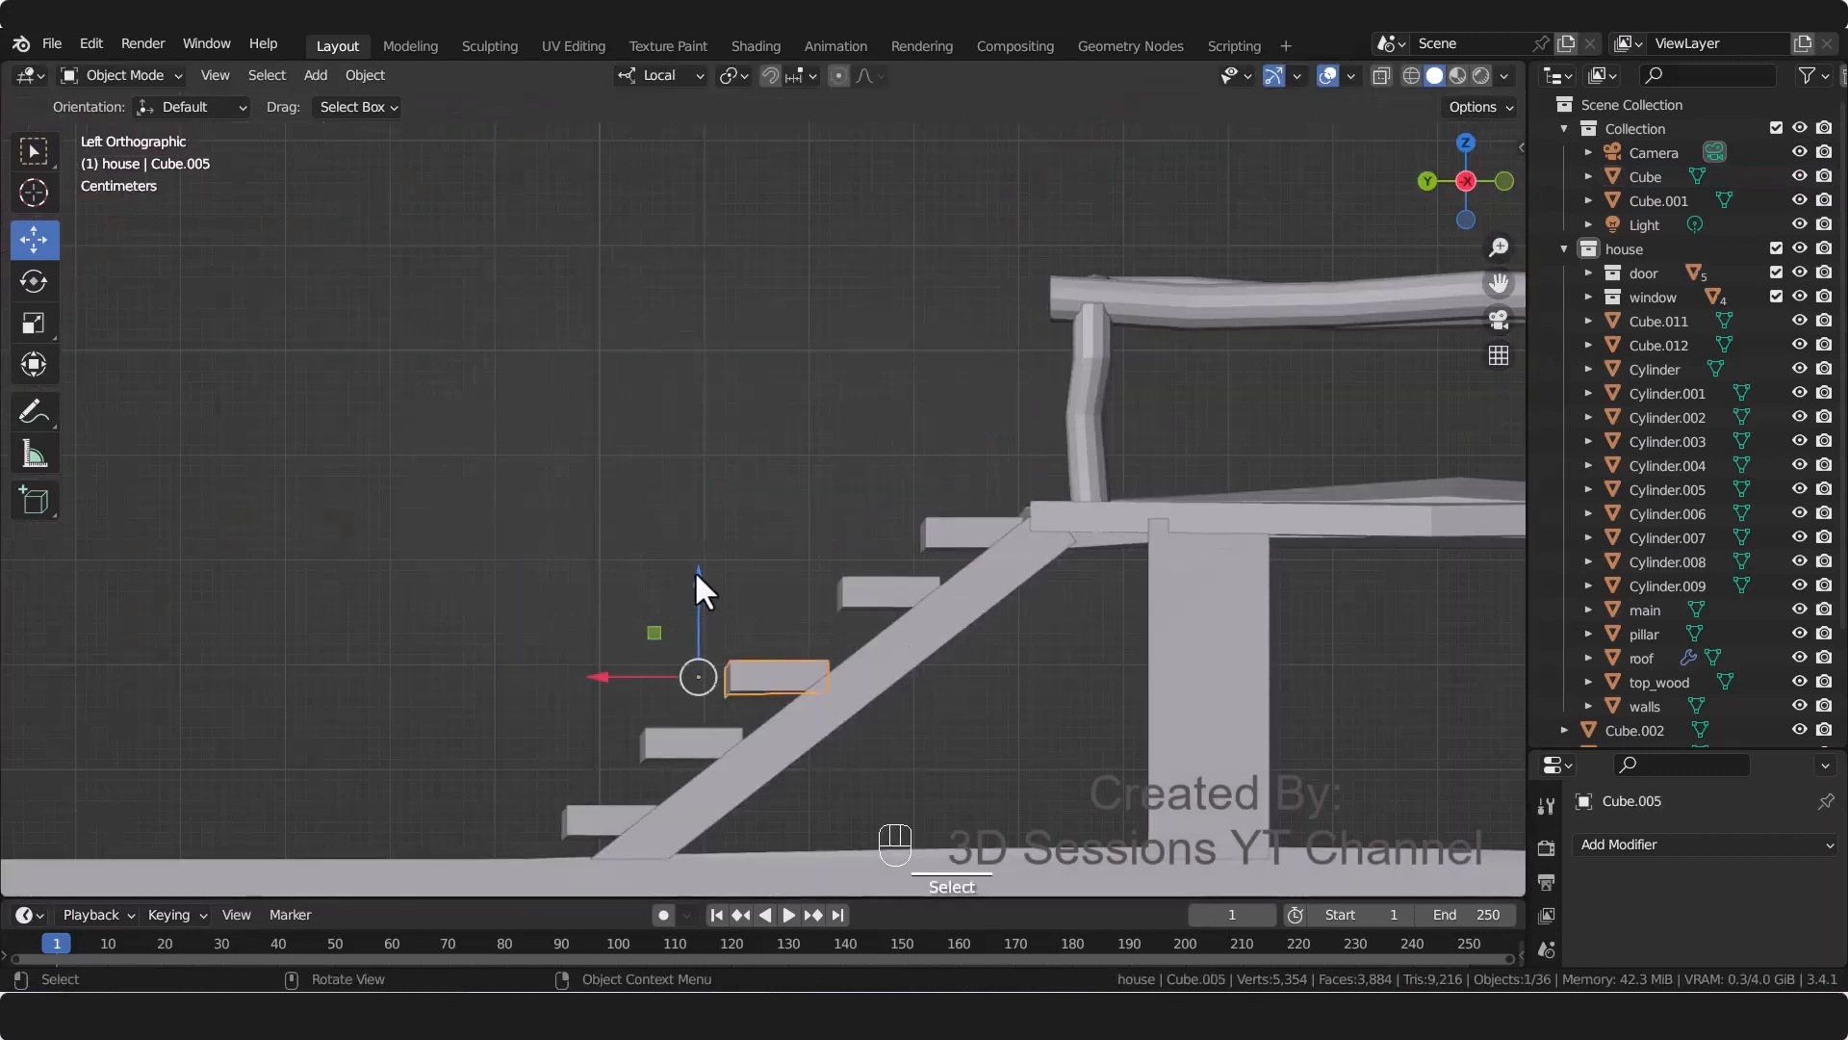
pyautogui.moveTo(697, 580); pyautogui.dragTo(697, 571)
pyautogui.moveTo(627, 666)
pyautogui.mouseDown()
pyautogui.moveTo(664, 668)
pyautogui.moveTo(627, 665)
pyautogui.mouseUp()
pyautogui.hotkey('ctrl', 'z')
pyautogui.click(664, 744)
pyautogui.moveTo(527, 744); pyautogui.dragTo(554, 745)
pyautogui.click(864, 597)
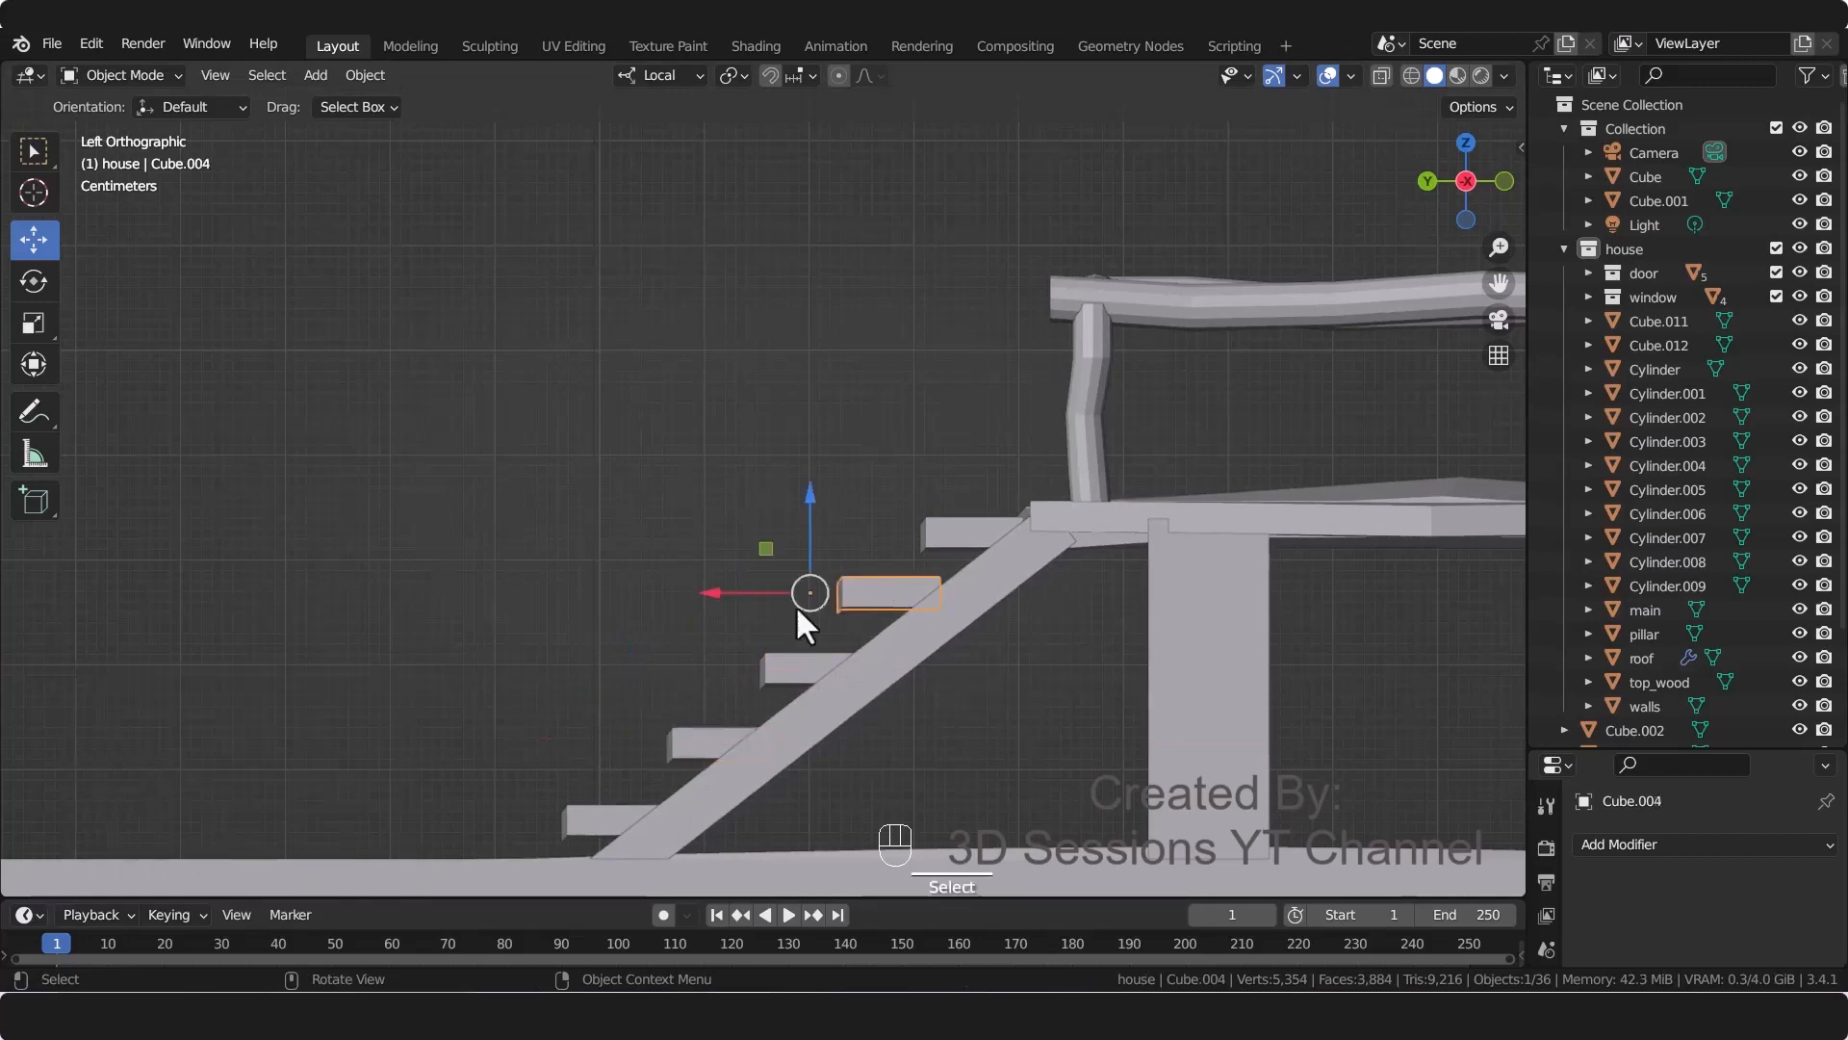
pyautogui.moveTo(710, 594); pyautogui.dragTo(727, 594)
# Step: Scale the upper-end vertices of the duplicated support beam where it meets the deck
pyautogui.click(609, 735)
pyautogui.moveTo(609, 735); pyautogui.dragTo(847, 732, button='middle')
pyautogui.click(761, 549)
pyautogui.press('Tab')
pyautogui.hotkey('alt', 'z')
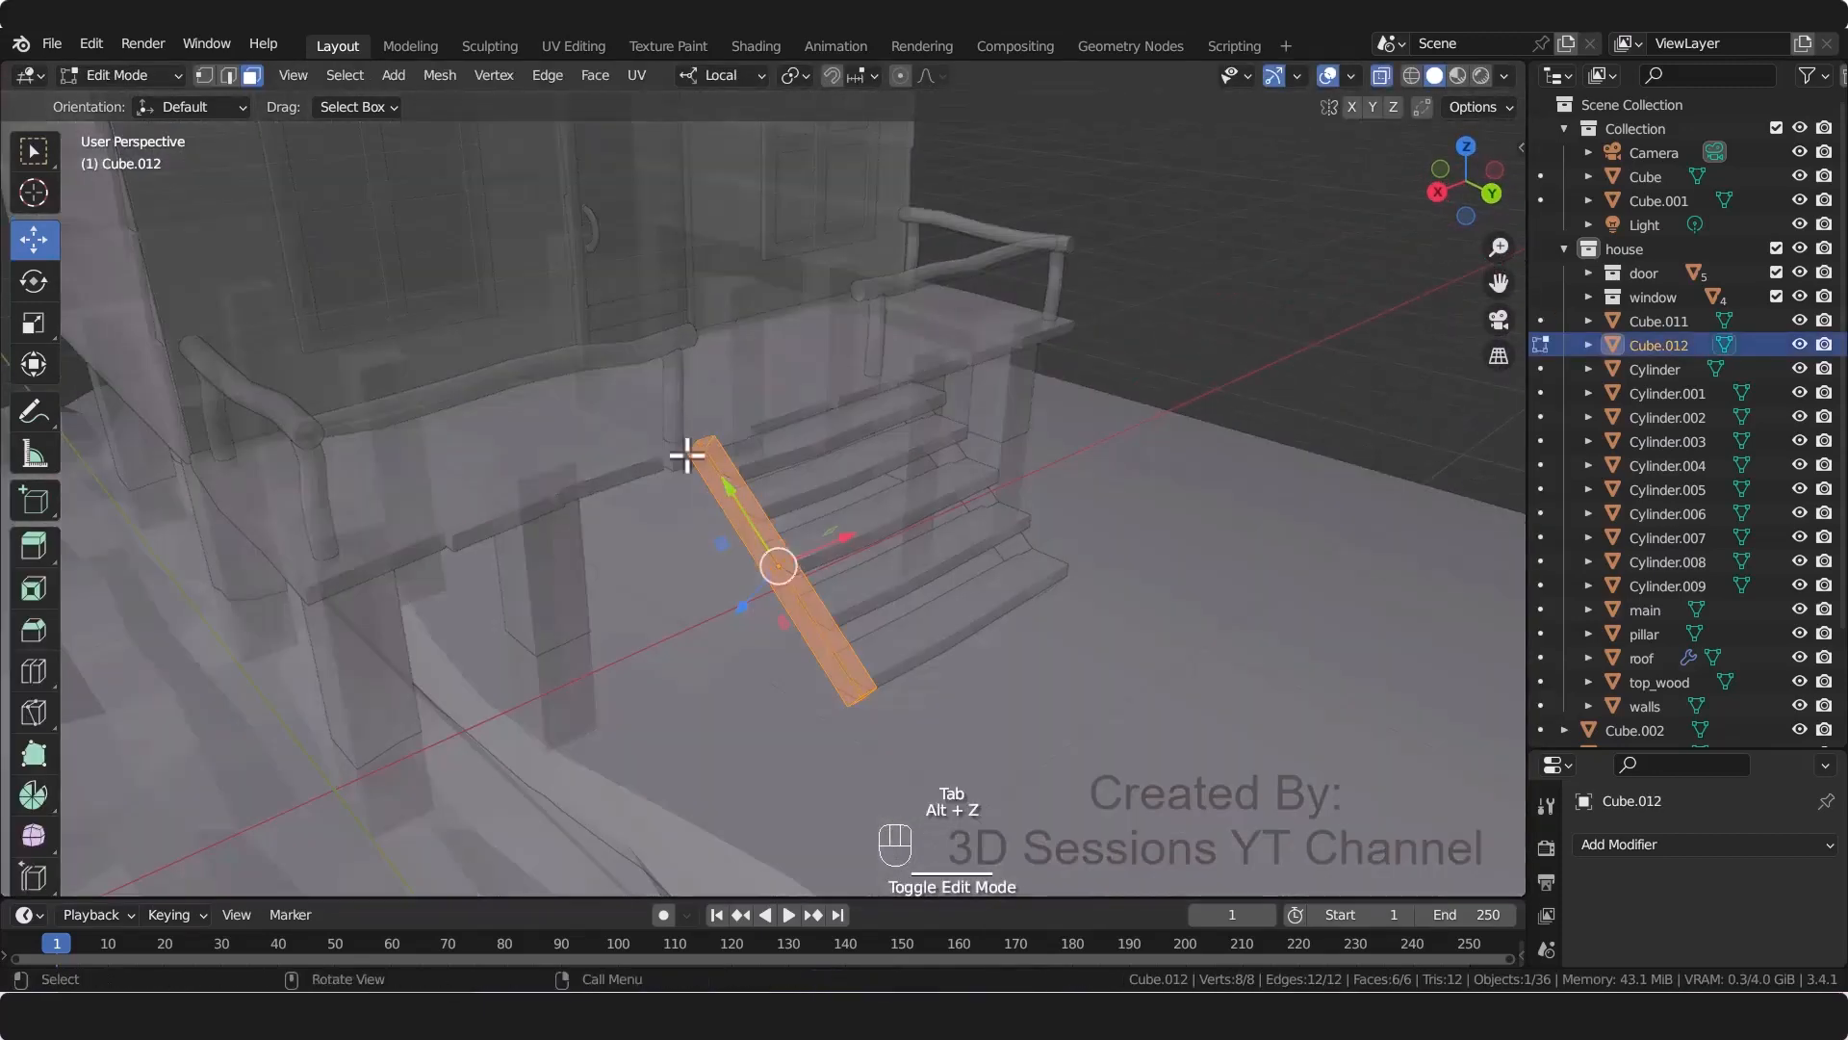
pyautogui.press('1')
pyautogui.moveTo(658, 417); pyautogui.dragTo(753, 489)
pyautogui.press('s')
pyautogui.click(653, 574)
pyautogui.press('Tab')
pyautogui.hotkey('alt', 'z')
# Step: Lower the top vertices at the duplicated beam's upper end slightly beneath the deck planks and save the file
pyautogui.click(706, 437)
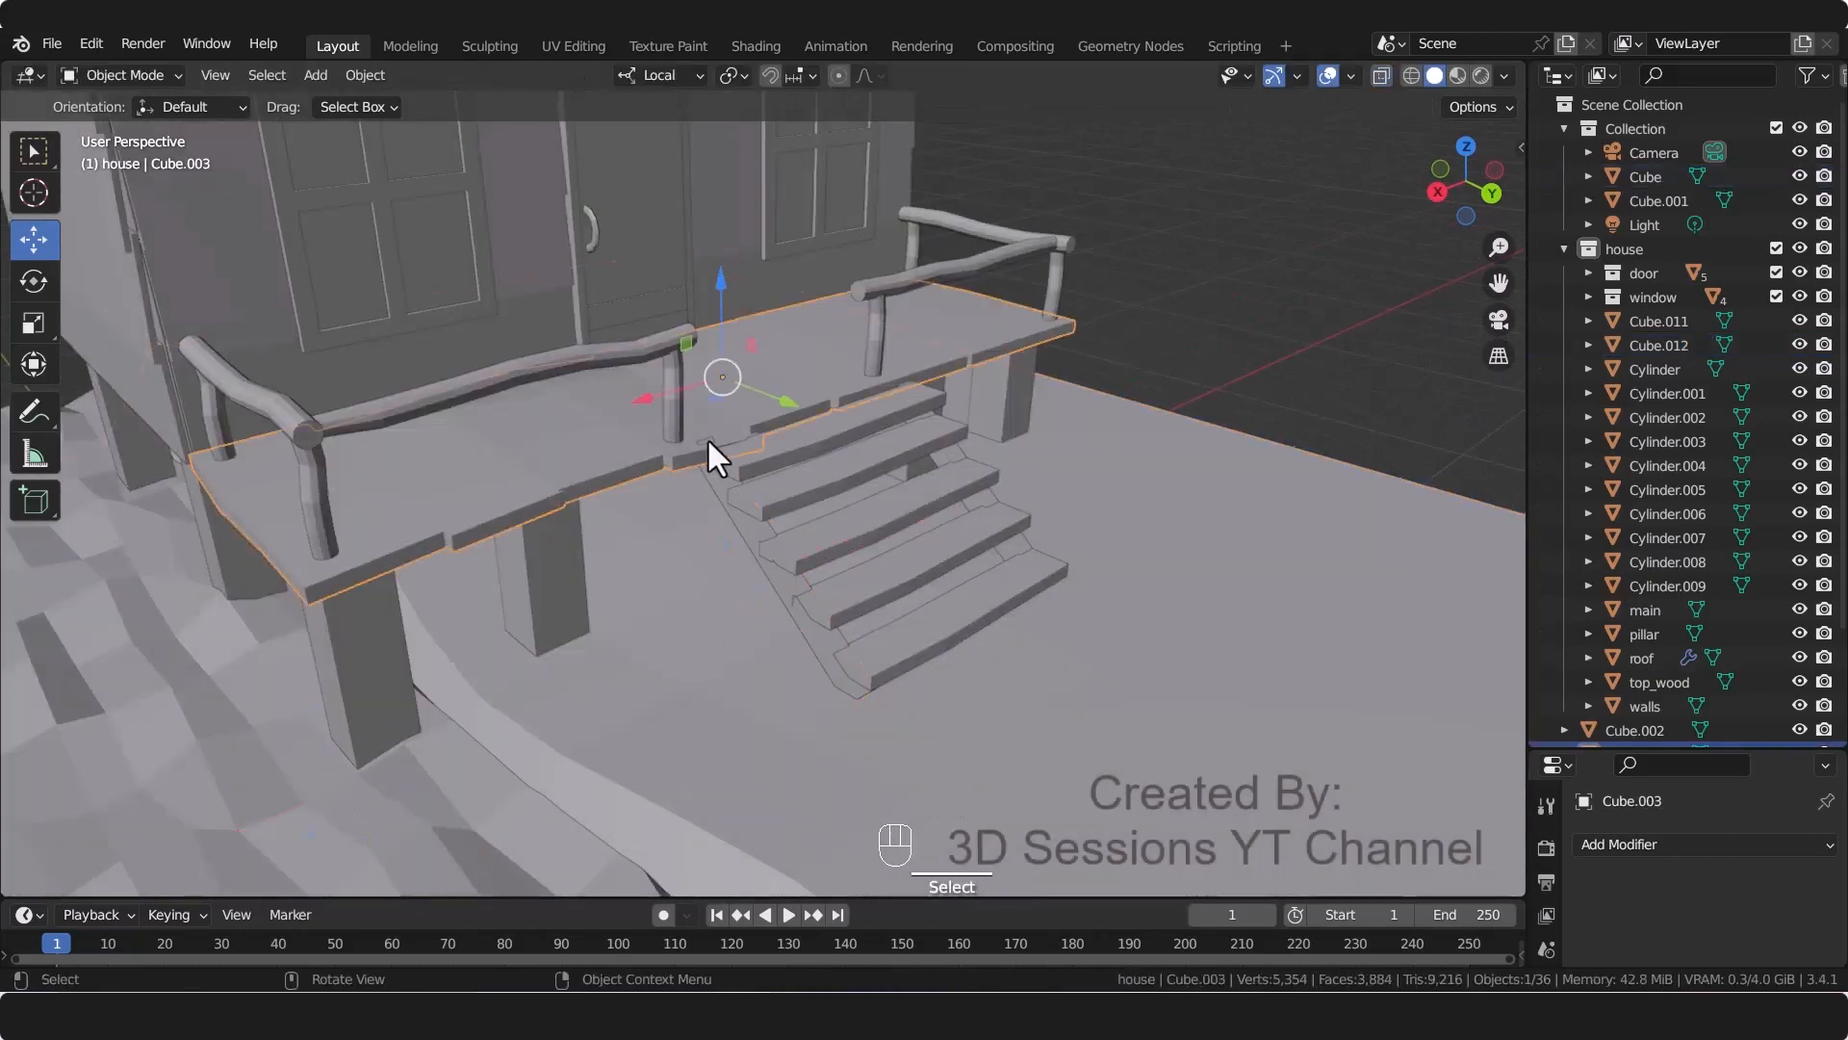
pyautogui.press('Tab')
pyautogui.hotkey('alt', 'z')
pyautogui.press('Tab')
pyautogui.click(717, 486)
pyautogui.press('Tab')
pyautogui.click(726, 491)
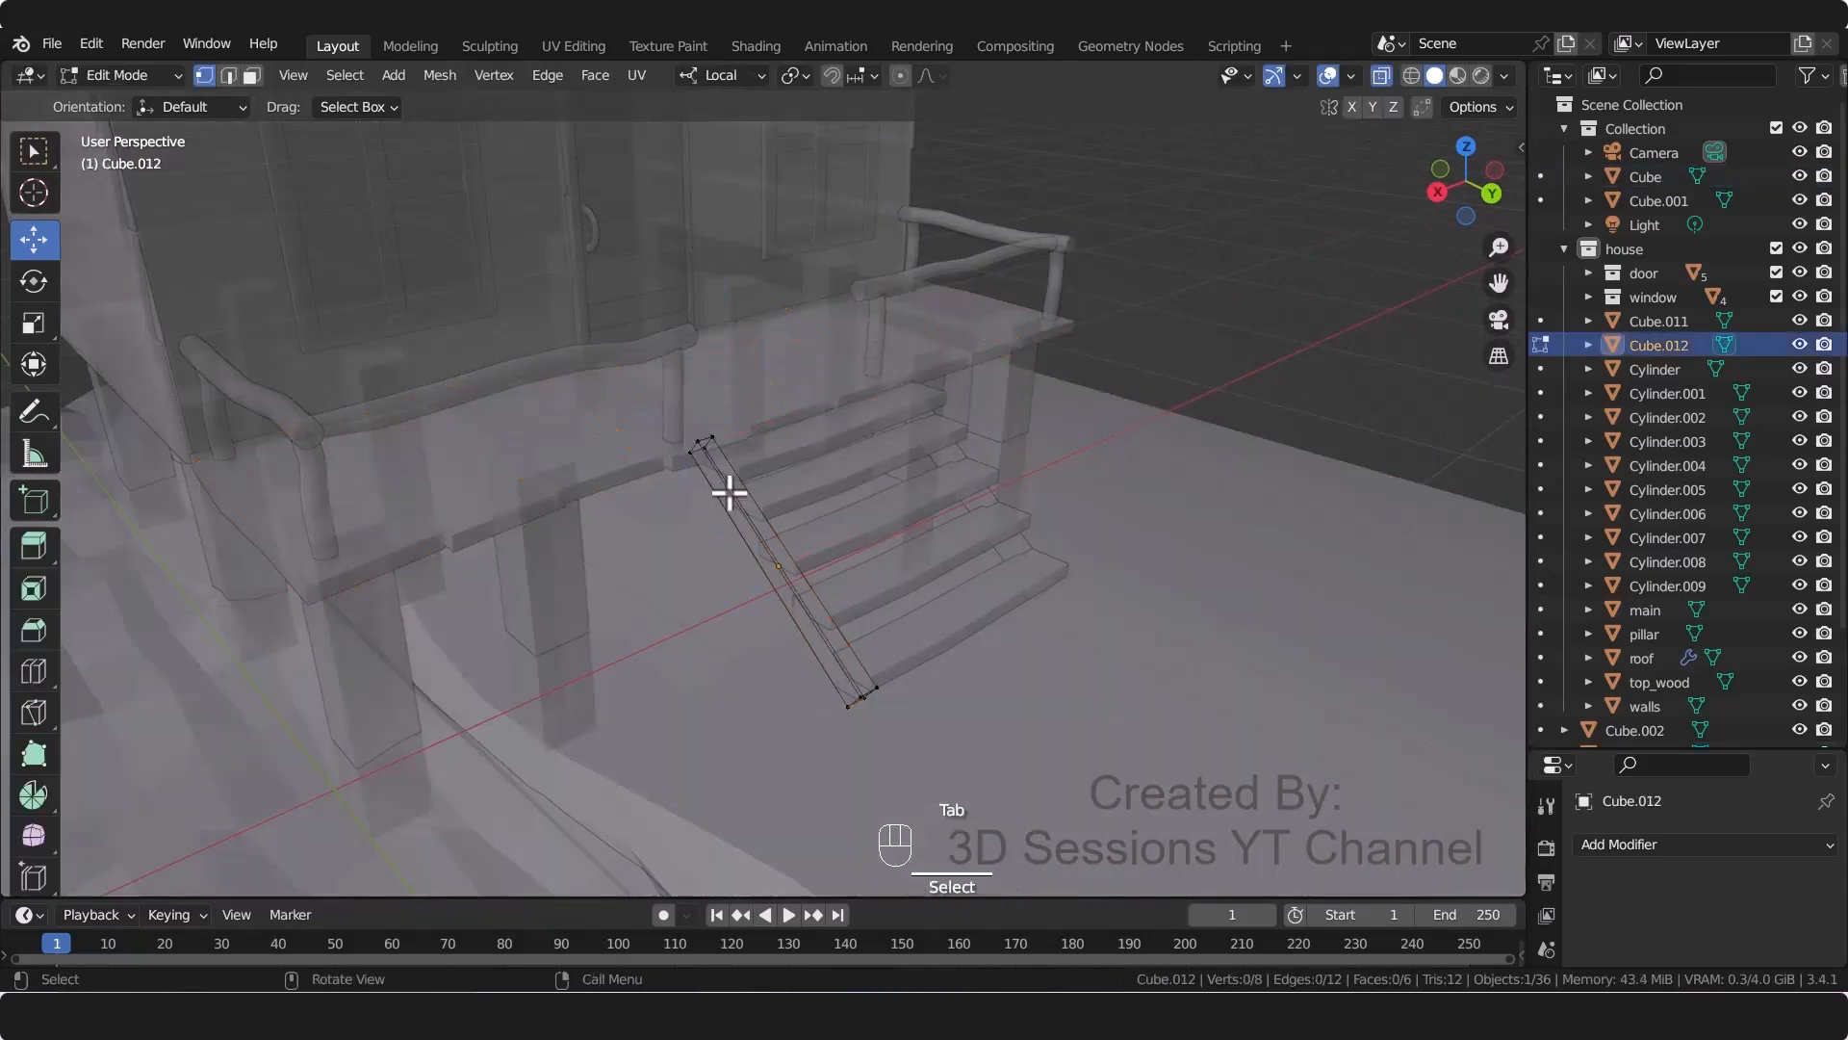
pyautogui.scroll(3, 724, 487)
pyautogui.click(641, 399)
pyautogui.click(669, 389)
pyautogui.keyDown('shift'); pyautogui.click(642, 398); pyautogui.keyUp('shift')
pyautogui.moveTo(624, 440); pyautogui.dragTo(628, 452)
pyautogui.press('Tab')
pyautogui.hotkey('alt', 'z')
pyautogui.click(647, 647)
pyautogui.hotkey('ctrl', 's')
# Step: Duplicate the railing post beside the stairs and move the copy onto the end of the top step
pyautogui.scroll(-1, 647, 647)
pyautogui.click(1279, 251)
pyautogui.scroll(-1, 934, 691)
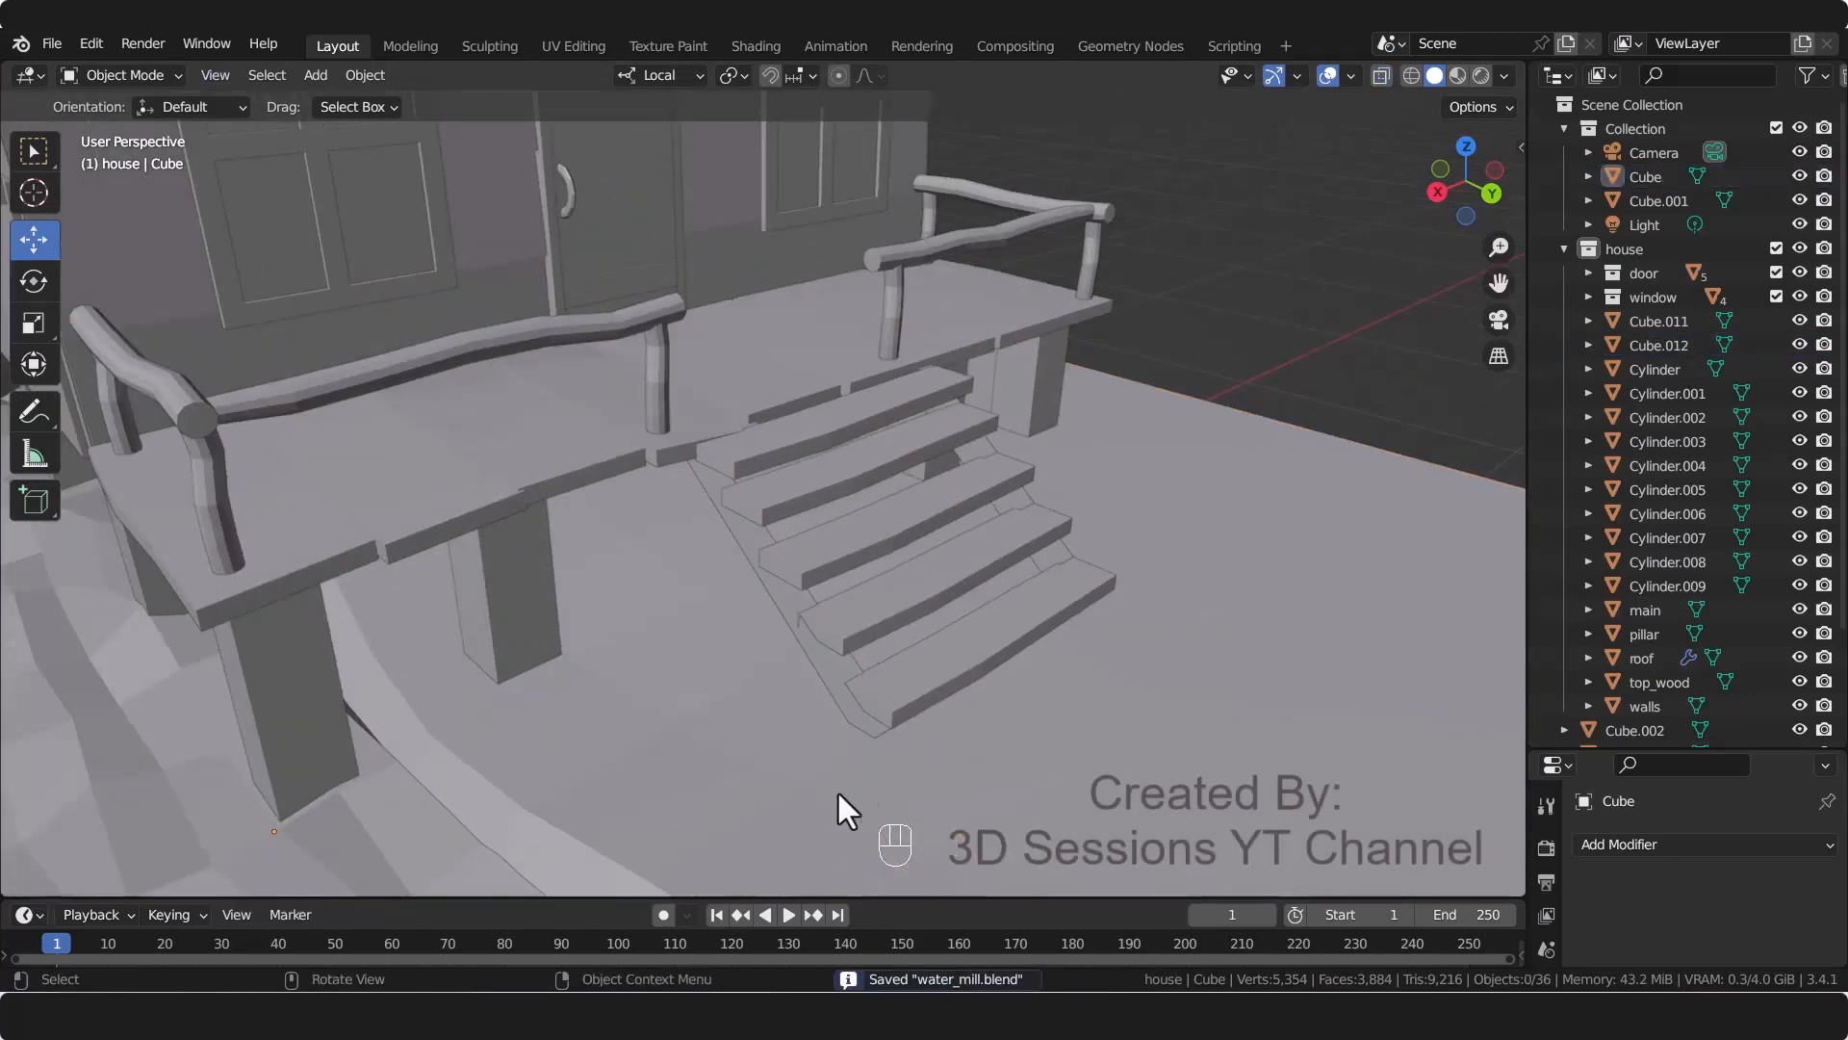
pyautogui.moveTo(847, 809); pyautogui.dragTo(819, 686, button='middle')
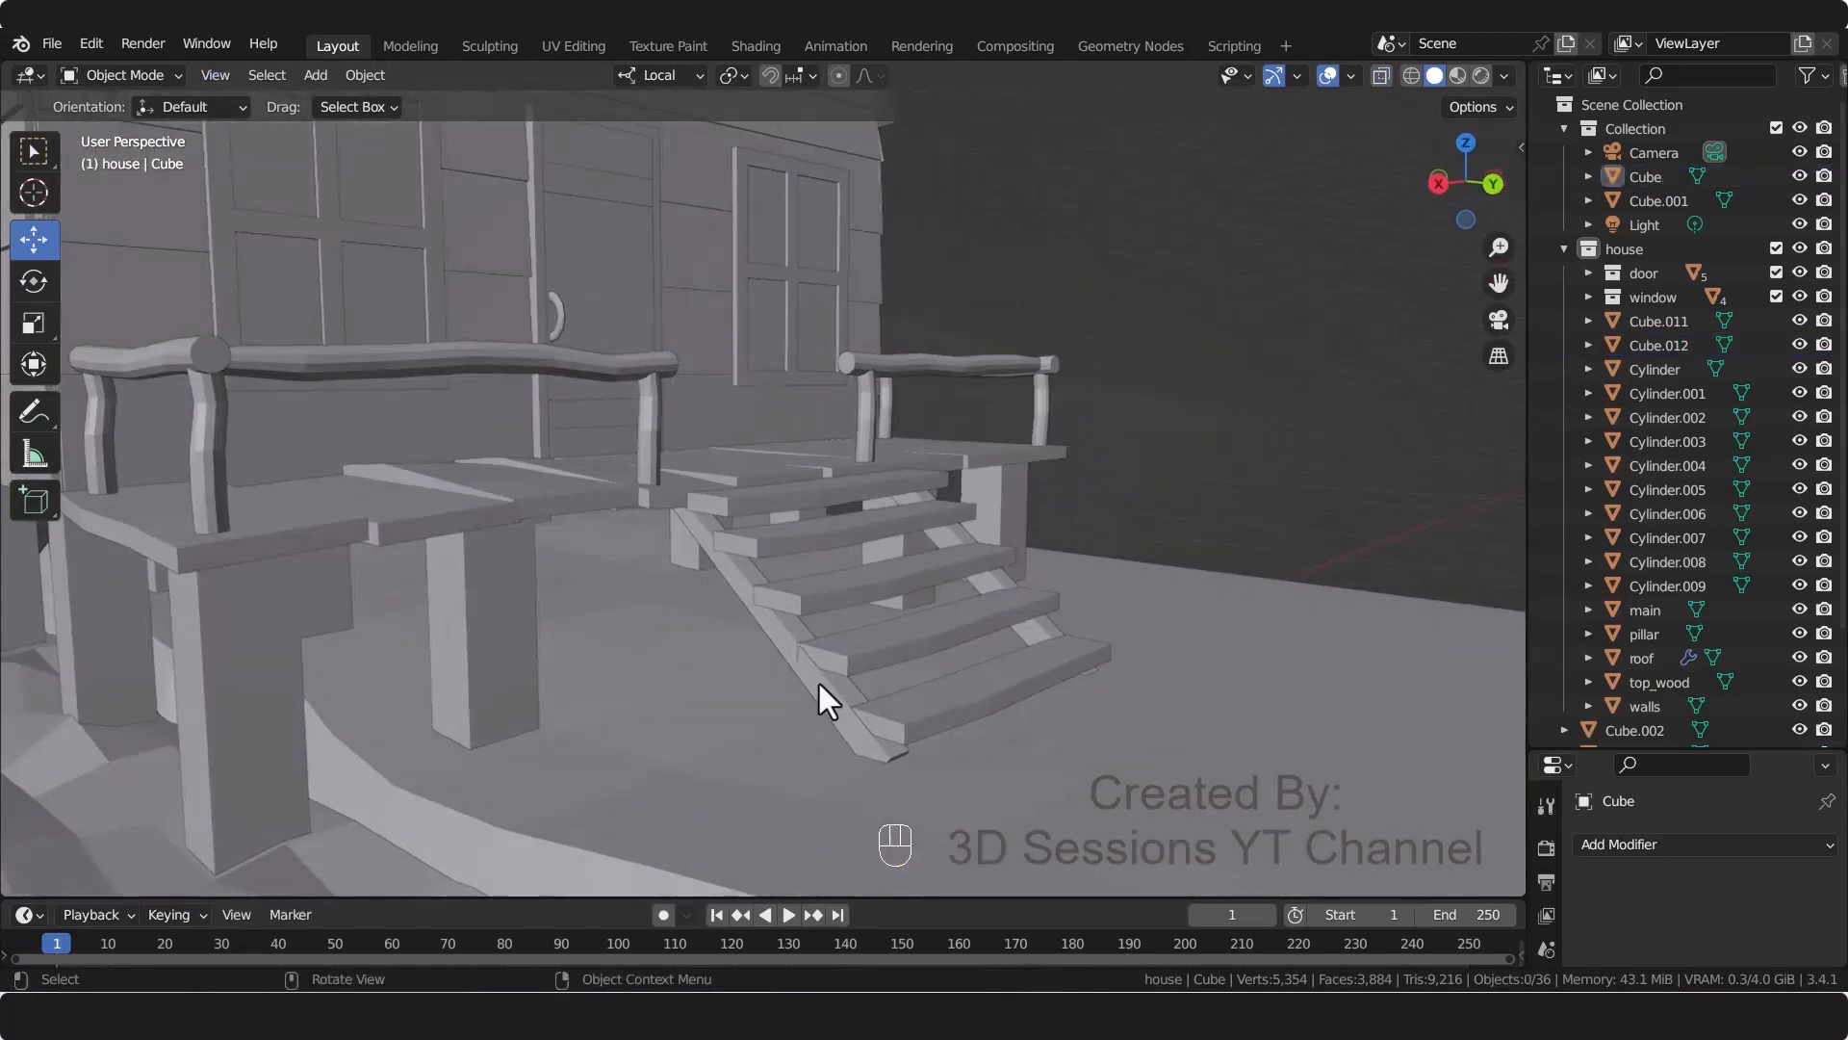
pyautogui.click(647, 431)
pyautogui.hotkey('shift', 'd')
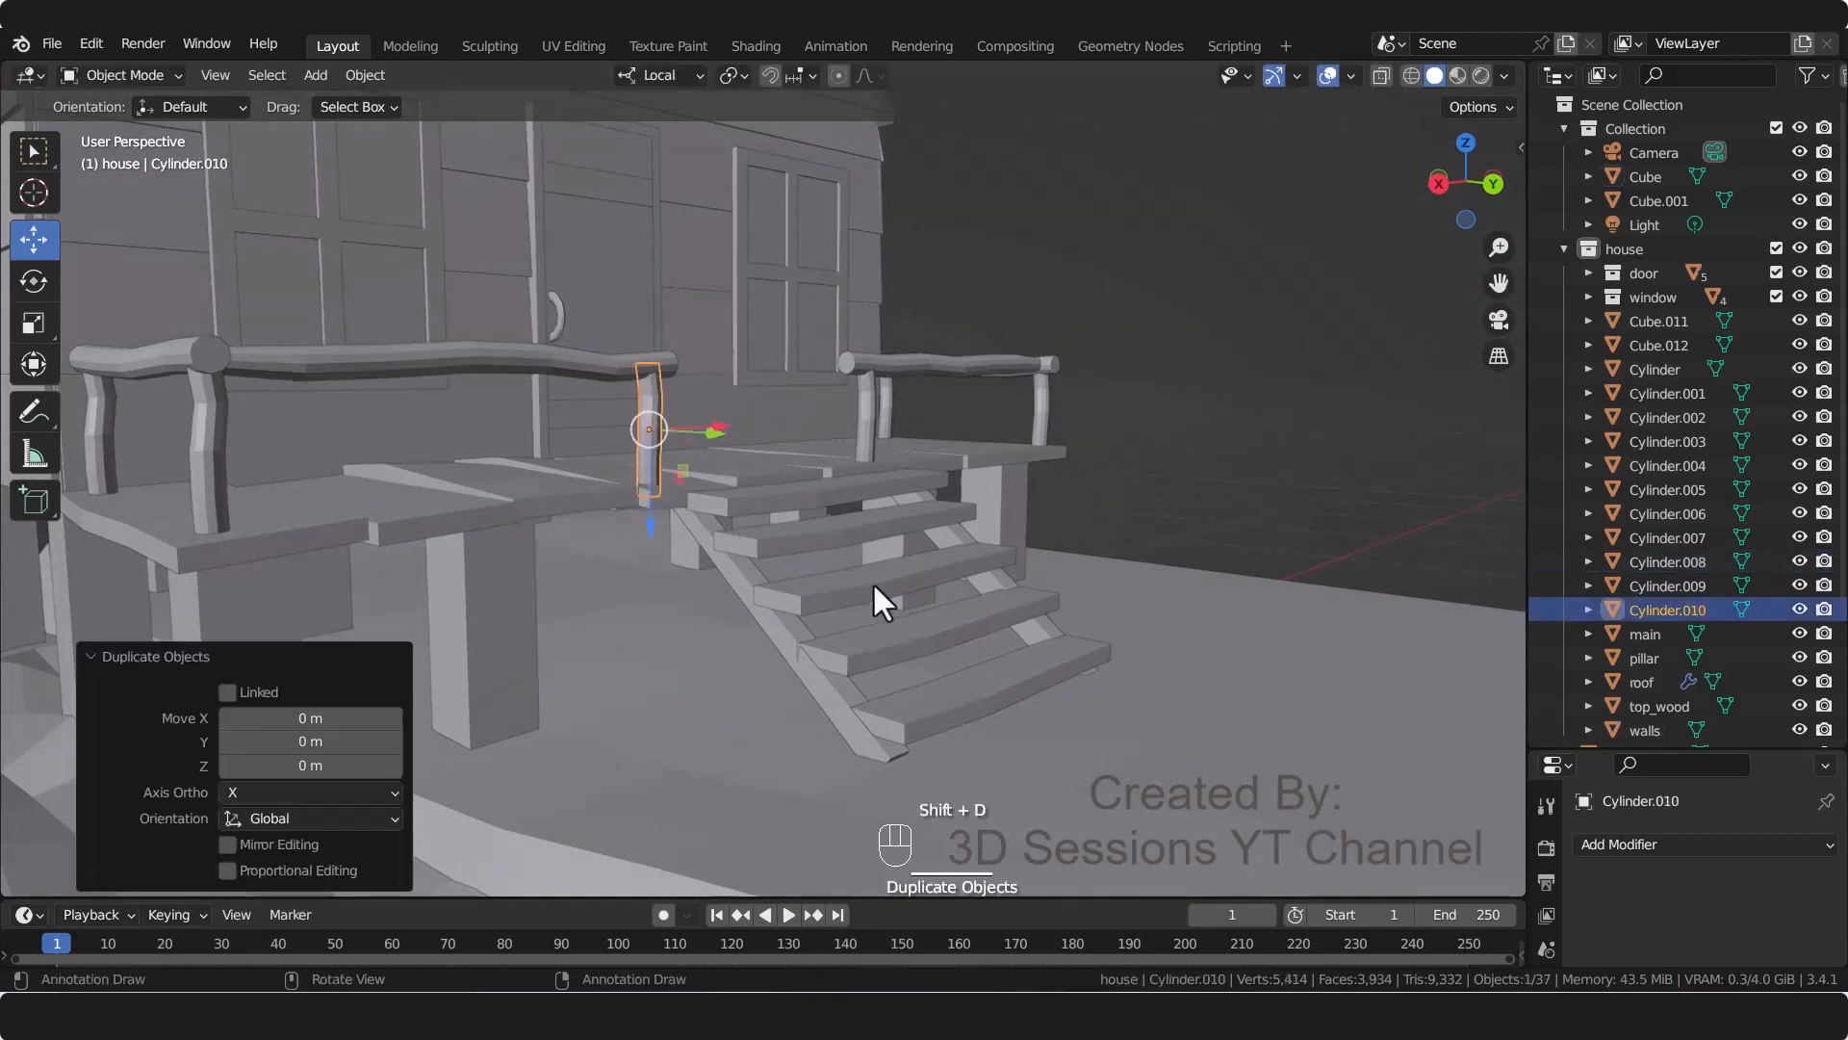
pyautogui.moveTo(770, 568); pyautogui.dragTo(692, 635, button='middle')
pyautogui.moveTo(755, 406); pyautogui.dragTo(722, 570)
pyautogui.press('`')
pyautogui.click(693, 237)
pyautogui.moveTo(631, 655); pyautogui.dragTo(579, 648)
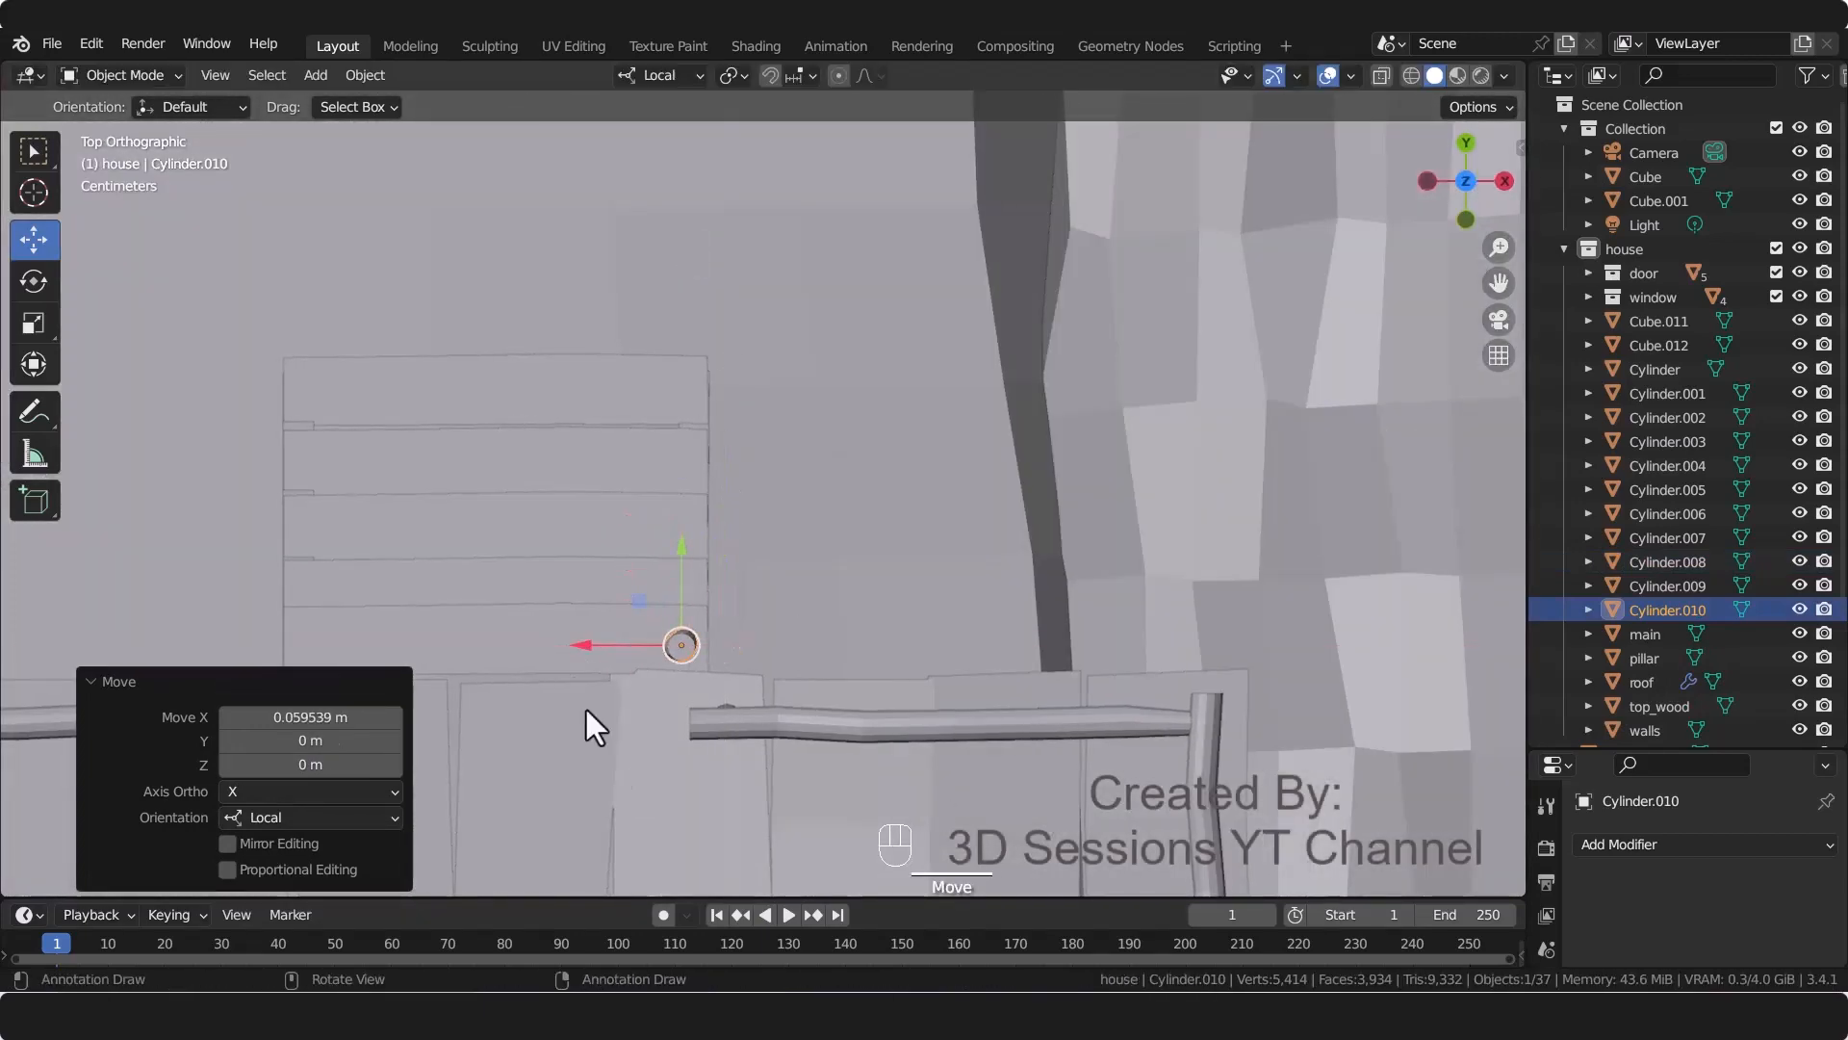
# Step: Scale the copied post uniformly to about 0.731 and lower it onto the top step
pyautogui.press('KP_0')
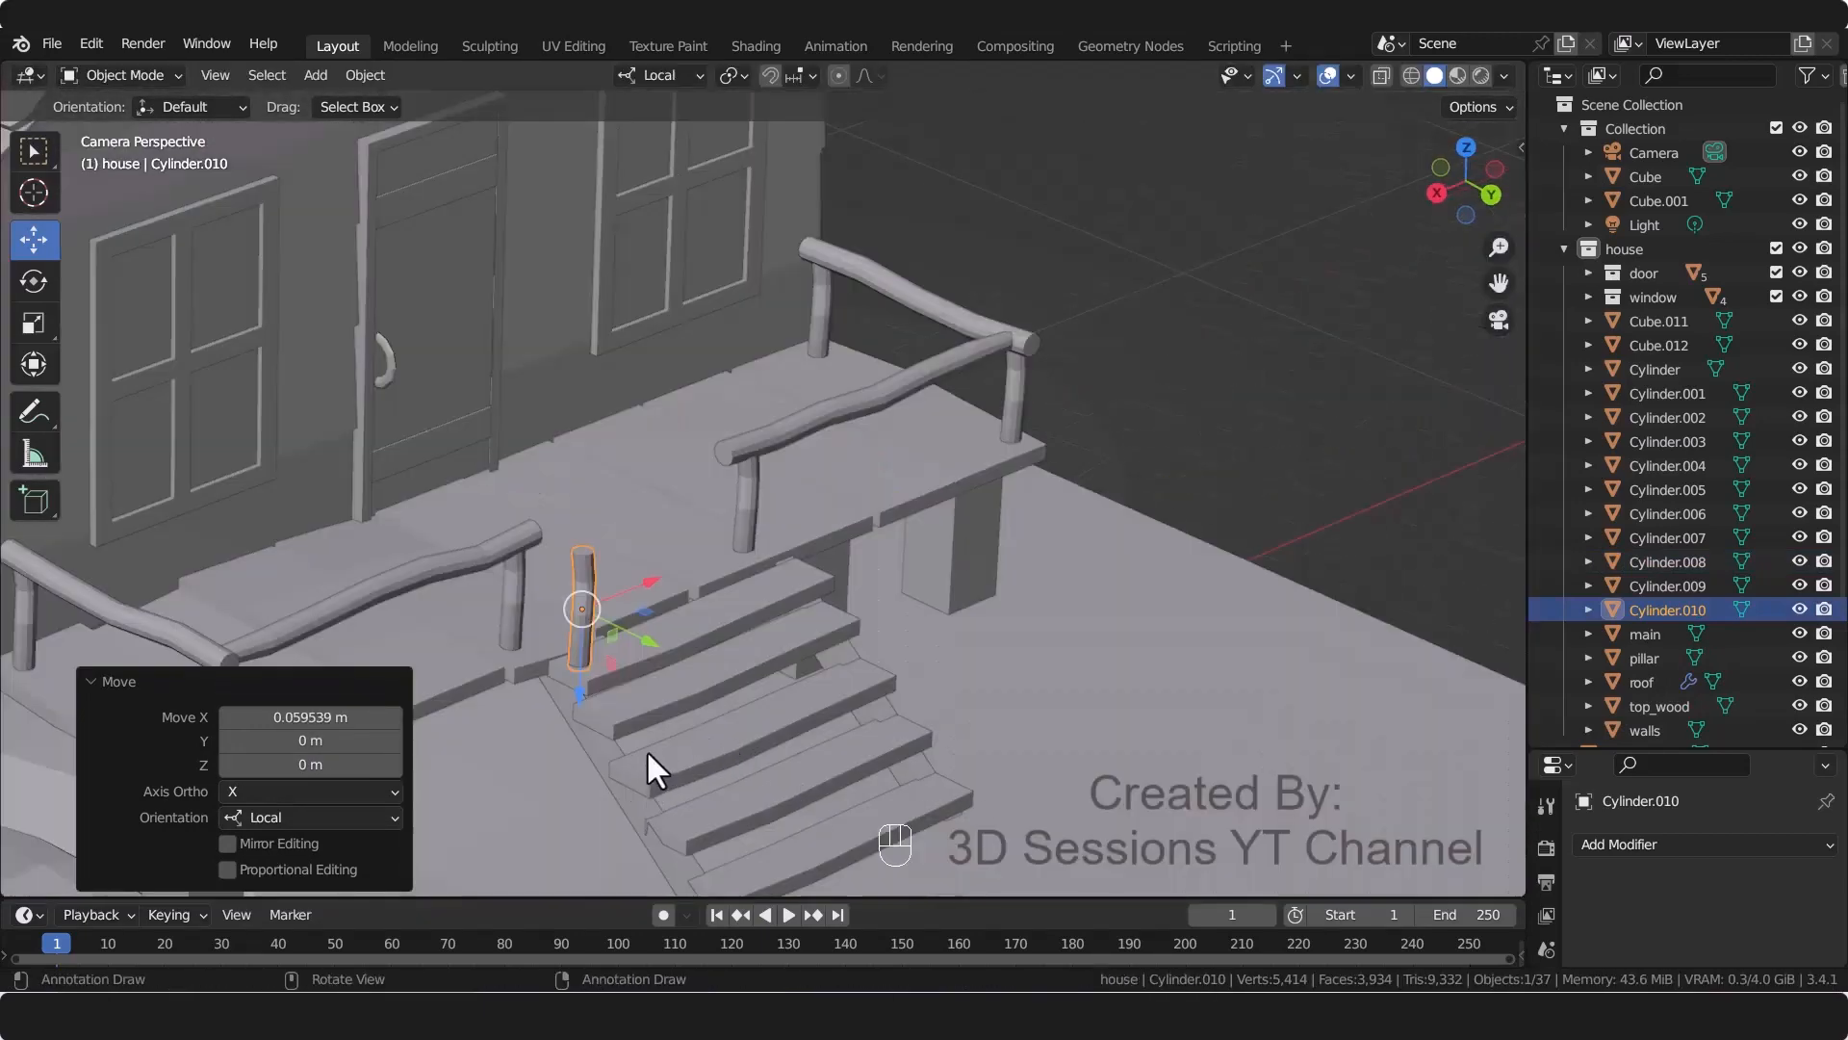
pyautogui.press('s')
pyautogui.click(626, 717)
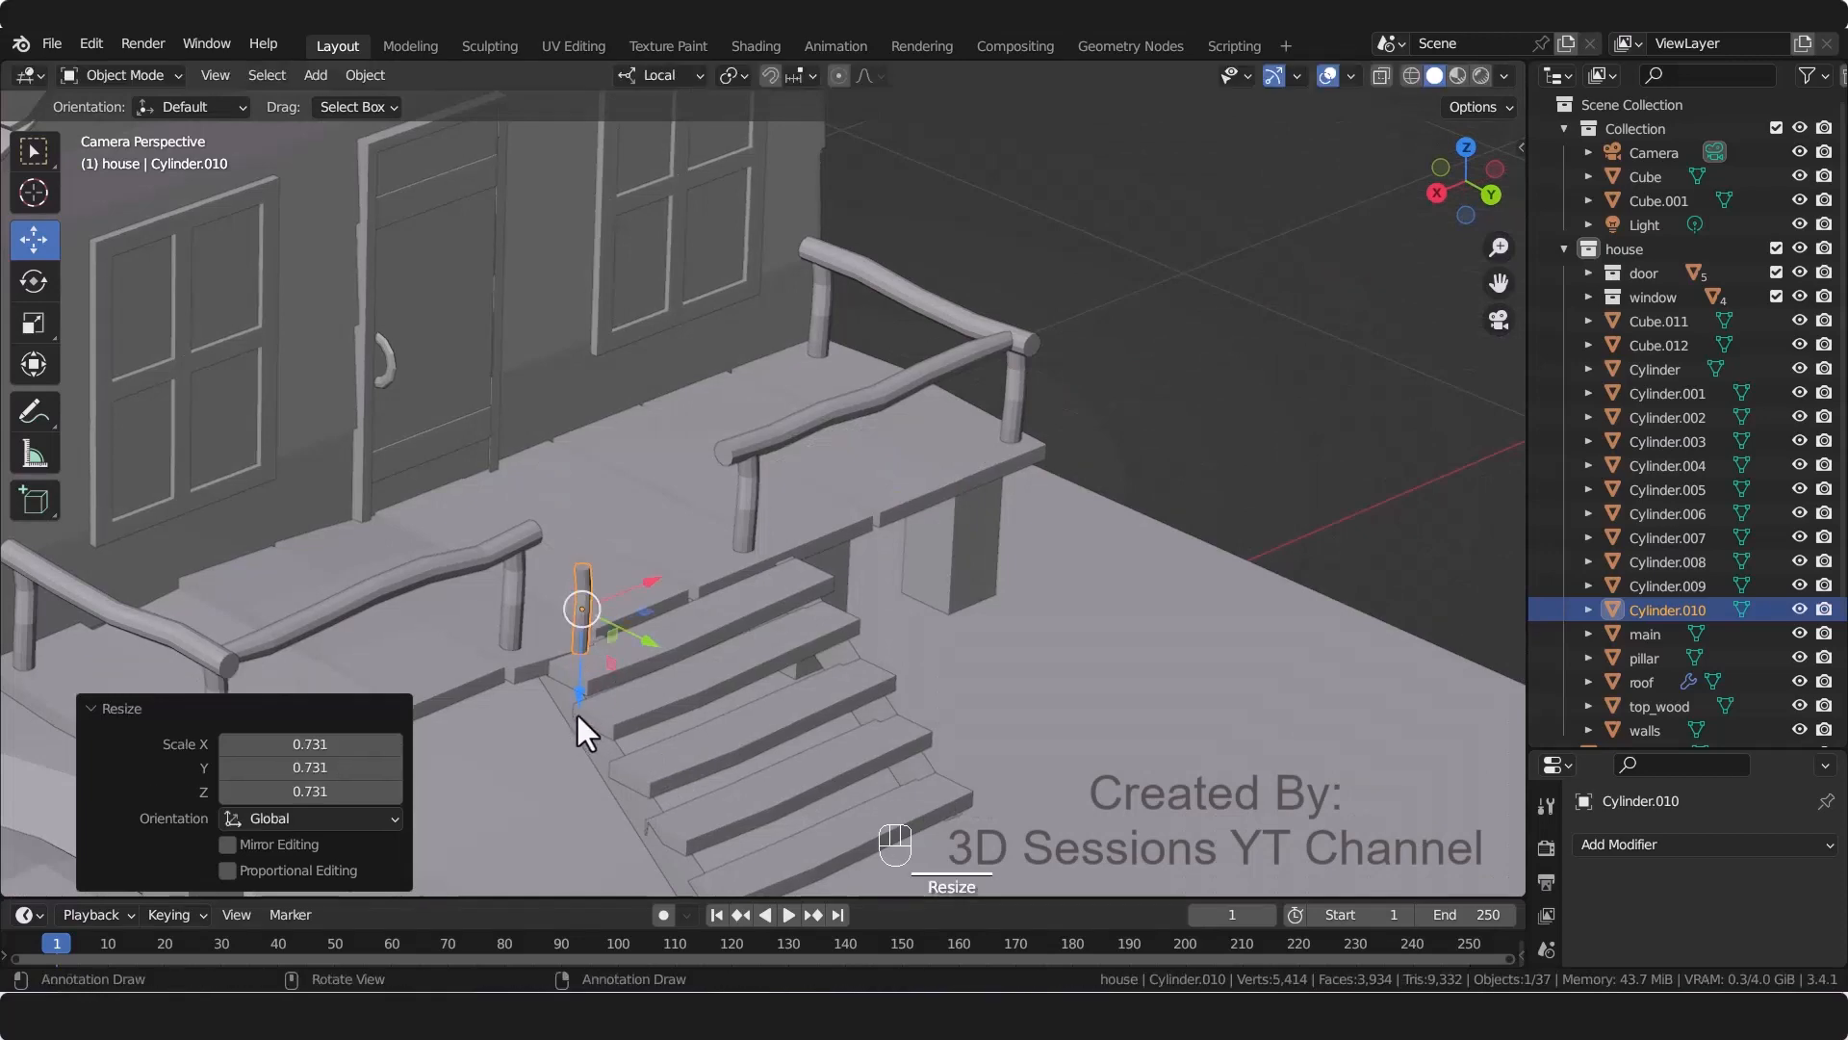
pyautogui.press('`')
pyautogui.click(333, 655)
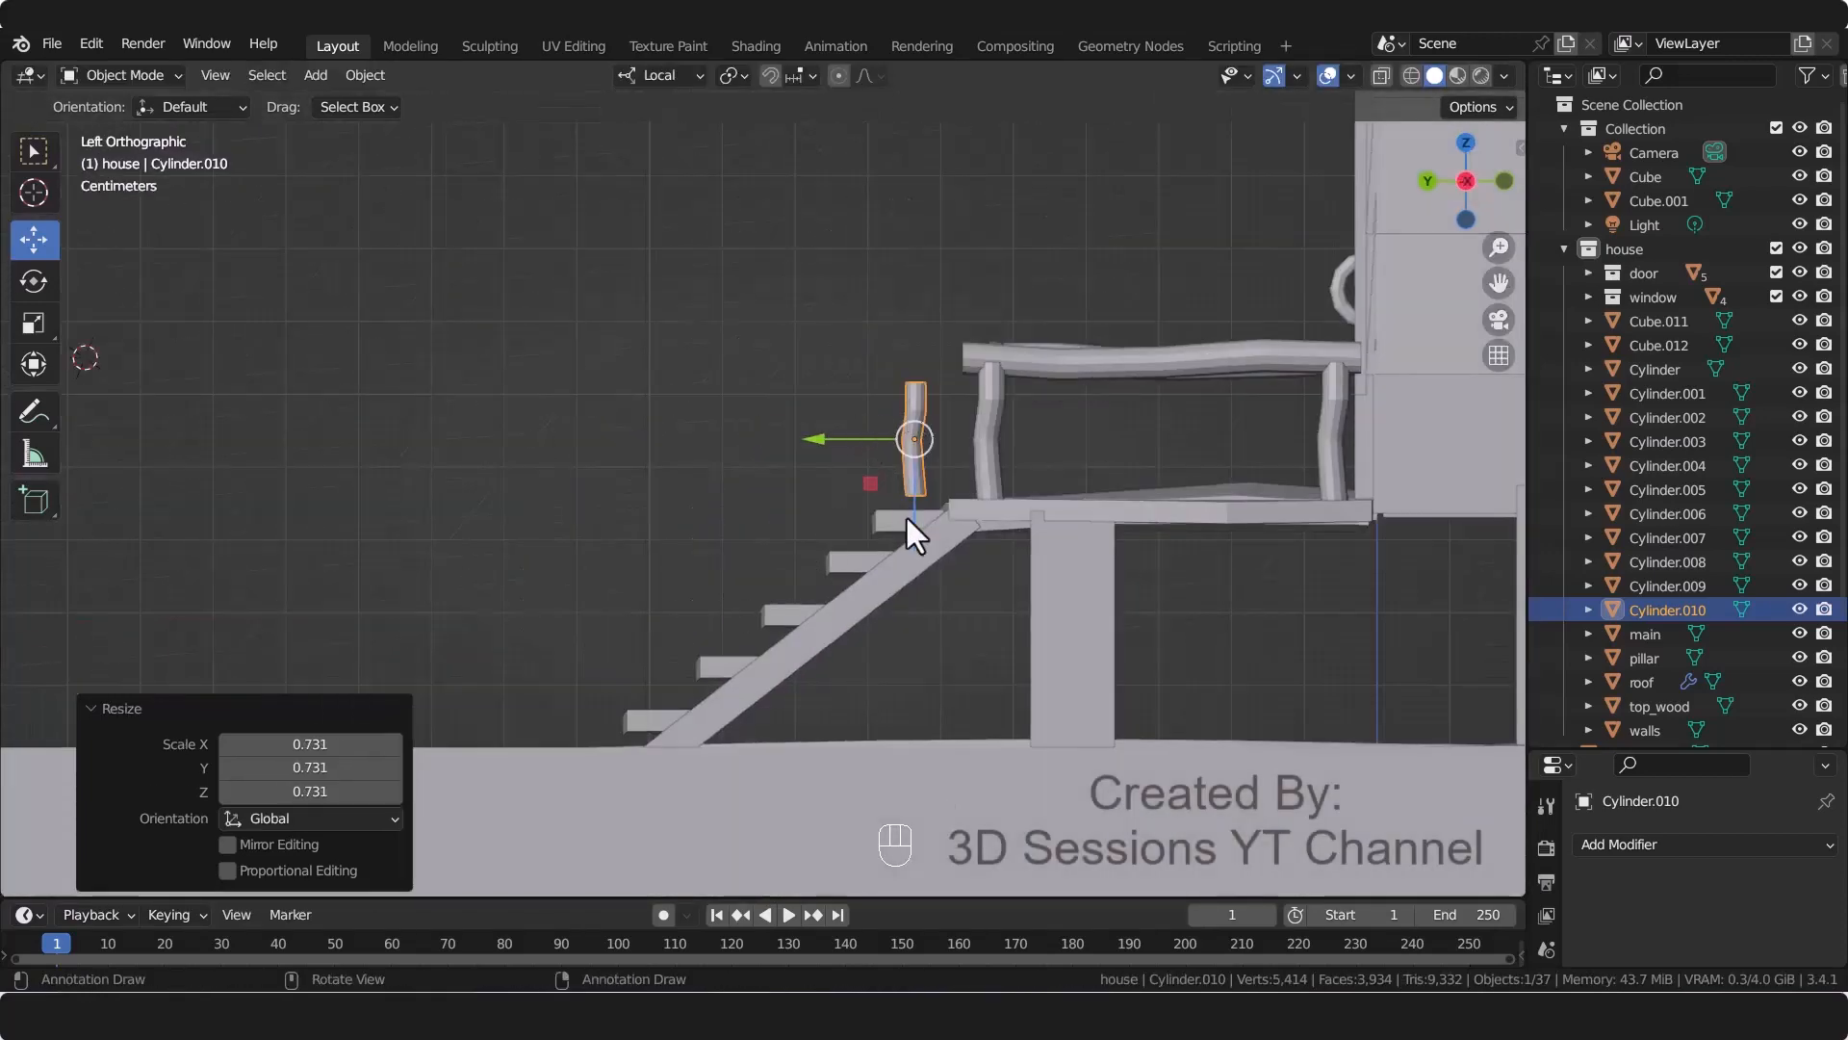
pyautogui.click(880, 684)
# Step: Duplicate the short post and place the copy at the opposite end of the top step
pyautogui.moveTo(880, 685); pyautogui.dragTo(1111, 724, button='middle')
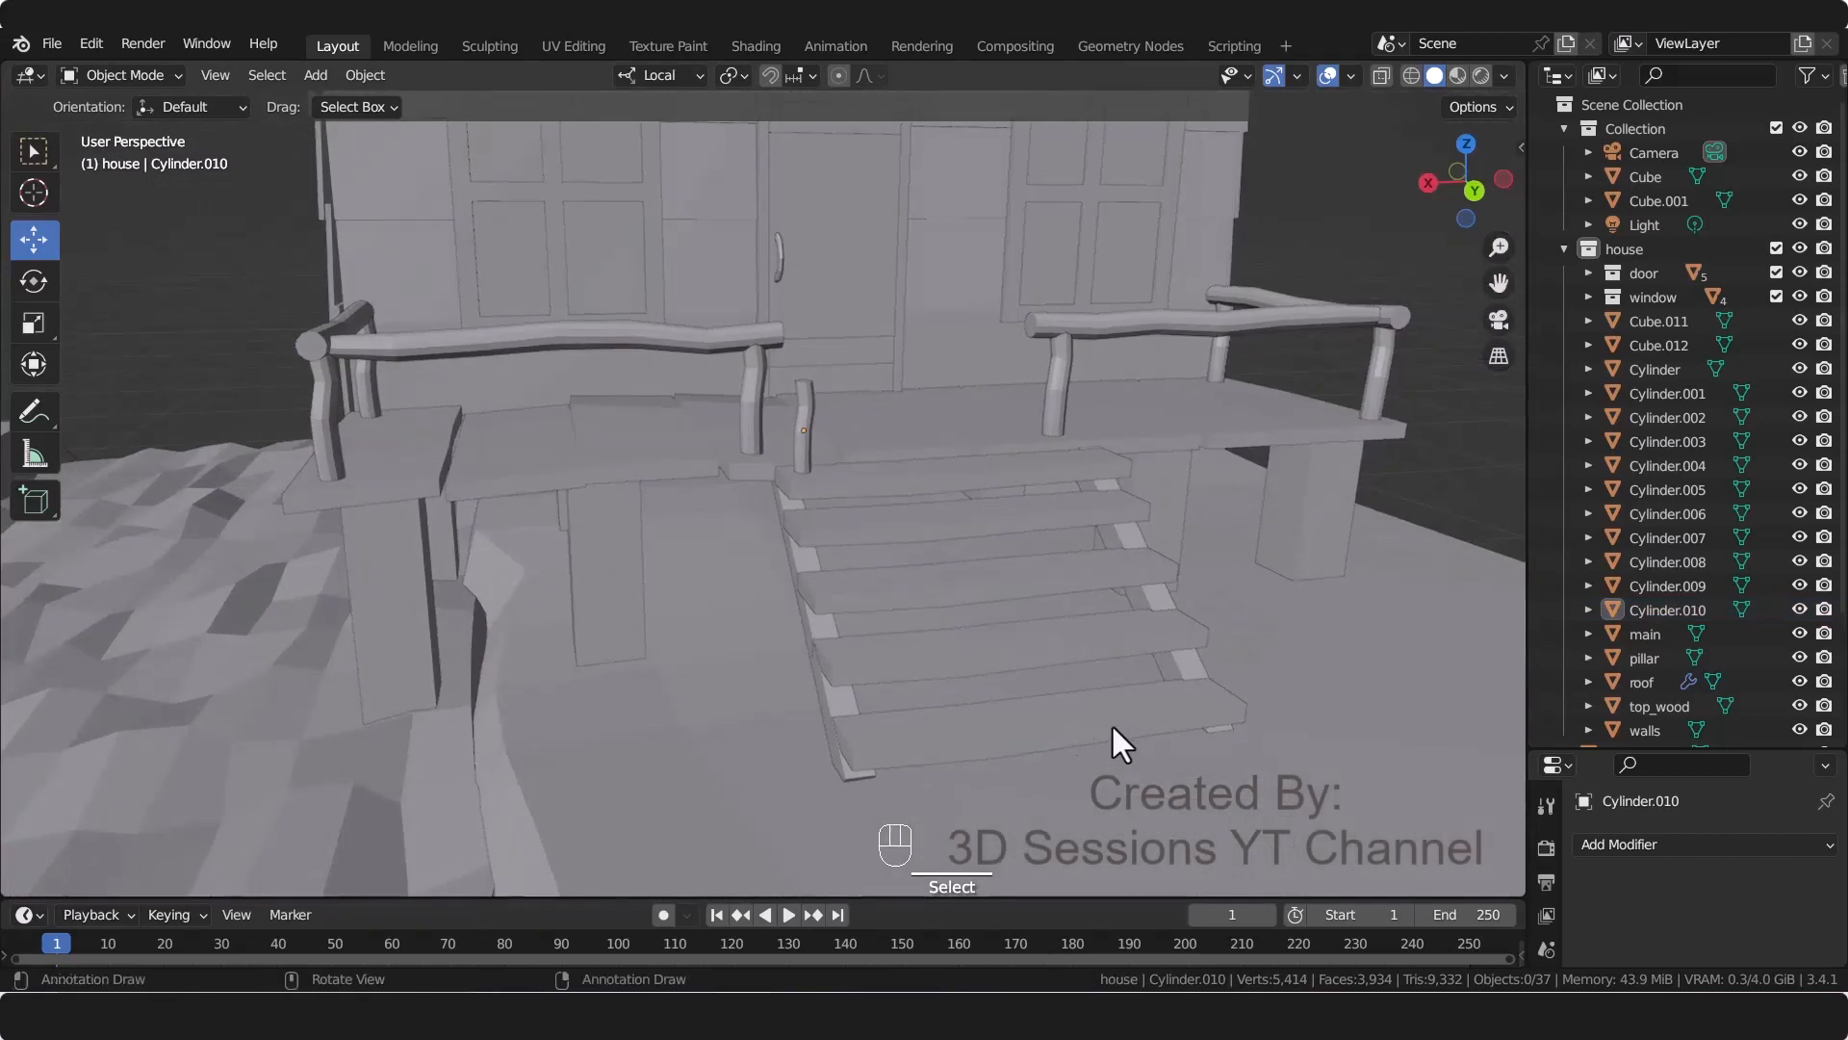
pyautogui.click(805, 435)
pyautogui.hotkey('shift', 'd')
pyautogui.rightClick(853, 568)
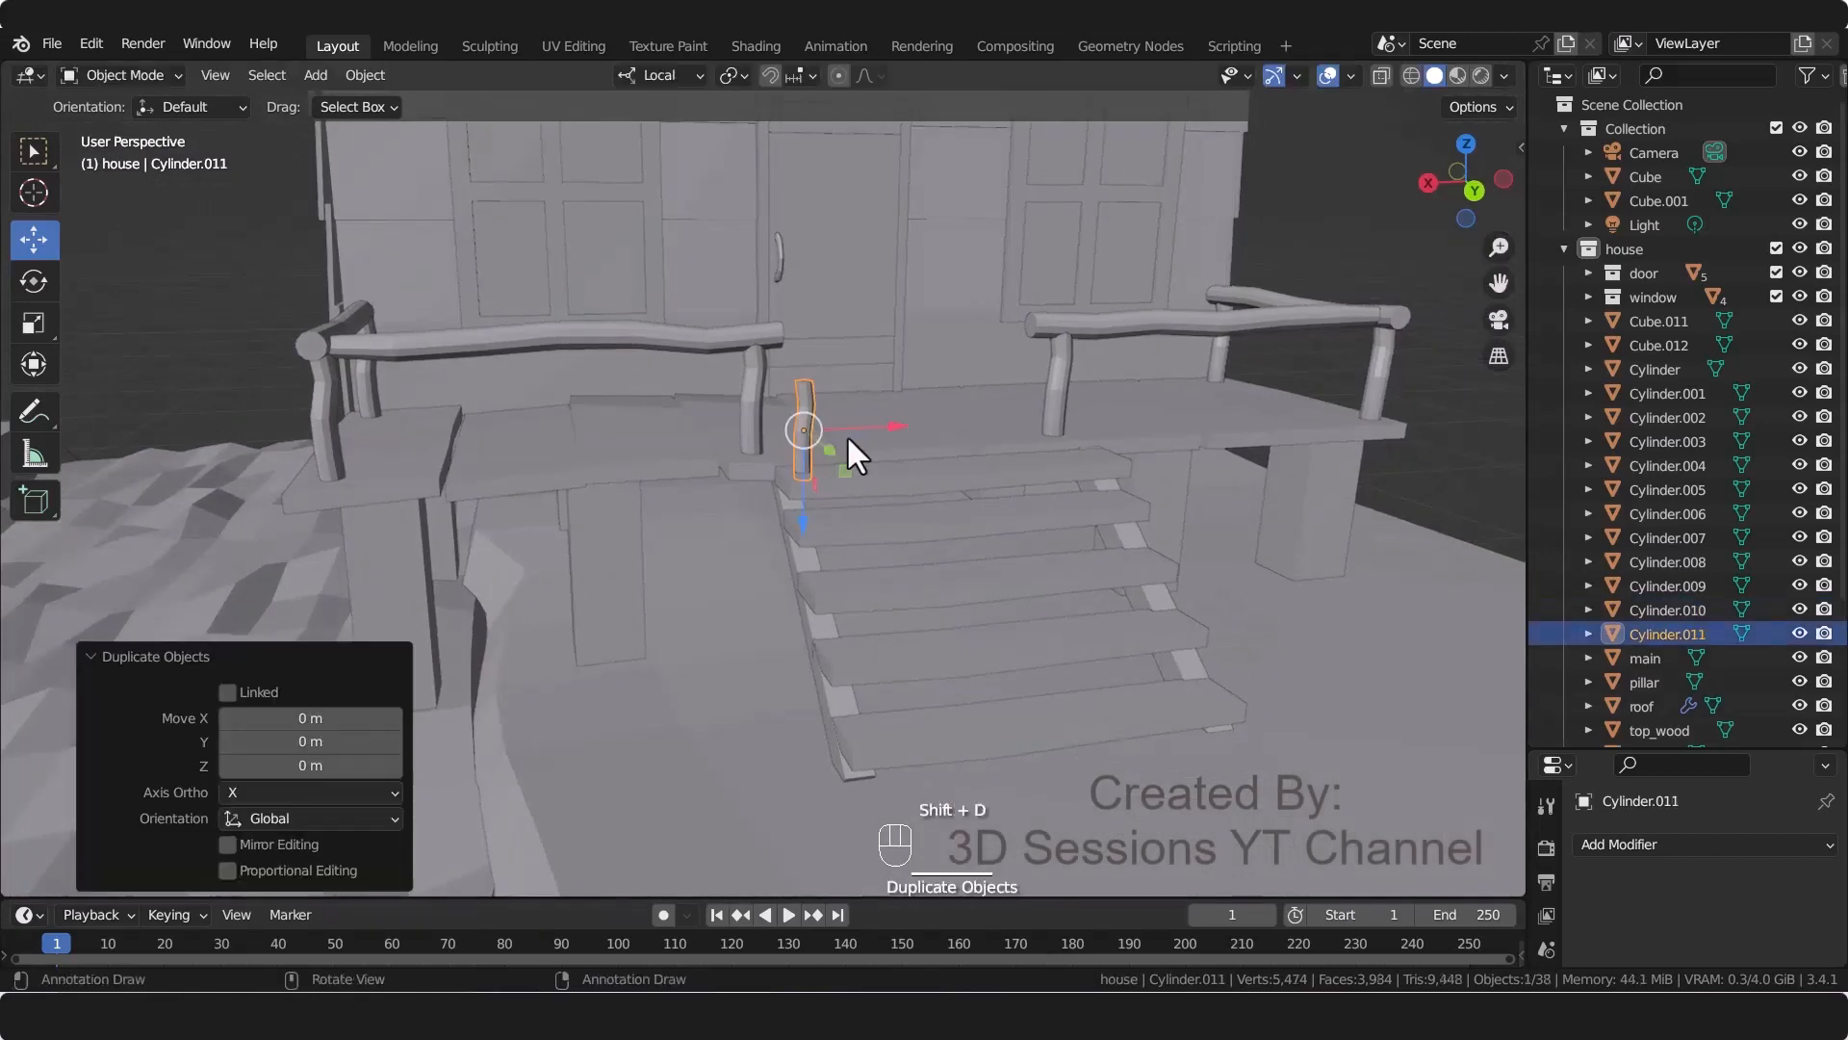
pyautogui.press('g')
pyautogui.click(1180, 420)
# Step: Duplicate the first top-step post again and move the copy about 0.536 m along local Y, out past the stairs
pyautogui.click(813, 454)
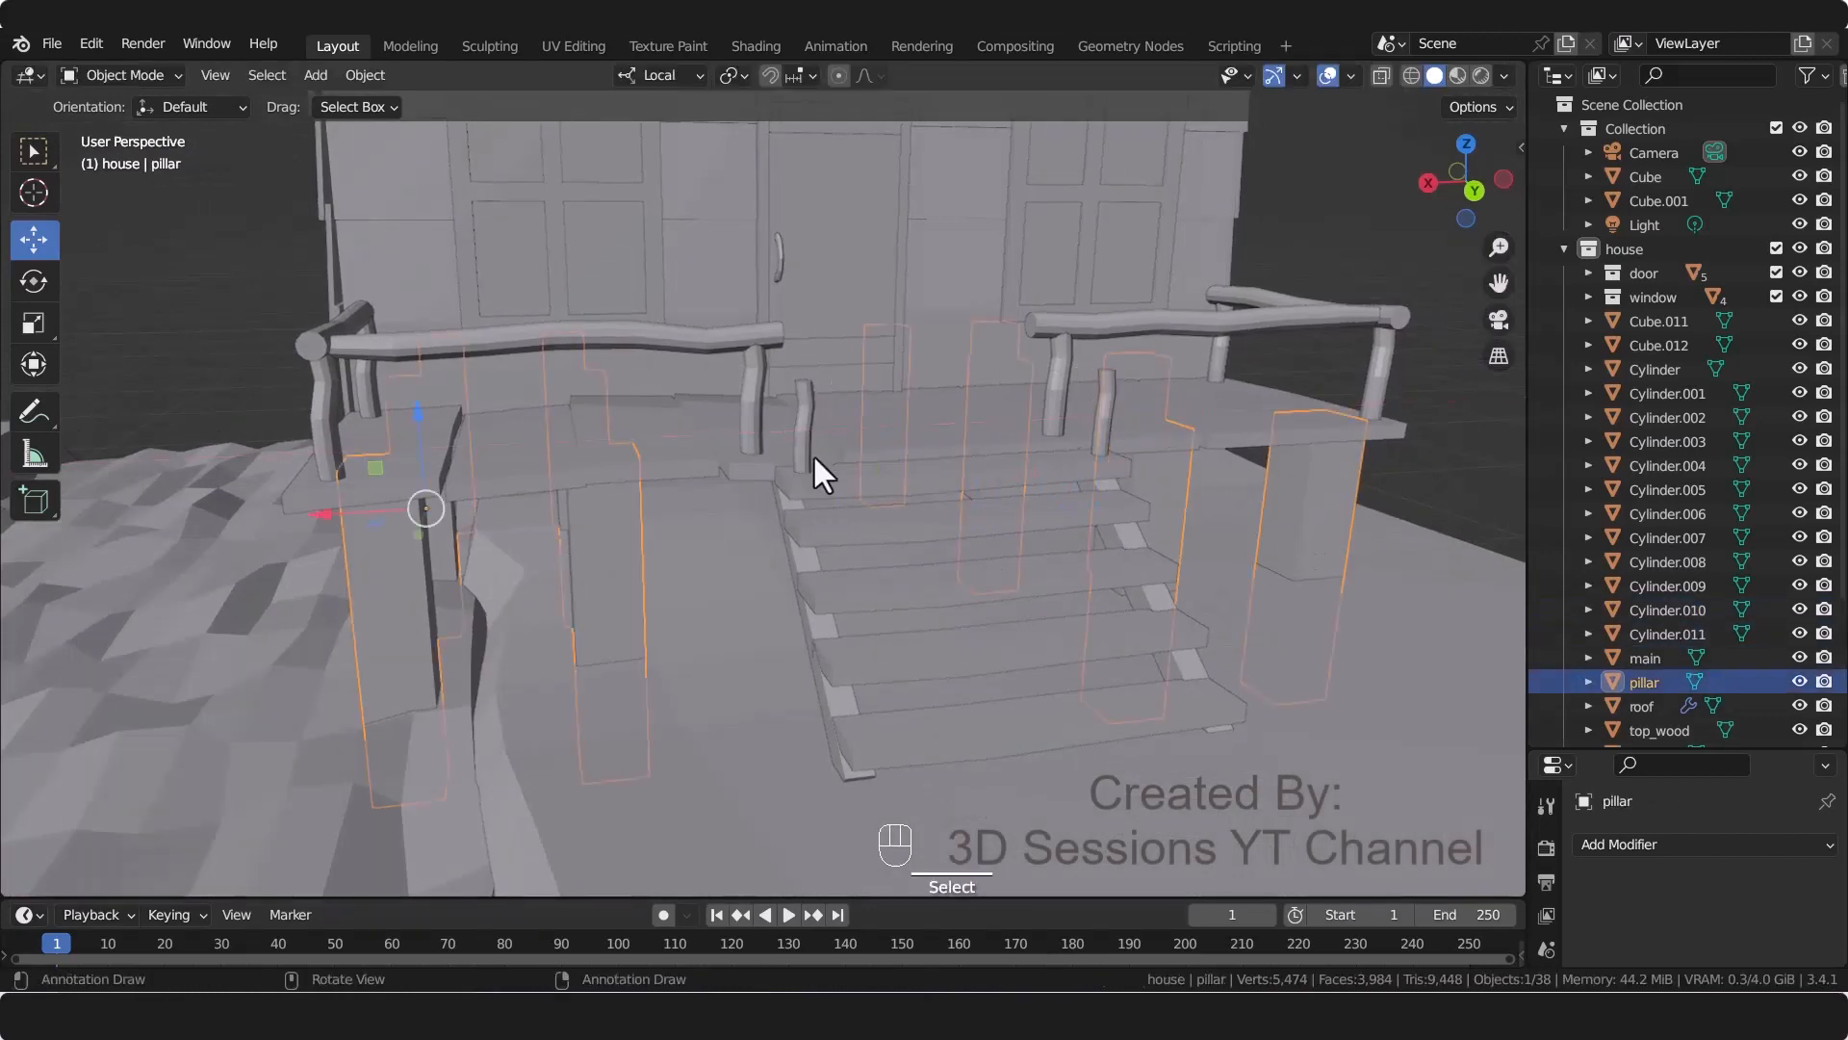
pyautogui.click(806, 445)
pyautogui.hotkey('shift', 'd')
pyautogui.rightClick(878, 654)
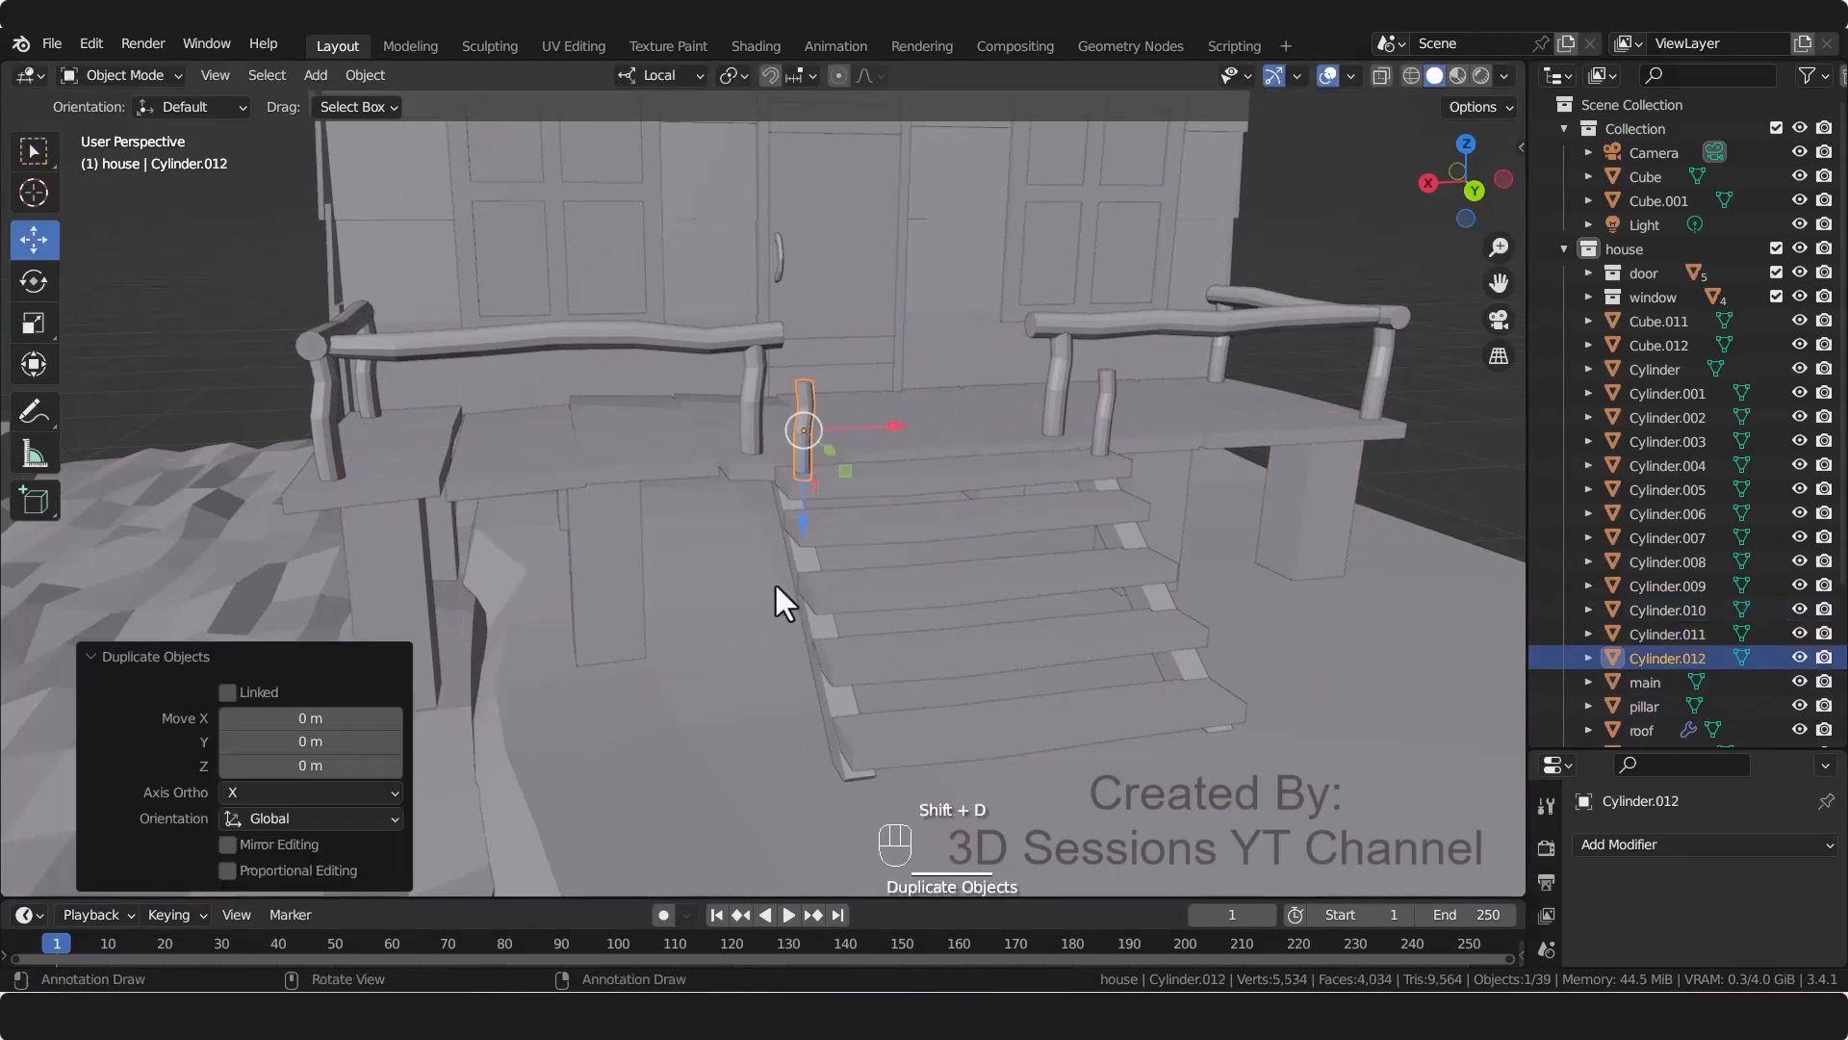
pyautogui.moveTo(785, 602); pyautogui.dragTo(753, 439, button='middle')
pyautogui.moveTo(759, 428); pyautogui.dragTo(1044, 616)
pyautogui.press('`')
pyautogui.click(820, 487)
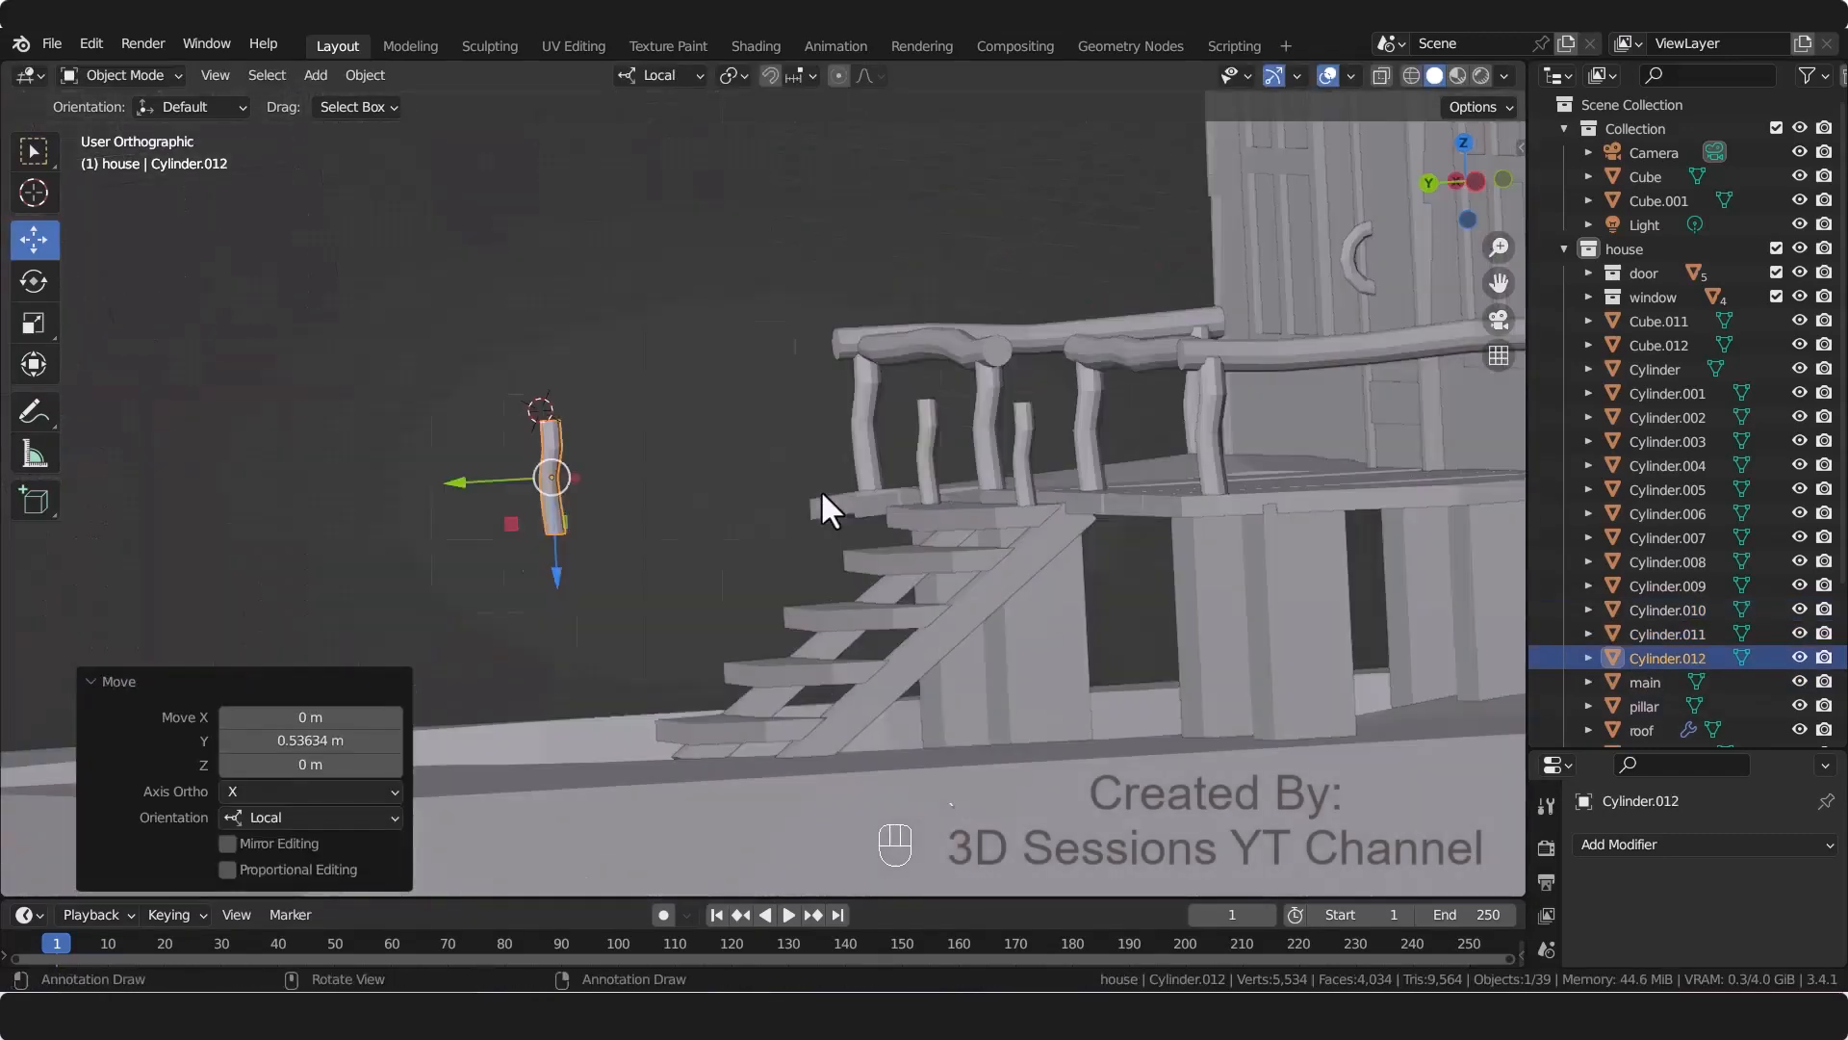
# Step: Lower the post to the ground and adjust it along local Y so it stands just in front of the bottom step
pyautogui.moveTo(525, 554); pyautogui.dragTo(548, 714)
pyautogui.press('`')
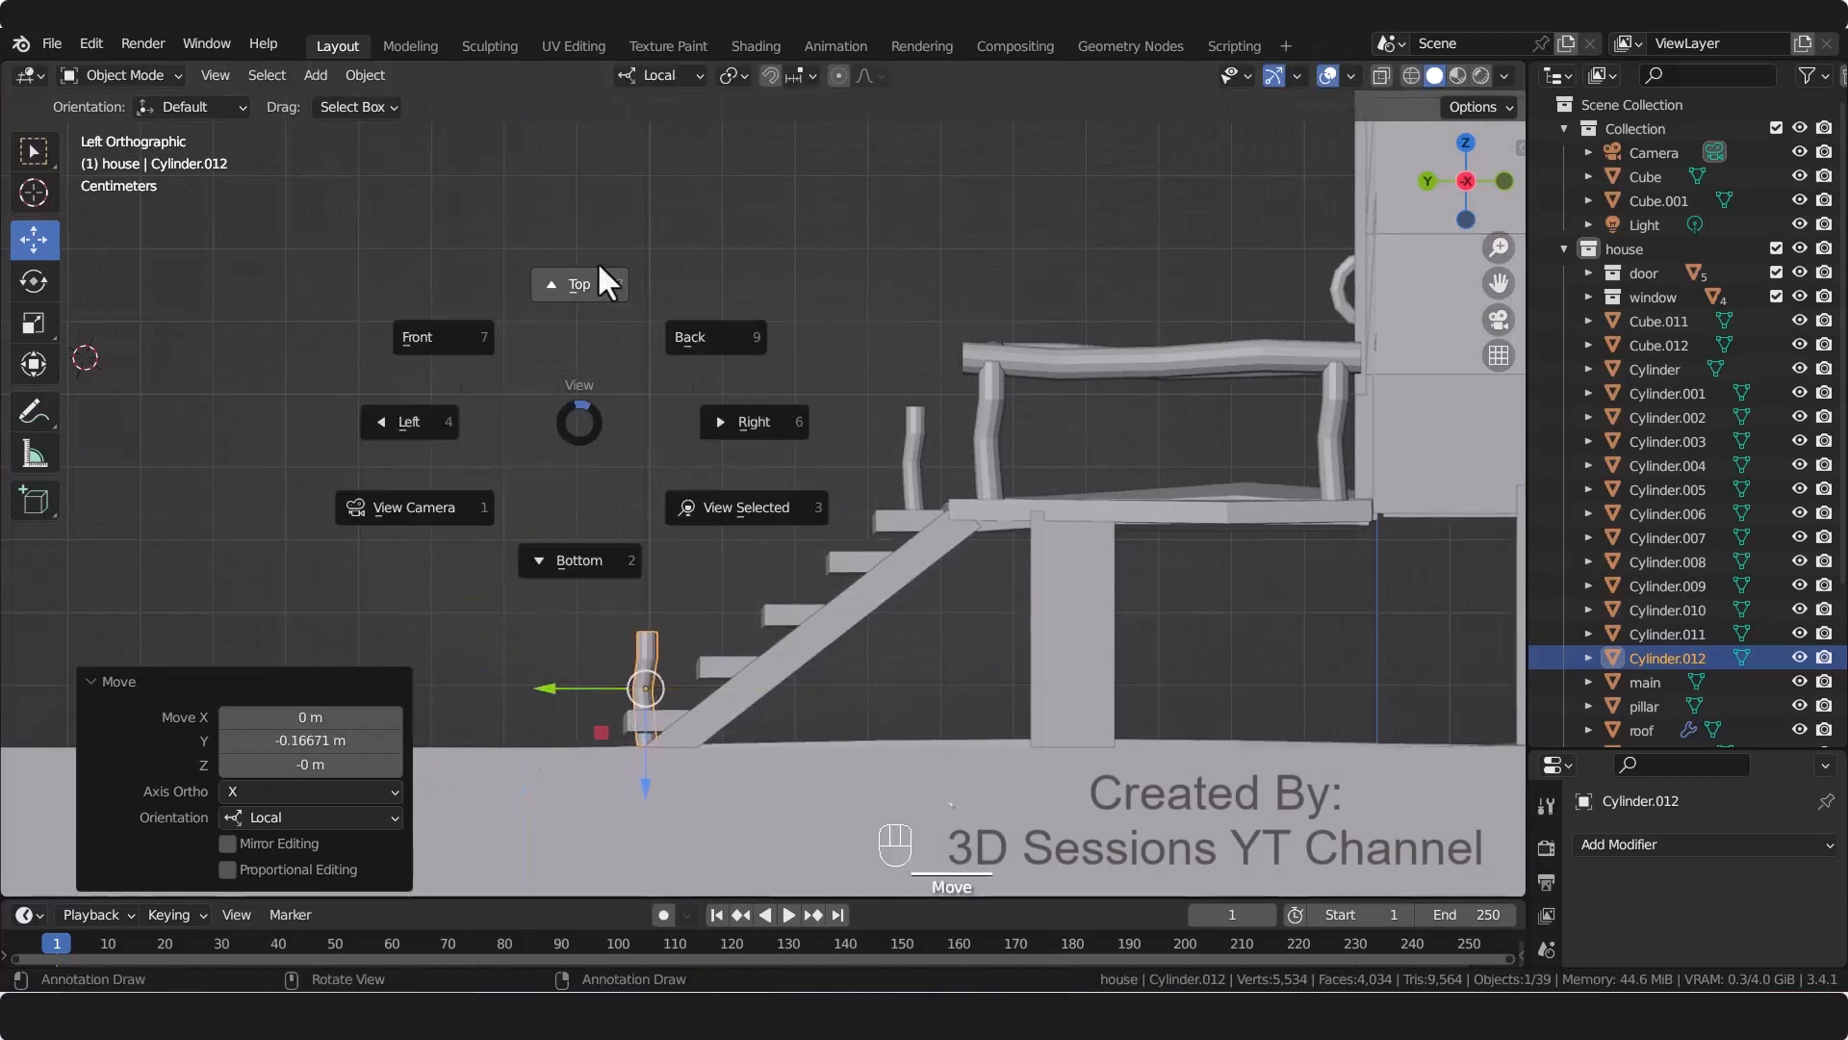
pyautogui.click(605, 281)
pyautogui.moveTo(685, 306); pyautogui.dragTo(687, 256)
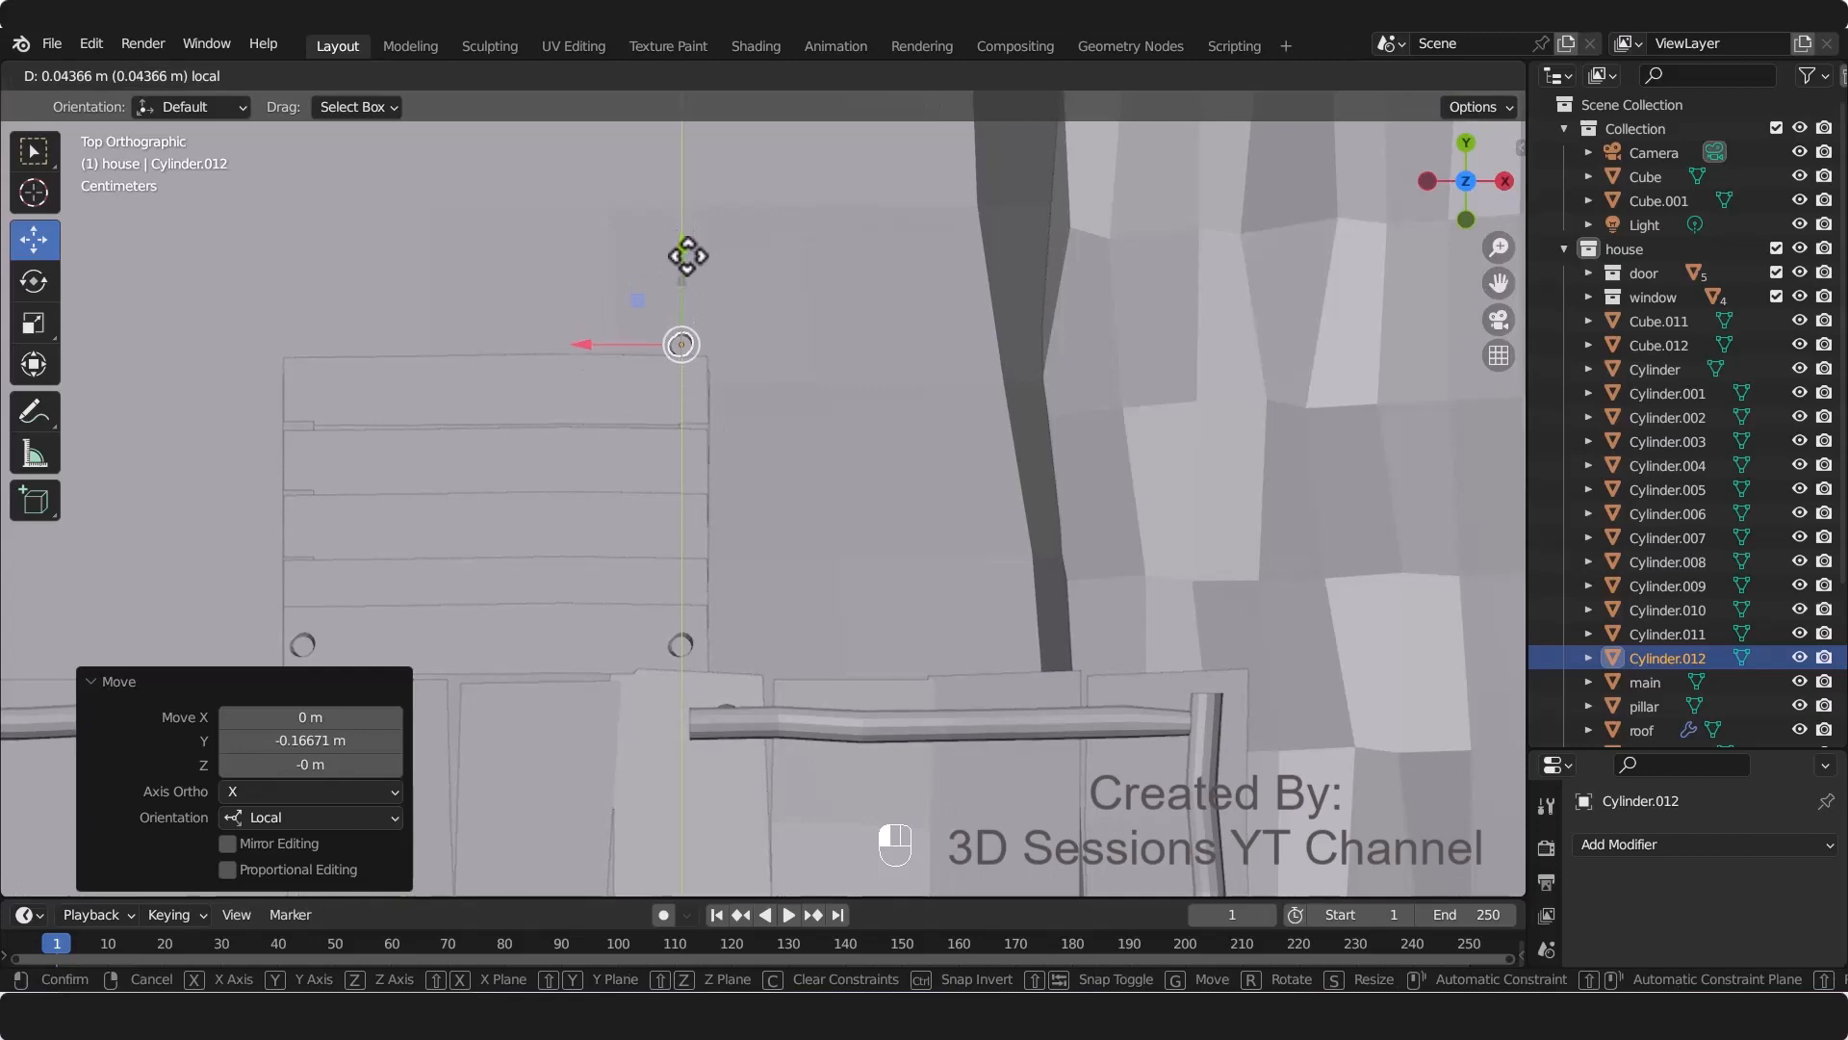
# Step: Duplicate the bottom post and move the copy across to the opposite end of the bottom step
pyautogui.hotkey('shift', 'd')
pyautogui.rightClick(753, 535)
pyautogui.moveTo(578, 332); pyautogui.dragTo(185, 327)
pyautogui.click(783, 527)
# Step: Duplicate the deck's front handrail next to the stairs and move the copy about 0.297 m along local X
pyautogui.moveTo(747, 521); pyautogui.dragTo(633, 396, button='middle')
pyautogui.click(447, 441)
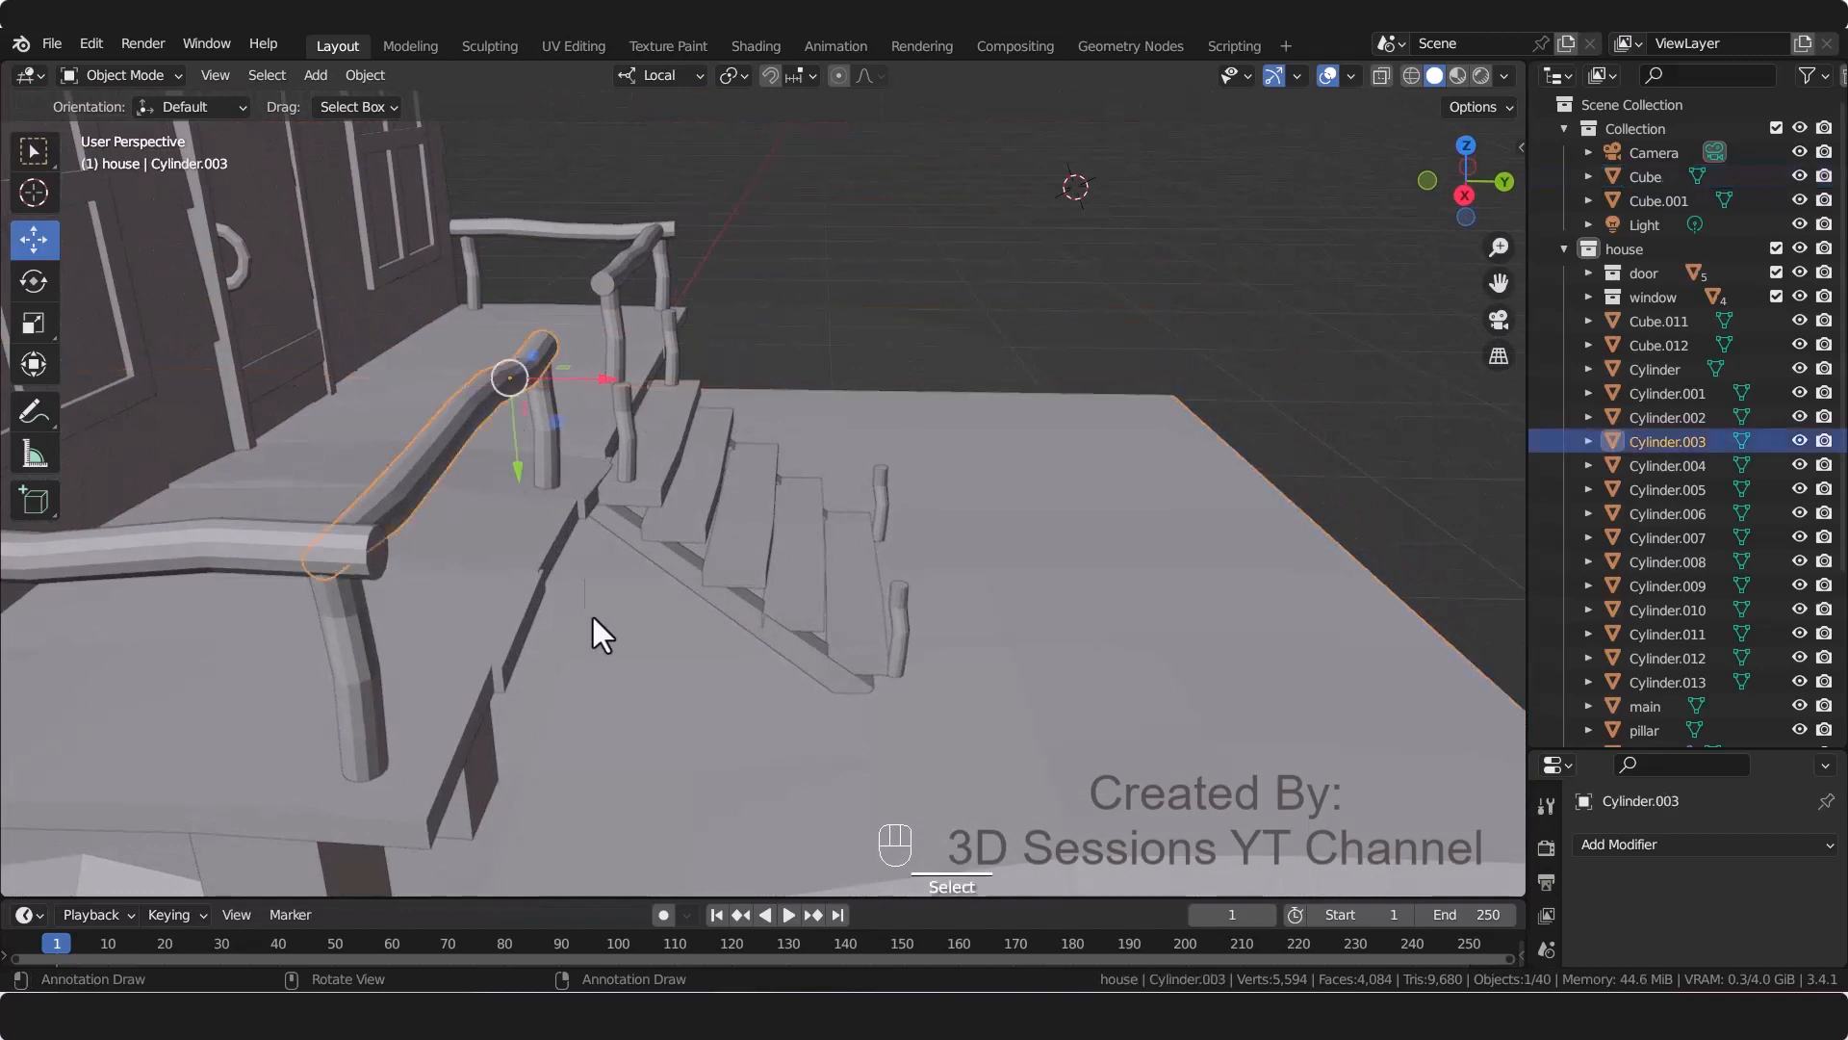
pyautogui.hotkey('shift', 'd')
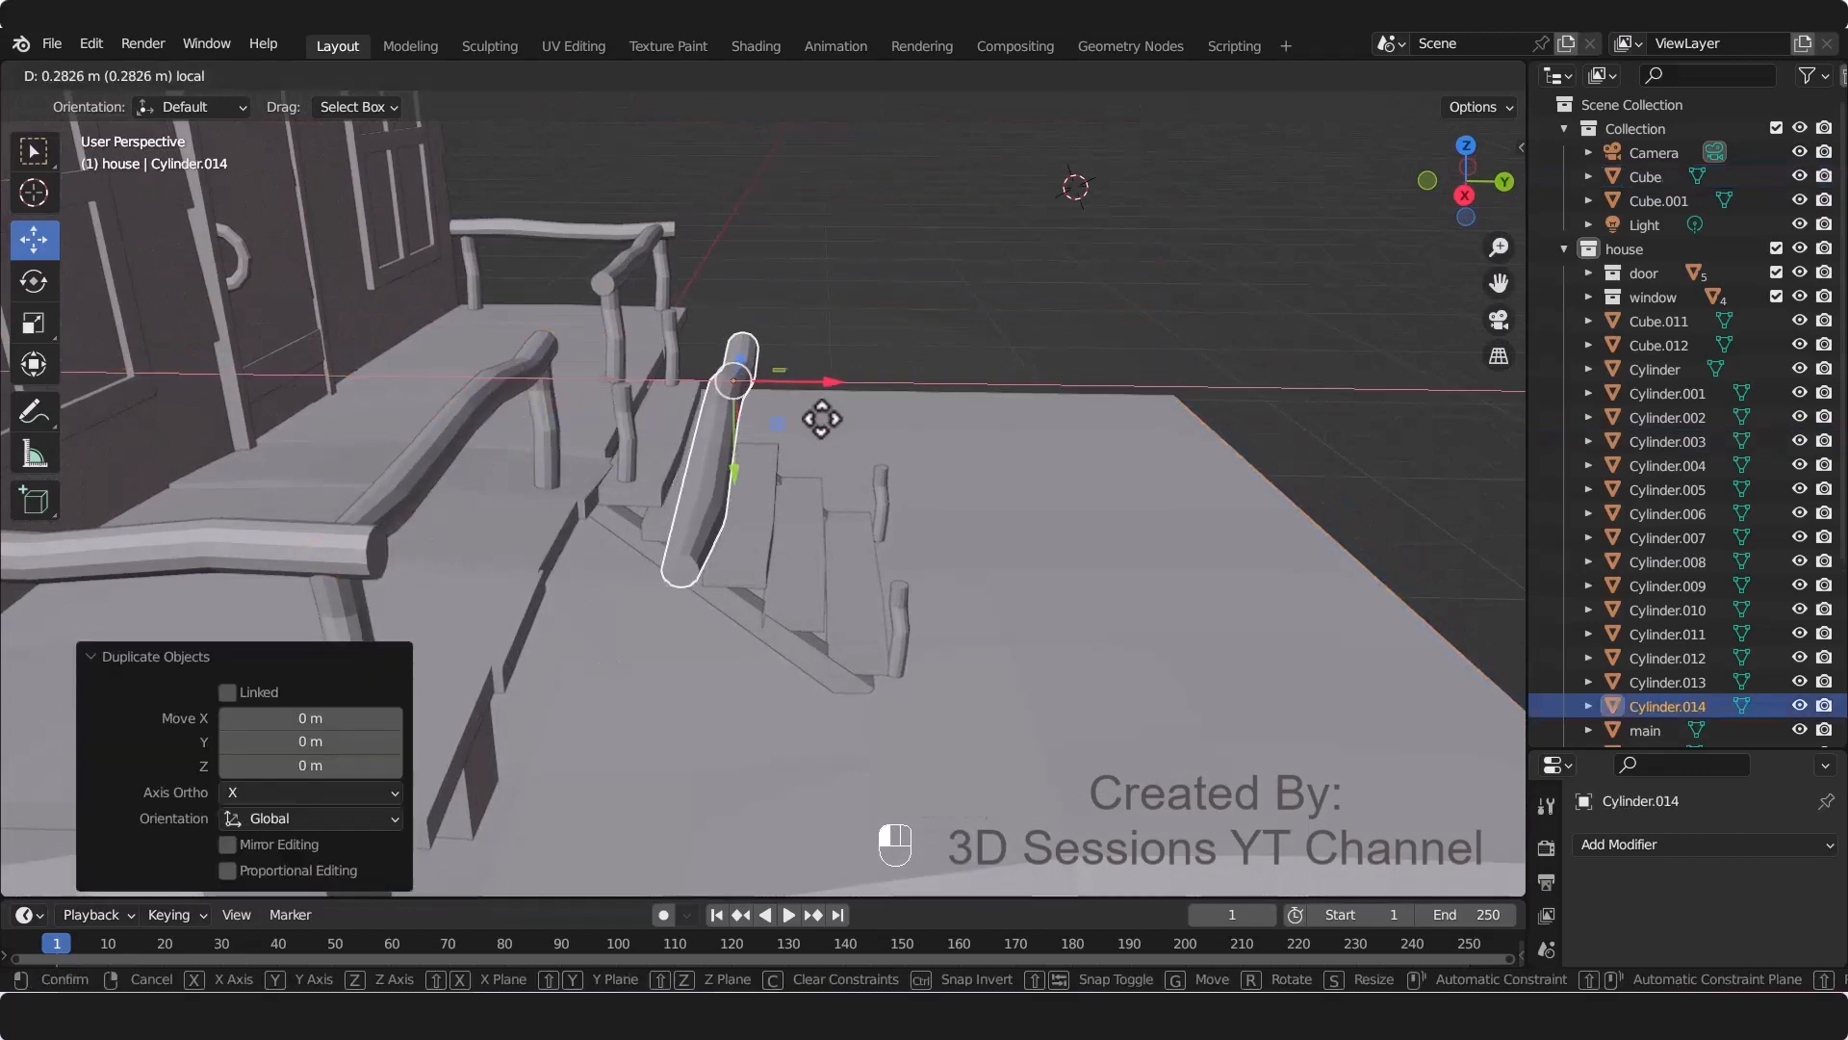
pyautogui.click(828, 423)
# Step: Rotate the copied handrail 90° about its local Y axis
pyautogui.press('KP_0')
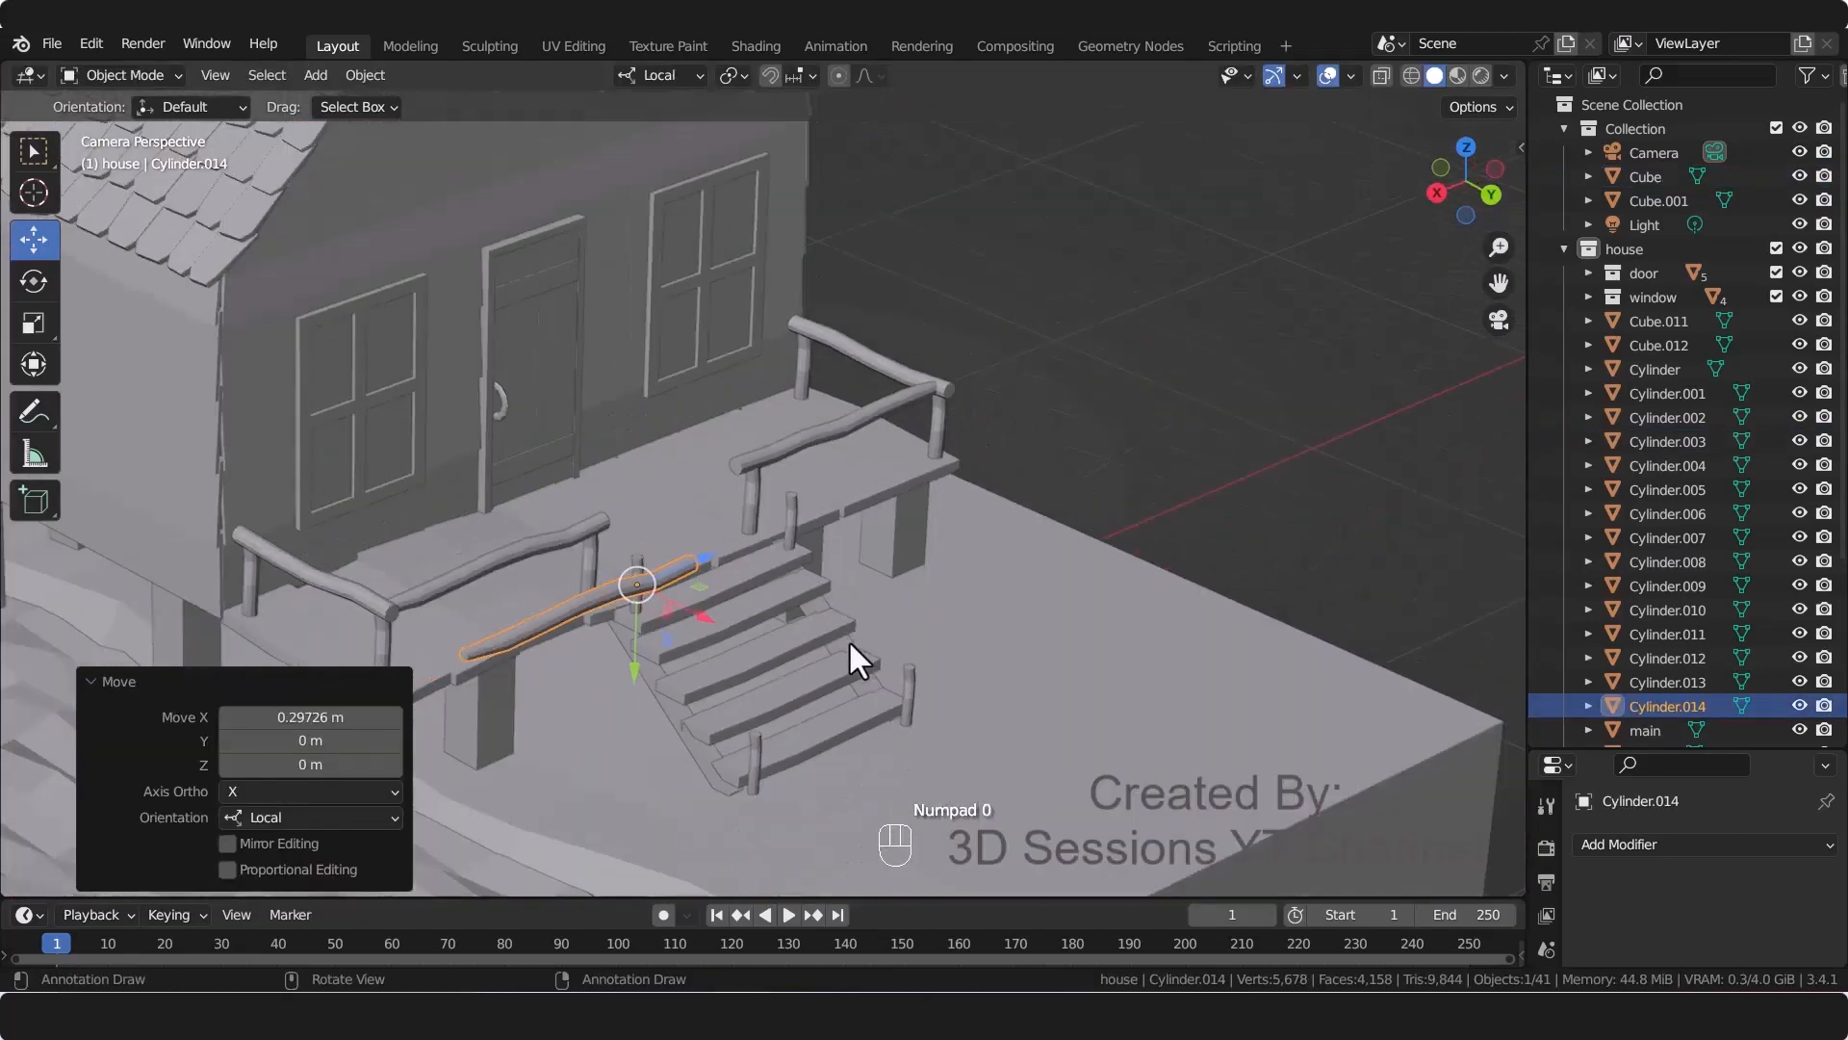
pyautogui.press('r')
pyautogui.press('y')
pyautogui.press('y')
pyautogui.press('9')
pyautogui.press('0')
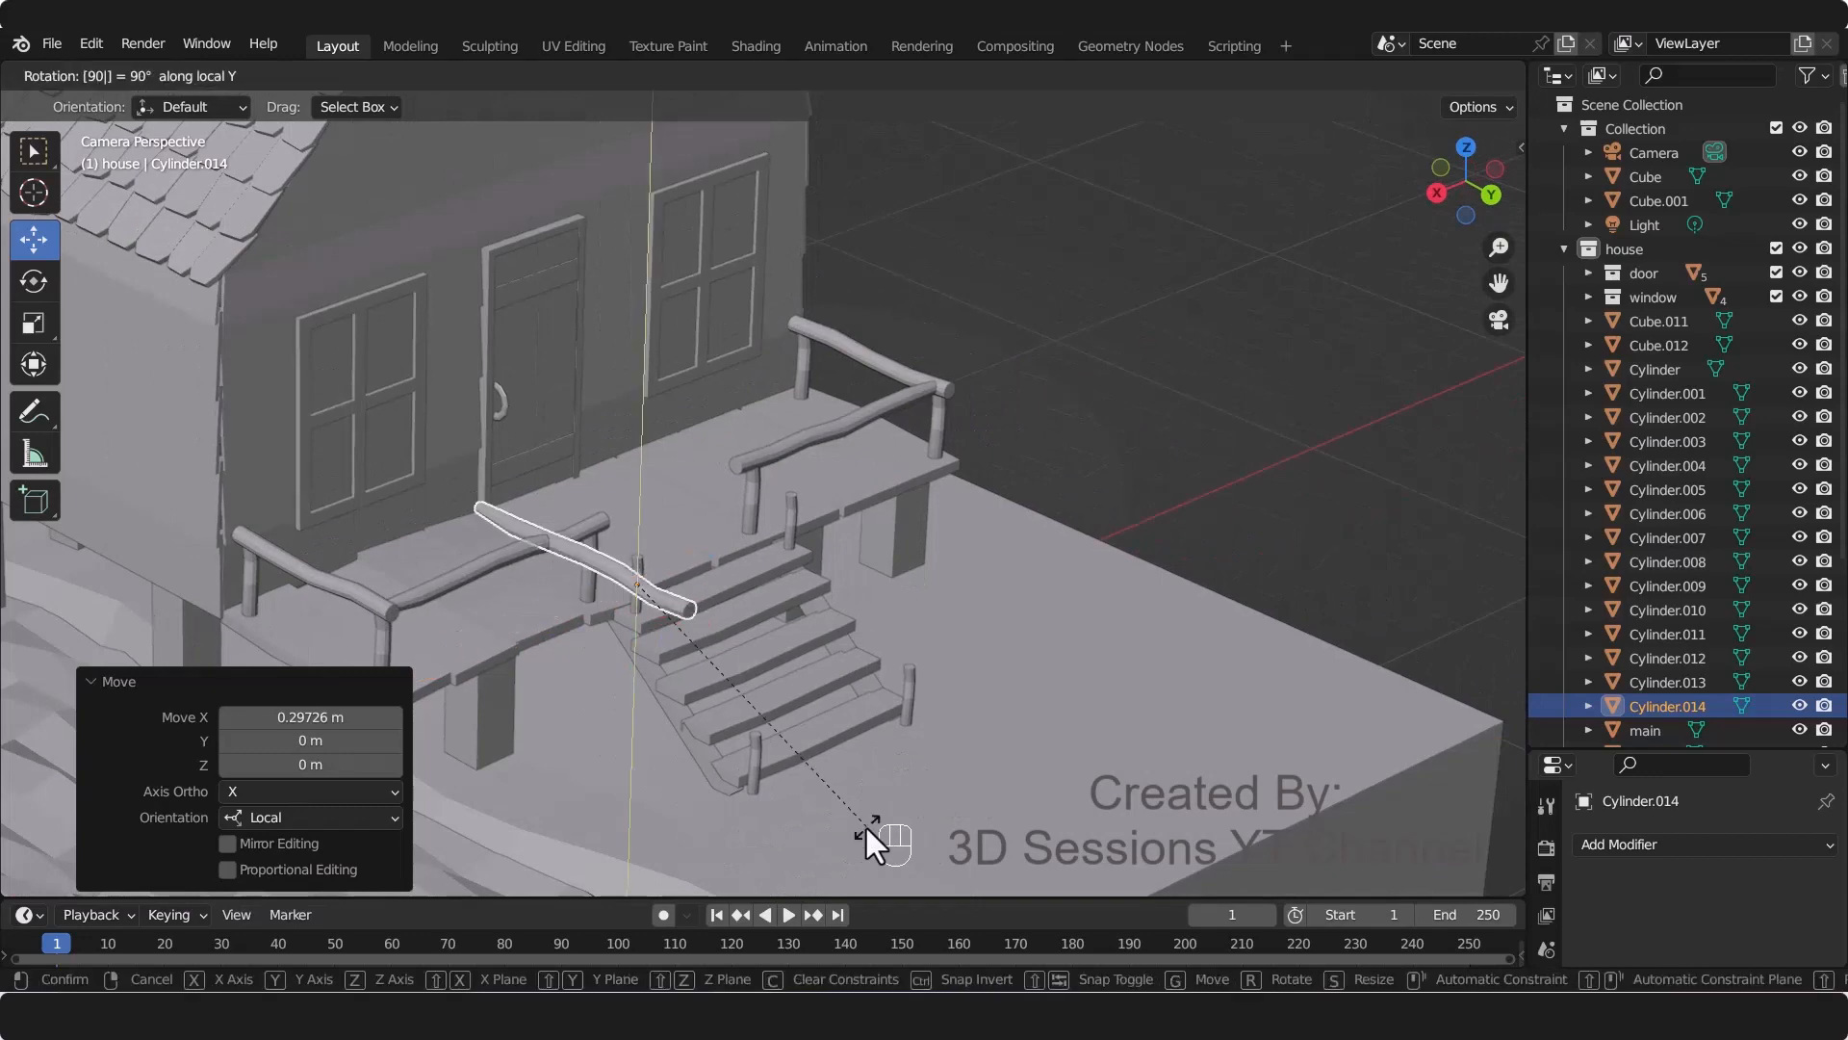
pyautogui.press('Return')
# Step: Tilt the handrail down to follow the stairs' slope and lower it toward the tops of the stair posts
pyautogui.press('`')
pyautogui.click(227, 535)
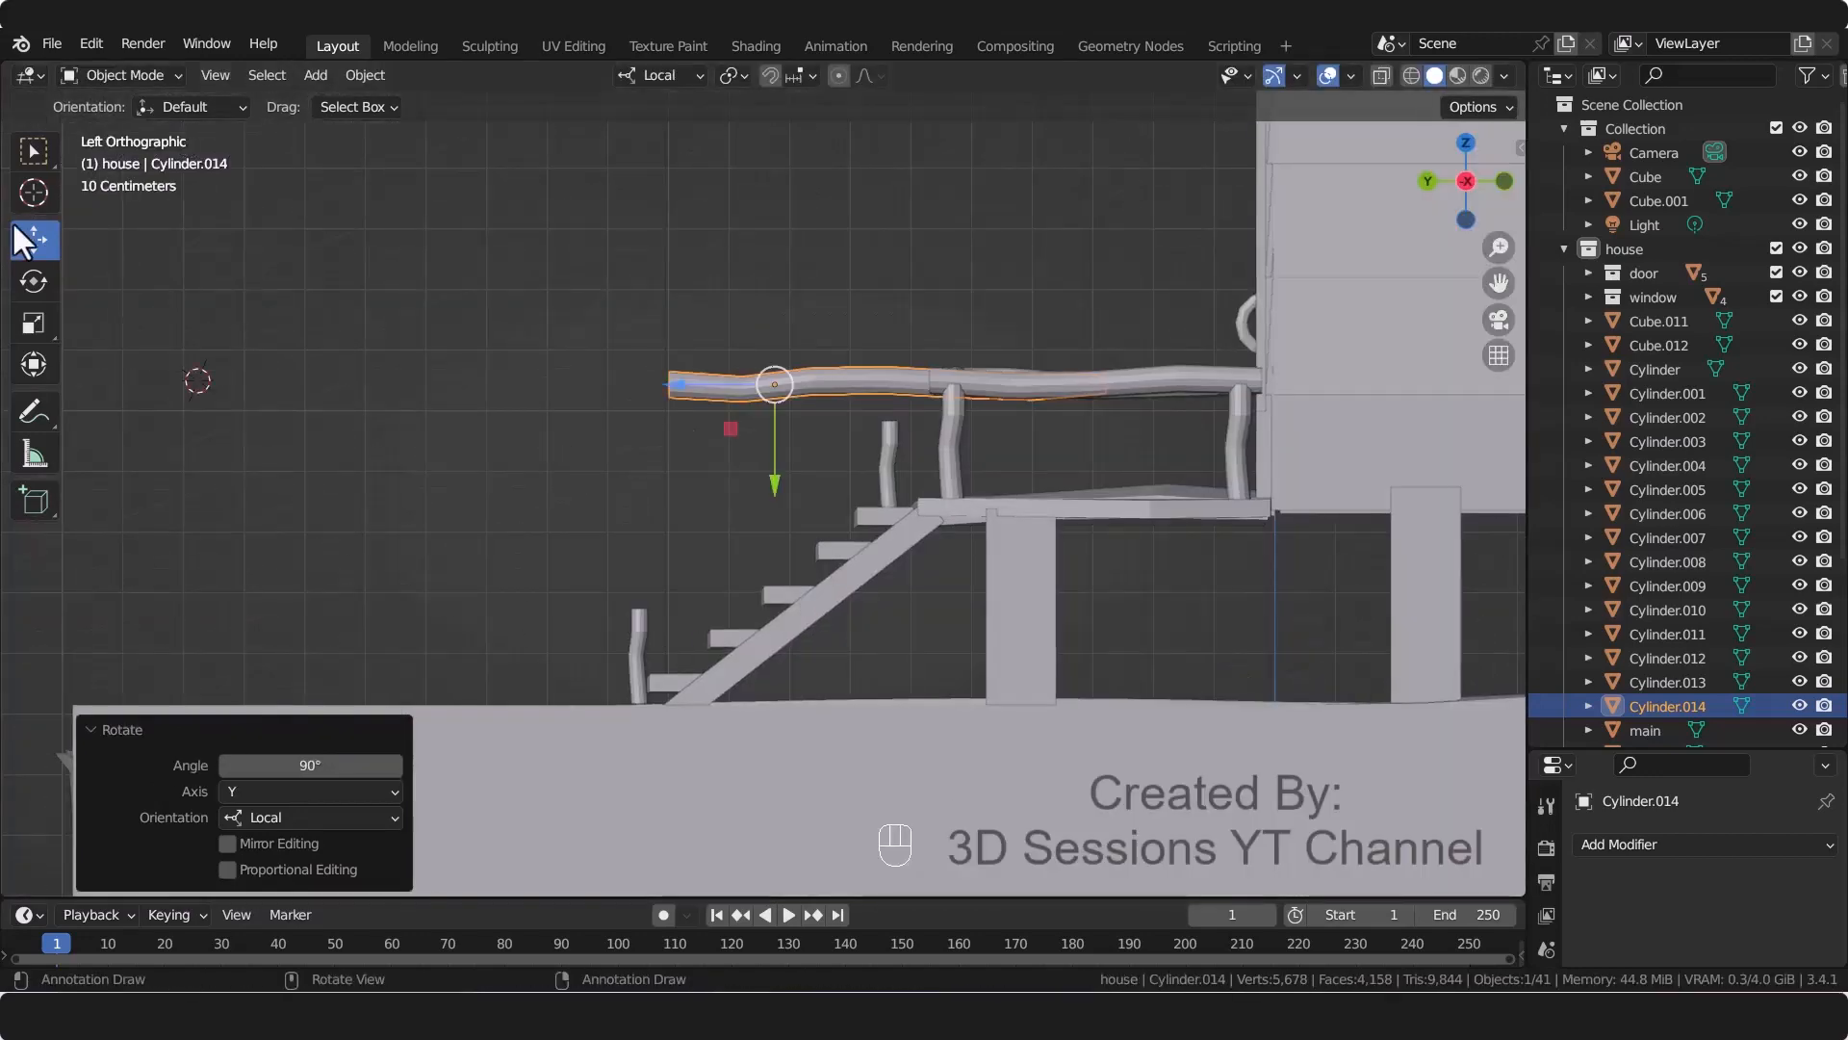
pyautogui.click(36, 287)
pyautogui.moveTo(737, 313); pyautogui.dragTo(686, 290)
pyautogui.click(34, 238)
pyautogui.moveTo(689, 437); pyautogui.dragTo(547, 600)
pyautogui.moveTo(652, 579); pyautogui.dragTo(744, 635)
# Step: Move the handrail about -0.183 m on local X and -0.075 m on local Z over the stair posts, scaling it to fit them
pyautogui.press('KP_7')
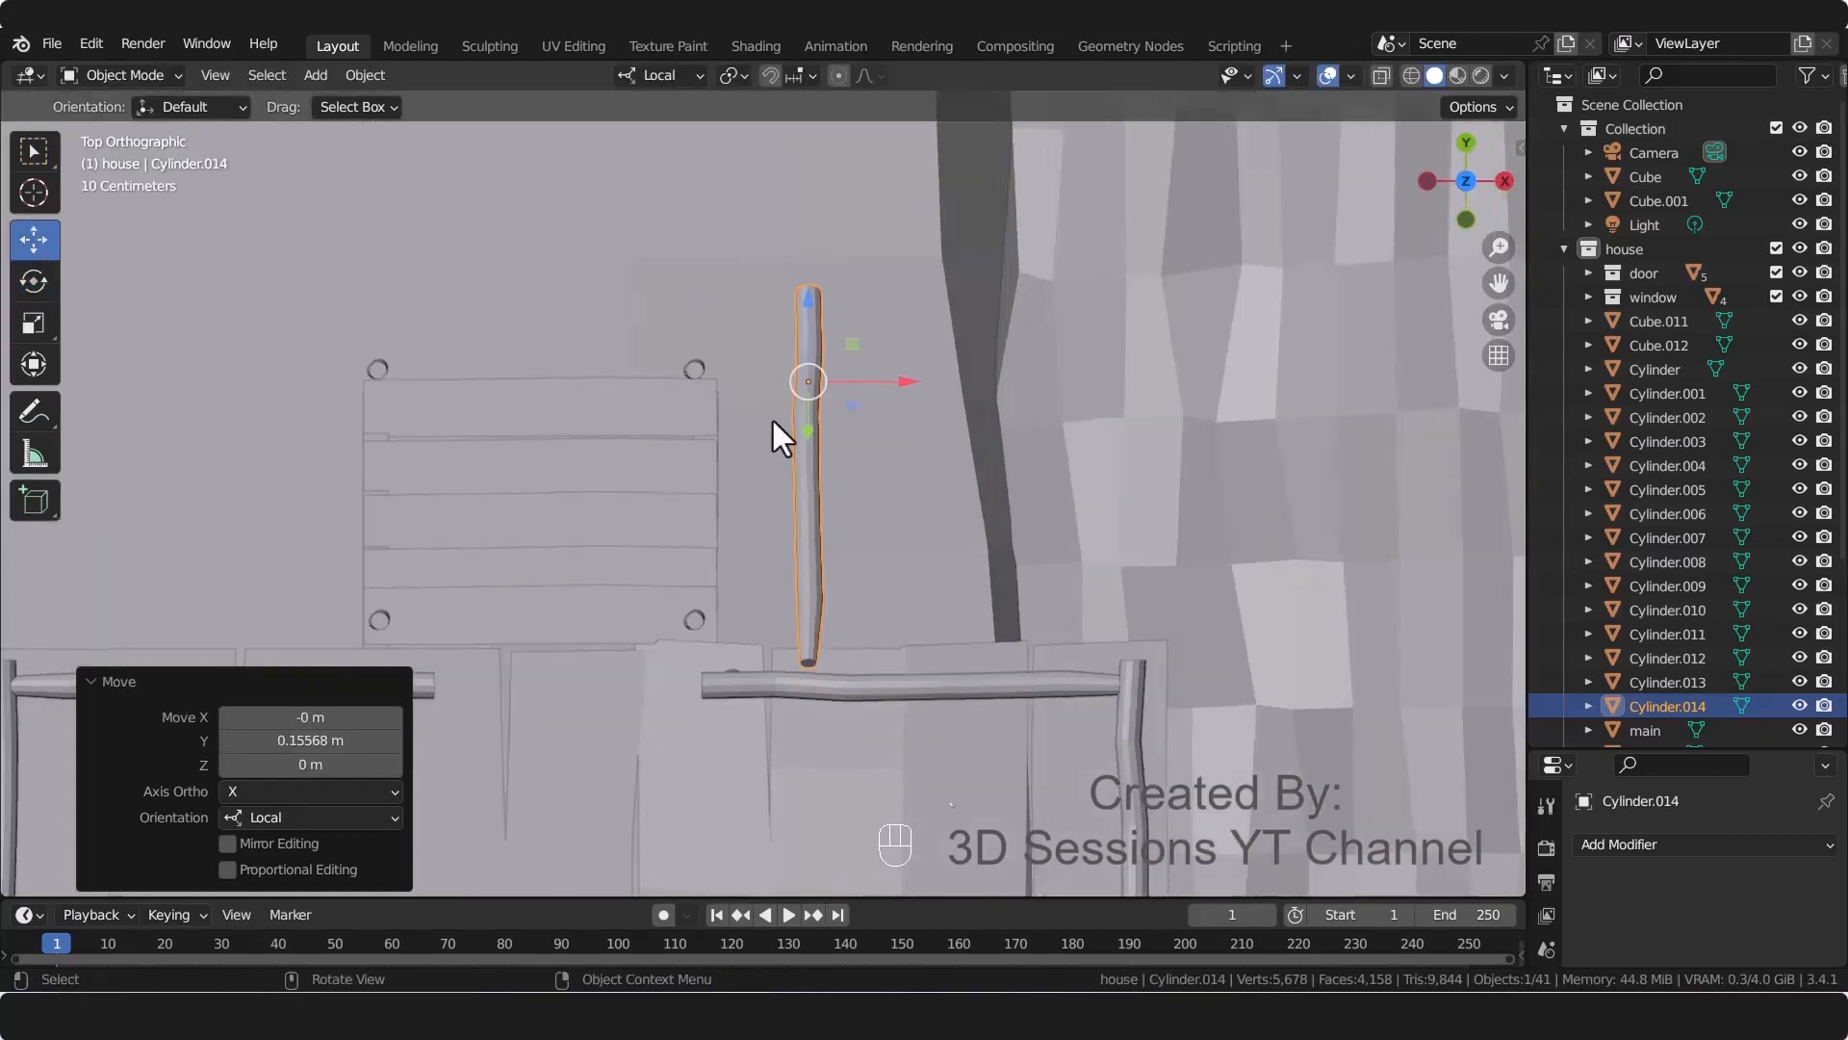
pyautogui.moveTo(903, 382); pyautogui.dragTo(789, 401)
pyautogui.press('s')
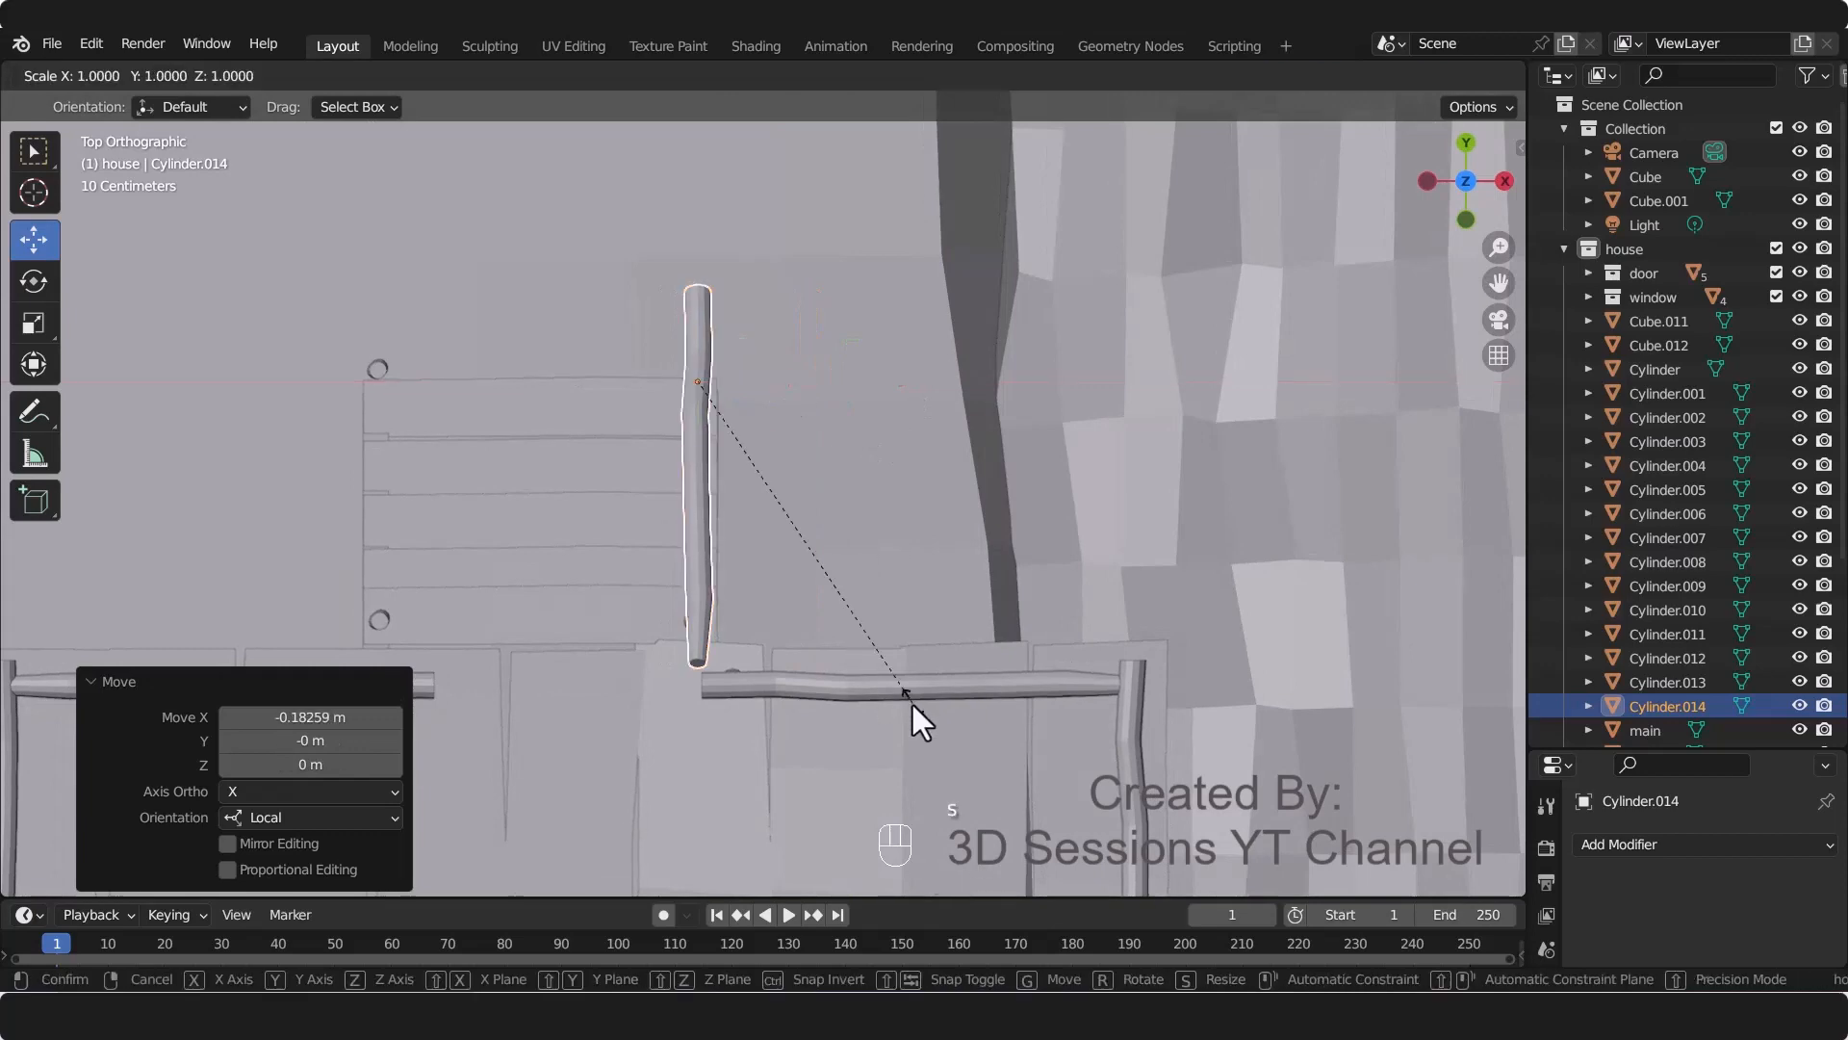
pyautogui.click(861, 627)
pyautogui.moveTo(694, 328); pyautogui.dragTo(694, 370)
# Step: Scale the stair handrail's mesh in Edit Mode to adjust its thickness
pyautogui.moveTo(853, 609); pyautogui.dragTo(851, 557, button='middle')
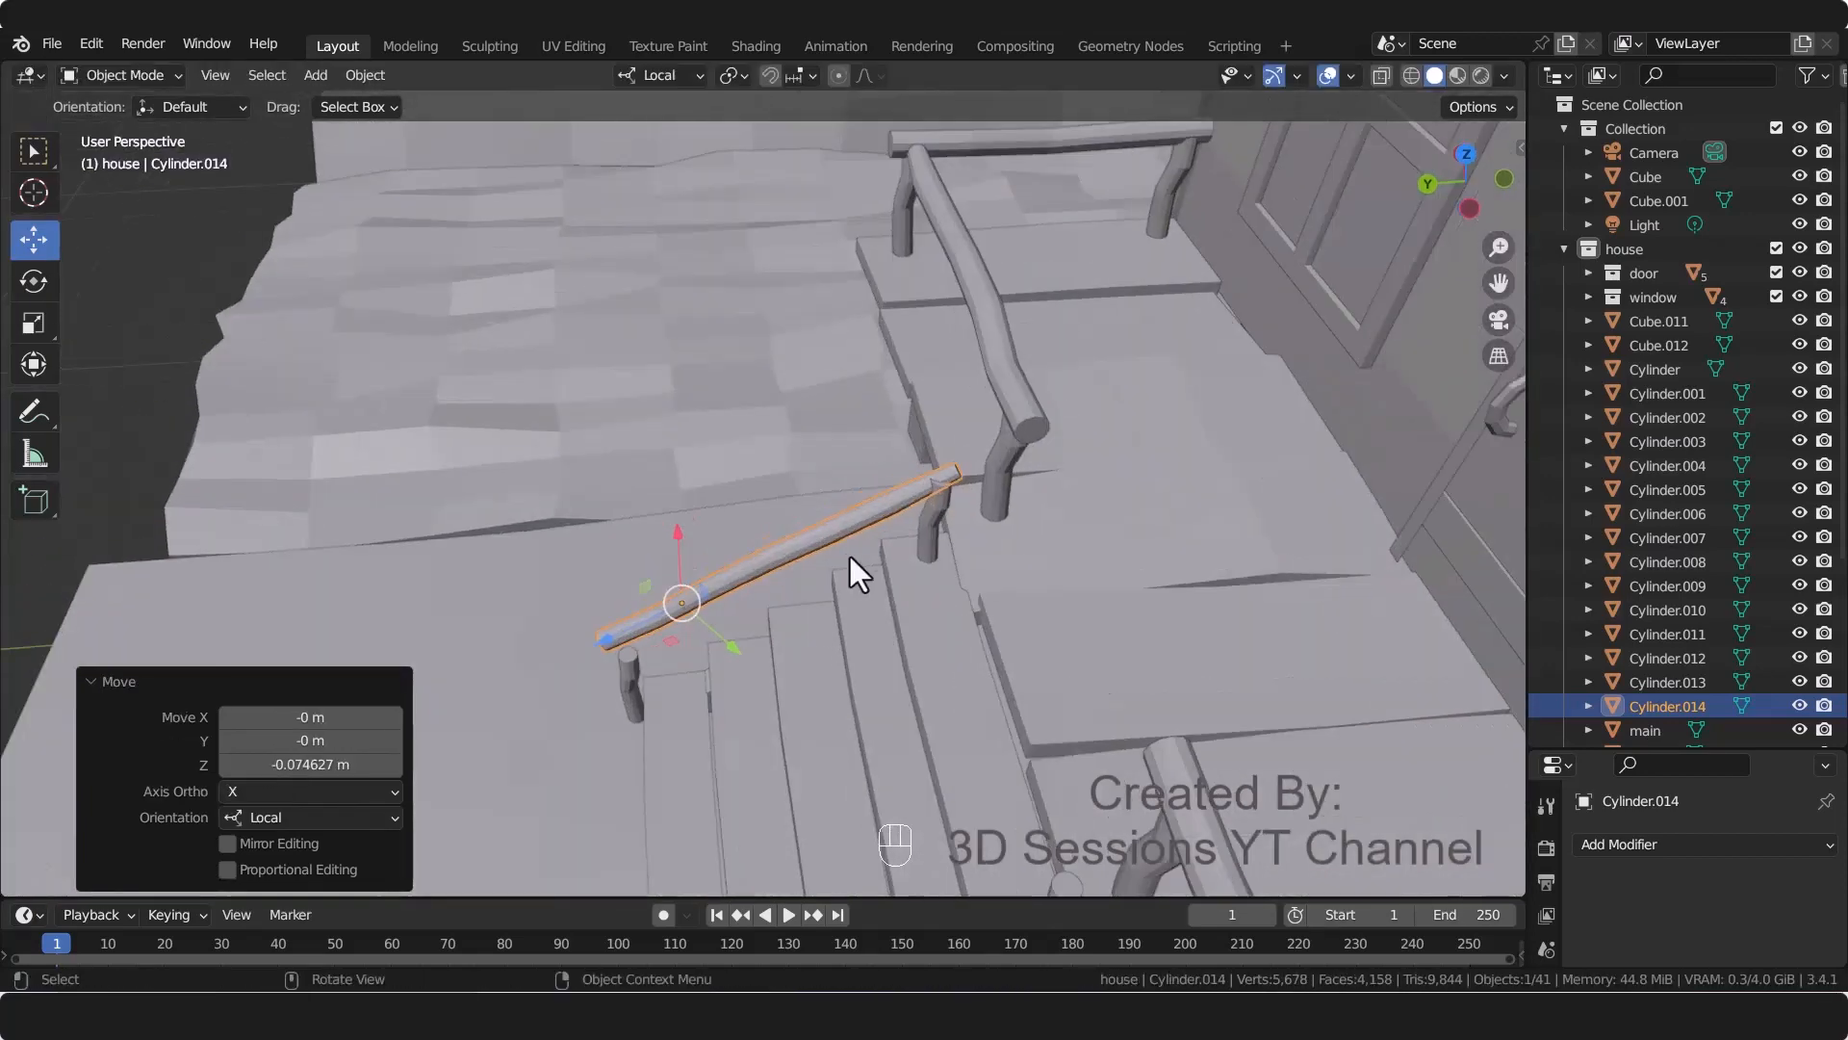
pyautogui.press('Tab')
pyautogui.press('s')
pyautogui.click(982, 765)
pyautogui.press('Tab')
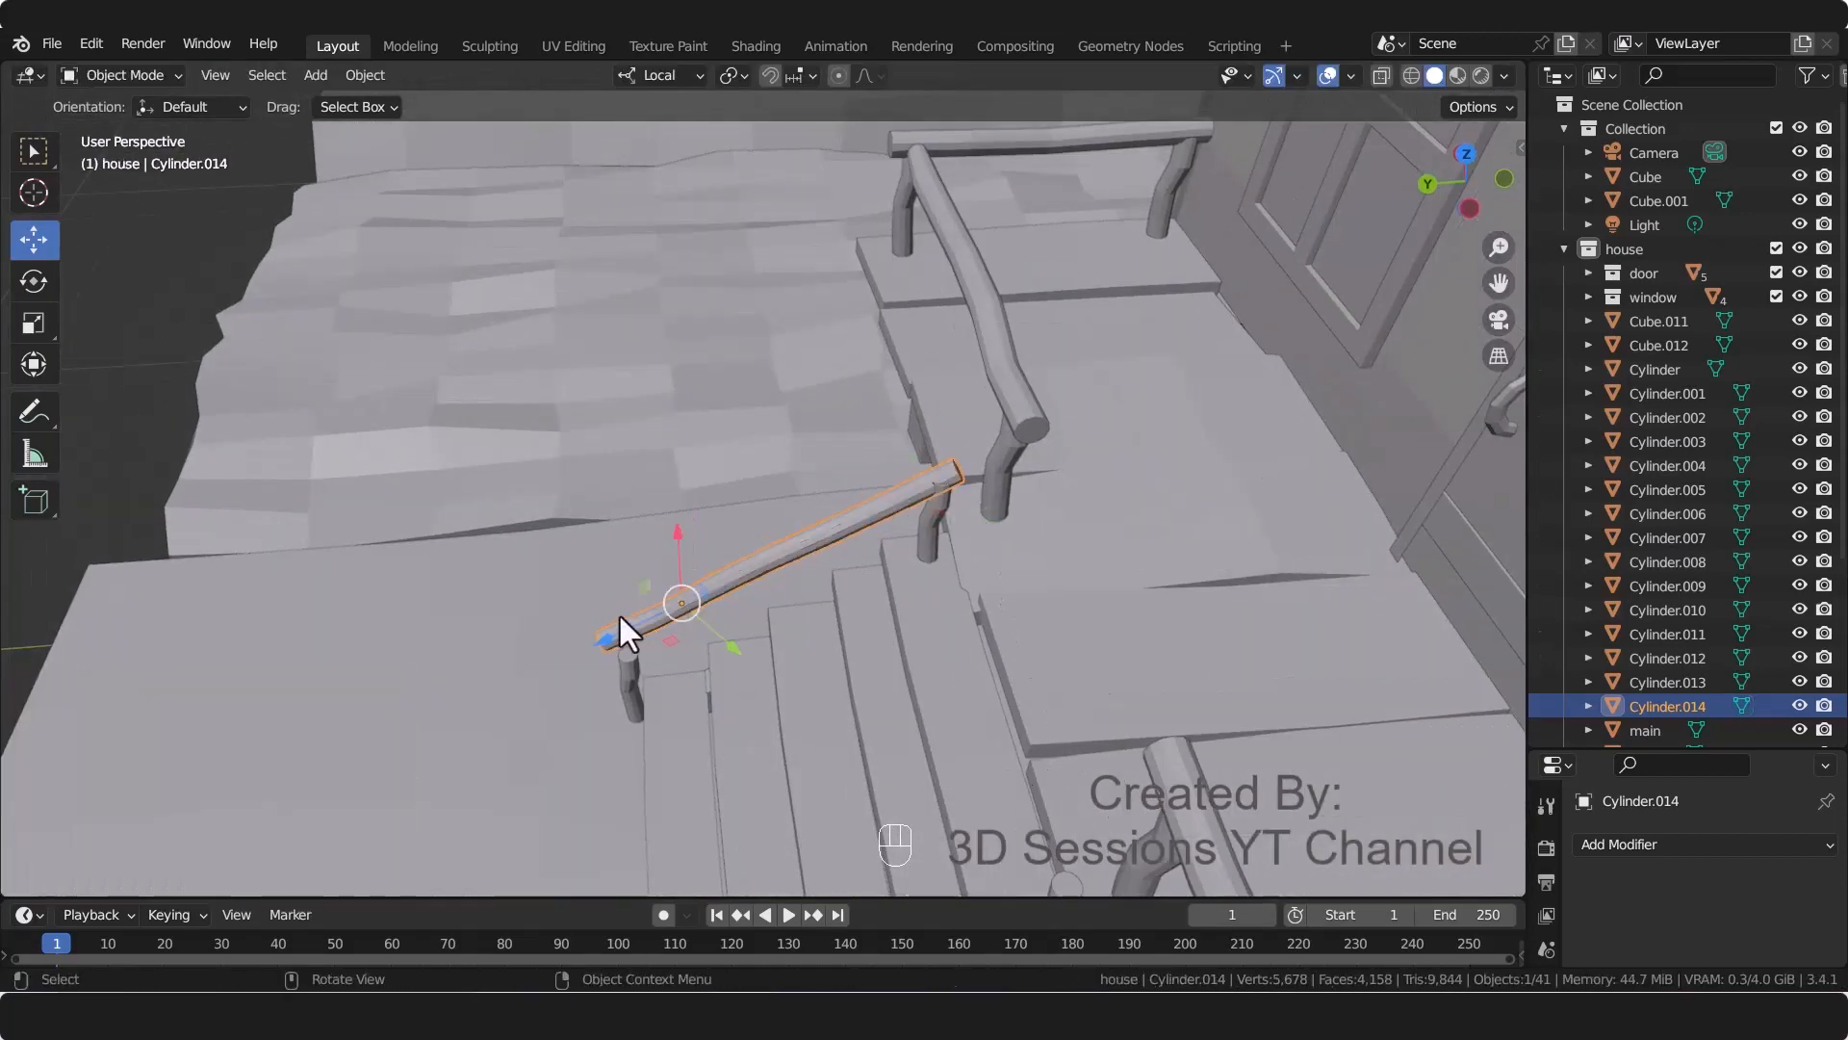
# Step: Nudge the handrail down and slide it about 0.023 m along local Z toward the bottom post
pyautogui.press('ctrl+KP_3')
pyautogui.moveTo(723, 624); pyautogui.dragTo(728, 633)
pyautogui.moveTo(594, 619); pyautogui.dragTo(578, 628)
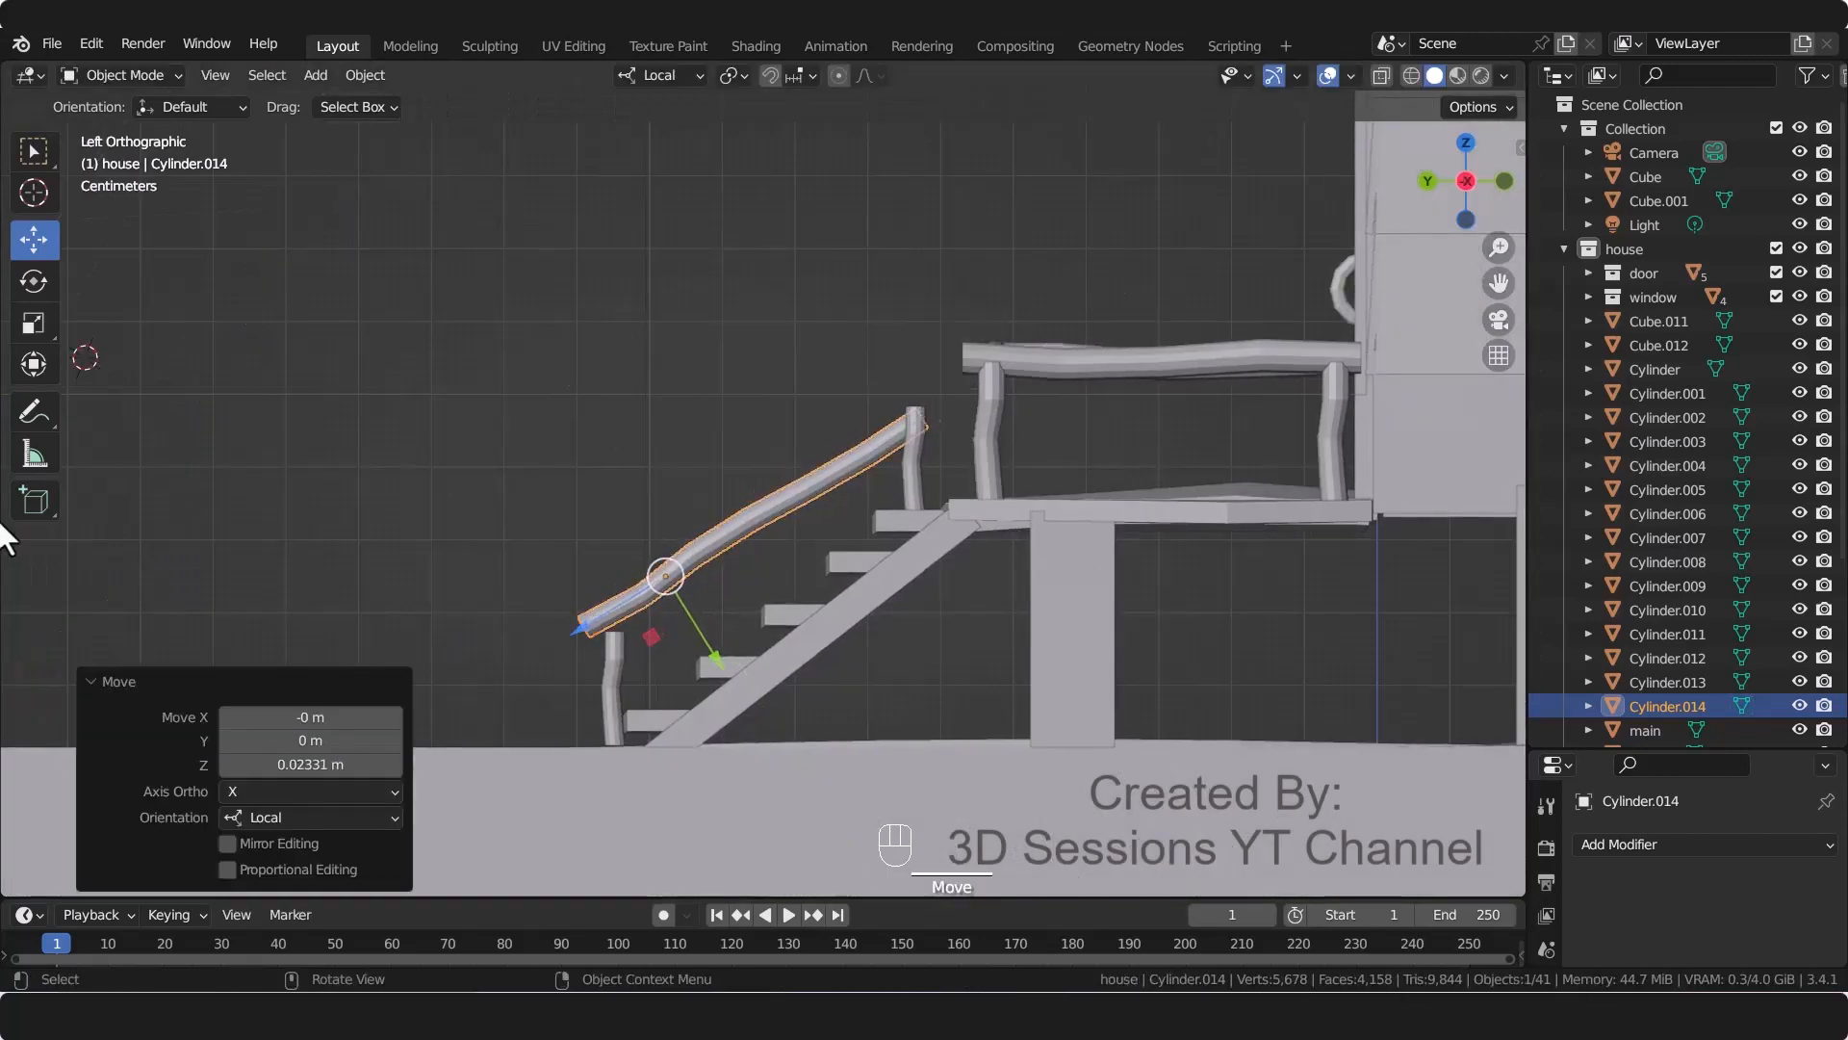
# Step: Rotate the handrail slightly steeper and move it about 0.019 m along local Y onto the two stair posts
pyautogui.click(33, 282)
pyautogui.moveTo(581, 537); pyautogui.dragTo(582, 535)
pyautogui.click(33, 239)
pyautogui.moveTo(701, 637); pyautogui.dragTo(731, 659)
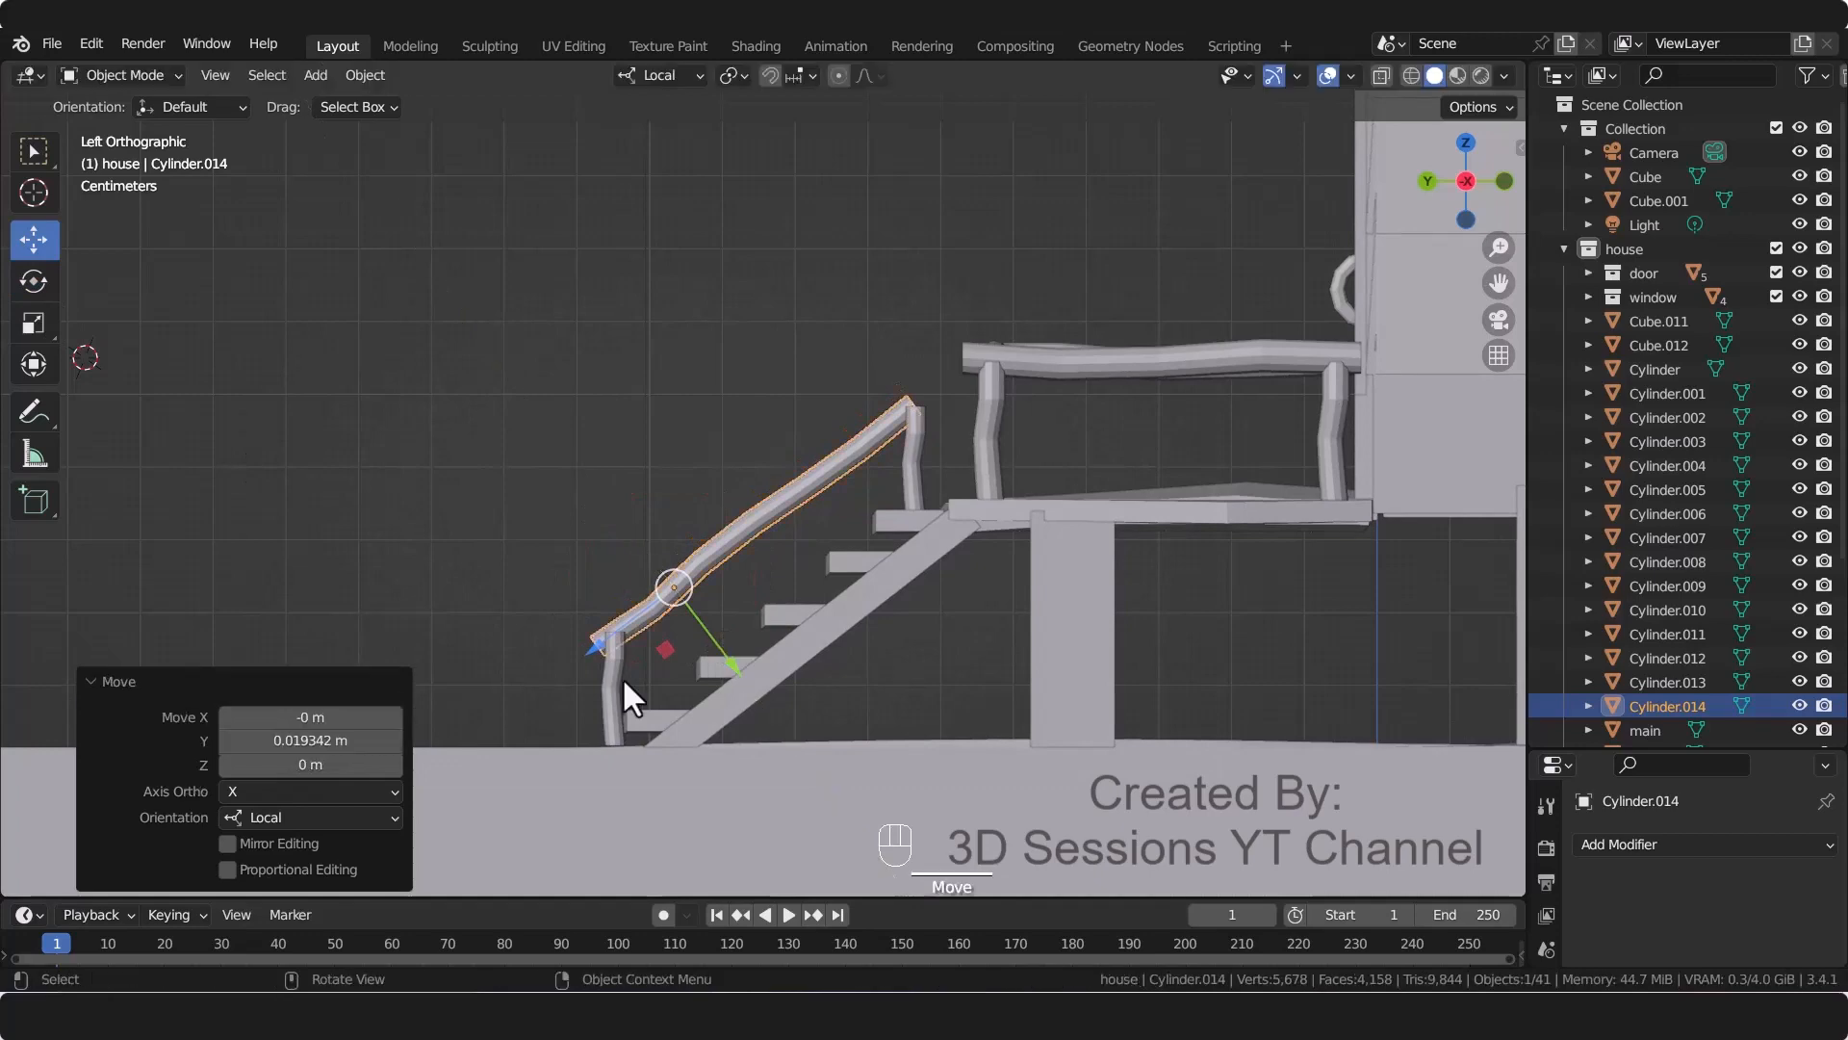
# Step: Stretch the stair handrail to 1.12 along local Z and shift it about -0.011 m on local X over its posts
pyautogui.press('s')
pyautogui.press('z')
pyautogui.click(589, 680)
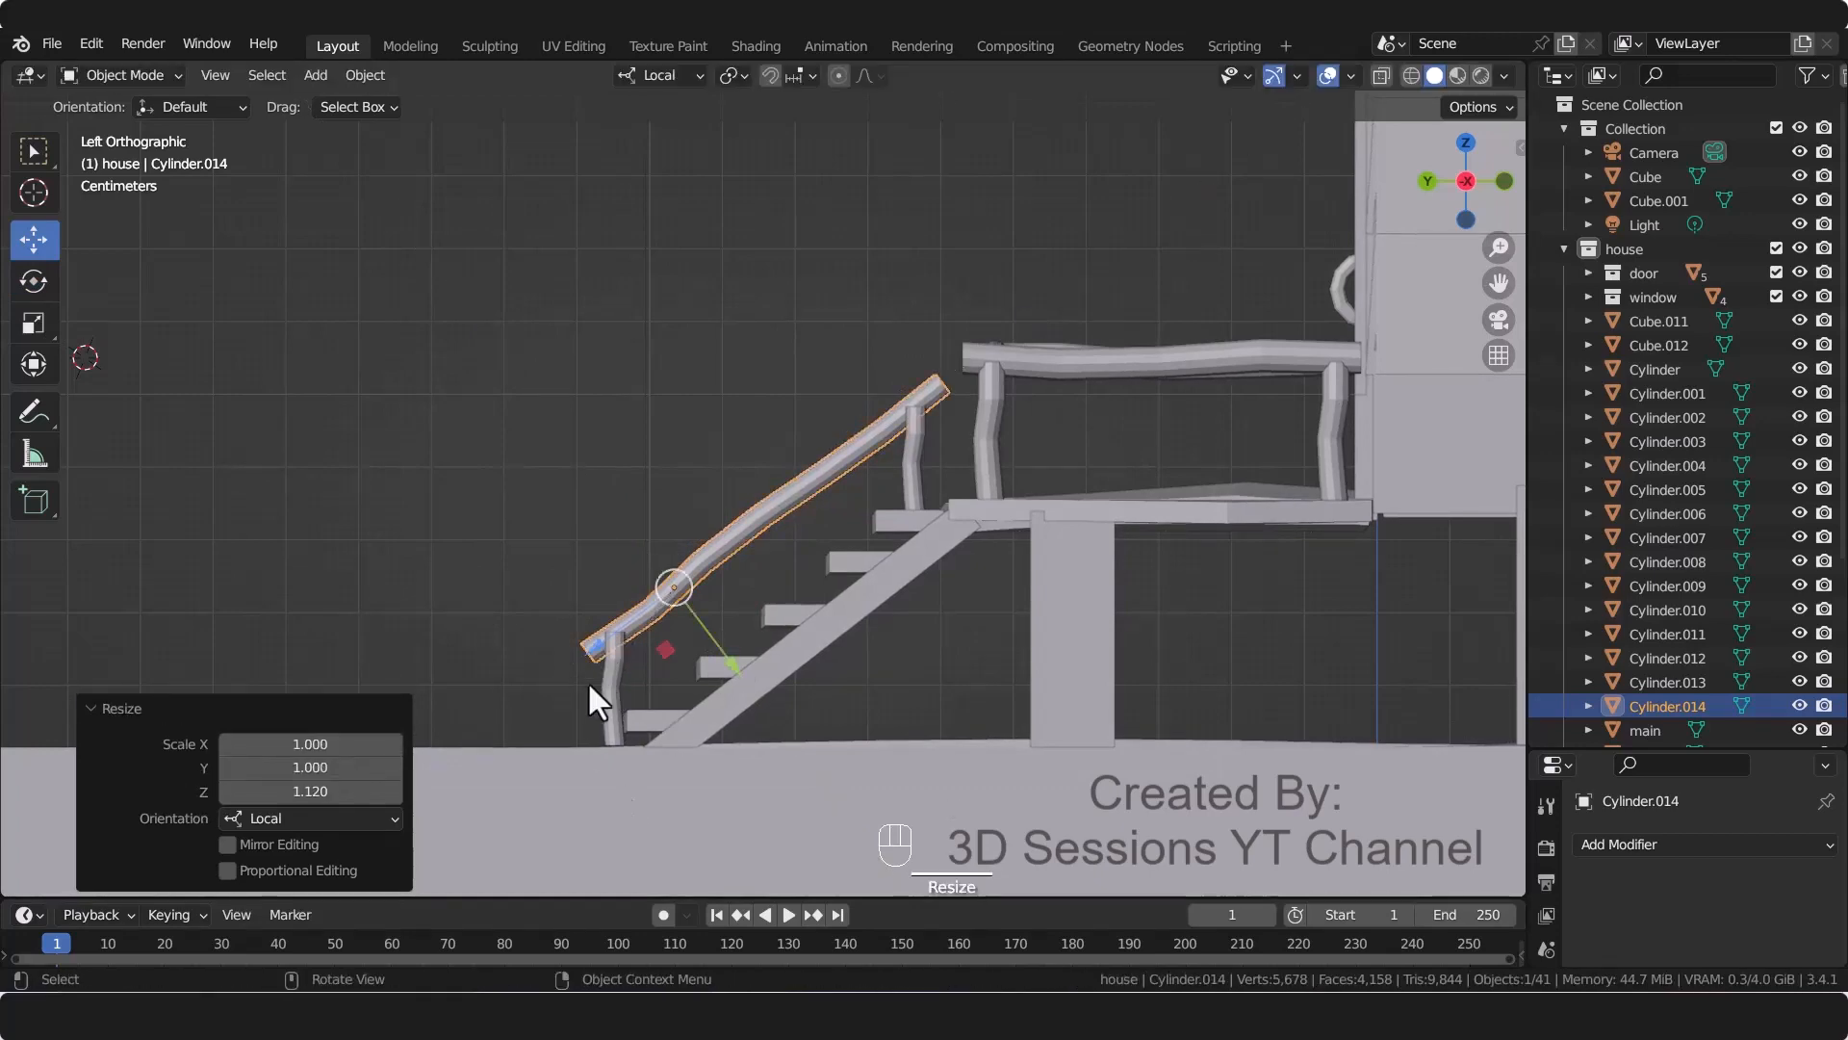
pyautogui.moveTo(587, 680); pyautogui.dragTo(847, 753, button='middle')
pyautogui.moveTo(782, 626); pyautogui.dragTo(750, 617)
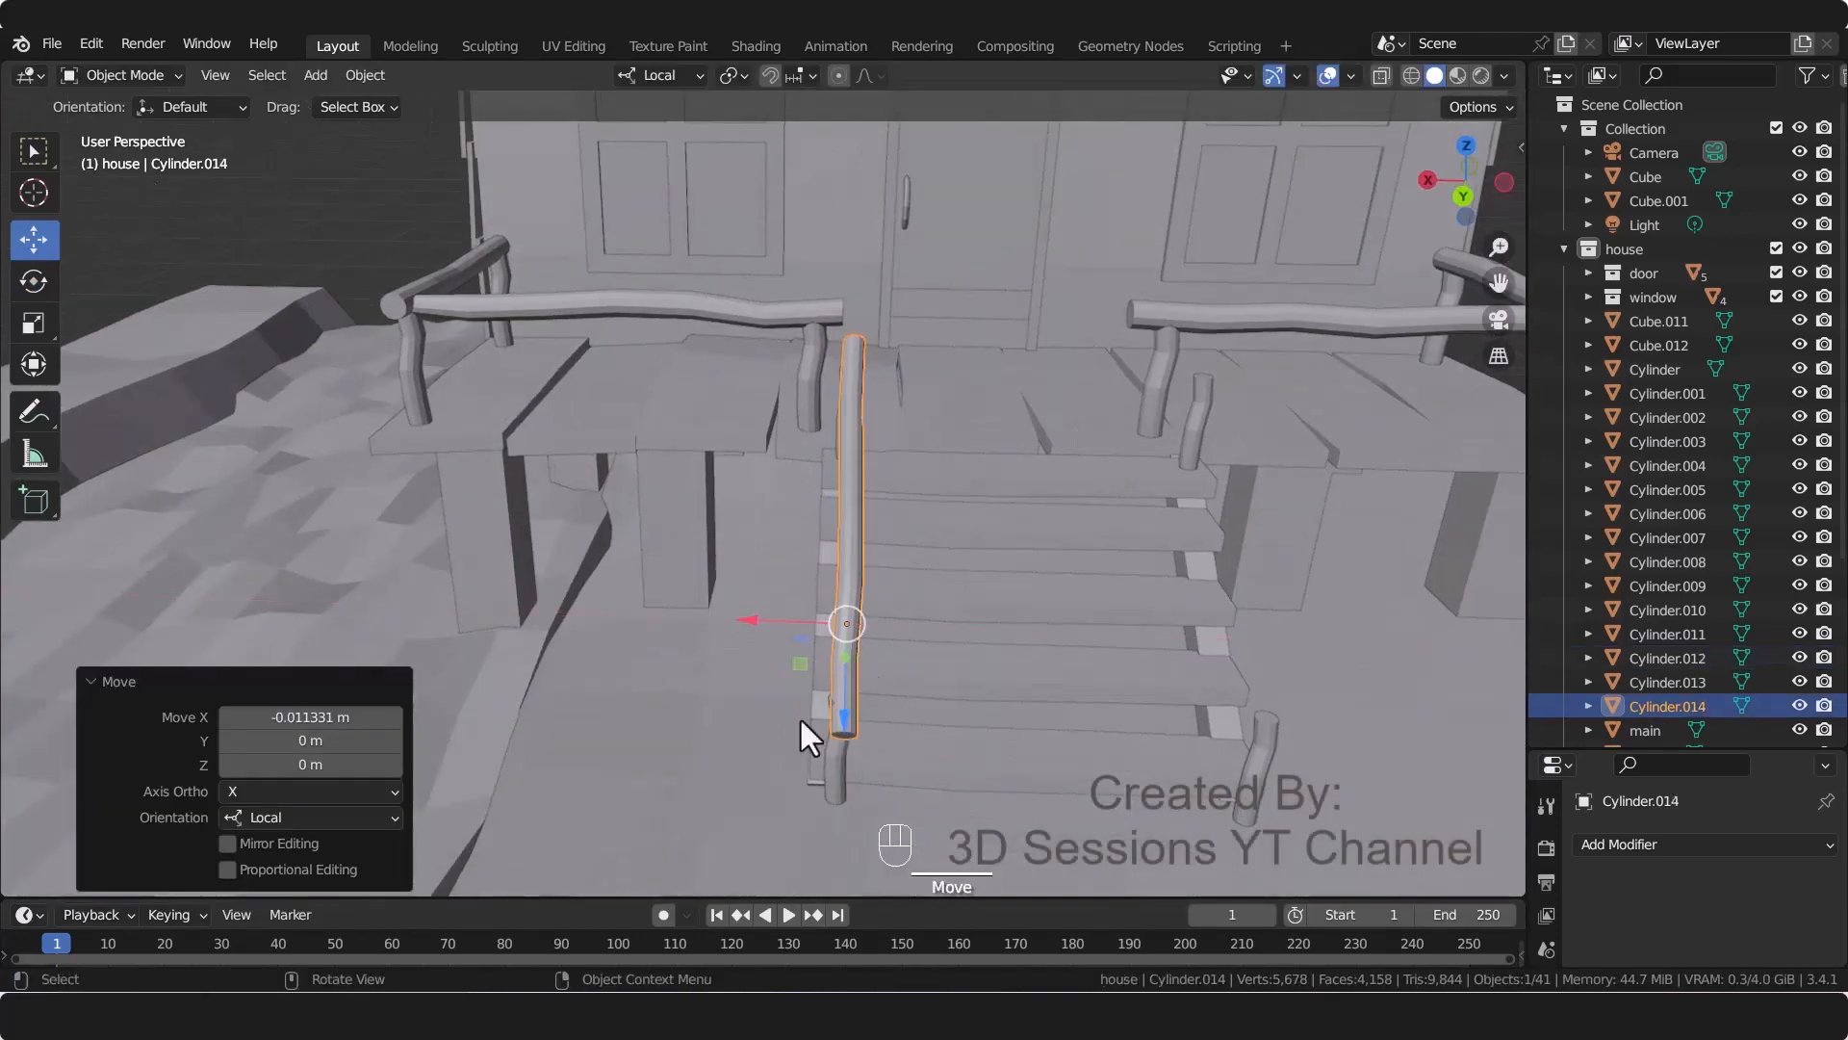
pyautogui.press('`')
pyautogui.click(804, 722)
pyautogui.moveTo(1025, 884); pyautogui.dragTo(1017, 851)
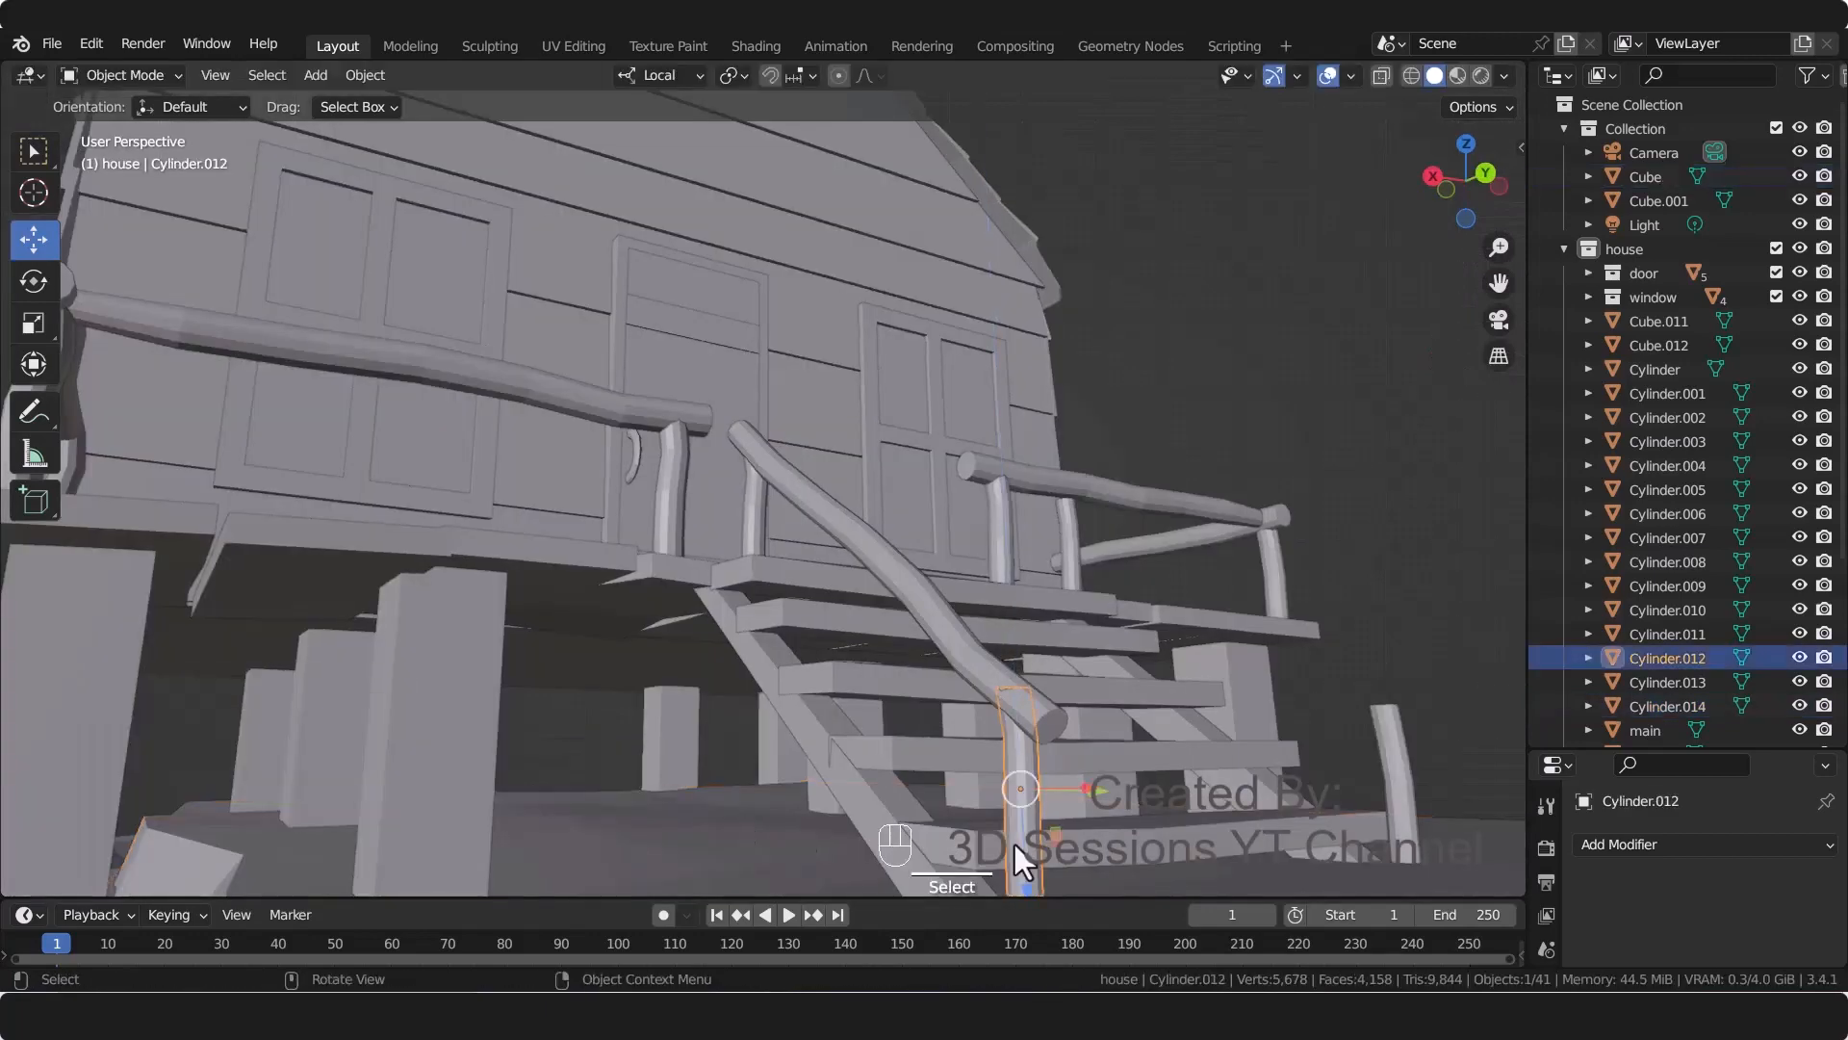
# Step: Duplicate the stair handrail and move the copy about -0.524 m on local X, nudging it about 0.006 m over the opposite posts
pyautogui.press('`')
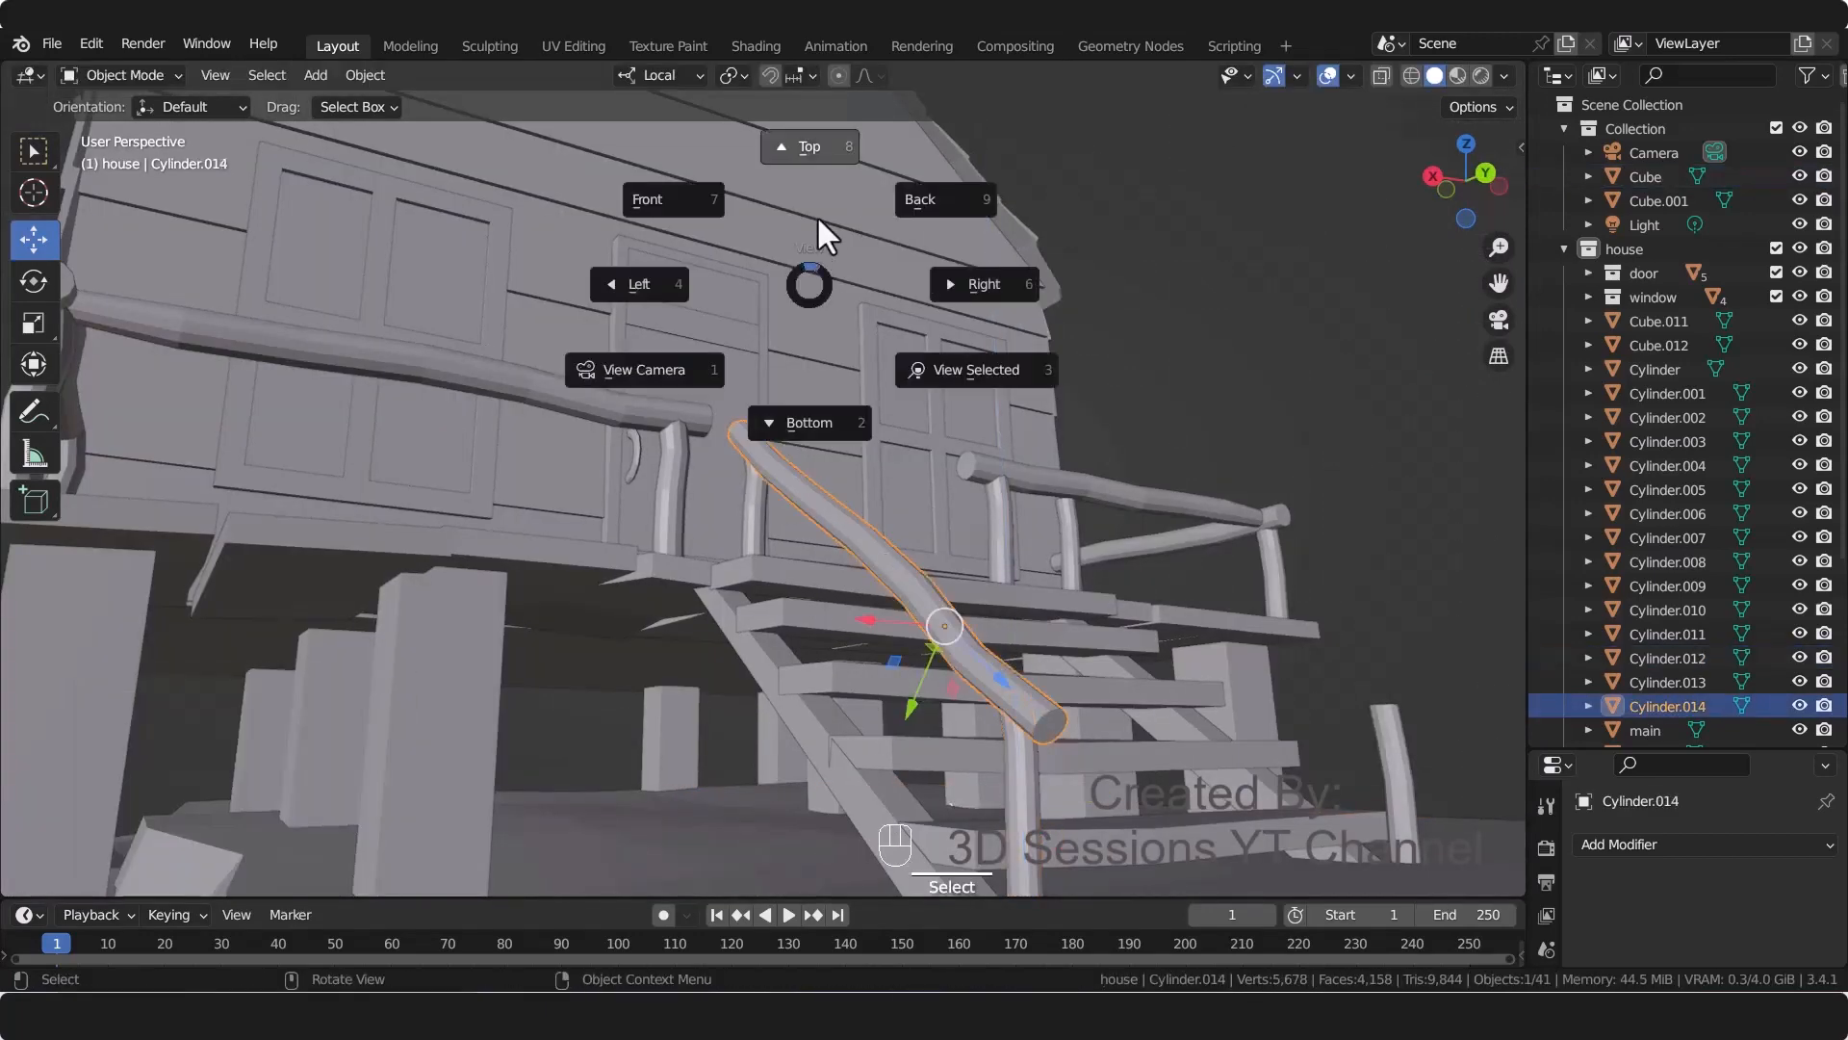
pyautogui.click(816, 216)
pyautogui.hotkey('shift', 'd')
pyautogui.rightClick(834, 634)
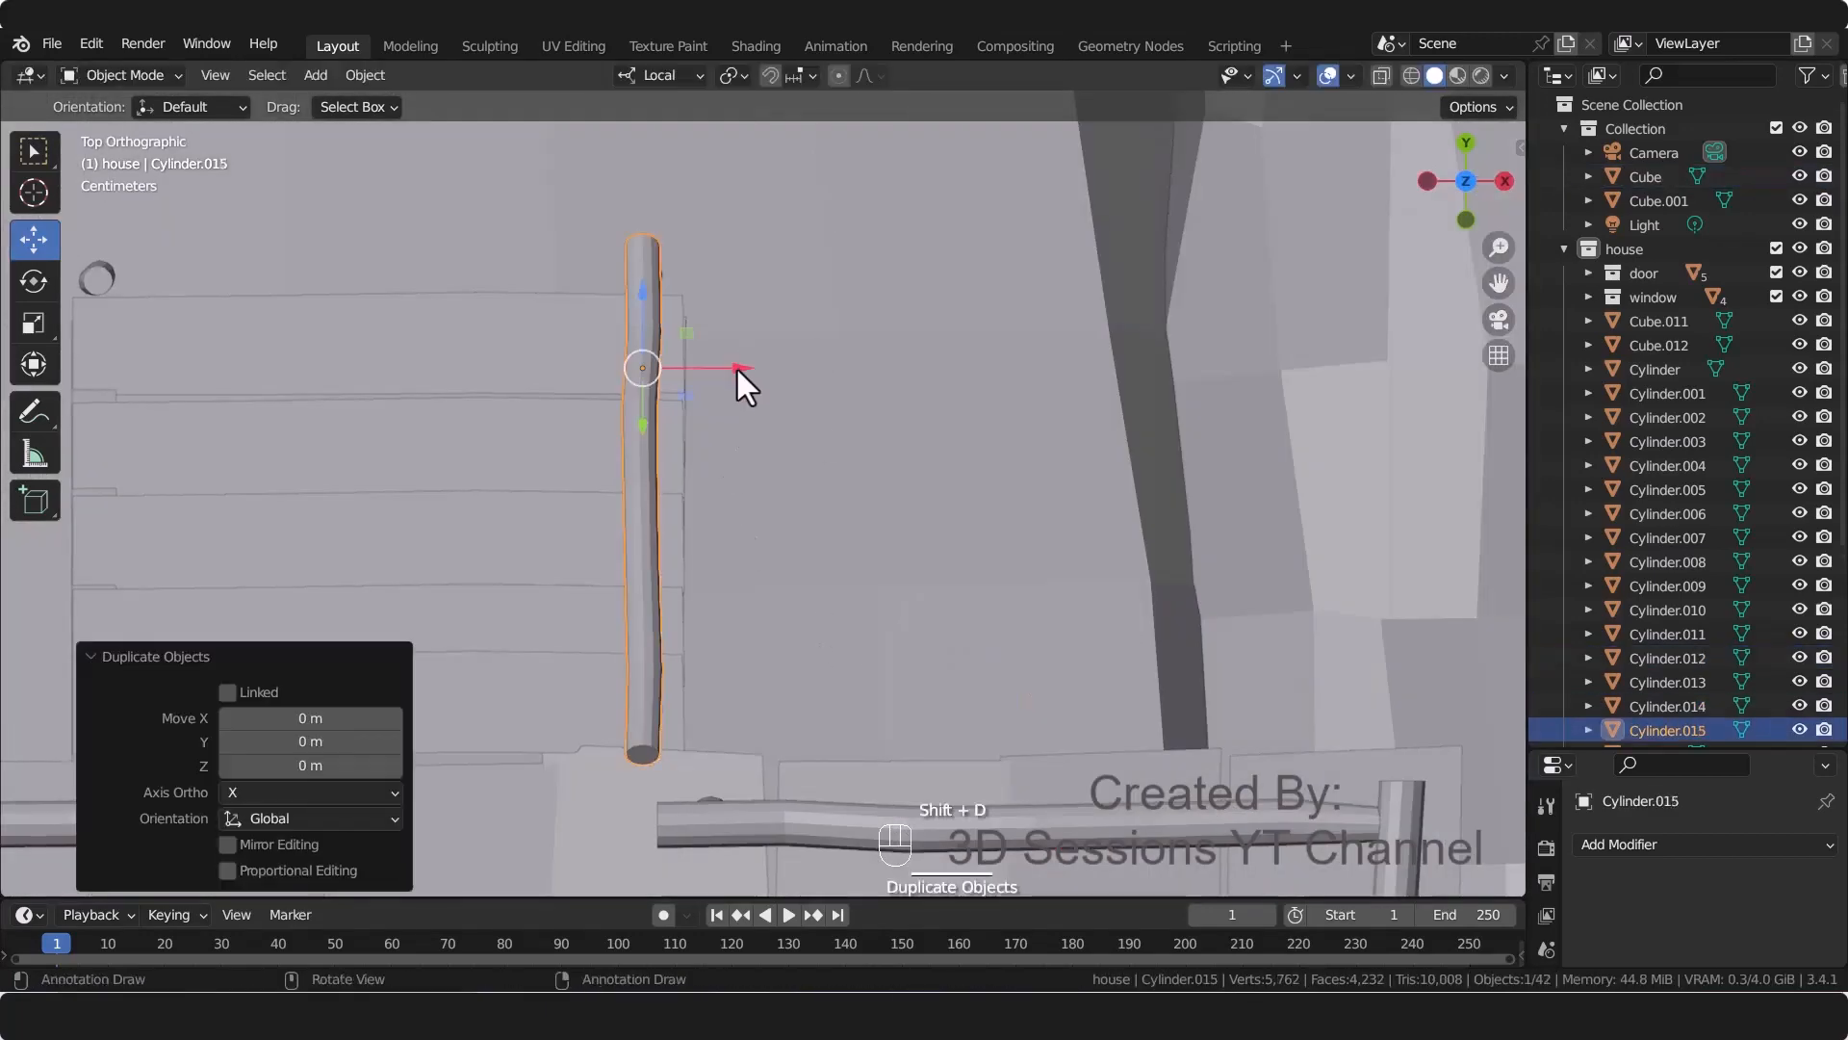
pyautogui.moveTo(737, 369); pyautogui.dragTo(197, 403)
pyautogui.keyDown('shift'); pyautogui.moveTo(235, 446); pyautogui.dragTo(668, 445, button='middle'); pyautogui.keyUp('shift')
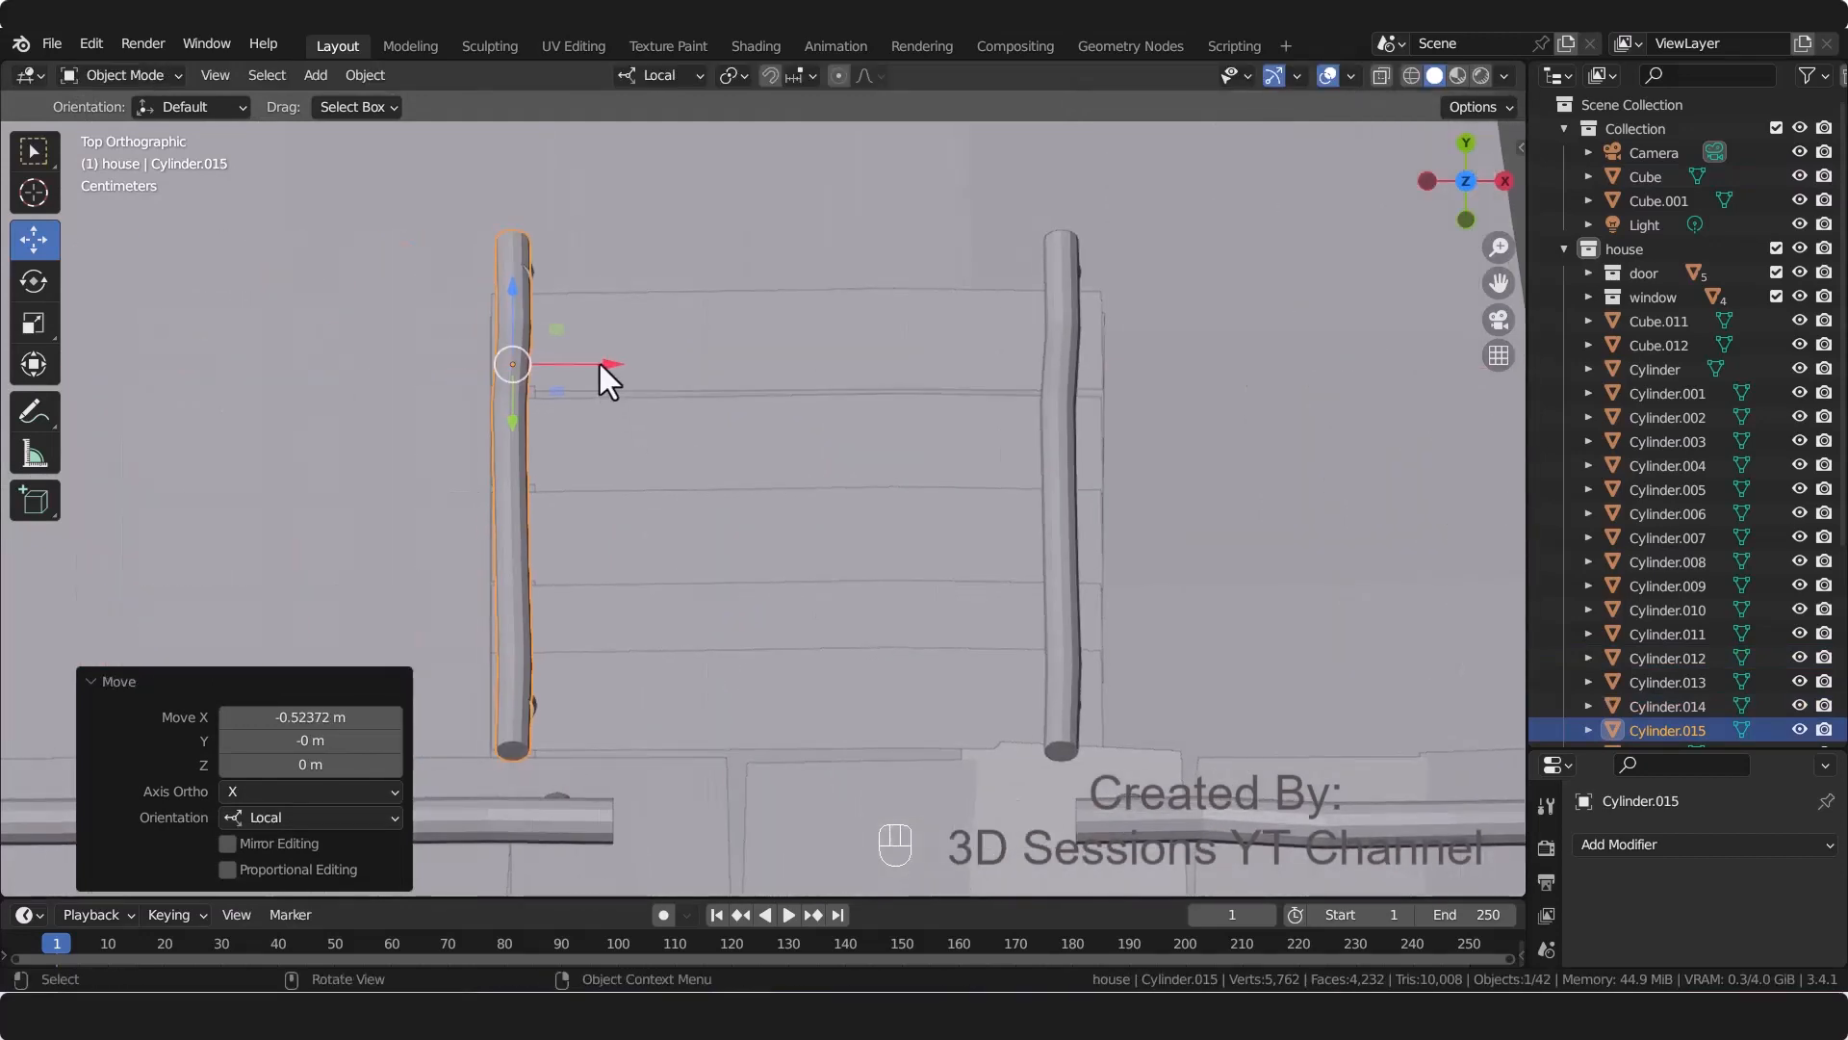
pyautogui.moveTo(602, 363); pyautogui.dragTo(609, 362)
# Step: Move the bottom post under the copied handrail down about 0.006 m along local Z and save the file
pyautogui.press('`')
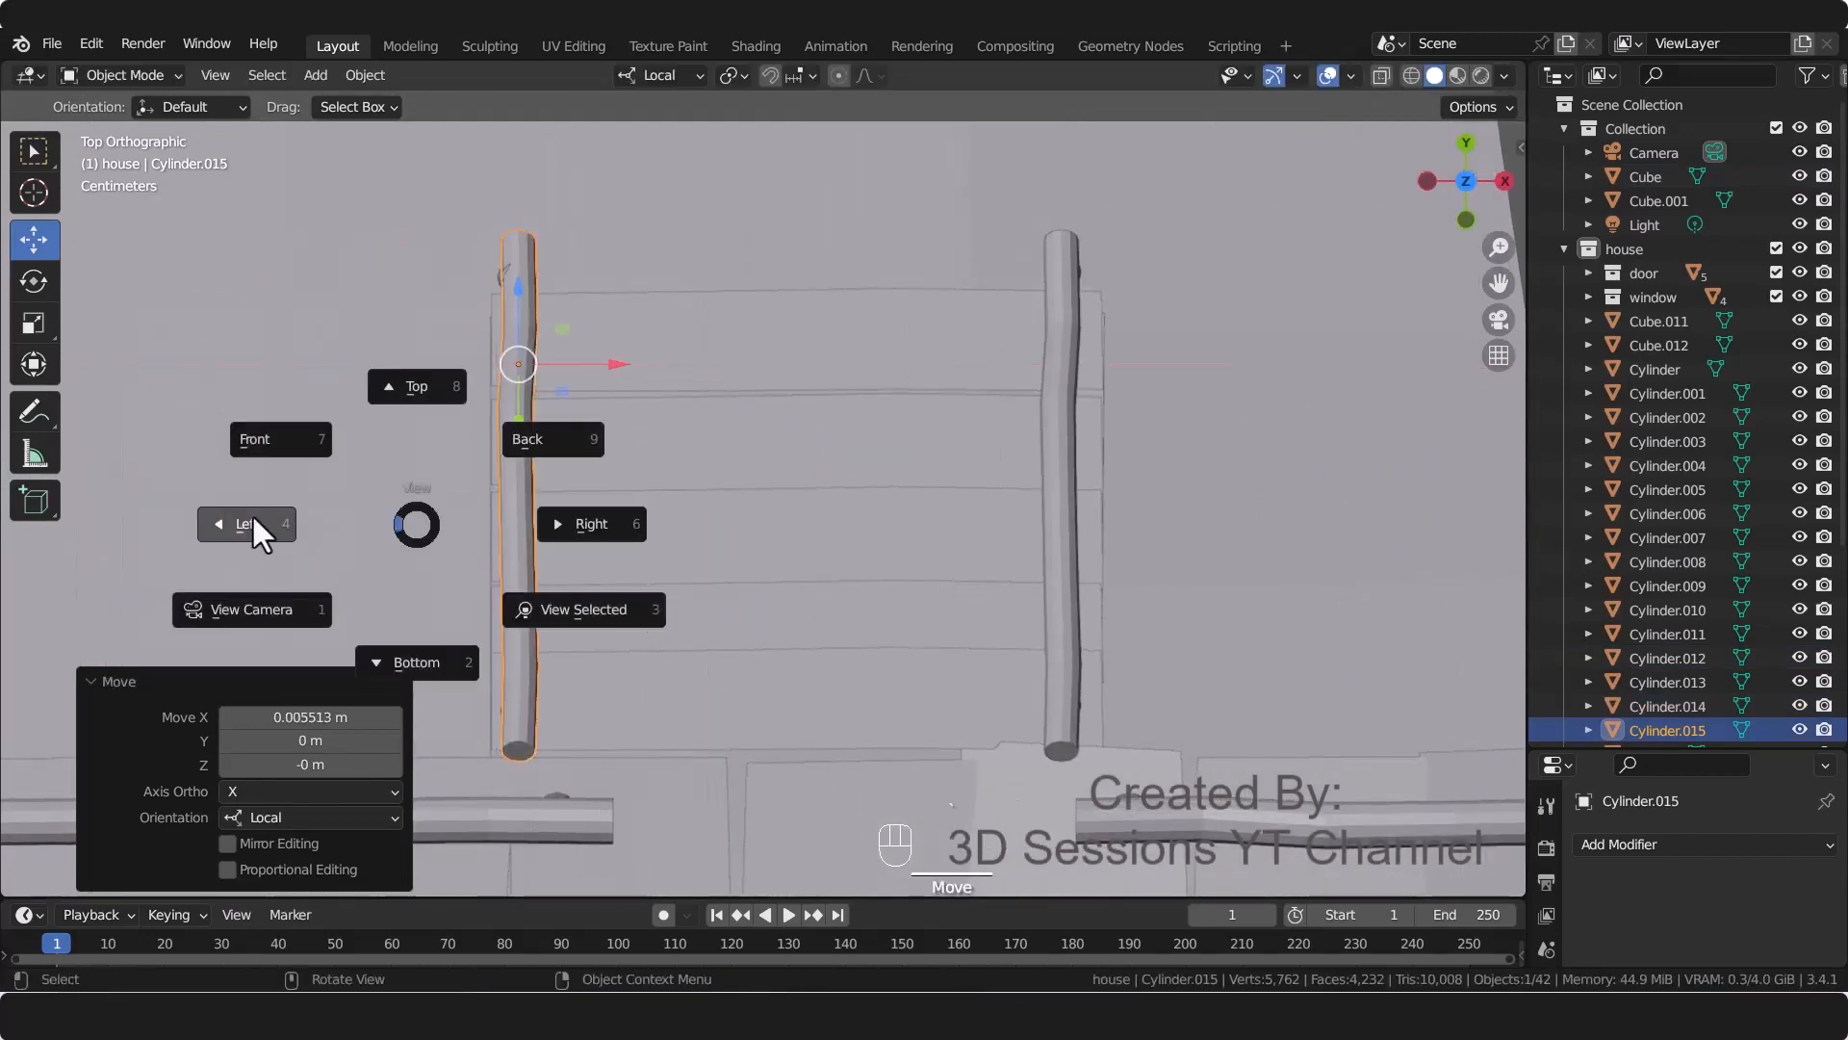
pyautogui.click(252, 520)
pyautogui.click(530, 776)
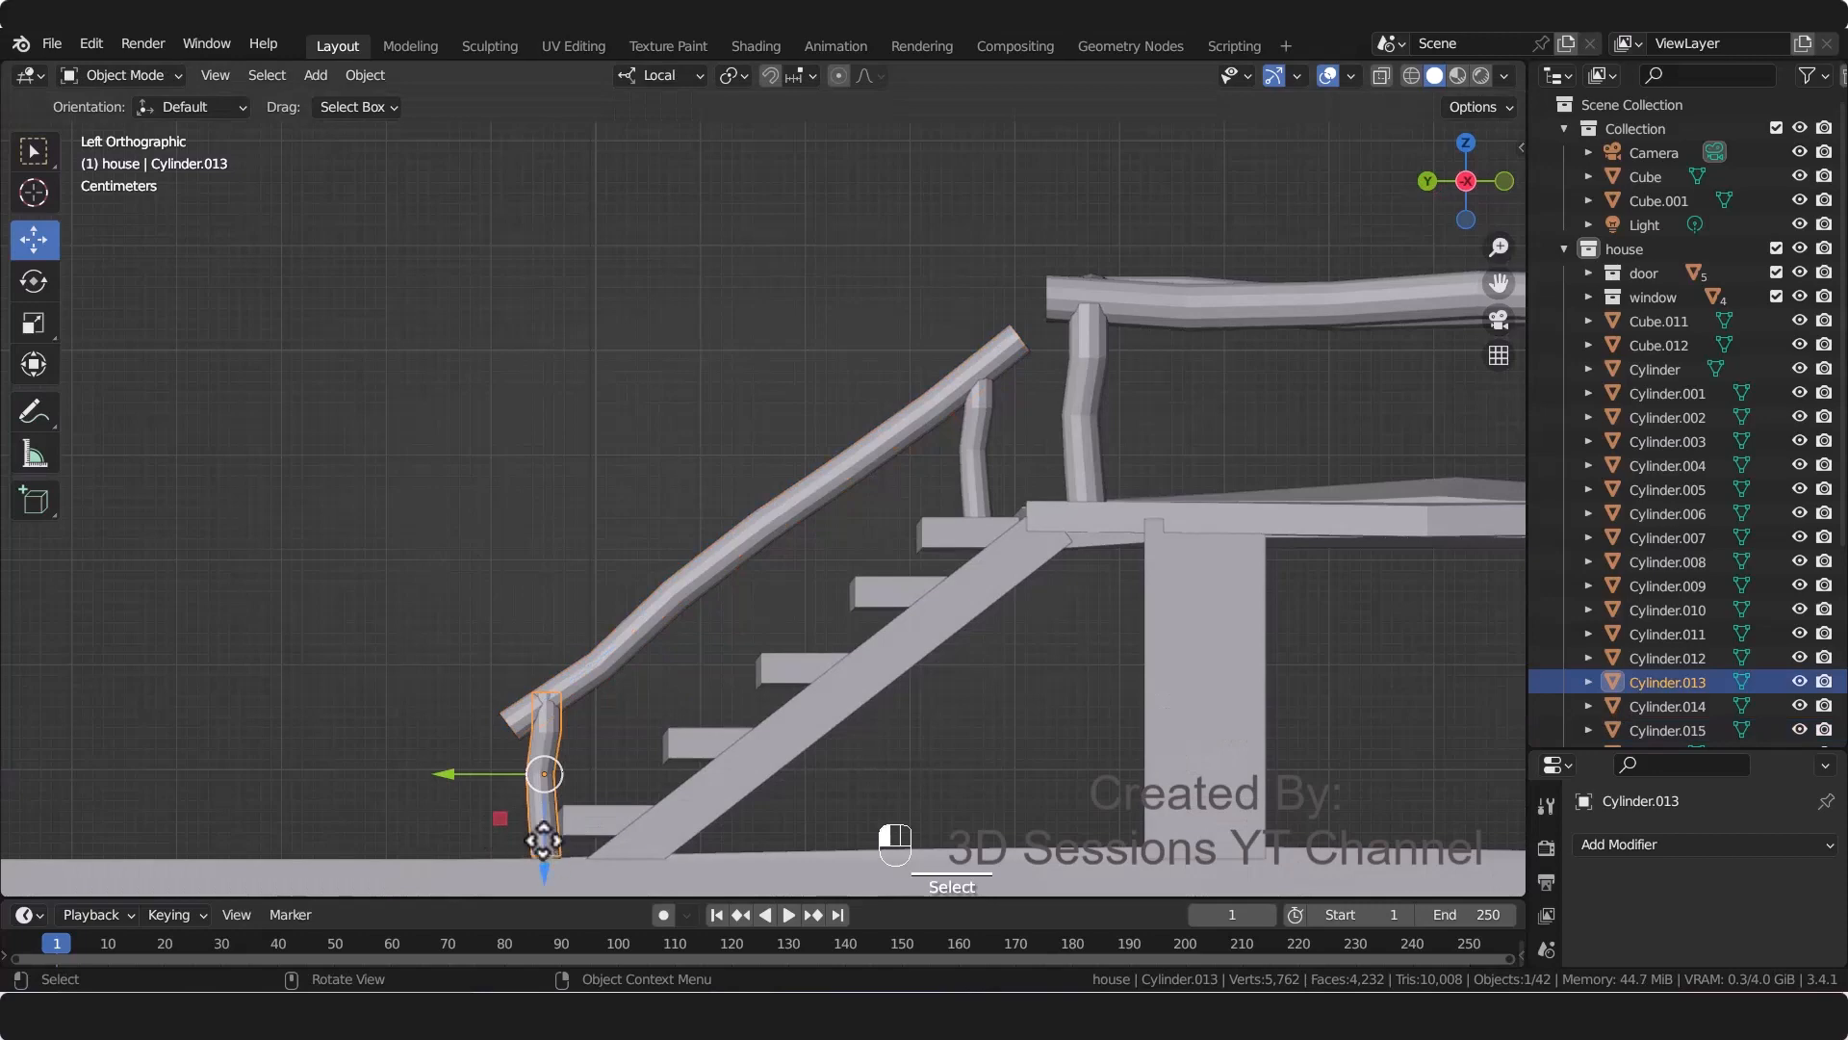
pyautogui.moveTo(544, 866); pyautogui.dragTo(544, 872)
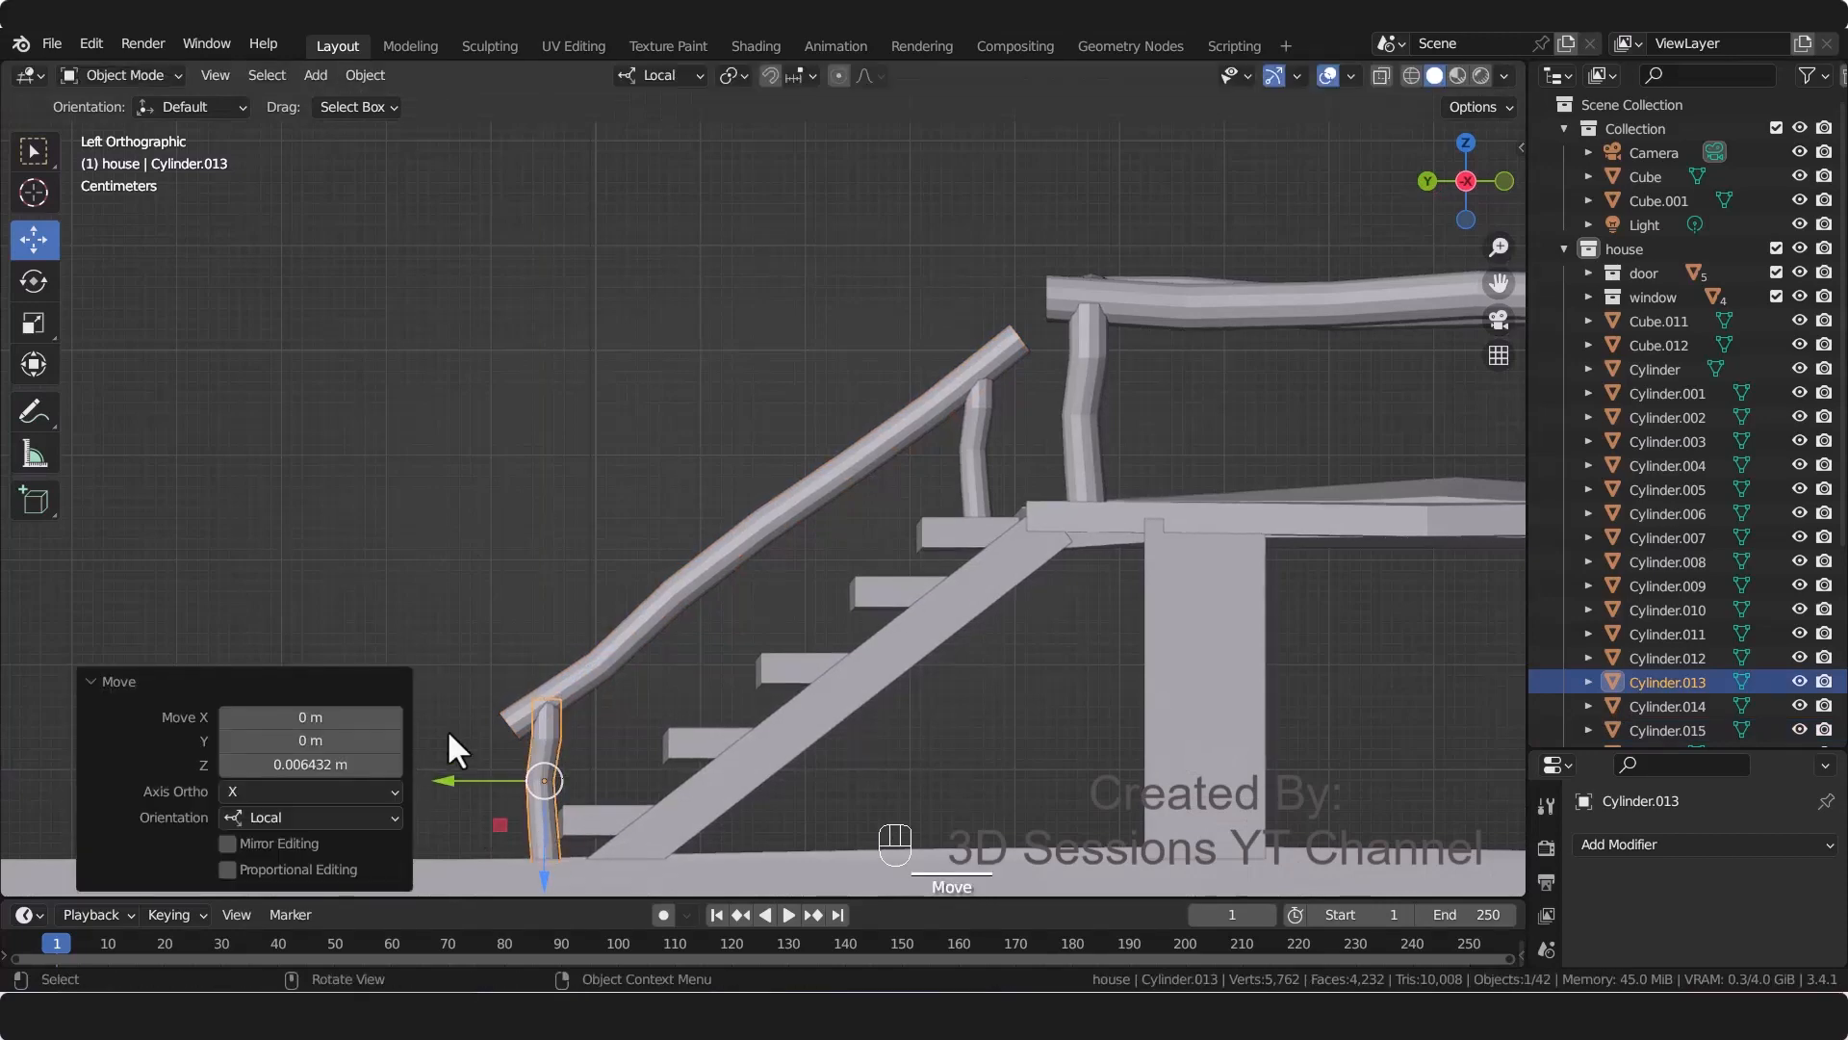
pyautogui.moveTo(447, 730); pyautogui.dragTo(833, 630, button='middle')
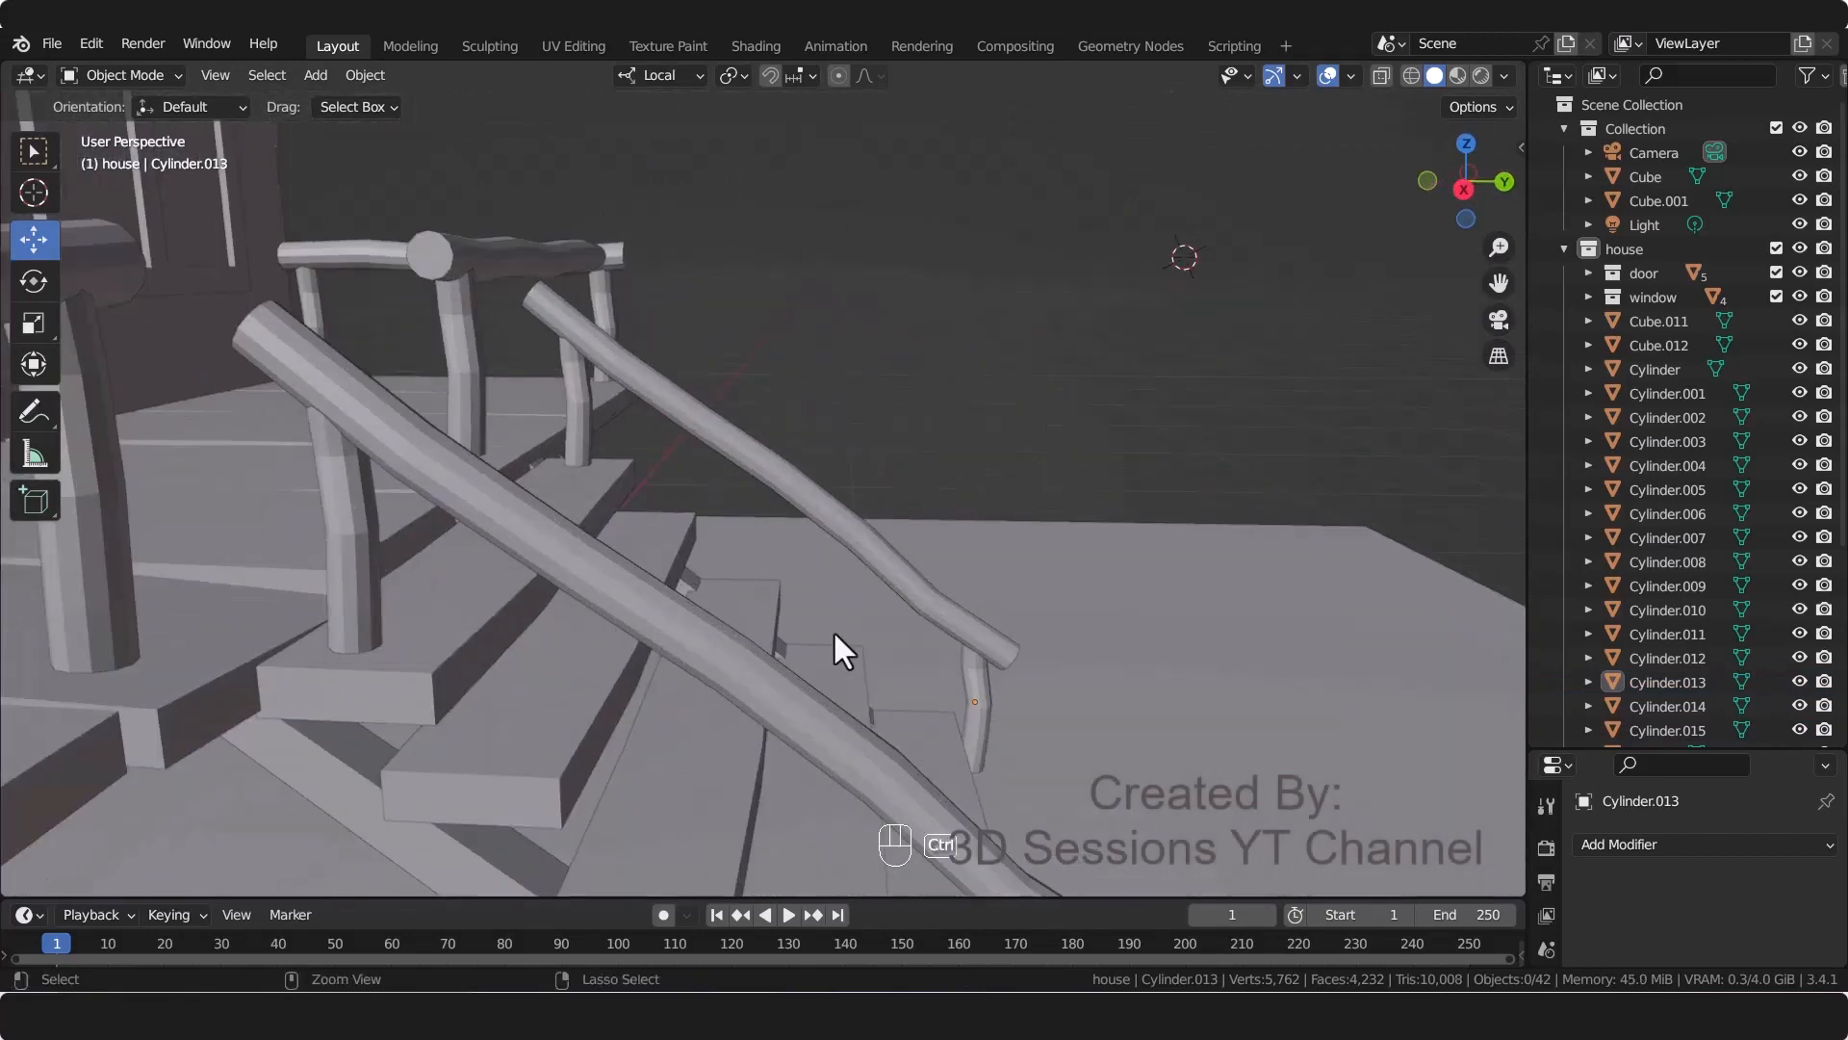
pyautogui.hotkey('ctrl', 's')
pyautogui.press('KP_0')
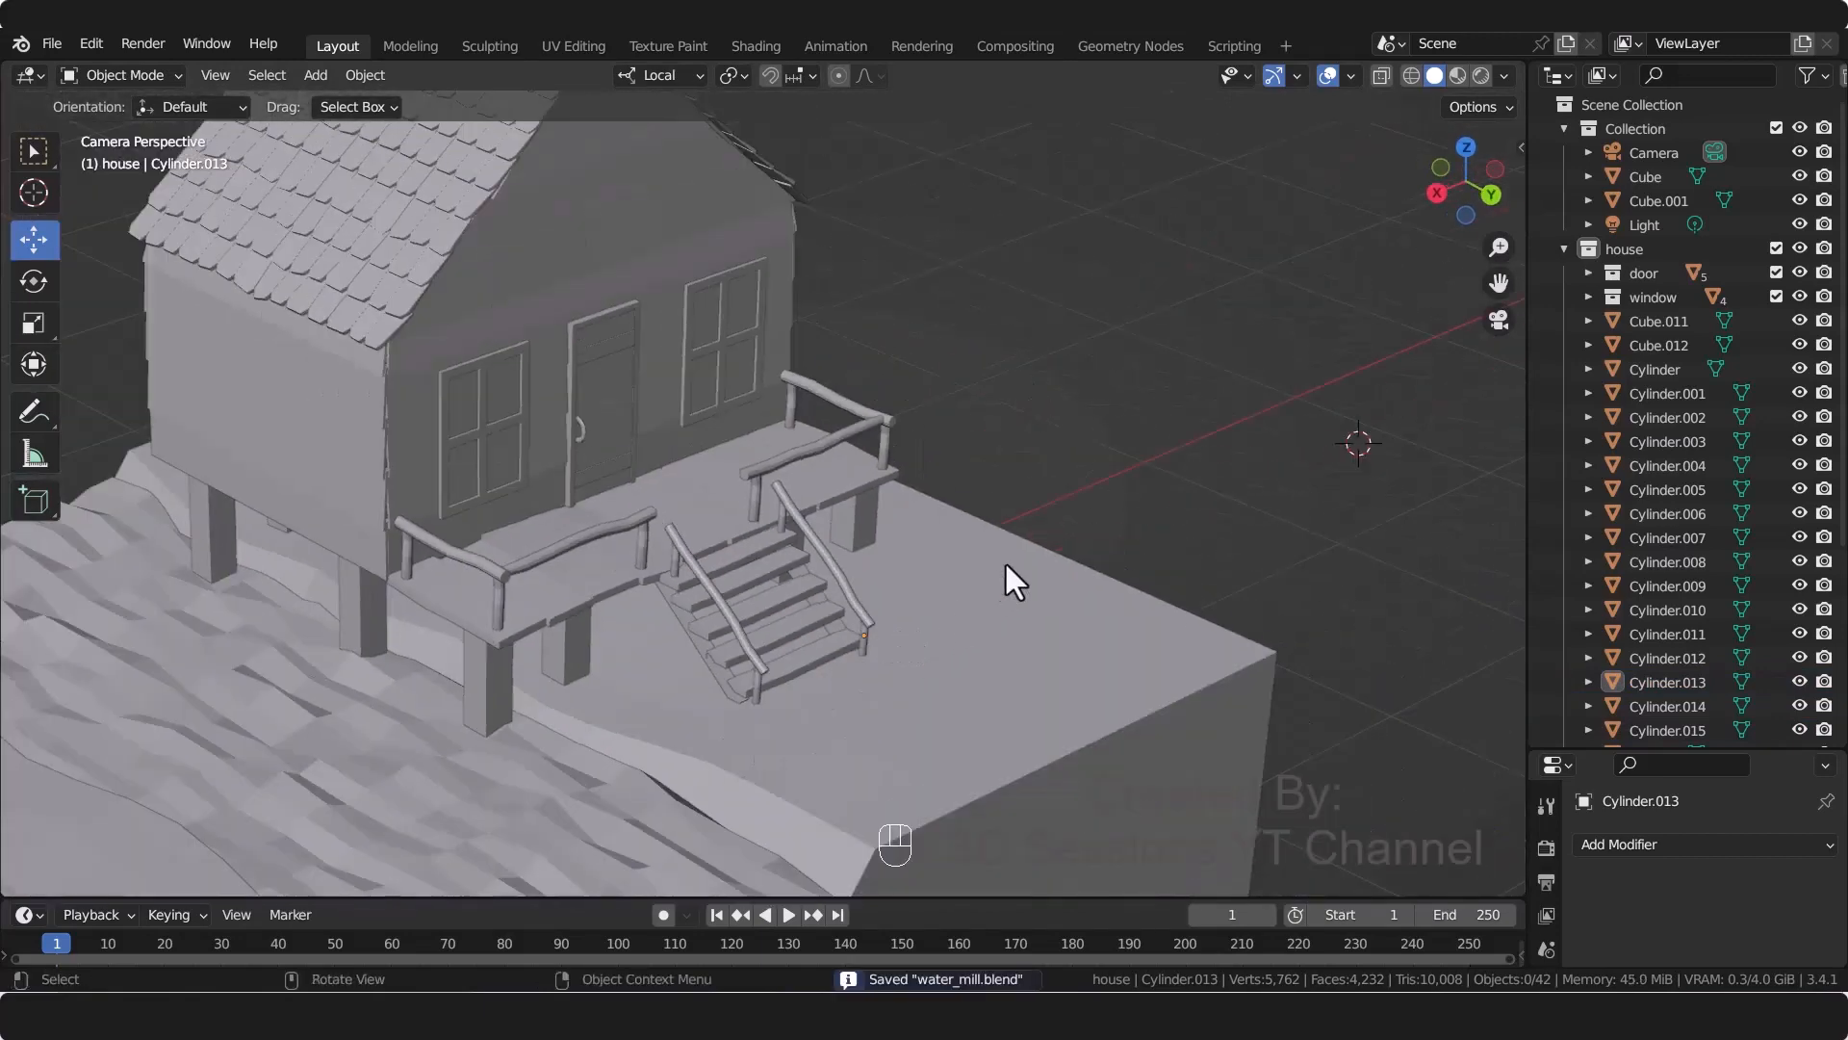
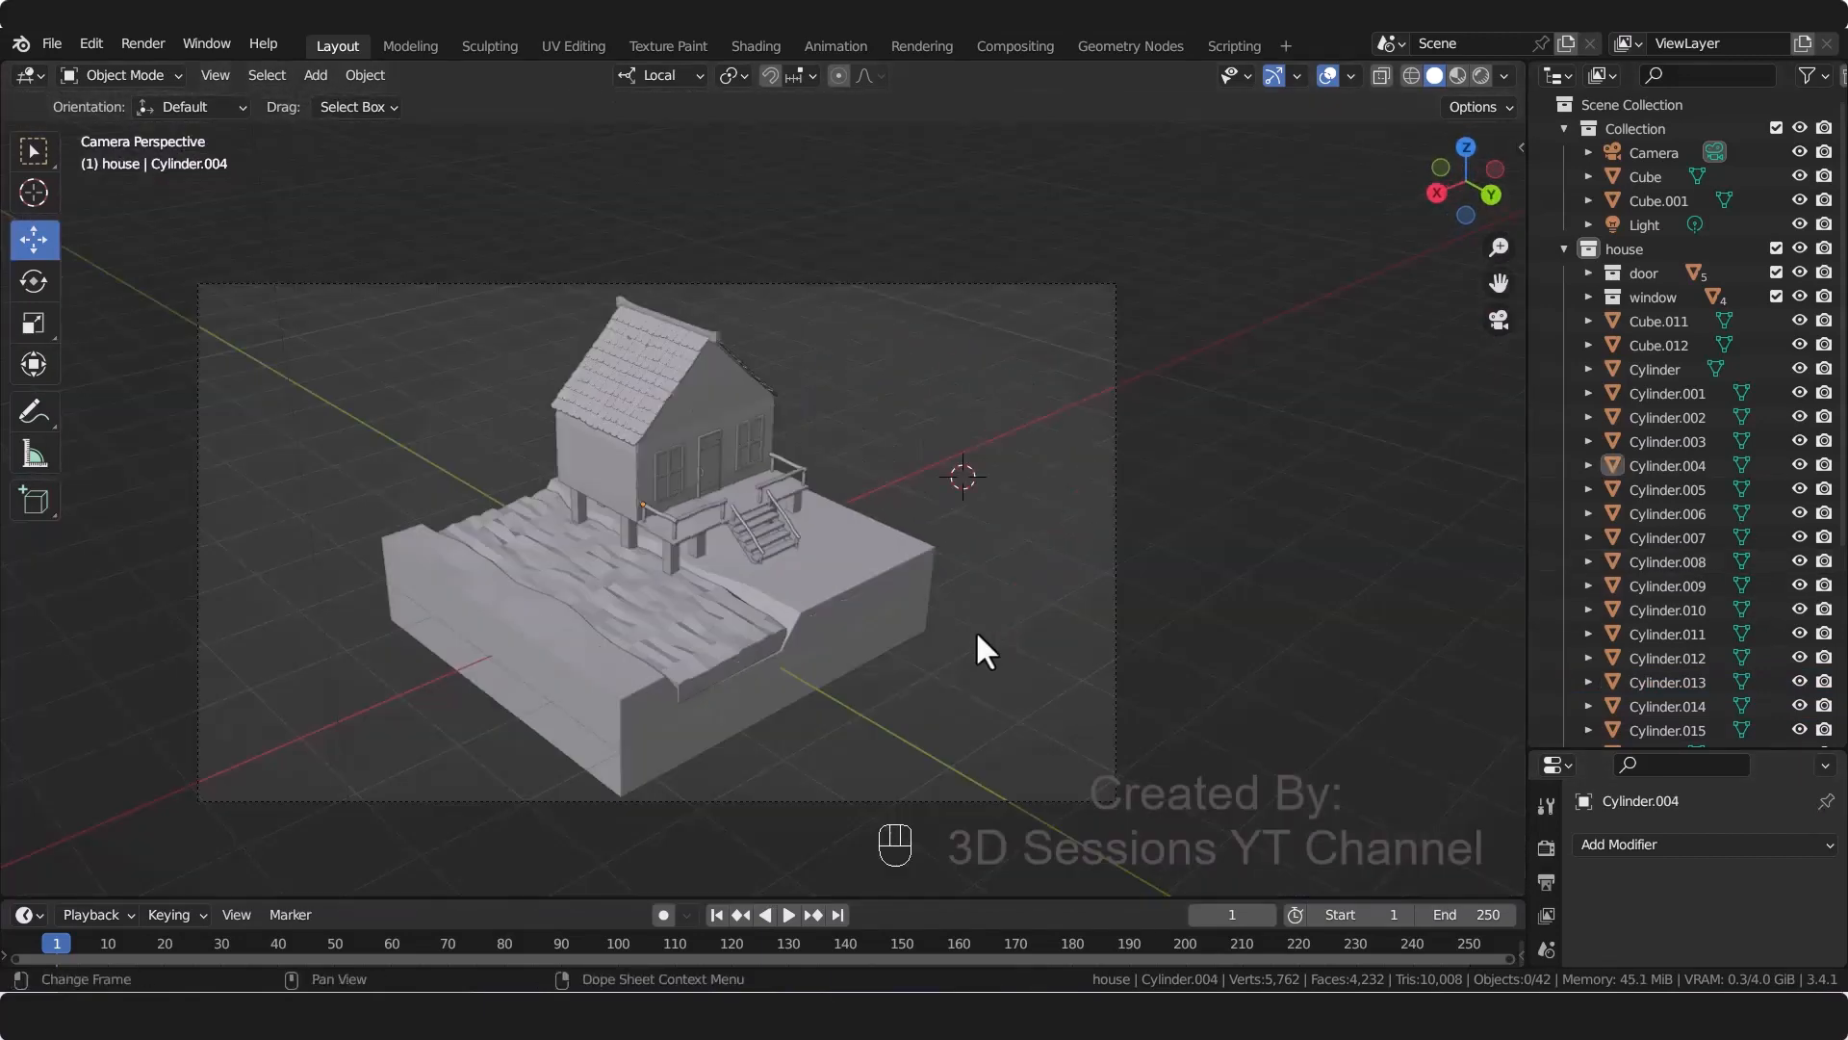
# Step: Join all the deck railing posts and handrails into one object and set its origin to its geometry
pyautogui.scroll(5, 532, 564)
pyautogui.click(532, 564)
pyautogui.scroll(3, 470, 568)
pyautogui.keyDown('shift'); pyautogui.click(332, 578); pyautogui.keyUp('shift')
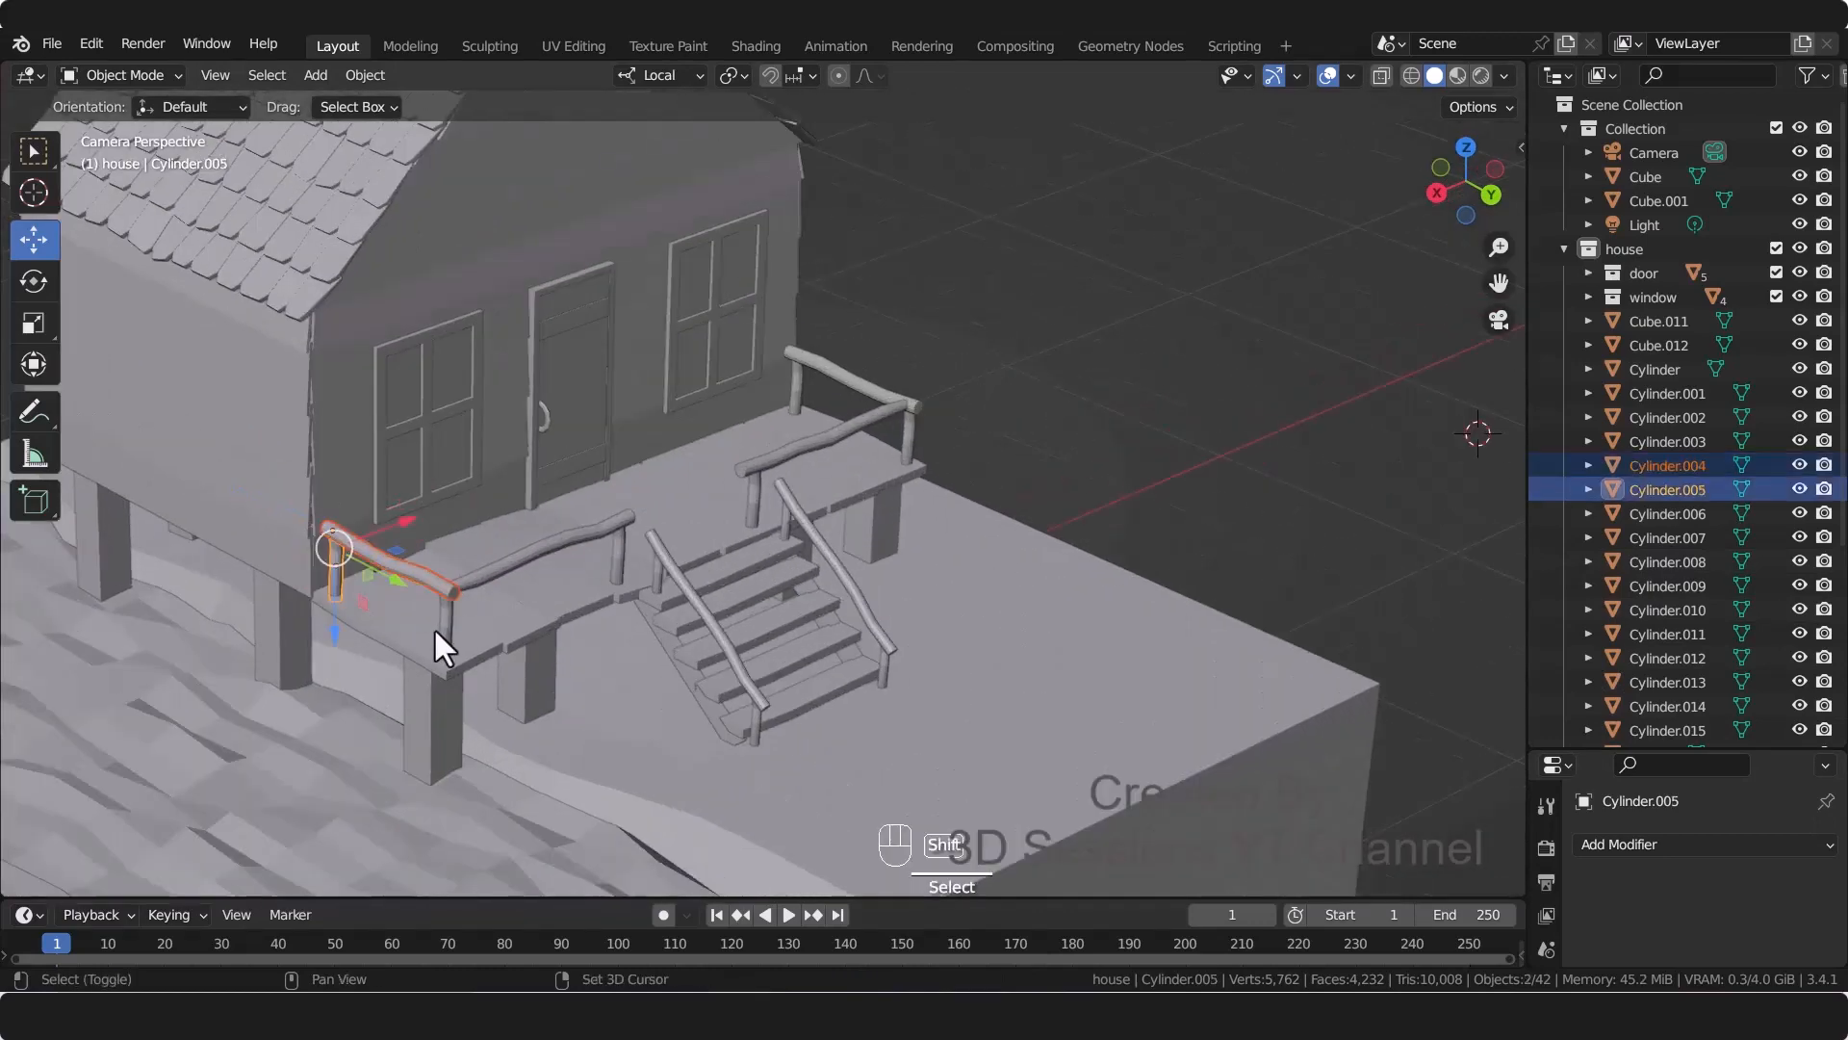
pyautogui.keyDown('shift'); pyautogui.click(438, 626); pyautogui.keyUp('shift')
pyautogui.keyDown('shift'); pyautogui.click(508, 572); pyautogui.keyUp('shift')
pyautogui.keyDown('shift'); pyautogui.click(618, 551); pyautogui.keyUp('shift')
pyautogui.keyDown('shift'); pyautogui.click(756, 505); pyautogui.keyUp('shift')
pyautogui.keyDown('shift'); pyautogui.click(788, 455); pyautogui.keyUp('shift')
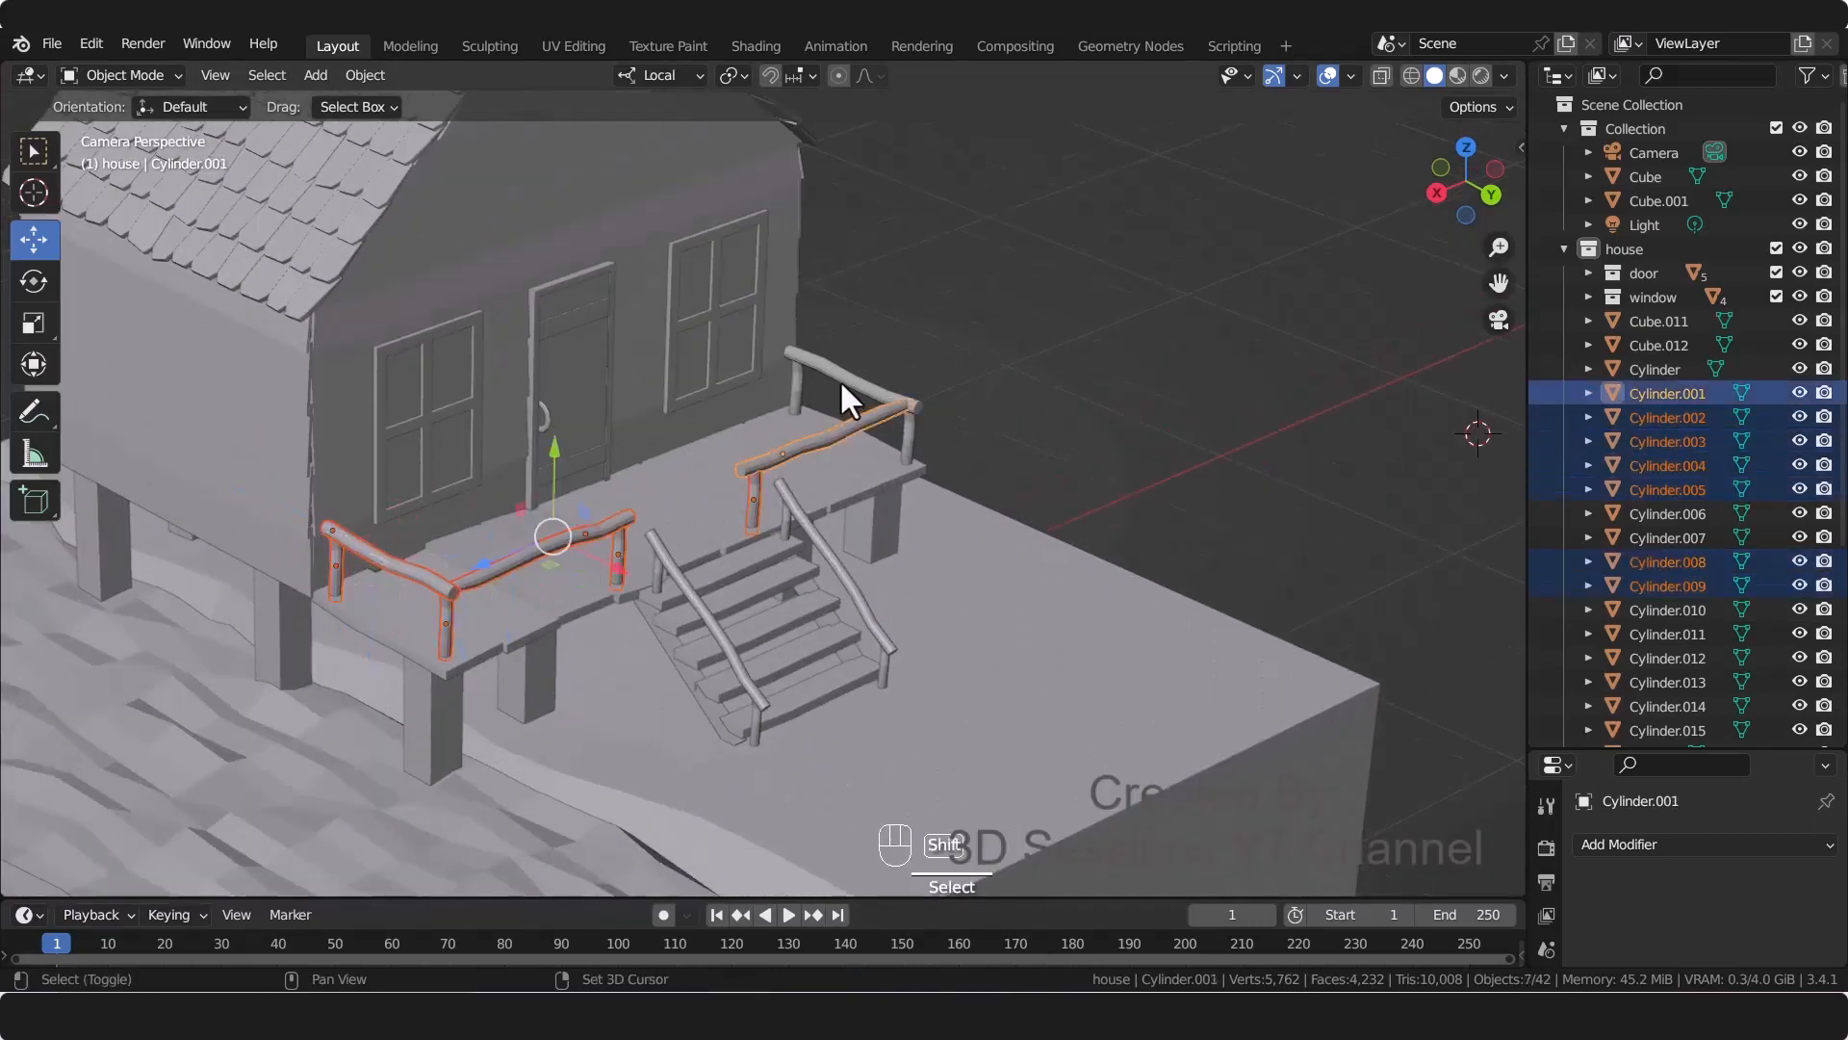
pyautogui.keyDown('shift'); pyautogui.click(840, 377); pyautogui.keyUp('shift')
pyautogui.keyDown('shift'); pyautogui.click(798, 390); pyautogui.keyUp('shift')
pyautogui.keyDown('shift'); pyautogui.click(909, 444); pyautogui.keyUp('shift')
pyautogui.rightClick(853, 417)
pyautogui.moveTo(853, 418)
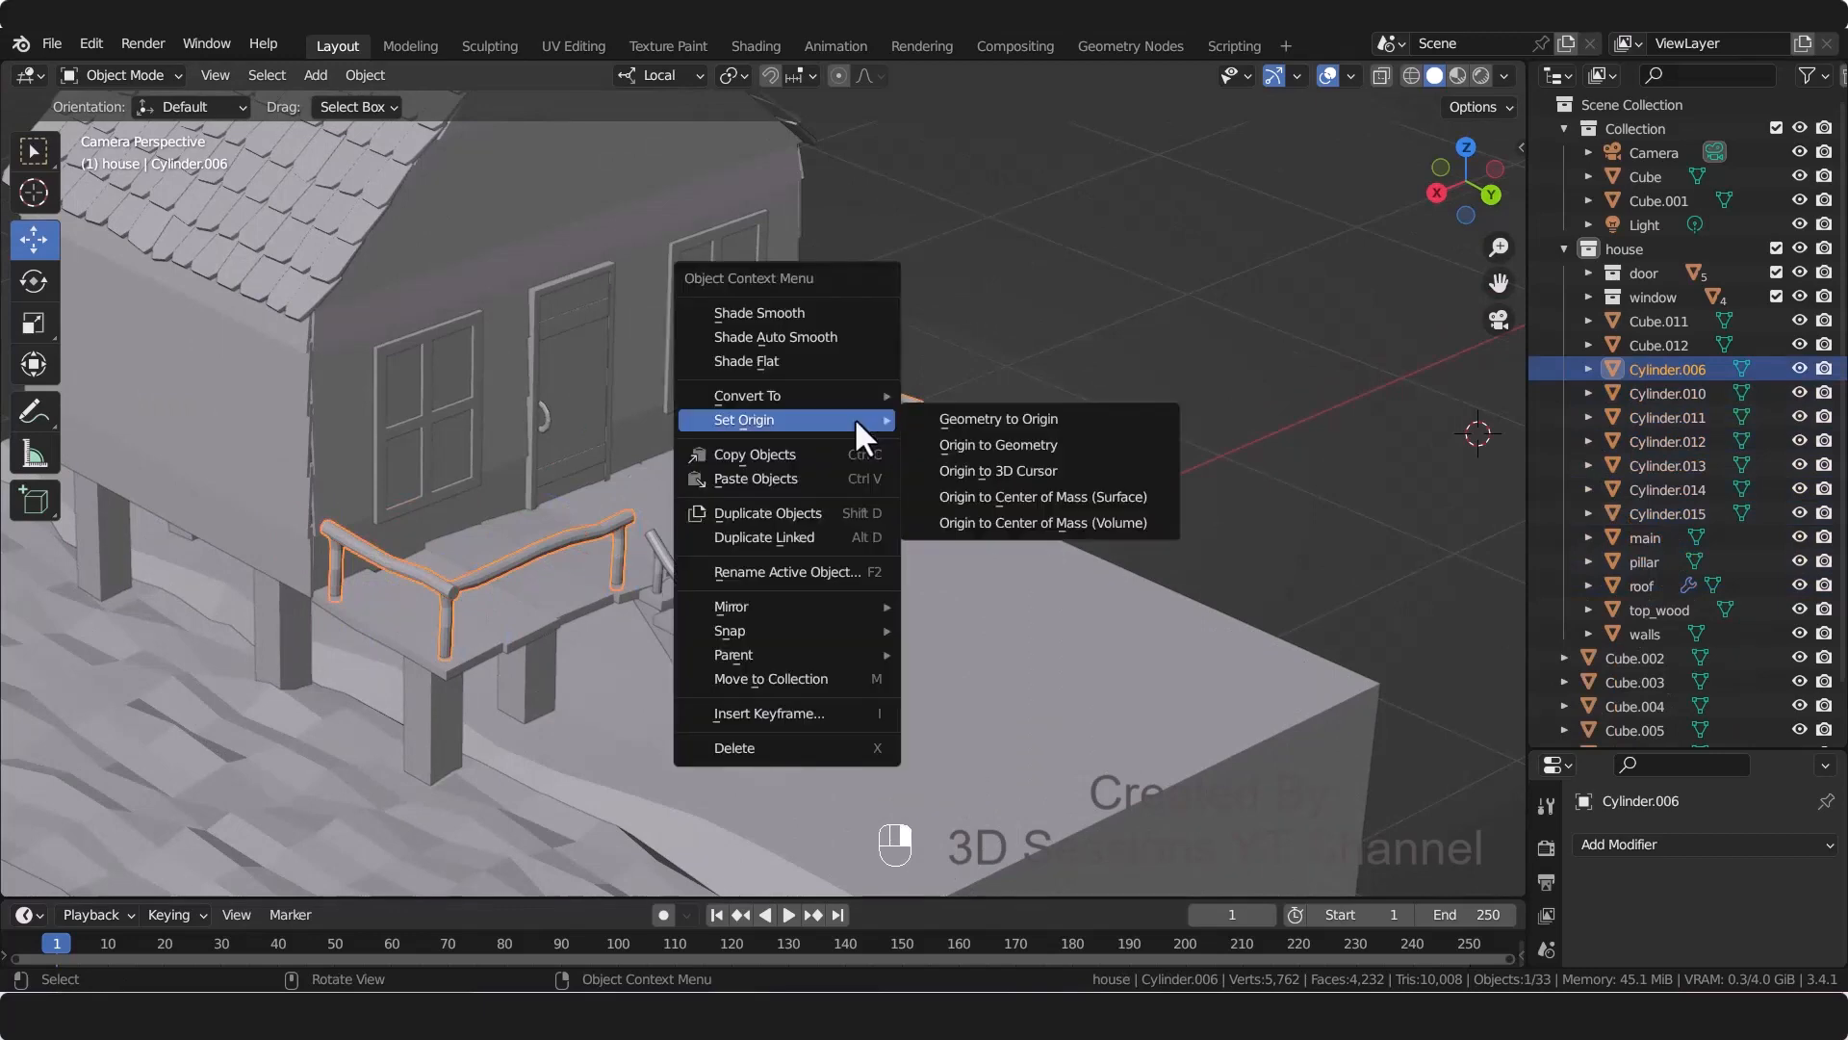
pyautogui.click(992, 442)
# Step: Join the two stair handrails and their four posts into a single object
pyautogui.click(706, 608)
pyautogui.keyDown('shift'); pyautogui.click(658, 582); pyautogui.keyUp('shift')
pyautogui.keyDown('shift'); pyautogui.click(756, 727); pyautogui.keyUp('shift')
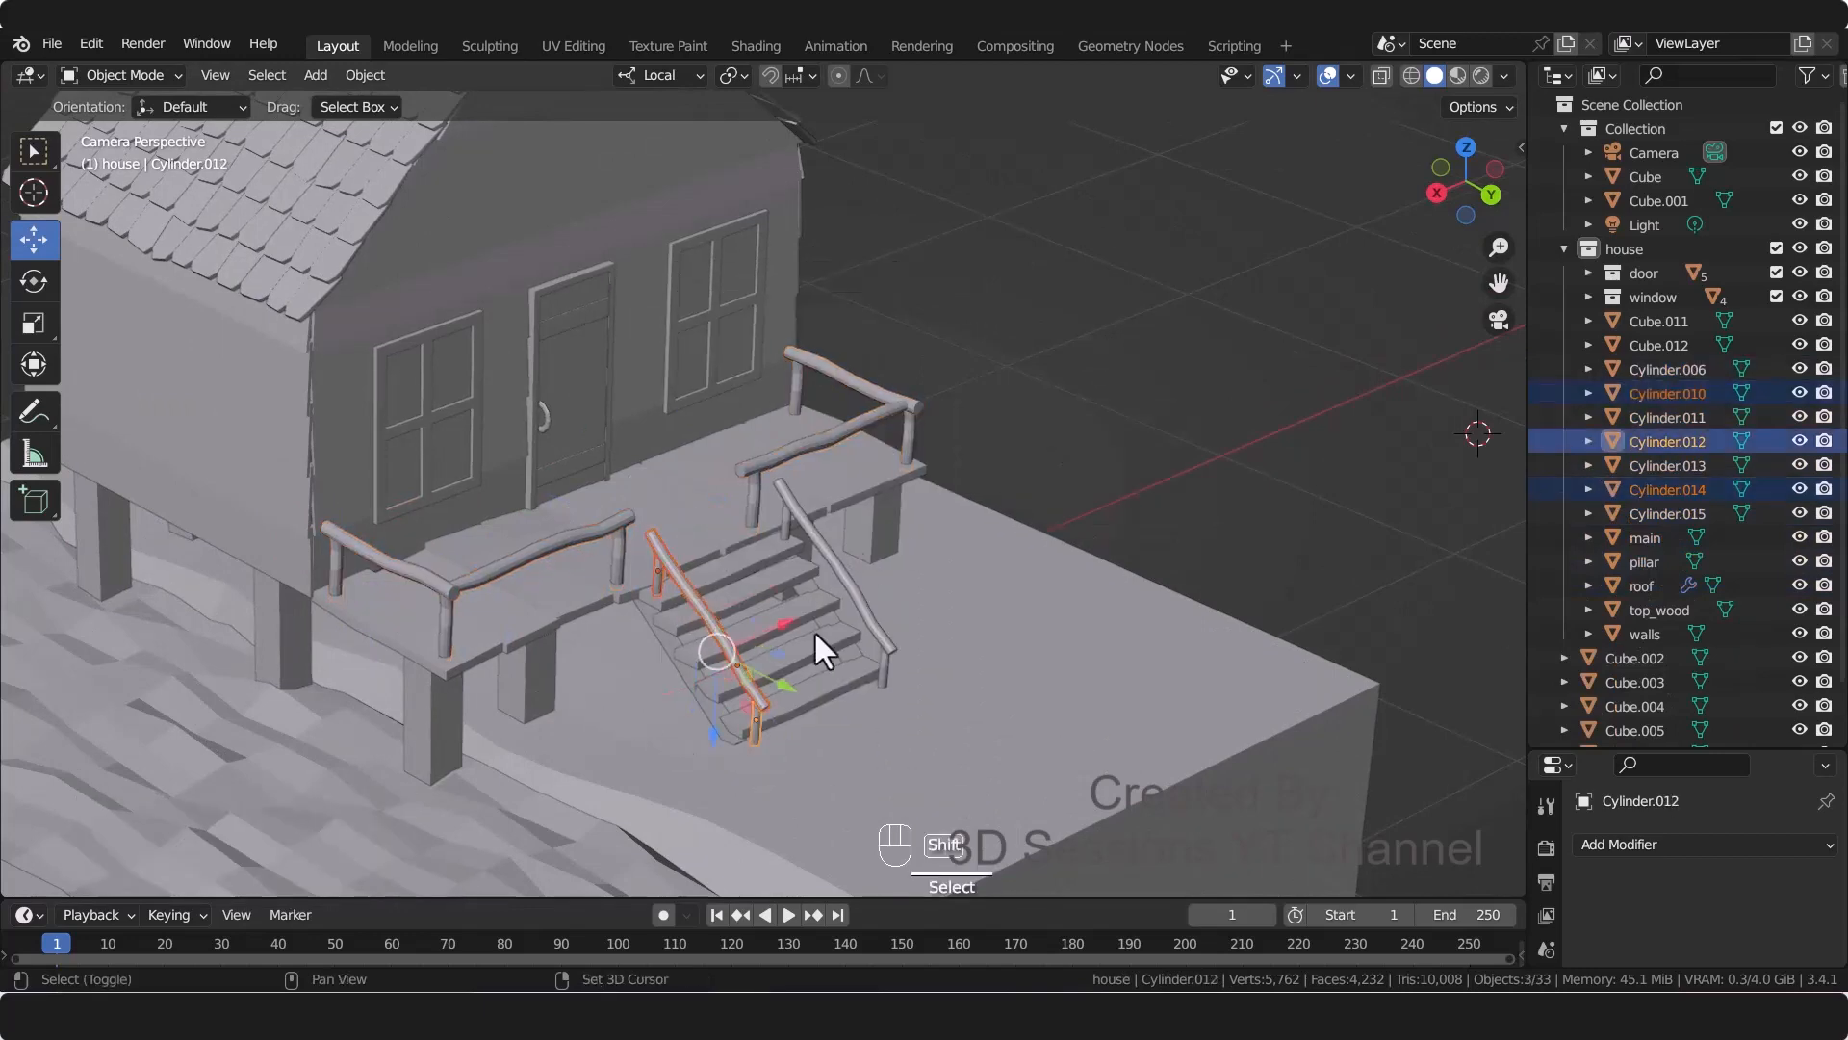
pyautogui.keyDown('shift'); pyautogui.click(787, 526); pyautogui.keyUp('shift')
pyautogui.keyDown('shift'); pyautogui.click(860, 602); pyautogui.keyUp('shift')
pyautogui.keyDown('shift'); pyautogui.click(884, 676); pyautogui.keyUp('shift')
pyautogui.hotkey('ctrl', 'j')
# Step: Join the five stair planks and the two sloped support beams into a single object
pyautogui.click(738, 587)
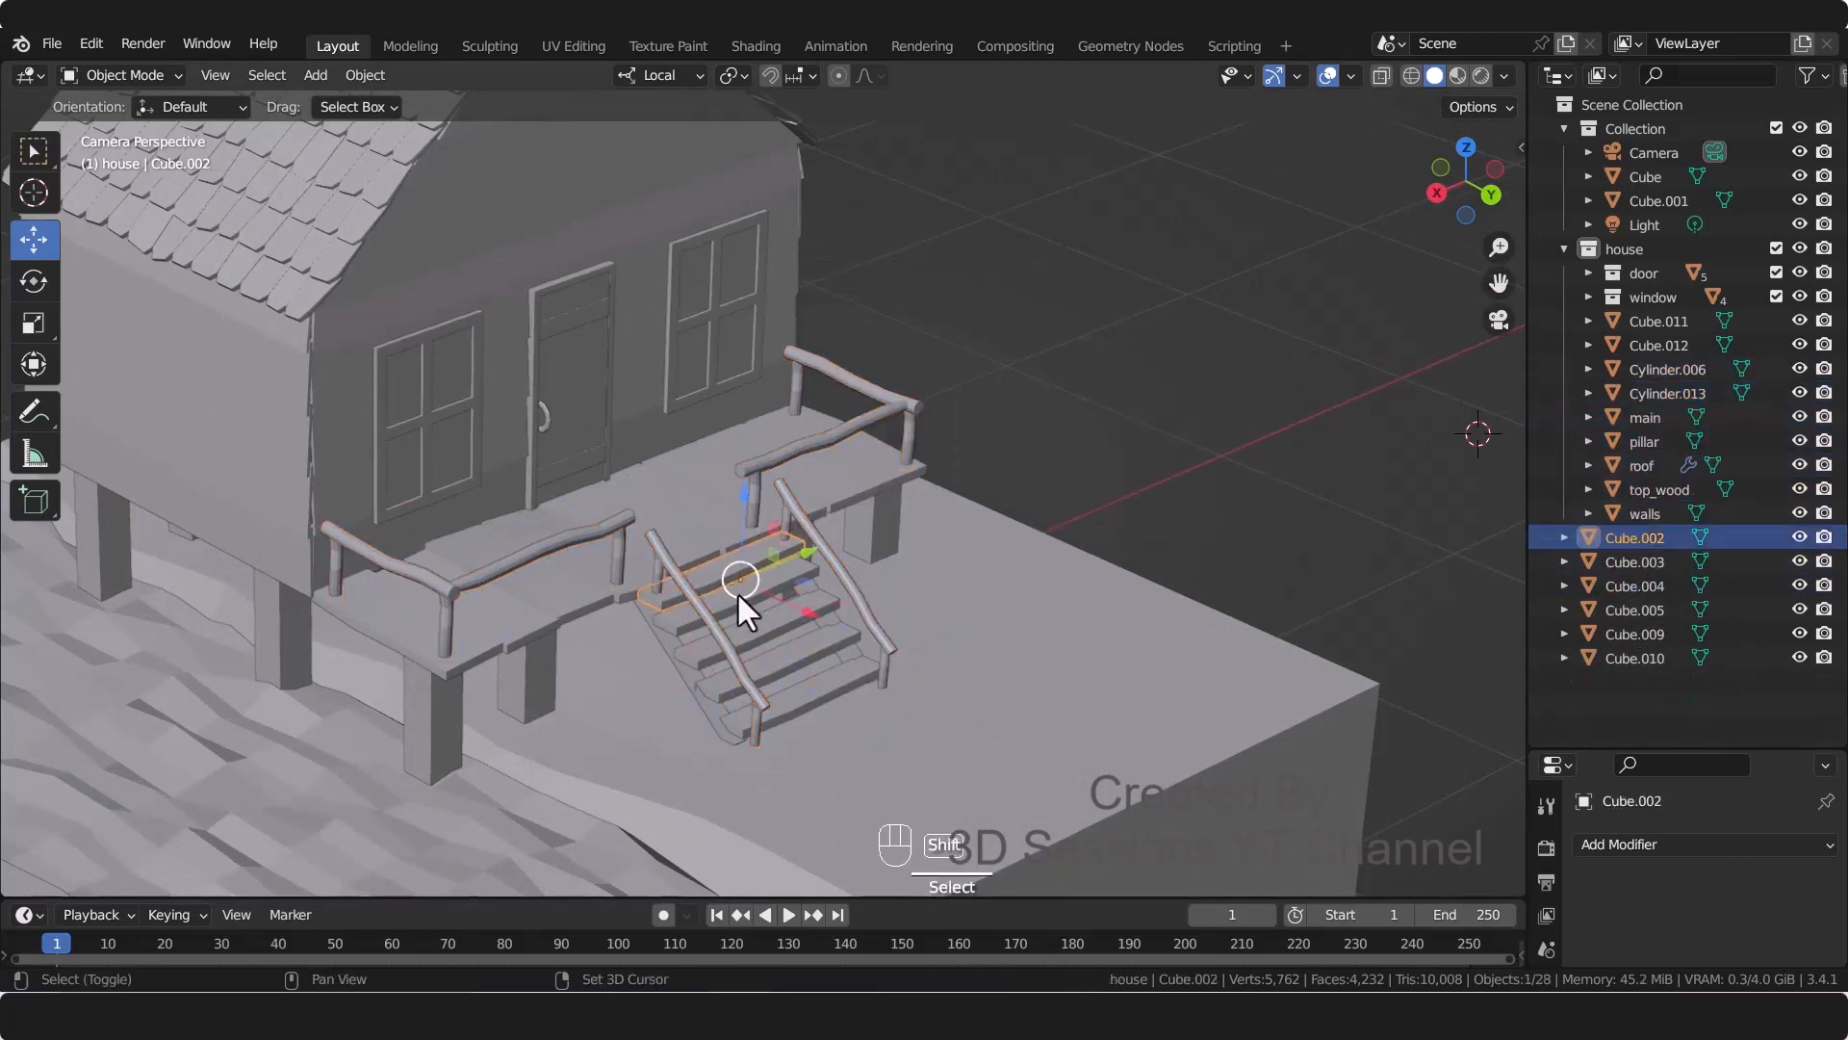
pyautogui.keyDown('shift'); pyautogui.click(756, 616); pyautogui.keyUp('shift')
pyautogui.keyDown('shift'); pyautogui.click(769, 640); pyautogui.keyUp('shift')
pyautogui.keyDown('shift'); pyautogui.click(782, 661); pyautogui.keyUp('shift')
pyautogui.keyDown('shift'); pyautogui.click(761, 708); pyautogui.keyUp('shift')
pyautogui.keyDown('shift'); pyautogui.click(834, 611); pyautogui.keyUp('shift')
pyautogui.keyDown('shift'); pyautogui.click(853, 651); pyautogui.keyUp('shift')
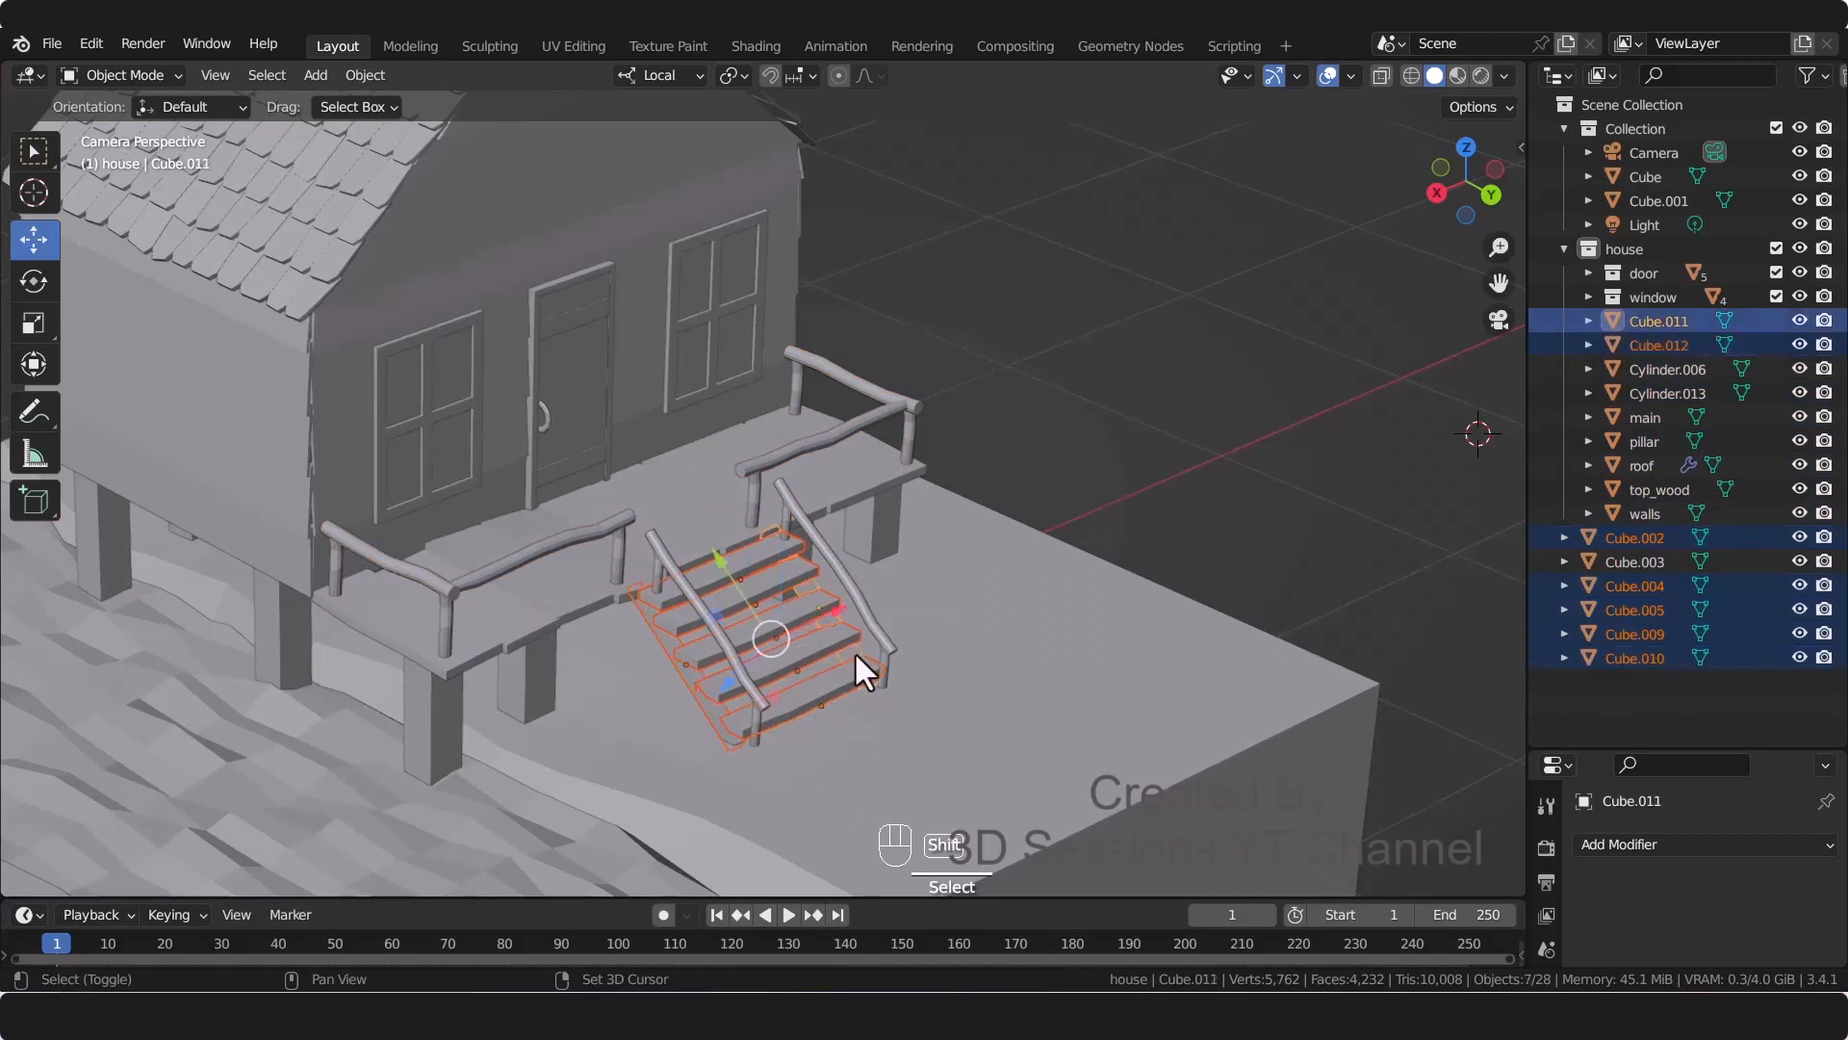
pyautogui.hotkey('ctrl', 'j')
# Step: Join the stair planks and beams with the stair railings and rename the combined object "steps"
pyautogui.keyDown('shift'); pyautogui.click(823, 556); pyautogui.keyUp('shift')
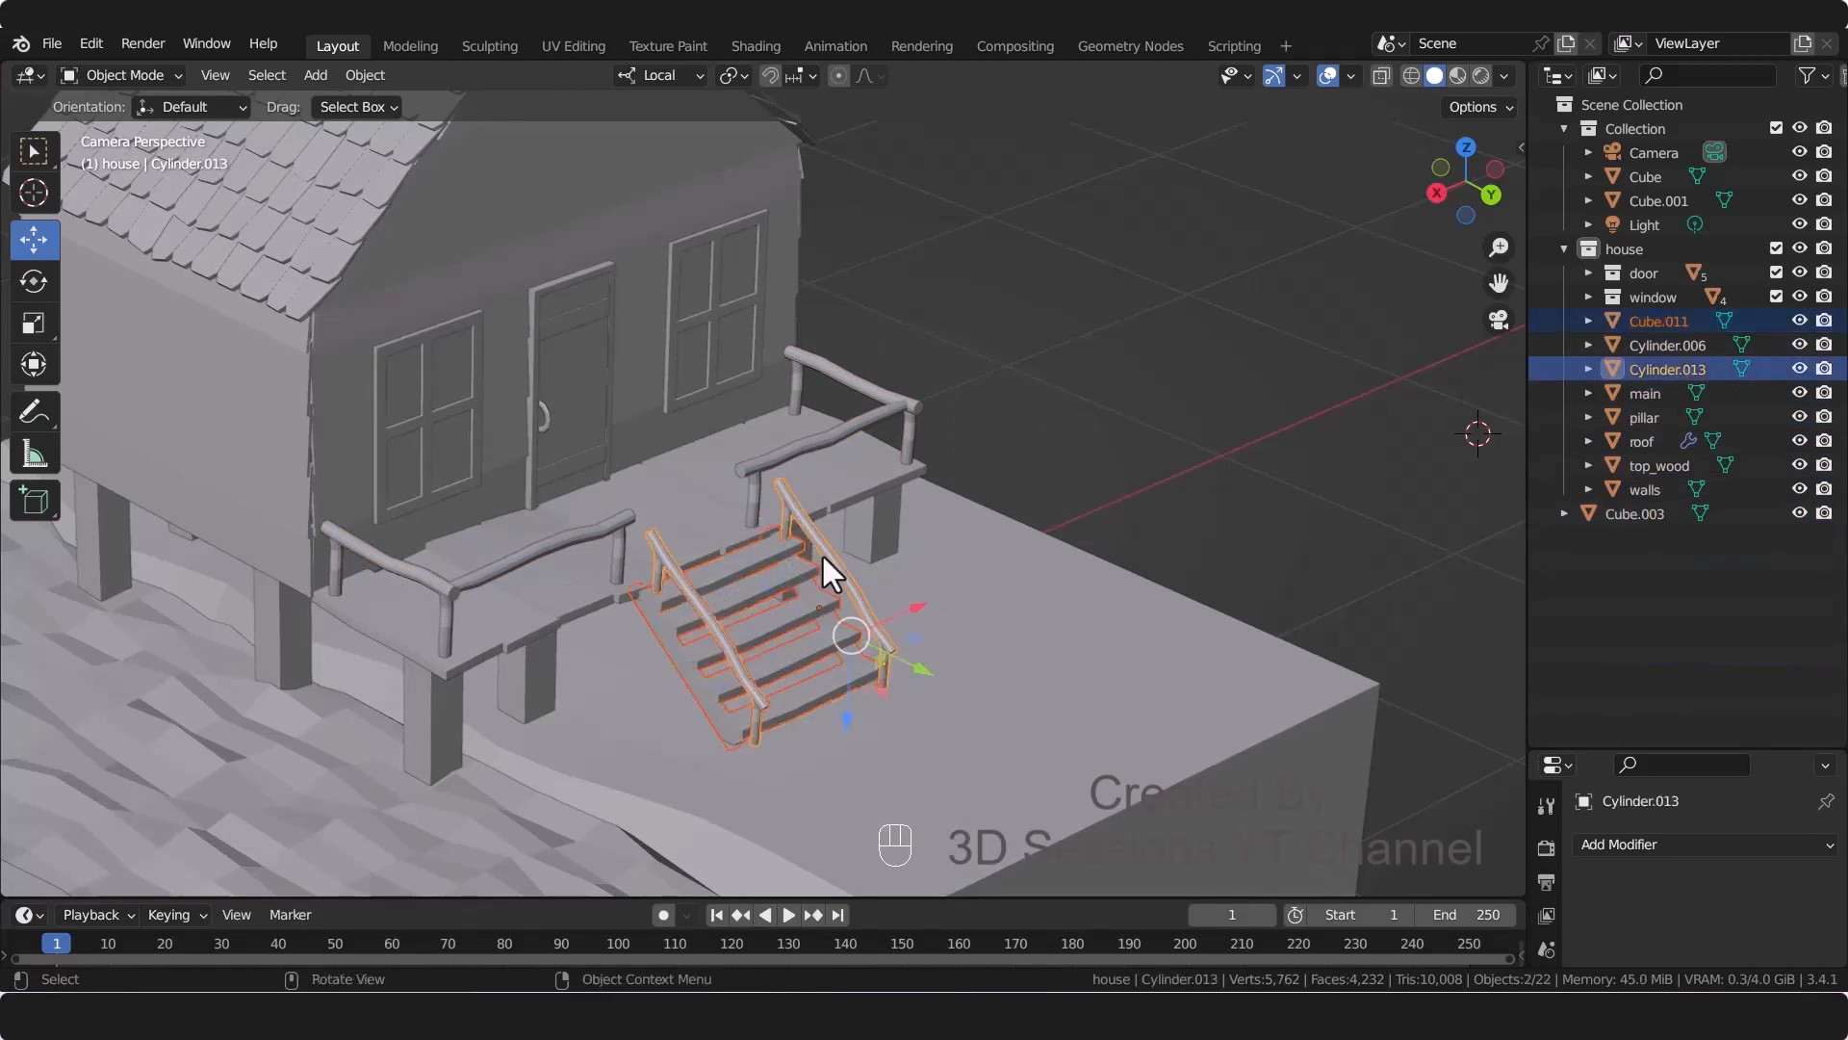
pyautogui.hotkey('ctrl', 'j')
pyautogui.doubleClick(1675, 344)
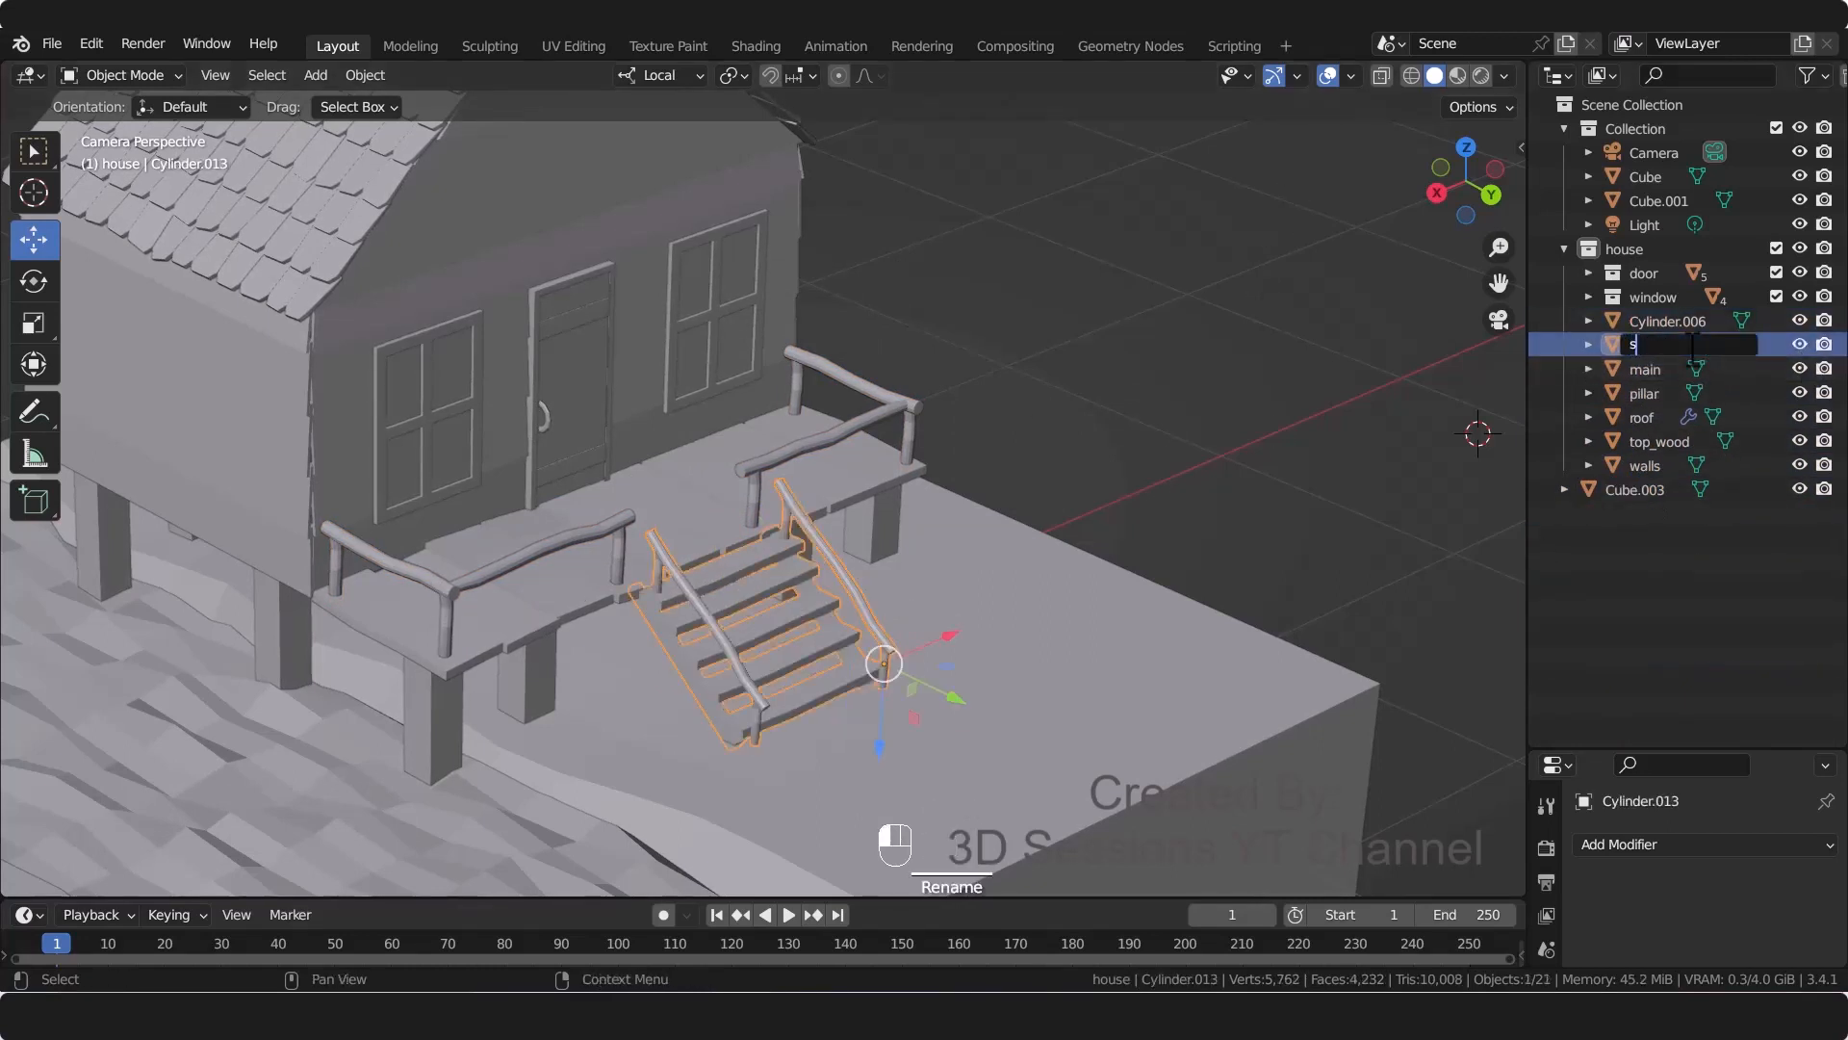
pyautogui.write('steps')
pyautogui.press('Return')
# Step: Move the deck floor, deck railings and steps into a new collection named "patio"
pyautogui.click(385, 568)
pyautogui.click(483, 645)
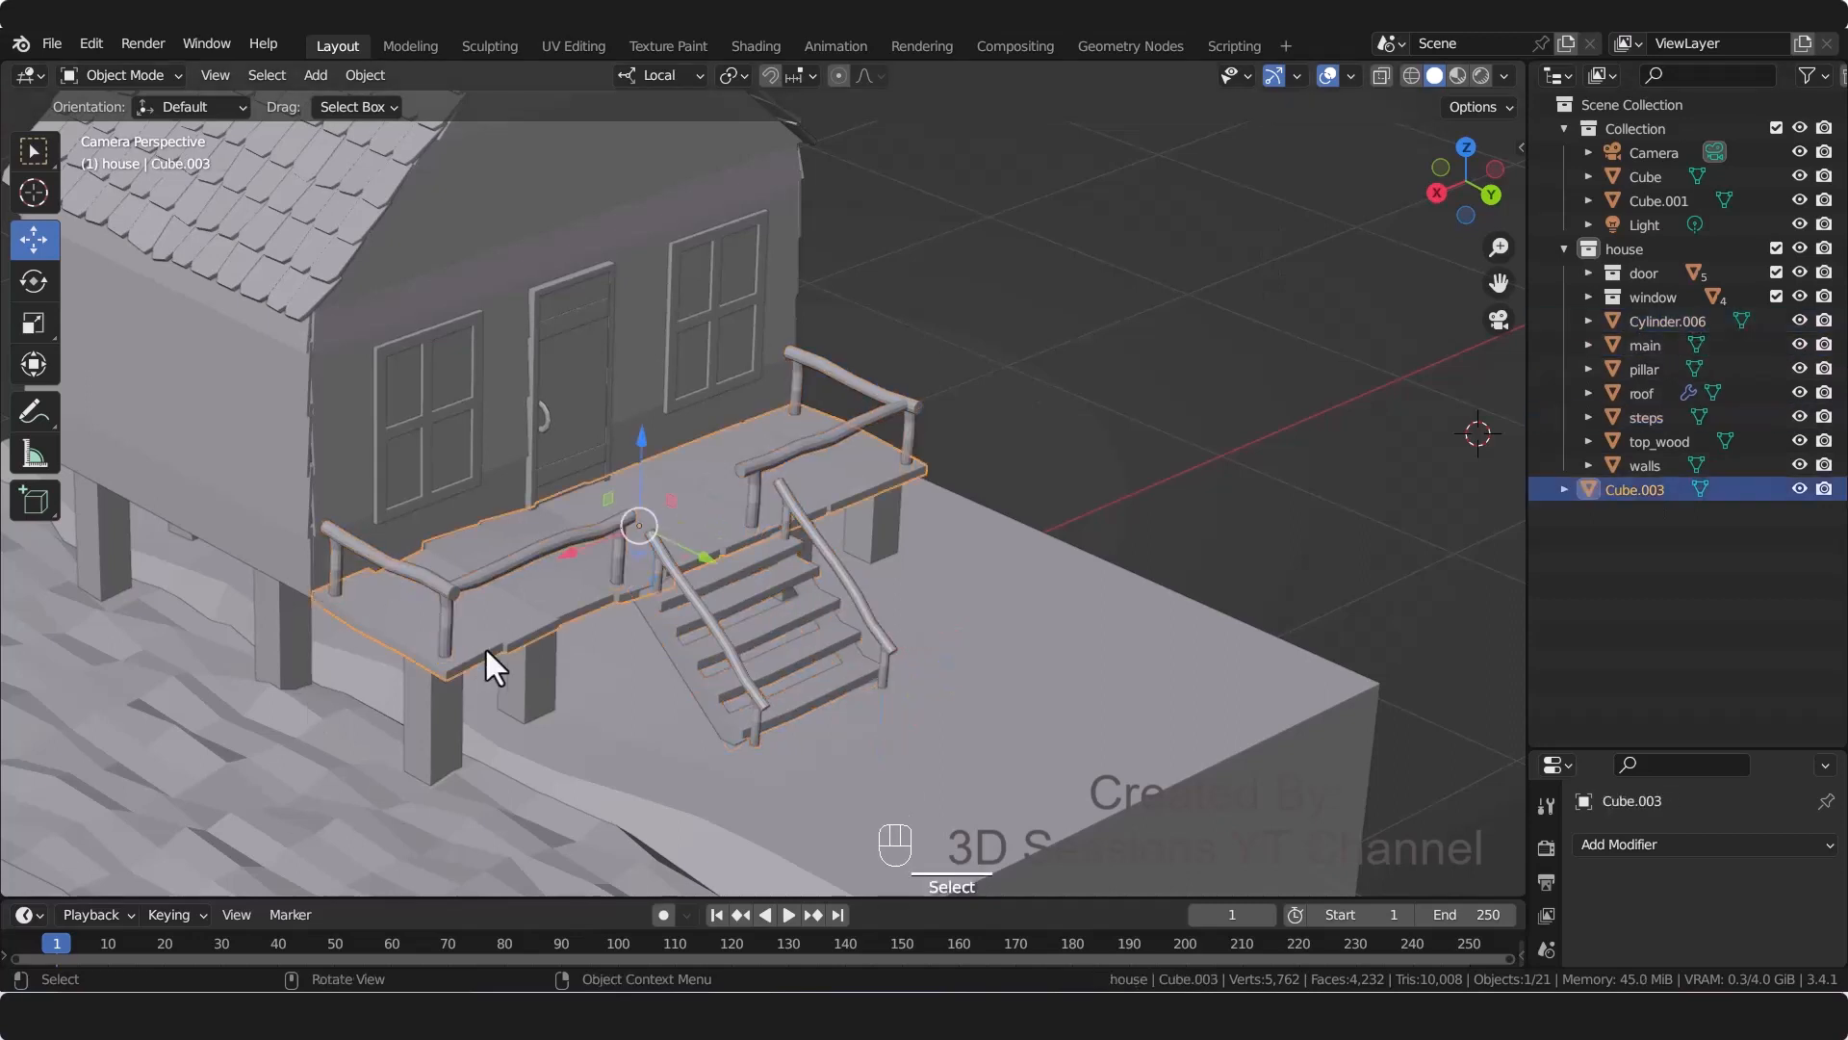
pyautogui.keyDown('shift'); pyautogui.click(435, 589); pyautogui.keyUp('shift')
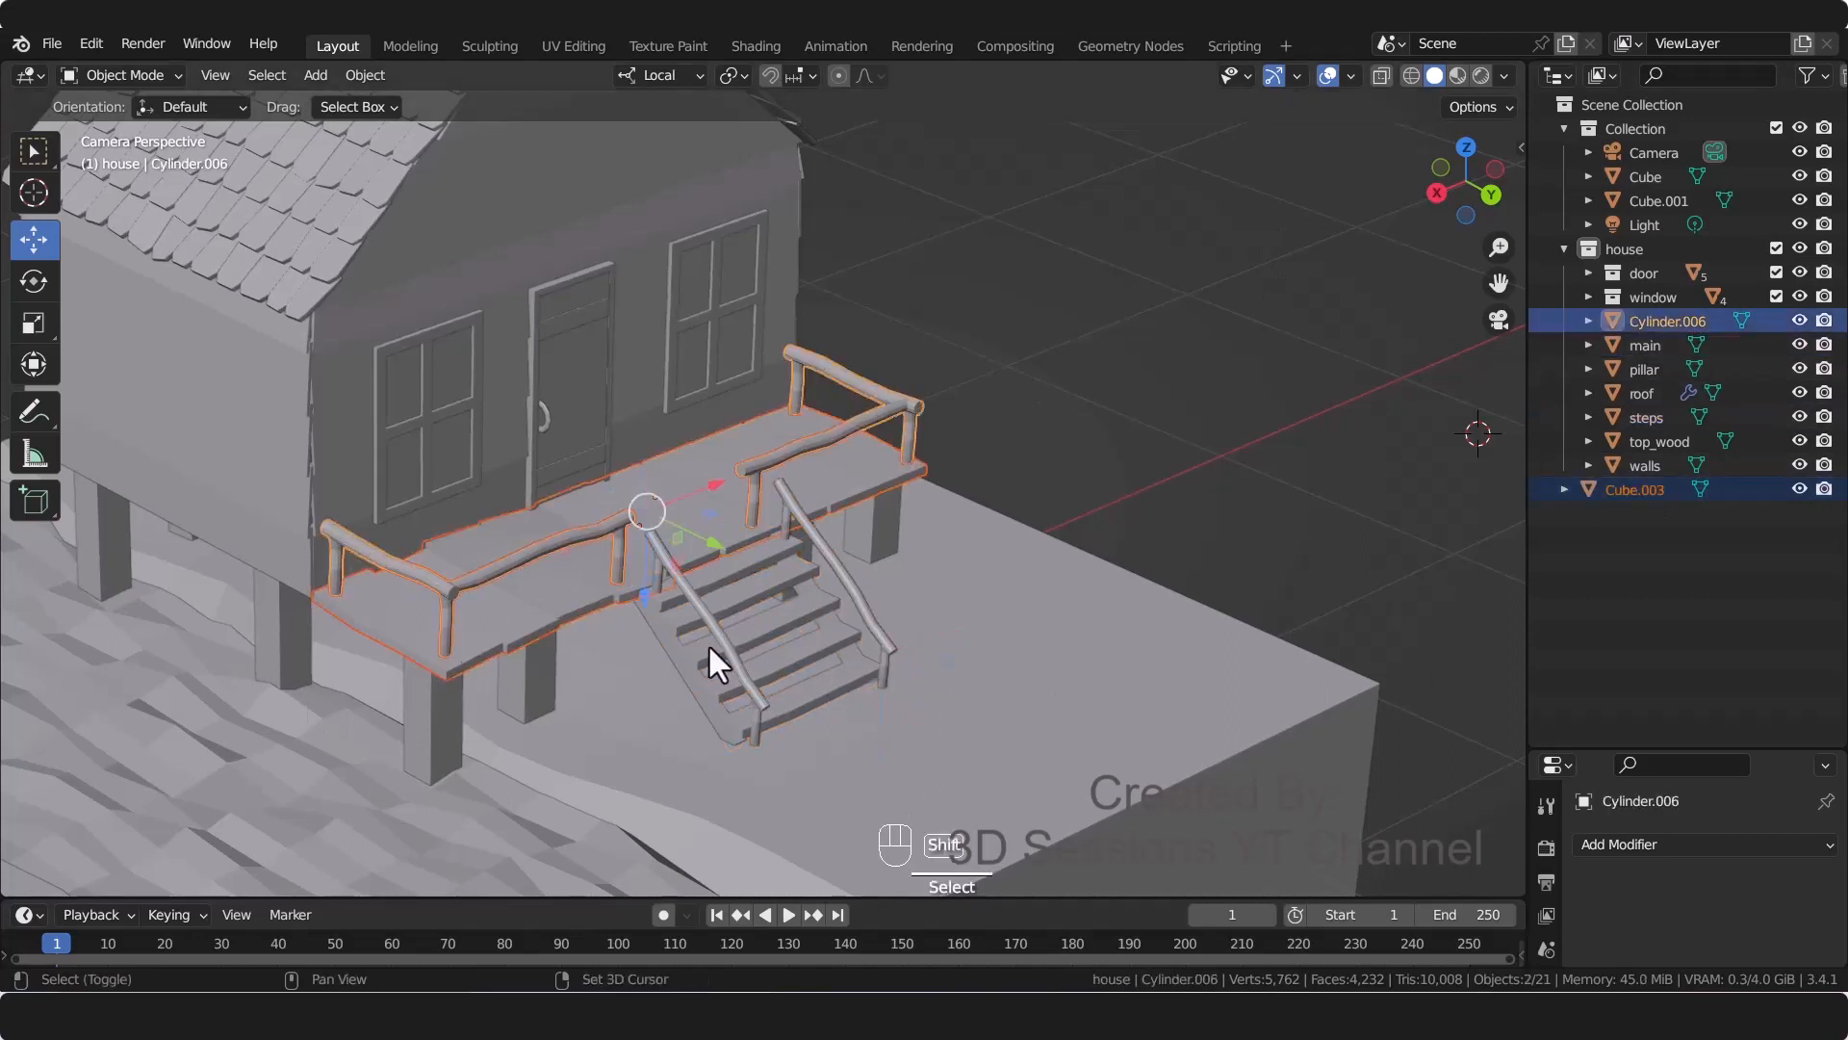
pyautogui.keyDown('shift'); pyautogui.click(706, 643); pyautogui.keyUp('shift')
pyautogui.press('m')
pyautogui.click(707, 643)
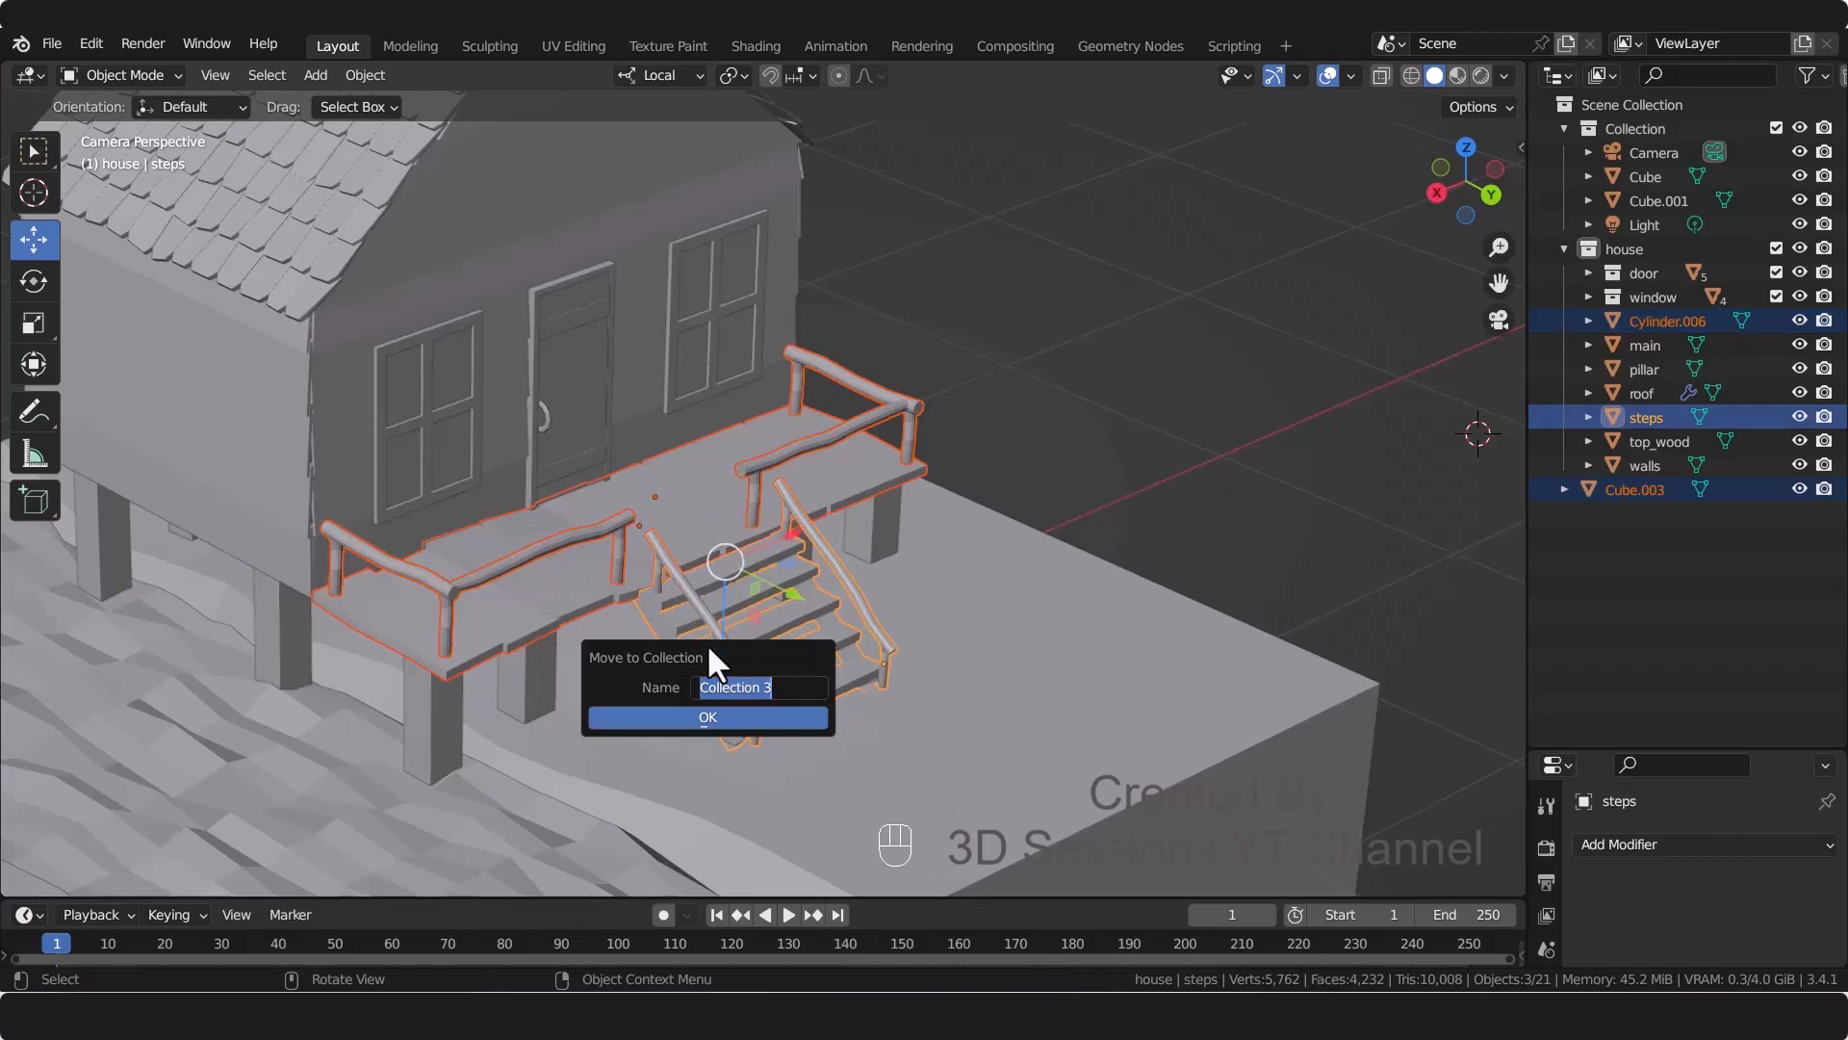
pyautogui.write('patio')
pyautogui.press('Return')
# Step: Nest the patio collection inside the house collection
pyautogui.click(1564, 441)
pyautogui.click(1643, 478)
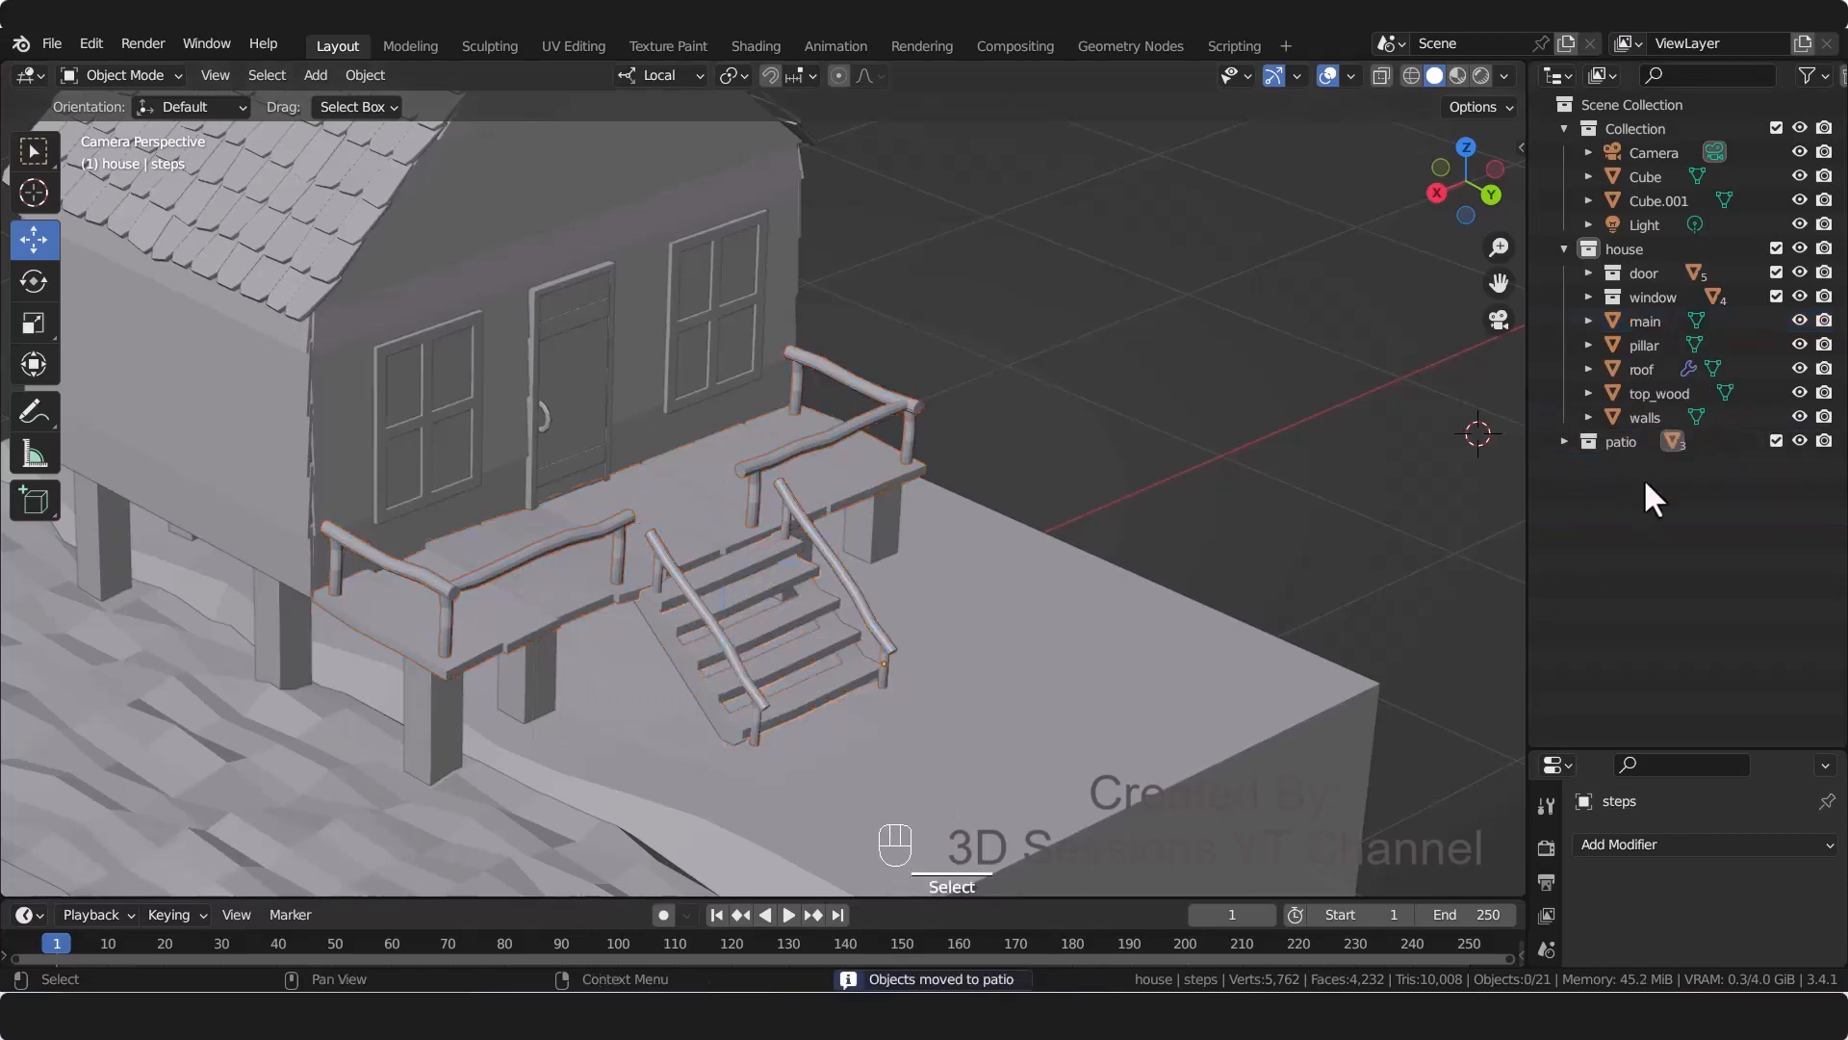
pyautogui.moveTo(1613, 435); pyautogui.dragTo(1600, 293)
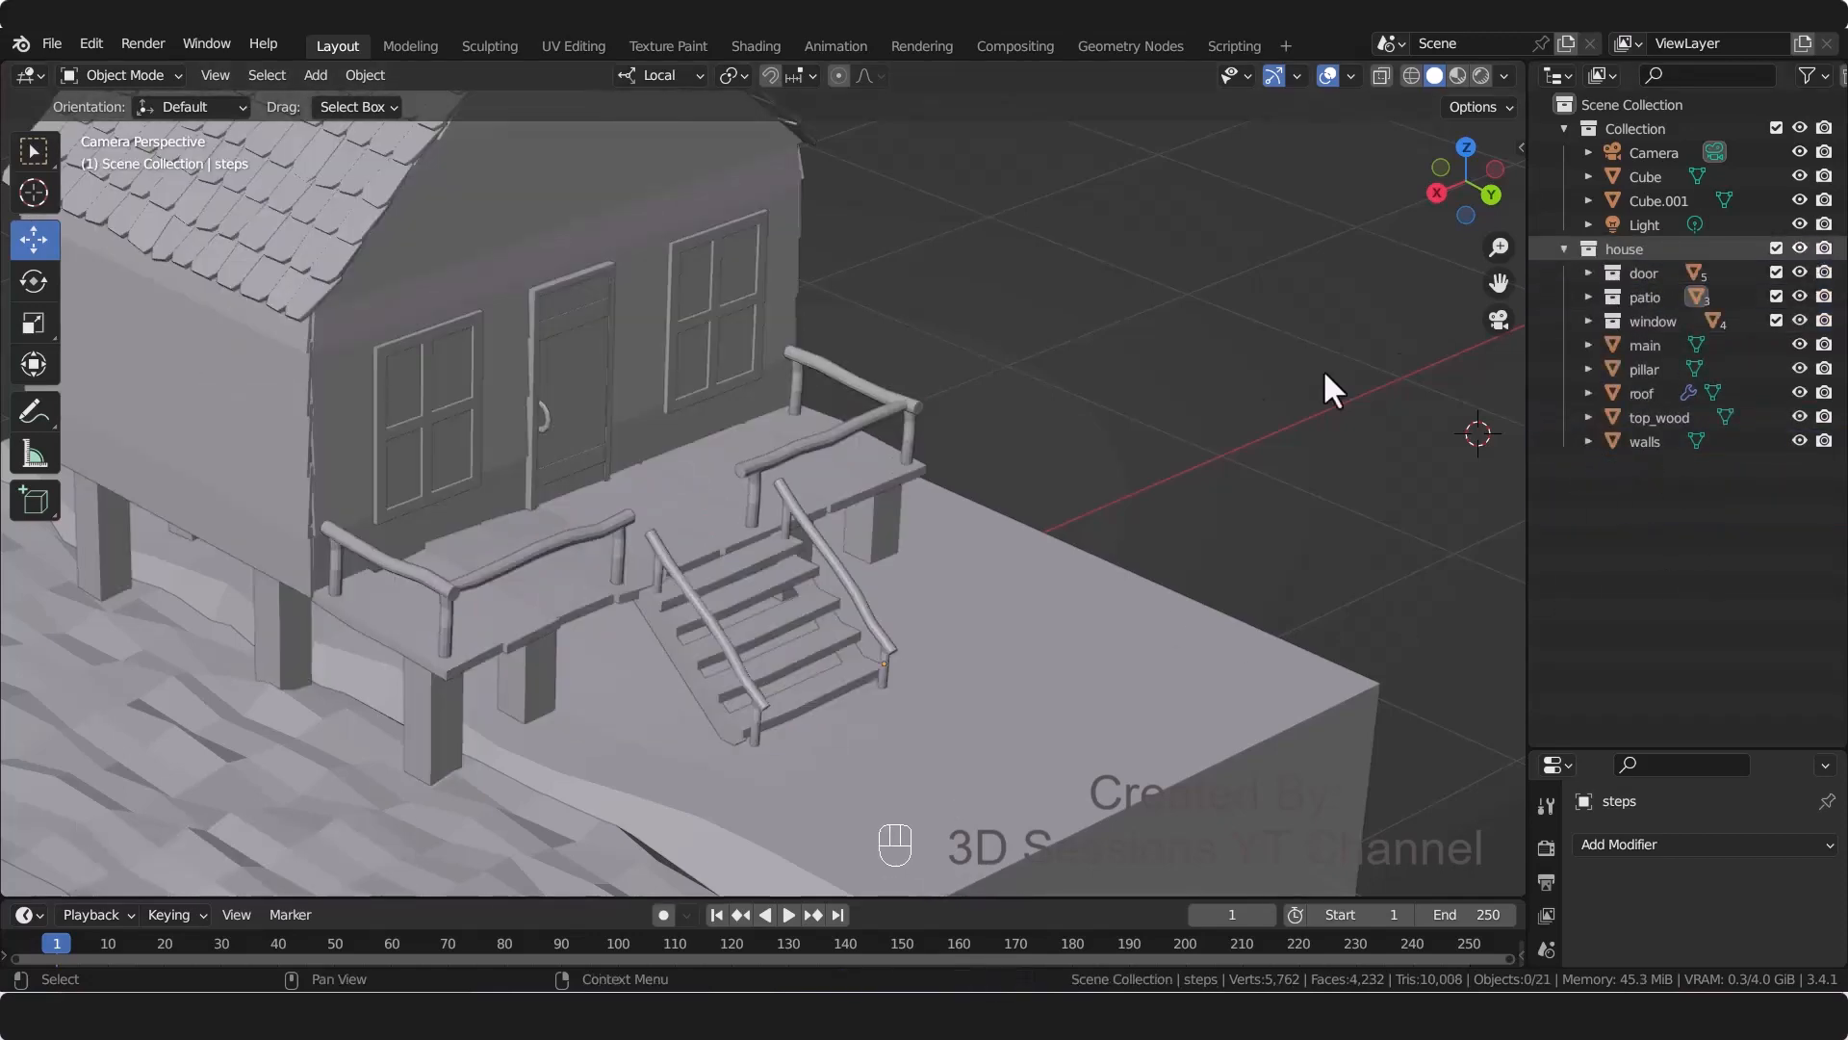
# Step: Select all objects in the house collection and scale them uniformly to 0.918
pyautogui.scroll(-5, 1067, 440)
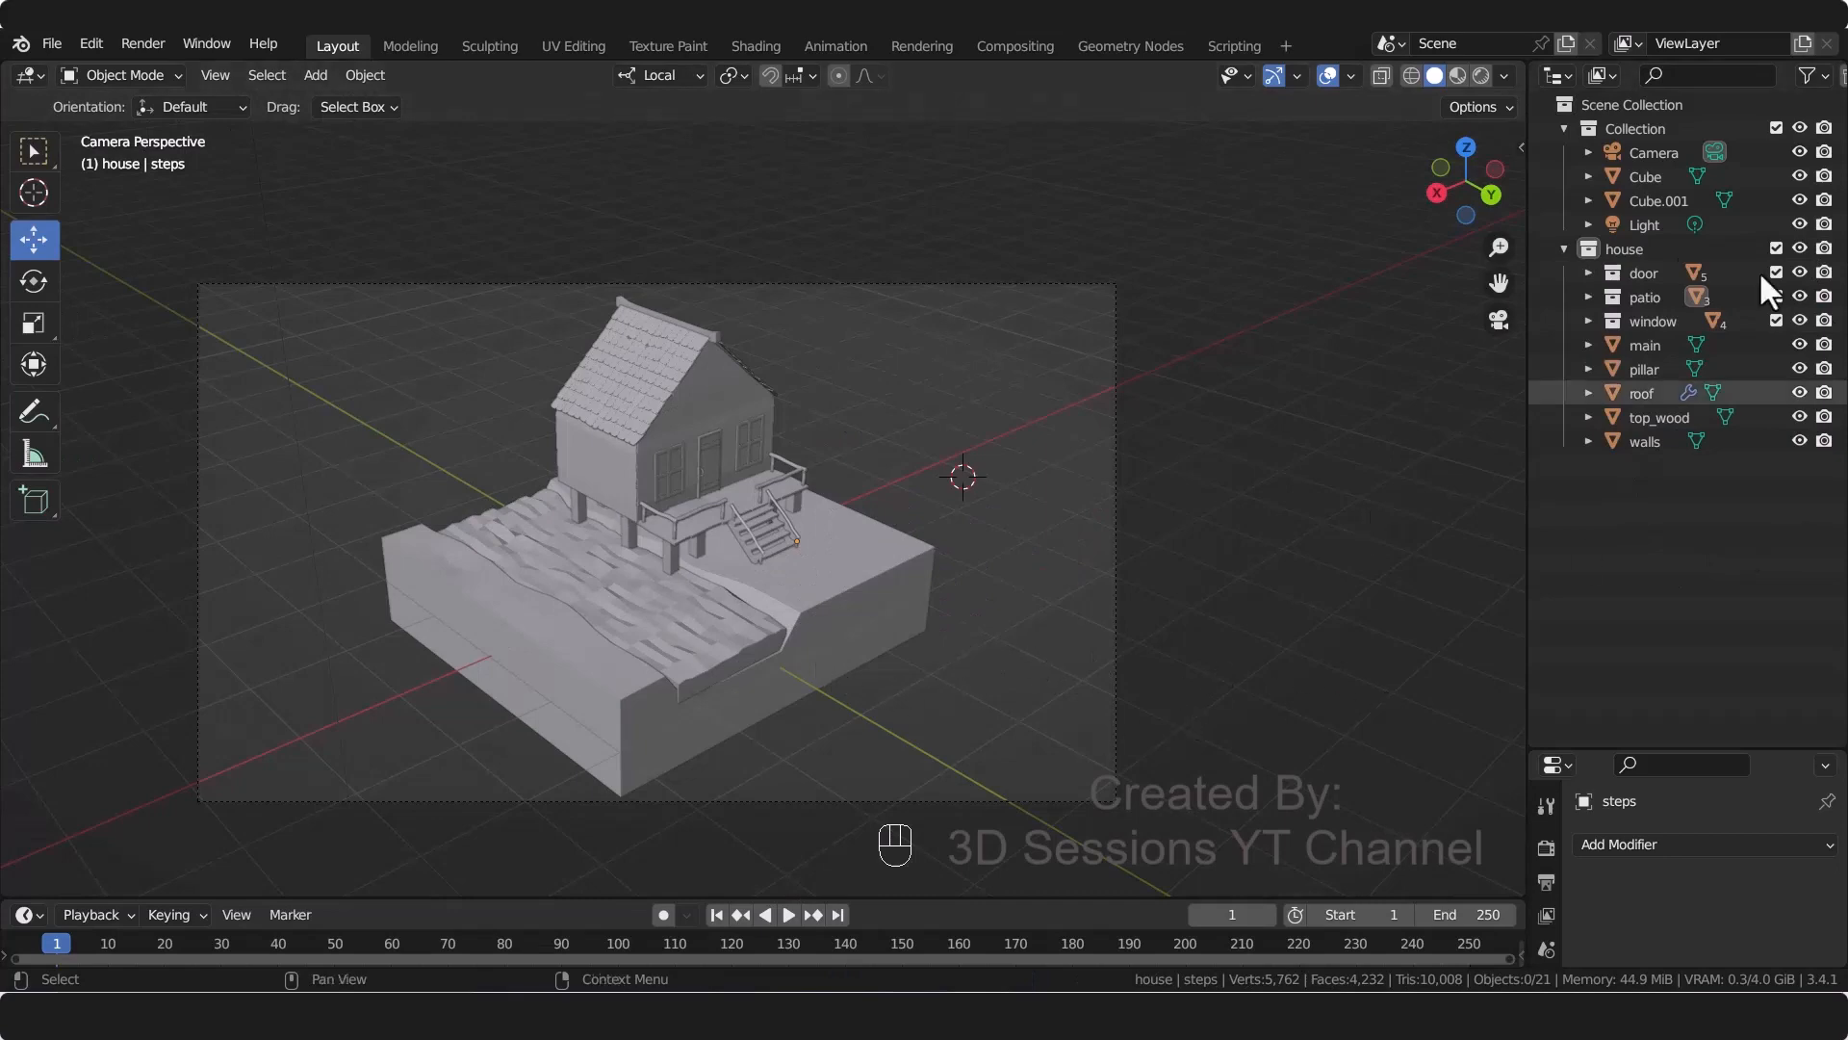
pyautogui.click(1641, 250)
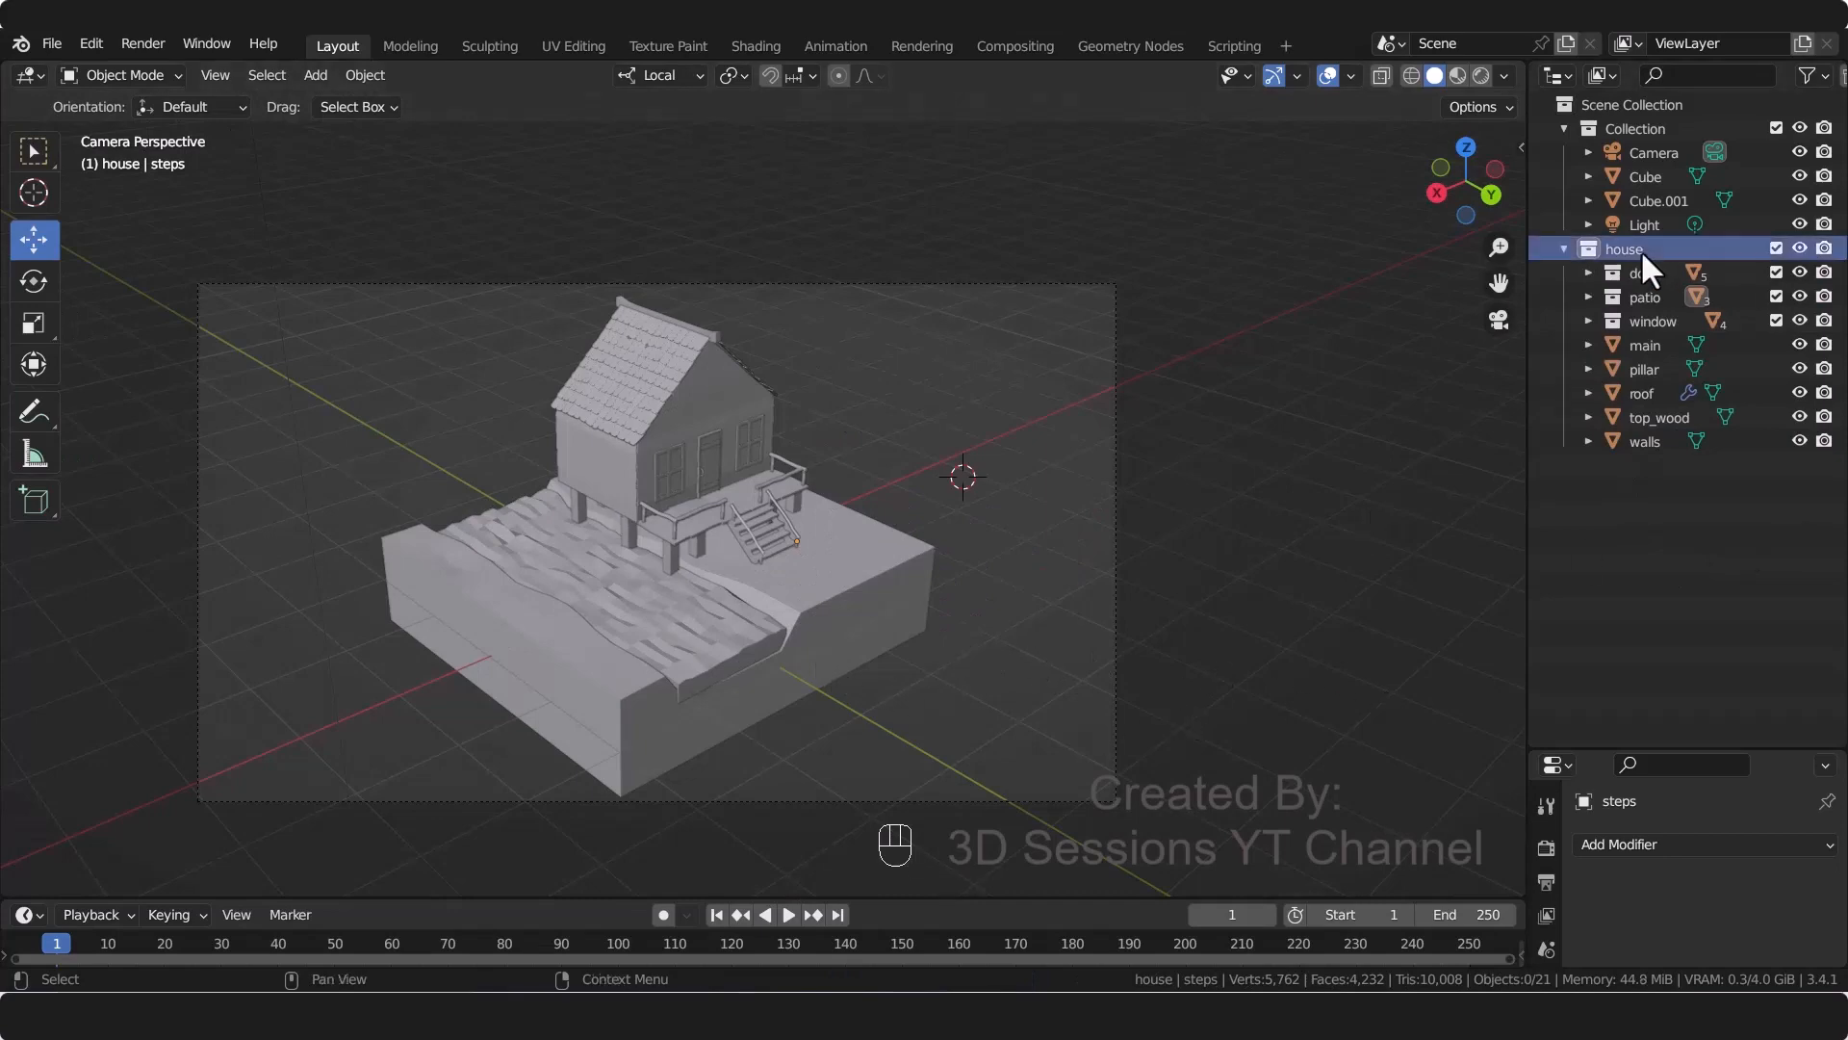
pyautogui.rightClick(1640, 251)
pyautogui.click(1513, 281)
pyautogui.scroll(2, 713, 683)
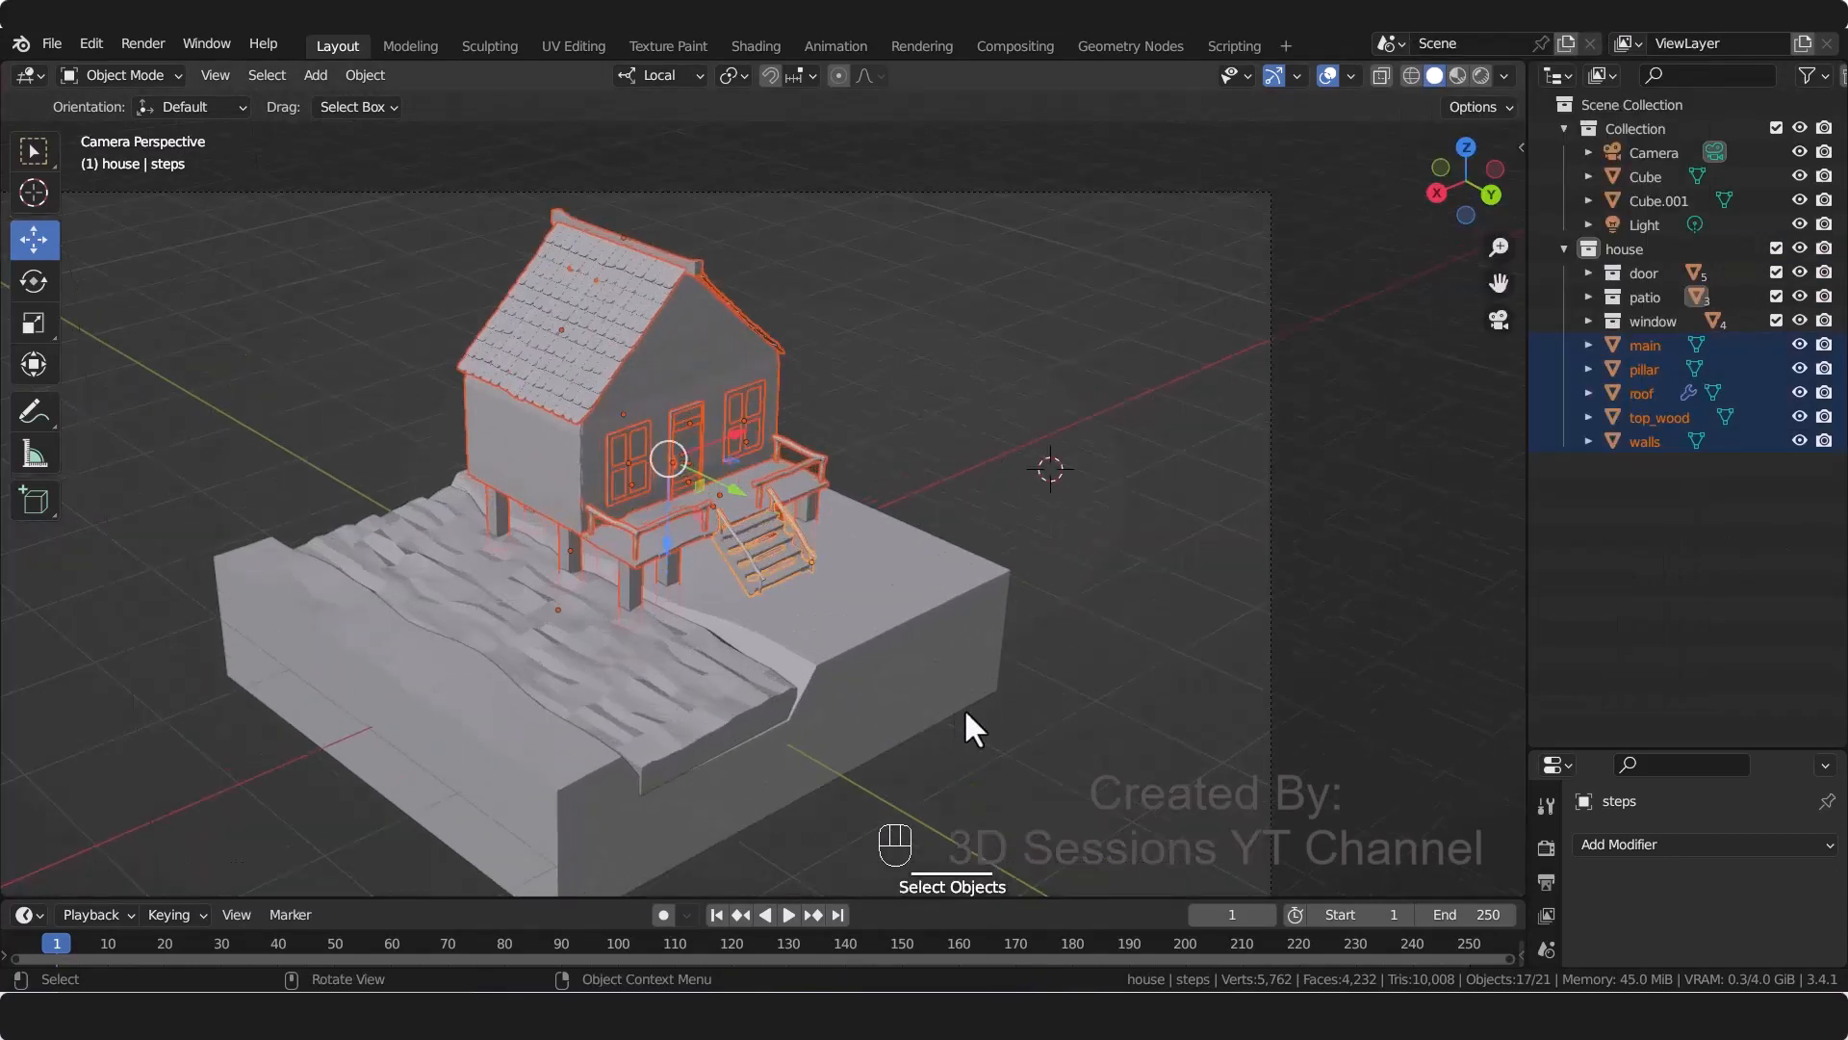
pyautogui.press('s')
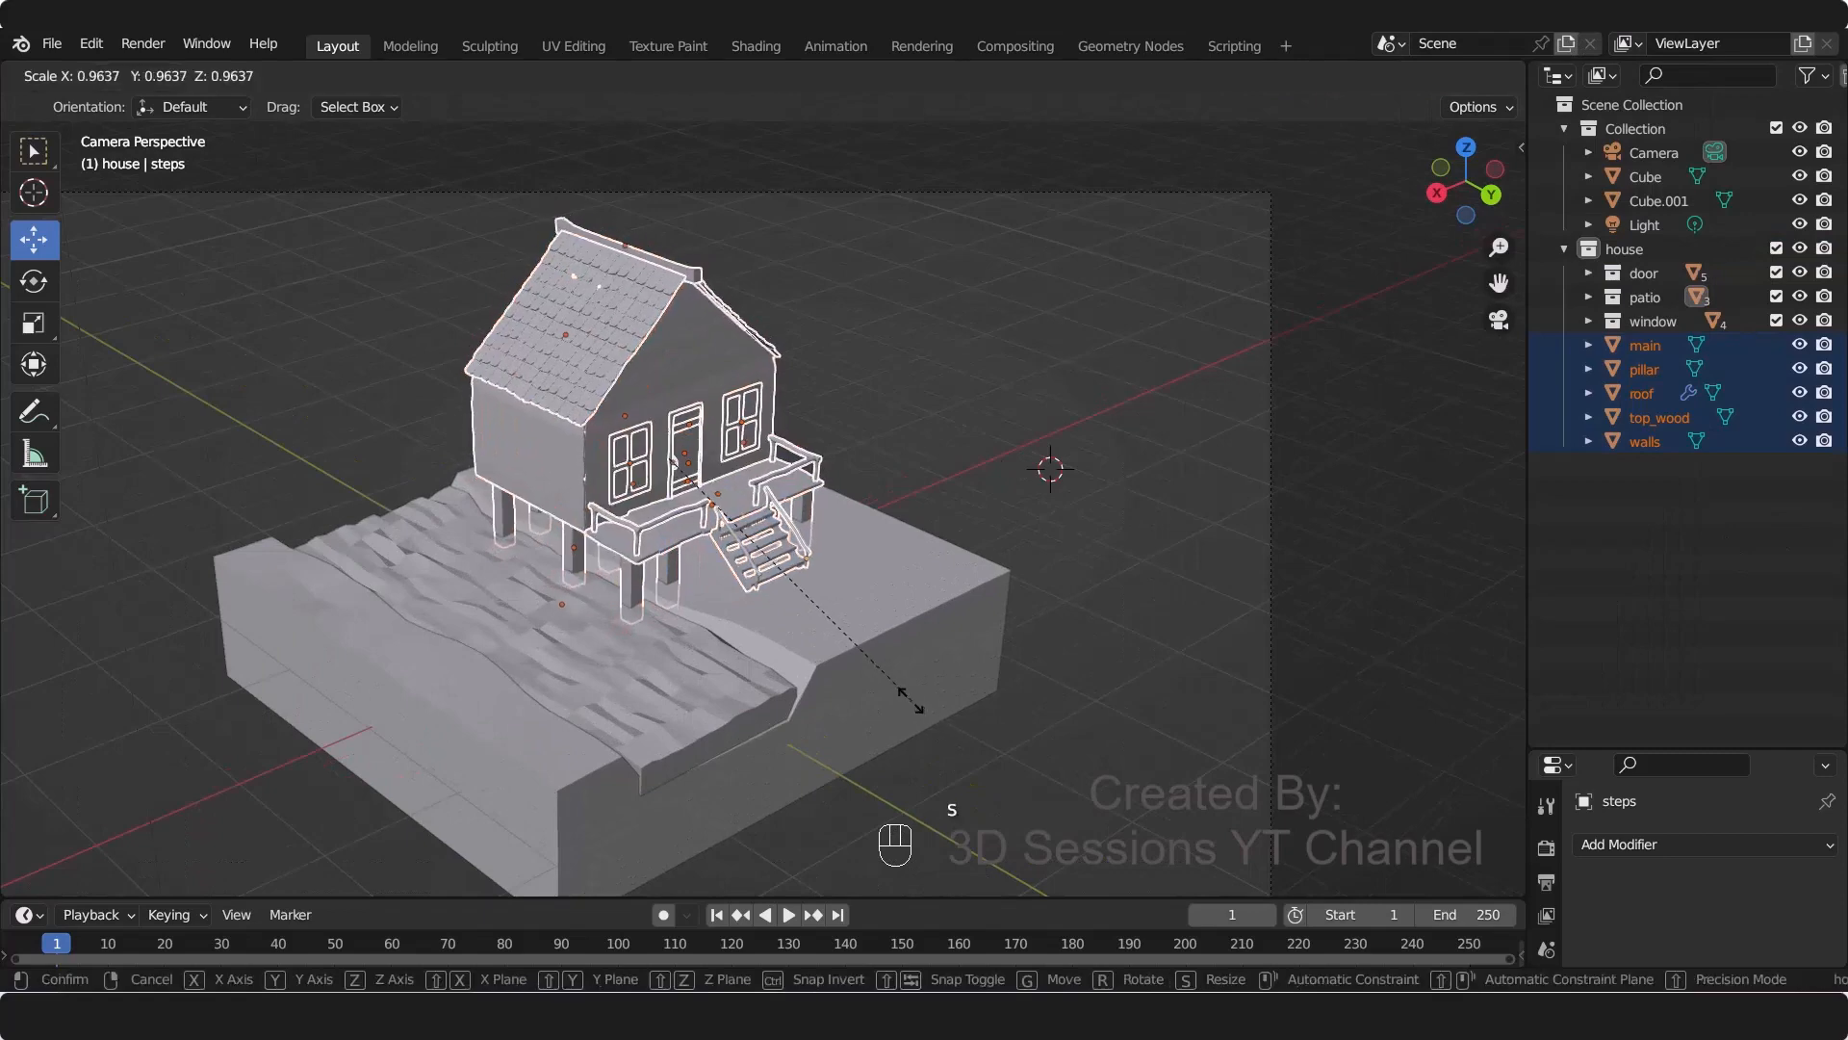
pyautogui.click(901, 689)
# Step: With Global transform orientation, move the whole house about 0.059 m and then -0.065 m on X, and save the file
pyautogui.click(694, 77)
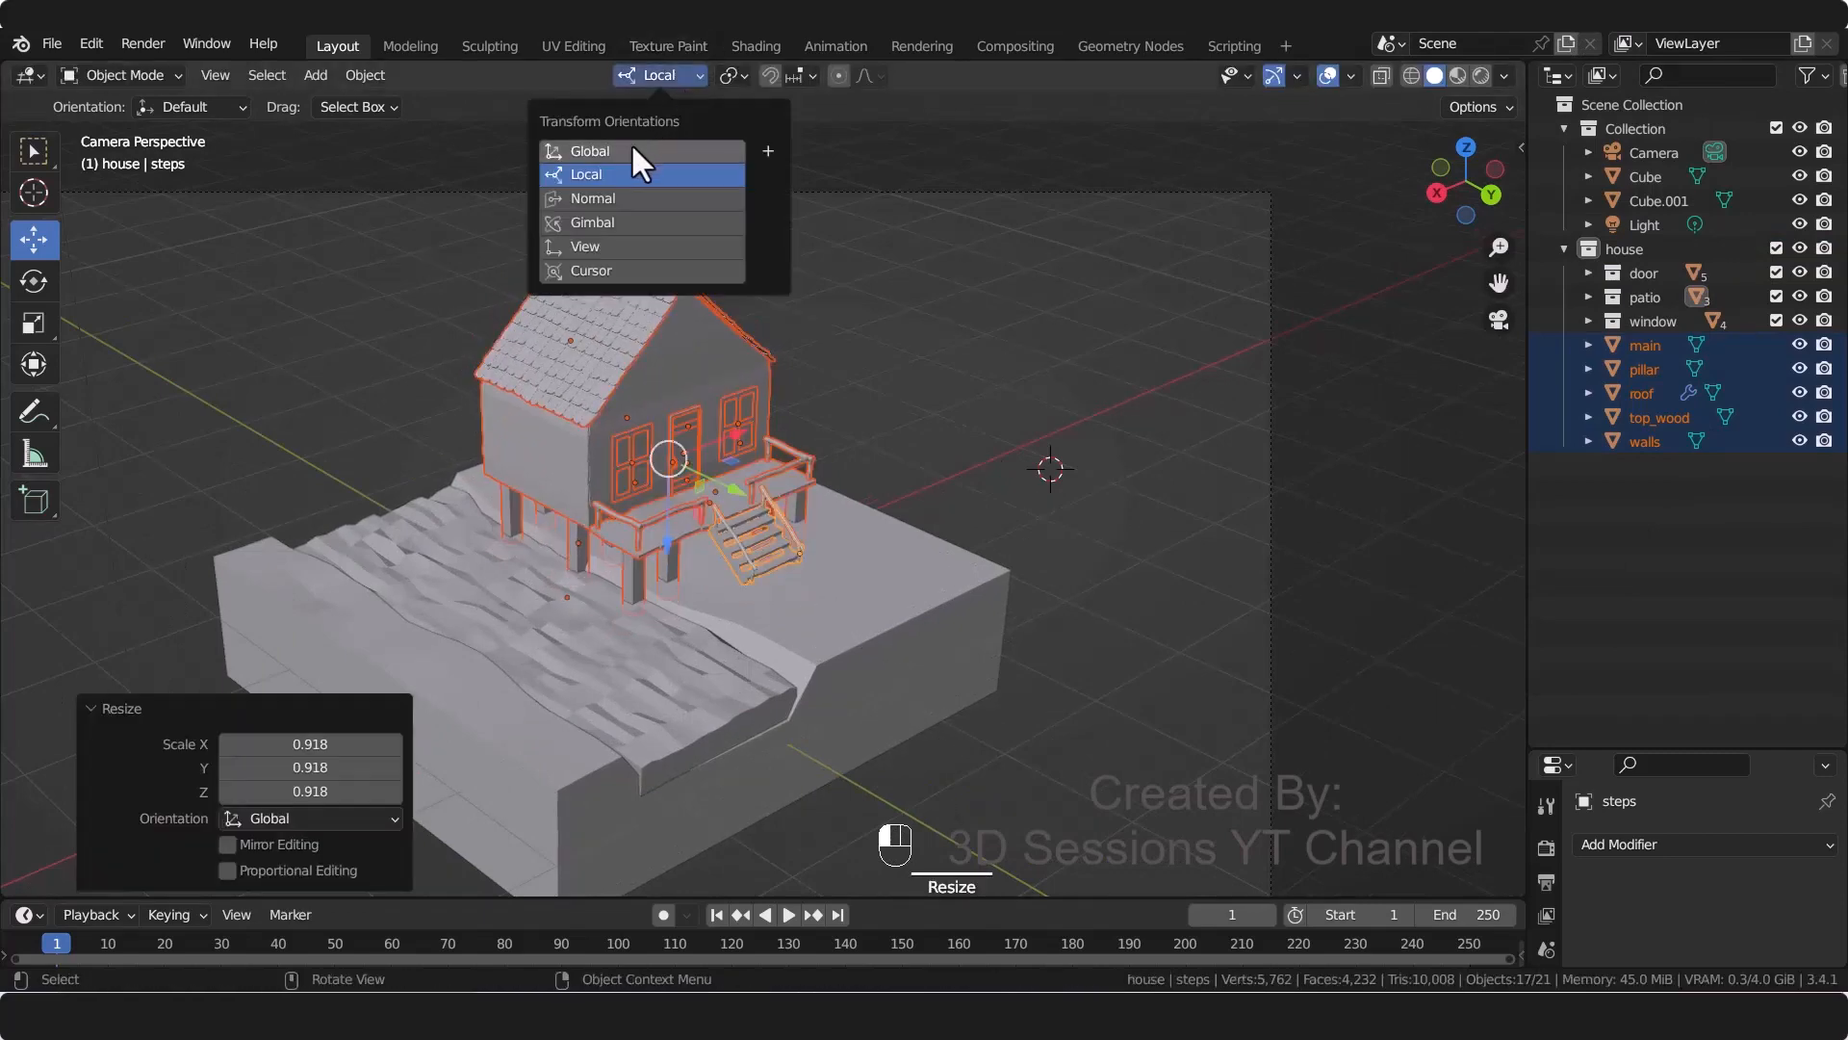
pyautogui.click(632, 147)
pyautogui.moveTo(595, 478); pyautogui.dragTo(587, 482)
pyautogui.press('`')
pyautogui.click(487, 537)
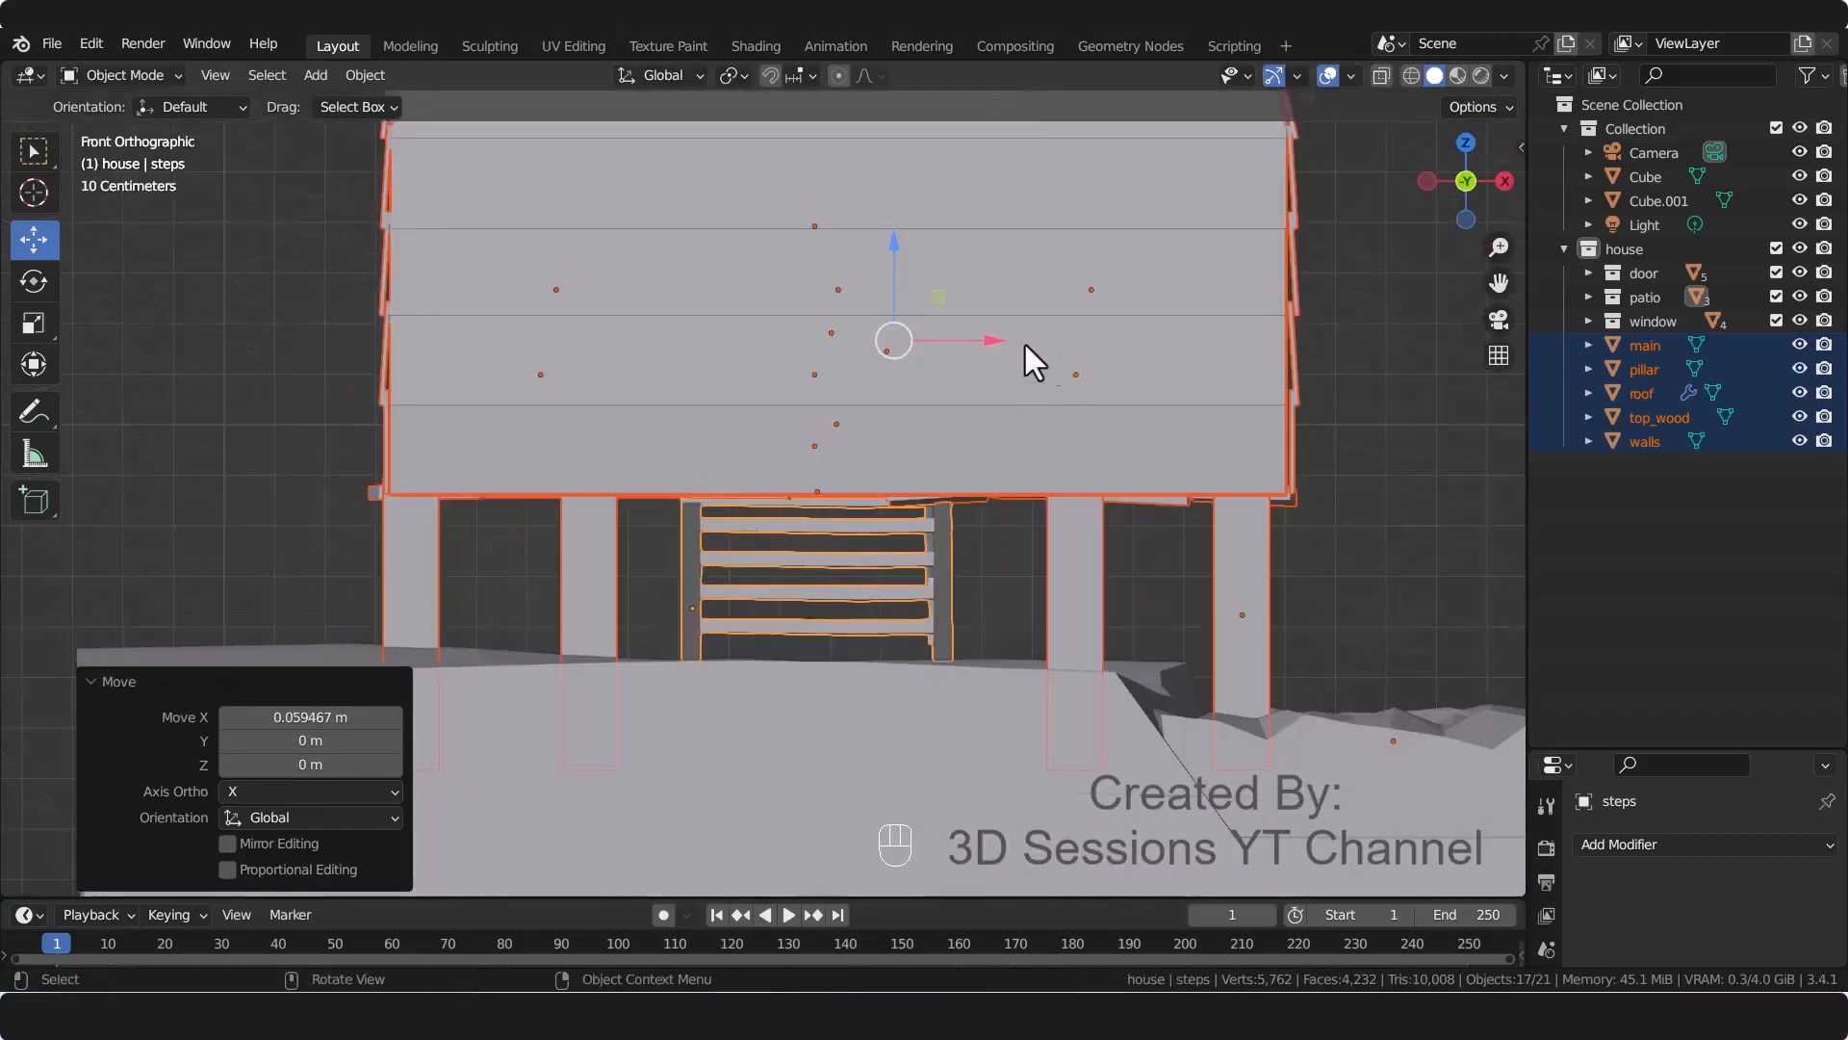
pyautogui.moveTo(1001, 341); pyautogui.dragTo(949, 338)
pyautogui.moveTo(949, 338); pyautogui.dragTo(653, 595, button='middle')
pyautogui.press('KP_0')
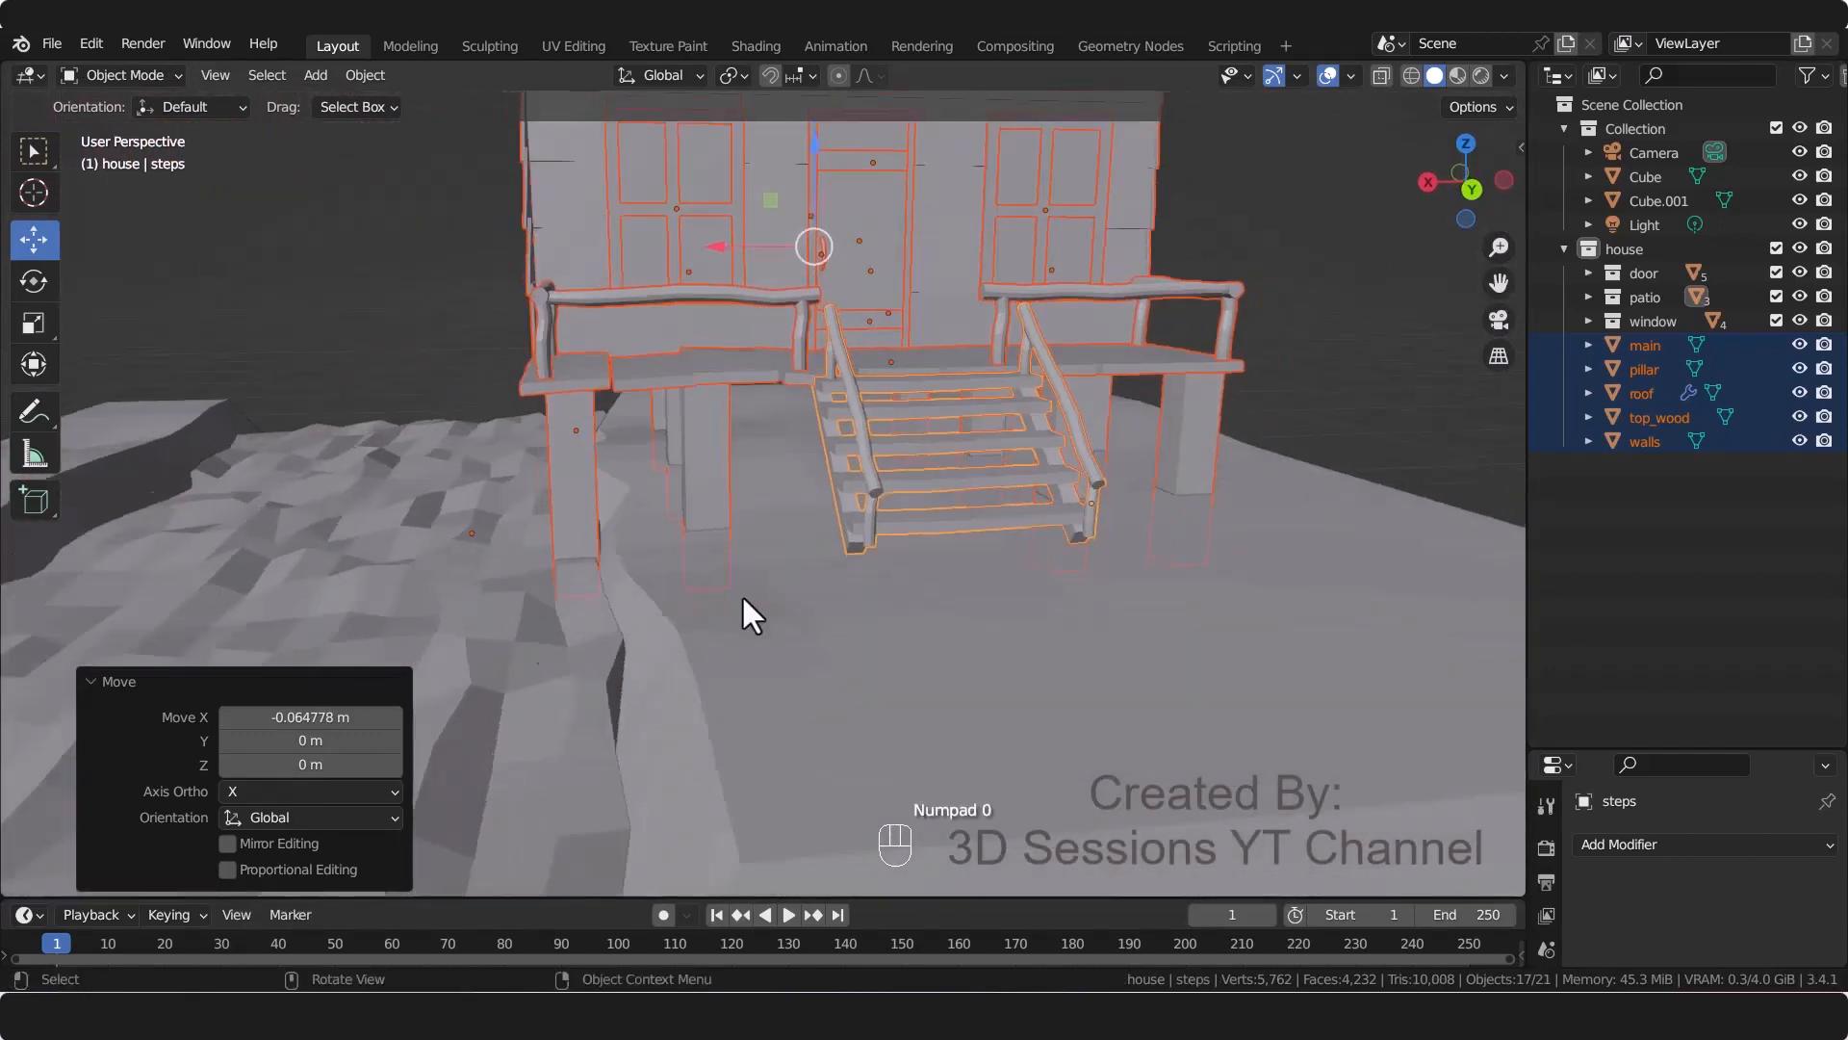
pyautogui.click(1349, 585)
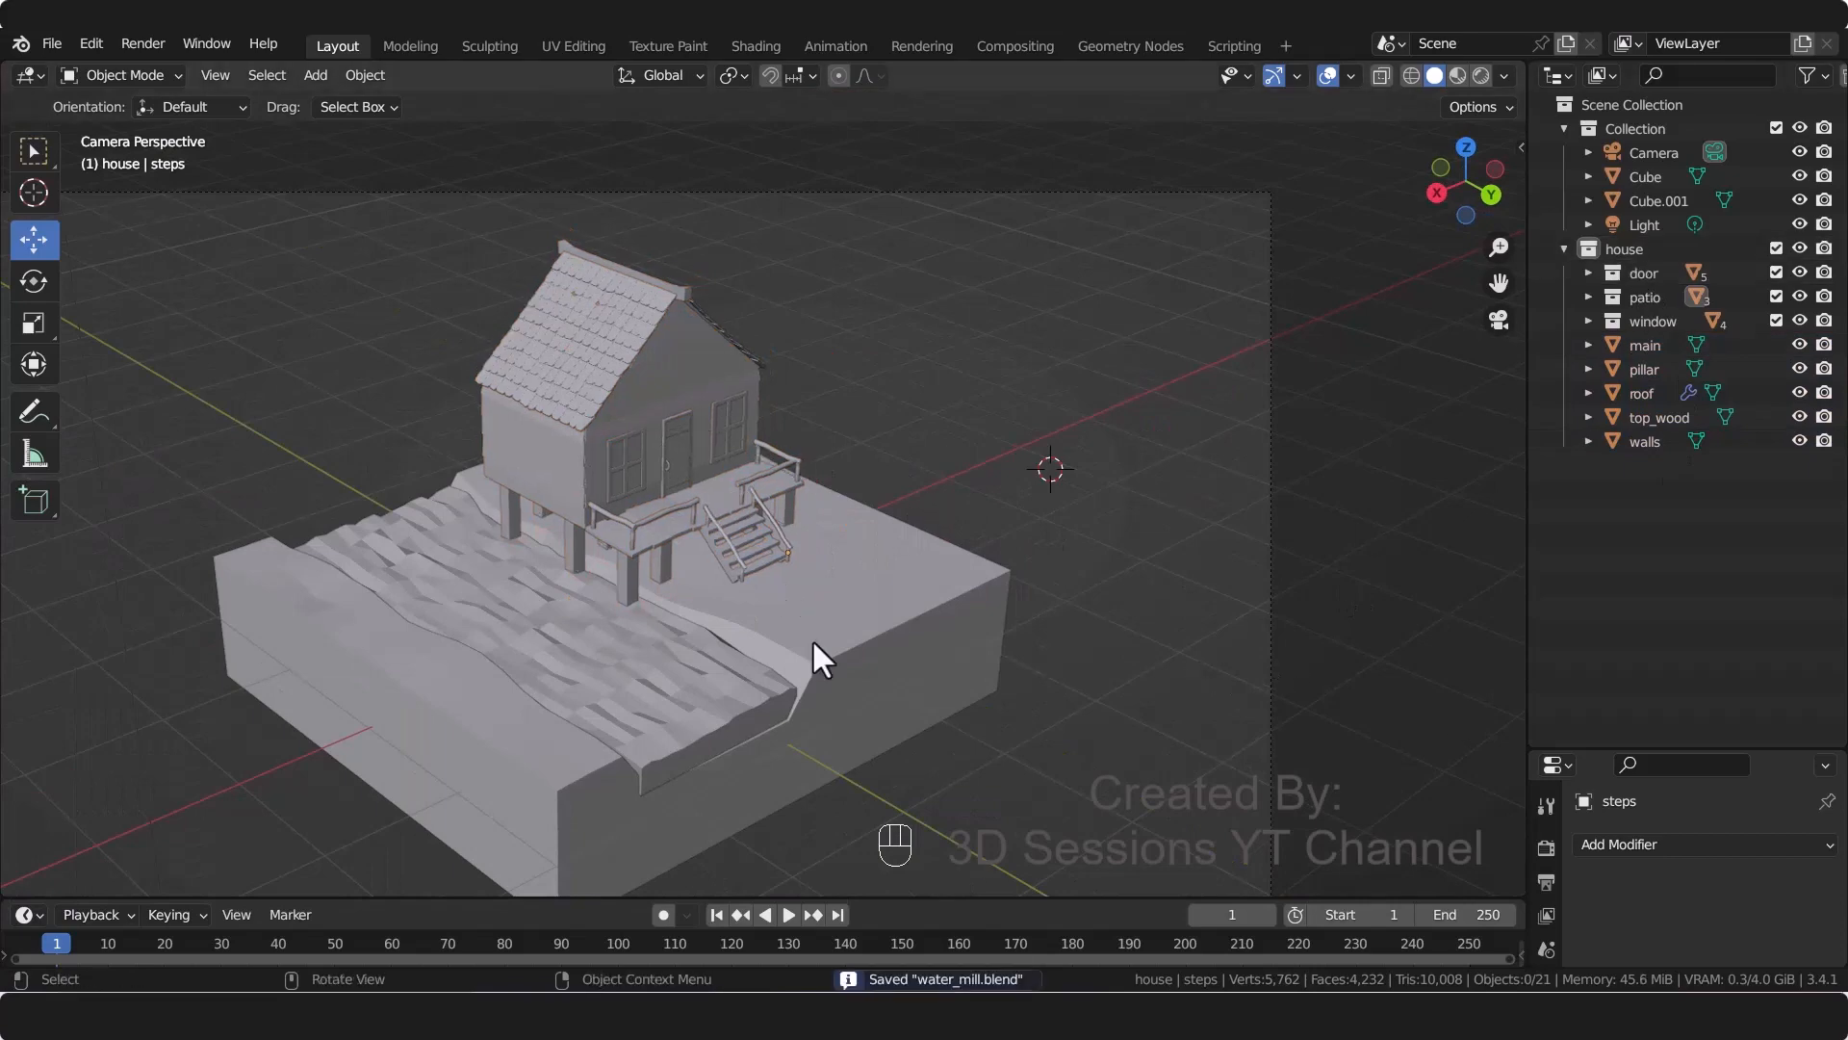
# Step: Set the origin of the steps object to its geometry, using the median center
pyautogui.press('`')
pyautogui.click(701, 539)
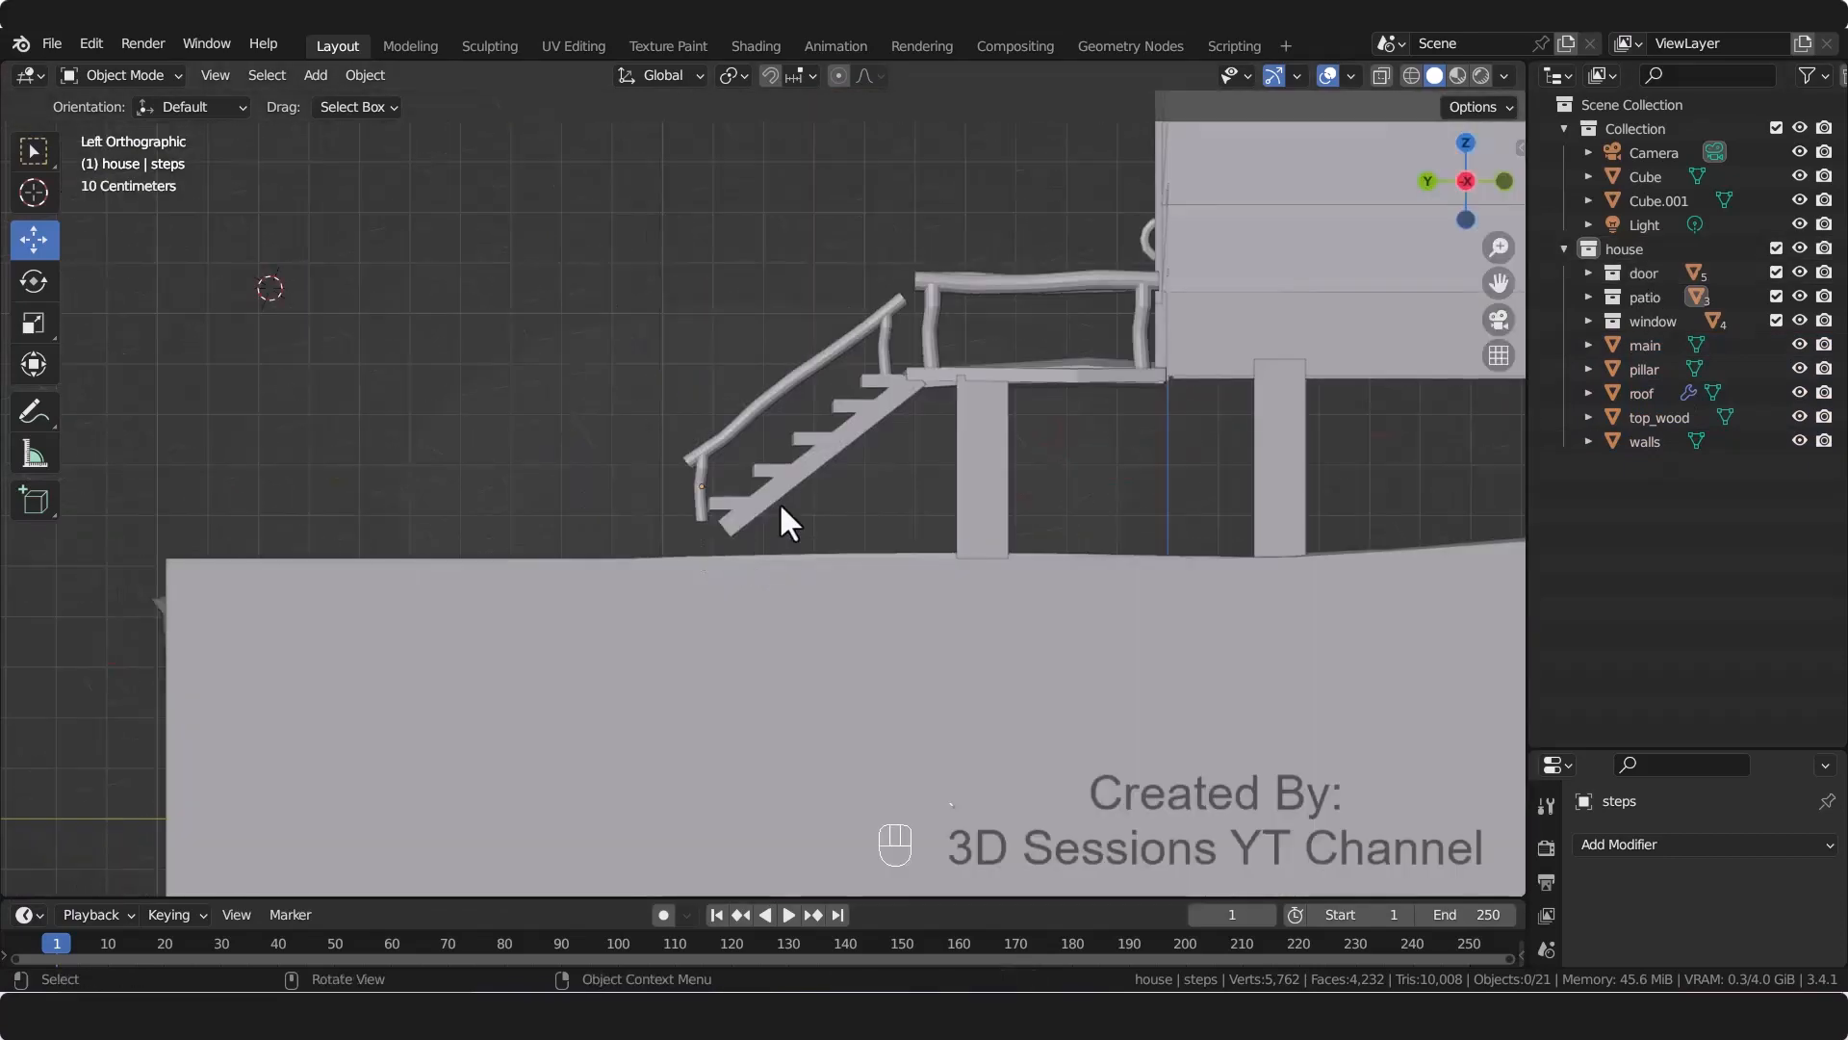
pyautogui.click(782, 478)
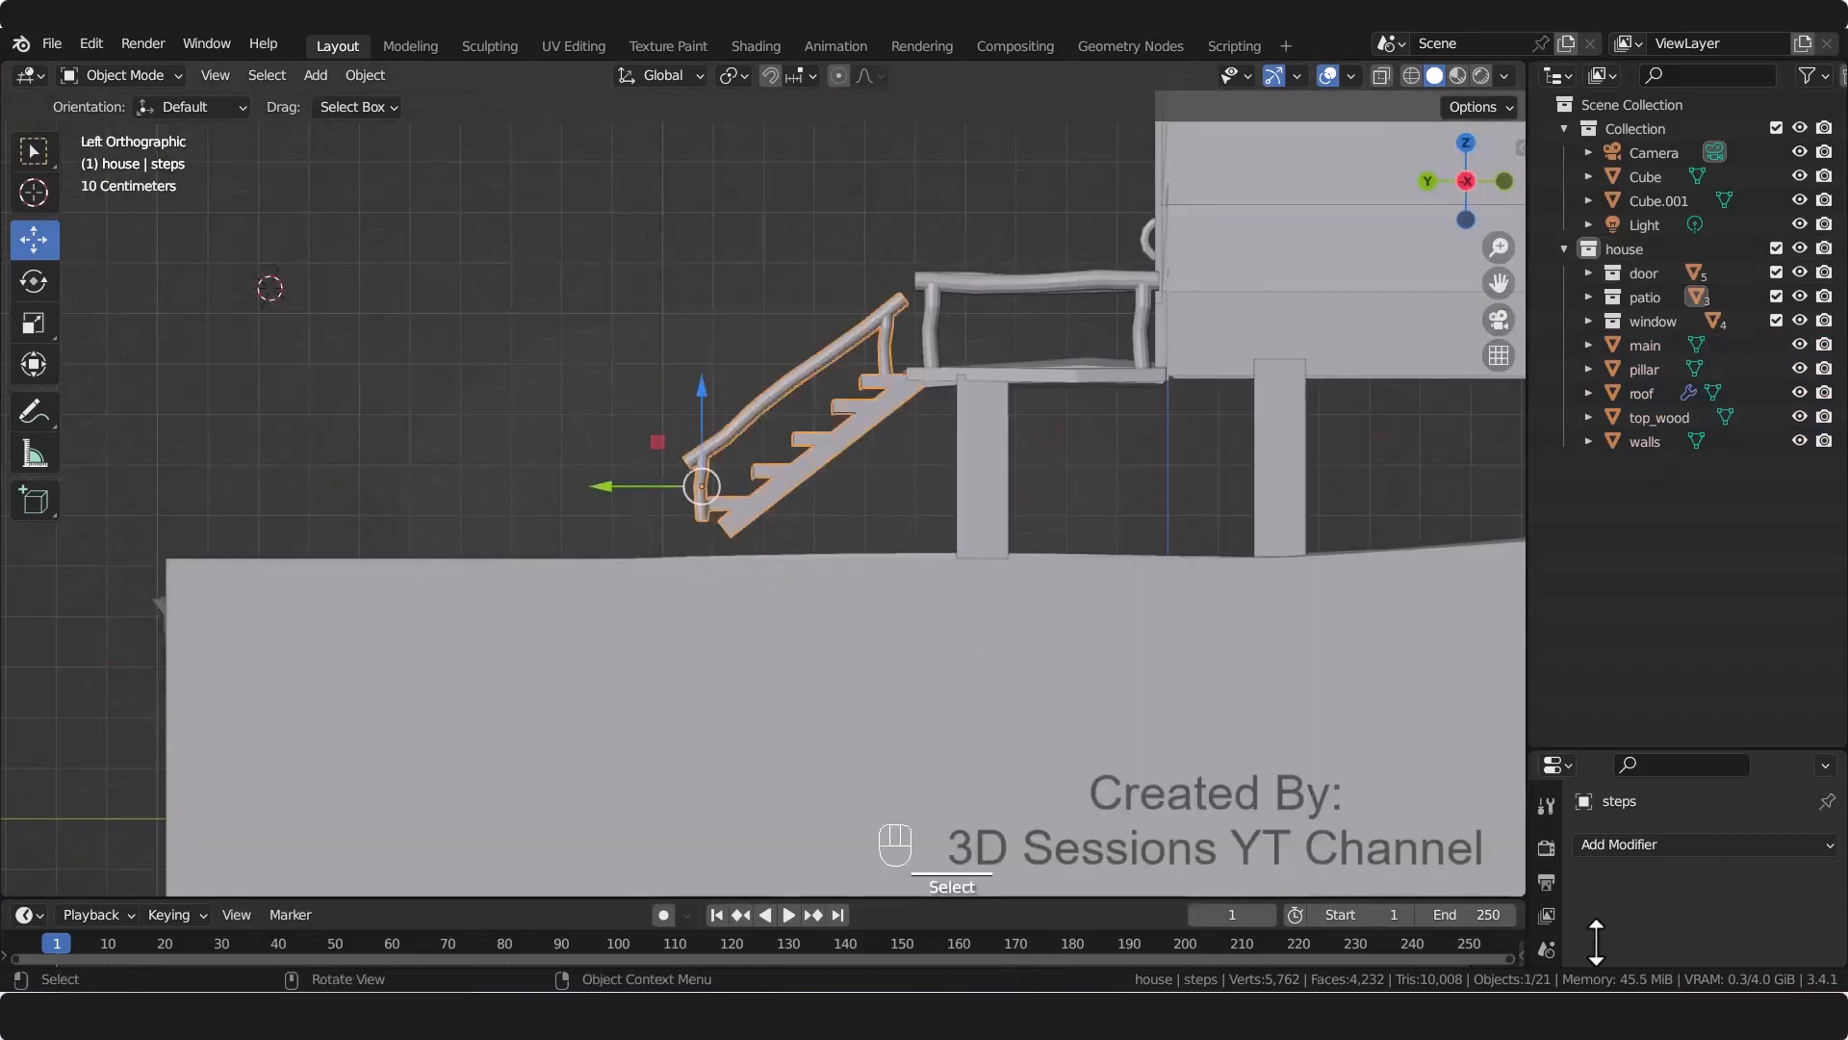
pyautogui.click(42, 285)
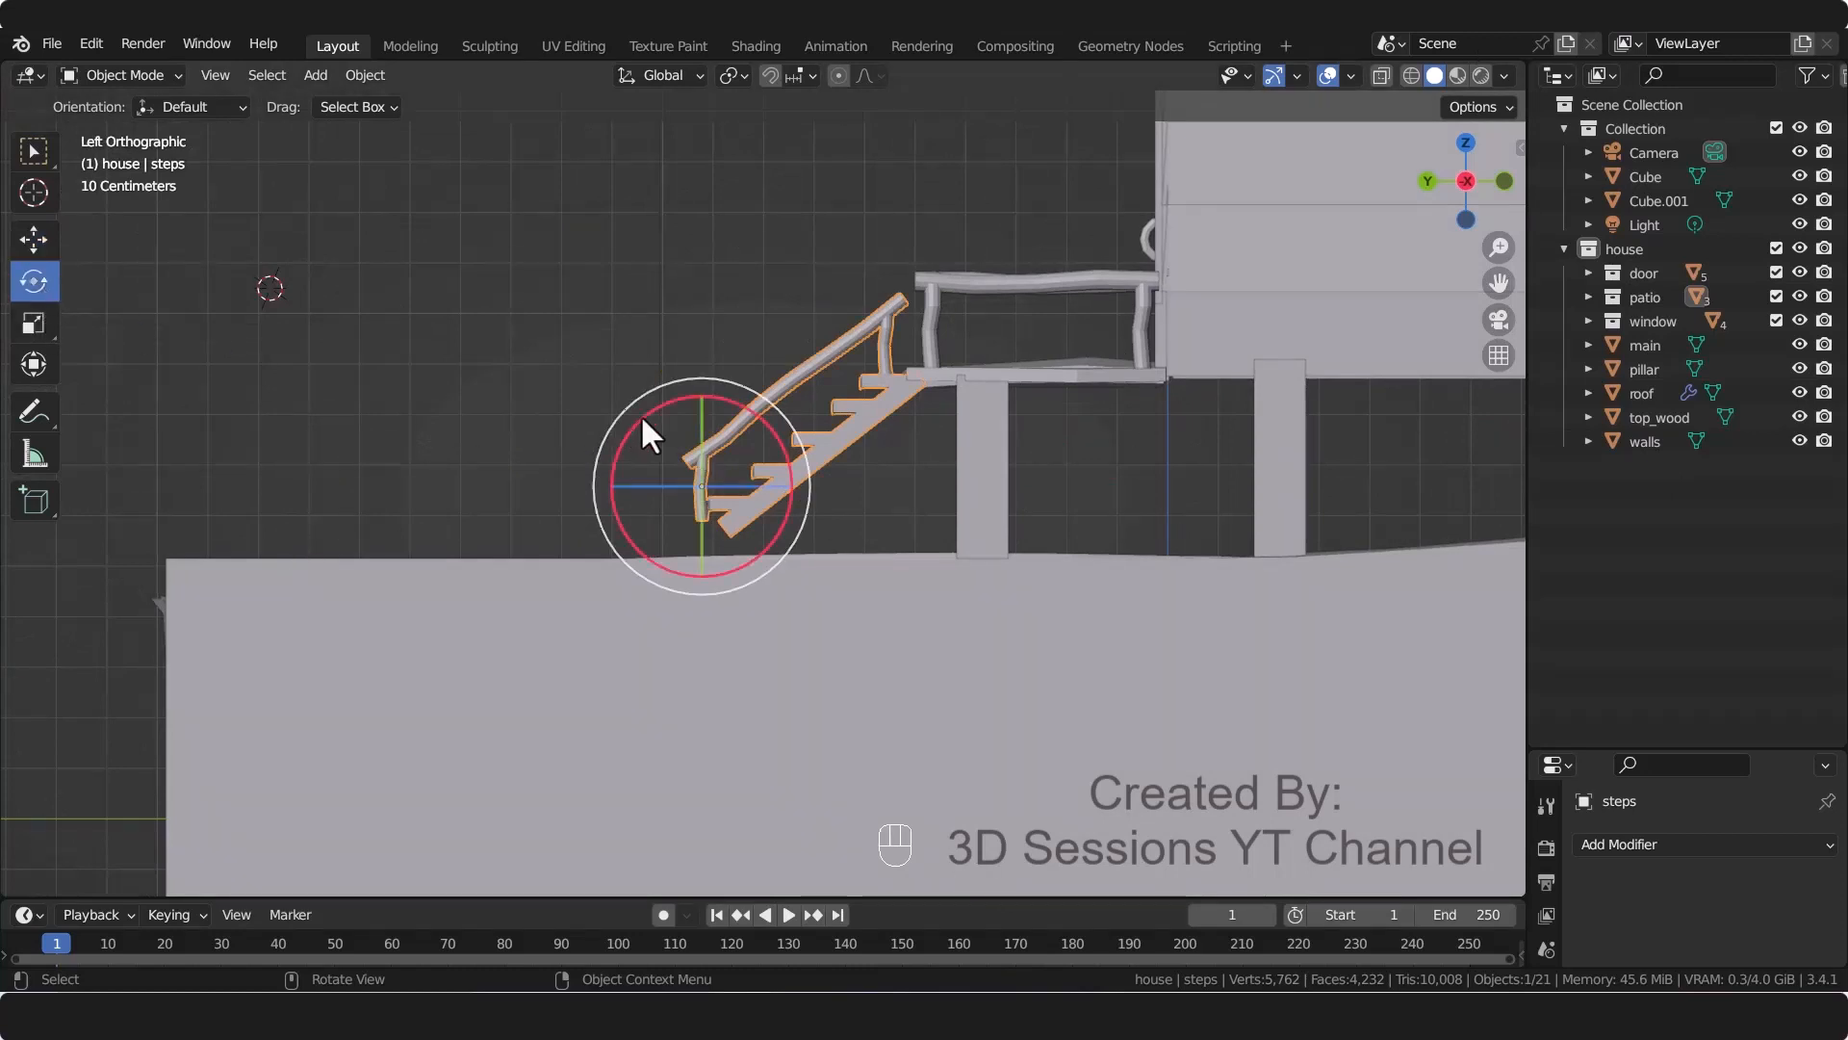
pyautogui.moveTo(642, 420); pyautogui.dragTo(683, 466)
pyautogui.hotkey('ctrl', 'z')
pyautogui.rightClick(861, 419)
pyautogui.moveTo(859, 418)
pyautogui.click(1038, 443)
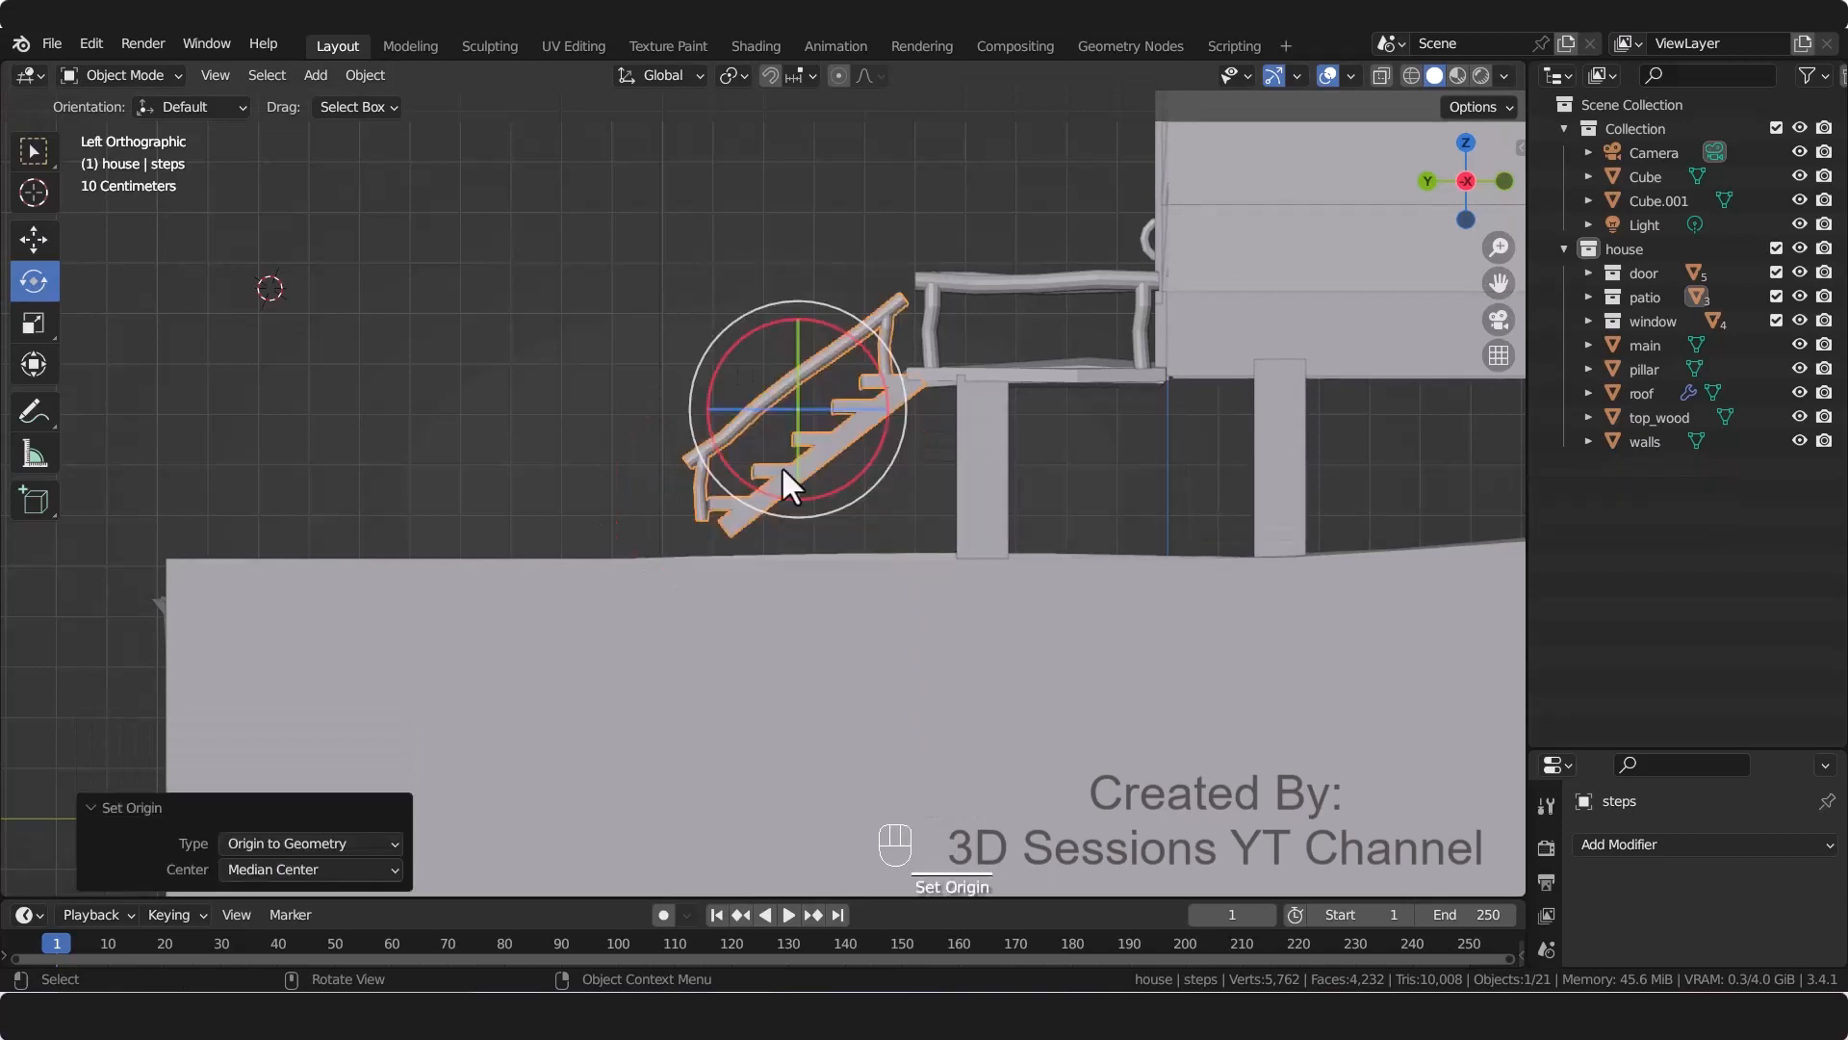
# Step: Rotate the steps about -7.06° around X and move them about -0.017 m on Z toward the ground
pyautogui.moveTo(737, 341); pyautogui.dragTo(727, 353)
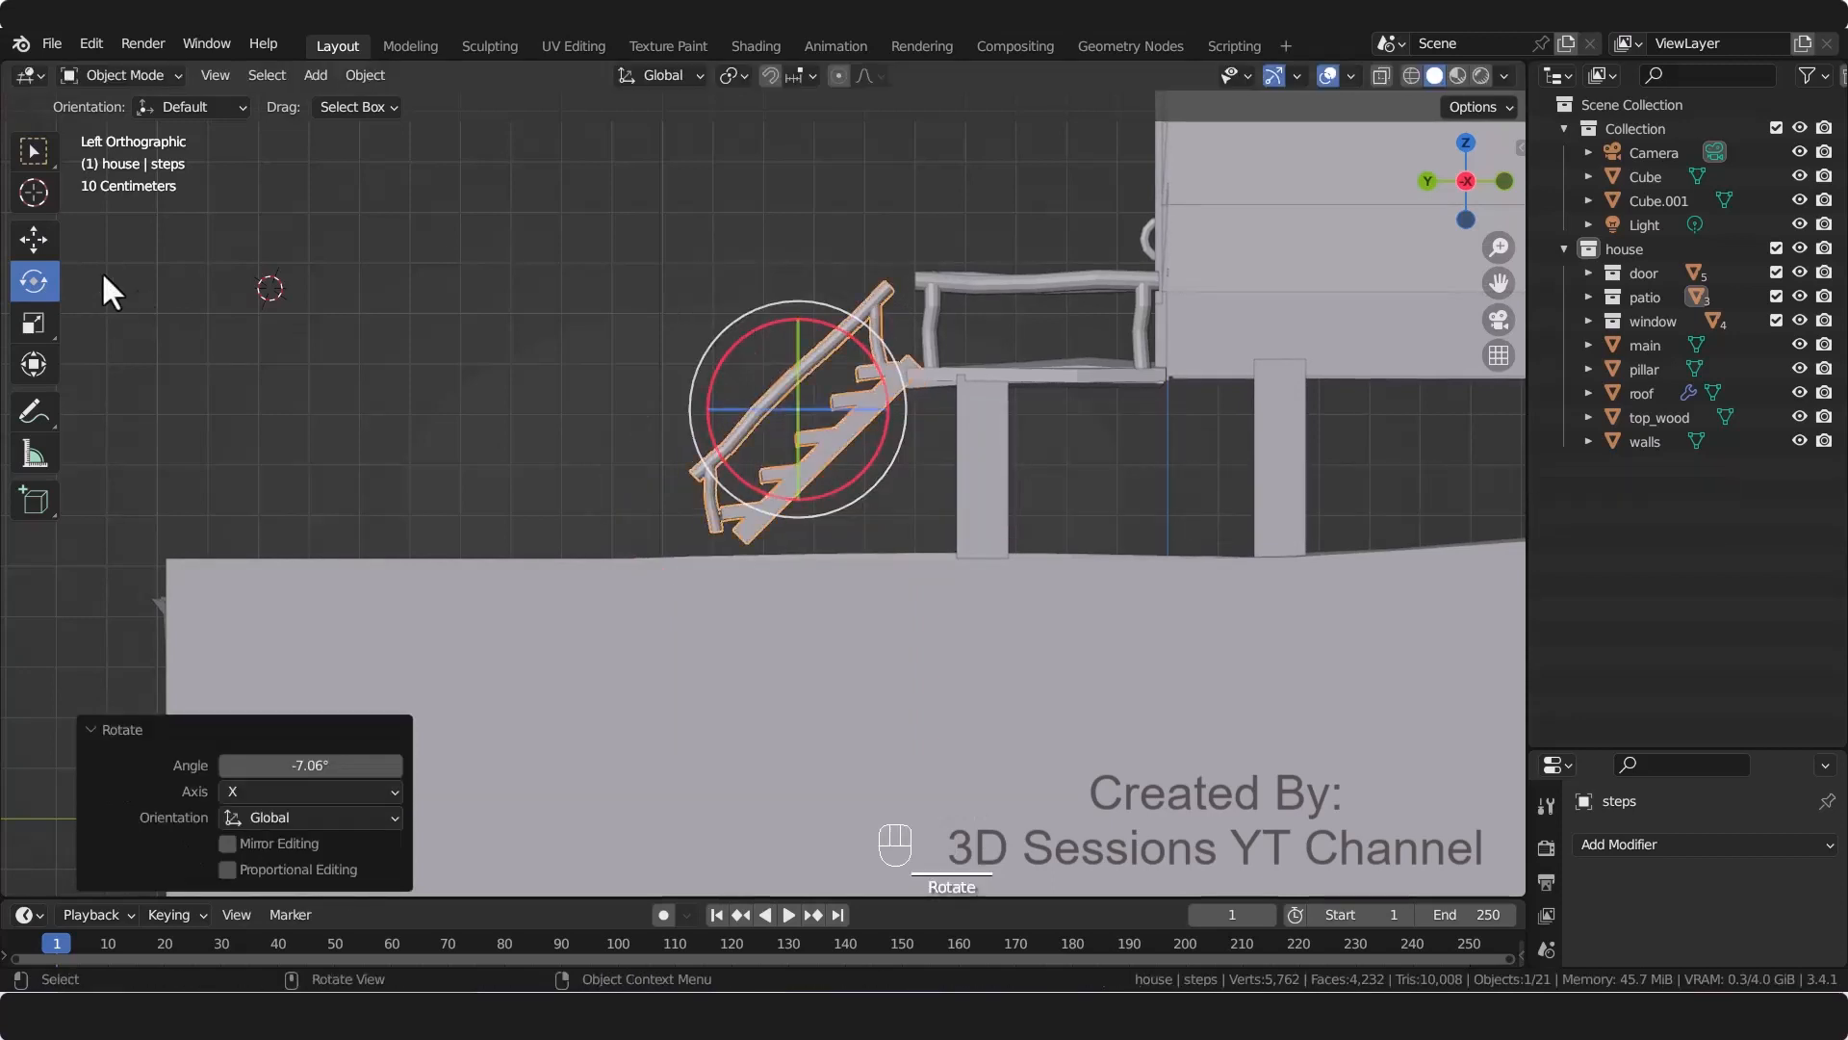
pyautogui.click(34, 240)
pyautogui.moveTo(800, 304); pyautogui.dragTo(798, 312)
# Step: Switch the transform orientation to Local, save the file and return to the camera view
pyautogui.click(661, 75)
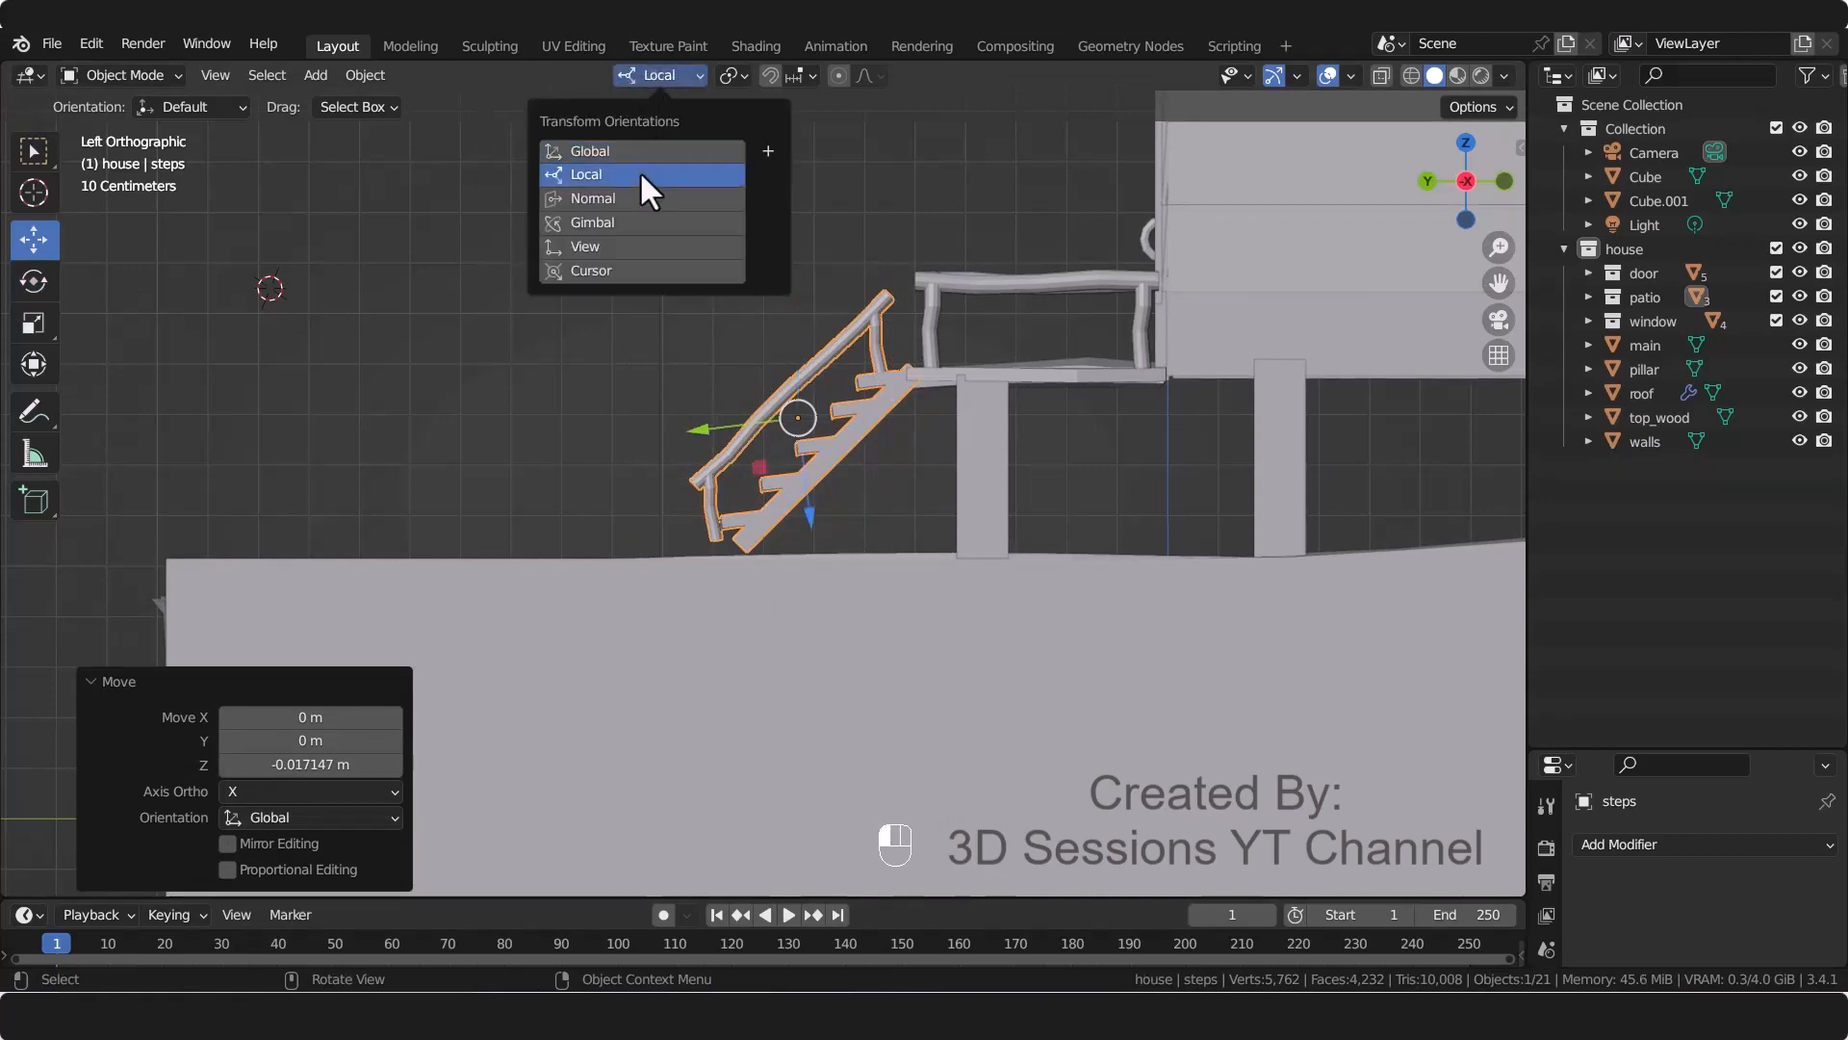
pyautogui.click(640, 173)
pyautogui.moveTo(641, 635); pyautogui.dragTo(749, 672, button='middle')
pyautogui.click(581, 588)
pyautogui.hotkey('ctrl', 's')
pyautogui.press('KP_0')
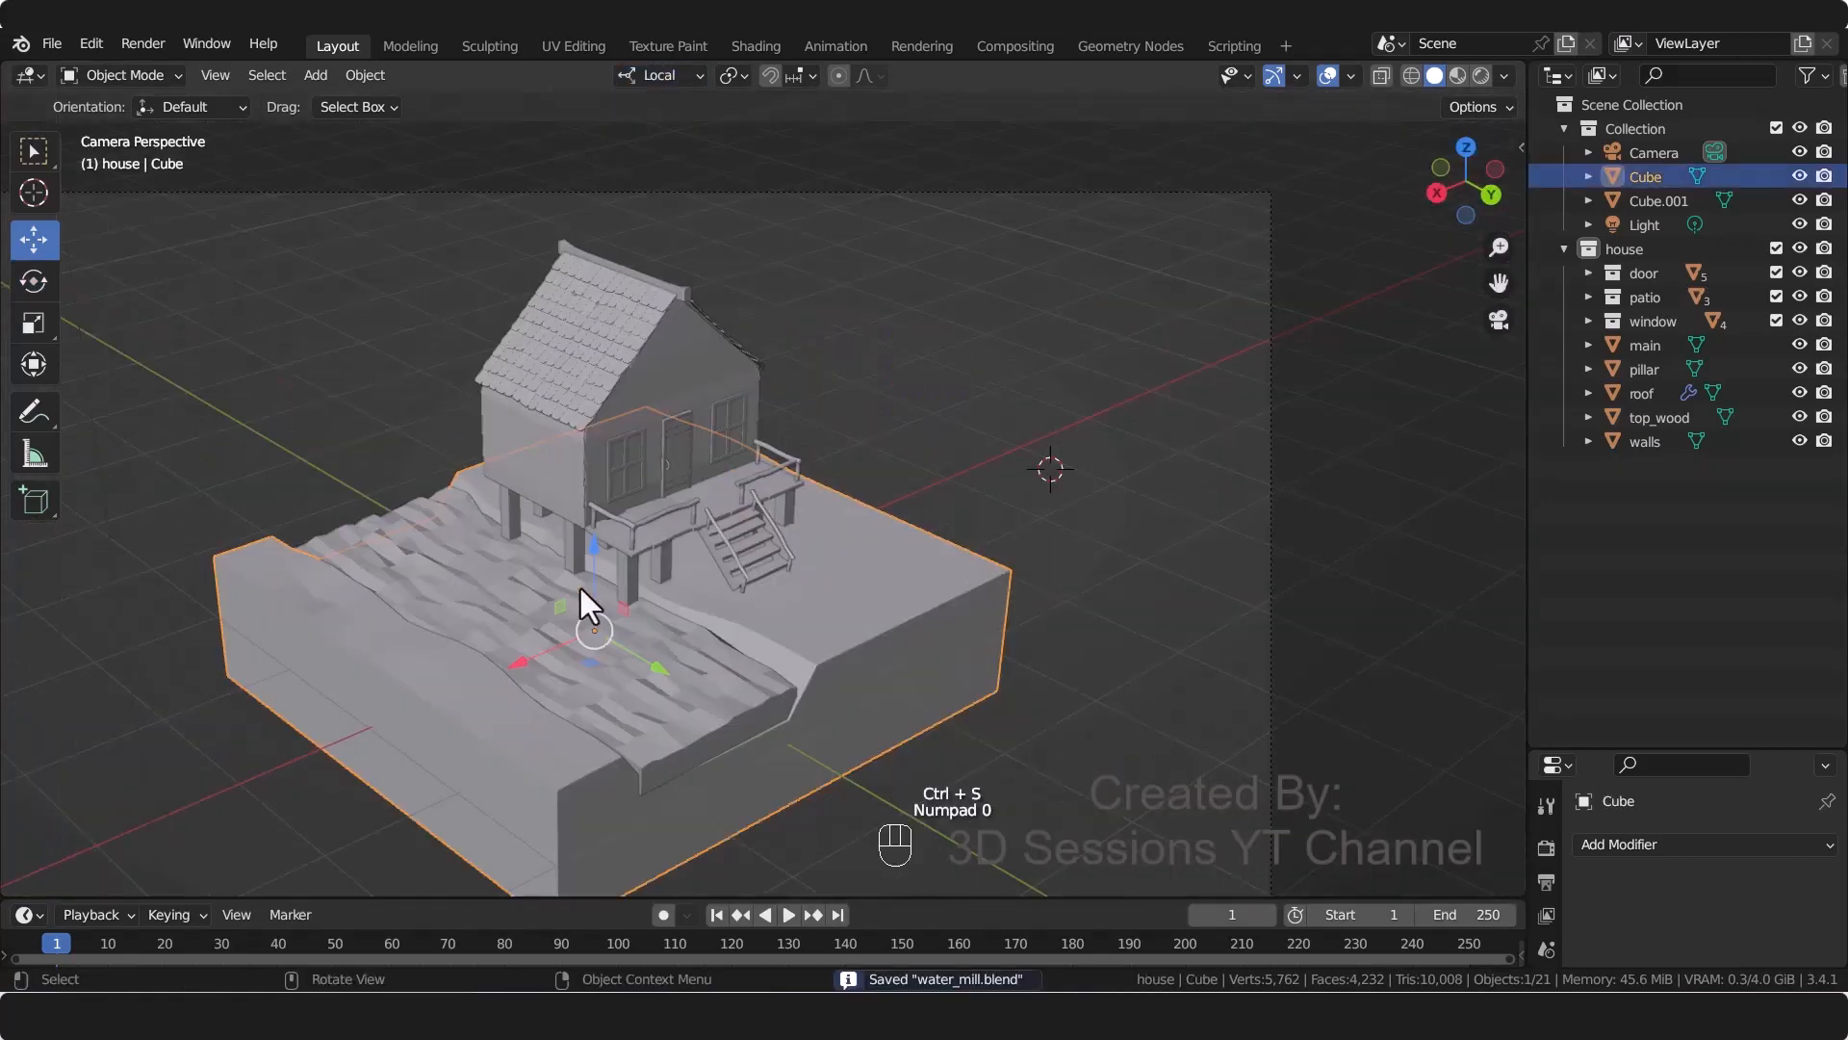
# Step: Duplicate the front window nearest the stairs in place, including both its parts, Cube.007 and Plane.003
pyautogui.scroll(-2, 171, 323)
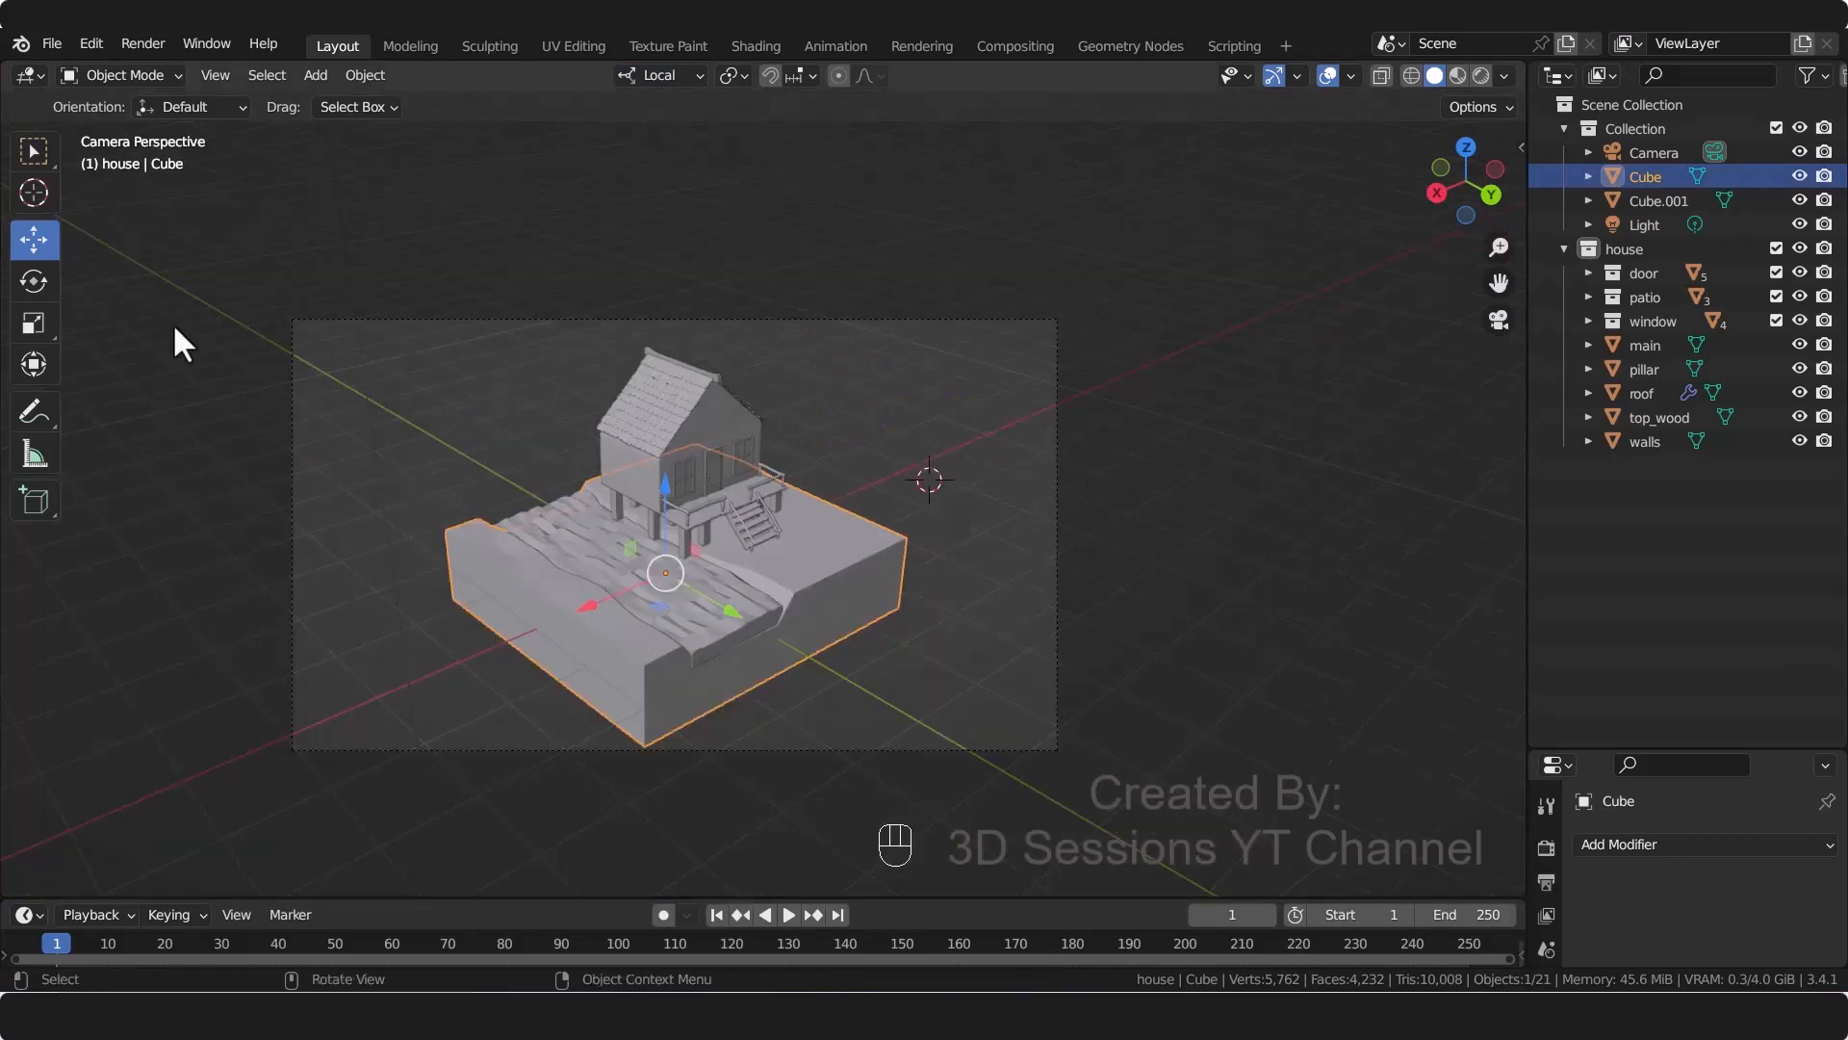
pyautogui.scroll(7, 626, 643)
pyautogui.click(648, 333)
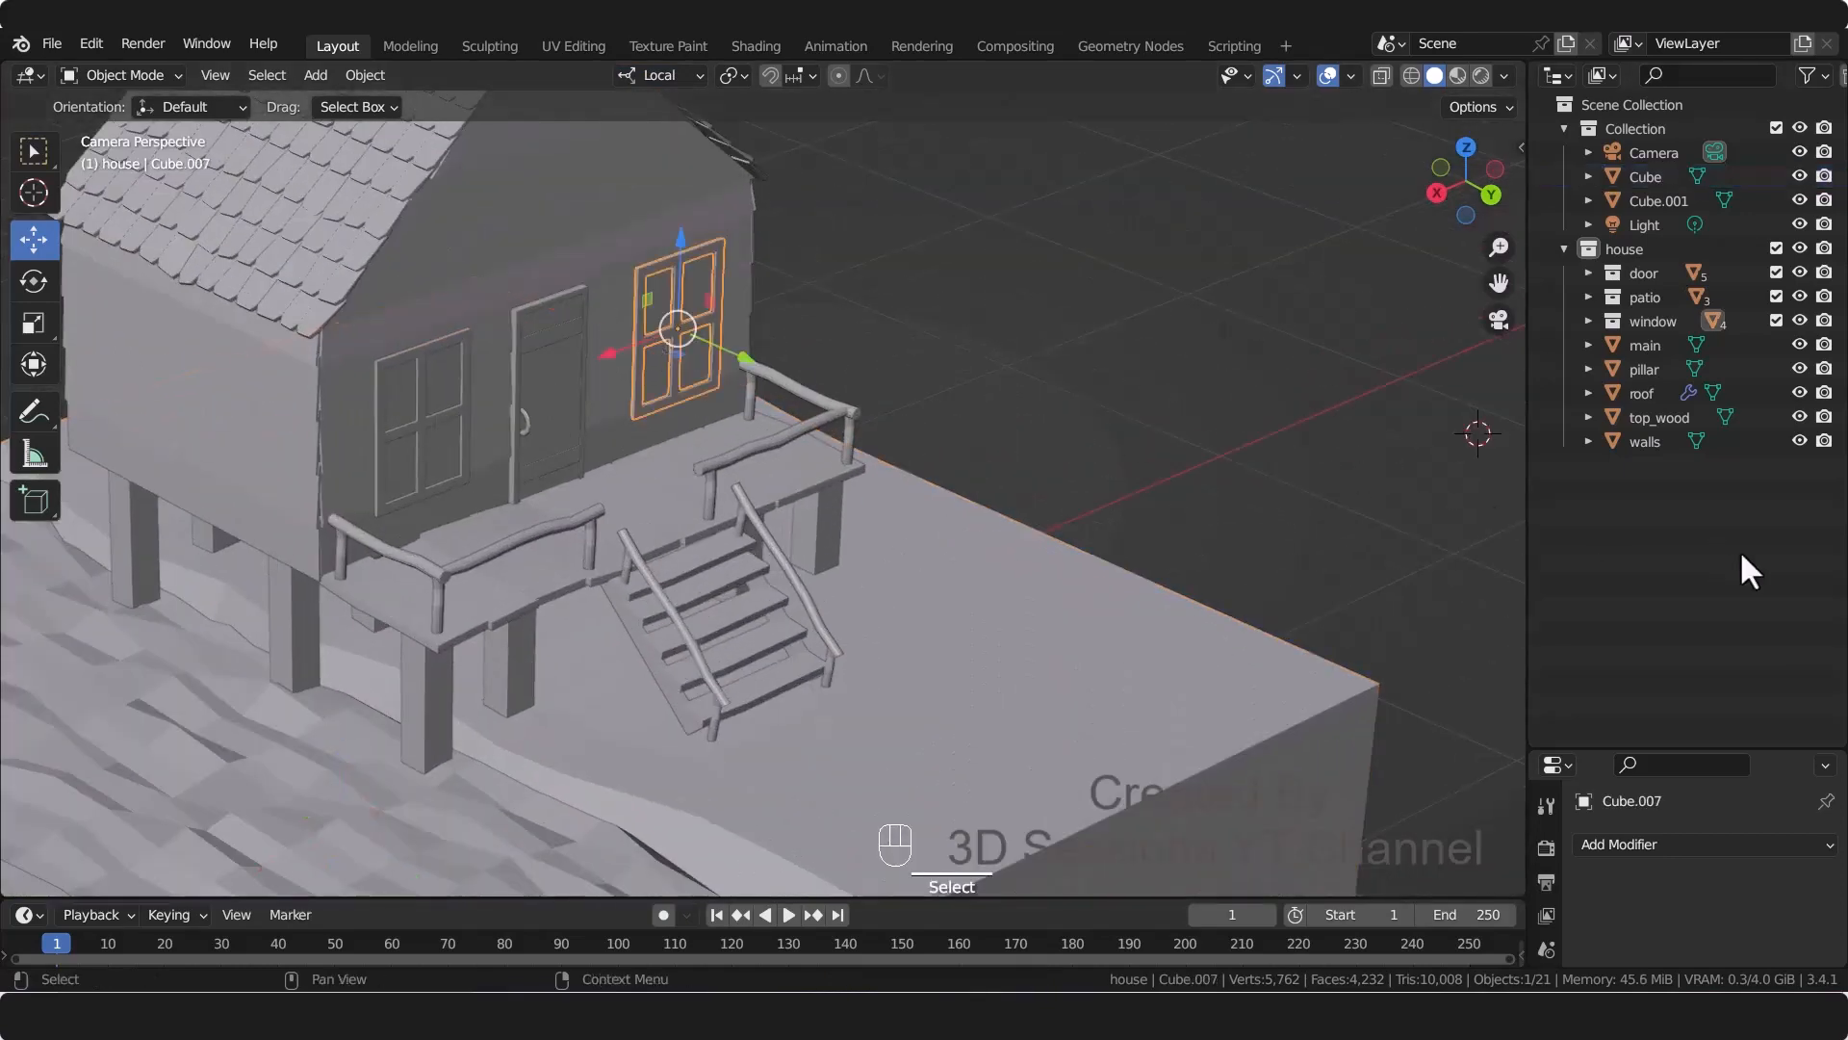
pyautogui.click(1588, 321)
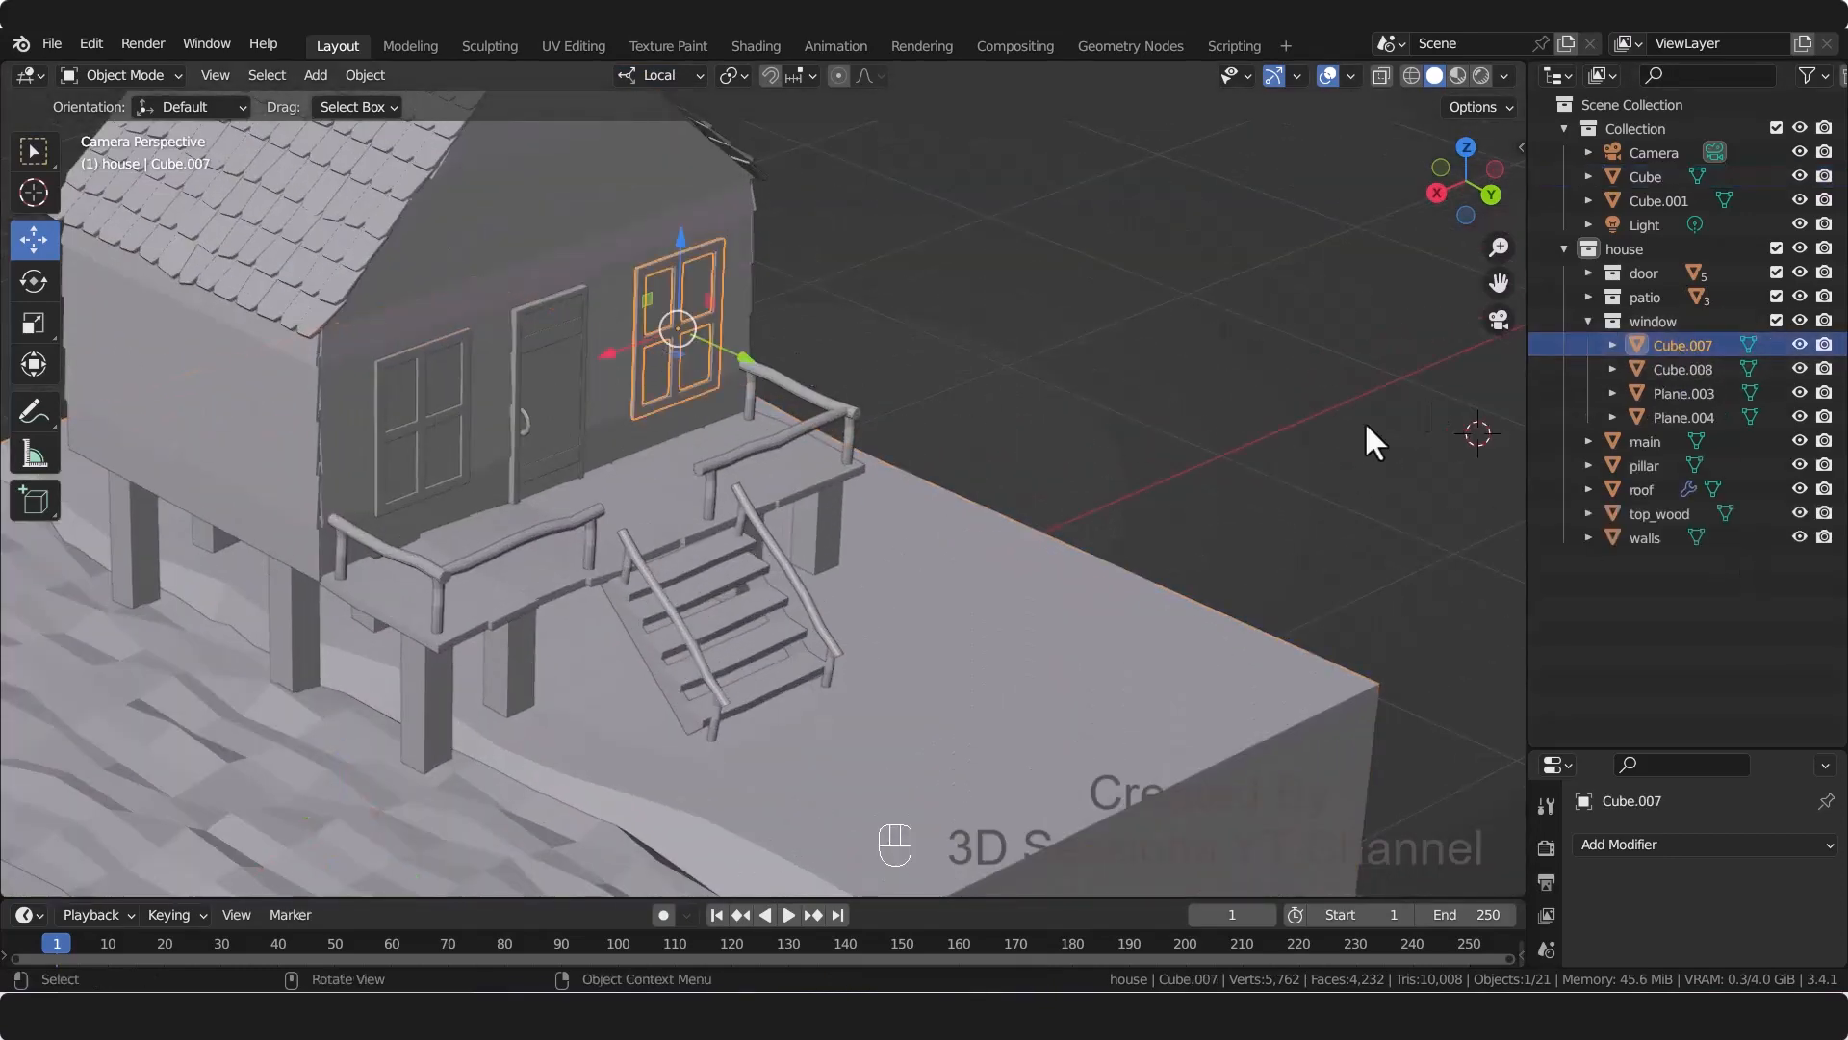
pyautogui.click(1800, 343)
pyautogui.click(1800, 342)
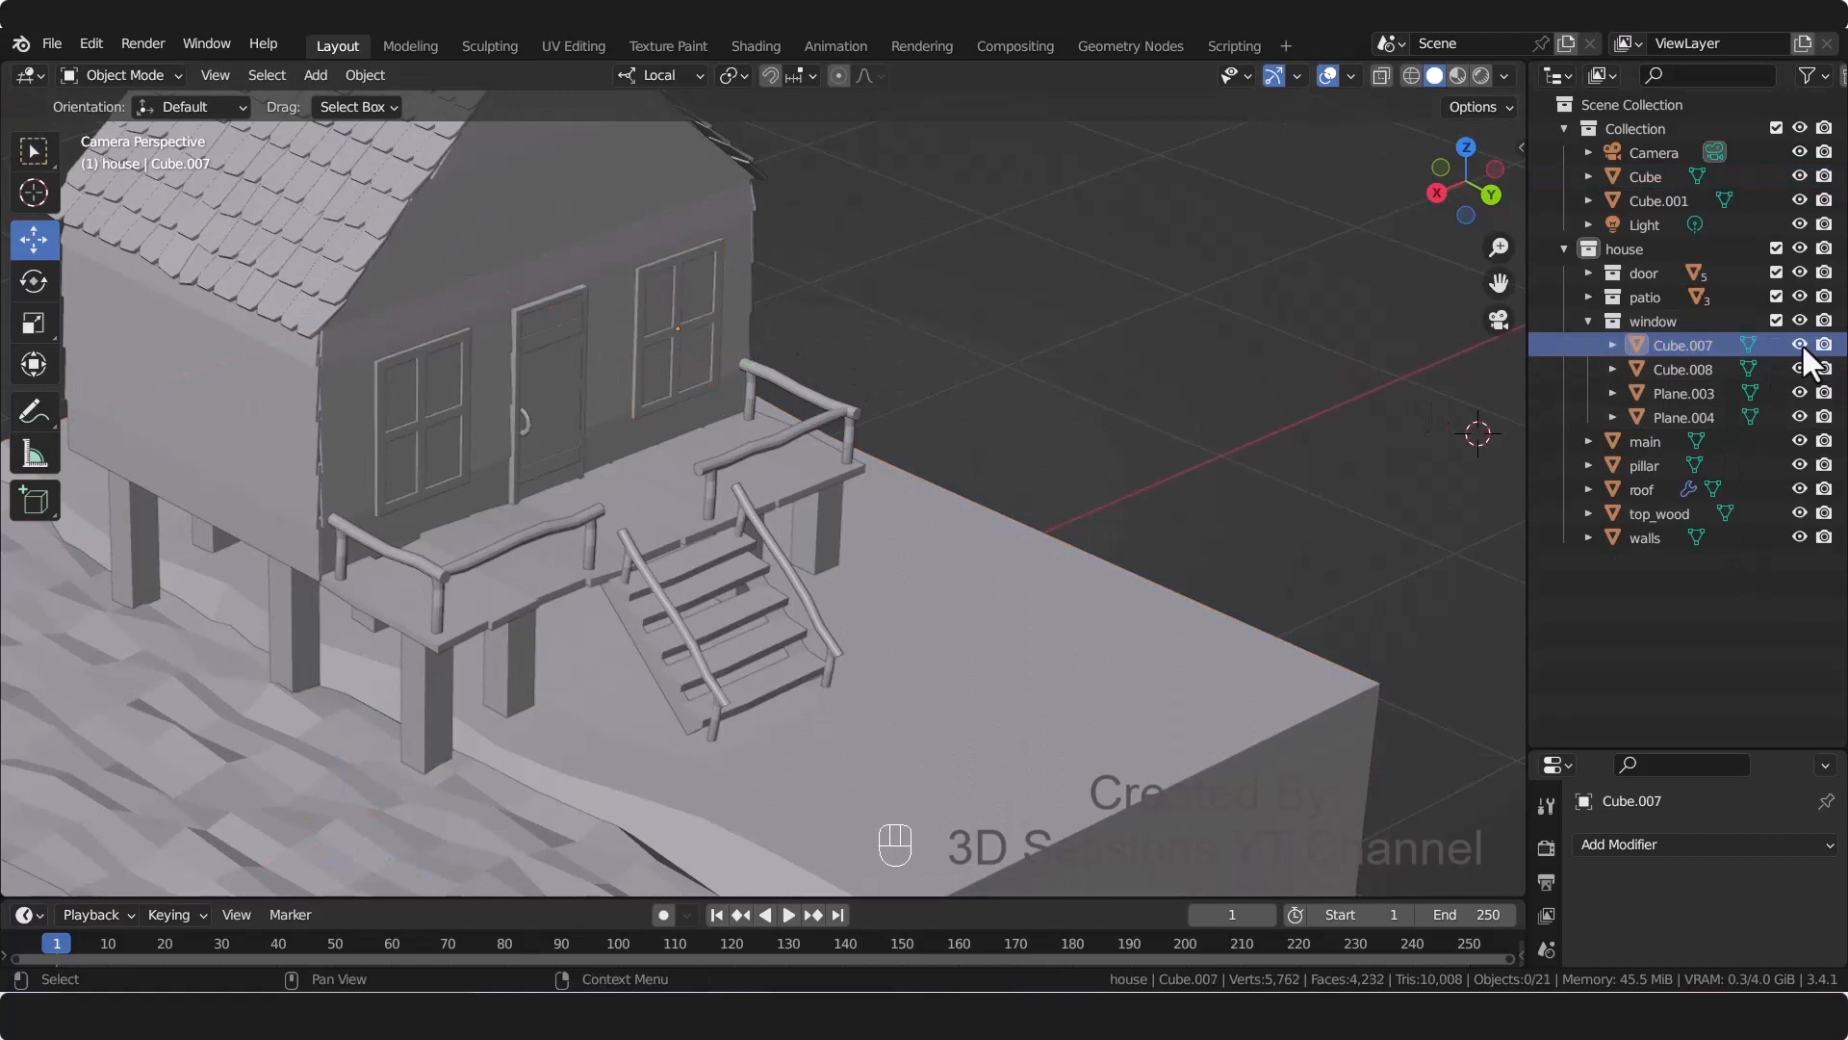
pyautogui.click(1690, 394)
pyautogui.keyDown('ctrl'); pyautogui.click(1683, 343); pyautogui.keyUp('ctrl')
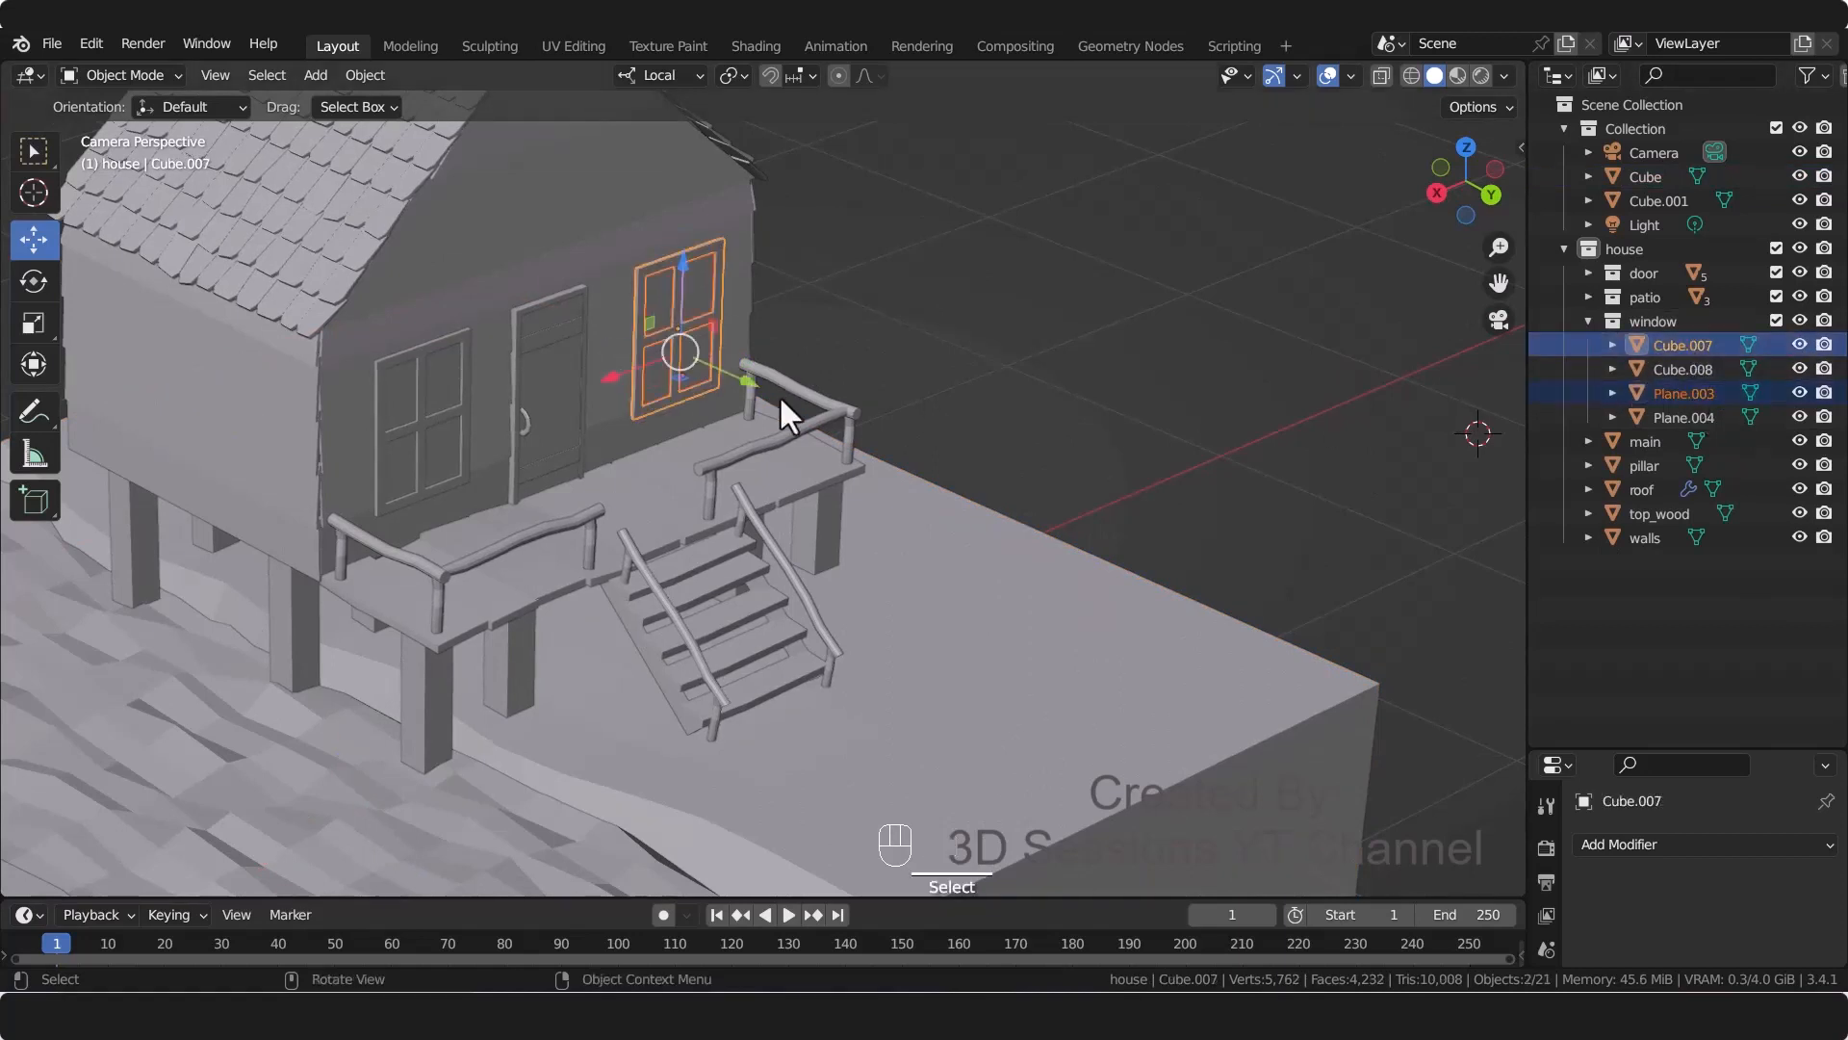
pyautogui.hotkey('shift', 'd')
pyautogui.rightClick(779, 398)
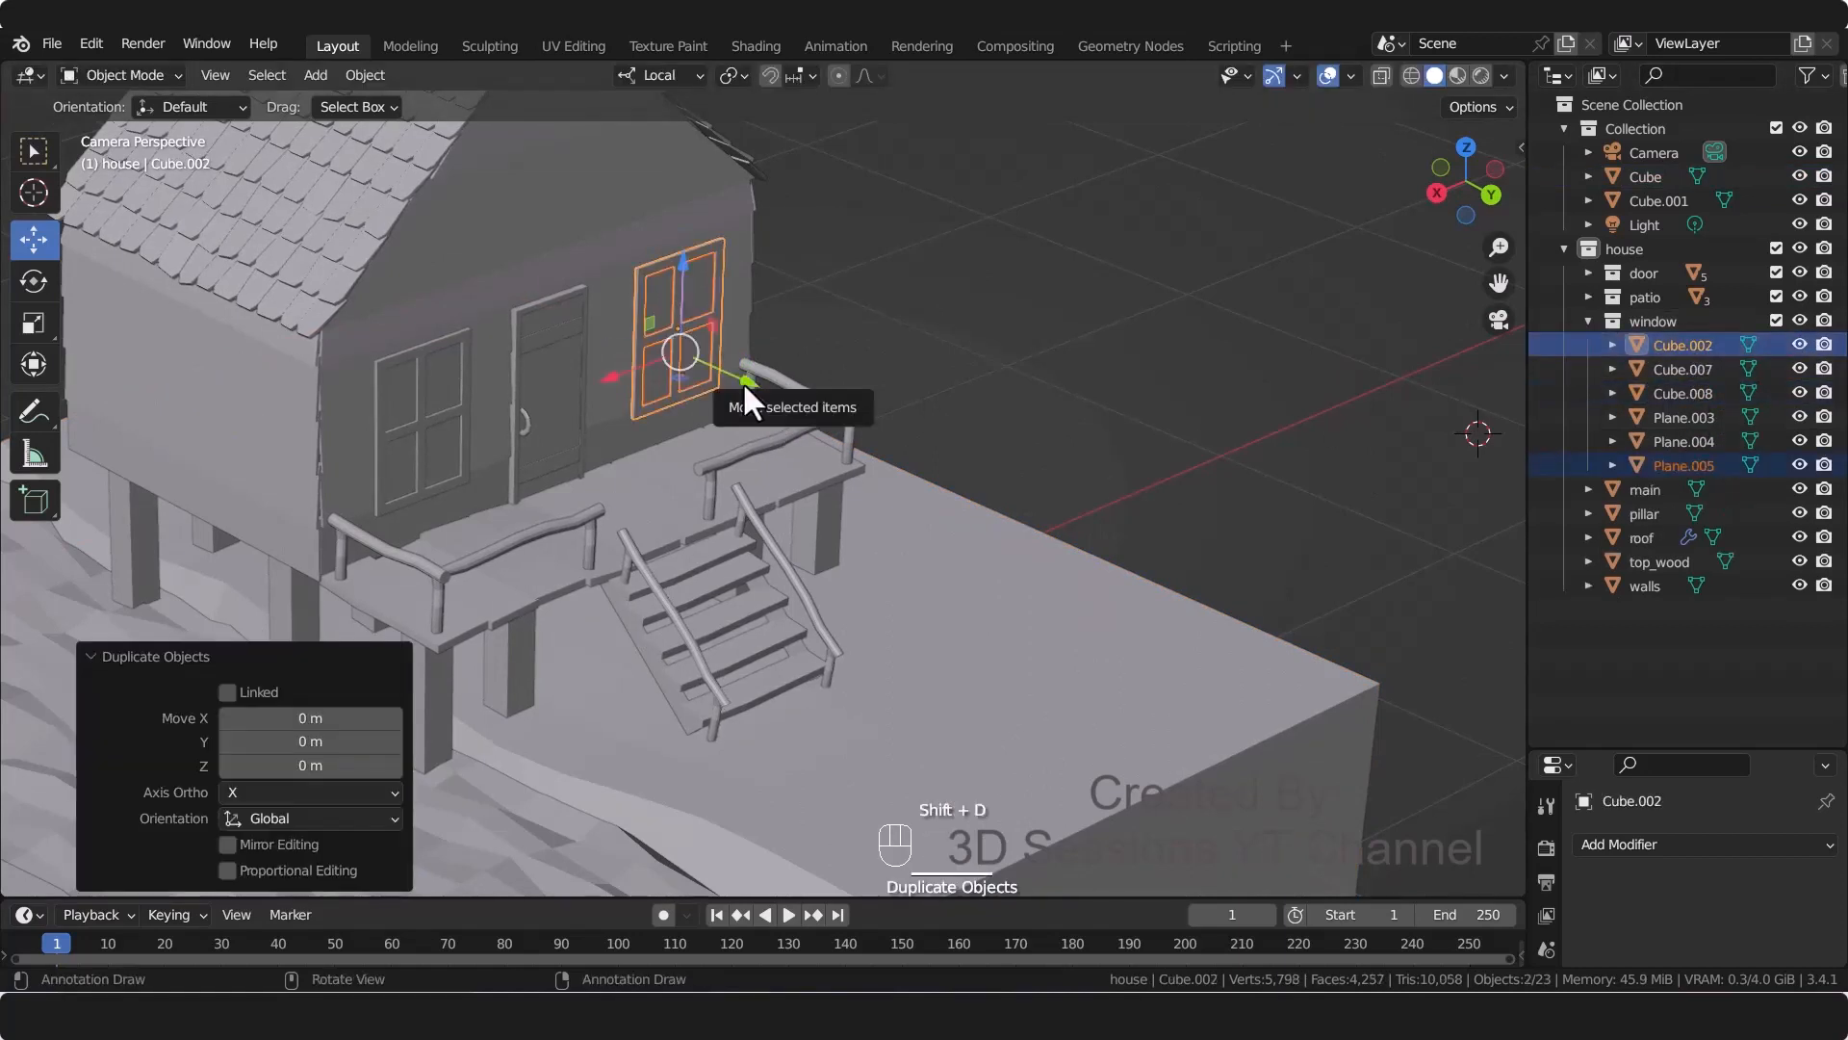
# Step: With Global orientation, move the window copy about -1.52 m and then 0.41 m on Y, and about -0.61 m on X
pyautogui.moveTo(745, 382); pyautogui.dragTo(539, 320)
pyautogui.press('`')
pyautogui.click(565, 130)
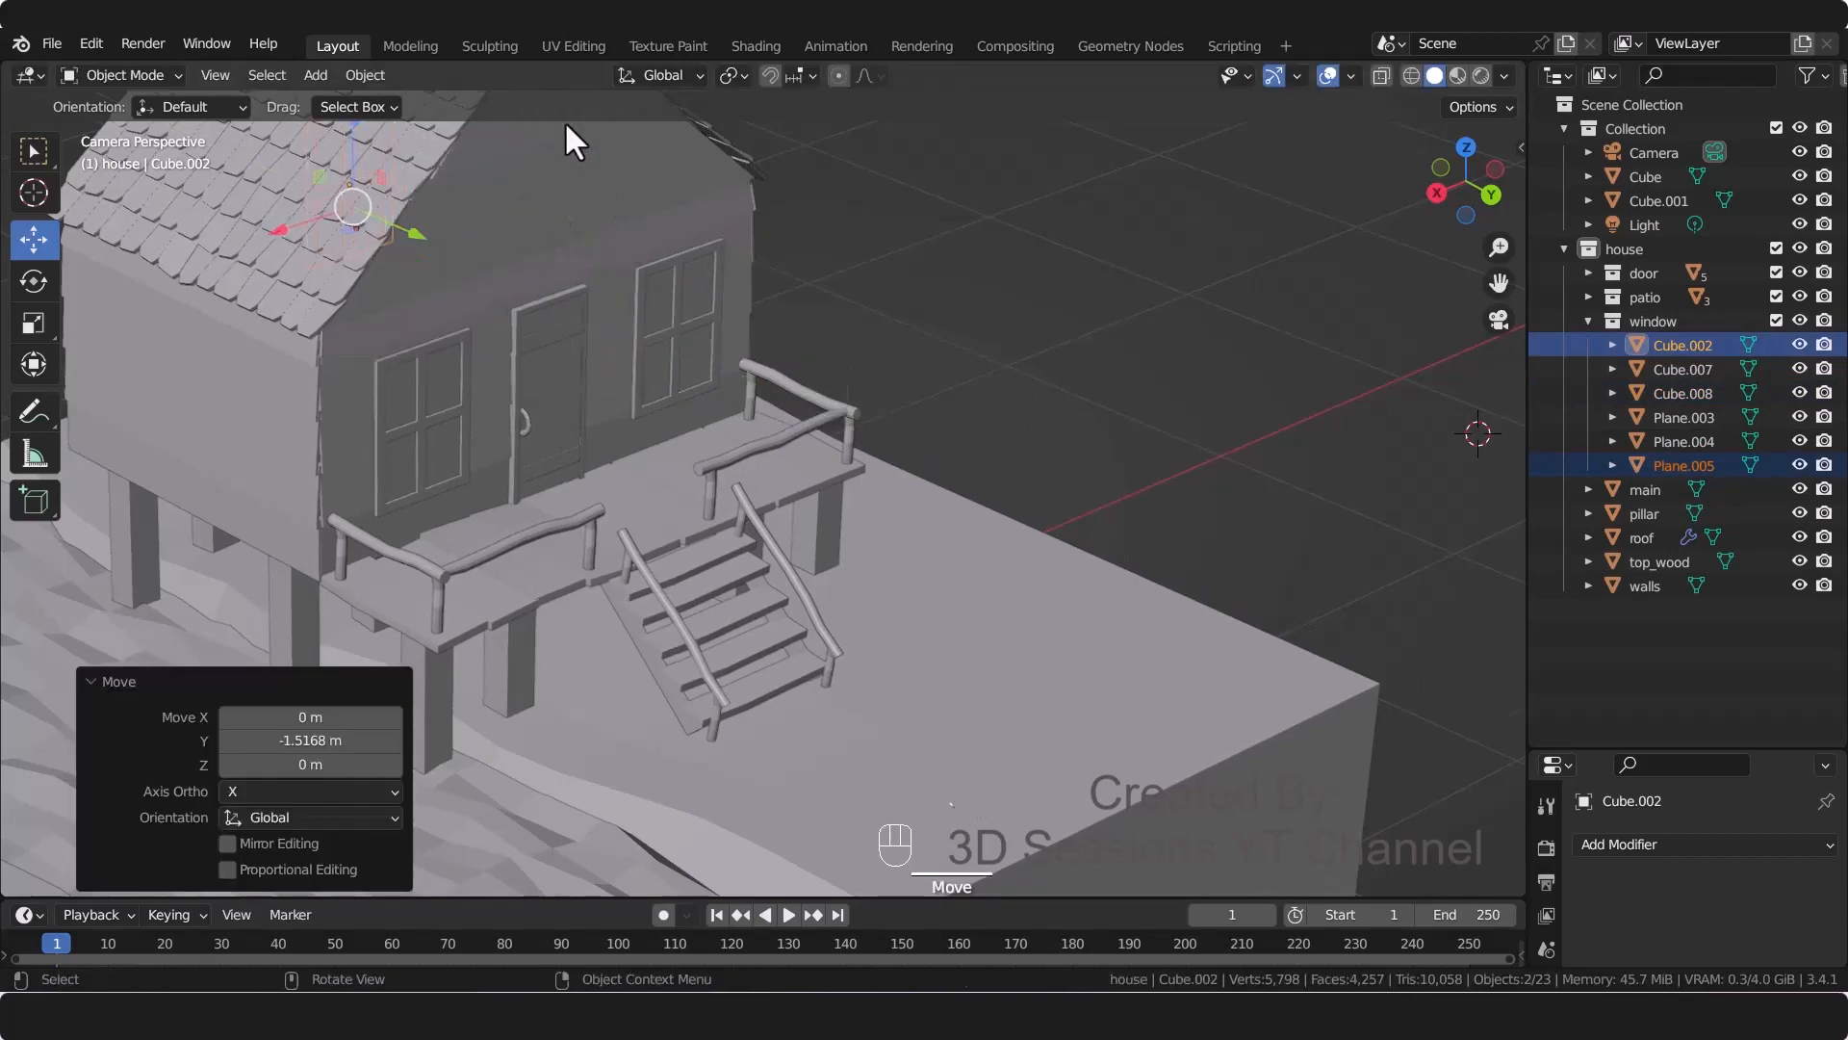
pyautogui.moveTo(649, 724); pyautogui.dragTo(616, 539, button='middle')
pyautogui.press('g')
pyautogui.click(766, 520)
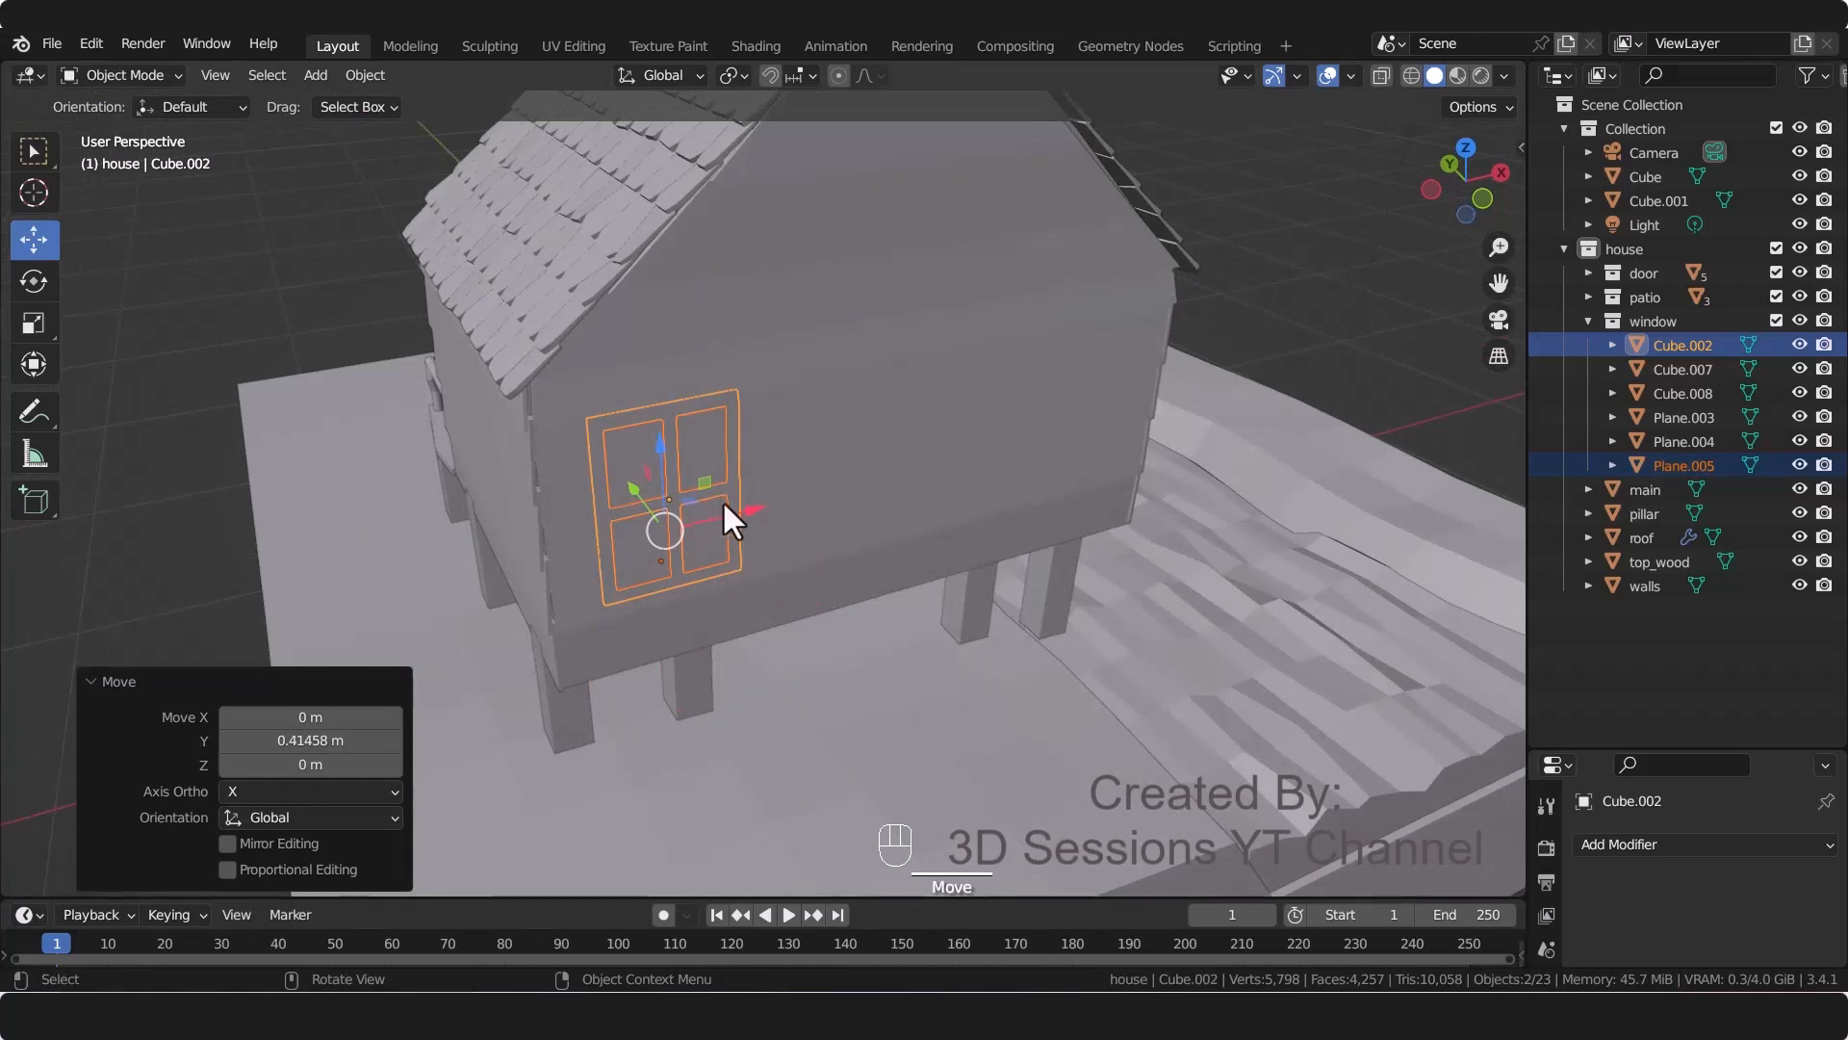
pyautogui.press('g')
pyautogui.press('x')
pyautogui.click(546, 667)
# Step: Rotate the window copy 90° around the Z axis so it faces the side wall
pyautogui.moveTo(546, 667); pyautogui.dragTo(722, 626, button='middle')
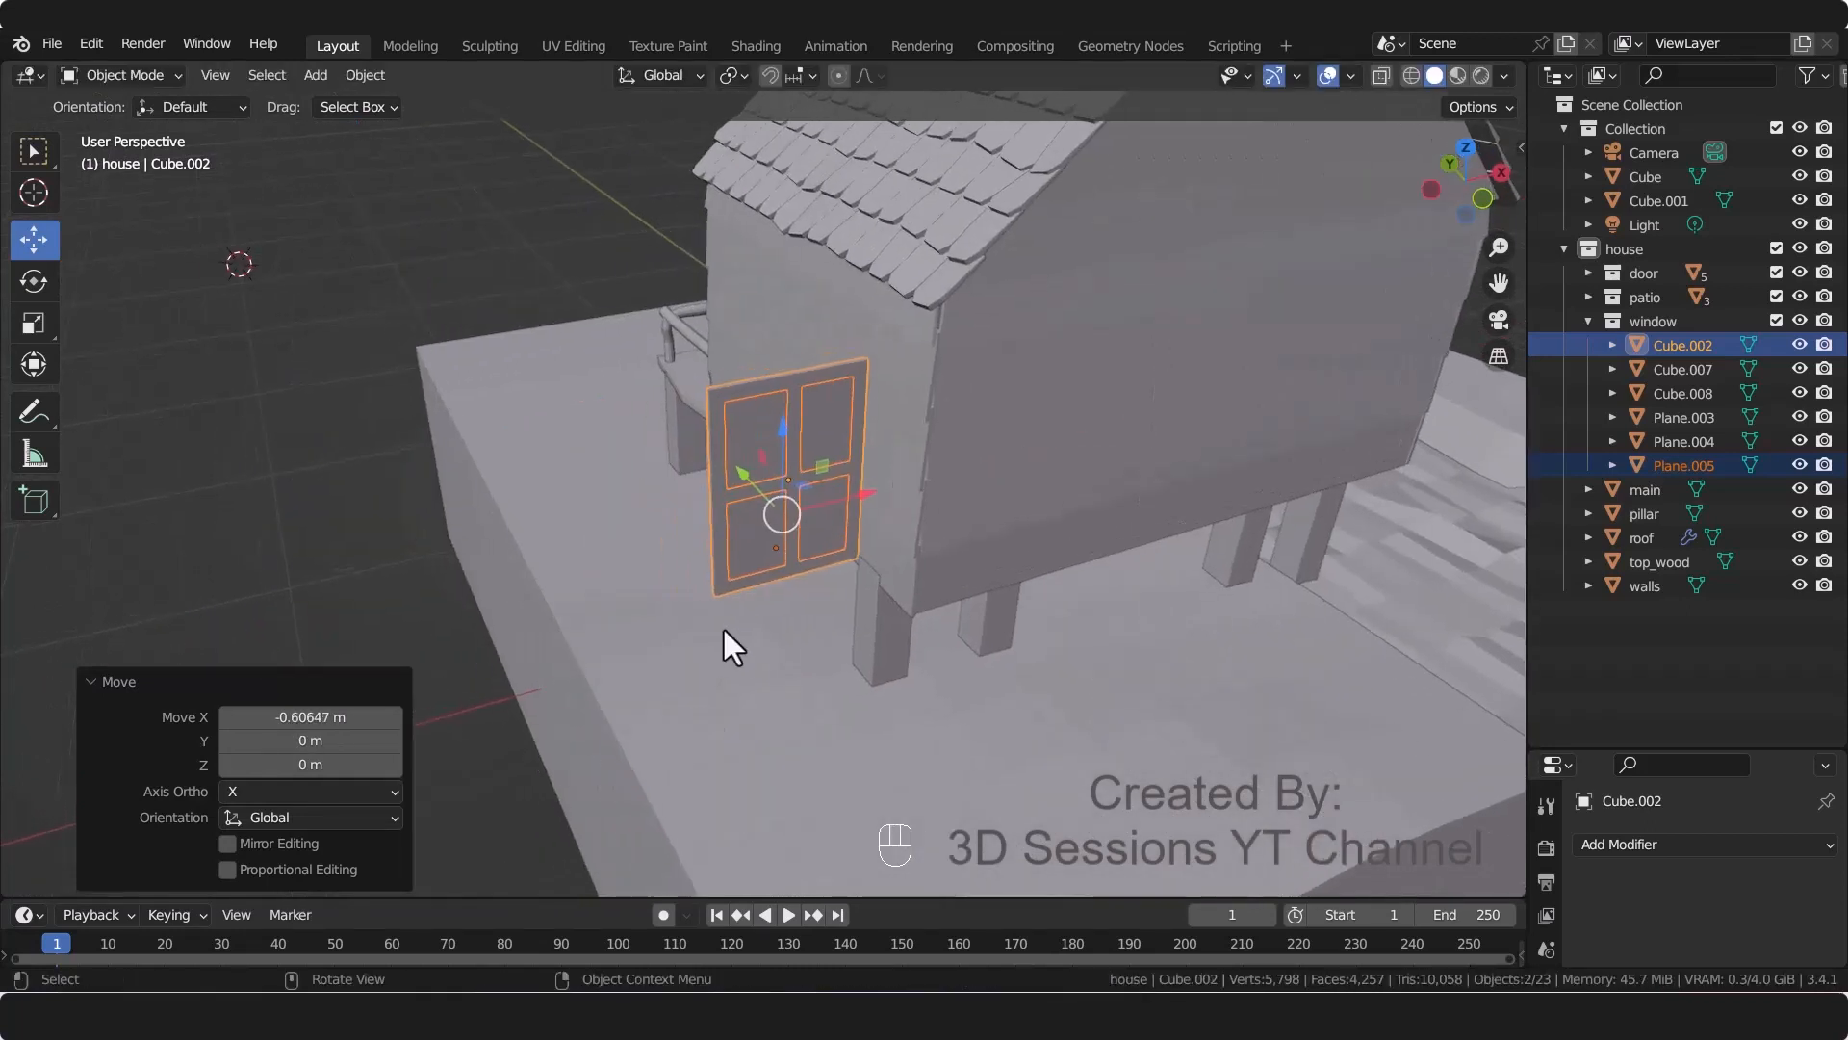
pyautogui.press('r')
pyautogui.press('z')
pyautogui.press('9')
pyautogui.press('0')
pyautogui.press('Return')
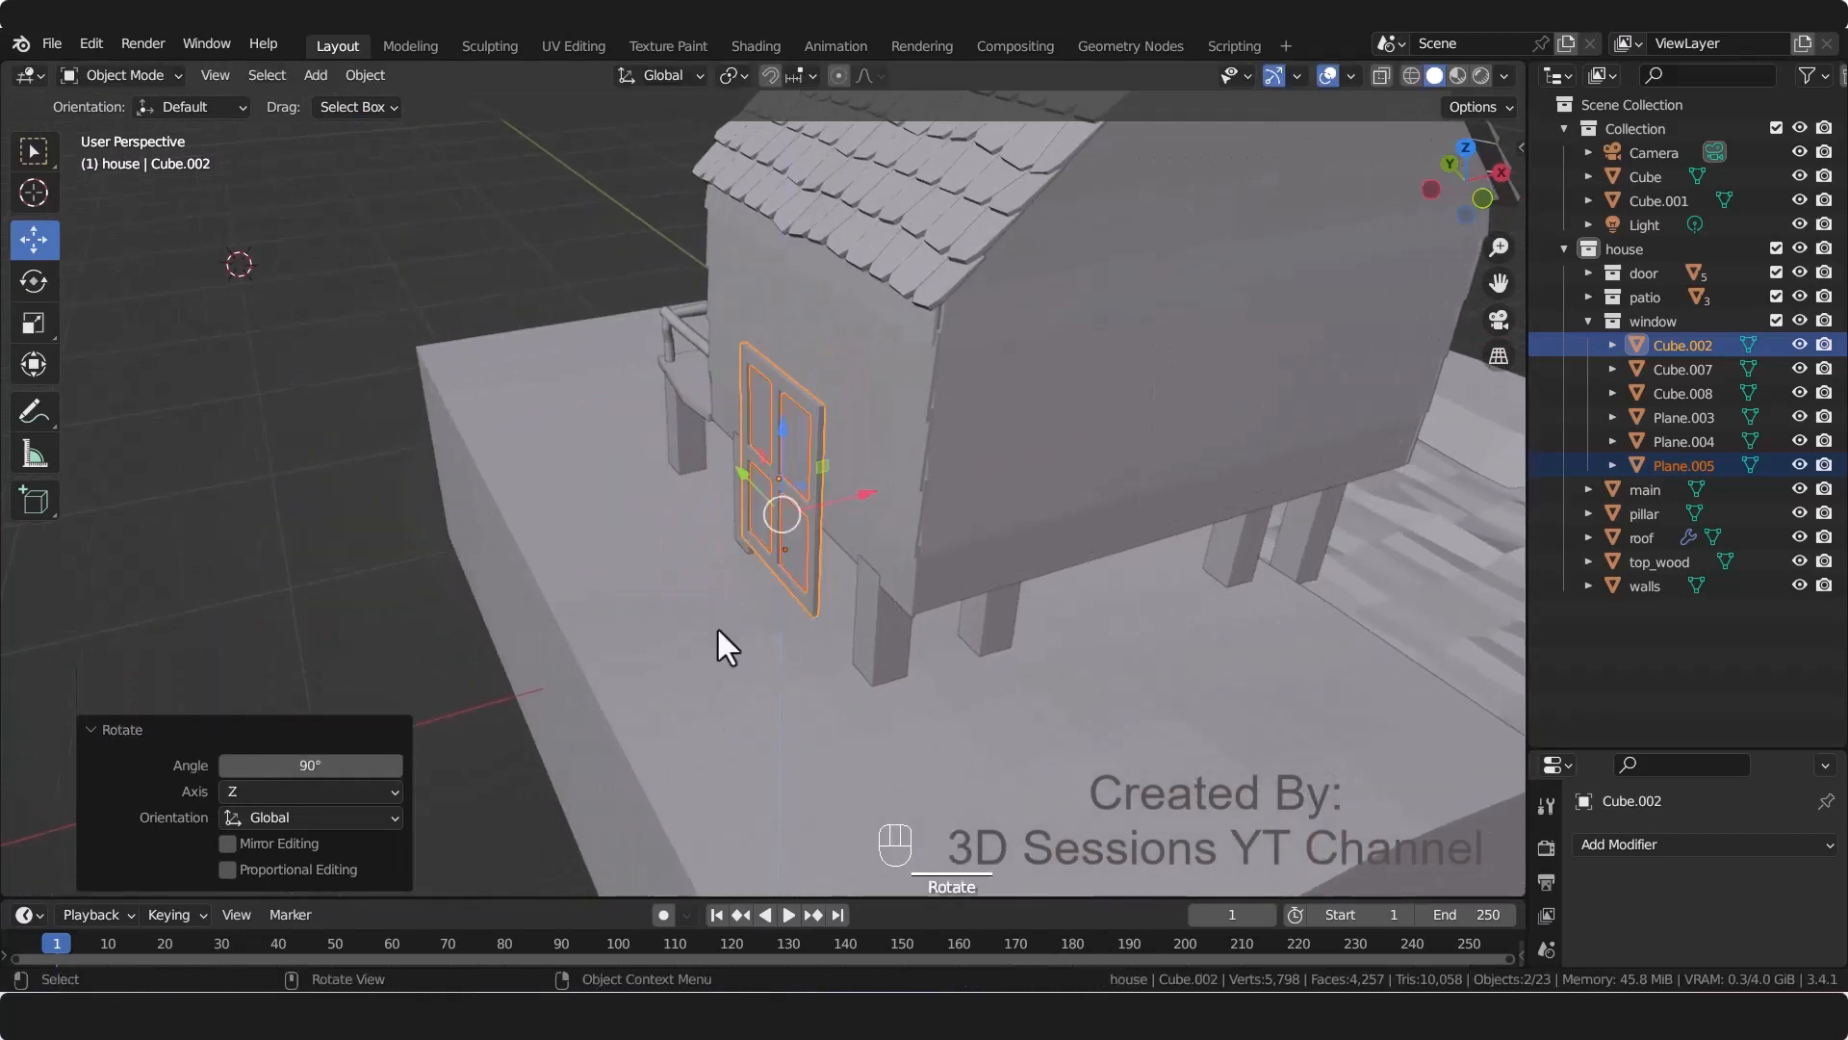
# Step: In front view, move the rotated window about 0.22 m and then 0.069 m on X against the side wall
pyautogui.press('`')
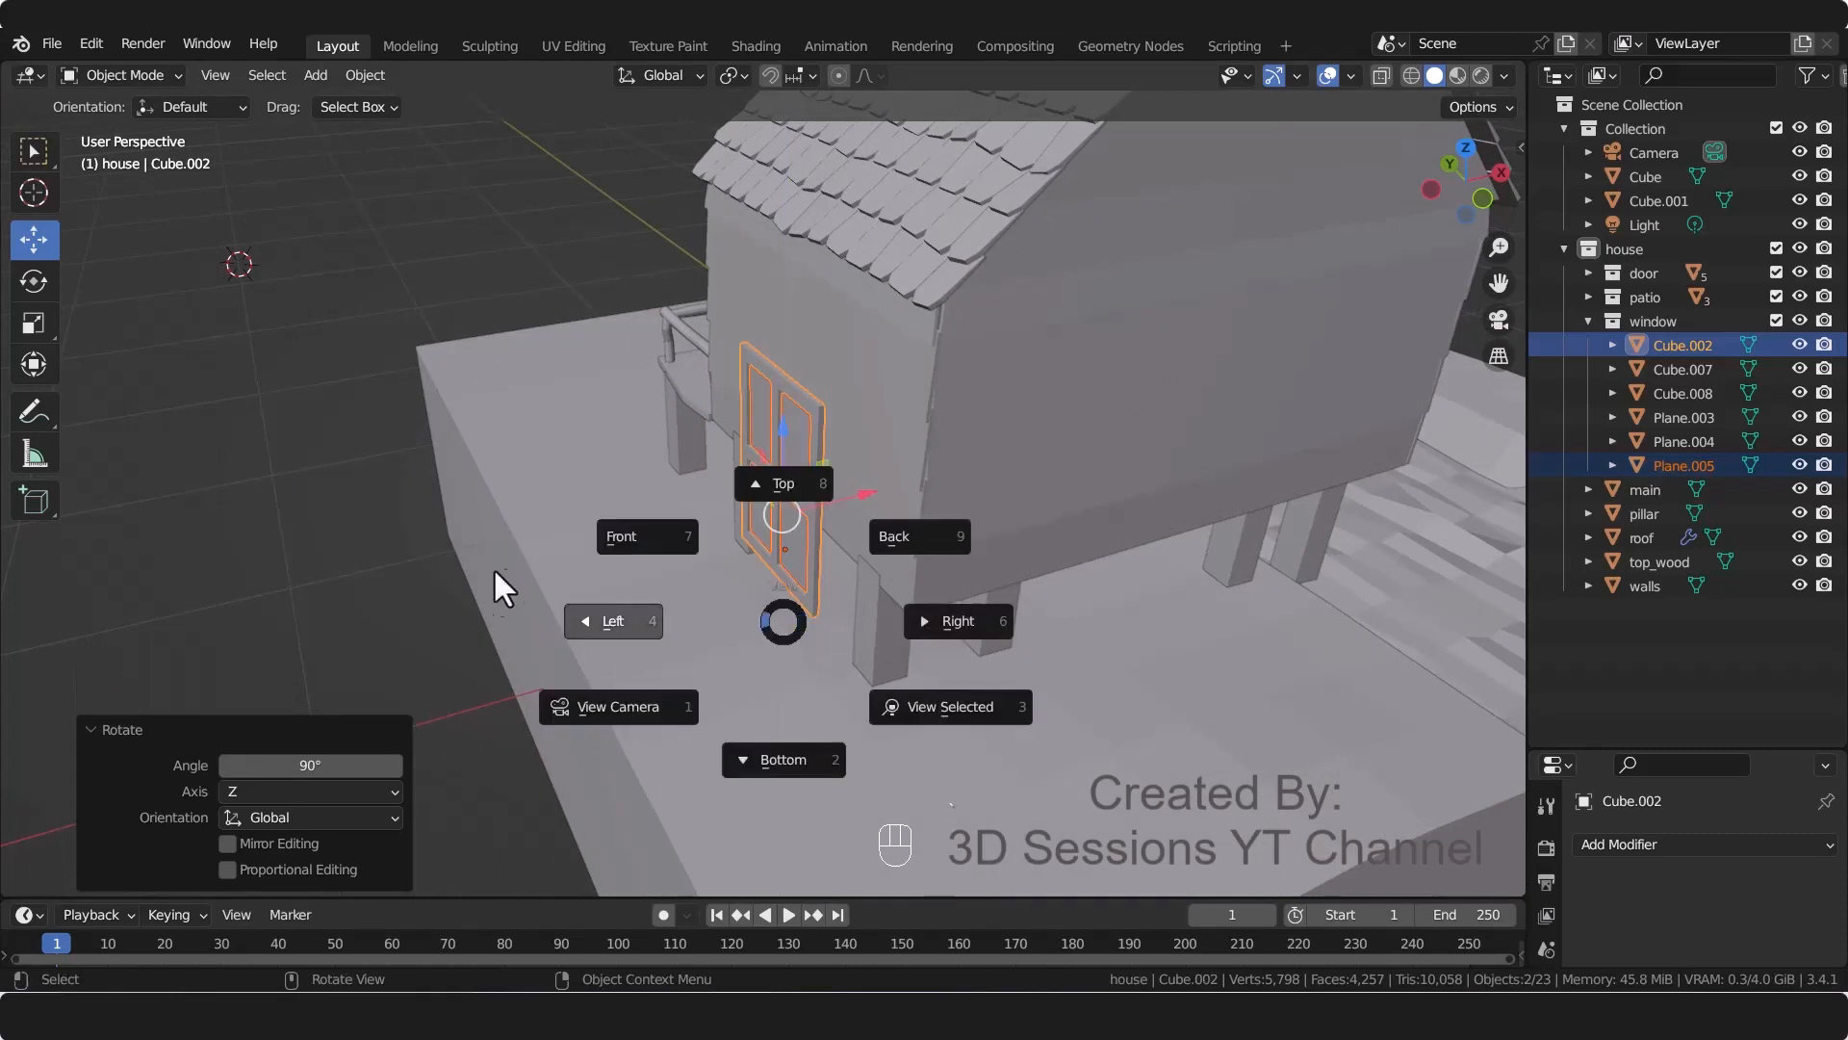
pyautogui.click(626, 539)
pyautogui.moveTo(679, 250); pyautogui.dragTo(724, 256)
pyautogui.scroll(5, 626, 404)
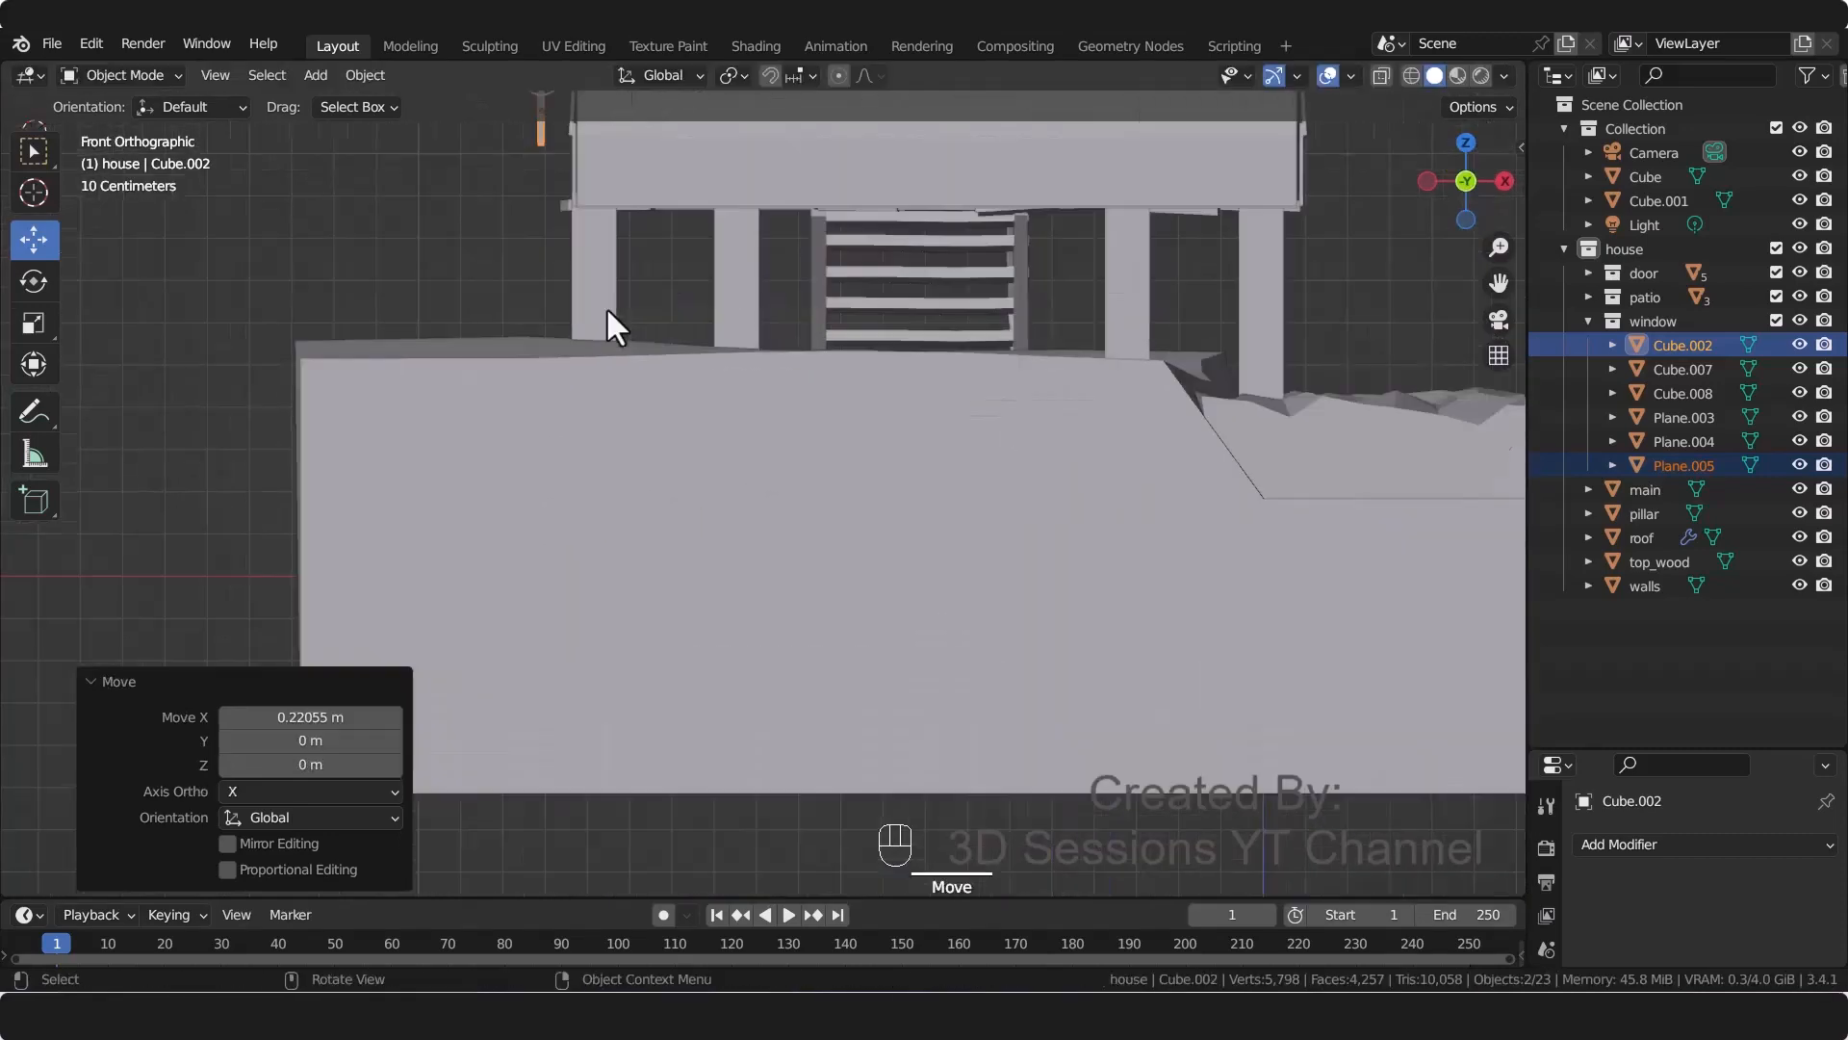
pyautogui.moveTo(730, 402); pyautogui.dragTo(782, 424)
# Step: Thicken the side window about 2.26 times along X and shift it about 0.02 m, then -0.01 m on X
pyautogui.press('s')
pyautogui.press('x')
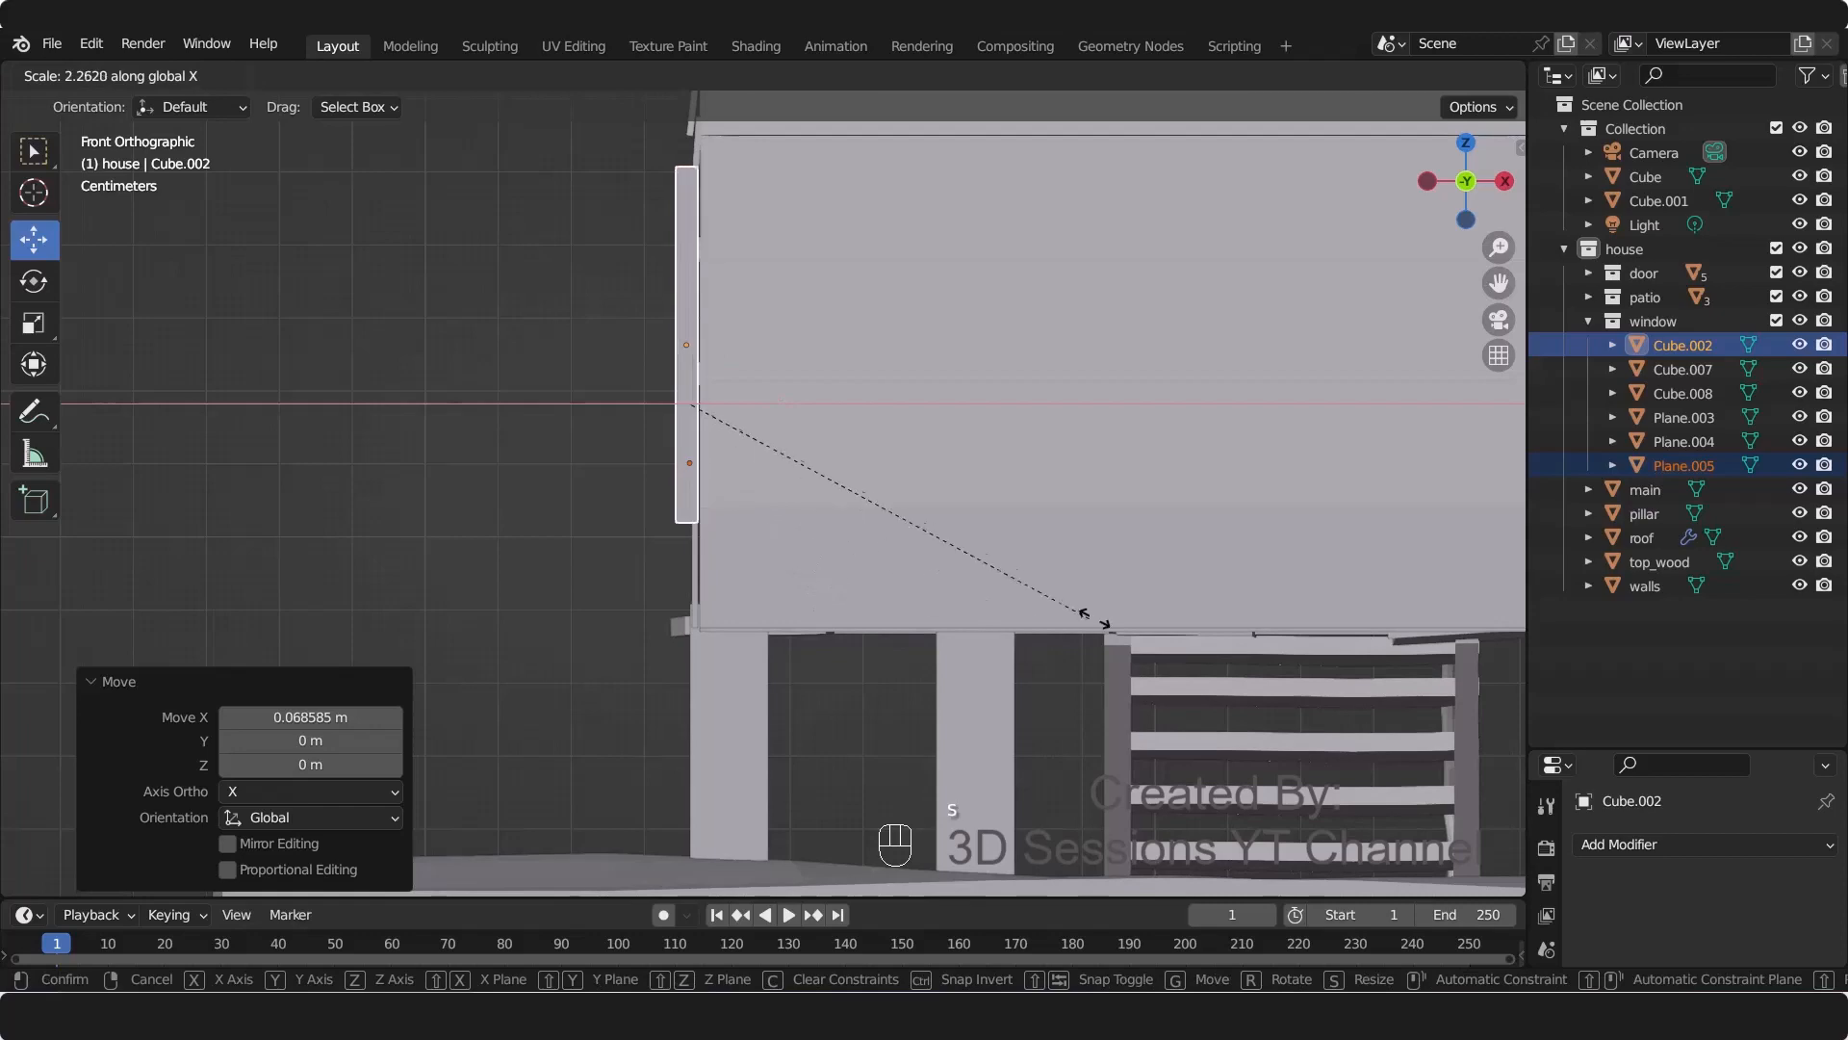
pyautogui.click(1106, 621)
pyautogui.press('g')
pyautogui.moveTo(803, 410); pyautogui.dragTo(803, 410)
pyautogui.moveTo(535, 595); pyautogui.dragTo(404, 551, button='middle')
pyautogui.scroll(-4, 730, 674)
pyautogui.scroll(3, 672, 569)
pyautogui.press('g')
pyautogui.press('x')
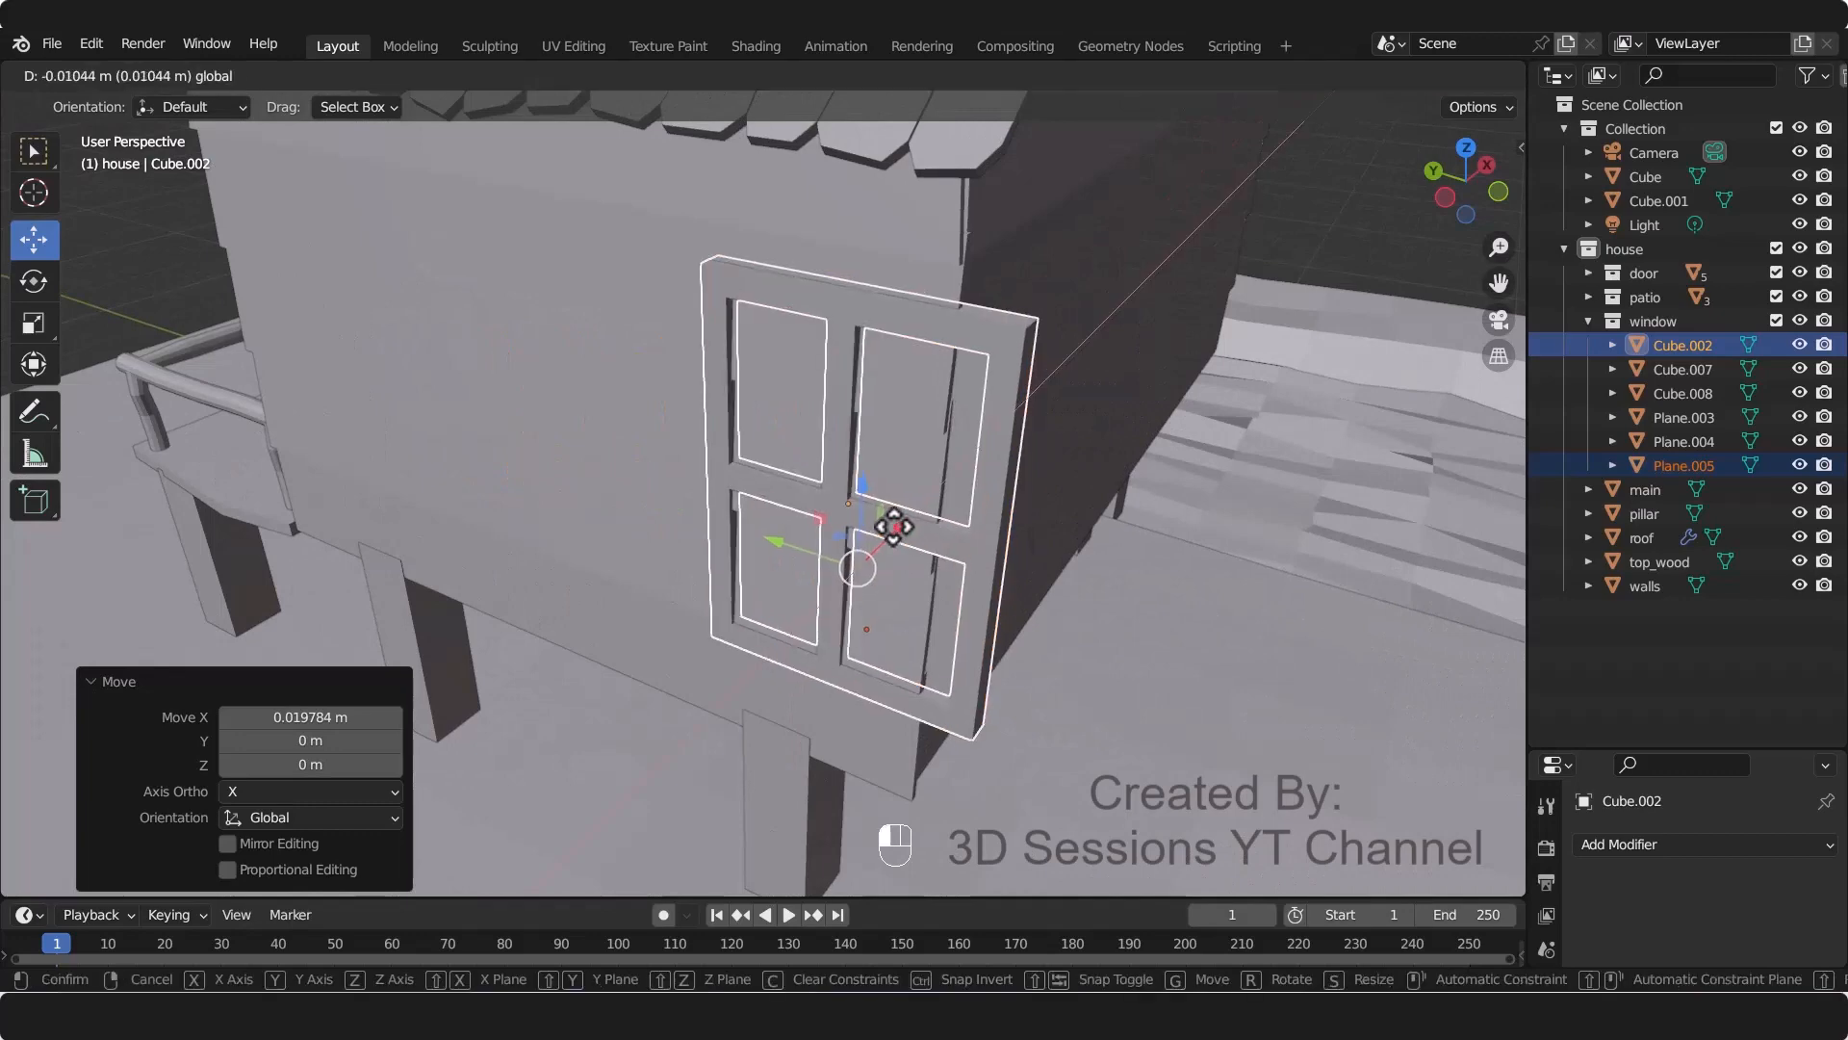
pyautogui.click(738, 539)
# Step: In left view, move the side window about 0.46 m on Y and 0.061 m on Z to center it
pyautogui.press('ctrl+KP_3')
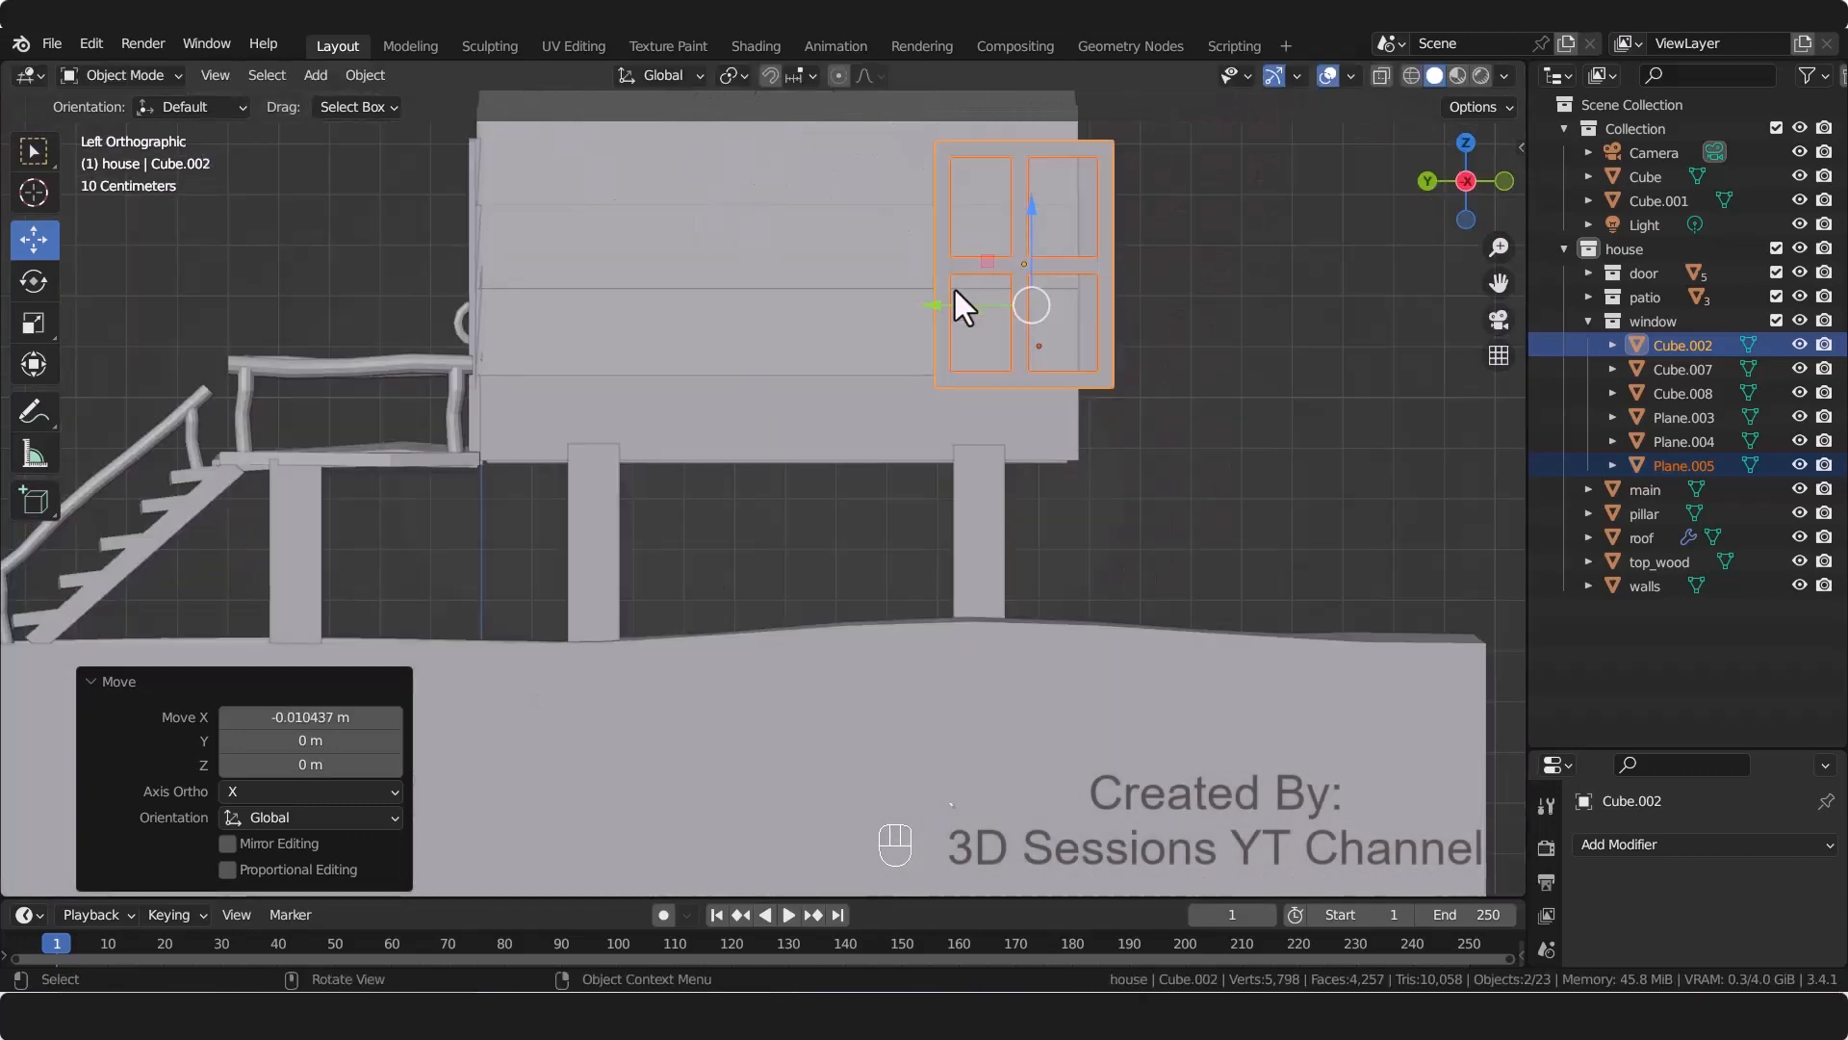
pyautogui.press('g')
pyautogui.press('y')
pyautogui.keyDown('shift'); pyautogui.click(780, 395); pyautogui.keyUp('shift')
pyautogui.keyDown('shift'); pyautogui.moveTo(780, 394); pyautogui.dragTo(709, 582, button='middle'); pyautogui.keyUp('shift')
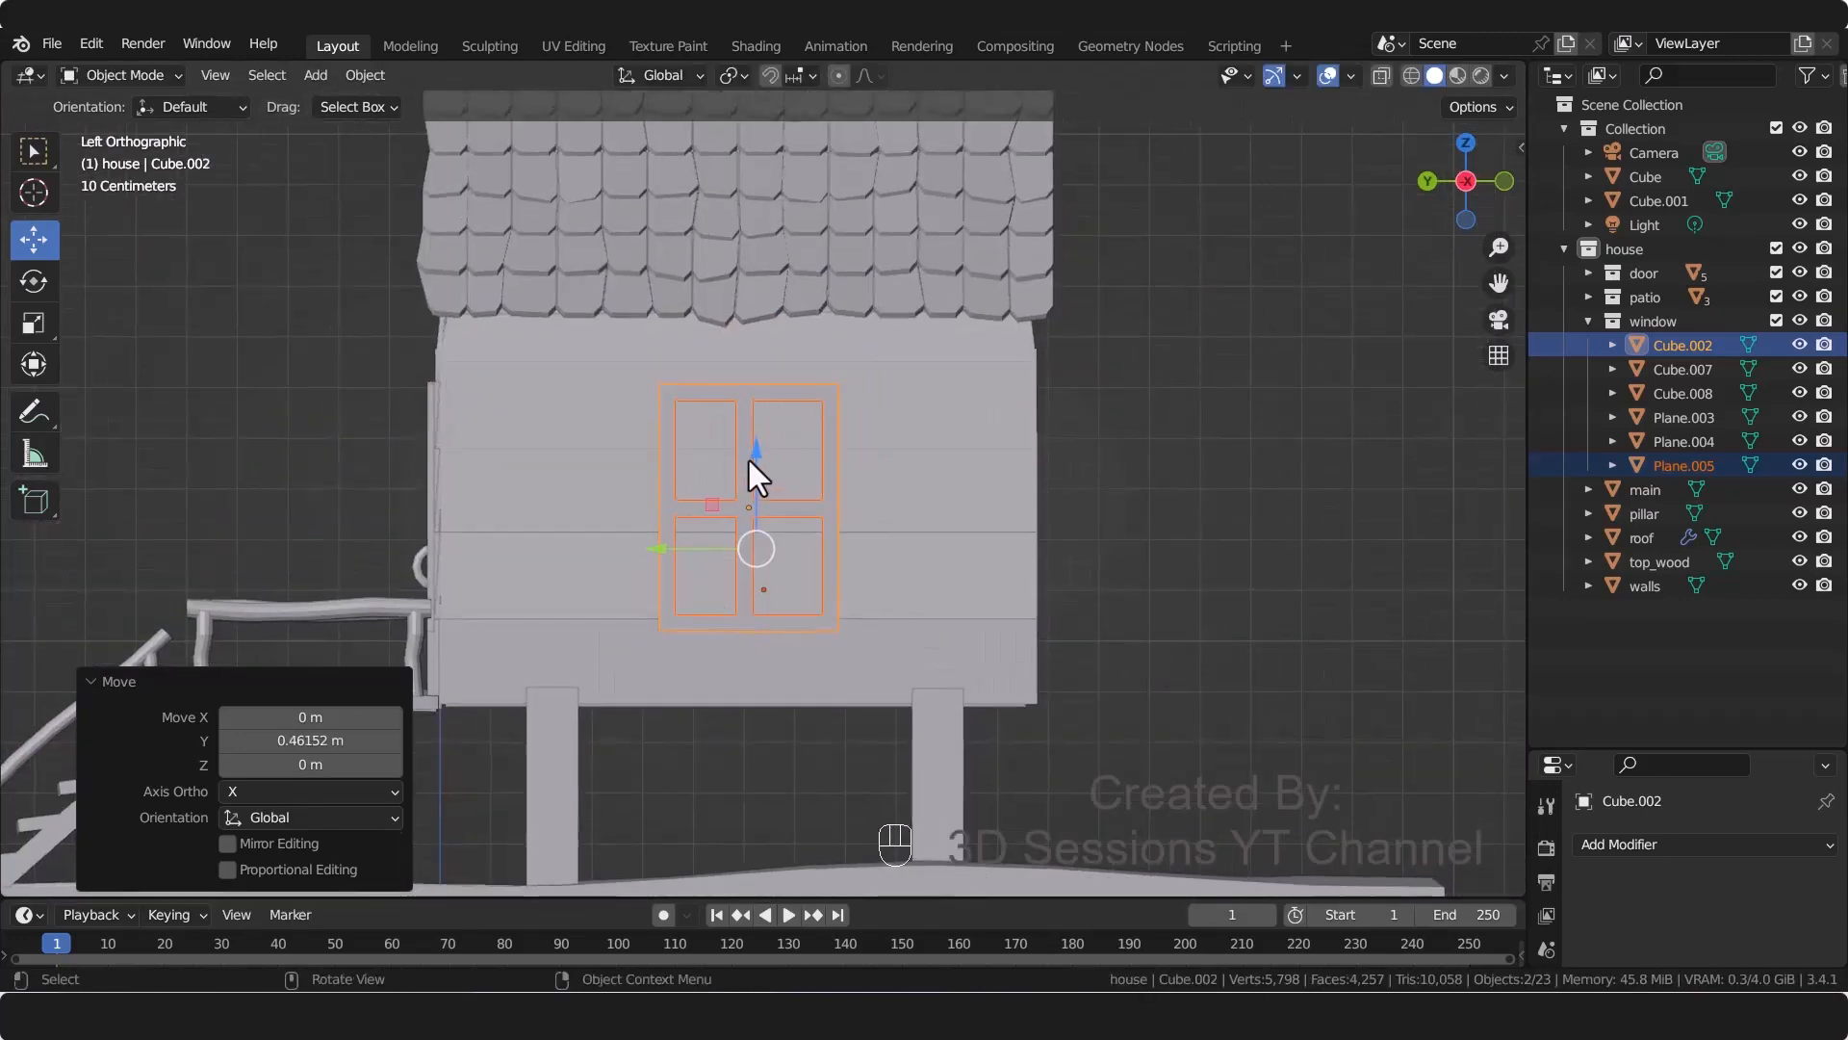
pyautogui.press('g')
pyautogui.press('z')
pyautogui.click(747, 685)
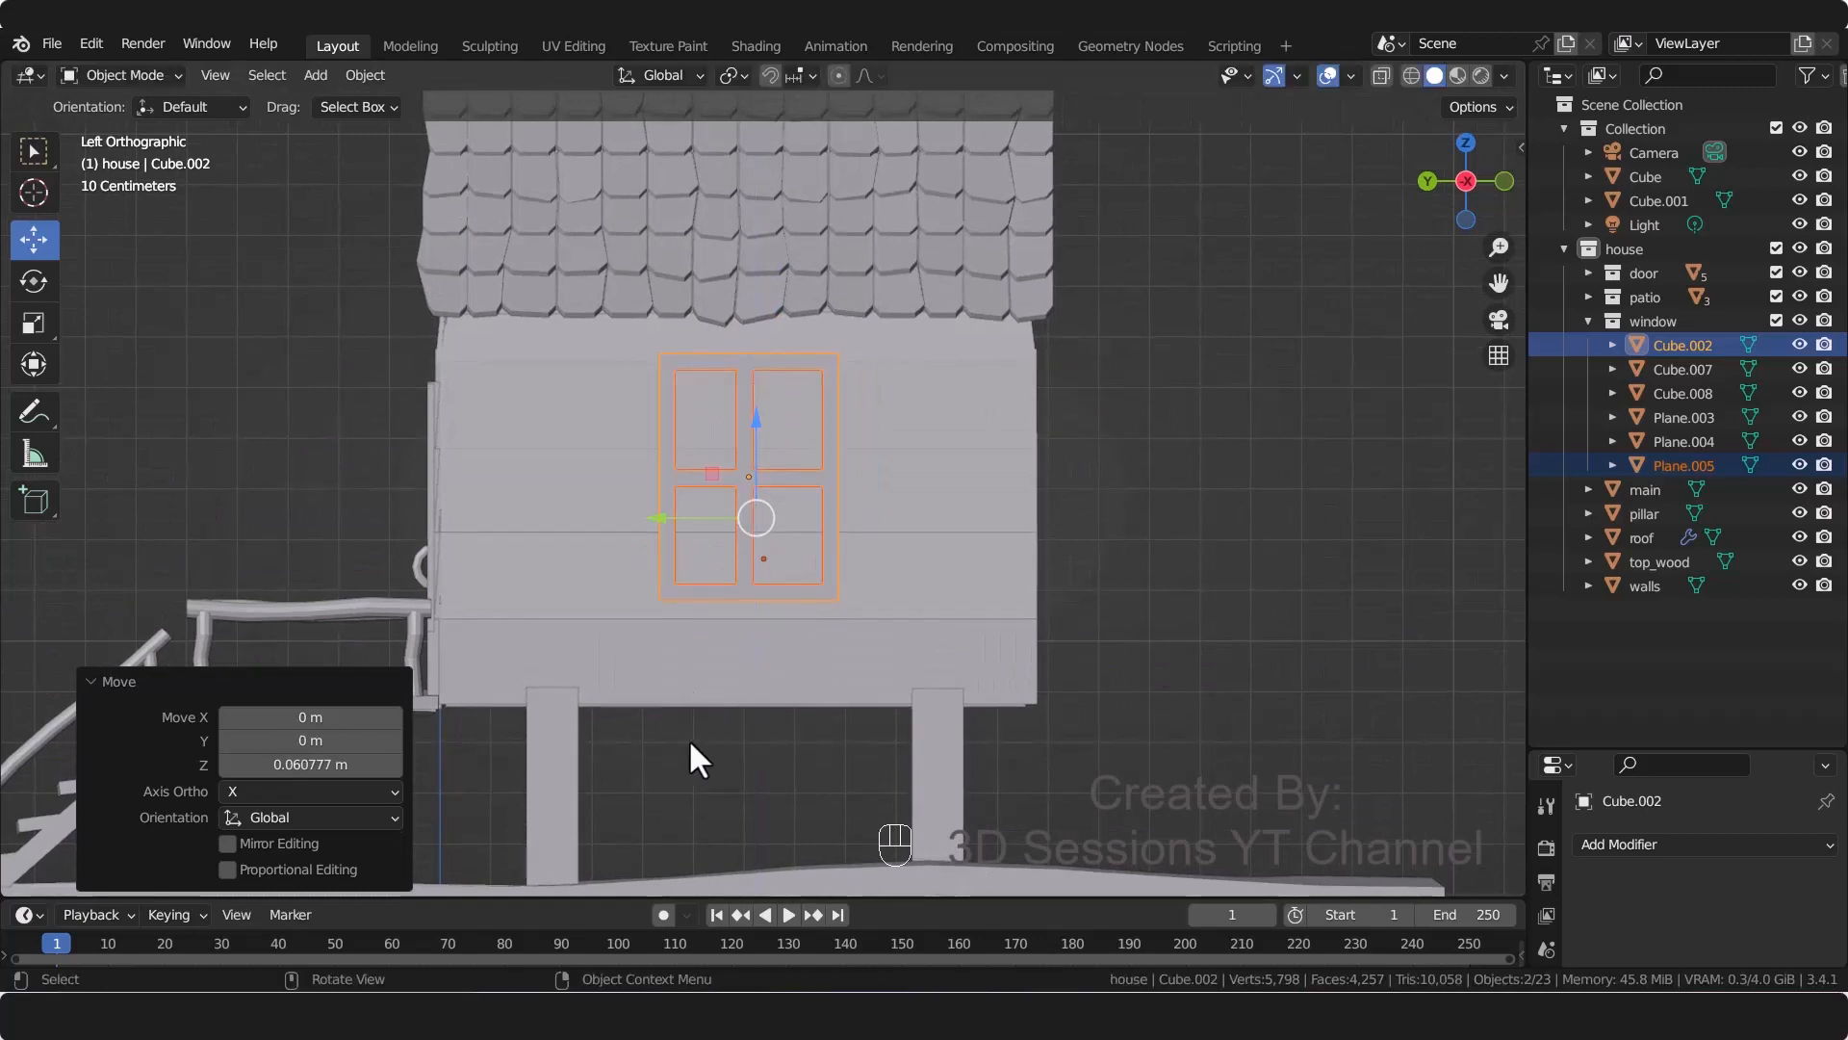
# Step: Scale the side window along Z, adjust its height, shift it about 0.015 m on Y, and save the file
pyautogui.press('s')
pyautogui.press('z')
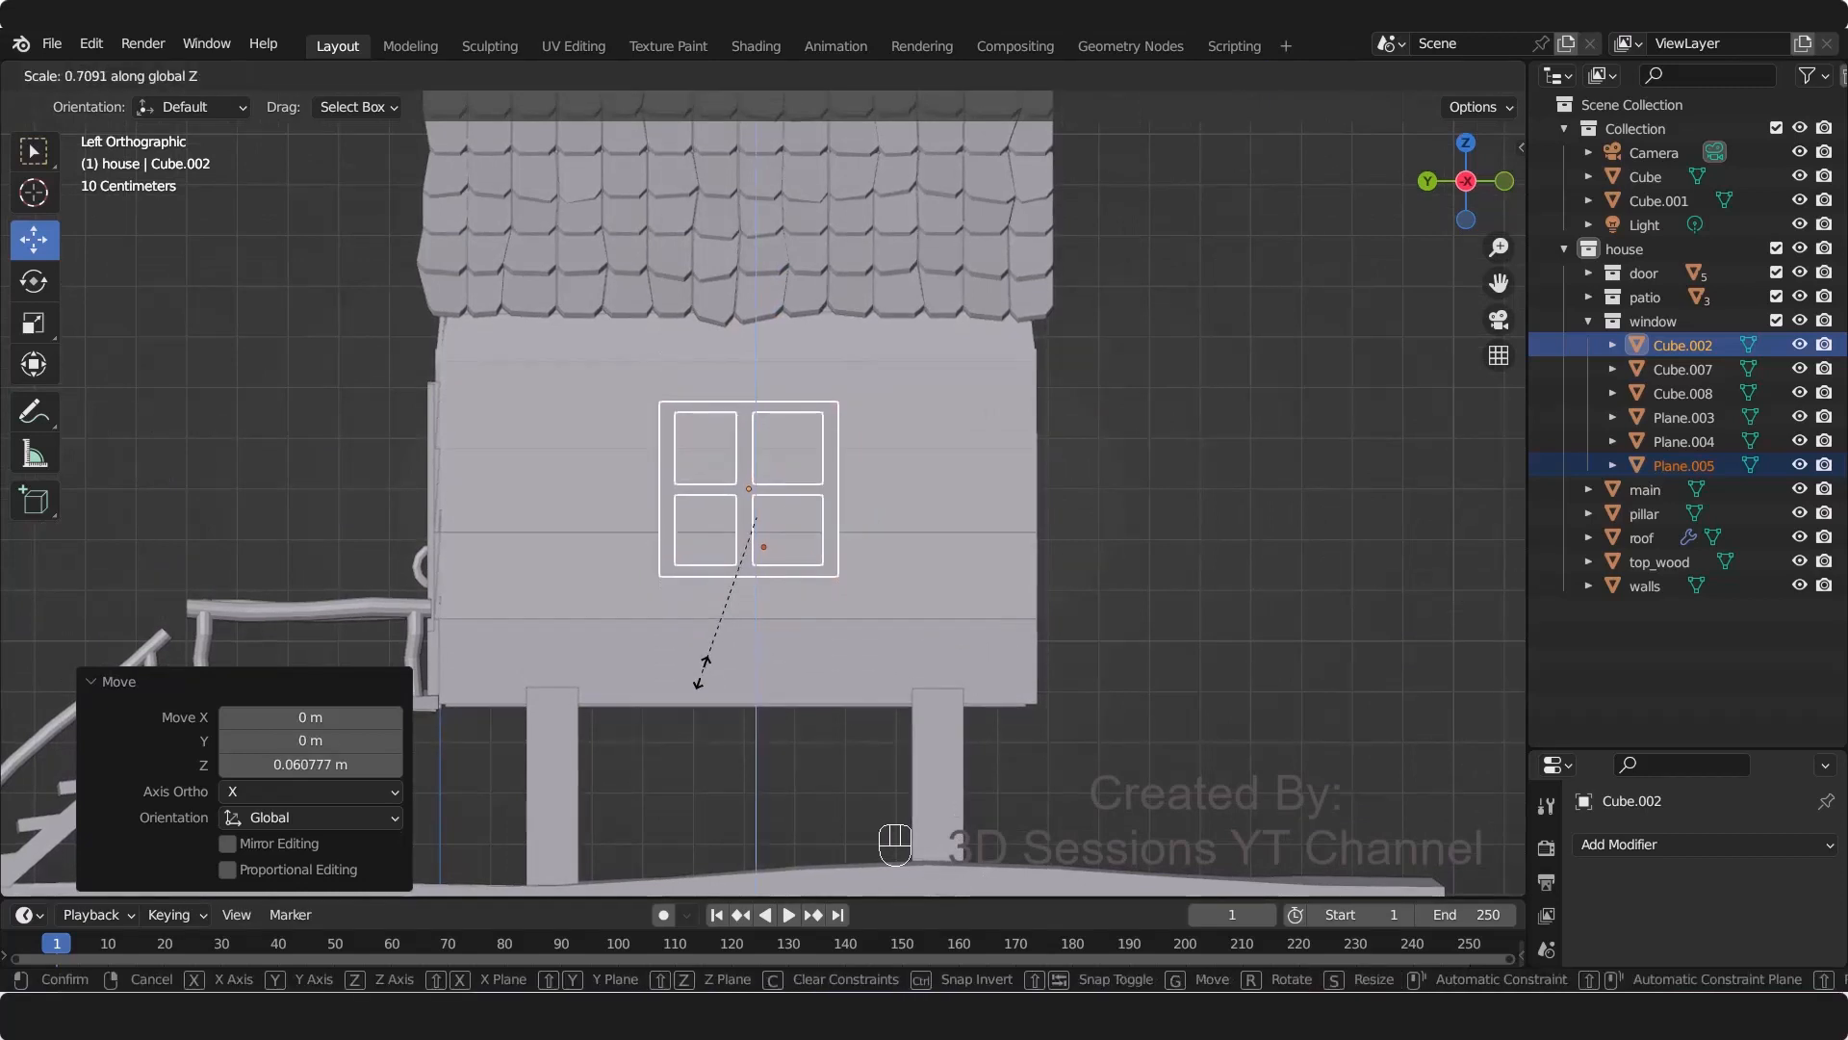
pyautogui.click(726, 557)
pyautogui.moveTo(756, 438); pyautogui.dragTo(763, 387)
pyautogui.moveTo(656, 471); pyautogui.dragTo(650, 468)
pyautogui.moveTo(834, 535); pyautogui.dragTo(251, 483, button='middle')
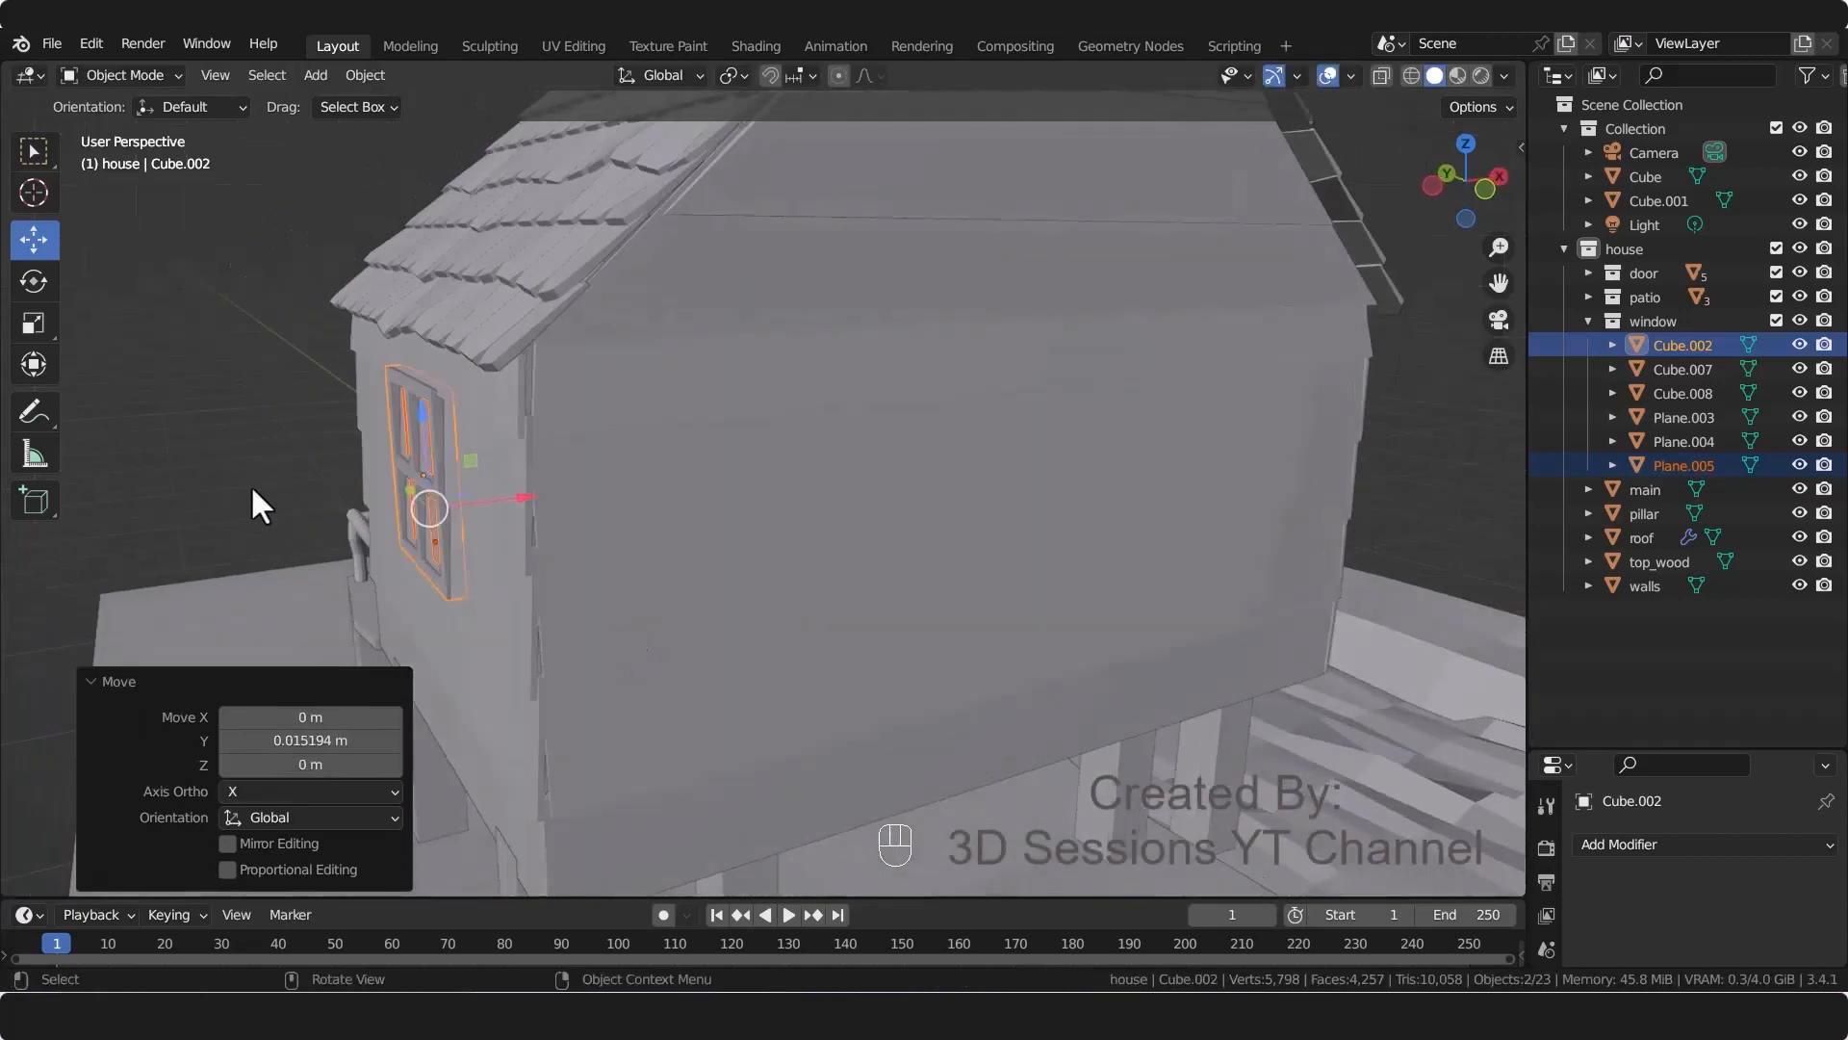
pyautogui.keyDown('ctrl'); pyautogui.click(647, 616); pyautogui.keyUp('ctrl')
pyautogui.hotkey('ctrl', 's')
pyautogui.scroll(-5, 578, 674)
pyautogui.moveTo(552, 718); pyautogui.dragTo(471, 727, button='middle')
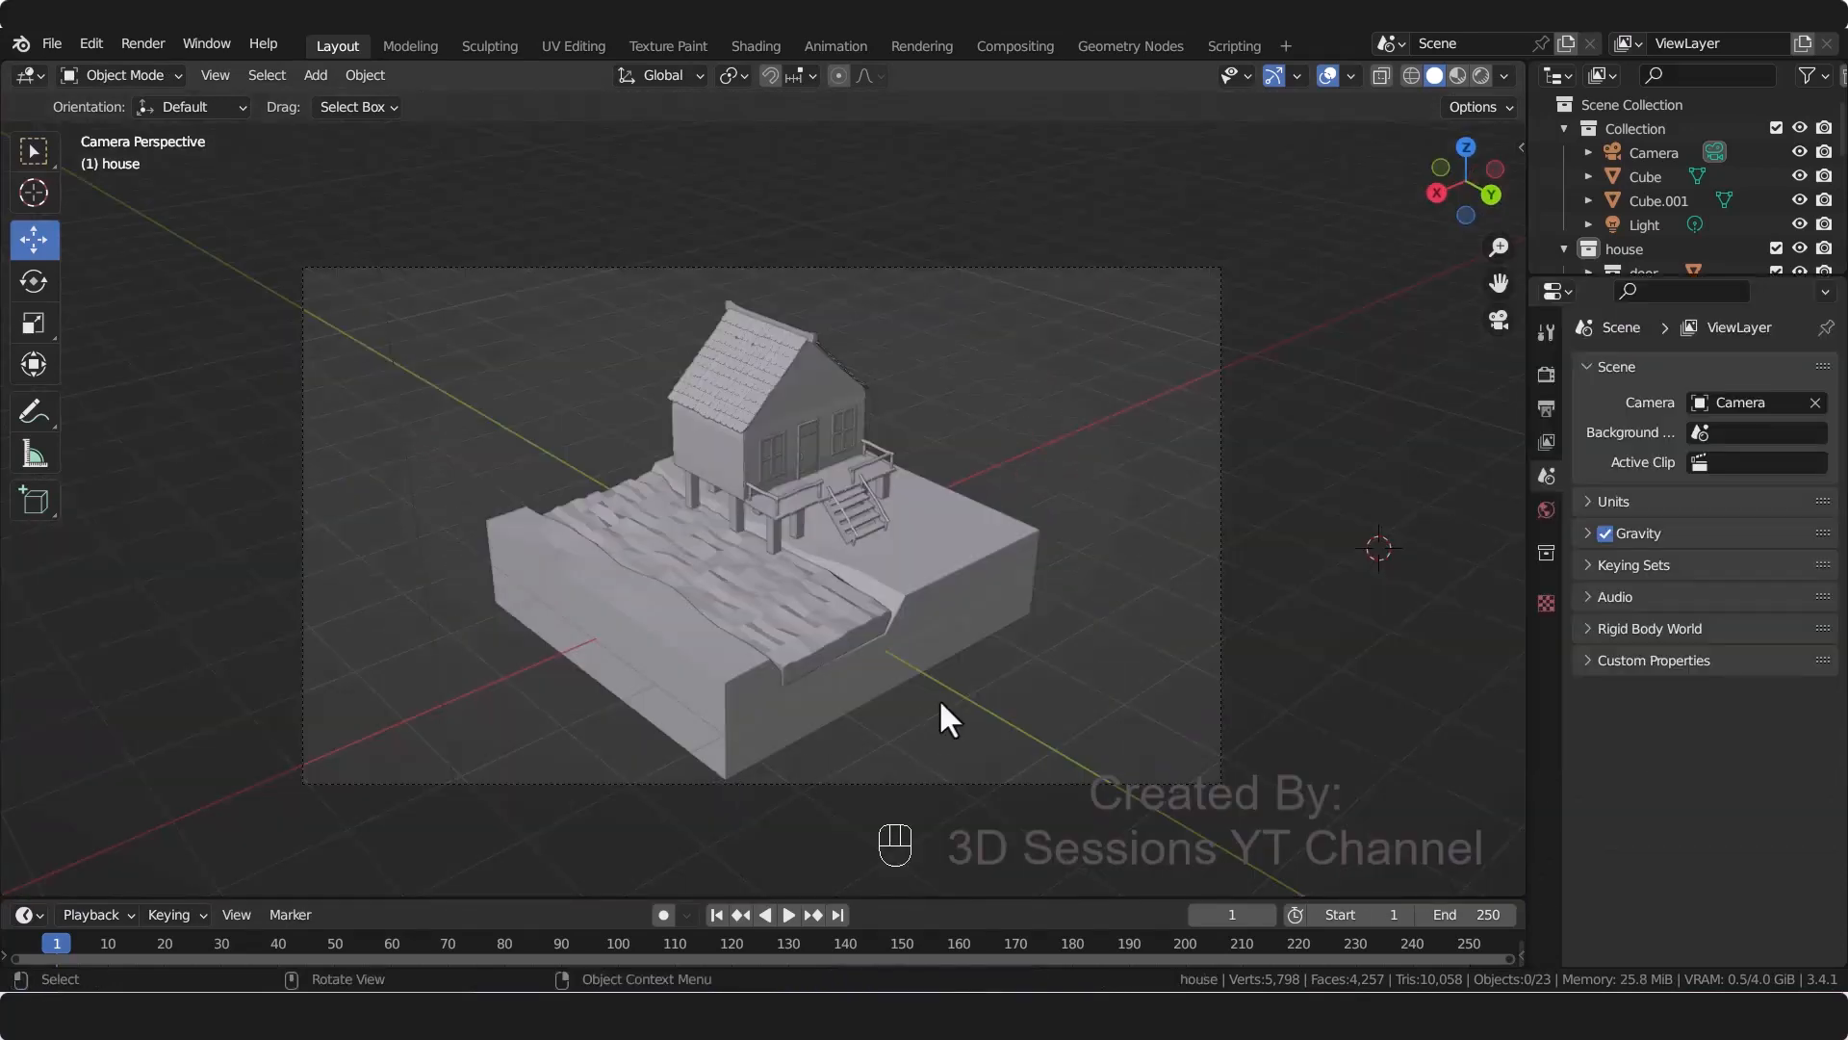
# Step: Place the 3D cursor in the empty space beside the terrain and add a 32-vertex cylinder, 1 m radius and 2 m deep
pyautogui.moveTo(1372, 591); pyautogui.dragTo(867, 648, button='middle')
pyautogui.scroll(2, 1116, 729)
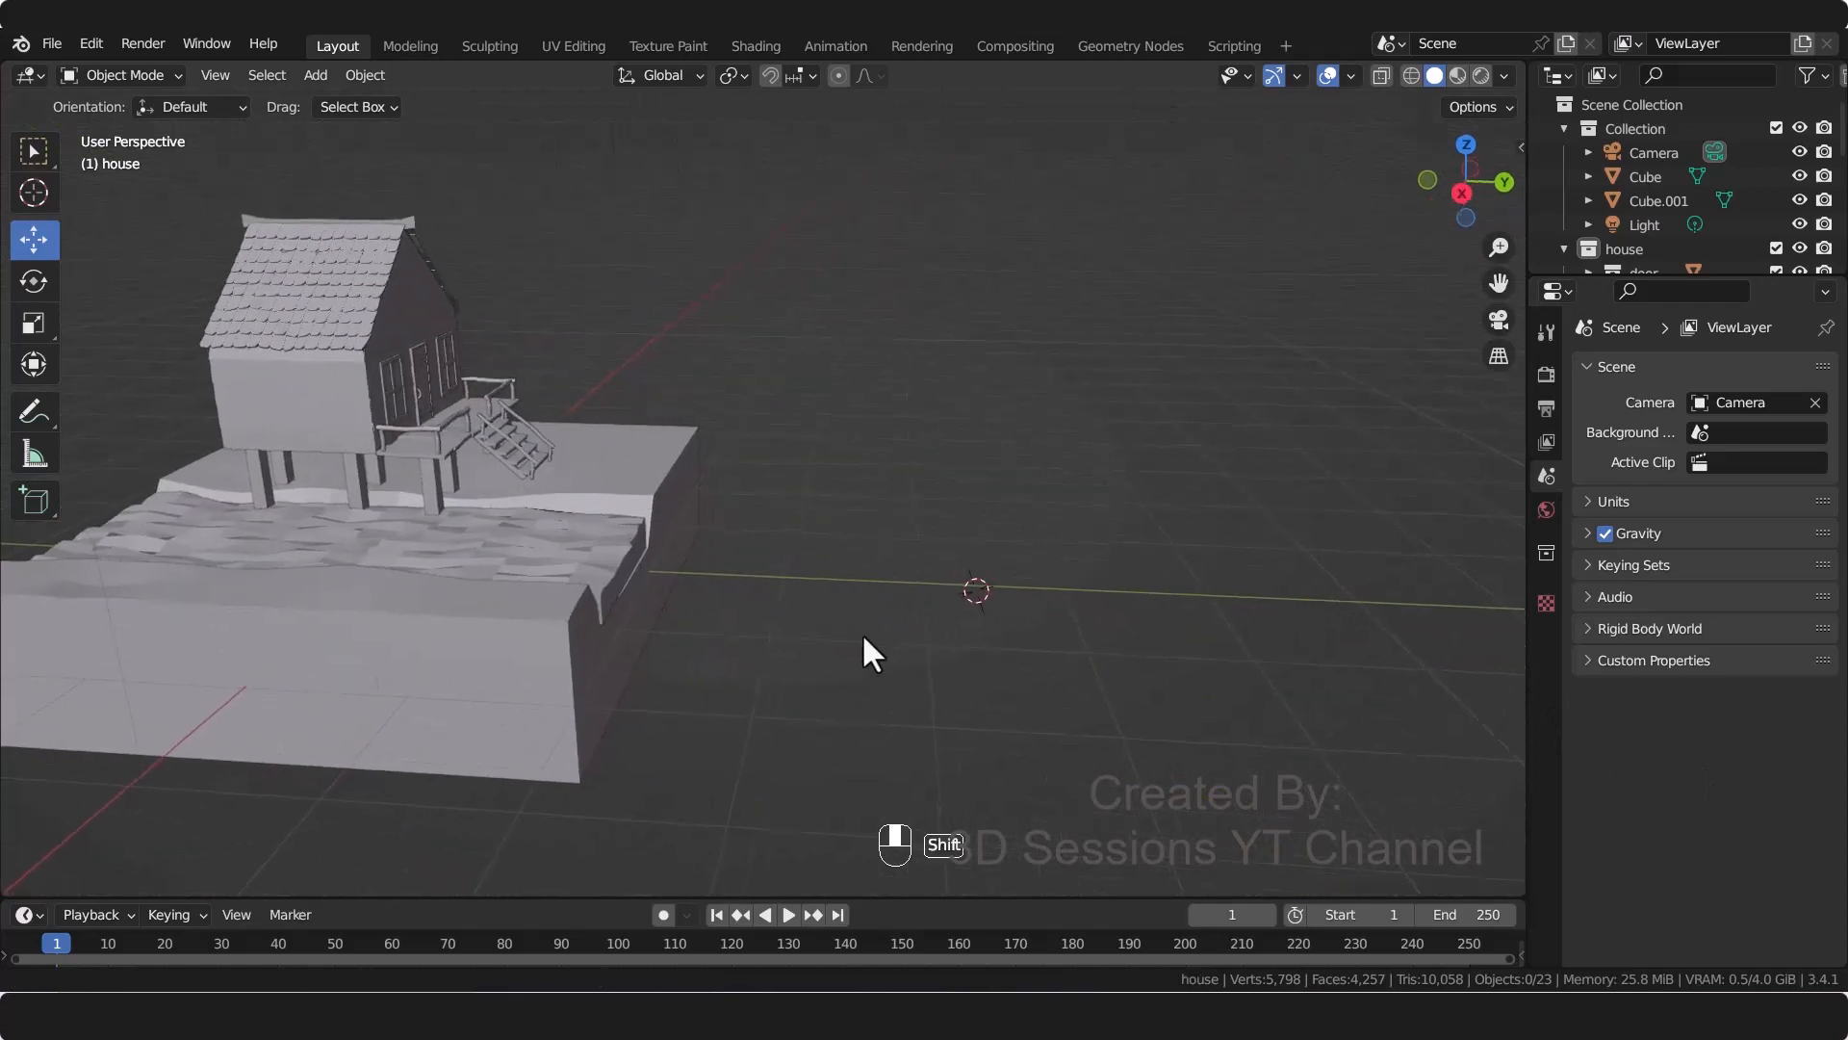
pyautogui.keyDown('shift'); pyautogui.rightClick(1173, 492); pyautogui.keyUp('shift')
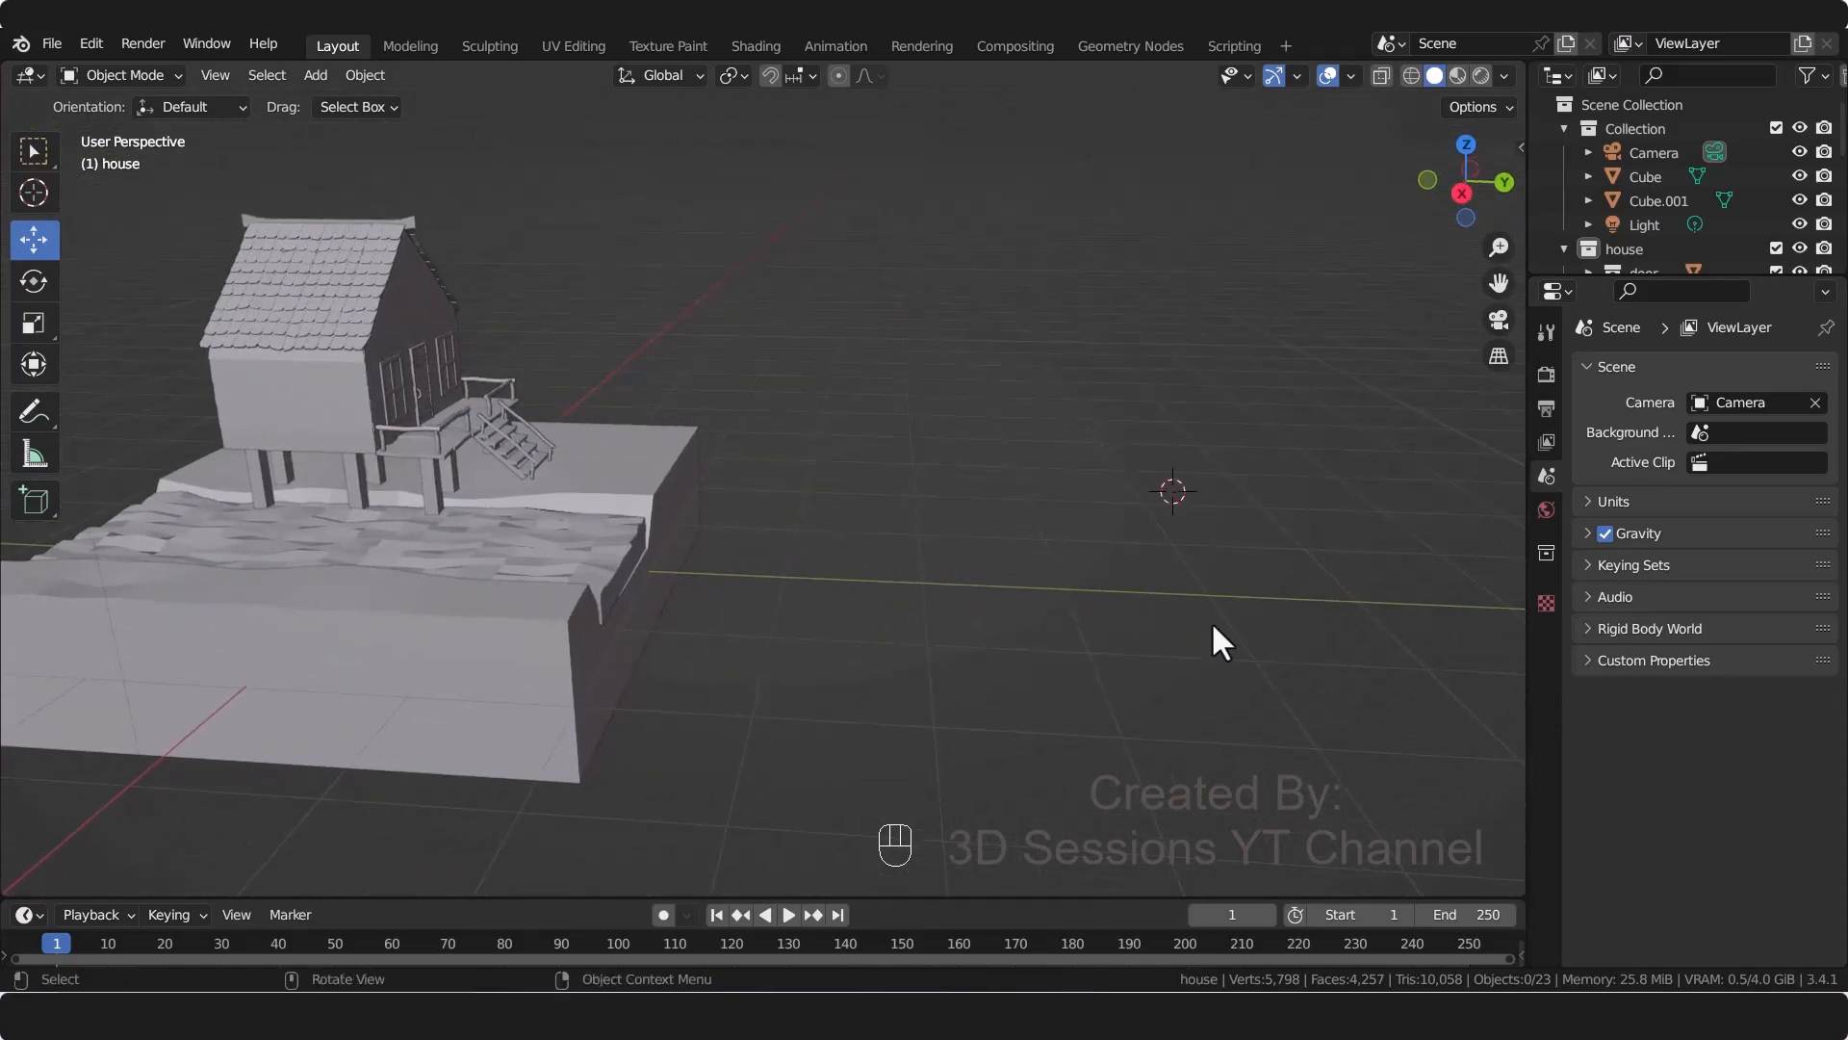
pyautogui.hotkey('shift', 'a')
pyautogui.moveTo(1164, 503)
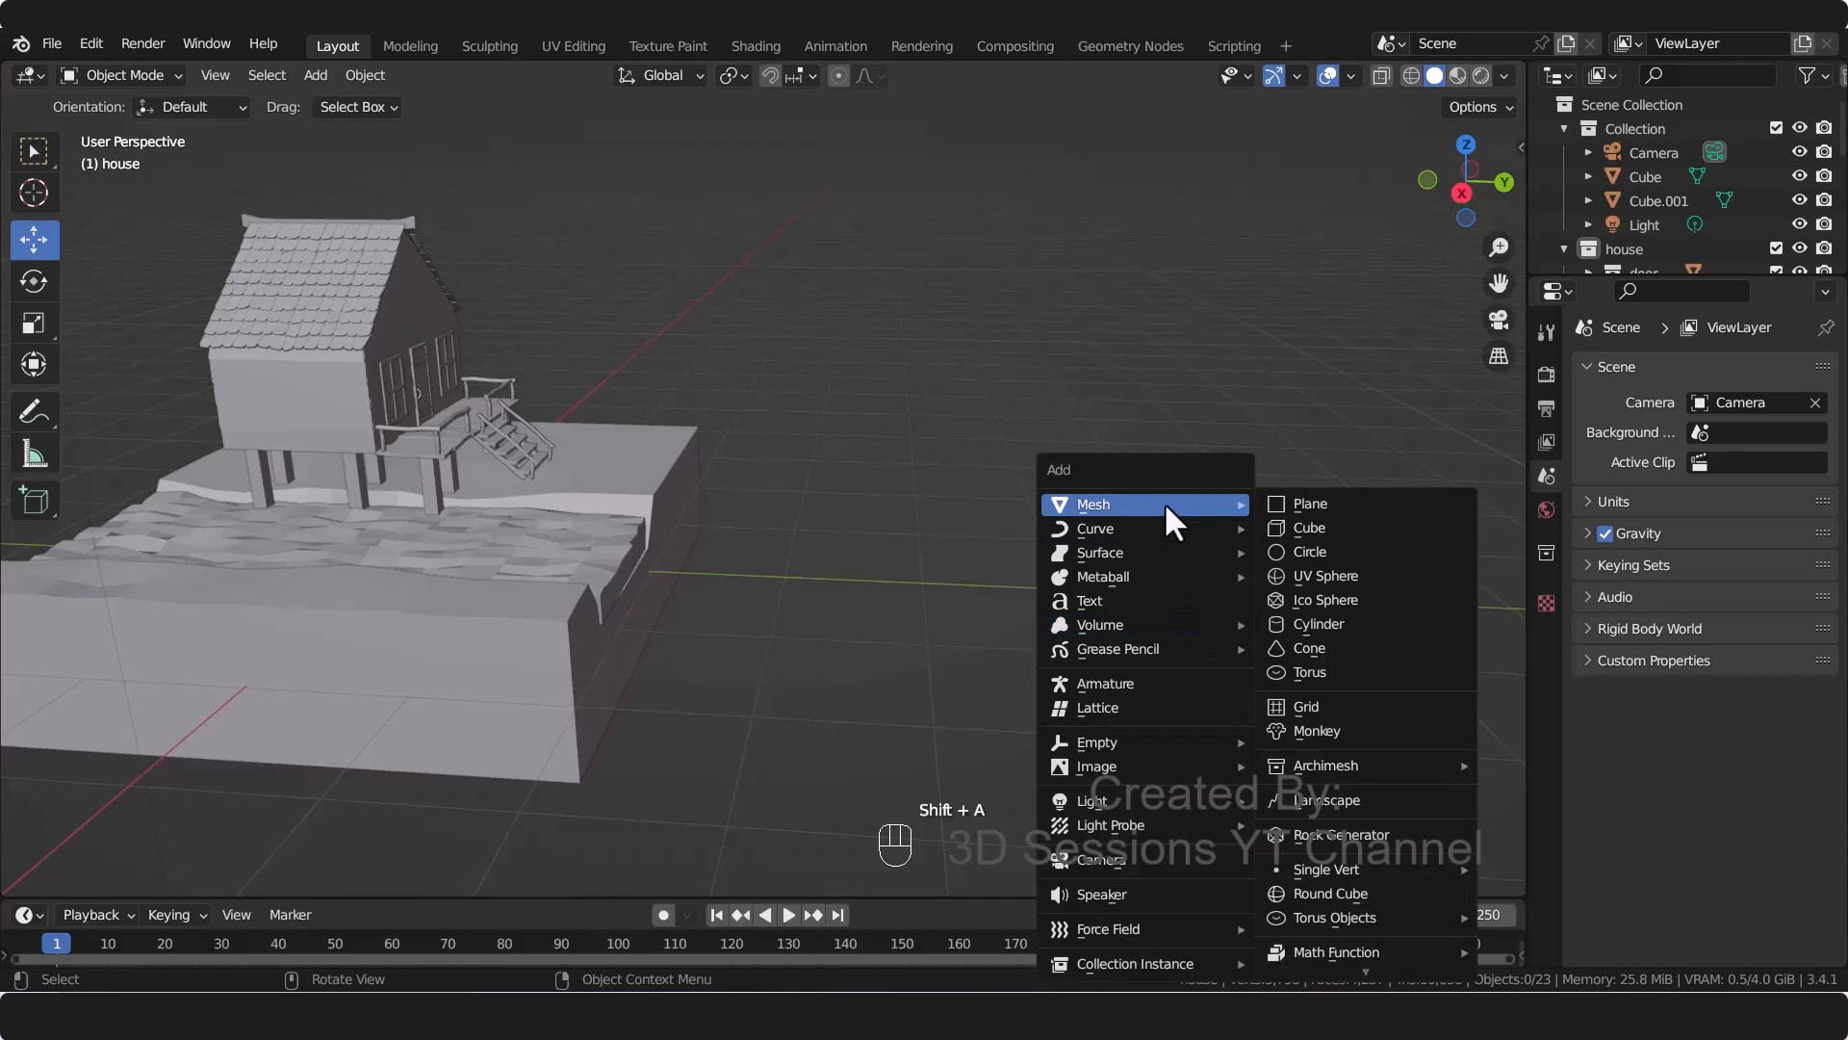
pyautogui.click(1320, 623)
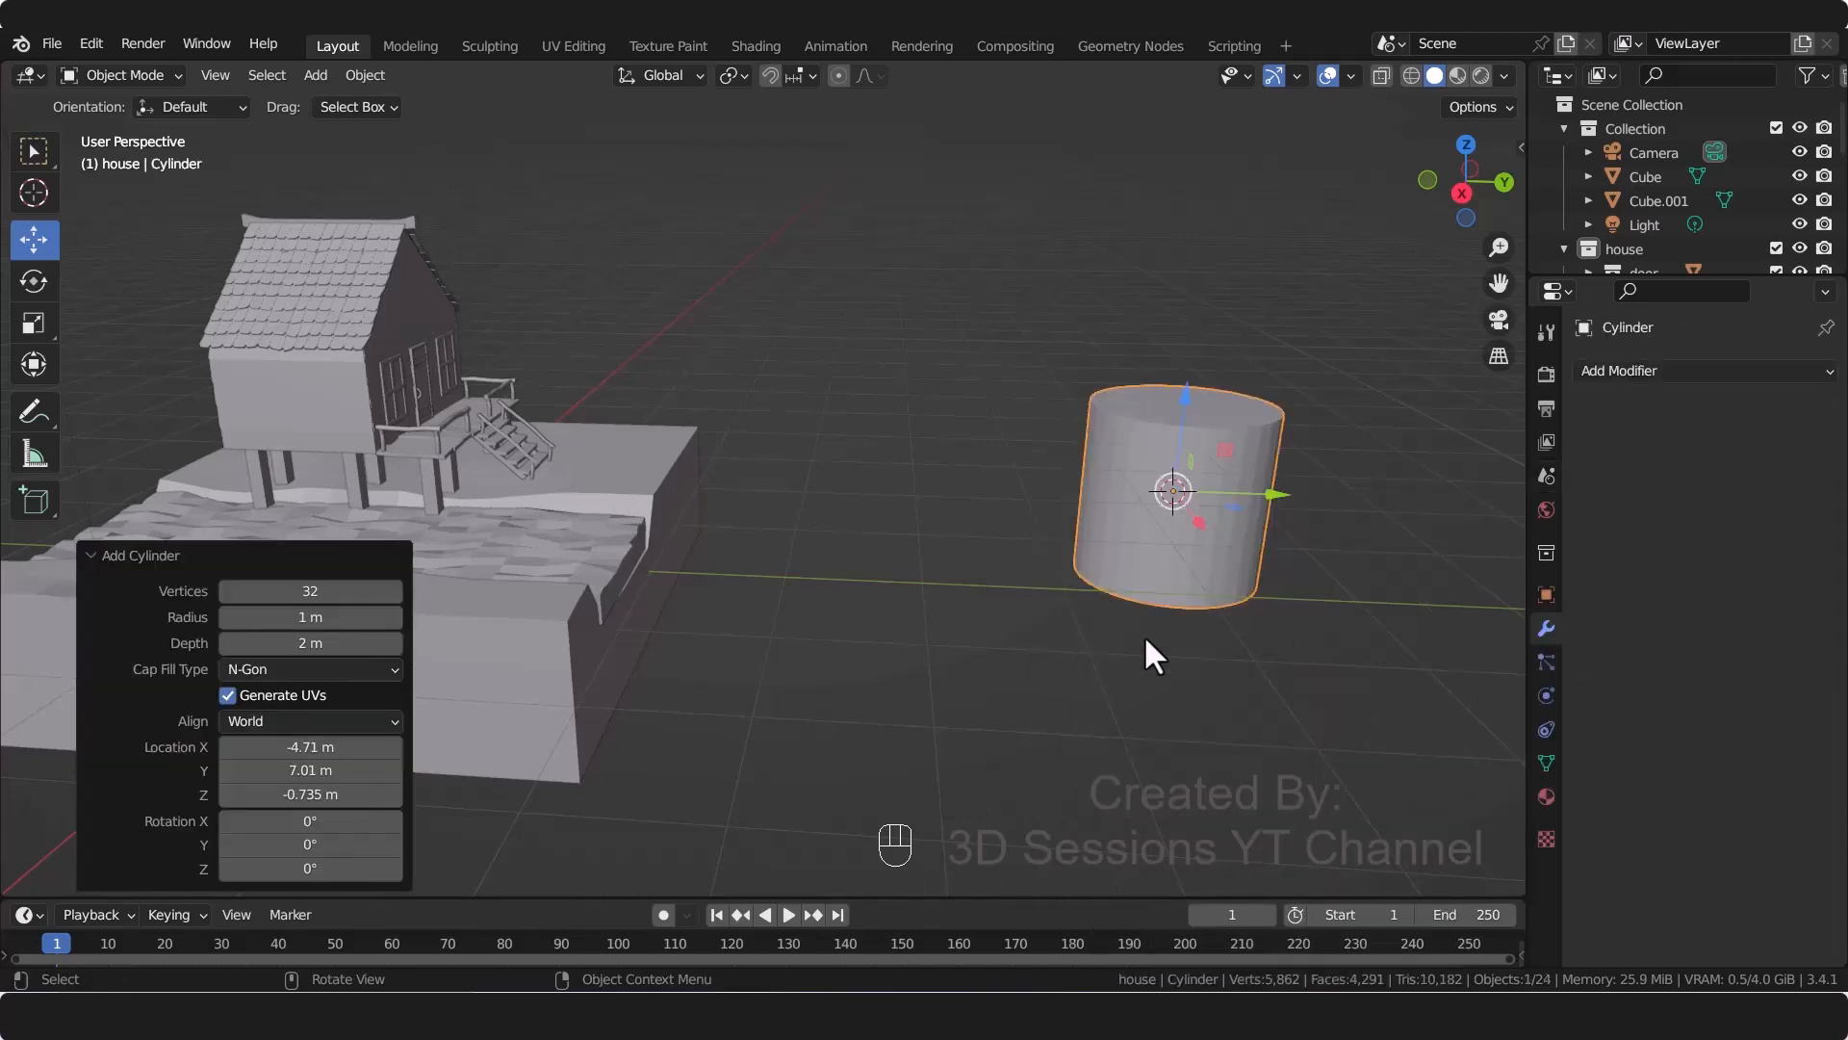
# Step: Isolate the cylinder in local view and rotate it 90° around the X axis
pyautogui.press('KP_Divide')
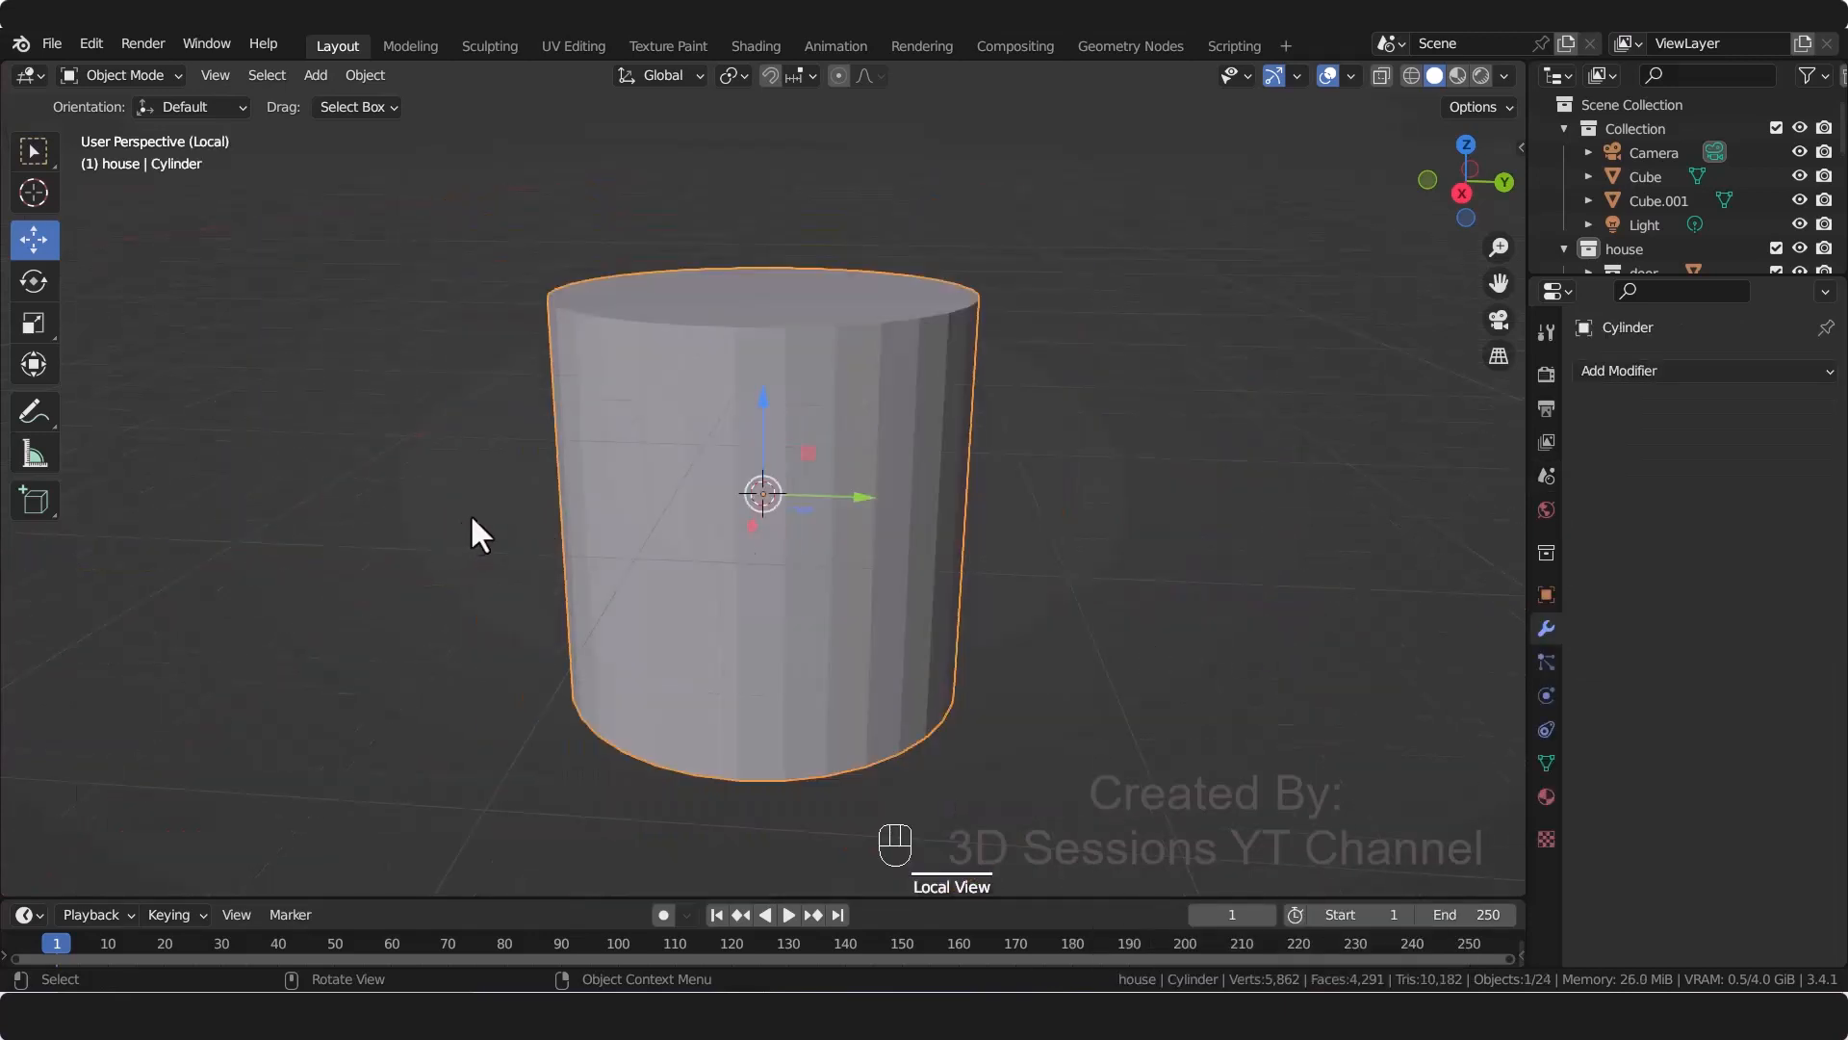
pyautogui.write('rx90')
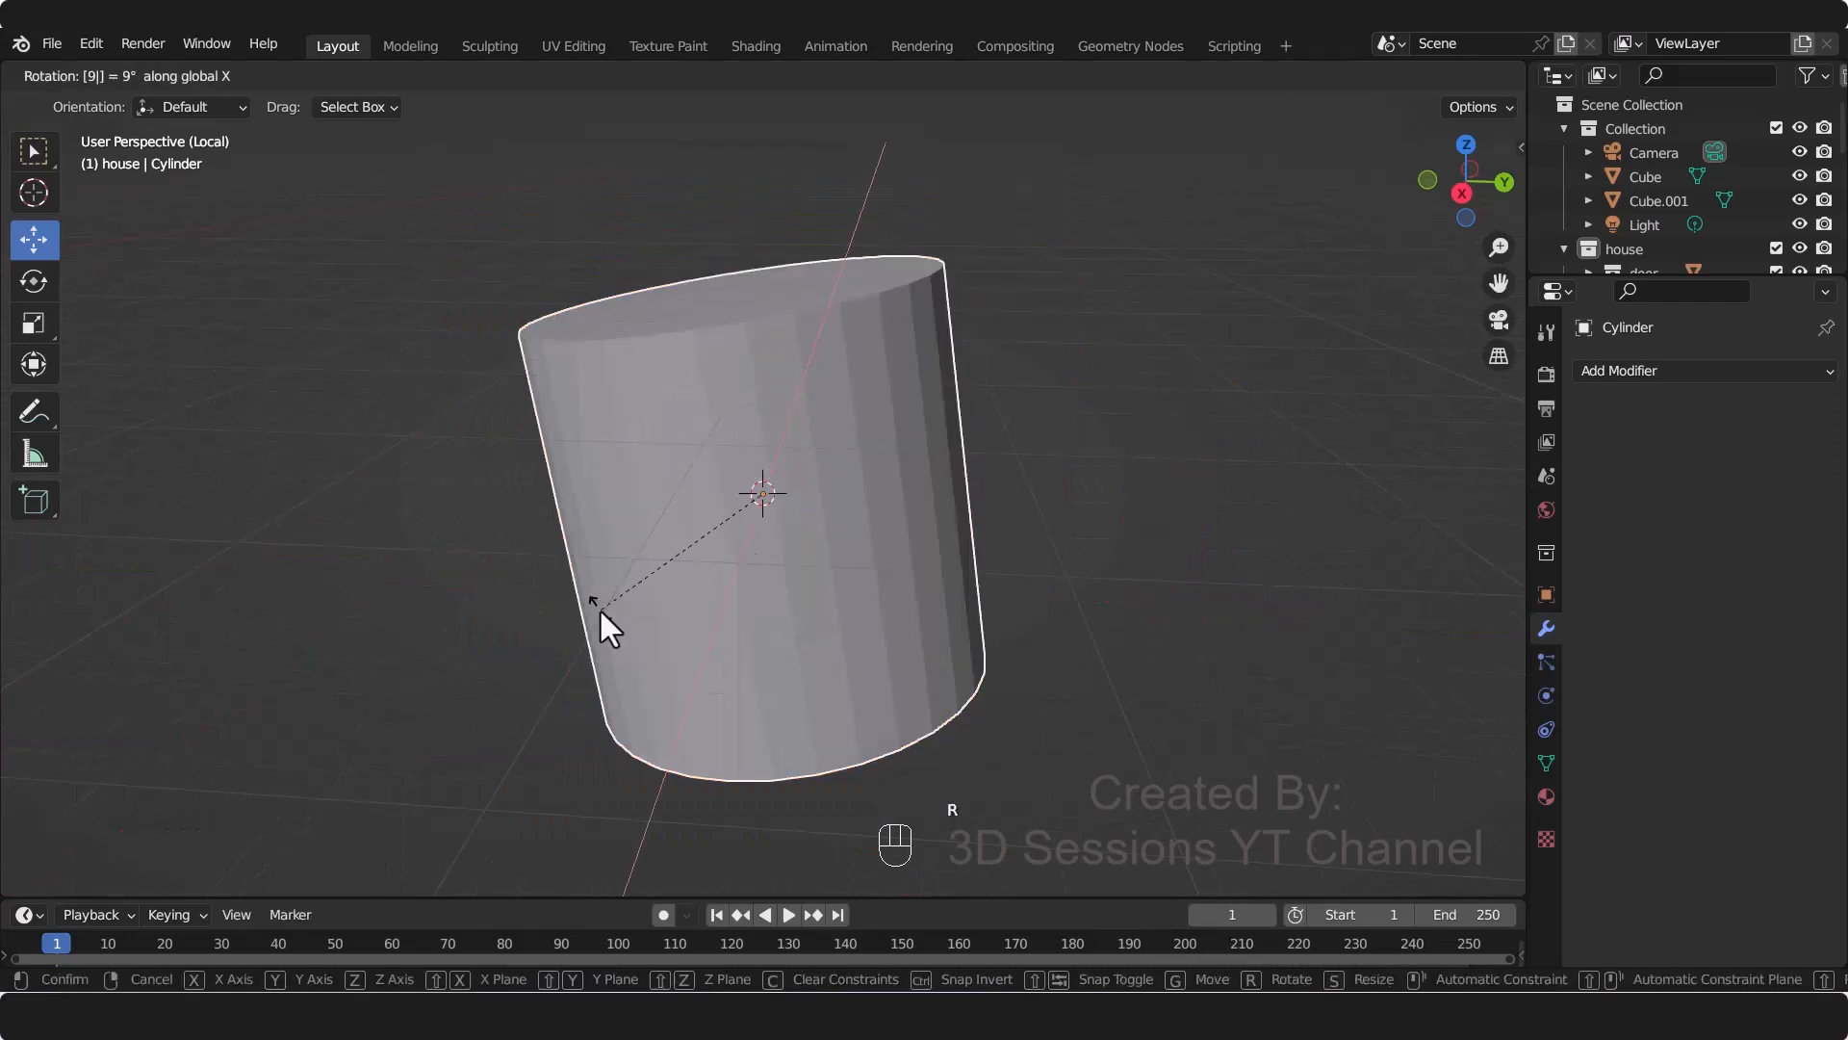
pyautogui.click(598, 609)
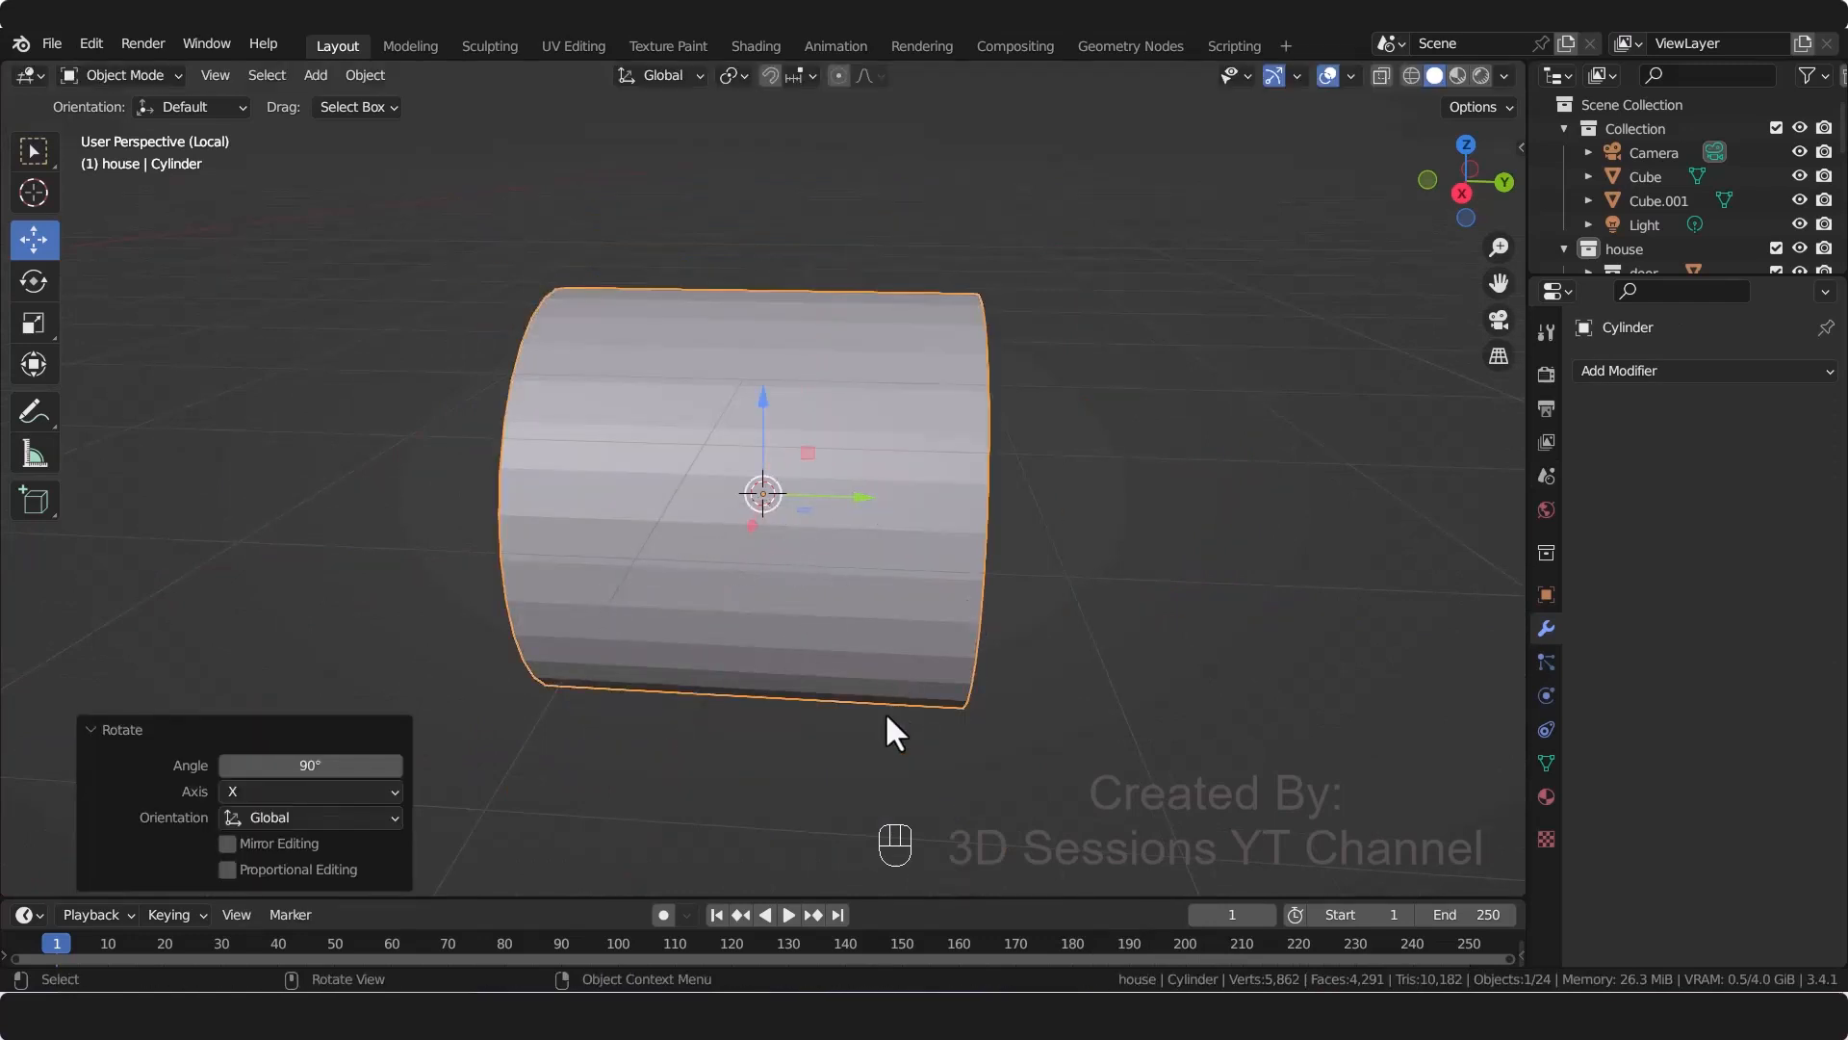
# Step: Flatten the cylinder into a thin disc by scaling it along Y by about 0.132
pyautogui.press('s')
pyautogui.press('y')
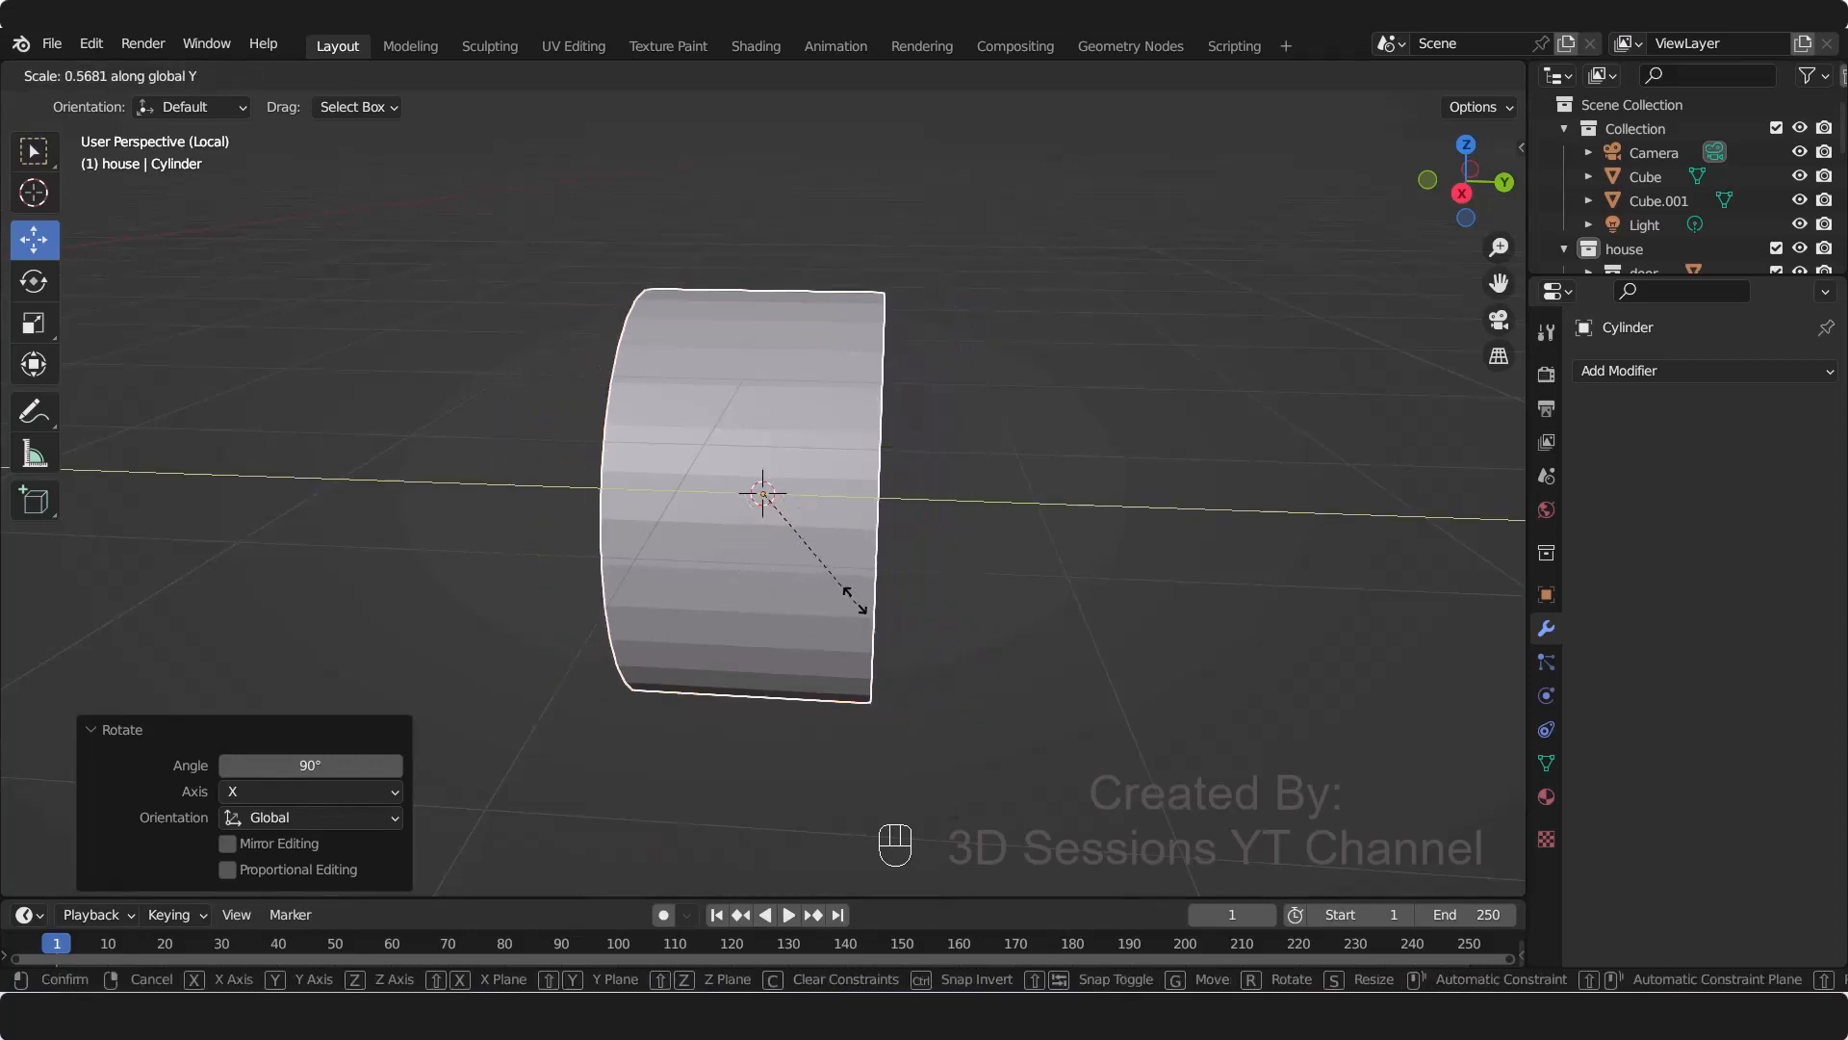
pyautogui.click(765, 528)
pyautogui.moveTo(1066, 715); pyautogui.dragTo(943, 695, button='middle')
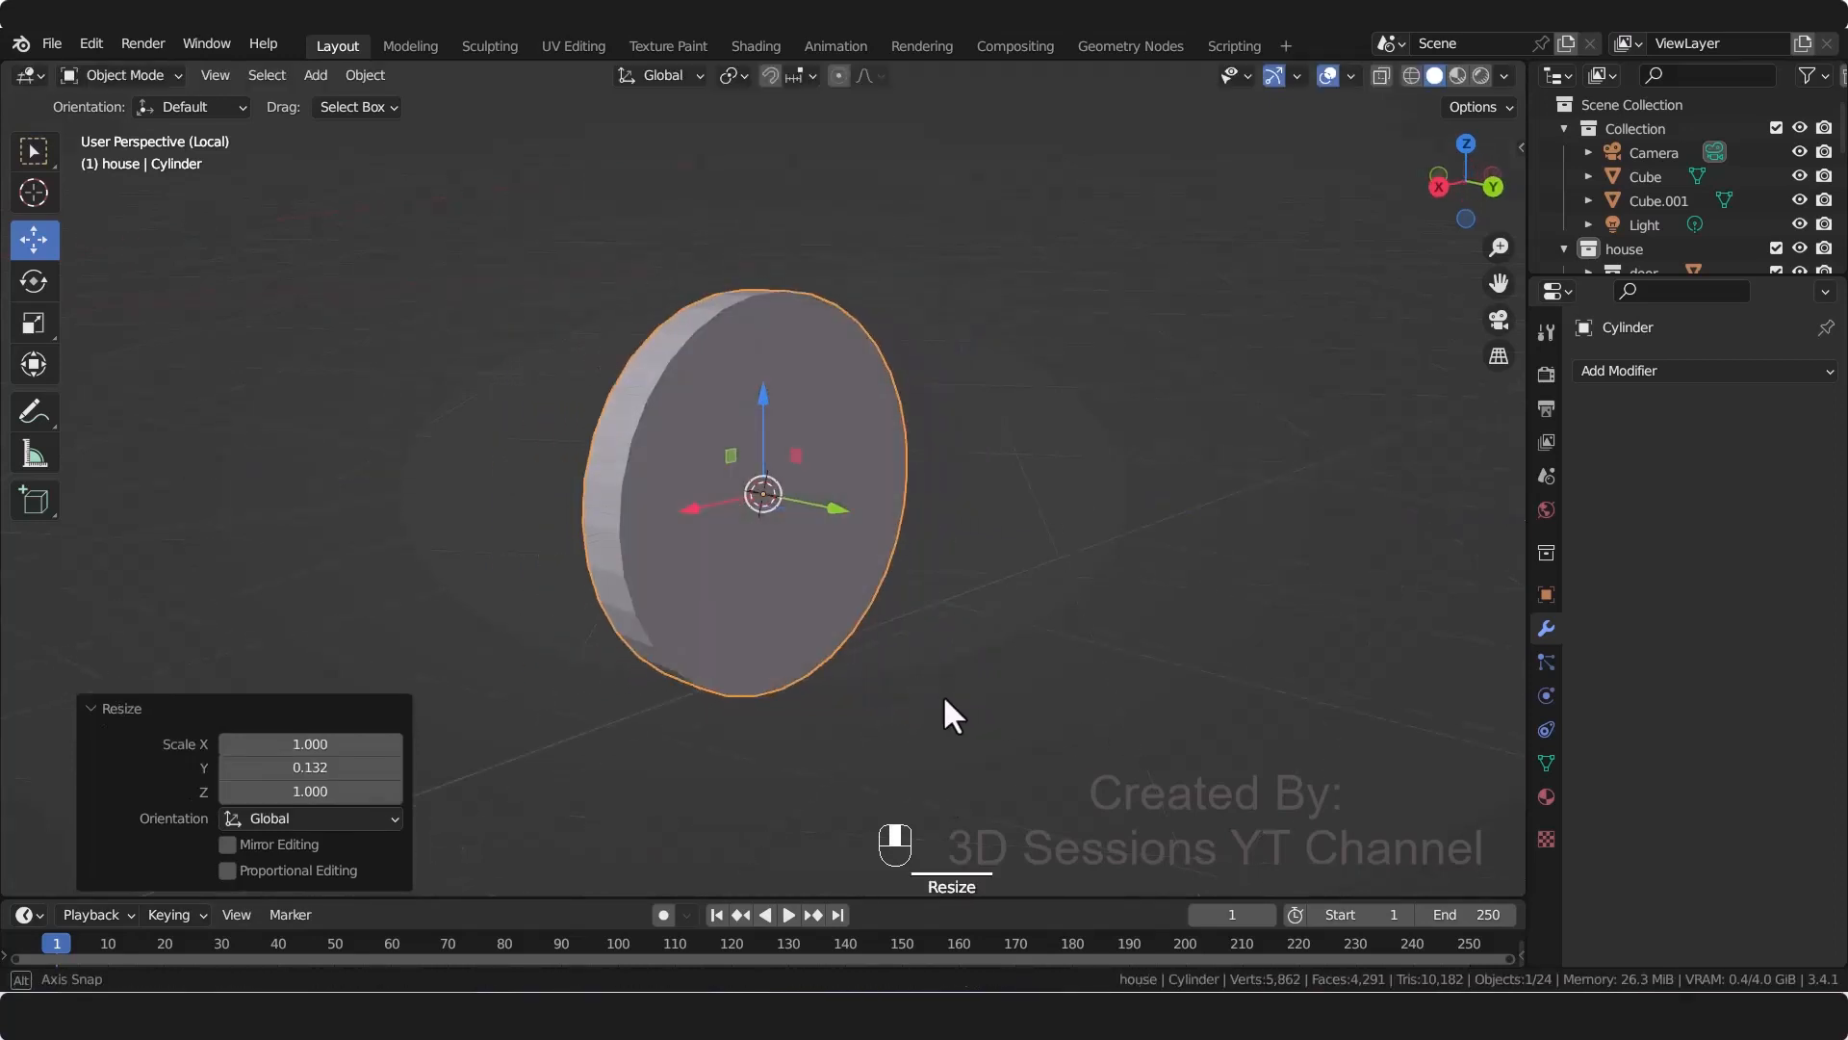
# Step: Delete both circular end faces of the disc, leaving only its outer rim as an open ring
pyautogui.press('Tab')
pyautogui.click(926, 720)
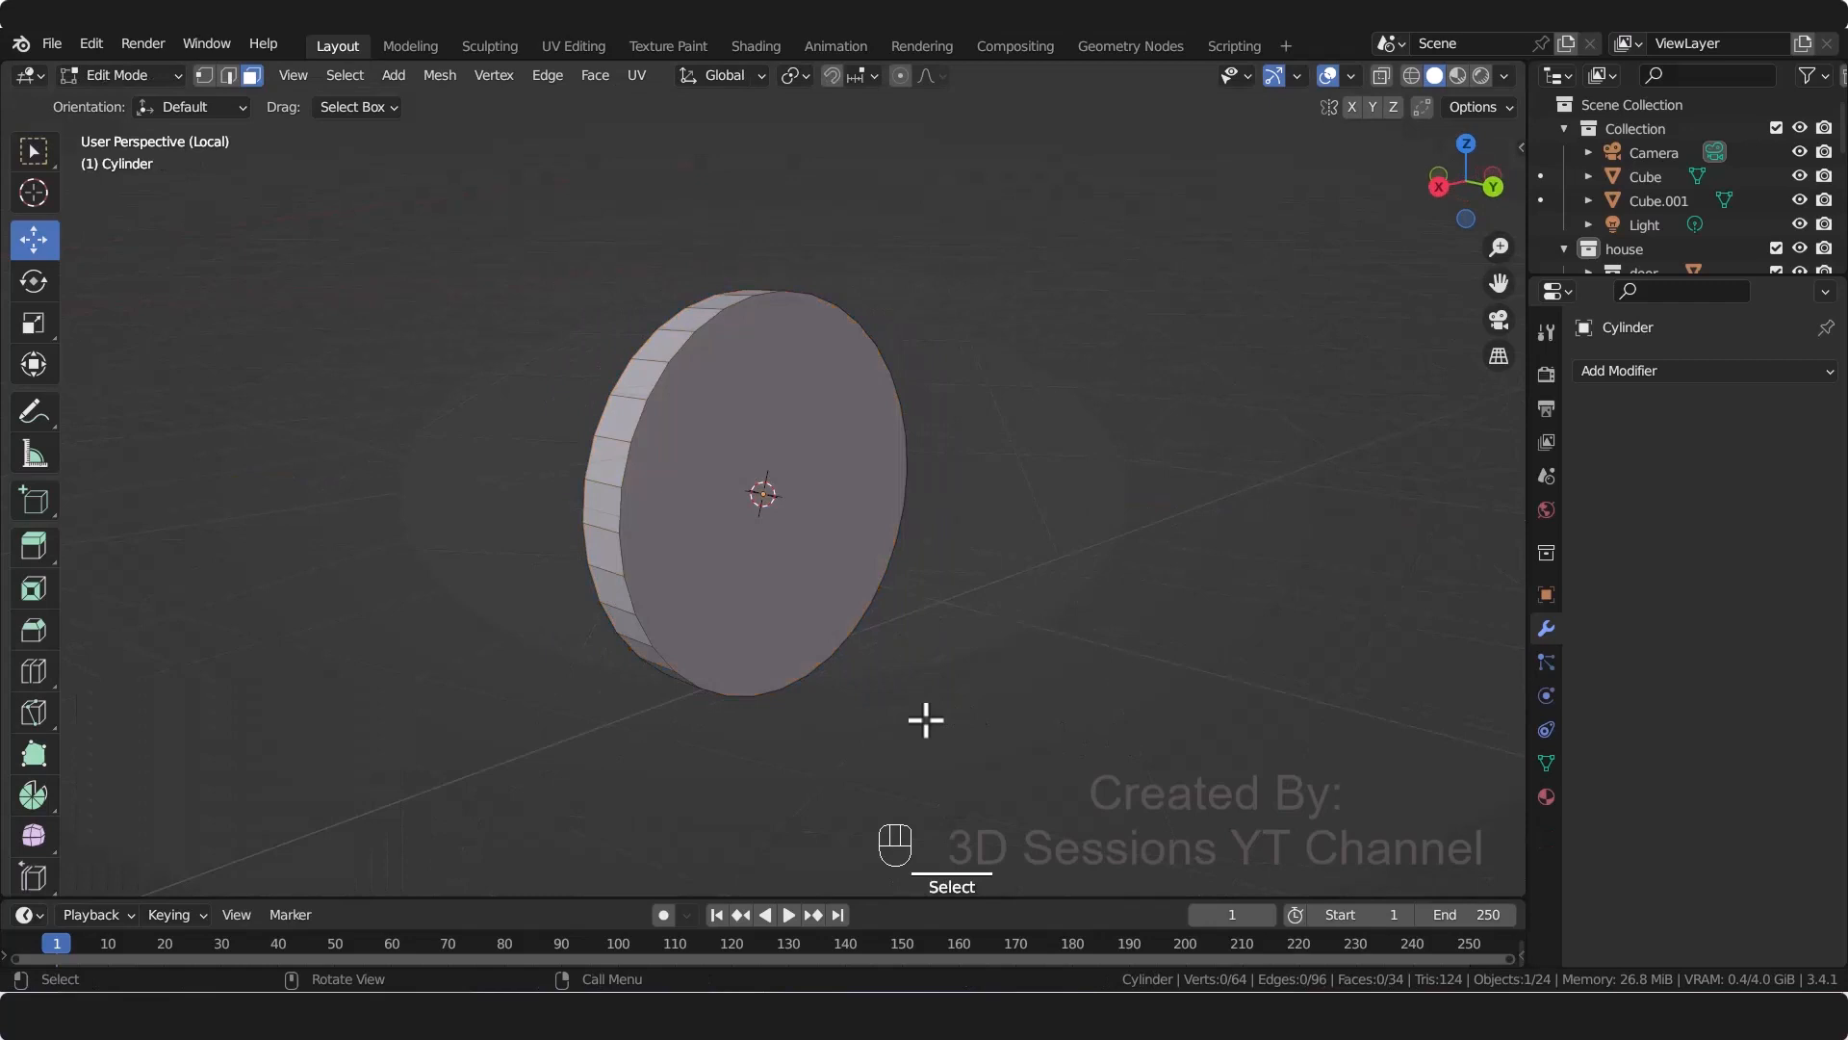
pyautogui.click(820, 509)
pyautogui.moveTo(694, 652); pyautogui.dragTo(572, 594, button='middle')
pyautogui.keyDown('shift'); pyautogui.click(857, 573); pyautogui.keyUp('shift')
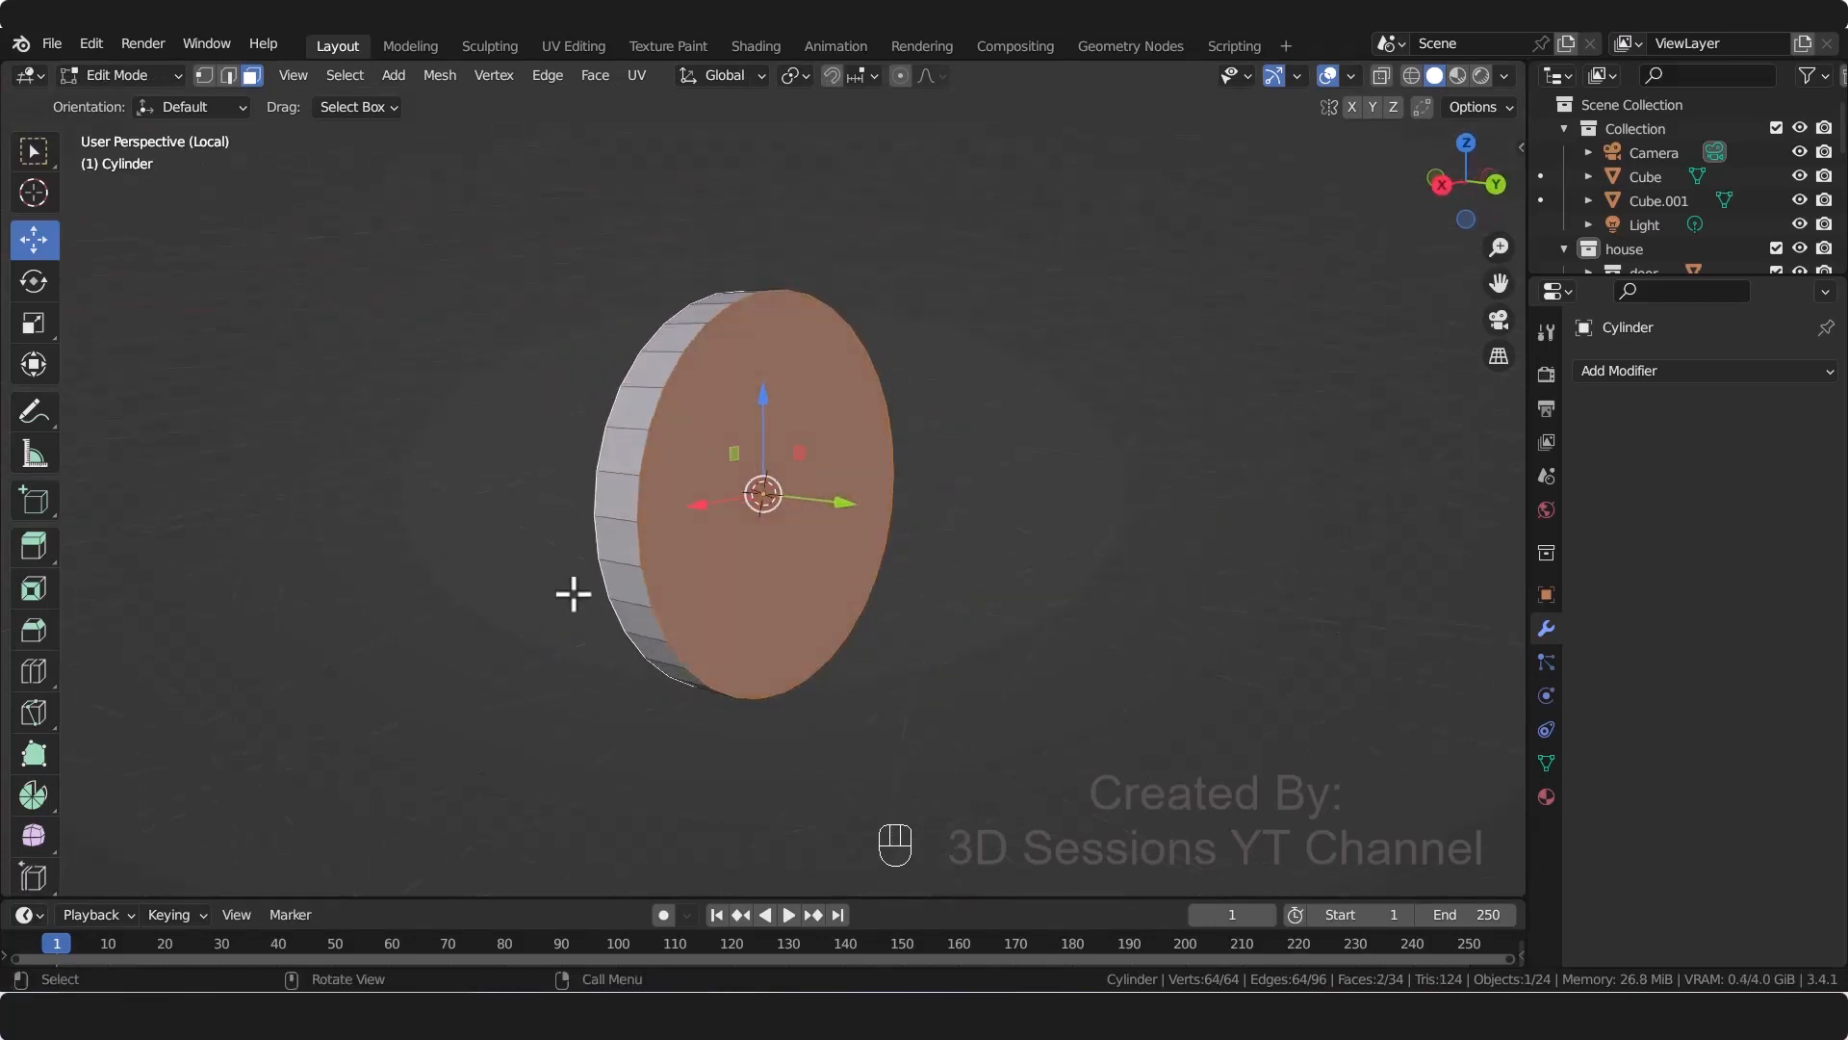
pyautogui.press('x')
pyautogui.click(886, 702)
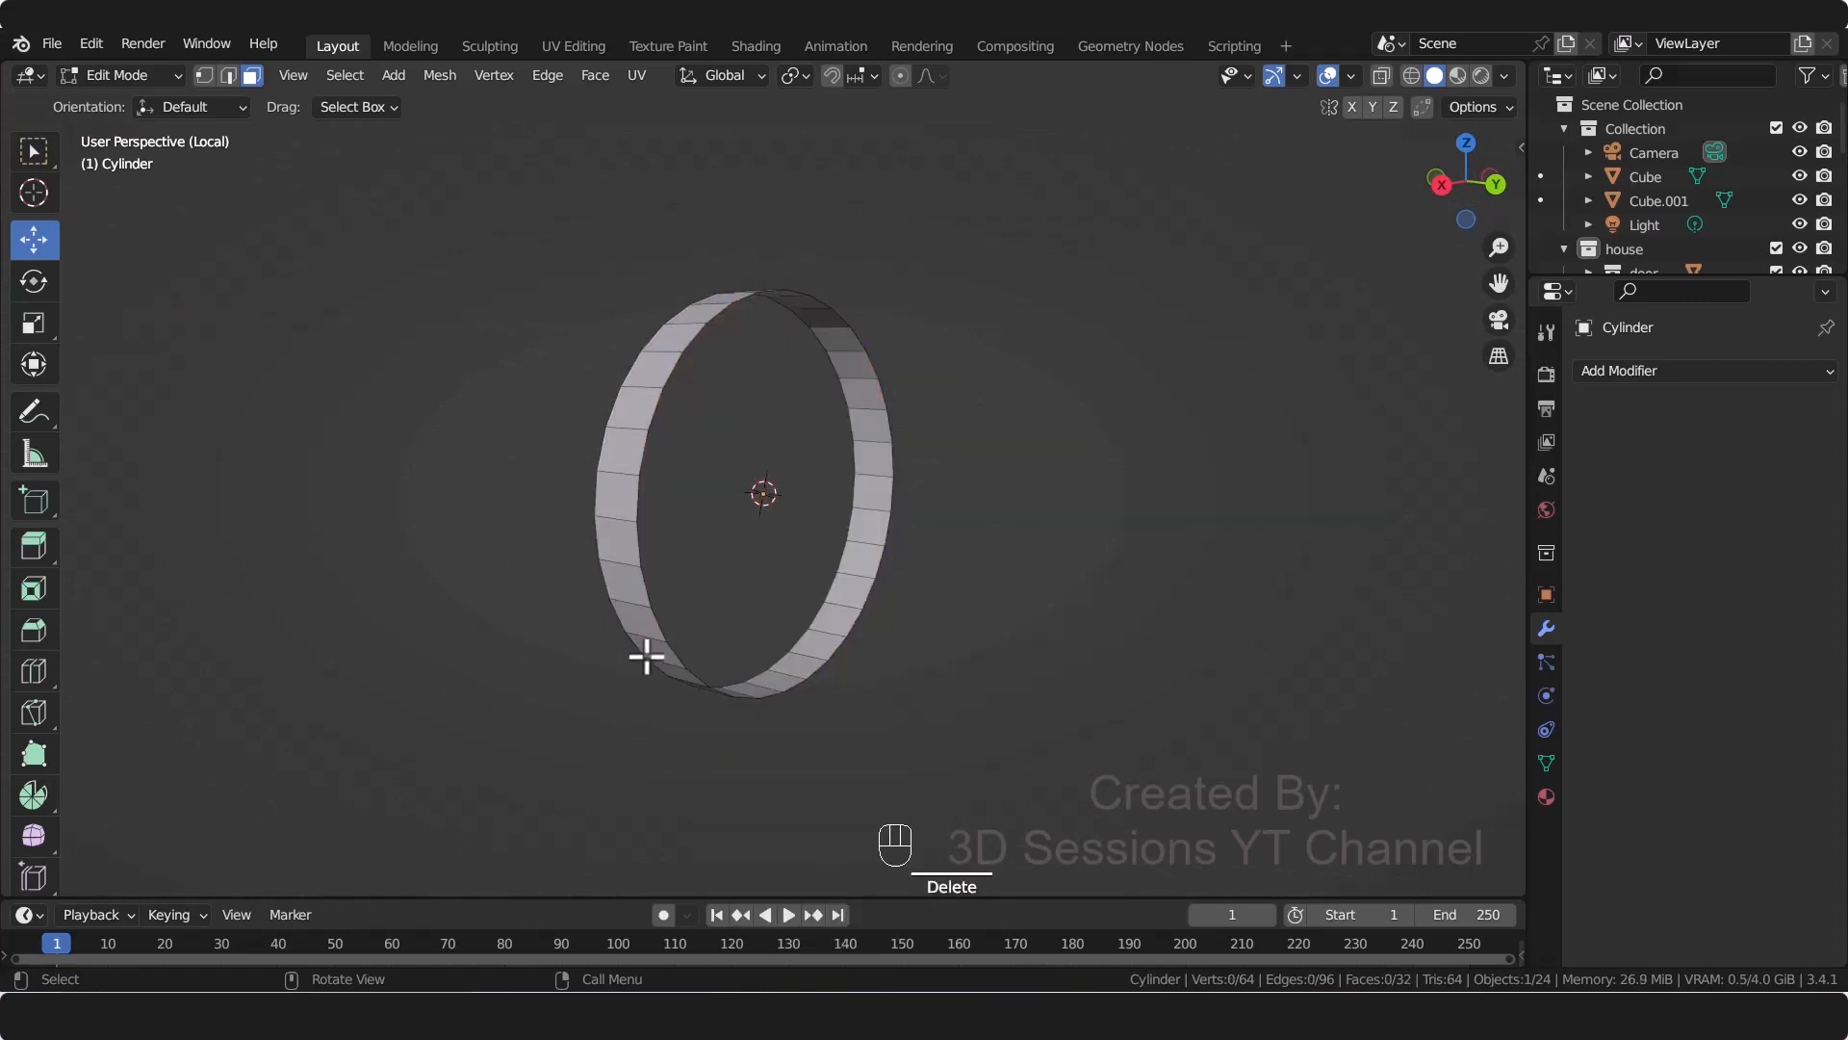
pyautogui.moveTo(648, 651); pyautogui.dragTo(834, 785, button='middle')
pyautogui.press('Tab')
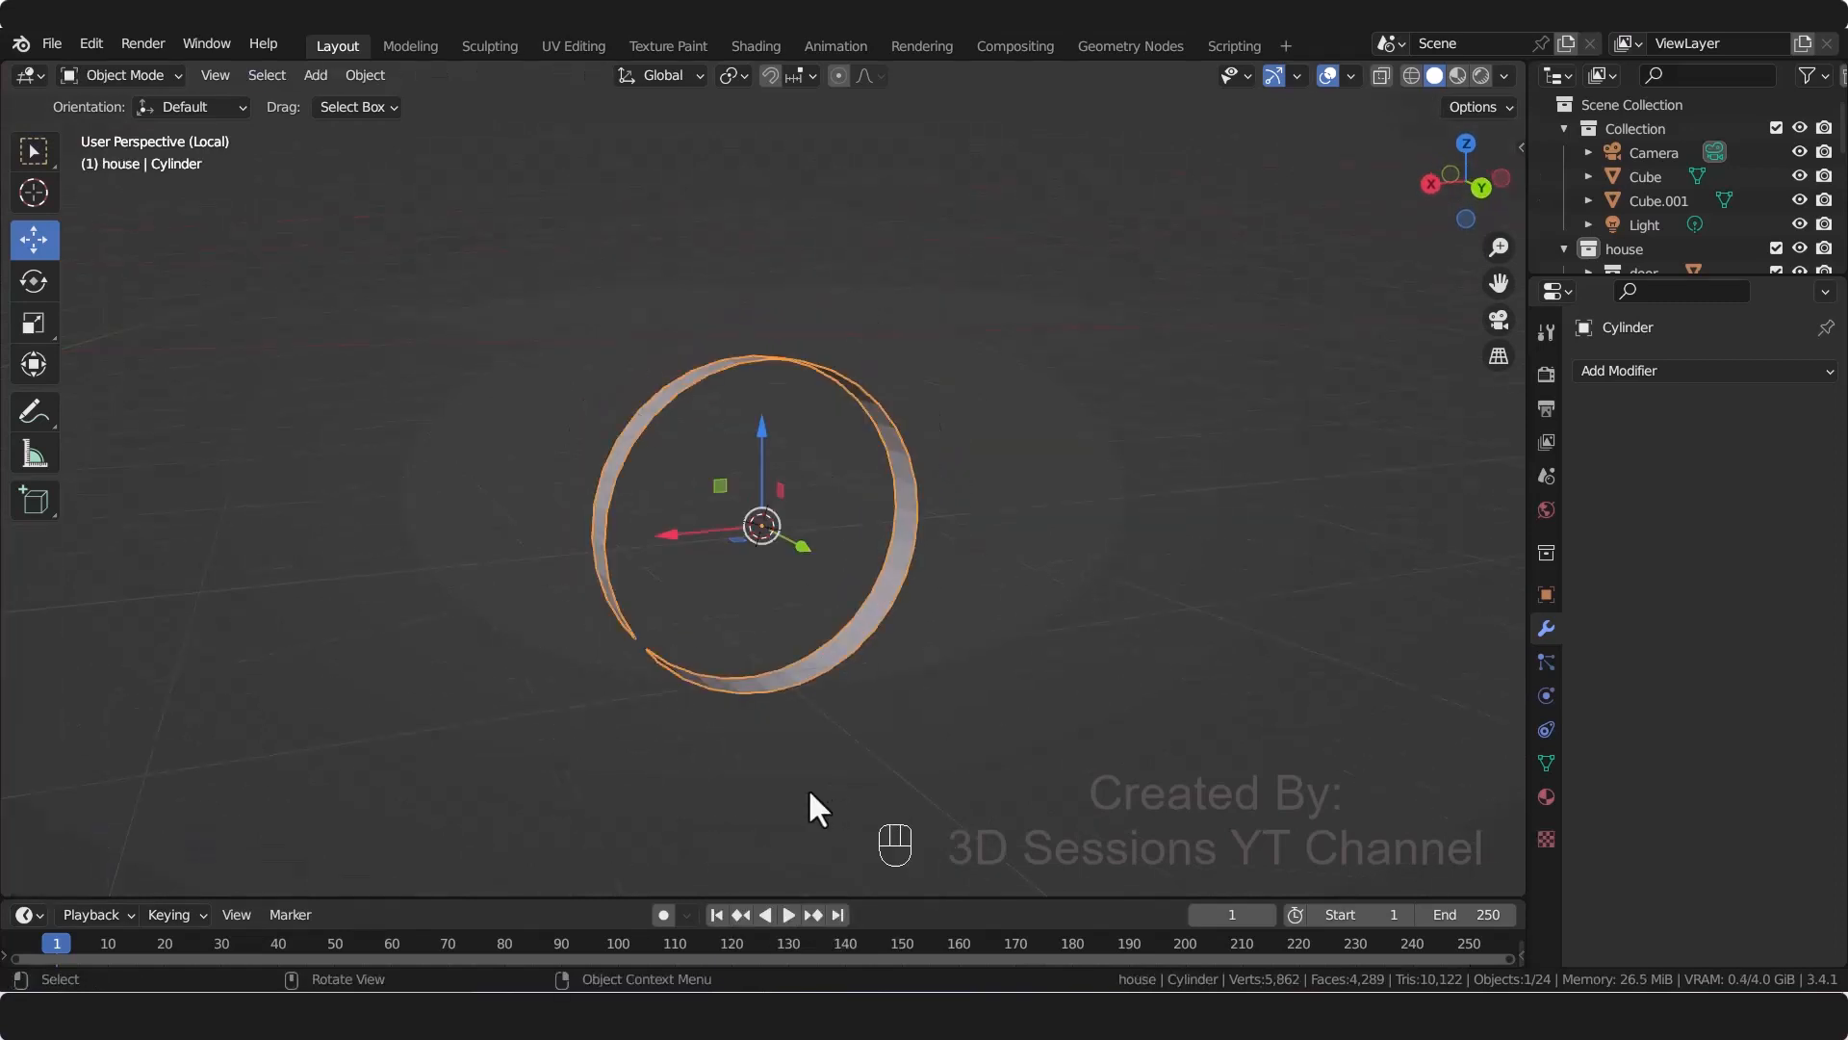
# Step: Duplicate one rim face near the top of the ring in place and separate the copy into its own object
pyautogui.moveTo(644, 762); pyautogui.dragTo(496, 662, button='middle')
pyautogui.press('Tab')
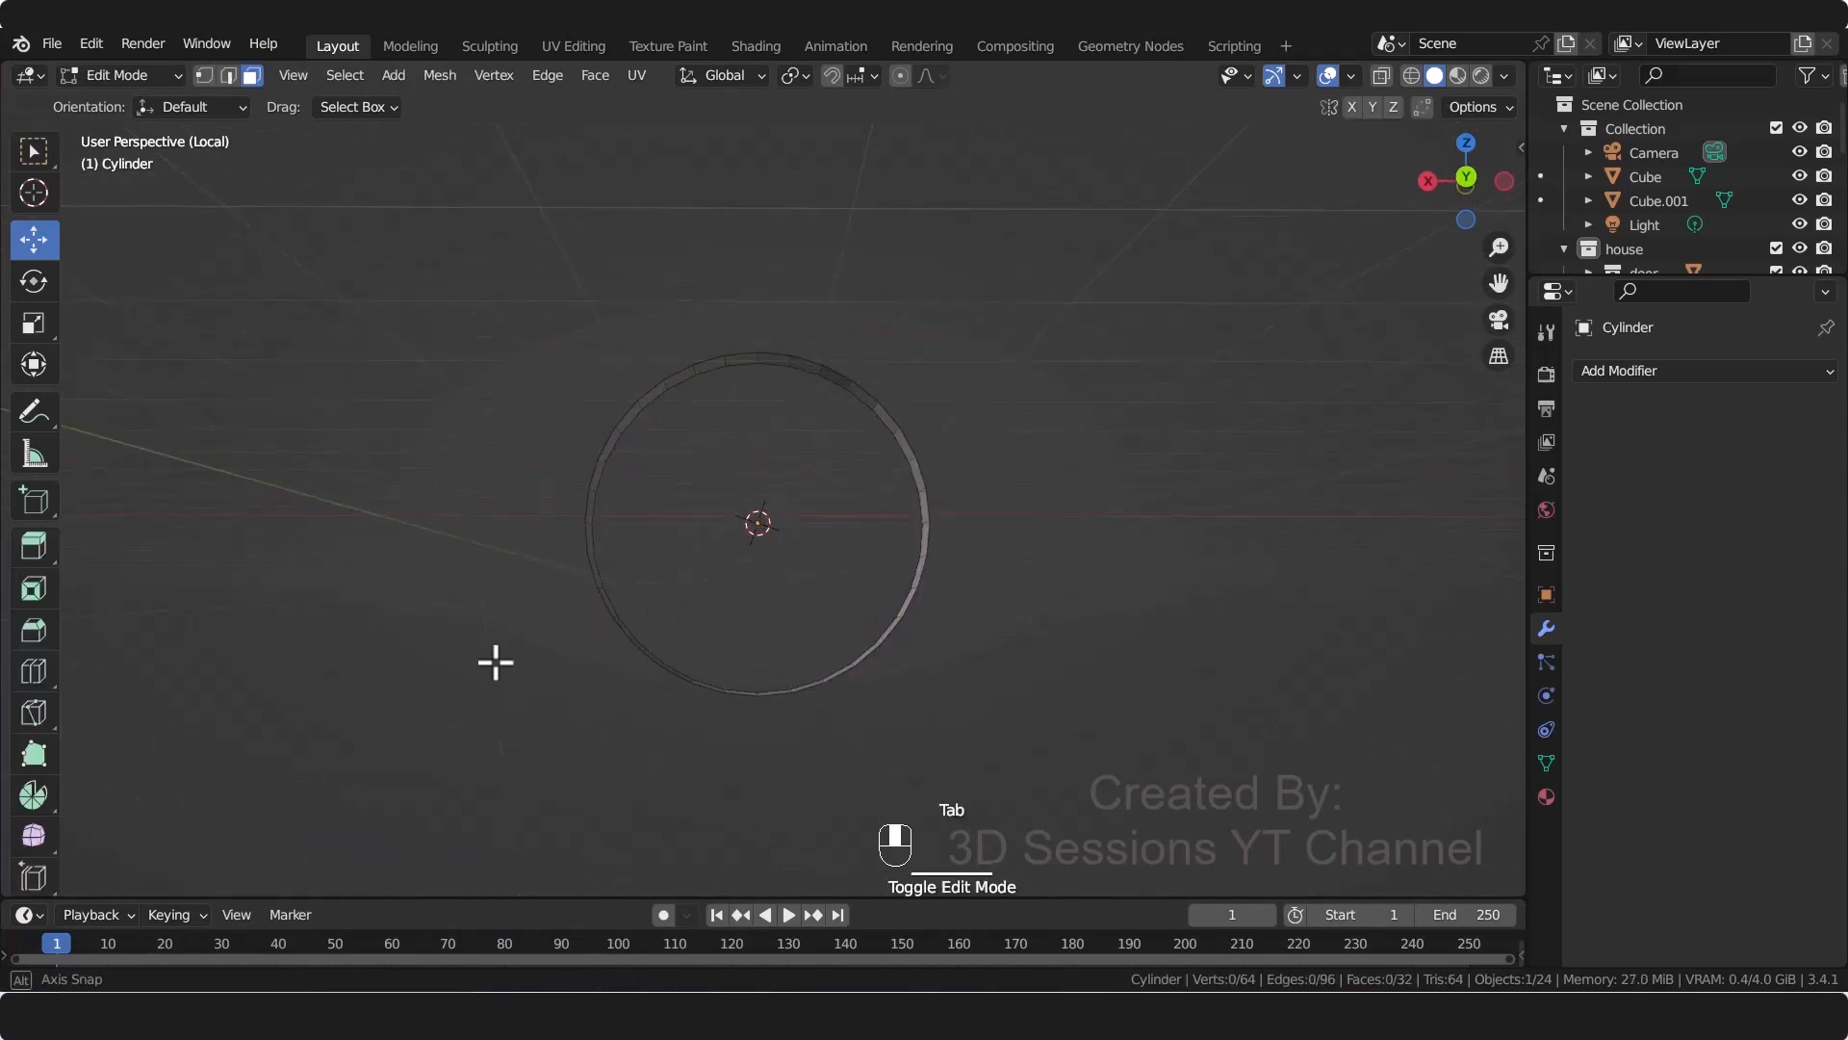
pyautogui.click(741, 359)
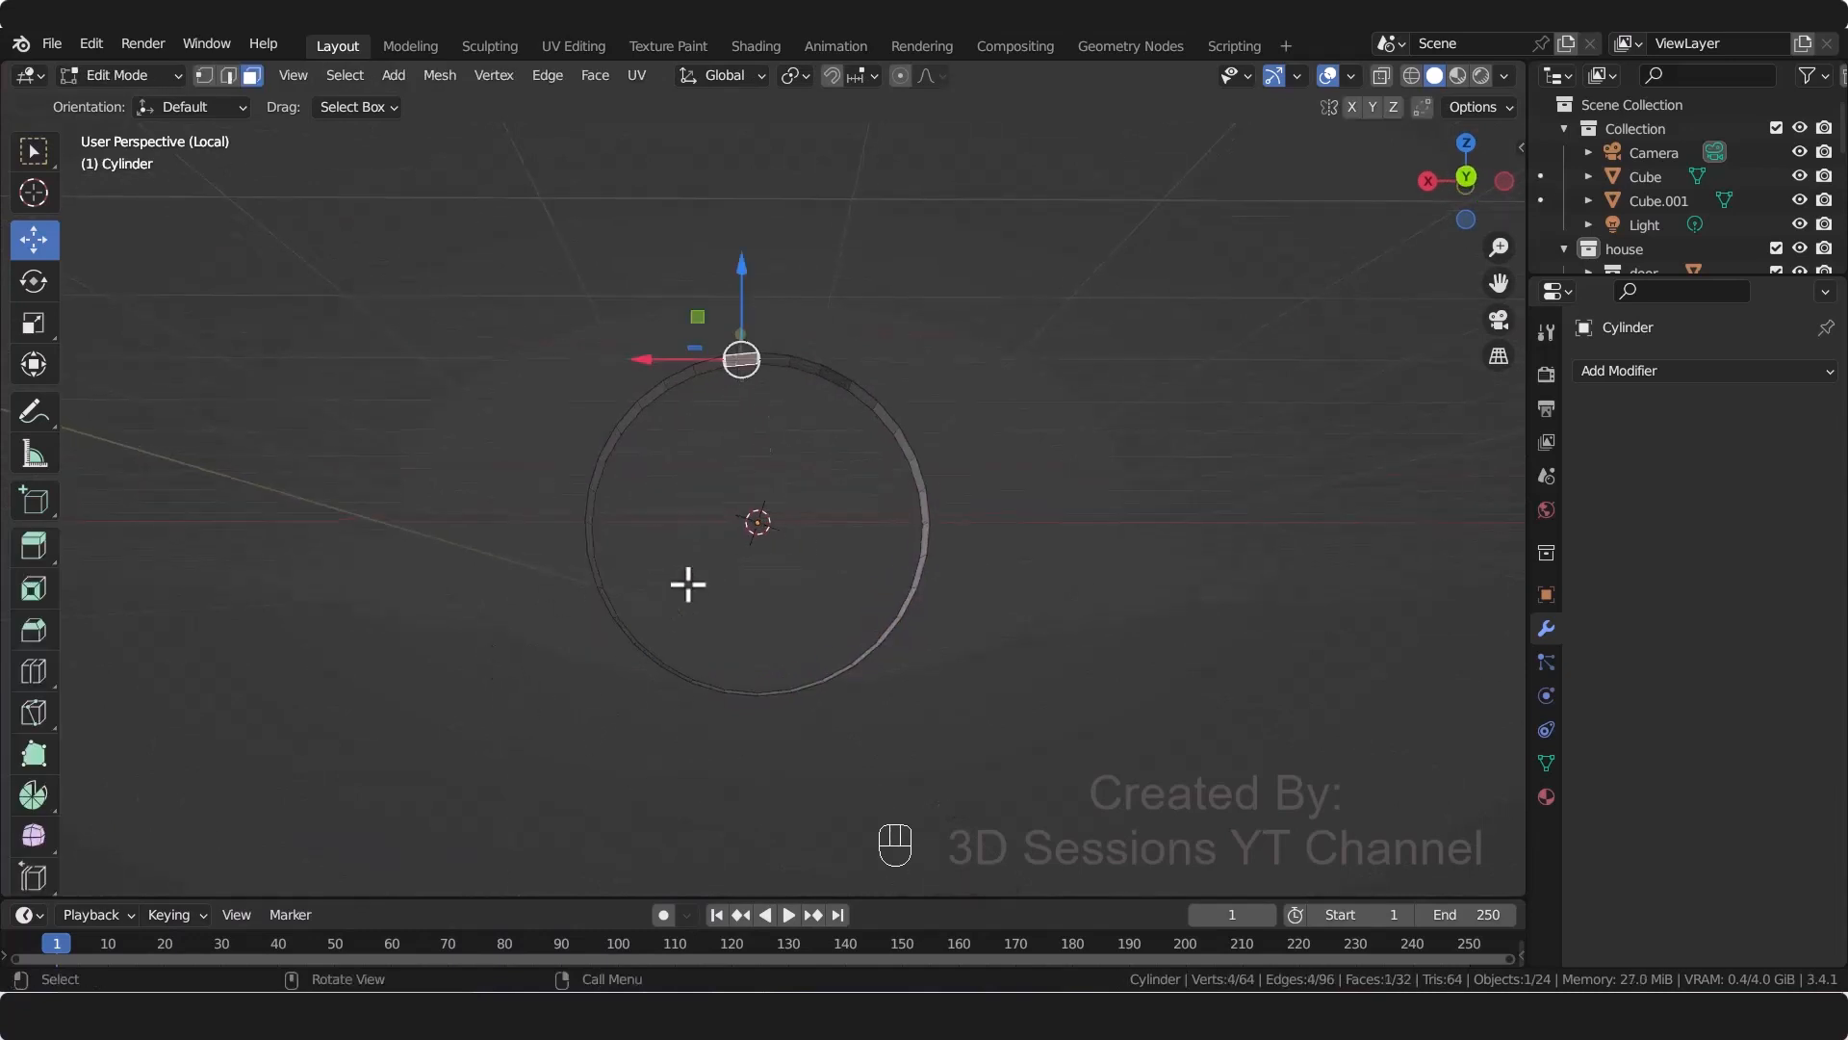
pyautogui.hotkey('shift', 'd')
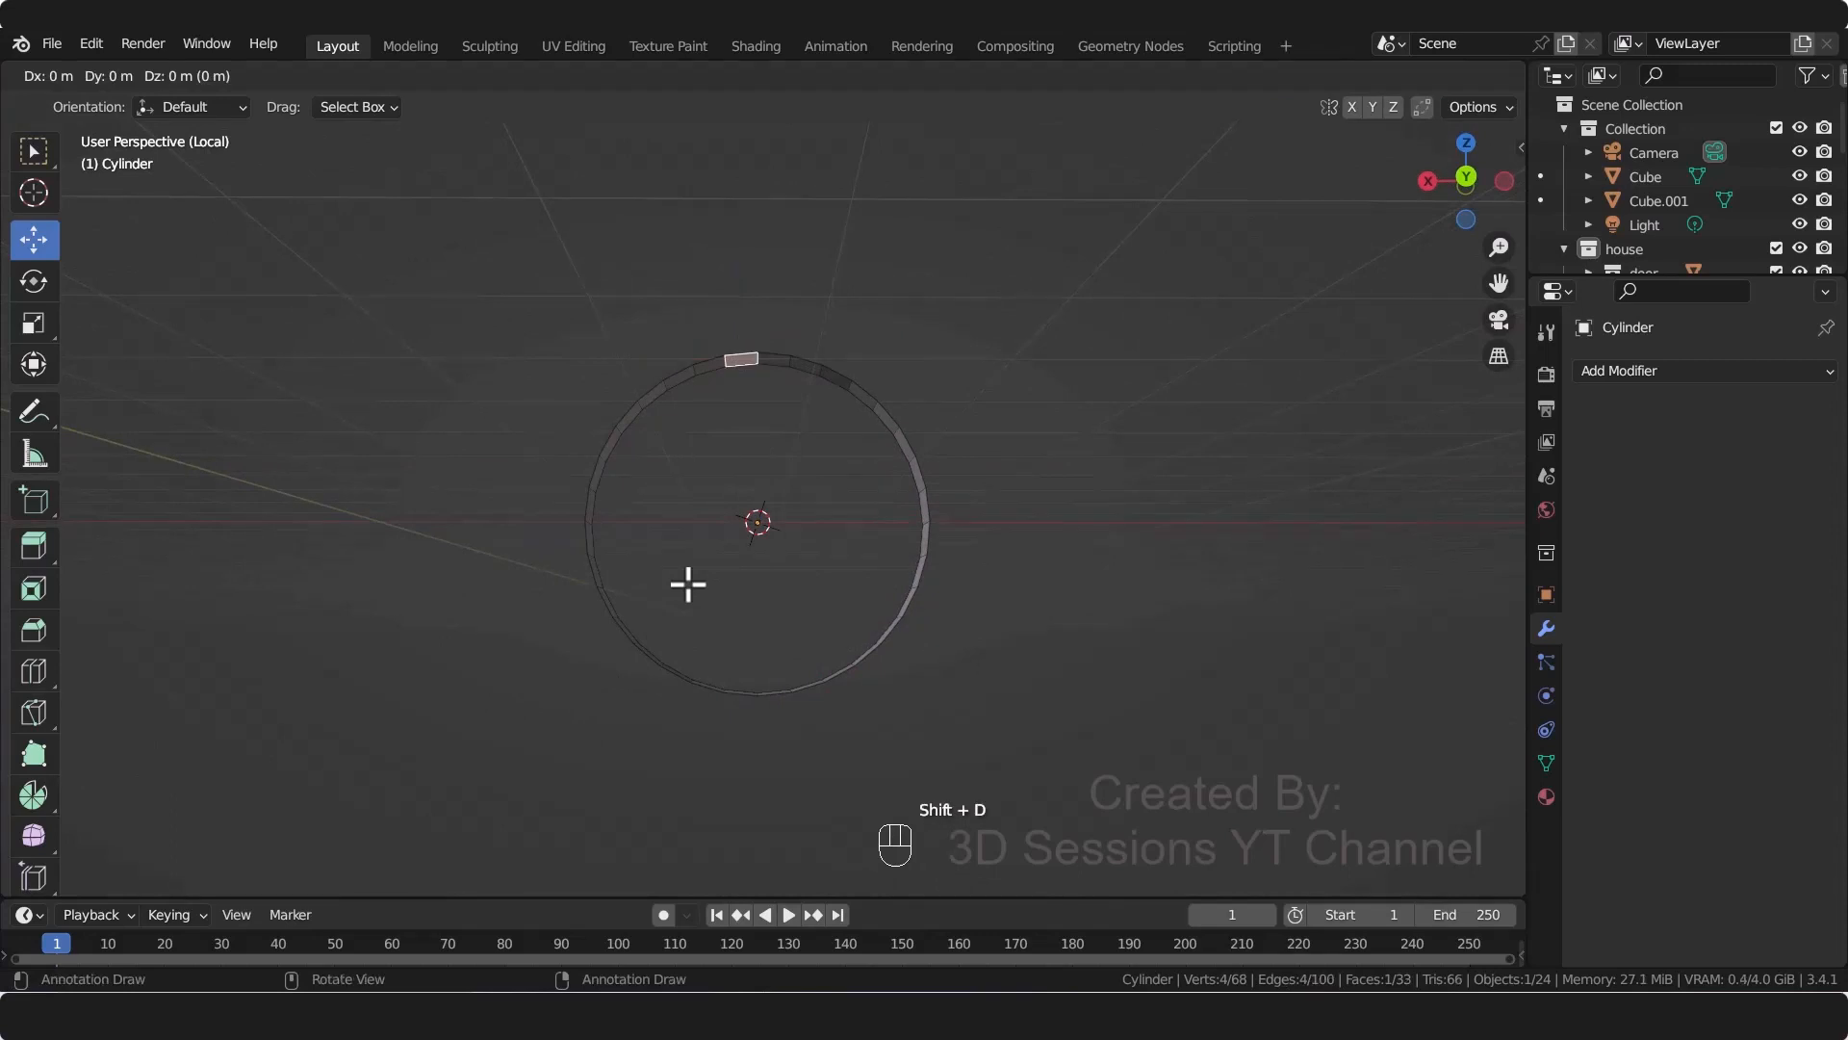
pyautogui.rightClick(688, 584)
pyautogui.press('p')
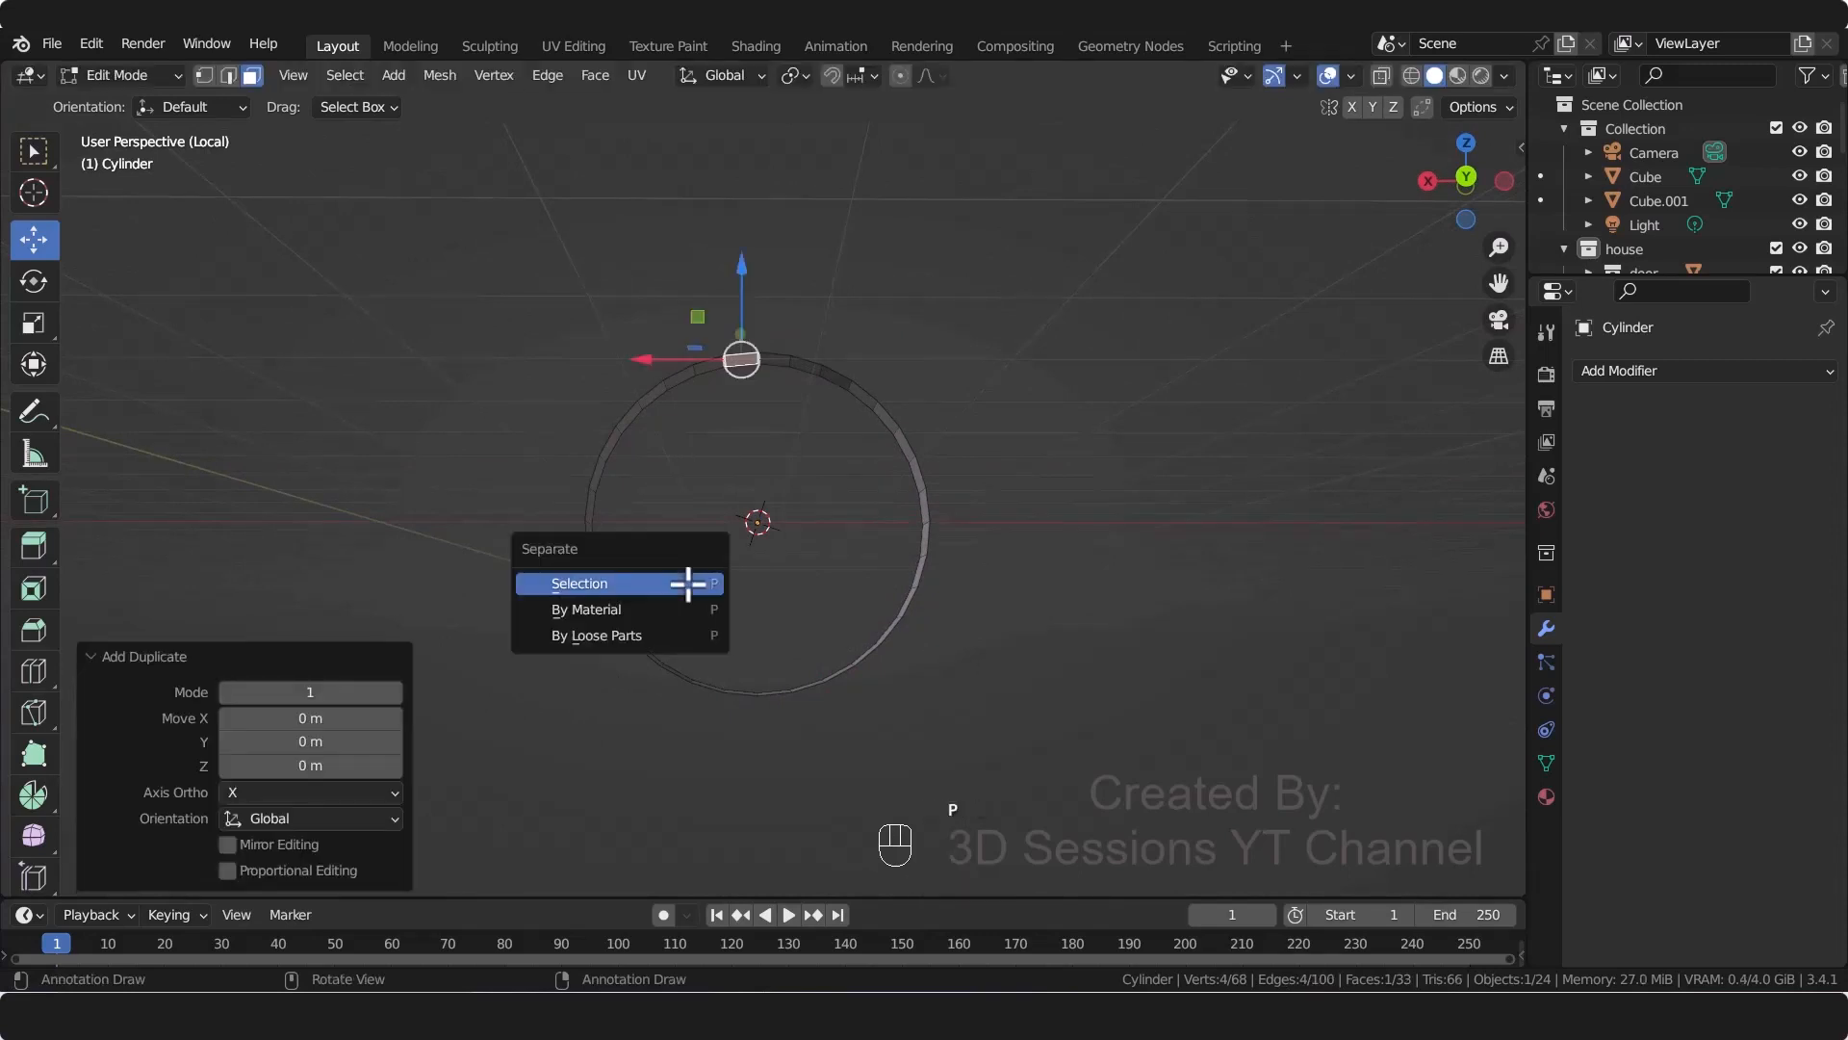
pyautogui.click(688, 583)
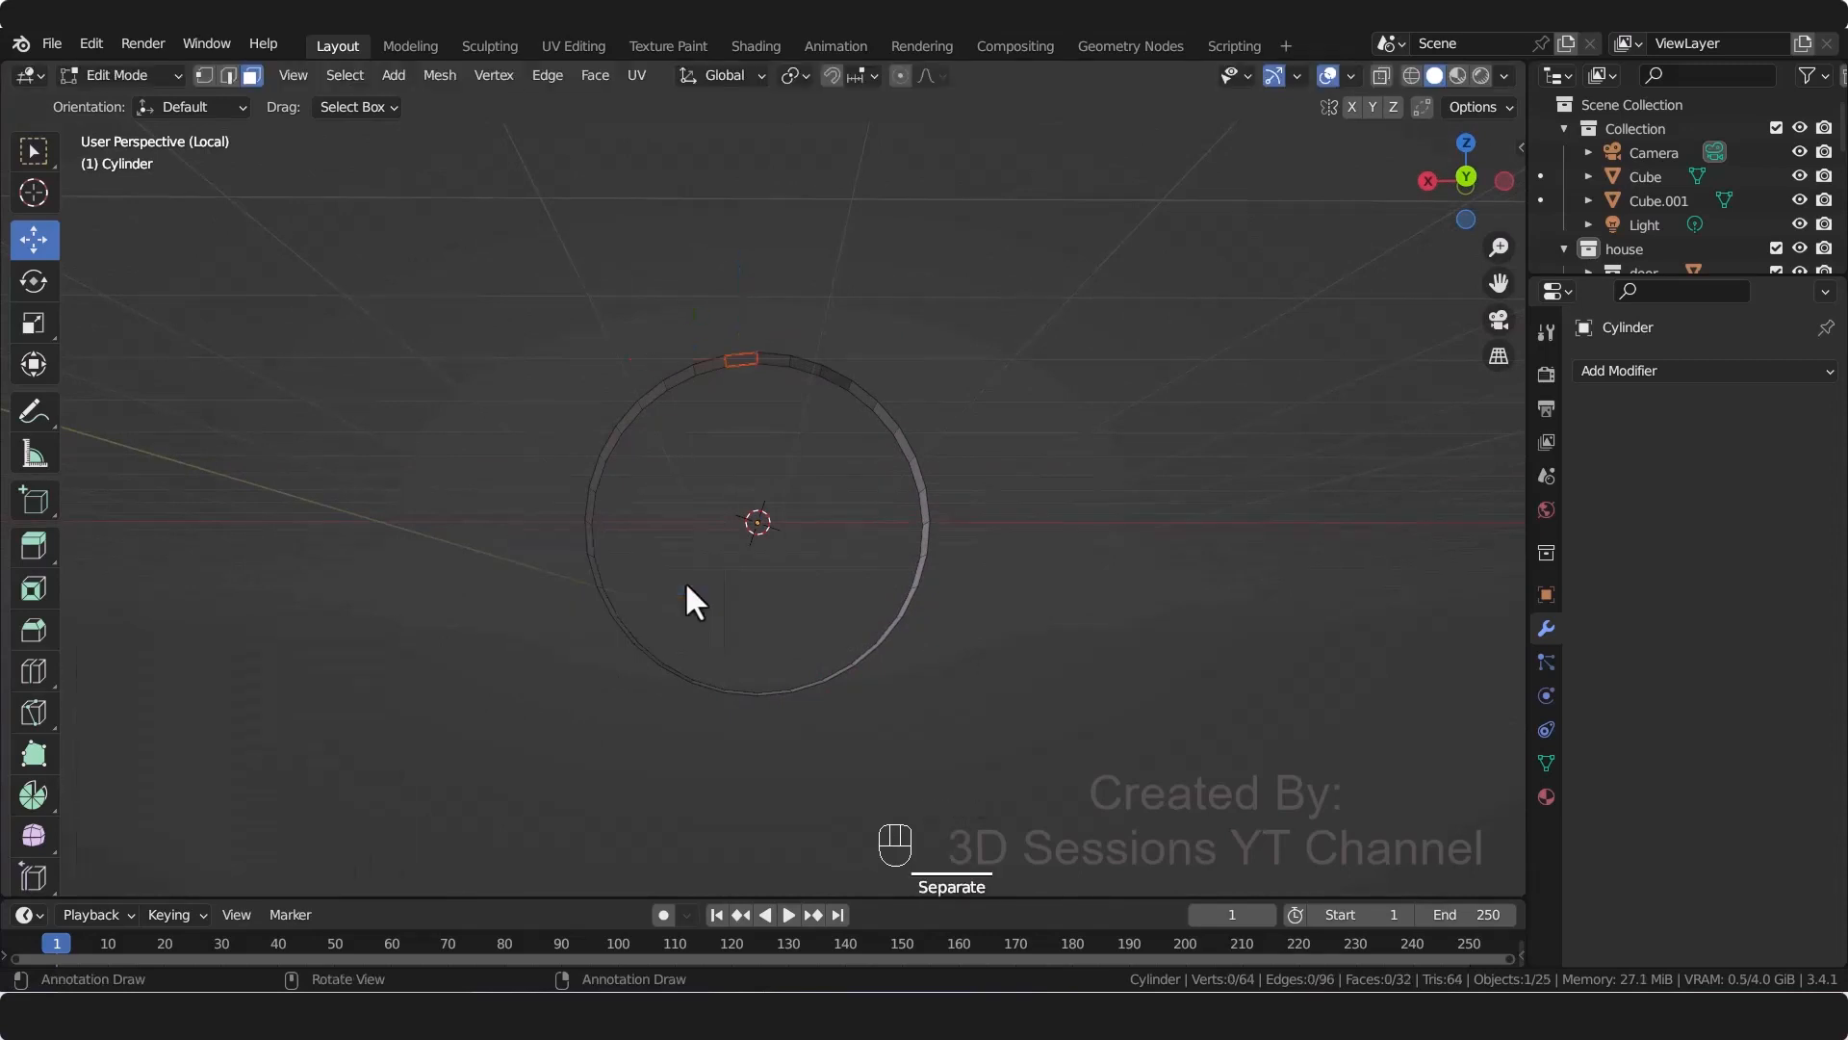
pyautogui.press('Tab')
# Step: Extrude the separated face about 0.868 m toward the ring's center and scale down its inner end to form a tapered spoke
pyautogui.click(744, 404)
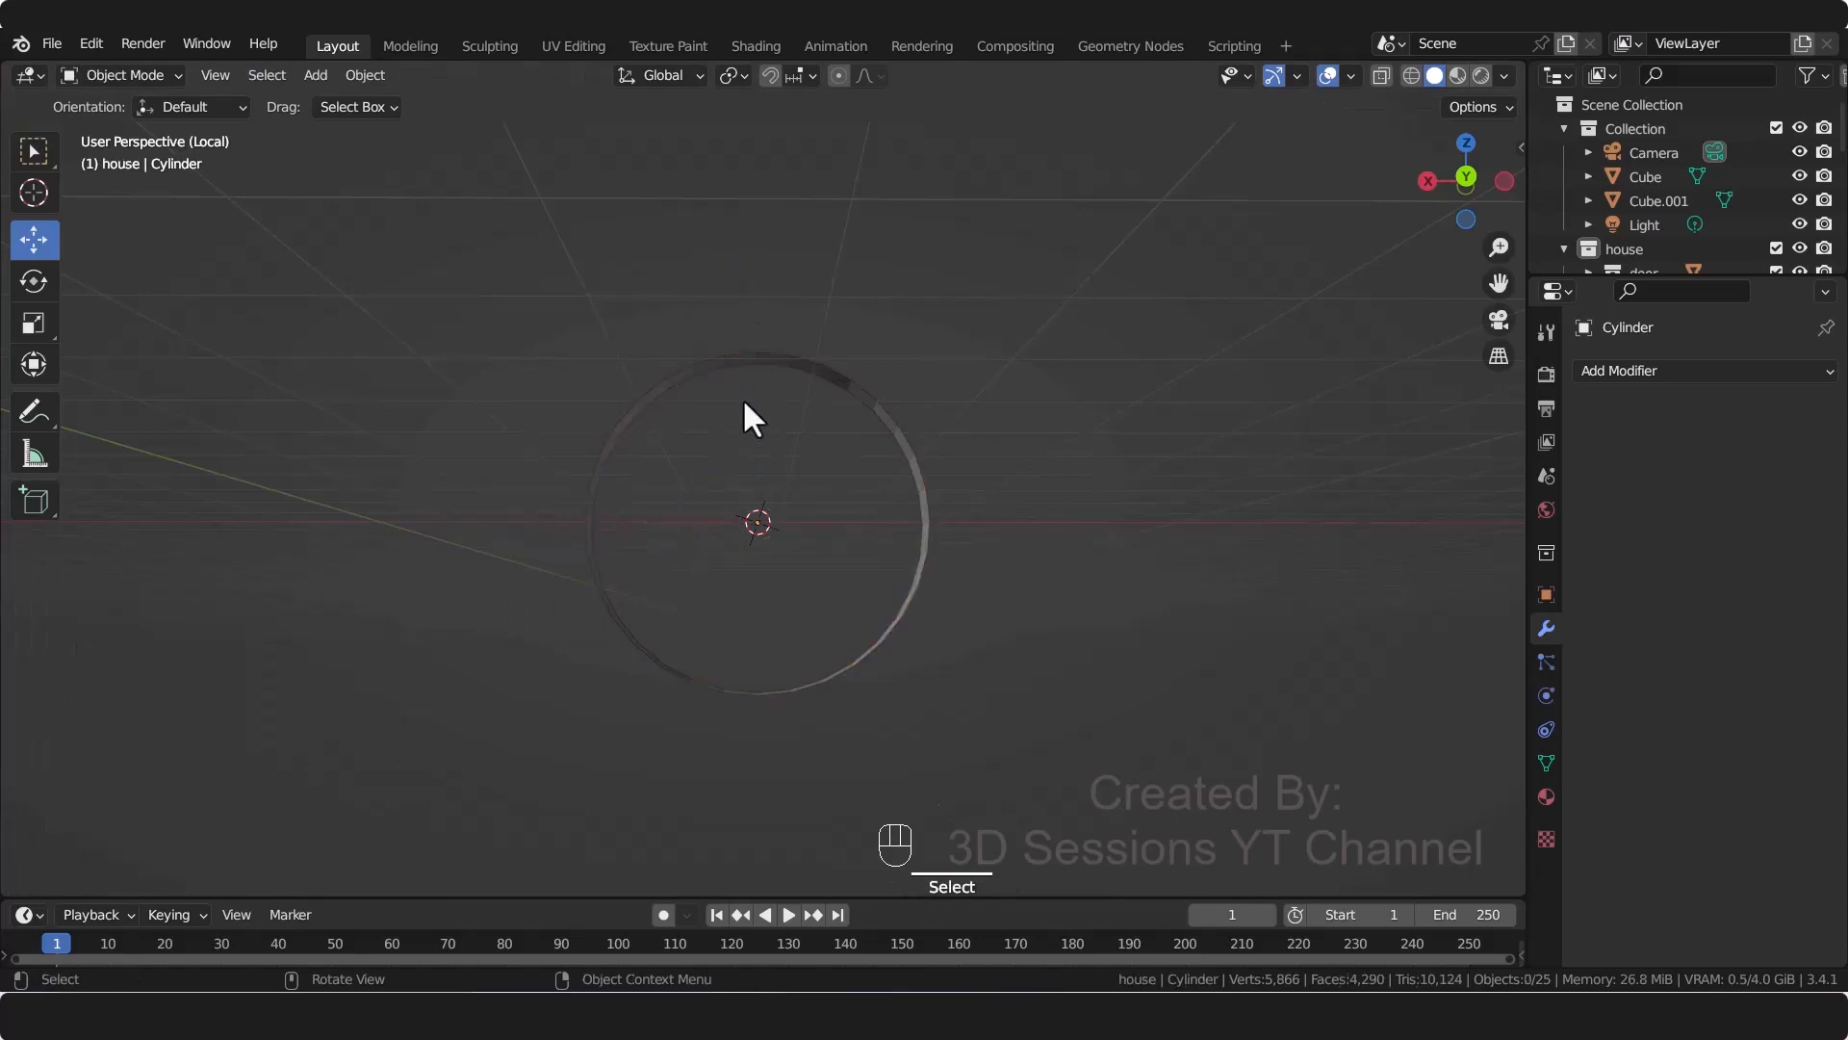
pyautogui.click(739, 362)
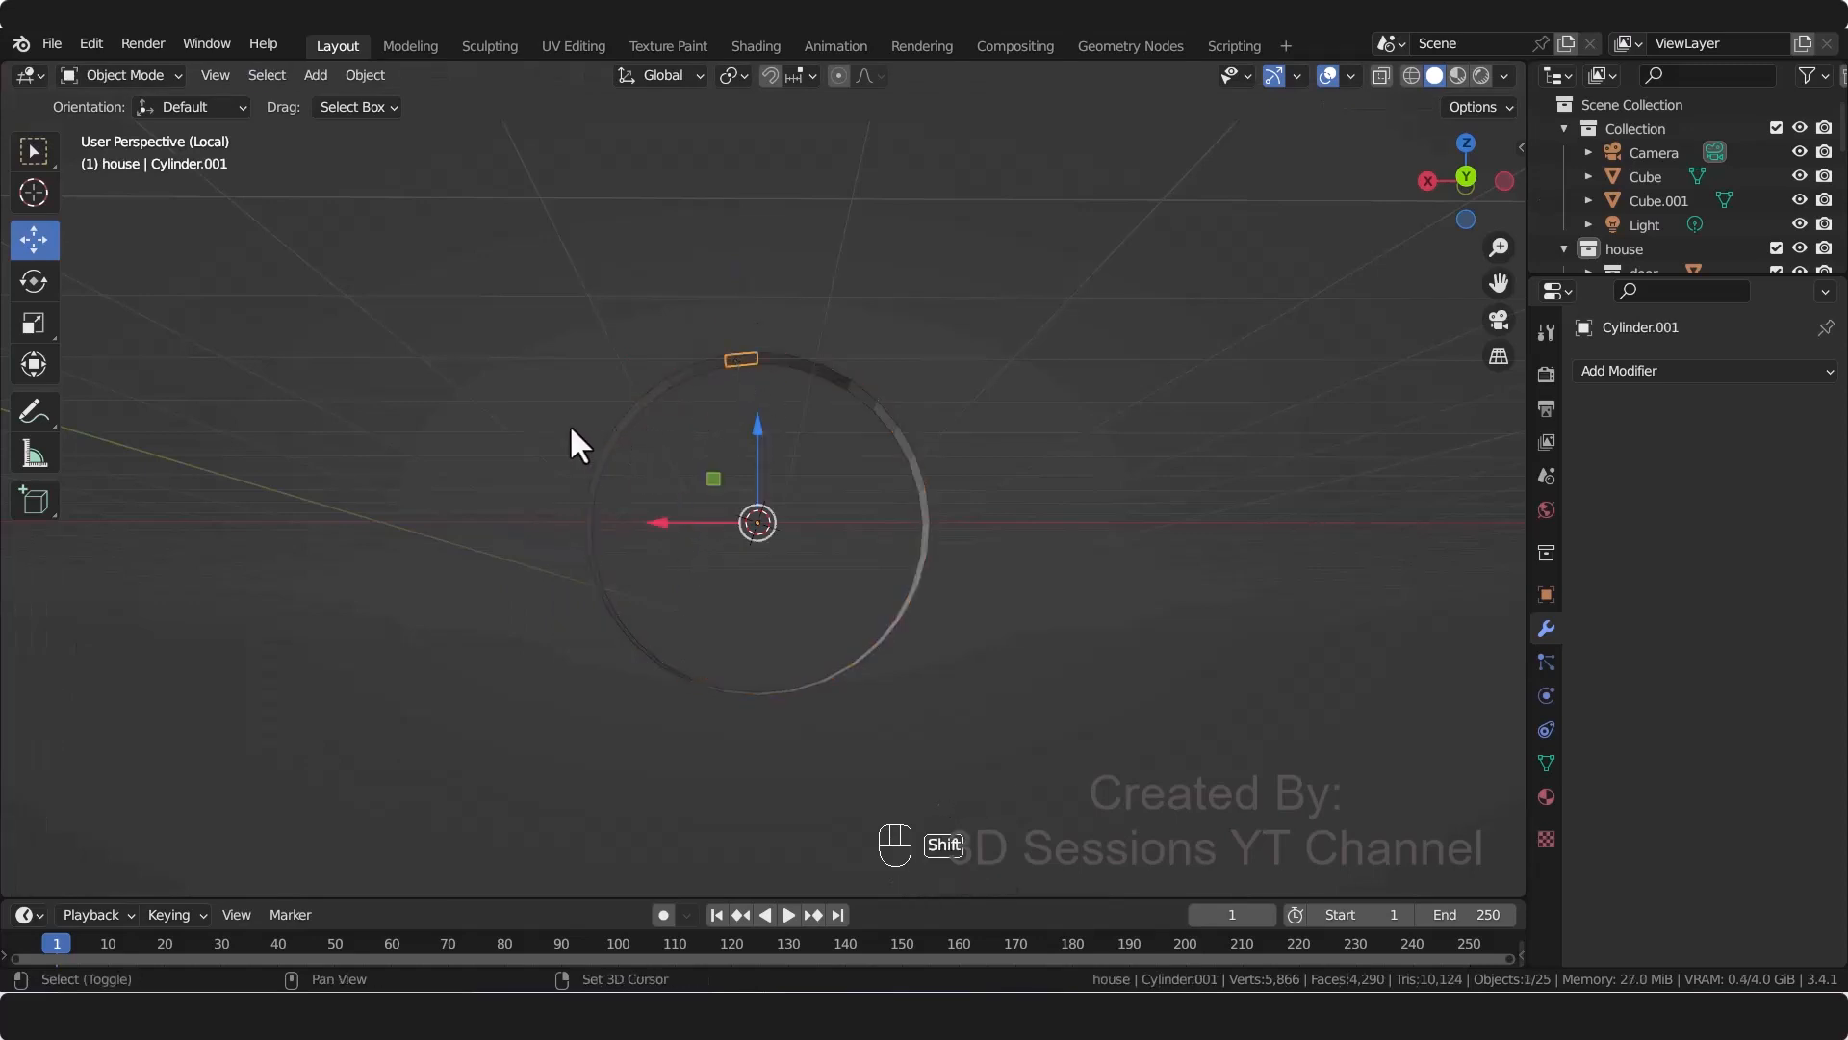
pyautogui.keyDown('shift'); pyautogui.moveTo(574, 442); pyautogui.dragTo(713, 566, button='middle'); pyautogui.keyUp('shift')
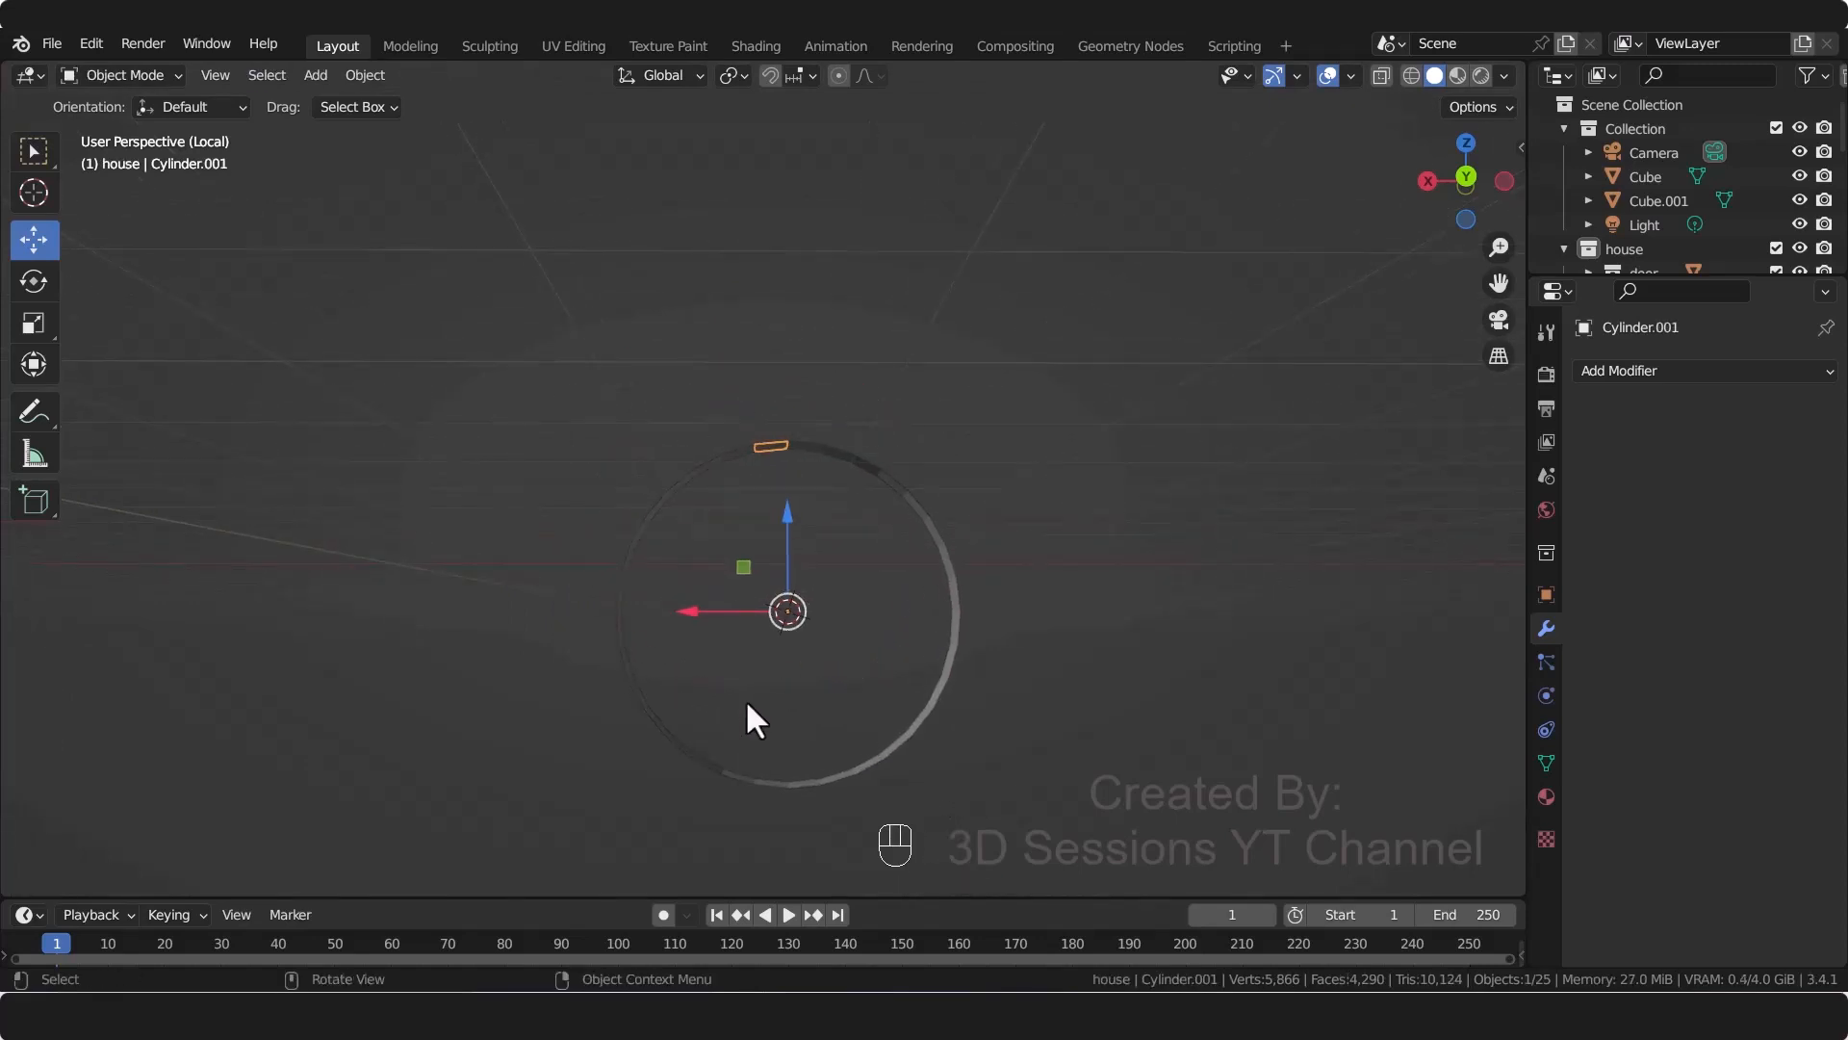
pyautogui.press('Tab')
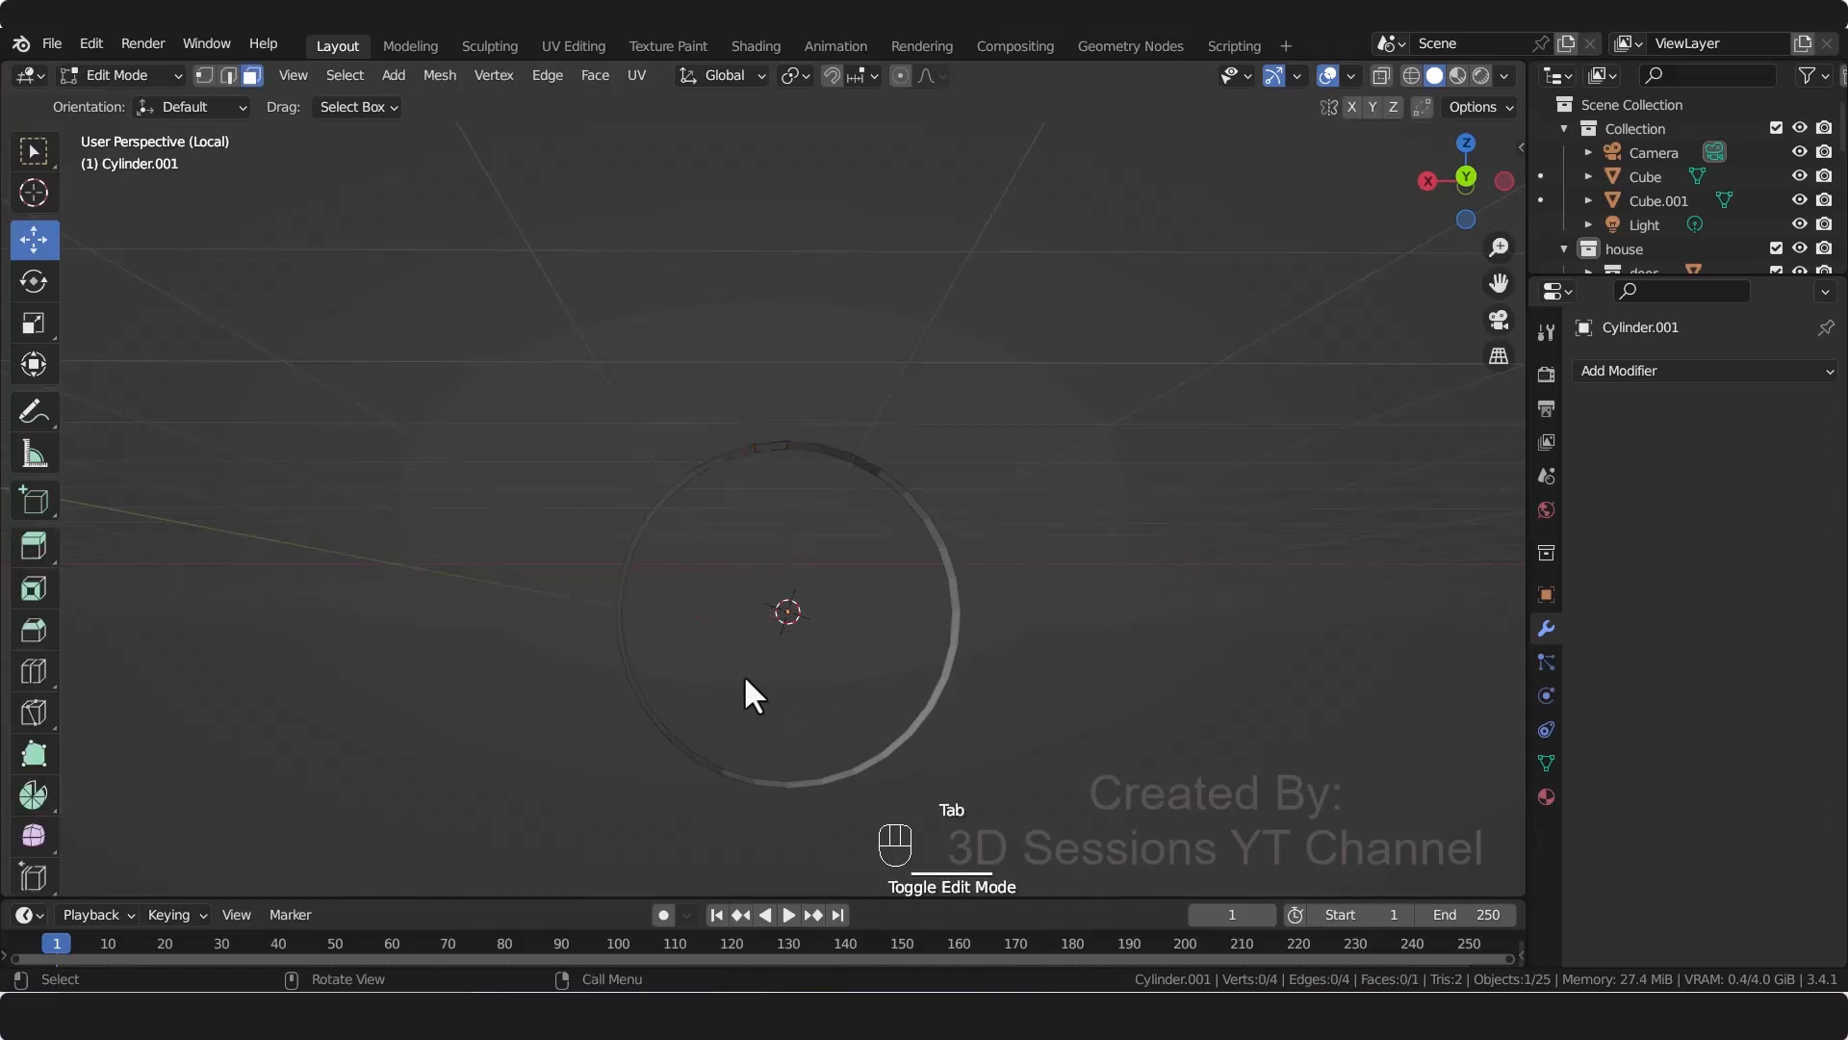
pyautogui.click(770, 450)
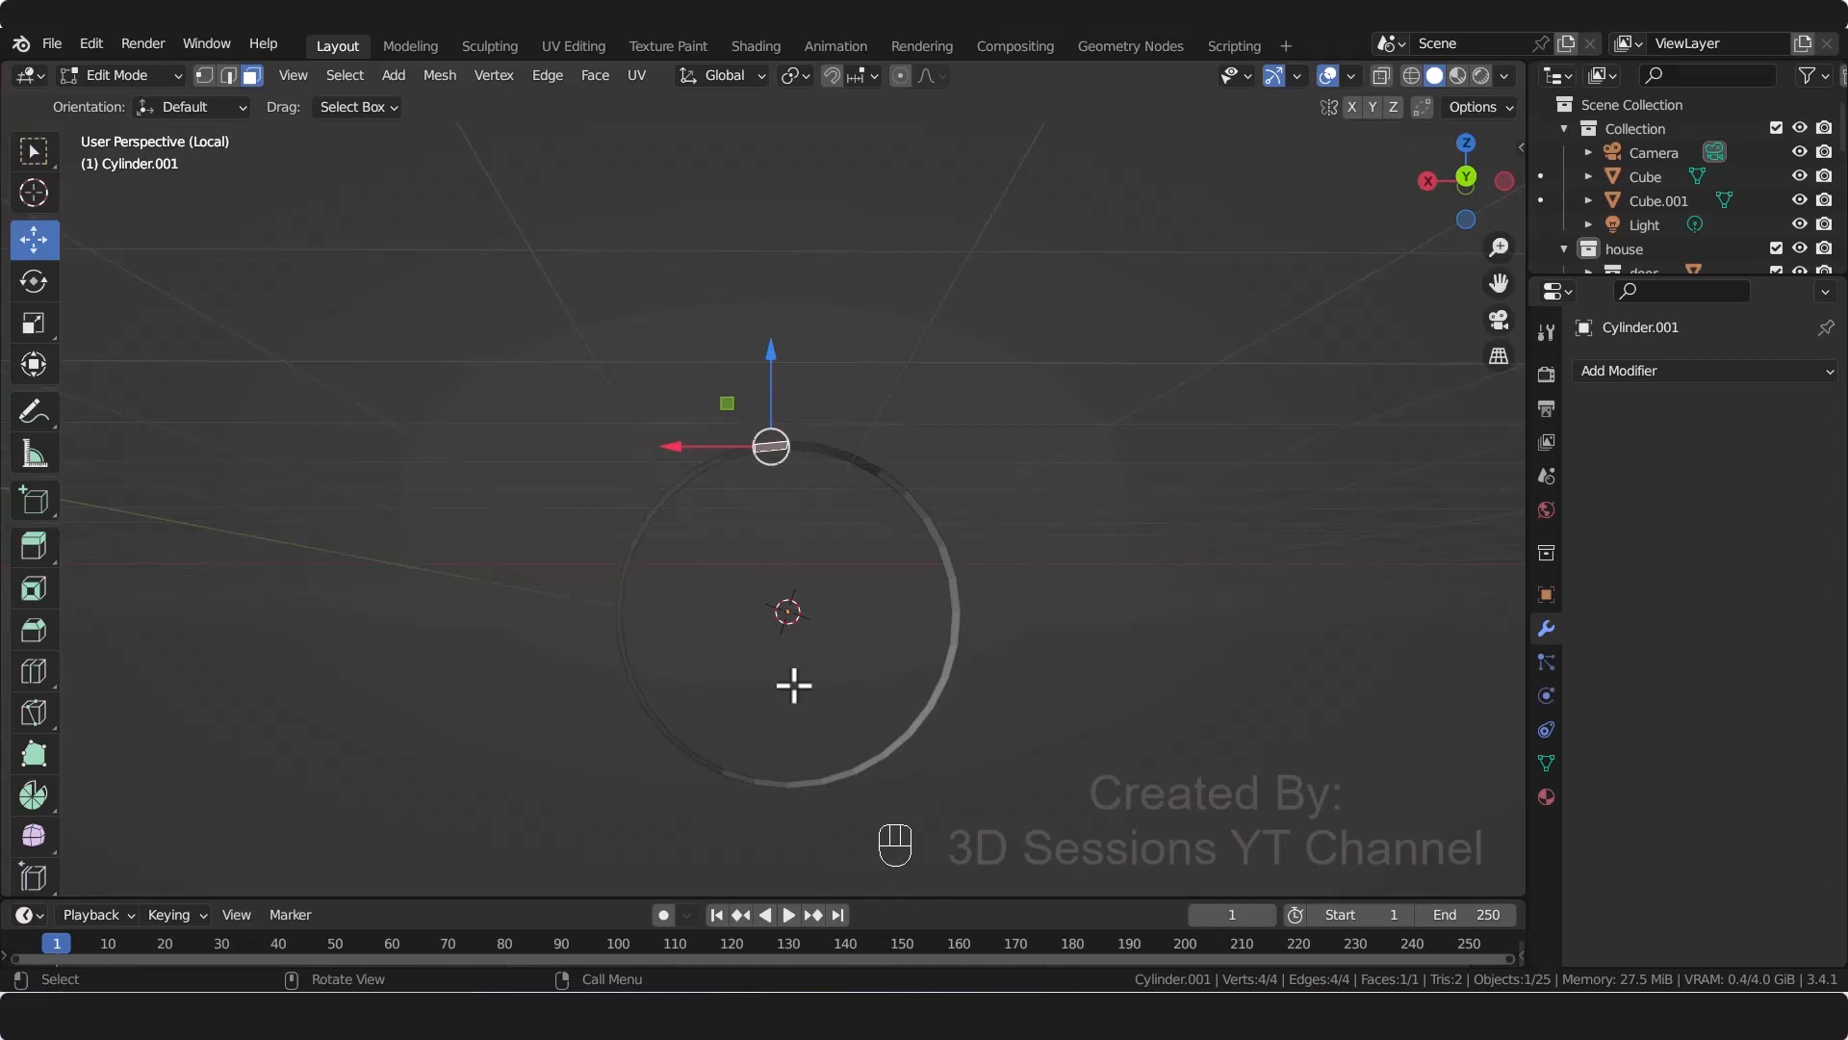
pyautogui.press('e')
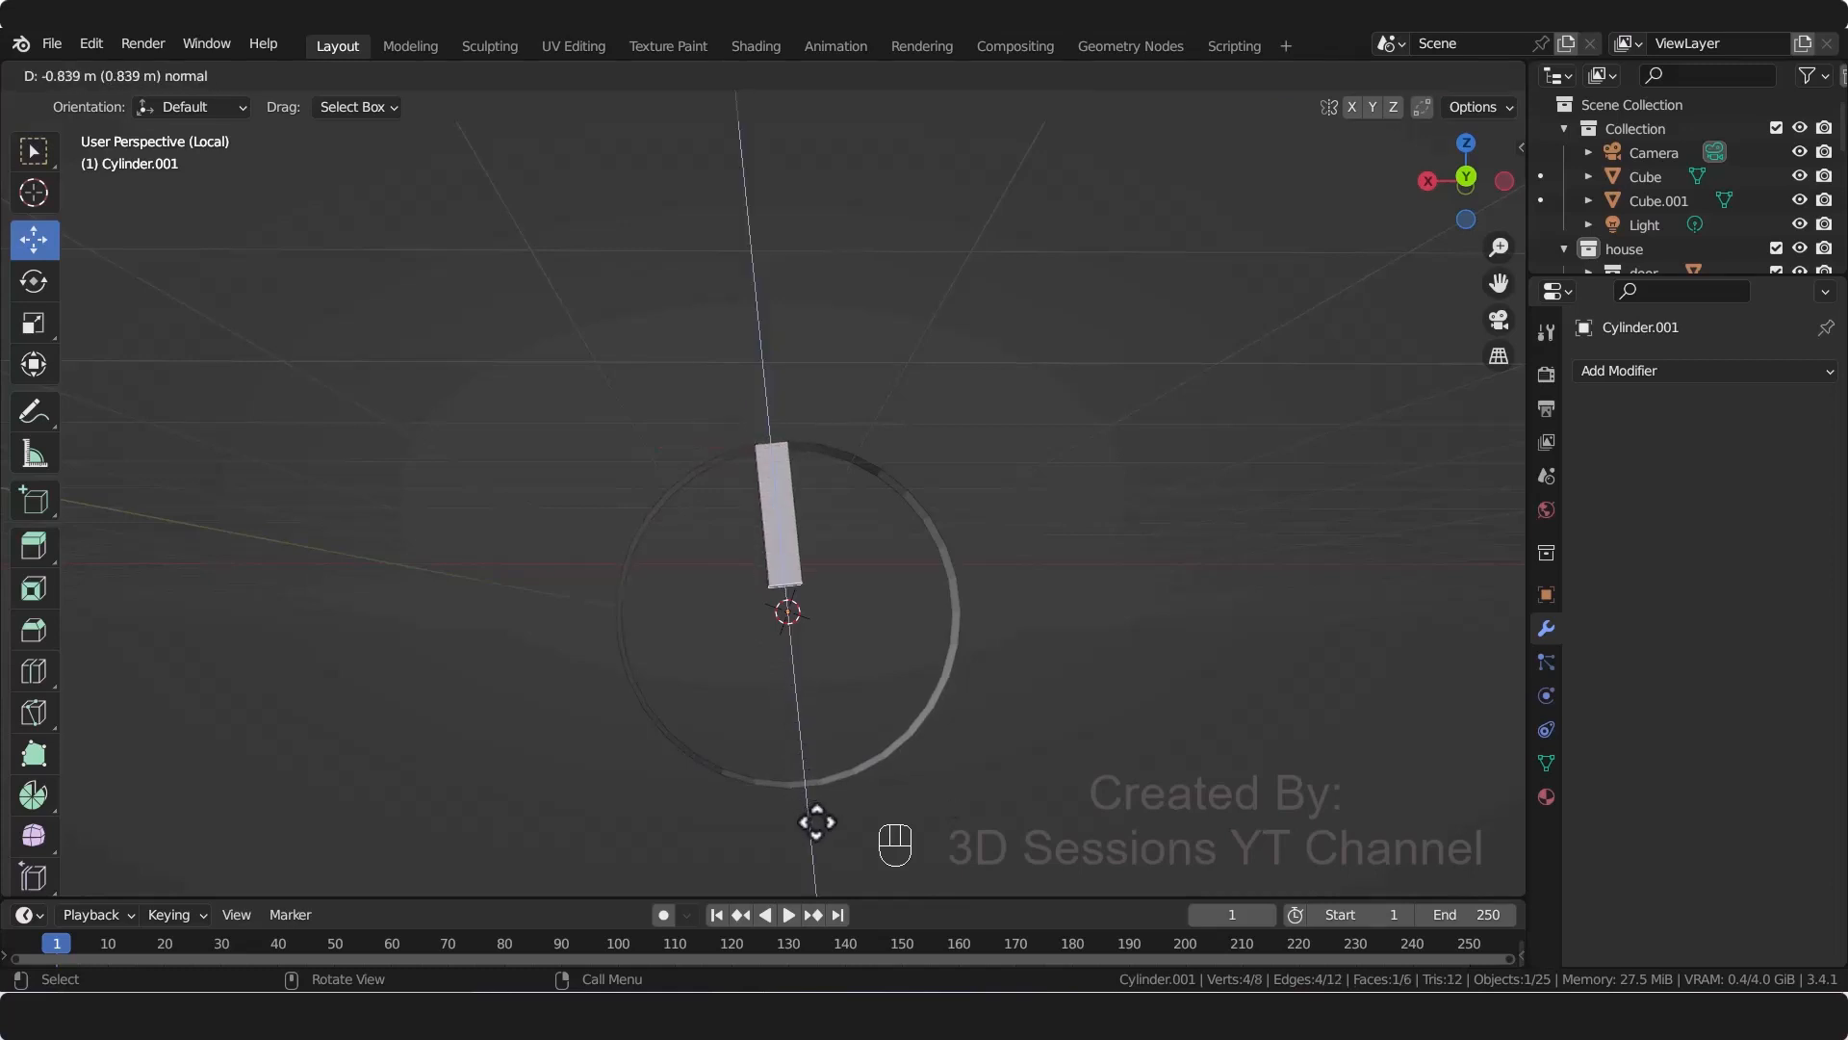
pyautogui.click(820, 828)
pyautogui.moveTo(822, 829); pyautogui.dragTo(945, 821, button='middle')
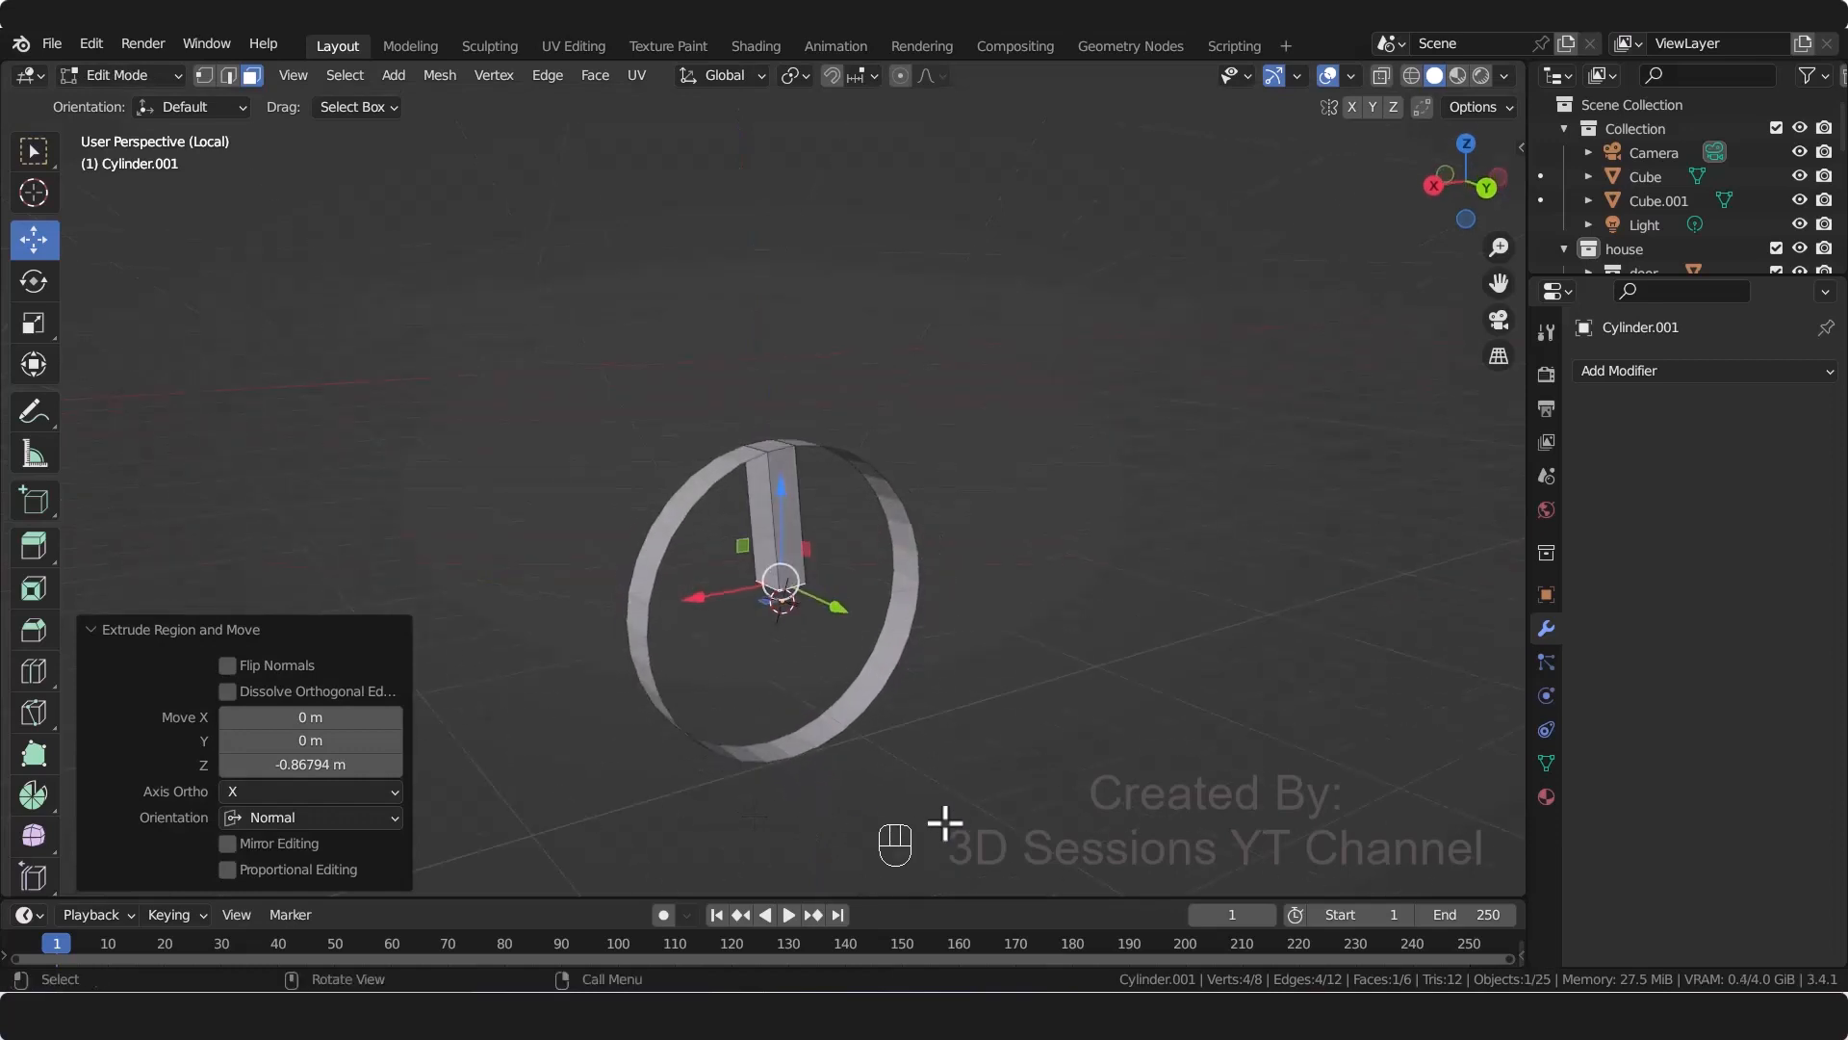
pyautogui.press('s')
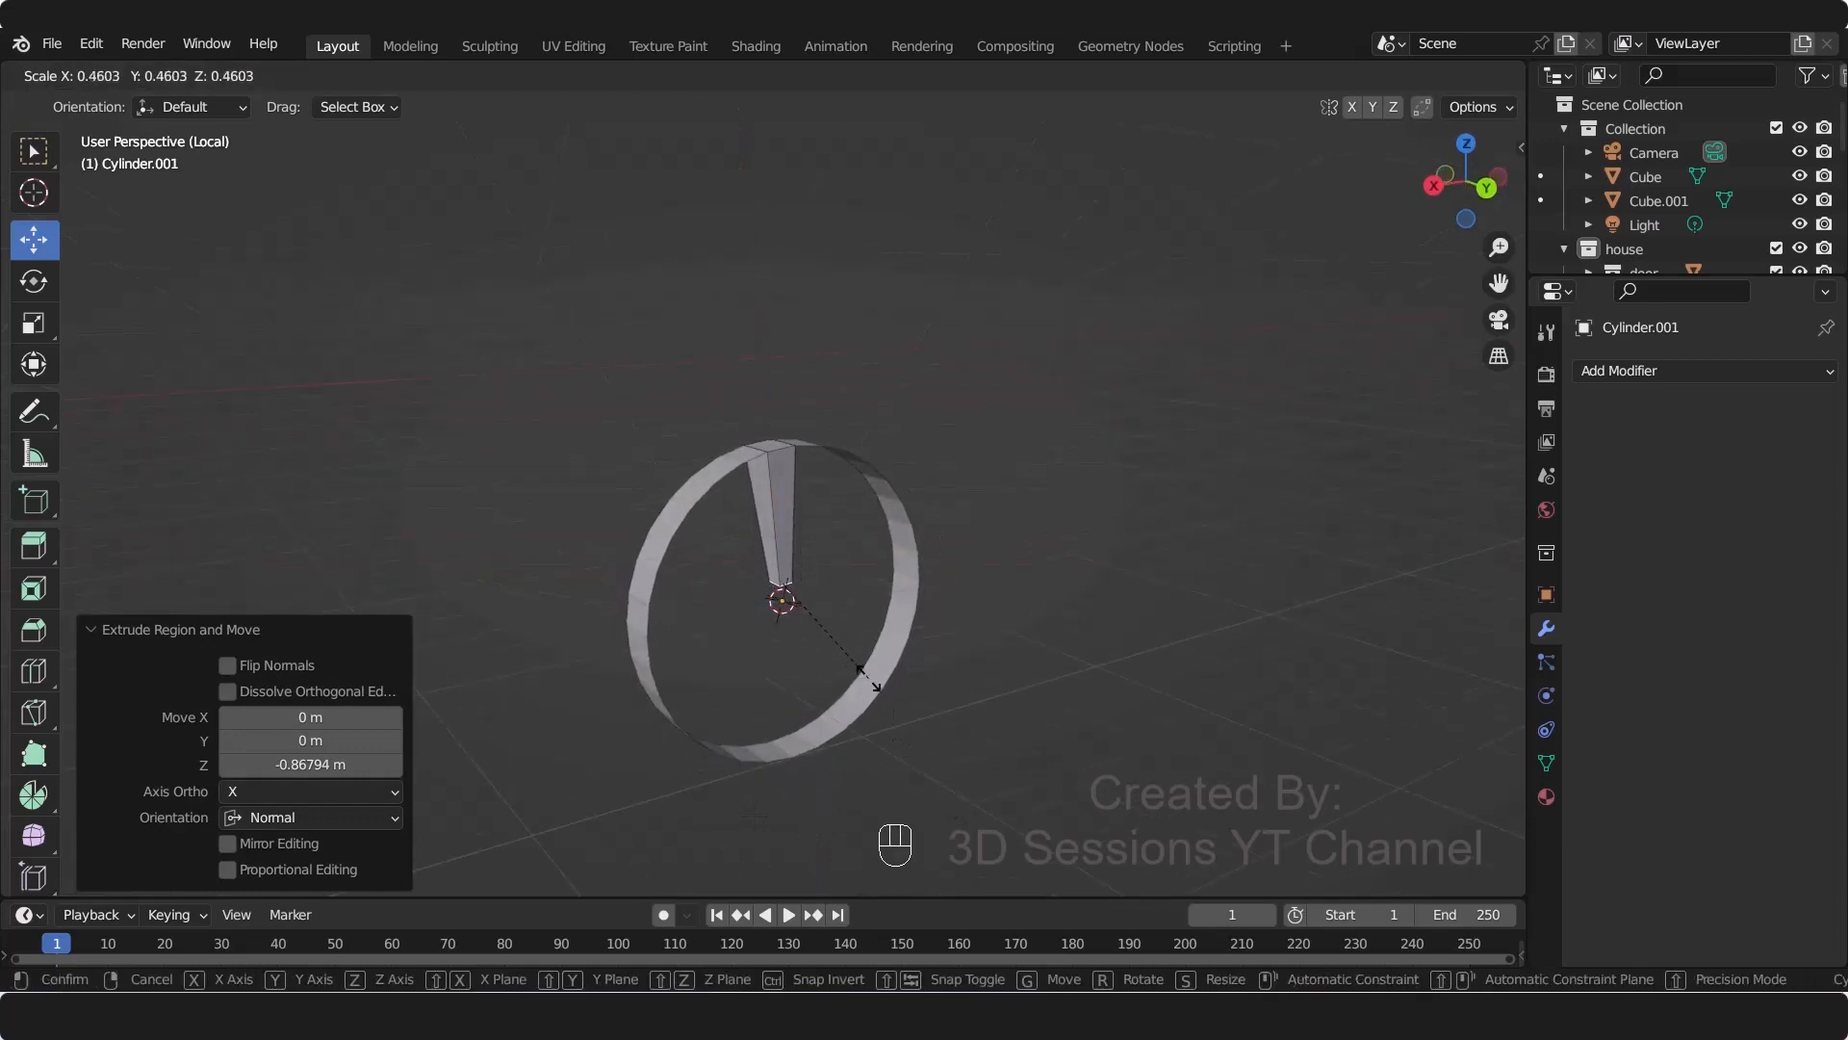
pyautogui.click(860, 663)
pyautogui.moveTo(763, 743); pyautogui.dragTo(656, 604, button='middle')
# Step: Set the spoke's origin to the 3D cursor at the center of the ring
pyautogui.scroll(5, 799, 689)
pyautogui.keyDown('shift'); pyautogui.moveTo(812, 734); pyautogui.dragTo(740, 575, button='middle'); pyautogui.keyUp('shift')
pyautogui.press('Tab')
pyautogui.rightClick(727, 385)
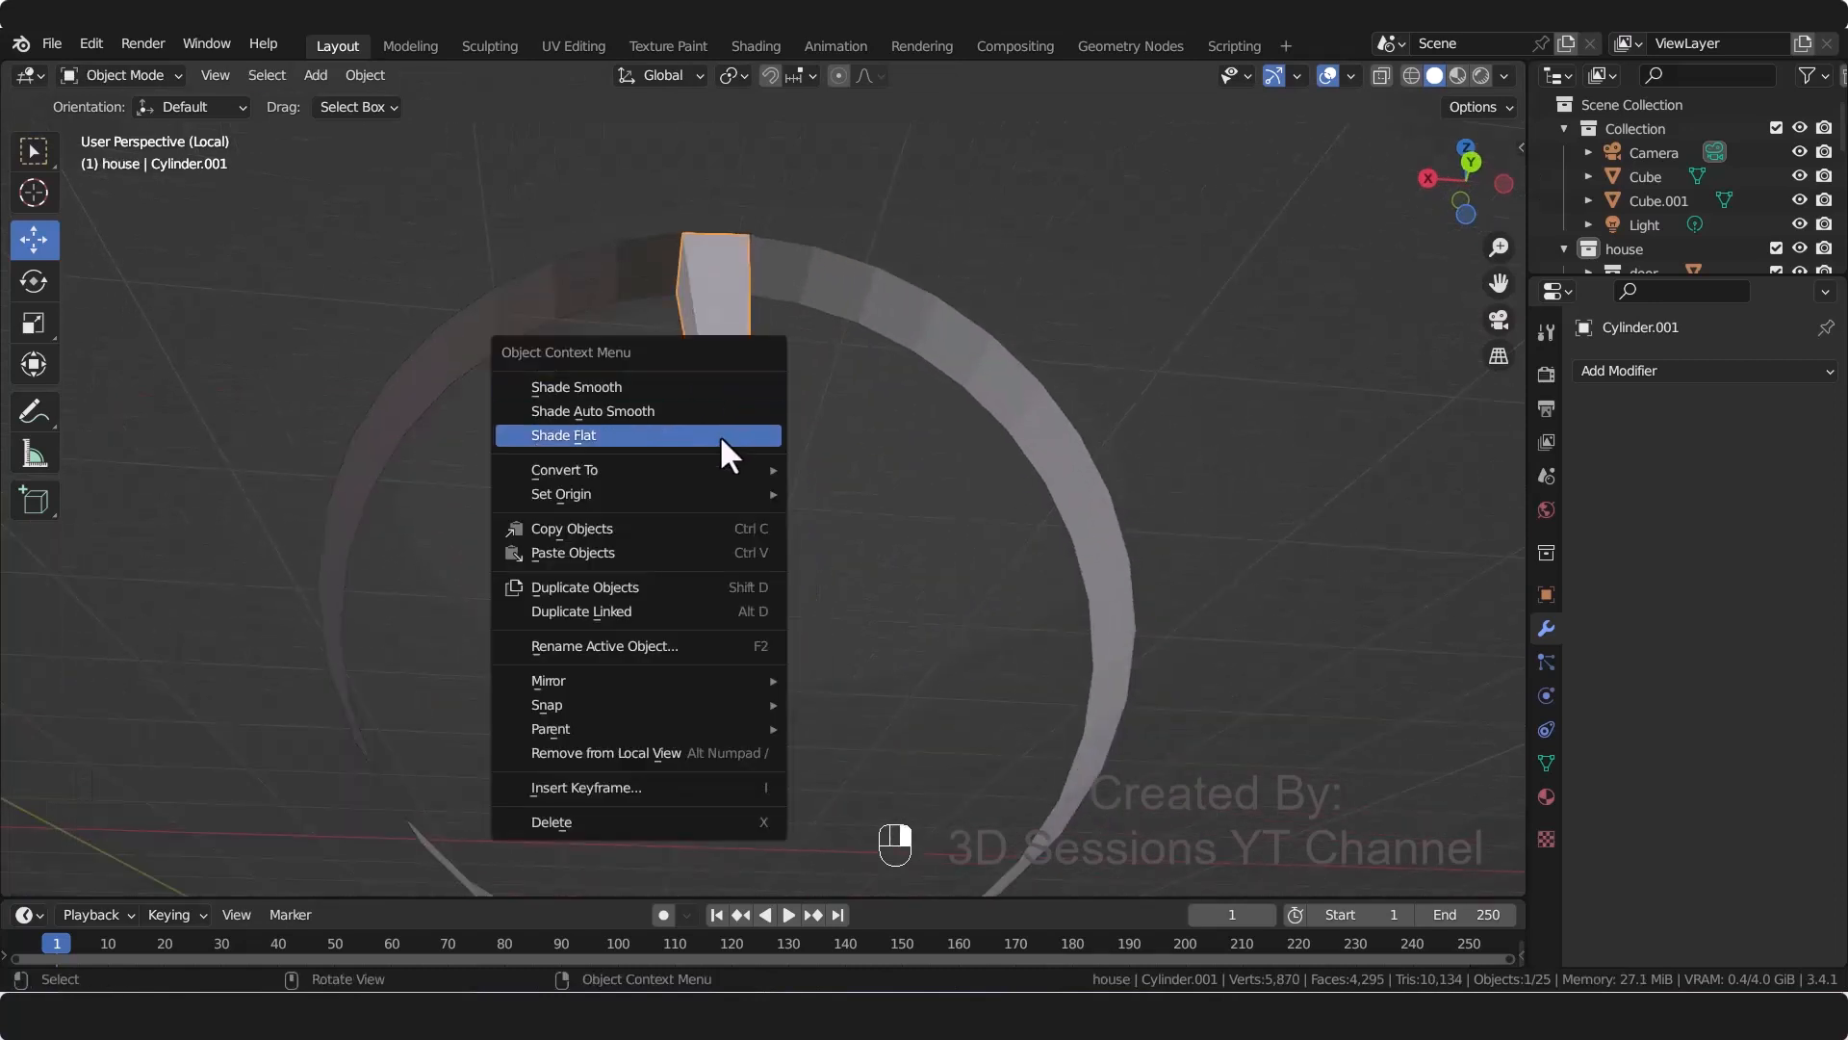
pyautogui.moveTo(709, 491)
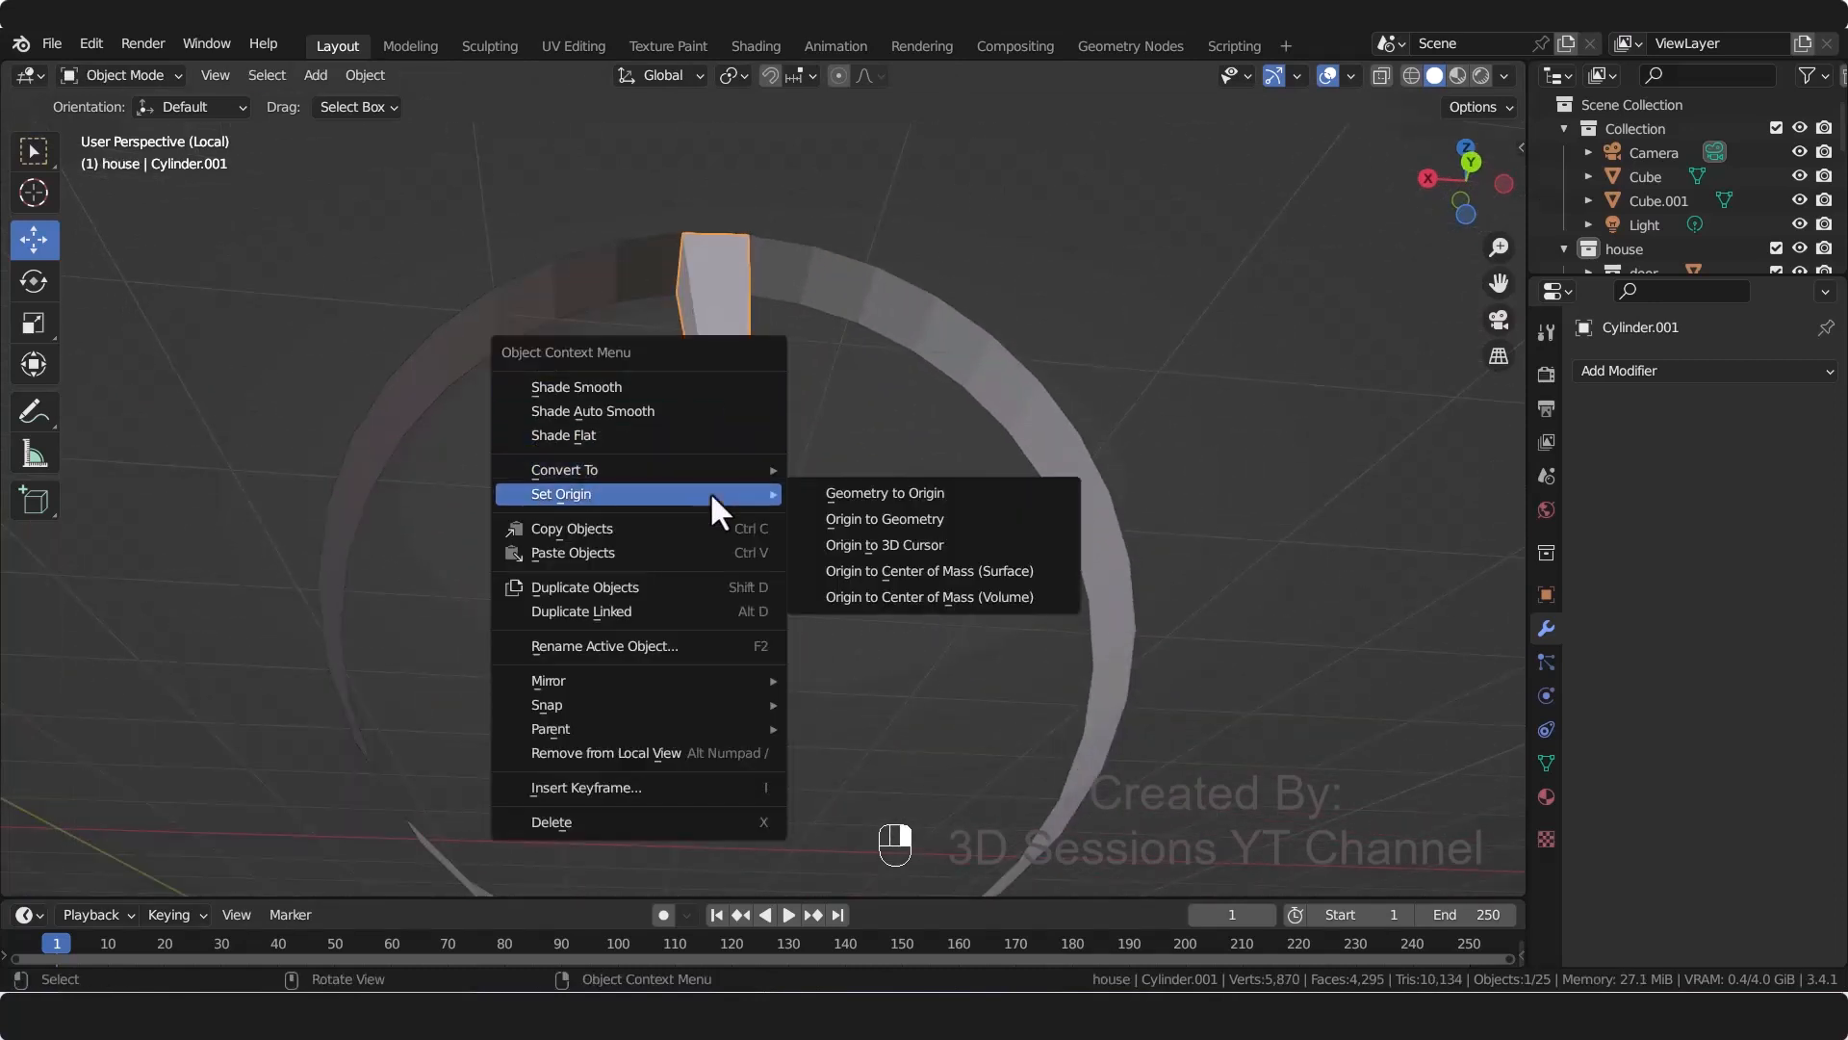
pyautogui.click(871, 545)
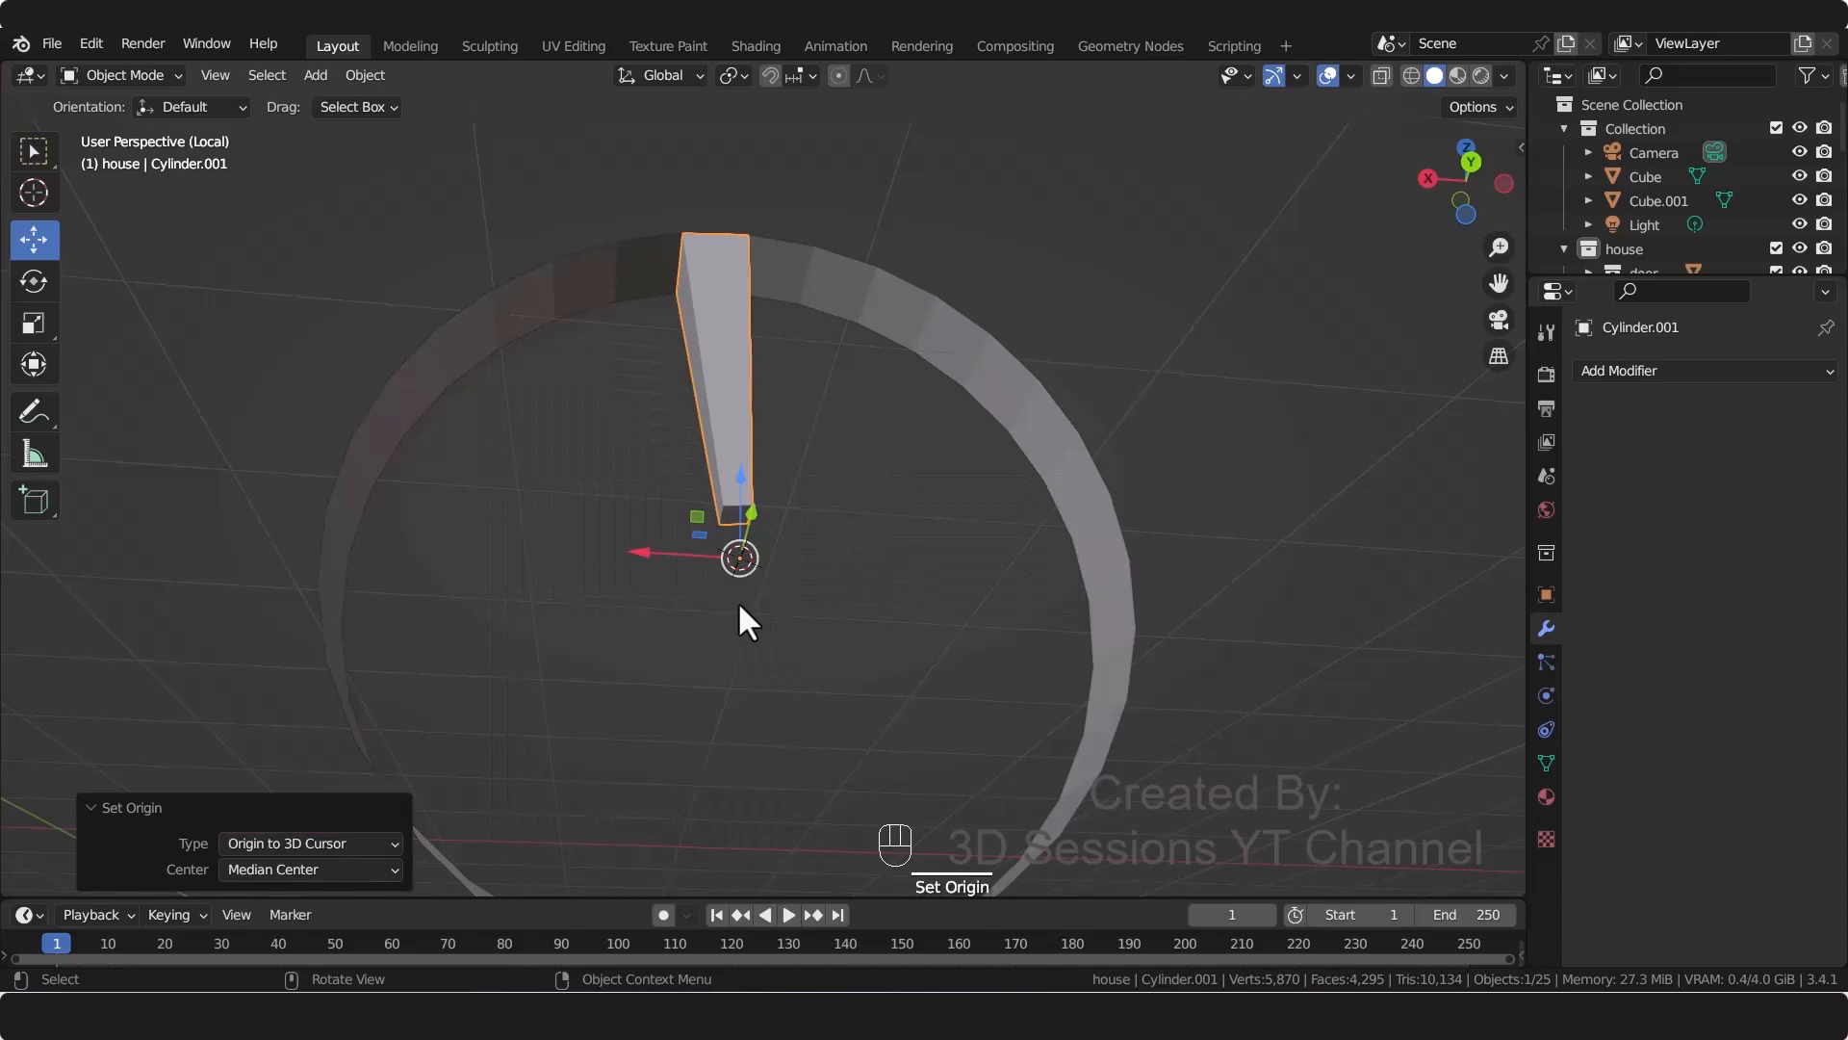
# Step: Duplicate the spoke in place and rotate the copy 30° around the global Y axis
pyautogui.click(807, 560)
pyautogui.click(750, 448)
pyautogui.moveTo(722, 633); pyautogui.dragTo(782, 646, button='middle')
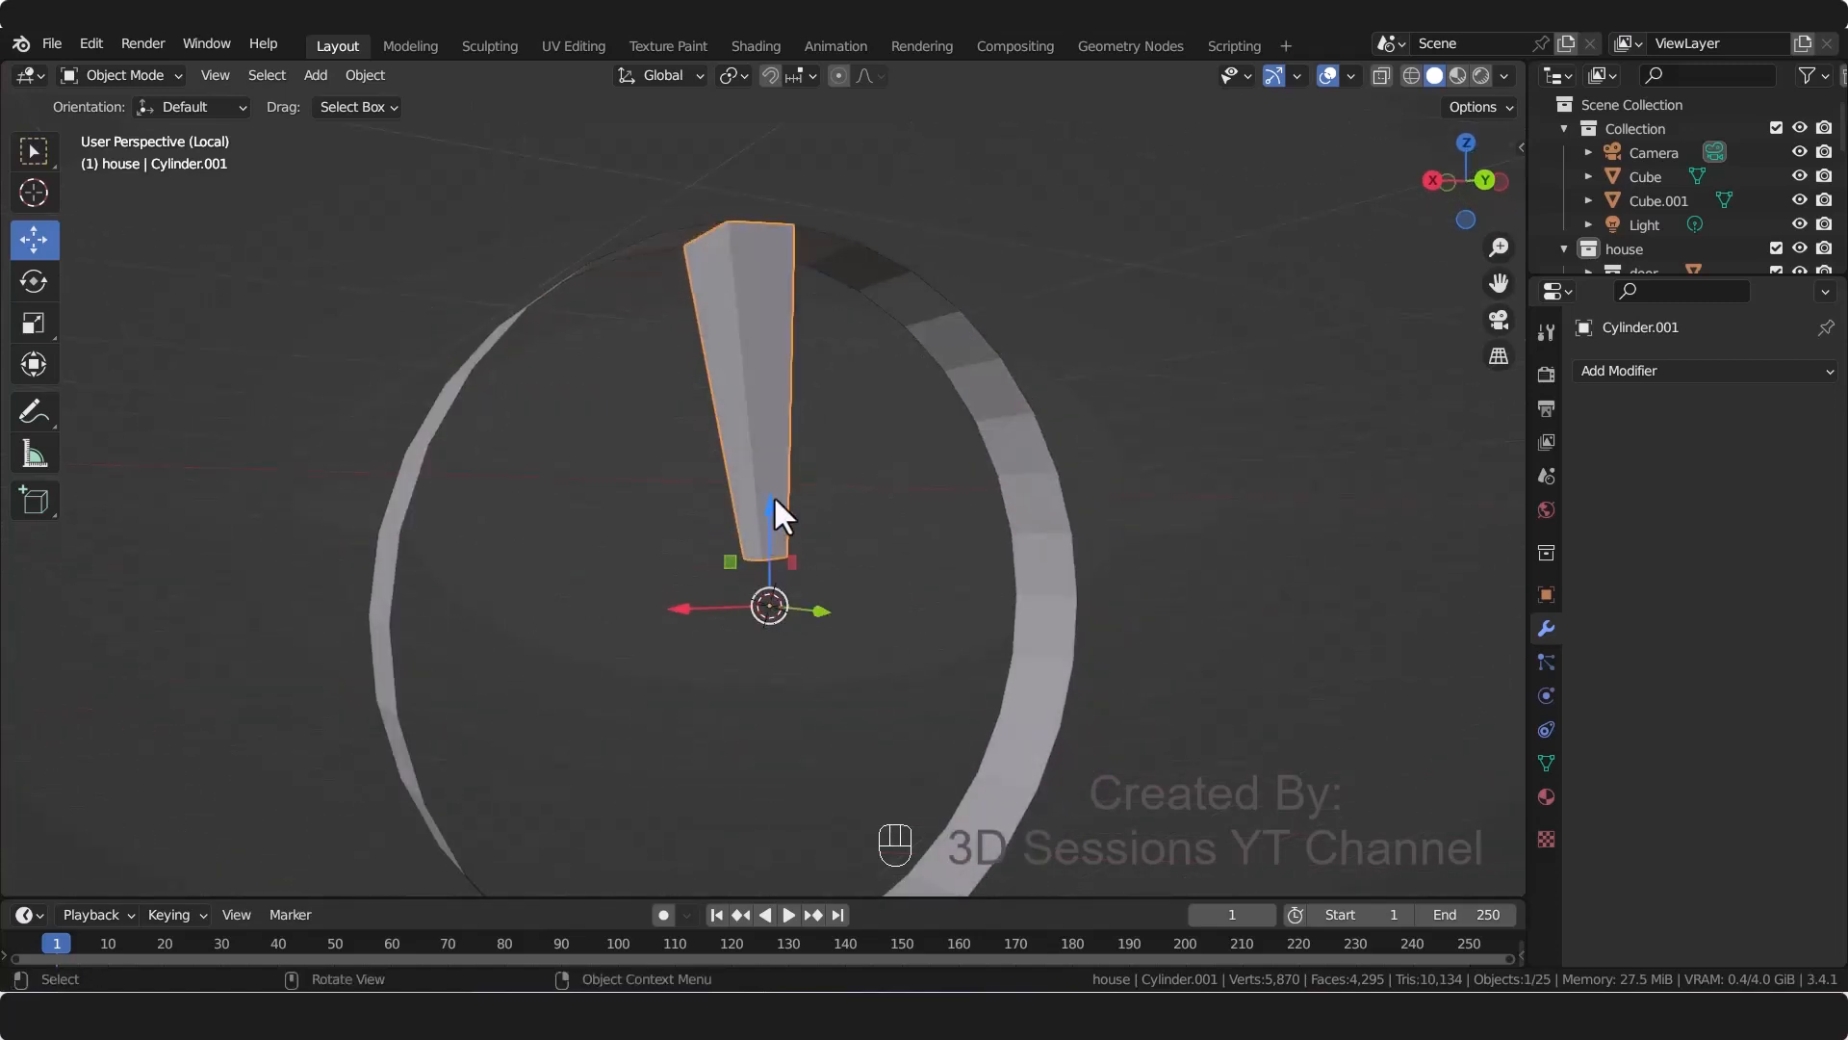
pyautogui.scroll(-2, 757, 460)
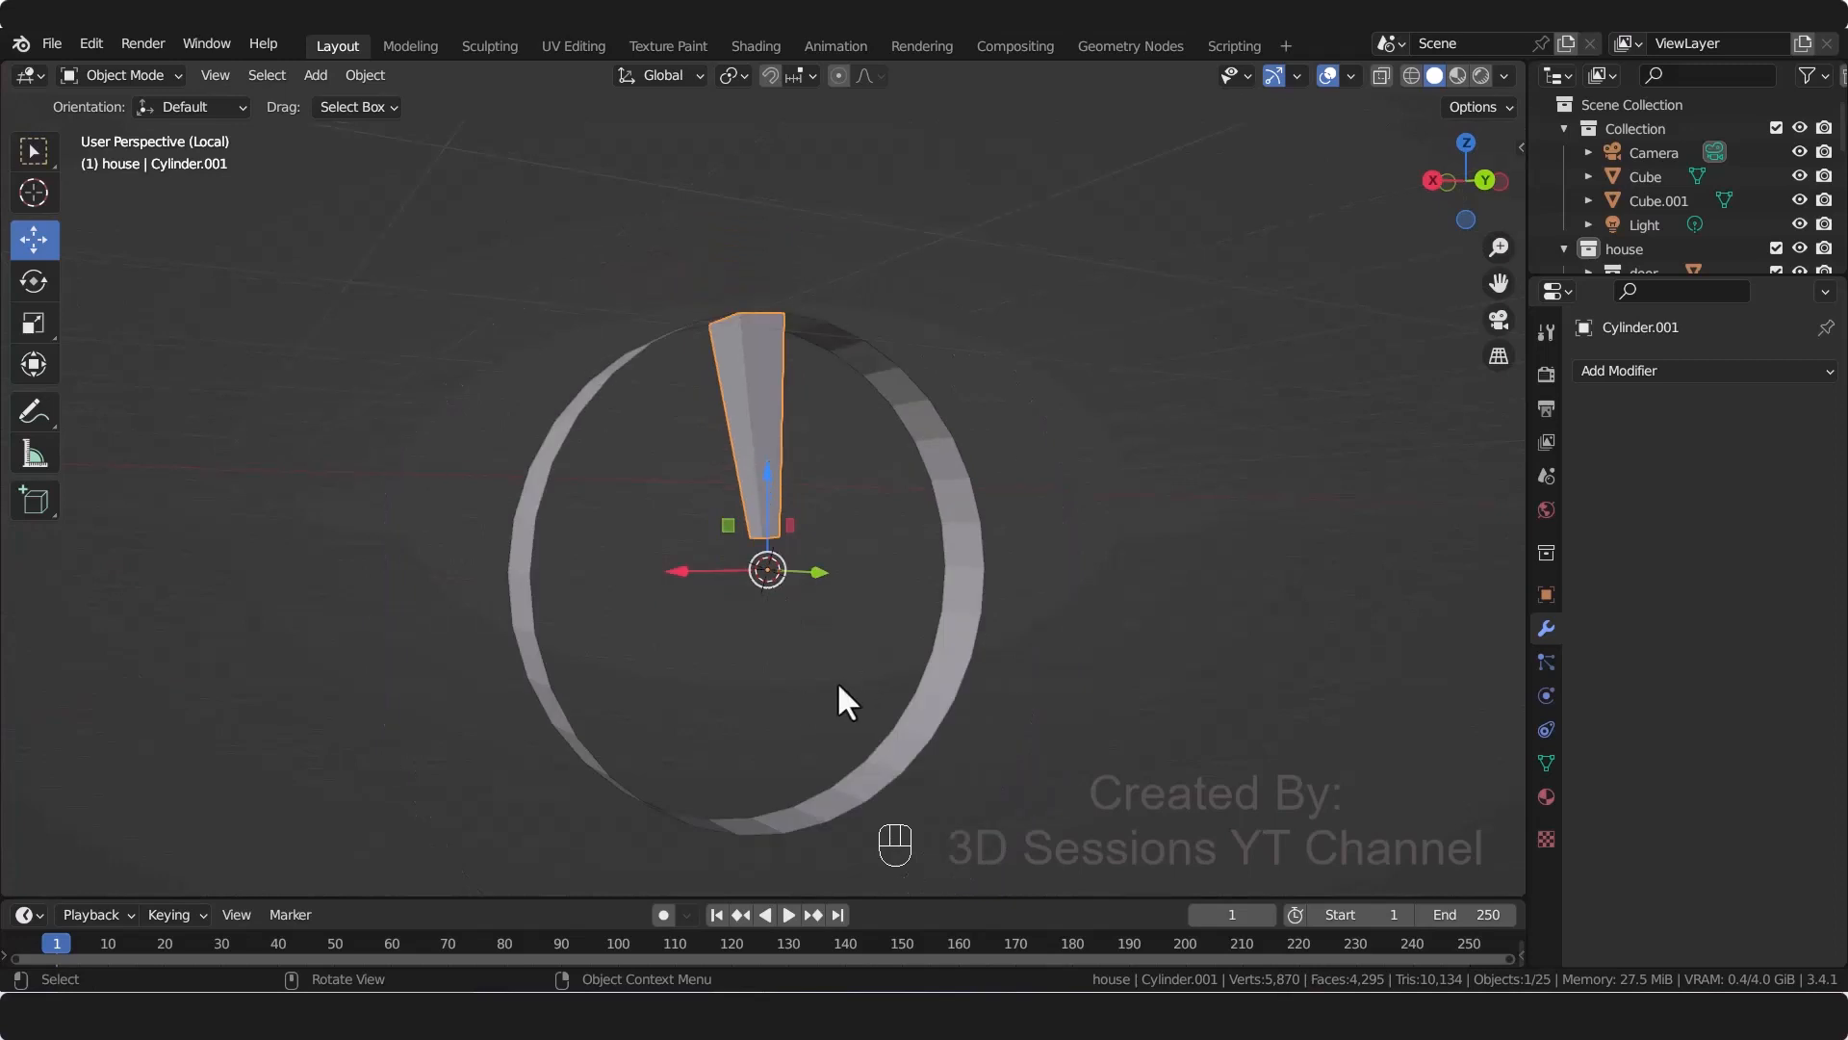
pyautogui.moveTo(813, 652); pyautogui.dragTo(717, 666, button='middle')
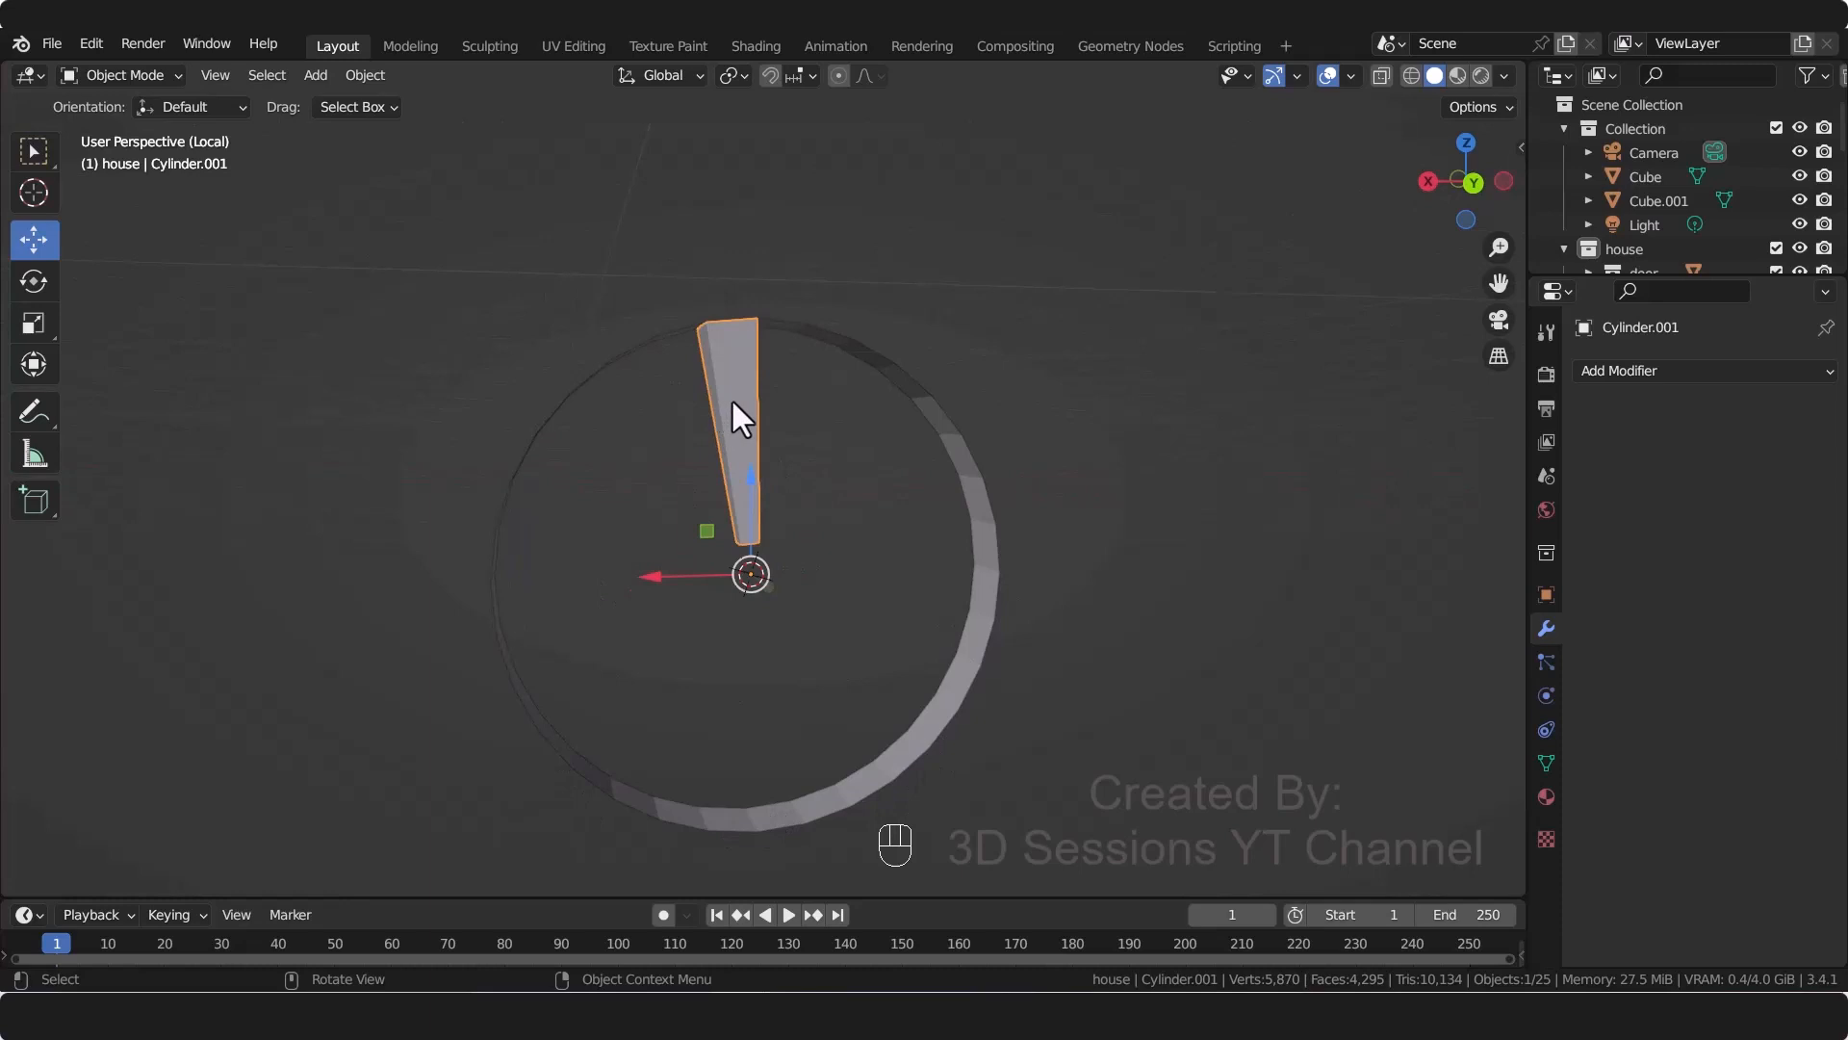
pyautogui.hotkey('shift', 'd')
pyautogui.rightClick(857, 551)
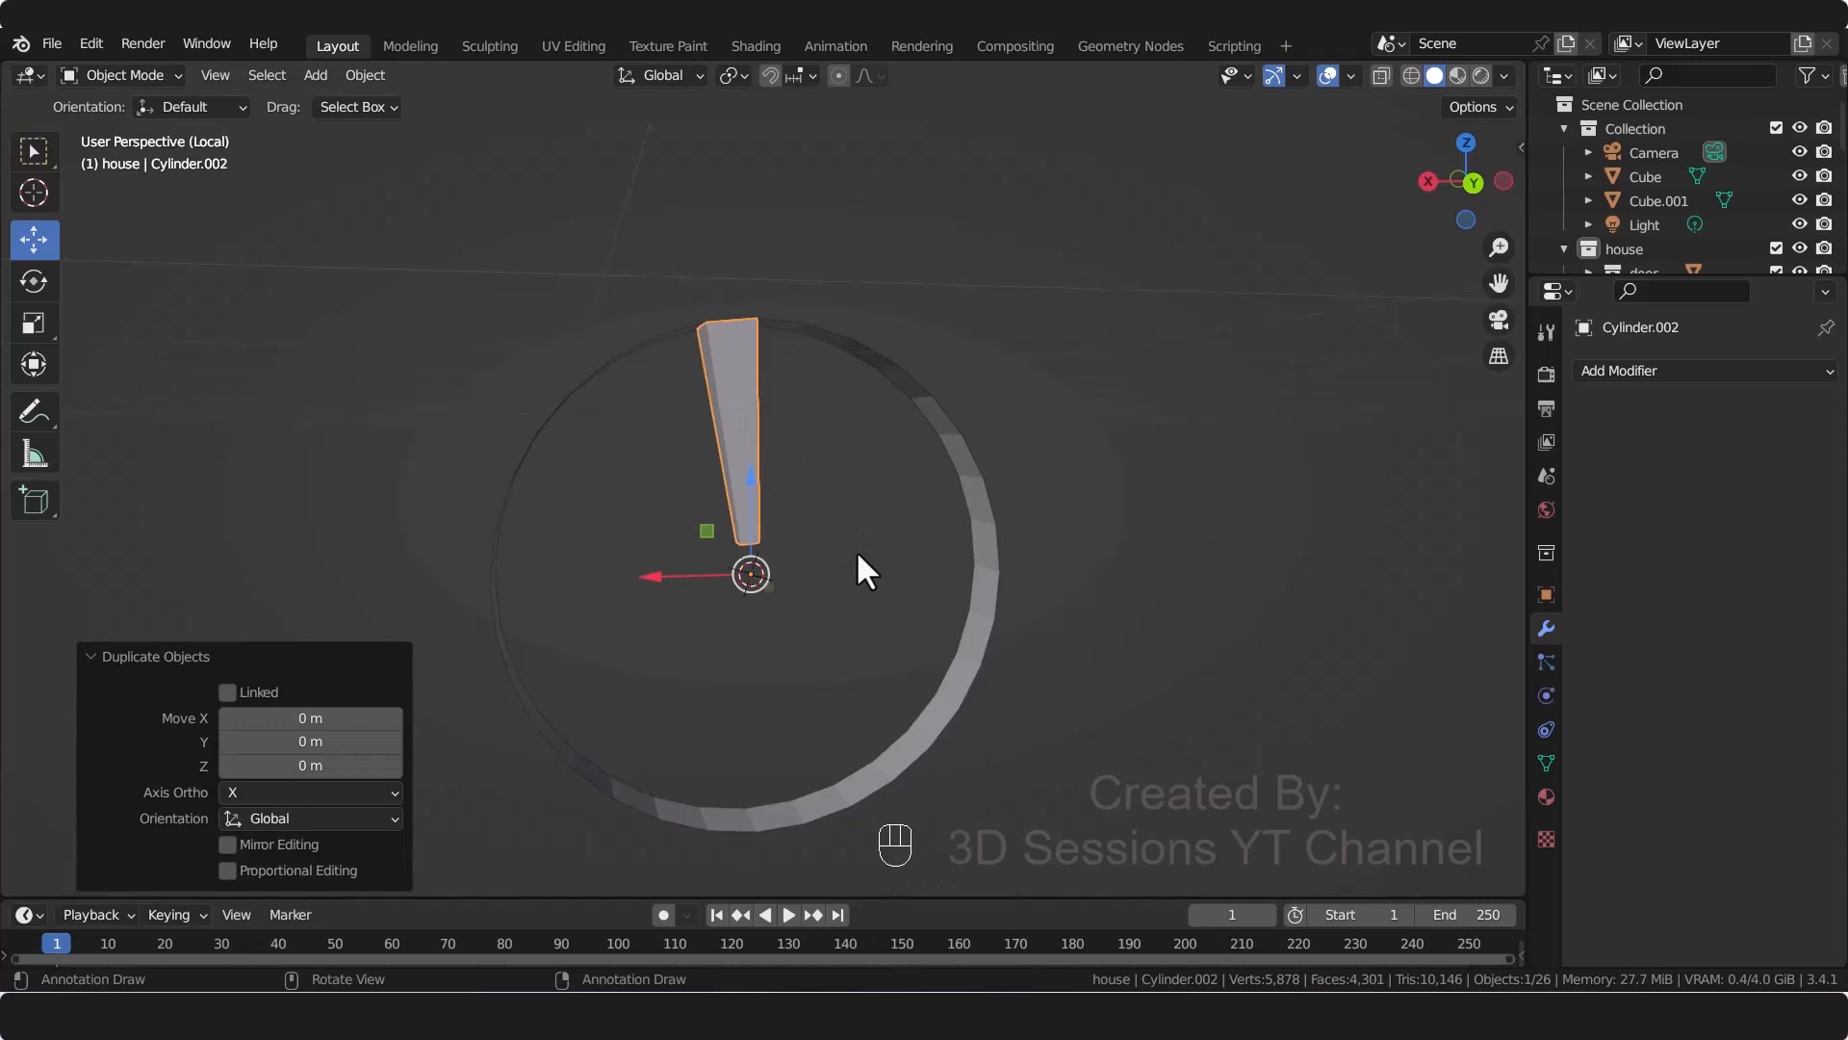
pyautogui.press('r')
pyautogui.press('y')
pyautogui.press('3')
pyautogui.press('0')
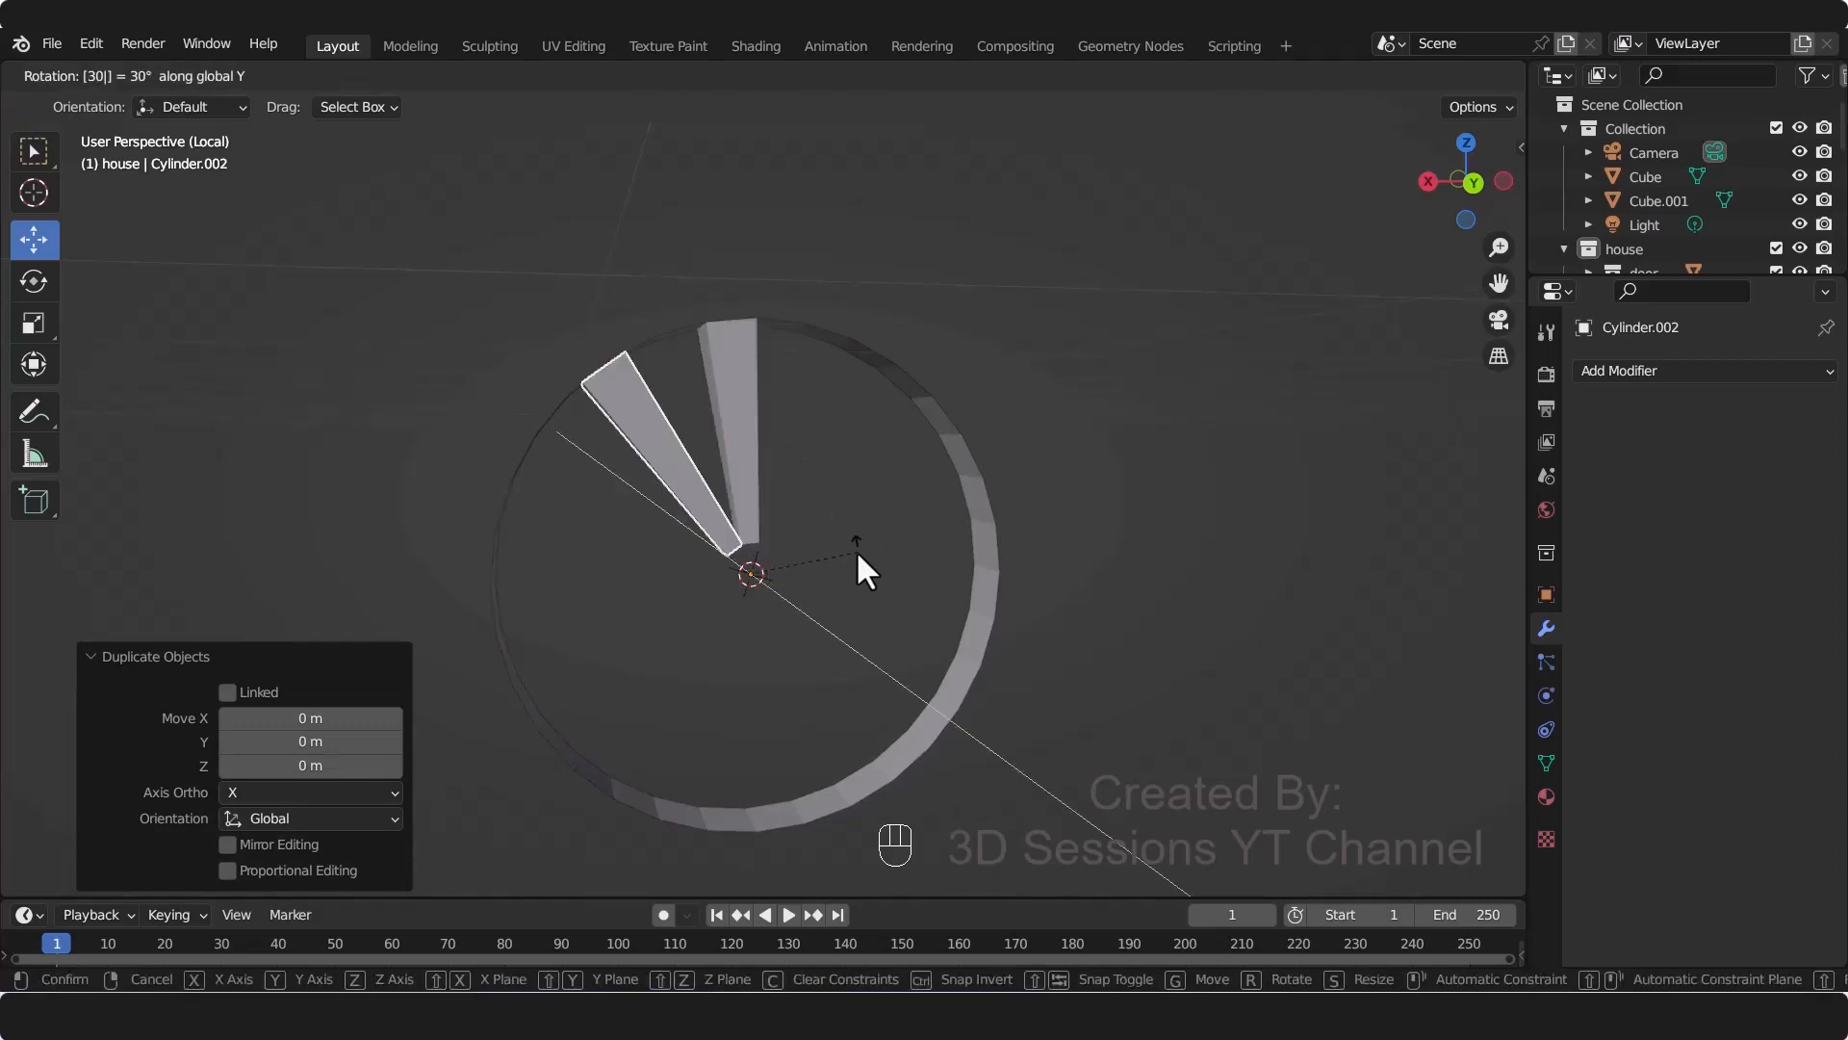
pyautogui.press('Return')
# Step: Add ten more spoke copies, each rotated another 30° around Y, to complete the full circle of twelve spokes
pyautogui.hotkey('shift', 'd')
pyautogui.rightClick(621, 487)
pyautogui.press('r')
pyautogui.press('y')
pyautogui.press('3')
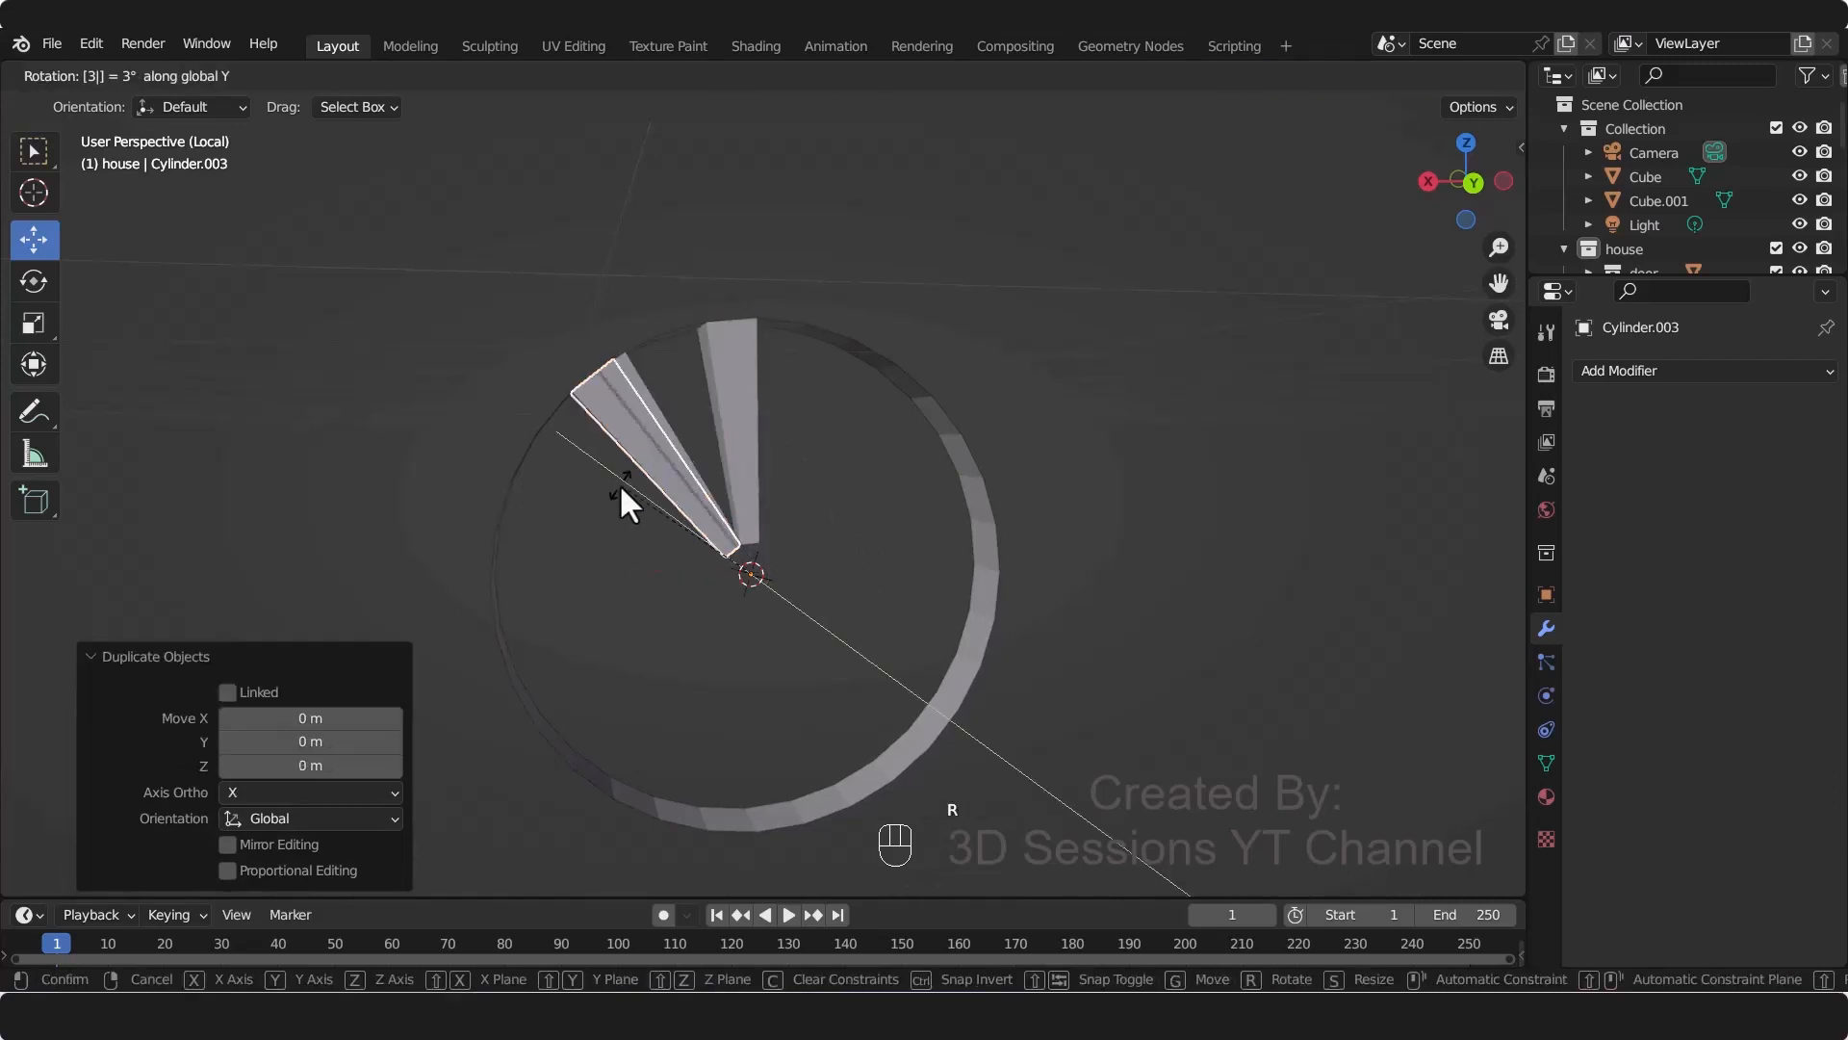
pyautogui.press('0')
pyautogui.press('Return')
pyautogui.hotkey('shift', 'd')
pyautogui.press('r')
pyautogui.press('y')
pyautogui.press('3')
pyautogui.press('0')
pyautogui.press('Return')
pyautogui.hotkey('shift', 'd')
pyautogui.press('r')
pyautogui.press('y')
pyautogui.press('3')
pyautogui.press('0')
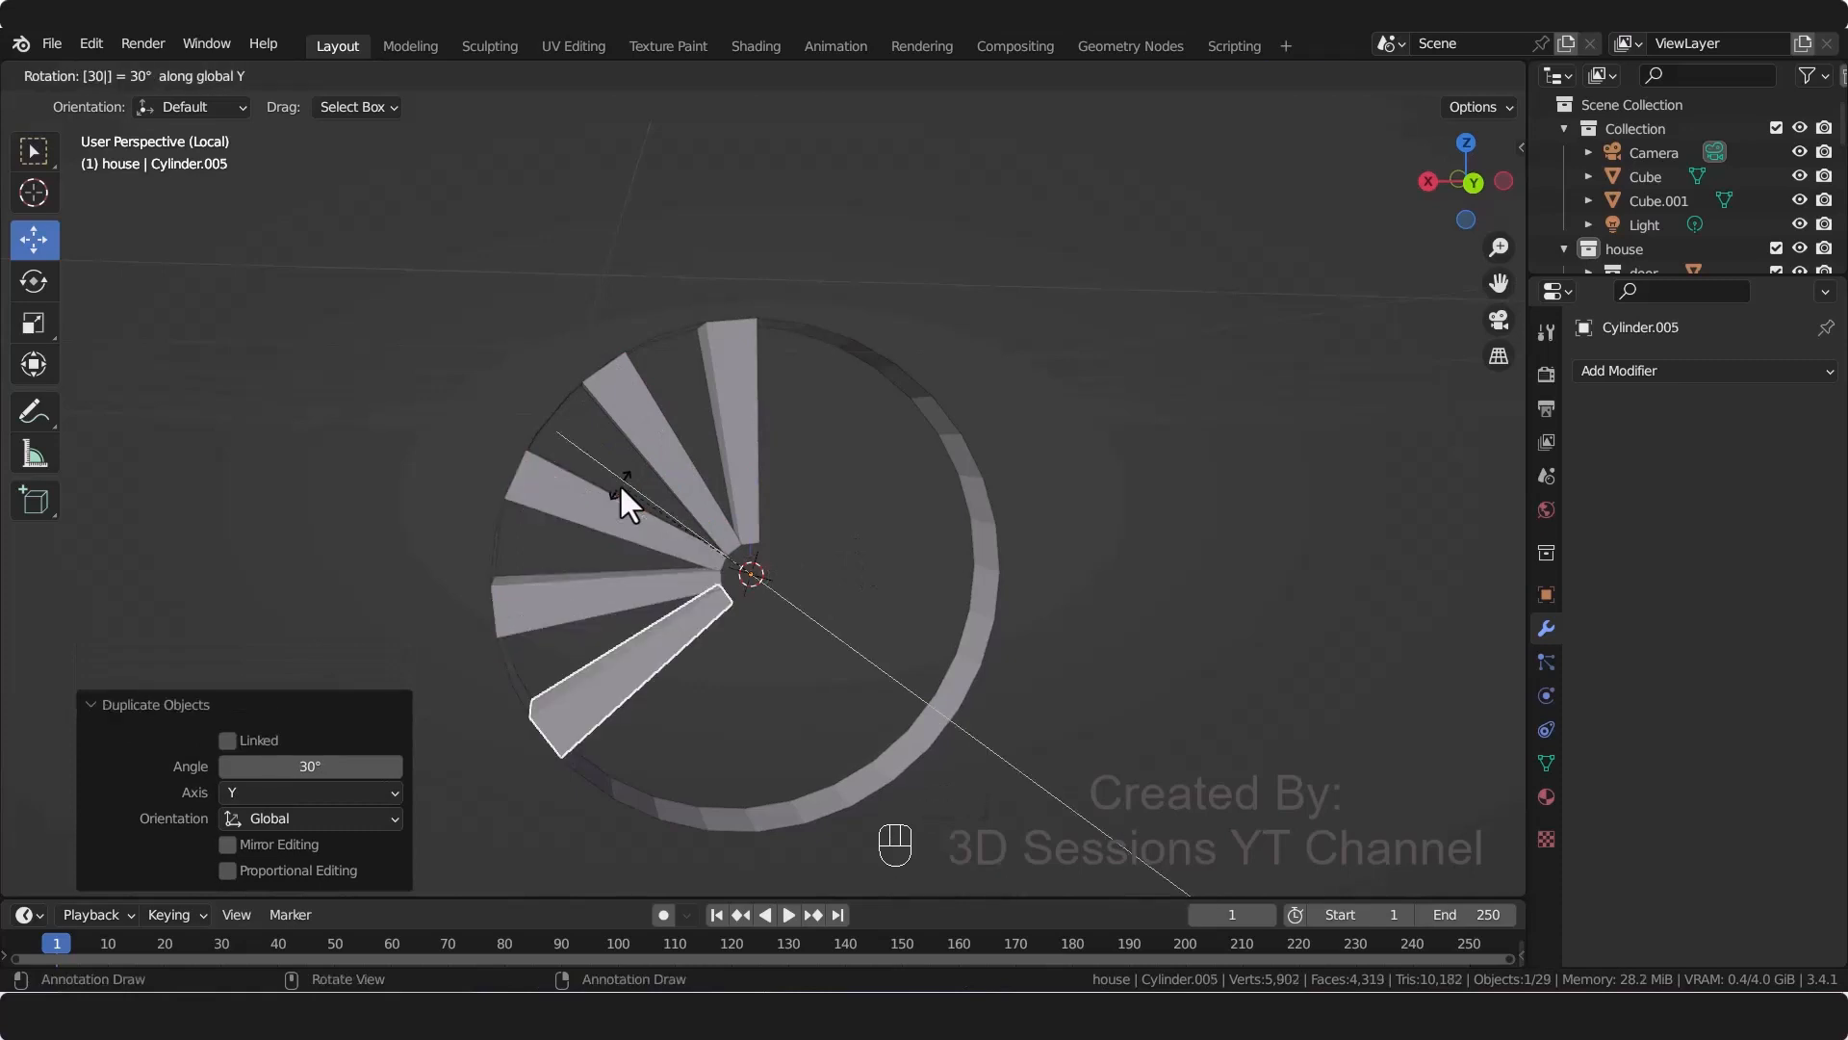
pyautogui.press('Return')
pyautogui.hotkey('shift', 'd')
pyautogui.press('r')
pyautogui.press('y')
pyautogui.press('3')
pyautogui.press('0')
pyautogui.press('Return')
pyautogui.hotkey('shift', 'd')
pyautogui.press('r')
pyautogui.press('y')
pyautogui.press('3')
pyautogui.press('0')
pyautogui.press('Return')
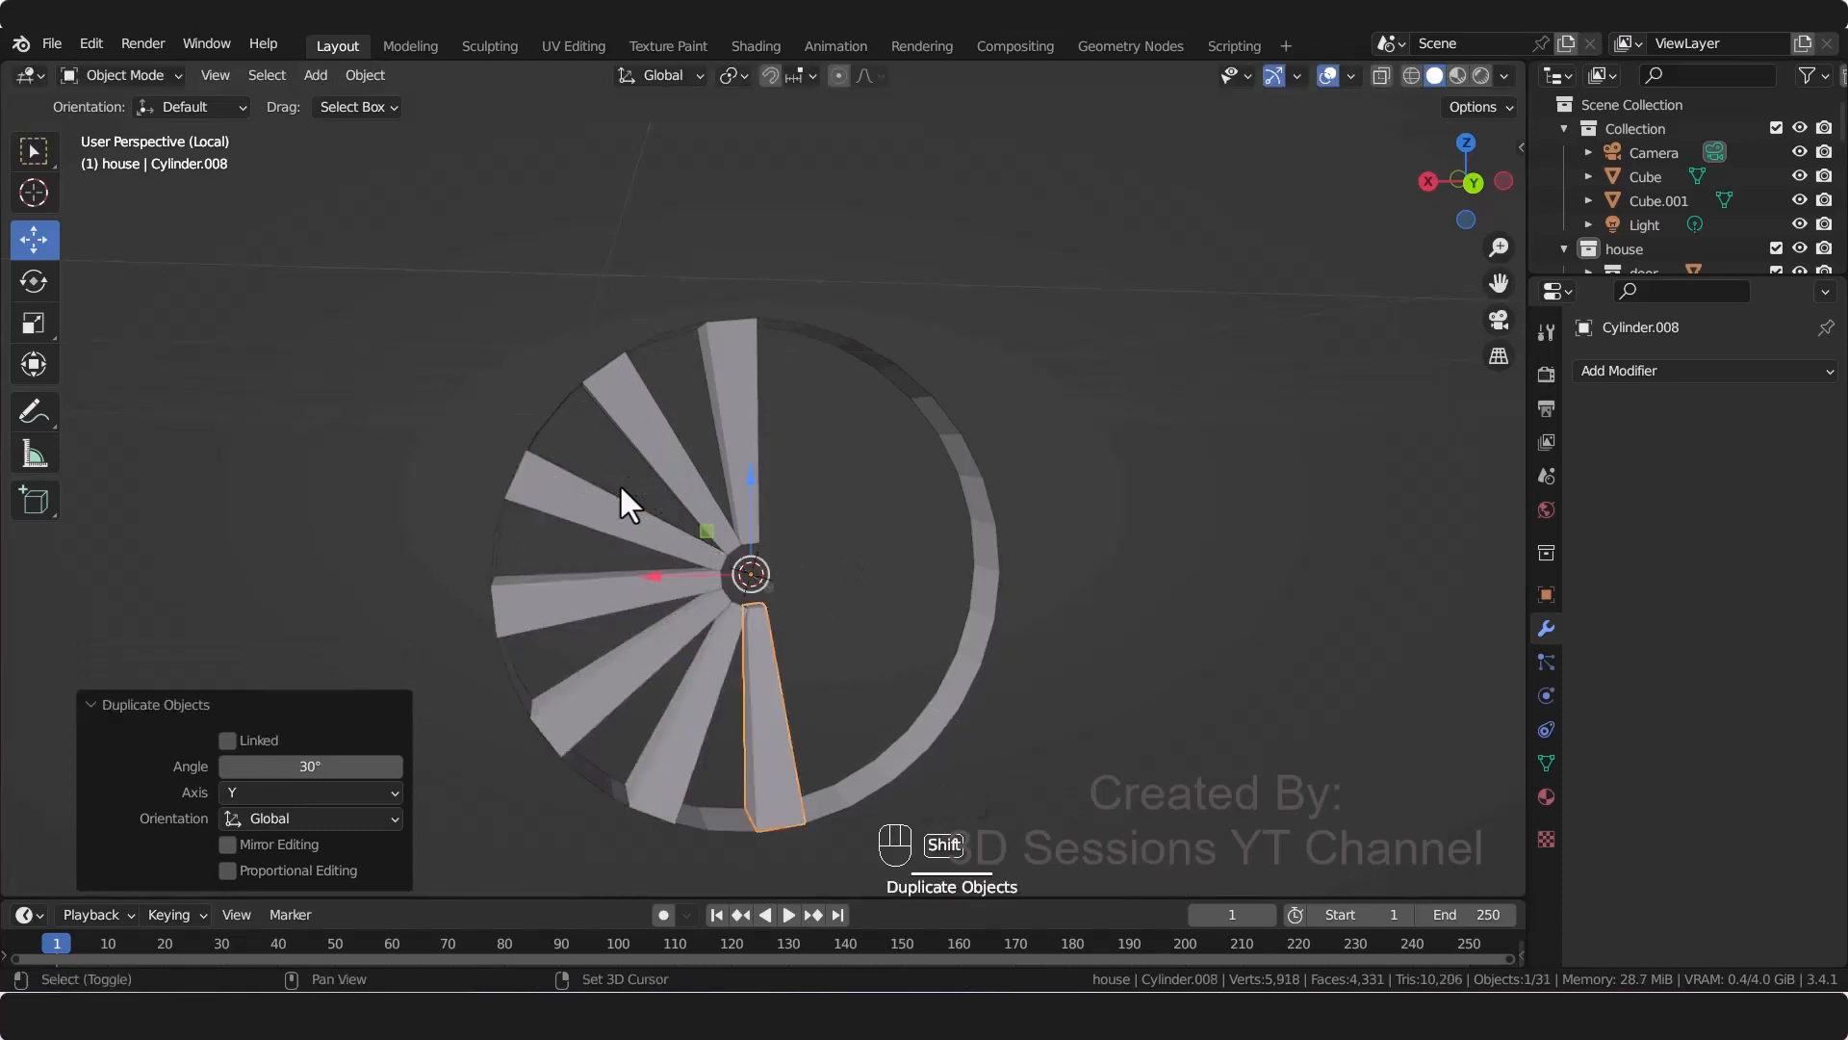
pyautogui.hotkey('shift', 'd')
pyautogui.press('r')
pyautogui.press('y')
pyautogui.press('3')
pyautogui.press('0')
pyautogui.press('Return')
pyautogui.hotkey('shift', 'd')
pyautogui.press('r')
pyautogui.press('y')
pyautogui.press('3')
pyautogui.press('0')
pyautogui.press('Return')
pyautogui.hotkey('shift', 'd')
pyautogui.press('r')
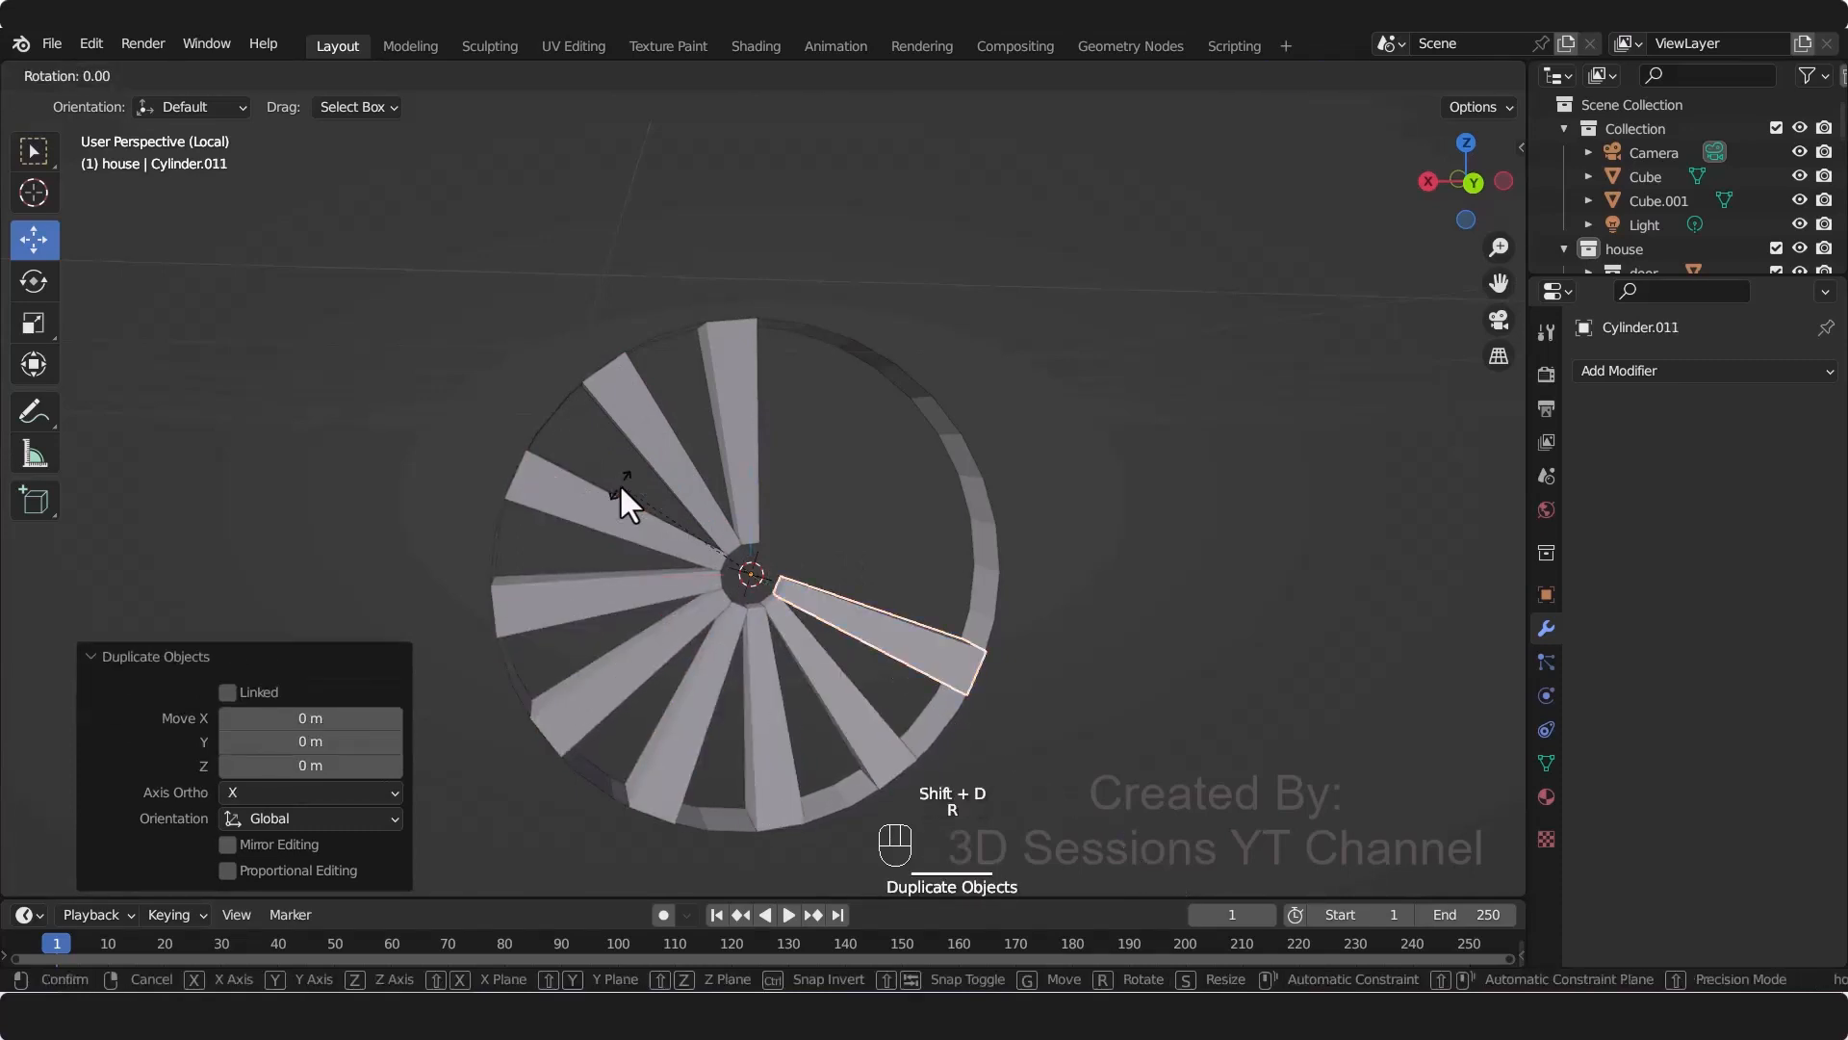
pyautogui.press('y')
pyautogui.press('3')
pyautogui.press('0')
pyautogui.press('Return')
pyautogui.hotkey('shift', 'd')
pyautogui.press('r')
pyautogui.press('y')
pyautogui.press('3')
pyautogui.press('0')
pyautogui.press('Return')
pyautogui.hotkey('shift', 'd')
pyautogui.press('r')
pyautogui.press('y')
pyautogui.press('3')
pyautogui.press('0')
pyautogui.press('Return')
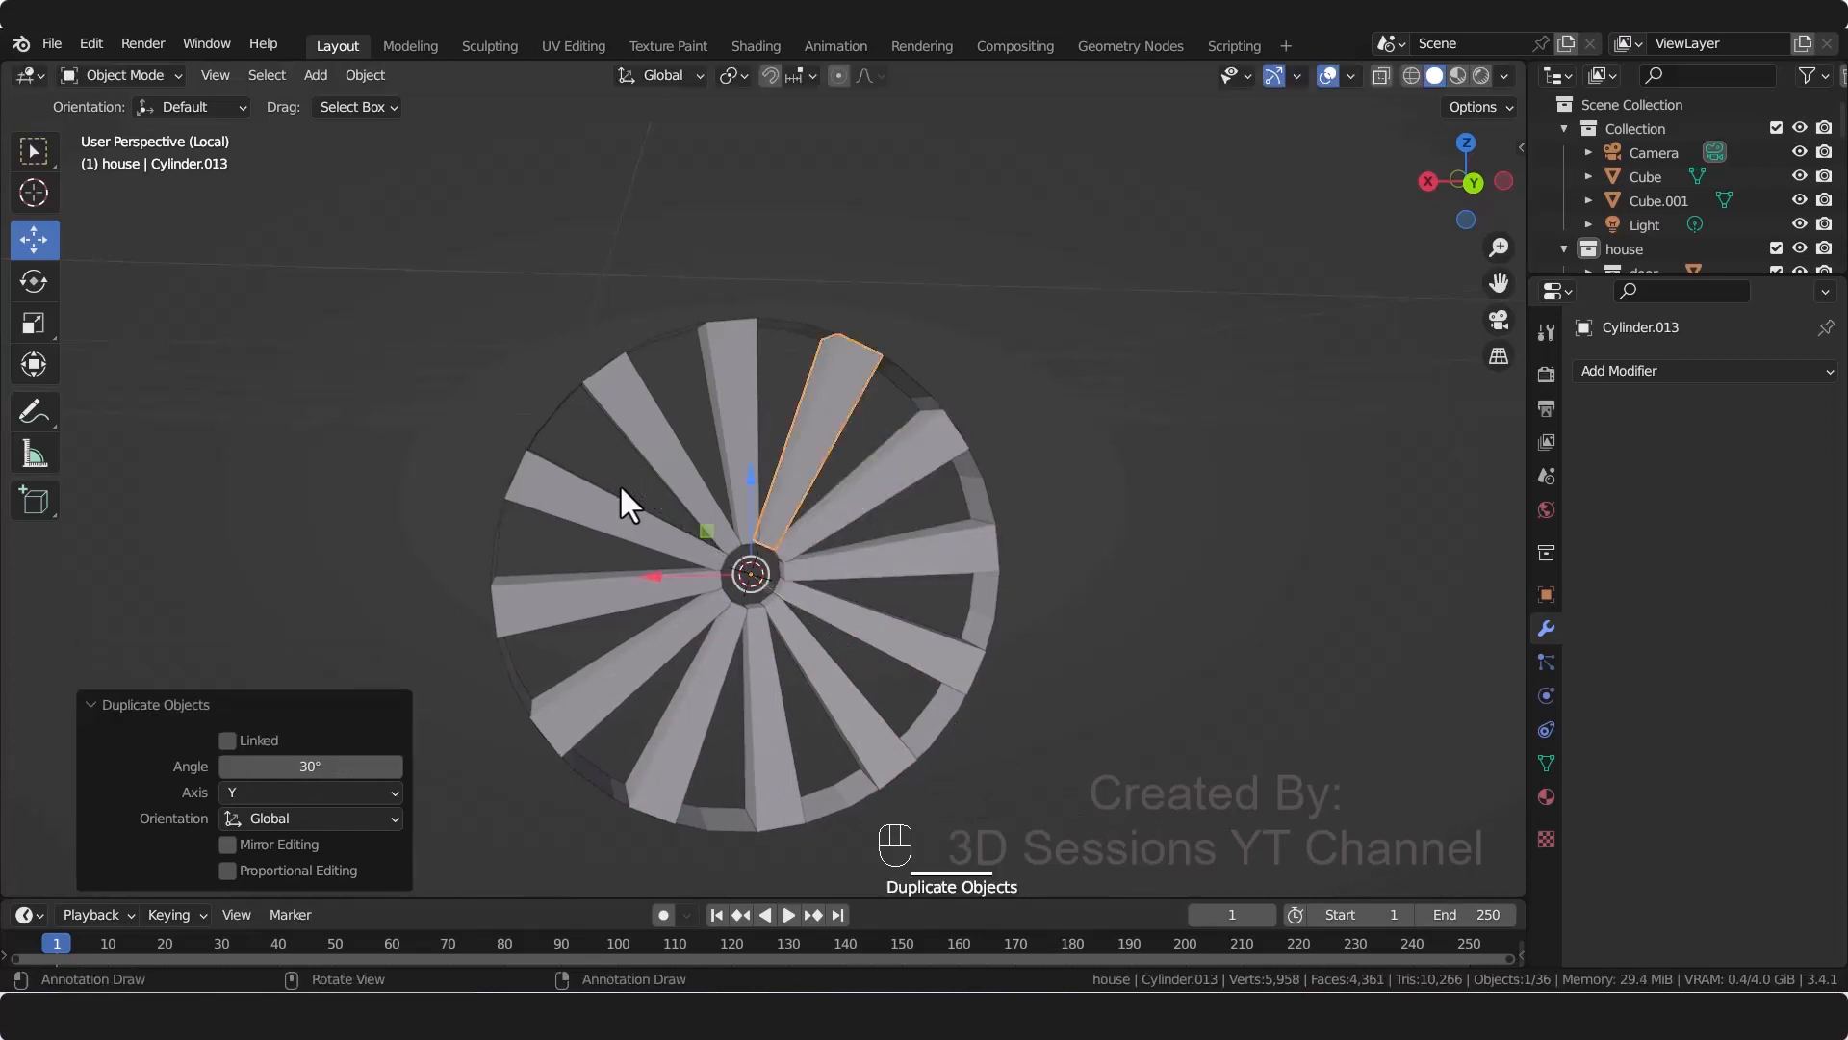
# Step: Add a Solidify modifier to the outer ring and set its thickness to -0.13 m
pyautogui.moveTo(668, 669); pyautogui.dragTo(707, 707, button='middle')
pyautogui.click(1066, 776)
pyautogui.click(686, 404)
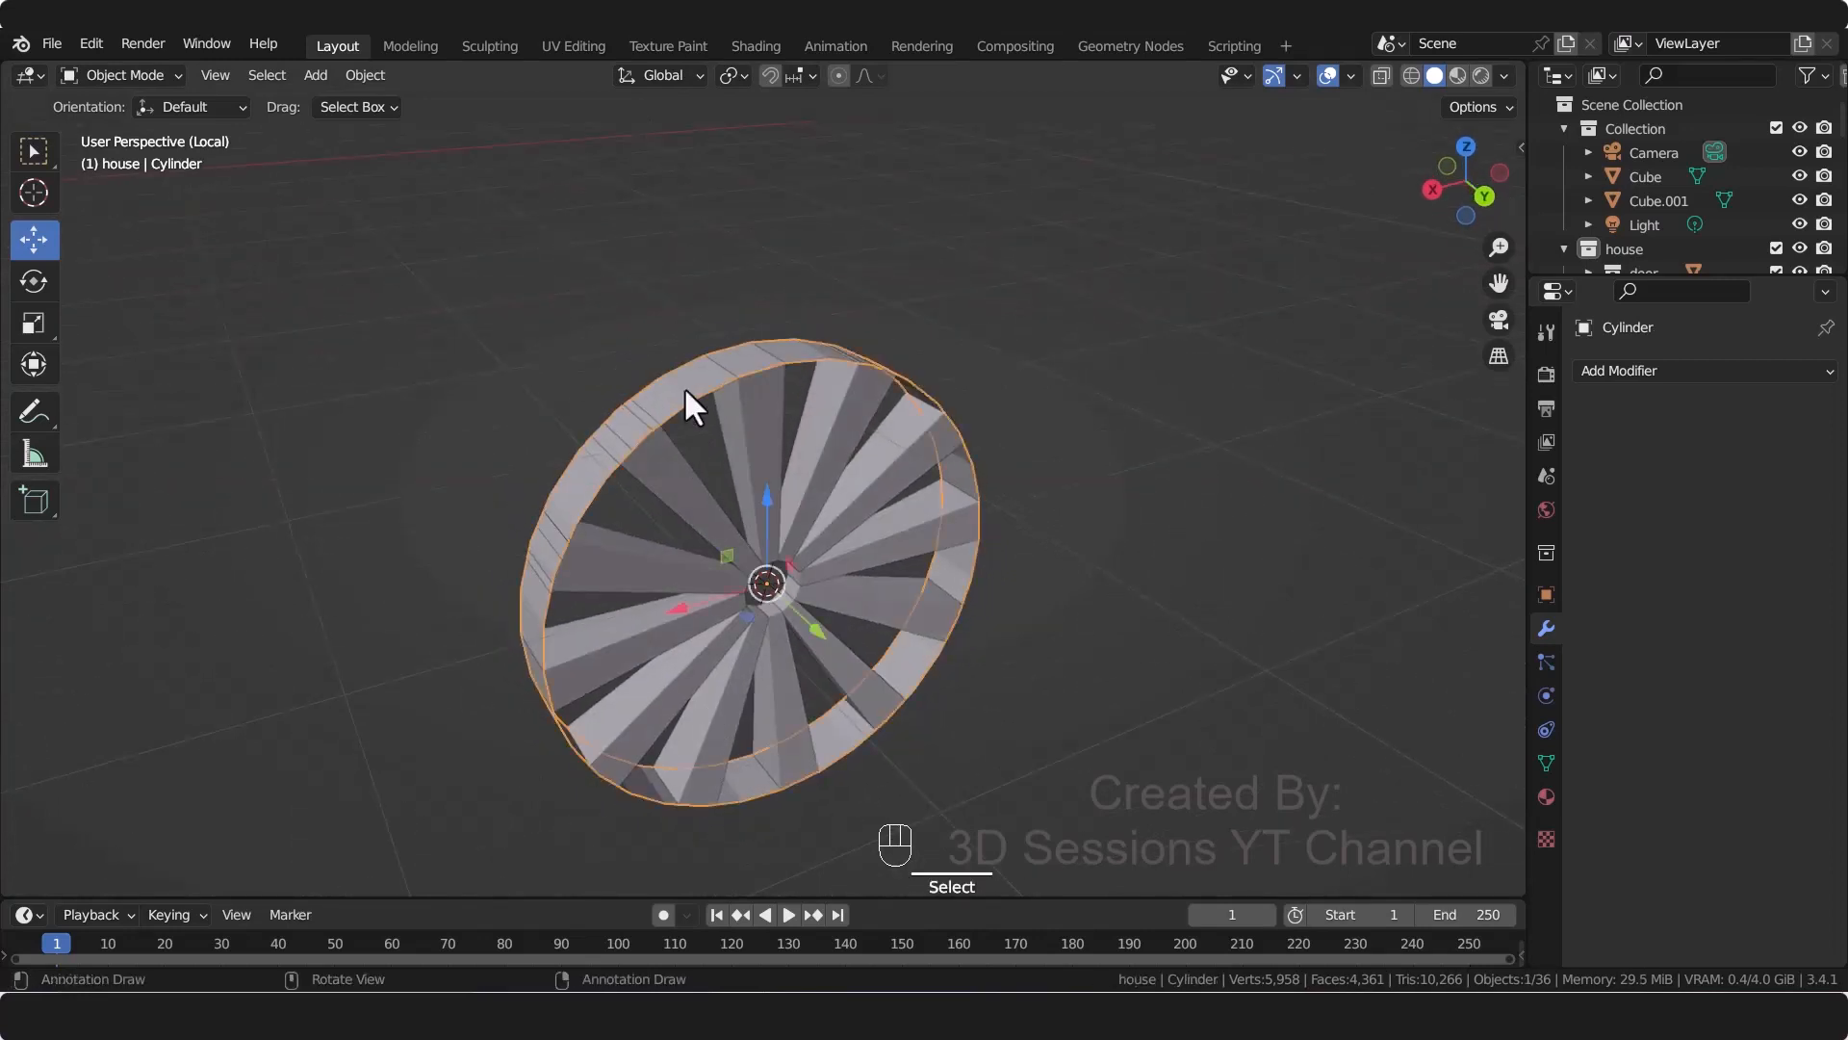
pyautogui.click(1689, 375)
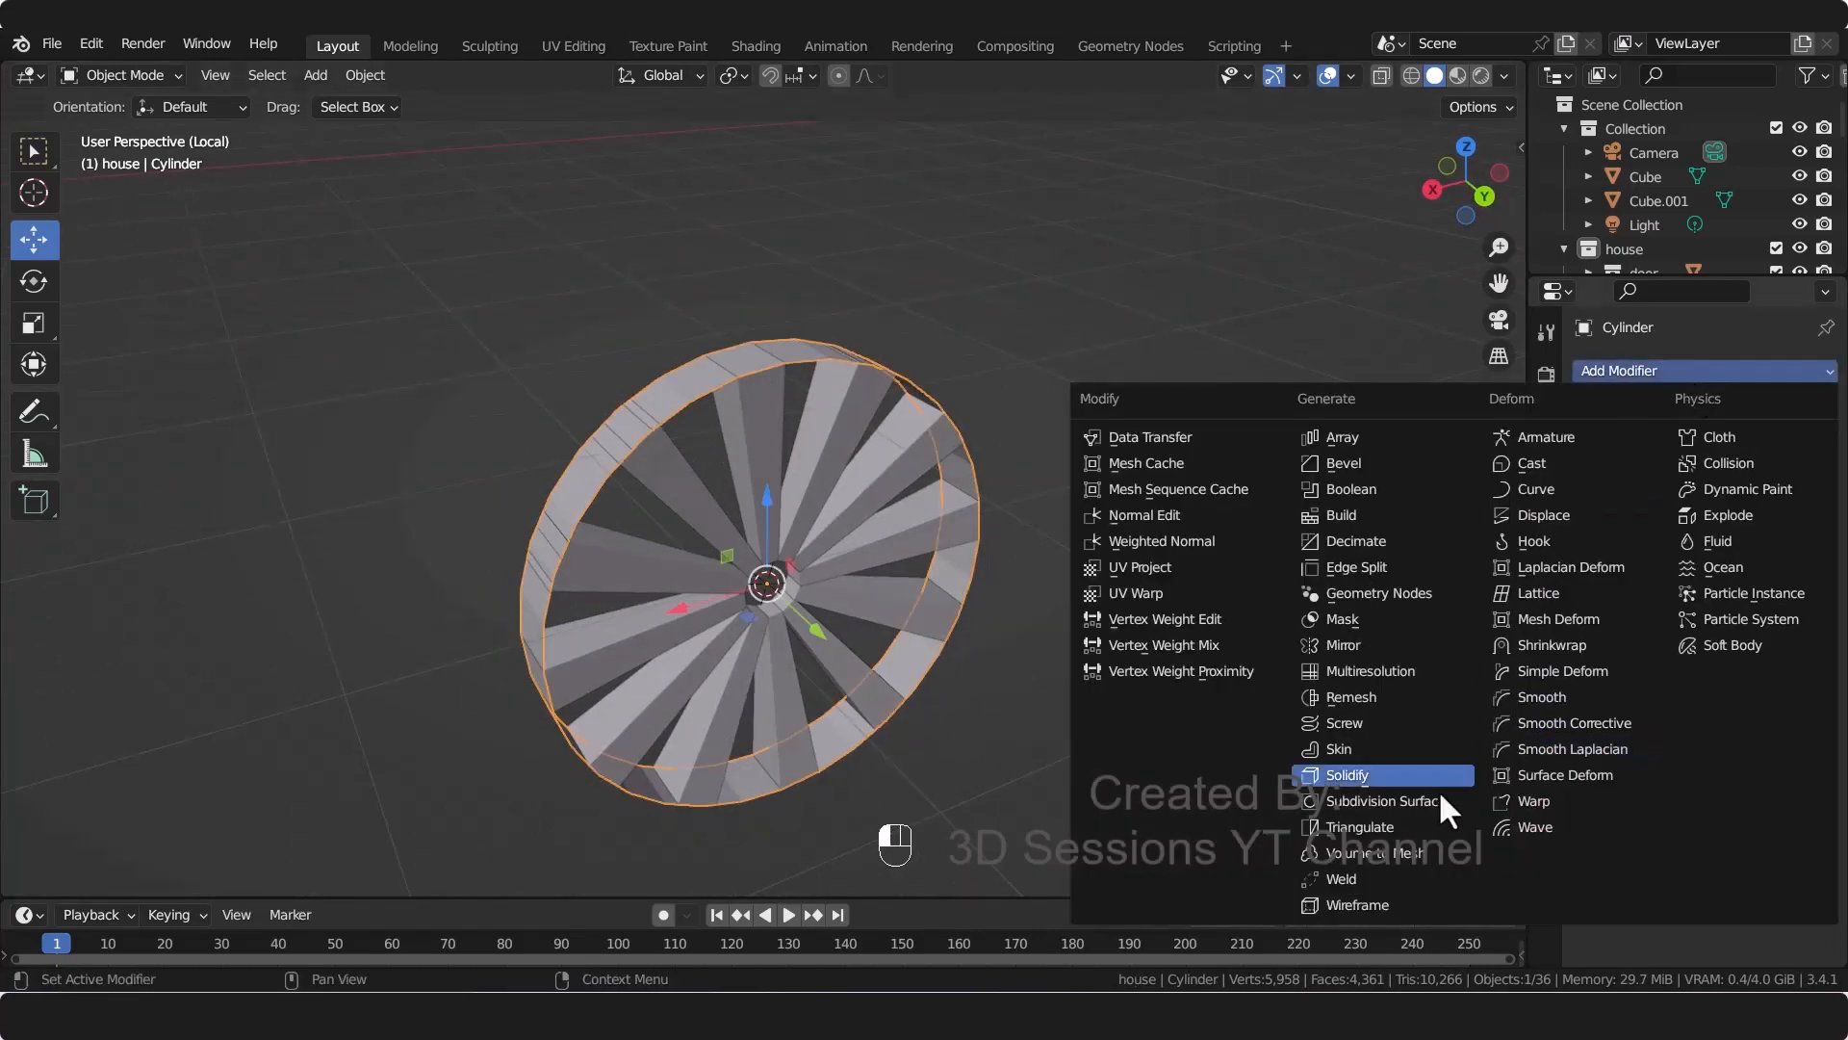
pyautogui.click(1390, 776)
pyautogui.moveTo(1683, 477)
pyautogui.mouseDown()
pyautogui.moveTo(1621, 512)
pyautogui.moveTo(1680, 482)
pyautogui.mouseUp()
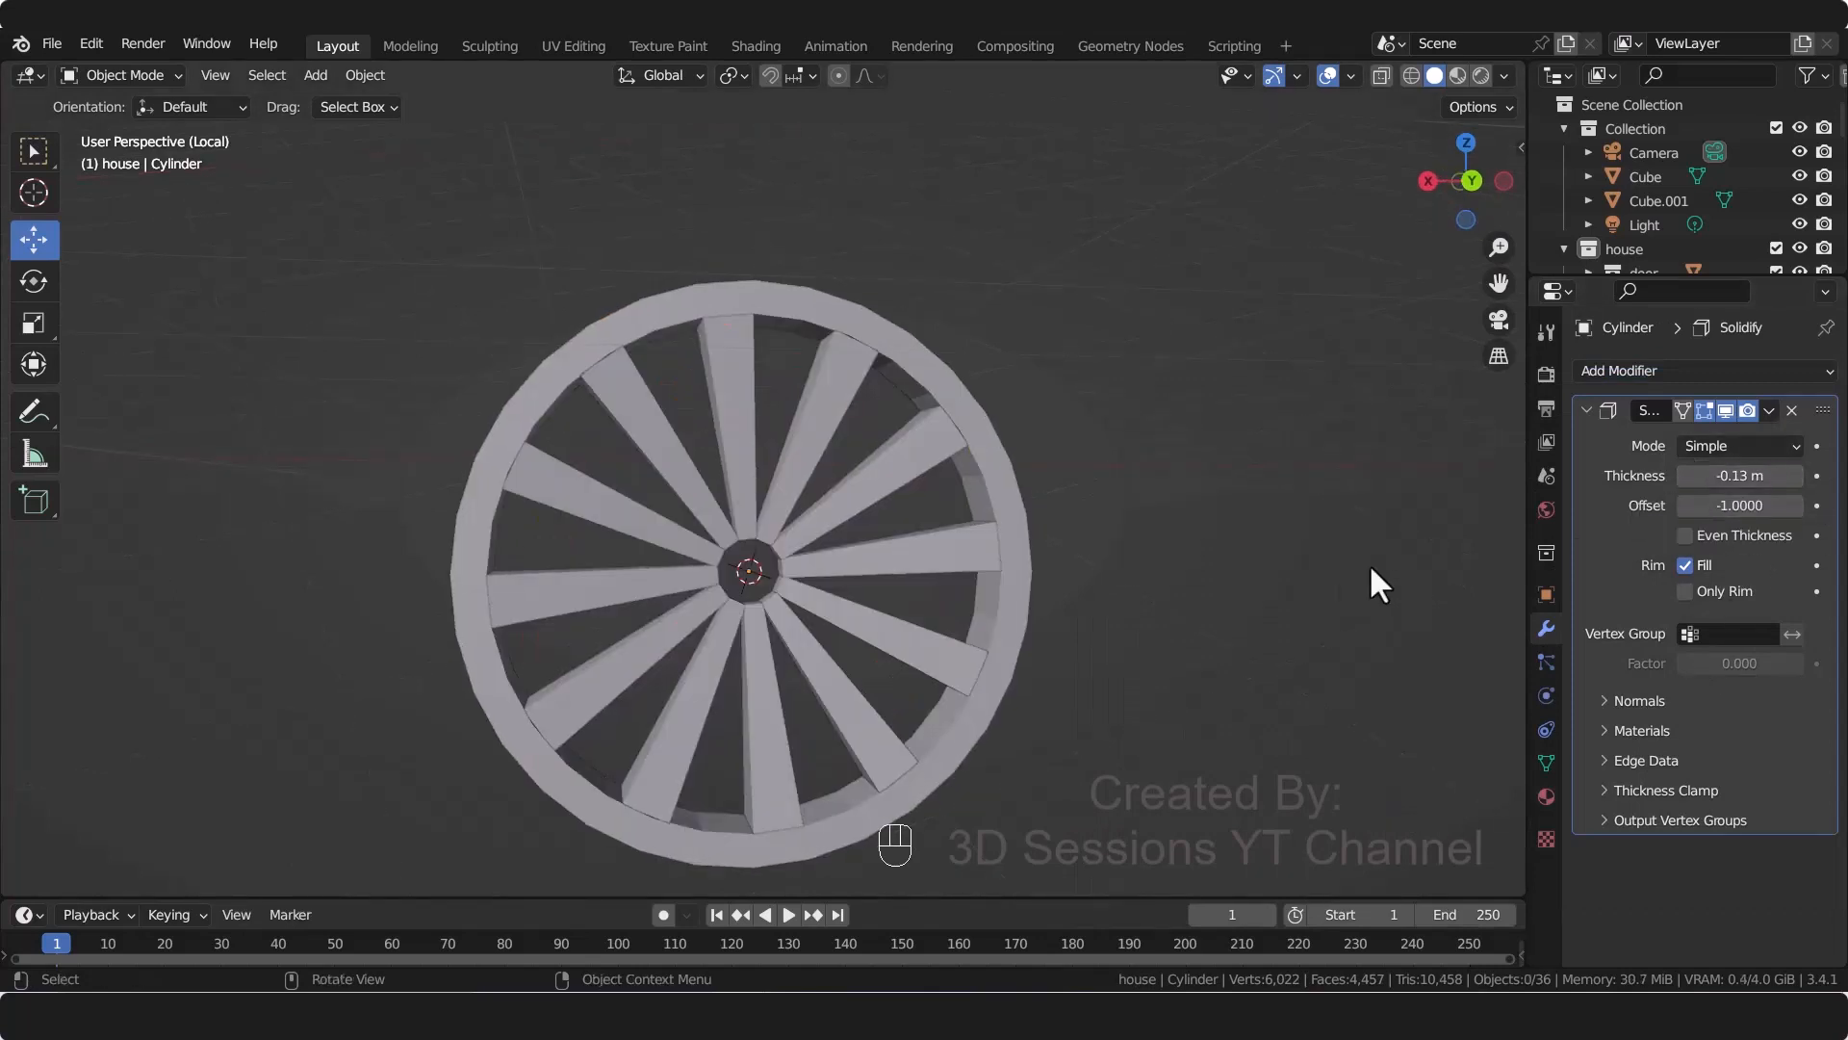
# Step: Save the file and add a cylinder mesh at the 3D cursor in the center of the wheel
pyautogui.moveTo(1369, 564); pyautogui.dragTo(882, 707, button='middle')
pyautogui.hotkey('ctrl', 's')
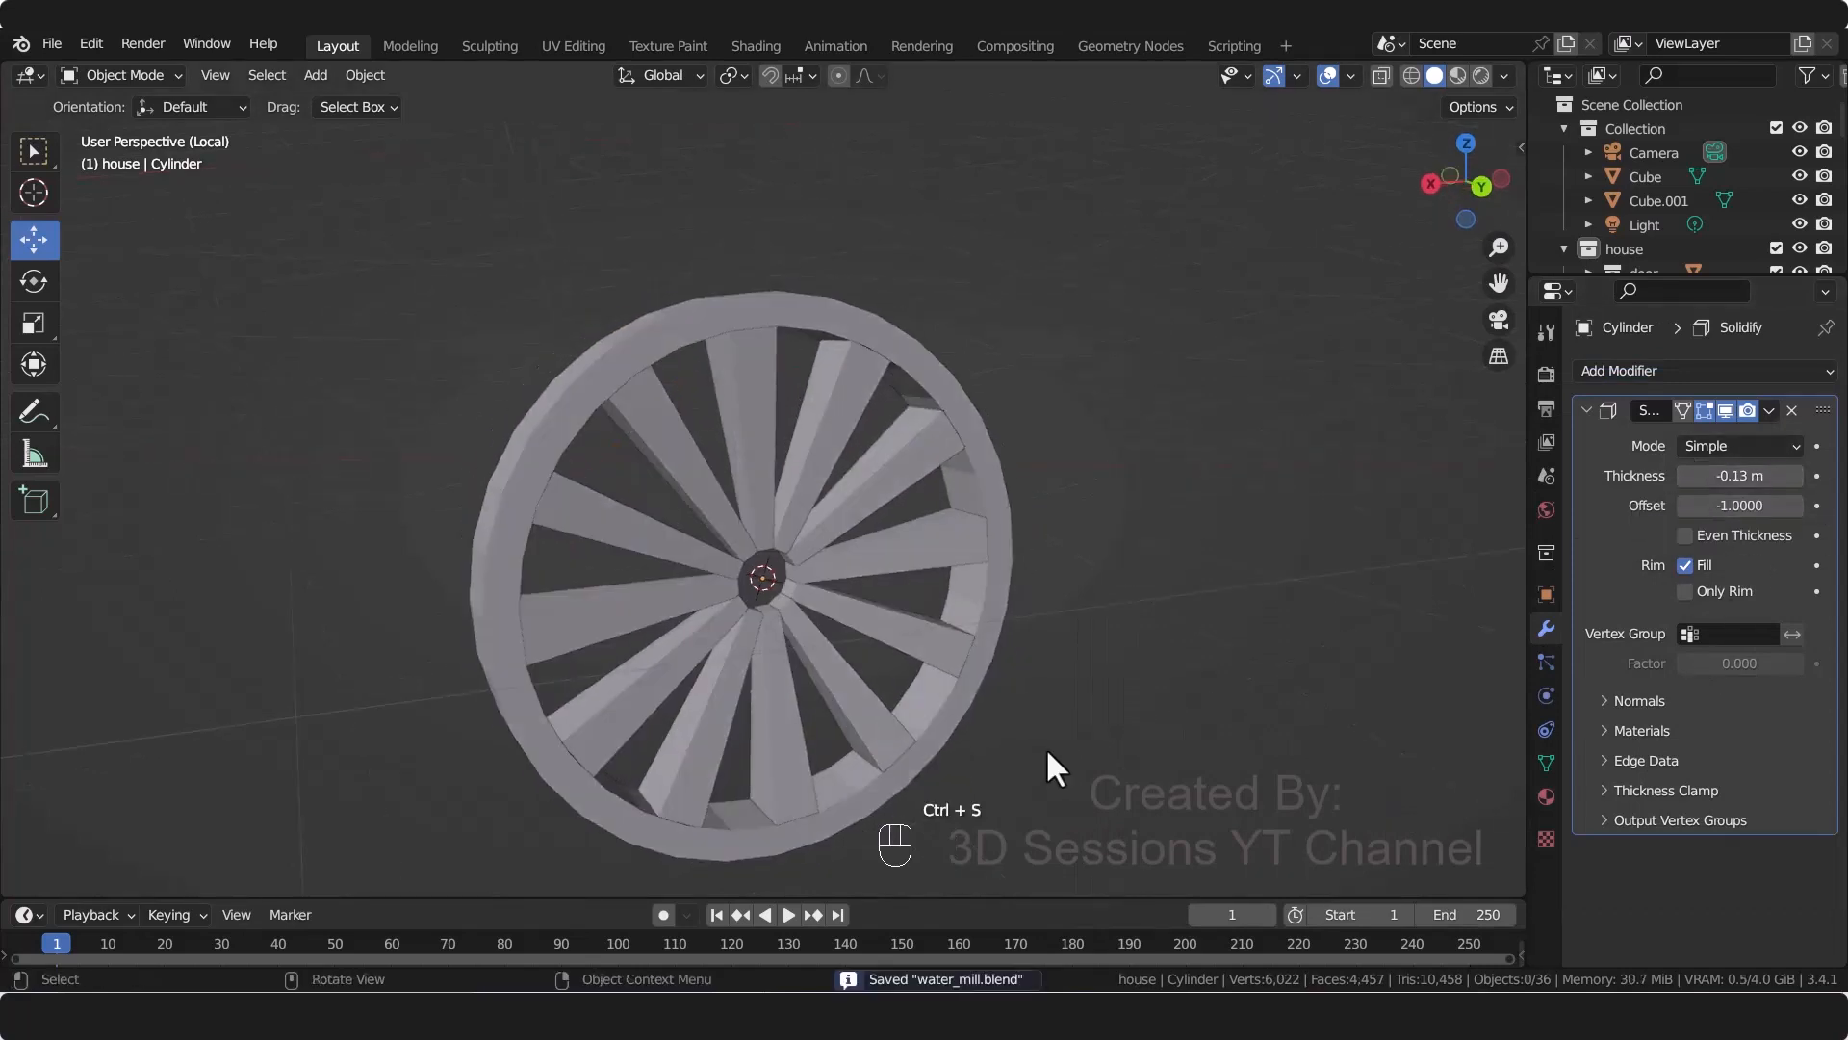
pyautogui.hotkey('shift', 'a')
pyautogui.moveTo(1030, 505)
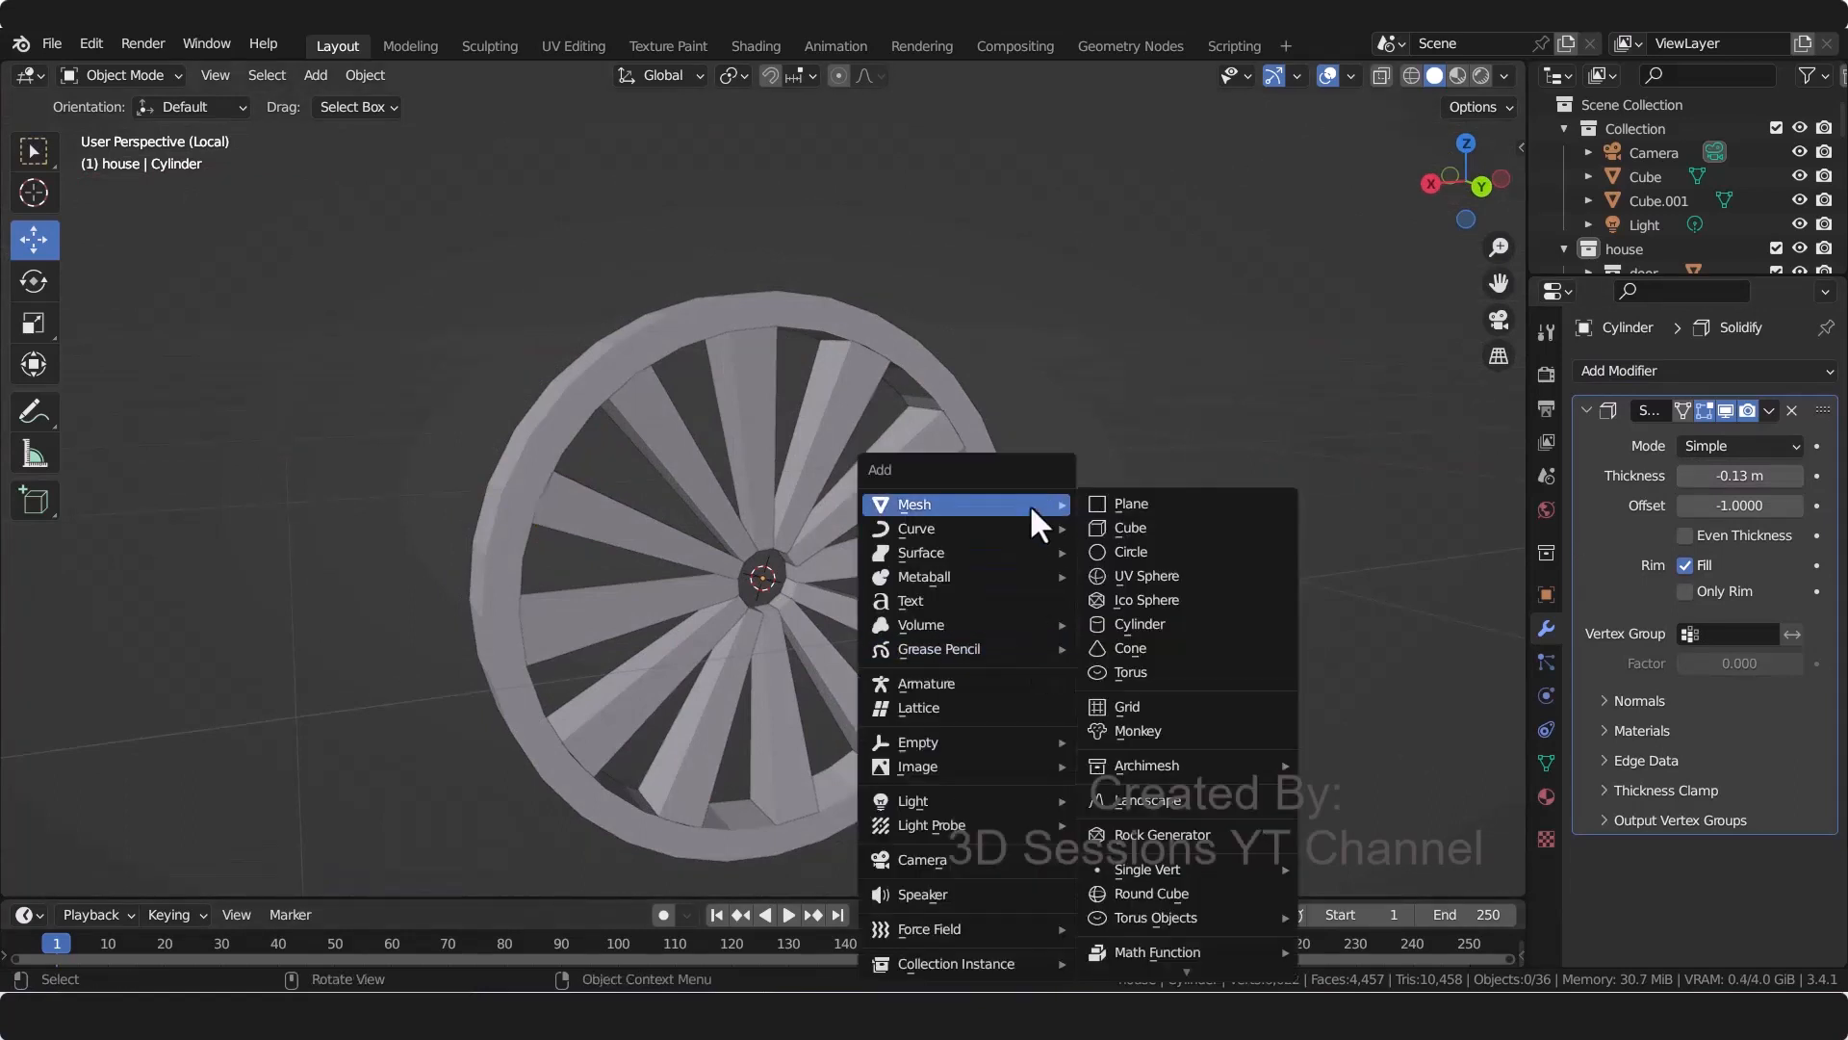
pyautogui.click(1210, 627)
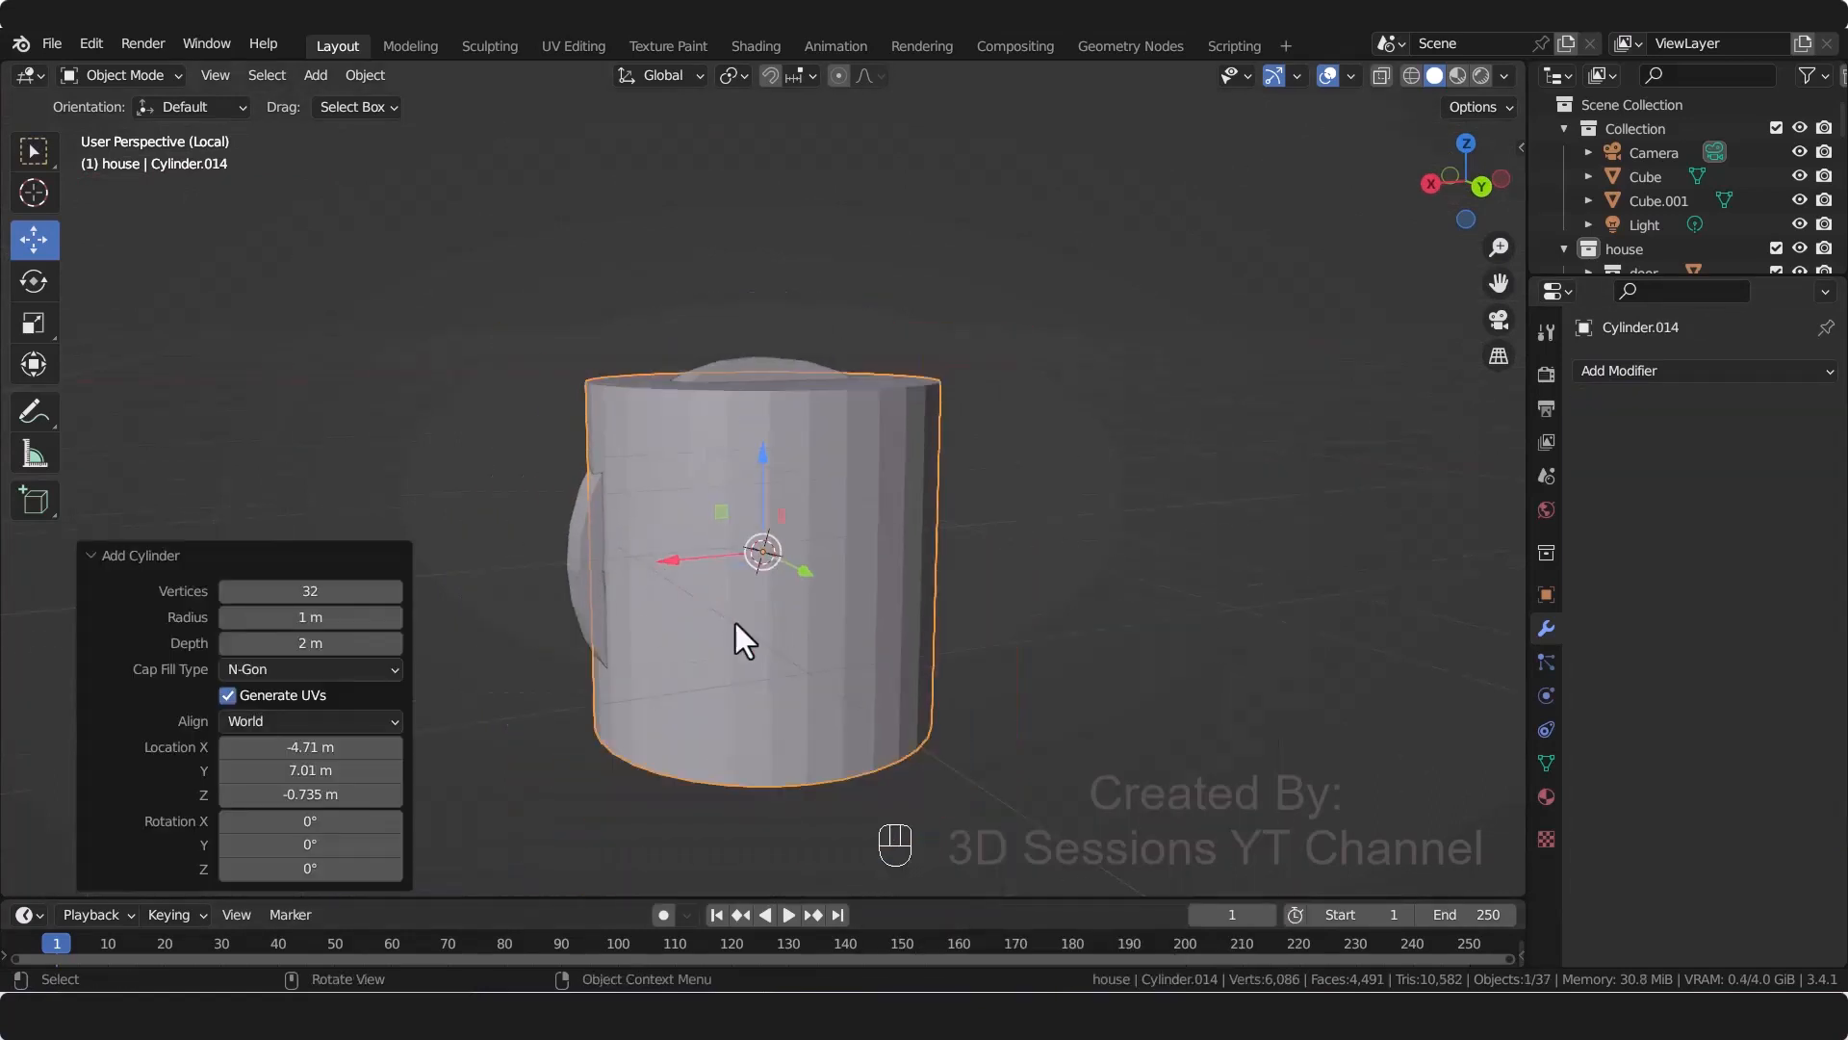
# Step: Rotate the new cylinder 90° around the global X axis
pyautogui.write('rx')
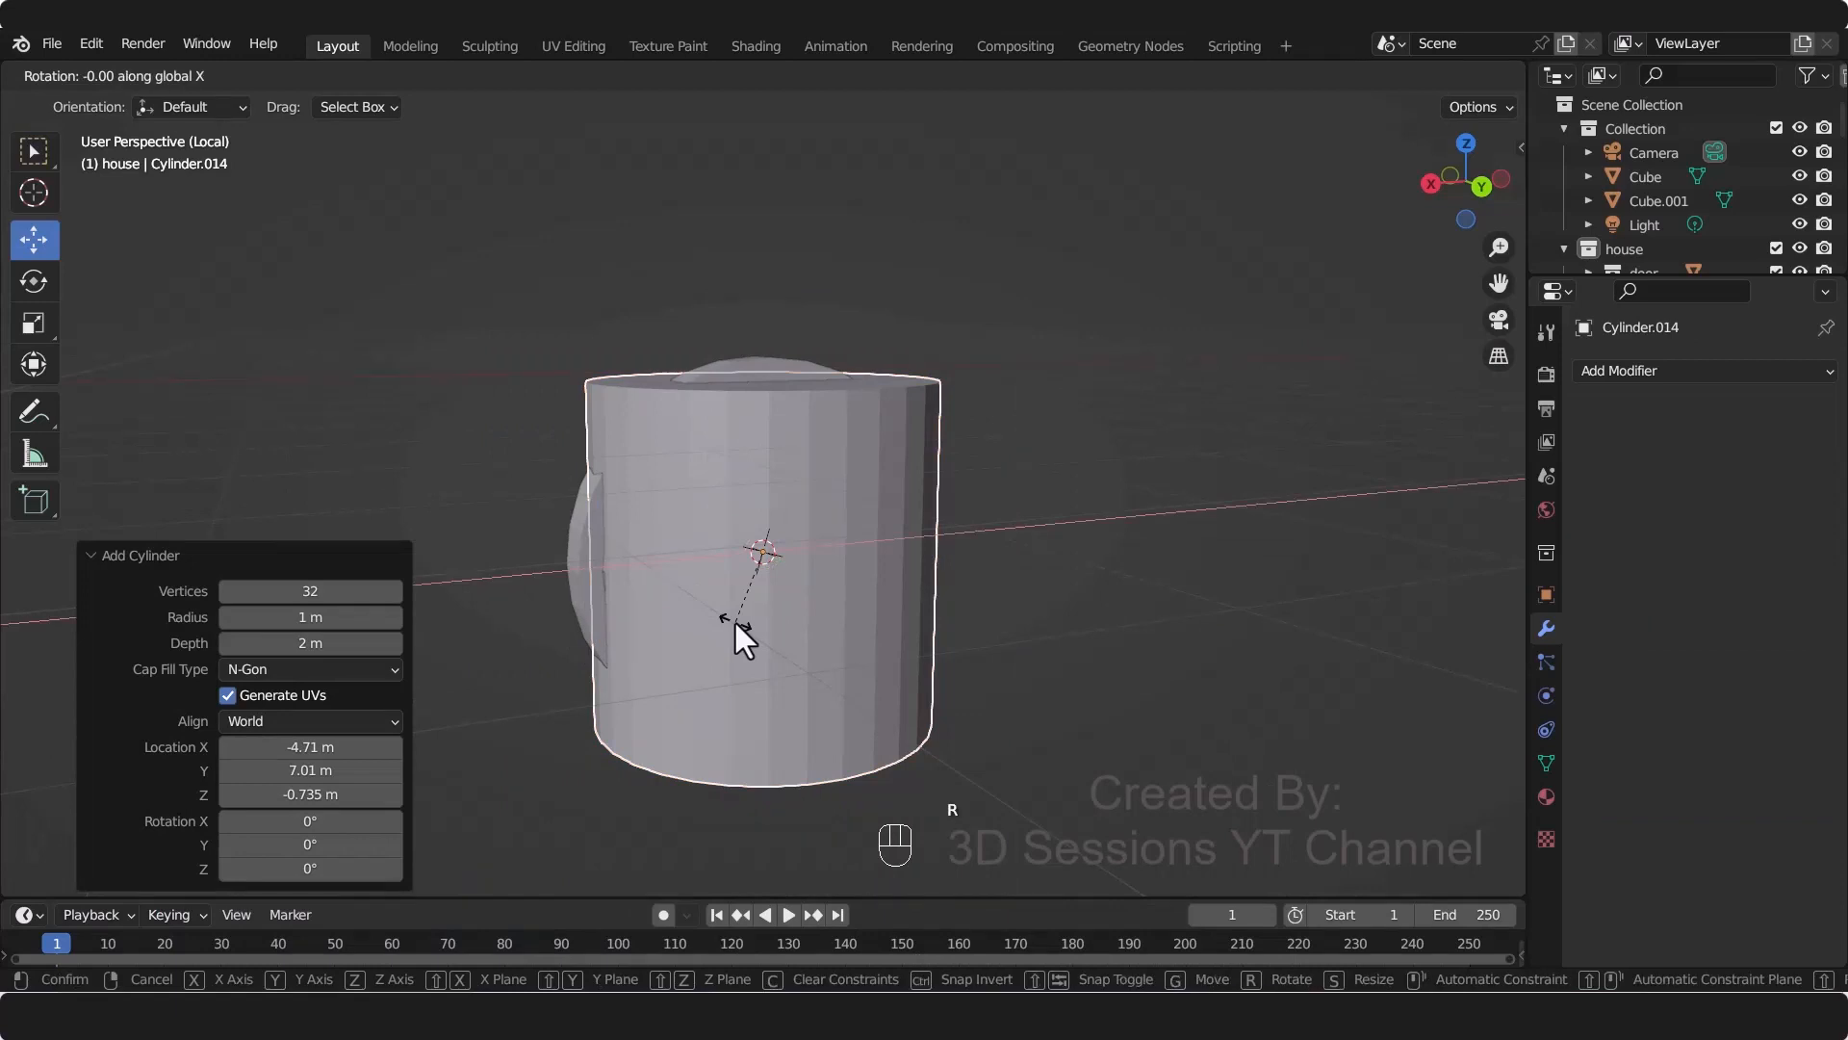
pyautogui.write('90')
pyautogui.press('Return')
# Step: Scale the cylinder to about 0.388 along Y and uniformly to about 0.321 to form the wheel's hub disc
pyautogui.moveTo(747, 517); pyautogui.dragTo(857, 702, button='middle')
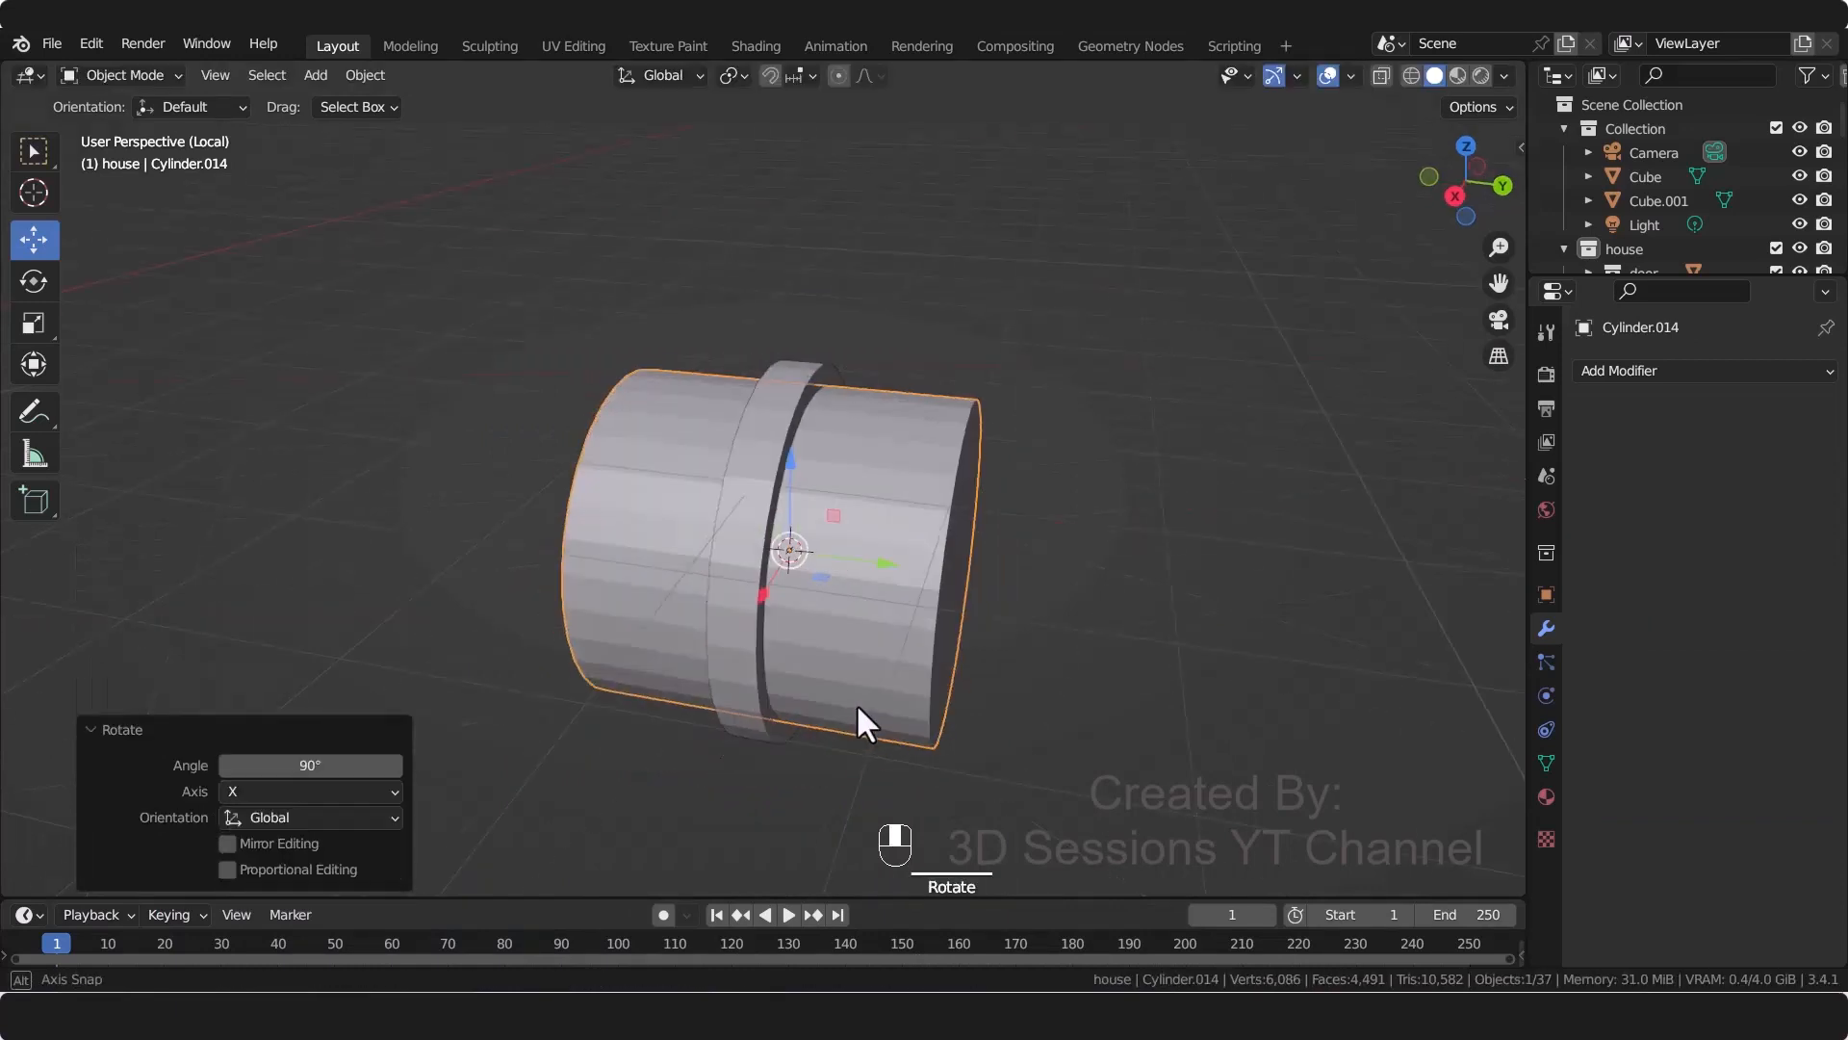
pyautogui.press('s')
pyautogui.press('y')
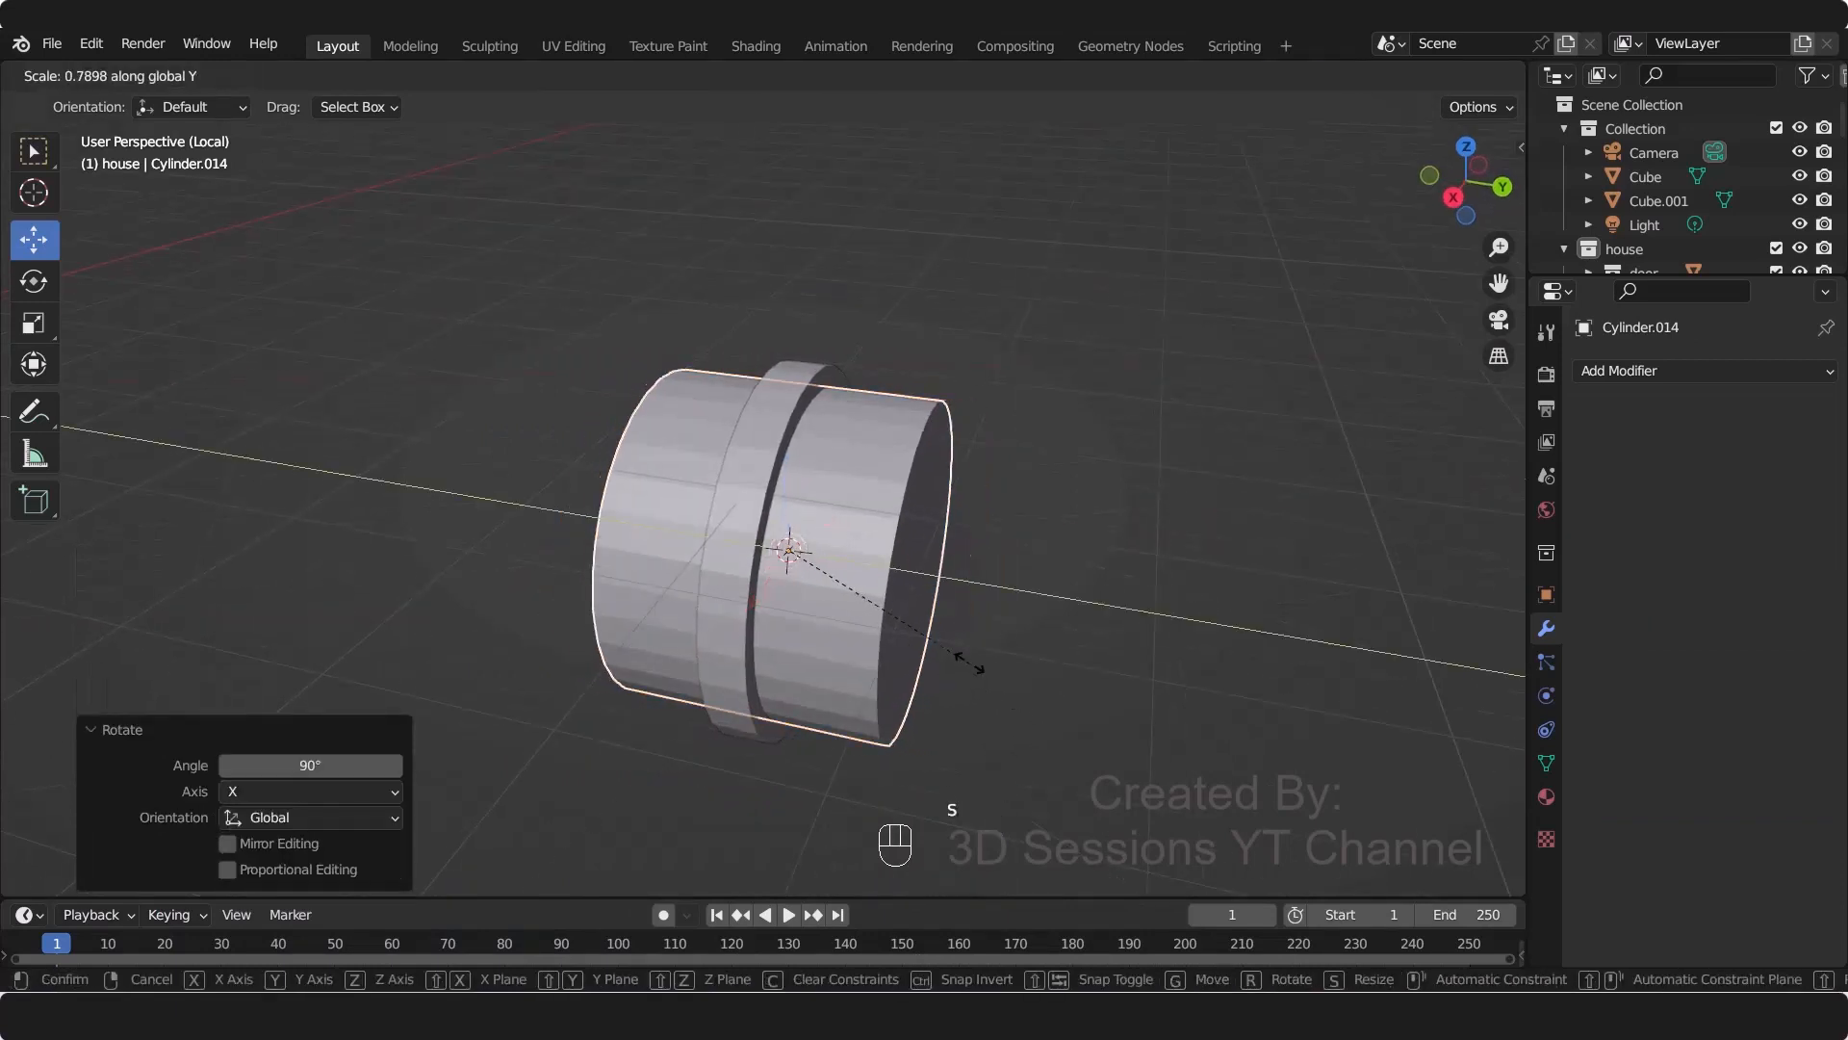
pyautogui.click(865, 618)
pyautogui.press('s')
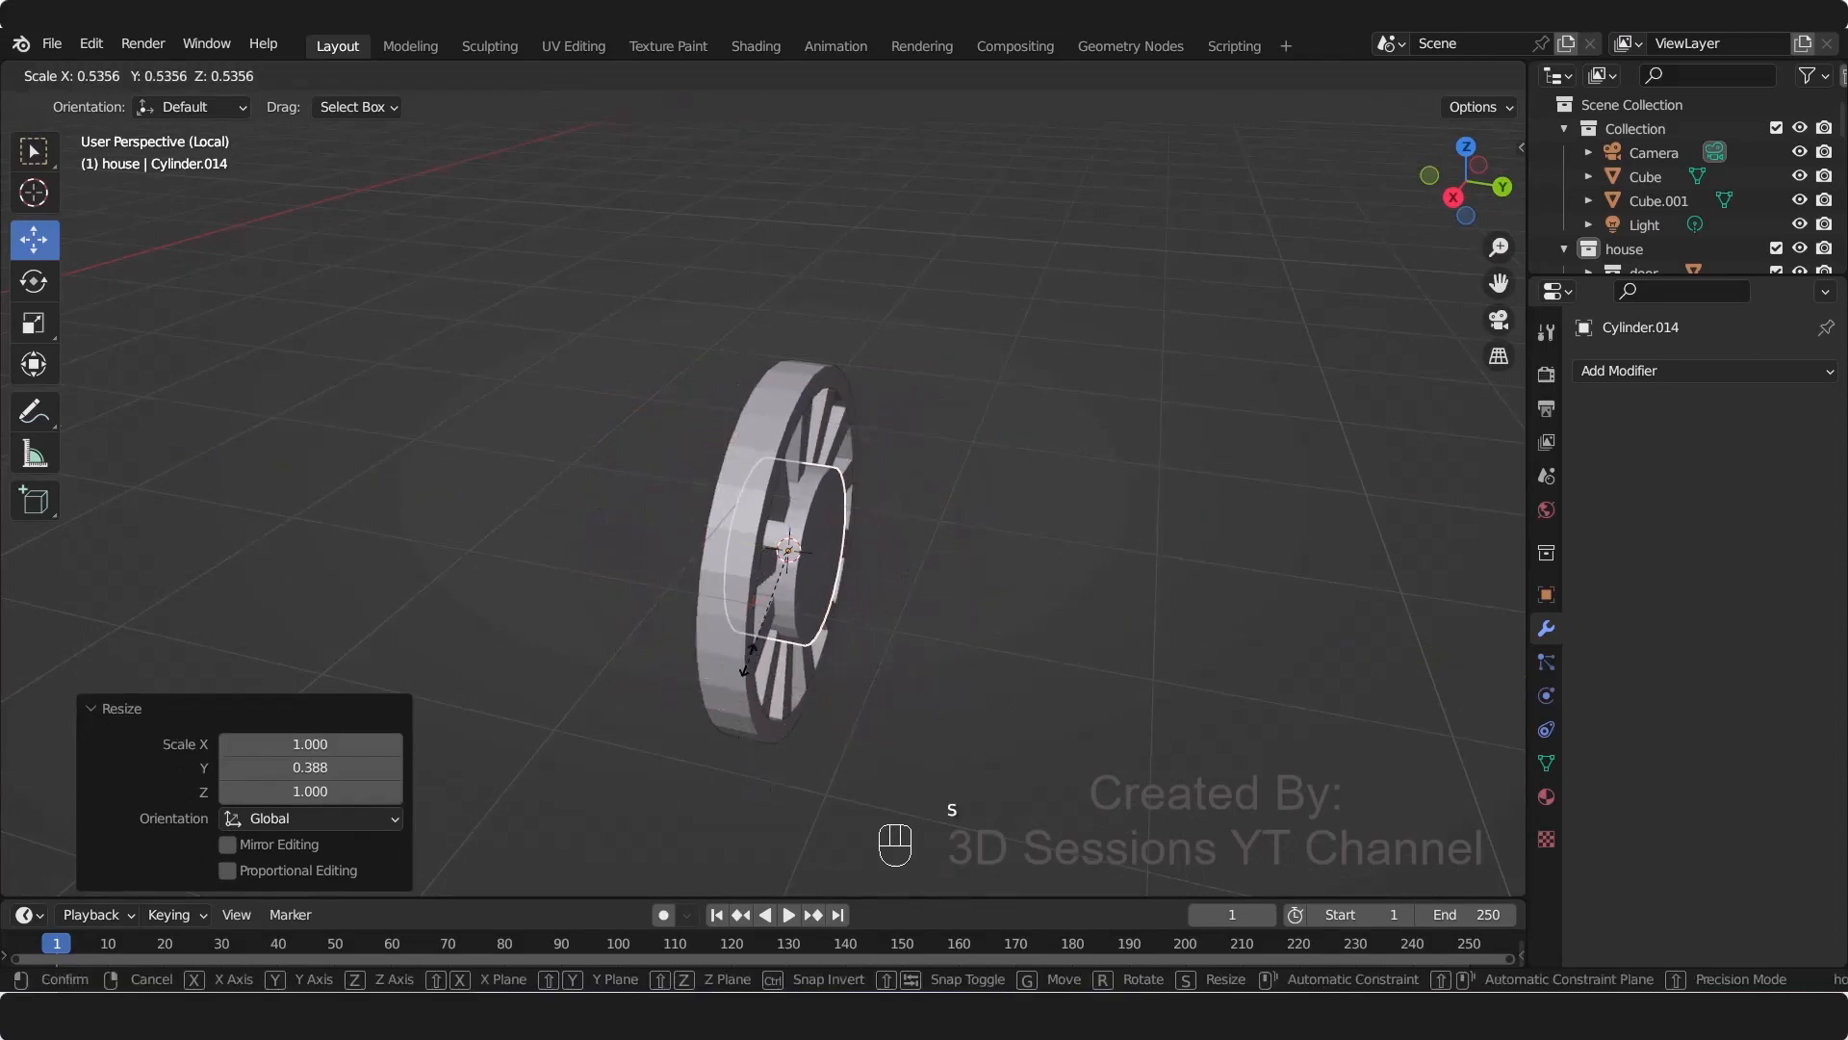
pyautogui.click(757, 613)
pyautogui.press('`')
pyautogui.click(464, 563)
pyautogui.scroll(4, 788, 632)
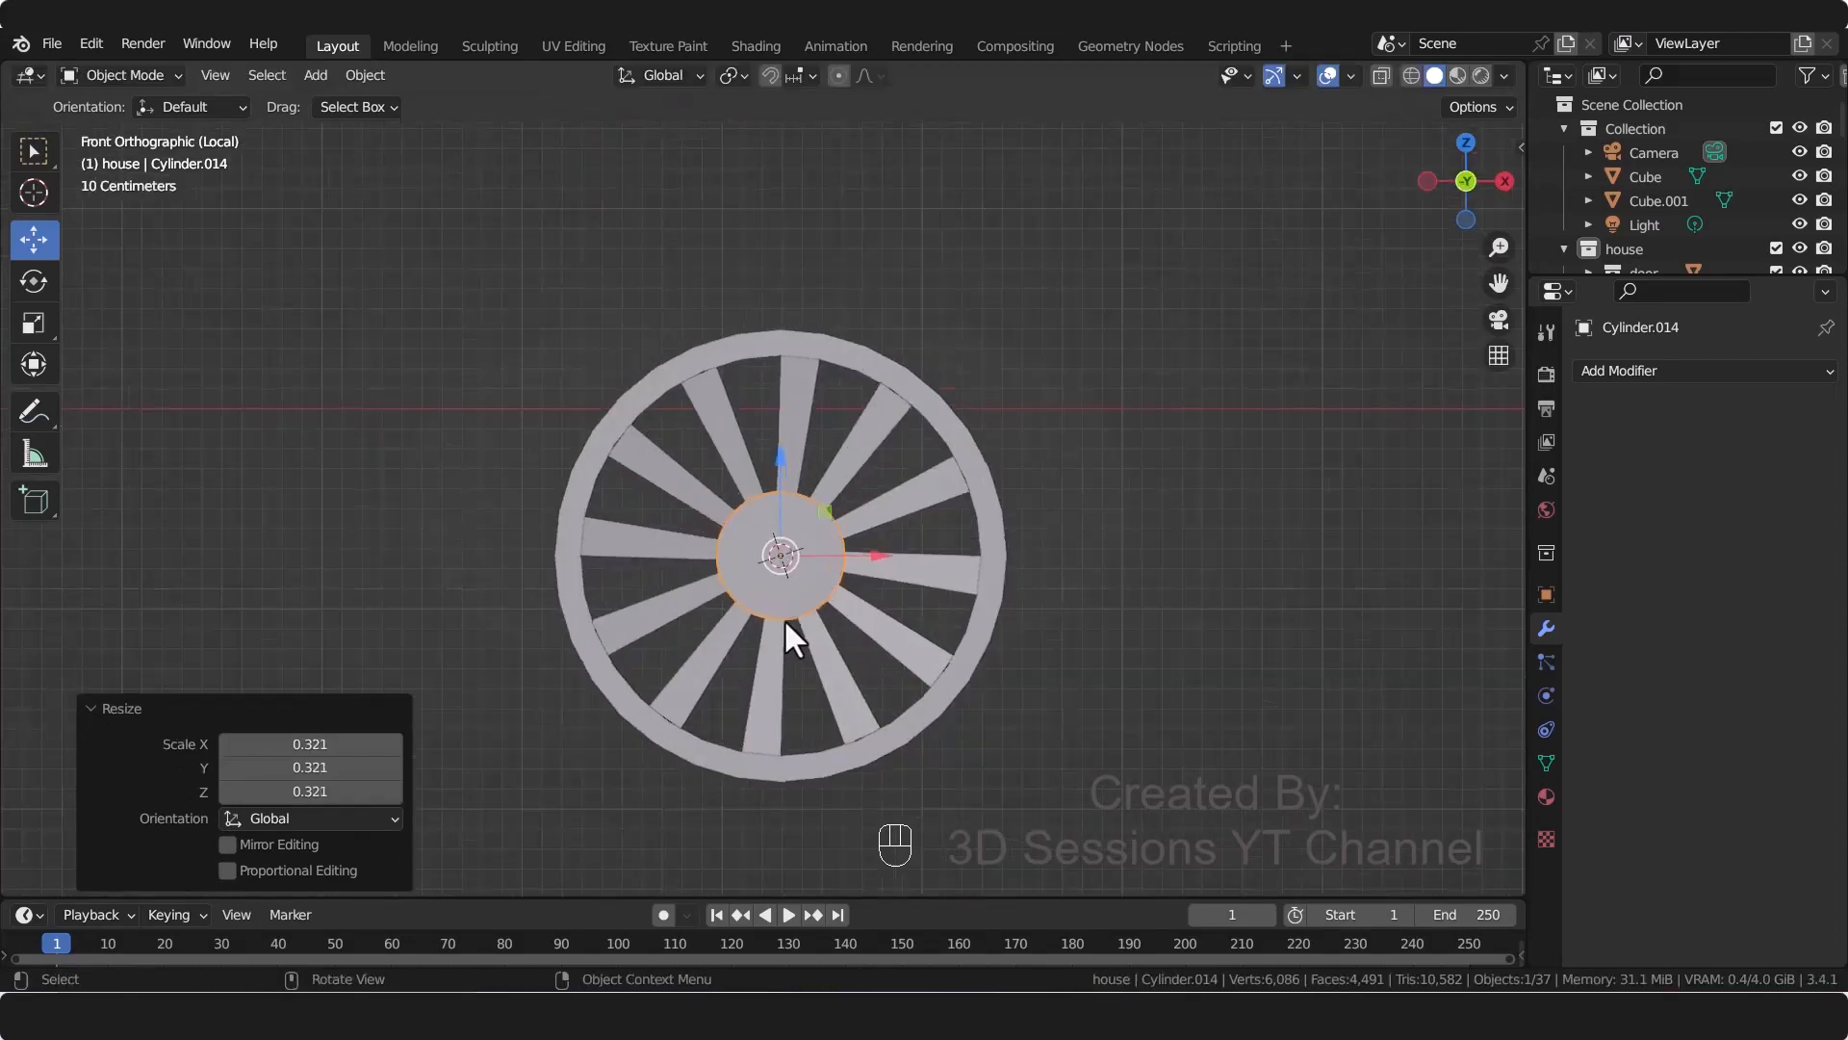
pyautogui.moveTo(796, 796); pyautogui.dragTo(702, 813, button='middle')
pyautogui.click(702, 812)
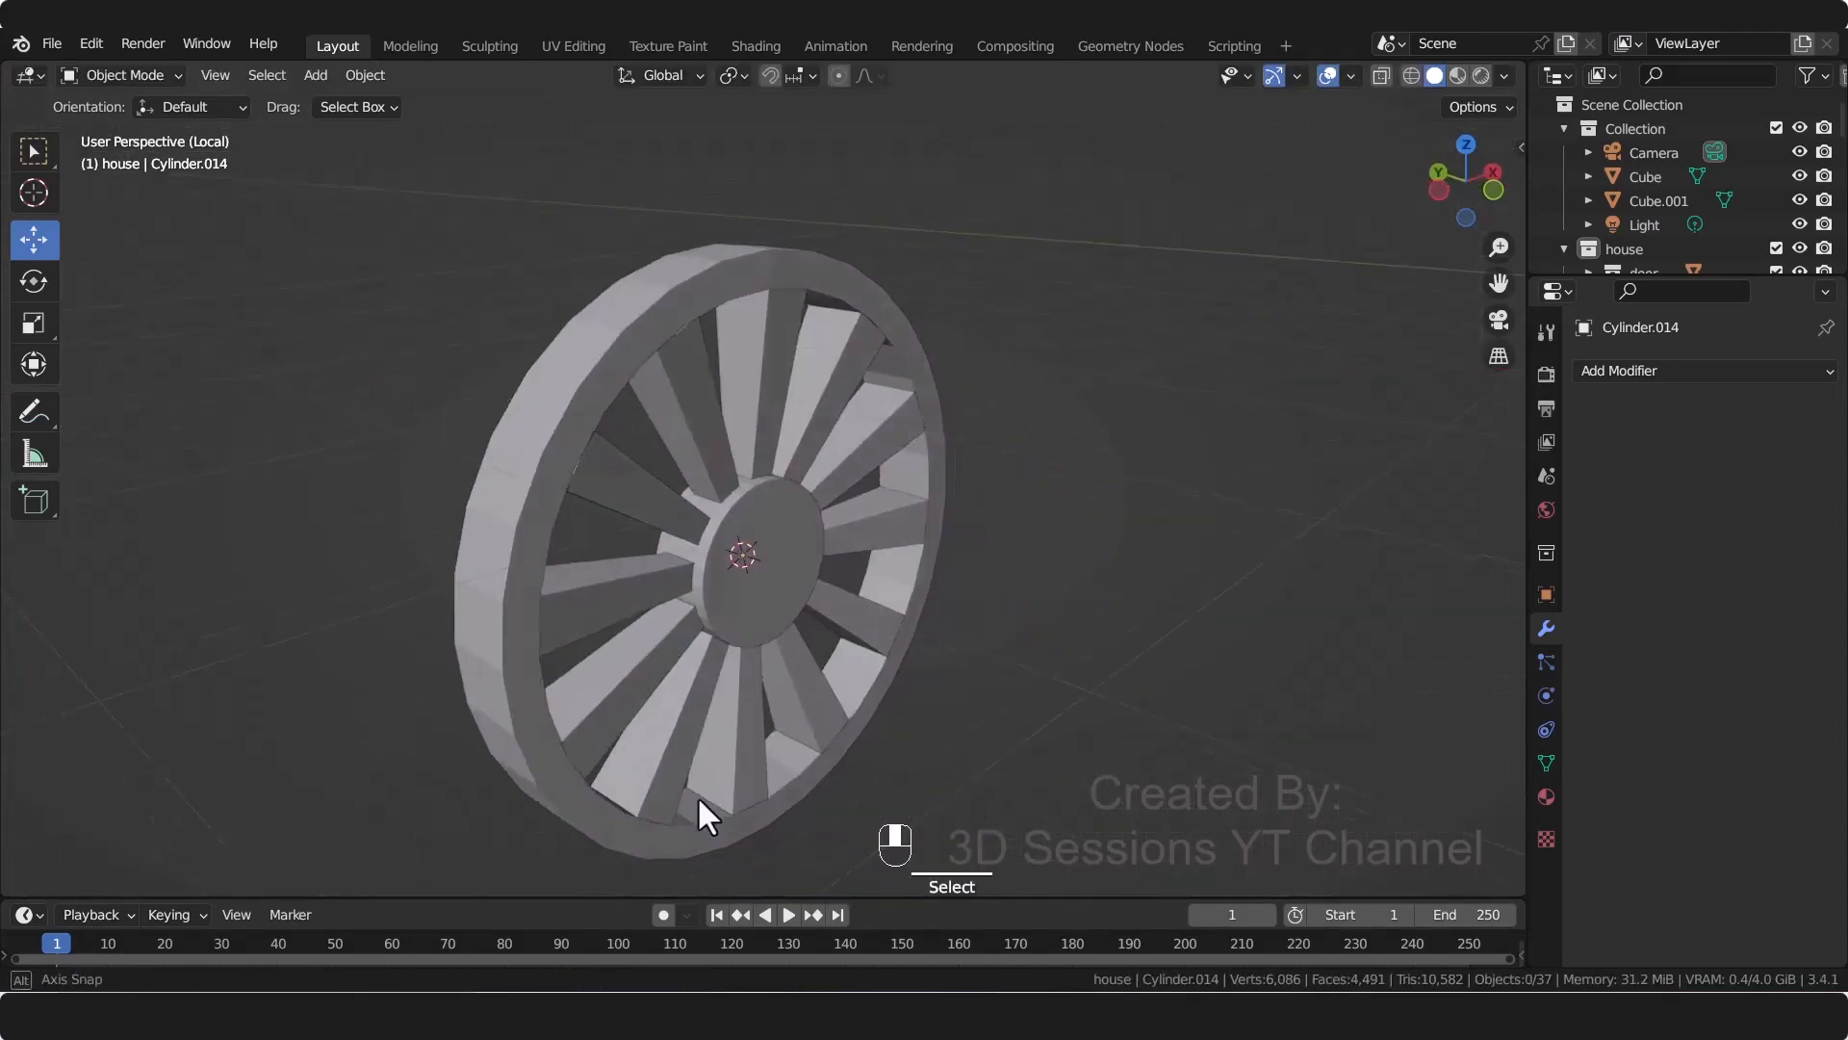
# Step: Narrow the outer ring by scaling it down slightly along the global Y axis
pyautogui.press('`')
pyautogui.click(481, 642)
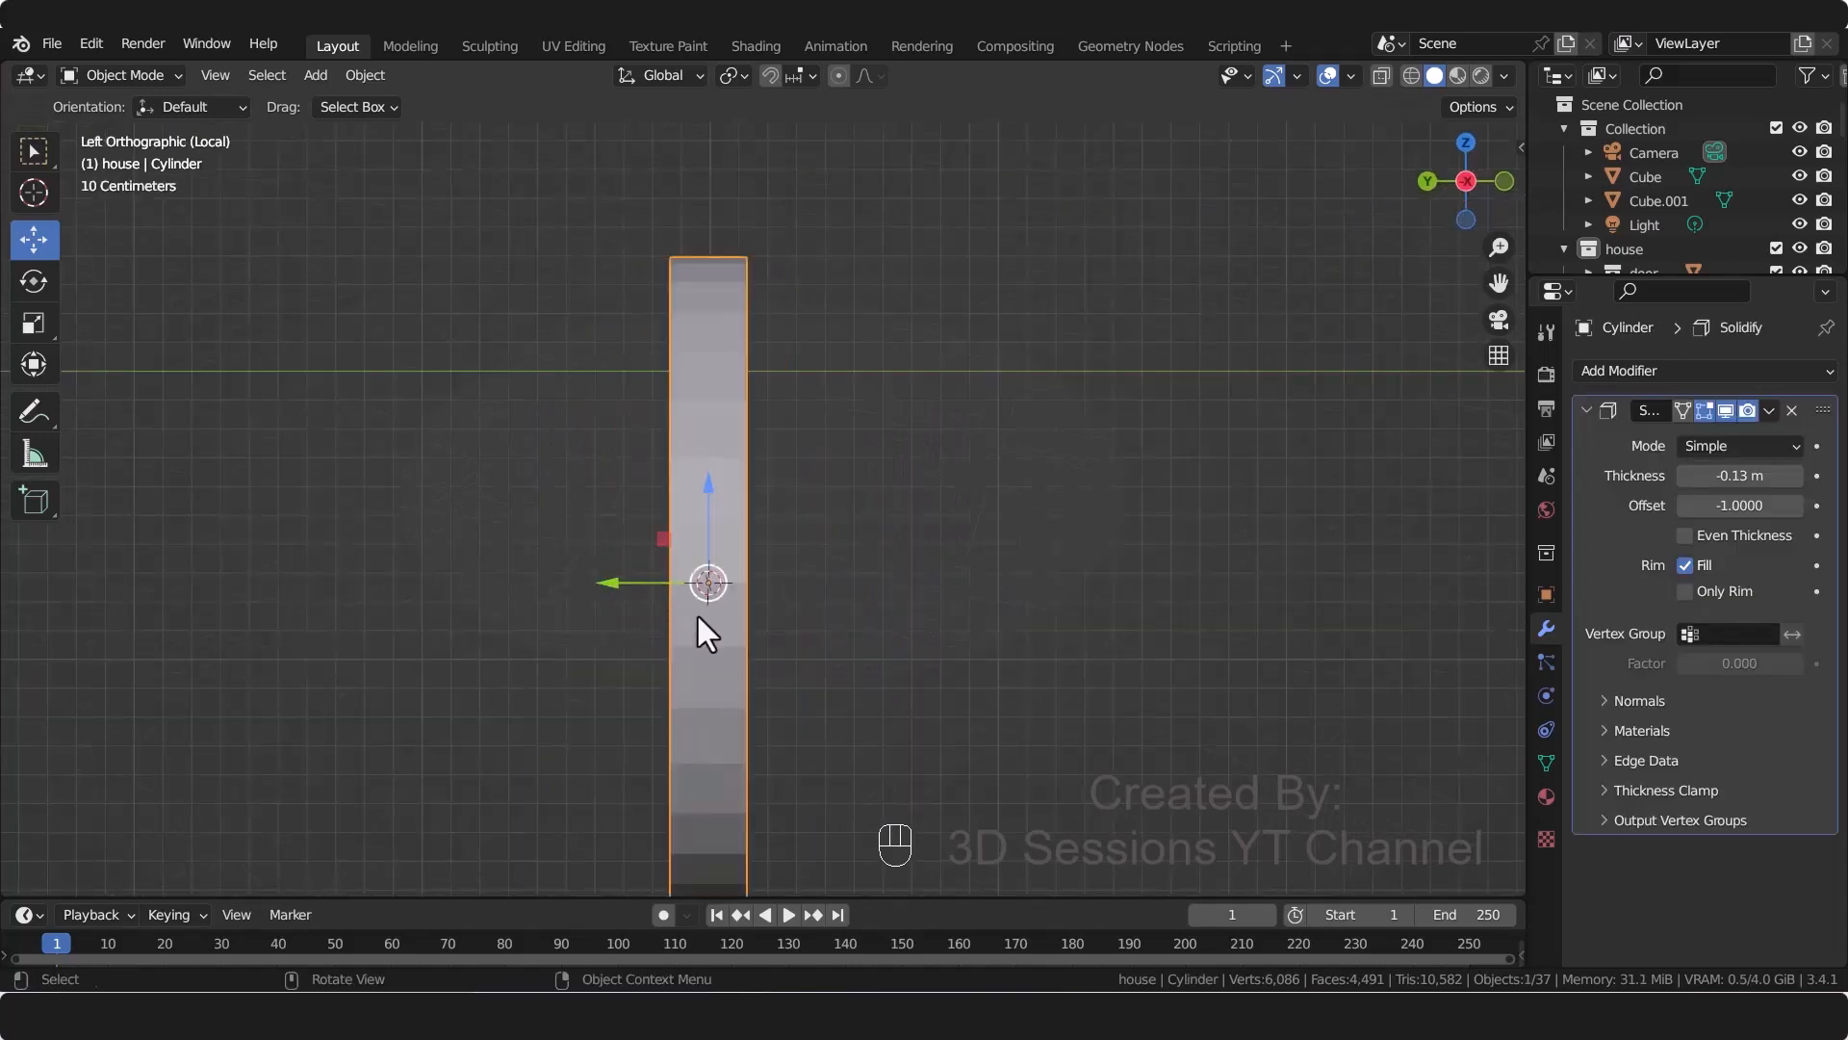
pyautogui.moveTo(697, 616); pyautogui.dragTo(528, 657, button='middle')
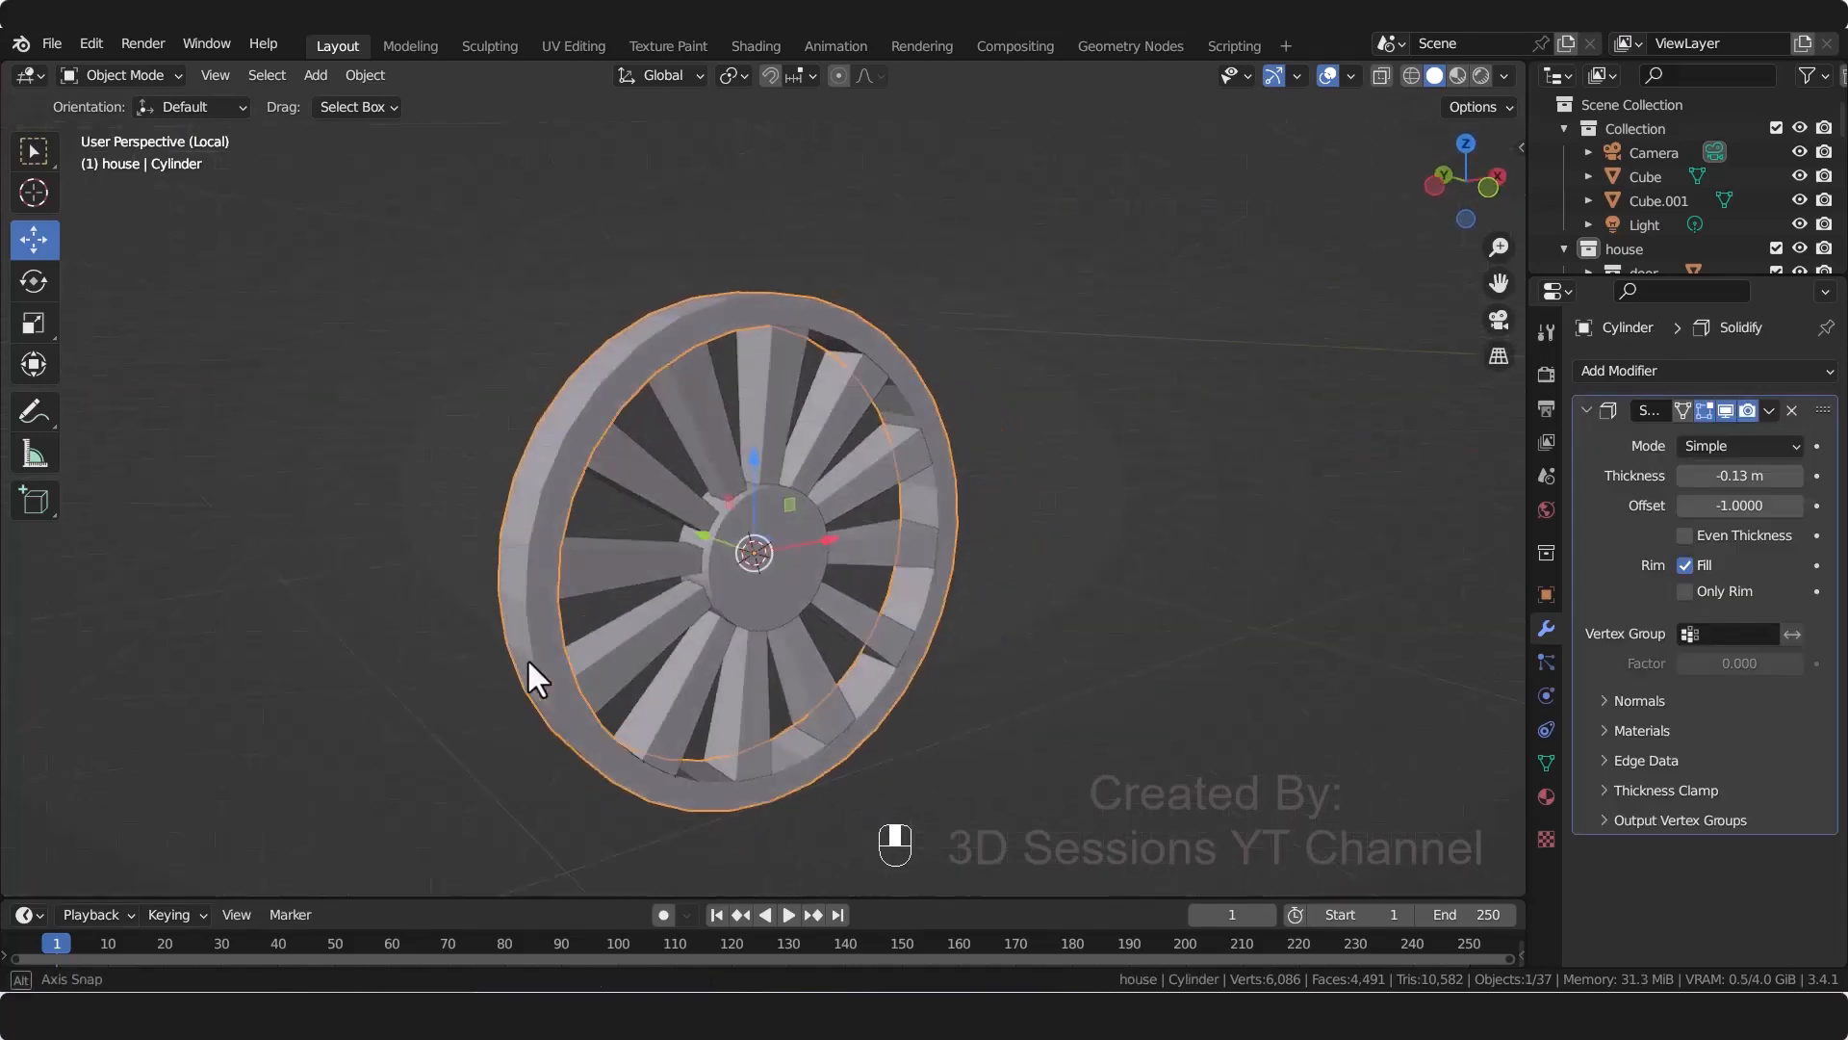
pyautogui.moveTo(545, 564); pyautogui.dragTo(645, 543, button='middle')
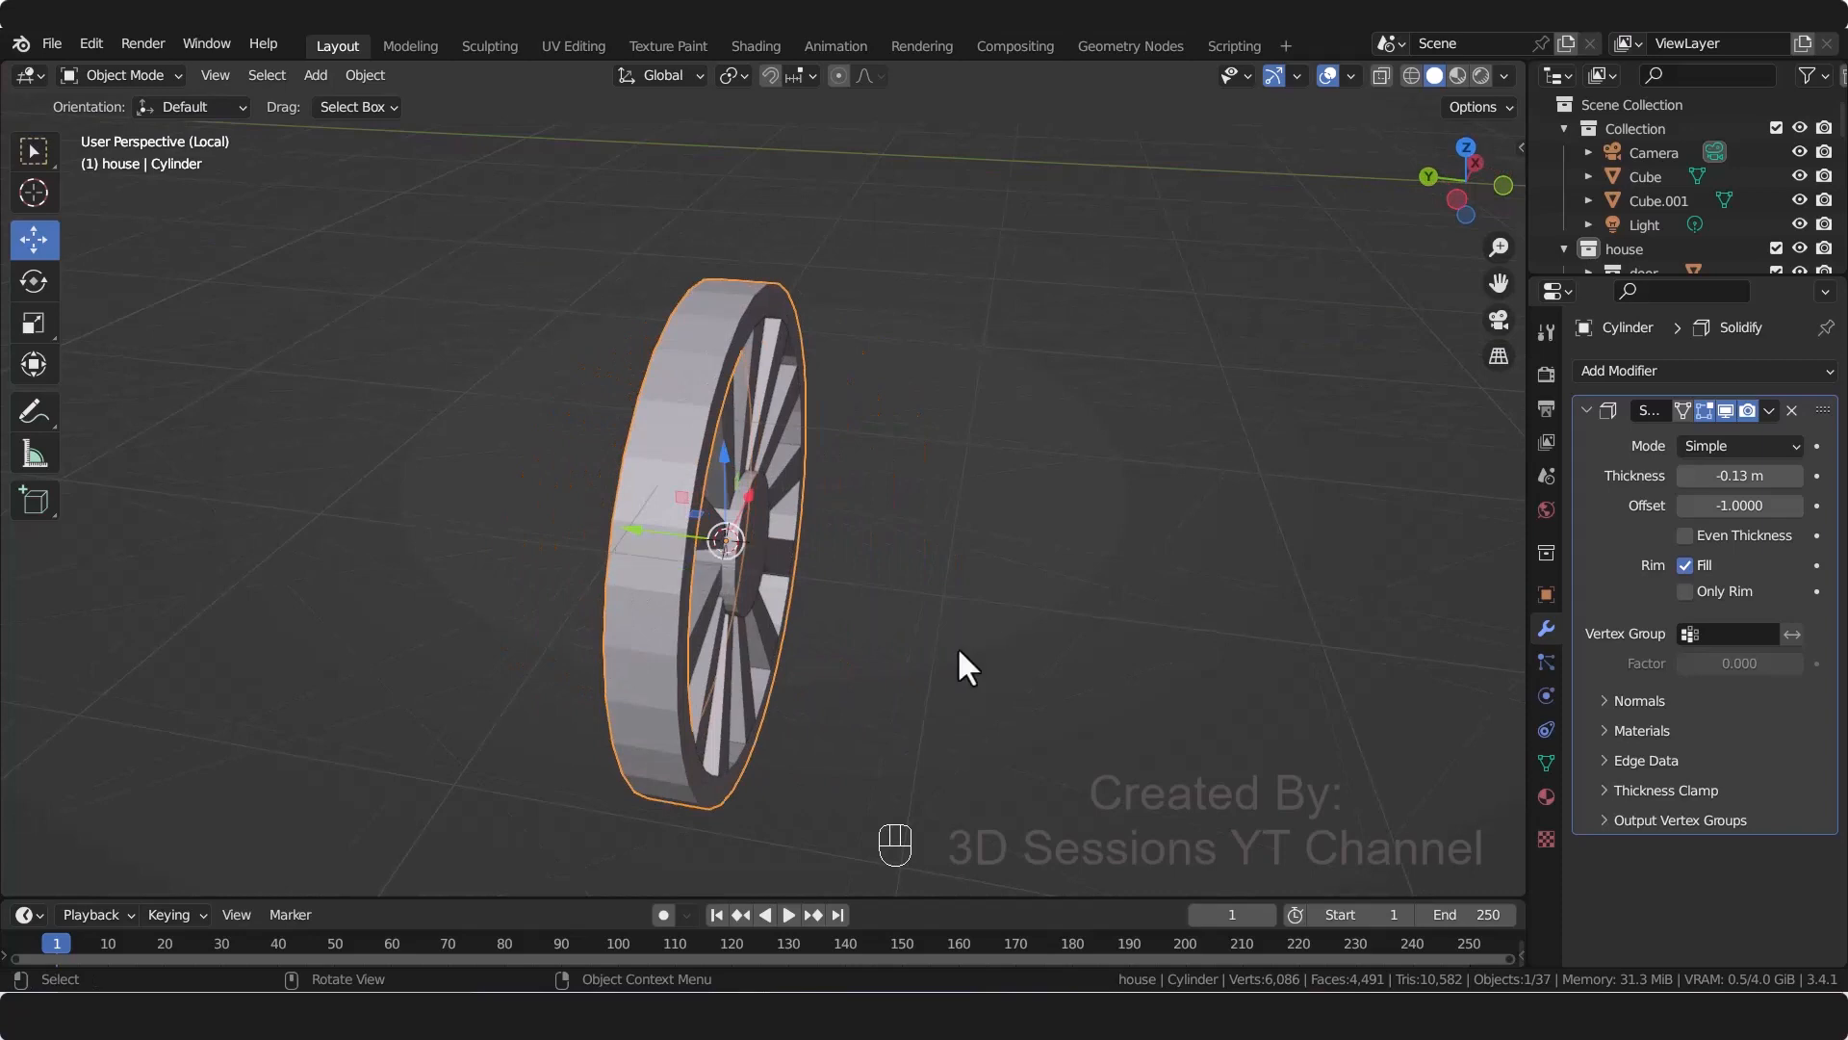
pyautogui.press('s')
pyautogui.press('y')
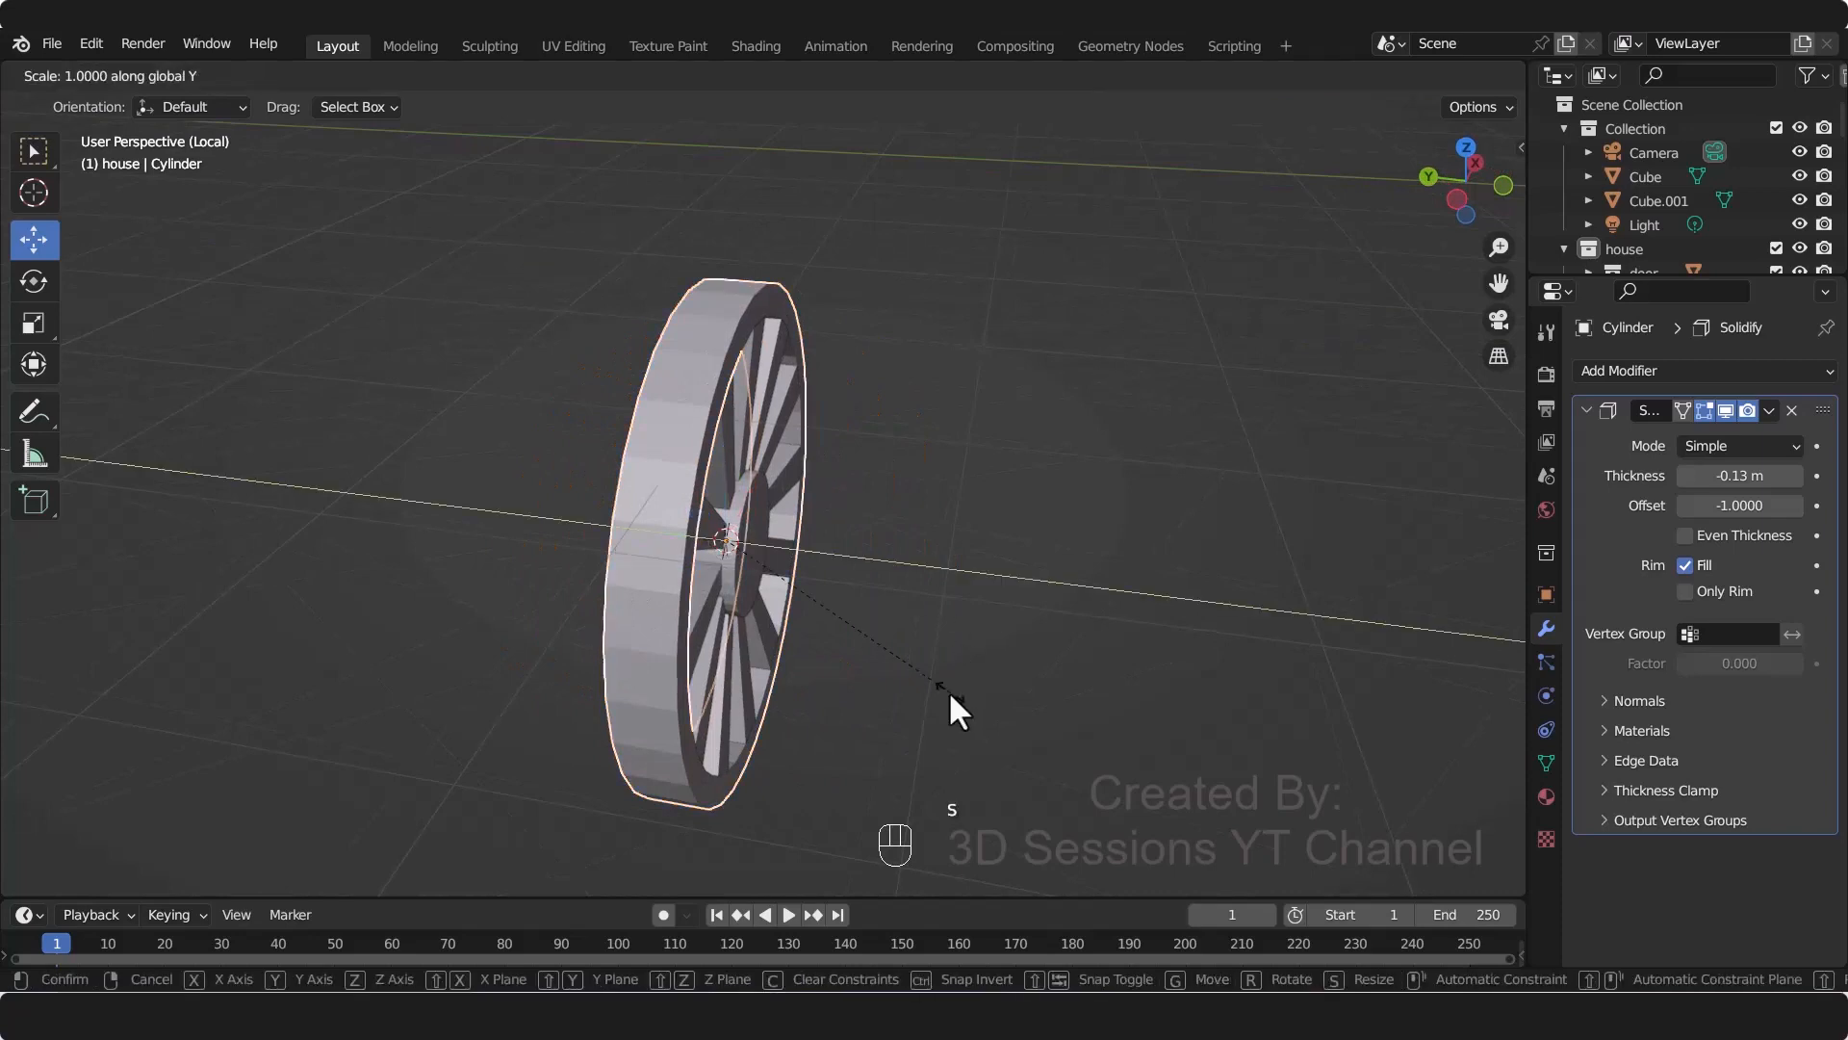
pyautogui.click(846, 648)
# Step: Select all twelve spokes and join them into a single object
pyautogui.moveTo(527, 737); pyautogui.dragTo(668, 416, button='middle')
pyautogui.click(685, 447)
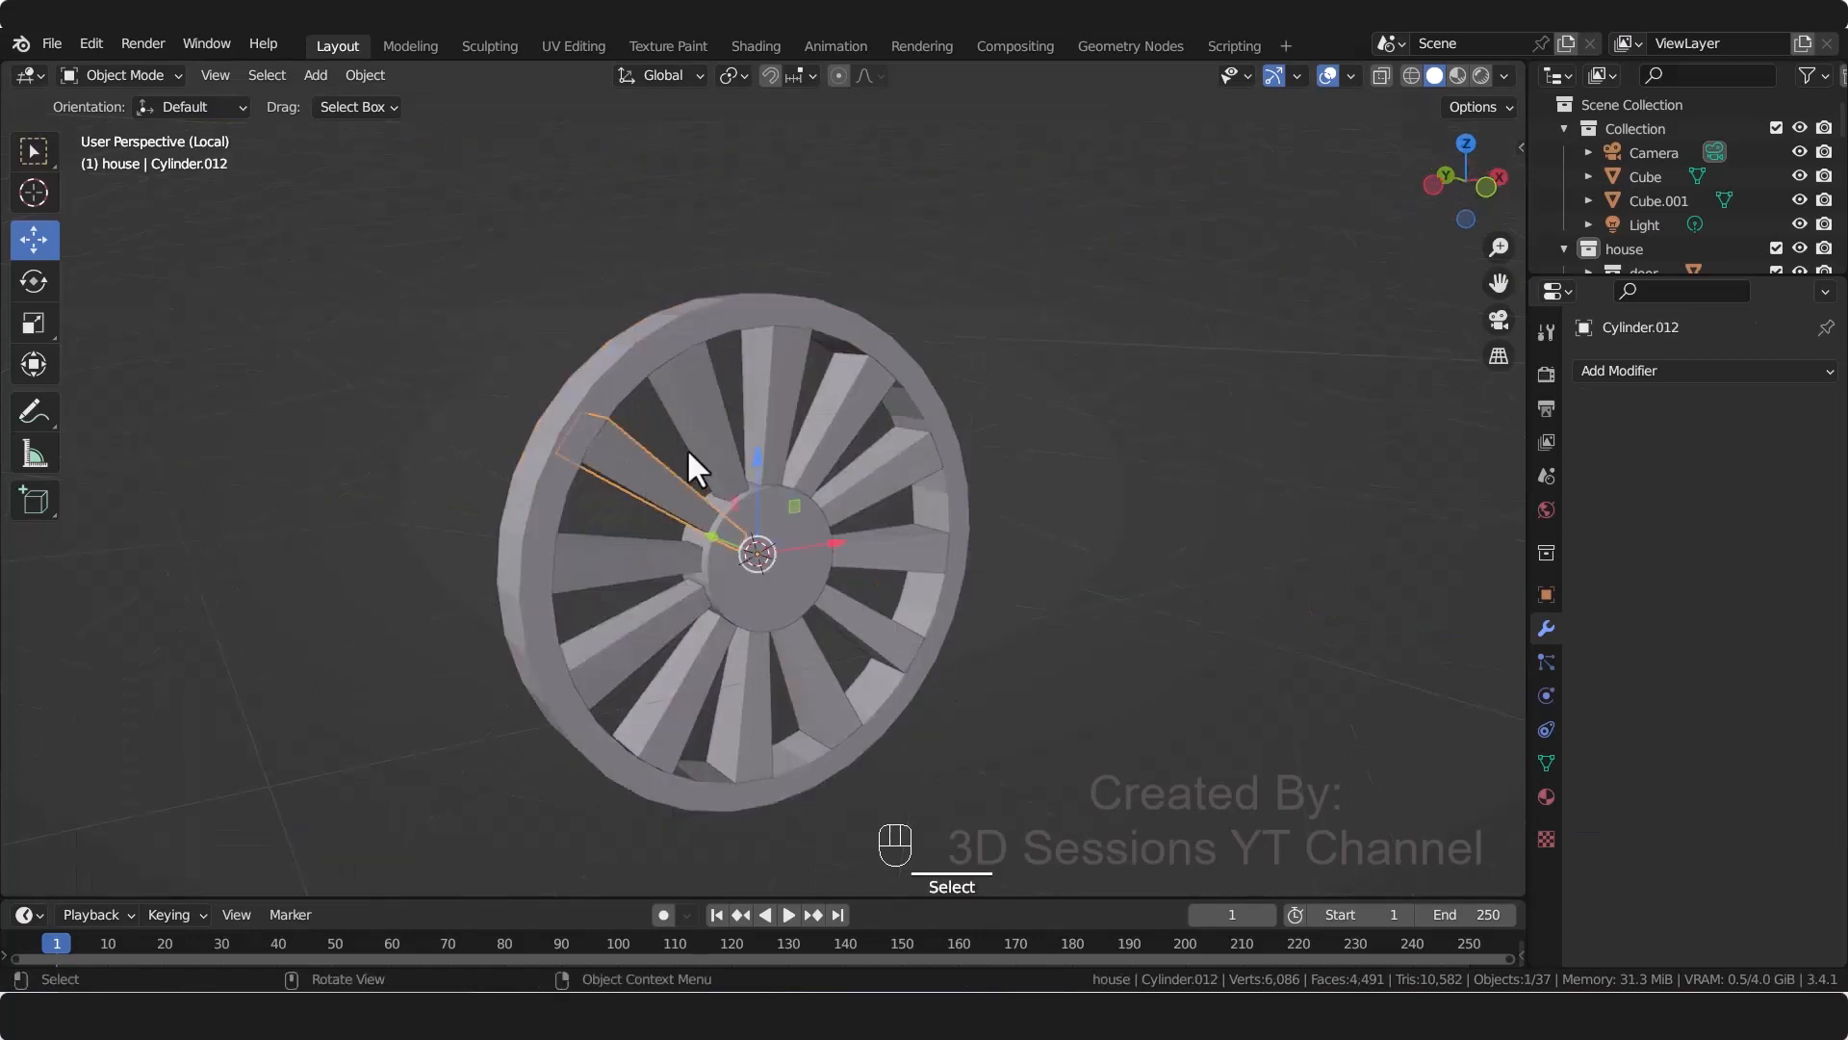
pyautogui.keyDown('shift'); pyautogui.click(712, 423); pyautogui.keyUp('shift')
pyautogui.keyDown('shift'); pyautogui.click(775, 391); pyautogui.keyUp('shift')
pyautogui.keyDown('shift'); pyautogui.click(842, 424); pyautogui.keyUp('shift')
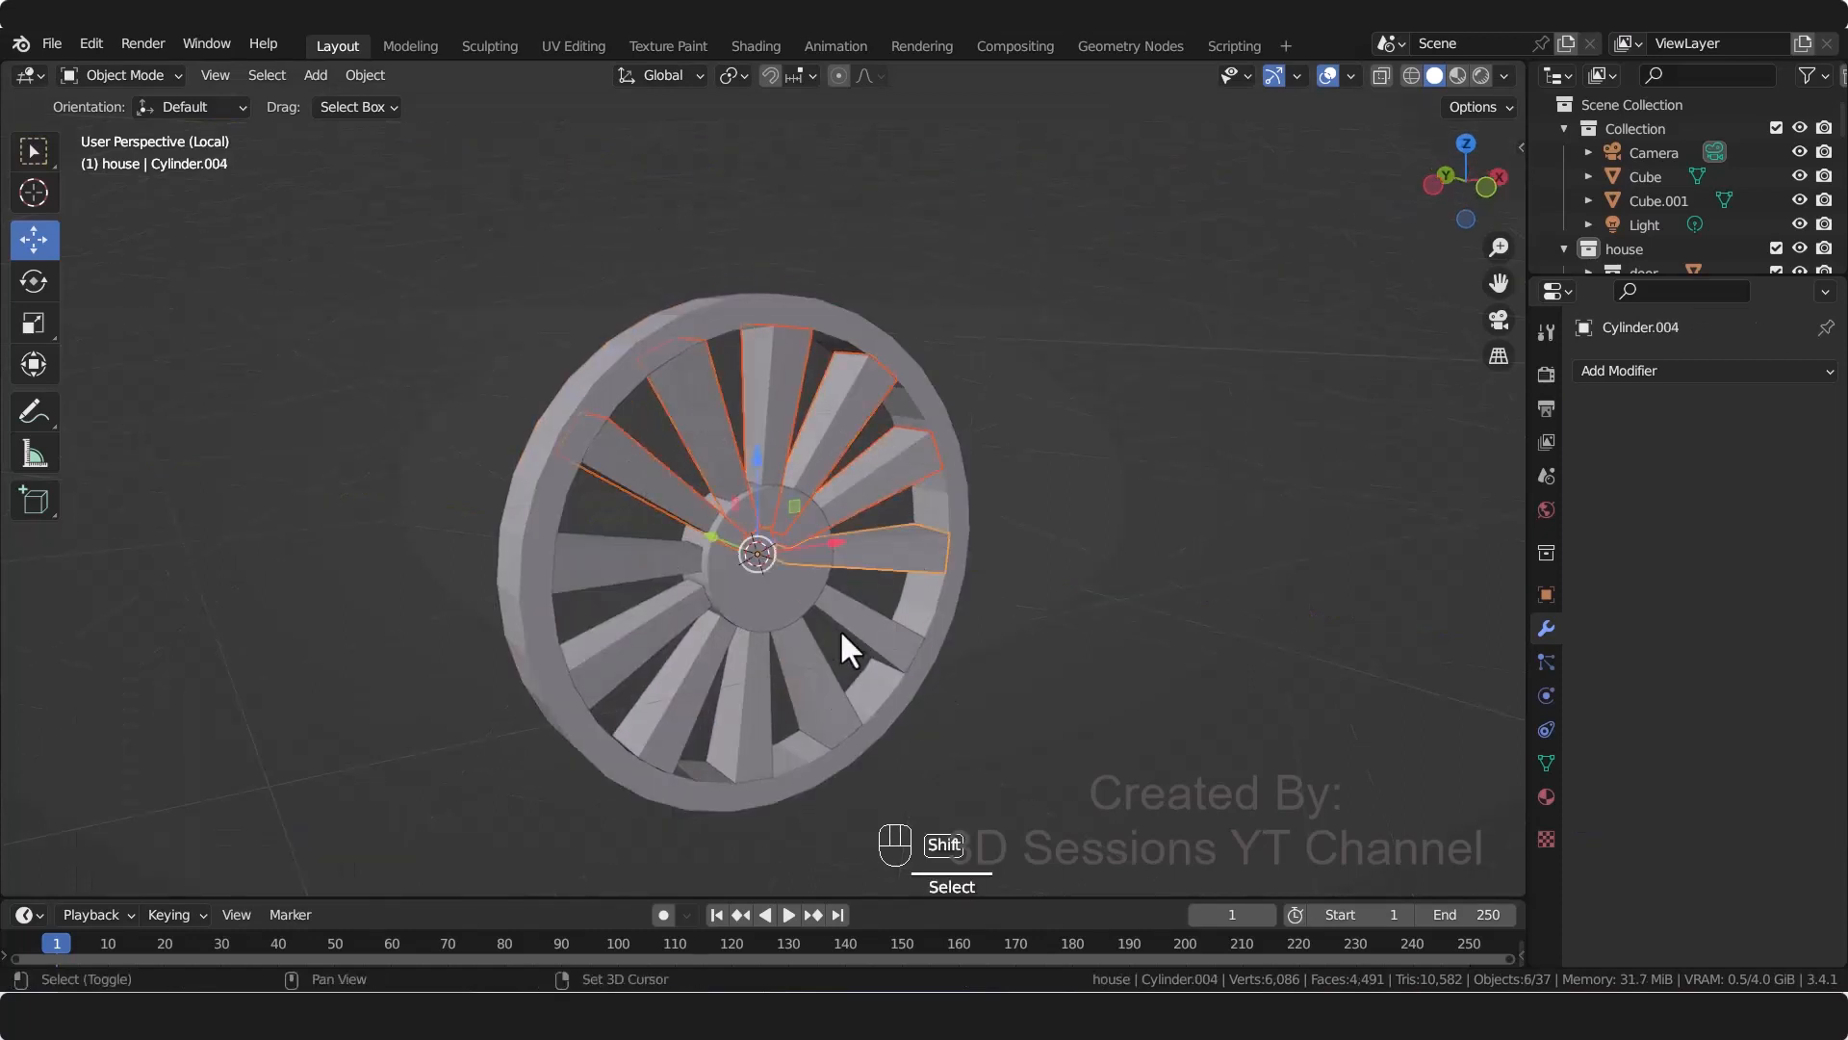
pyautogui.keyDown('shift'); pyautogui.click(697, 691); pyautogui.keyUp('shift')
pyautogui.keyDown('shift'); pyautogui.click(608, 642); pyautogui.keyUp('shift')
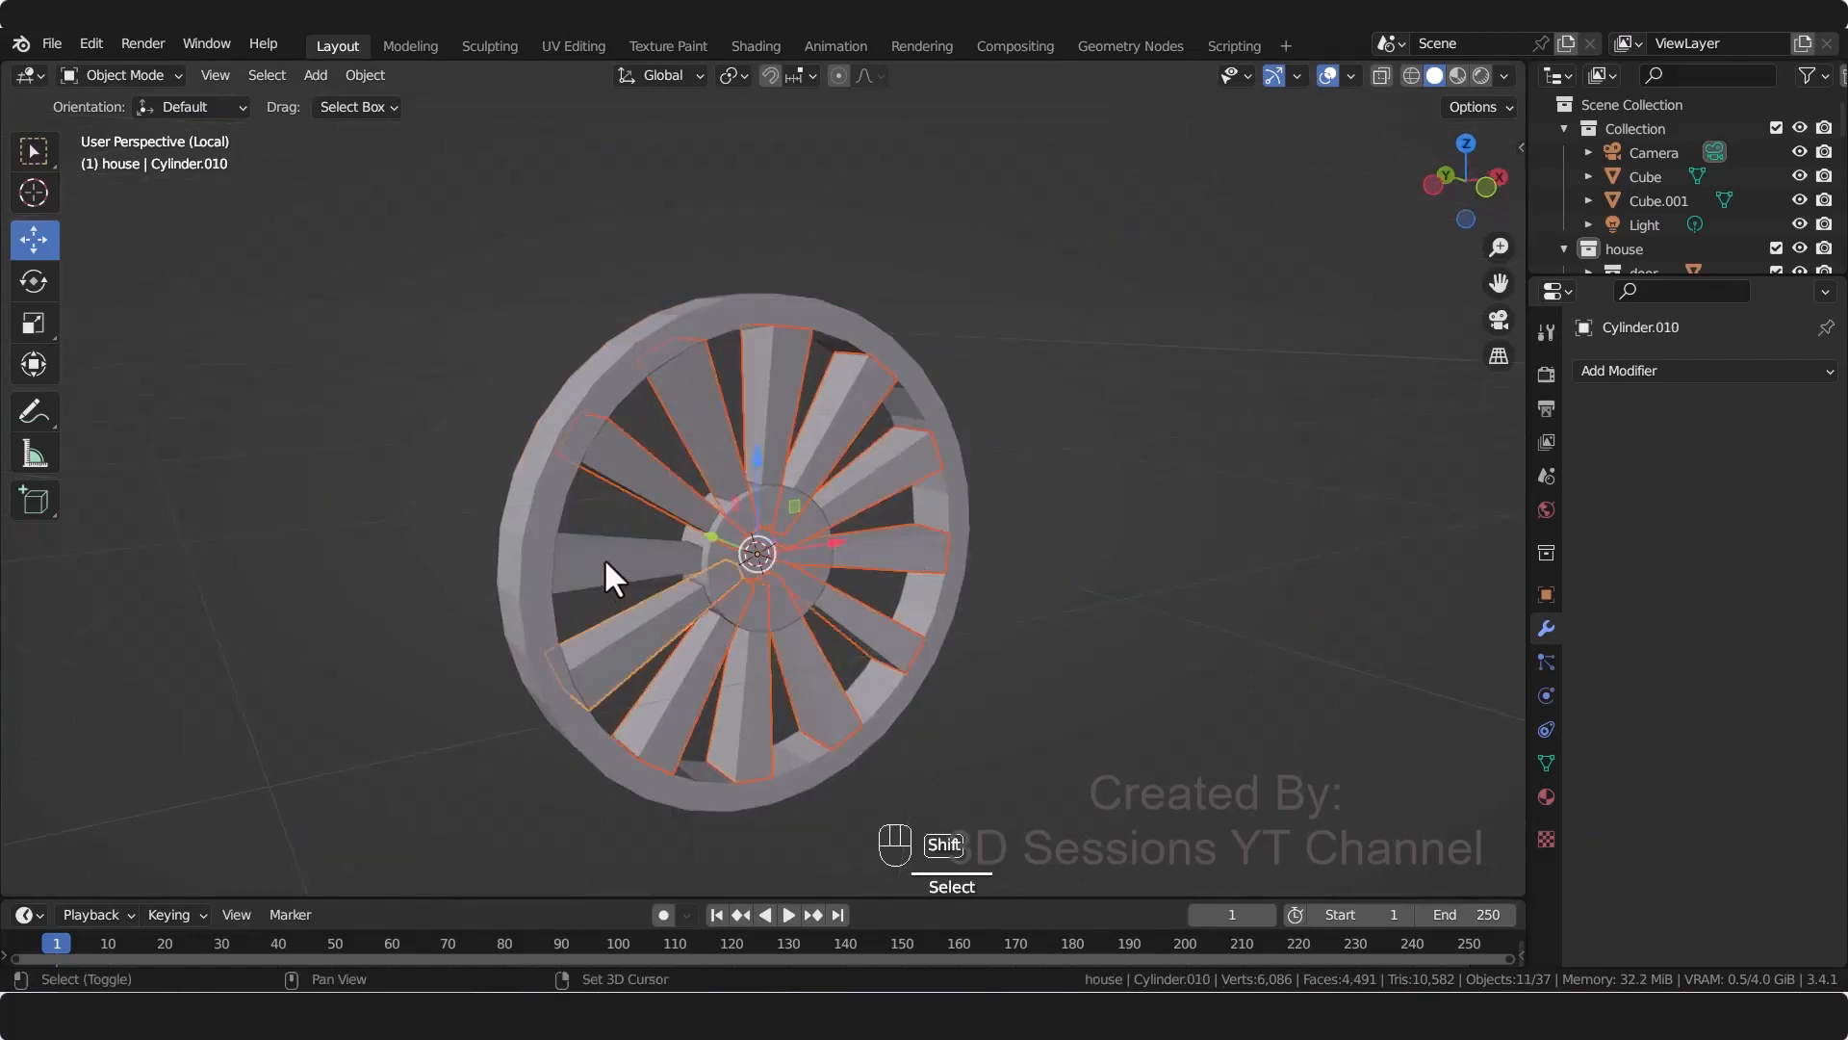
pyautogui.keyDown('shift'); pyautogui.click(604, 559); pyautogui.keyUp('shift')
pyautogui.hotkey('ctrl', 'j')
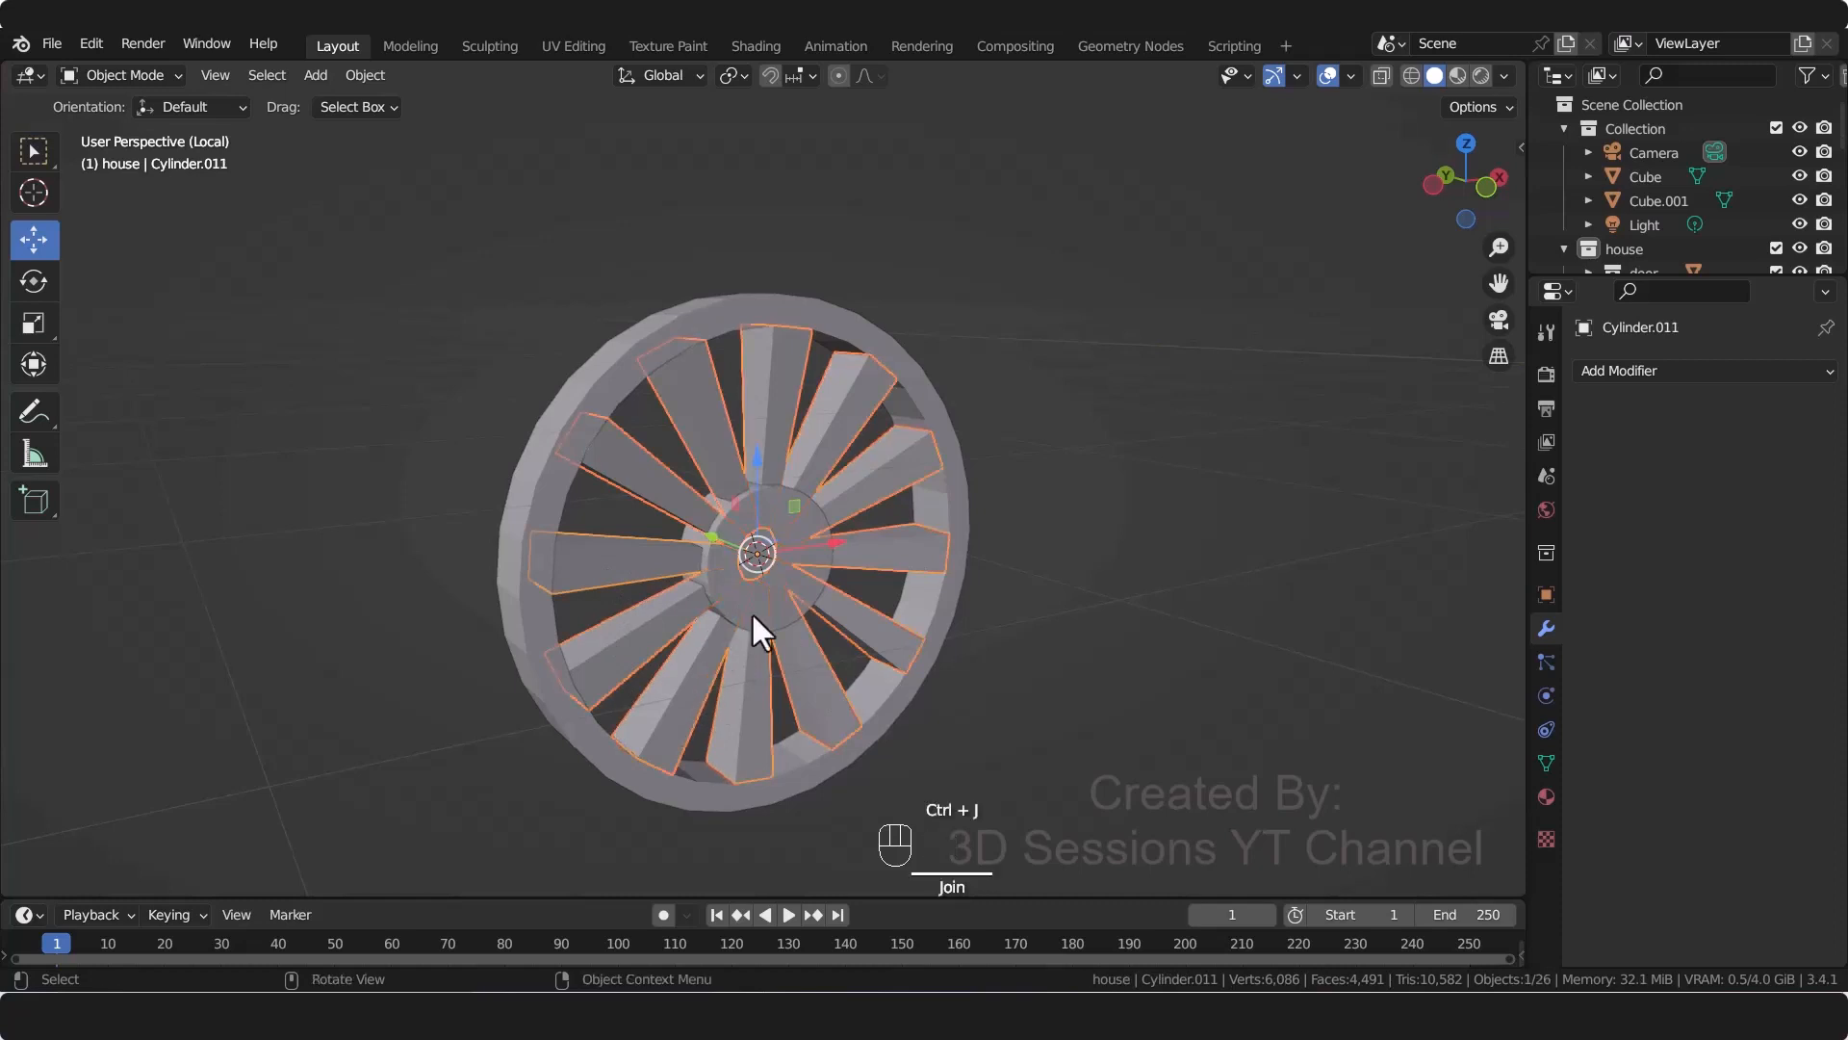
# Step: Apply the Solidify modifier on the outer ring
pyautogui.click(675, 406)
pyautogui.click(662, 612)
pyautogui.moveTo(662, 612); pyautogui.dragTo(658, 354, button='middle')
pyautogui.click(658, 354)
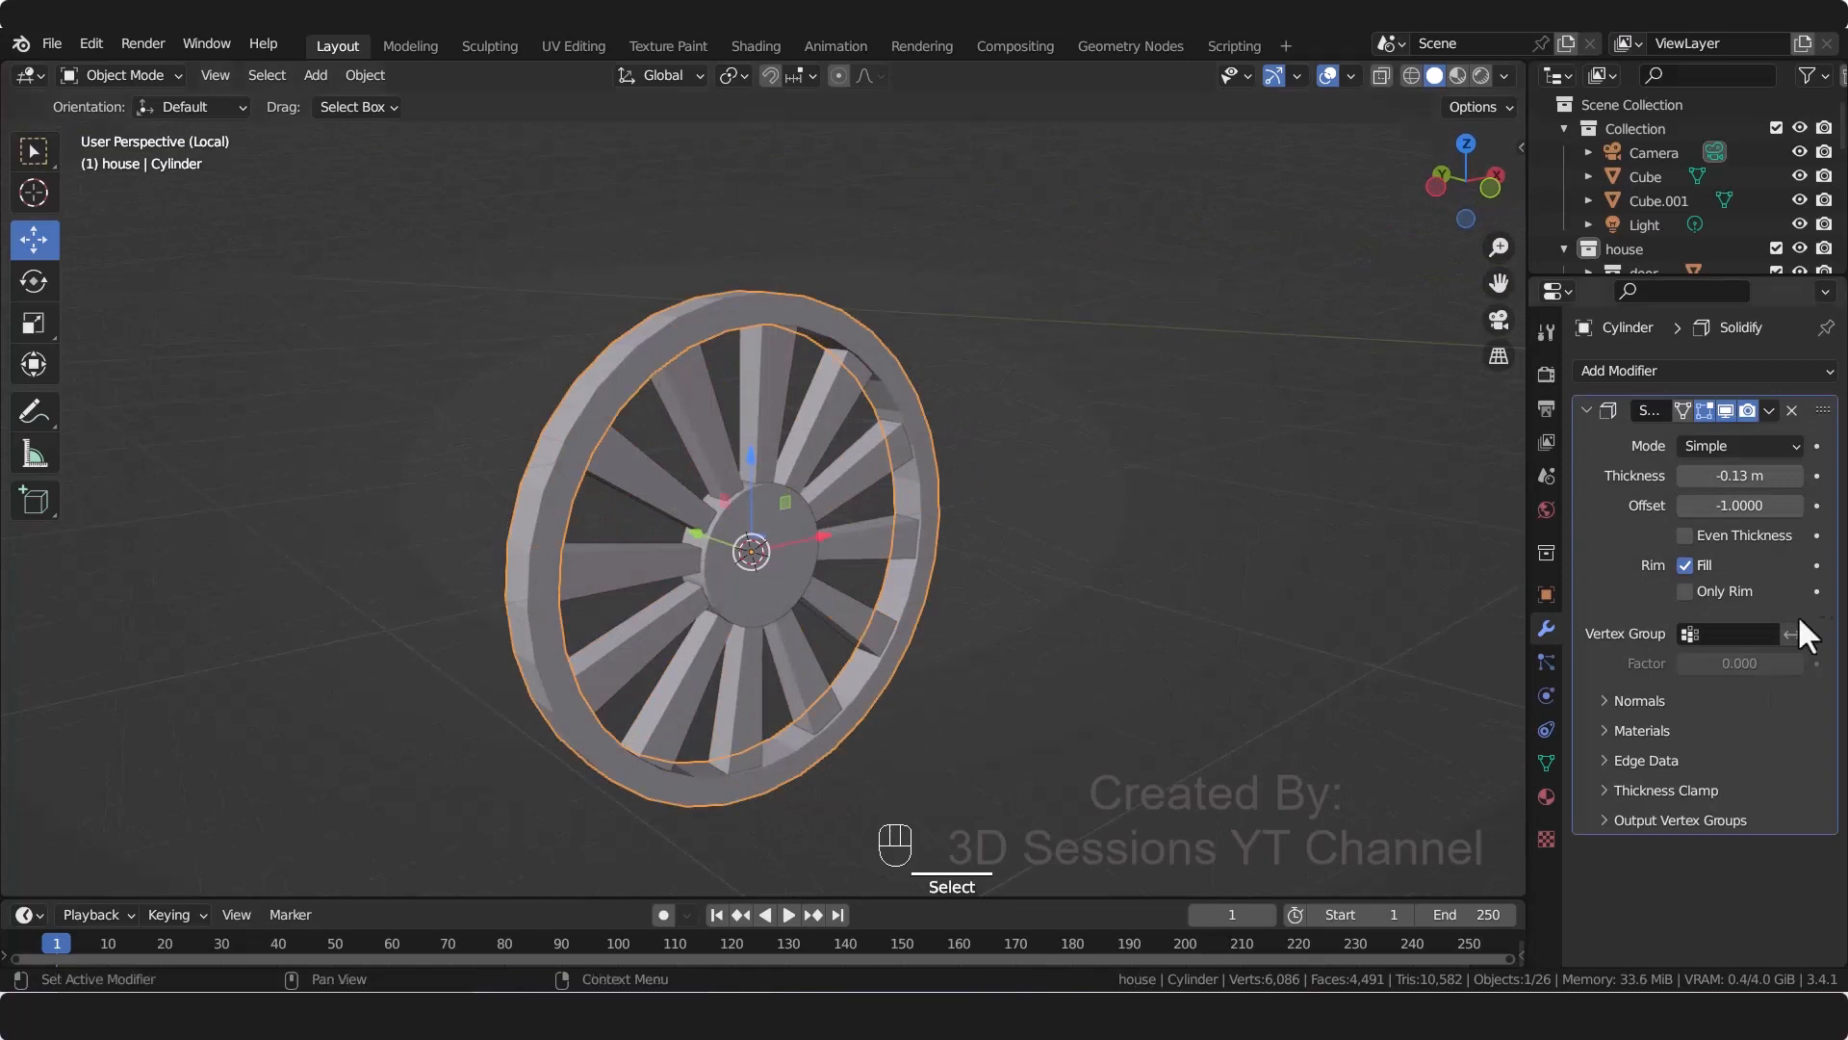
pyautogui.click(1767, 411)
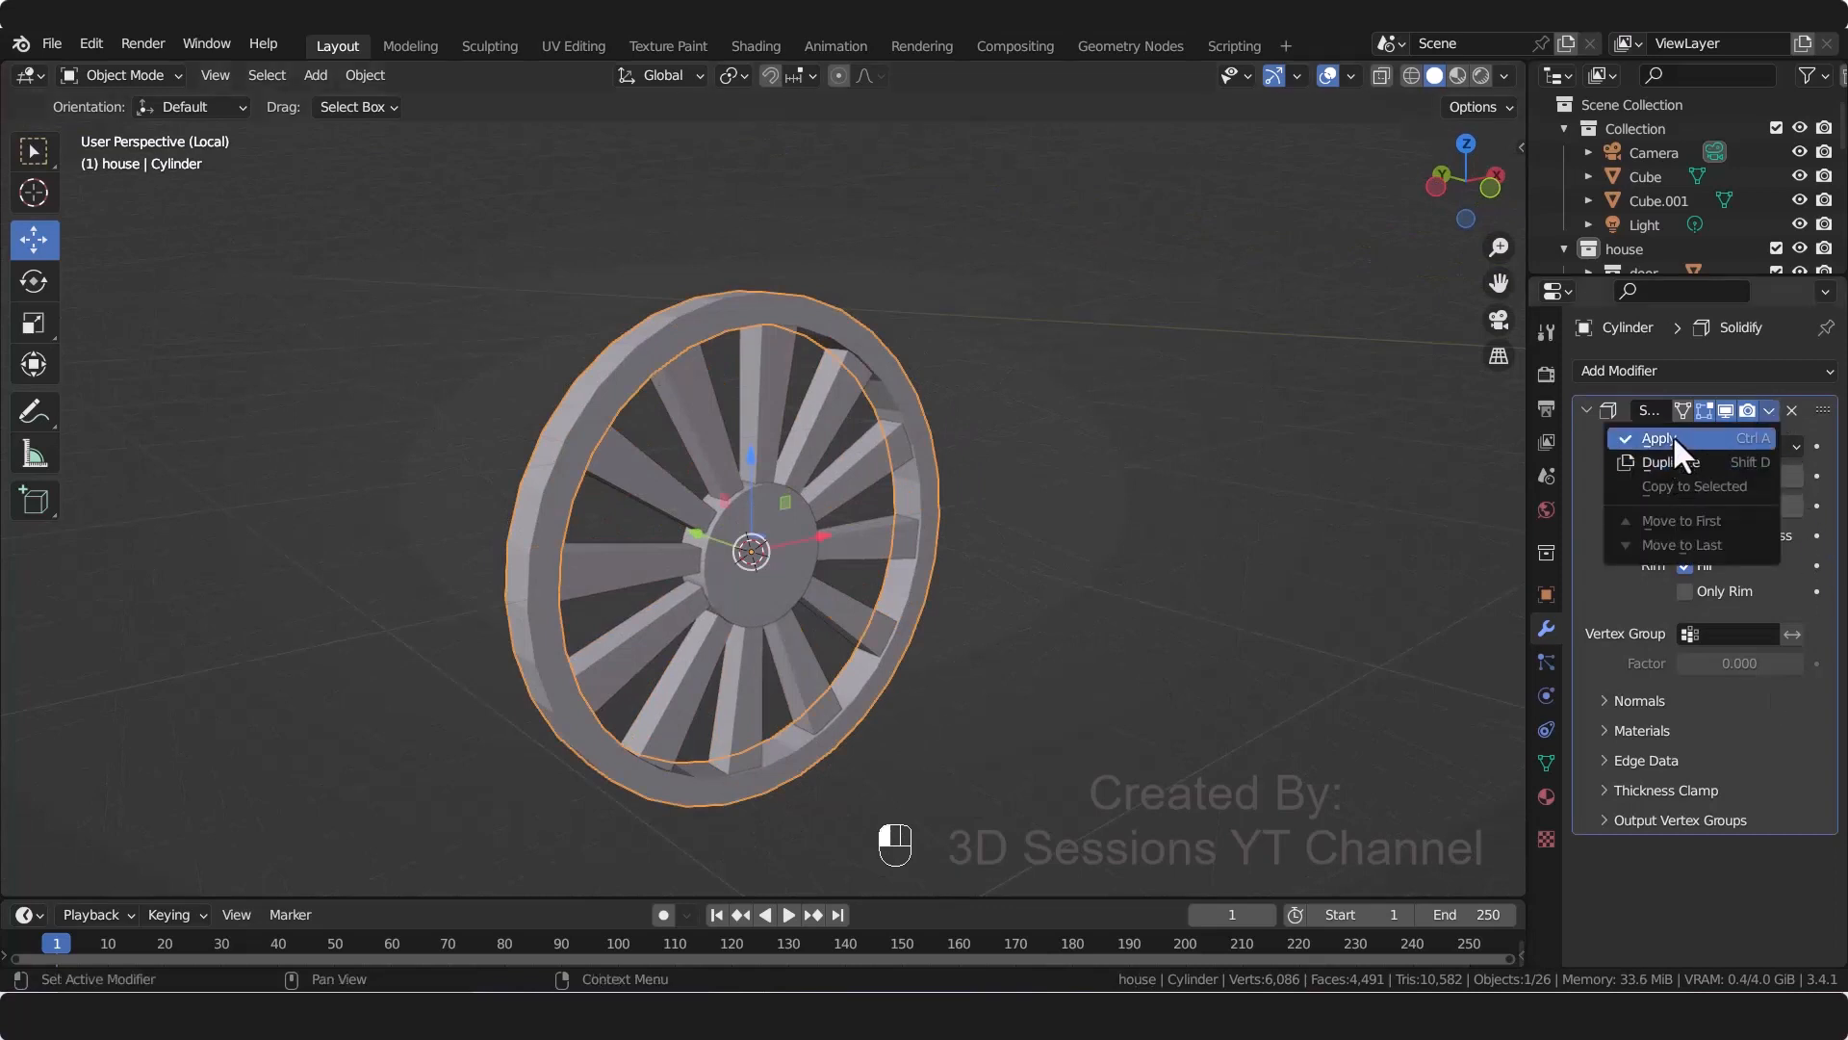
pyautogui.click(1672, 435)
# Step: Join the outer ring, the spokes and the hub into one wheel object
pyautogui.click(946, 525)
pyautogui.click(915, 496)
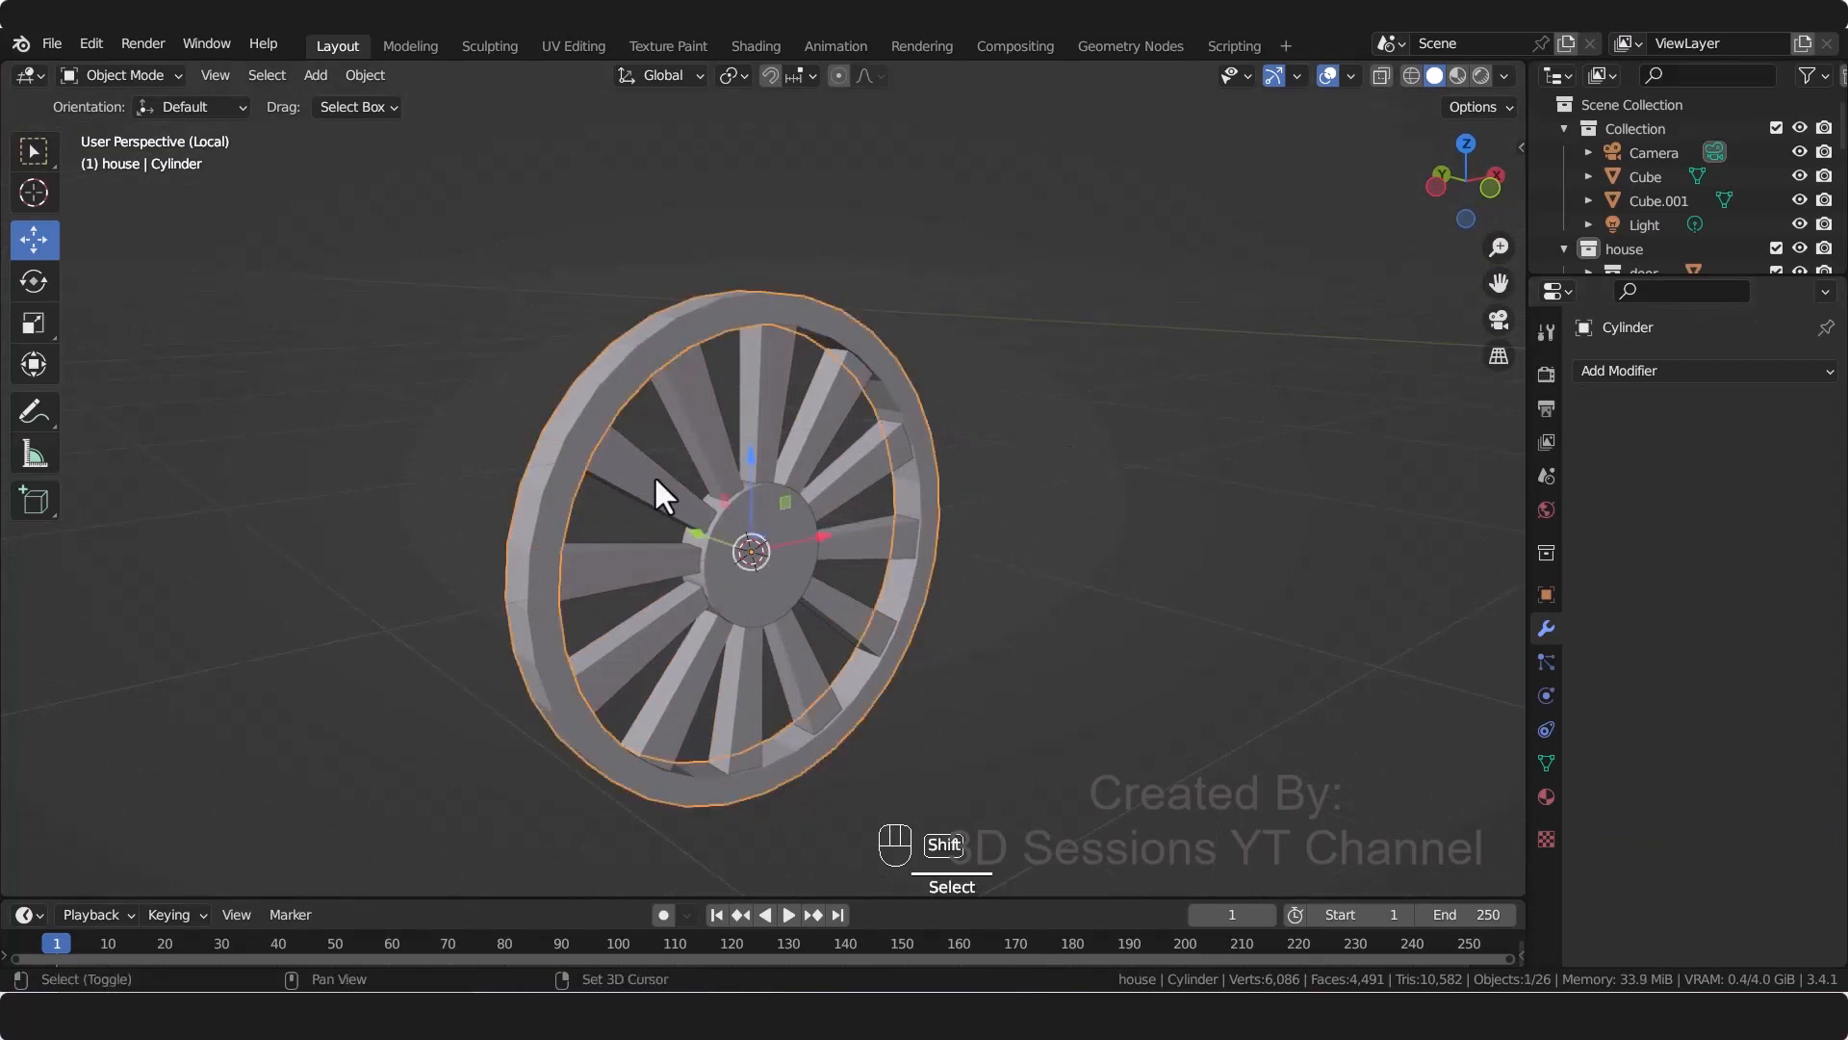
pyautogui.keyDown('shift'); pyautogui.click(654, 476); pyautogui.keyUp('shift')
pyautogui.hotkey('ctrl', 'j')
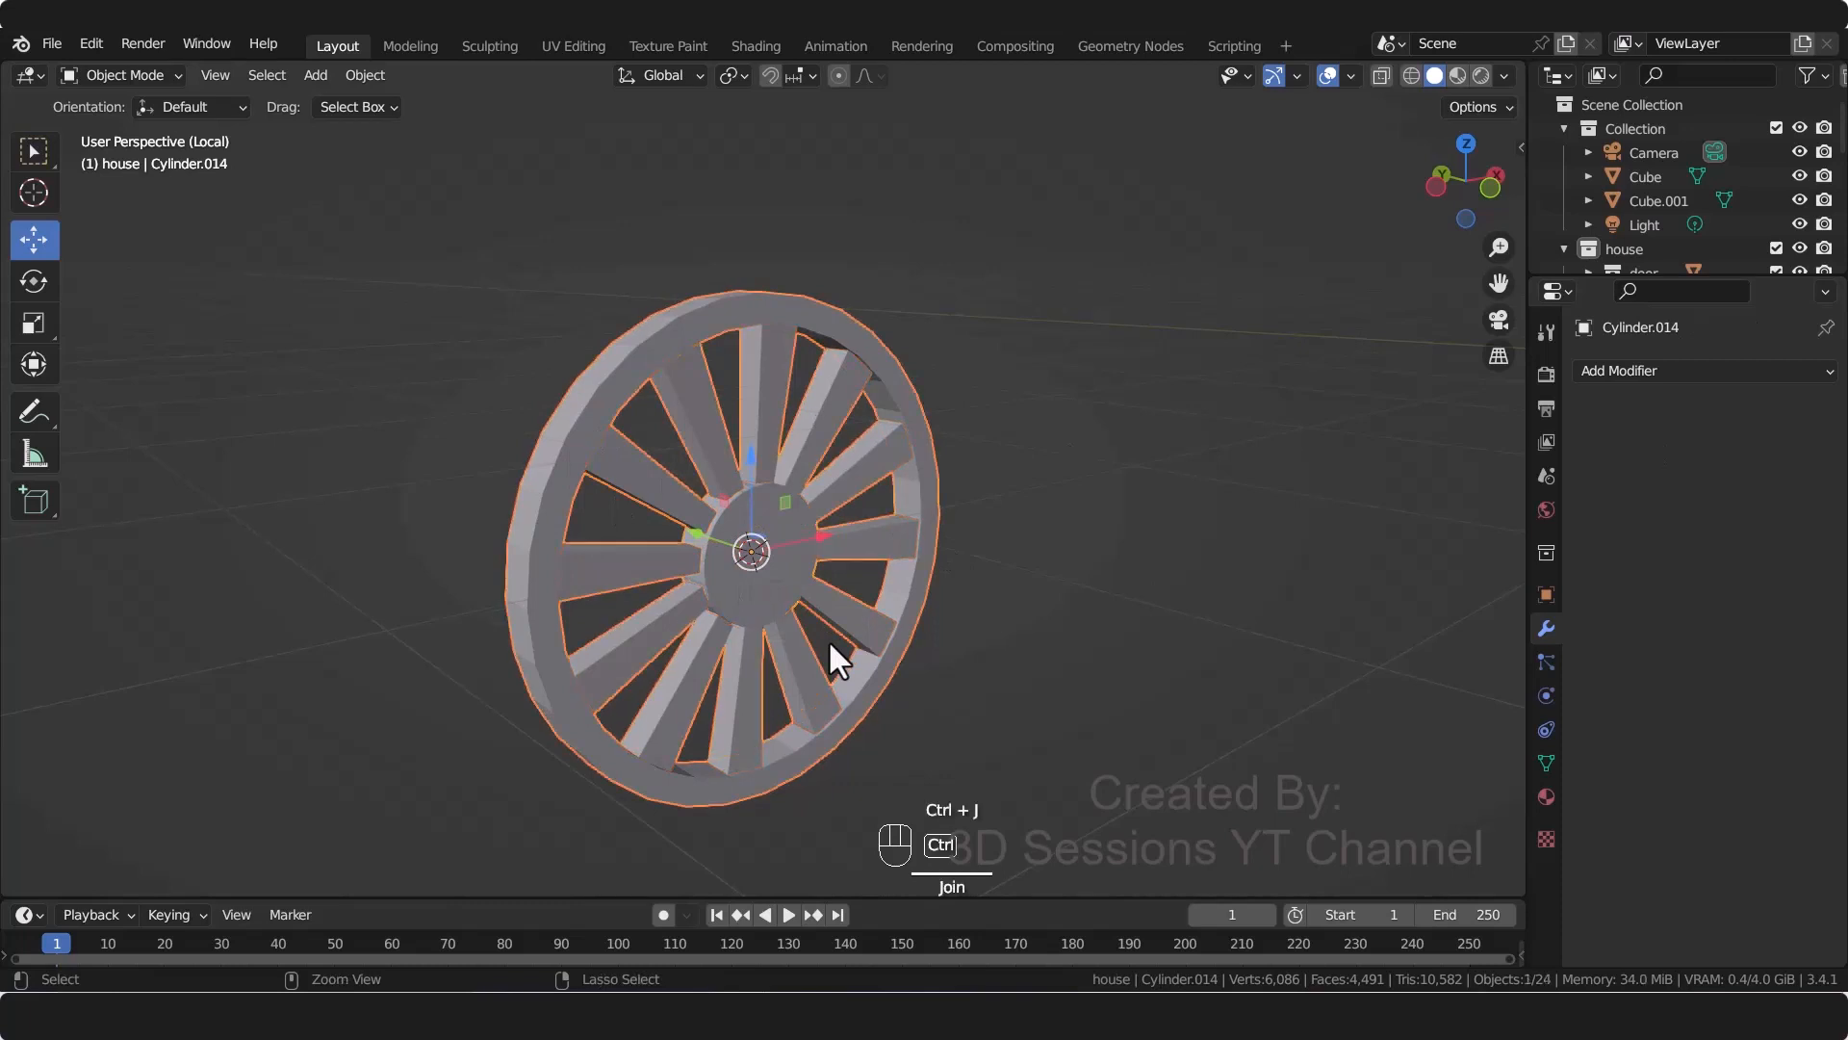
# Step: Duplicate the wheel and move the copy about 0.93 m along the global Y axis
pyautogui.click(941, 568)
pyautogui.click(771, 577)
pyautogui.moveTo(591, 667); pyautogui.dragTo(658, 718, button='middle')
pyautogui.hotkey('shift', 'd')
pyautogui.rightClick(659, 719)
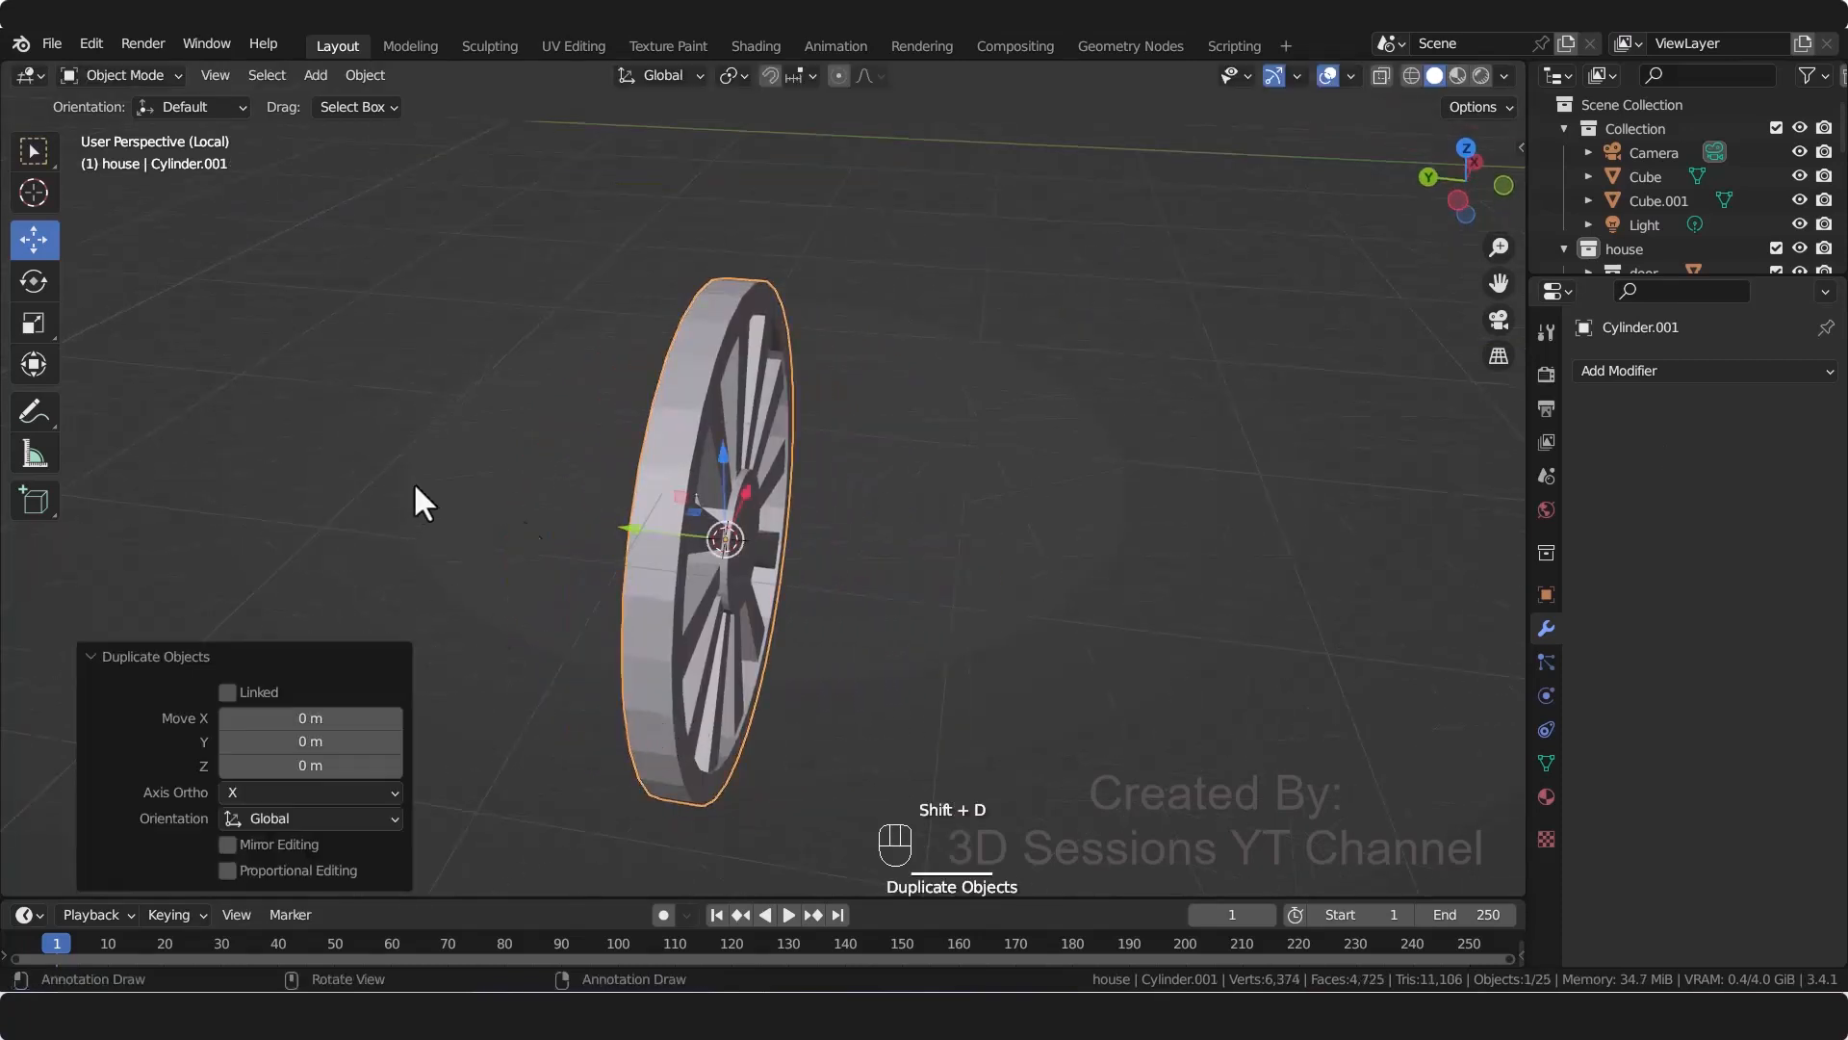
pyautogui.press('g')
pyautogui.press('y')
pyautogui.click(568, 669)
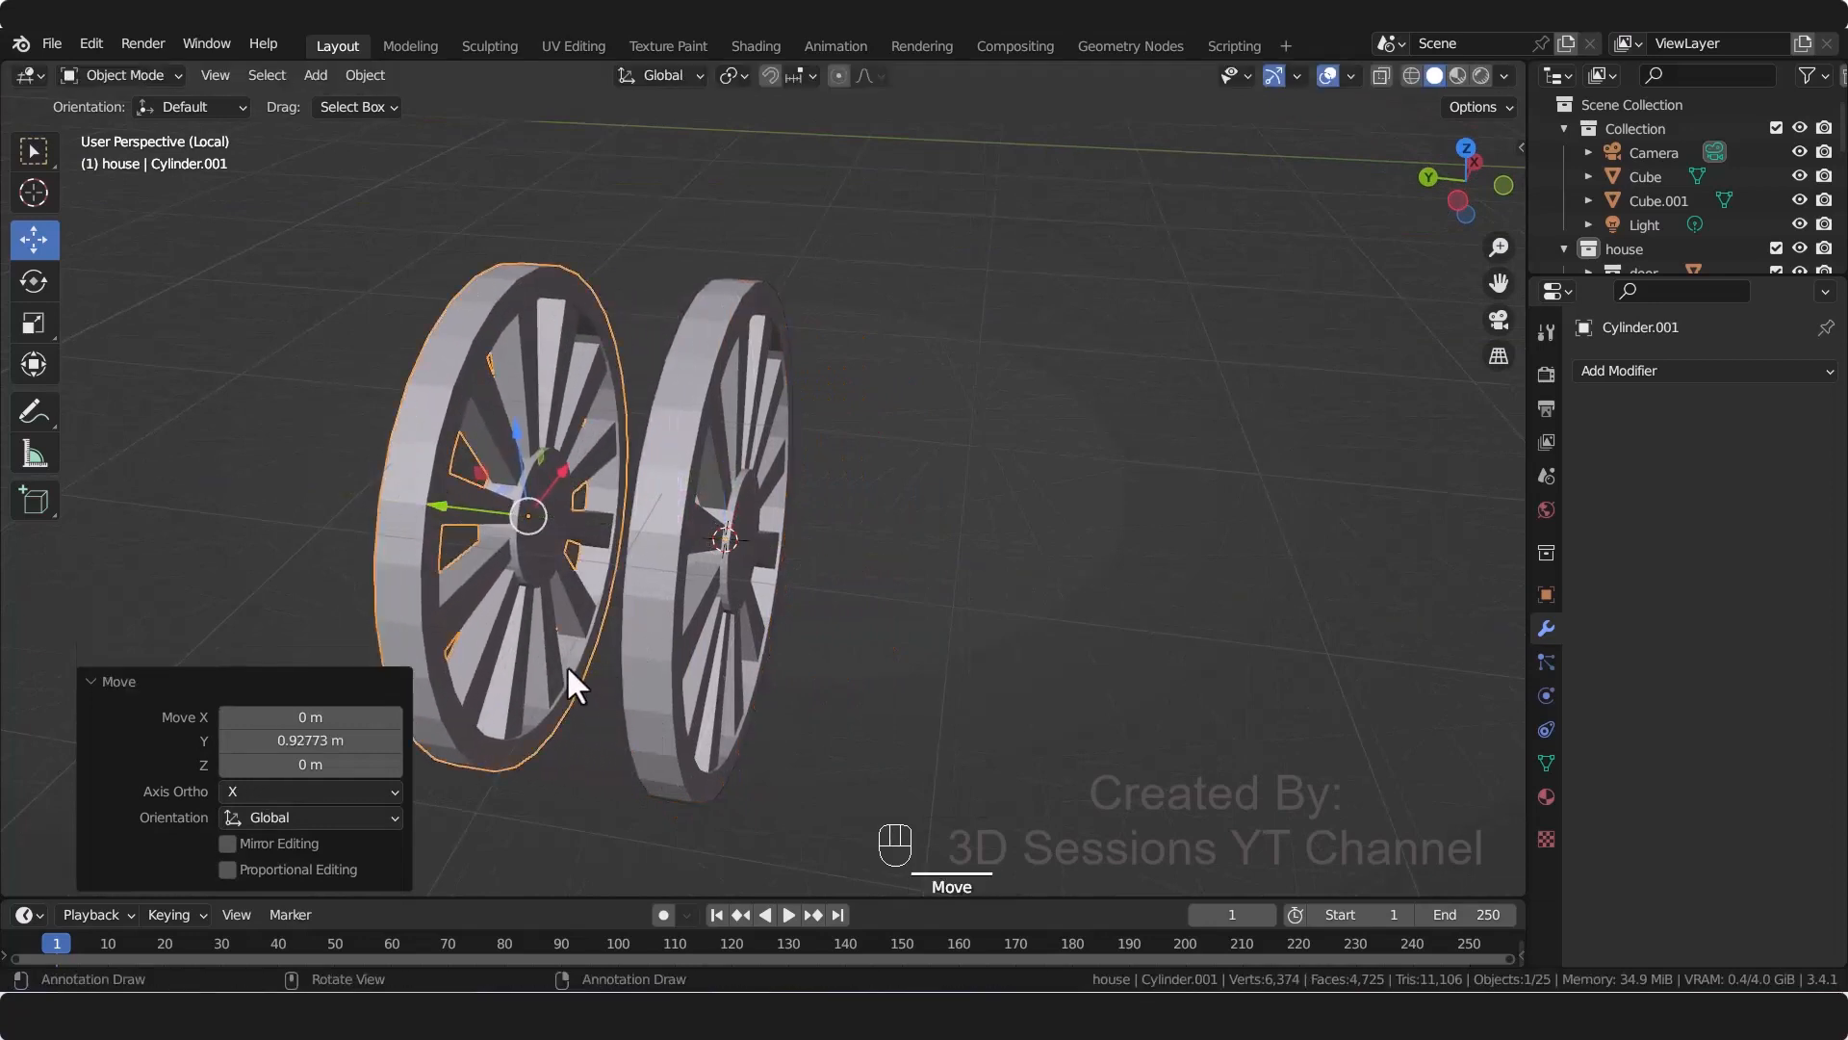
# Step: Join the two parallel wheels into one object
pyautogui.moveTo(573, 684); pyautogui.dragTo(706, 524, button='middle')
pyautogui.keyDown('shift'); pyautogui.click(709, 524); pyautogui.keyUp('shift')
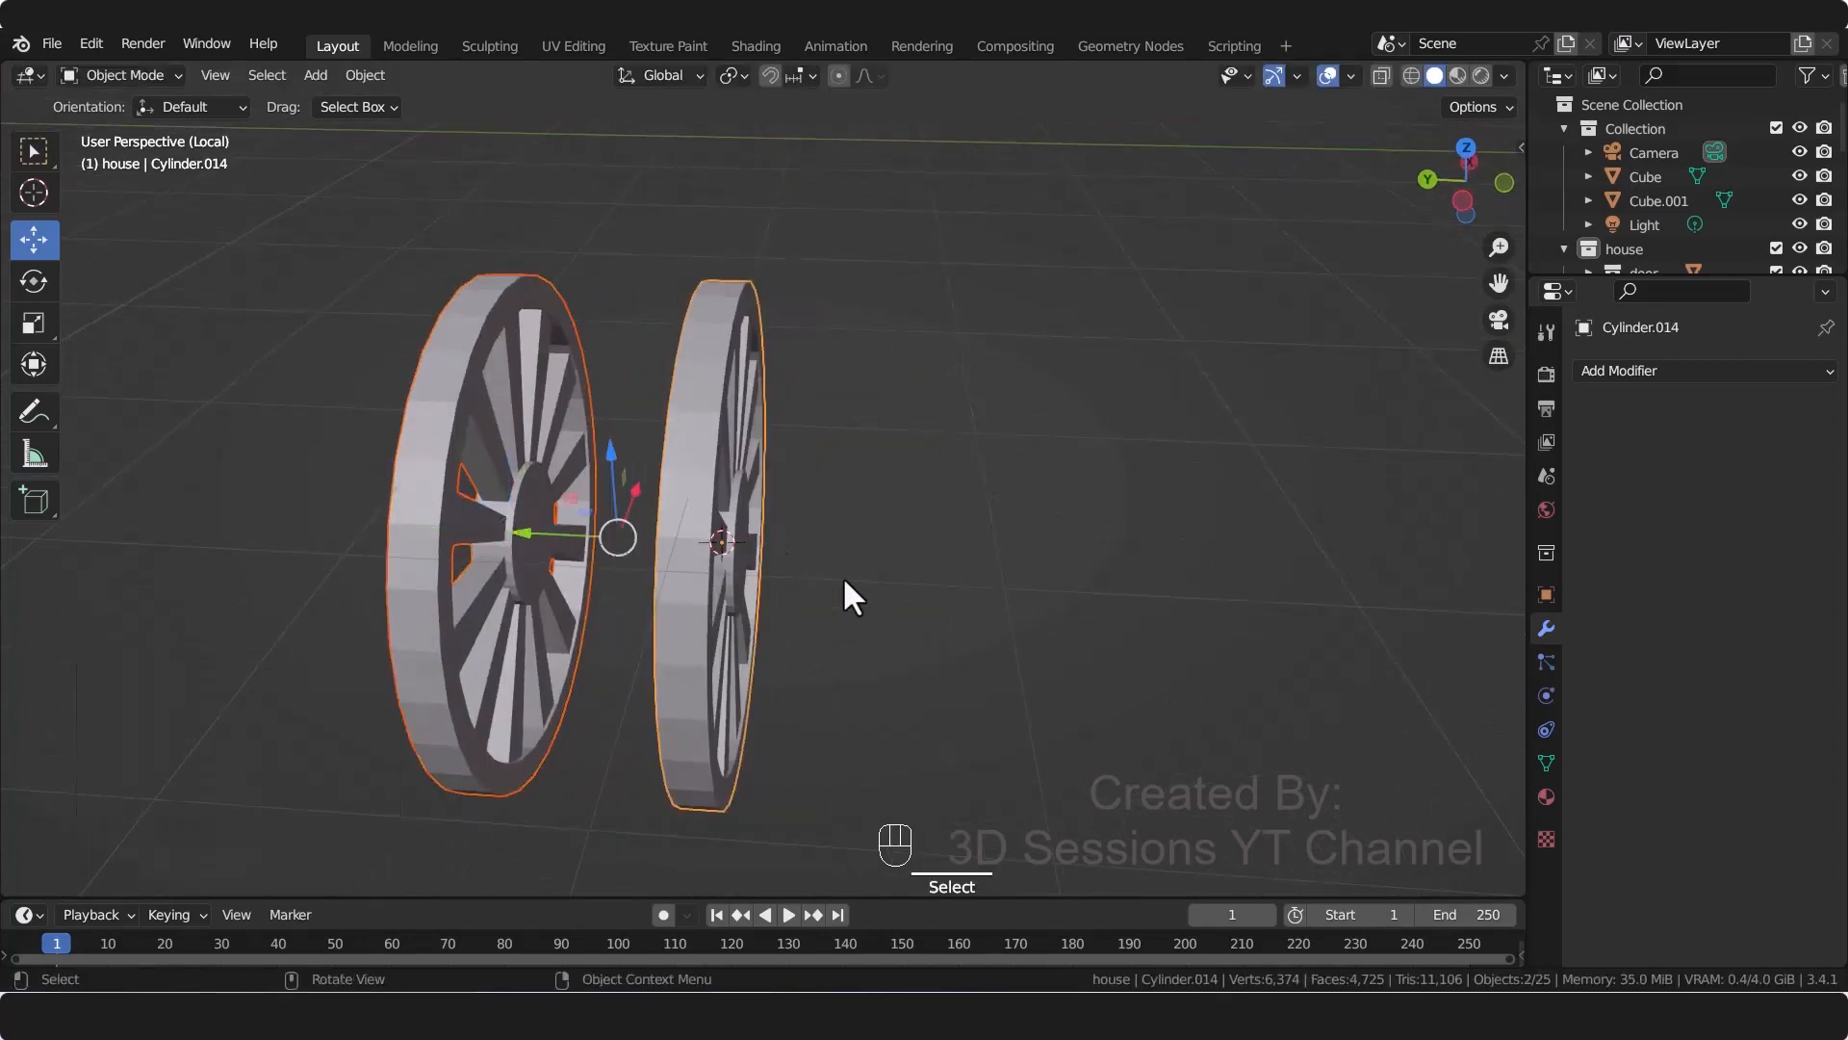
pyautogui.hotkey('ctrl', 'j')
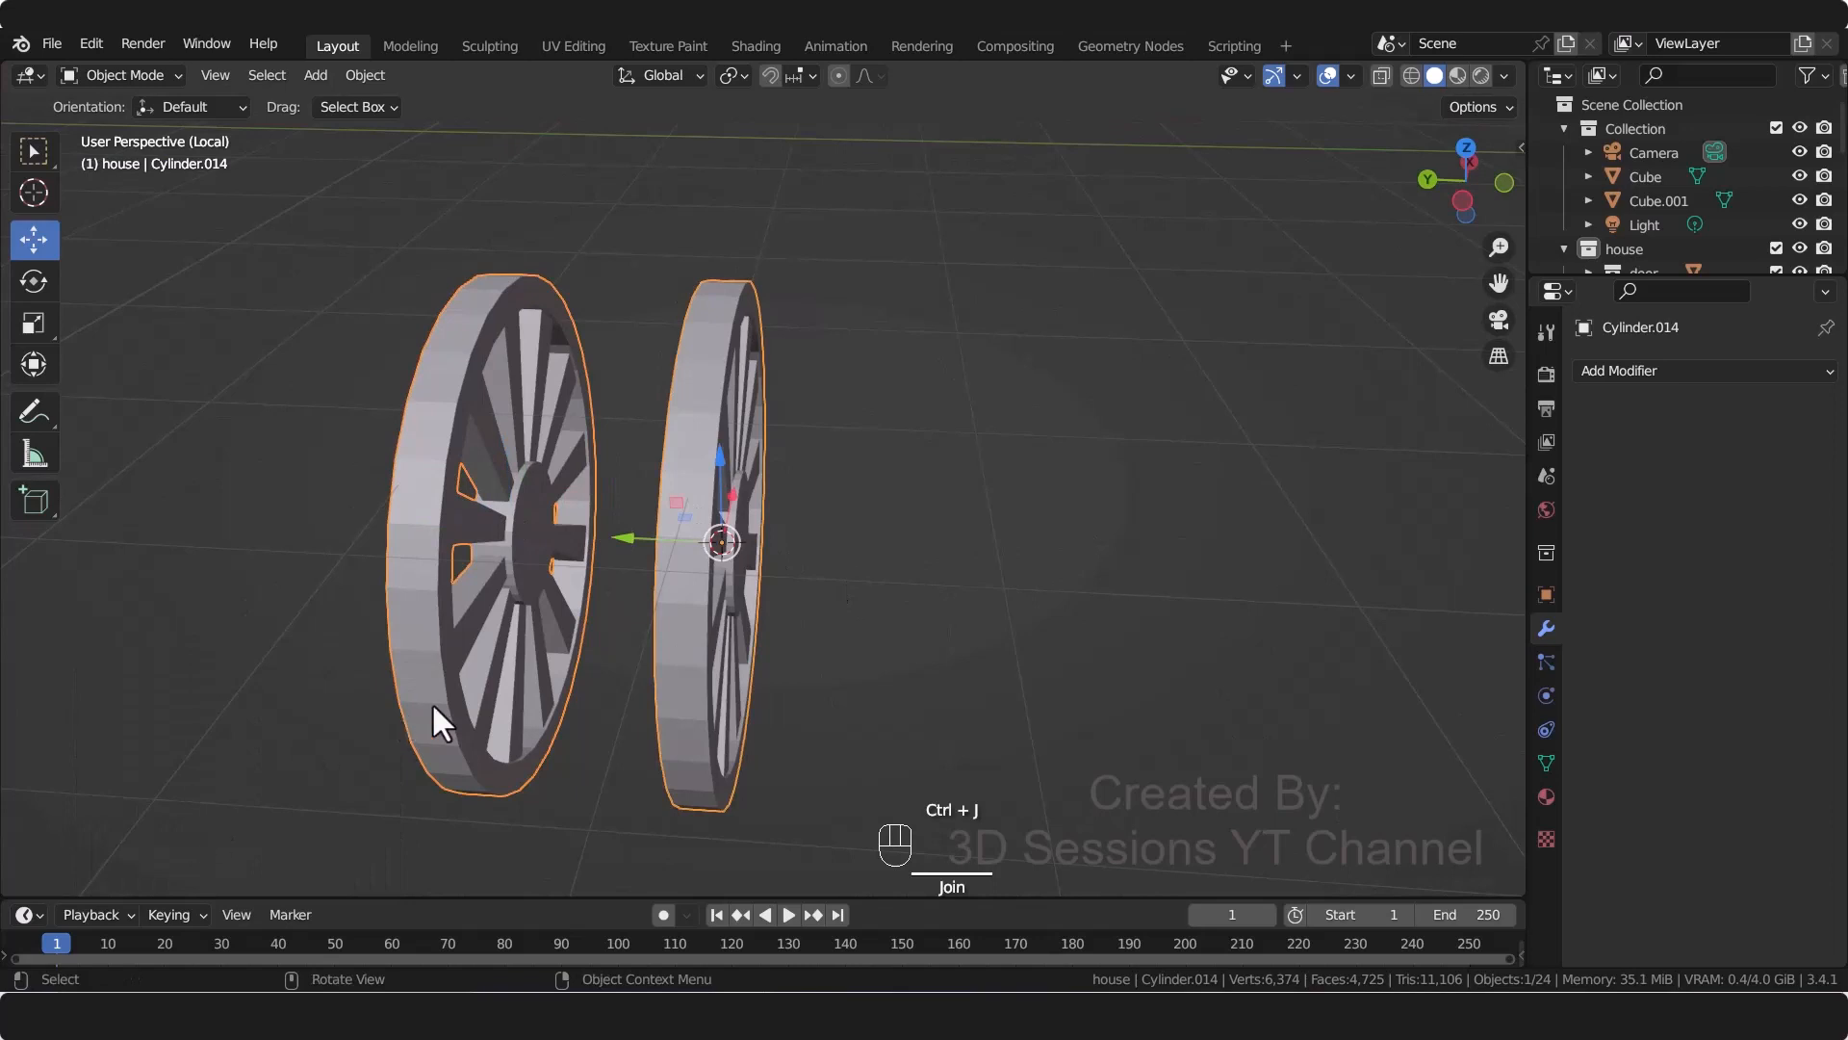
# Step: In Edit Mode, connect the two facing inner hub faces of the wheels with Bridge Faces to form the drum between them
pyautogui.moveTo(432, 702); pyautogui.dragTo(537, 754, button='middle')
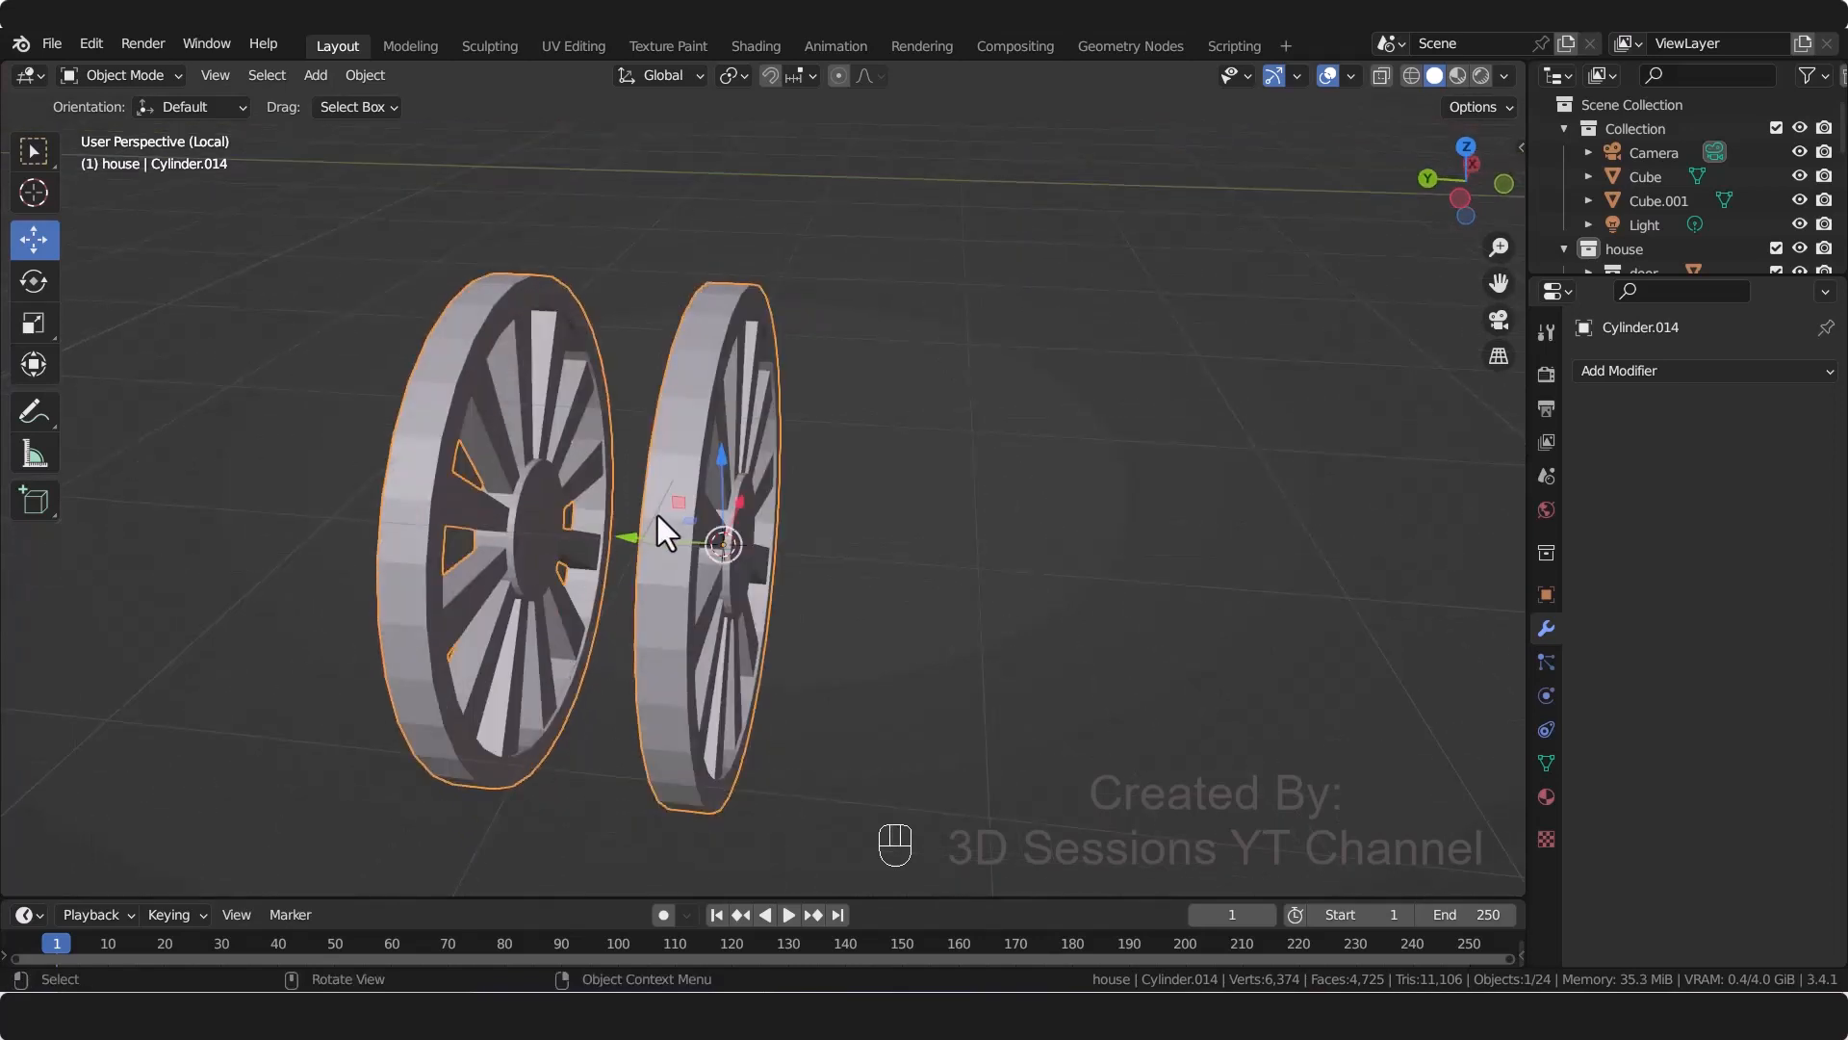
pyautogui.press('Tab')
pyautogui.click(589, 632)
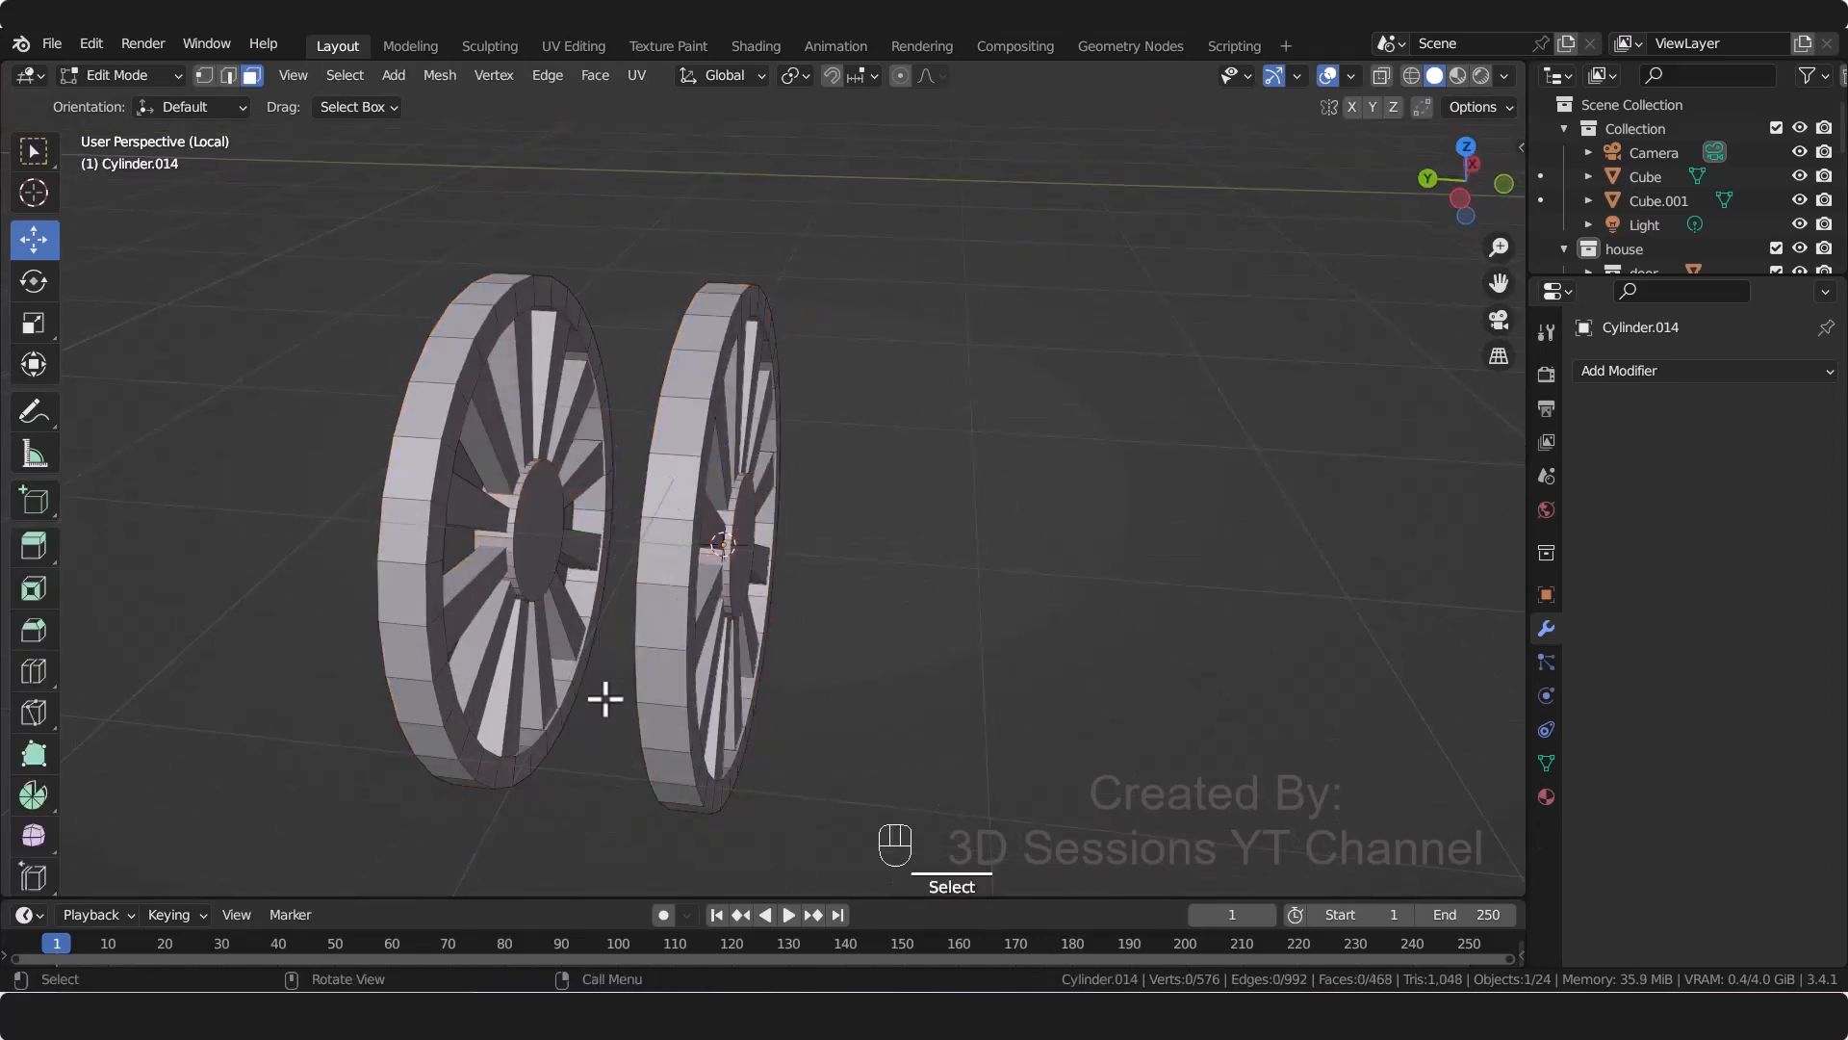
pyautogui.click(567, 587)
pyautogui.moveTo(549, 734); pyautogui.dragTo(590, 677, button='middle')
pyautogui.keyDown('shift'); pyautogui.click(703, 571); pyautogui.keyUp('shift')
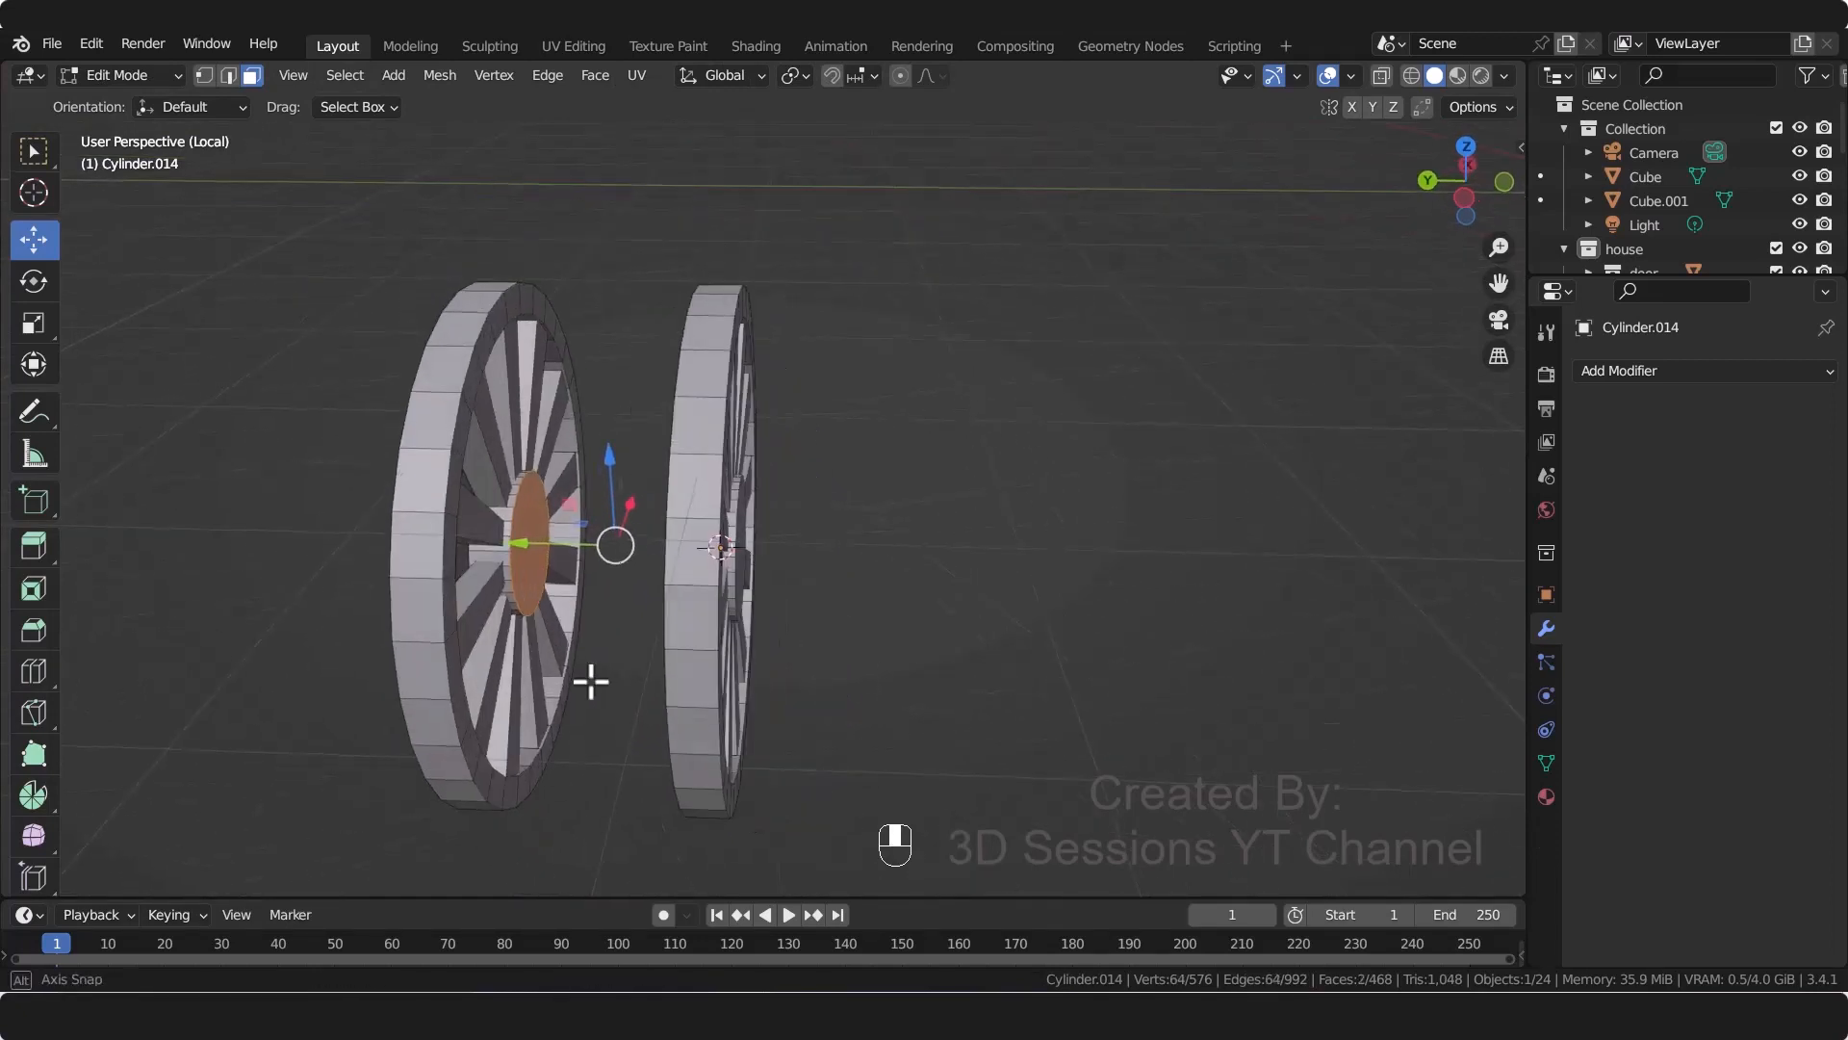
pyautogui.rightClick(599, 617)
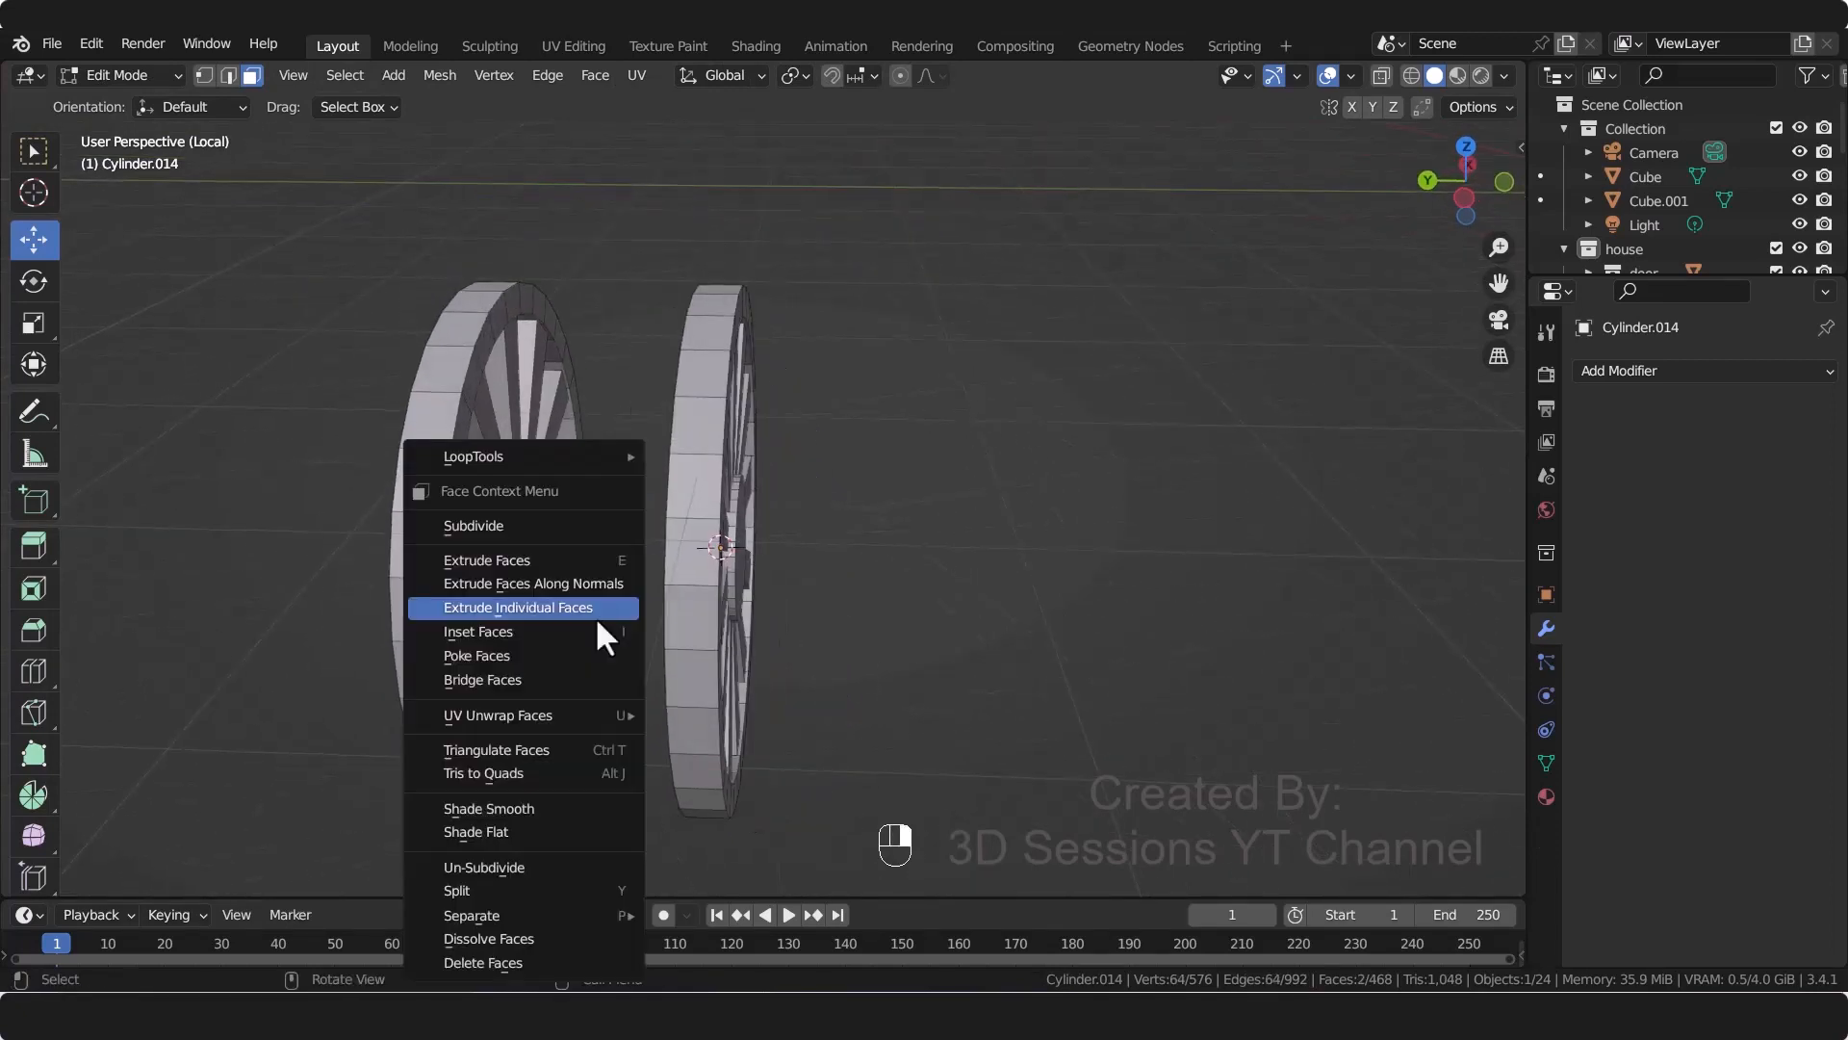
pyautogui.click(539, 677)
pyautogui.click(537, 693)
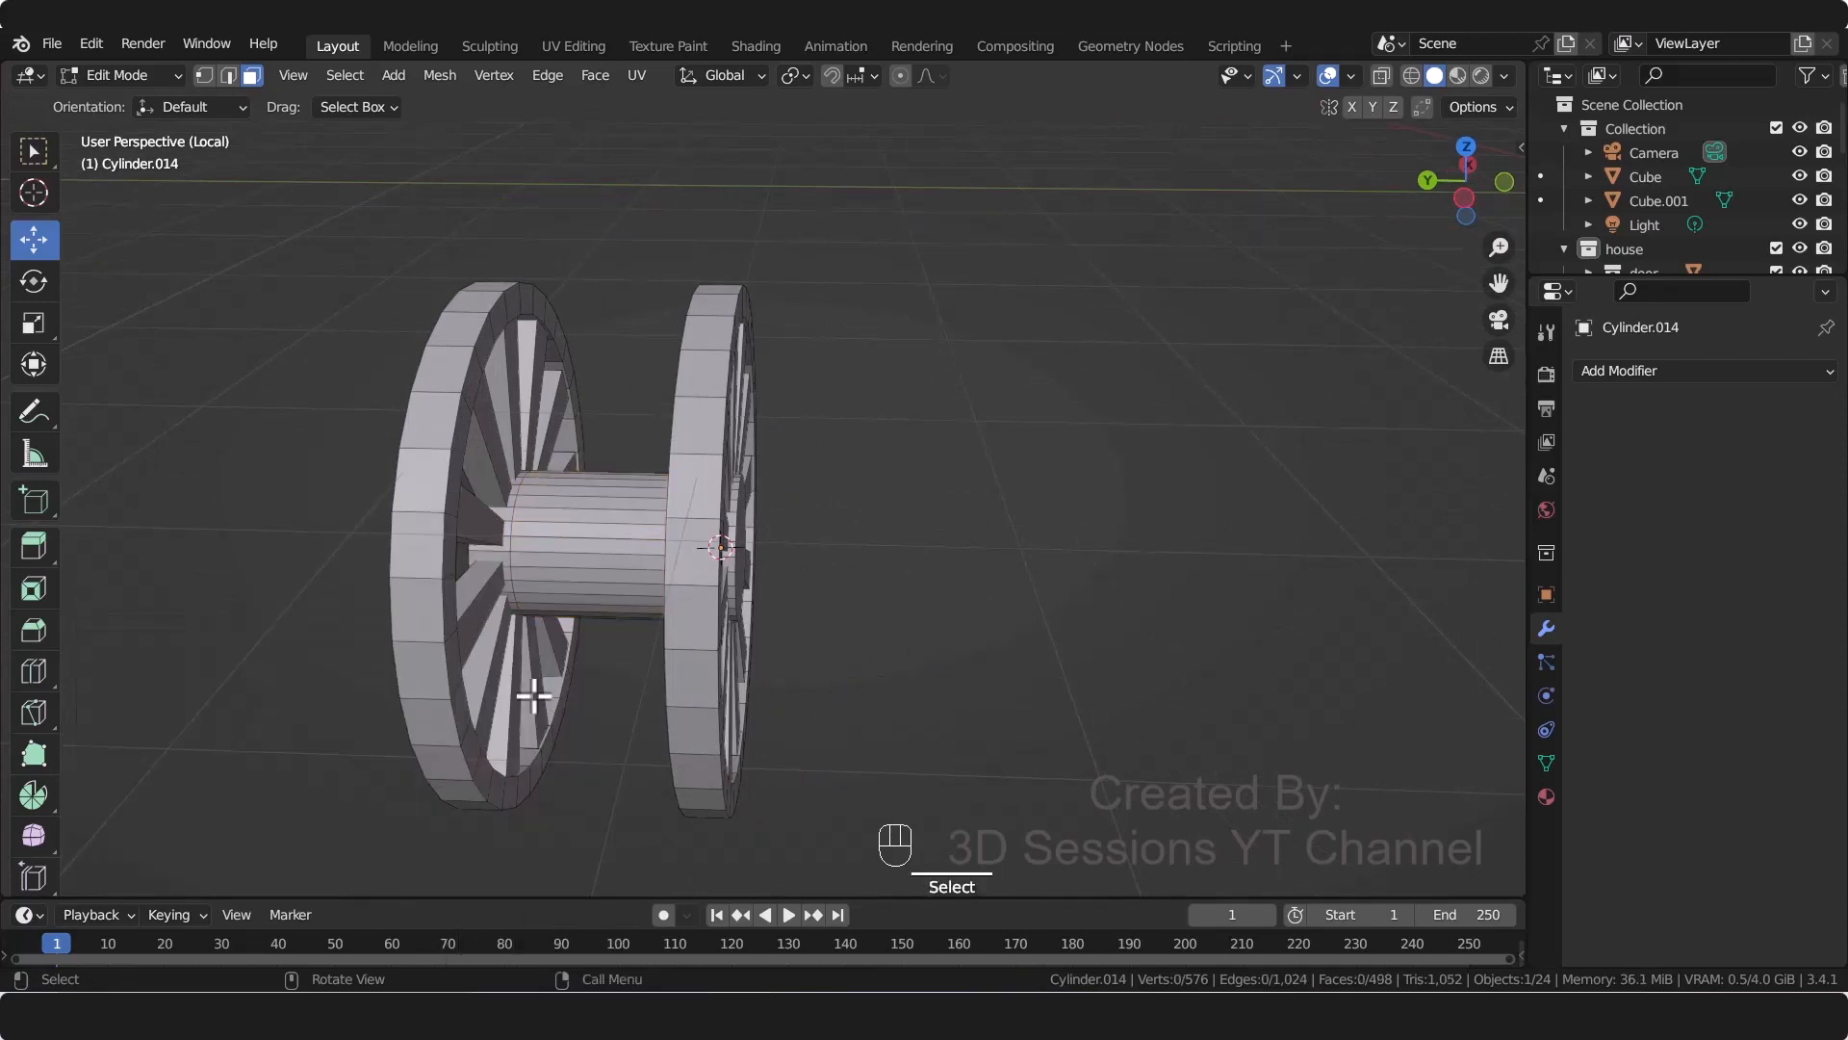
# Step: Inset the outer hub faces on both sides of the wheel pair by about 0.57 m
pyautogui.moveTo(536, 693); pyautogui.dragTo(442, 701, button='middle')
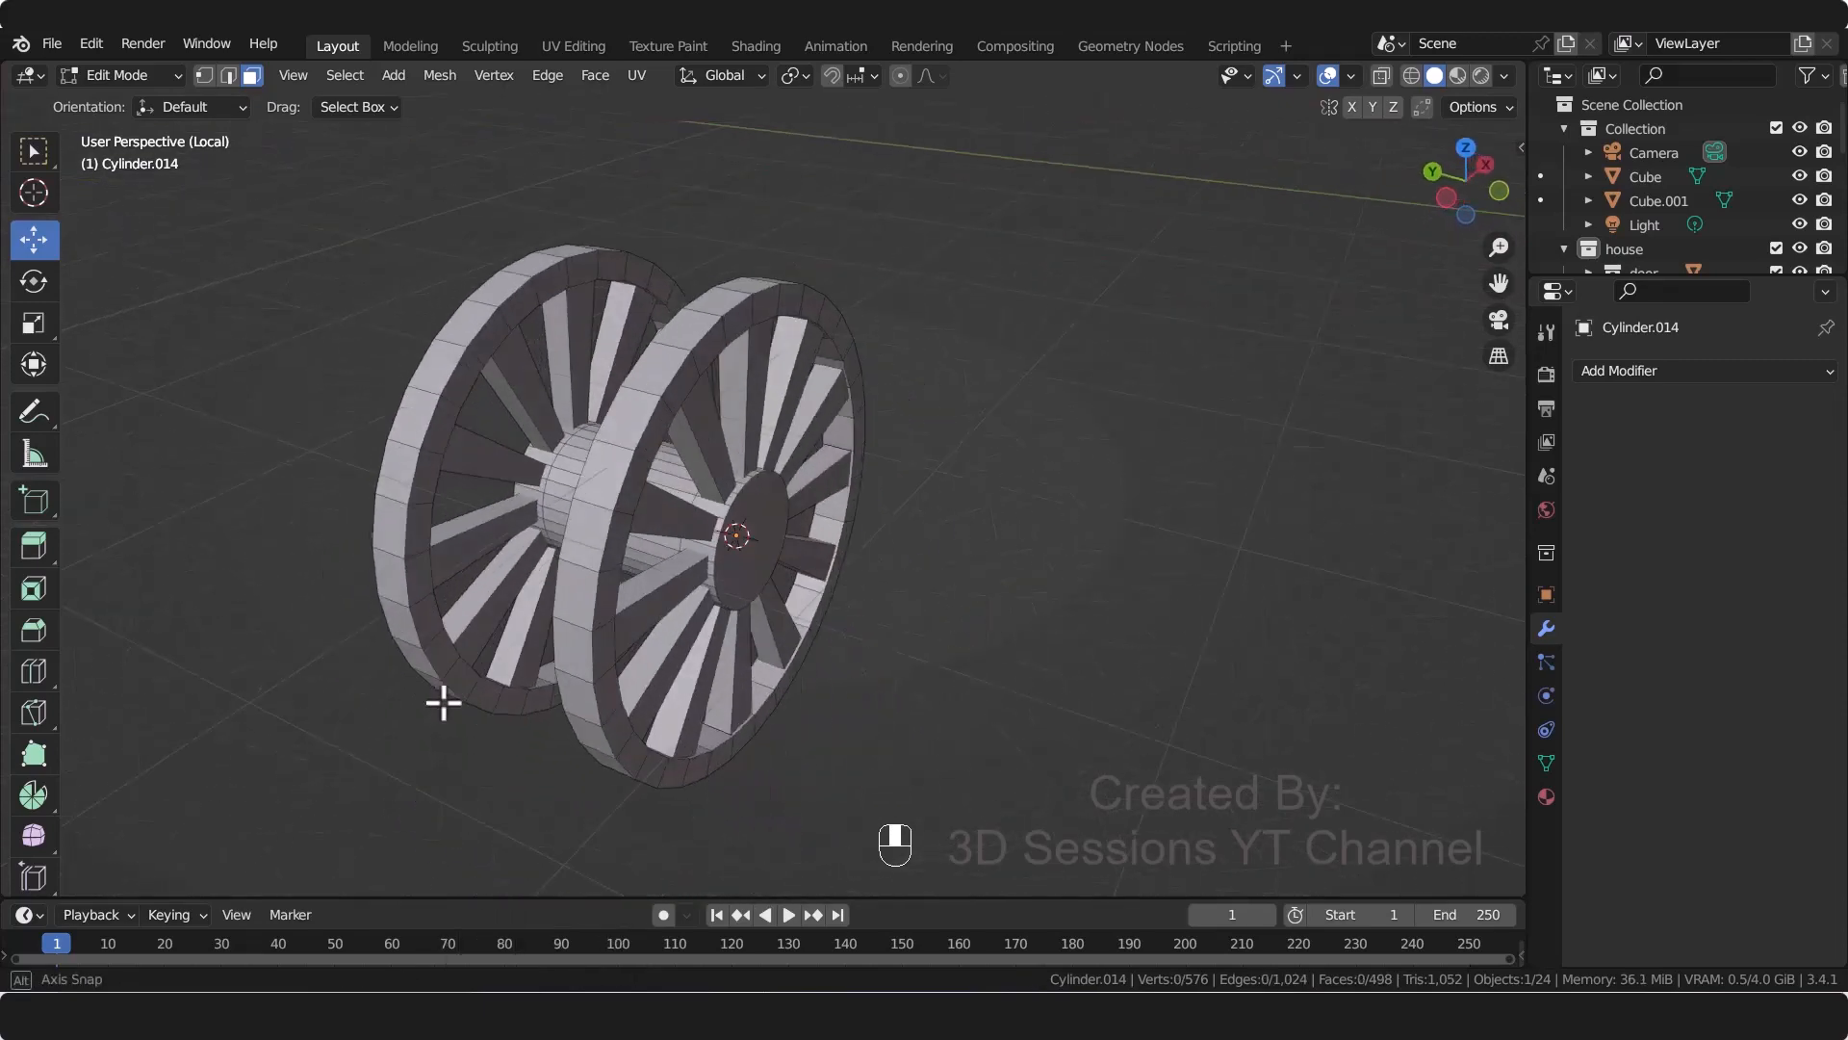
pyautogui.click(768, 534)
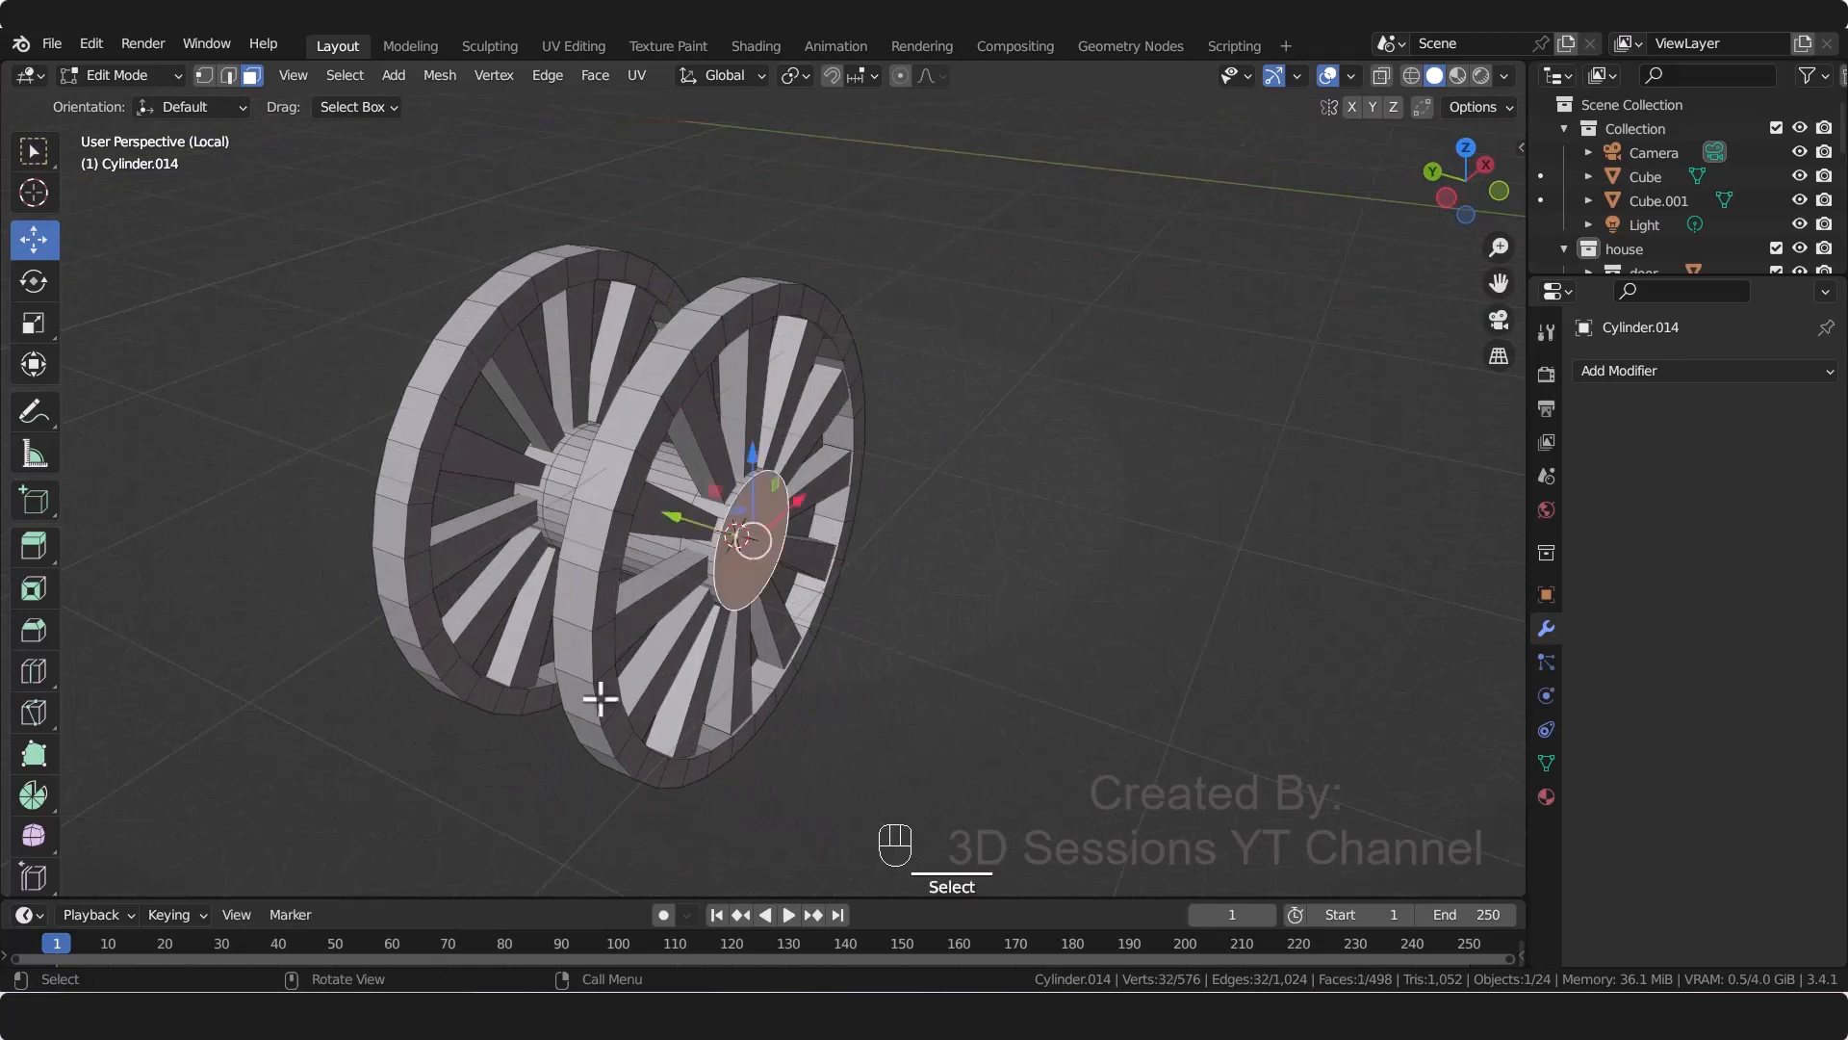
pyautogui.moveTo(603, 693); pyautogui.dragTo(433, 707, button='middle')
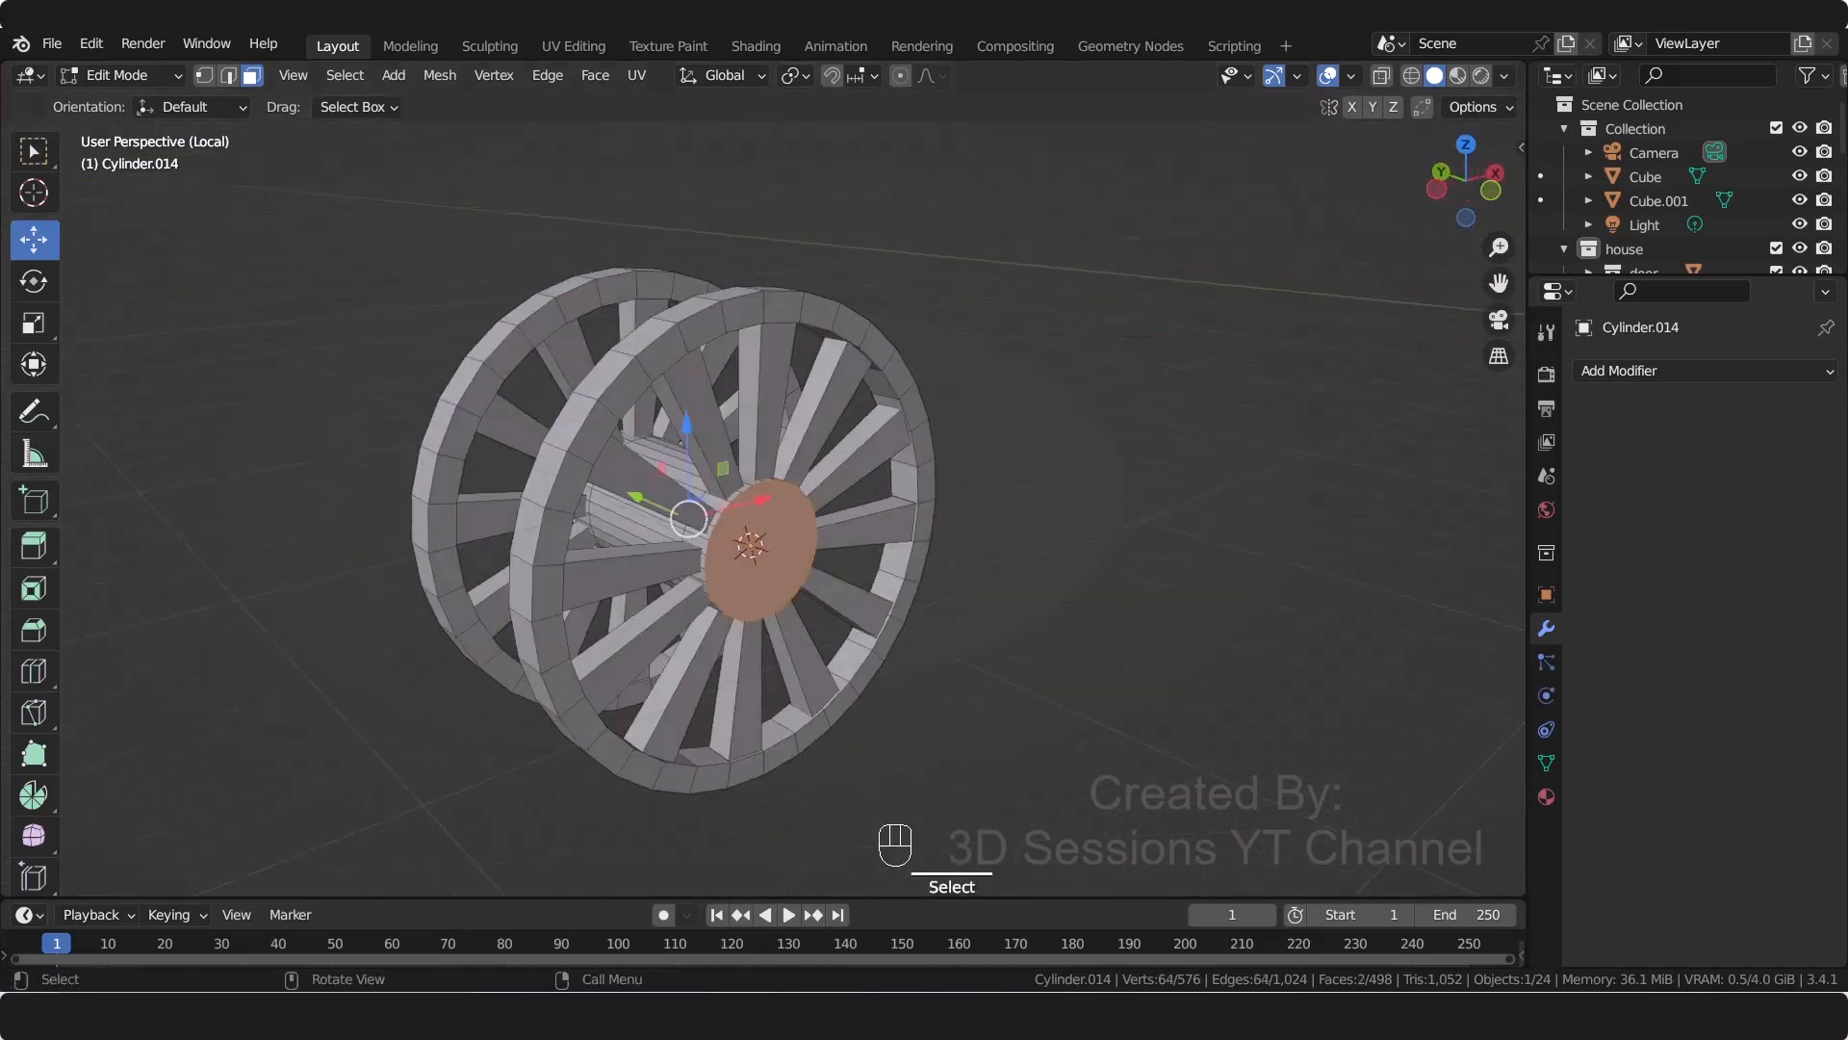
pyautogui.press('i')
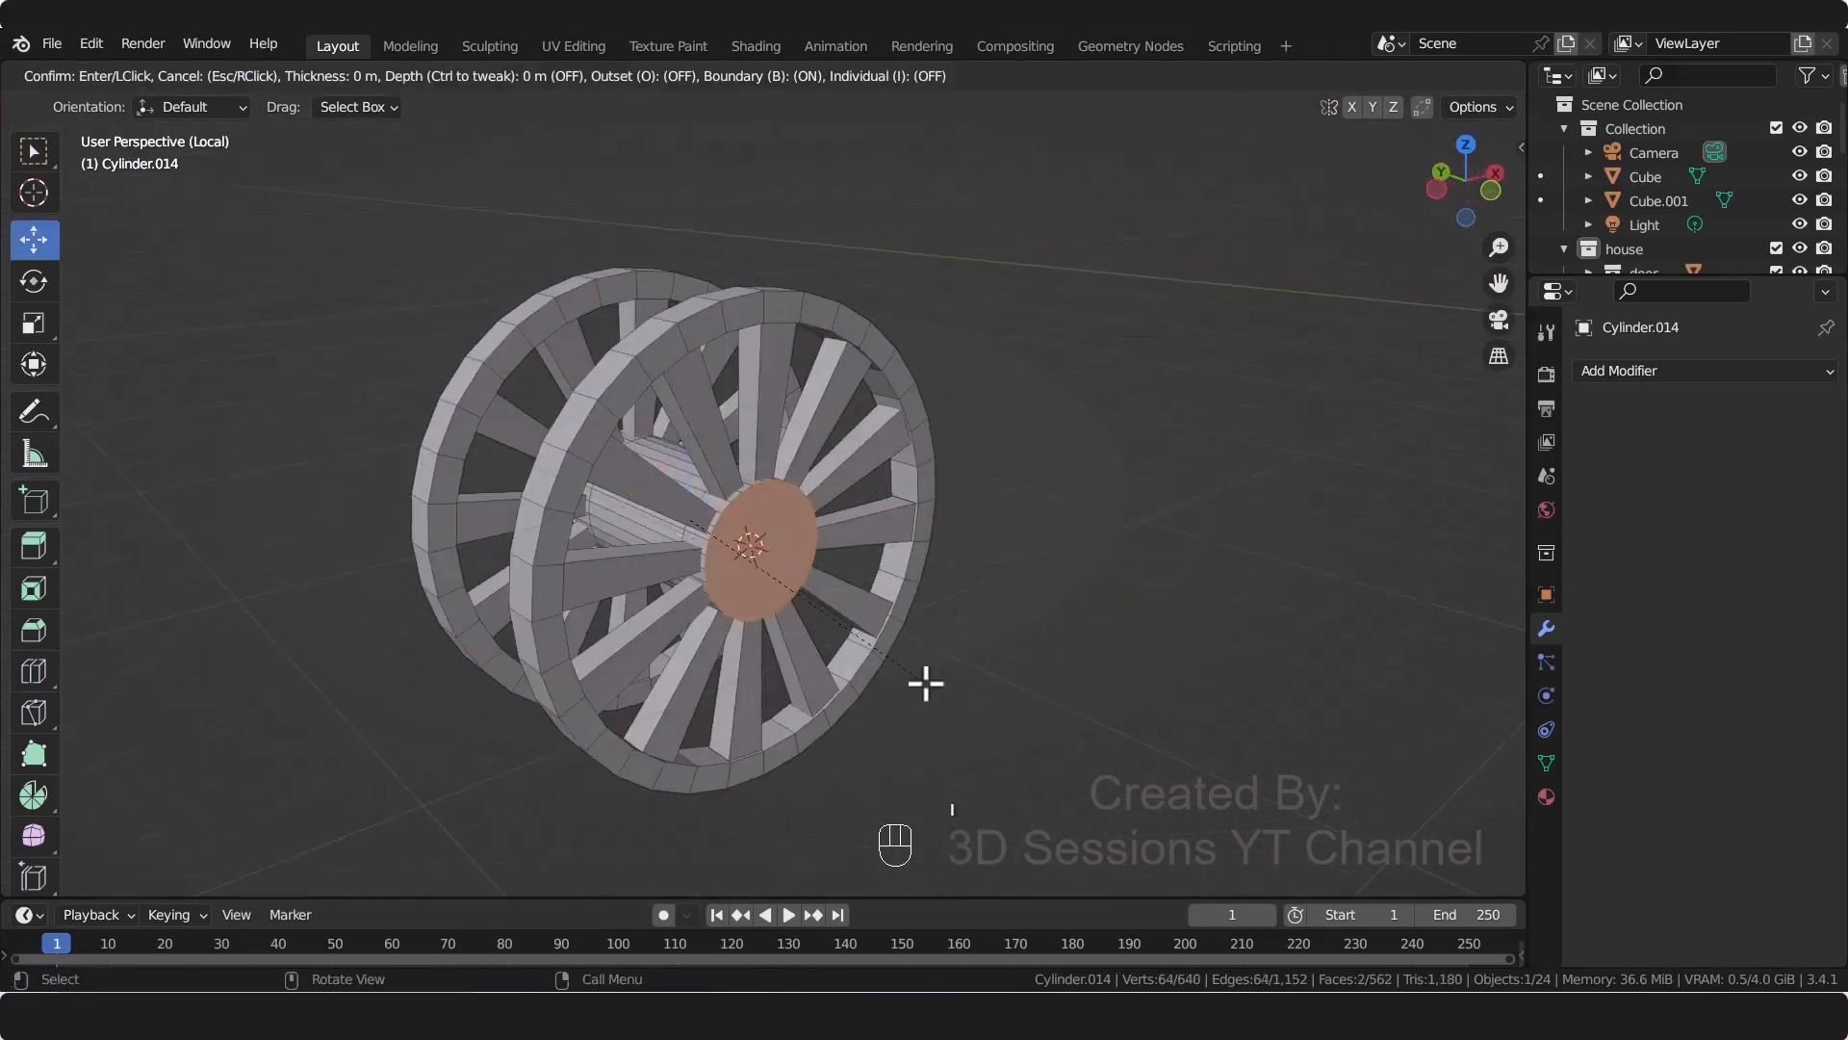
pyautogui.click(888, 678)
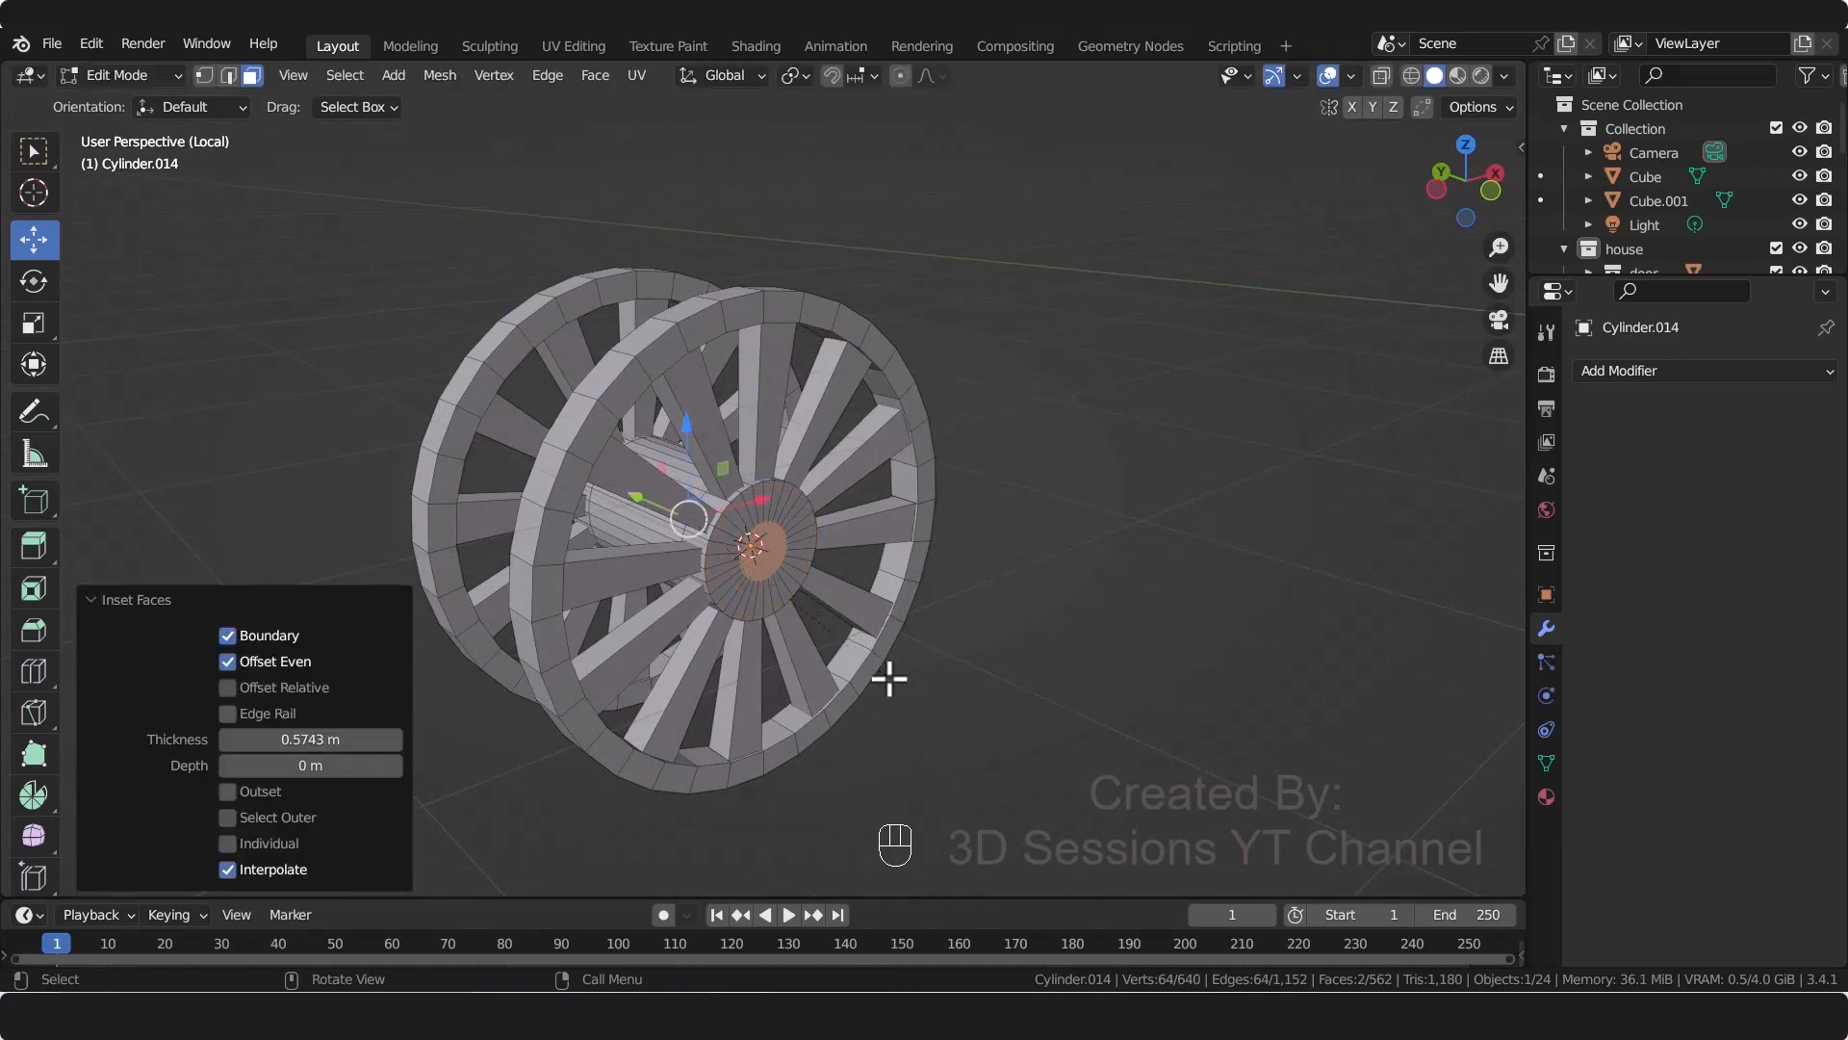
# Step: Extrude the inset hub faces on both sides individually by 1.99 m to form the outward axle ends
pyautogui.moveTo(886, 673); pyautogui.dragTo(679, 455, button='middle')
pyautogui.moveTo(730, 520); pyautogui.dragTo(760, 550, button='middle')
pyautogui.press('e')
pyautogui.rightClick(742, 627)
pyautogui.hotkey('alt', 'z')
pyautogui.rightClick(766, 497)
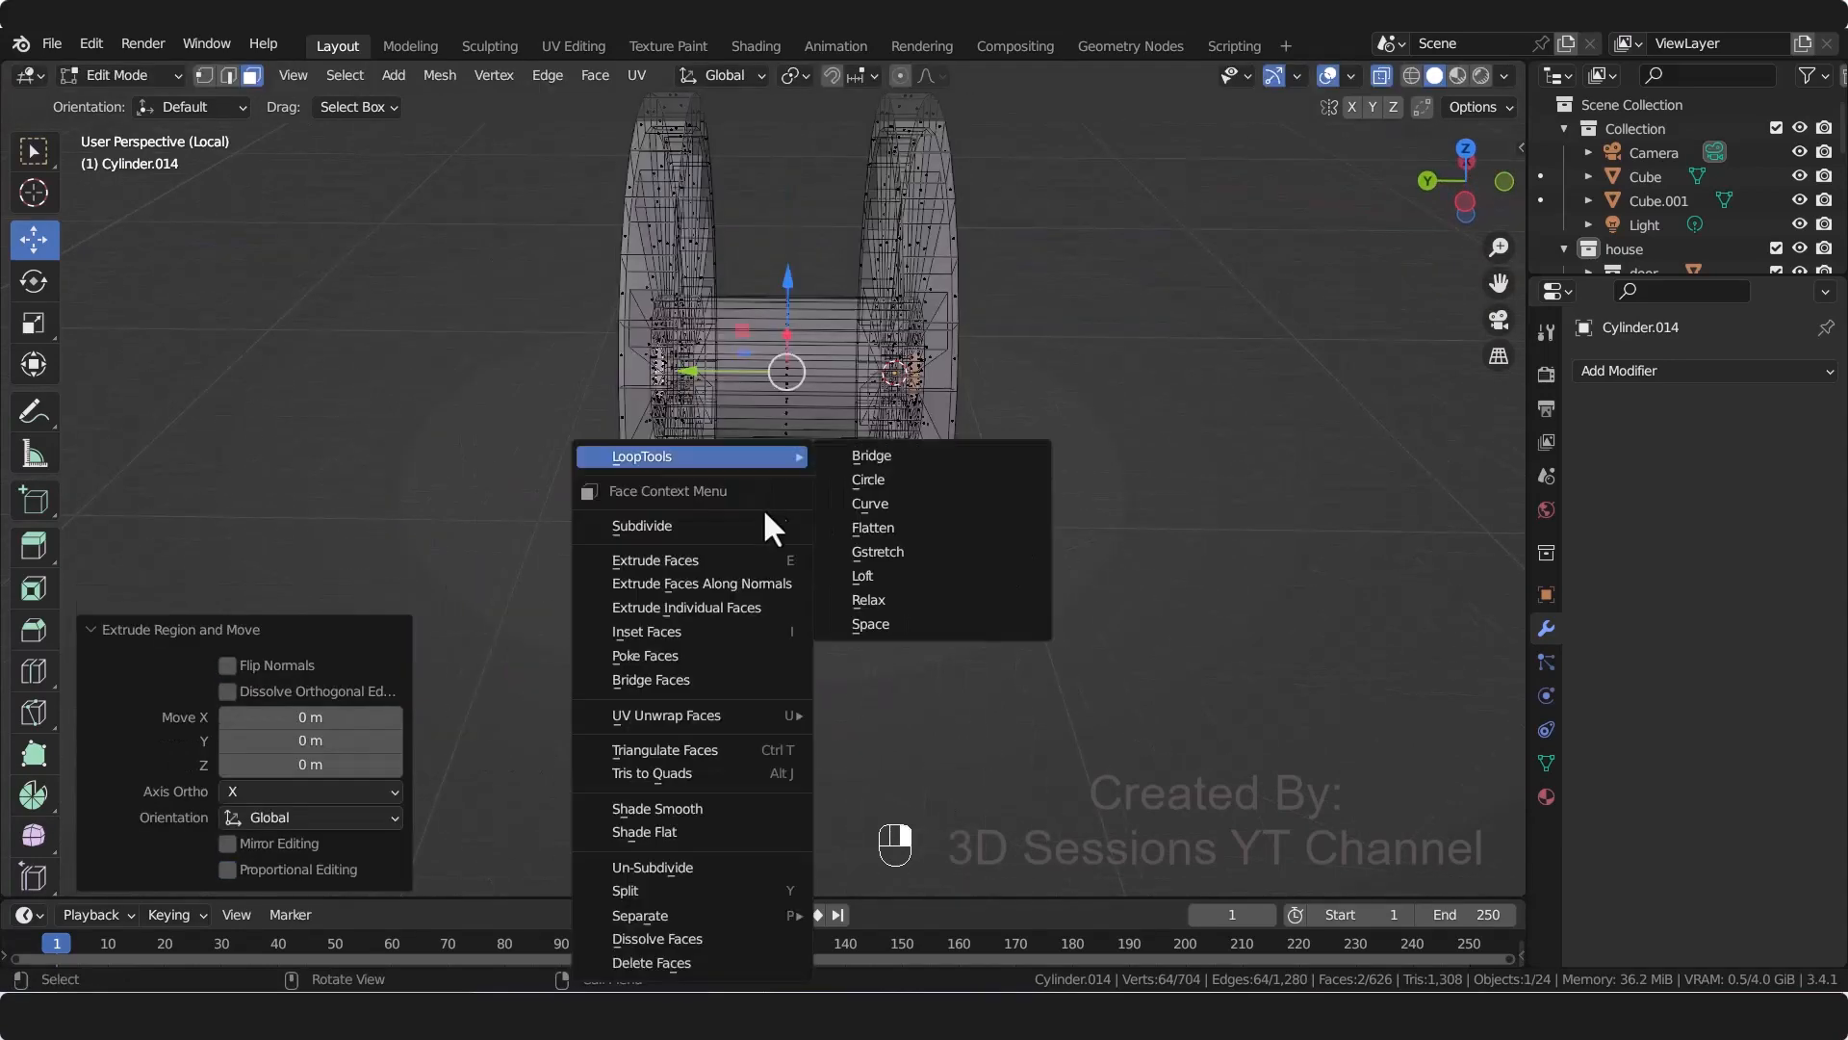
pyautogui.click(774, 605)
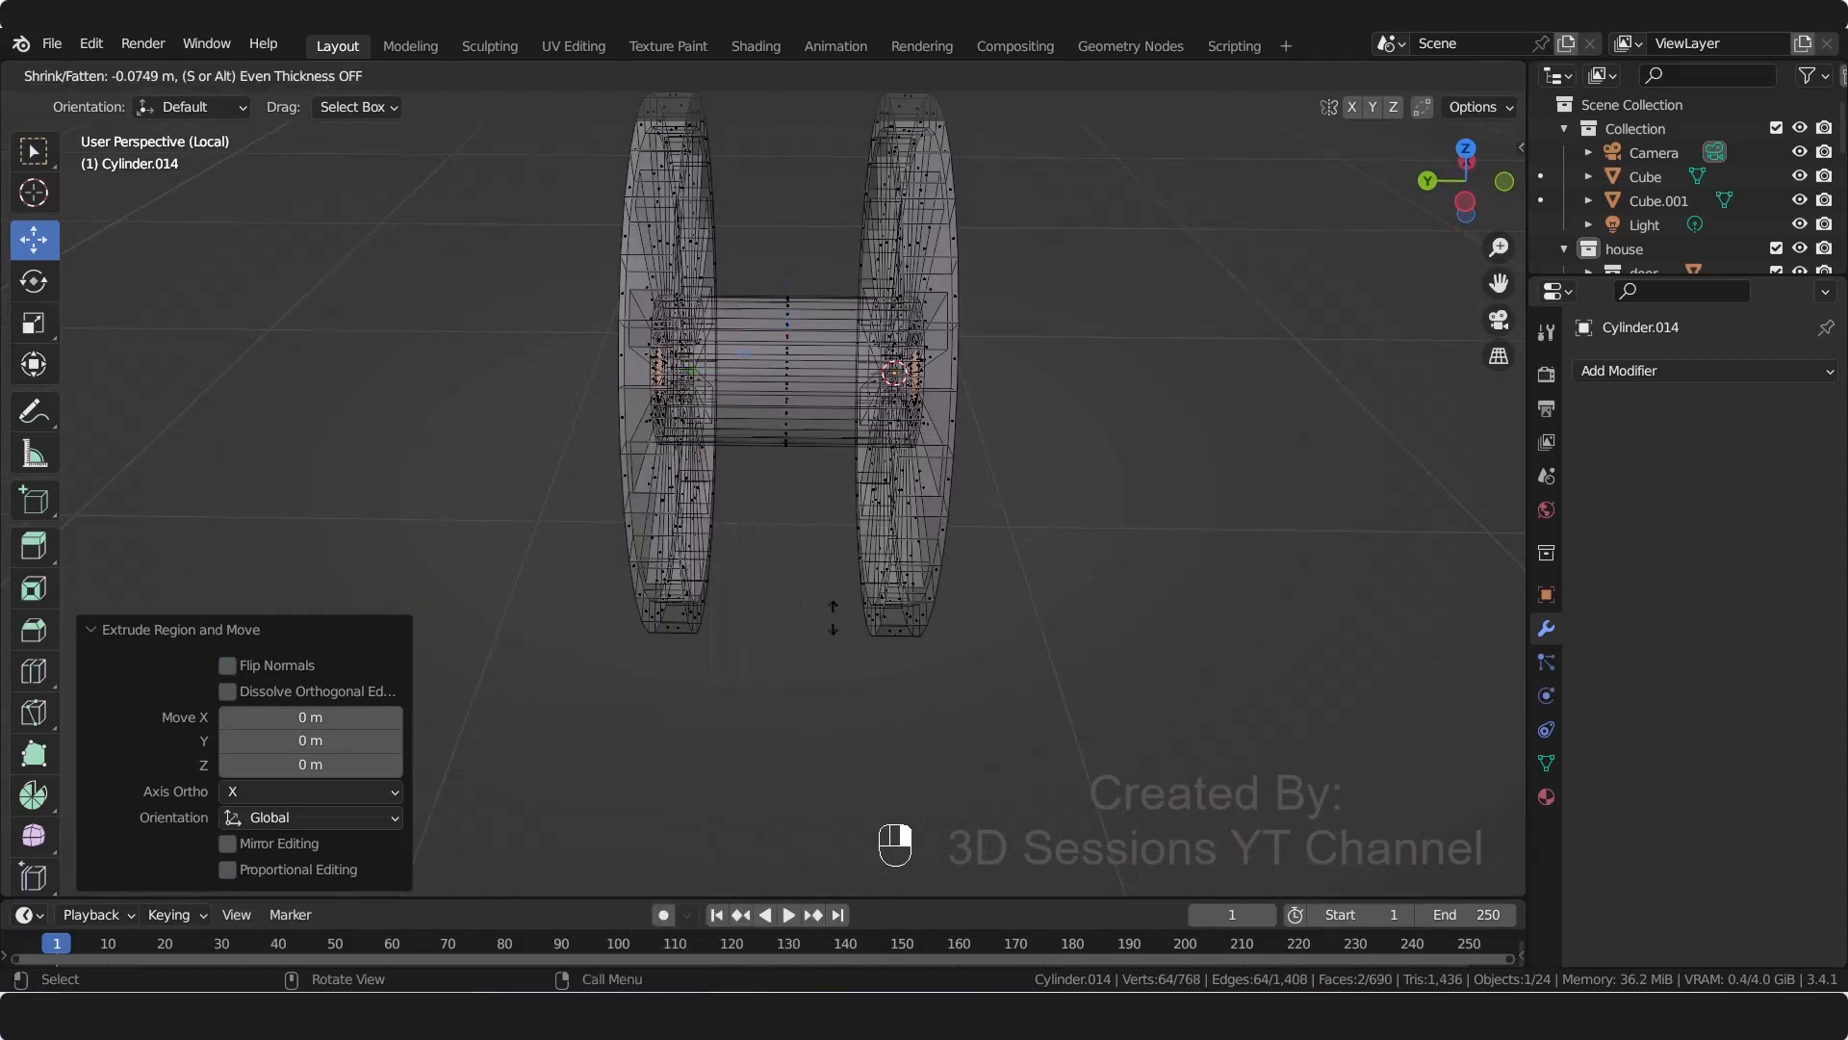
pyautogui.click(1736, 737)
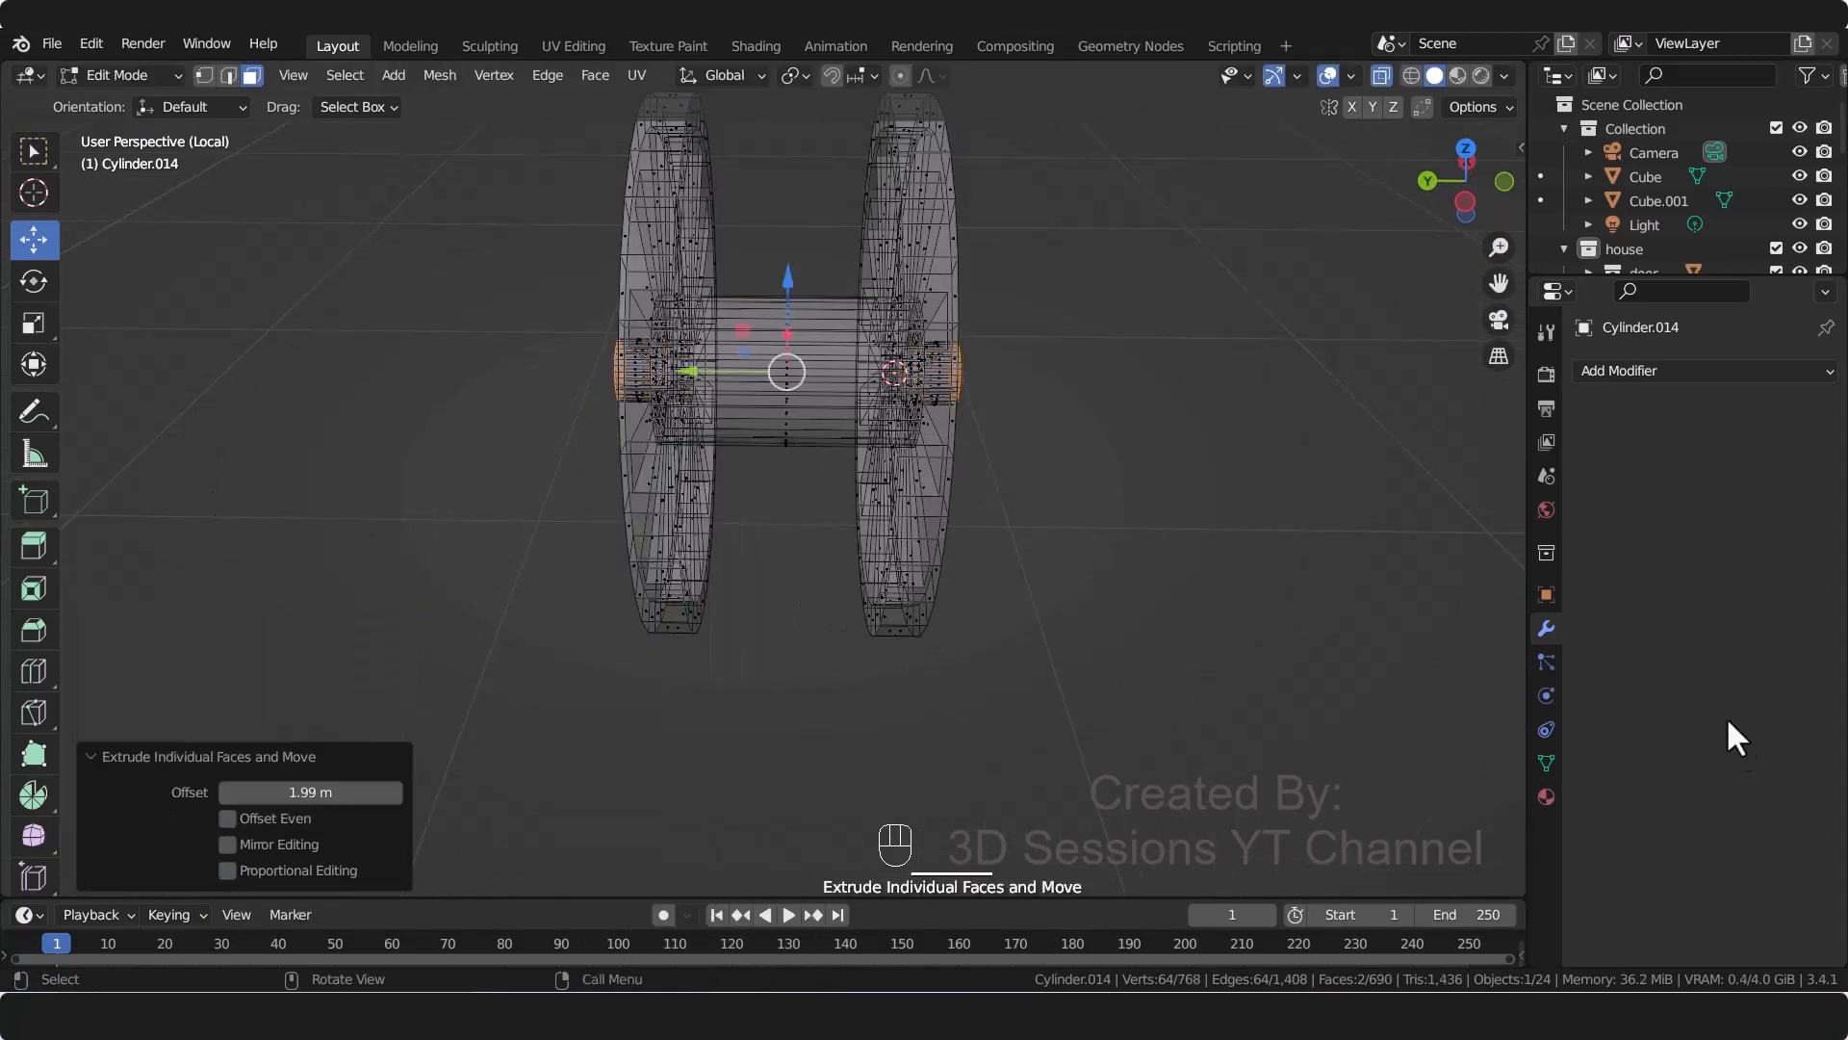
# Step: Lengthen both axle ends by scaling their end faces about 1.31 along the global Y axis, and save the file
pyautogui.press('s')
pyautogui.press('y')
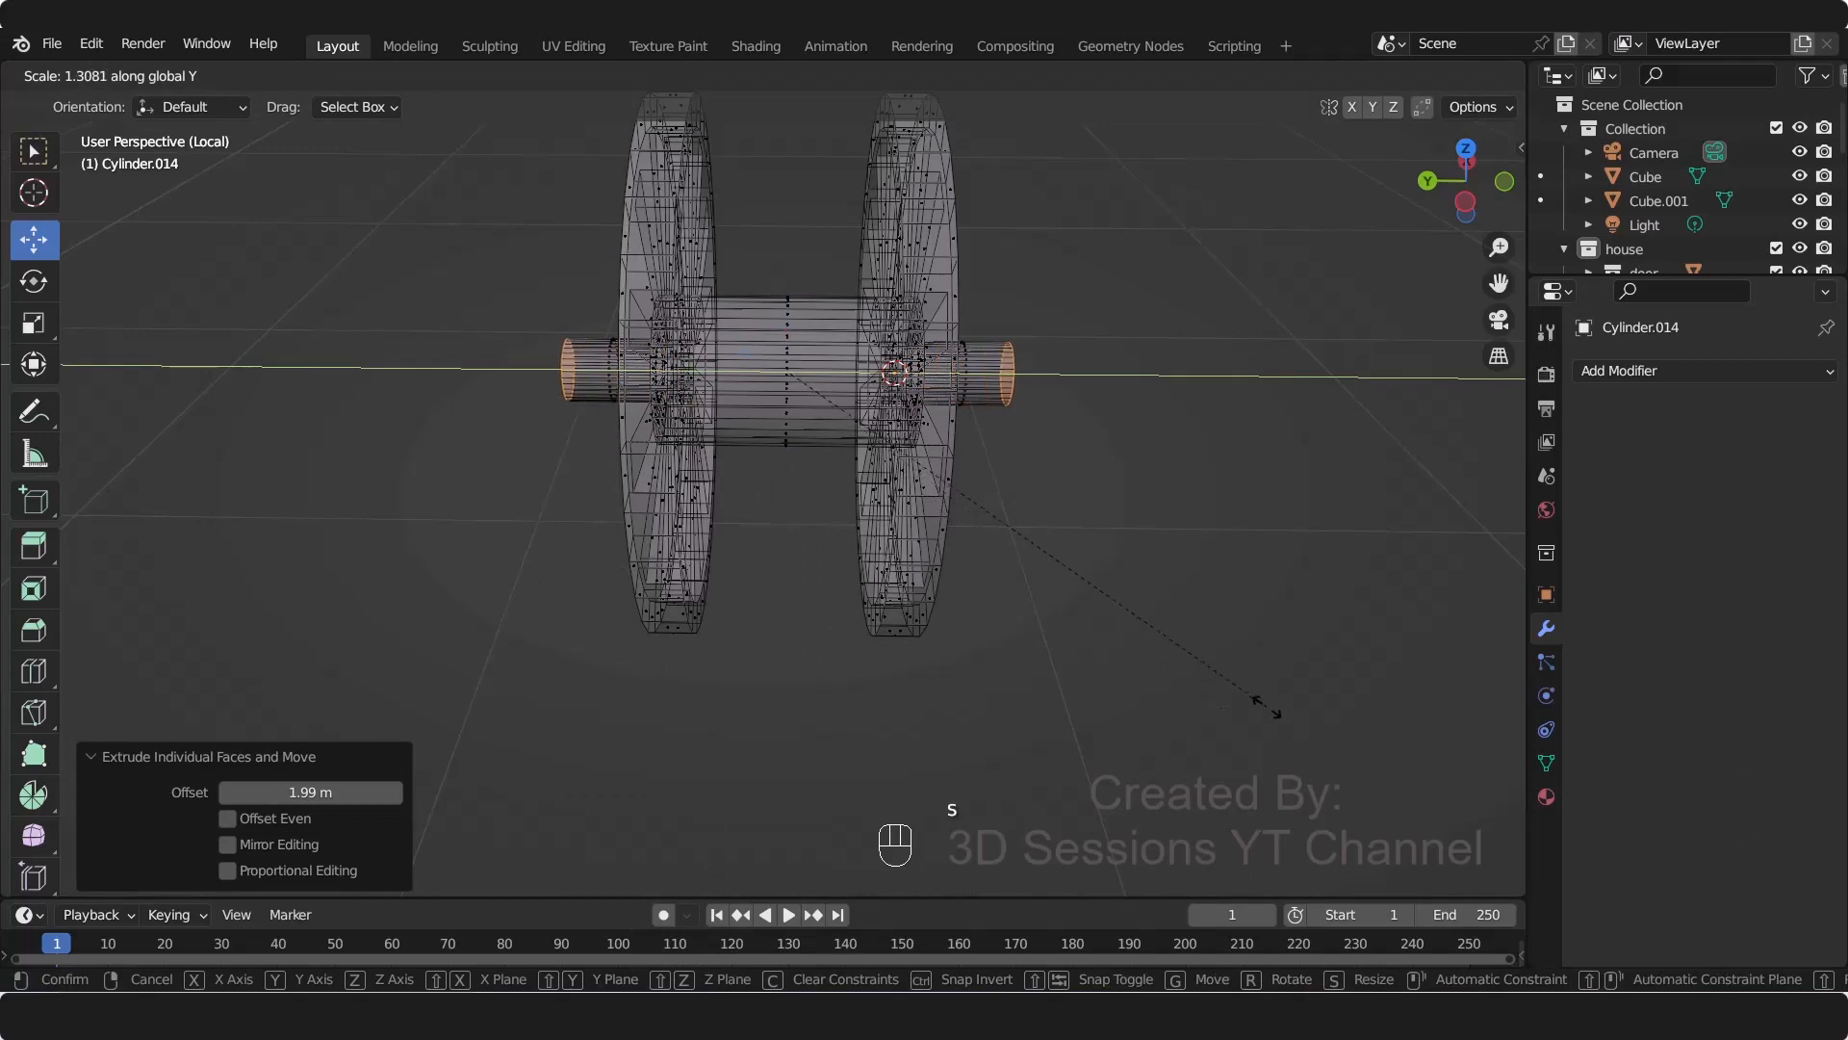
pyautogui.click(1273, 705)
pyautogui.hotkey('alt', 'z')
pyautogui.moveTo(1081, 660)
pyautogui.mouseDown(button='middle')
pyautogui.moveTo(908, 680)
pyautogui.moveTo(957, 673)
pyautogui.mouseUp(button='middle')
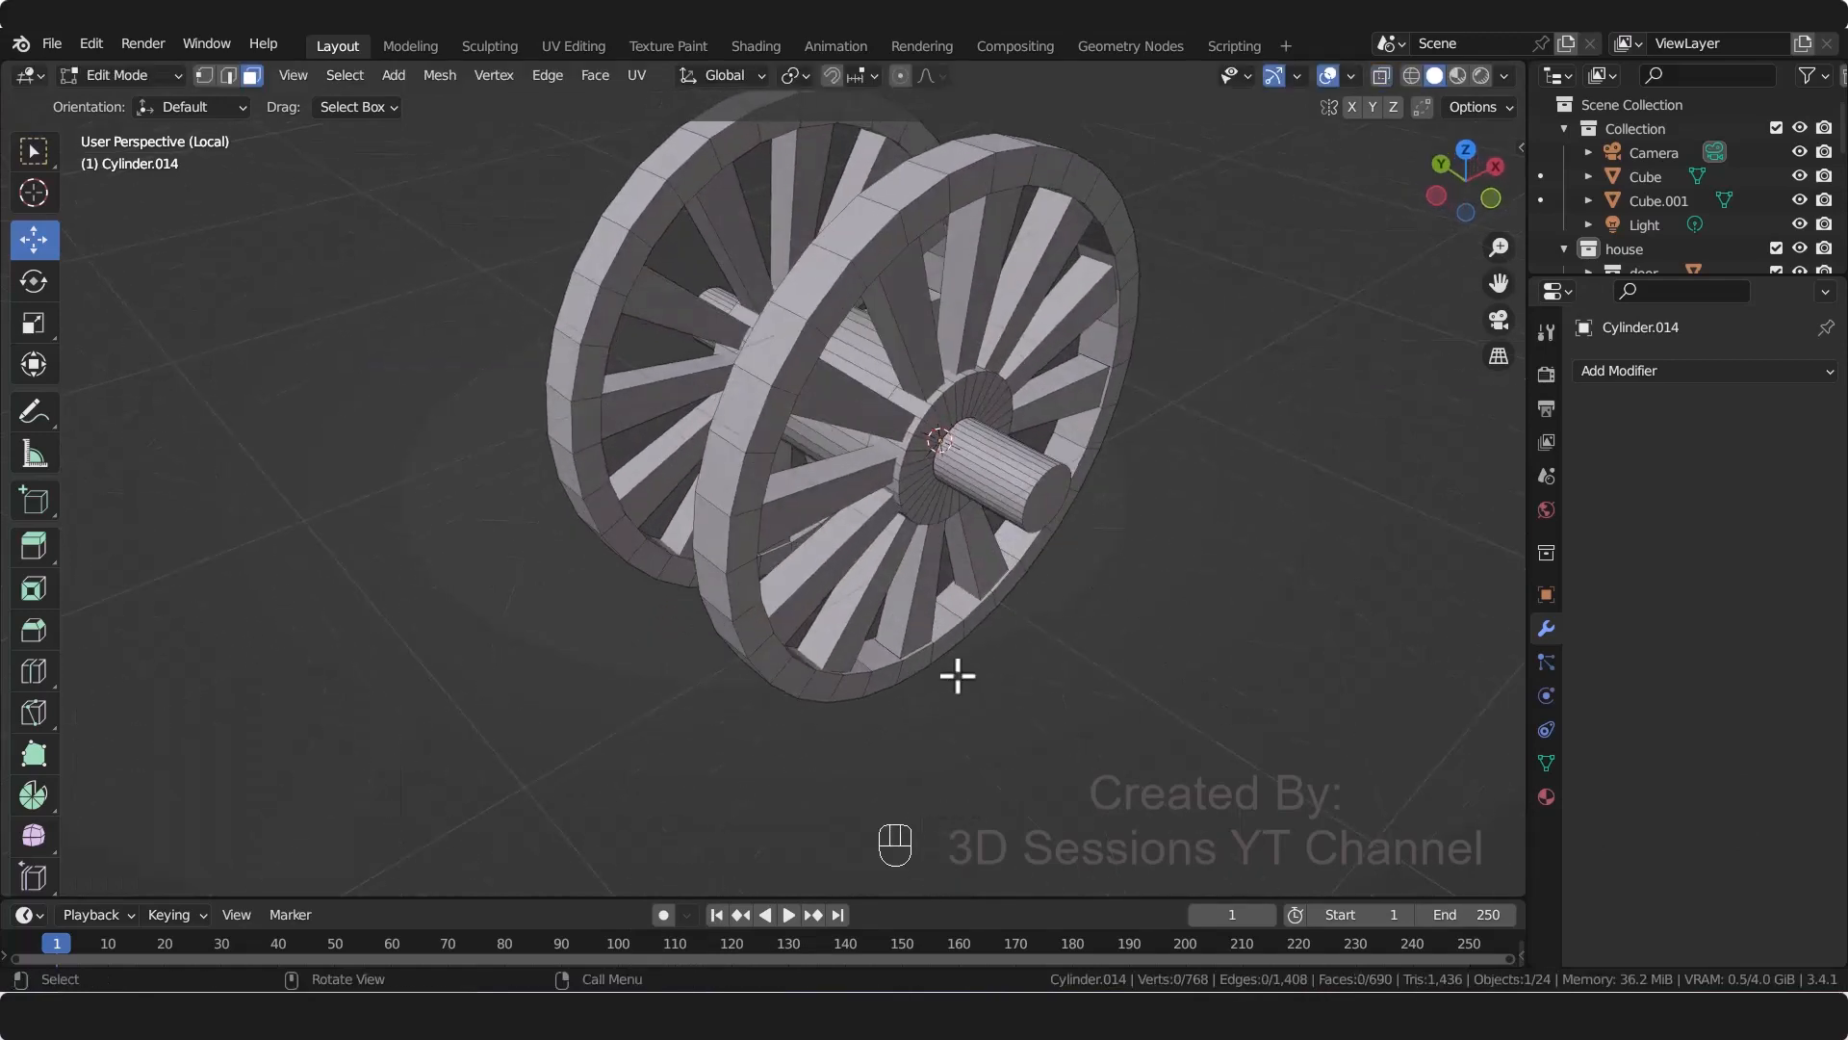
pyautogui.press('Tab')
pyautogui.hotkey('ctrl', 's')
# Step: Duplicate two facing inner spoke faces, one on each wheel, in place and separate the copies into a new object
pyautogui.moveTo(487, 474); pyautogui.dragTo(545, 528, button='middle')
pyautogui.click(643, 326)
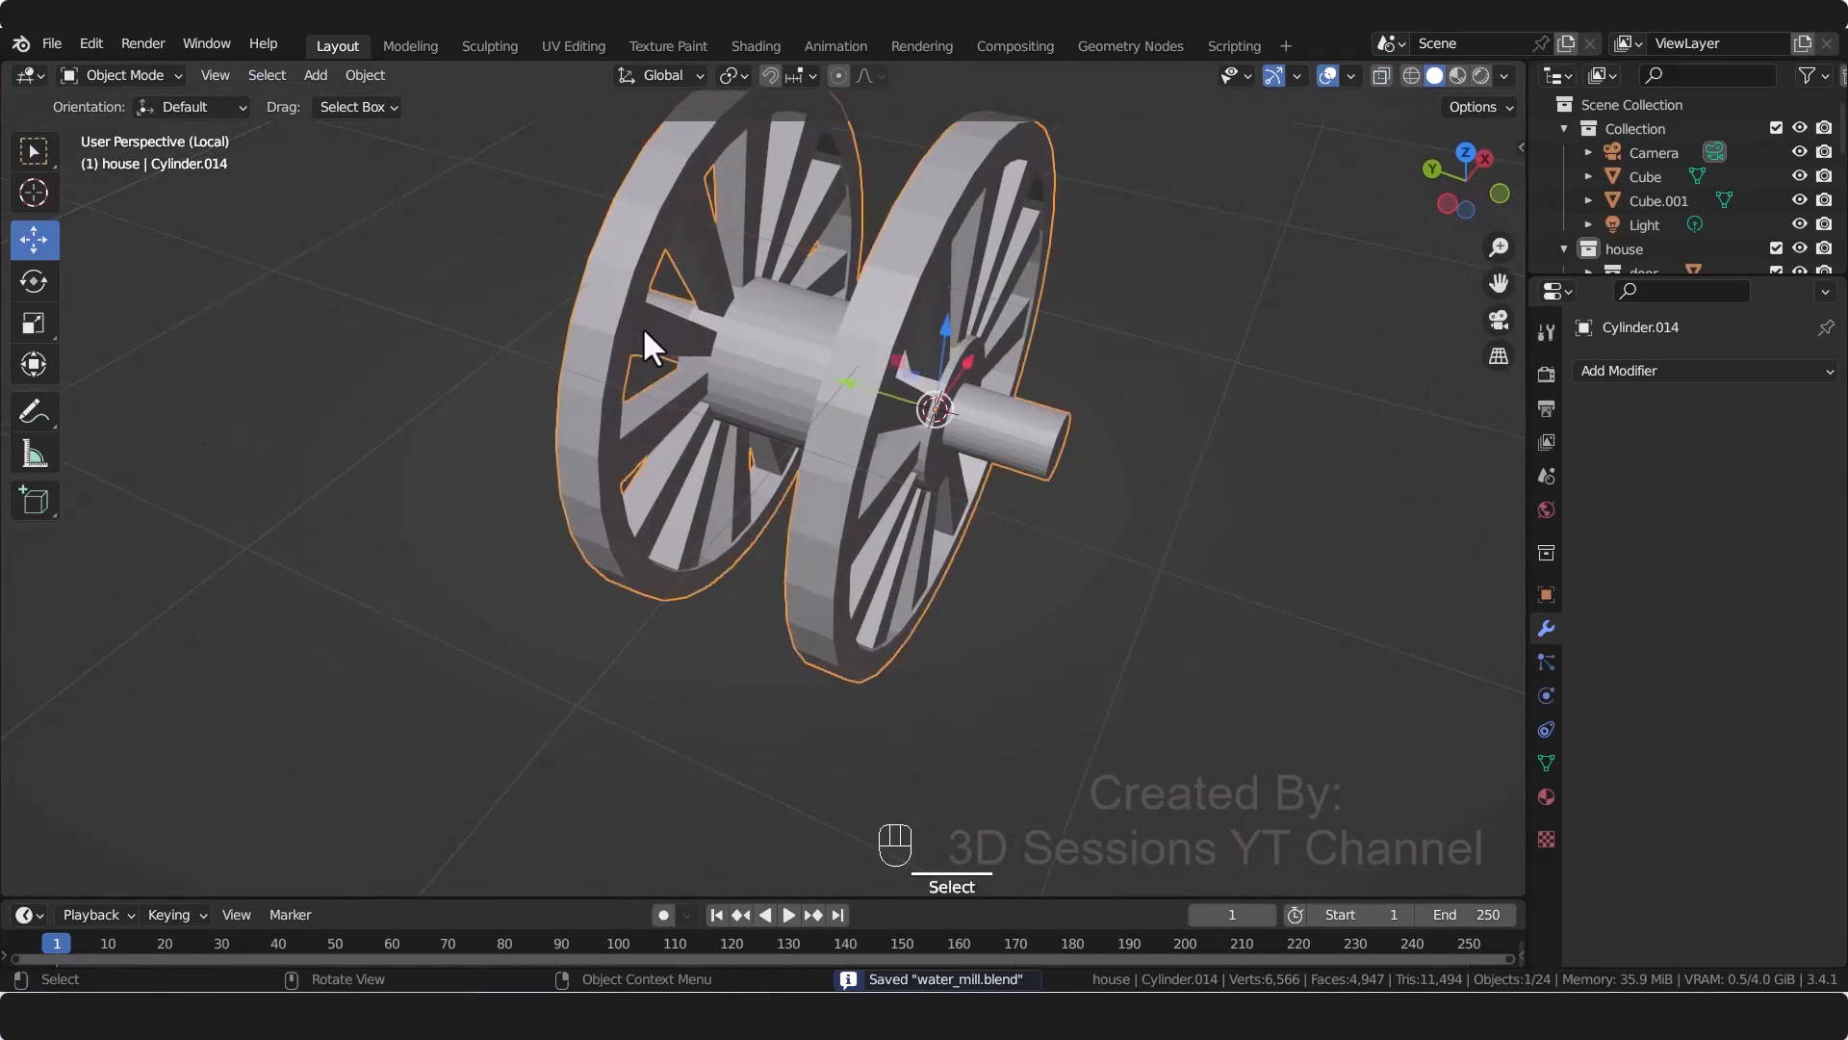
pyautogui.press('Tab')
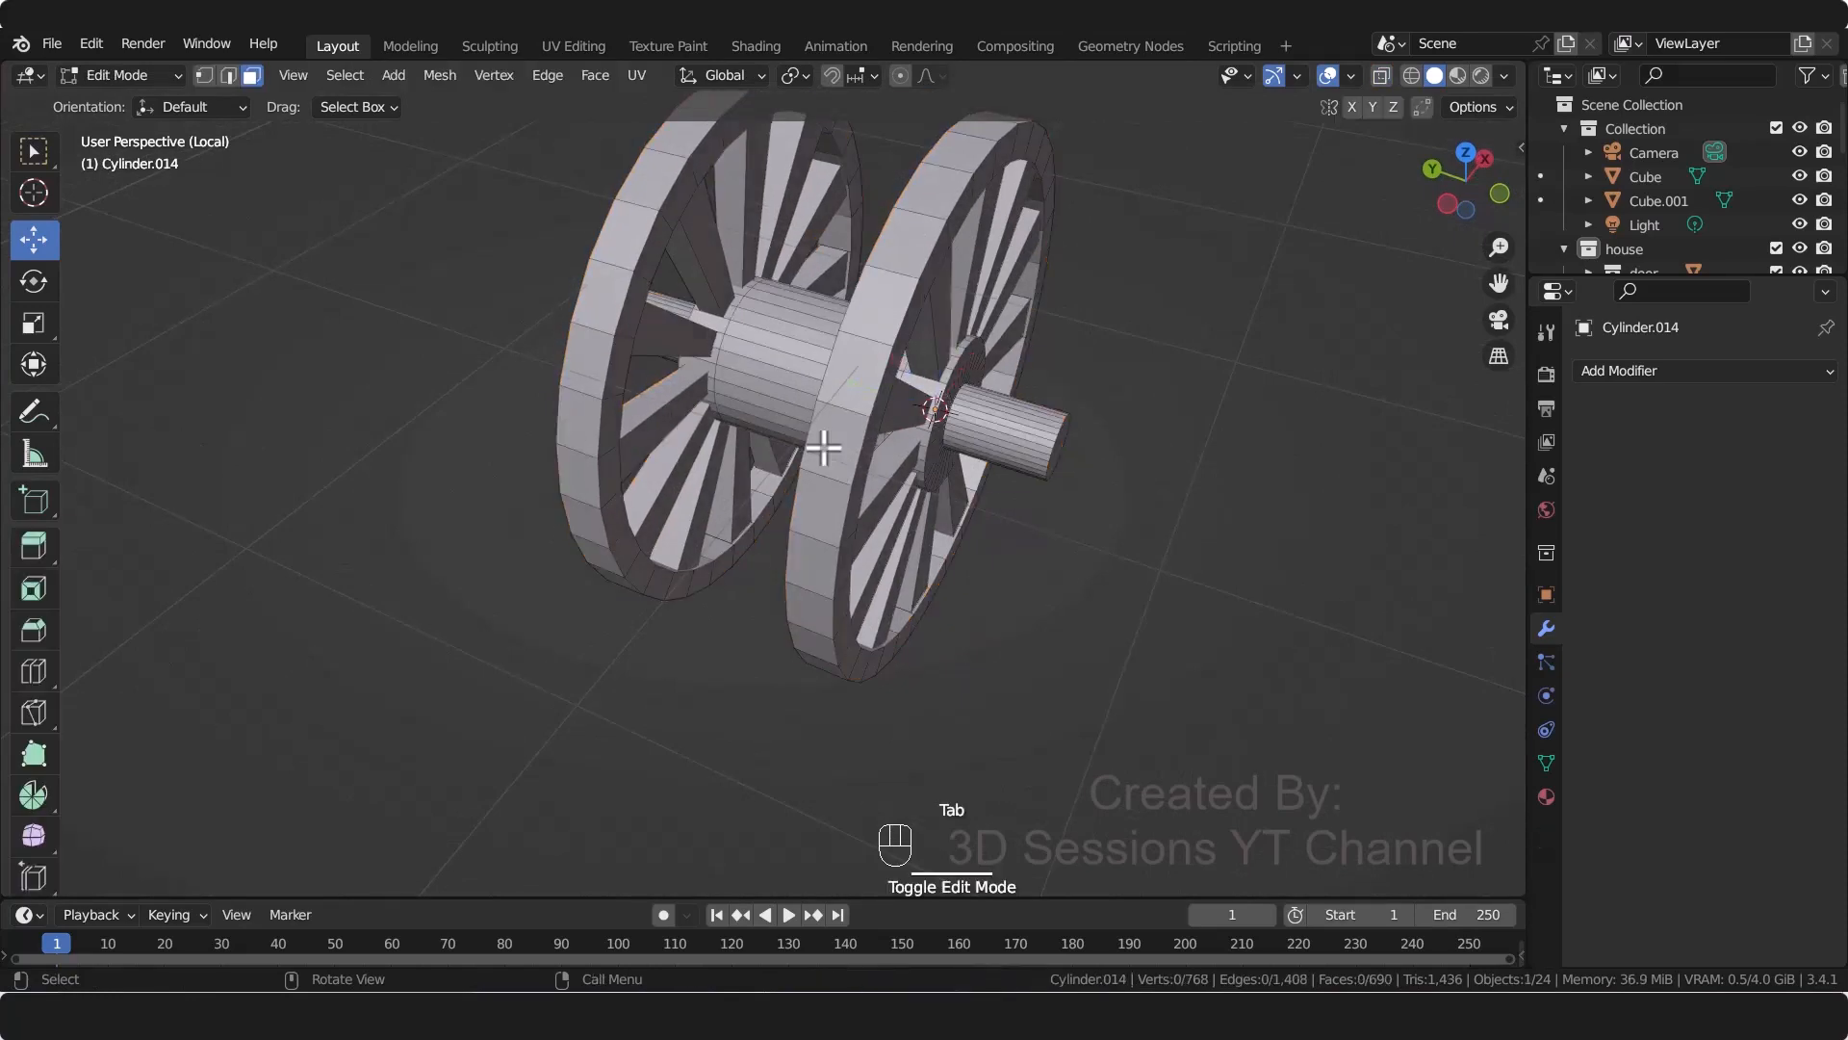
pyautogui.click(664, 334)
pyautogui.moveTo(664, 334); pyautogui.dragTo(937, 346, button='middle')
pyautogui.keyDown('shift'); pyautogui.click(909, 358); pyautogui.keyUp('shift')
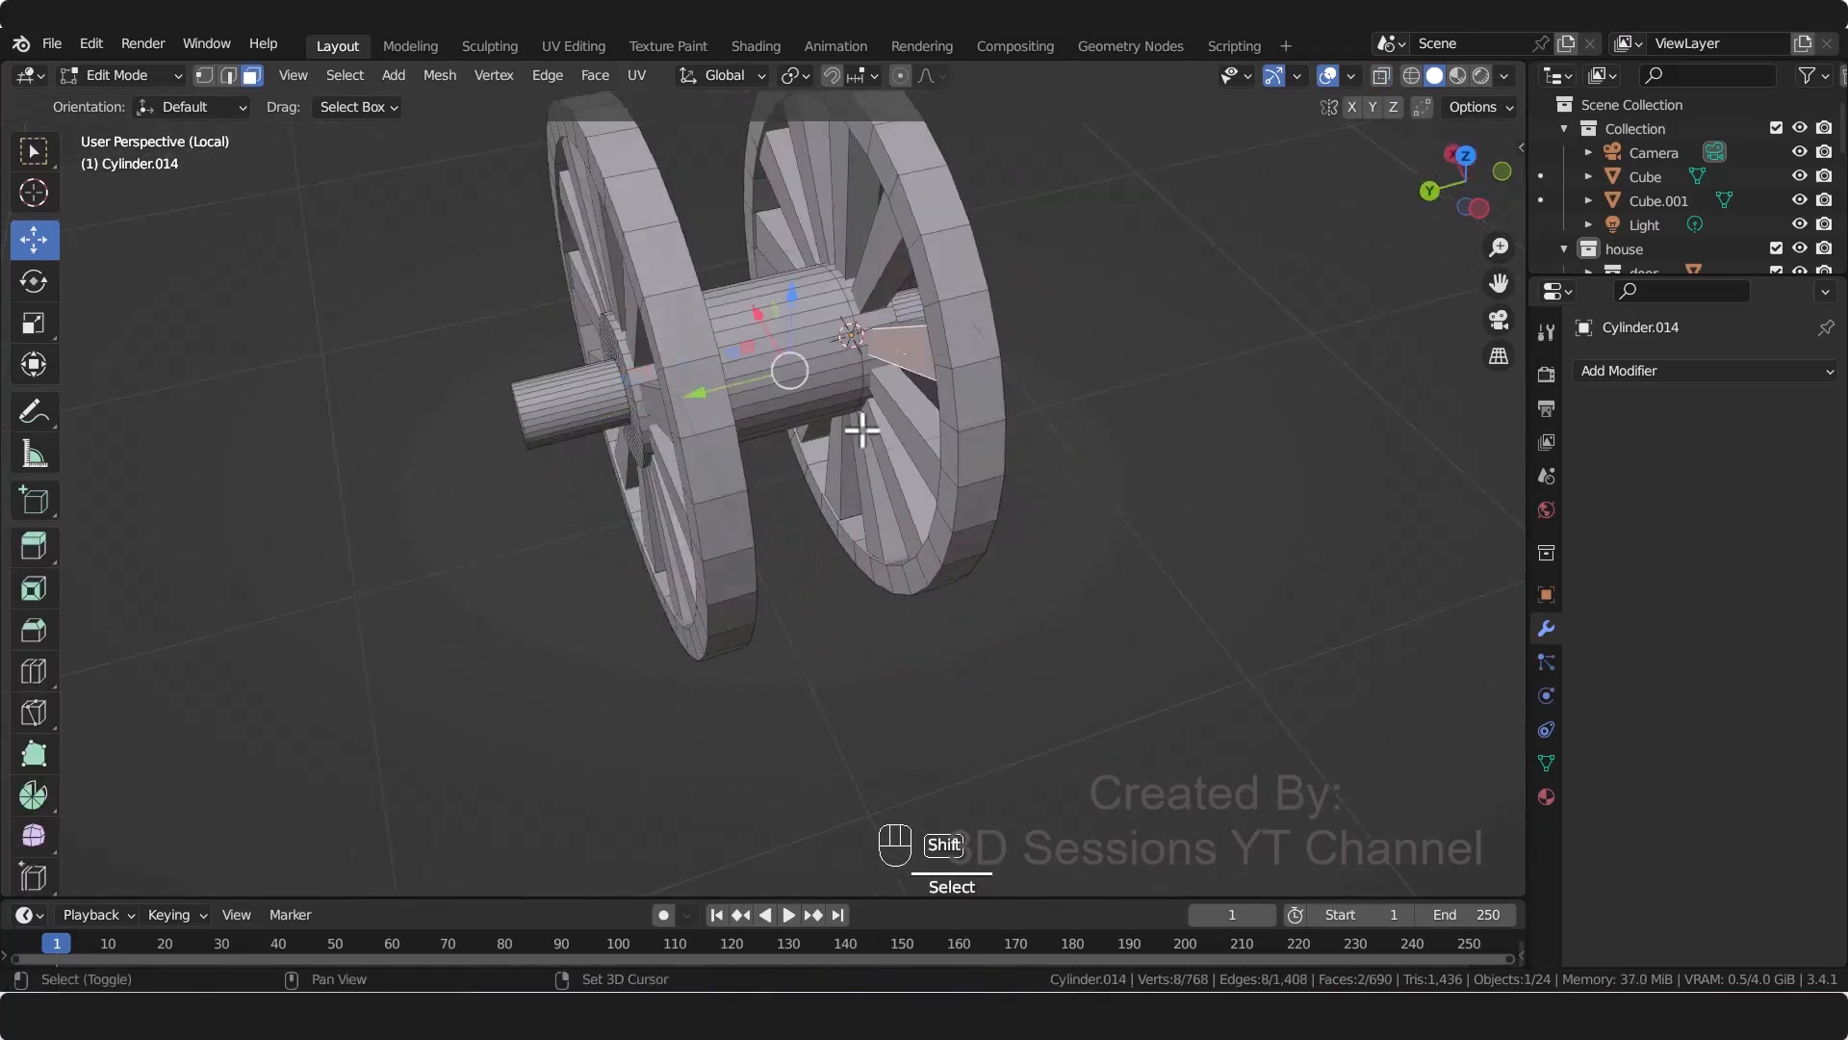
pyautogui.moveTo(862, 430); pyautogui.dragTo(607, 525, button='middle')
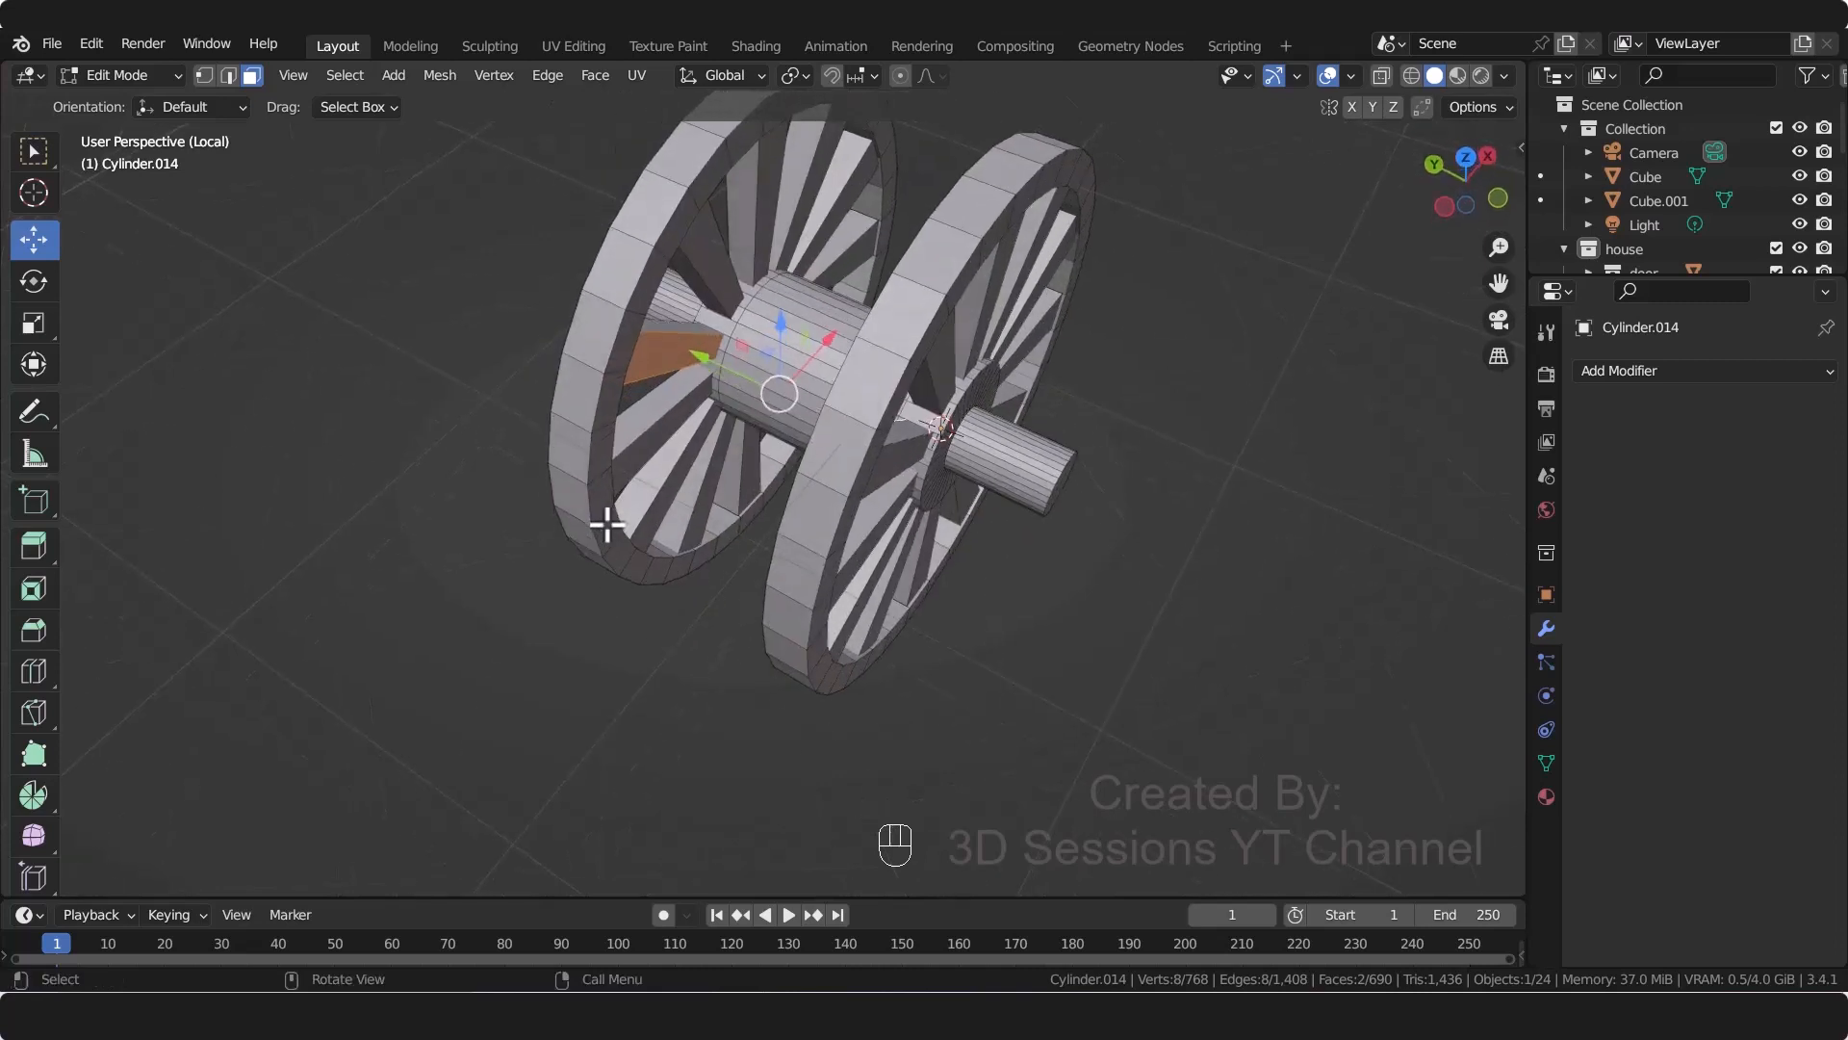
pyautogui.hotkey('shift', 'd')
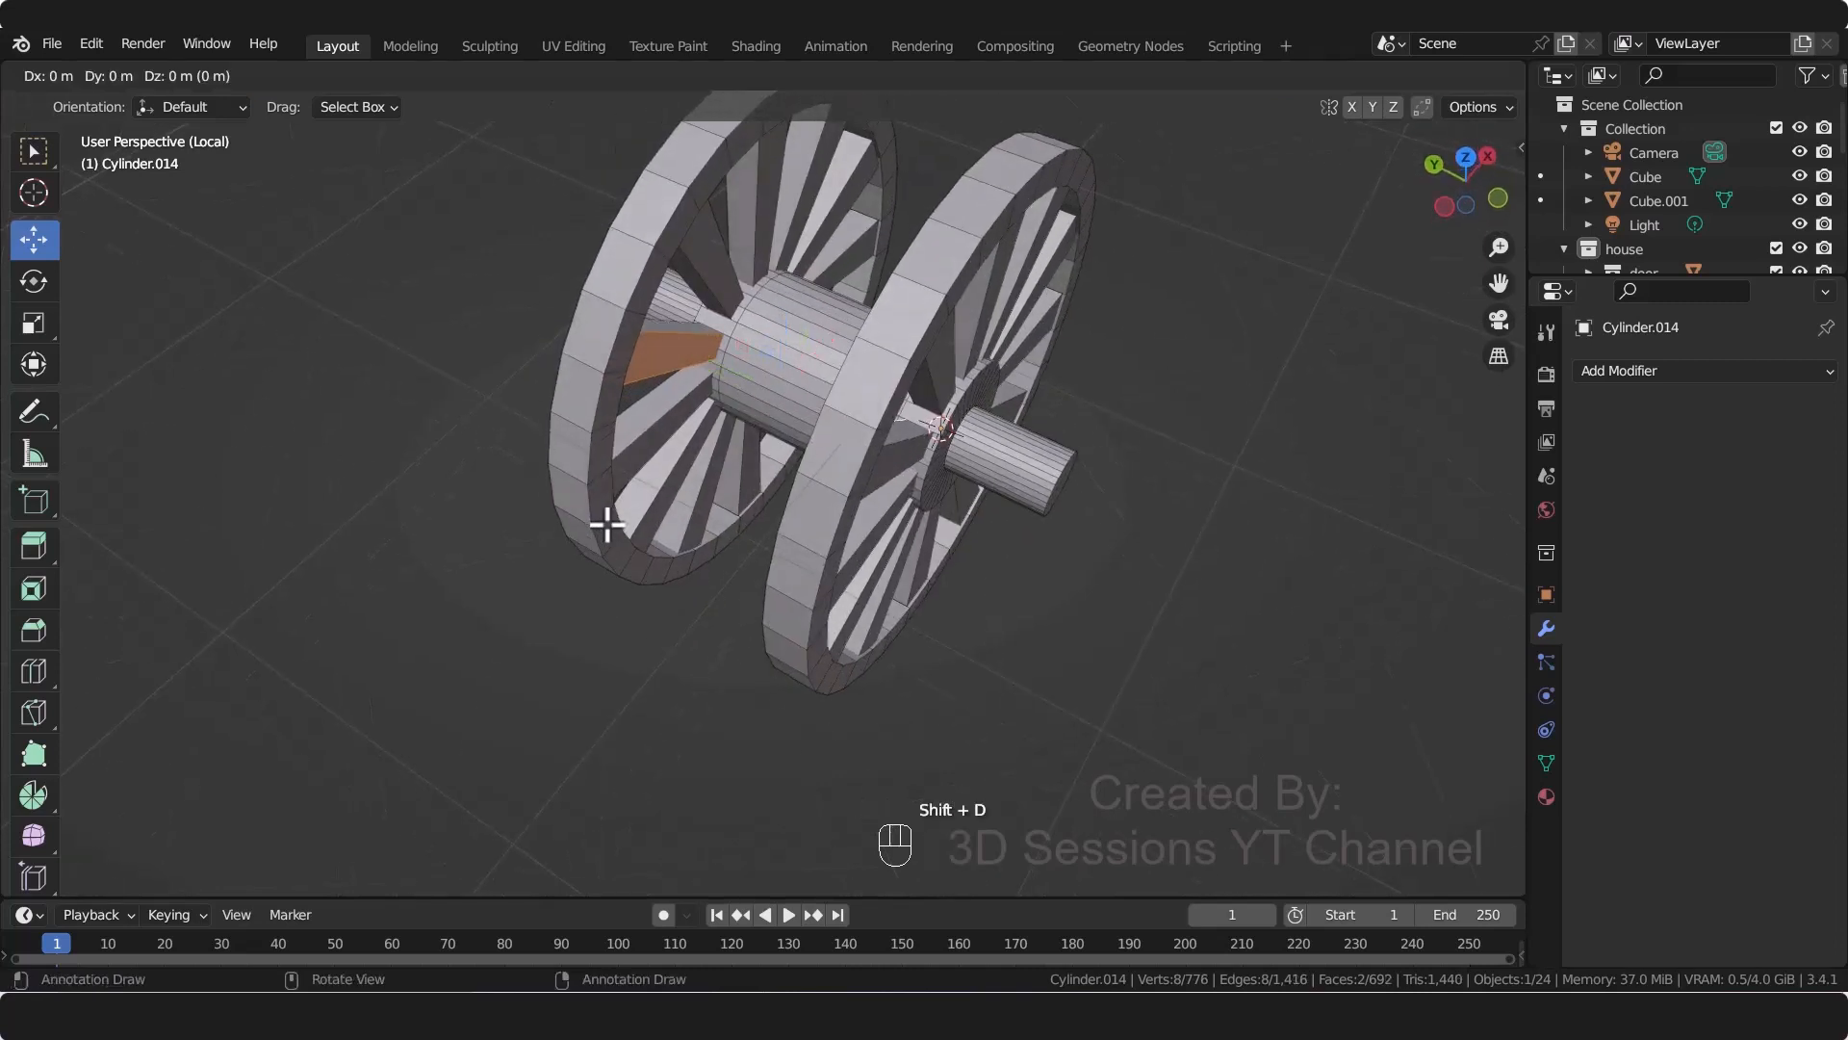
pyautogui.rightClick(607, 525)
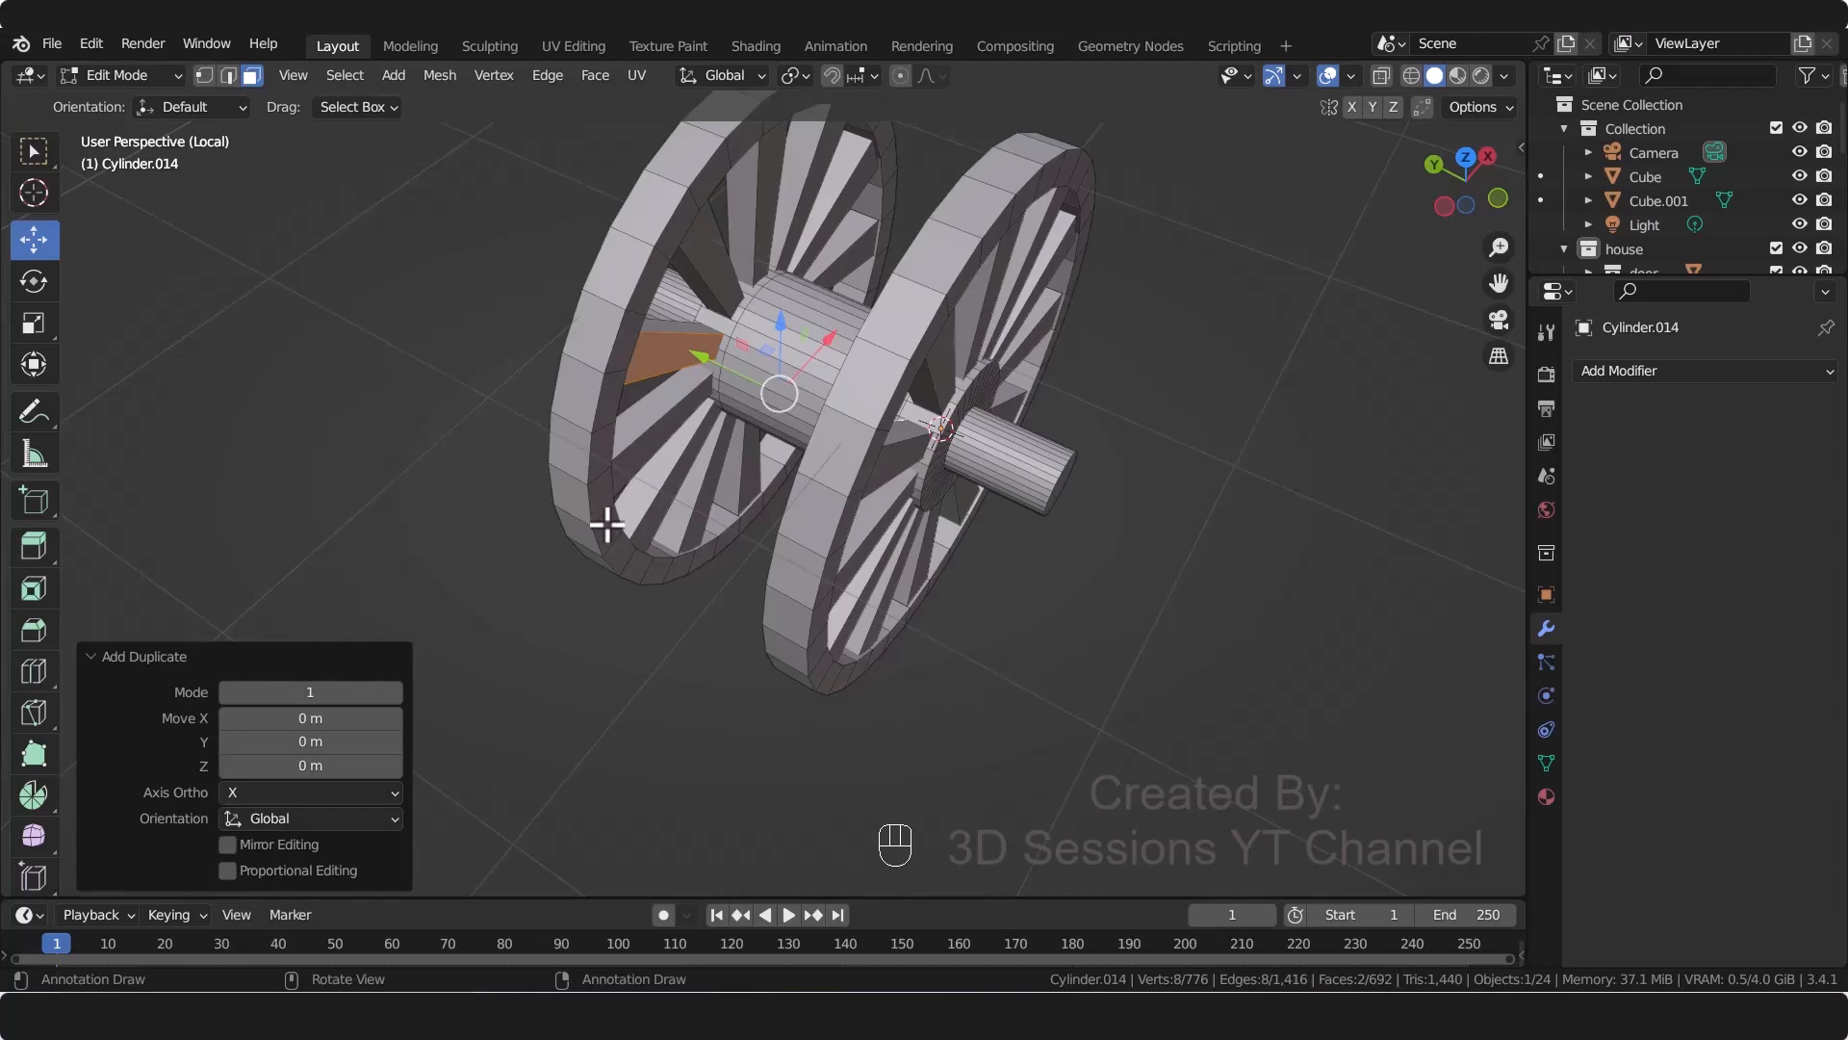
pyautogui.press('p')
pyautogui.click(608, 525)
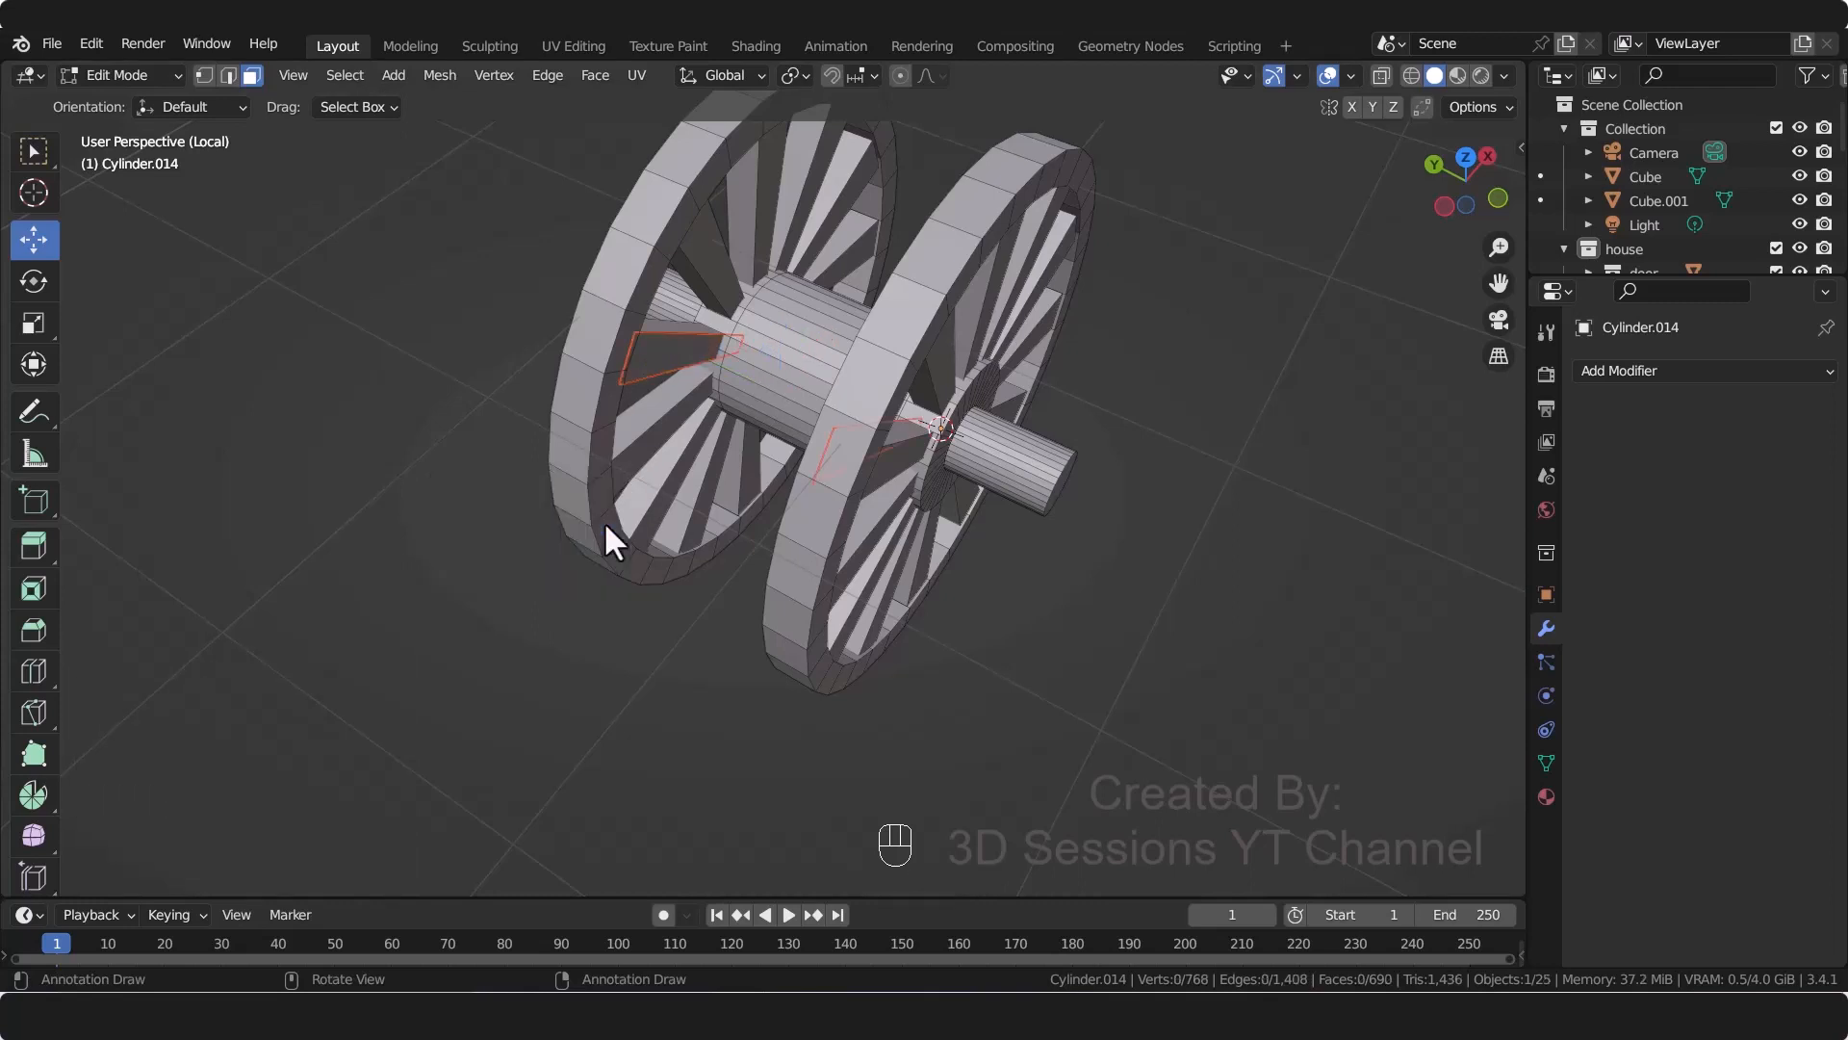
# Step: Connect the two separated spoke faces with Bridge Faces to form a paddle between the wheels
pyautogui.press('Tab')
pyautogui.click(662, 356)
pyautogui.moveTo(662, 355); pyautogui.dragTo(790, 601, button='middle')
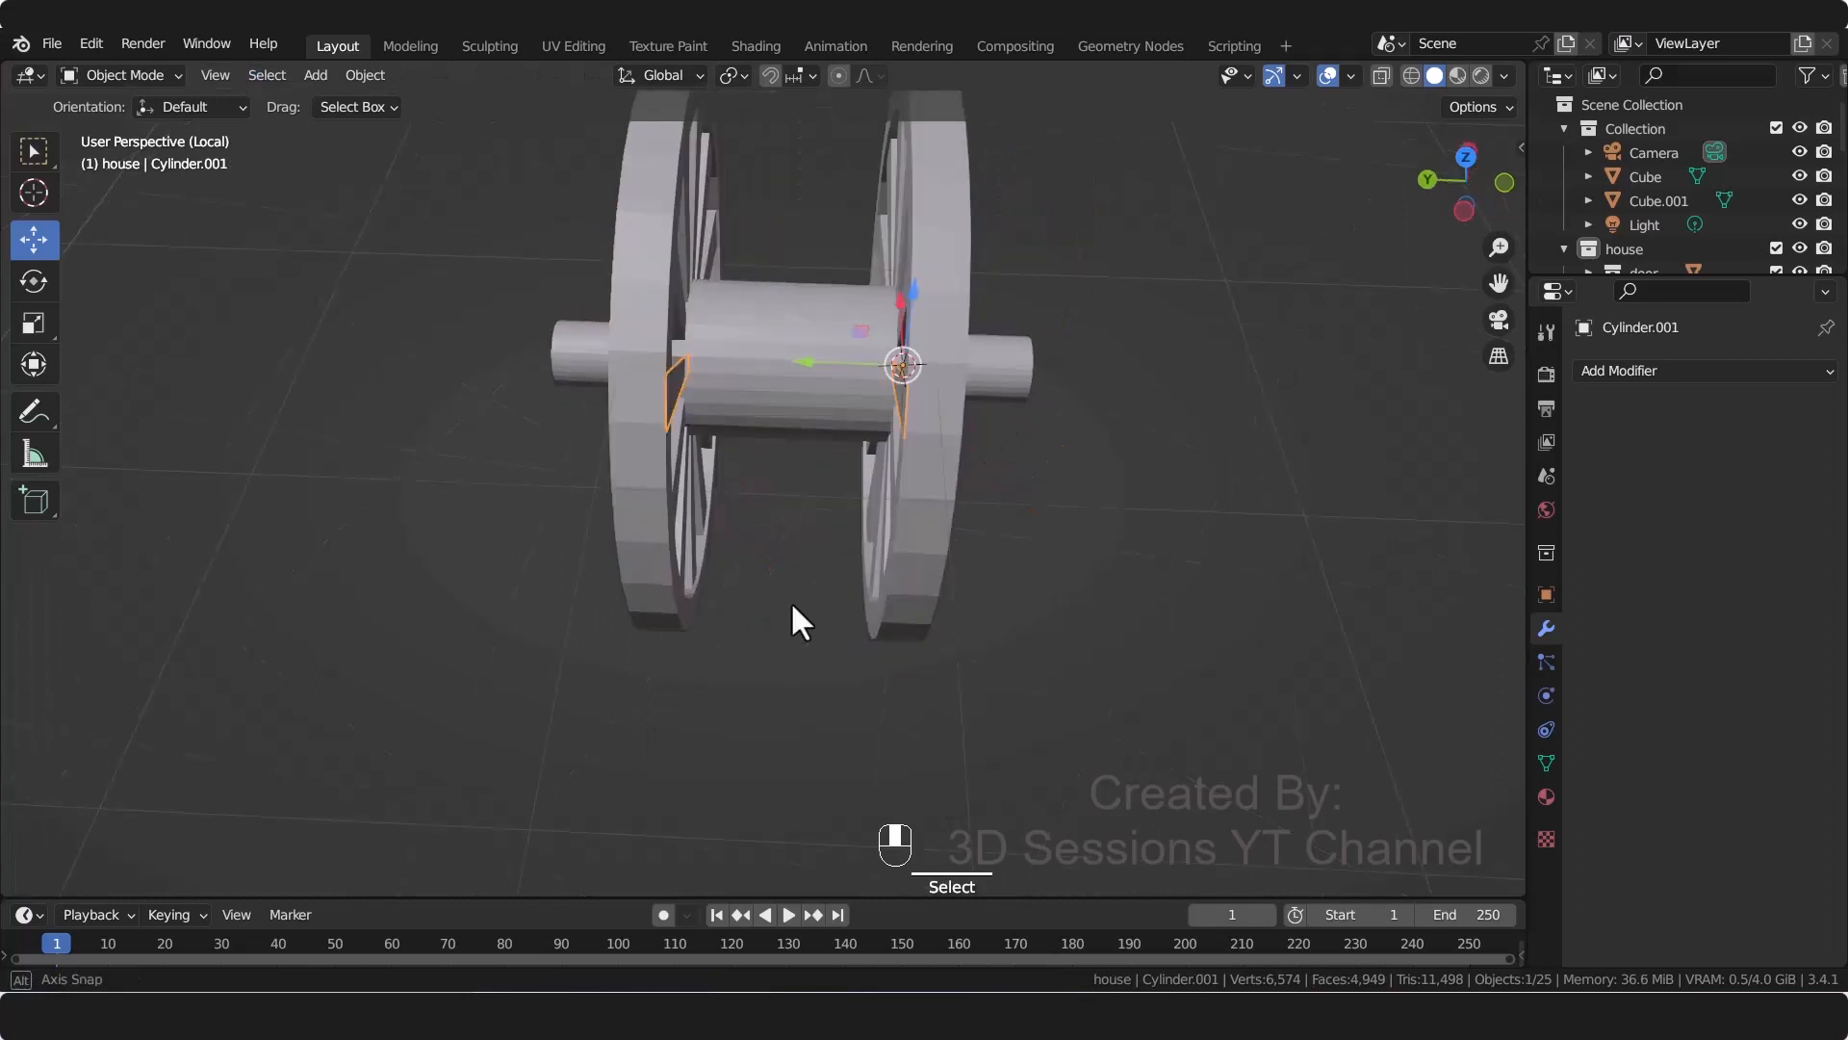
pyautogui.press('Tab')
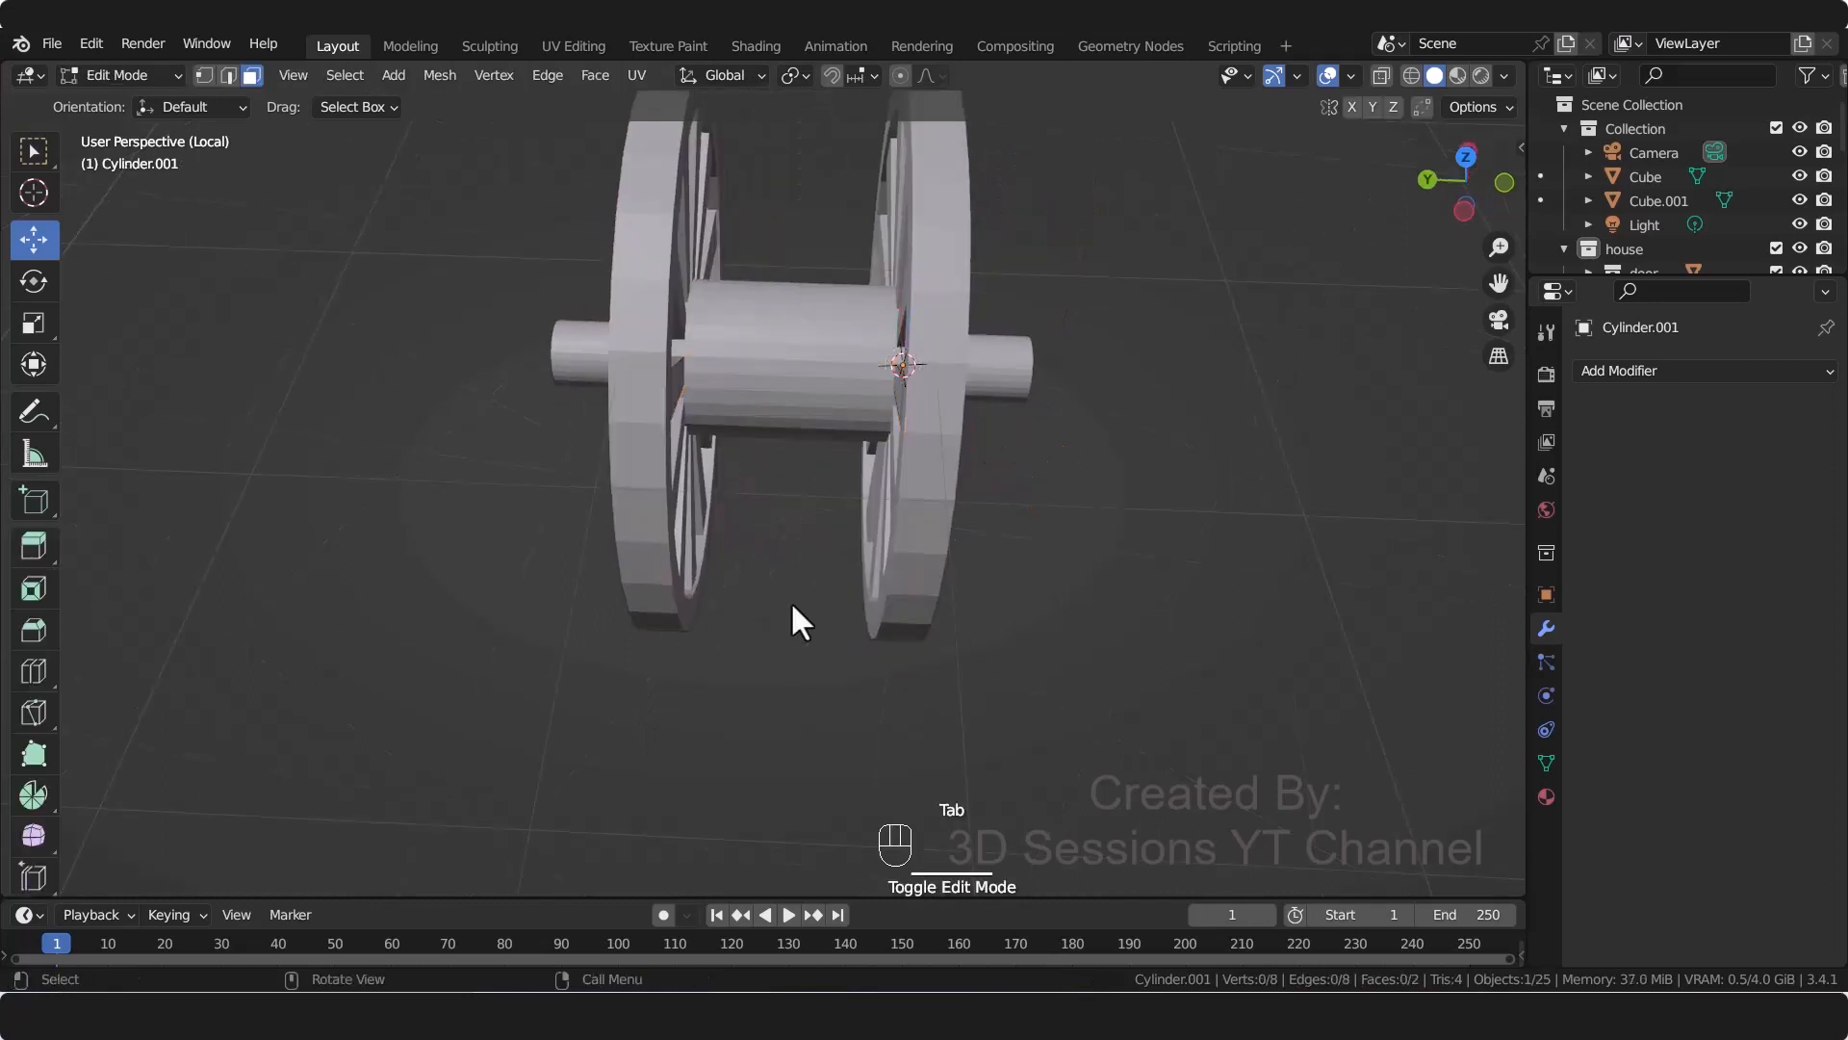
pyautogui.moveTo(792, 605); pyautogui.dragTo(850, 603, button='middle')
pyautogui.keyDown('shift'); pyautogui.click(916, 352); pyautogui.keyUp('shift')
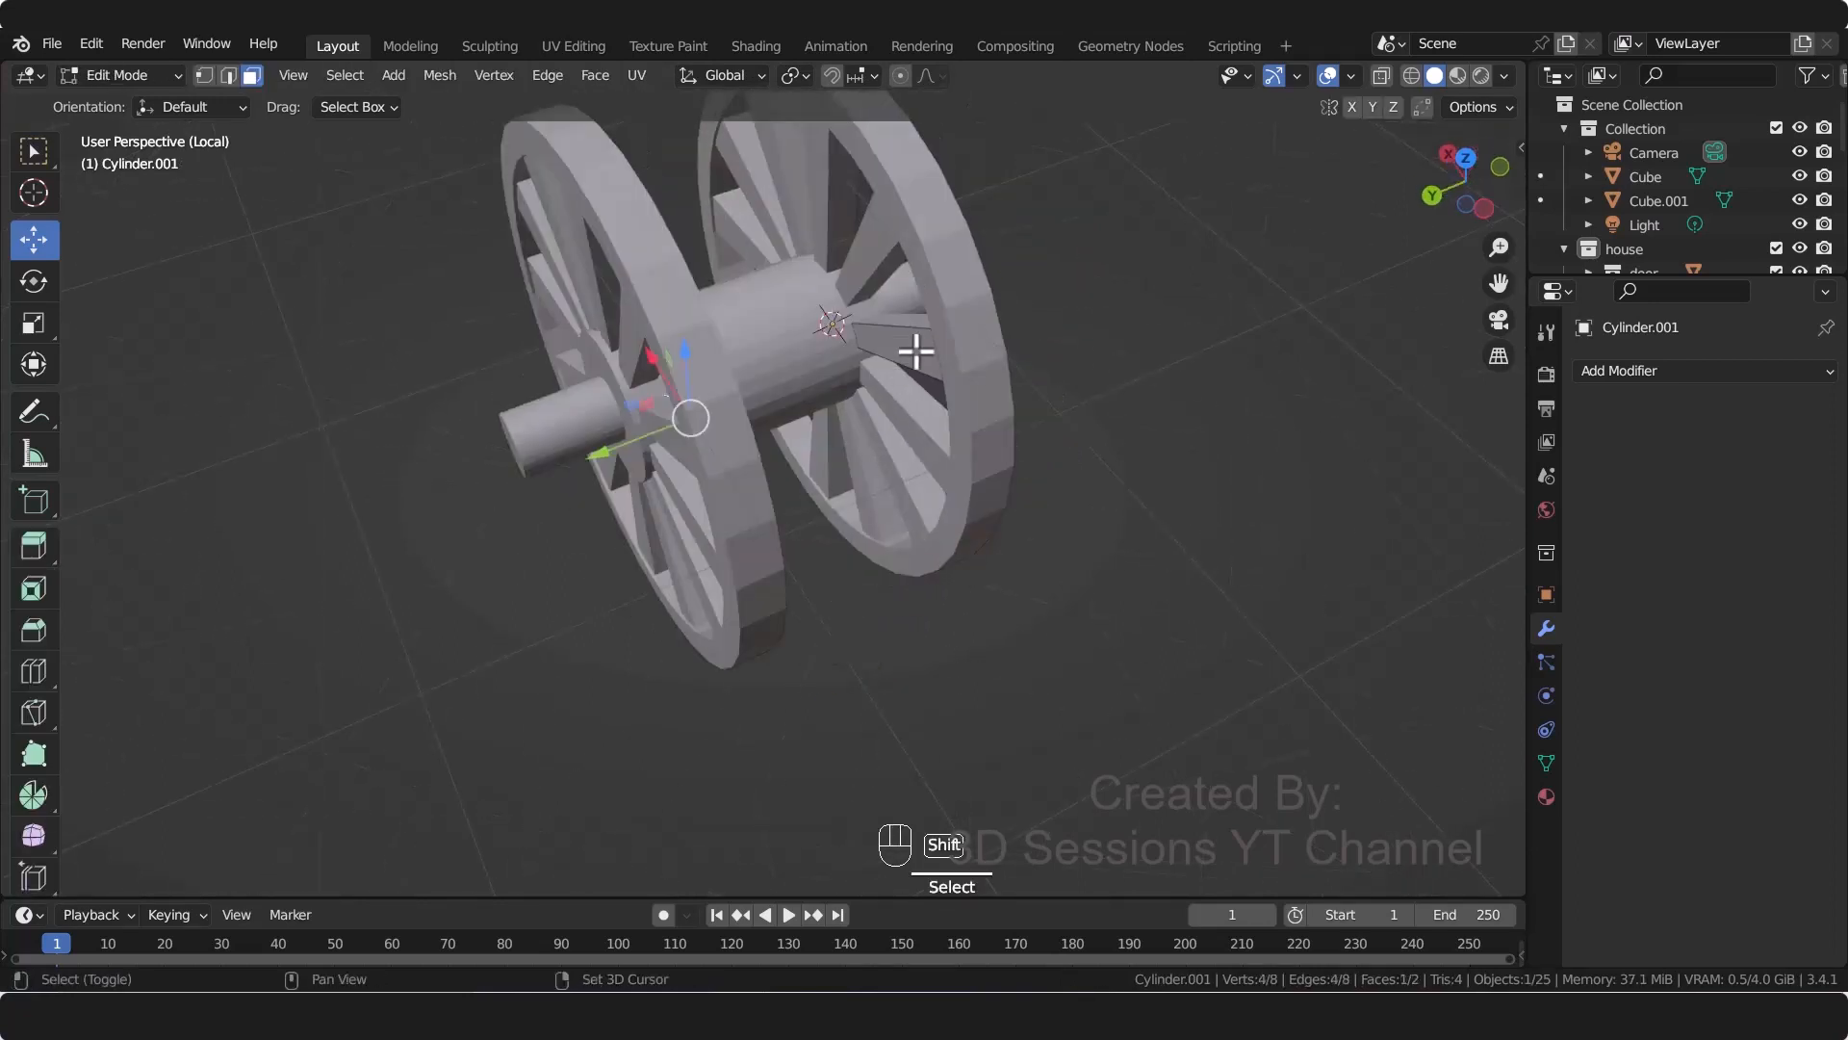
pyautogui.moveTo(785, 525); pyautogui.dragTo(709, 503, button='middle')
pyautogui.rightClick(712, 504)
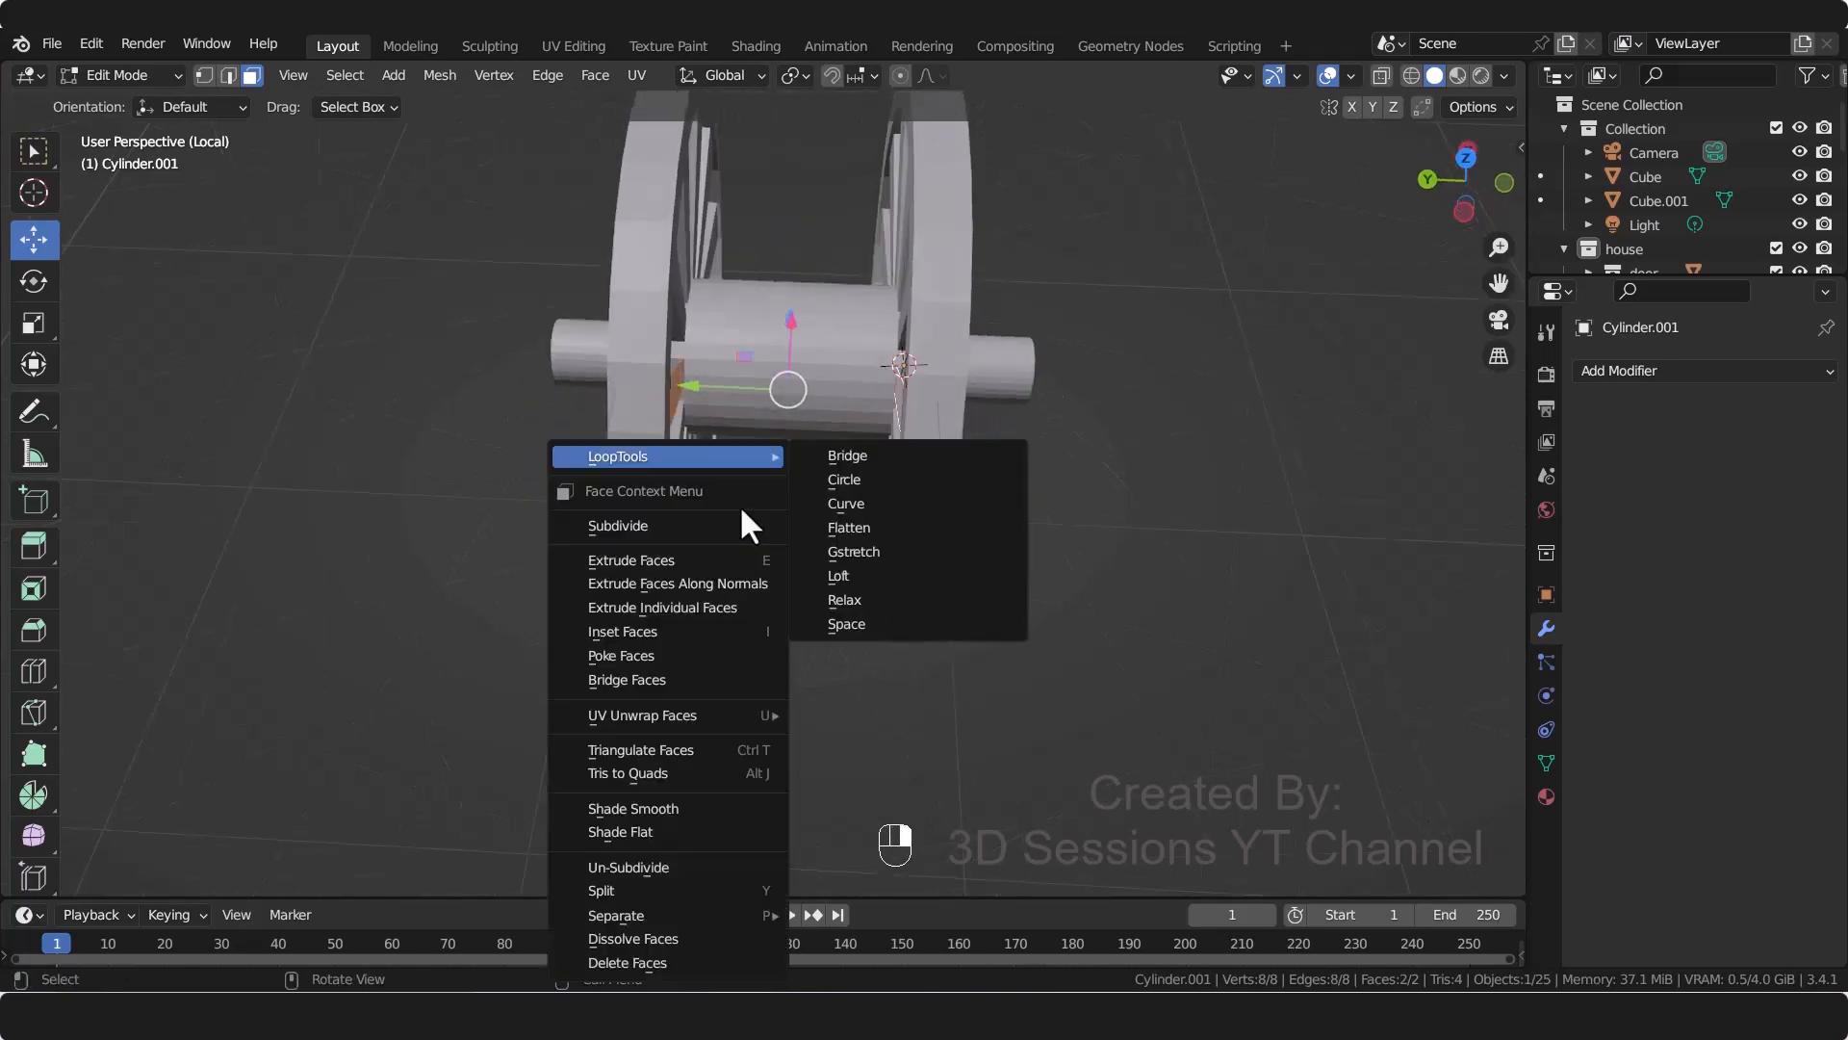
pyautogui.click(702, 678)
pyautogui.moveTo(725, 652); pyautogui.dragTo(816, 529, button='middle')
pyautogui.click(616, 609)
# Step: Narrow the paddle's outer end by scaling its four outer vertices to 0.474 along the local X axis
pyautogui.press('Tab')
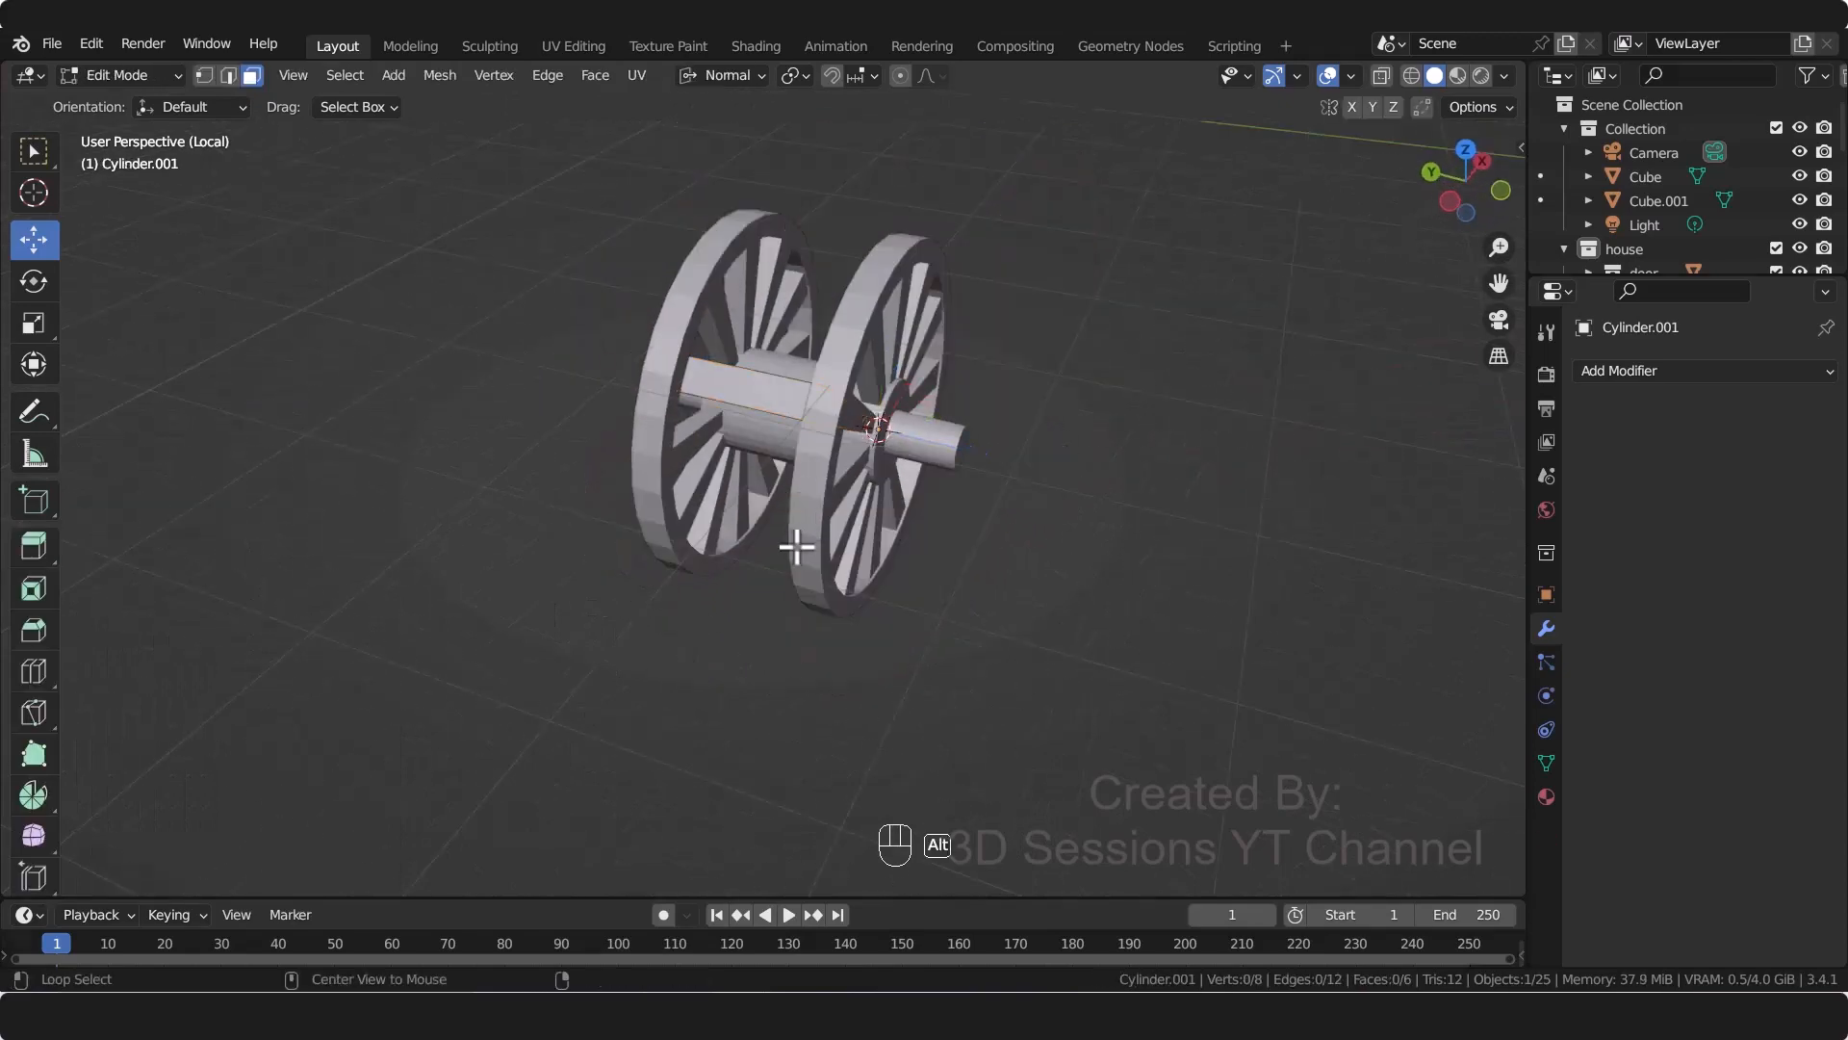
pyautogui.hotkey('alt', 'z')
pyautogui.press('1')
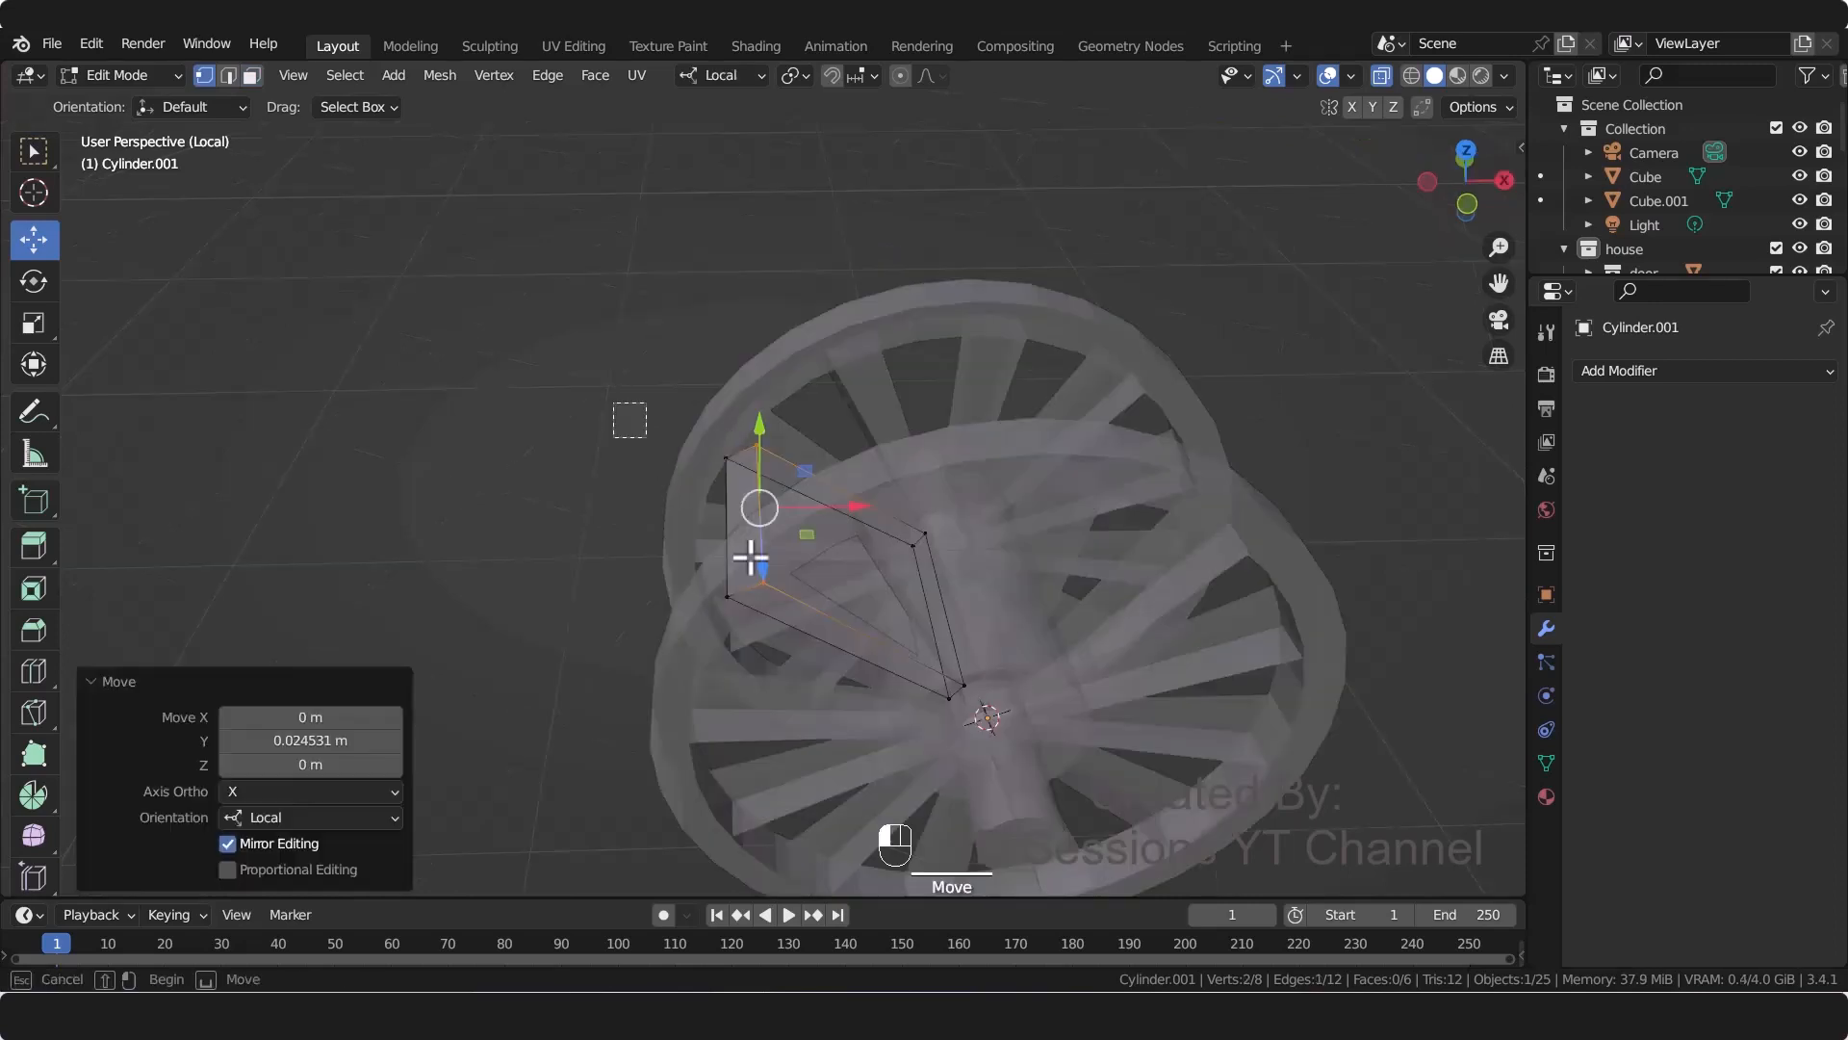
pyautogui.moveTo(708, 423); pyautogui.dragTo(775, 611)
pyautogui.press('s')
pyautogui.press('x')
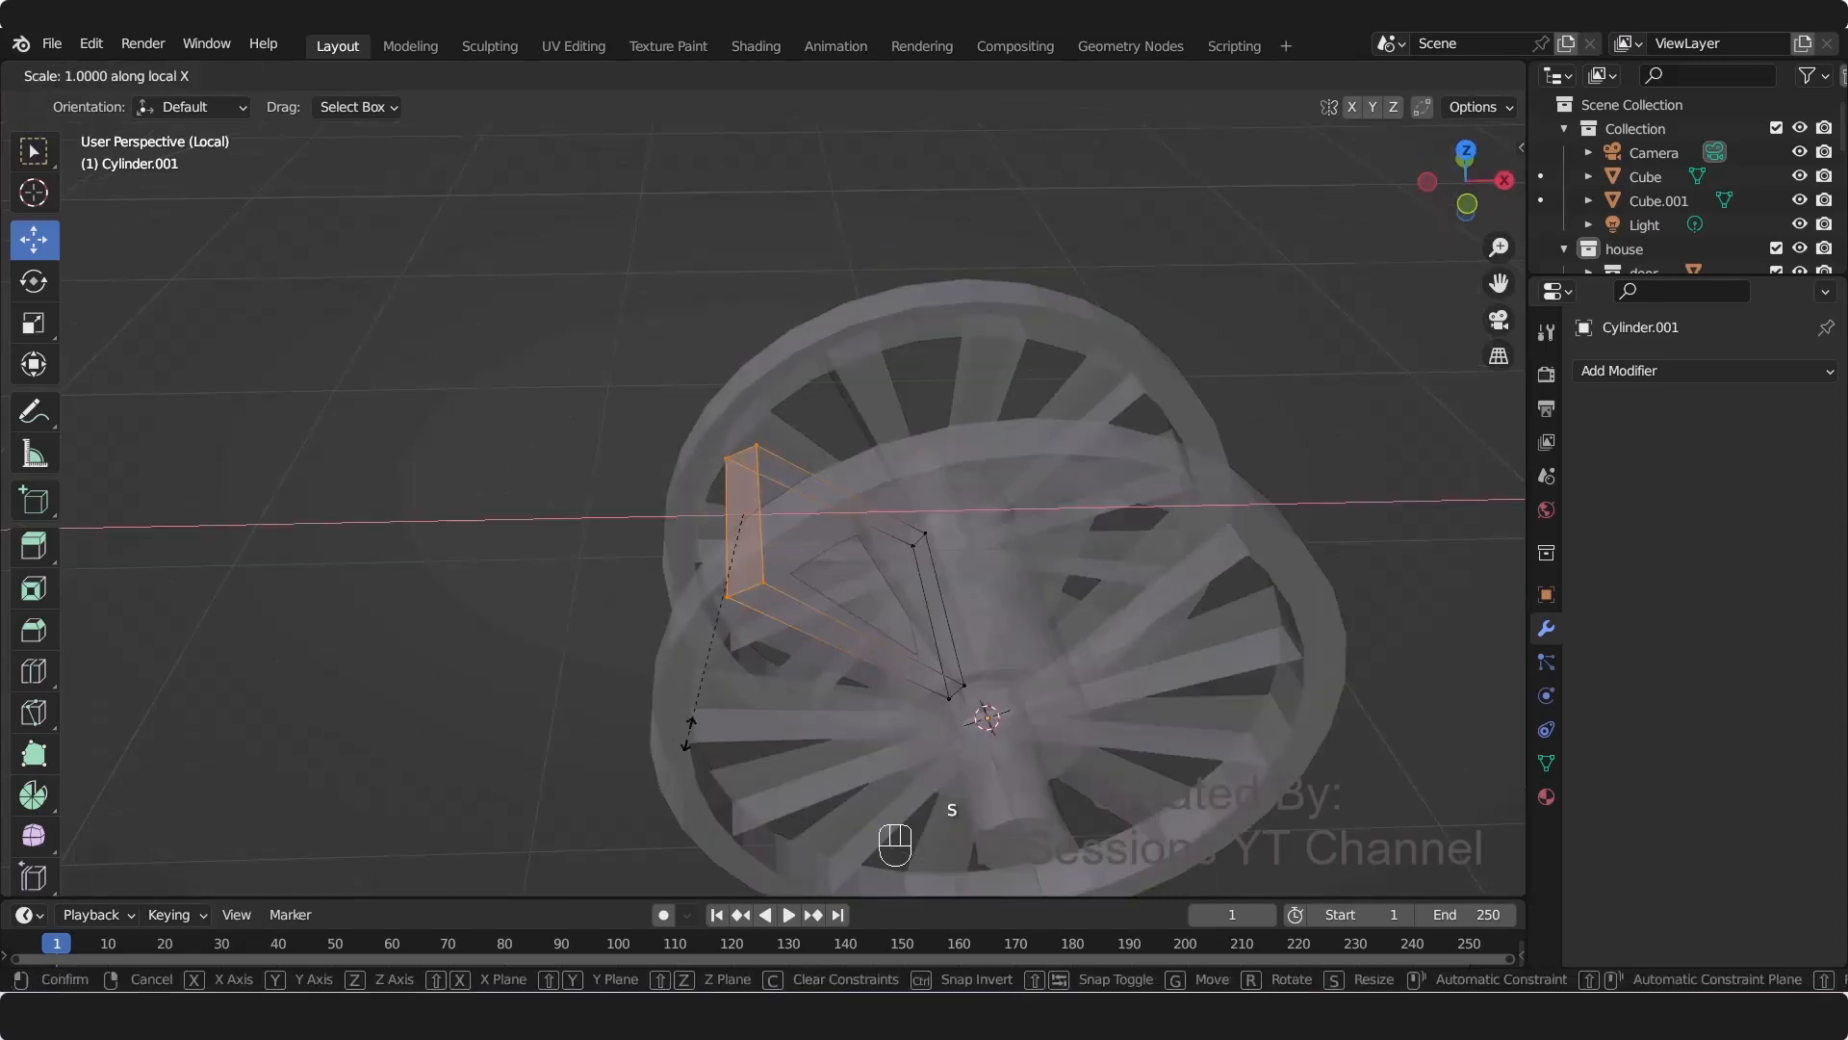
pyautogui.click(747, 623)
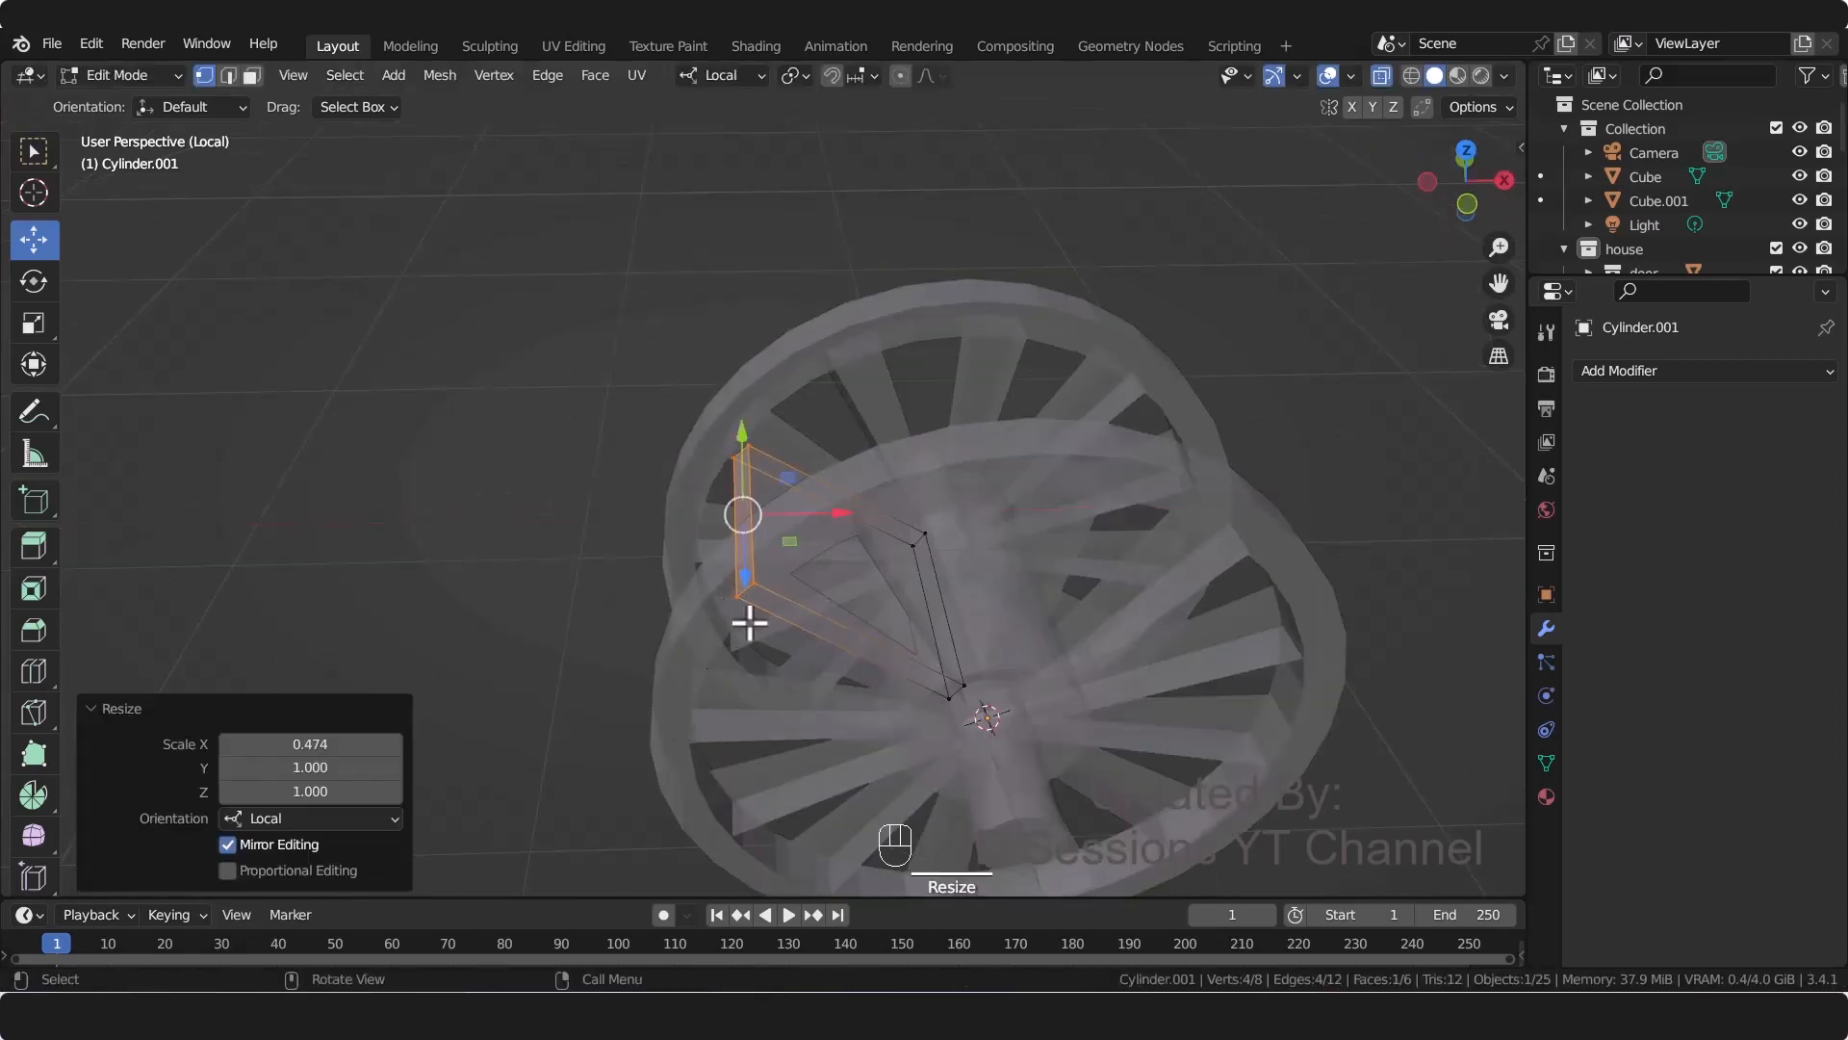
pyautogui.hotkey('alt', 'z')
pyautogui.click(578, 548)
pyautogui.moveTo(577, 549); pyautogui.dragTo(655, 688, button='middle')
pyautogui.press('Tab')
# Step: Try to rotate the paddle around the wheel's axis with the Rotate tool
pyautogui.click(619, 682)
pyautogui.click(742, 491)
pyautogui.click(33, 281)
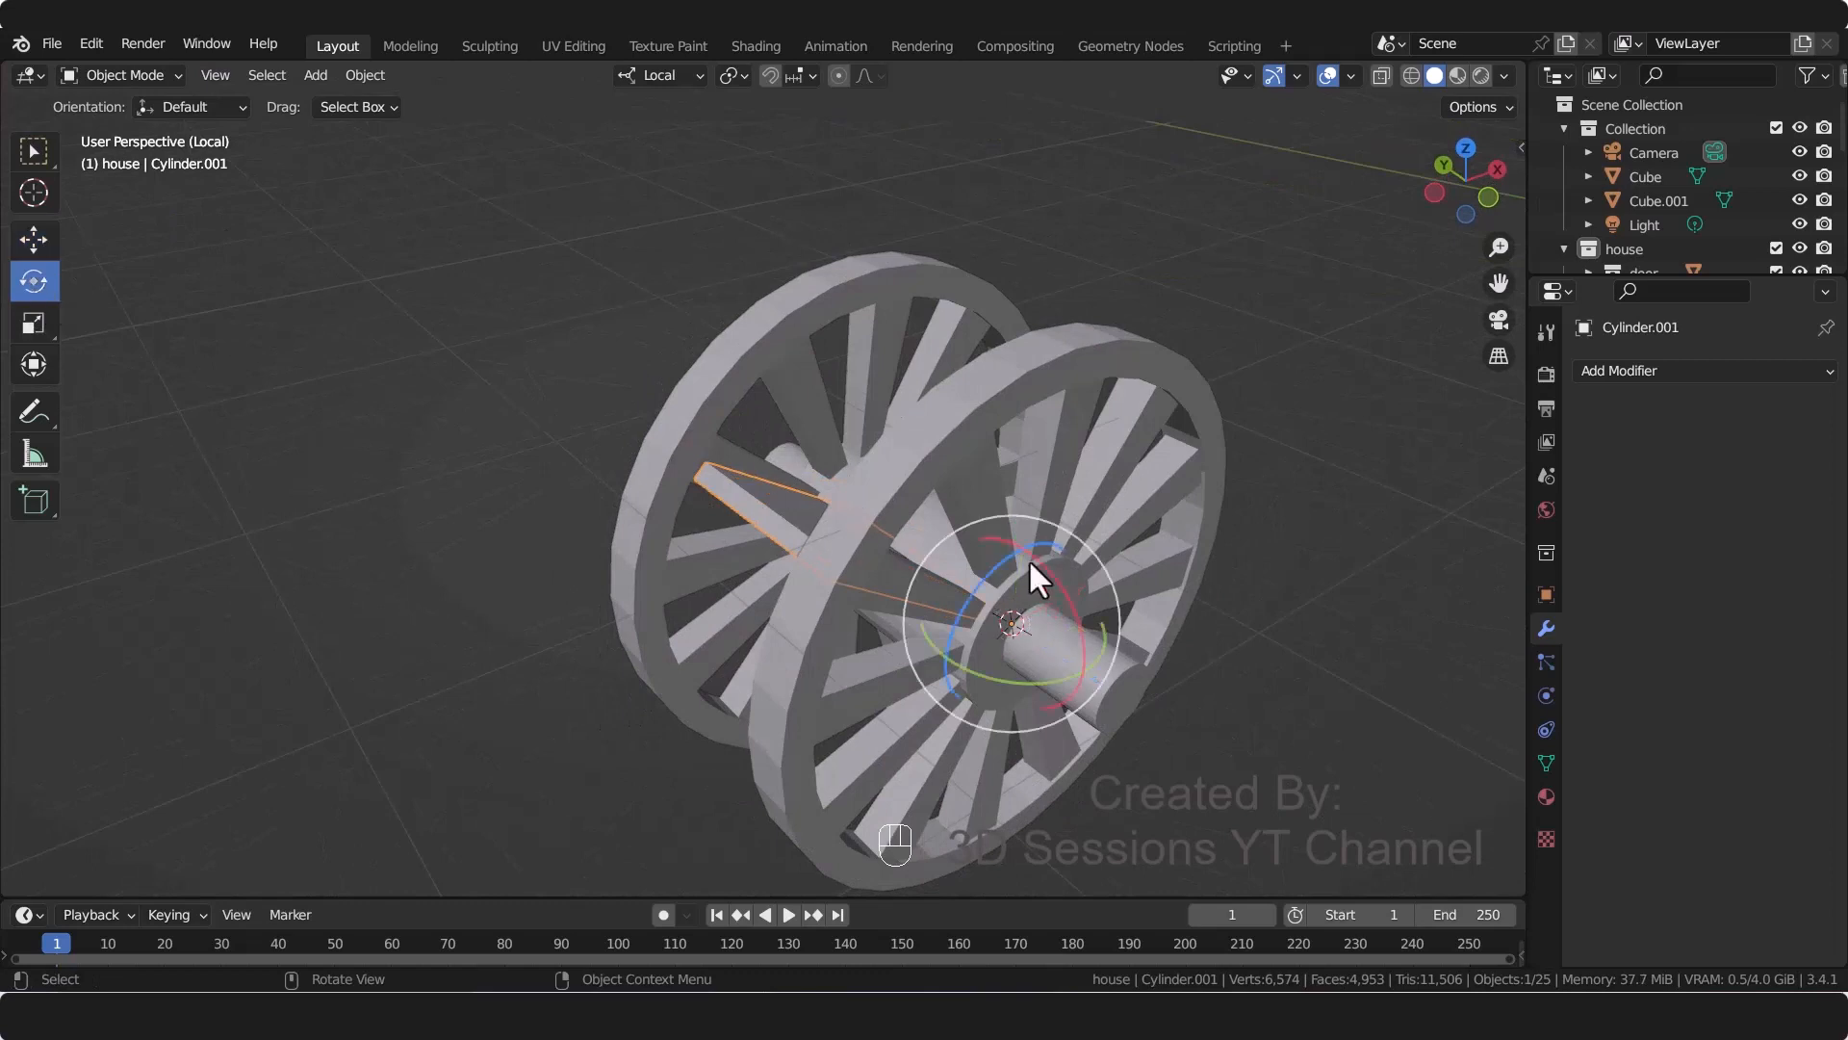
pyautogui.moveTo(980, 569); pyautogui.dragTo(987, 570)
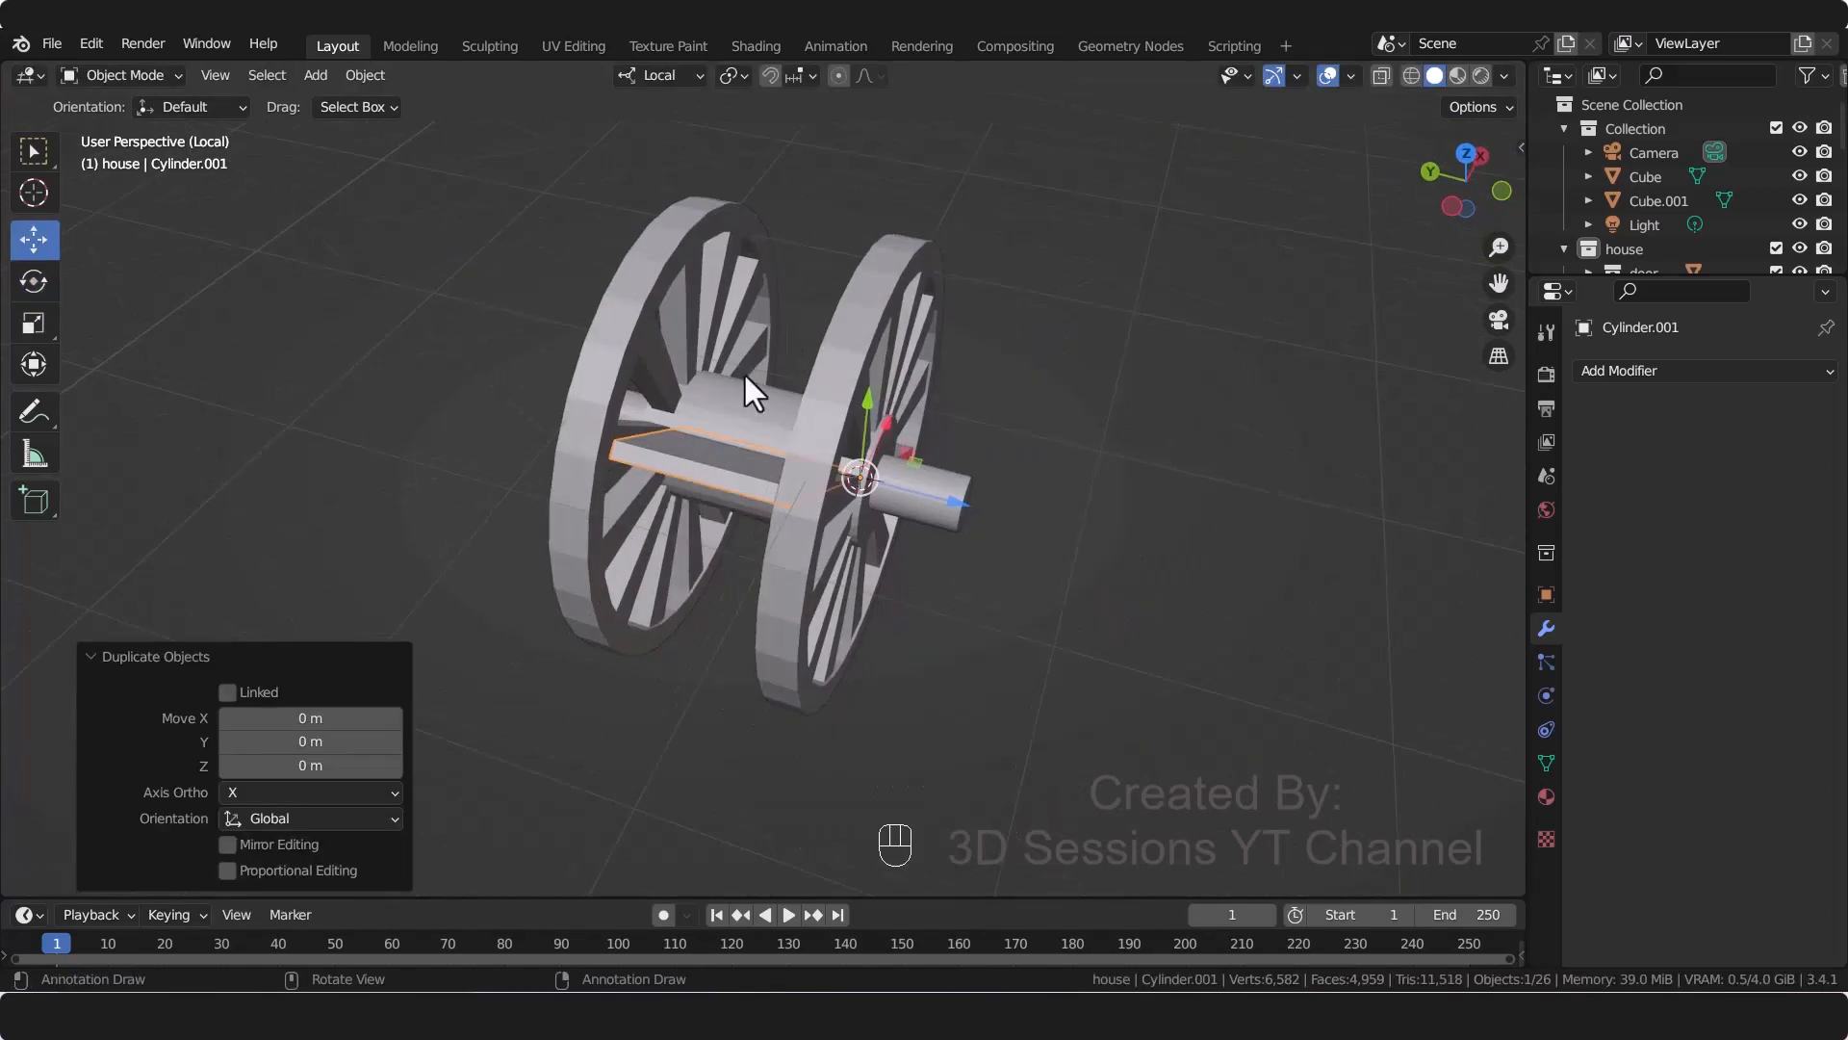
# Step: Select the linked drum and axle geometry in the wheel object and snap the 3D cursor to its centre
pyautogui.click(757, 429)
pyautogui.press('Tab')
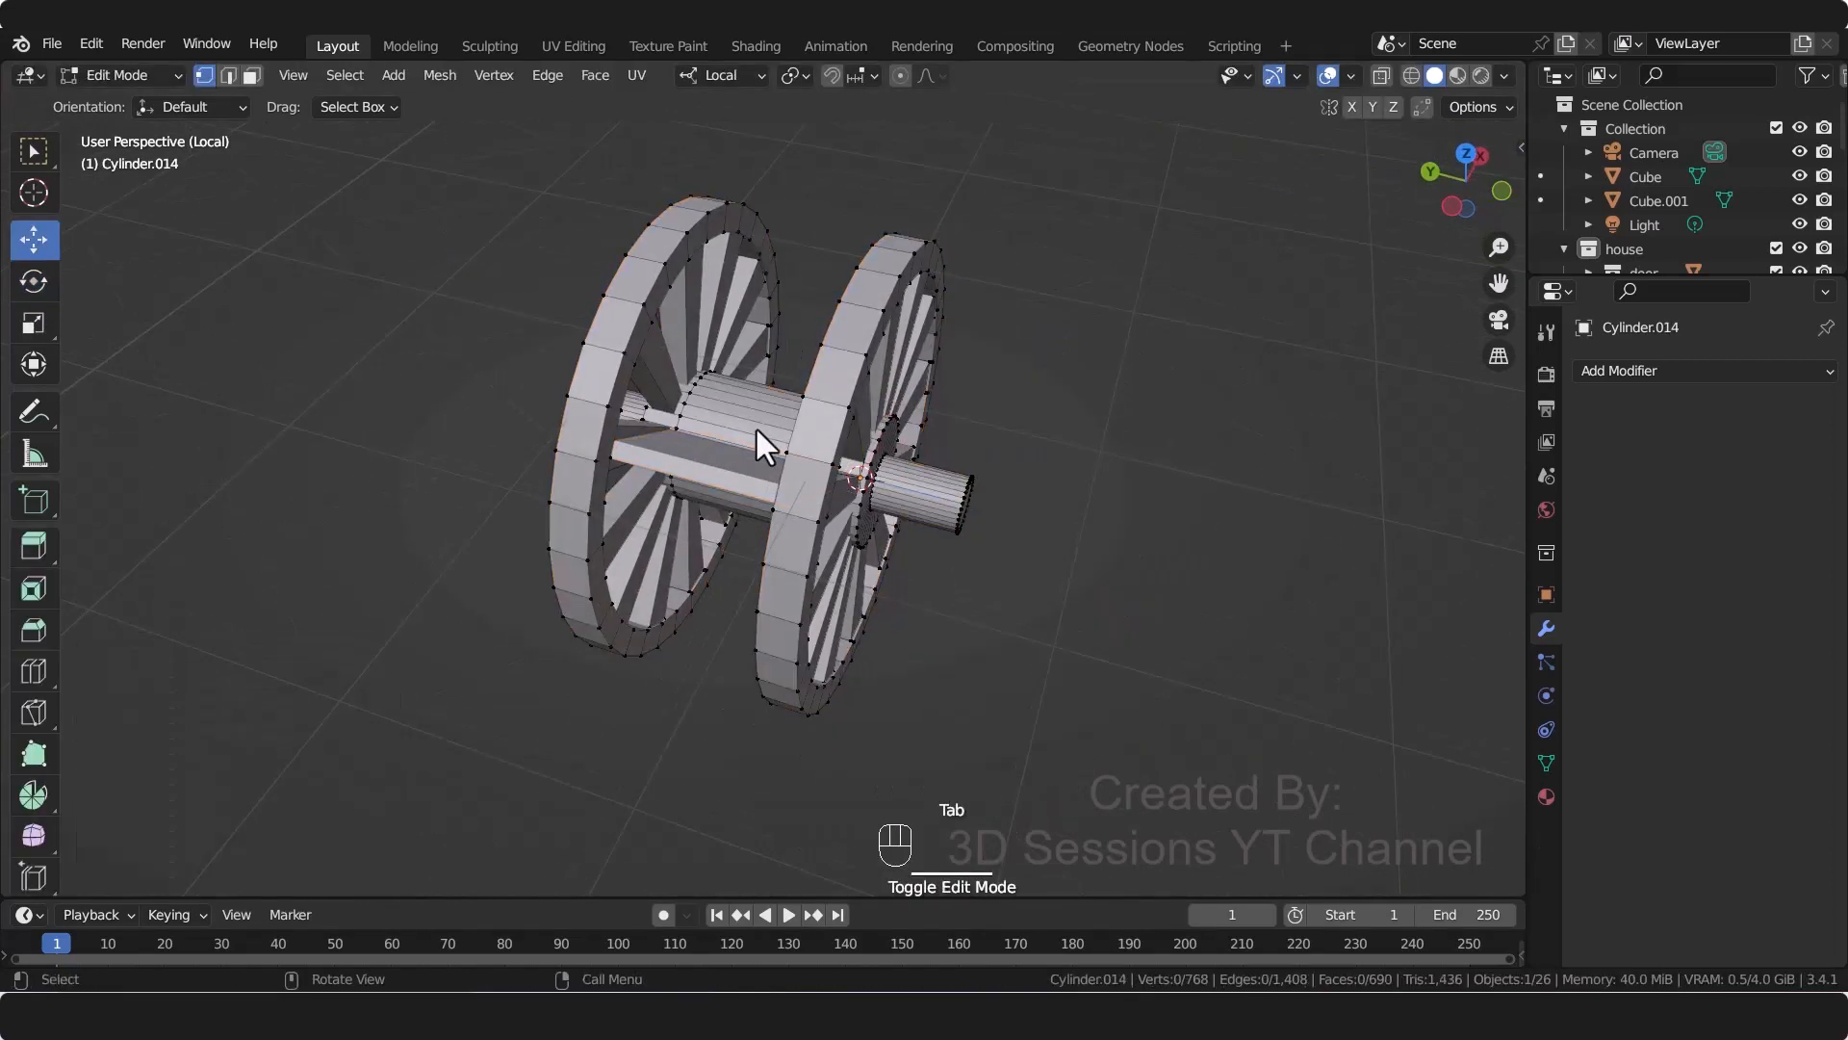
pyautogui.press('l')
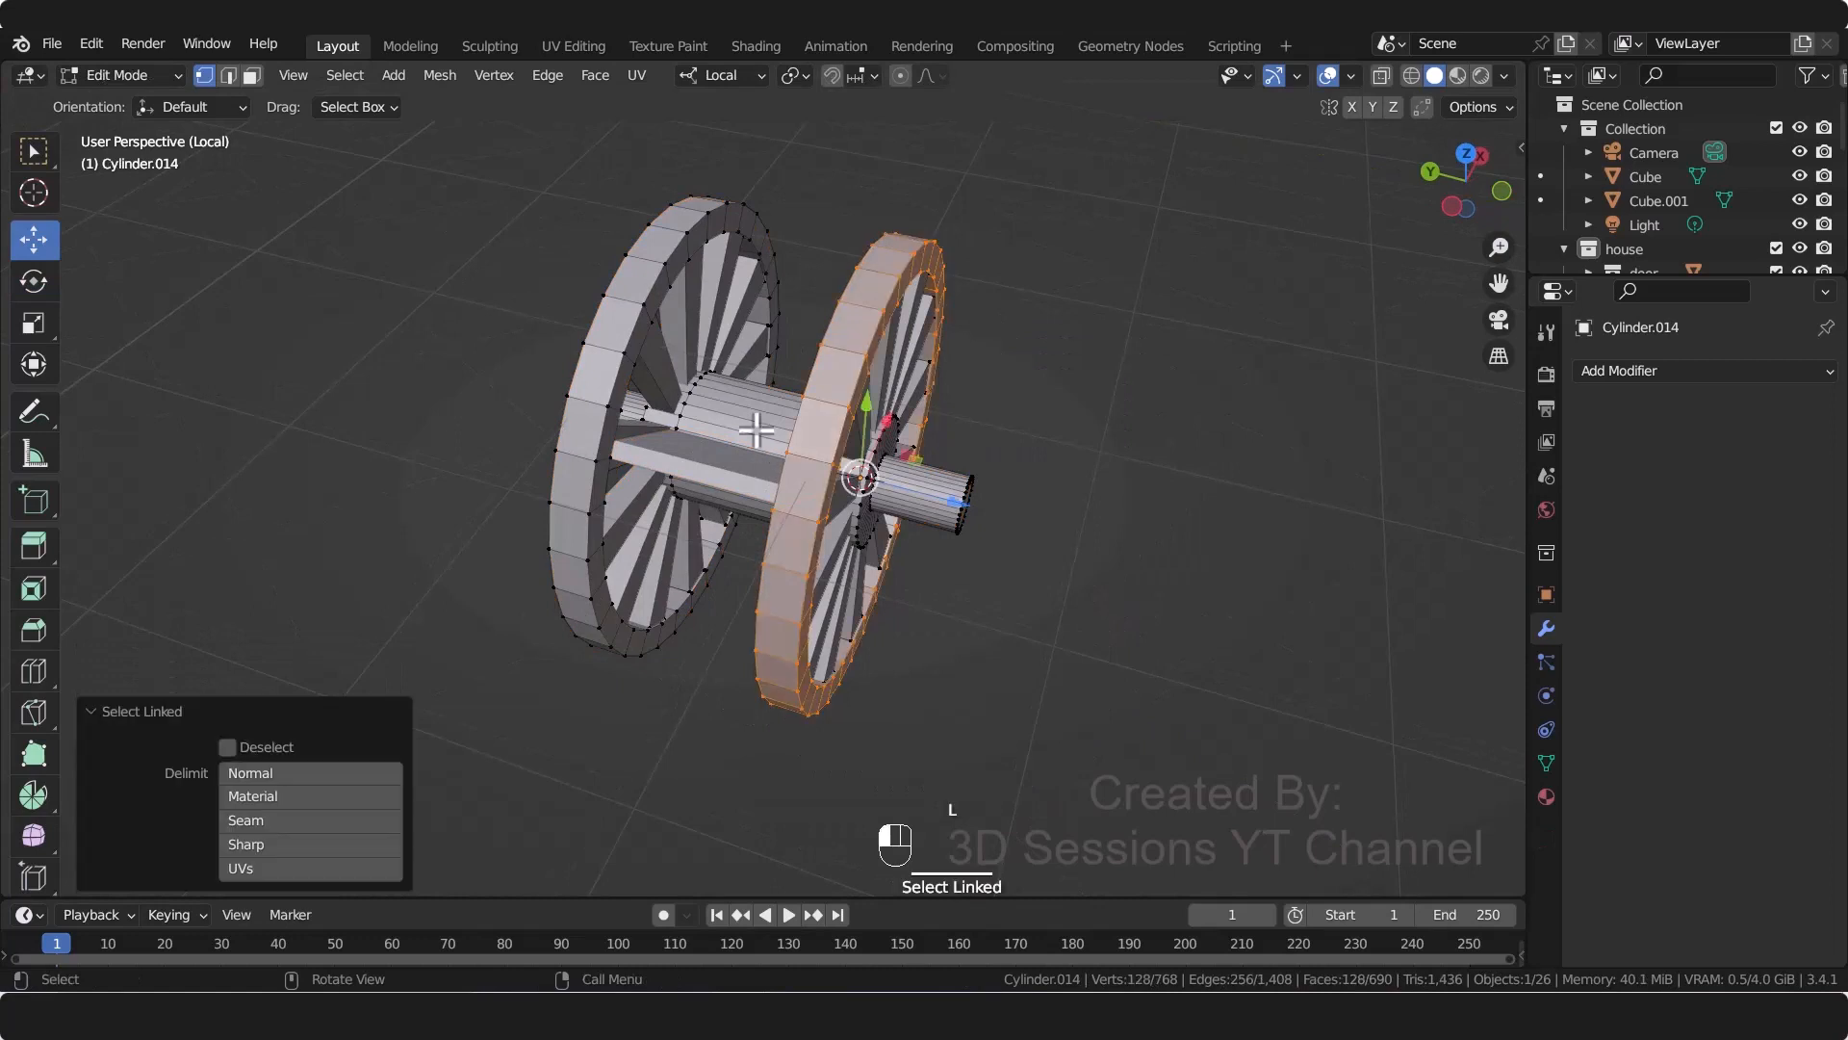
pyautogui.click(749, 414)
pyautogui.press('3')
pyautogui.click(749, 414)
pyautogui.press('l')
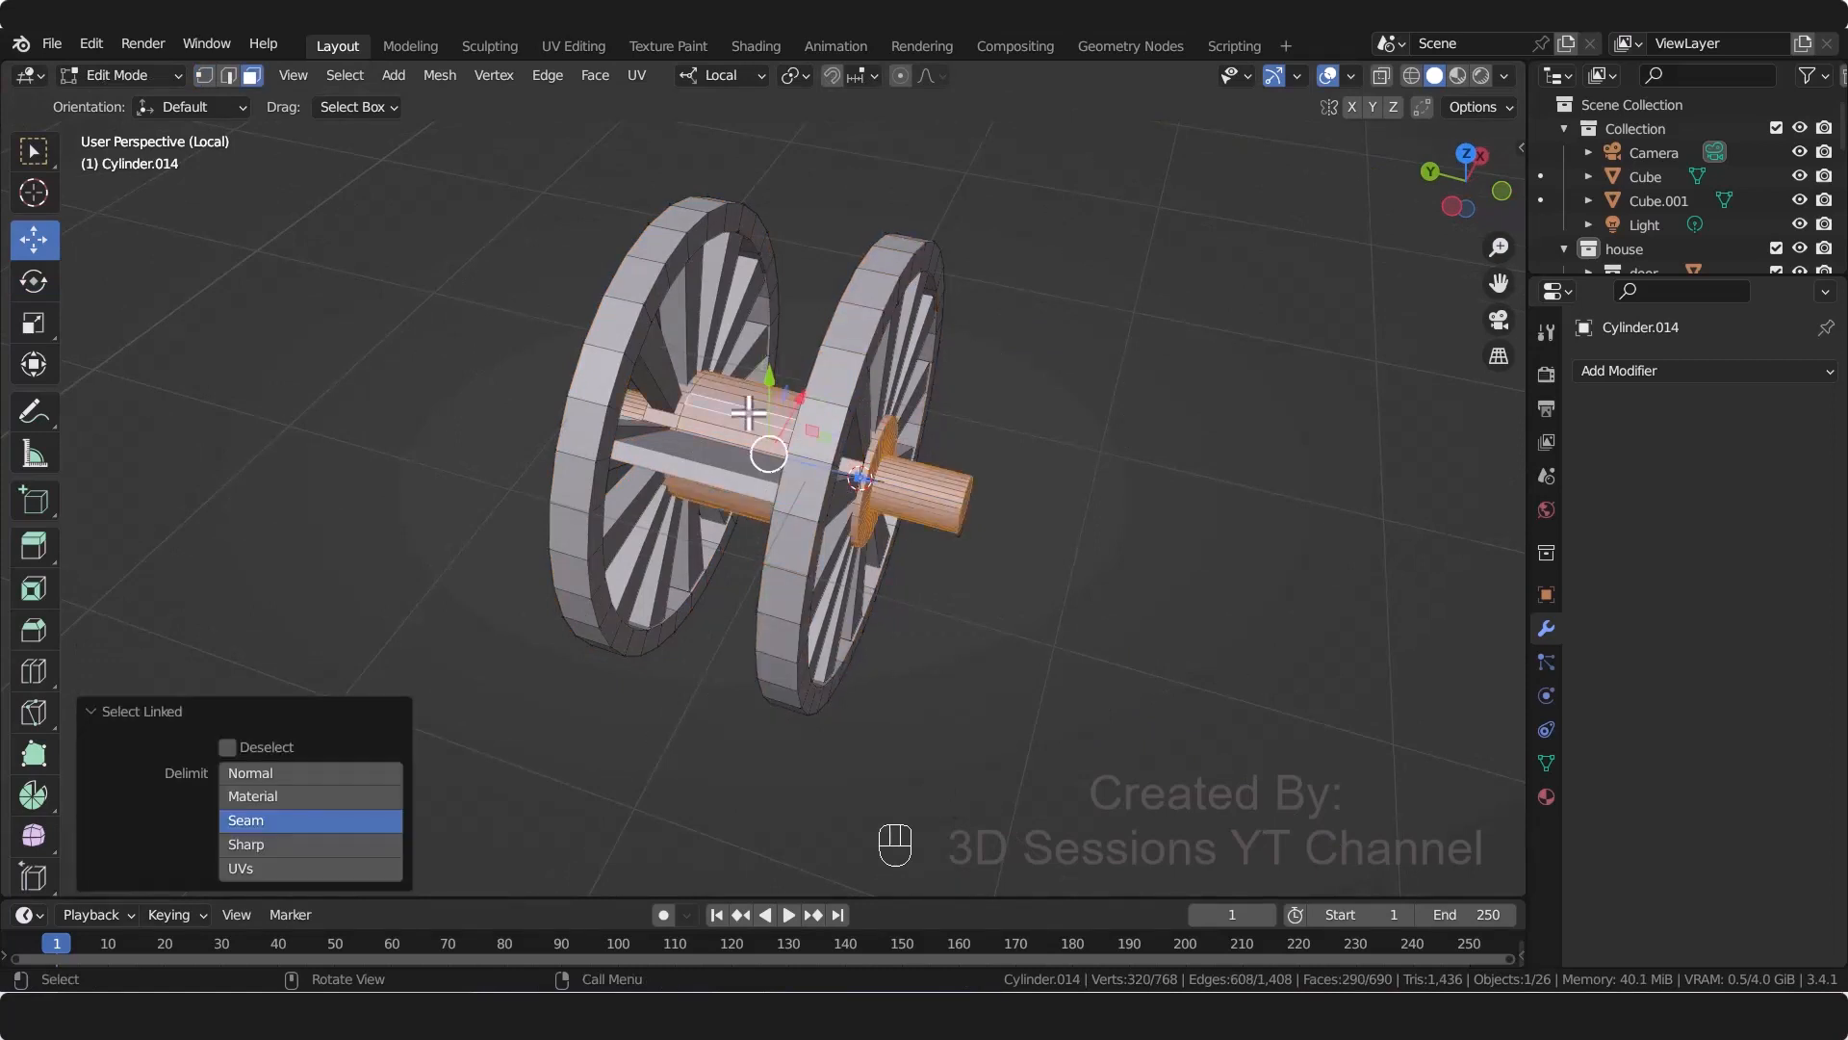
pyautogui.hotkey('shift', 's')
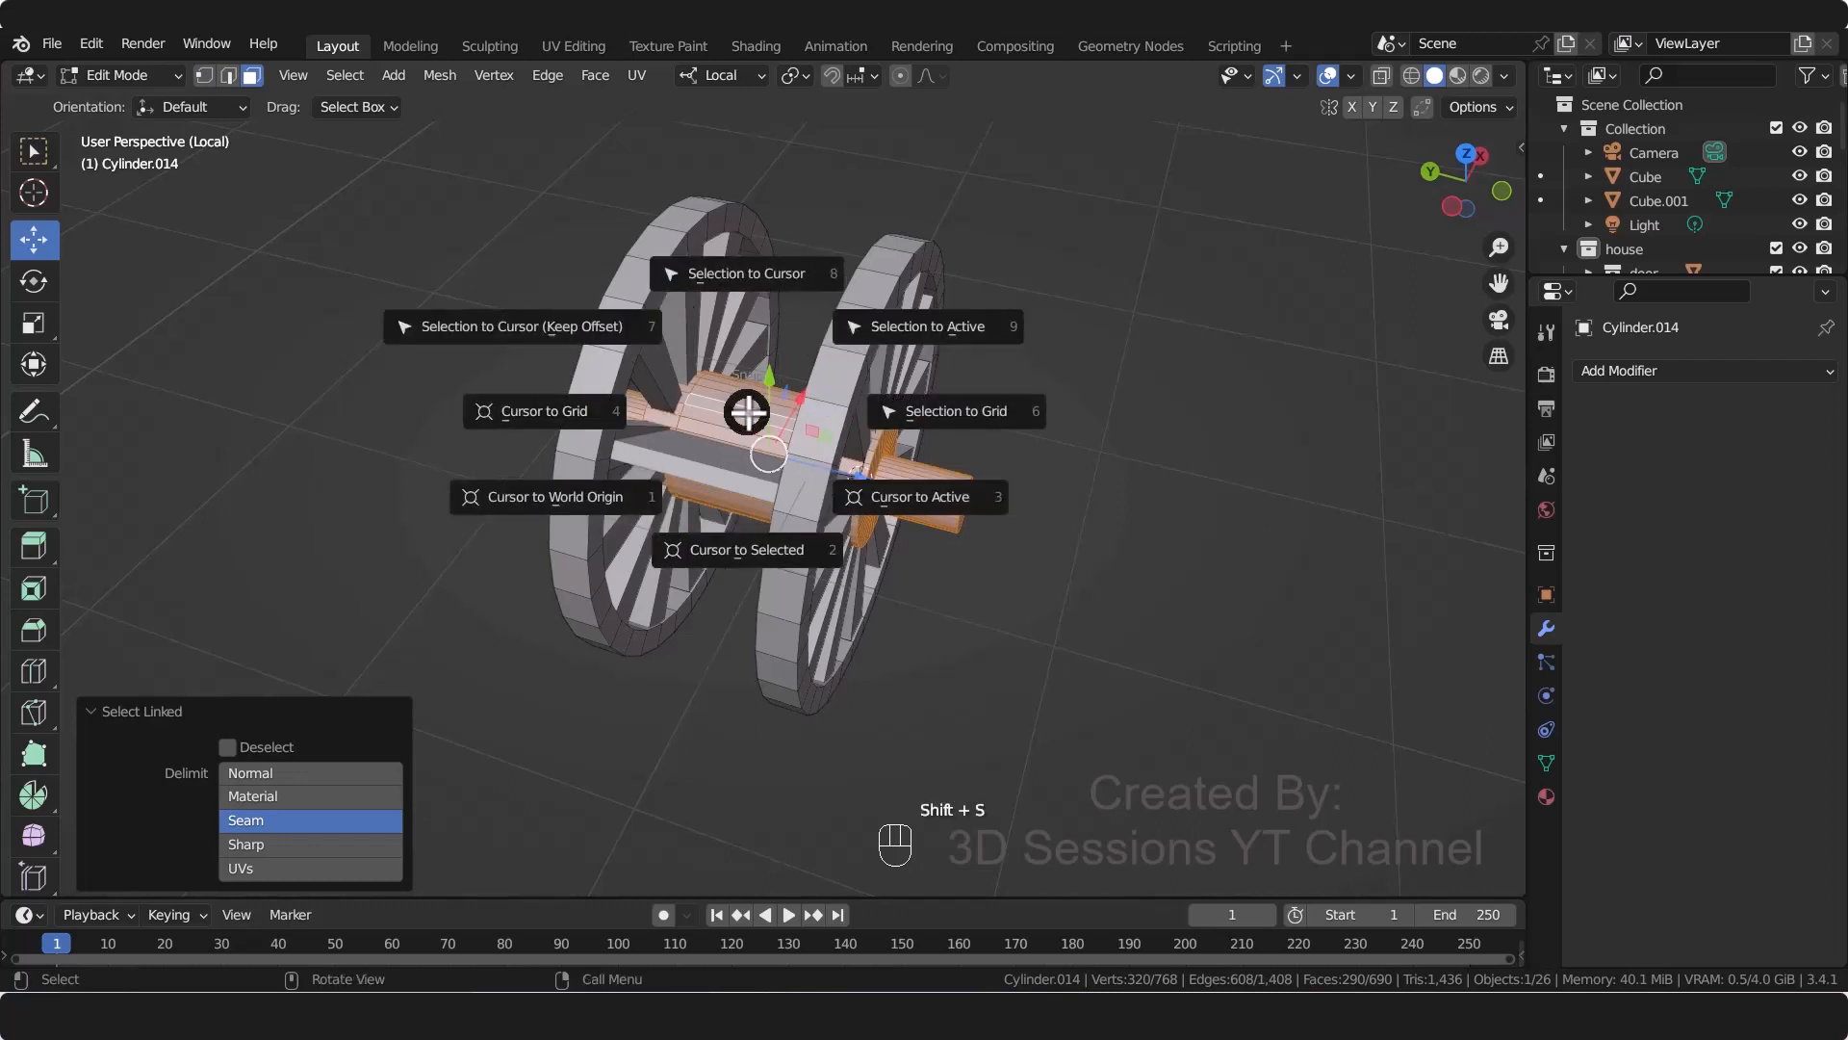
pyautogui.click(775, 557)
pyautogui.press('Tab')
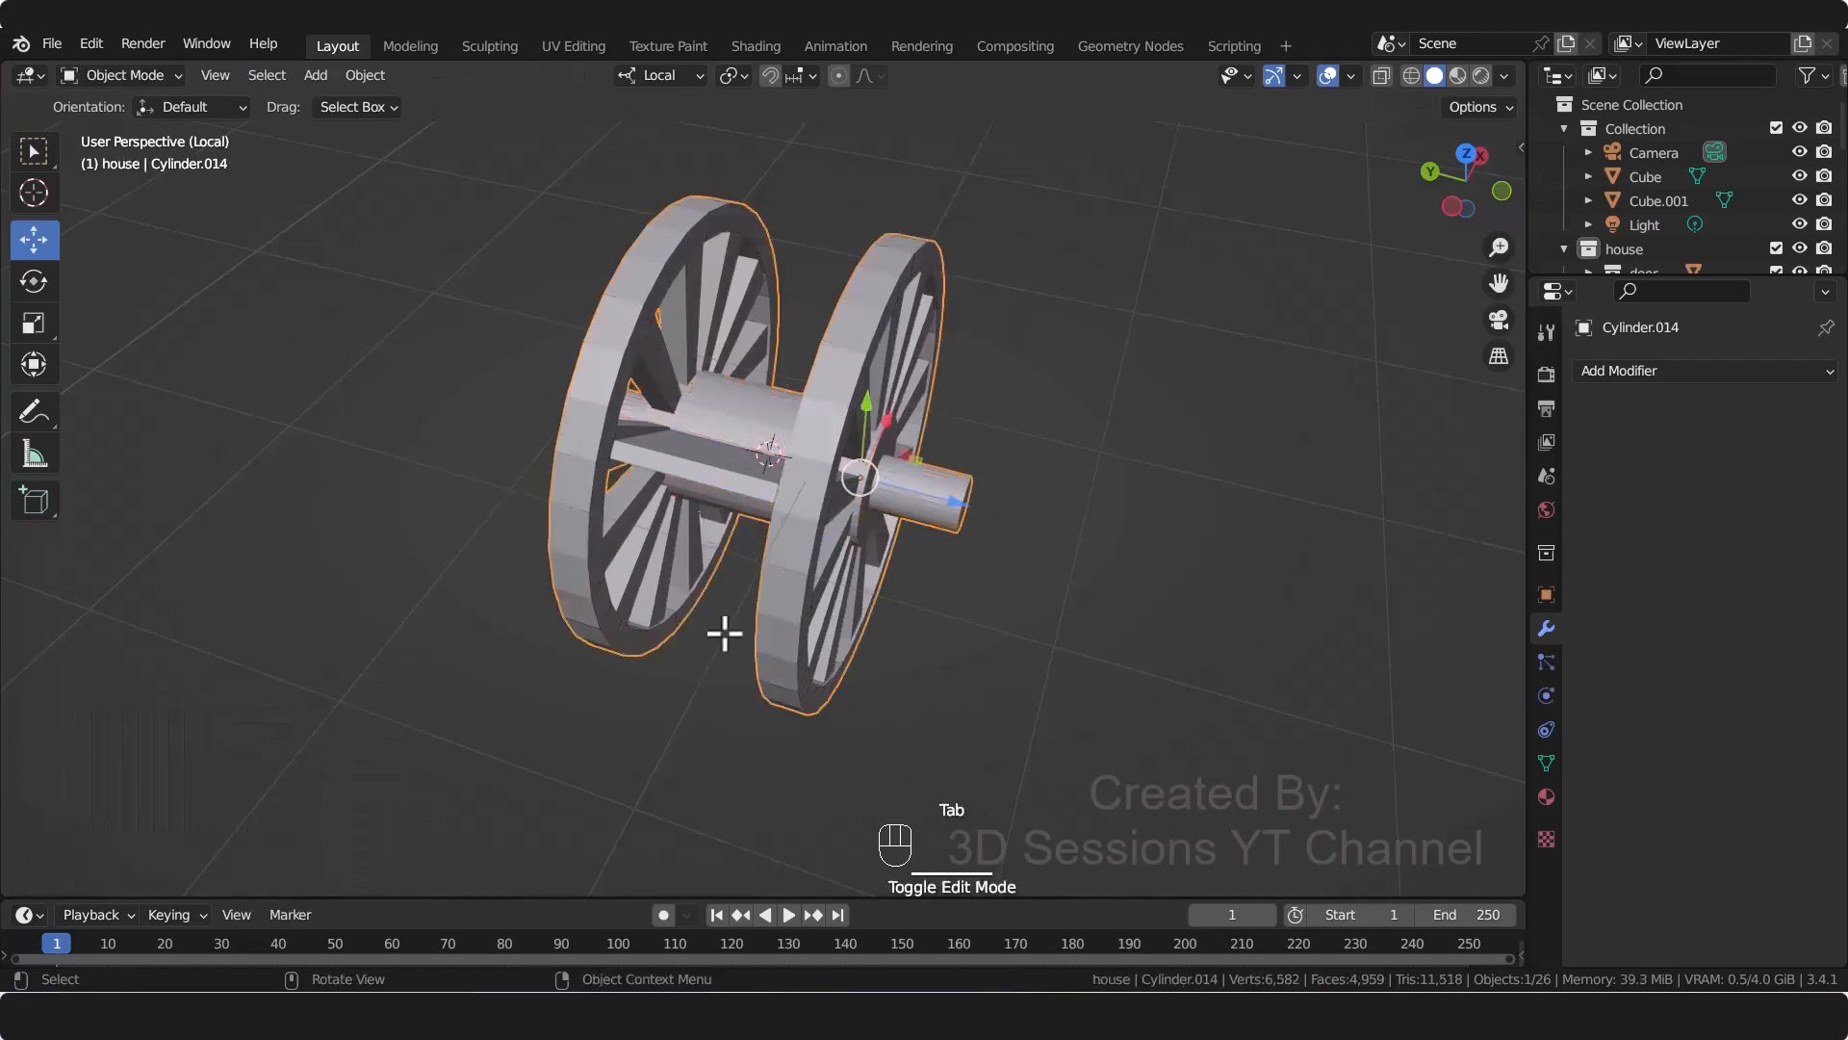
# Step: Set the duplicated paddle's origin to the 3D cursor and delete that duplicate
pyautogui.moveTo(660, 653); pyautogui.dragTo(672, 684, button='middle')
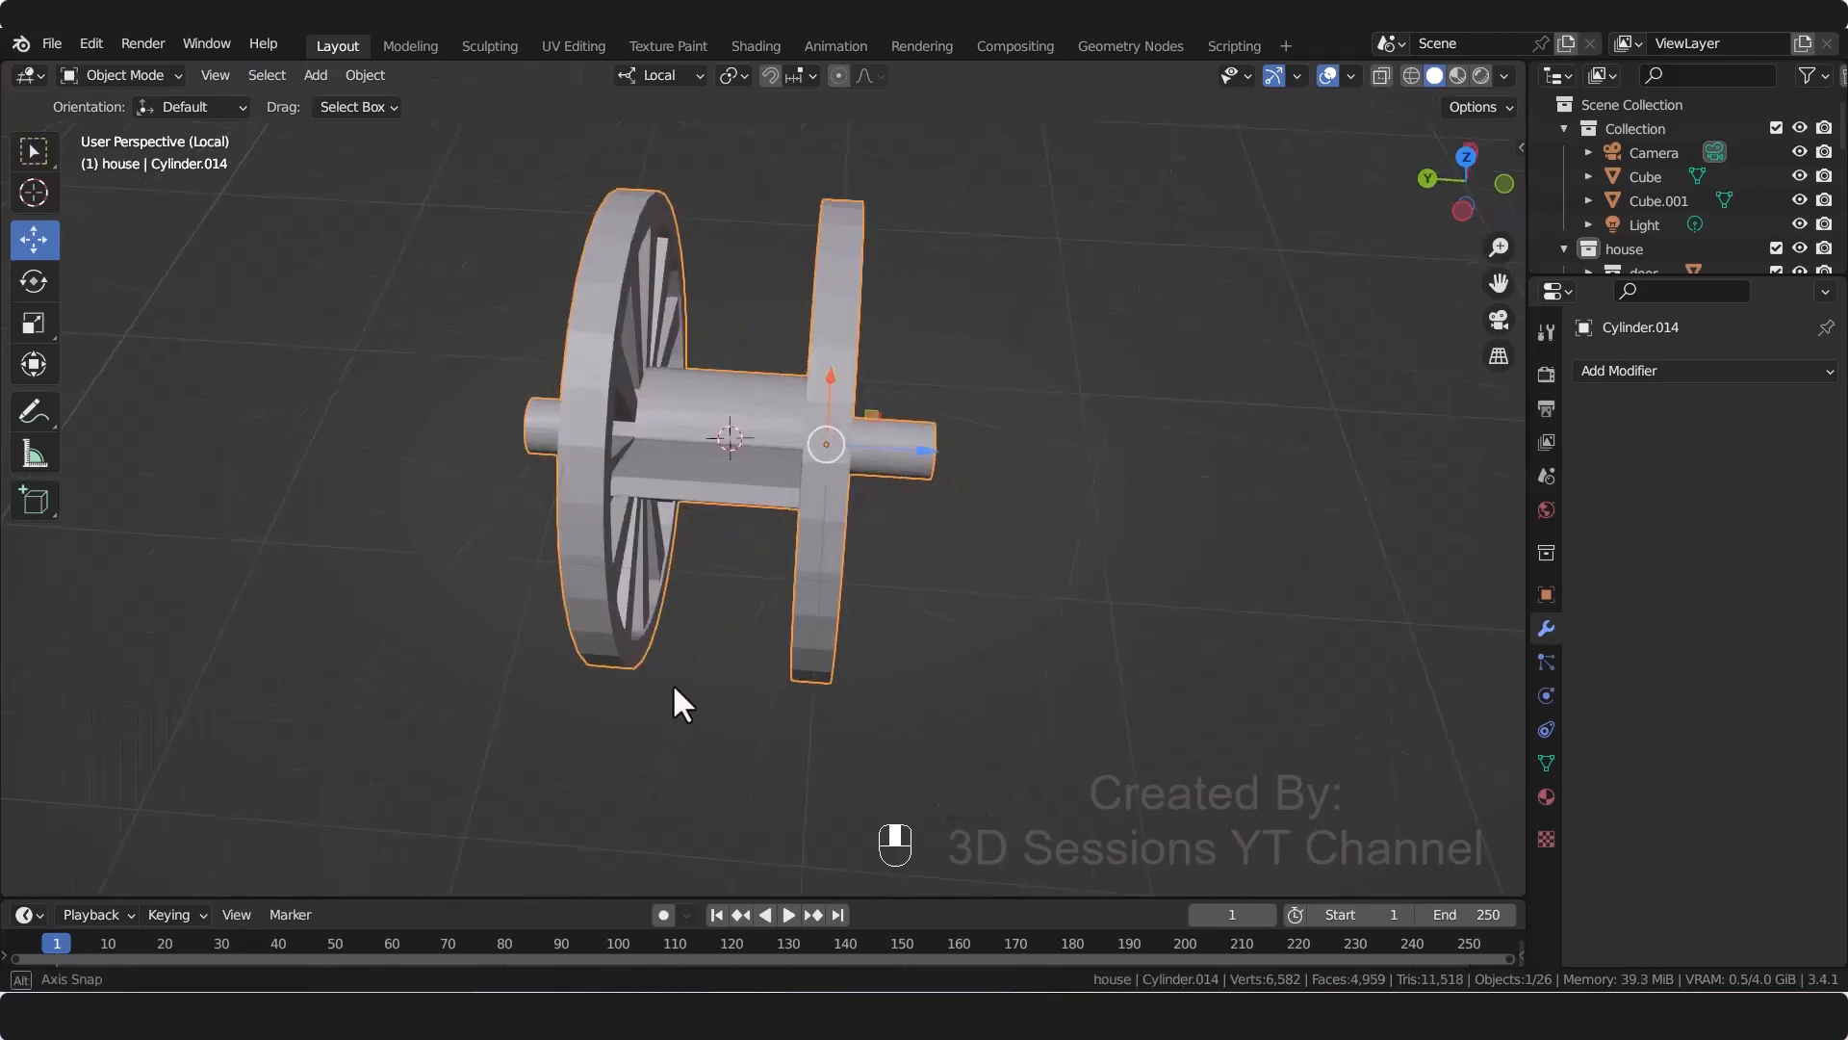
pyautogui.click(720, 488)
pyautogui.rightClick(719, 487)
pyautogui.moveTo(718, 487)
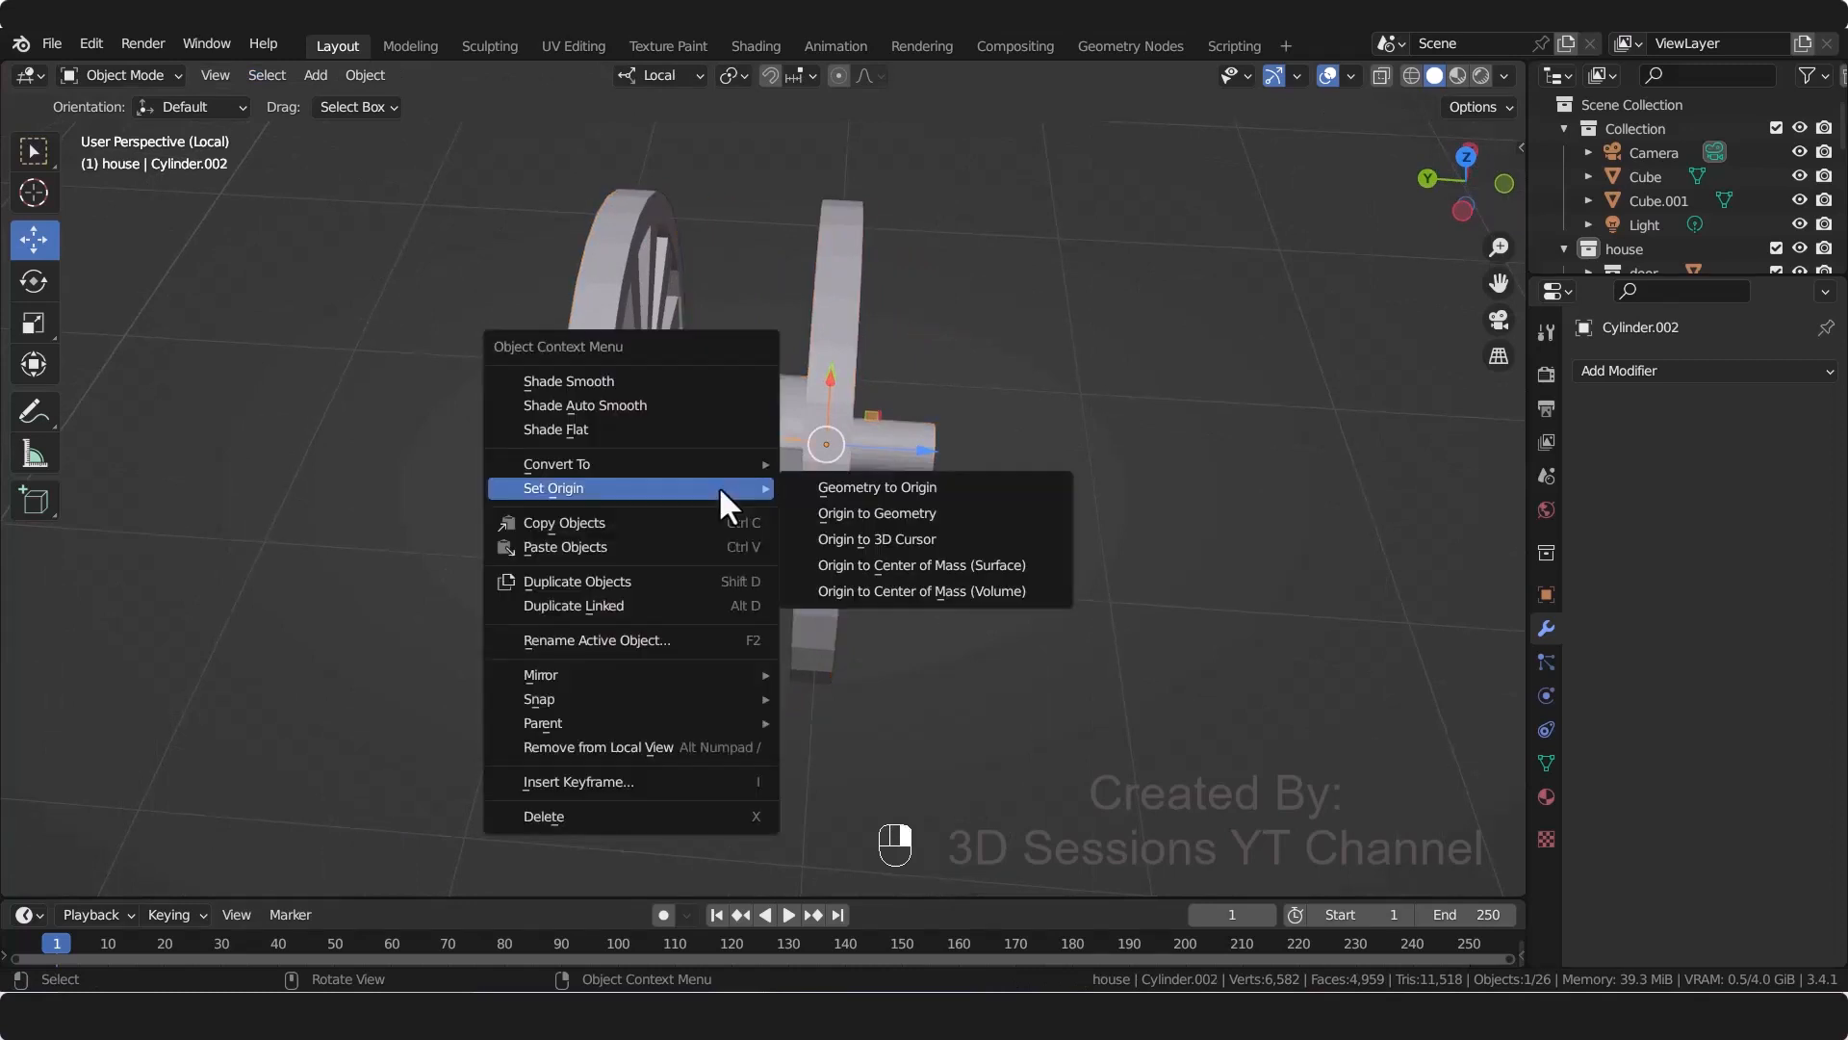
pyautogui.click(882, 539)
pyautogui.click(686, 632)
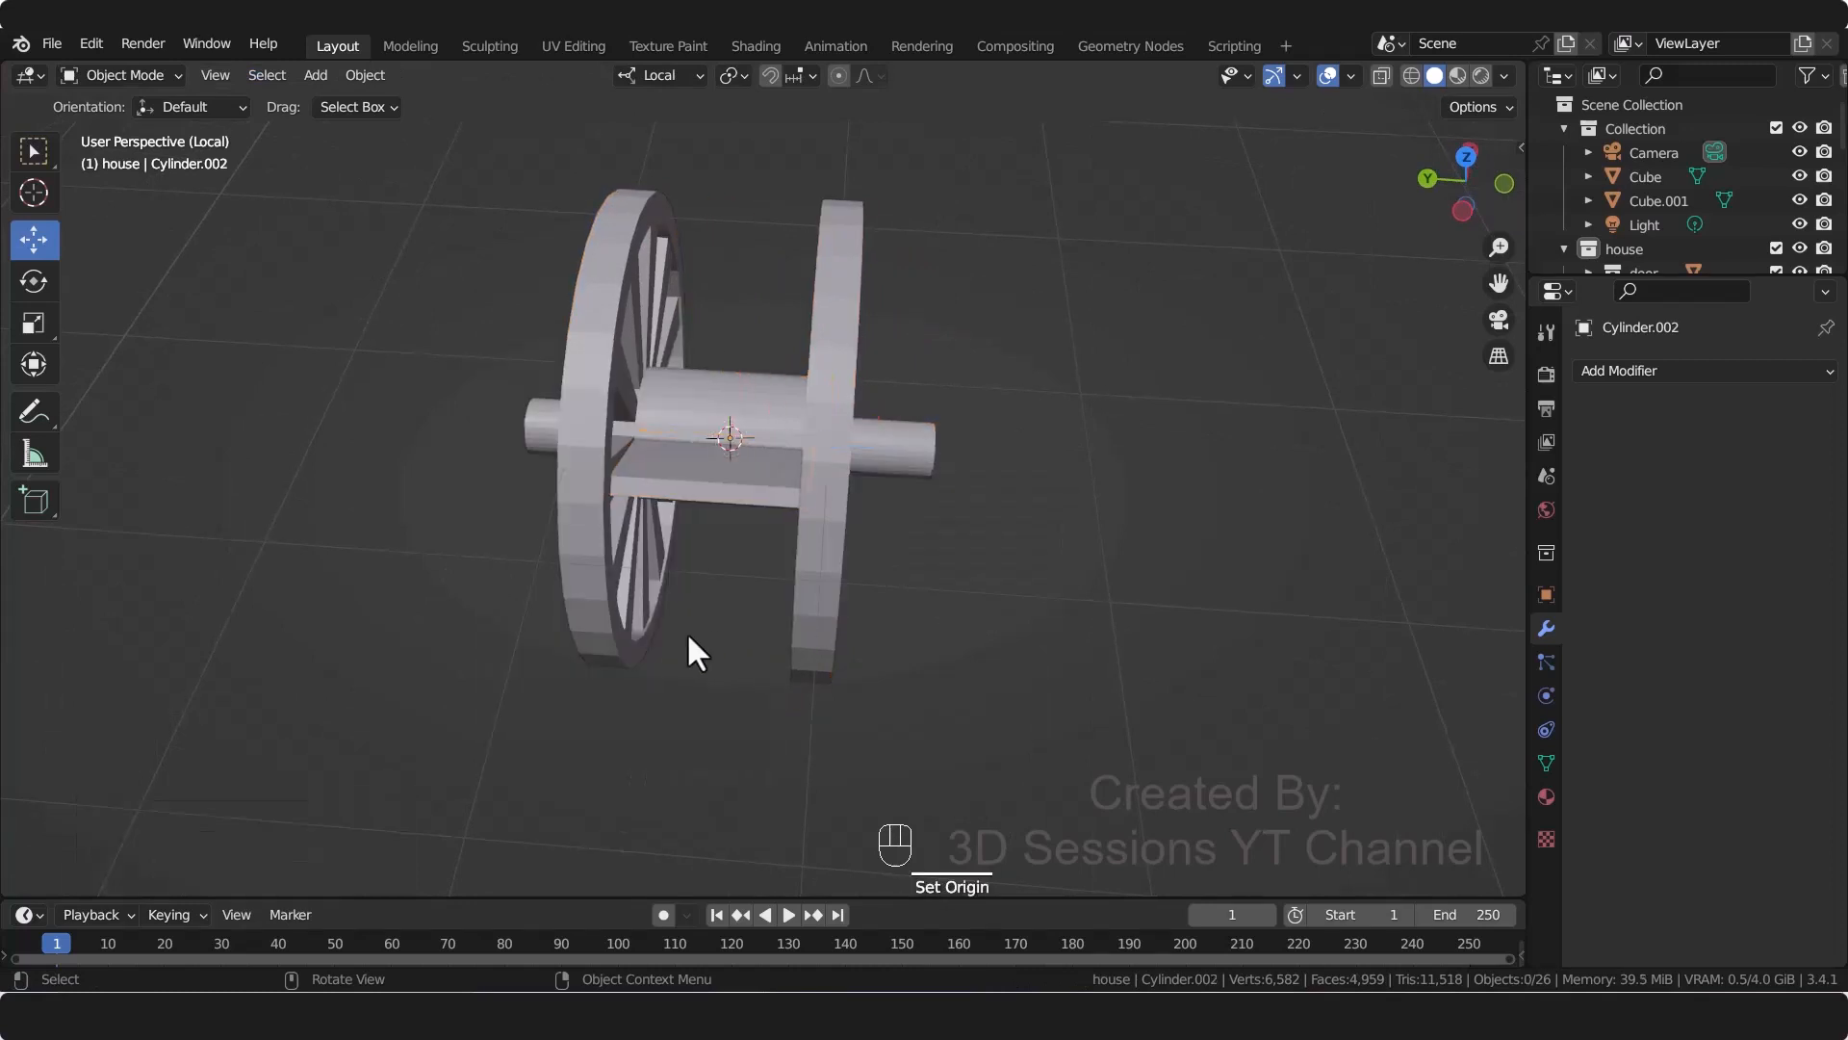
pyautogui.moveTo(686, 632); pyautogui.dragTo(736, 447, button='middle')
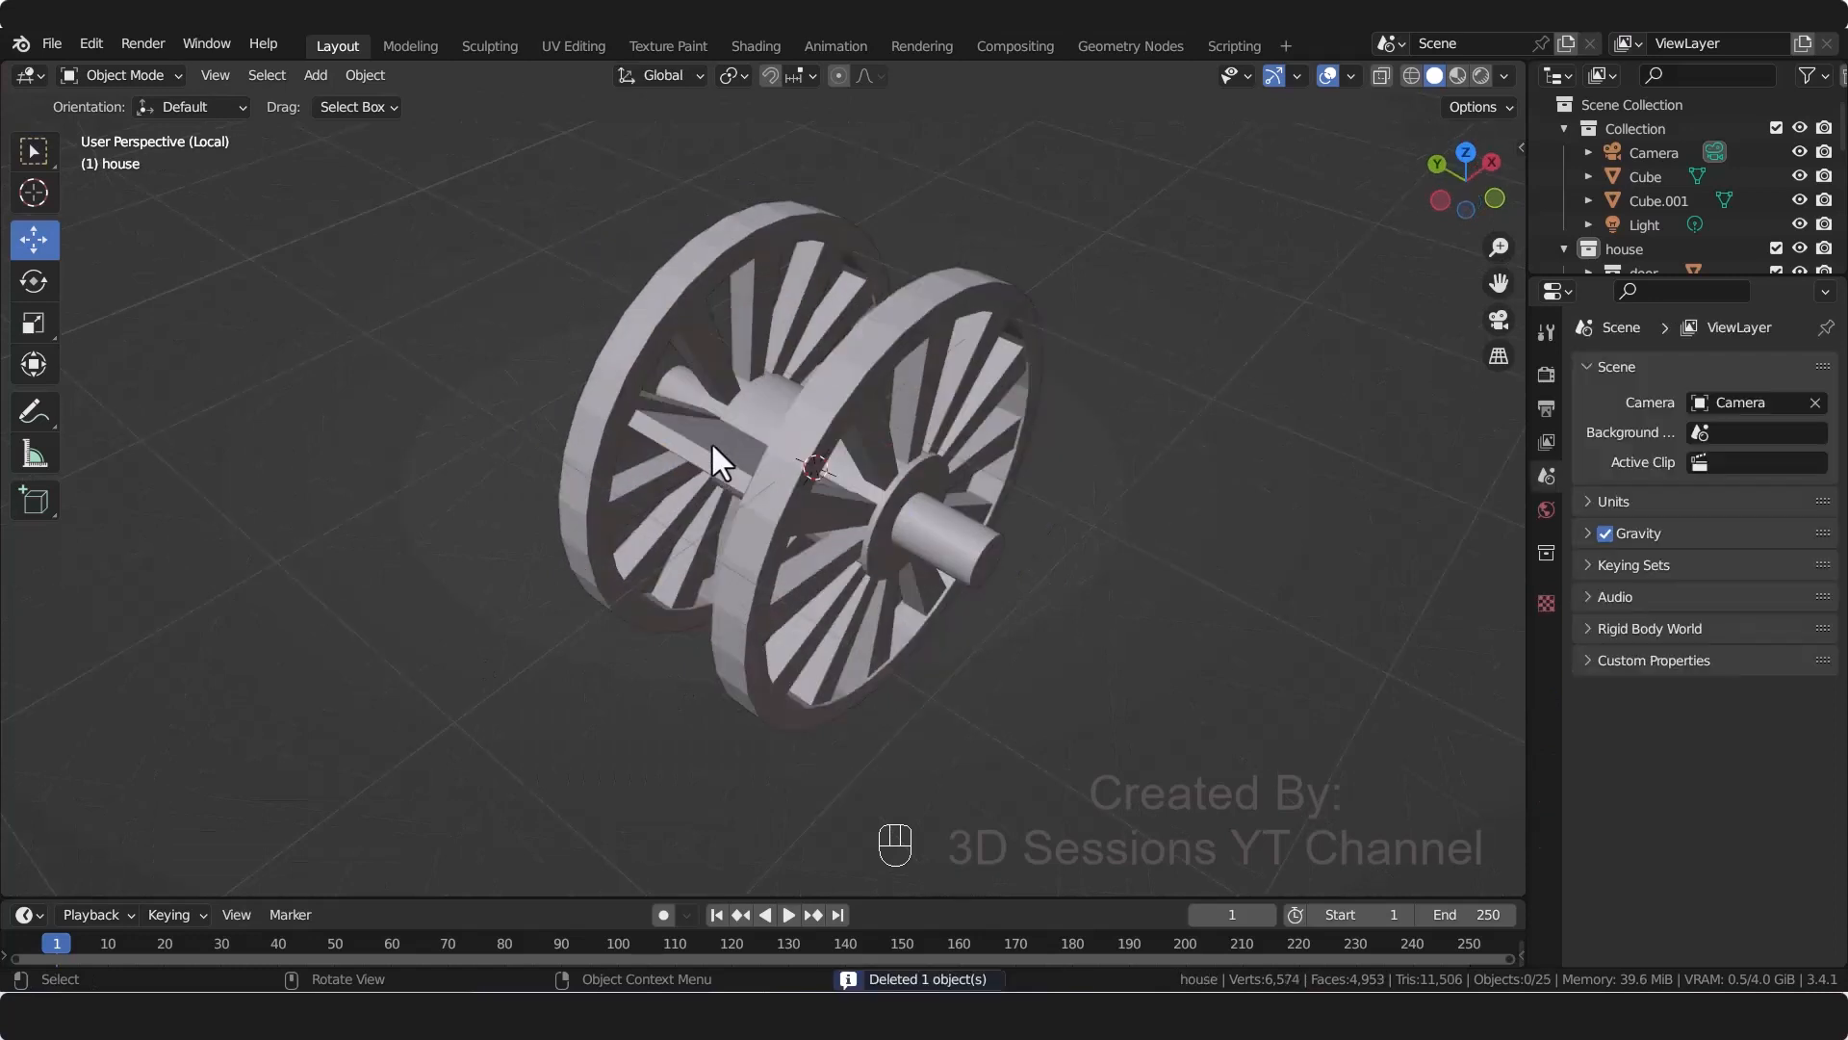
# Step: Duplicate the paddle three times, rotating each copy 30° around the global Y axis from the previous one
pyautogui.click(713, 444)
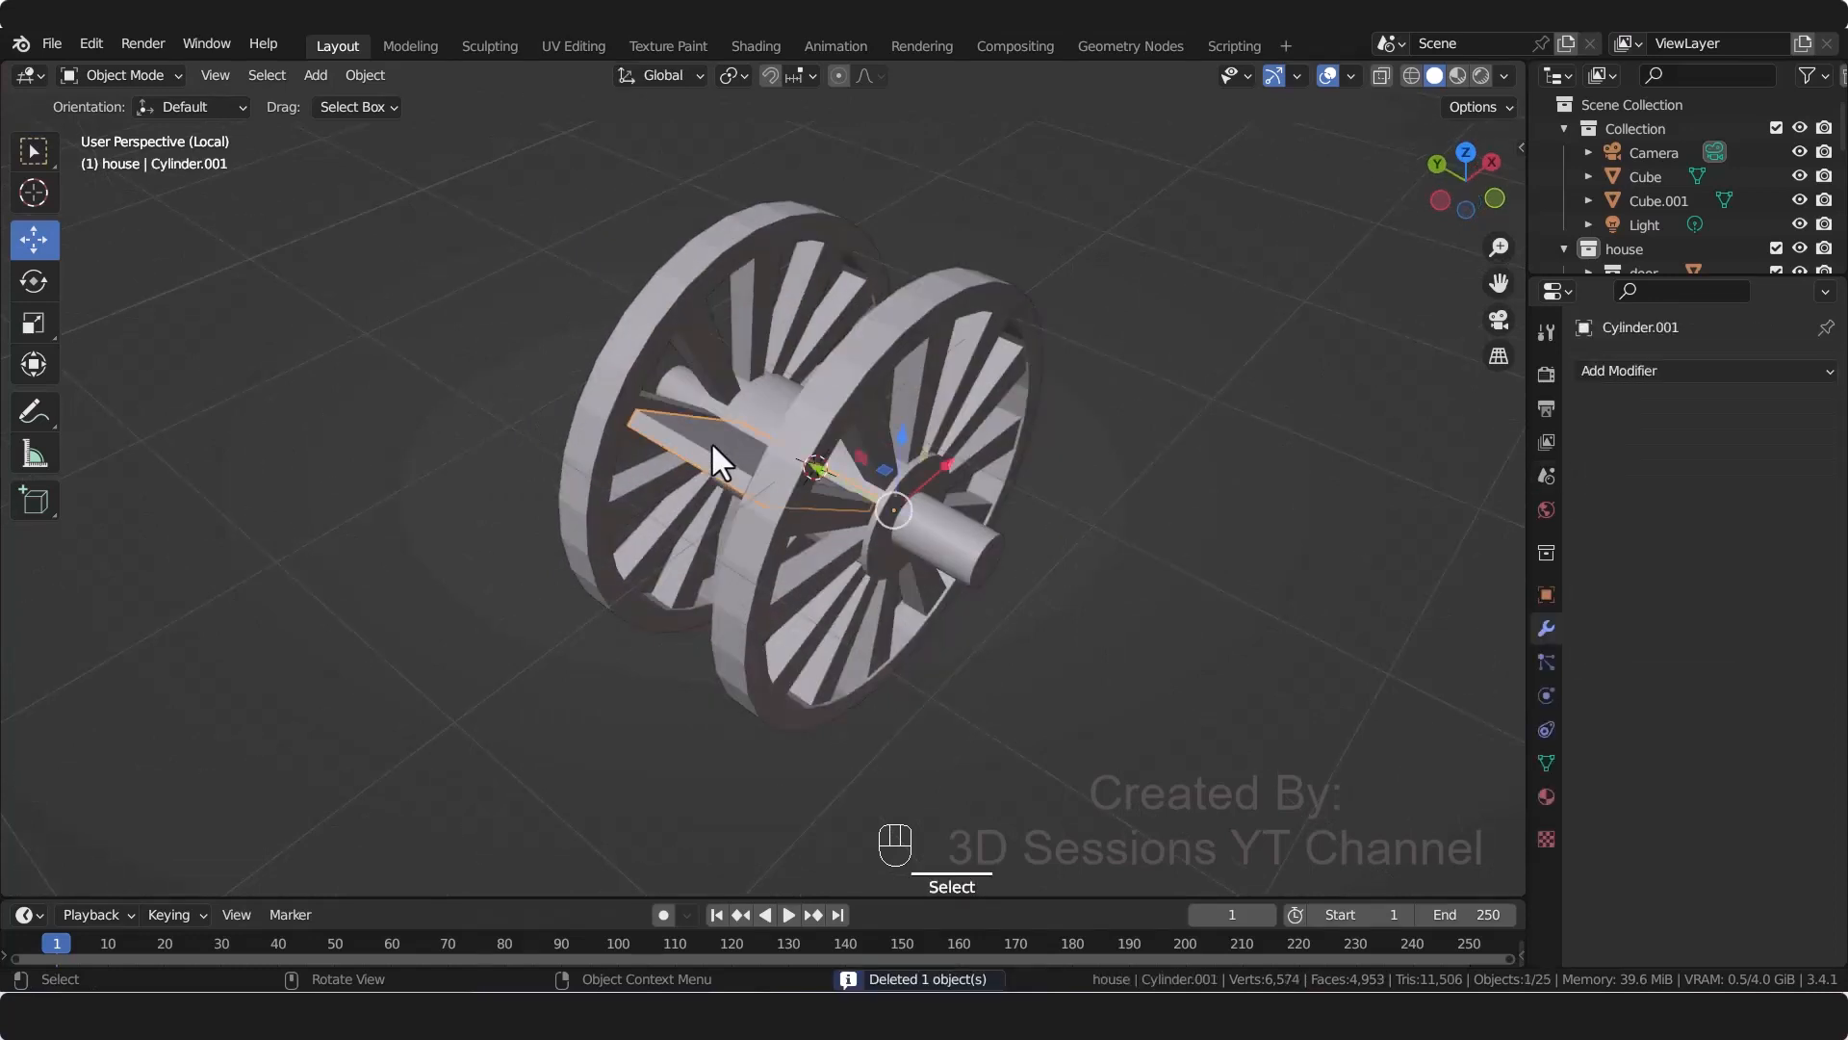
pyautogui.moveTo(530, 637); pyautogui.dragTo(587, 633, button='middle')
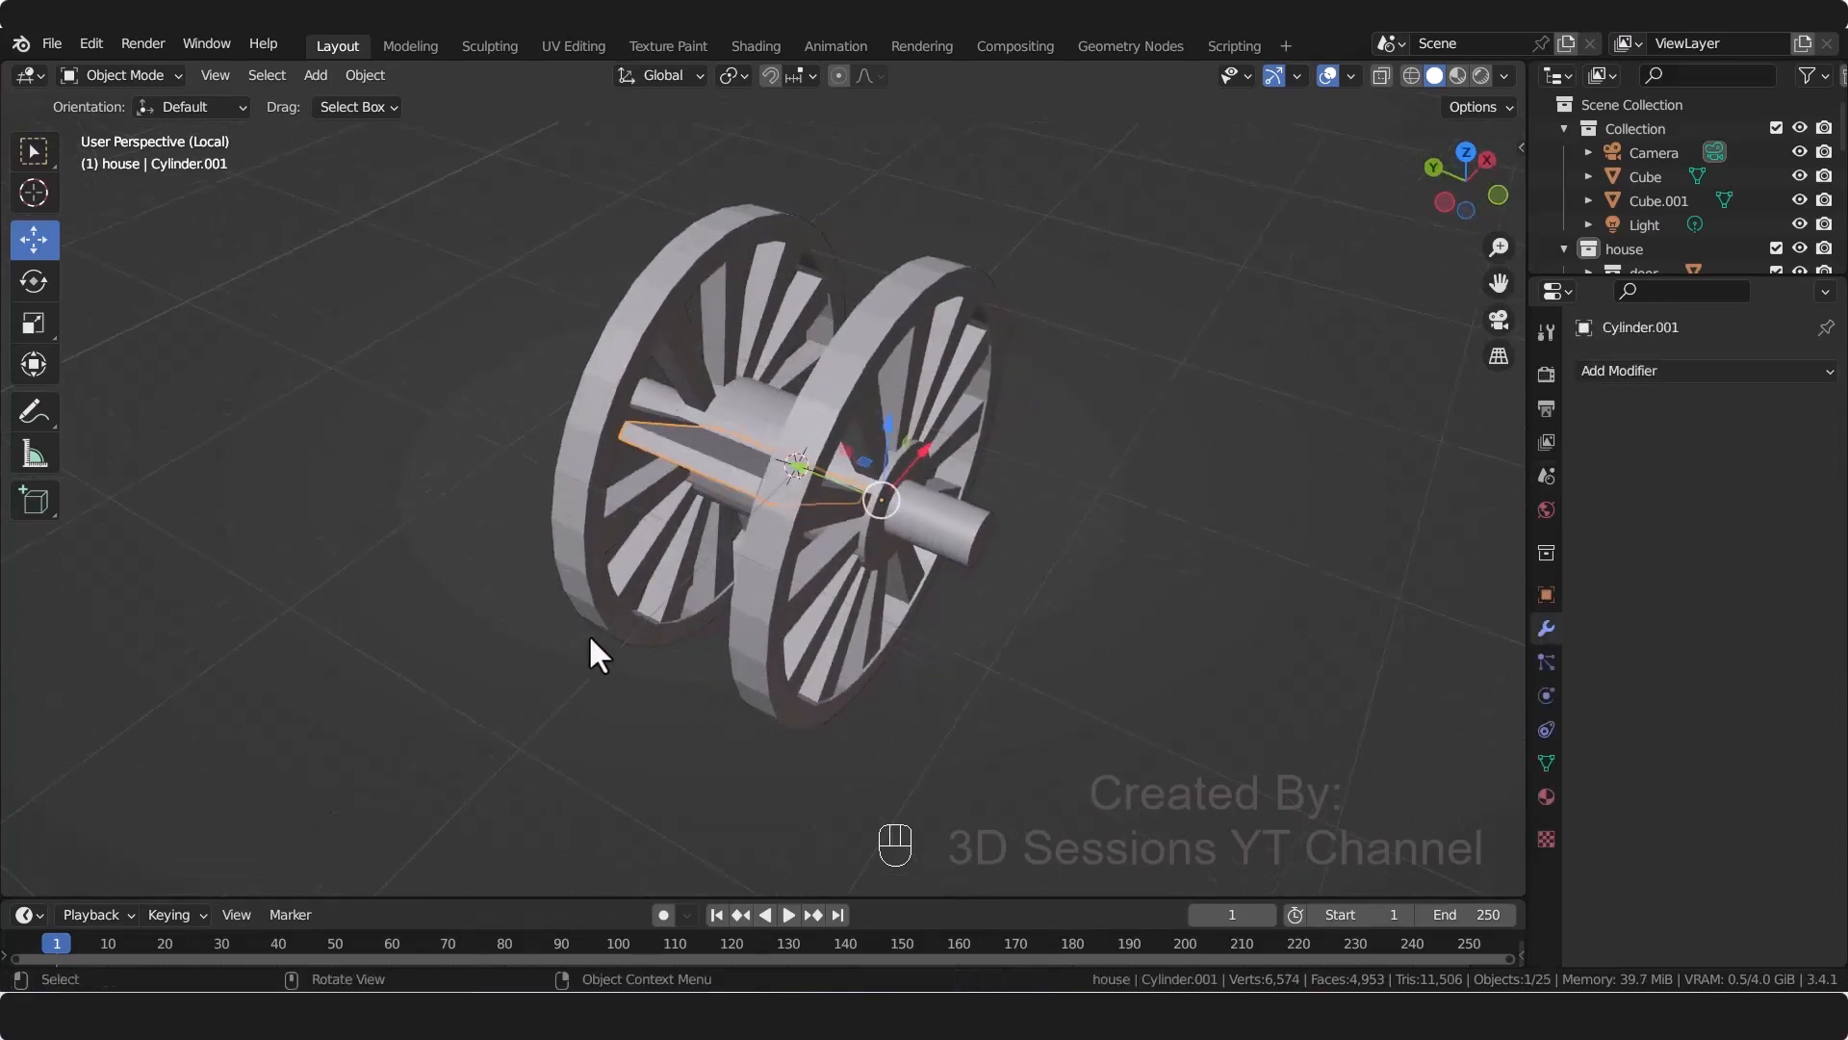
pyautogui.hotkey('shift', 'd')
pyautogui.rightClick(588, 634)
pyautogui.write('ry30')
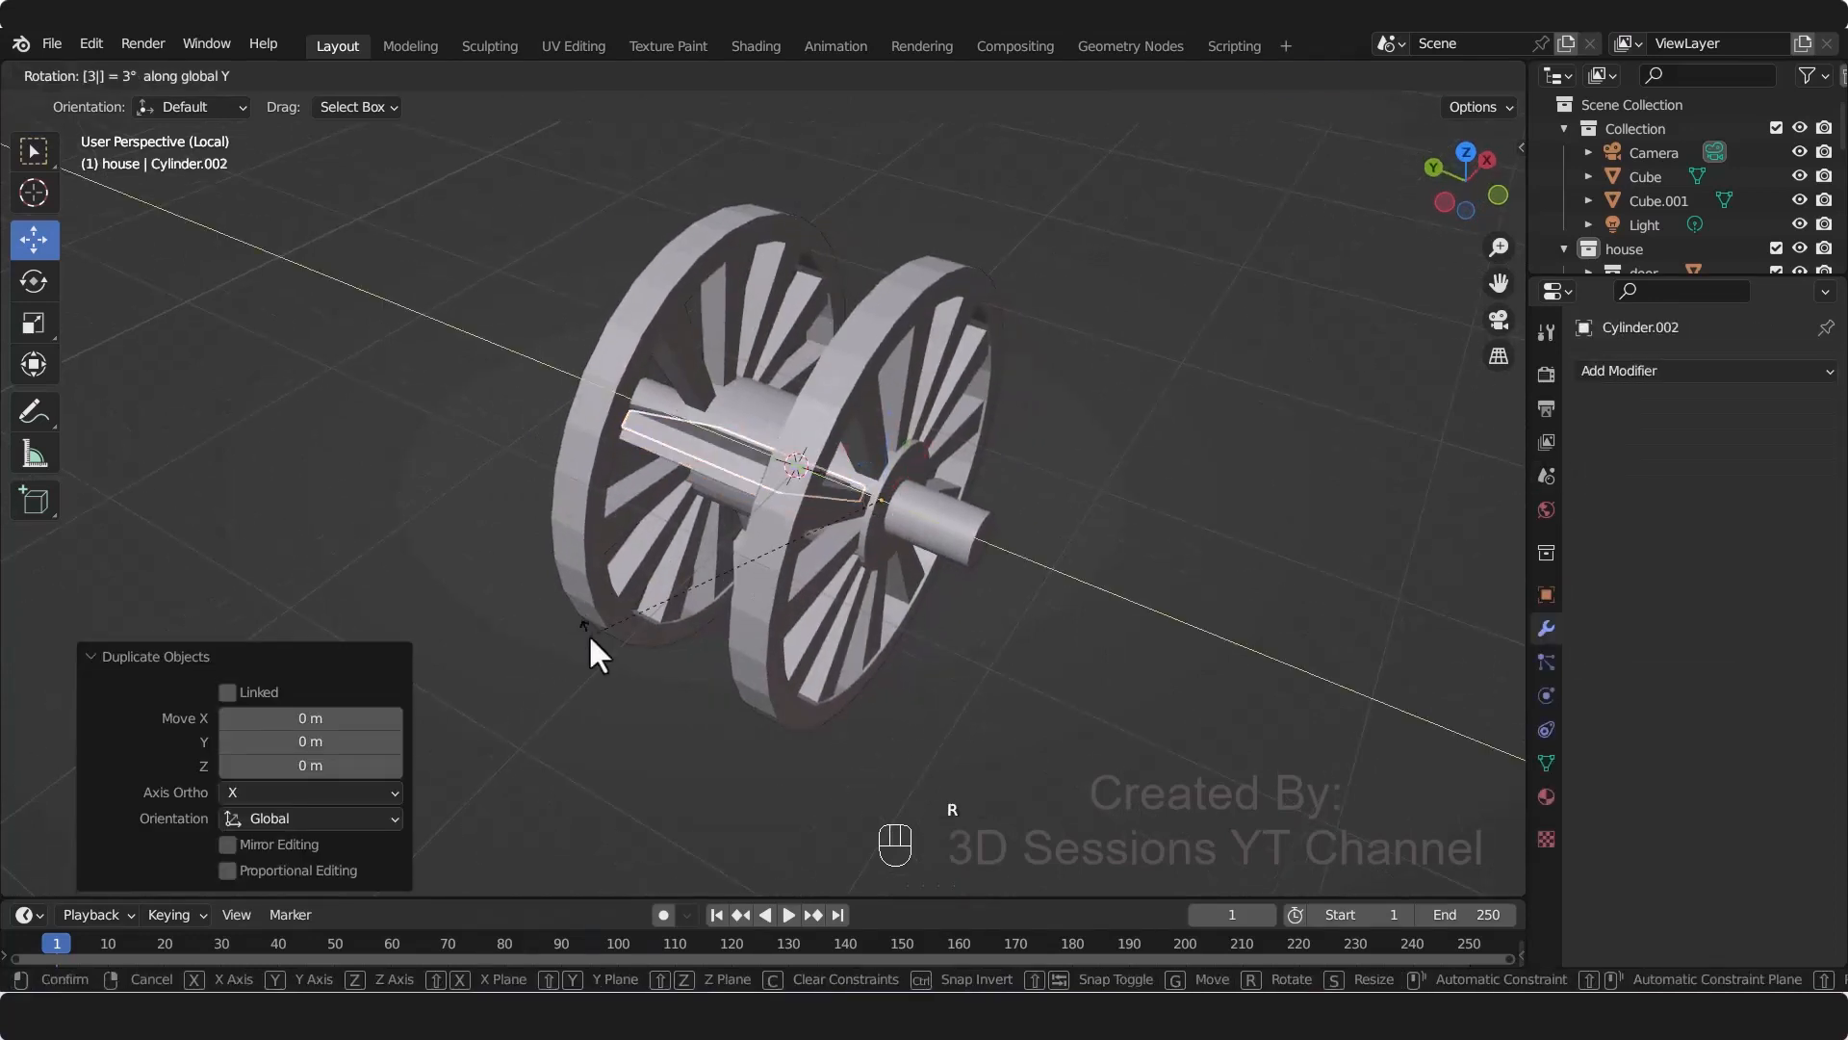
pyautogui.click(589, 638)
pyautogui.hotkey('shift', 'r')
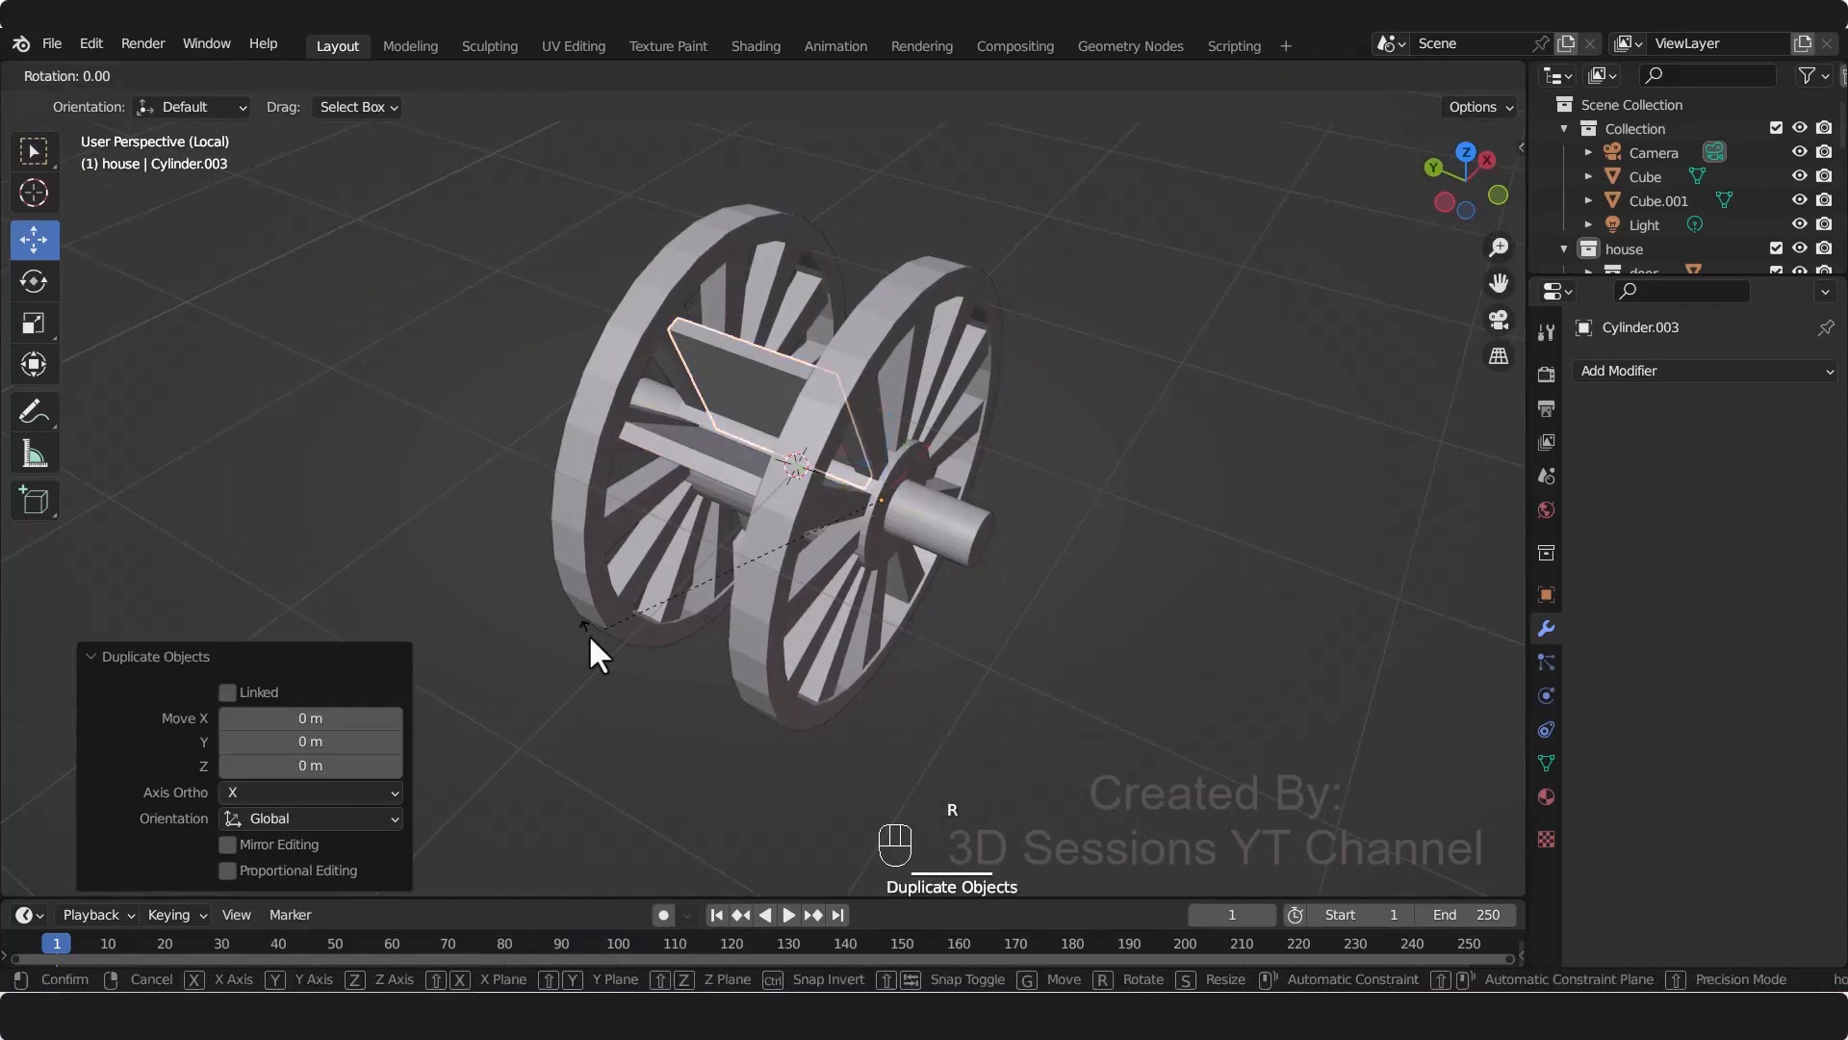
pyautogui.hotkey('shift', 'd')
pyautogui.write('ry30')
pyautogui.click(588, 633)
pyautogui.moveTo(587, 634); pyautogui.dragTo(475, 485, button='middle')
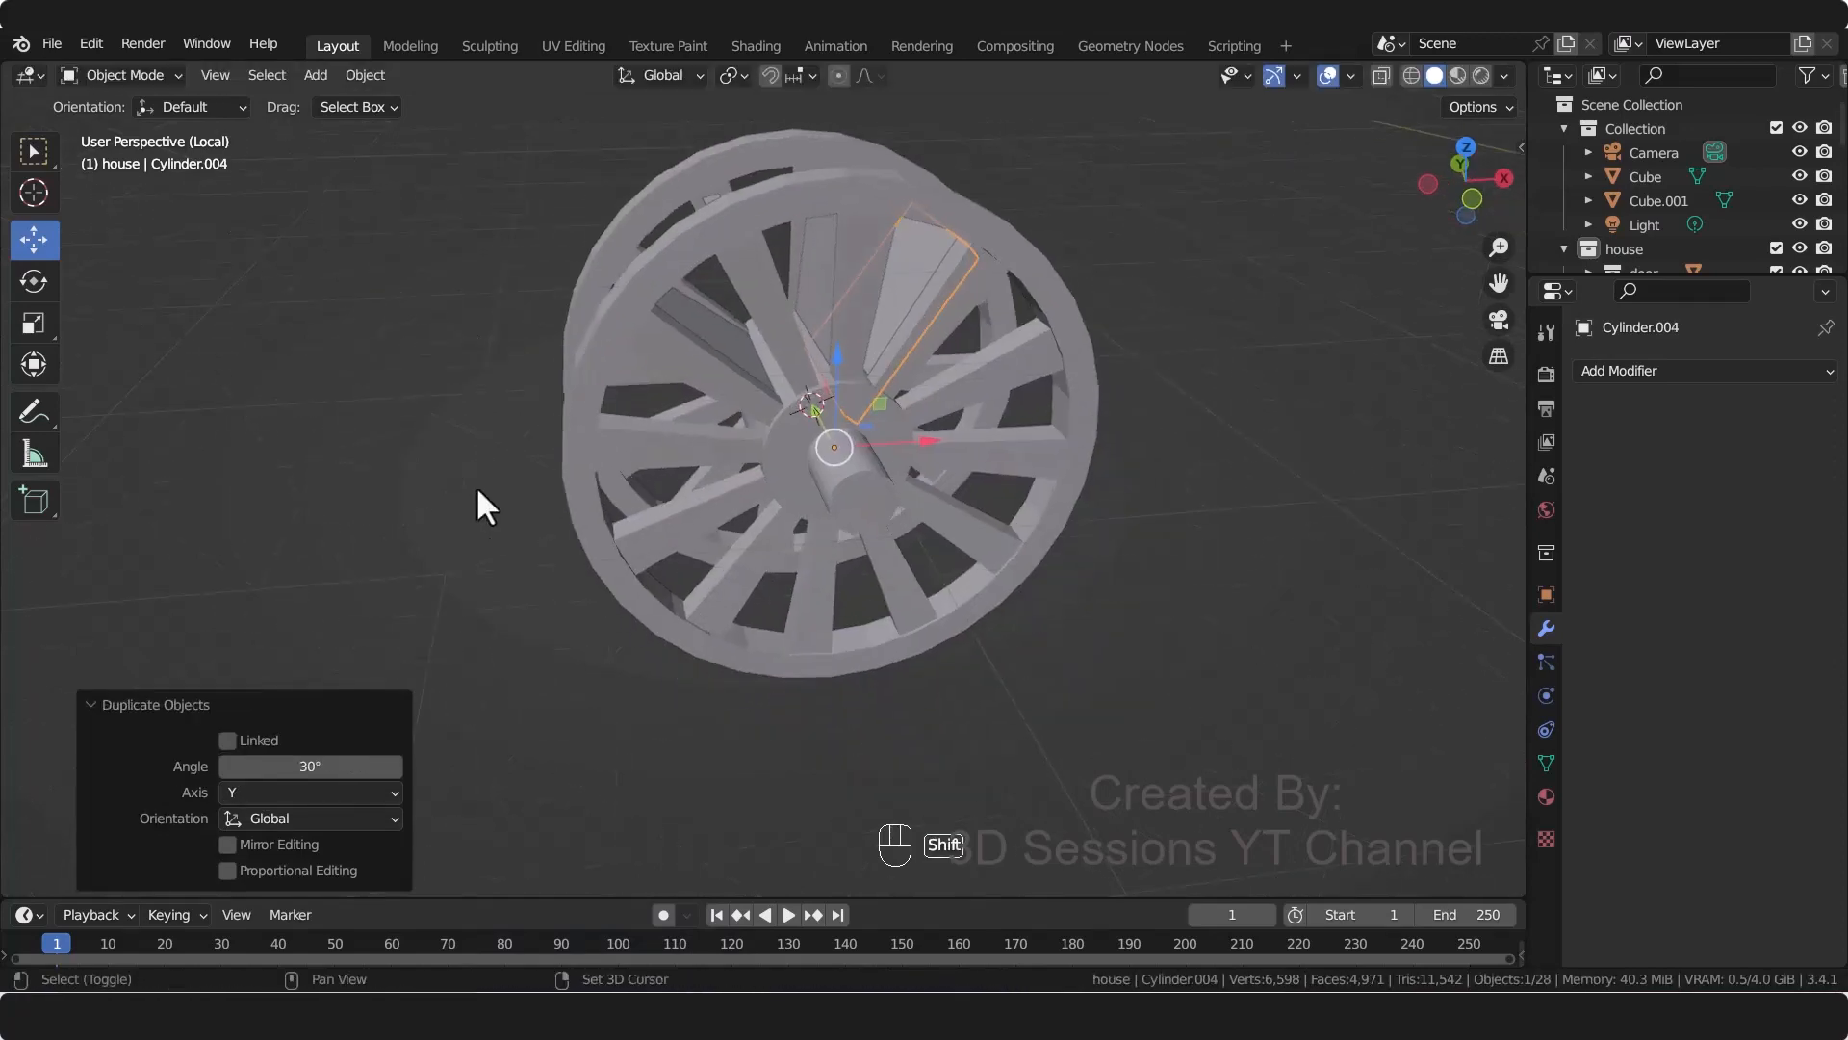
# Step: Add eight more paddle copies around the axle, each rotated a further 30° around the global Y axis
pyautogui.hotkey('shift', 'd')
pyautogui.write('ry30')
pyautogui.click(479, 492)
pyautogui.hotkey('shift', 'd')
pyautogui.press('r')
pyautogui.press('y')
pyautogui.press('y')
pyautogui.press('3')
pyautogui.press('0')
pyautogui.press('Return')
pyautogui.hotkey('shift', 'd')
pyautogui.press('r')
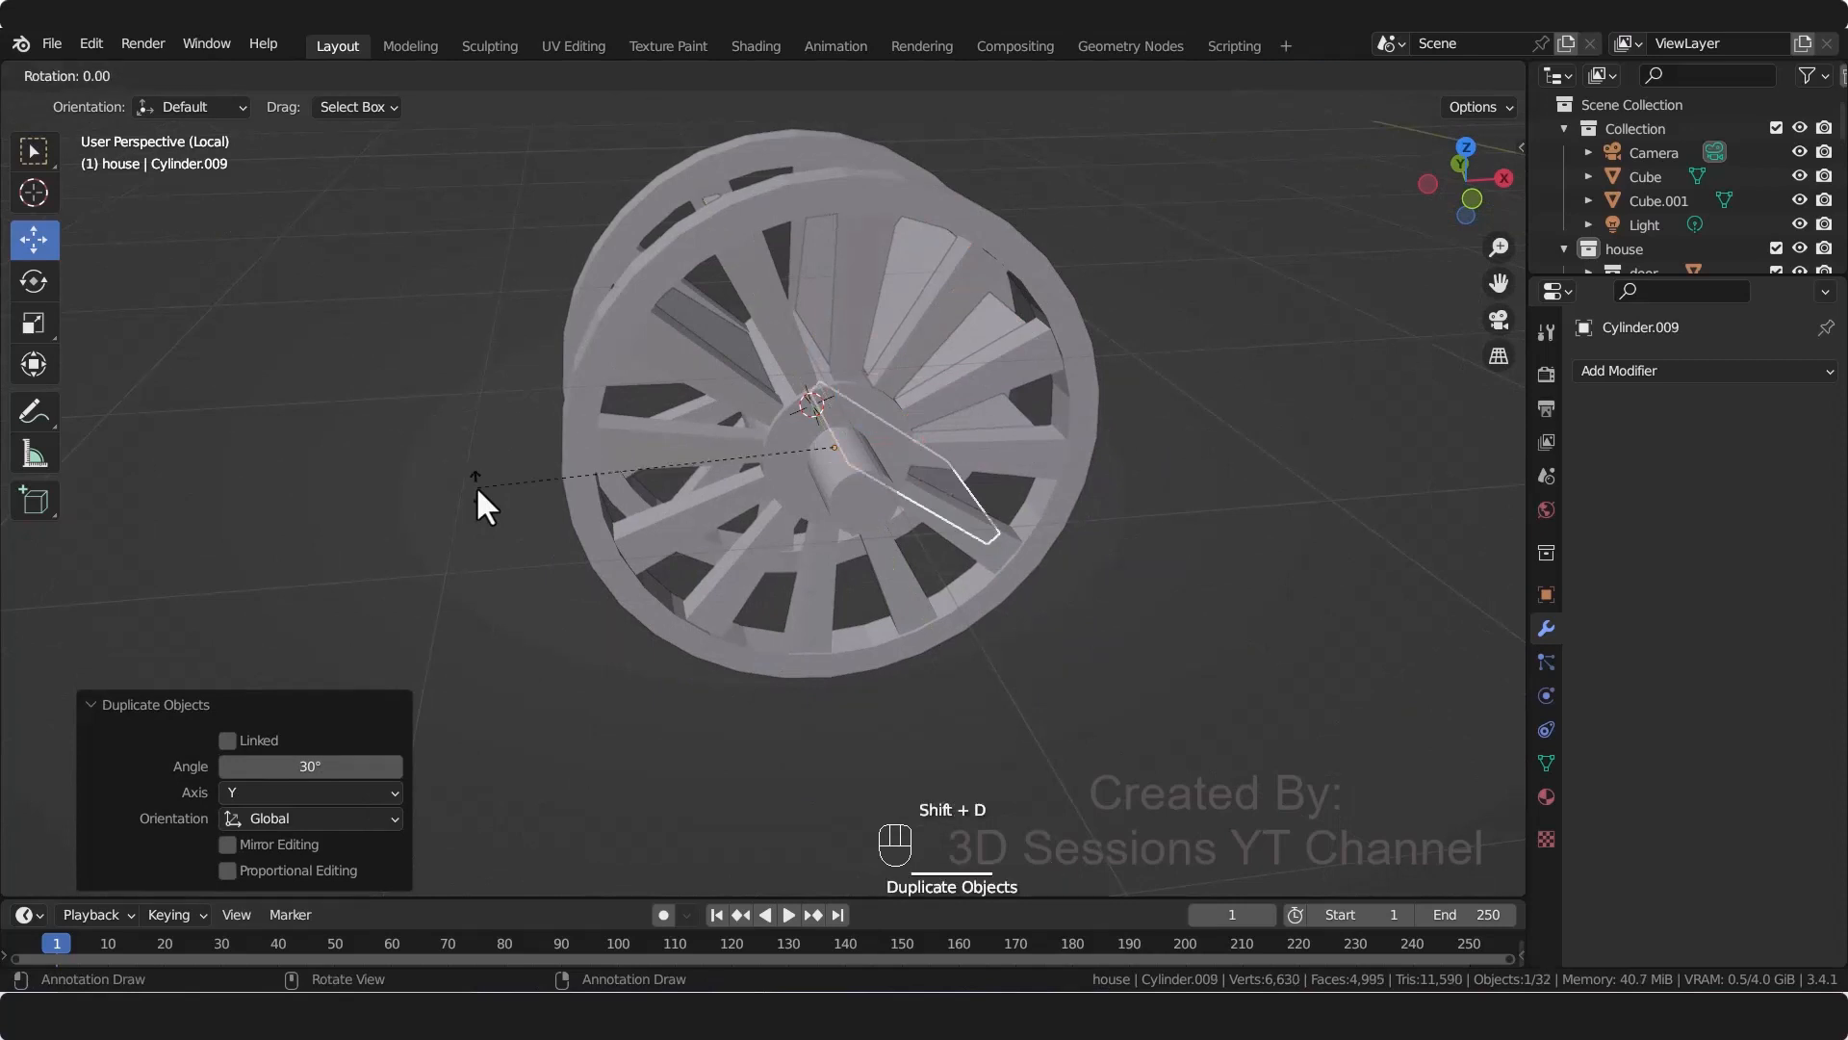
pyautogui.press('y')
pyautogui.press('3')
pyautogui.press('0')
pyautogui.press('Return')
pyautogui.hotkey('shift', 'd')
pyautogui.press('r')
pyautogui.press('y')
pyautogui.press('3')
pyautogui.press('0')
pyautogui.press('Return')
pyautogui.hotkey('shift', 'd')
pyautogui.press('r')
pyautogui.press('y')
pyautogui.press('3')
pyautogui.press('0')
pyautogui.press('Return')
pyautogui.hotkey('shift', 'd')
pyautogui.press('r')
pyautogui.press('y')
pyautogui.press('3')
pyautogui.press('0')
pyautogui.press('Return')
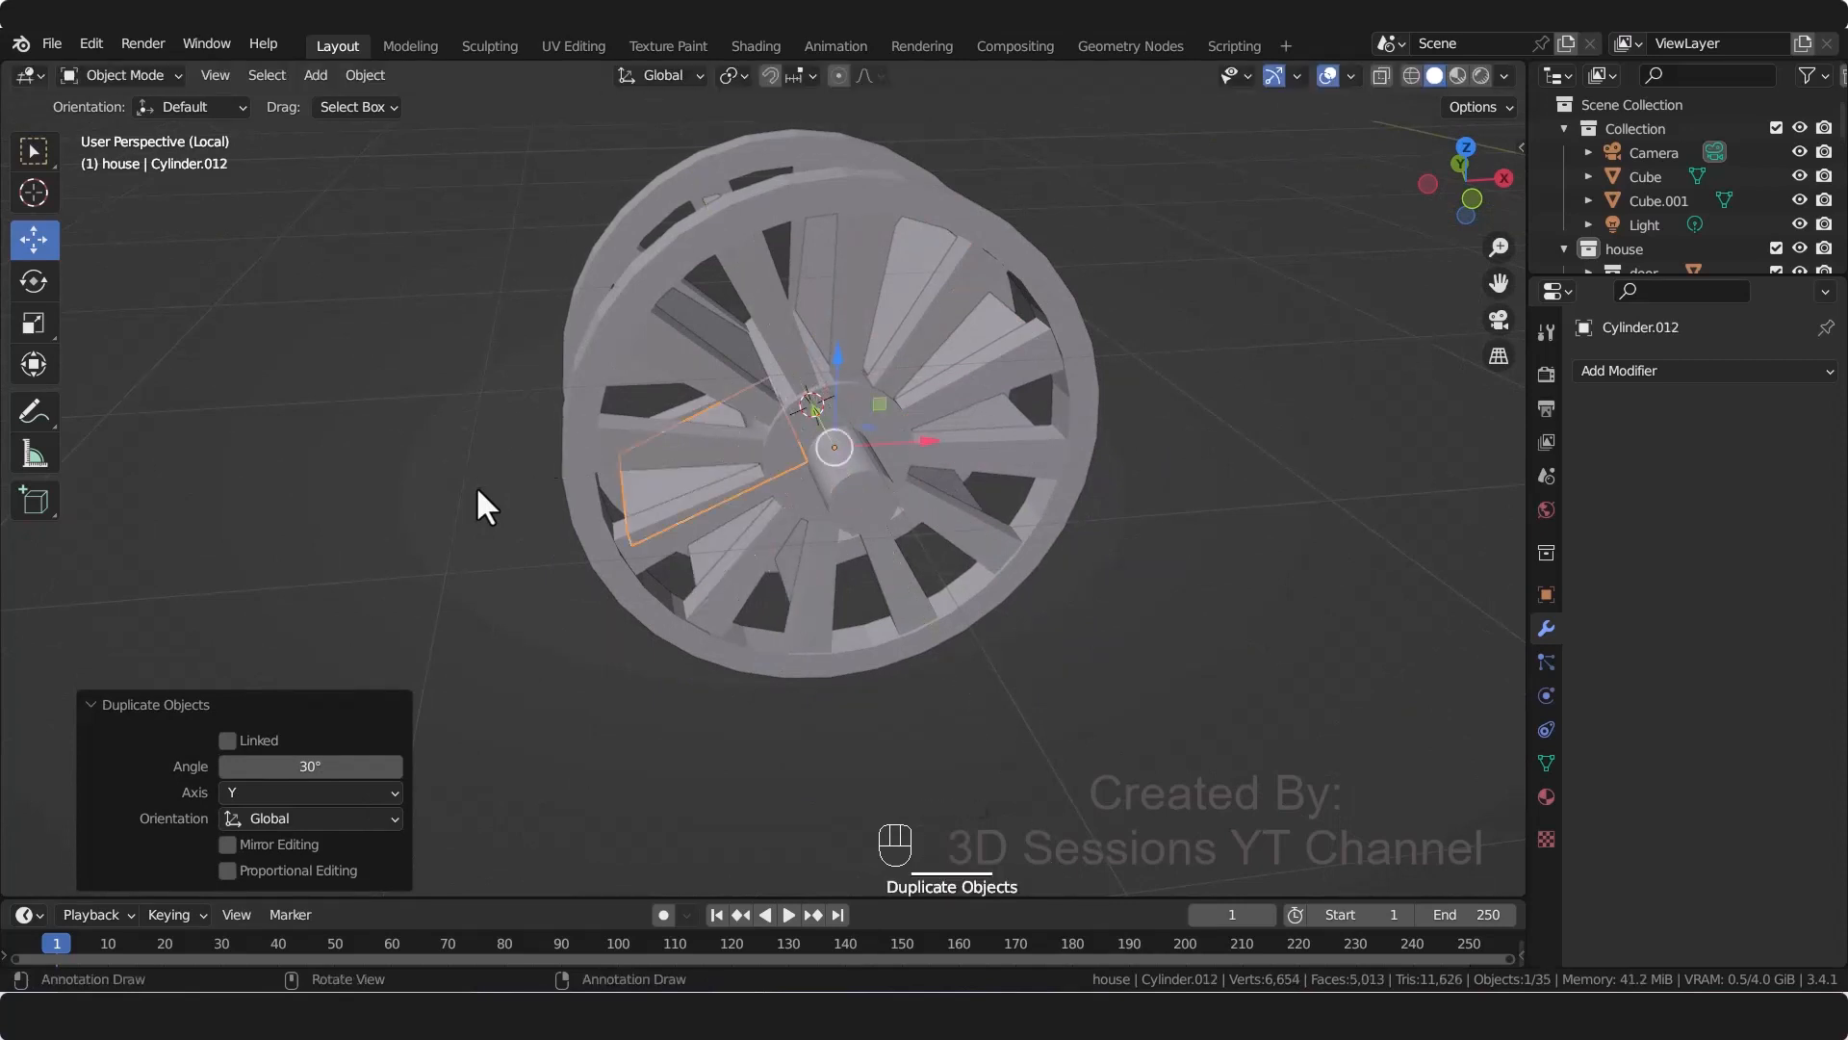
# Step: Duplicate the last paddle twice more at 30° intervals around Y, and delete the final surplus copy
pyautogui.hotkey('shift', 'd')
pyautogui.press('r')
pyautogui.press('y')
pyautogui.press('3')
pyautogui.press('0')
pyautogui.press('Return')
pyautogui.hotkey('shift', 'd')
pyautogui.press('r')
pyautogui.press('y')
pyautogui.press('3')
pyautogui.press('0')
pyautogui.press('Return')
pyautogui.moveTo(475, 486); pyautogui.dragTo(581, 619, button='middle')
pyautogui.press('Delete')
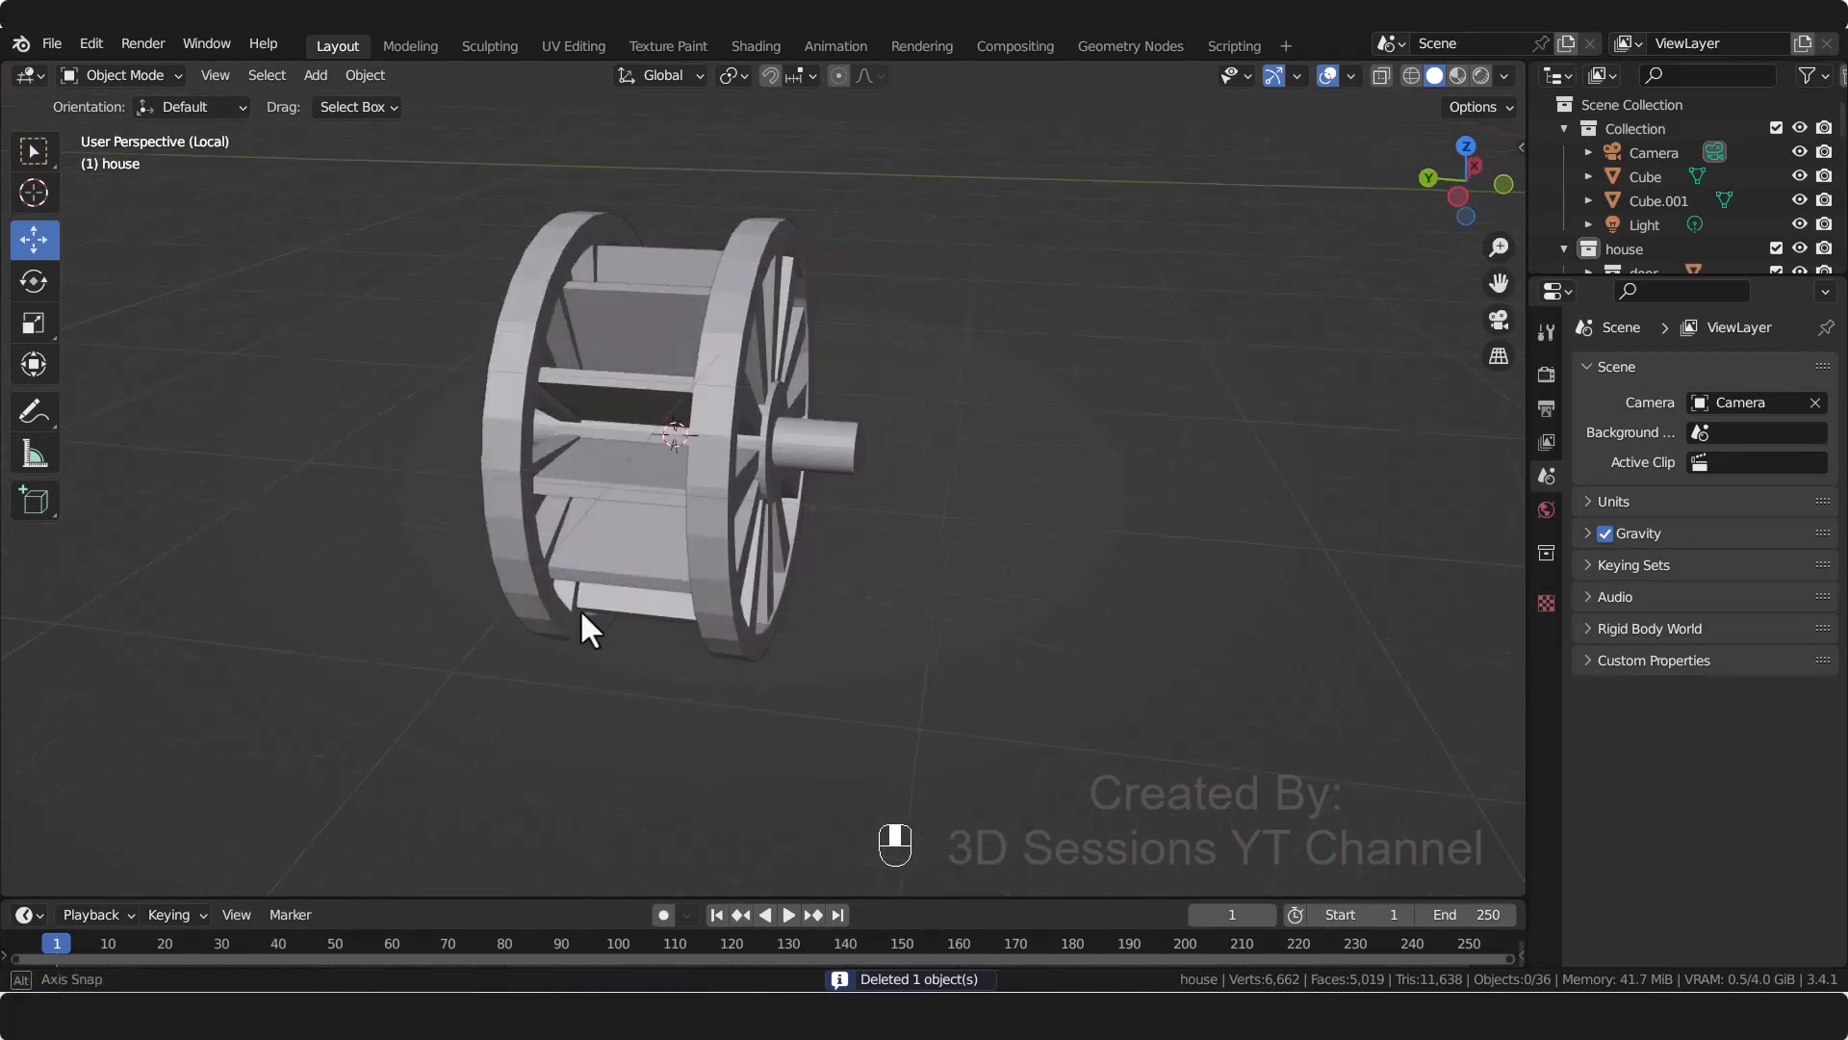
# Step: Select all twelve paddles around the axle without the wheel and join them into a single object
pyautogui.keyDown('shift'); pyautogui.click(599, 378); pyautogui.keyUp('shift')
pyautogui.keyDown('shift'); pyautogui.click(598, 376); pyautogui.keyUp('shift')
pyautogui.keyDown('shift'); pyautogui.moveTo(595, 378); pyautogui.dragTo(481, 428); pyautogui.keyUp('shift')
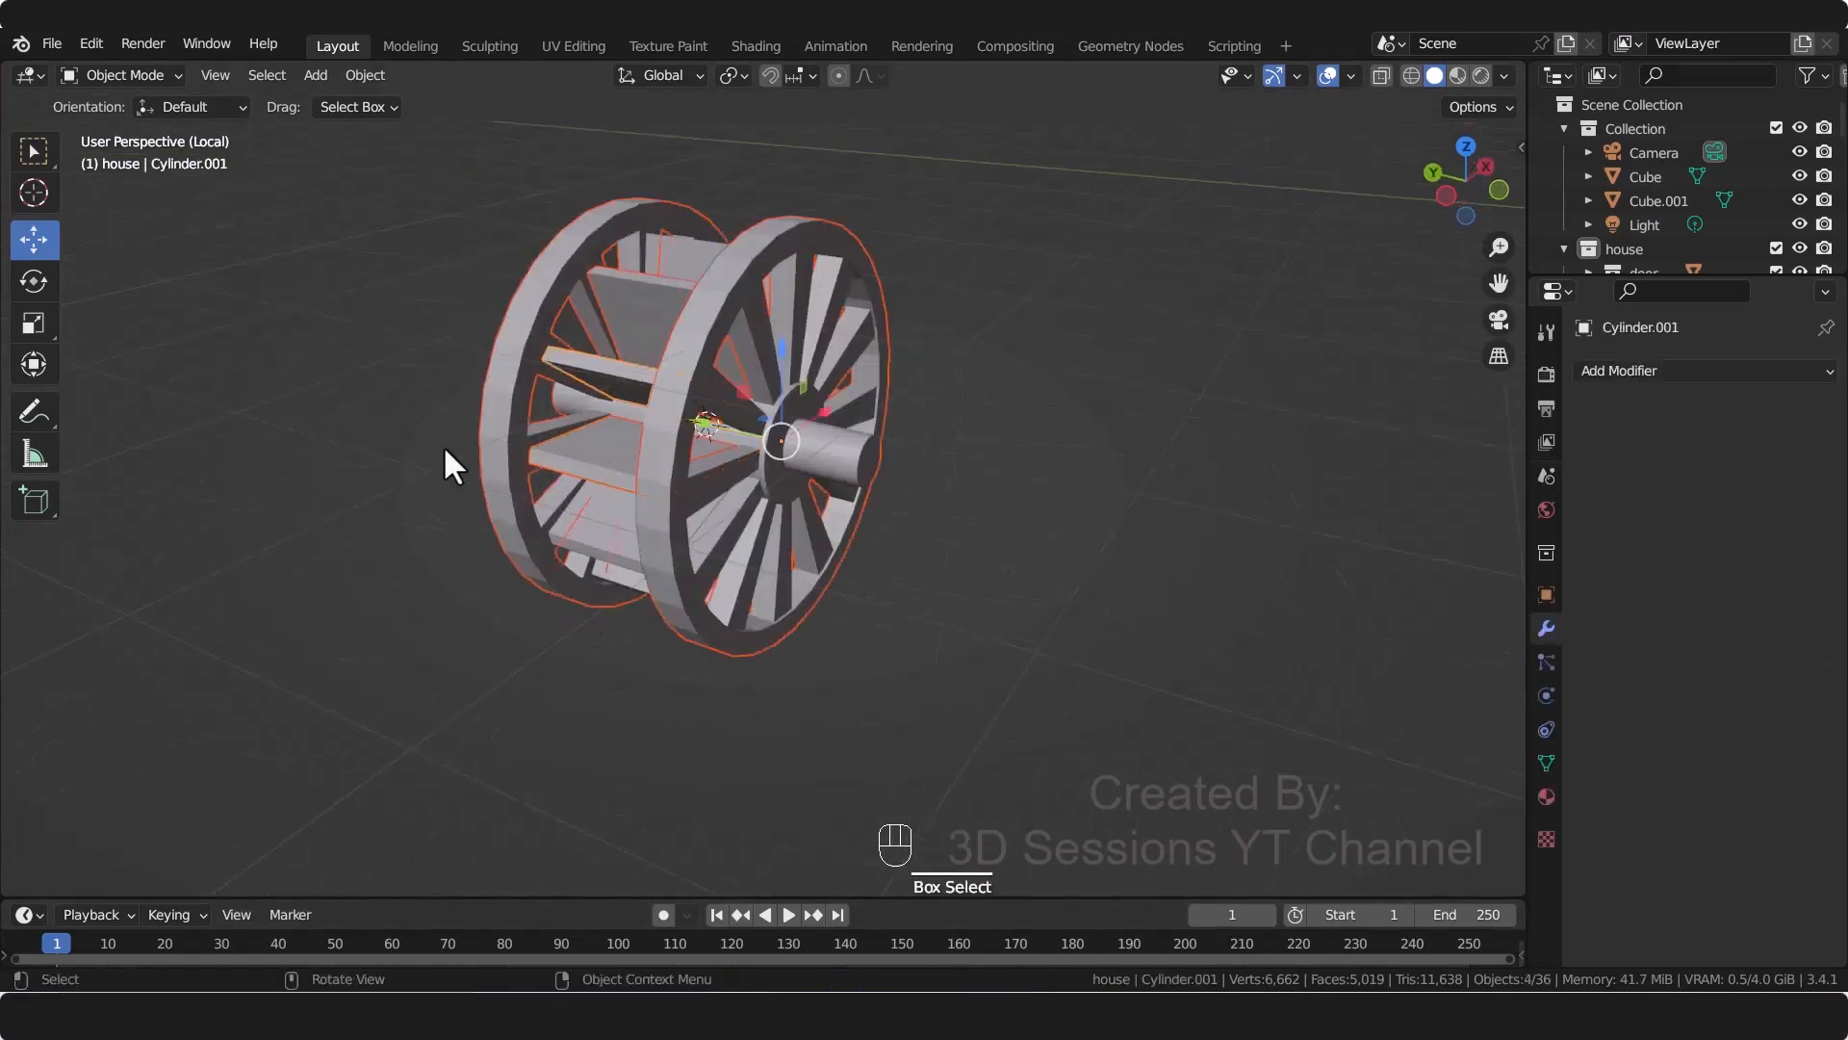
pyautogui.moveTo(341, 520); pyautogui.dragTo(287, 599, button='middle')
pyautogui.click(595, 422)
pyautogui.keyDown('shift'); pyautogui.click(697, 234); pyautogui.keyUp('shift')
pyautogui.moveTo(606, 482); pyautogui.dragTo(285, 462, button='middle')
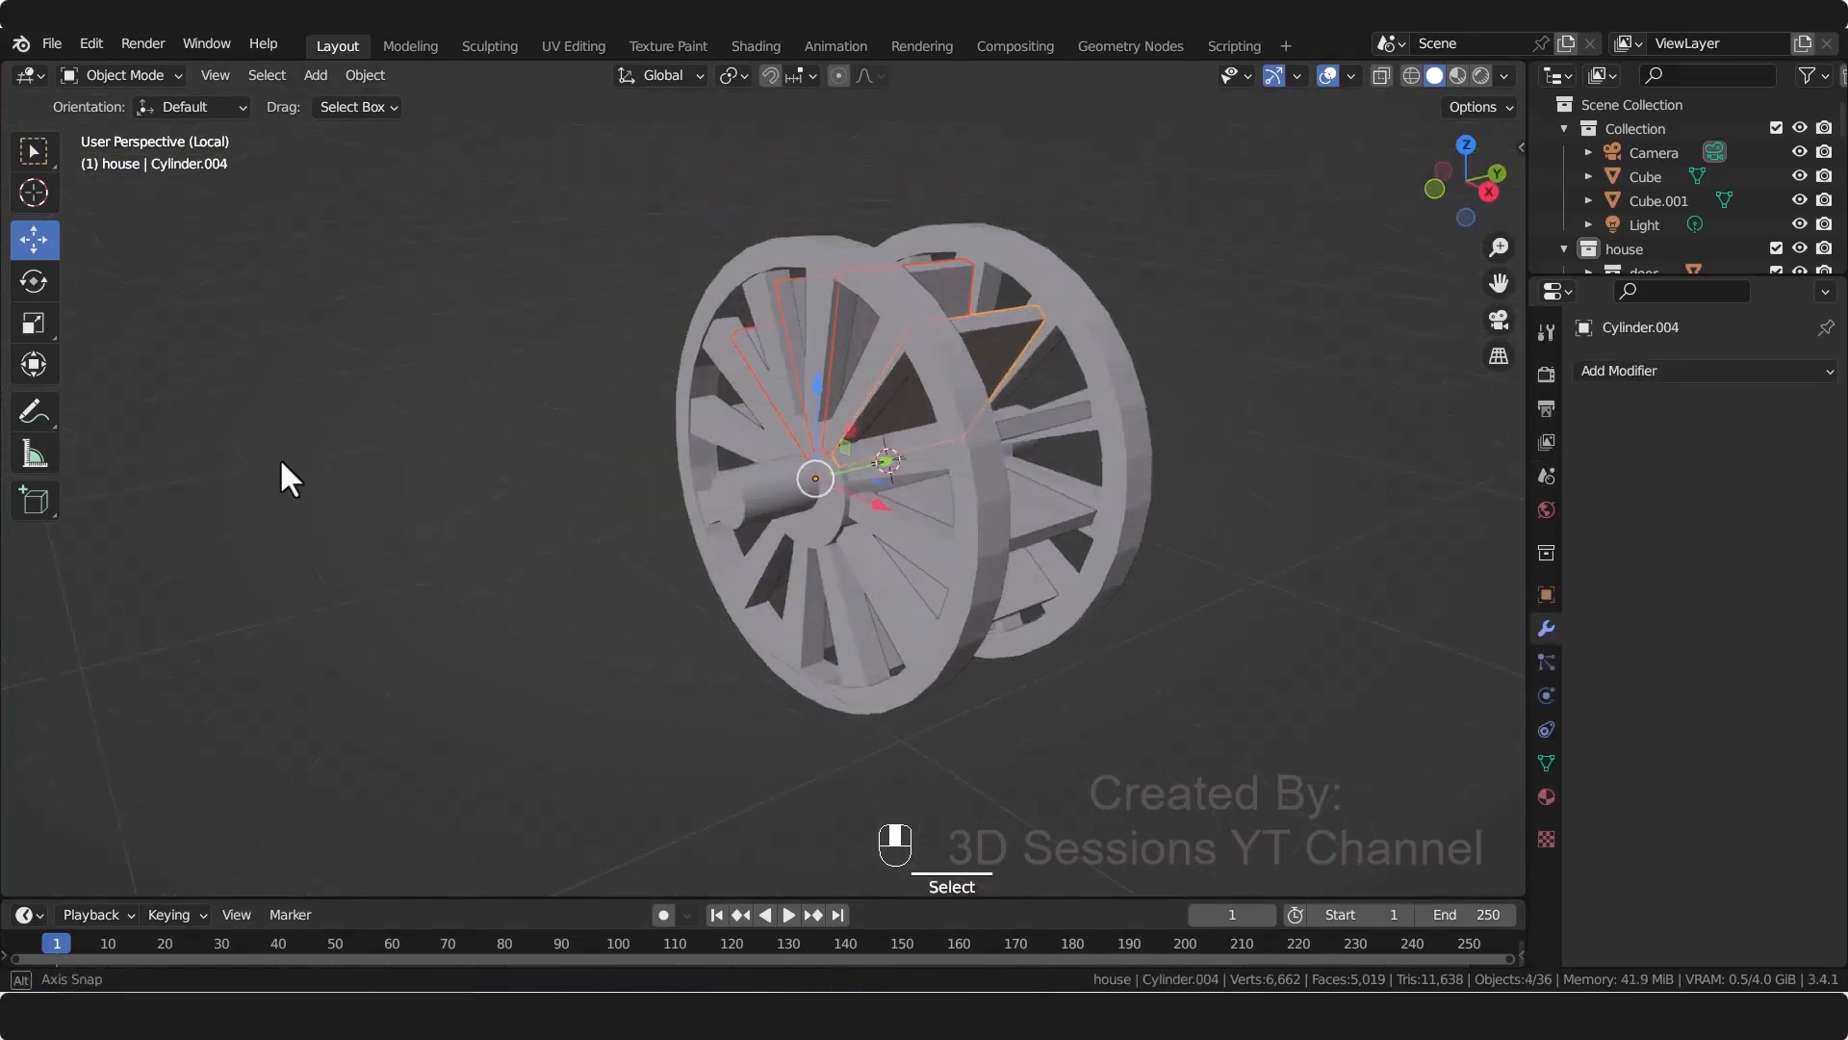
pyautogui.keyDown('shift'); pyautogui.click(1011, 361); pyautogui.keyUp('shift')
pyautogui.keyDown('shift'); pyautogui.click(1041, 491); pyautogui.keyUp('shift')
pyautogui.keyDown('shift'); pyautogui.click(1021, 563); pyautogui.keyUp('shift')
pyautogui.keyDown('shift'); pyautogui.click(986, 630); pyautogui.keyUp('shift')
pyautogui.moveTo(987, 640); pyautogui.dragTo(877, 514, button='middle')
pyautogui.keyDown('shift'); pyautogui.click(932, 597); pyautogui.keyUp('shift')
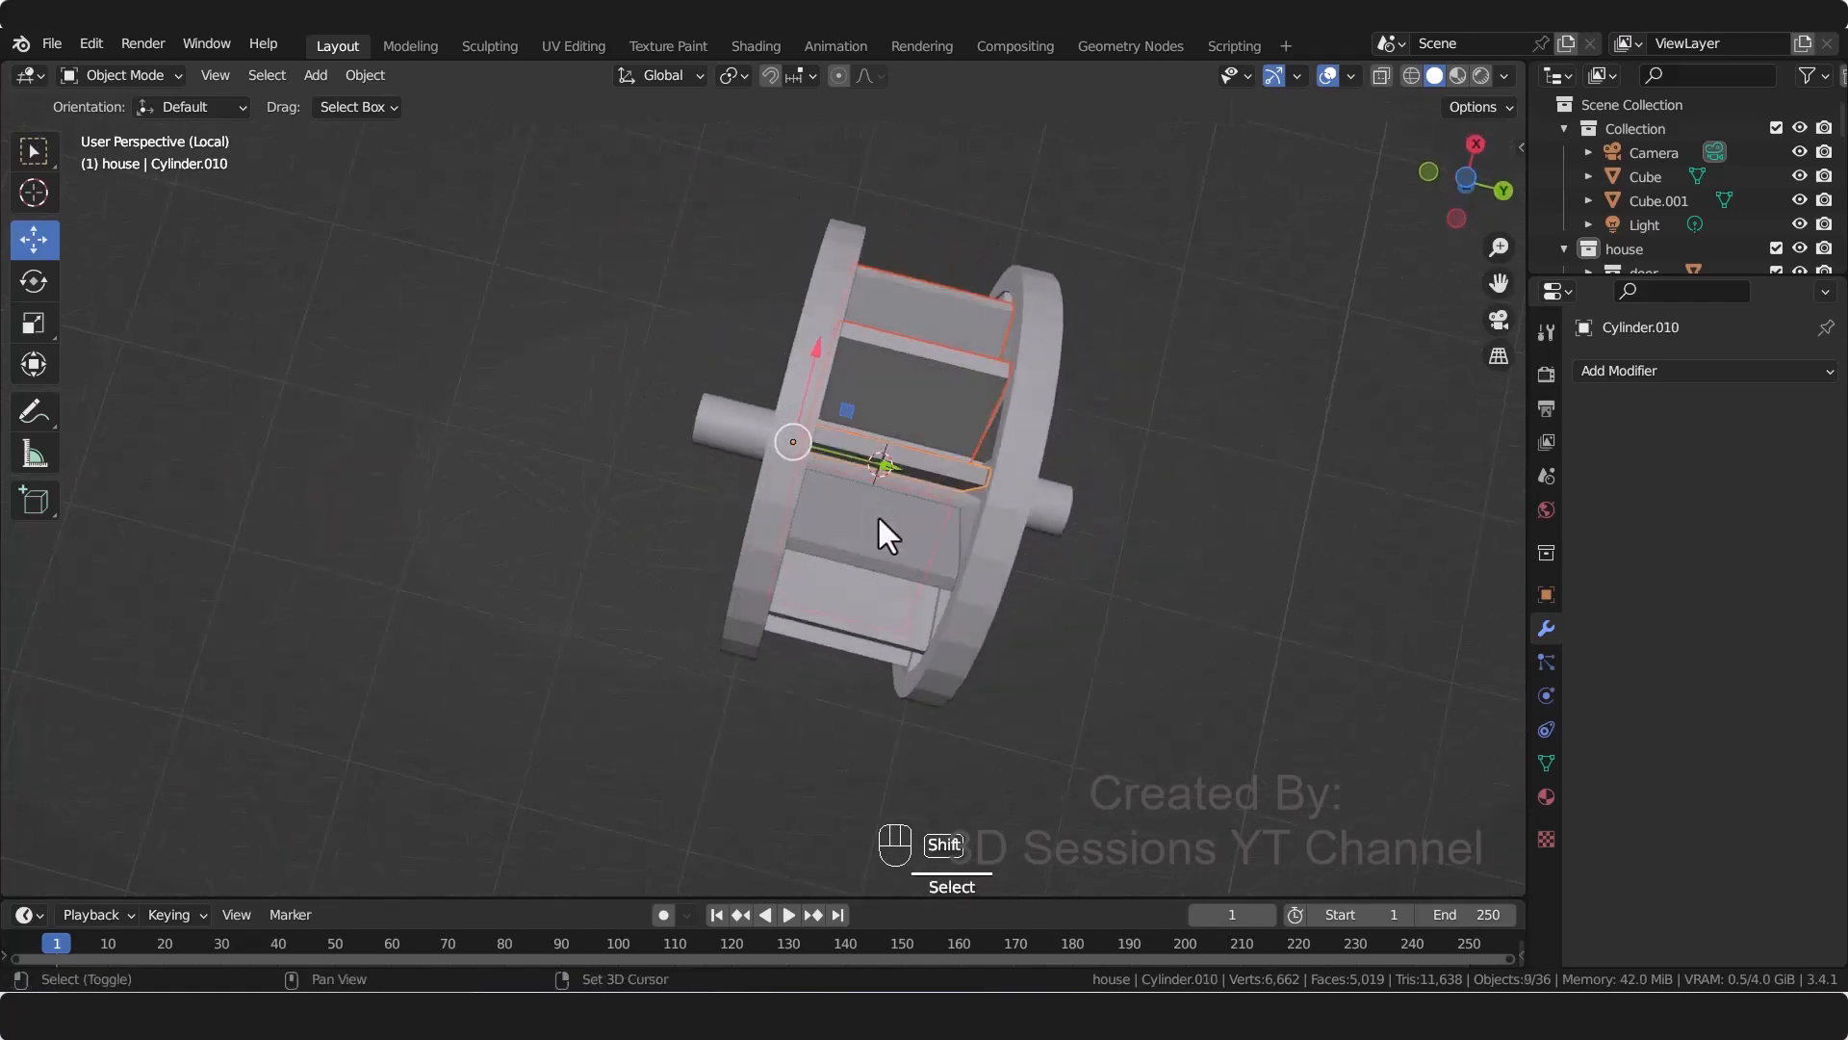
pyautogui.keyDown('shift'); pyautogui.click(876, 520); pyautogui.keyUp('shift')
pyautogui.keyDown('shift'); pyautogui.click(884, 614); pyautogui.keyUp('shift')
pyautogui.moveTo(883, 614); pyautogui.dragTo(668, 621, button='middle')
pyautogui.hotkey('alt', 'z')
pyautogui.keyDown('shift'); pyautogui.click(583, 460); pyautogui.keyUp('shift')
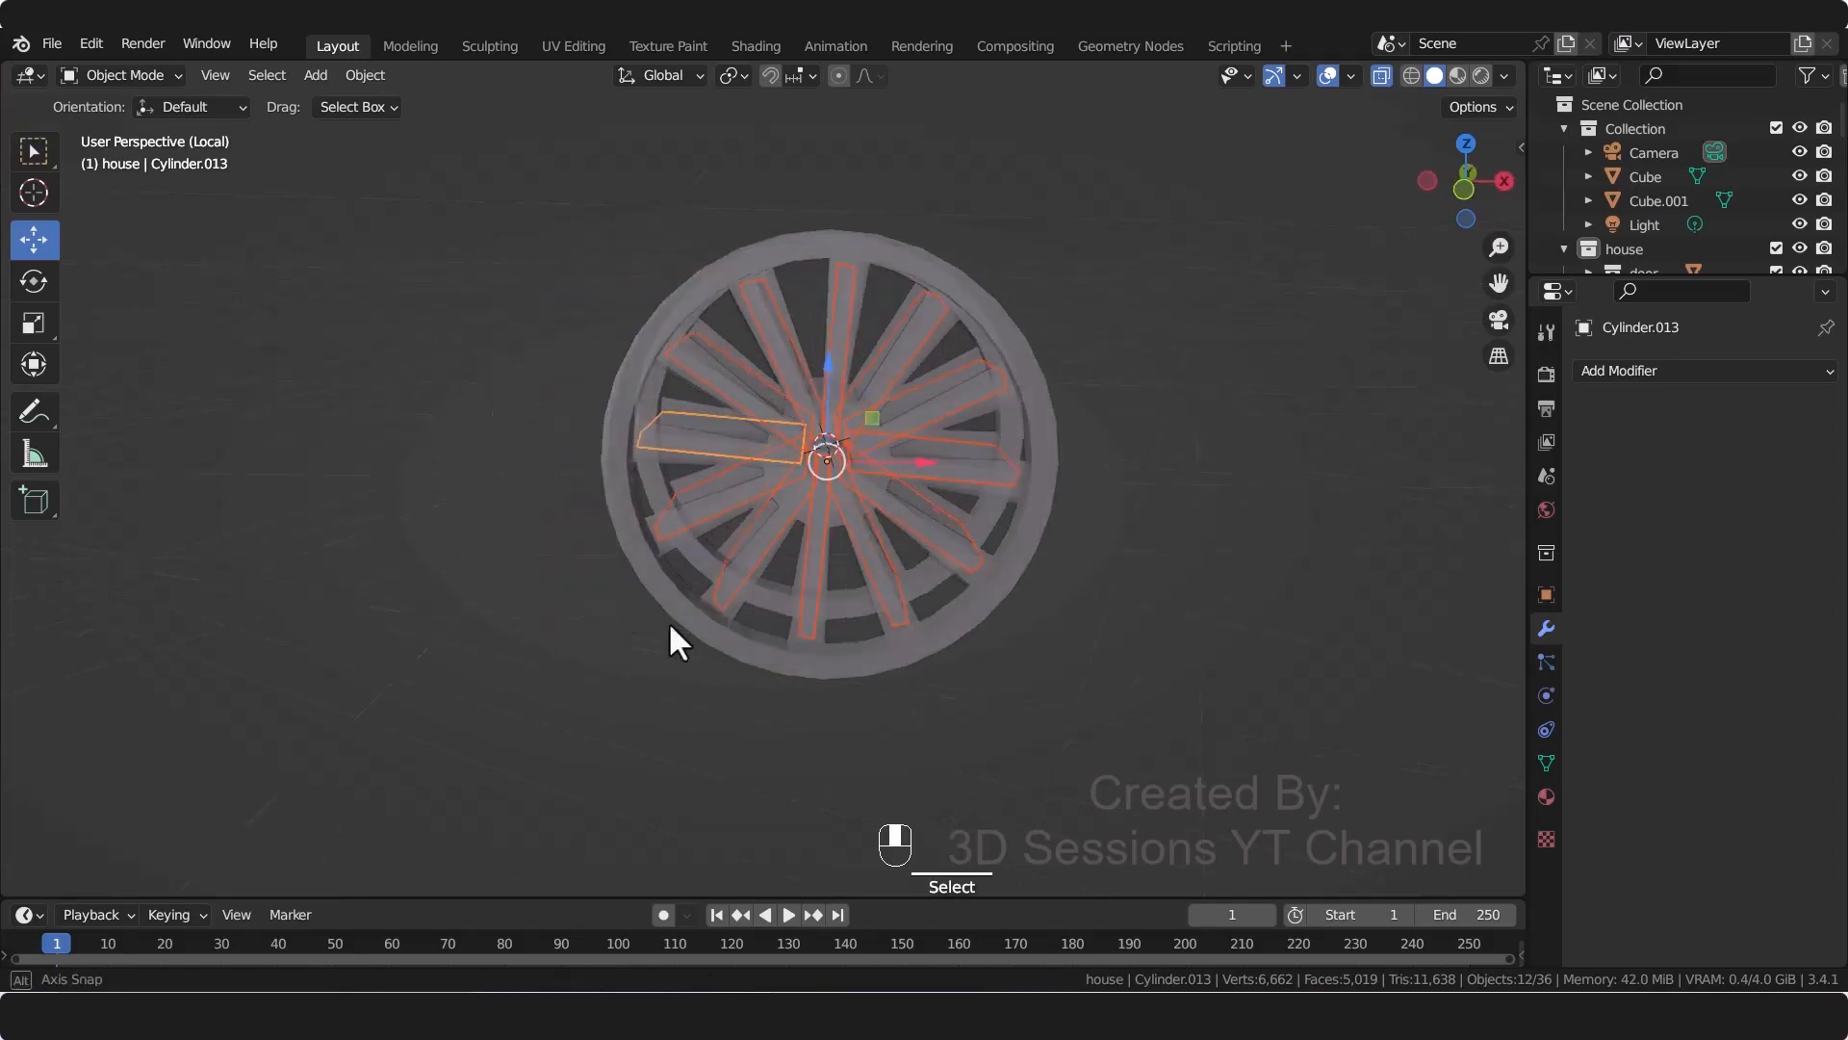
pyautogui.hotkey('ctrl', 'j')
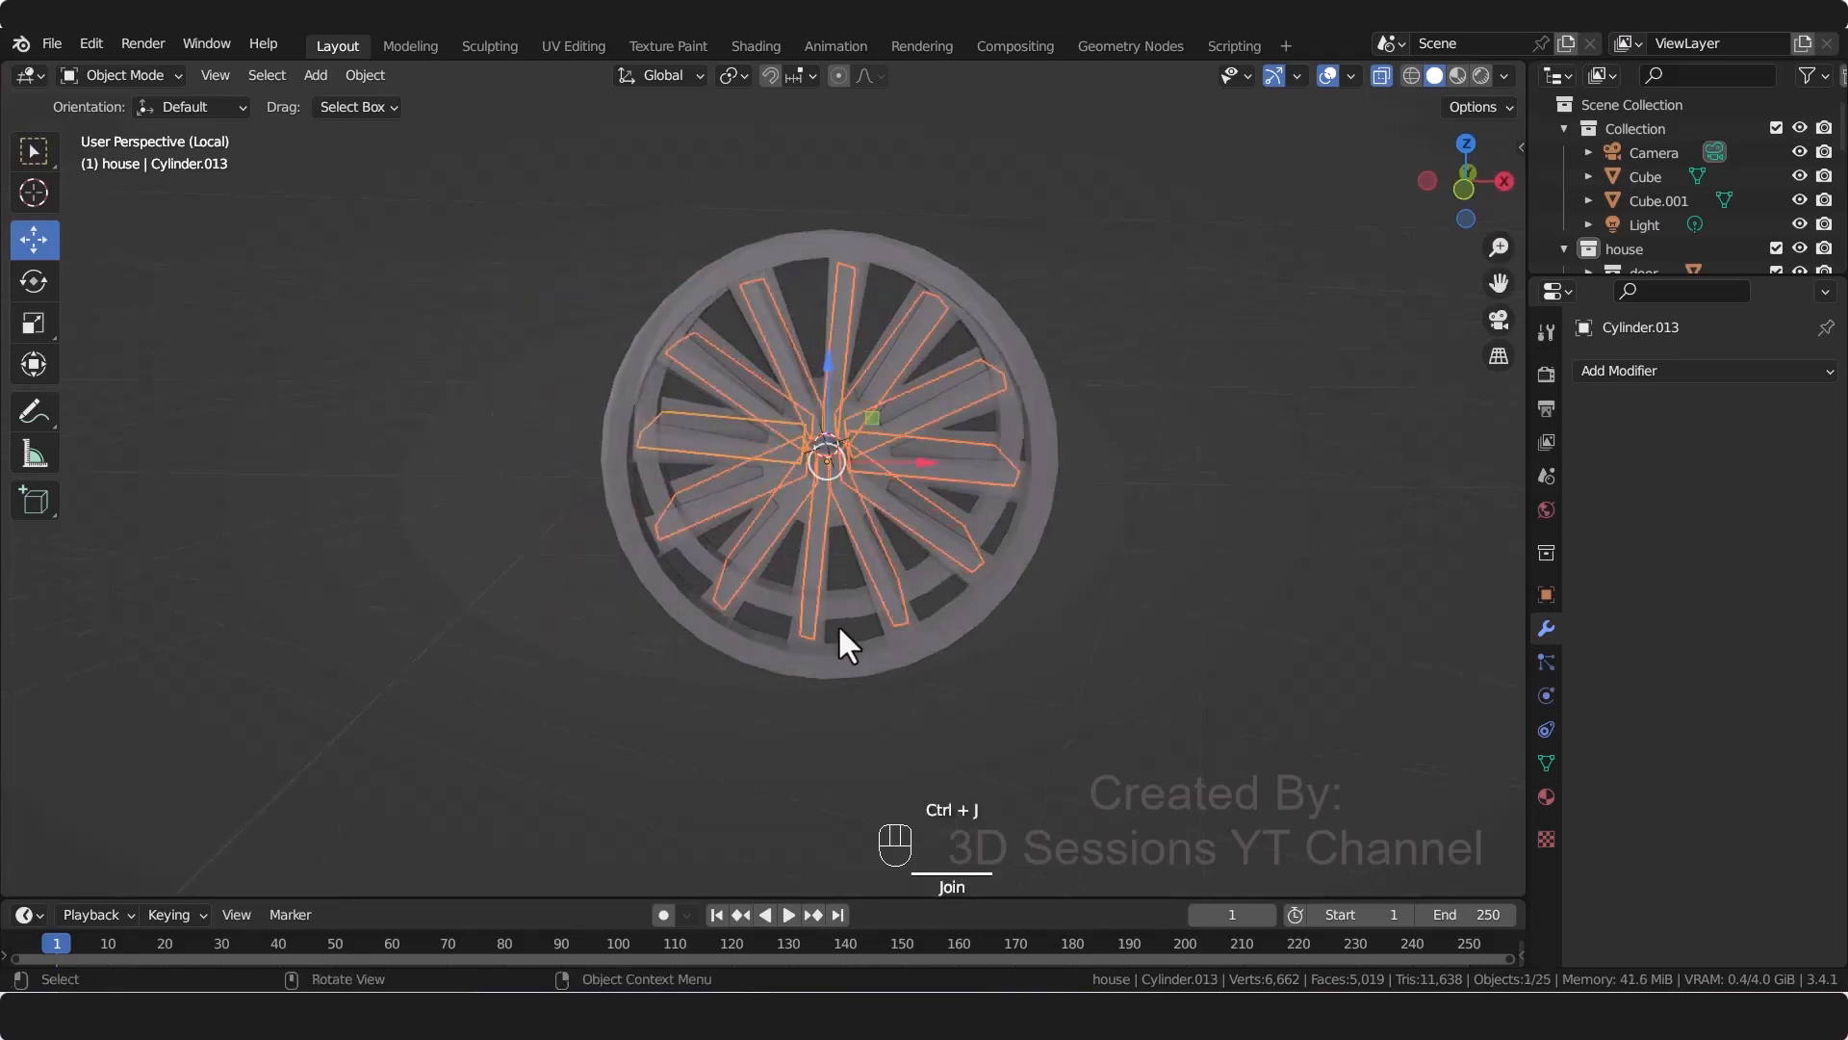
pyautogui.hotkey('alt', 'z')
pyautogui.click(451, 638)
pyautogui.moveTo(451, 637); pyautogui.dragTo(693, 527, button='middle')
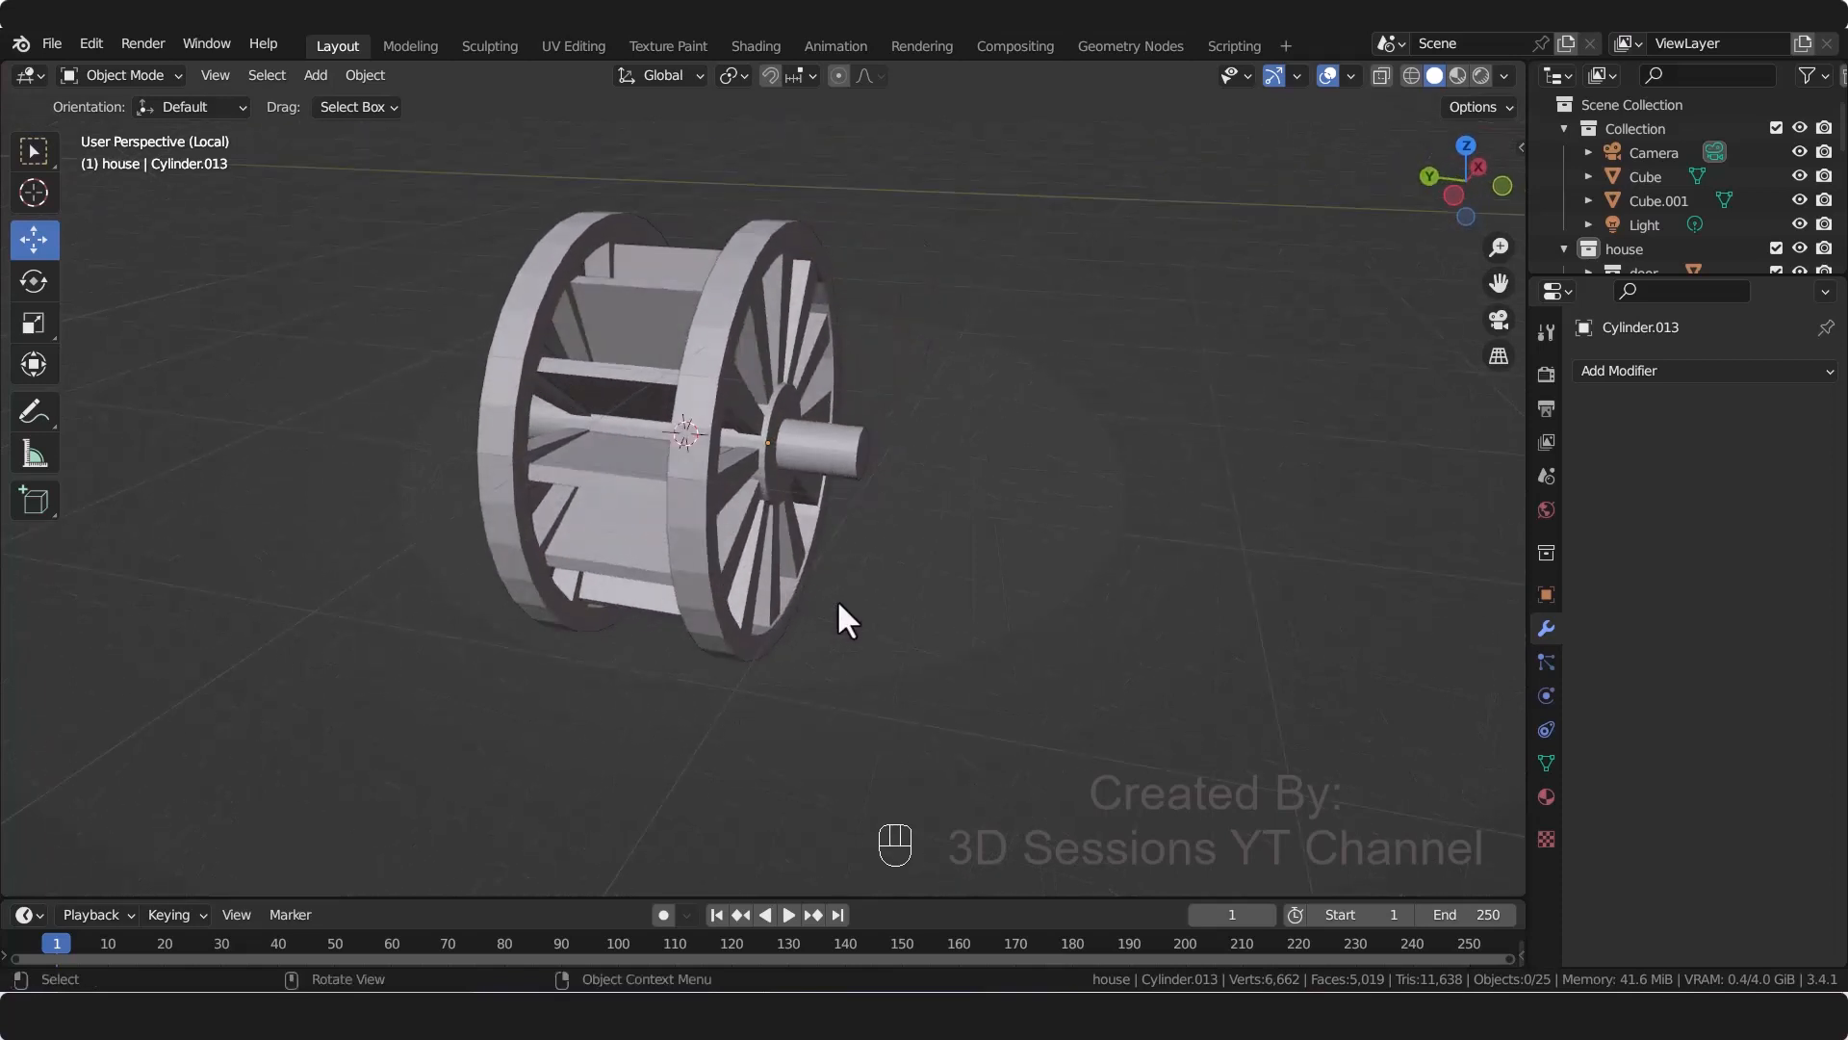
# Step: Exit local view and join the spoked wheel object with the paddles into one water wheel object
pyautogui.moveTo(837, 605); pyautogui.dragTo(710, 649, button='middle')
pyautogui.press('/')
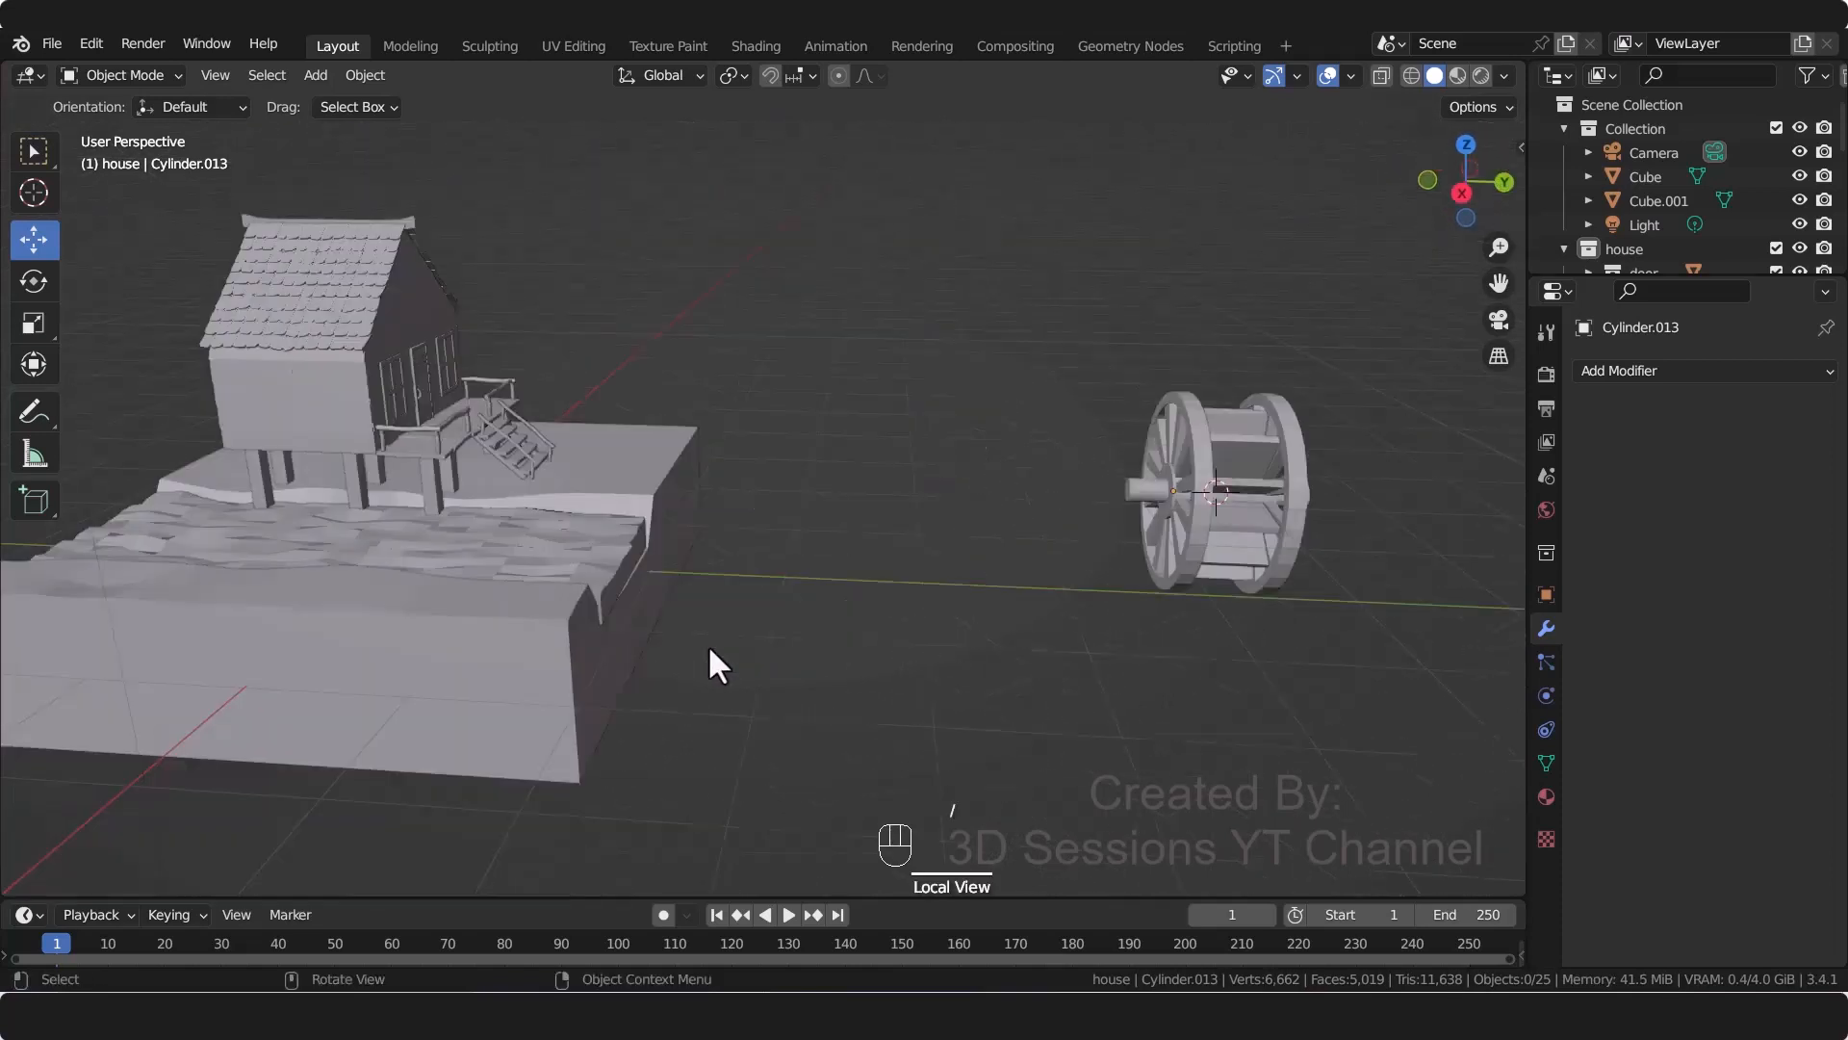
pyautogui.click(1213, 488)
pyautogui.moveTo(847, 478); pyautogui.dragTo(818, 477, button='middle')
pyautogui.keyDown('shift'); pyautogui.moveTo(791, 476); pyautogui.dragTo(555, 481, button='middle'); pyautogui.keyUp('shift')
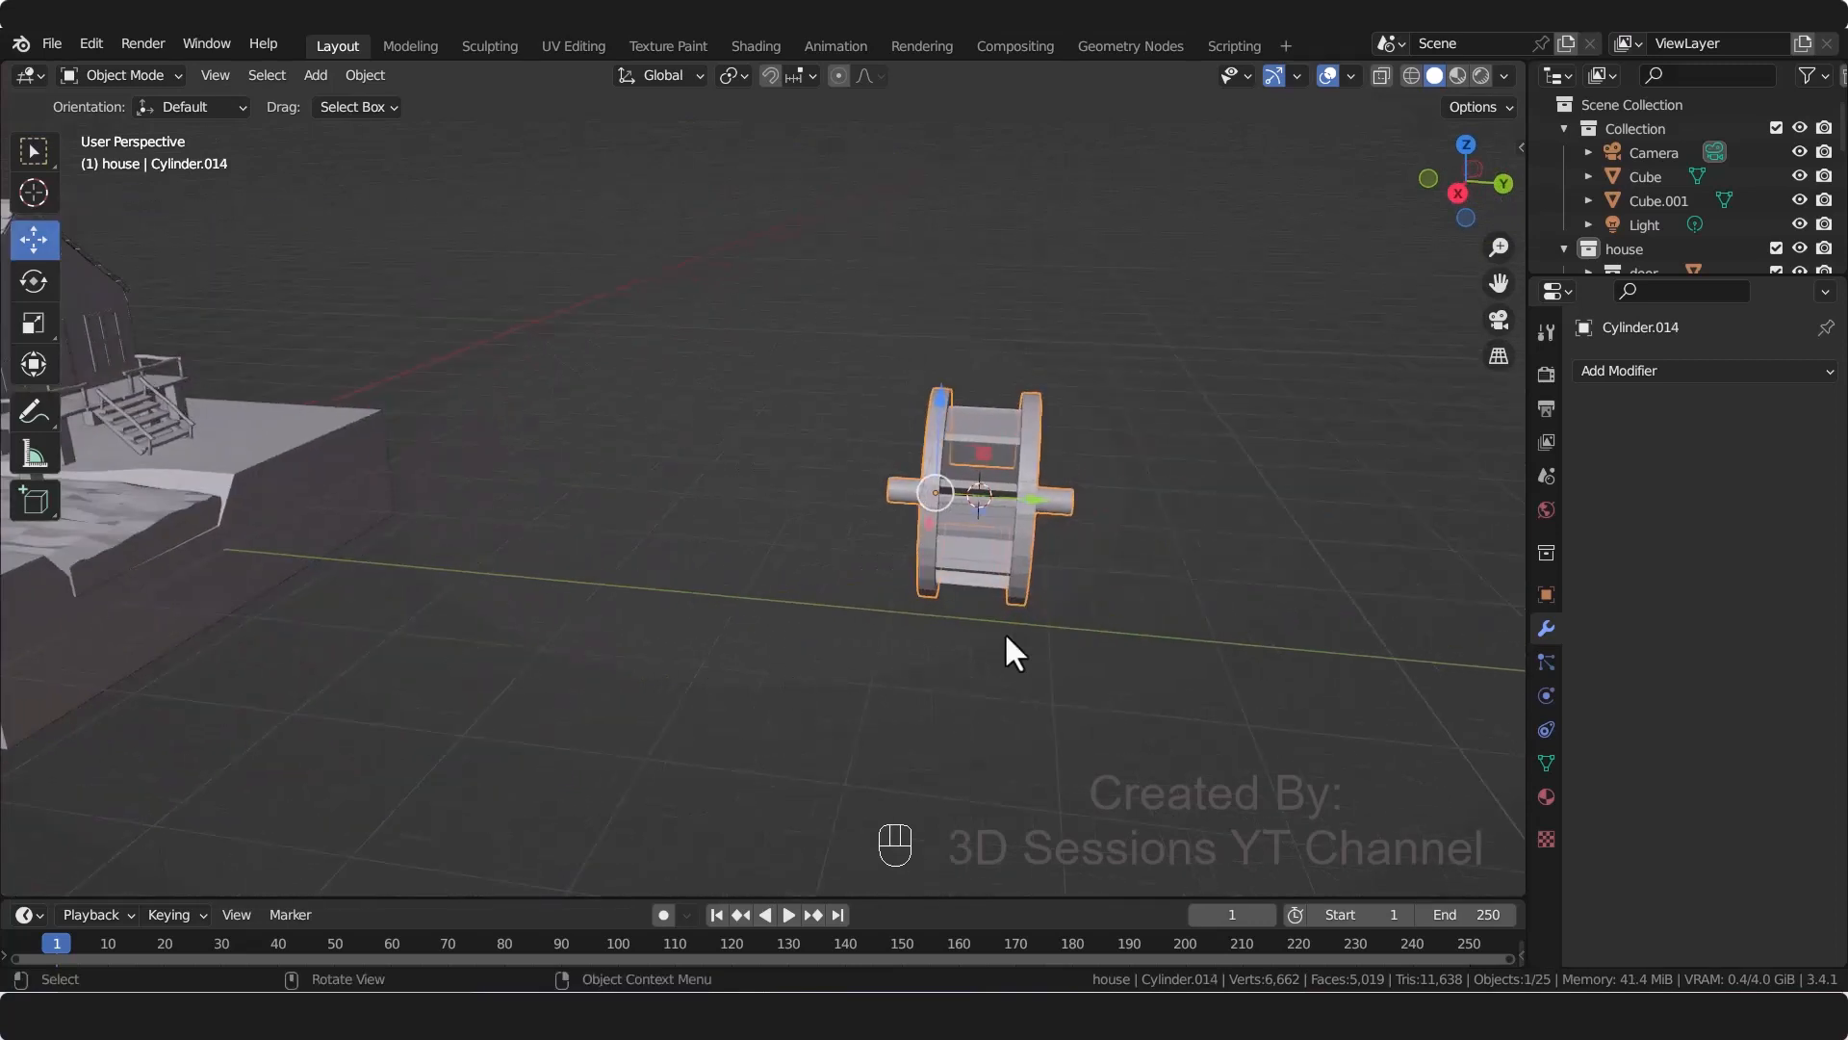
pyautogui.keyDown('shift'); pyautogui.click(993, 439); pyautogui.keyUp('shift')
pyautogui.hotkey('ctrl', 'j')
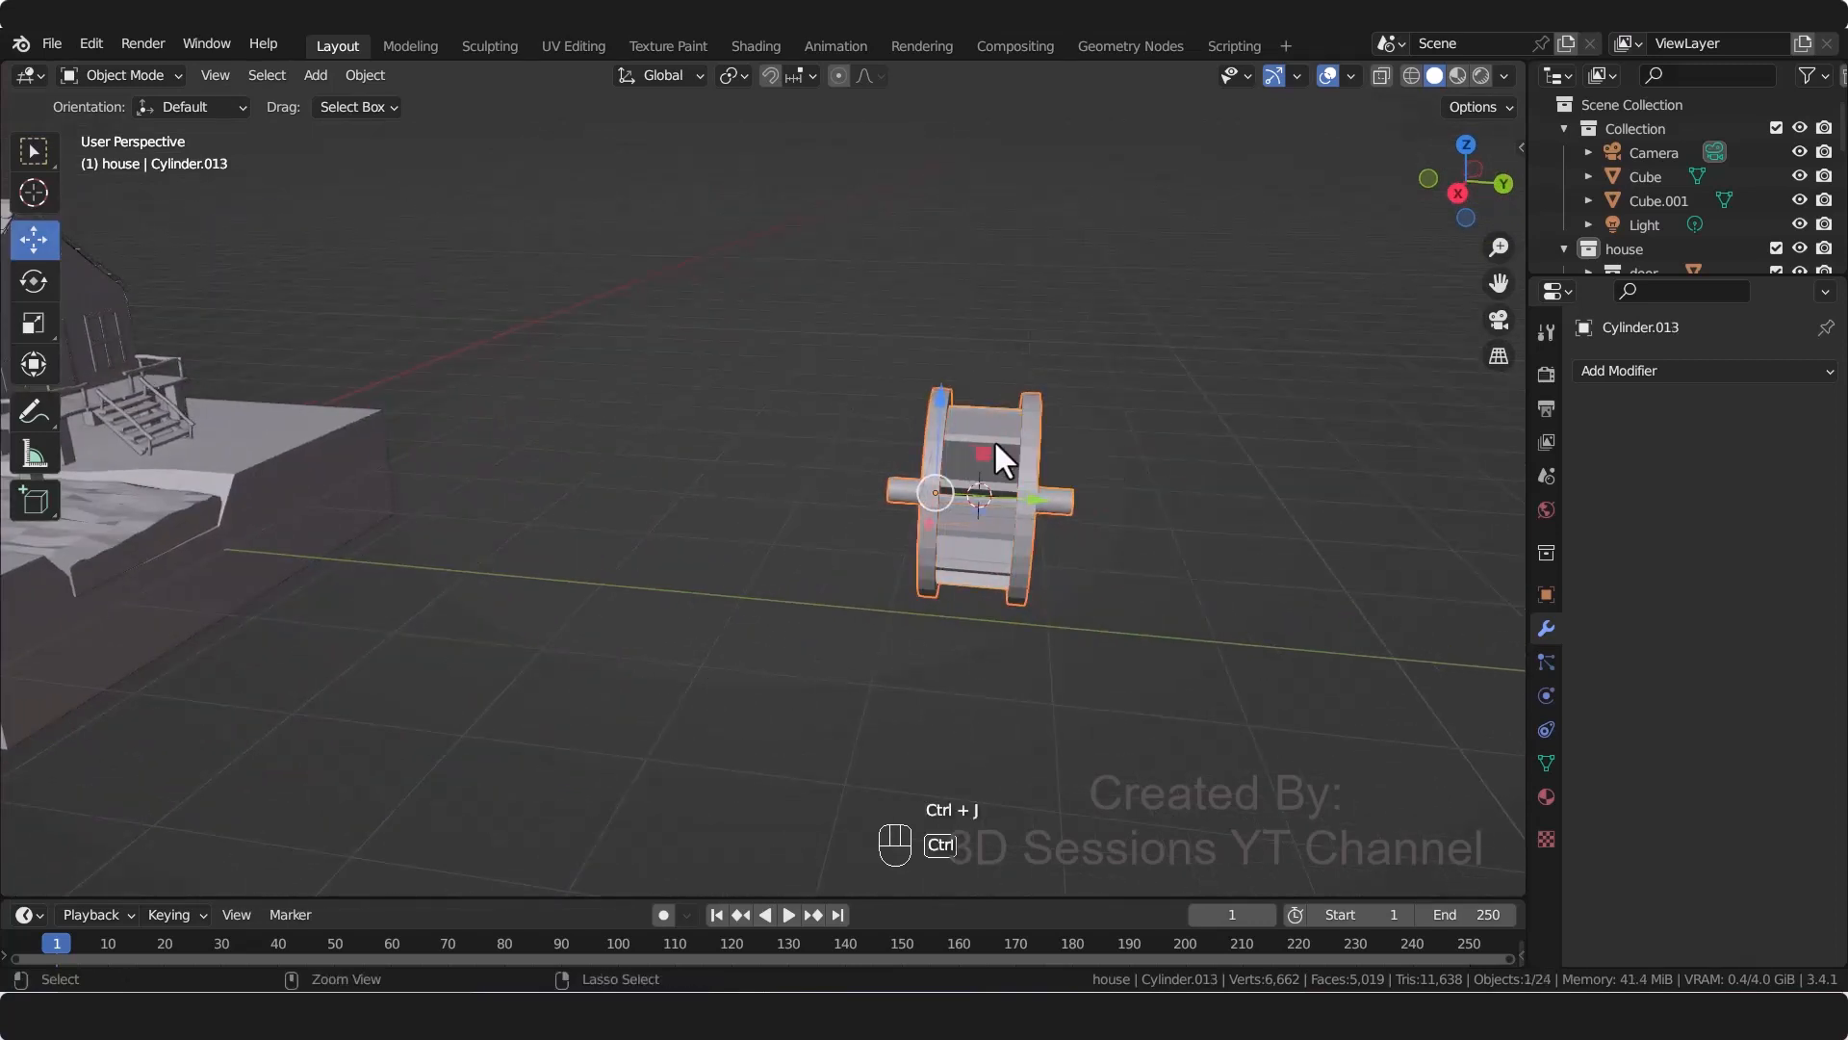
# Step: Move the water wheel about -3.28 m along the global Y axis, towards the house
pyautogui.moveTo(1022, 497); pyautogui.dragTo(770, 550)
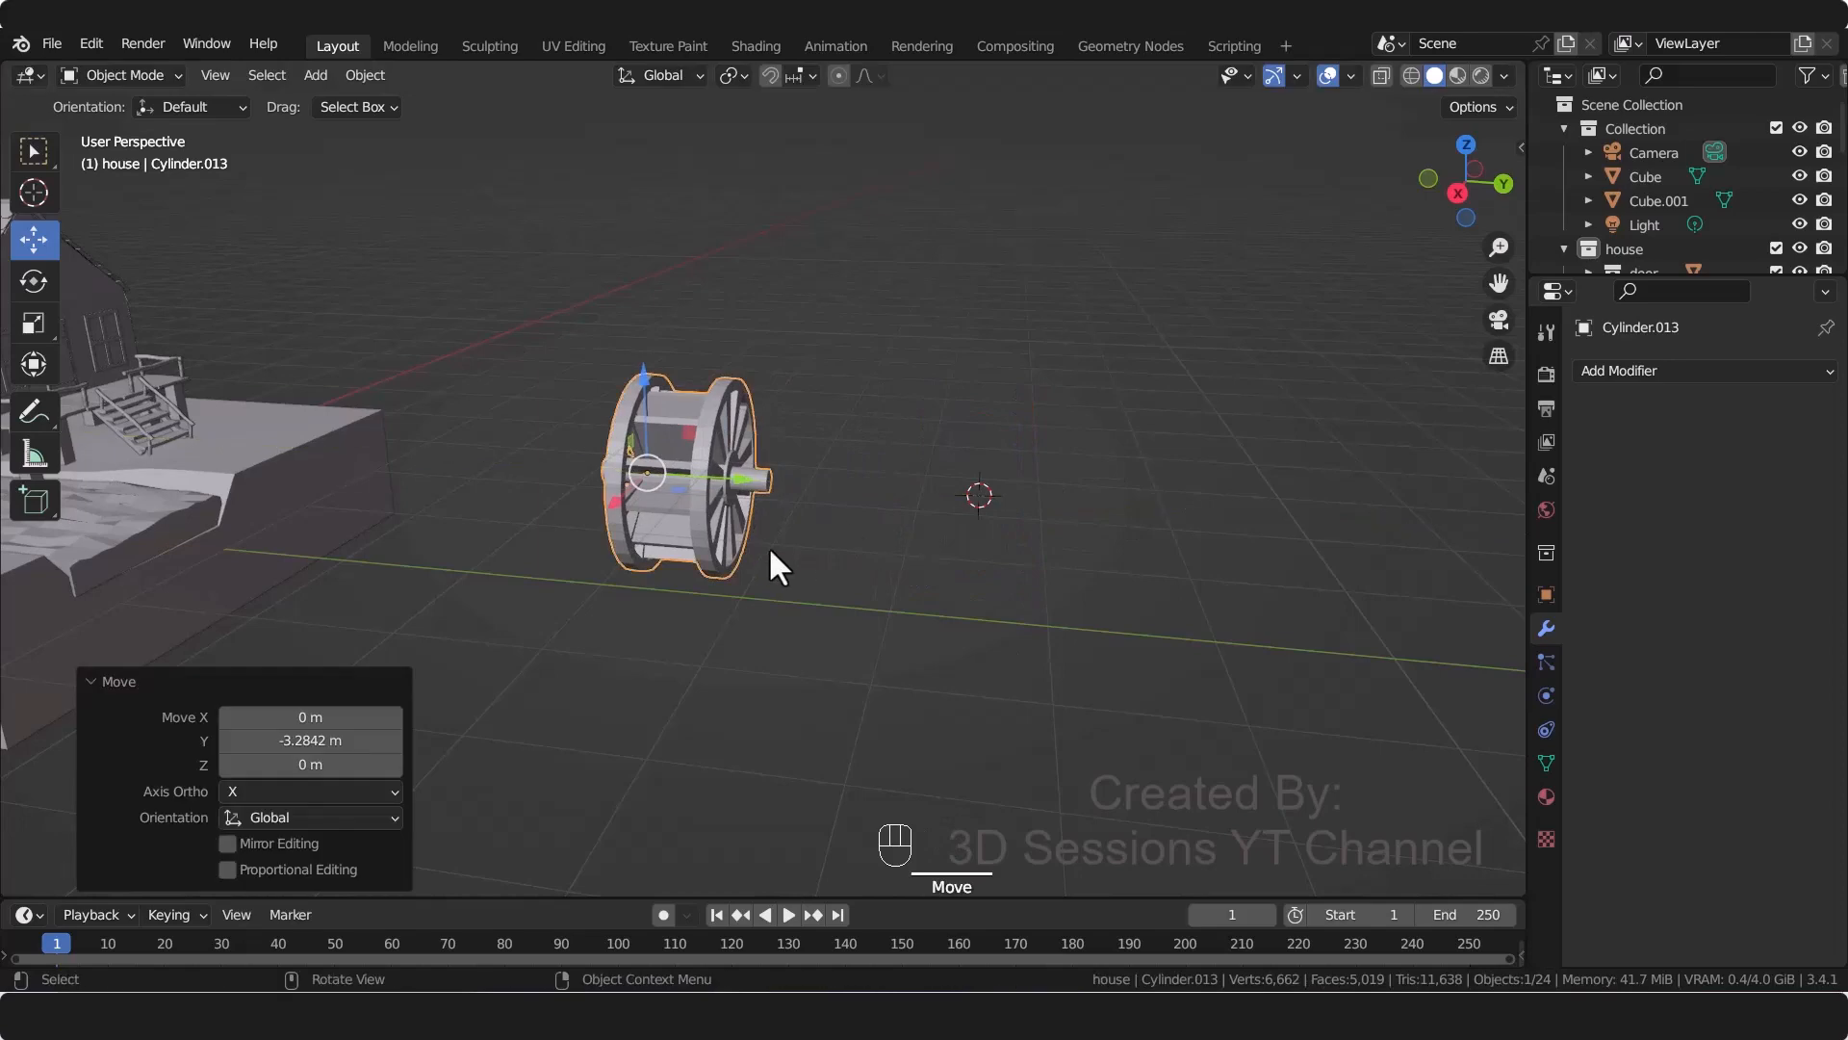
# Step: Move the water wheel onto the terrain block, about -4.97 m in Y, 6.09 m in X and 1.52 m up in Z
pyautogui.press('`')
pyautogui.click(691, 185)
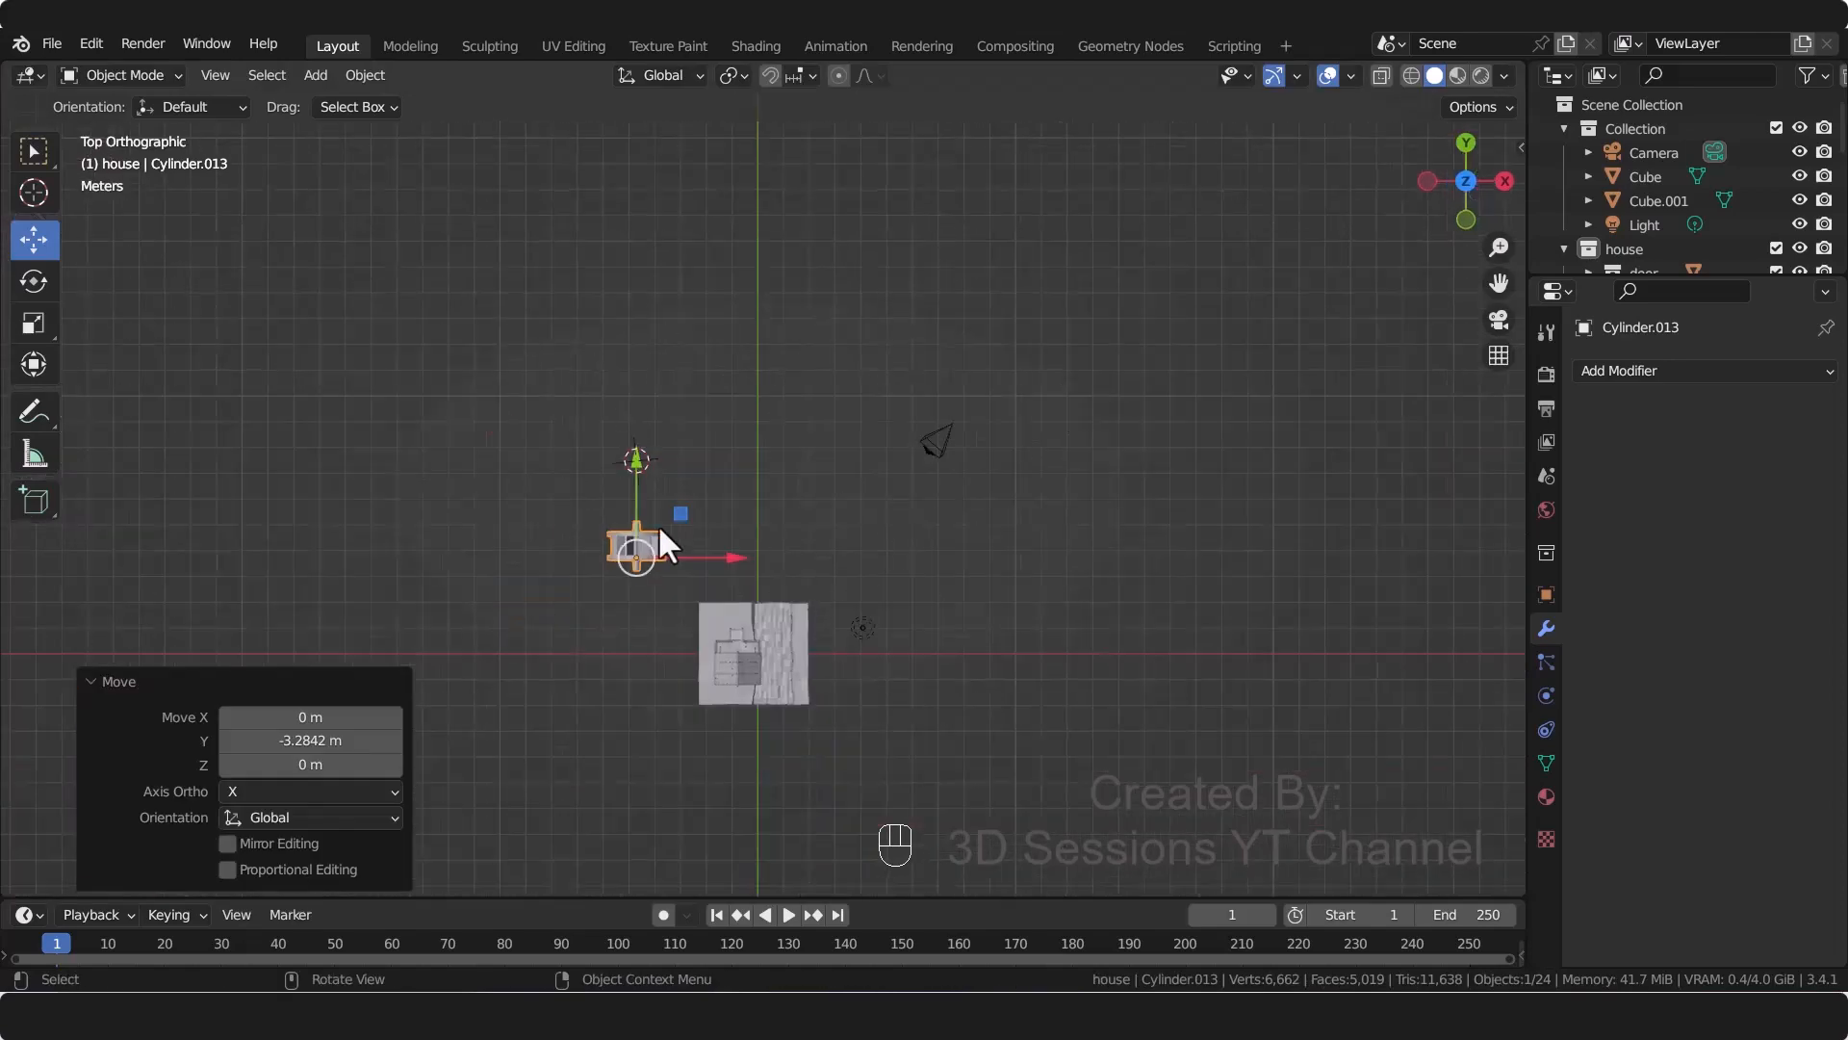
pyautogui.moveTo(632, 485); pyautogui.dragTo(631, 601)
pyautogui.moveTo(742, 672); pyautogui.dragTo(900, 664)
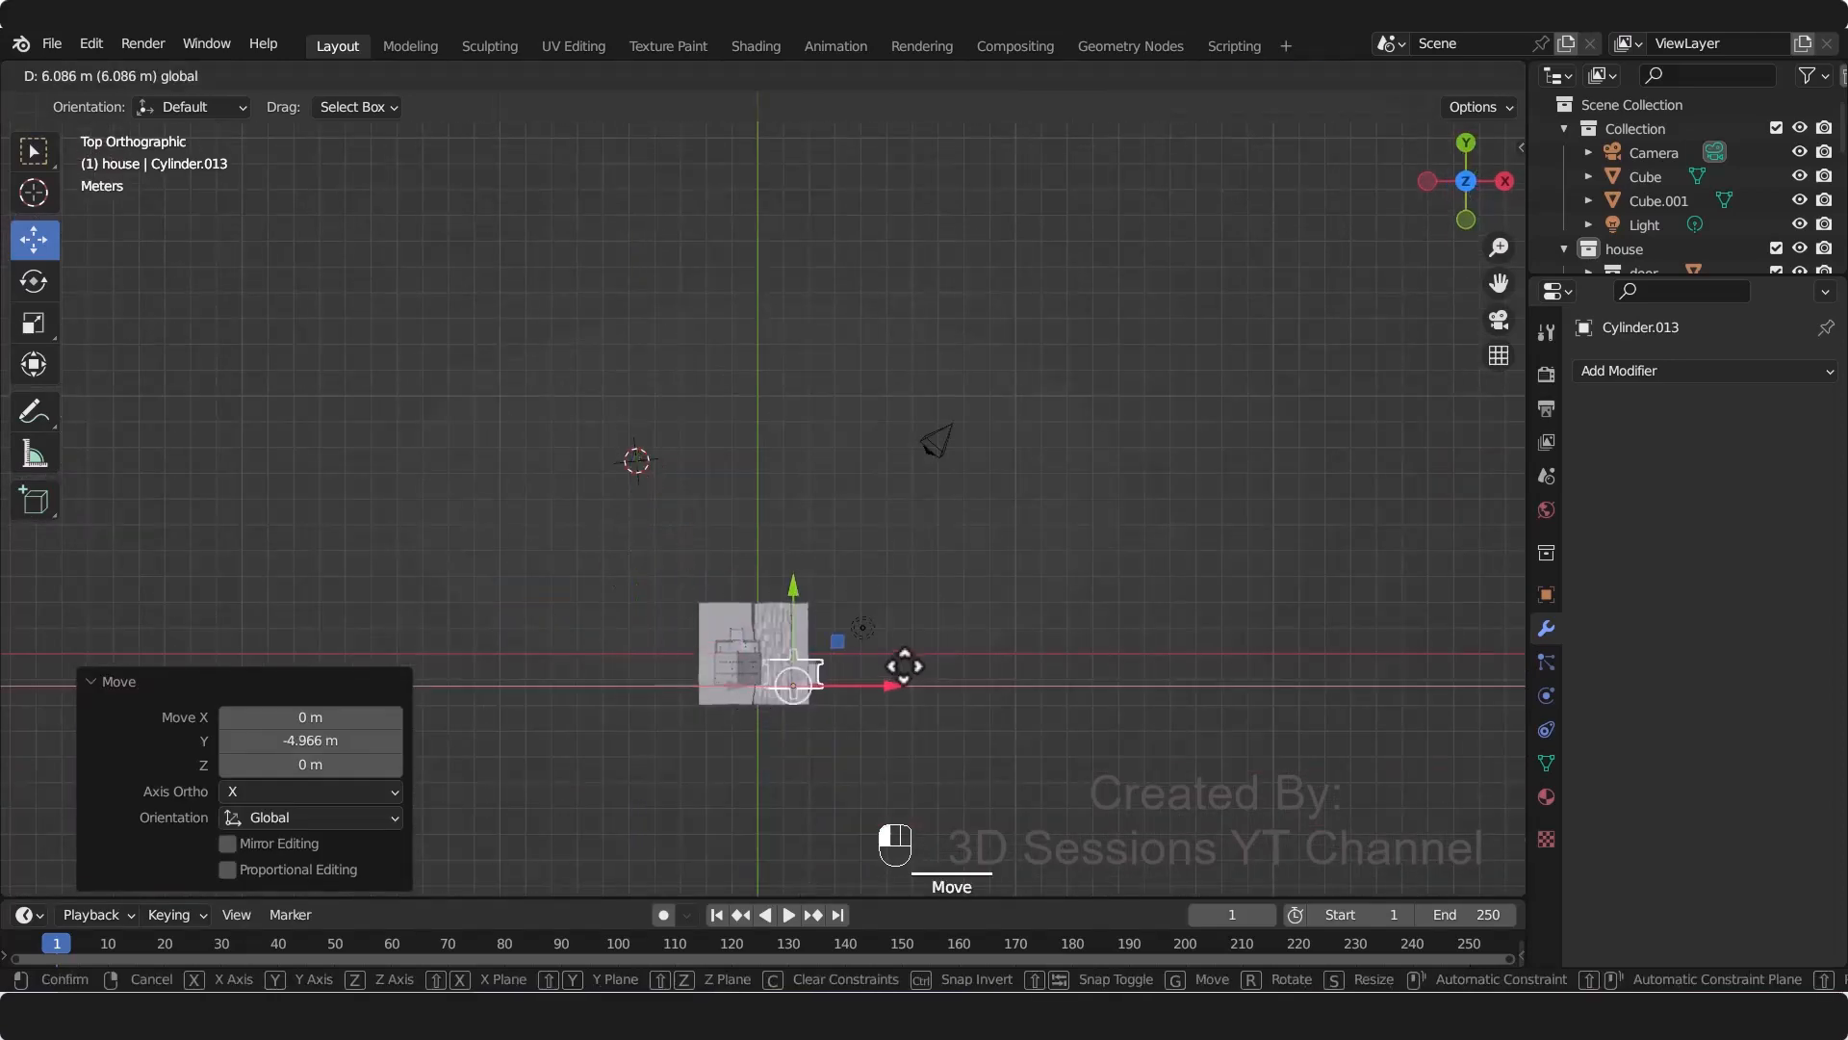
pyautogui.press('KP_0')
pyautogui.moveTo(355, 400); pyautogui.dragTo(354, 269)
pyautogui.scroll(2, 466, 343)
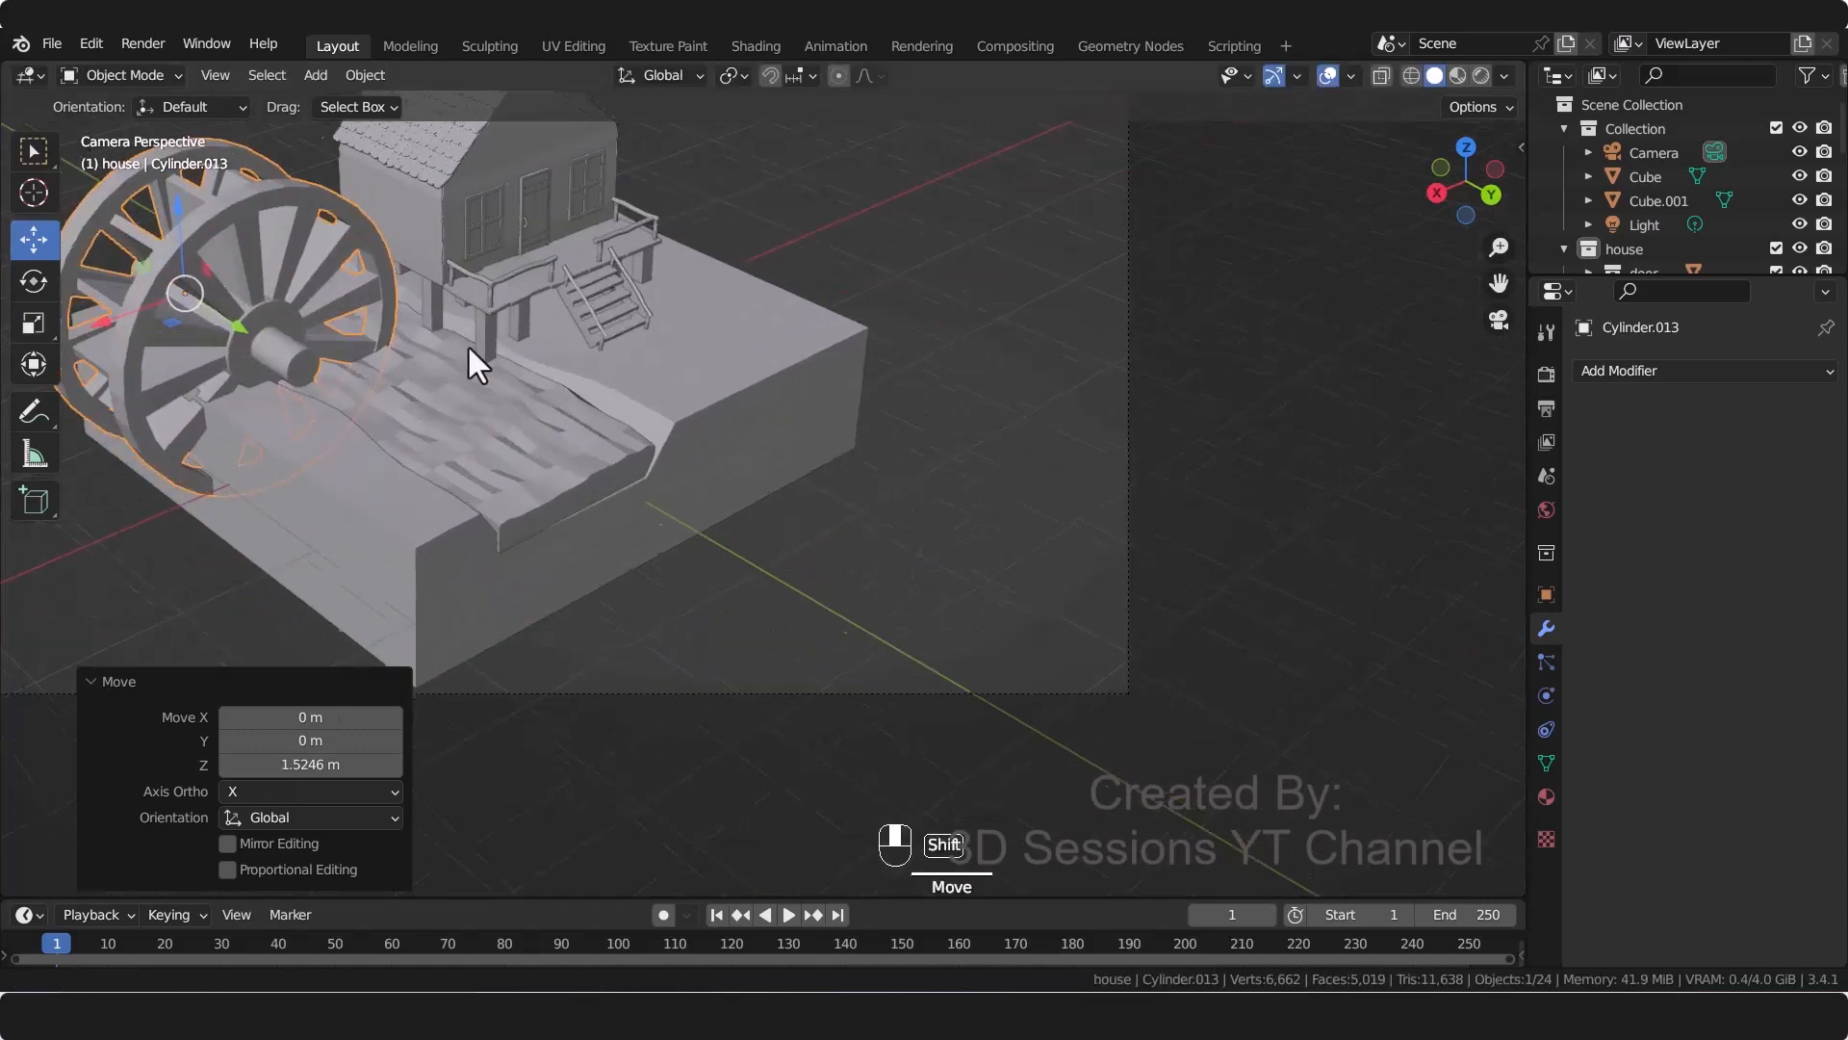
# Step: Rotate the water wheel 90° about the global Z axis and scale it down uniformly
pyautogui.keyDown('shift'); pyautogui.moveTo(466, 344); pyautogui.dragTo(755, 372, button='middle'); pyautogui.keyUp('shift')
pyautogui.keyDown('shift'); pyautogui.moveTo(551, 373); pyautogui.dragTo(617, 442, button='middle'); pyautogui.keyUp('shift')
pyautogui.write('rz90')
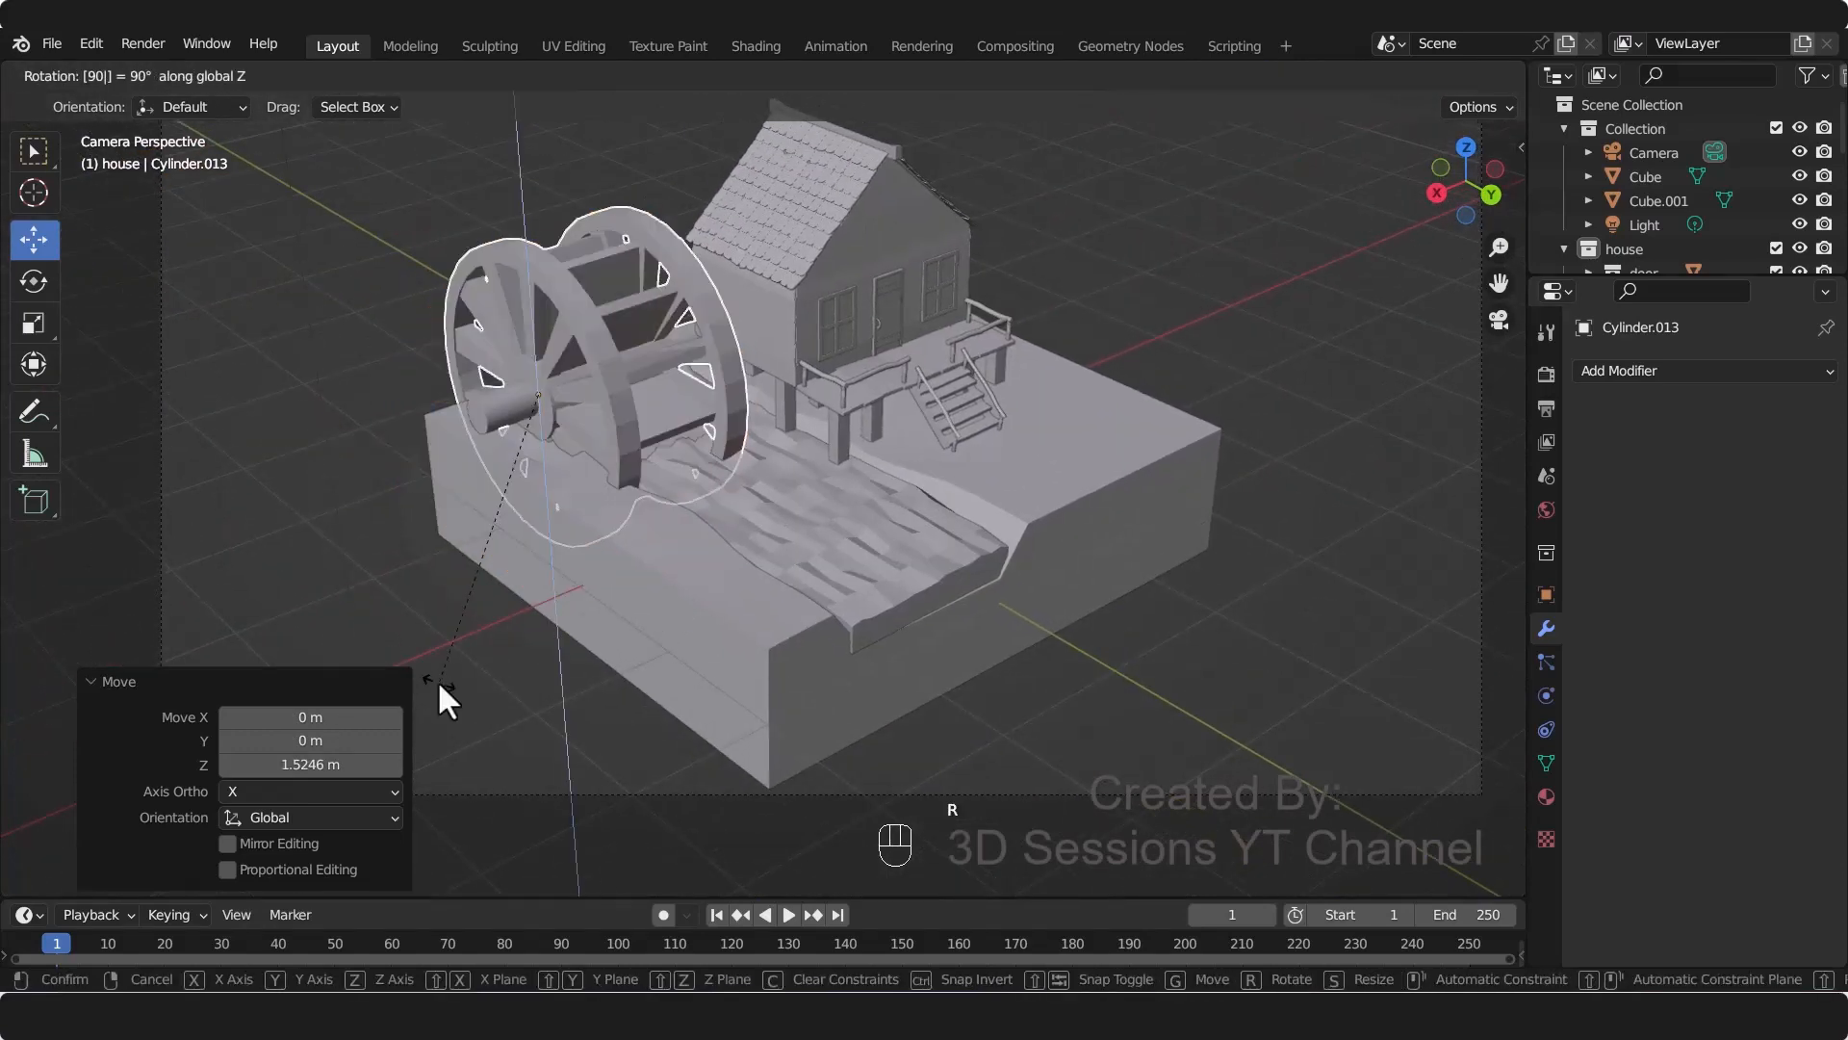
pyautogui.press('Return')
pyautogui.press('s')
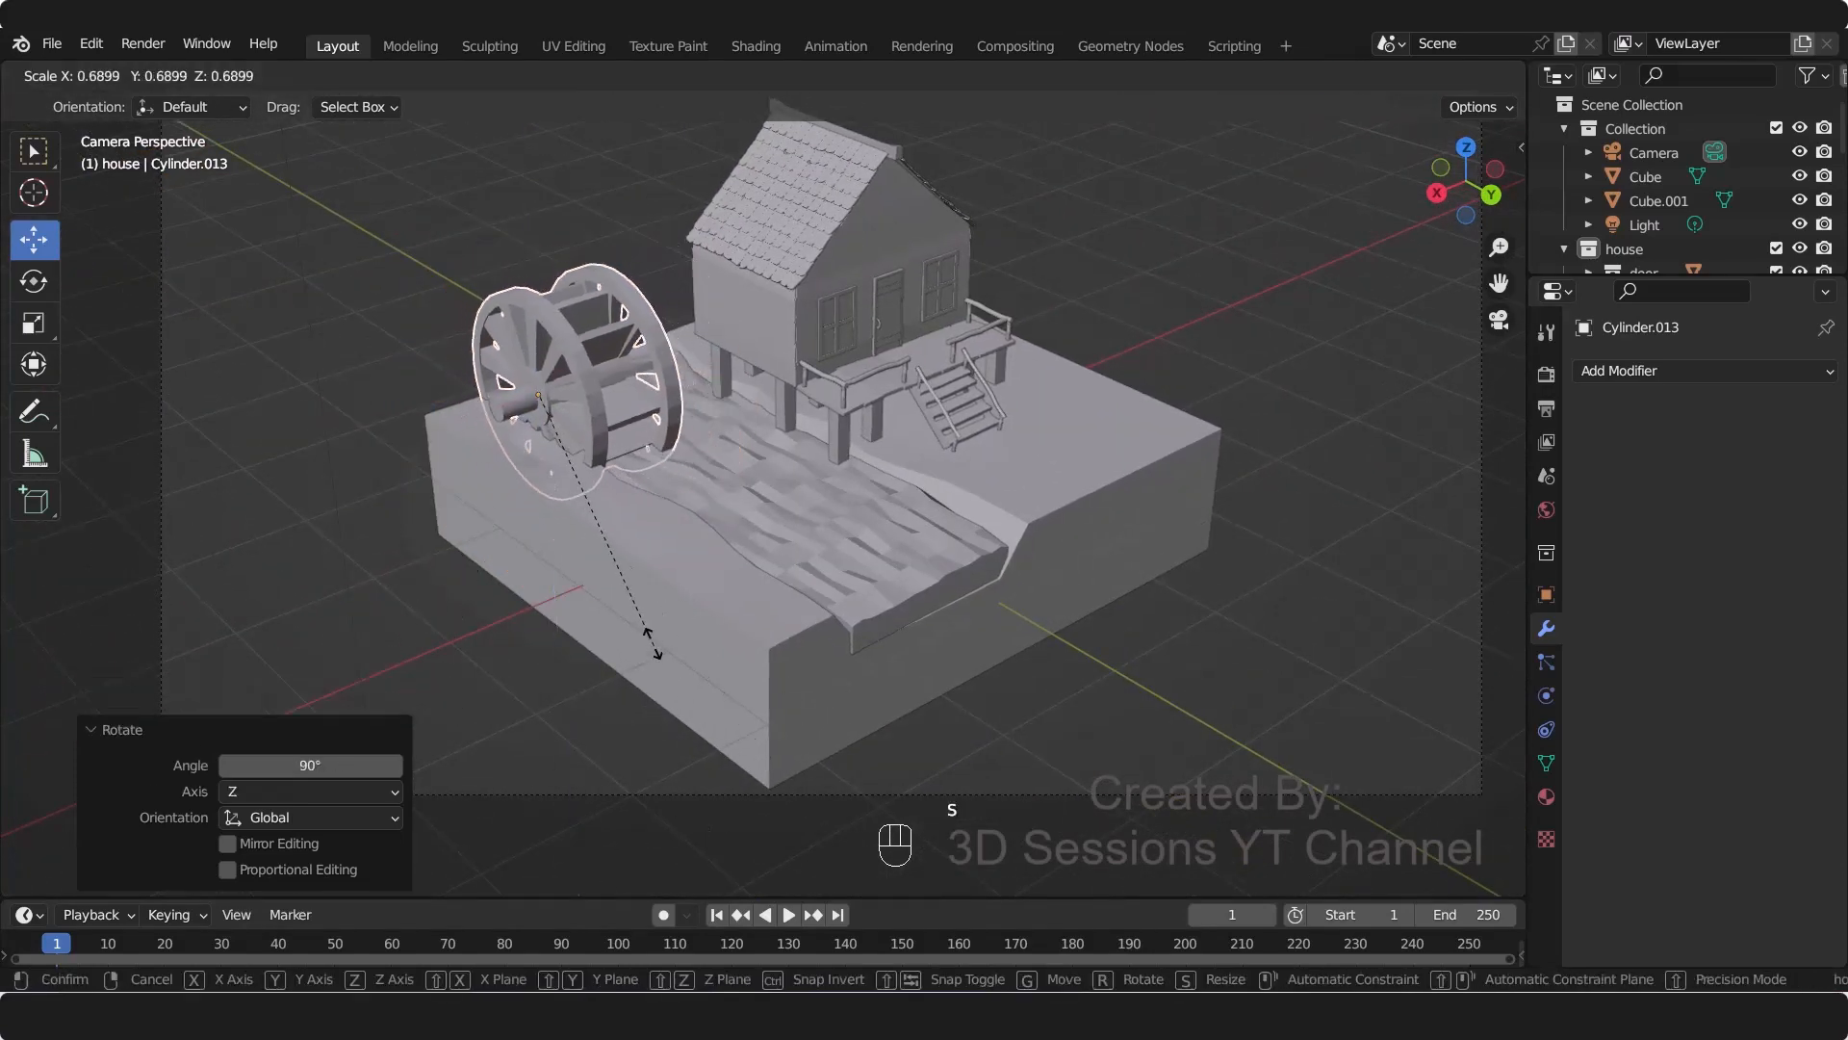
pyautogui.click(578, 626)
# Step: Position the water wheel in the river beside the house, lowering it and adjusting its place along X
pyautogui.press('g')
pyautogui.moveTo(585, 412); pyautogui.dragTo(620, 412)
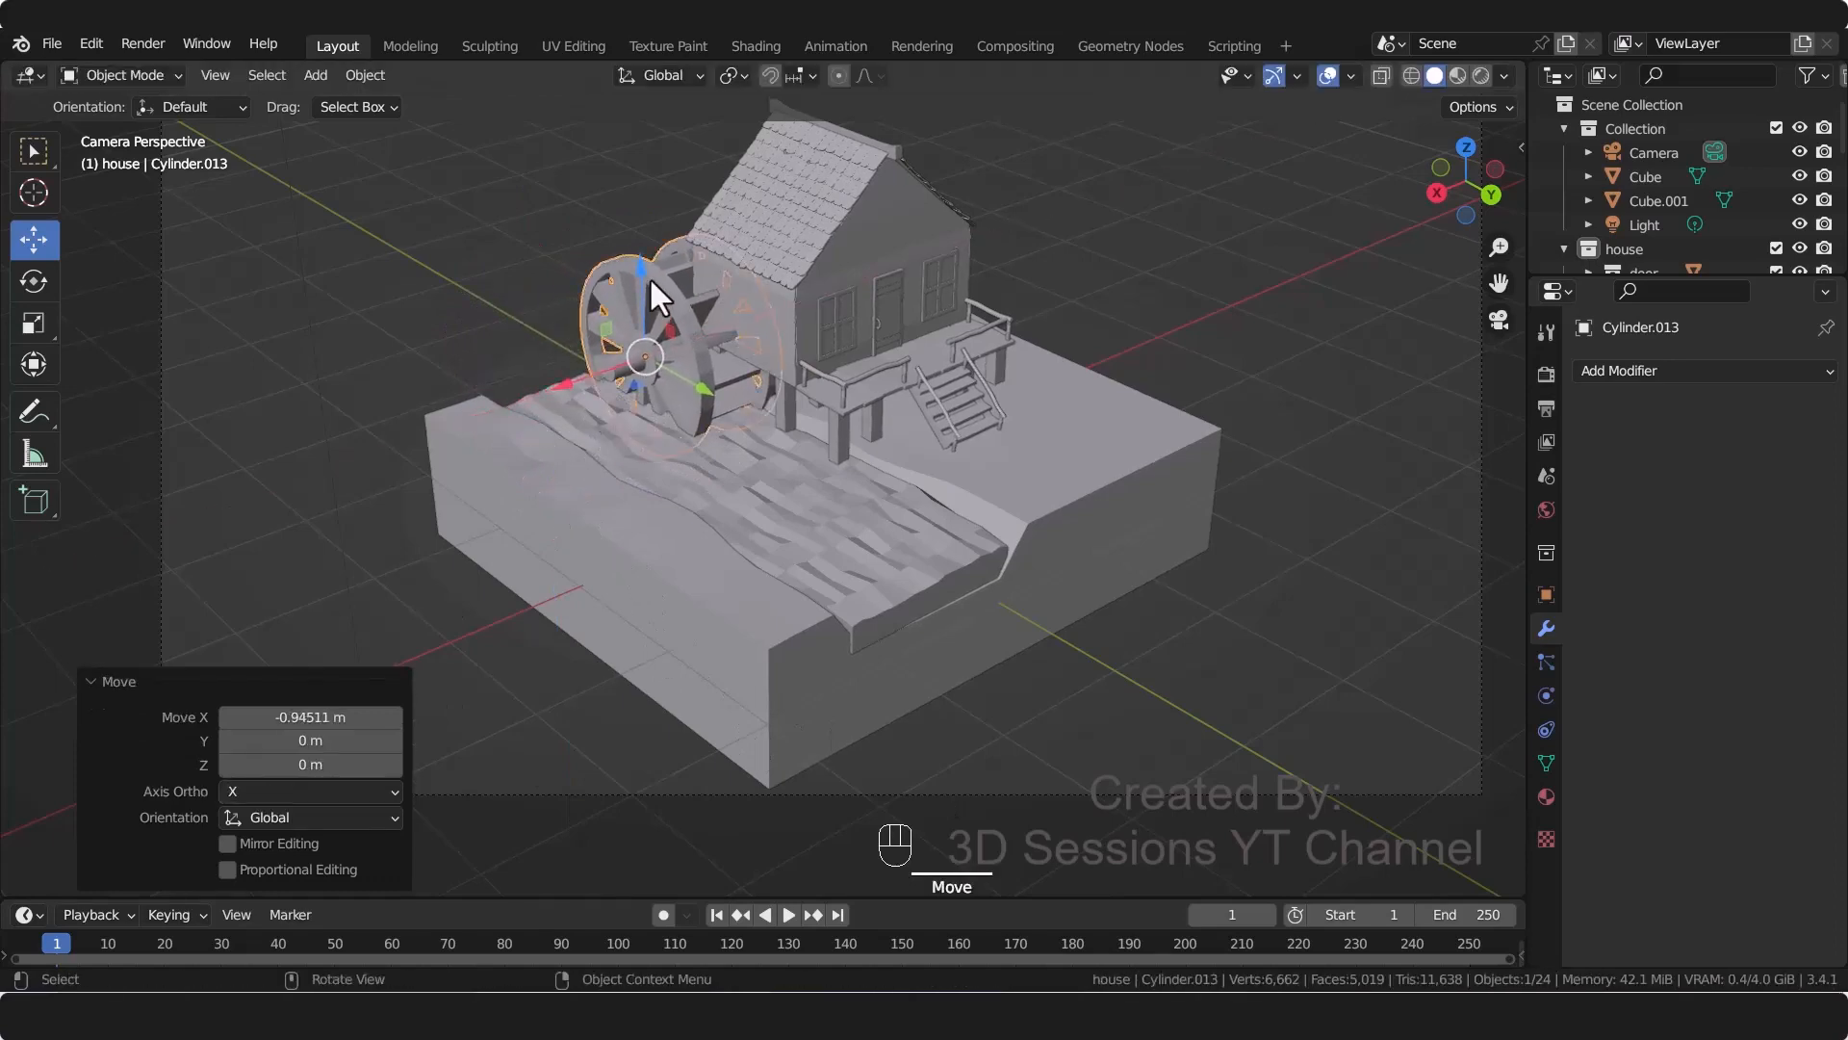
pyautogui.moveTo(649, 276); pyautogui.dragTo(652, 320)
pyautogui.moveTo(591, 418); pyautogui.dragTo(568, 429)
pyautogui.moveTo(737, 580); pyautogui.dragTo(760, 553, button='middle')
pyautogui.scroll(6, 749, 535)
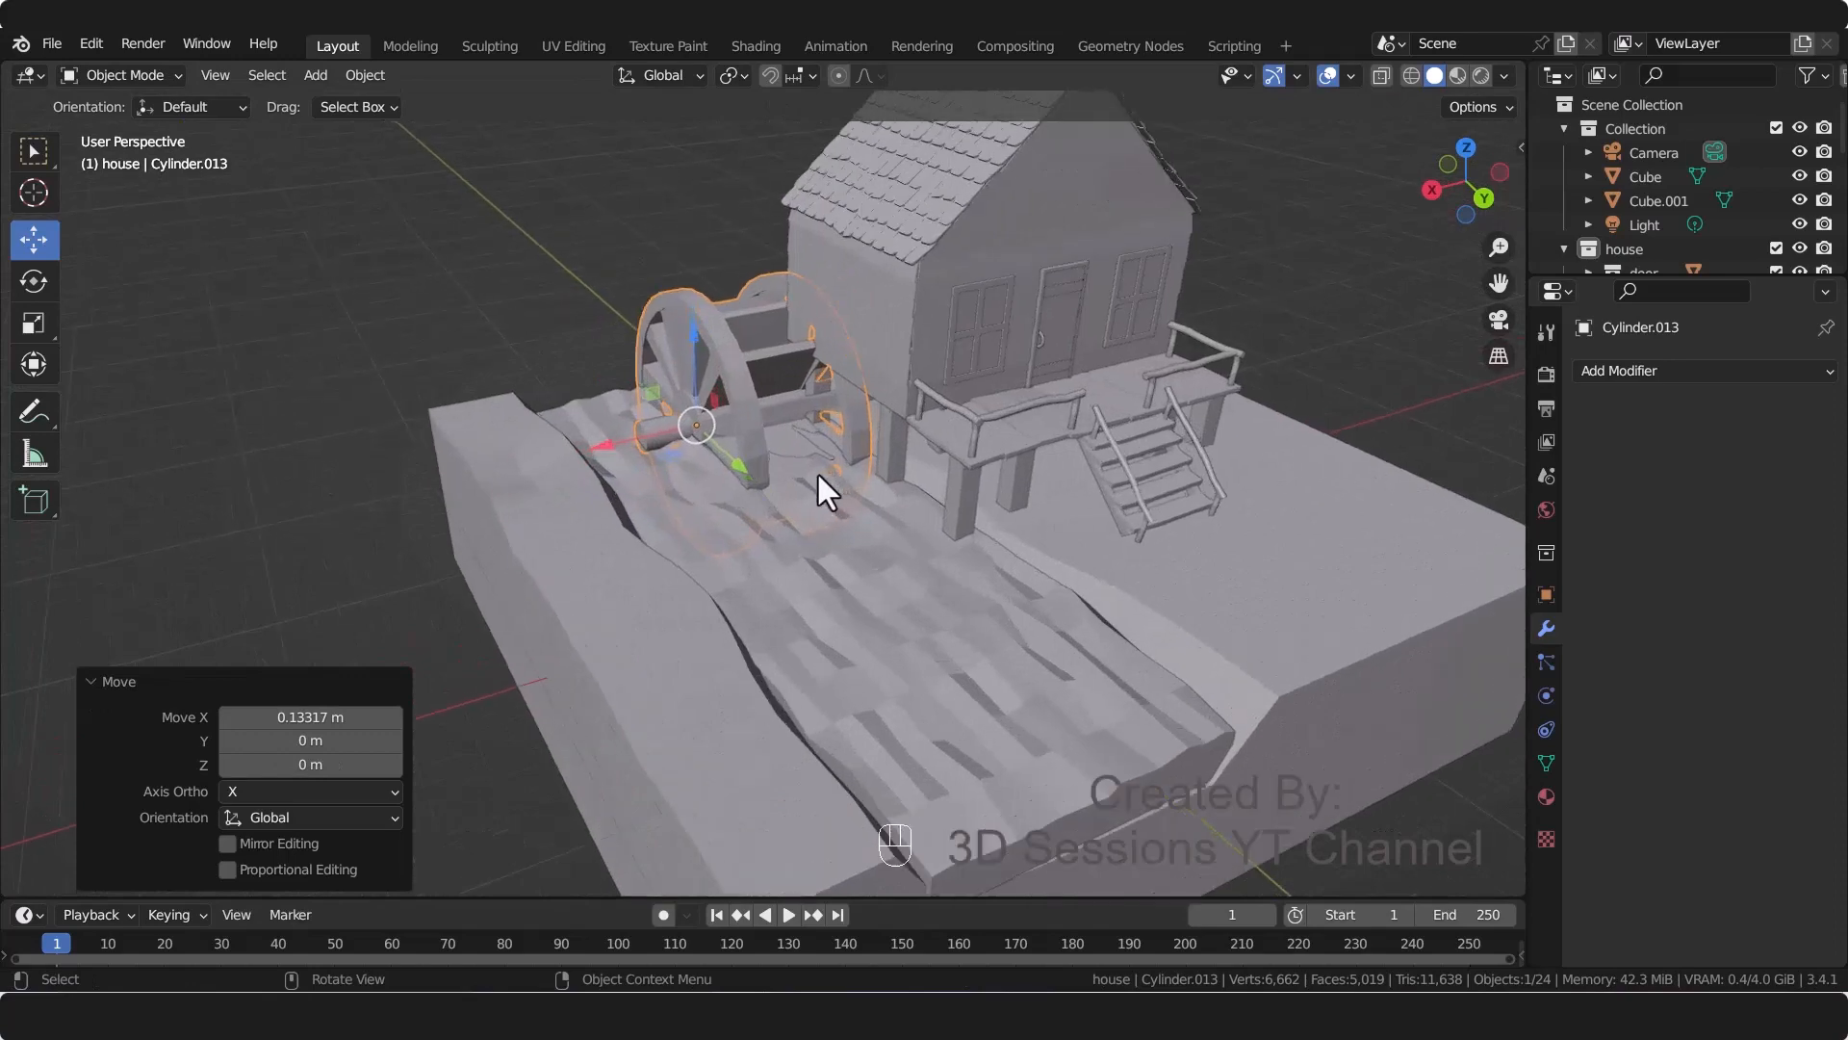
pyautogui.moveTo(637, 443); pyautogui.dragTo(597, 446)
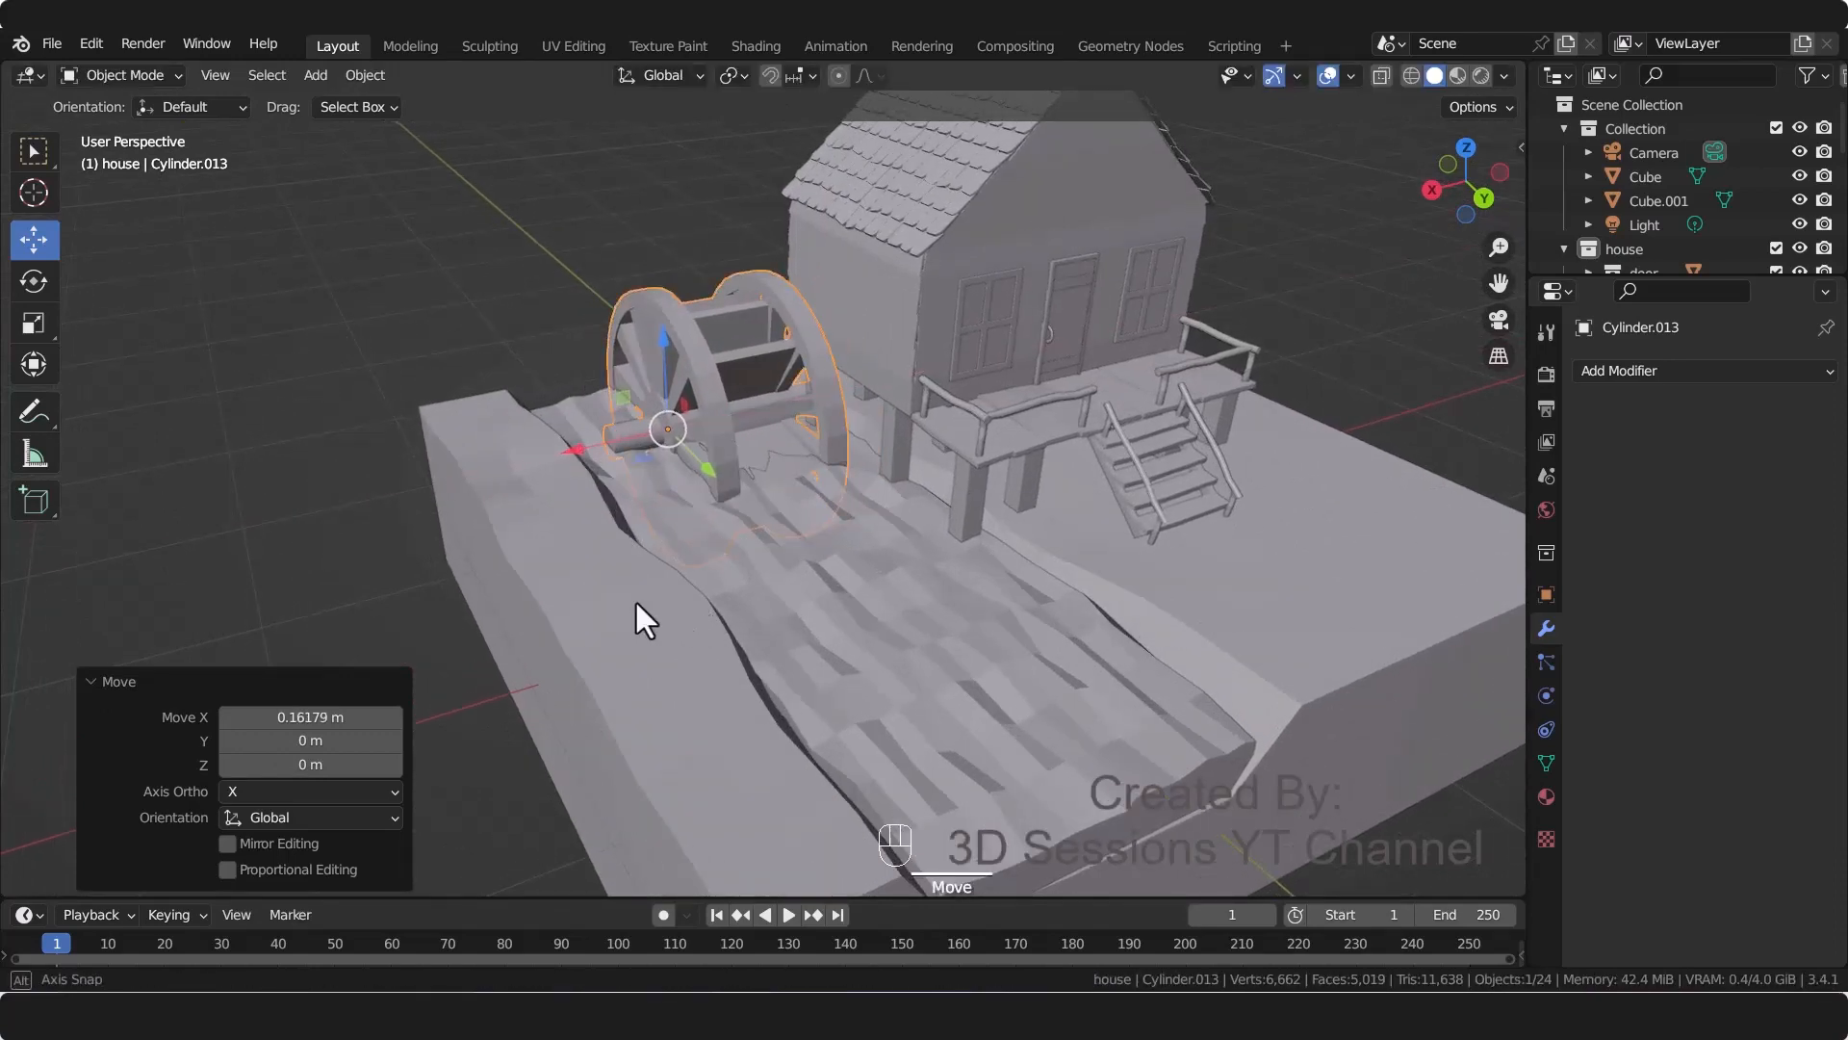
# Step: Narrow the water wheel along the global X axis to about 0.76 of its width
pyautogui.moveTo(633, 600); pyautogui.dragTo(607, 598, button='middle')
pyautogui.keyDown('shift'); pyautogui.moveTo(527, 493); pyautogui.dragTo(476, 495, button='middle'); pyautogui.keyUp('shift')
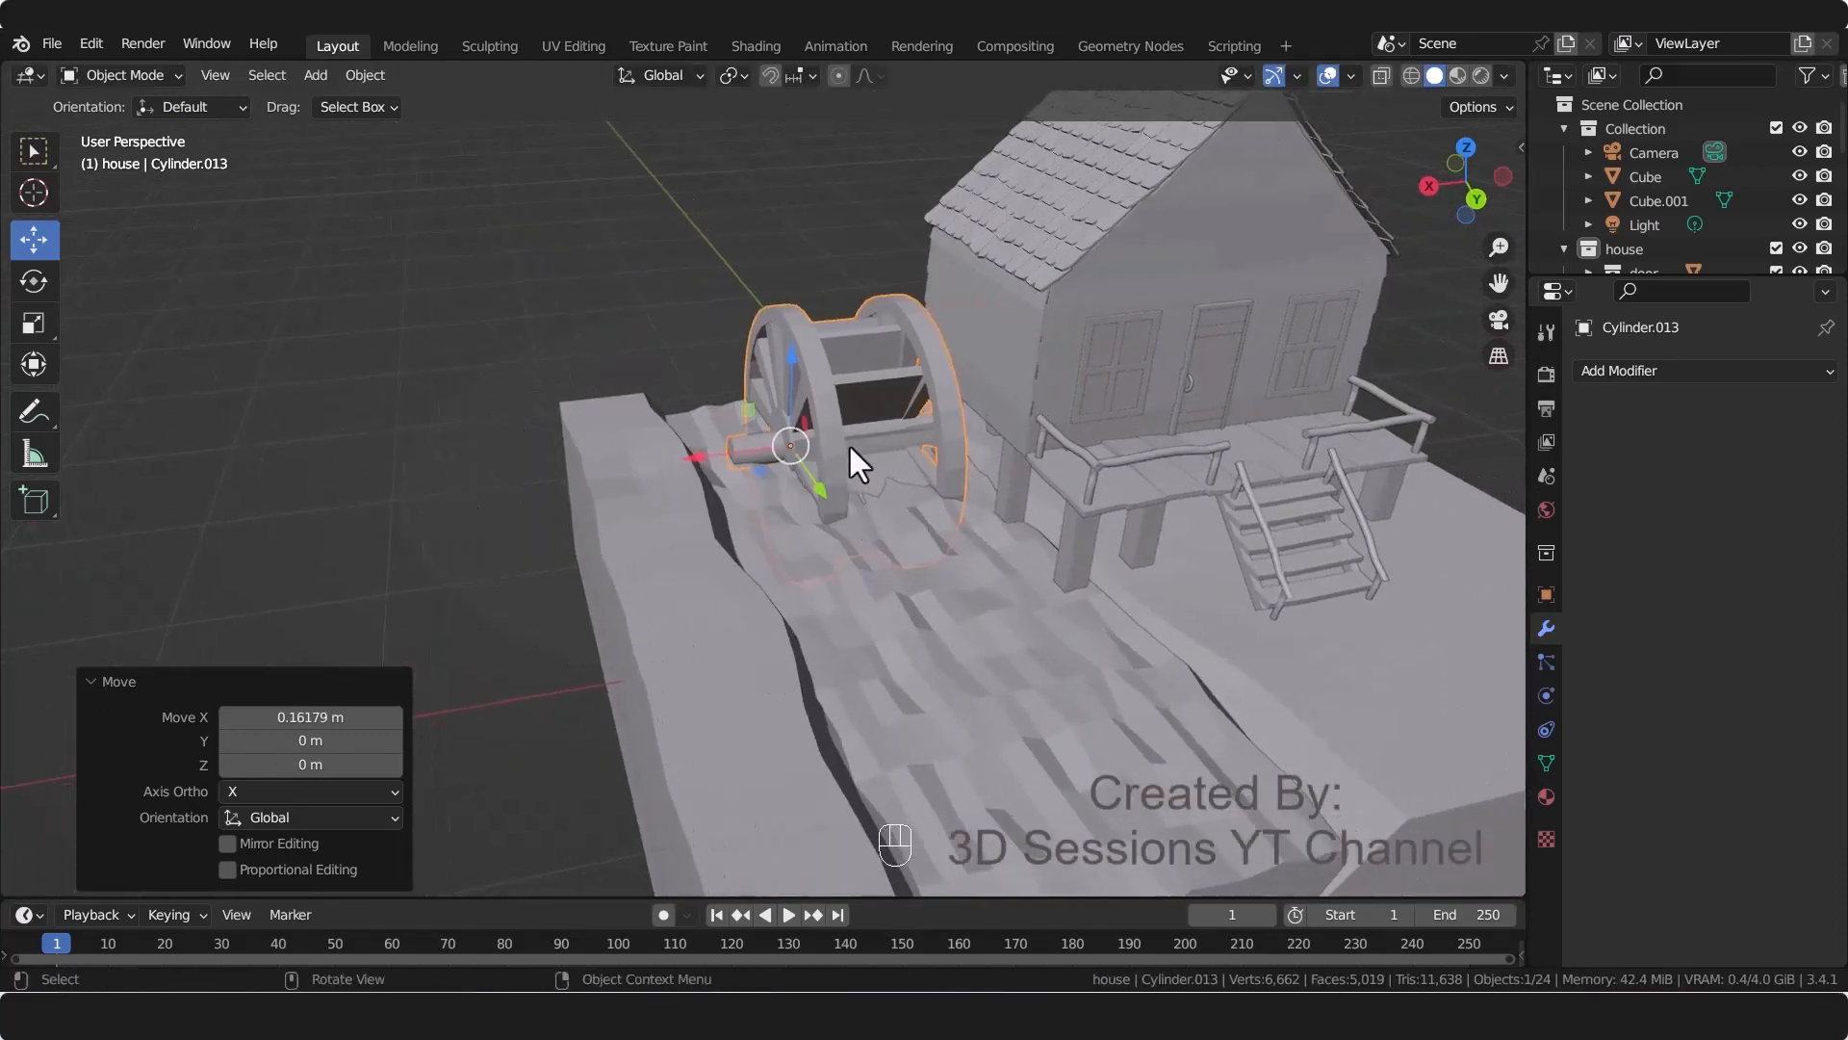
pyautogui.press('s')
pyautogui.press('x')
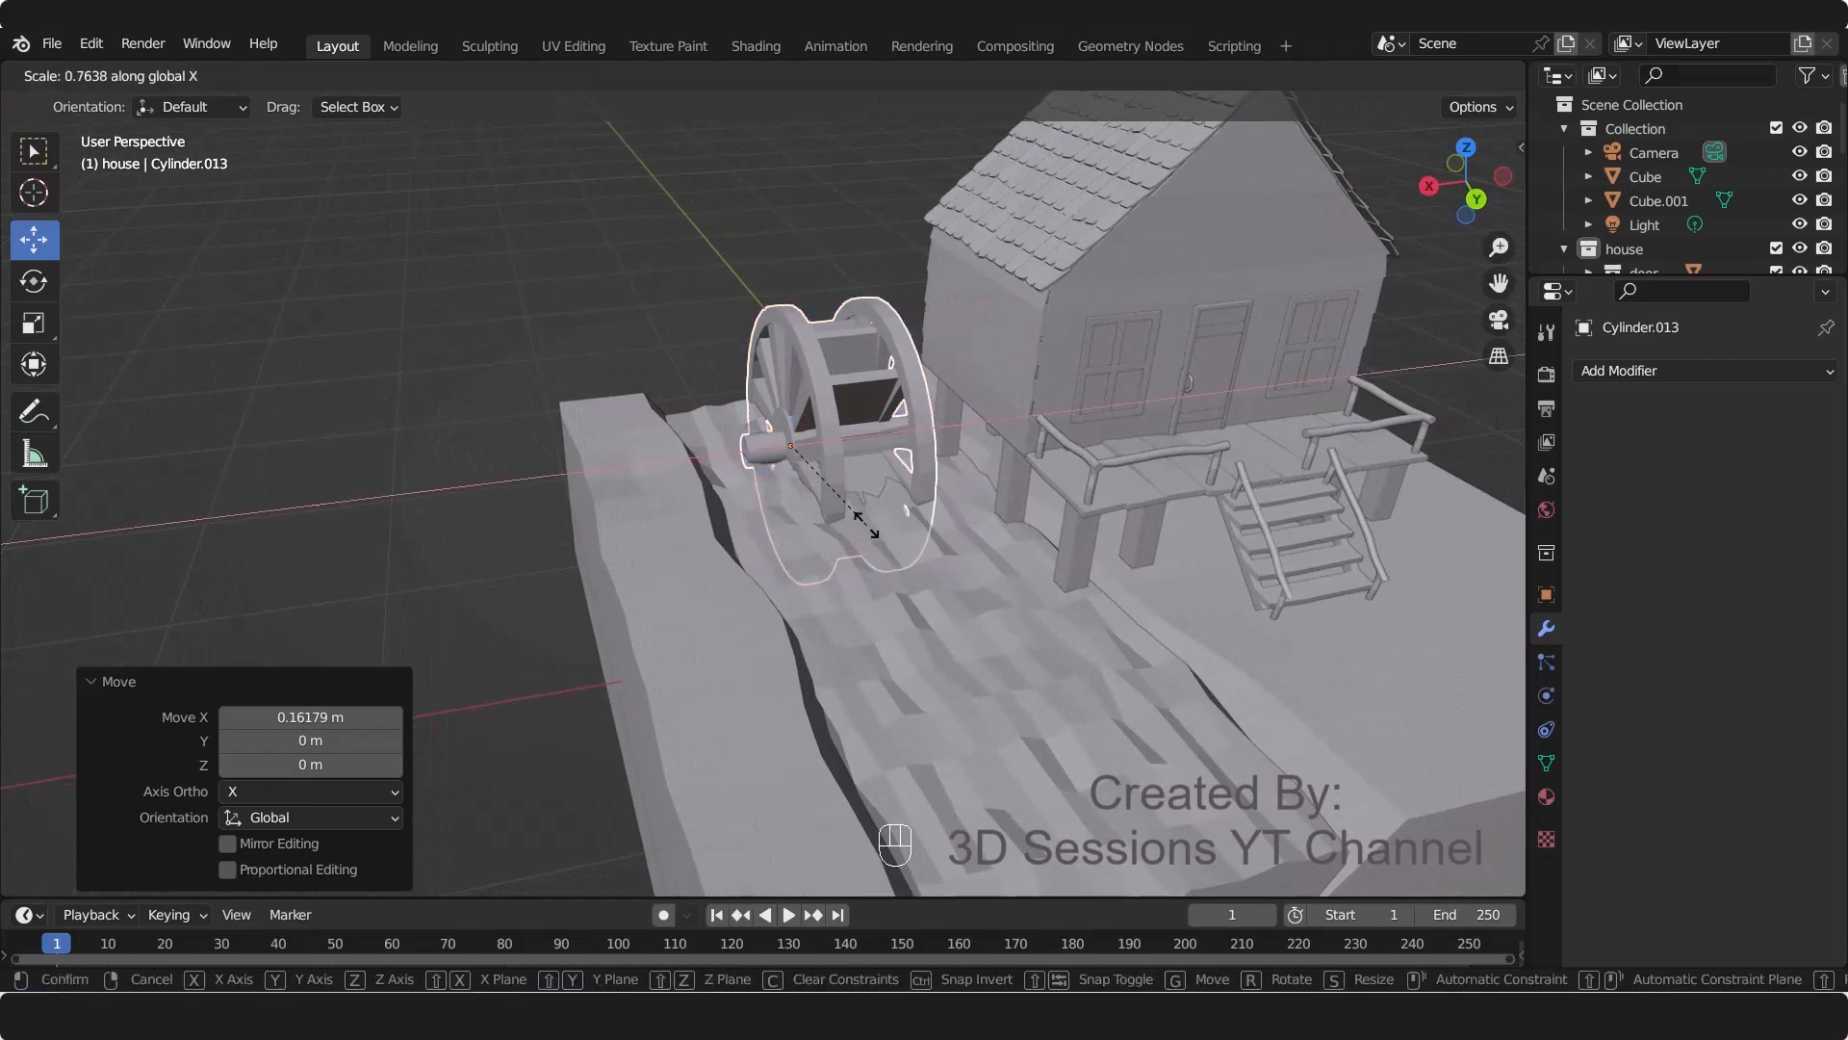
pyautogui.click(861, 517)
# Step: Slide the water wheel out along X, then move it about -2.63 m in X back towards the house
pyautogui.keyDown('shift'); pyautogui.moveTo(807, 466); pyautogui.dragTo(844, 465, button='middle'); pyautogui.keyUp('shift')
pyautogui.moveTo(845, 465); pyautogui.dragTo(837, 464, button='middle')
pyautogui.moveTo(731, 456); pyautogui.dragTo(285, 464)
pyautogui.moveTo(298, 500); pyautogui.dragTo(833, 489)
# Step: Raise the water wheel in the front view and shift it slightly along positive X
pyautogui.press('`')
pyautogui.click(466, 568)
pyautogui.scroll(-15, 466, 551)
pyautogui.keyDown('shift'); pyautogui.moveTo(1148, 718); pyautogui.dragTo(926, 538, button='middle'); pyautogui.keyUp('shift')
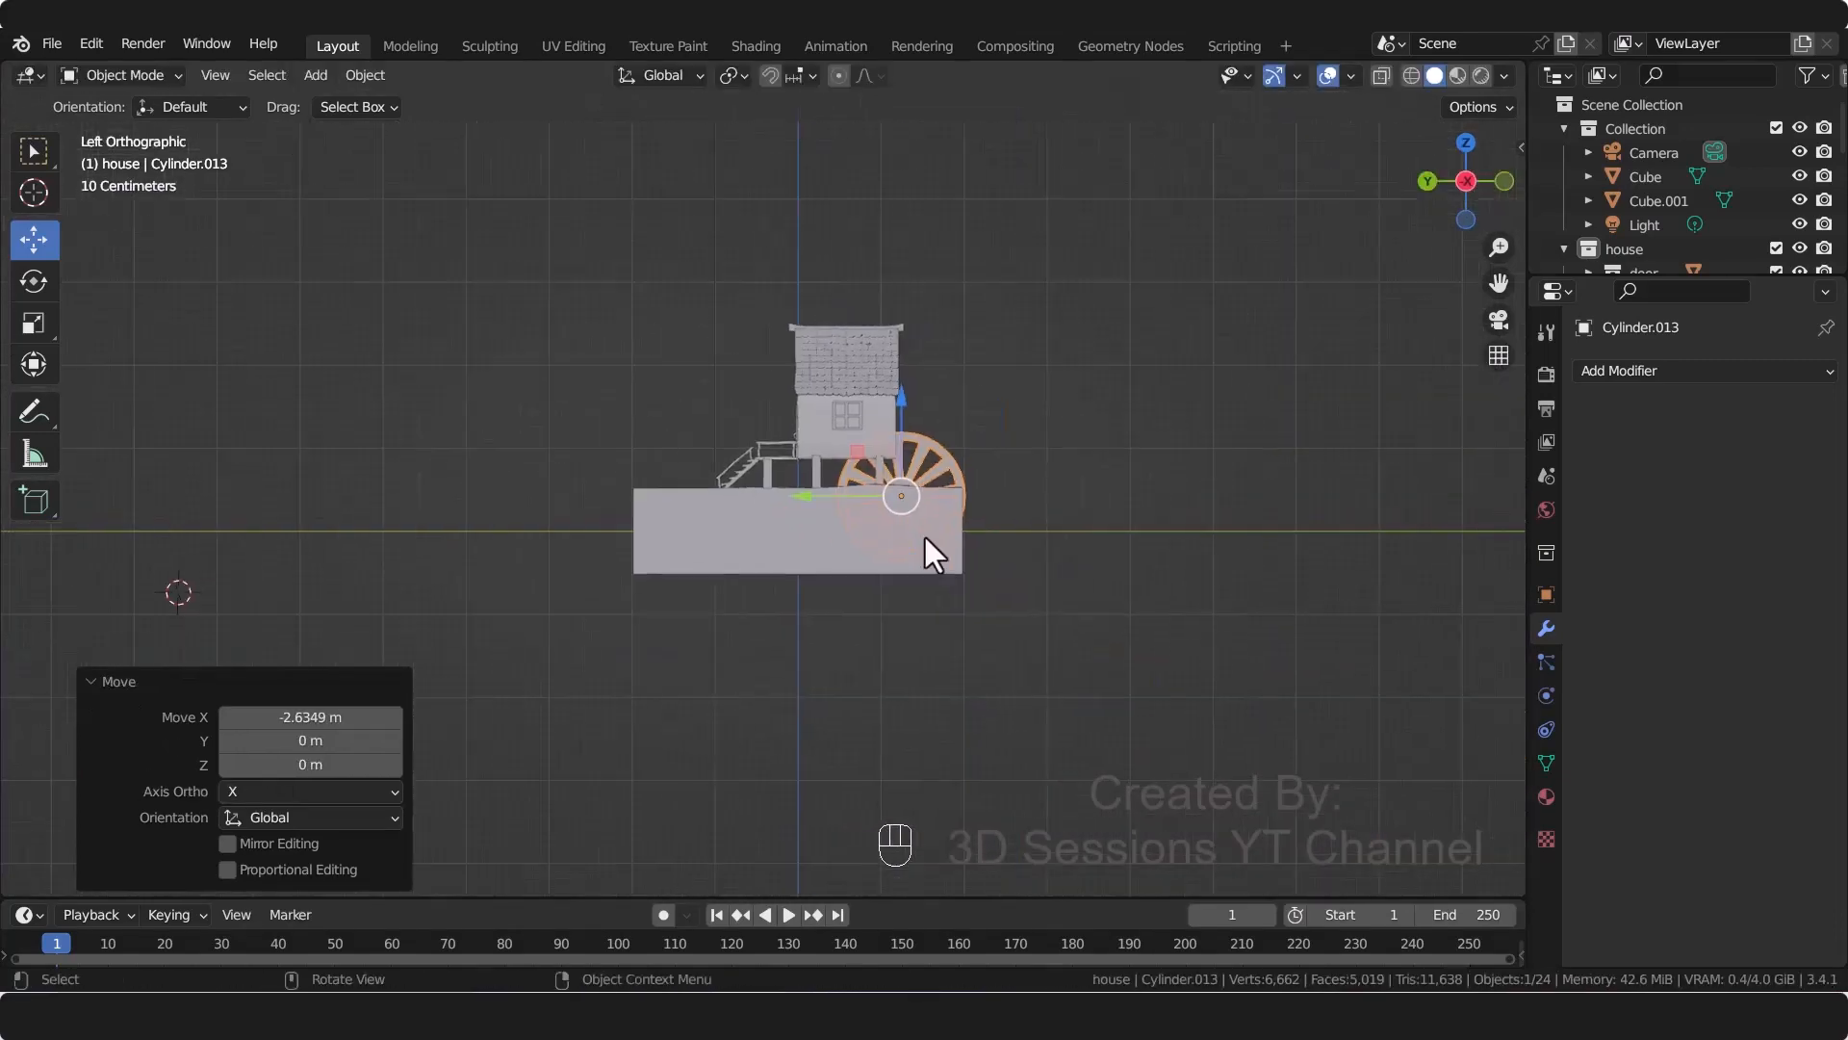
pyautogui.press('`')
pyautogui.click(736, 429)
pyautogui.scroll(4, 616, 463)
pyautogui.moveTo(474, 391); pyautogui.dragTo(474, 344)
pyautogui.moveTo(568, 448); pyautogui.dragTo(597, 449)
# Step: Scale the water wheel uniformly to 0.772, raise it to the water level and shift it about -0.05 m in X
pyautogui.press('s')
pyautogui.click(491, 614)
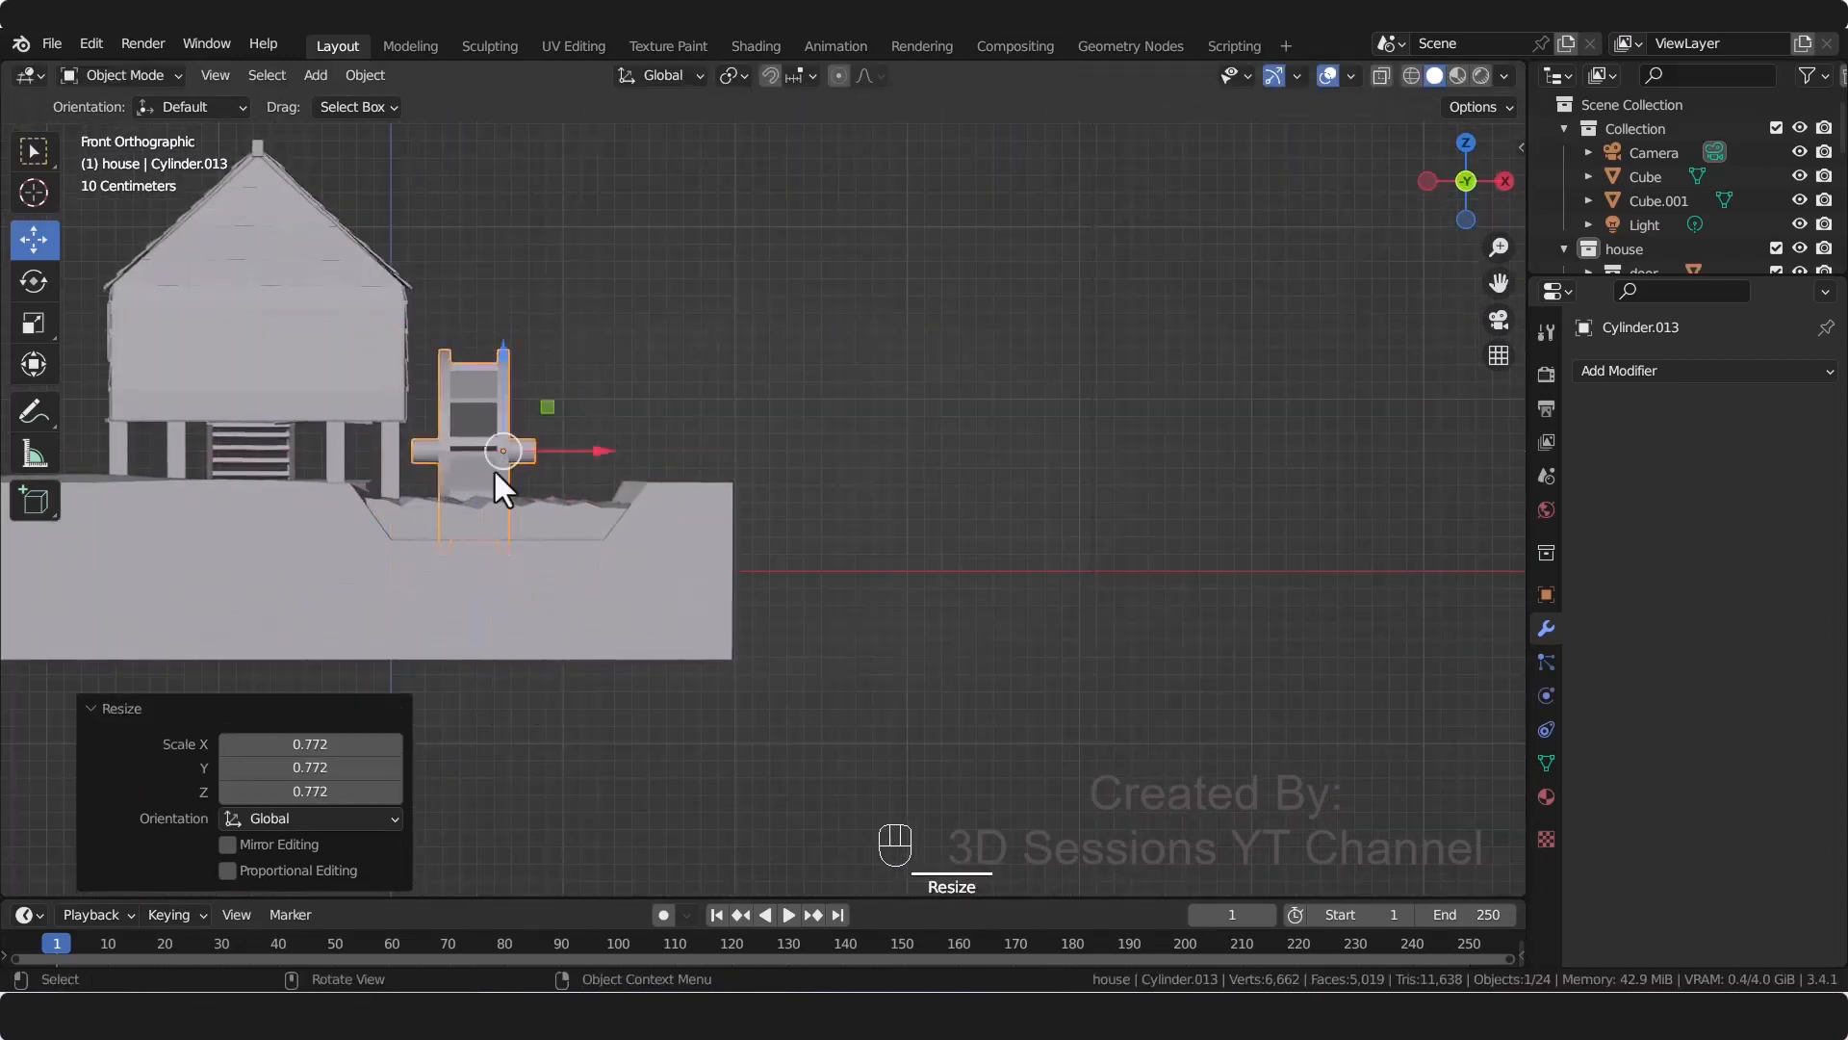
pyautogui.moveTo(504, 343); pyautogui.dragTo(517, 316)
pyautogui.moveTo(598, 416); pyautogui.dragTo(590, 417)
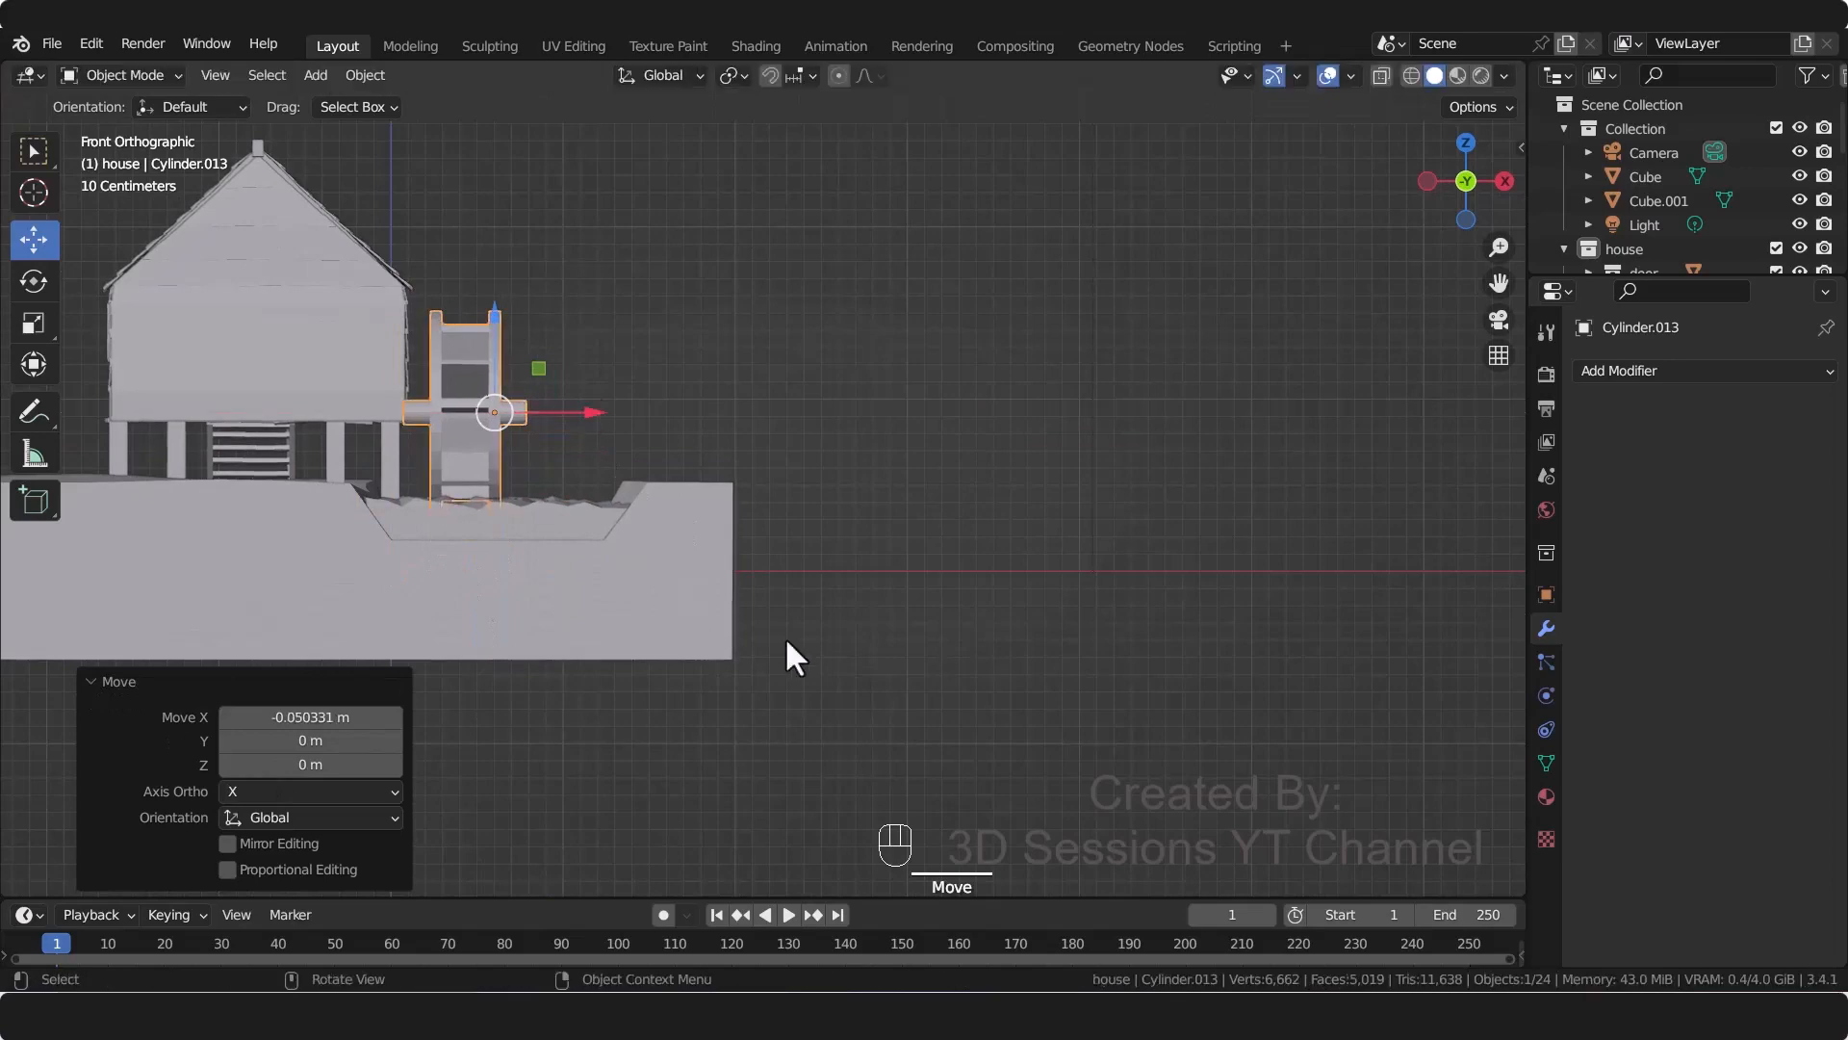
# Step: In the camera view, move the water wheel about 0.66 m along Y, enlarge it slightly and lower it a little
pyautogui.press('KP_0')
pyautogui.moveTo(705, 378); pyautogui.dragTo(748, 407)
pyautogui.press('s')
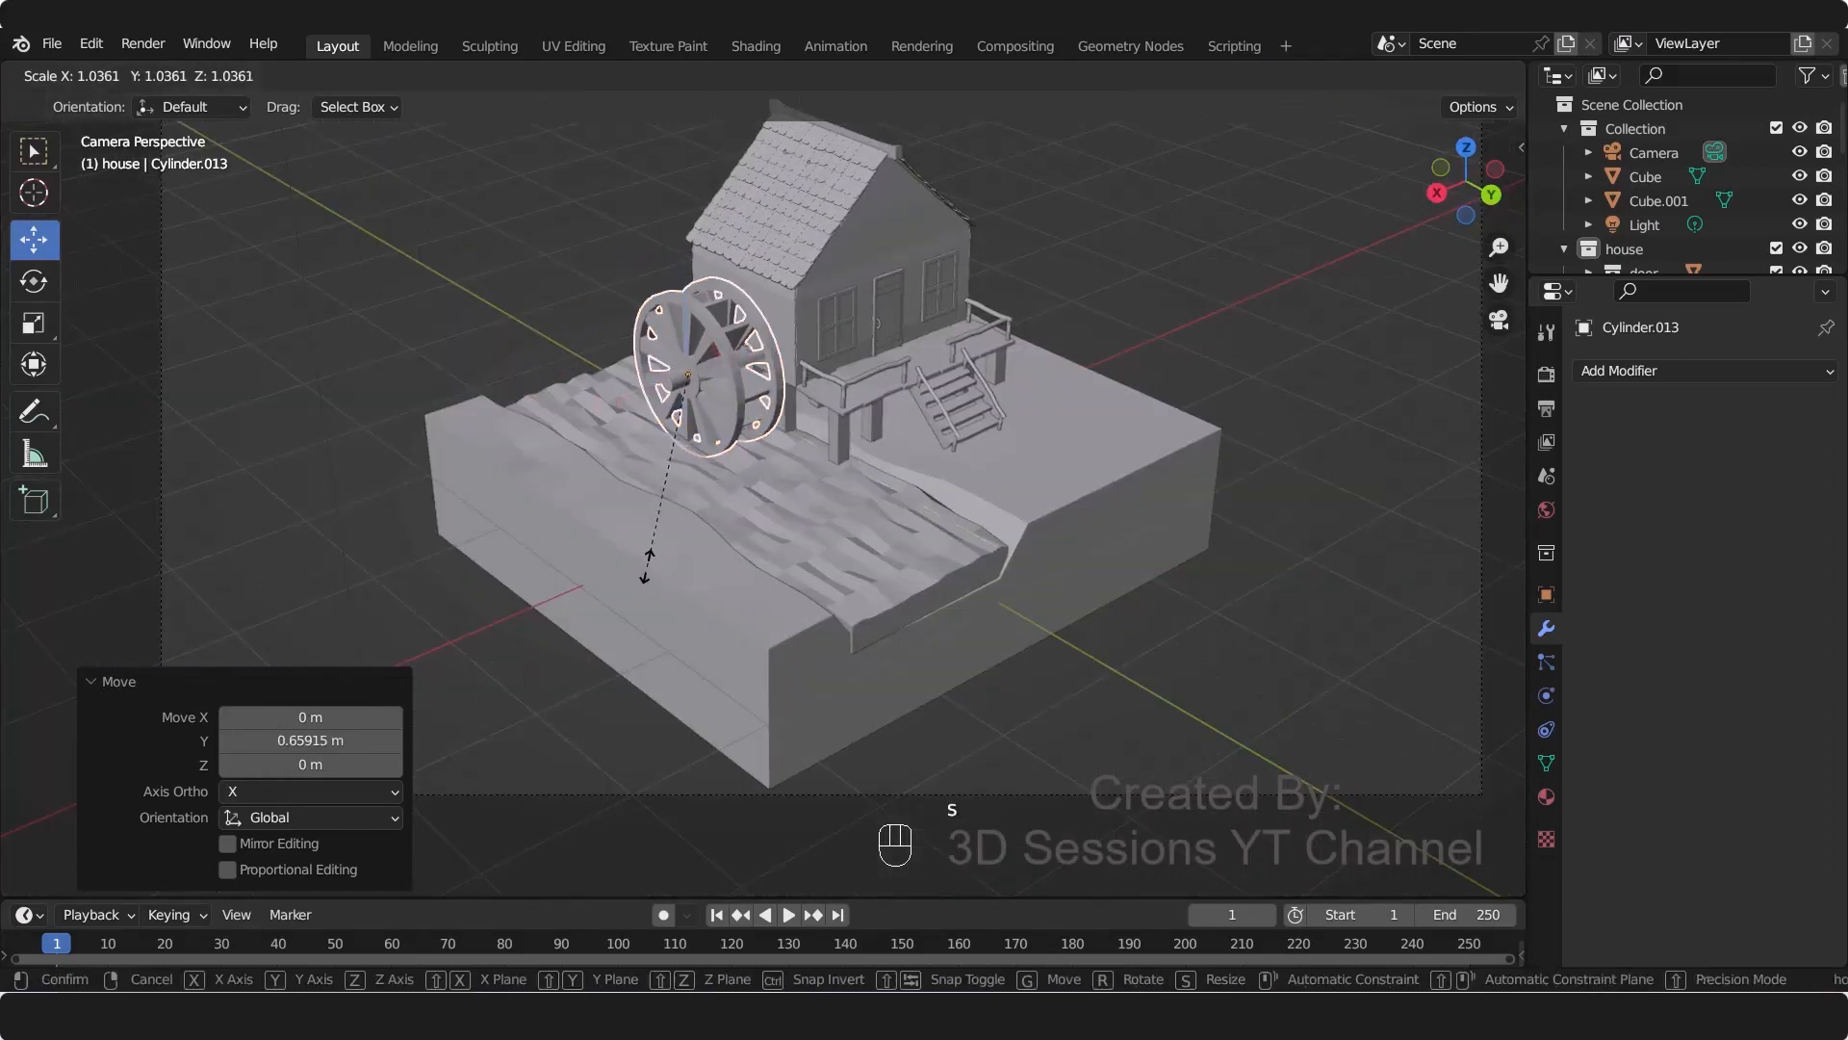
pyautogui.click(643, 566)
pyautogui.moveTo(684, 287); pyautogui.dragTo(685, 305)
pyautogui.press('`')
pyautogui.click(616, 589)
pyautogui.press('KP_0')
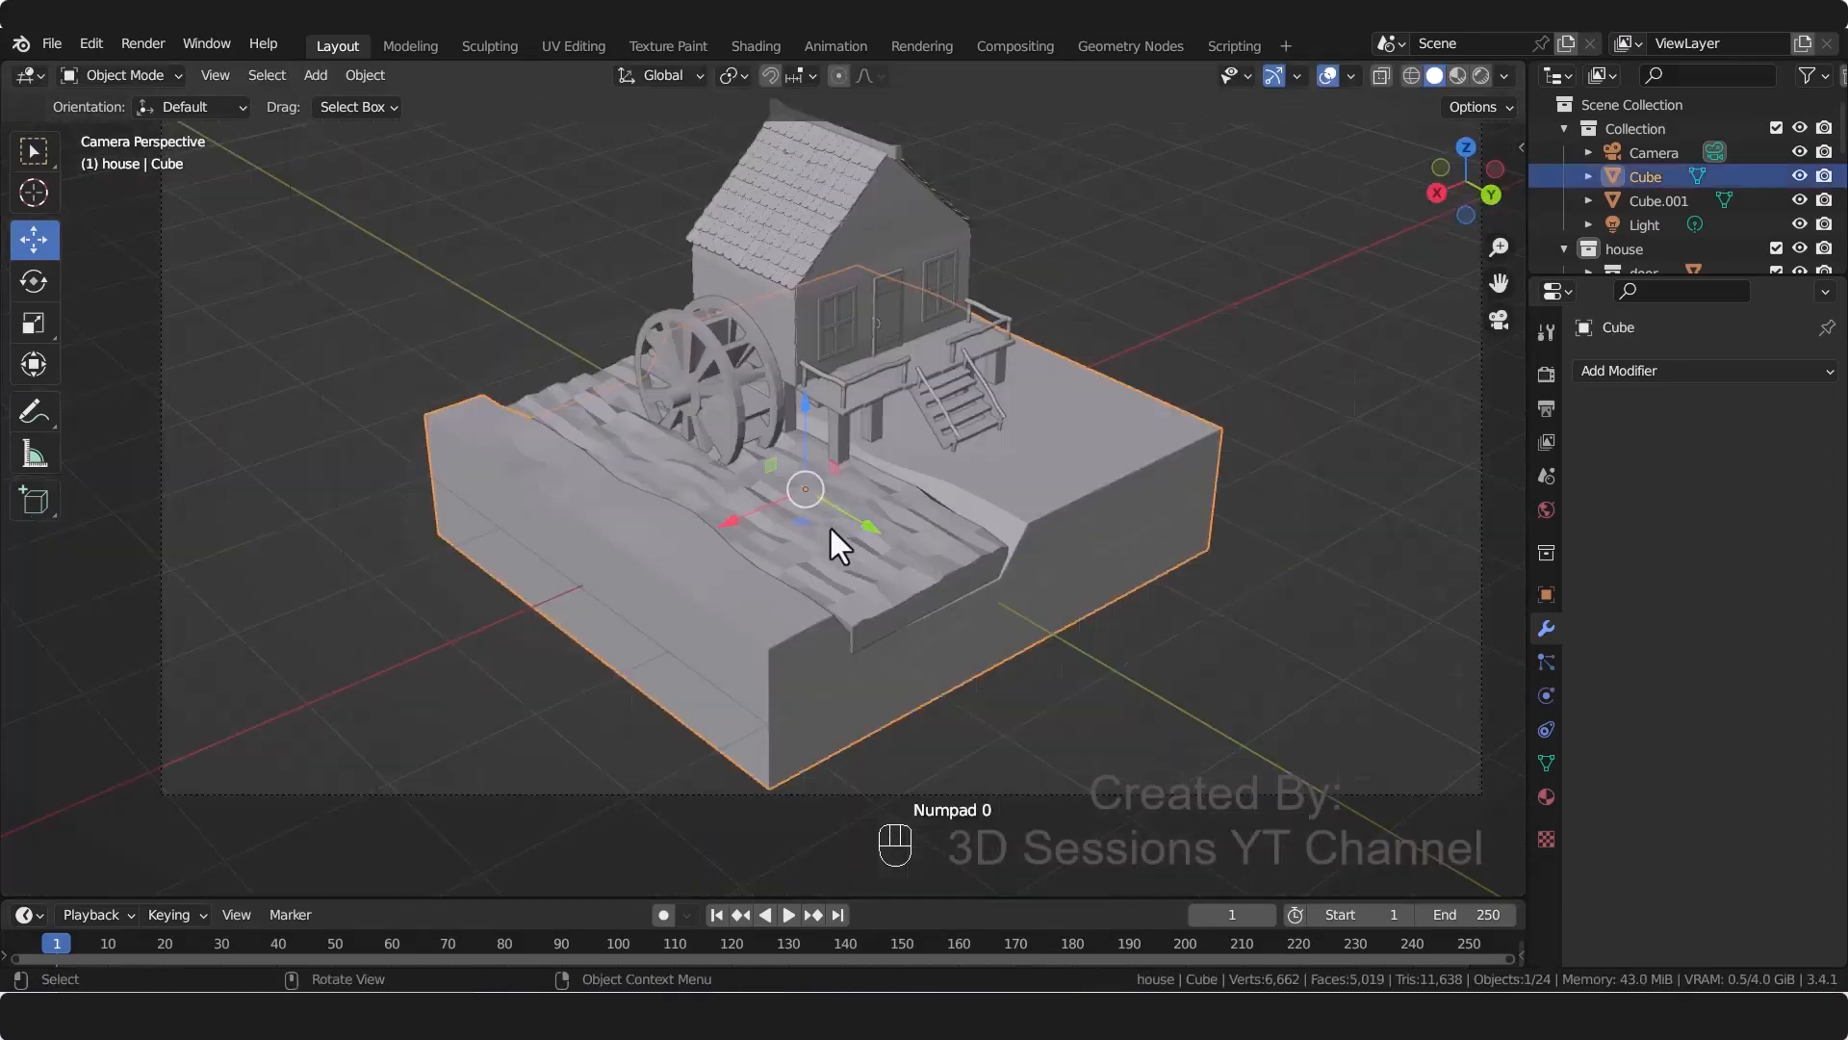
pyautogui.scroll(1, 830, 529)
pyautogui.click(1003, 713)
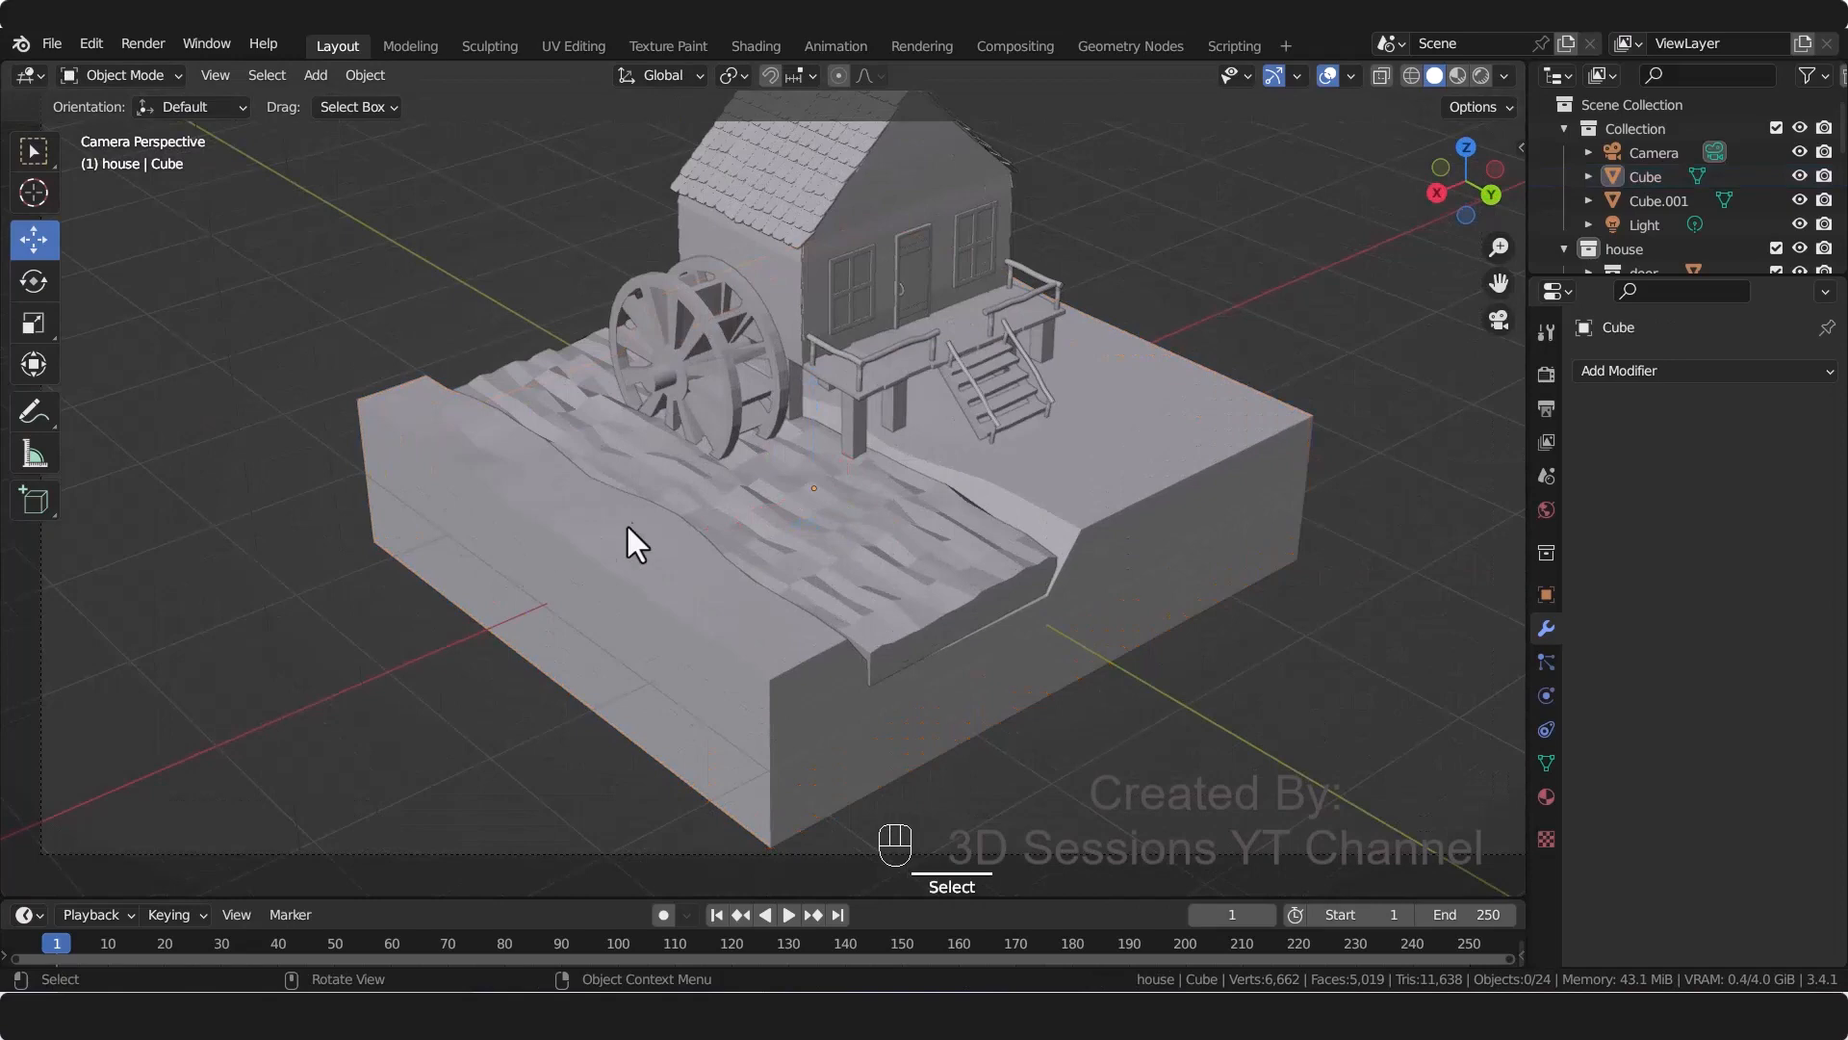
pyautogui.moveTo(628, 529); pyautogui.dragTo(462, 474, button='middle')
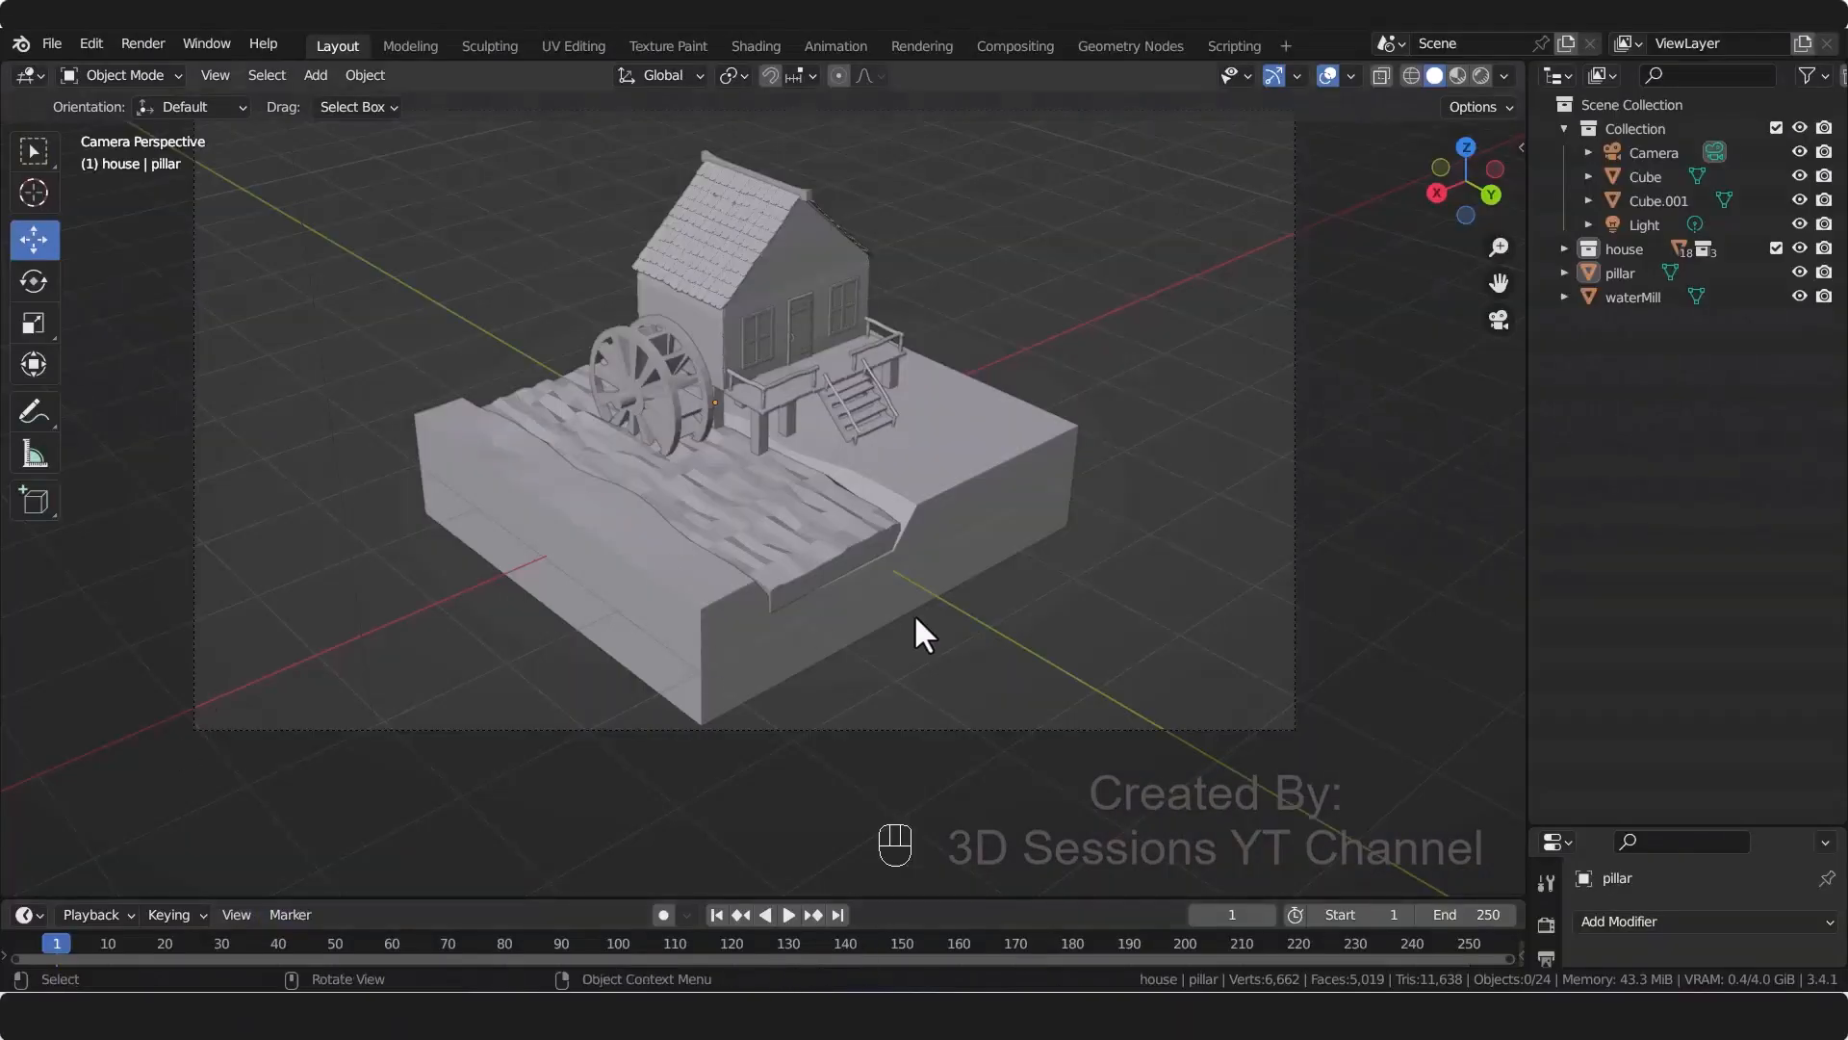
# Step: Add a 2 m cube at the 3D cursor in the empty area beside the terrain block
pyautogui.keyDown('shift'); pyautogui.moveTo(1177, 554); pyautogui.dragTo(970, 520, button='middle'); pyautogui.keyUp('shift')
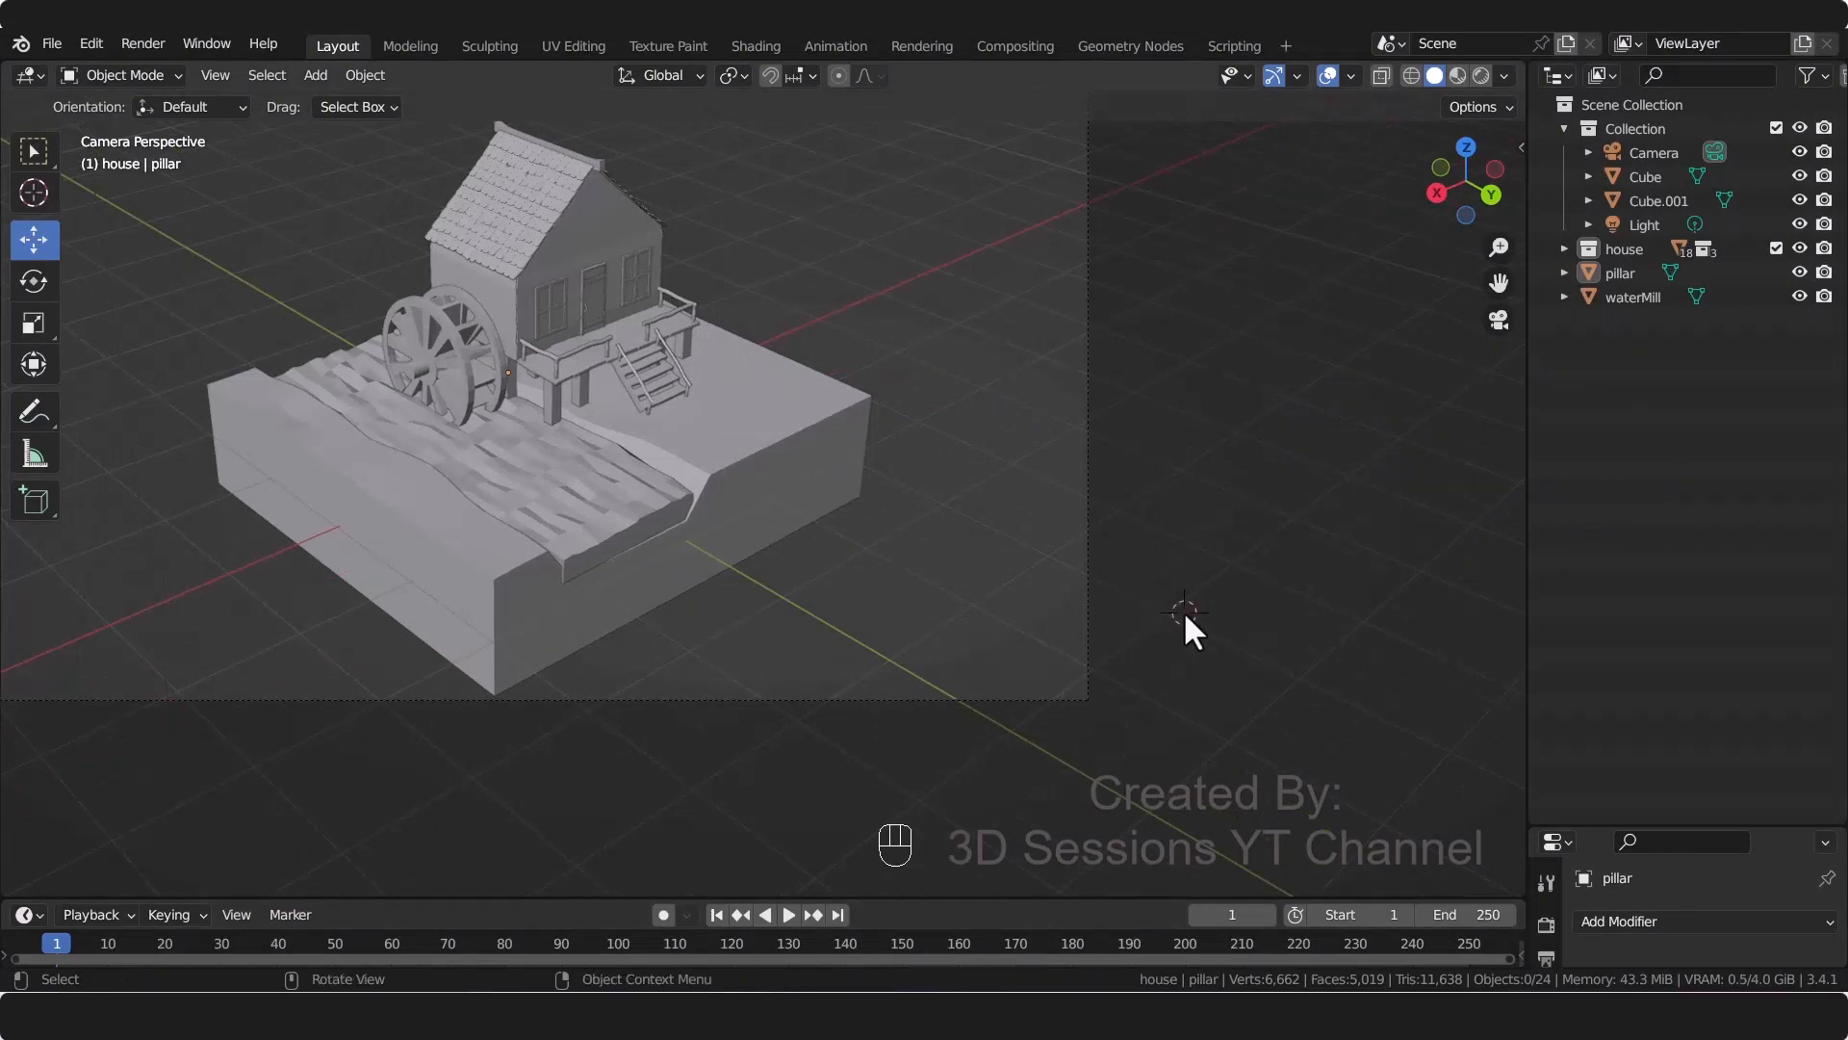
pyautogui.moveTo(1020, 786); pyautogui.dragTo(1031, 781, button='middle')
pyautogui.scroll(3, 1048, 764)
pyautogui.keyDown('shift'); pyautogui.moveTo(1097, 626); pyautogui.dragTo(644, 439, button='middle'); pyautogui.keyUp('shift')
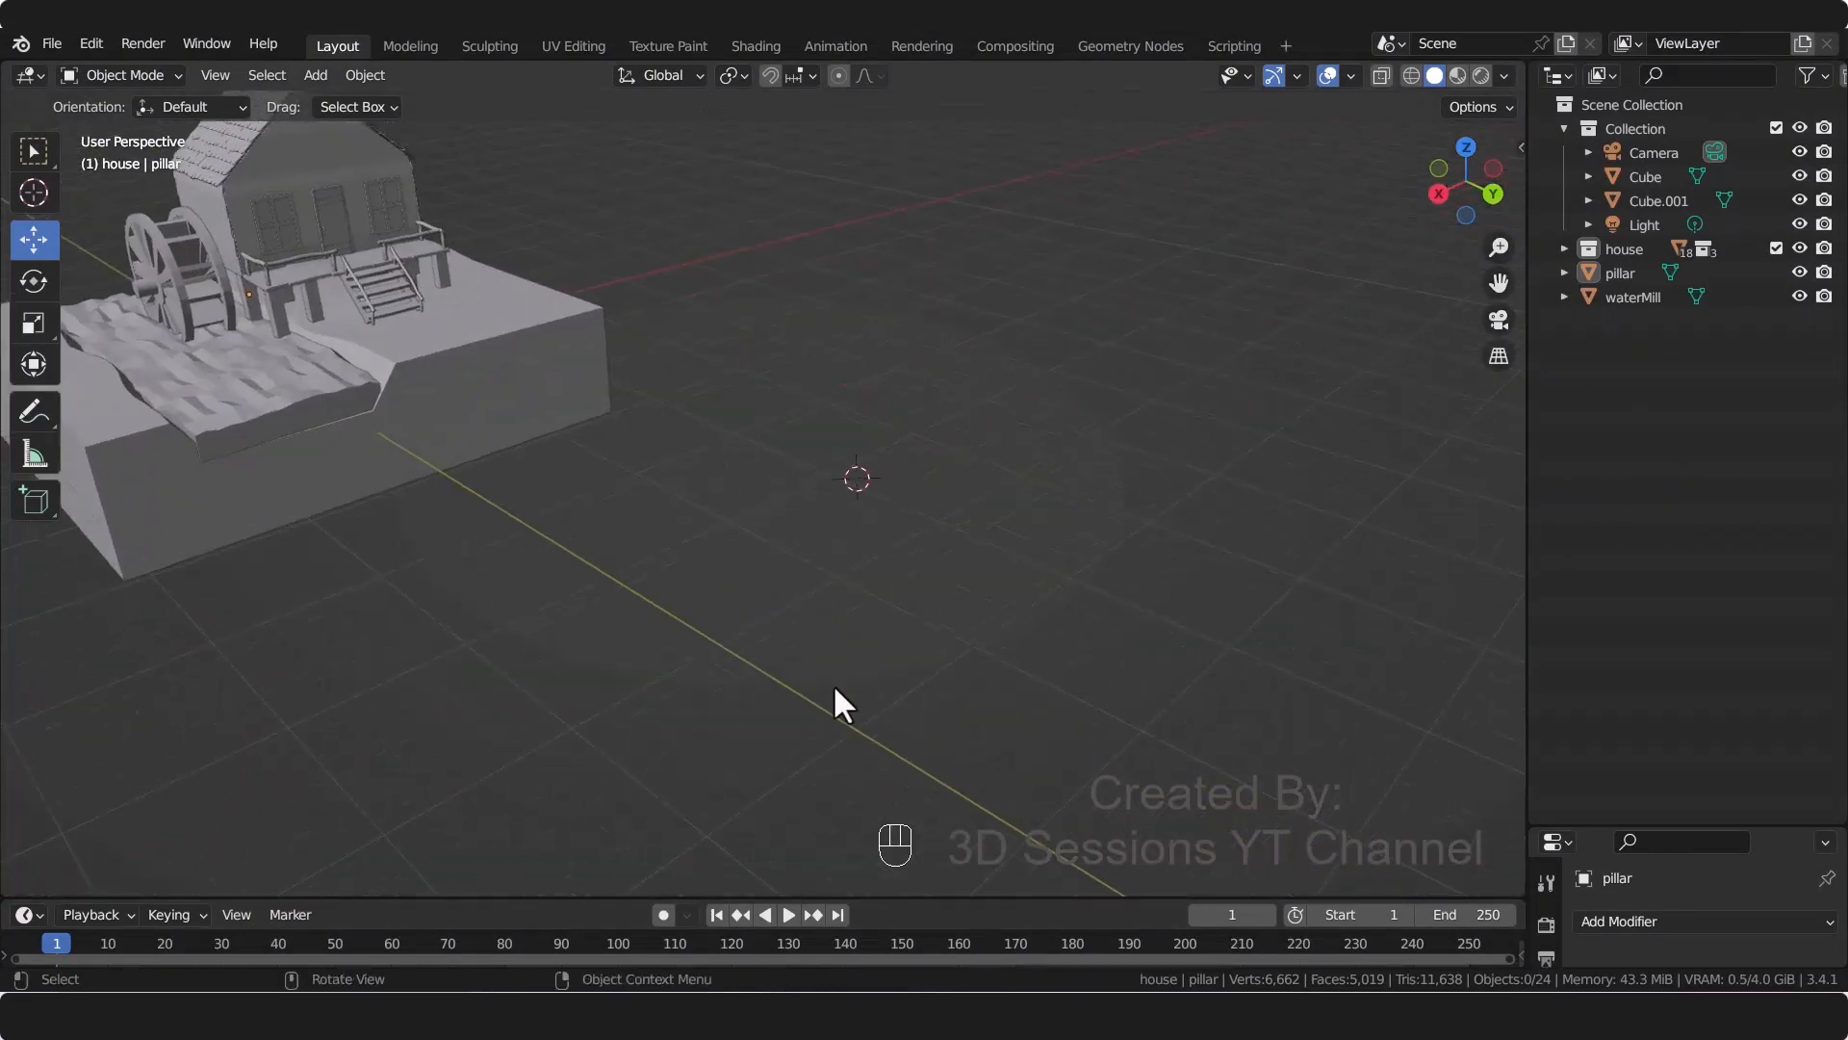
pyautogui.hotkey('shift', 'a')
pyautogui.moveTo(784, 505)
pyautogui.click(950, 528)
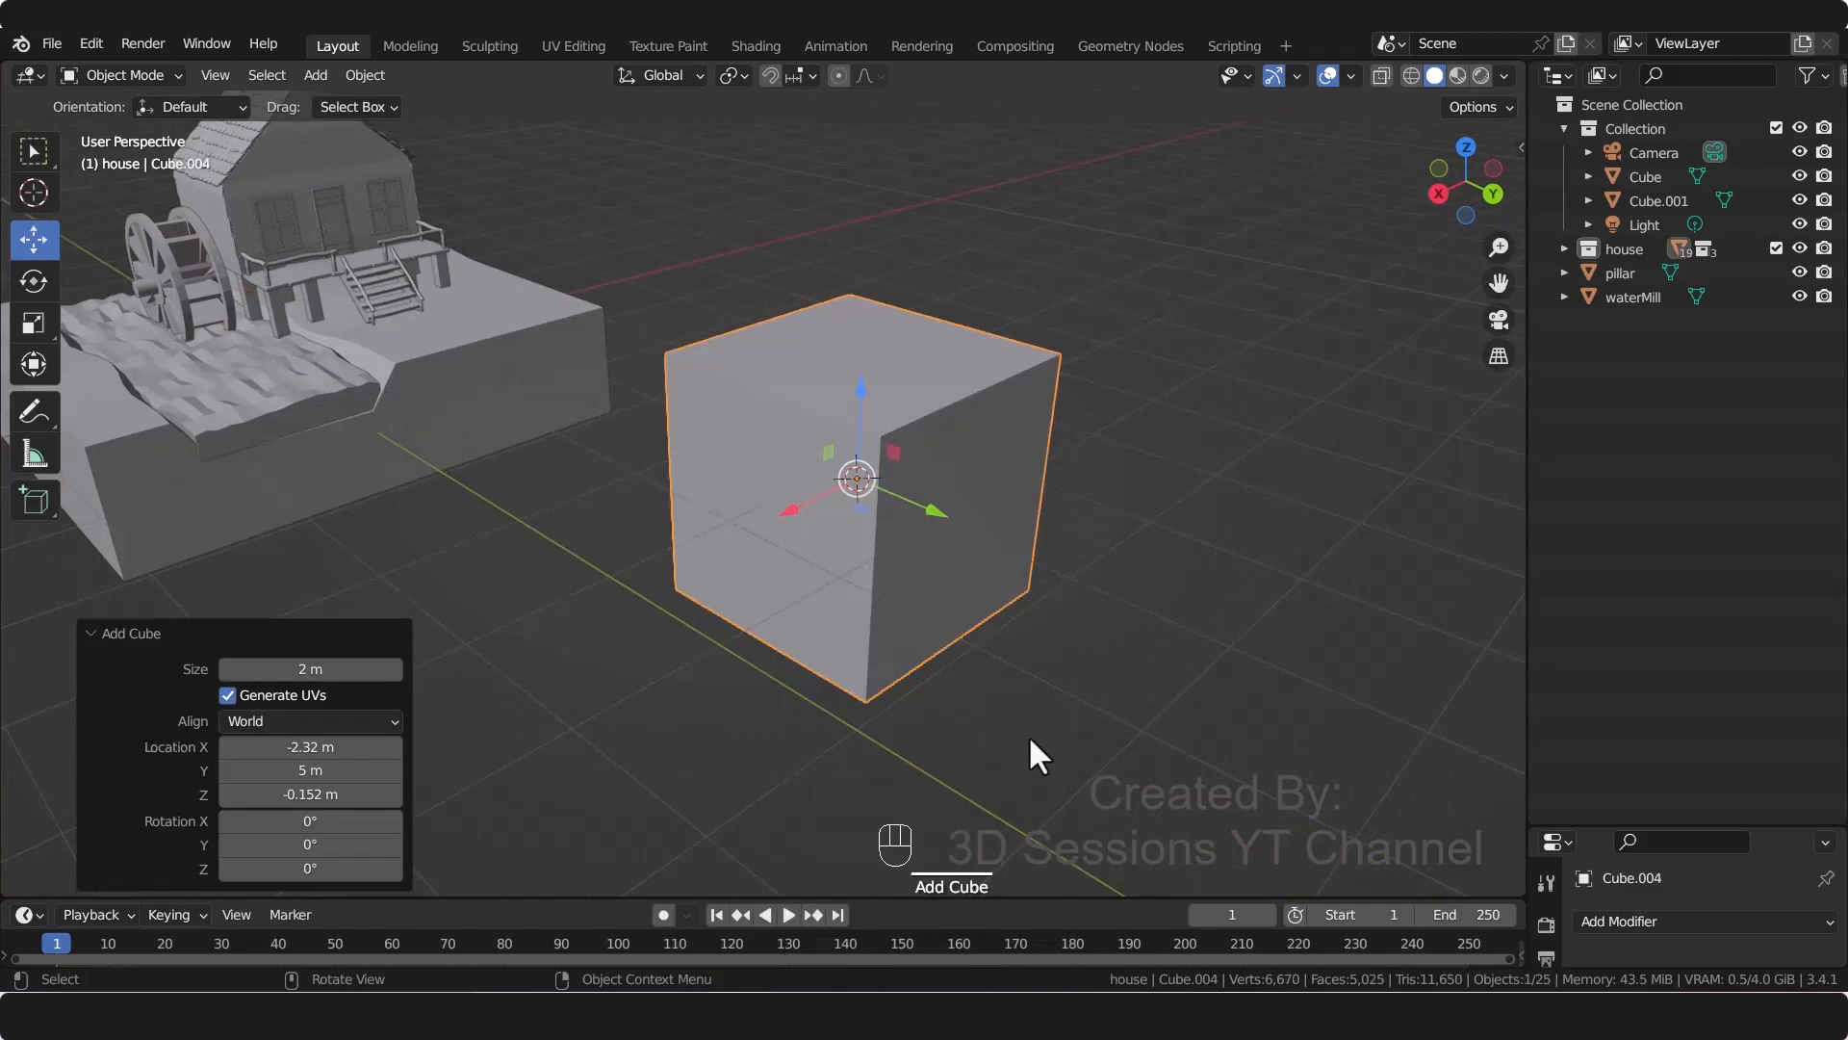
# Step: Isolate the new cube in local view and scale it uniformly to 0.475
pyautogui.press('KP_Divide')
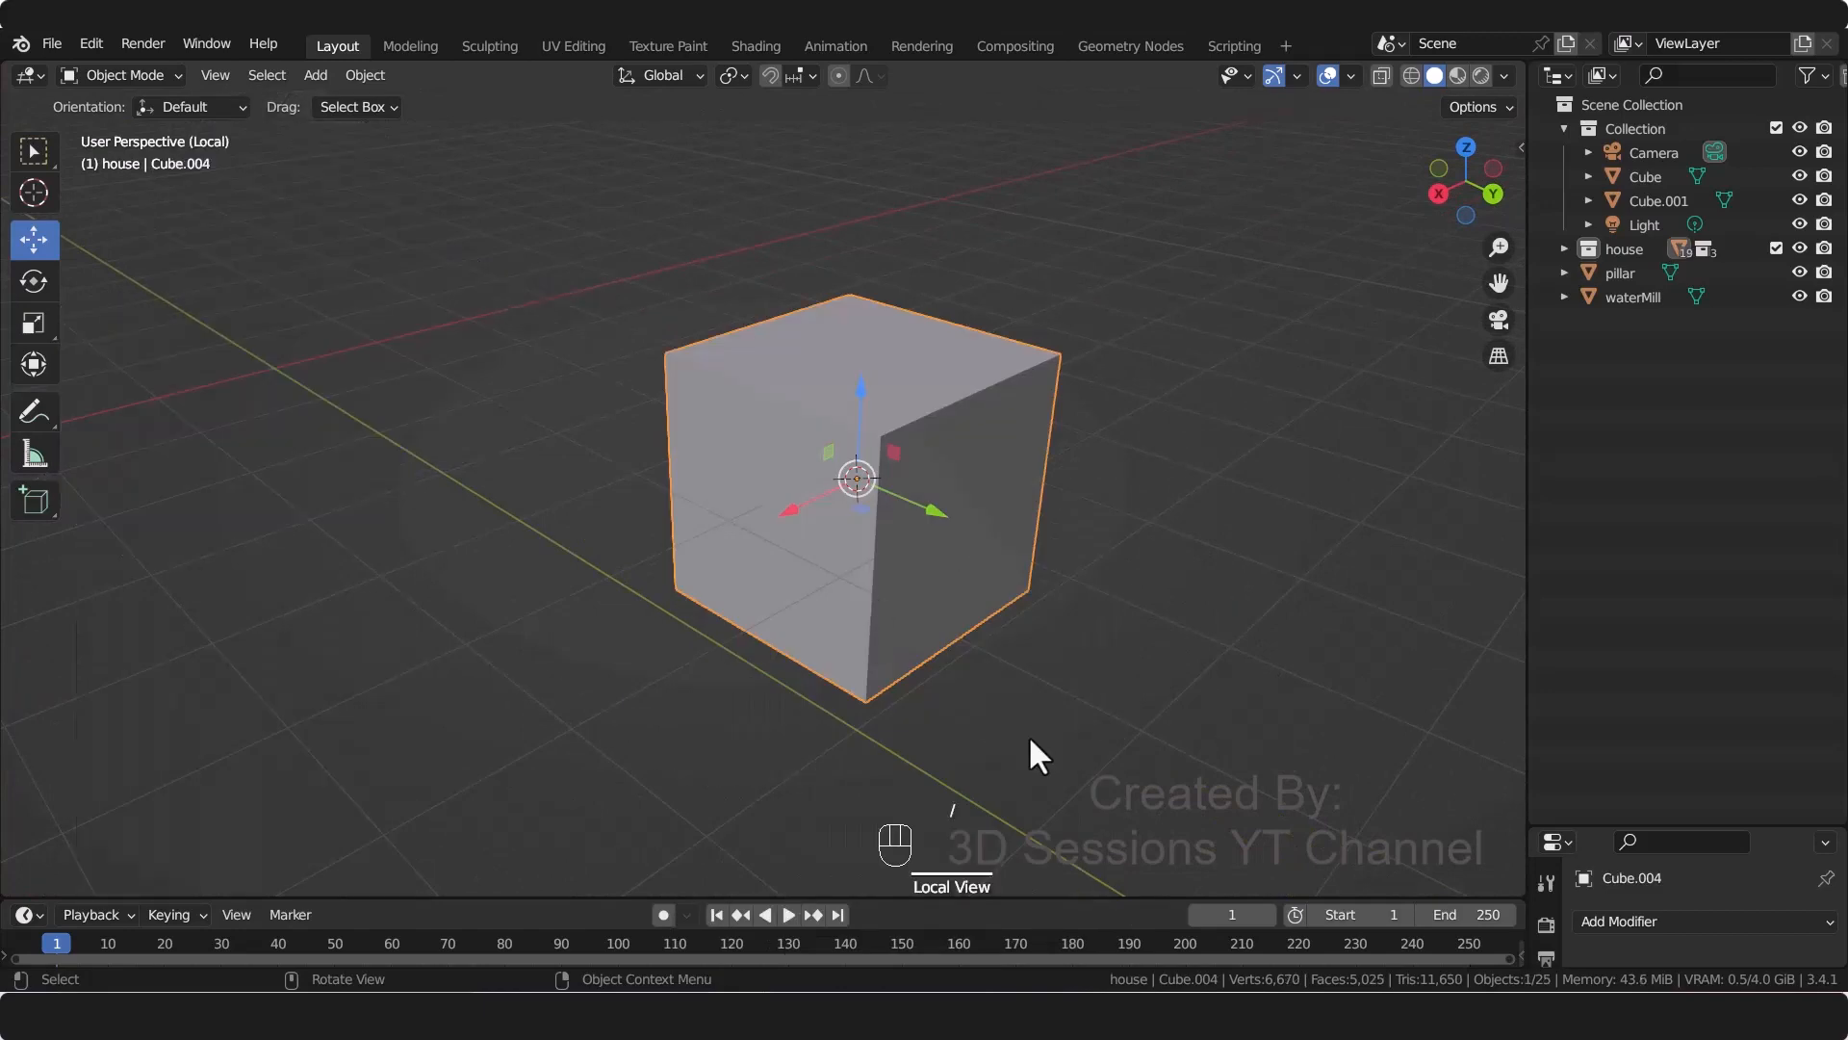
pyautogui.moveTo(574, 713); pyautogui.dragTo(834, 657, button='middle')
pyautogui.scroll(-3, 834, 657)
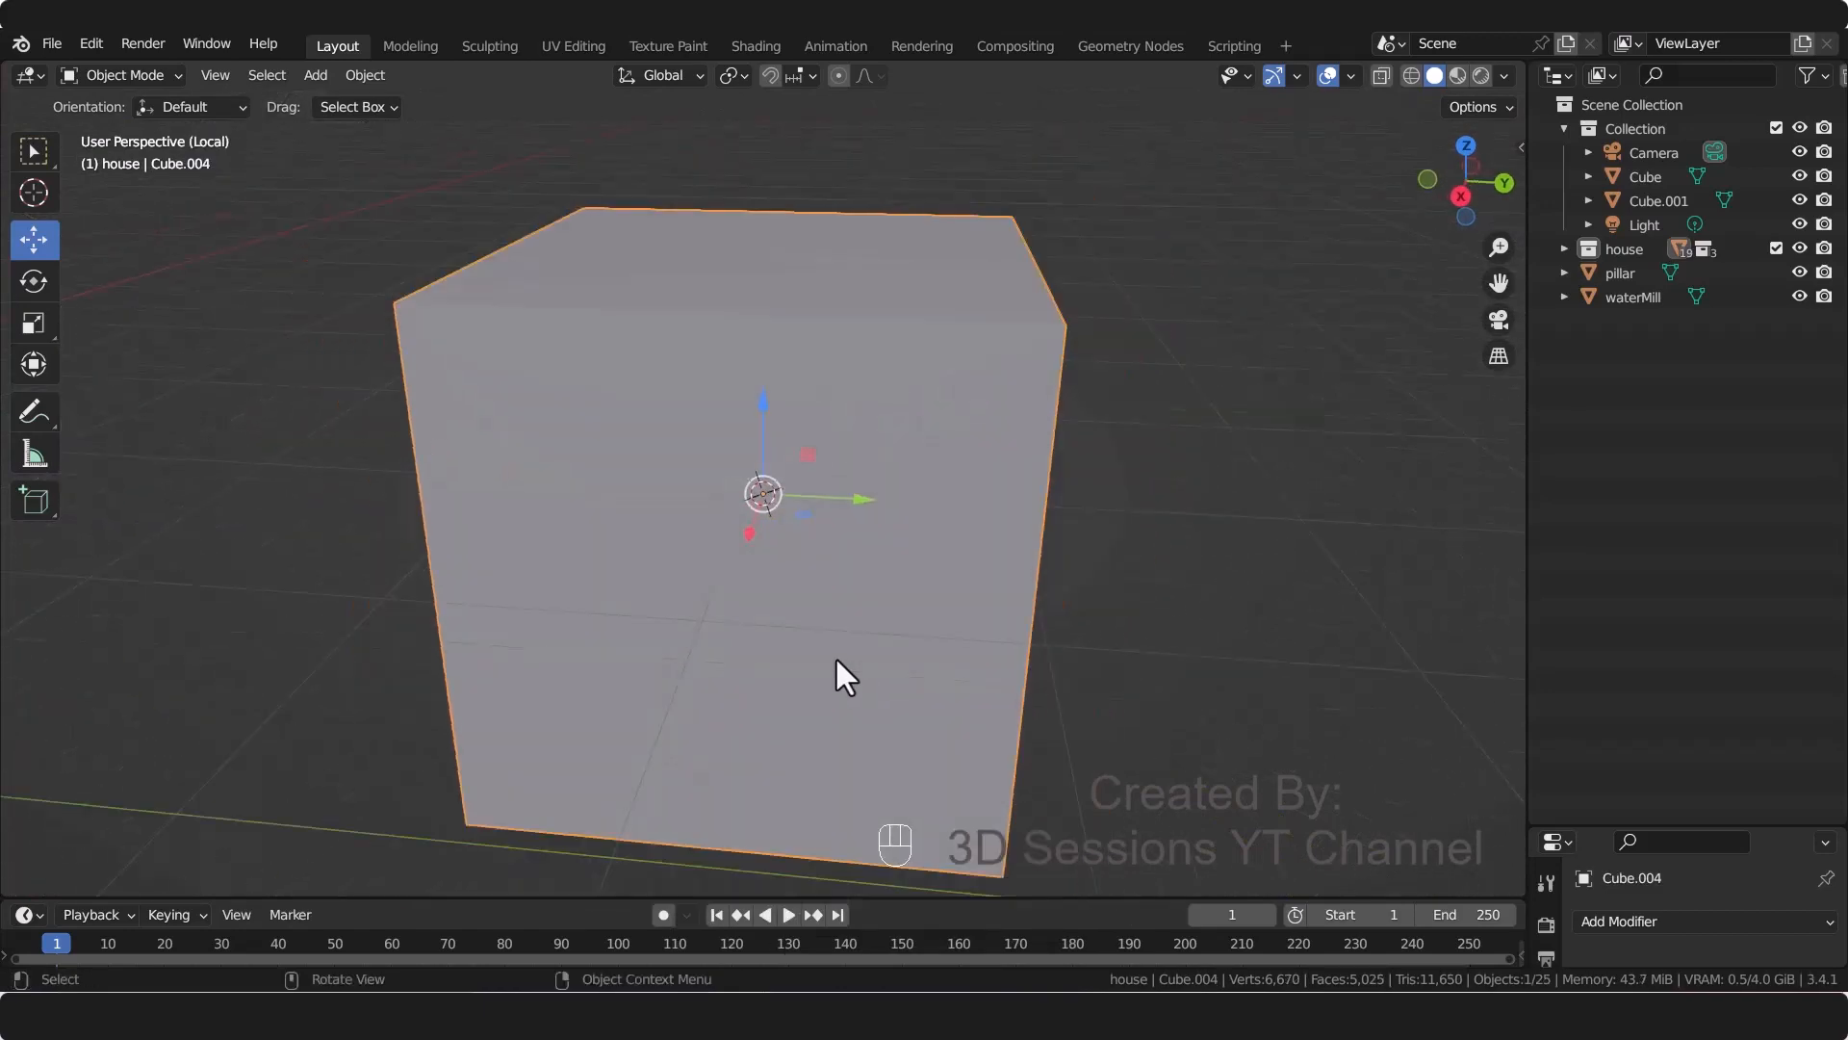
pyautogui.press('s')
pyautogui.click(789, 652)
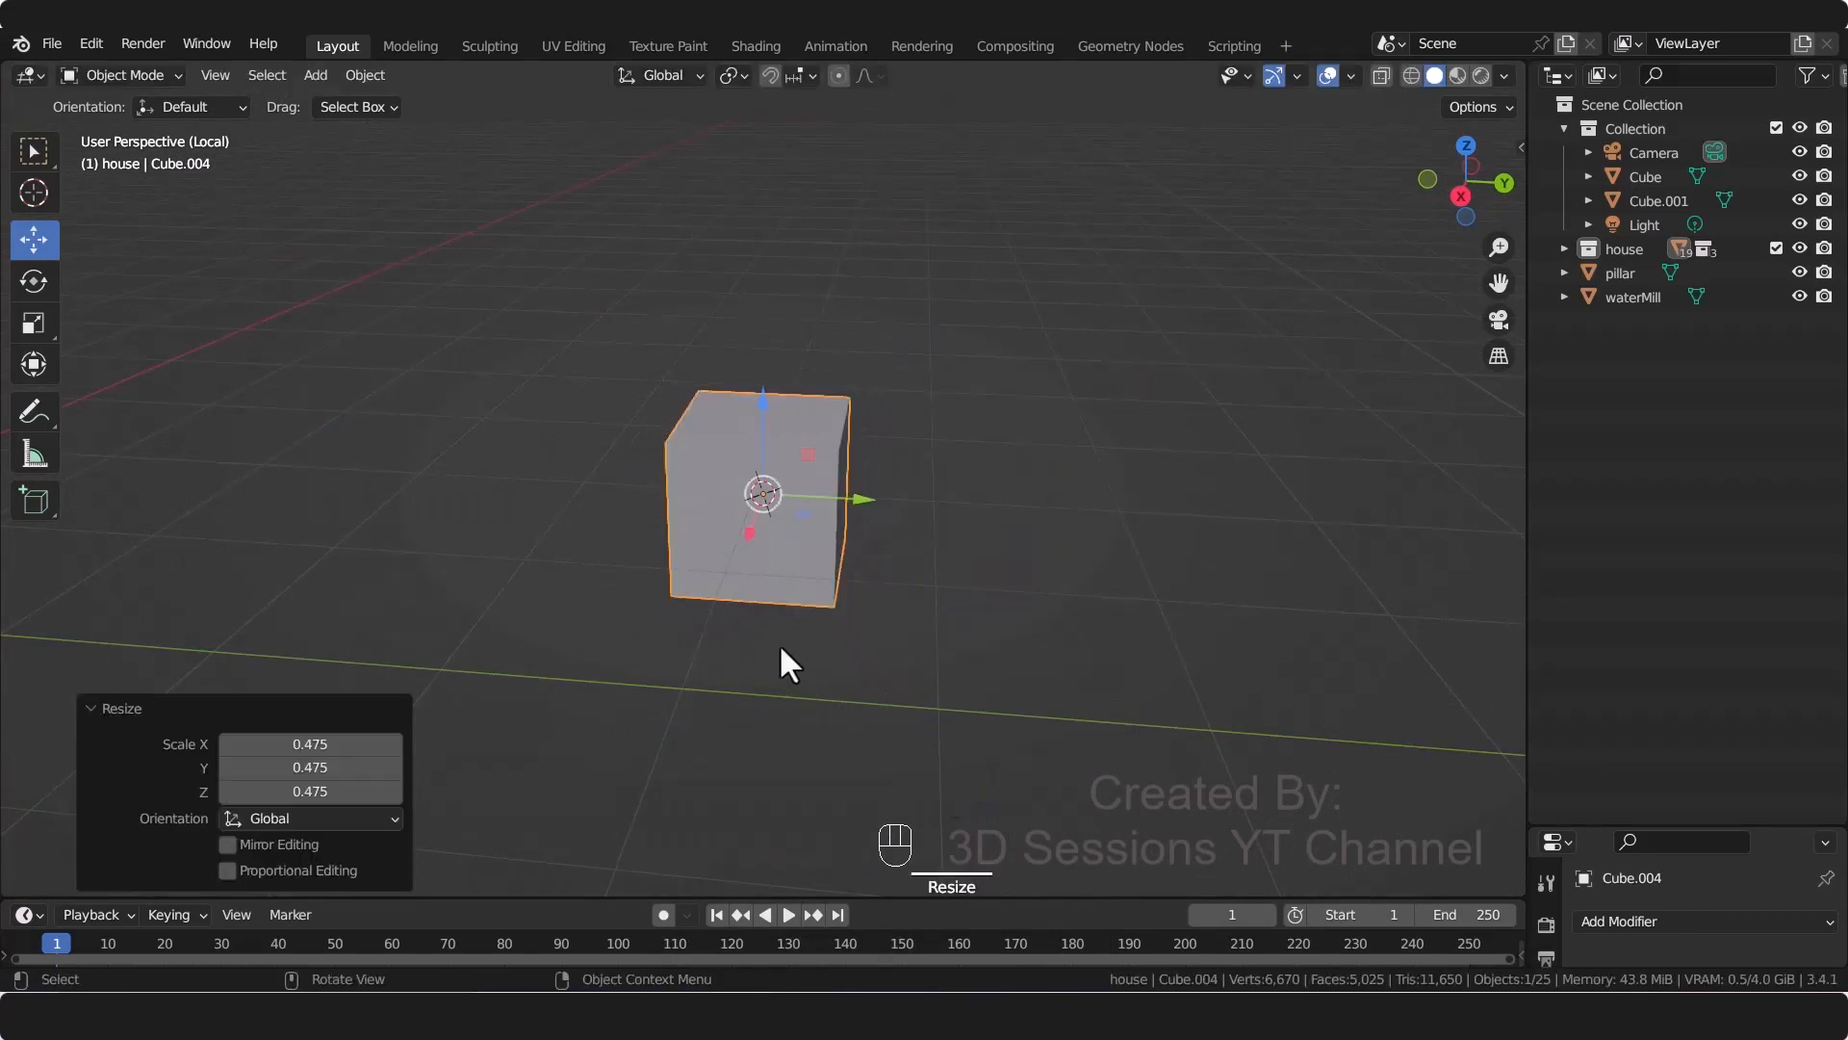
# Step: Add three evenly spaced horizontal loop cuts around the cube in Edit Mode
pyautogui.press('Tab')
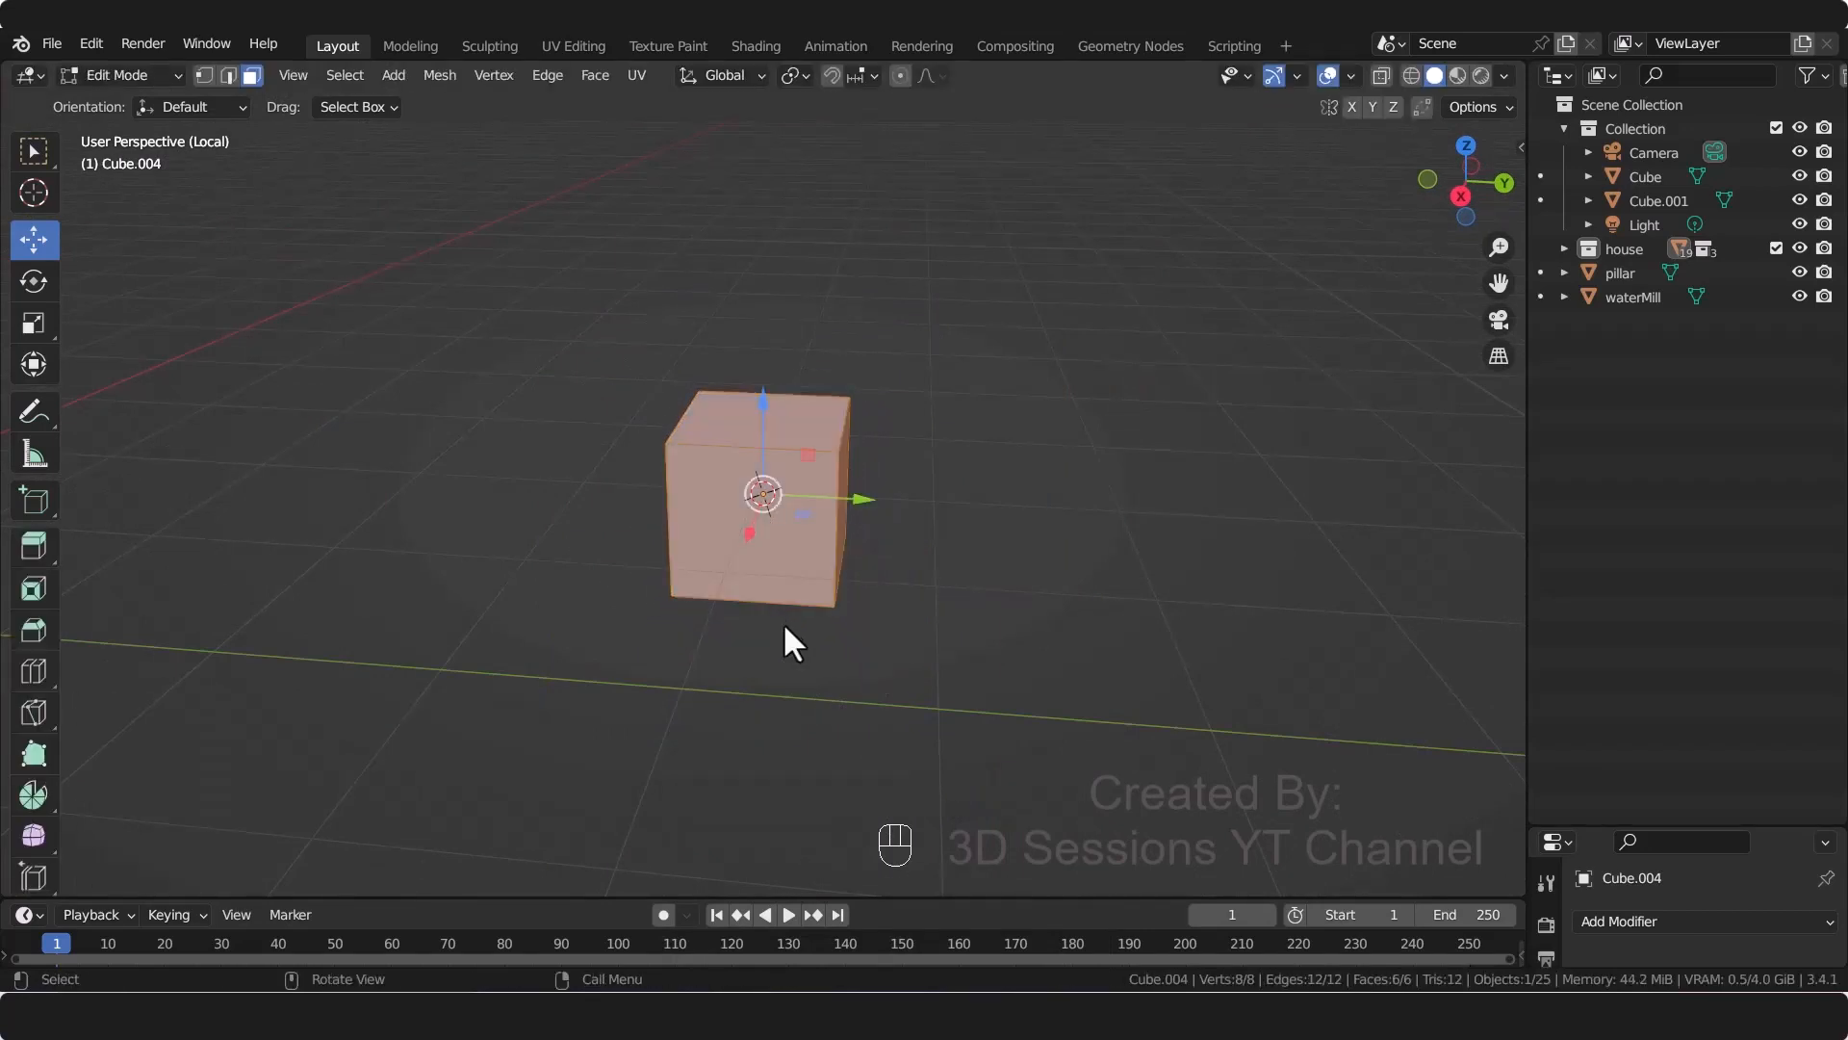
pyautogui.hotkey('ctrl', 'r')
pyautogui.scroll(1, 825, 561)
pyautogui.scroll(1, 825, 561)
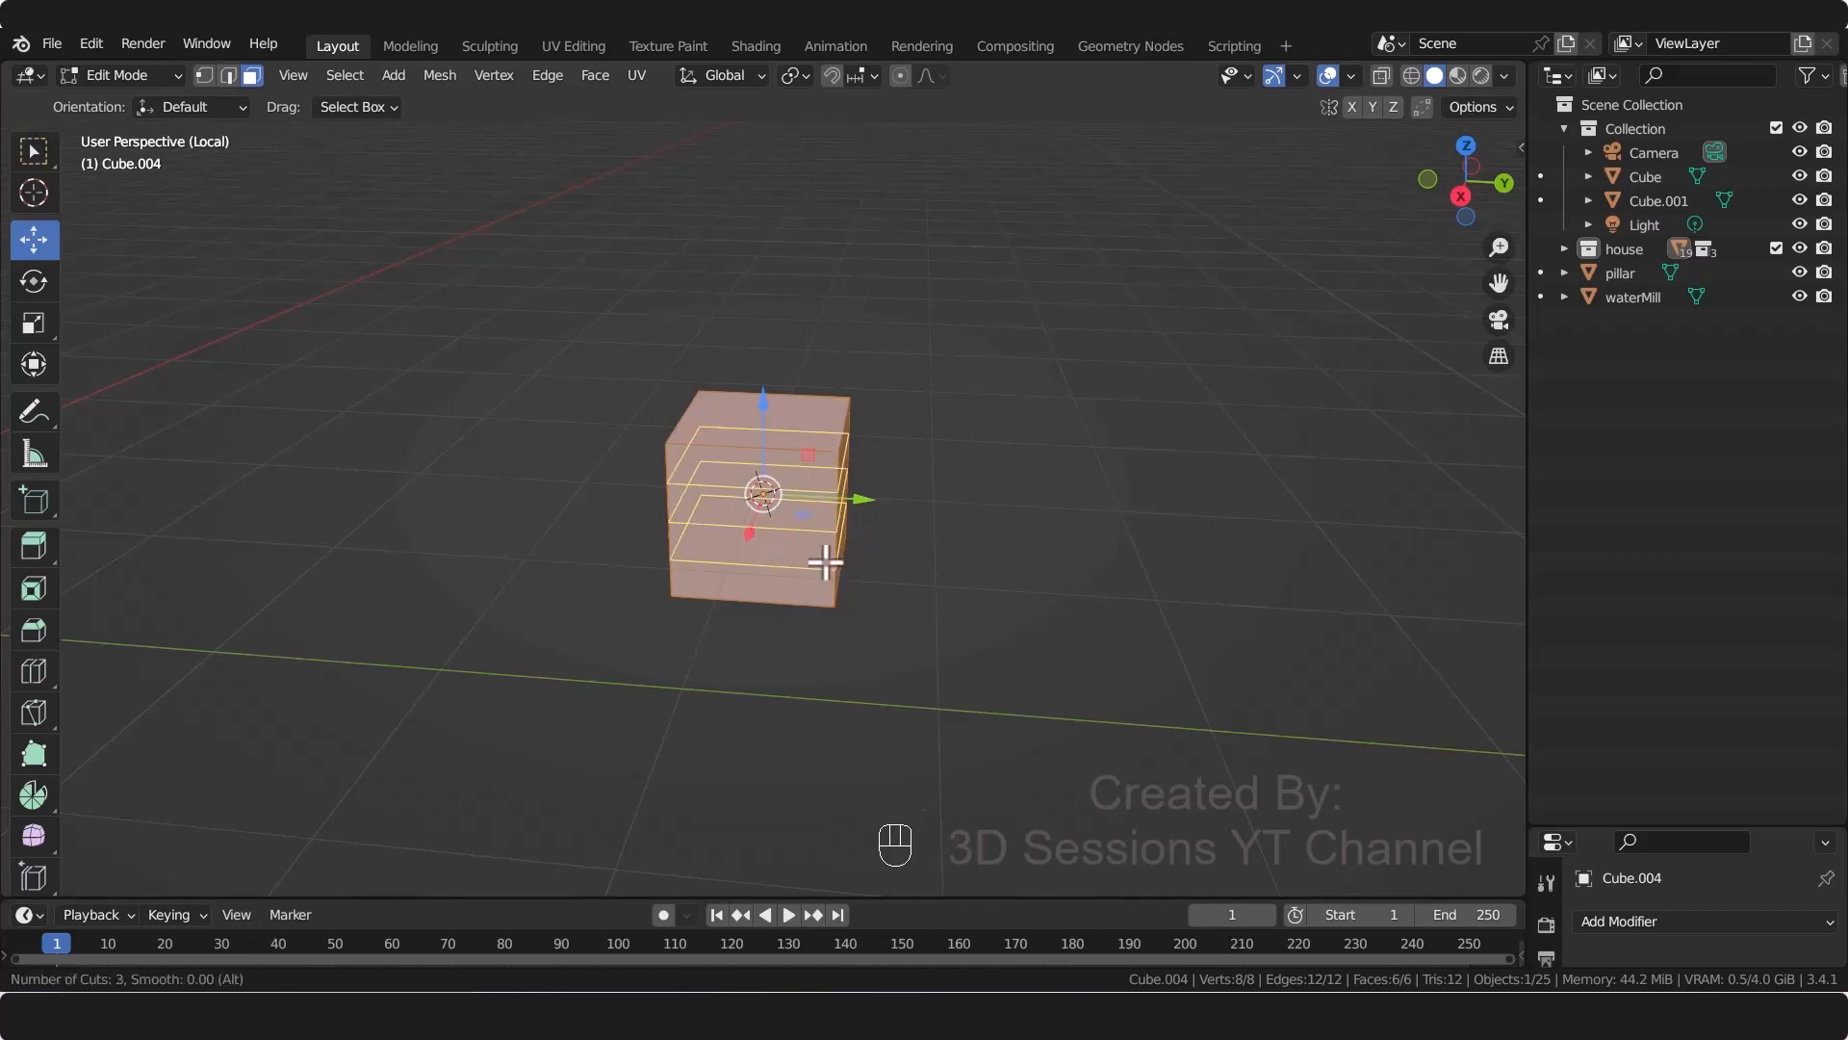
pyautogui.click(825, 562)
pyautogui.rightClick(824, 559)
pyautogui.click(758, 715)
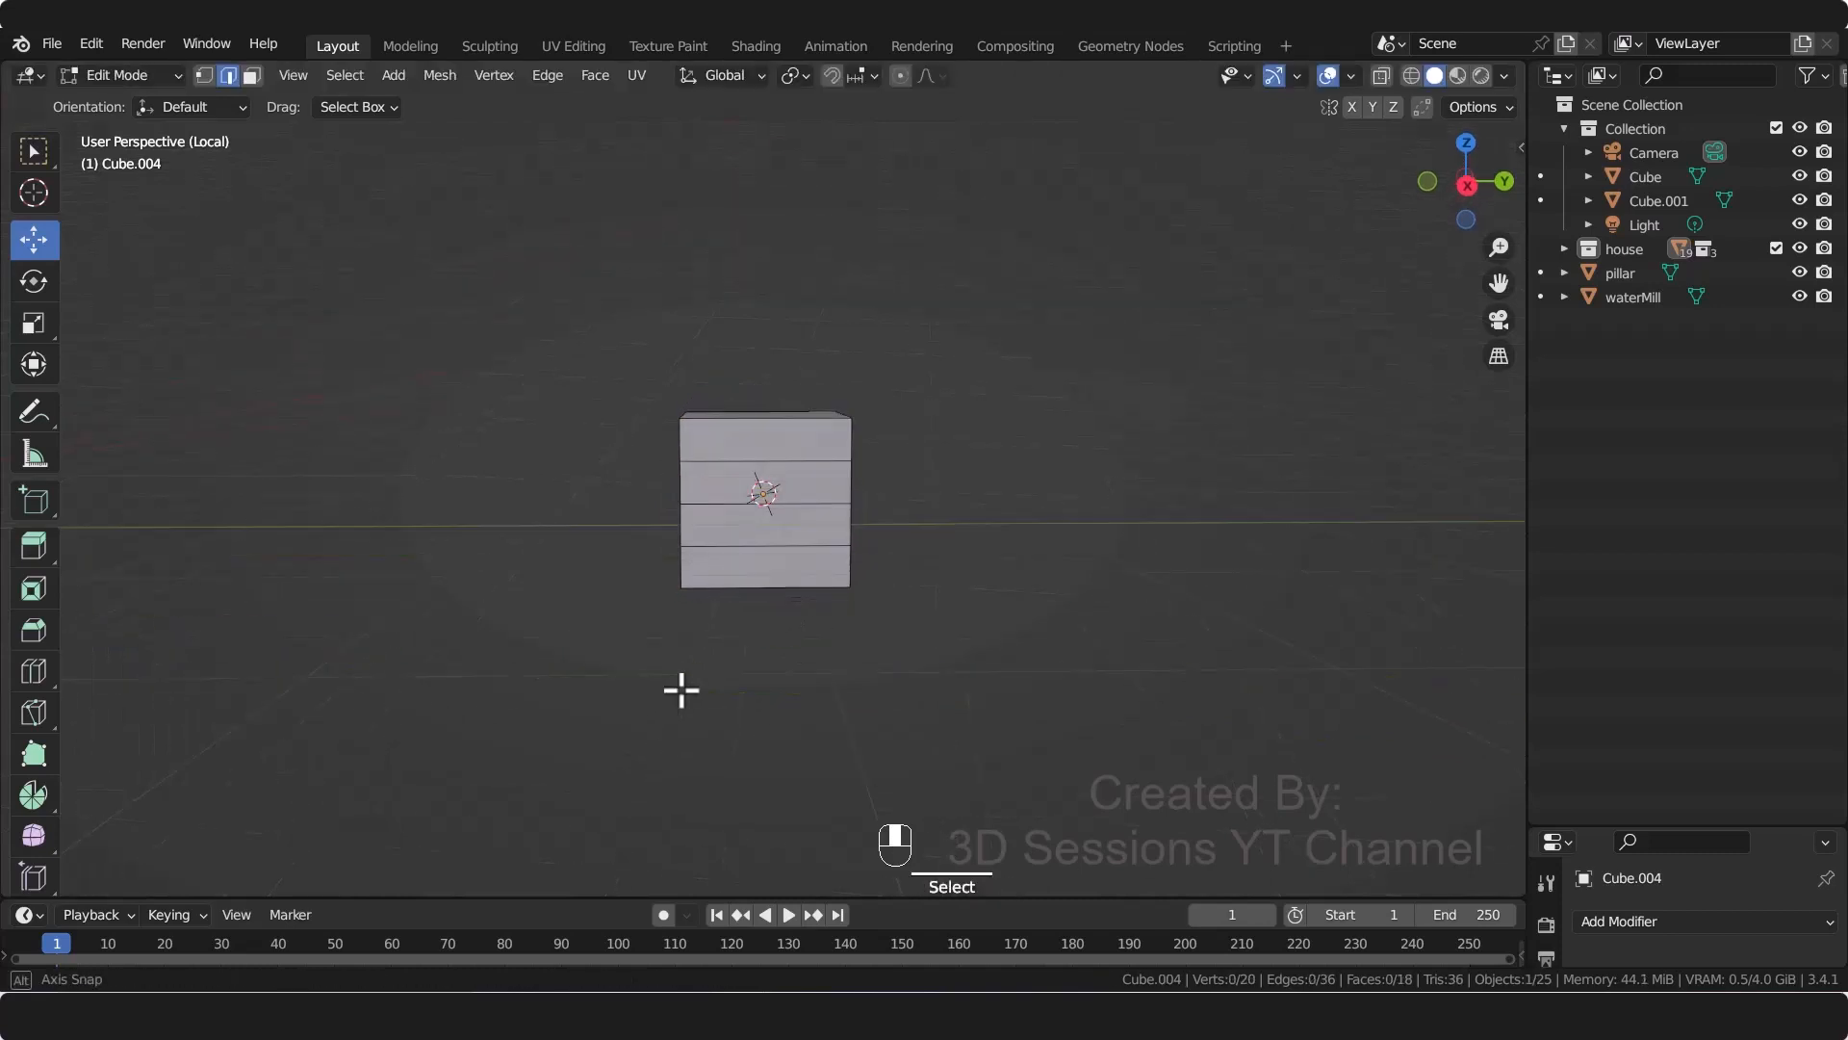
# Step: Taper the cube by scaling its top vertices to about 0.55 with proportional editing at a size of 1.33
pyautogui.press('`')
pyautogui.click(574, 565)
pyautogui.press('Tab')
pyautogui.press('Tab')
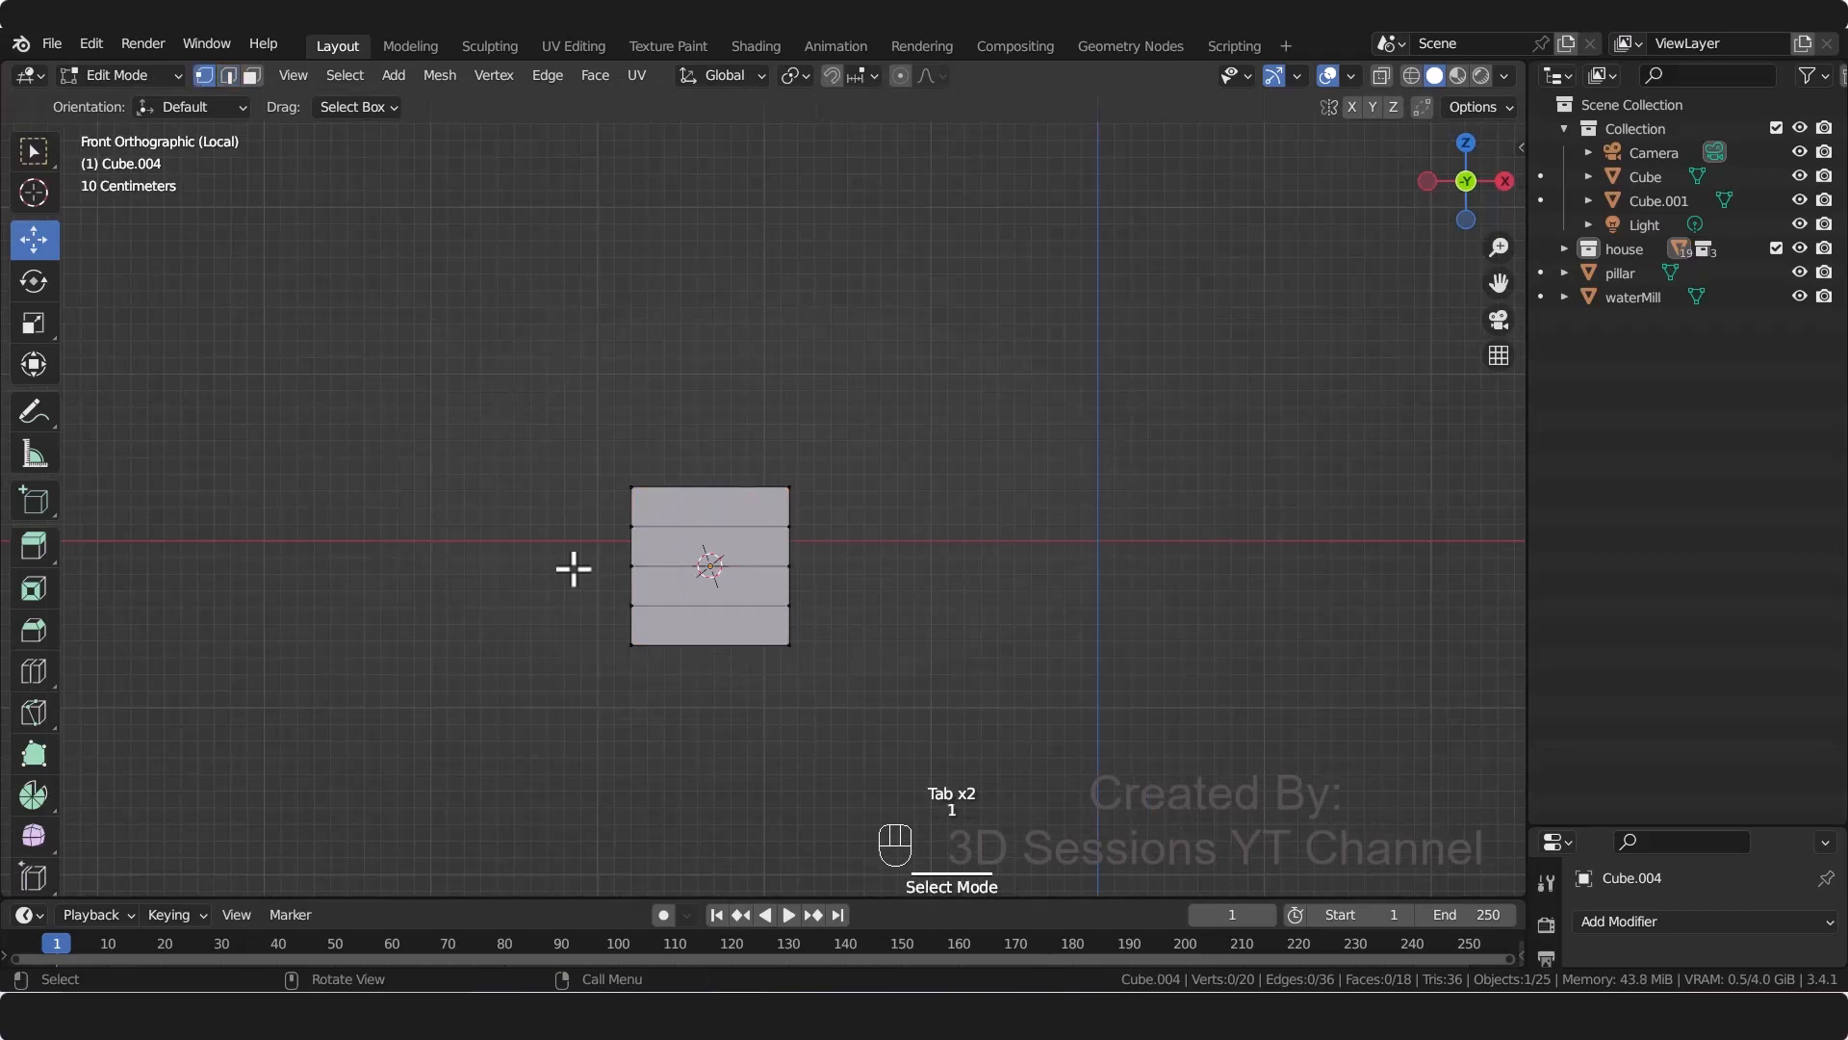
pyautogui.hotkey('alt', 'z')
pyautogui.moveTo(515, 379); pyautogui.dragTo(953, 512)
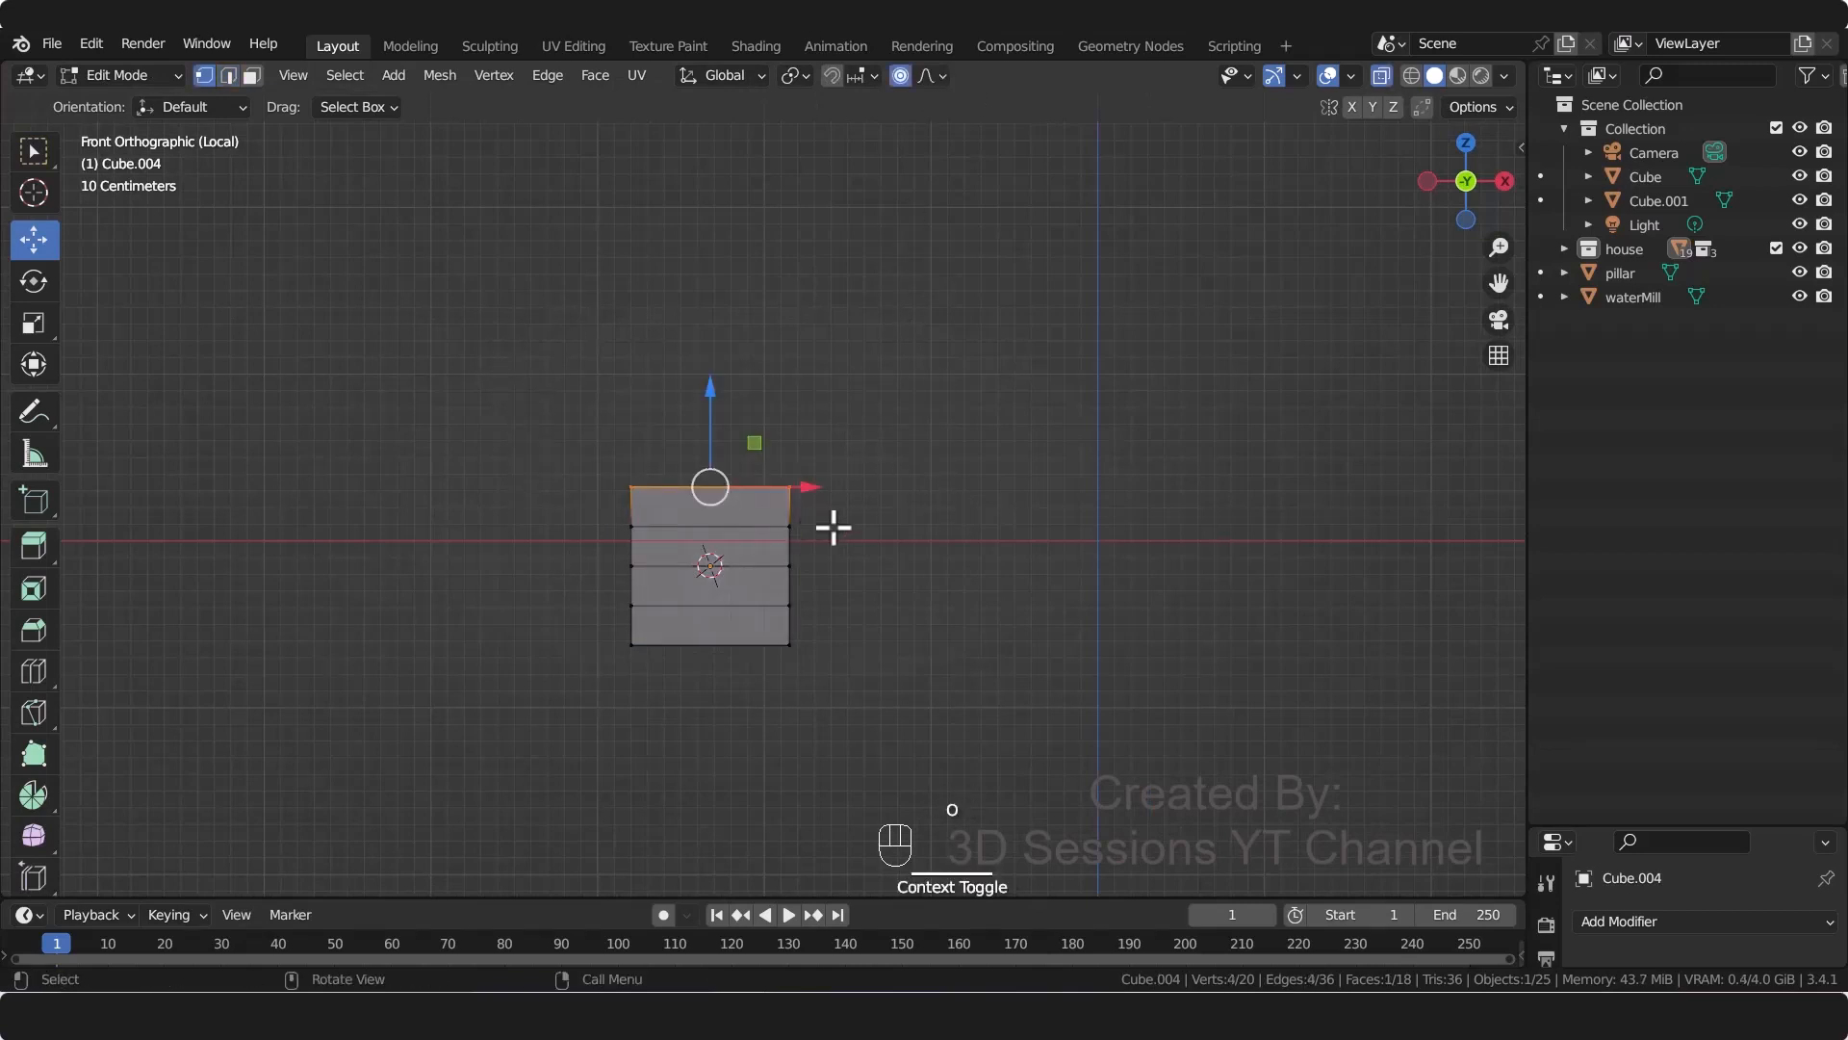
pyautogui.press('s')
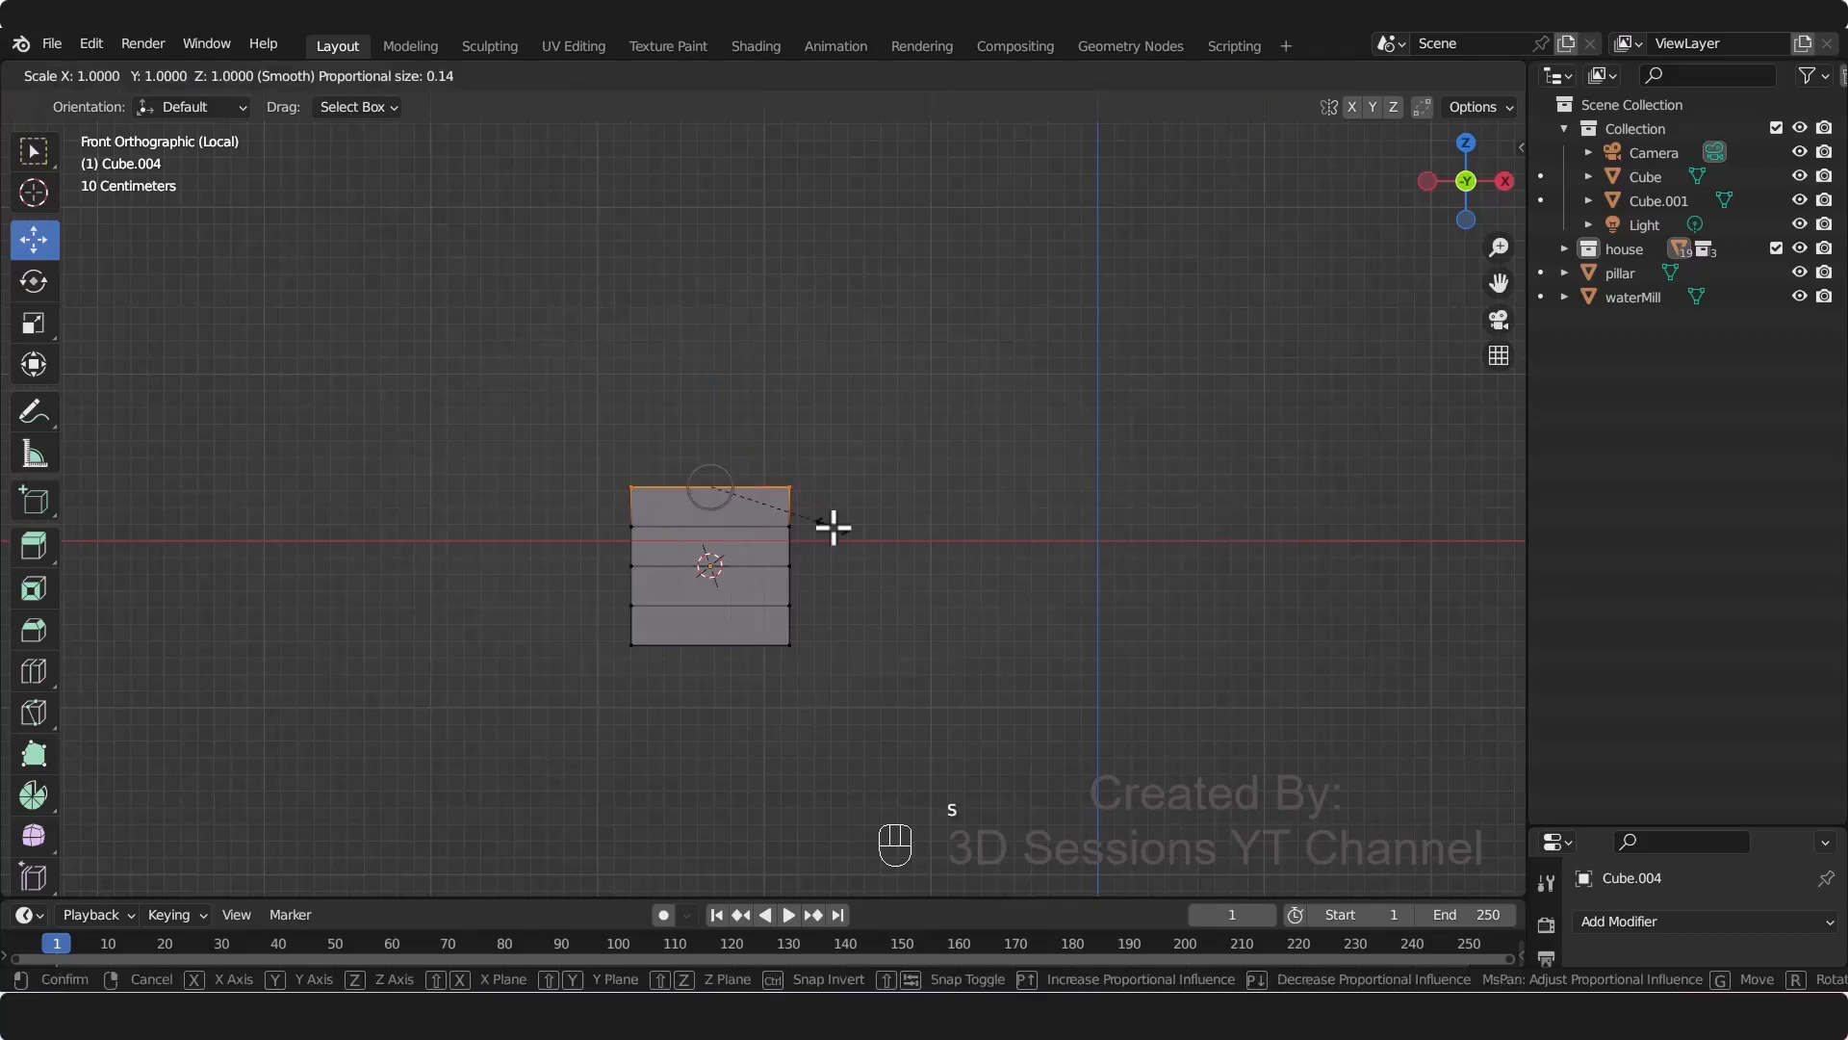
pyautogui.scroll(-3, 834, 525)
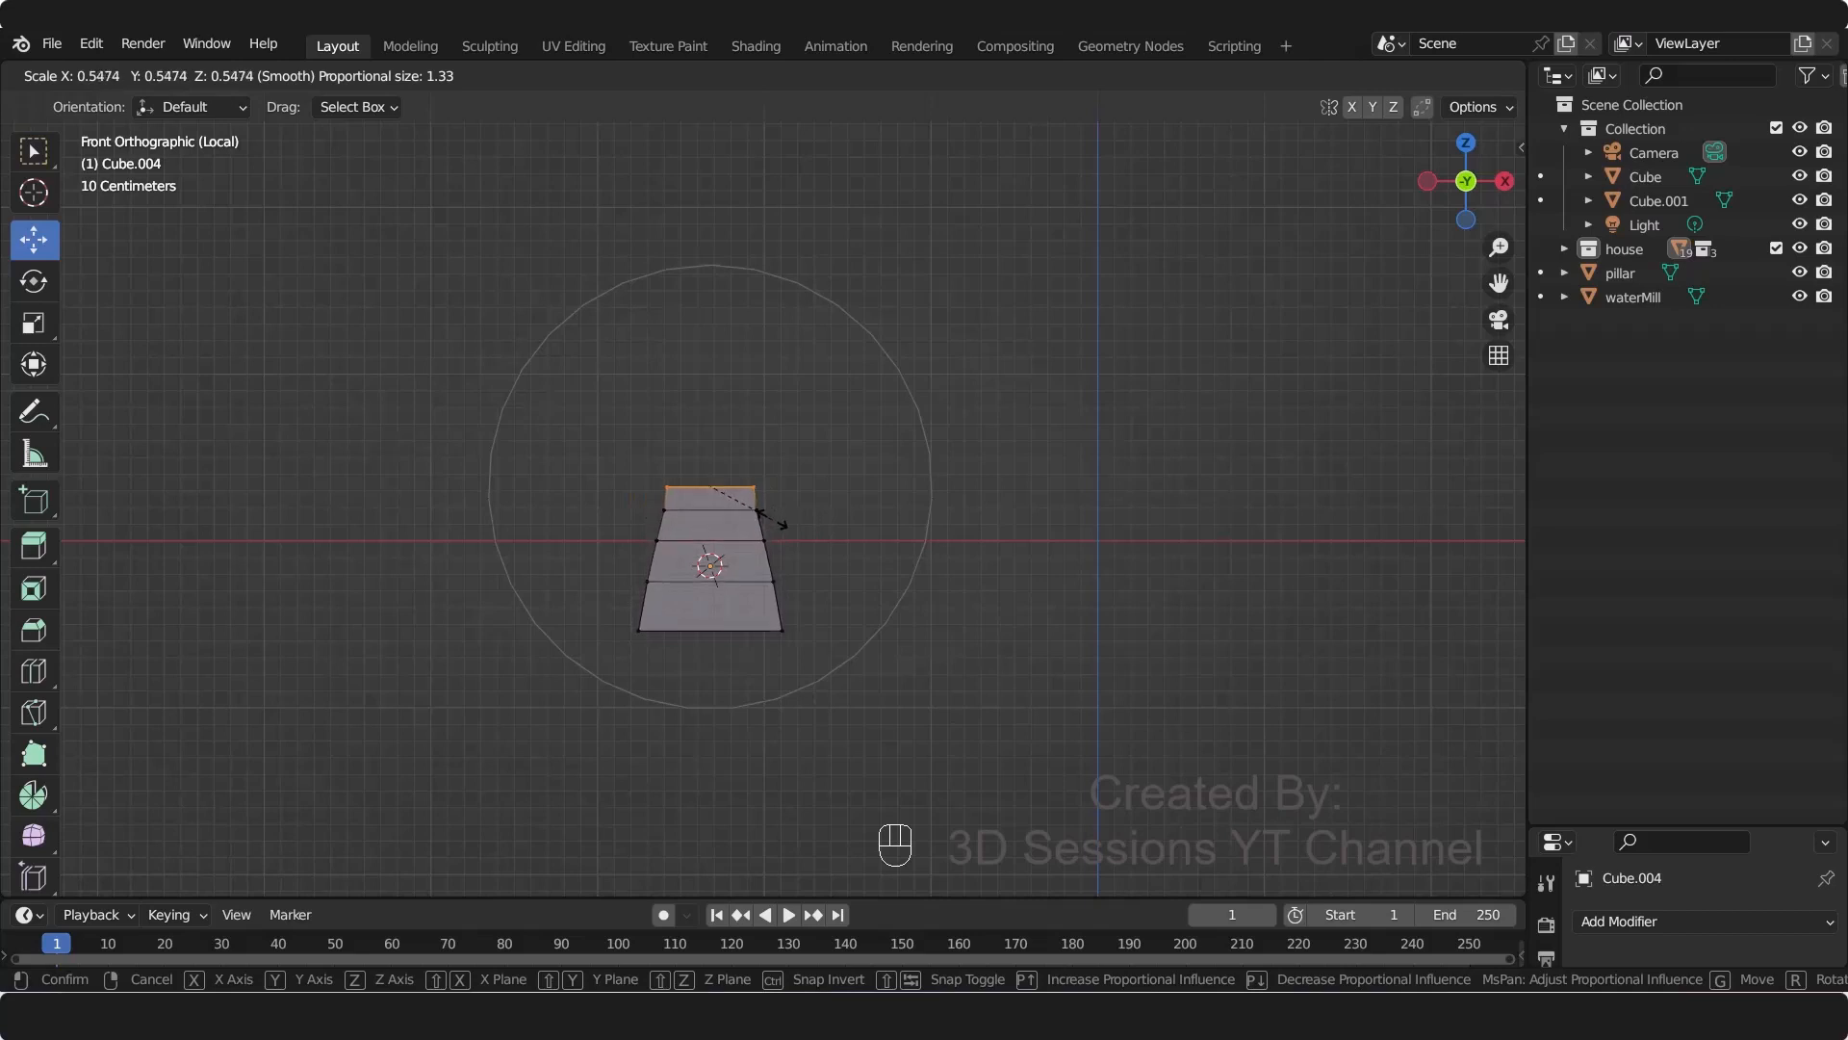
pyautogui.click(773, 518)
# Step: Turn off X-ray and proportional editing, clear the vertex selection and return to Object Mode
pyautogui.moveTo(622, 713); pyautogui.dragTo(807, 716, button='middle')
pyautogui.hotkey('alt', 'z')
pyautogui.click(797, 780)
pyautogui.press('o')
pyautogui.press('Tab')
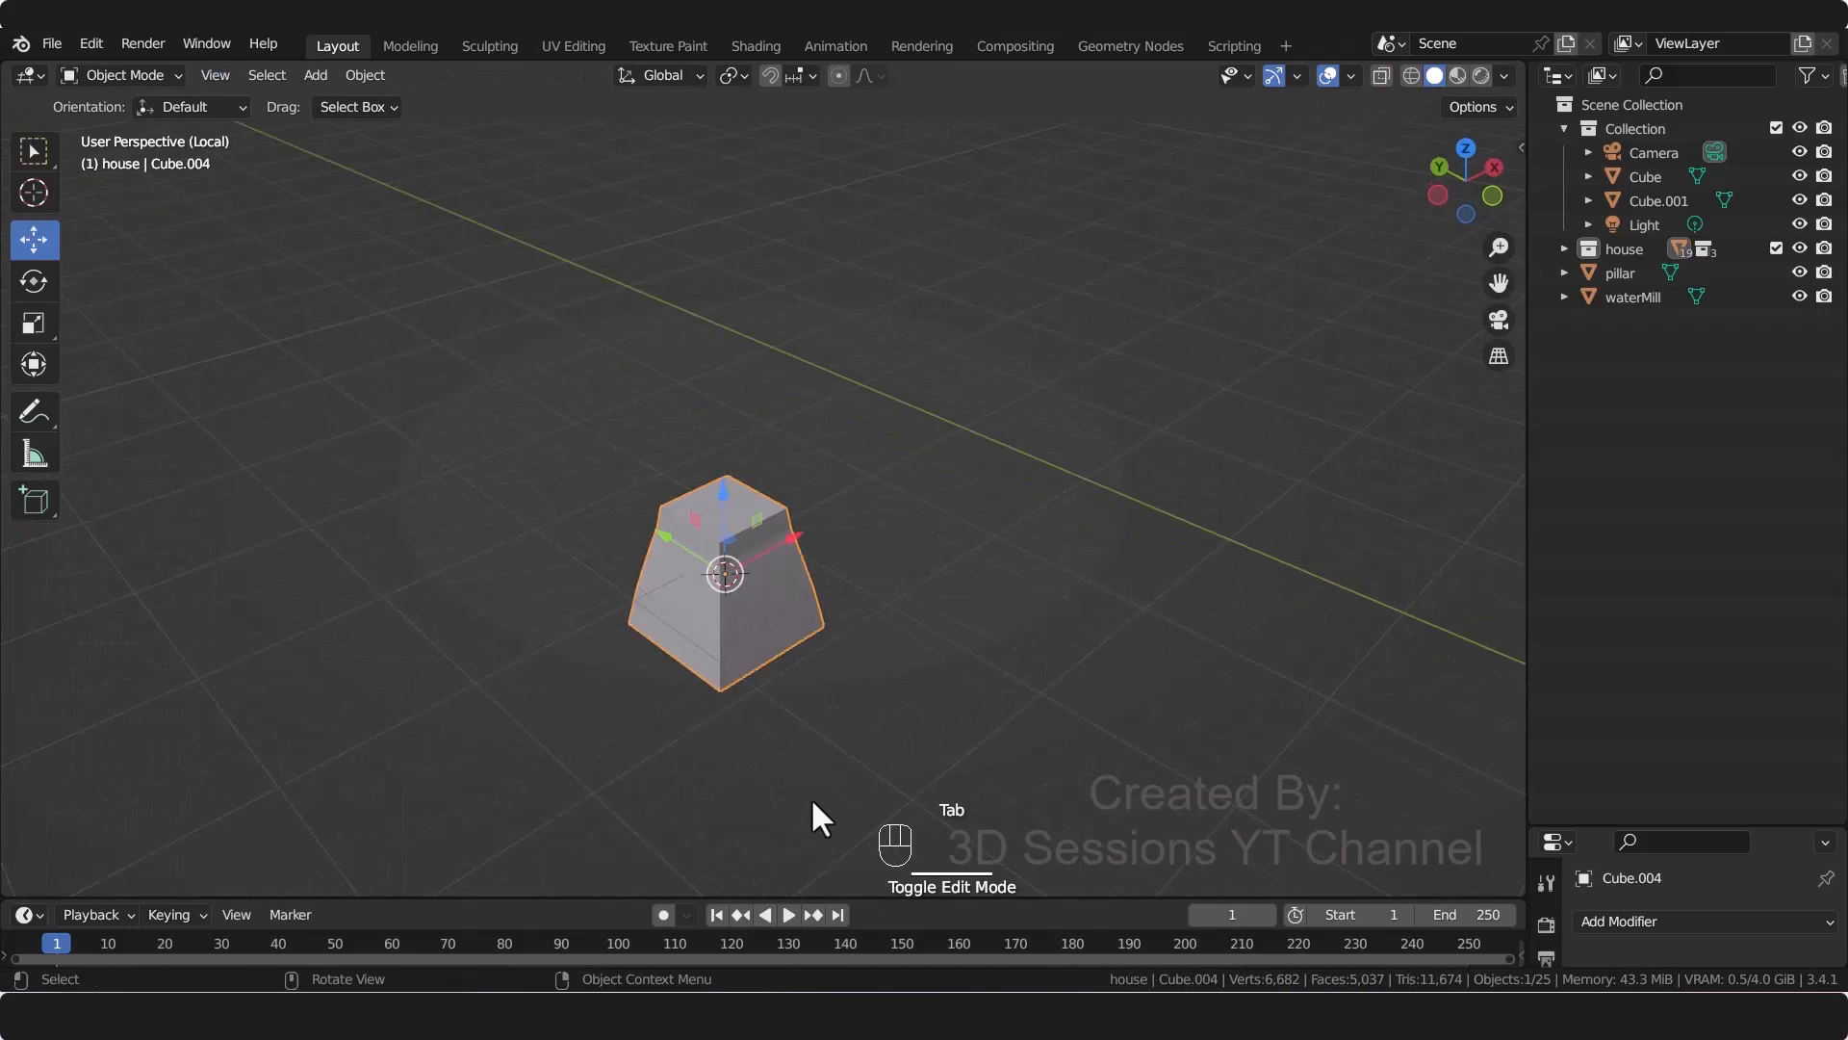
# Step: Thin the tapered block along the global Y axis to about 0.54 and deselect it
pyautogui.press('s')
pyautogui.press('y')
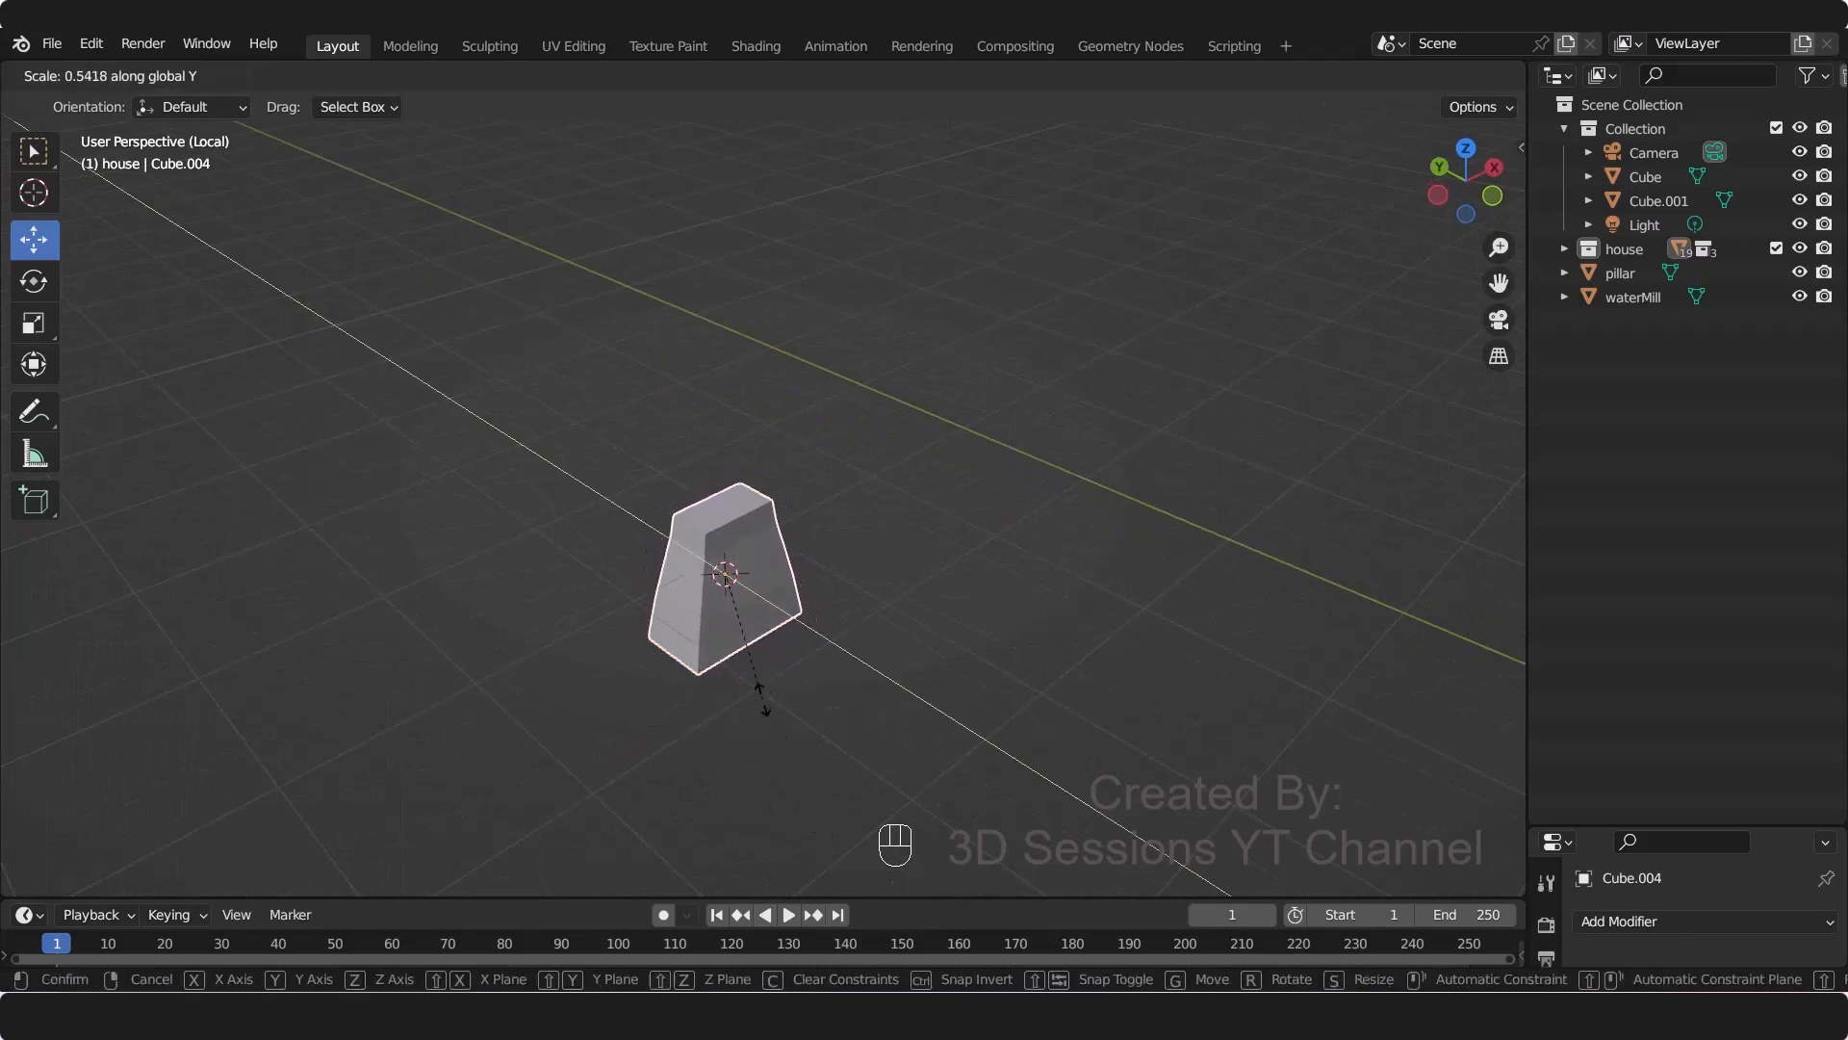
pyautogui.click(760, 703)
pyautogui.click(713, 751)
# Step: Add two evenly spaced vertical loop cuts across the wide side of the tapered block in Edit Mode
pyautogui.moveTo(714, 751); pyautogui.dragTo(690, 631, button='middle')
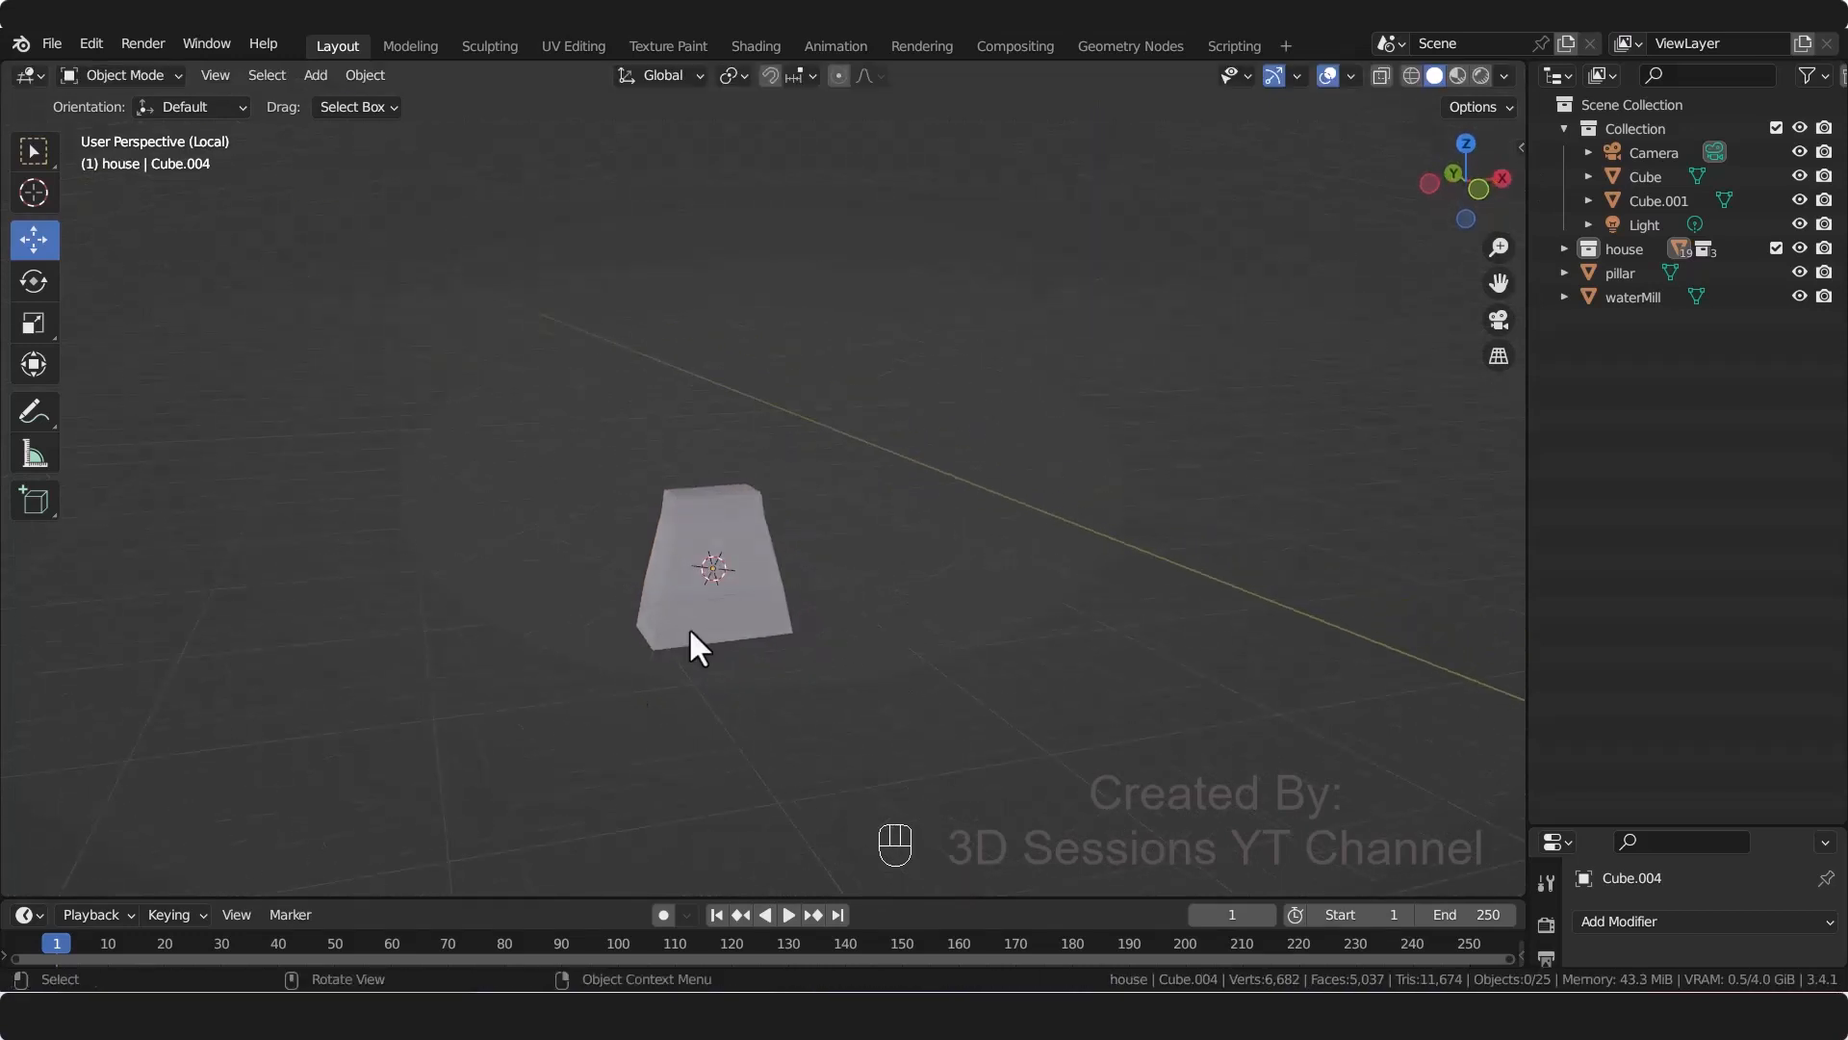
pyautogui.press('Tab')
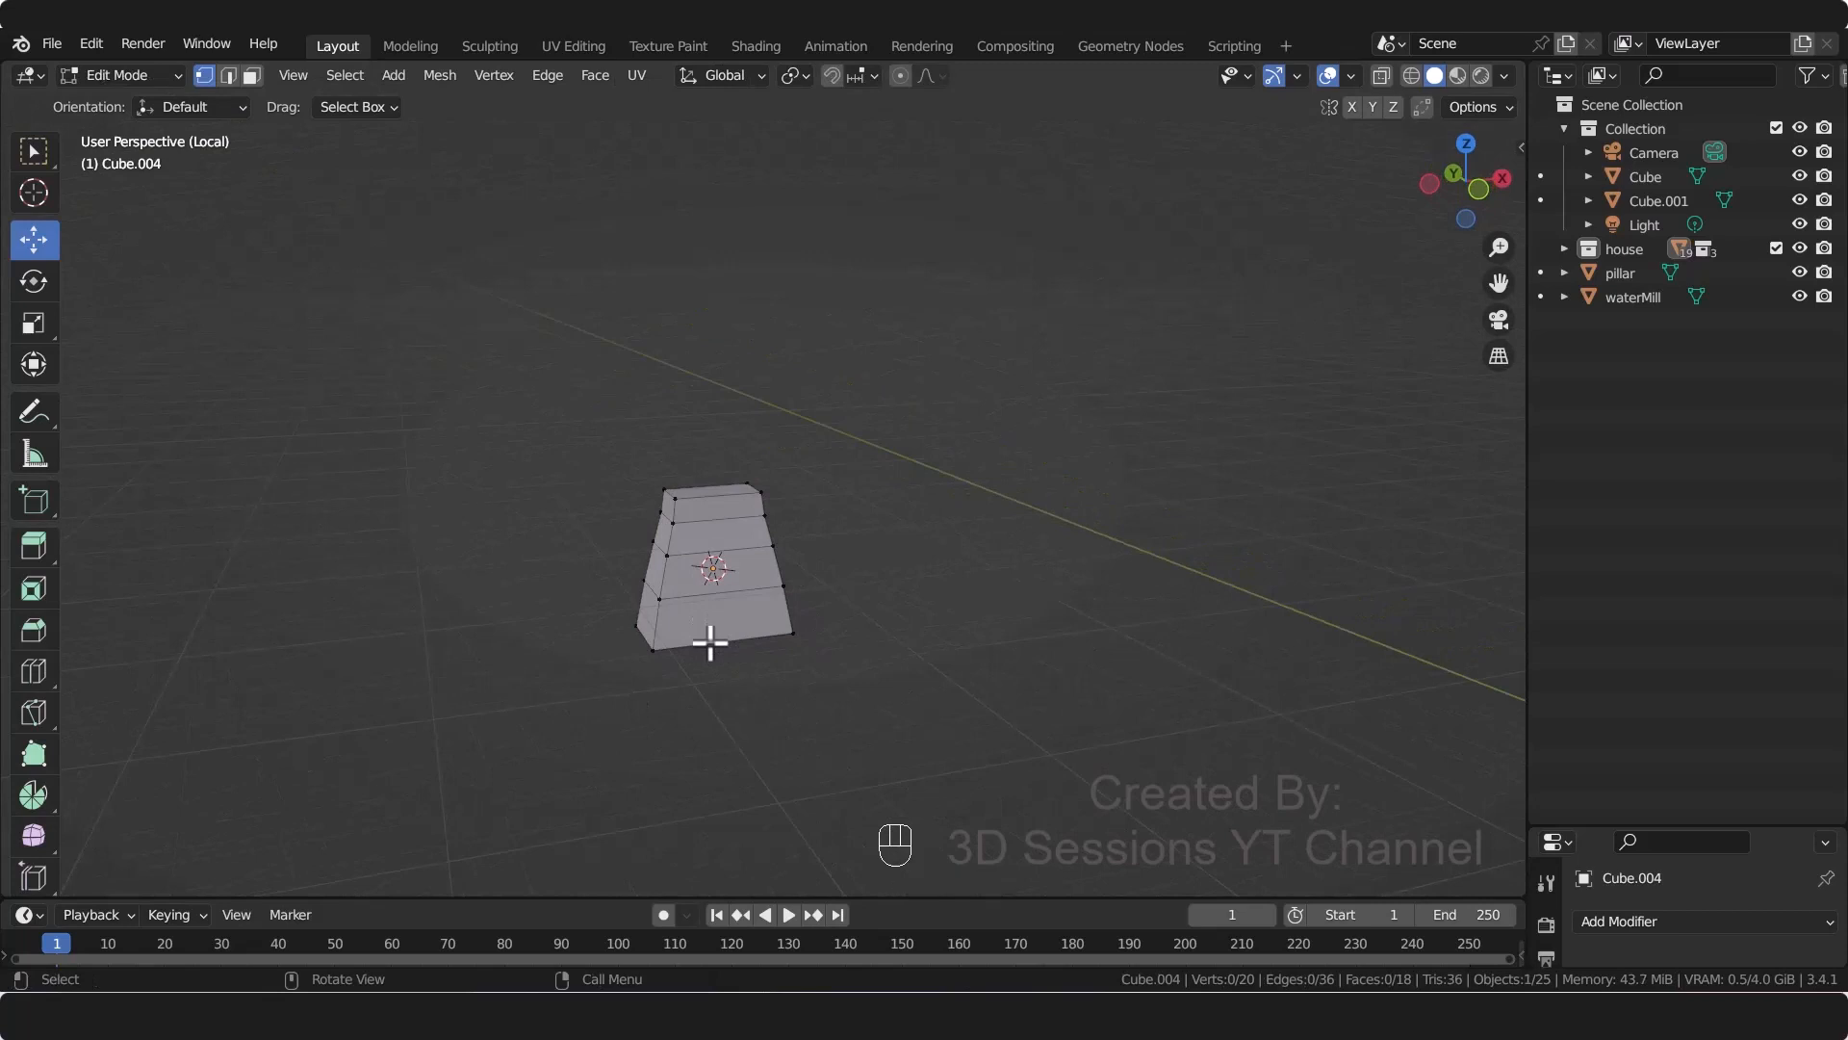
pyautogui.hotkey('ctrl', 'r')
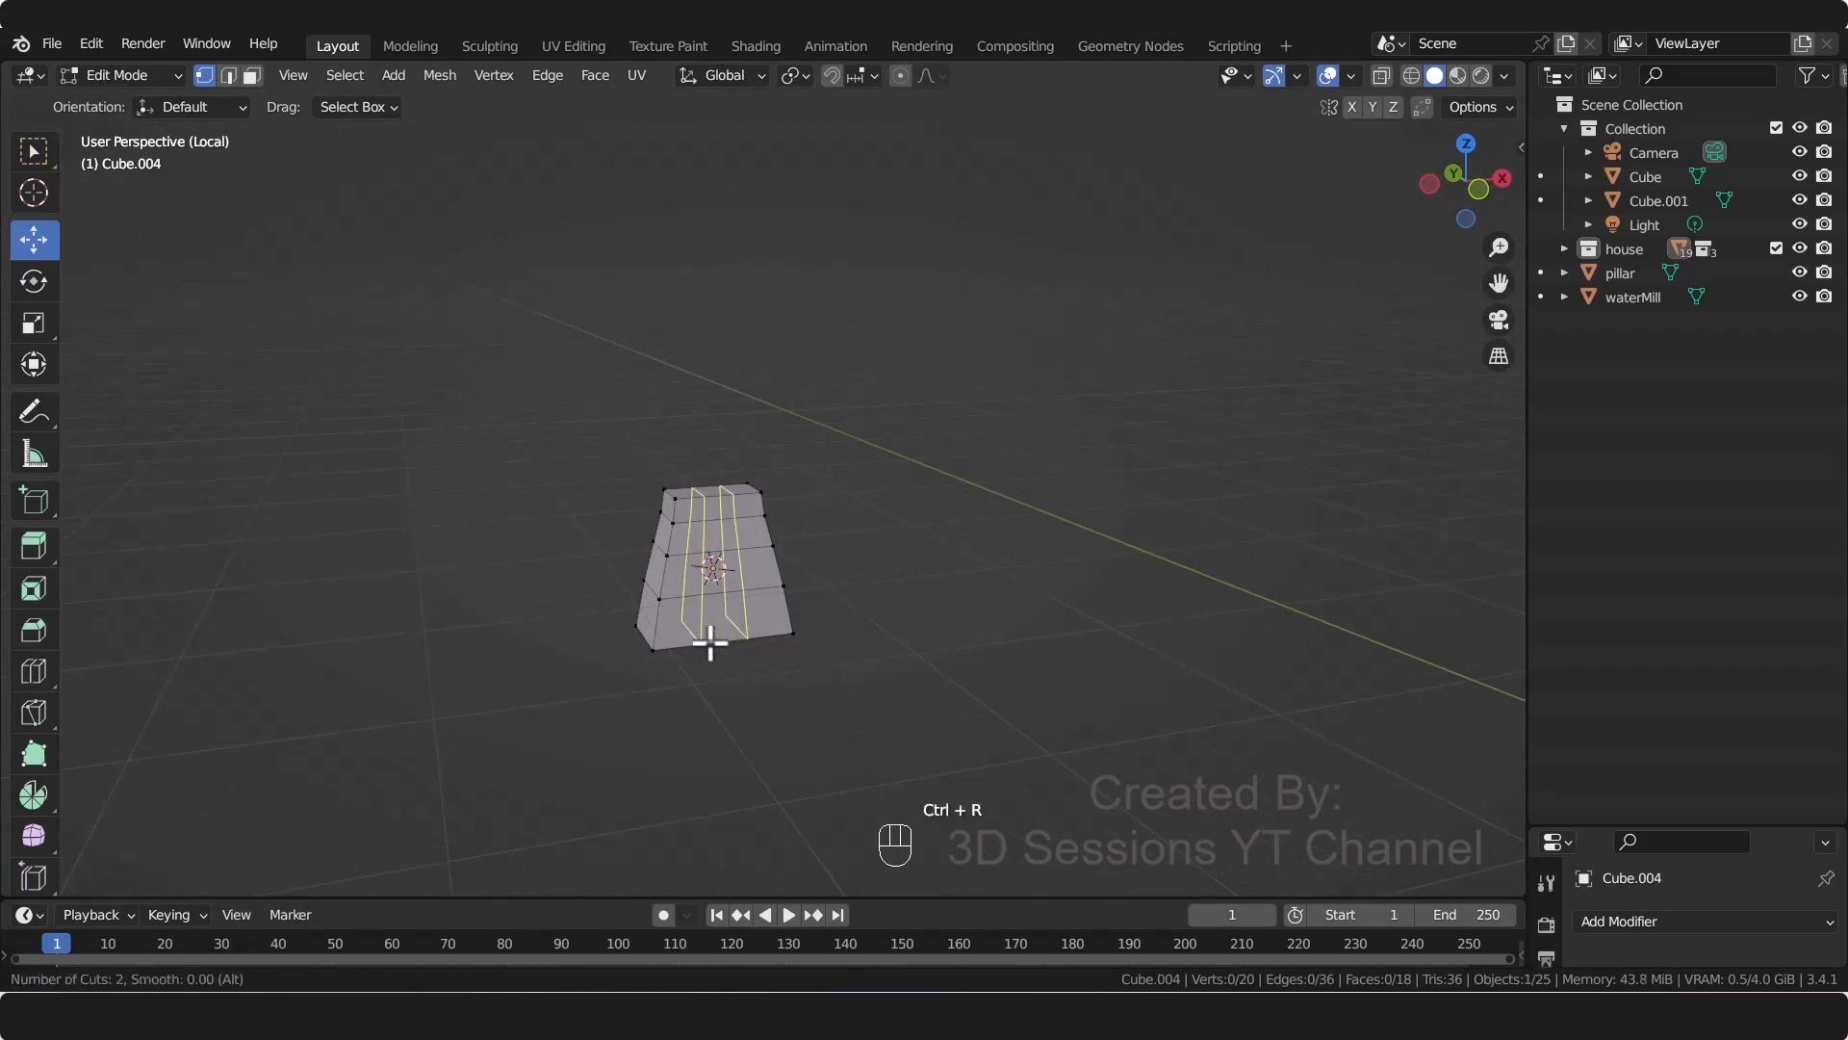
pyautogui.click(703, 654)
pyautogui.rightClick(701, 666)
pyautogui.click(648, 717)
# Step: Delete the block's middle top face and the uppermost middle faces on both wide sides to open a notch
pyautogui.moveTo(639, 718); pyautogui.dragTo(623, 743, button='middle')
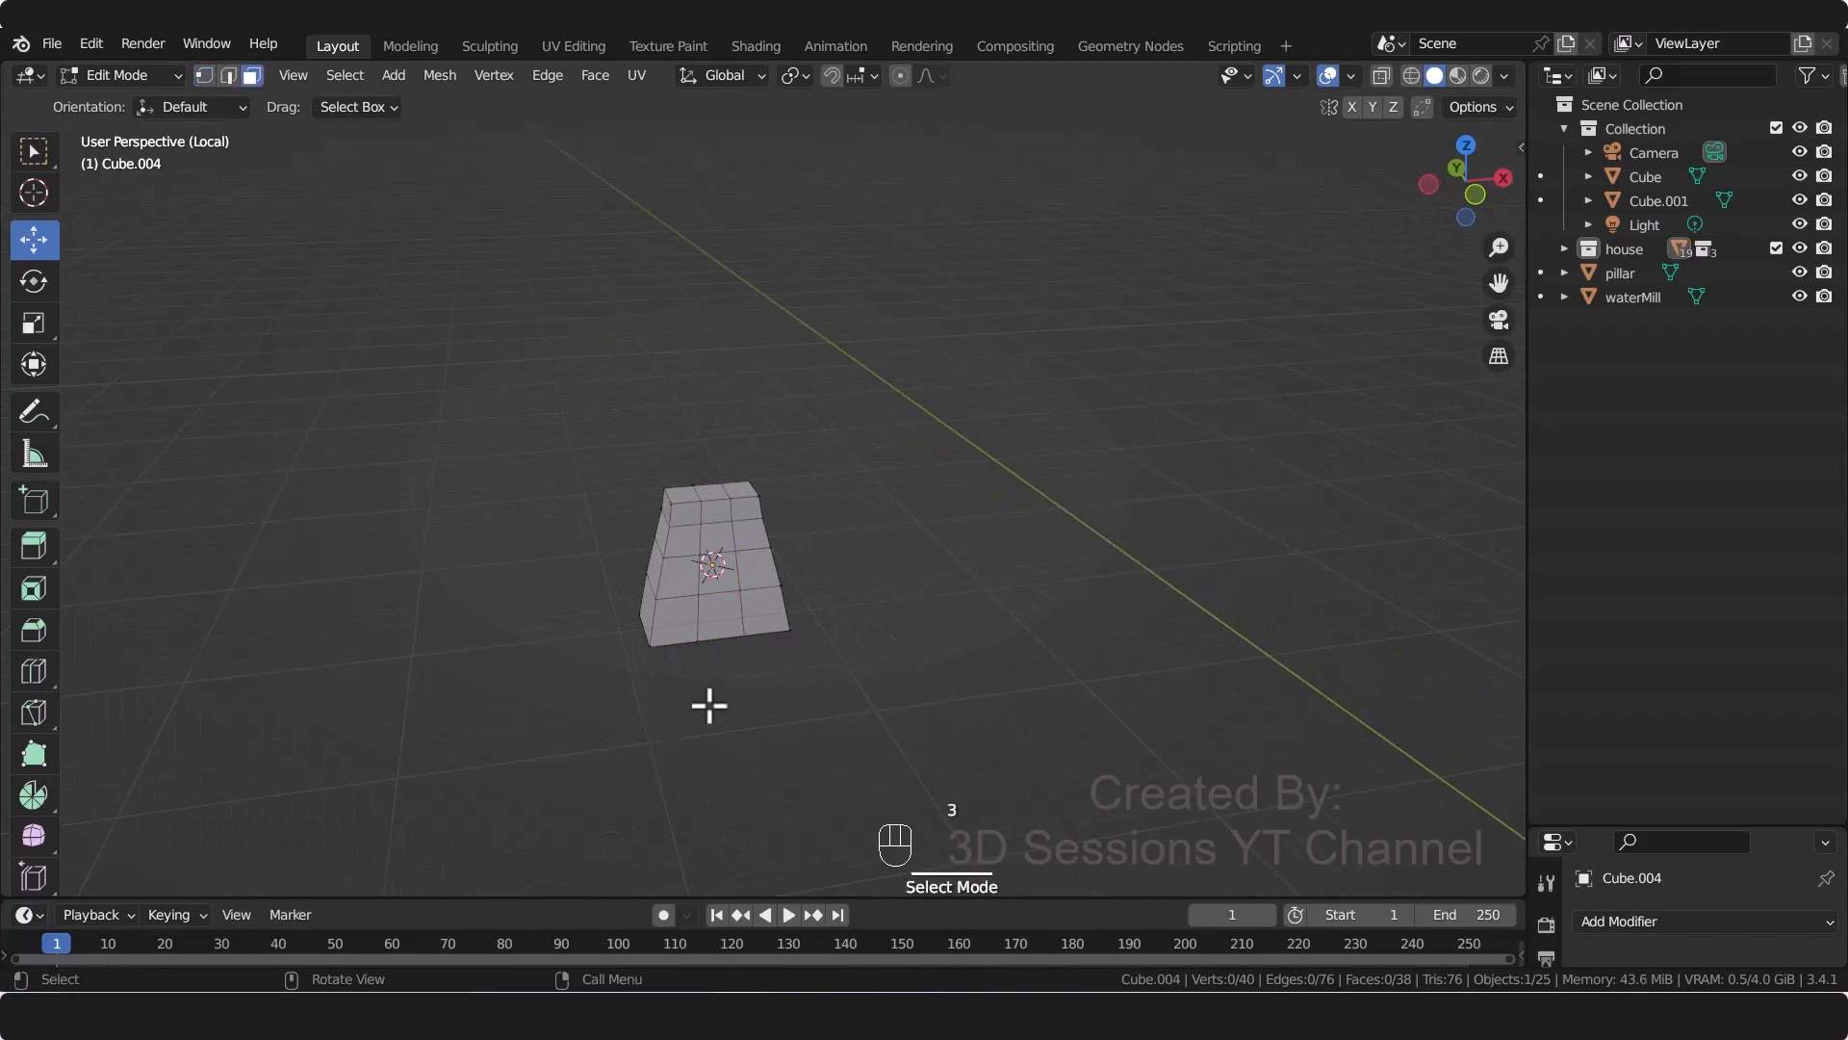
pyautogui.scroll(3, 709, 706)
pyautogui.click(677, 496)
pyautogui.keyDown('shift'); pyautogui.click(673, 535); pyautogui.keyUp('shift')
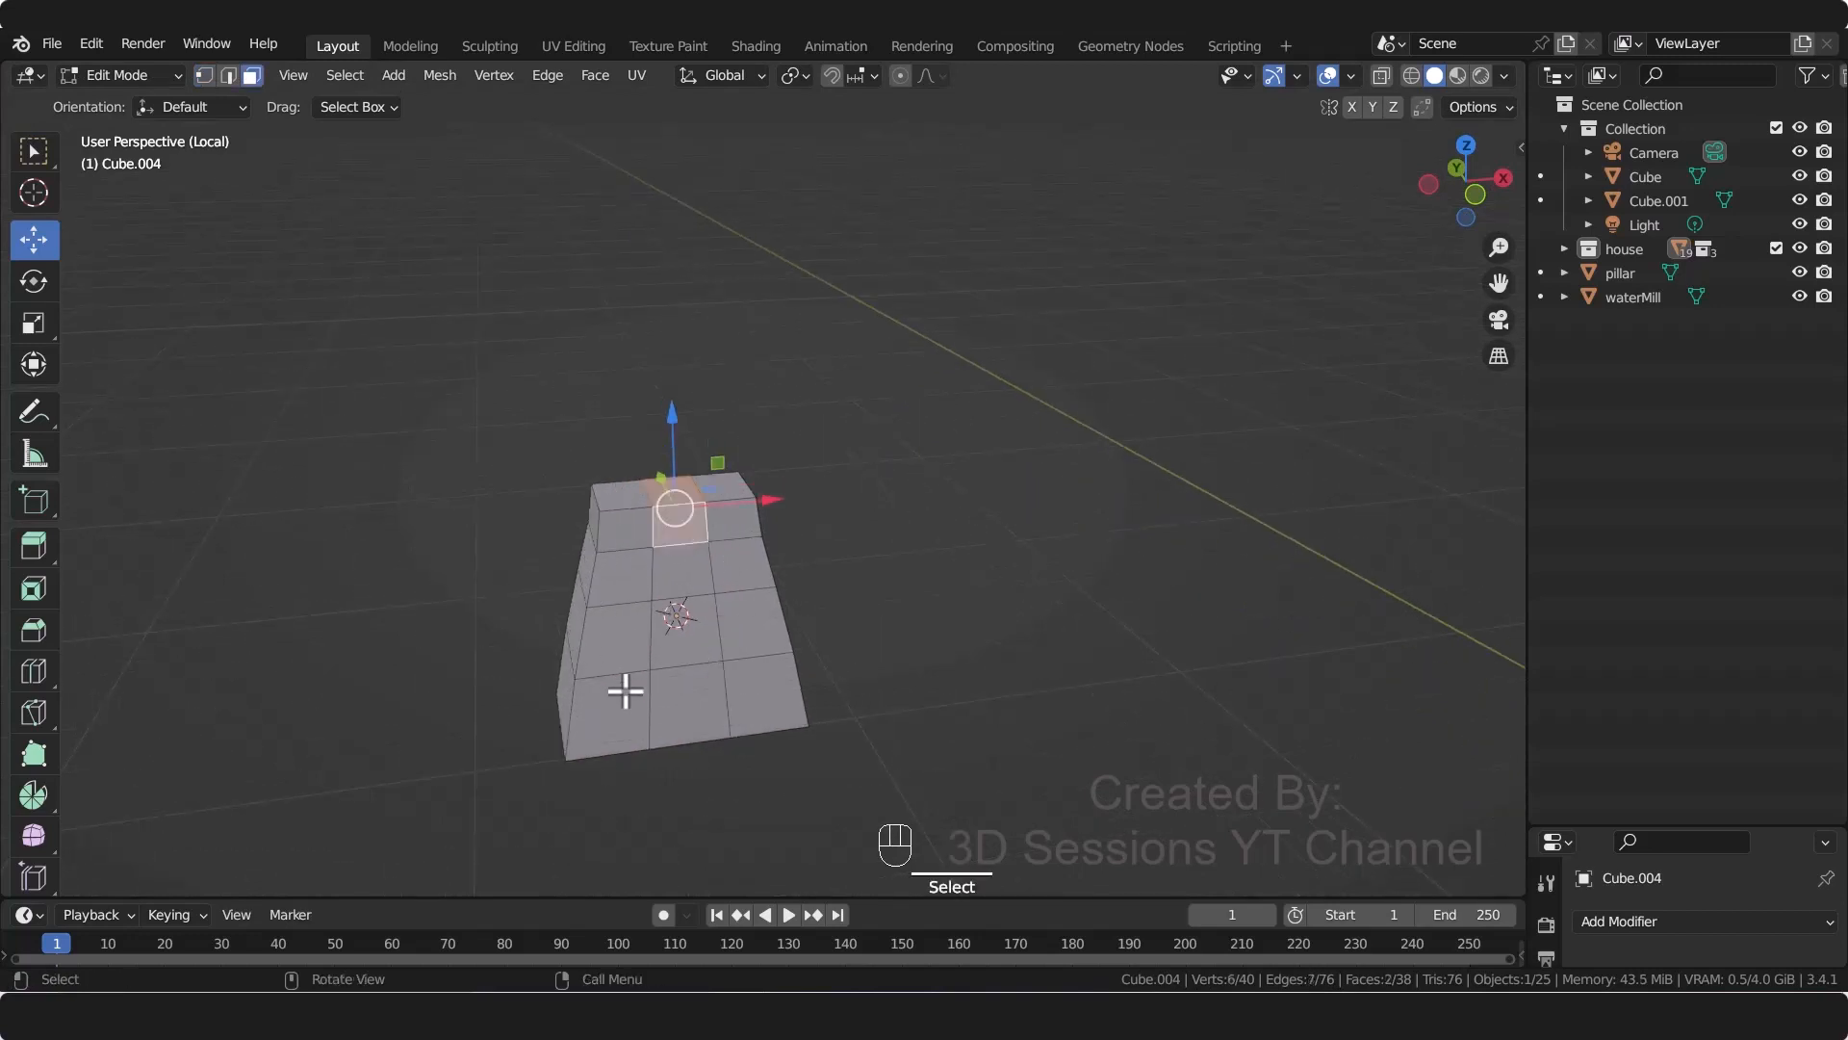
pyautogui.moveTo(626, 689); pyautogui.dragTo(1056, 657, button='middle')
pyautogui.keyDown('shift'); pyautogui.click(817, 529); pyautogui.keyUp('shift')
pyautogui.moveTo(778, 684); pyautogui.dragTo(487, 734, button='middle')
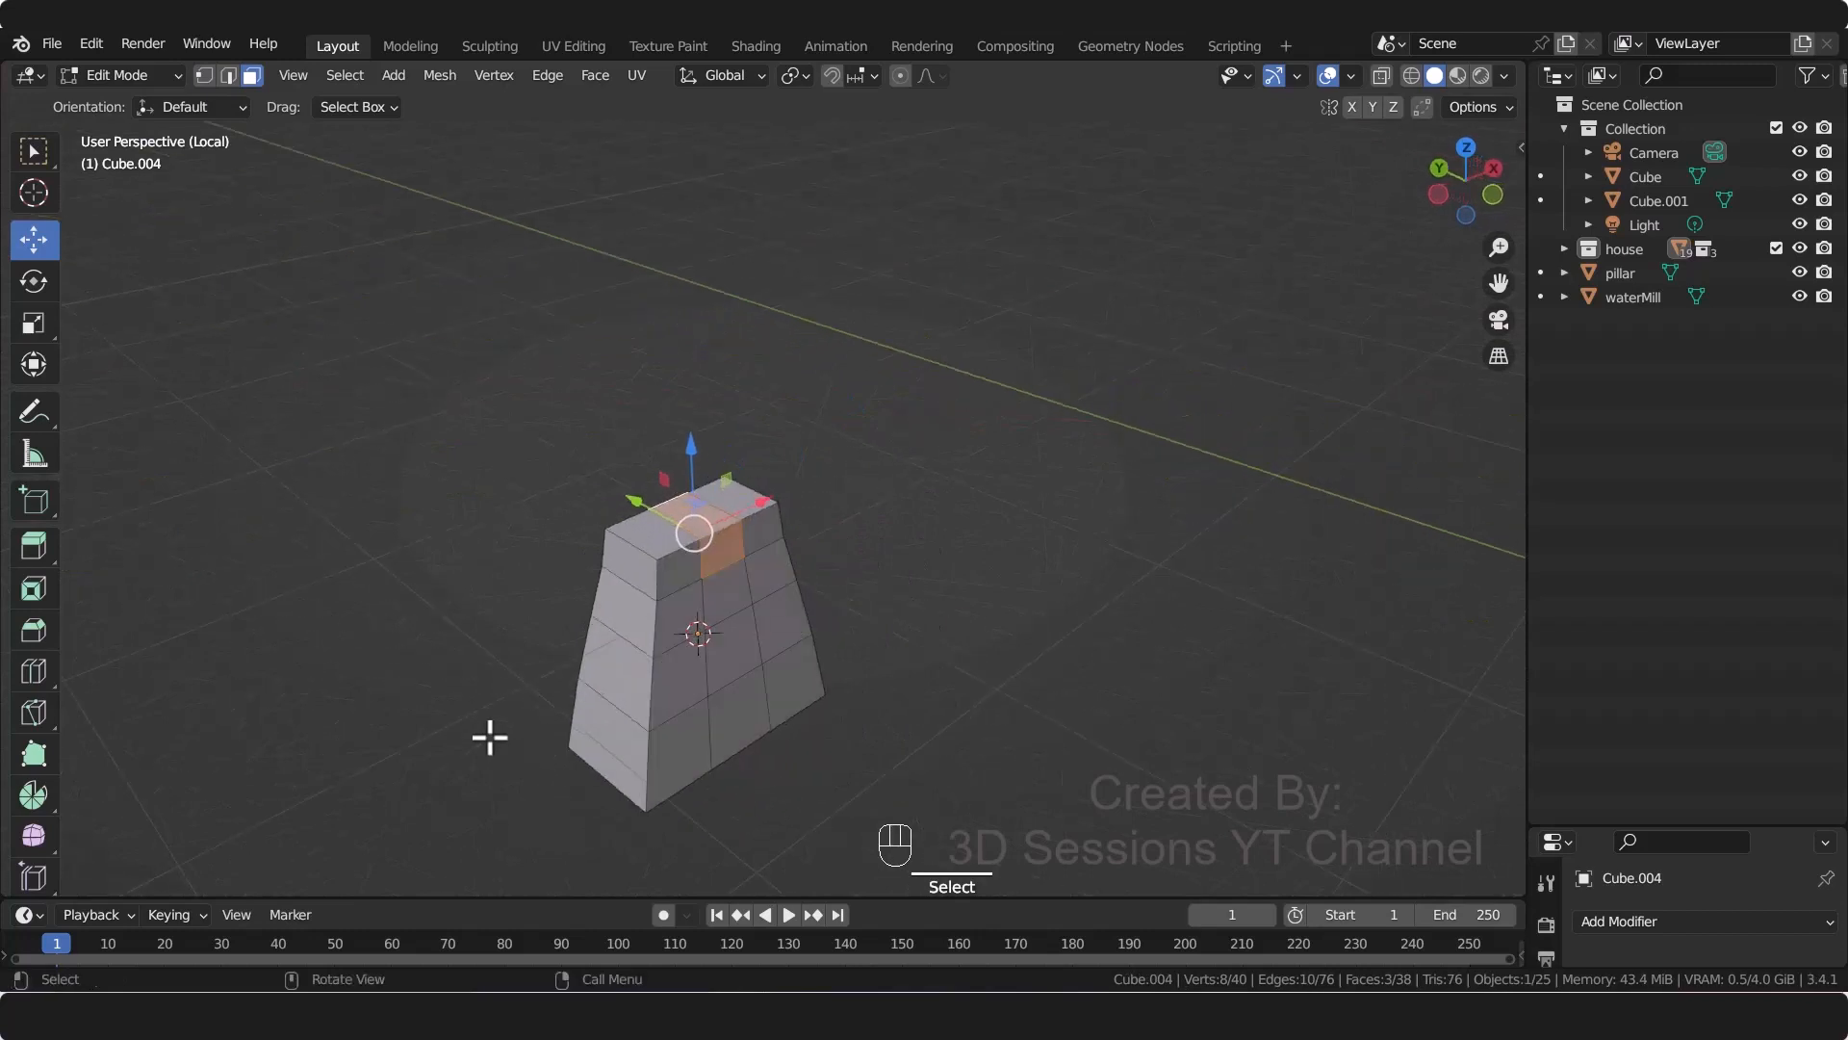
pyautogui.press('x')
pyautogui.click(487, 734)
# Step: Close the notch by filling its two side walls and its floor with new faces between the open edges
pyautogui.moveTo(837, 747); pyautogui.dragTo(650, 724, button='middle')
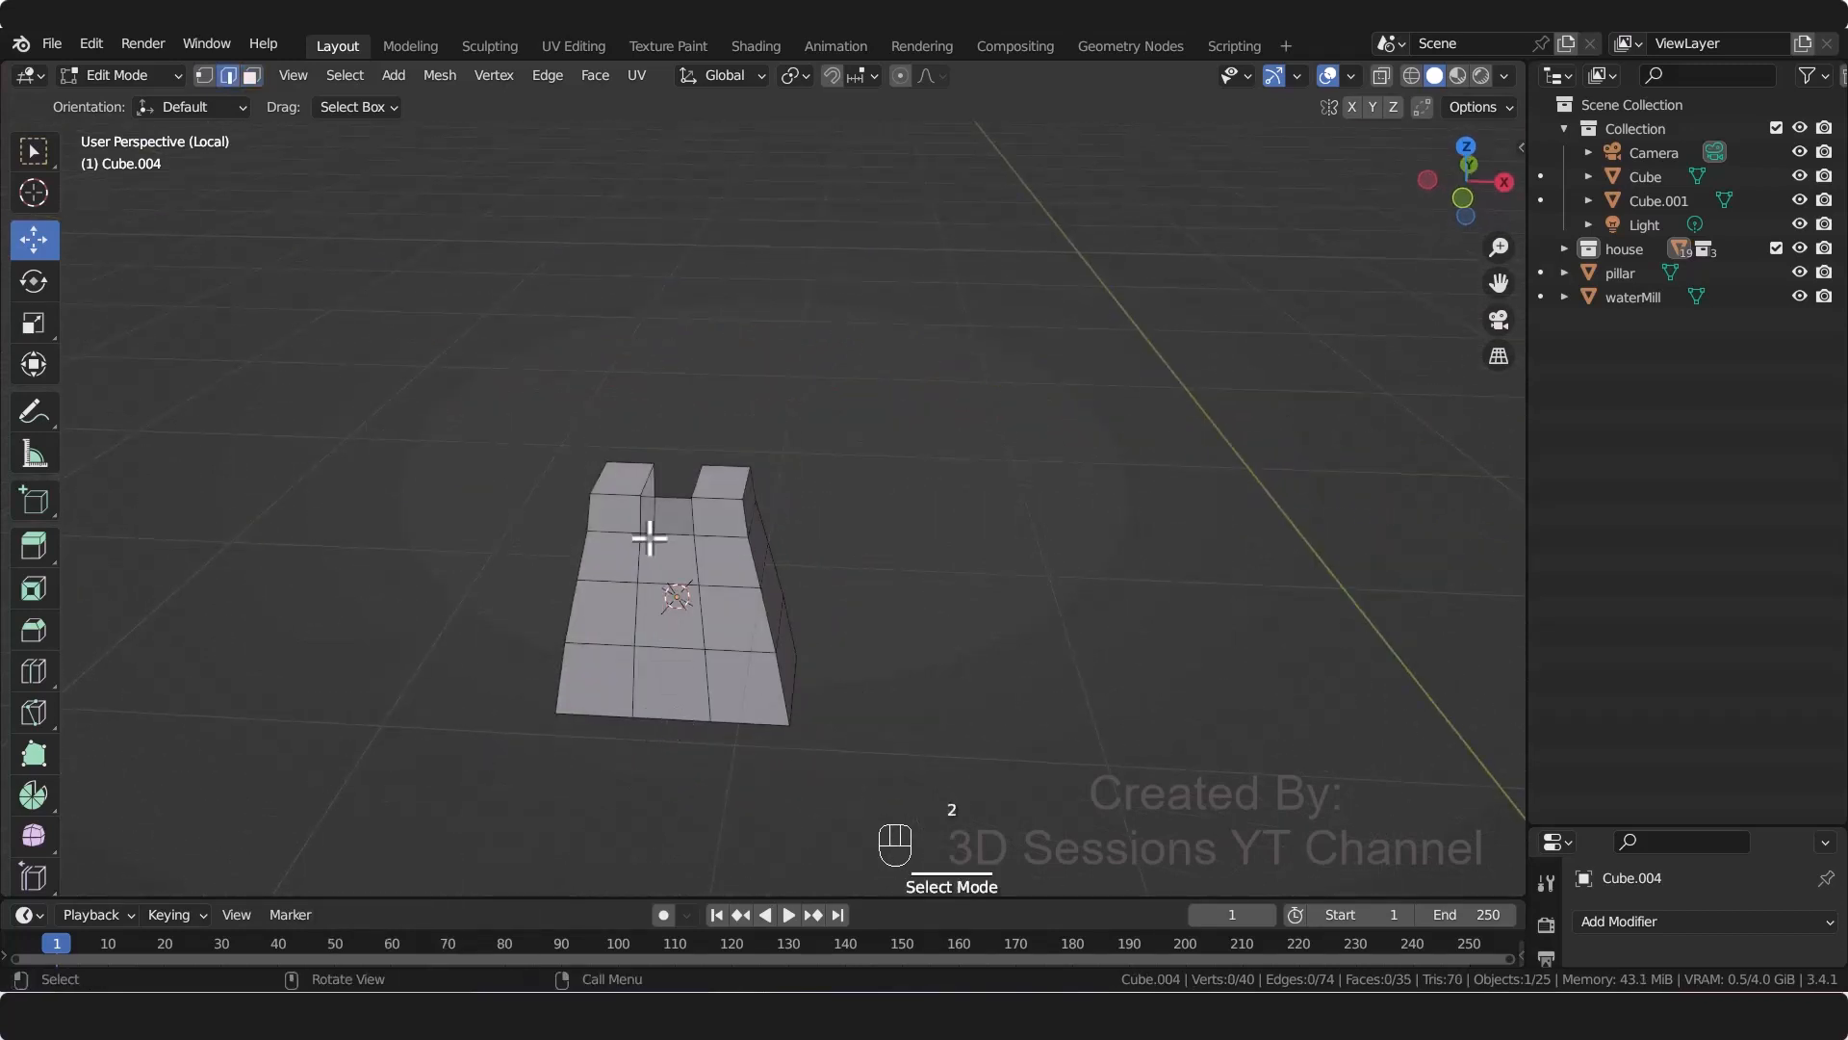
pyautogui.moveTo(639, 527); pyautogui.dragTo(586, 562, button='middle')
pyautogui.scroll(2, 615, 565)
pyautogui.keyDown('shift'); pyautogui.click(575, 476); pyautogui.keyUp('shift')
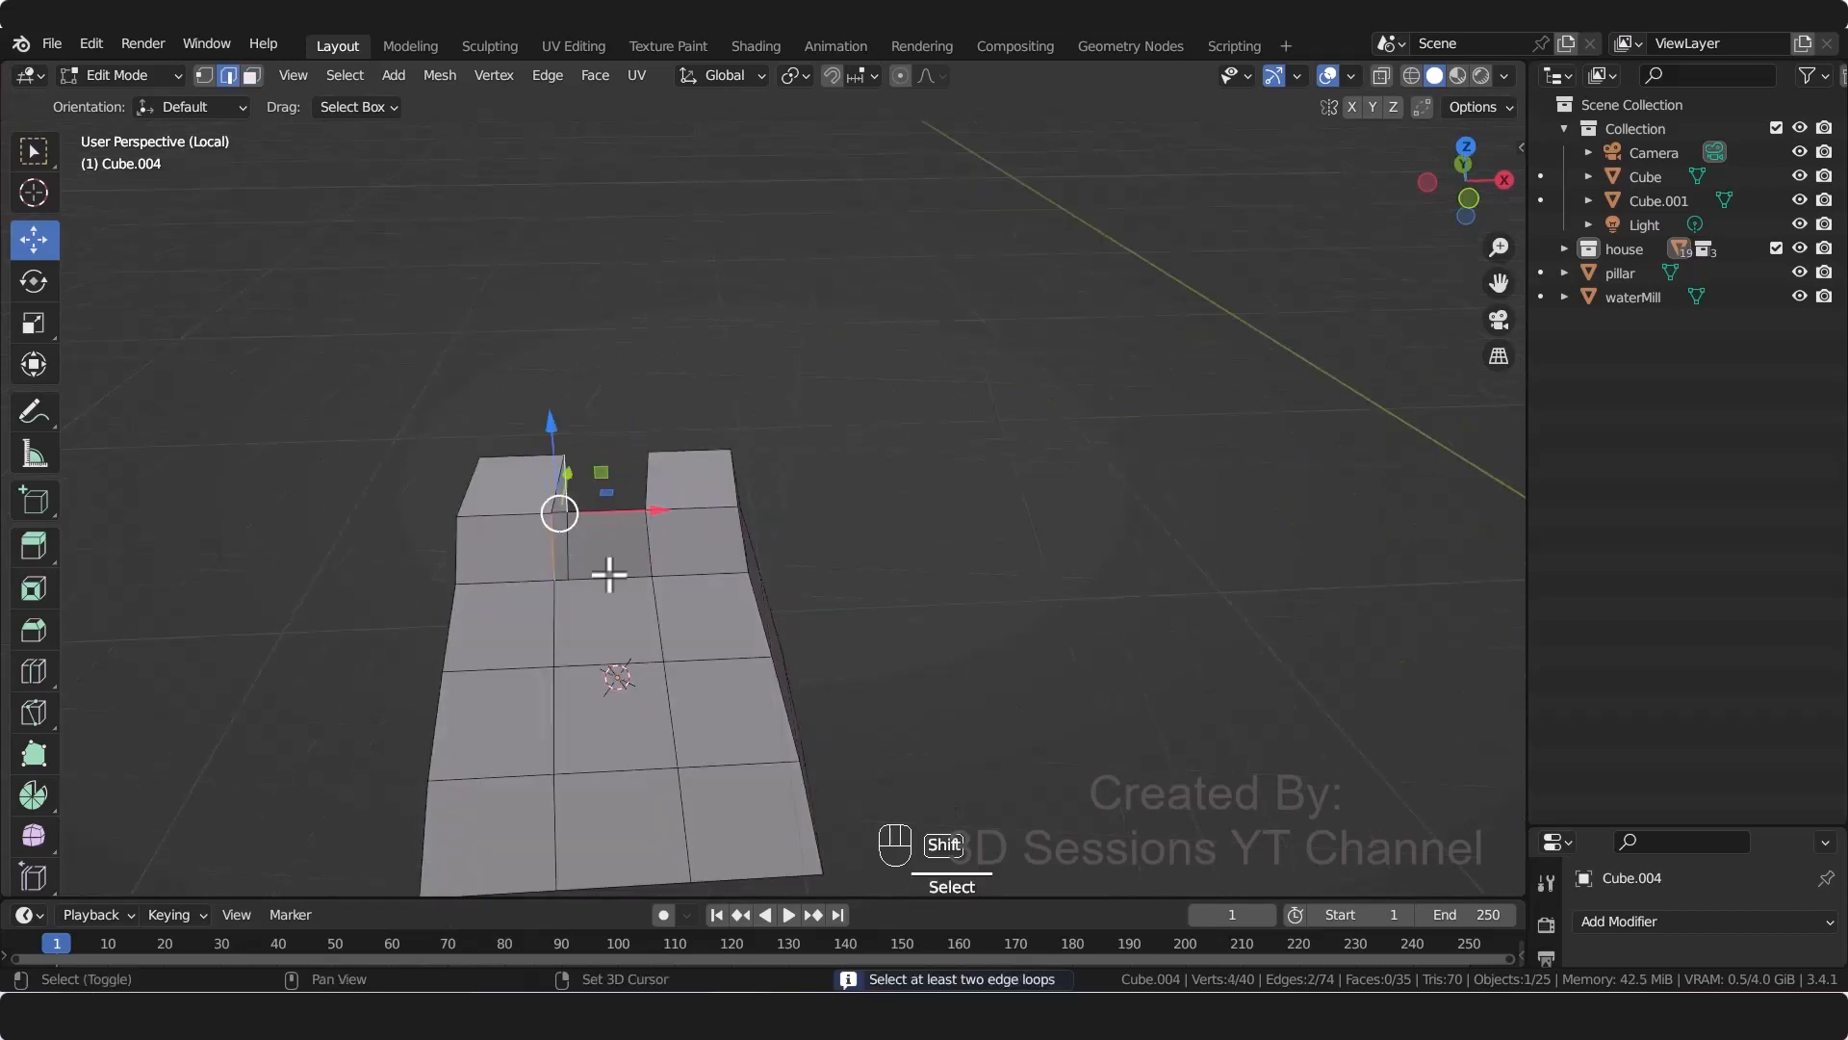
pyautogui.moveTo(524, 619); pyautogui.dragTo(630, 628, button='middle')
pyautogui.press('f')
pyautogui.keyDown('shift'); pyautogui.click(657, 686); pyautogui.keyUp('shift')
pyautogui.keyDown('shift'); pyautogui.click(606, 541); pyautogui.keyUp('shift')
pyautogui.press('f')
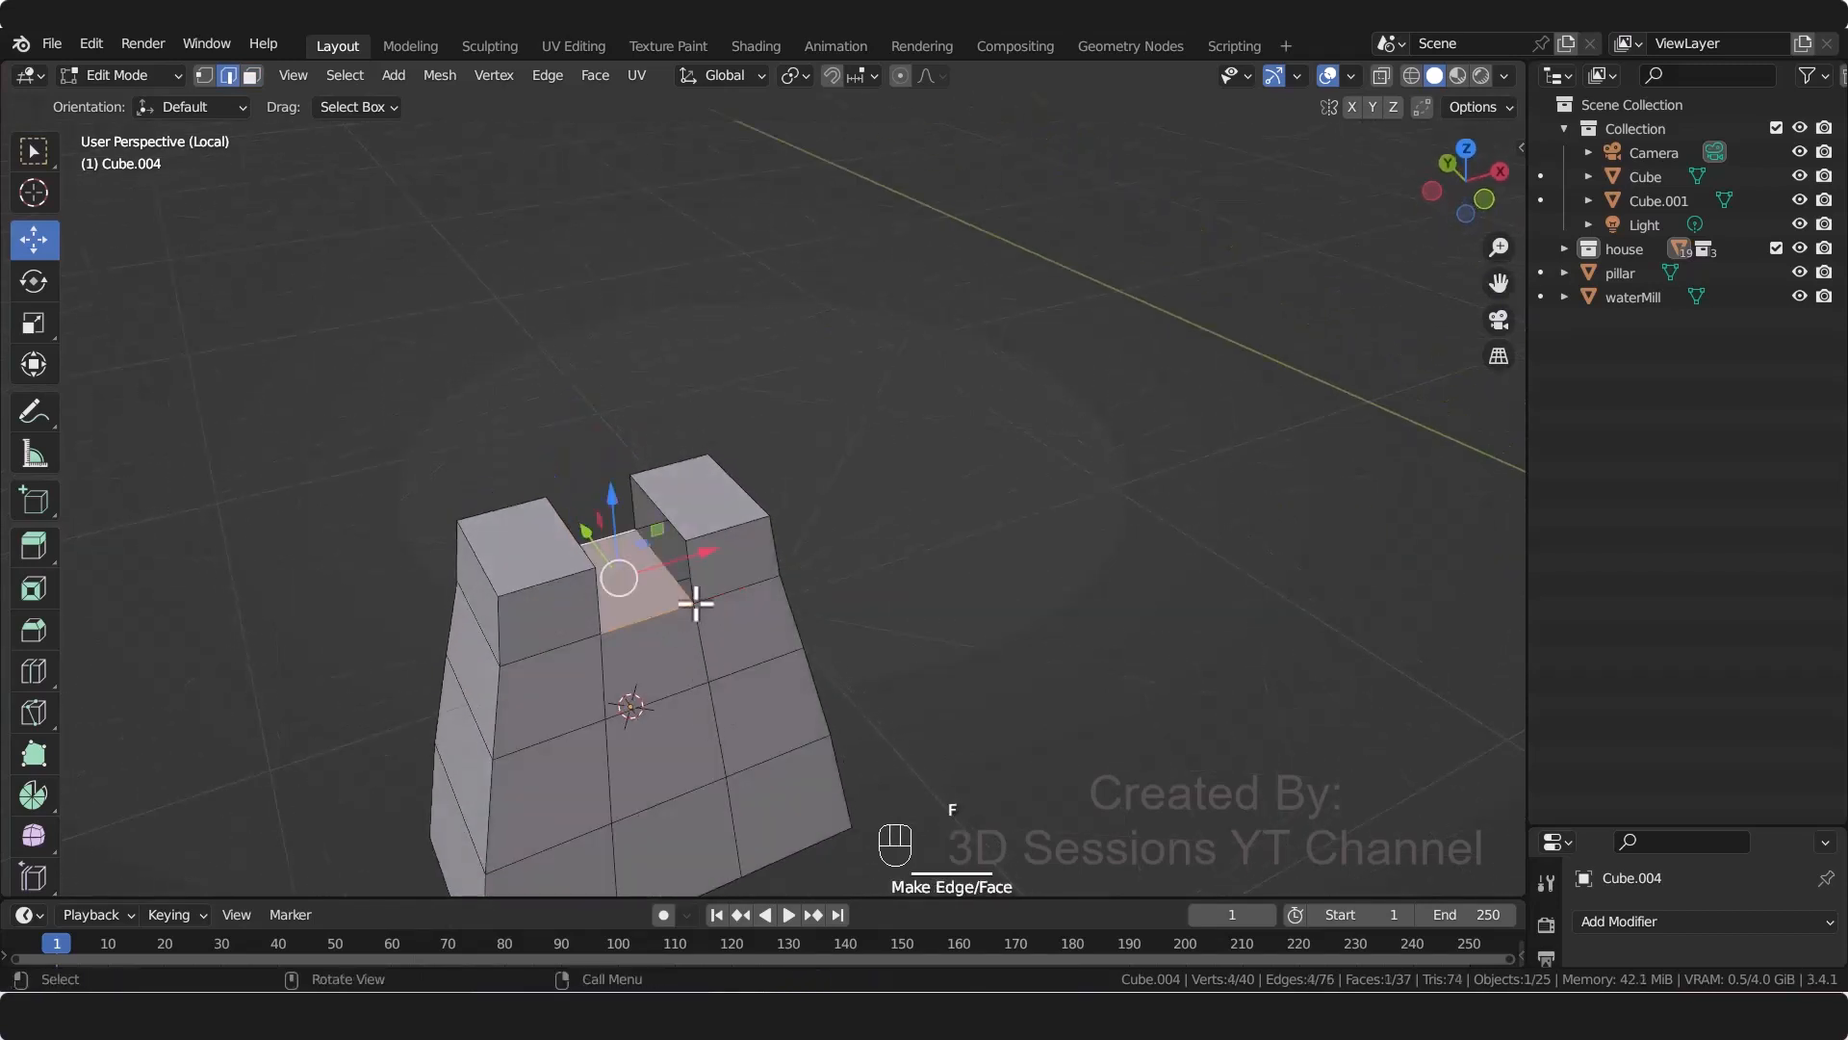
pyautogui.click(693, 580)
pyautogui.keyDown('shift'); pyautogui.click(643, 524); pyautogui.keyUp('shift')
pyautogui.press('f')
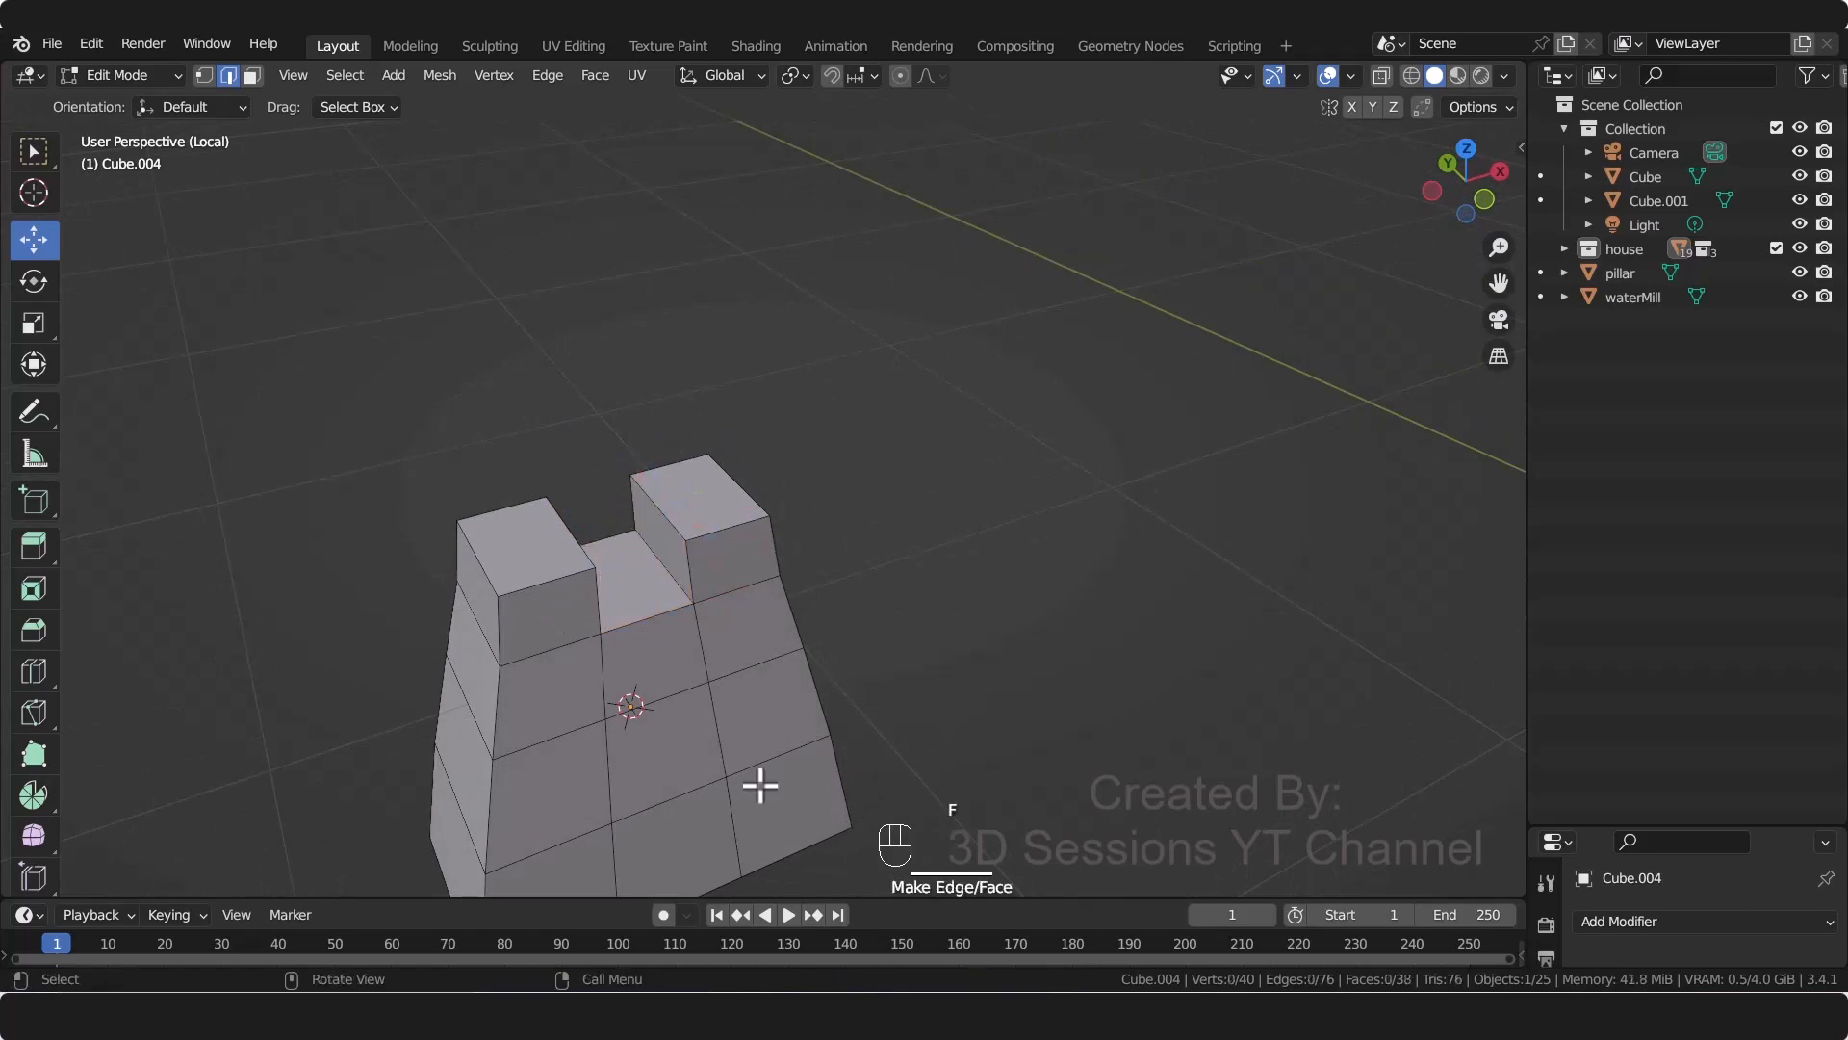
# Step: Turn on proportional editing with a size of about 0.319 and slightly shift an outer corner vertex just below the notch level
pyautogui.moveTo(760, 785); pyautogui.dragTo(528, 635, button='middle')
pyautogui.click(529, 636)
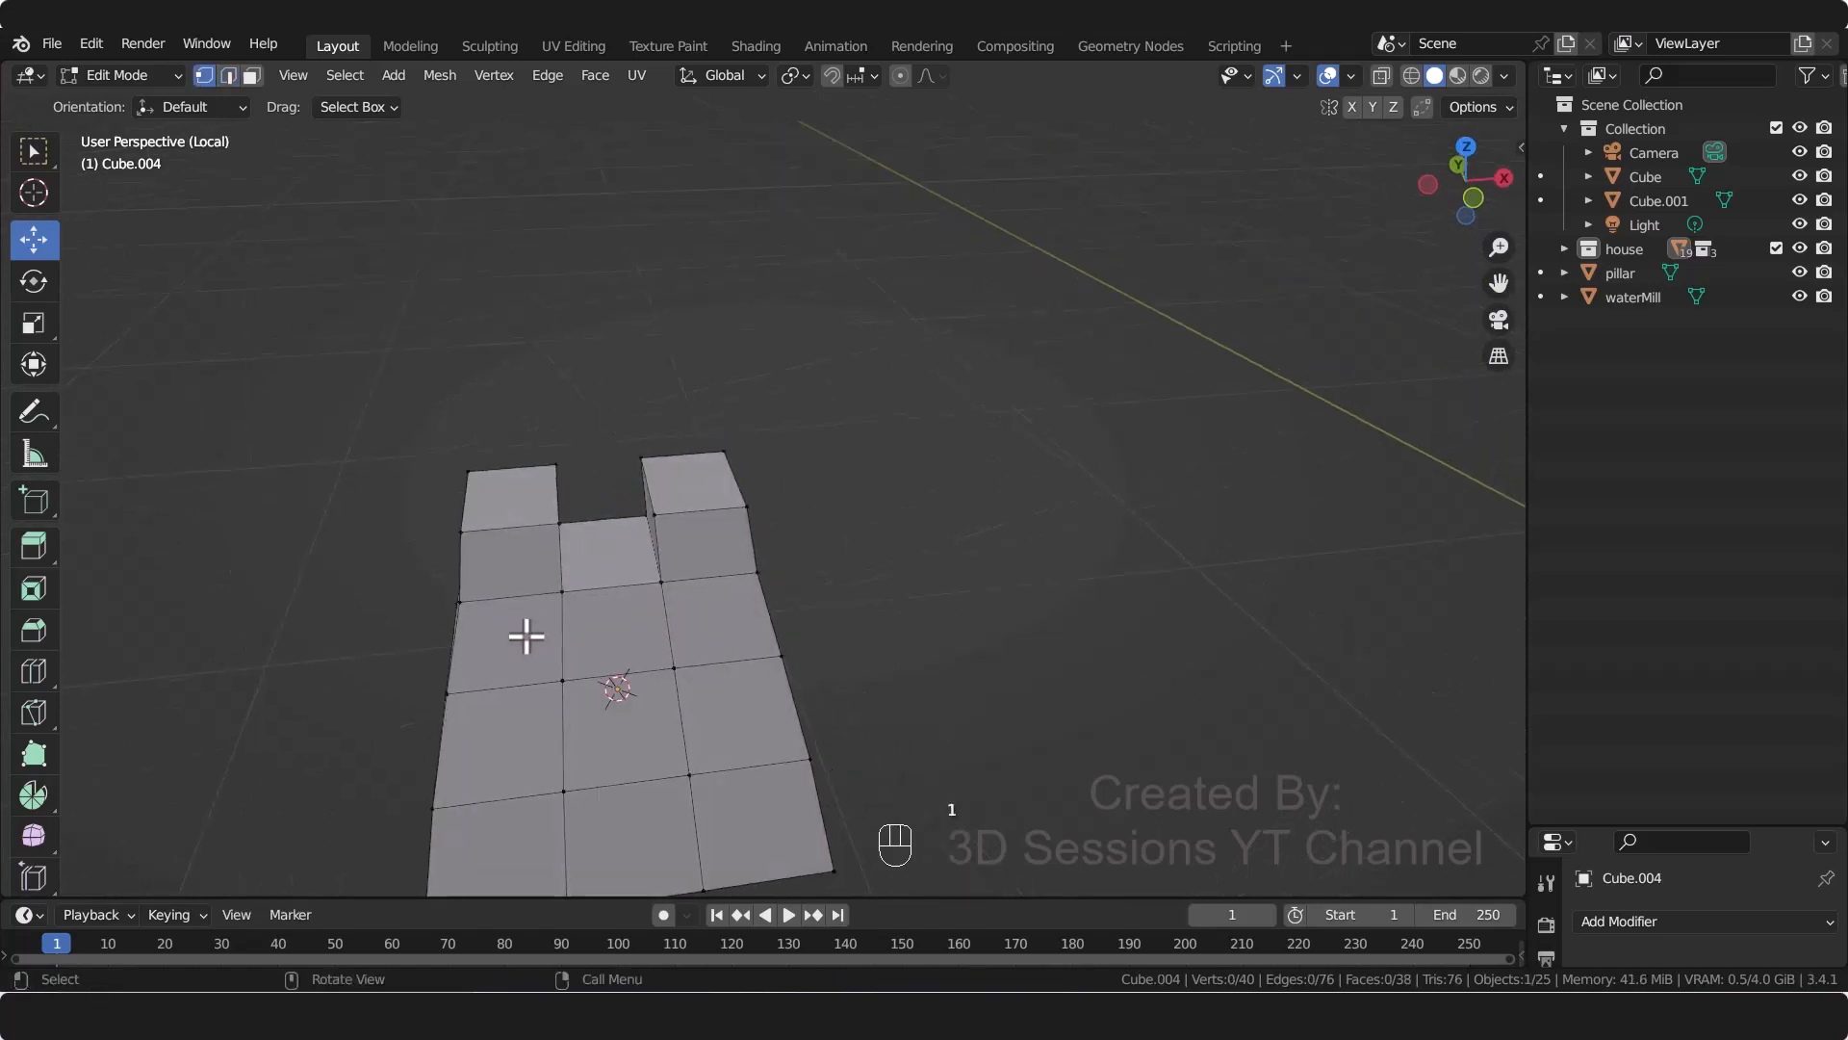
pyautogui.press('1')
pyautogui.scroll(-2, 520, 563)
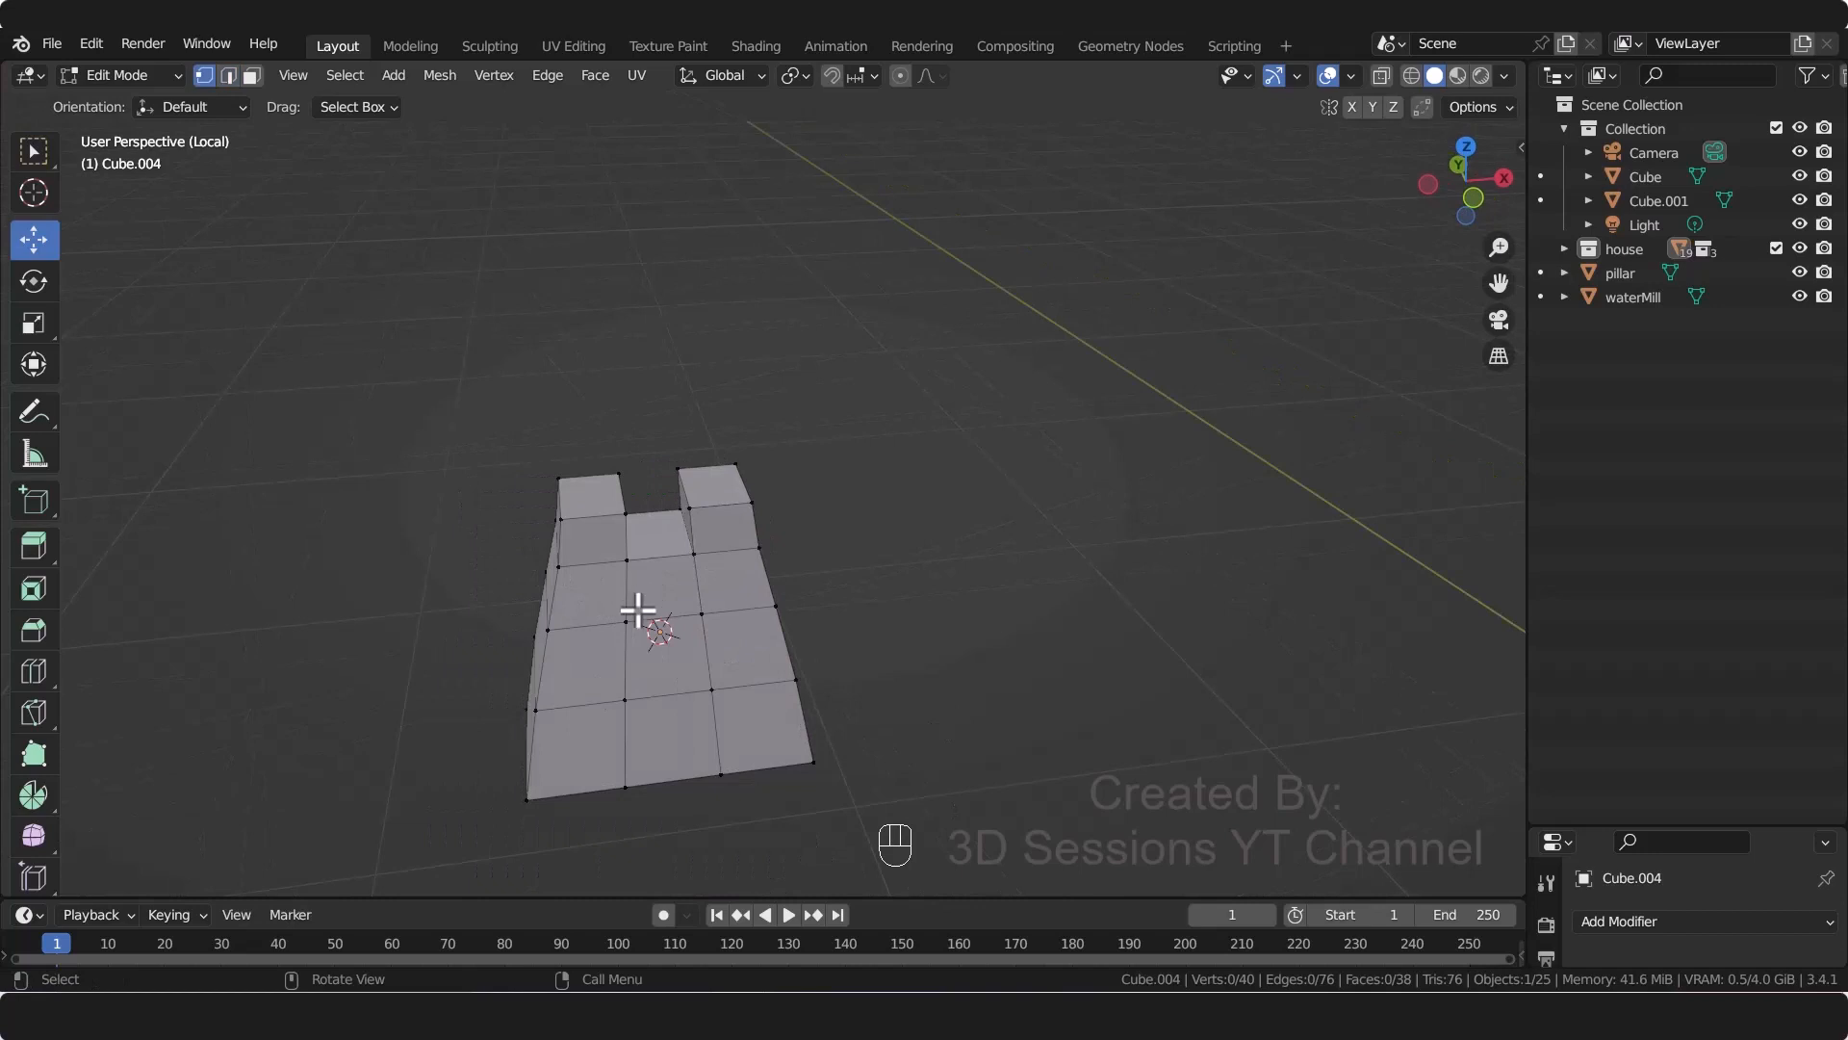
pyautogui.click(558, 567)
pyautogui.press('o')
pyautogui.keyDown('shift'); pyautogui.moveTo(588, 789); pyautogui.dragTo(582, 715, button='middle'); pyautogui.keyUp('shift')
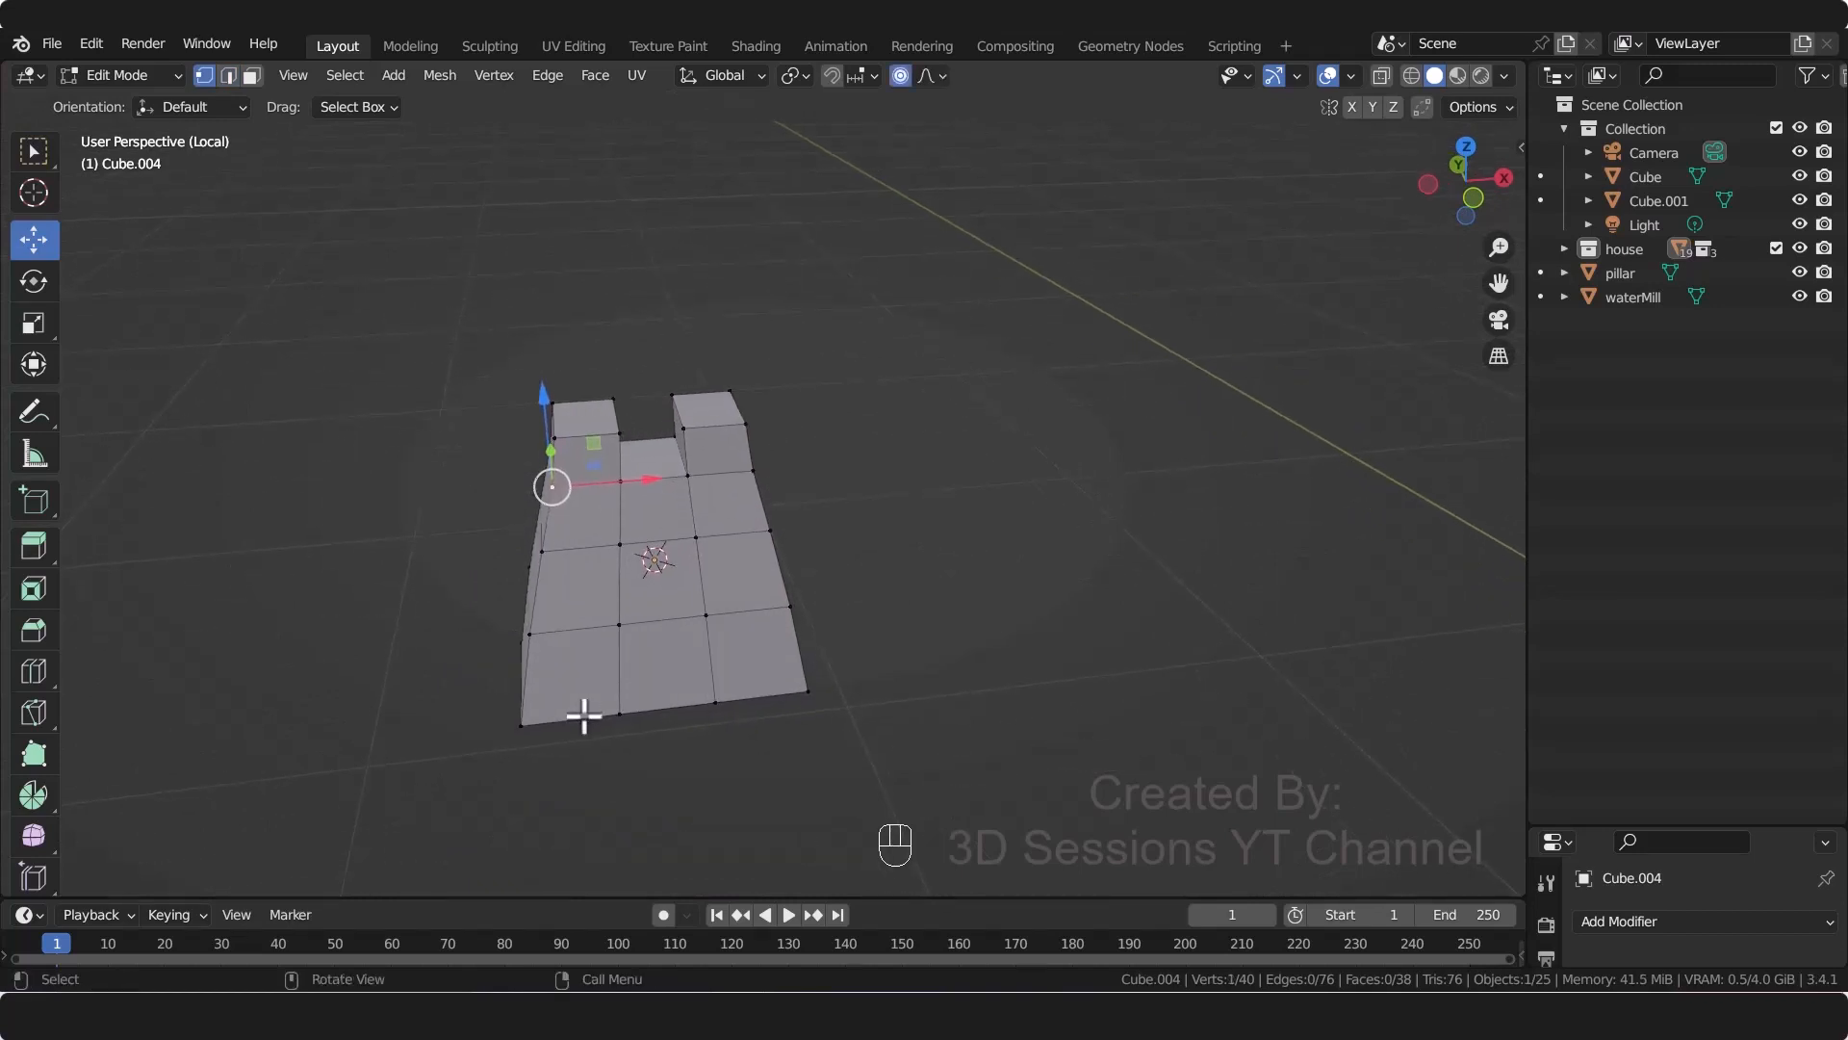
pyautogui.press('g')
pyautogui.scroll(10, 582, 714)
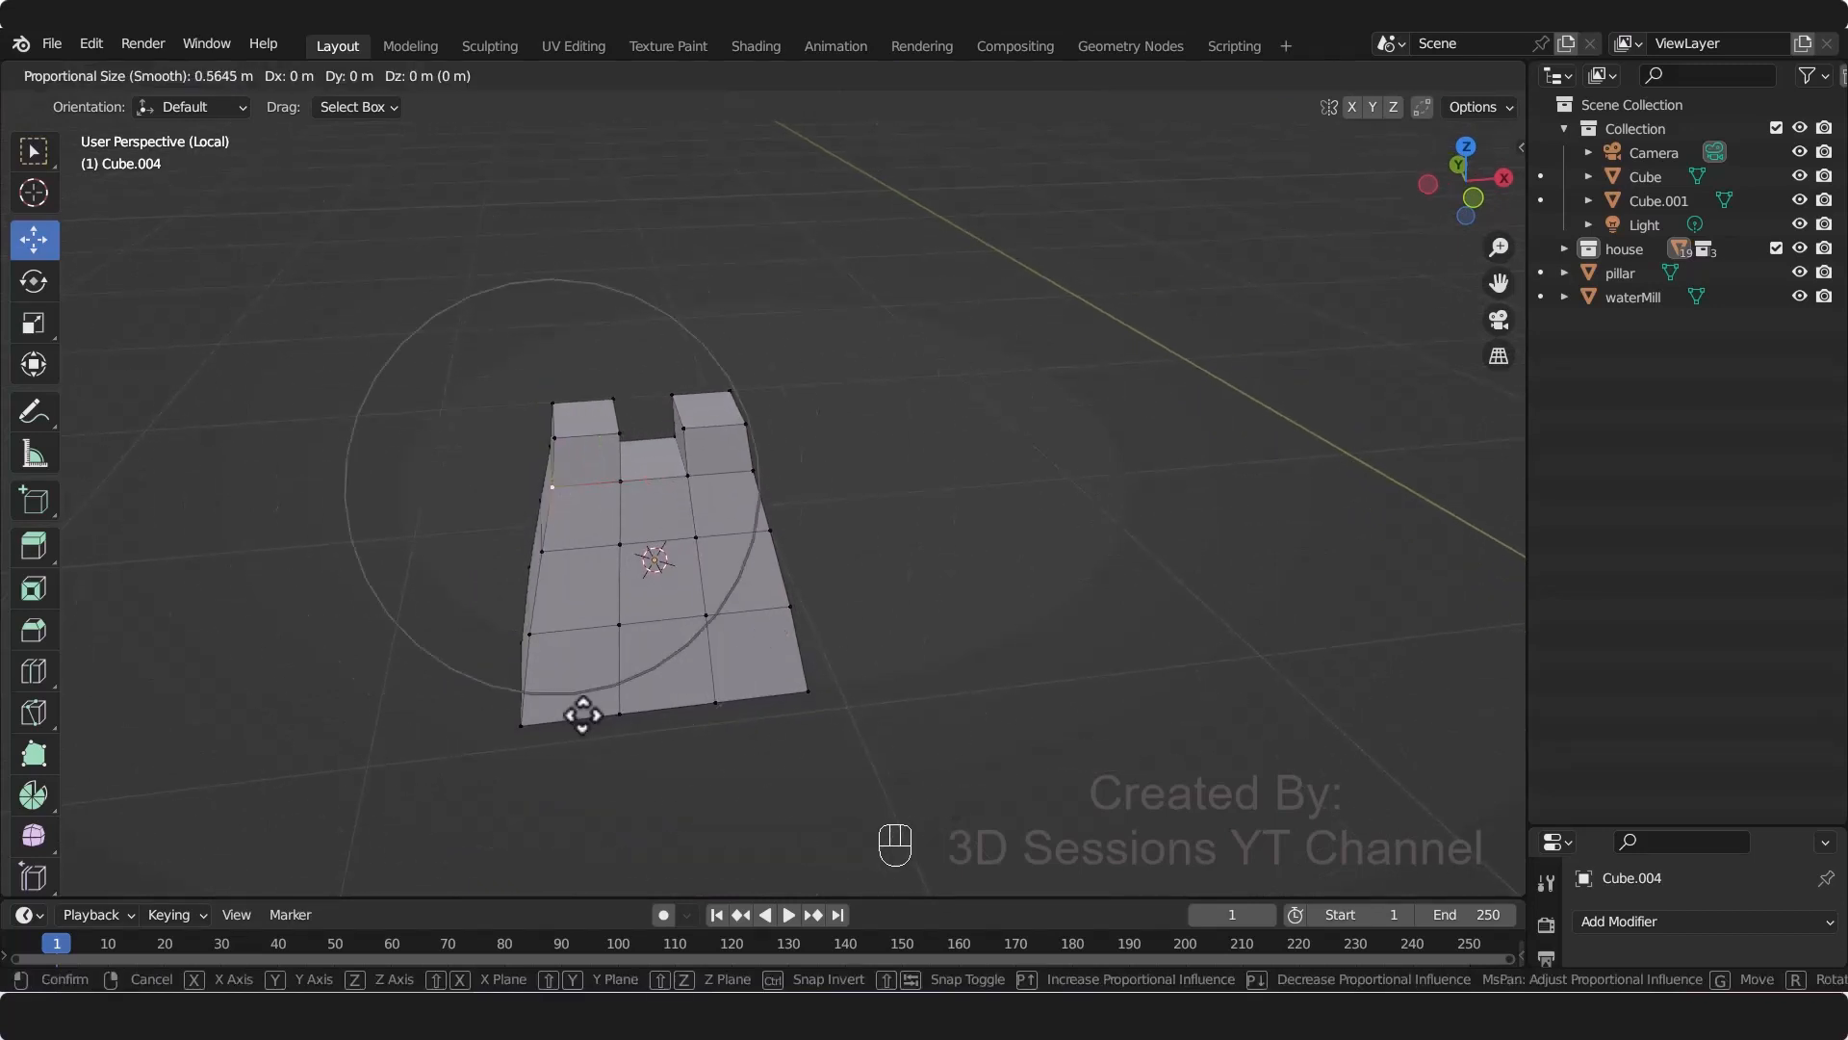
pyautogui.scroll(2, 534, 731)
pyautogui.click(512, 725)
# Step: Shift the two outer corner vertices on the block's lowest loop to make its outline irregular
pyautogui.click(790, 610)
pyautogui.press('g')
pyautogui.click(799, 614)
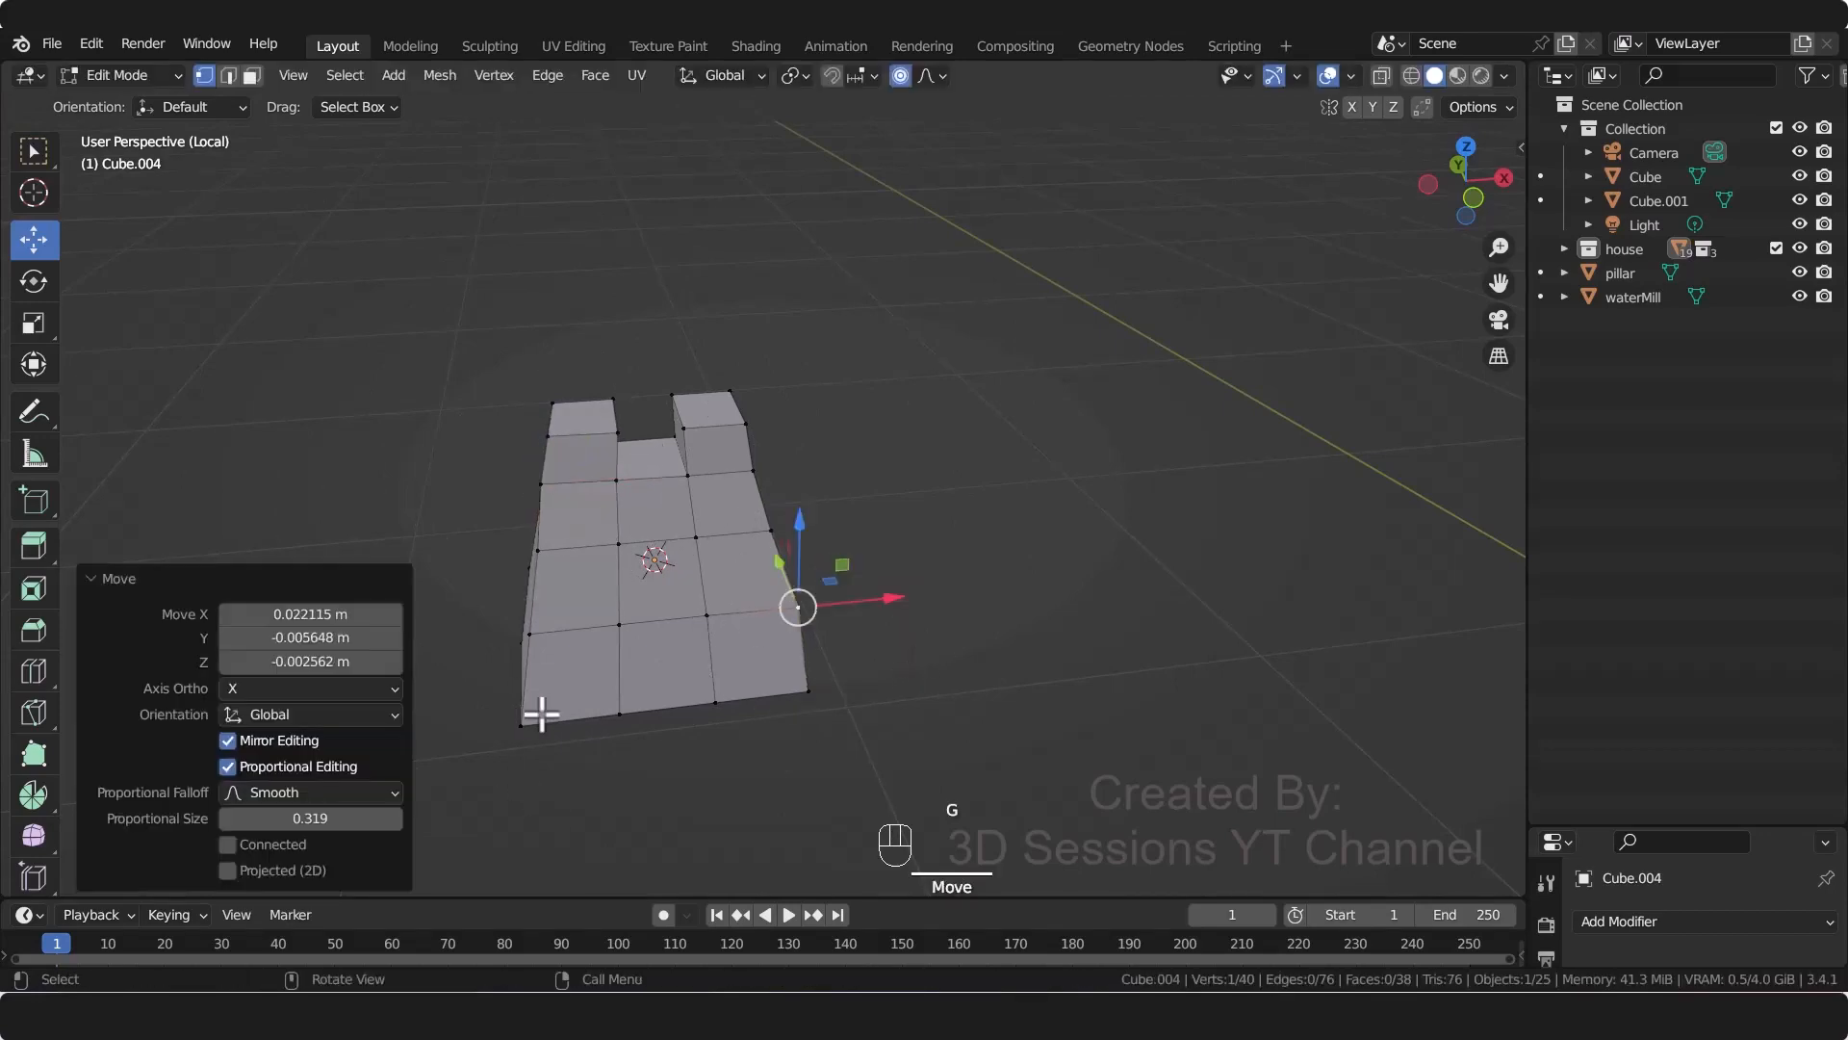
pyautogui.click(535, 632)
pyautogui.press('g')
pyautogui.click(599, 702)
# Step: Nudge the upper vertices of the block's front, at both outer edges and beside the notch, for an uneven shape
pyautogui.click(547, 436)
pyautogui.press('g')
pyautogui.click(607, 586)
pyautogui.click(617, 434)
pyautogui.press('g')
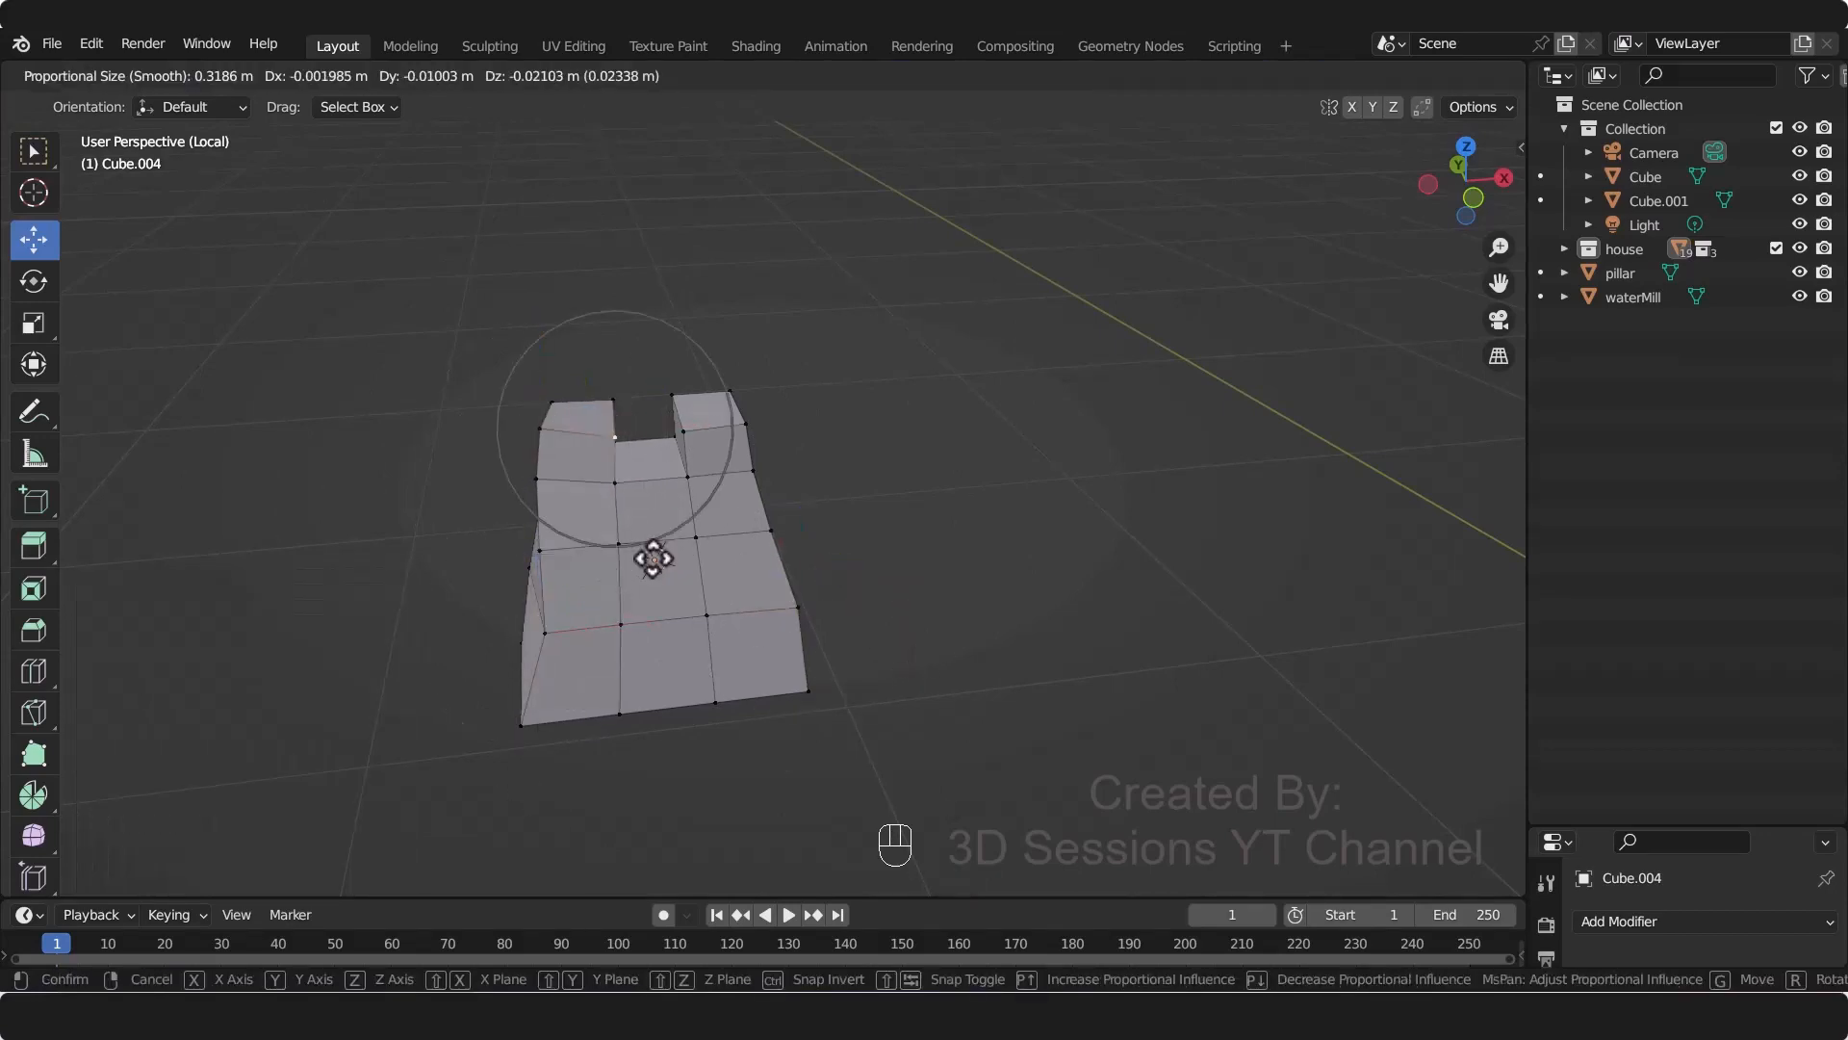
pyautogui.click(650, 557)
pyautogui.click(746, 424)
pyautogui.press('g')
pyautogui.click(876, 542)
# Step: Move two edge vertices on the block's narrow side to roughen that face as well
pyautogui.moveTo(635, 710); pyautogui.dragTo(862, 676, button='middle')
pyautogui.click(742, 701)
pyautogui.press('g')
pyautogui.click(747, 816)
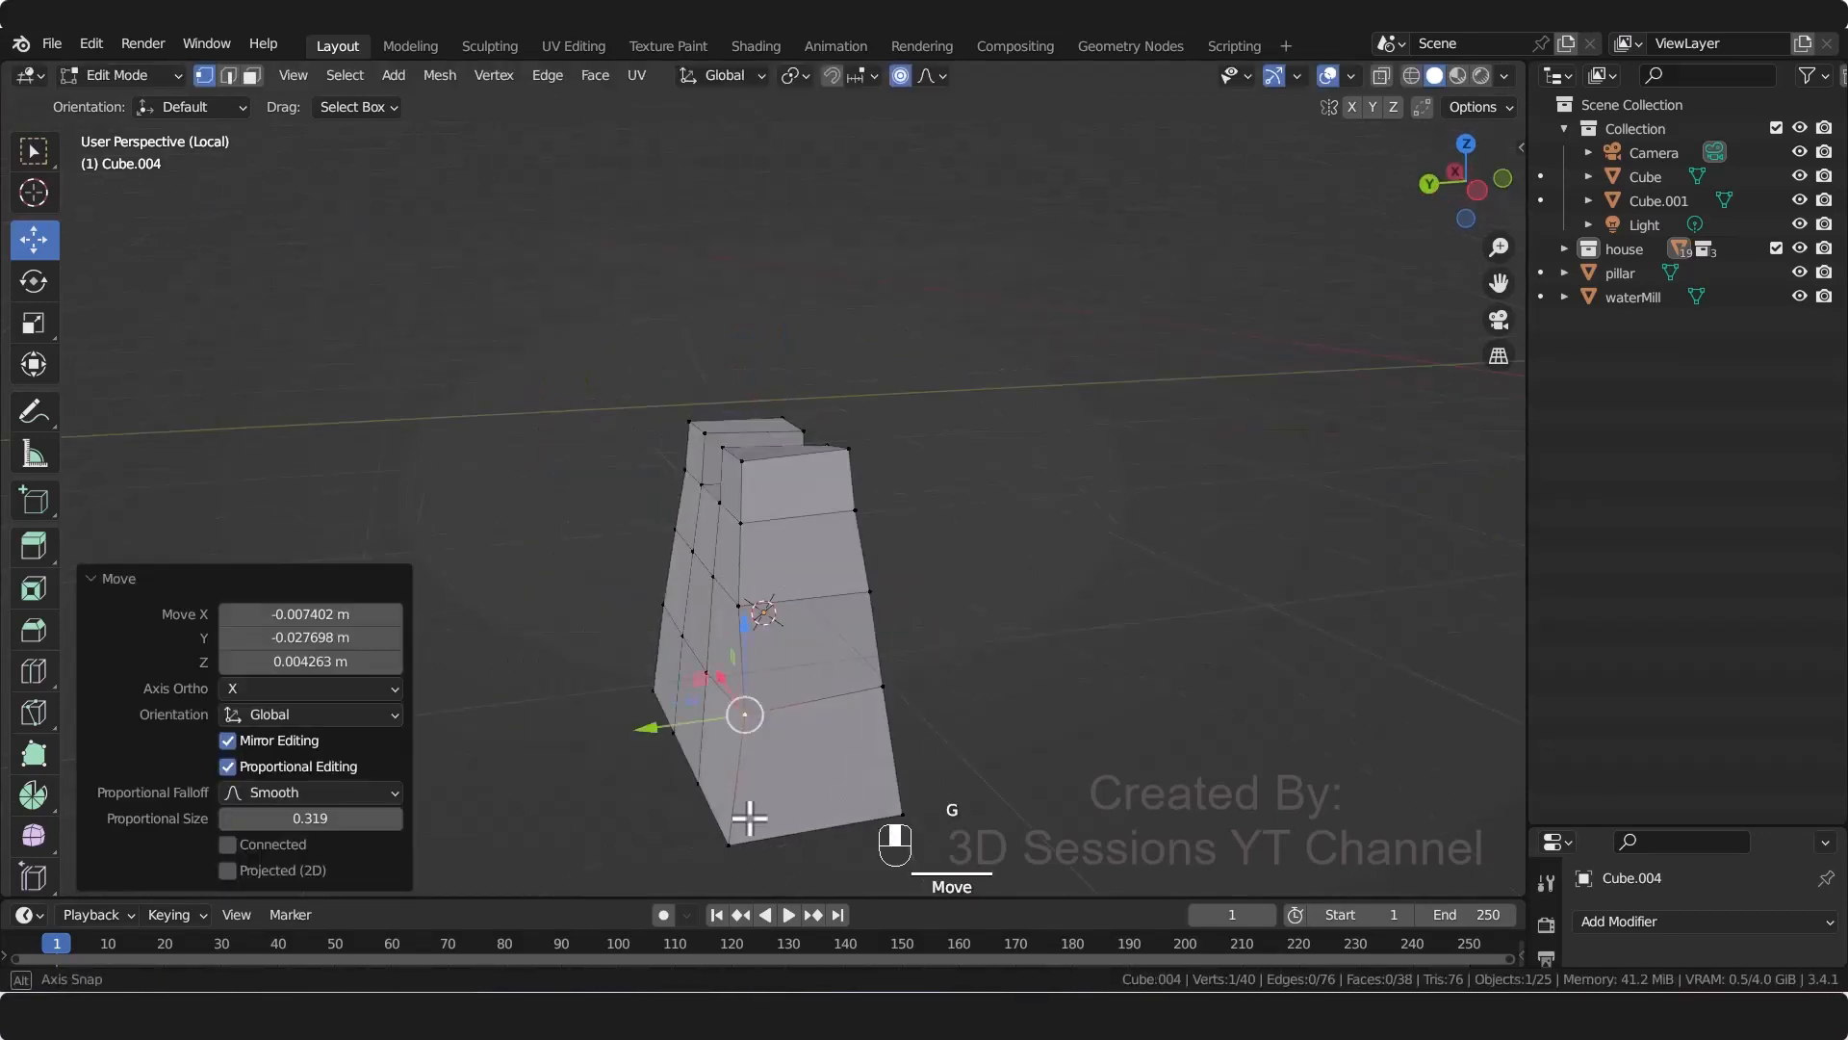
pyautogui.click(752, 628)
pyautogui.press('g')
pyautogui.click(900, 768)
# Step: Clear the vertex selection, return to Object Mode and leave local view to bring back the whole scene
pyautogui.click(631, 820)
pyautogui.moveTo(688, 828); pyautogui.dragTo(621, 810, button='middle')
pyautogui.click(714, 846)
pyautogui.press('Tab')
pyautogui.scroll(1, 674, 818)
pyautogui.moveTo(539, 761); pyautogui.dragTo(905, 655, button='middle')
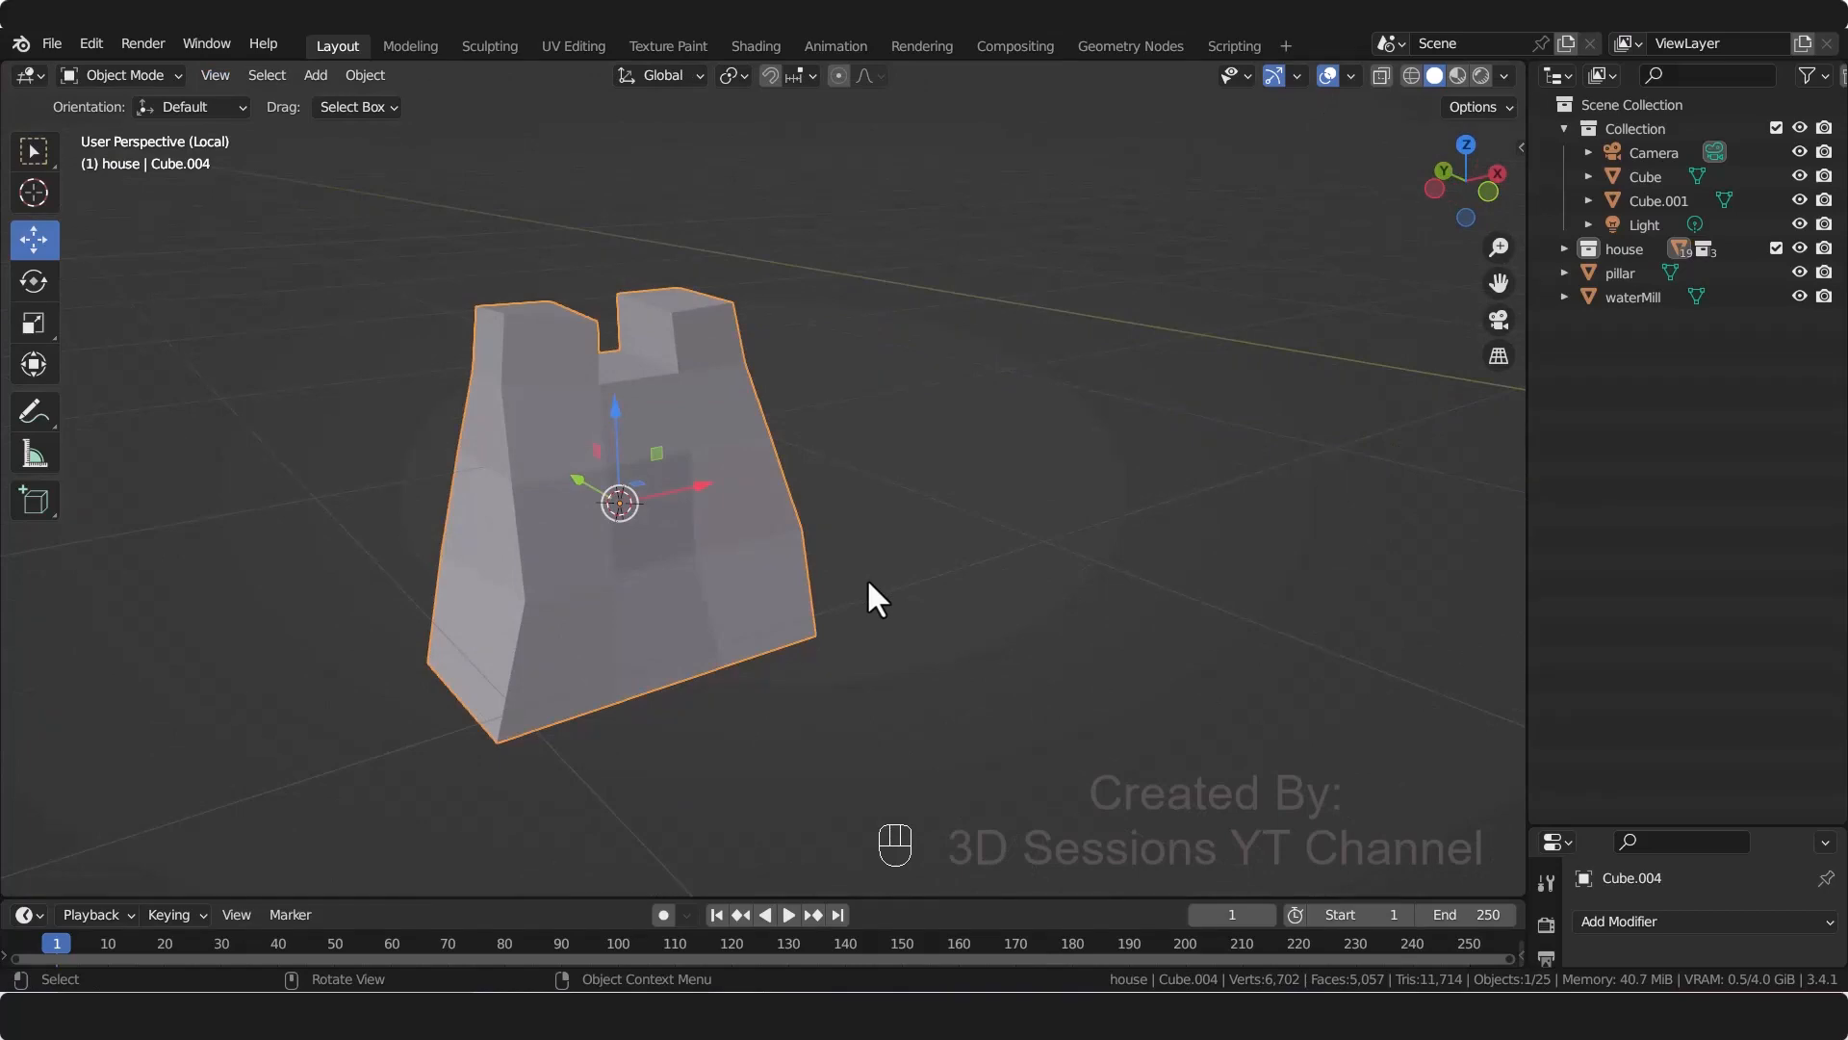
pyautogui.press('/')
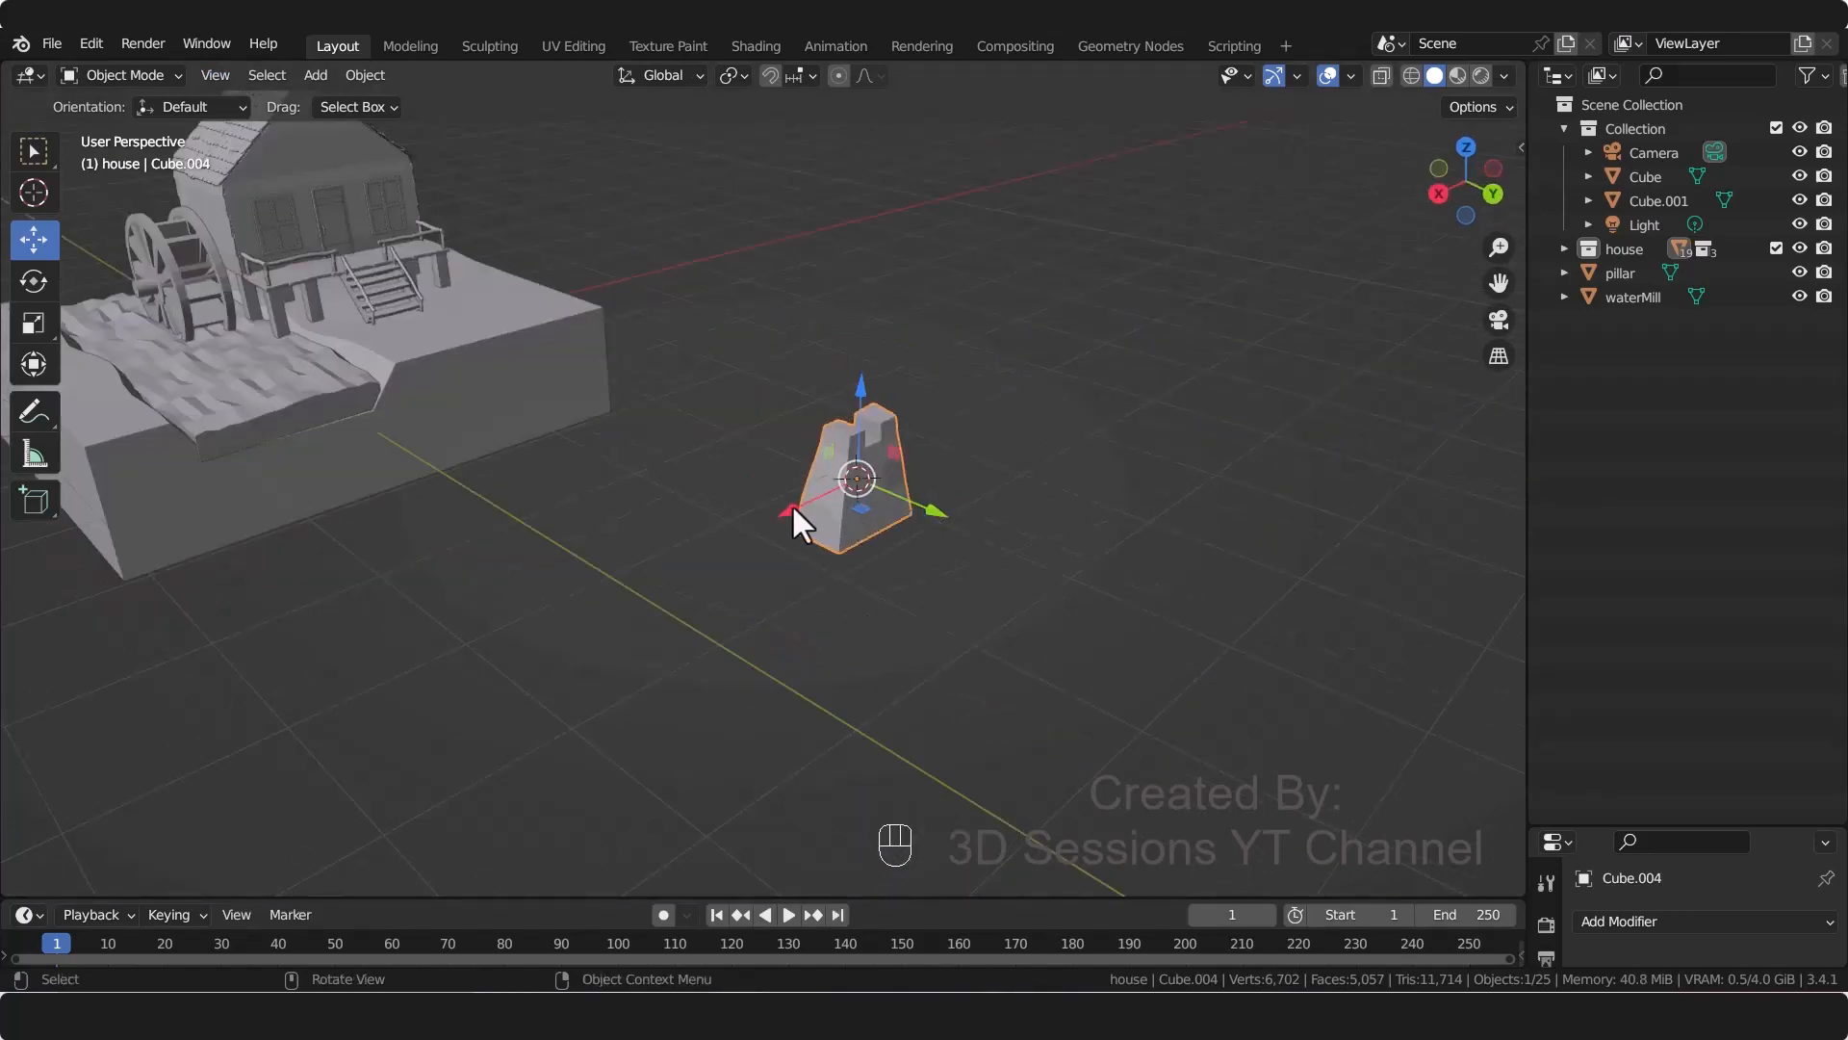
# Step: Move the notched block across to the outer side of the water wheel and raise it by about 0.386 m
pyautogui.moveTo(794, 510); pyautogui.dragTo(425, 655)
pyautogui.press('`')
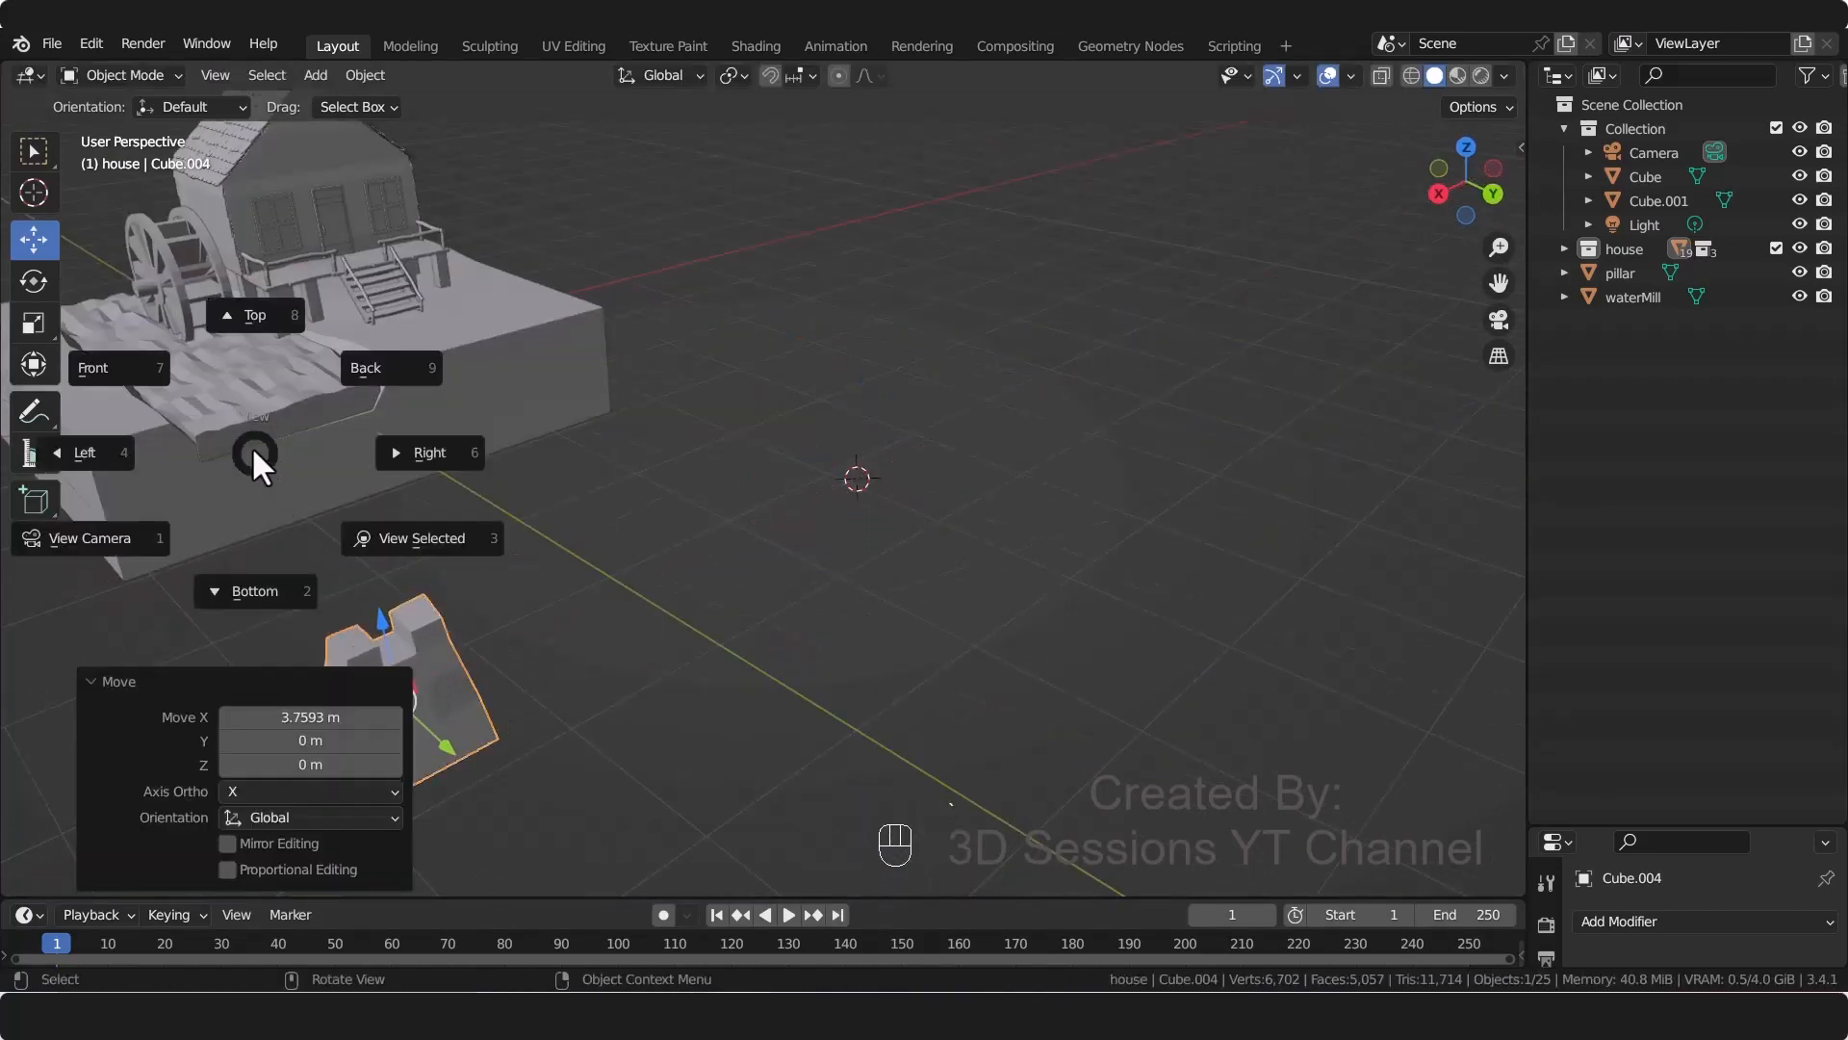
pyautogui.click(545, 441)
pyautogui.moveTo(899, 647); pyautogui.dragTo(946, 701, button='middle')
pyautogui.moveTo(972, 745); pyautogui.dragTo(671, 501)
pyautogui.moveTo(520, 556); pyautogui.dragTo(590, 540)
pyautogui.moveTo(680, 445); pyautogui.dragTo(681, 401)
# Step: Rotate the notched block 90° around the Z axis
pyautogui.scroll(3, 674, 559)
pyautogui.press('r')
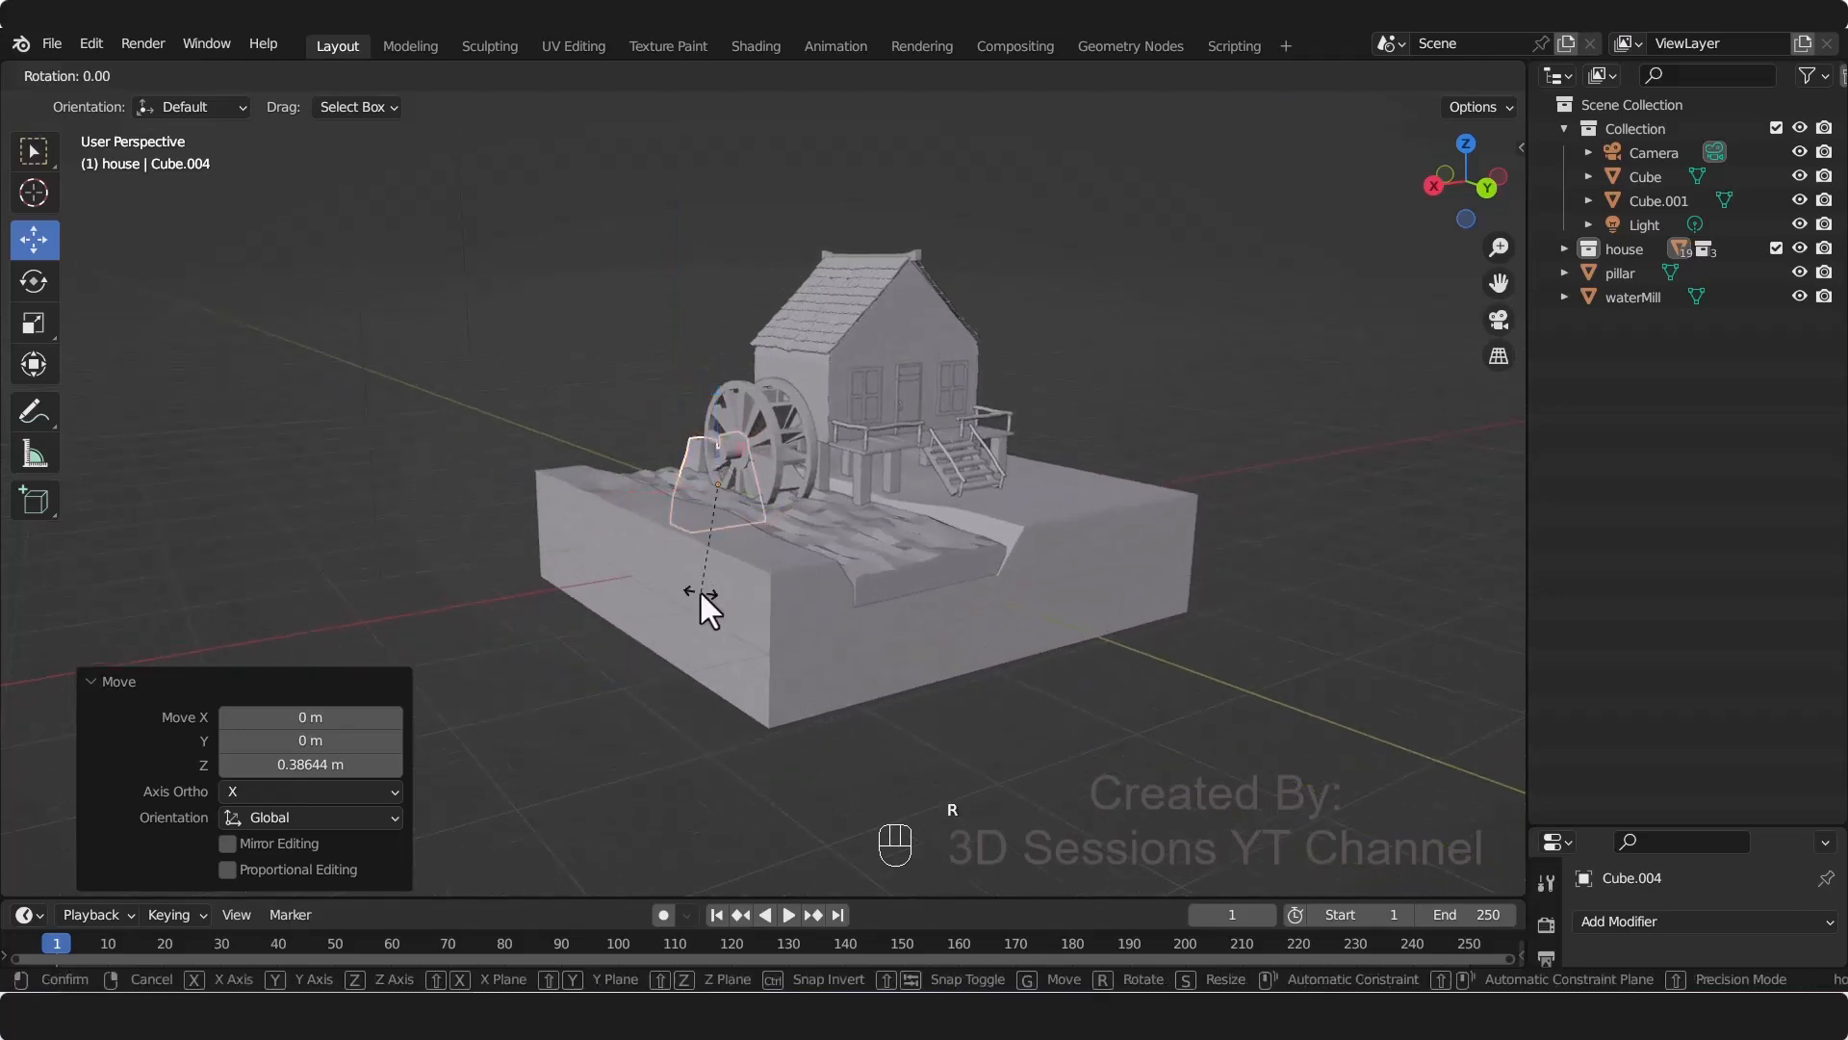
pyautogui.press('z')
pyautogui.press('9')
pyautogui.press('0')
pyautogui.press('Return')
# Step: Slide the block away from the wheel along X by about 0.399 m and again by about 0.261 m
pyautogui.scroll(3, 701, 591)
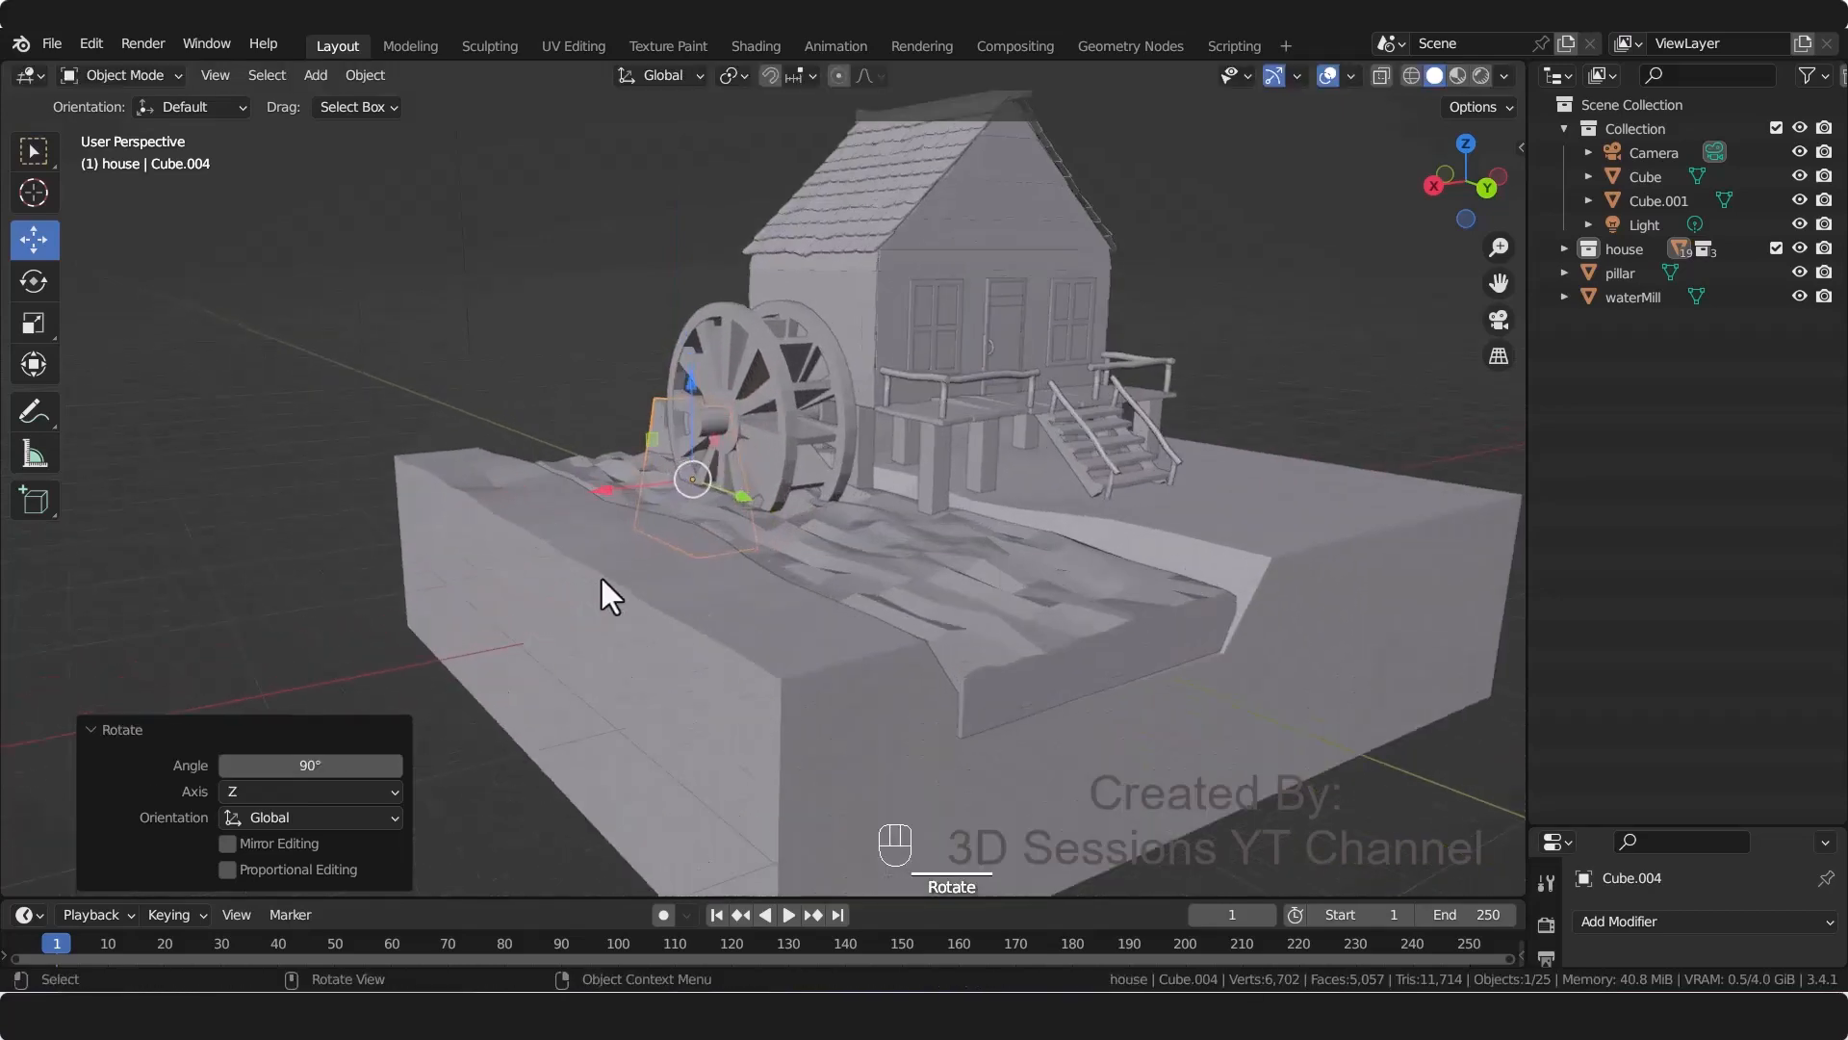
pyautogui.moveTo(589, 490); pyautogui.dragTo(531, 499)
pyautogui.moveTo(452, 520); pyautogui.dragTo(508, 406, button='middle')
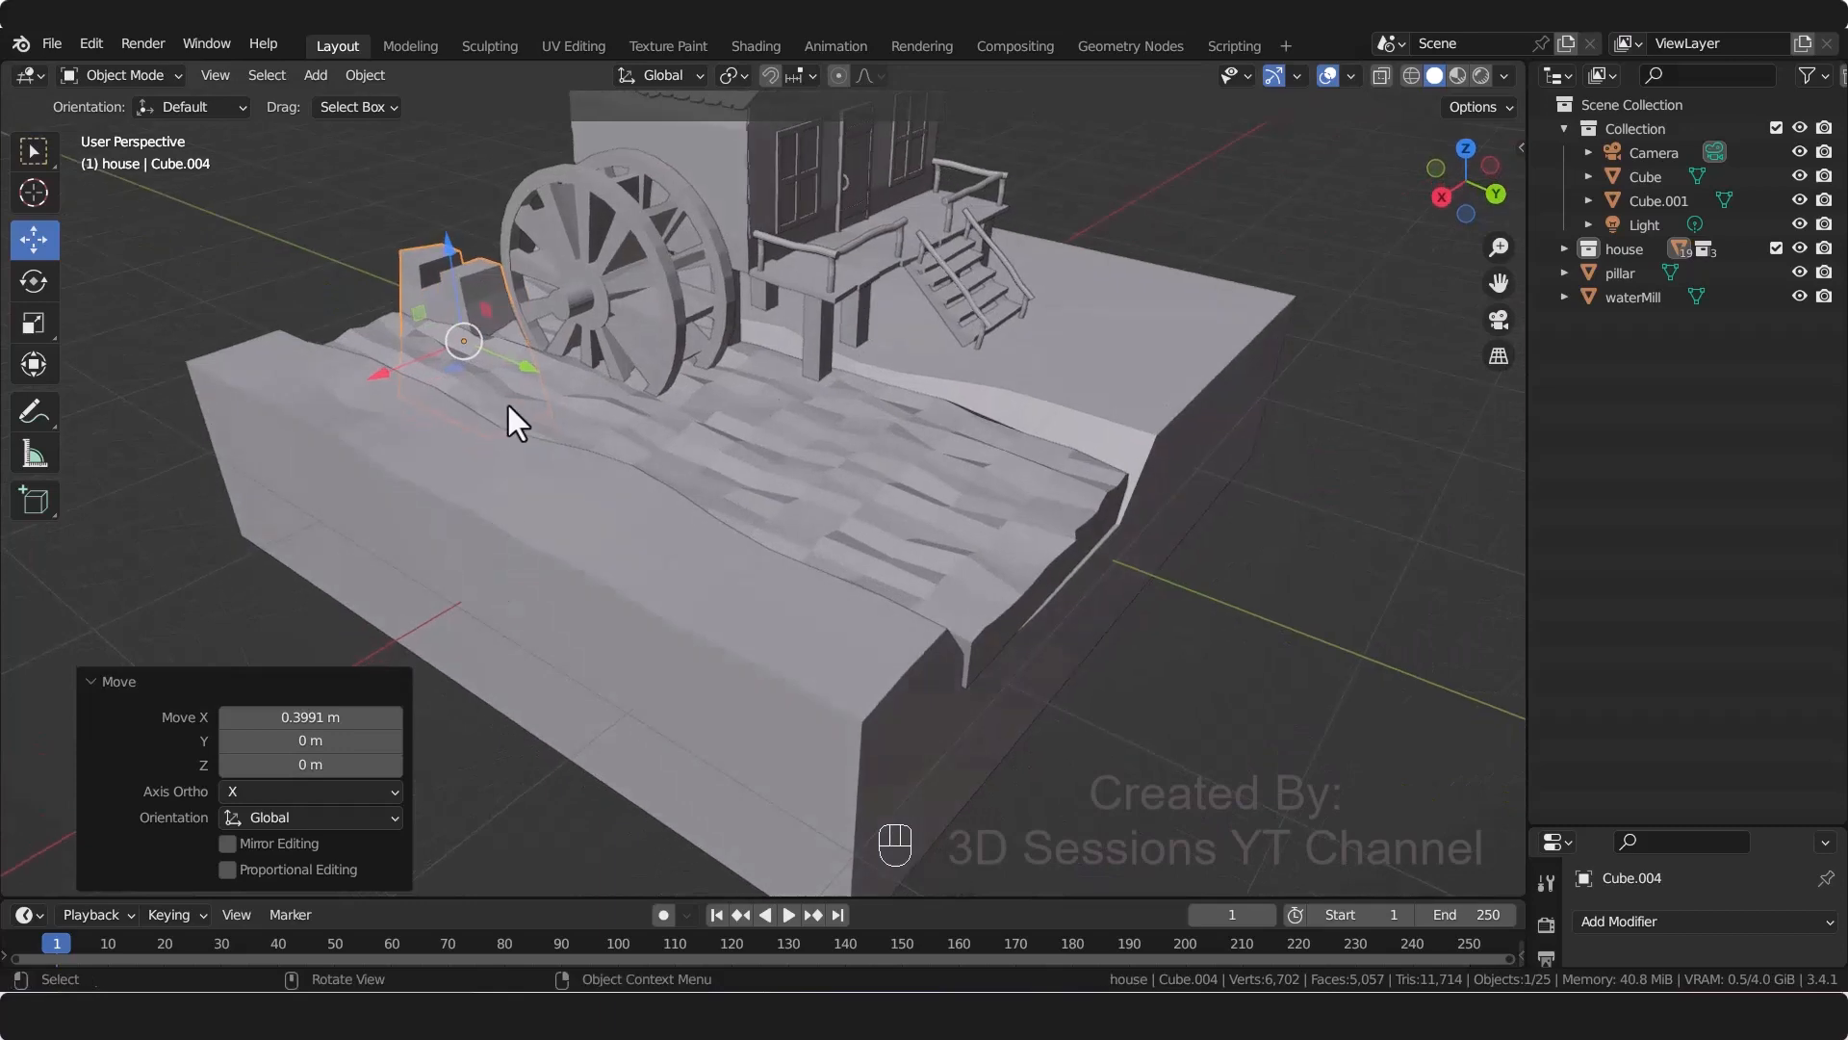
pyautogui.press('`')
pyautogui.click(568, 114)
pyautogui.moveTo(640, 772); pyautogui.dragTo(753, 724)
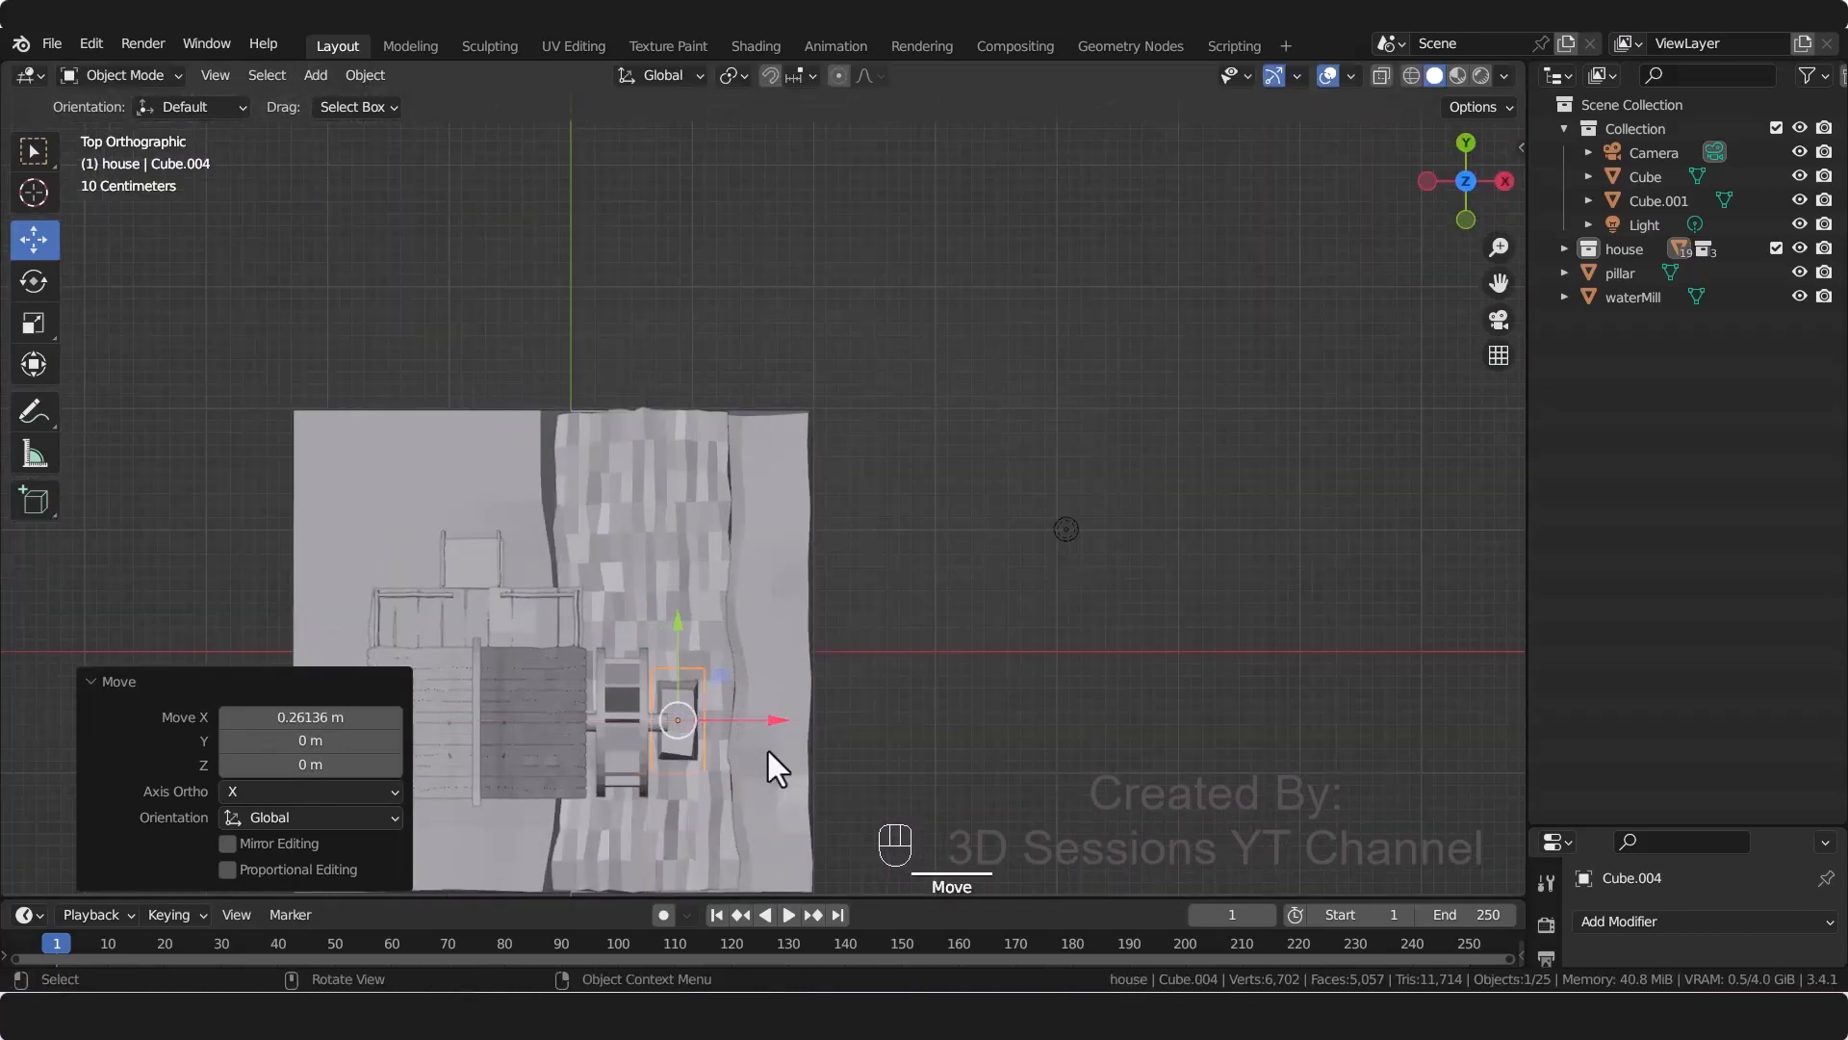
# Step: Raise the block about 0.133 m along Z in the right view so its notch approaches the wheel's axle
pyautogui.press('KP_0')
pyautogui.moveTo(293, 434); pyautogui.dragTo(614, 530, button='middle')
pyautogui.press('`')
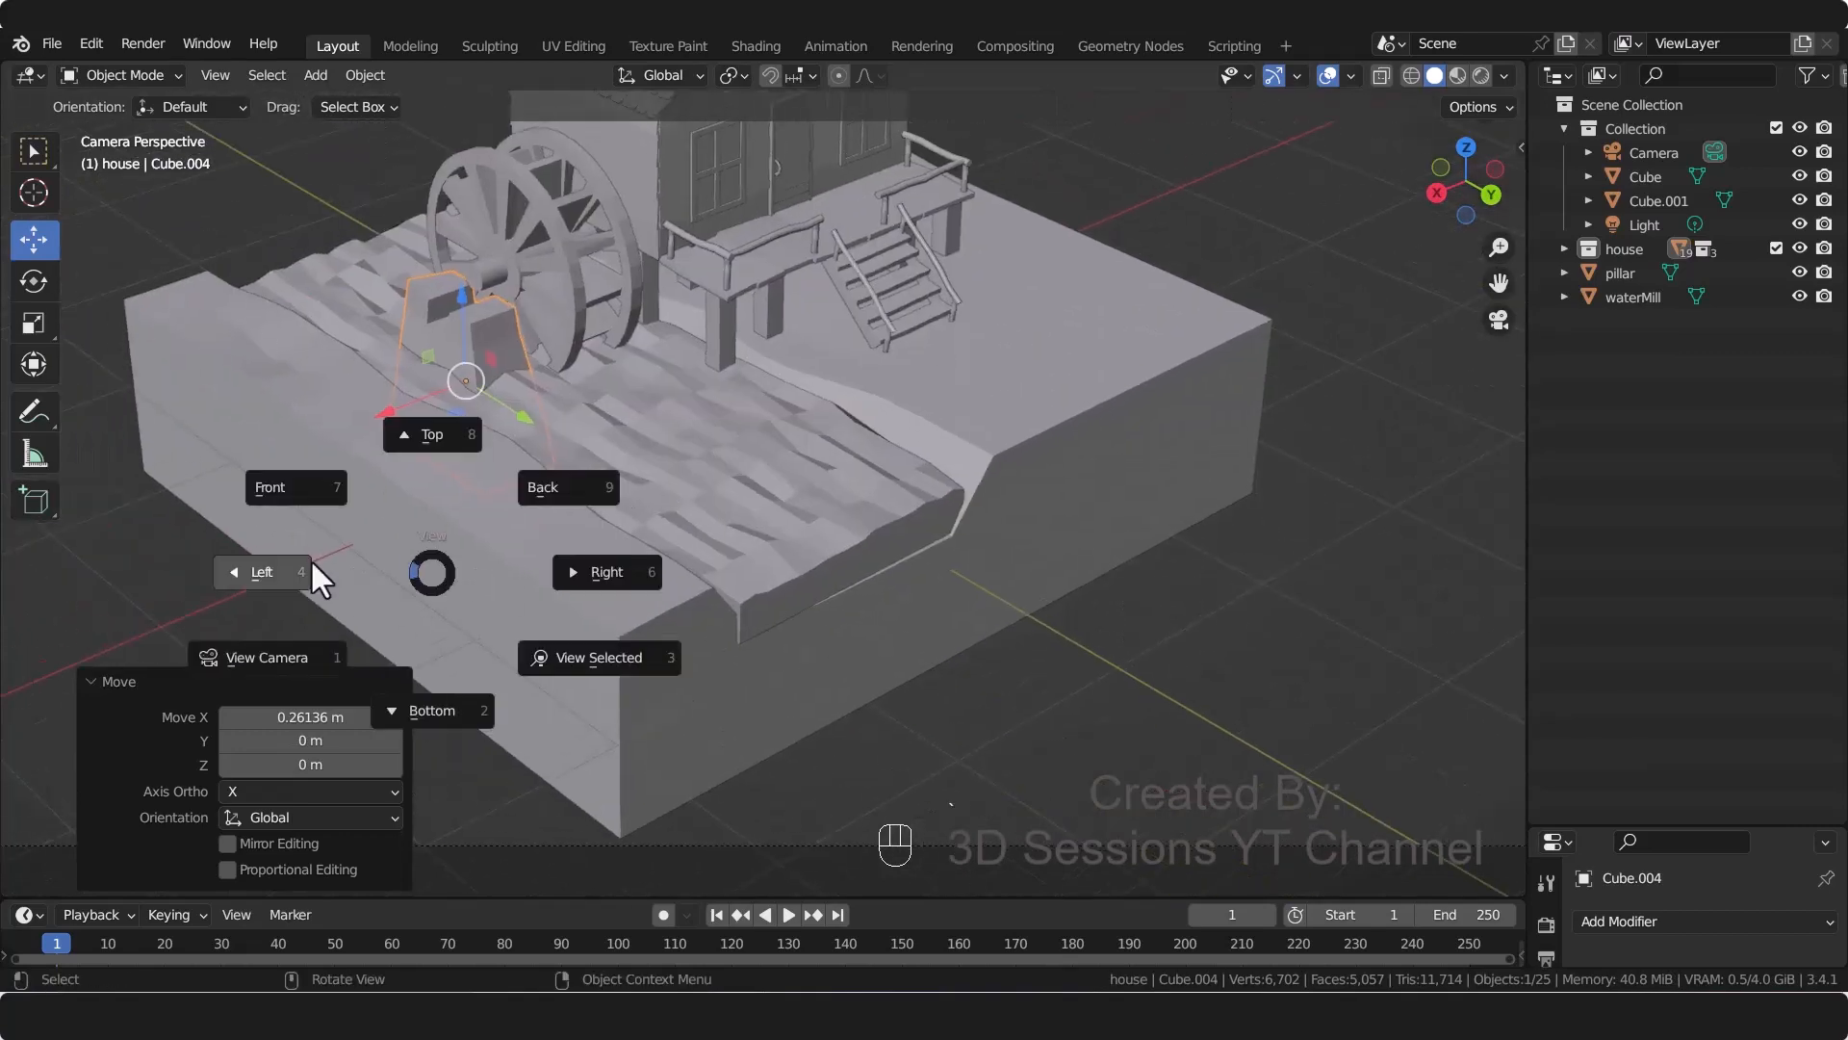
pyautogui.click(258, 571)
pyautogui.press('`')
pyautogui.click(1136, 632)
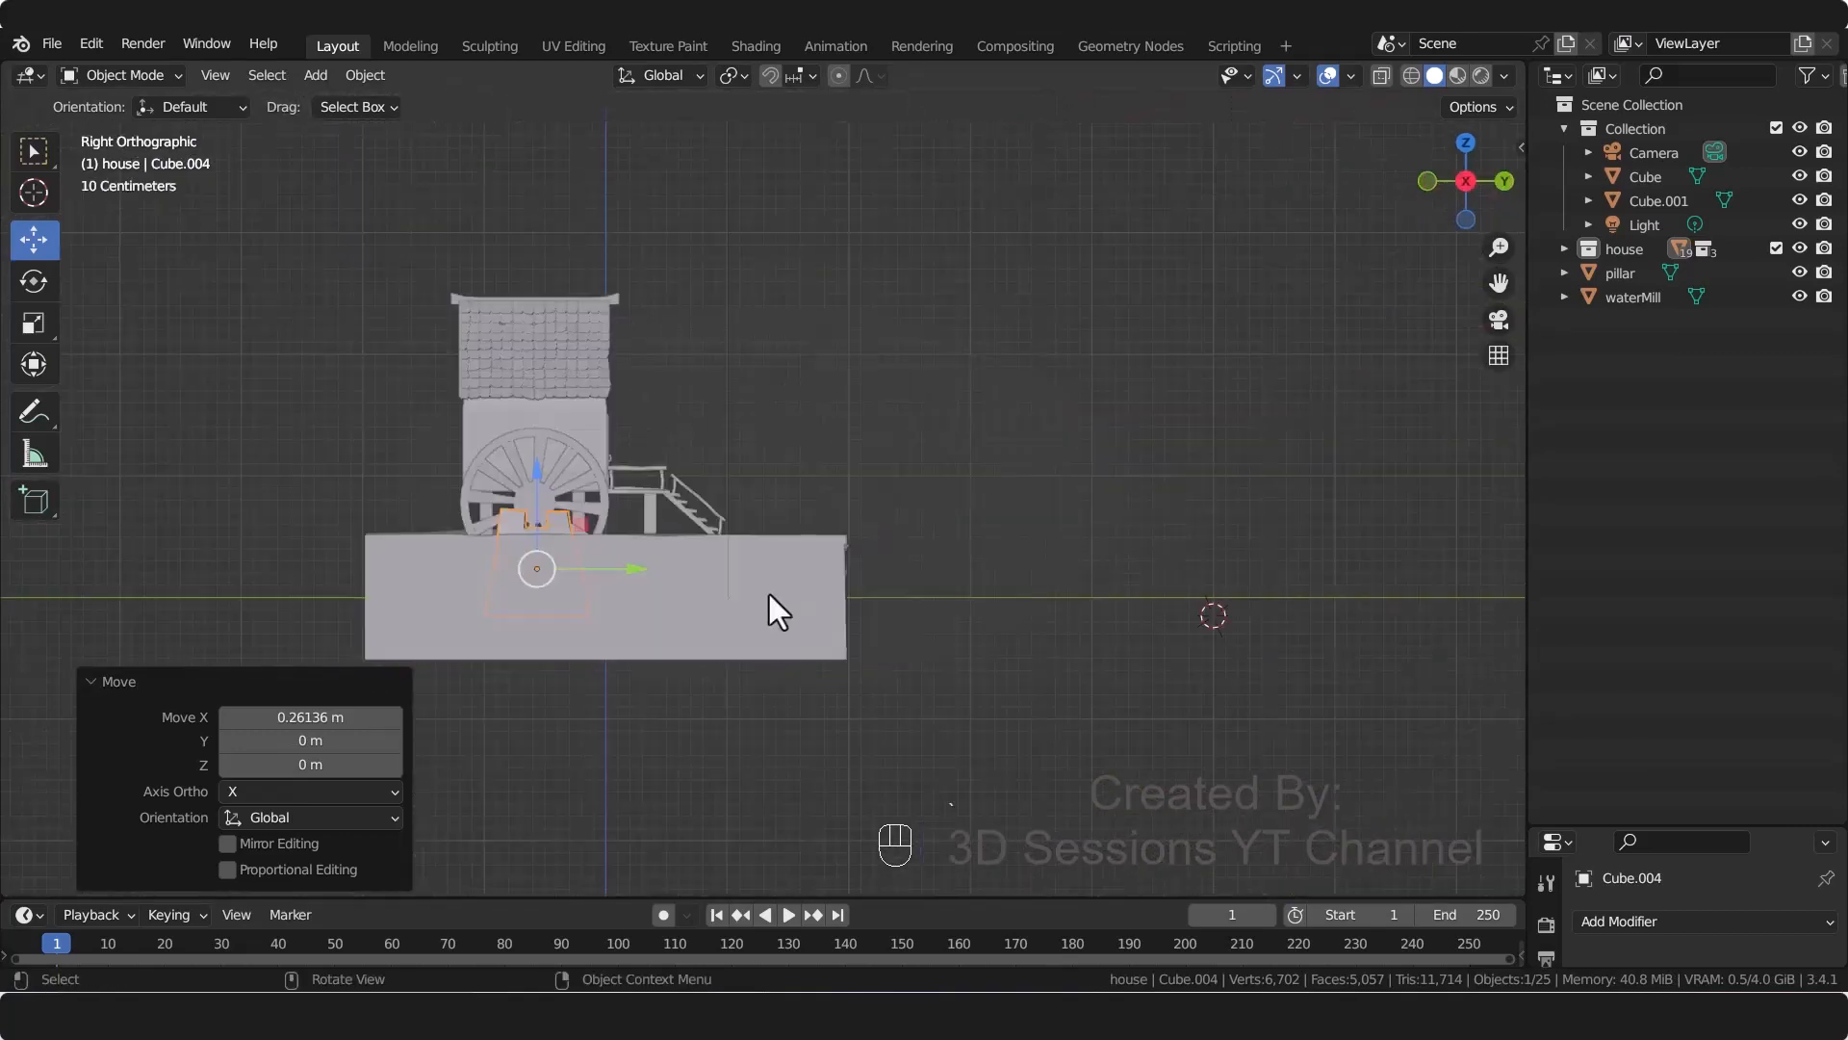
pyautogui.scroll(3, 771, 593)
pyautogui.keyDown('shift'); pyautogui.moveTo(511, 695); pyautogui.dragTo(725, 639, button='middle'); pyautogui.keyUp('shift')
pyautogui.moveTo(639, 471); pyautogui.dragTo(647, 440)
# Step: Move the block about 0.134 m along negative X so the wheel's axle rests in the notch
pyautogui.moveTo(1063, 710); pyautogui.dragTo(910, 771, button='middle')
pyautogui.scroll(4, 790, 501)
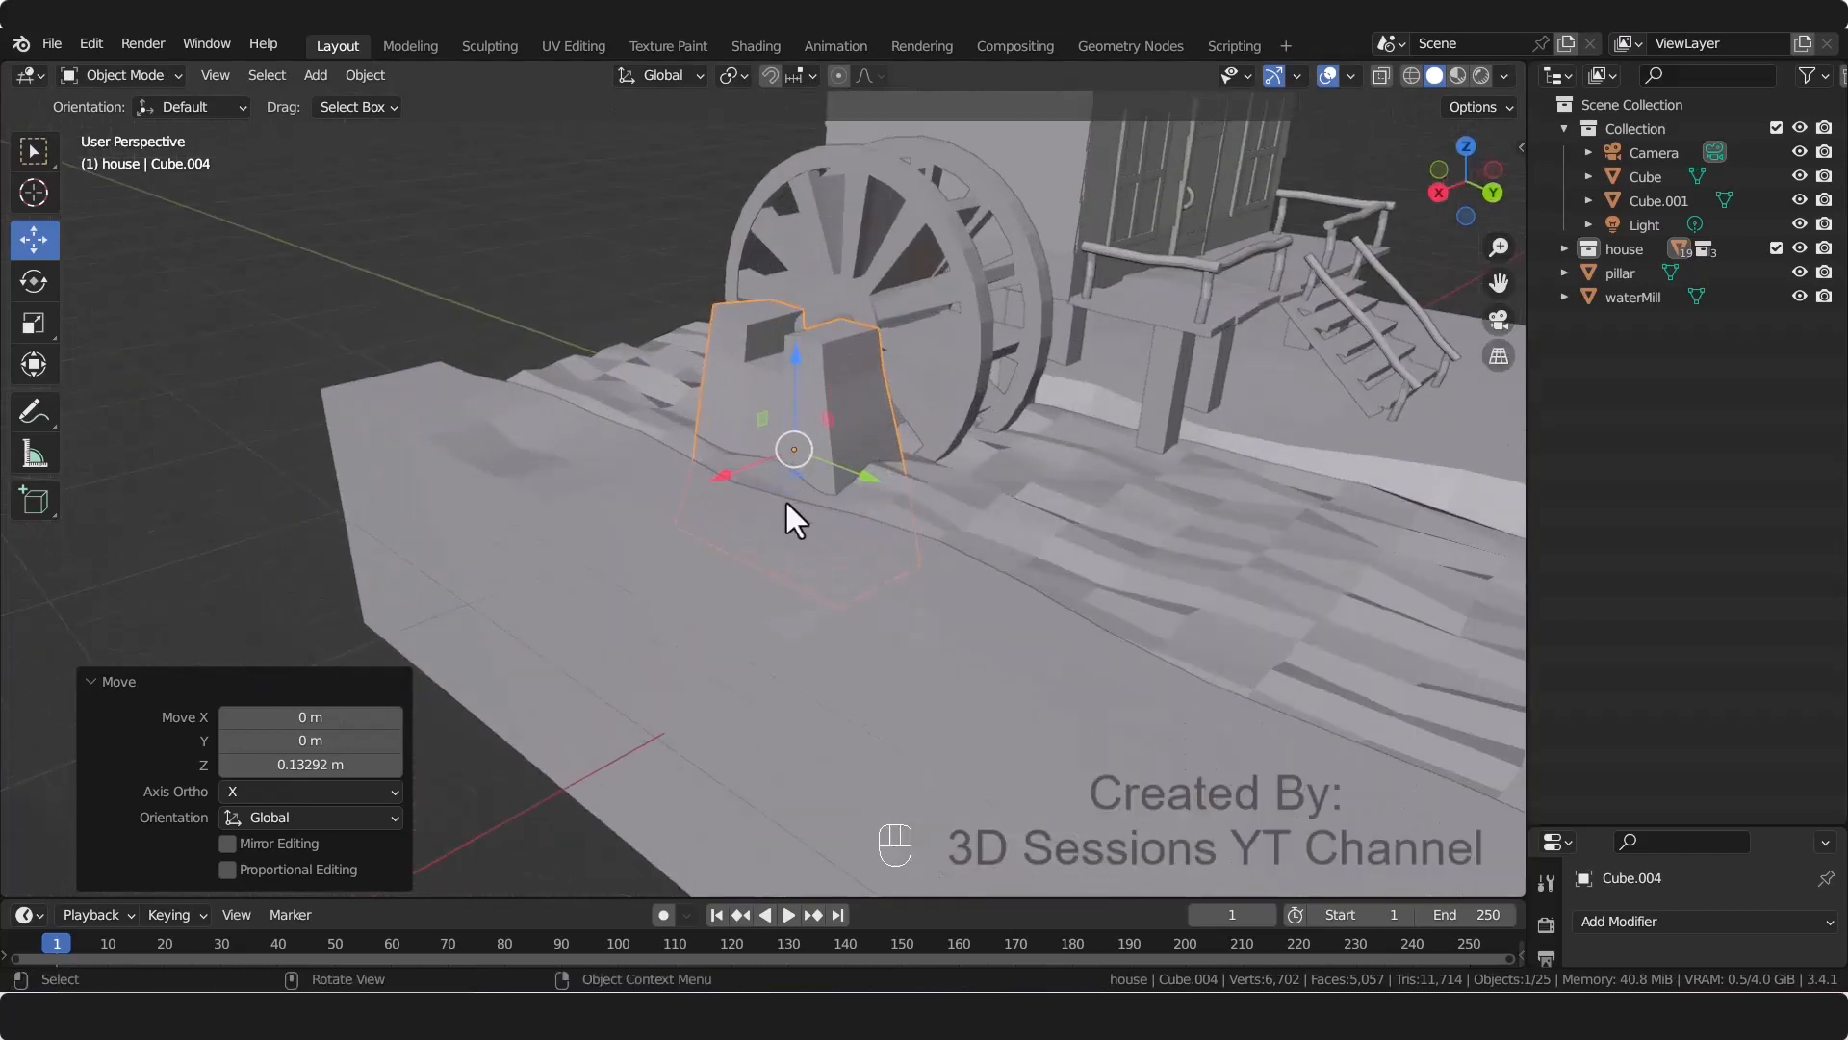
pyautogui.keyDown('shift'); pyautogui.moveTo(761, 435); pyautogui.dragTo(850, 657, button='middle'); pyautogui.keyUp('shift')
pyautogui.scroll(2, 839, 646)
pyautogui.press('g')
pyautogui.press('x')
pyautogui.click(874, 613)
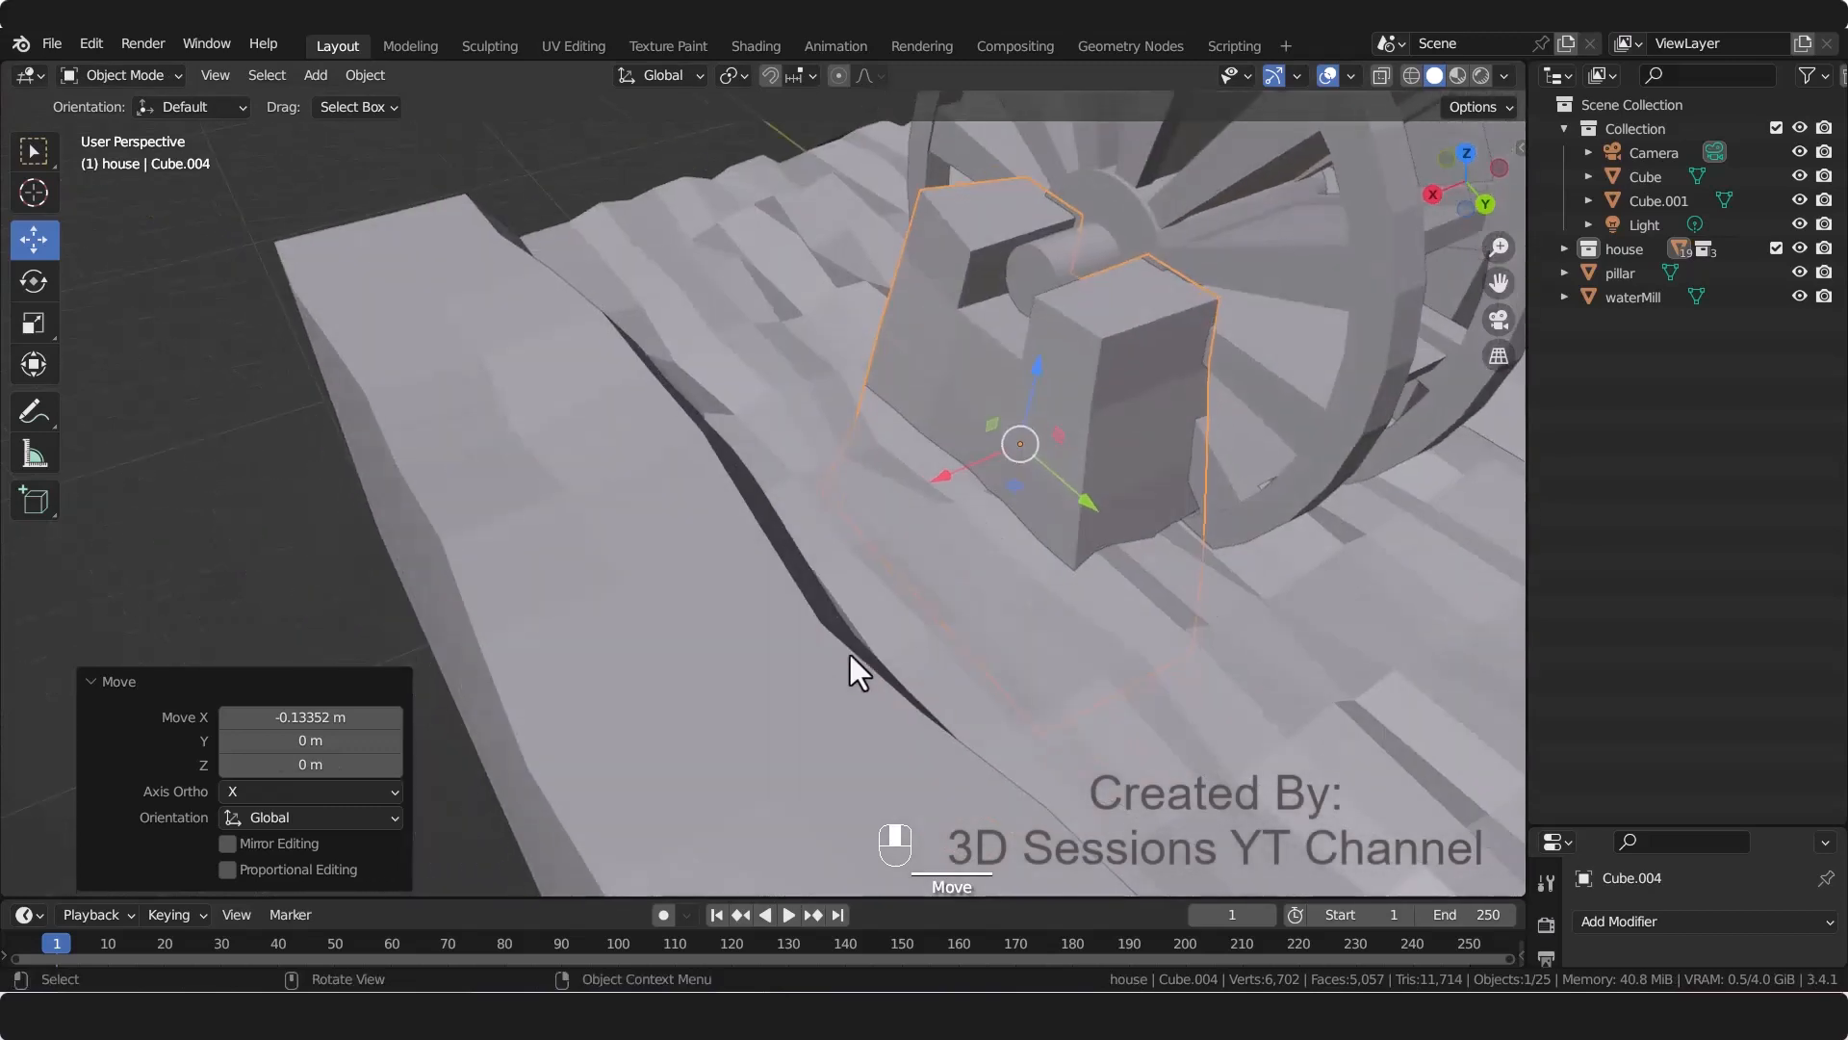
# Step: Thin the block along the global X axis to about 0.69 and nudge it slightly along X under the axle
pyautogui.keyDown('shift'); pyautogui.moveTo(1070, 402); pyautogui.dragTo(696, 637, button='middle'); pyautogui.keyUp('shift')
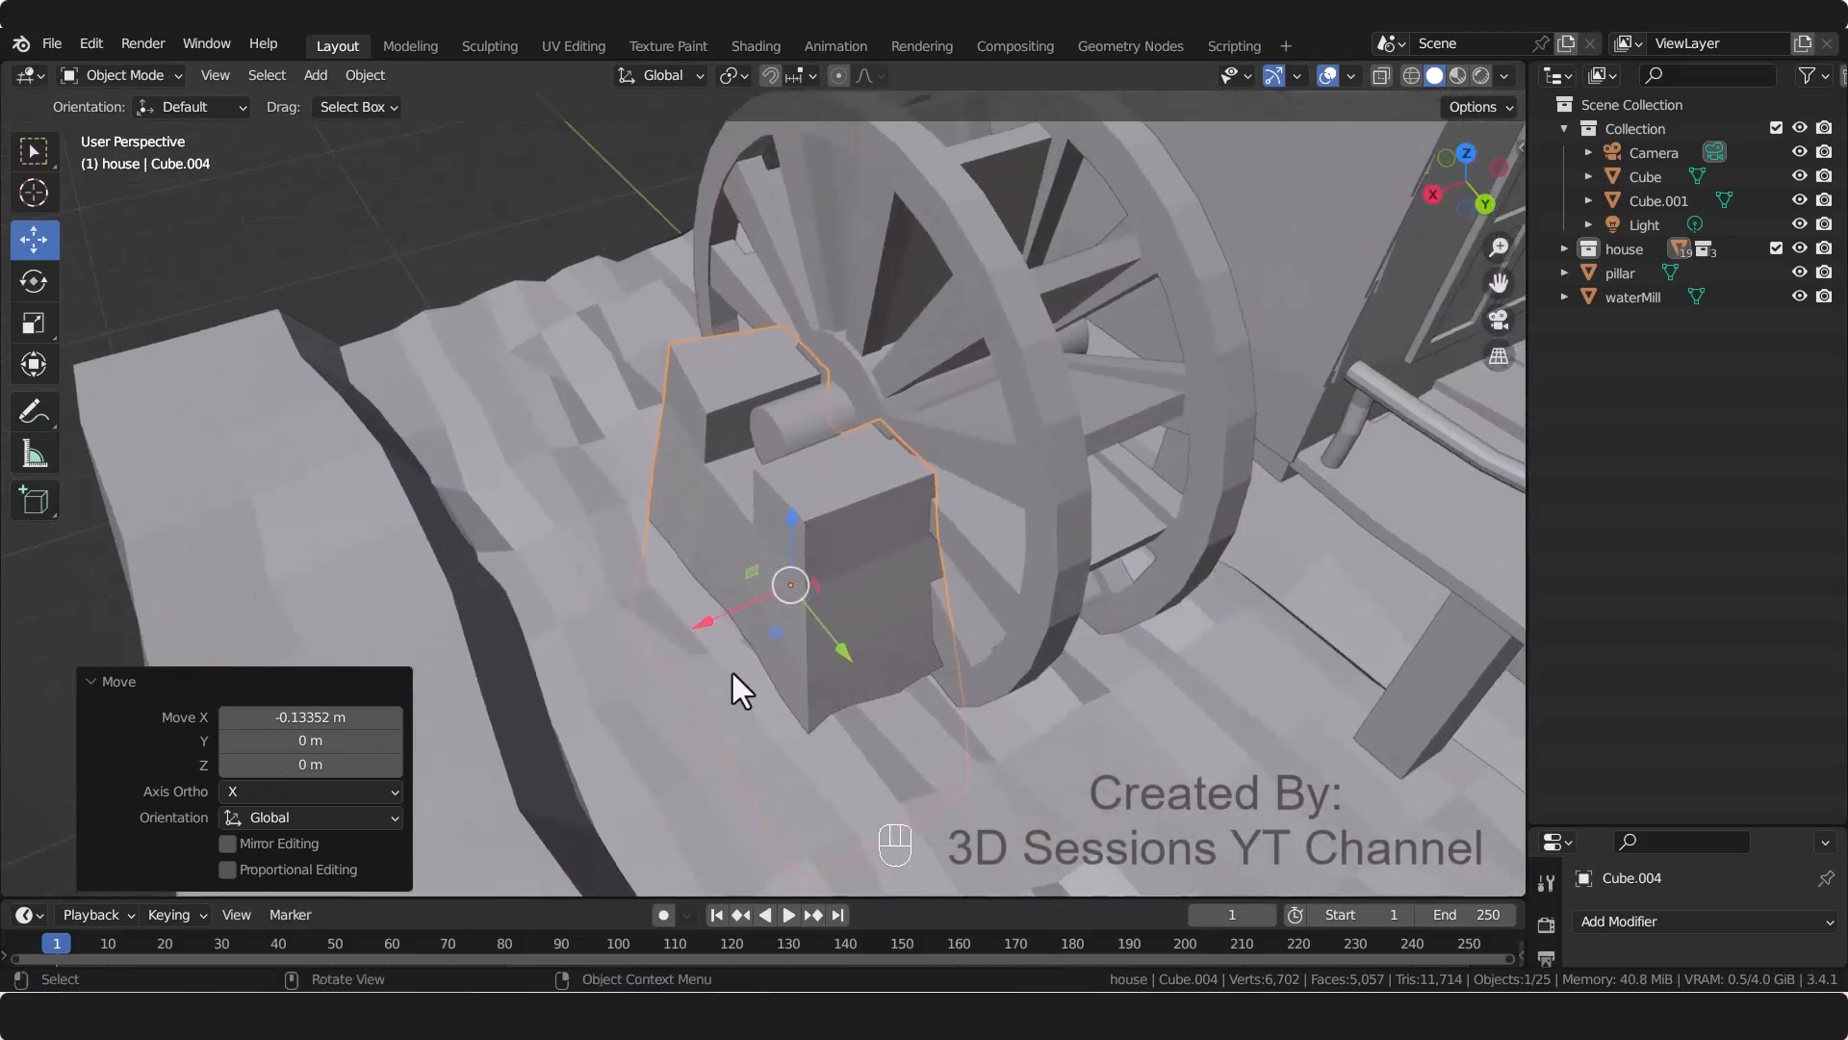
pyautogui.press('s')
pyautogui.press('x')
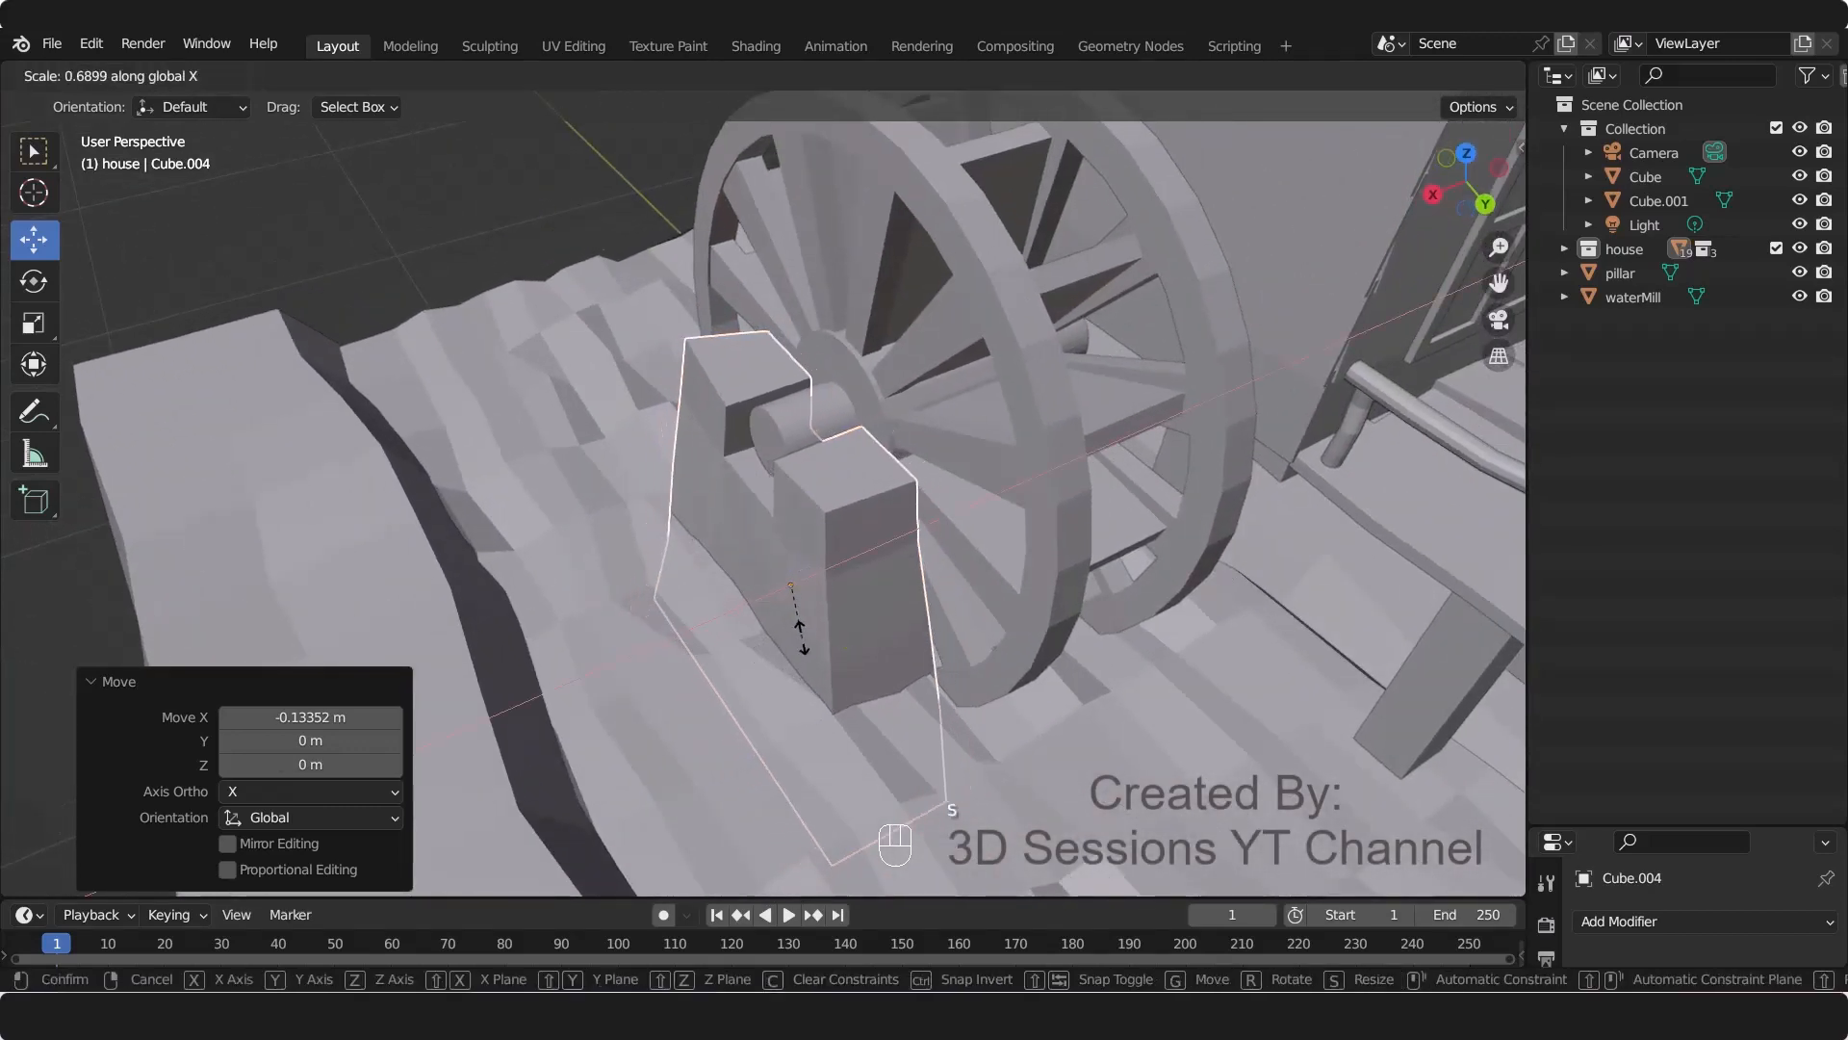
pyautogui.click(768, 635)
pyautogui.moveTo(703, 612); pyautogui.dragTo(717, 610)
# Step: Reselect the notched block and shorten it along the global Z axis to about 0.67
pyautogui.scroll(-5, 892, 793)
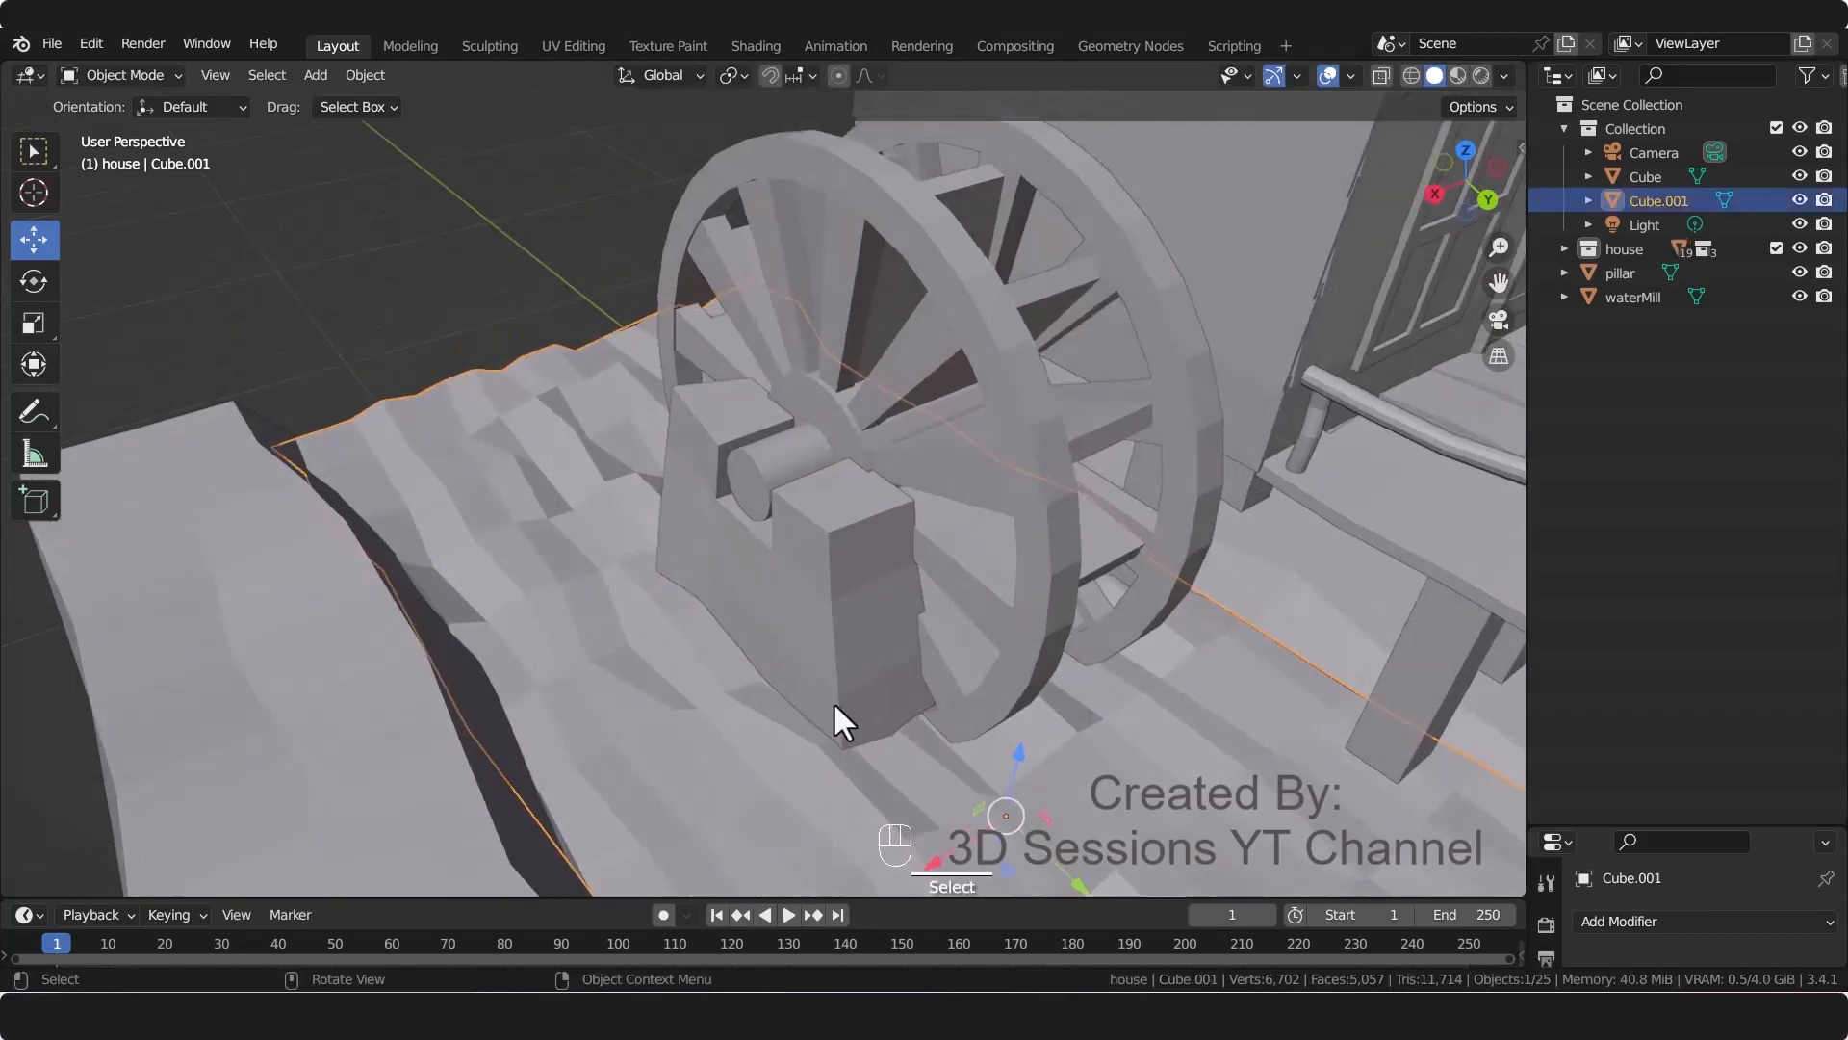
pyautogui.click(811, 530)
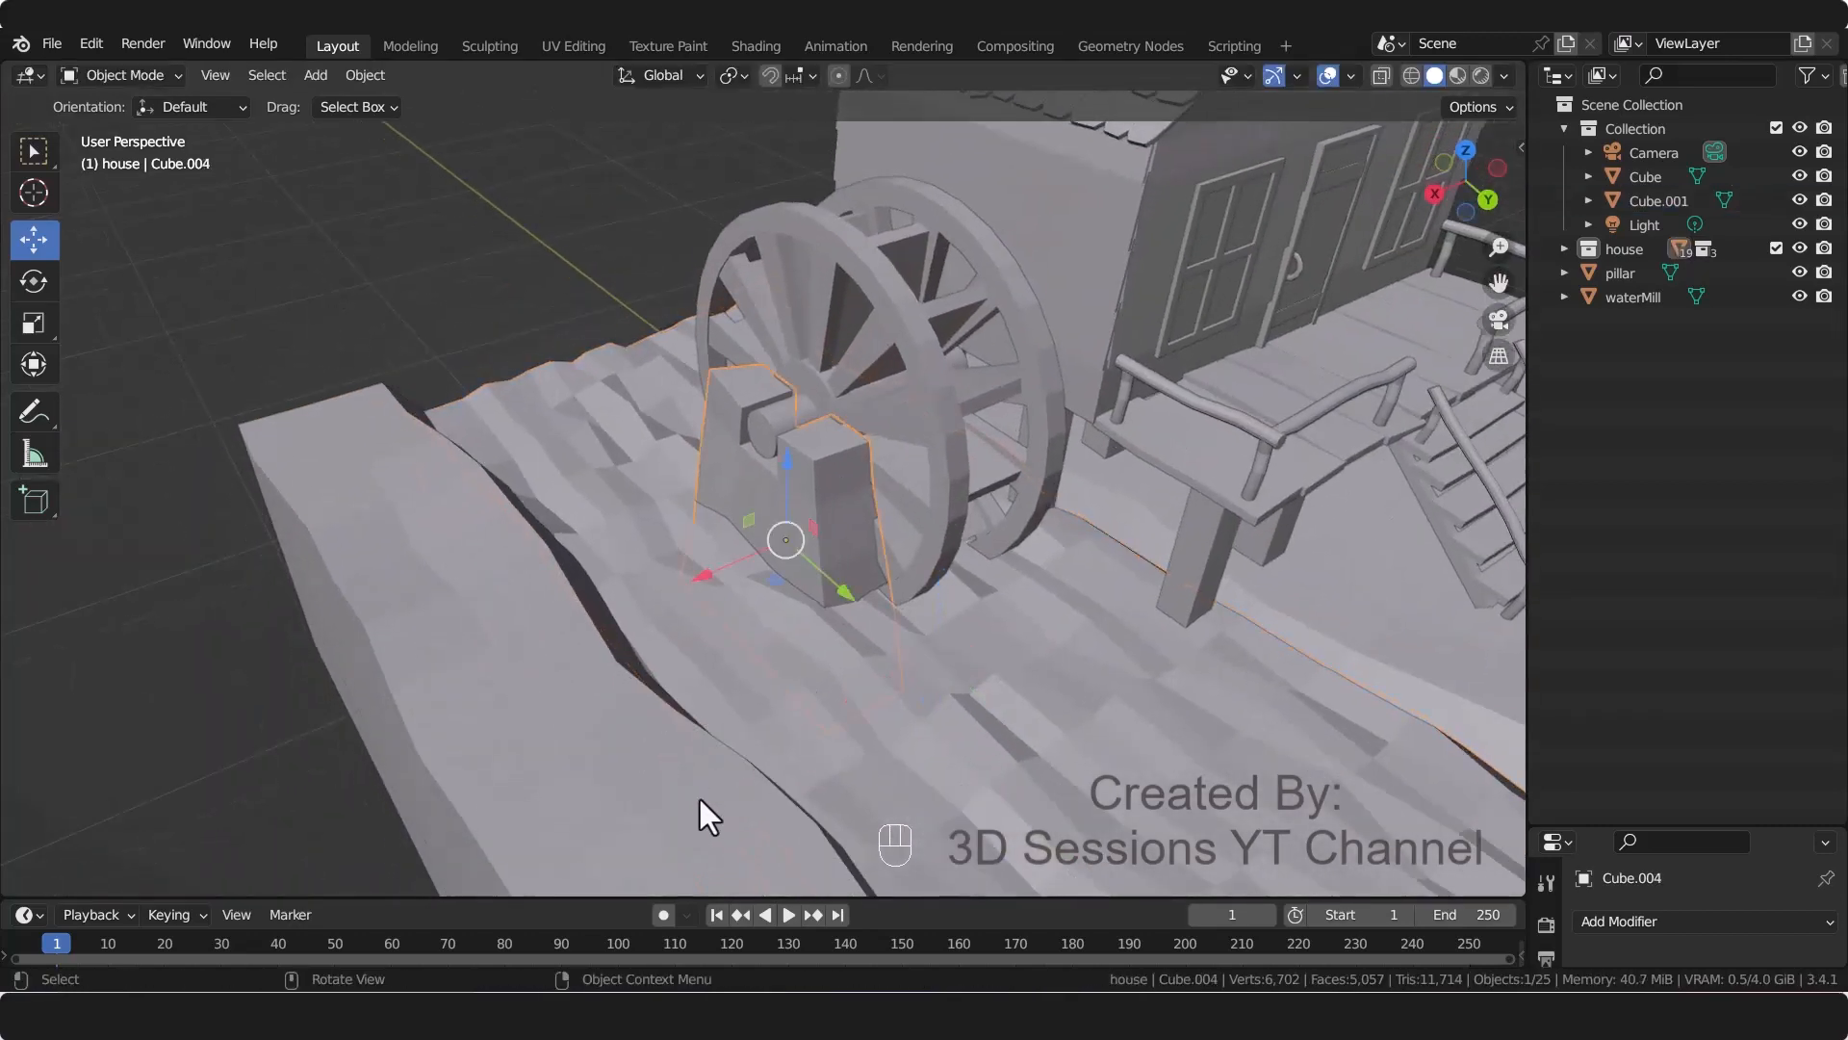
pyautogui.moveTo(701, 799); pyautogui.dragTo(764, 666, button='middle')
pyautogui.scroll(-3, 764, 670)
pyautogui.press('s')
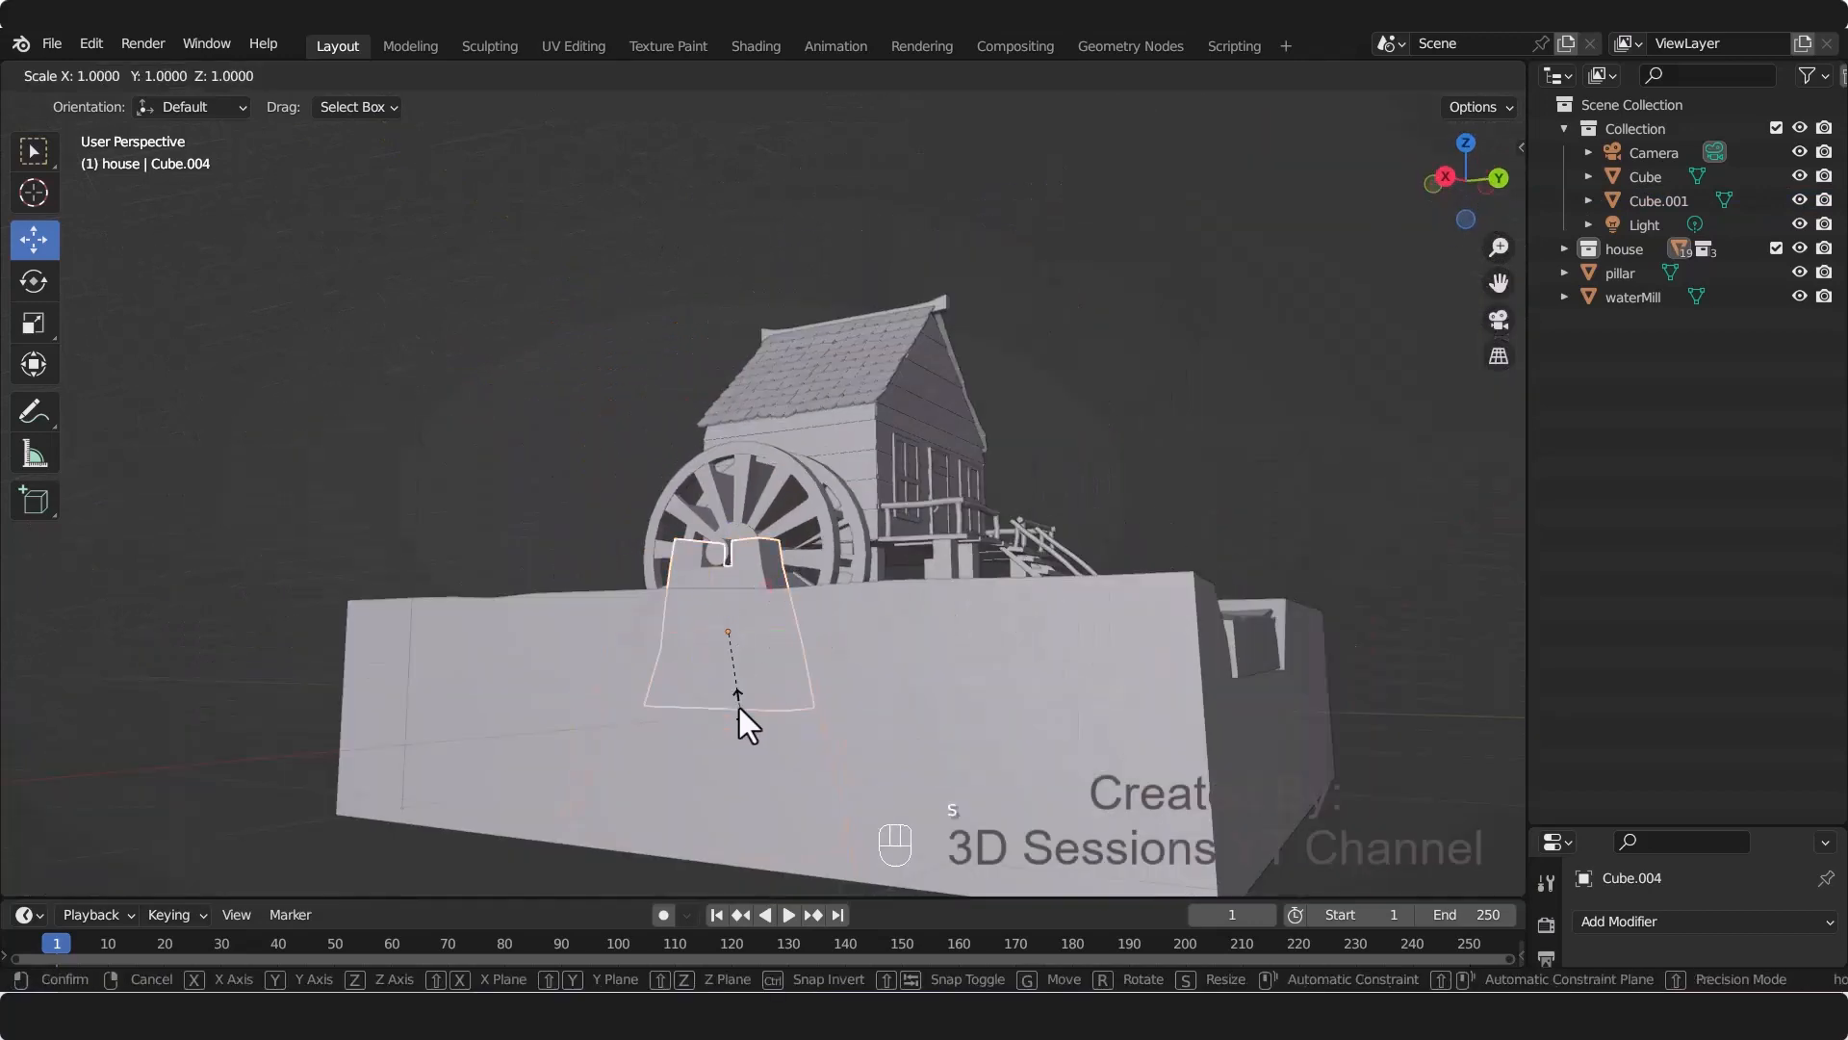
pyautogui.press('z')
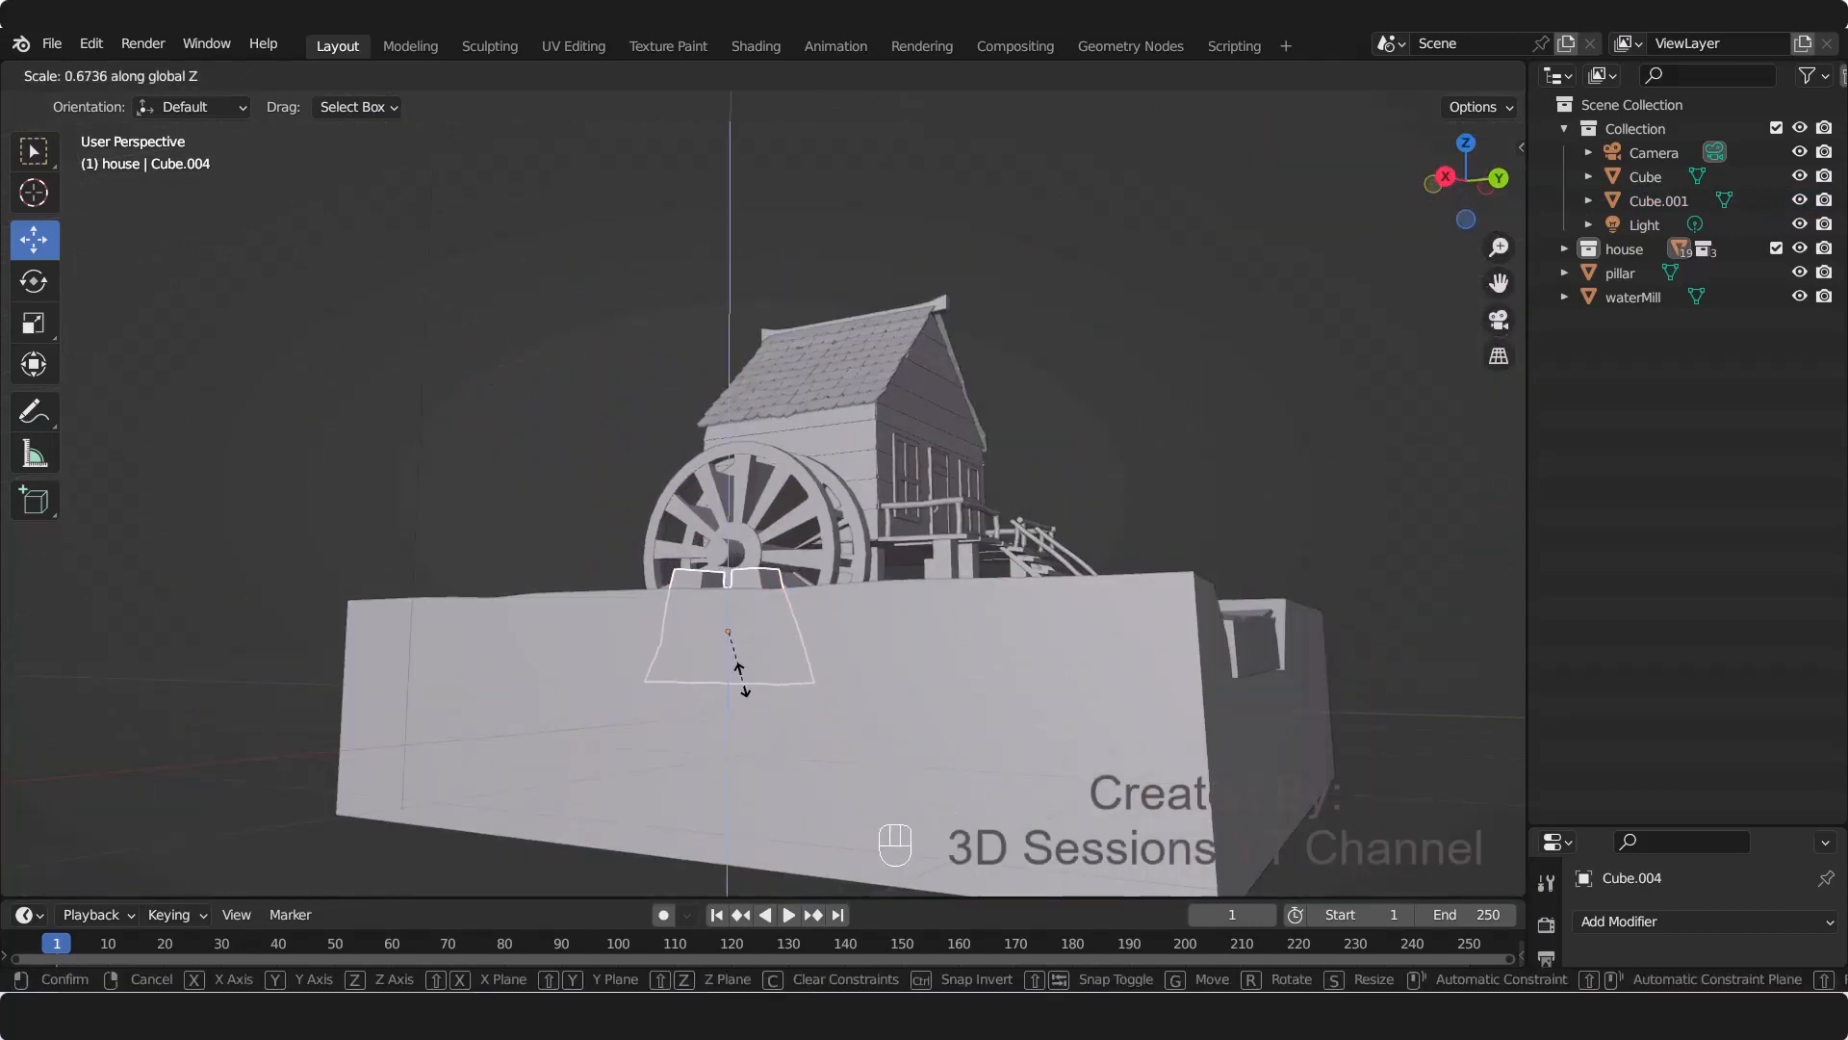
pyautogui.click(739, 559)
# Step: Raise the shortened block about 0.151 m along Z so it supports the wheel's axle again
pyautogui.press('g')
pyautogui.press('z')
pyautogui.click(722, 660)
pyautogui.moveTo(722, 661); pyautogui.dragTo(681, 763, button='middle')
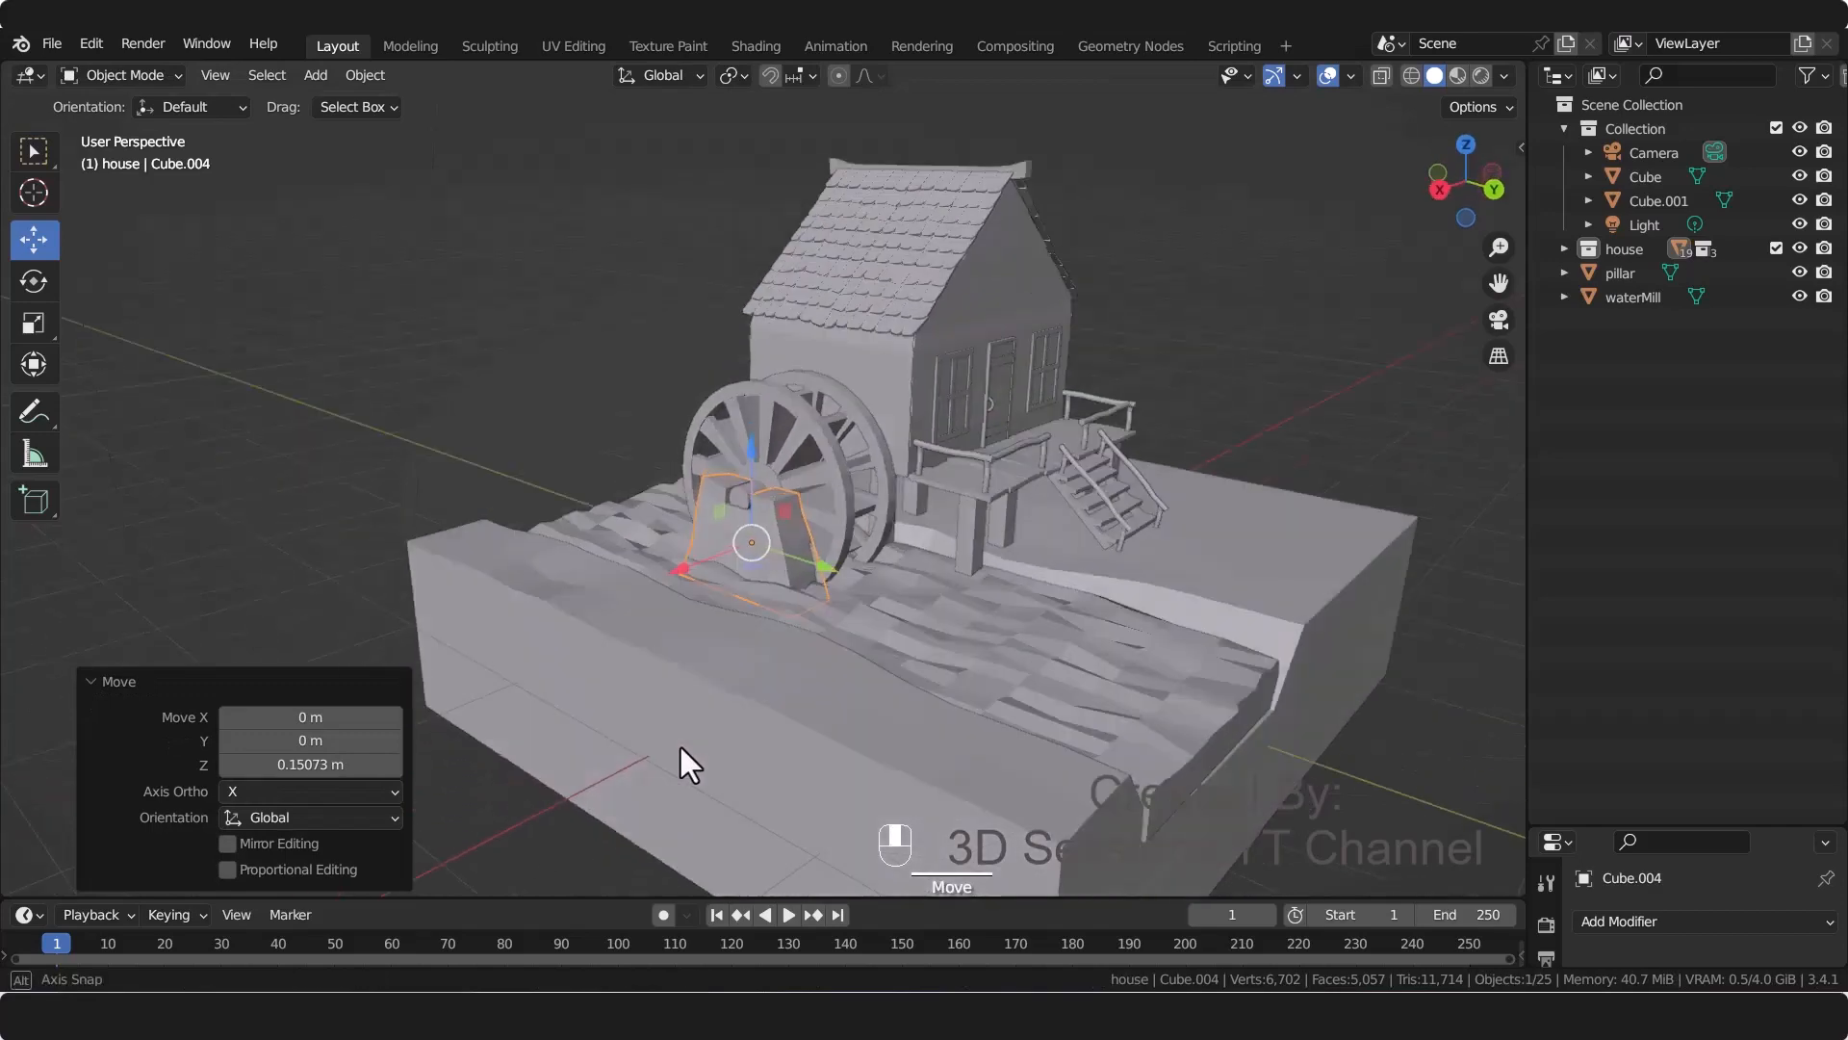
# Step: Save the file and view the scene through the camera
pyautogui.scroll(3, 689, 650)
pyautogui.hotkey('ctrl', 's')
pyautogui.press('KP_0')
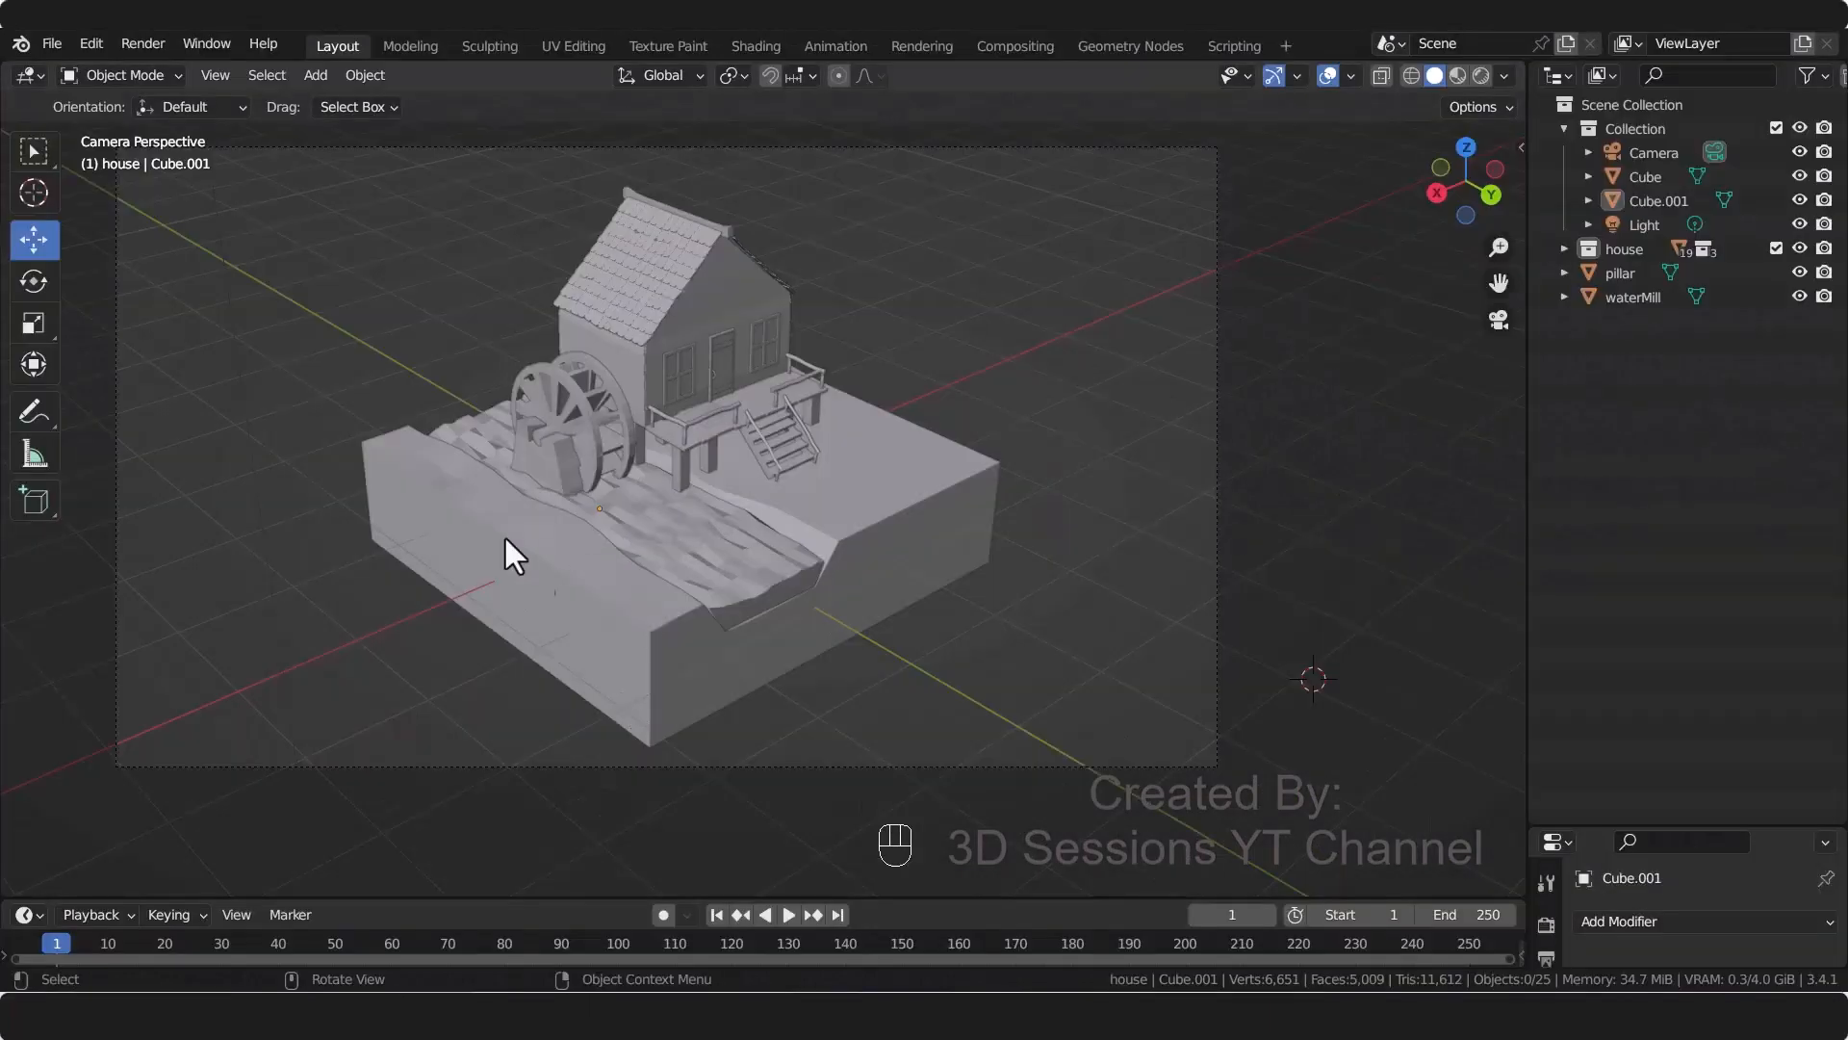
pyautogui.scroll(3, 744, 616)
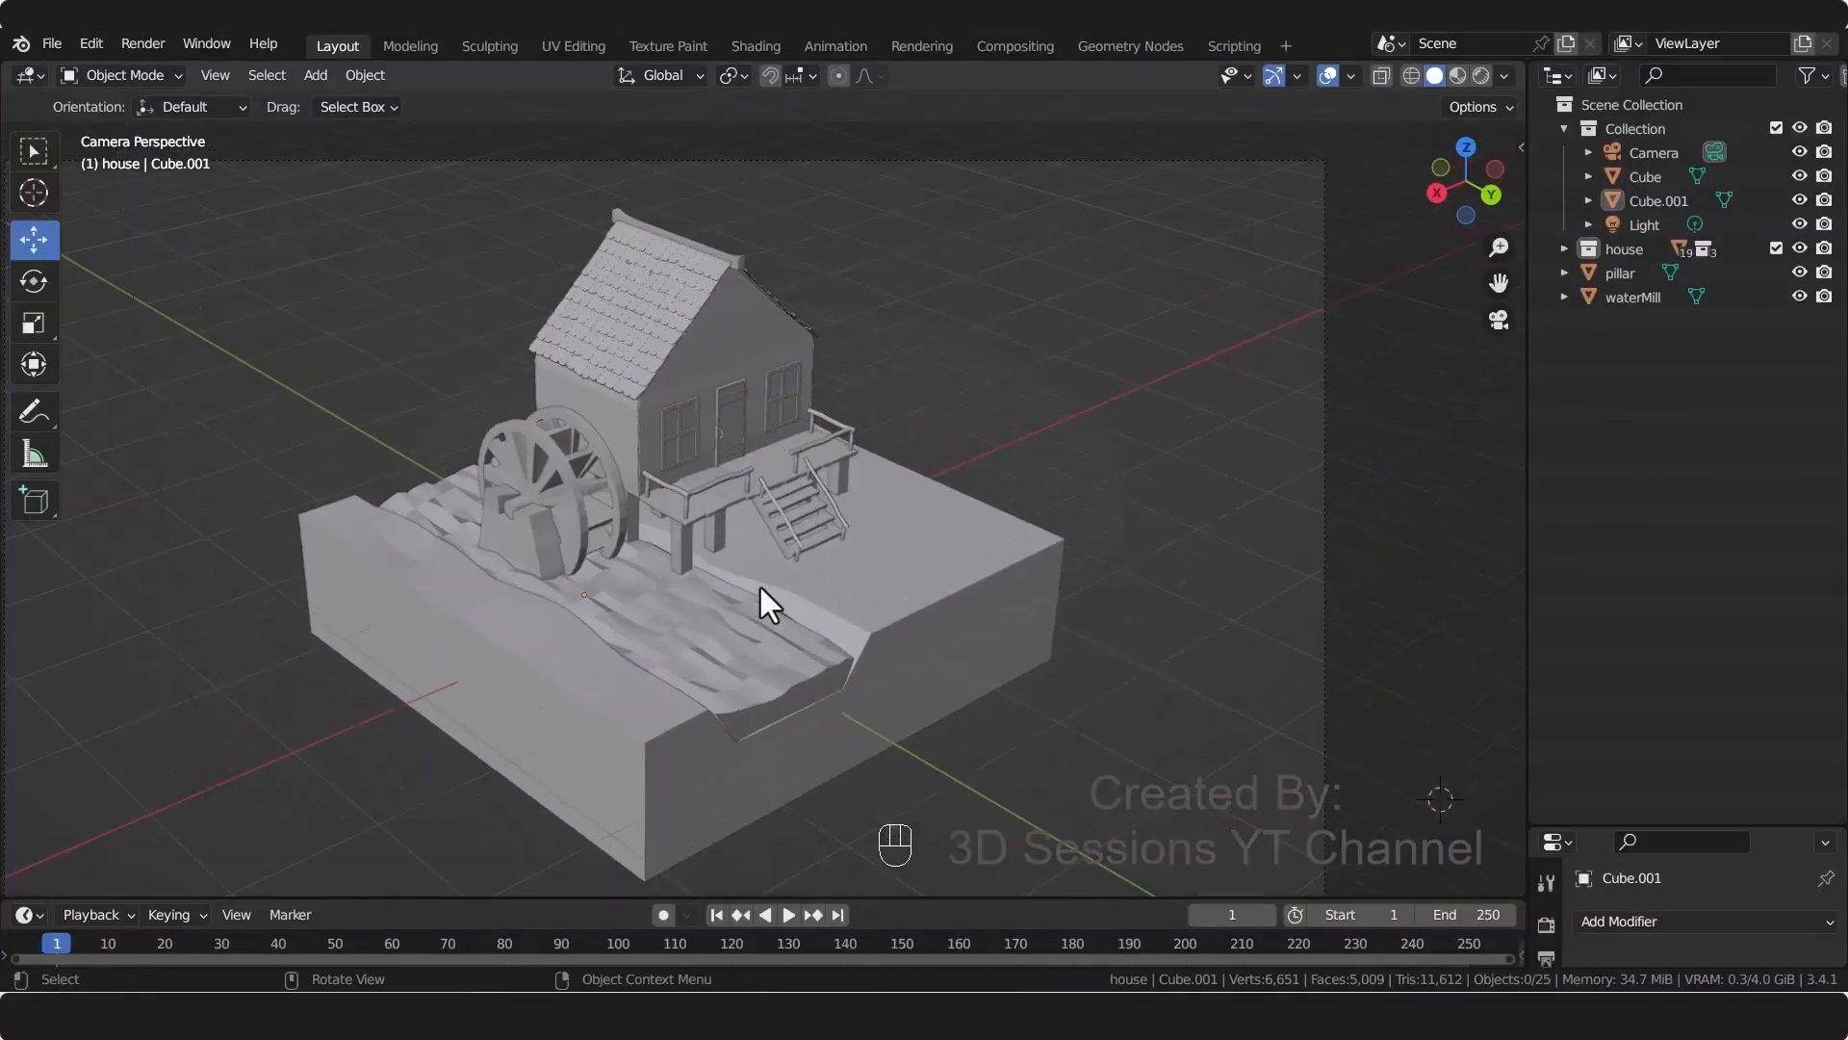
# Step: Duplicate the porch deck's plank above the stairs as linked faces and separate the copy into its own object
pyautogui.click(718, 491)
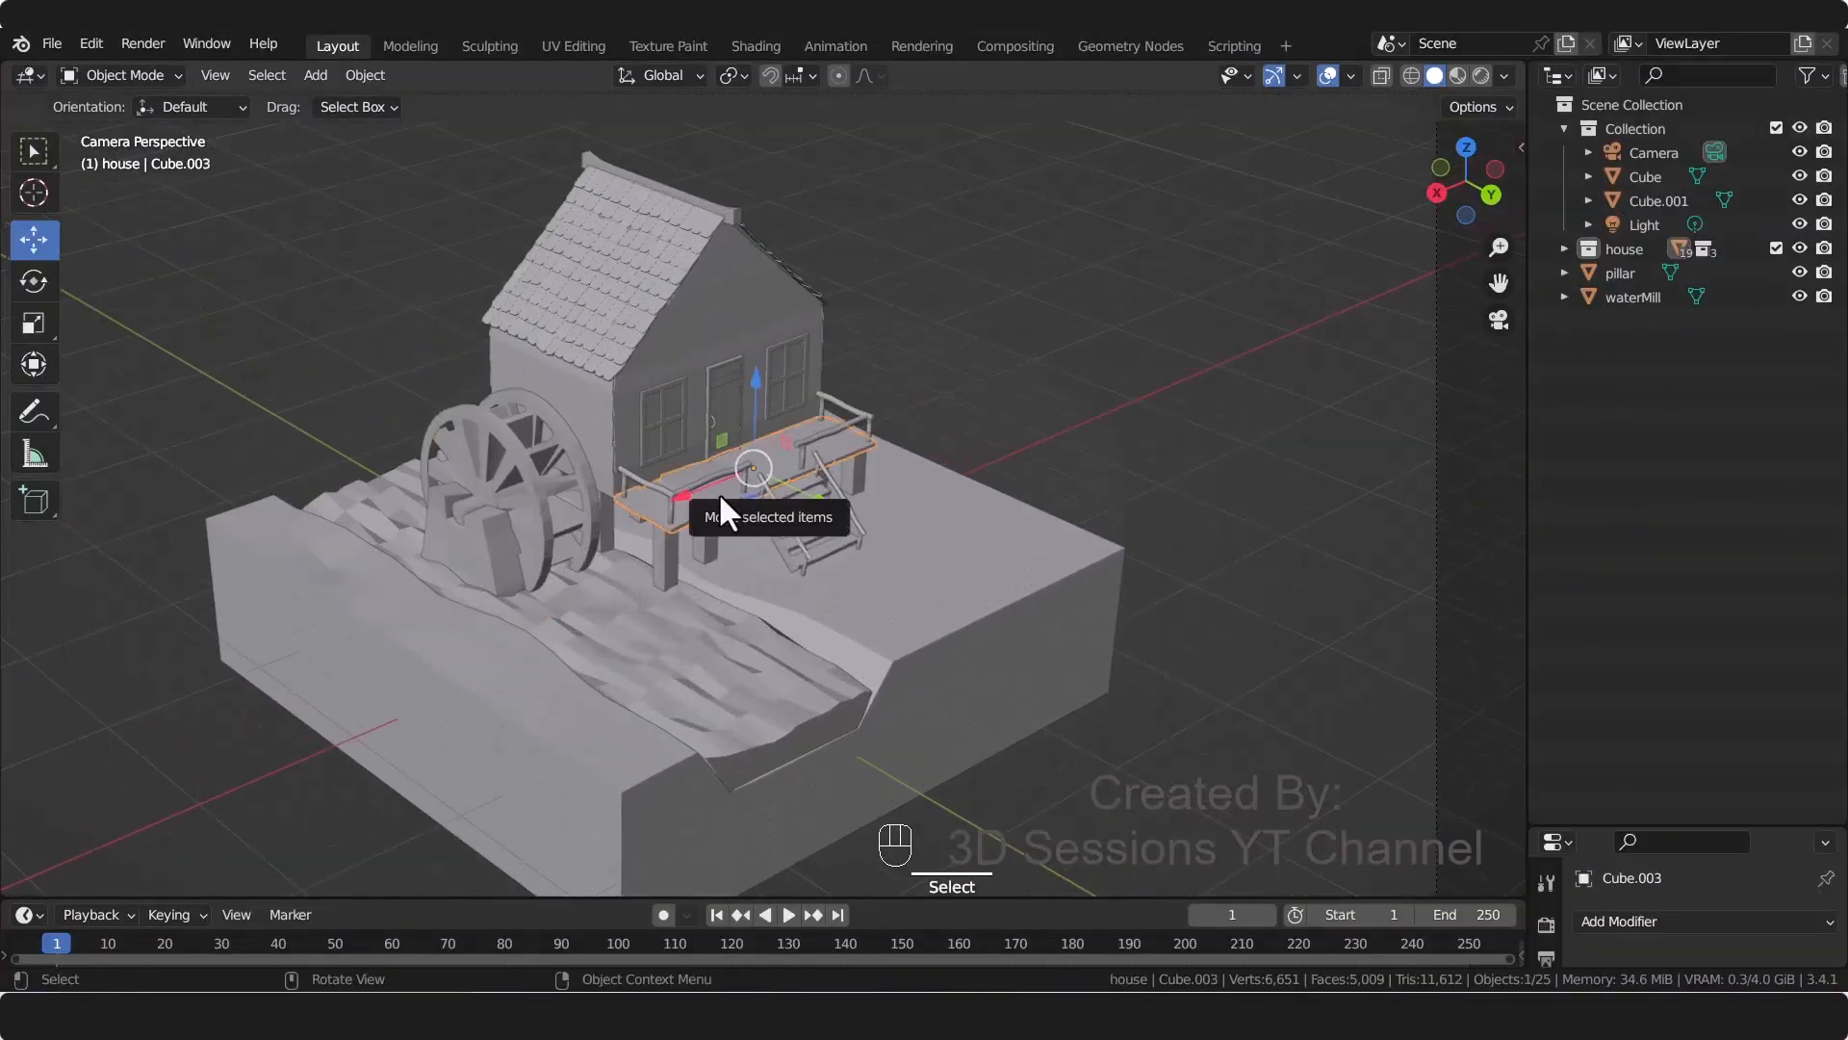
pyautogui.press('Tab')
pyautogui.scroll(3, 712, 499)
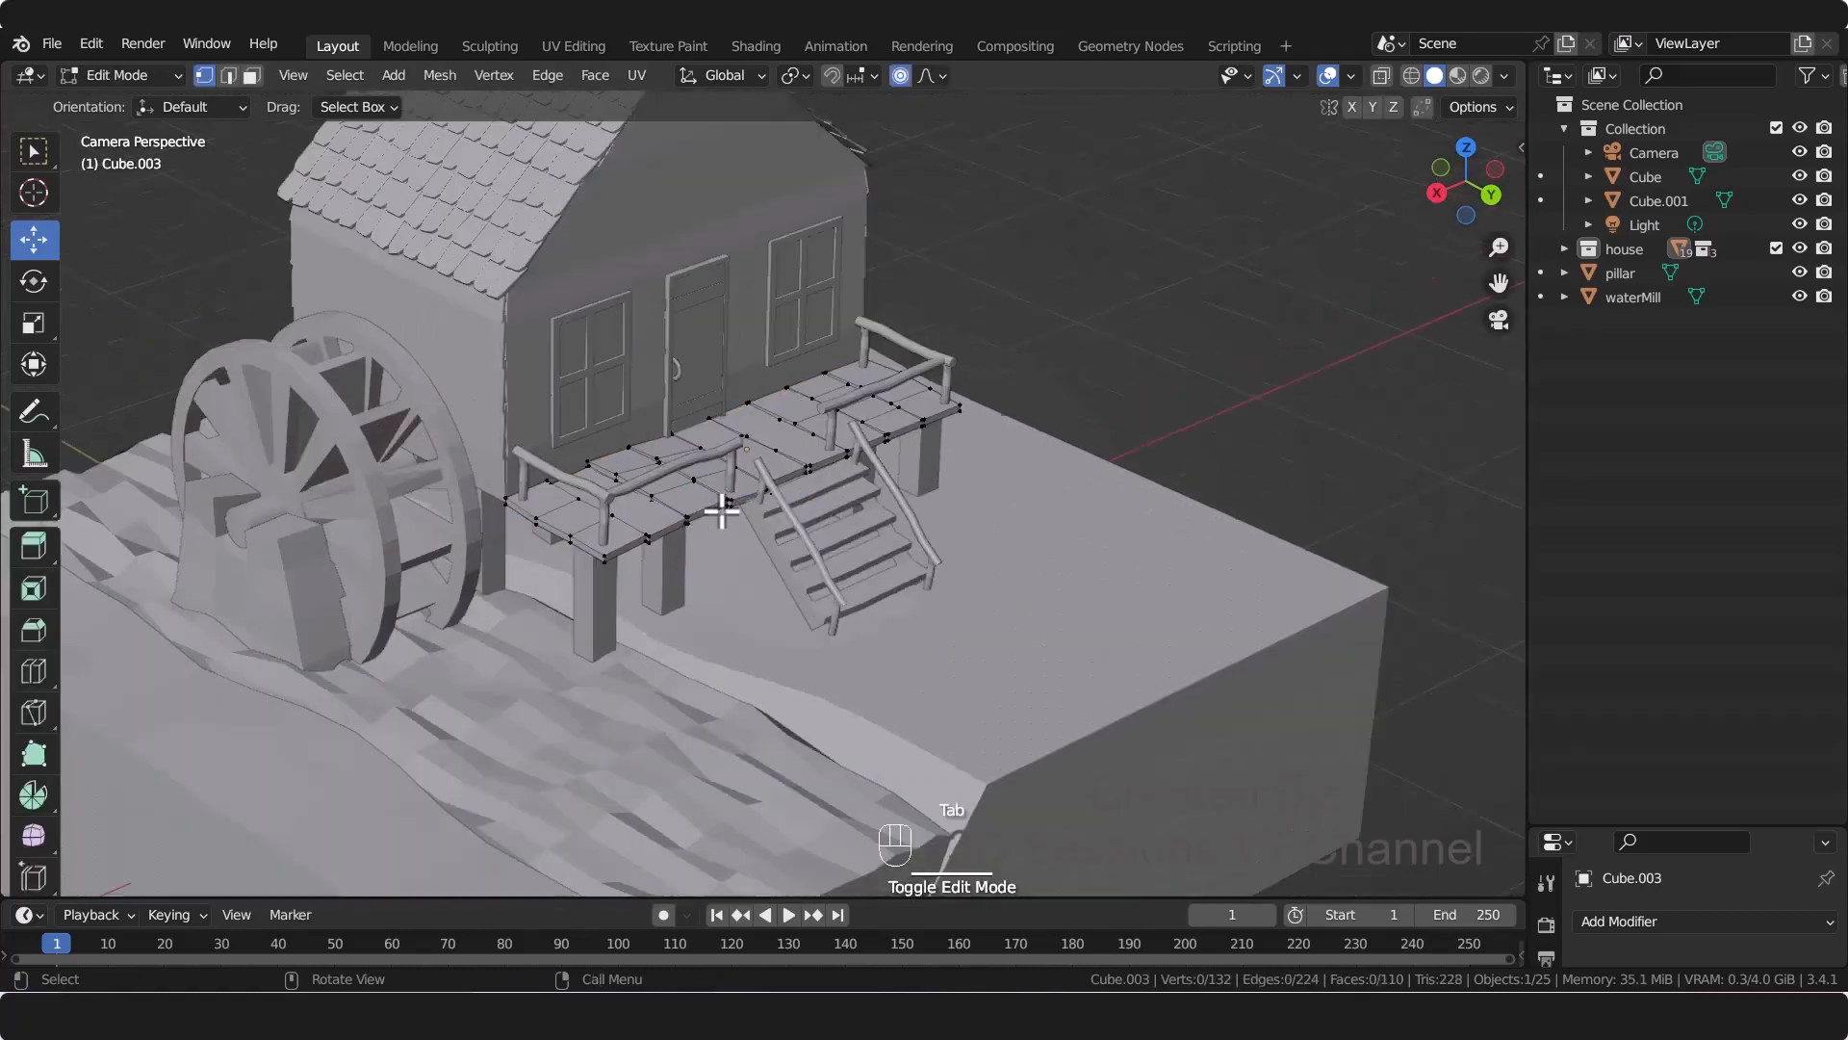
pyautogui.press('3')
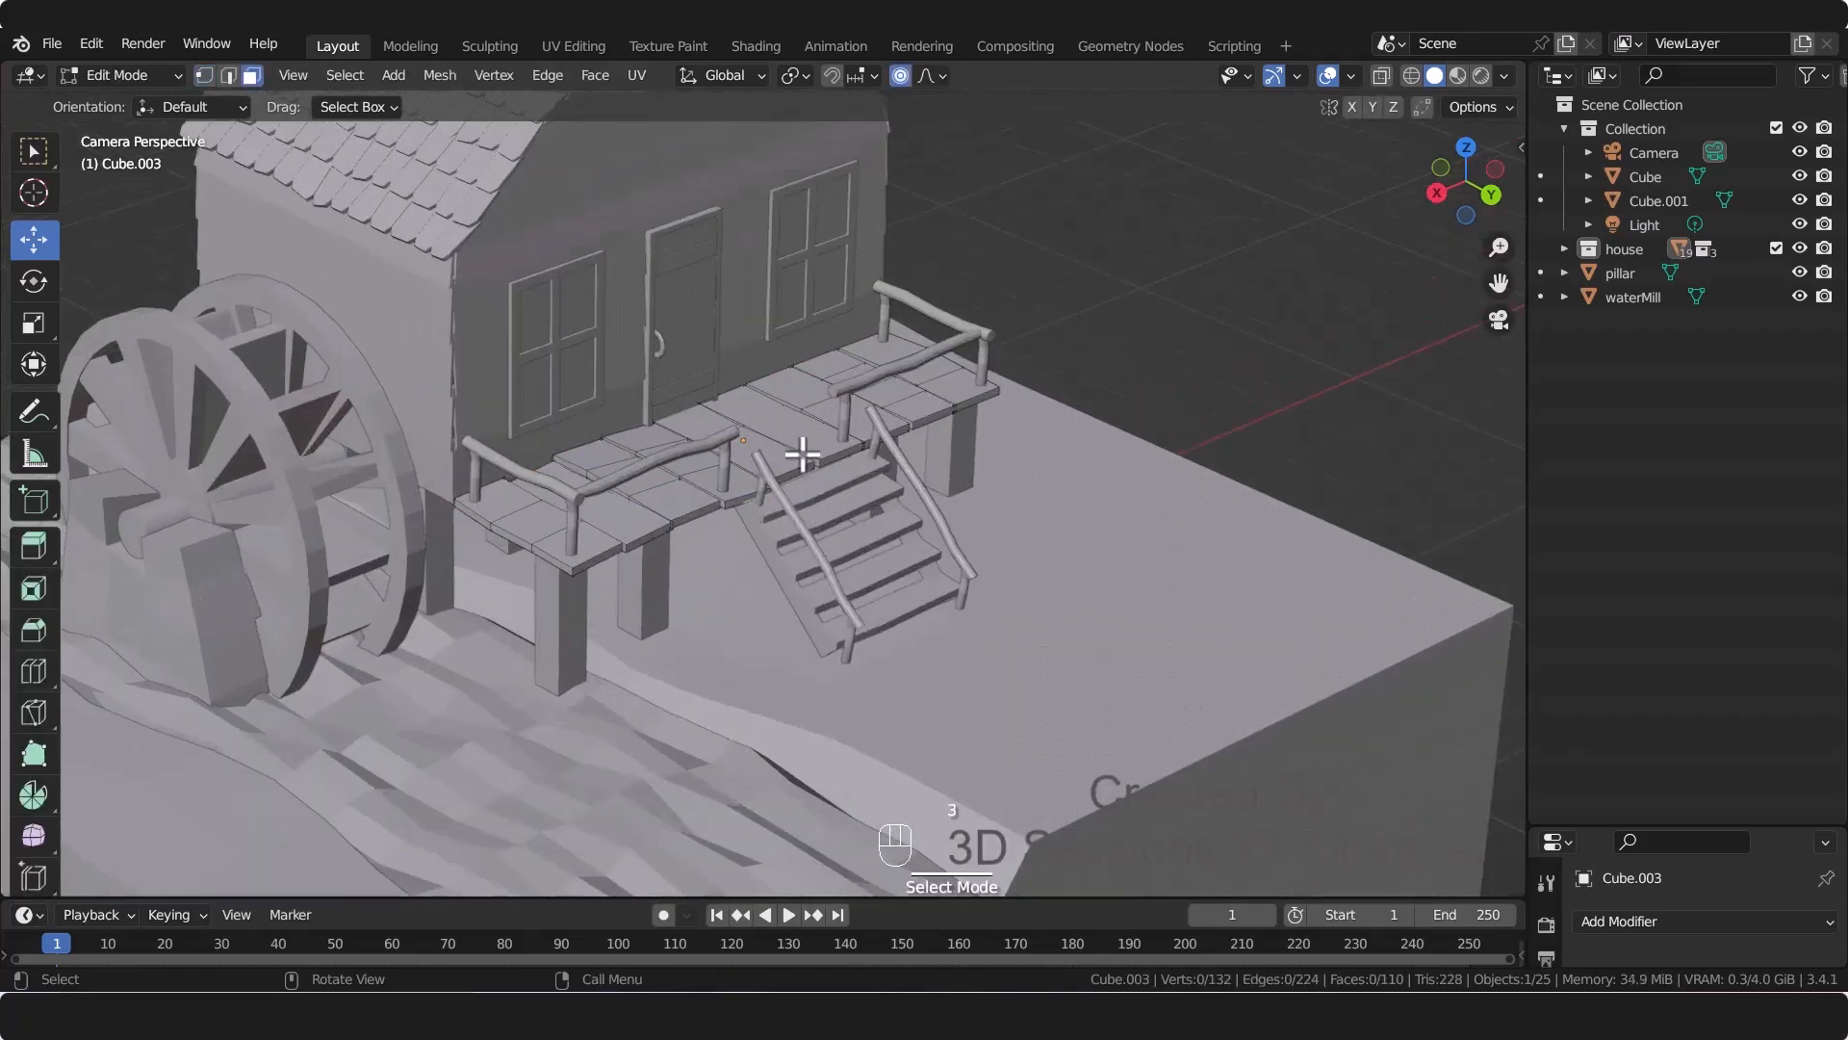
pyautogui.press('l')
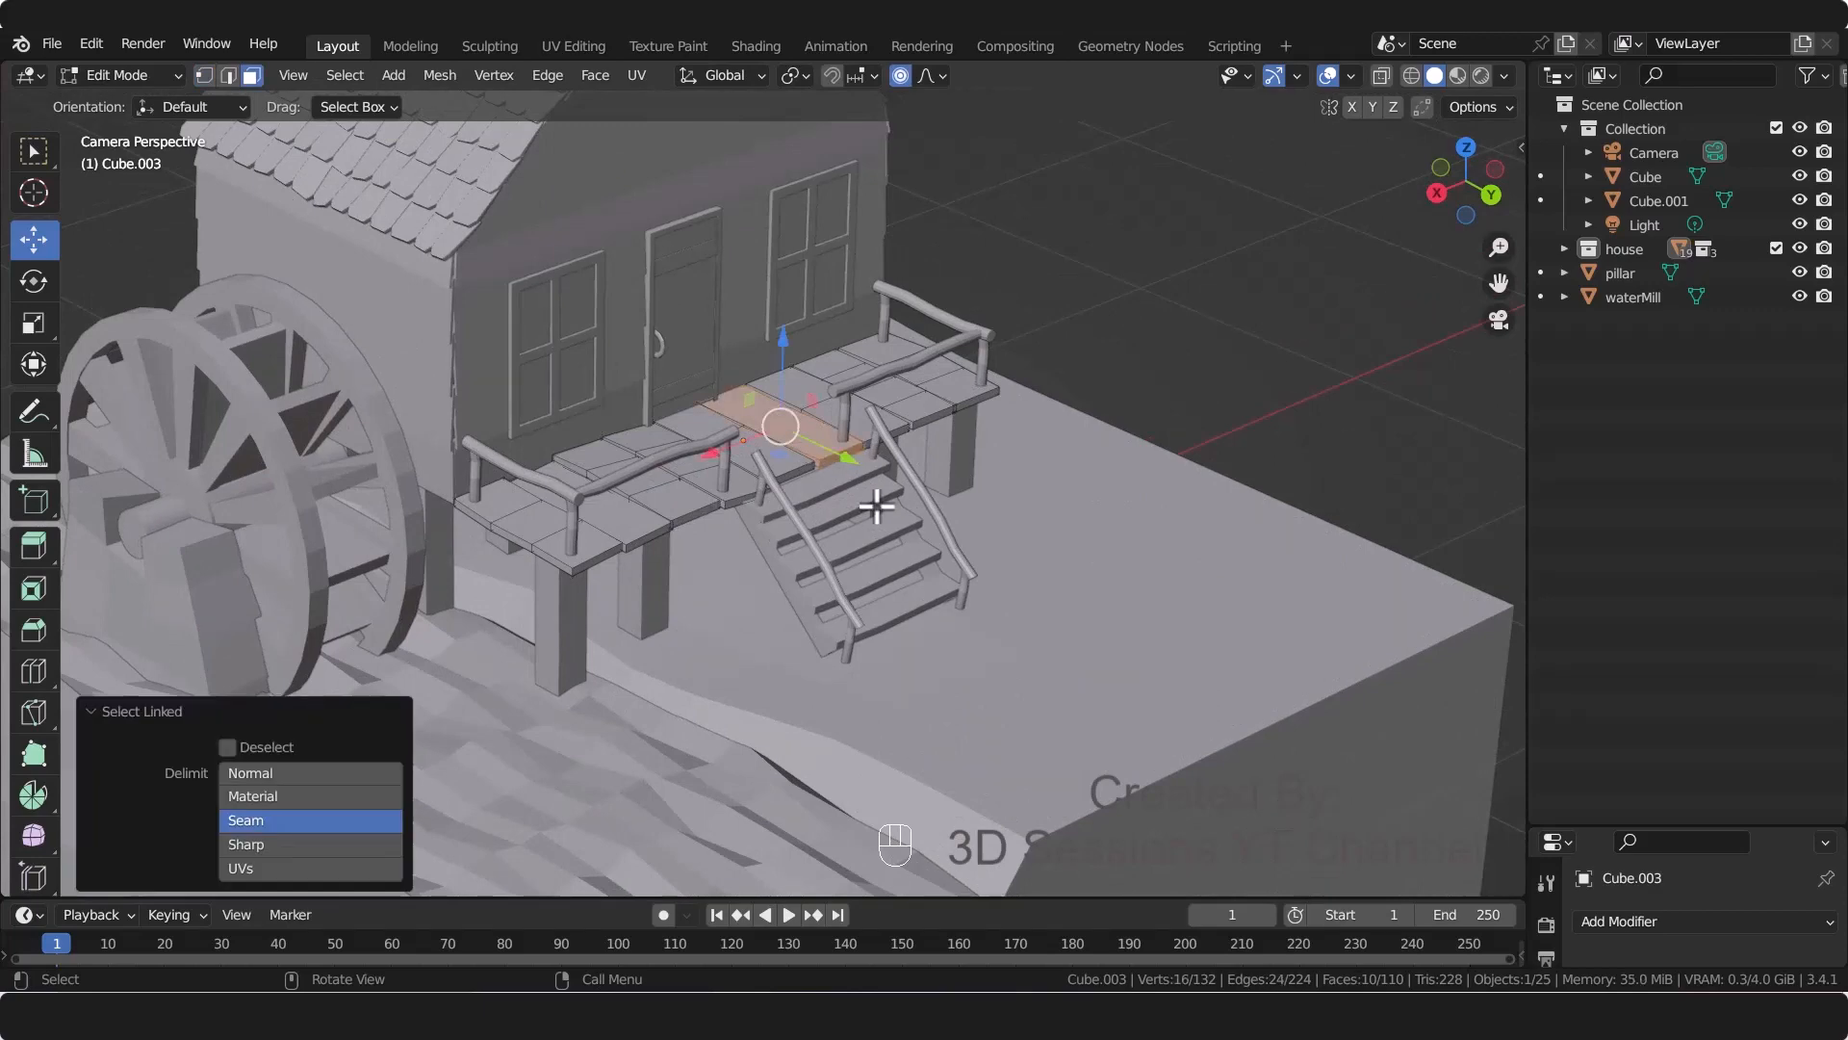
pyautogui.hotkey('shift', 'd')
pyautogui.press('p')
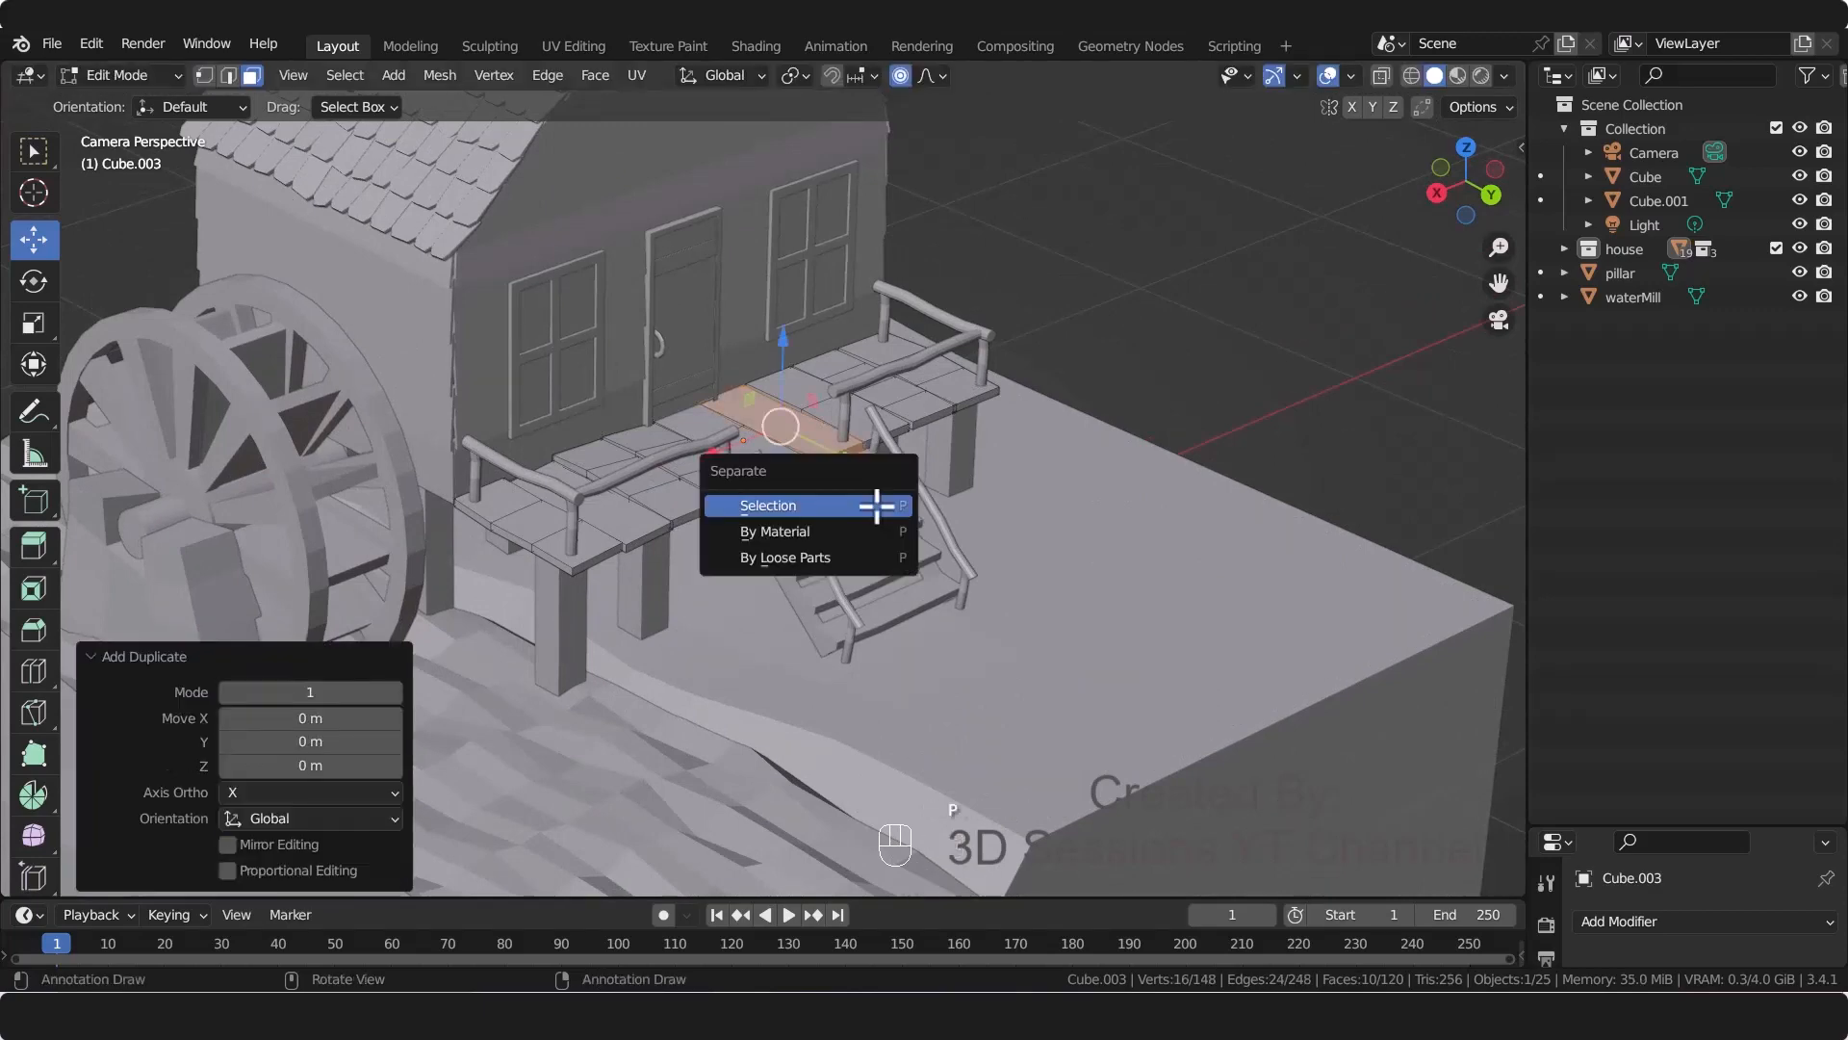
pyautogui.click(872, 504)
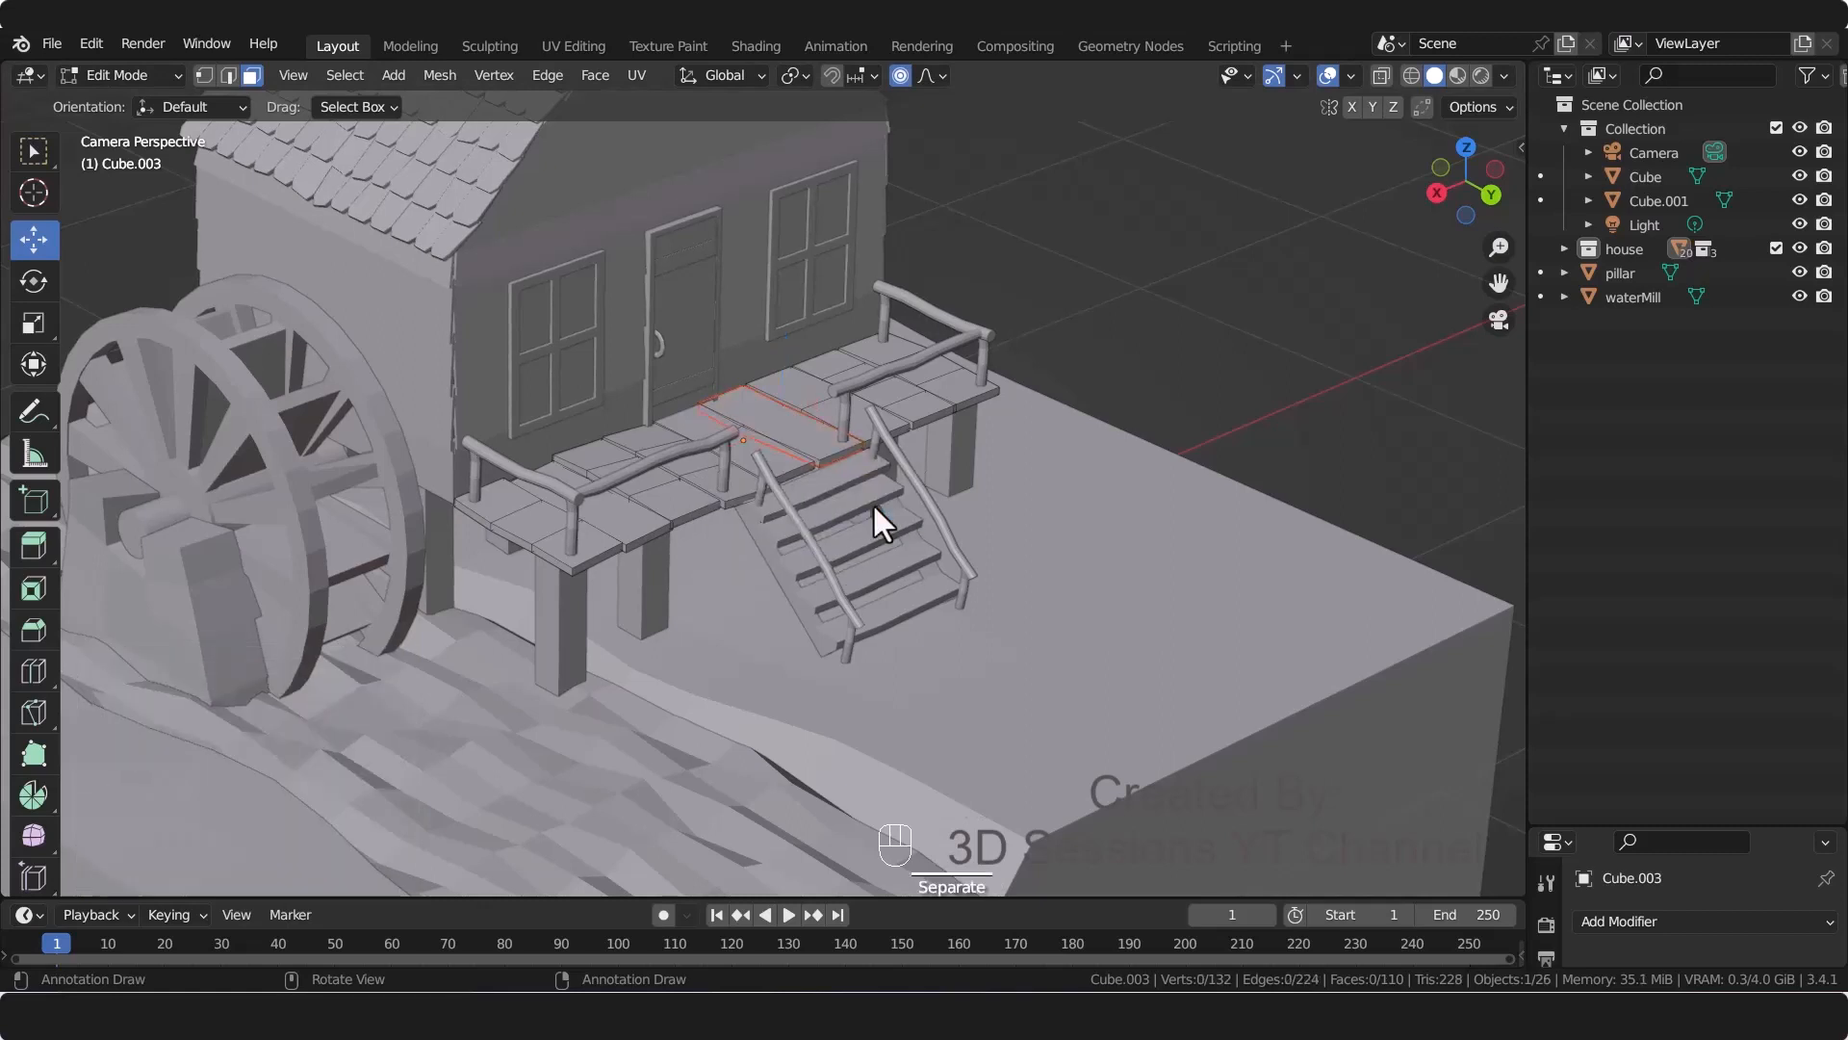
# Step: Move the separated plank off the deck along Y towards the river's open end, then about 0.902 m and 0.334 m along X
pyautogui.press('Tab')
pyautogui.click(830, 451)
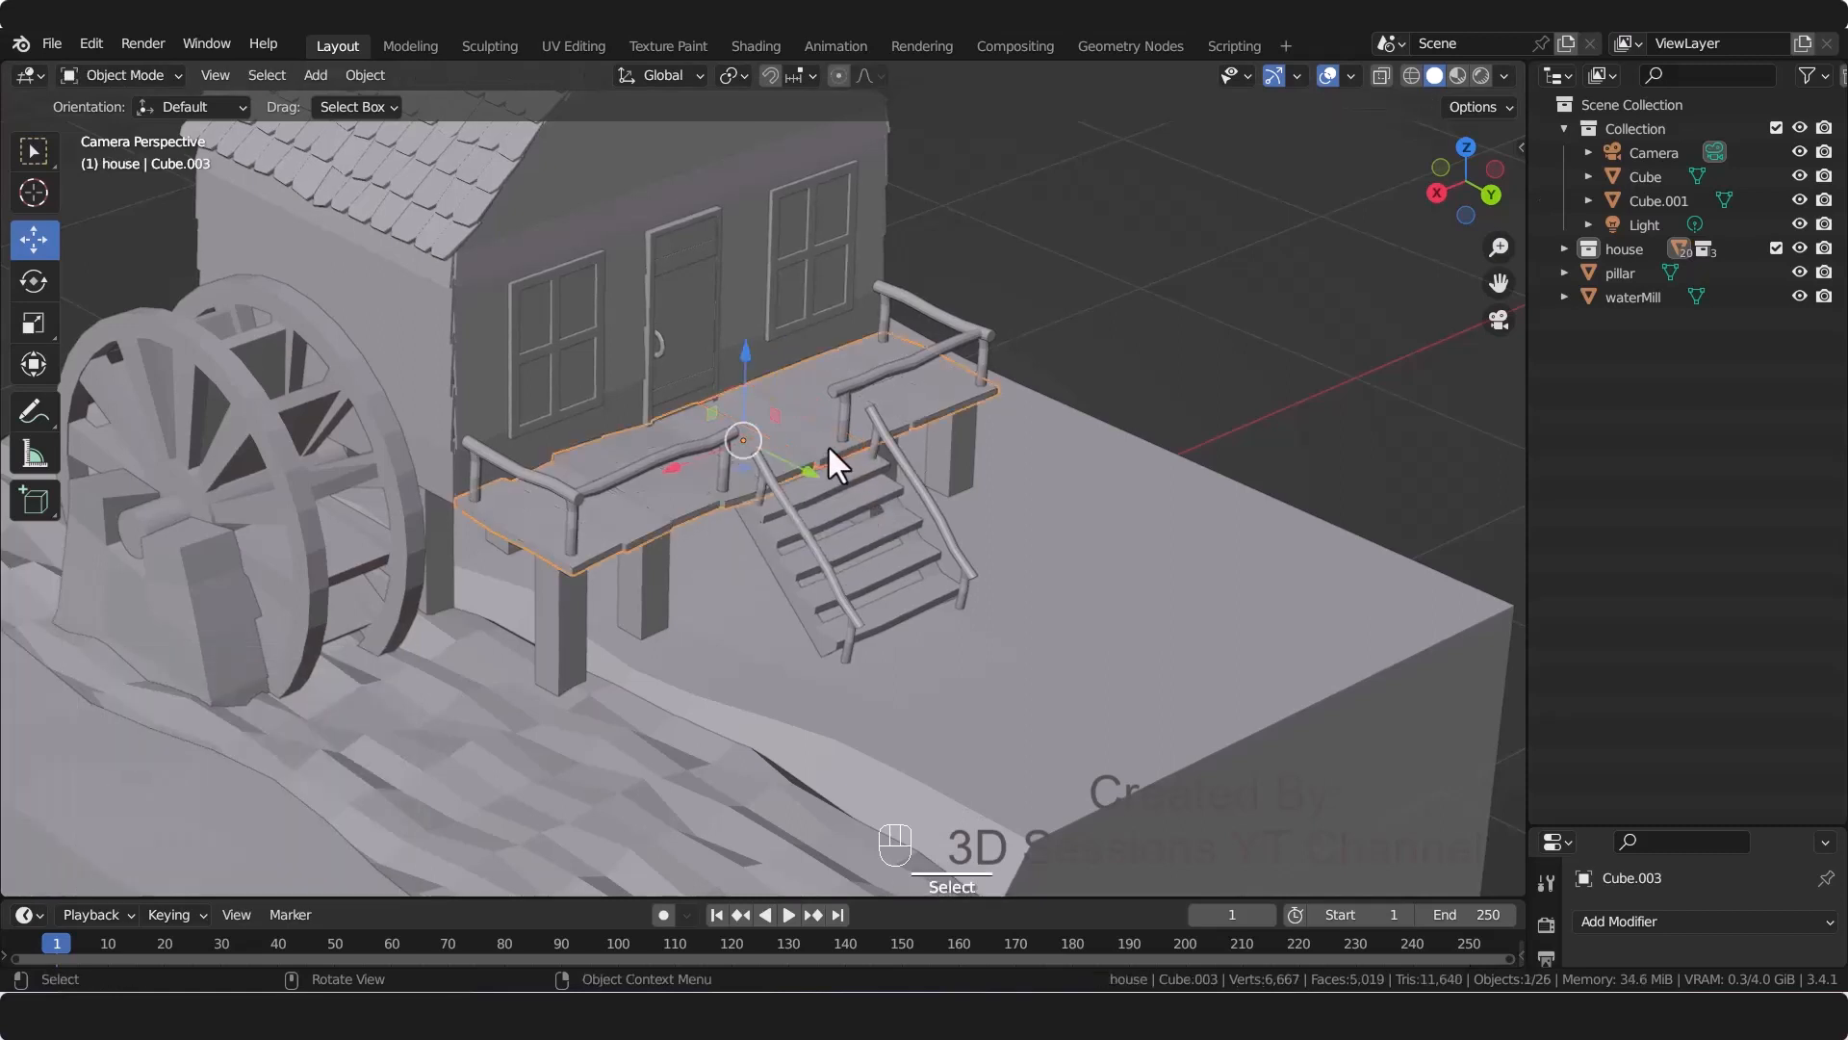
pyautogui.click(693, 462)
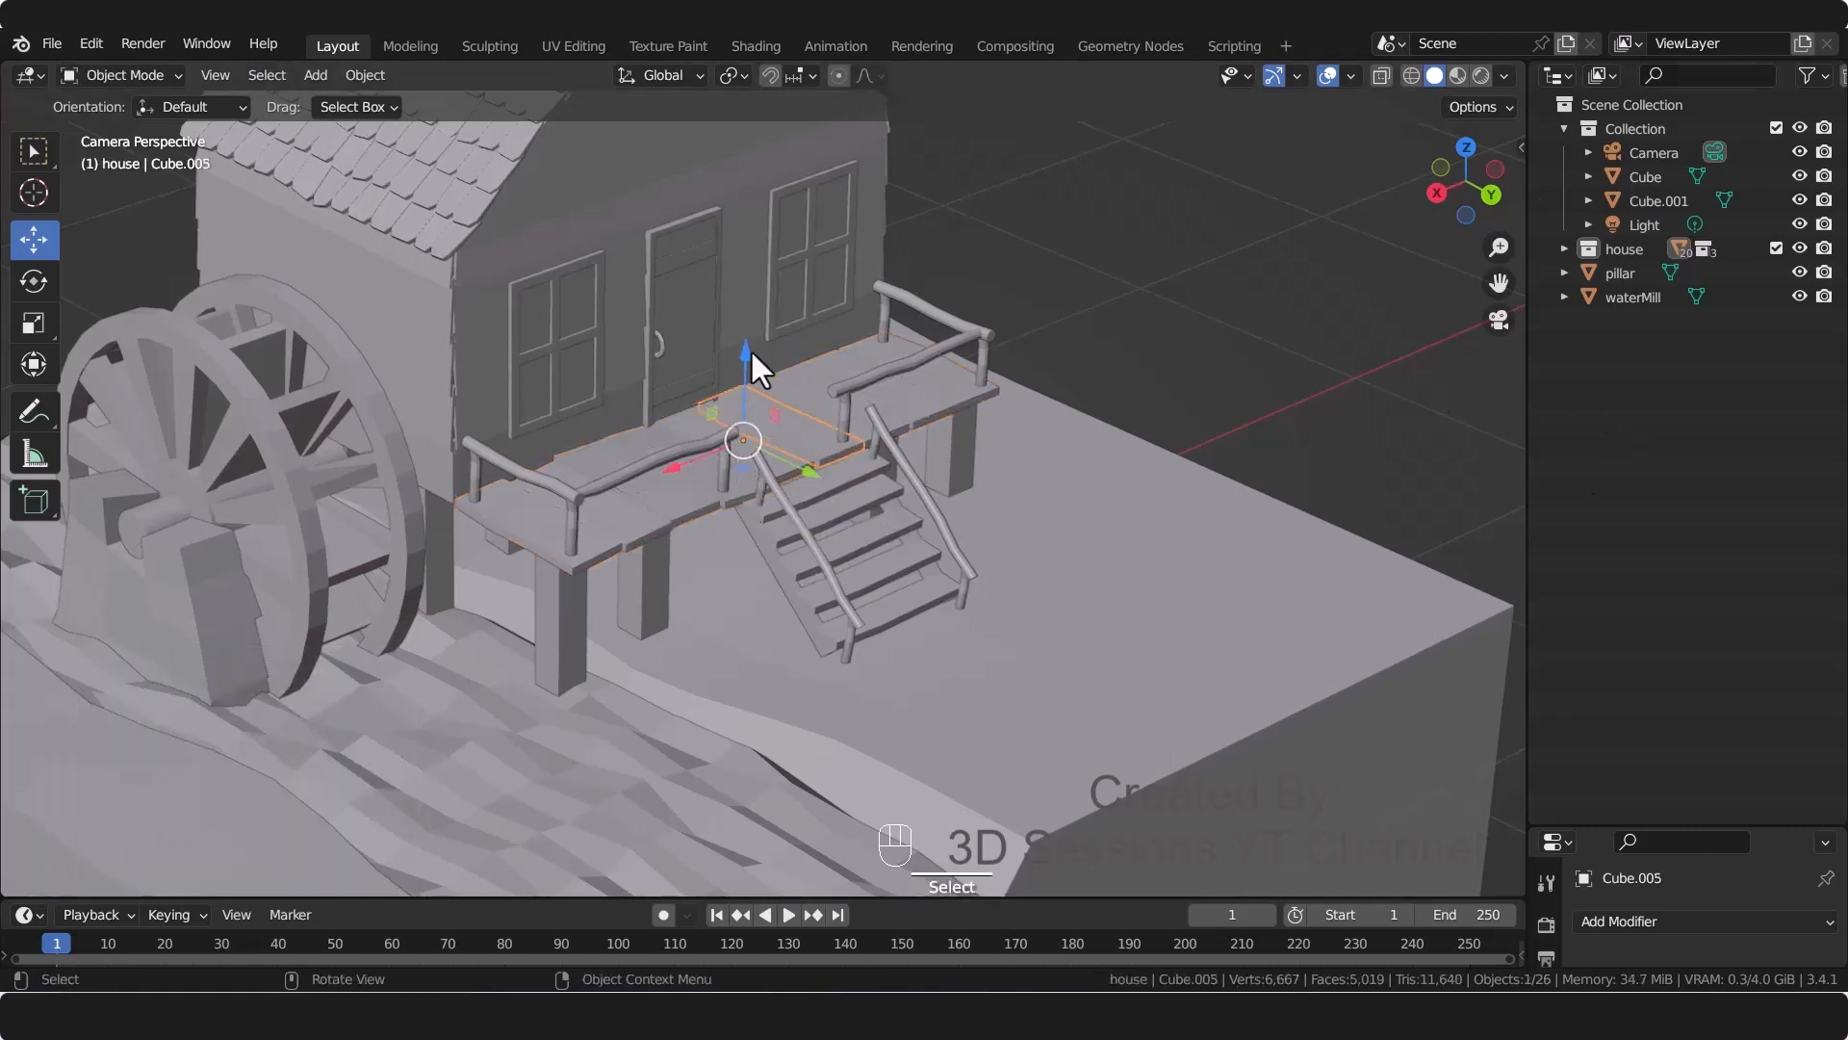
pyautogui.moveTo(810, 472); pyautogui.dragTo(1088, 689)
pyautogui.scroll(-2, 1058, 612)
pyautogui.moveTo(901, 590); pyautogui.dragTo(690, 739)
pyautogui.press('KP_7')
pyautogui.moveTo(991, 218); pyautogui.dragTo(1130, 220)
pyautogui.press('KP_0')
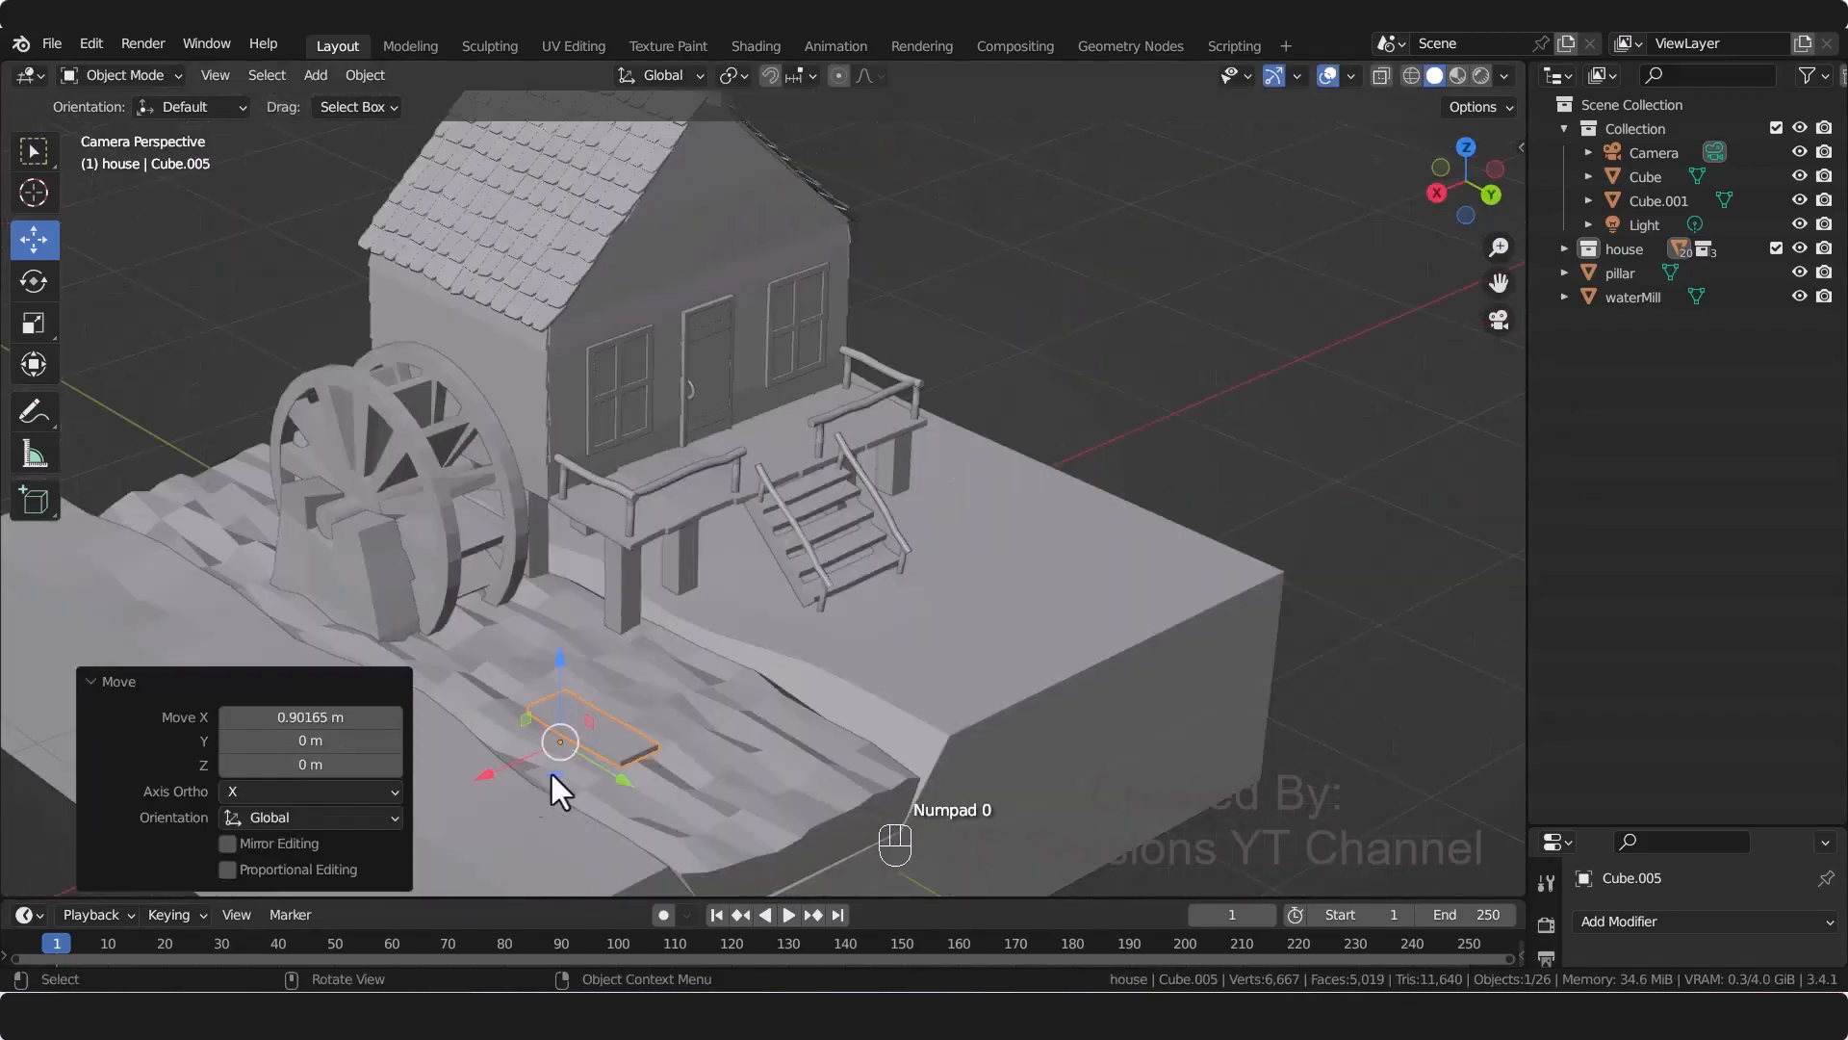
pyautogui.moveTo(484, 777); pyautogui.dragTo(416, 822)
# Step: Lower the plank along Z close to the bank and shift it about 0.32 m along negative X
pyautogui.keyDown('shift'); pyautogui.moveTo(538, 865); pyautogui.dragTo(686, 610, button='middle'); pyautogui.keyUp('shift')
pyautogui.press('`')
pyautogui.click(506, 595)
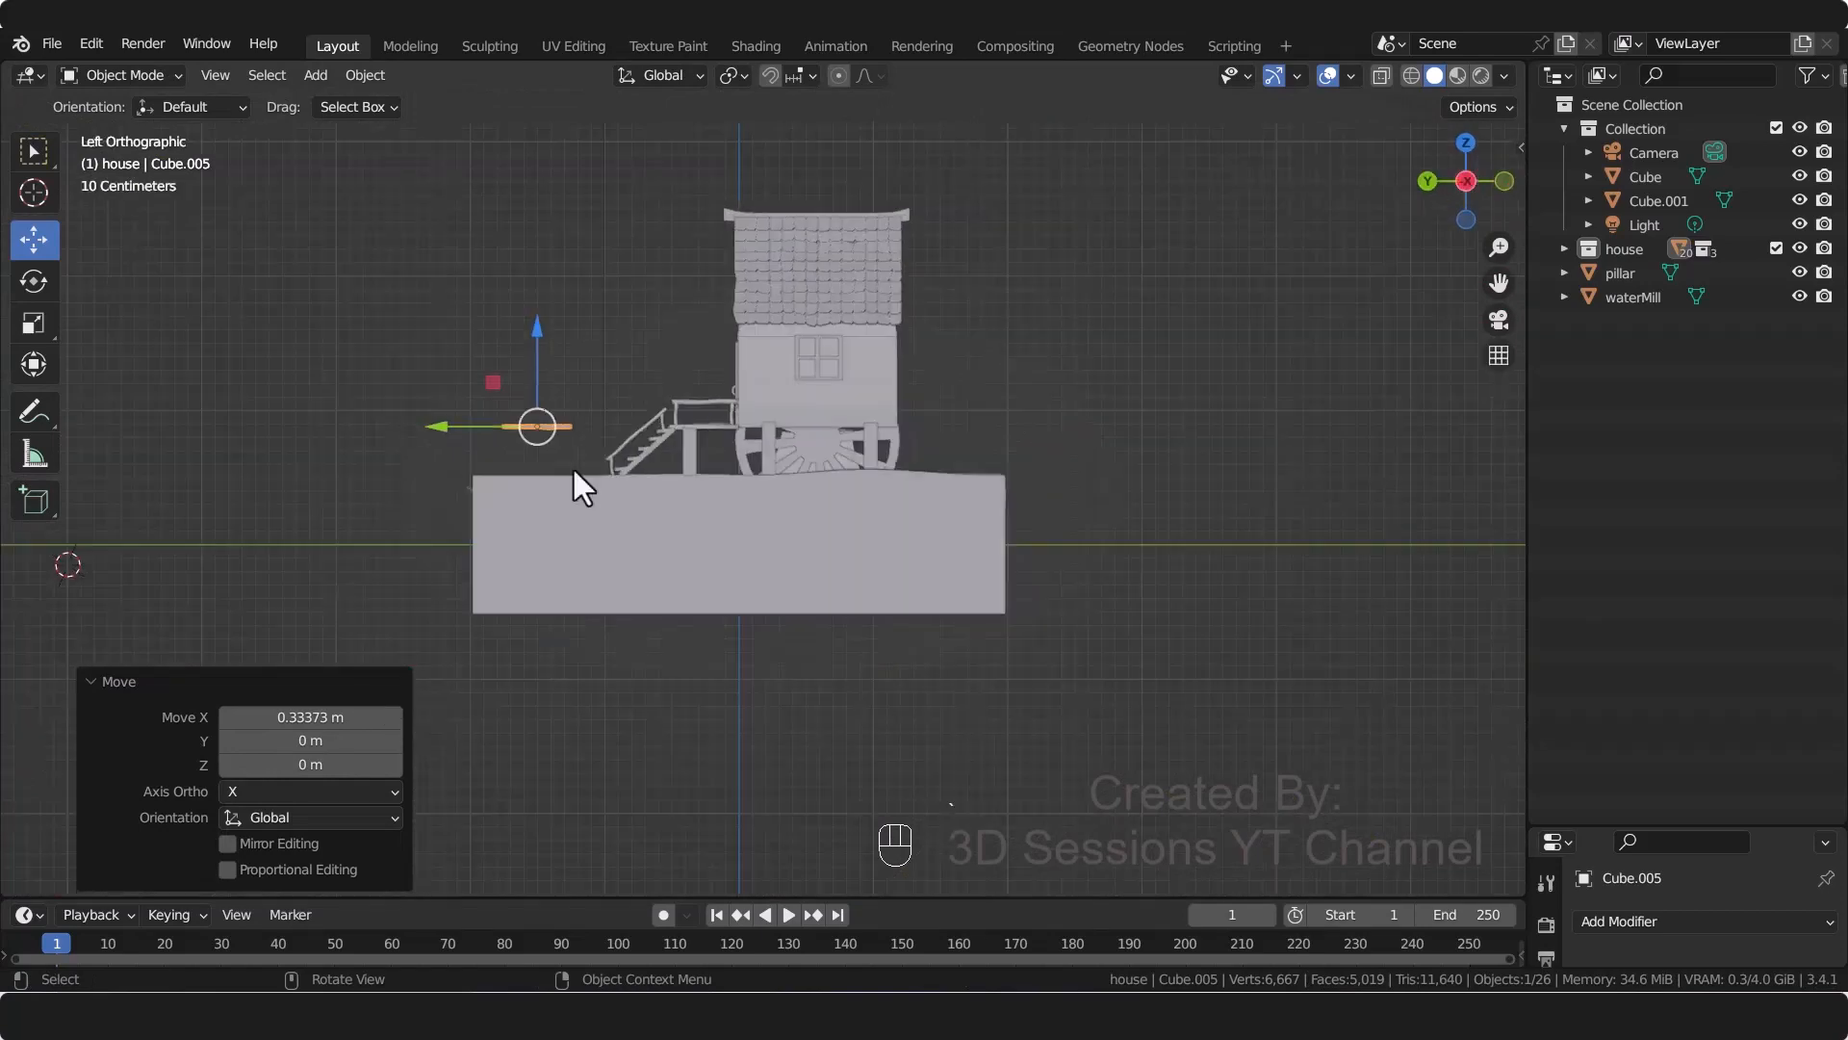
pyautogui.moveTo(541, 323); pyautogui.dragTo(545, 367)
pyautogui.press('KP_0')
pyautogui.moveTo(480, 678); pyautogui.dragTo(539, 637)
# Step: Set the plank's origin to its geometry and narrow it along the global X axis to about 0.708
pyautogui.press('KP_7')
pyautogui.scroll(3, 865, 608)
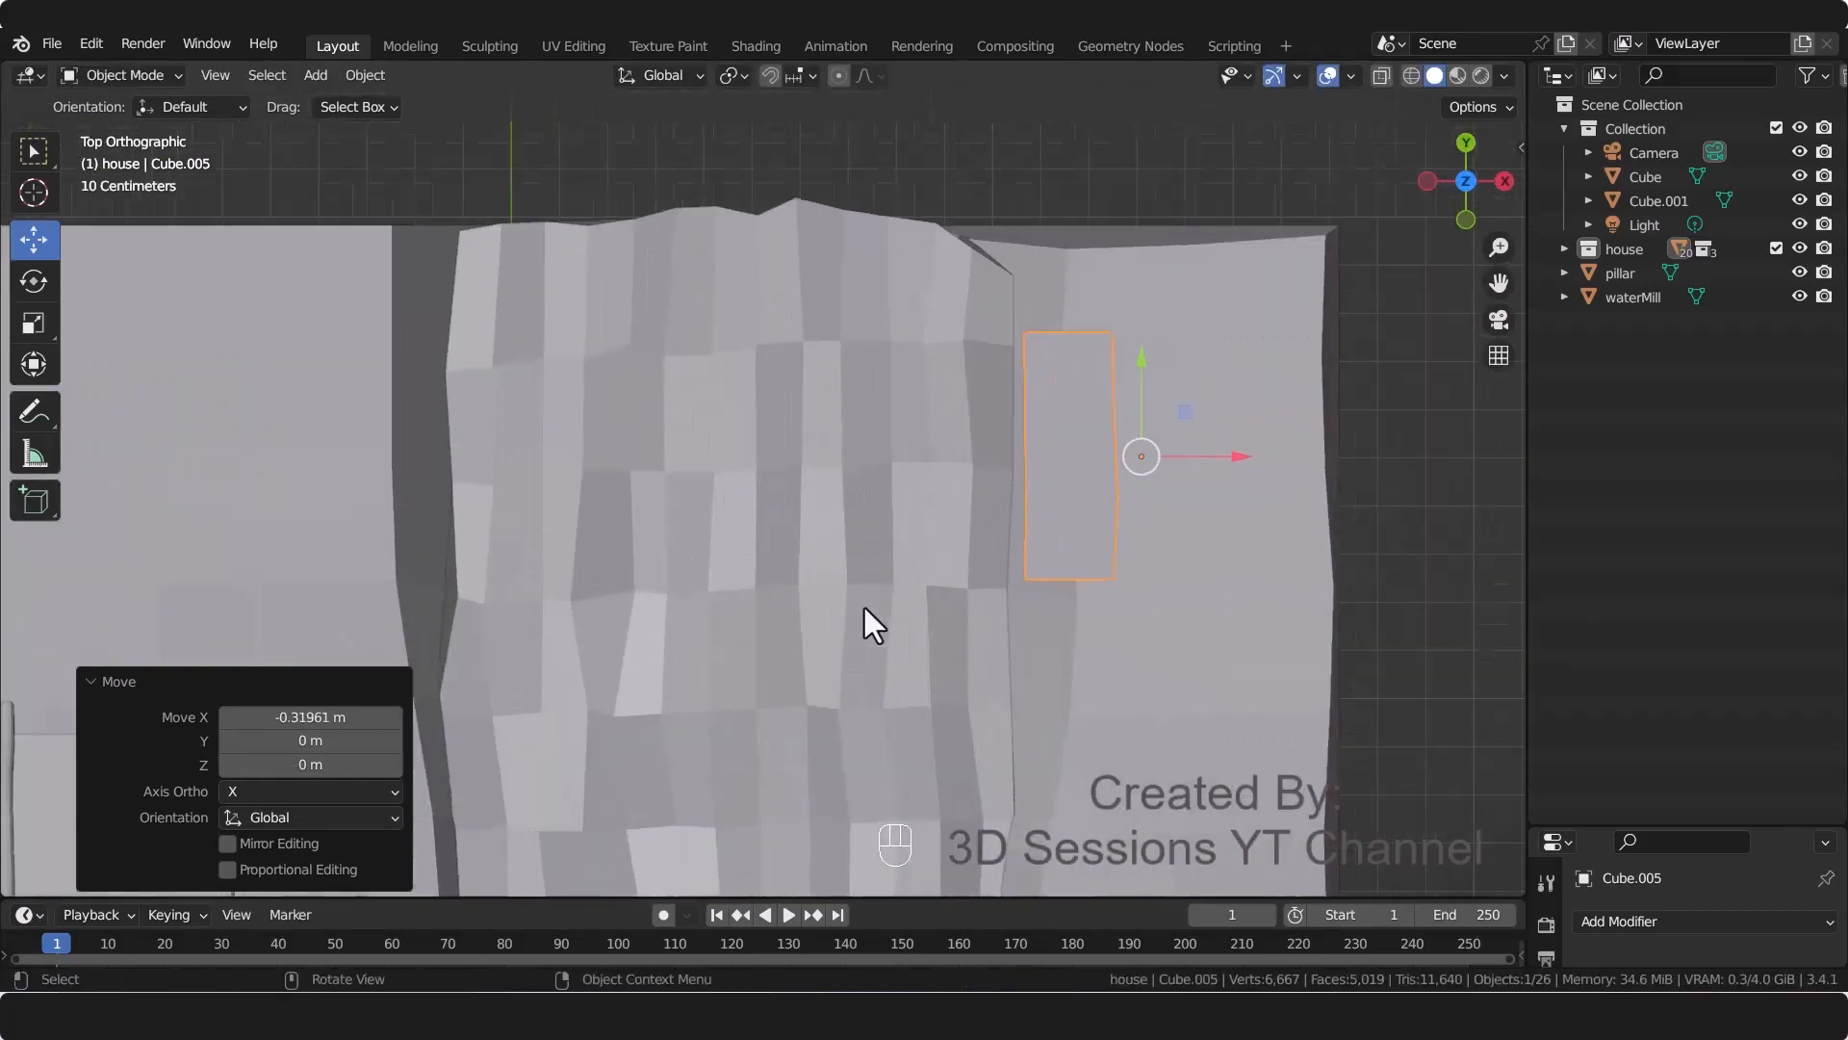
pyautogui.rightClick(1068, 449)
pyautogui.moveTo(1054, 444)
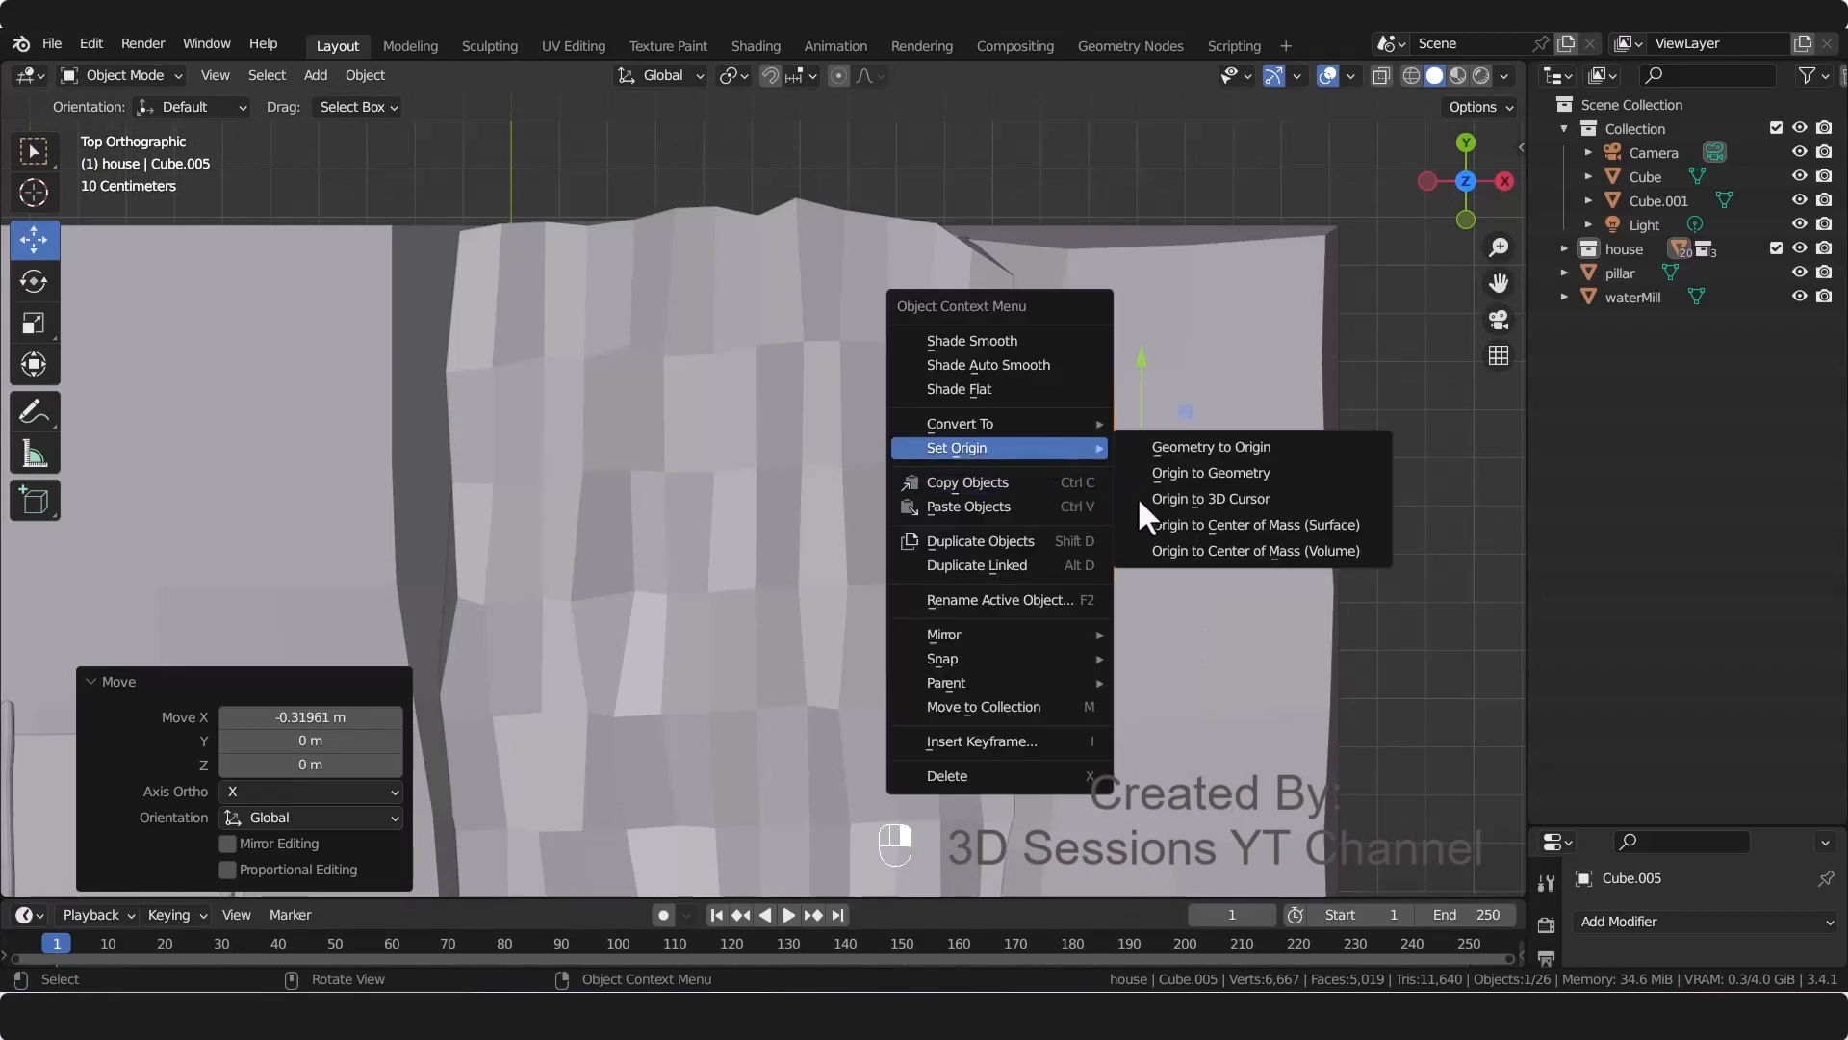
pyautogui.click(1170, 473)
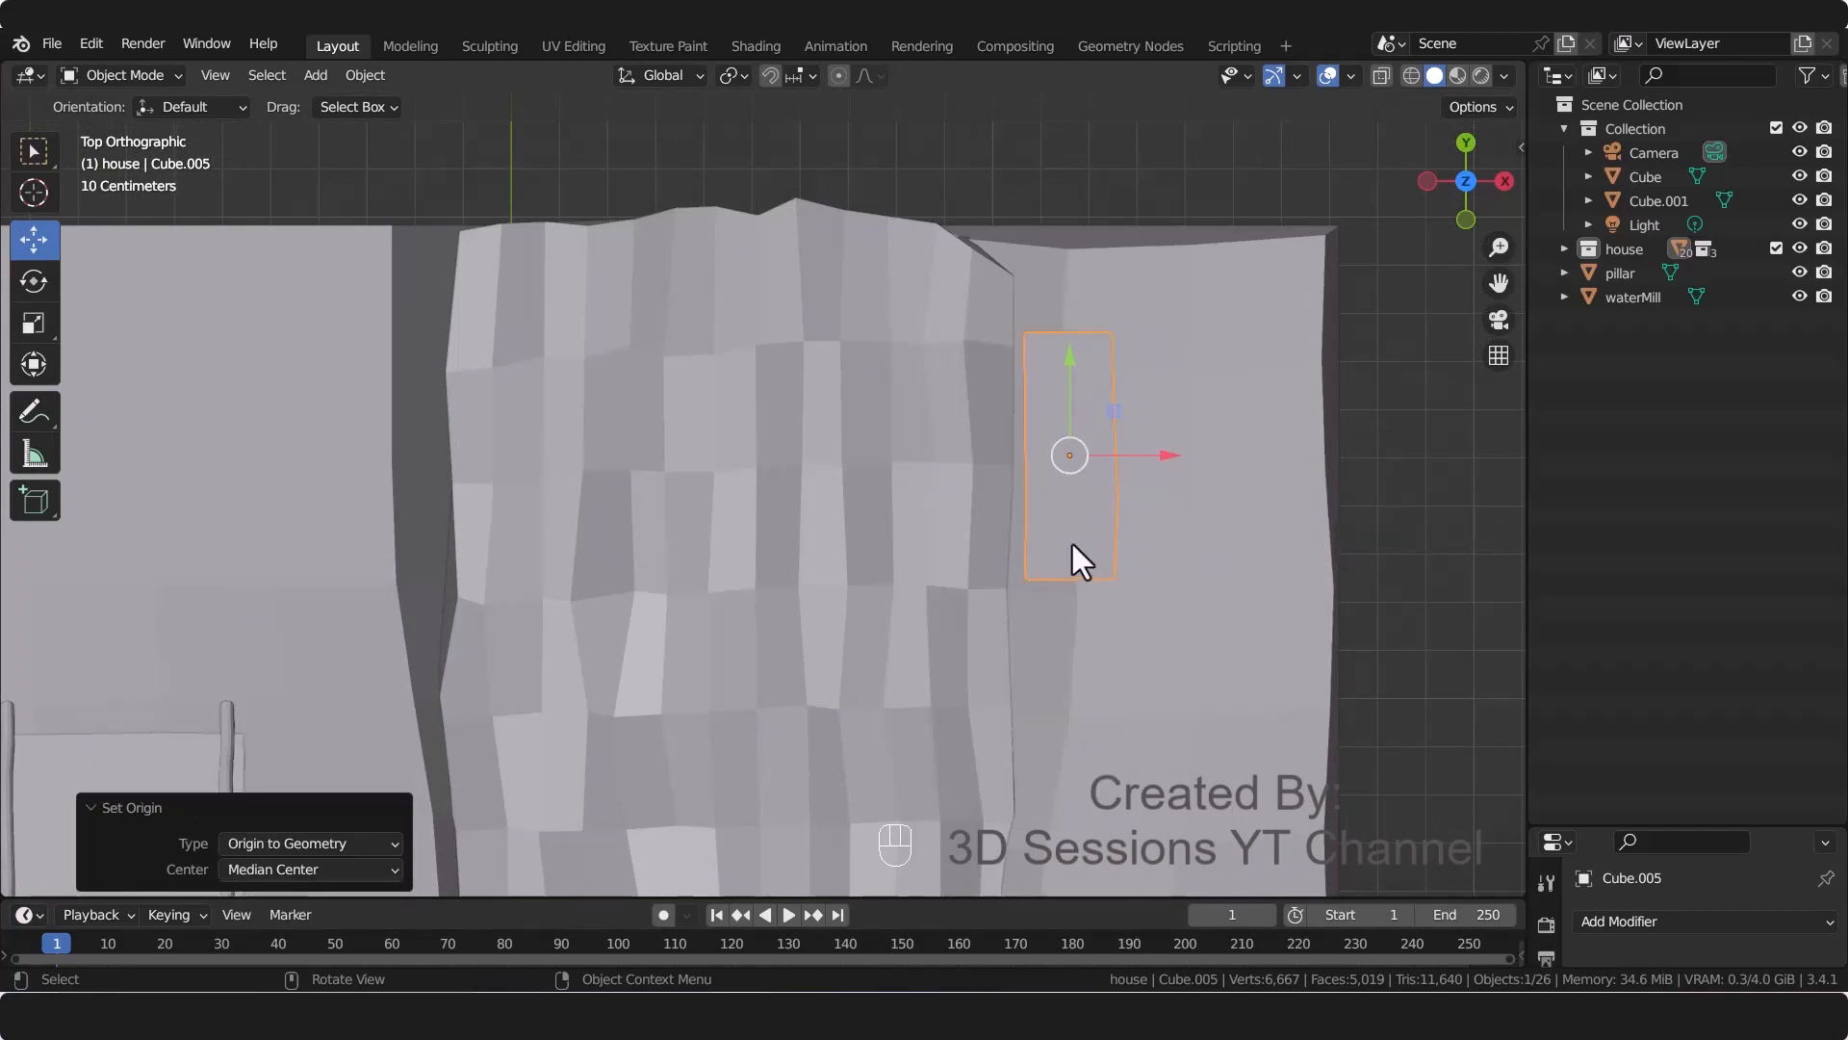
pyautogui.press('s')
pyautogui.press('x')
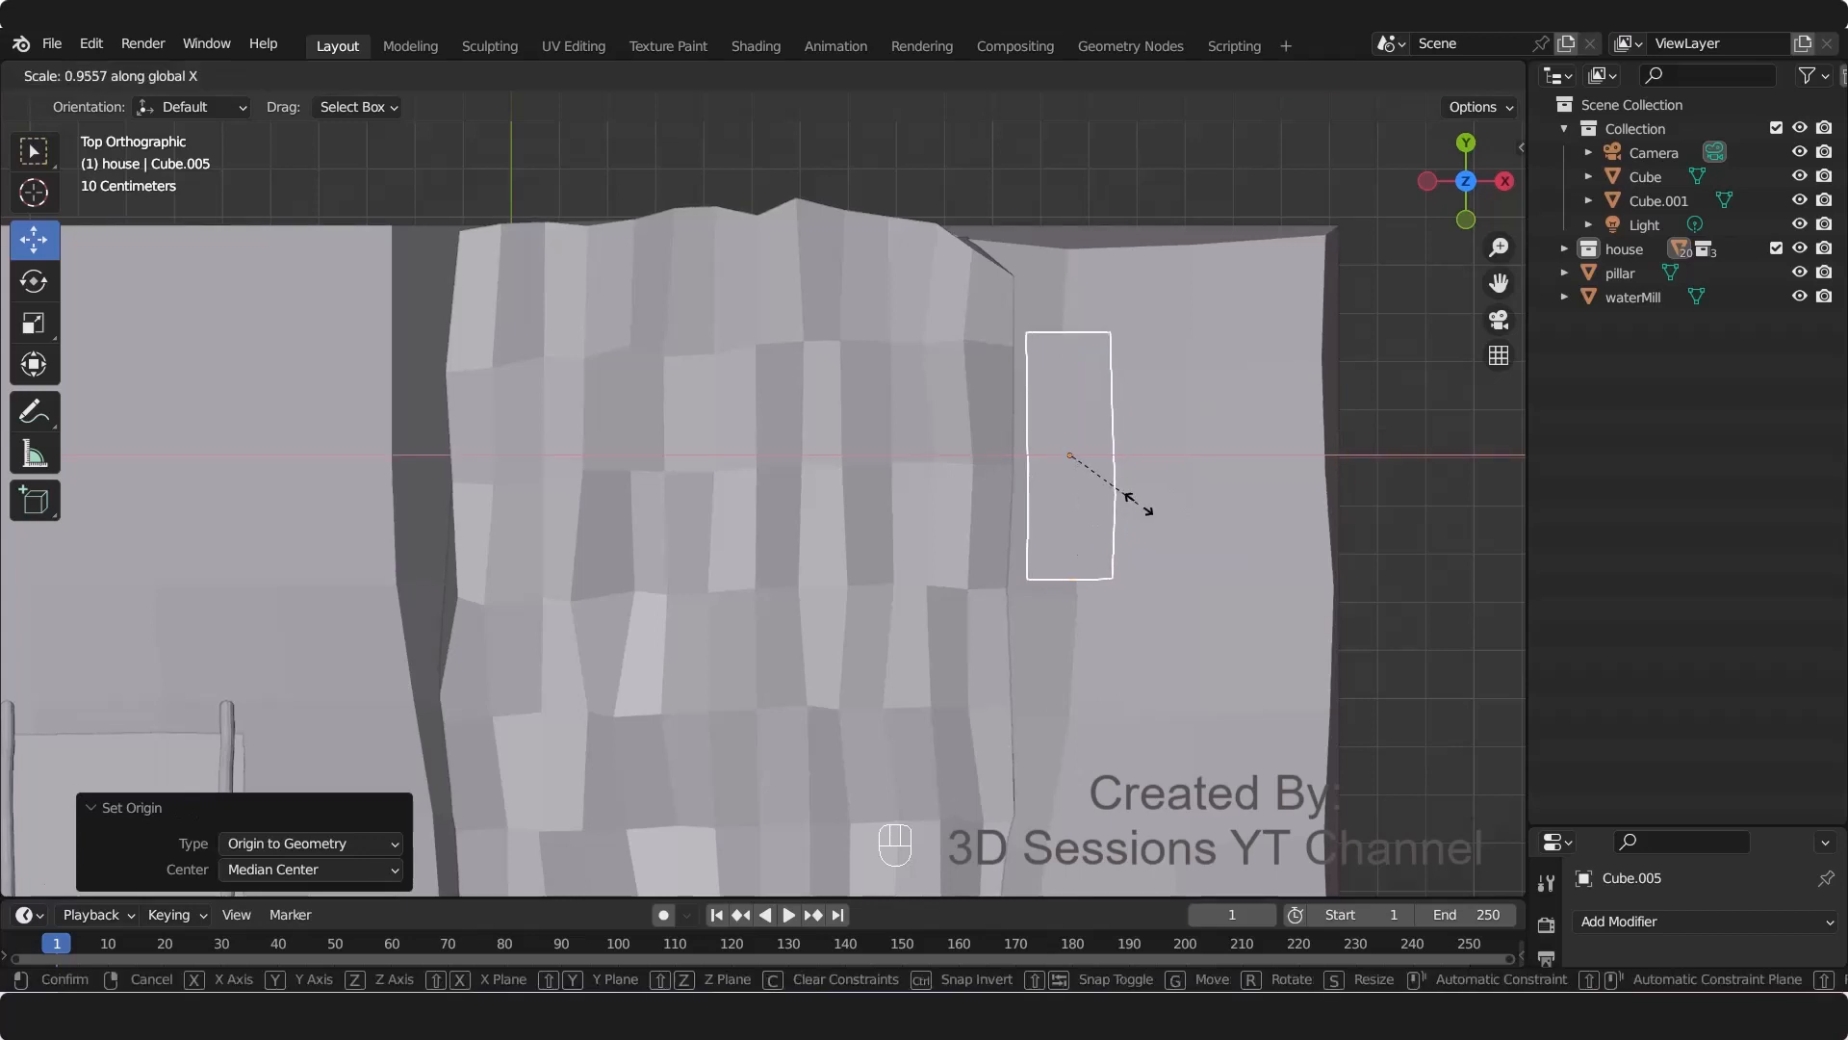
pyautogui.click(1119, 496)
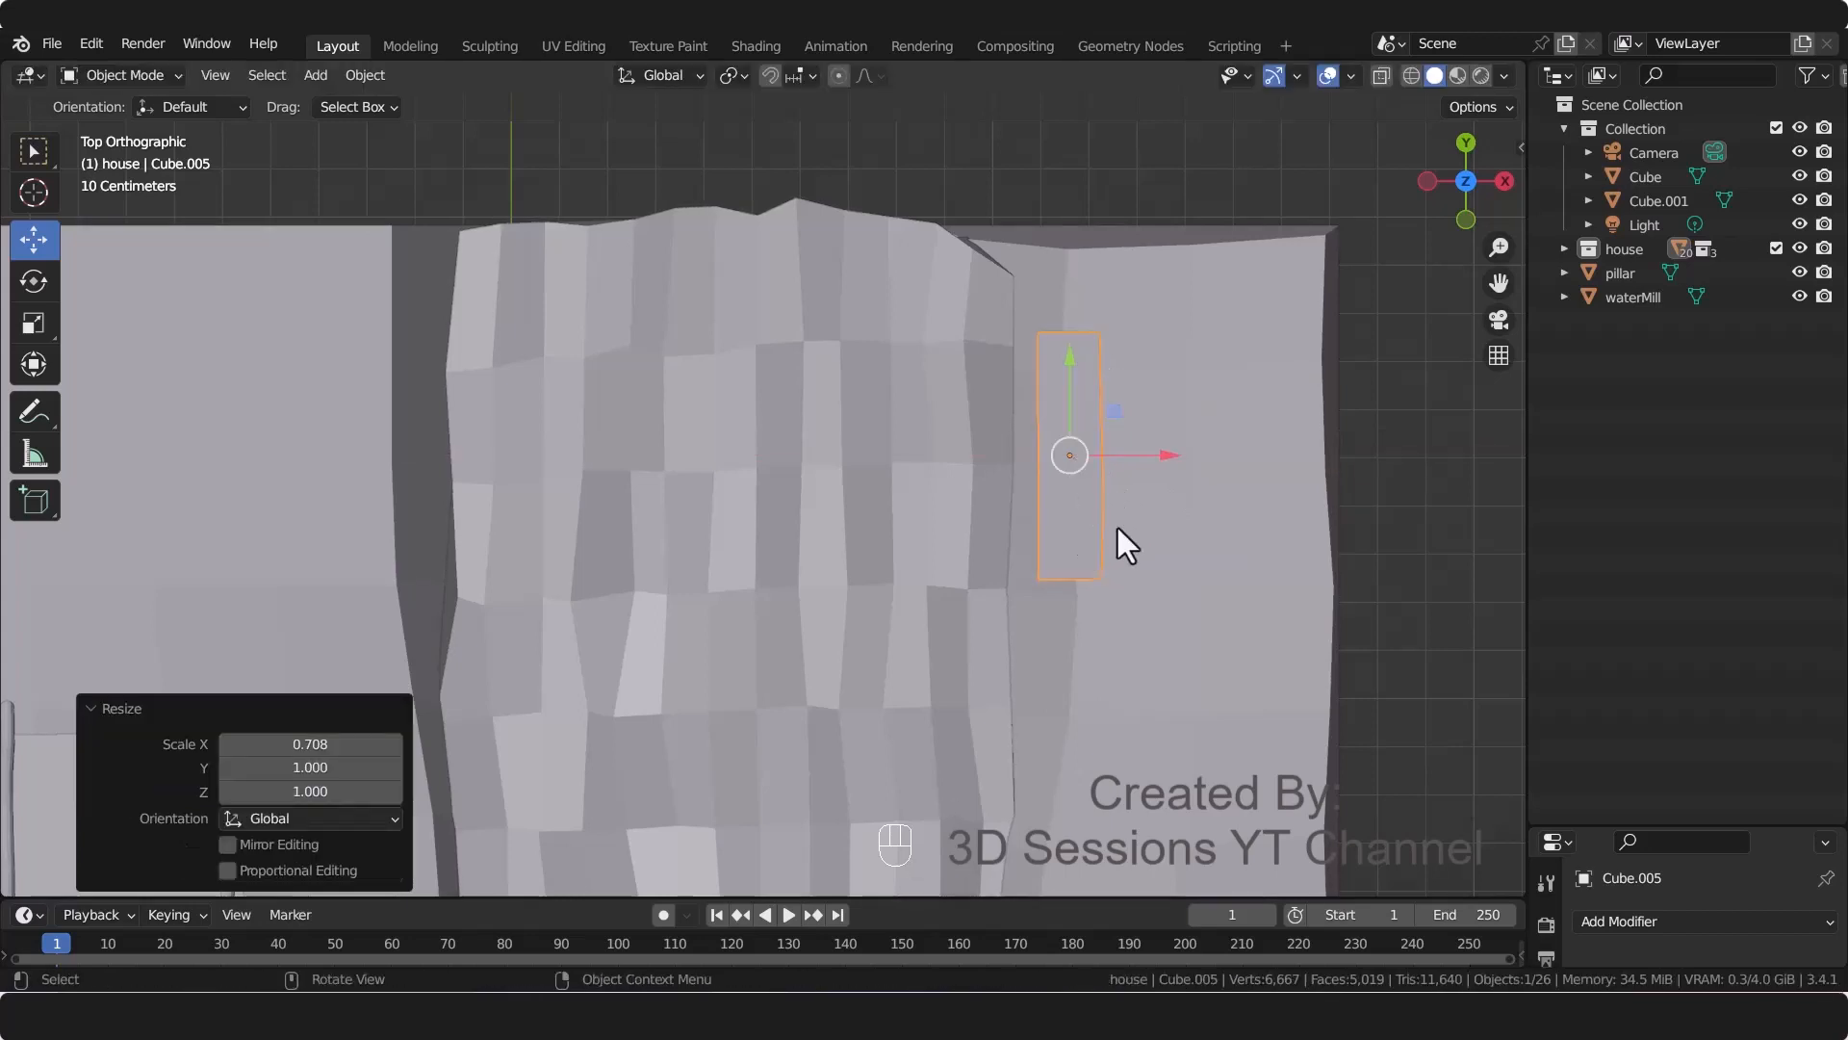
# Step: Duplicate the plank next to itself along negative X, then copy the pair about 0.286 m along negative X
pyautogui.hotkey('shift', 'd')
pyautogui.rightClick(1118, 528)
pyautogui.moveTo(1155, 460); pyautogui.dragTo(1079, 463)
pyautogui.keyDown('shift'); pyautogui.click(1069, 503); pyautogui.keyUp('shift')
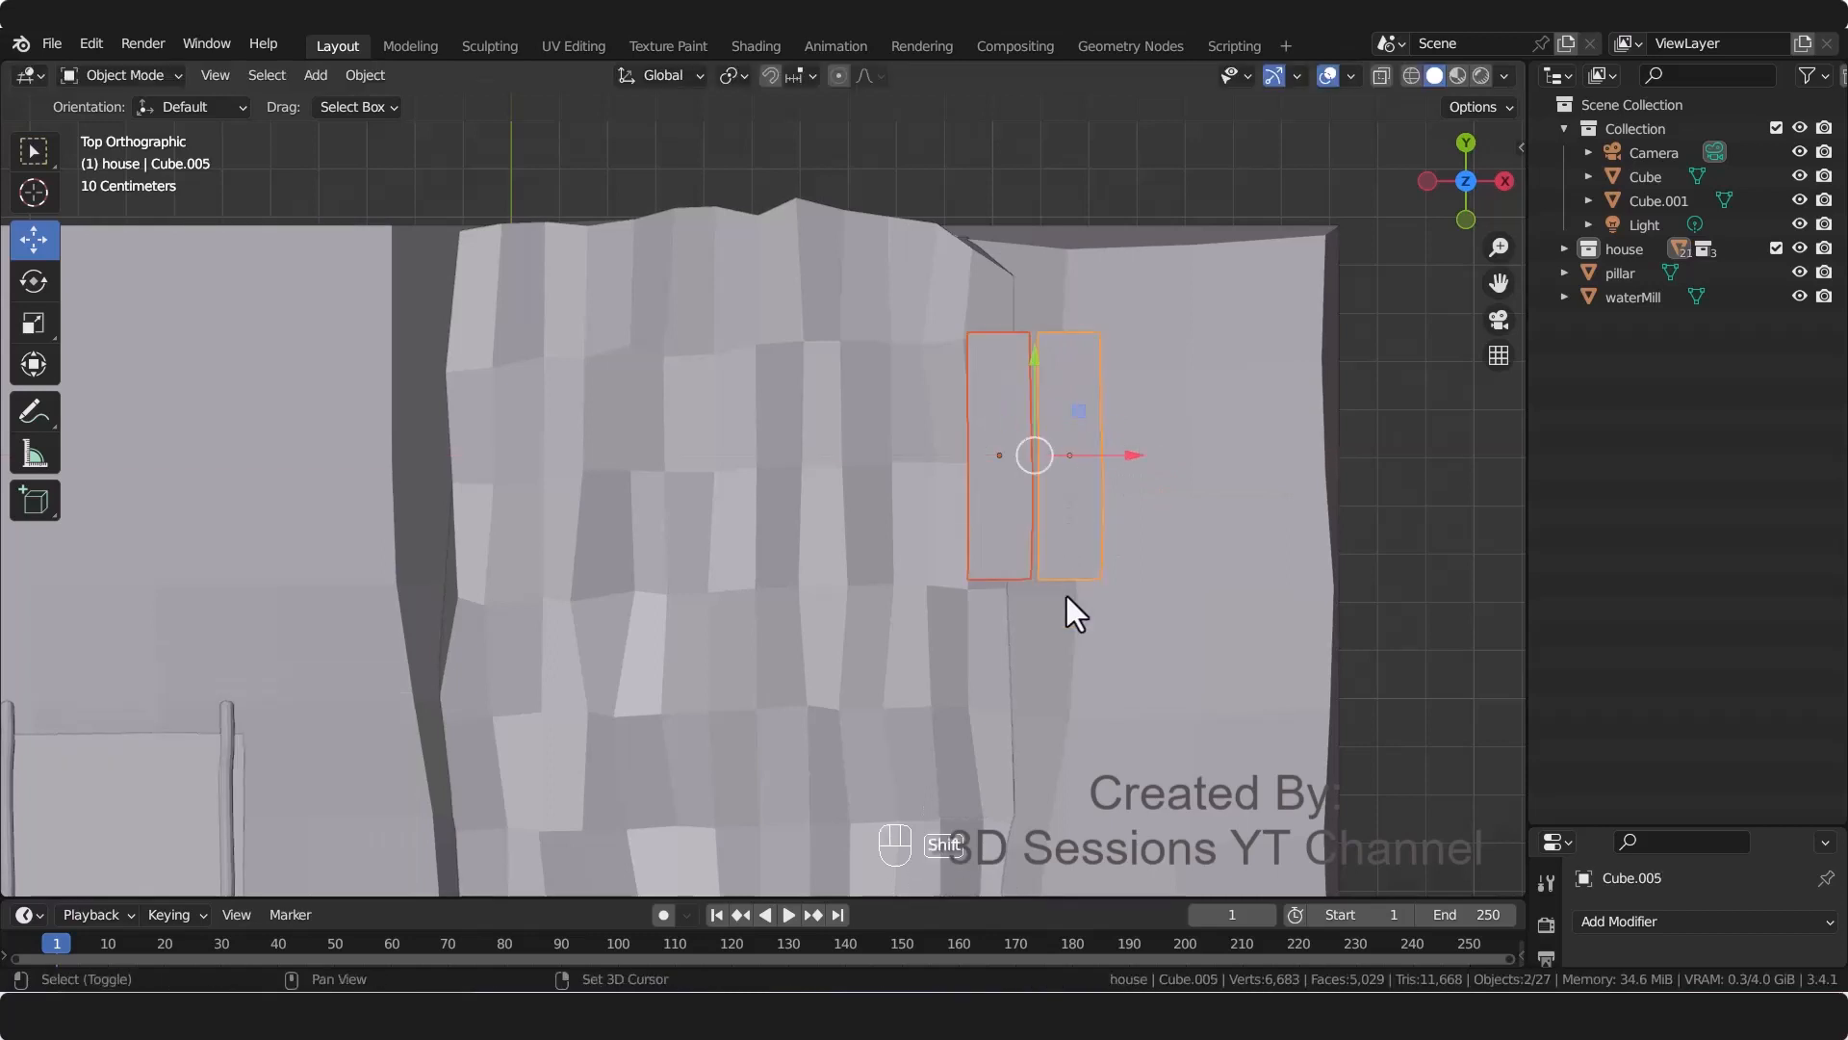
pyautogui.hotkey('shift', 'd')
pyautogui.press('x')
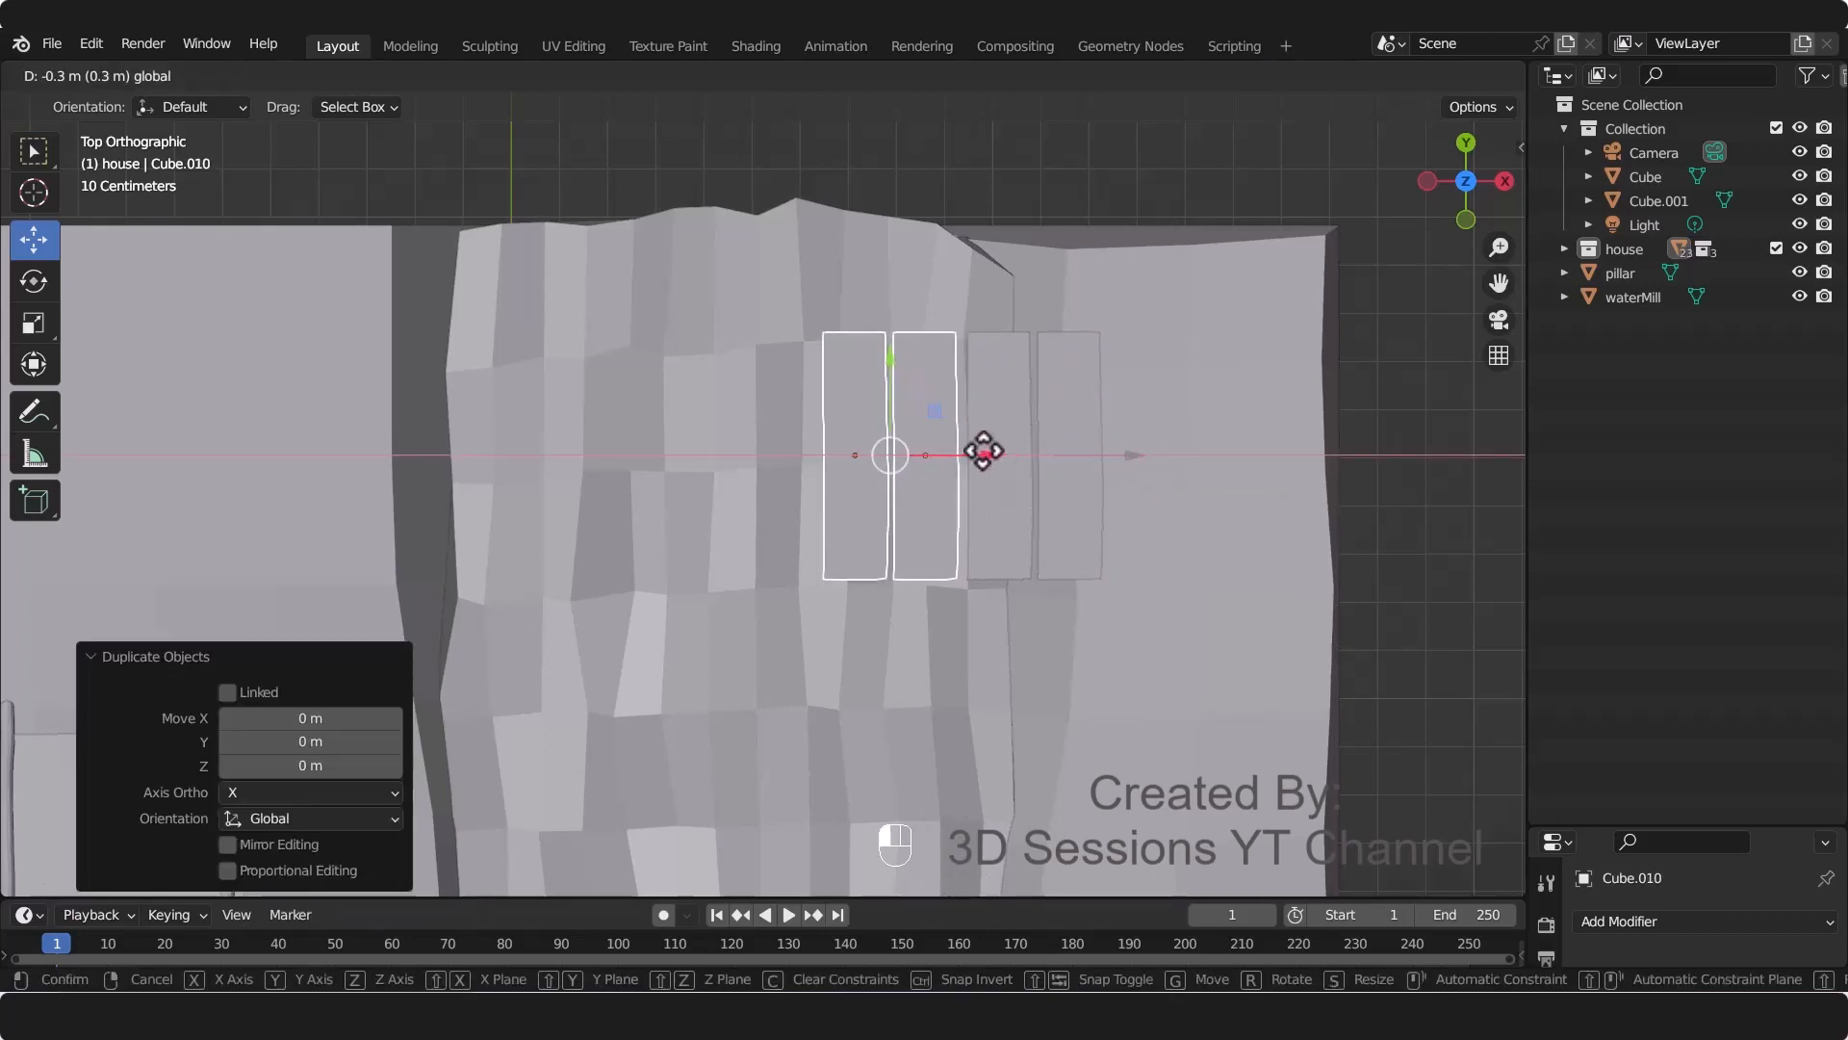
pyautogui.click(988, 452)
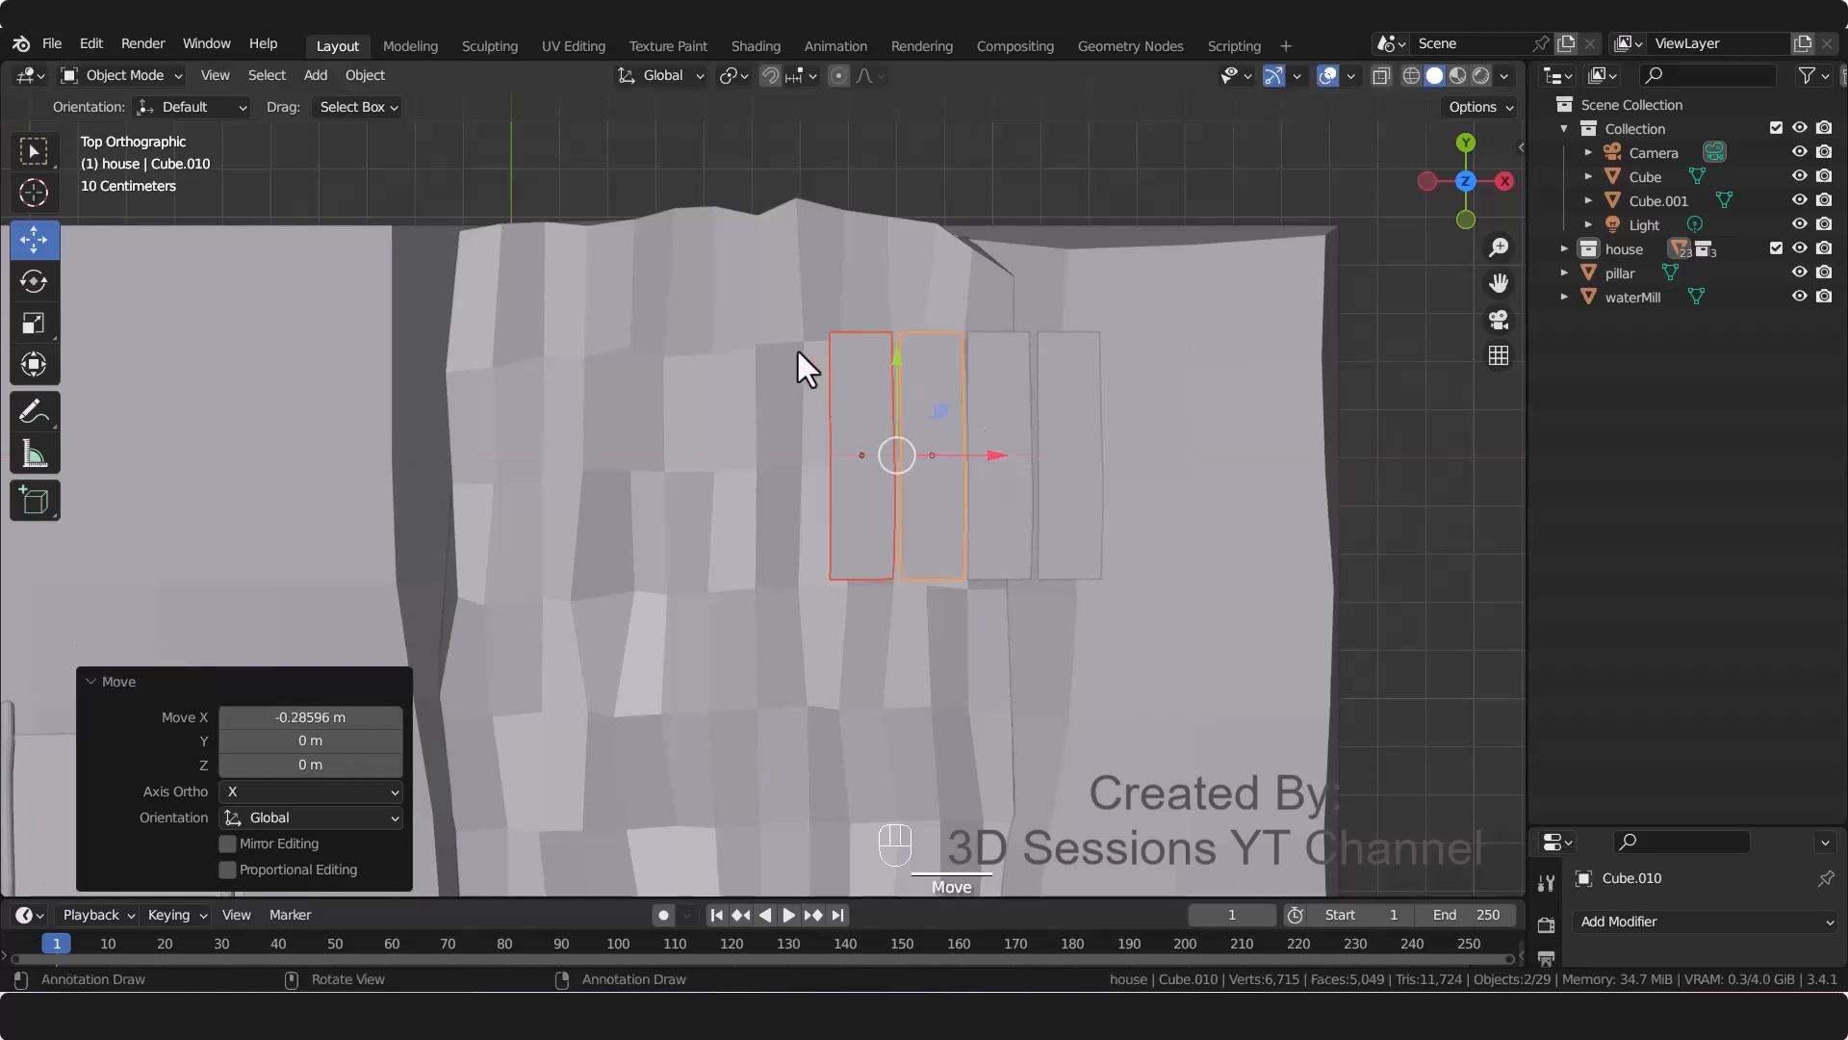
# Step: Duplicate the four planks about 0.574 m along negative X and repeat once more to span the river with twelve planks
pyautogui.keyDown('shift'); pyautogui.click(1059, 453); pyautogui.keyUp('shift')
pyautogui.keyDown('shift'); pyautogui.click(1001, 438); pyautogui.keyUp('shift')
pyautogui.hotkey('shift', 'd')
pyautogui.rightClick(1003, 635)
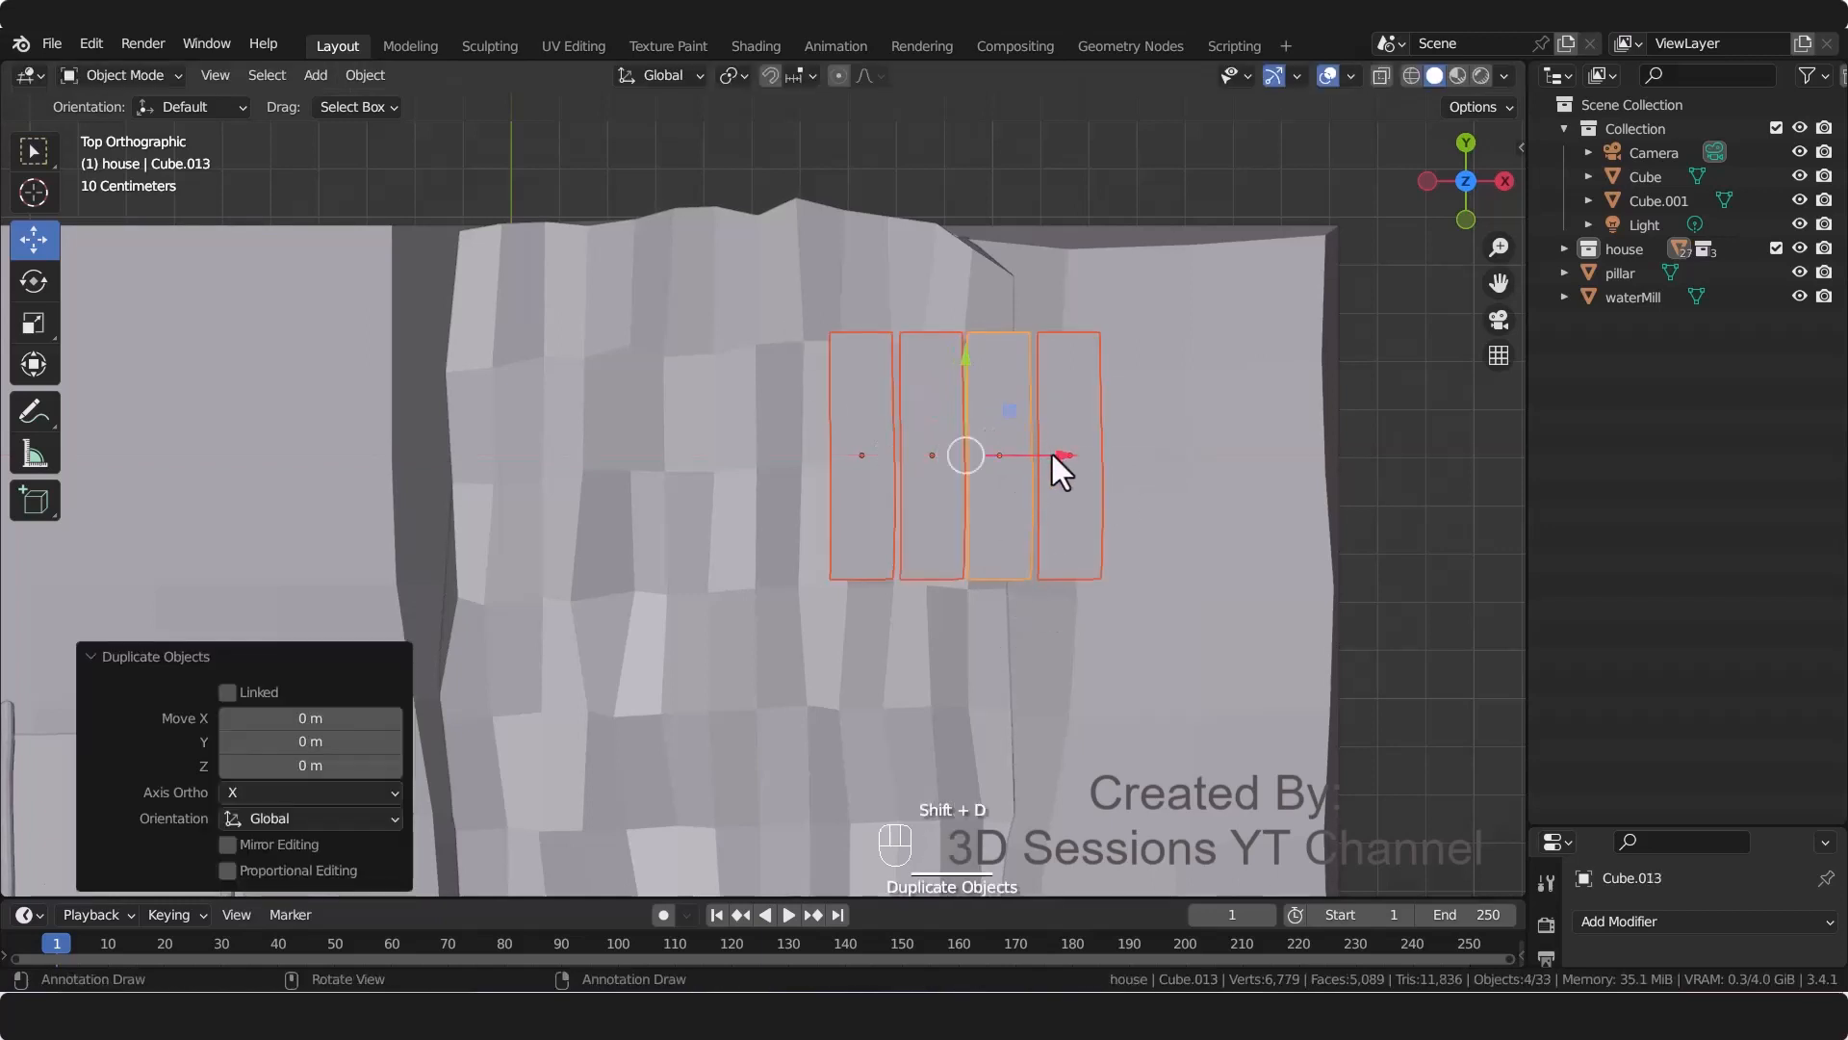
pyautogui.press('g')
pyautogui.press('x')
pyautogui.click(760, 538)
pyautogui.press('g')
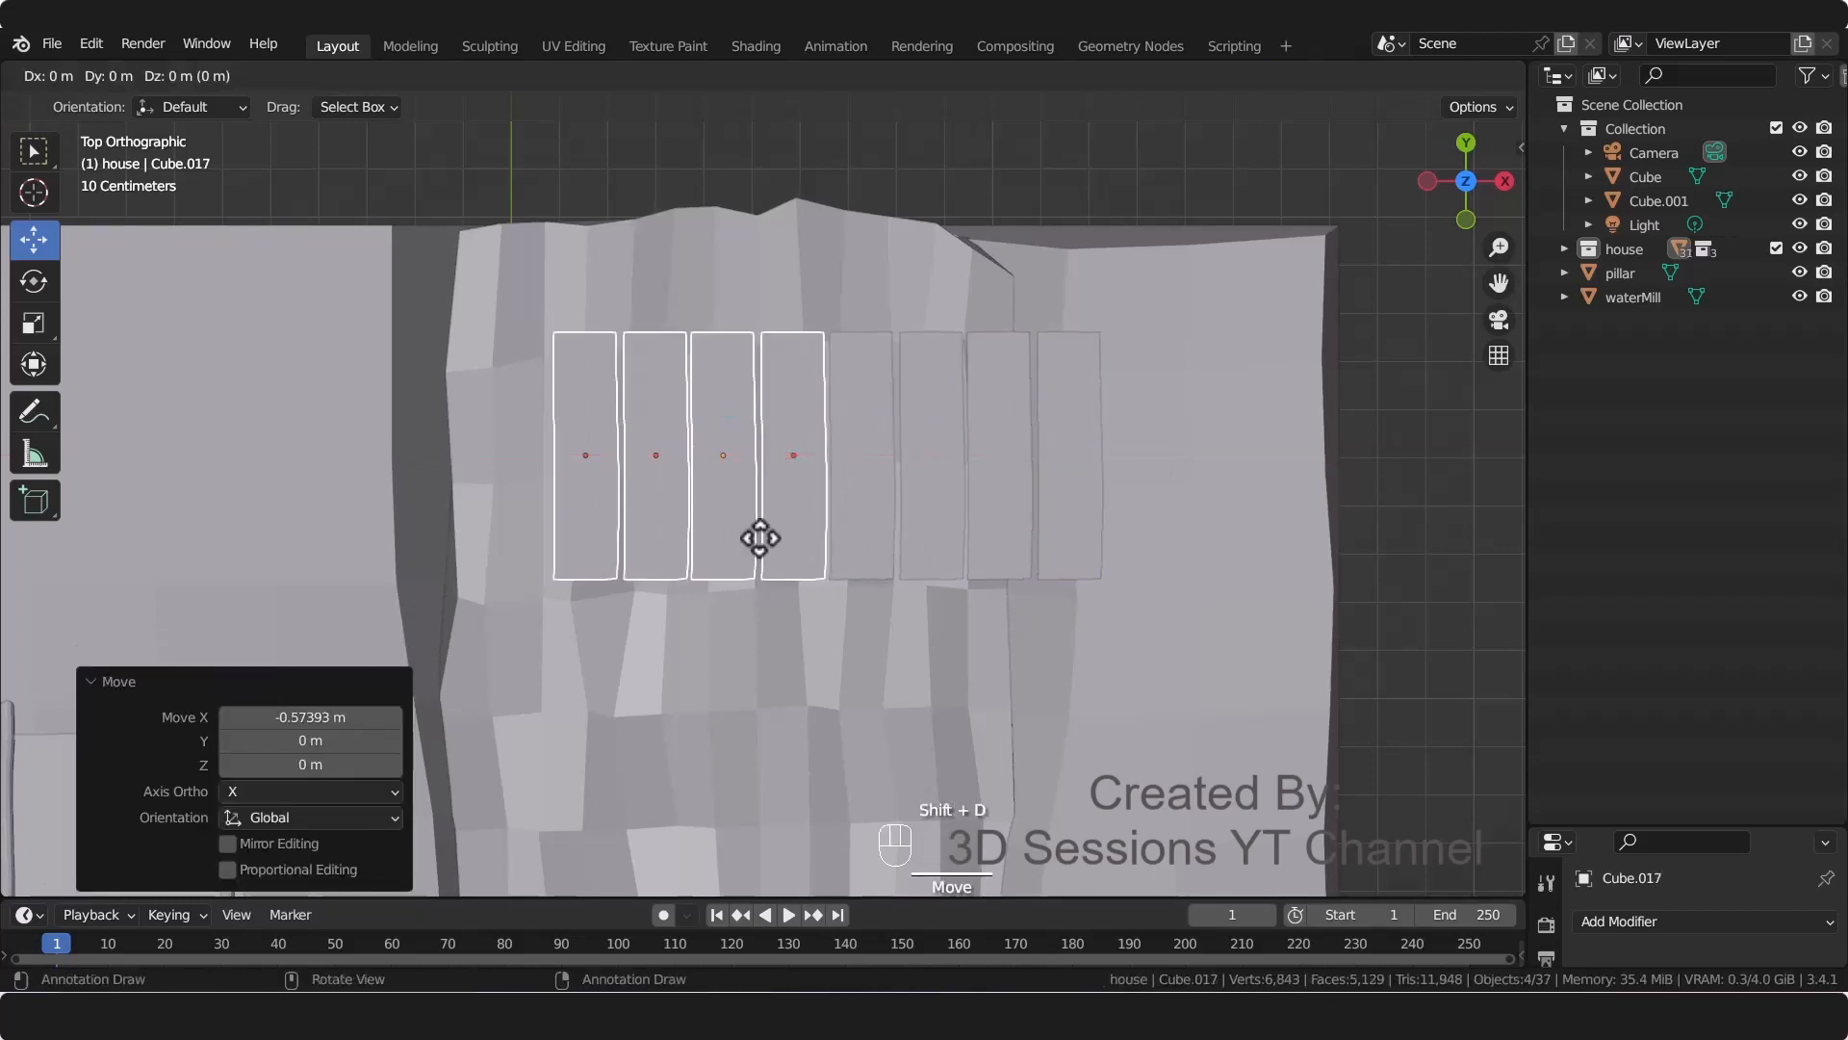
pyautogui.rightClick(770, 537)
pyautogui.moveTo(785, 456); pyautogui.dragTo(500, 439)
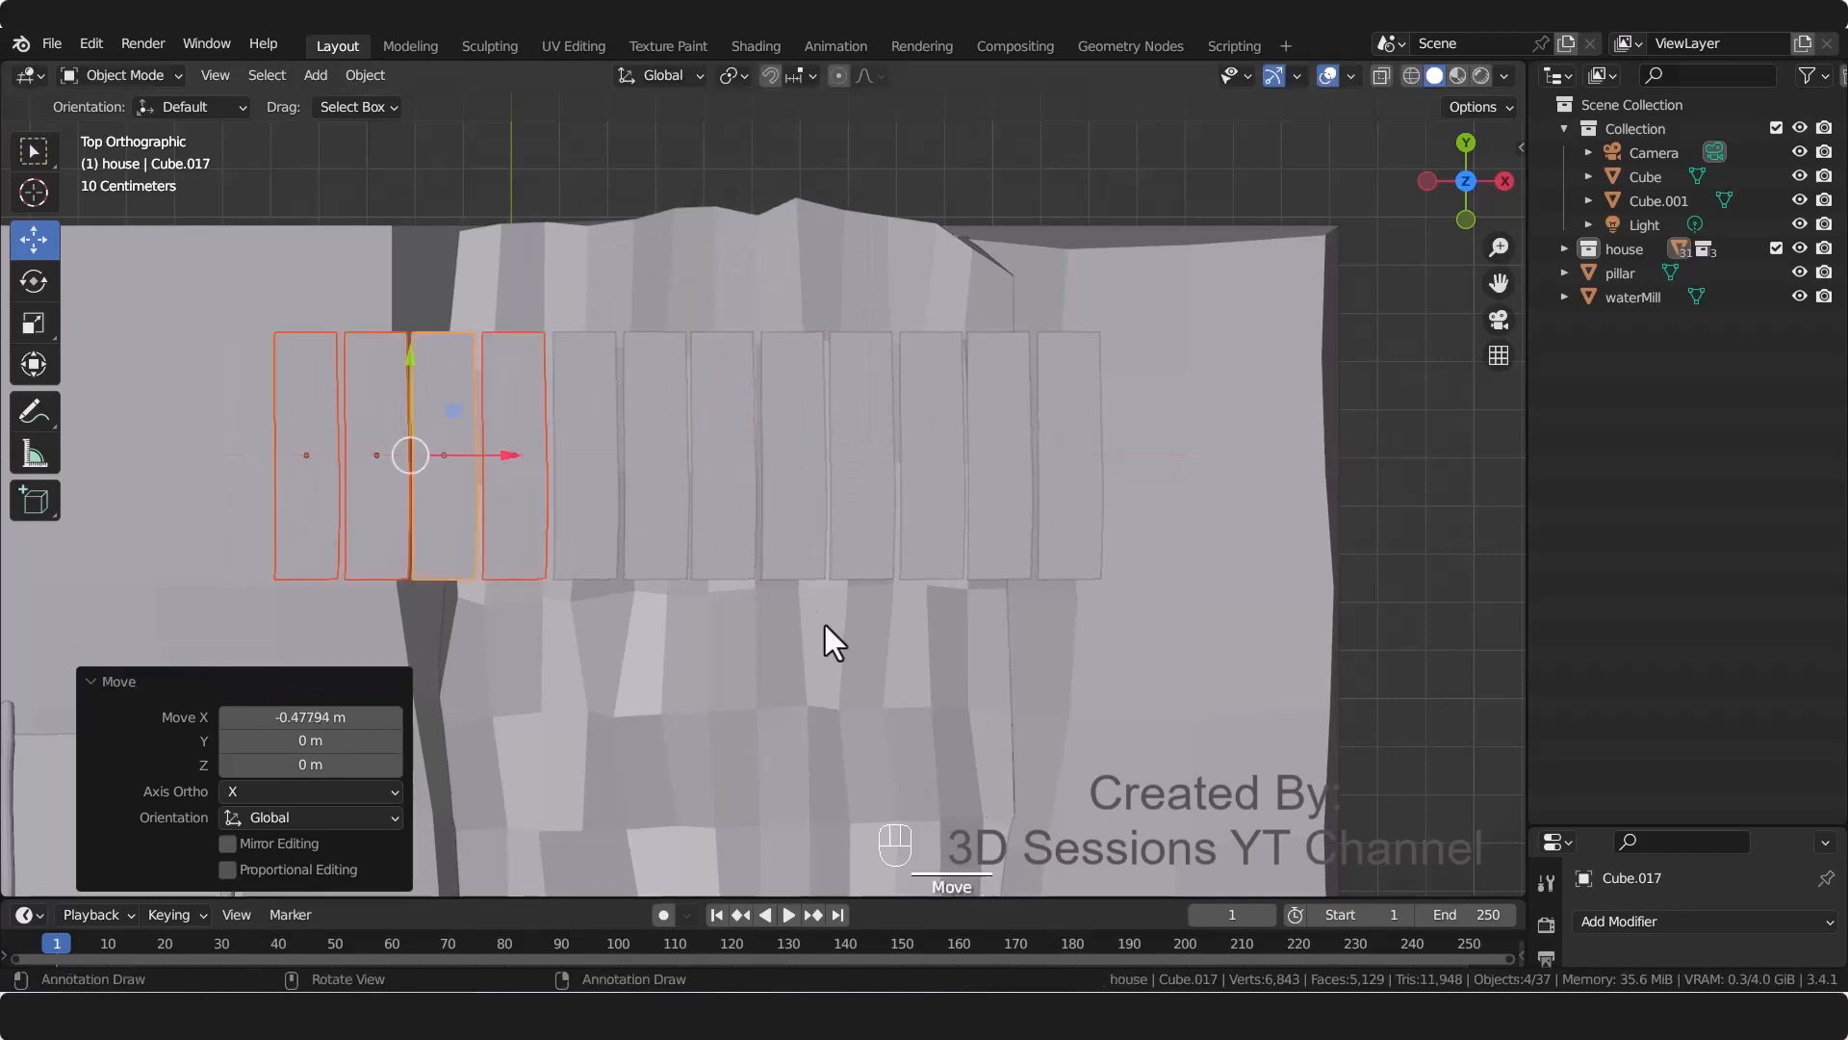
# Step: Duplicate the plank at the positive X end and move the copy outward along X to lengthen the bridge
pyautogui.click(818, 764)
pyautogui.press('KP_0')
pyautogui.click(659, 651)
pyautogui.hotkey('shift', 'd')
pyautogui.rightClick(591, 622)
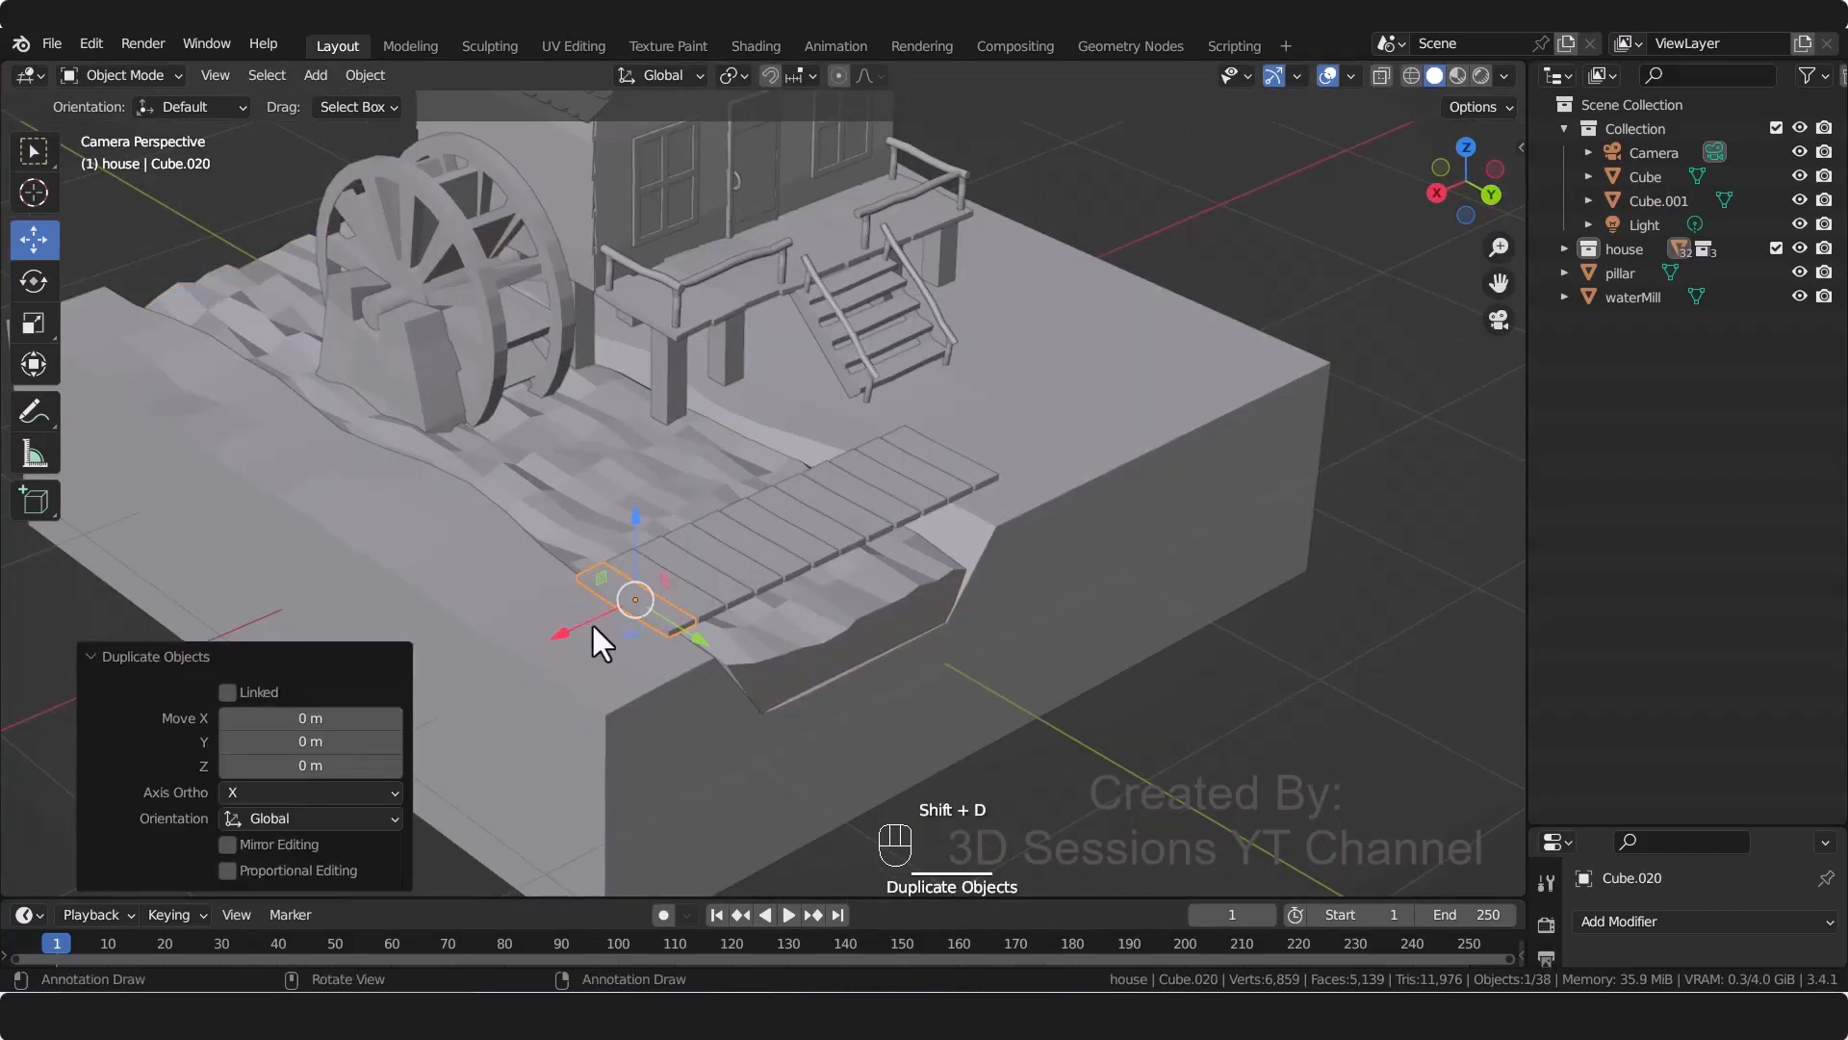
pyautogui.moveTo(565, 634); pyautogui.dragTo(529, 652)
# Step: Delete the outermost plank at each end of the bridge
pyautogui.click(948, 464)
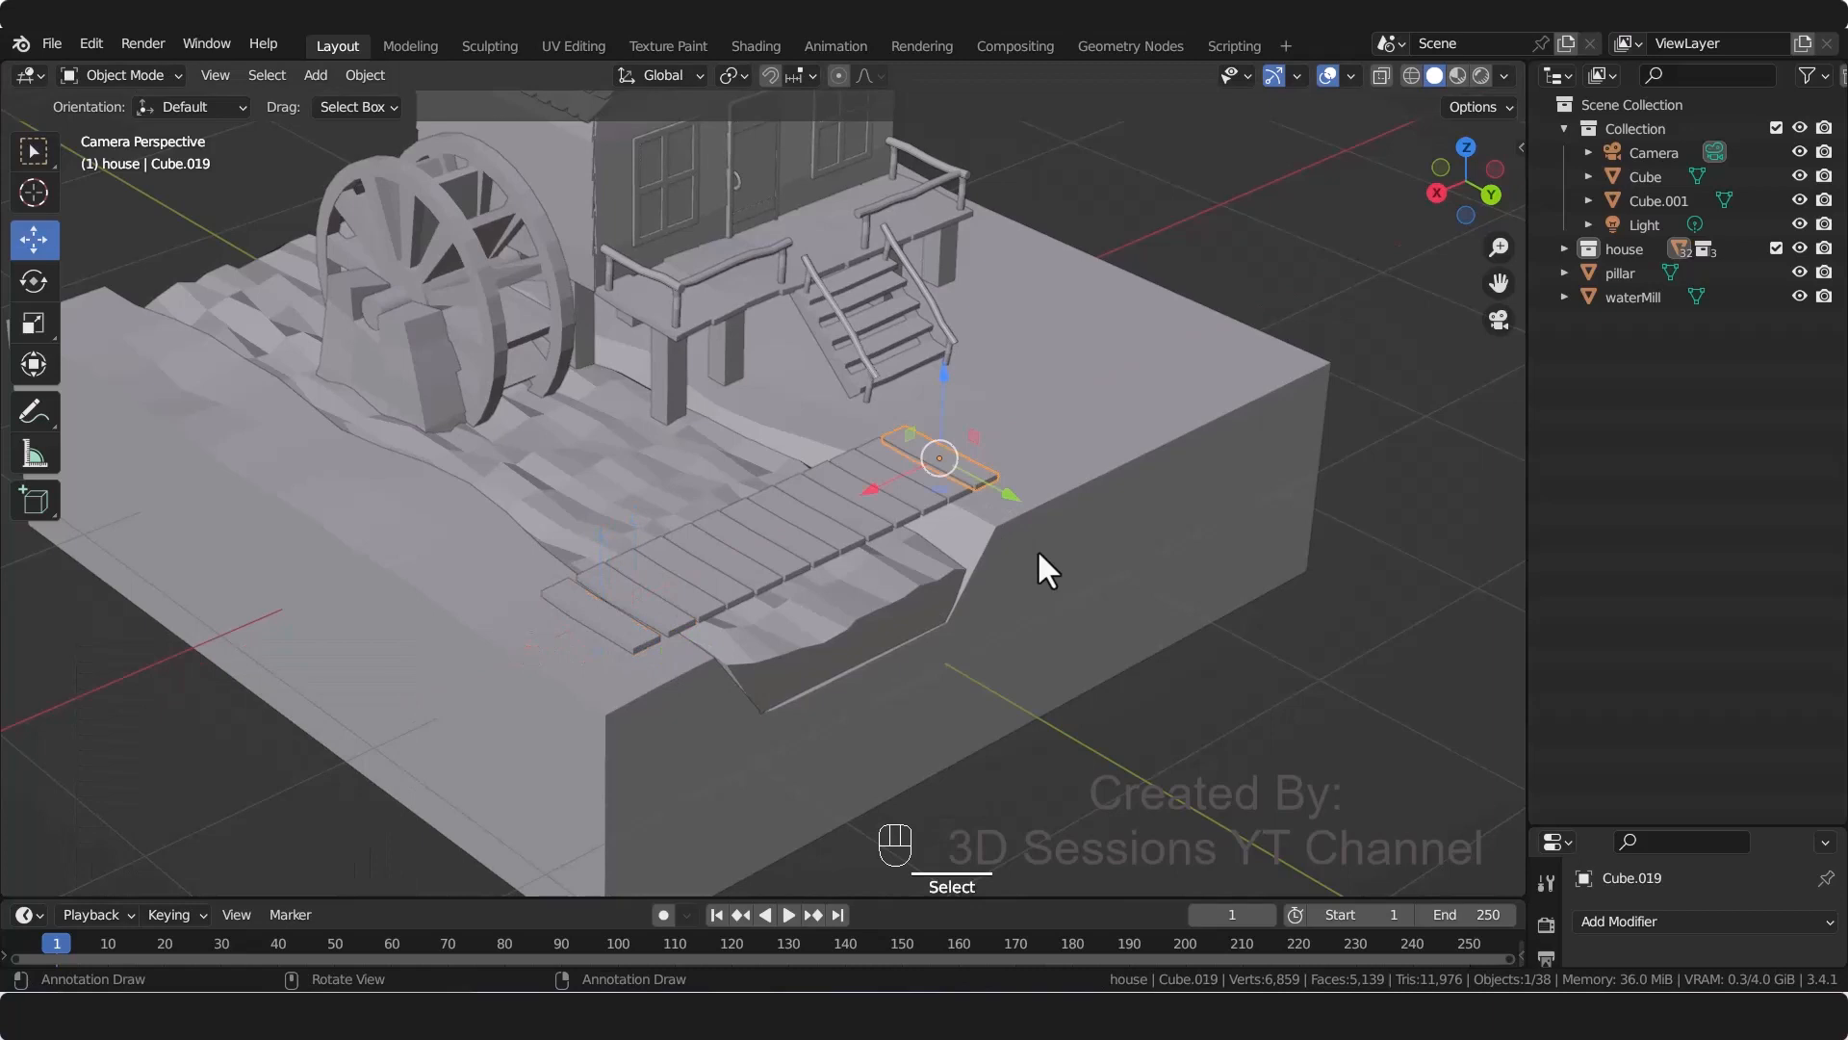
pyautogui.press('Delete')
pyautogui.click(639, 658)
pyautogui.press('Delete')
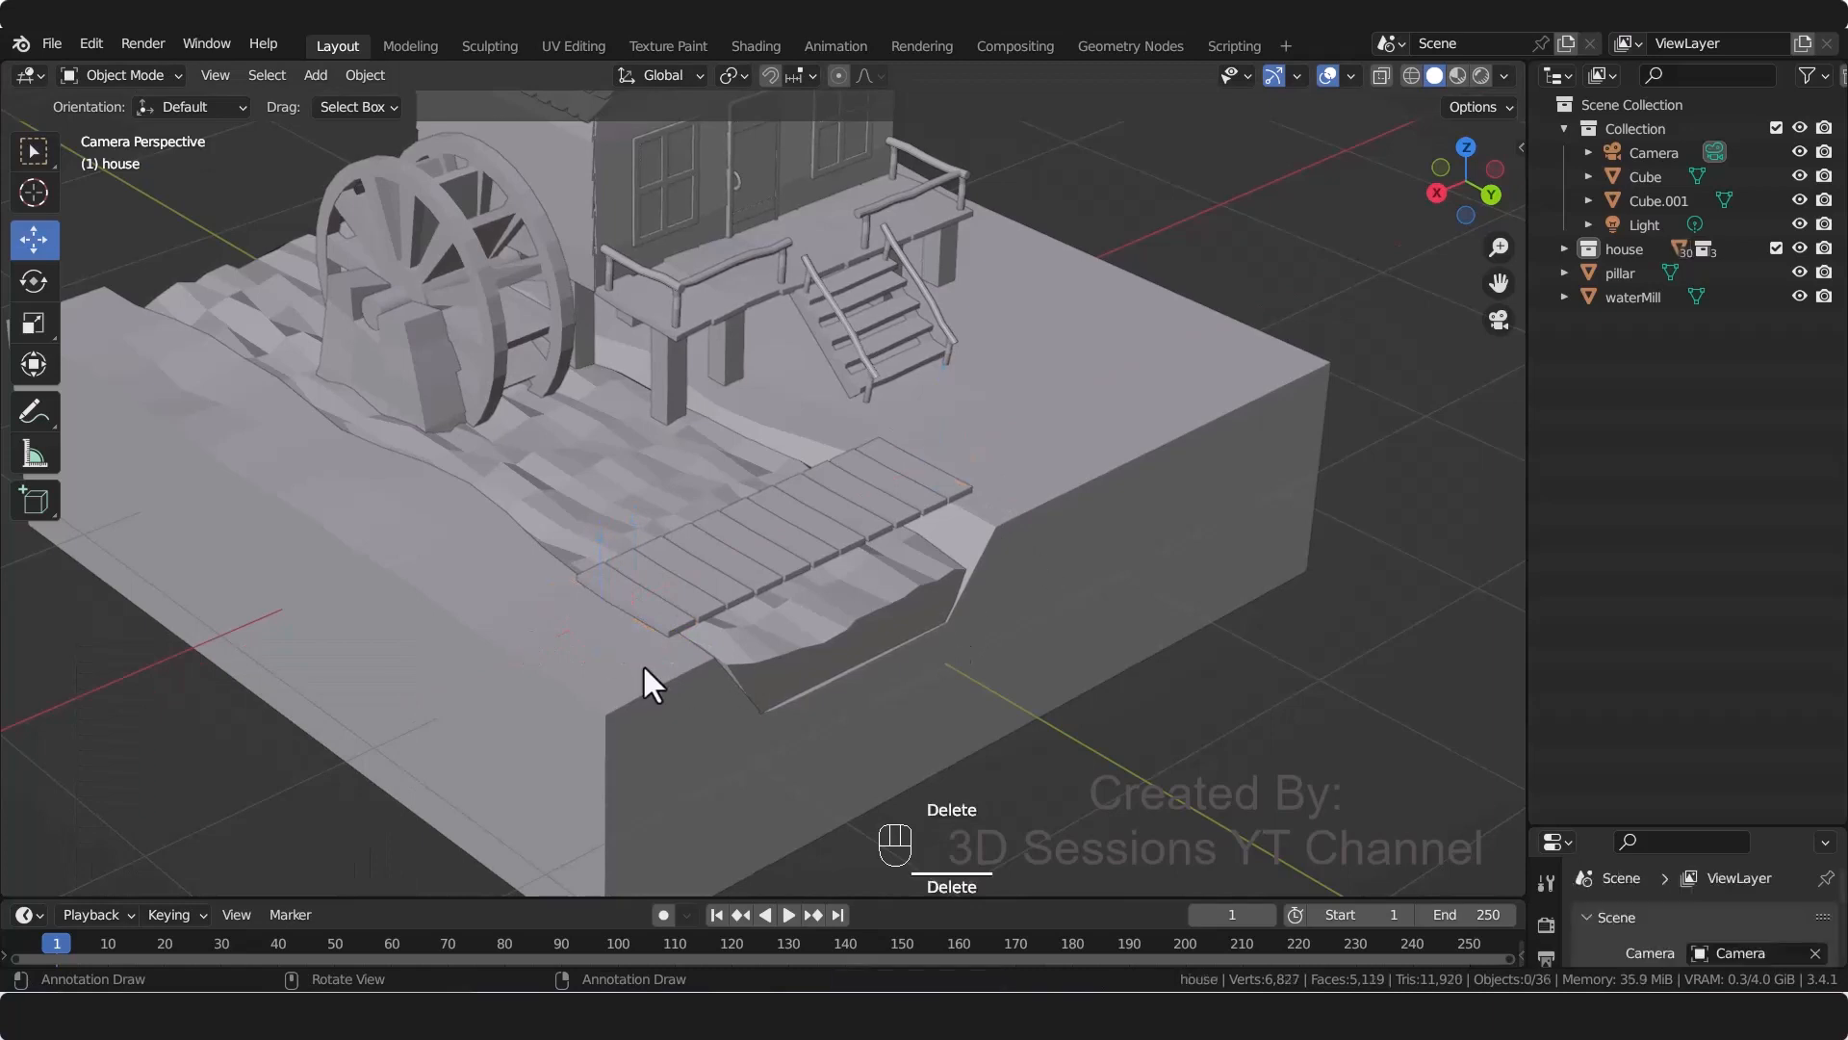
# Step: Select all eleven bridge planks from the top view and join them into one object
pyautogui.click(656, 640)
pyautogui.press('KP_7')
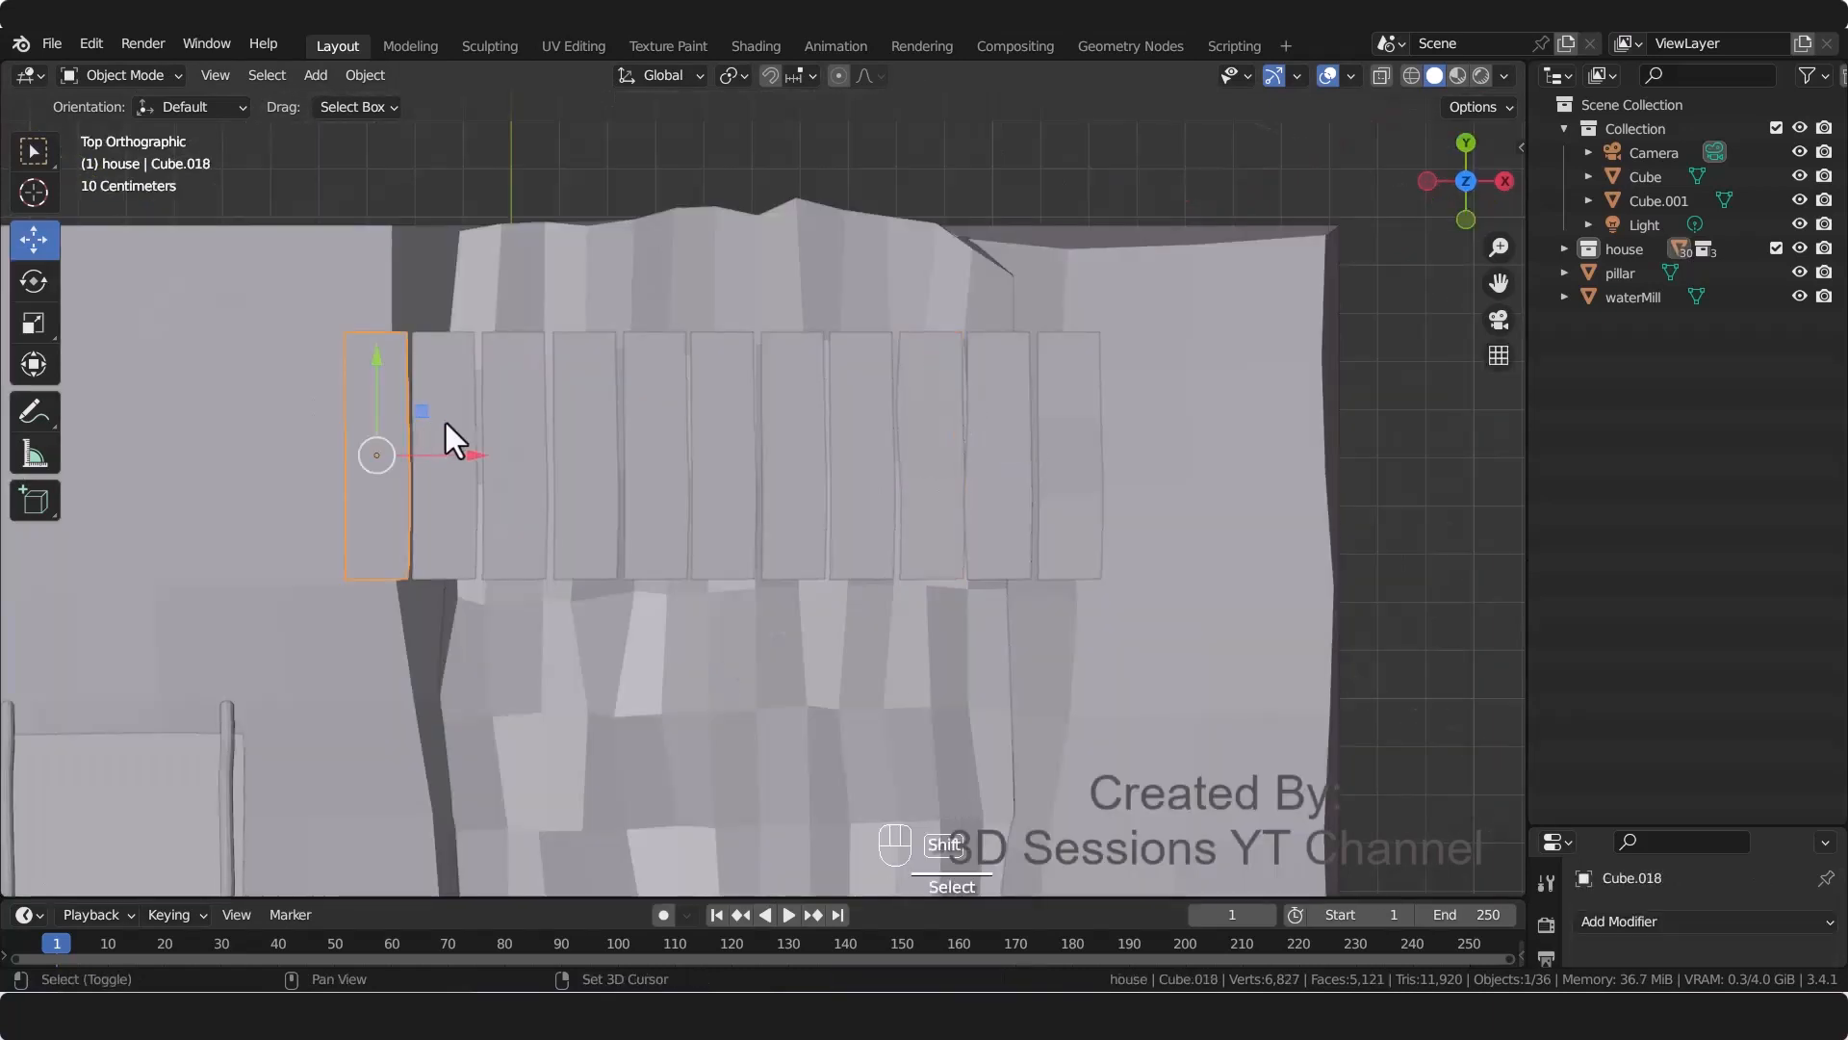
pyautogui.keyDown('shift'); pyautogui.click(445, 422); pyautogui.keyUp('shift')
pyautogui.keyDown('shift'); pyautogui.click(514, 416); pyautogui.keyUp('shift')
pyautogui.keyDown('shift'); pyautogui.click(586, 414); pyautogui.keyUp('shift')
pyautogui.keyDown('shift'); pyautogui.click(656, 414); pyautogui.keyUp('shift')
pyautogui.keyDown('shift'); pyautogui.click(723, 416); pyautogui.keyUp('shift')
pyautogui.keyDown('shift'); pyautogui.click(794, 414); pyautogui.keyUp('shift')
pyautogui.keyDown('shift'); pyautogui.click(861, 414); pyautogui.keyUp('shift')
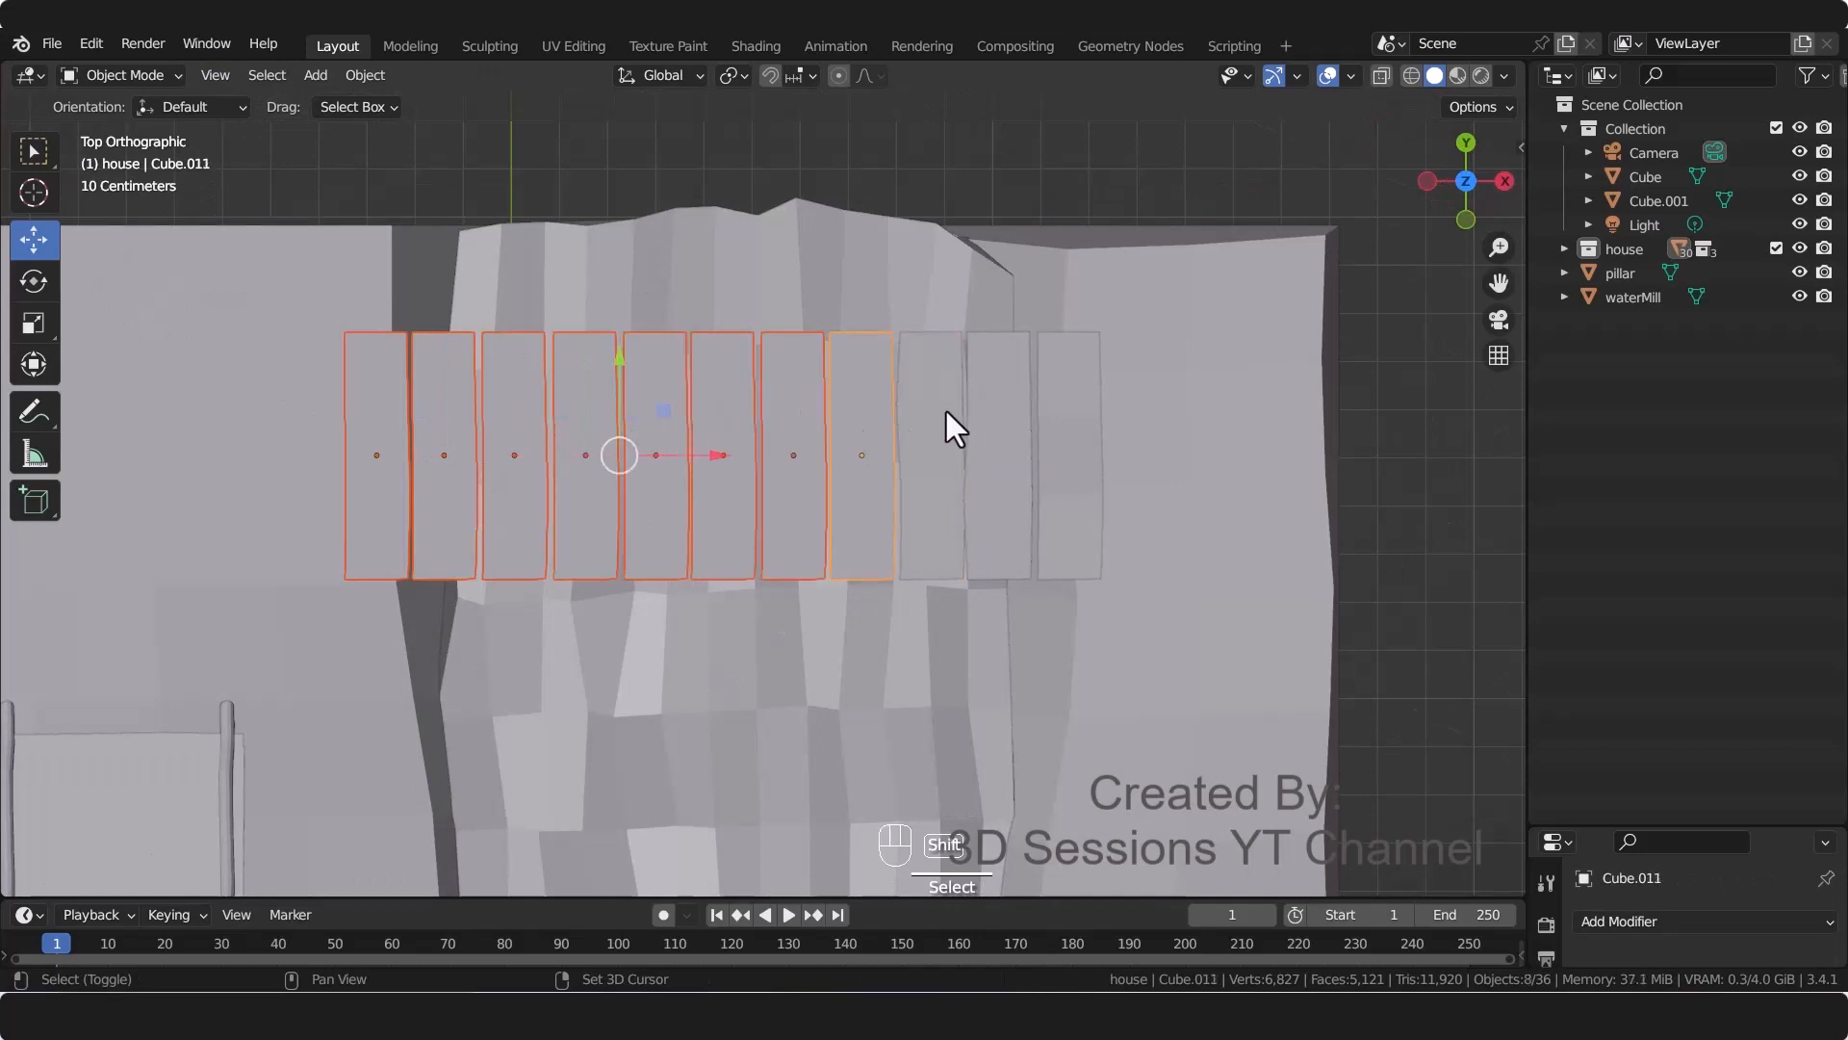
pyautogui.keyDown('shift'); pyautogui.click(946, 412); pyautogui.keyUp('shift')
pyautogui.keyDown('shift'); pyautogui.click(1022, 427); pyautogui.keyUp('shift')
pyautogui.keyDown('shift'); pyautogui.click(1070, 479); pyautogui.keyUp('shift')
pyautogui.hotkey('ctrl', 'j')
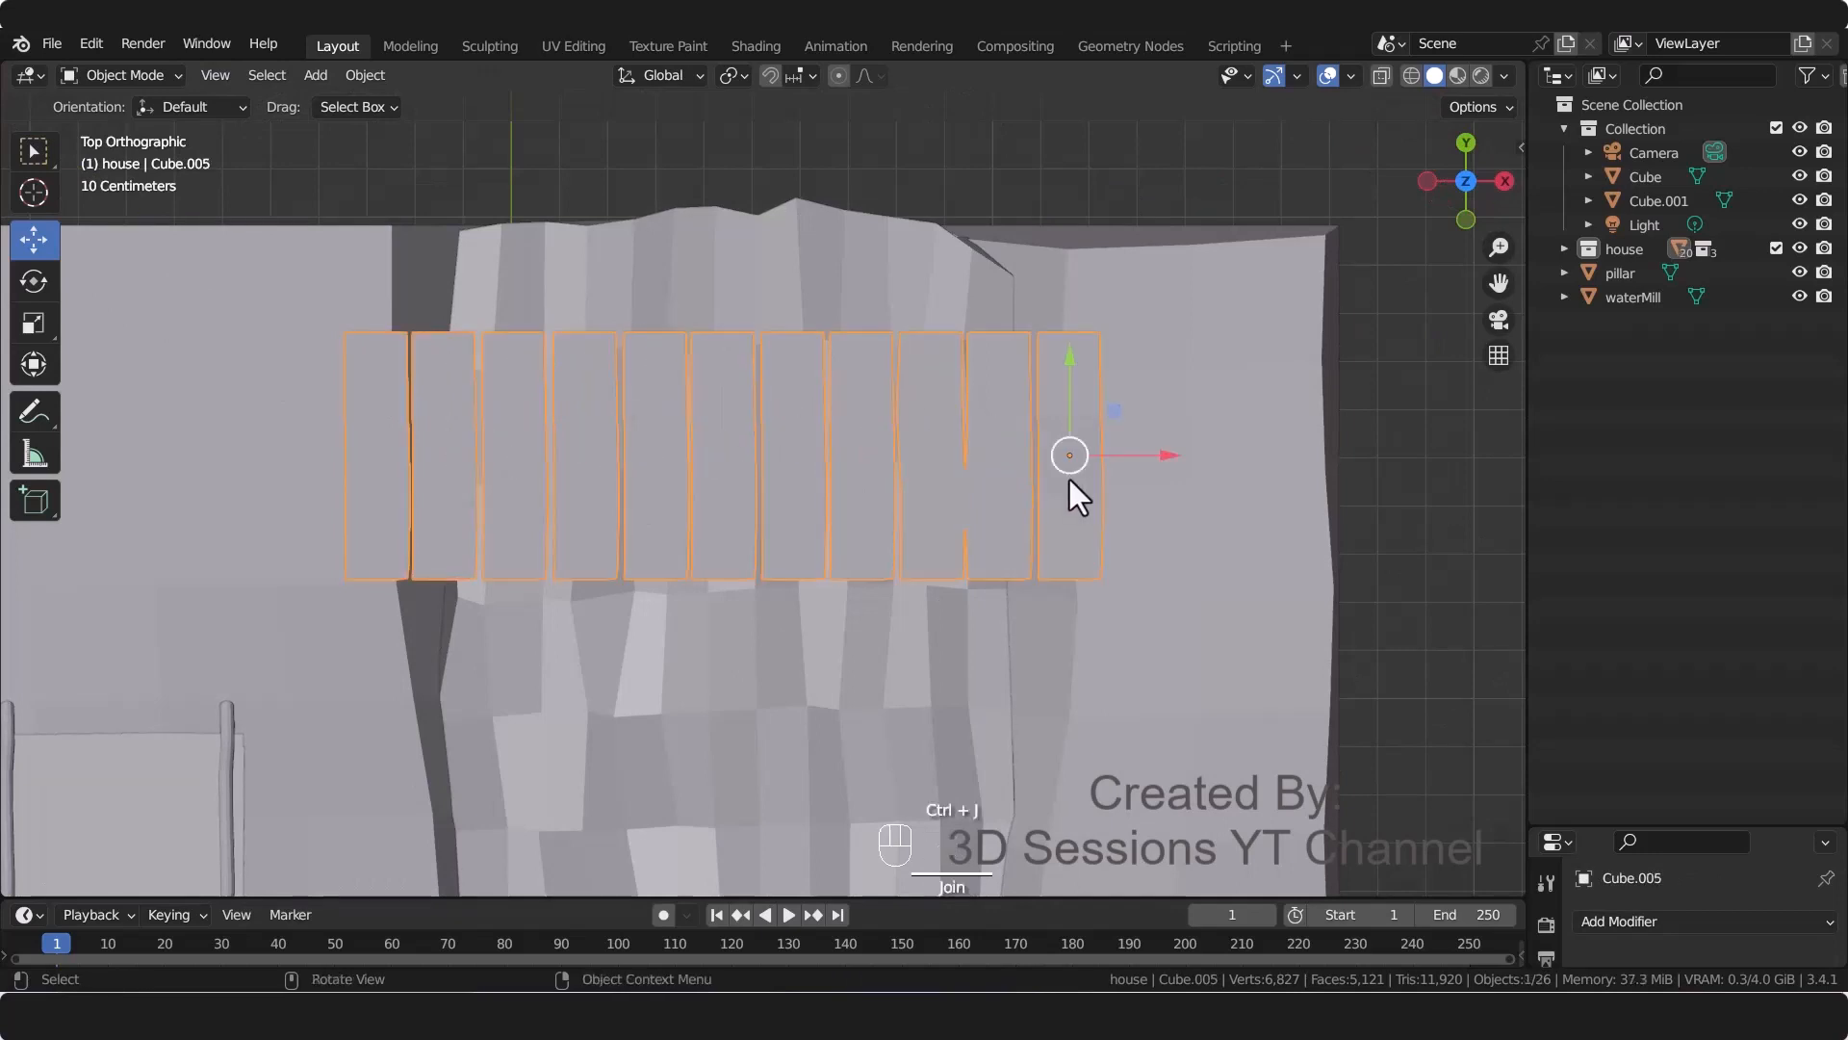
# Step: Edit the bridge mesh and shift edge vertices at the fifth and seventh gaps from the negative X end to roughen the planks
pyautogui.press('Tab')
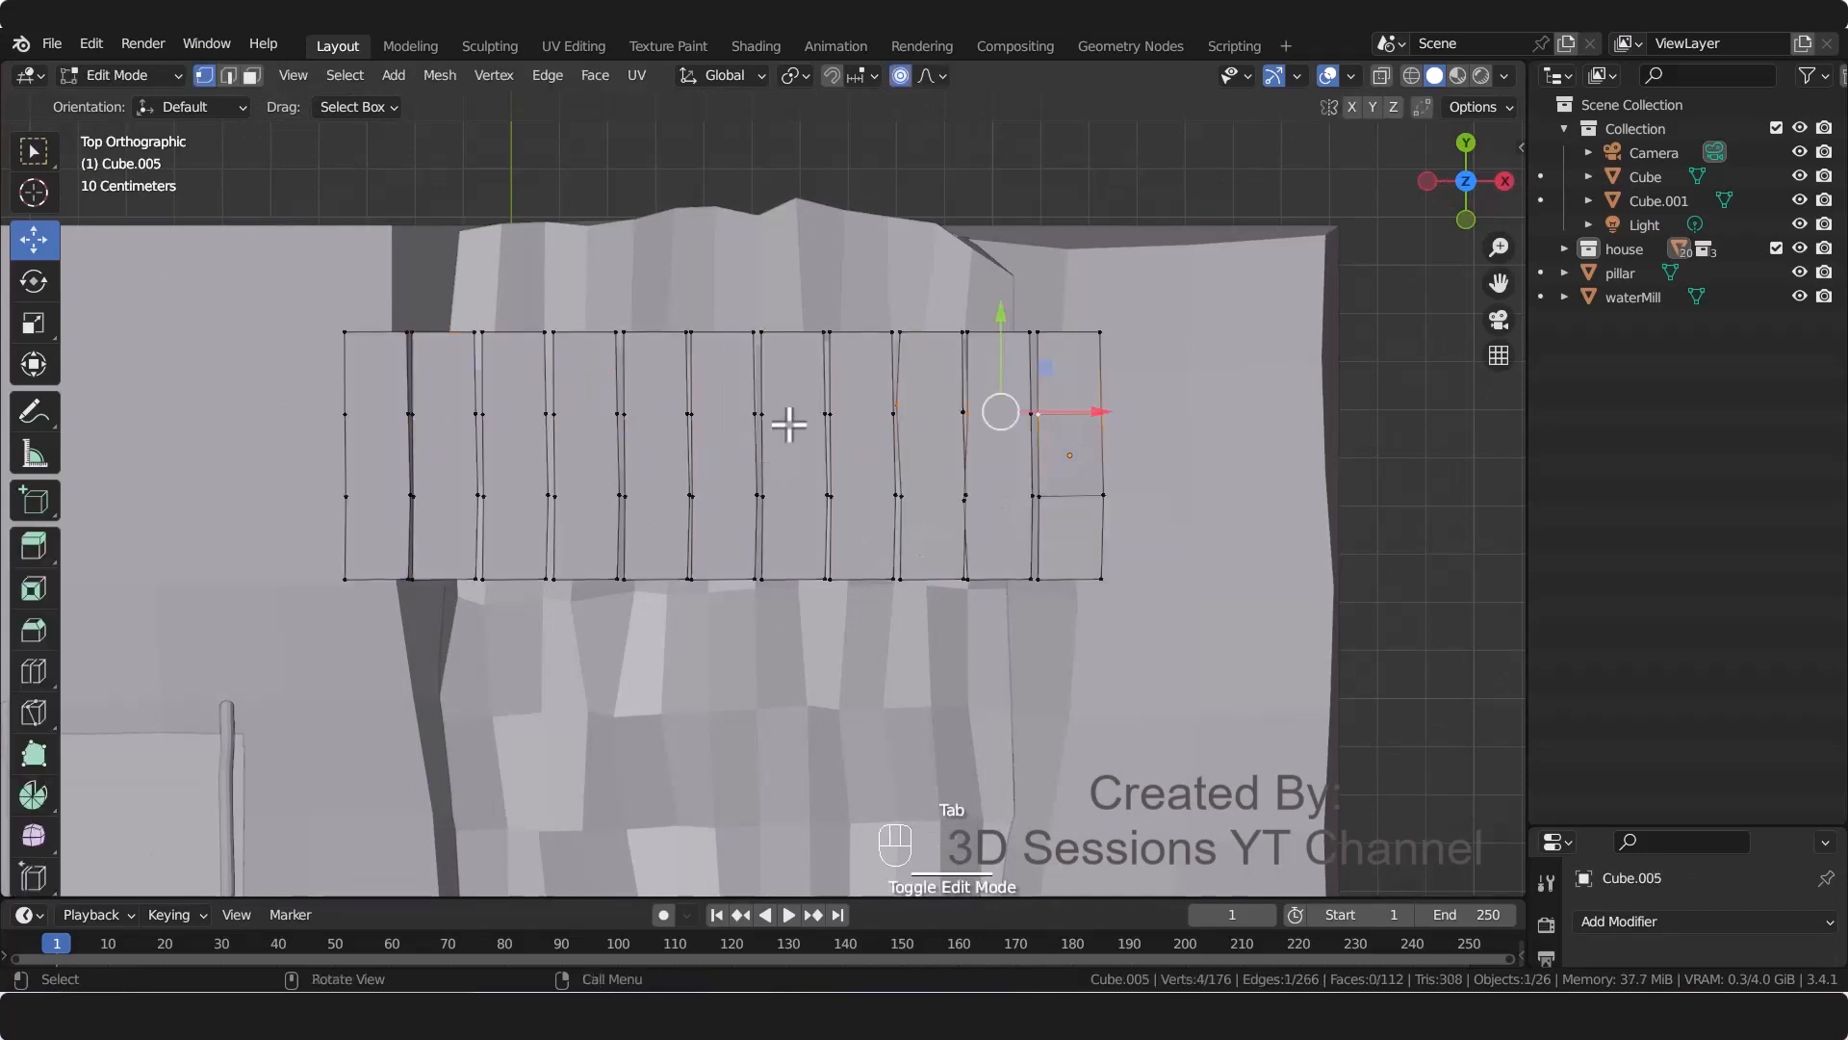
pyautogui.click(828, 496)
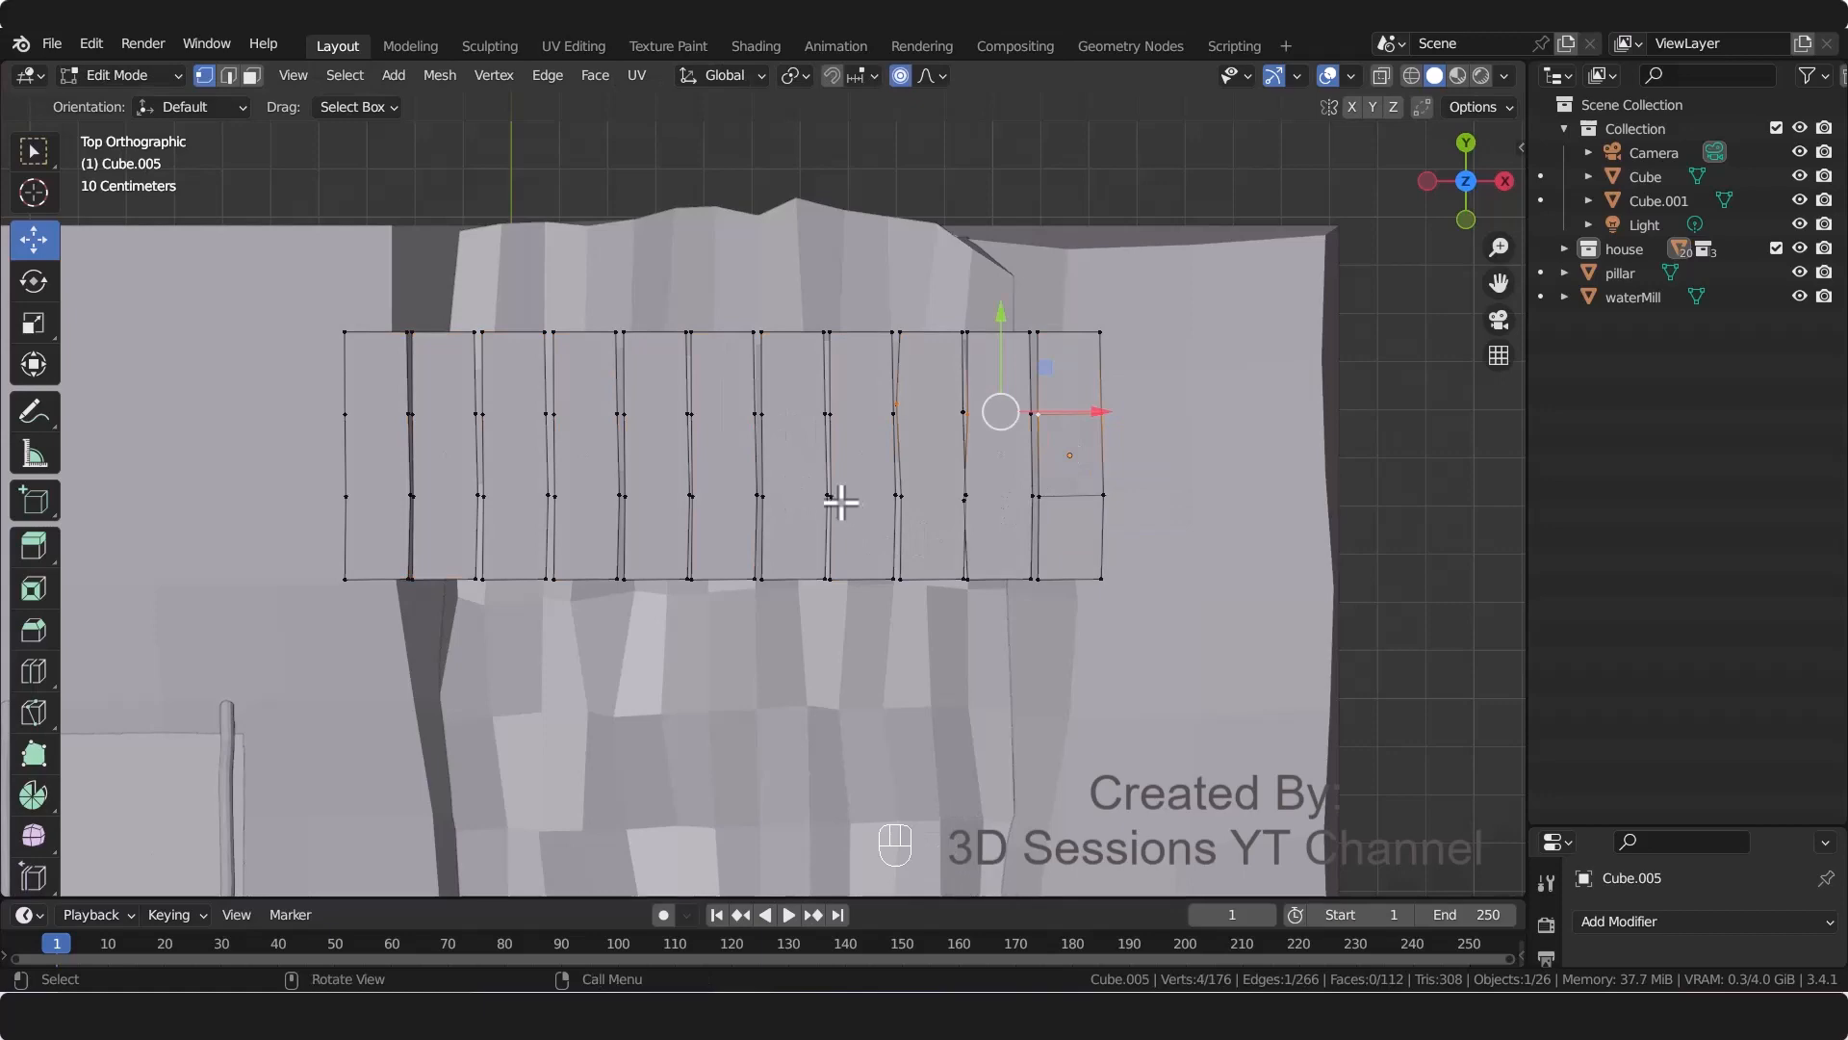
pyautogui.press('g')
pyautogui.click(854, 590)
pyautogui.click(689, 414)
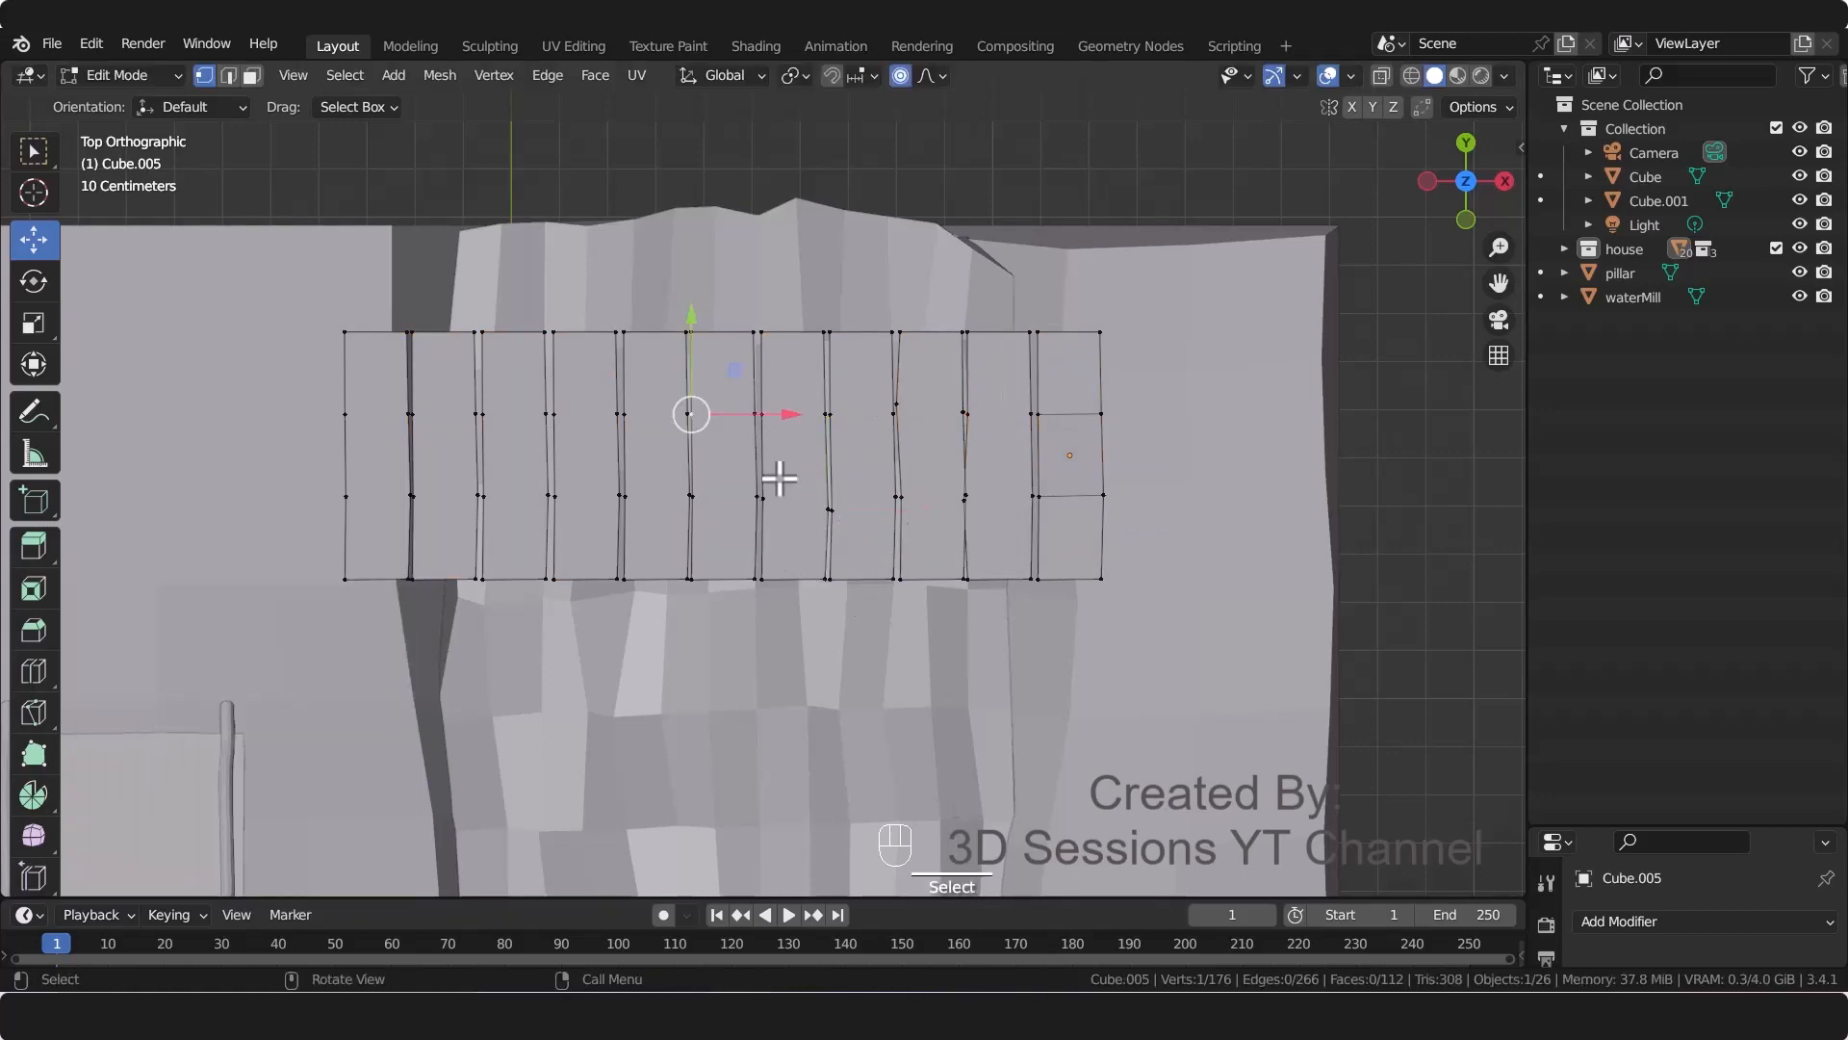
pyautogui.press('g')
pyautogui.rightClick(782, 483)
pyautogui.scroll(4, 712, 474)
pyautogui.press('g')
pyautogui.click(711, 471)
# Step: Shift the +Y-side edge vertices at the bridge's fourth and fifth gaps from the negative X end
pyautogui.click(475, 329)
pyautogui.press('g')
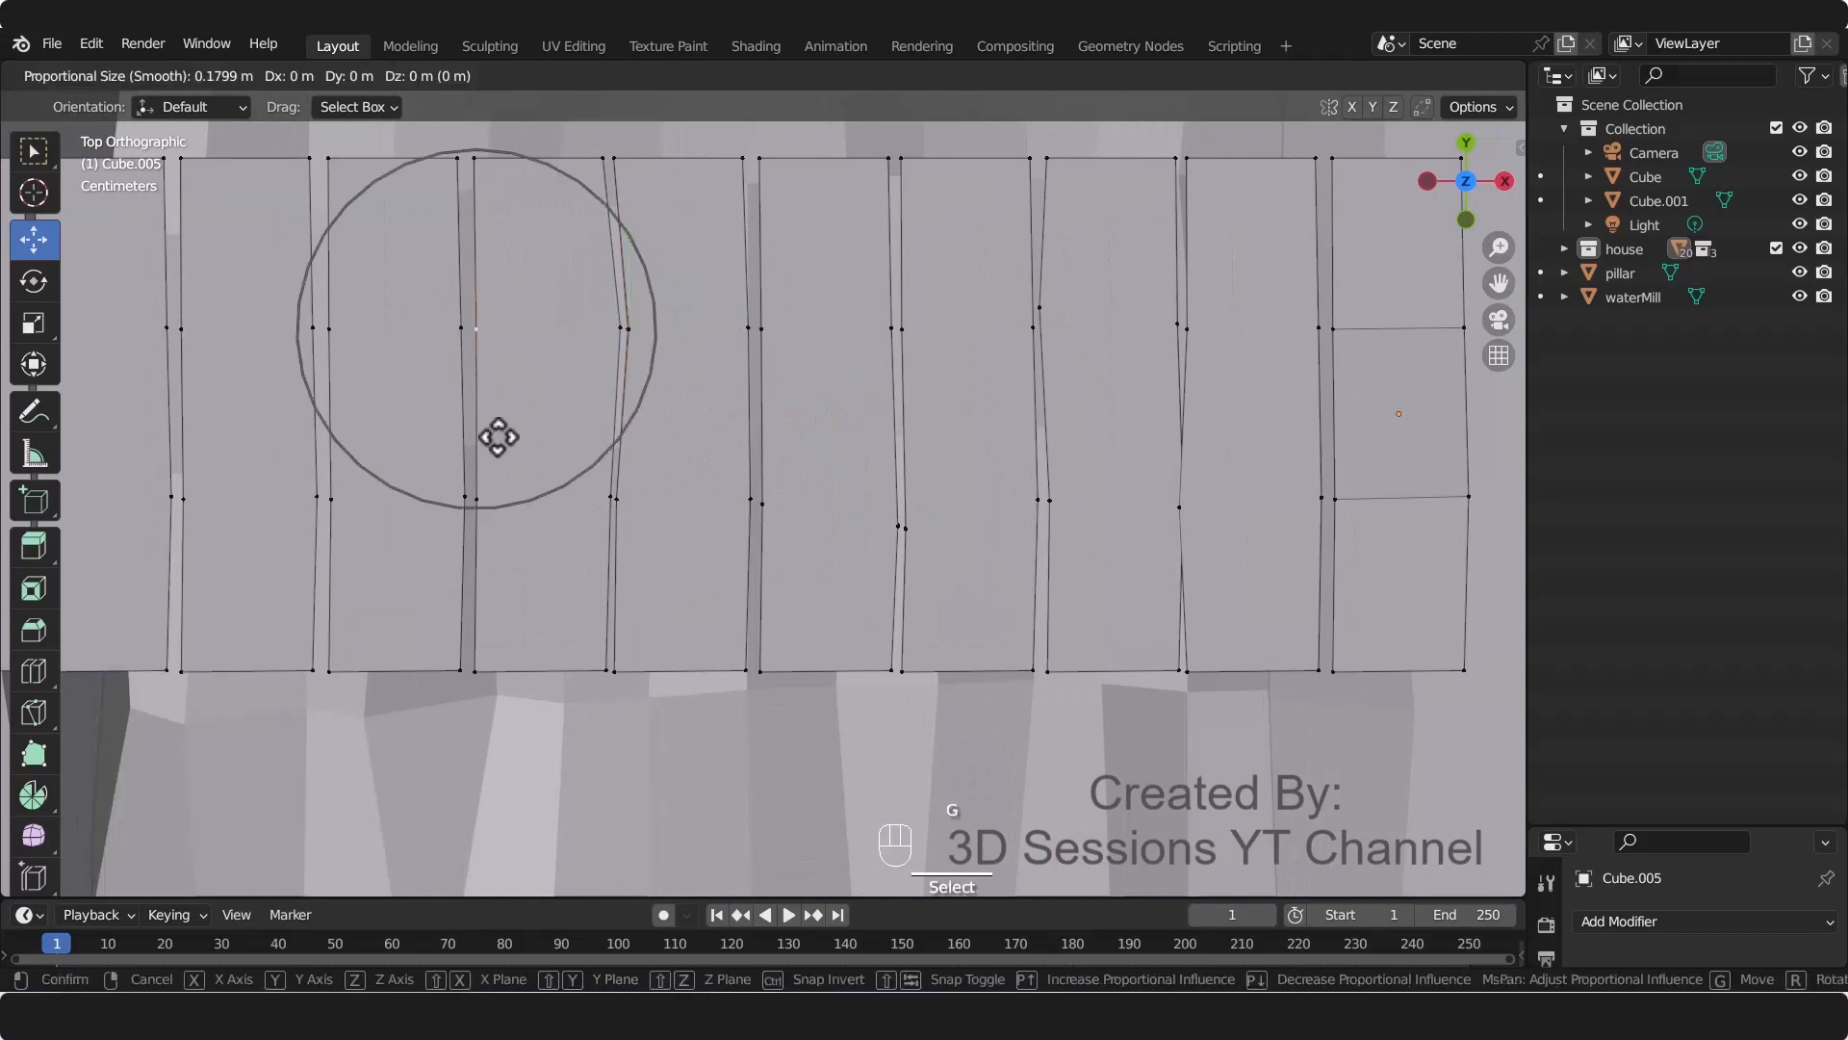
pyautogui.rightClick(500, 420)
pyautogui.press('g')
pyautogui.click(567, 396)
pyautogui.click(639, 604)
pyautogui.scroll(-2, 558, 613)
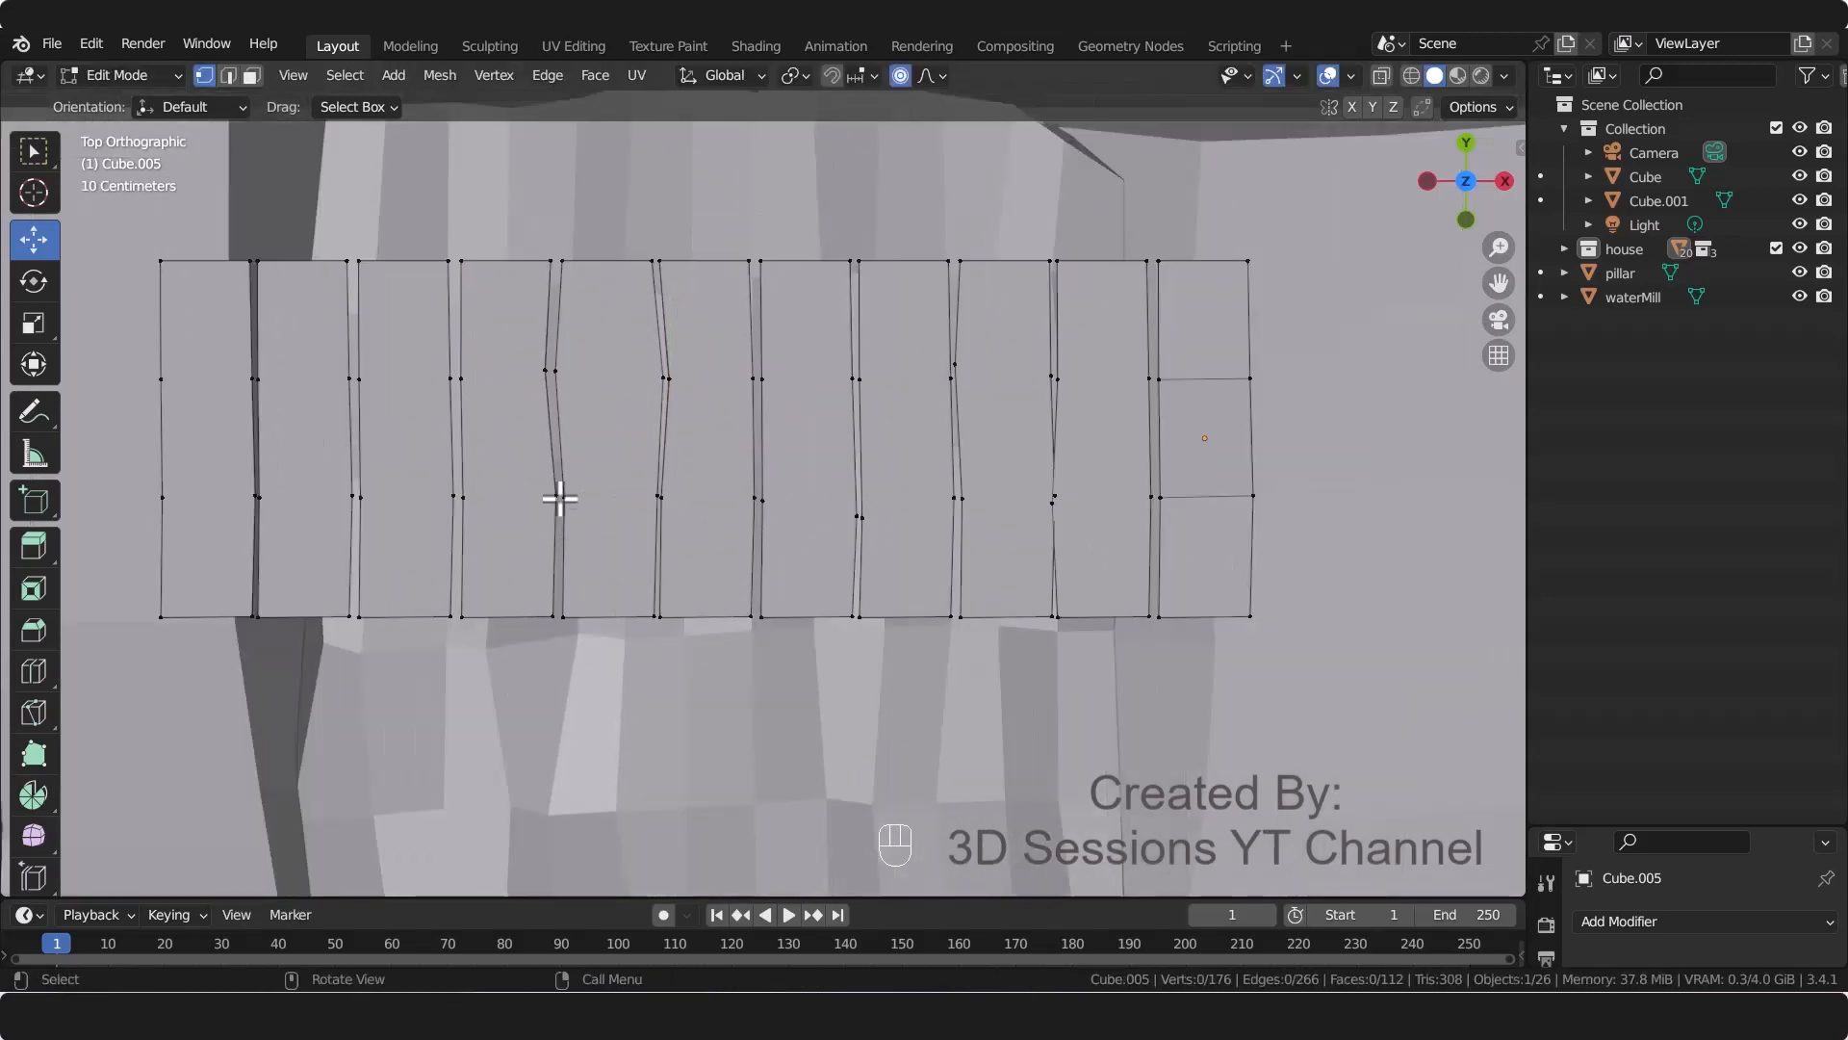
# Step: Without proportional editing, nudge individual edge vertices at the fourth and second gaps from the bridge's negative X end
pyautogui.click(559, 497)
pyautogui.press('g')
pyautogui.rightClick(619, 599)
pyautogui.press('g')
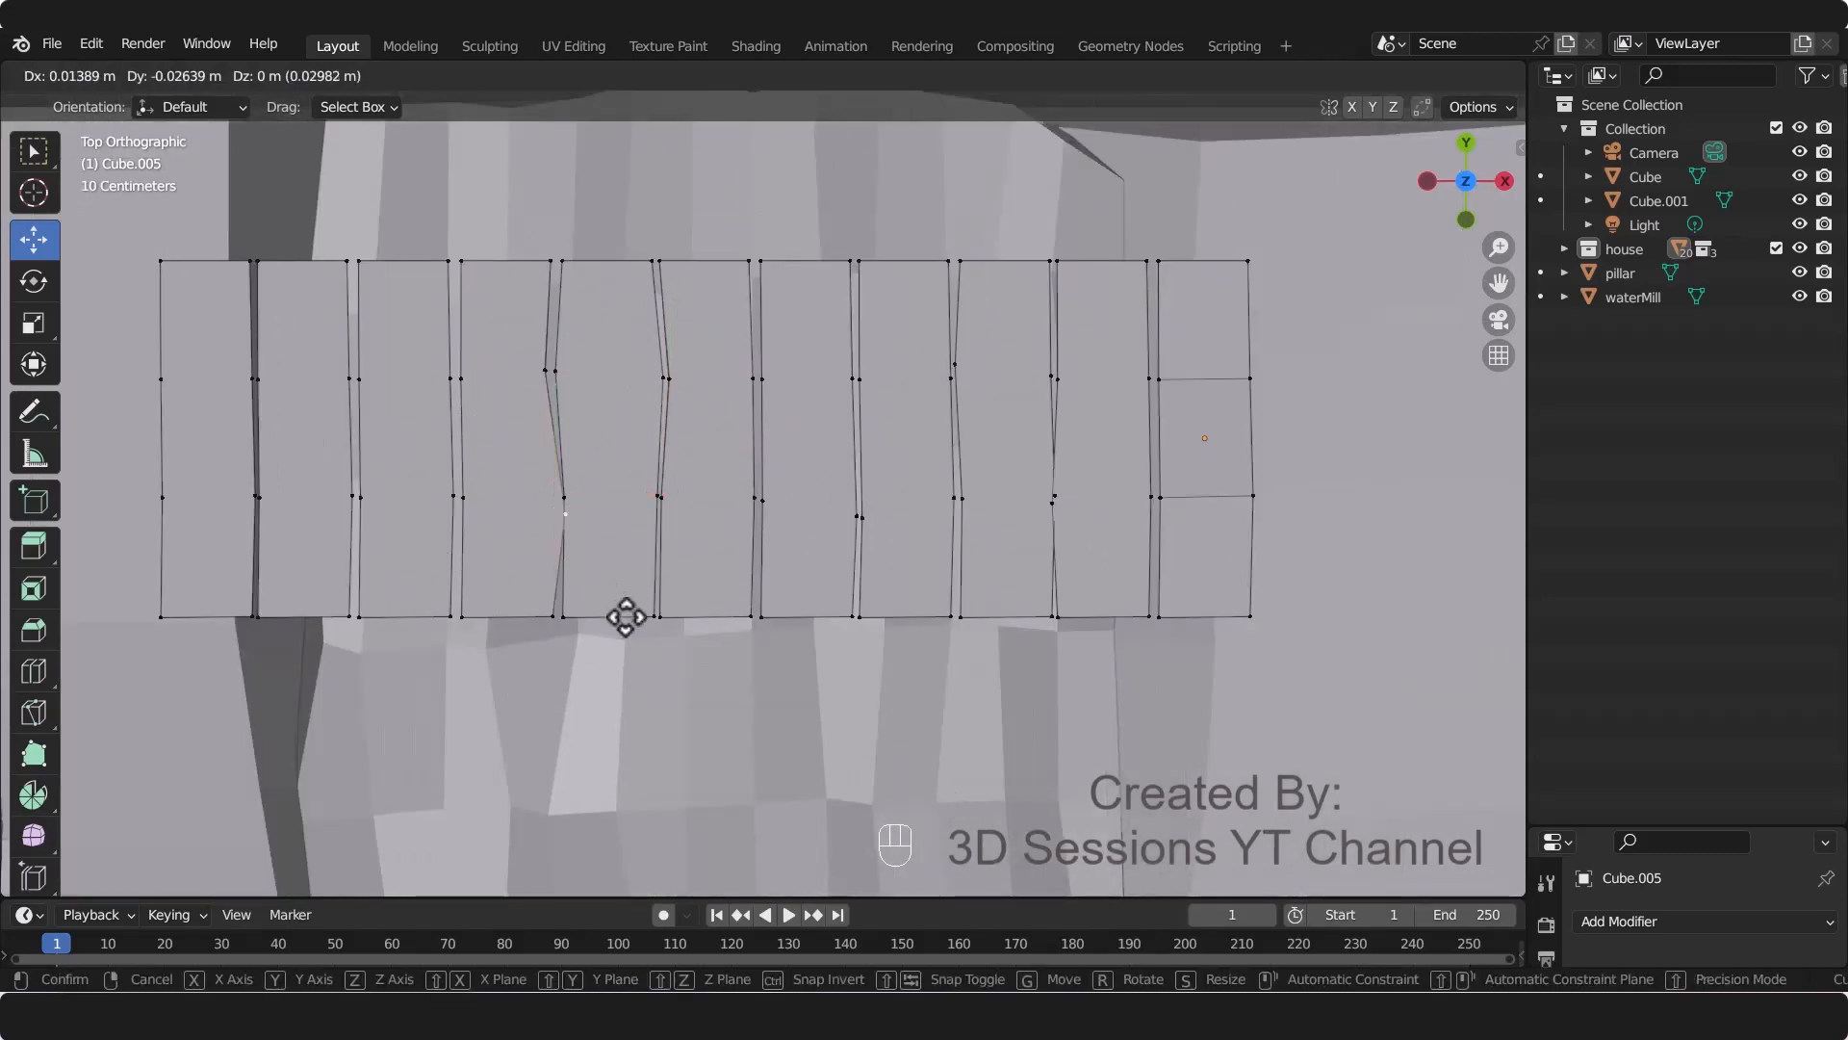
pyautogui.click(608, 614)
pyautogui.click(359, 385)
pyautogui.press('g')
pyautogui.click(402, 515)
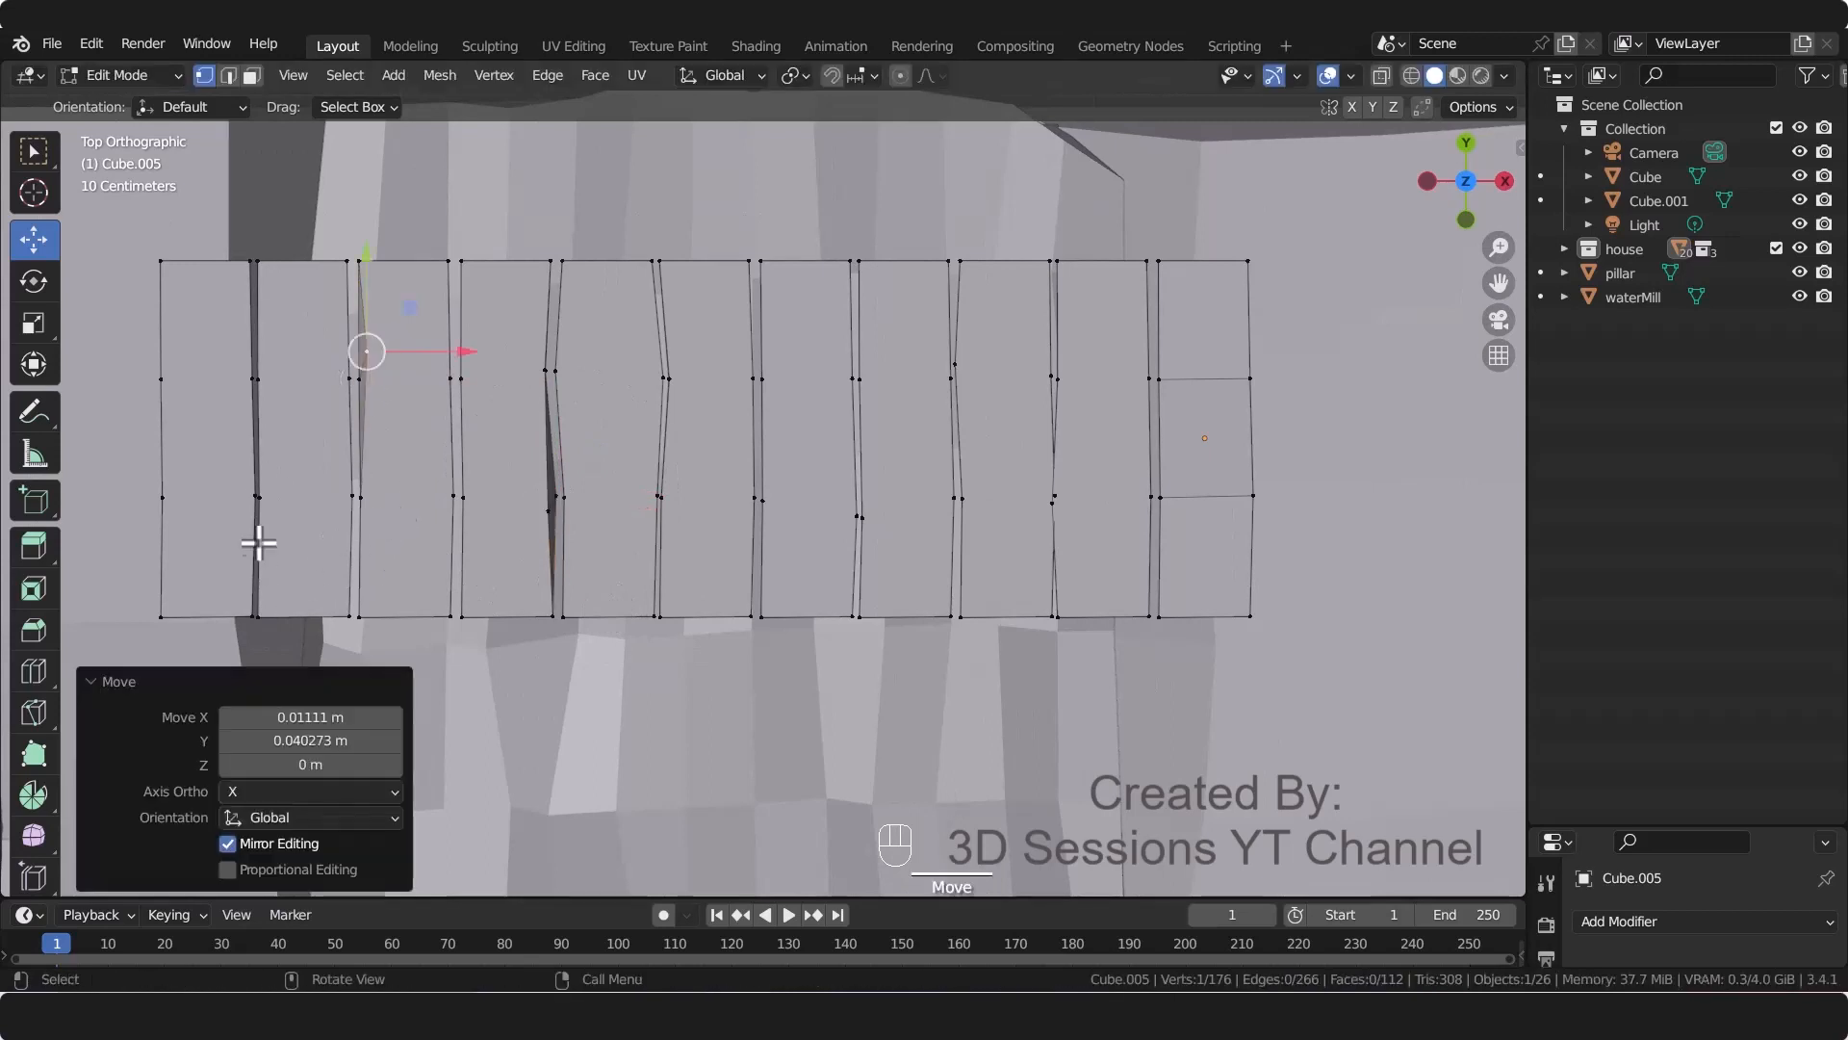
# Step: Offset the -Y corner vertices of the second and sixth planks from the negative X end to make the plank ends uneven
pyautogui.click(256, 619)
pyautogui.press('g')
pyautogui.click(306, 651)
pyautogui.moveTo(760, 670); pyautogui.dragTo(765, 667, button='middle')
pyautogui.click(751, 640)
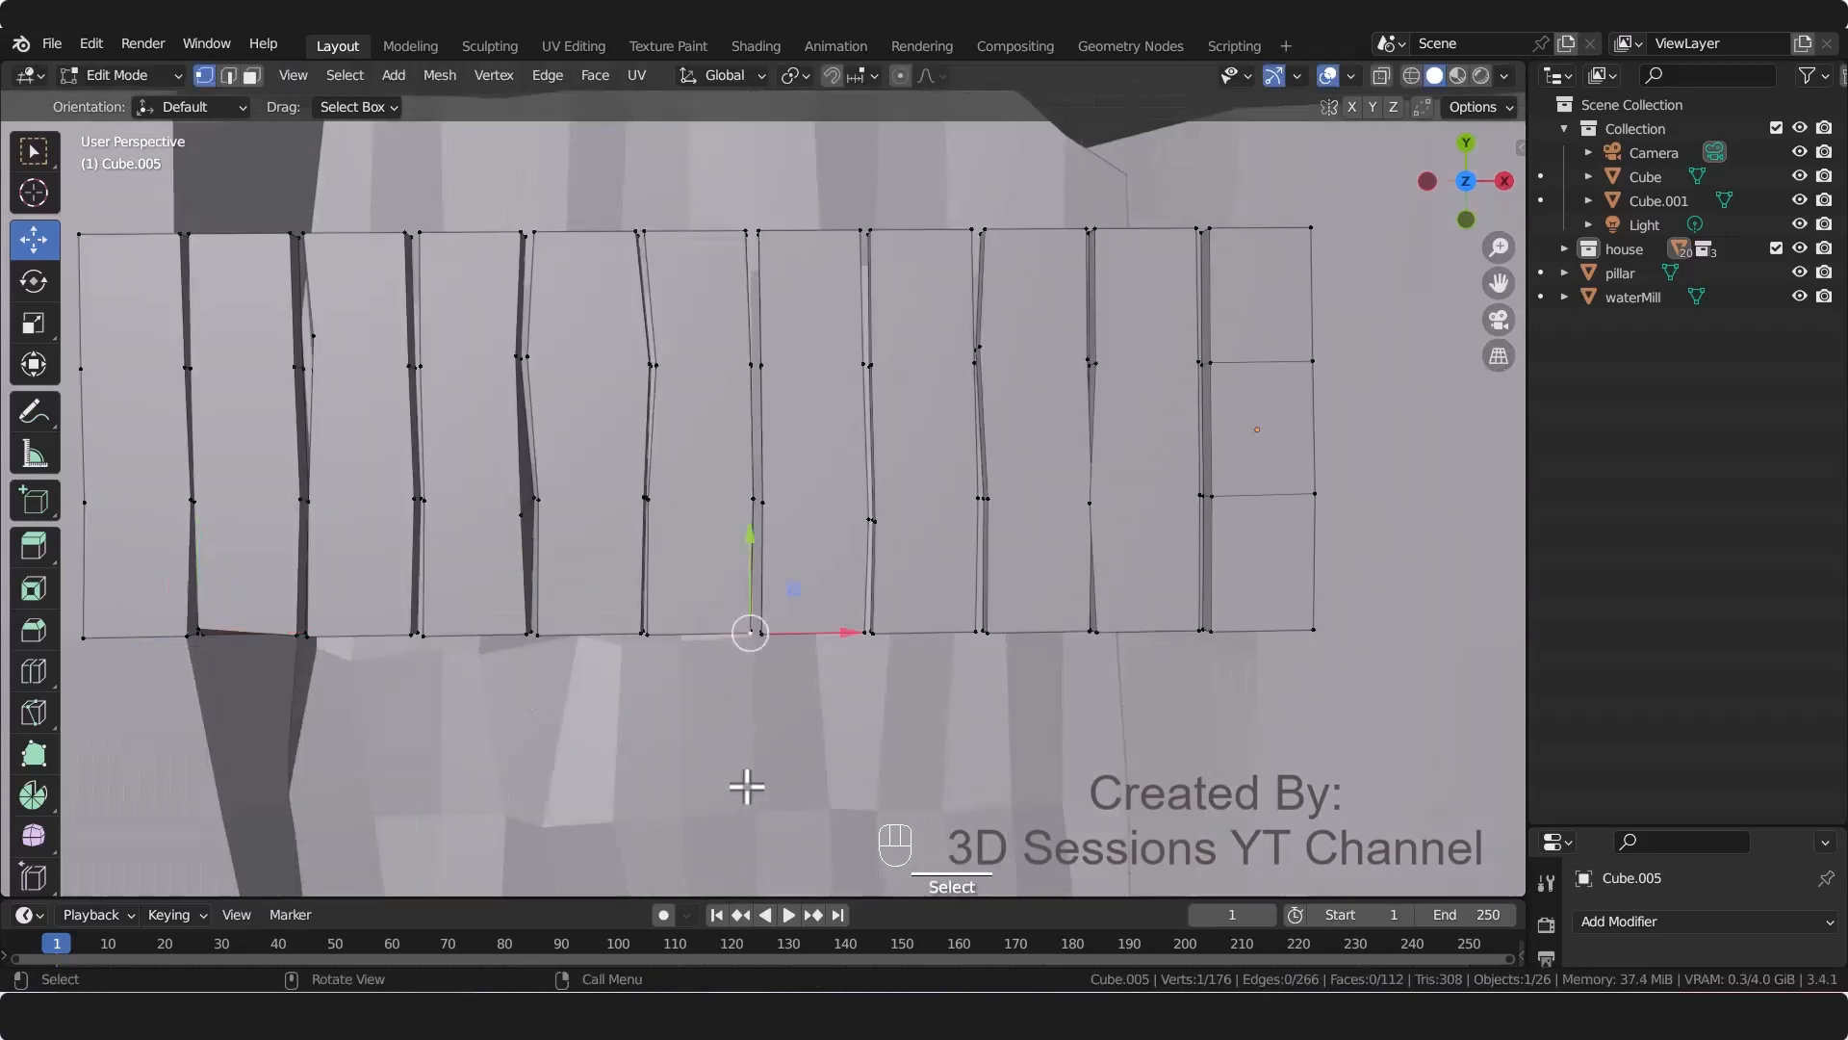
pyautogui.press('g')
pyautogui.click(745, 798)
# Step: Push out the seventh plank's +Y corner and shift the second plank's edge vertex at the first gap
pyautogui.click(852, 231)
pyautogui.press('h')
pyautogui.rightClick(943, 308)
pyautogui.press('Escape')
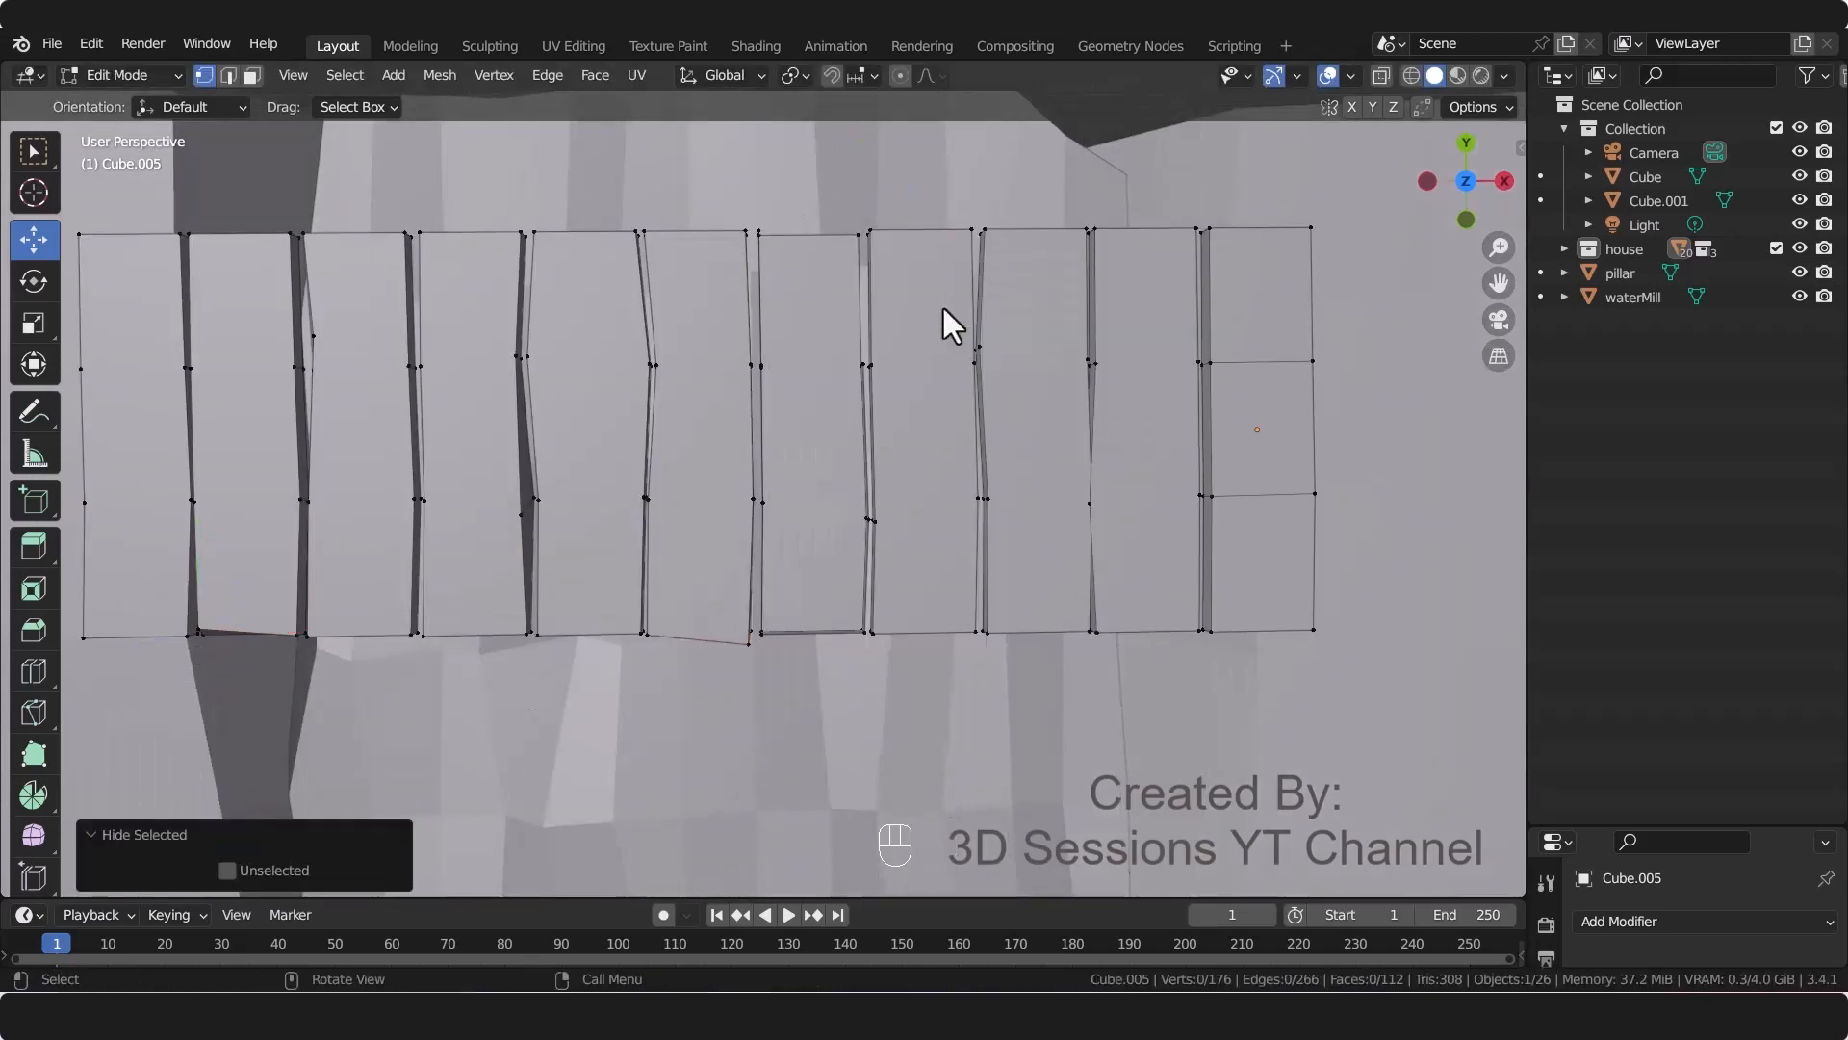
pyautogui.hotkey('ctrl', 'z')
pyautogui.press('g')
pyautogui.click(950, 290)
pyautogui.click(192, 371)
pyautogui.press('g')
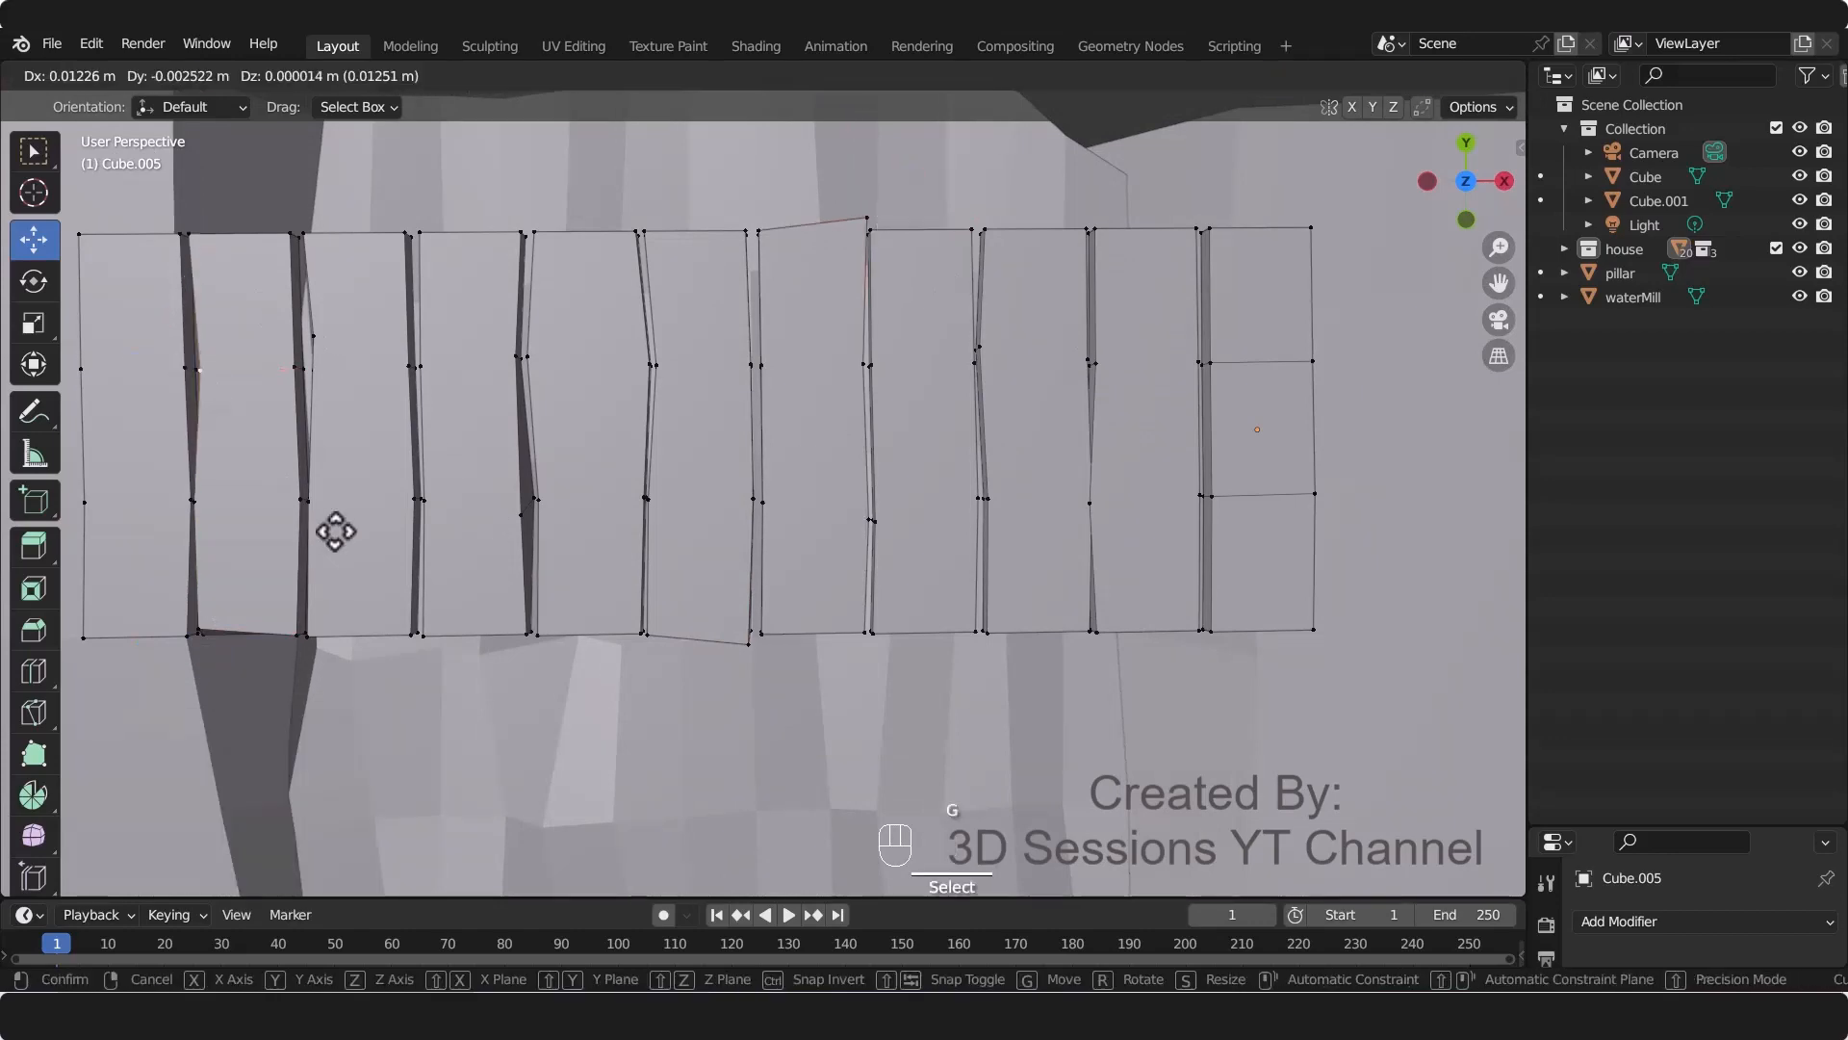
pyautogui.click(335, 531)
# Step: Roughen the outer edge of the negative X end plank and nudge the -Y corner vertex at the second gap
pyautogui.keyDown('shift'); pyautogui.moveTo(74, 500); pyautogui.dragTo(416, 525, button='middle'); pyautogui.keyUp('shift')
pyautogui.press('h')
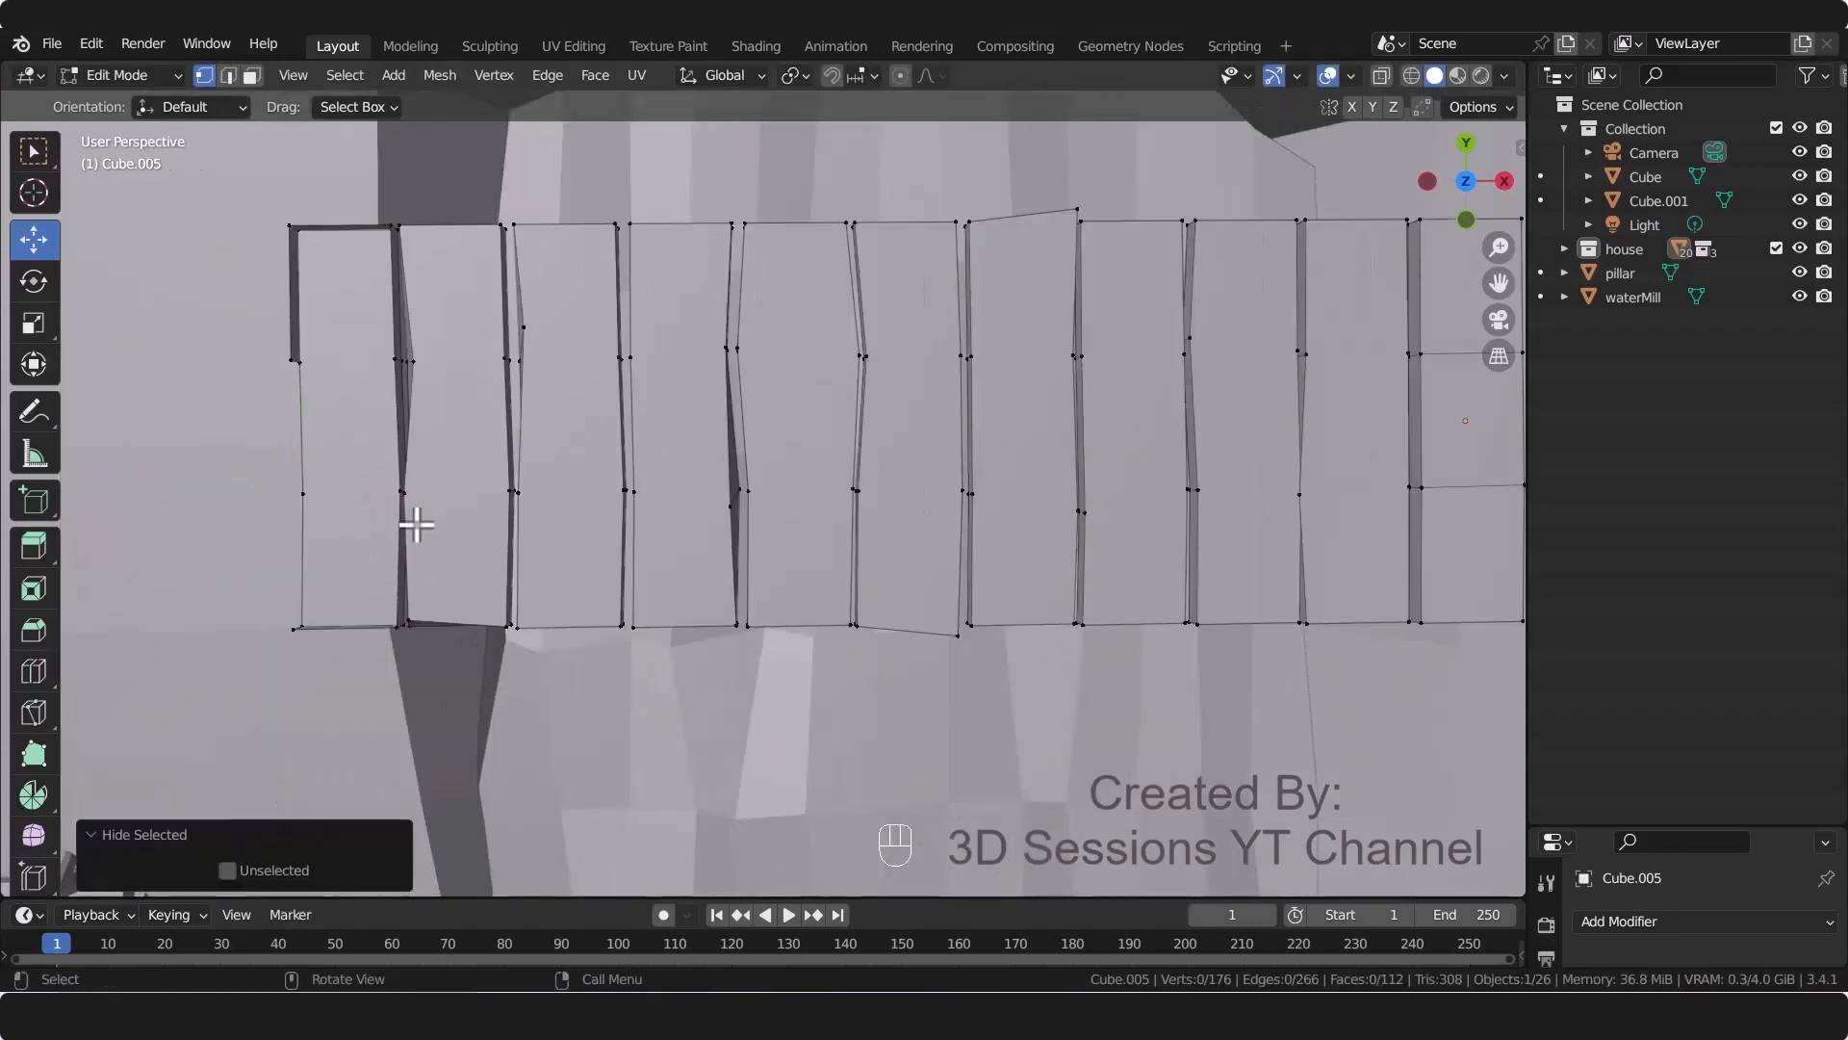
pyautogui.hotkey('ctrl', 'z')
pyautogui.press('g')
pyautogui.click(404, 524)
pyautogui.click(296, 230)
pyautogui.press('g')
pyautogui.click(352, 379)
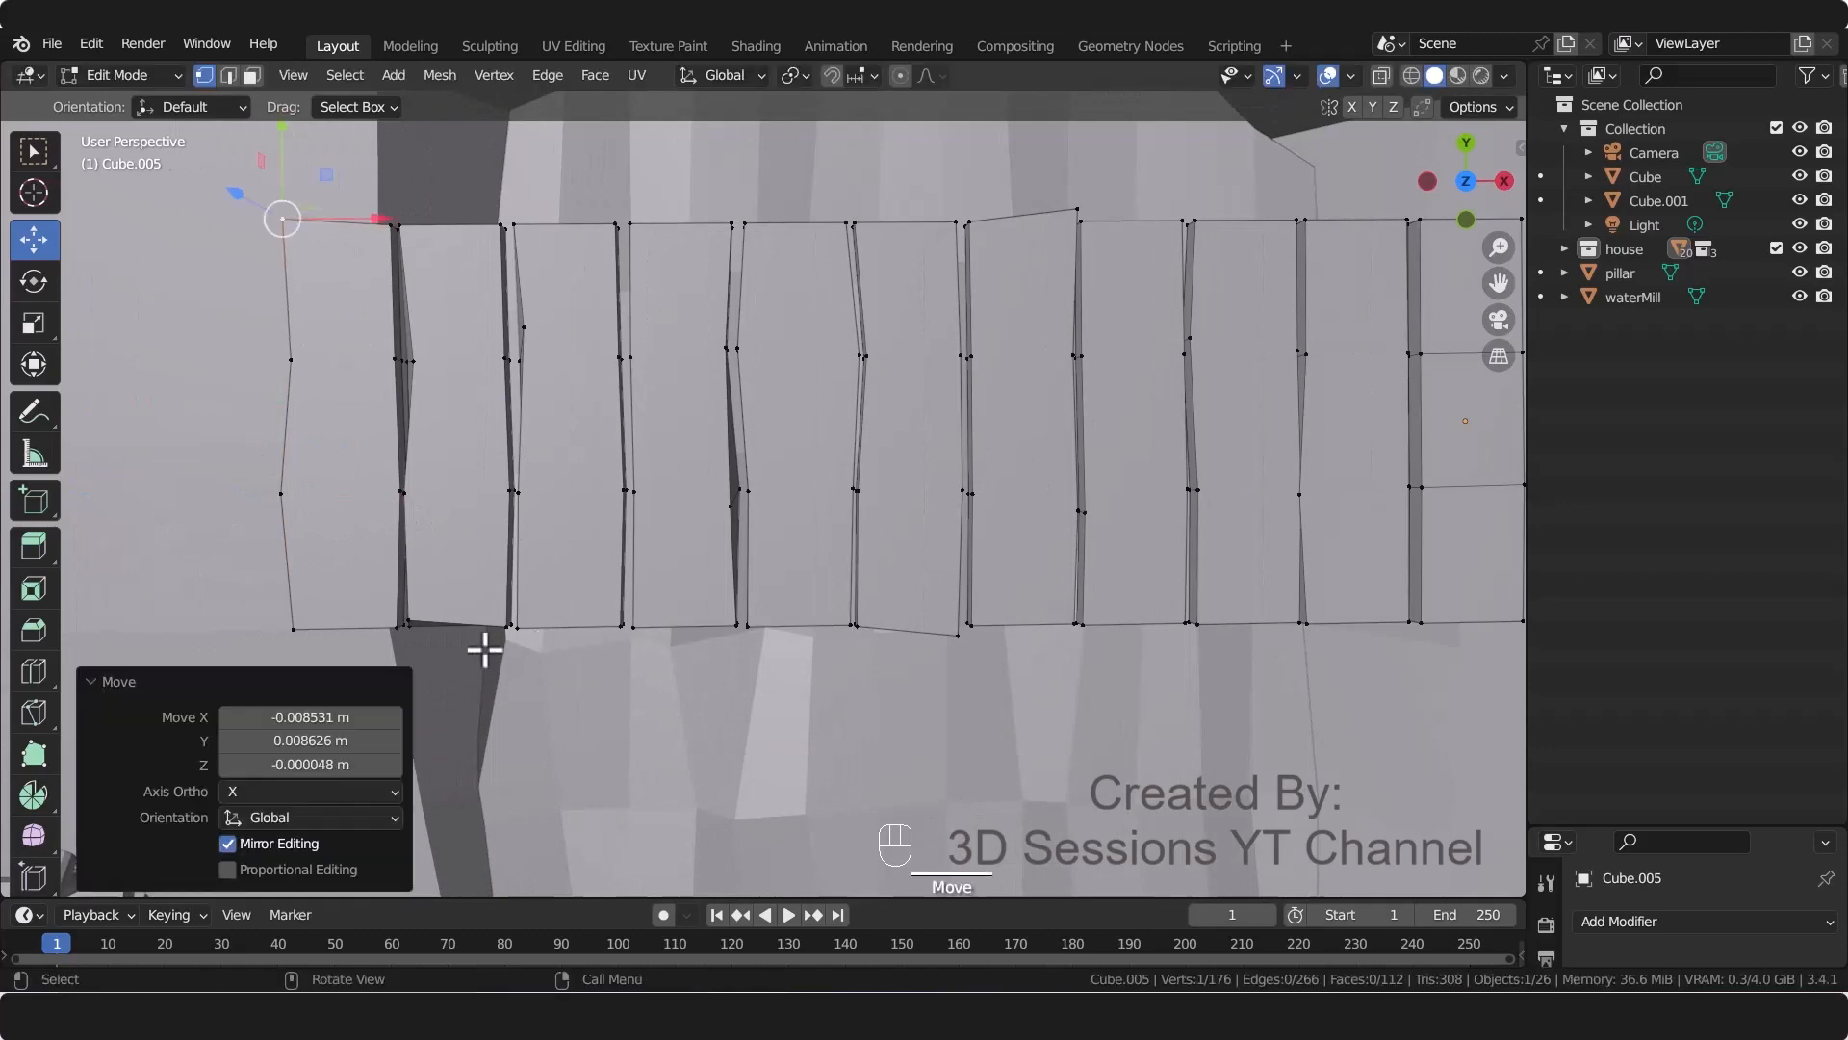
pyautogui.press('g')
pyautogui.click(572, 682)
# Step: Finish editing the bridge mesh, return to the camera view with nothing selected, and save the file
pyautogui.scroll(-3, 1011, 688)
pyautogui.press('KP_0')
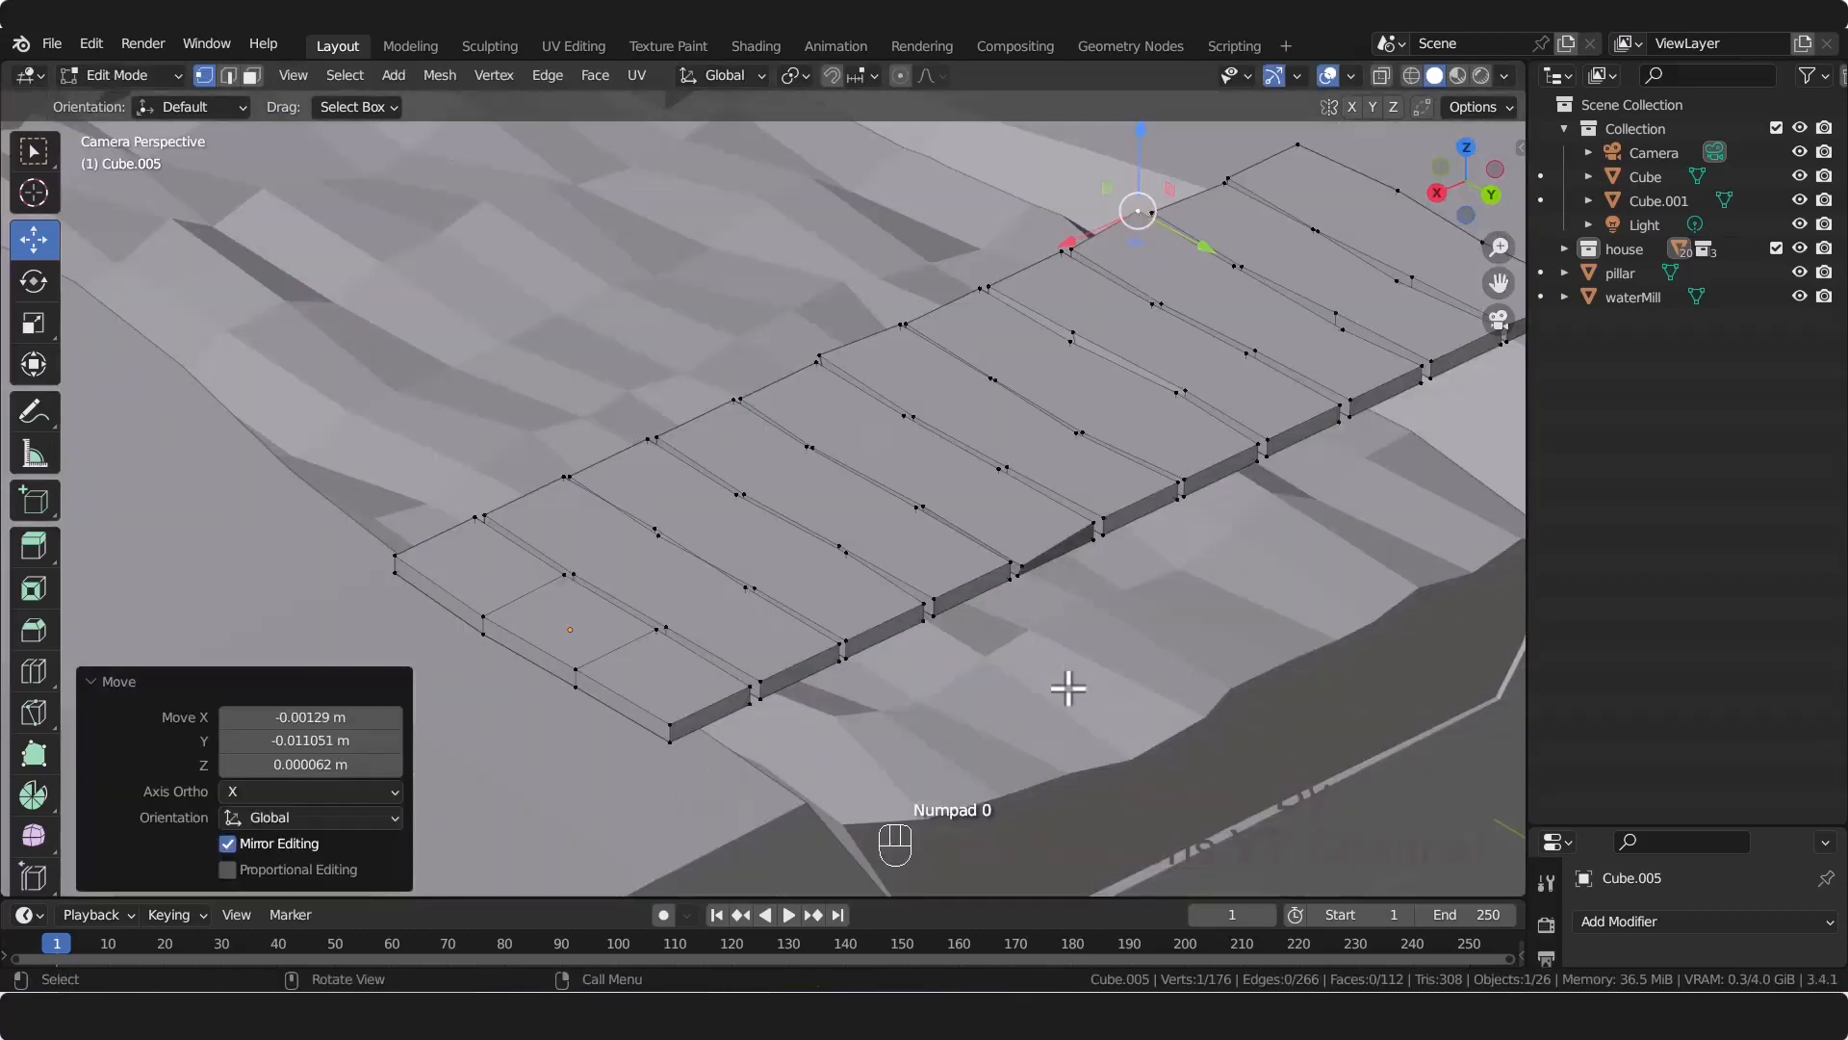
pyautogui.press('Tab')
pyautogui.click(1232, 778)
pyautogui.hotkey('ctrl', 's')
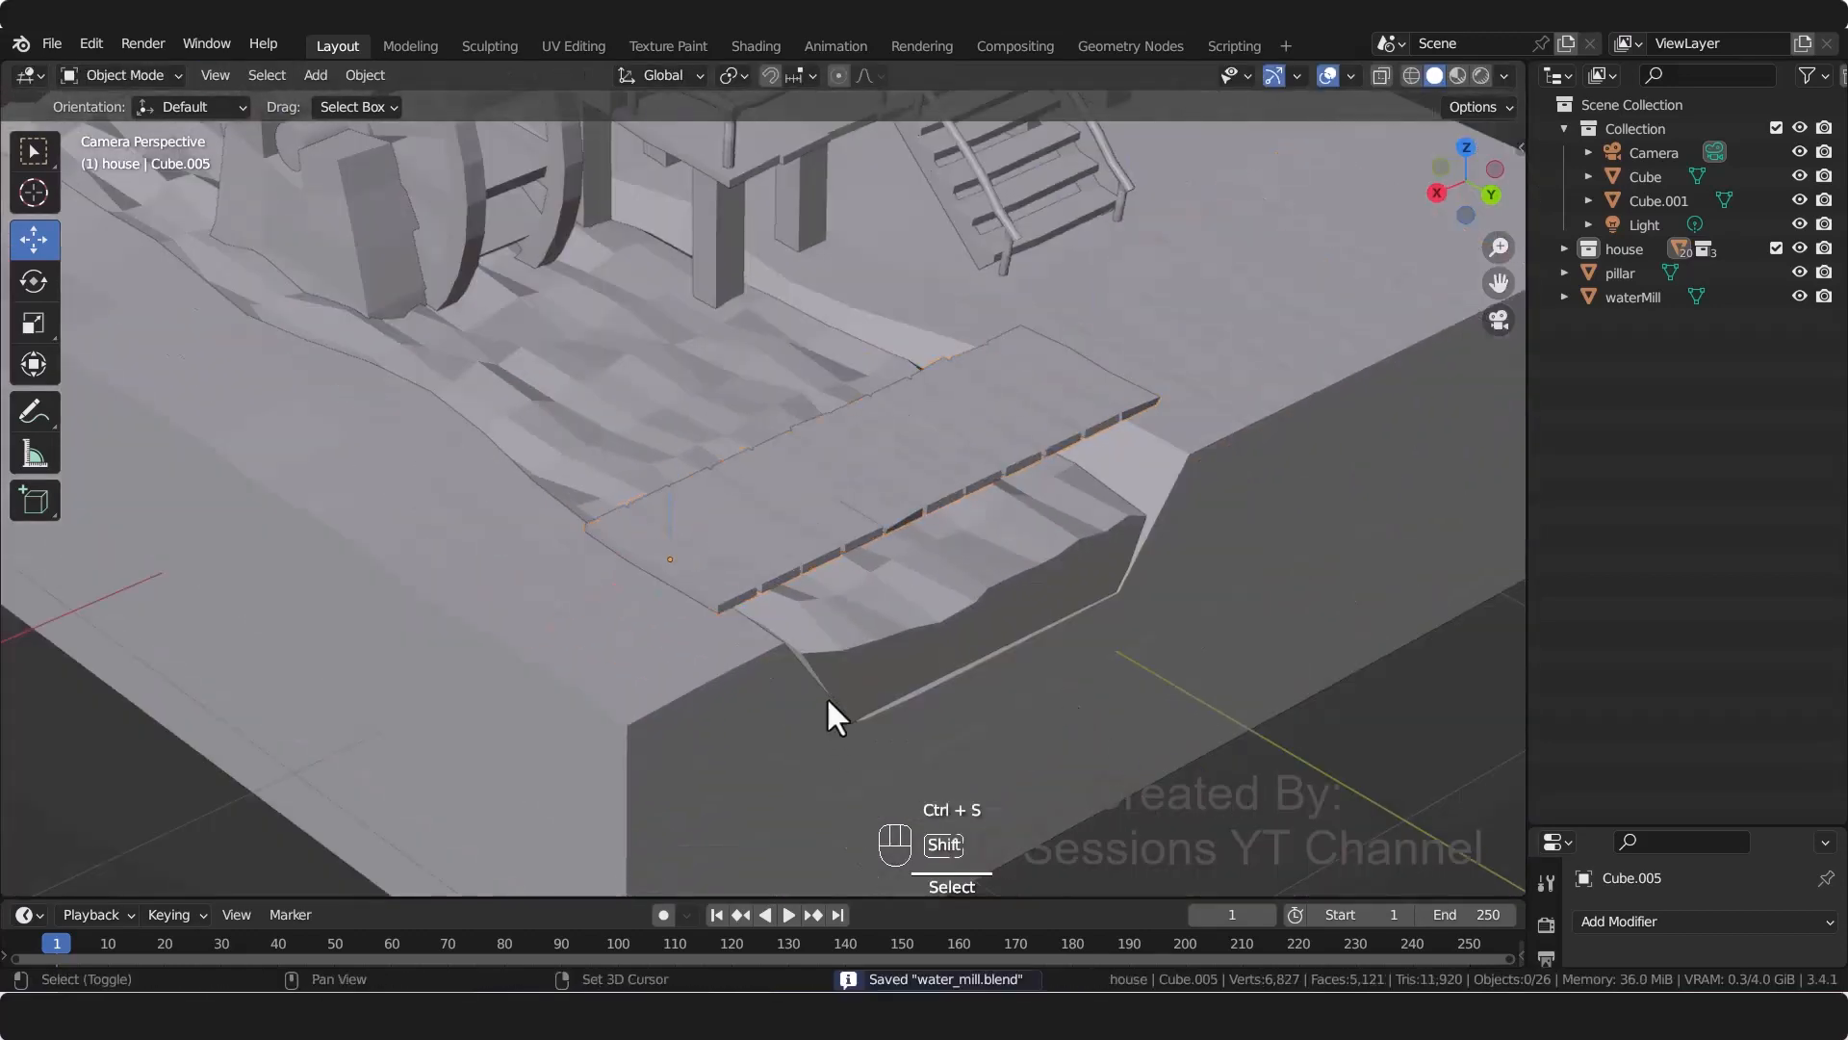
# Step: Duplicate the porch's front corner post in place within the pillar mesh and separate the copy into its own object
pyautogui.keyDown('shift'); pyautogui.moveTo(826, 696); pyautogui.dragTo(760, 753, button='middle'); pyautogui.keyUp('shift')
pyautogui.click(640, 301)
pyautogui.keyDown('shift'); pyautogui.moveTo(664, 279); pyautogui.dragTo(672, 331, button='middle'); pyautogui.keyUp('shift')
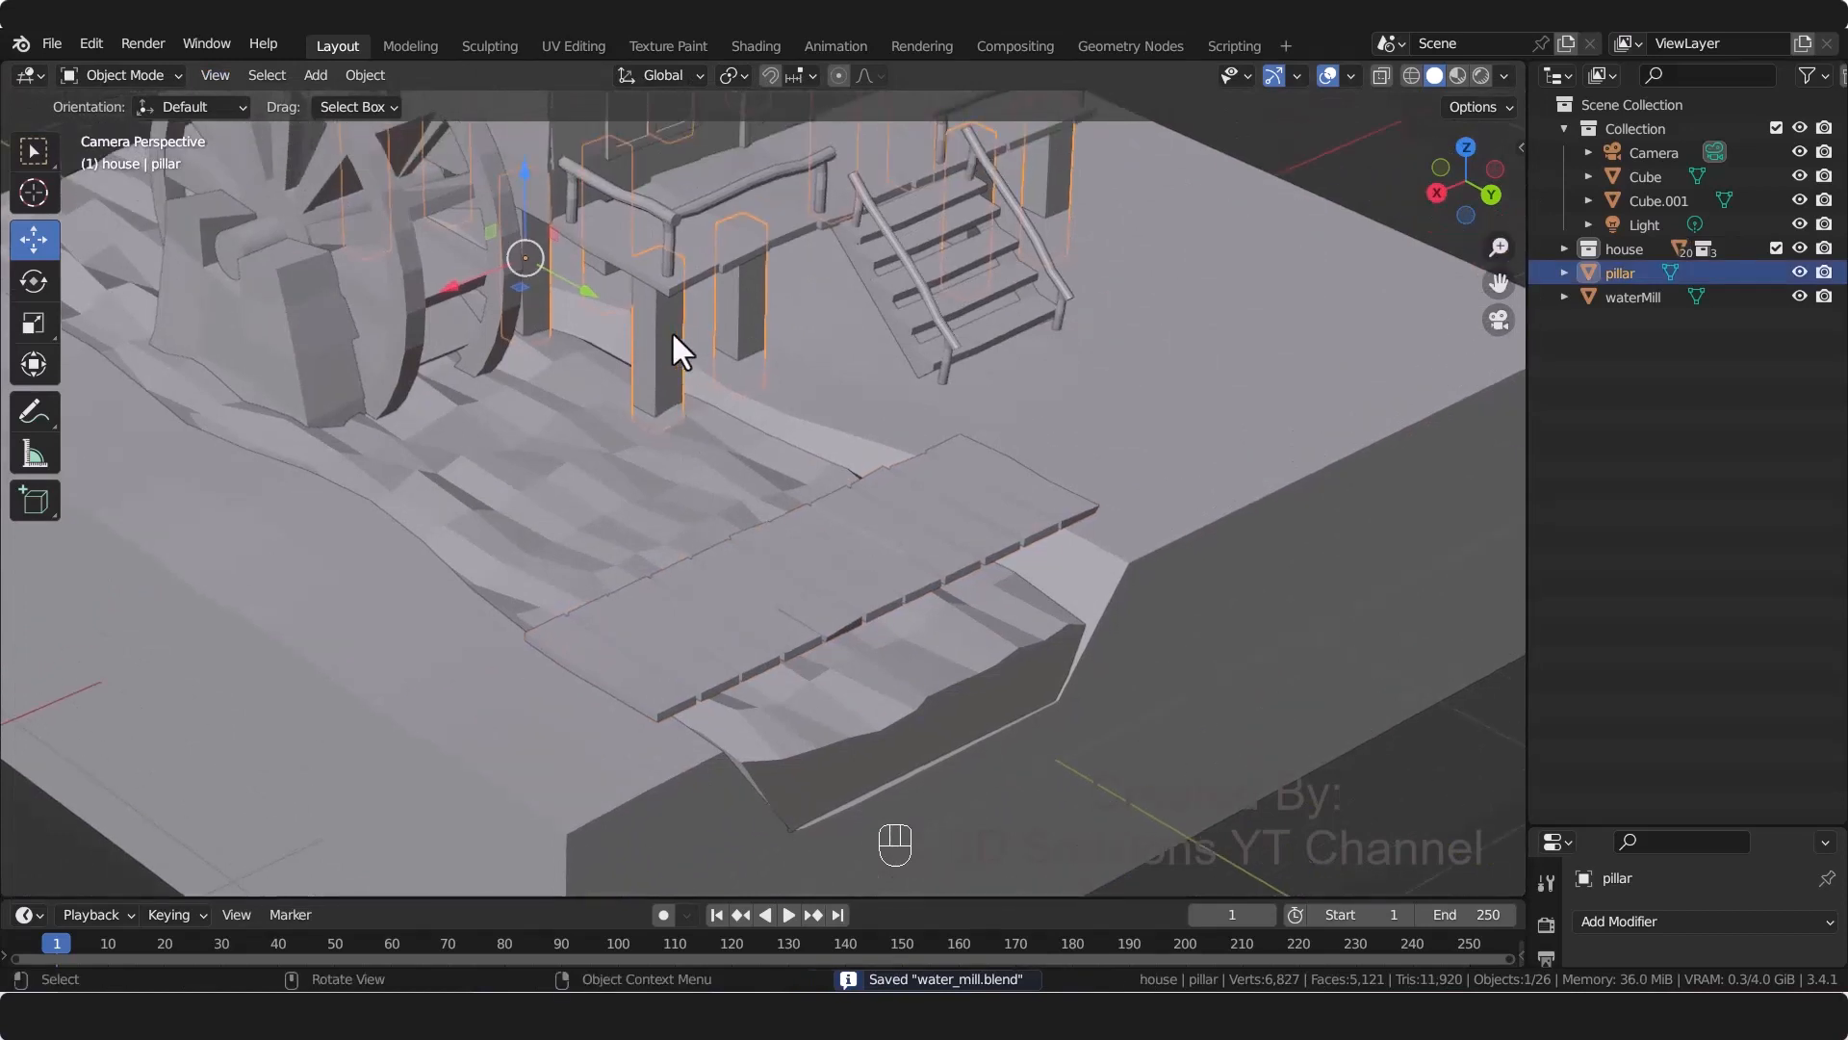
pyautogui.press('Tab')
pyautogui.press('3')
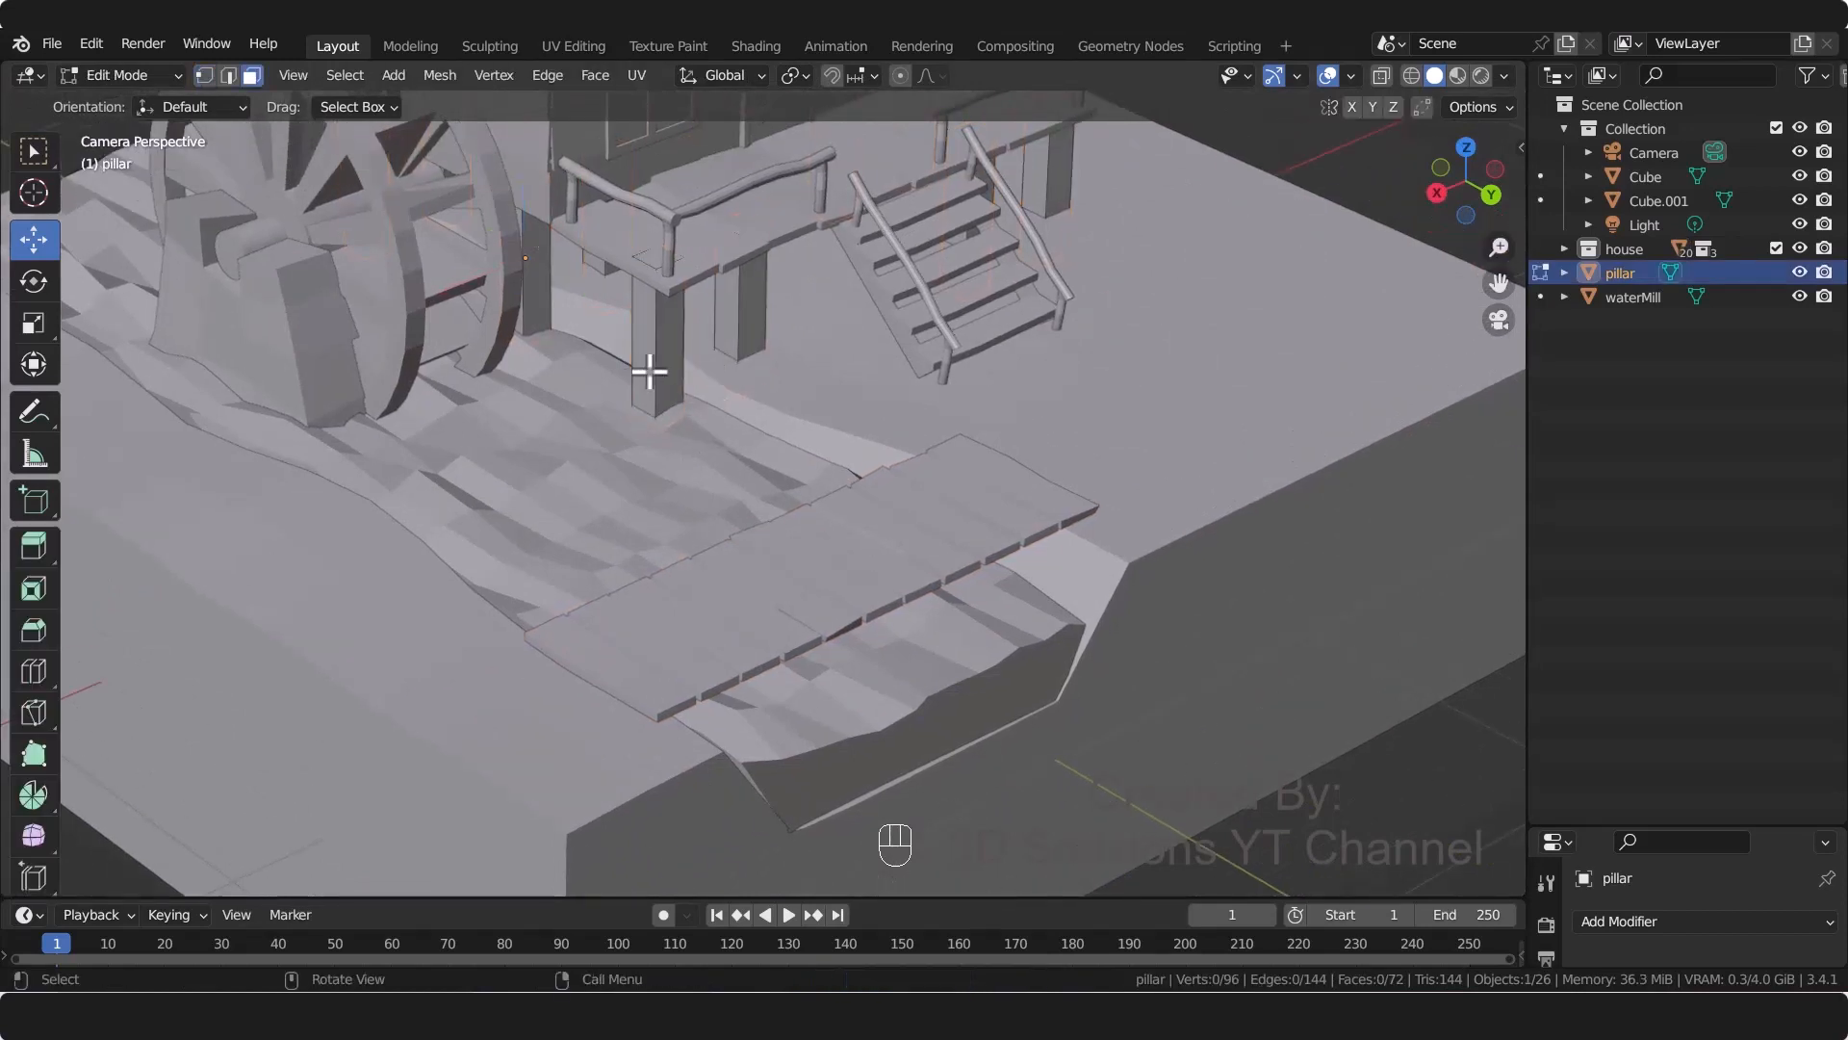
pyautogui.press('l')
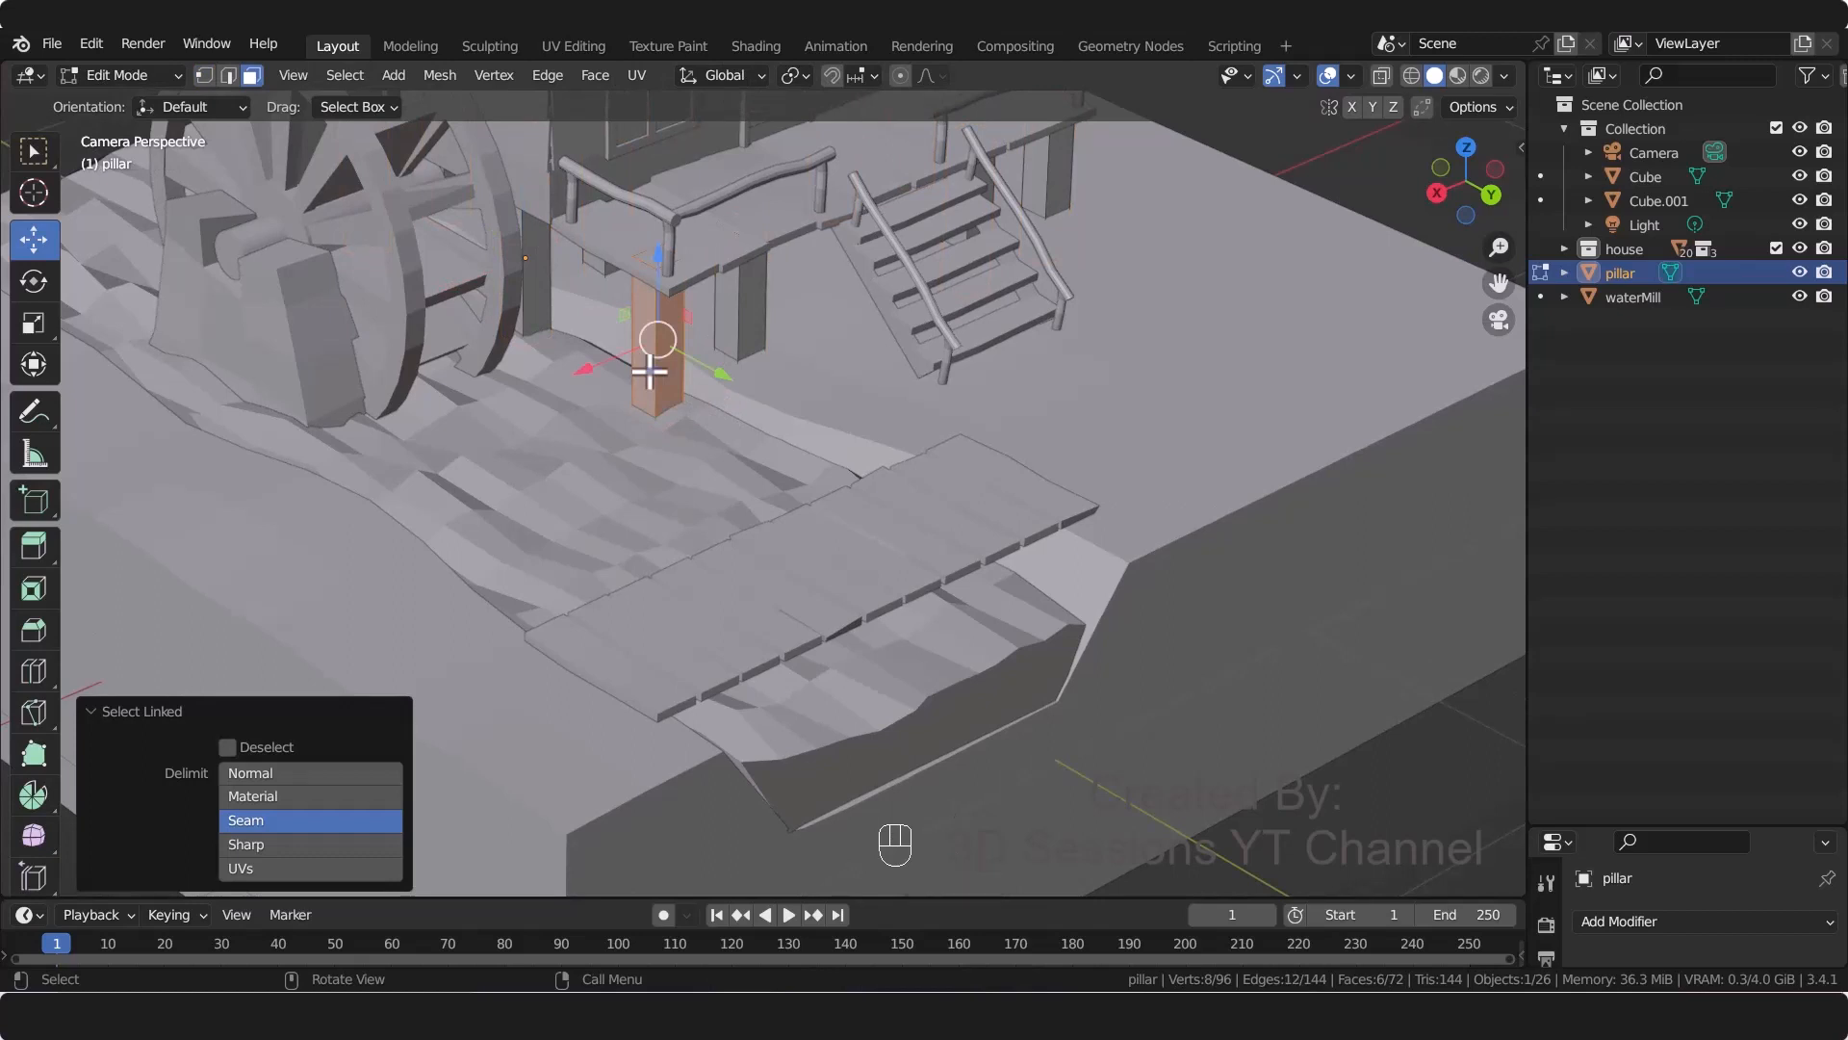
pyautogui.hotkey('shift', 'd')
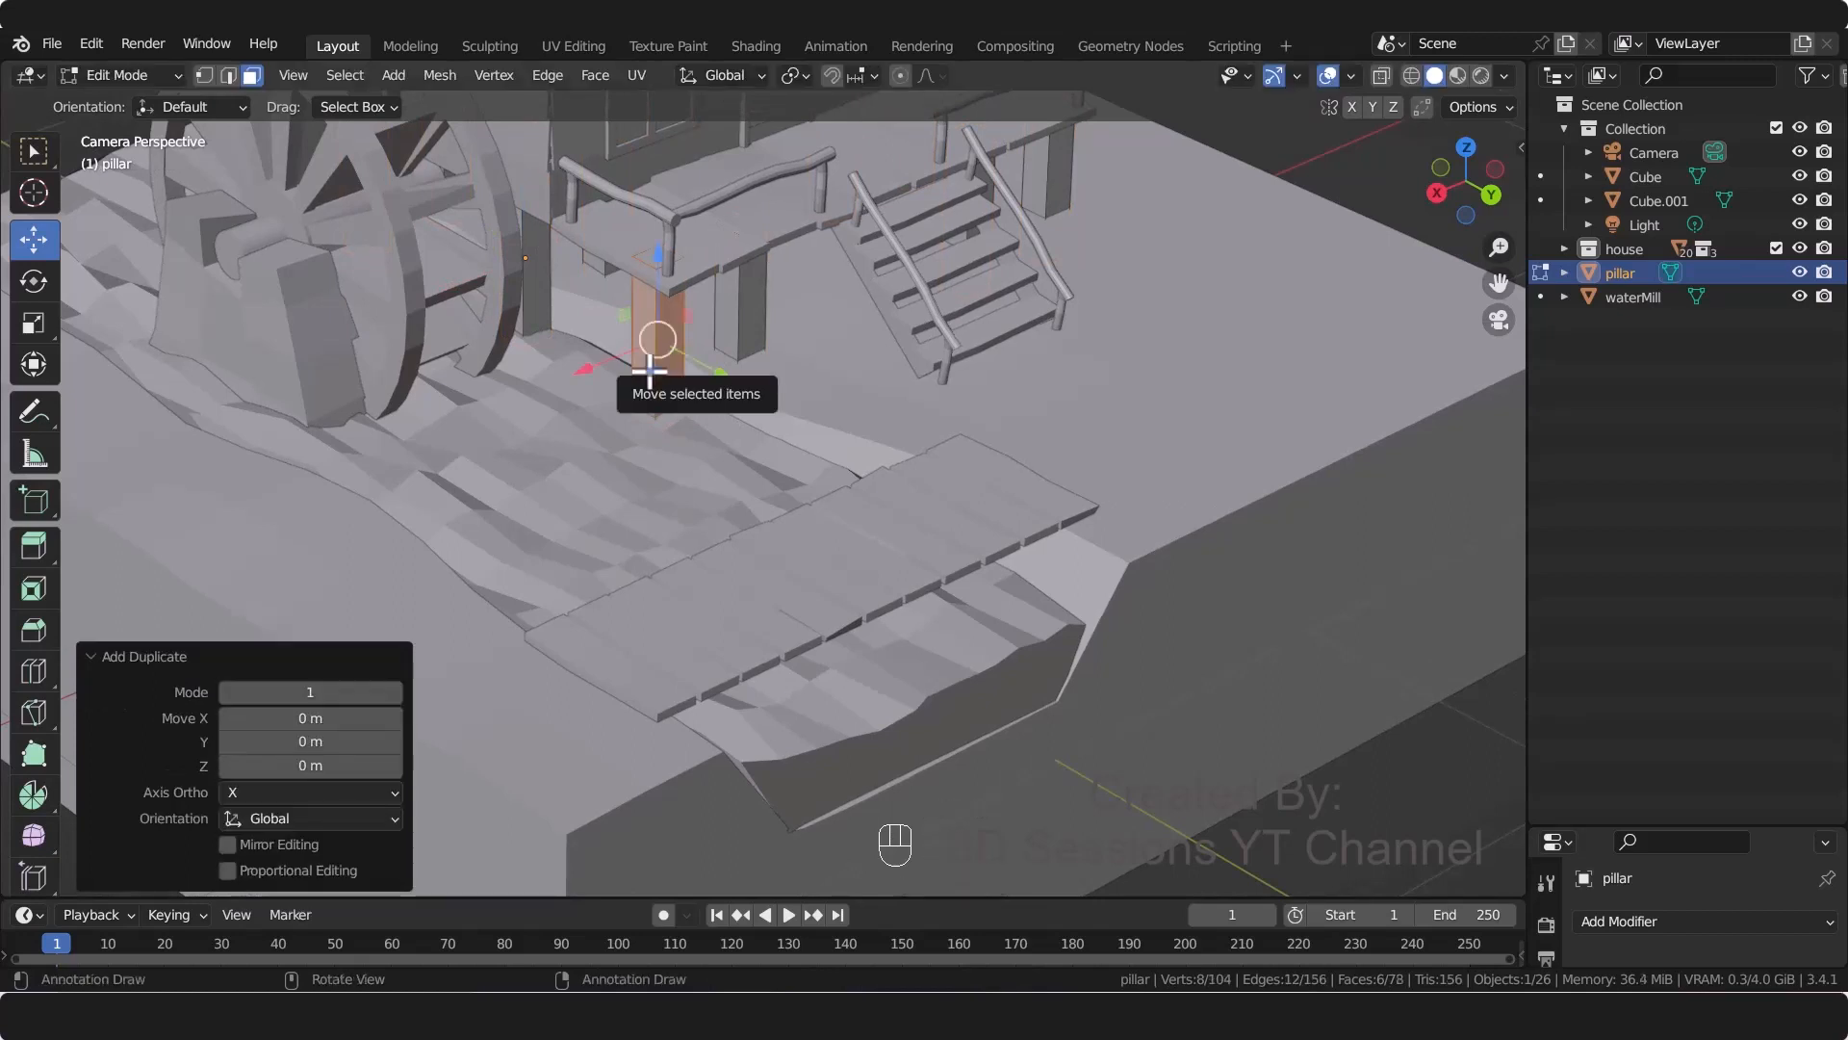
pyautogui.press('p')
pyautogui.click(643, 364)
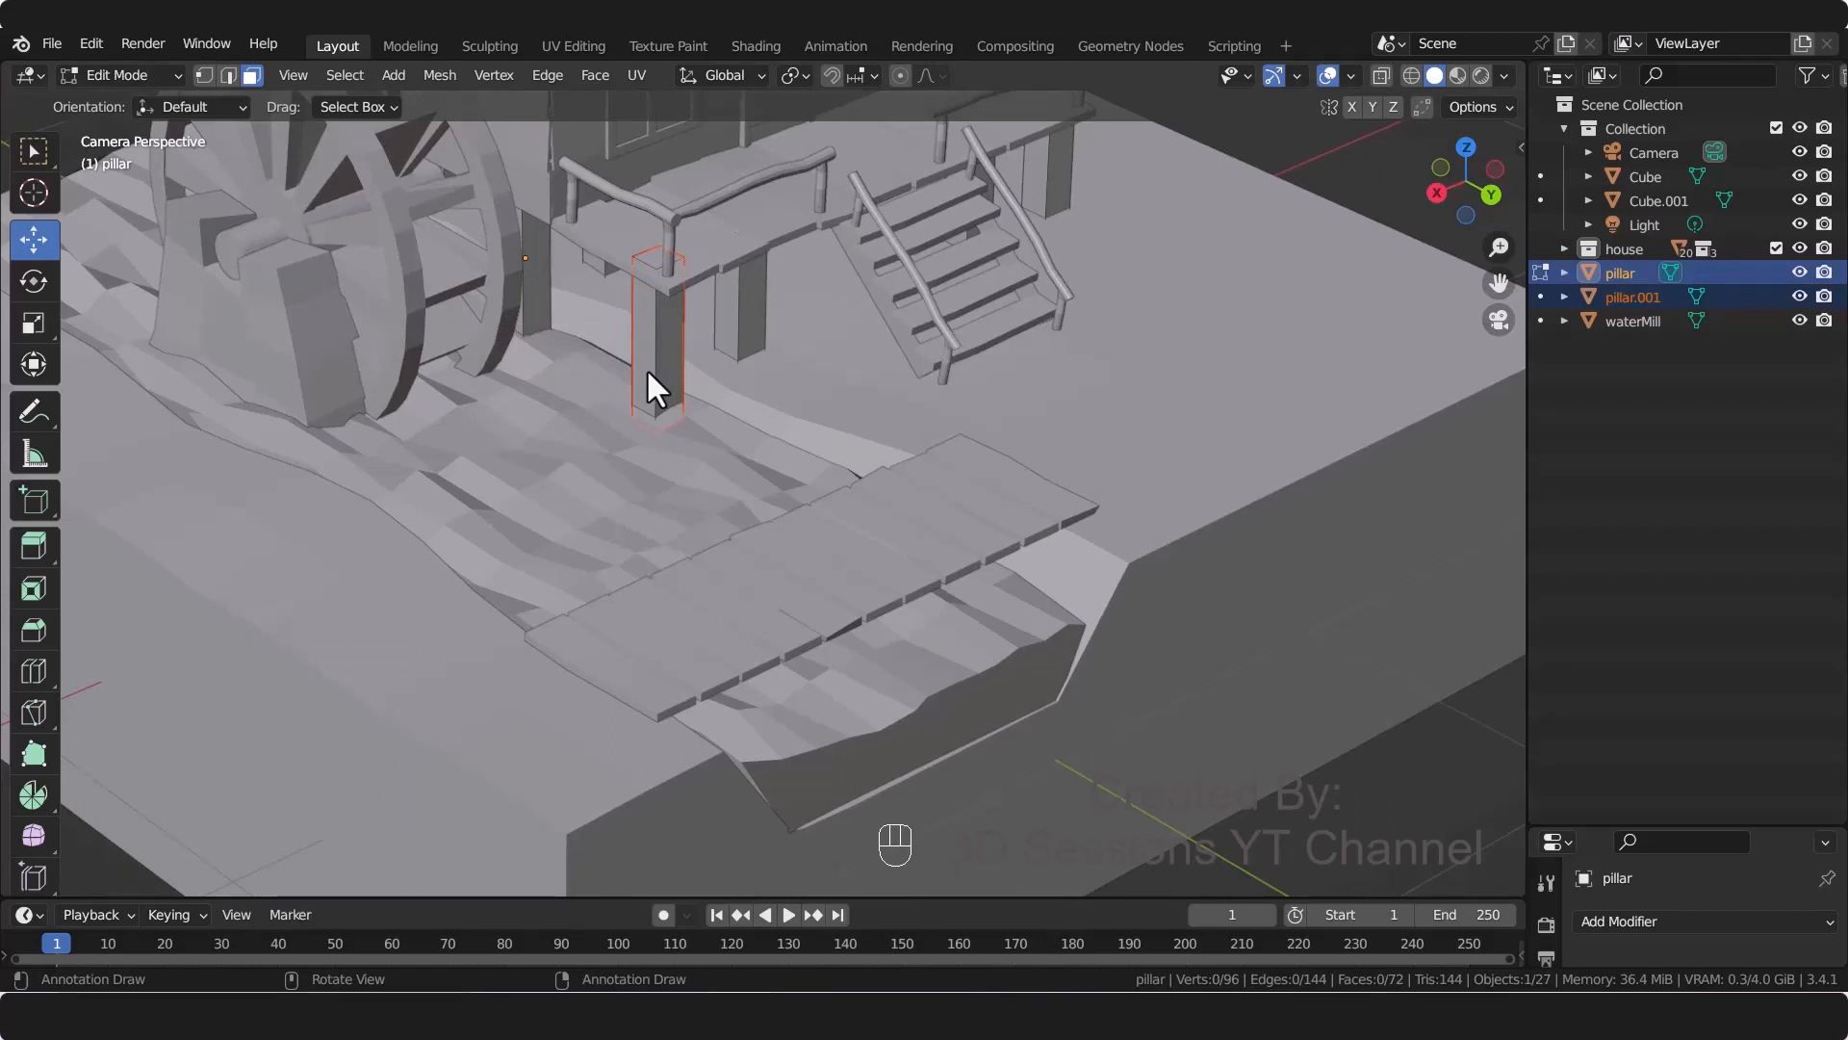
pyautogui.press('Tab')
# Step: Move the separated post 0.984 m along Y and set its origin to its geometry
pyautogui.click(648, 376)
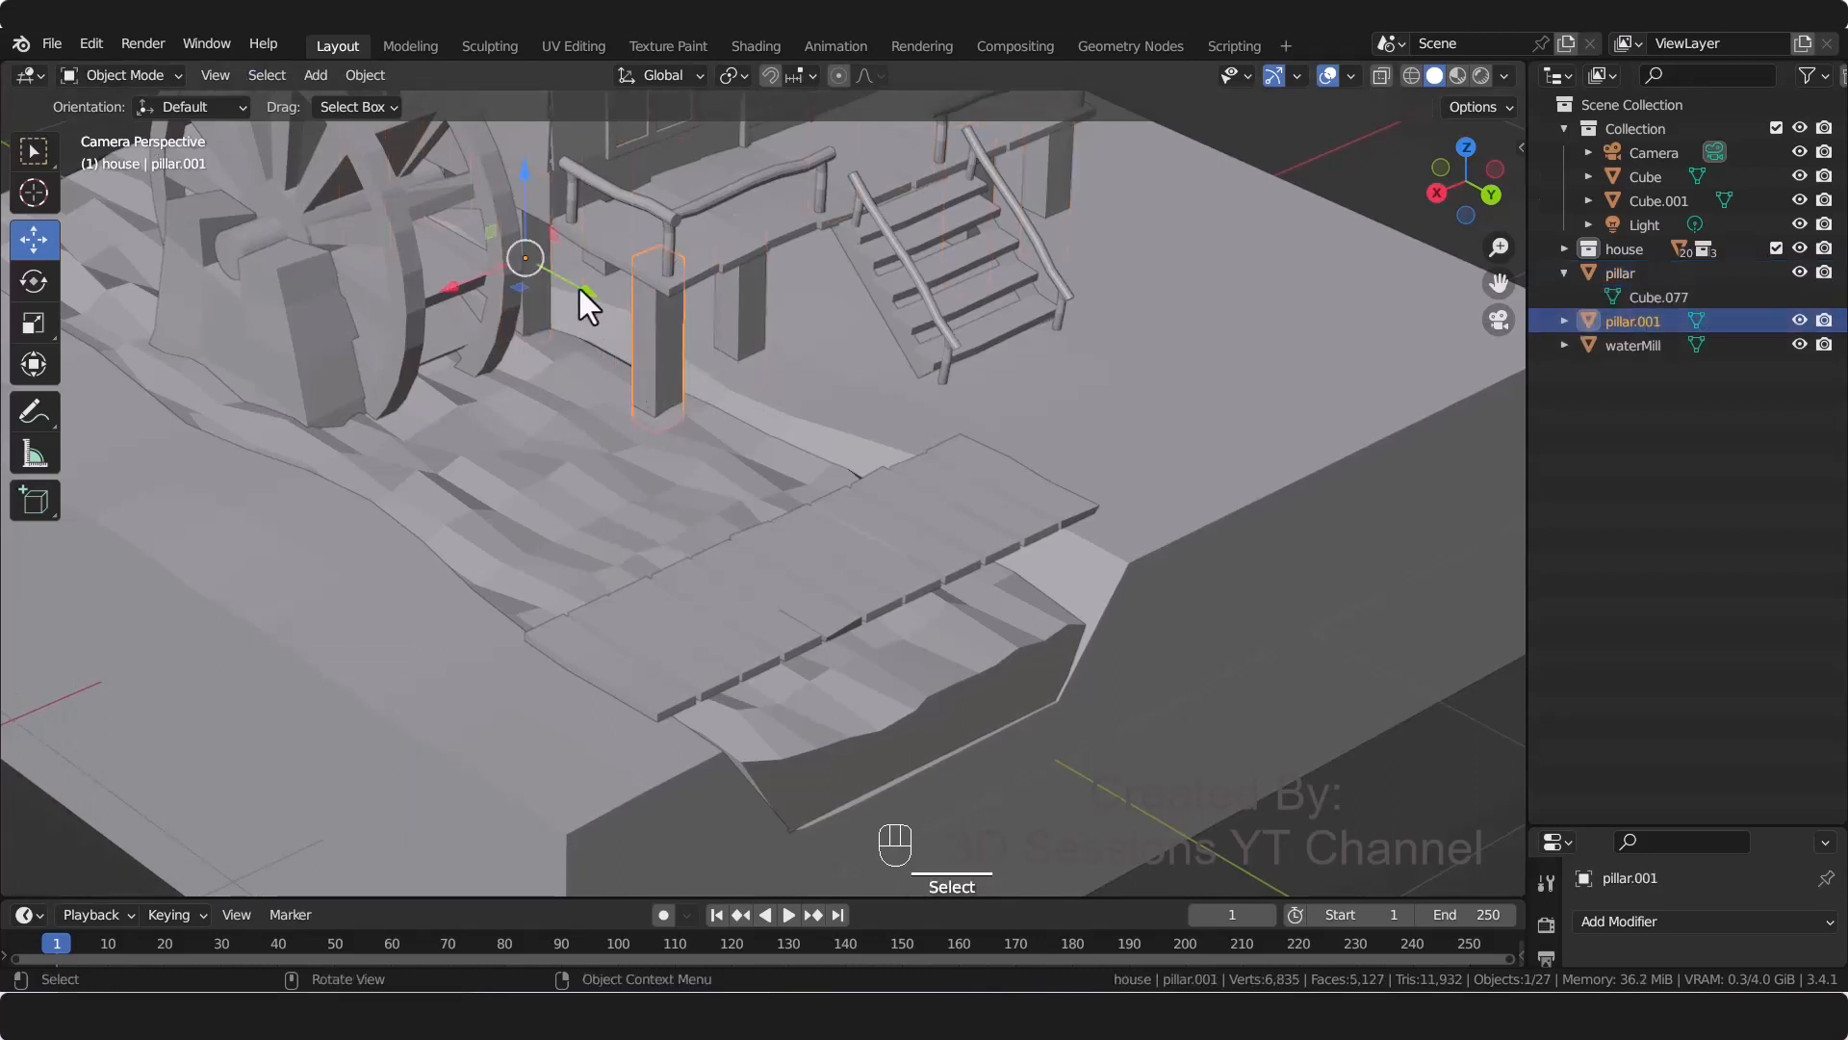
pyautogui.moveTo(588, 306); pyautogui.dragTo(871, 568)
pyautogui.rightClick(907, 440)
pyautogui.moveTo(907, 441)
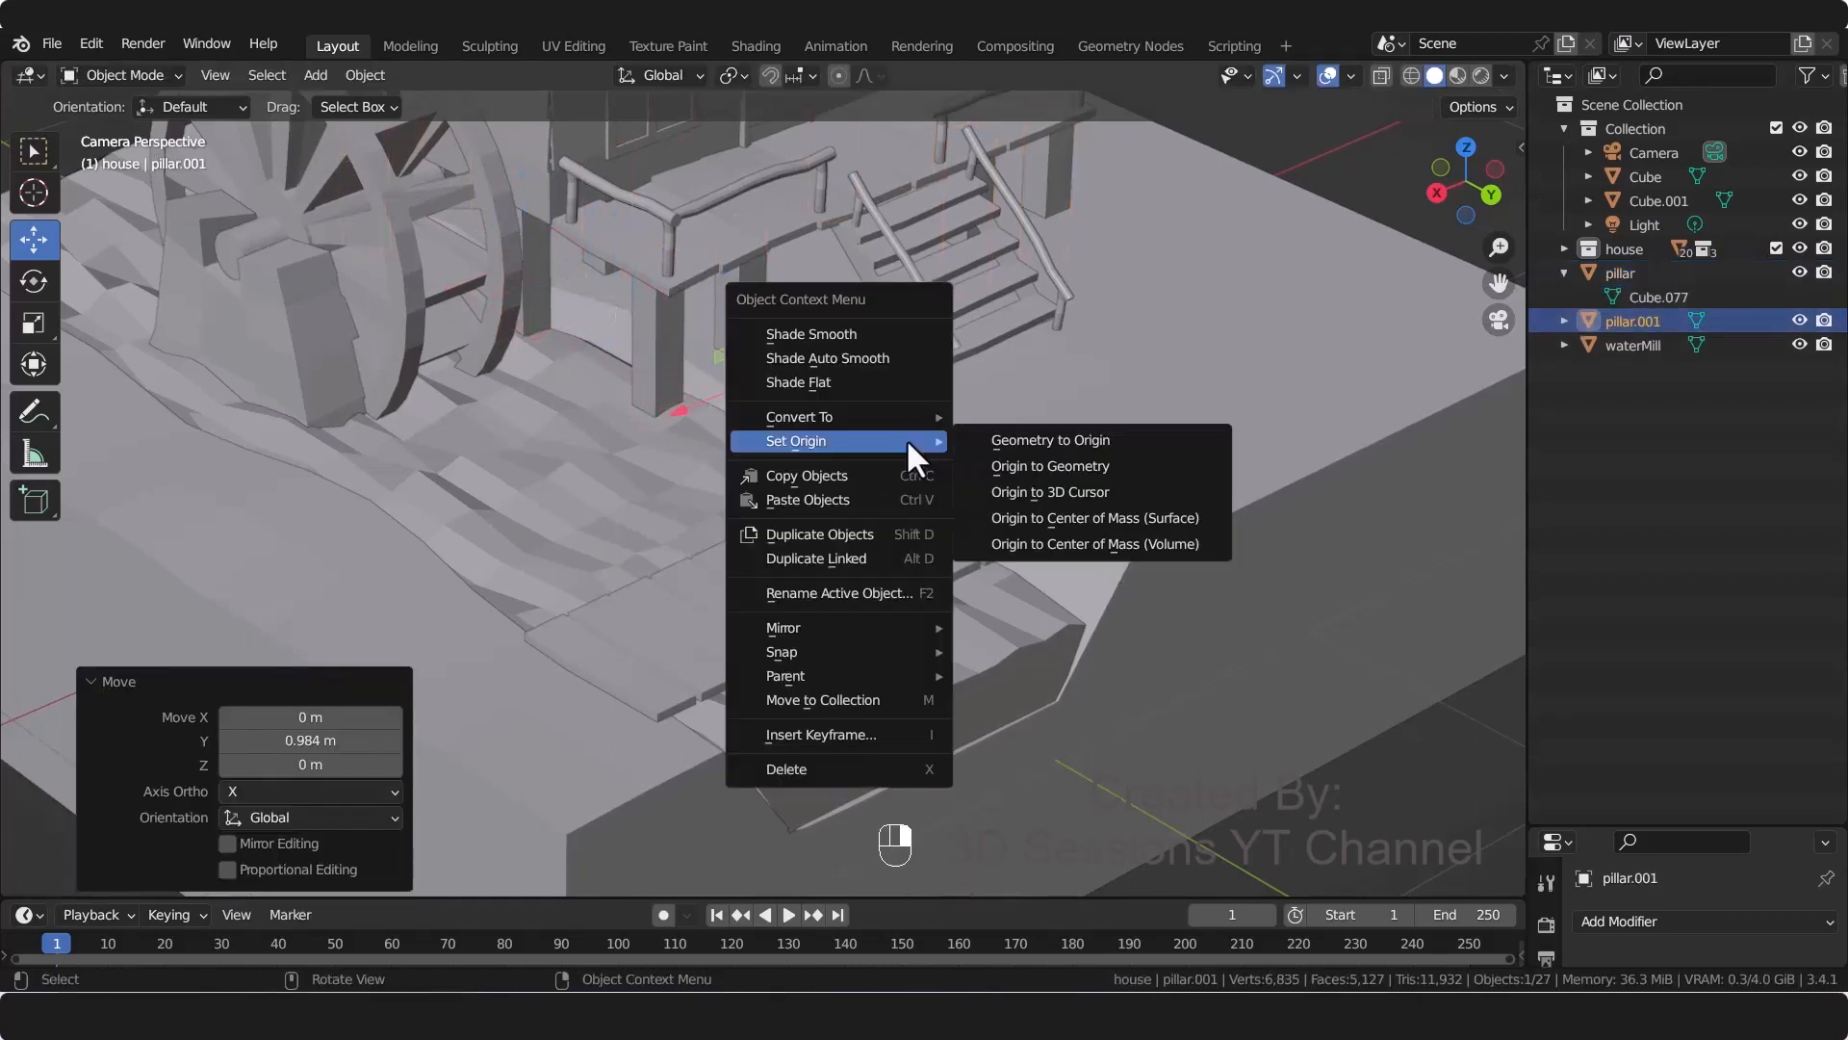
pyautogui.click(1077, 472)
# Step: Position the post at the bridge's -Y side and duplicate it so one post stands near each end
pyautogui.moveTo(824, 493); pyautogui.dragTo(559, 621)
pyautogui.press('`')
pyautogui.click(800, 106)
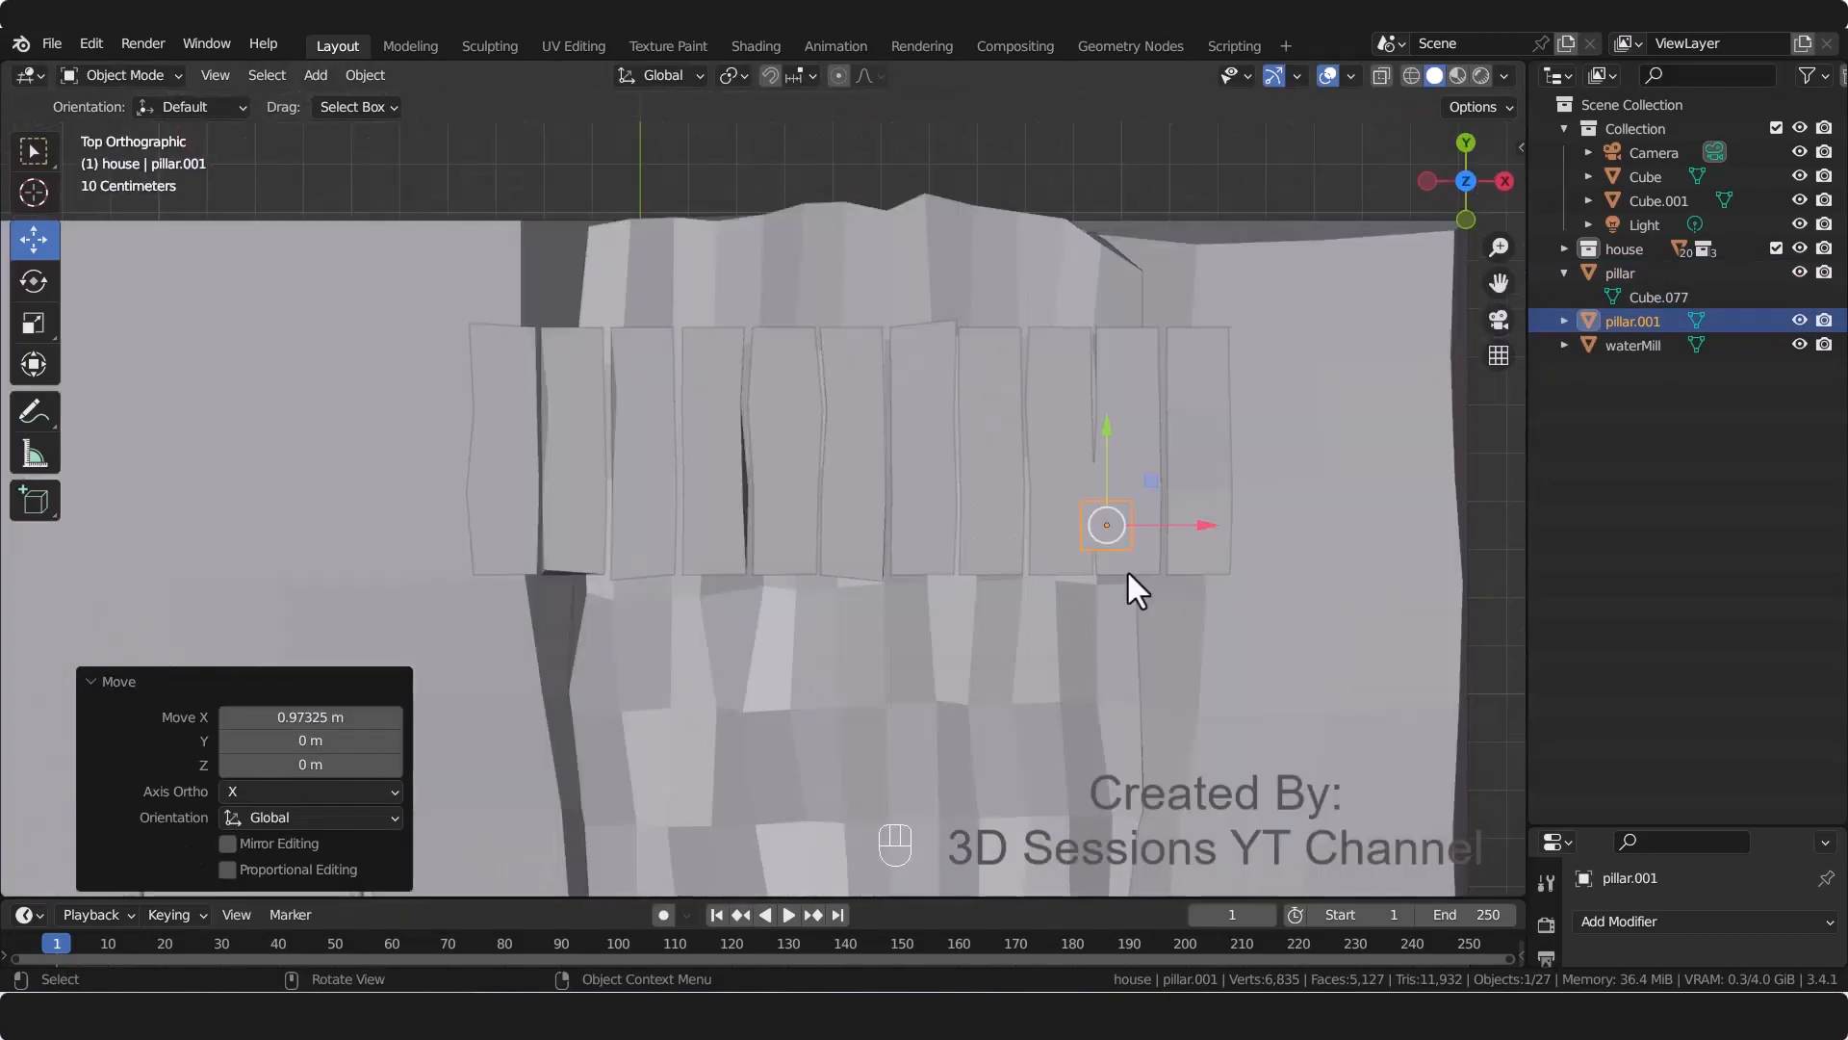
pyautogui.moveTo(1201, 525); pyautogui.dragTo(734, 548)
pyautogui.hotkey('shift', 'd')
pyautogui.rightClick(1149, 534)
pyautogui.click(1106, 540)
pyautogui.moveTo(1117, 524); pyautogui.dragTo(1124, 524)
# Step: Duplicate both bridge posts and move the copies along Y to the bridge's +Y side
pyautogui.keyDown('shift'); pyautogui.click(622, 529); pyautogui.keyUp('shift')
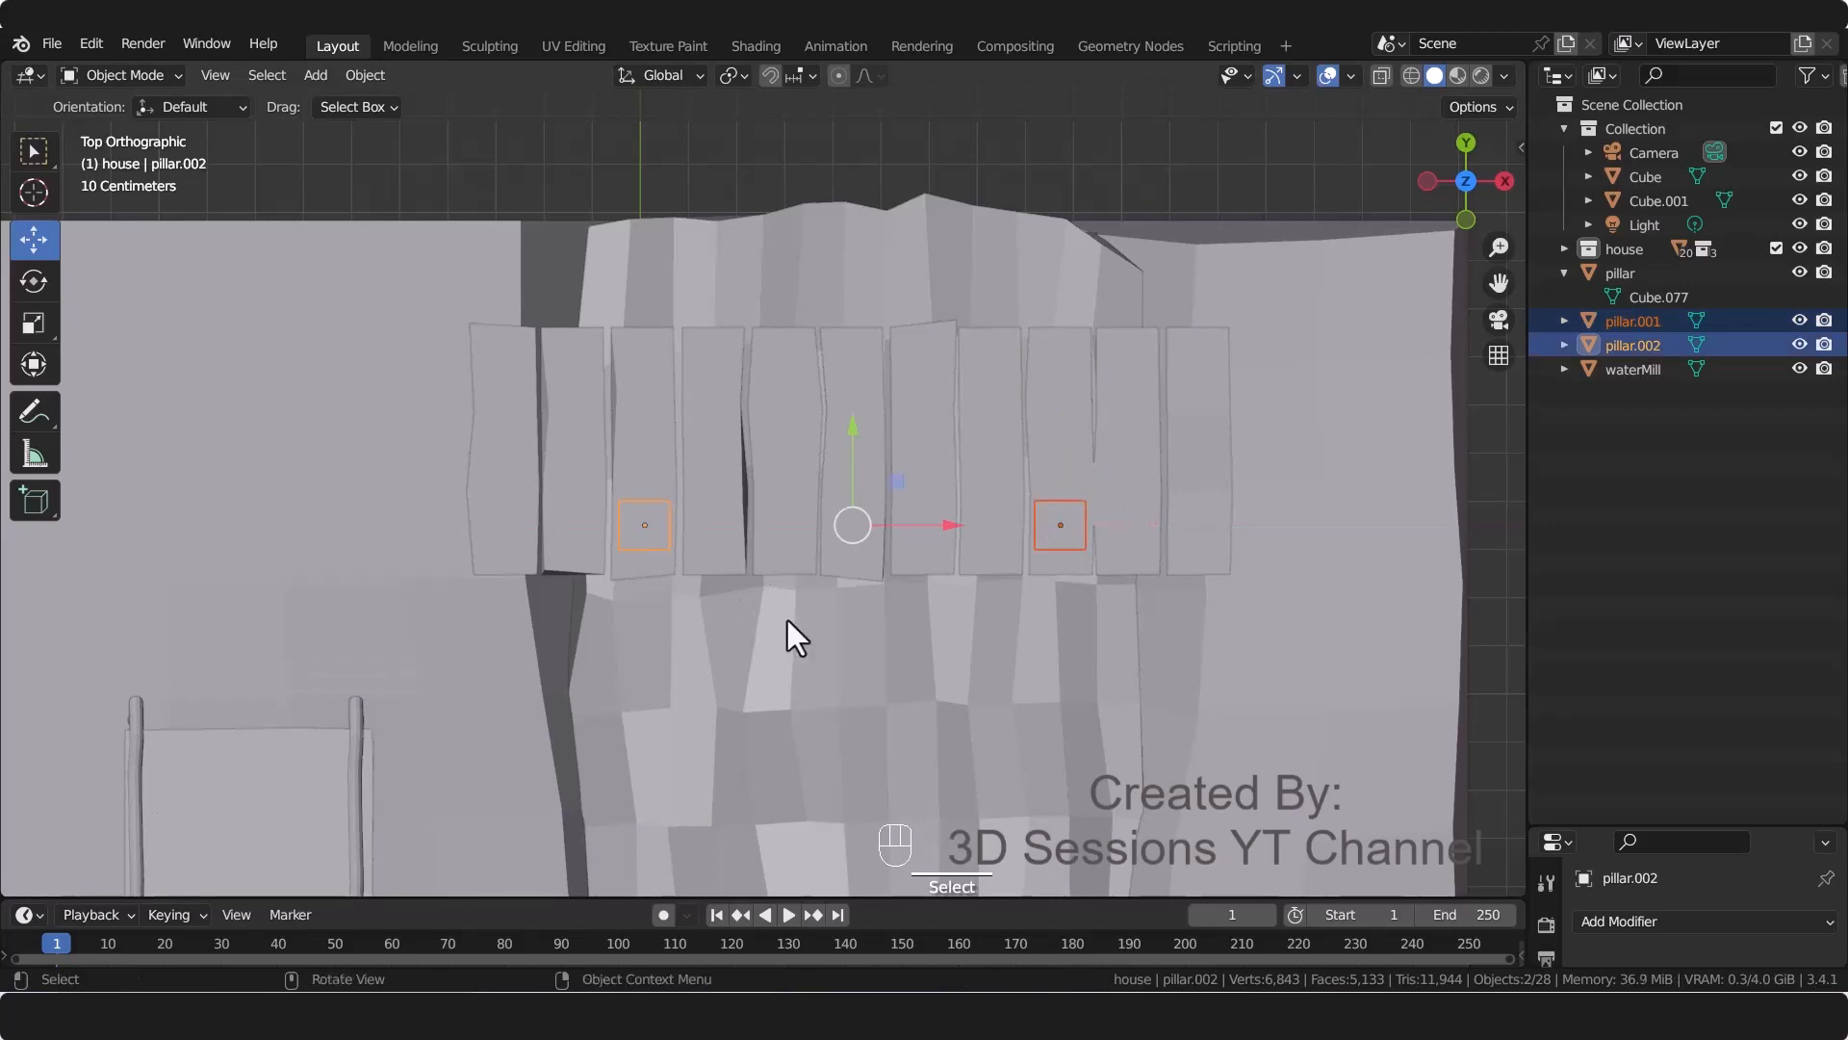
pyautogui.hotkey('shift', 'd')
pyautogui.rightClick(859, 633)
pyautogui.moveTo(857, 431); pyautogui.dragTo(839, 270)
# Step: Select all four bridge posts and scale them to 0.537 along Z
pyautogui.press('KP_0')
pyautogui.keyDown('shift'); pyautogui.click(503, 416); pyautogui.keyUp('shift')
pyautogui.keyDown('shift'); pyautogui.click(757, 313); pyautogui.keyUp('shift')
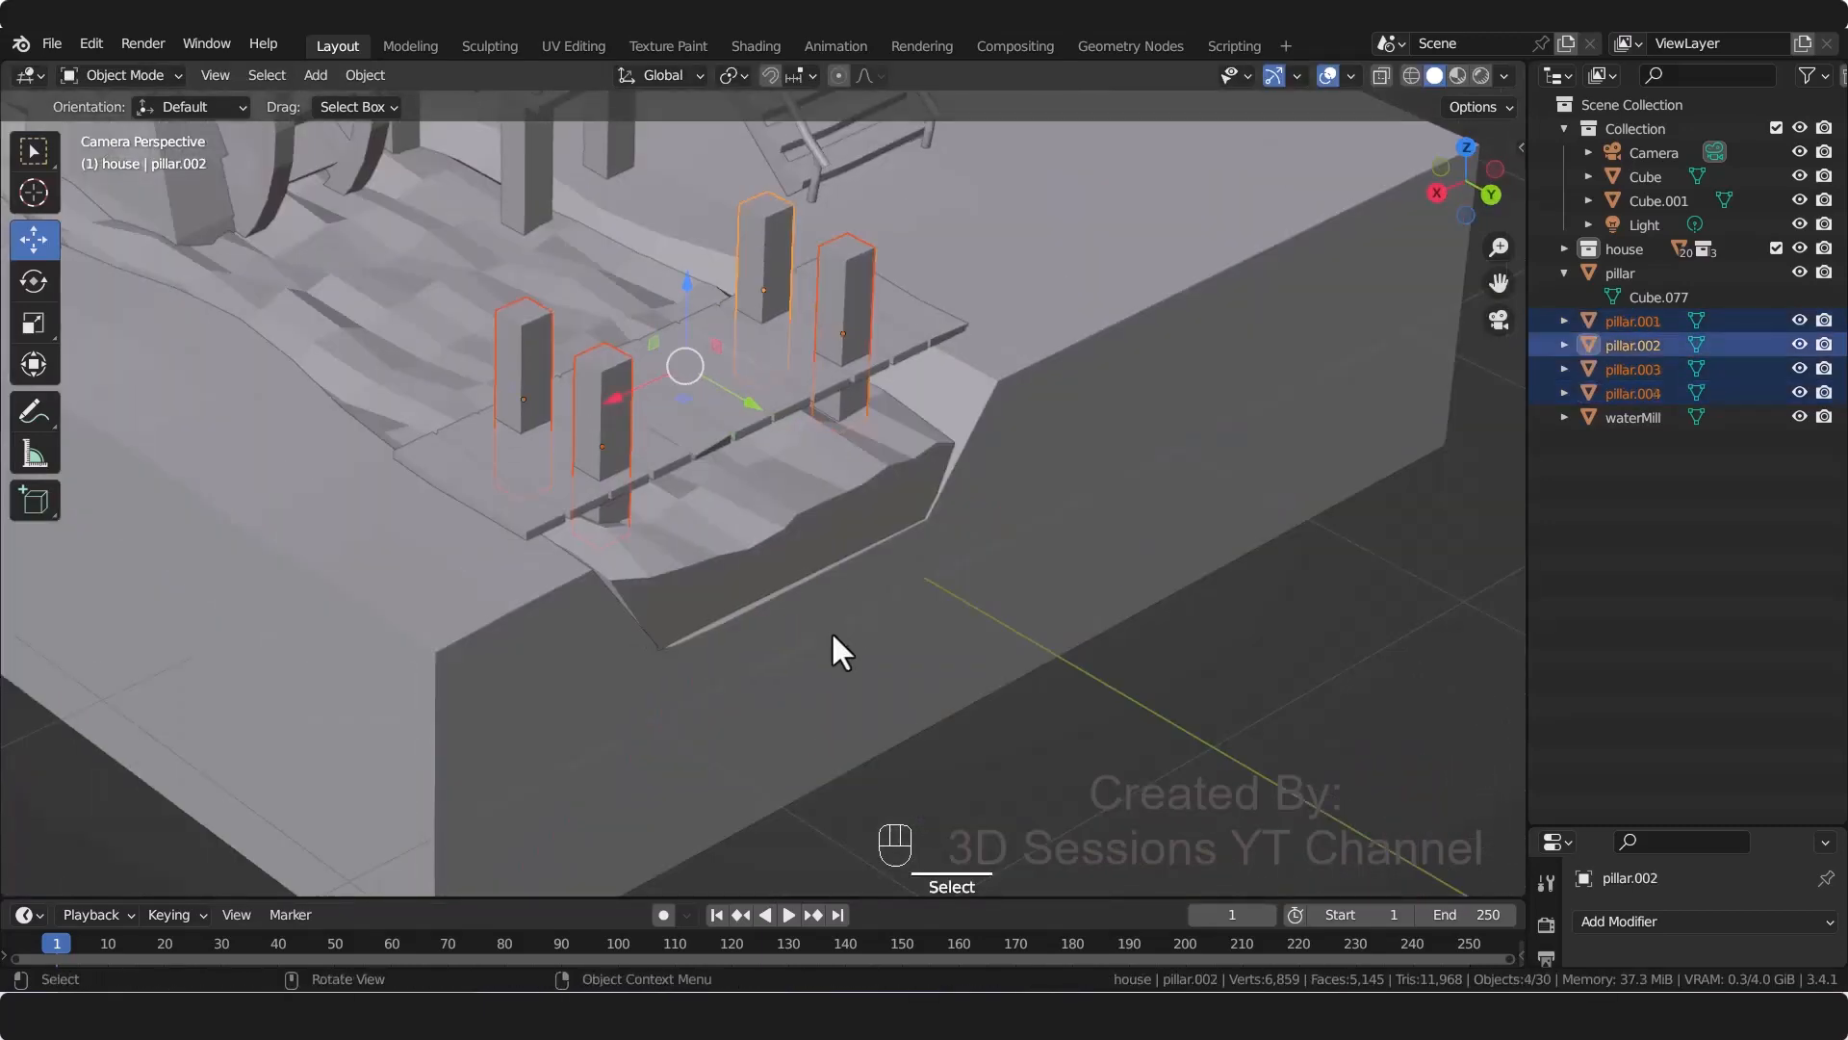
pyautogui.press('s')
pyautogui.press('z')
pyautogui.click(666, 310)
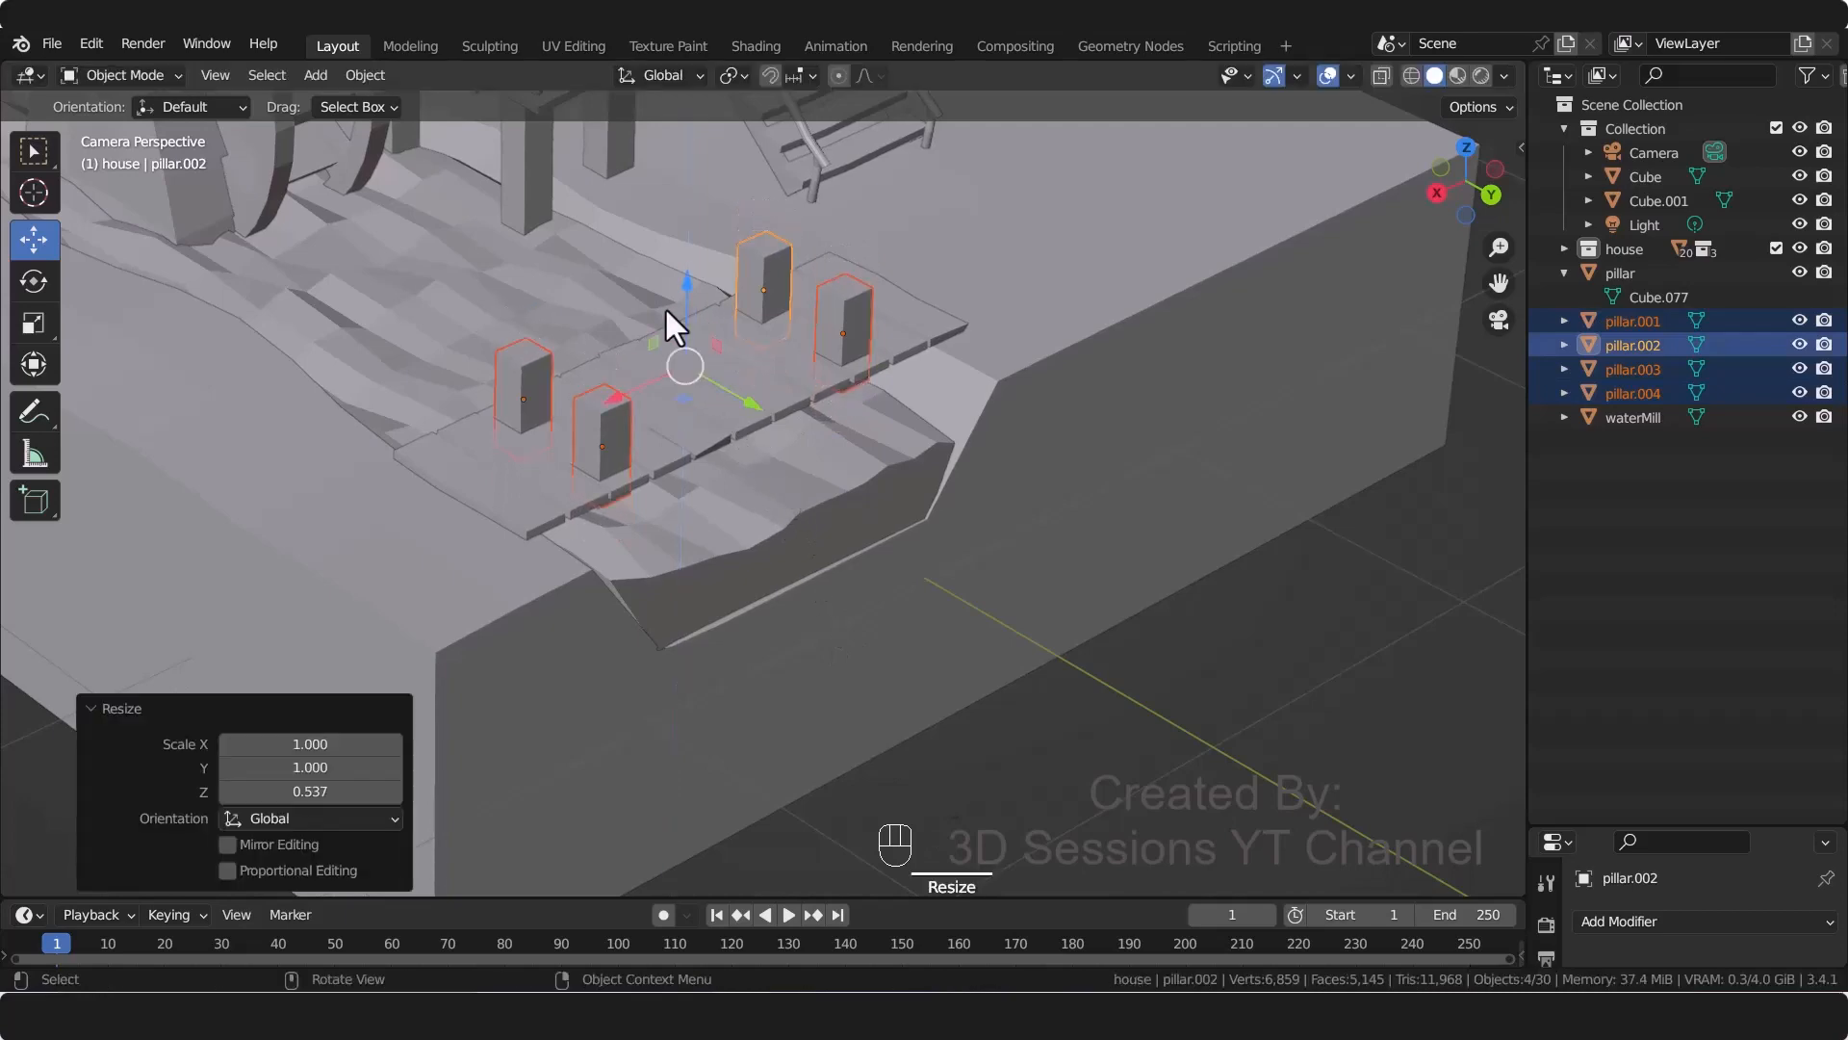
# Step: Lower the four posts 0.21811 m along Z beneath the bridge planks and check their fit from the back
pyautogui.press('g')
pyautogui.press('z')
pyautogui.click(706, 361)
pyautogui.moveTo(706, 361); pyautogui.dragTo(732, 636, button='middle')
pyautogui.scroll(7, 729, 757)
pyautogui.press('KP_1')
pyautogui.press('ctrl+KP_1')
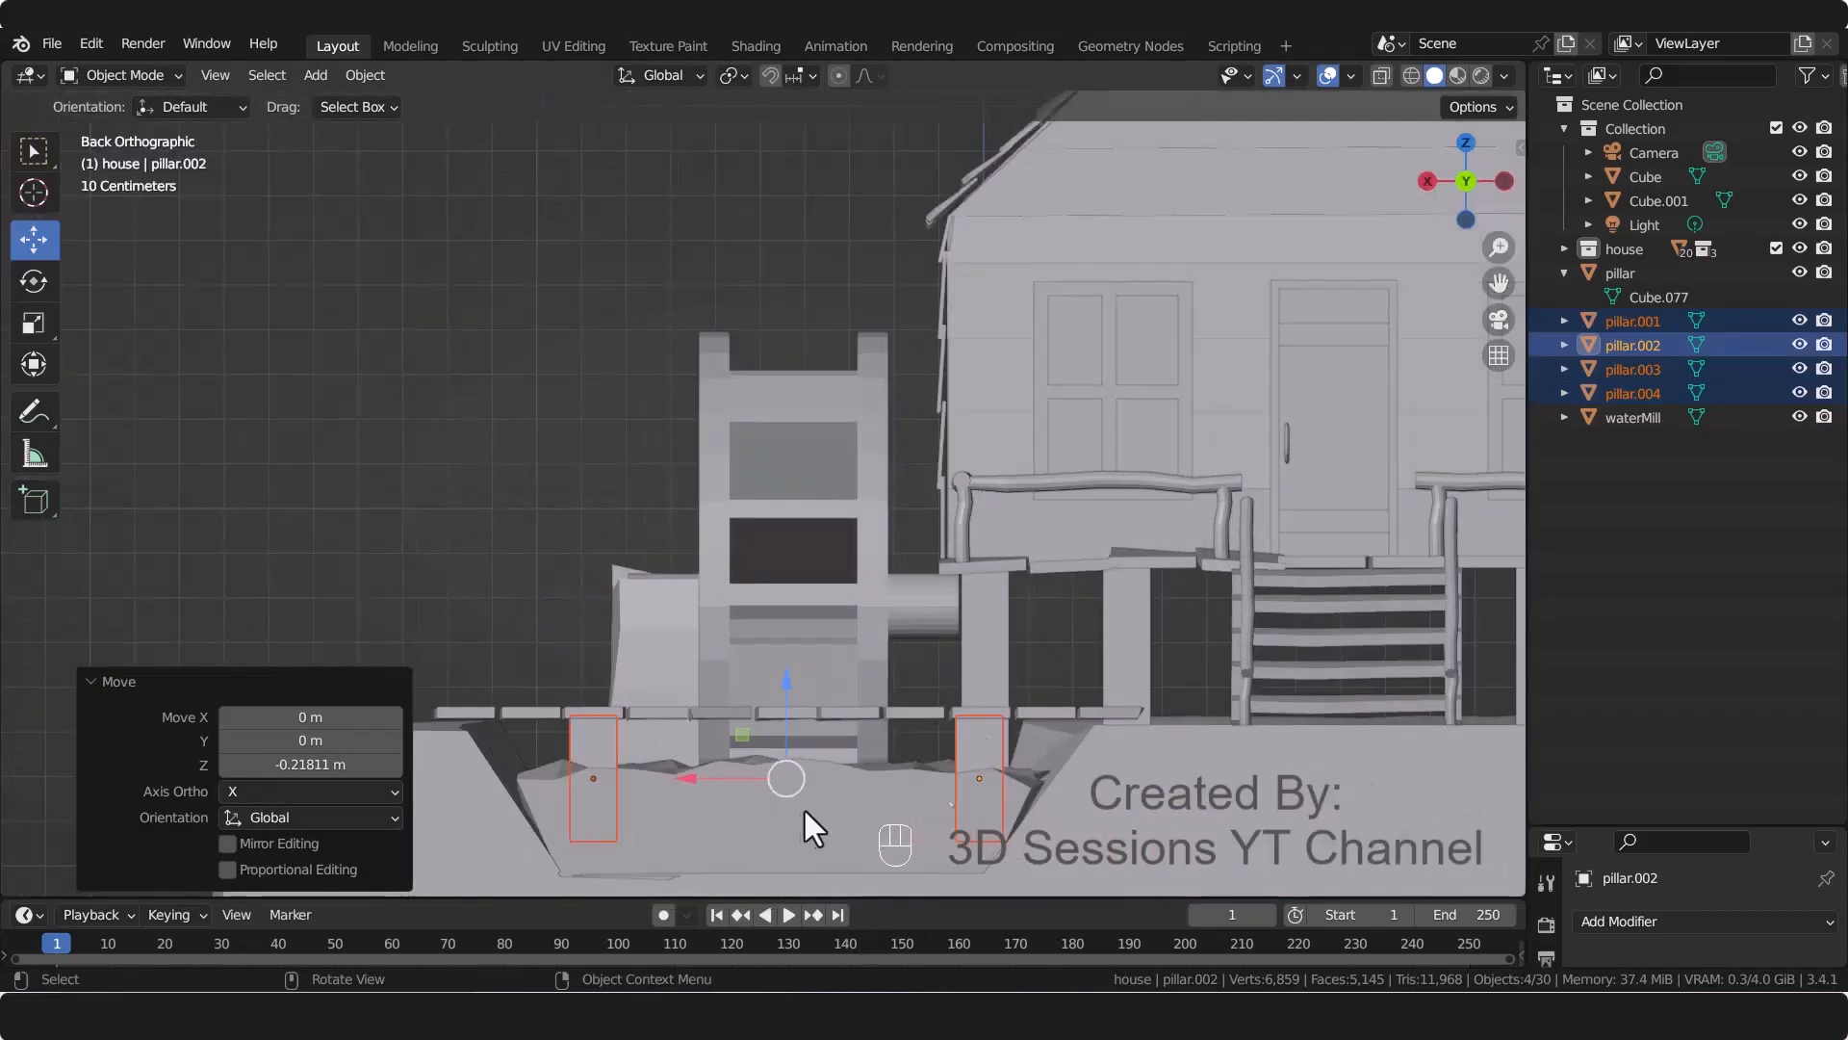
# Step: Deselect the bridge posts, return to the camera view, and save the file
pyautogui.hotkey('alt', 'a')
pyautogui.press('KP_0')
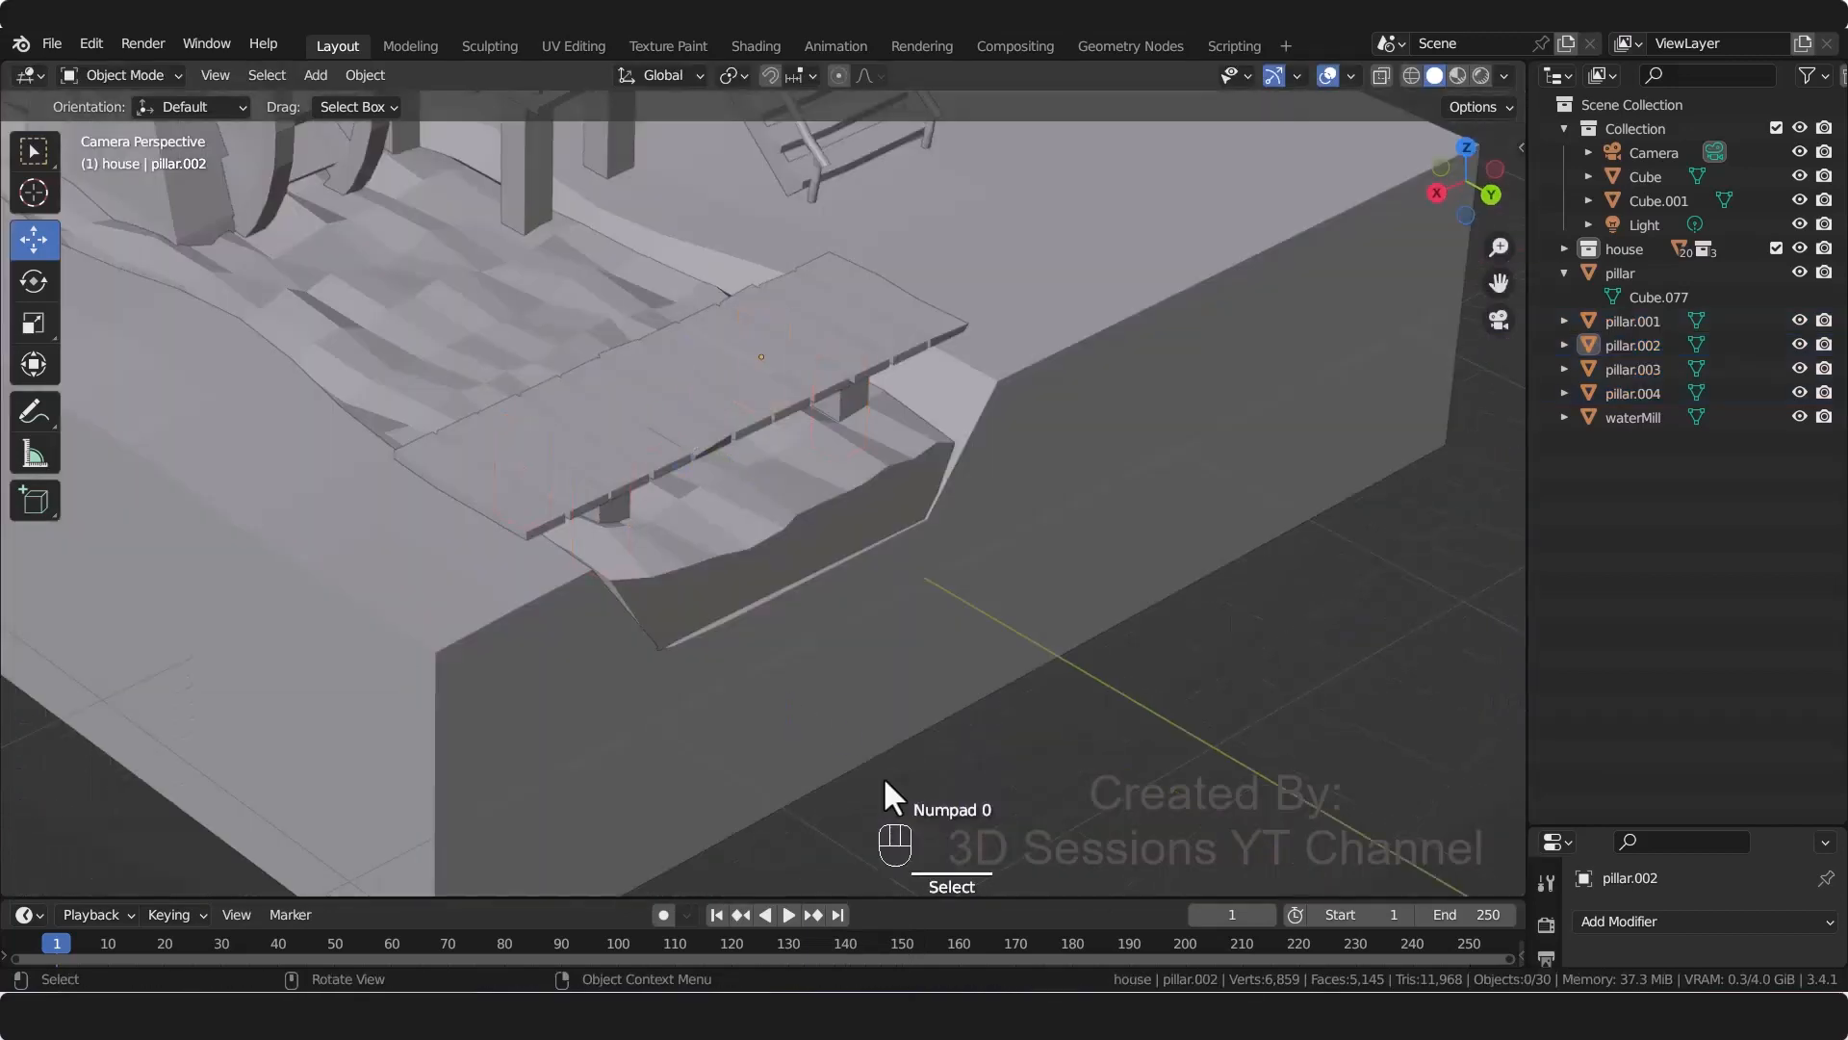
pyautogui.hotkey('ctrl', 's')
pyautogui.scroll(-5, 948, 770)
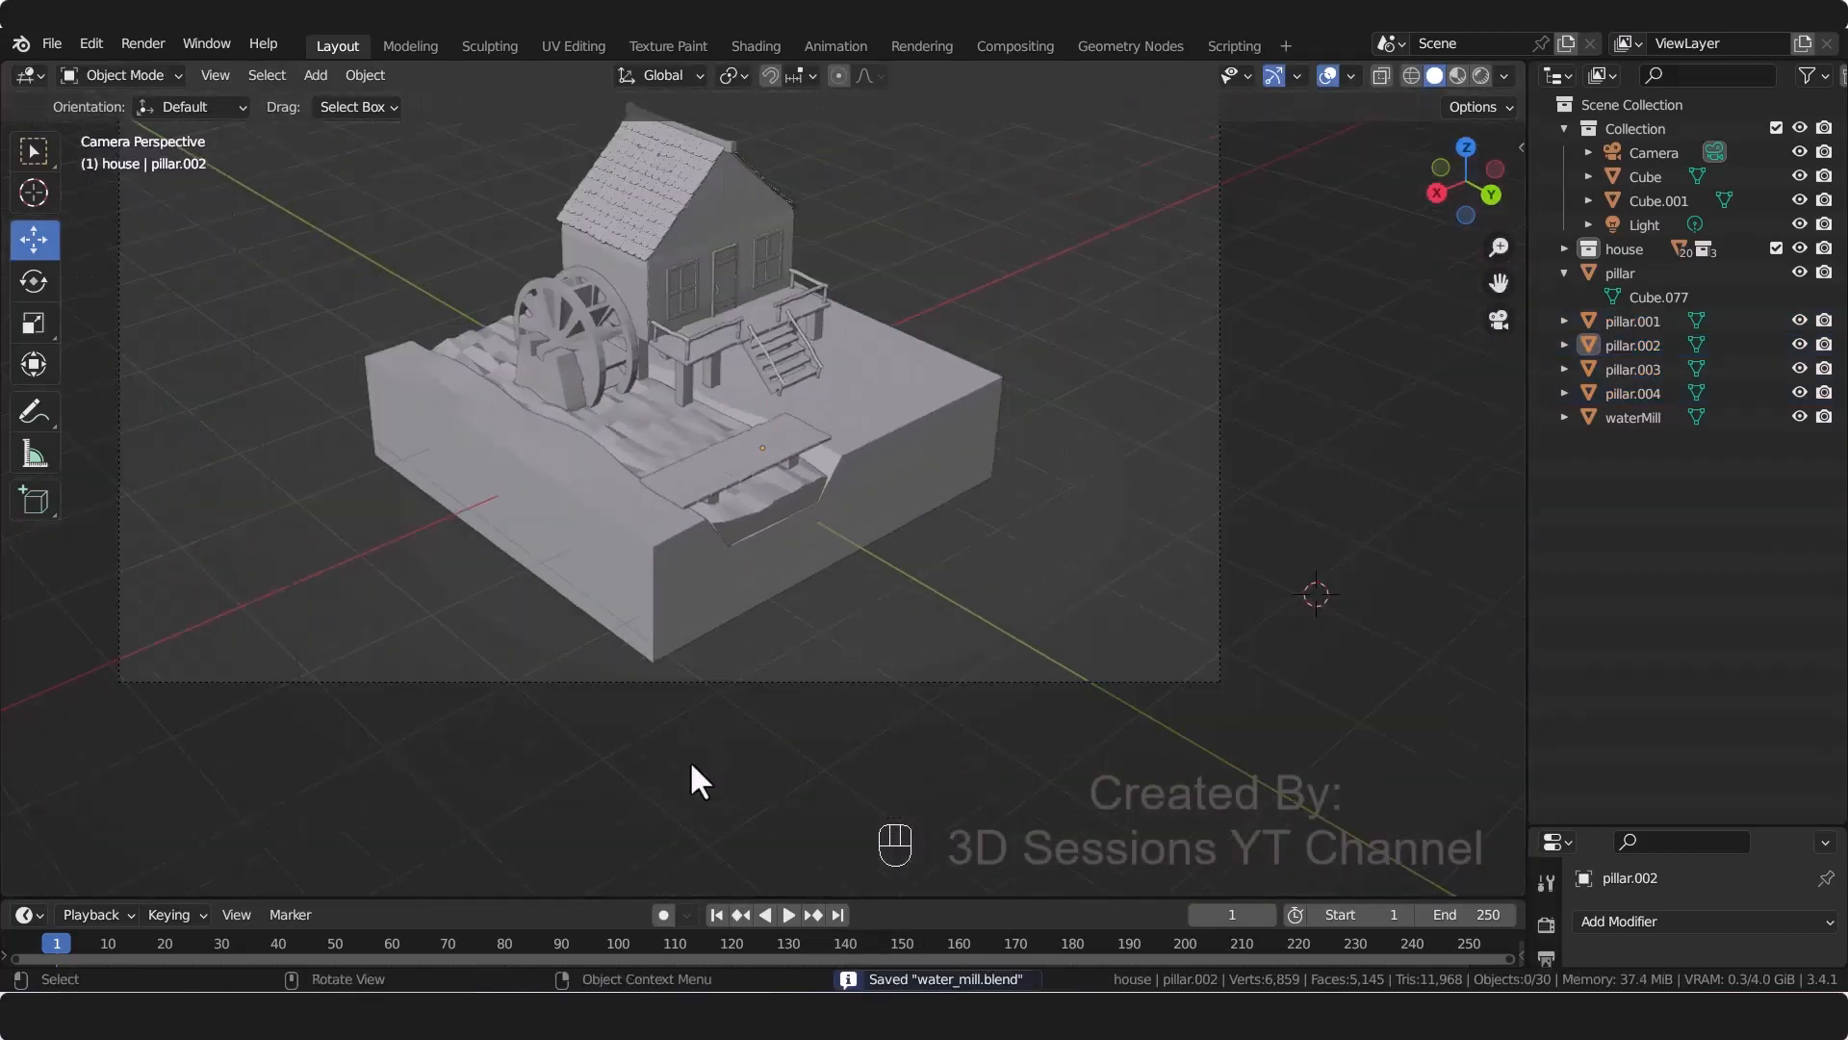
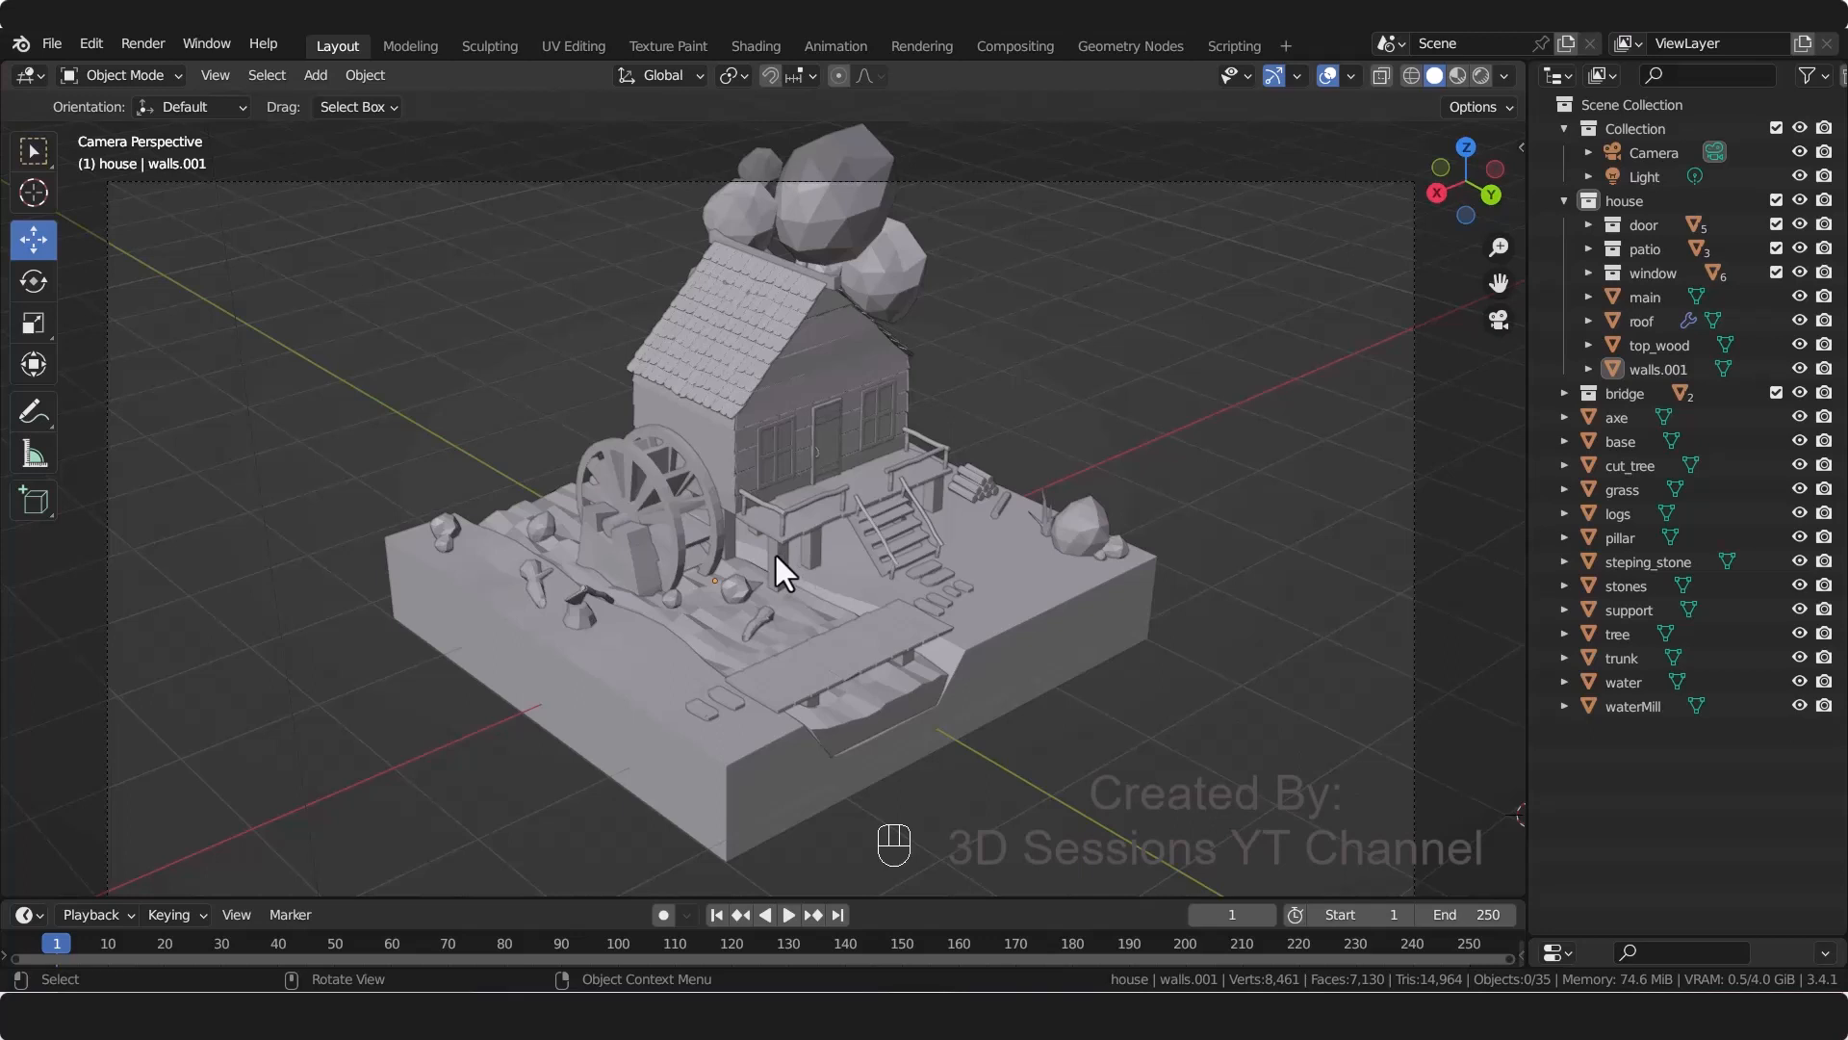
# Step: Select the camera, lock it to the view, and shift the framing so the treetops fit inside the frame
pyautogui.scroll(-2, 799, 506)
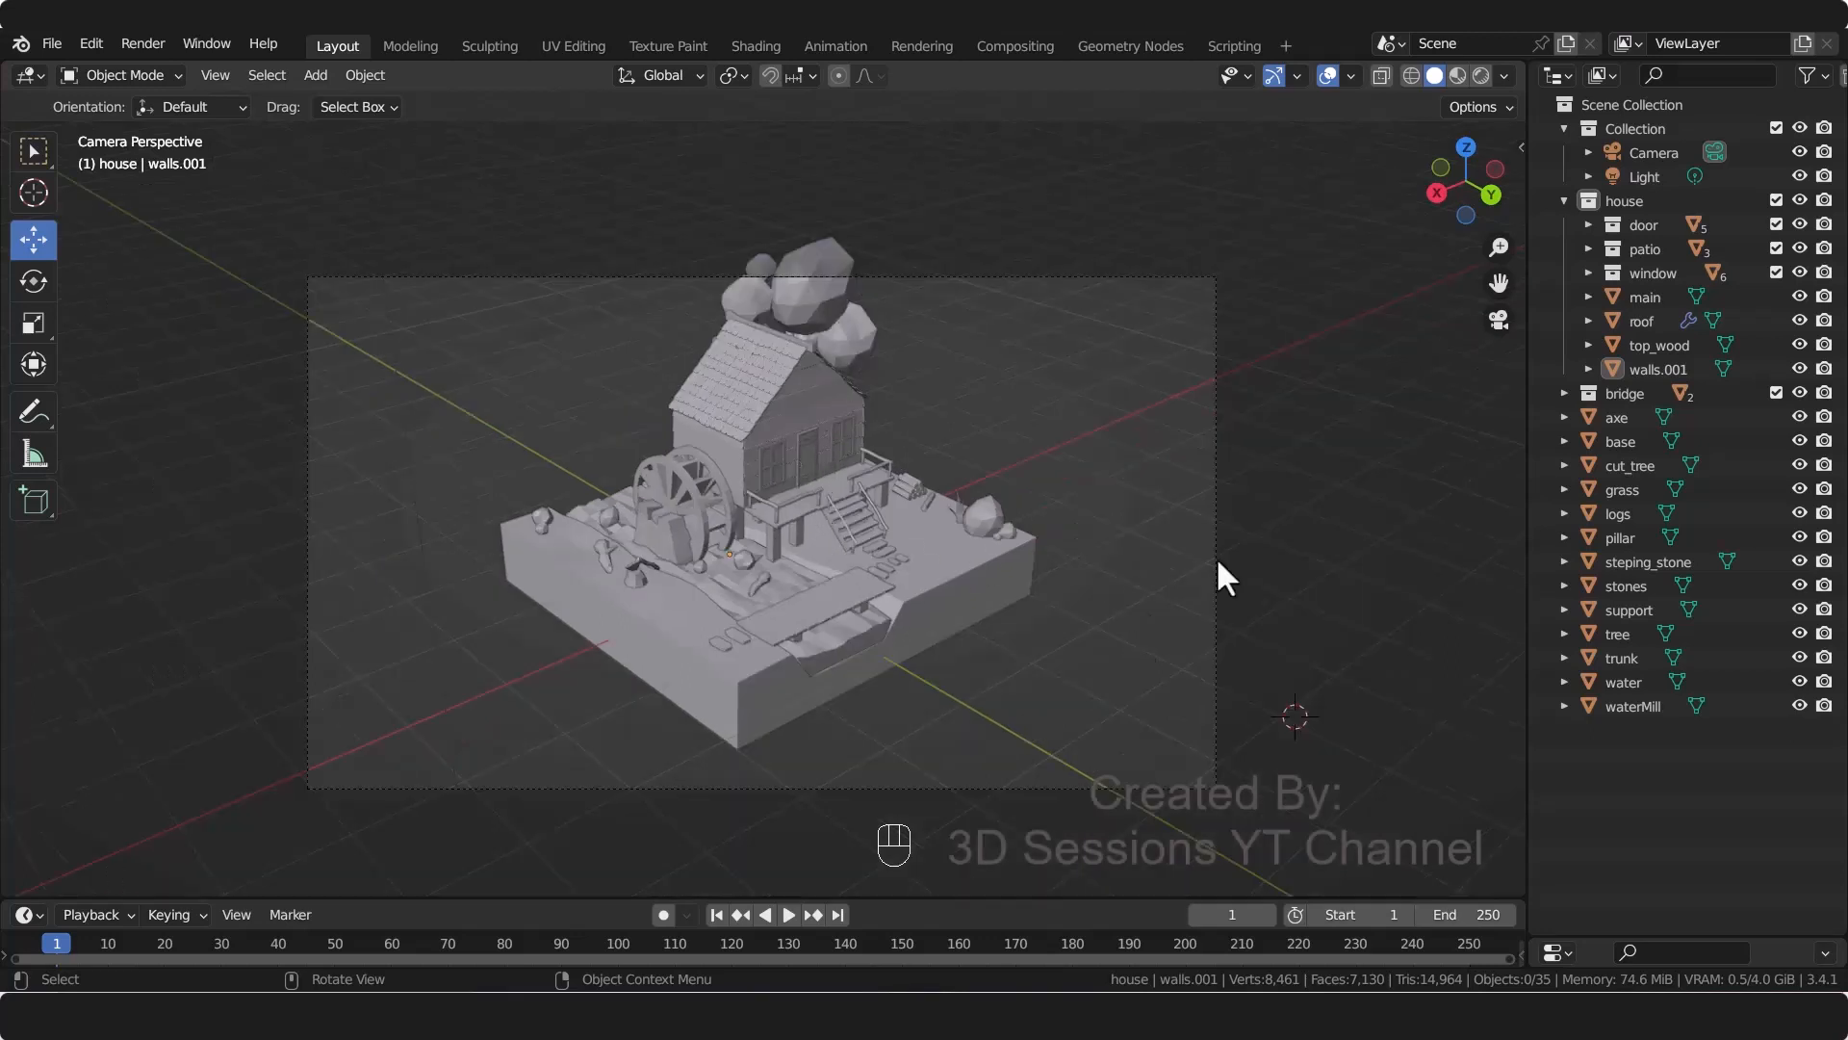
pyautogui.click(1492, 327)
pyautogui.press('KP_0')
pyautogui.press('n')
pyautogui.click(1512, 249)
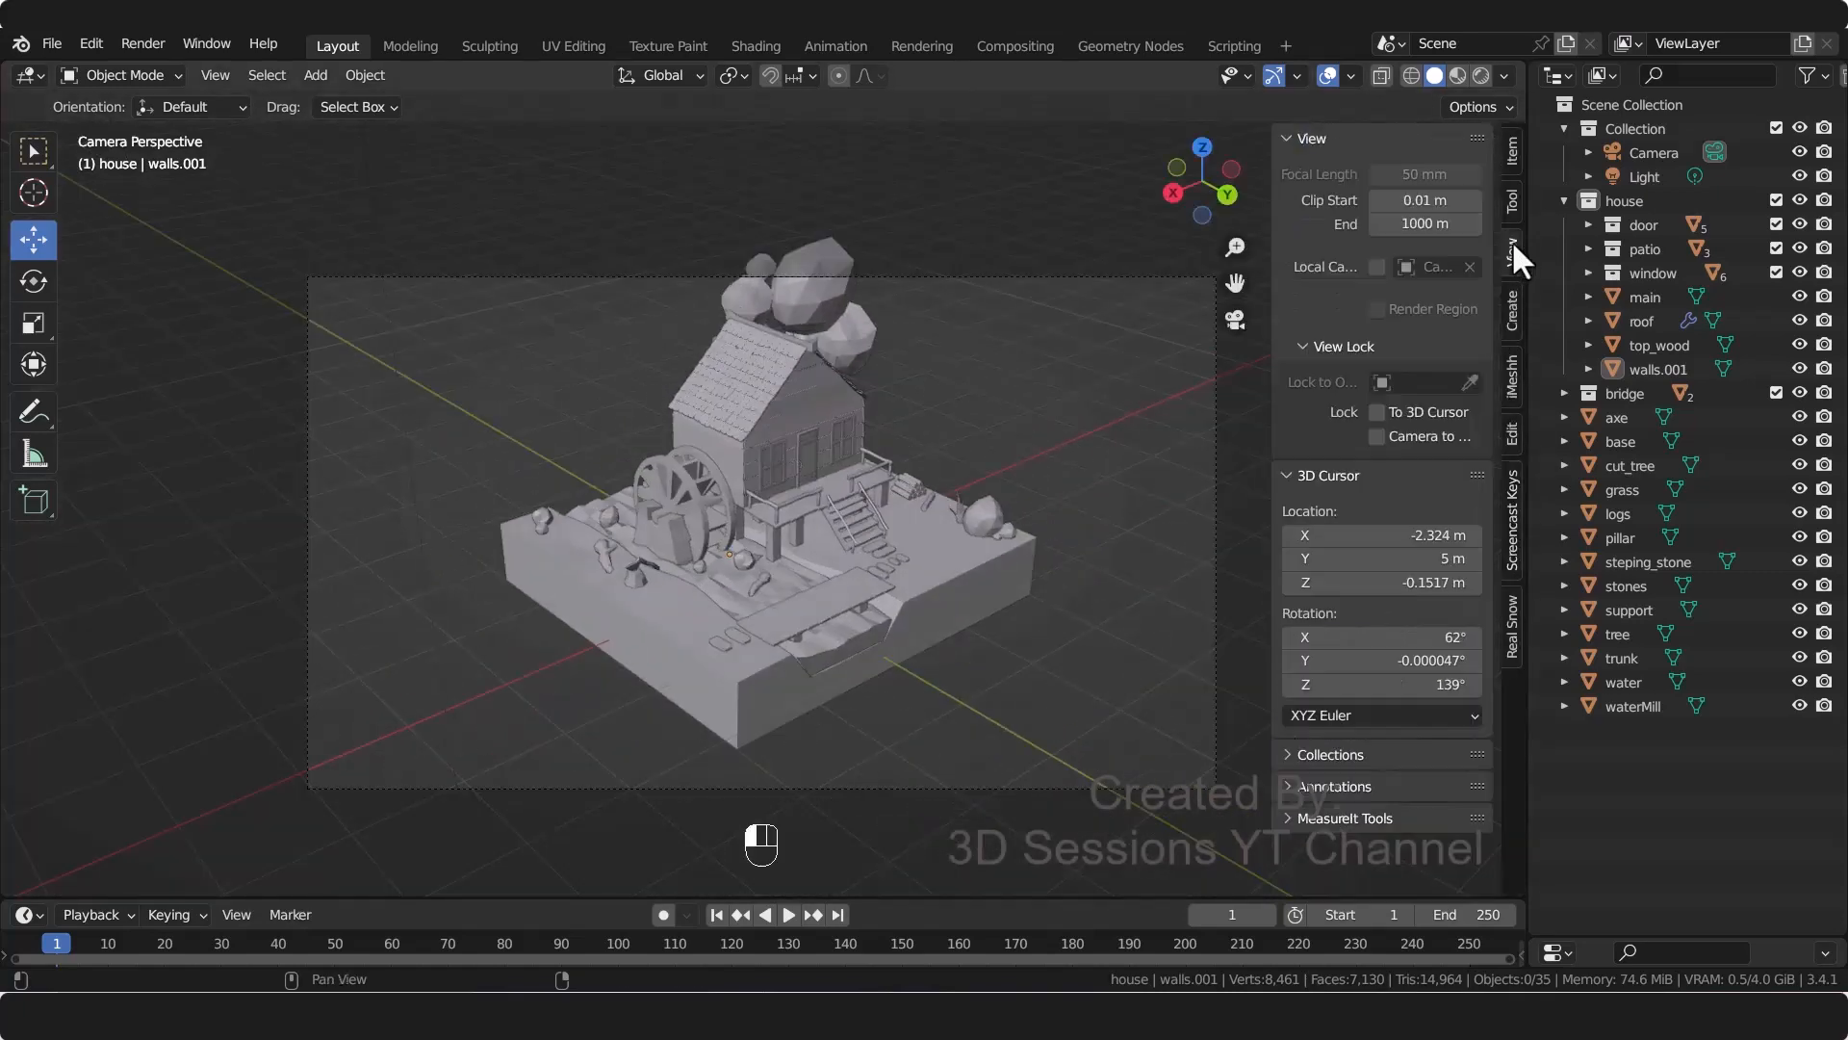
pyautogui.click(855, 790)
pyautogui.click(1377, 437)
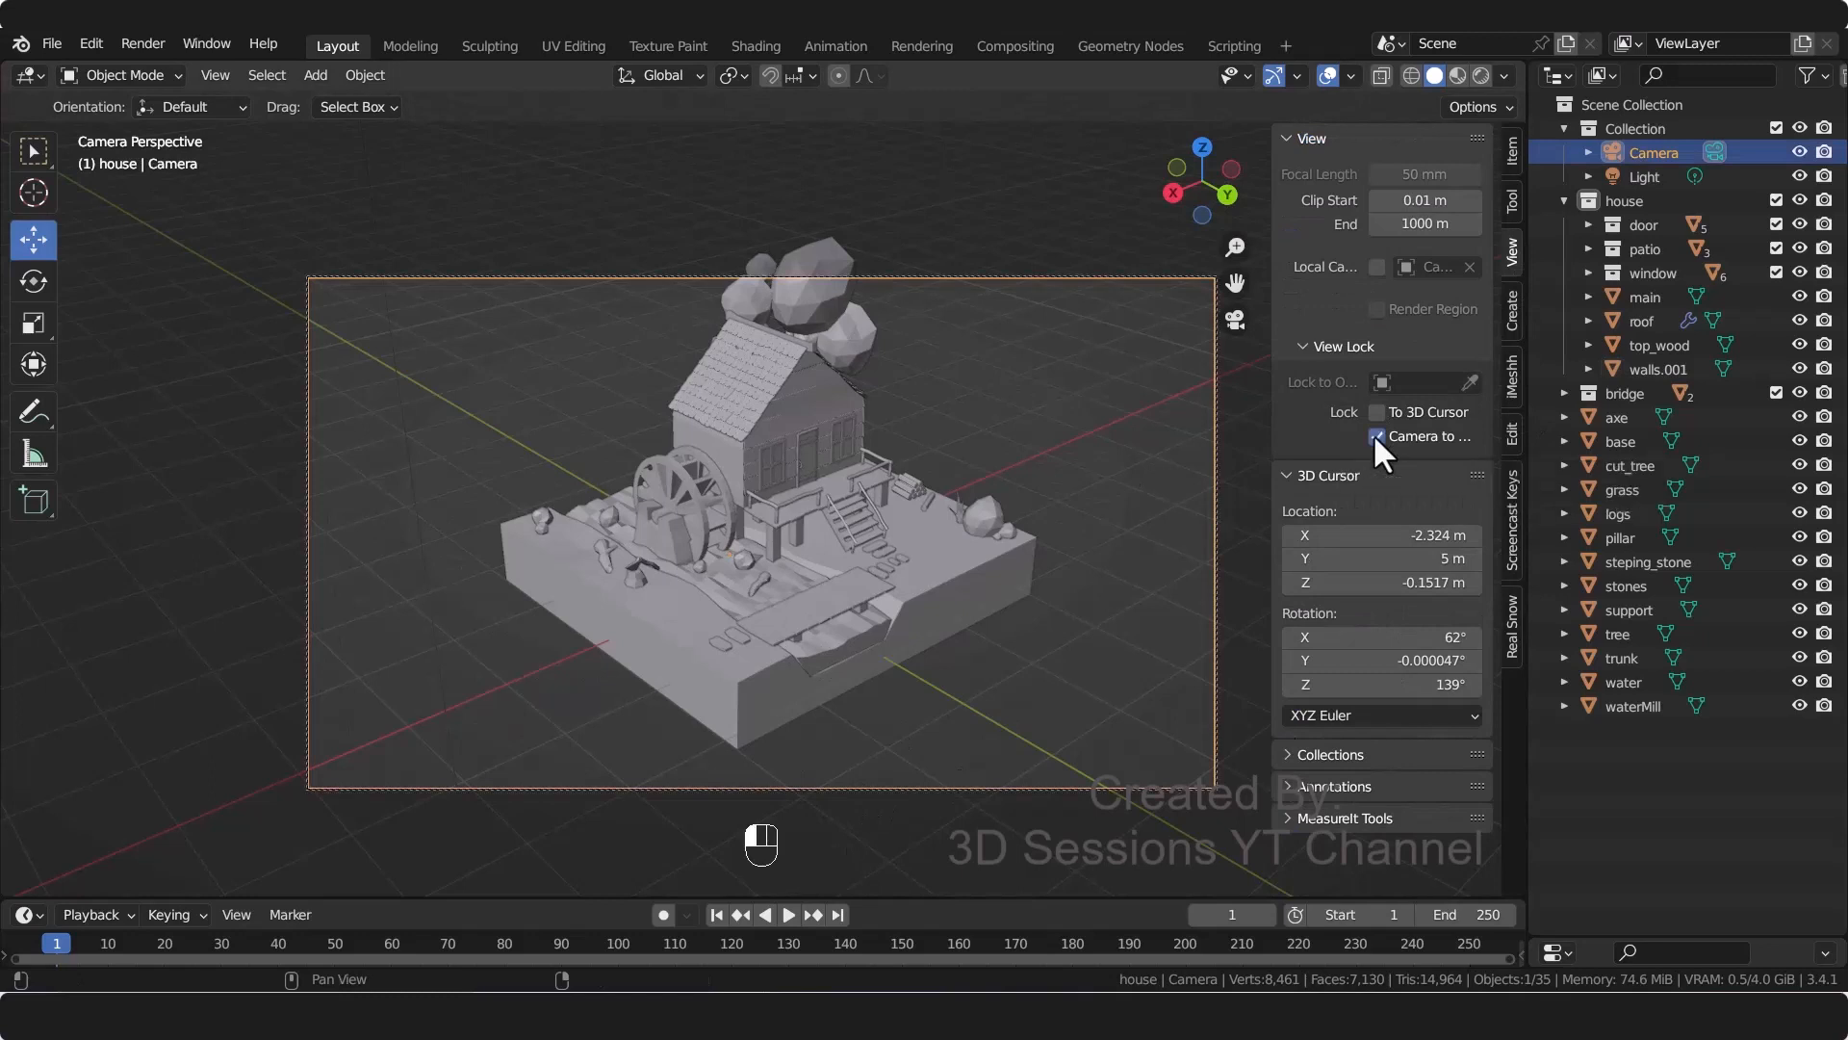
pyautogui.keyDown('shift'); pyautogui.moveTo(841, 447); pyautogui.dragTo(837, 482, button='middle'); pyautogui.keyUp('shift')
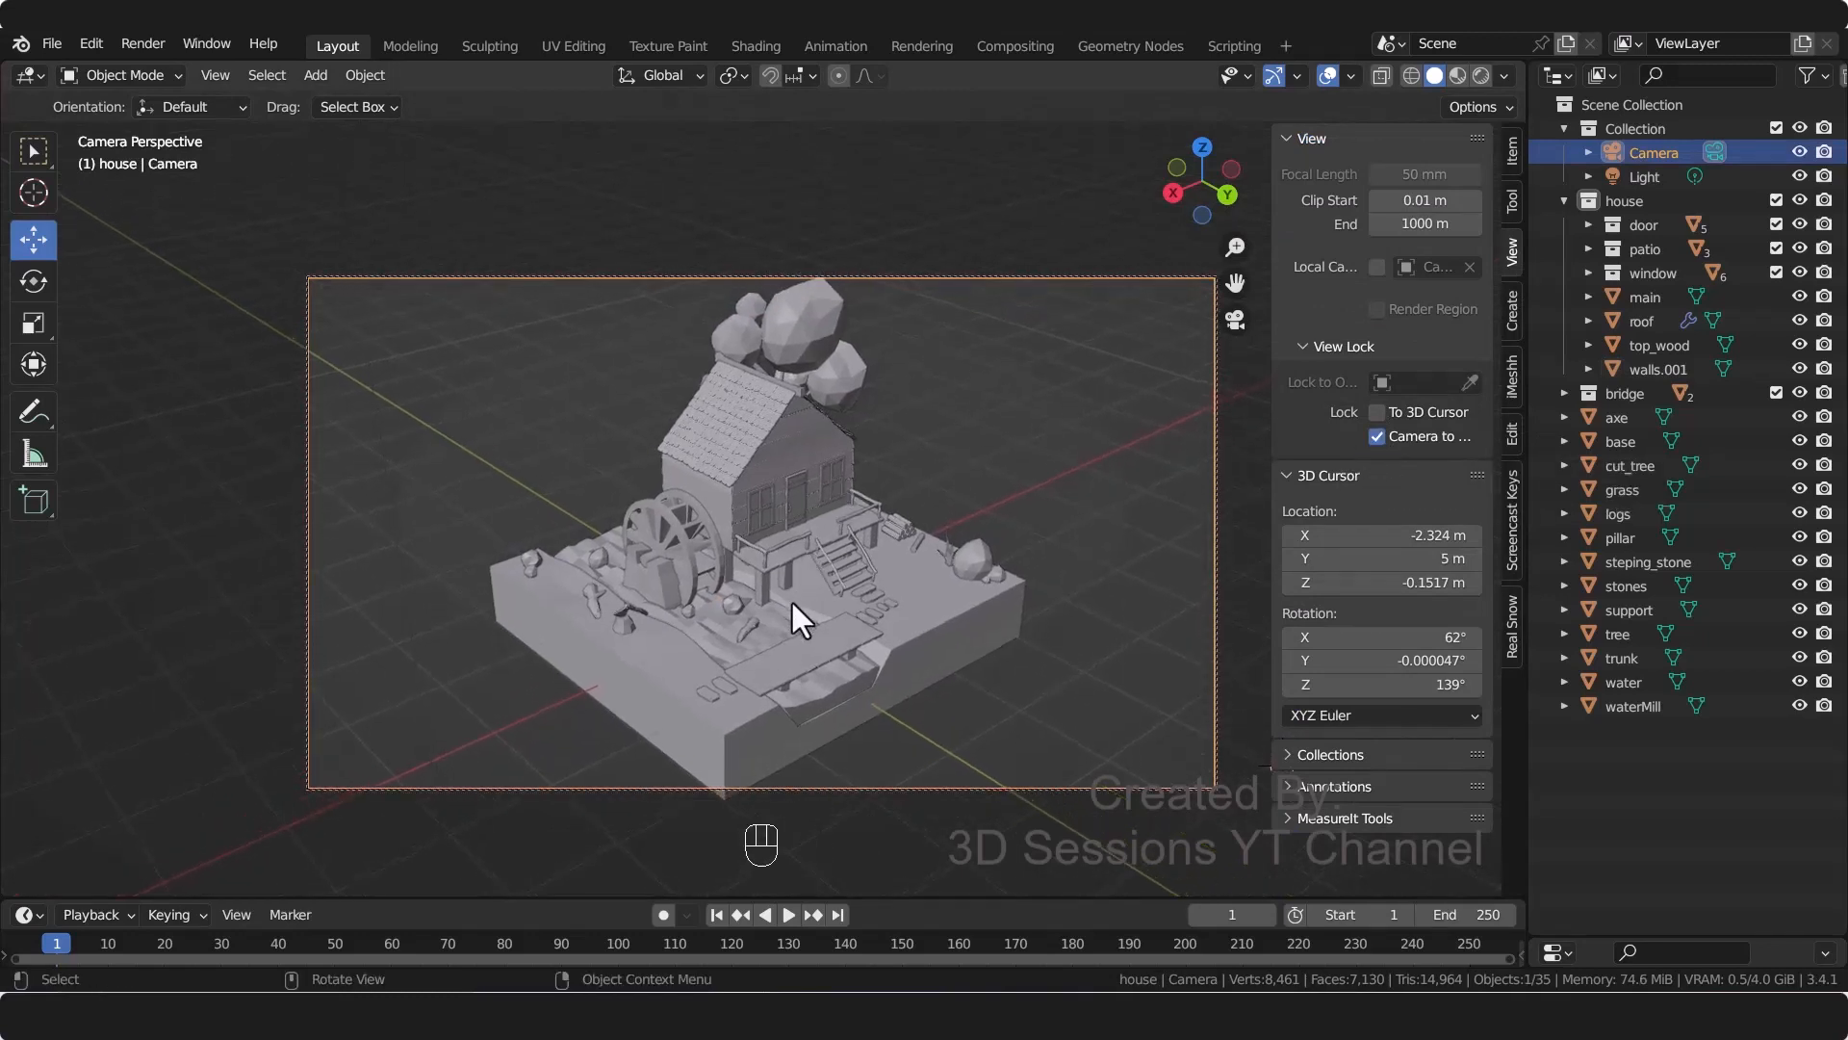
# Step: Try a different camera angle on the watermill scene, and undo the camera changes
pyautogui.moveTo(765, 643); pyautogui.dragTo(806, 731, button='middle')
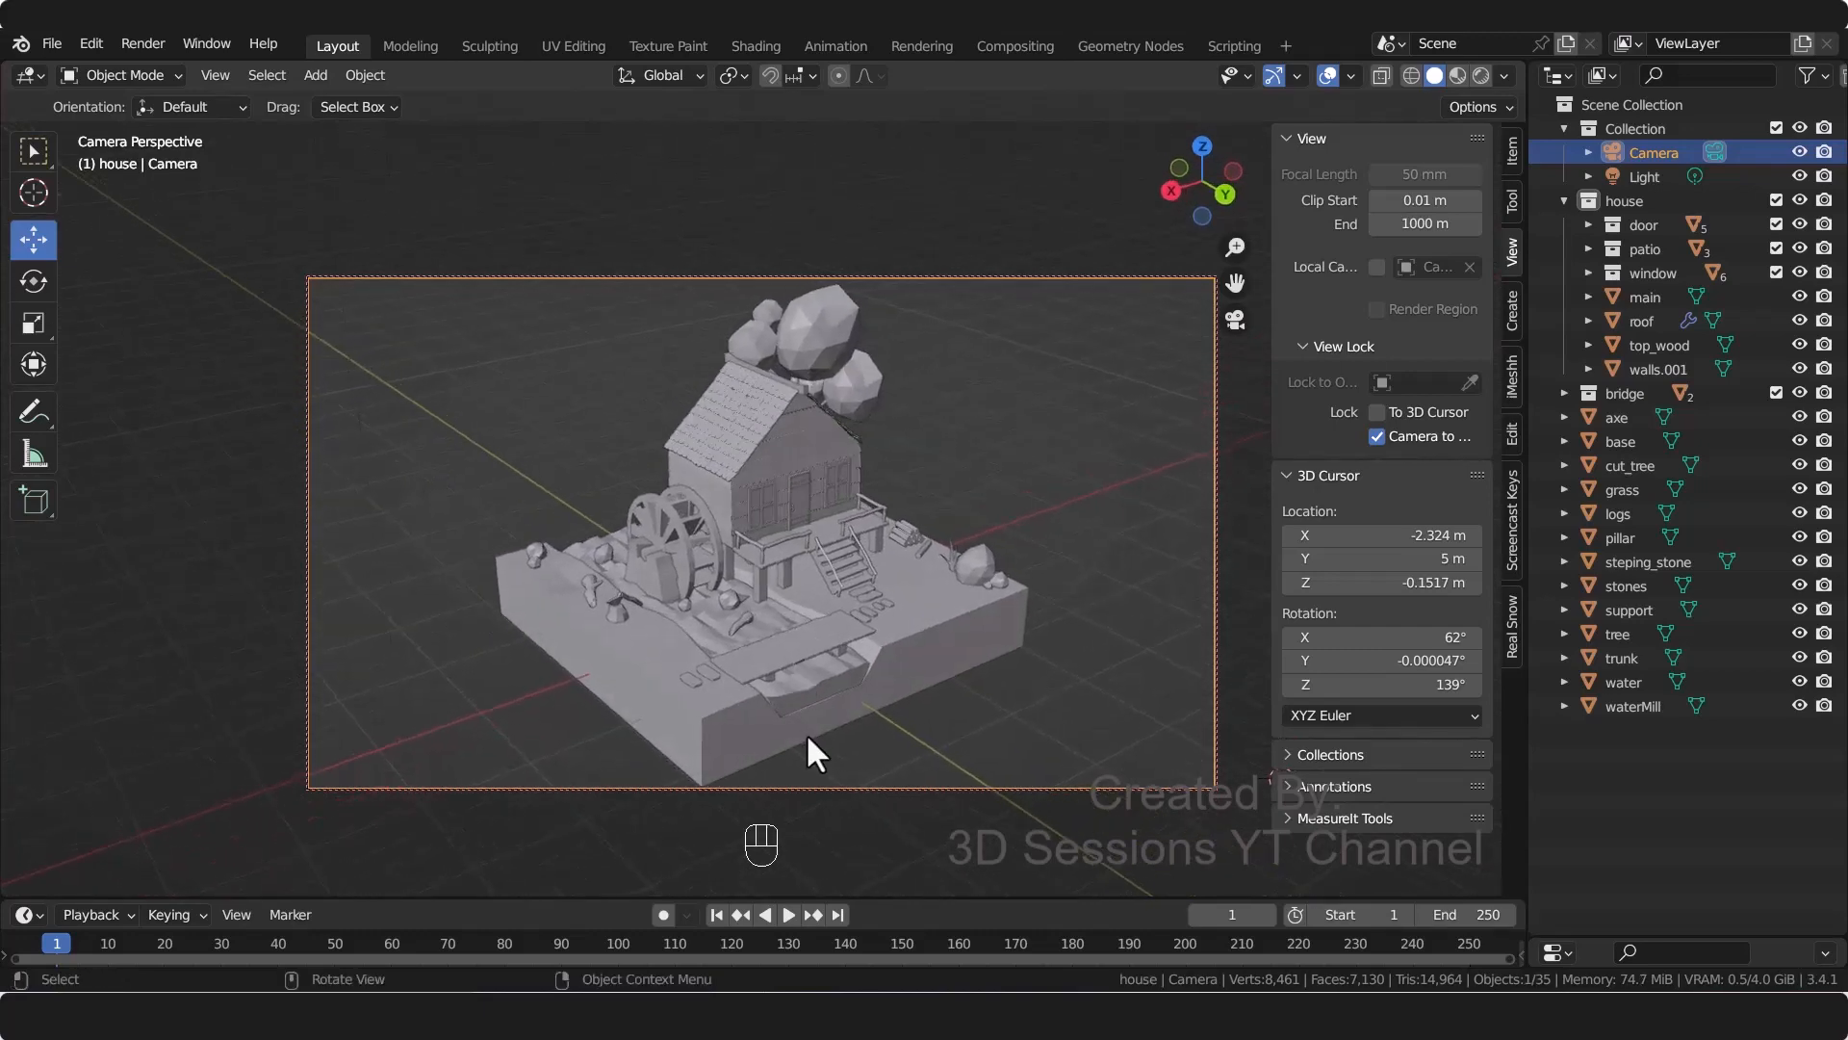
pyautogui.hotkey('ctrl', 'z')
pyautogui.hotkey('ctrl', 'z')
pyautogui.hotkey('ctrl', 'z')
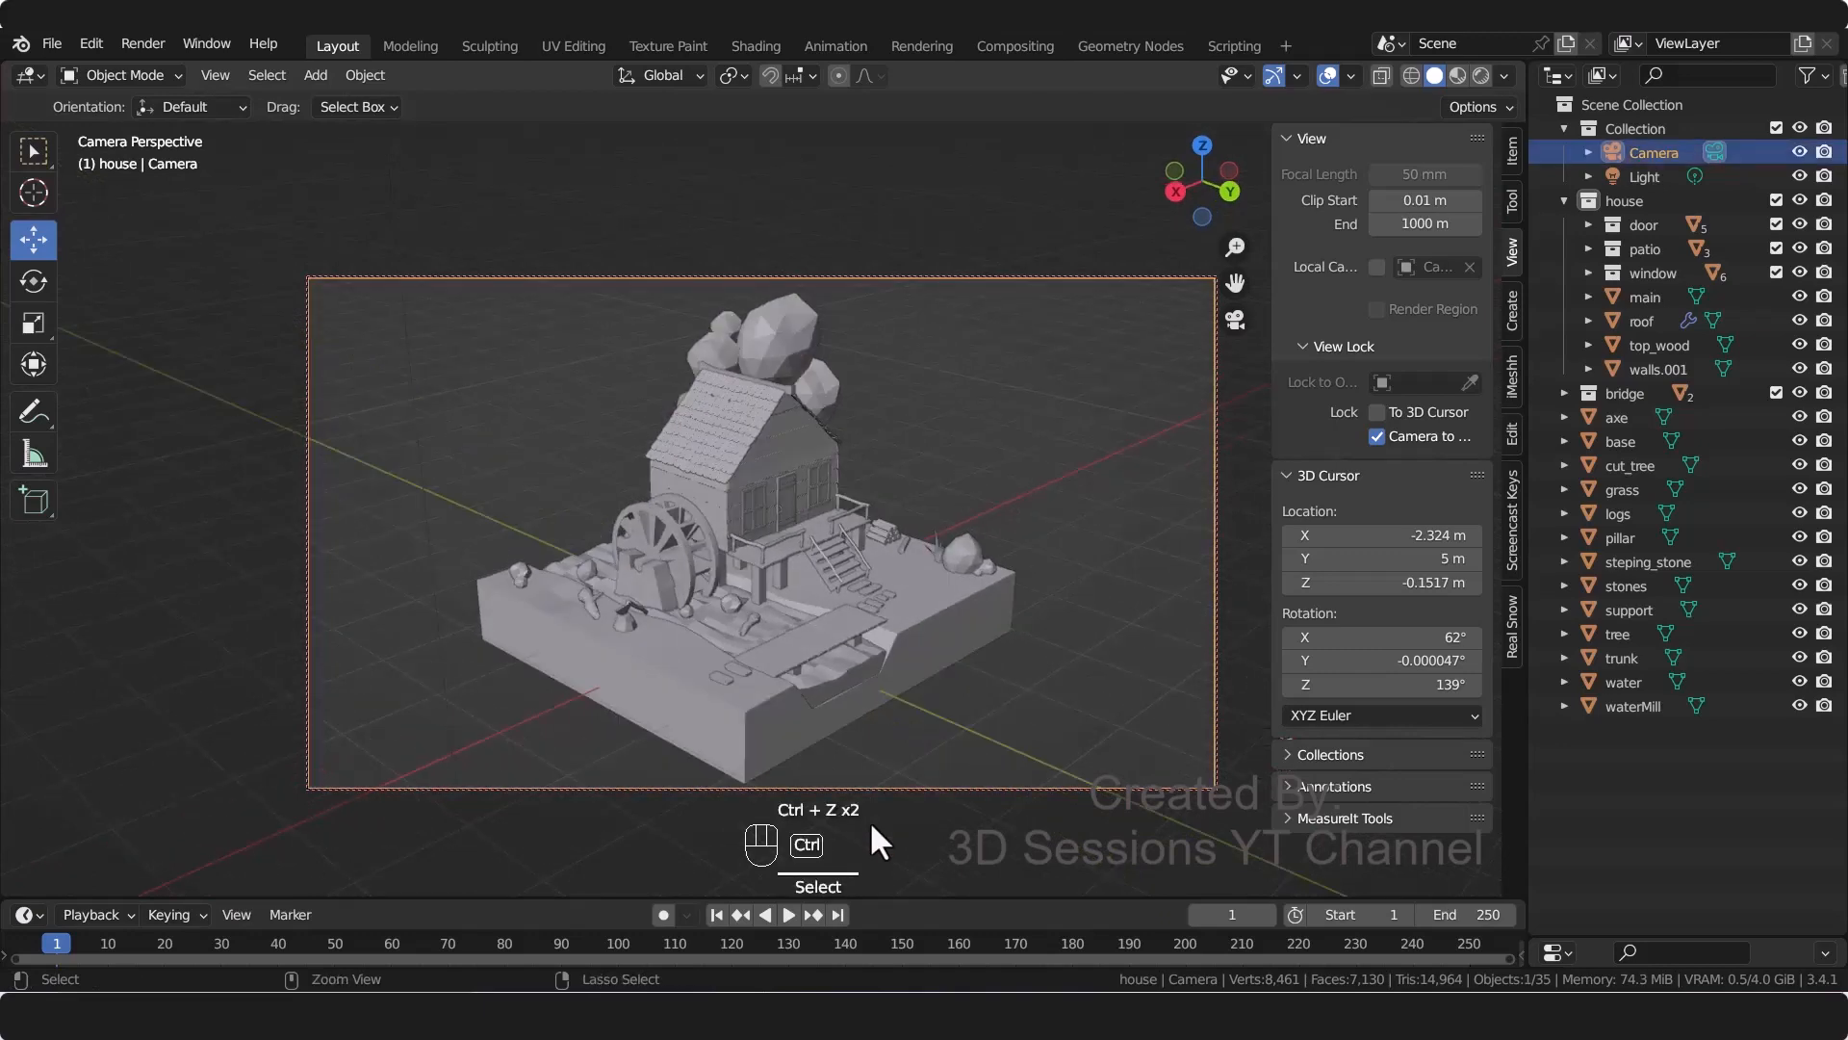
pyautogui.hotkey('ctrl', 'z')
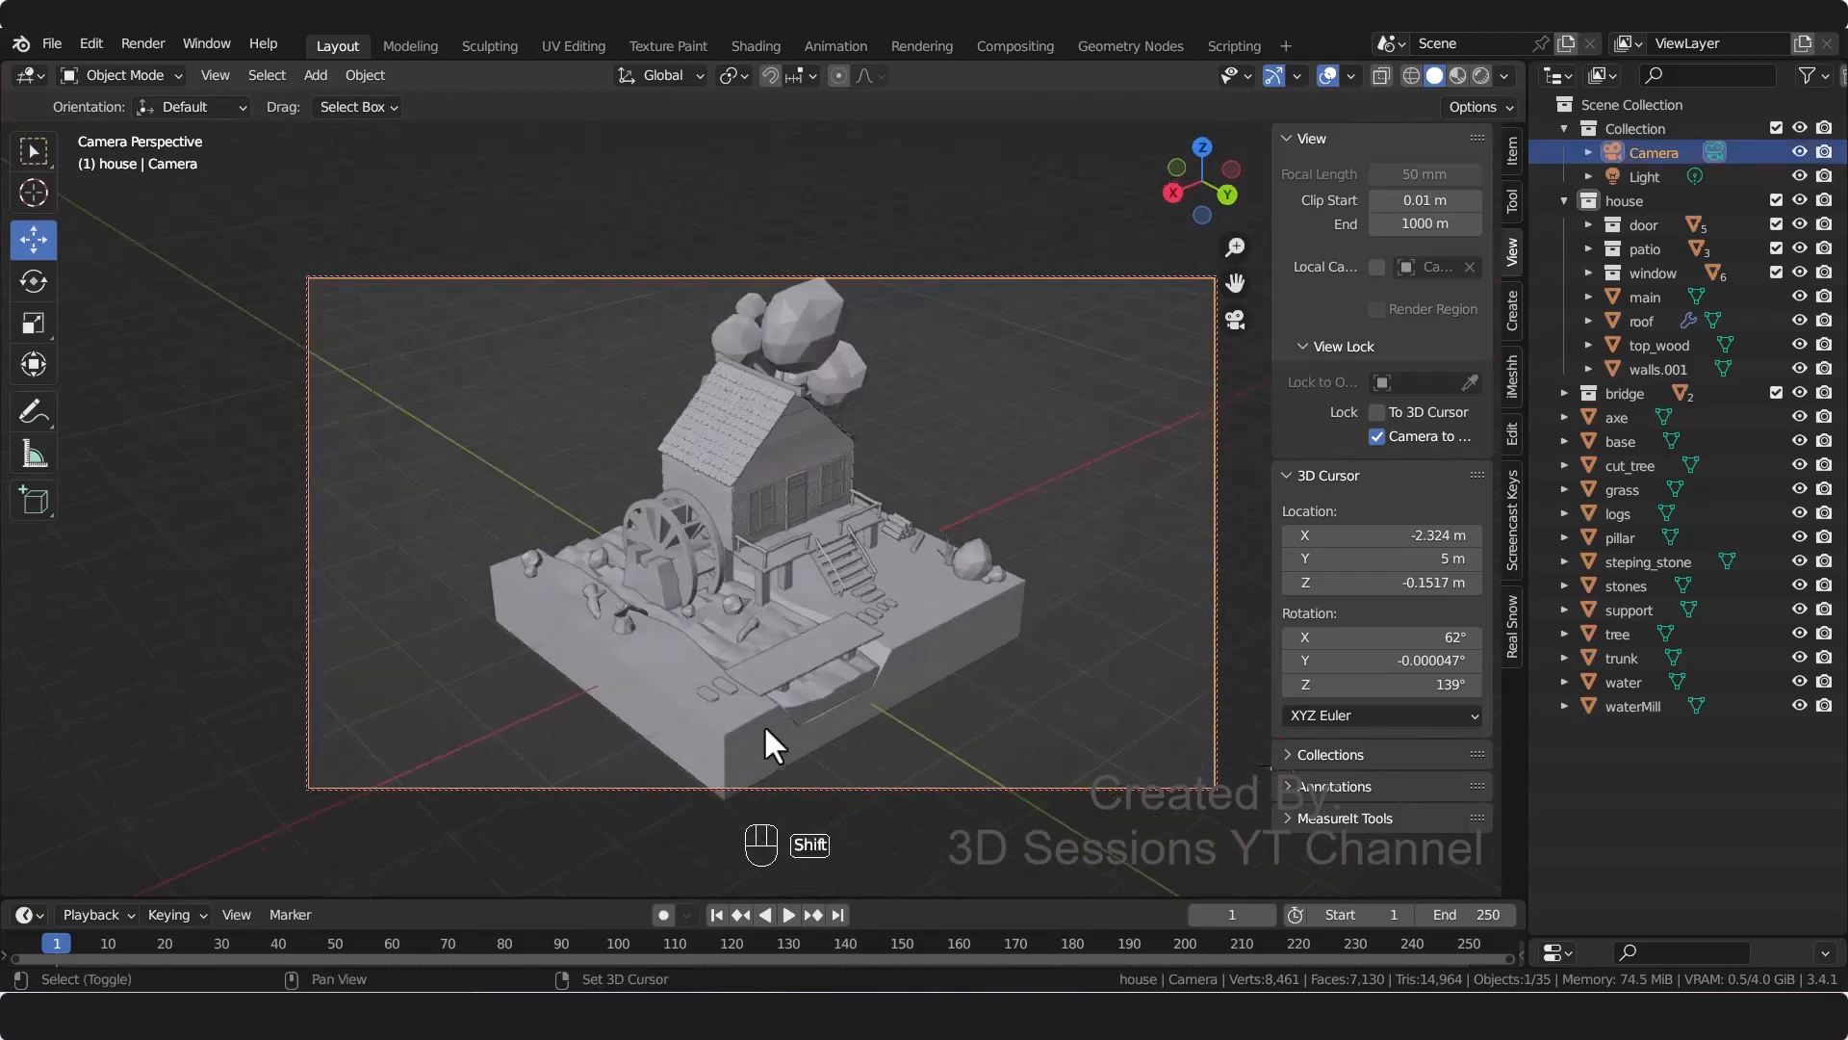
# Step: Adjust the camera so the whole watermill scene fits inside the frame, and unlock the camera from the view
pyautogui.moveTo(767, 739)
pyautogui.keyDown('shift'); pyautogui.mouseDown(button='middle')
pyautogui.moveTo(757, 718)
pyautogui.moveTo(776, 720)
pyautogui.mouseUp(button='middle'); pyautogui.keyUp('shift')
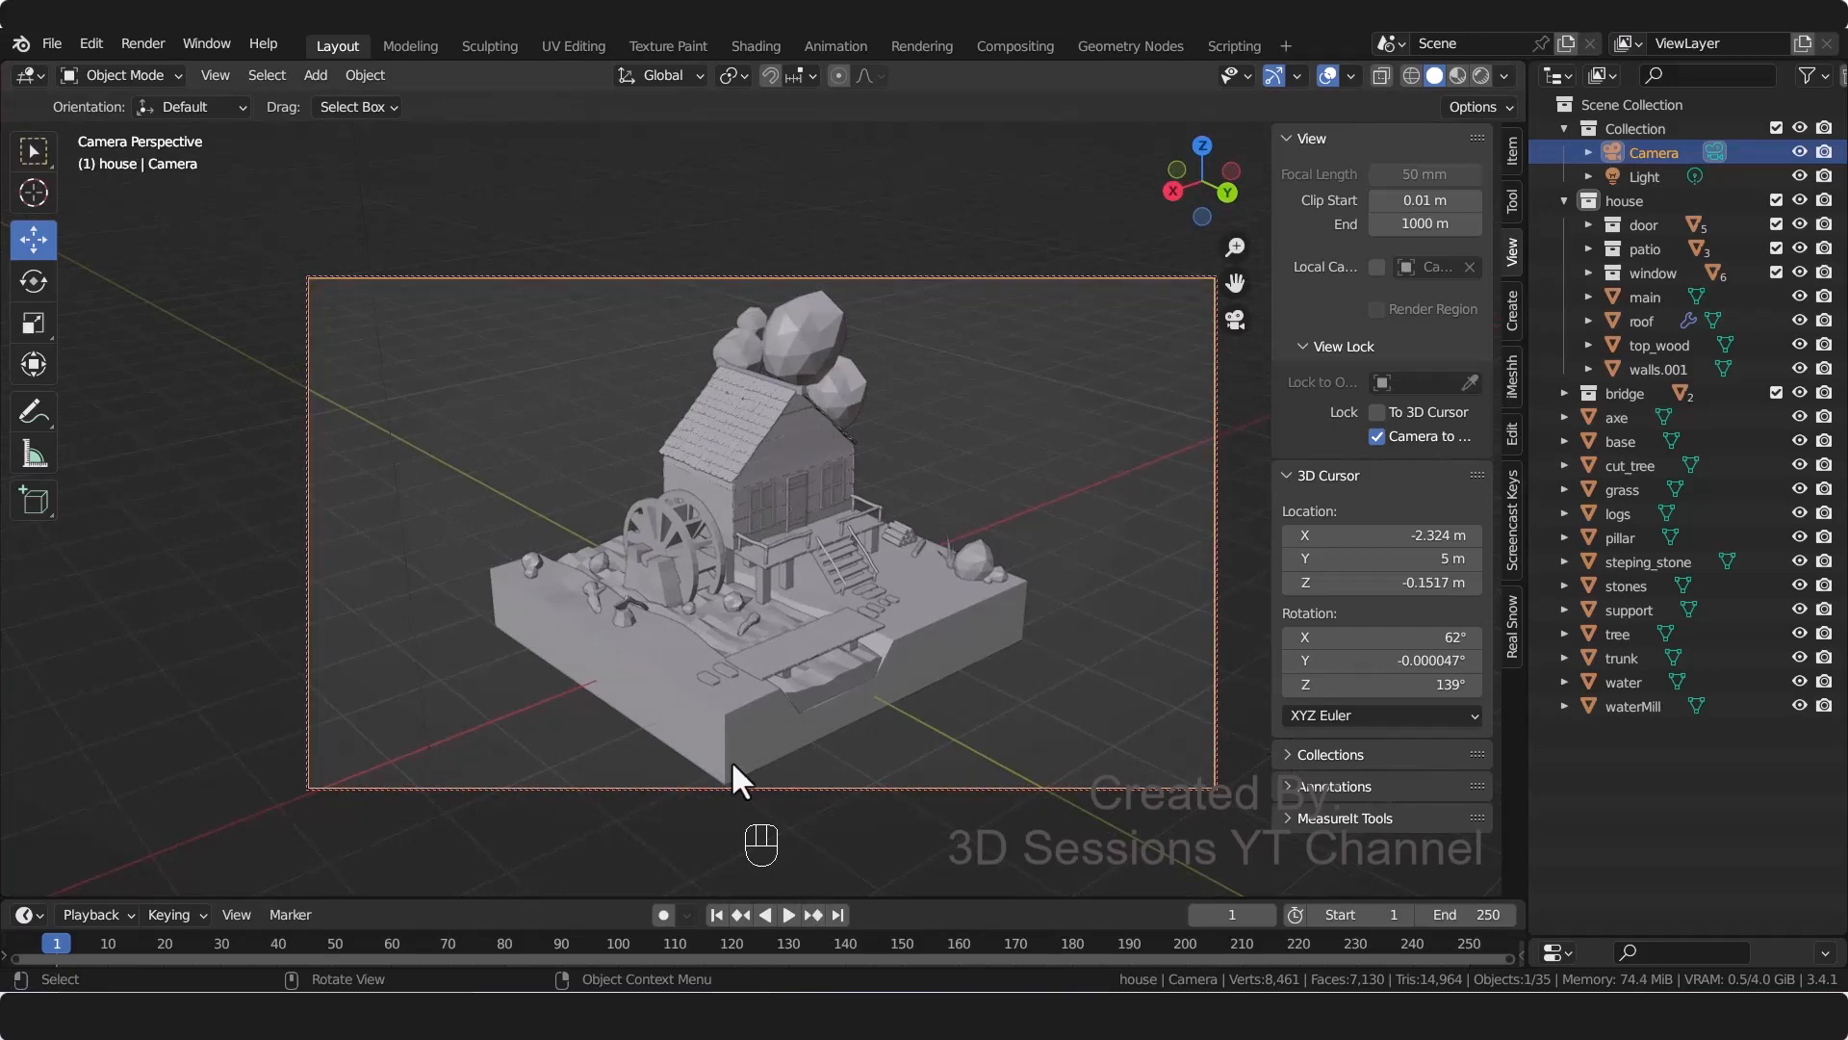
pyautogui.click(1376, 437)
pyautogui.press('n')
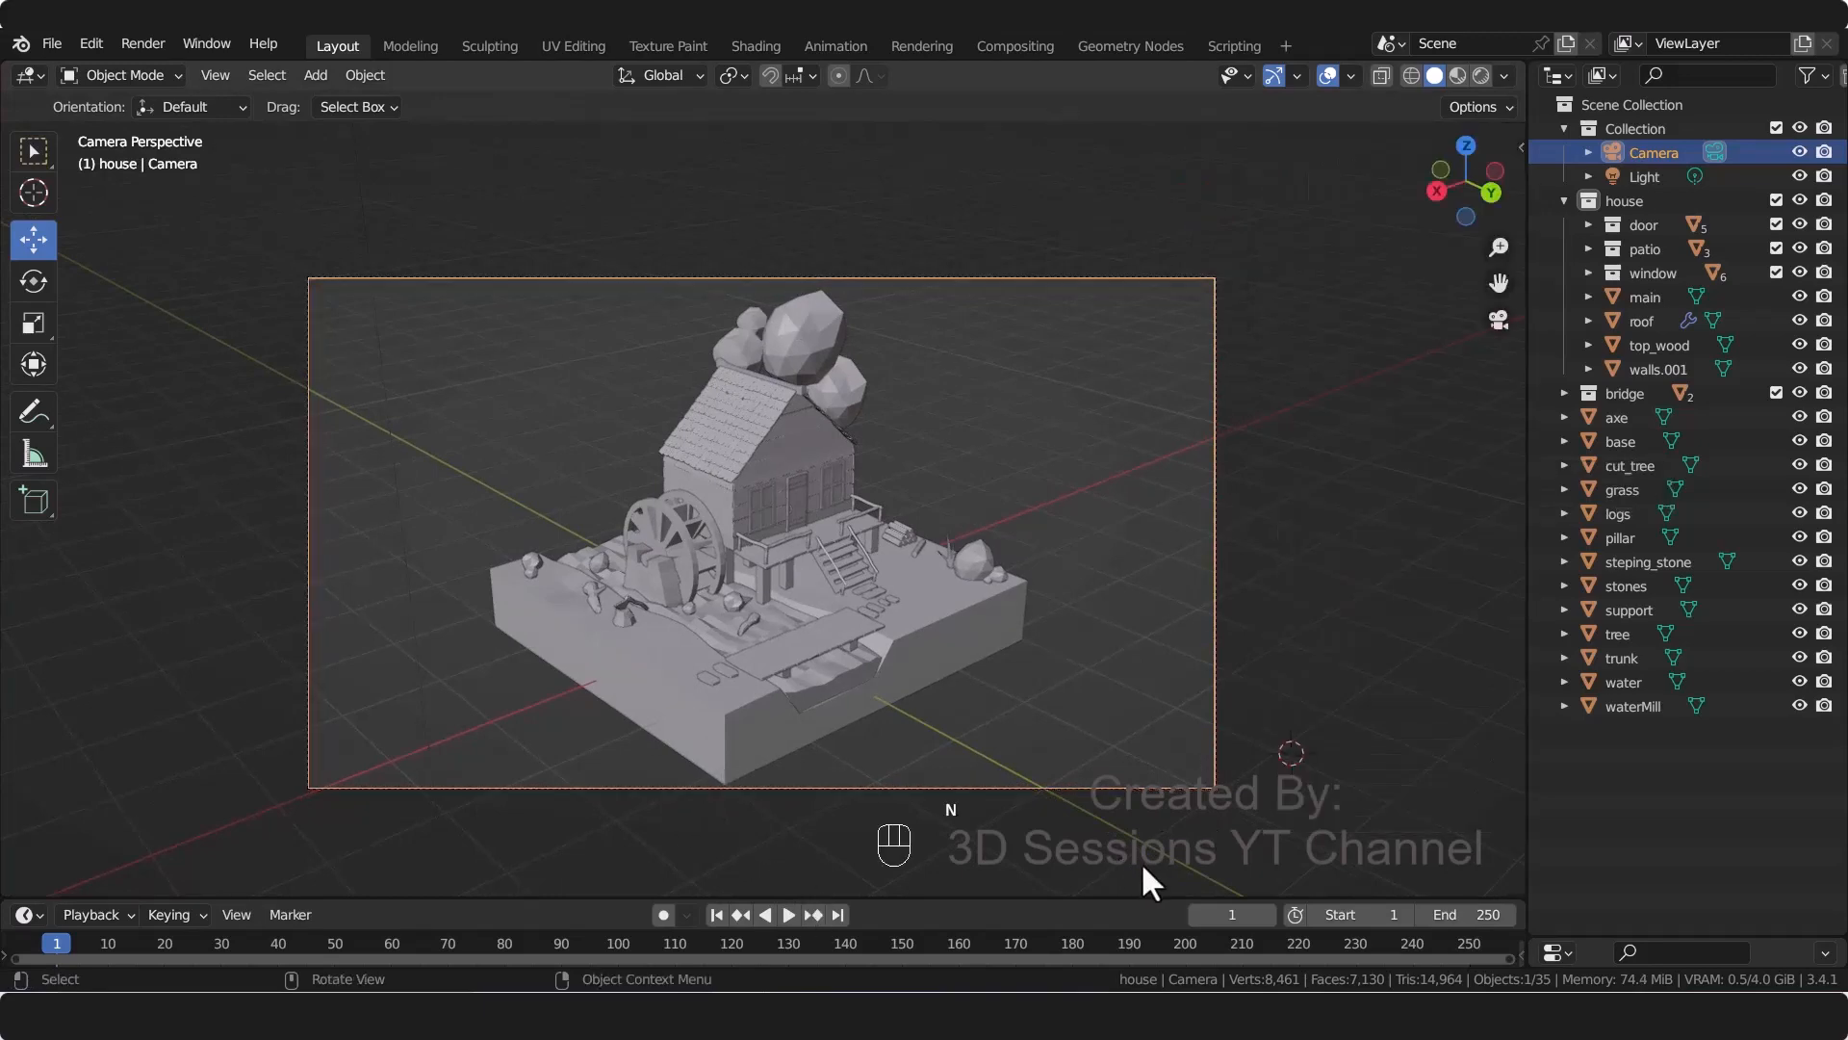
# Step: Save the file and give the house's plank walls a new material named walls
pyautogui.hotkey('ctrl', 's')
pyautogui.click(791, 443)
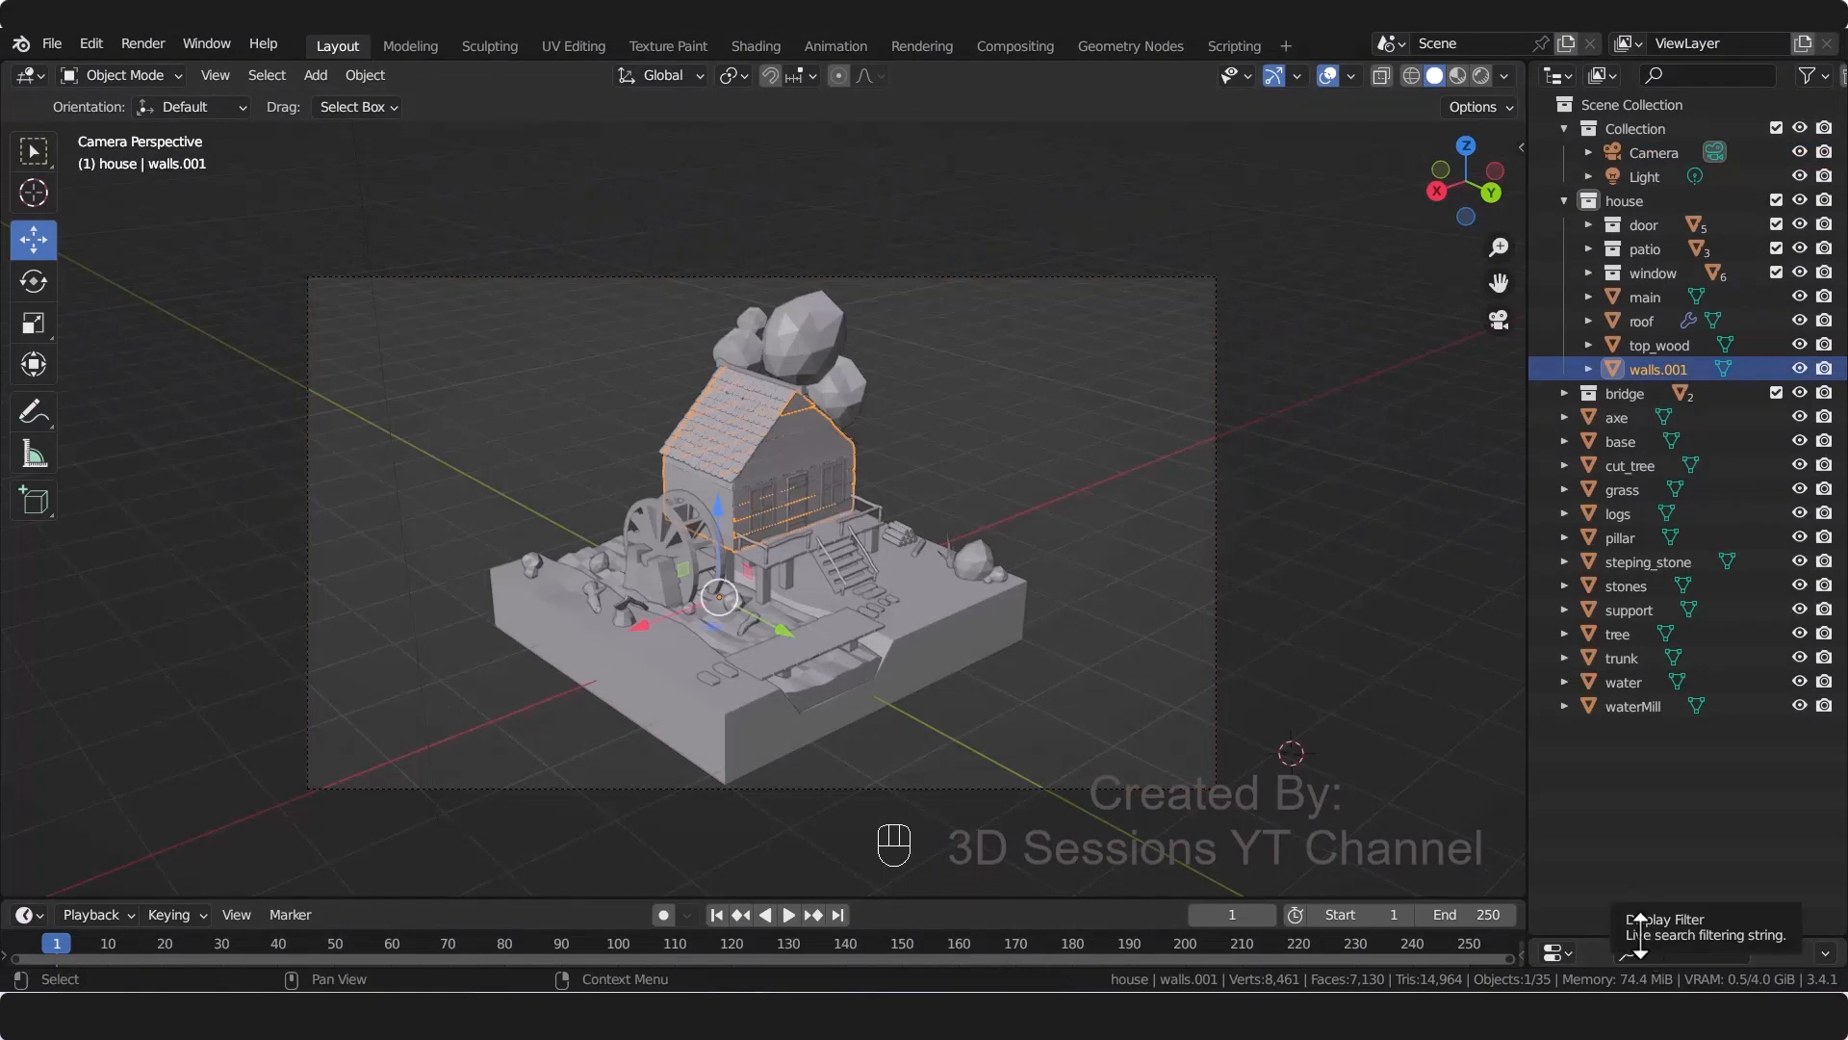
pyautogui.moveTo(1623, 936); pyautogui.dragTo(1644, 486)
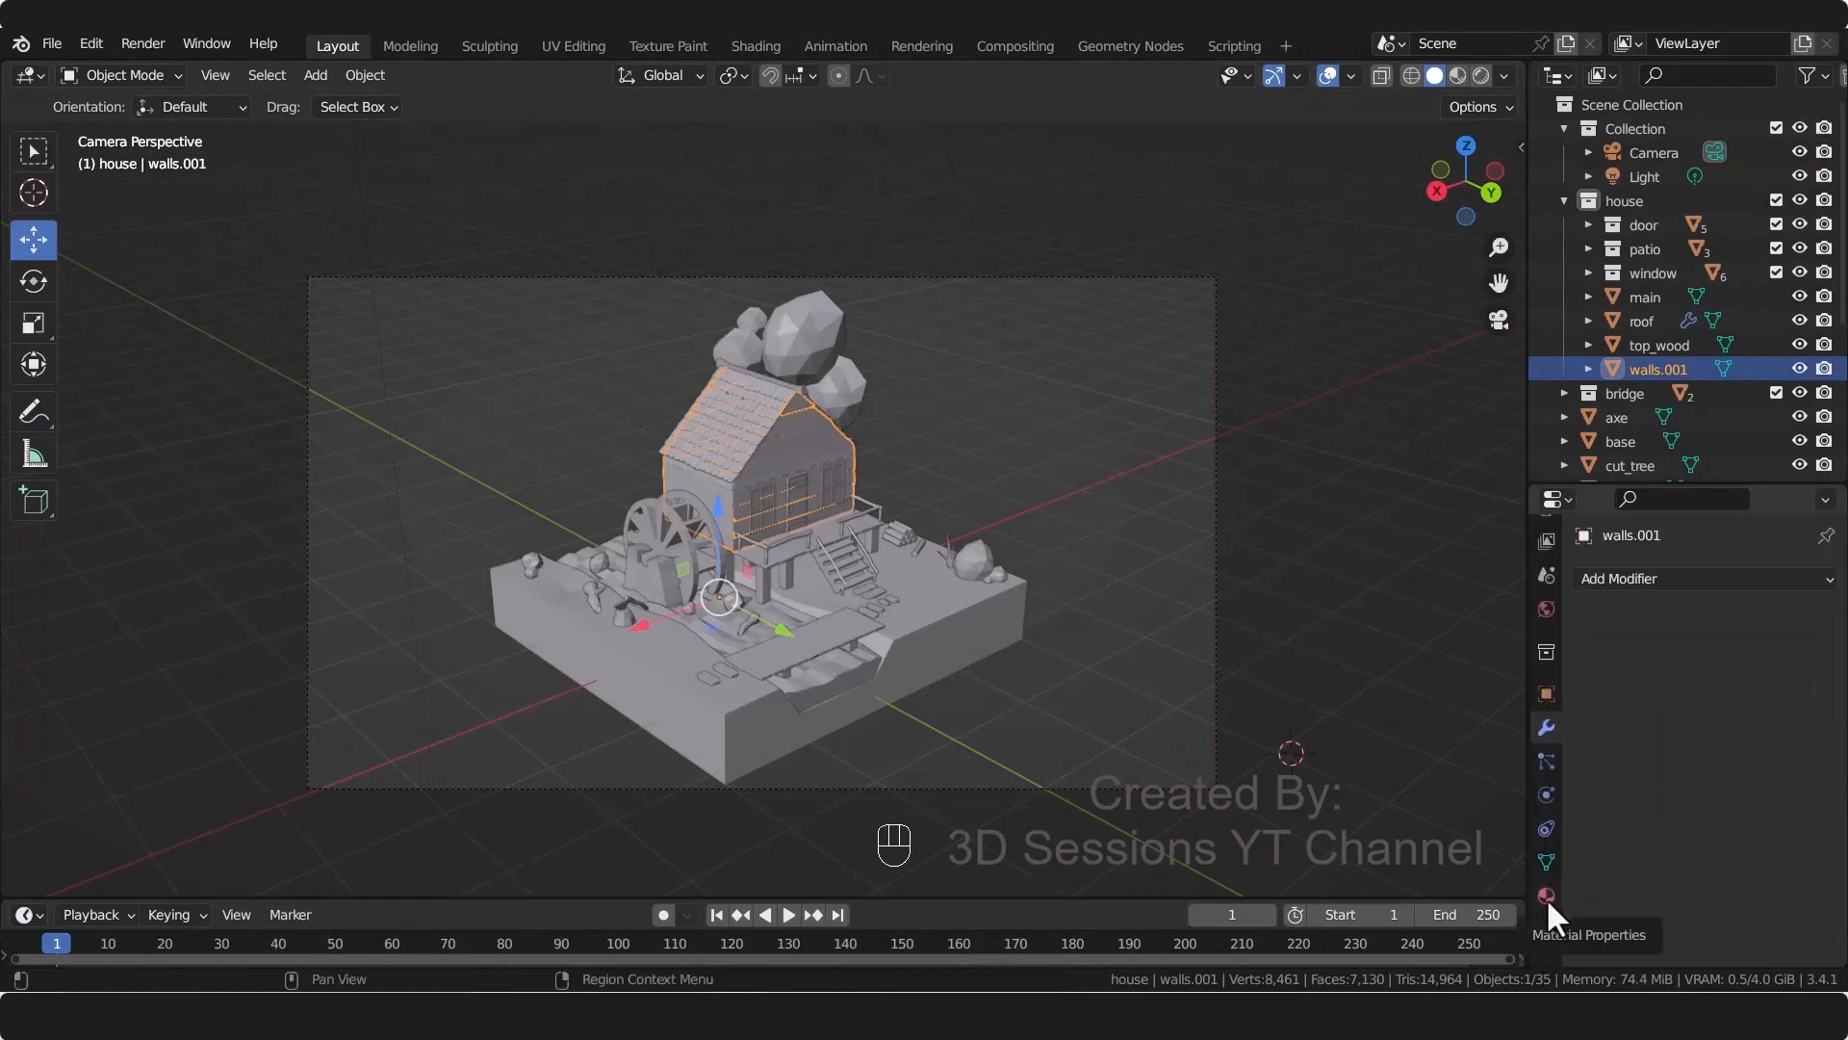
pyautogui.click(1546, 896)
pyautogui.click(1826, 579)
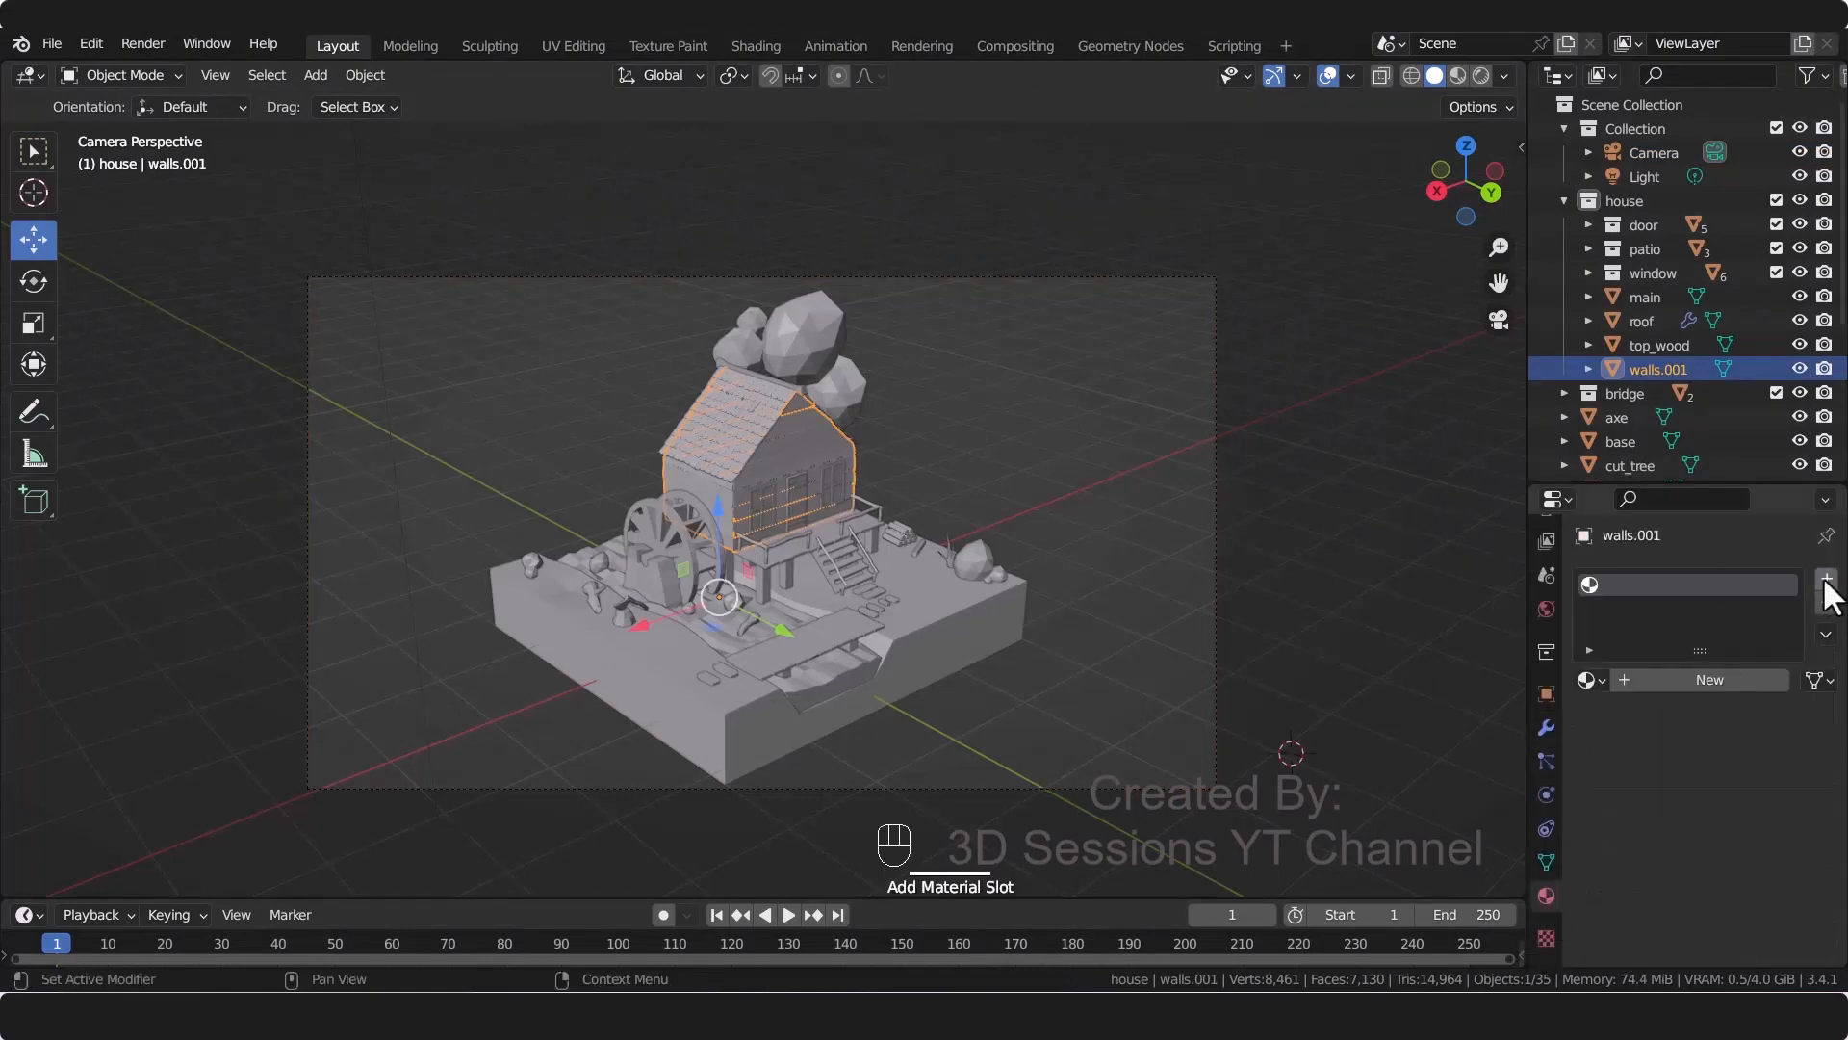
pyautogui.click(1713, 680)
pyautogui.doubleClick(1652, 585)
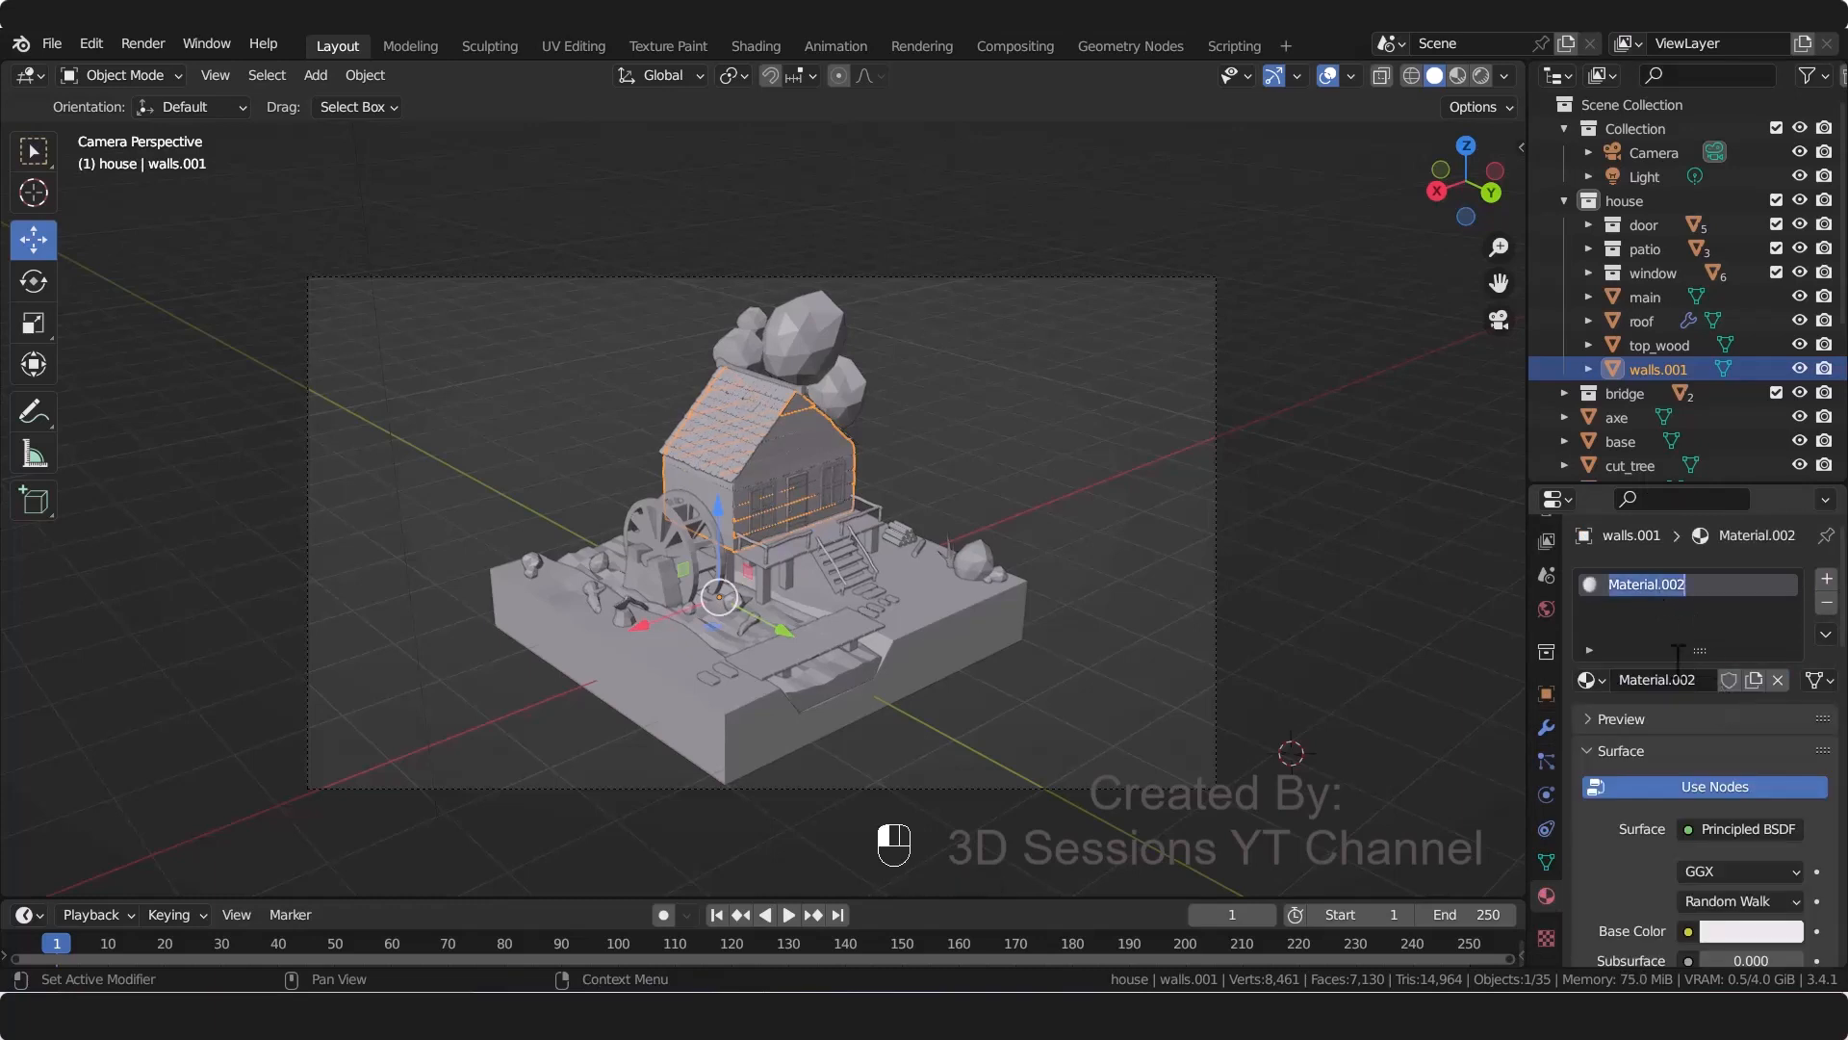
pyautogui.write('walls')
pyautogui.press('Return')
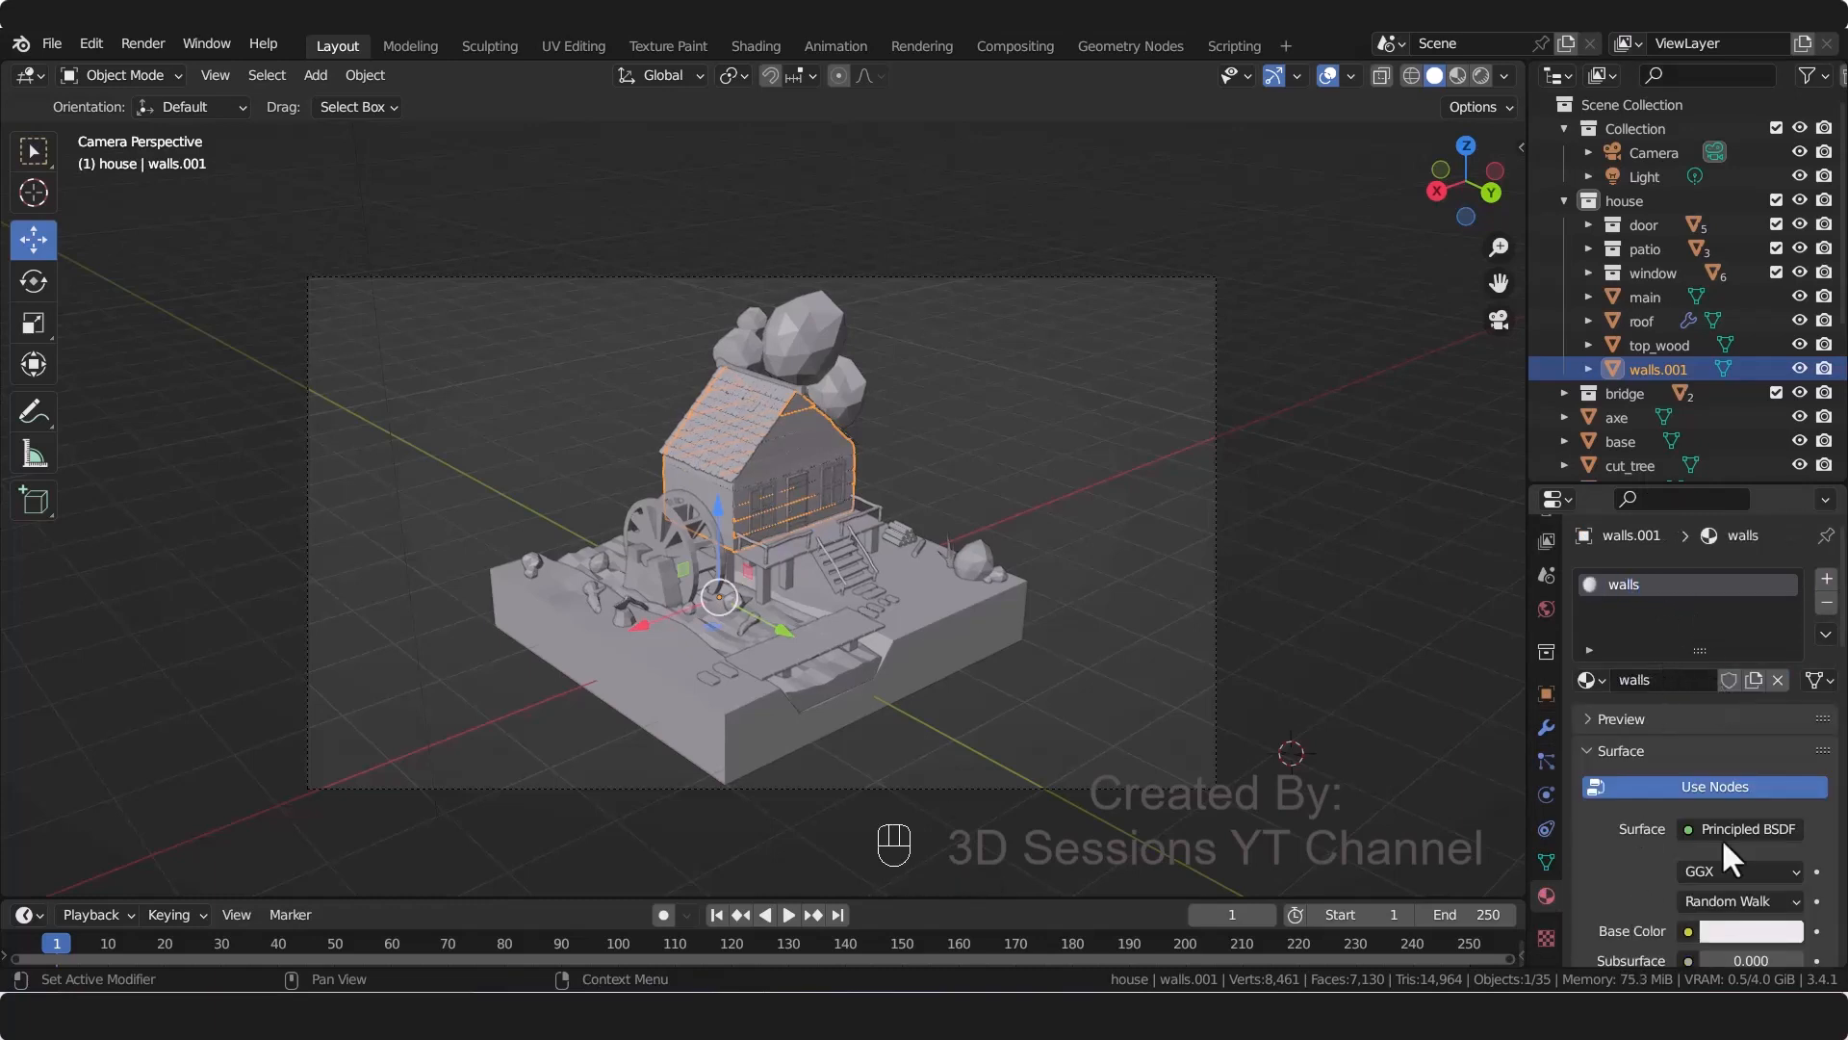
# Step: Set the walls material's base color to hex D9A665 and switch the viewport to Material Preview shading
pyautogui.click(1743, 932)
pyautogui.click(1754, 785)
pyautogui.click(1654, 825)
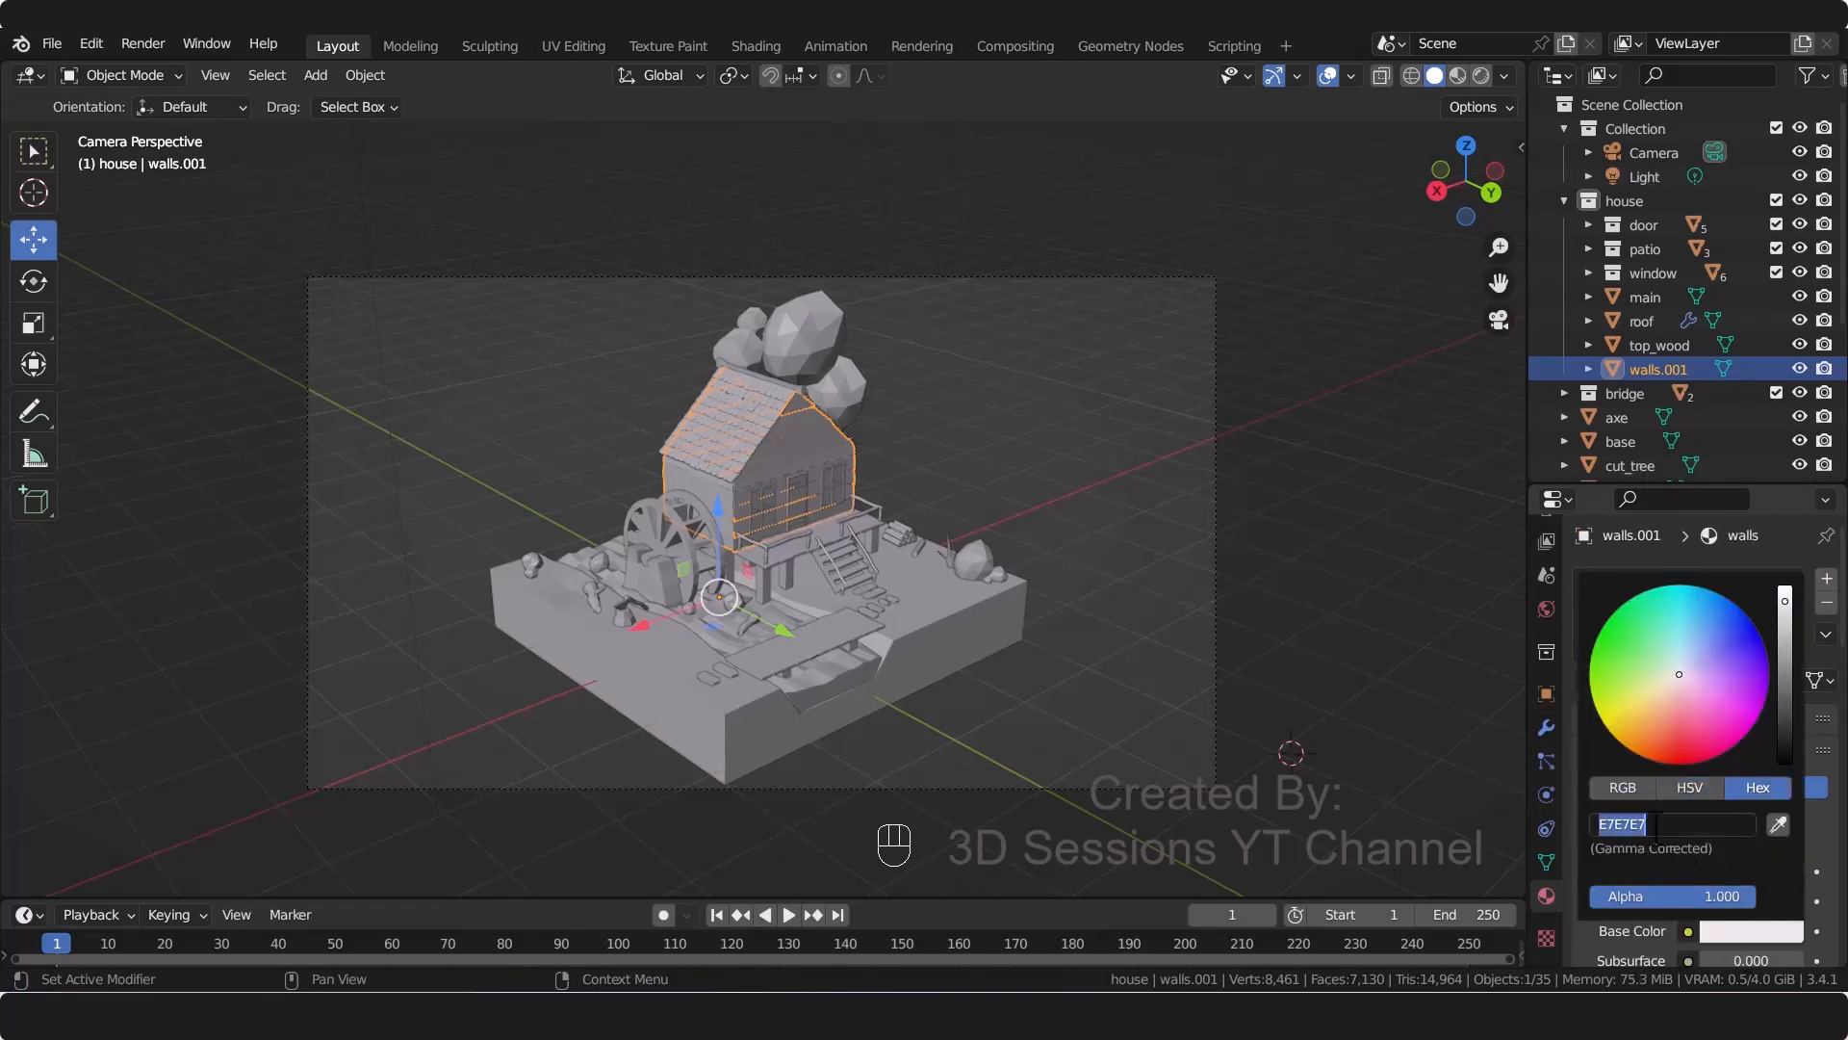
pyautogui.write('D9A665')
pyautogui.press('Return')
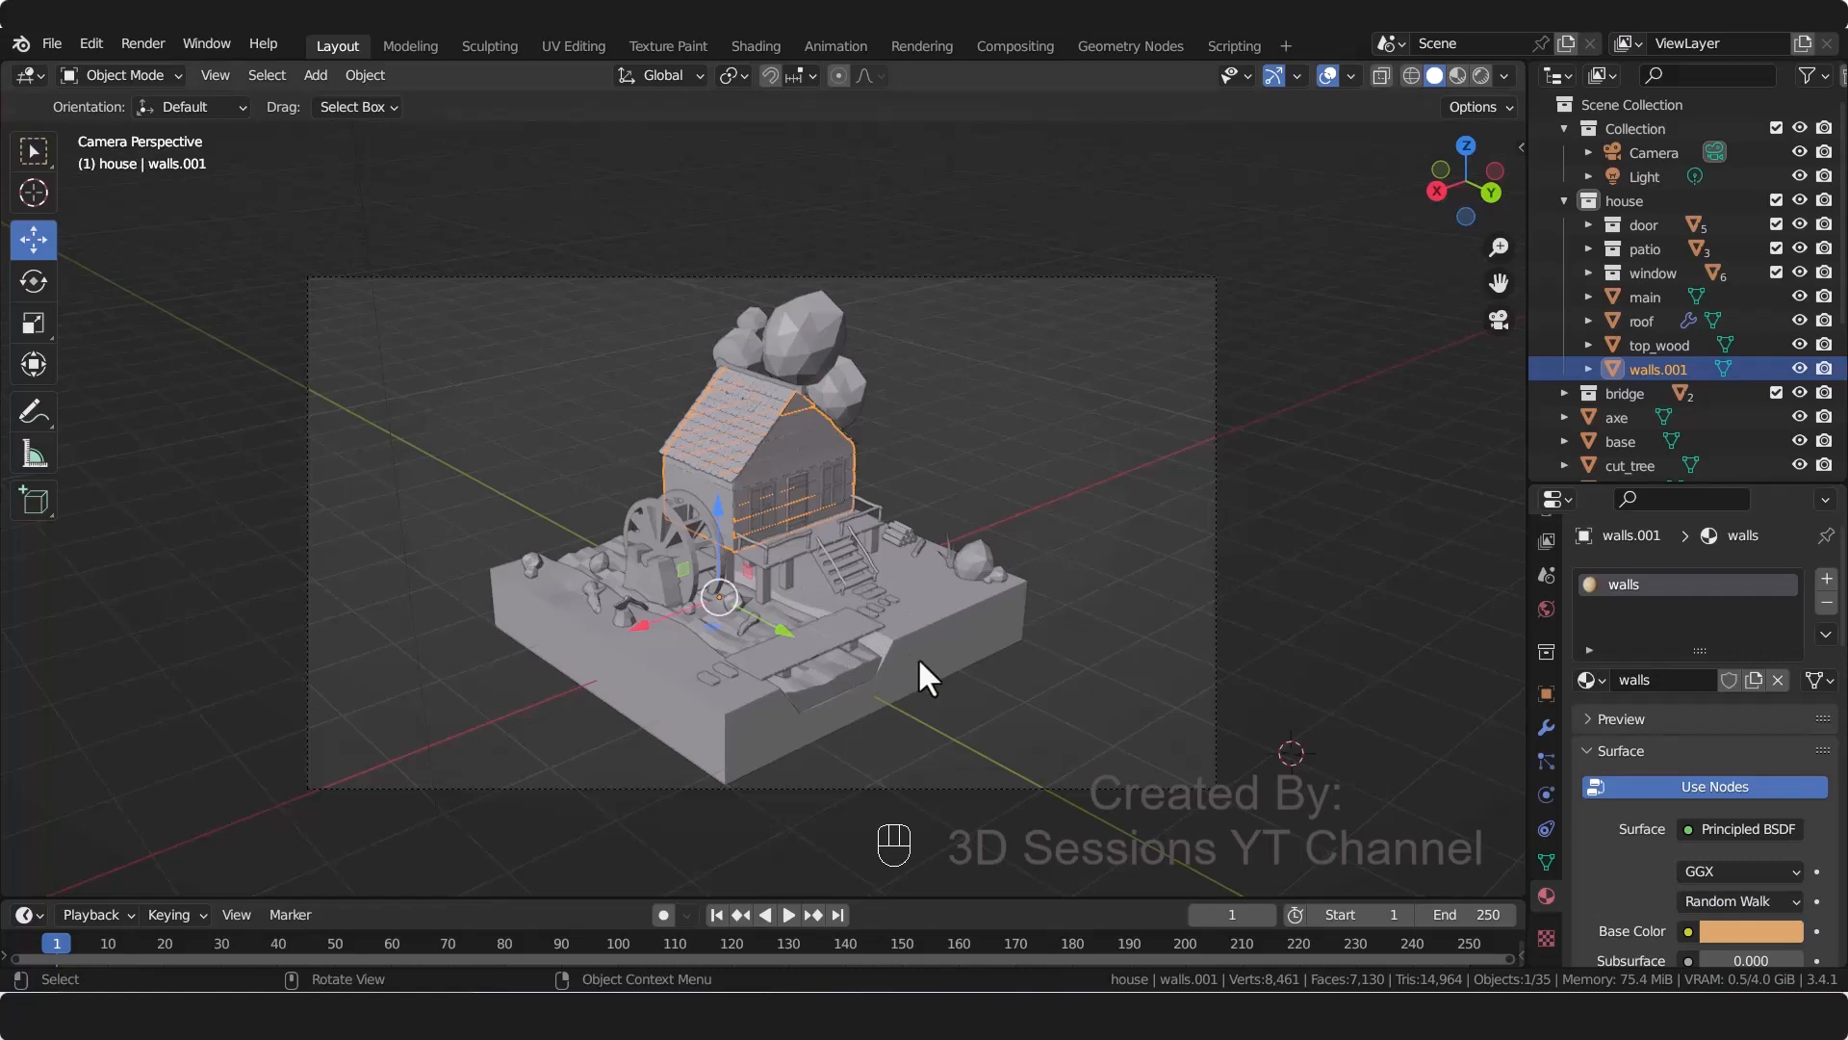
pyautogui.press('z')
pyautogui.click(895, 795)
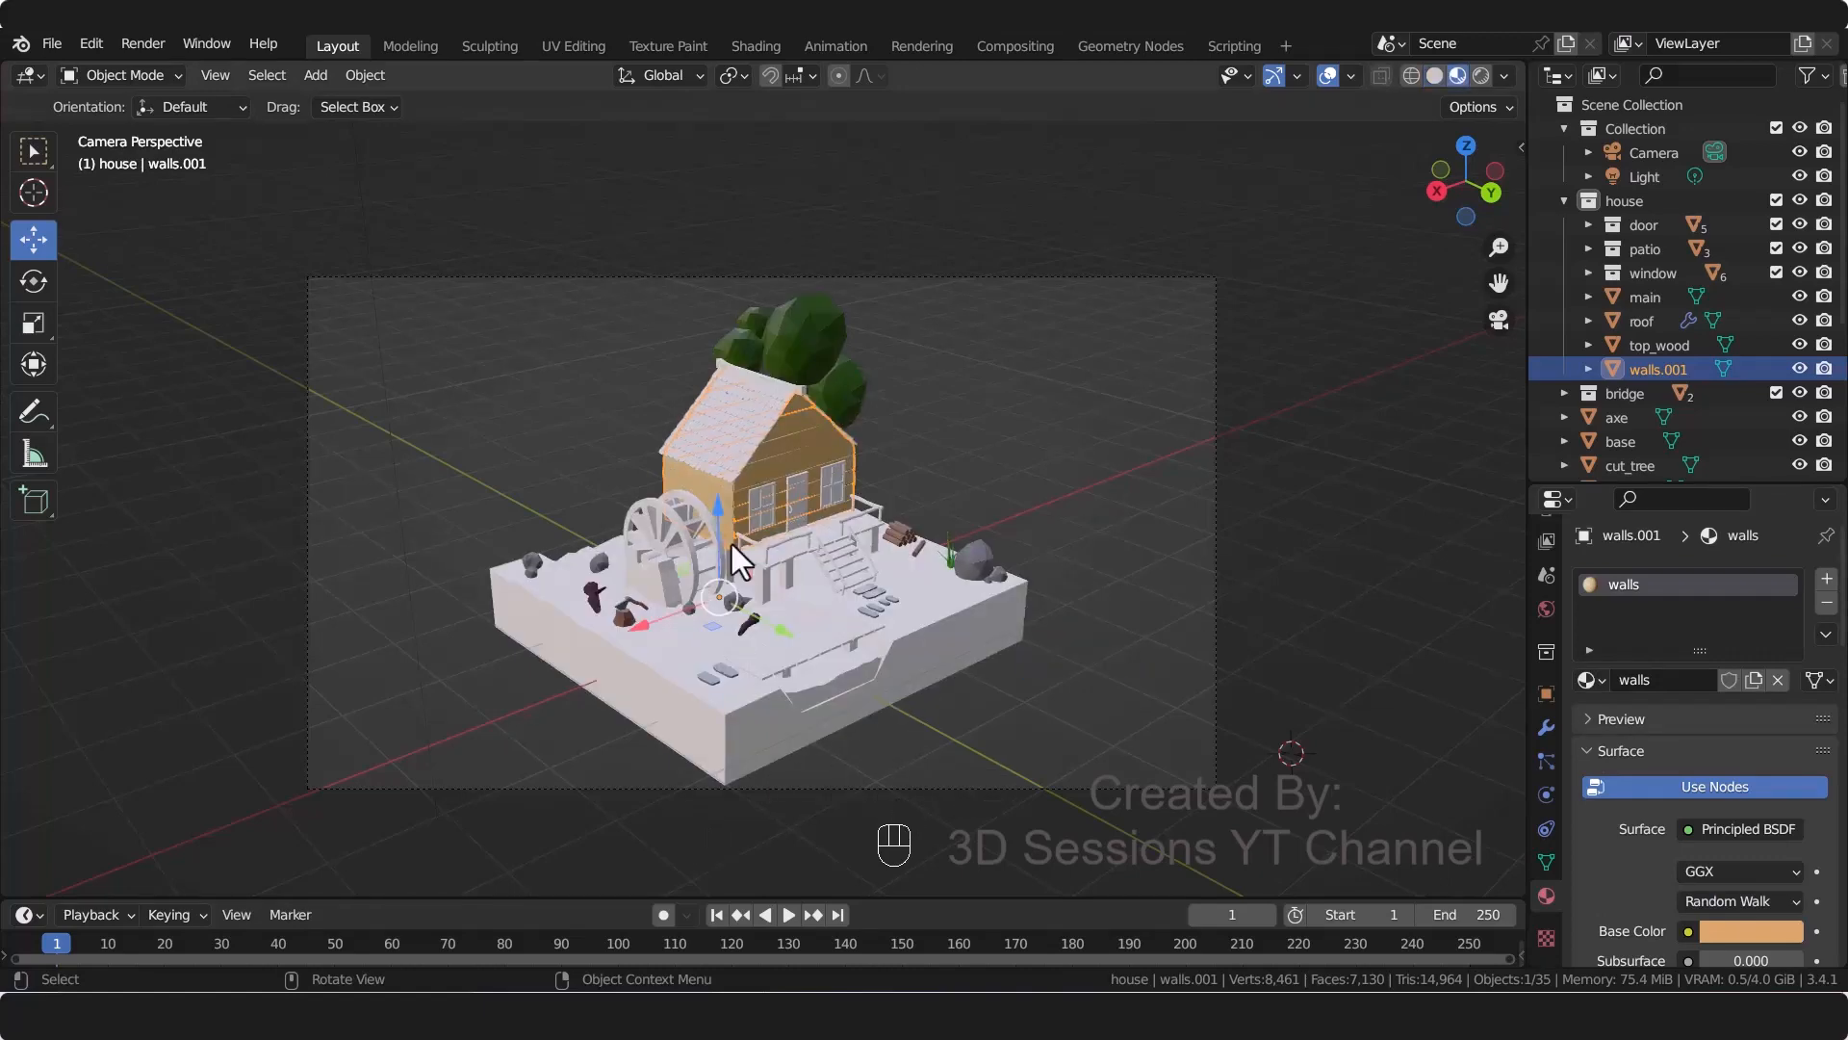
# Step: Link the walls material from the house walls to the porch floor
pyautogui.scroll(3, 731, 545)
pyautogui.click(799, 427)
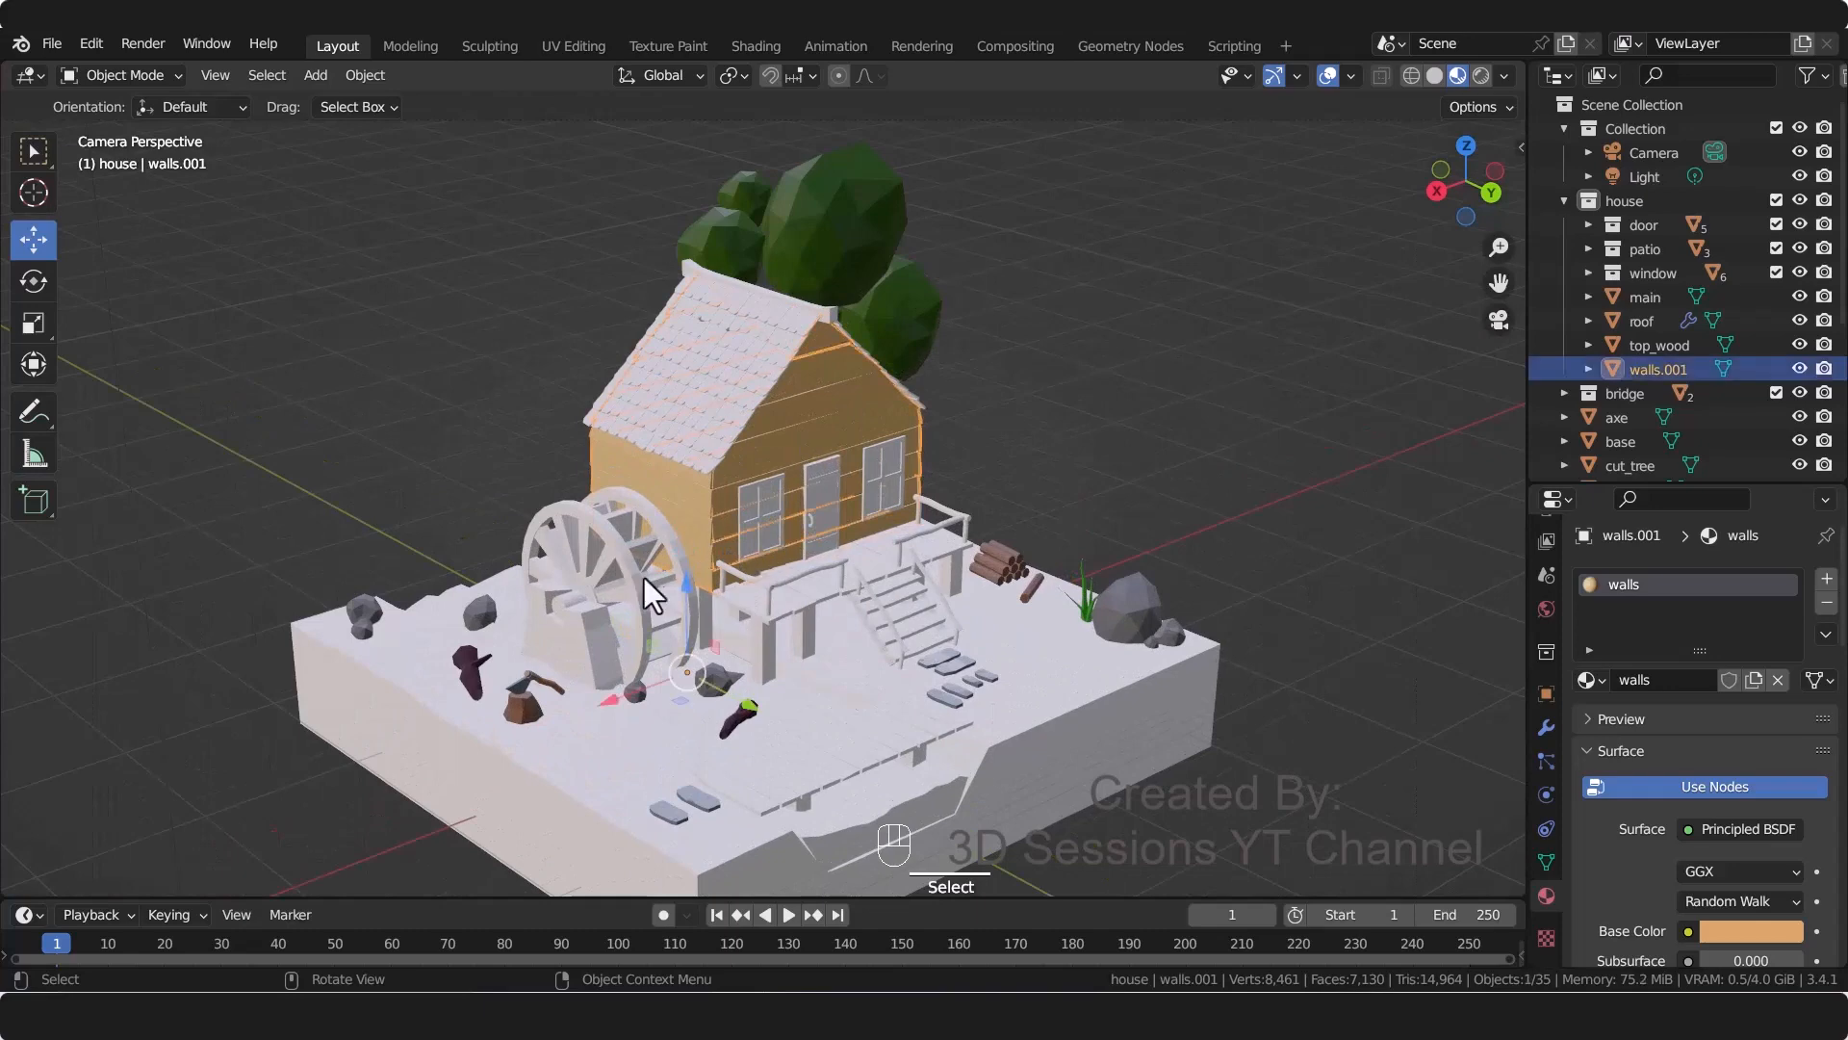
pyautogui.moveTo(644, 578); pyautogui.dragTo(563, 573, button='middle')
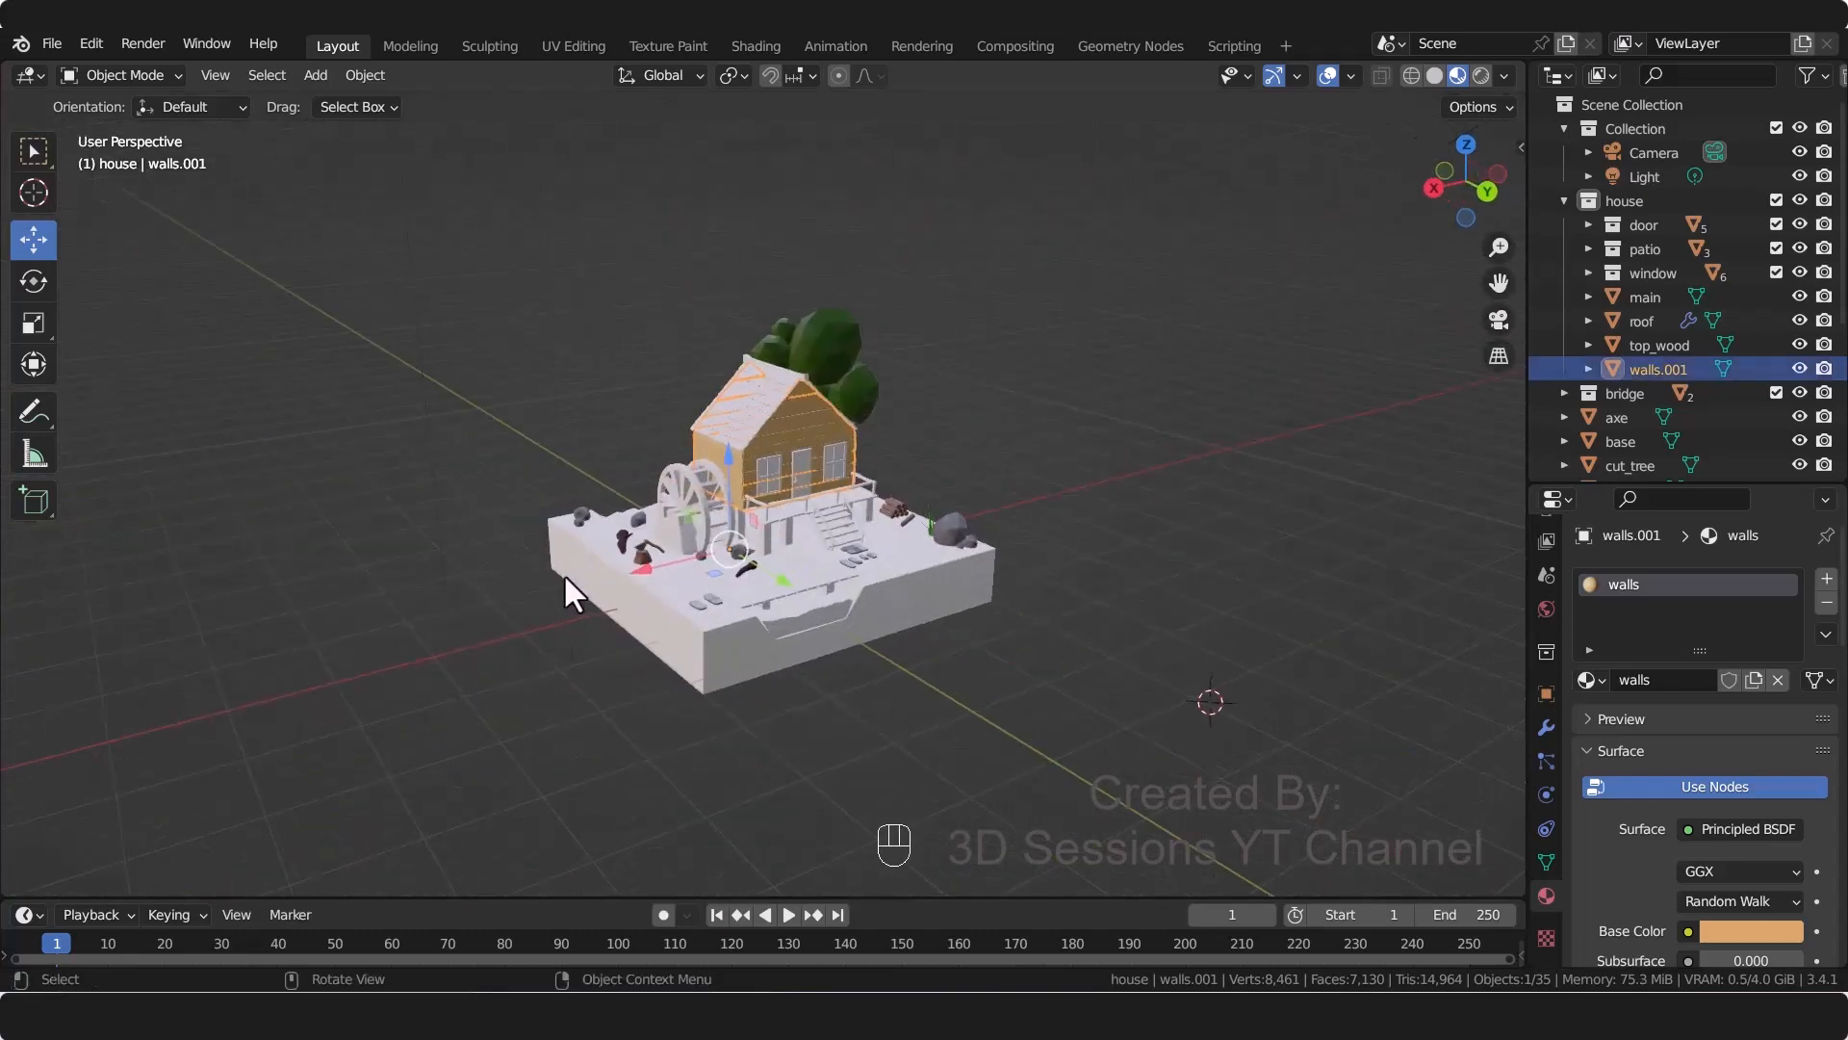
pyautogui.click(563, 573)
pyautogui.press('KP_0')
pyautogui.click(830, 362)
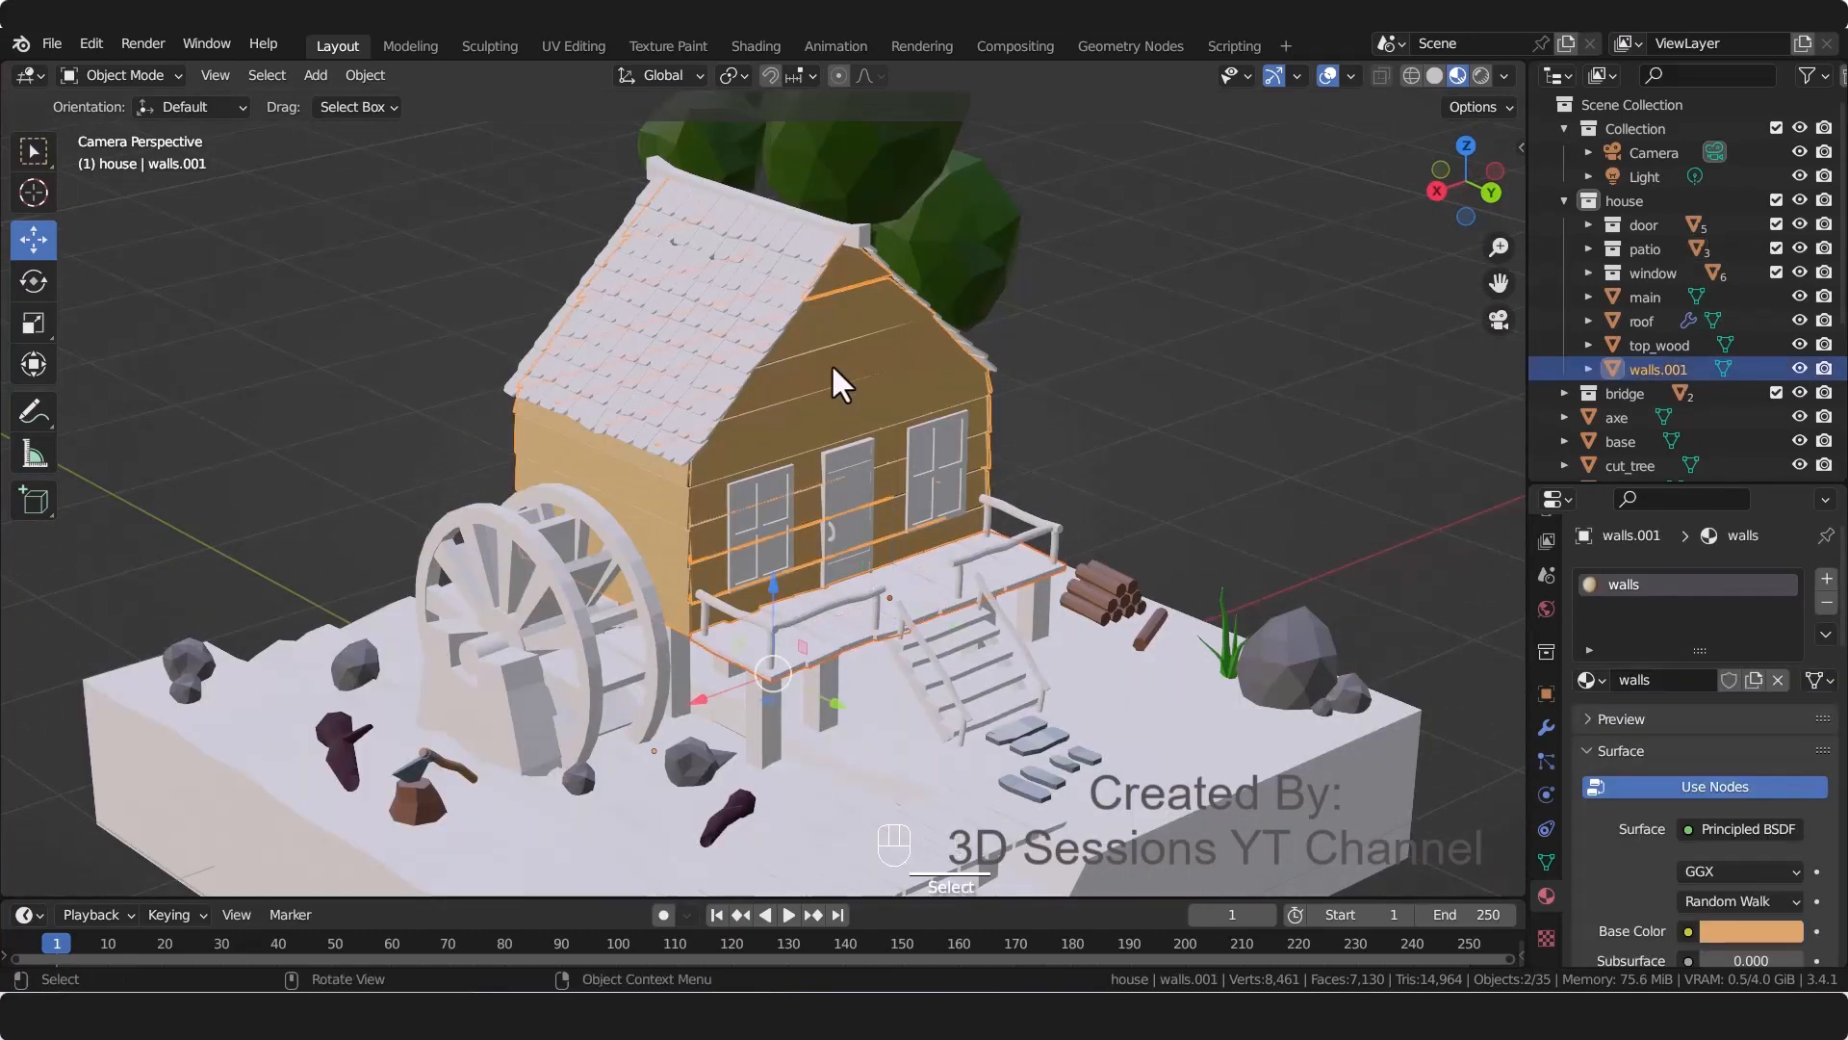
pyautogui.hotkey('ctrl', 'l')
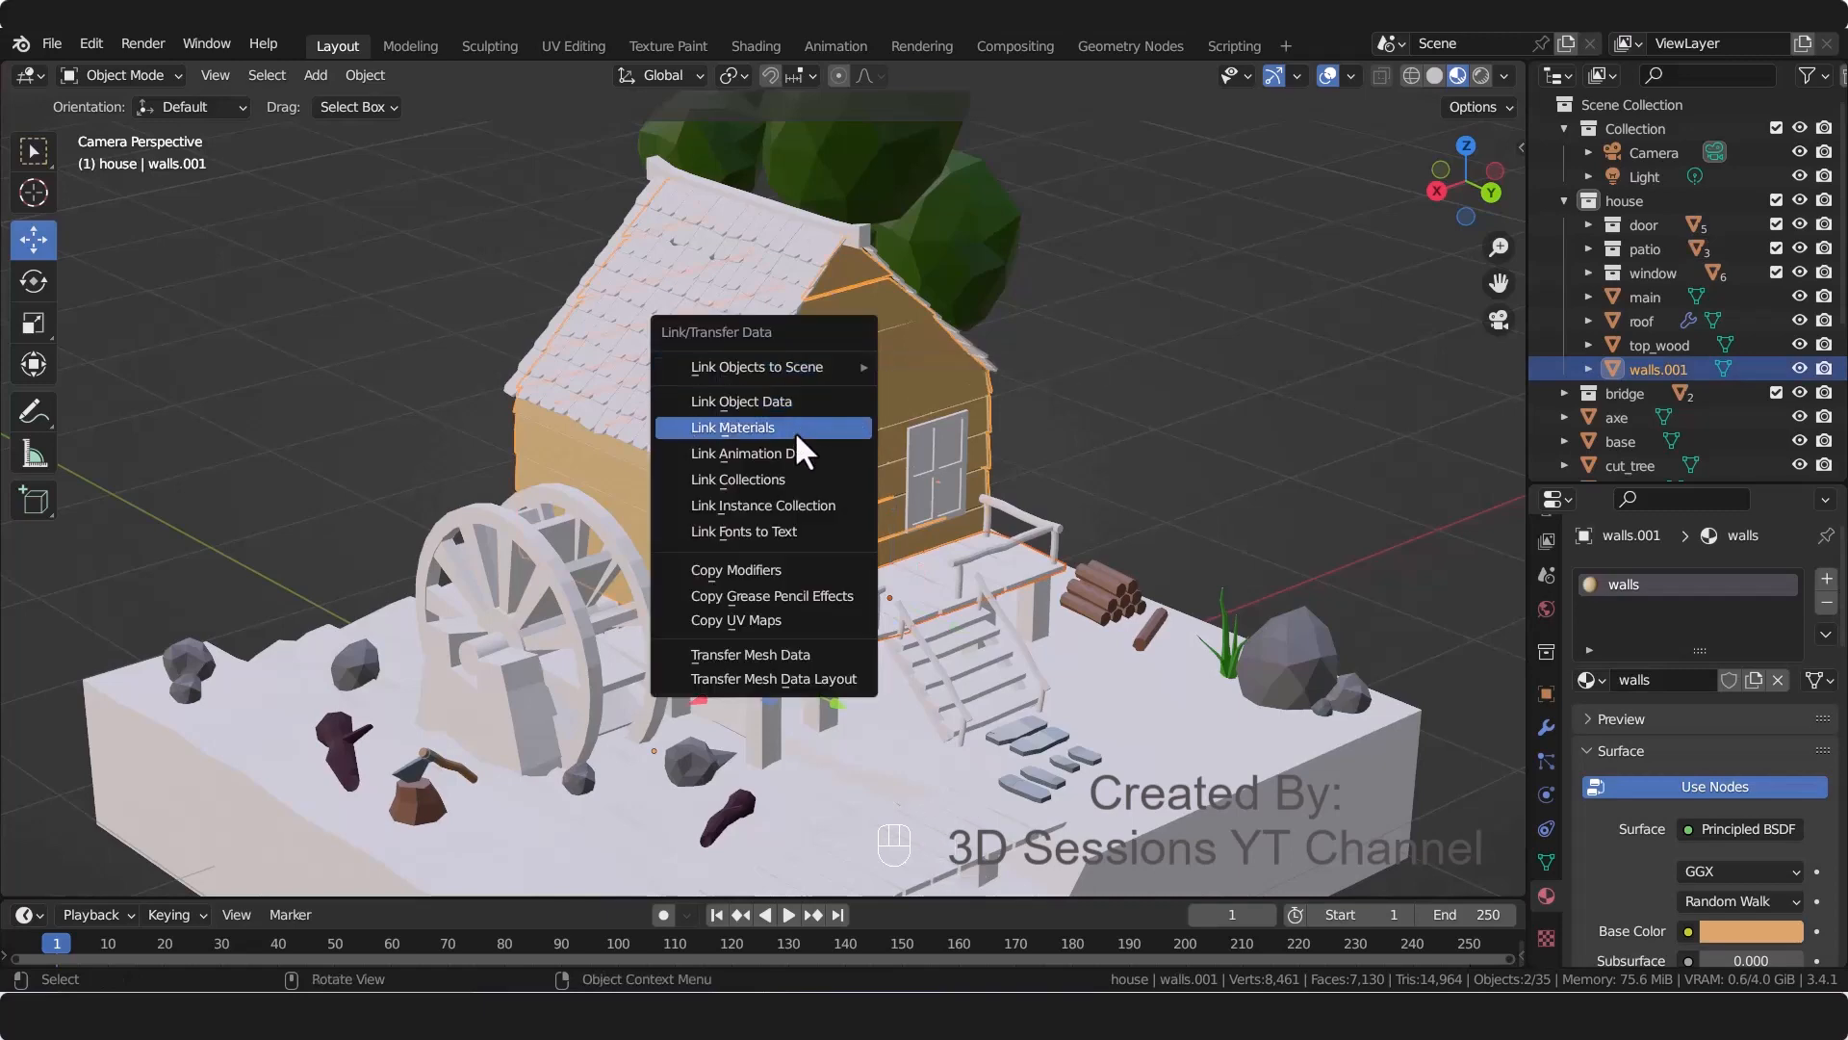
pyautogui.click(794, 431)
# Step: Link the walls material from the house walls to the porch stairs
pyautogui.moveTo(806, 674); pyautogui.dragTo(947, 501, button='middle')
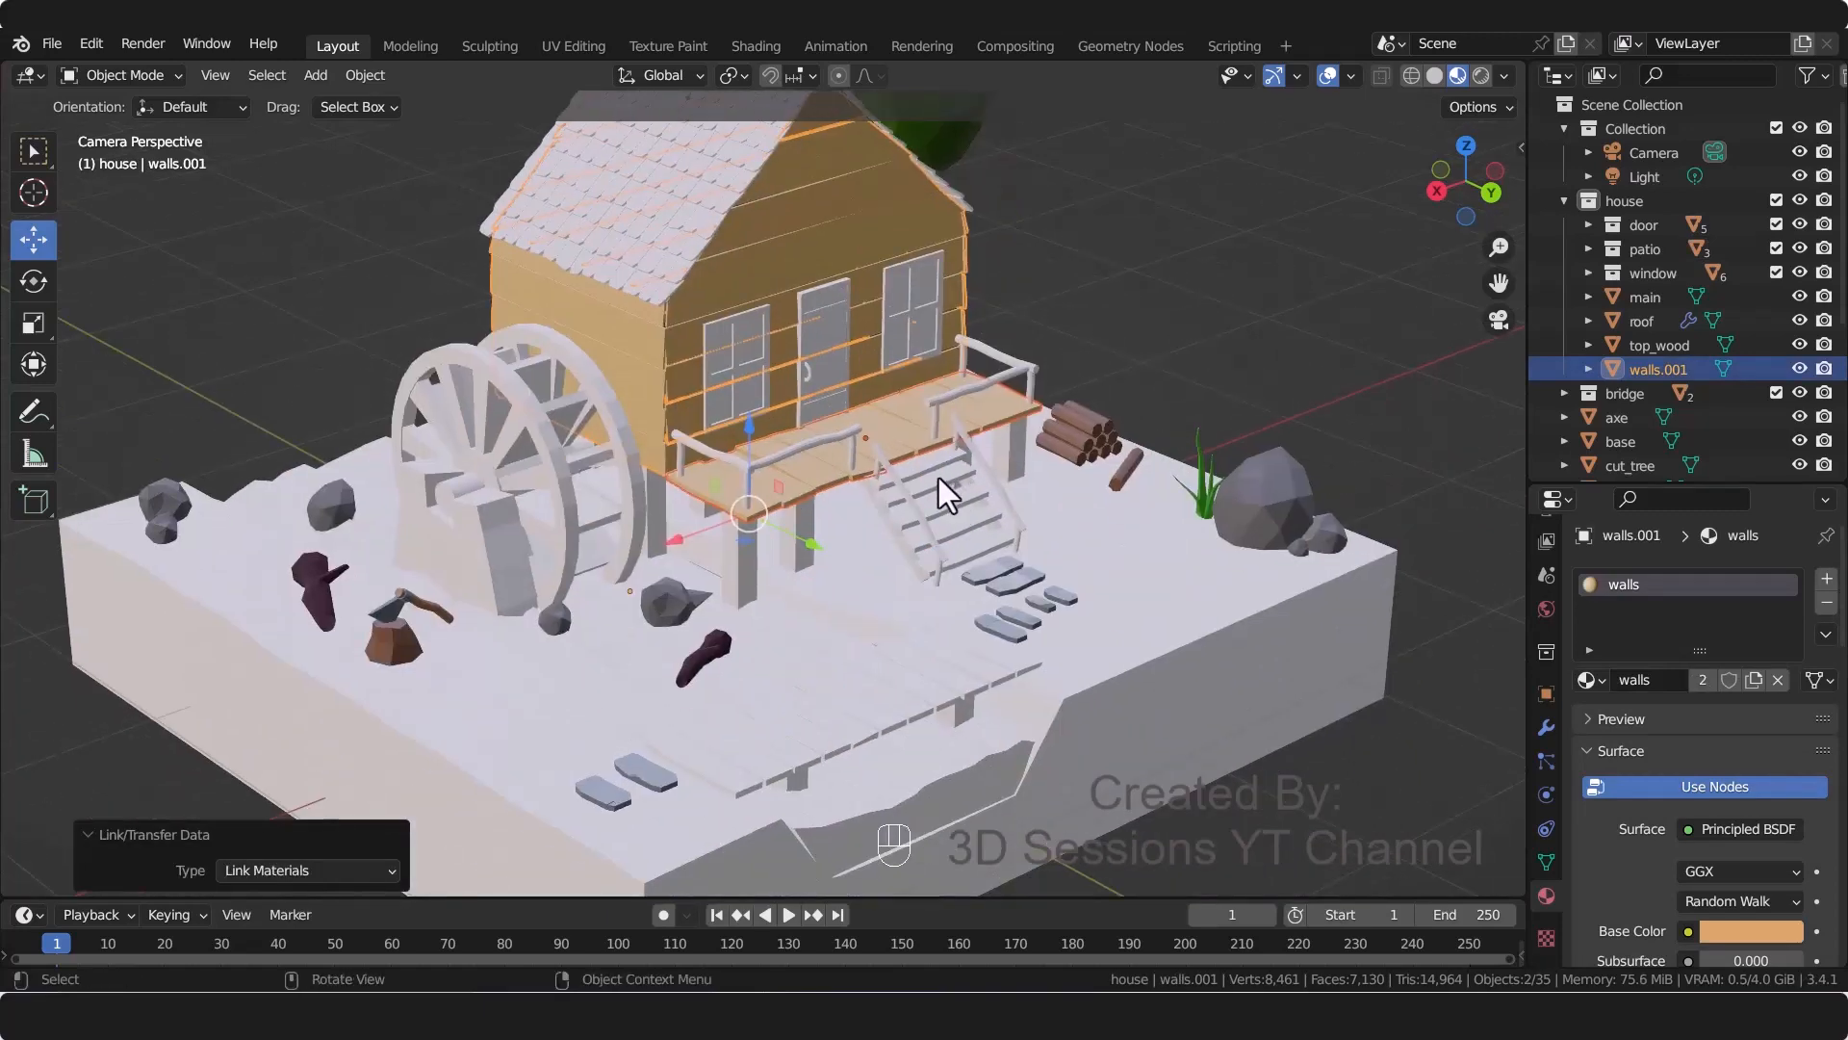
pyautogui.click(946, 491)
pyautogui.keyDown('shift'); pyautogui.click(796, 235); pyautogui.keyUp('shift')
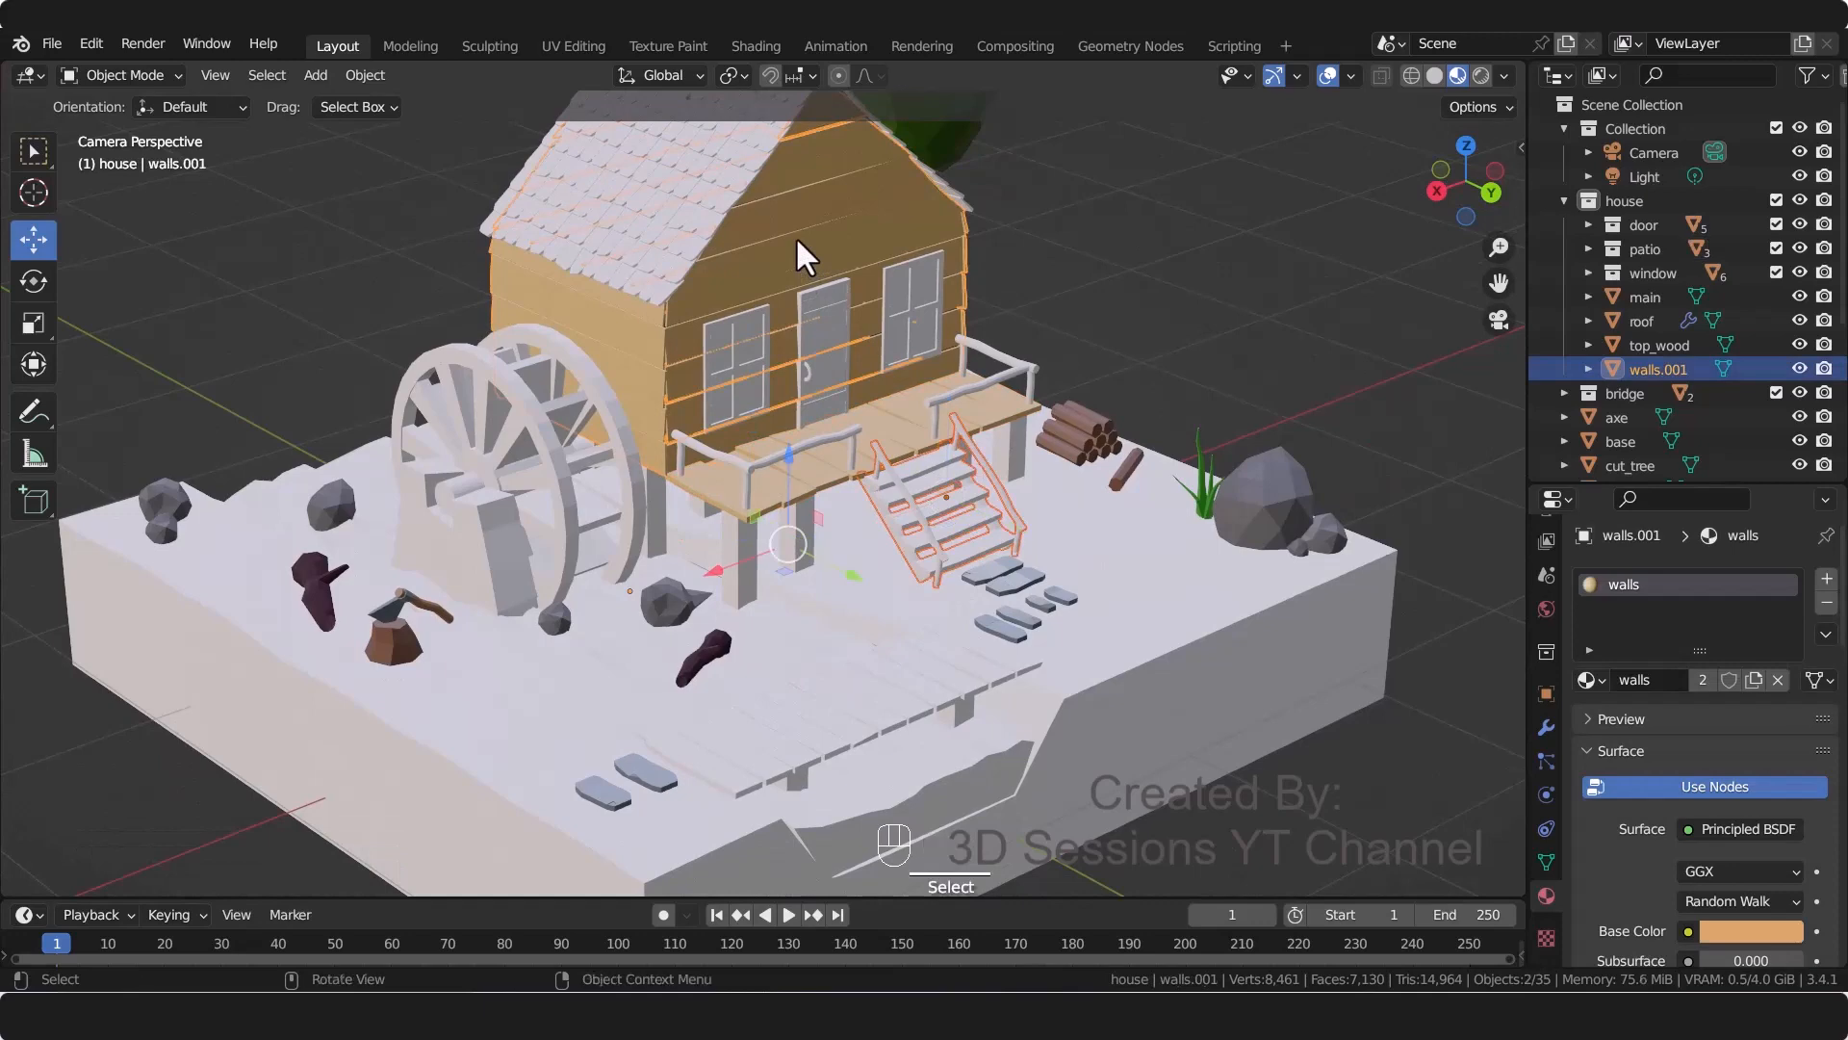
pyautogui.hotkey('ctrl', 'l')
pyautogui.click(795, 235)
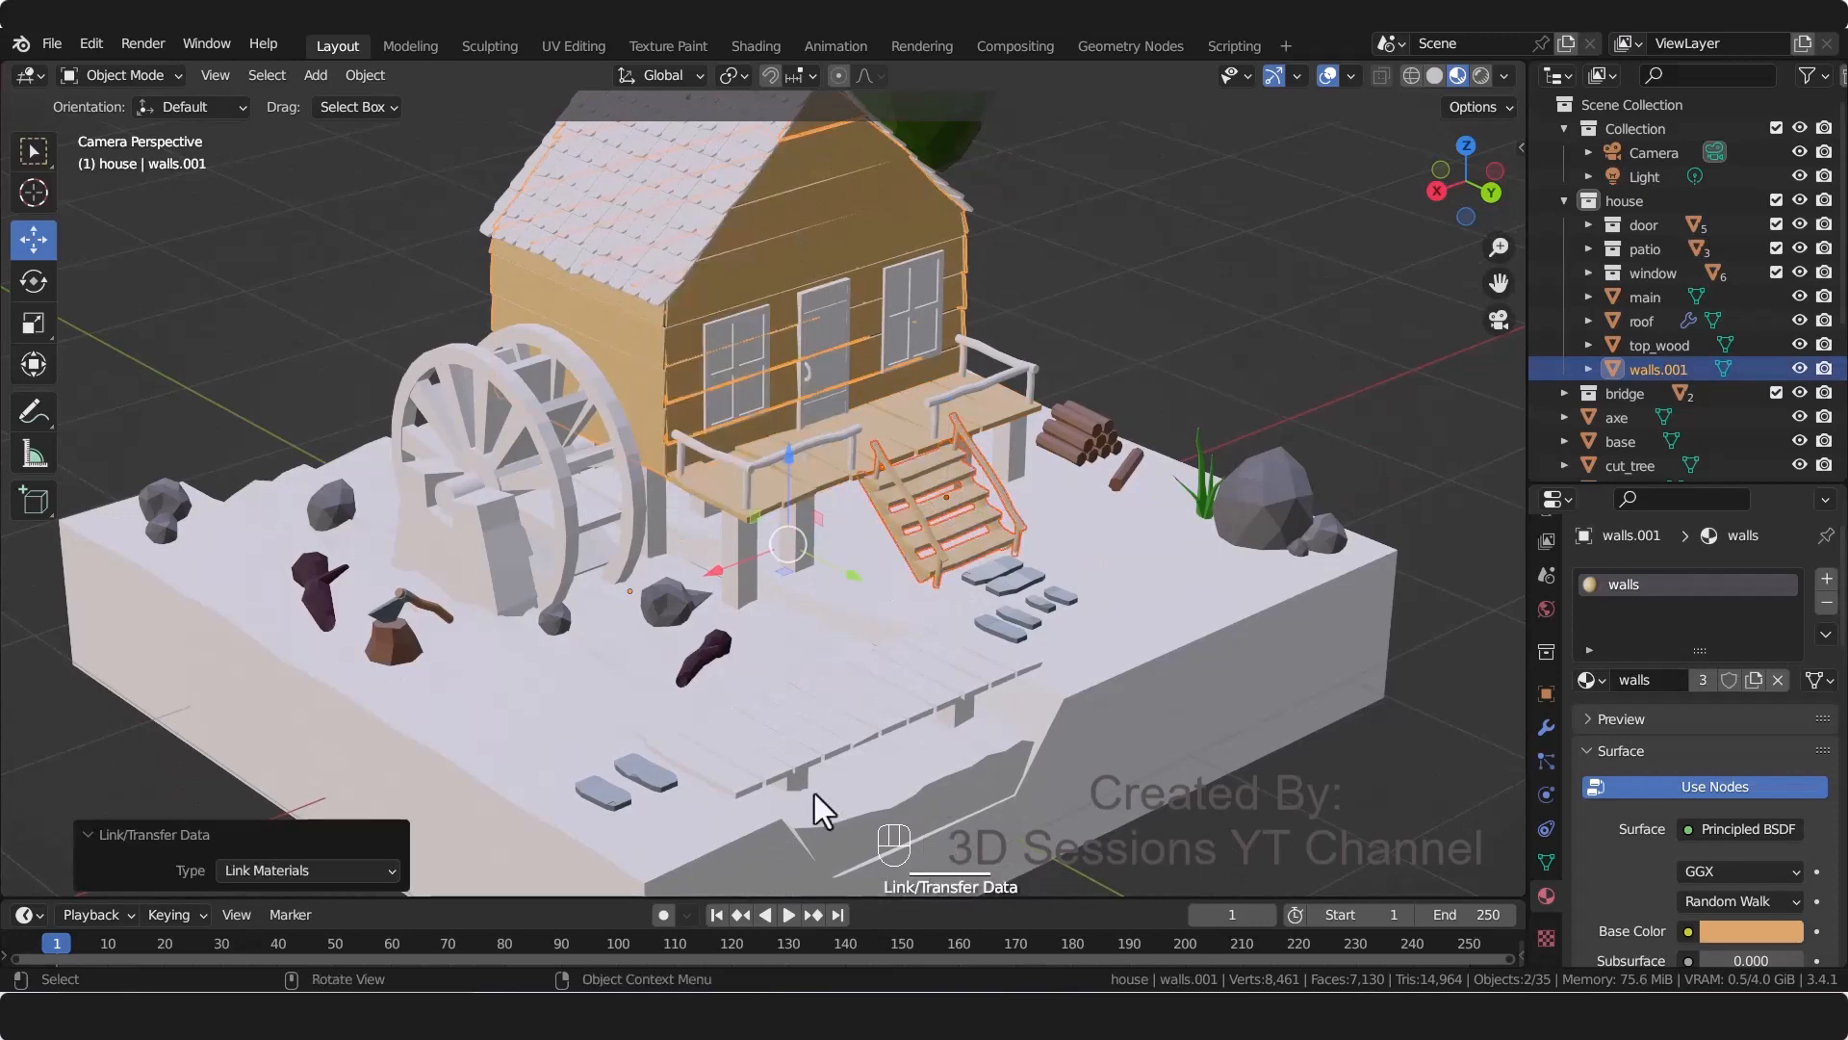
# Step: Link the walls material from the house walls to the bridge planks, and clear the selection
pyautogui.click(806, 736)
pyautogui.keyDown('shift'); pyautogui.click(795, 246); pyautogui.keyUp('shift')
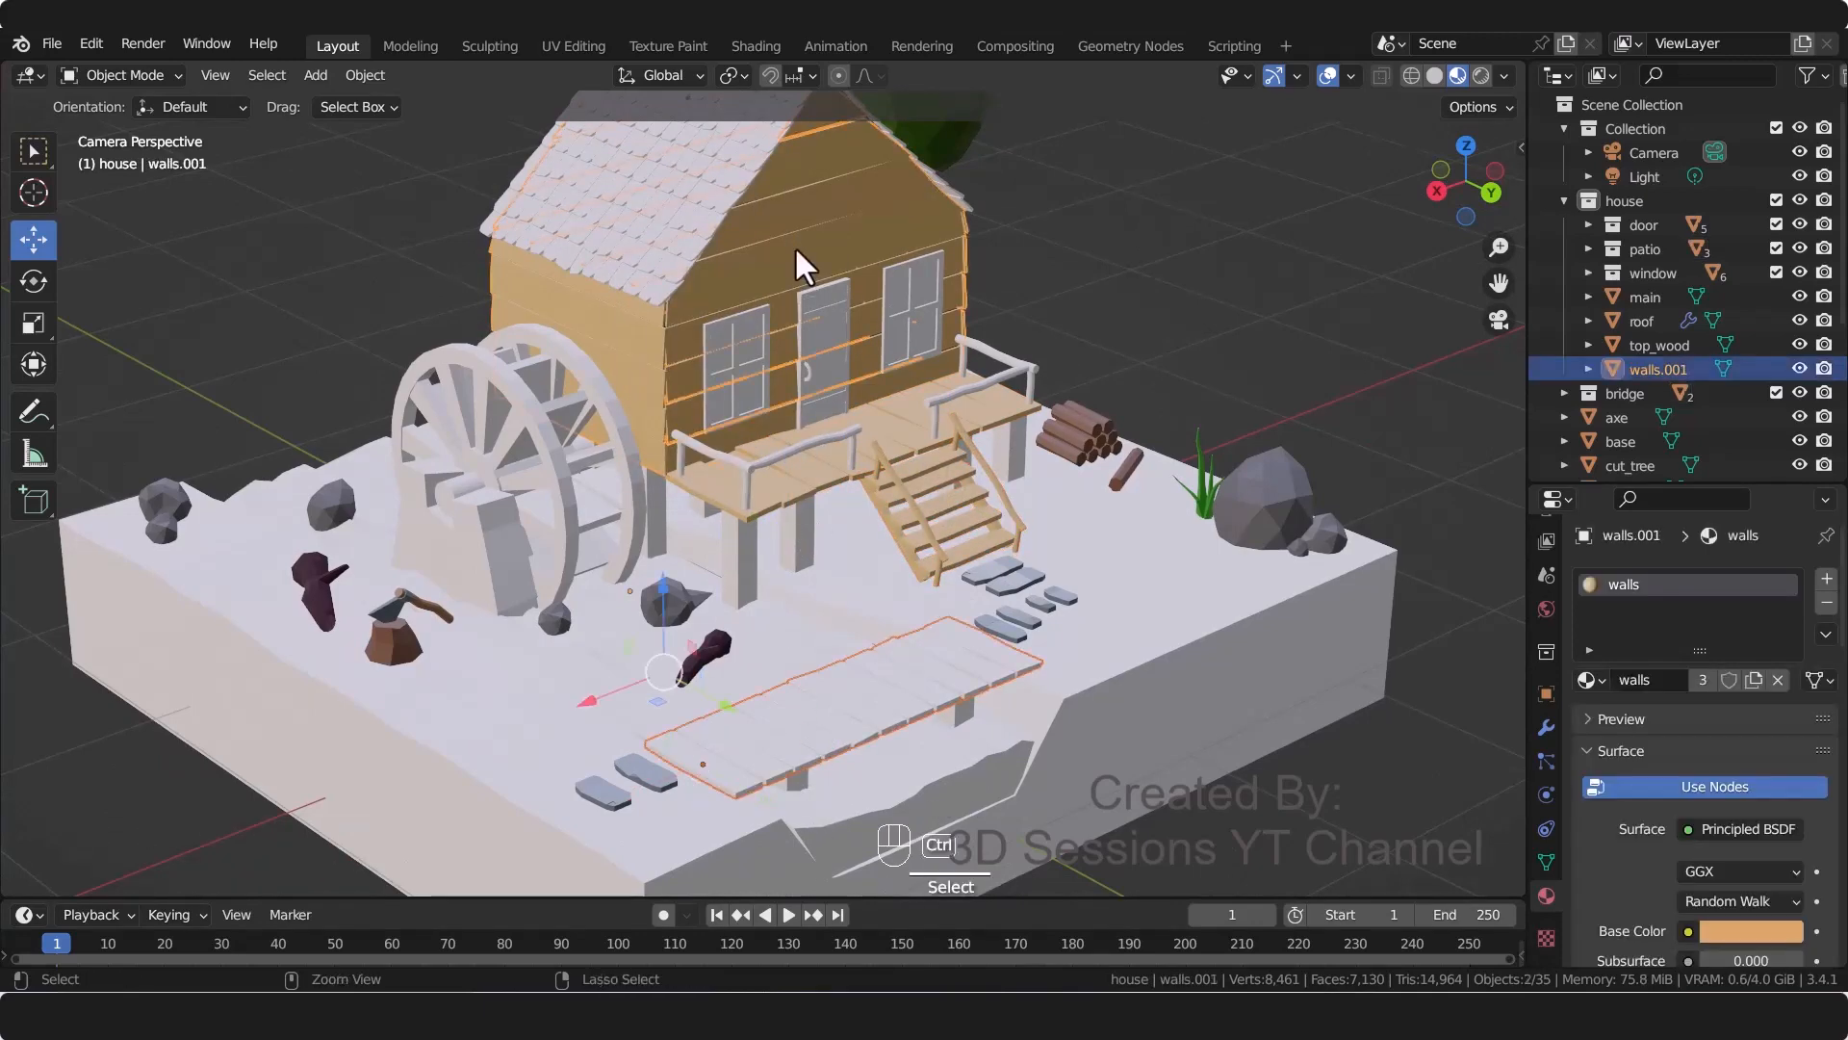
pyautogui.hotkey('ctrl', 'l')
pyautogui.click(797, 252)
pyautogui.click(1218, 323)
# Step: Link the walls material to the pillars under the house and porch, and save the file
pyautogui.click(730, 548)
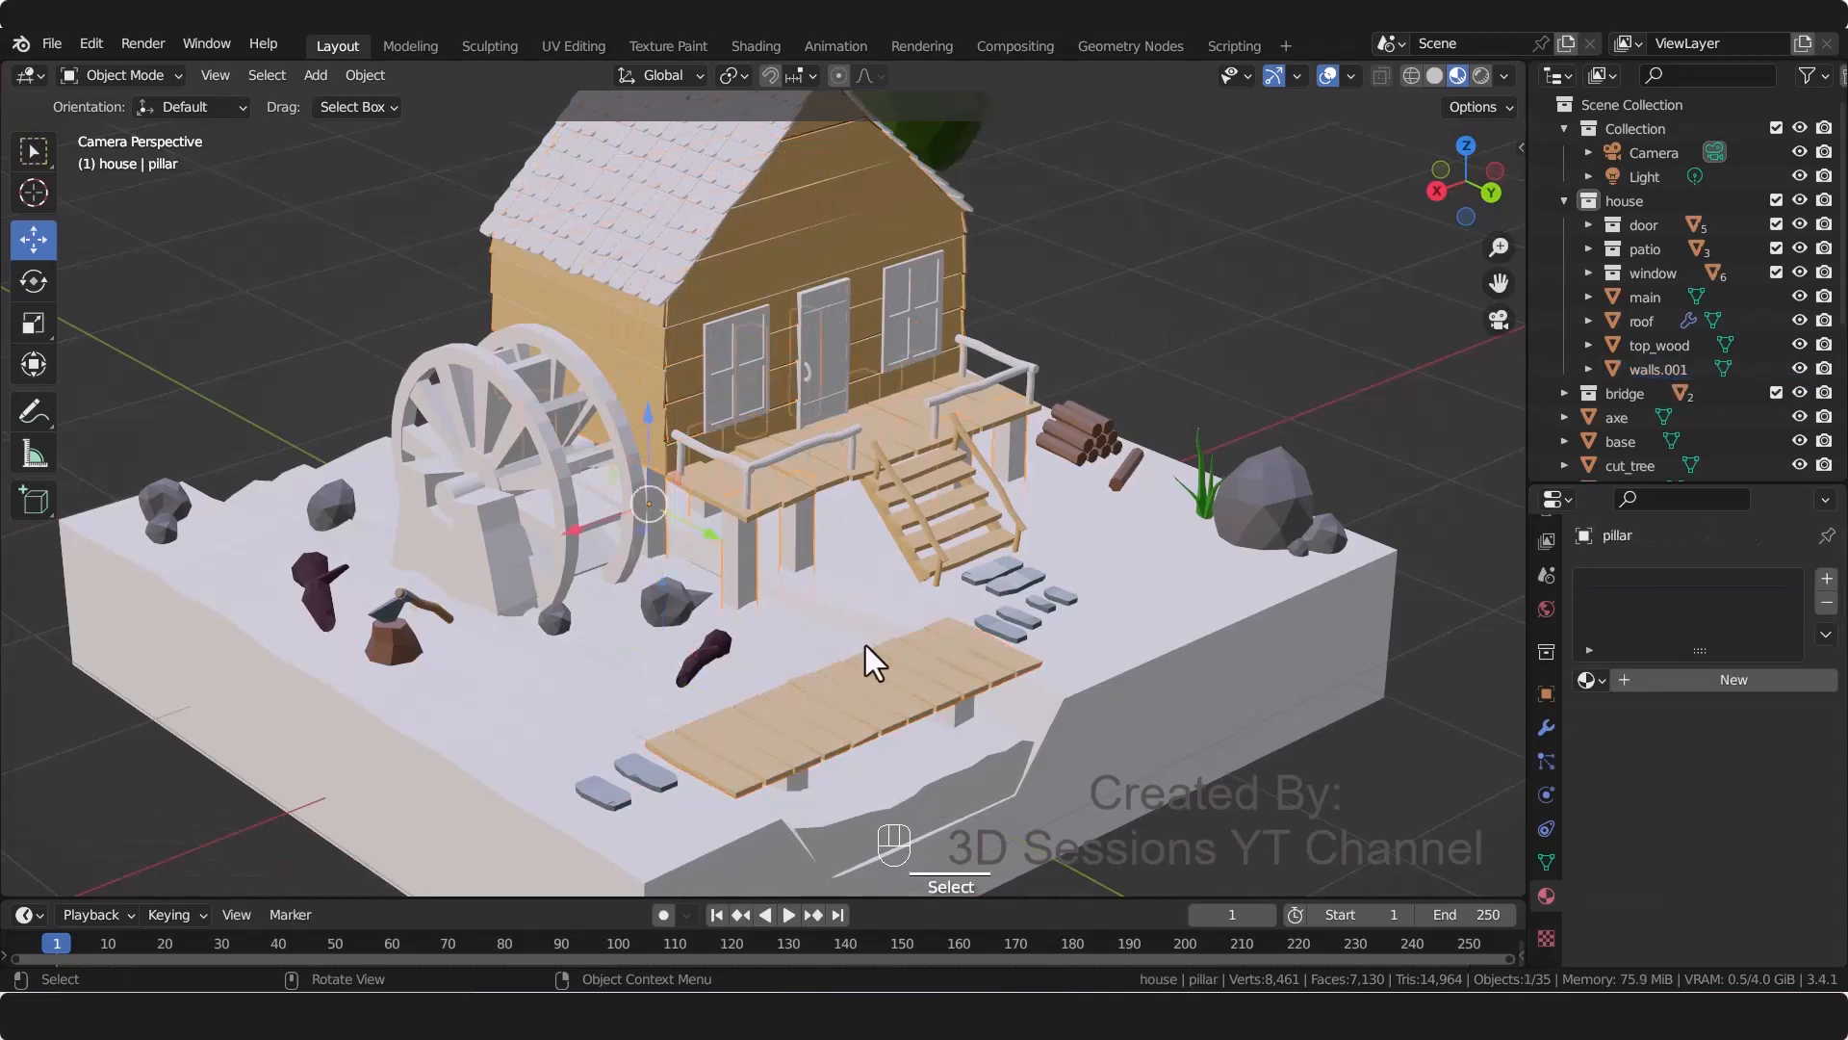
pyautogui.keyDown('shift'); pyautogui.click(786, 234); pyautogui.keyUp('shift')
pyautogui.hotkey('ctrl', 'l')
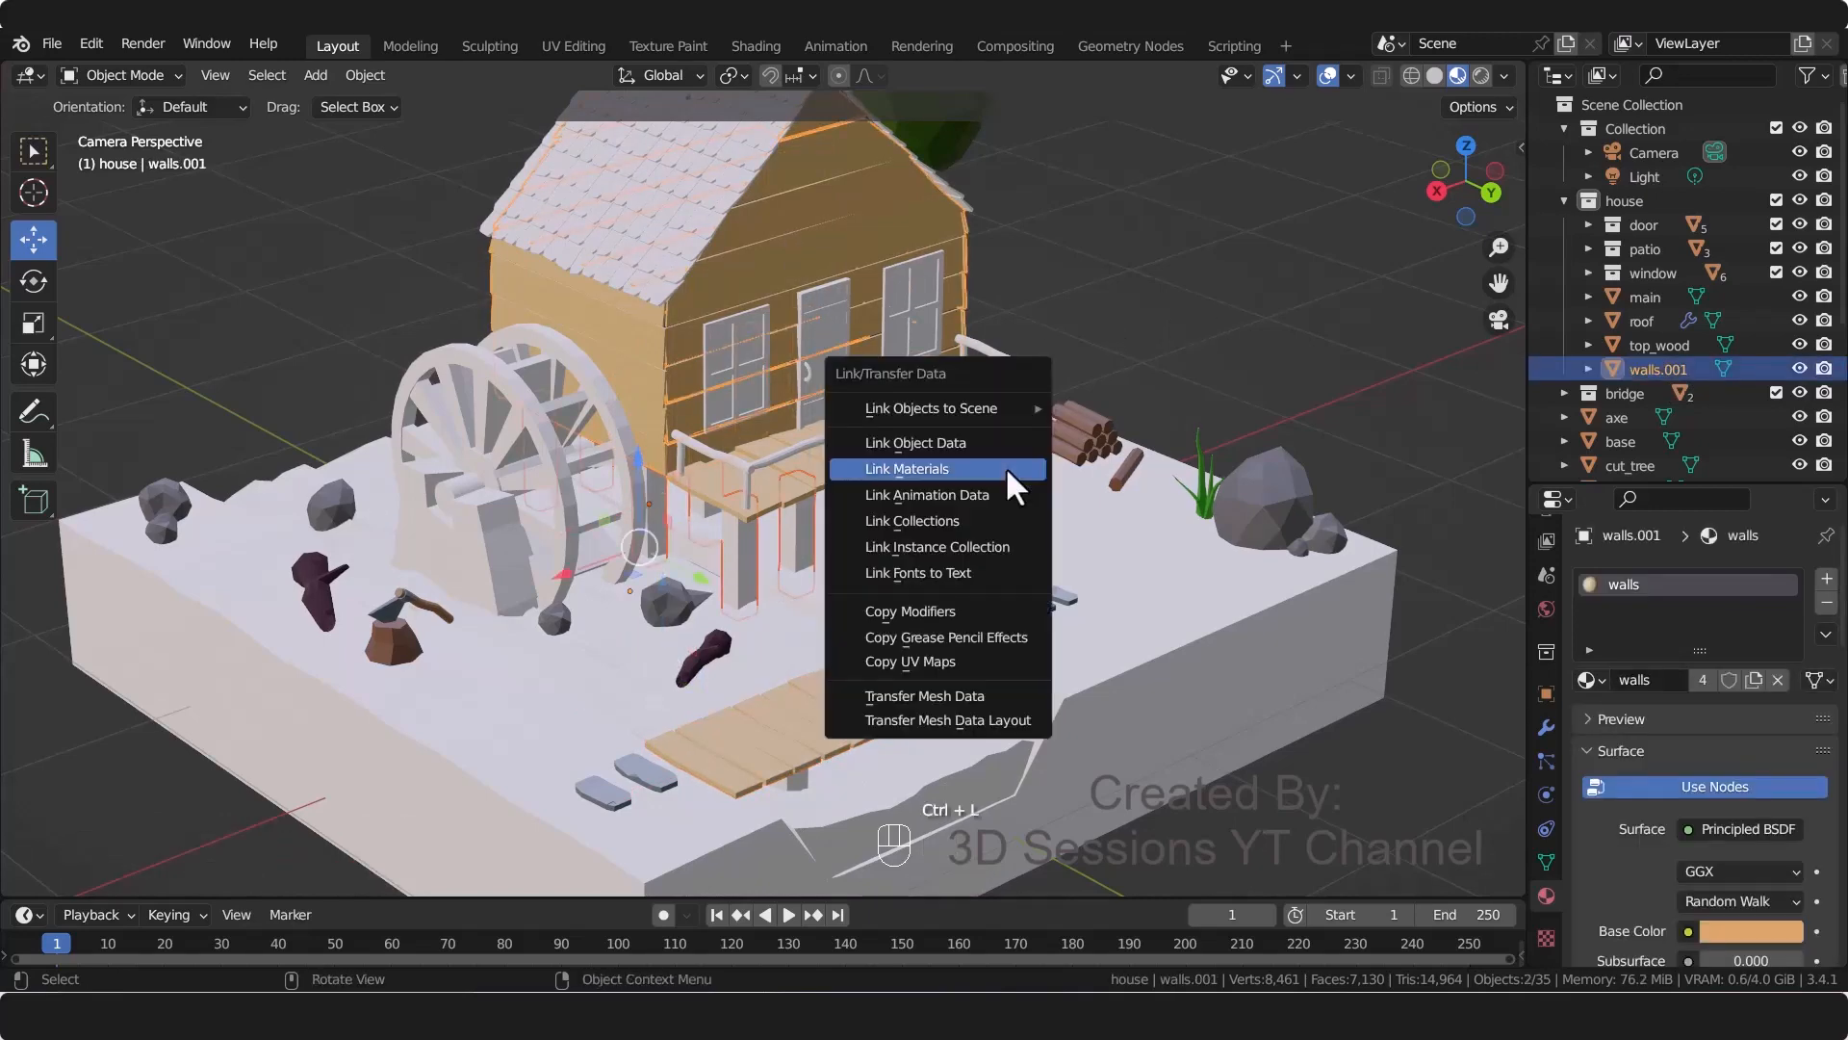
pyautogui.click(1005, 466)
pyautogui.click(1169, 353)
pyautogui.hotkey('ctrl', 's')
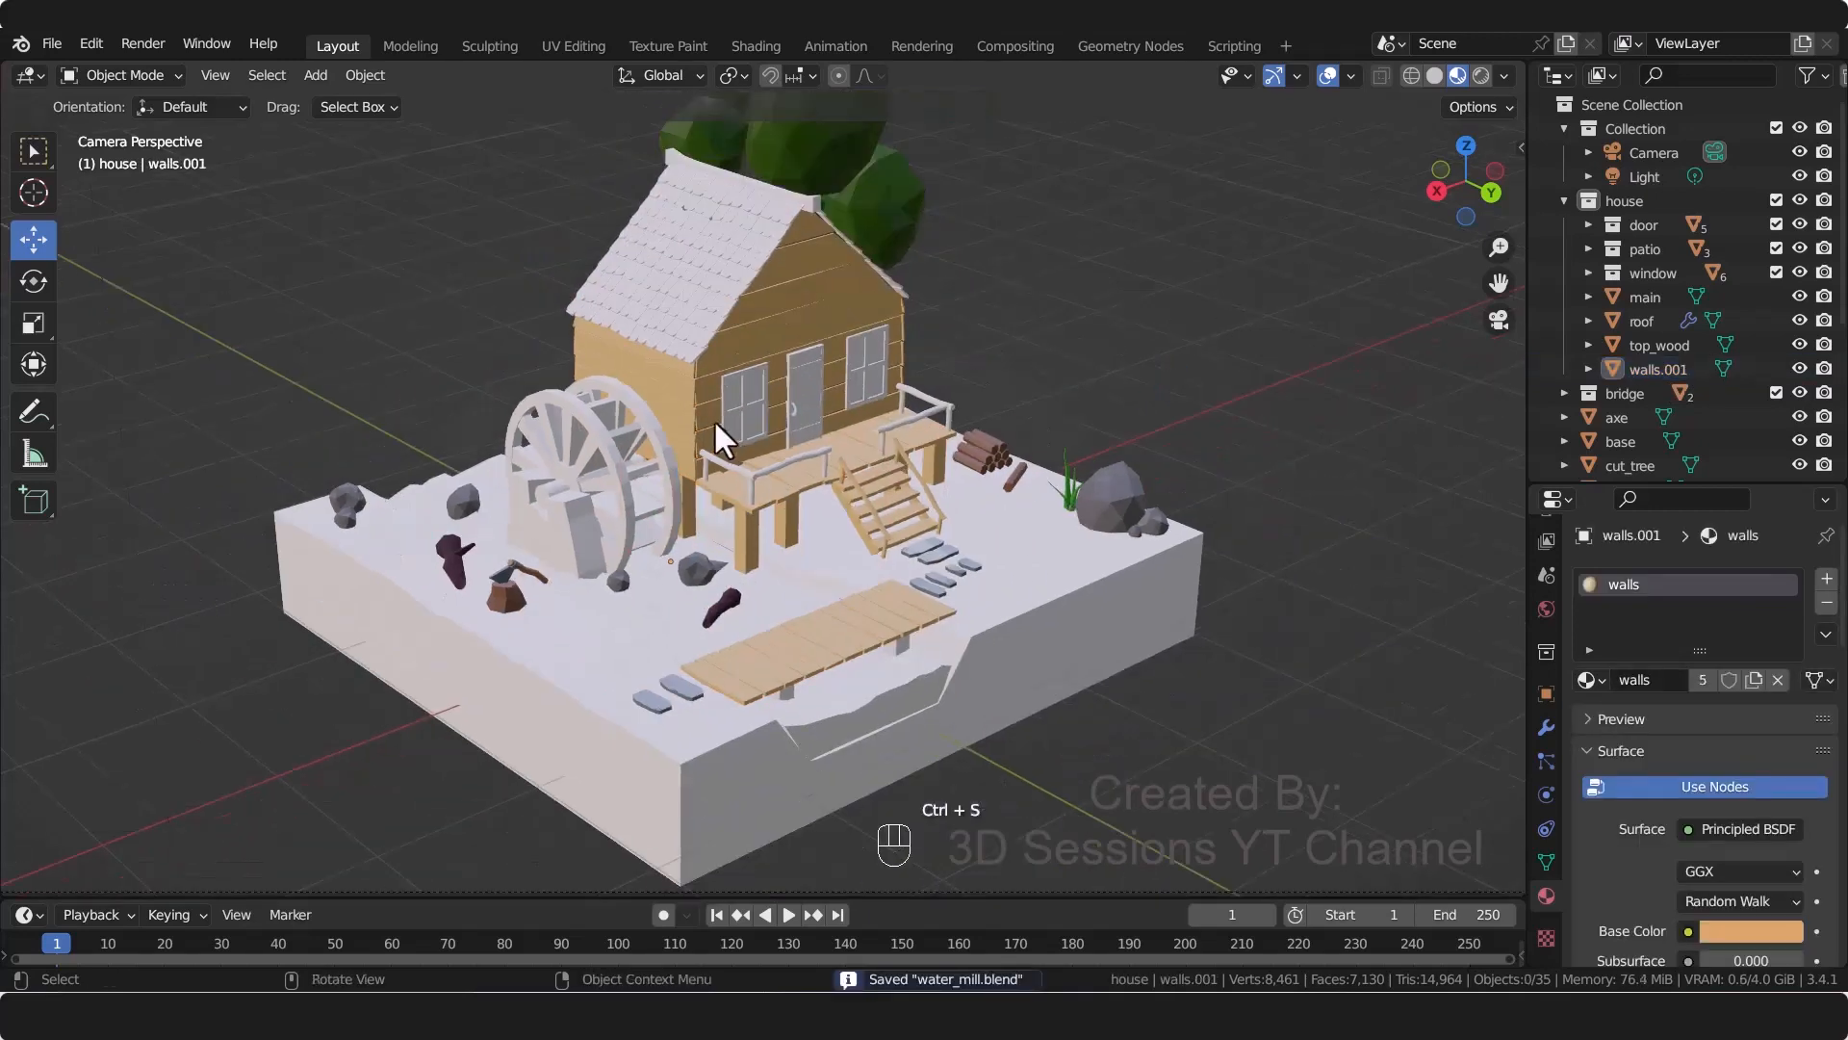
# Step: Give the frame of the window nearest the water wheel a new material named window
pyautogui.keyDown('shift'); pyautogui.moveTo(832, 492); pyautogui.dragTo(869, 499, button='middle'); pyautogui.keyUp('shift')
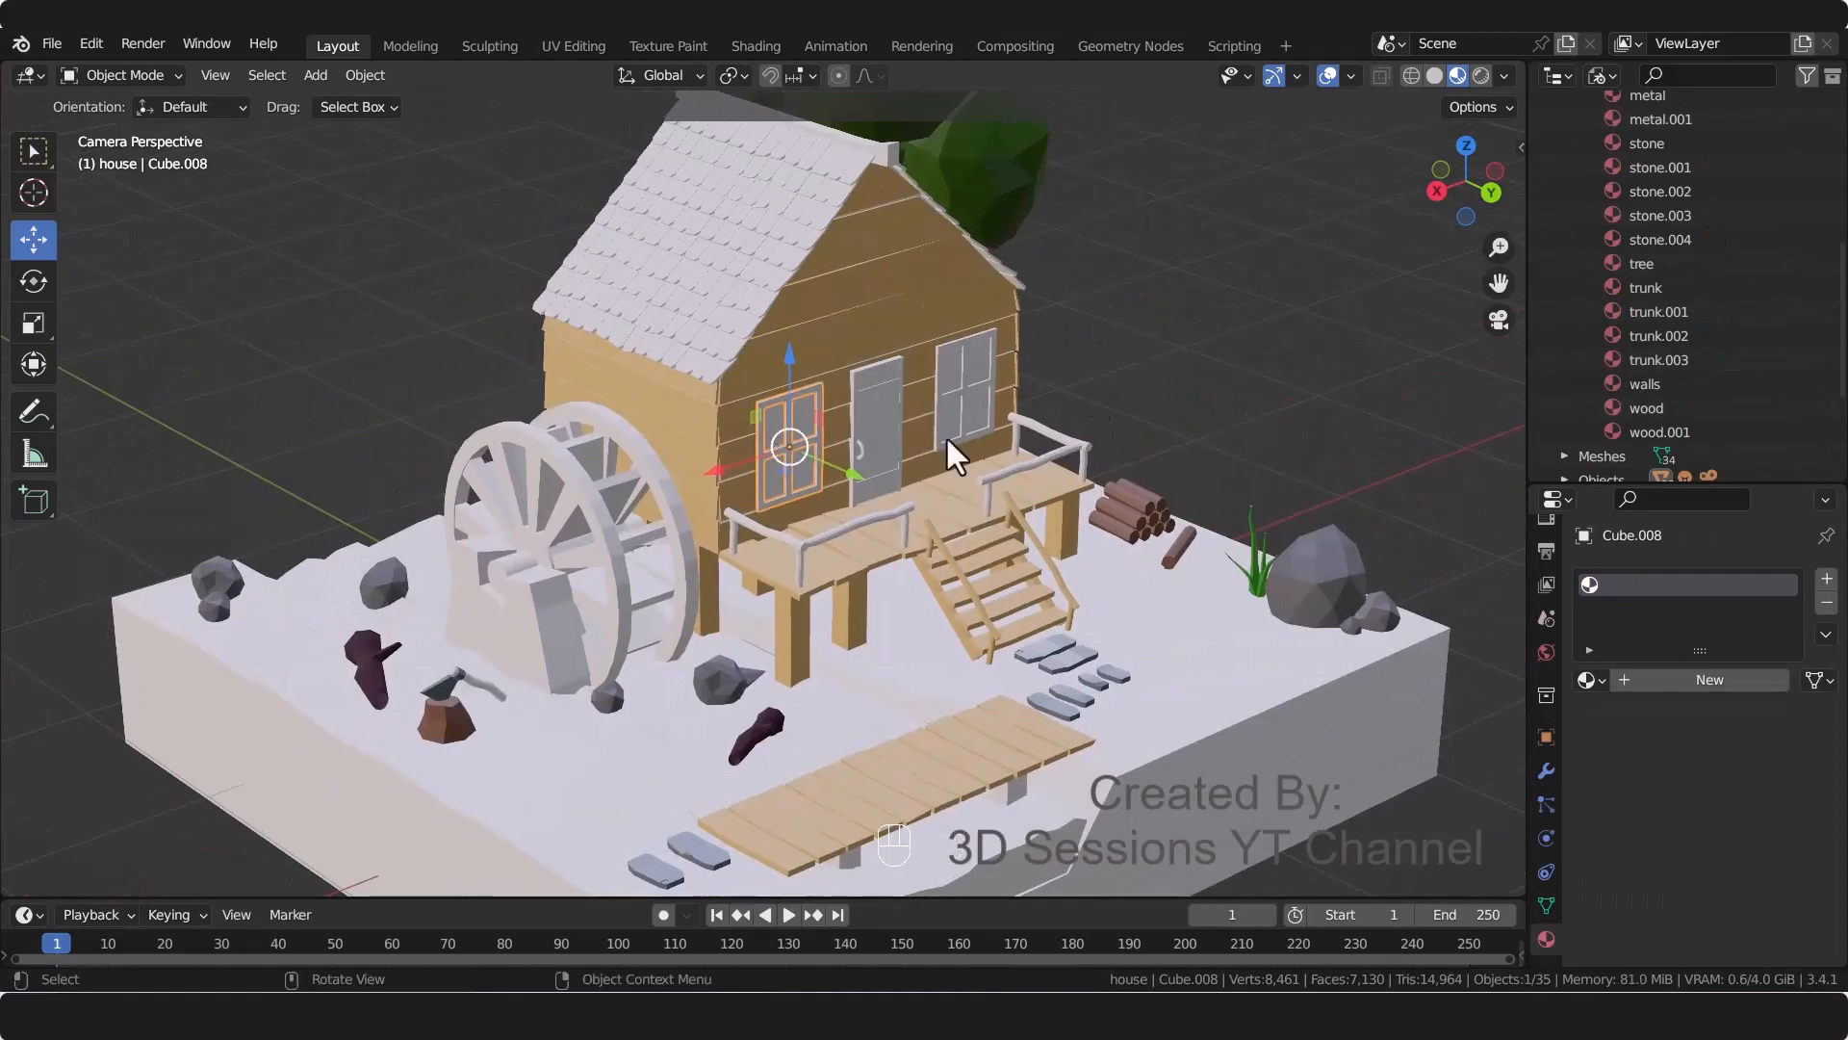
pyautogui.click(848, 537)
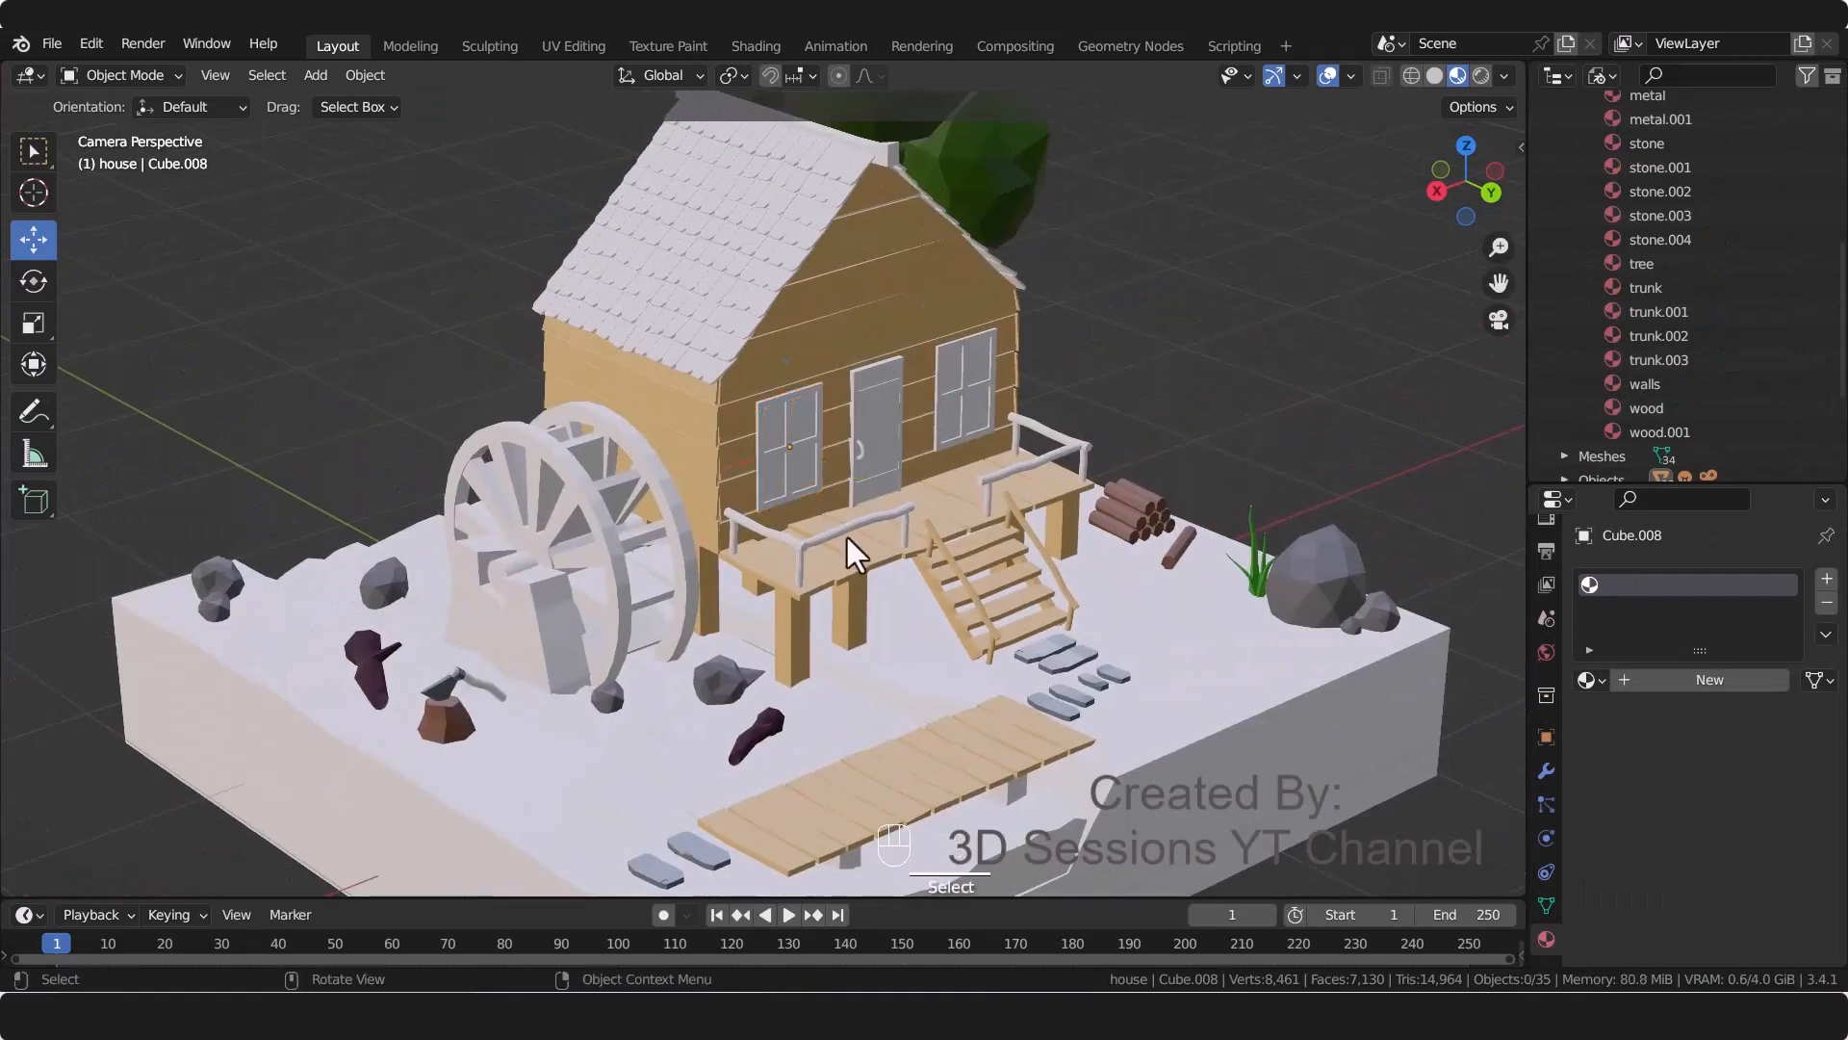
pyautogui.click(764, 416)
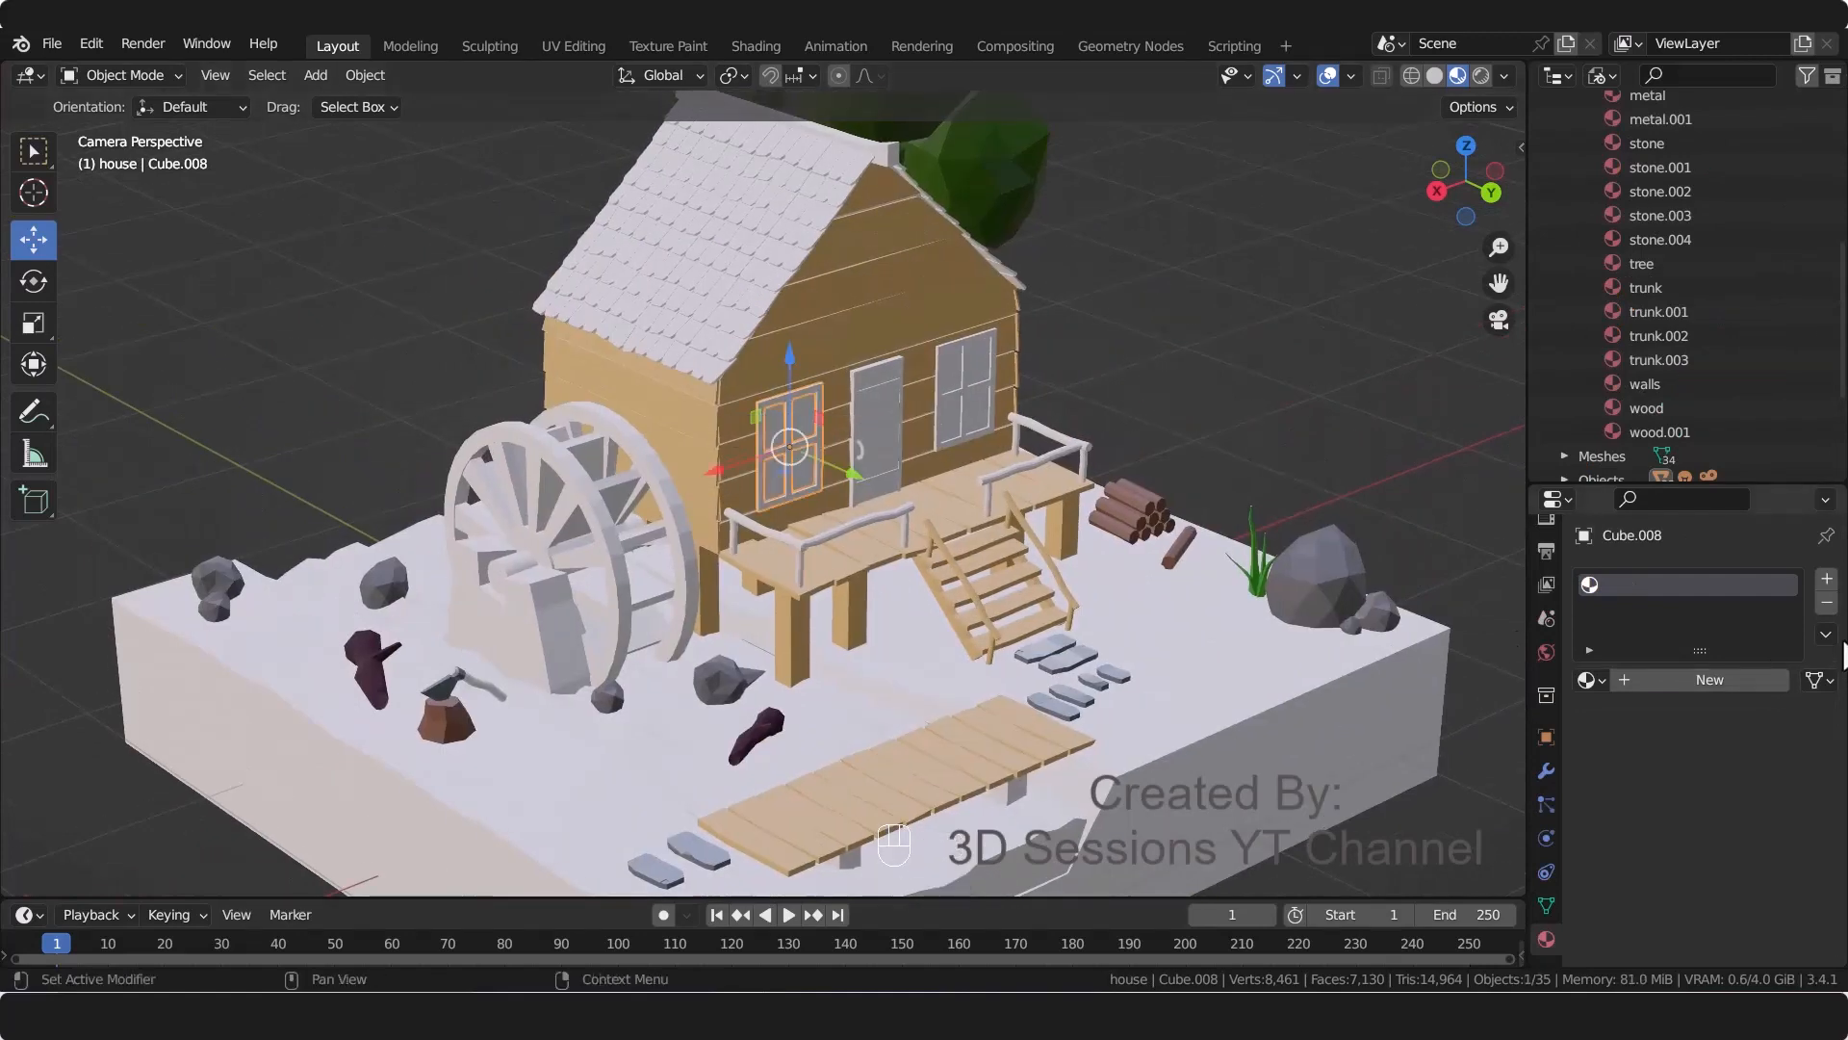
pyautogui.click(1696, 679)
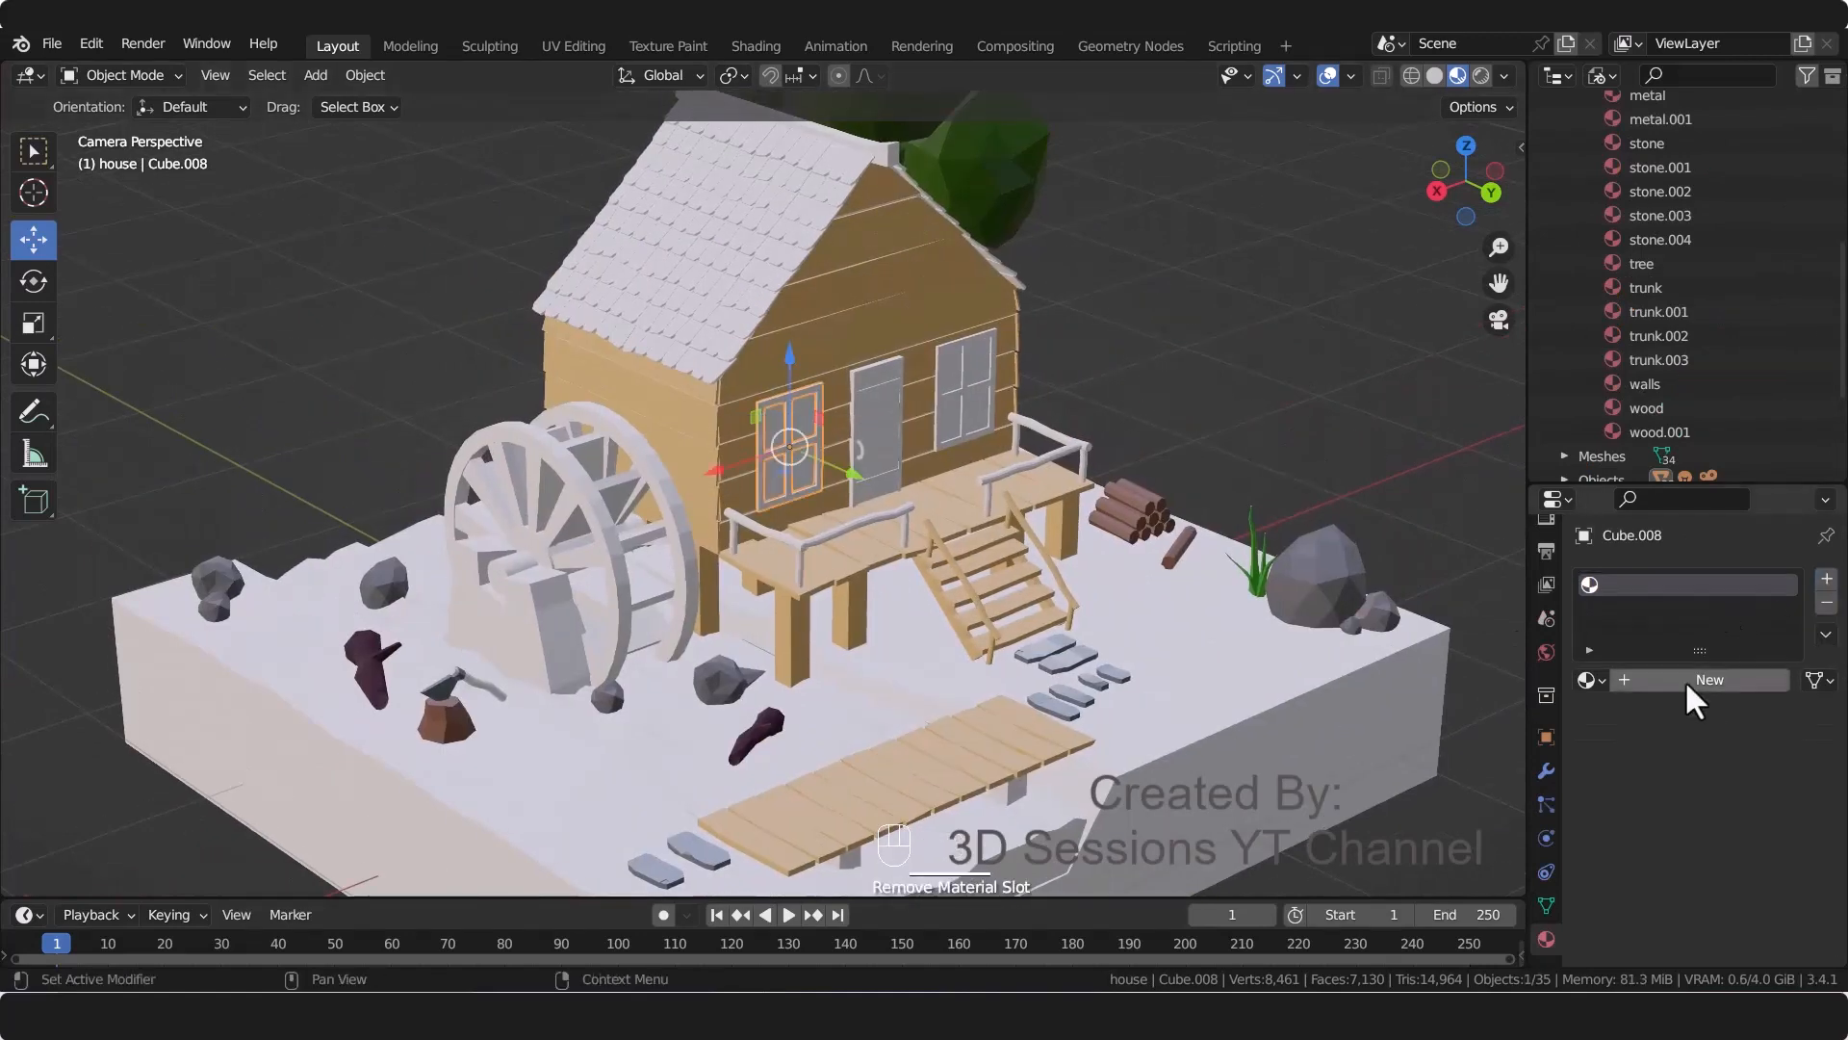
pyautogui.doubleClick(1641, 585)
pyautogui.write('window')
pyautogui.press('Return')
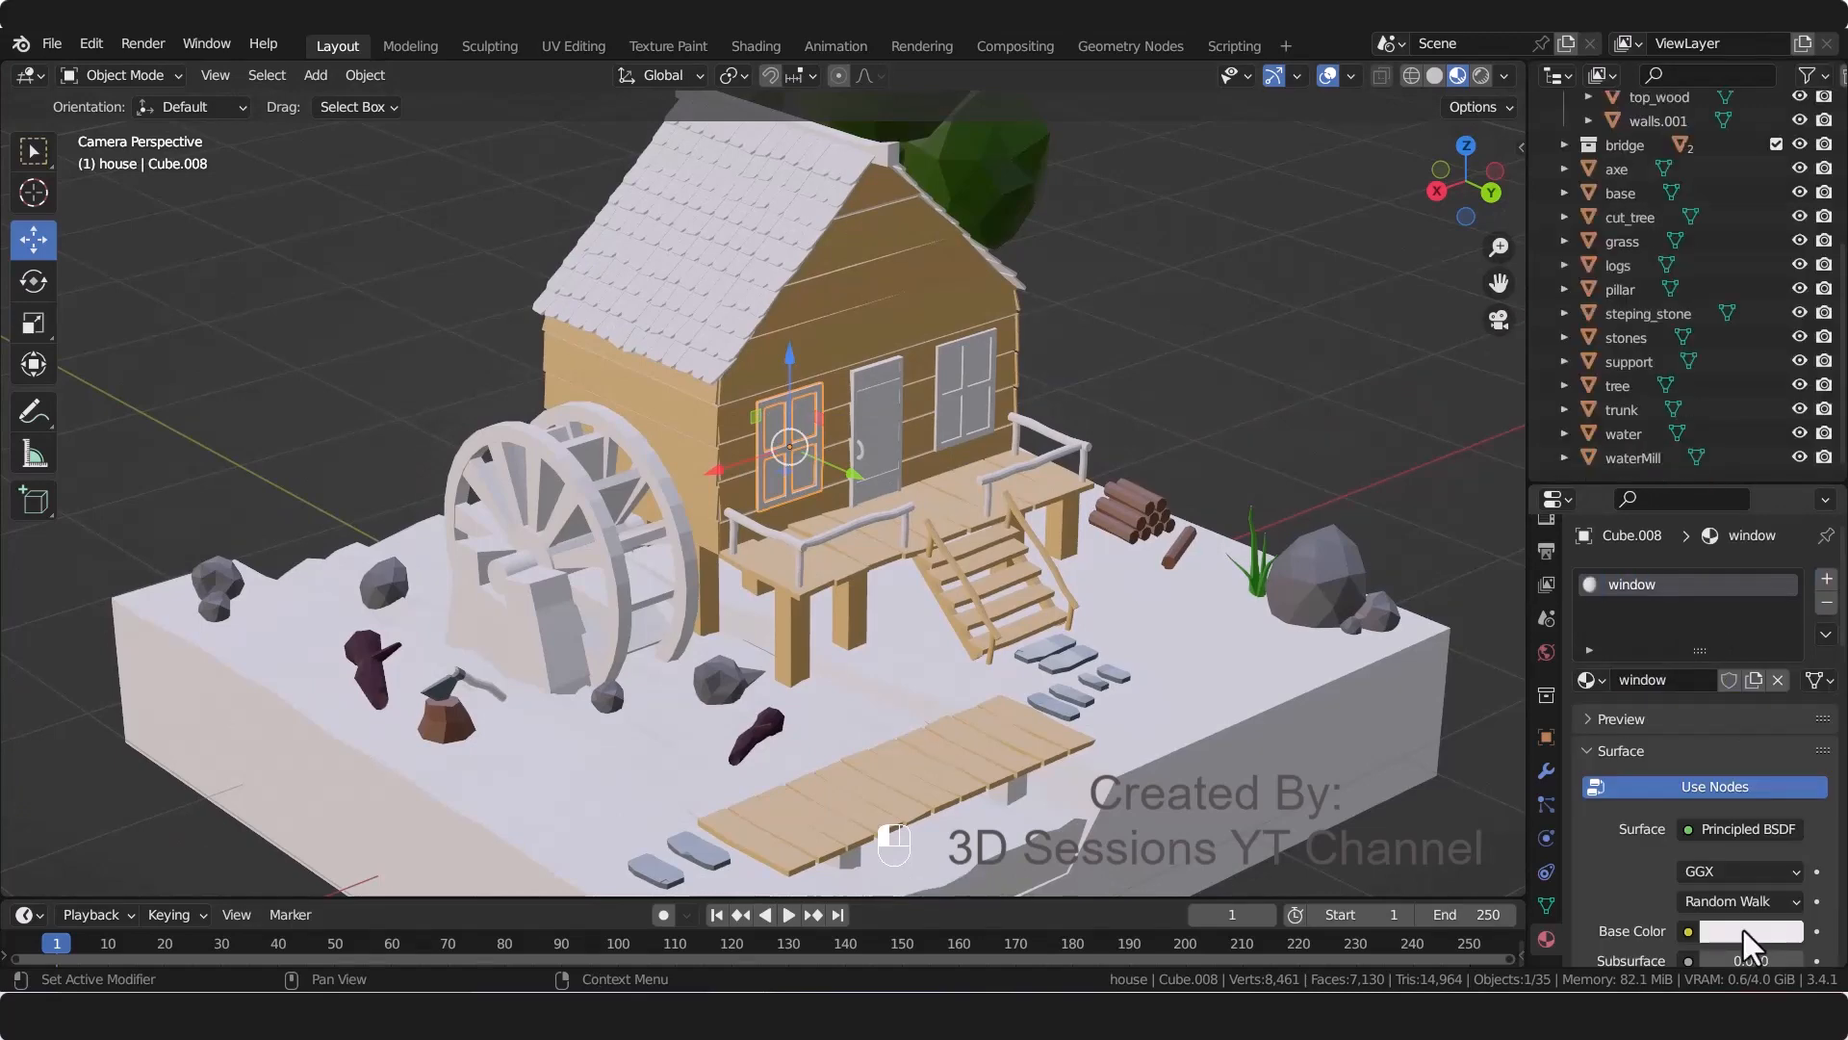
# Step: Set the window material's base color to hex D07A3C
pyautogui.click(1750, 931)
pyautogui.click(1671, 825)
pyautogui.write('D07A3C')
pyautogui.press('Return')
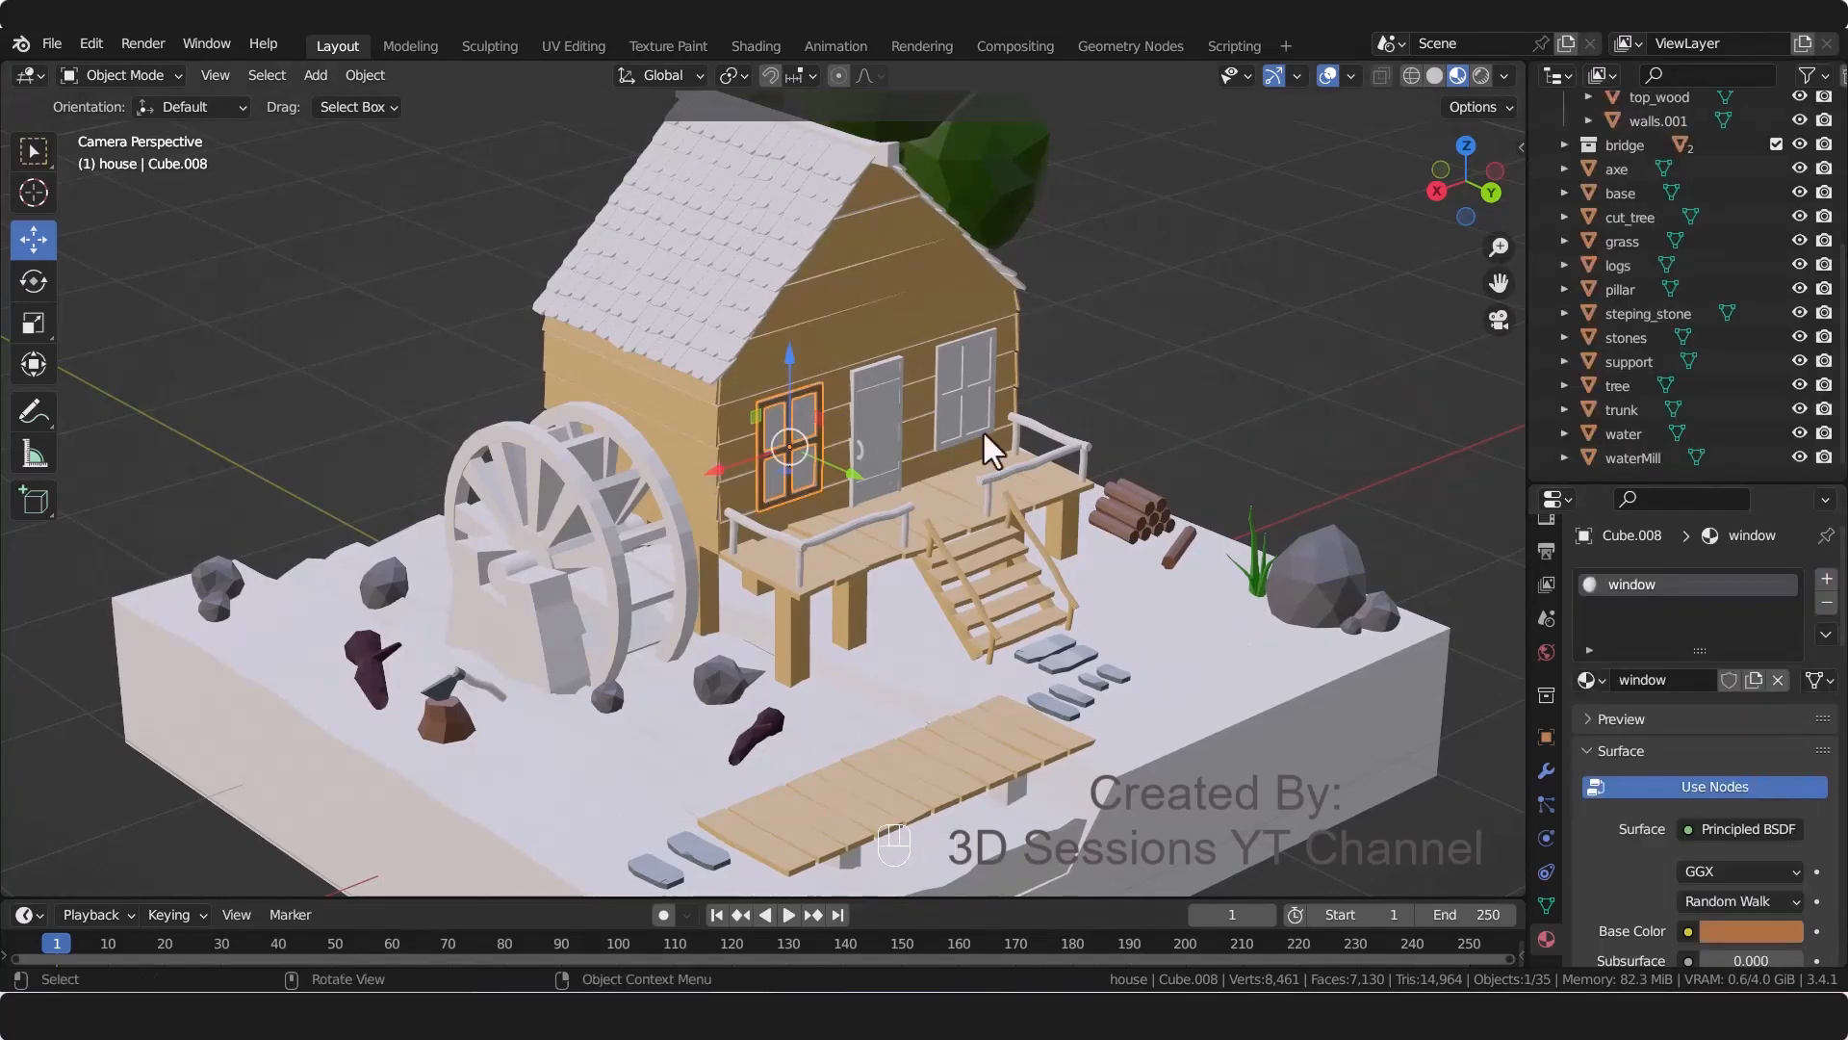
# Step: Link the window material to the door frame and the other front window frame
pyautogui.scroll(3, 929, 284)
pyautogui.click(929, 284)
pyautogui.keyDown('shift'); pyautogui.click(1068, 282); pyautogui.keyUp('shift')
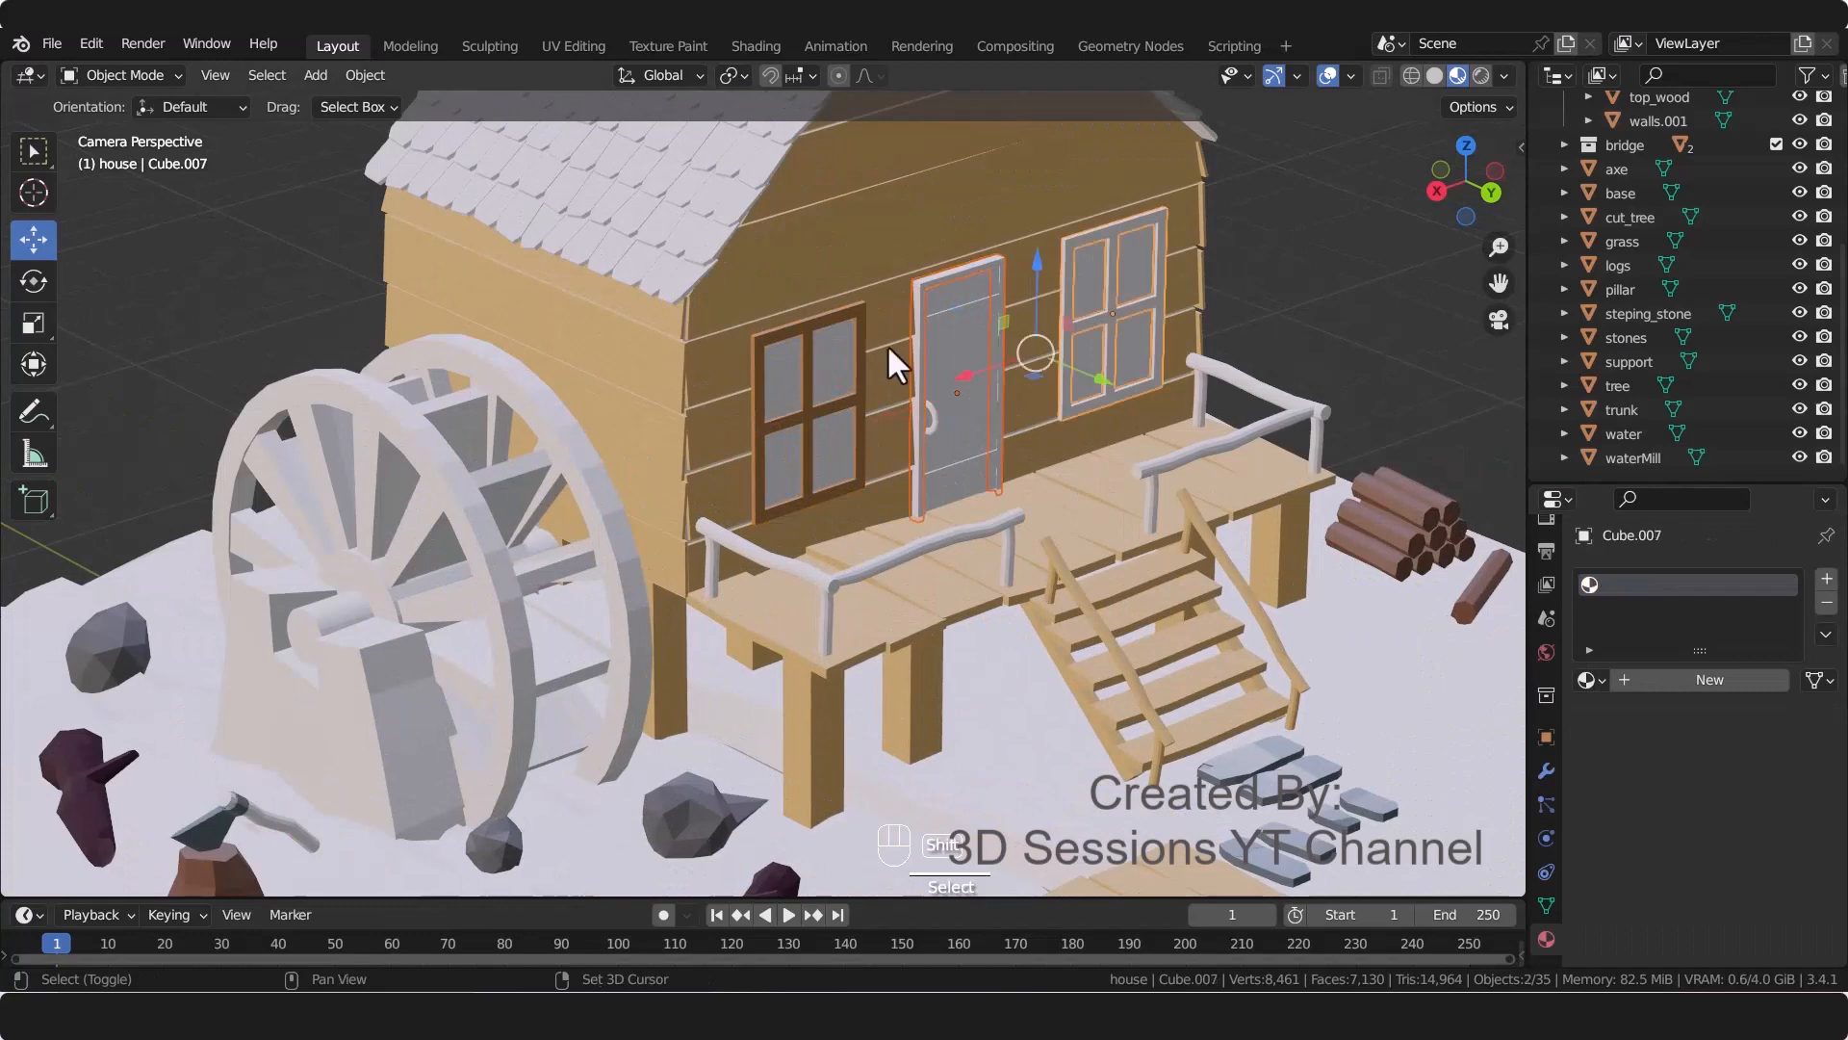
pyautogui.keyDown('shift'); pyautogui.click(867, 339); pyautogui.keyUp('shift')
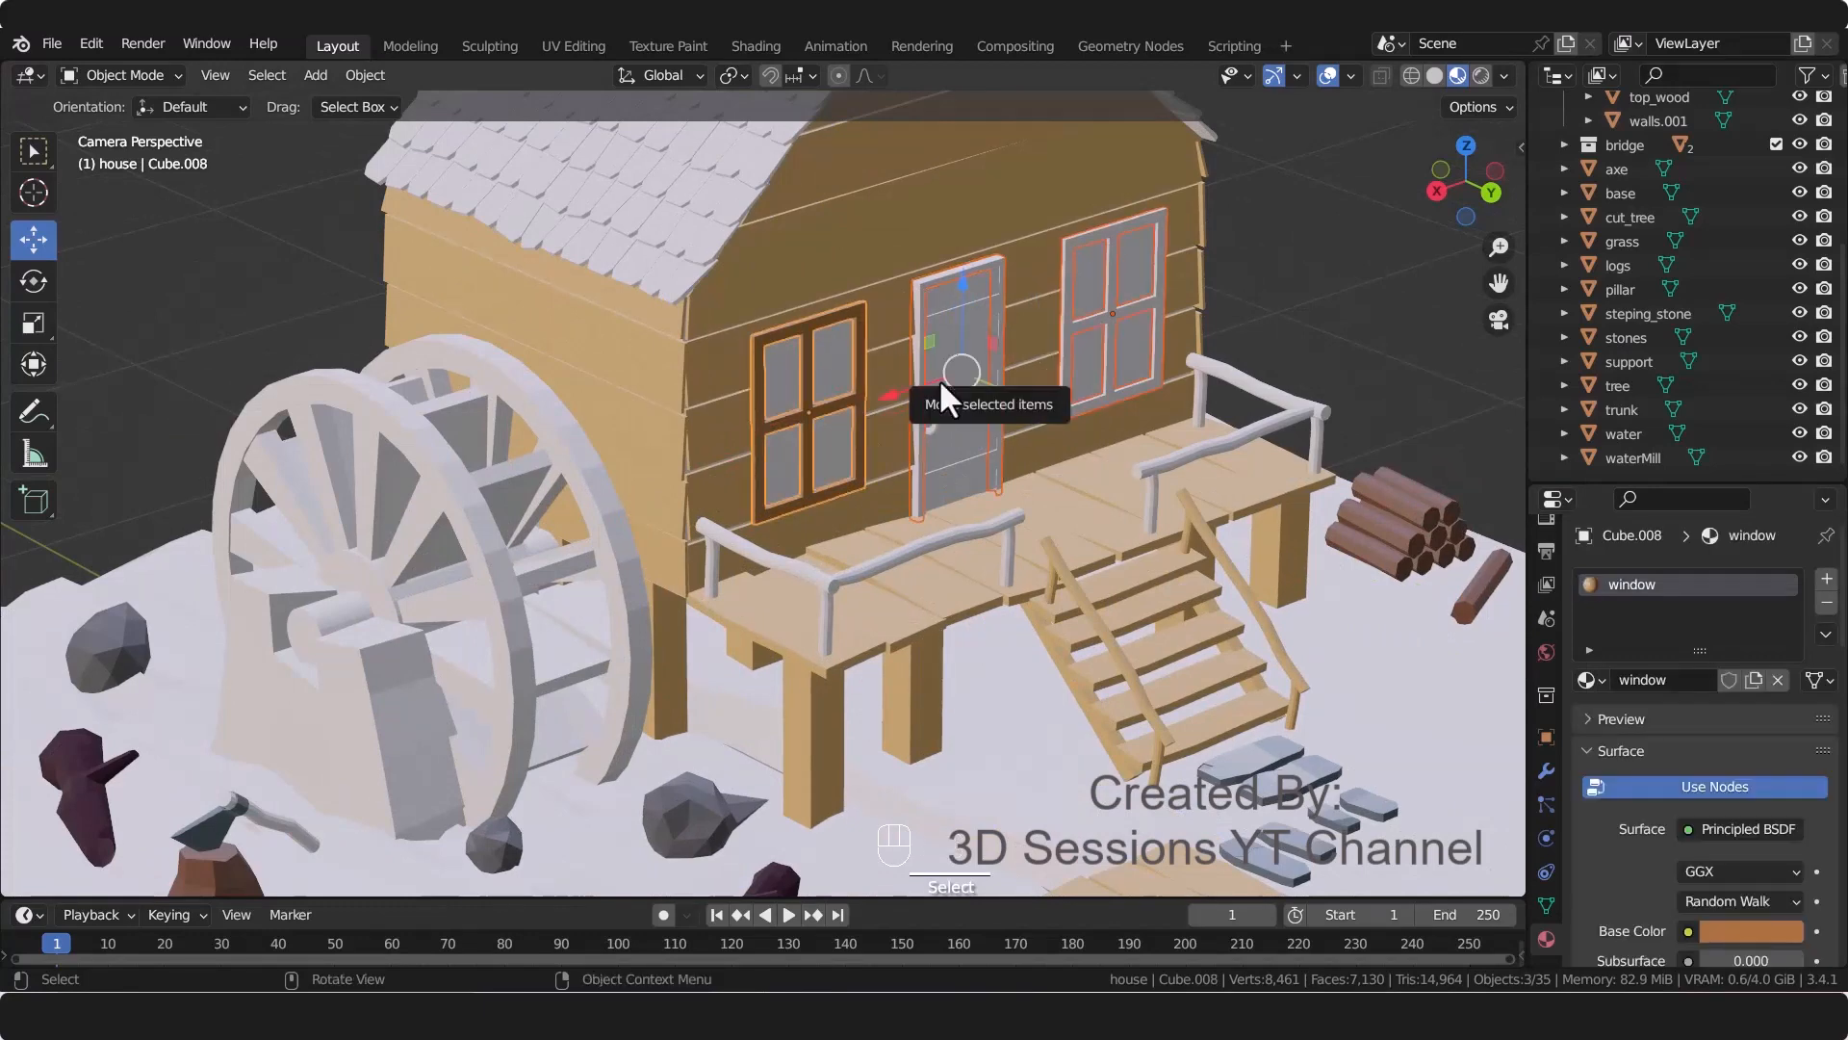
pyautogui.hotkey('ctrl', 'l')
pyautogui.click(948, 394)
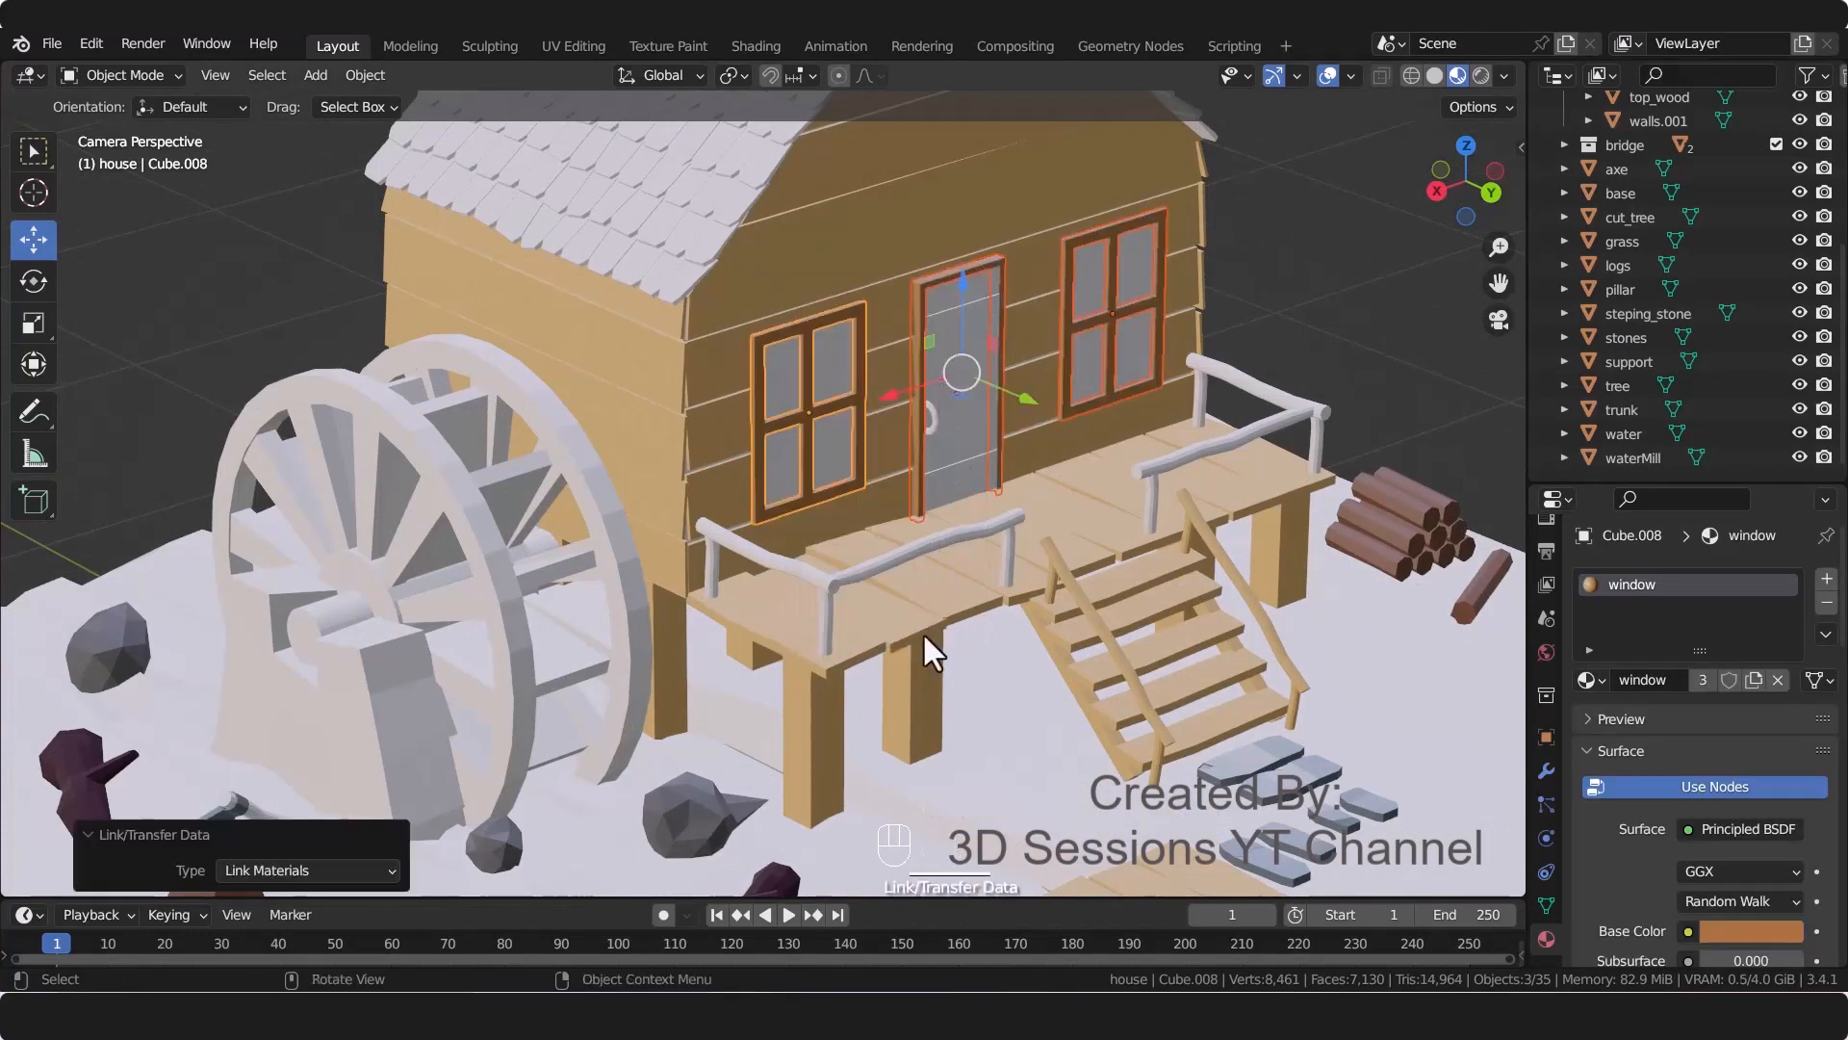
# Step: Link the window material from the window frame to the porch railings
pyautogui.click(884, 578)
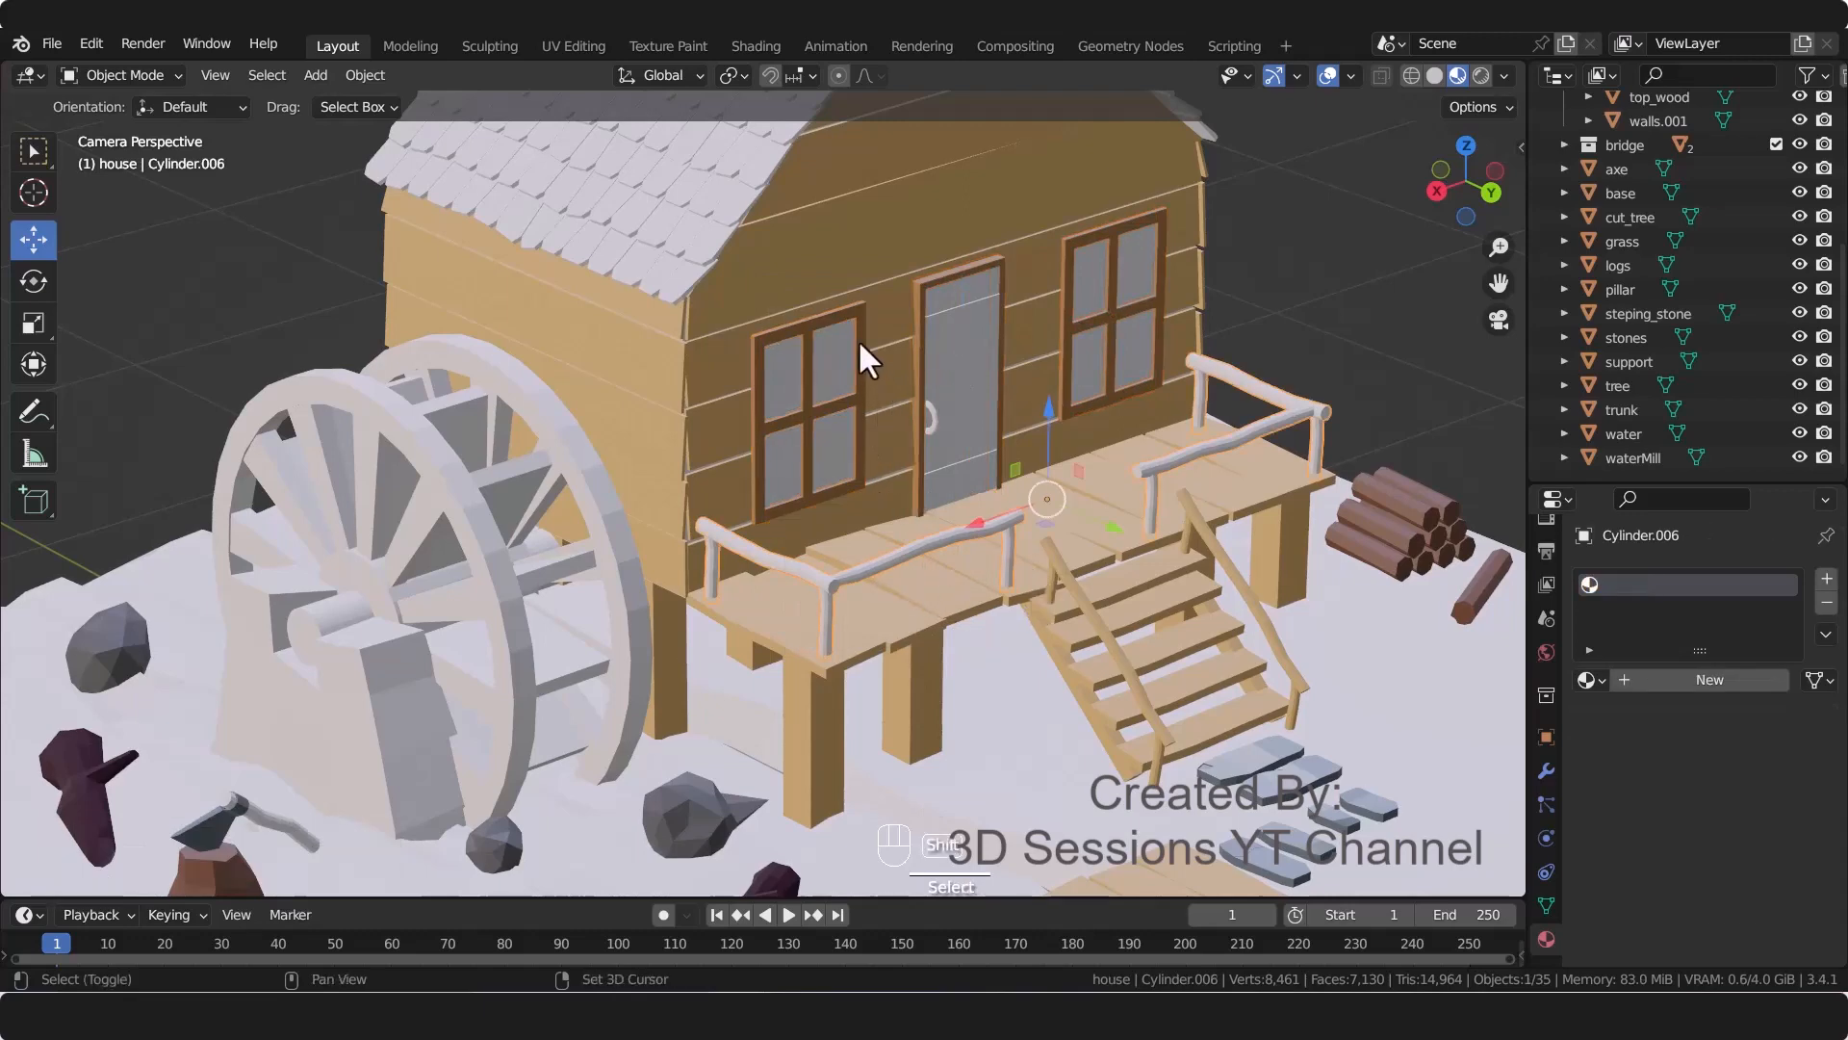
pyautogui.keyDown('shift'); pyautogui.click(879, 387); pyautogui.keyUp('shift')
pyautogui.hotkey('ctrl', 'l')
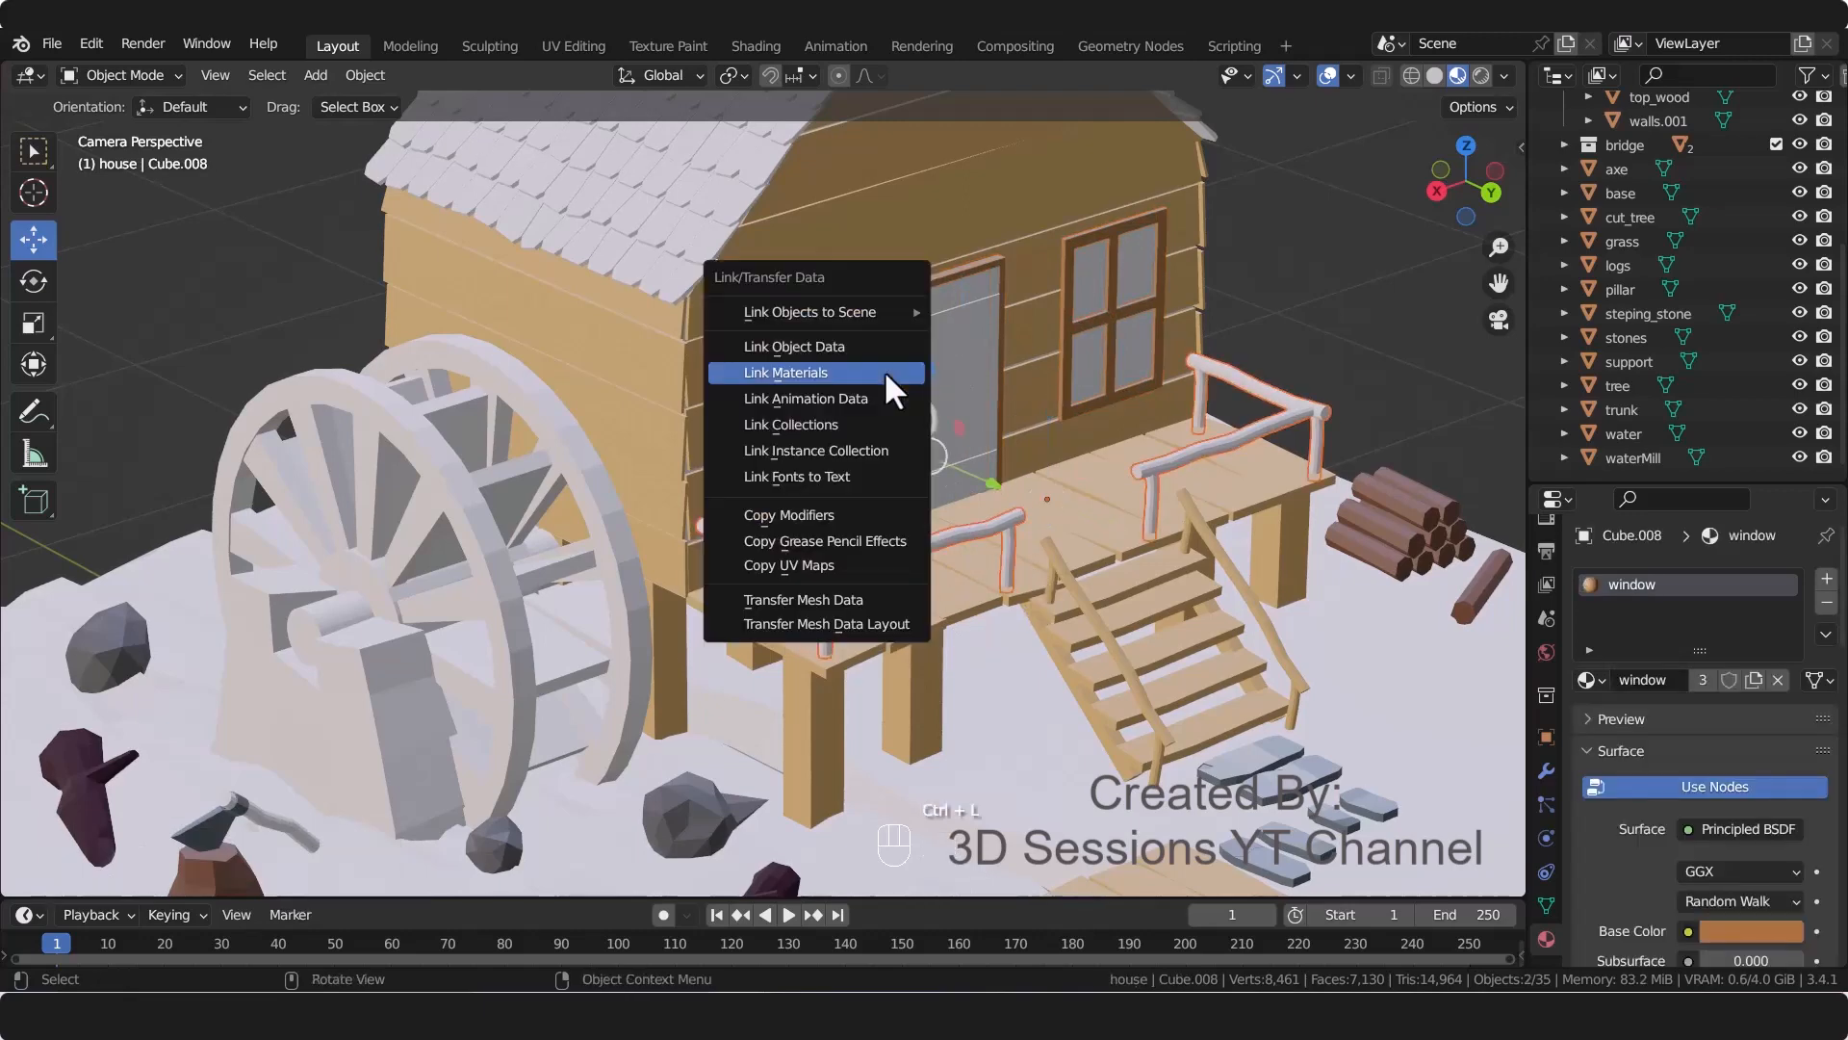
pyautogui.click(890, 385)
# Step: Add the window material as a second slot on the stairs and assign it to both handrails
pyautogui.click(1103, 664)
pyautogui.press('Tab')
pyautogui.press('l')
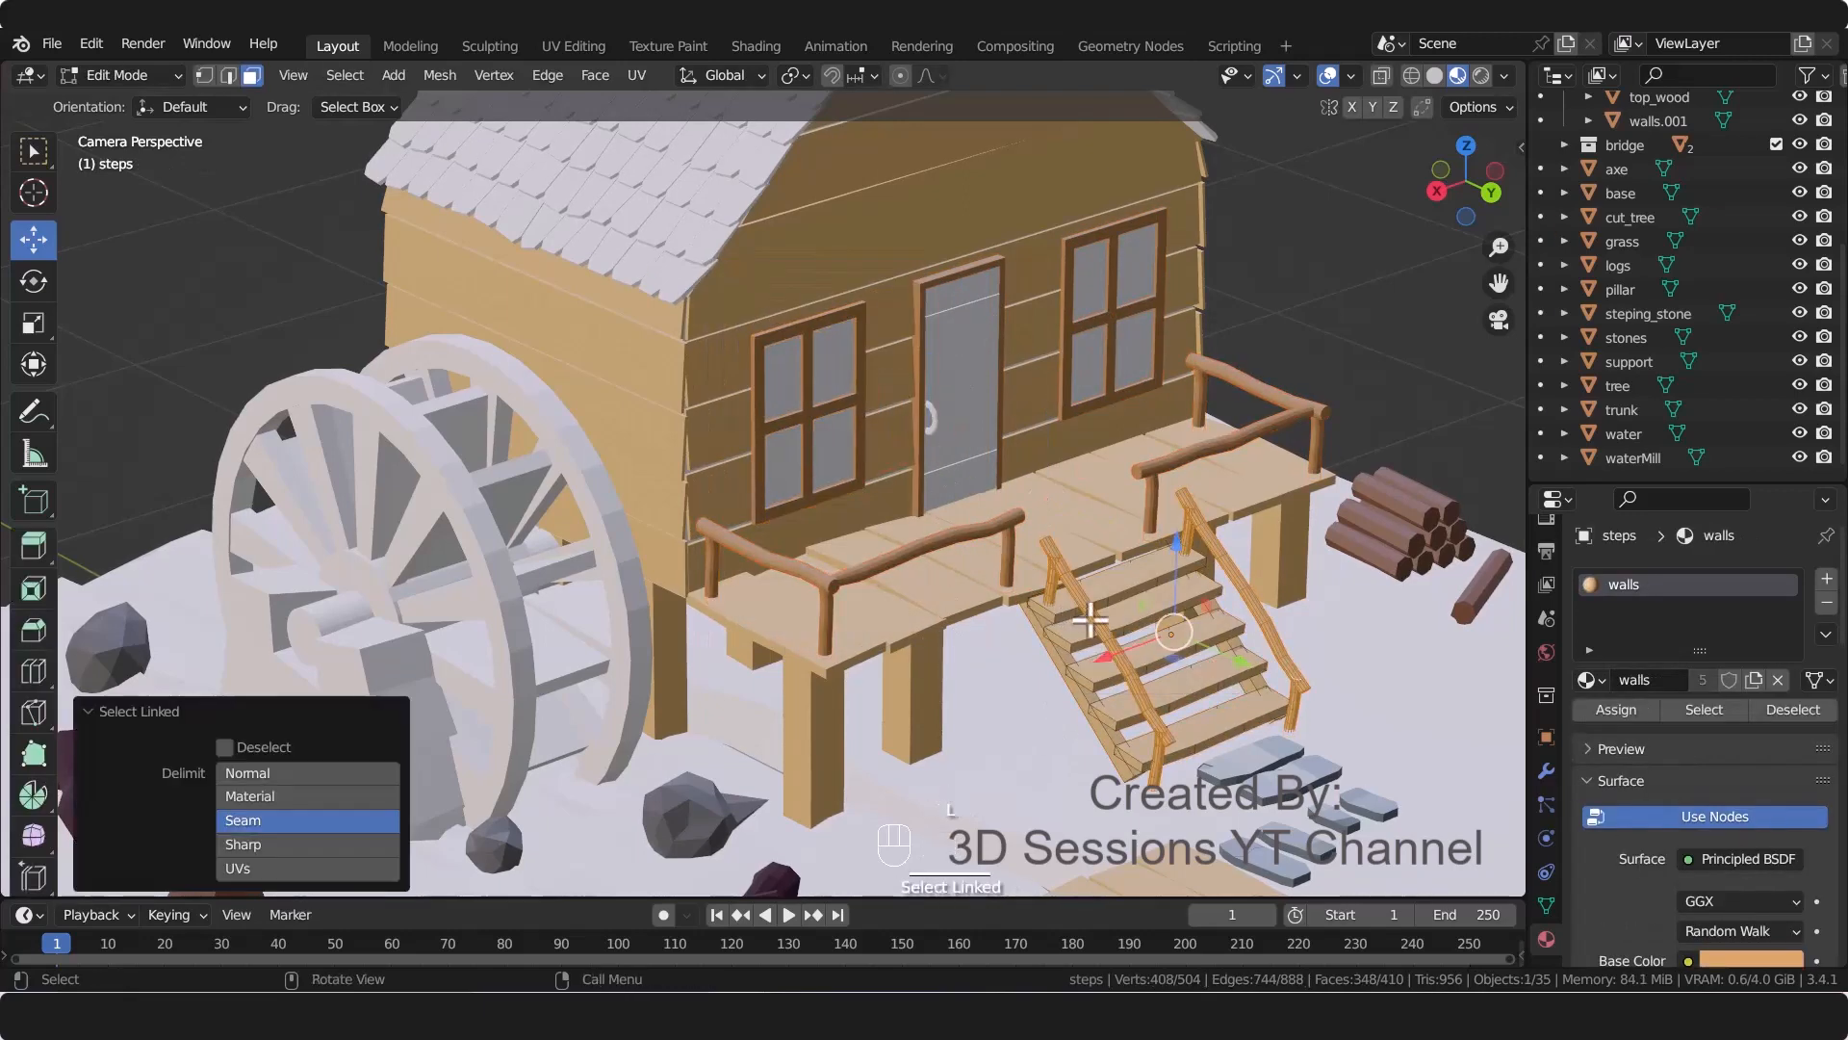
pyautogui.click(1826, 579)
pyautogui.click(1587, 728)
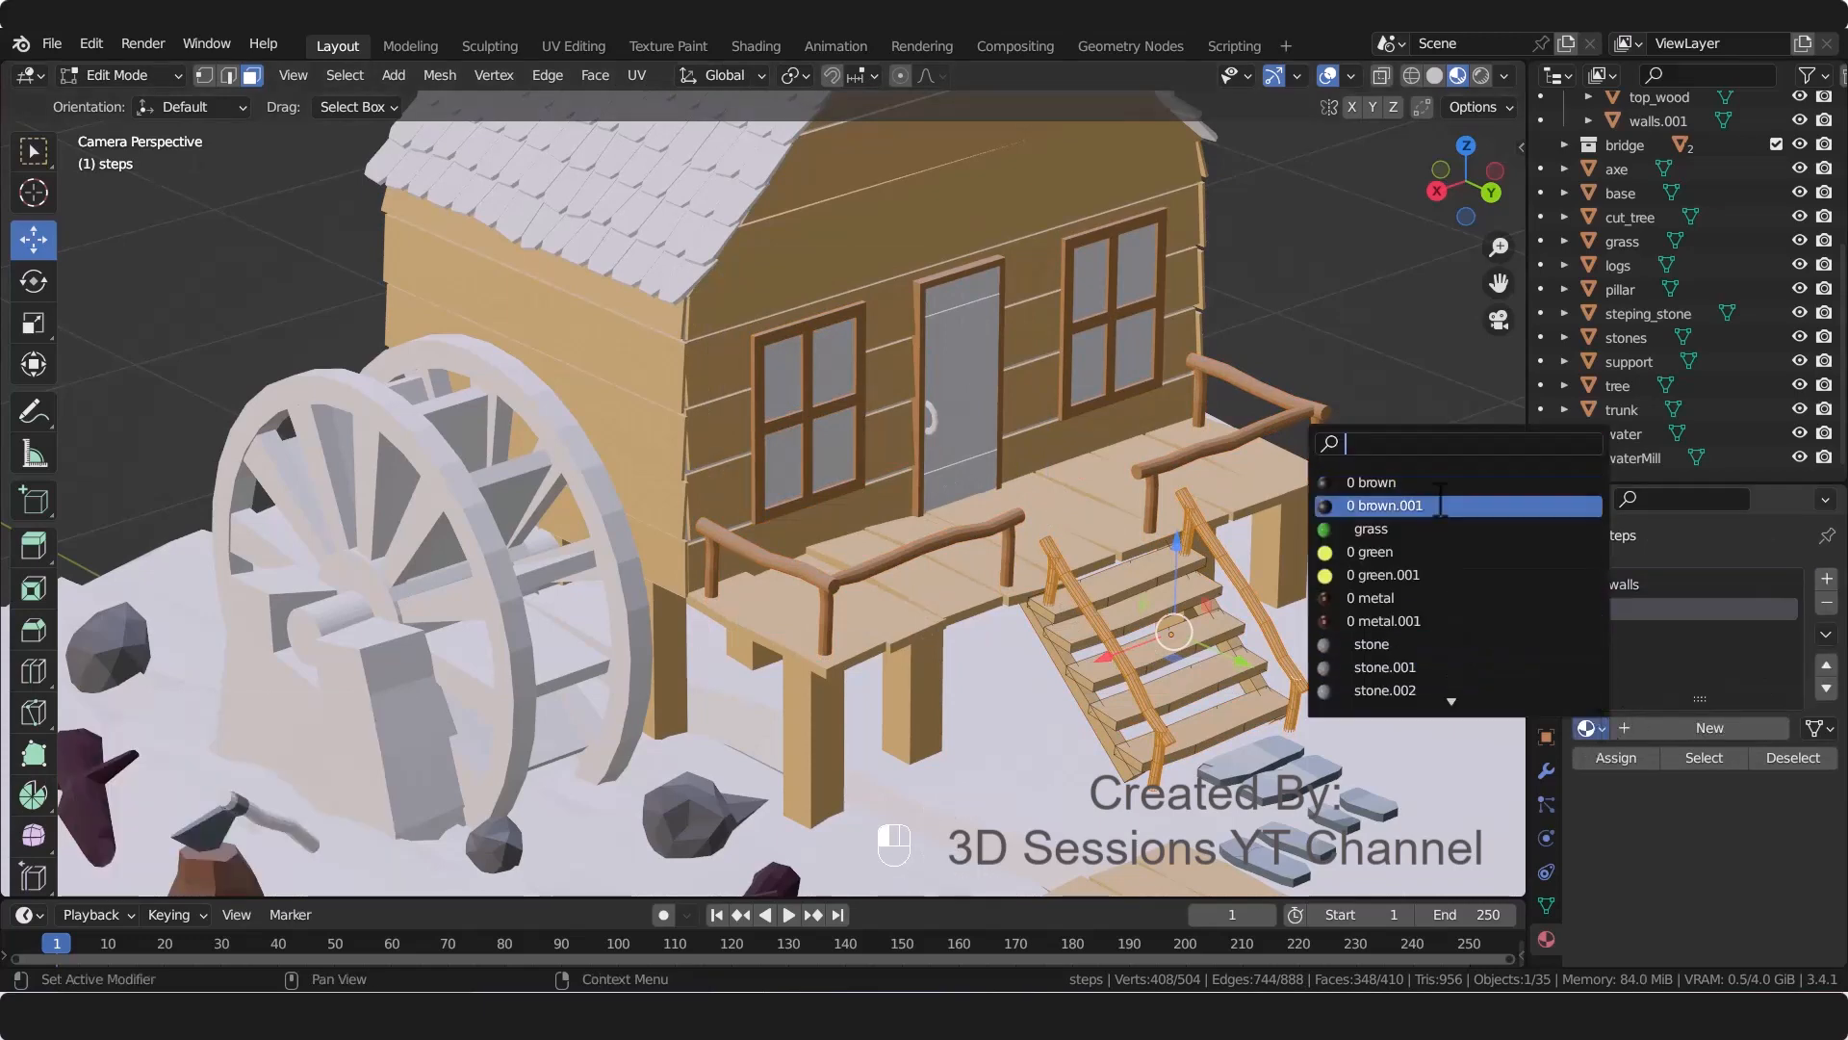
pyautogui.write('win')
pyautogui.press('Return')
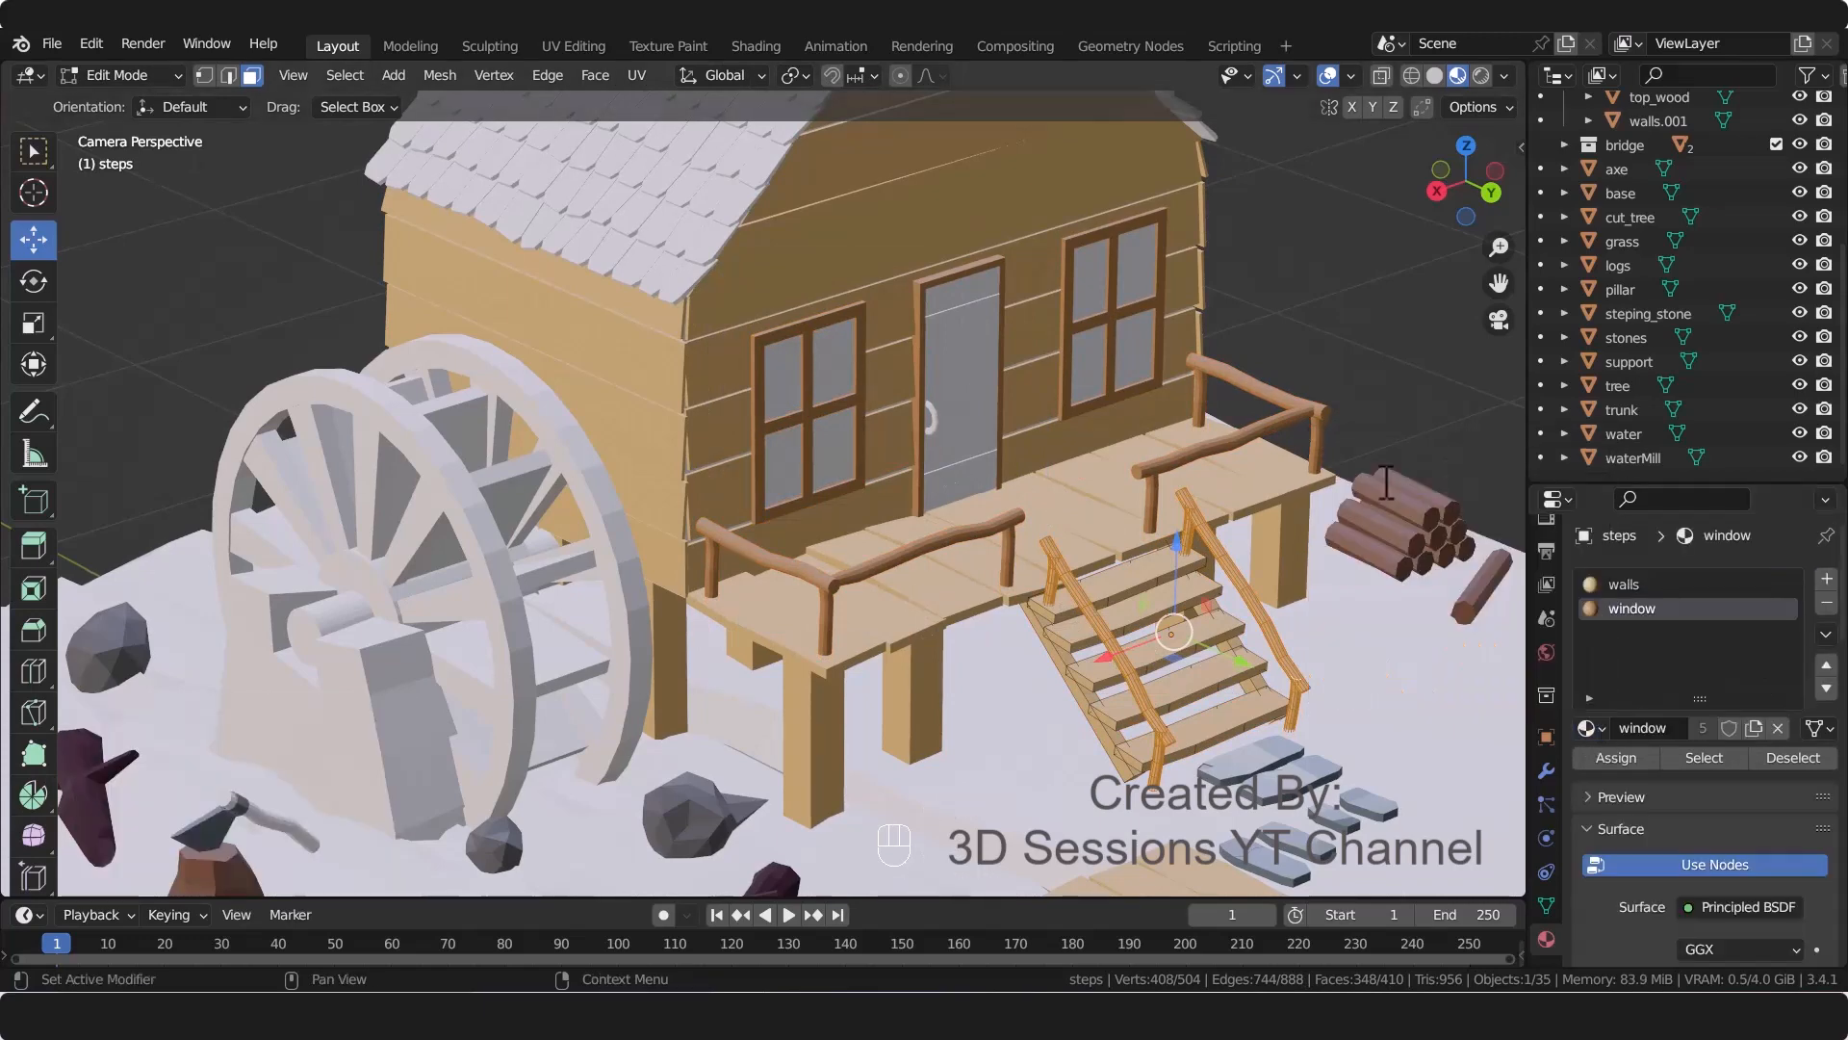
pyautogui.click(1616, 758)
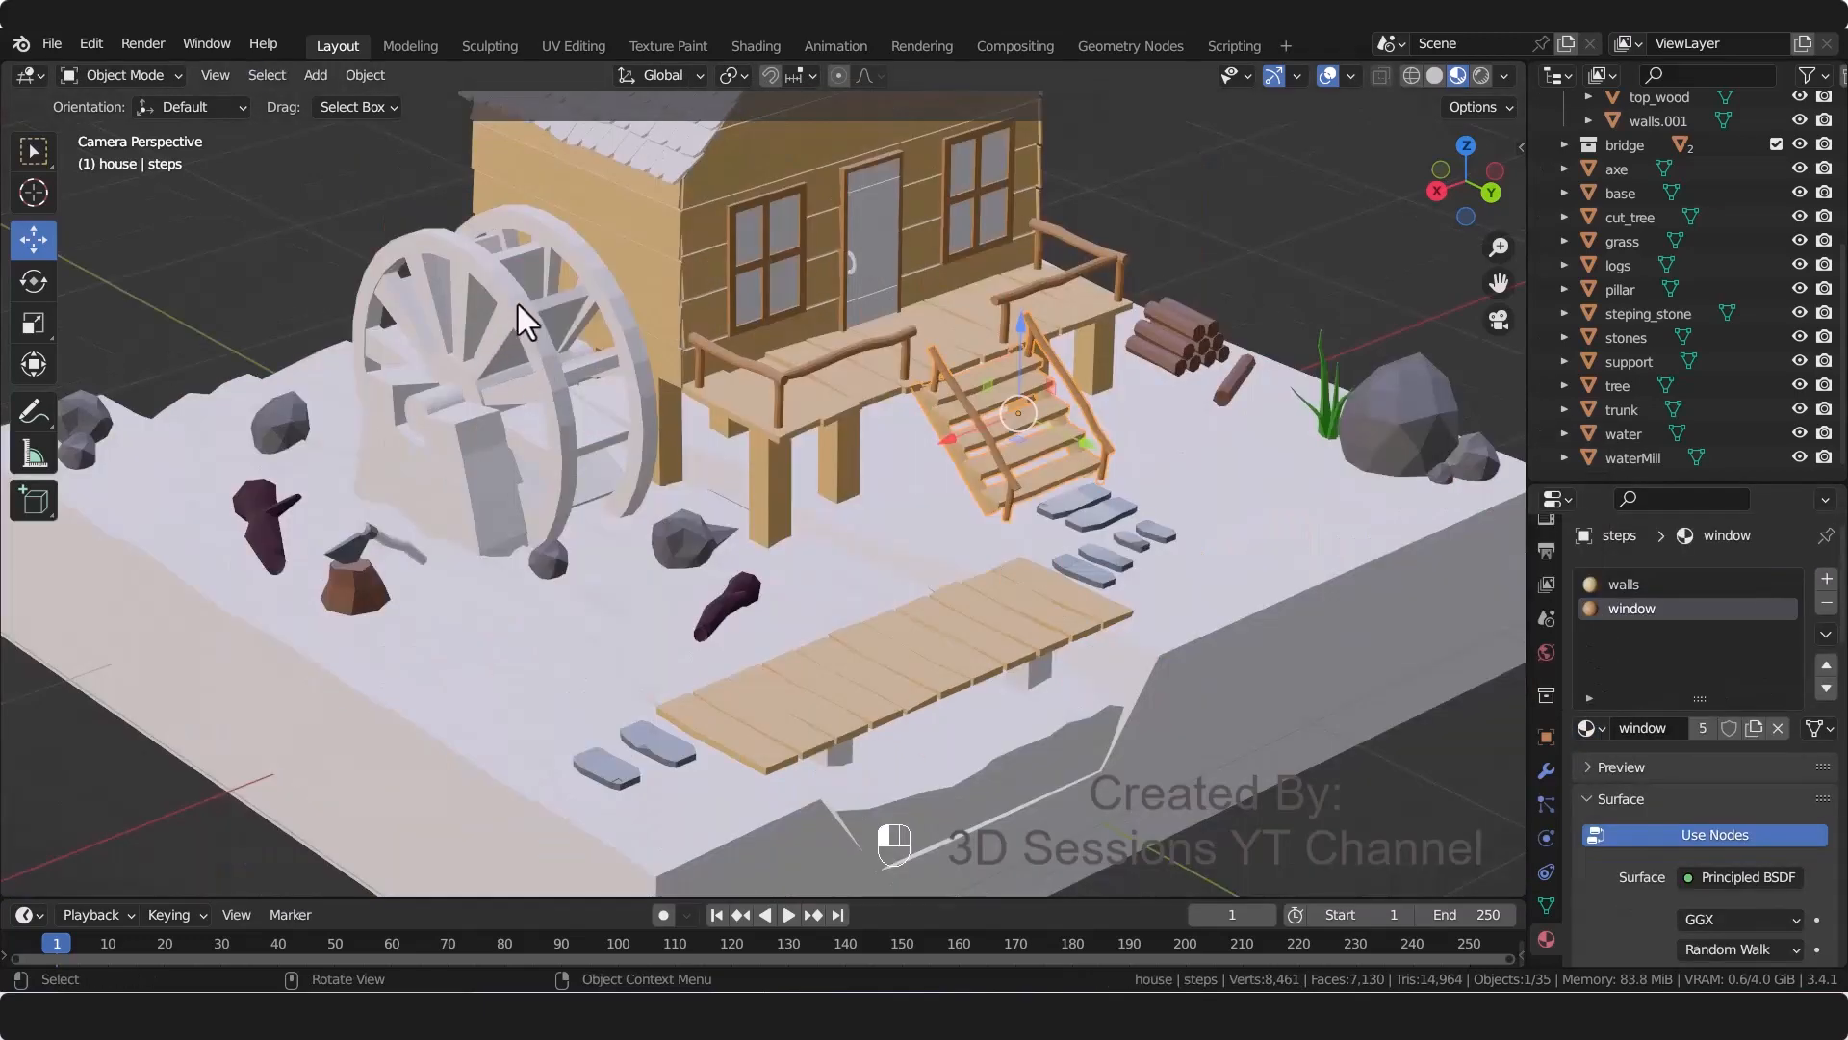
# Step: Link the window material from the front wall's window frame to the water wheel
pyautogui.click(518, 305)
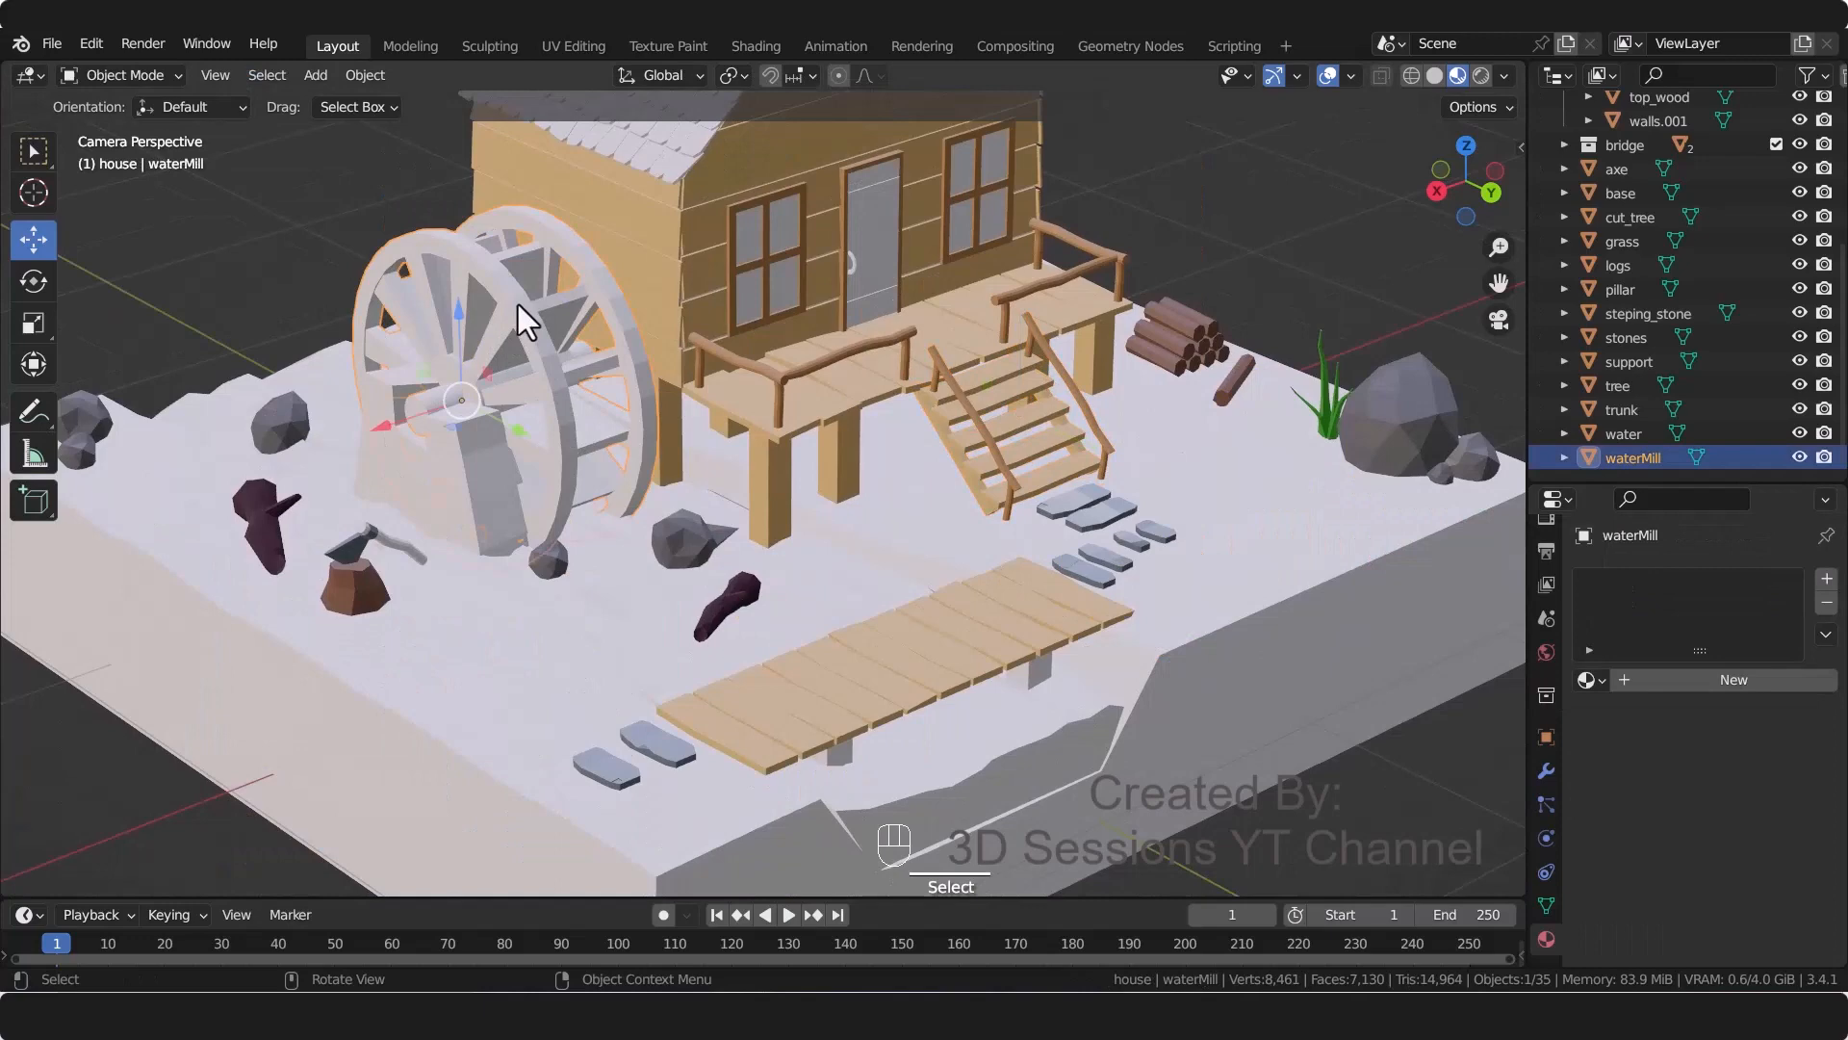
pyautogui.keyDown('ctrl'); pyautogui.click(731, 210); pyautogui.keyUp('ctrl')
pyautogui.hotkey('ctrl', 'l')
pyautogui.click(827, 337)
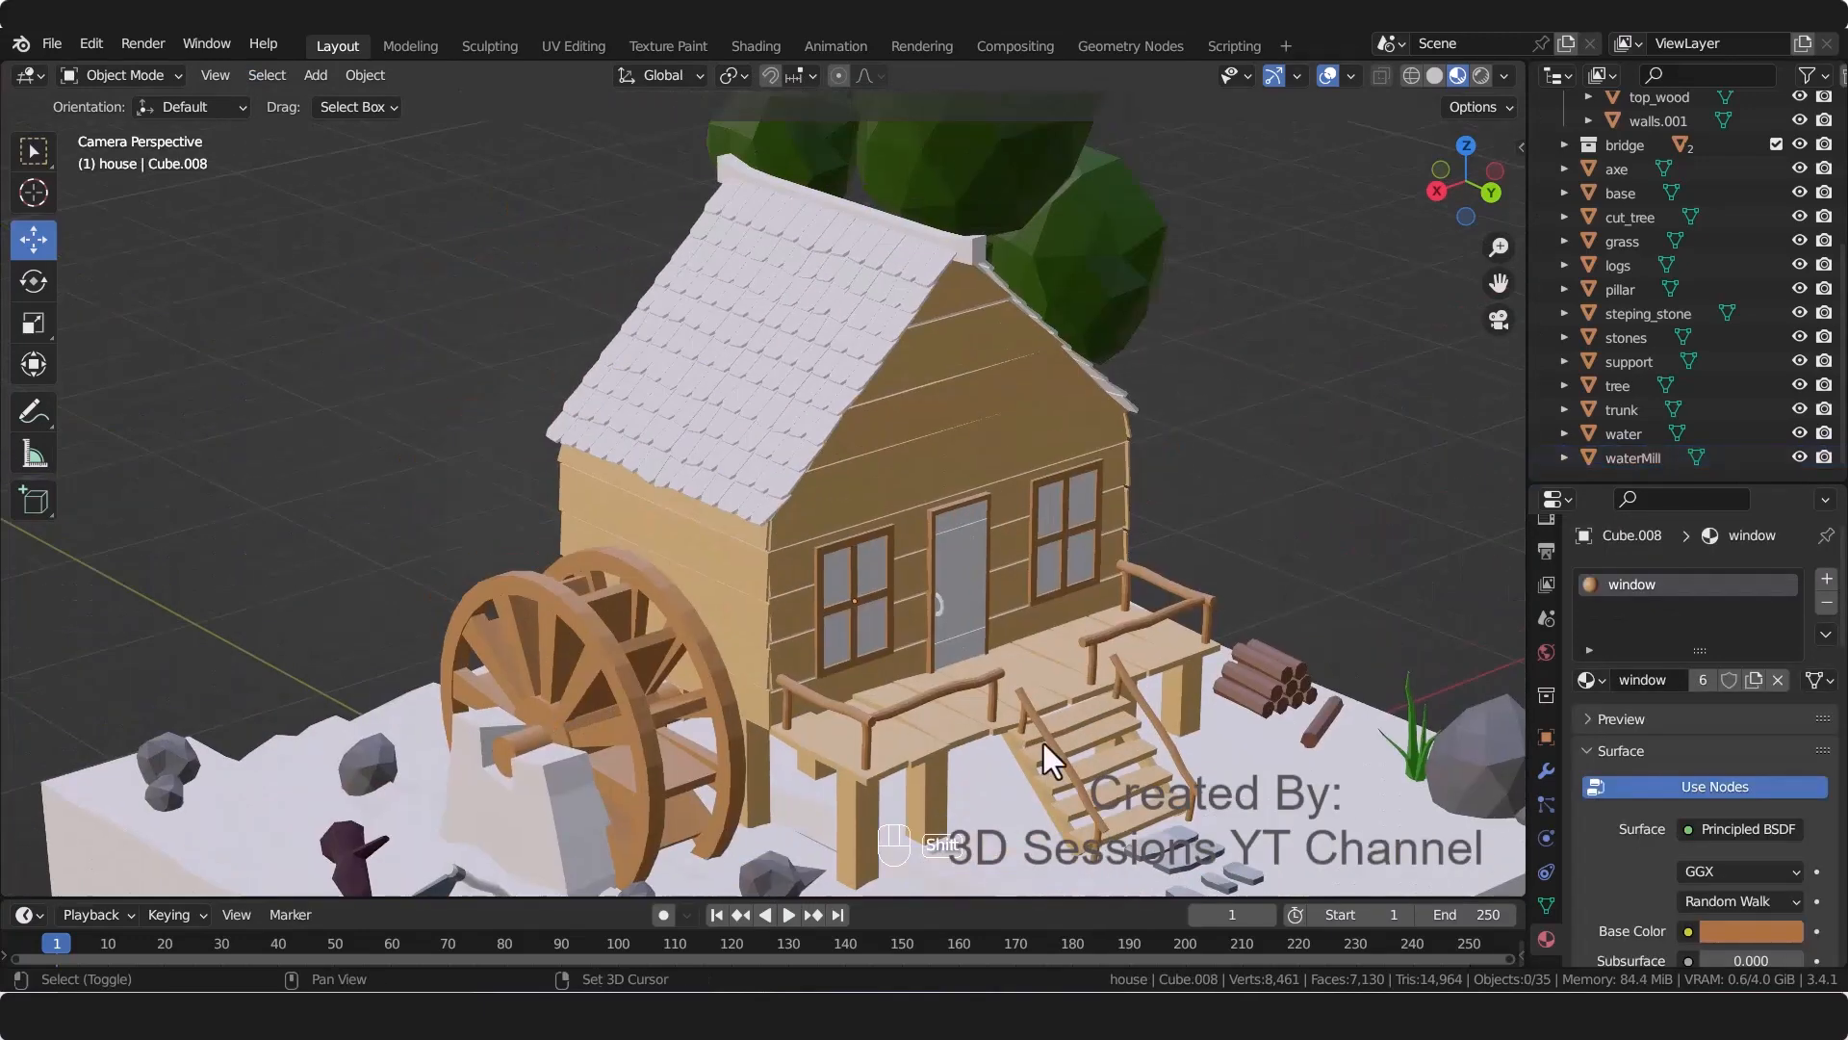
# Step: Create a material named roof on the roof tiles and set its base color to hex CA5232
pyautogui.click(853, 313)
pyautogui.click(1685, 680)
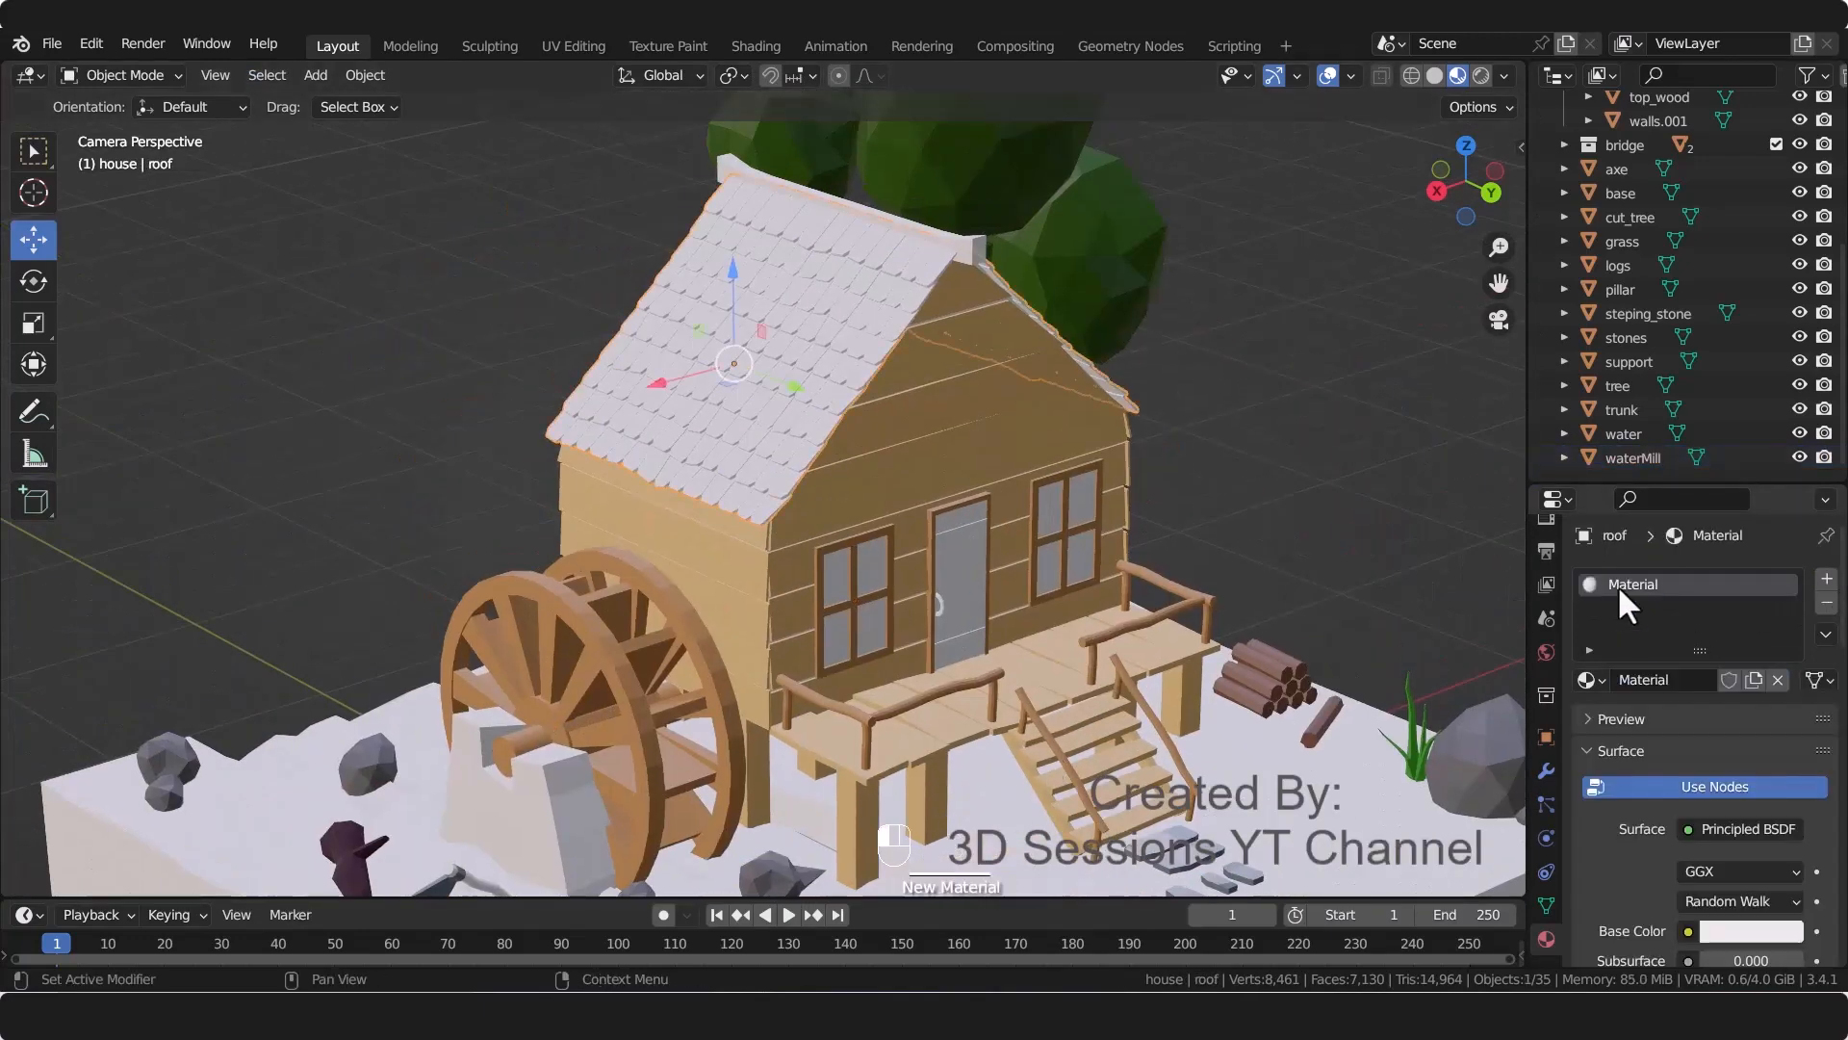
pyautogui.doubleClick(1617, 585)
pyautogui.write('roof')
pyautogui.click(1750, 931)
pyautogui.click(1763, 664)
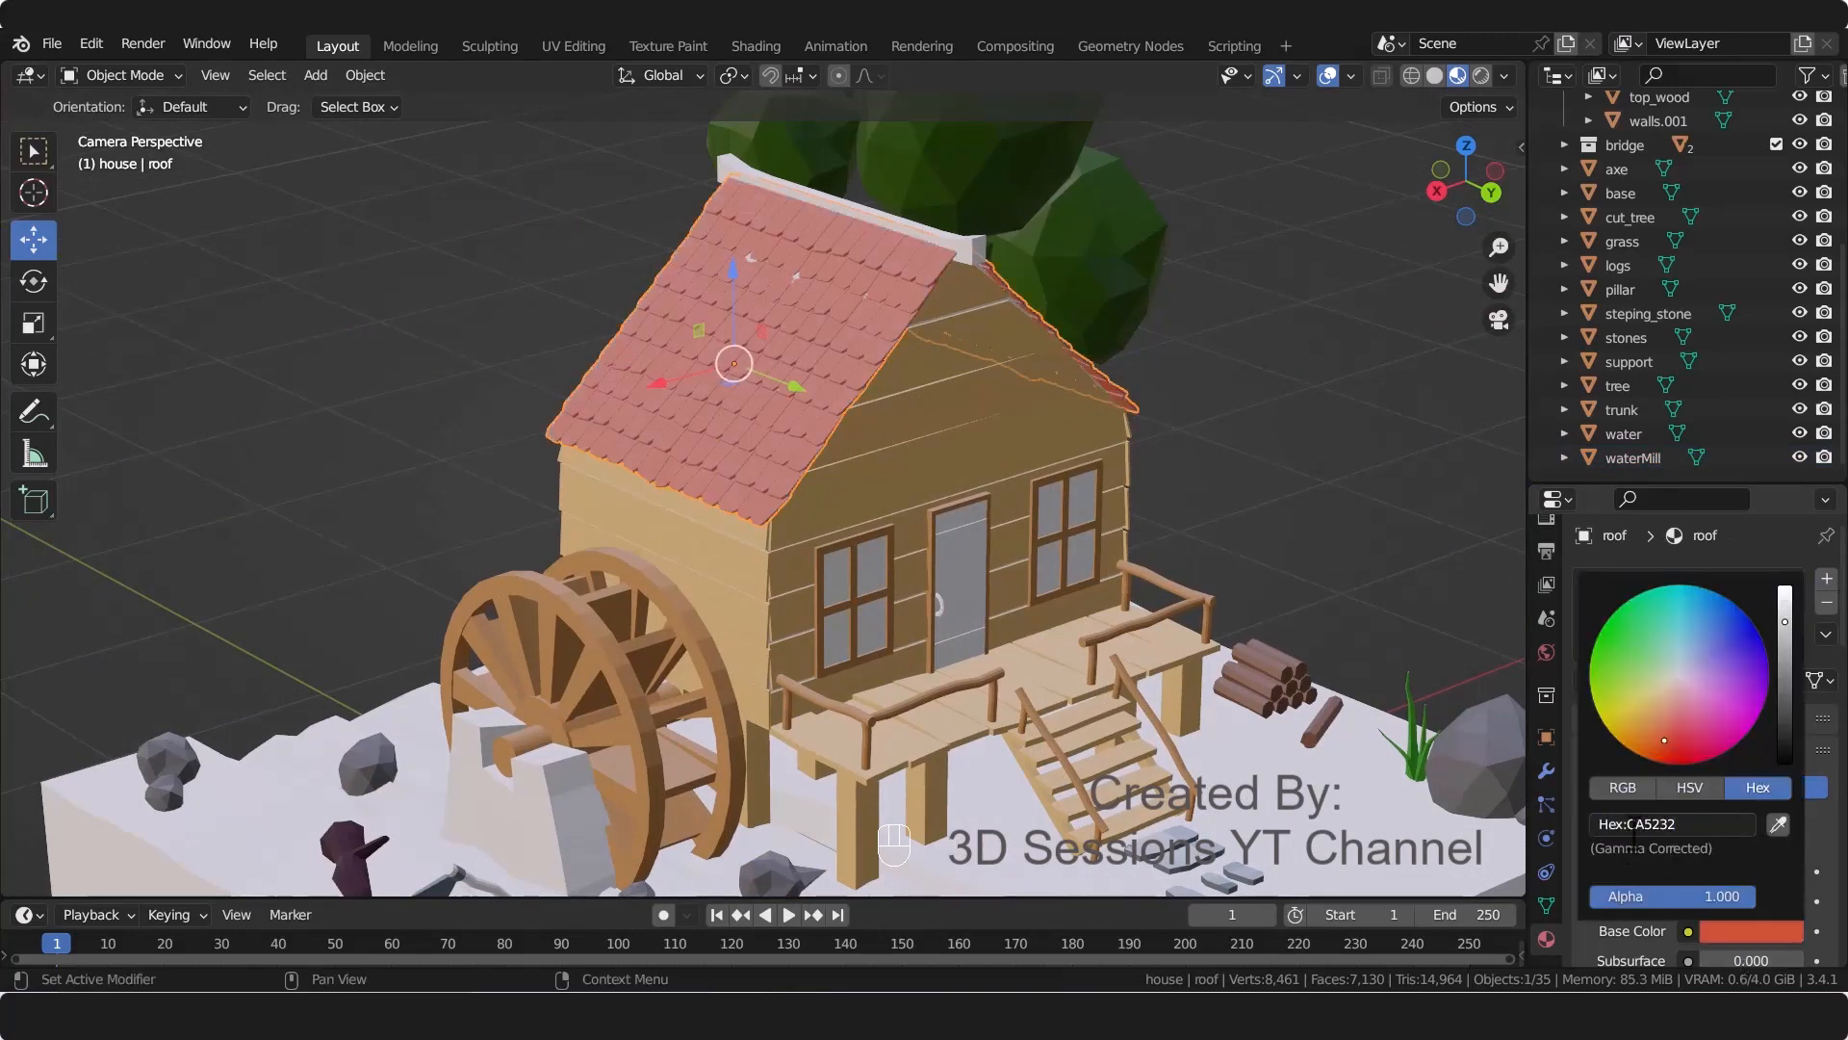
# Step: Link the walls material from the house walls to the wooden ridge beam on top of the roof
pyautogui.click(978, 239)
pyautogui.keyDown('shift'); pyautogui.click(957, 421); pyautogui.keyUp('shift')
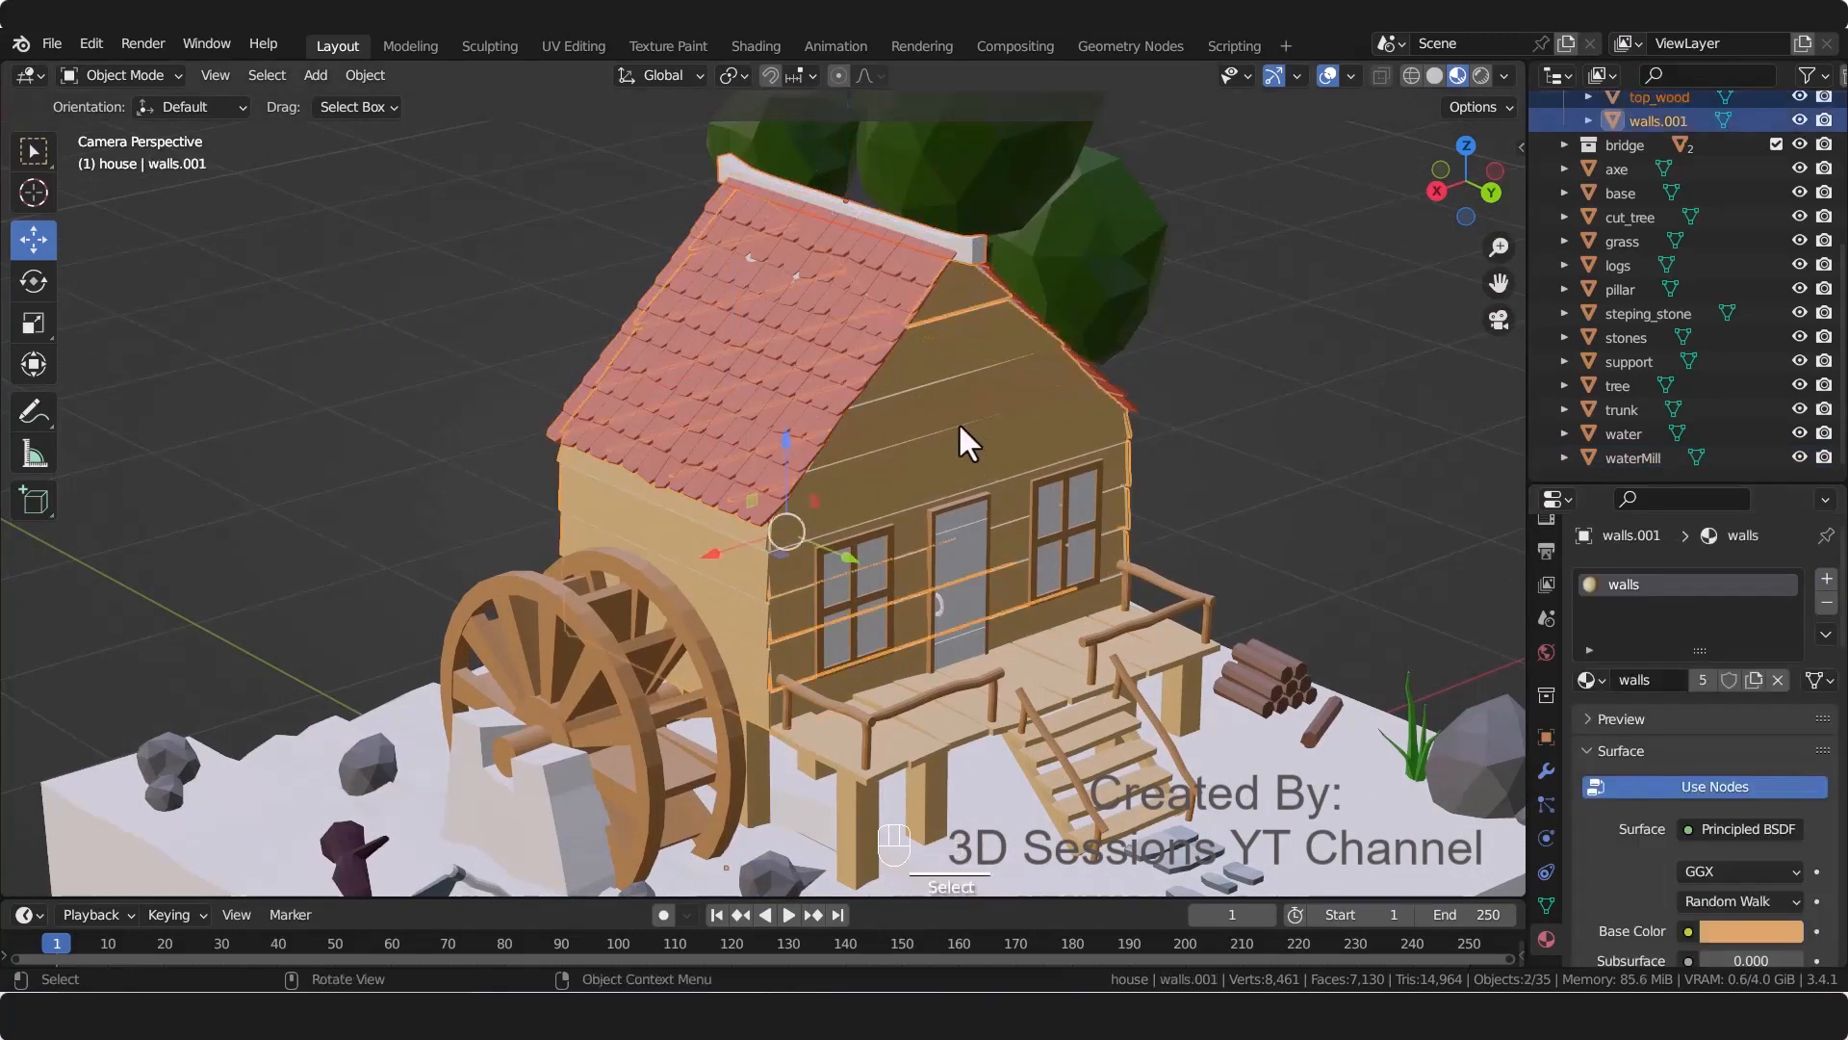
pyautogui.hotkey('ctrl', 'l')
pyautogui.click(957, 422)
# Step: Expand the door collection in the outliner and link the walls material from the house walls to the main door panel
pyautogui.scroll(-2, 888, 425)
pyautogui.click(887, 424)
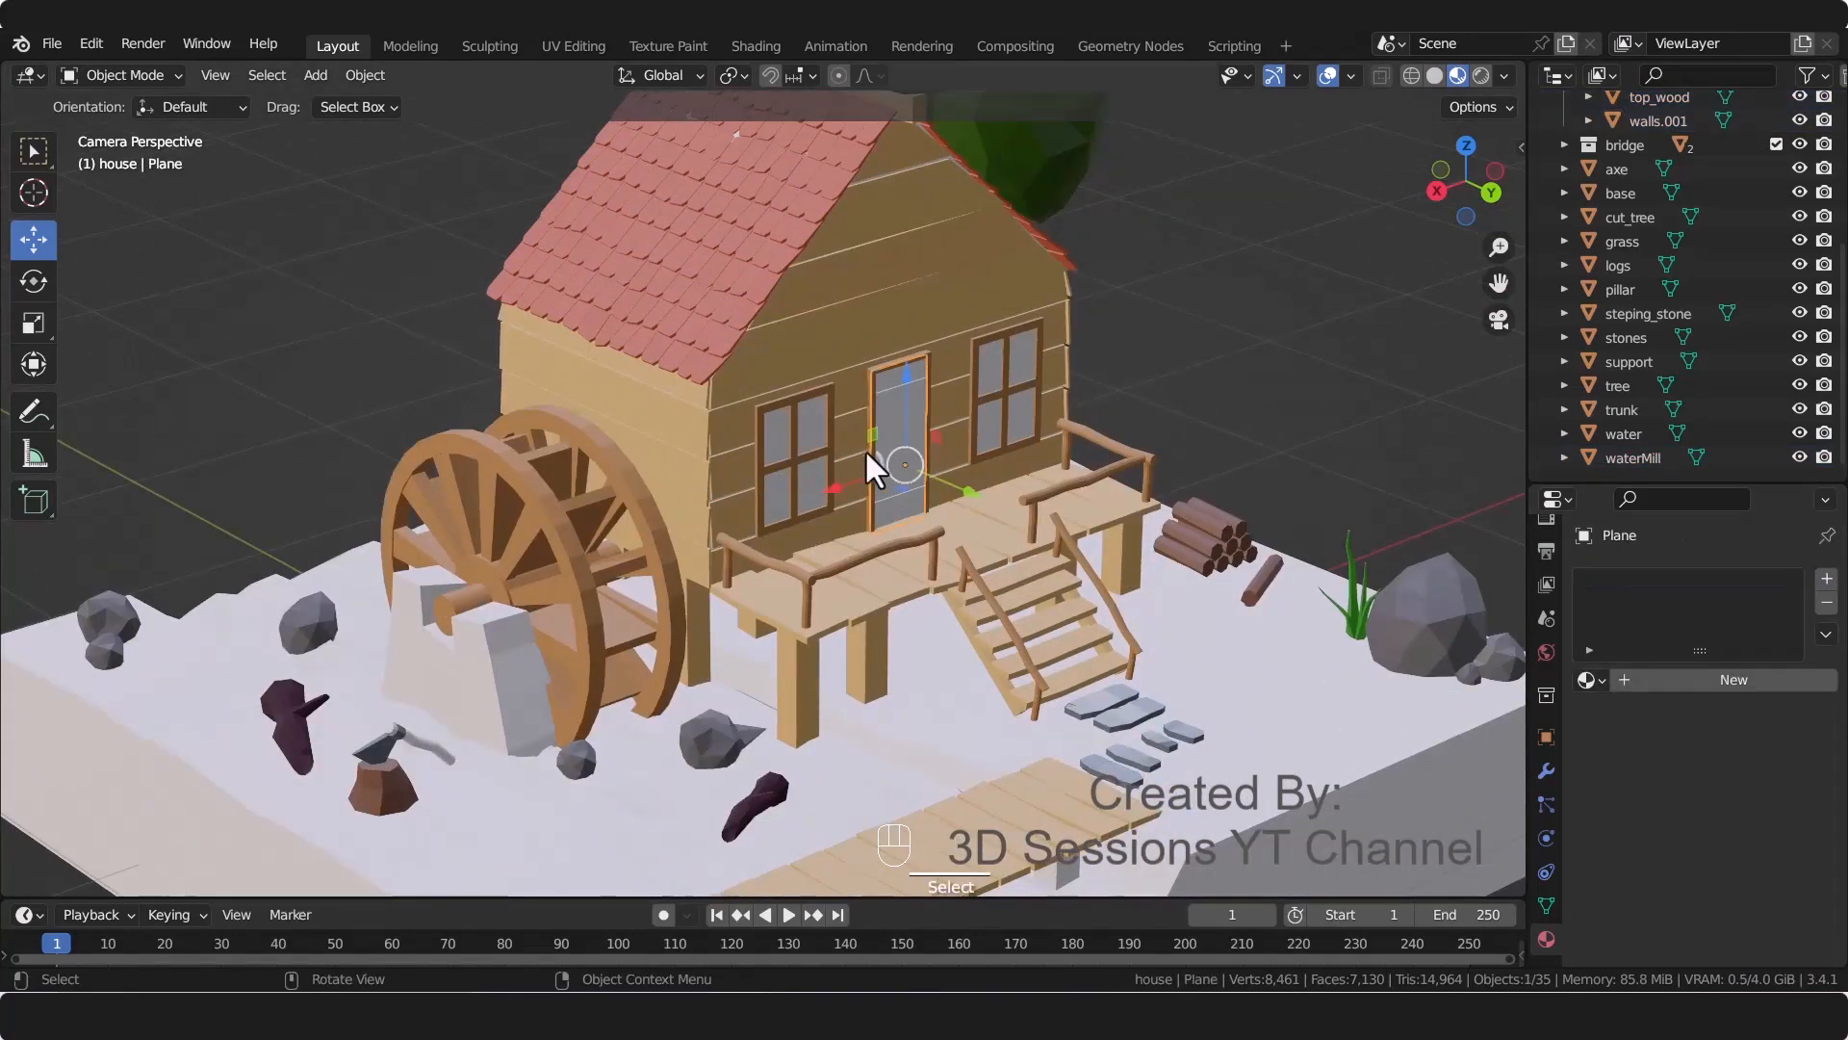
pyautogui.scroll(3, 865, 449)
pyautogui.moveTo(1685, 481); pyautogui.dragTo(1686, 793)
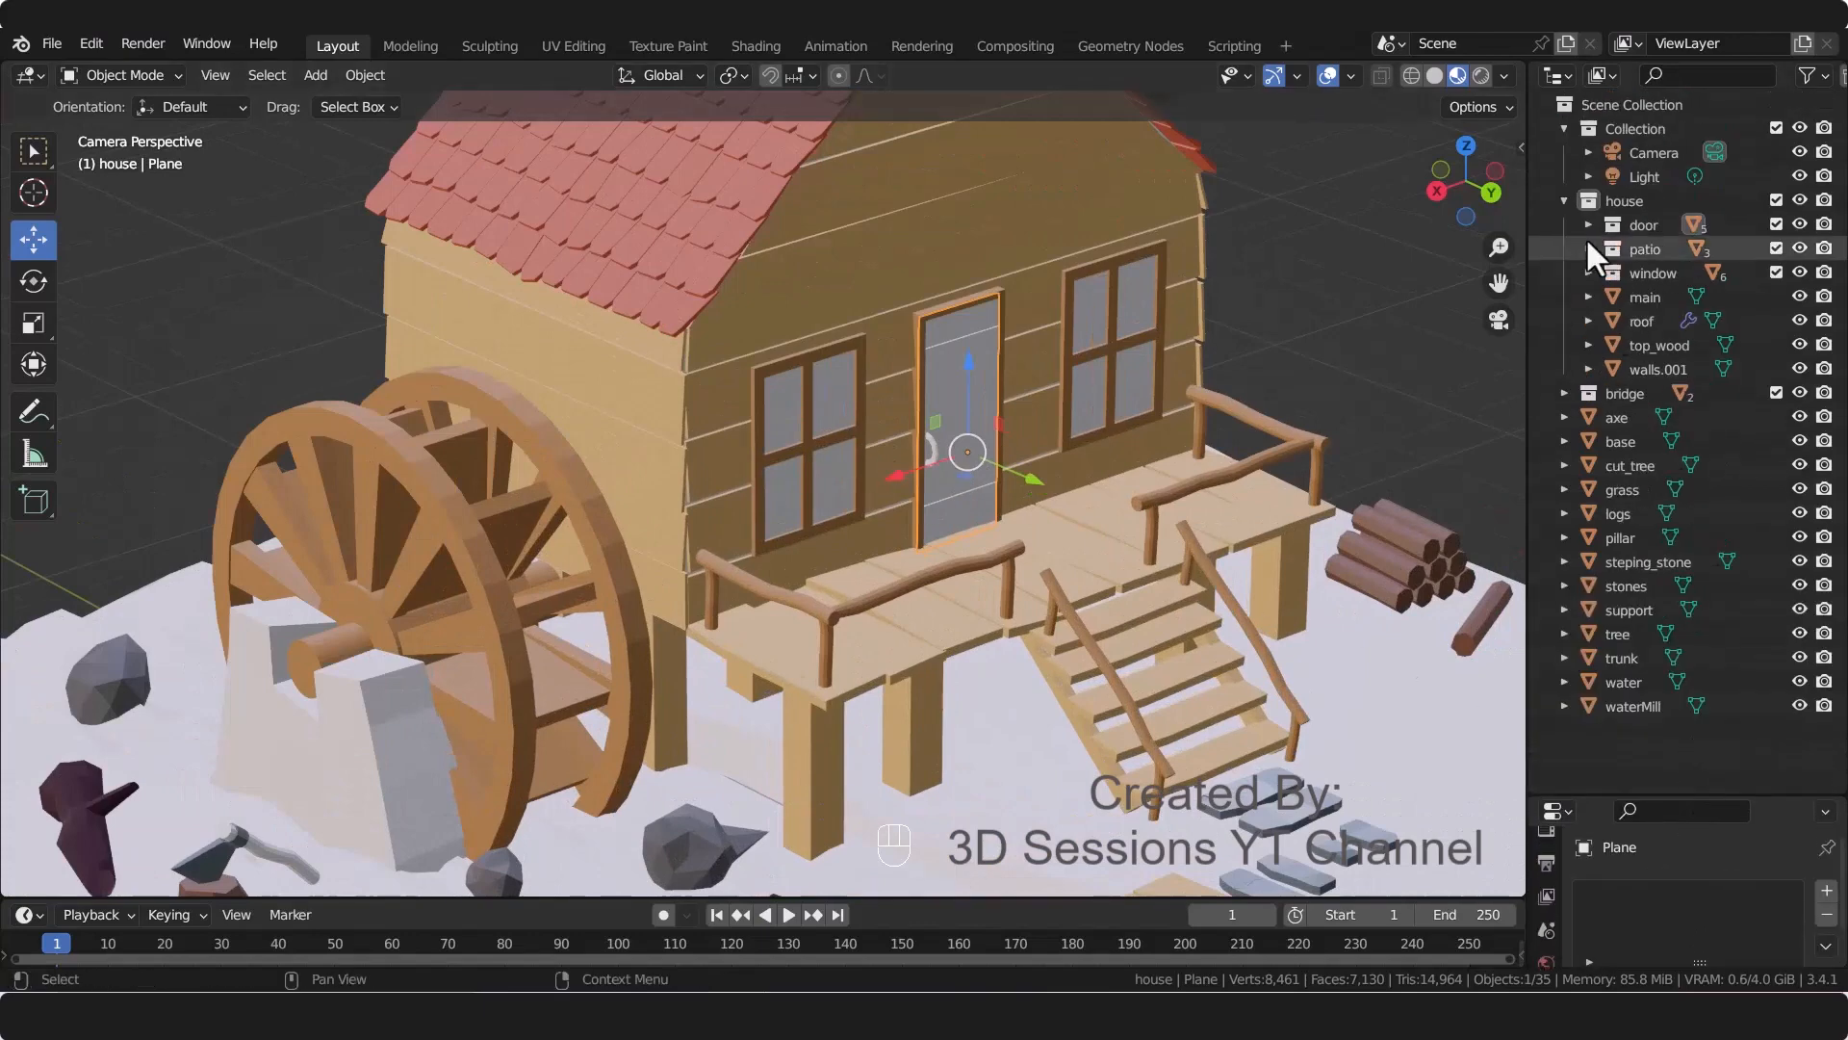
pyautogui.click(1588, 227)
pyautogui.keyDown('shift'); pyautogui.click(927, 276); pyautogui.keyUp('shift')
pyautogui.hotkey('ctrl', 'l')
pyautogui.click(932, 251)
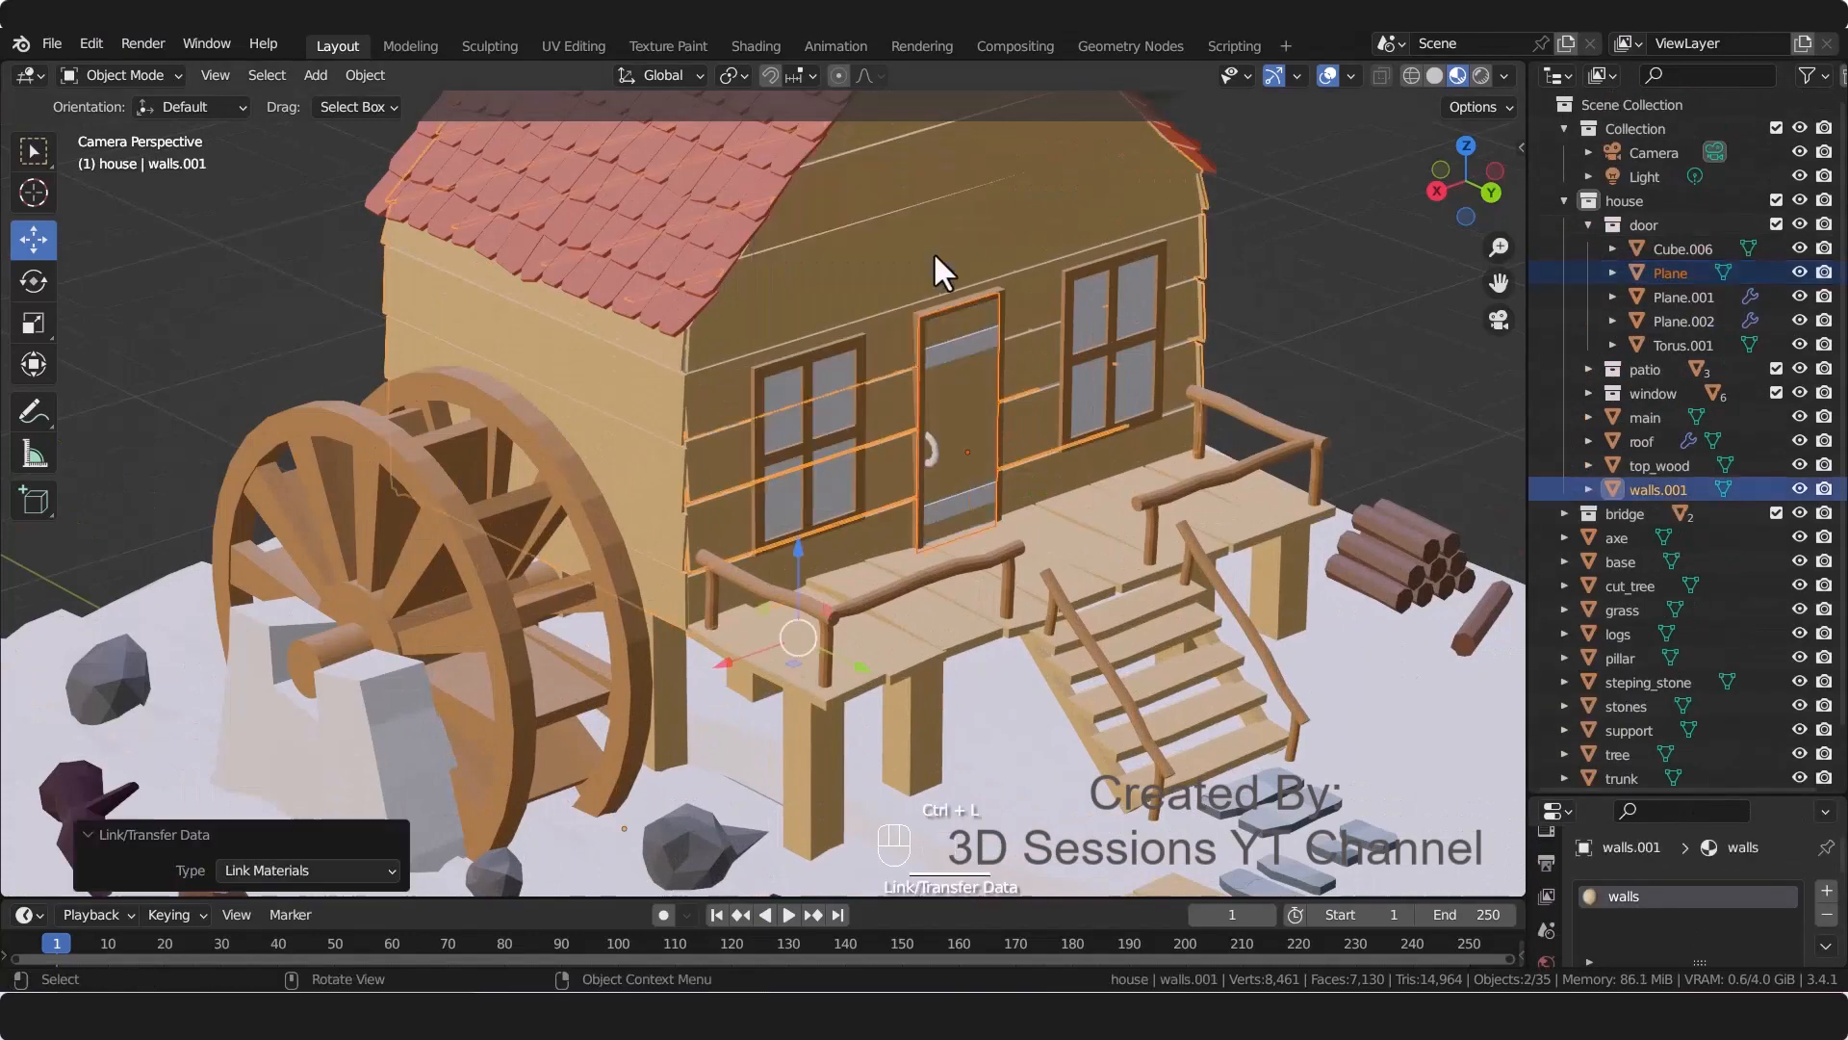
# Step: Link the window material to the two horizontal planks on the door and save the file
pyautogui.click(967, 486)
pyautogui.keyDown('shift'); pyautogui.click(944, 347); pyautogui.keyUp('shift')
pyautogui.keyDown('shift'); pyautogui.click(860, 349); pyautogui.keyUp('shift')
pyautogui.hotkey('ctrl', 'l')
pyautogui.click(880, 395)
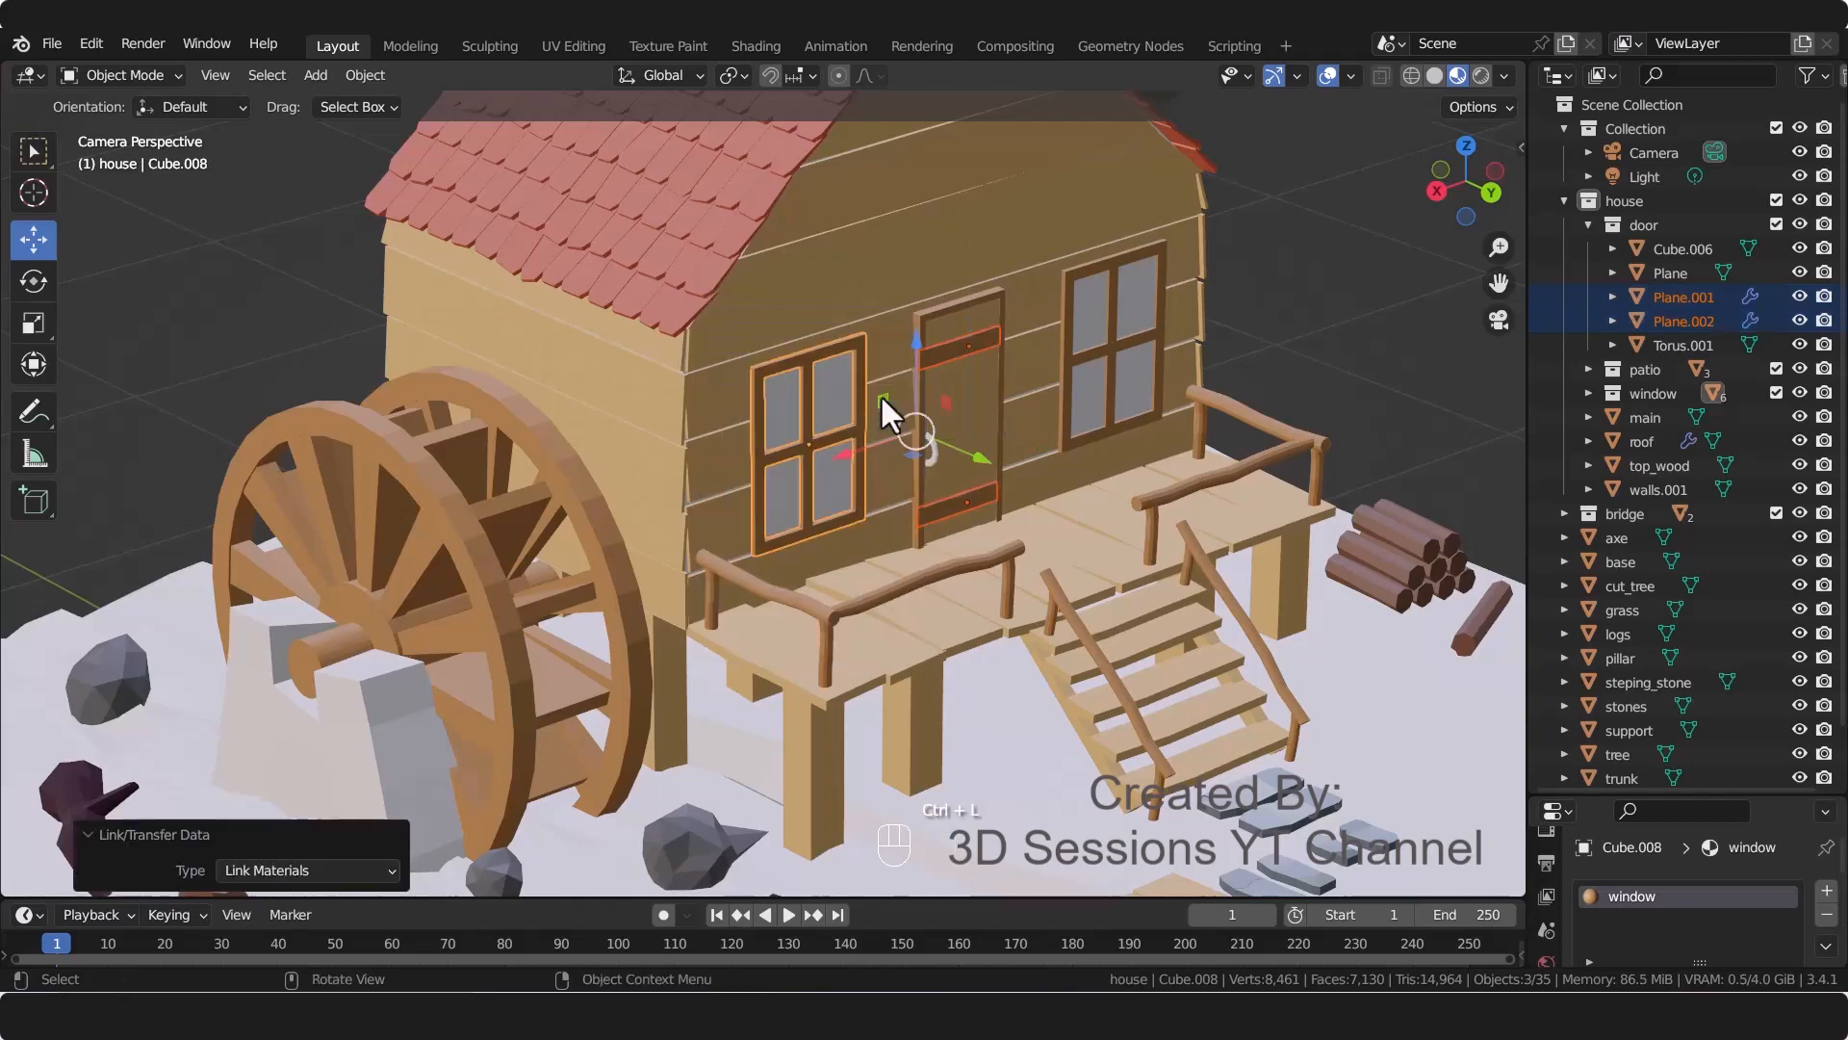
pyautogui.click(1319, 375)
pyautogui.hotkey('ctrl', 's')
# Step: Replace the base color of the rocks' stone material with the copied light grey-violet hex color
pyautogui.keyDown('shift'); pyautogui.moveTo(957, 608); pyautogui.dragTo(874, 395, button='middle'); pyautogui.keyUp('shift')
pyautogui.scroll(-2, 867, 414)
pyautogui.keyDown('shift'); pyautogui.moveTo(258, 616); pyautogui.dragTo(407, 605, button='middle'); pyautogui.keyUp('shift')
pyautogui.click(855, 561)
pyautogui.scroll(-2, 1695, 693)
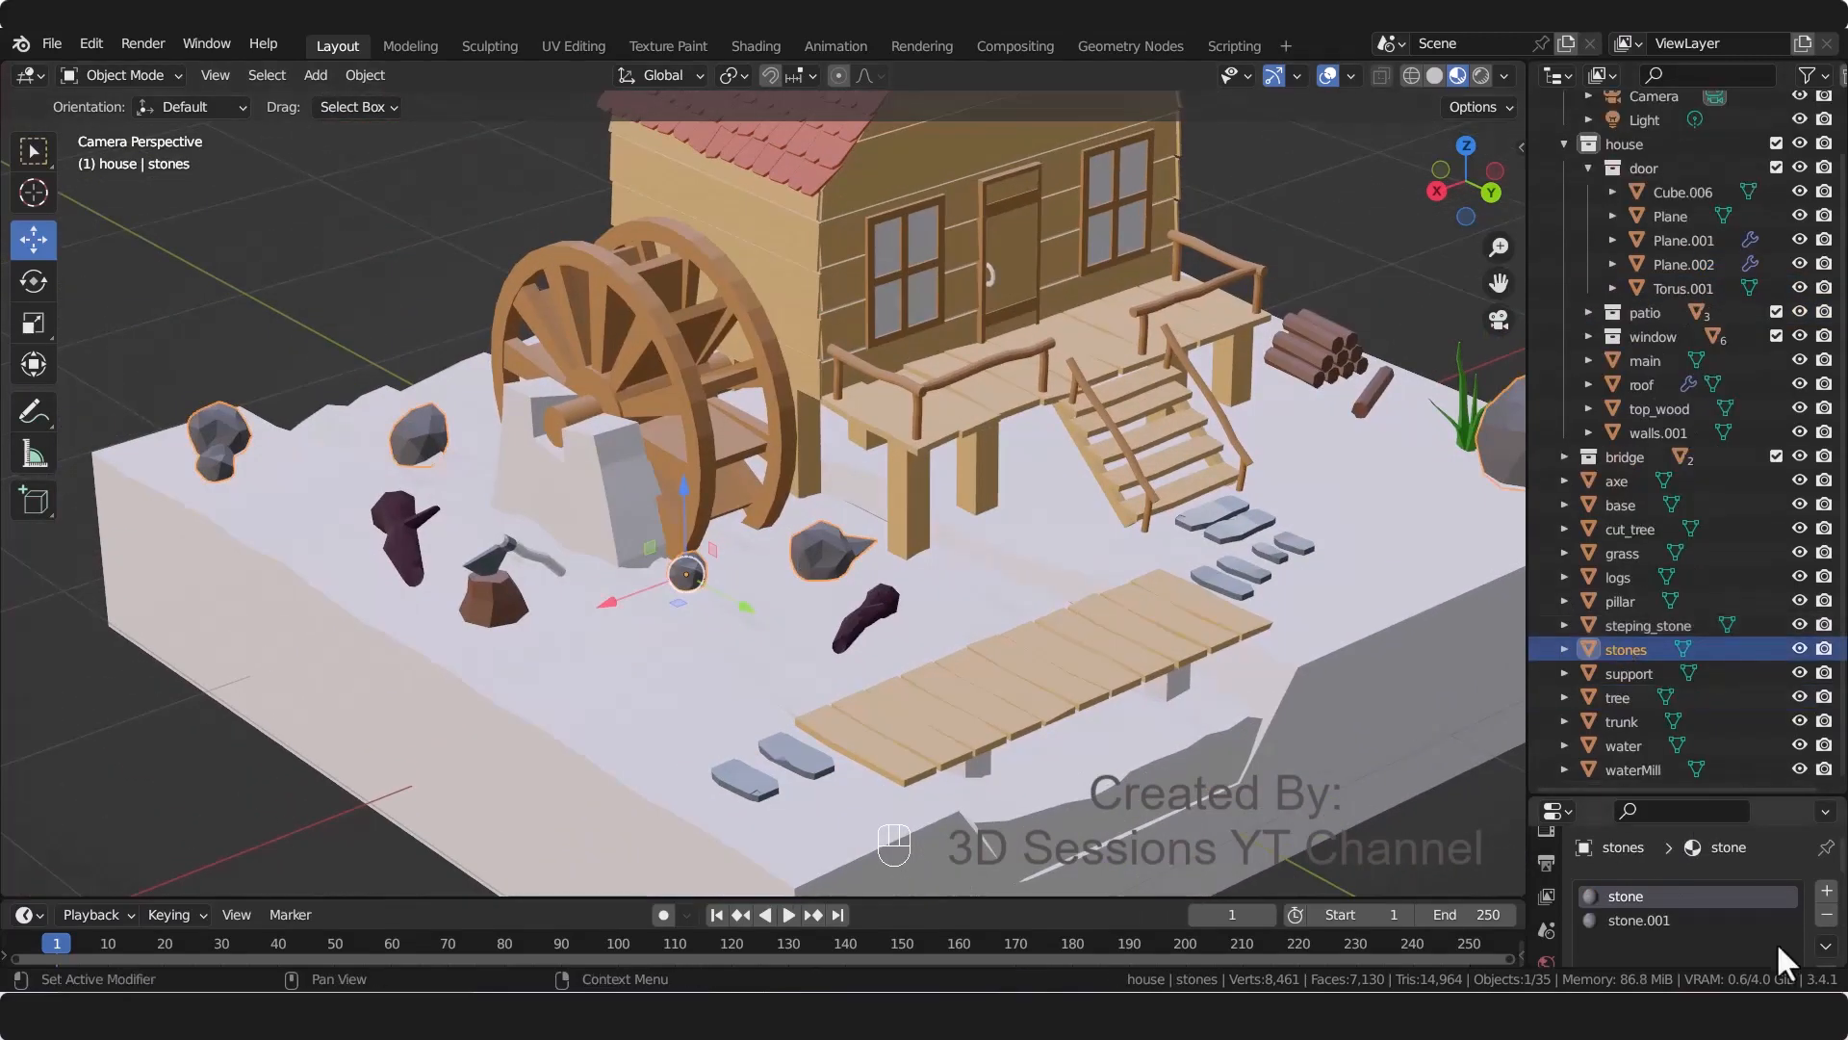
pyautogui.moveTo(1659, 795); pyautogui.dragTo(1637, 417)
pyautogui.scroll(-3, 1670, 664)
pyautogui.click(1731, 798)
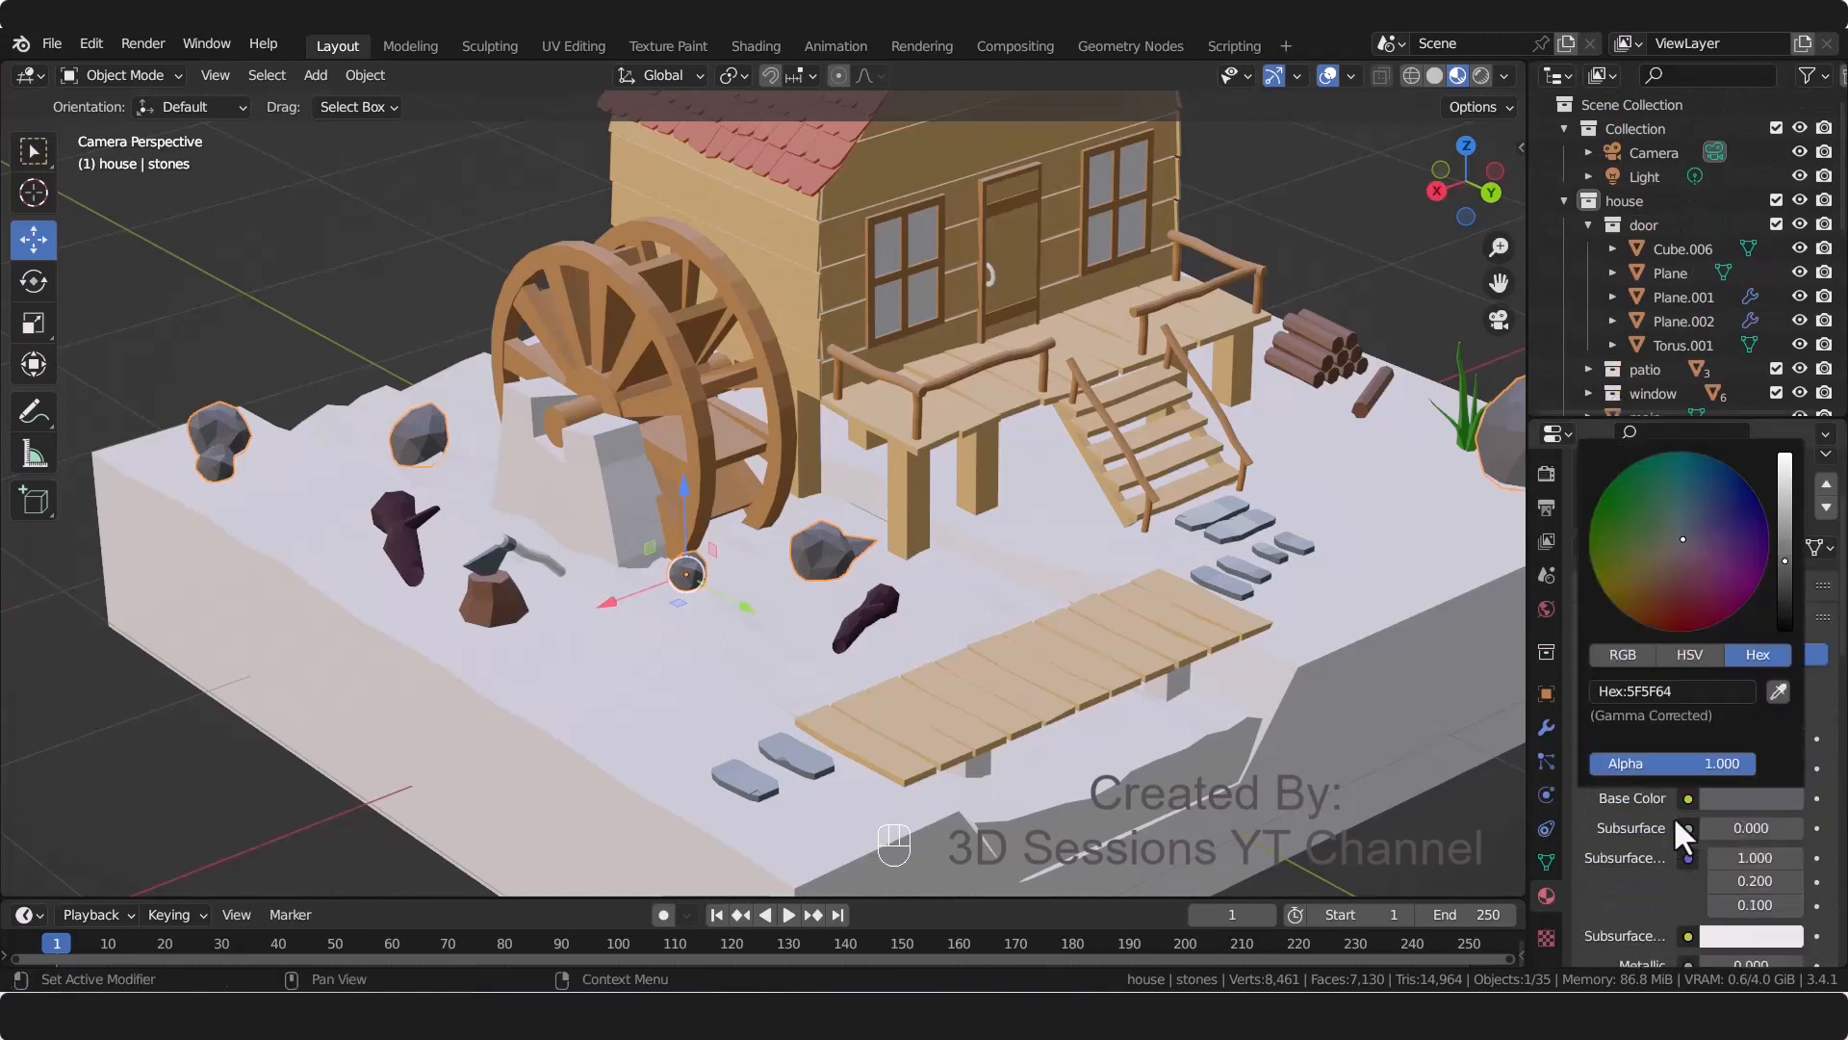
pyautogui.click(1739, 797)
pyautogui.click(1673, 691)
pyautogui.hotkey('ctrl', 'v')
pyautogui.press('Return')
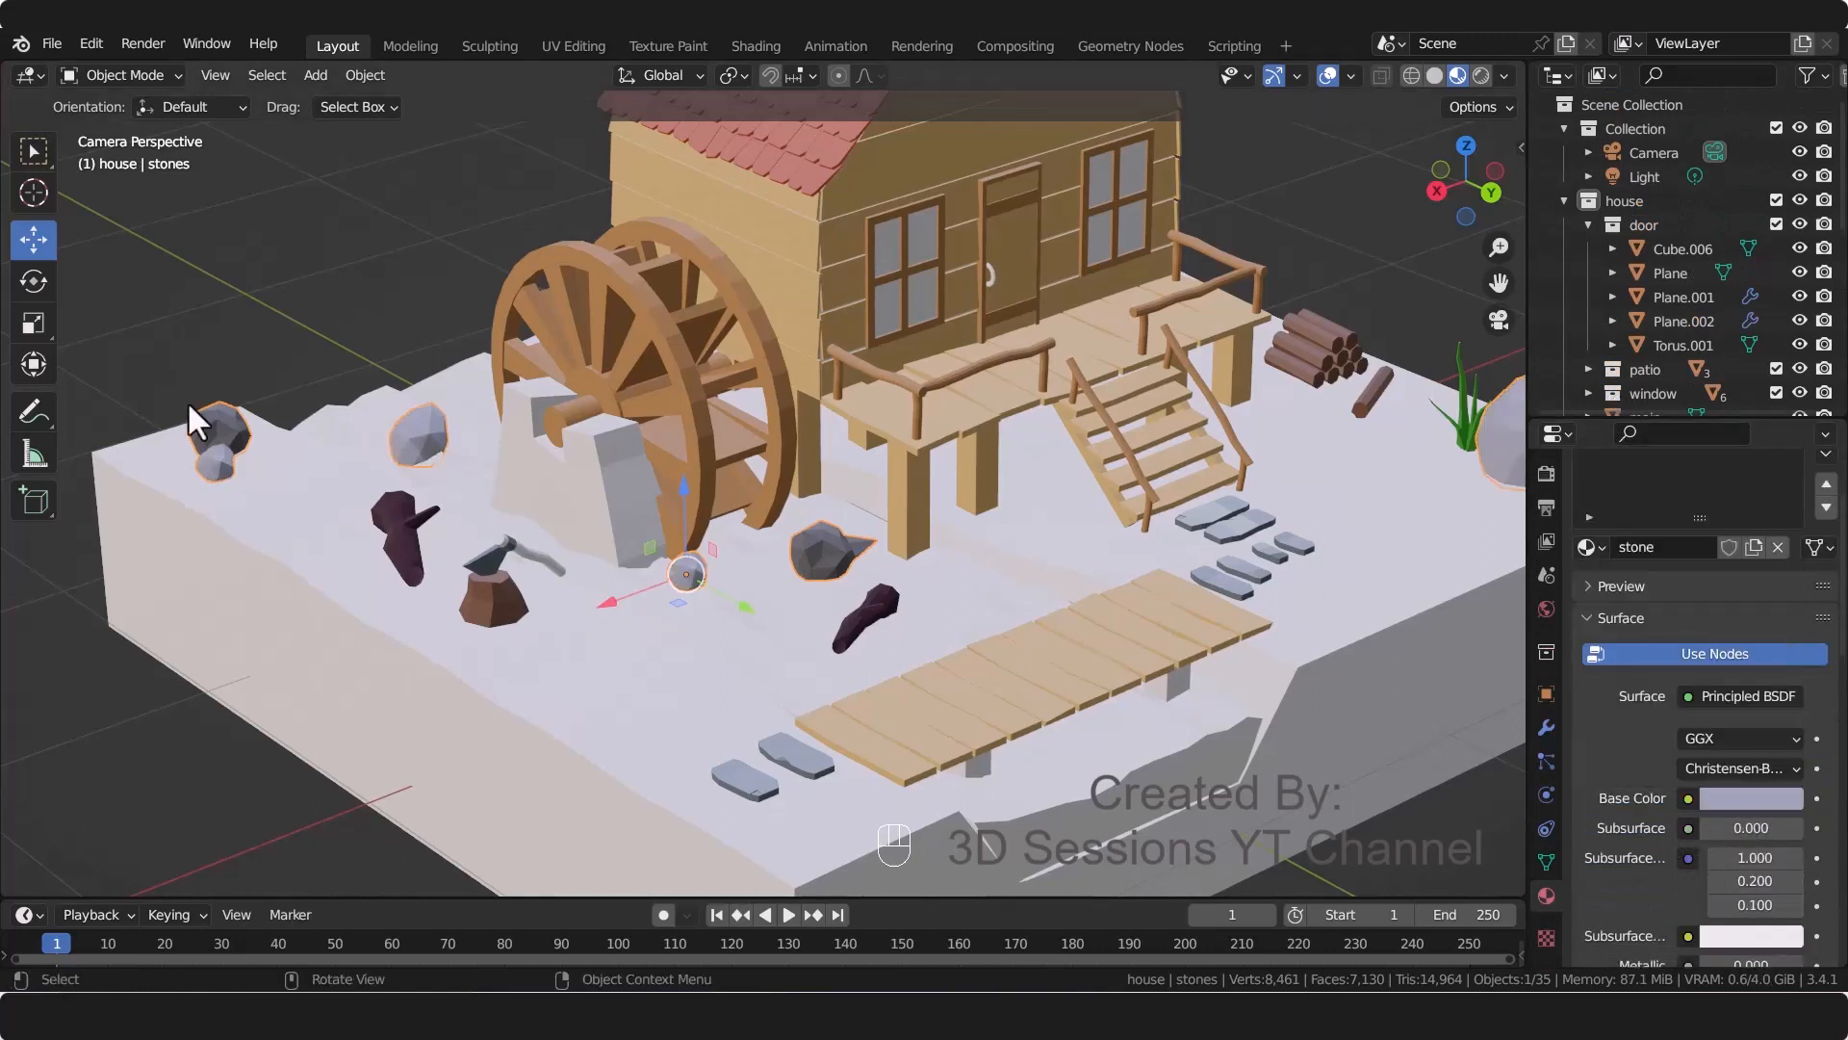
# Step: Assign the stone material to the large rock at the far corner and the rock beside the porch posts
pyautogui.scroll(3, 1666, 540)
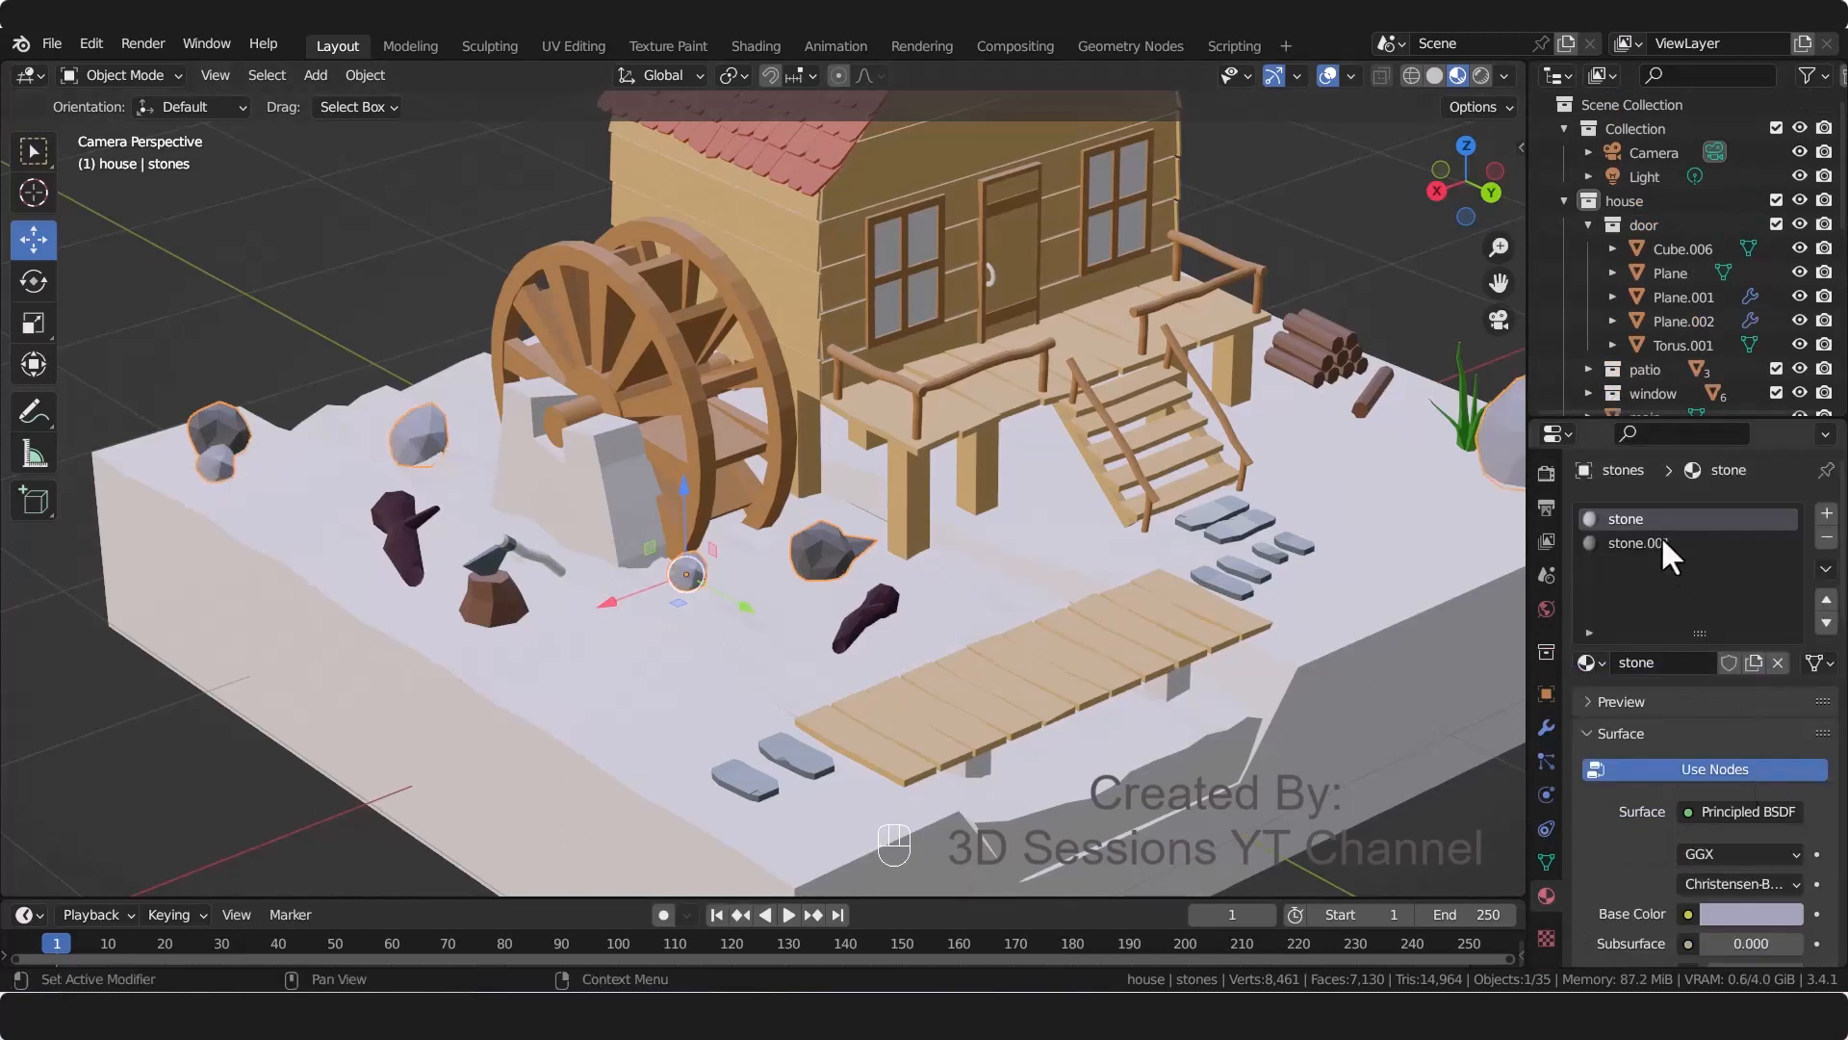
pyautogui.press('Tab')
pyautogui.press('l')
pyautogui.click(1633, 698)
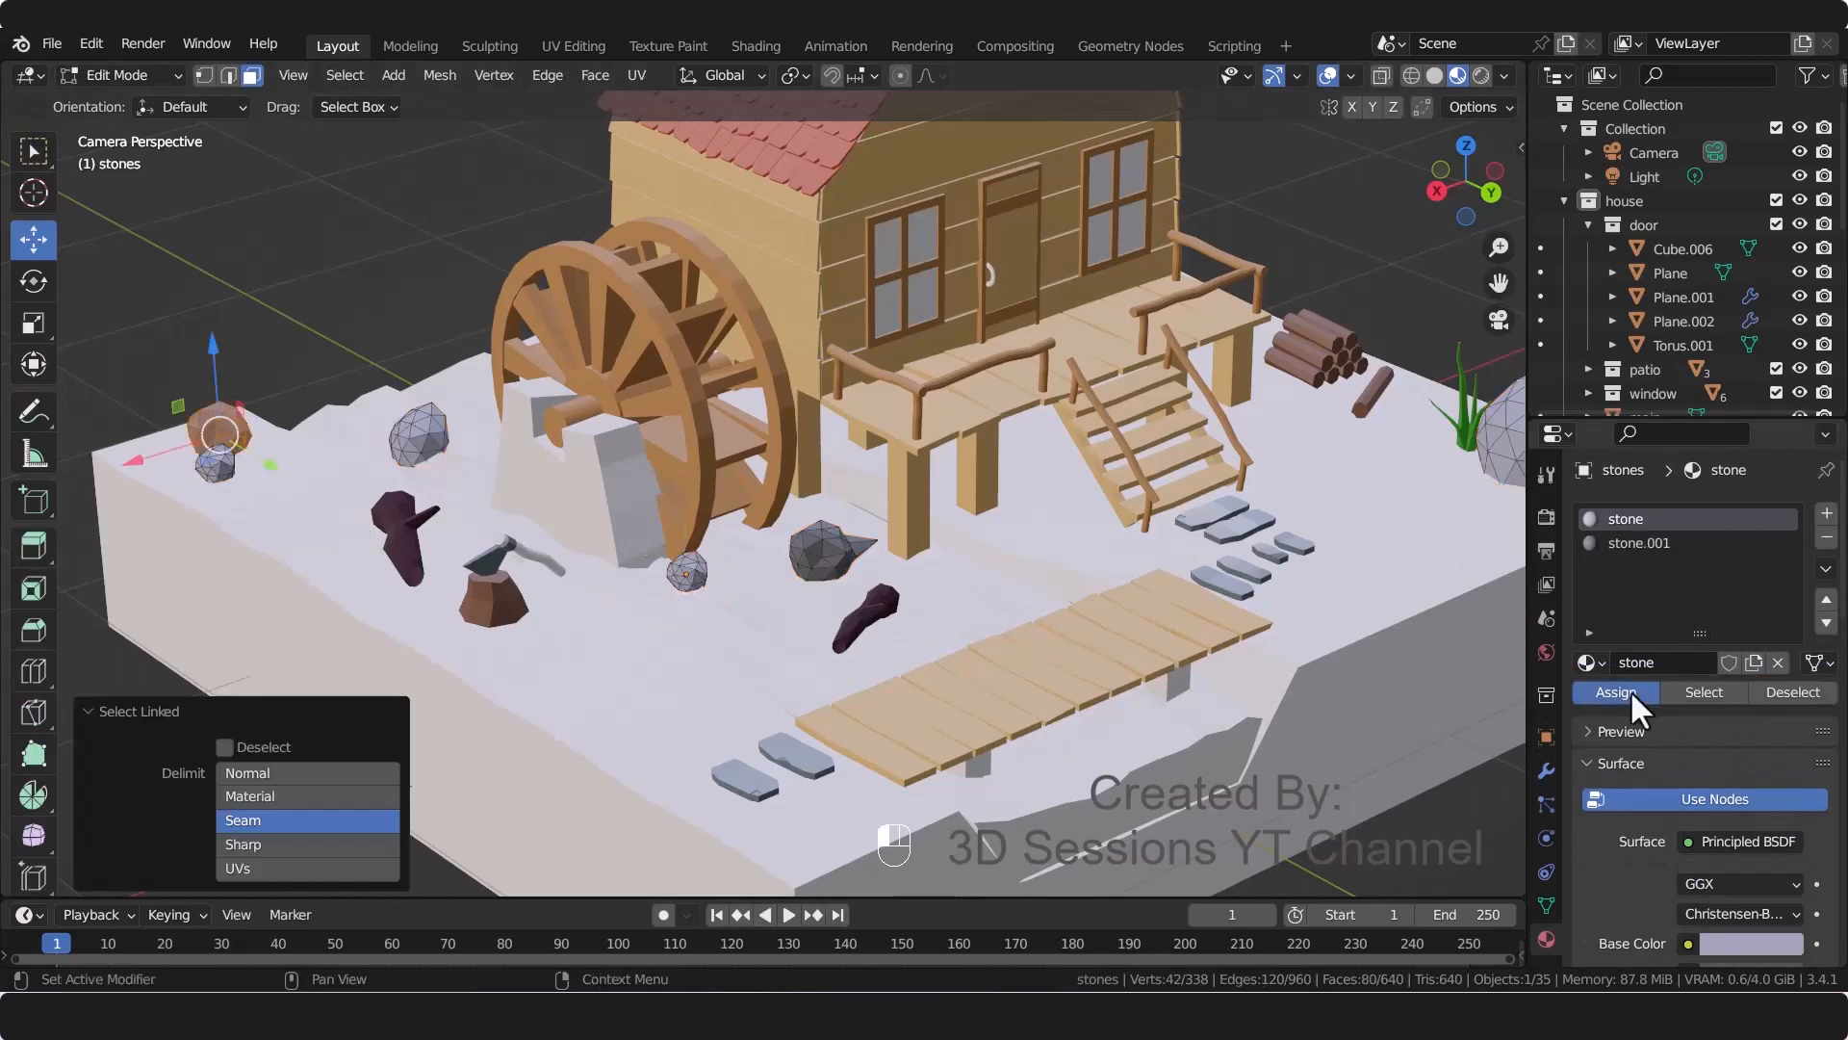
pyautogui.press('Tab')
pyautogui.click(829, 545)
pyautogui.press('Tab')
pyautogui.press('l')
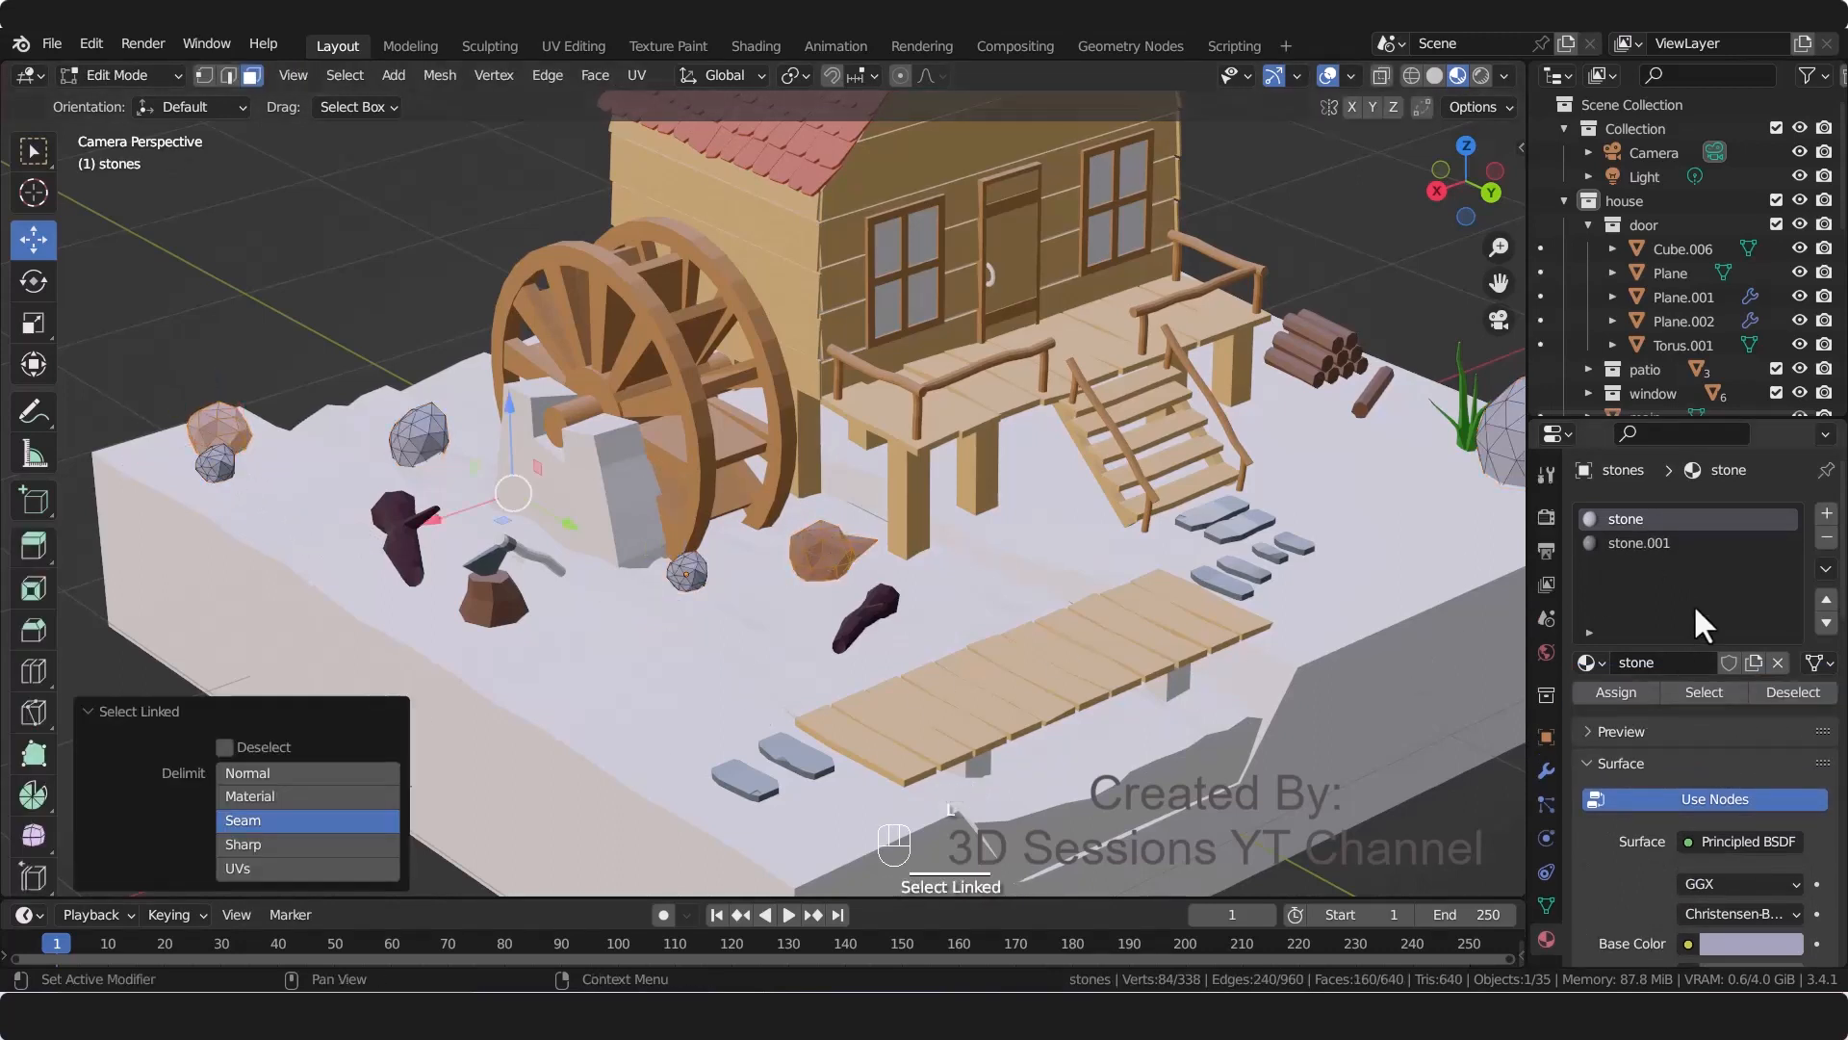
pyautogui.click(1617, 691)
pyautogui.press('Tab')
# Step: Pull the protruding vertex of the rock beside the porch posts back toward the rock and save the file
pyautogui.press('Tab')
pyautogui.press('1')
pyautogui.click(881, 545)
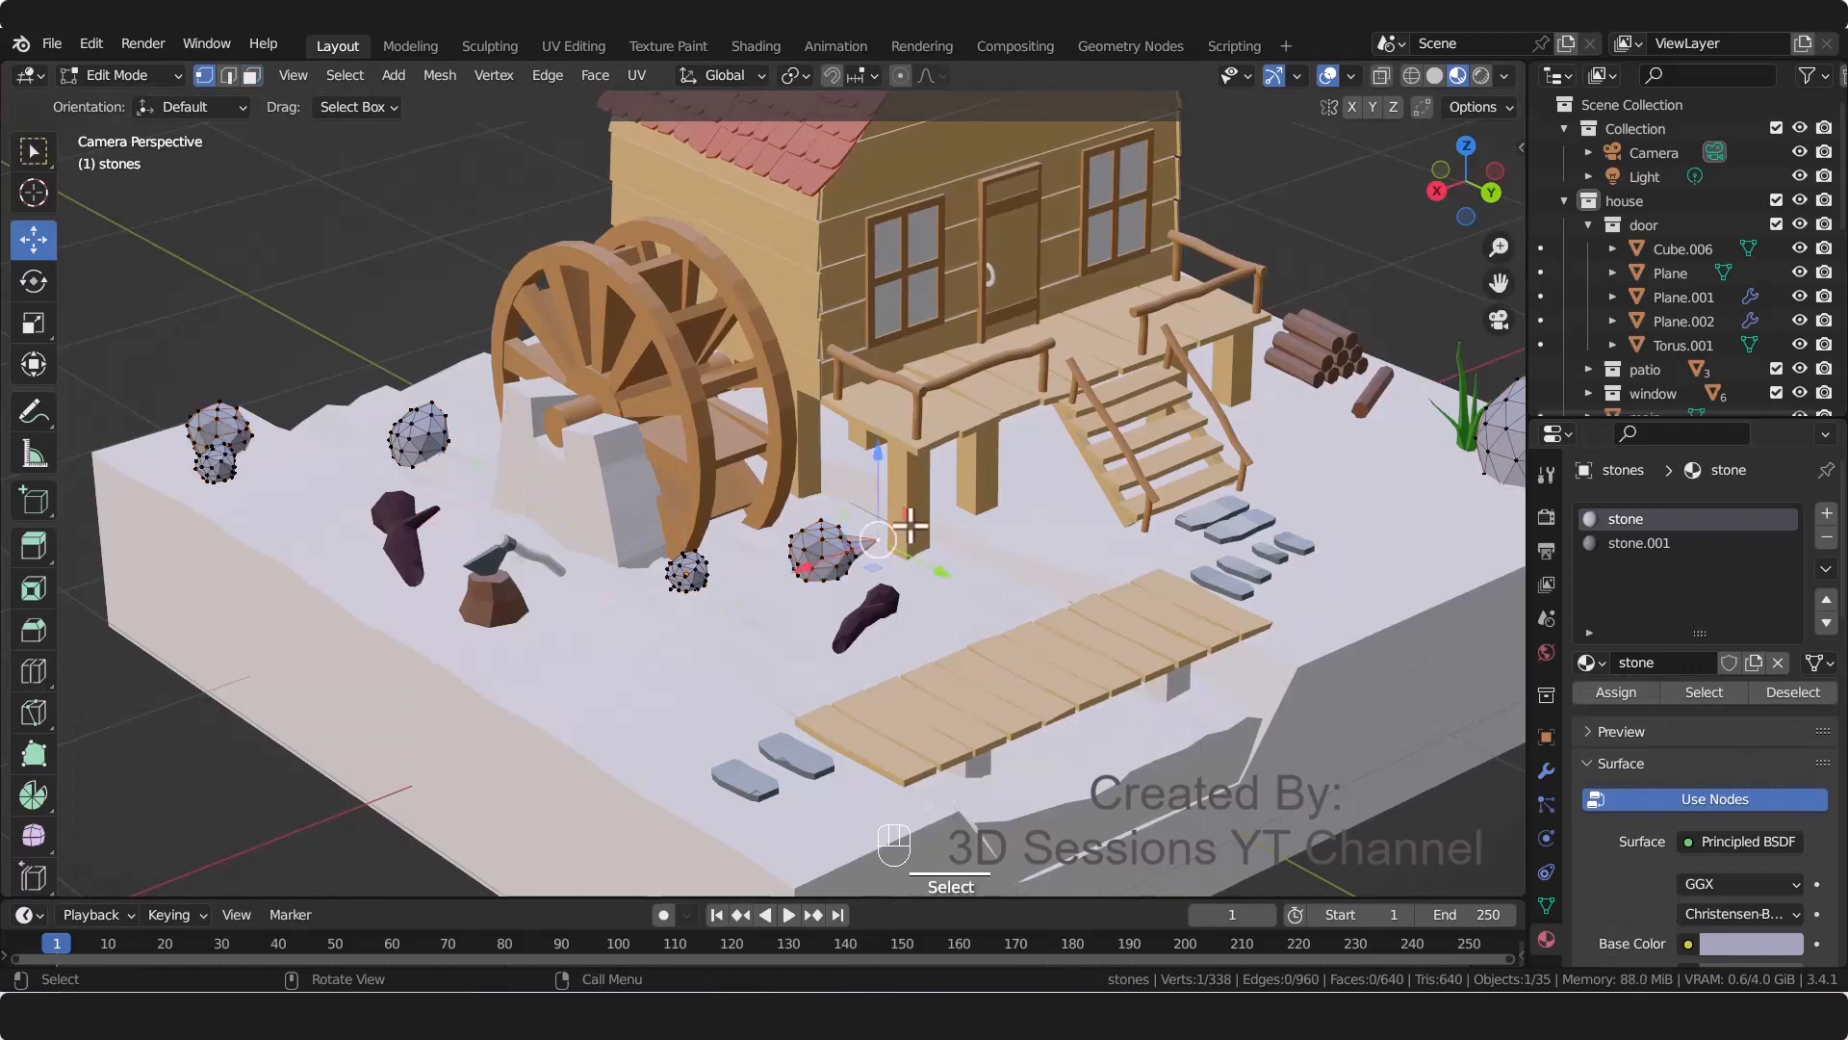
pyautogui.moveTo(906, 520); pyautogui.dragTo(883, 534)
pyautogui.press('Tab')
pyautogui.hotkey('ctrl', 's')
# Step: Link the stone material from the rocks to the water wheel's support and save the file
pyautogui.keyDown('shift'); pyautogui.moveTo(1071, 562); pyautogui.dragTo(921, 590, button='middle'); pyautogui.keyUp('shift')
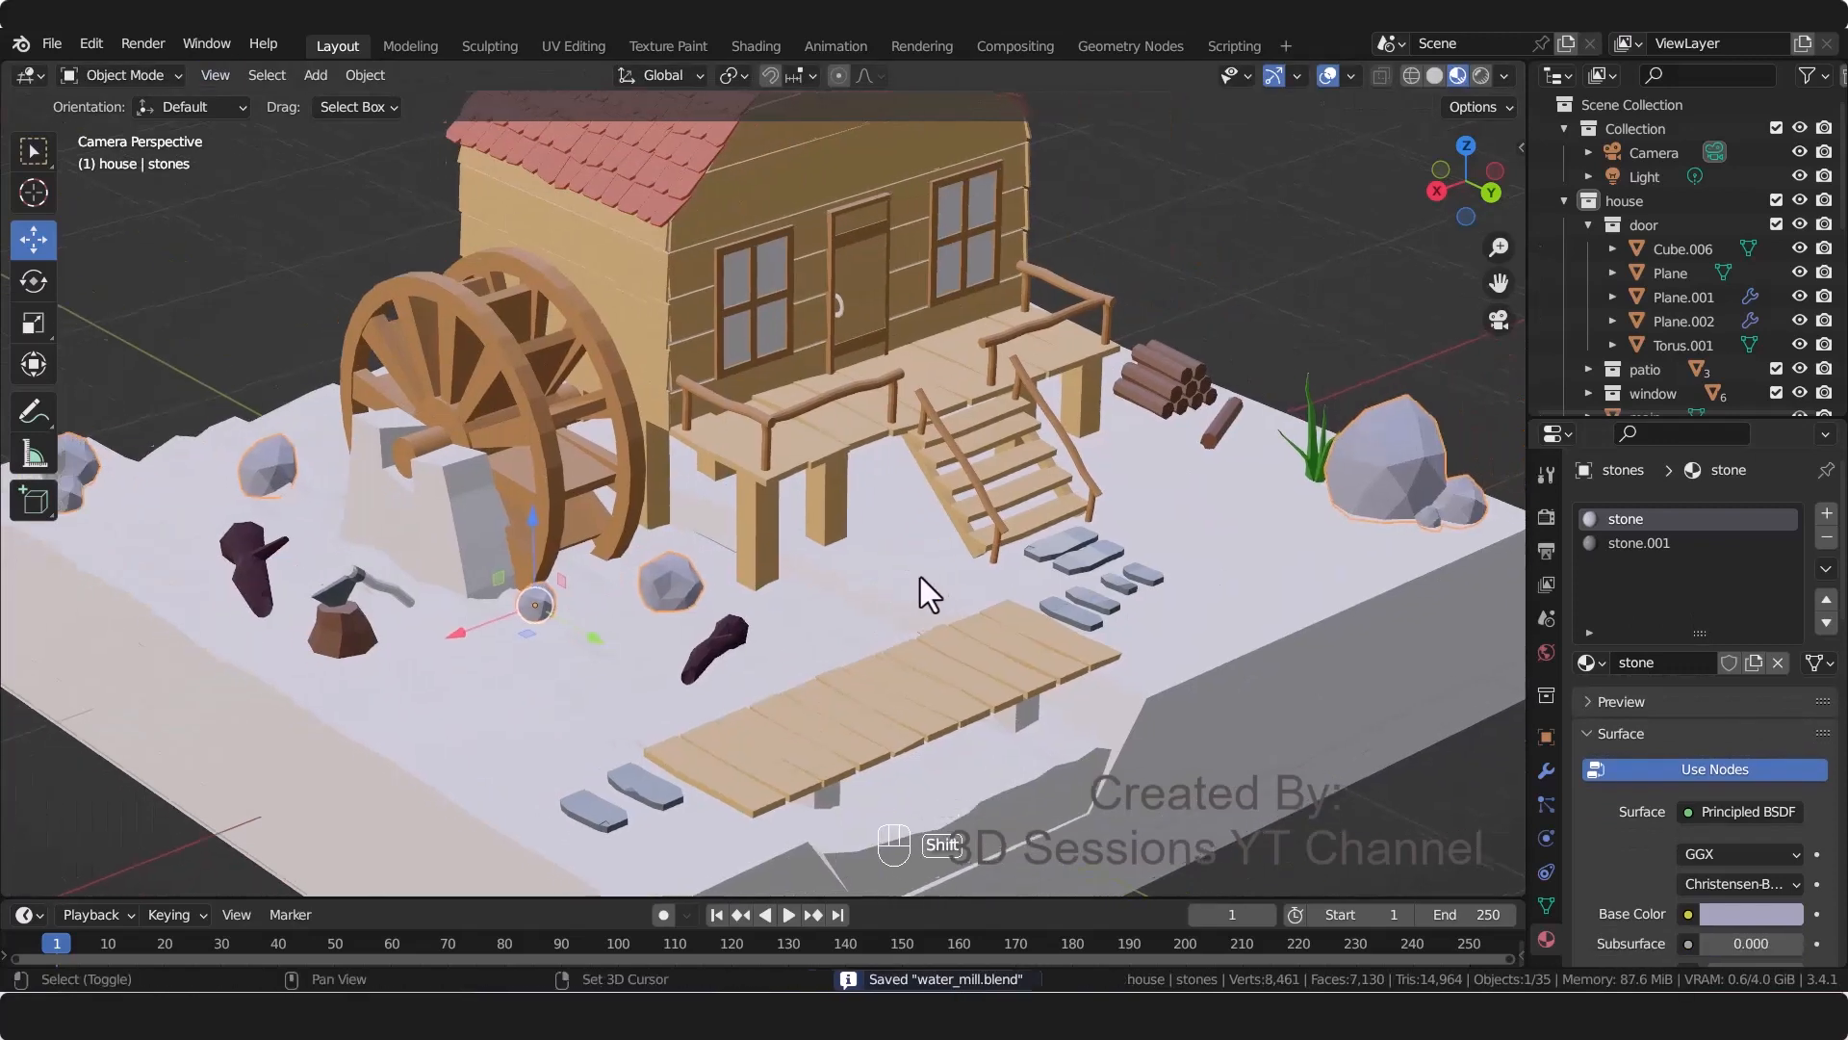
pyautogui.click(459, 510)
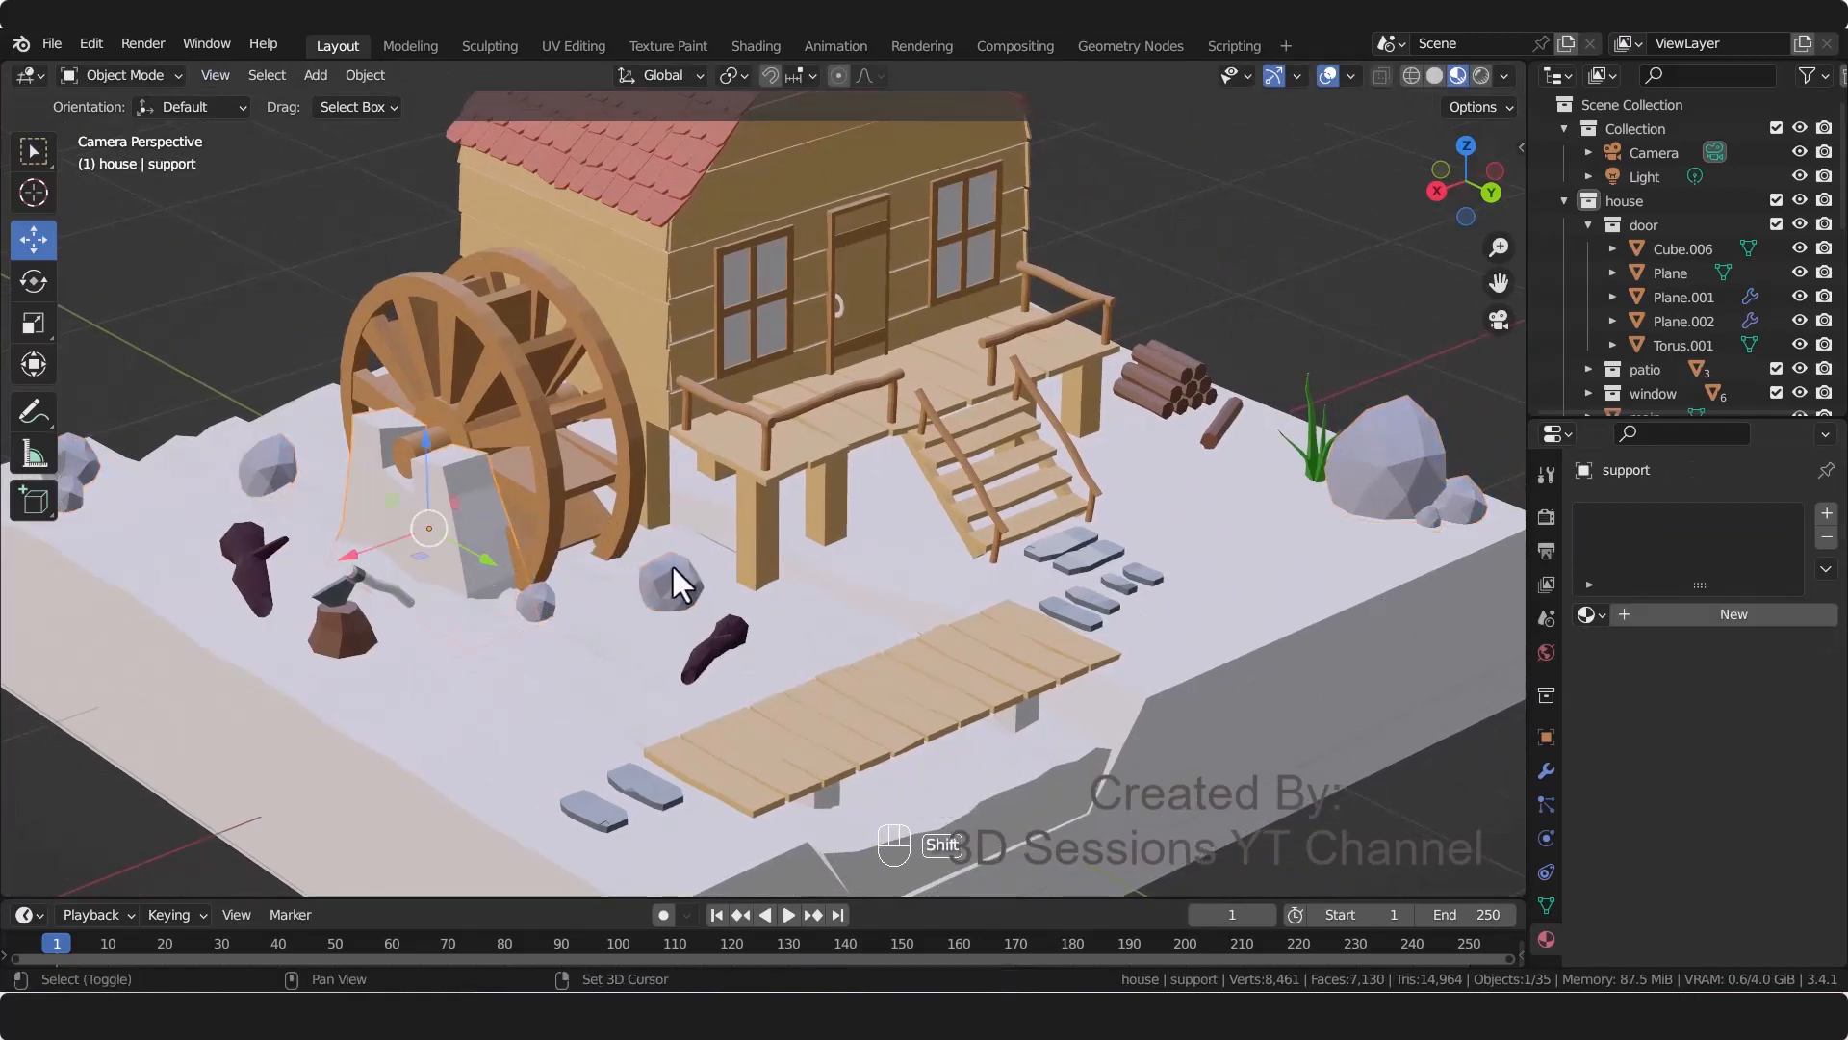
pyautogui.keyDown('shift'); pyautogui.click(672, 568); pyautogui.keyUp('shift')
pyautogui.hotkey('ctrl', 'l')
pyautogui.click(733, 649)
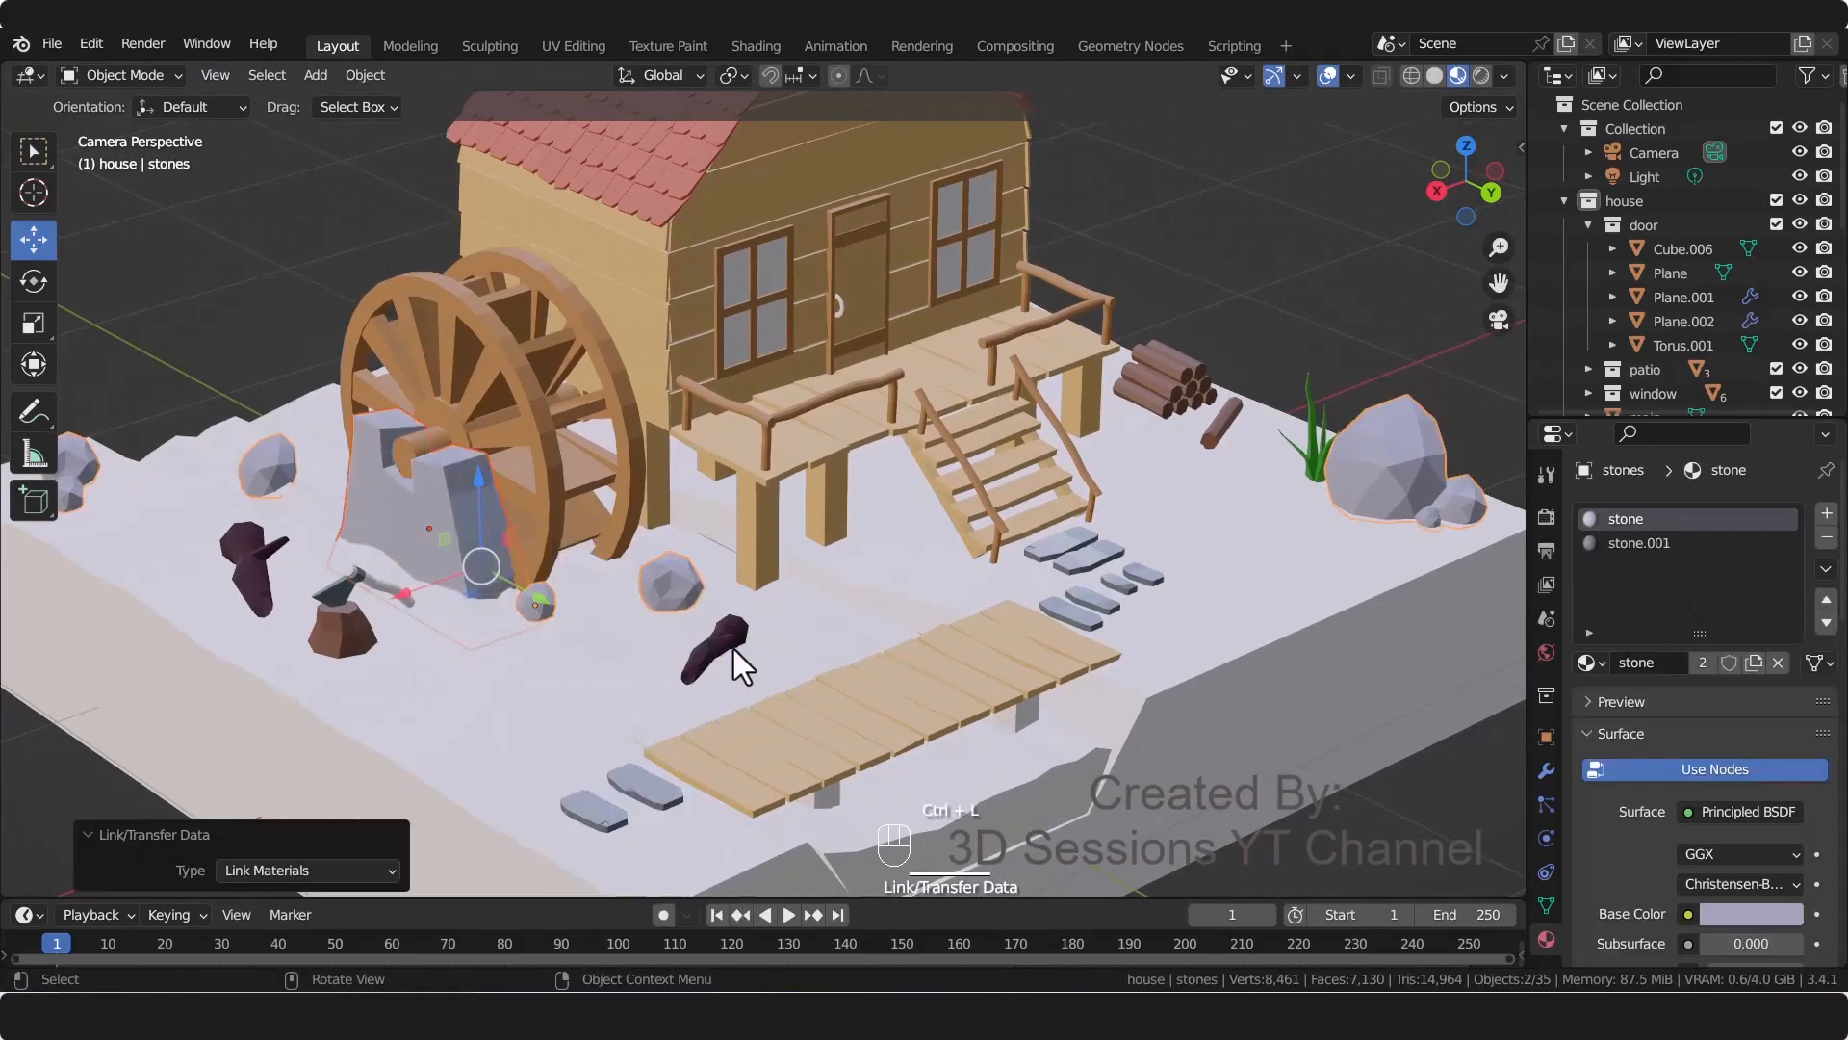
pyautogui.hotkey('ctrl', 's')
# Step: Rename the stepping stones' material to stepping stone and copy its base color hex code
pyautogui.click(1106, 558)
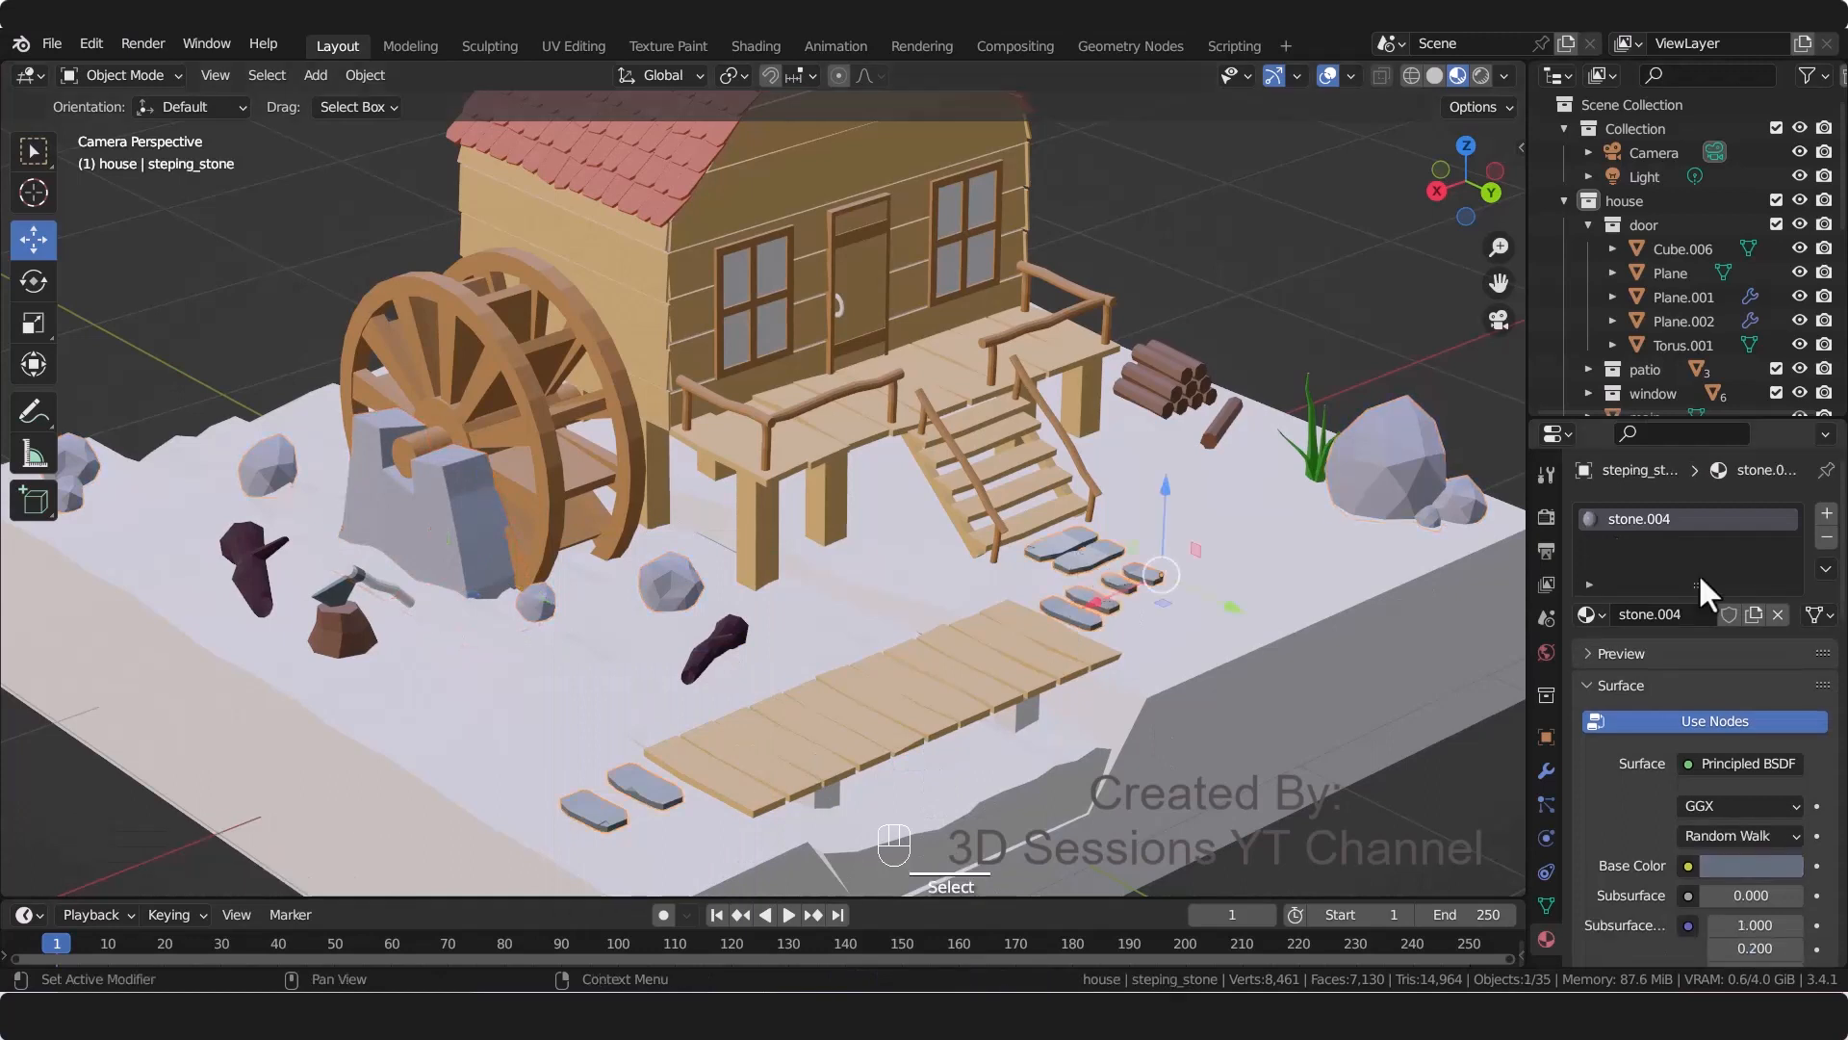
pyautogui.doubleClick(1639, 518)
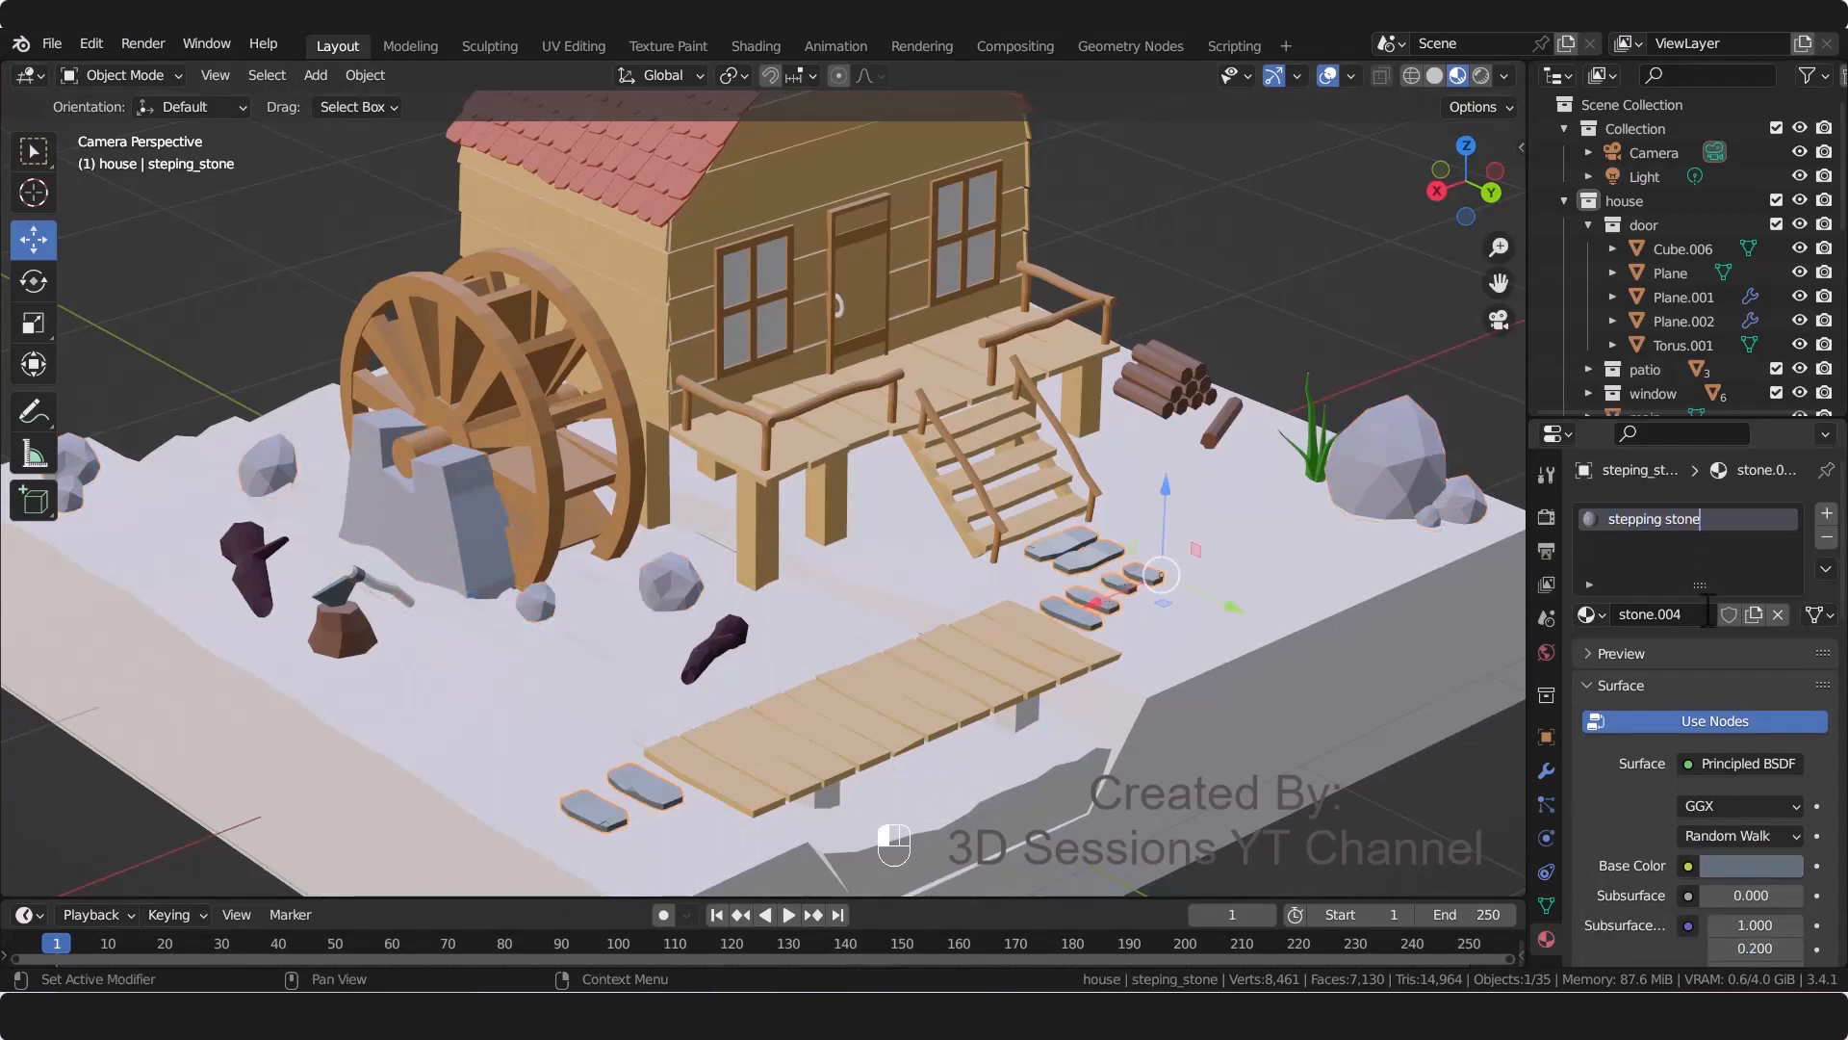
pyautogui.click(1709, 611)
pyautogui.click(1723, 863)
pyautogui.click(1656, 755)
pyautogui.hotkey('ctrl', 'c')
pyautogui.press('Return')
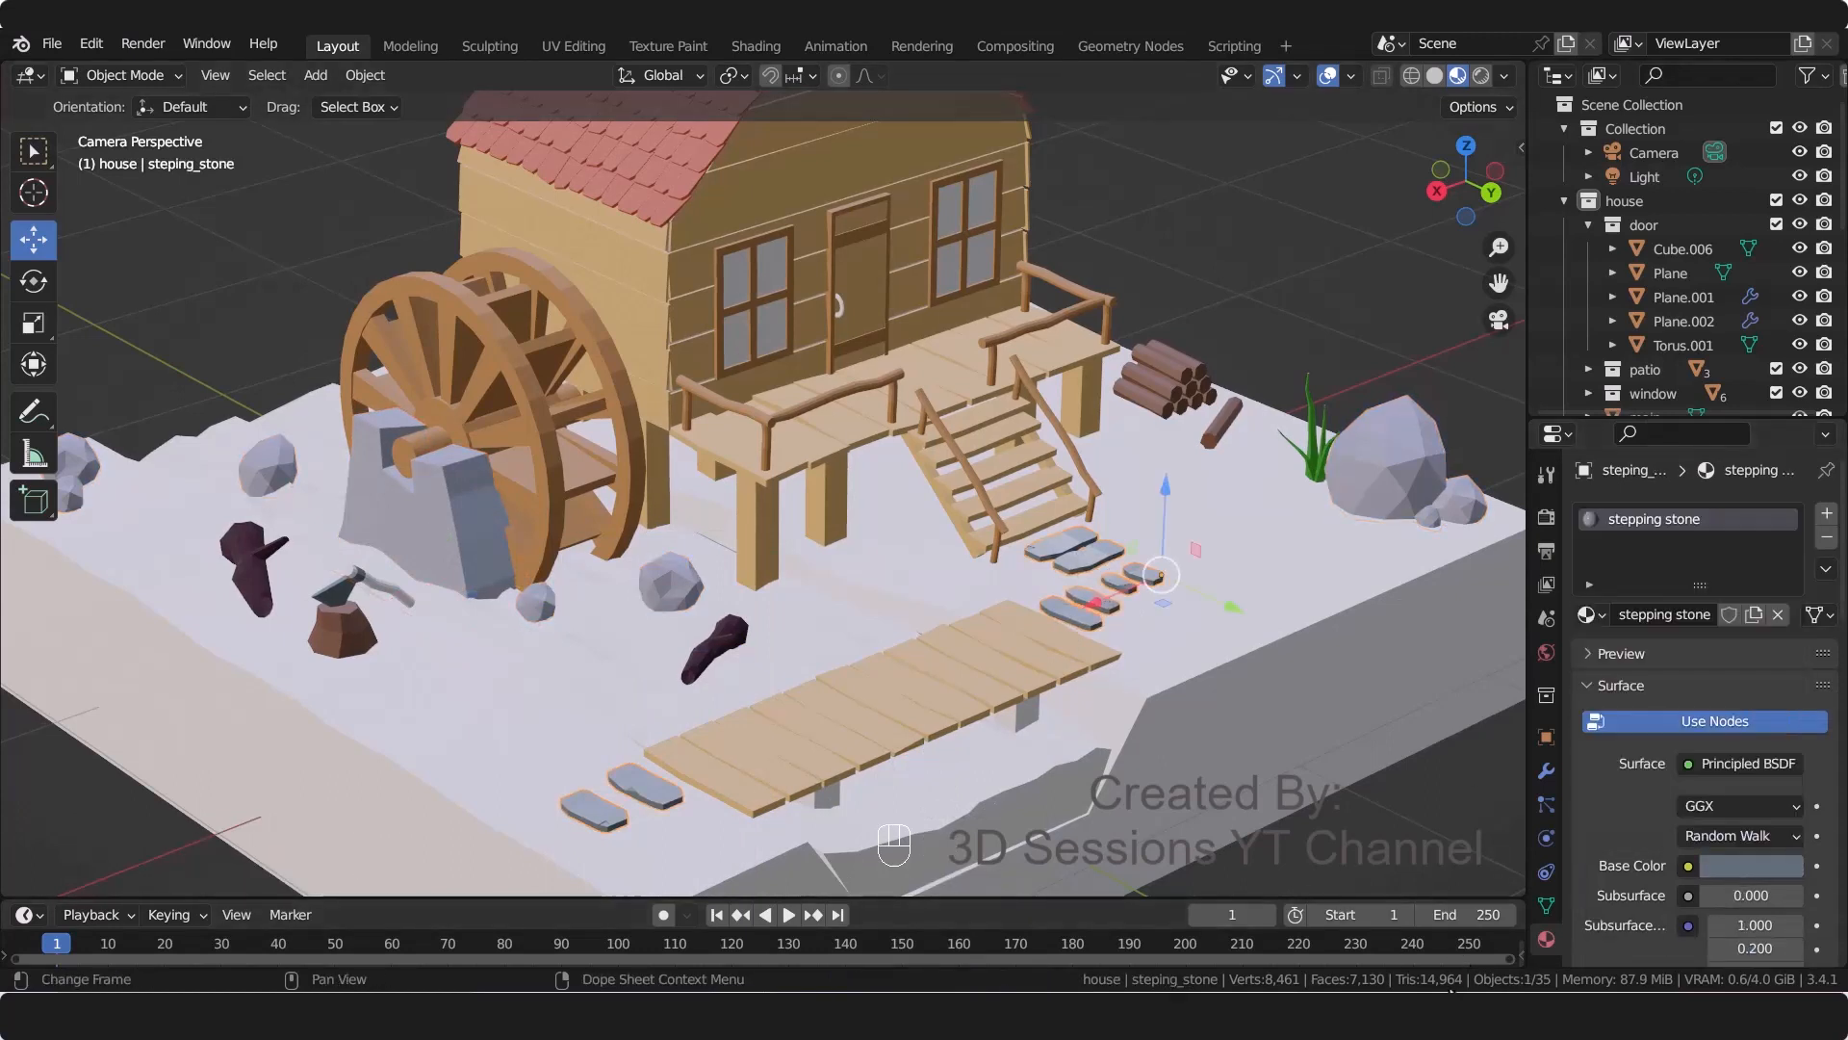
# Step: Rename the material of the stump under the axe to trunk and copy its base color hex code
pyautogui.click(720, 640)
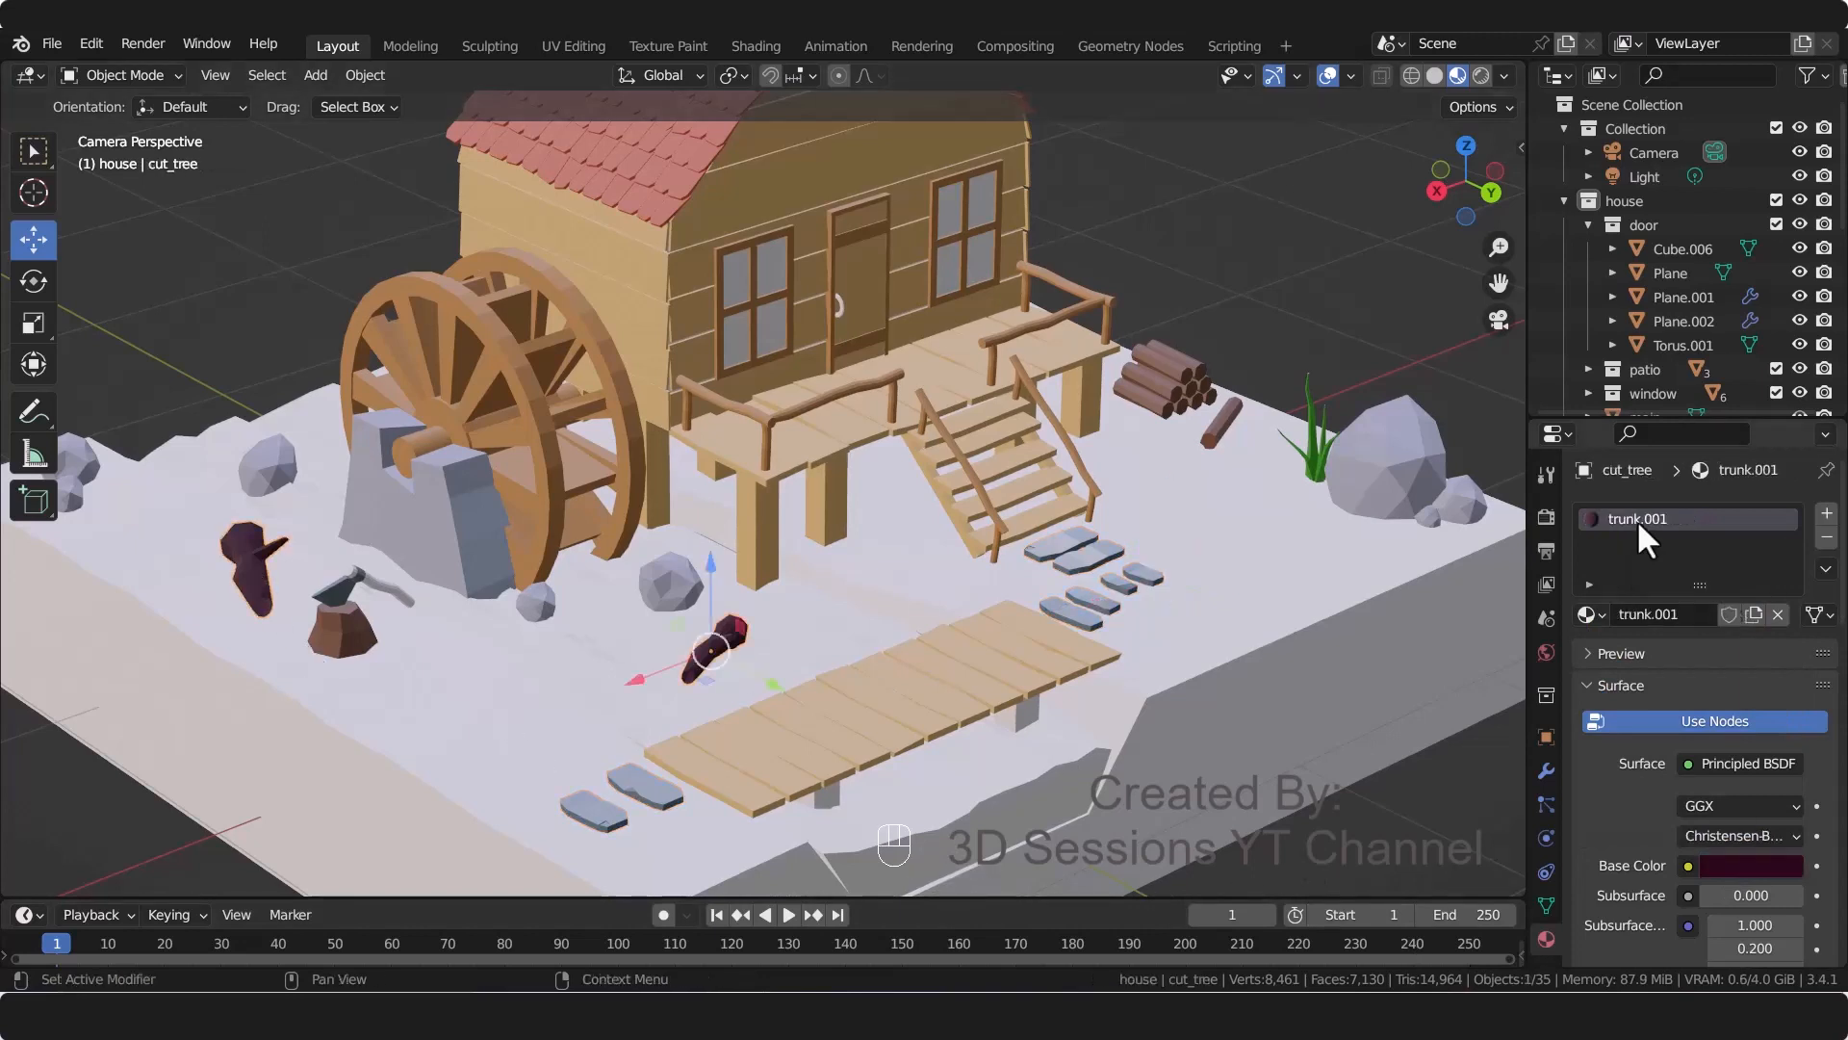
pyautogui.click(339, 636)
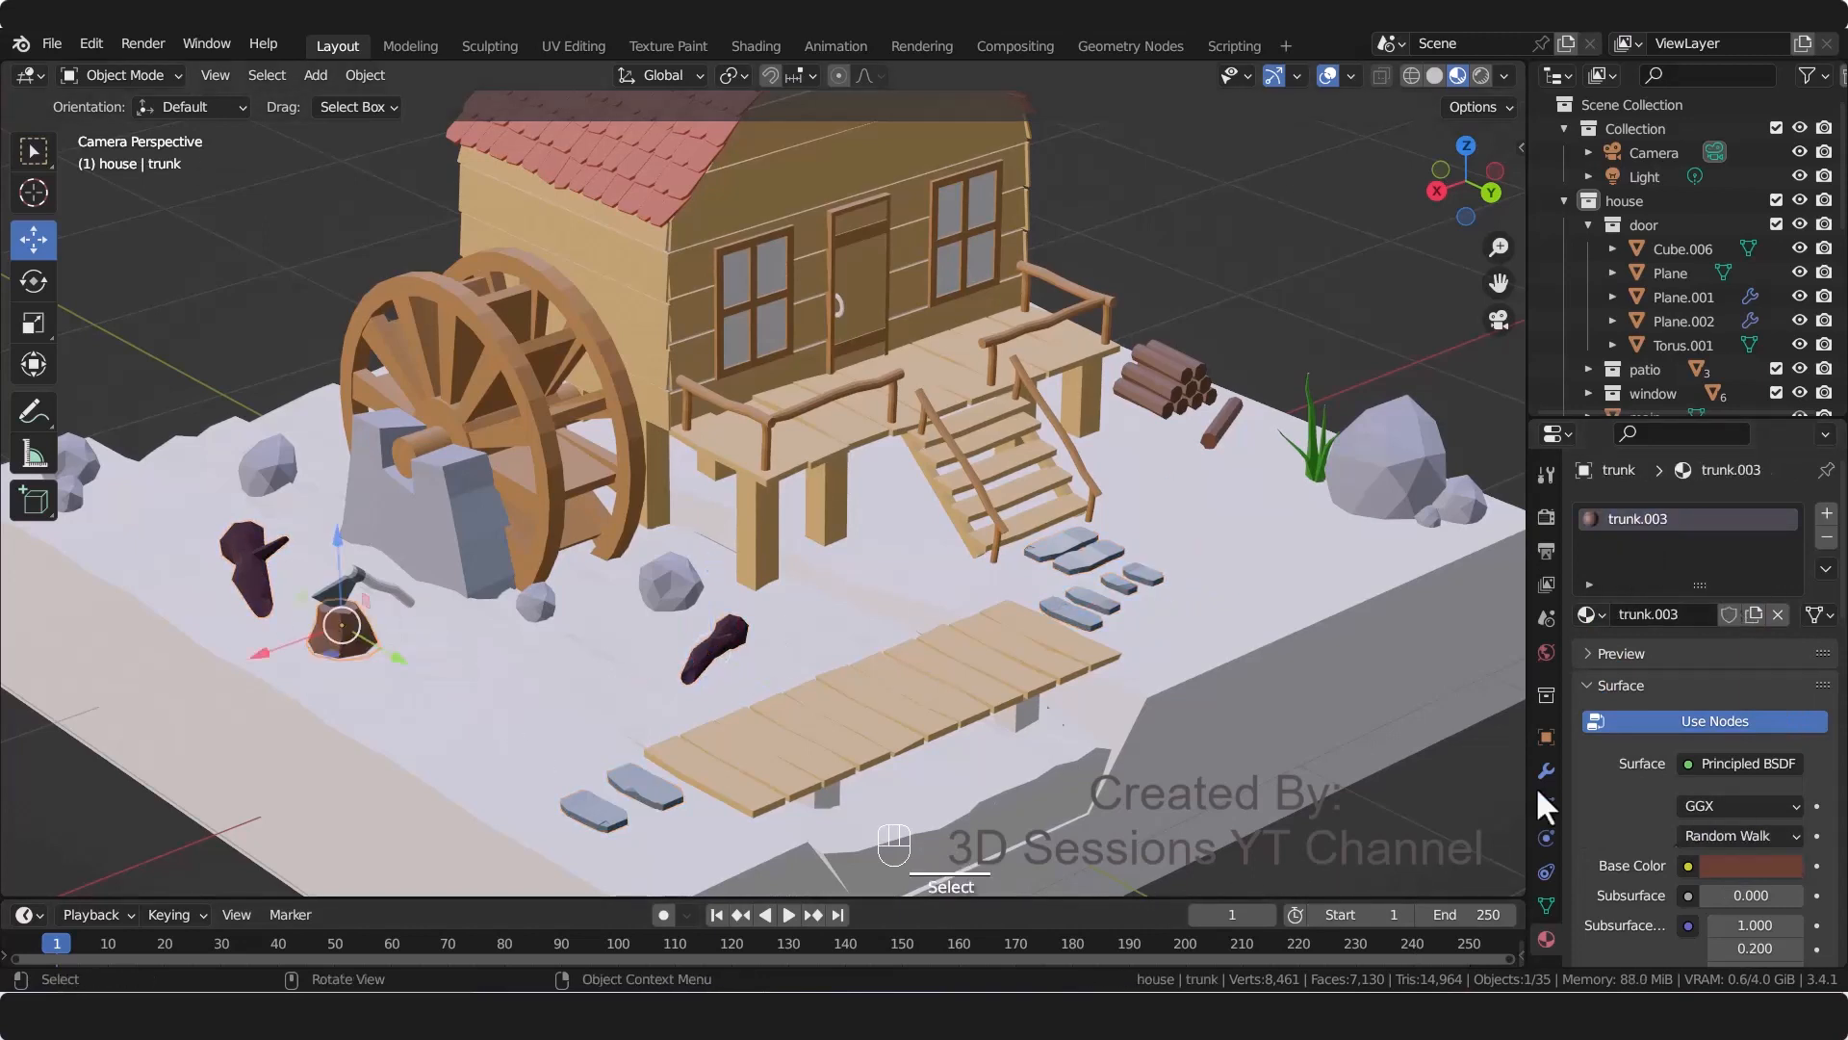
pyautogui.doubleClick(1709, 520)
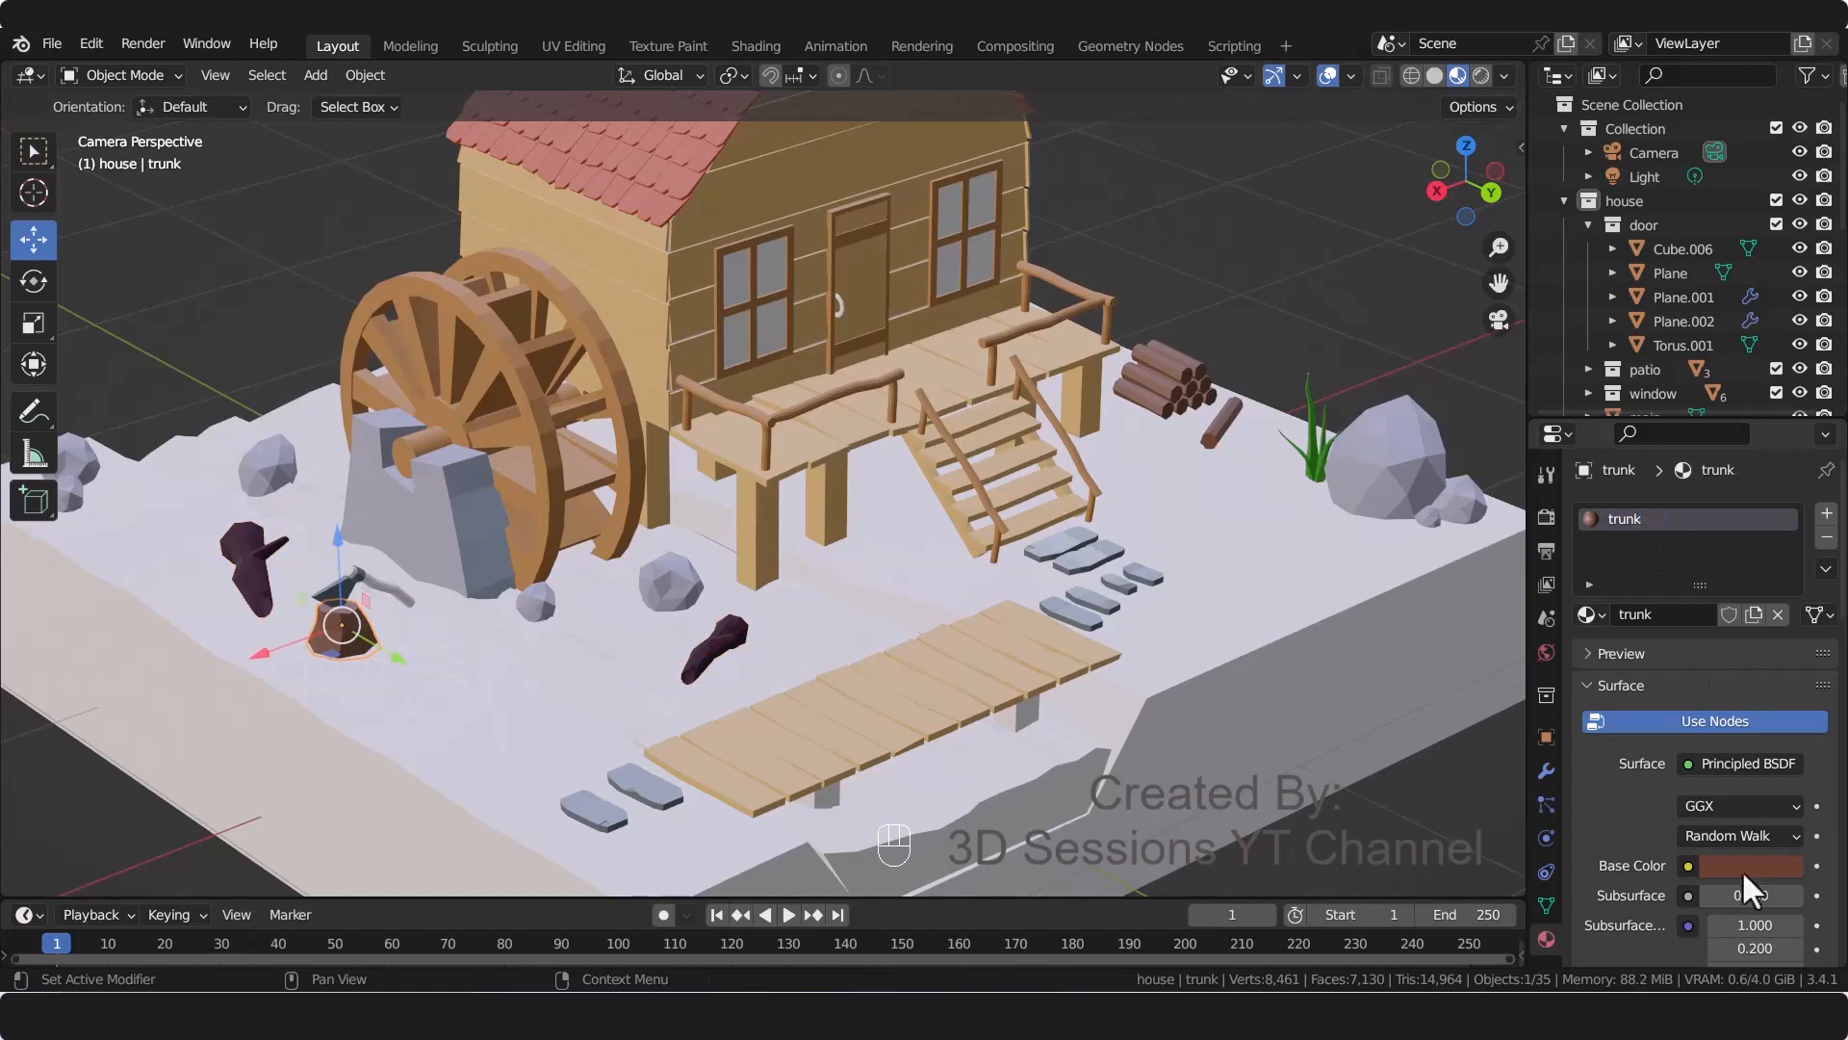
pyautogui.click(1730, 865)
pyautogui.click(1650, 760)
pyautogui.hotkey('ctrl', 'c')
pyautogui.press('Return')
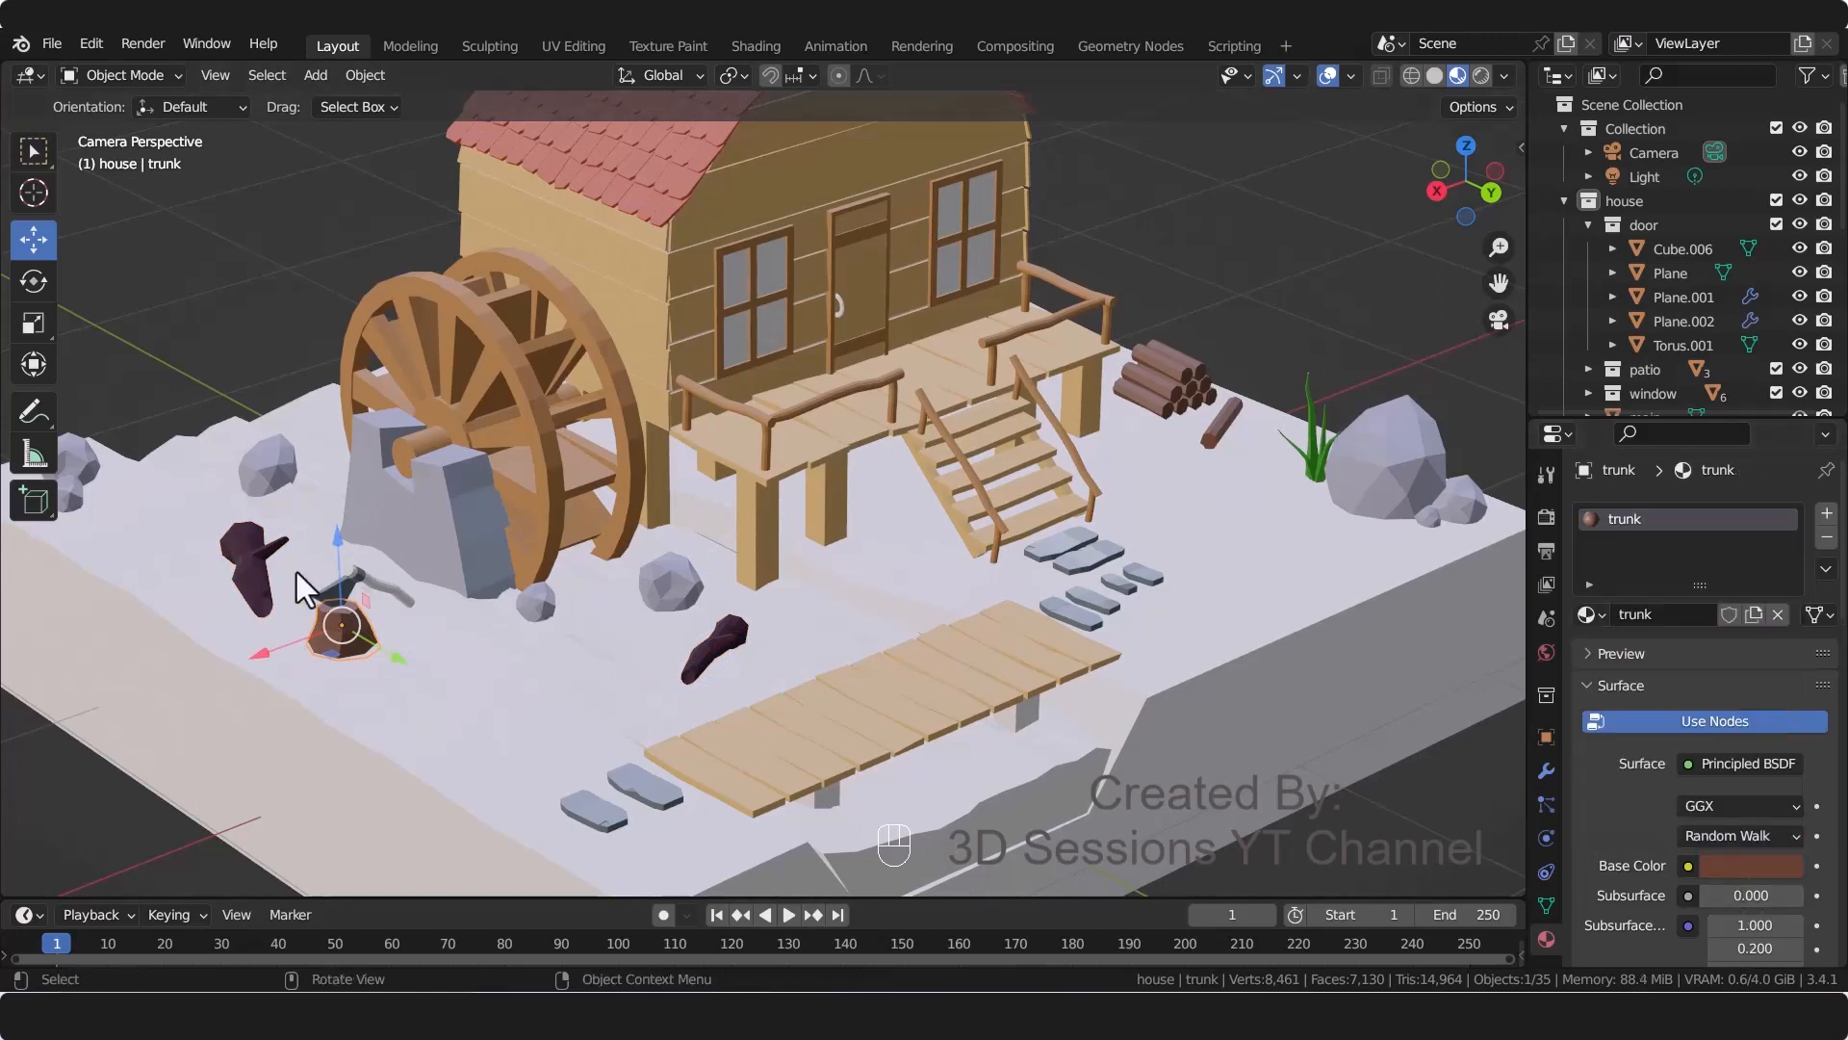
# Step: Link the stump's trunk material to the cut tree pieces and the stacked logs
pyautogui.click(263, 569)
pyautogui.keyDown('shift'); pyautogui.click(339, 626); pyautogui.keyUp('shift')
pyautogui.hotkey('ctrl', 'l')
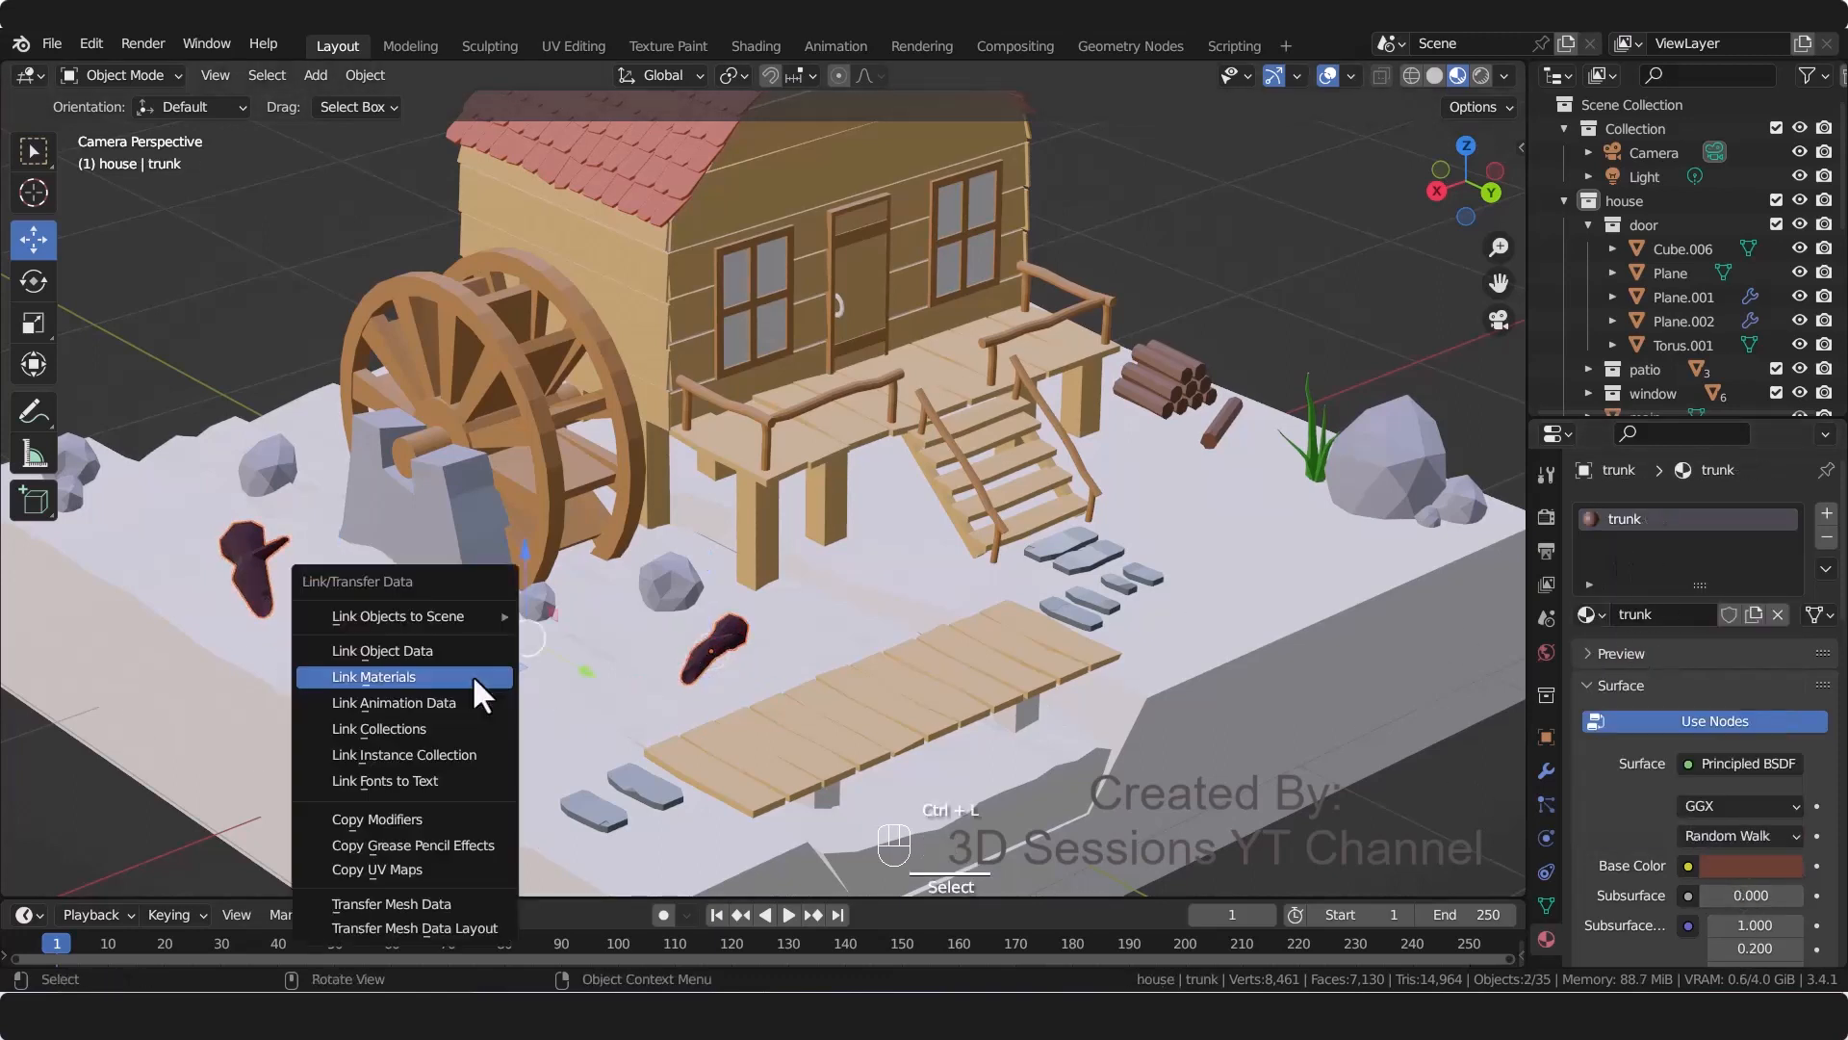
pyautogui.click(472, 674)
pyautogui.click(1148, 387)
pyautogui.keyDown('shift'); pyautogui.click(341, 627); pyautogui.keyUp('shift')
pyautogui.hotkey('ctrl', 'l')
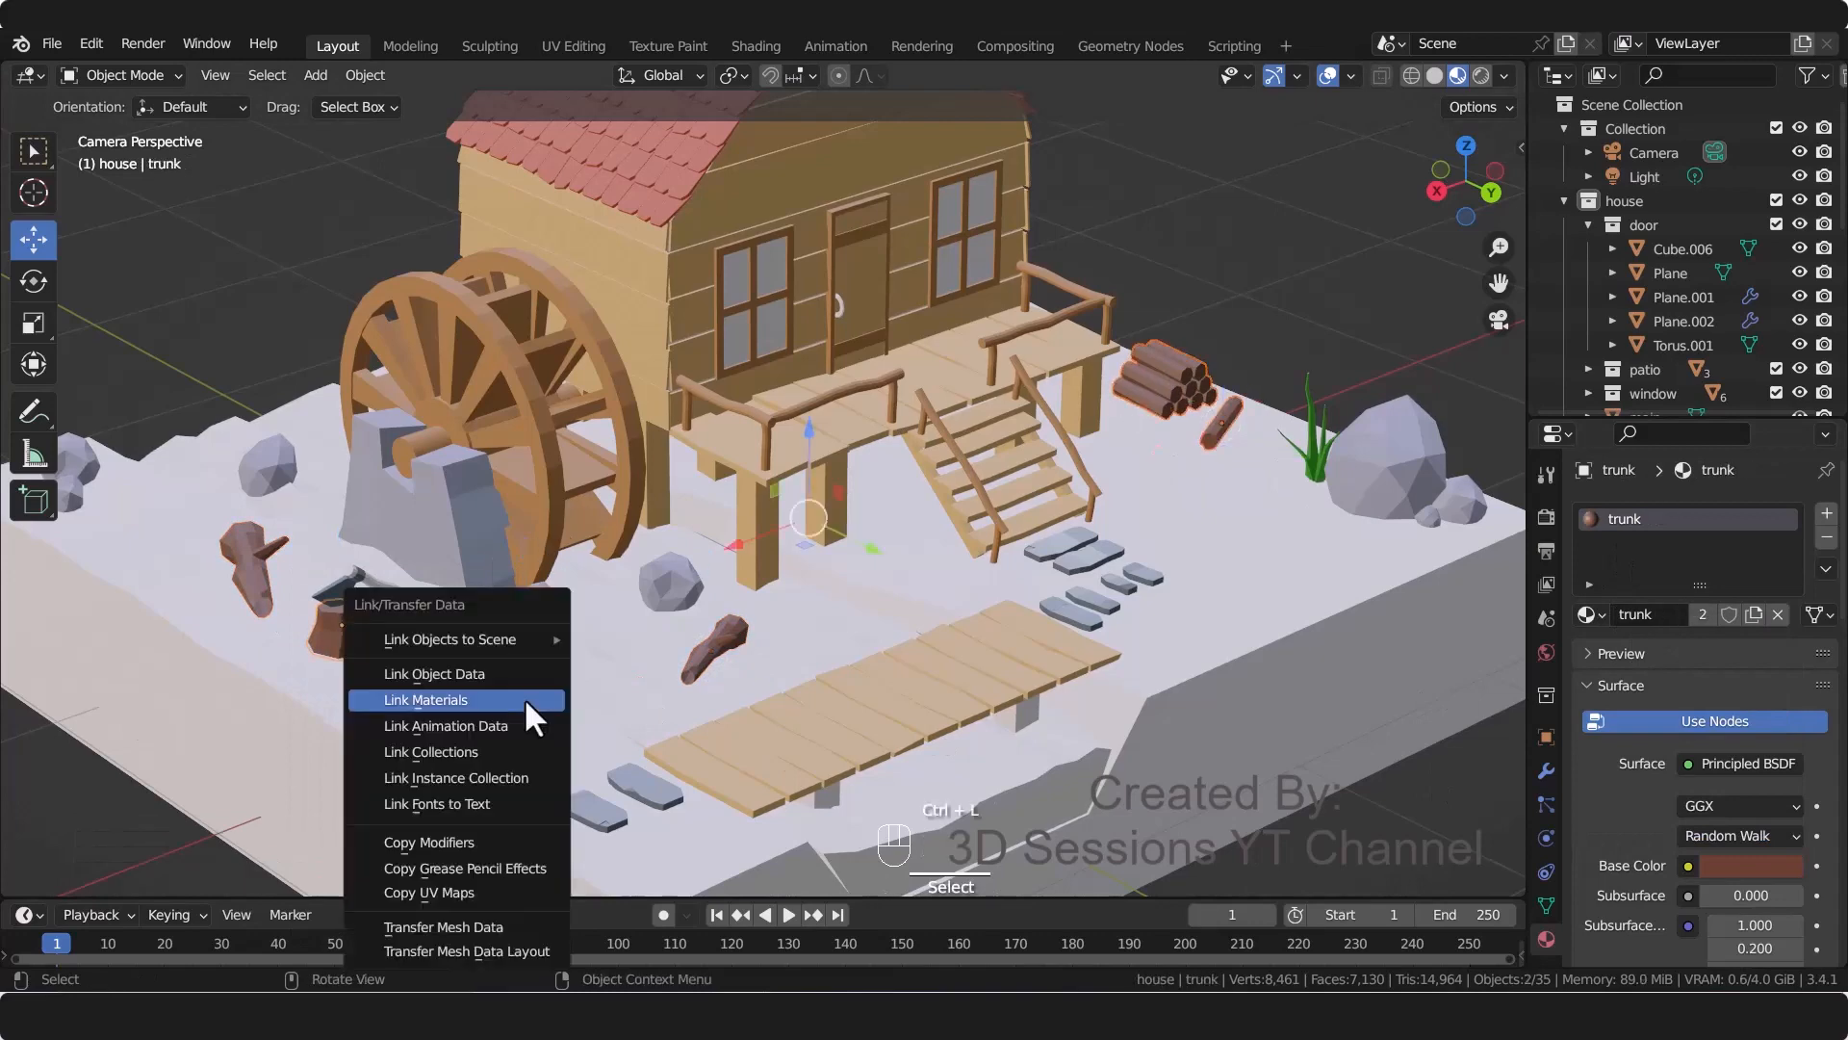
pyautogui.click(523, 700)
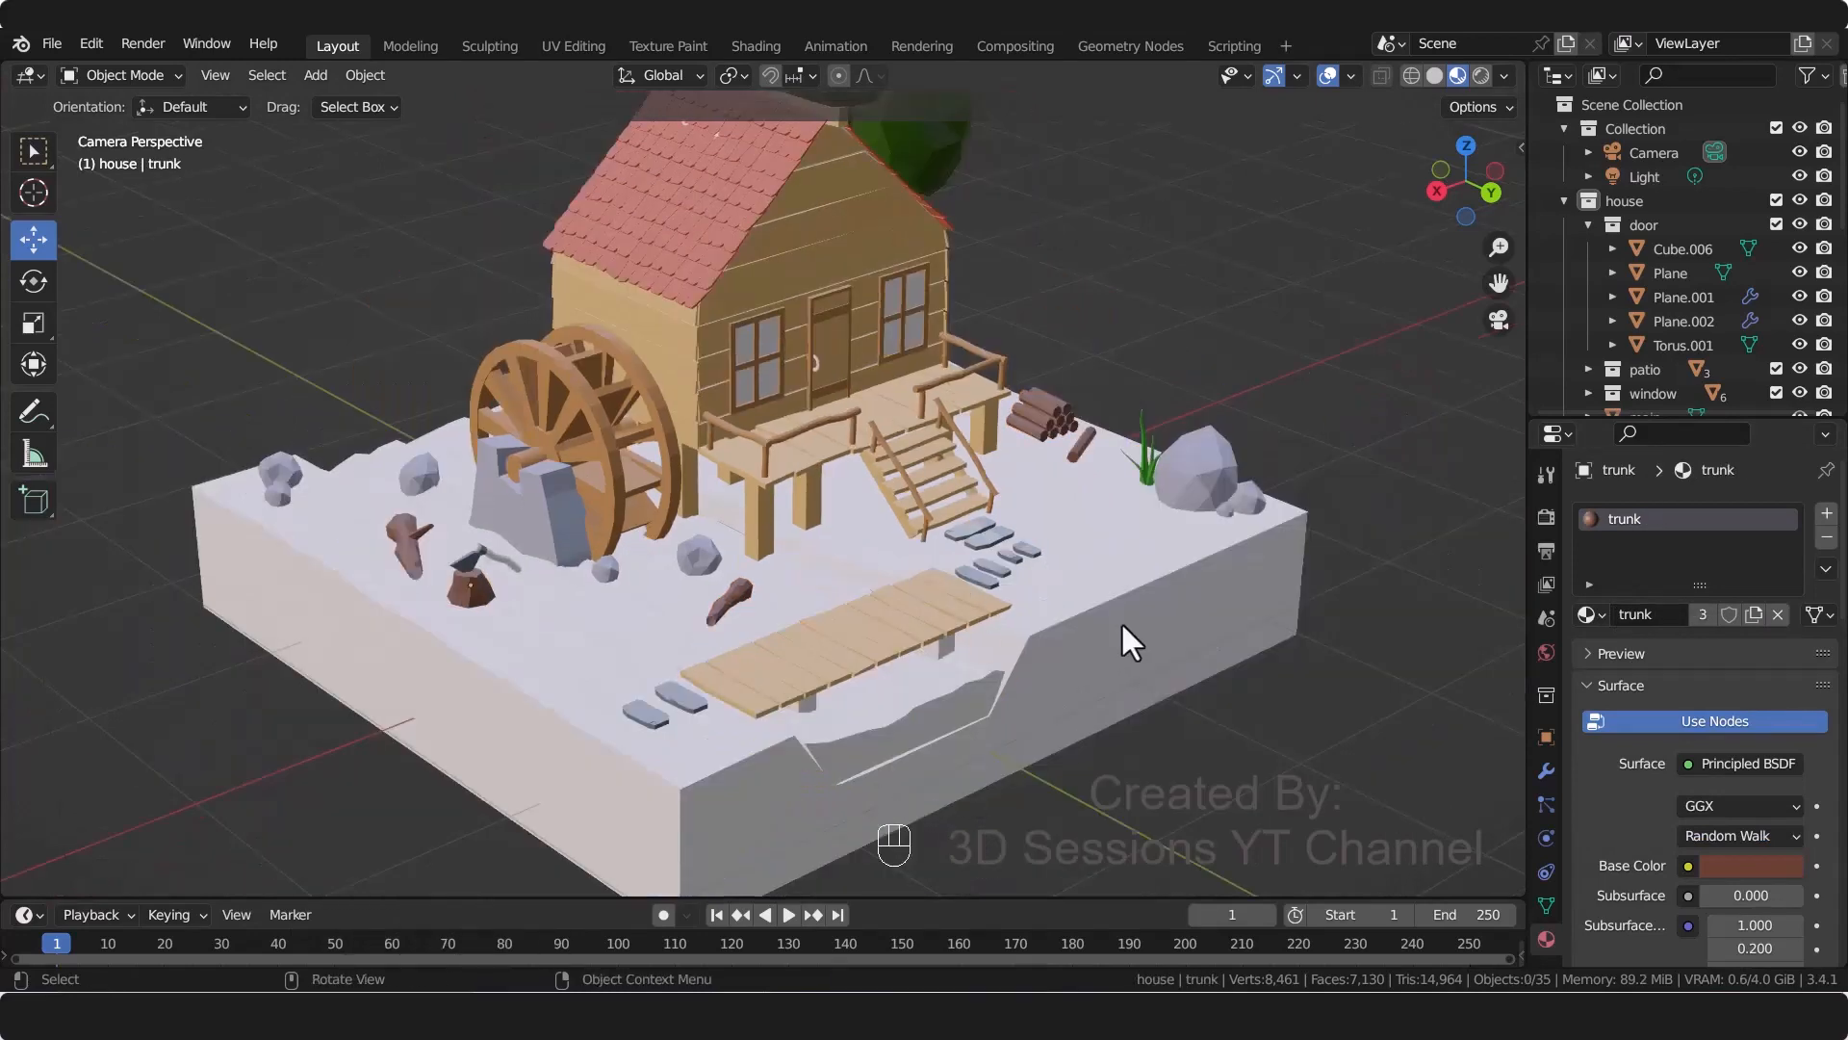
# Step: Create a material named base on the ground block and set its base color to hex 78A556
pyautogui.click(1098, 578)
pyautogui.click(1697, 612)
pyautogui.doubleClick(1702, 520)
pyautogui.write('base')
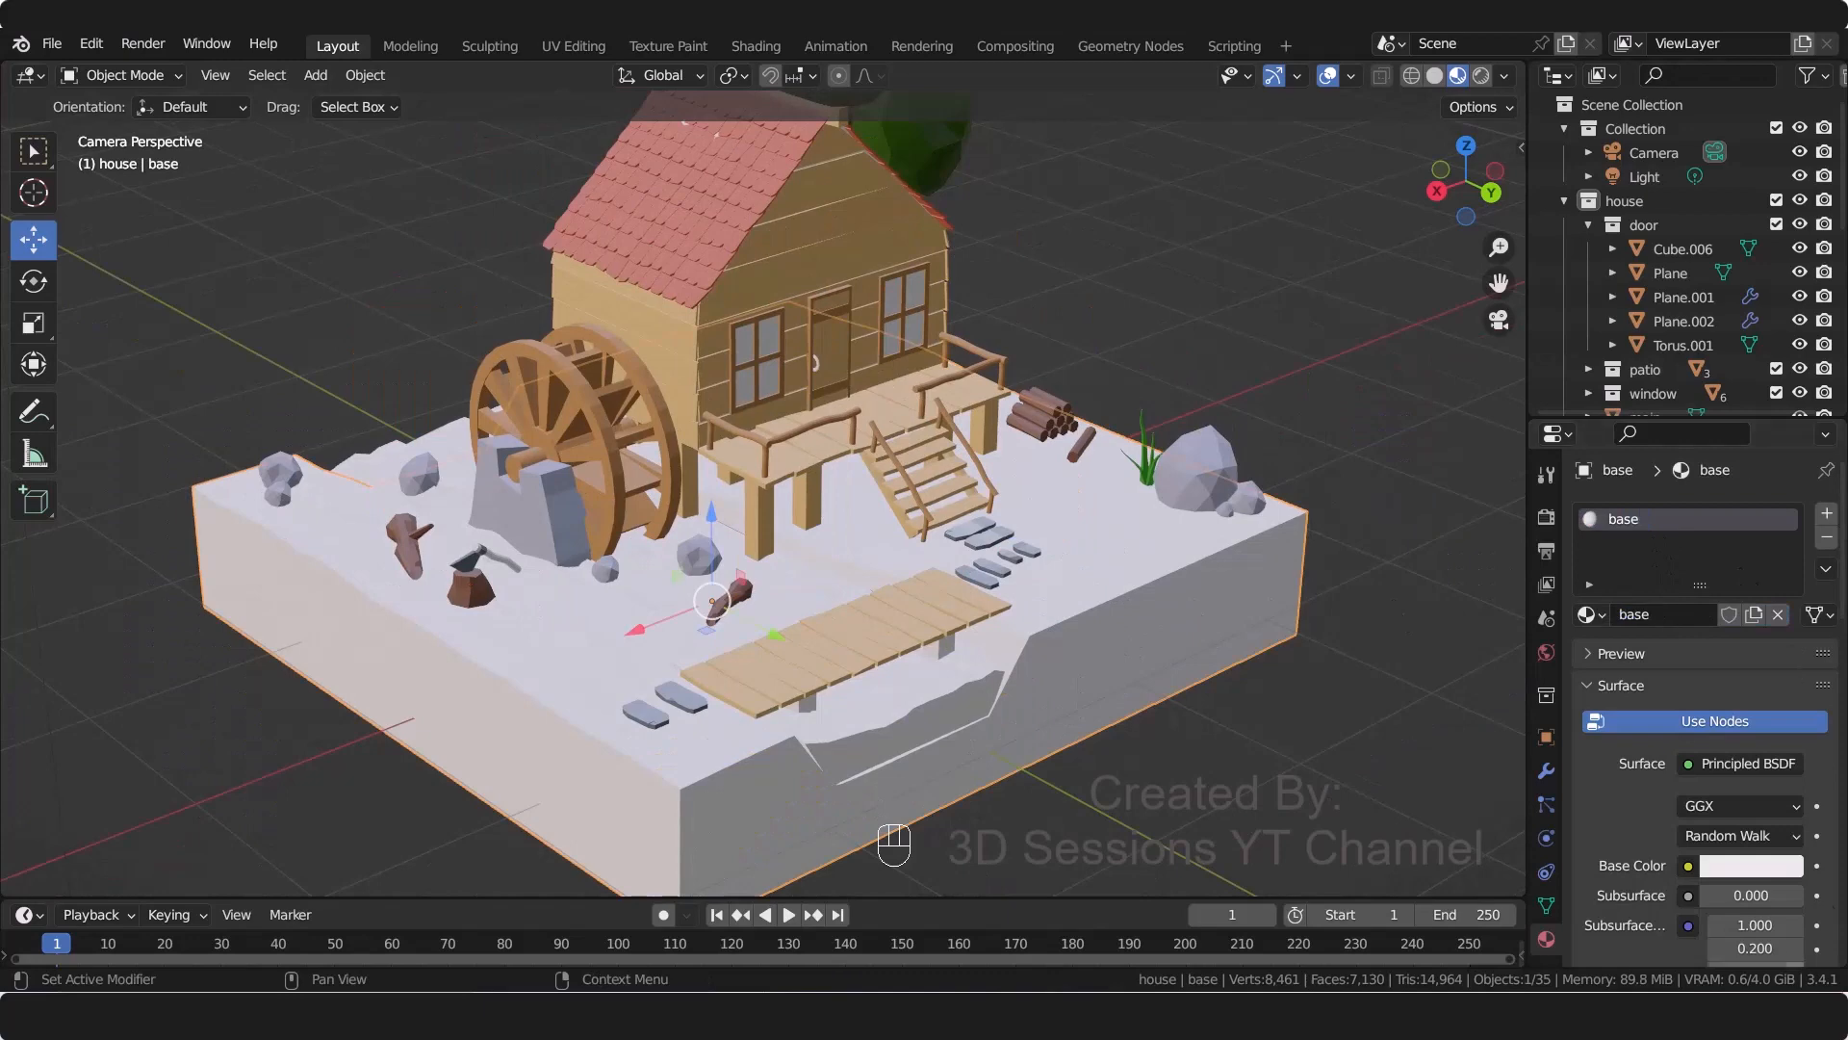
pyautogui.click(1751, 866)
pyautogui.click(1630, 768)
pyautogui.write('78A556')
pyautogui.press('Return')
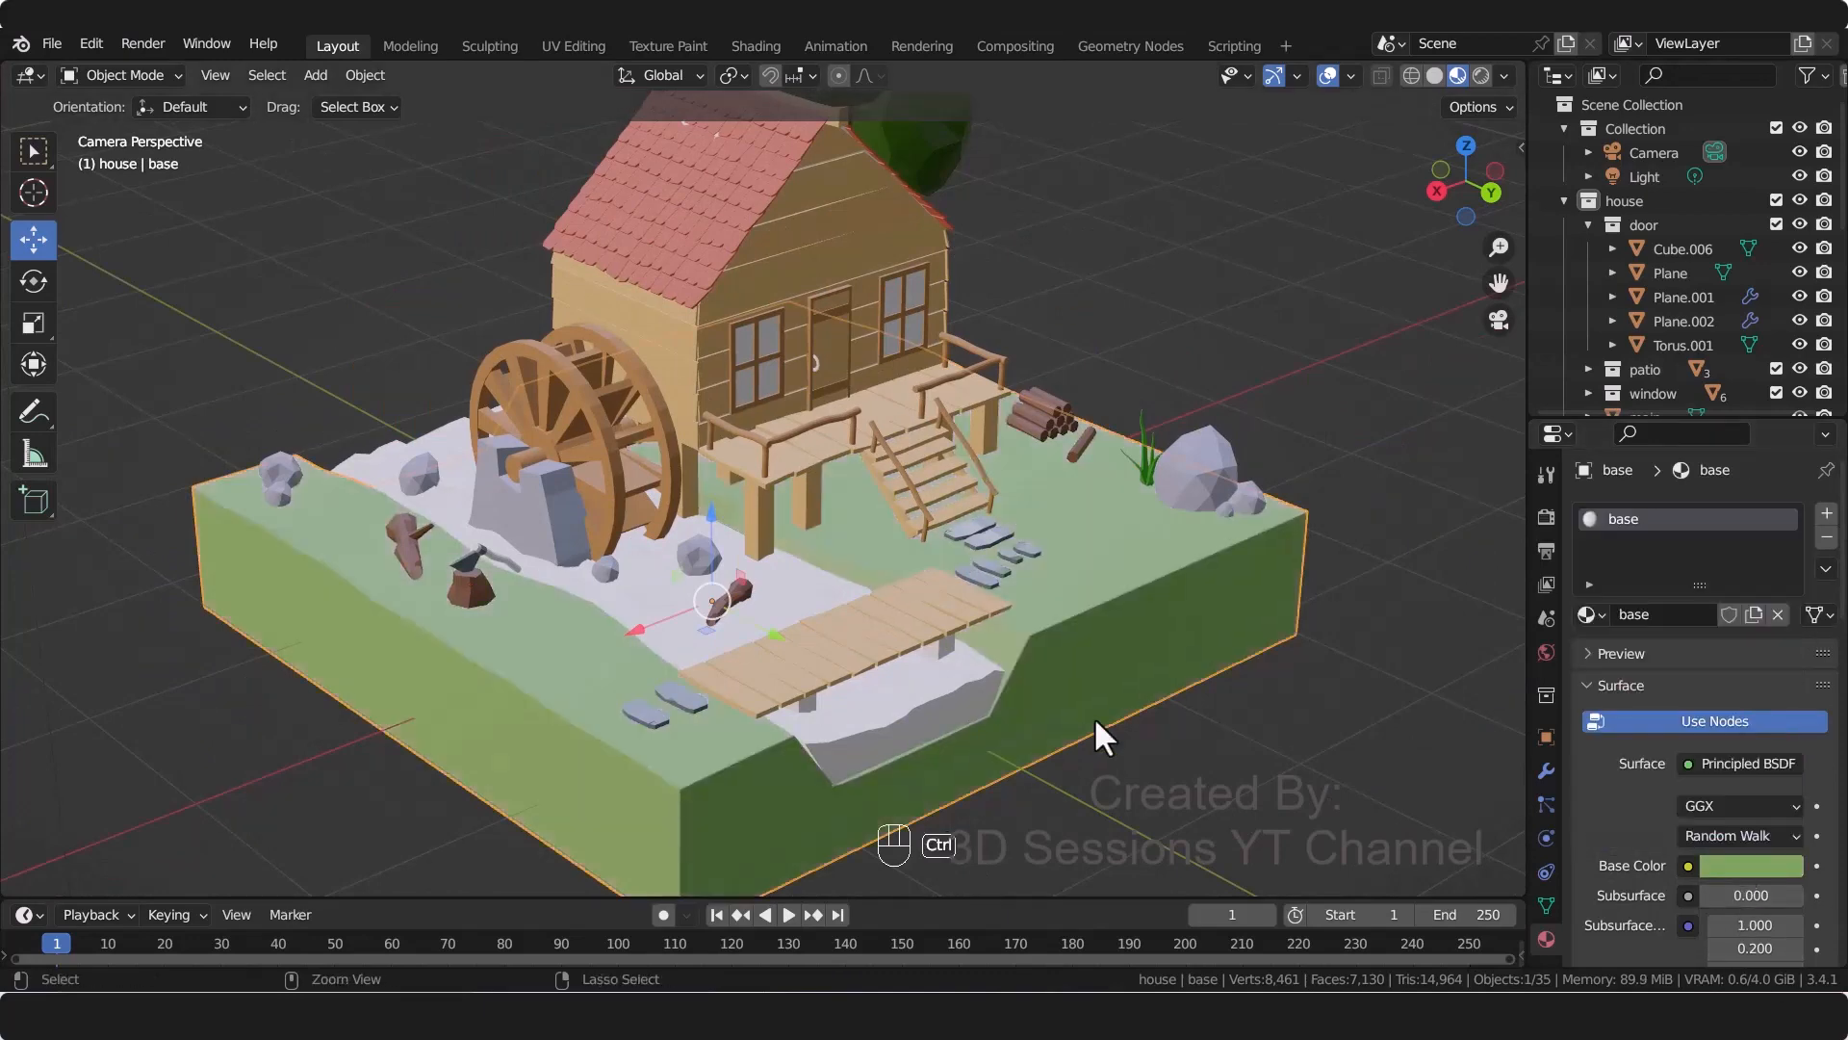
# Step: Add a new material to the water object and change its surface shader to Glass BSDF
pyautogui.keyDown('shift'); pyautogui.click(894, 720); pyautogui.keyUp('shift')
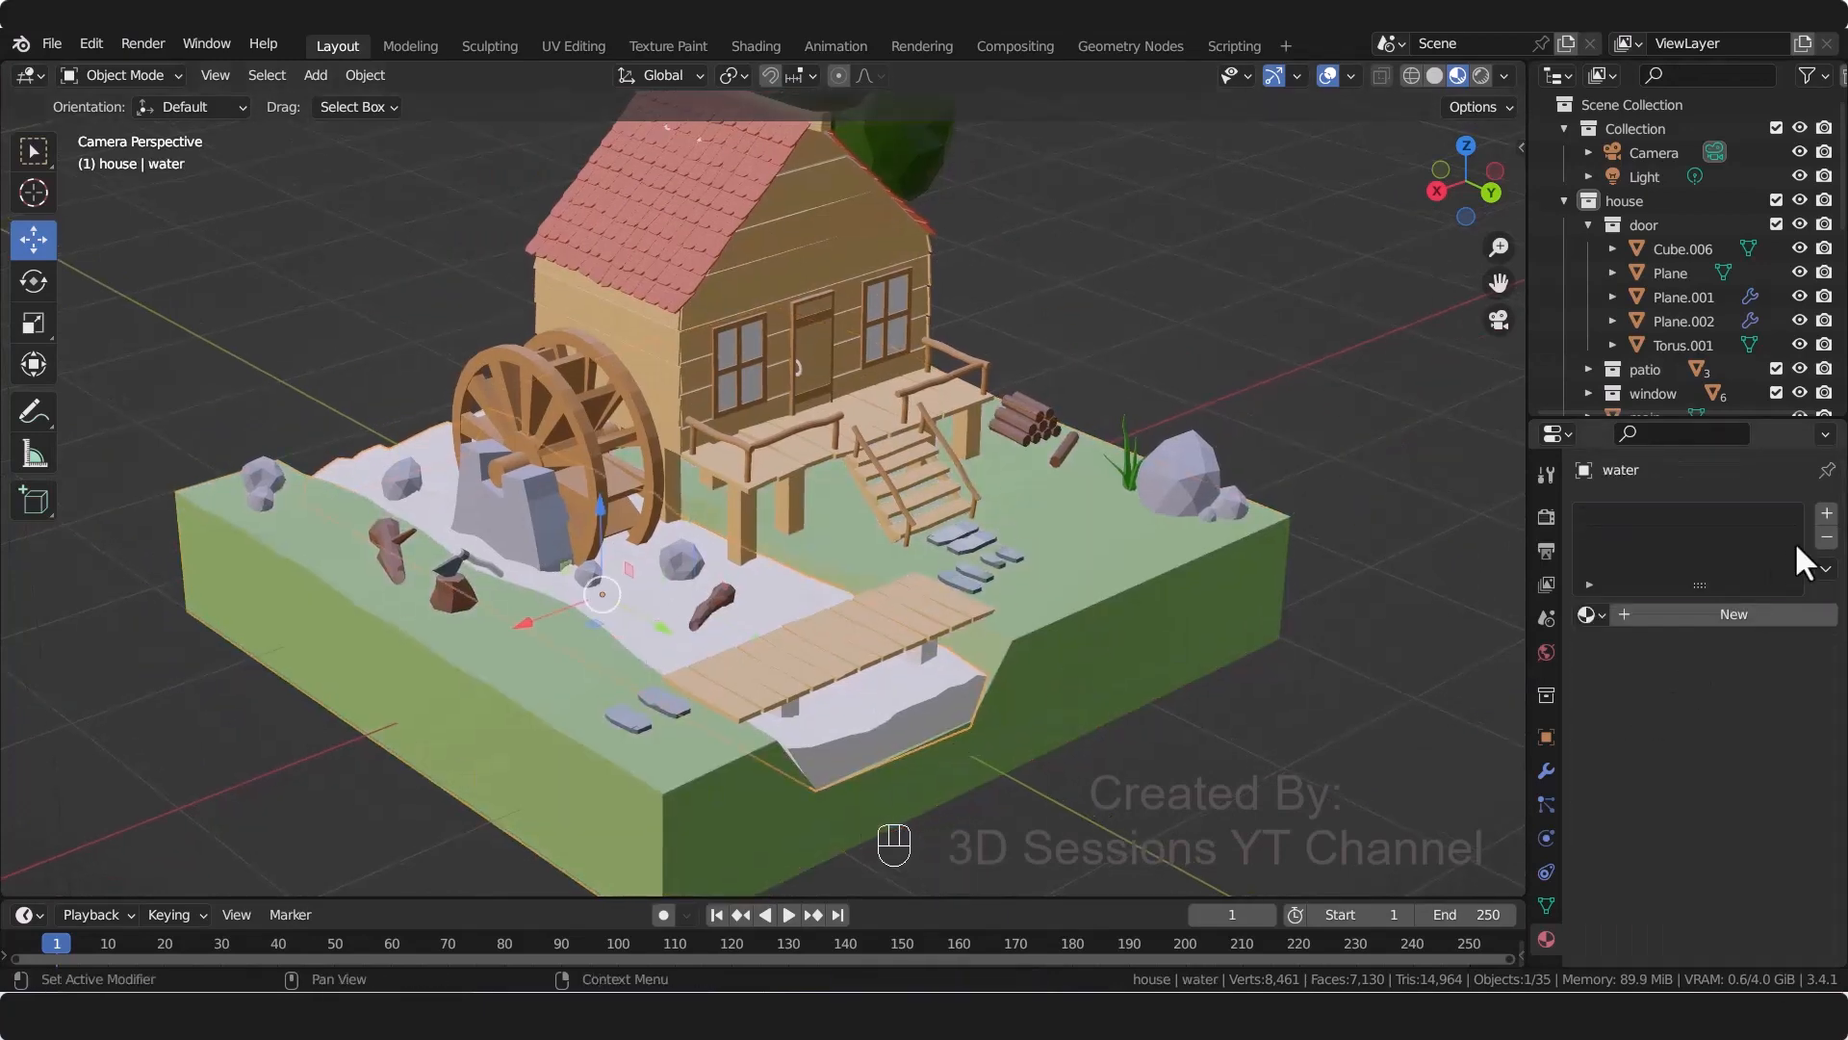
pyautogui.click(1826, 513)
pyautogui.click(1697, 614)
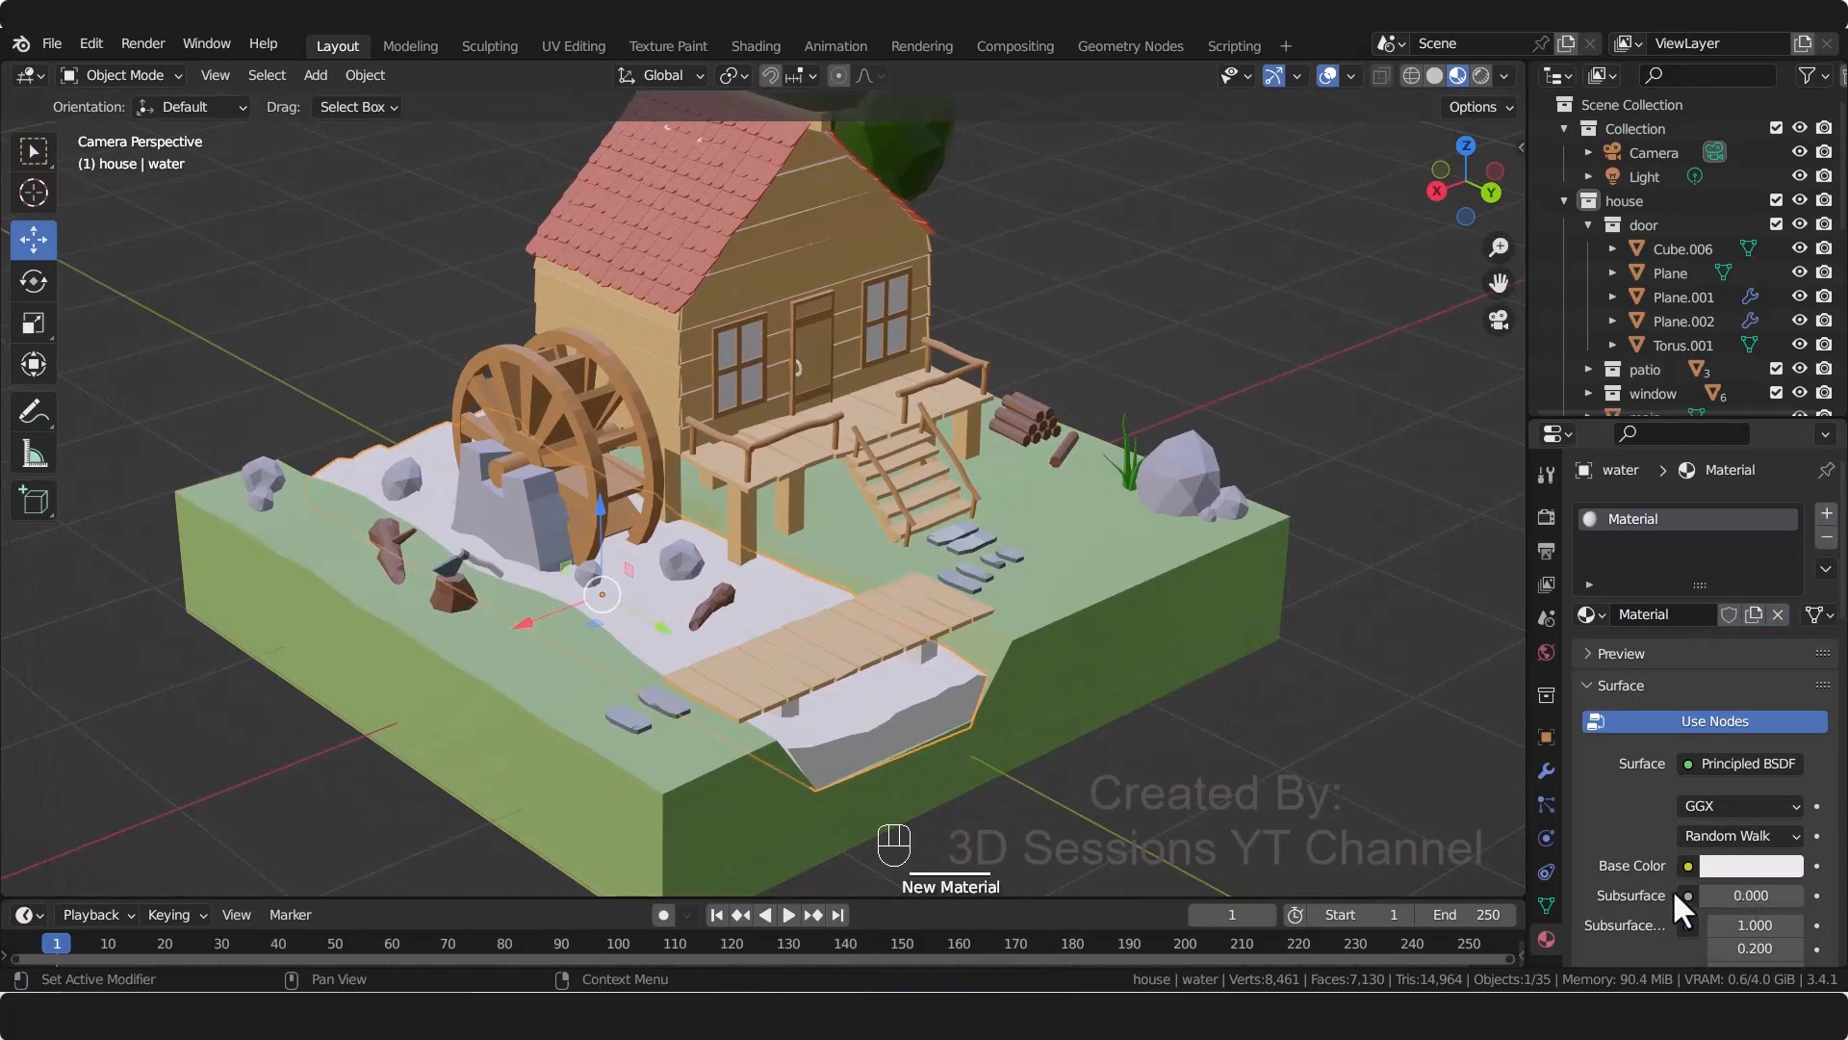
pyautogui.click(1753, 762)
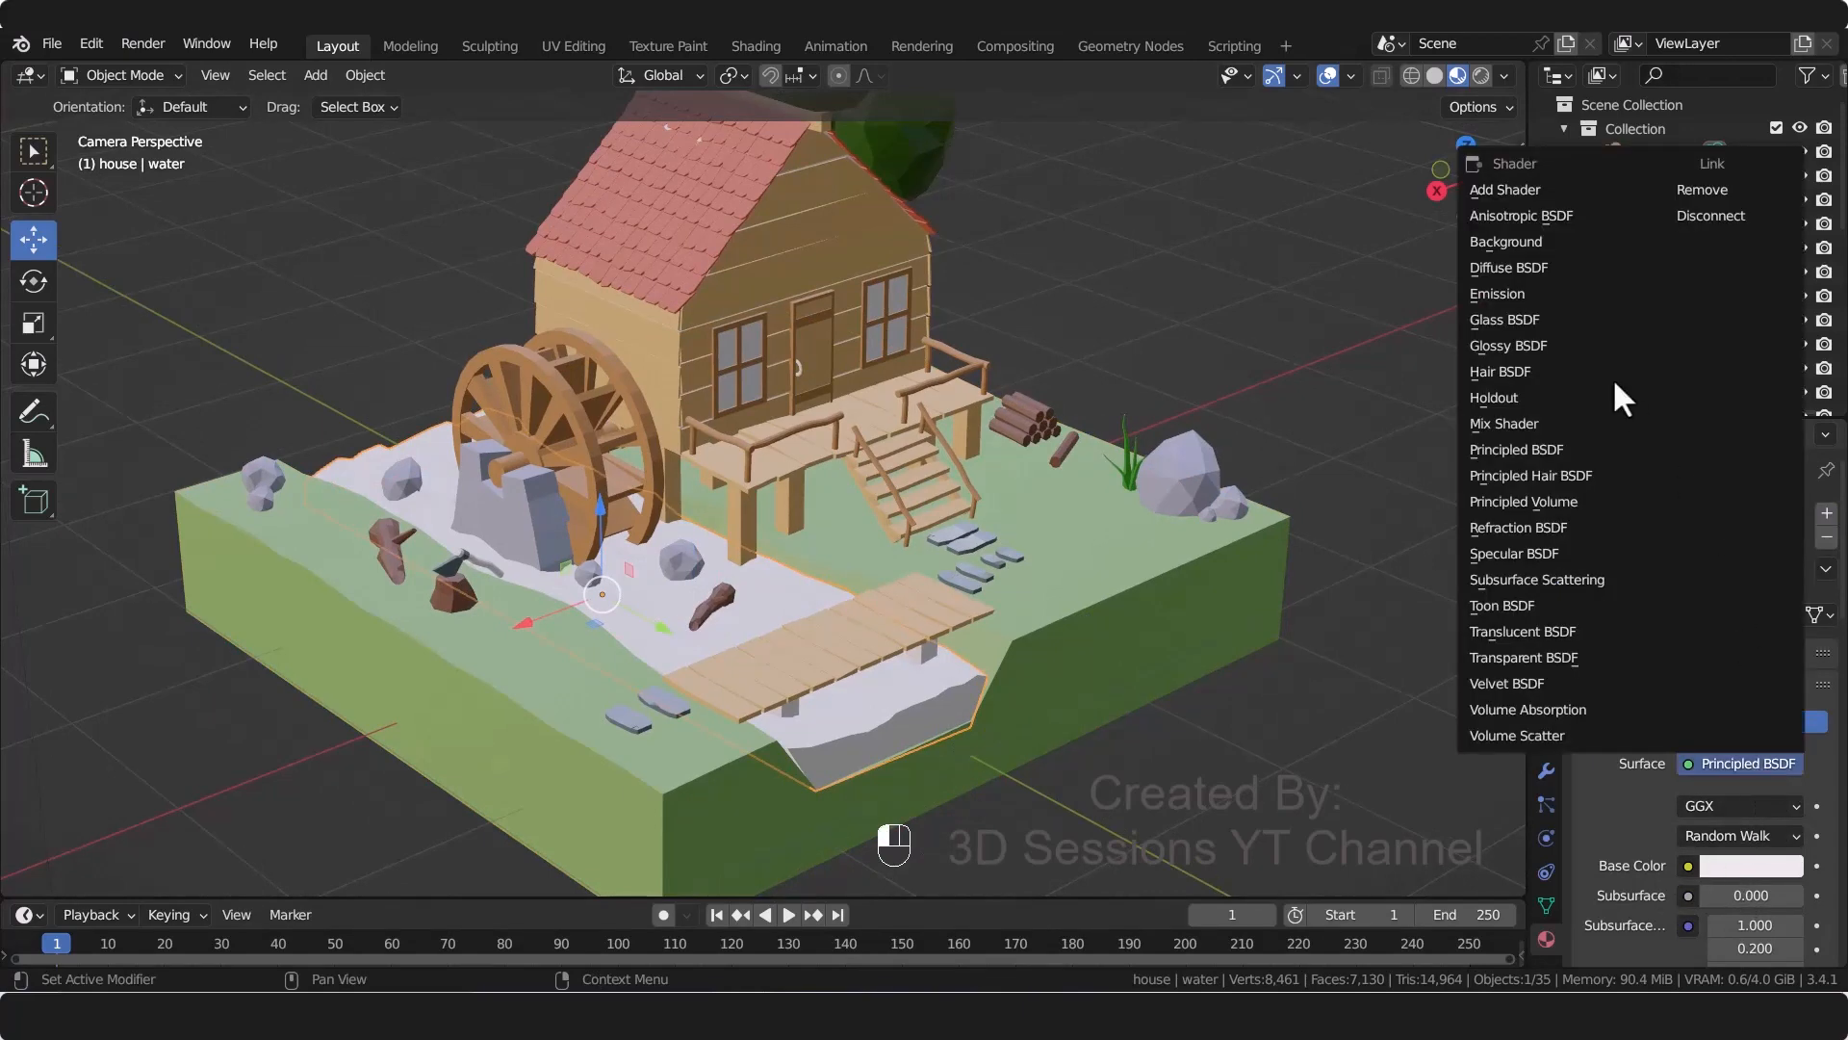
pyautogui.click(1514, 322)
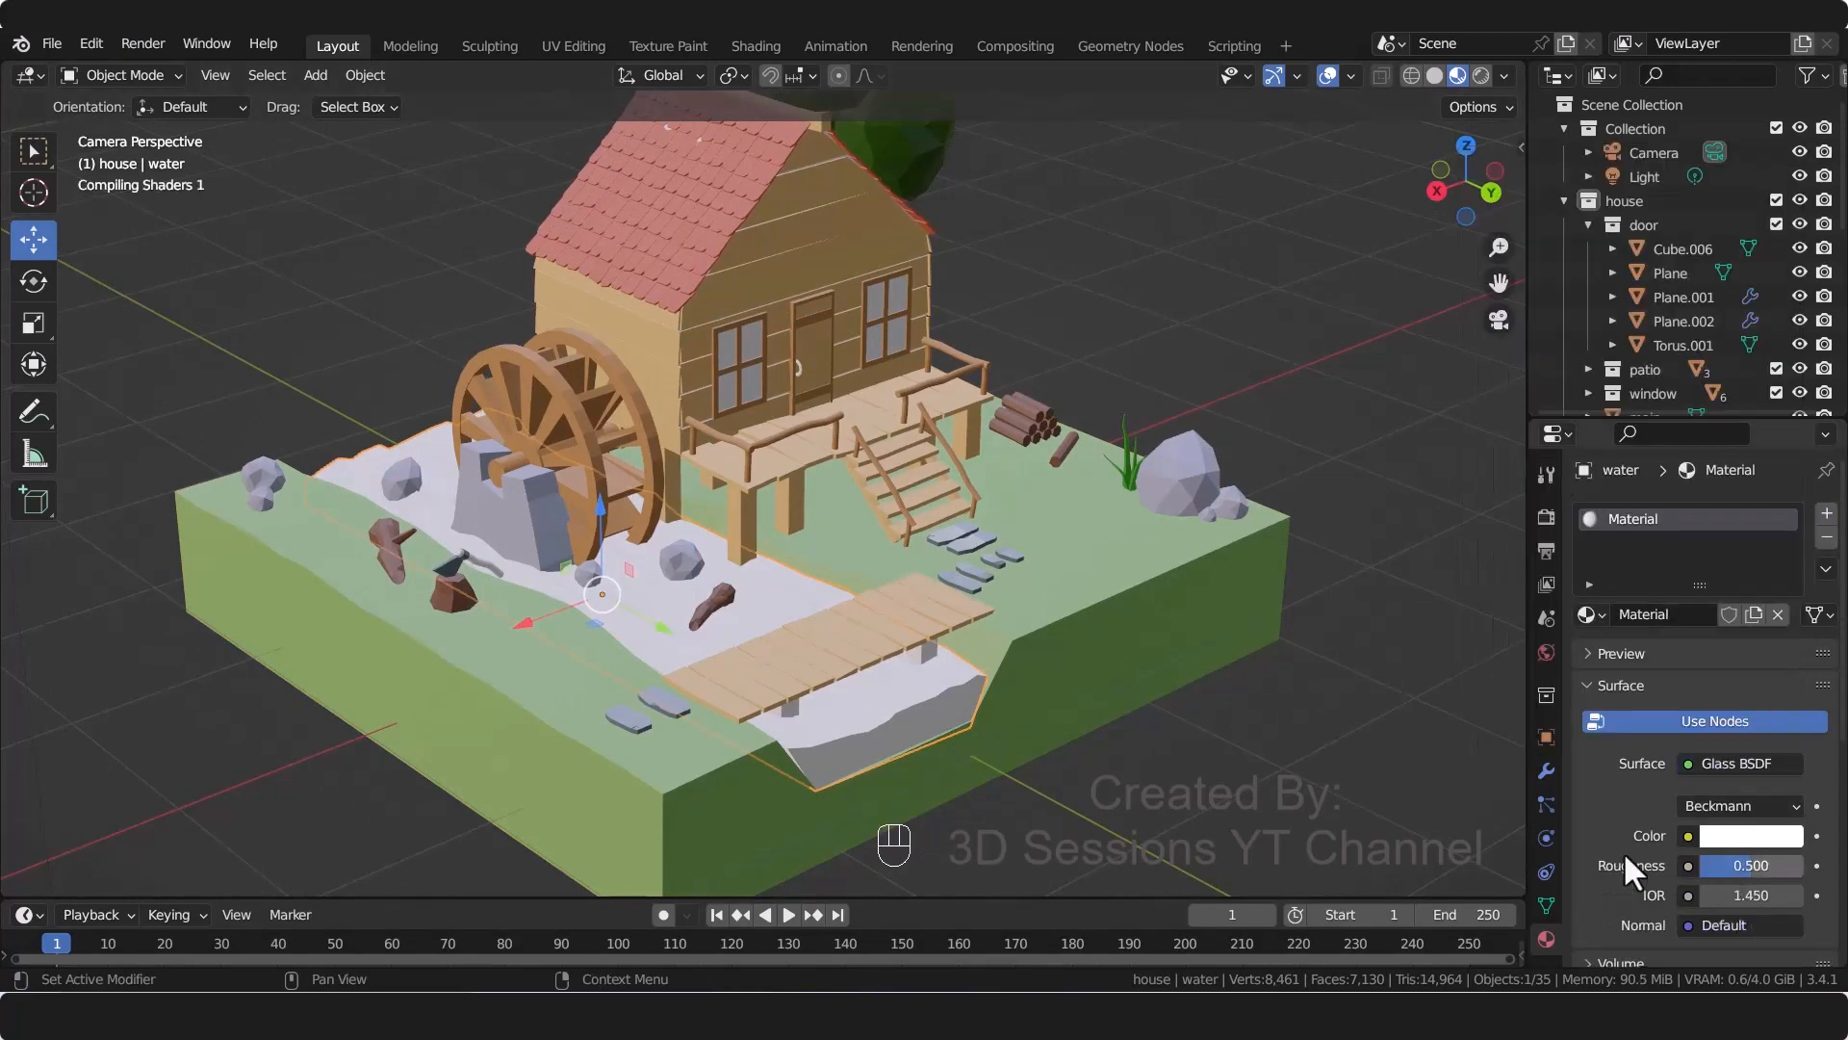
# Step: Paste the copied hex code as the color of the water's glass material and save the file
pyautogui.scroll(-1, 1768, 838)
pyautogui.click(1747, 798)
pyautogui.click(1687, 690)
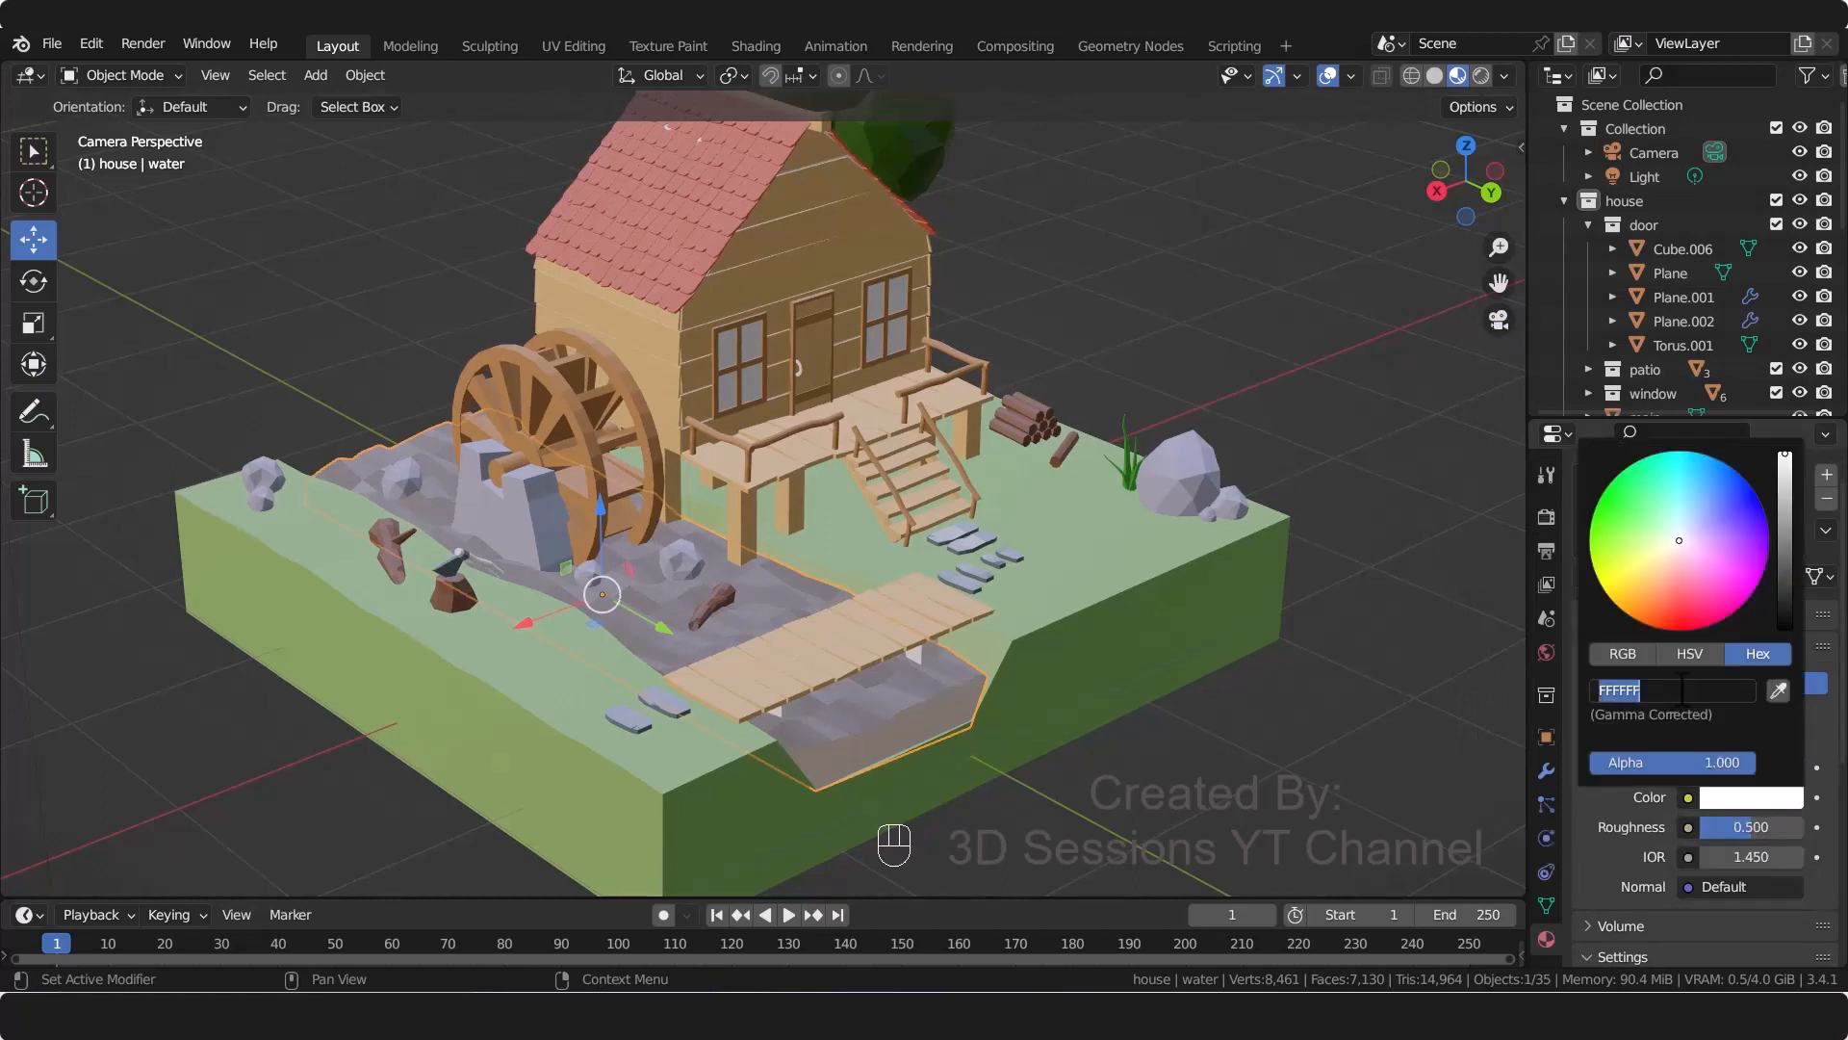
pyautogui.hotkey('ctrl', 'v')
pyautogui.press('Return')
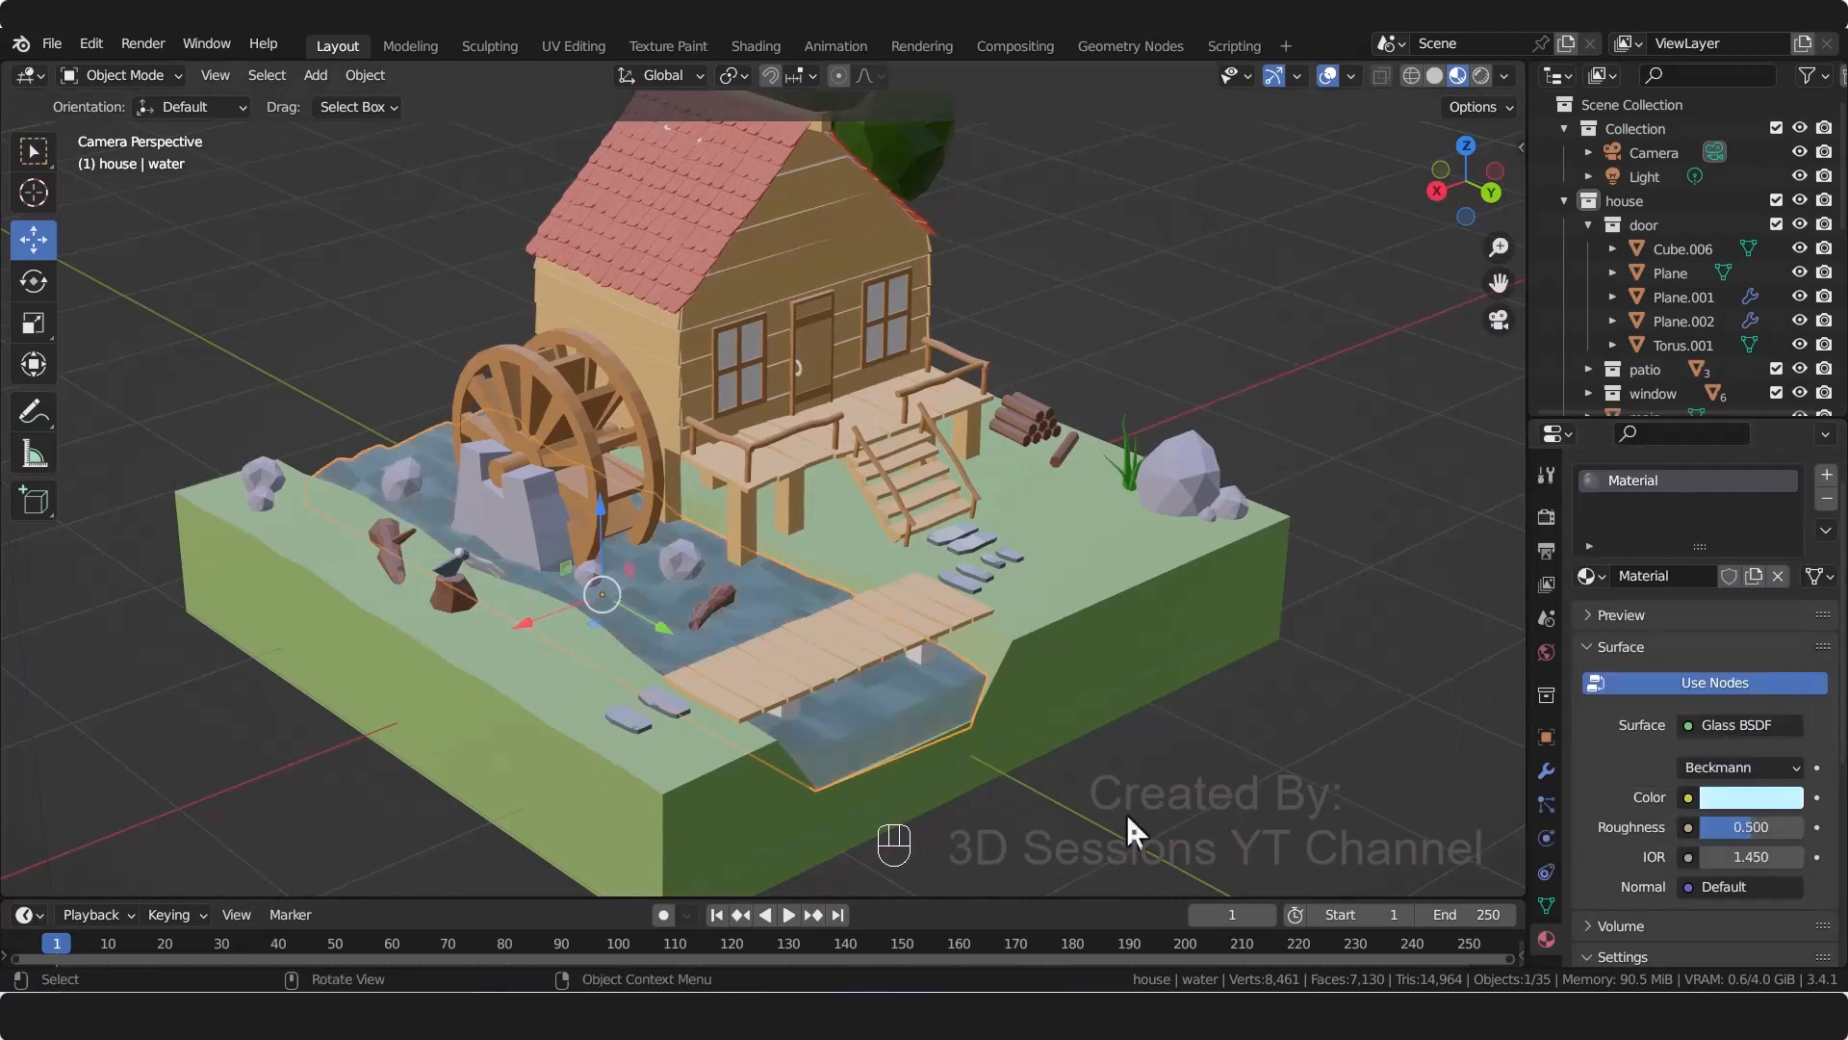
pyautogui.hotkey('ctrl', 's')
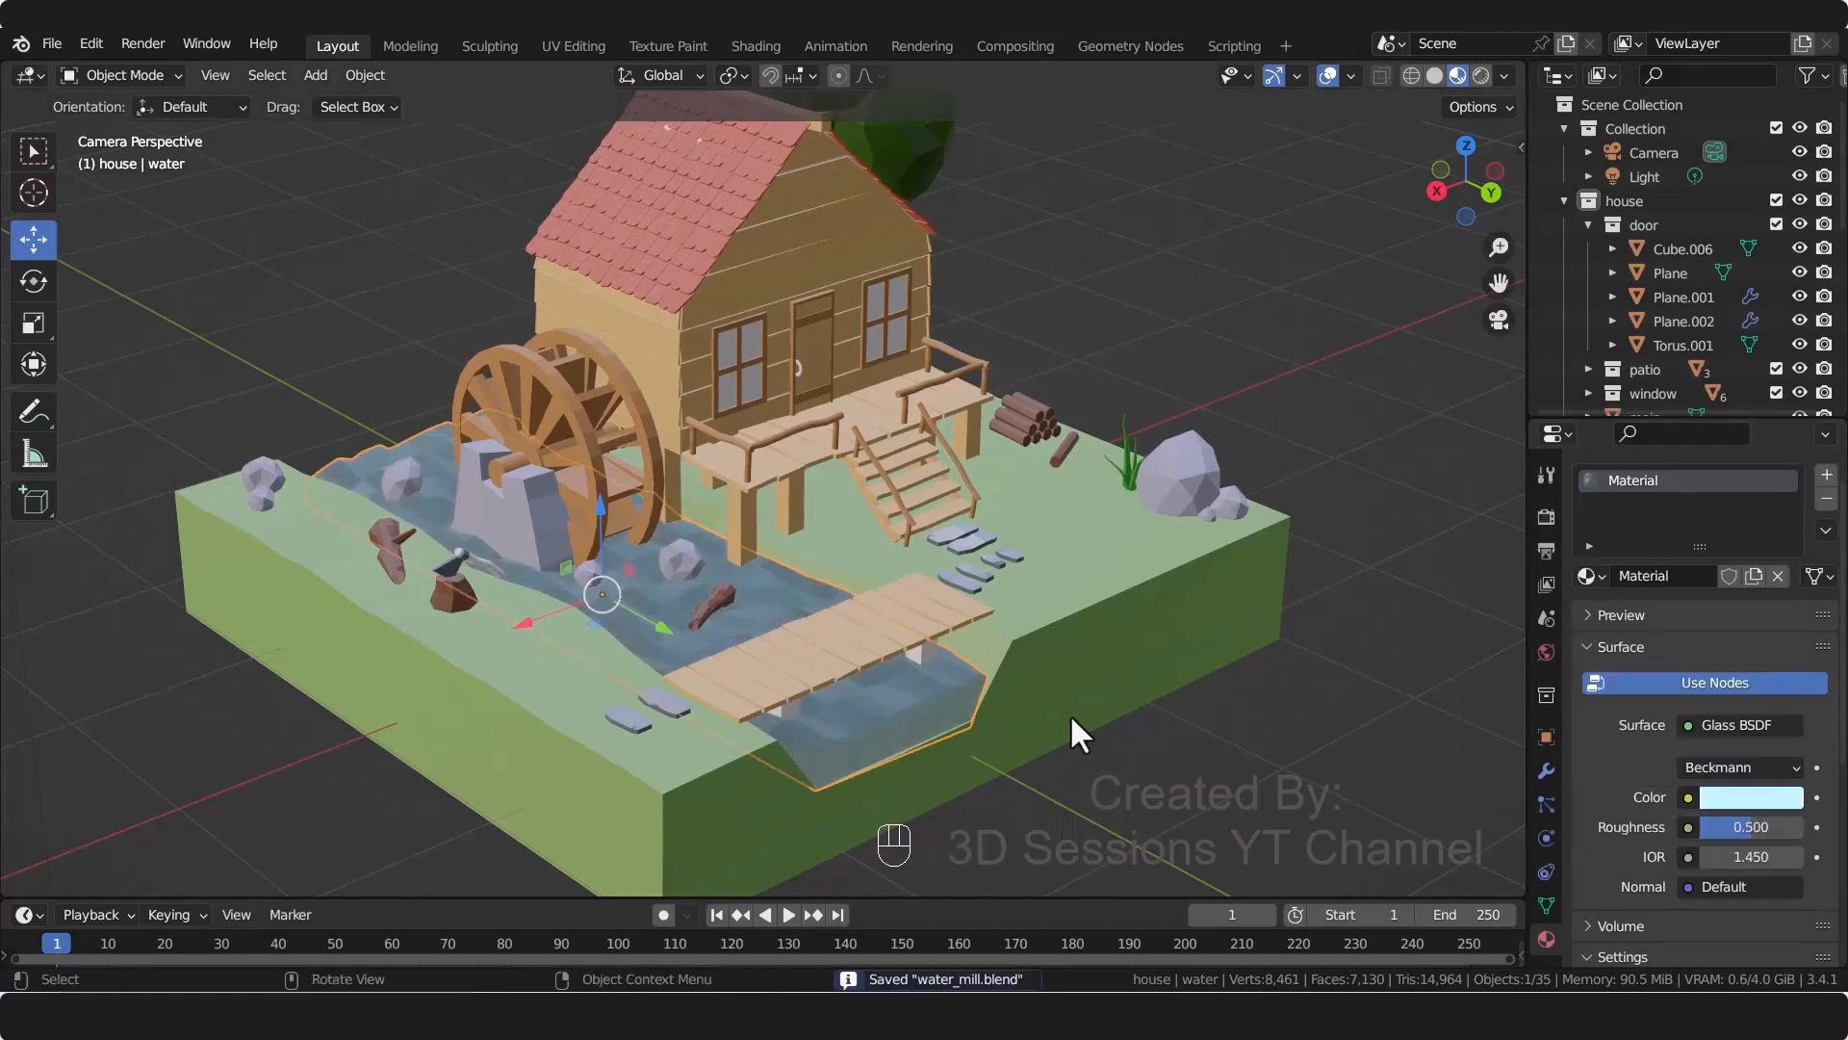
# Step: Assign the existing trunk material to the axe's handle through its empty second material slot and save the file
pyautogui.moveTo(1070, 714); pyautogui.dragTo(923, 753, button='middle')
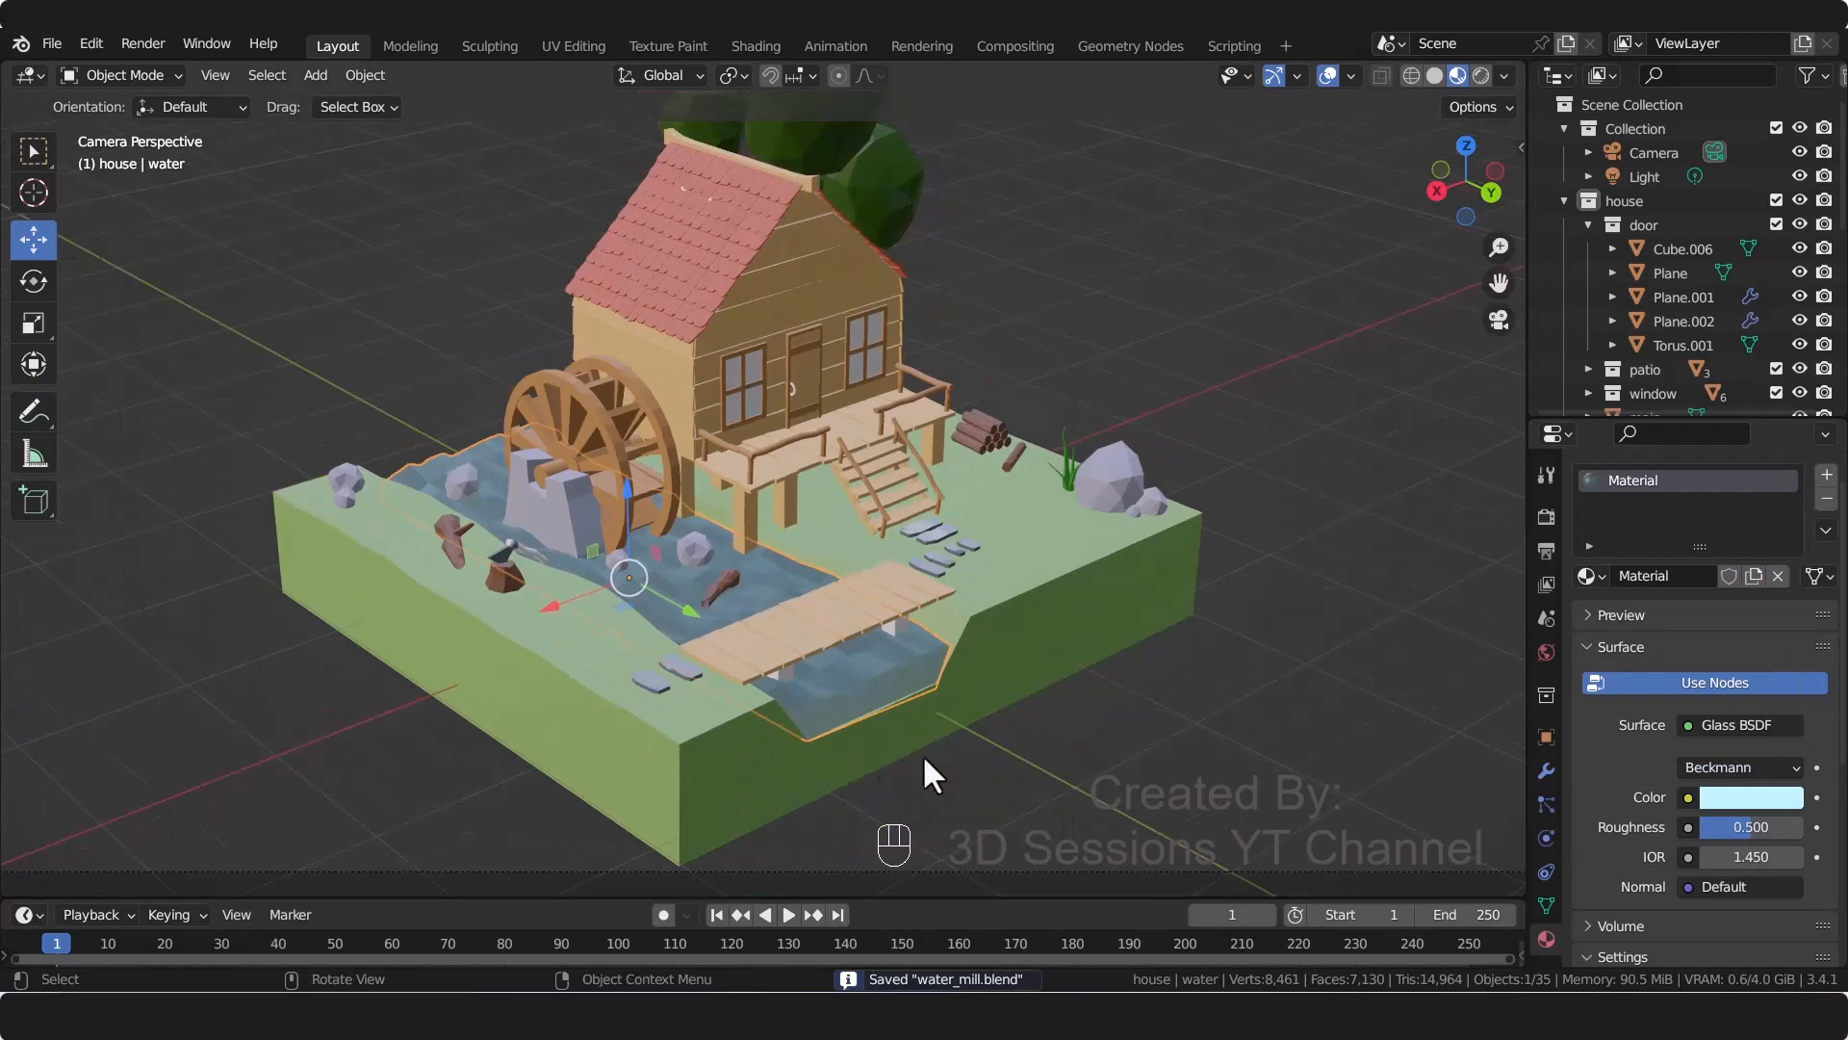
pyautogui.click(1094, 787)
pyautogui.scroll(2, 443, 558)
pyautogui.click(435, 582)
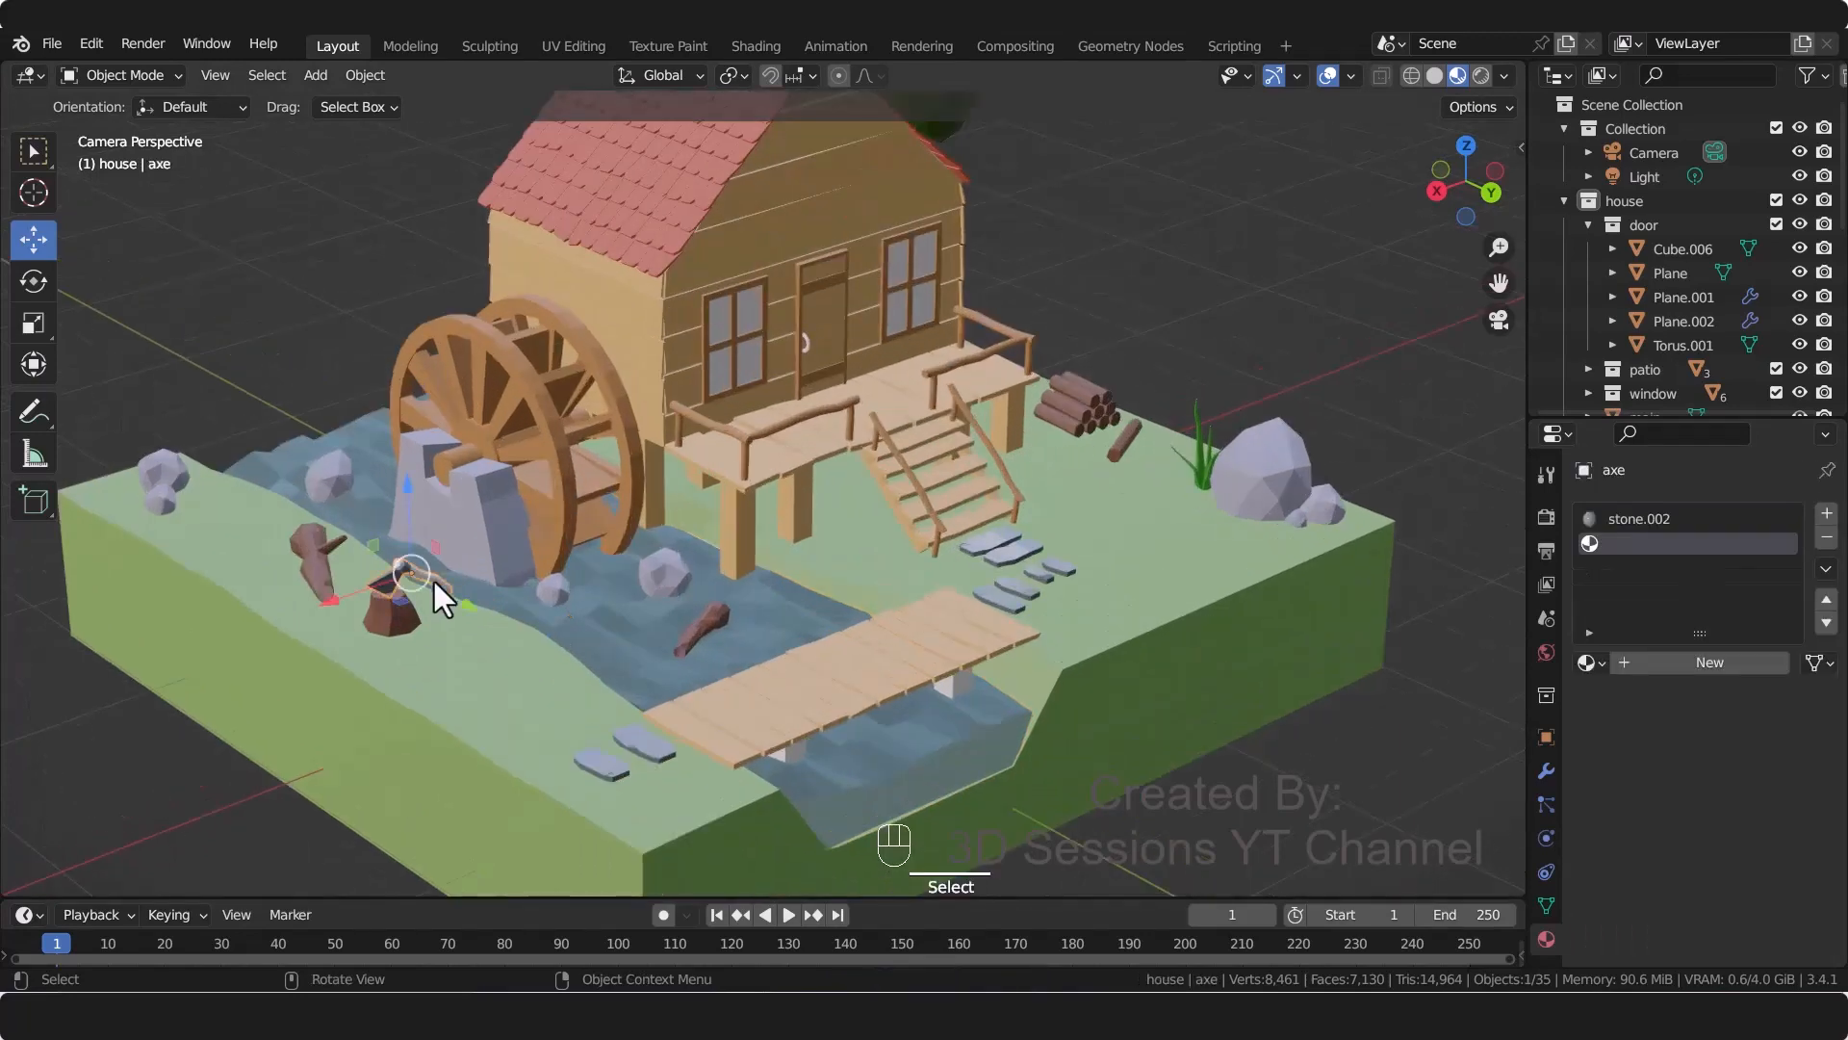
pyautogui.press('Tab')
pyautogui.press('l')
pyautogui.click(433, 582)
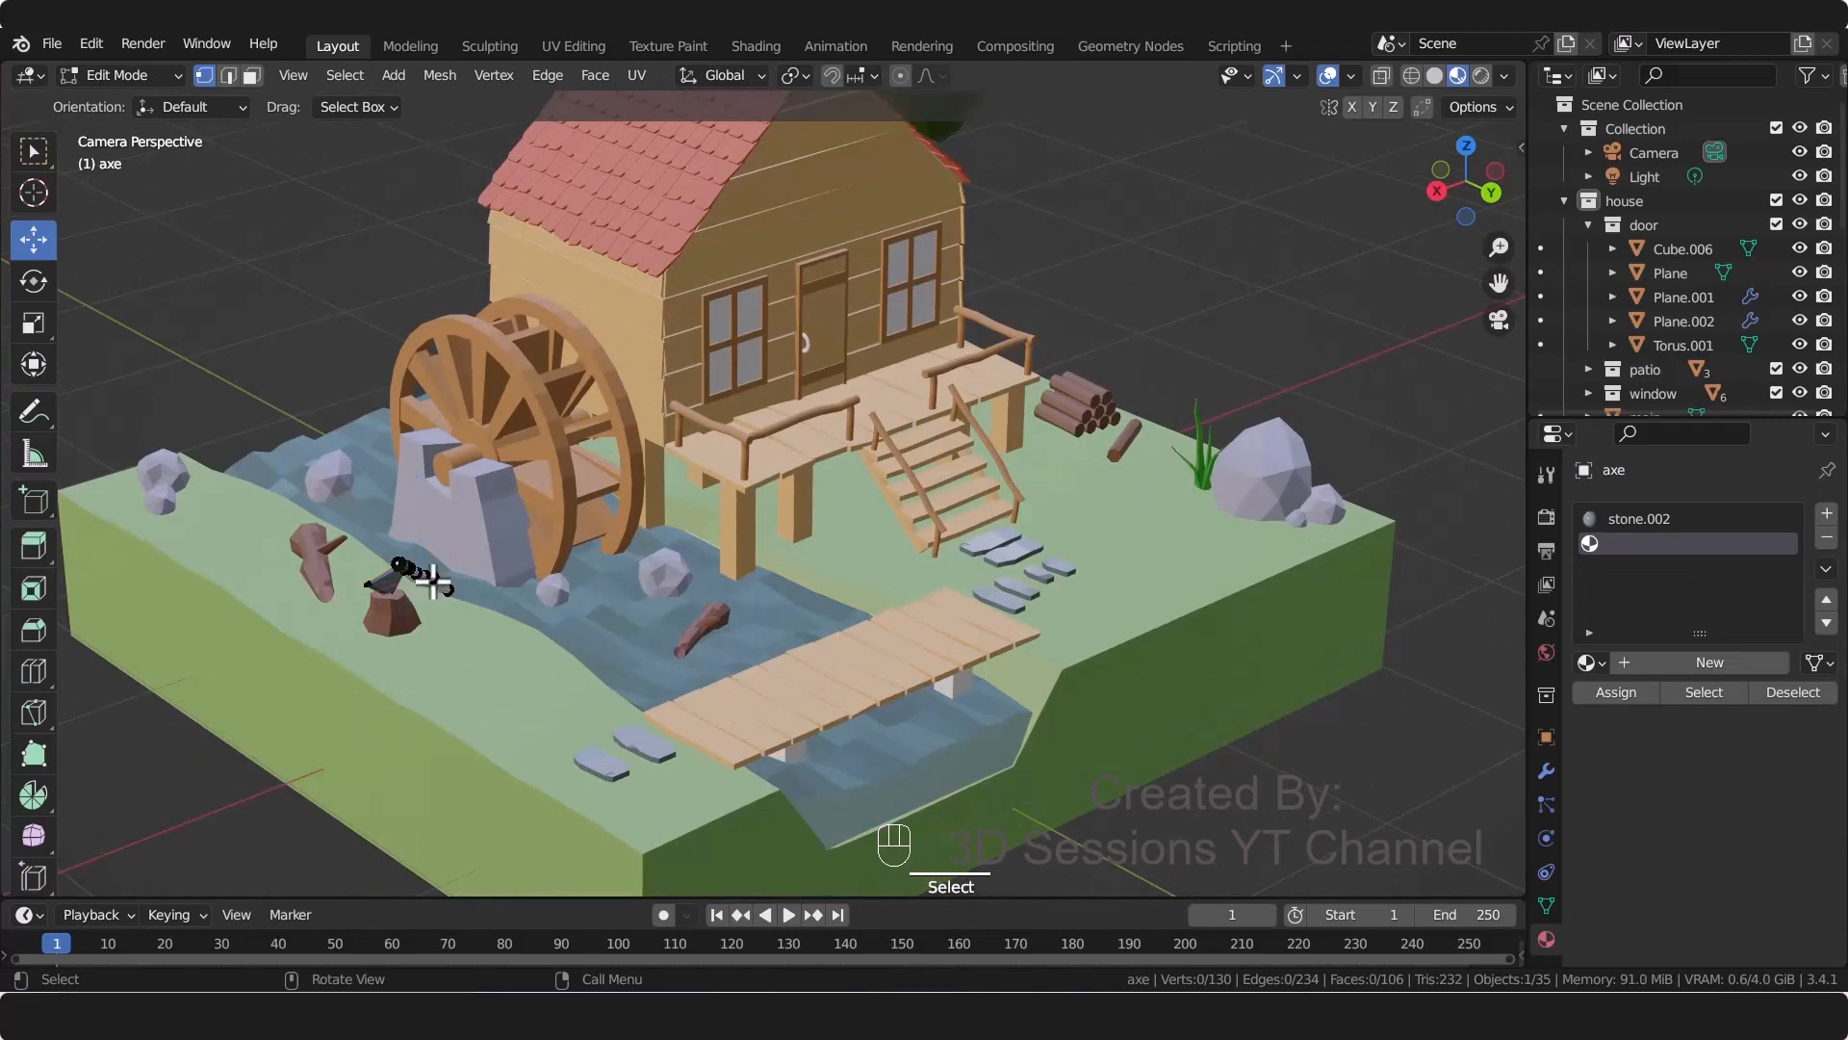
pyautogui.press('l')
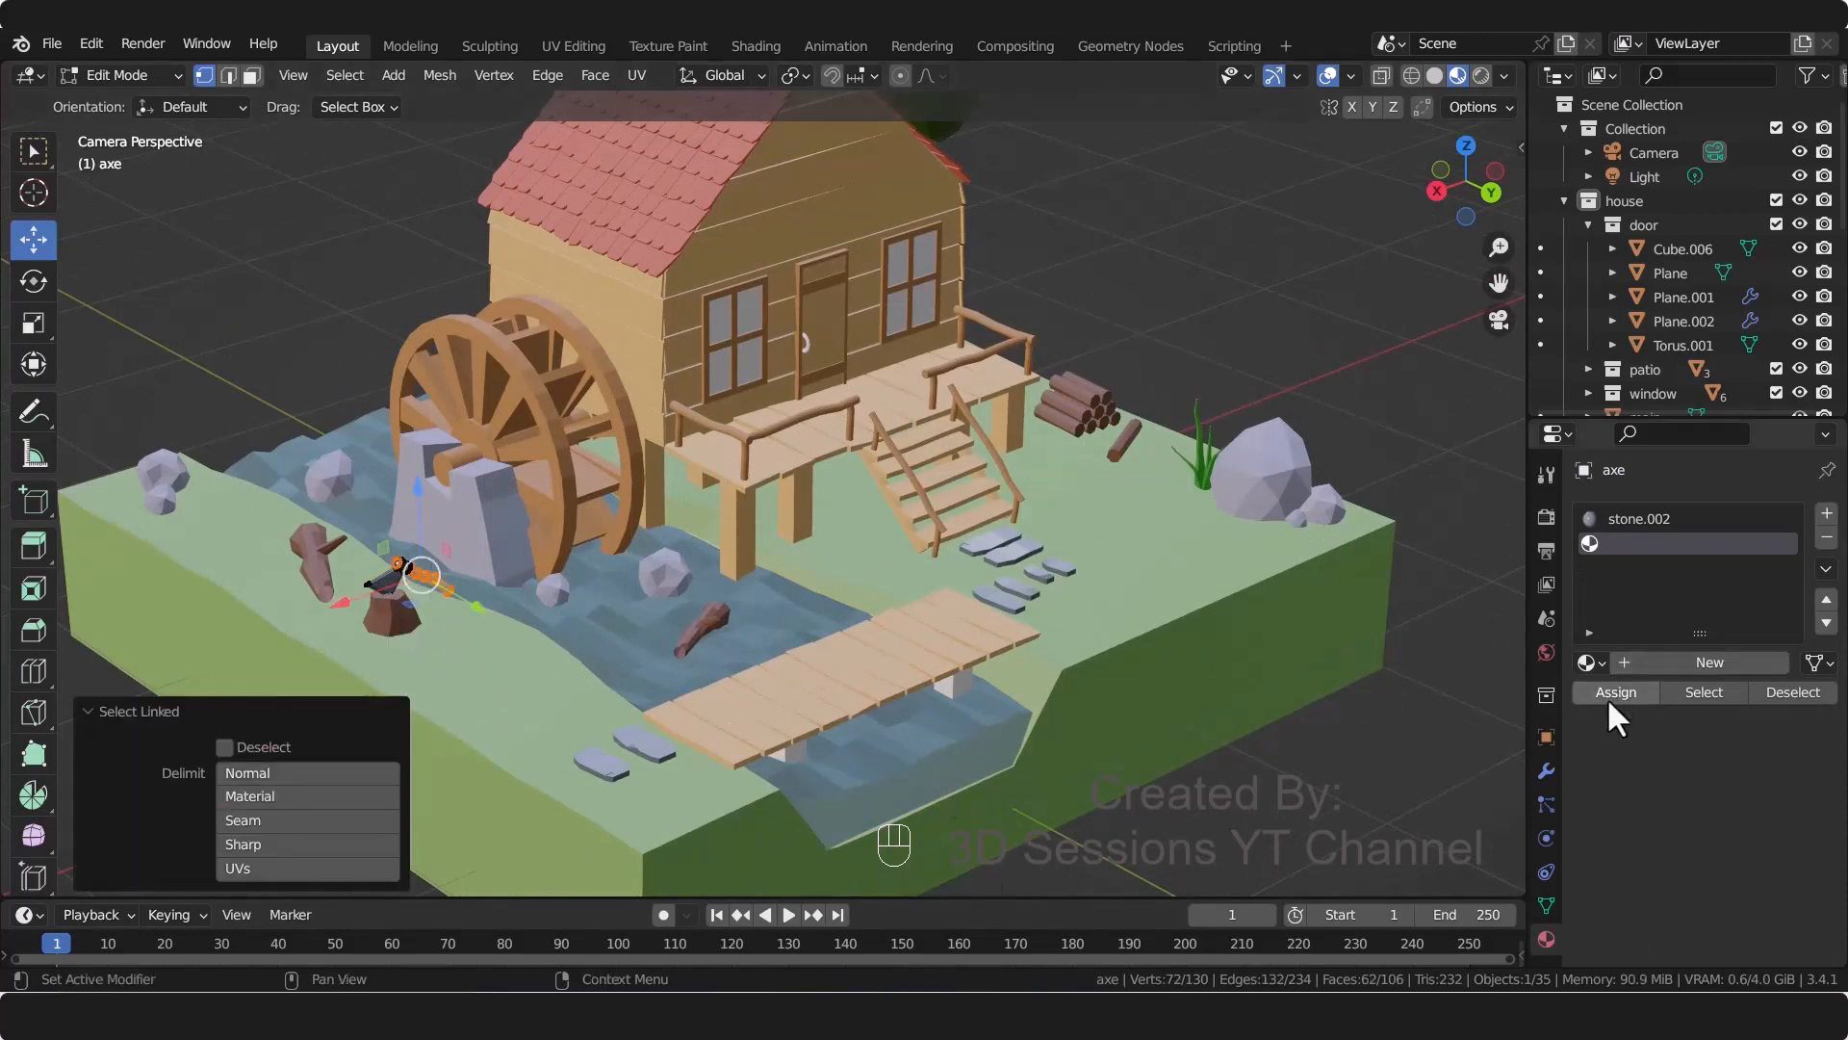
pyautogui.click(1598, 657)
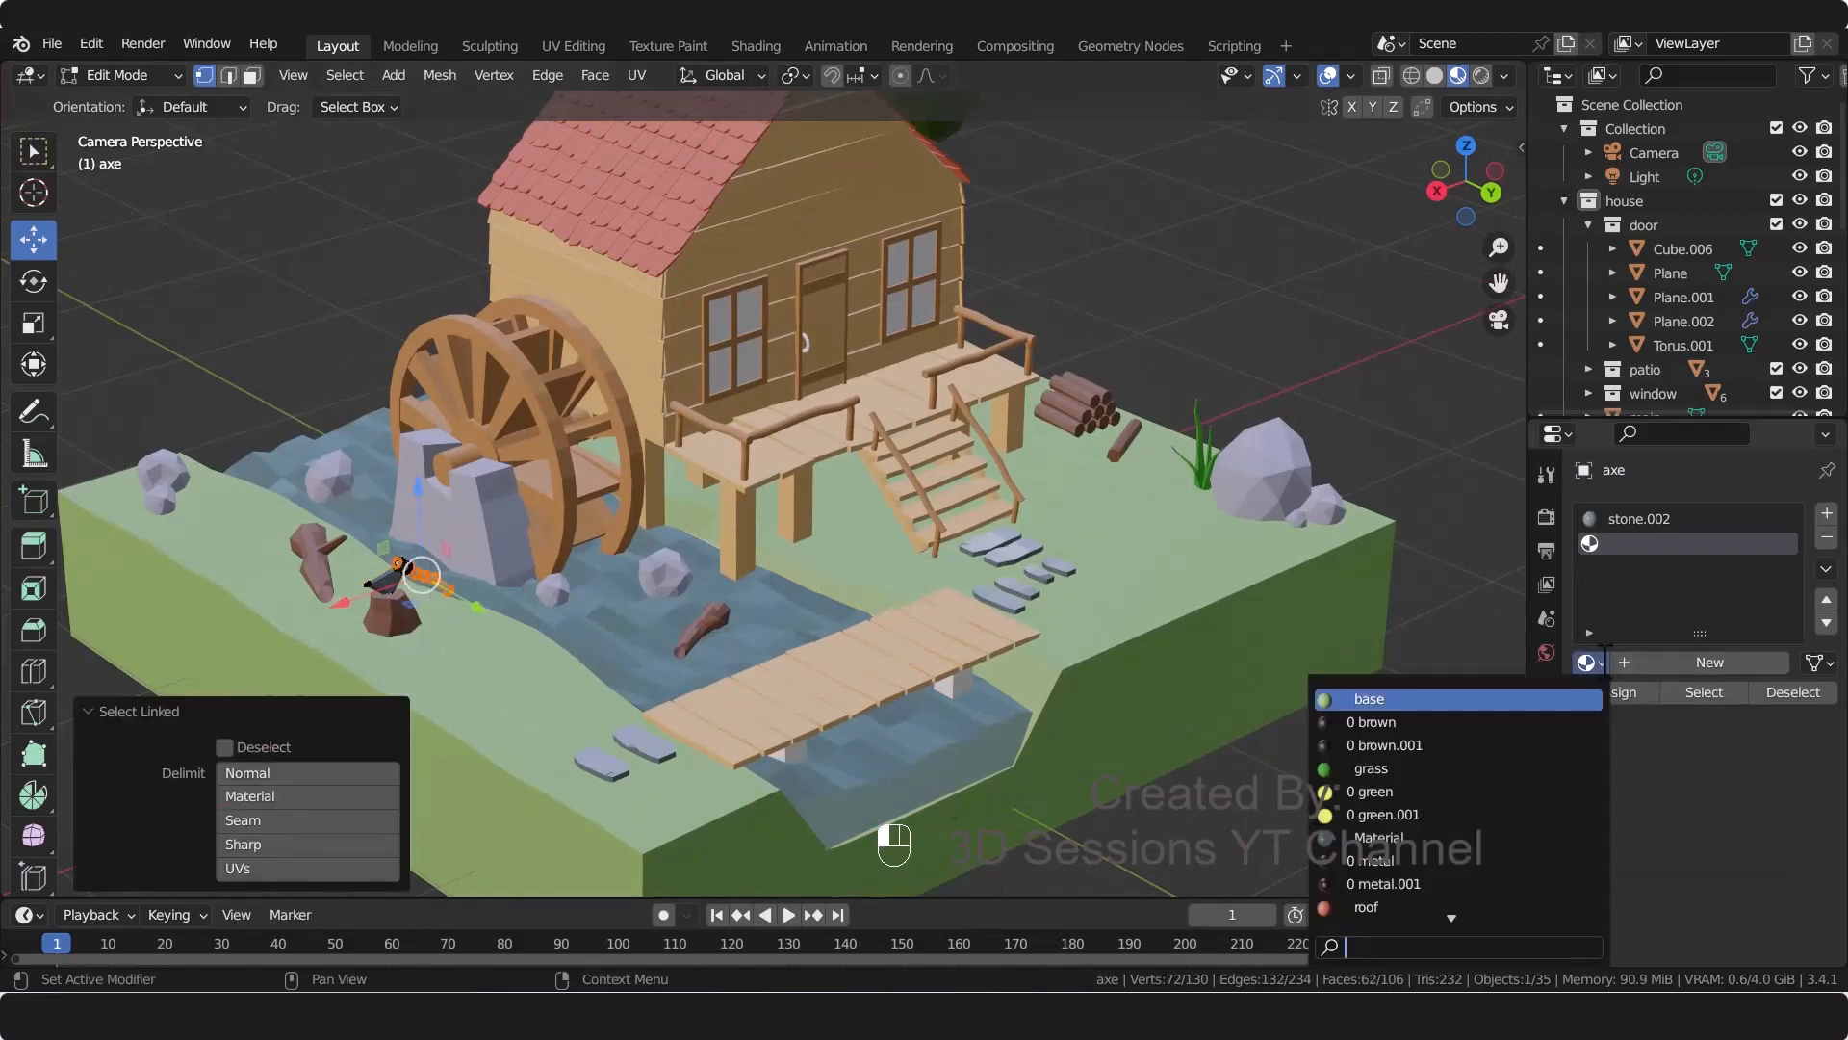
pyautogui.write('t')
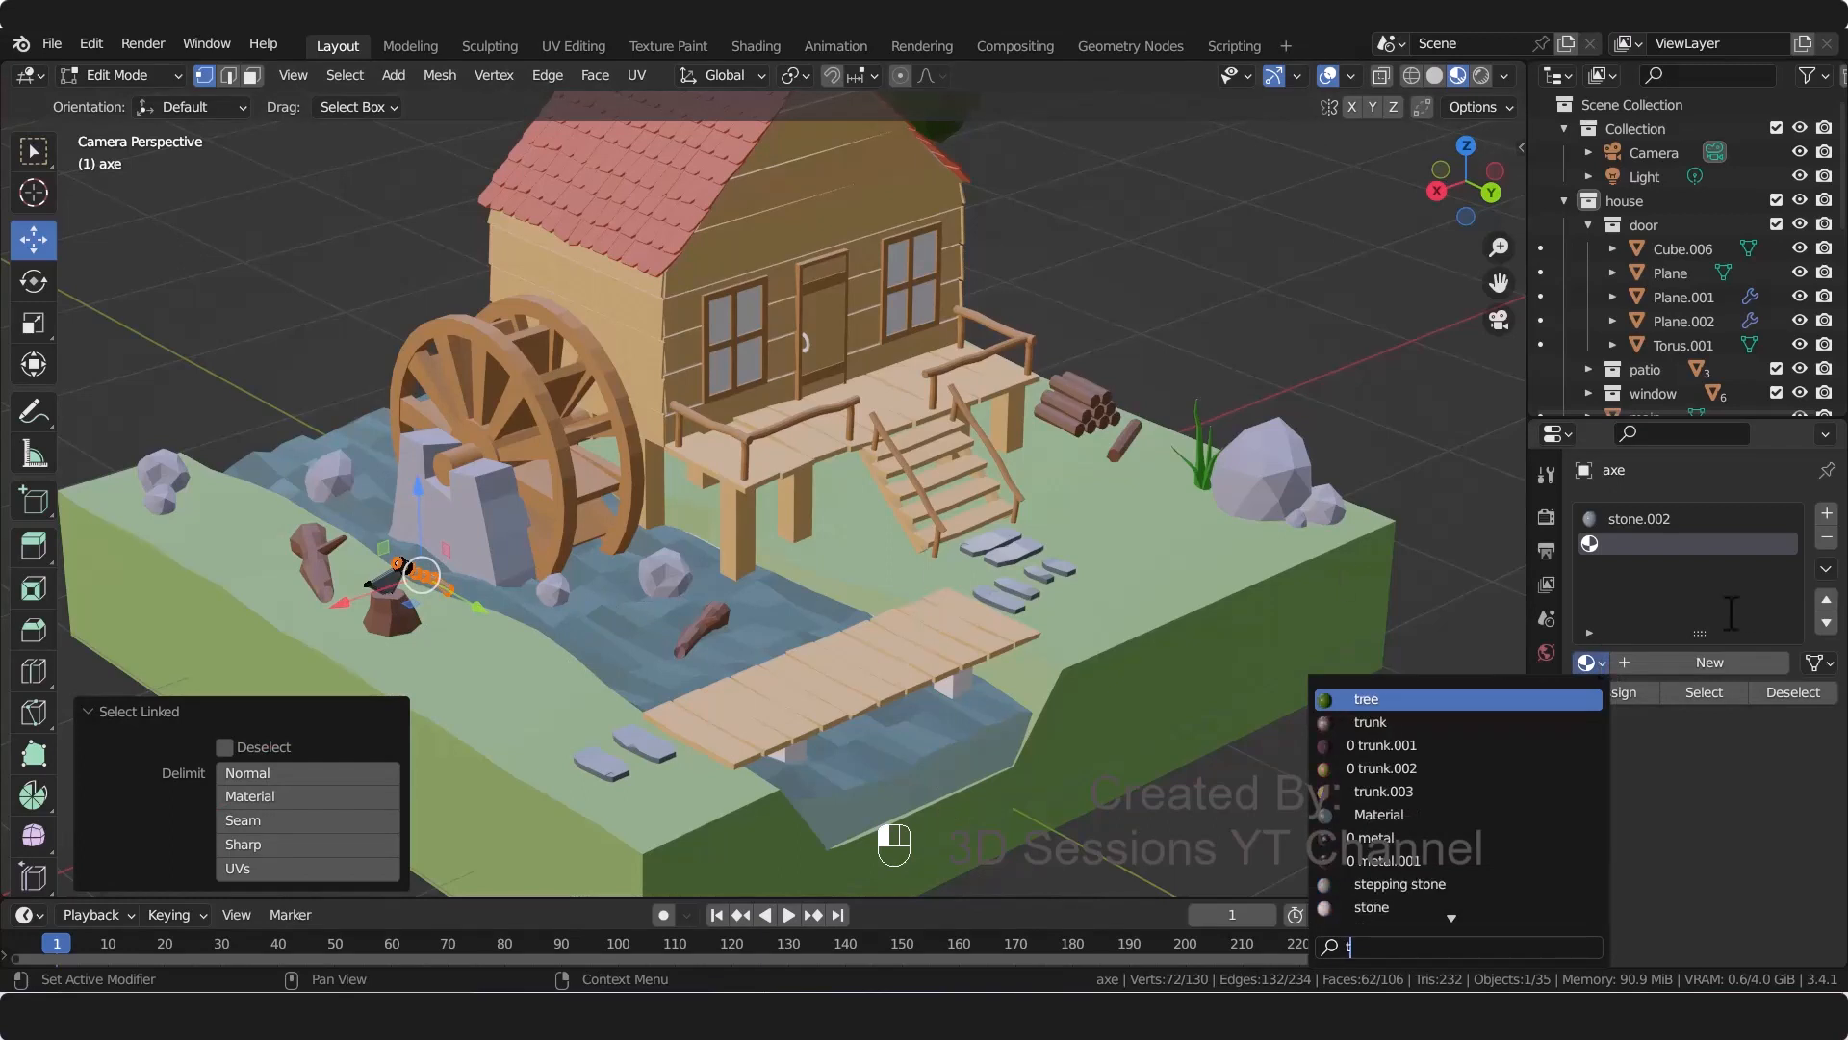
pyautogui.write('ru')
pyautogui.press('Return')
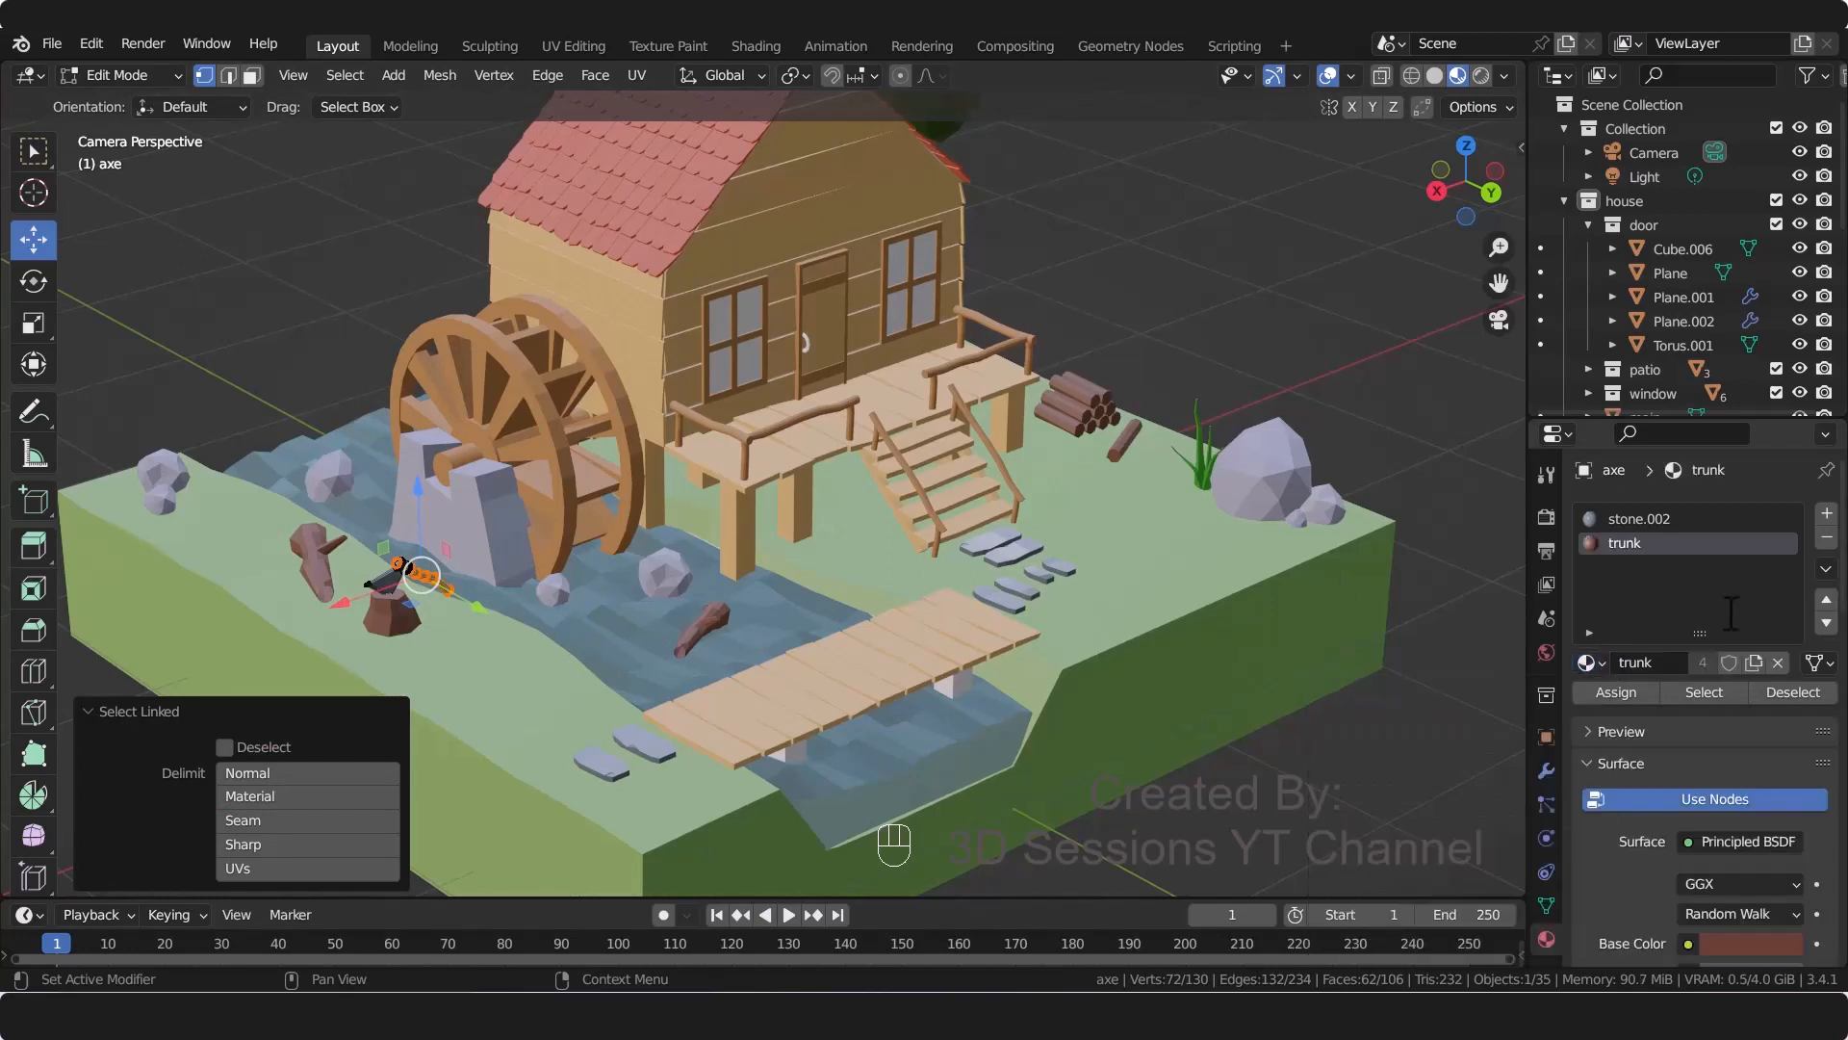
pyautogui.click(1618, 691)
pyautogui.press('Tab')
pyautogui.click(906, 866)
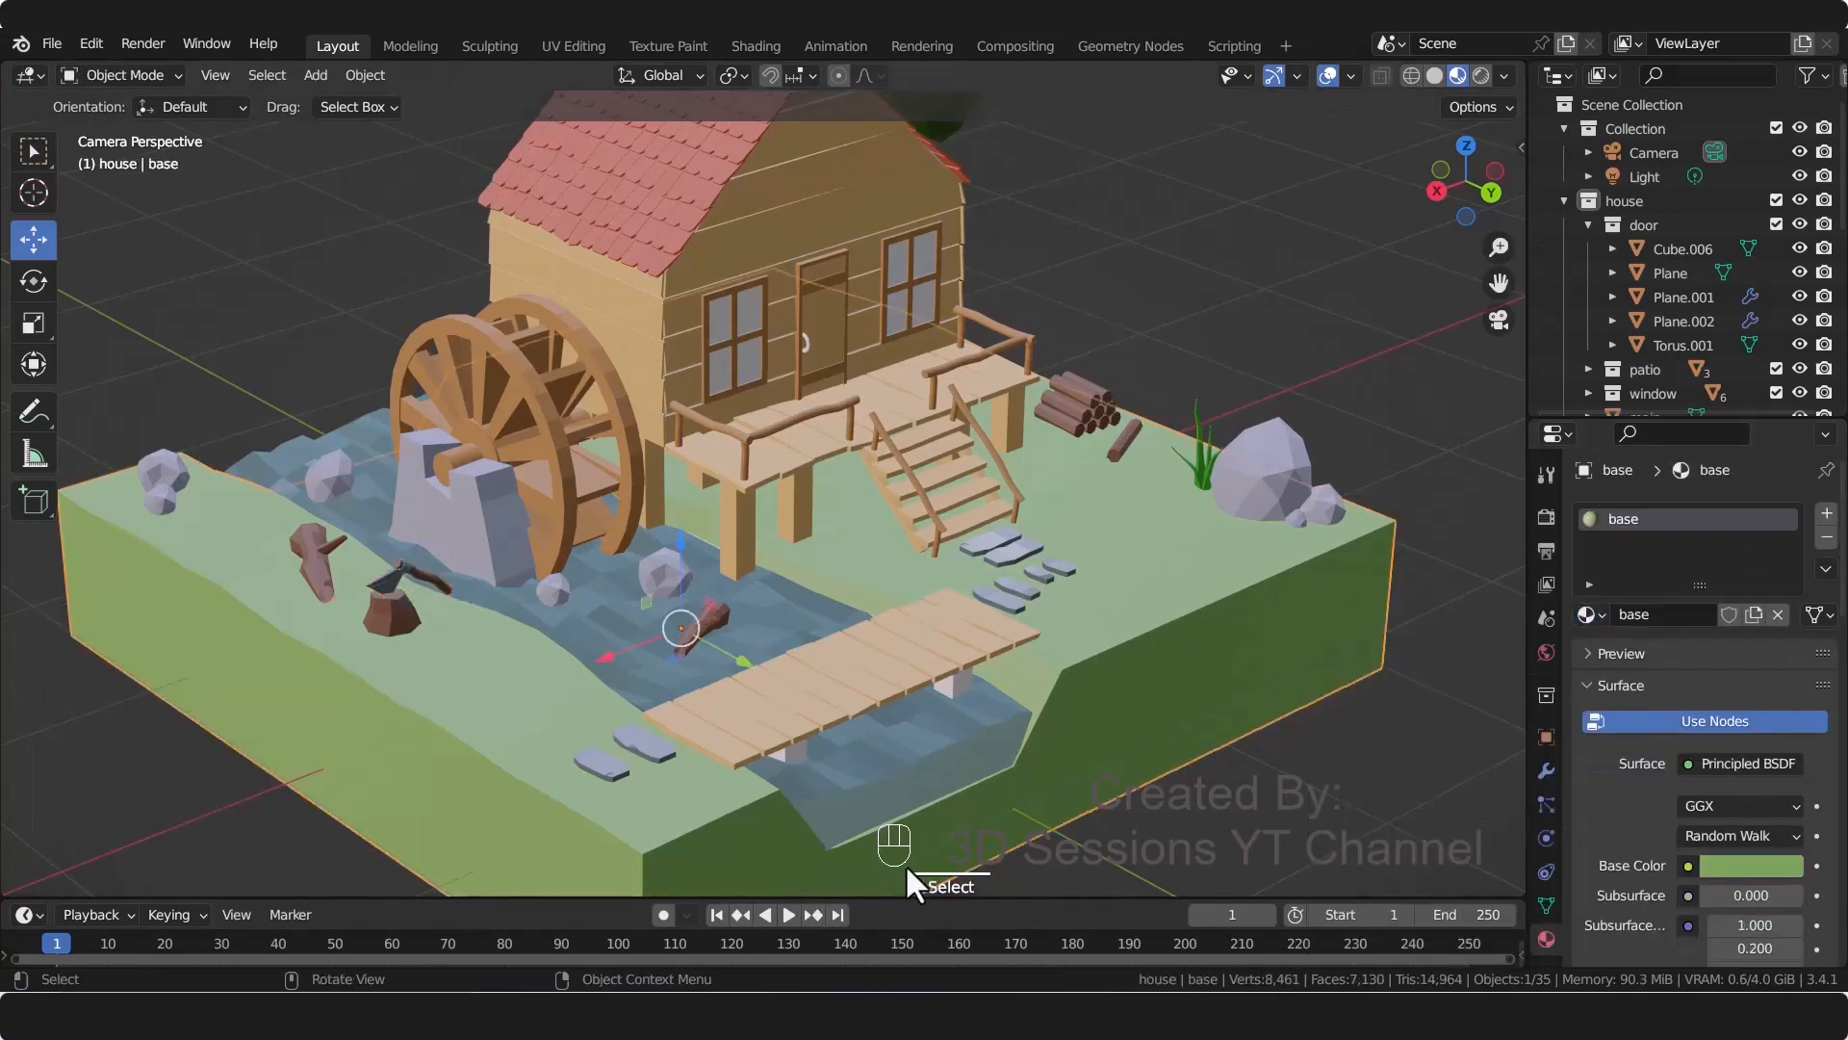
pyautogui.hotkey('ctrl', 's')
# Step: Create a material named main on the house's main object and set its base color to hex 2C2C2C
pyautogui.scroll(-2, 997, 726)
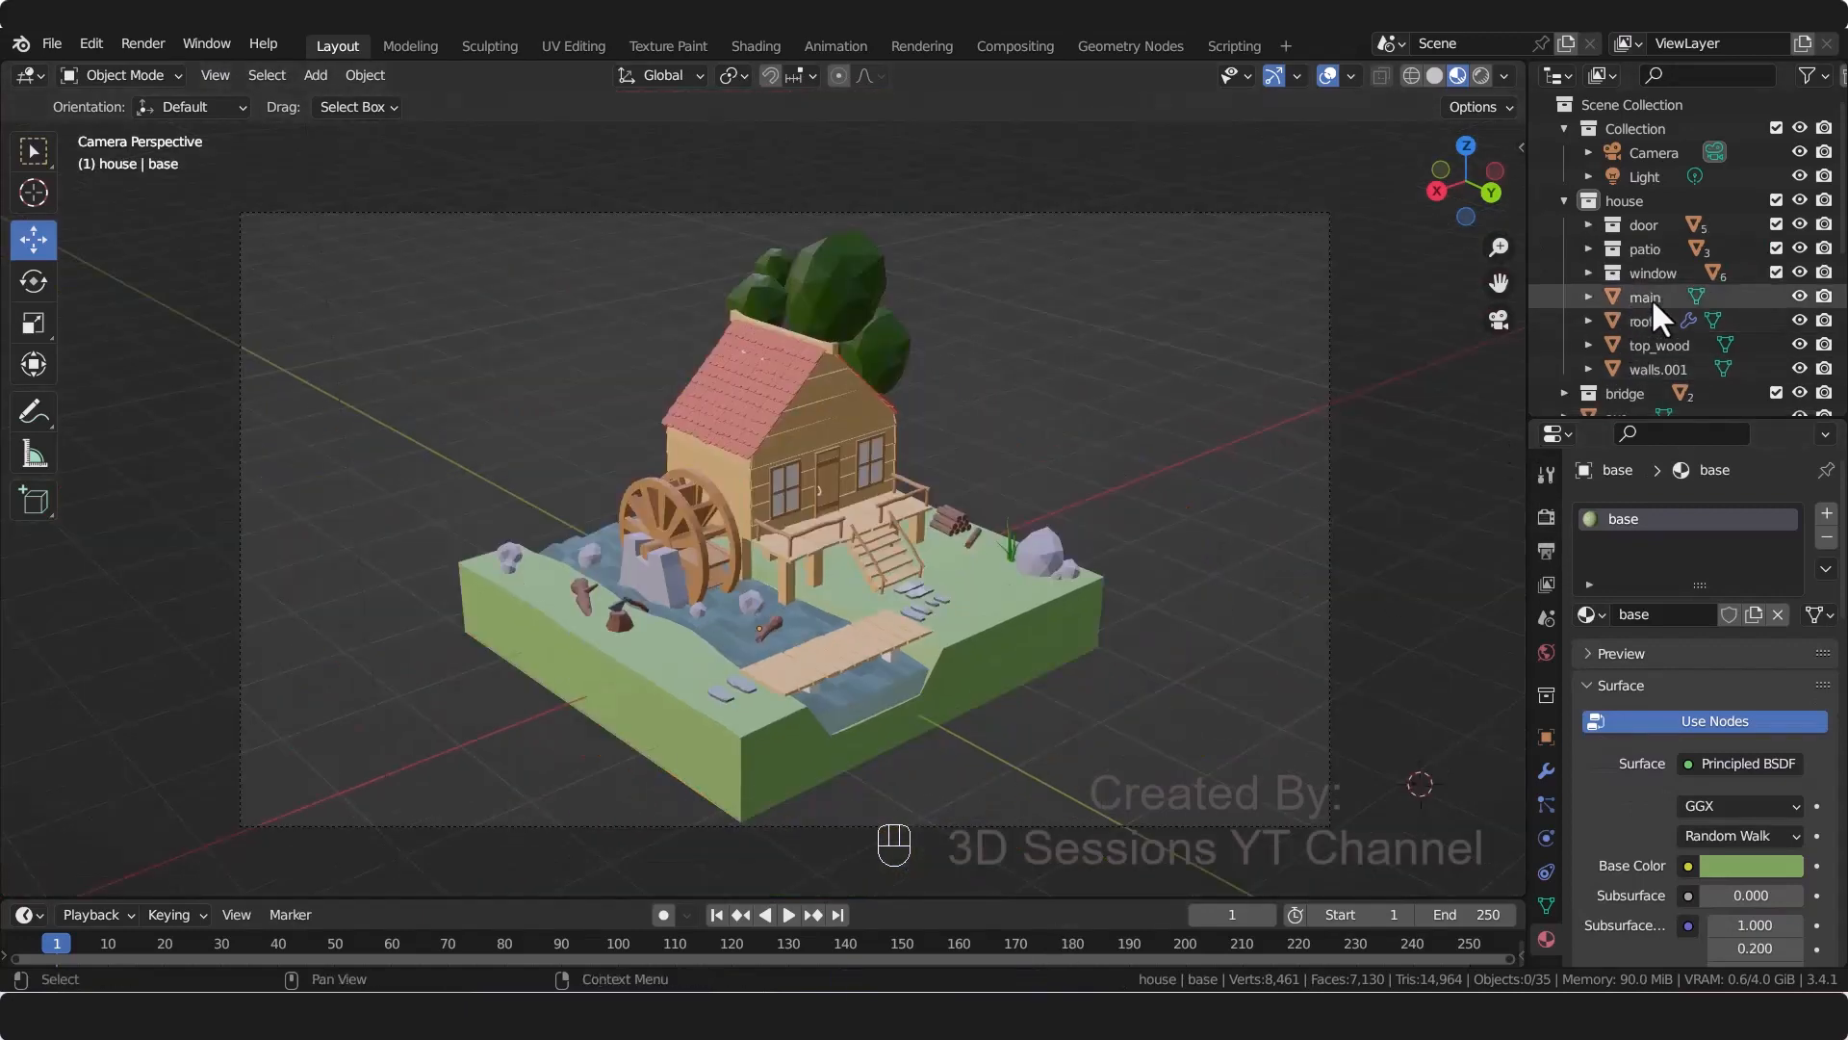
pyautogui.click(1650, 297)
pyautogui.click(1696, 611)
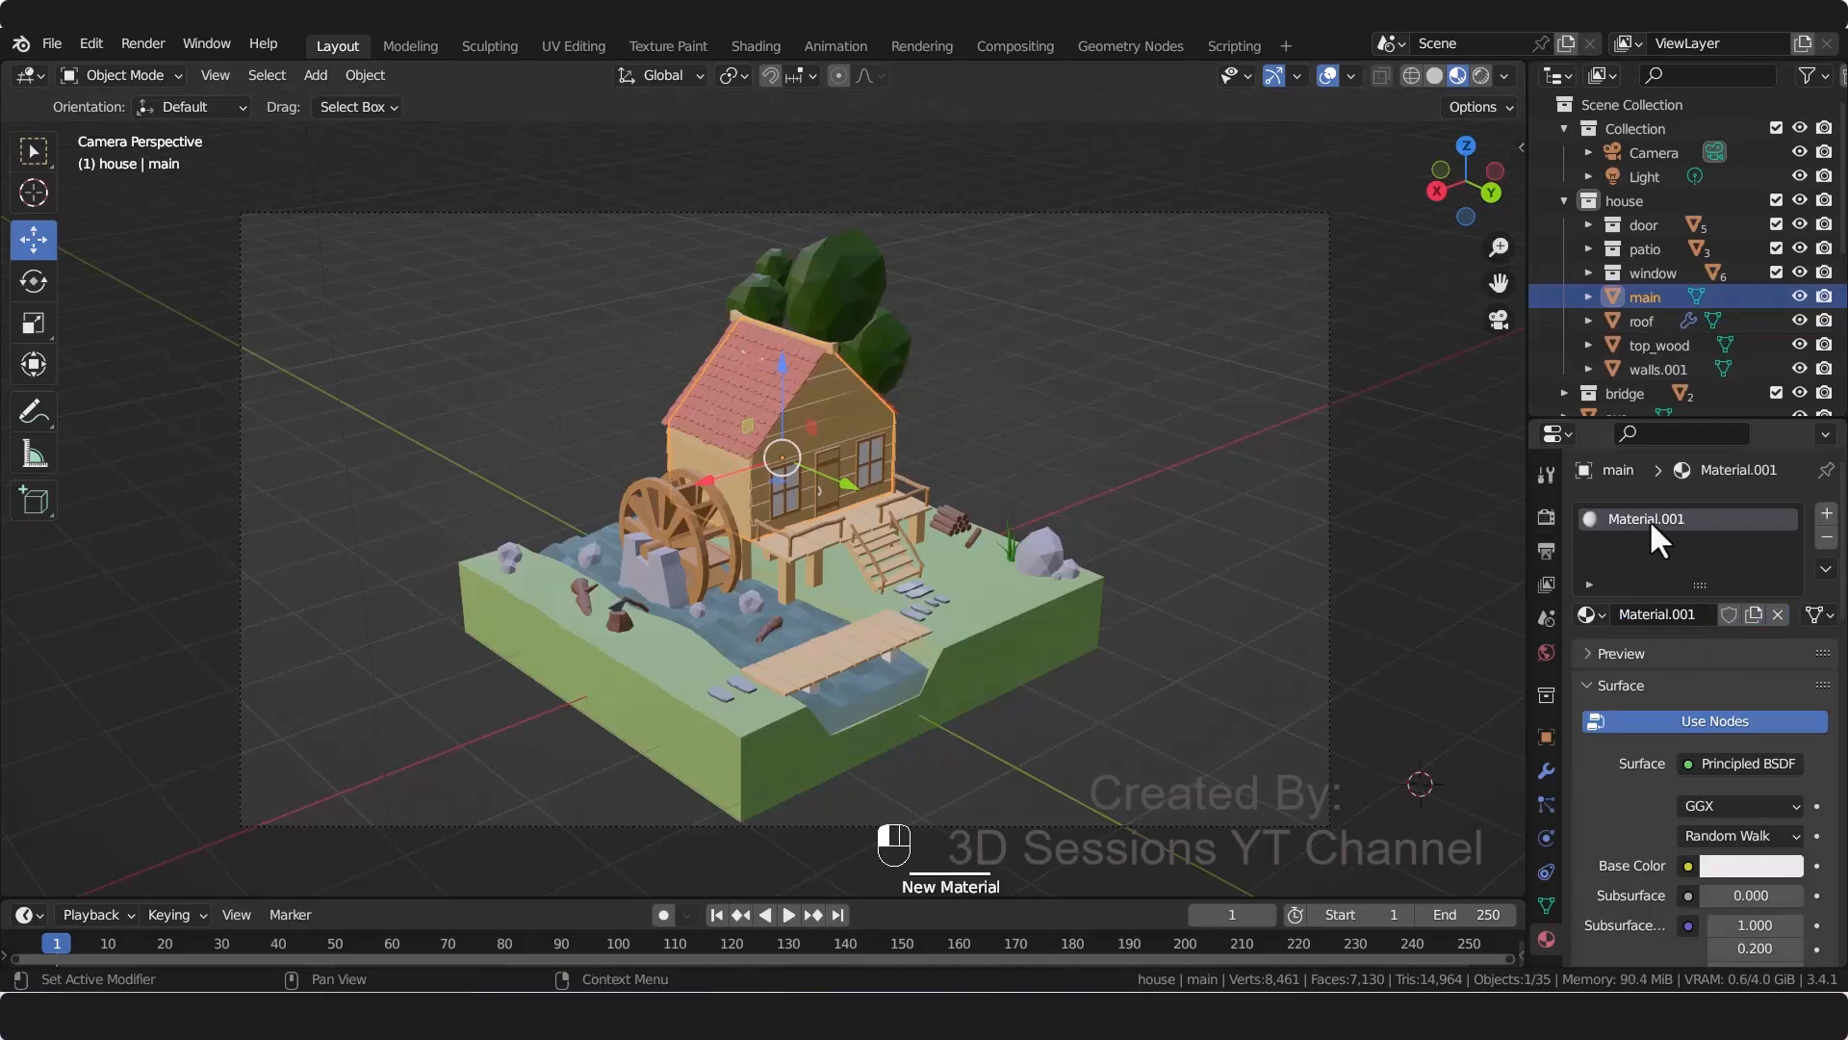
pyautogui.doubleClick(1649, 518)
pyautogui.write('main')
pyautogui.press('Return')
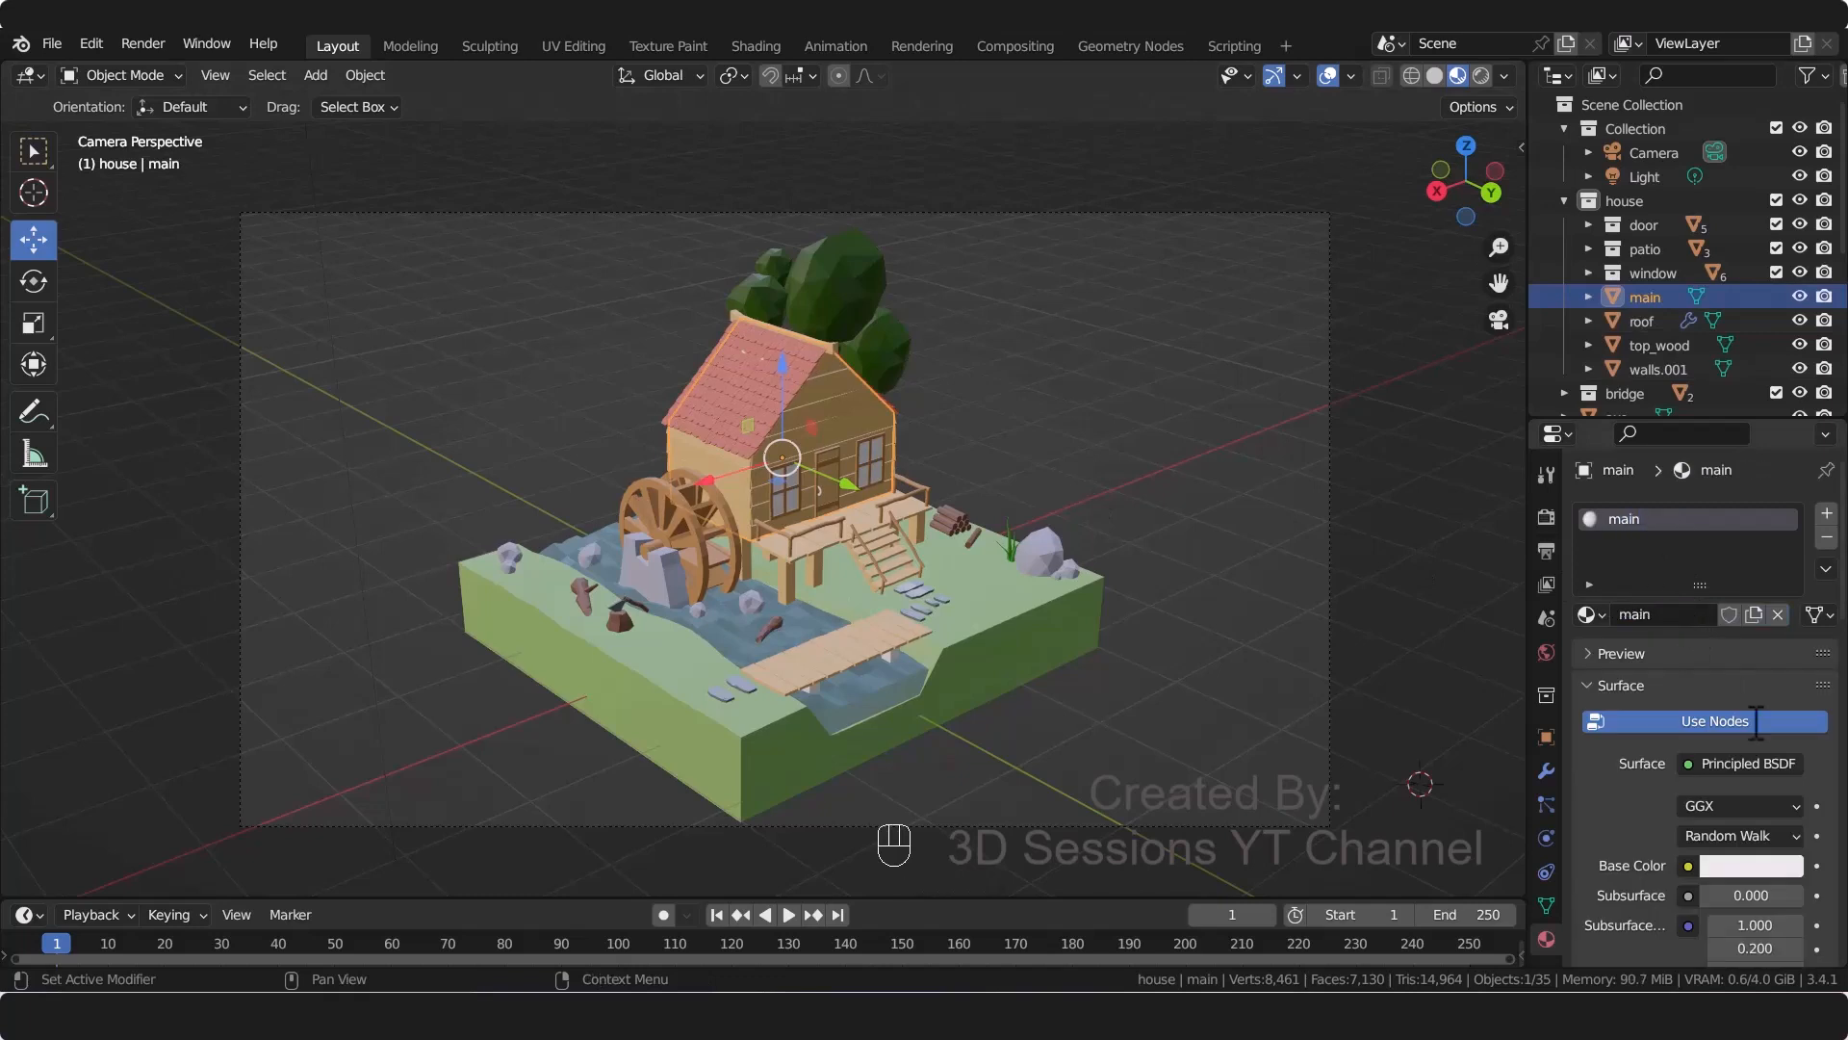
pyautogui.click(1739, 866)
pyautogui.click(1672, 759)
pyautogui.write('2C2C2C')
pyautogui.press('Return')
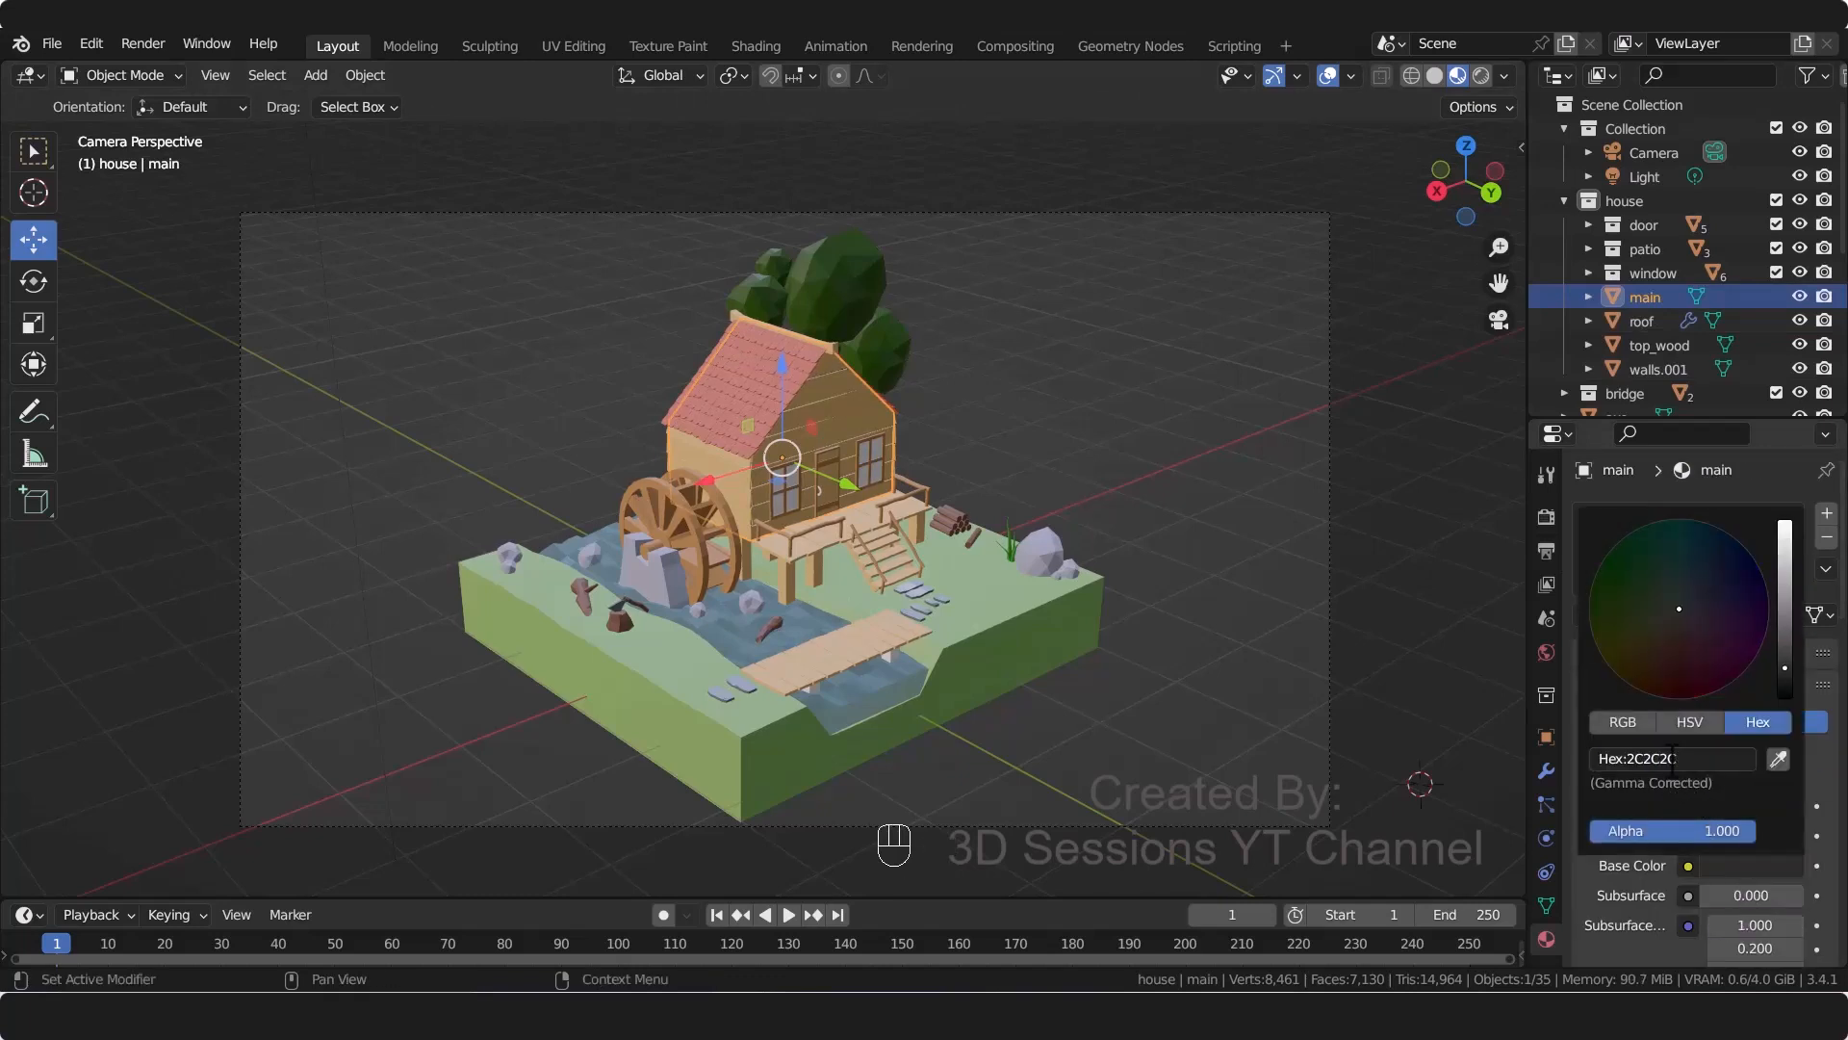
pyautogui.click(1090, 362)
# Step: Link the bridge deck's walls material to the pillars under the bridge and save the file from the camera view
pyautogui.scroll(2, 714, 468)
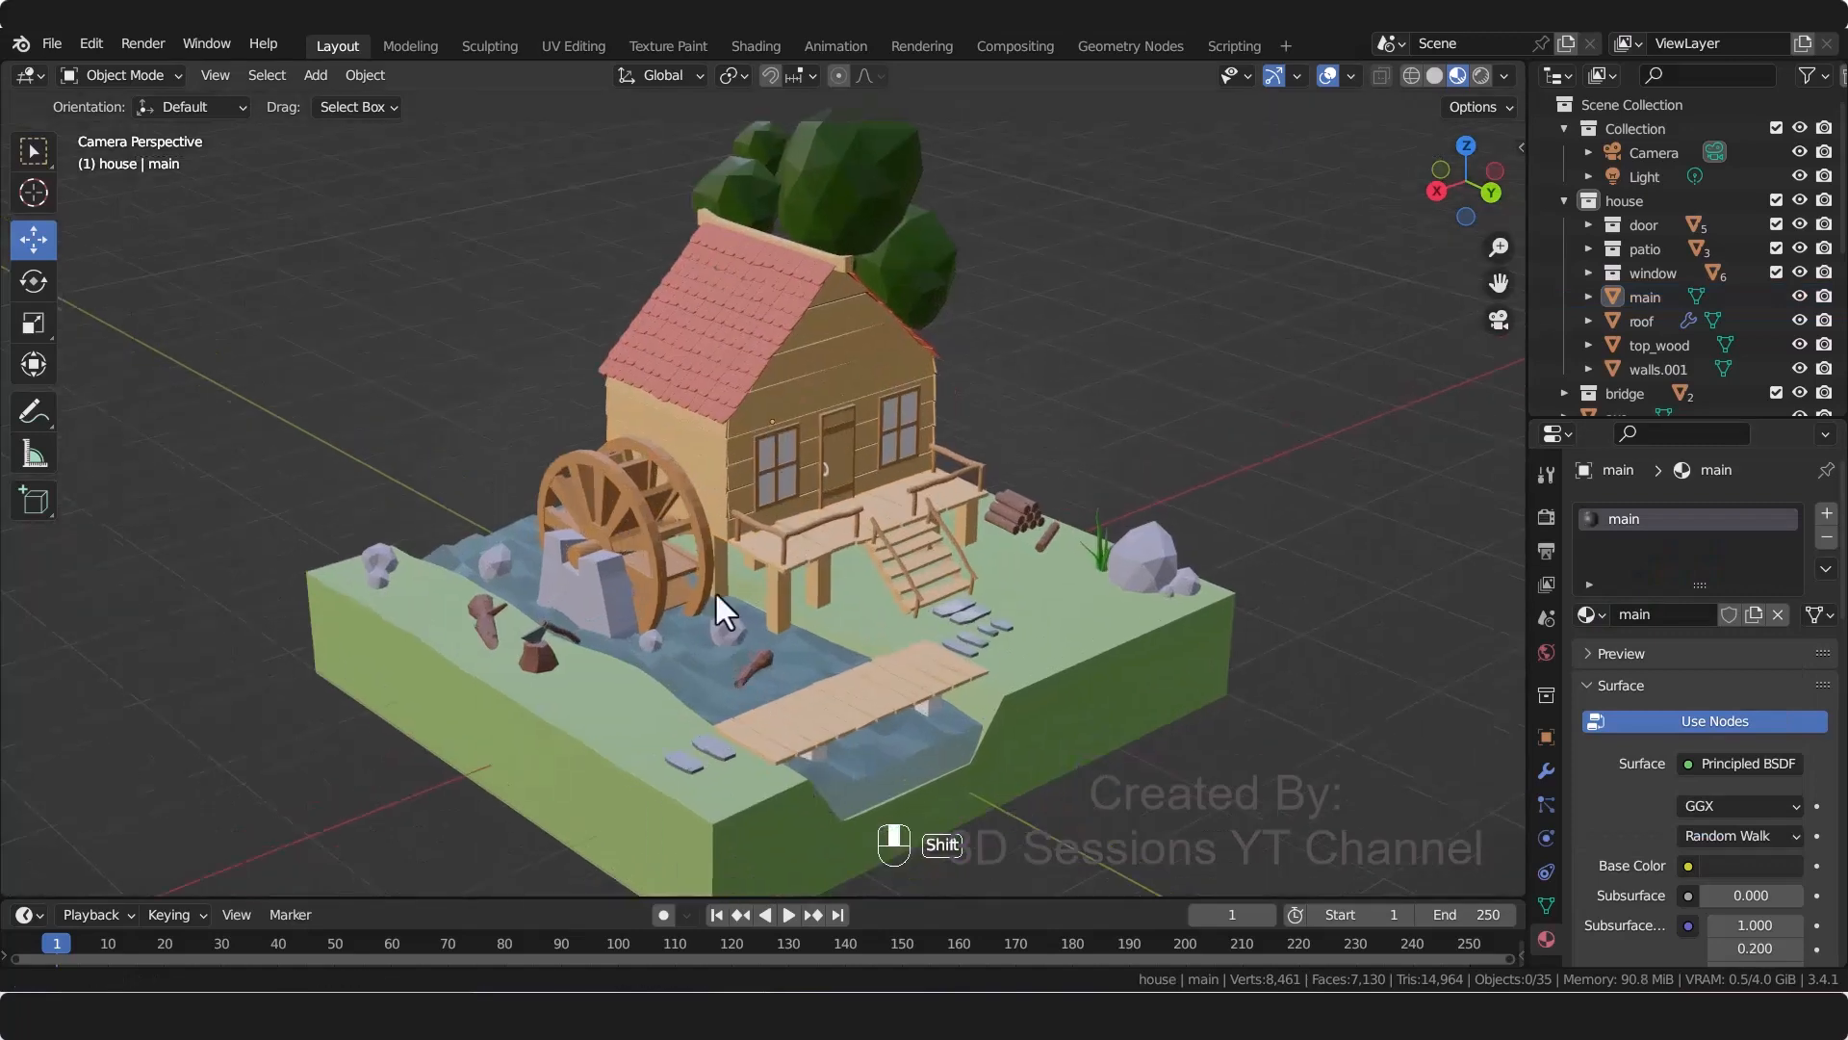
pyautogui.scroll(1, 731, 616)
pyautogui.click(756, 631)
pyautogui.scroll(3, 856, 741)
pyautogui.moveTo(847, 767); pyautogui.dragTo(691, 624, button='middle')
pyautogui.scroll(6, 722, 751)
pyautogui.click(667, 793)
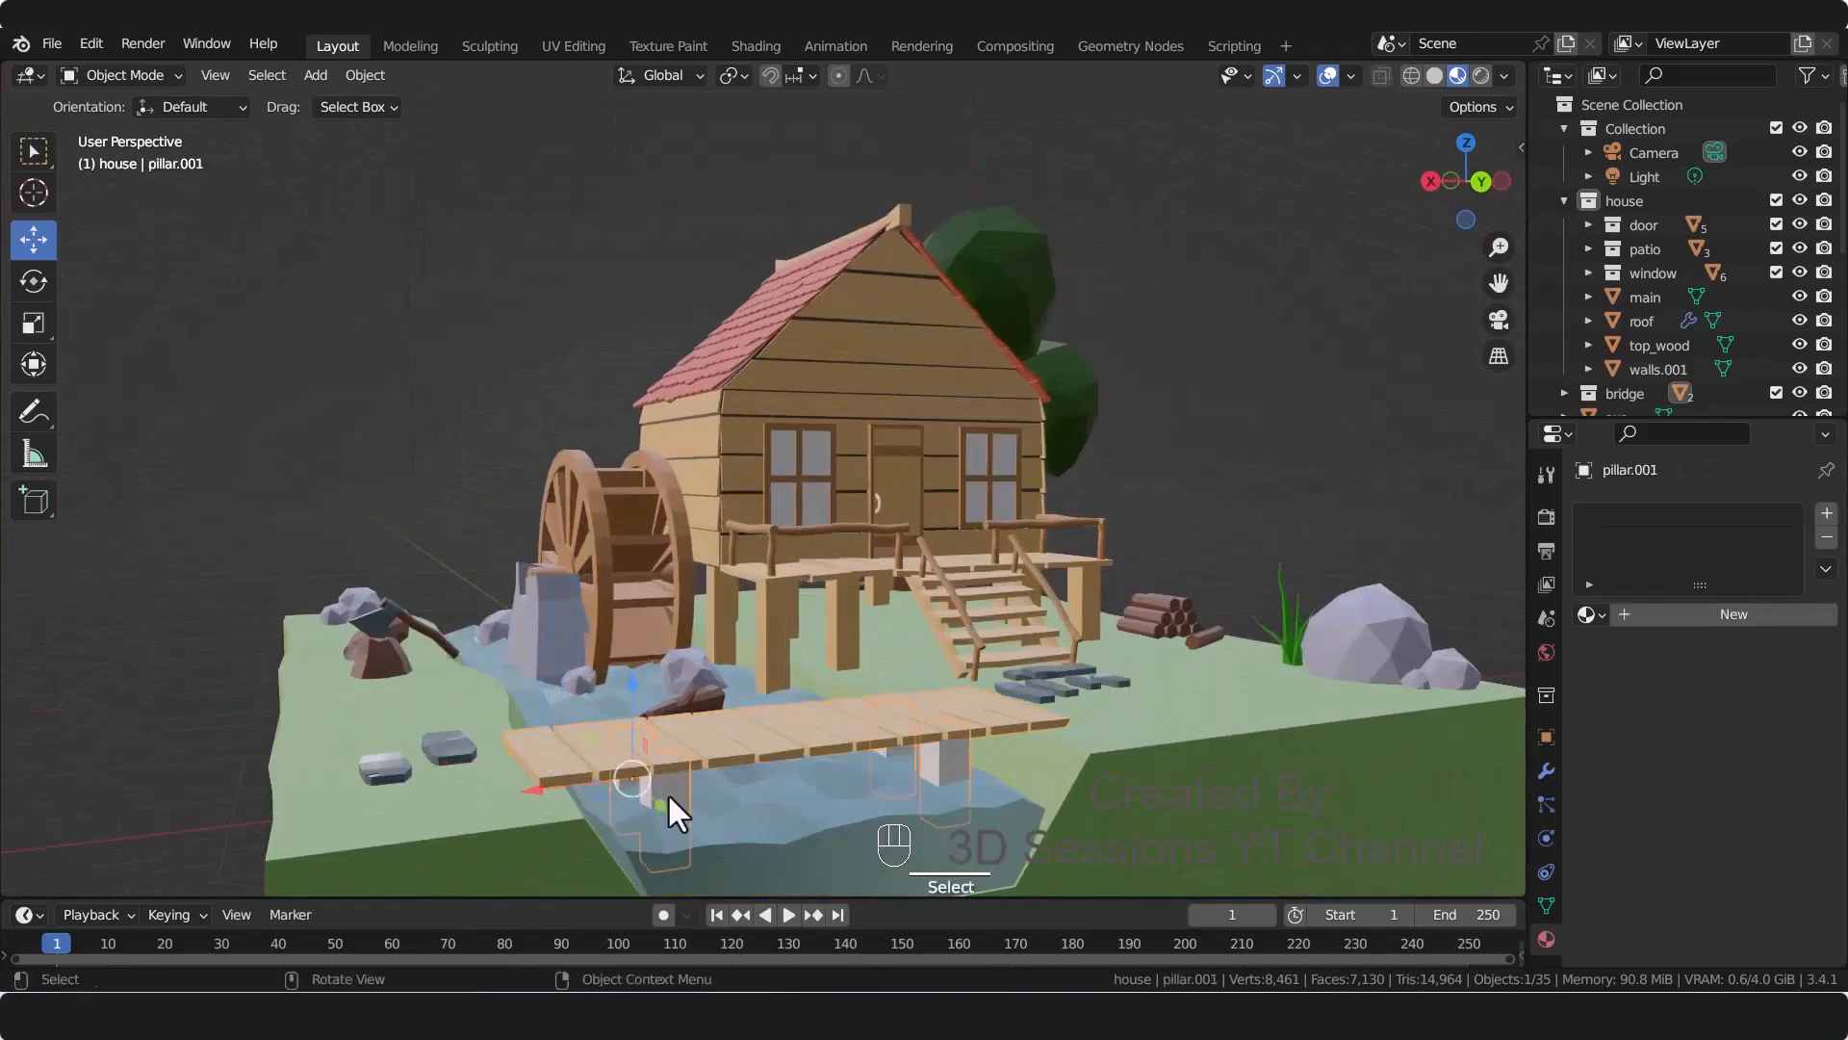
pyautogui.keyDown('shift'); pyautogui.click(839, 736); pyautogui.keyUp('shift')
pyautogui.hotkey('ctrl', 'l')
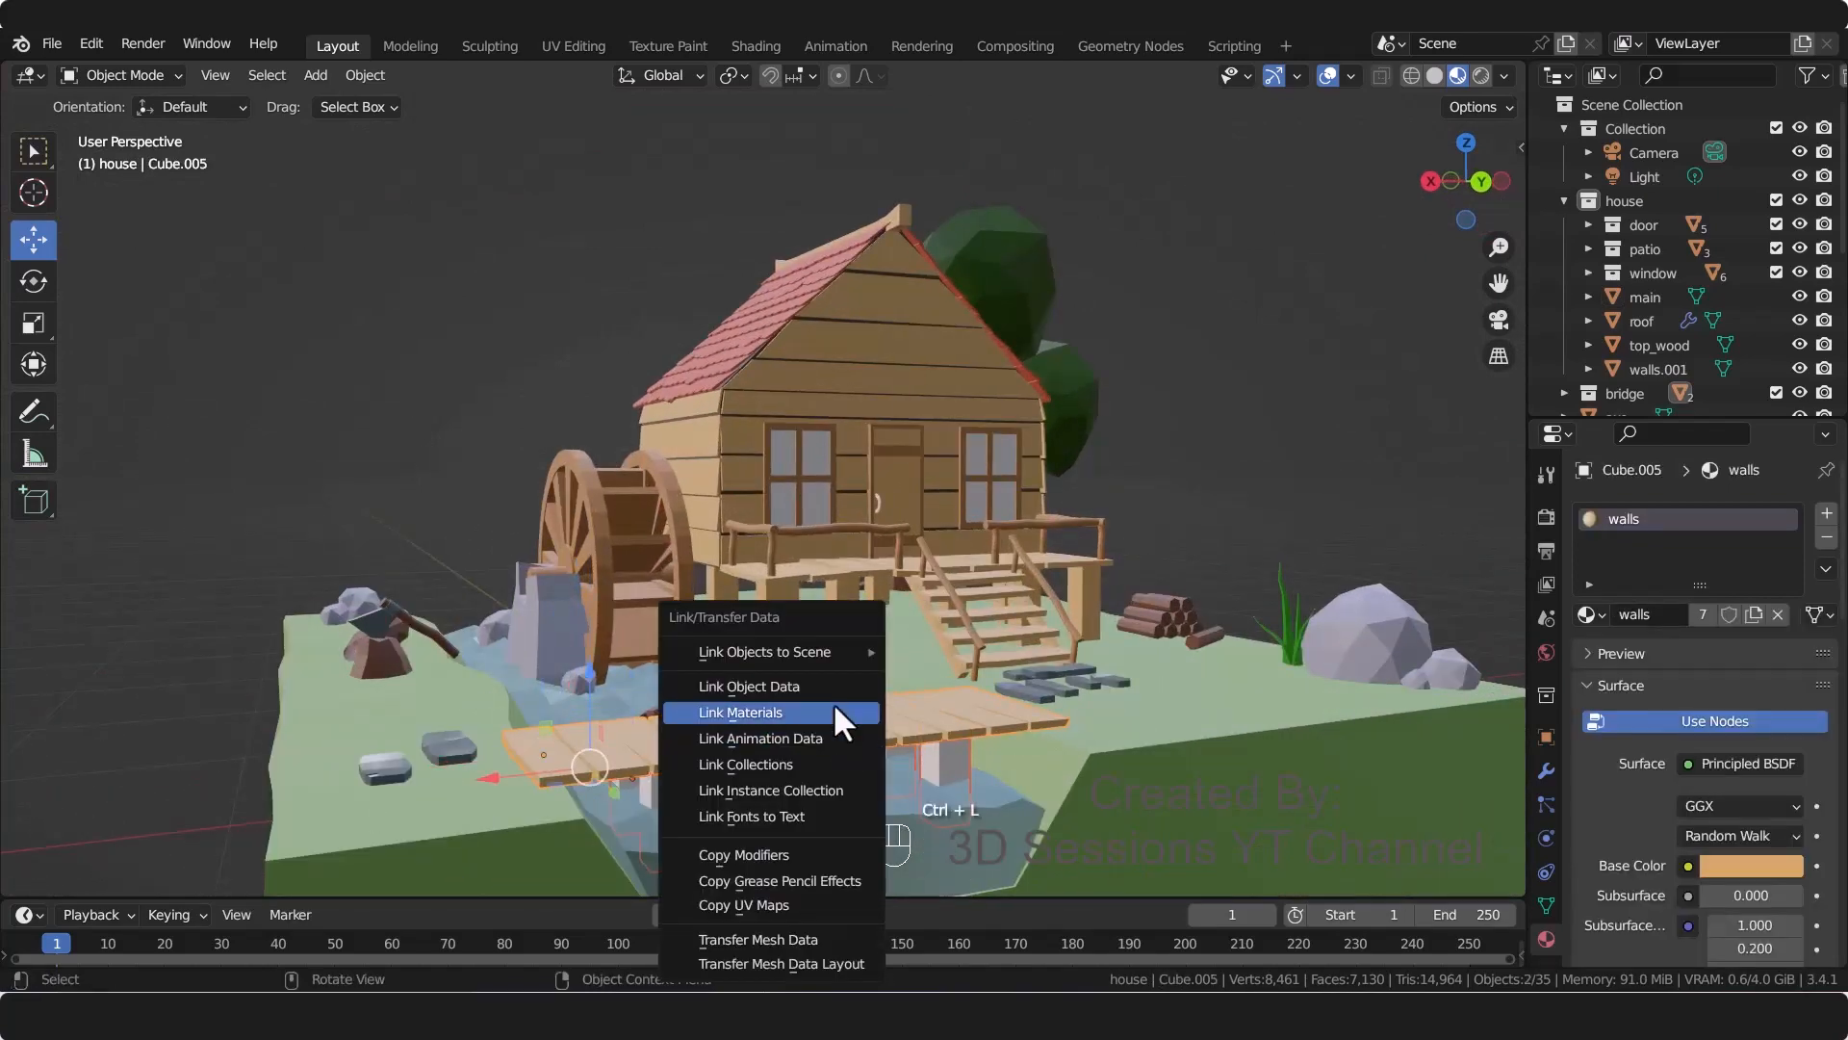
pyautogui.click(834, 711)
pyautogui.press('KP_0')
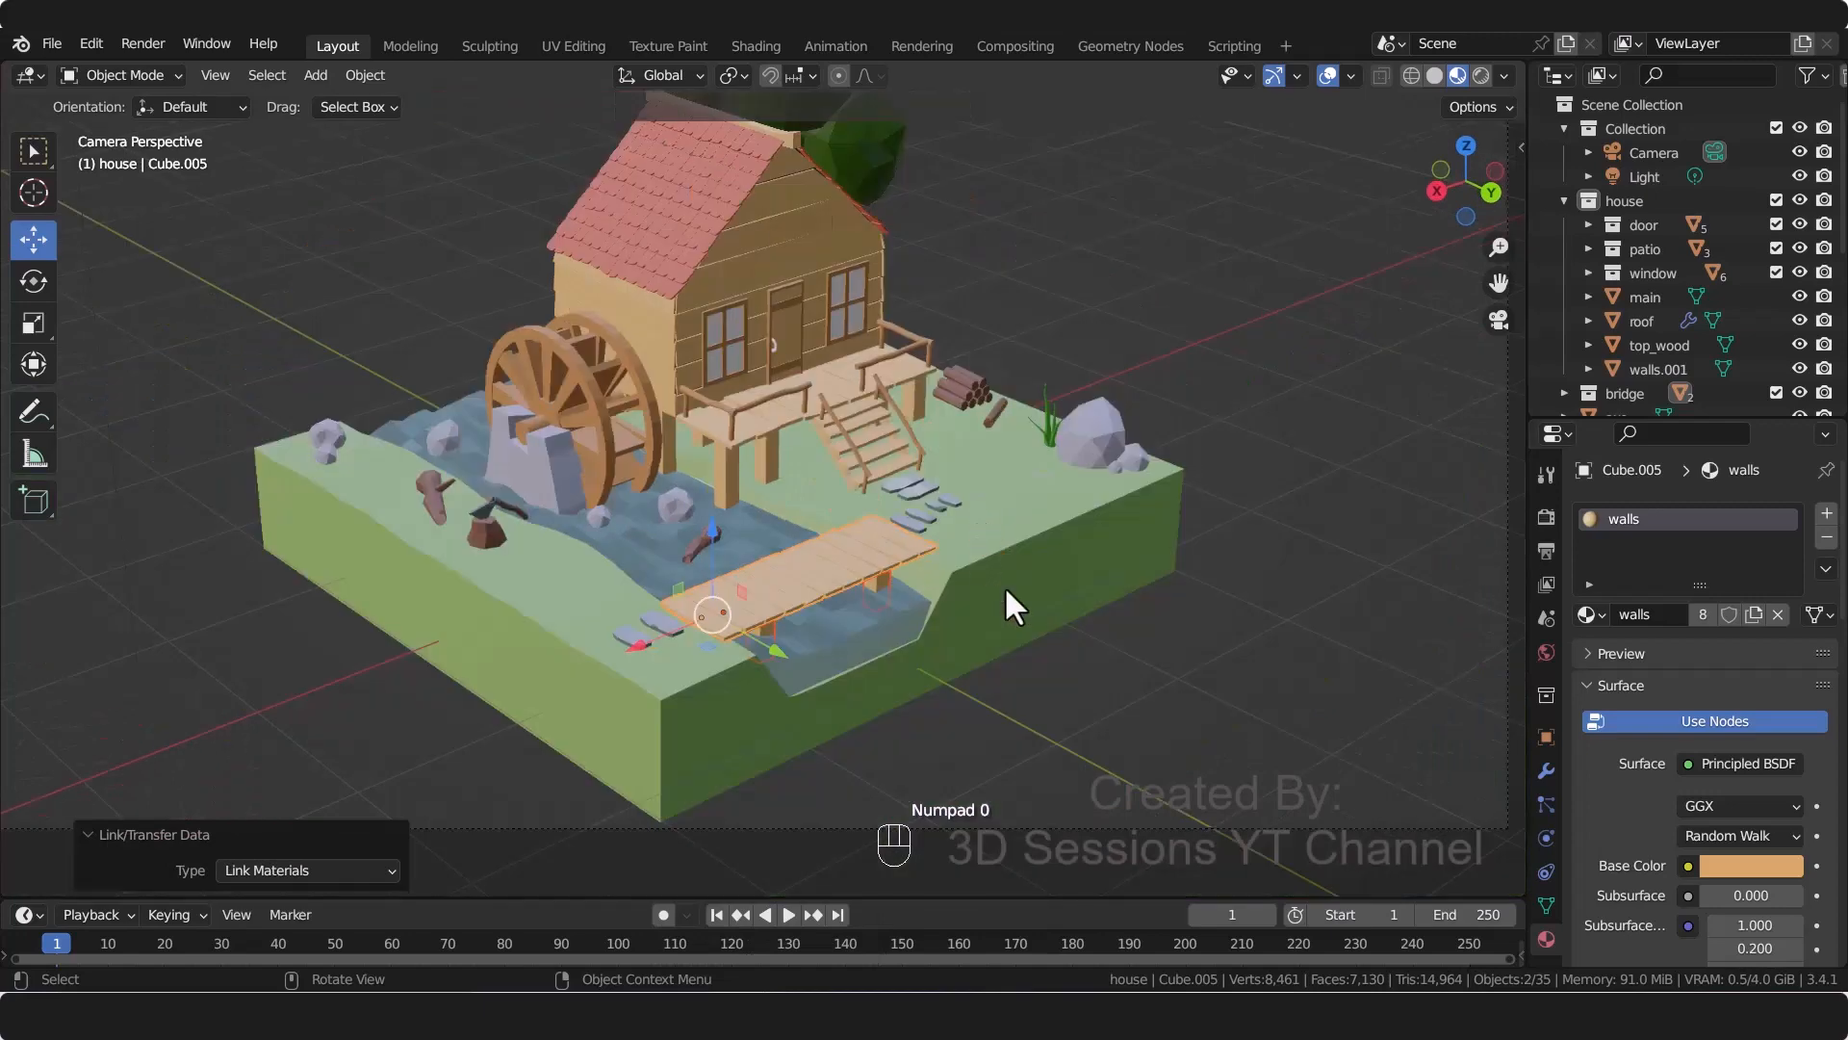
pyautogui.hotkey('ctrl', 's')
# Step: Create a material named glass on the window pane nearest the waterwheel and change its surface shader to Glass BSDF
pyautogui.scroll(-3, 760, 385)
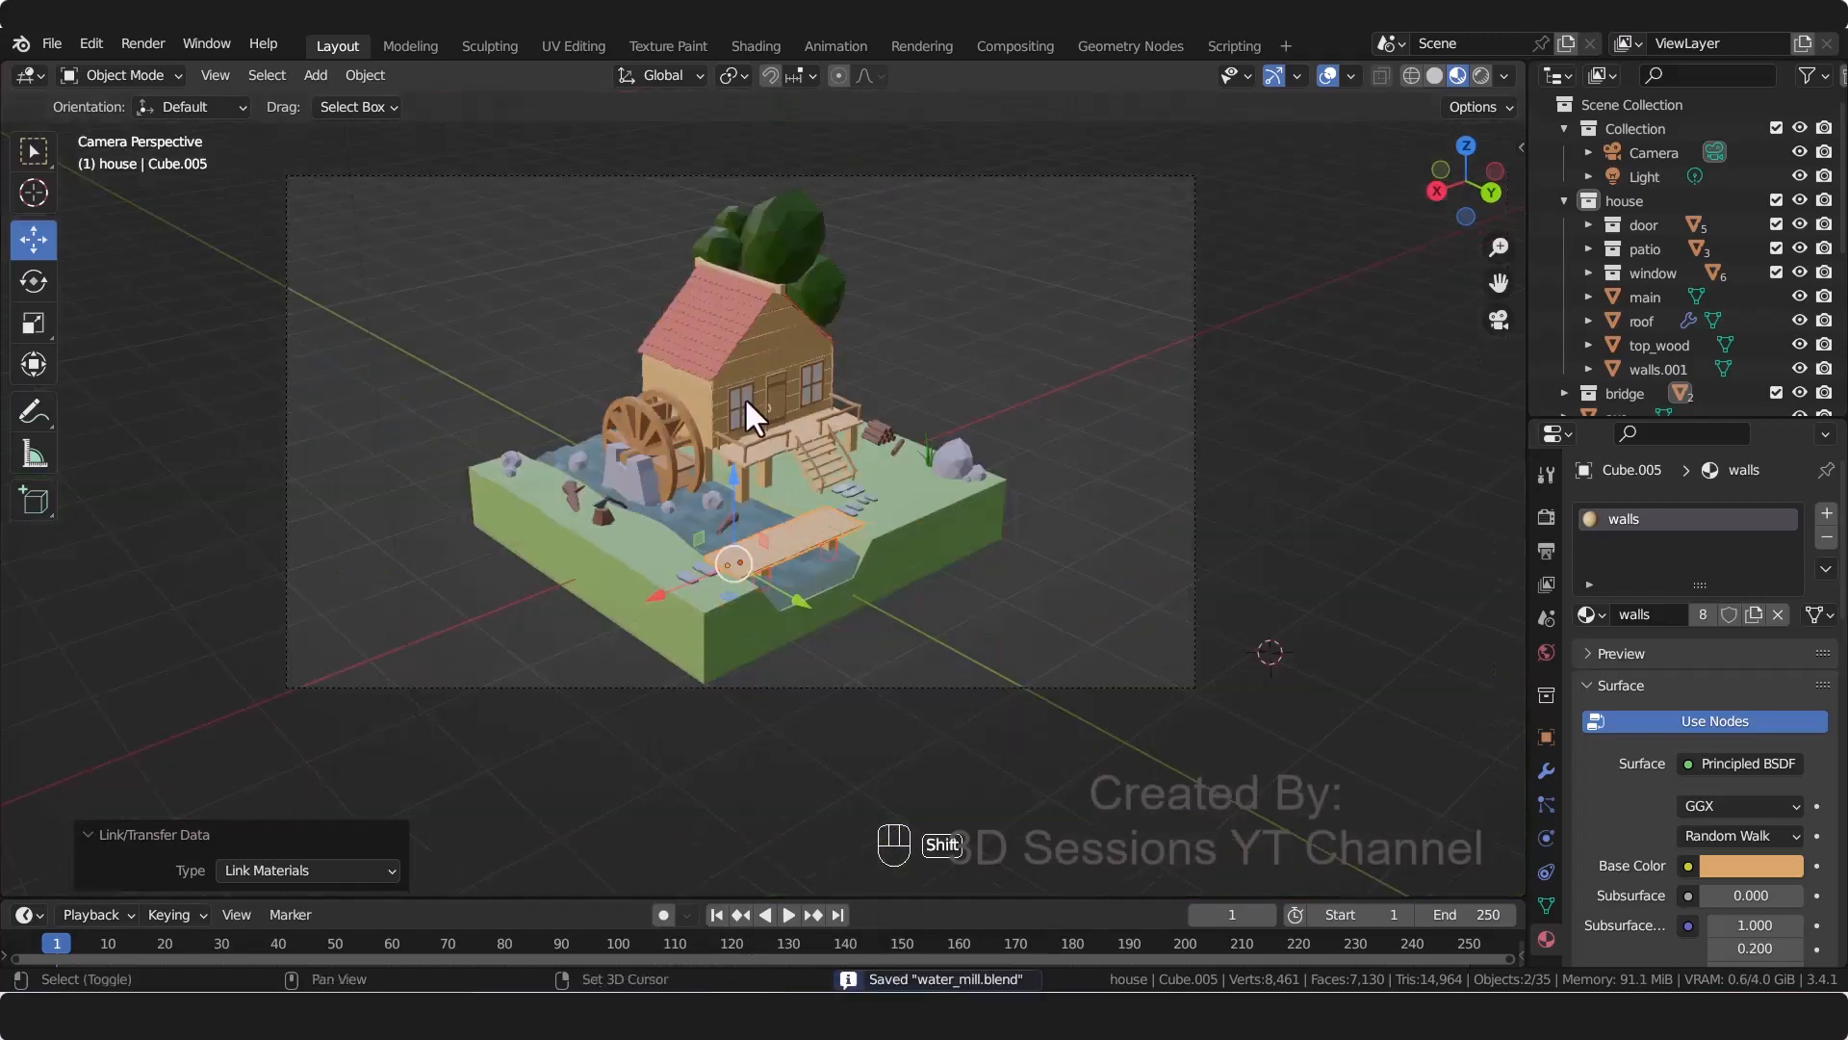
pyautogui.click(731, 465)
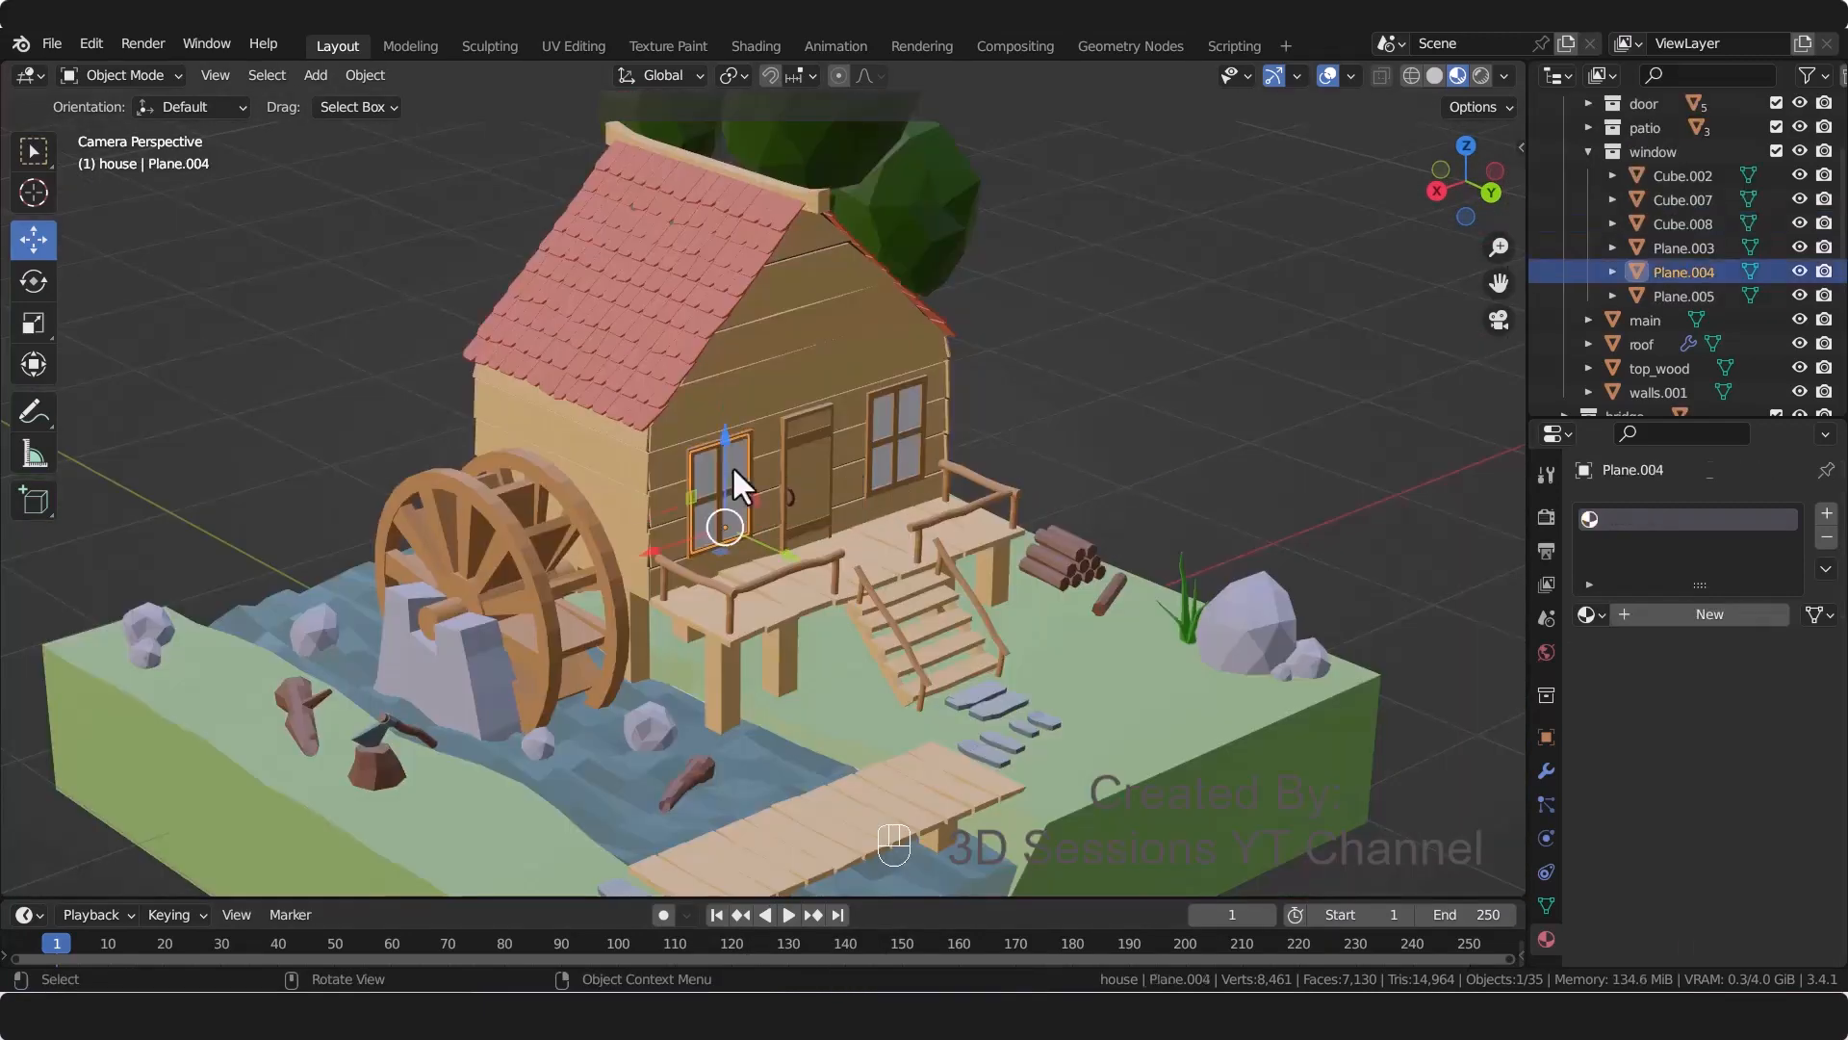
pyautogui.click(1688, 616)
pyautogui.doubleClick(1644, 518)
pyautogui.write('glass')
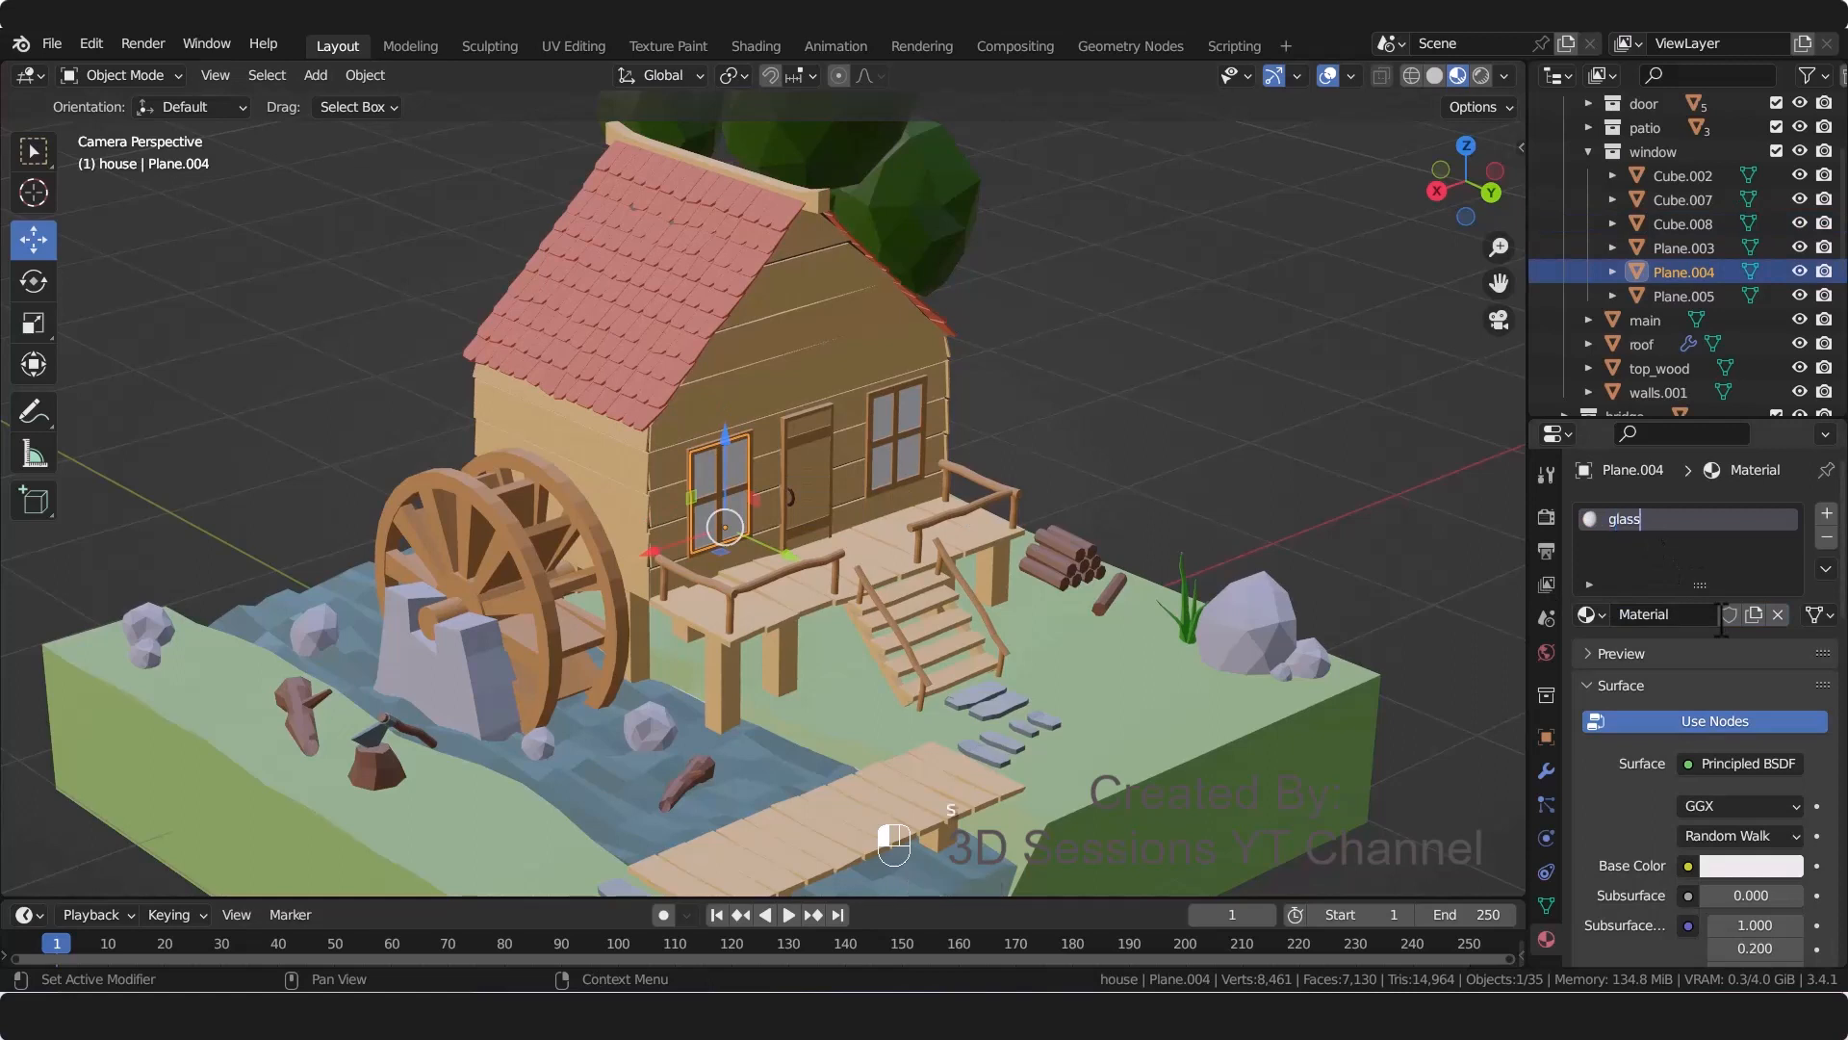
pyautogui.click(1750, 764)
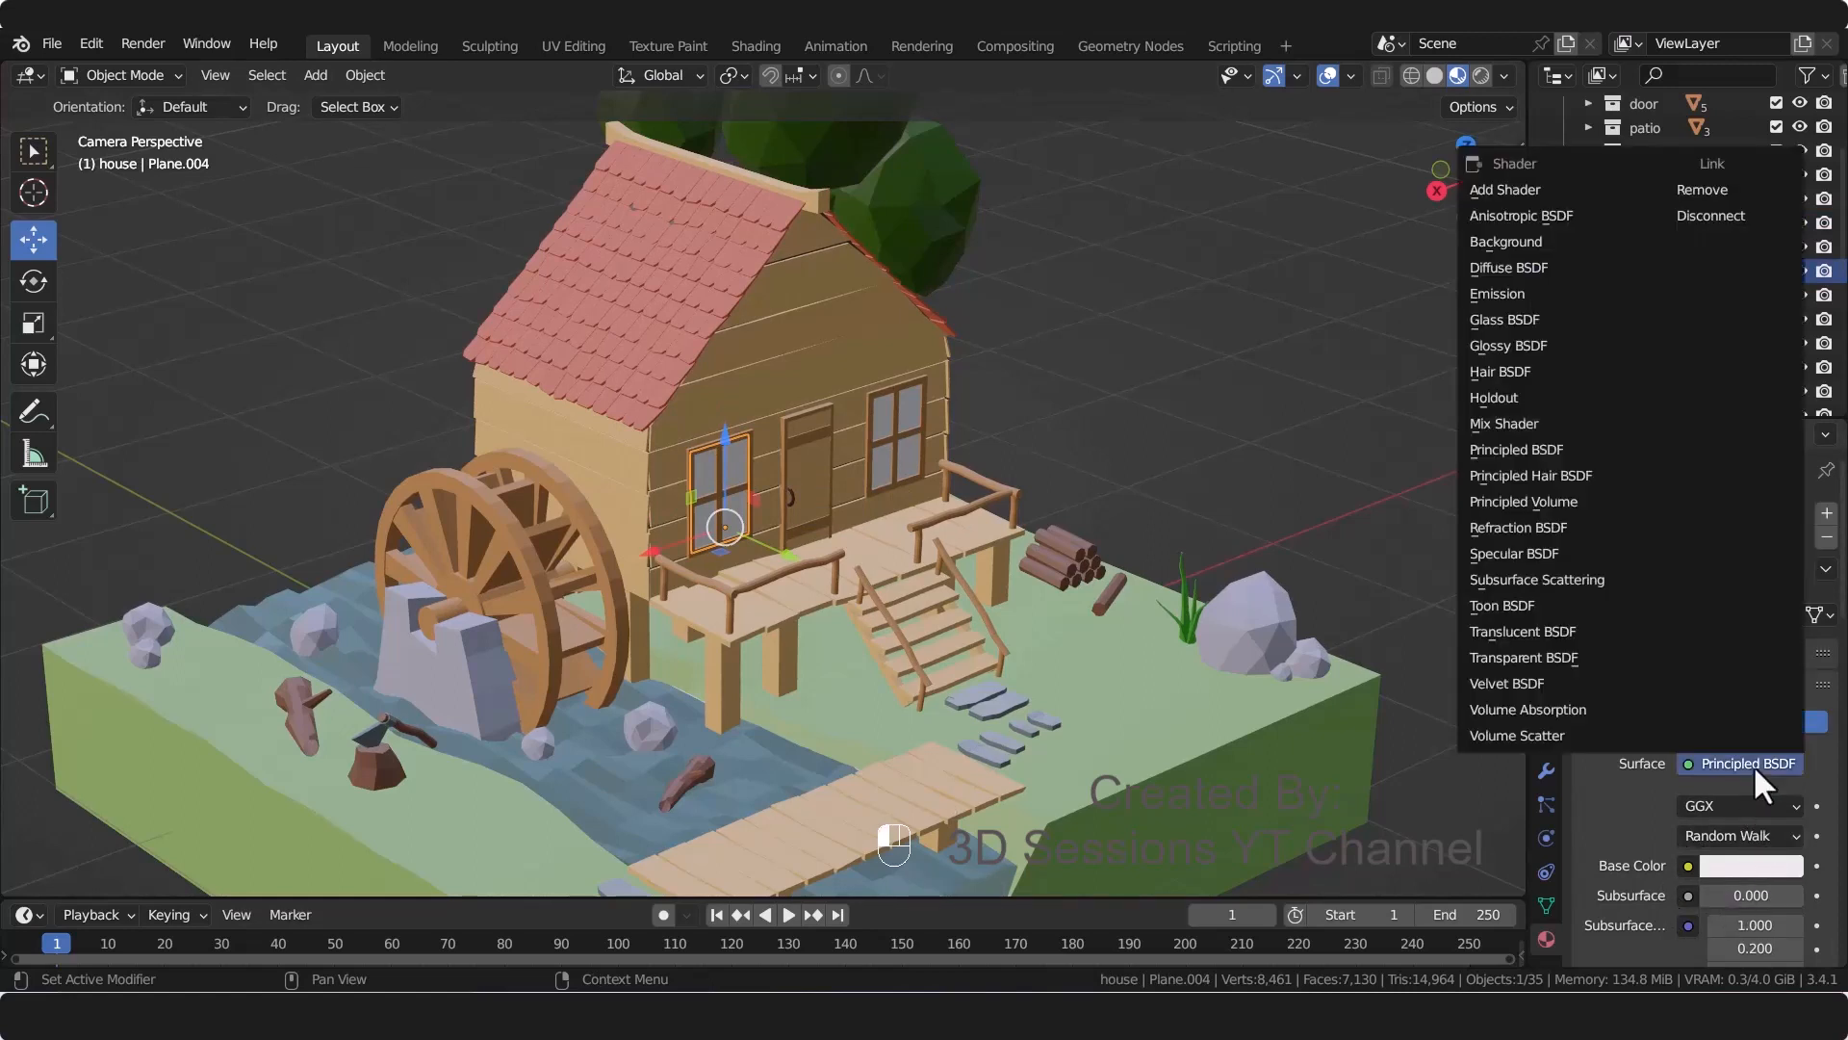
pyautogui.click(1517, 320)
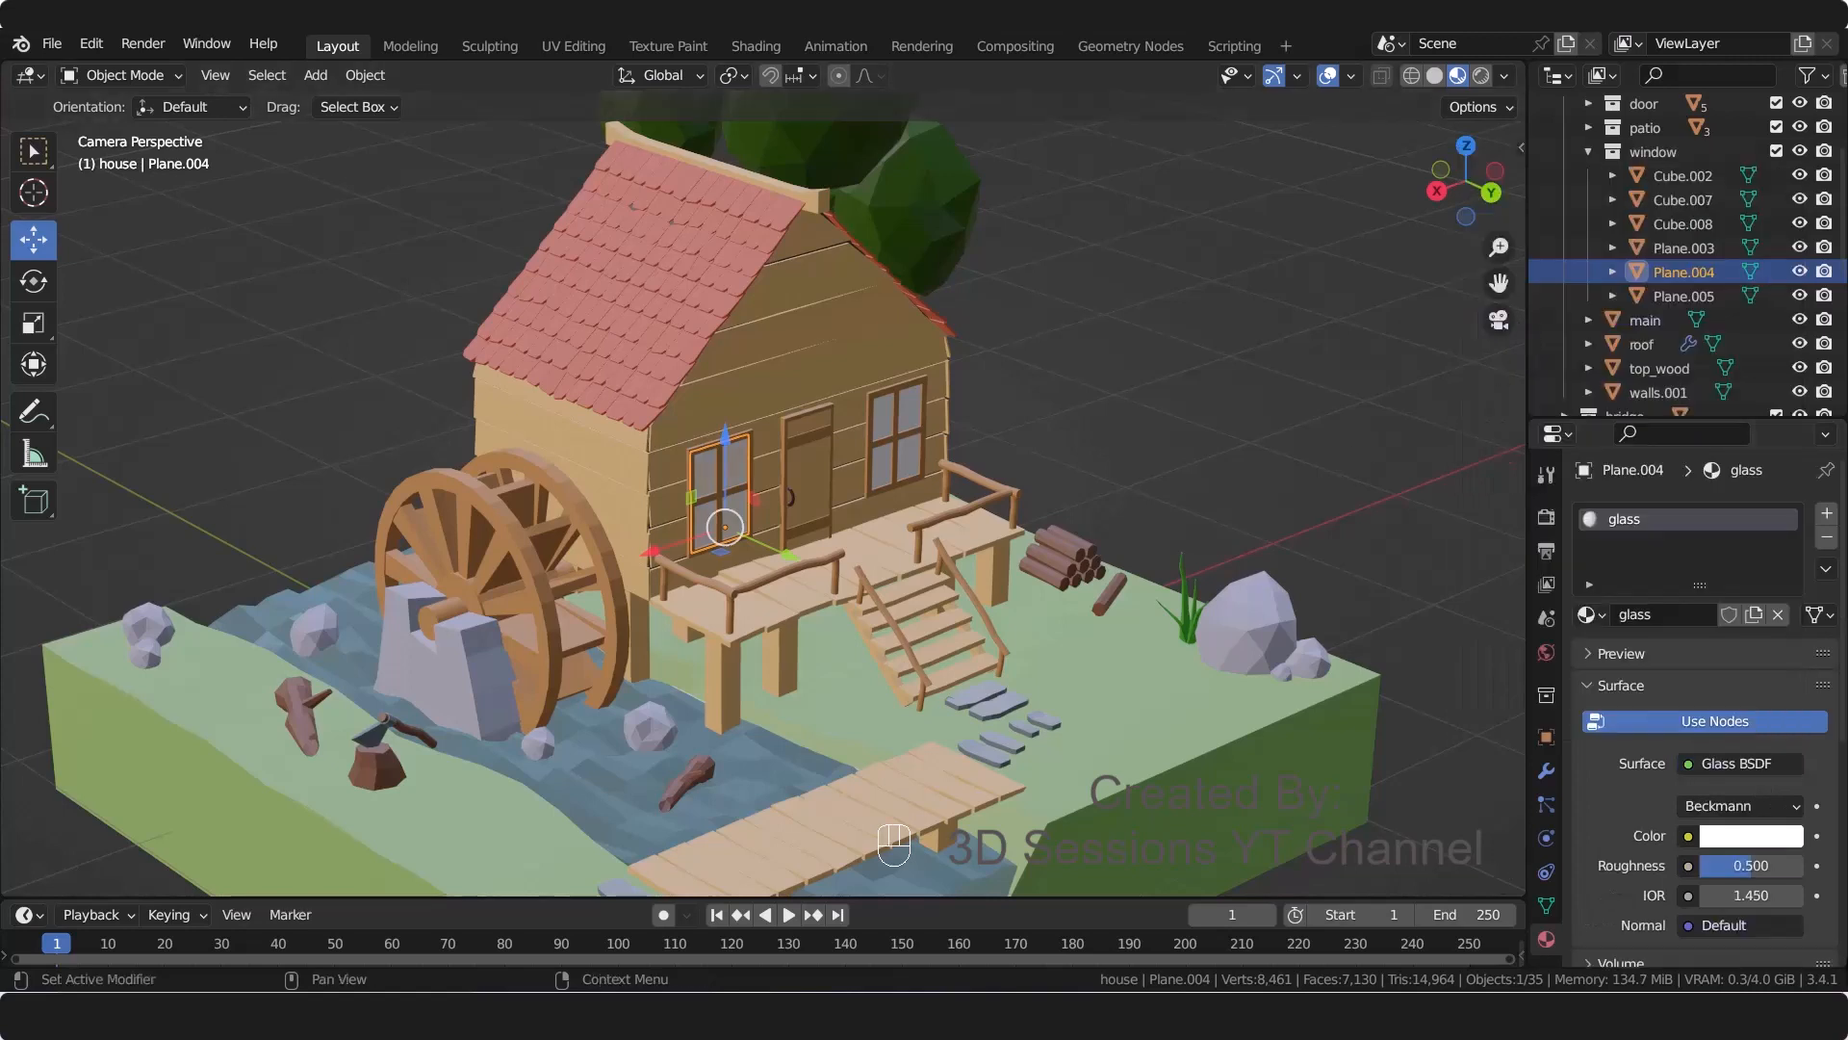
# Step: Link the glass material to the window pane on the other side of the door and save the file
pyautogui.click(886, 424)
pyautogui.keyDown('shift'); pyautogui.click(734, 464); pyautogui.keyUp('shift')
pyautogui.hotkey('ctrl', 'l')
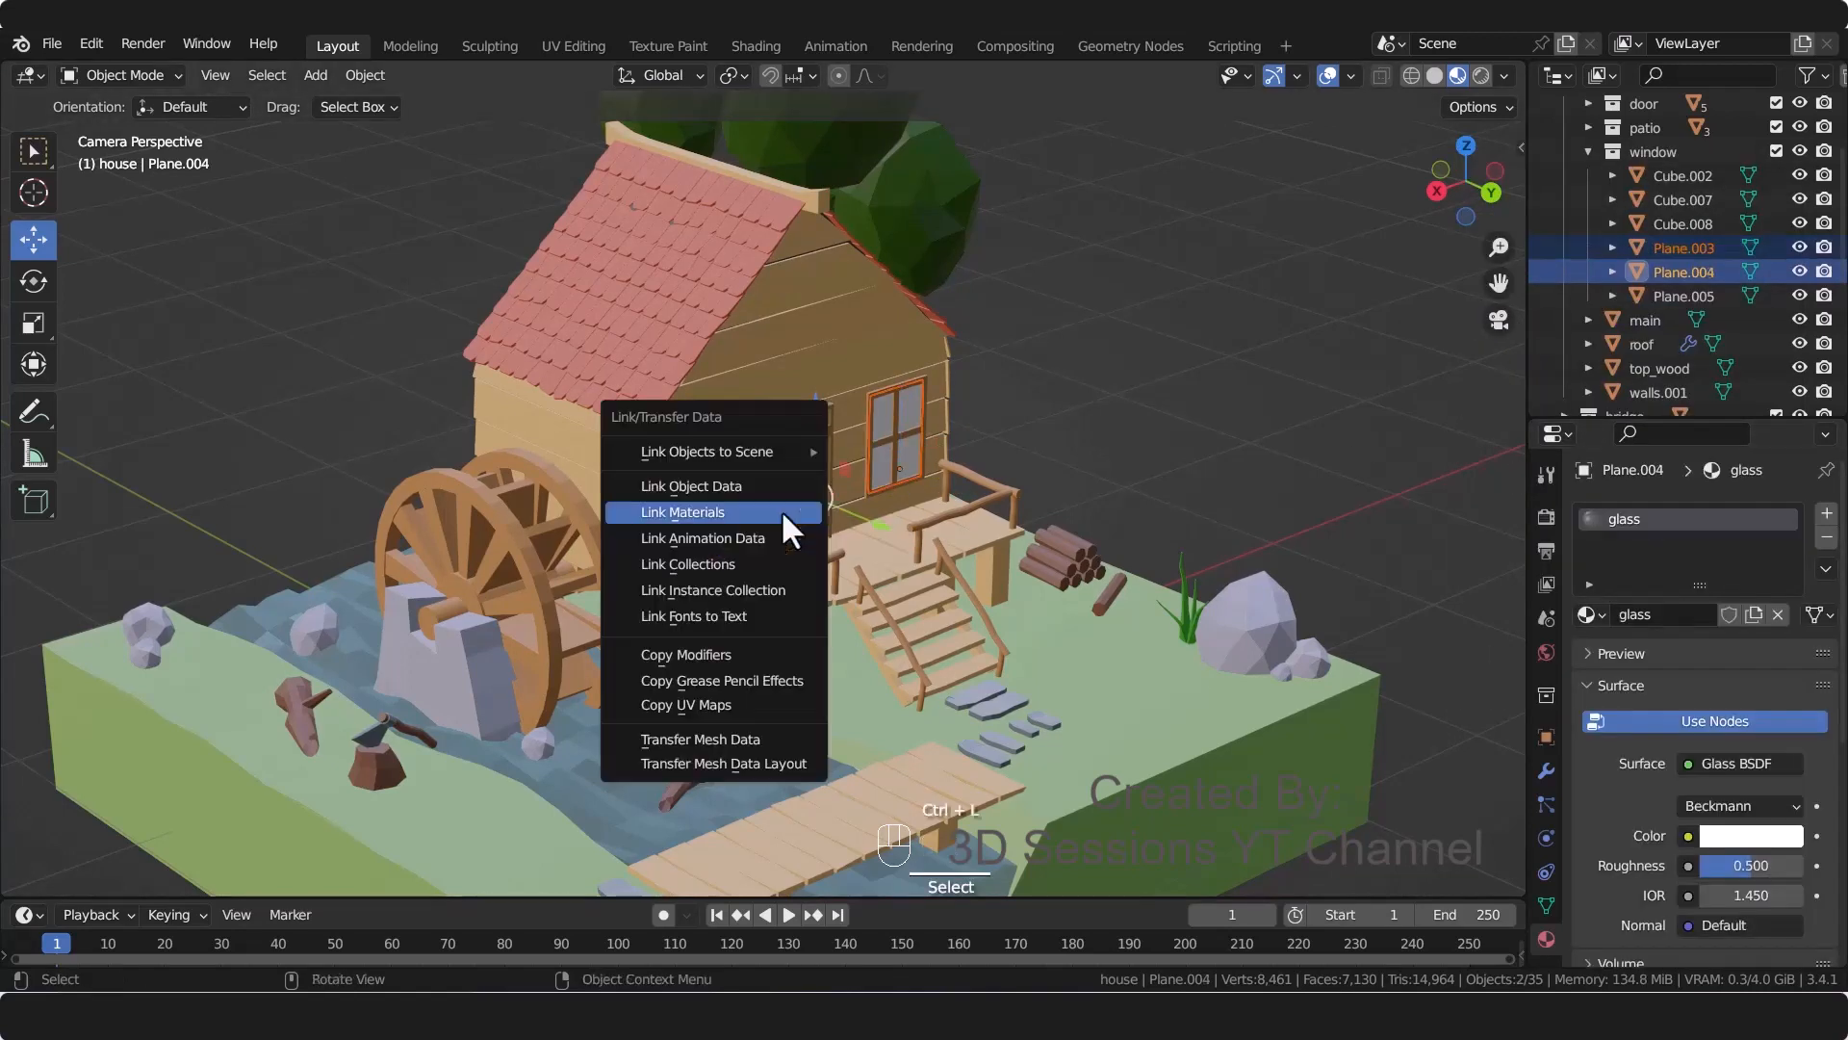
pyautogui.click(782, 511)
pyautogui.click(1078, 465)
pyautogui.hotkey('ctrl', 's')
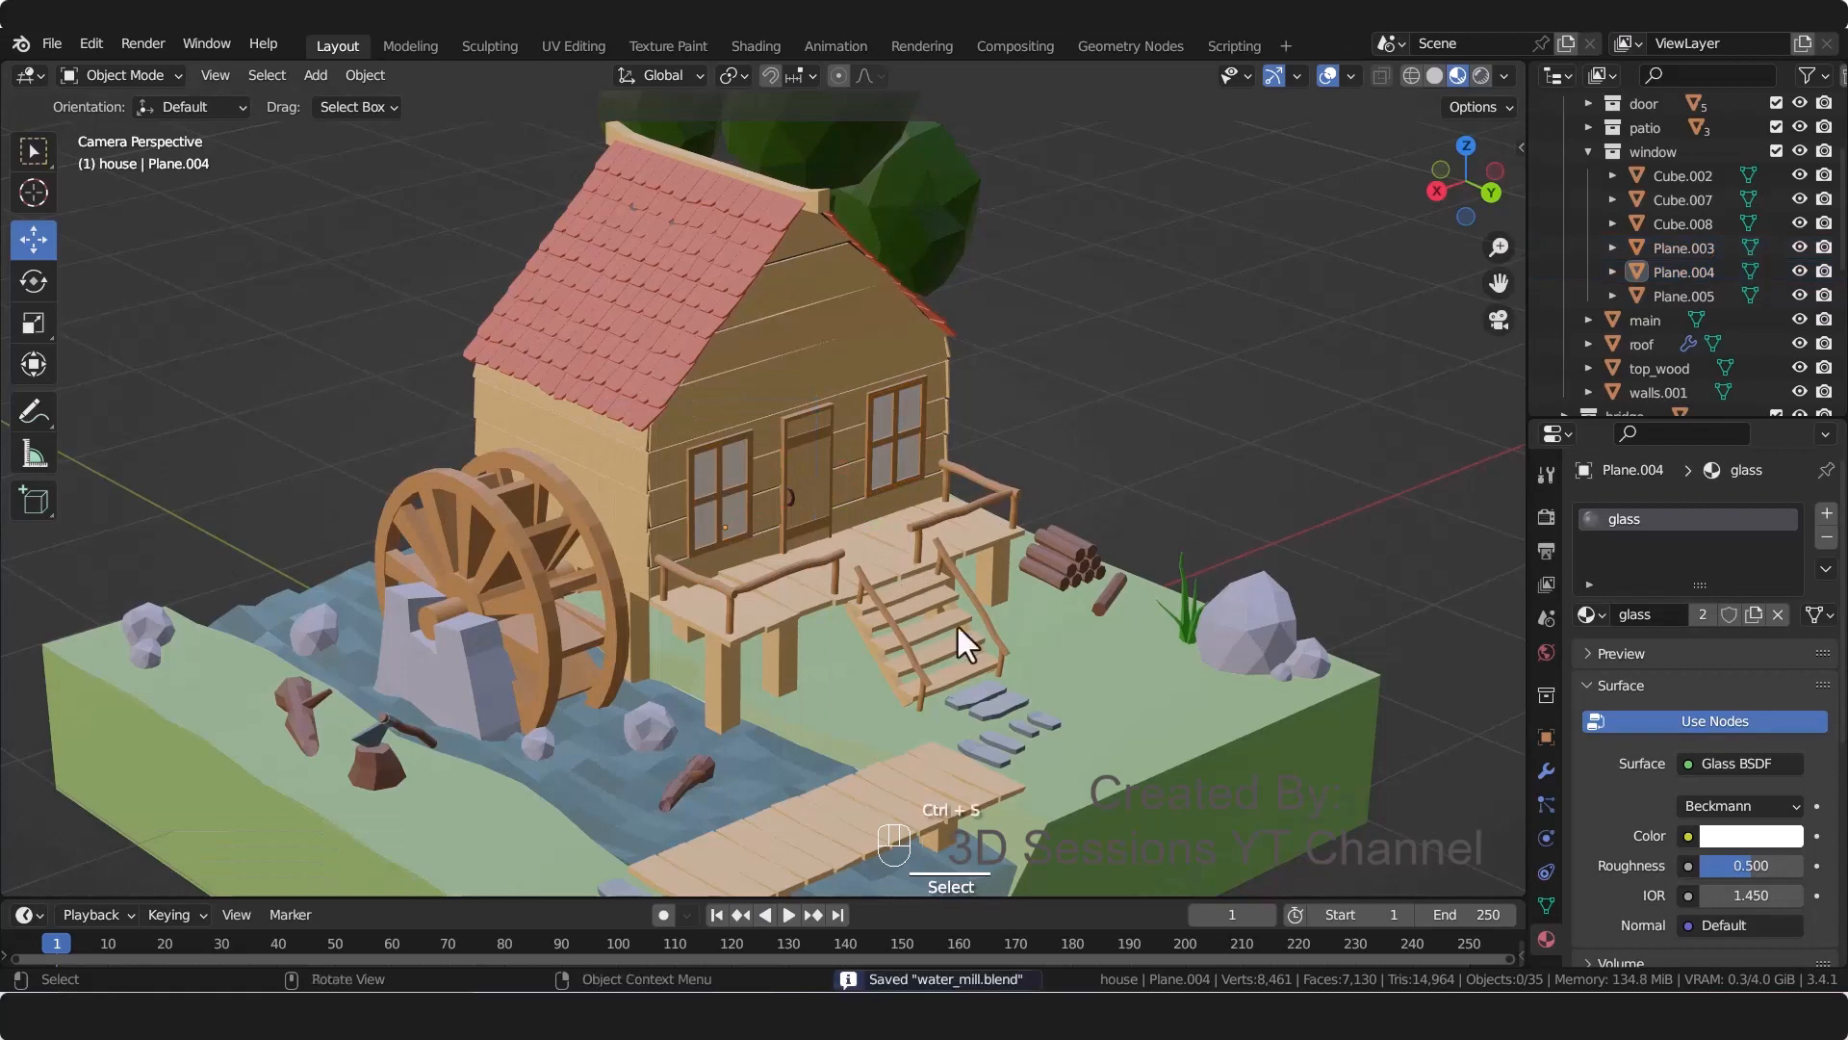
# Step: Switch the viewport to rendered shading and inspect the windows and the whole scene
pyautogui.scroll(-1, 871, 597)
pyautogui.scroll(-2, 1057, 545)
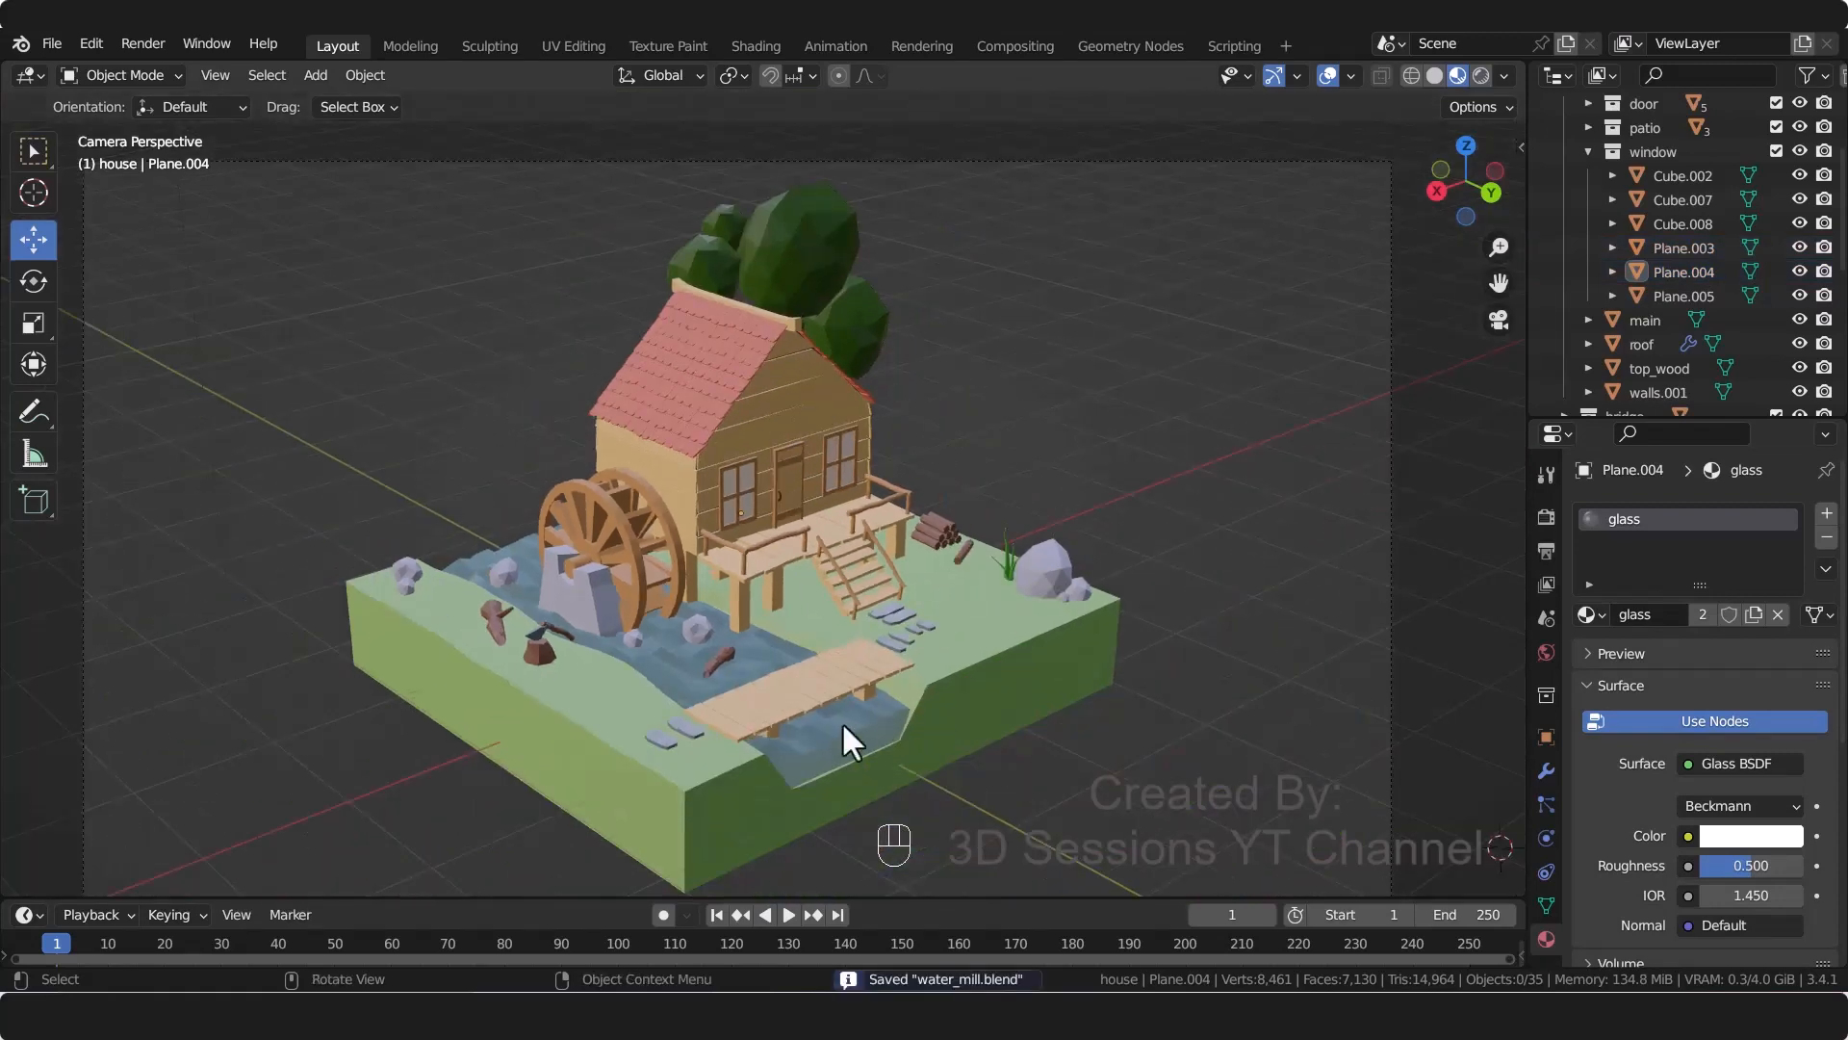
pyautogui.keyDown('shift'); pyautogui.moveTo(732, 712); pyautogui.dragTo(760, 660, button='middle'); pyautogui.keyUp('shift')
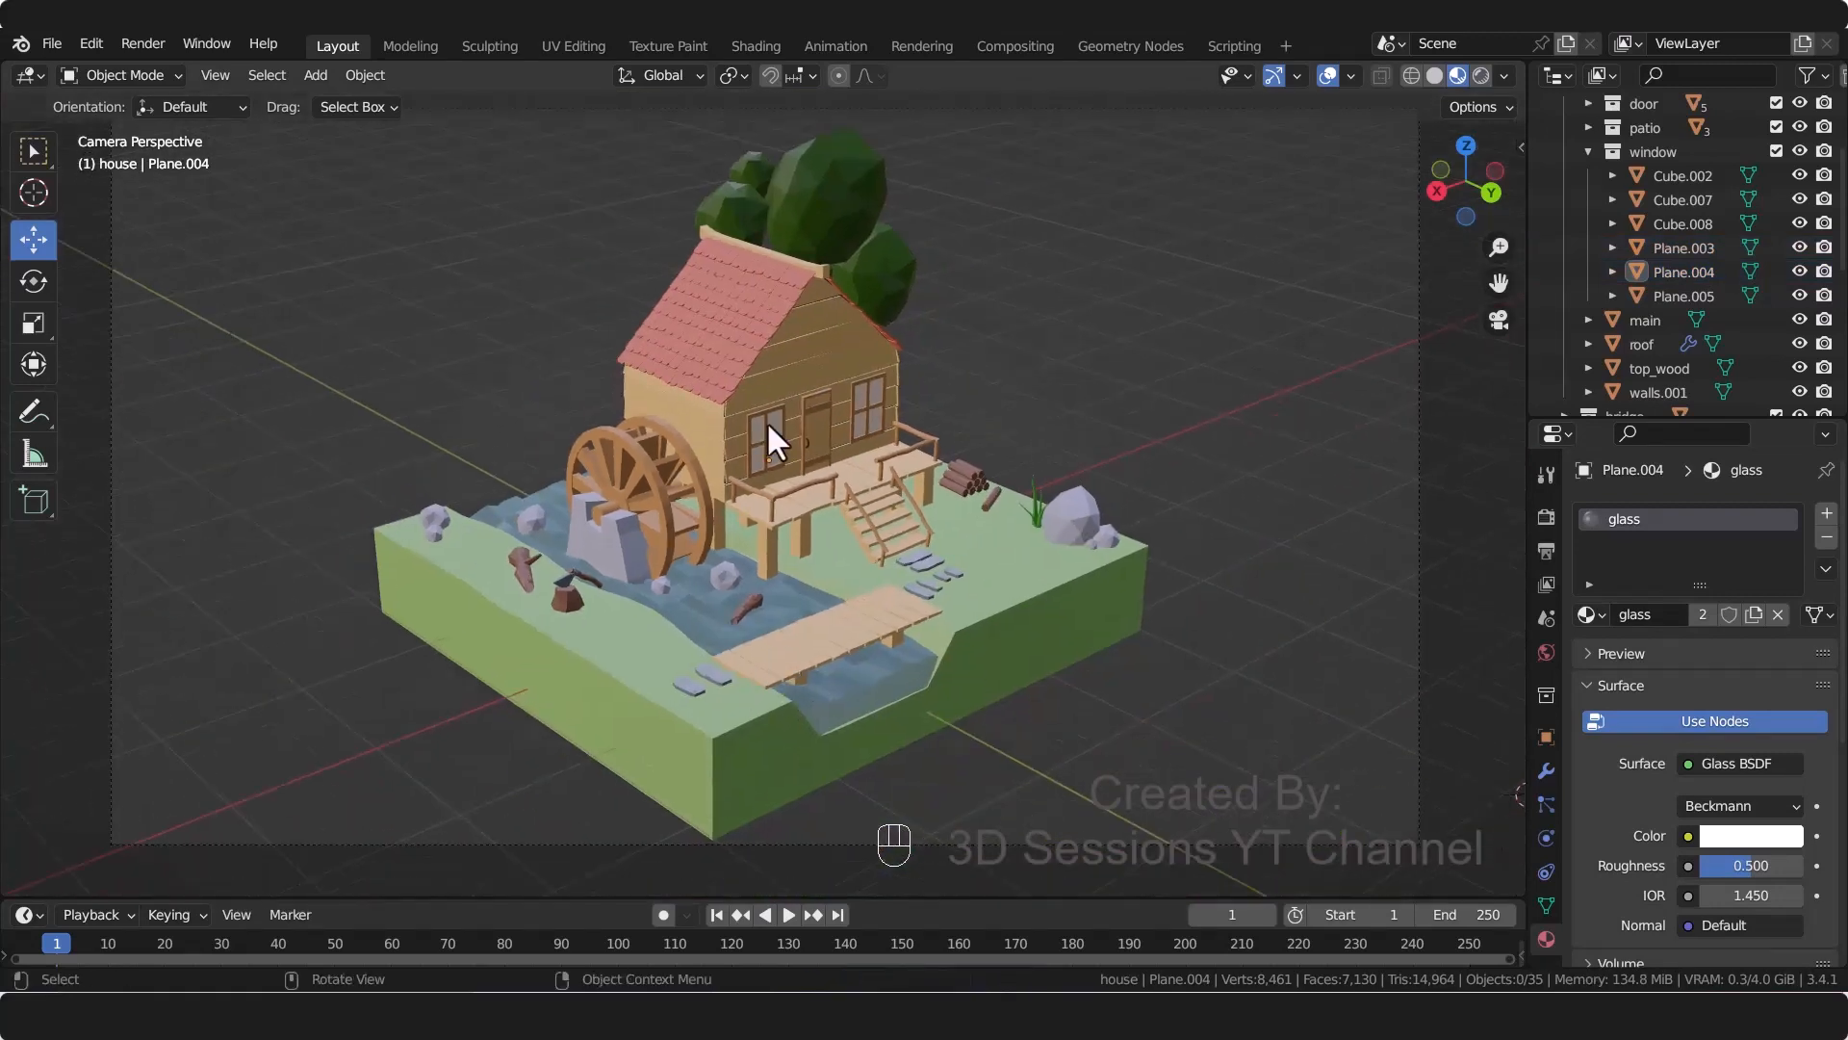
pyautogui.press('z')
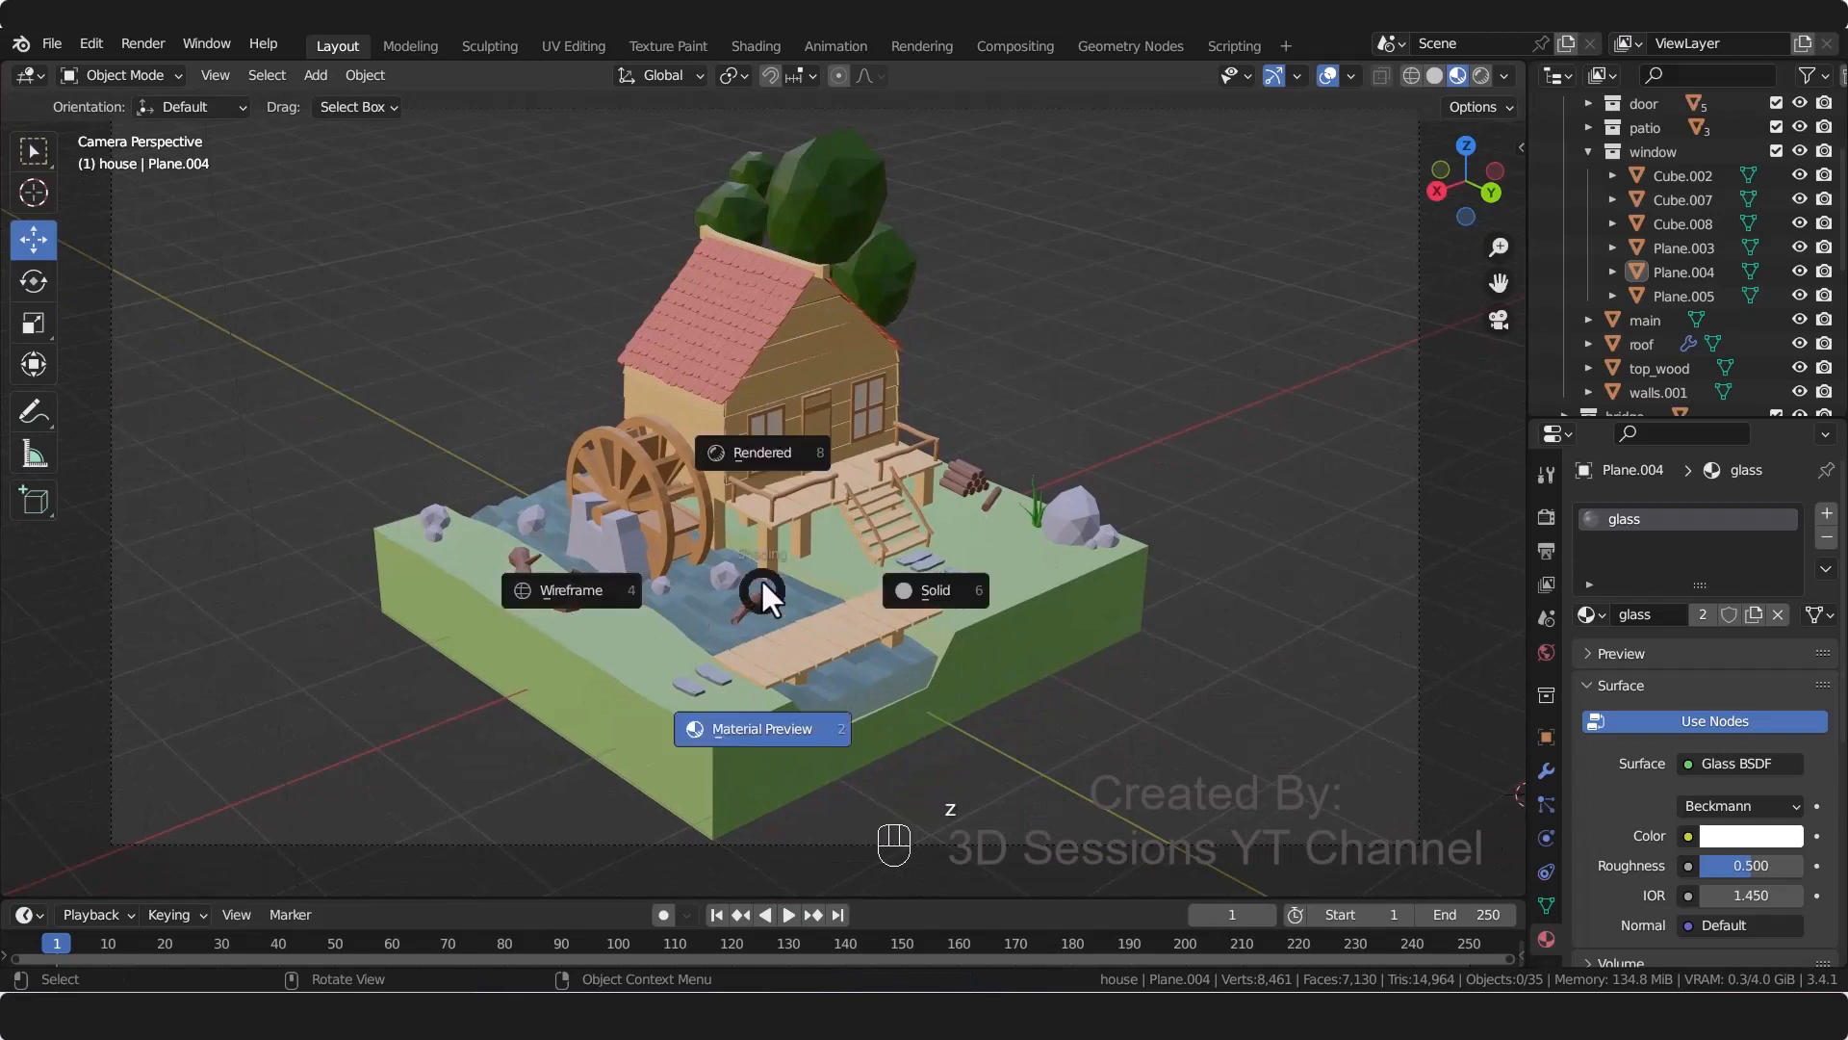
pyautogui.click(755, 458)
pyautogui.scroll(5, 777, 459)
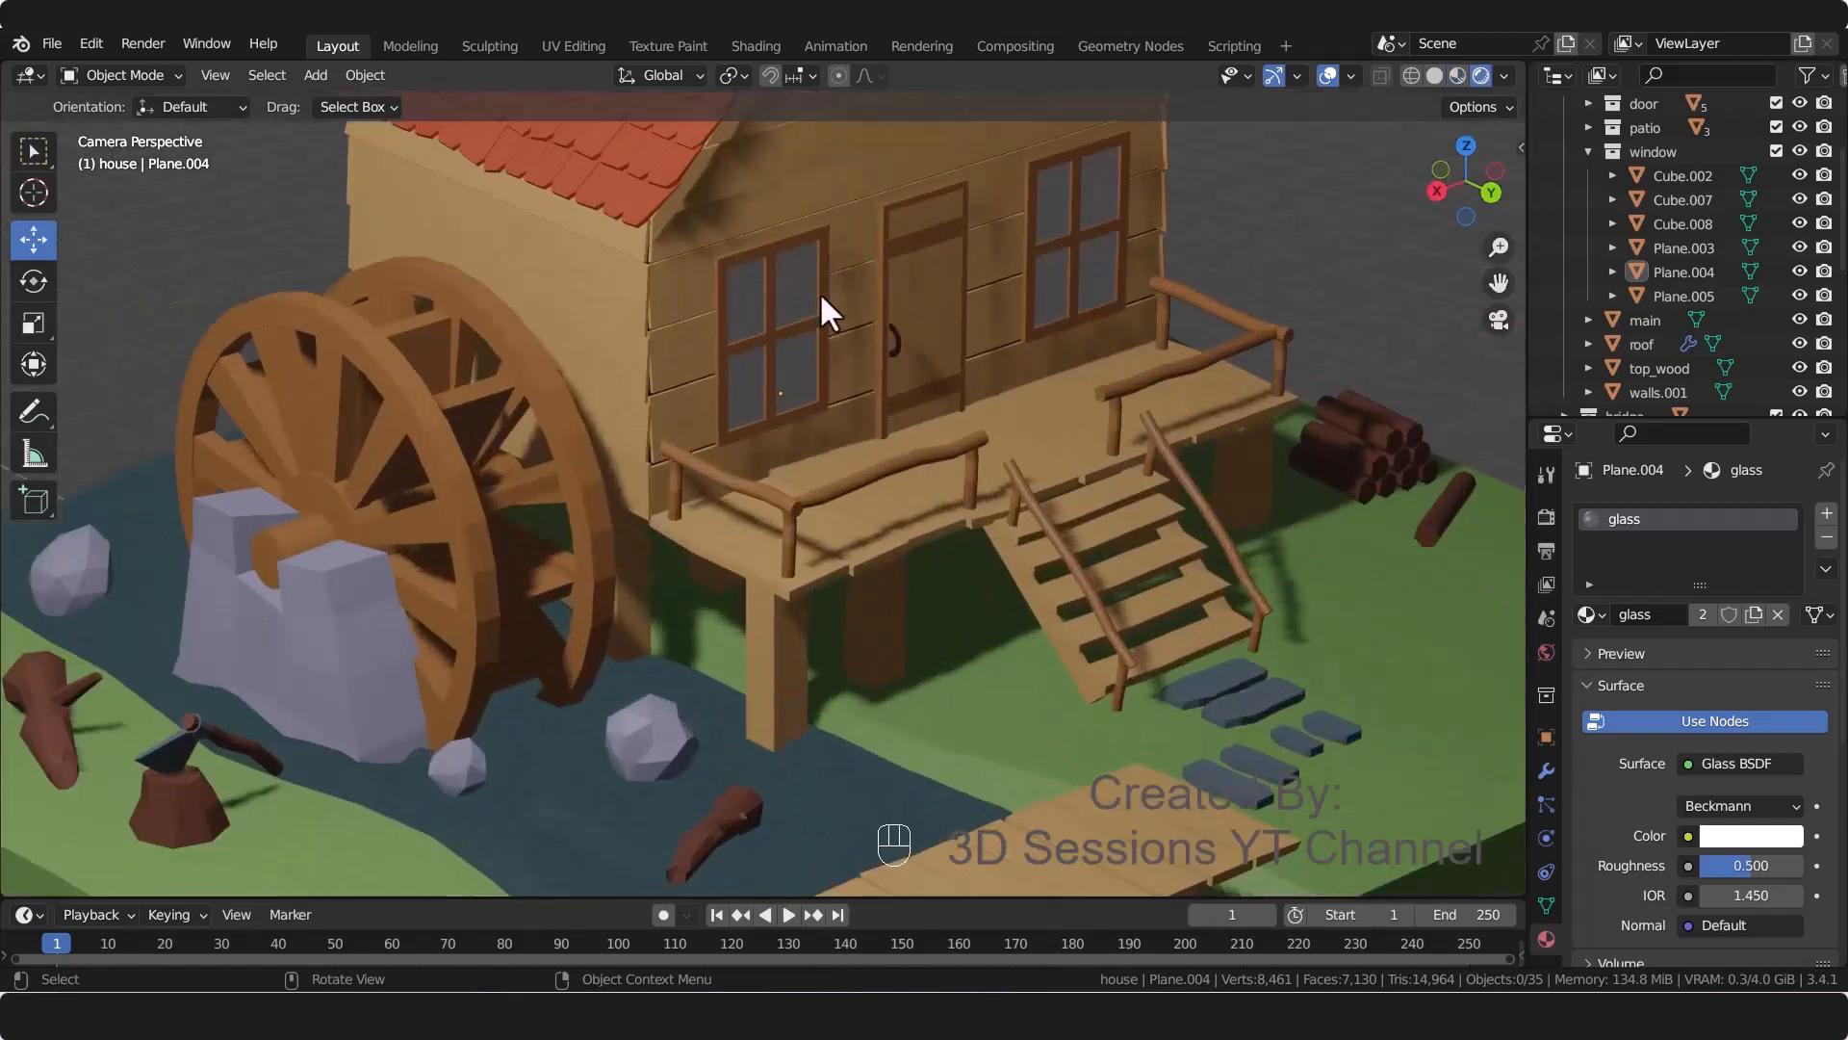
pyautogui.scroll(-5, 833, 322)
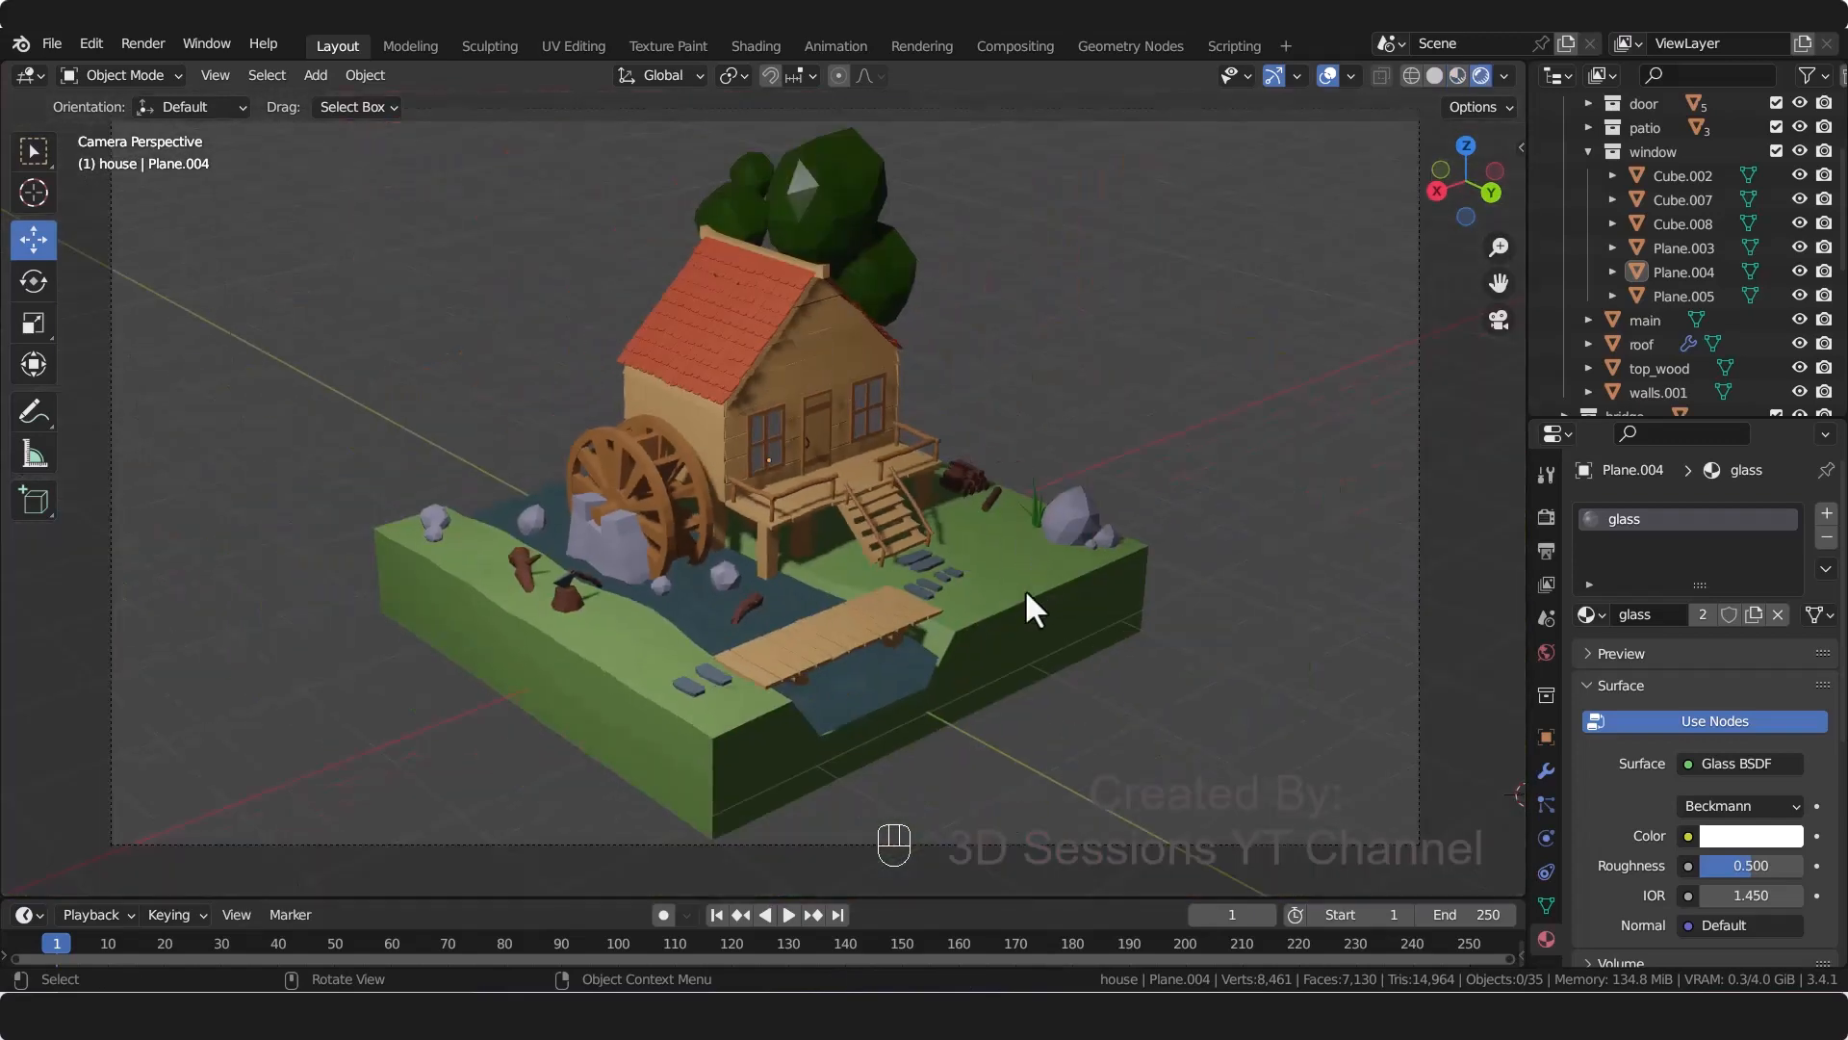
pyautogui.scroll(-2, 1027, 674)
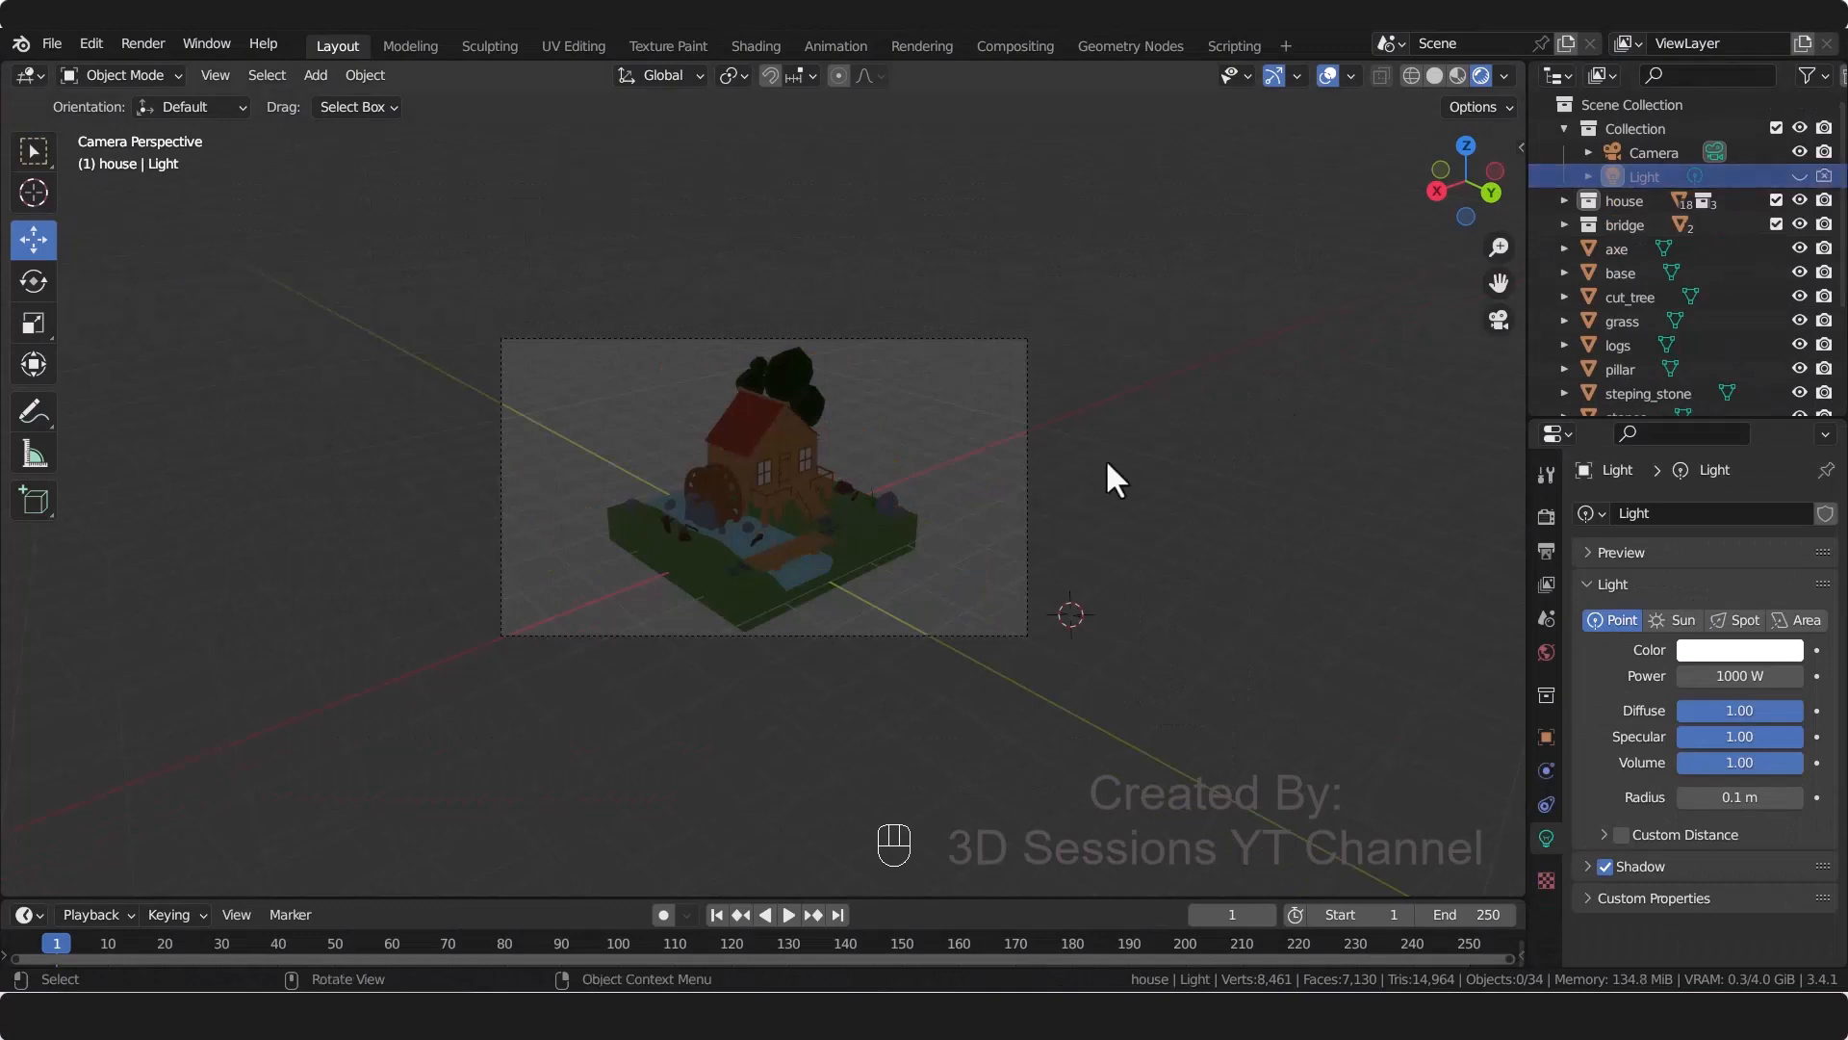
# Step: Add a plane at the world origin and scale it up by about 5.6 as the ground beneath the mill scene
pyautogui.scroll(2, 762, 770)
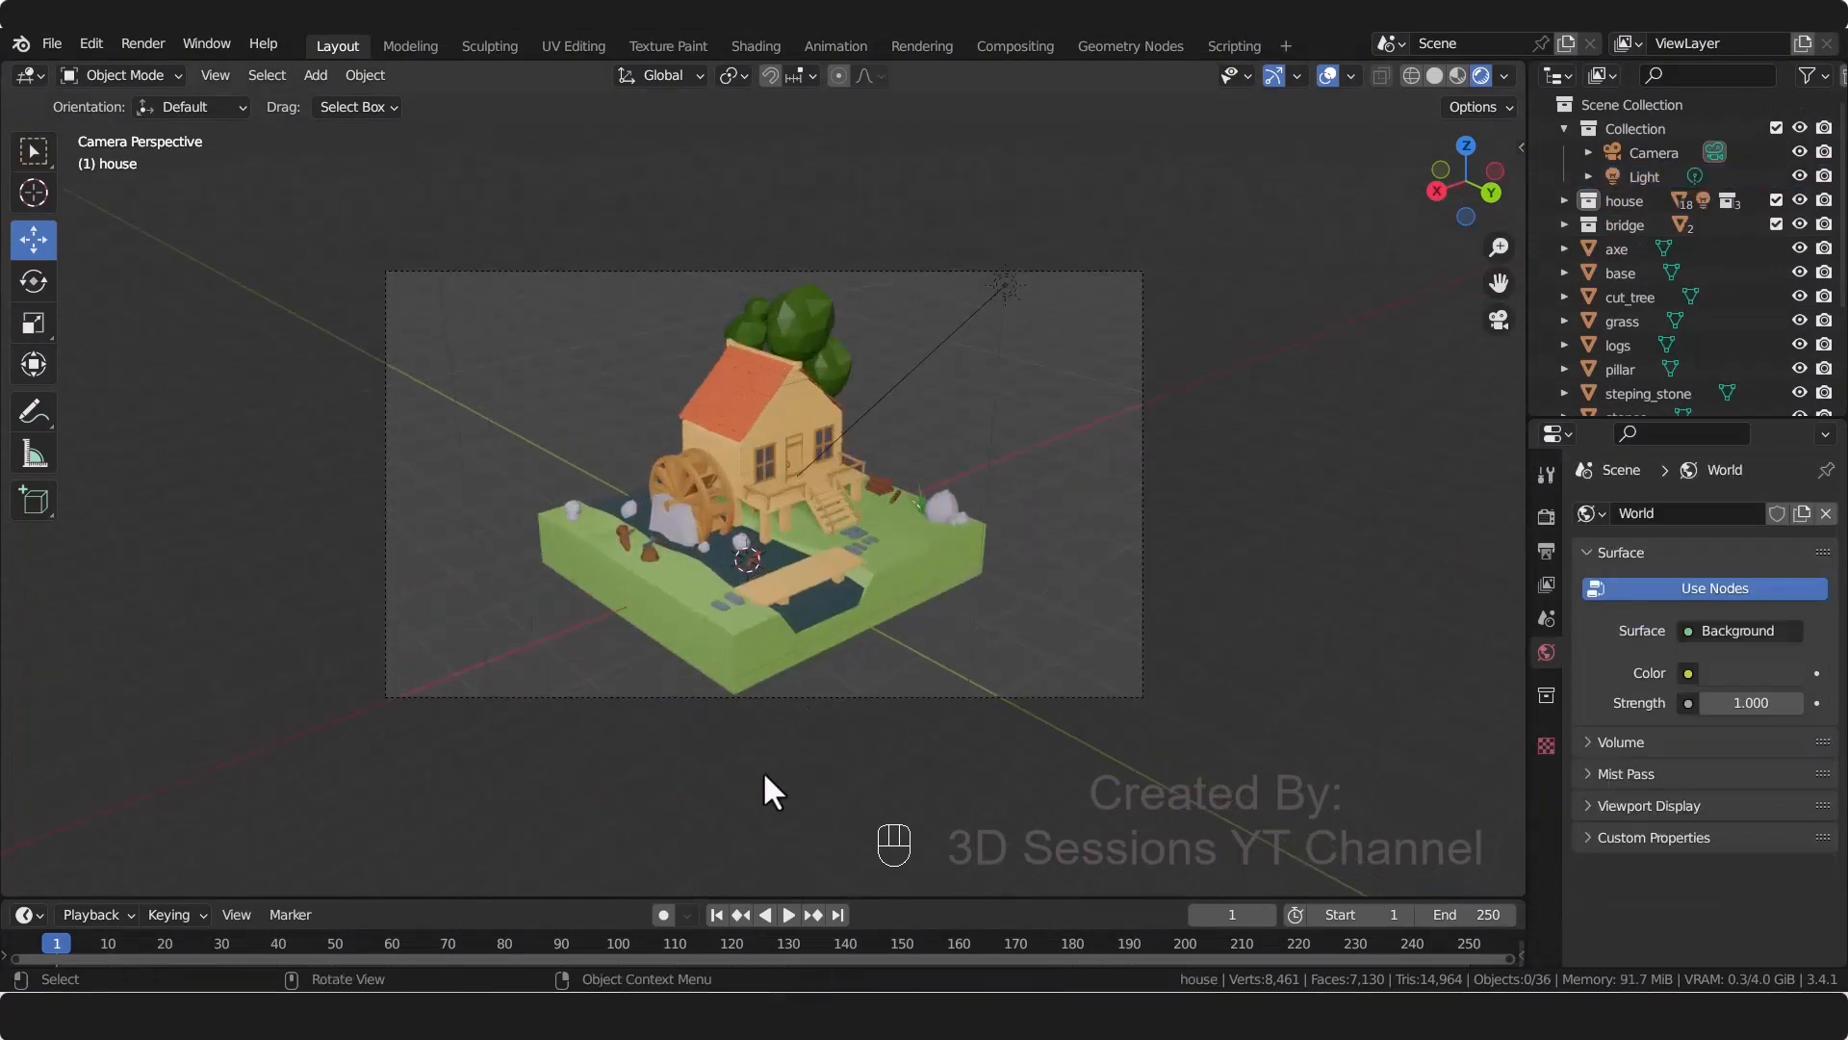
pyautogui.hotkey('shift', 'a')
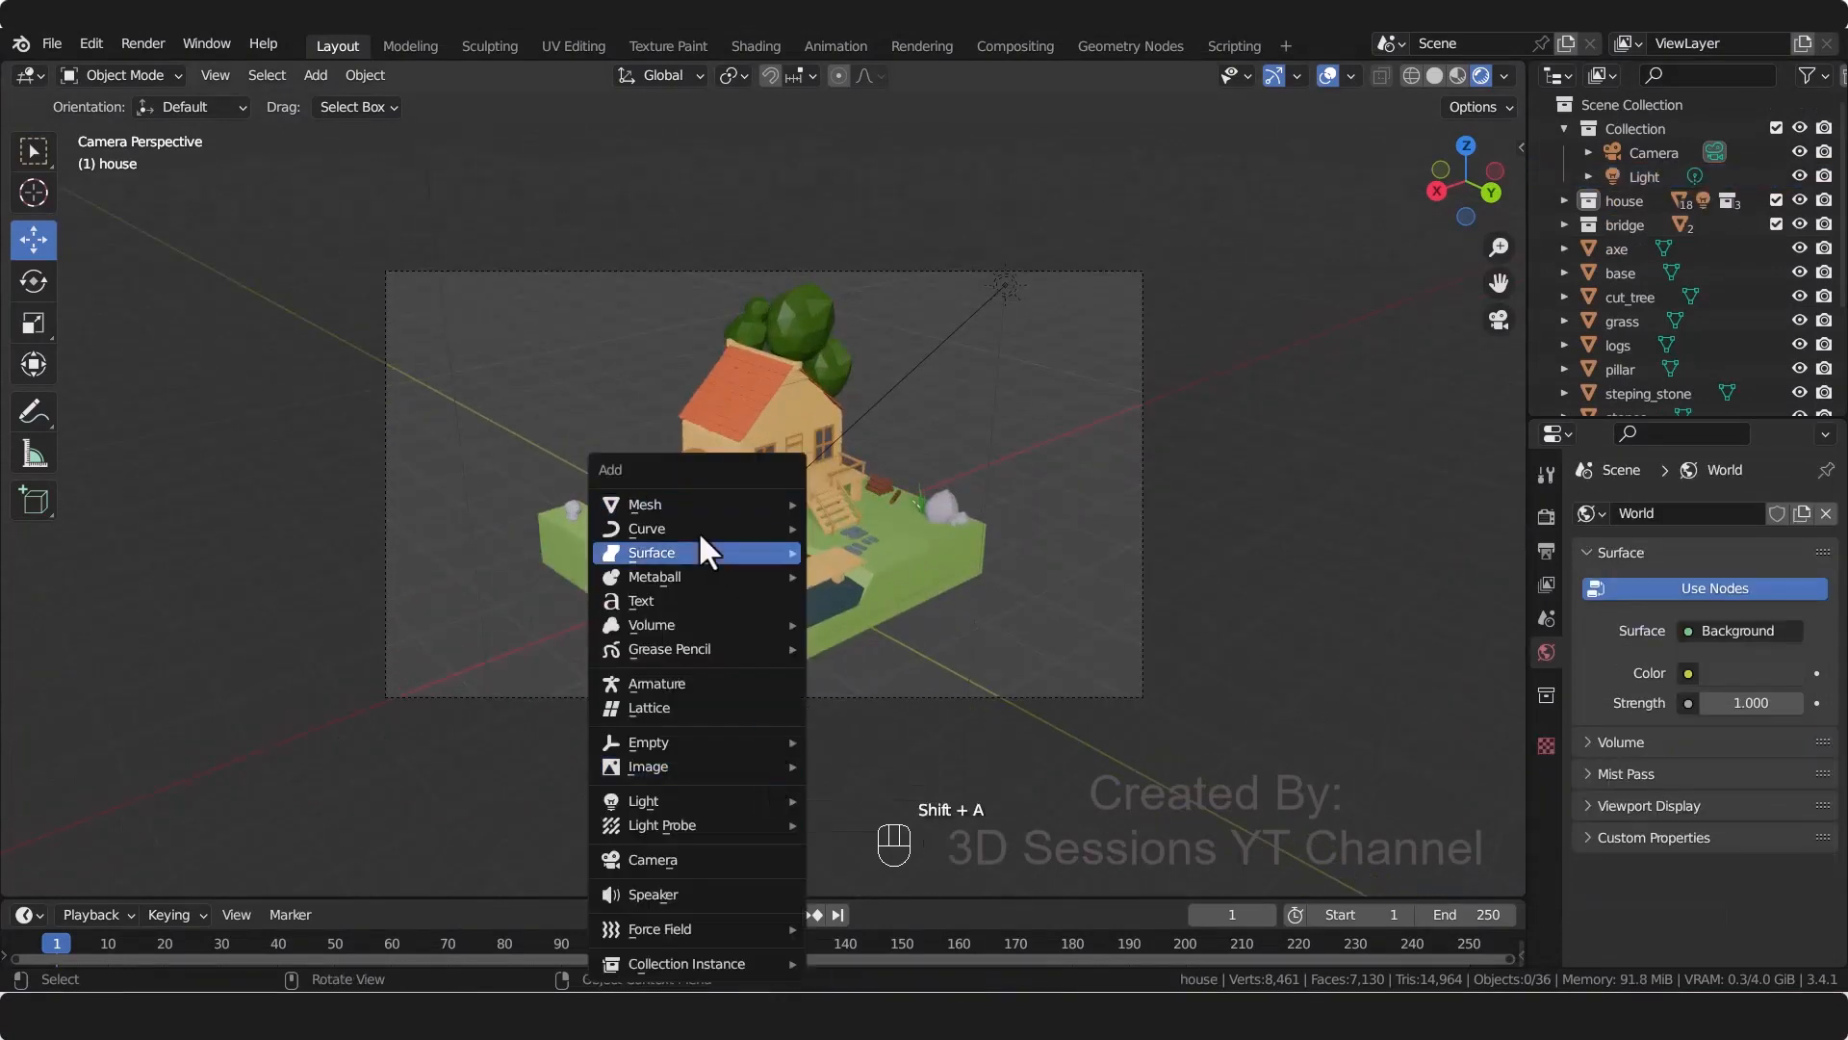
pyautogui.moveTo(718, 508)
pyautogui.click(894, 502)
pyautogui.press('s')
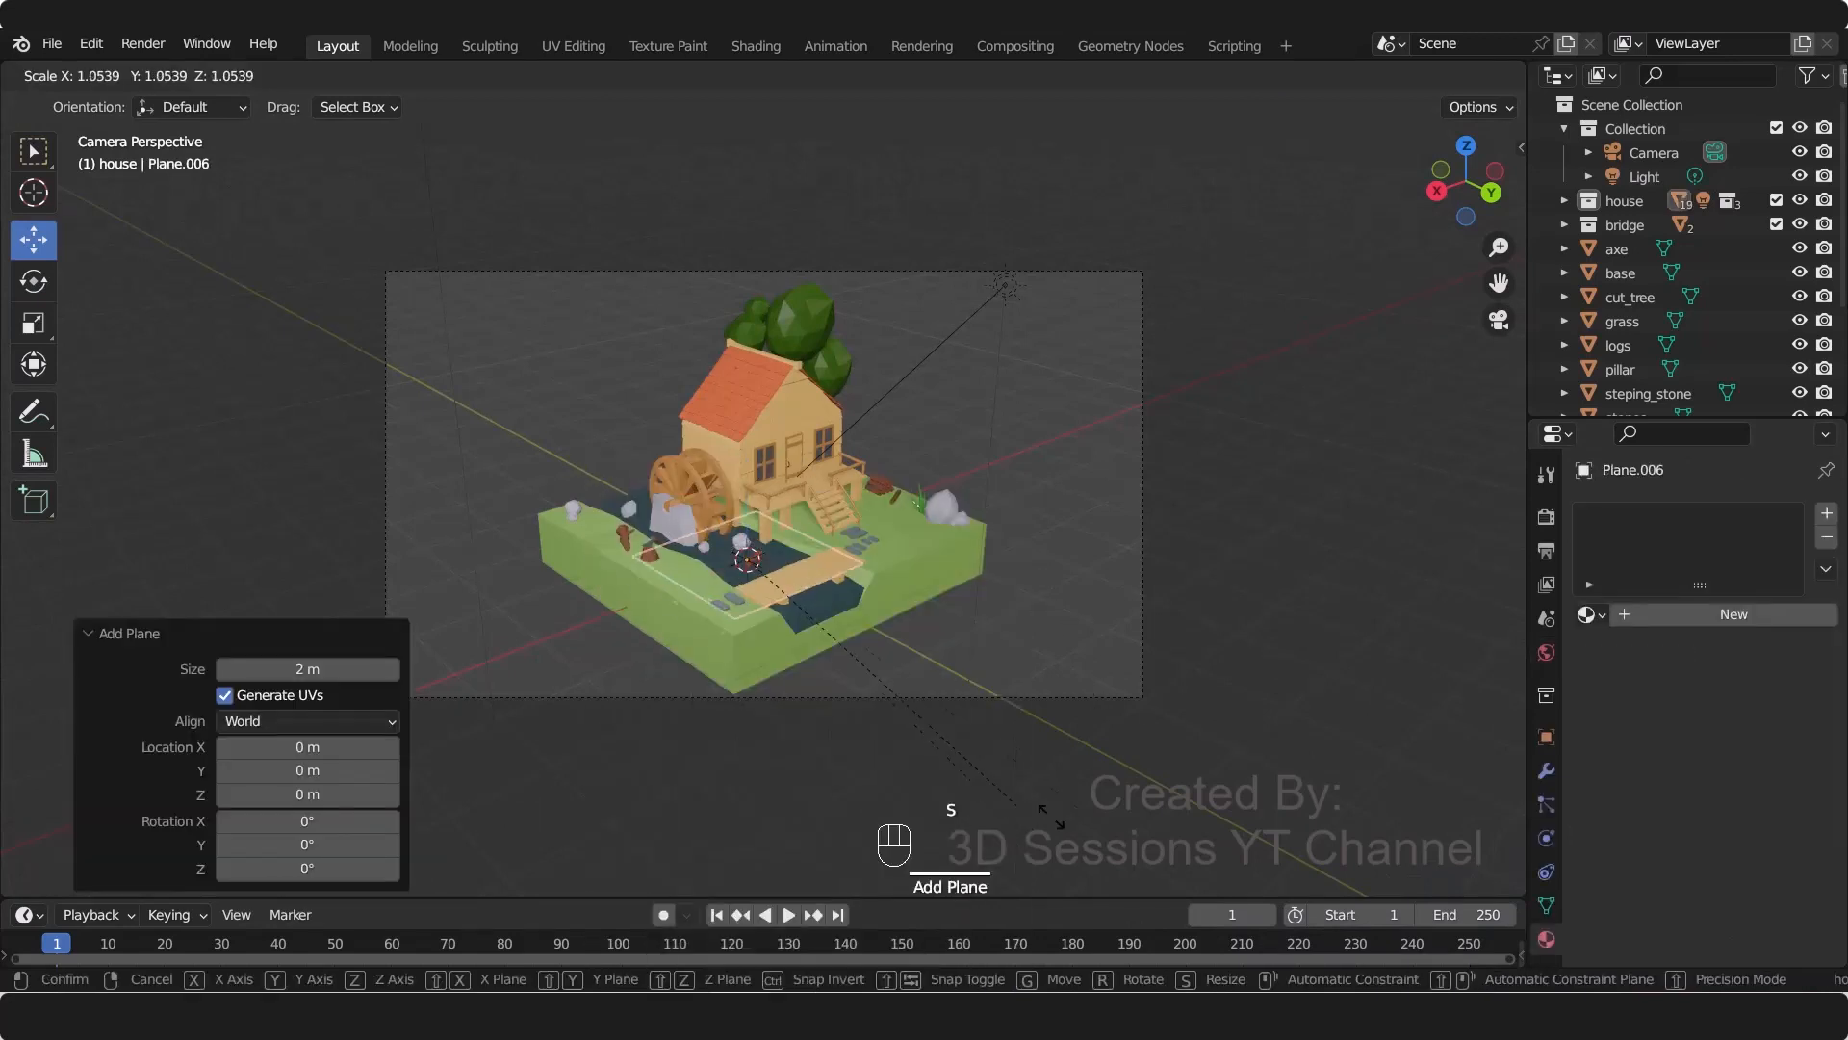
pyautogui.click(231, 522)
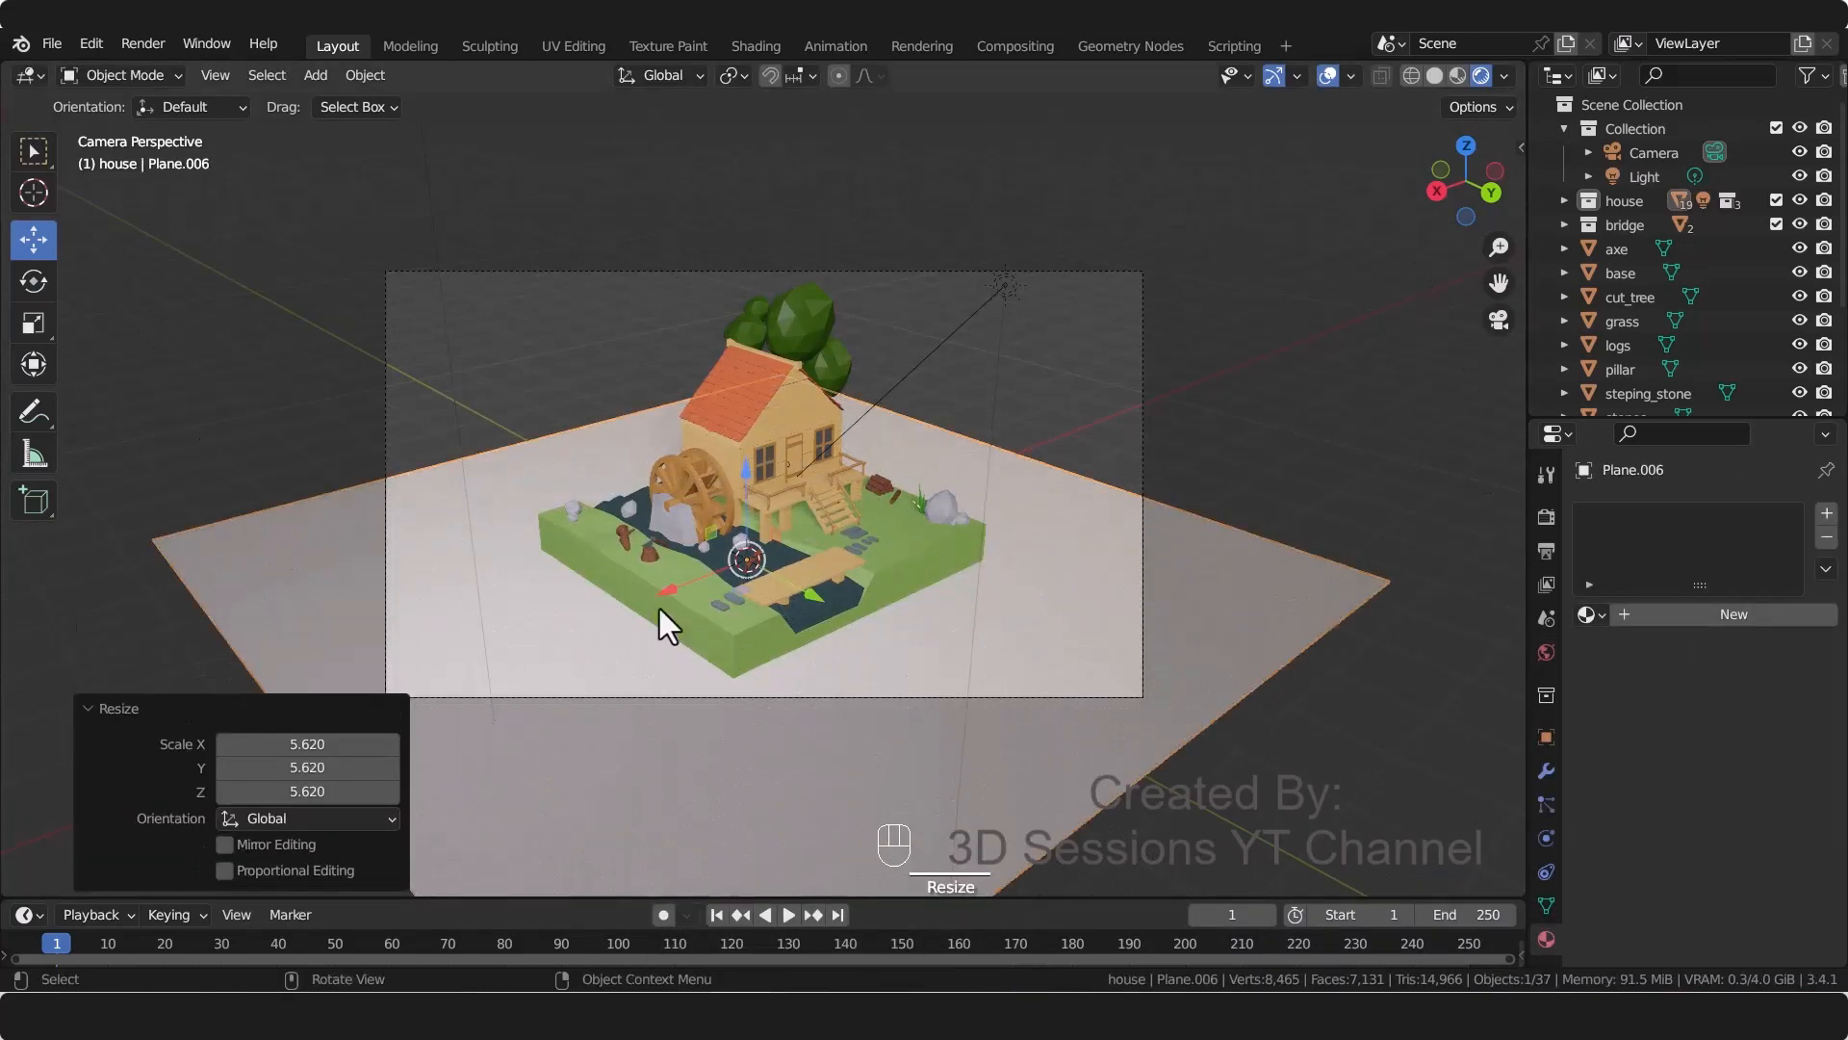
# Step: Move the ground plane in several shifts toward negative X and Y so it extends behind the mill
pyautogui.press('g')
pyautogui.press('x')
pyautogui.click(902, 553)
pyautogui.press('g')
pyautogui.press('y')
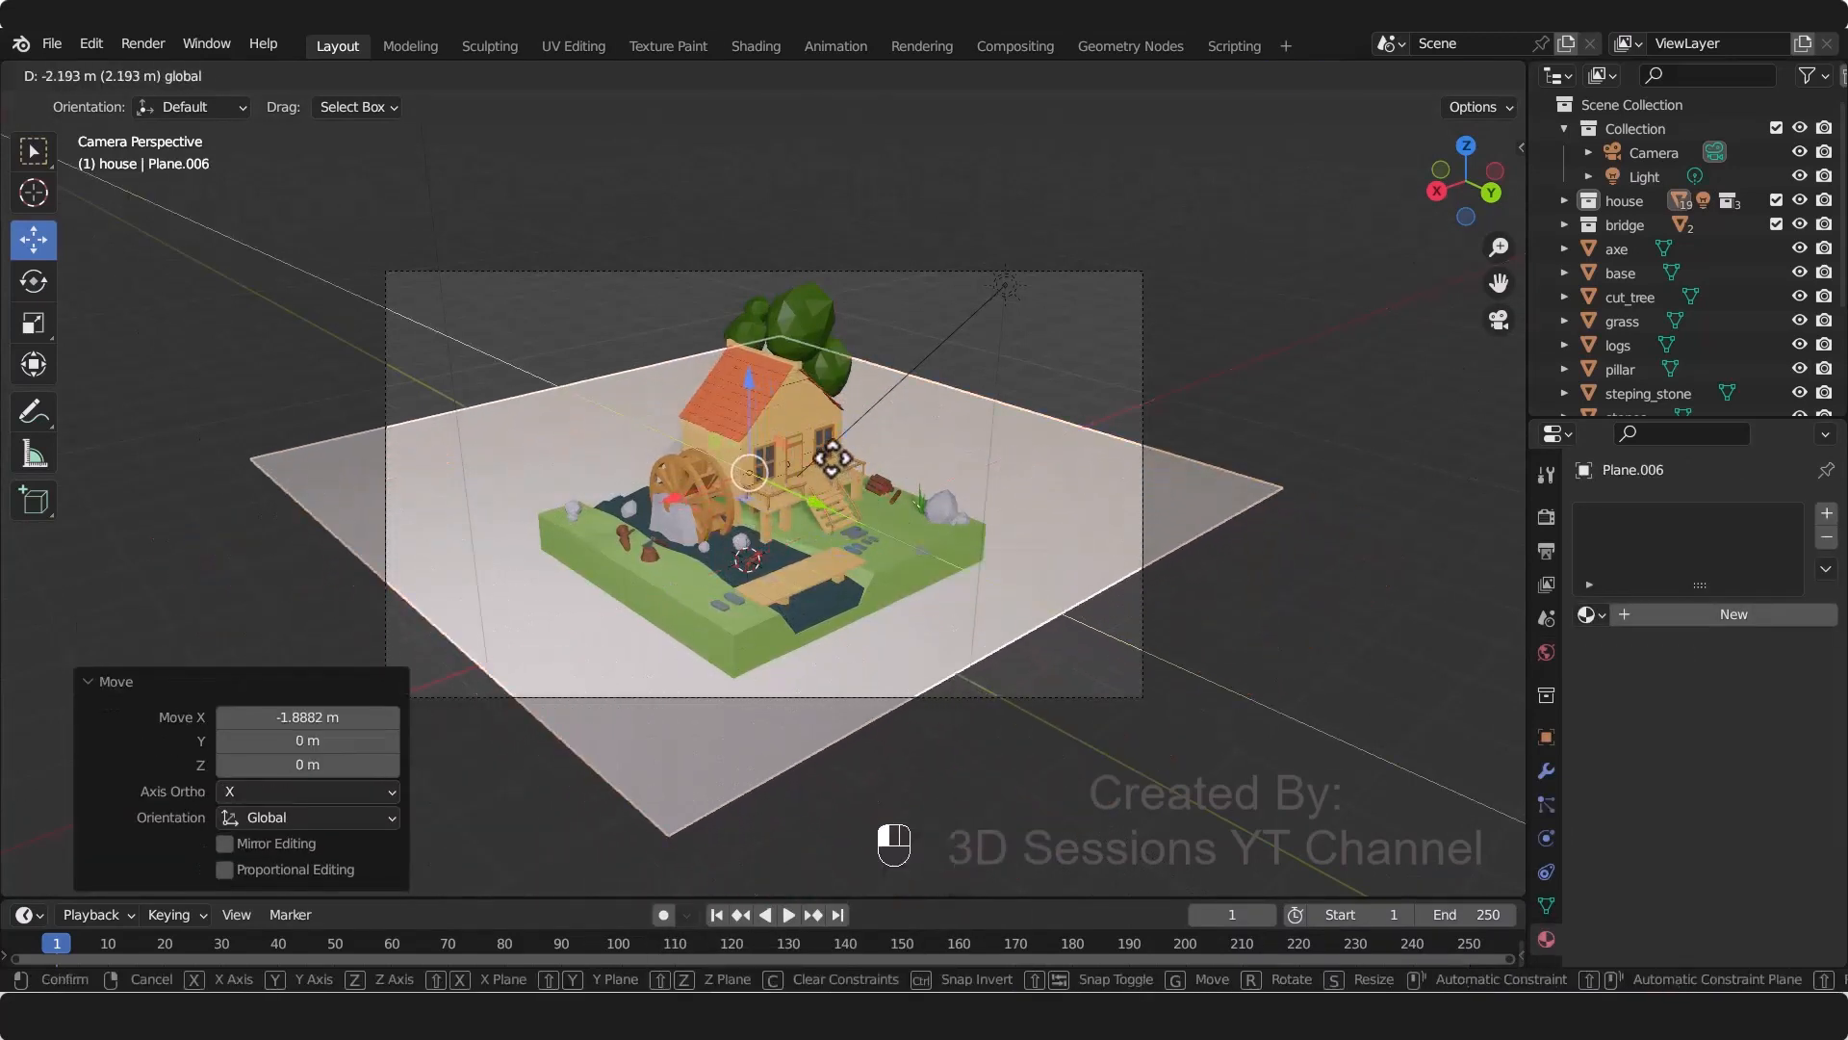
pyautogui.click(647, 493)
pyautogui.press('g')
pyautogui.press('x')
pyautogui.click(846, 501)
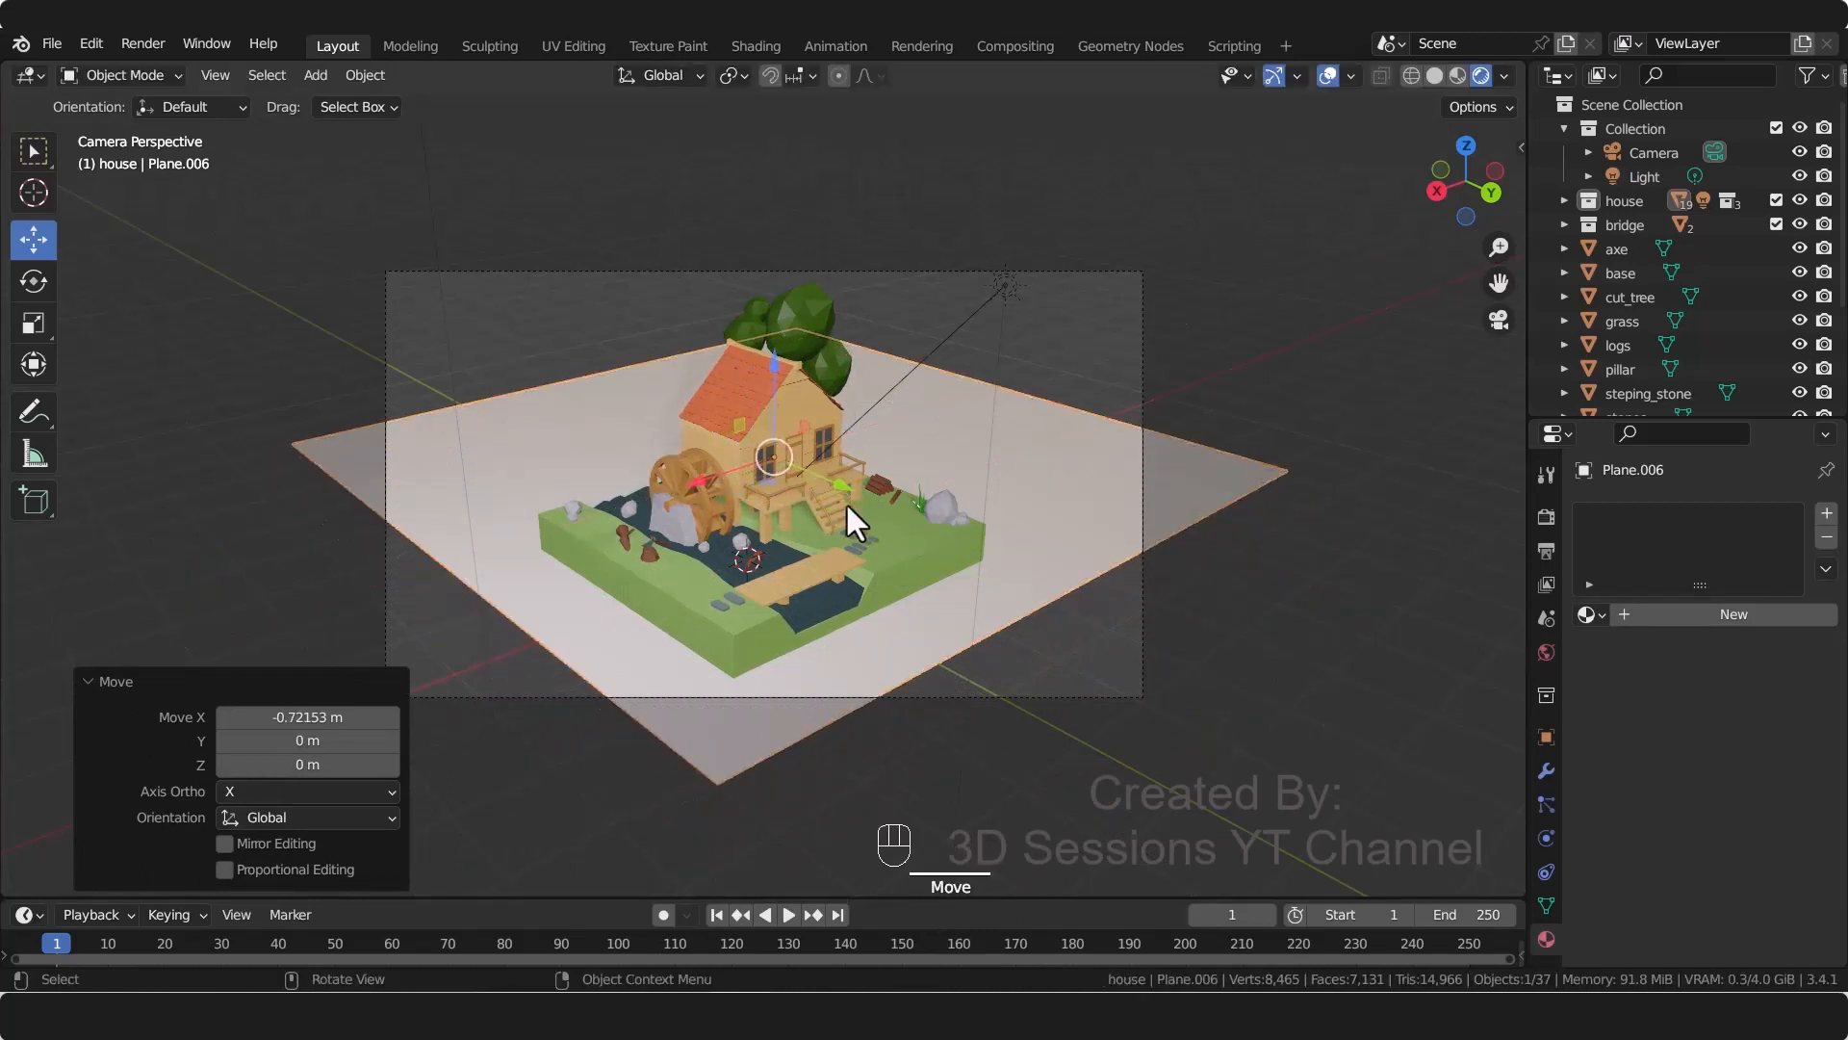
pyautogui.press('g')
pyautogui.press('y')
pyautogui.click(889, 618)
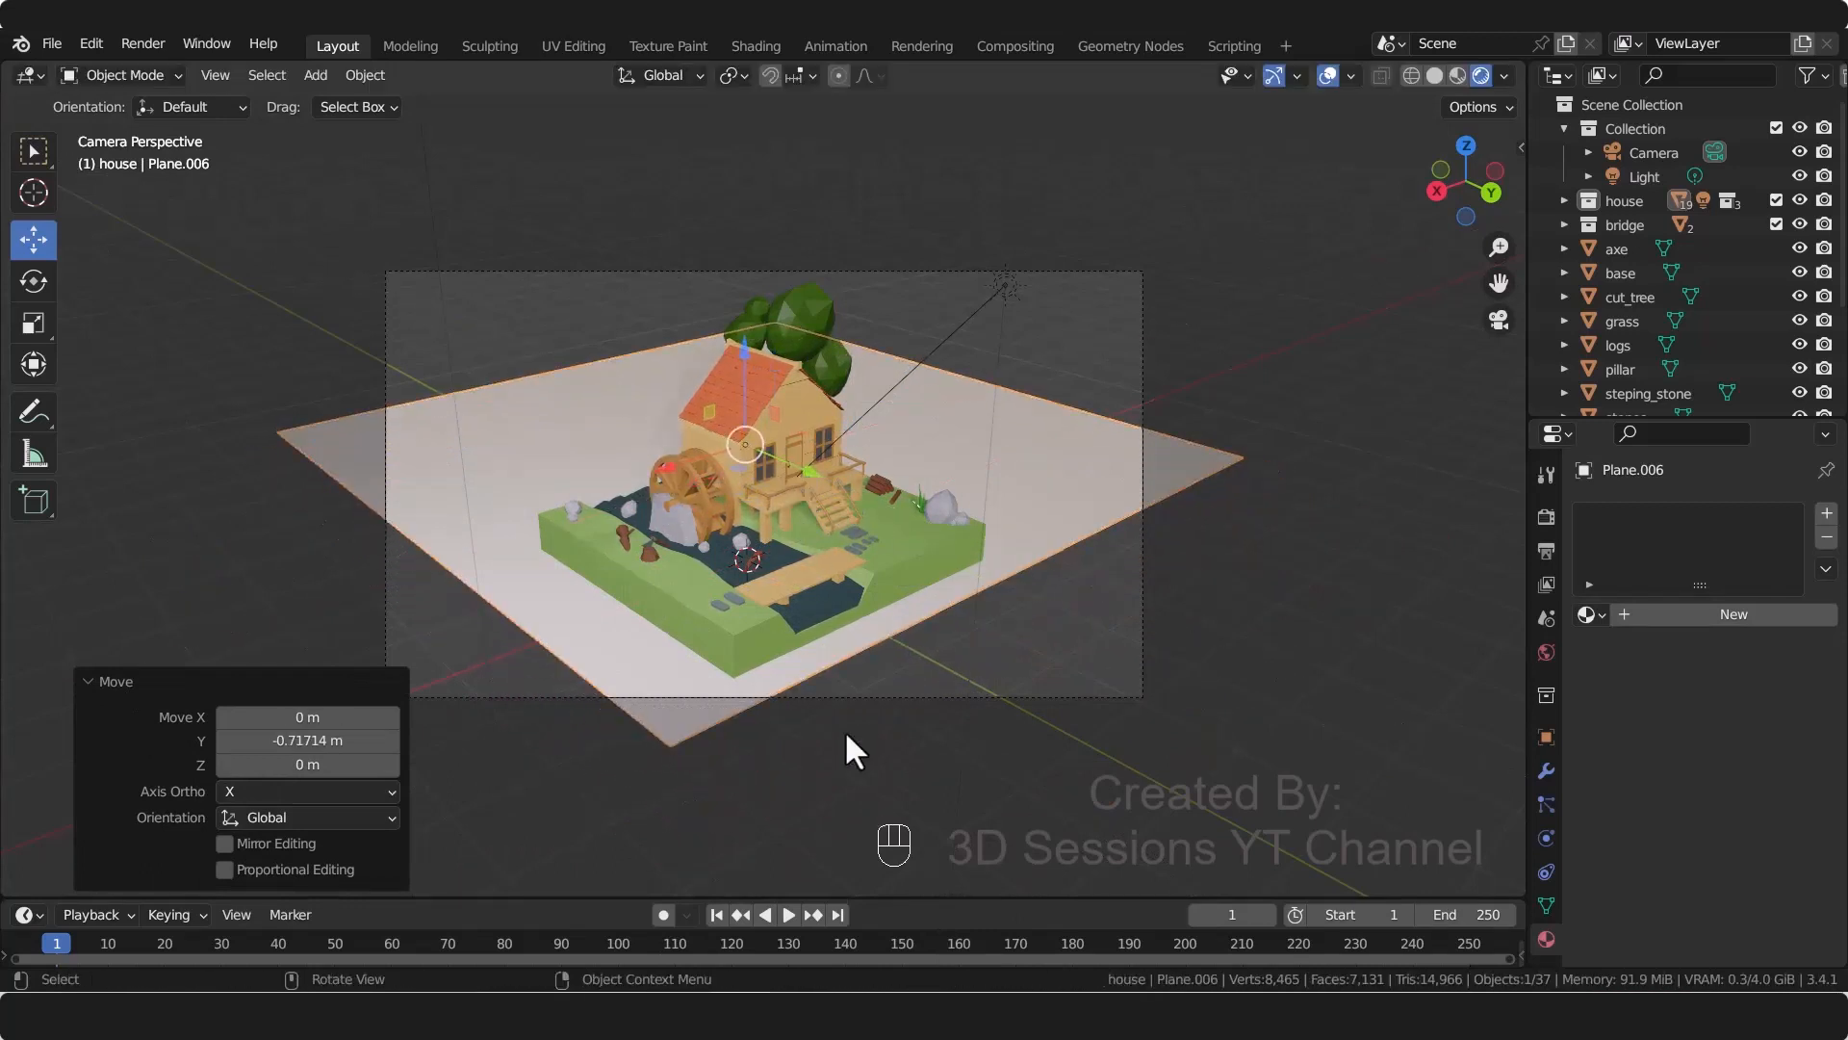
# Step: Extrude the ground plane's two rear edges upward about 5.7 m to form backdrop walls
pyautogui.press('Tab')
pyautogui.press('2')
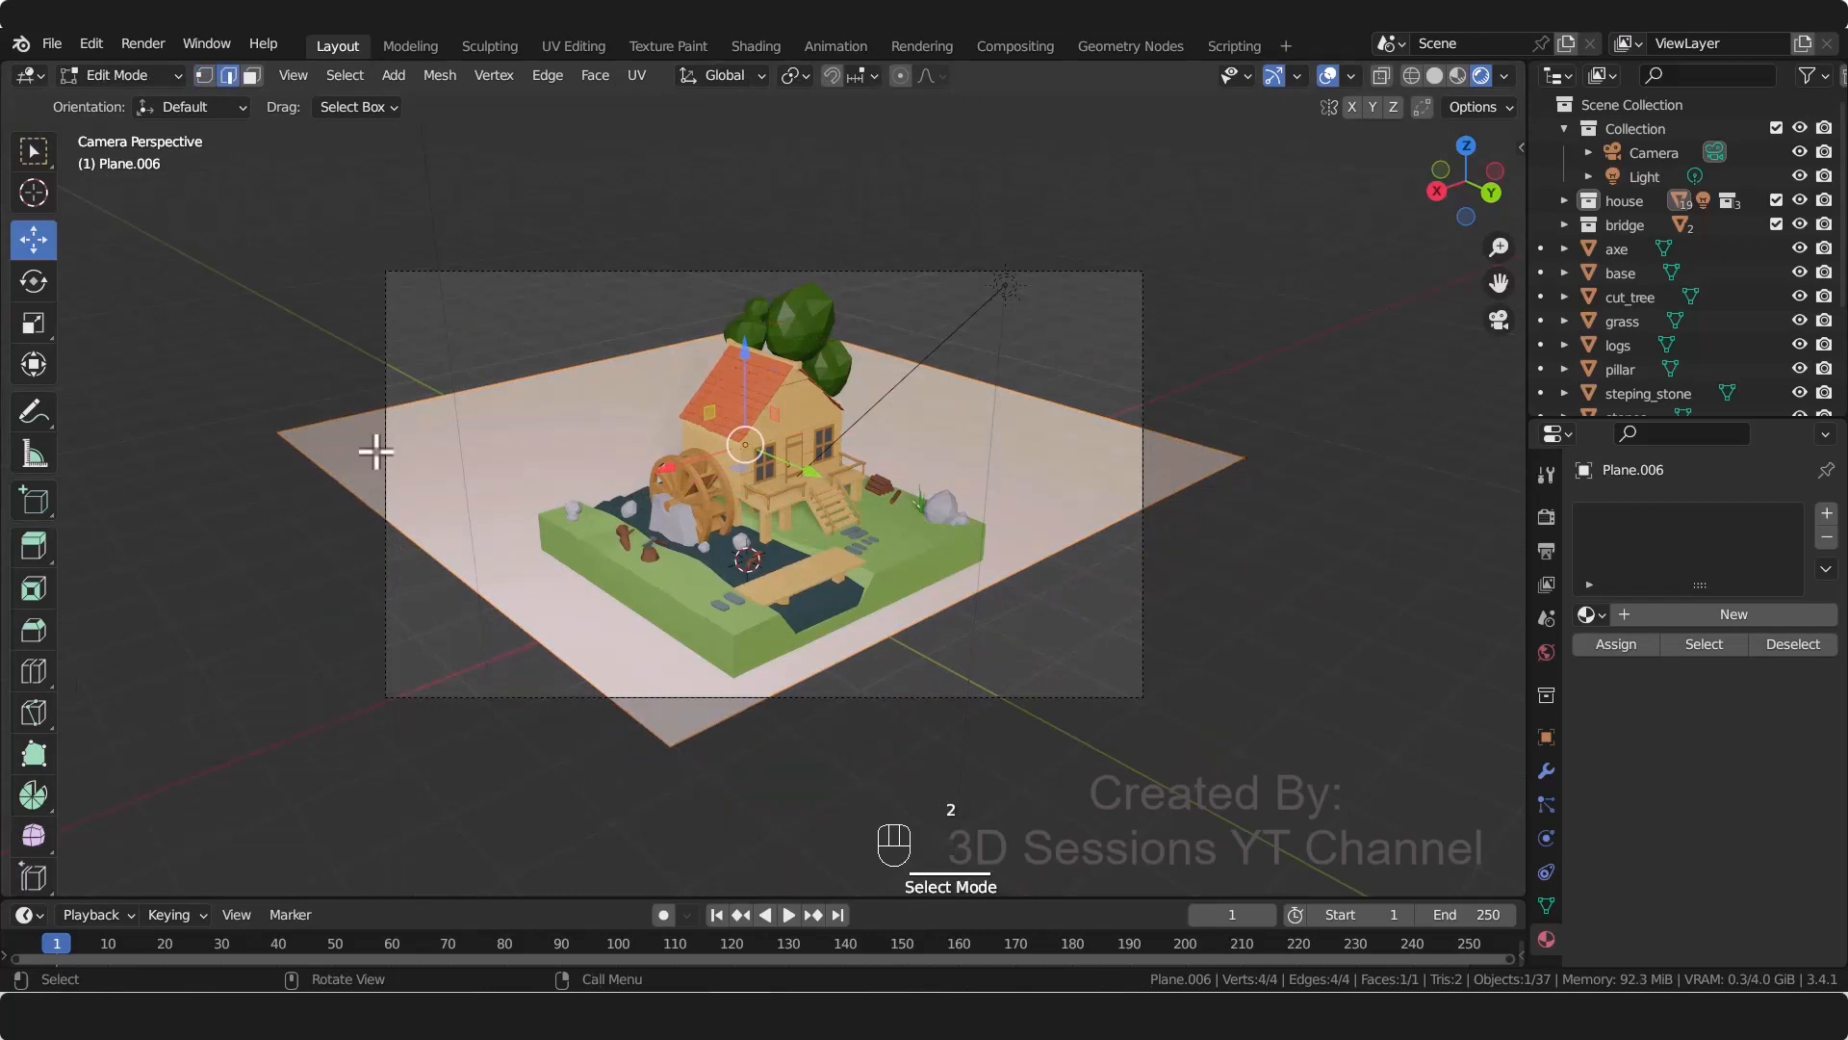
pyautogui.click(489, 388)
pyautogui.keyDown('shift'); pyautogui.click(963, 377); pyautogui.keyUp('shift')
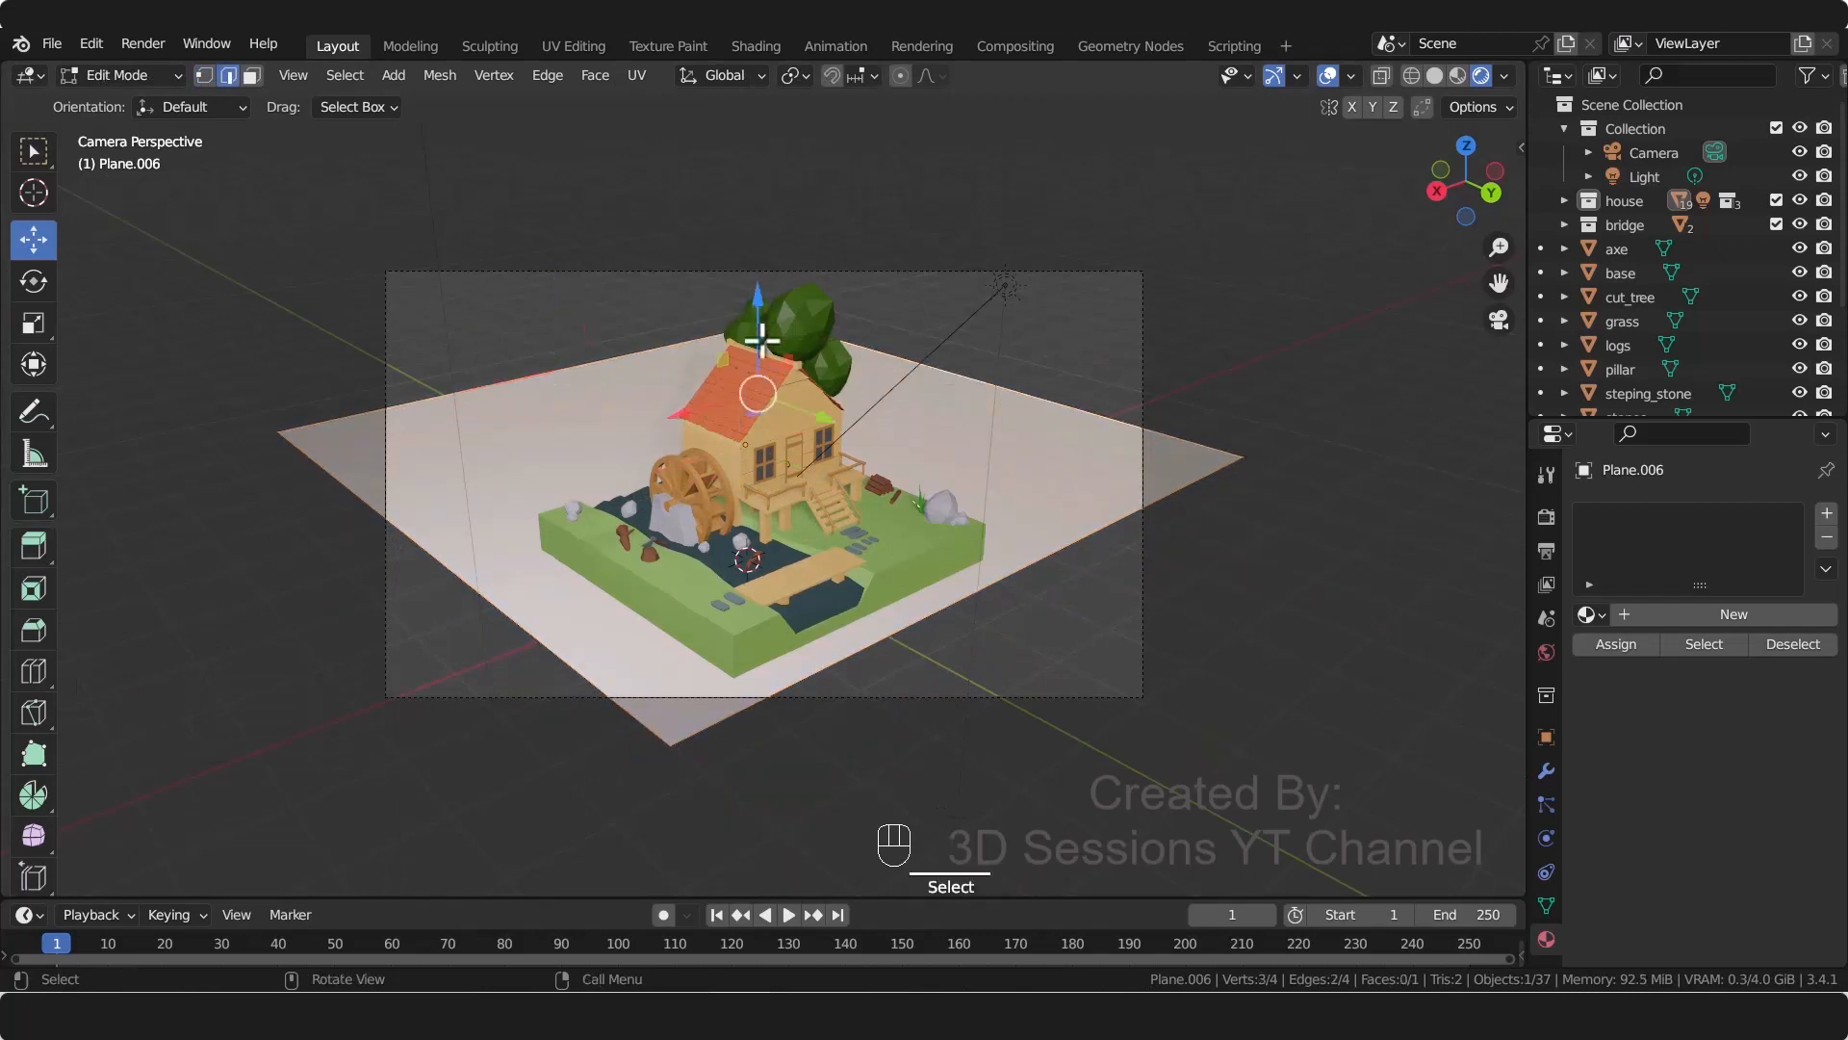
pyautogui.press('e')
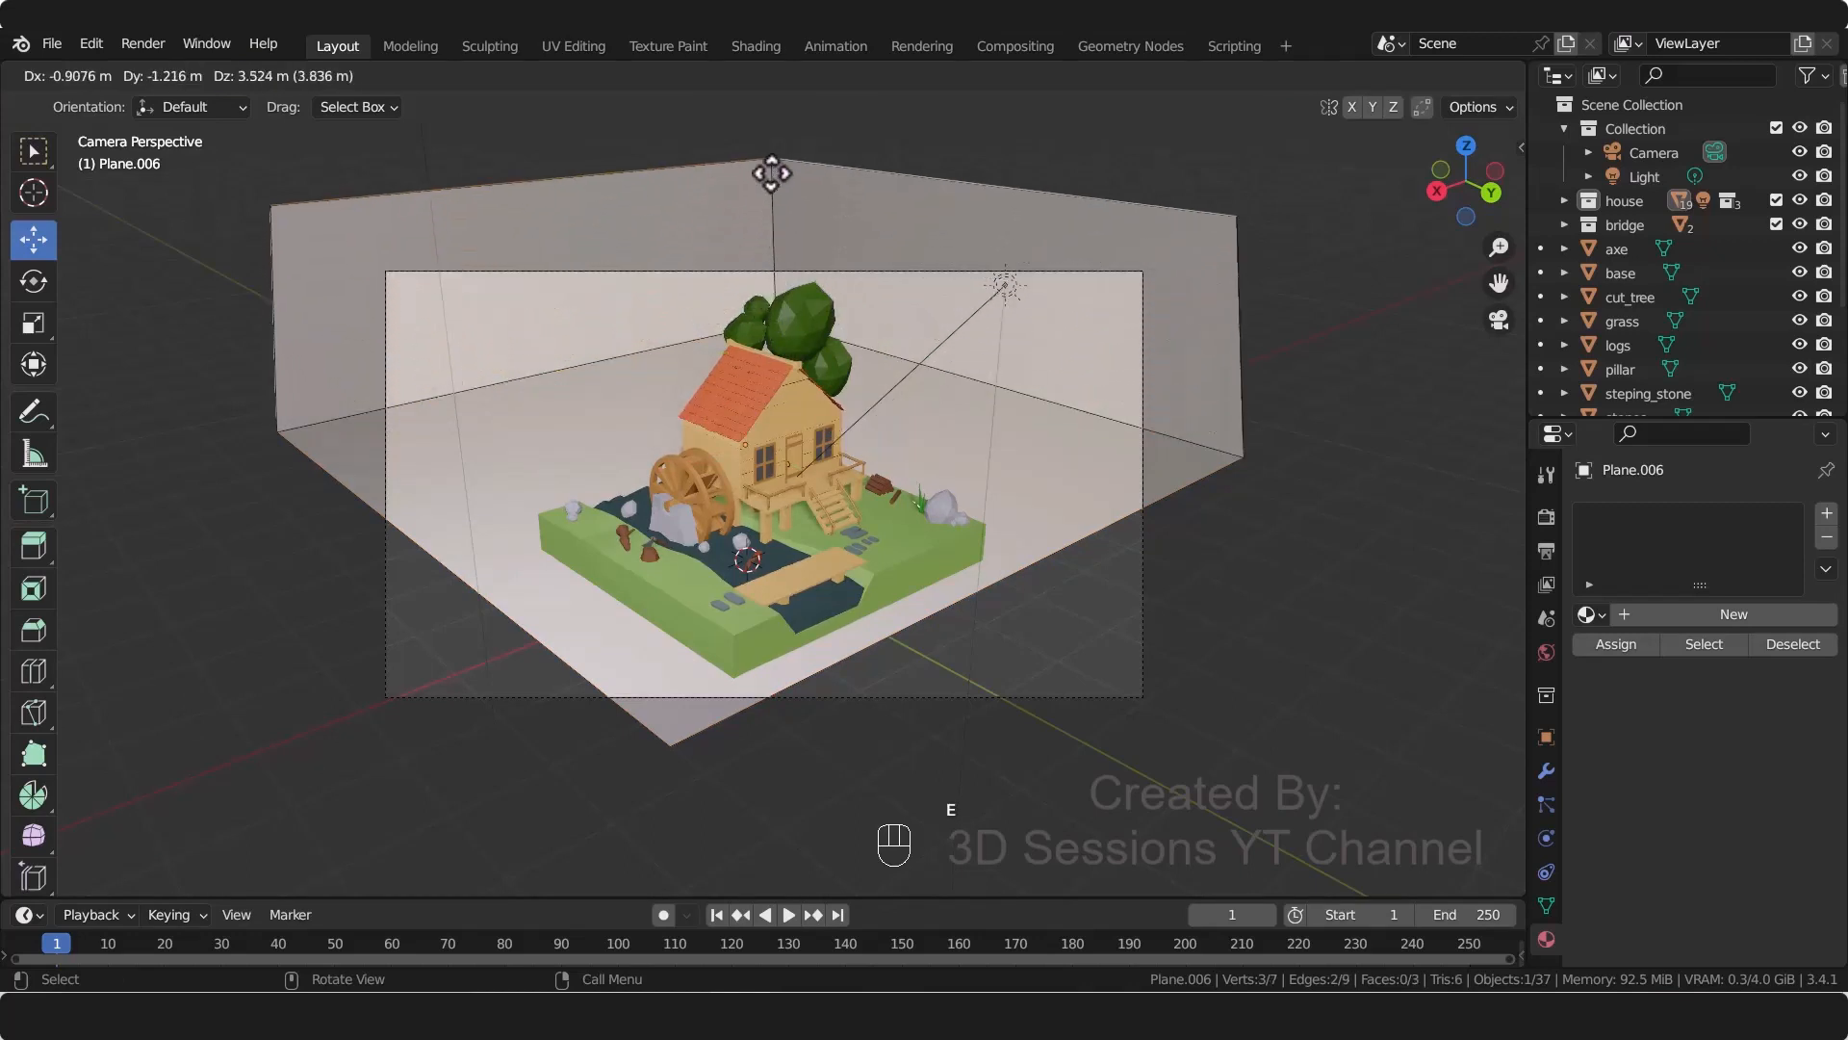
pyautogui.click(774, 865)
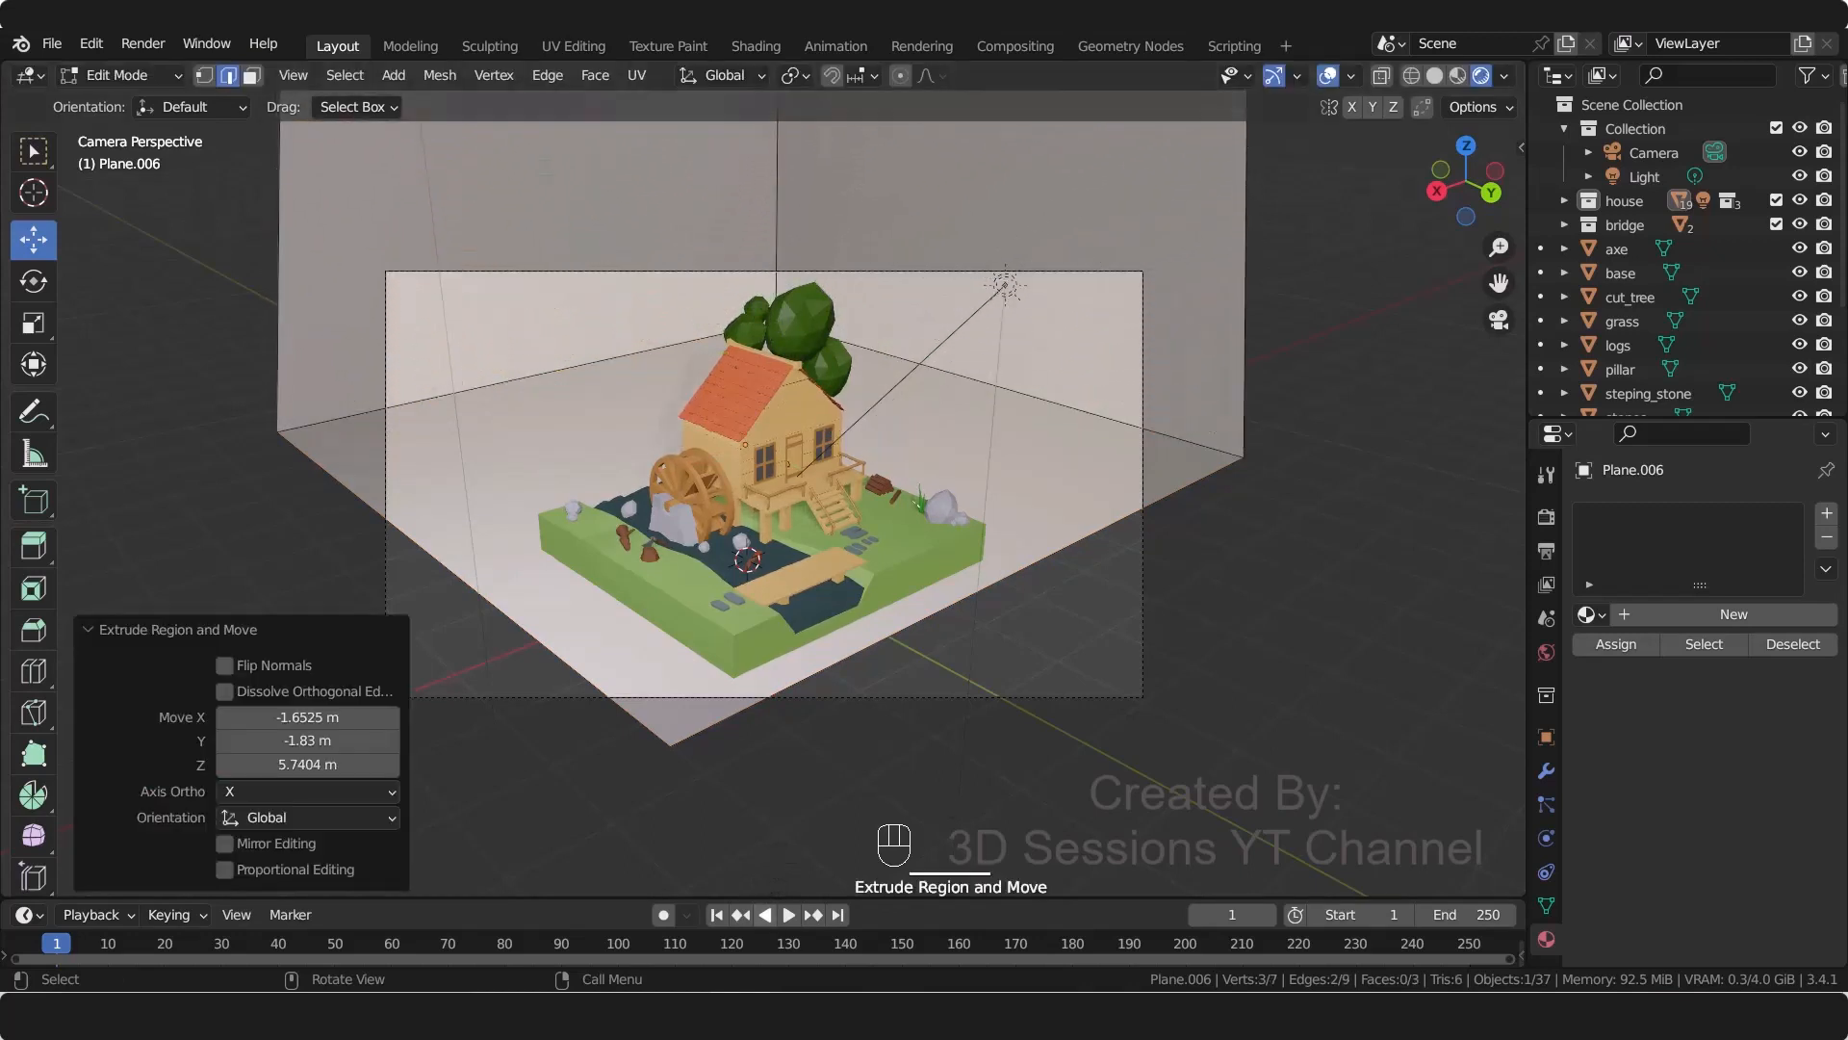
# Step: Bevel the backdrop's two rear floor edges and its vertical corner edge about 0.44 m wide with 6 segments
pyautogui.click(336, 418)
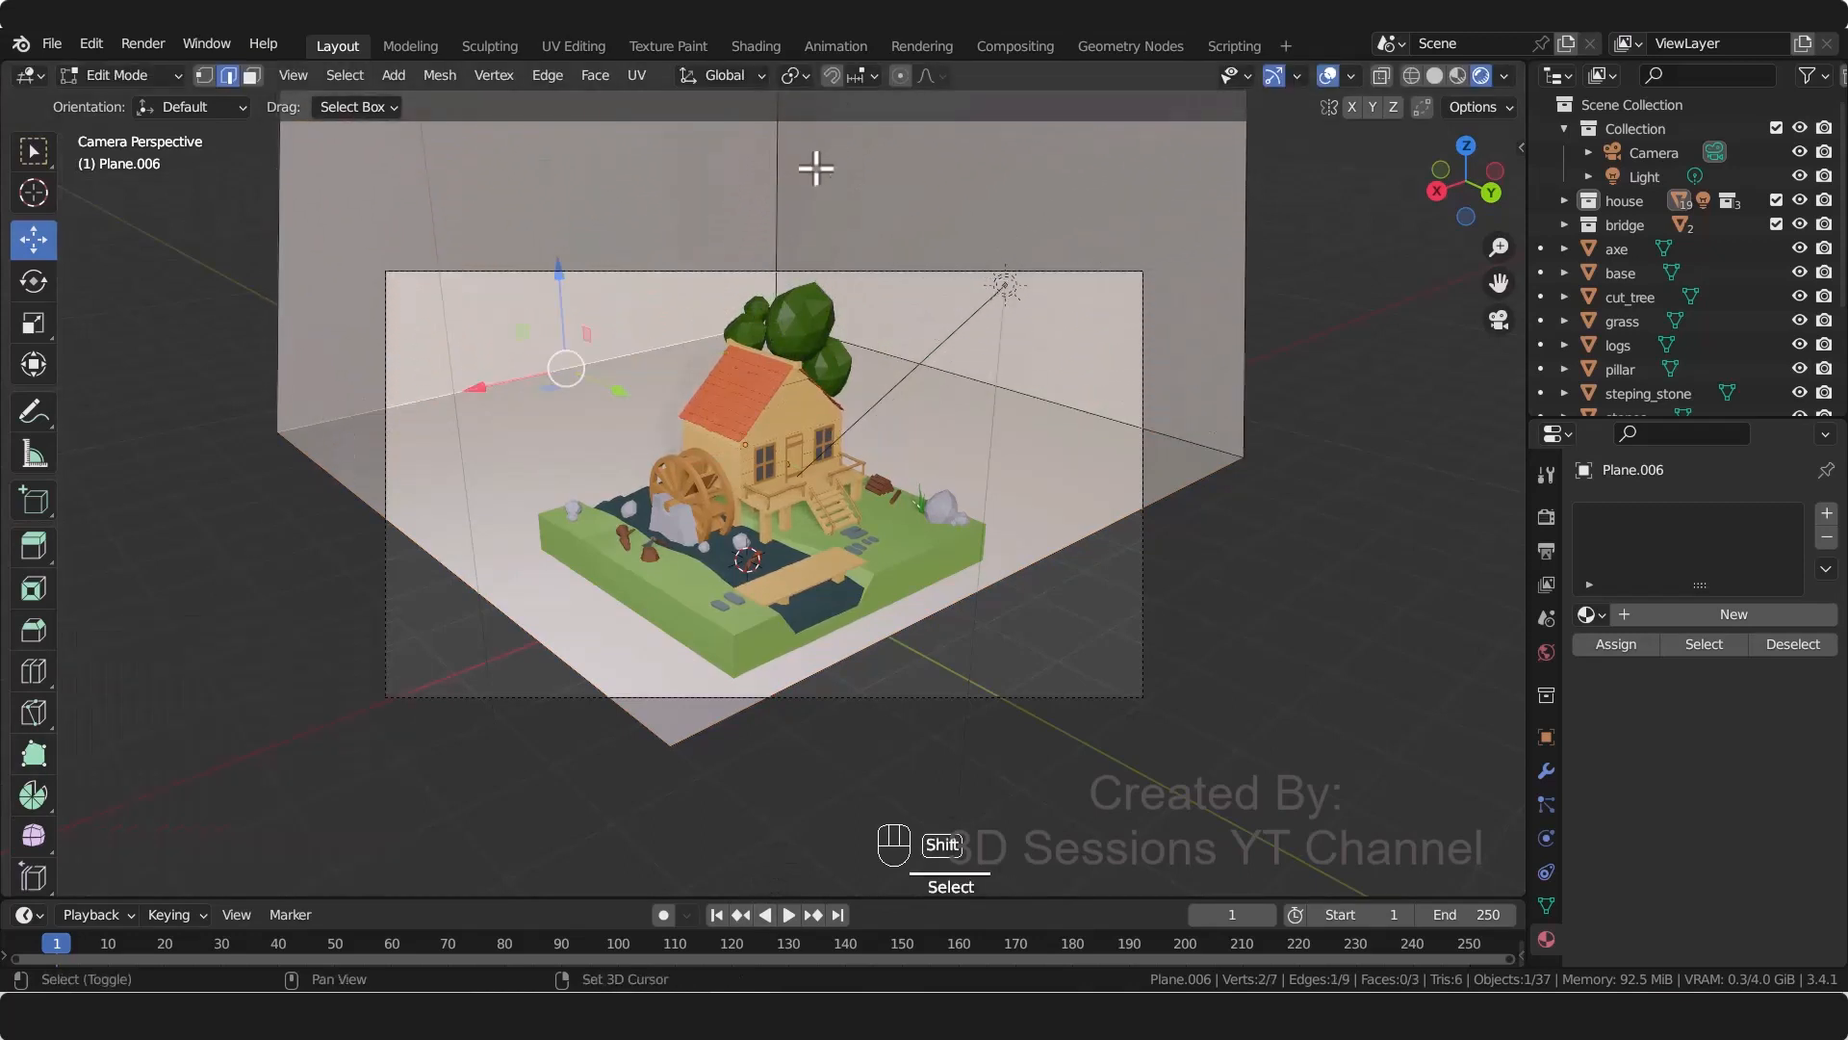
pyautogui.keyDown('shift'); pyautogui.click(767, 174); pyautogui.keyUp('shift')
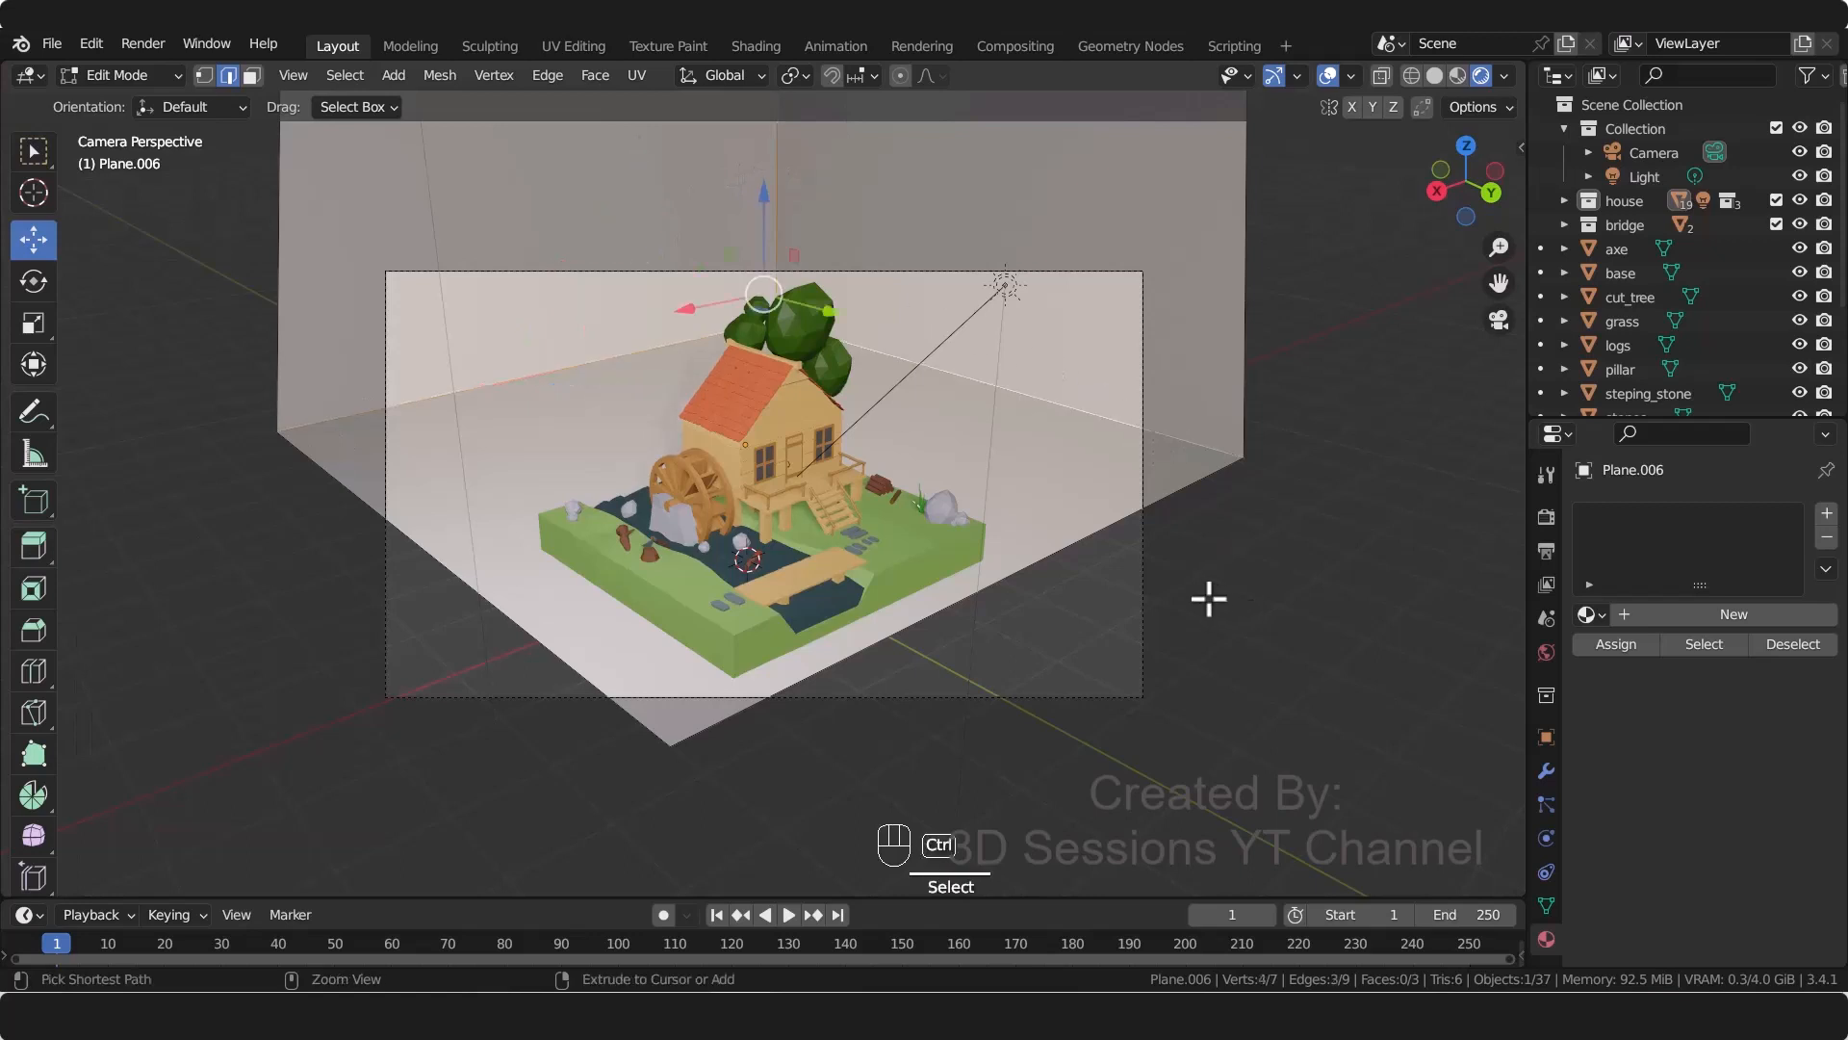
pyautogui.hotkey('ctrl', 'b')
pyautogui.scroll(4, 1241, 716)
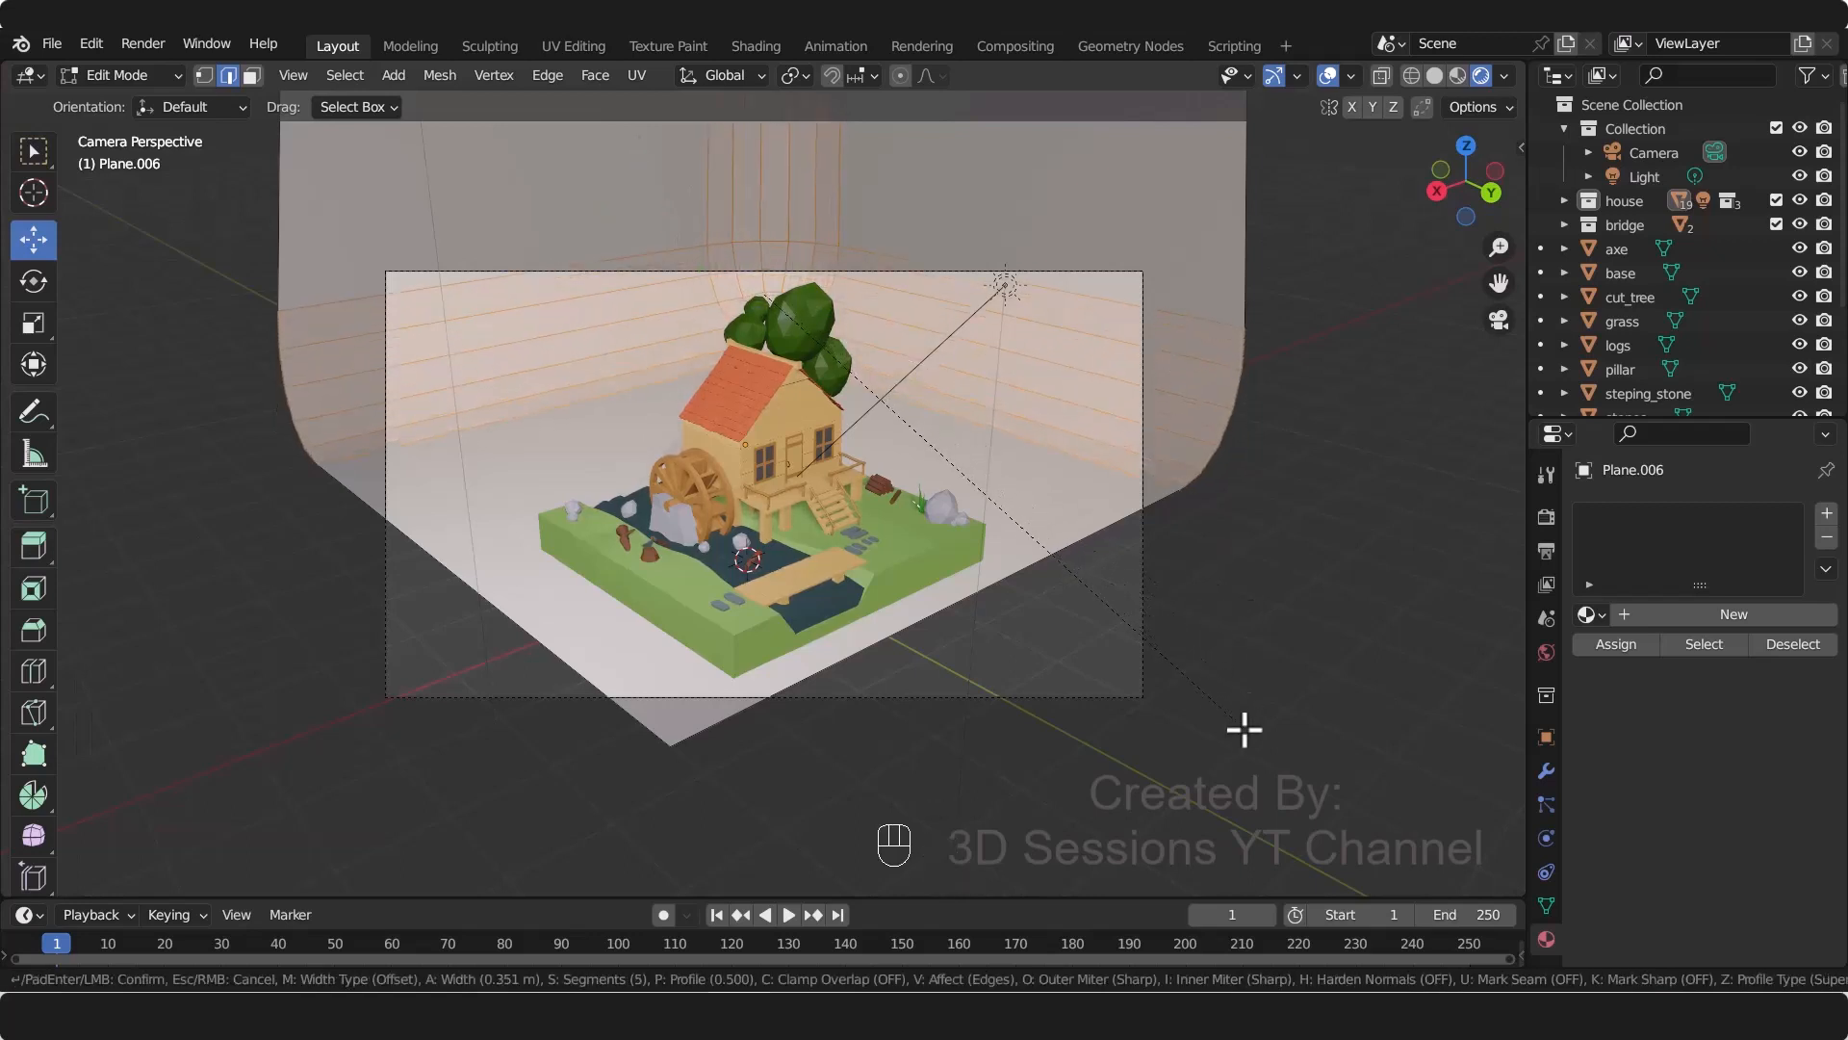
pyautogui.click(1256, 753)
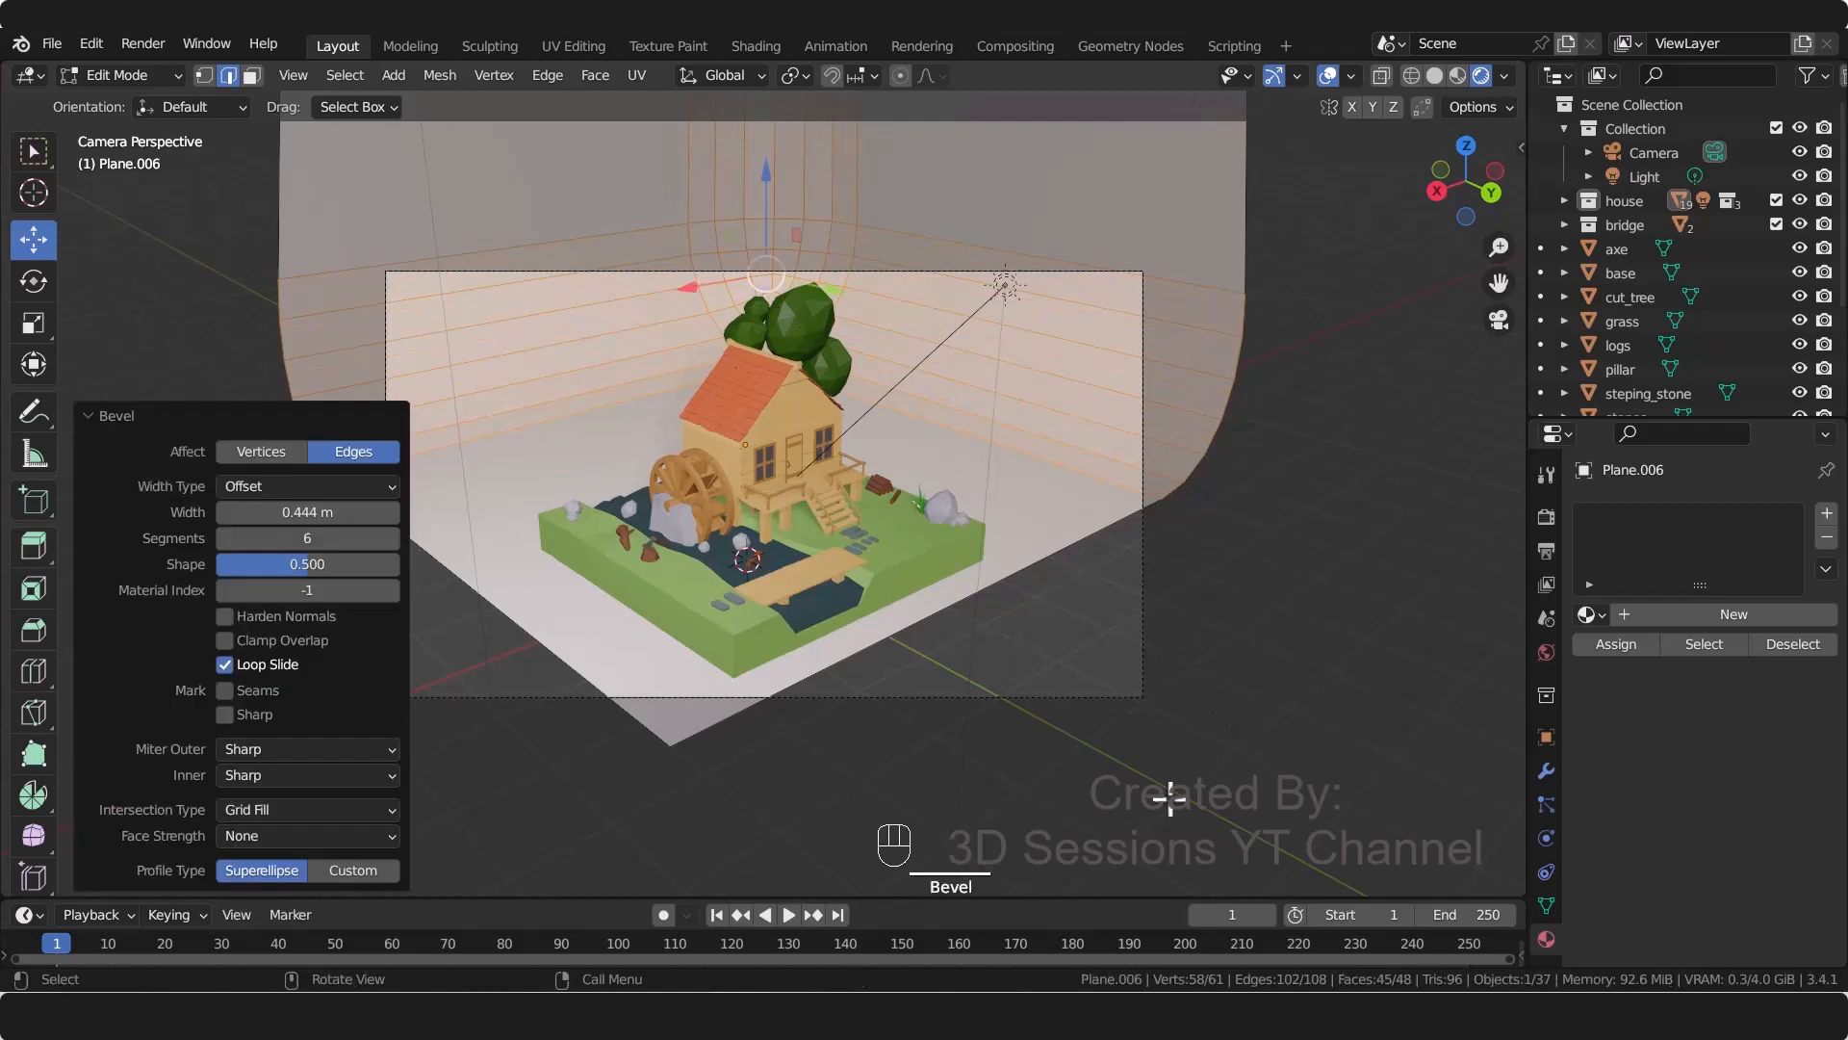
# Step: Leave mesh editing and apply Shade Smooth to the backdrop
pyautogui.press('Tab')
pyautogui.rightClick(1075, 216)
pyautogui.click(1074, 216)
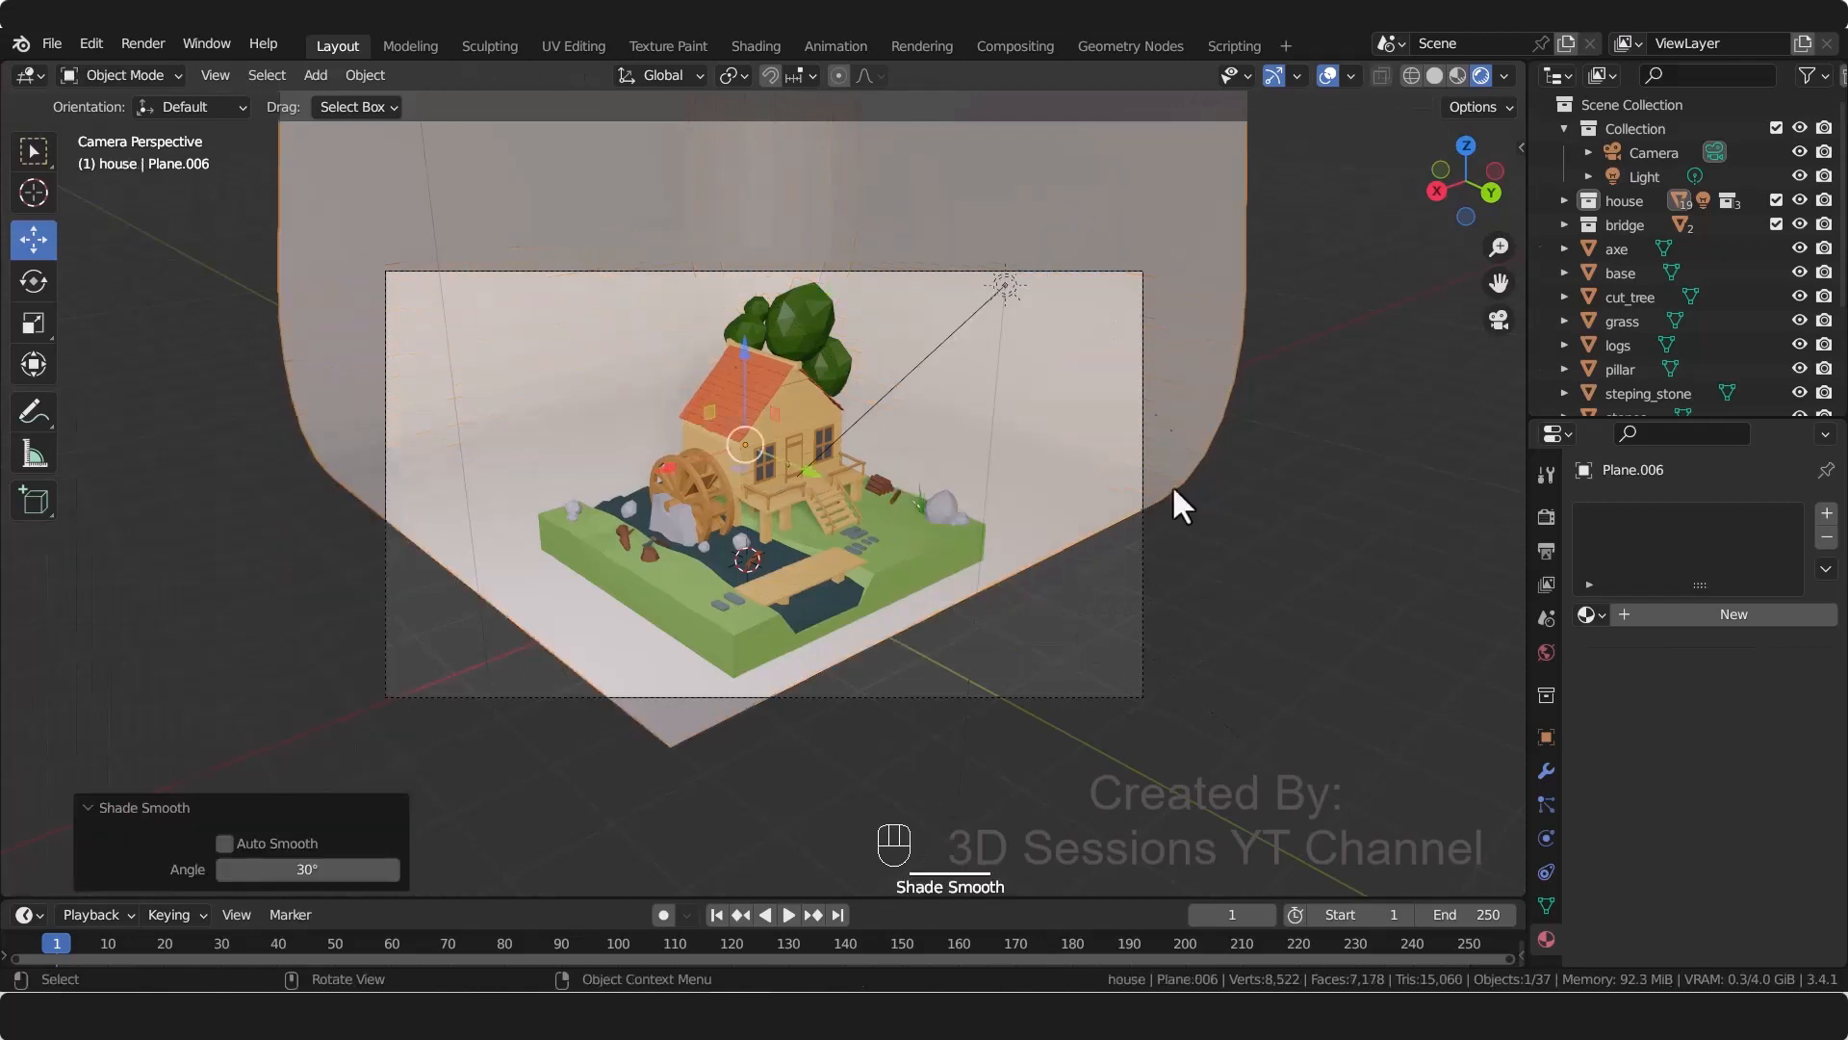
# Step: Shift the backdrop along X and Y, checking from the top and camera views, to reposition it around the mill
pyautogui.click(797, 189)
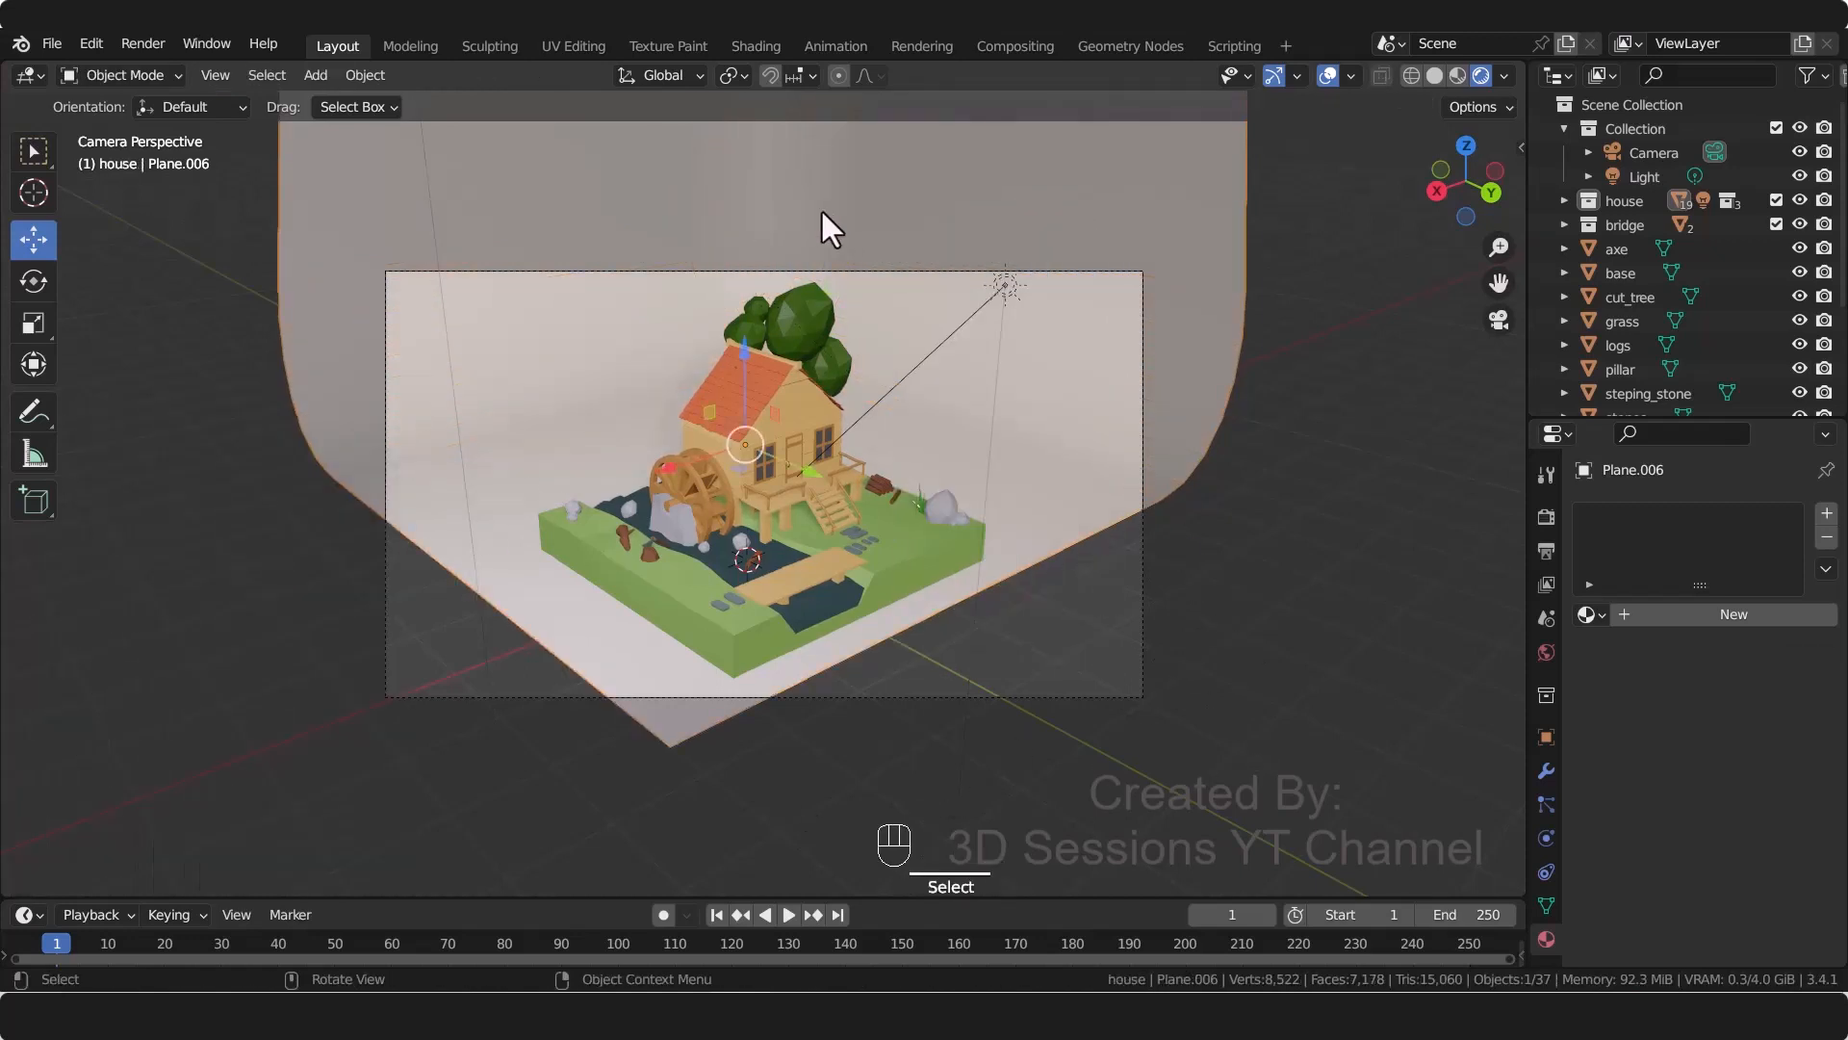
pyautogui.scroll(-2, 722, 322)
pyautogui.moveTo(667, 481); pyautogui.dragTo(619, 520)
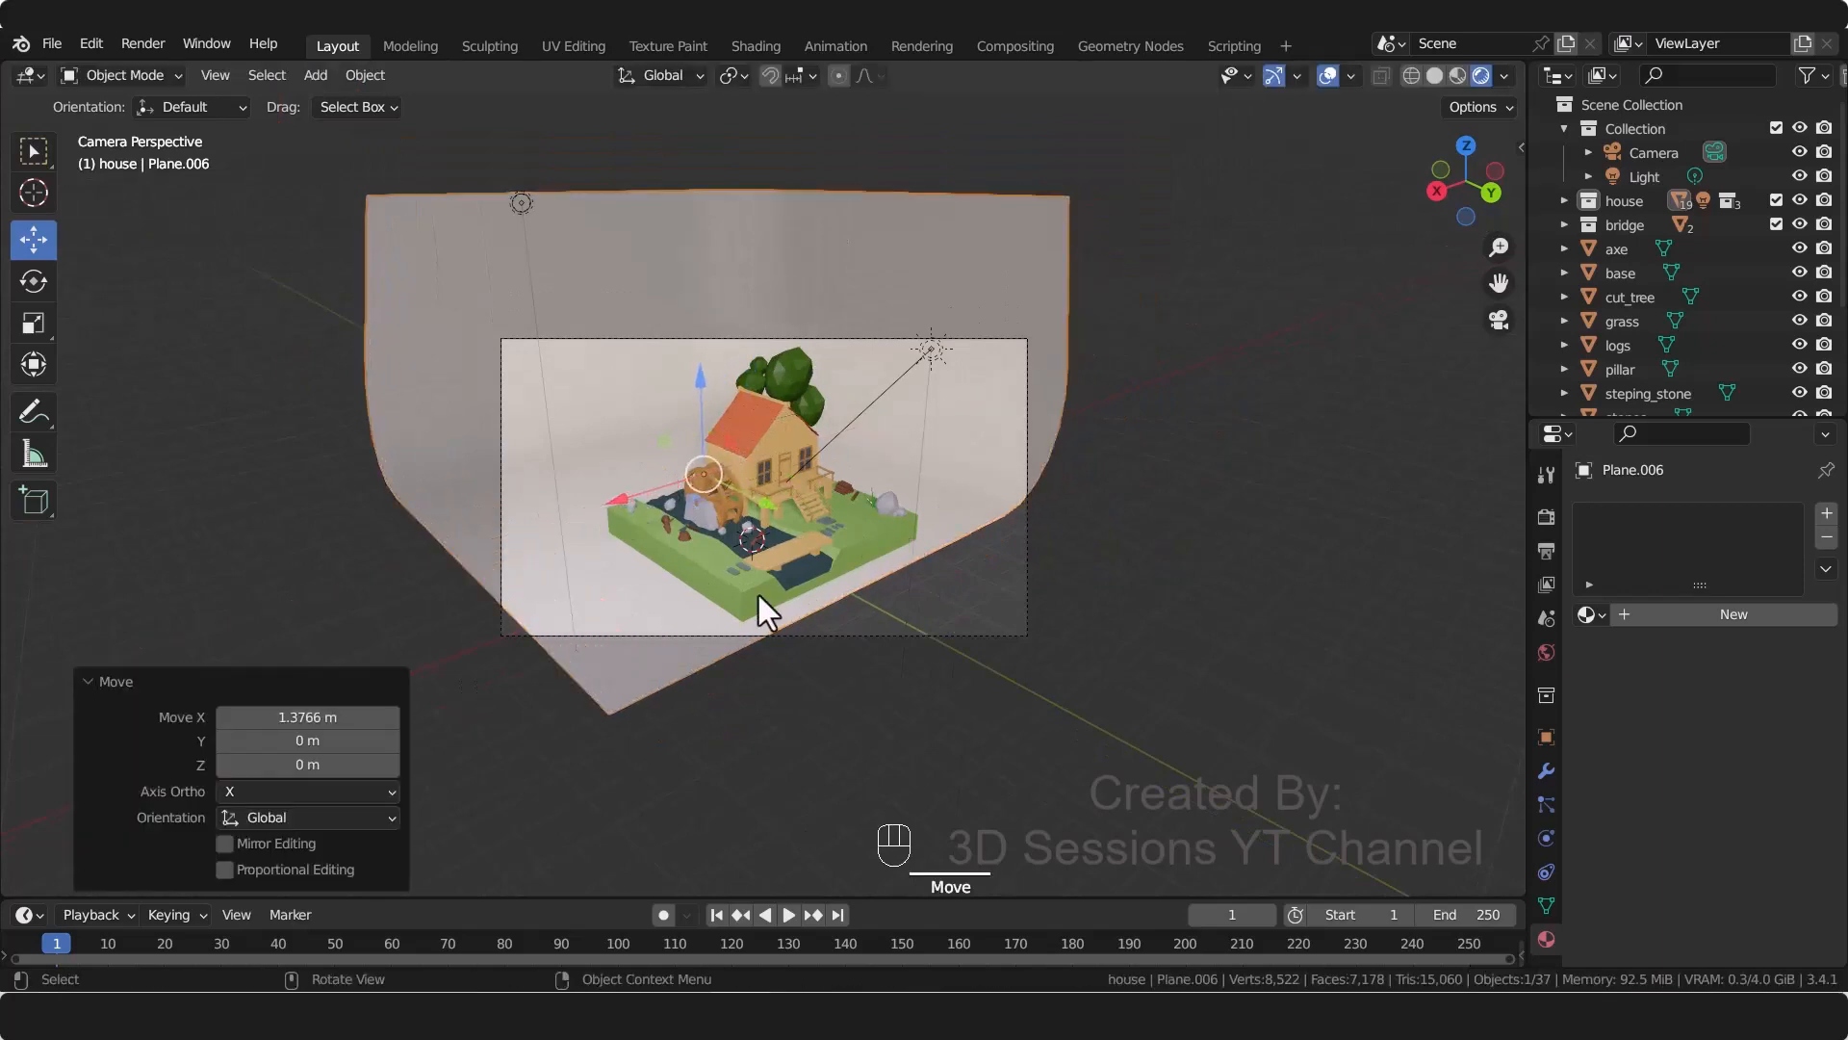
pyautogui.press('`')
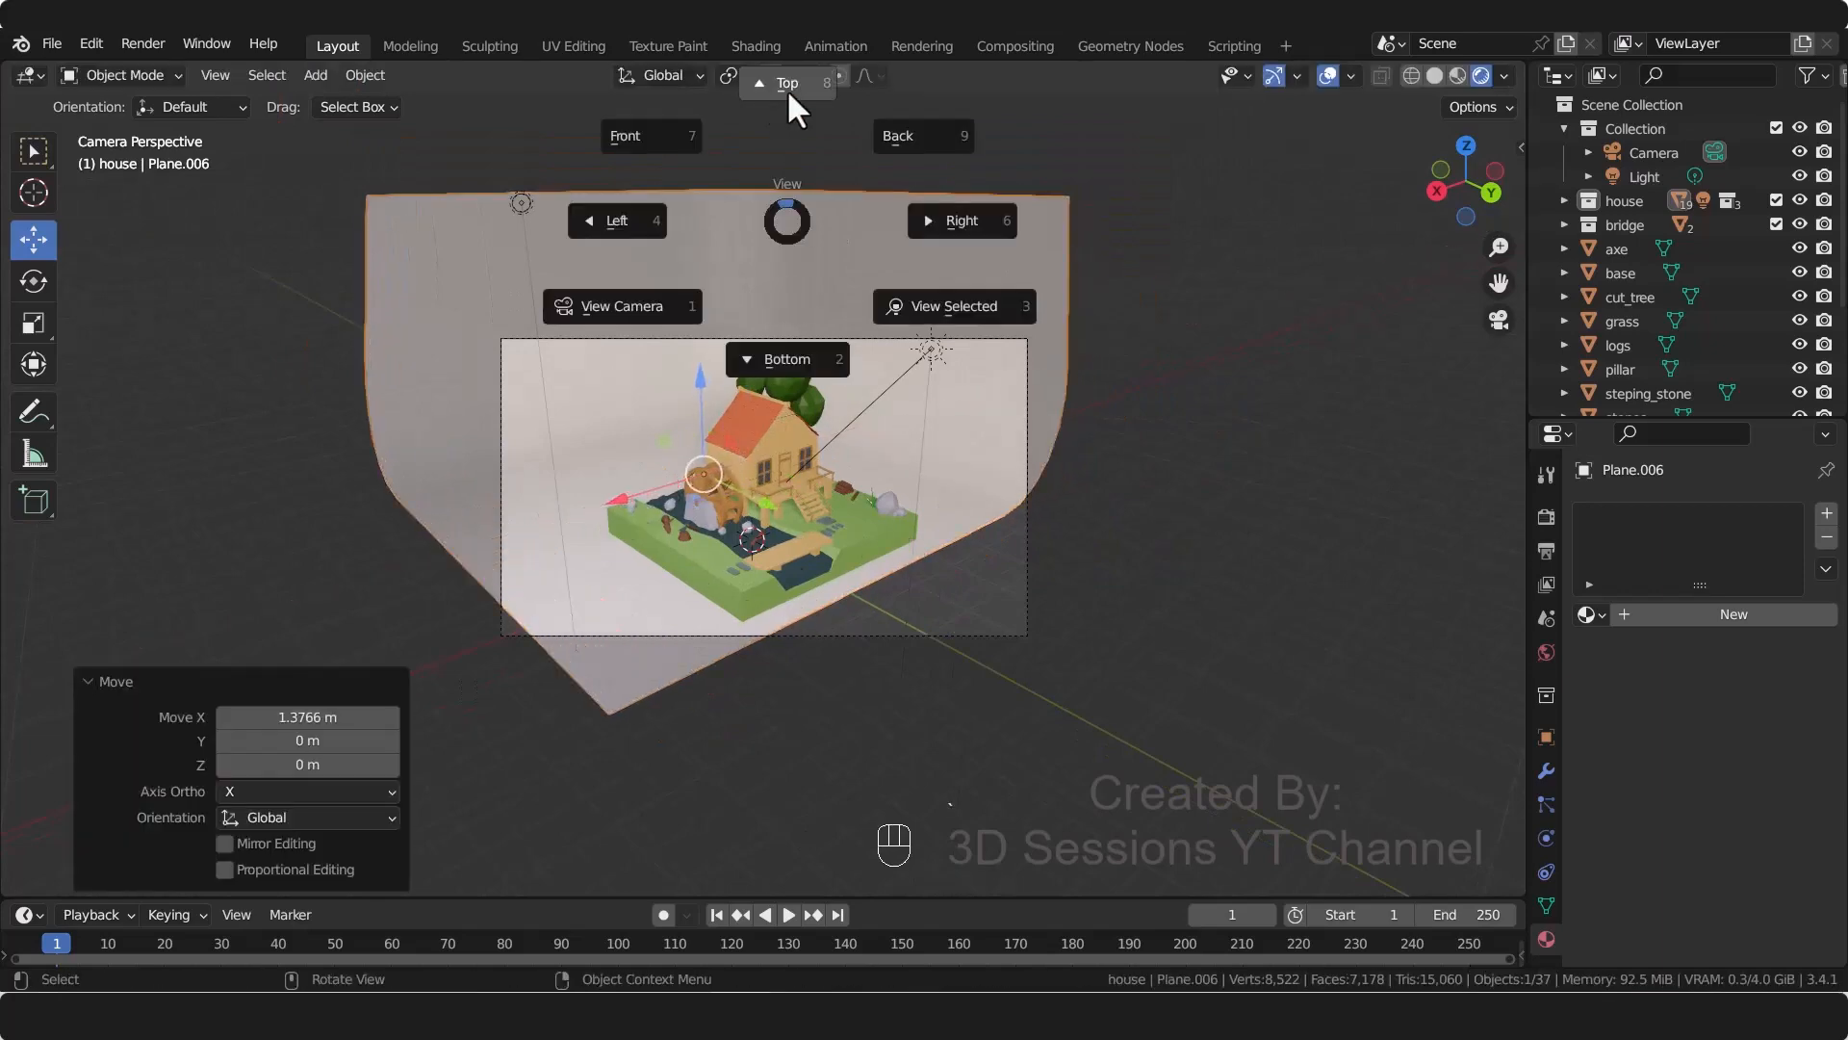
pyautogui.click(788, 88)
pyautogui.moveTo(718, 550); pyautogui.dragTo(720, 522)
pyautogui.moveTo(800, 607); pyautogui.dragTo(747, 605)
pyautogui.press('KP_0')
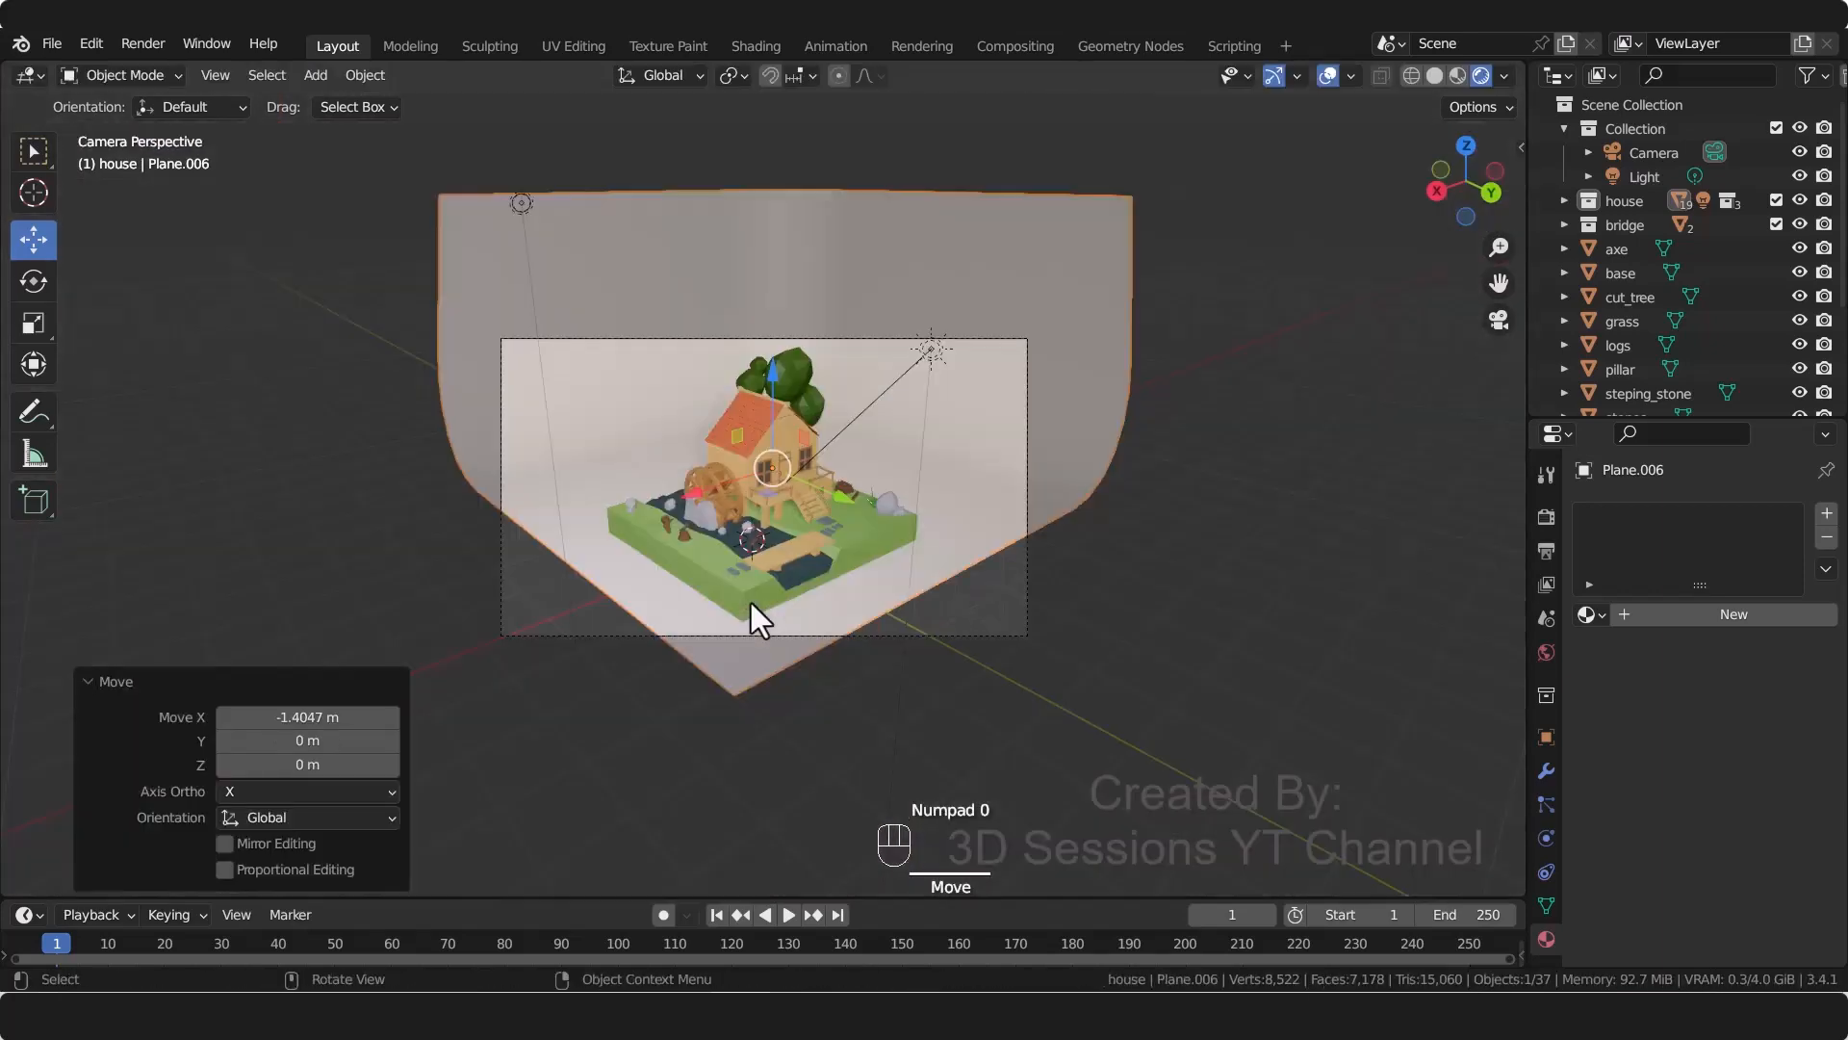
pyautogui.moveTo(709, 489); pyautogui.dragTo(636, 529)
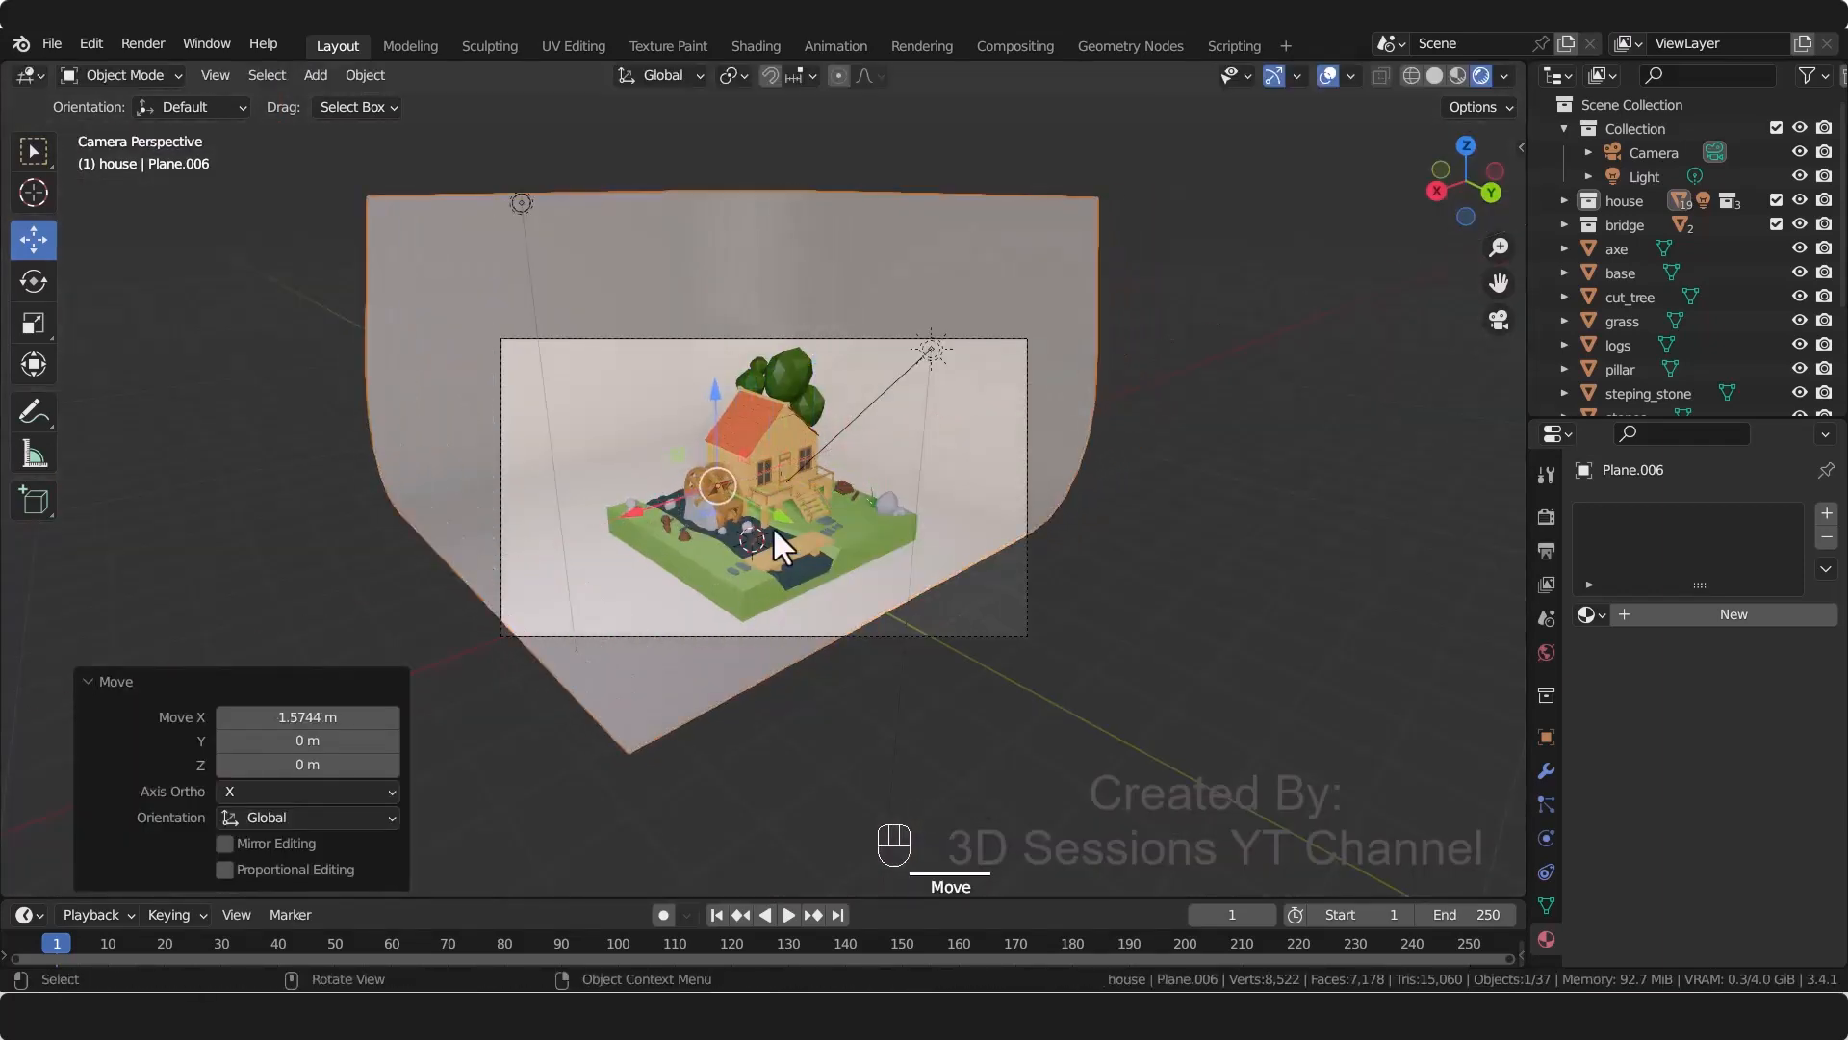
pyautogui.moveTo(787, 521); pyautogui.dragTo(835, 589)
pyautogui.moveTo(718, 539); pyautogui.dragTo(682, 563)
# Step: Scale the backdrop by about 0.82 and nudge it along X and Y to fill the camera frame
pyautogui.press('s')
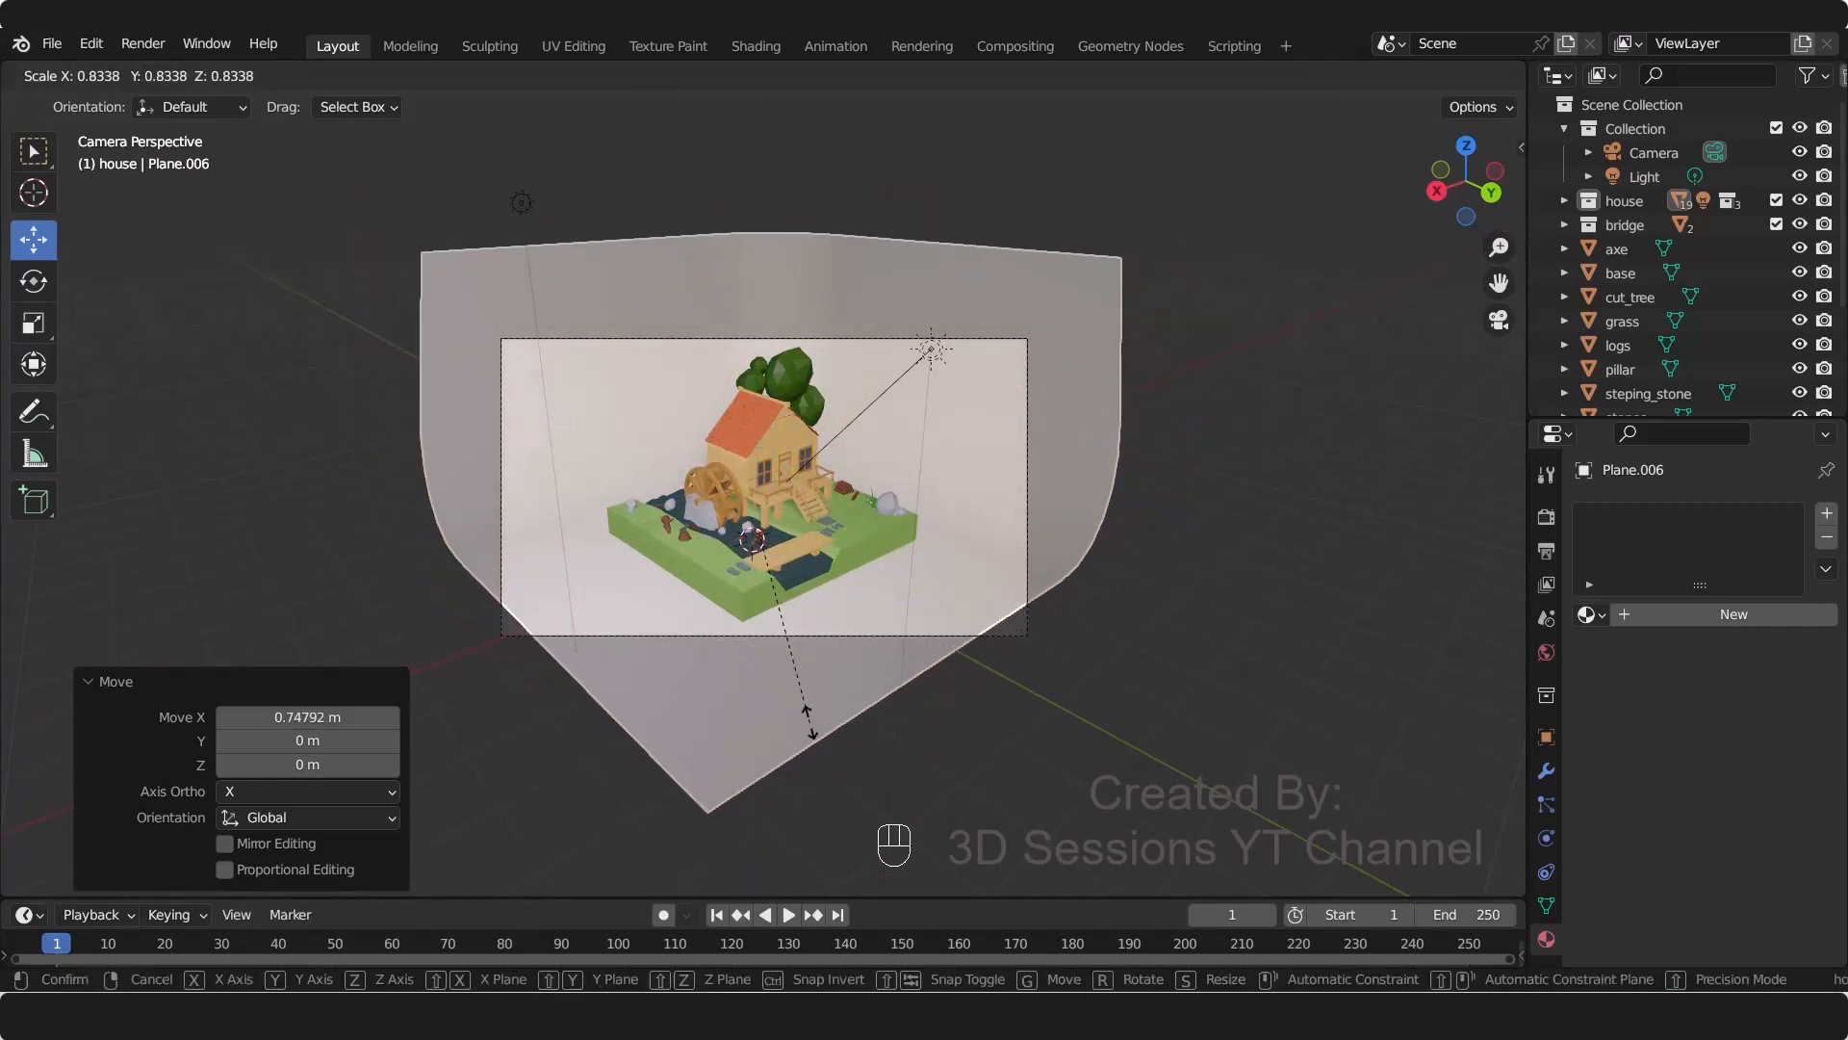
pyautogui.click(753, 460)
pyautogui.moveTo(824, 564); pyautogui.dragTo(834, 570)
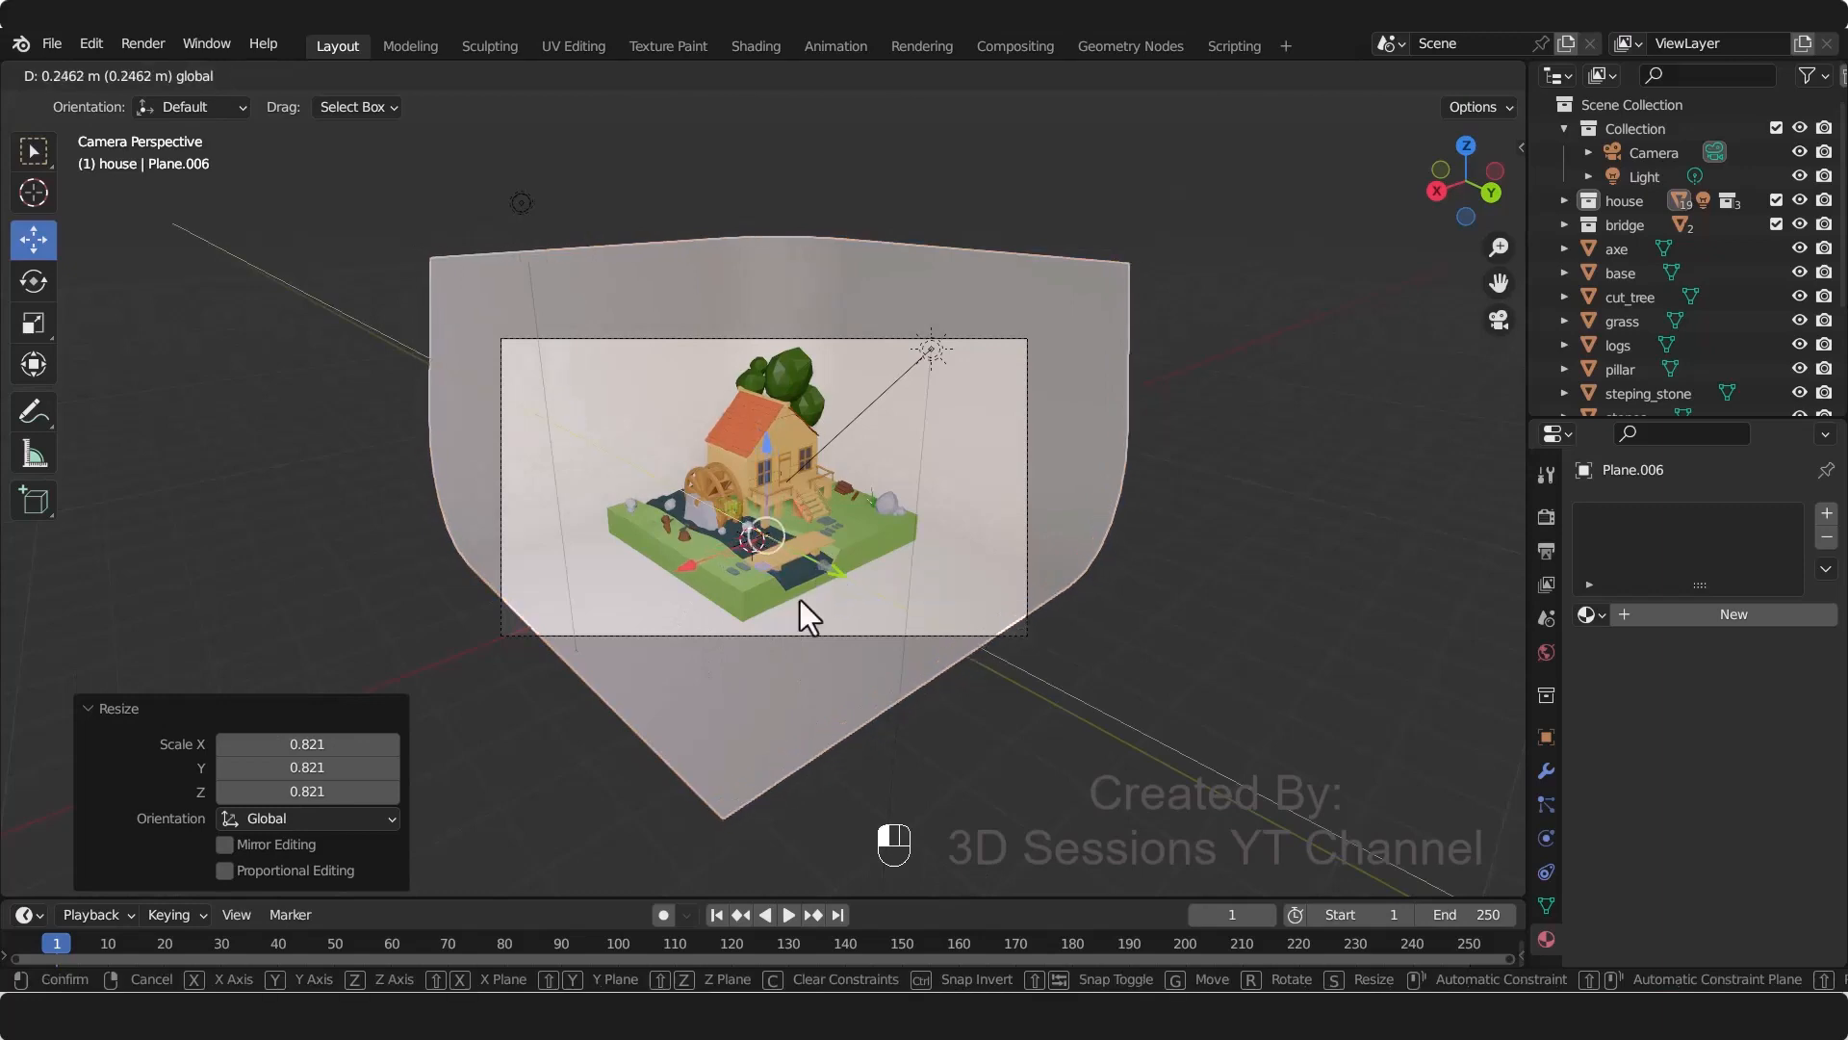
pyautogui.moveTo(682, 567); pyautogui.dragTo(665, 574)
pyautogui.moveTo(816, 575); pyautogui.dragTo(820, 580)
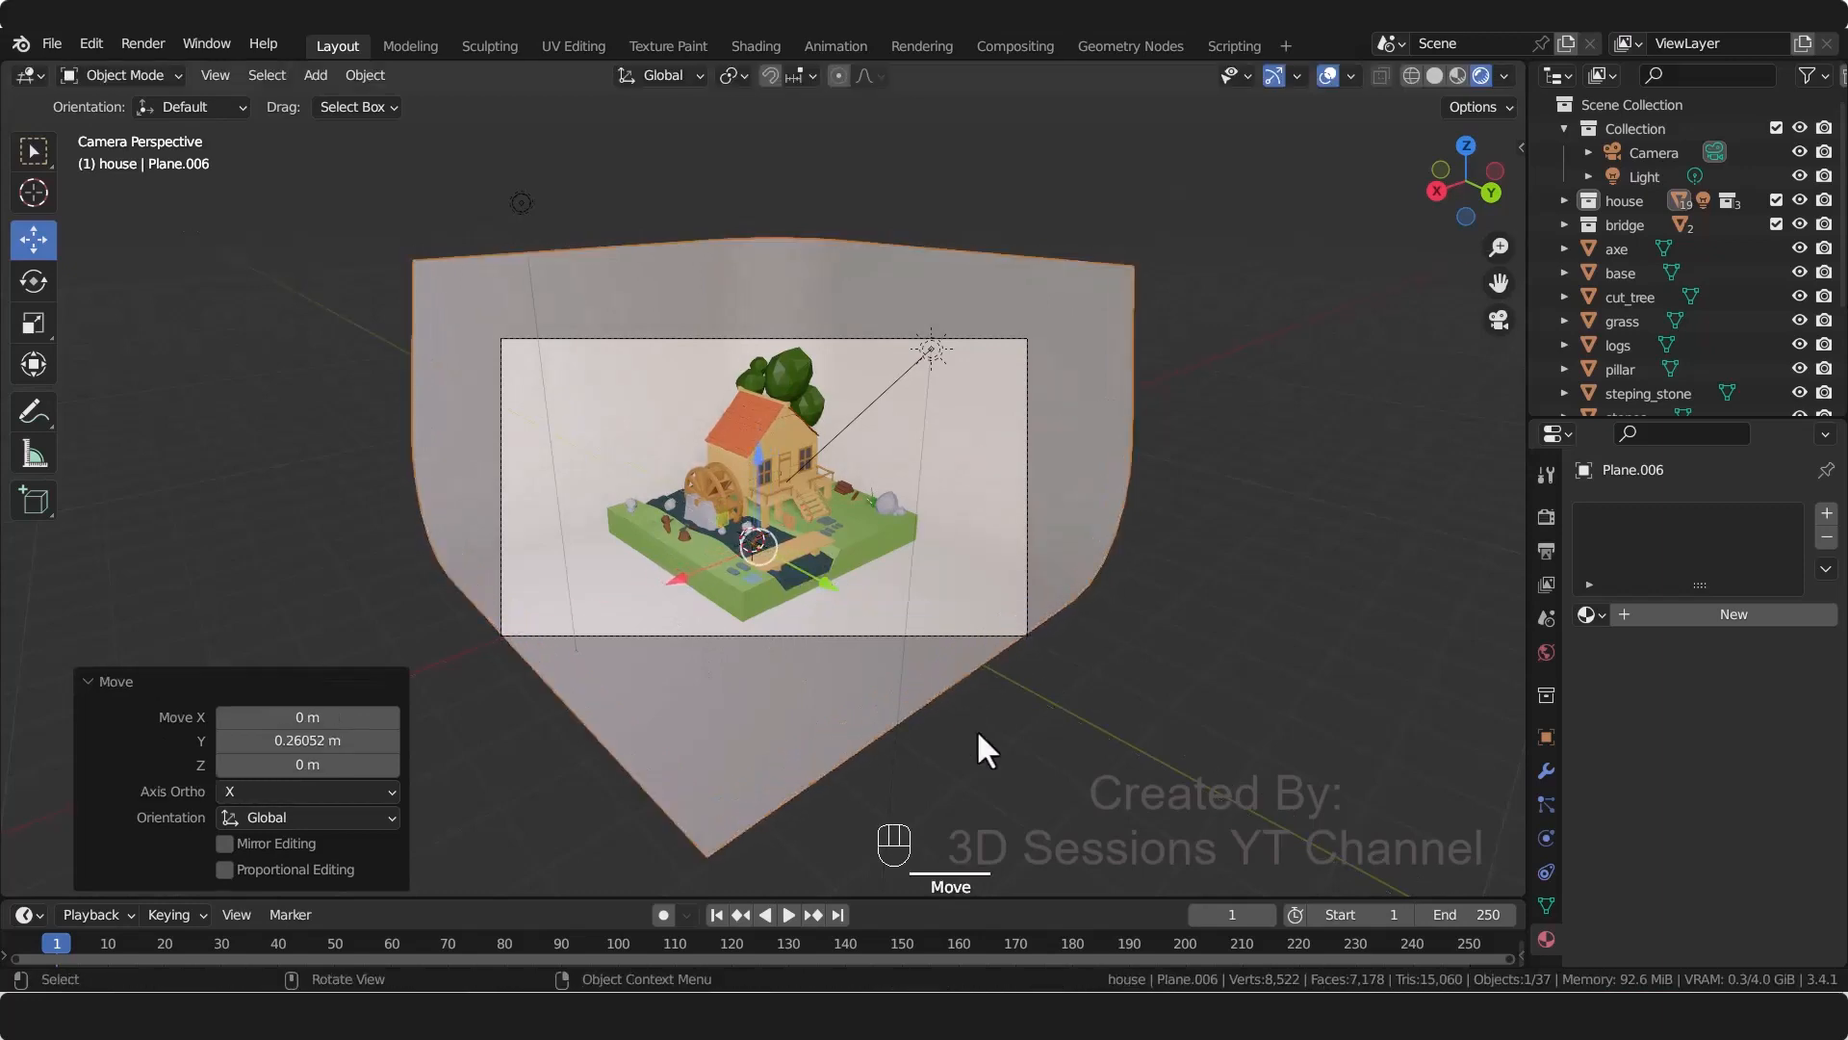
# Step: Deselect the backdrop, check it from the side, and save the file from the camera view
pyautogui.click(977, 730)
pyautogui.scroll(2, 692, 653)
pyautogui.moveTo(691, 653); pyautogui.dragTo(810, 657, button='middle')
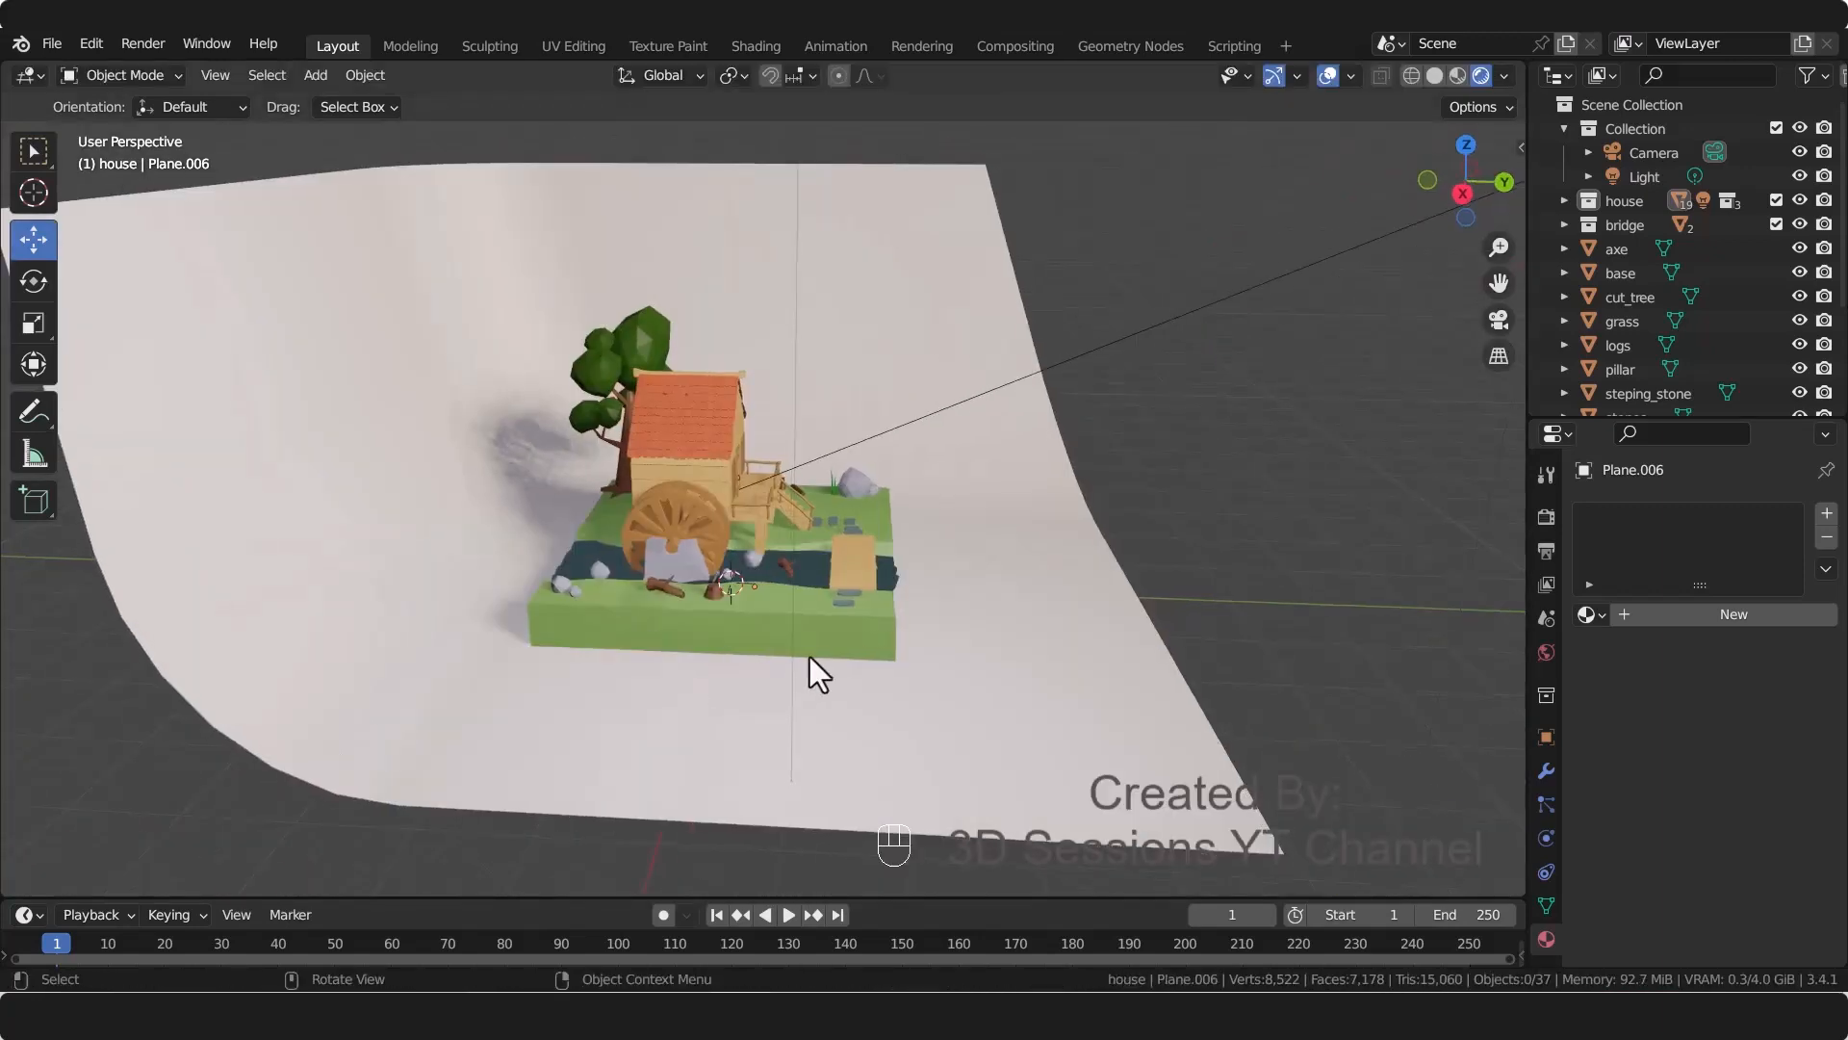
pyautogui.press('KP_0')
pyautogui.hotkey('ctrl', 'z')
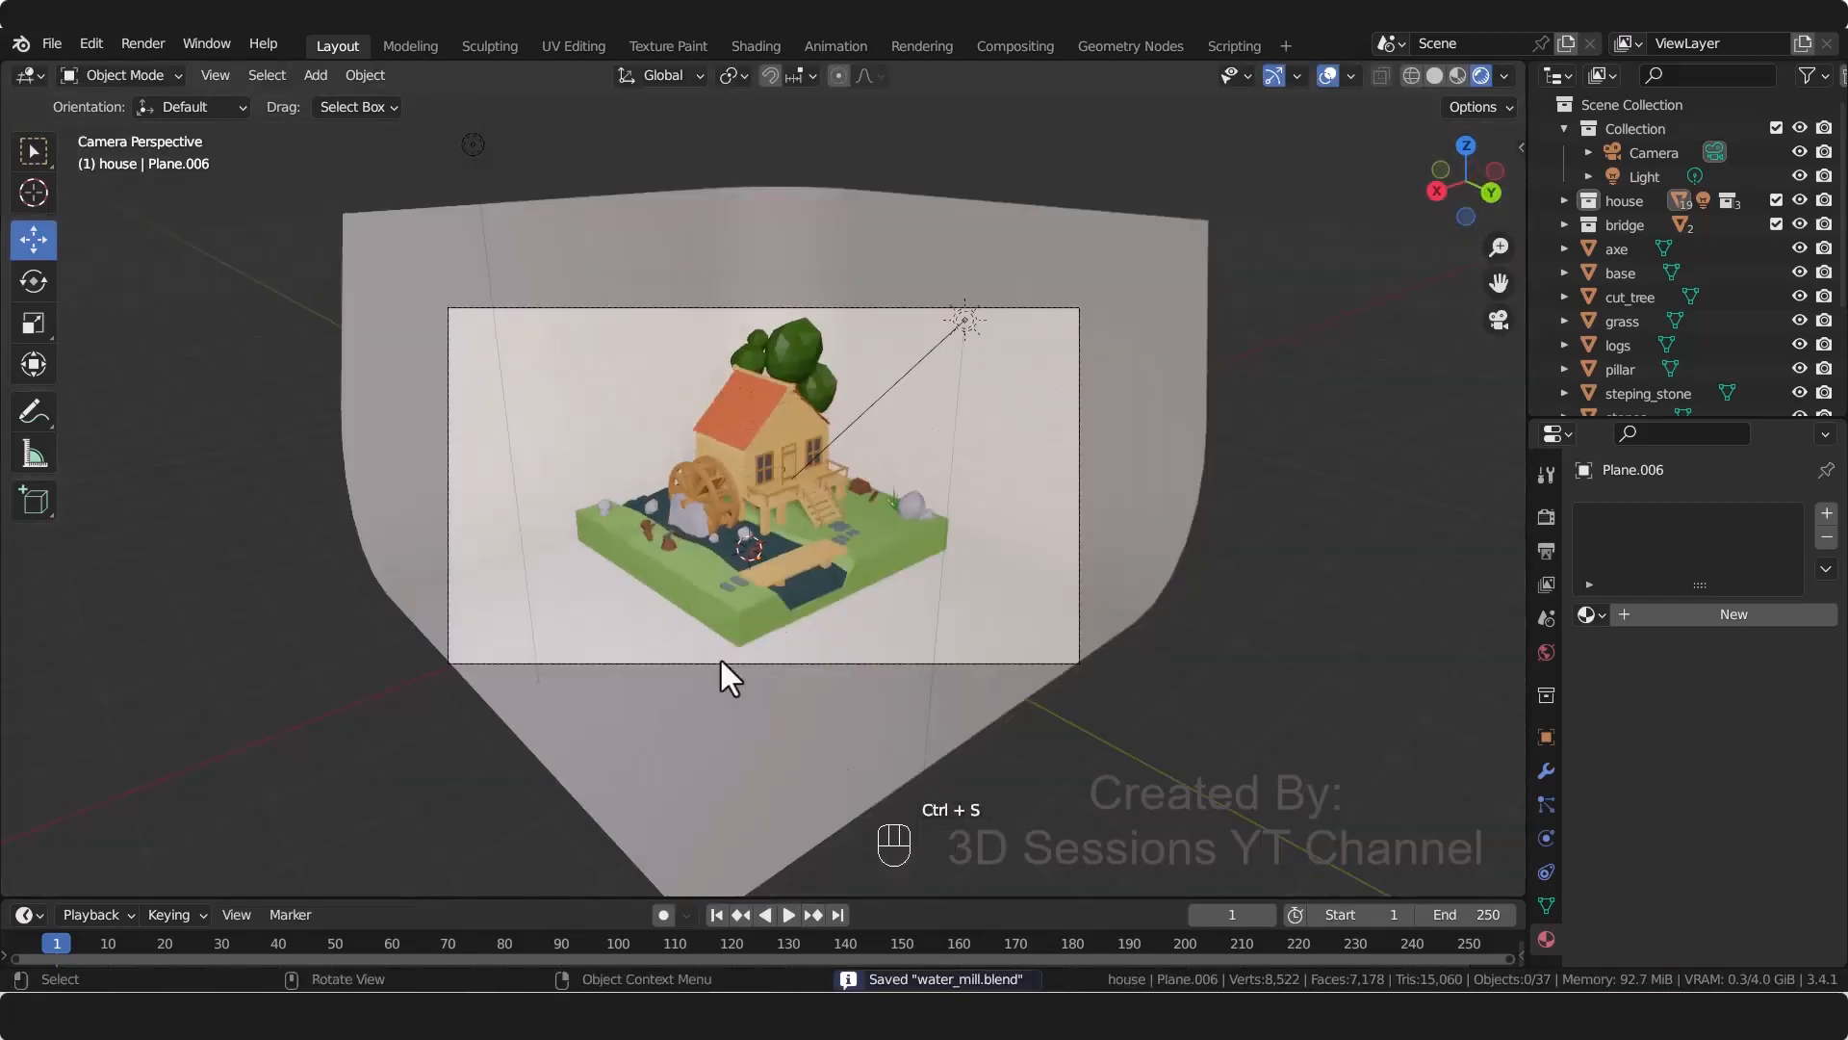
pyautogui.hotkey('ctrl', 'z')
# Step: Create a material named bg on the backdrop and set its base color to hex 6F97A1
pyautogui.click(1130, 365)
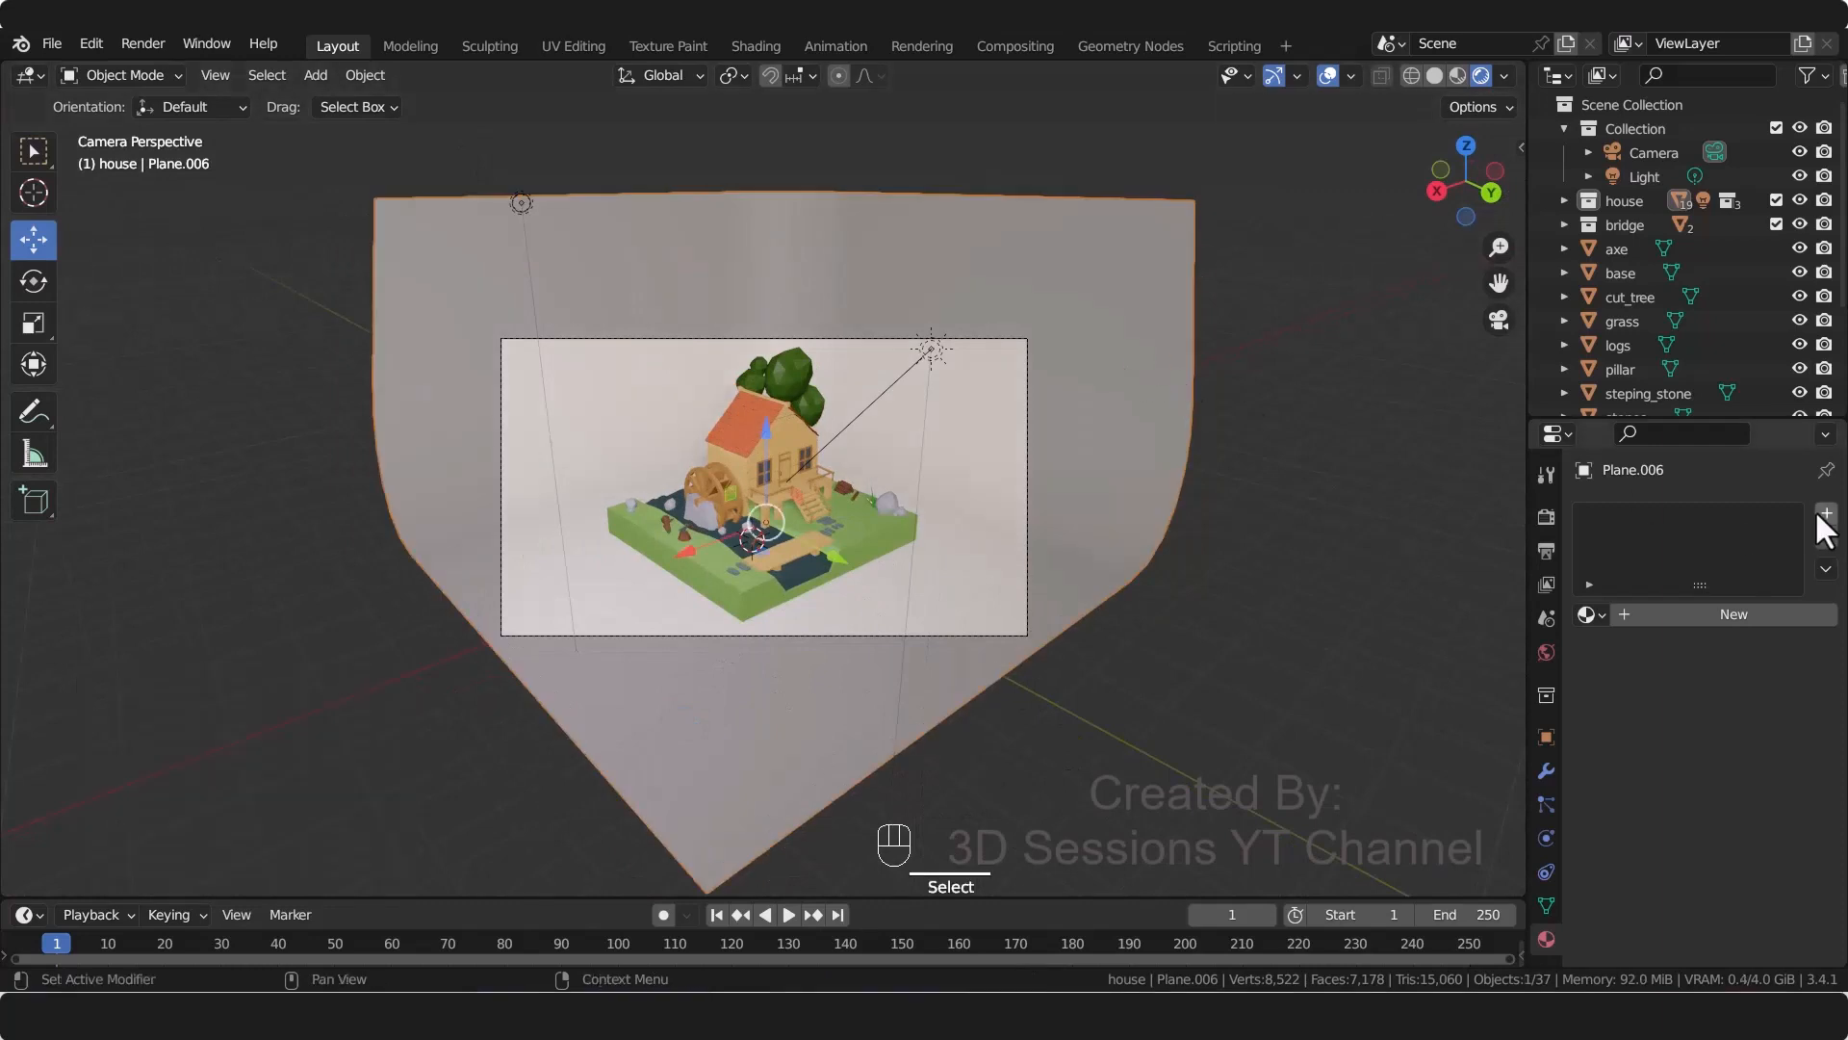
pyautogui.click(1827, 514)
pyautogui.click(1734, 613)
pyautogui.doubleClick(1701, 520)
pyautogui.write('b')
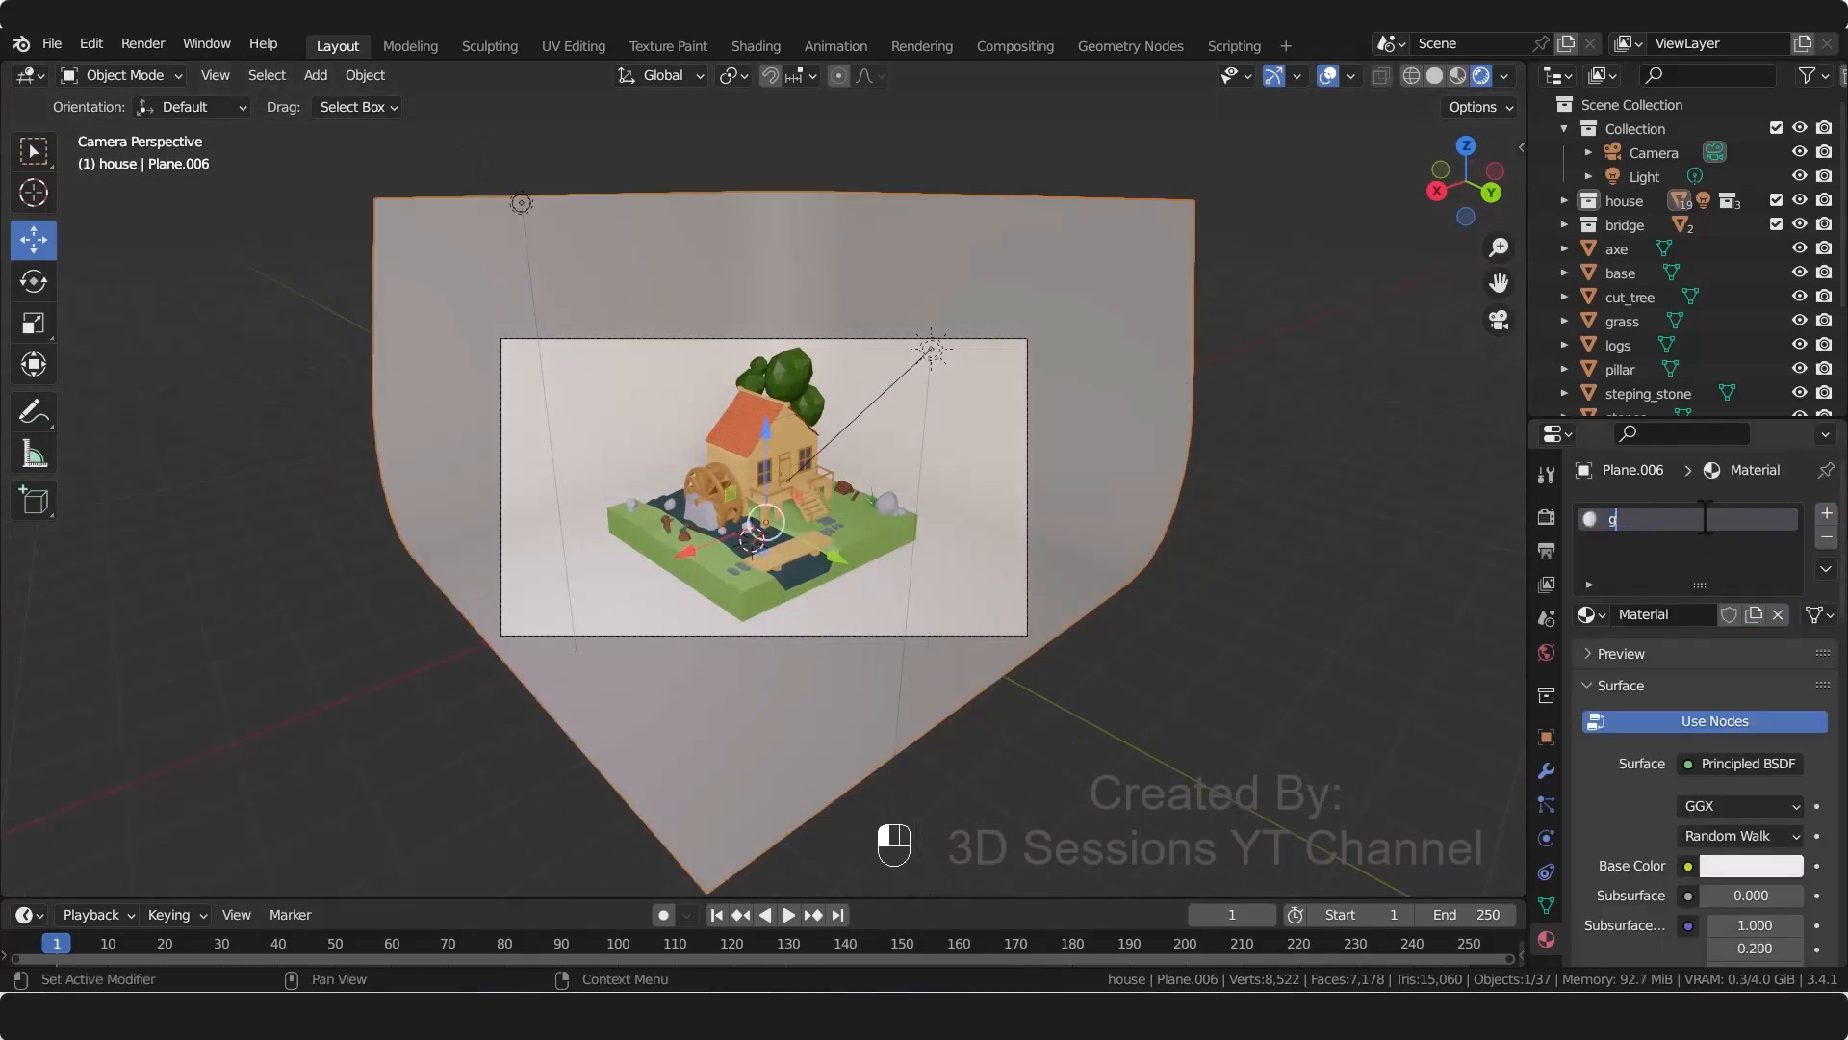
pyautogui.write('g')
pyautogui.press('Return')
pyautogui.click(1749, 864)
pyautogui.hotkey('ctrl', 'v')
pyautogui.press('Return')
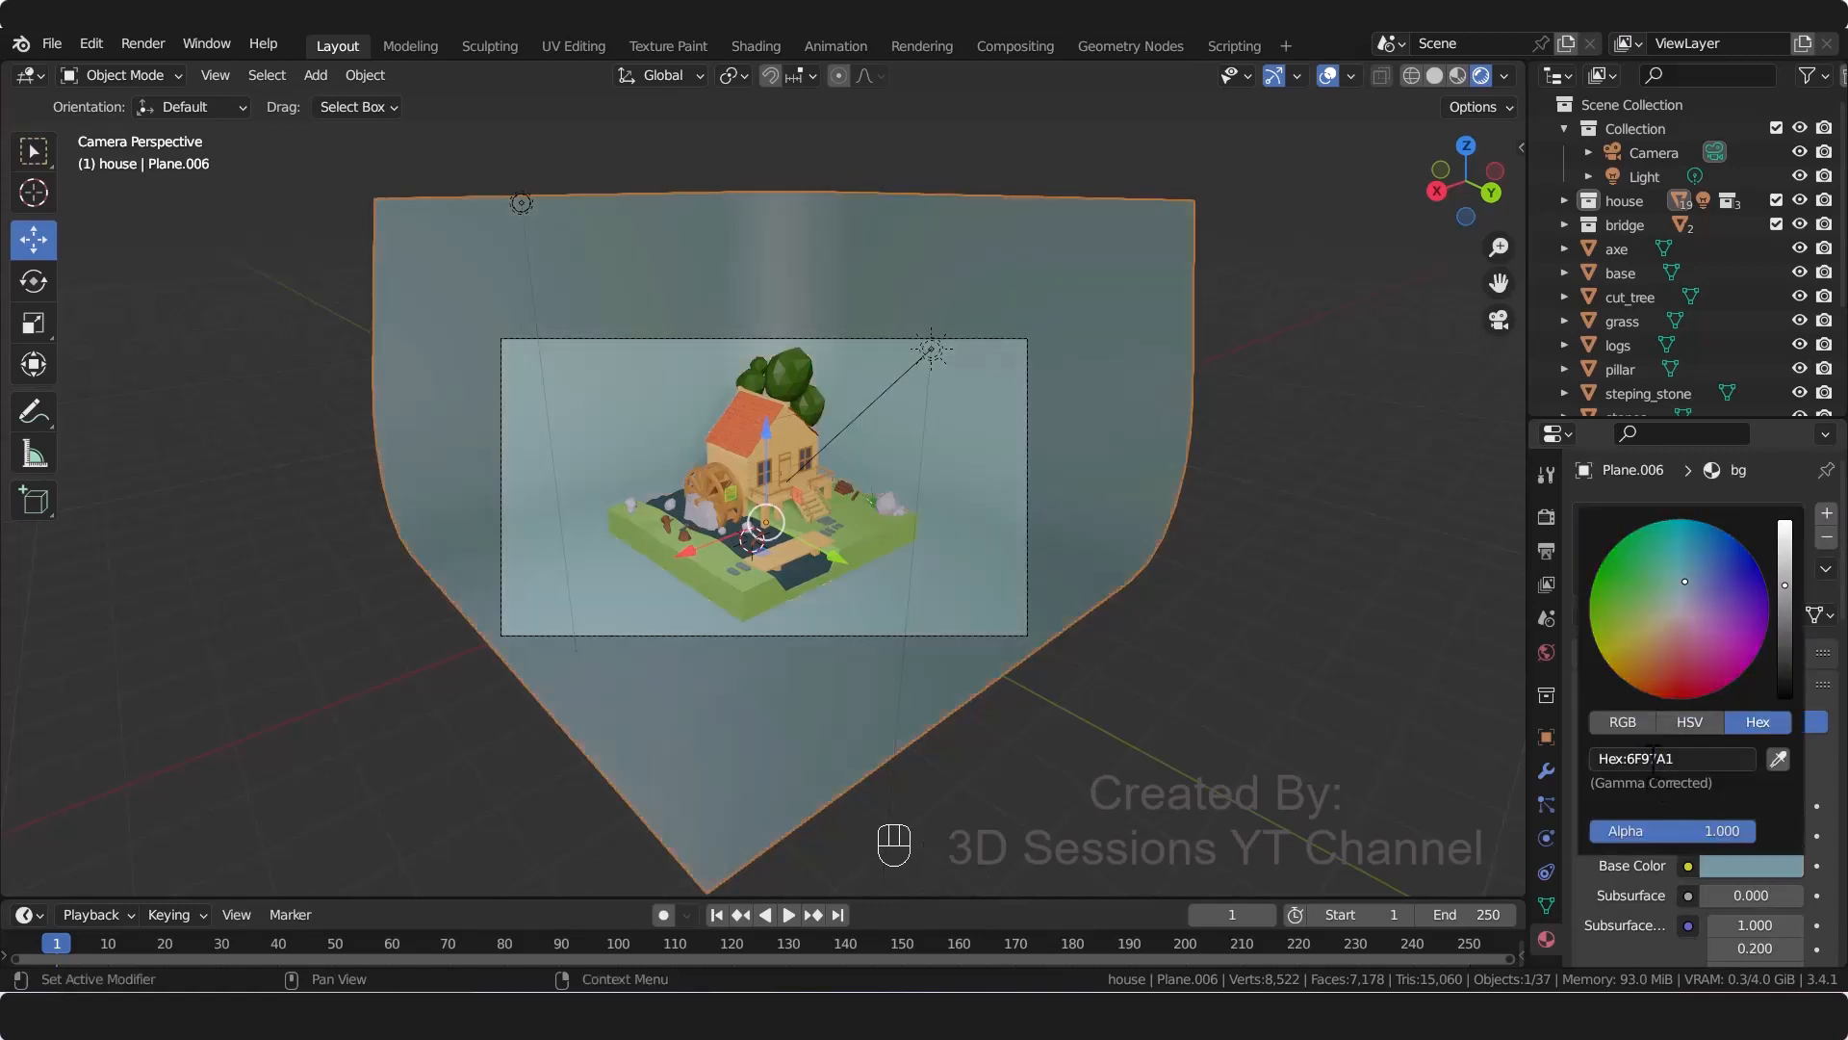
# Step: Hide the existing point light in the viewport and disable it in renders
pyautogui.click(933, 350)
pyautogui.click(1799, 176)
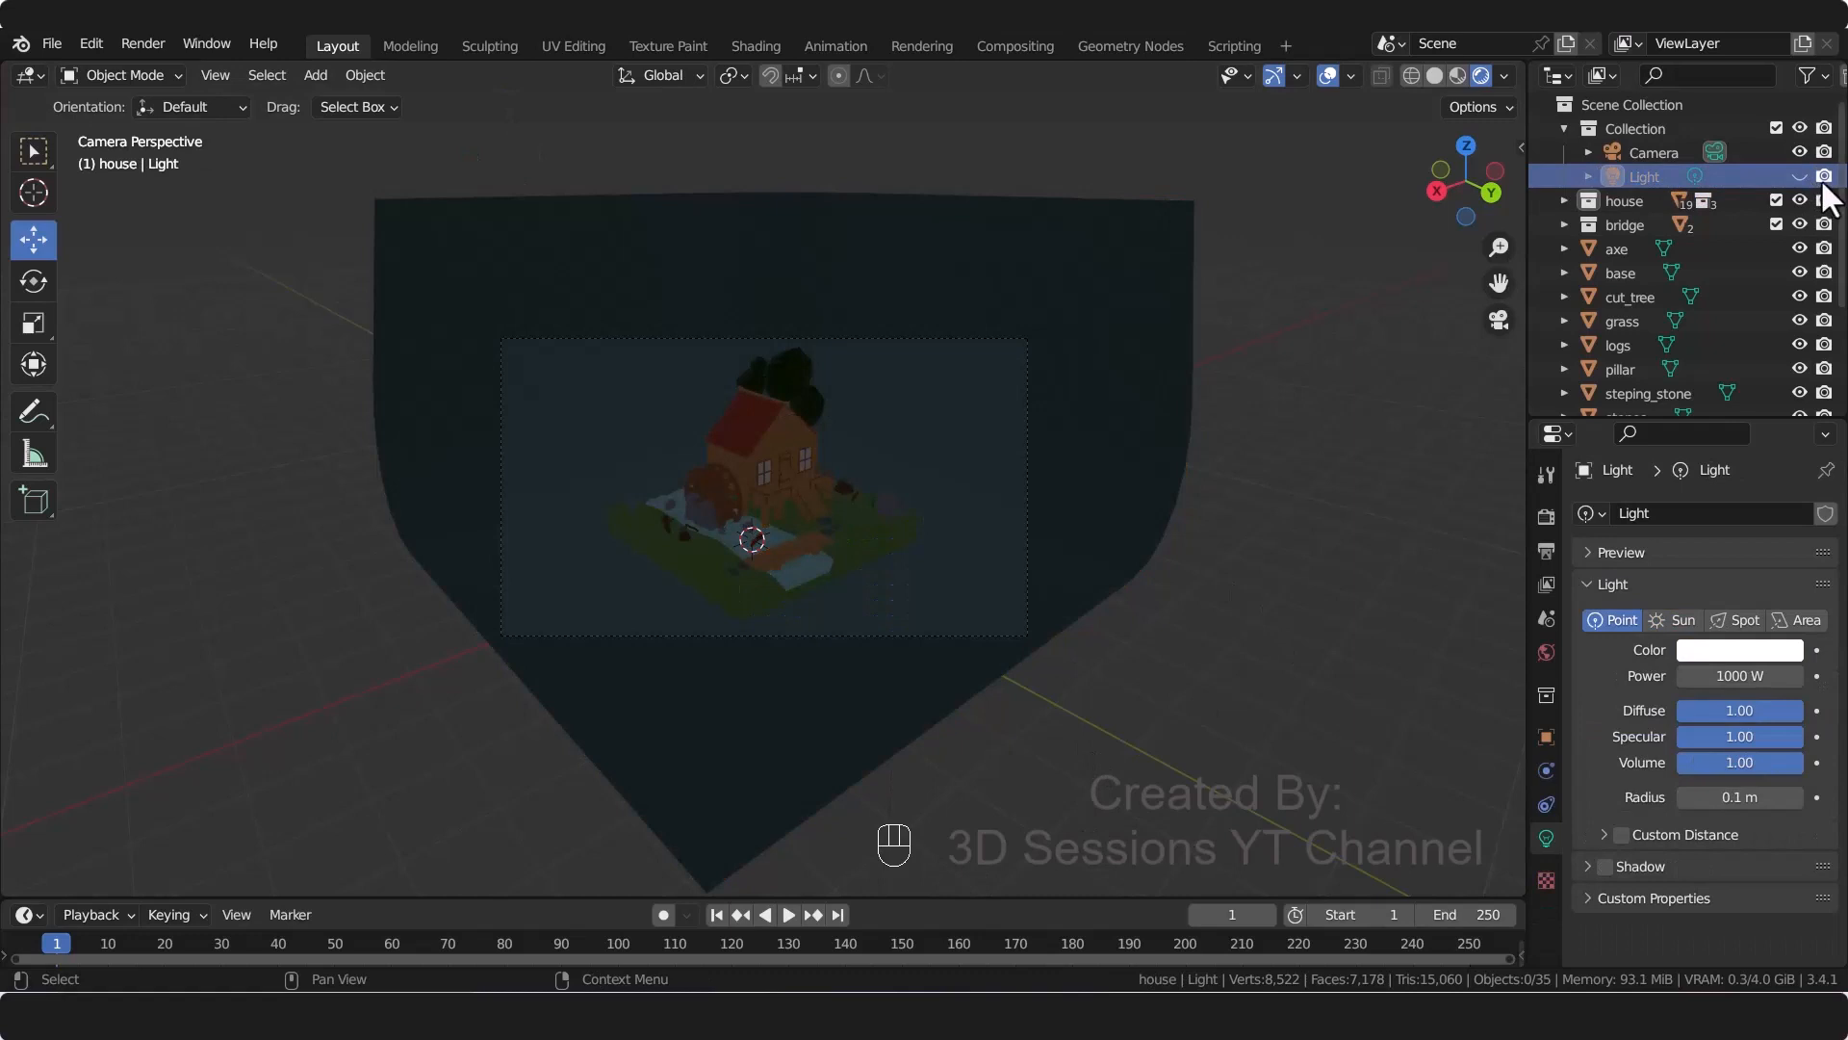
pyautogui.click(1823, 179)
# Step: Add a sun light at the world origin and raise it about 3.4 m above the scene
pyautogui.hotkey('shift', 'a')
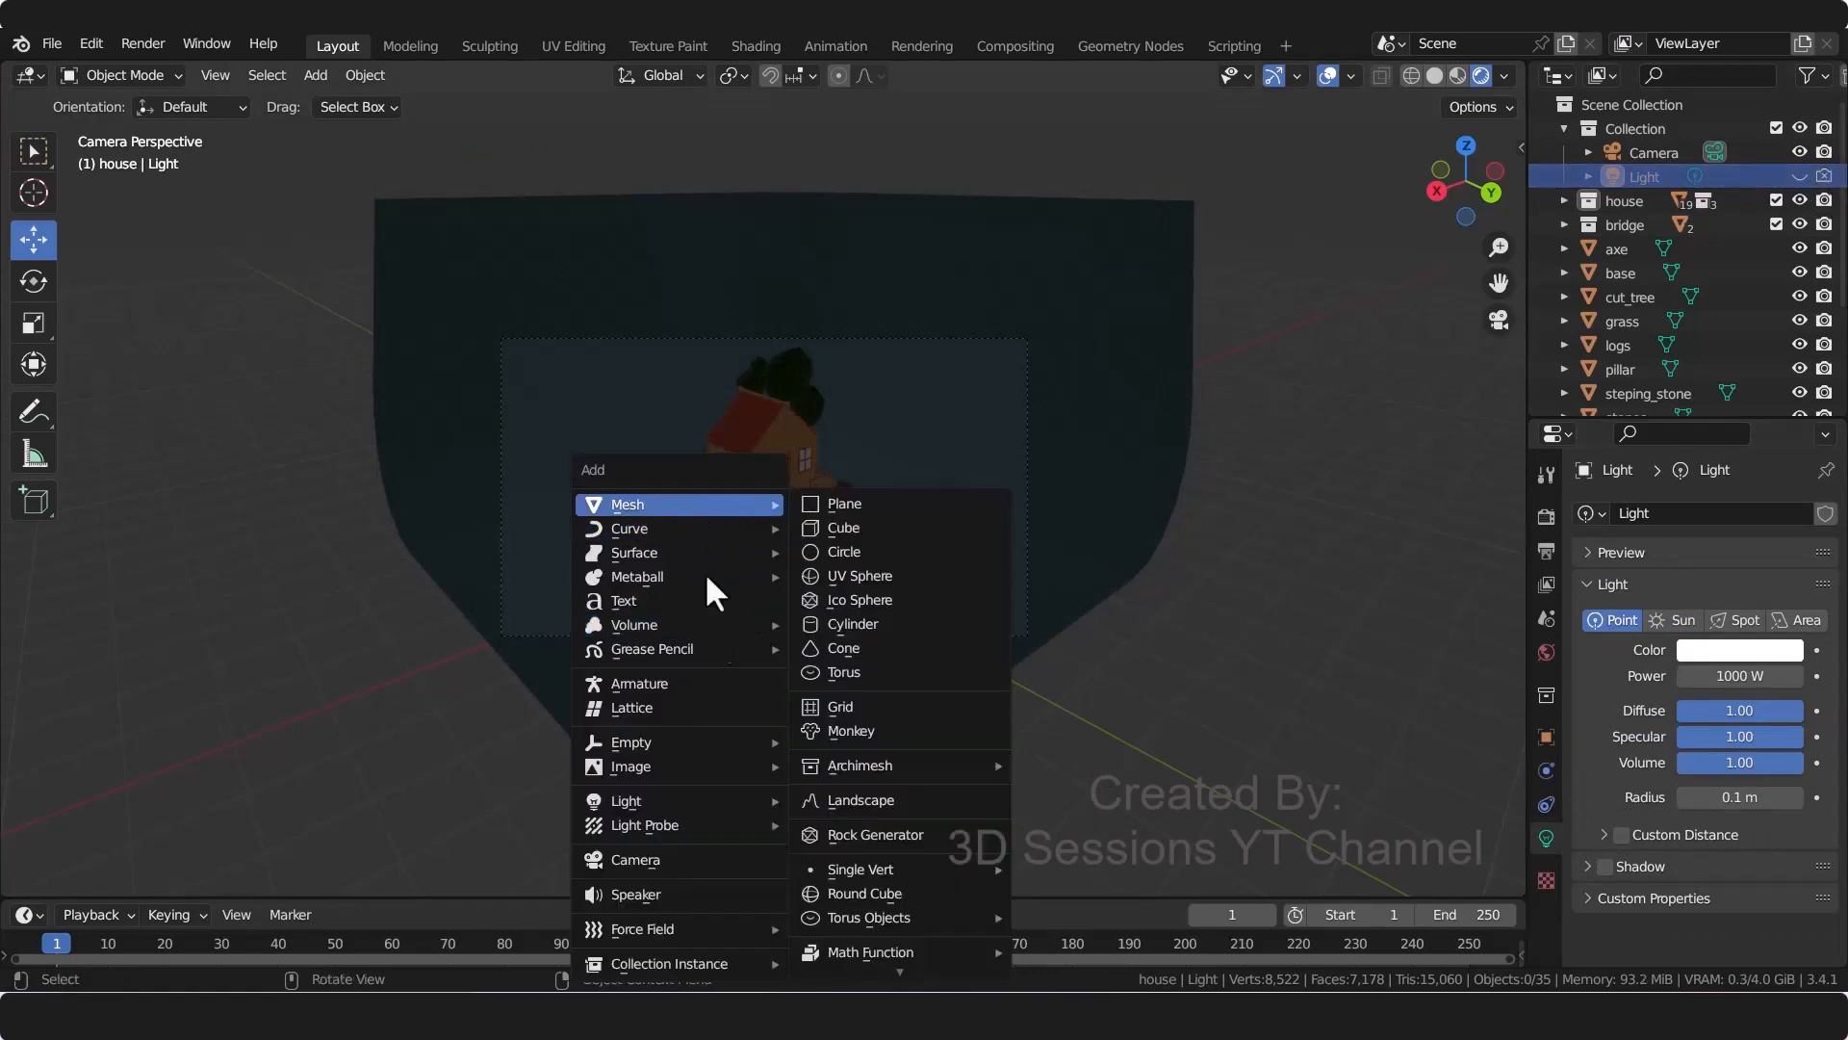
pyautogui.moveTo(718, 804)
pyautogui.click(869, 827)
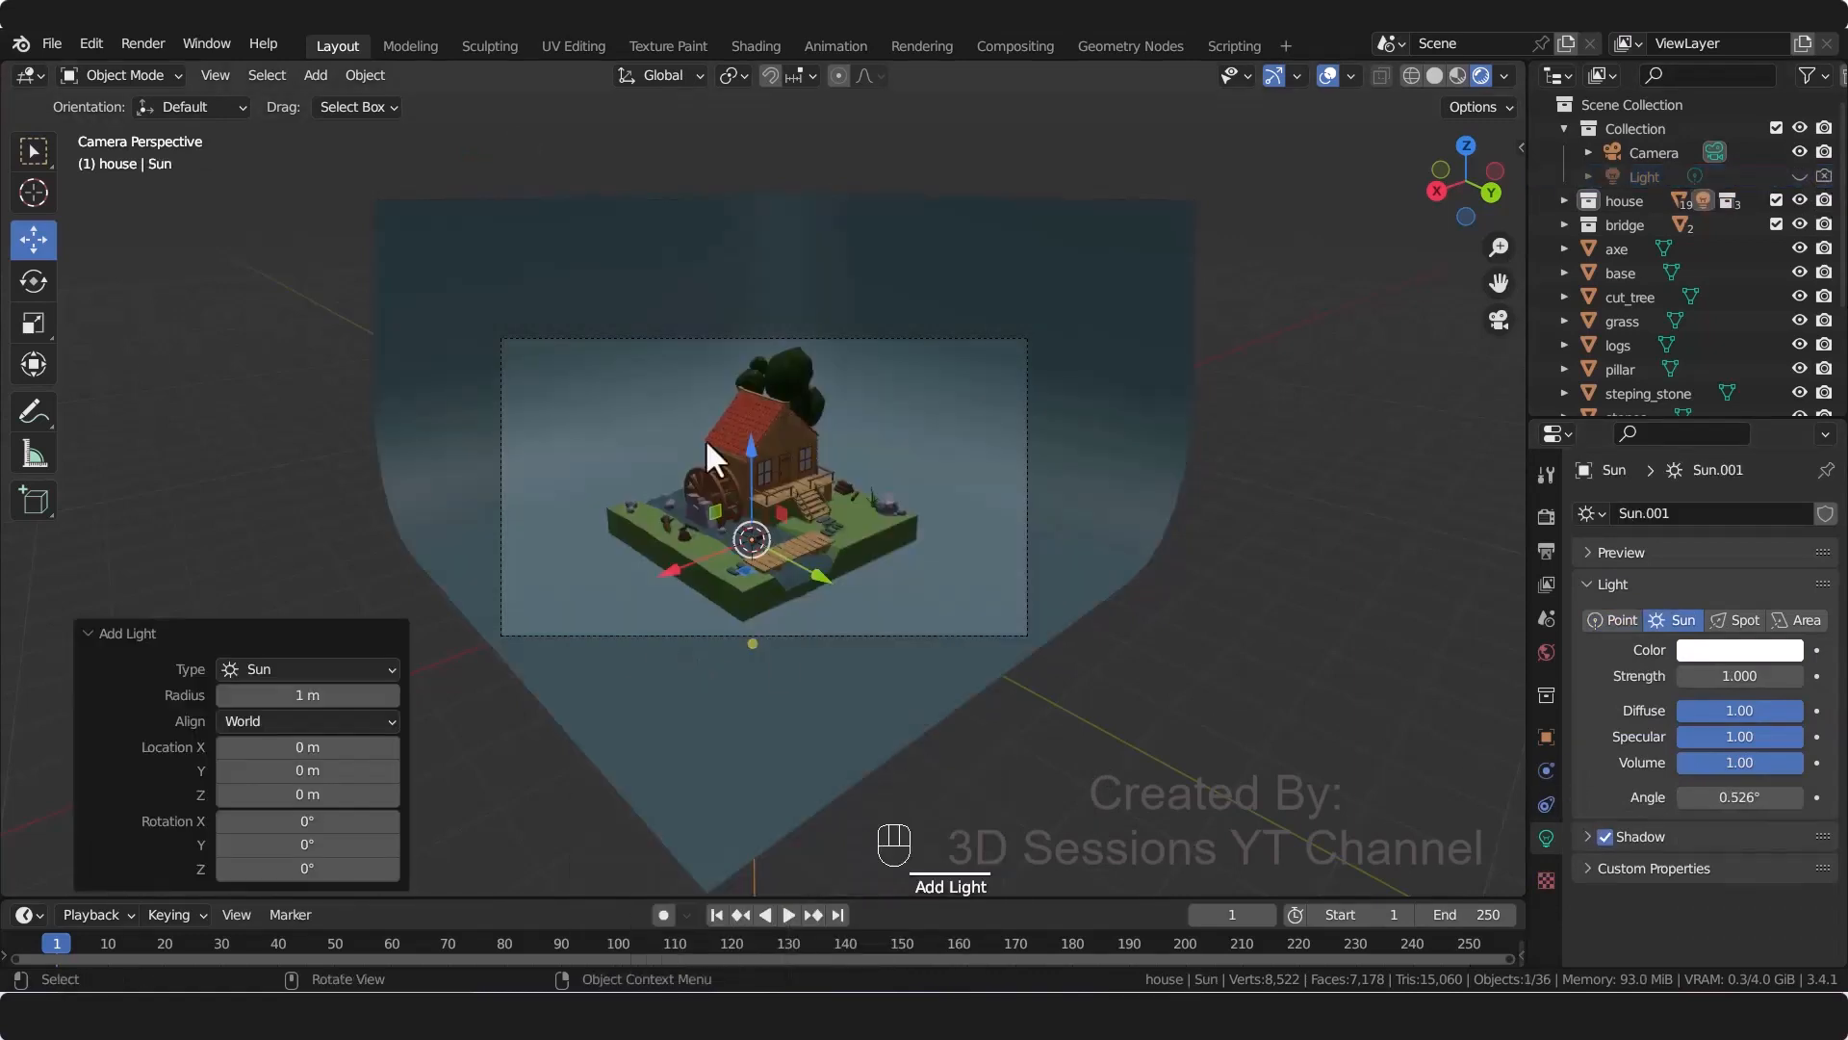
pyautogui.moveTo(753, 458); pyautogui.dragTo(753, 289)
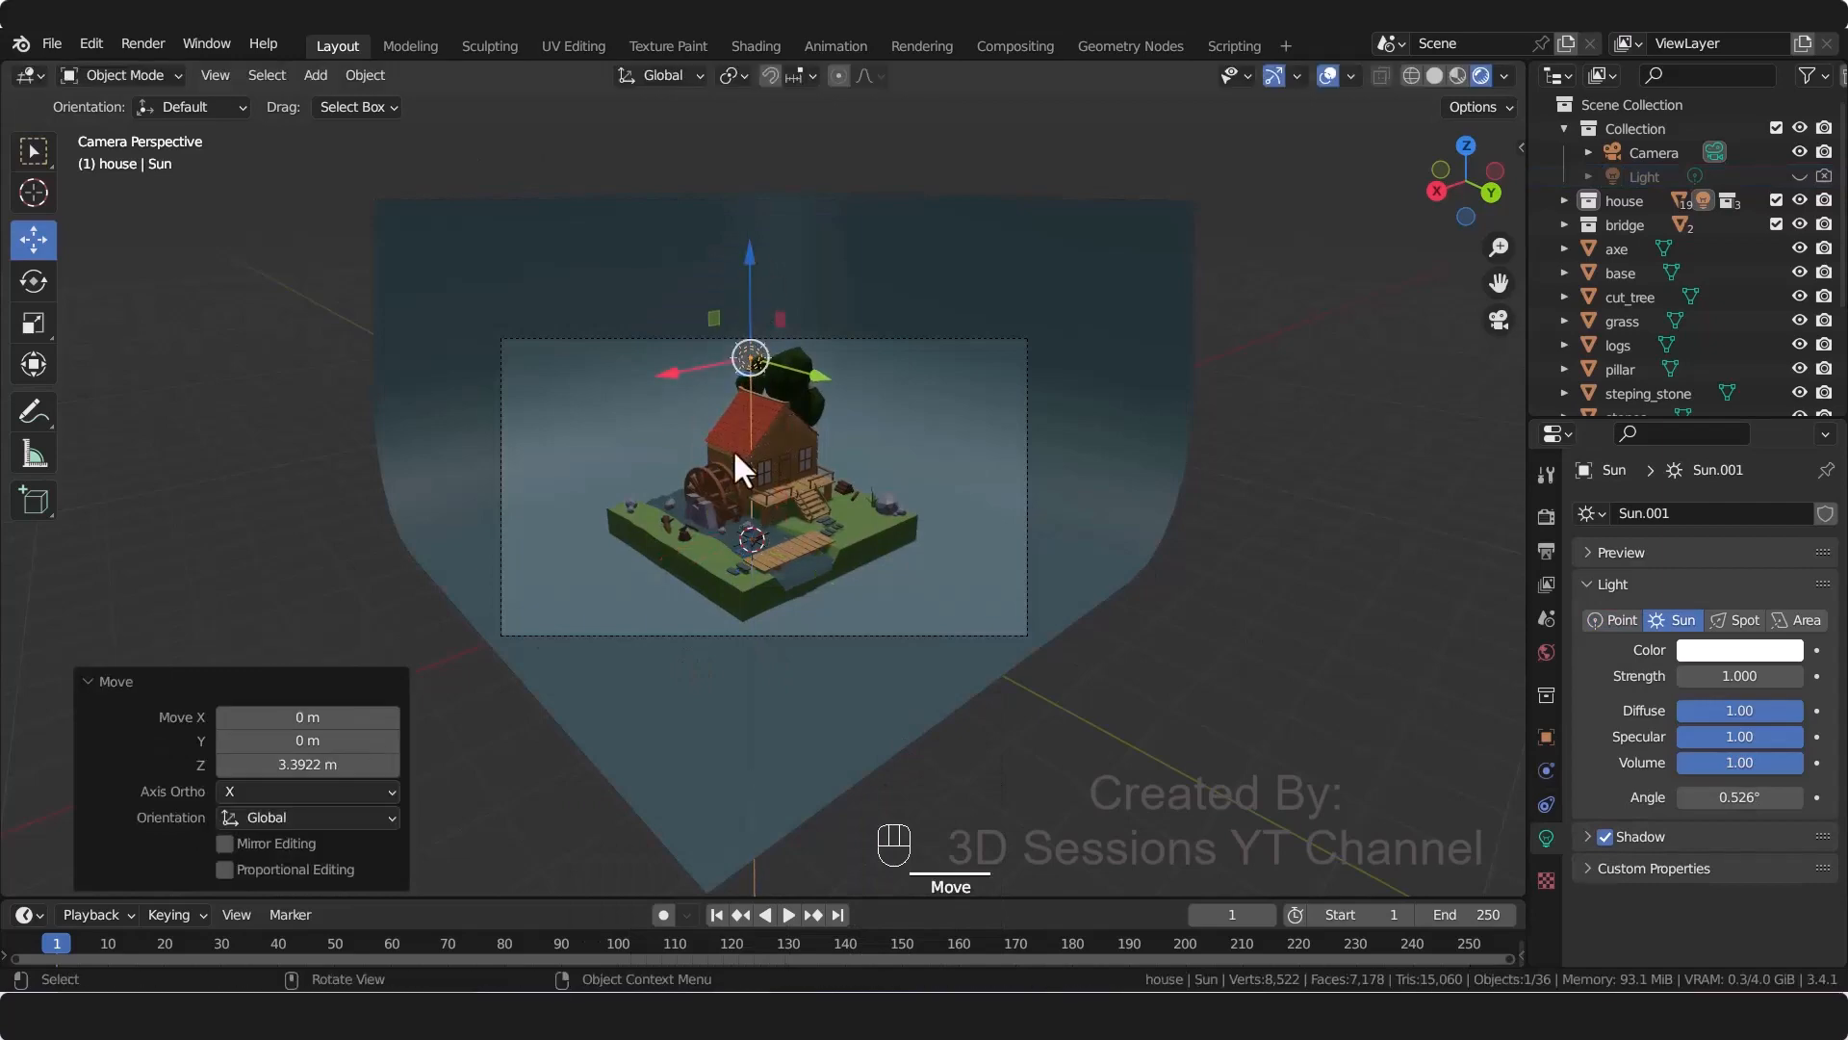
# Step: Move the sun light about 2.8 m along X and 2.25 m along Y in top view, and return to the camera view
pyautogui.press('`')
pyautogui.click(729, 159)
pyautogui.press('g')
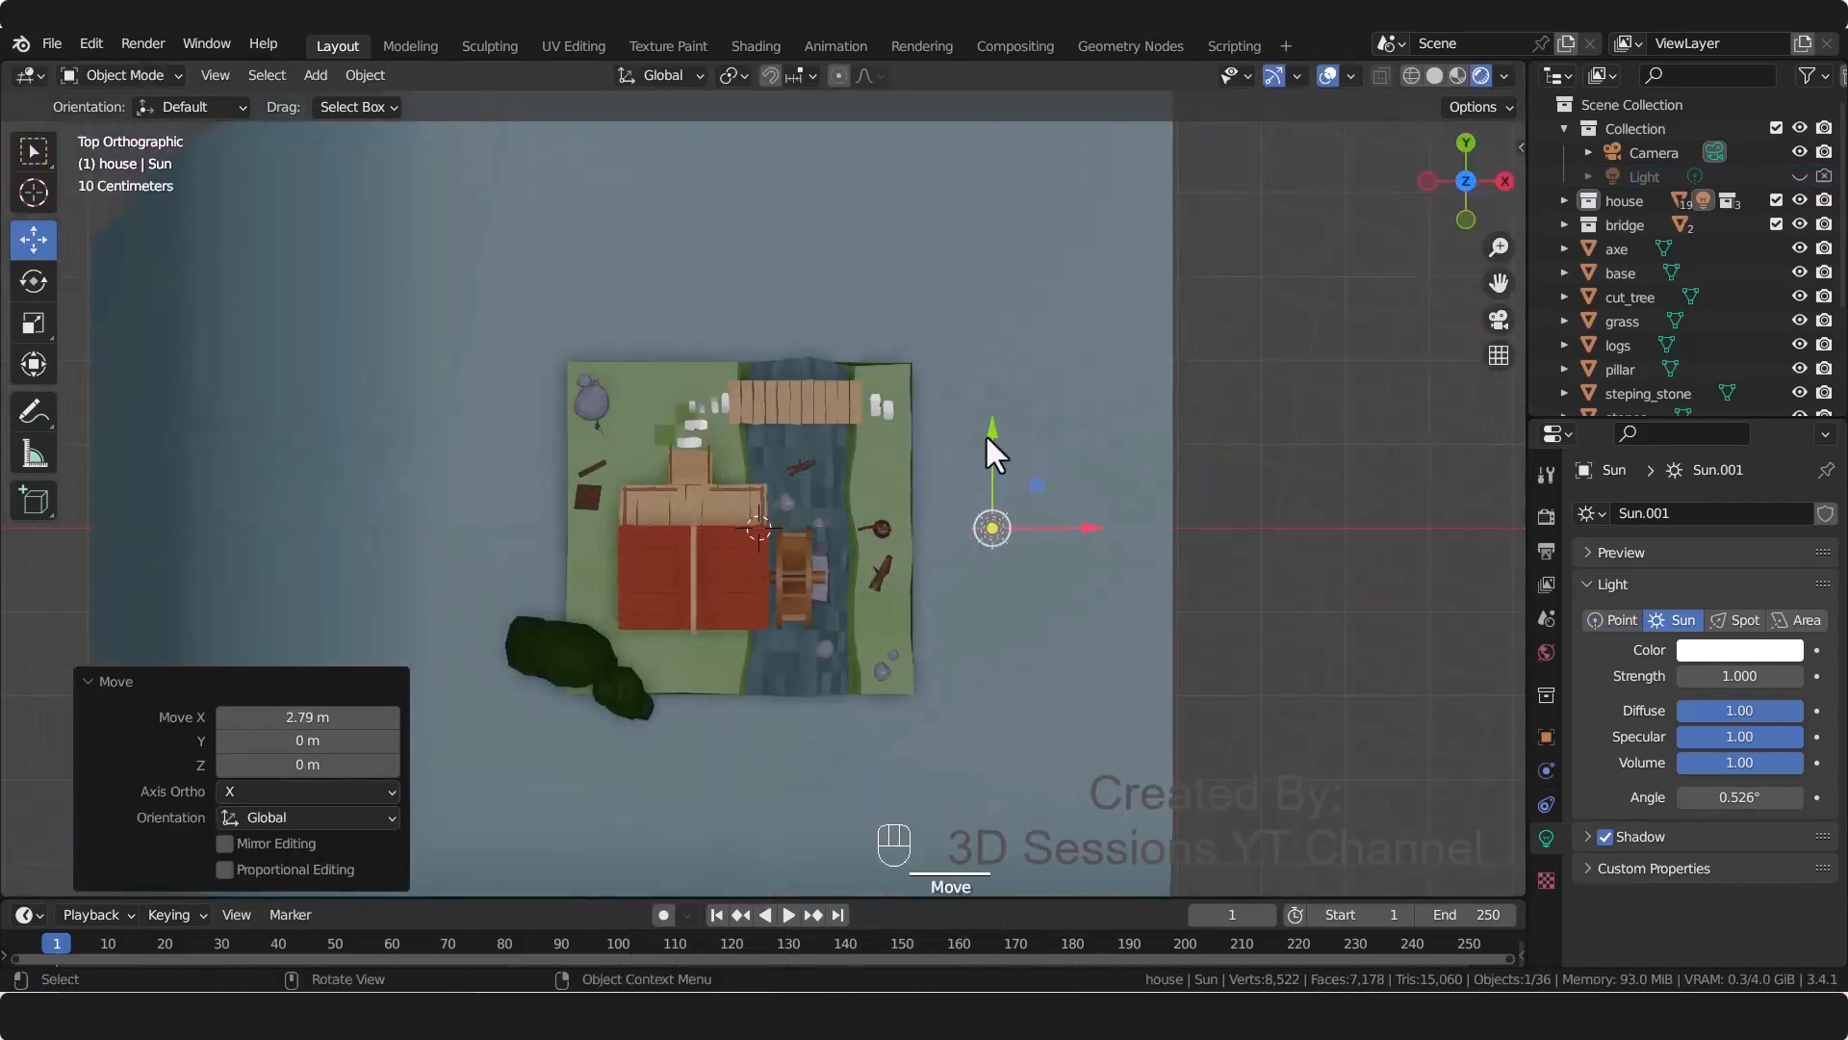
pyautogui.press('y')
pyautogui.click(992, 260)
pyautogui.press('KP_0')
# Step: Rotate the sun light so it shines toward the watermill, including a turn of about 12.5° around Z
pyautogui.click(34, 280)
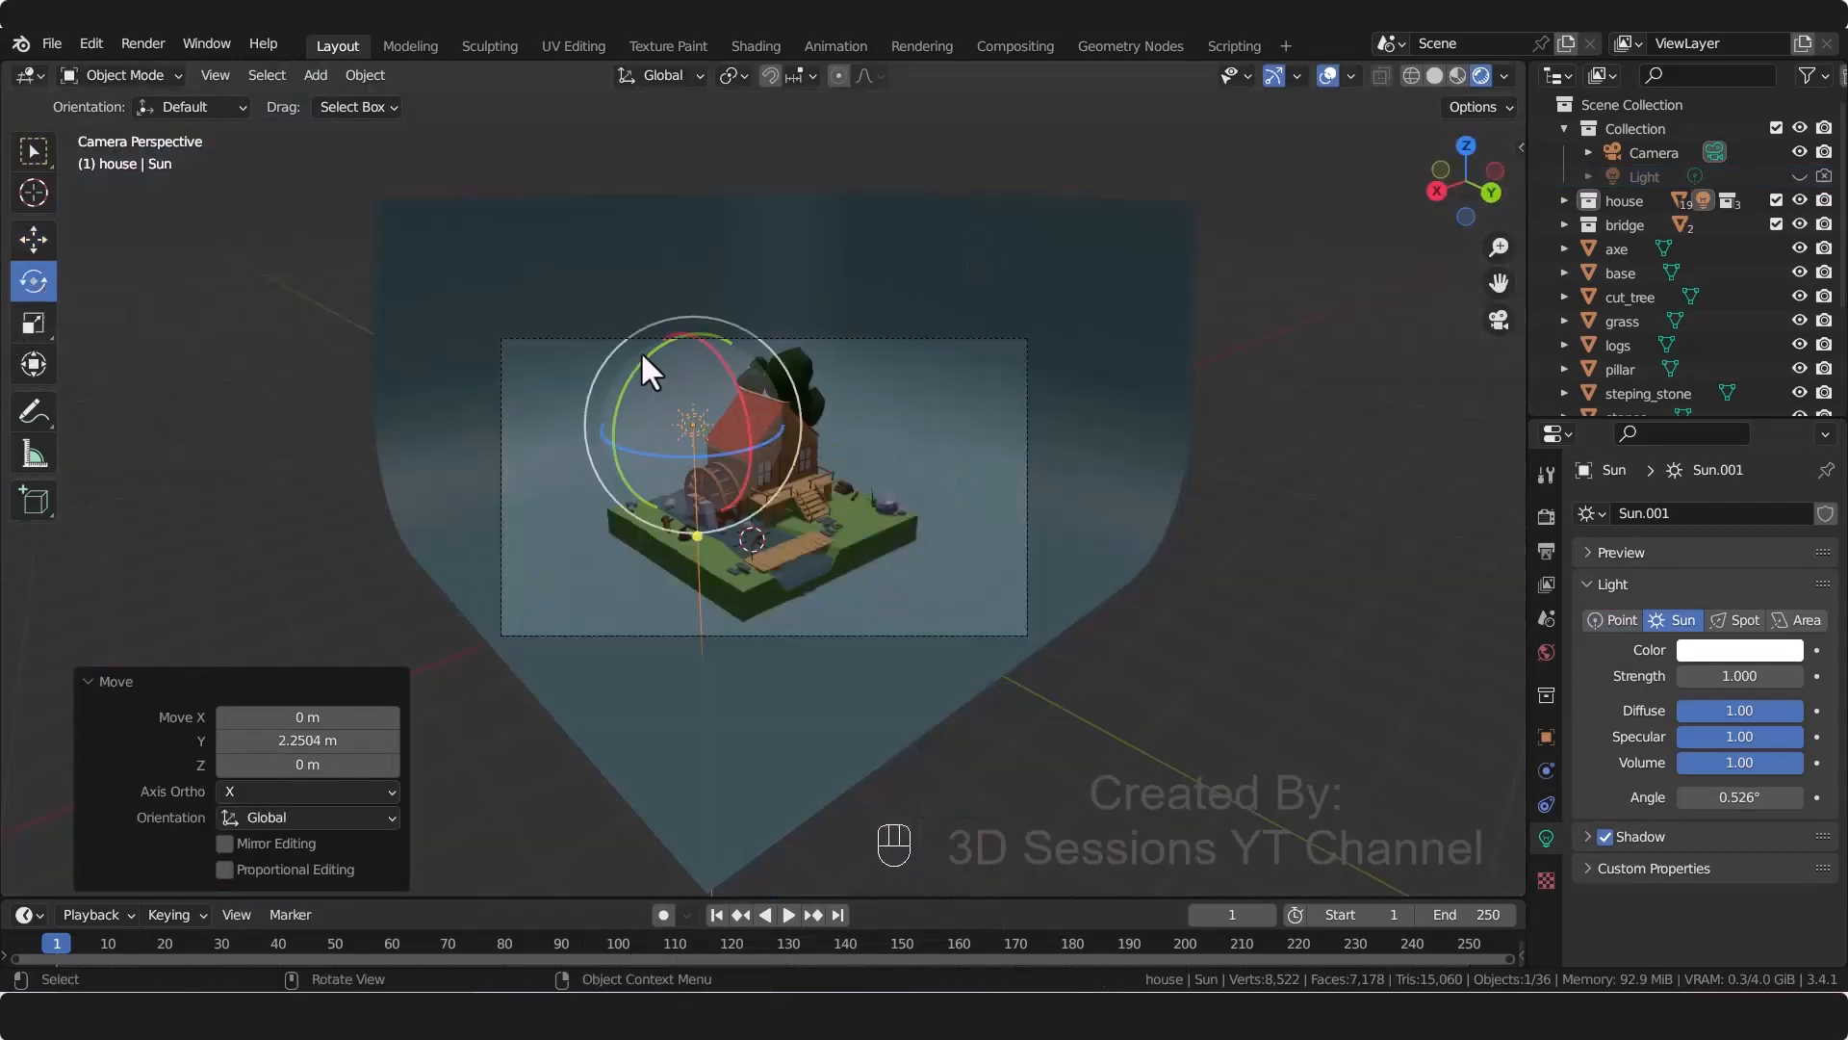
pyautogui.moveTo(639, 350); pyautogui.dragTo(647, 412)
pyautogui.moveTo(672, 455); pyautogui.dragTo(693, 457)
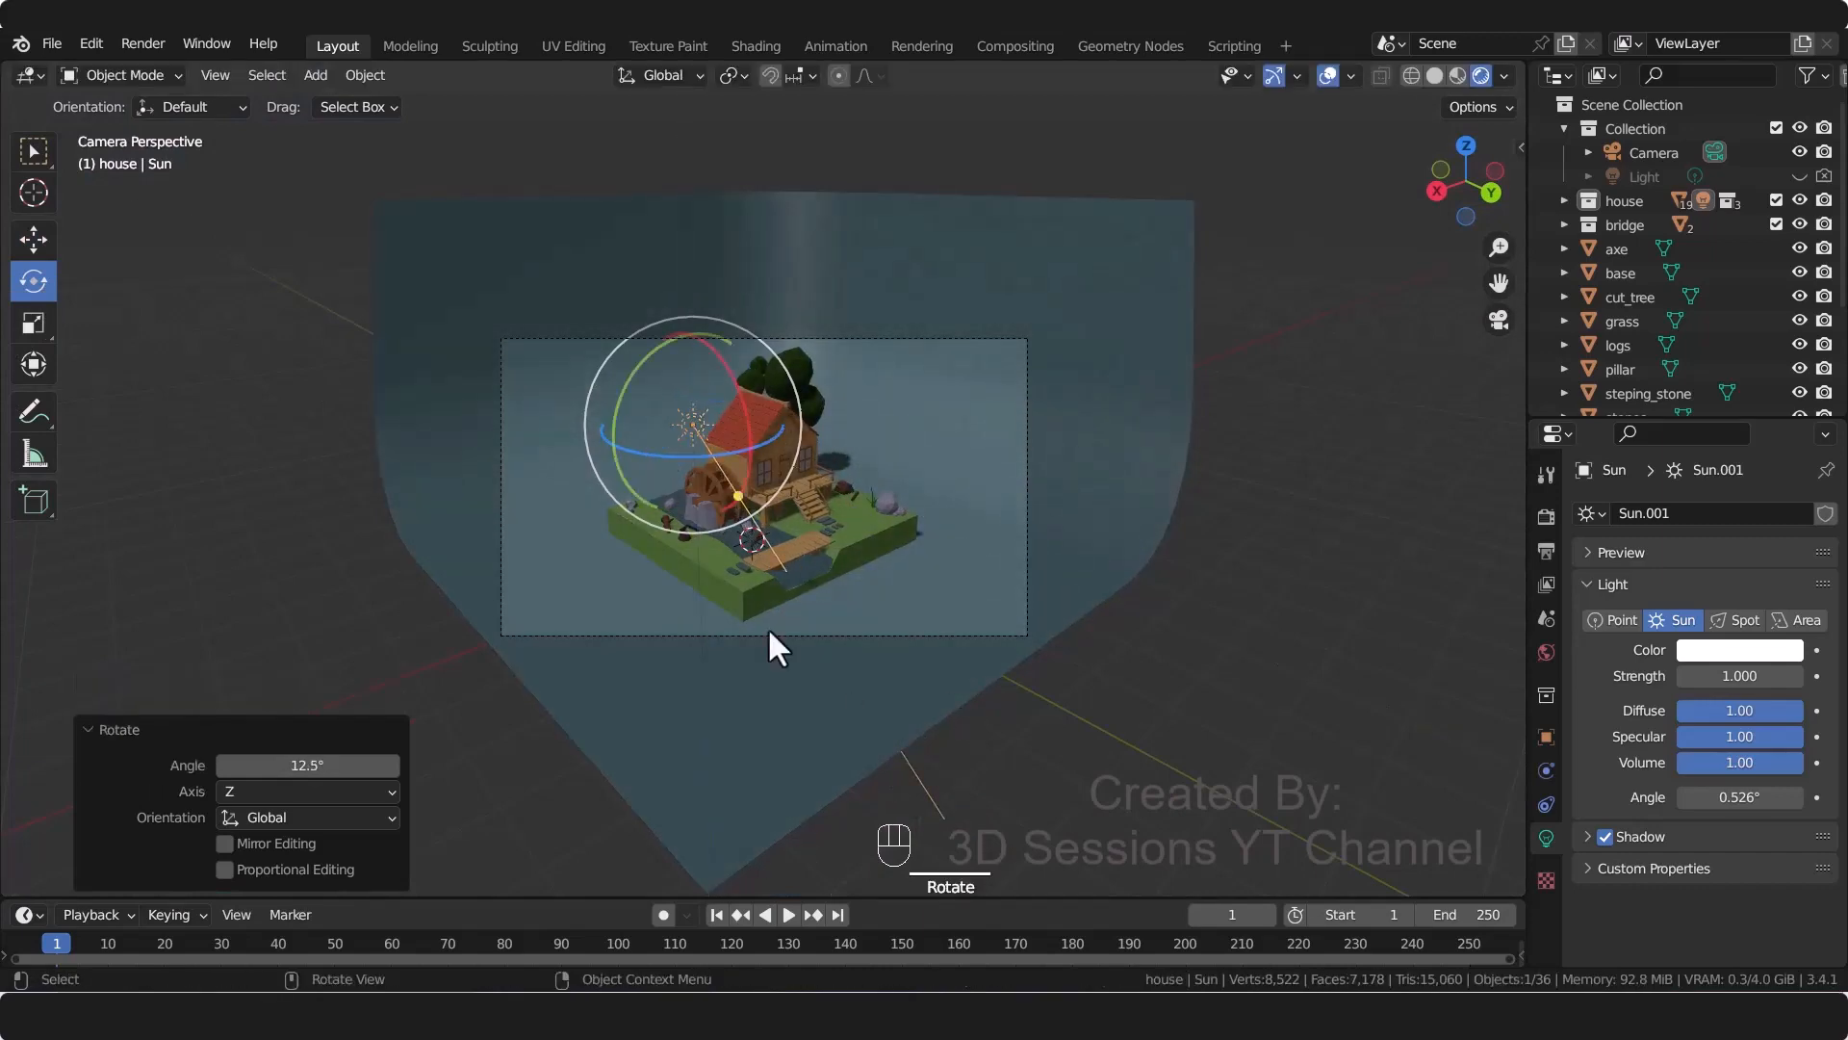
pyautogui.scroll(1, 766, 627)
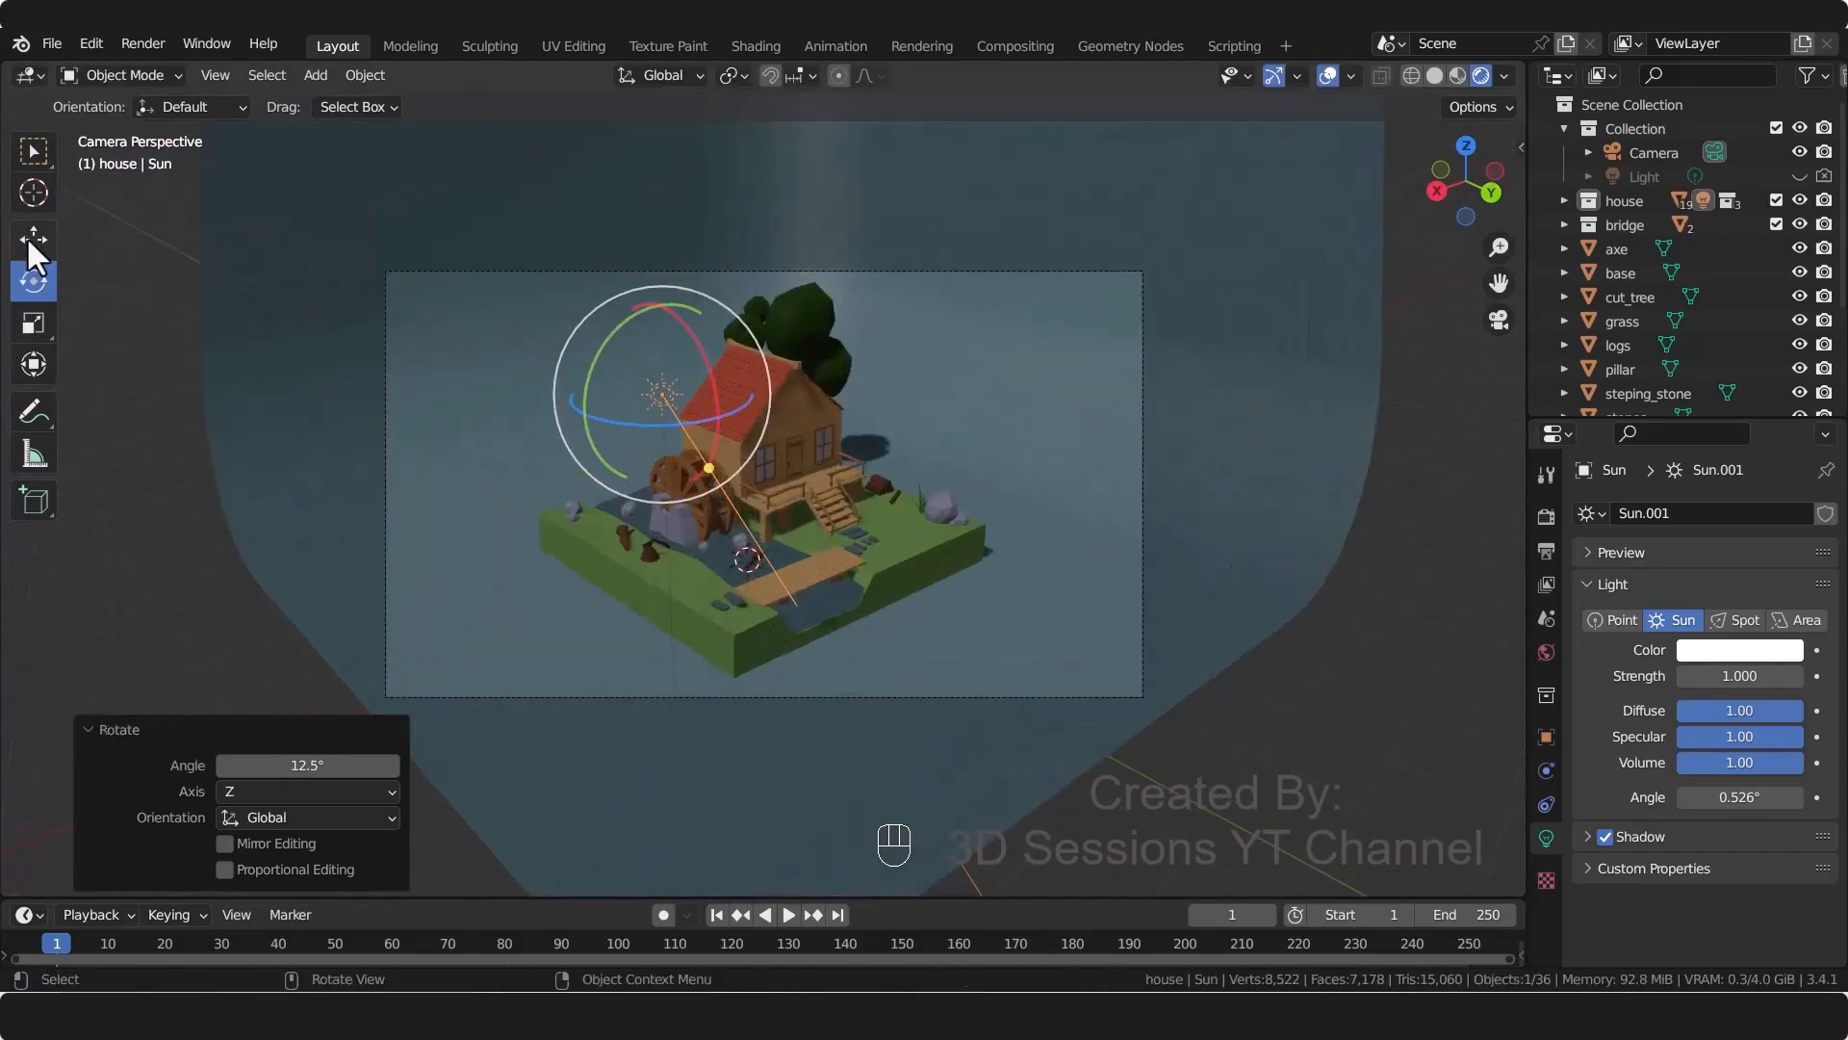
# Step: Move the sun light about 2.5 m in negative X from top view, adjust its placement, and return to the camera view
pyautogui.press('`')
pyautogui.click(601, 159)
pyautogui.press('g')
pyautogui.press('x')
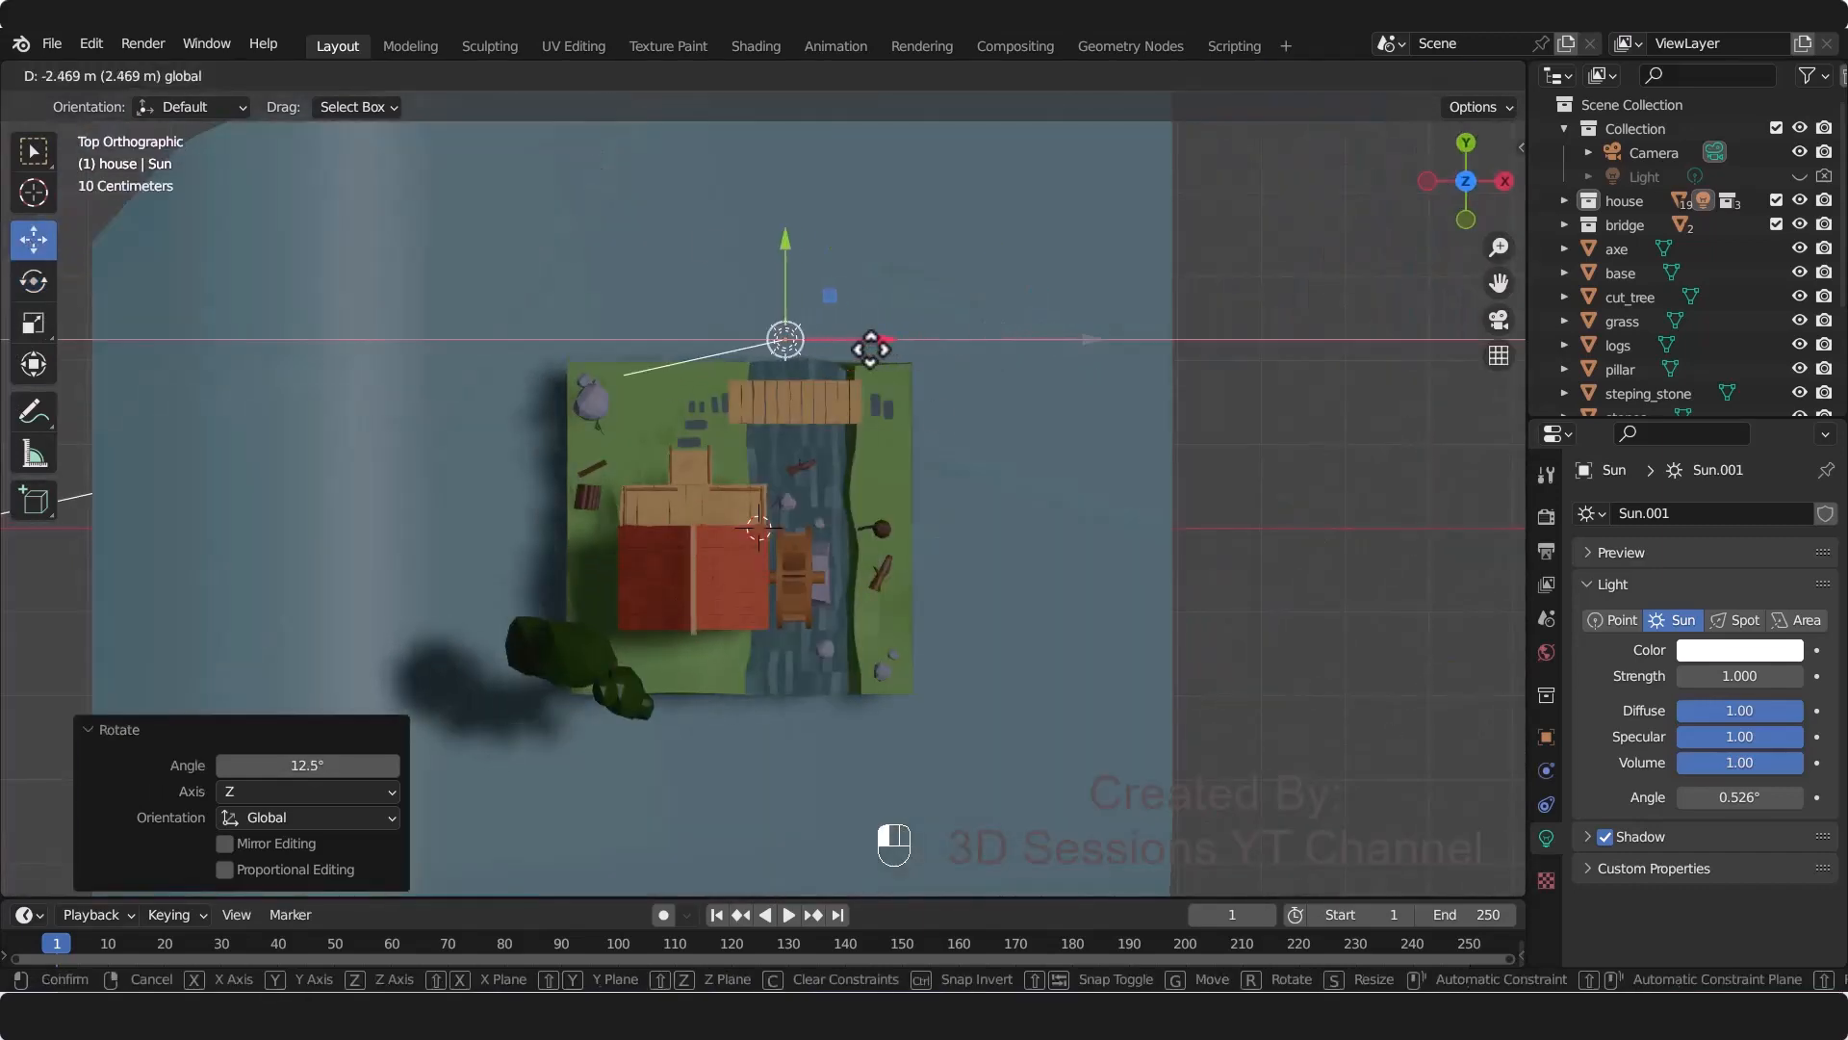
pyautogui.click(872, 347)
pyautogui.moveTo(697, 356); pyautogui.dragTo(776, 433)
pyautogui.press('KP_0')
# Step: Shift the sun light further beside the house and trackball-rotate it by about 14.9° and 4.58°
pyautogui.click(32, 236)
pyautogui.moveTo(940, 364); pyautogui.dragTo(1078, 446)
pyautogui.click(36, 279)
pyautogui.moveTo(1059, 314); pyautogui.dragTo(1069, 349)
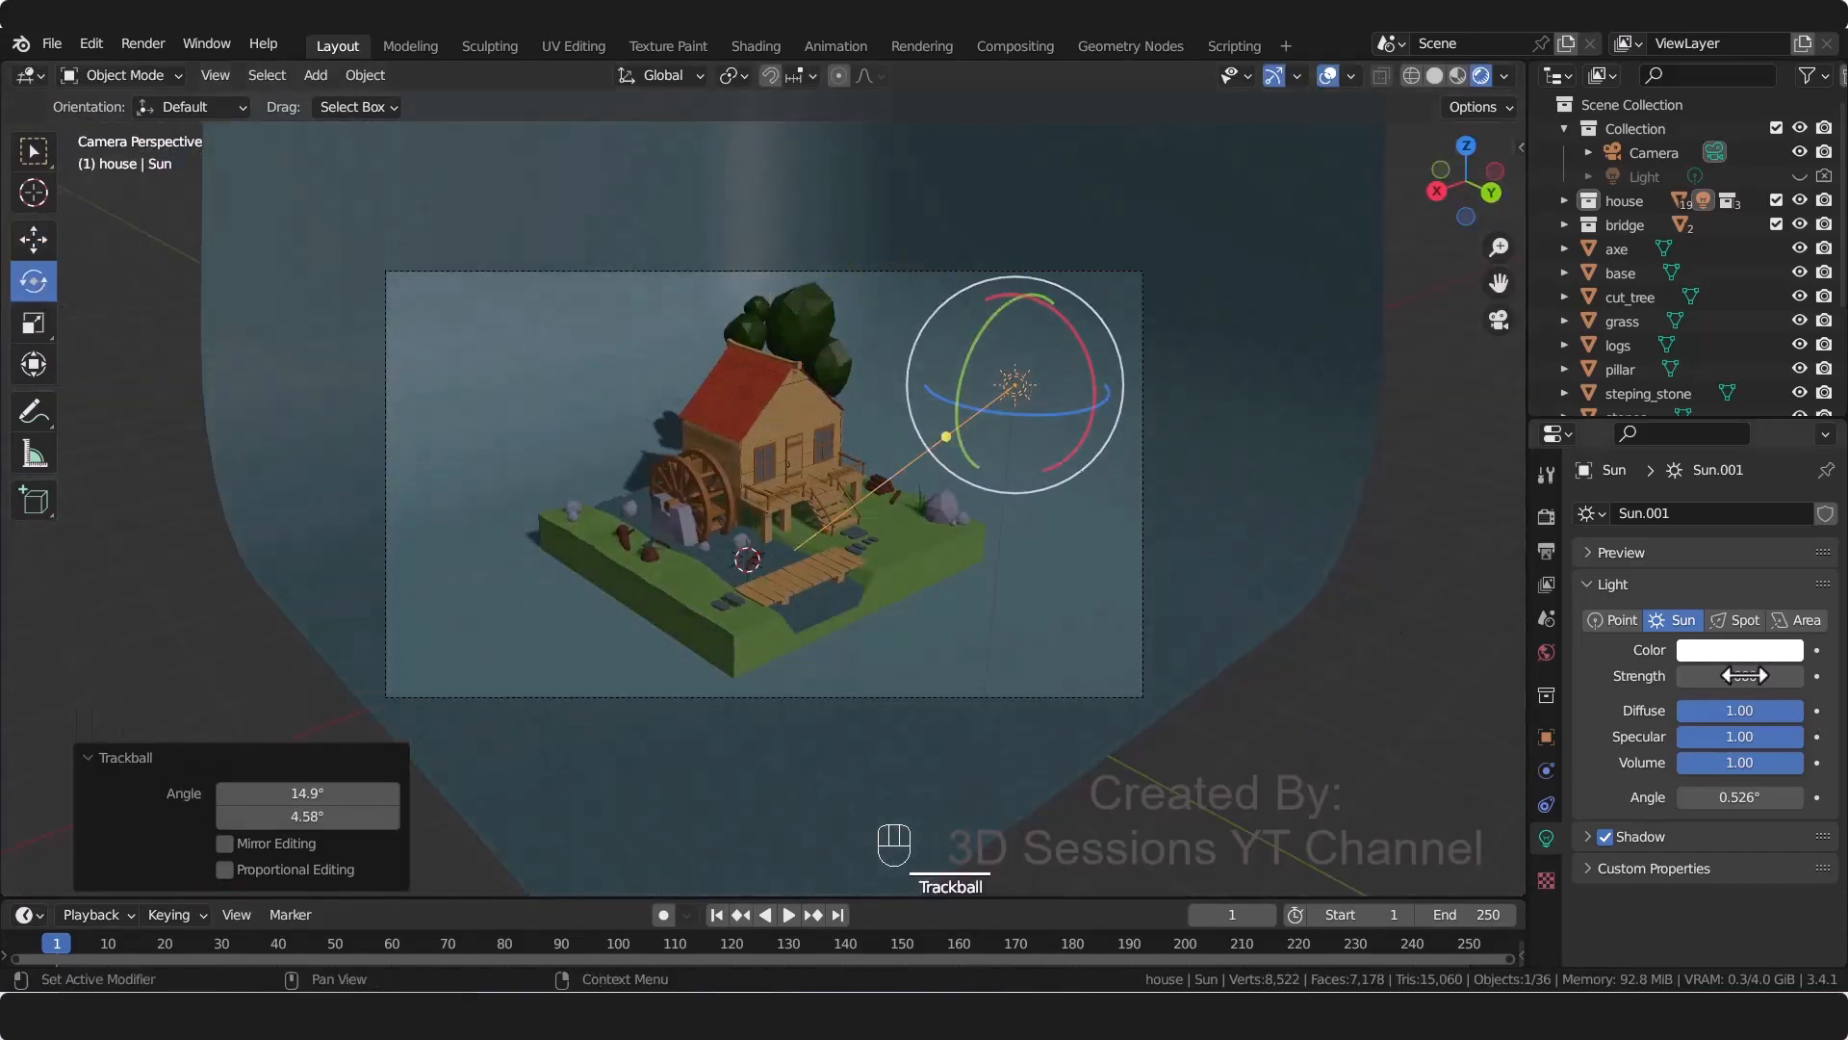
# Step: Set the sun light's strength to 2
pyautogui.click(1748, 676)
pyautogui.write('2')
pyautogui.press('Return')
pyautogui.scroll(3, 1054, 651)
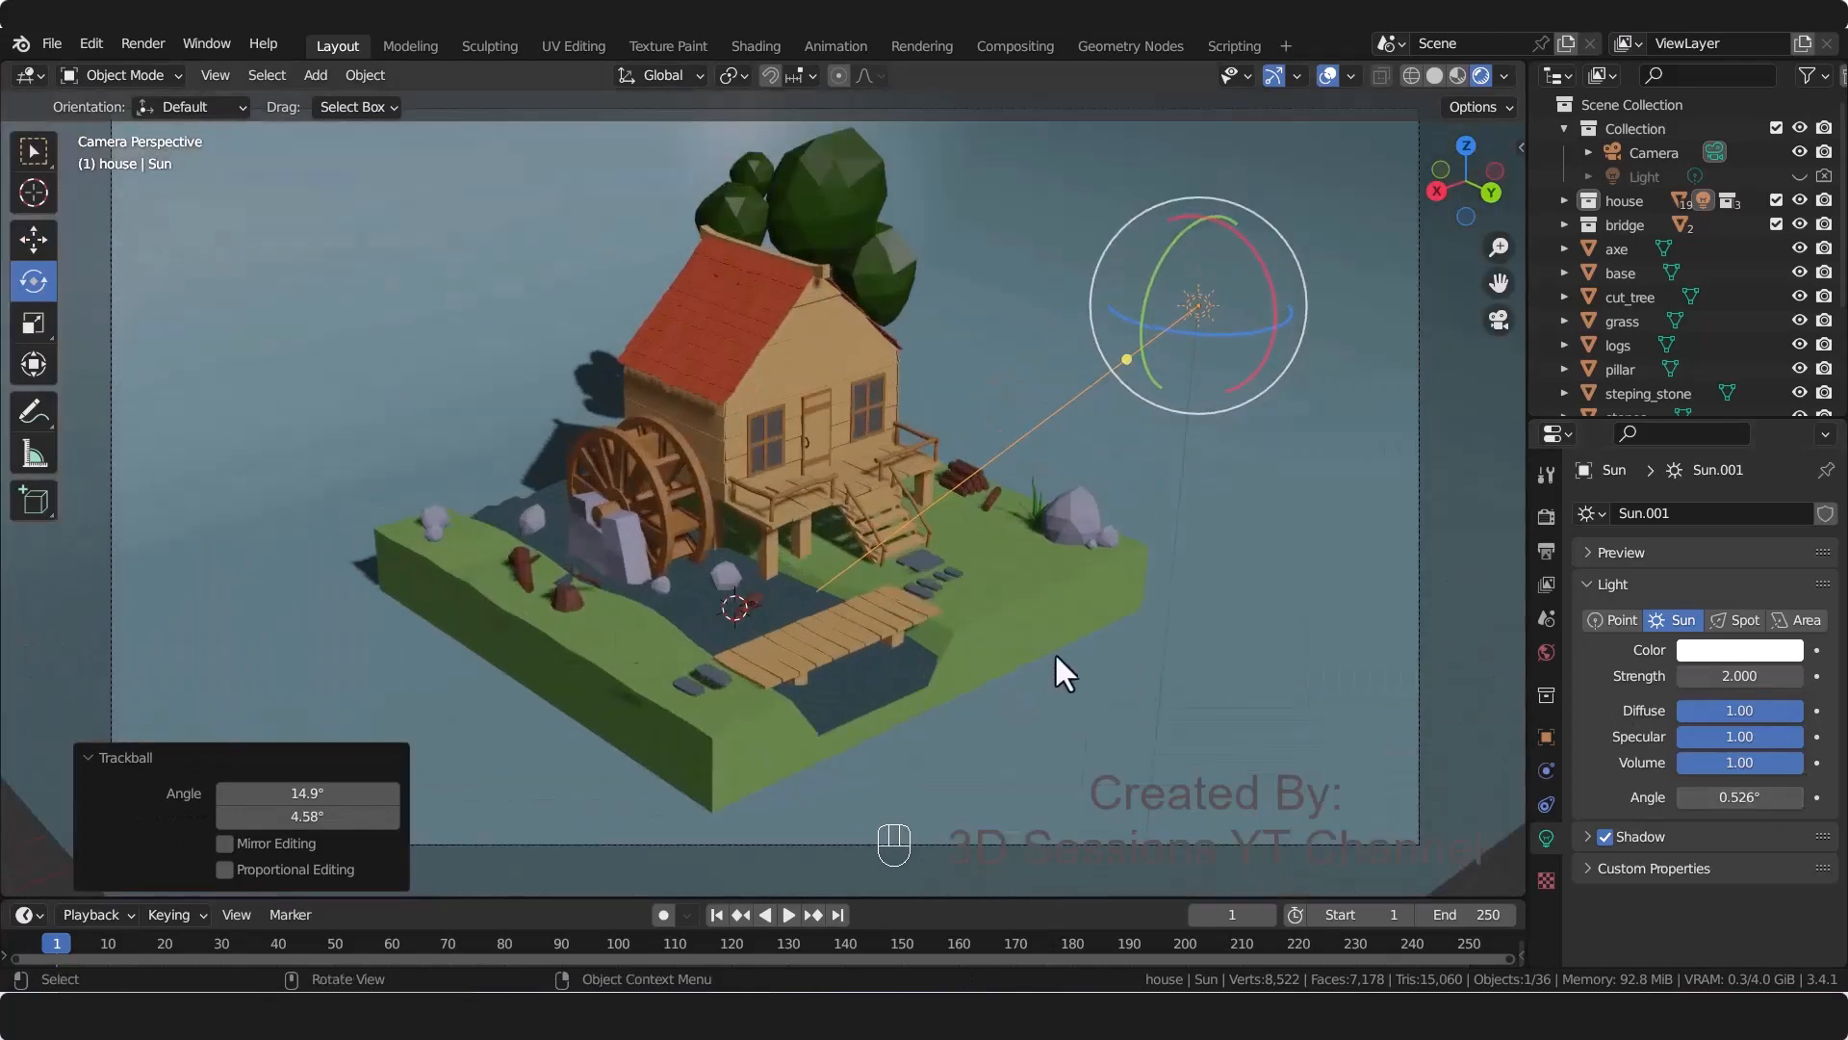
# Step: Move the sun light about 2.5 m in negative X from top view and rotate it about 45.8° around Z
pyautogui.click(31, 241)
pyautogui.press('KP_7')
pyautogui.moveTo(886, 183); pyautogui.dragTo(664, 187)
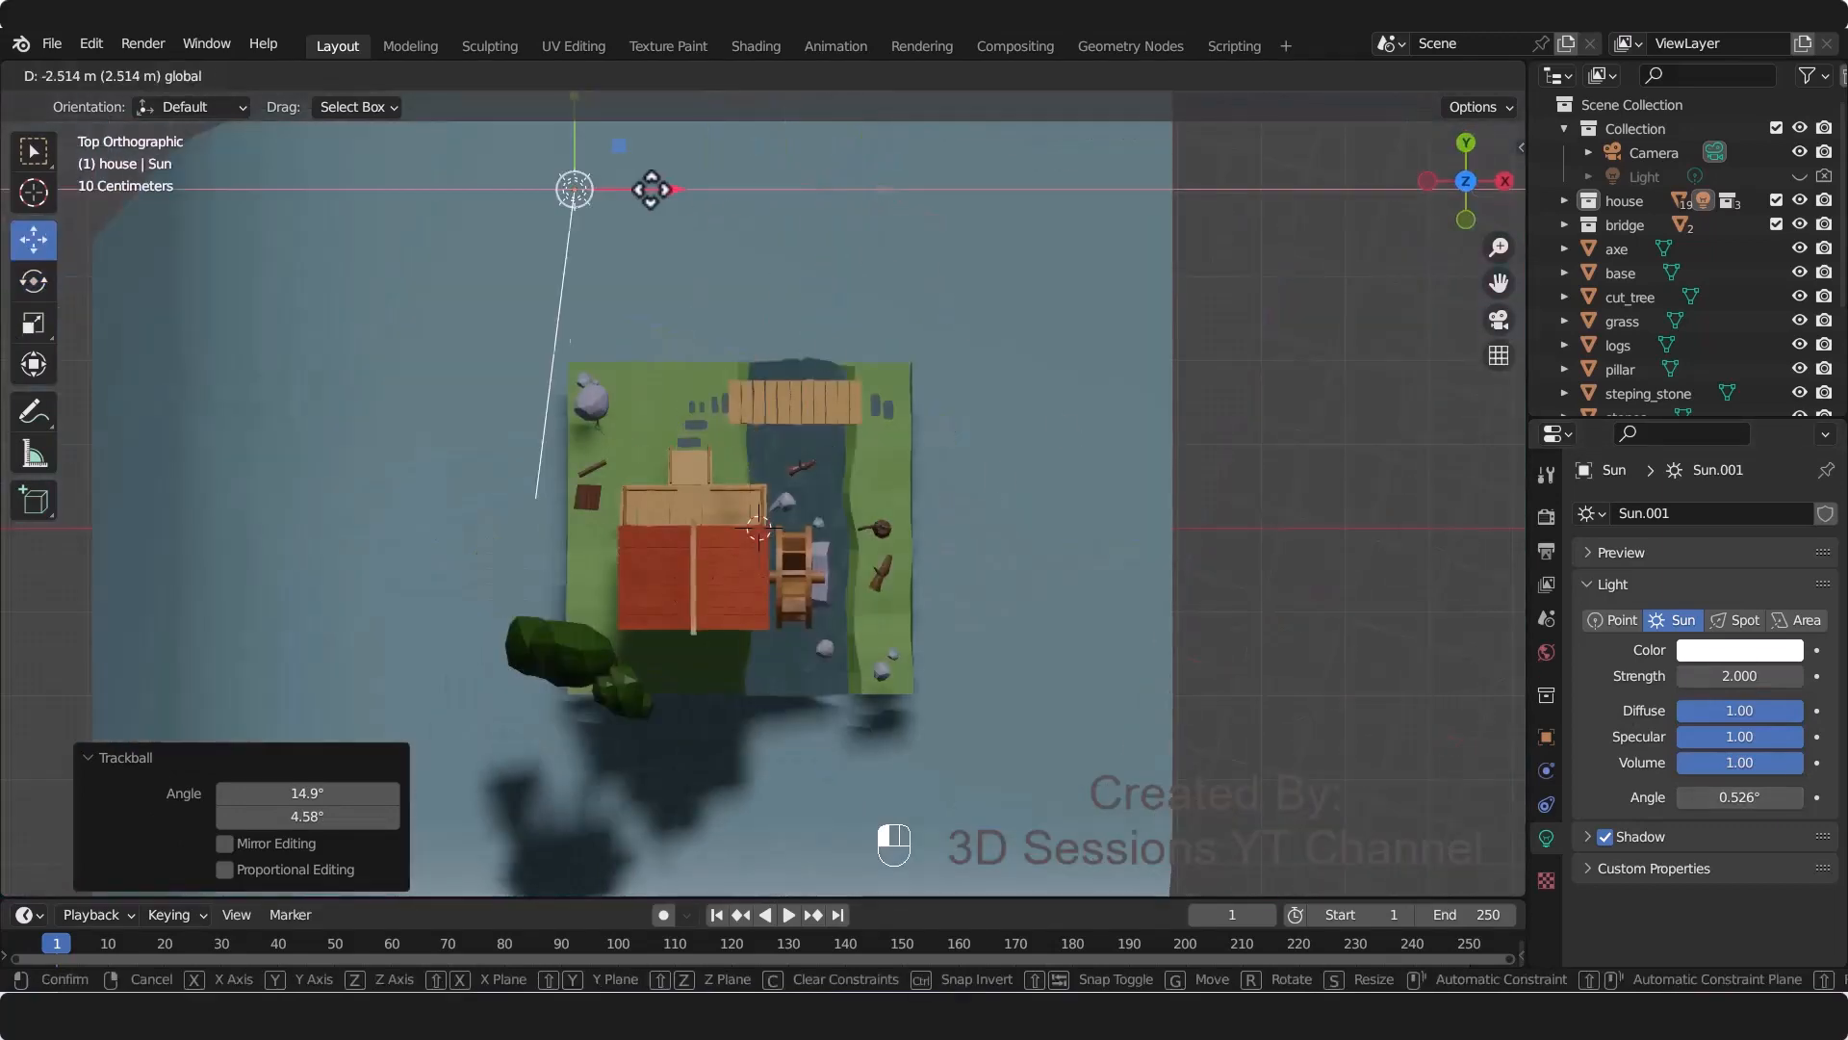
pyautogui.click(37, 285)
pyautogui.moveTo(484, 250); pyautogui.dragTo(546, 264)
pyautogui.press('KP_0')
pyautogui.scroll(-3, 754, 381)
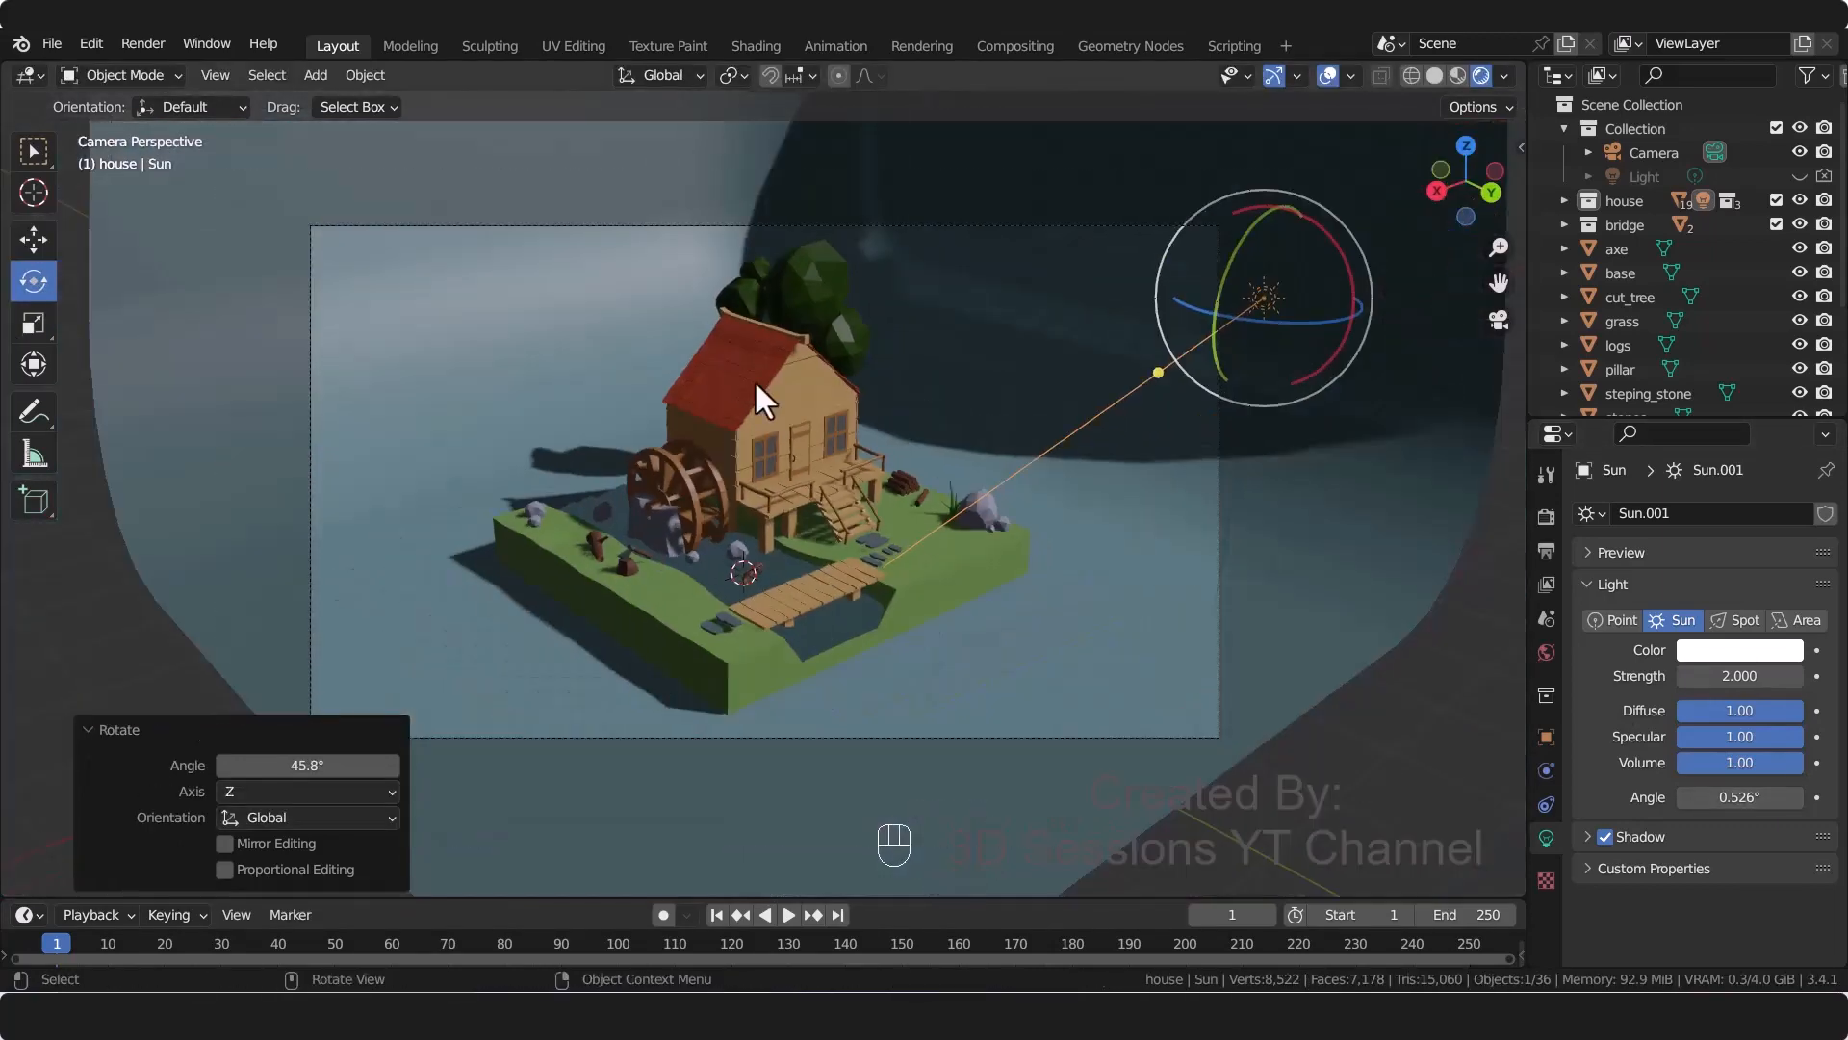
# Step: Try moving the sun light closer to the house and check how it lights the backdrop
pyautogui.scroll(-2, 755, 382)
pyautogui.scroll(2, 950, 466)
pyautogui.click(28, 243)
pyautogui.moveTo(1193, 326); pyautogui.dragTo(1023, 383)
pyautogui.scroll(-2, 1026, 583)
pyautogui.press('KP_Decimal')
pyautogui.scroll(-4, 1217, 719)
pyautogui.click(1163, 743)
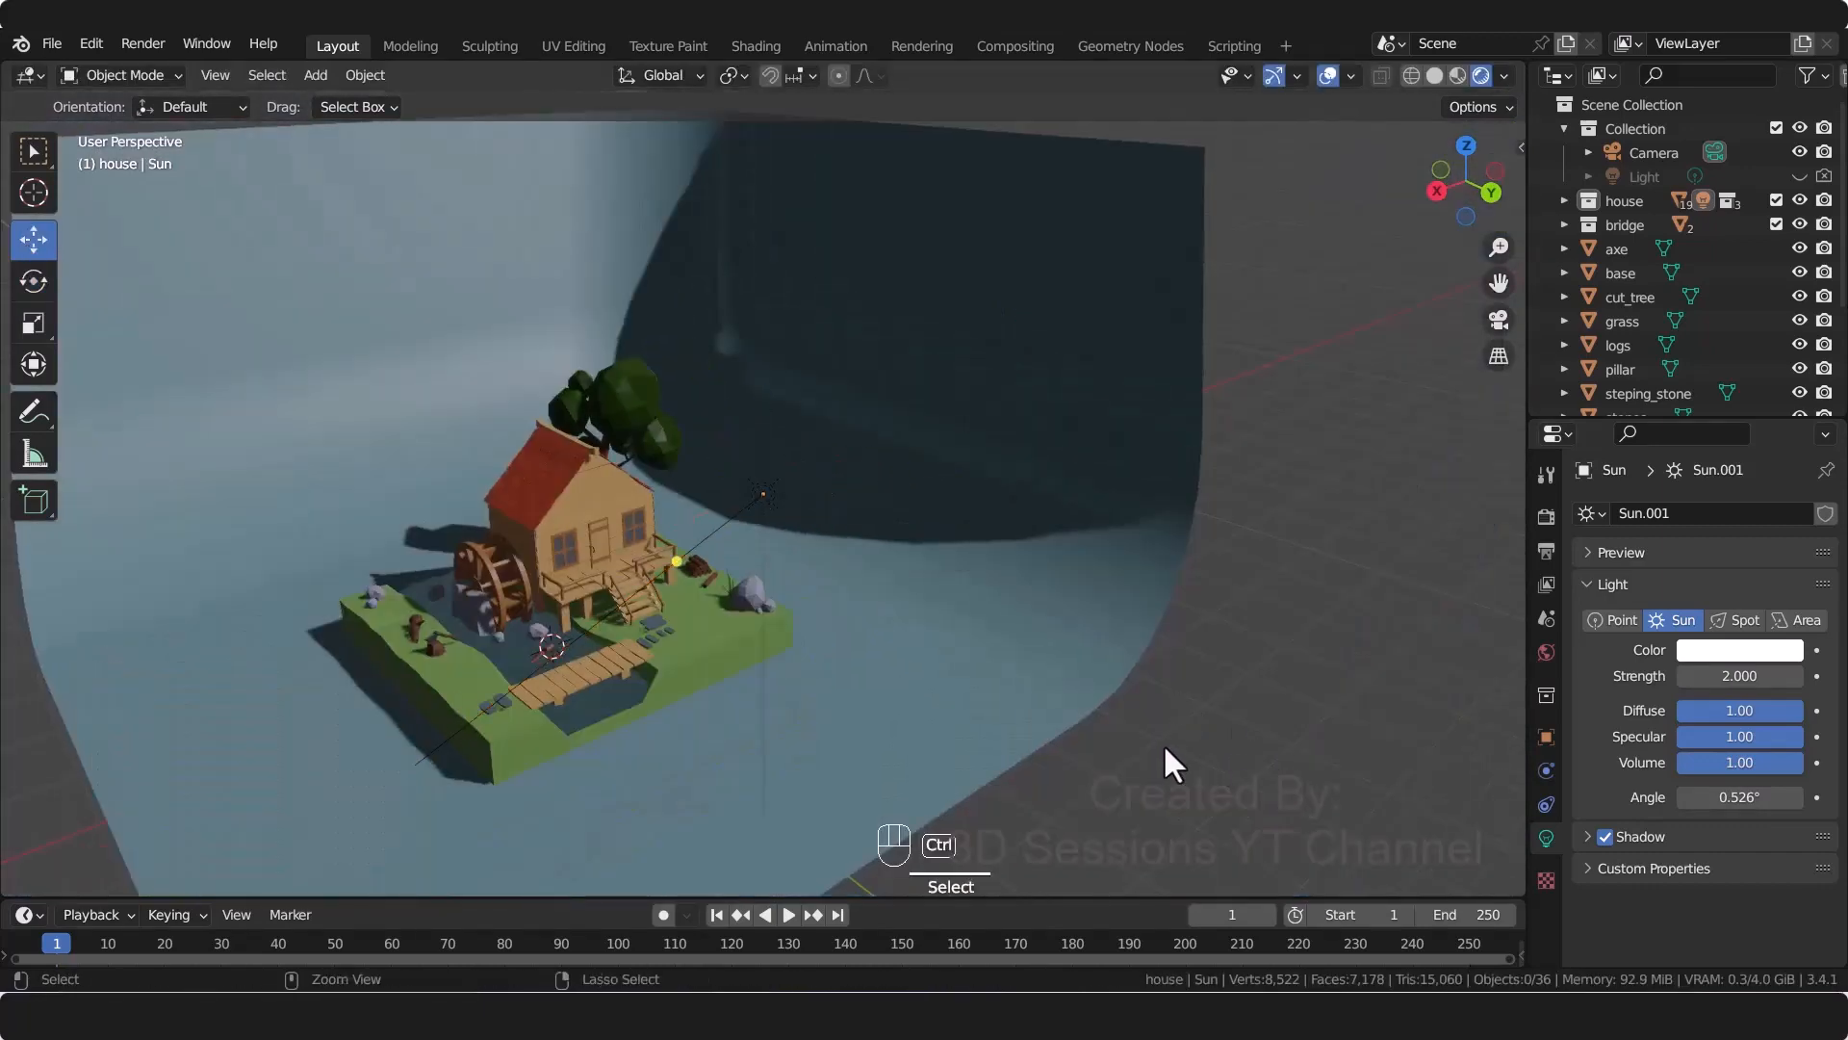
# Step: Undo the latest sun light changes, then save water_mill.blend from the camera view
pyautogui.hotkey('ctrl', 'z')
pyautogui.hotkey('ctrl', 'z')
pyautogui.hotkey('ctrl', 'z')
pyautogui.press('KP_0')
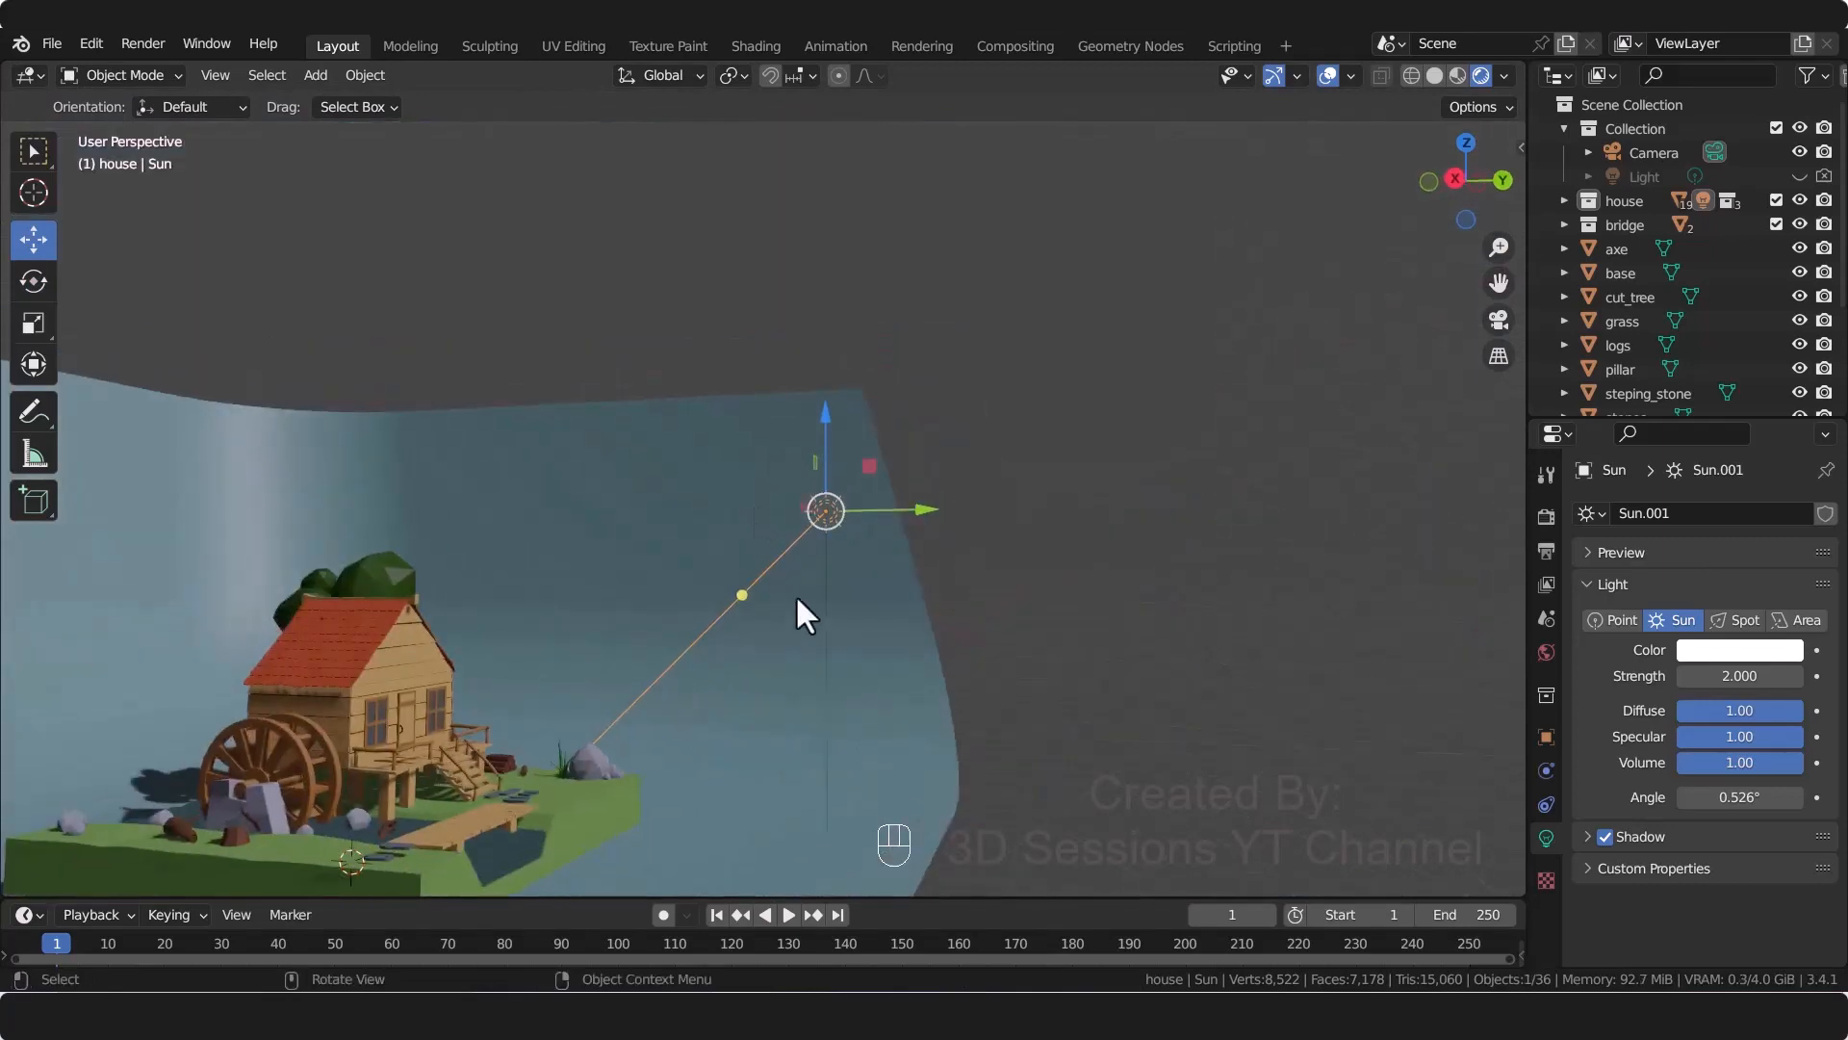
pyautogui.hotkey('ctrl', 's')
# Step: Try rotating the sun light freely in the camera view, and undo the rotation
pyautogui.click(34, 281)
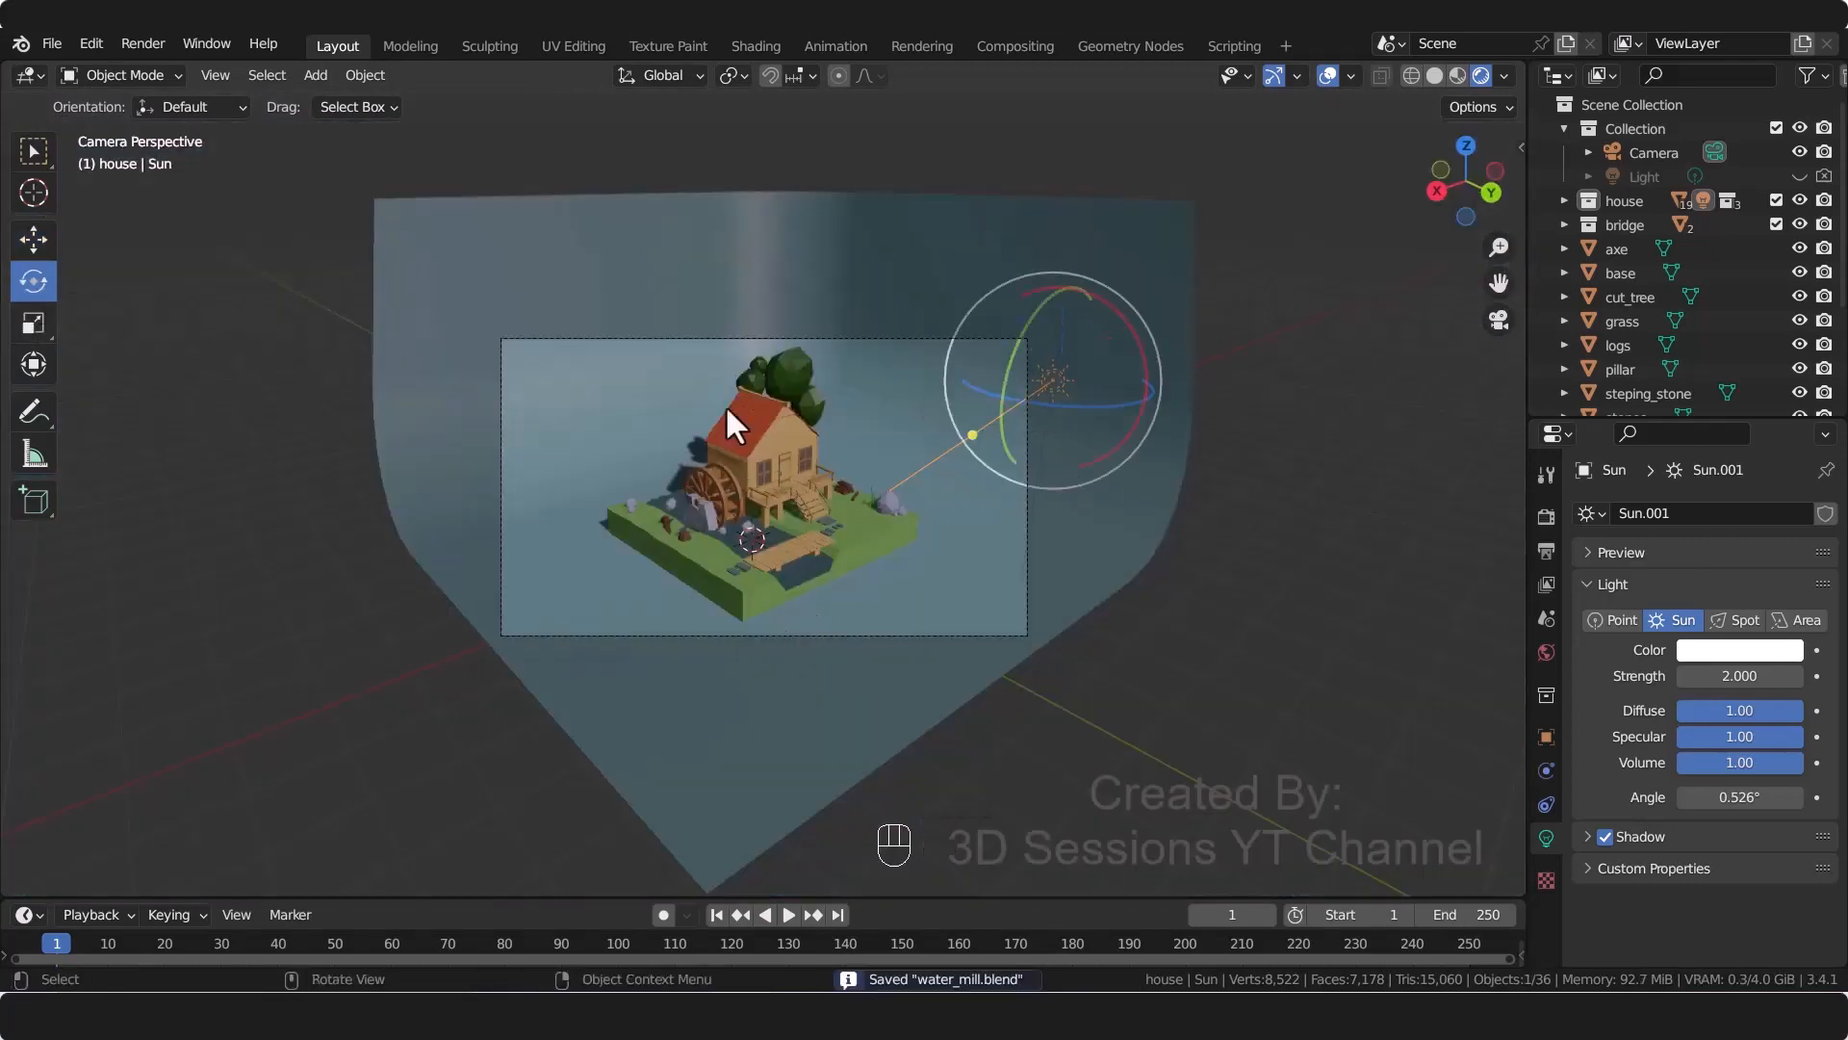
pyautogui.moveTo(977, 390); pyautogui.dragTo(1053, 512)
pyautogui.hotkey('ctrl', 'z')
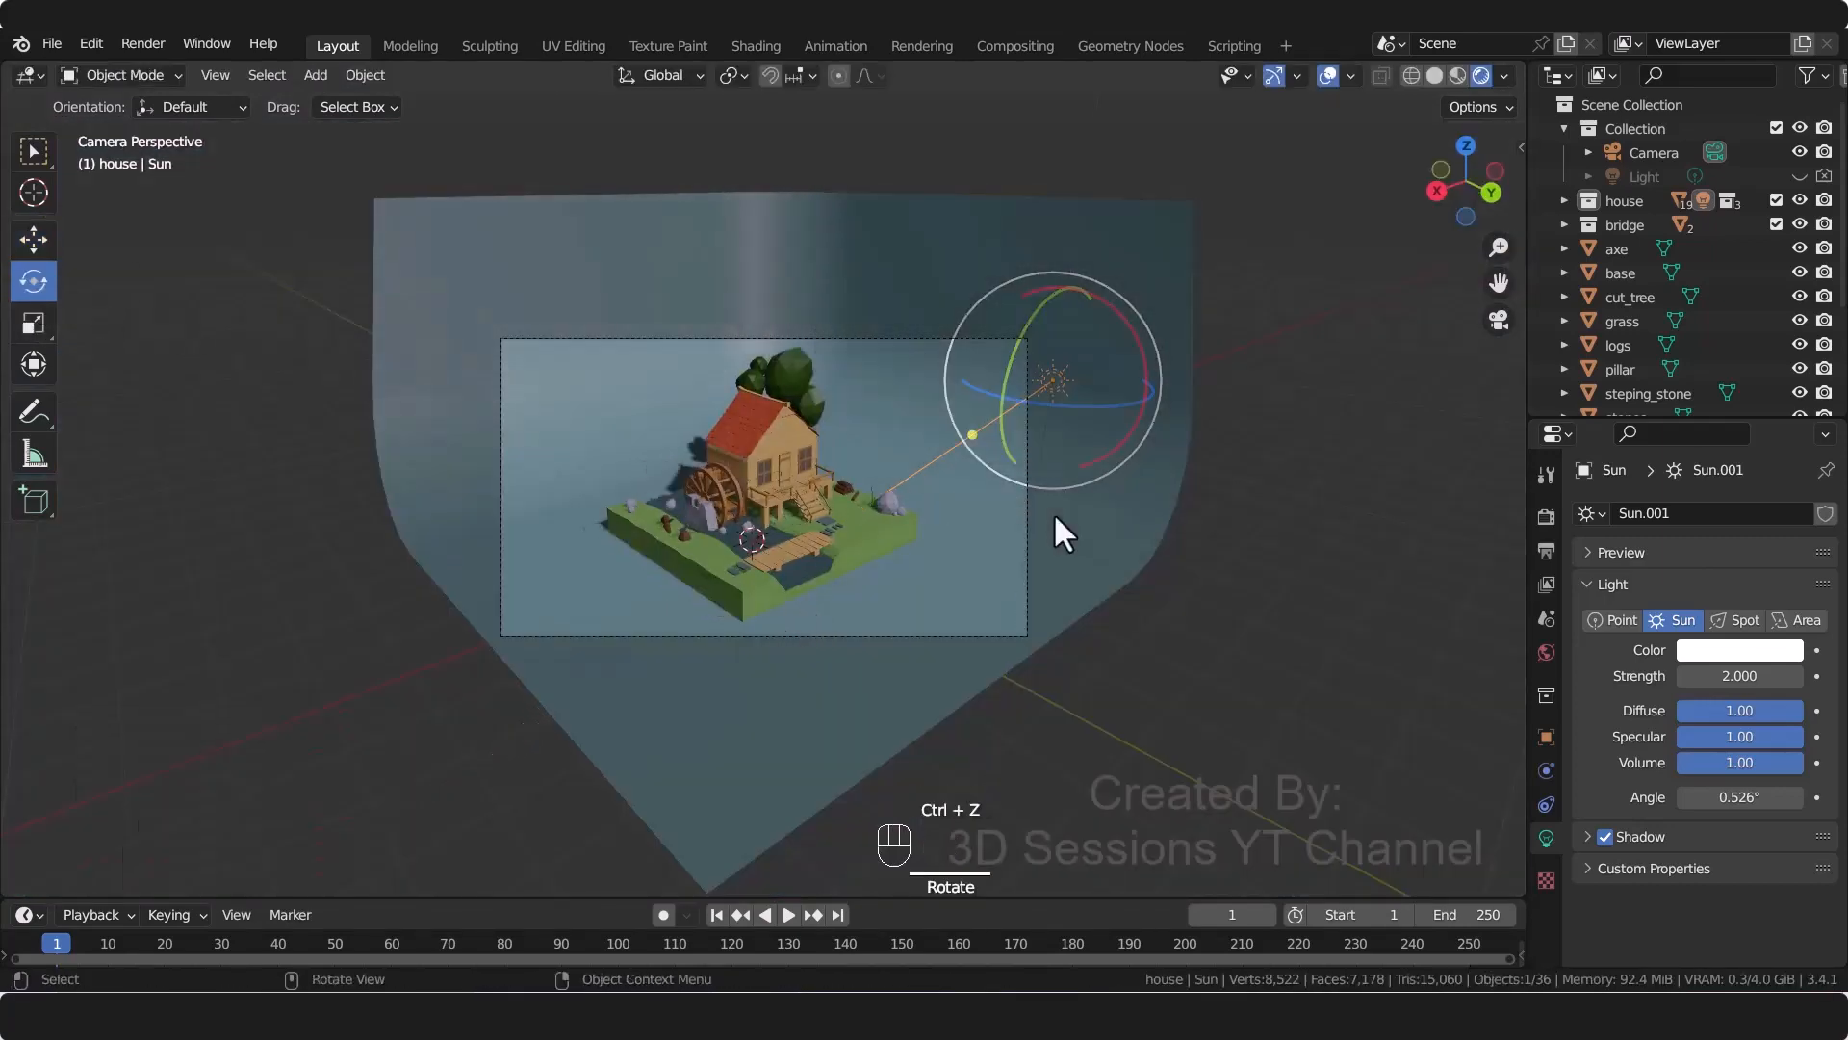
pyautogui.press('`')
pyautogui.click(999, 310)
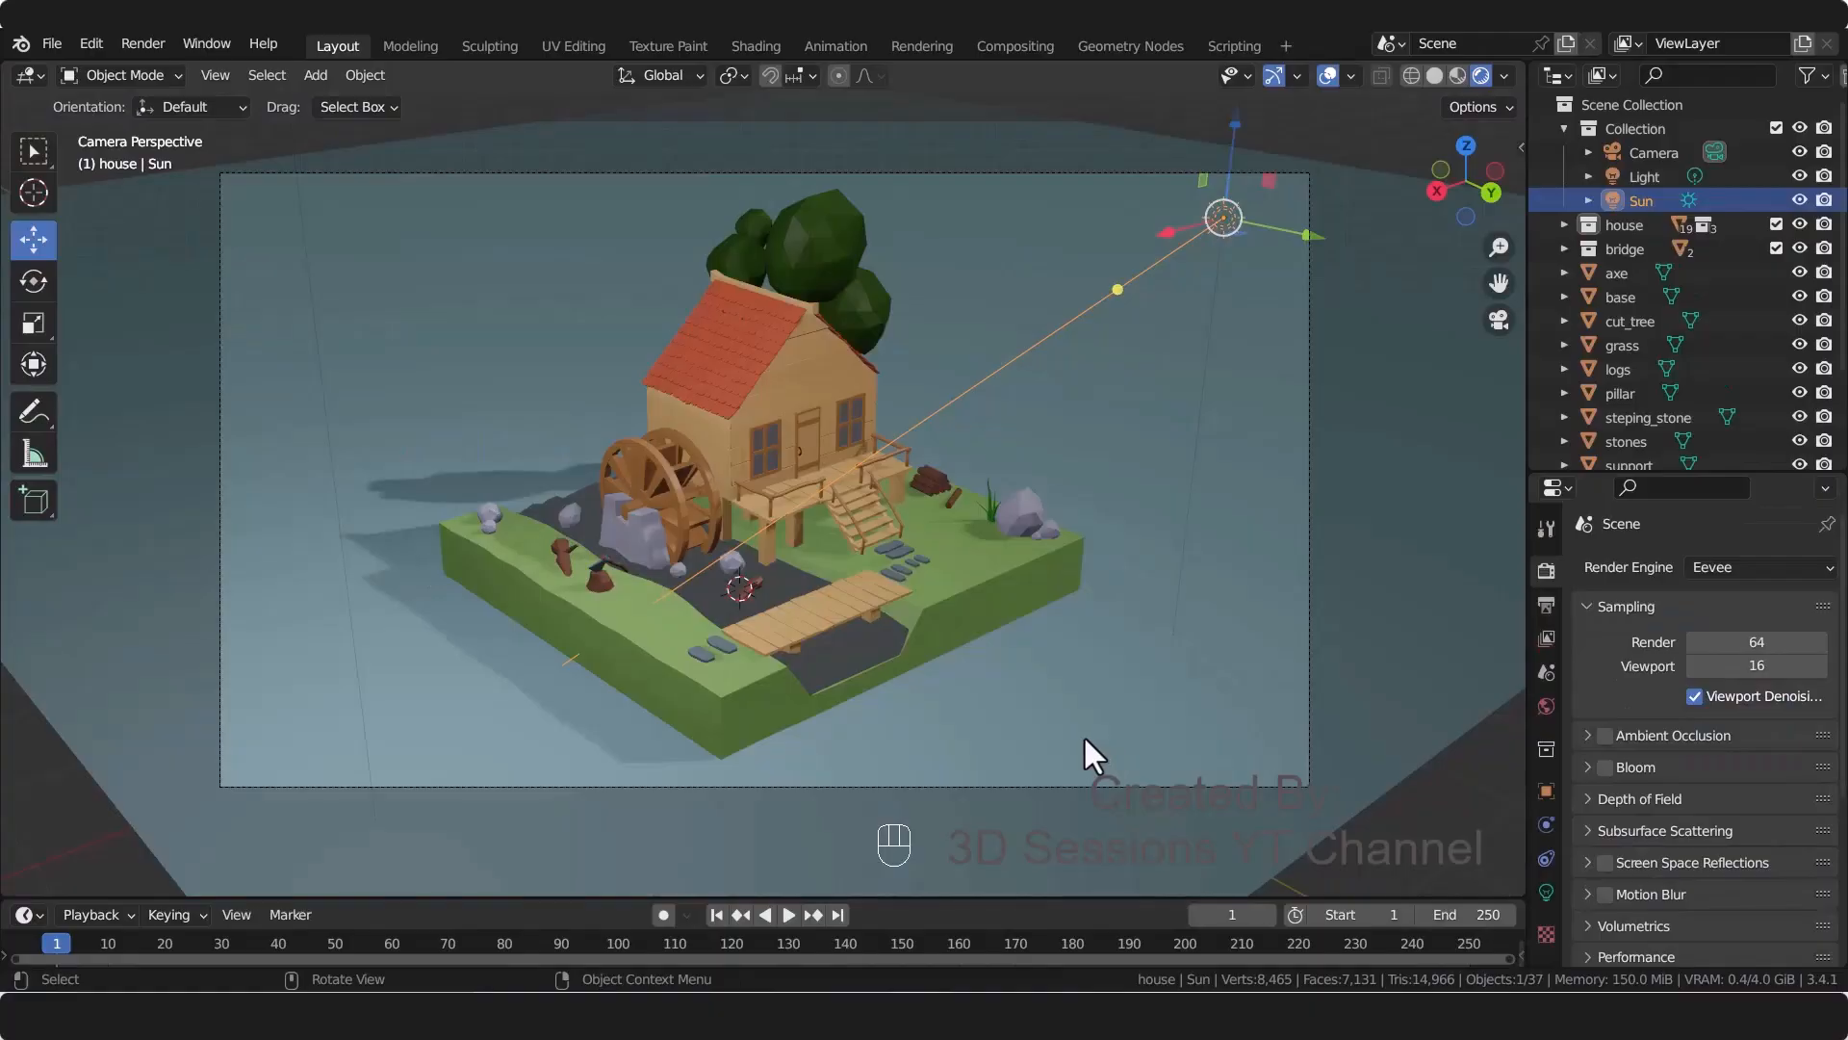
# Step: Examine the sun light's settings and its placement over the watermill from the top view
pyautogui.click(1229, 223)
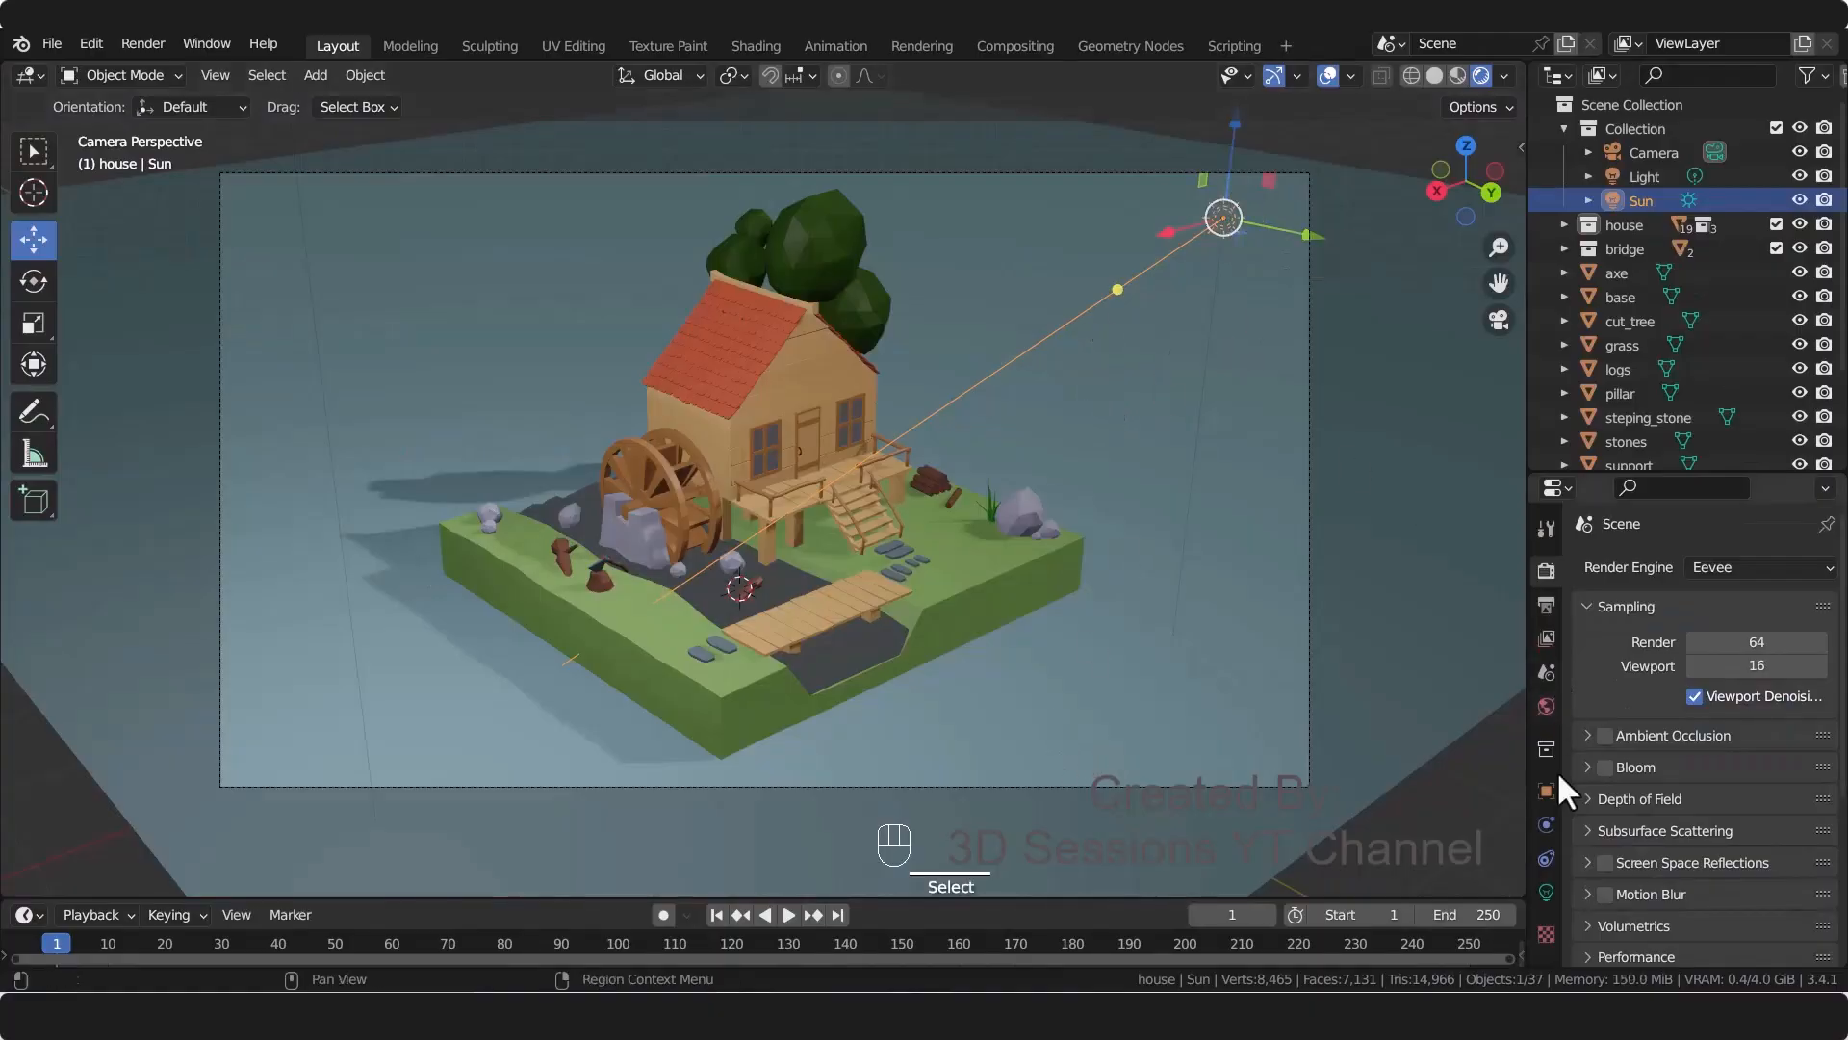
pyautogui.click(1550, 891)
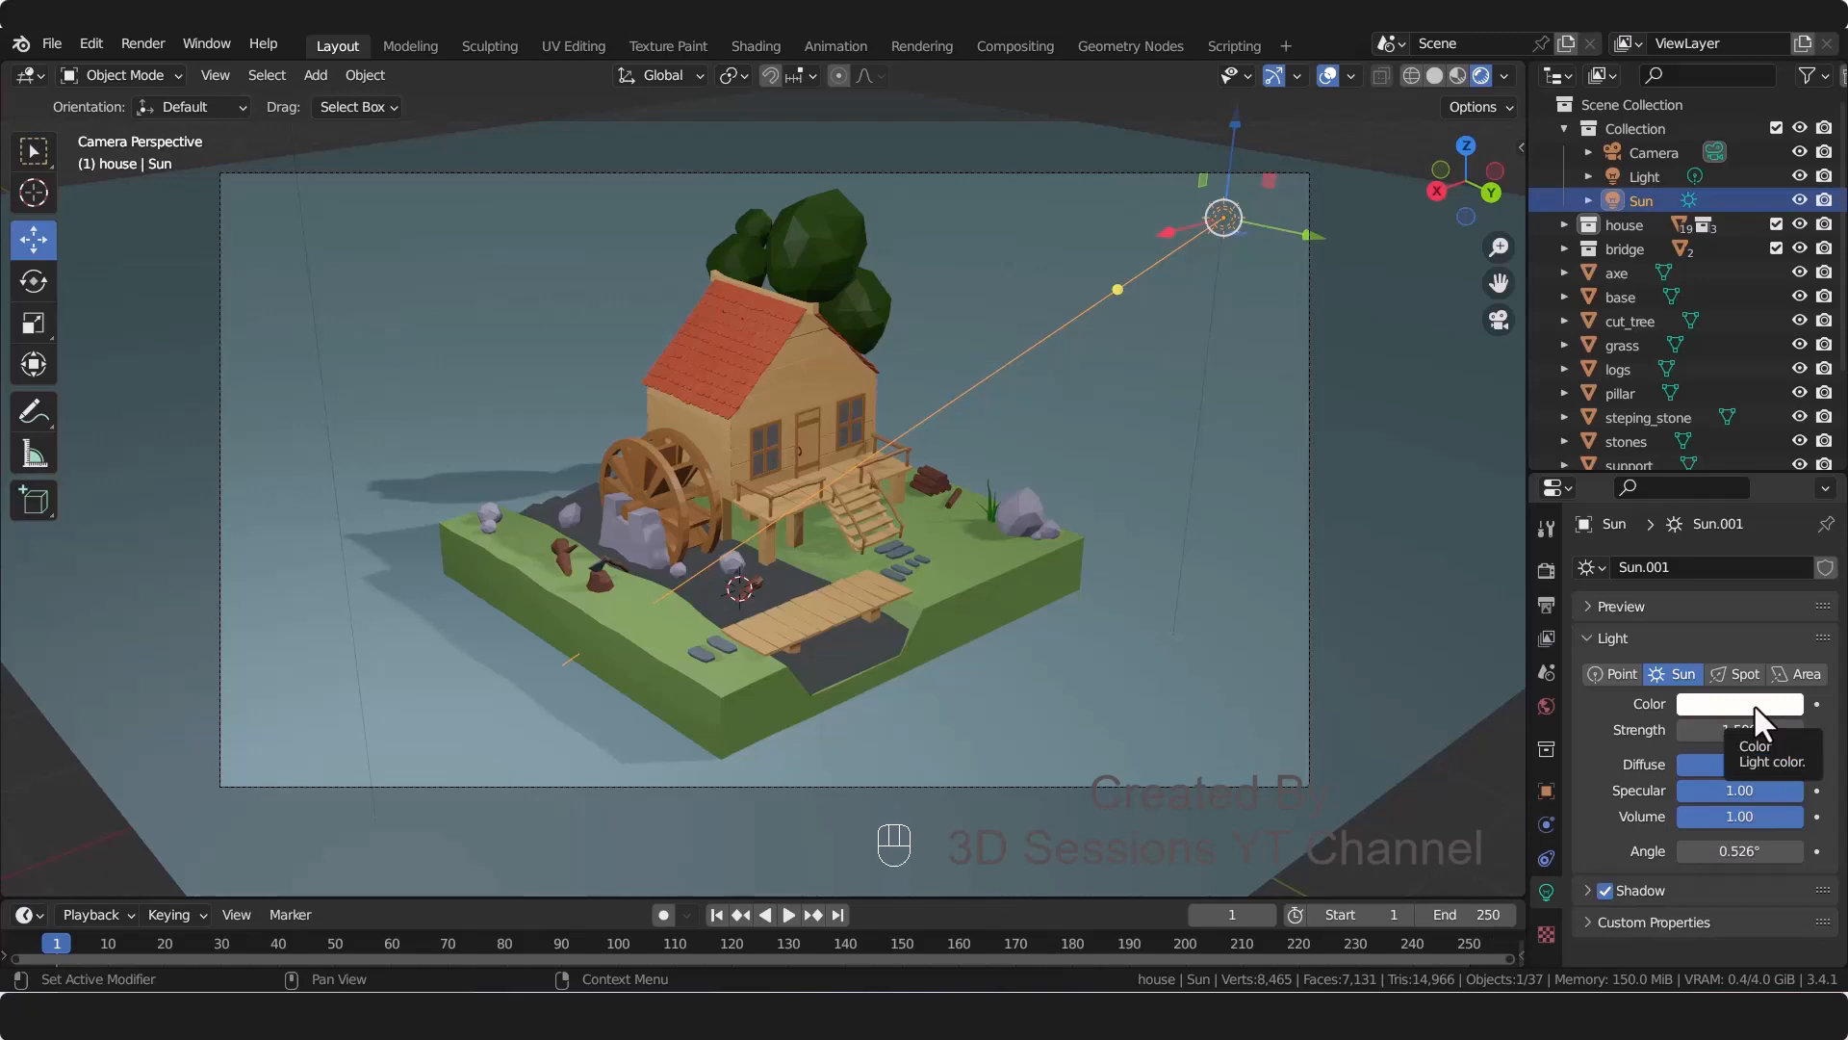
pyautogui.press('`')
pyautogui.click(757, 183)
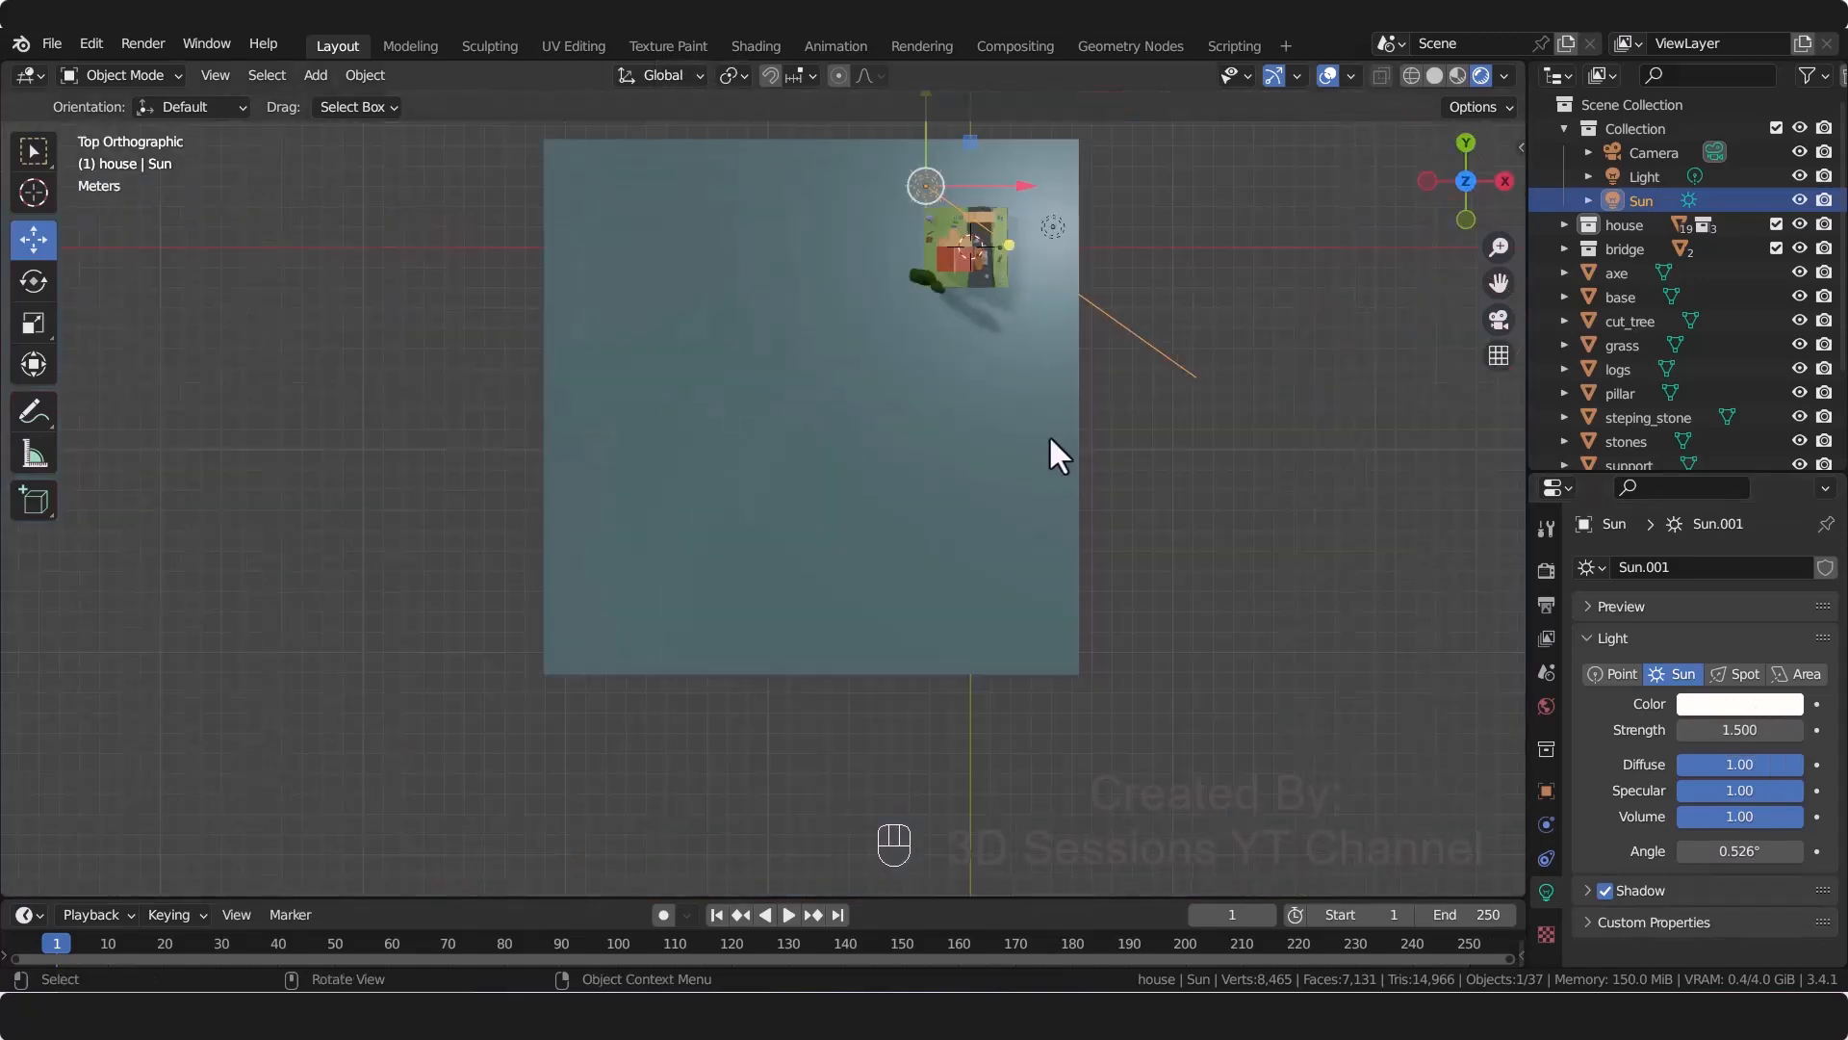
pyautogui.keyDown('shift'); pyautogui.moveTo(935, 362); pyautogui.dragTo(922, 493, button='middle'); pyautogui.keyUp('shift')
pyautogui.scroll(3, 968, 450)
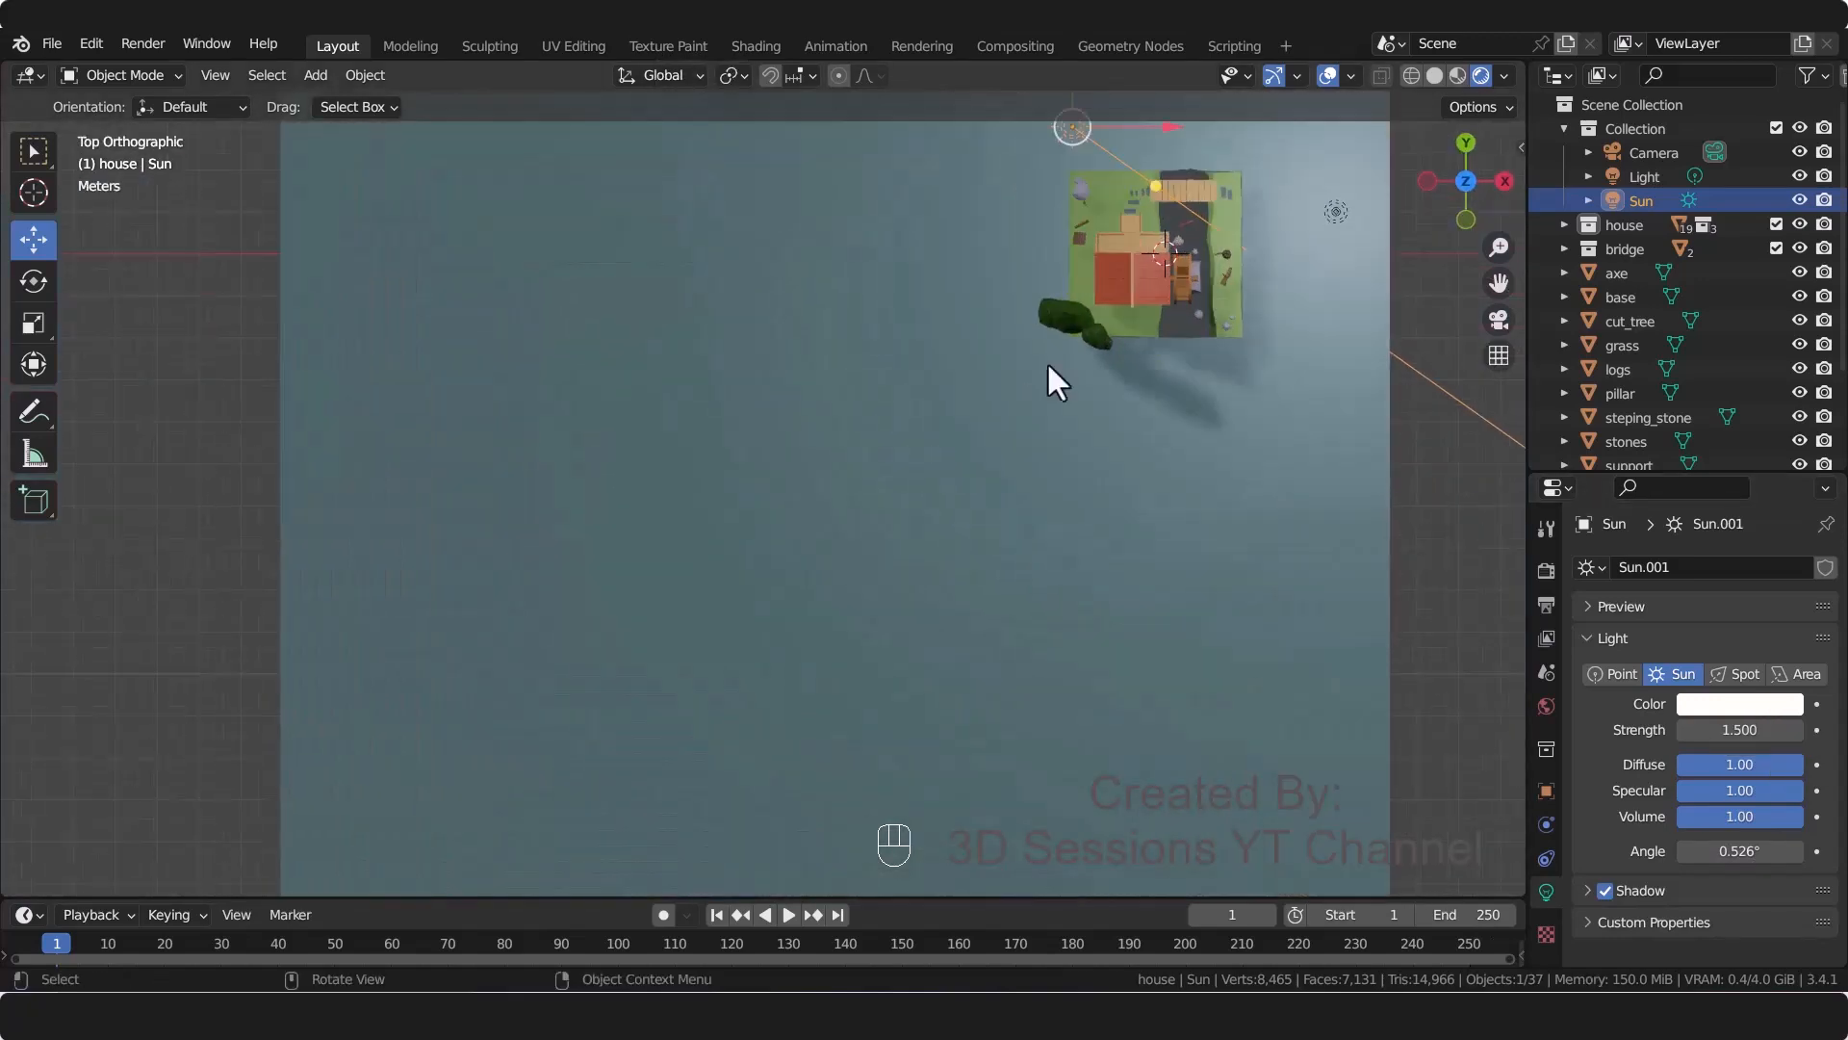
pyautogui.keyDown('shift'); pyautogui.moveTo(1048, 365); pyautogui.dragTo(782, 589, button='middle'); pyautogui.keyUp('shift')
pyautogui.scroll(4, 782, 590)
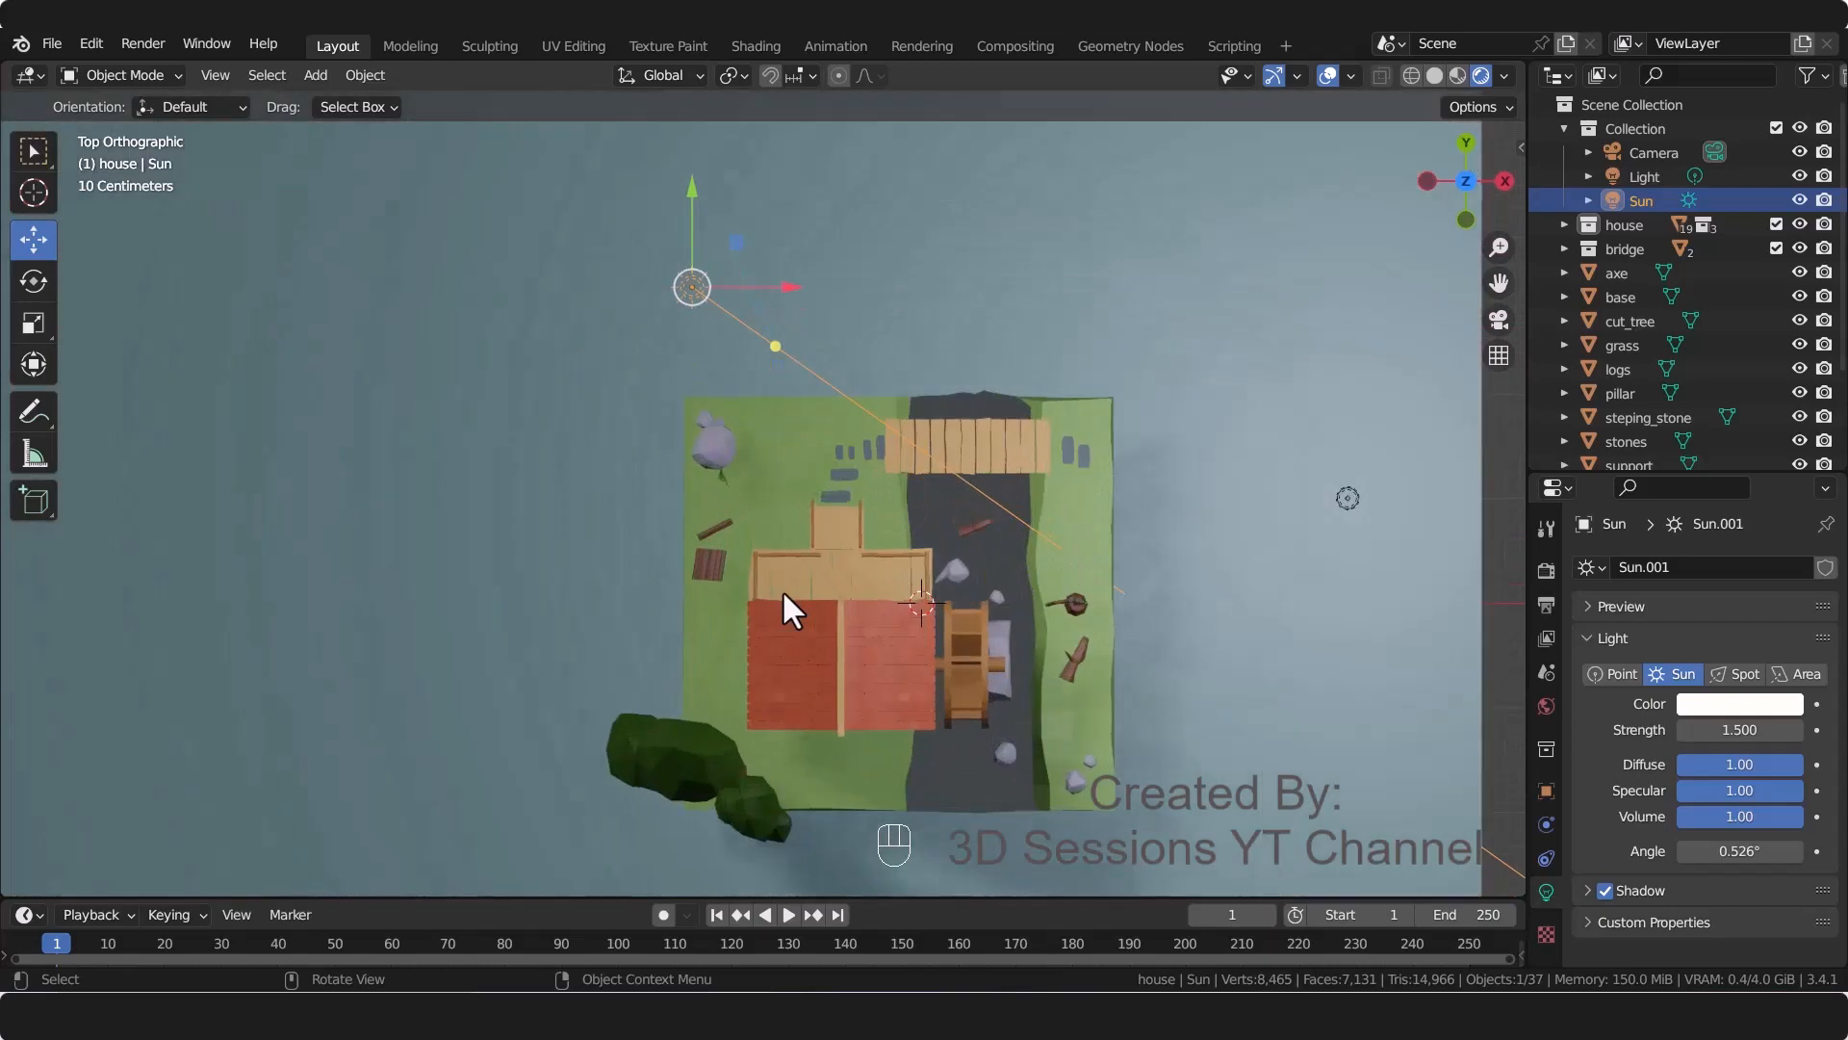
pyautogui.press('KP_0')
# Step: Select the point light above the scene and examine its type and power settings
pyautogui.keyDown('shift'); pyautogui.moveTo(257, 189); pyautogui.dragTo(314, 269, button='middle'); pyautogui.keyUp('shift')
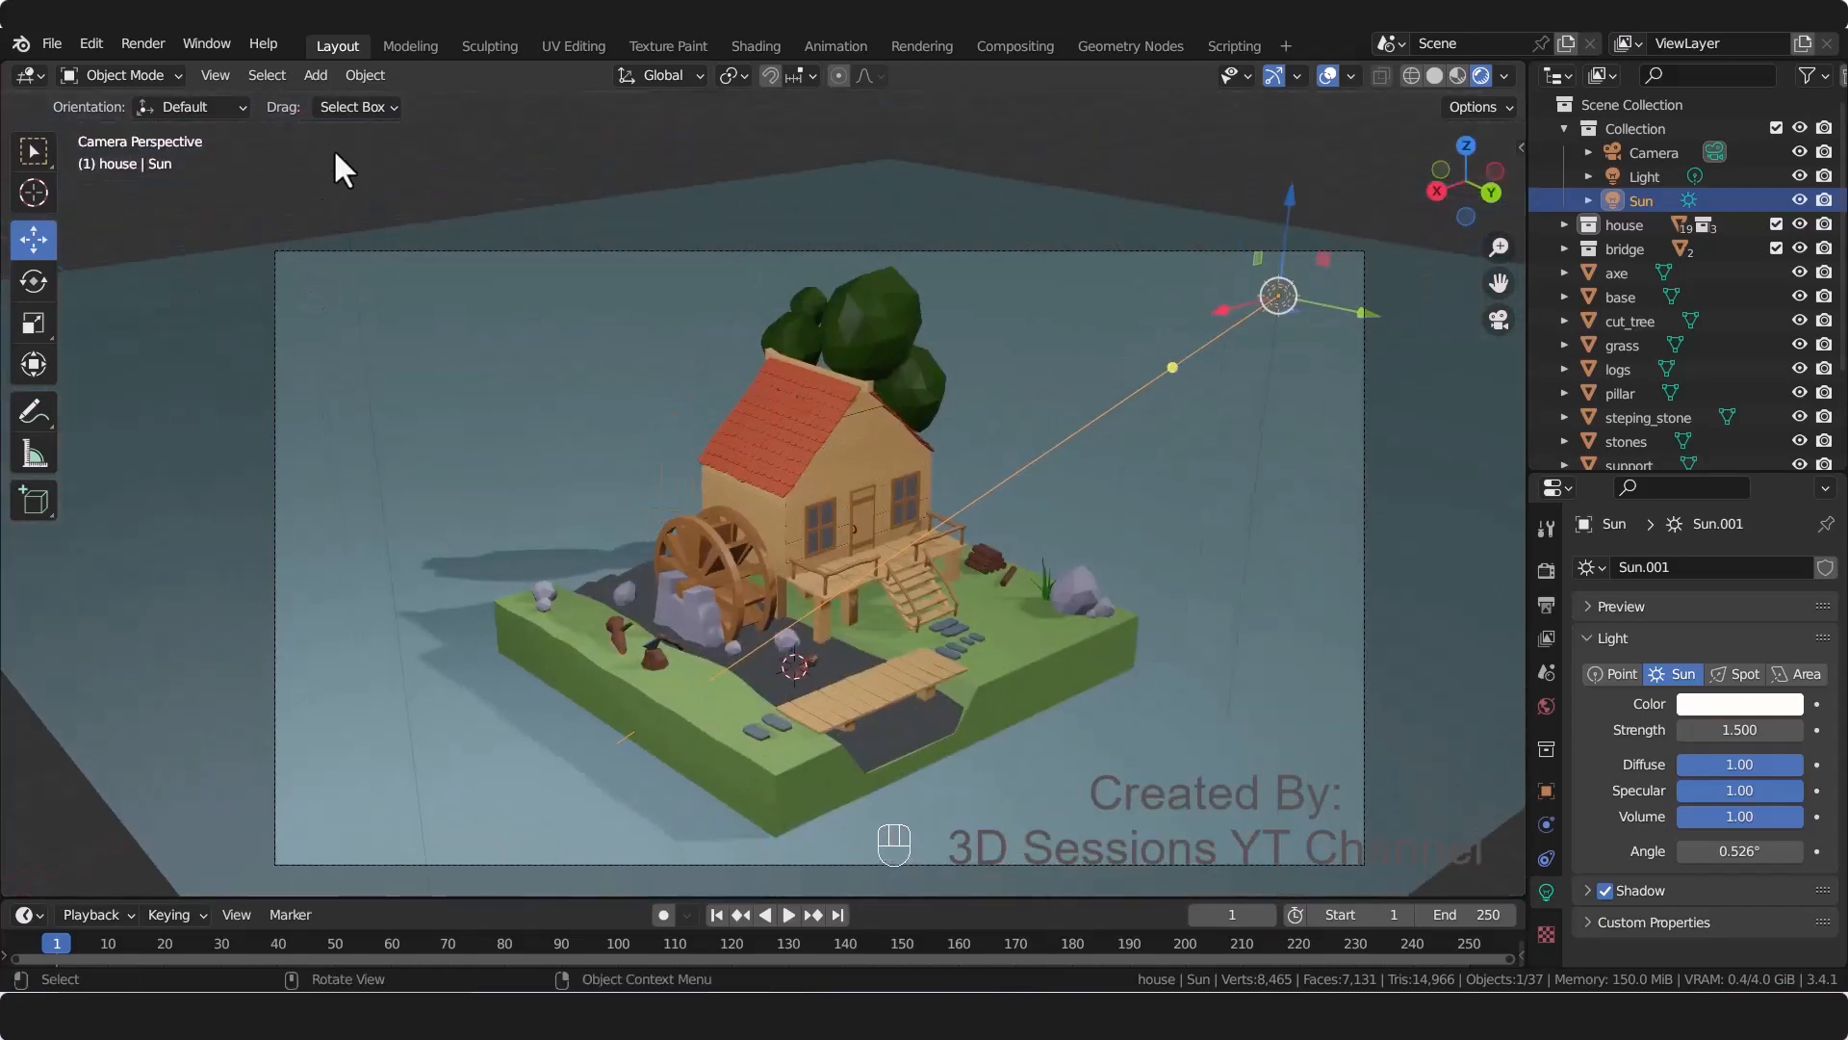
pyautogui.click(335, 150)
pyautogui.scroll(-1, 344, 151)
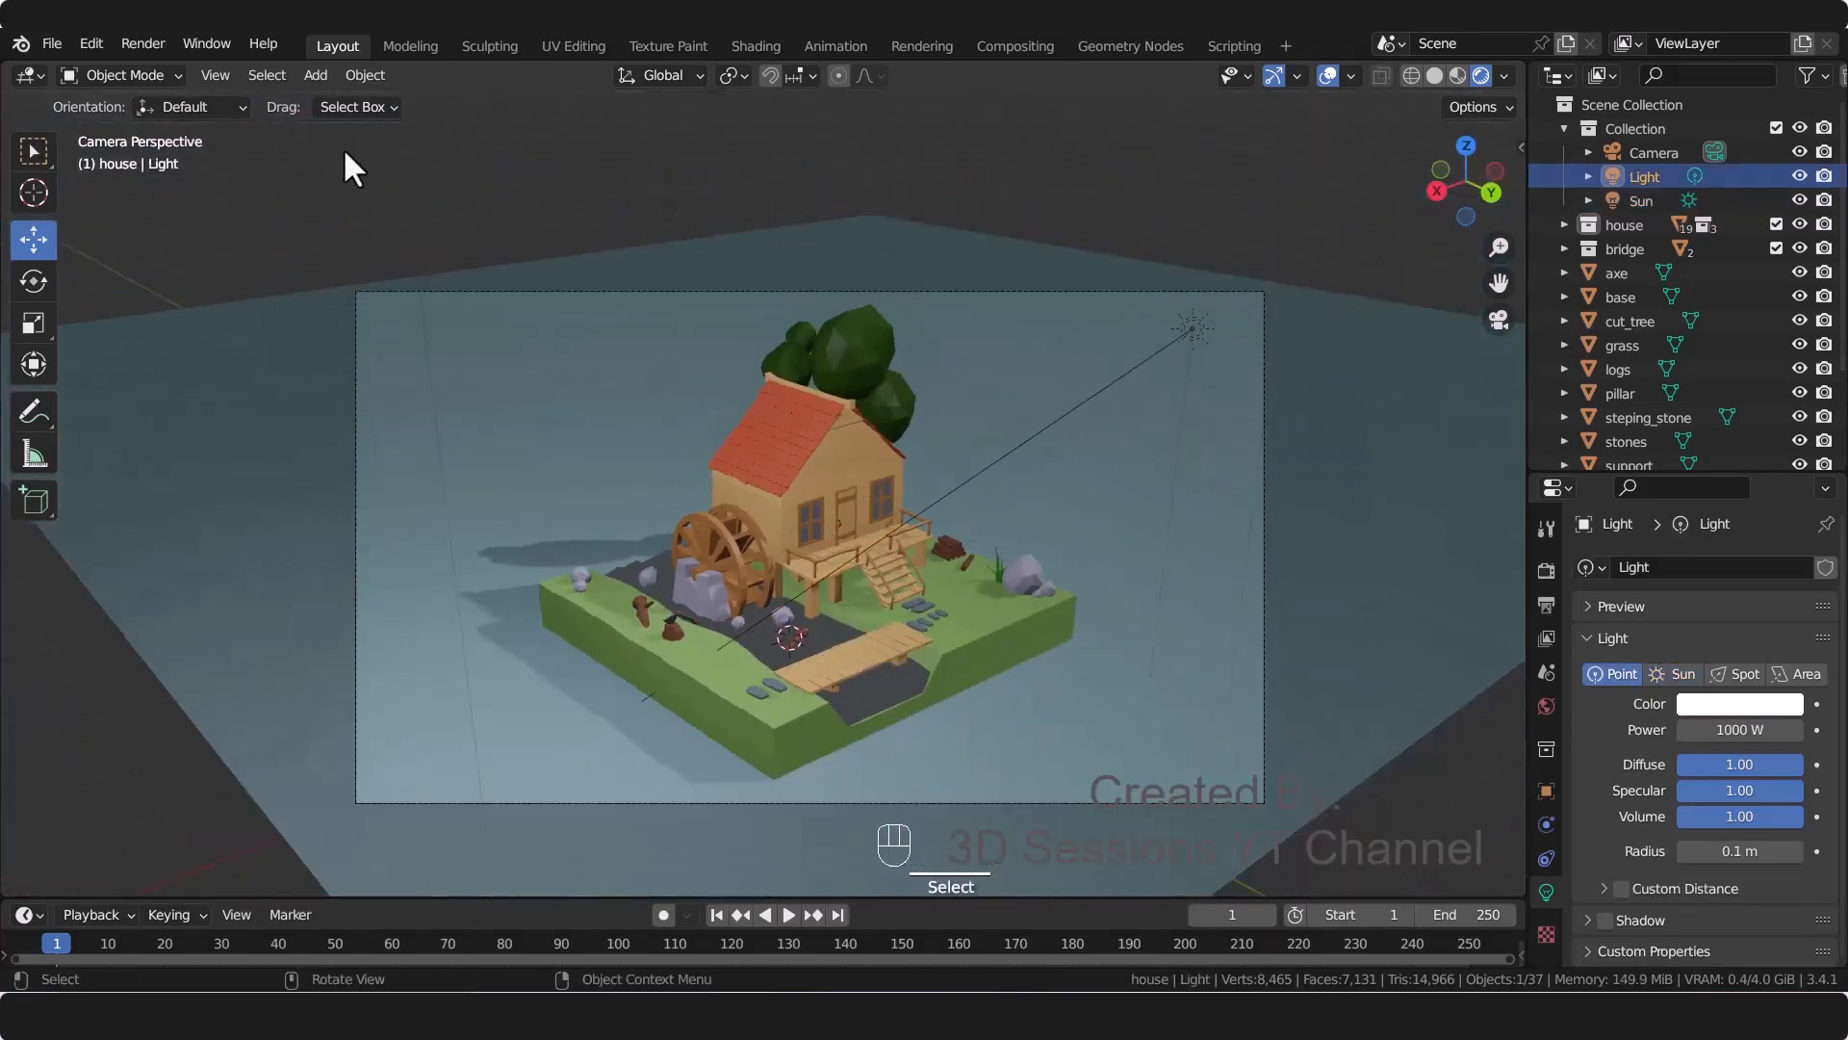
pyautogui.scroll(-1, 343, 147)
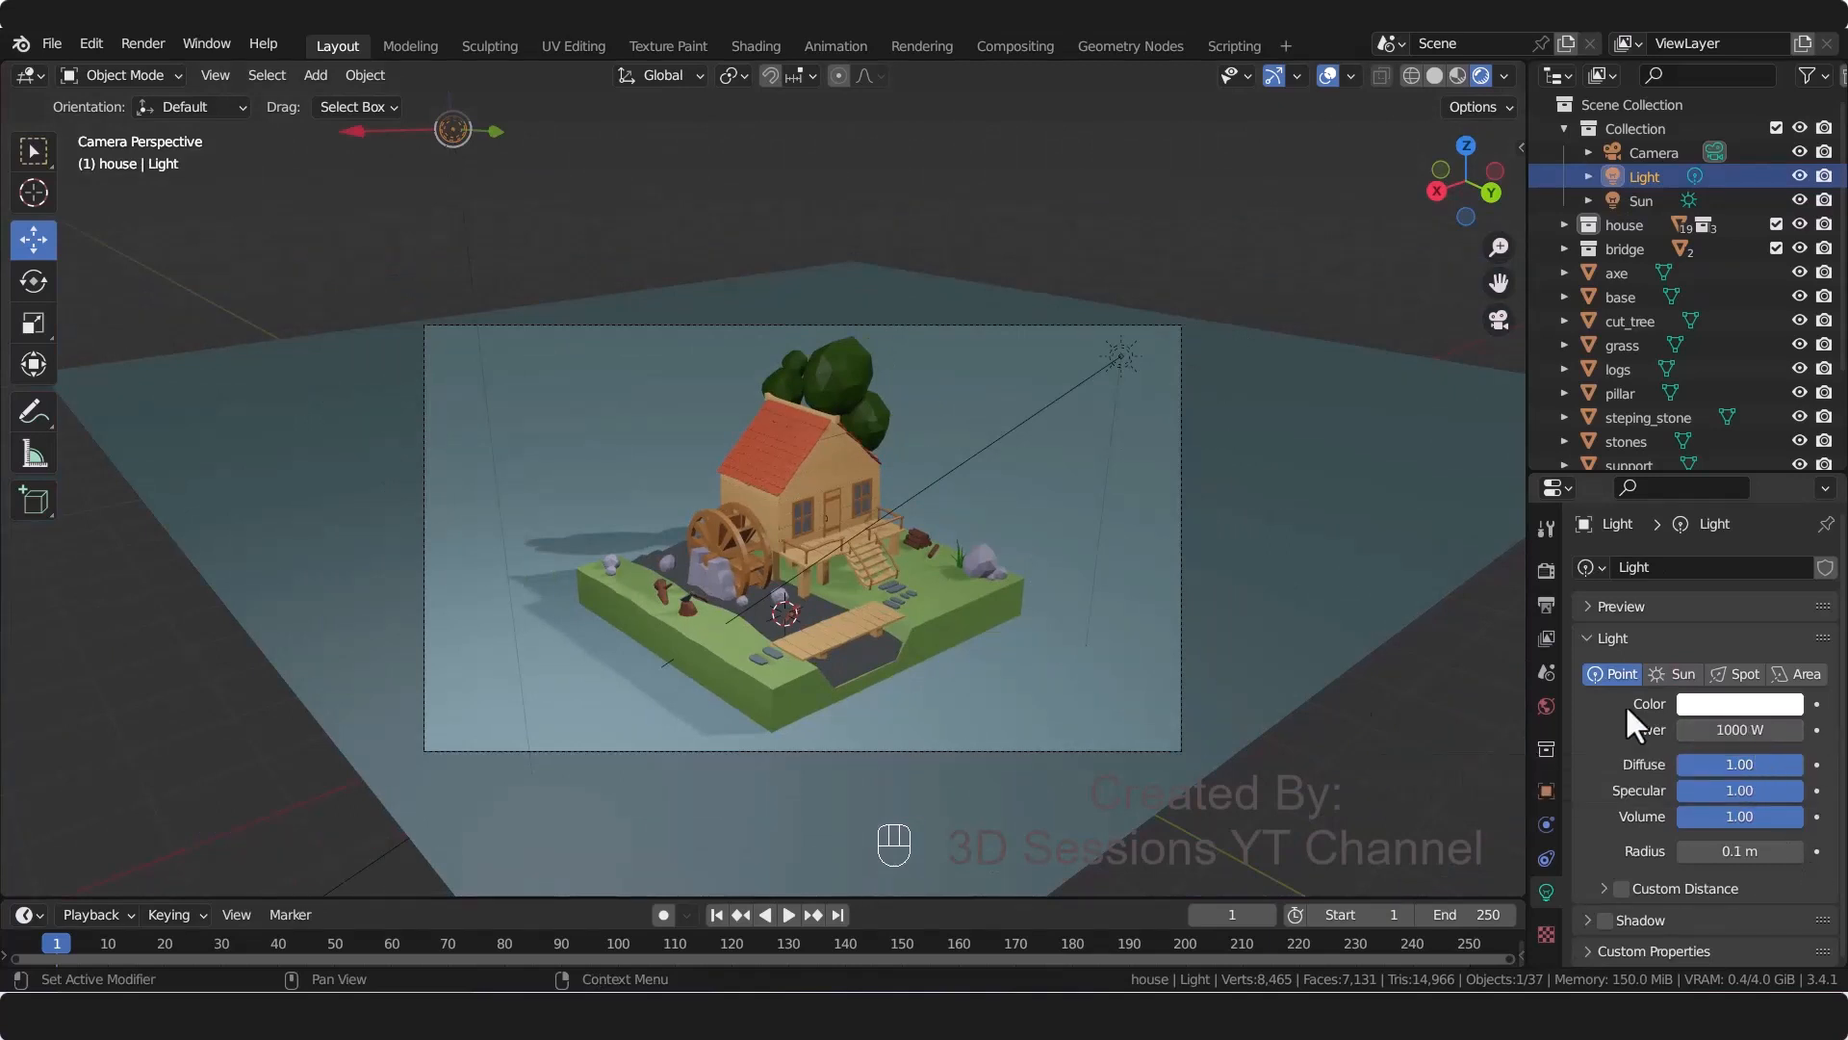
# Step: Set the surface shader of the river's water material to Principled BSDF
pyautogui.scroll(3, 928, 707)
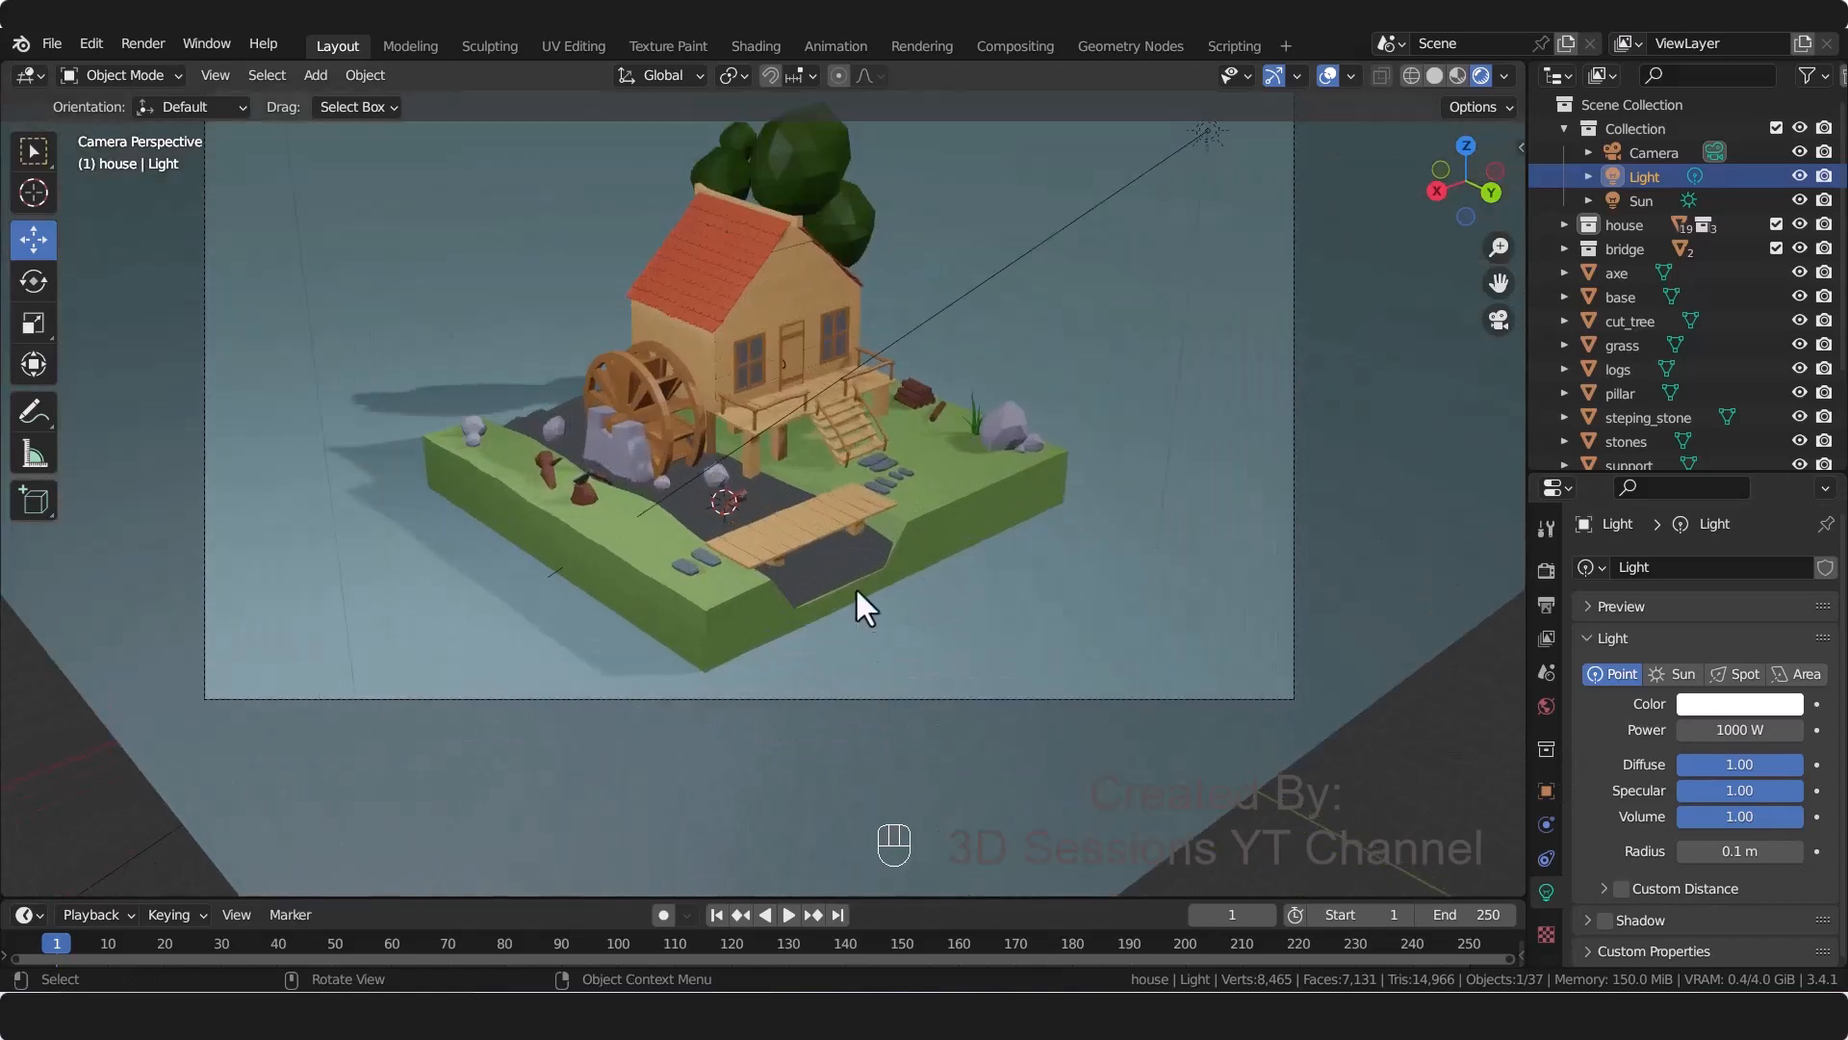
pyautogui.click(842, 573)
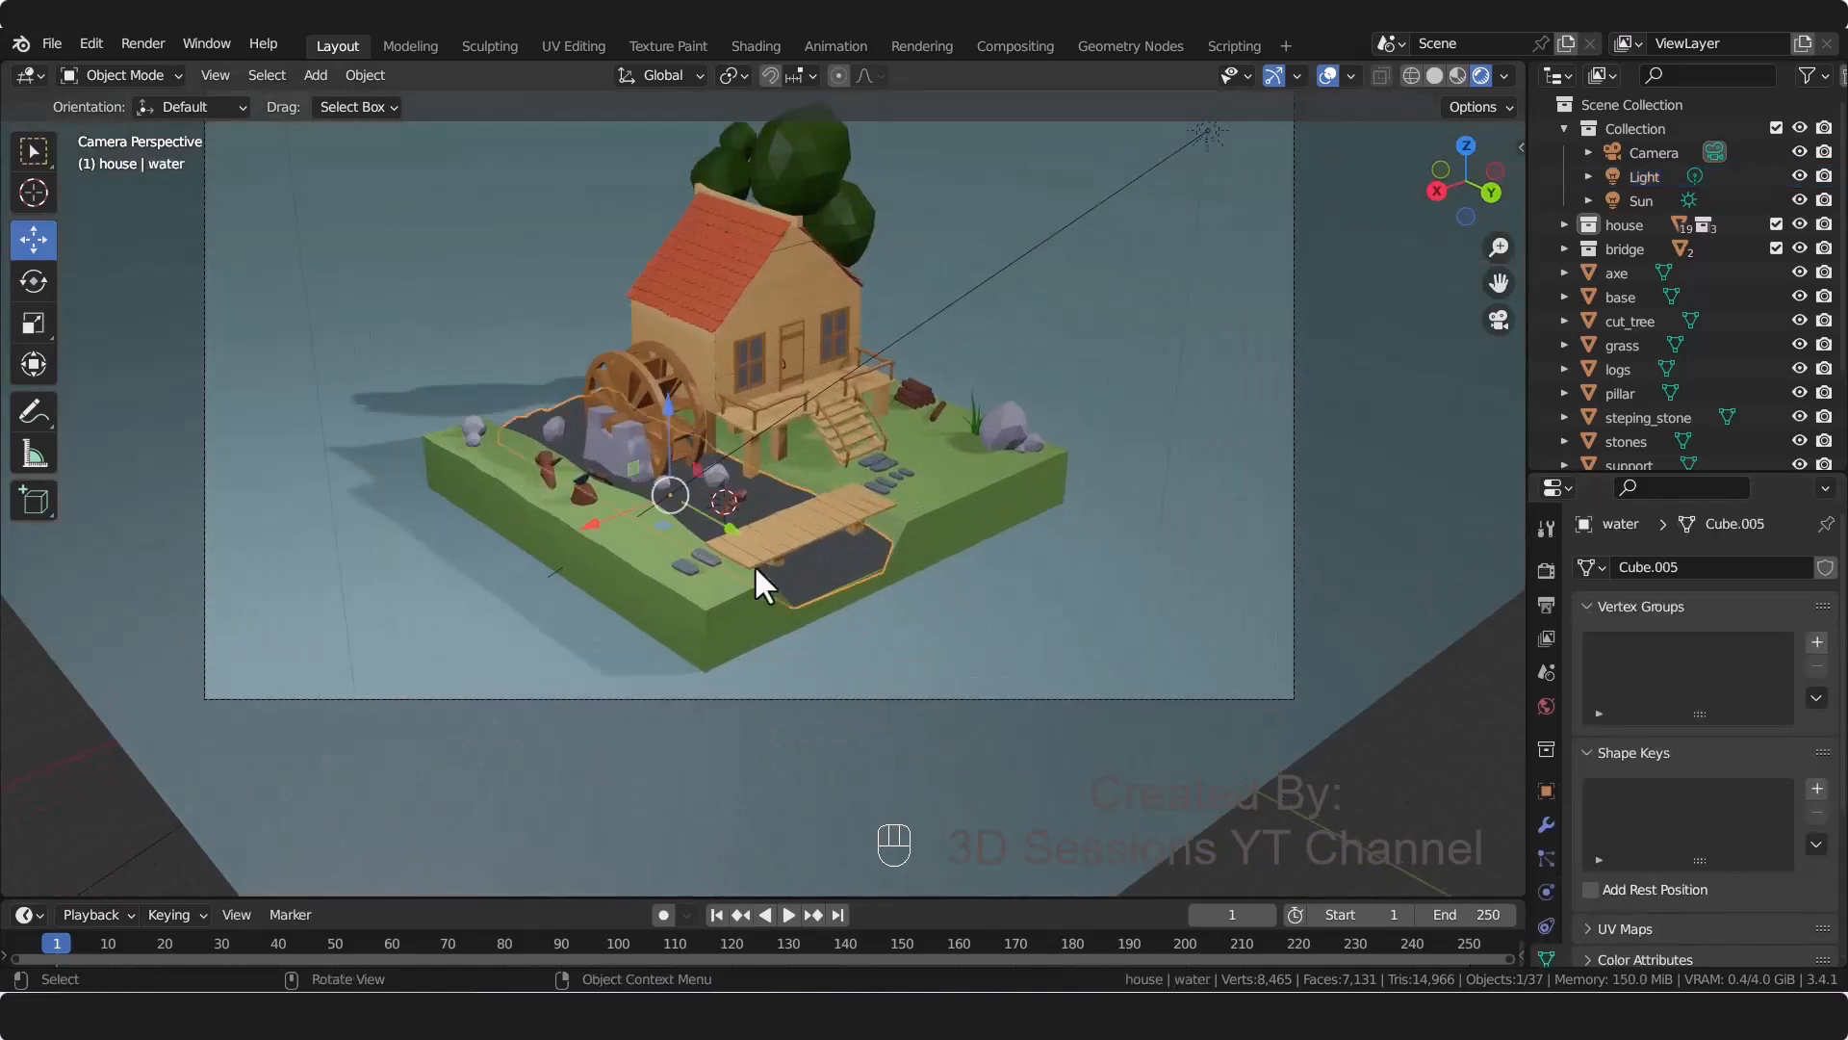
pyautogui.scroll(-3, 1541, 866)
pyautogui.click(1545, 895)
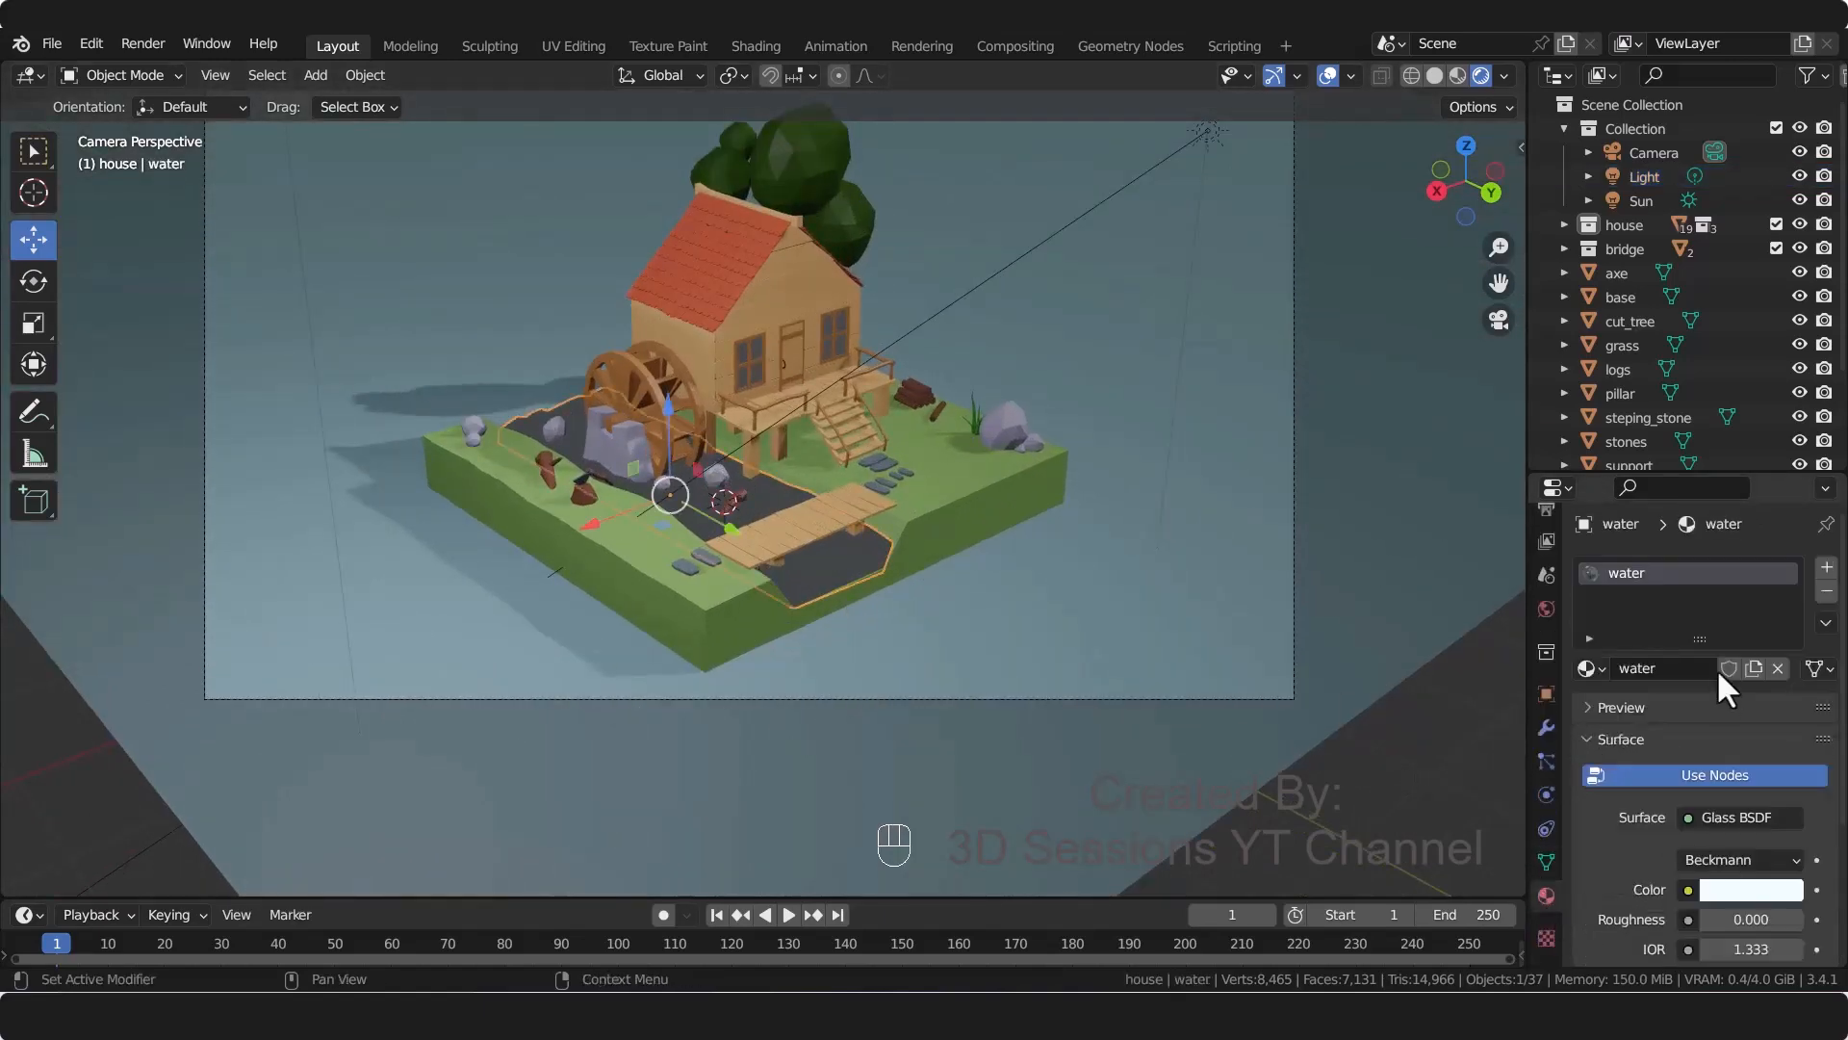
pyautogui.scroll(-1, 1719, 776)
pyautogui.click(1735, 781)
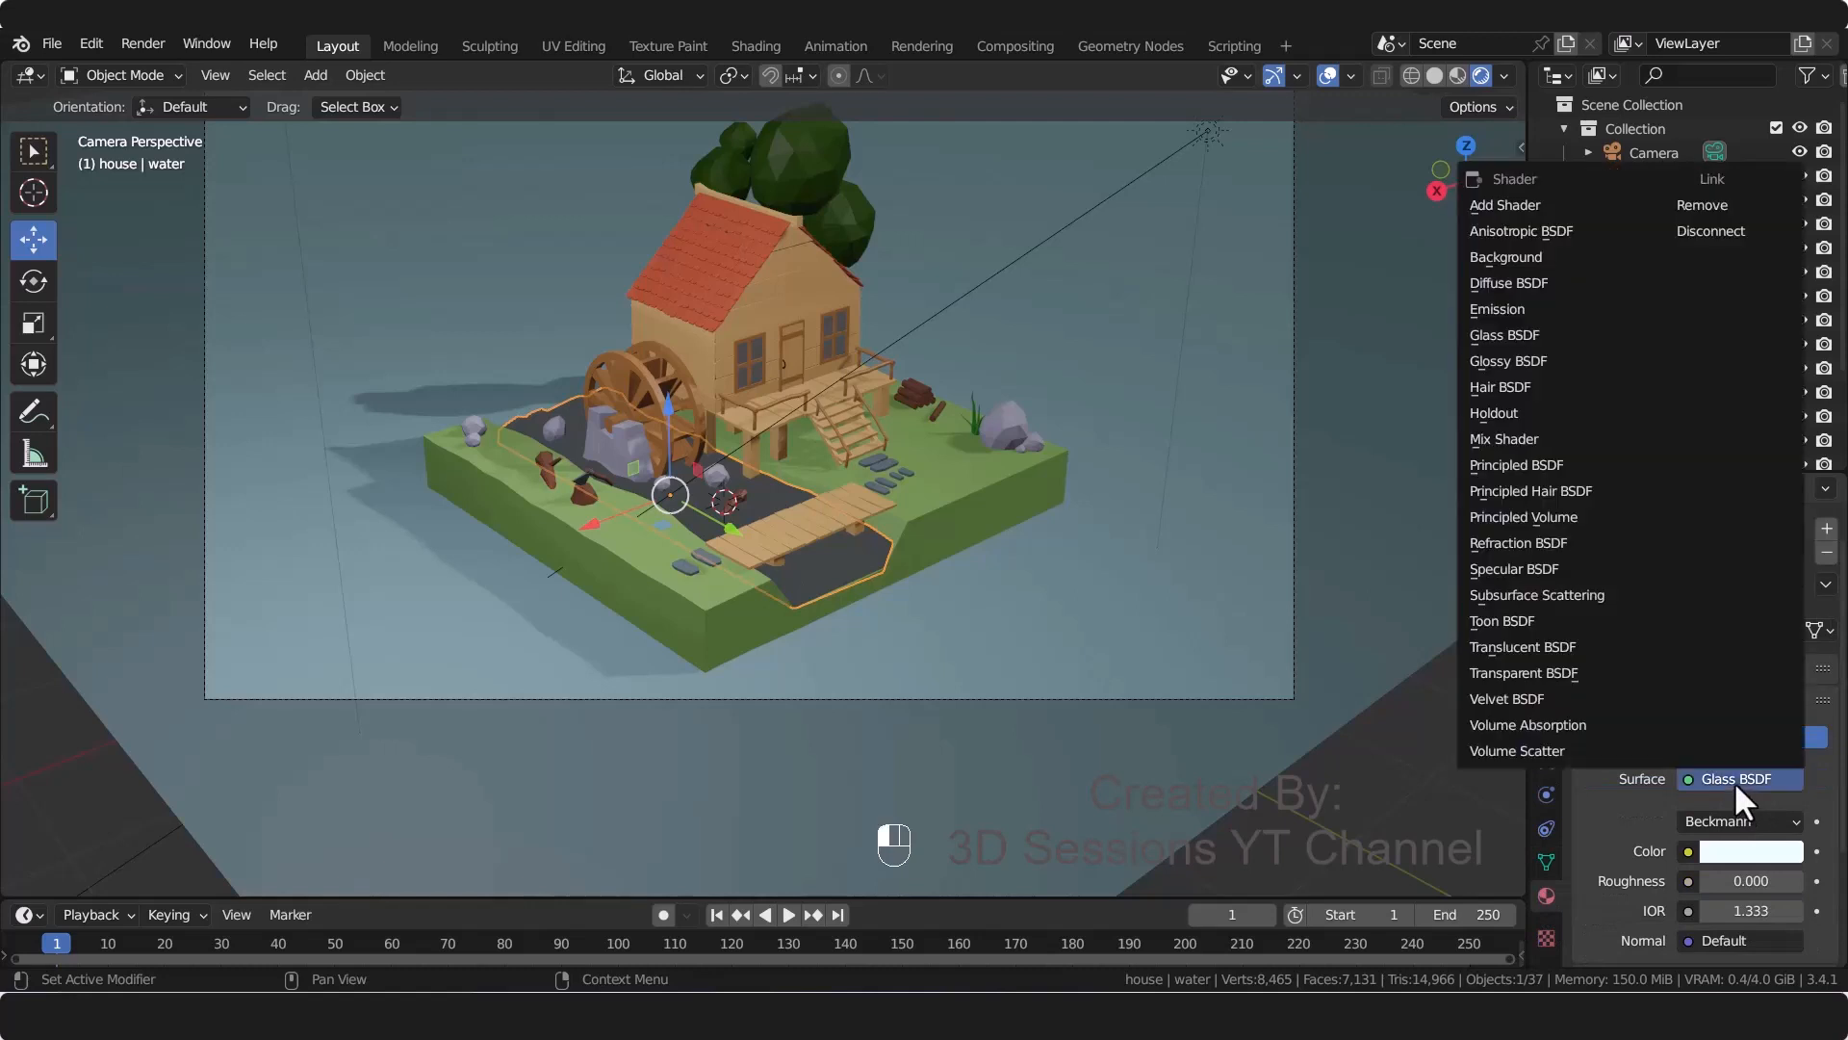
pyautogui.click(1545, 466)
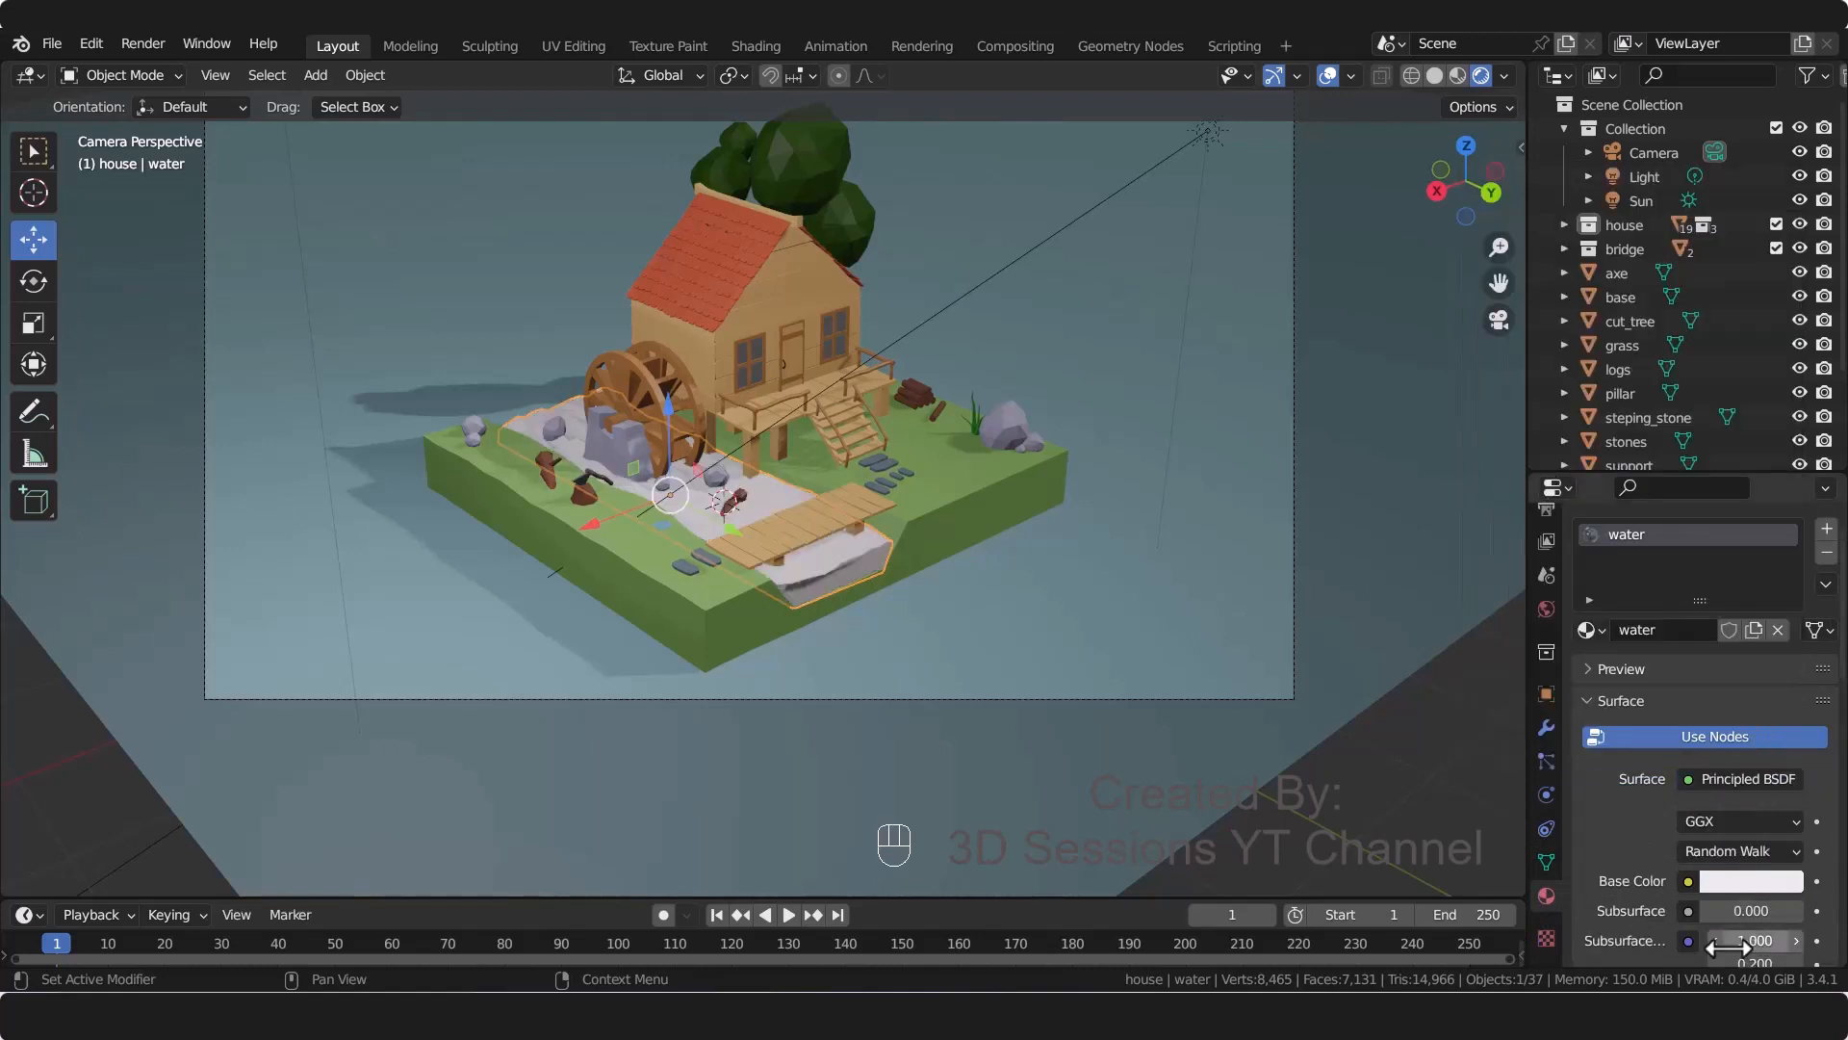
# Step: Set the water material's base color to hex BDCEE7
pyautogui.scroll(-4, 1695, 654)
pyautogui.click(1752, 729)
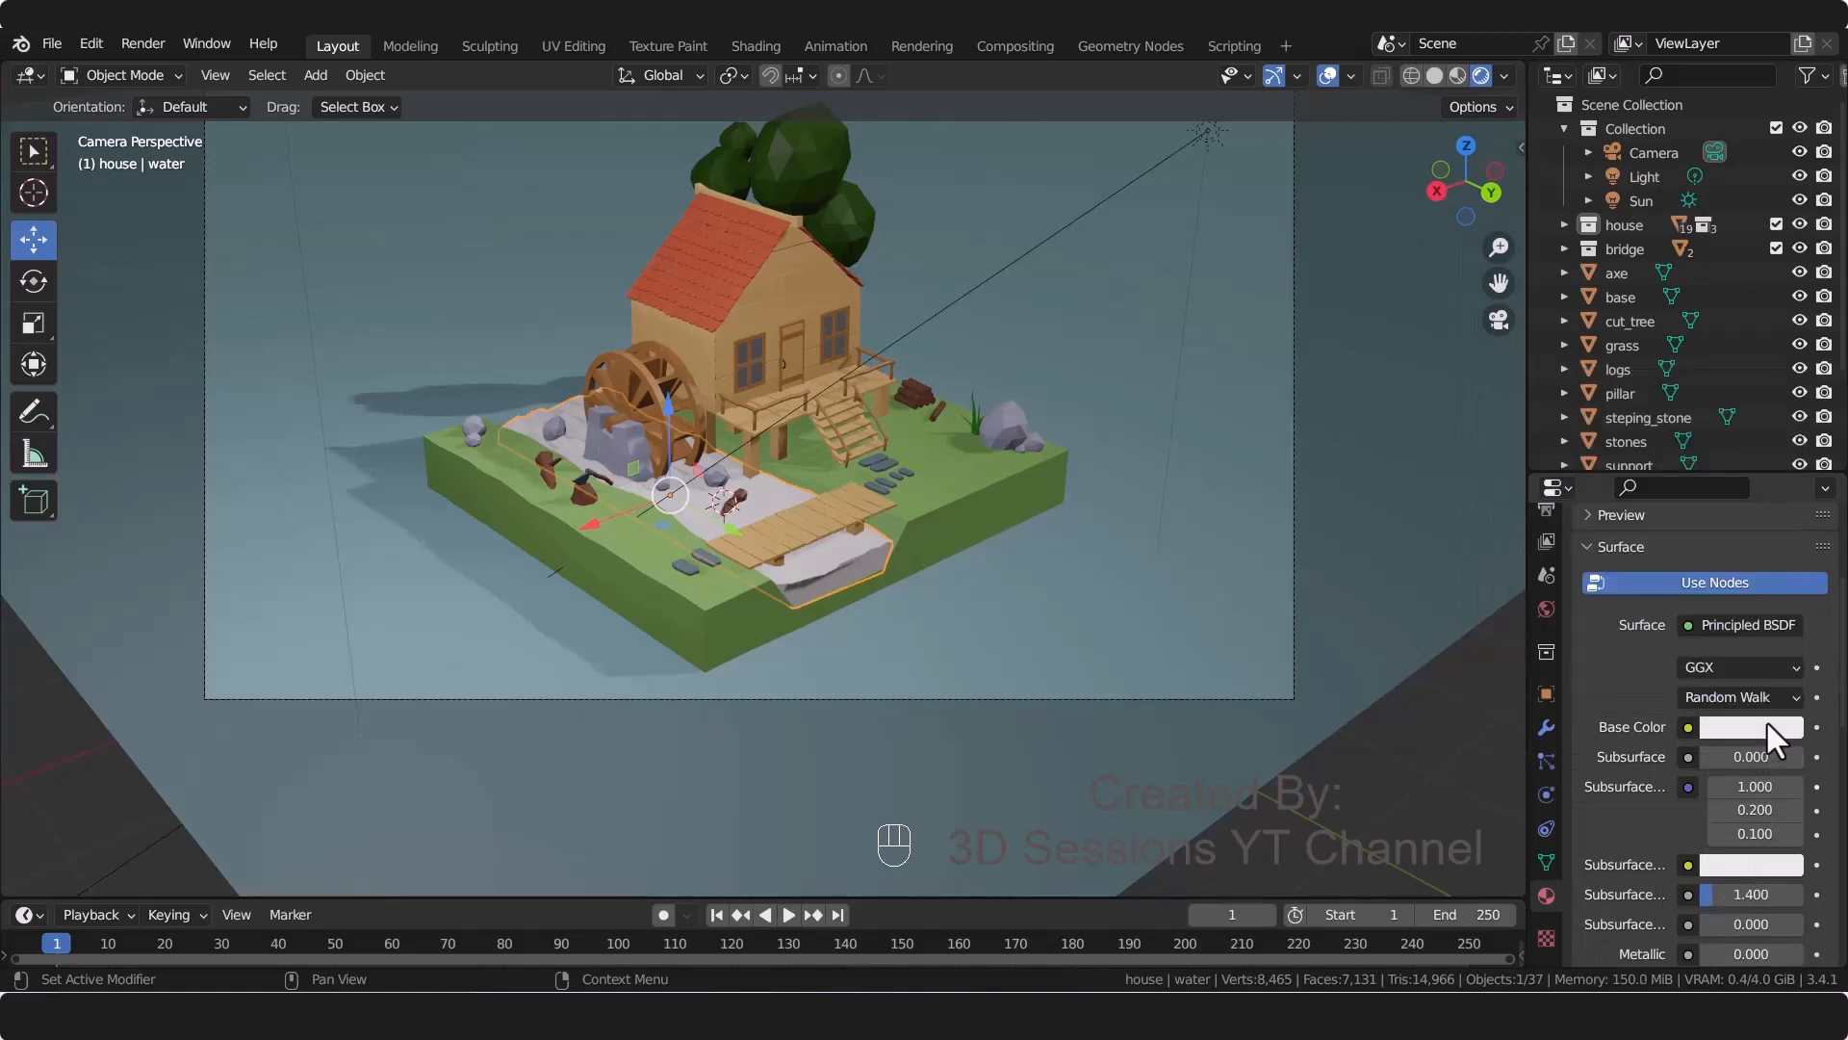
pyautogui.click(1764, 726)
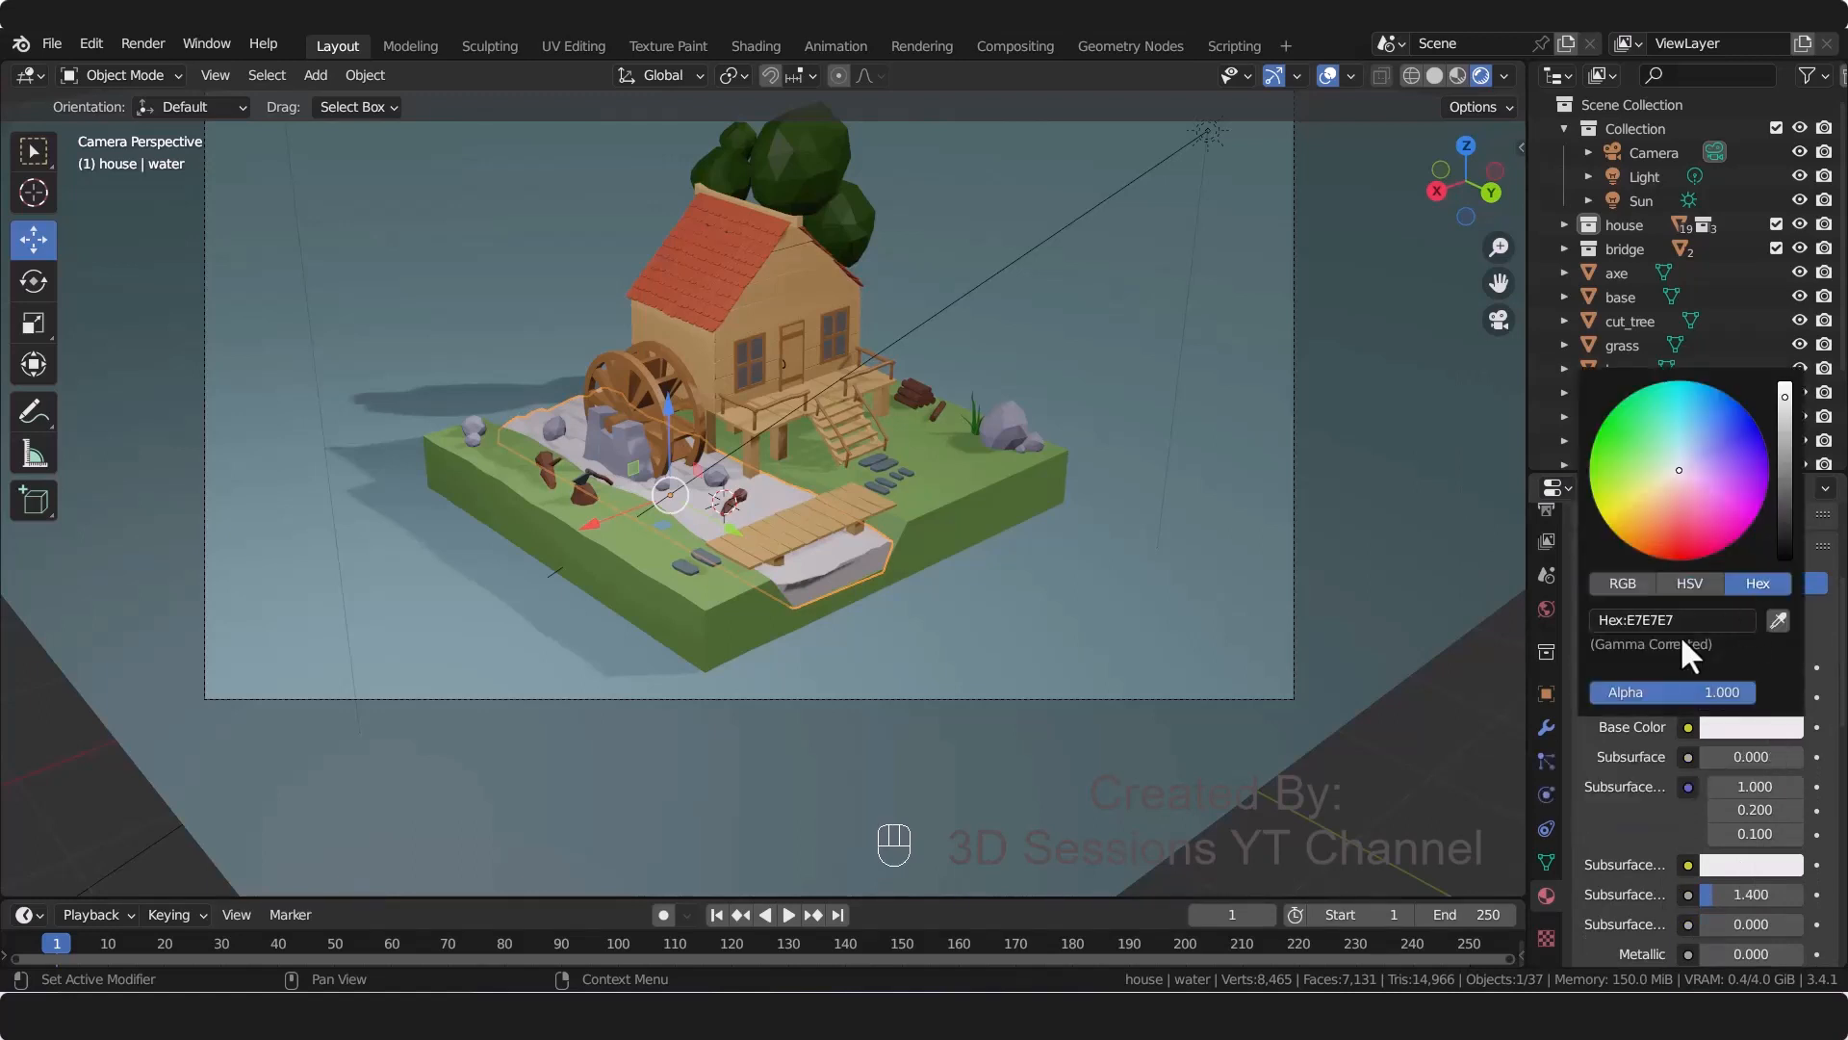
pyautogui.write('BDCEE7')
pyautogui.press('Return')
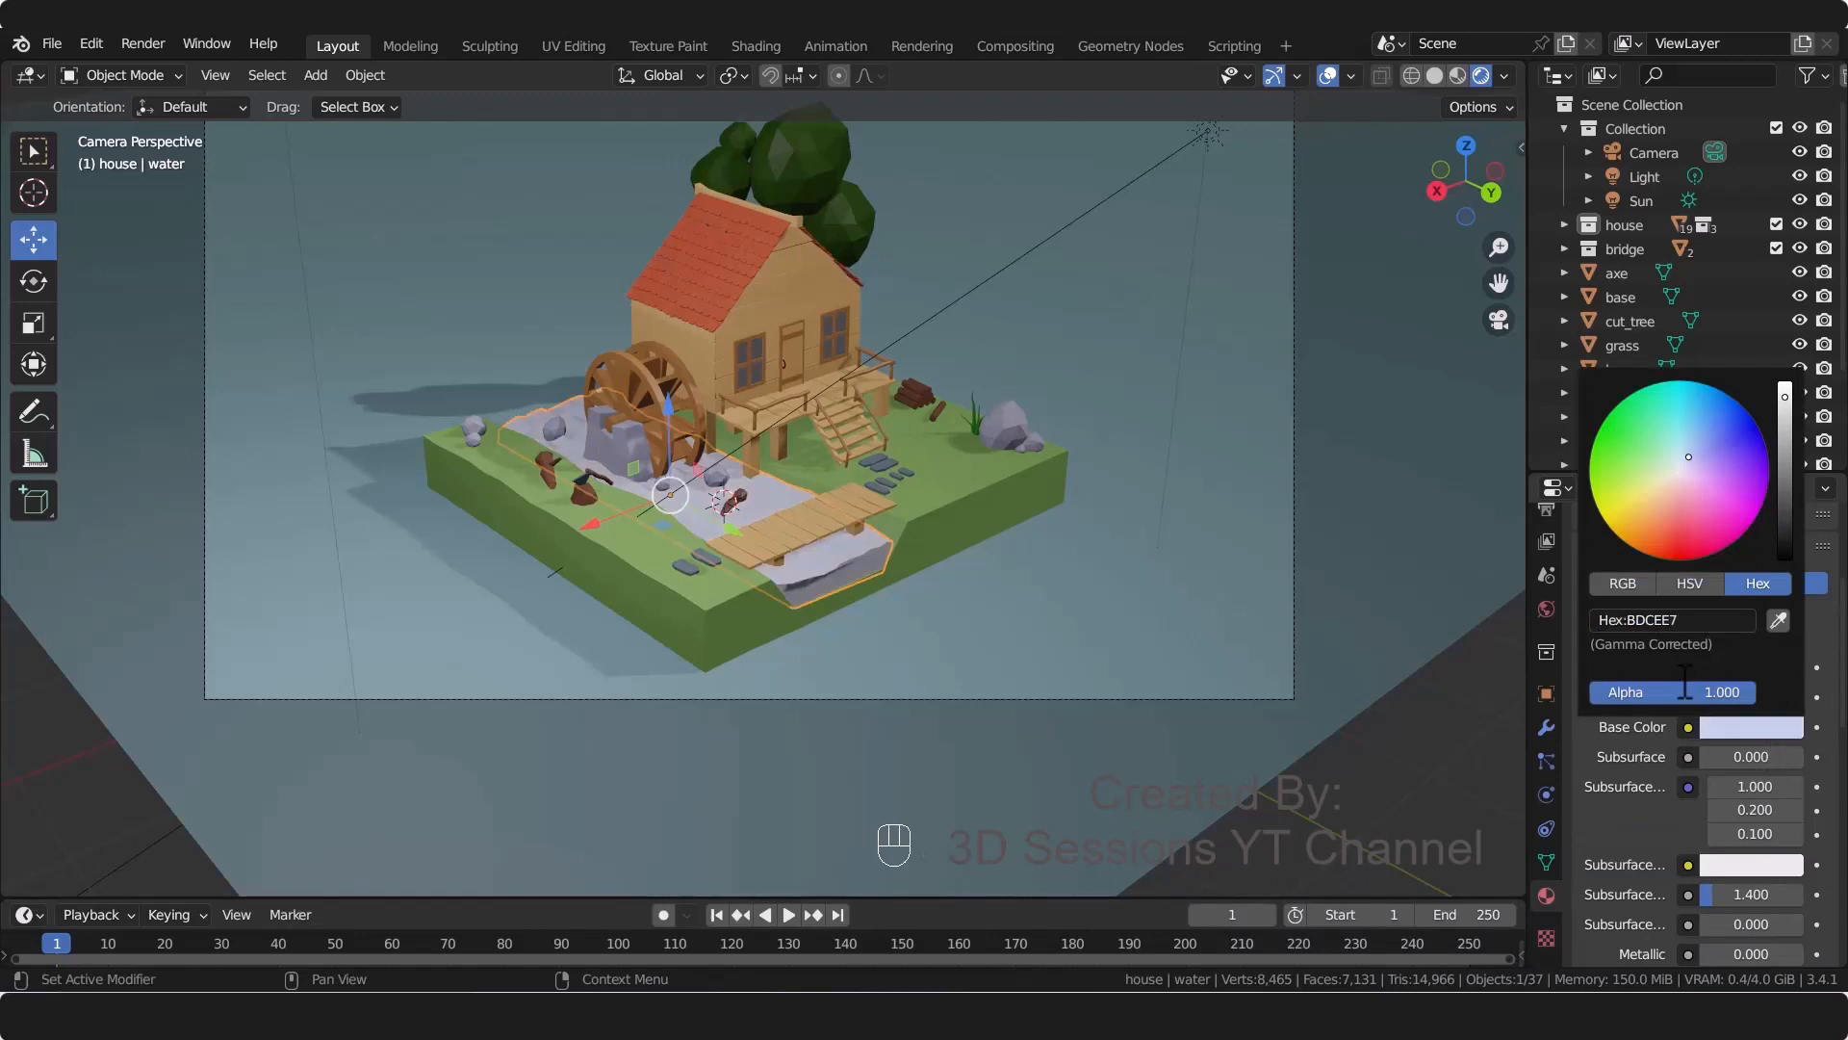
# Step: Set the water material's transmission to 0.8
pyautogui.scroll(-7, 1637, 852)
pyautogui.scroll(-4, 1648, 852)
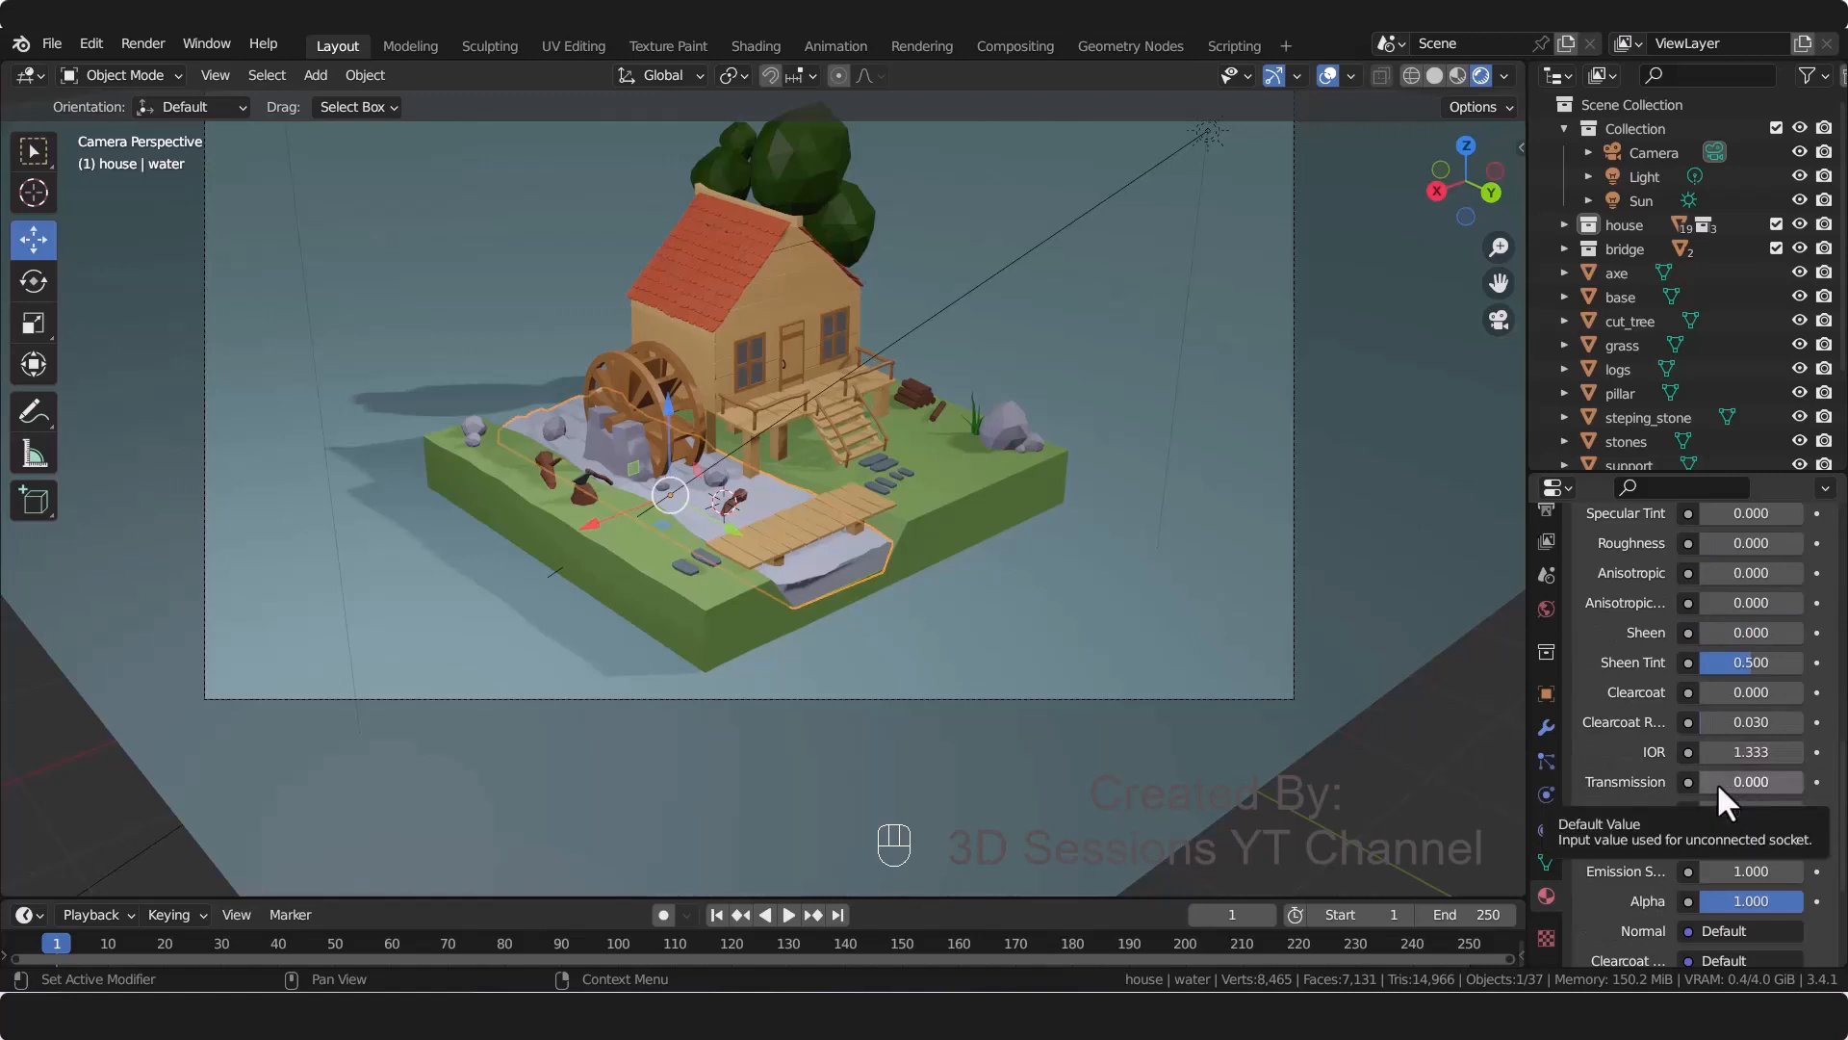
pyautogui.moveTo(1717, 782); pyautogui.dragTo(1754, 782)
pyautogui.click(1754, 782)
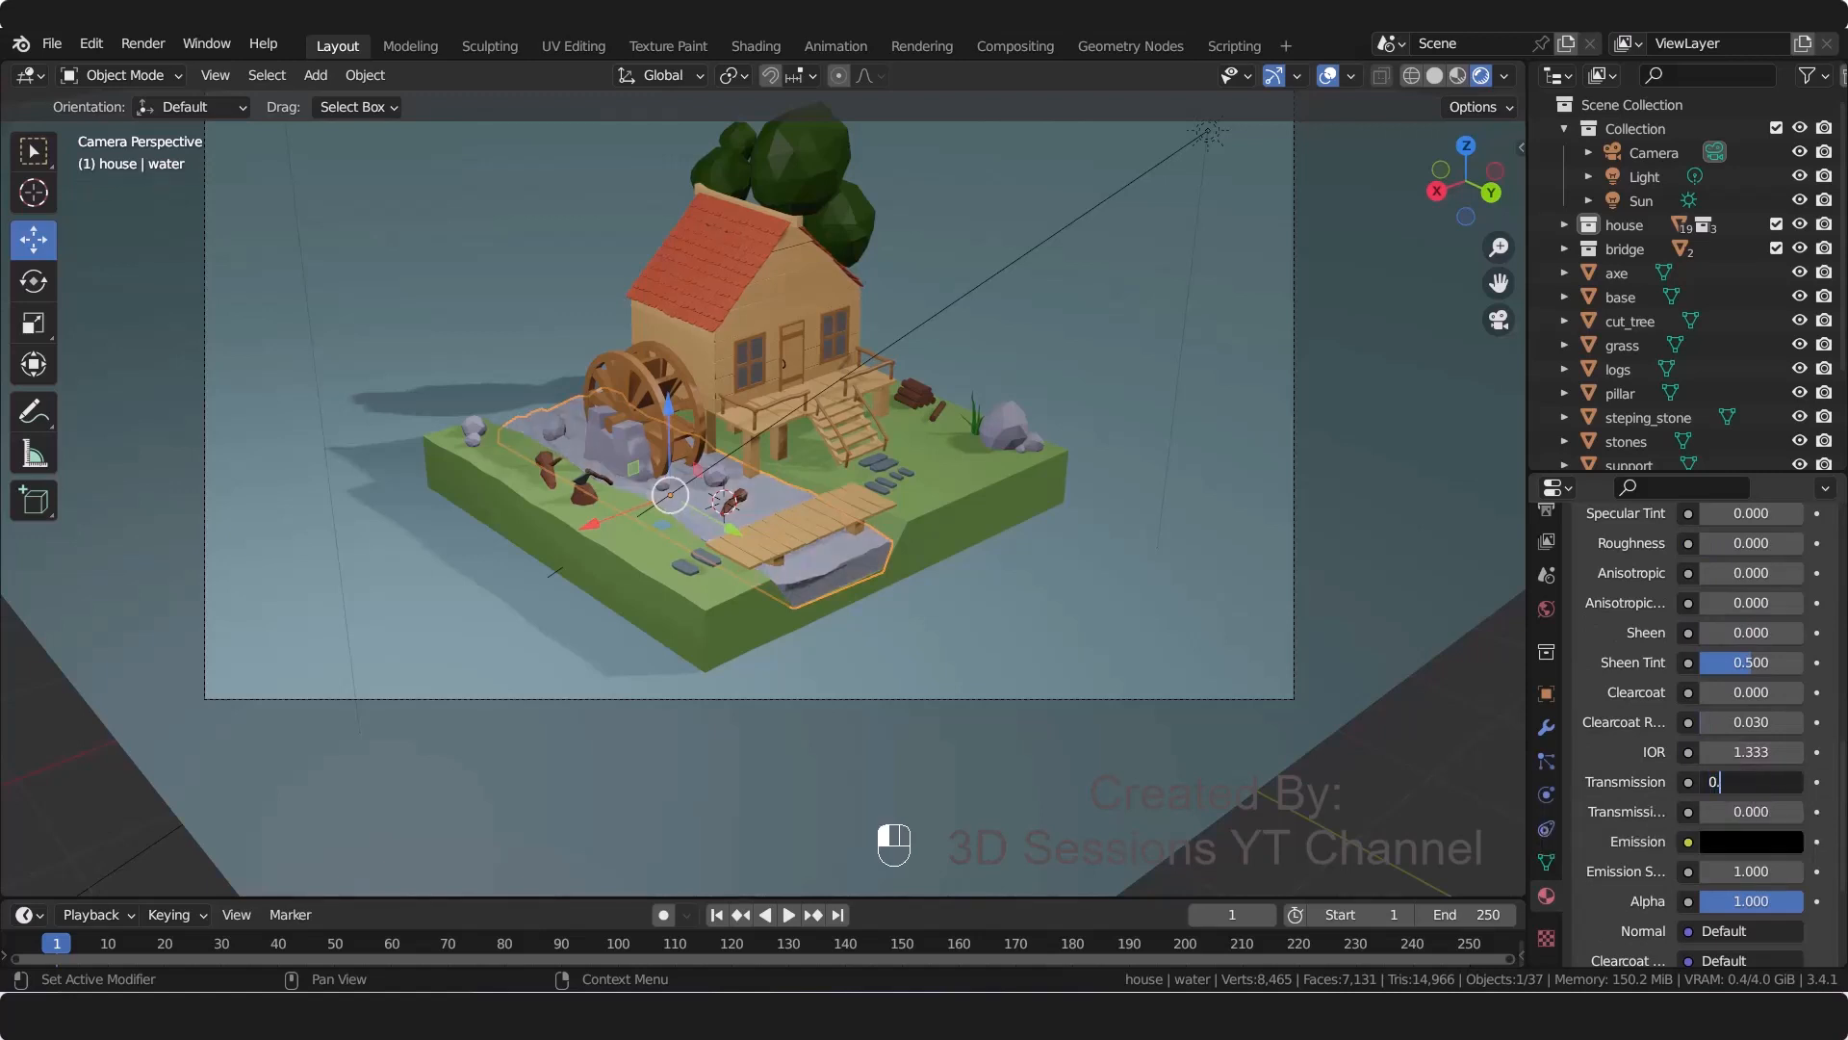
pyautogui.press('Return')
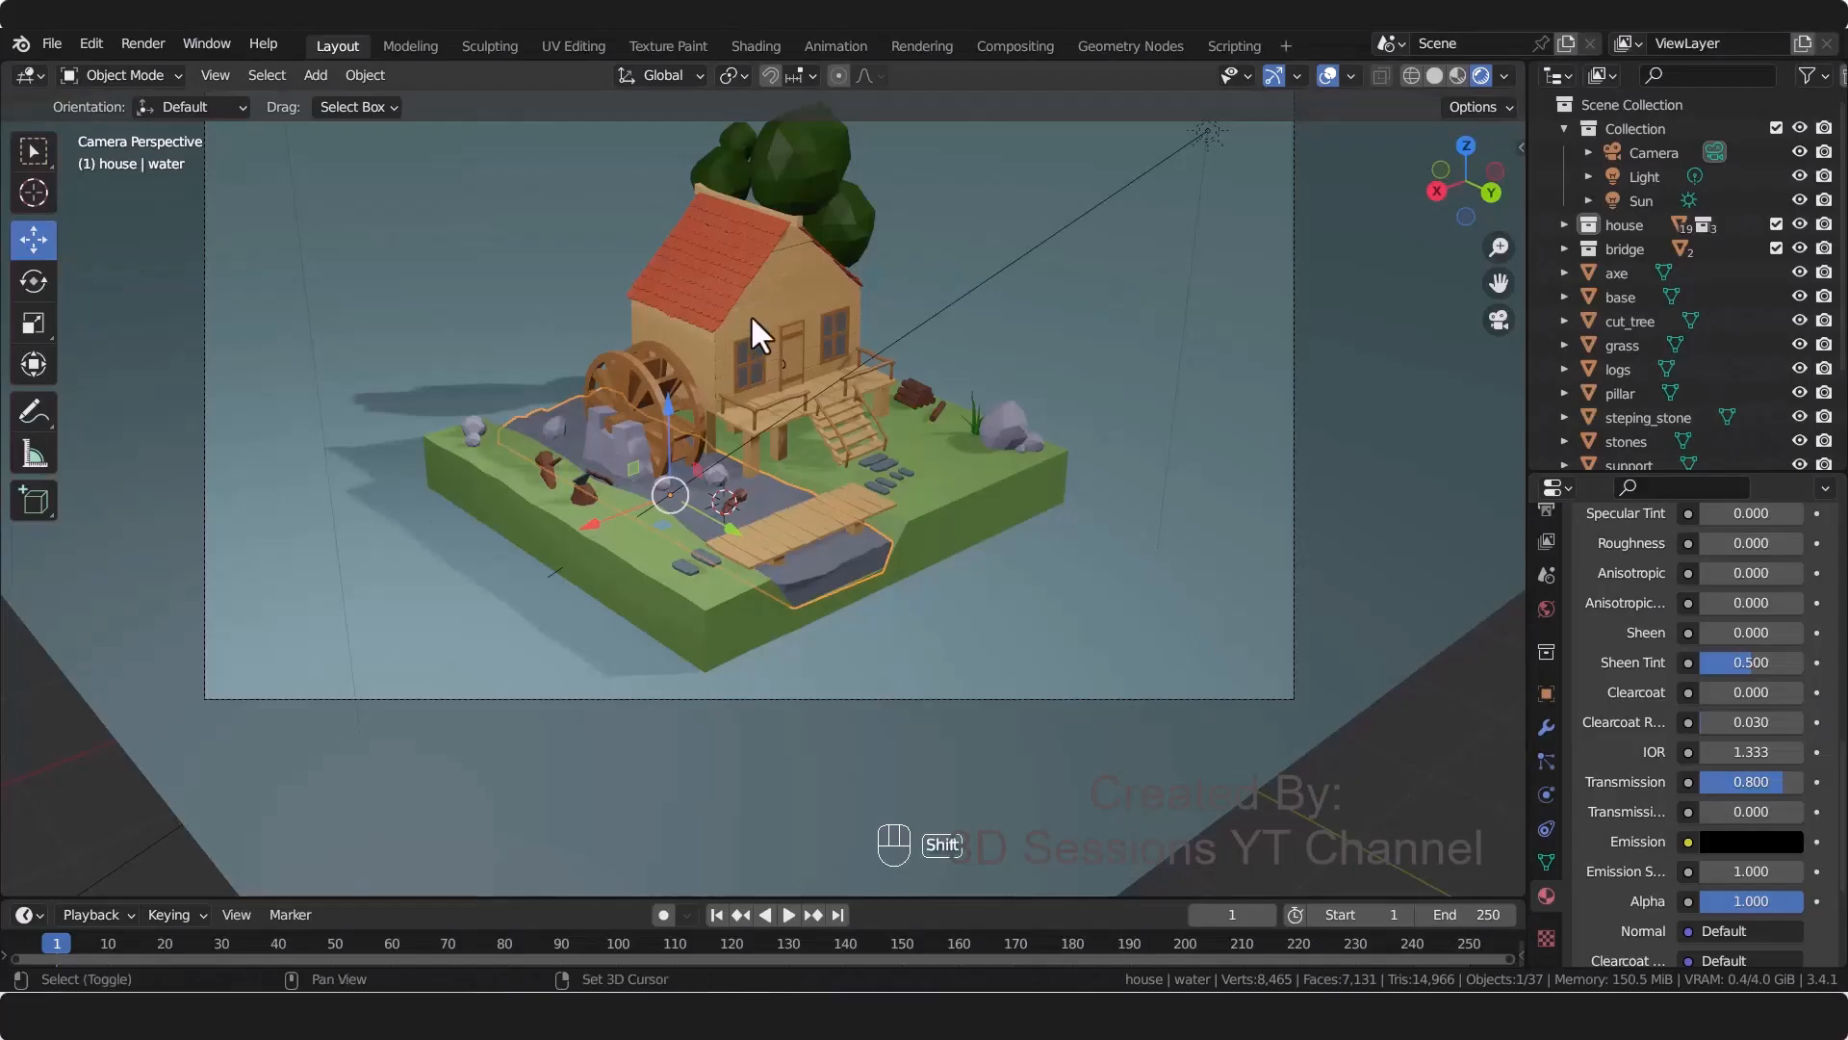
# Step: Change the scene's render engine to Cycles
pyautogui.scroll(8, 1579, 563)
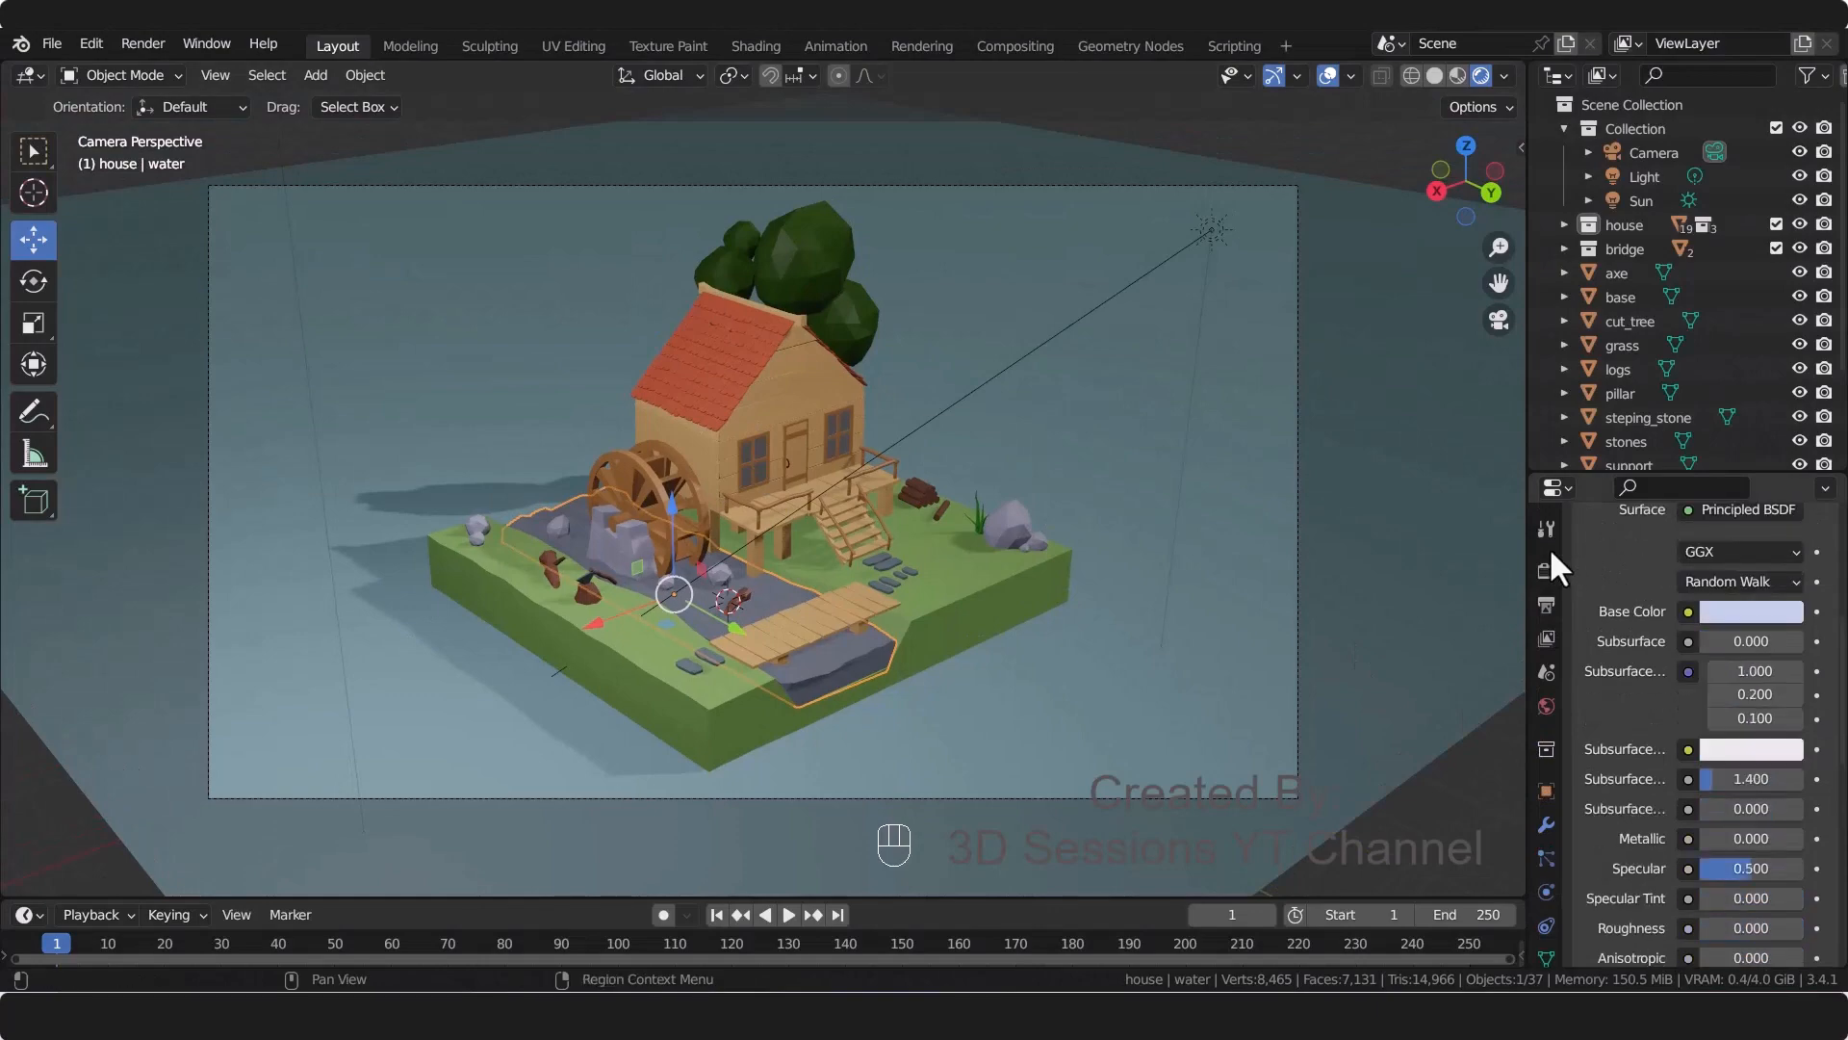
pyautogui.click(1548, 568)
pyautogui.click(1747, 575)
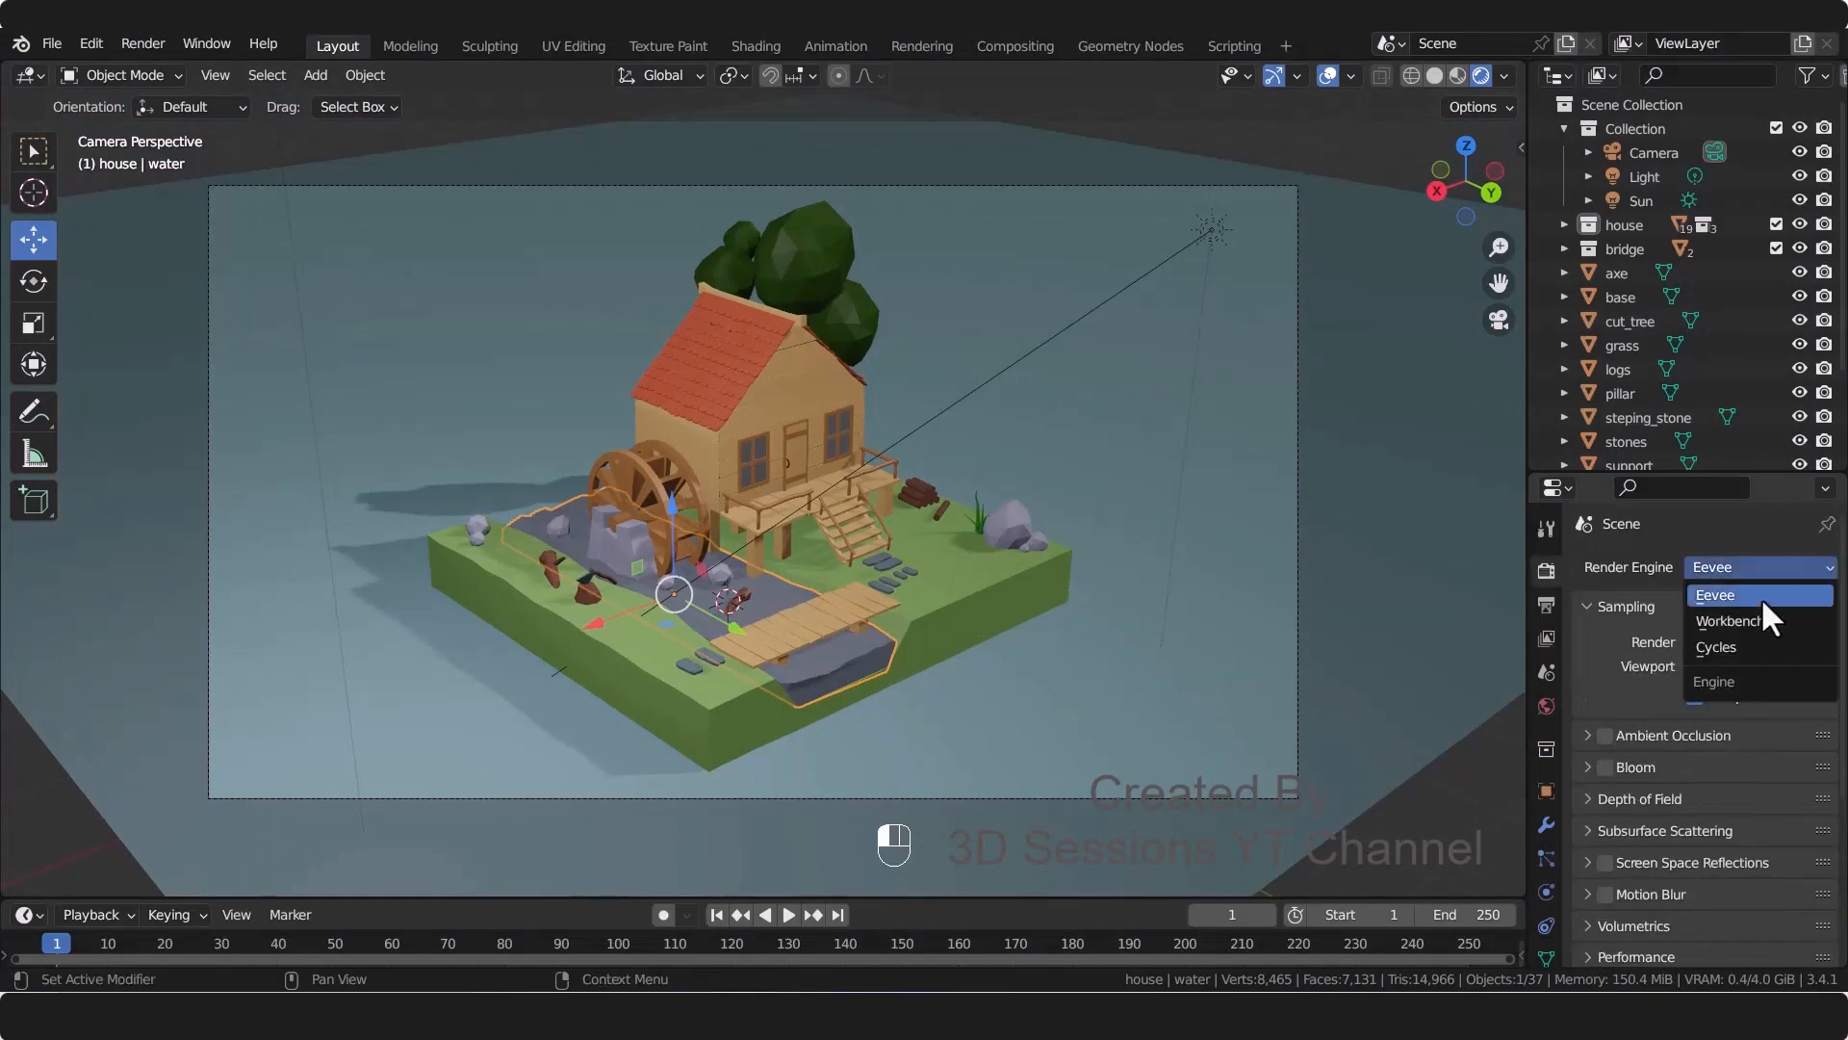
pyautogui.click(1763, 650)
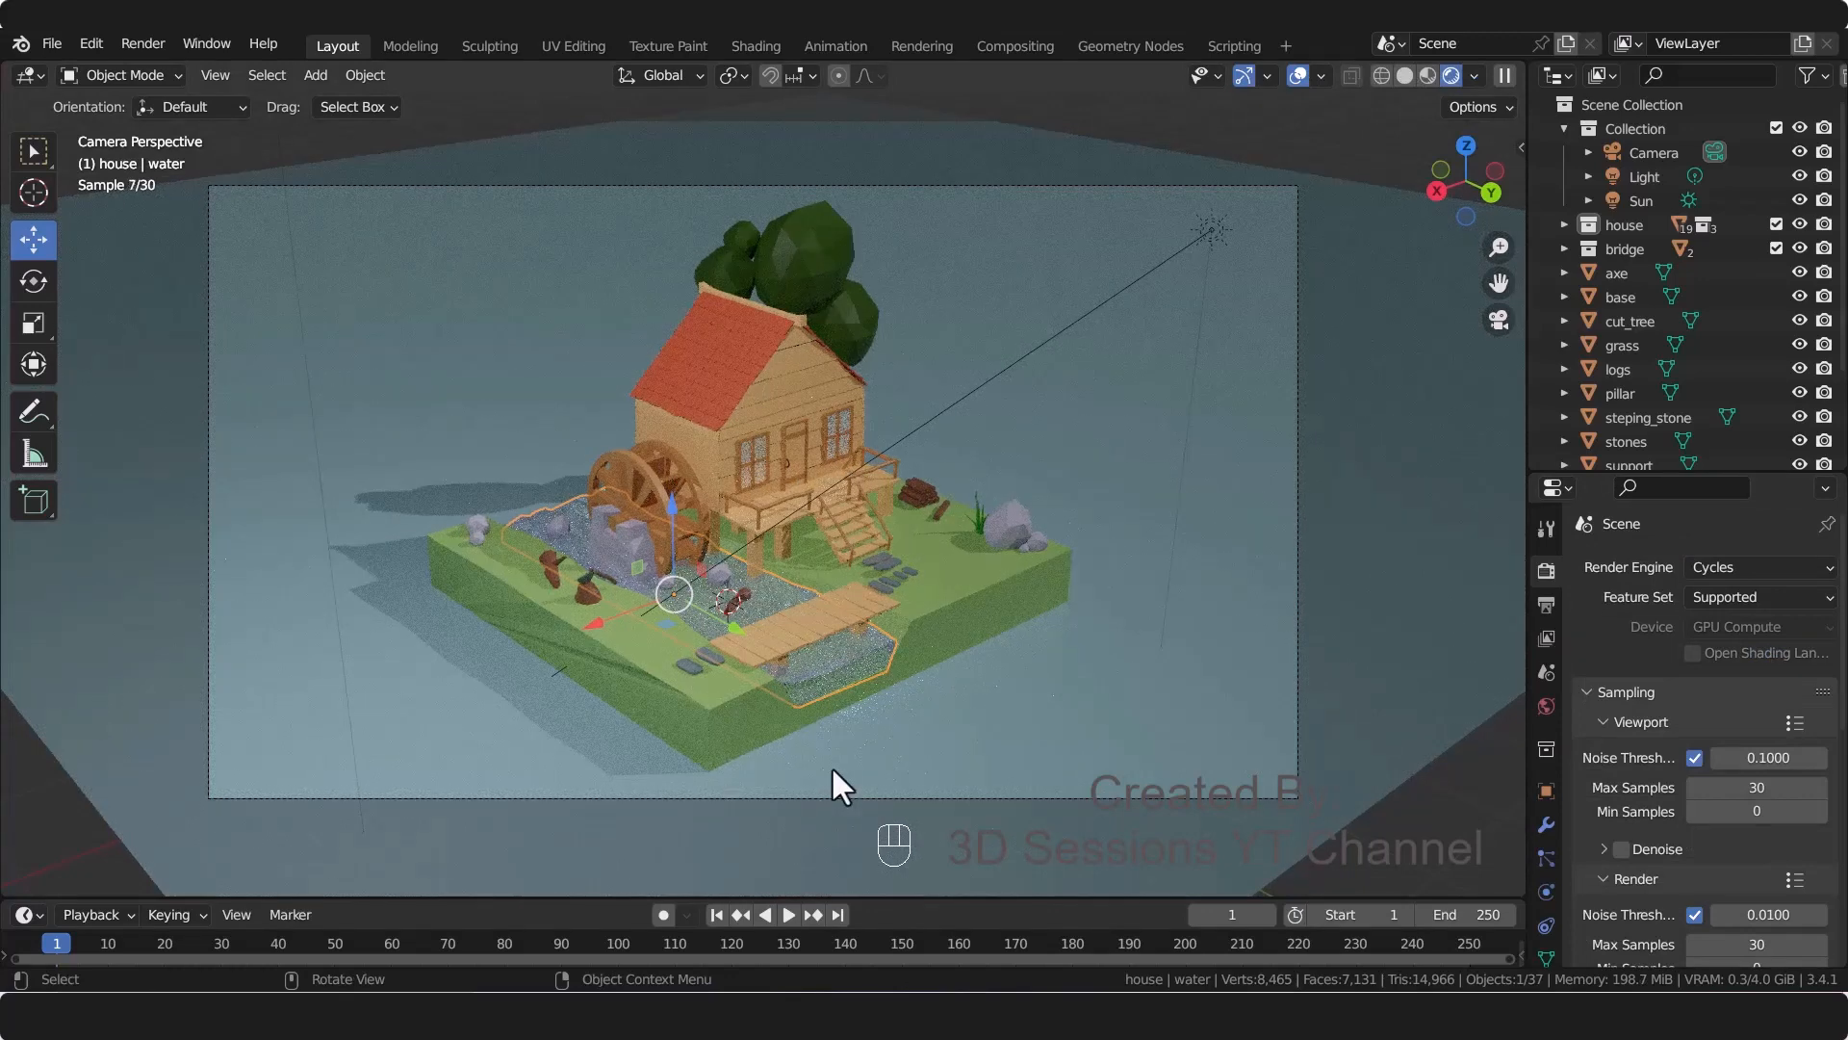
# Step: Link the stepping stones' material to the water wheel's stone support
pyautogui.scroll(2, 586, 626)
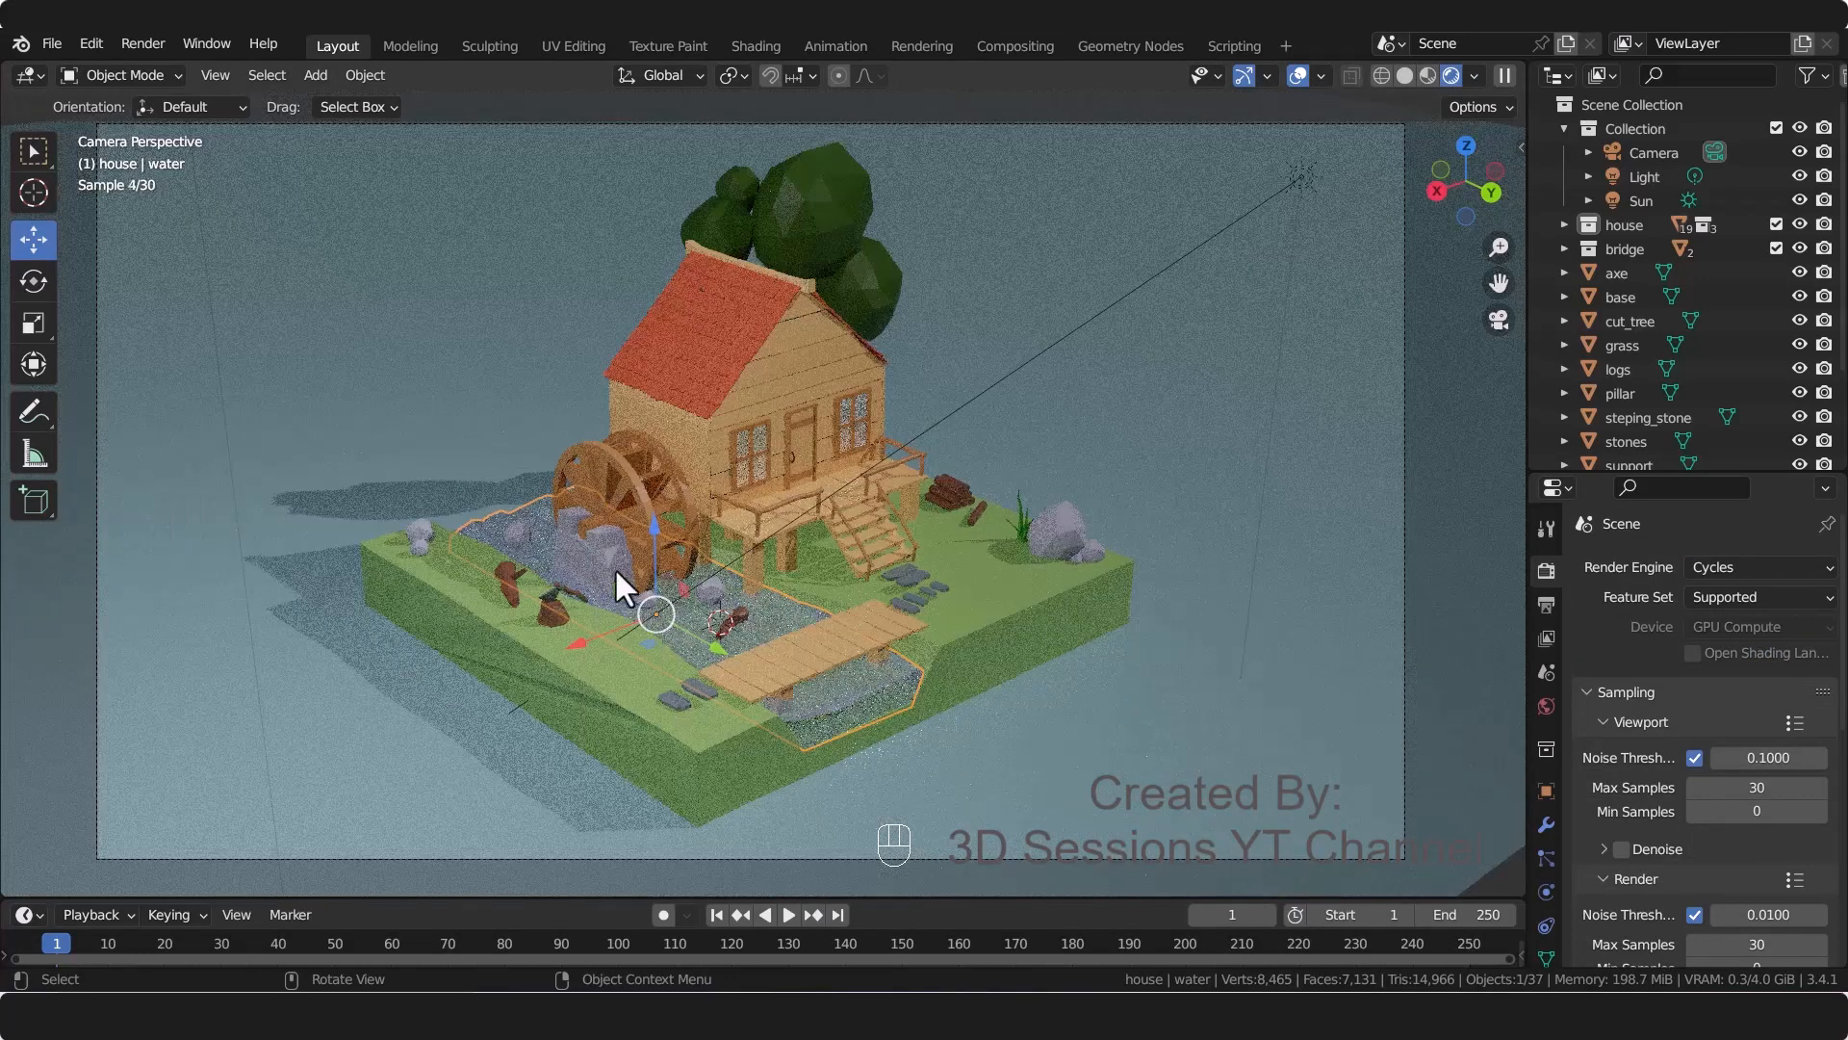
pyautogui.click(685, 697)
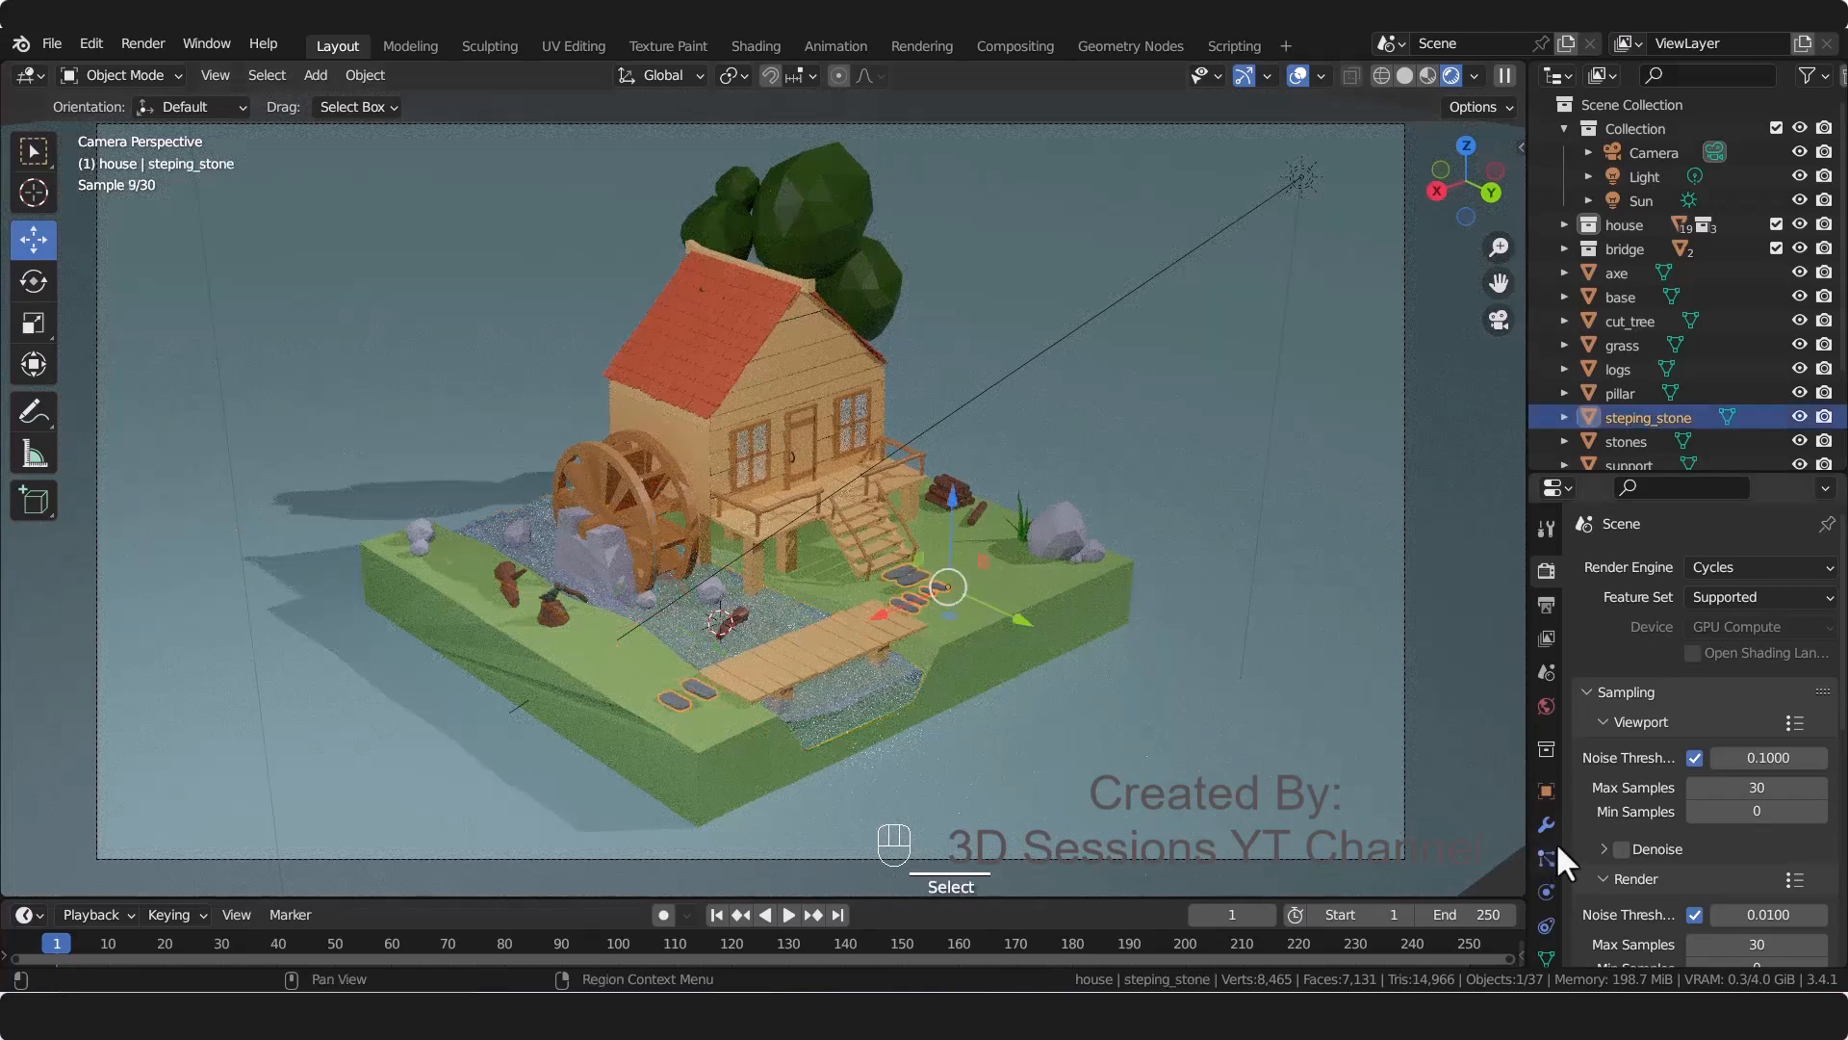
pyautogui.scroll(-2, 1550, 912)
pyautogui.click(1550, 904)
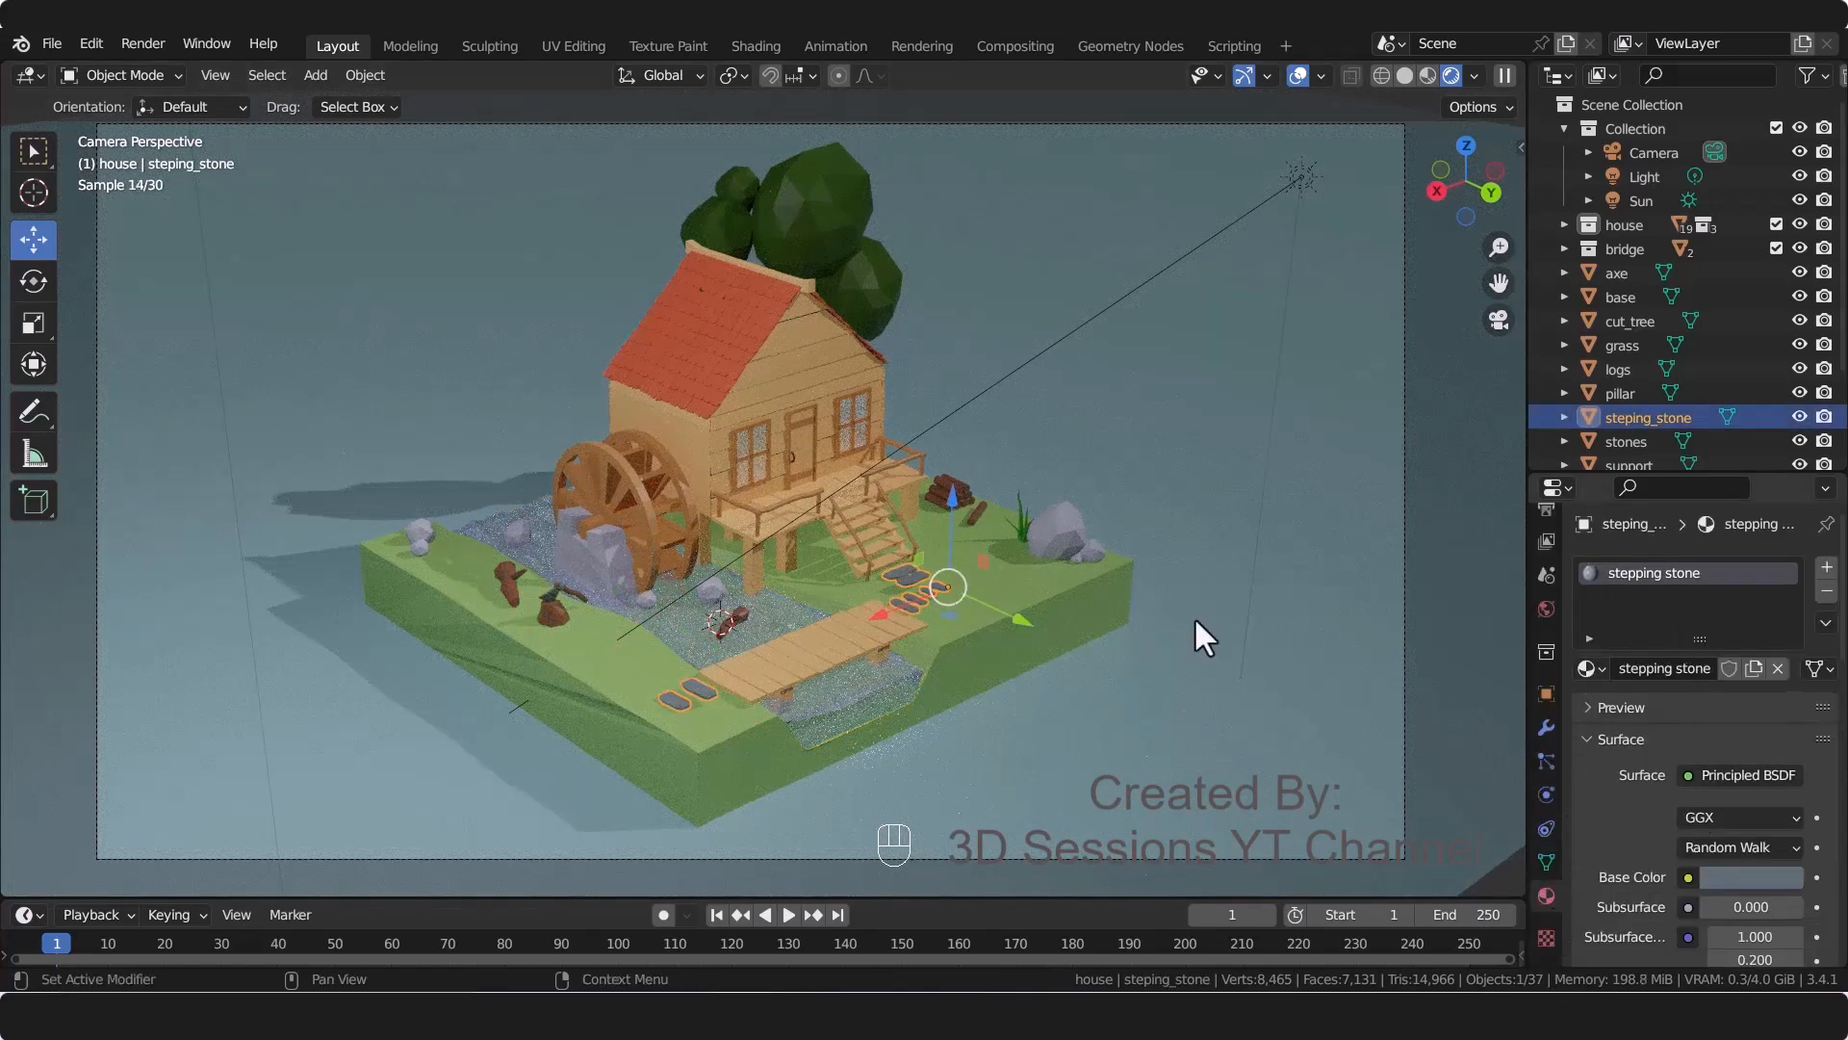
pyautogui.click(593, 552)
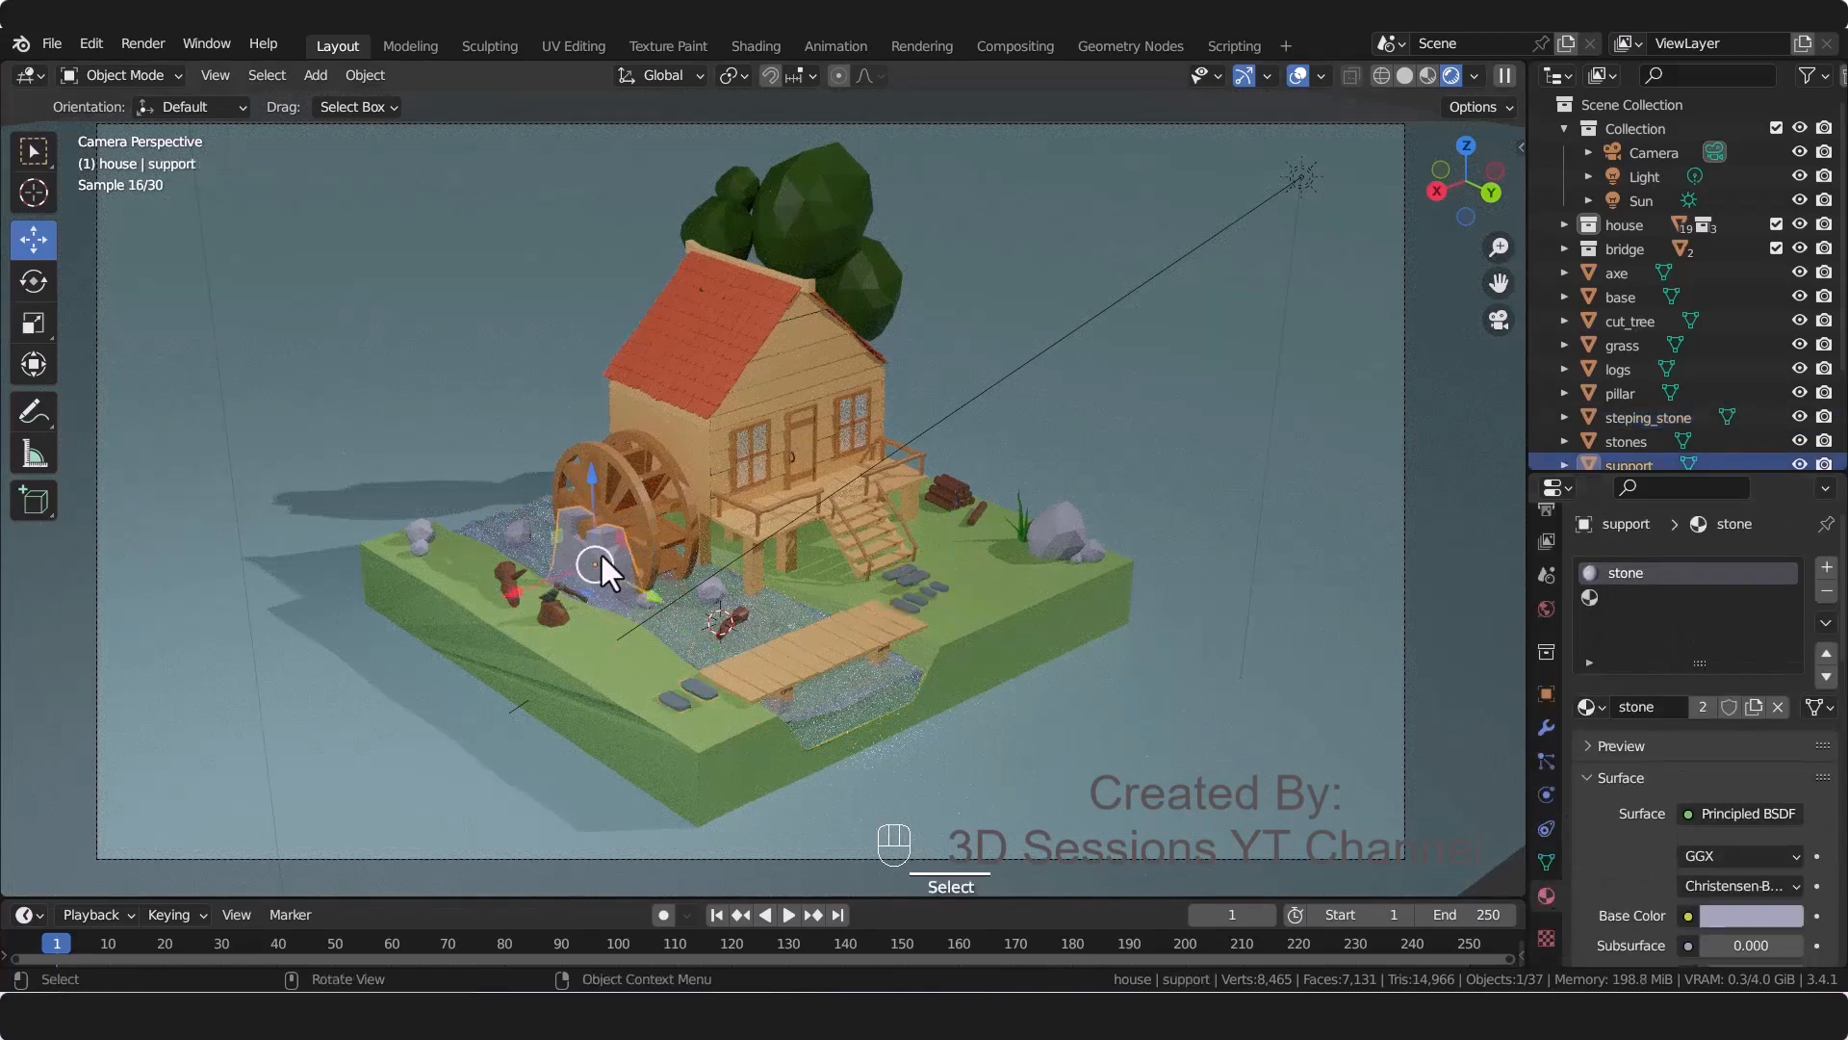
pyautogui.keyDown('shift'); pyautogui.click(700, 689); pyautogui.keyUp('shift')
pyautogui.hotkey('ctrl', 'l')
pyautogui.click(700, 689)
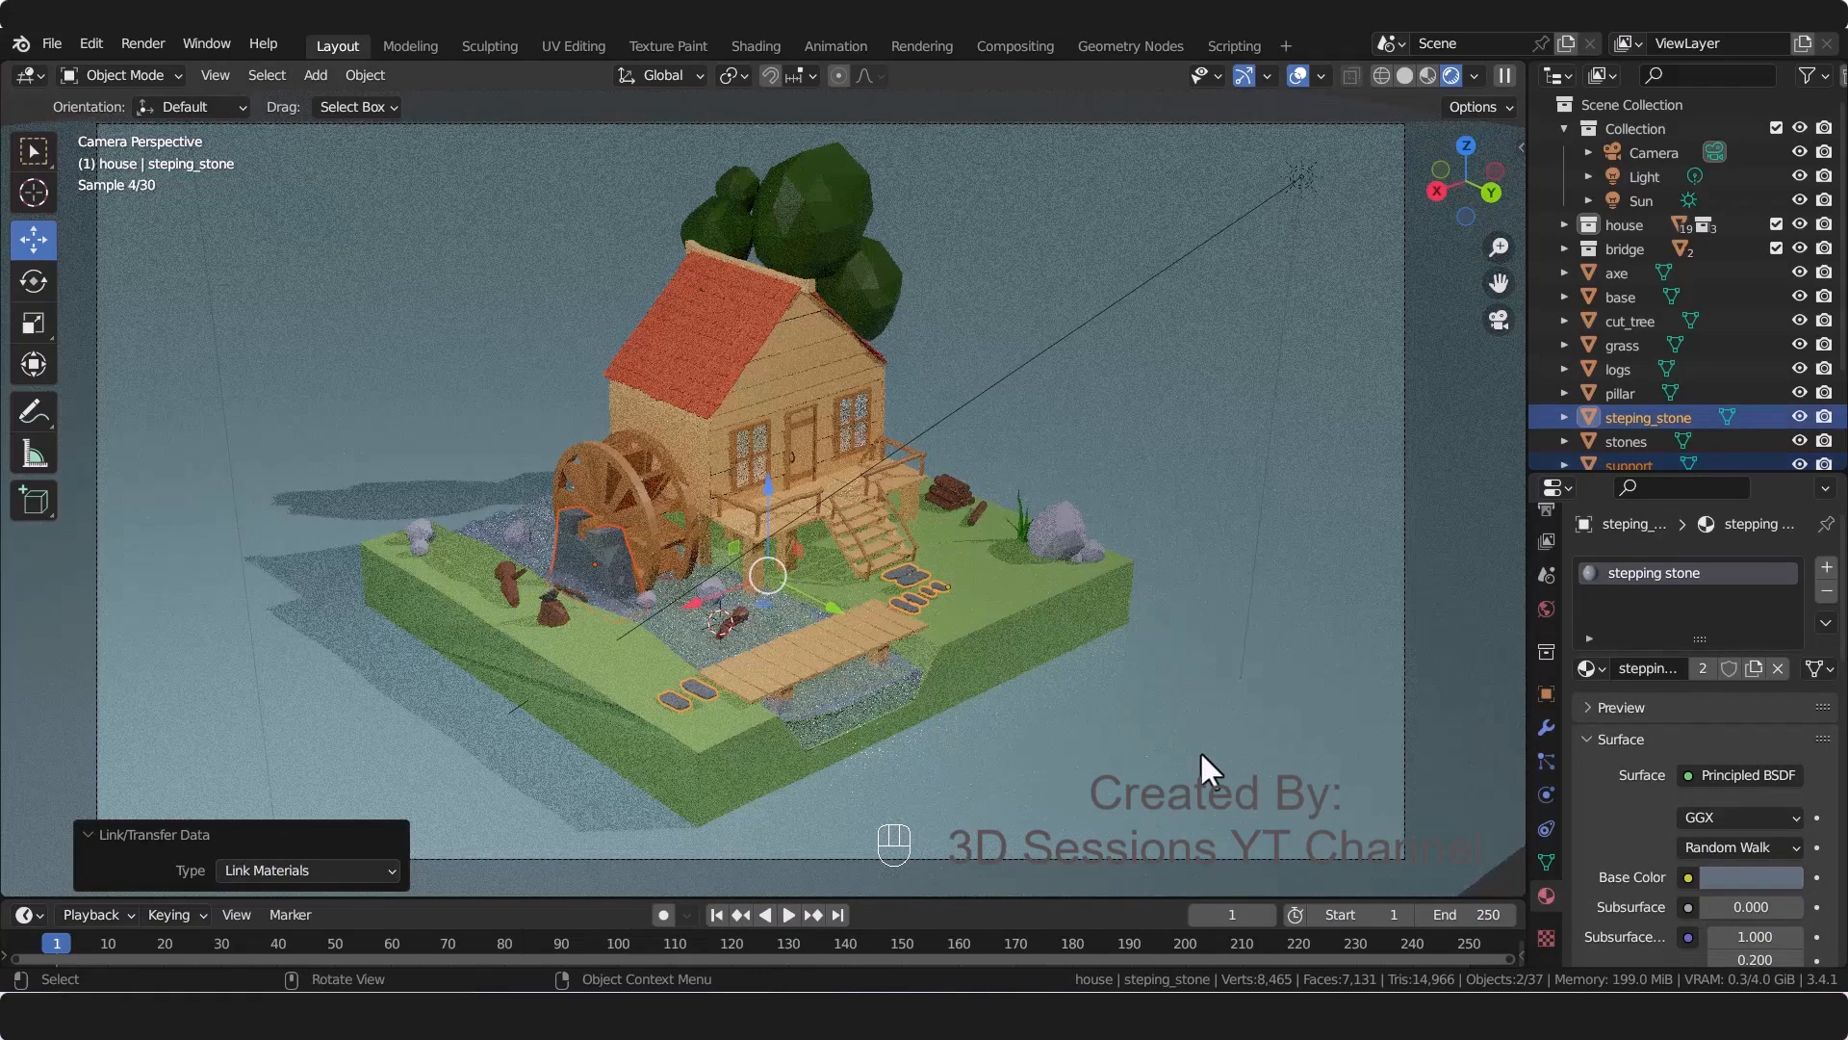
pyautogui.click(814, 882)
# Step: Enable denoising for the Cycles viewport sampling
pyautogui.click(1546, 528)
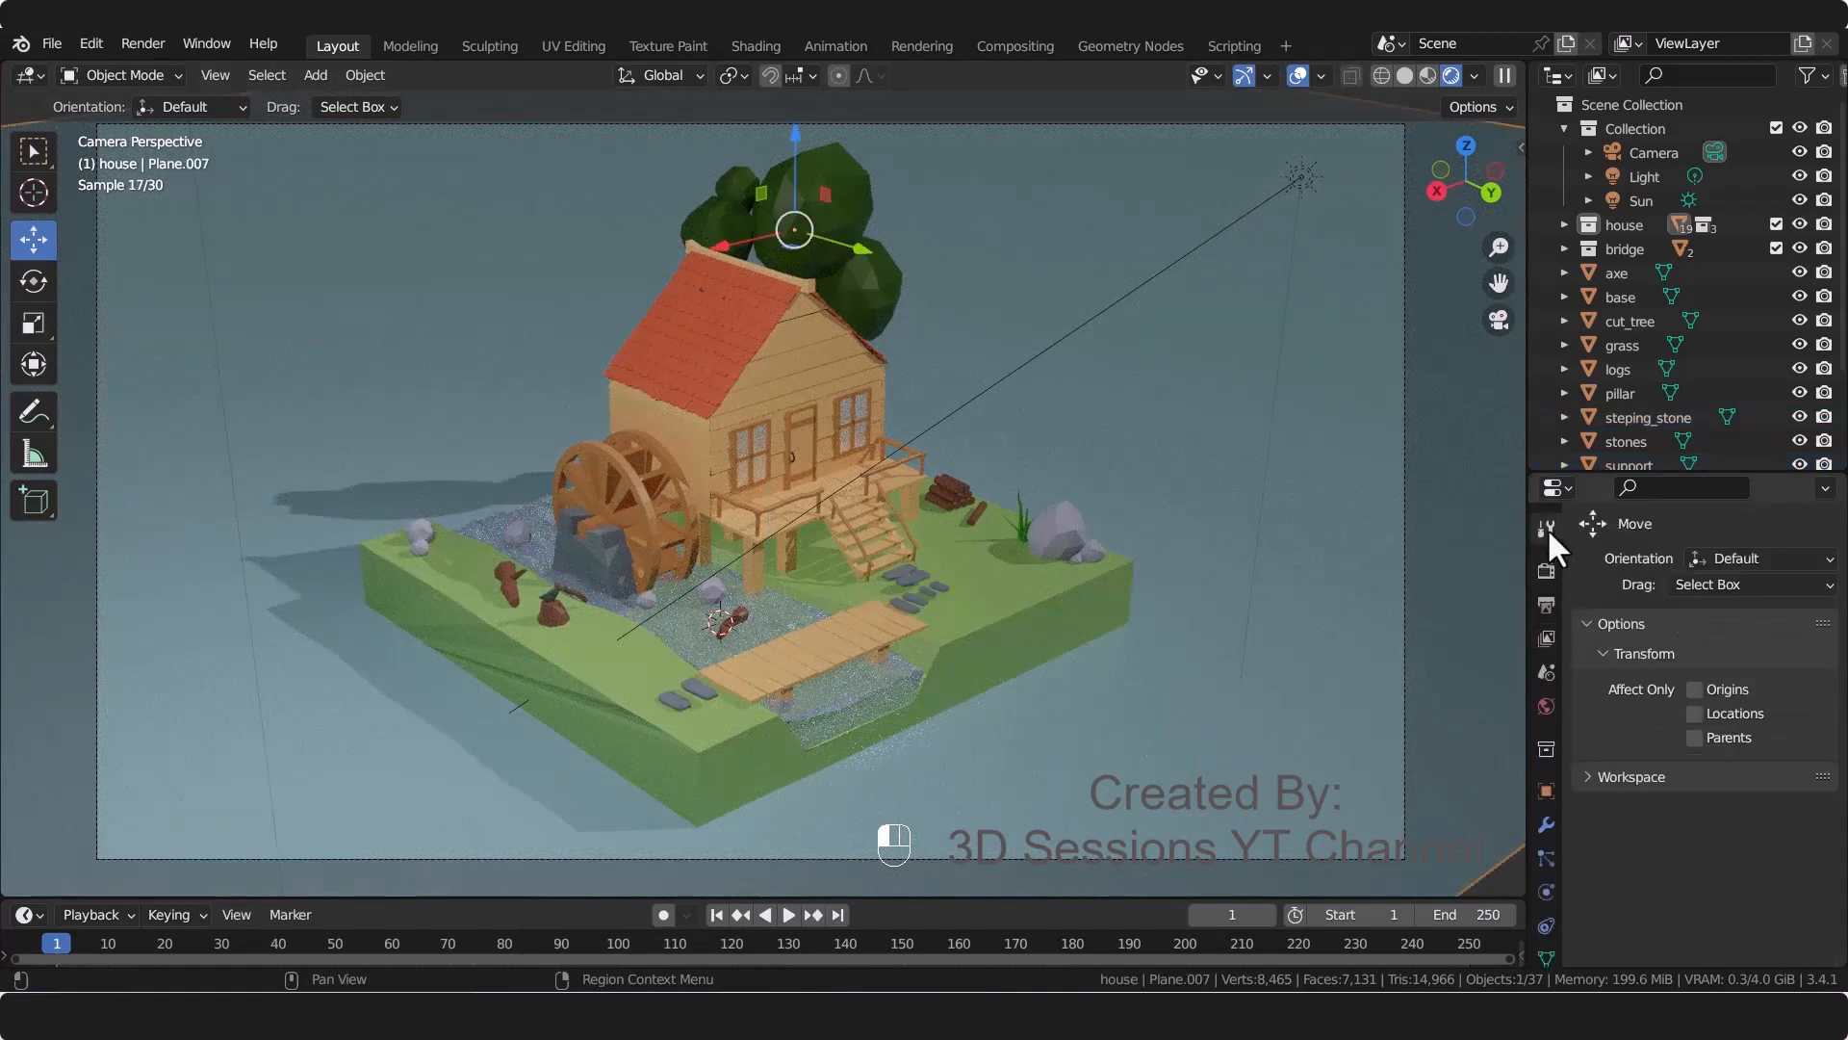
pyautogui.click(1544, 568)
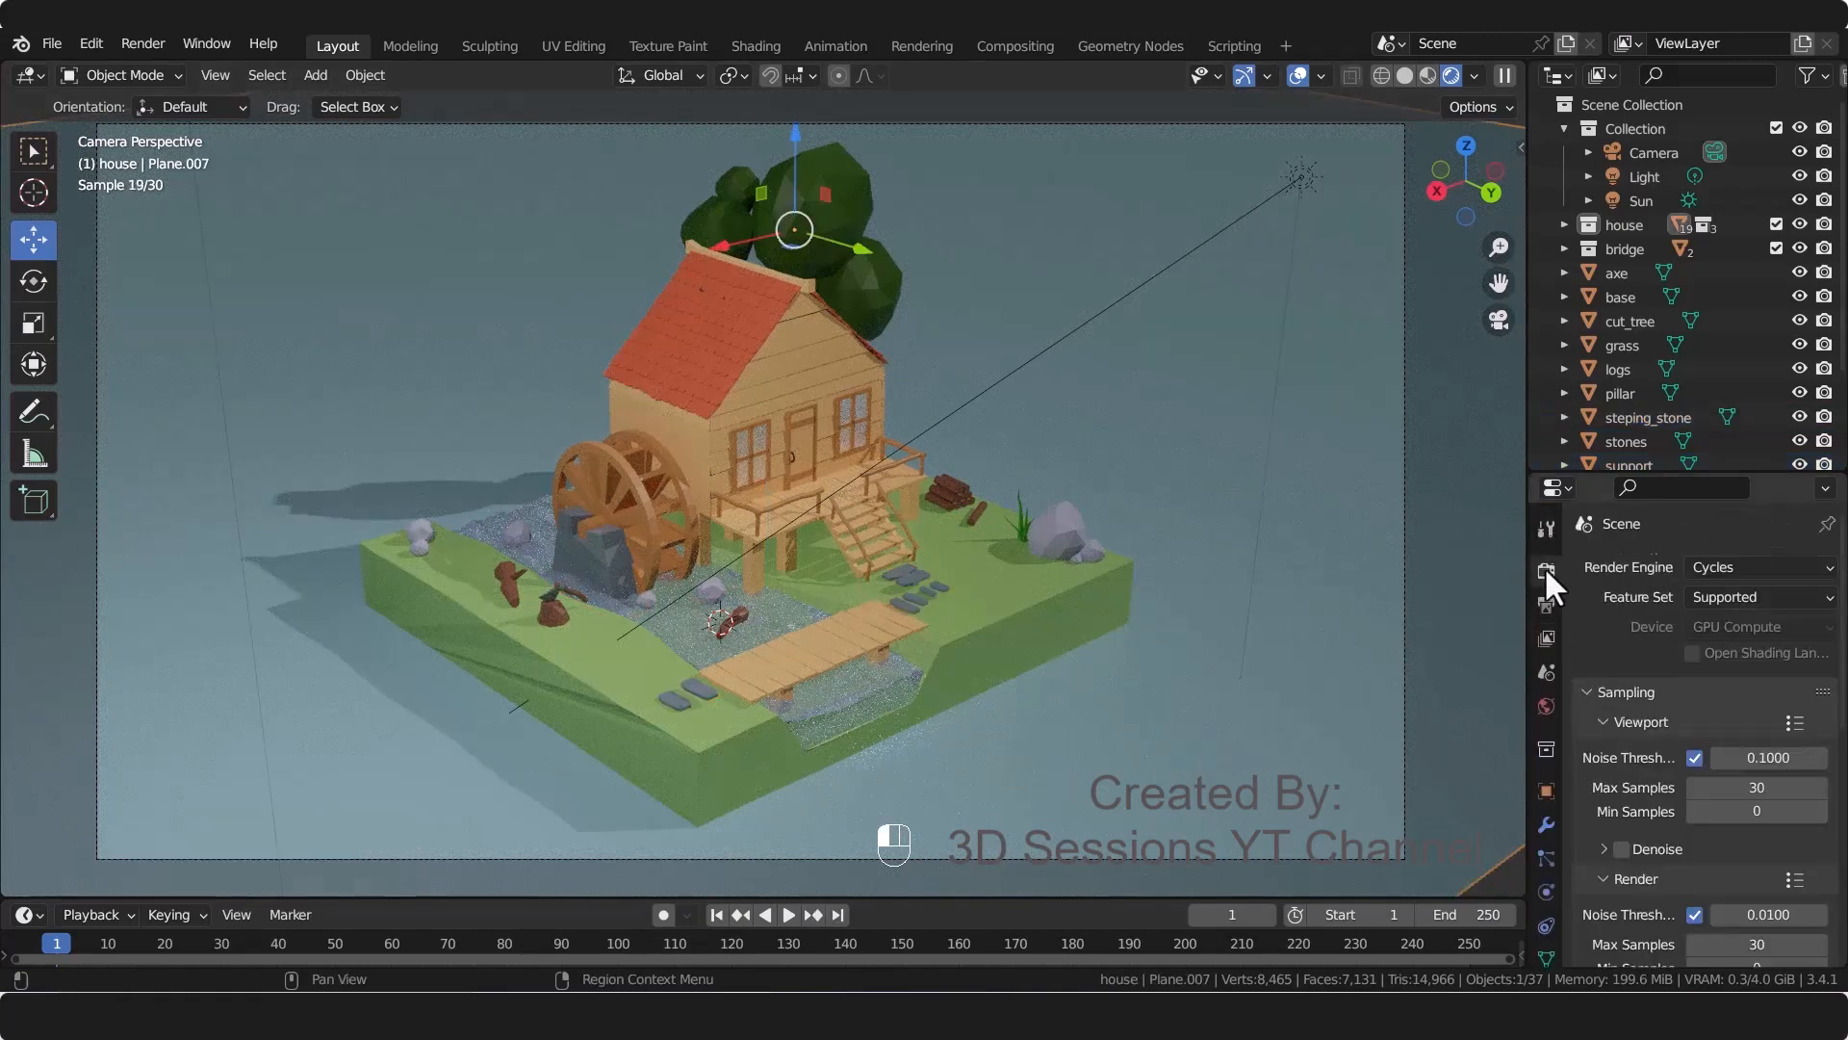
pyautogui.click(1781, 626)
pyautogui.click(1758, 681)
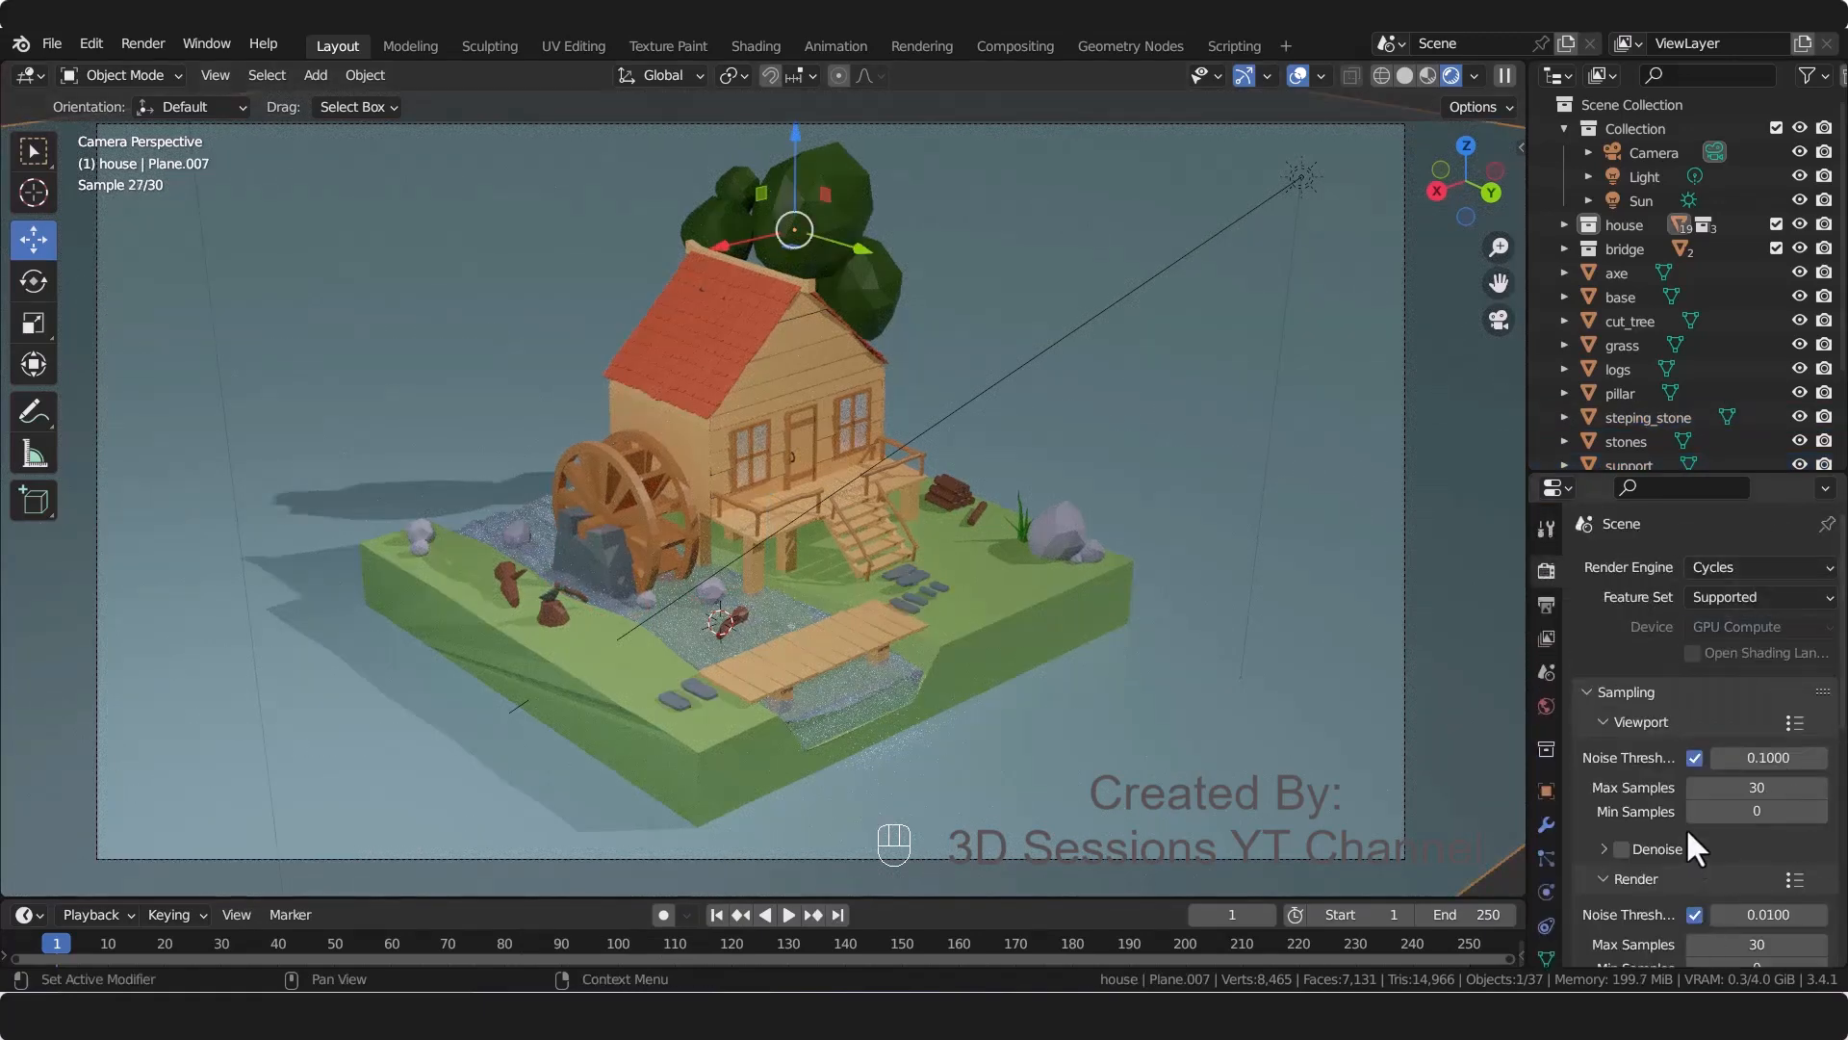
pyautogui.scroll(-2, 1684, 828)
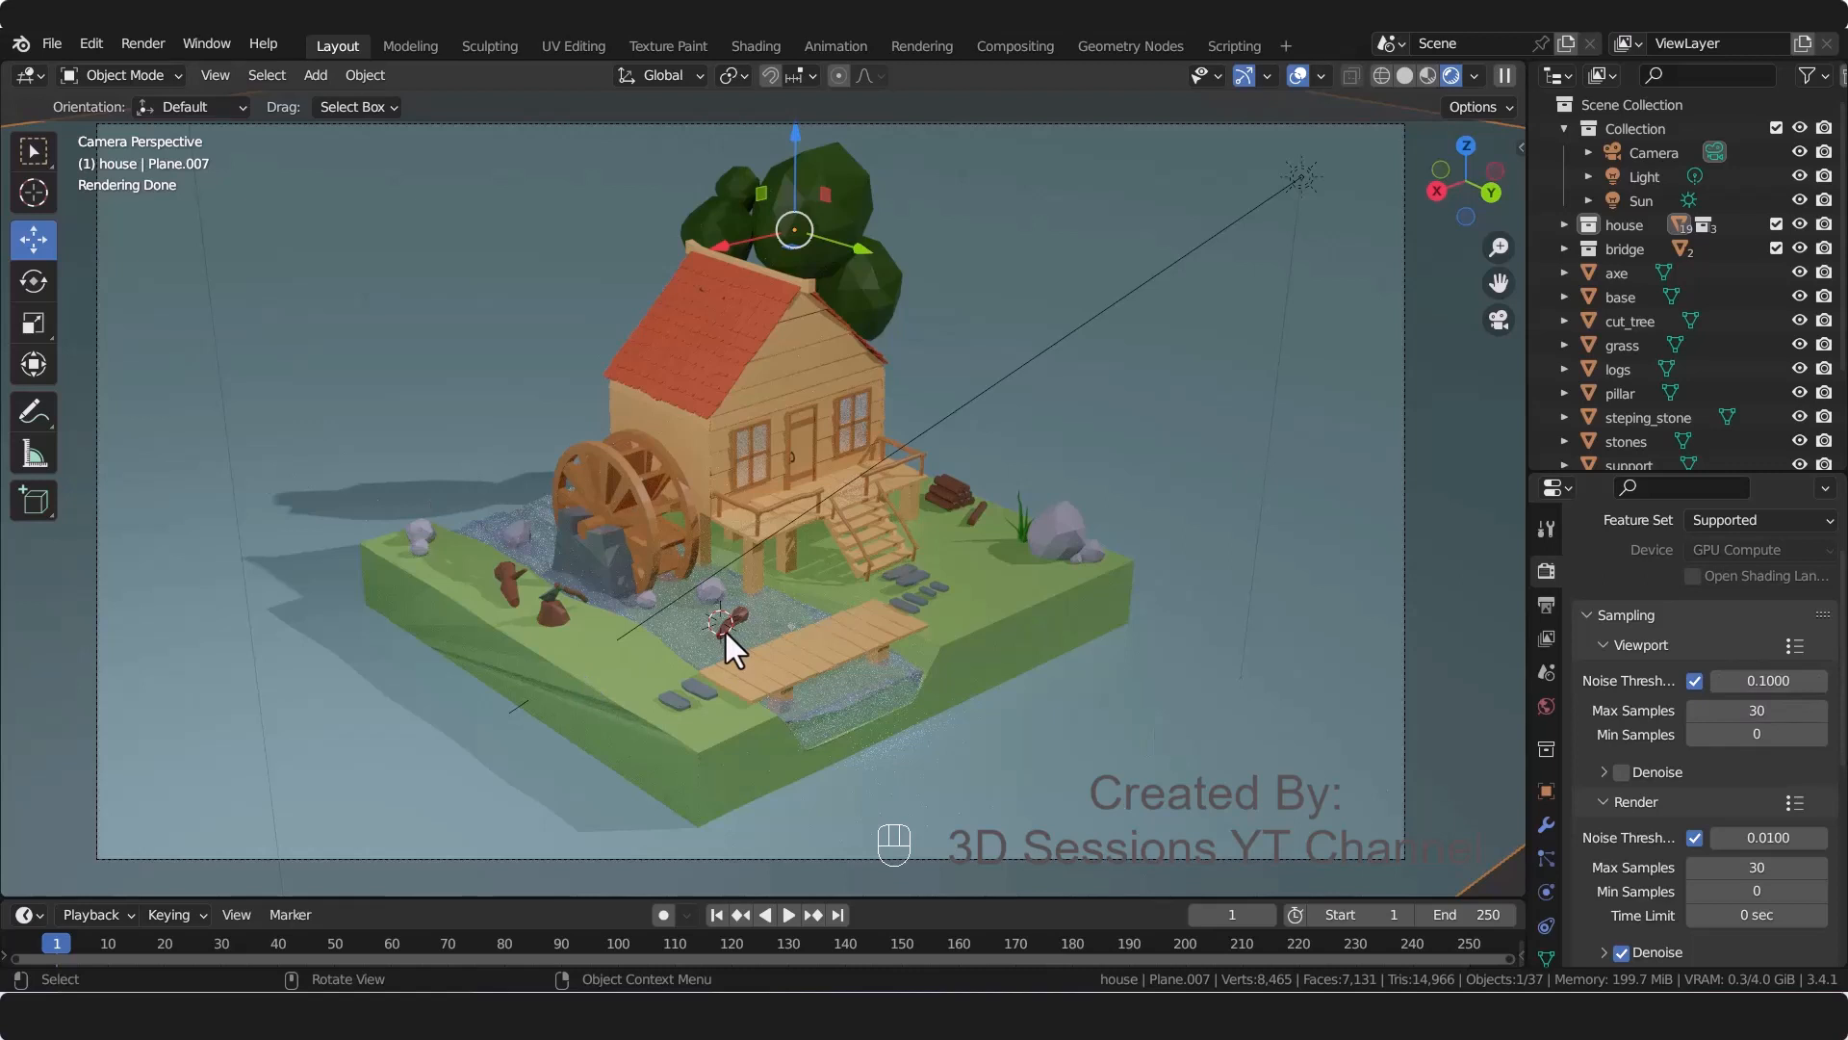
pyautogui.click(1621, 773)
pyautogui.scroll(-2, 1629, 838)
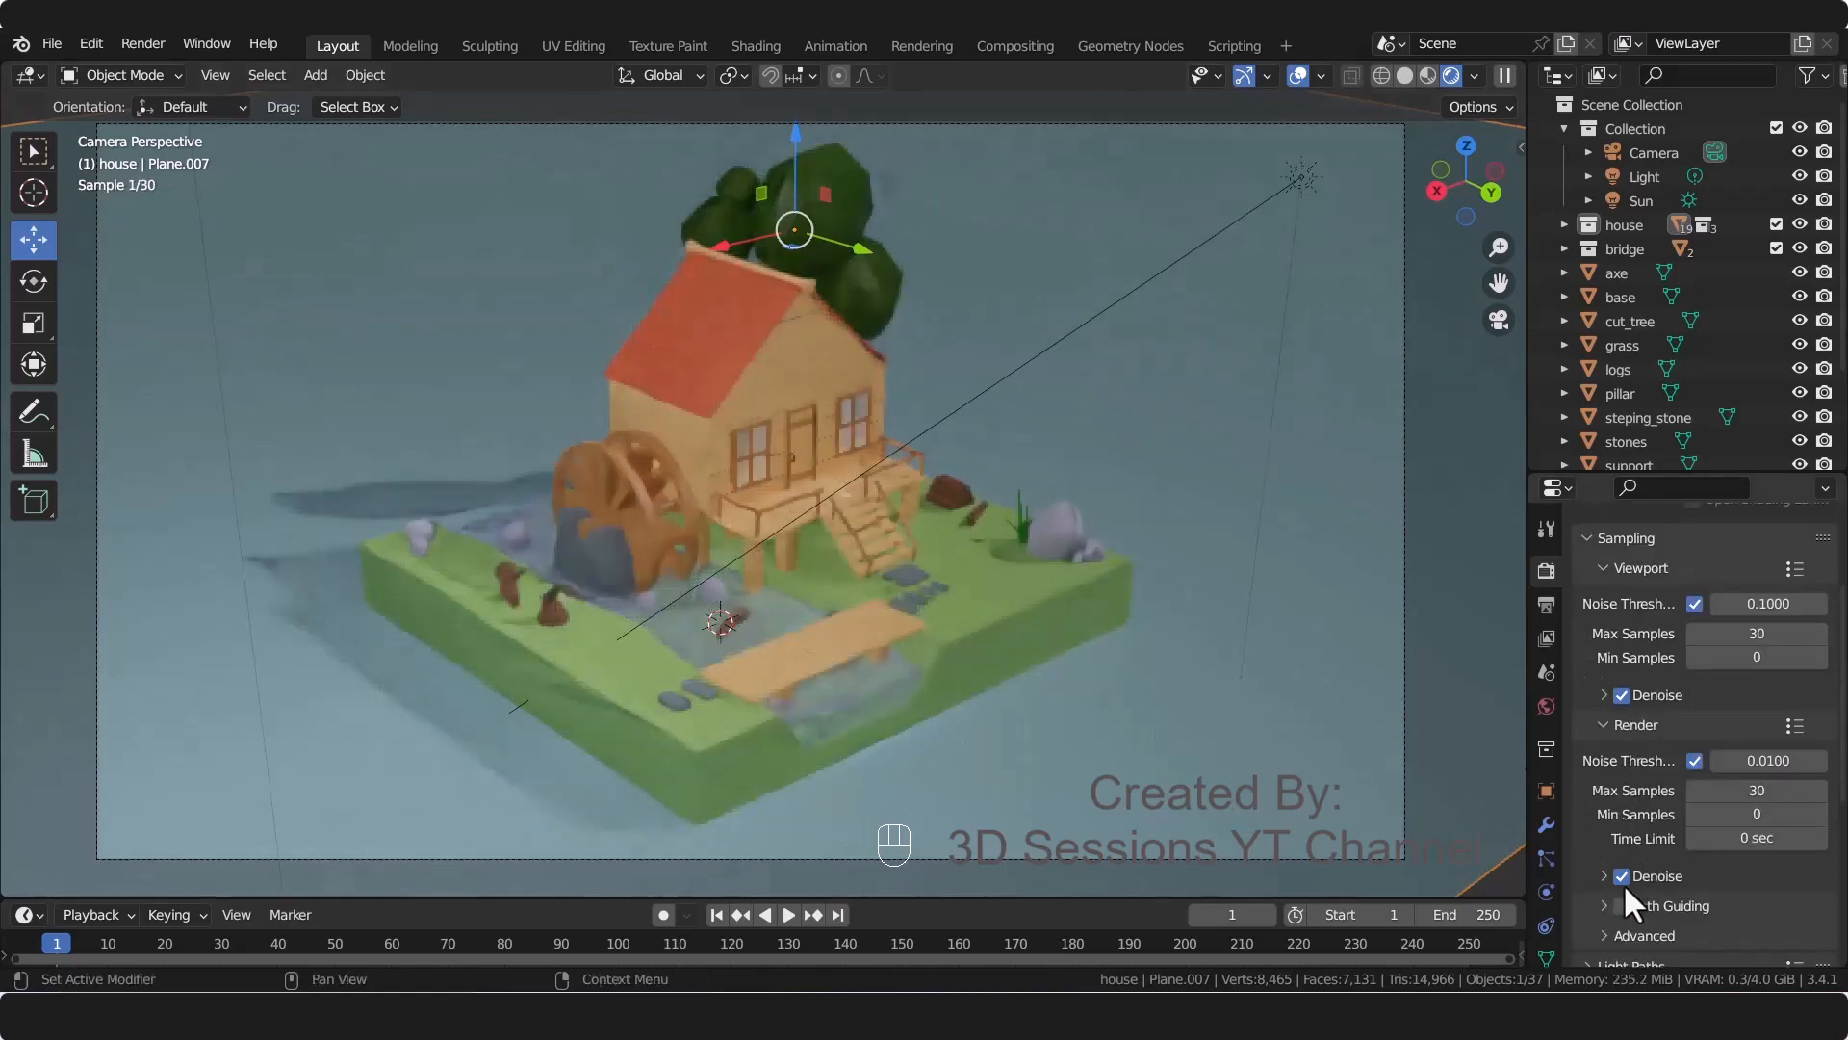
# Step: Set the maximum samples for the final render to 300
pyautogui.doubleClick(1748, 791)
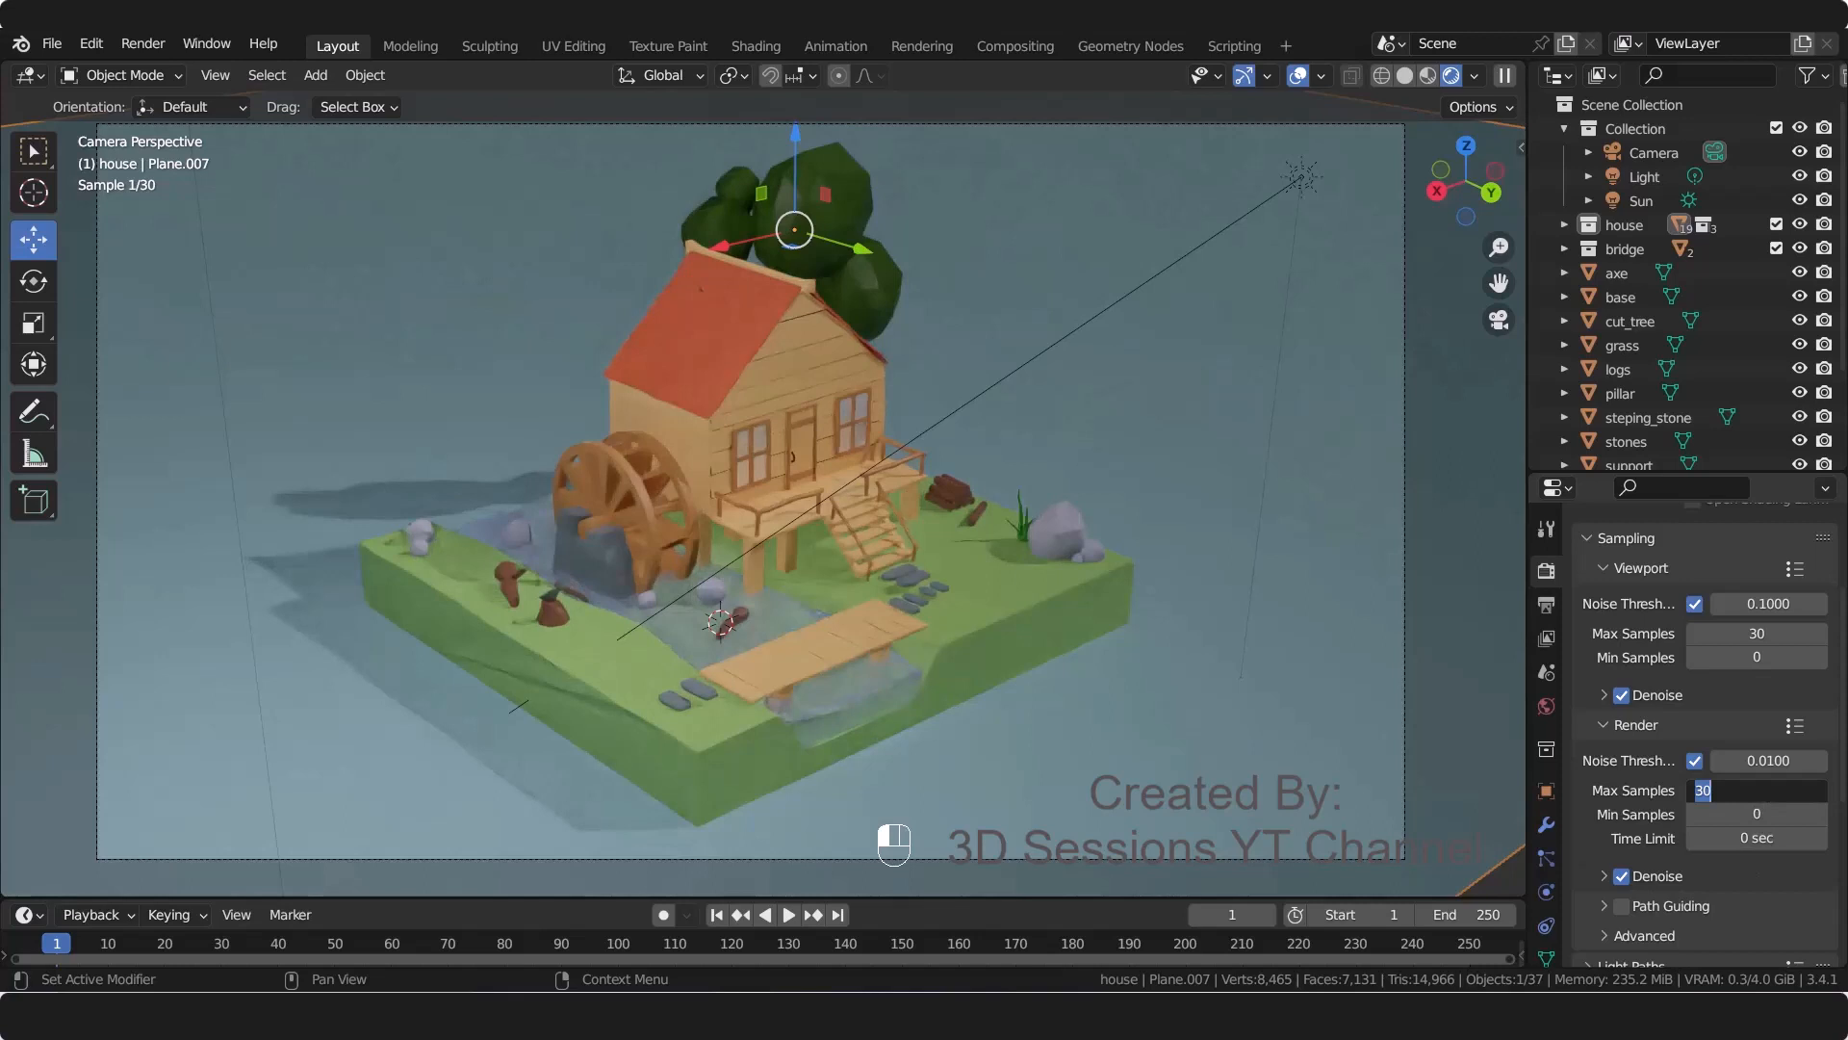
pyautogui.write('300')
pyautogui.press('Return')
# Step: Set the color management look to Medium High Contrast
pyautogui.scroll(-3, 1677, 840)
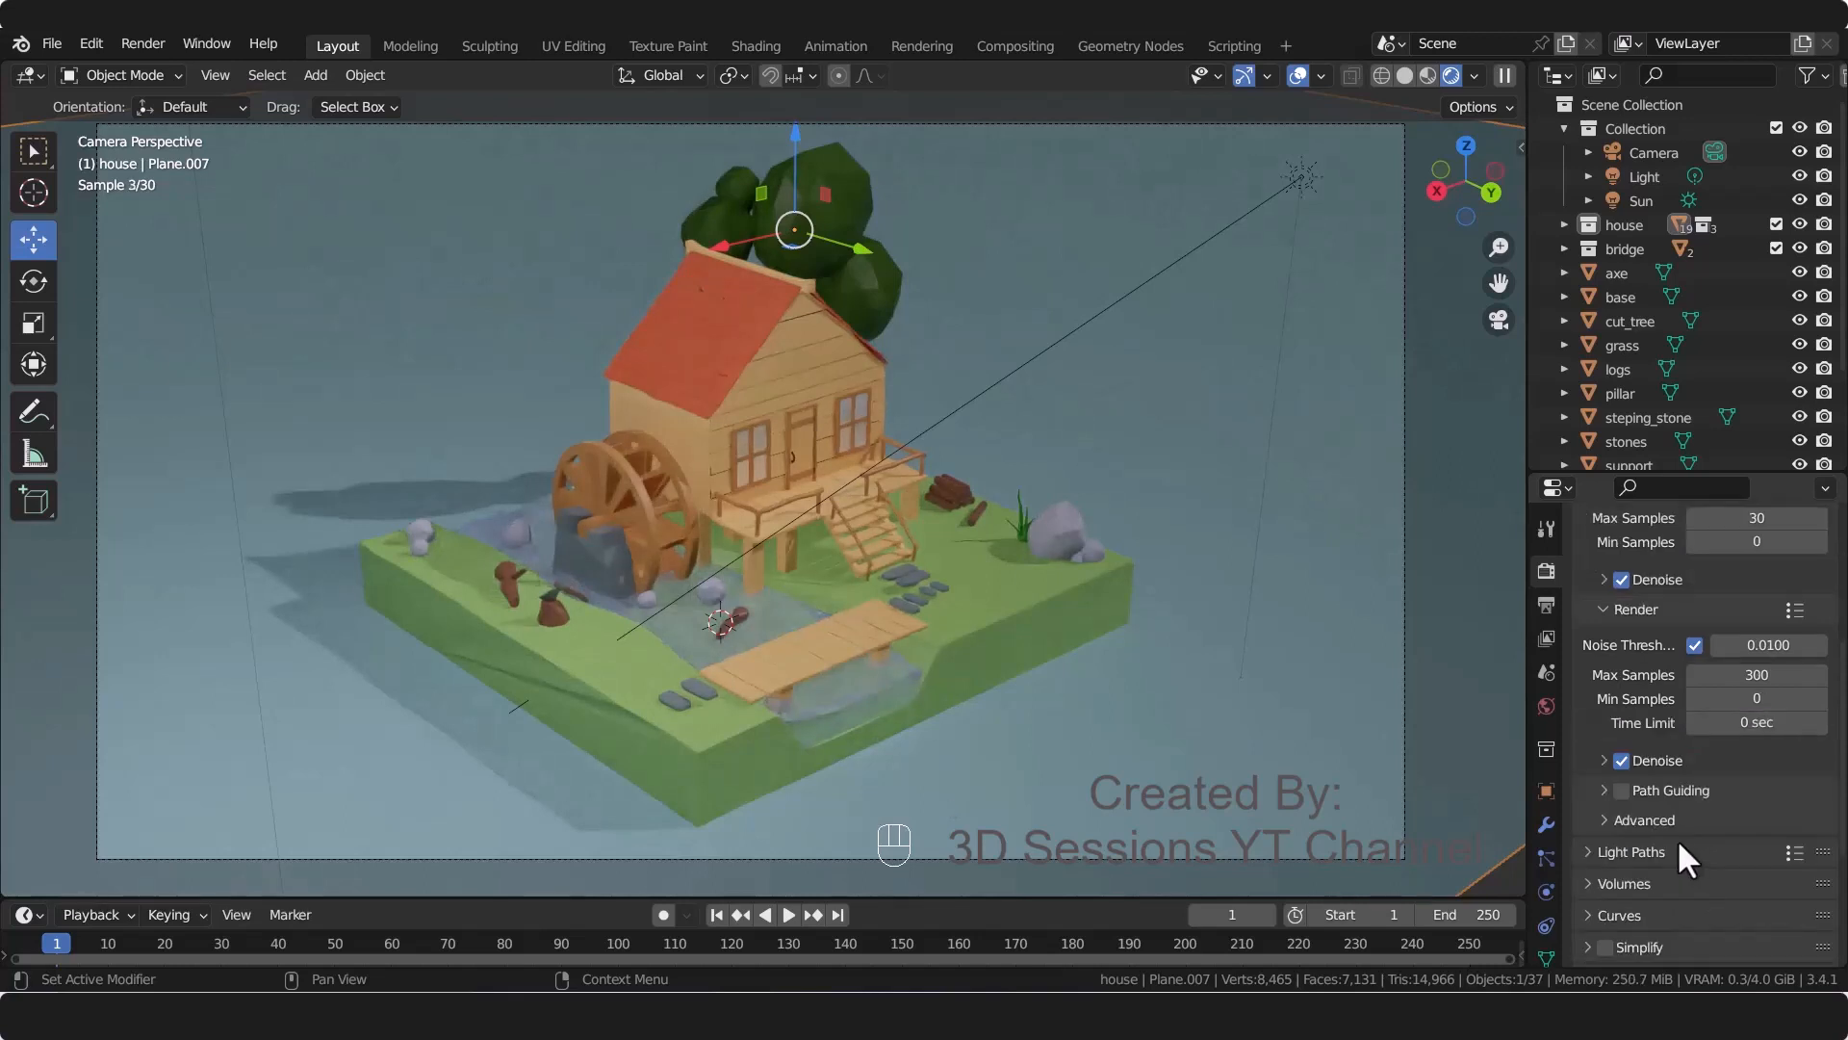
pyautogui.scroll(-6, 1677, 840)
pyautogui.click(1586, 950)
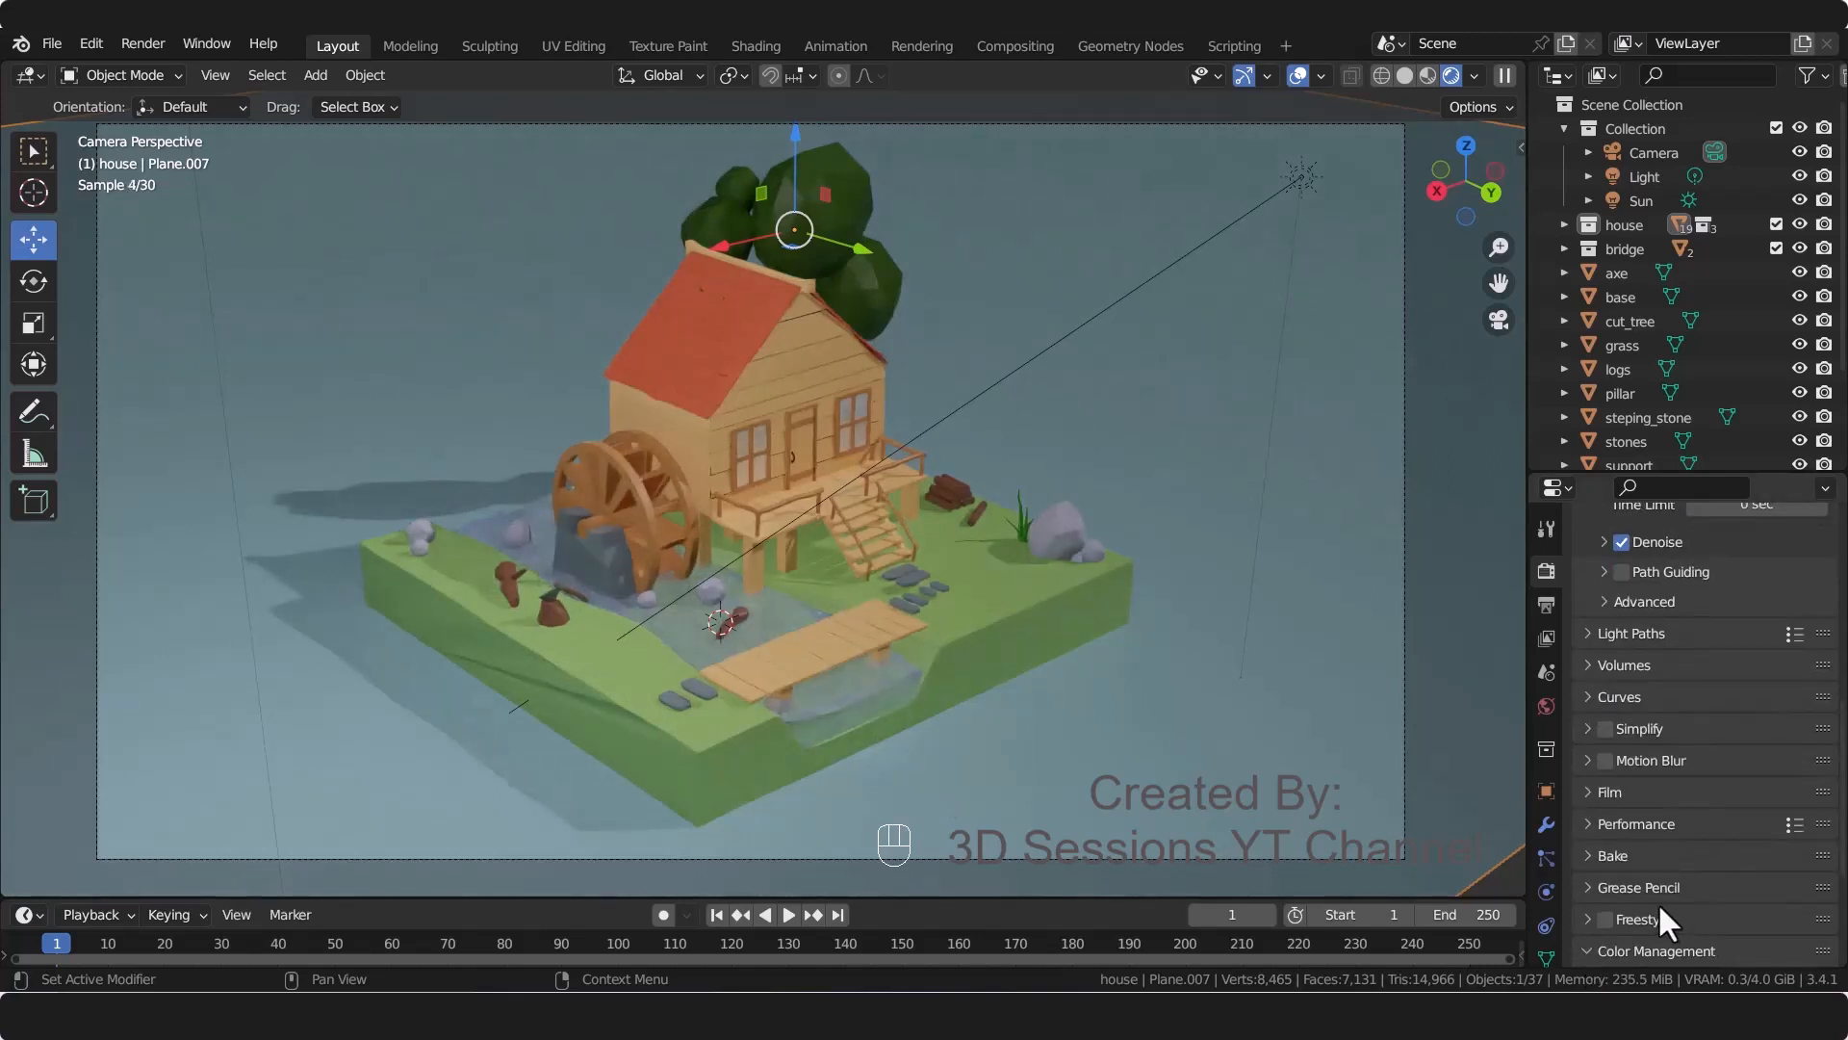
pyautogui.scroll(-6, 1658, 903)
pyautogui.click(1783, 827)
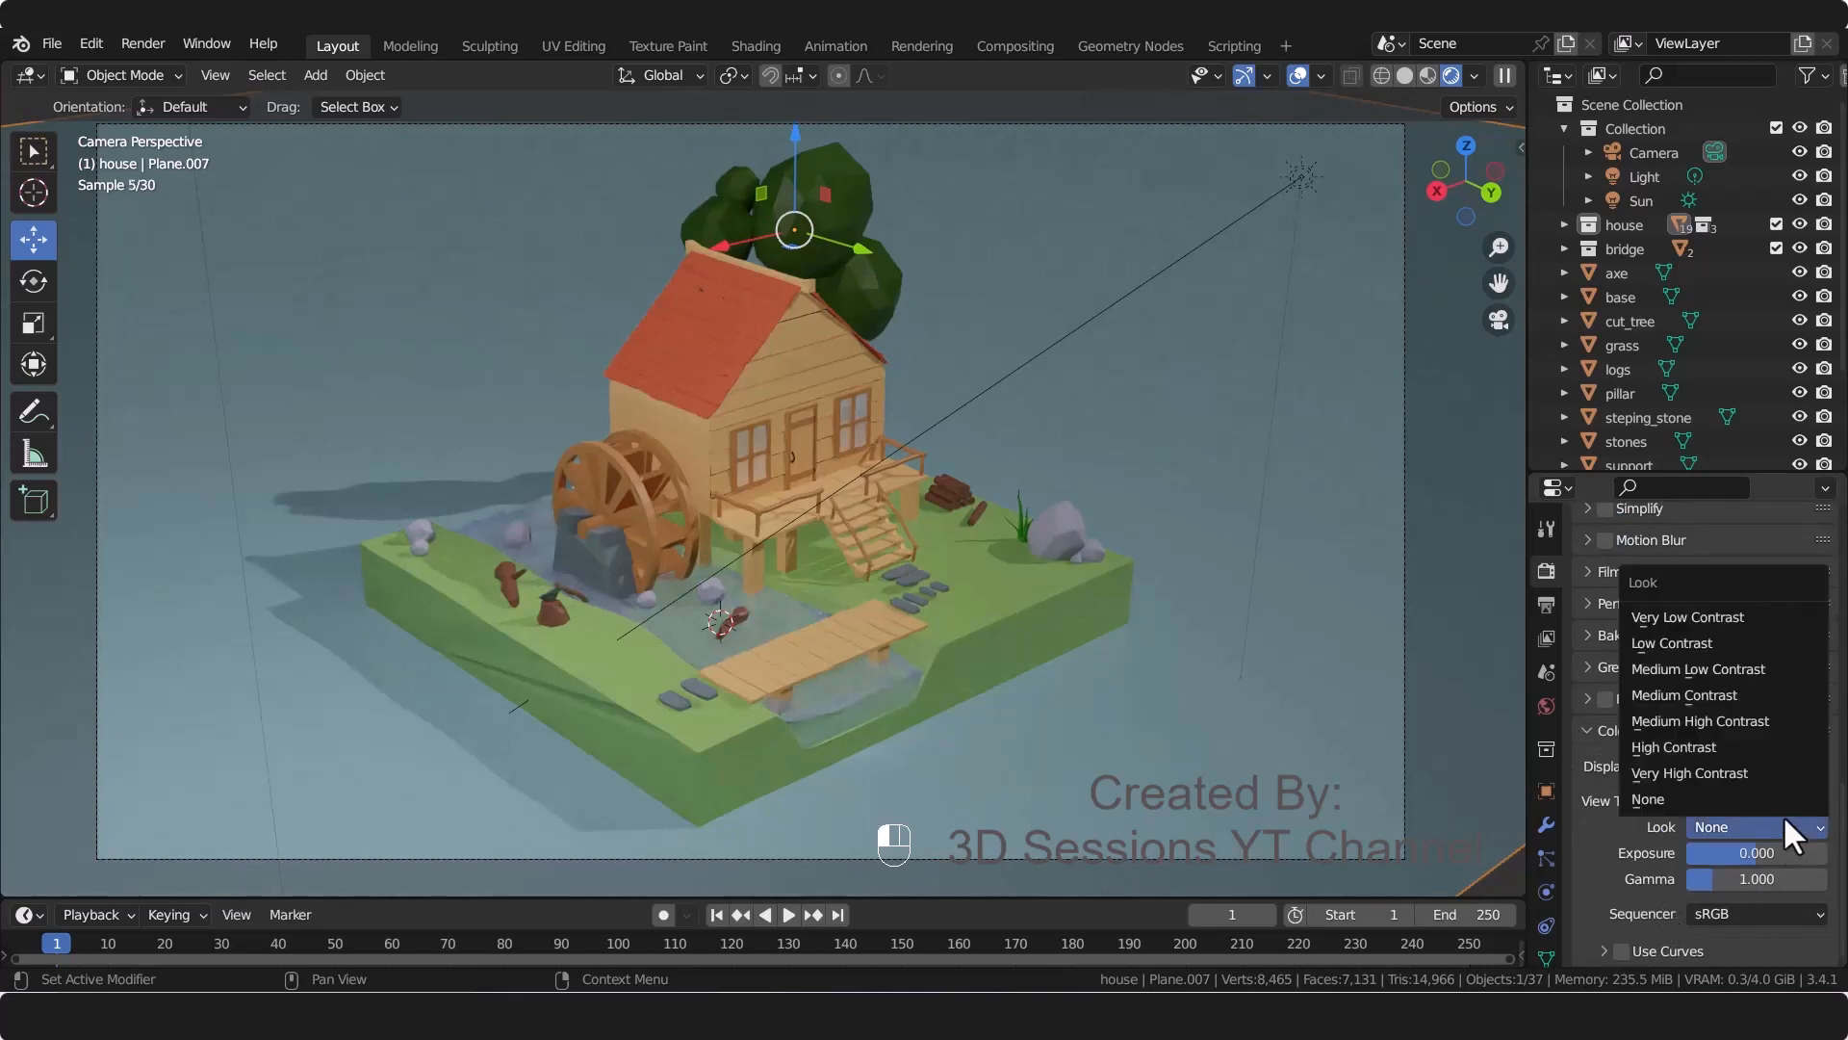
pyautogui.click(1721, 722)
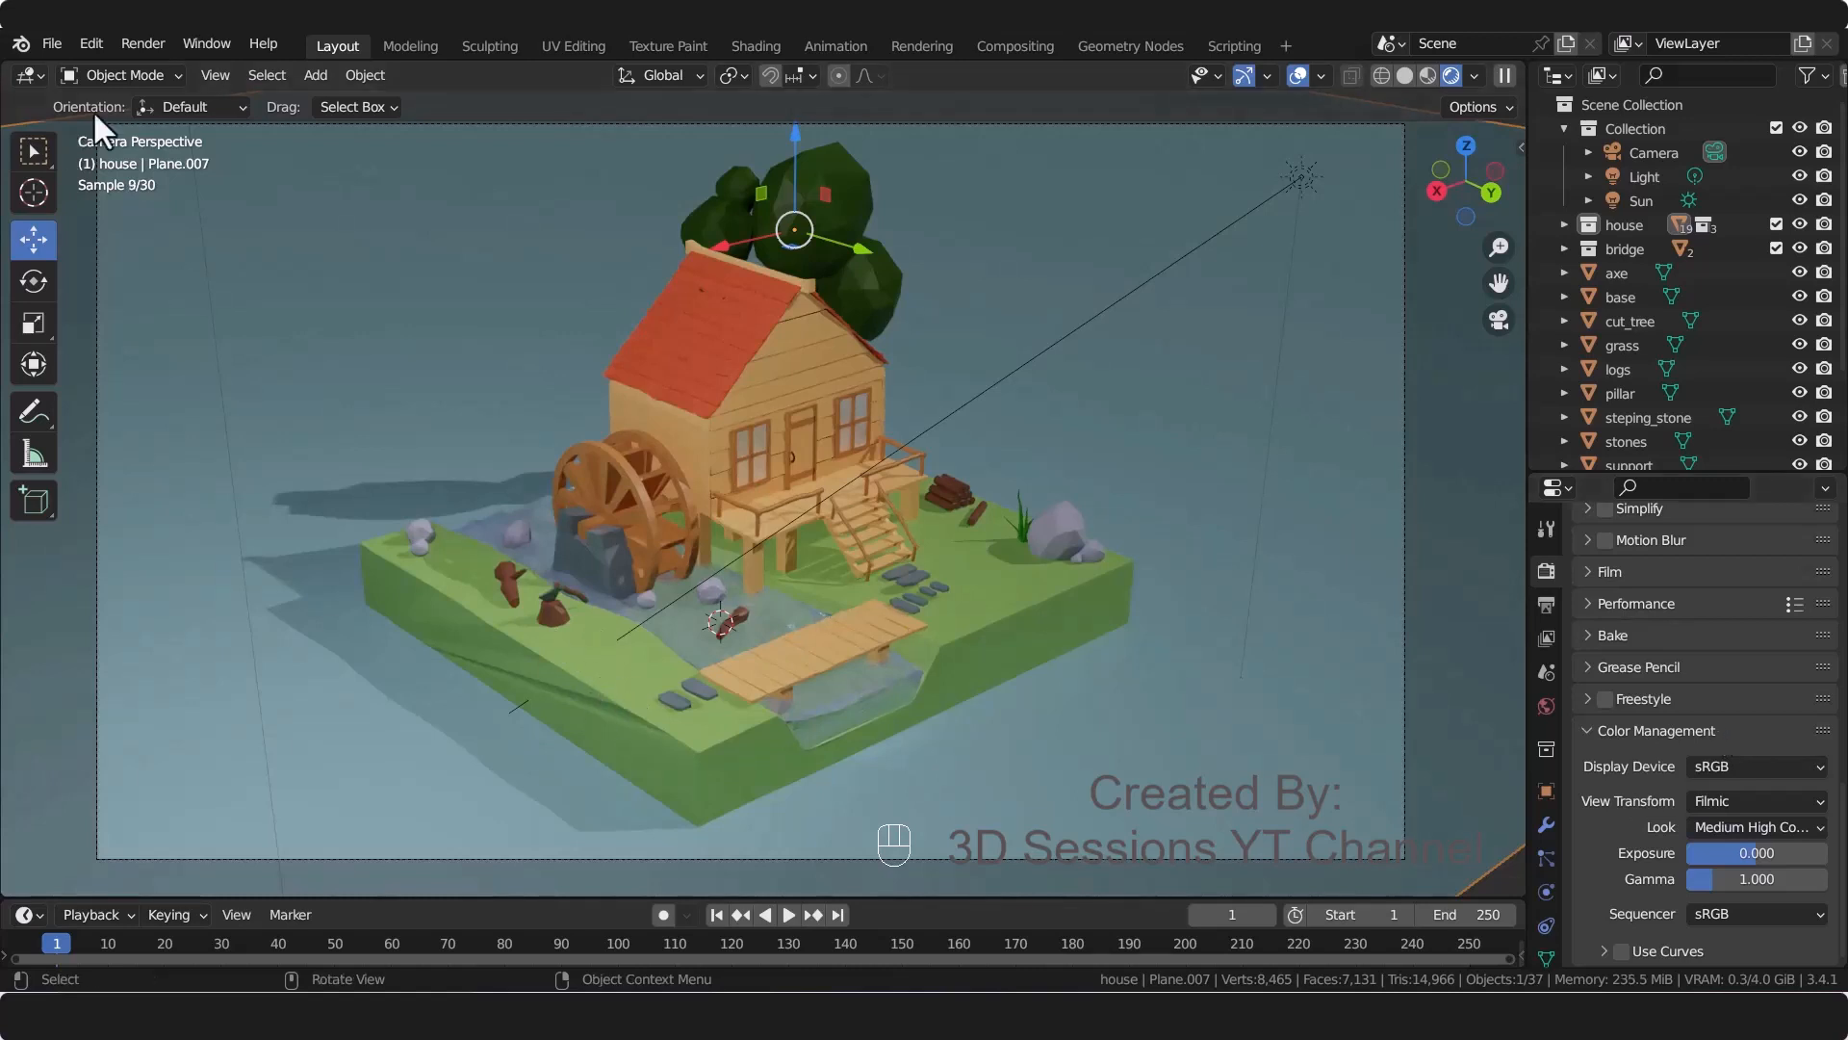
# Step: Render the scene as a still image, cancelling the first run and starting the render again
pyautogui.click(157, 49)
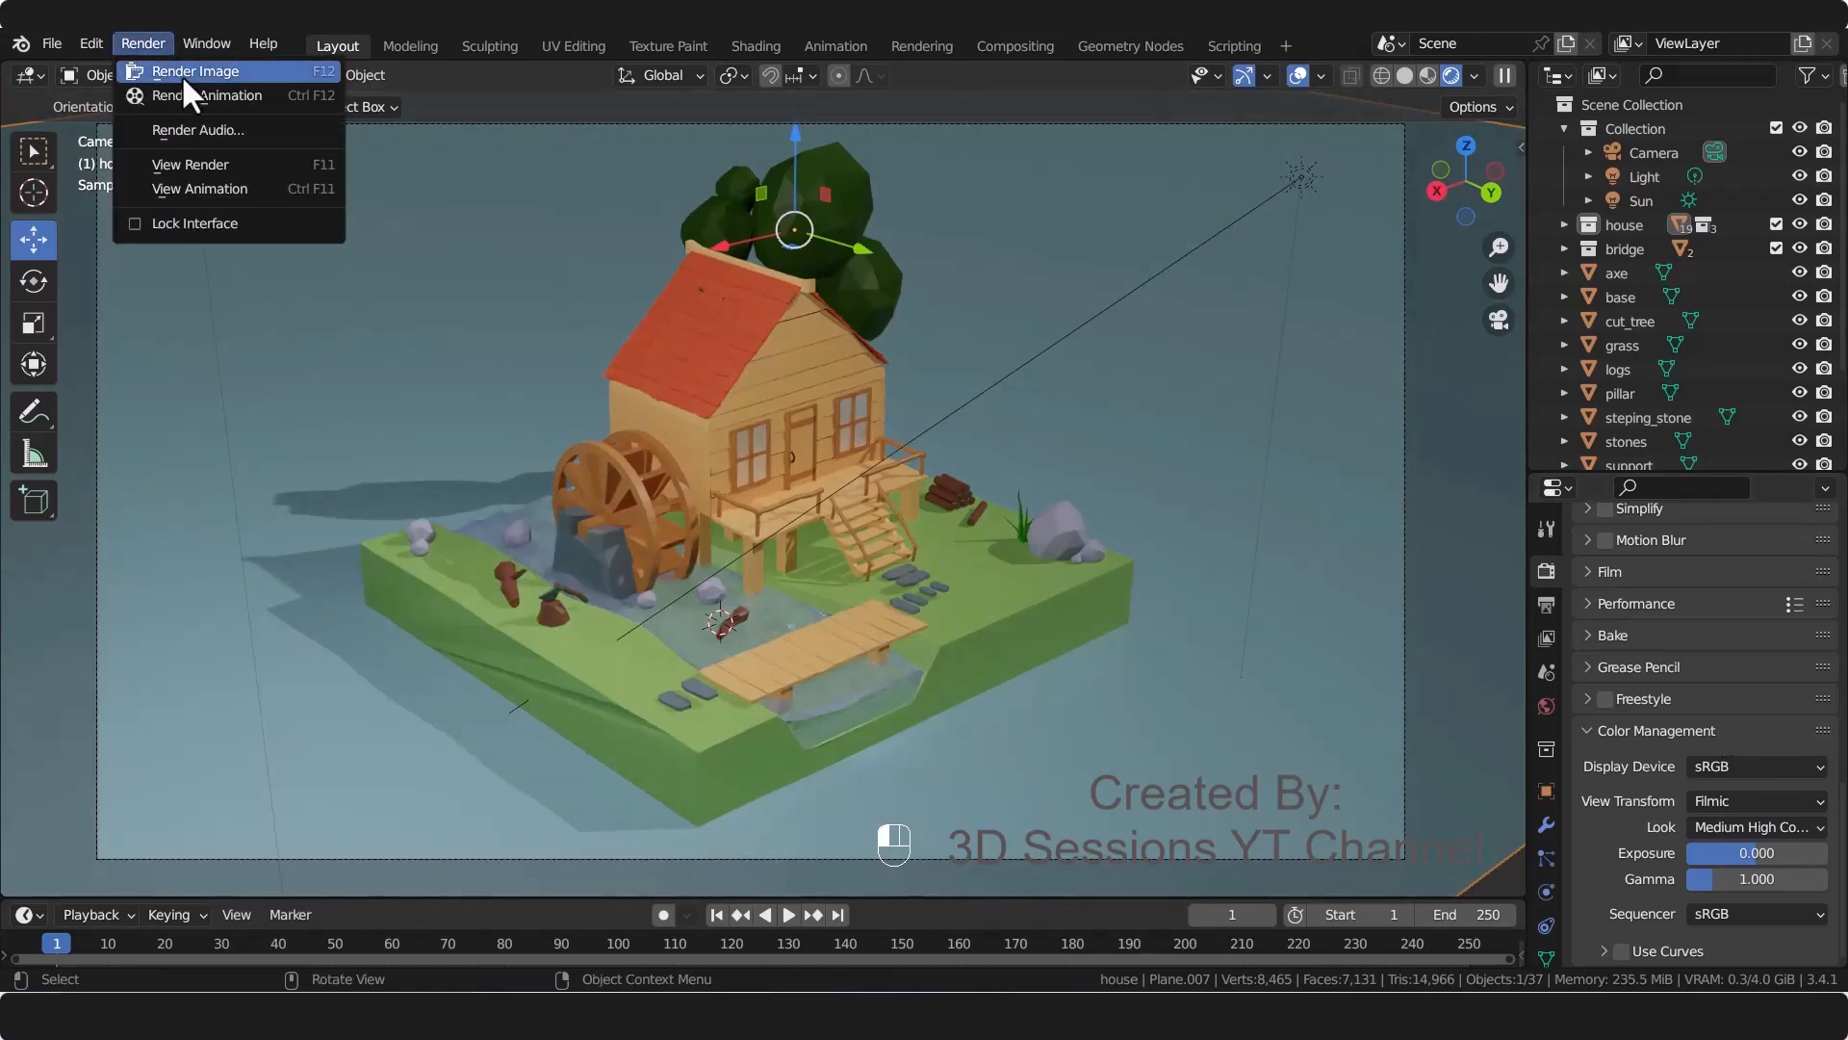
pyautogui.click(185, 72)
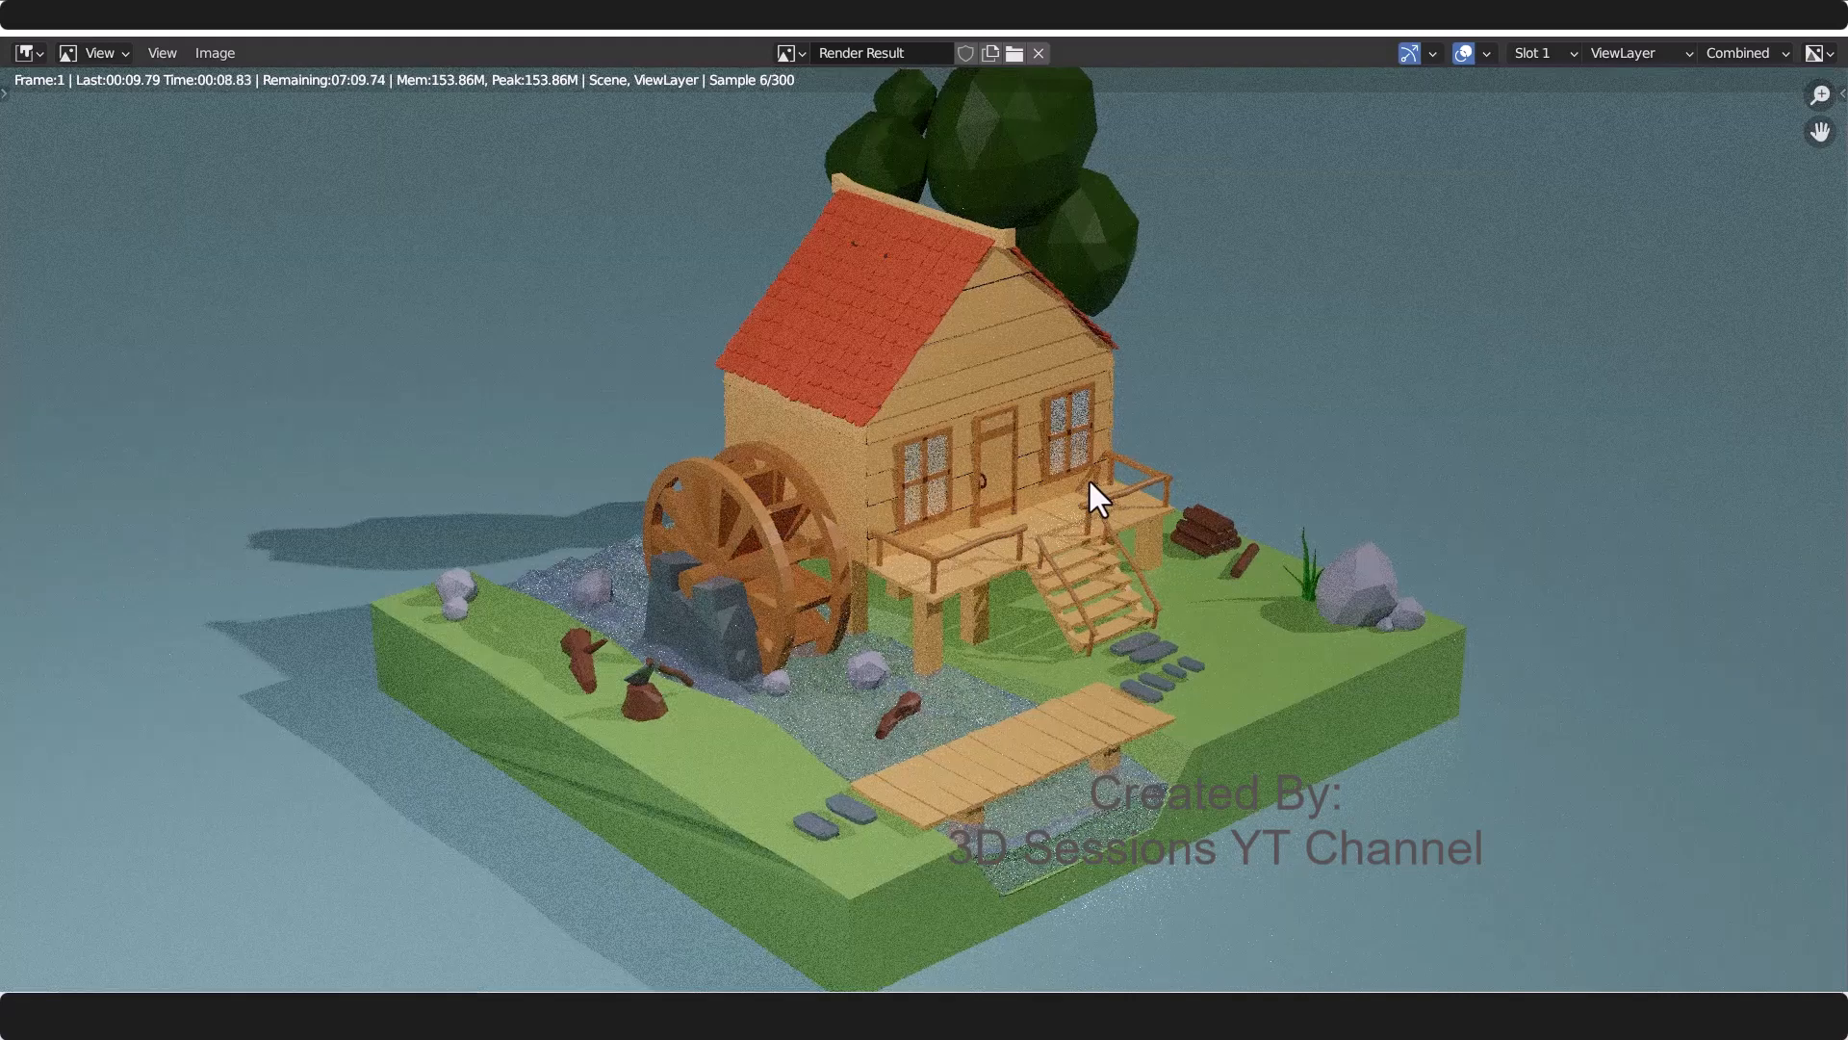
pyautogui.press('Escape')
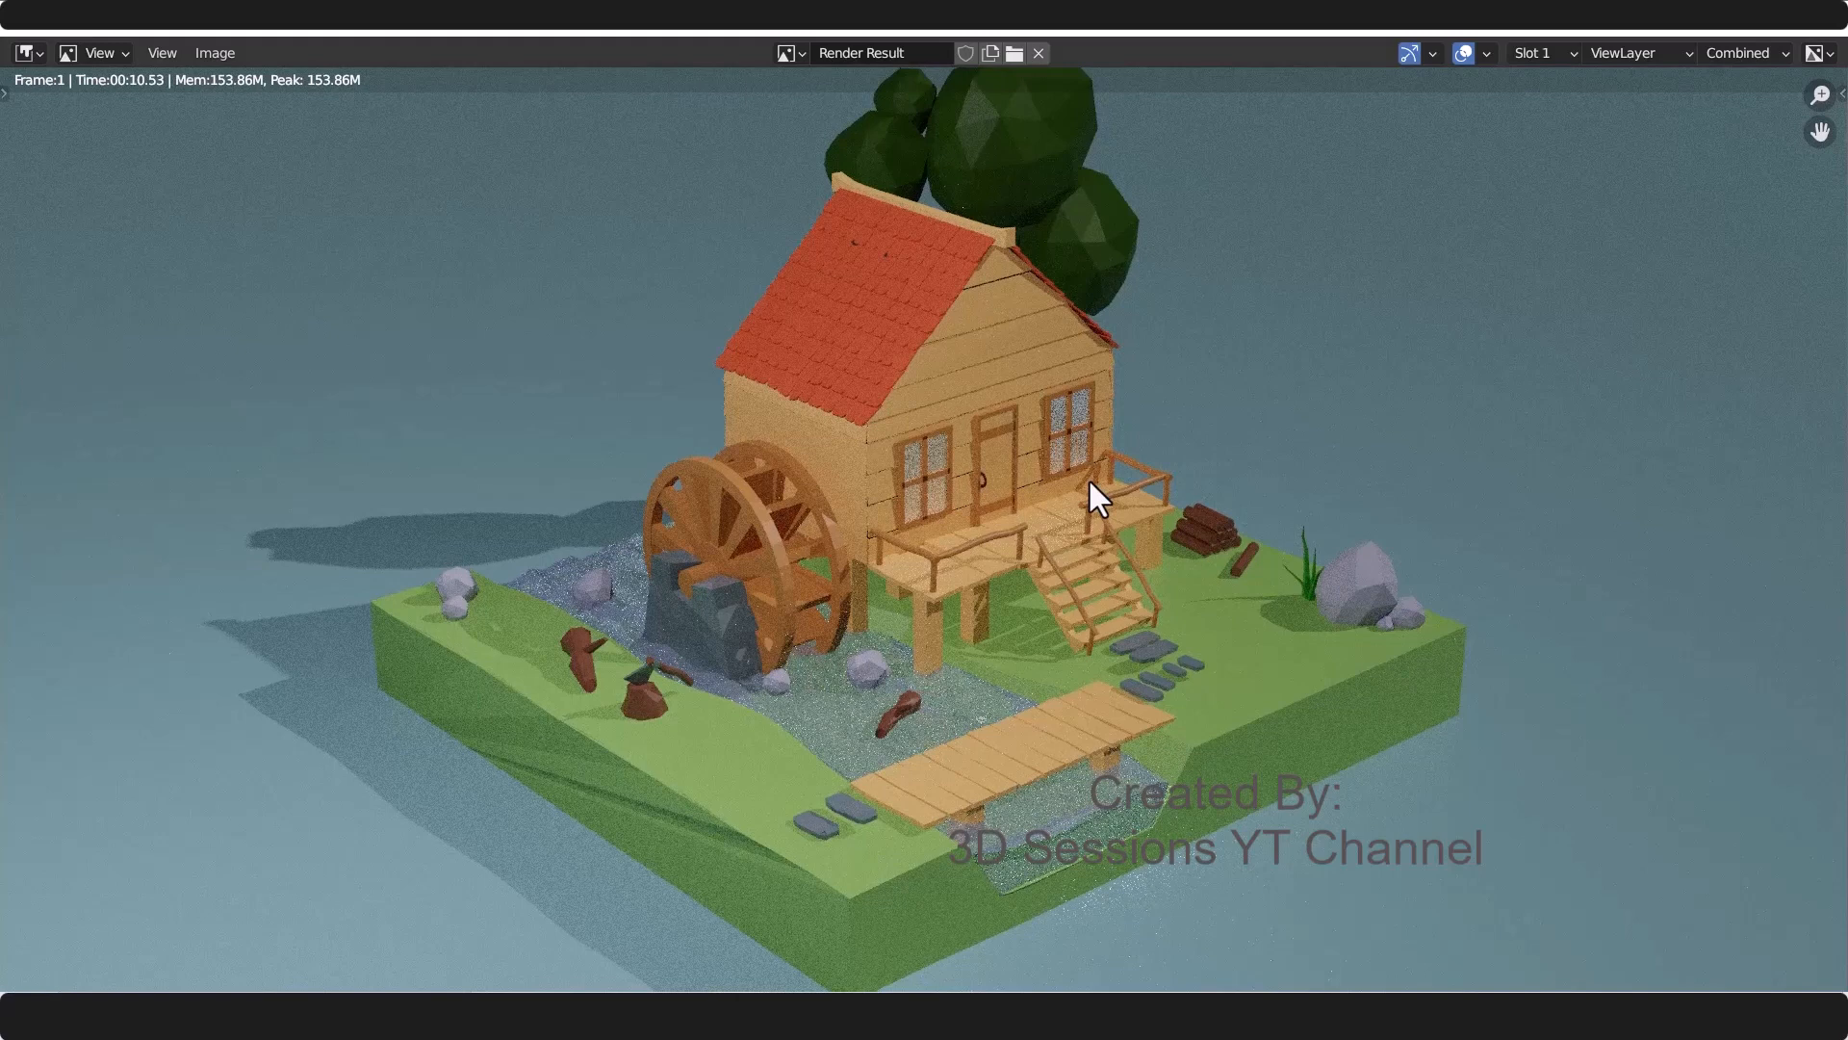
pyautogui.press('F12')
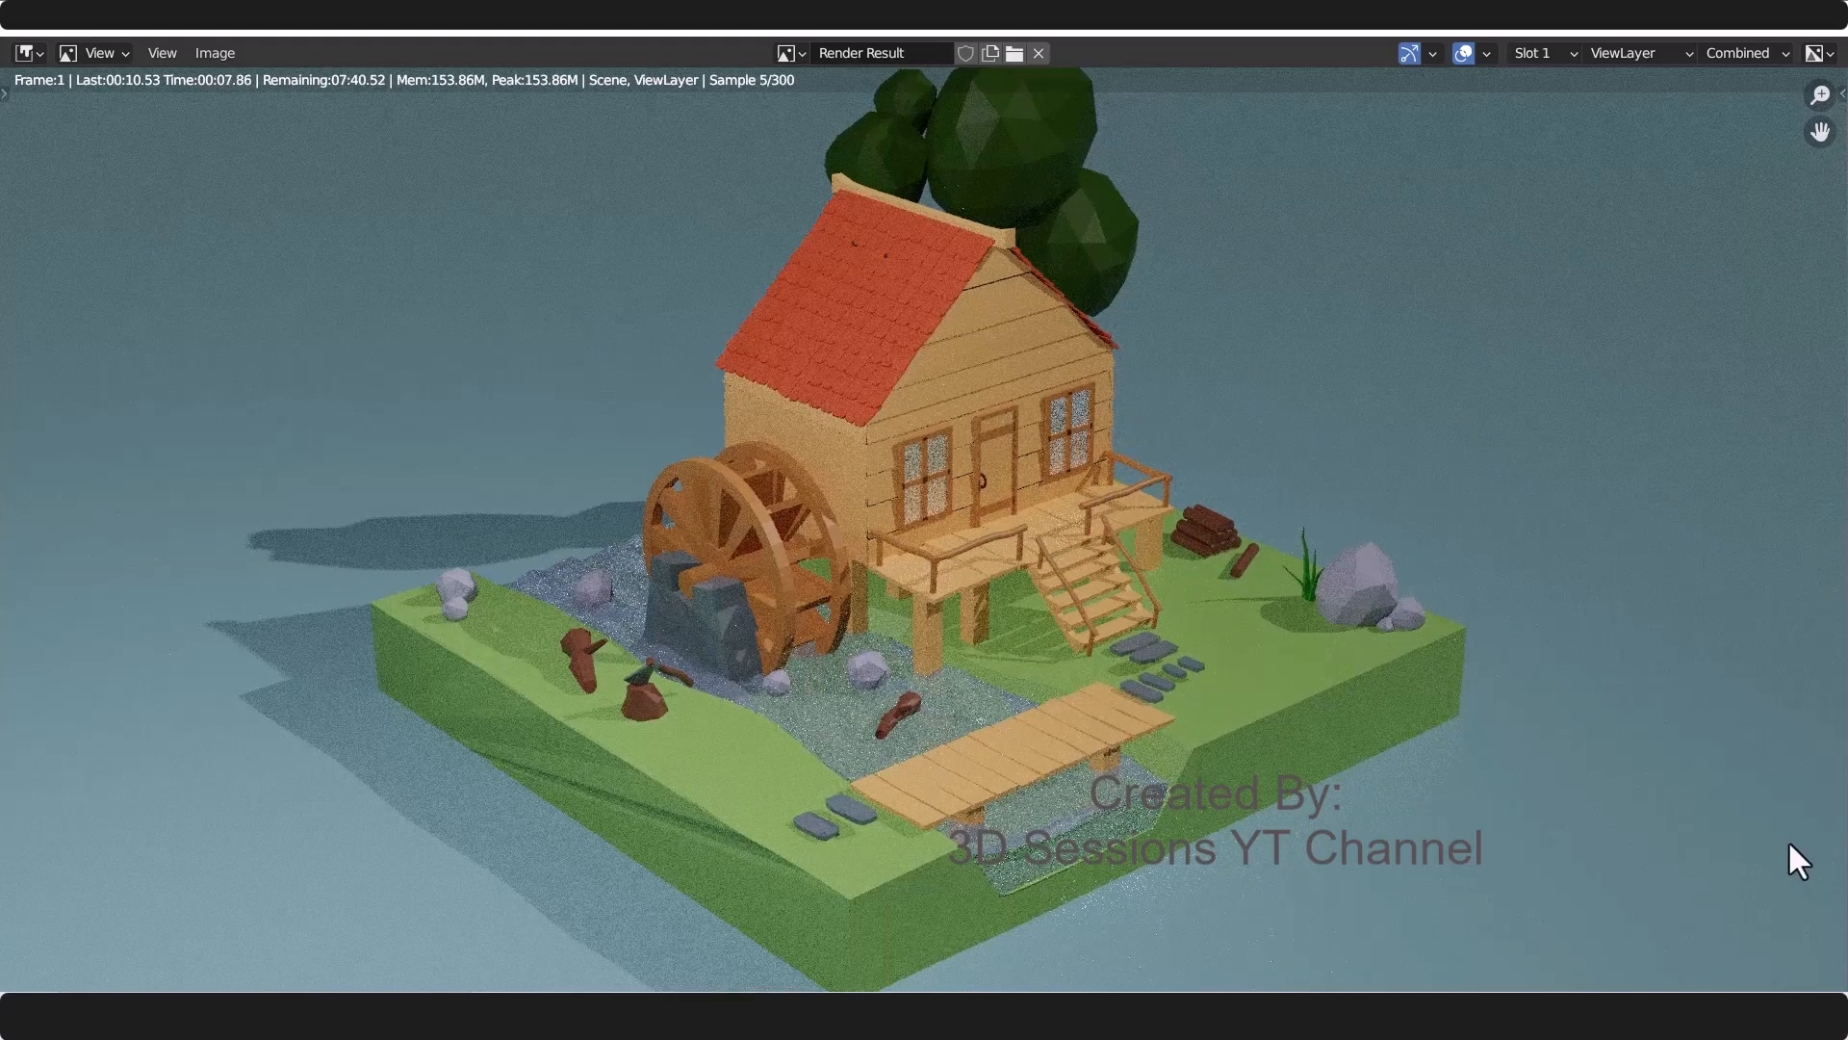